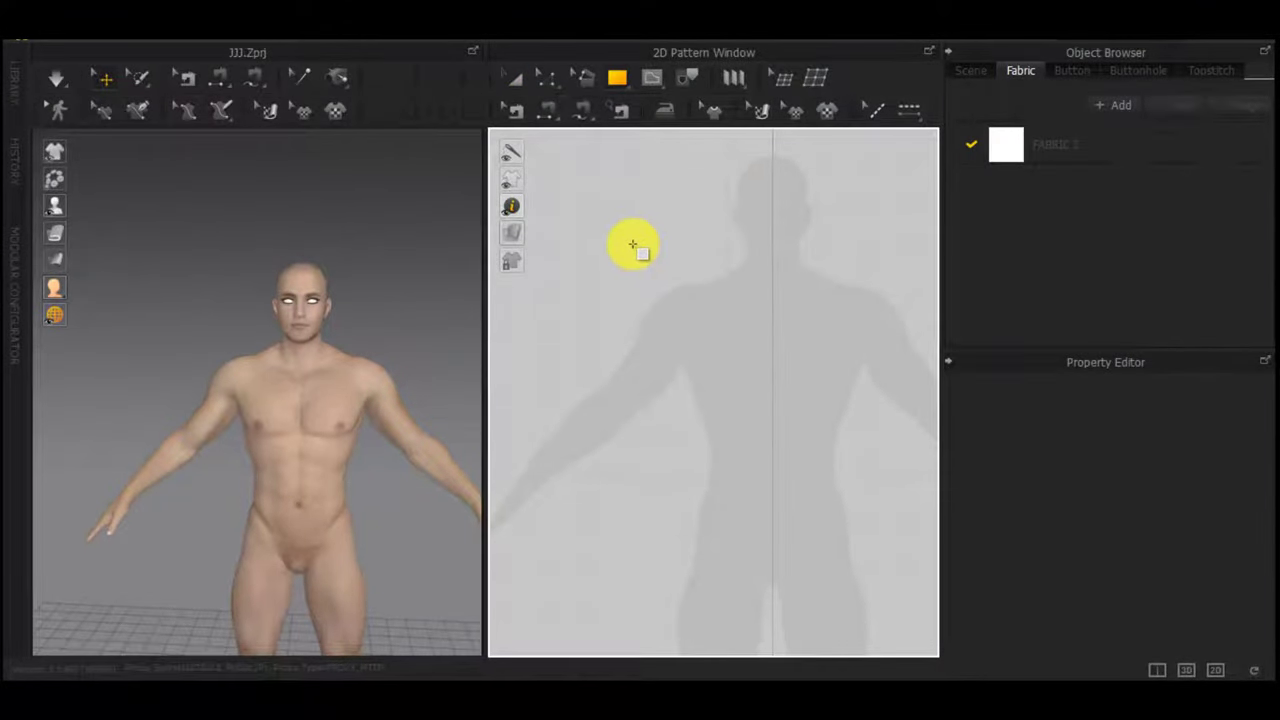
Draw a rectangular front panel about 317 mm wide and 738 mm tall over one side of the avatar silhouette
{"action": "left_click_drag", "start_coordinate": [774, 575], "coordinate": [774, 575]}
{"action": "scroll", "coordinate": [776, 515], "scroll_direction": "down", "scroll_amount": 2}
{"action": "middle_click_drag", "start_coordinate": [799, 519], "coordinate": [746, 482]}
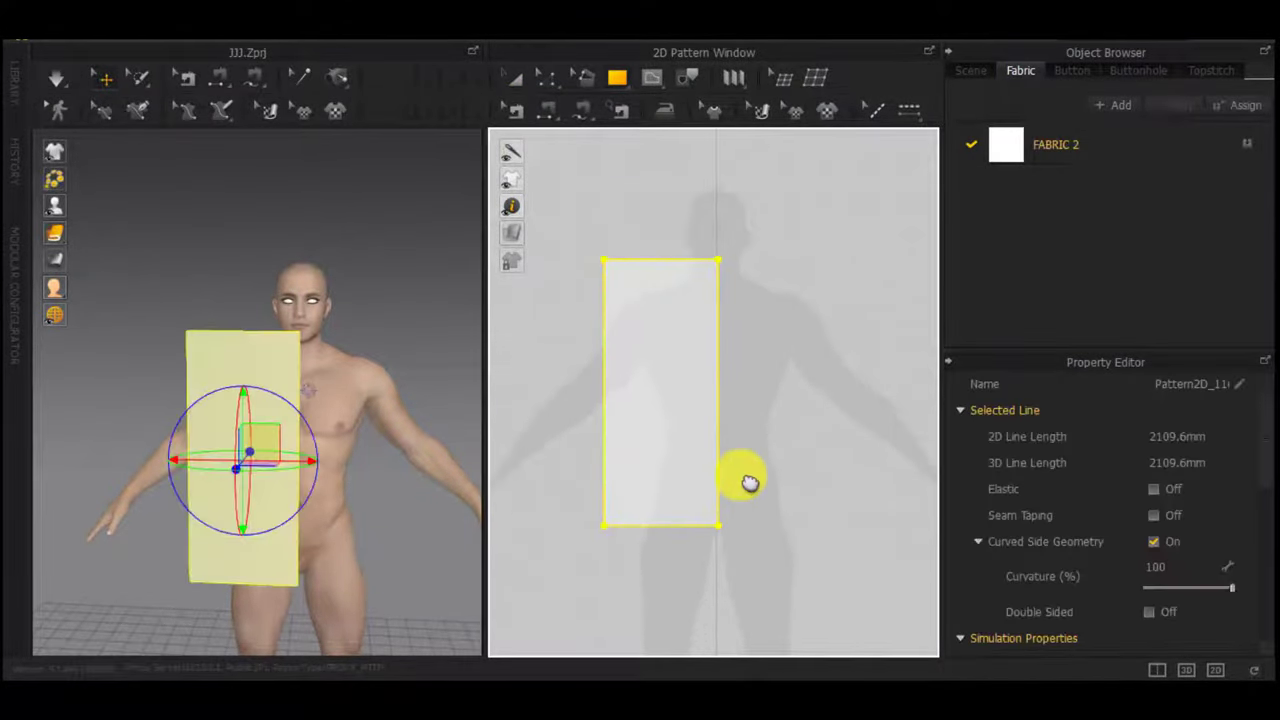
Create a linked symmetric copy of the front panel and place the pair level on both sides of the avatar's centre line
{"action": "key", "text": "a"}
{"action": "right_click", "coordinate": [683, 340]}
{"action": "left_click", "coordinate": [754, 300]}
{"action": "left_click", "coordinate": [799, 387]}
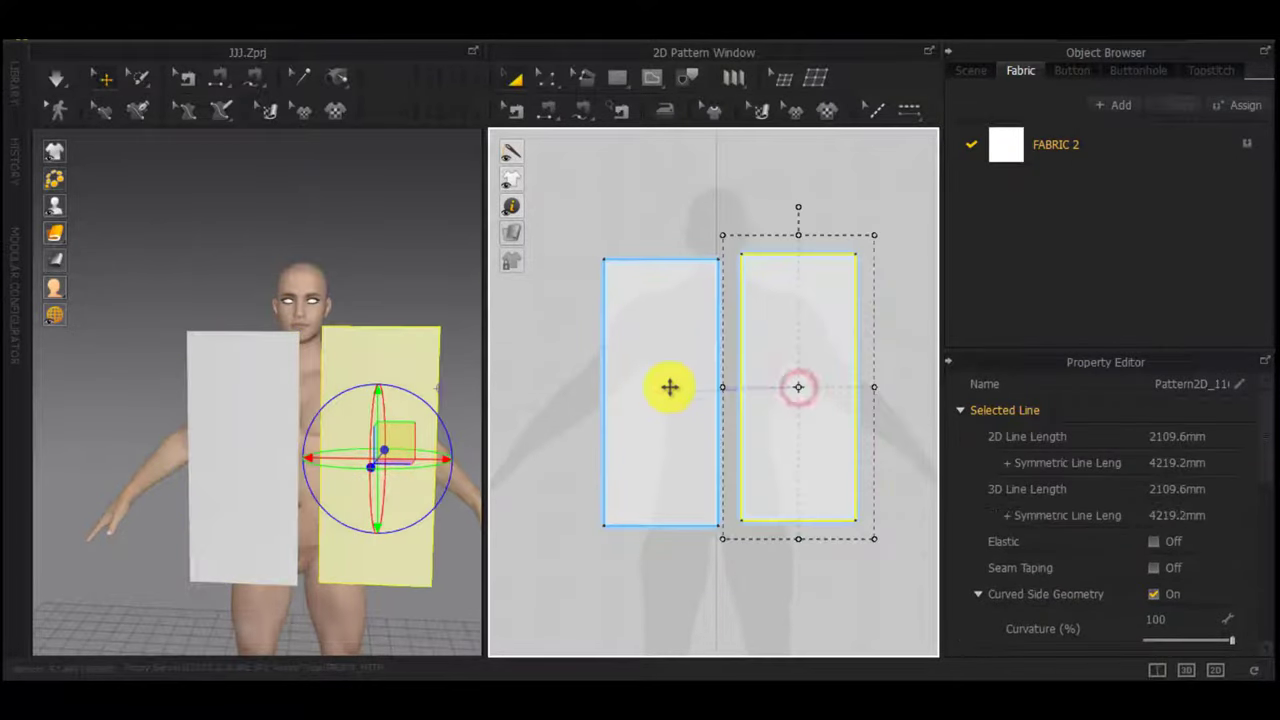
{"action": "left_click", "coordinate": [676, 365]}
{"action": "left_click", "coordinate": [785, 363]}
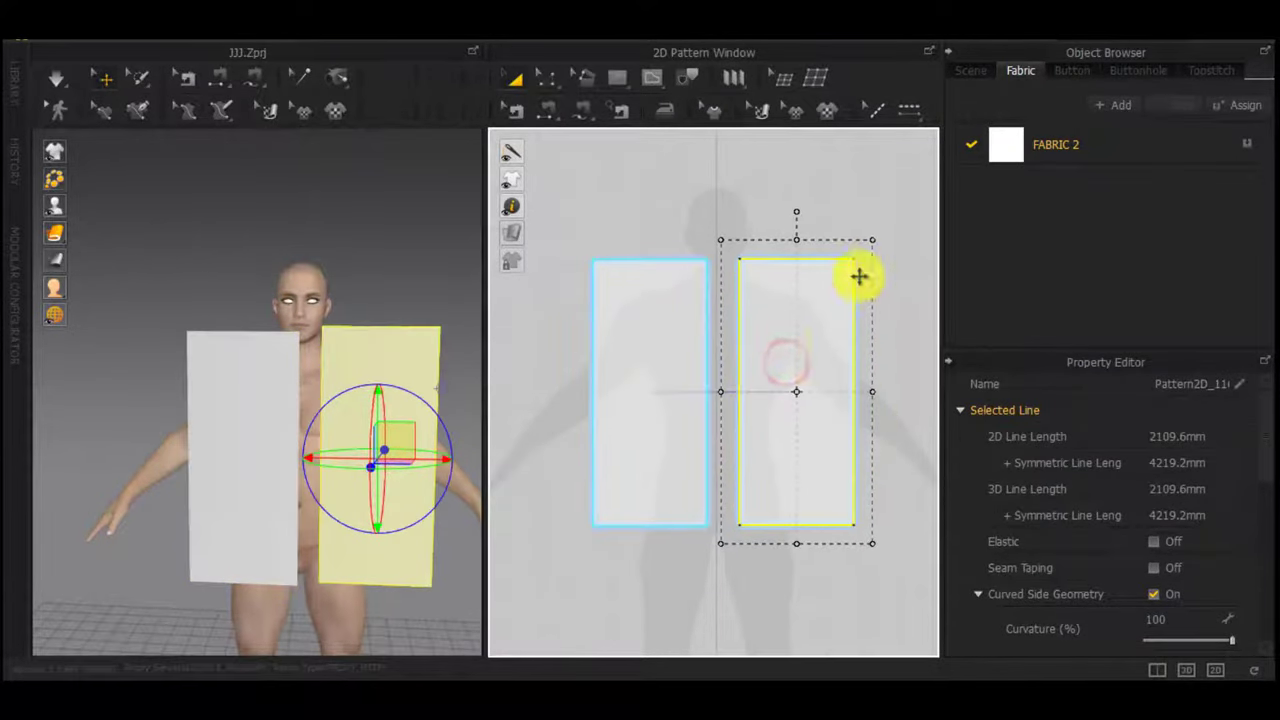
{"action": "left_click", "coordinate": [905, 238]}
Duplicate both front panels and place the copies beside the originals as back panels
{"action": "scroll", "coordinate": [910, 245], "scroll_direction": "down", "scroll_amount": 3}
{"action": "left_click_drag", "start_coordinate": [920, 234], "coordinate": [631, 475]}
{"action": "scroll", "coordinate": [731, 496], "scroll_direction": "down", "scroll_amount": 1}
{"action": "middle_click_drag", "start_coordinate": [731, 496], "coordinate": [631, 485]}
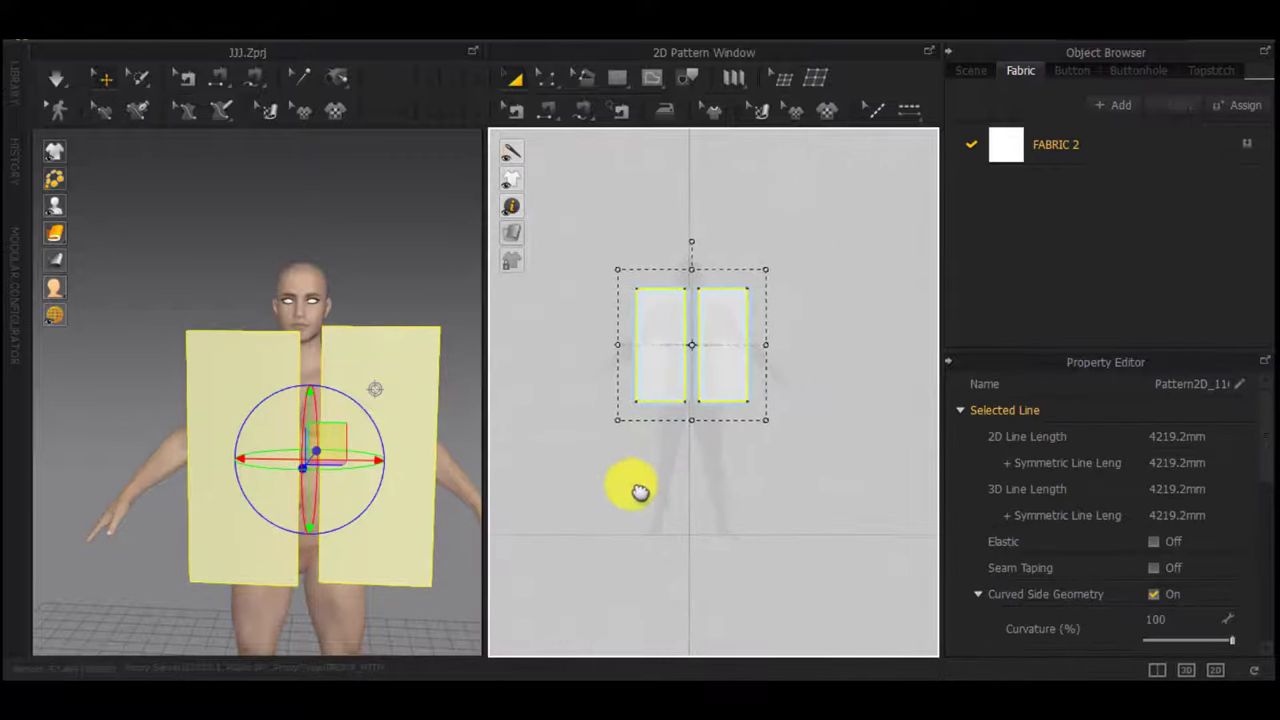
{"action": "key", "text": "ctrl+c"}
{"action": "key", "text": "ctrl+v"}
{"action": "left_click", "coordinate": [884, 346]}
Split the front panel's top edge 80 mm from its inner corner to mark the neck width
{"action": "scroll", "coordinate": [750, 320], "scroll_direction": "up", "scroll_amount": 5}
{"action": "middle_click_drag", "start_coordinate": [750, 320], "coordinate": [841, 398]}
{"action": "key", "text": "x"}
{"action": "right_click", "coordinate": [732, 304]}
{"action": "type", "text": "80"}
{"action": "key", "text": "Return"}
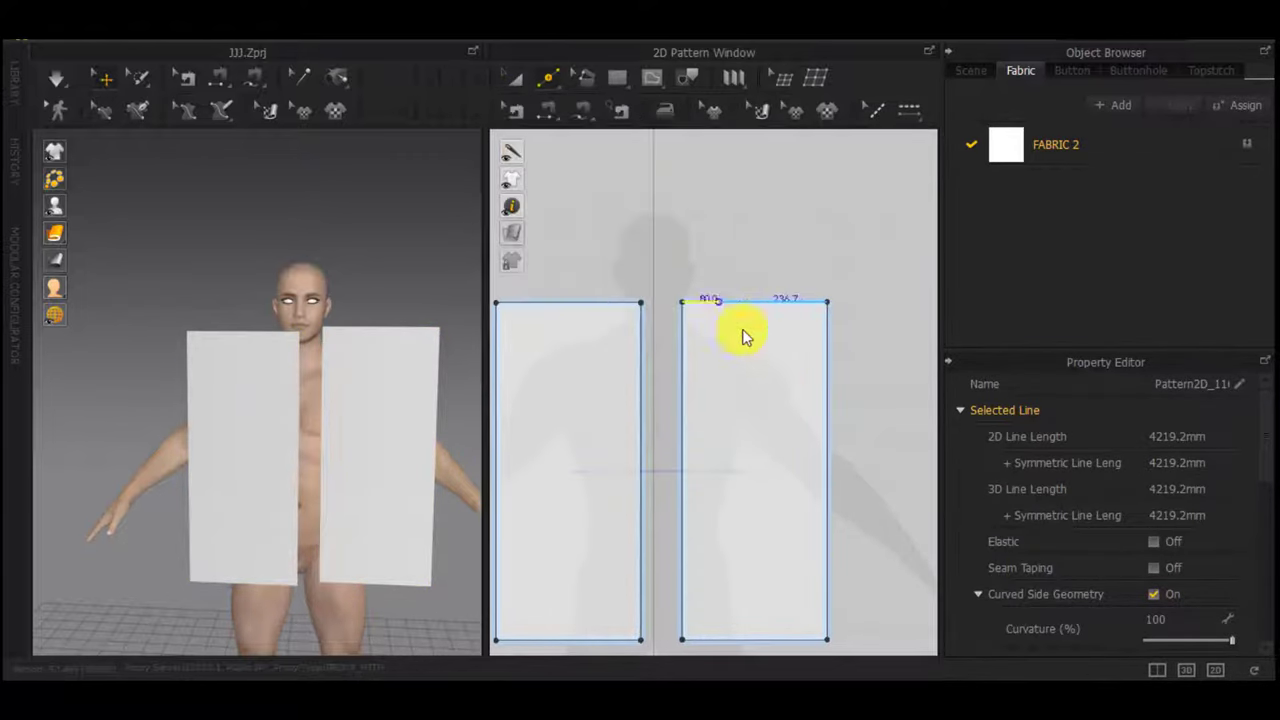
Split the back panel's top edge 50 mm from its inner corner
{"action": "scroll", "coordinate": [720, 400], "scroll_direction": "down", "scroll_amount": 3}
{"action": "middle_click_drag", "start_coordinate": [715, 412], "coordinate": [519, 407]}
{"action": "right_click", "coordinate": [829, 339]}
{"action": "type", "text": "80"}
{"action": "key", "text": "Return"}
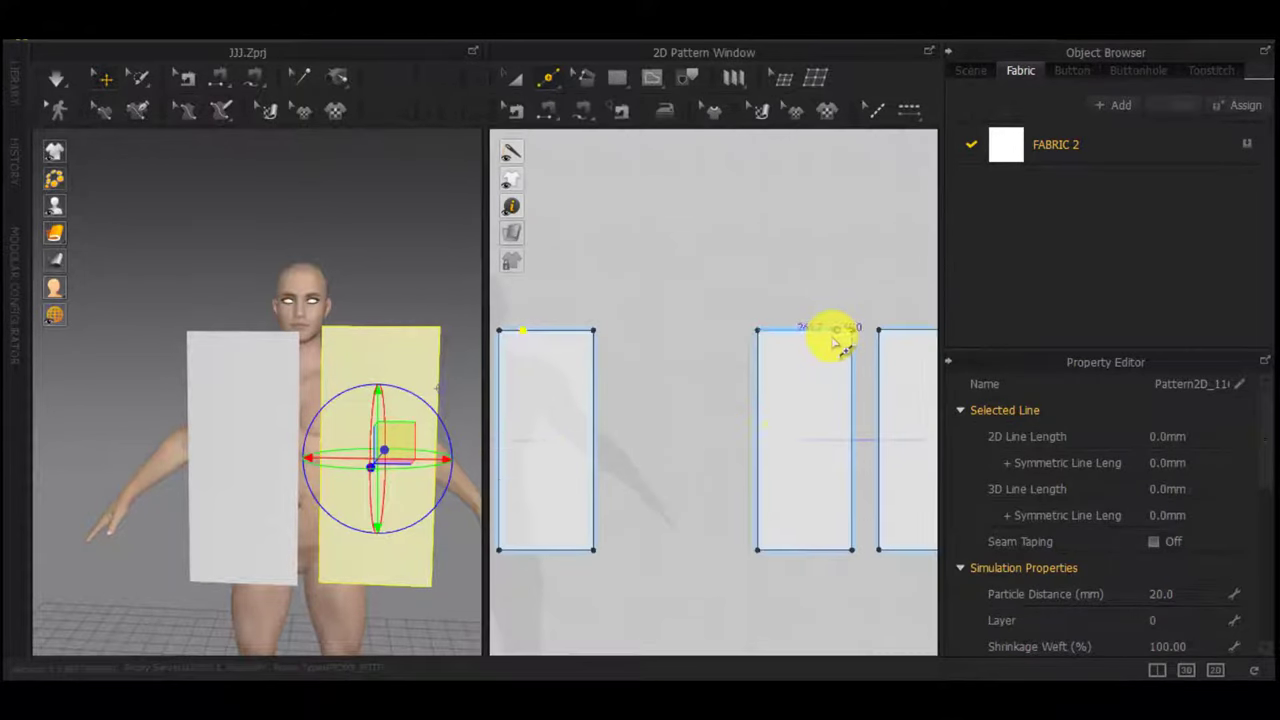
Split the front panel's outer side edge 200 mm below its top corner for the armhole depth
{"action": "scroll", "coordinate": [770, 438], "scroll_direction": "down", "scroll_amount": 2}
{"action": "middle_click_drag", "start_coordinate": [766, 438], "coordinate": [887, 460]}
{"action": "right_click", "coordinate": [574, 425]}
{"action": "type", "text": "200"}
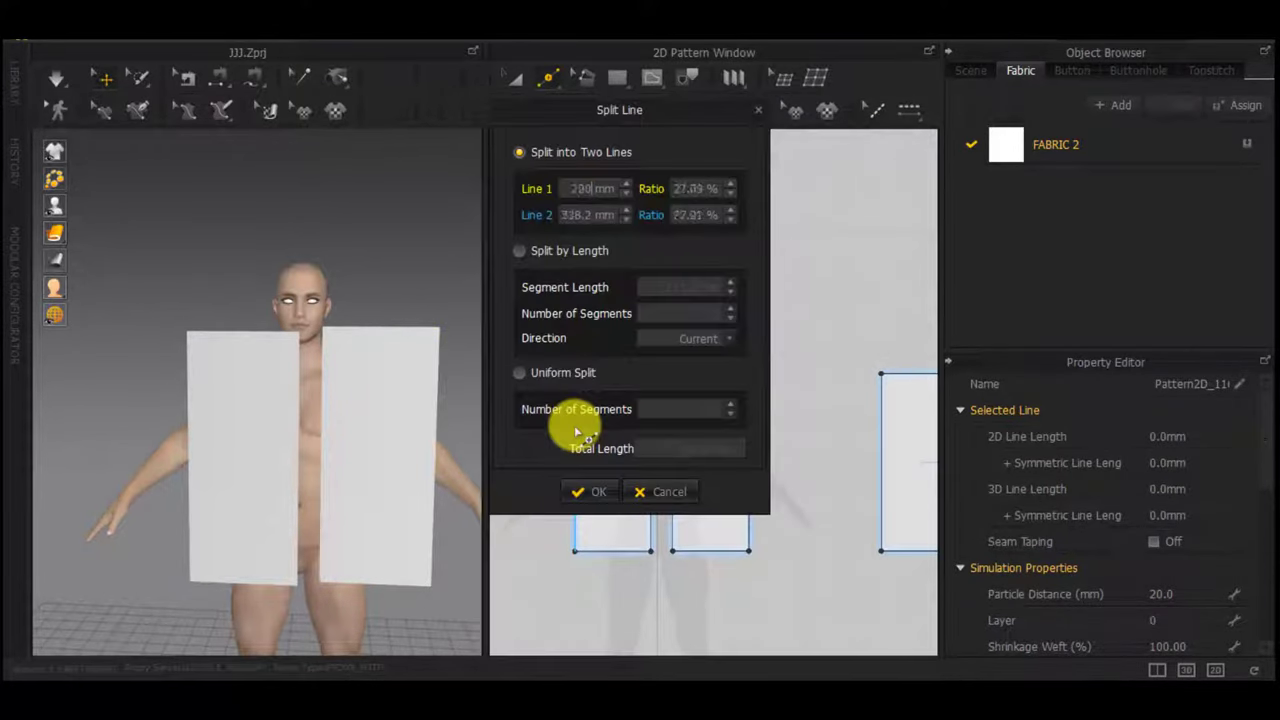
{"action": "key", "text": "Return"}
Split the back panel's outer side edge 200 mm below its top corner
{"action": "scroll", "coordinate": [882, 427], "scroll_direction": "up", "scroll_amount": 3}
{"action": "right_click", "coordinate": [882, 427]}
{"action": "type", "text": "200"}
{"action": "key", "text": "Return"}
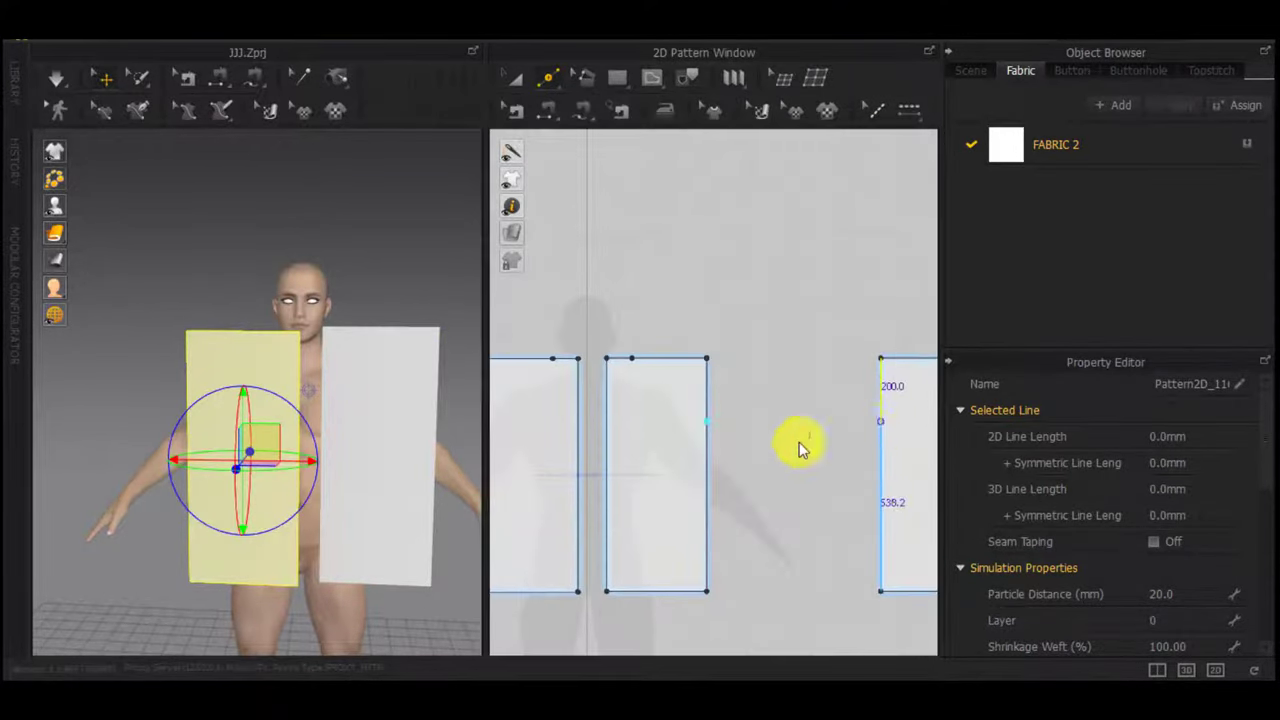
Lower the front panel's inner neck corner 100 mm straight down the centre edge
{"action": "scroll", "coordinate": [785, 443], "scroll_direction": "down", "scroll_amount": 2}
{"action": "middle_click_drag", "start_coordinate": [699, 438], "coordinate": [825, 432]}
{"action": "scroll", "coordinate": [748, 400], "scroll_direction": "up", "scroll_amount": 4}
{"action": "left_click_drag", "start_coordinate": [758, 316], "coordinate": [763, 406]}
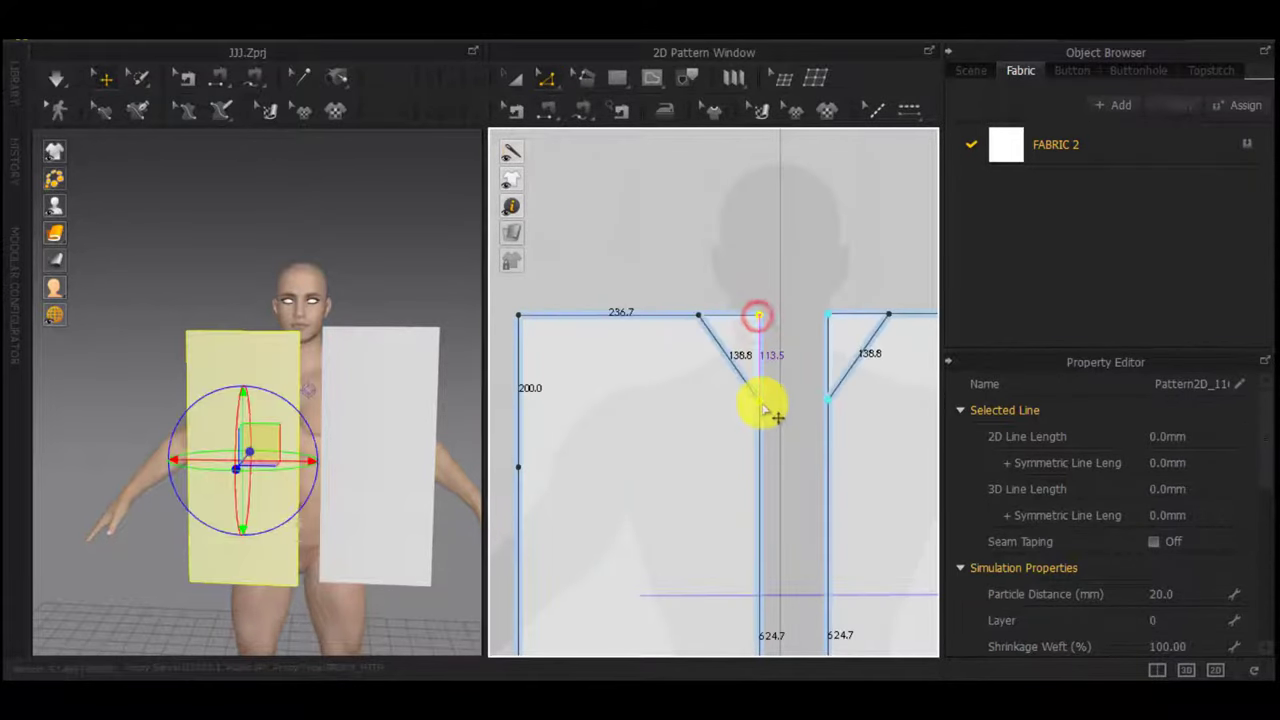
{"action": "right_click", "coordinate": [763, 397]}
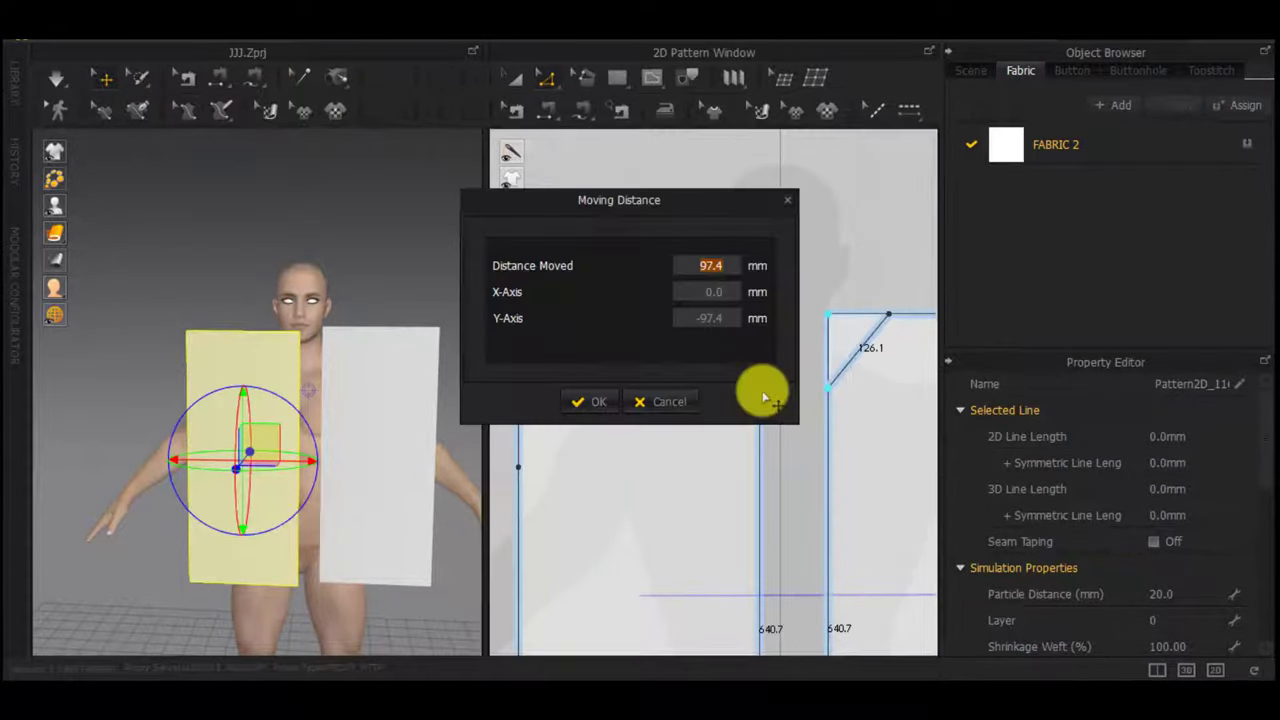
{"action": "type", "text": "100"}
{"action": "key", "text": "Return"}
Lower the back panel's inner neck corner 70 mm straight down the centre edge
{"action": "scroll", "coordinate": [840, 466], "scroll_direction": "down", "scroll_amount": 4}
{"action": "middle_click_drag", "start_coordinate": [868, 470], "coordinate": [592, 444]}
{"action": "scroll", "coordinate": [912, 371], "scroll_direction": "up", "scroll_amount": 3}
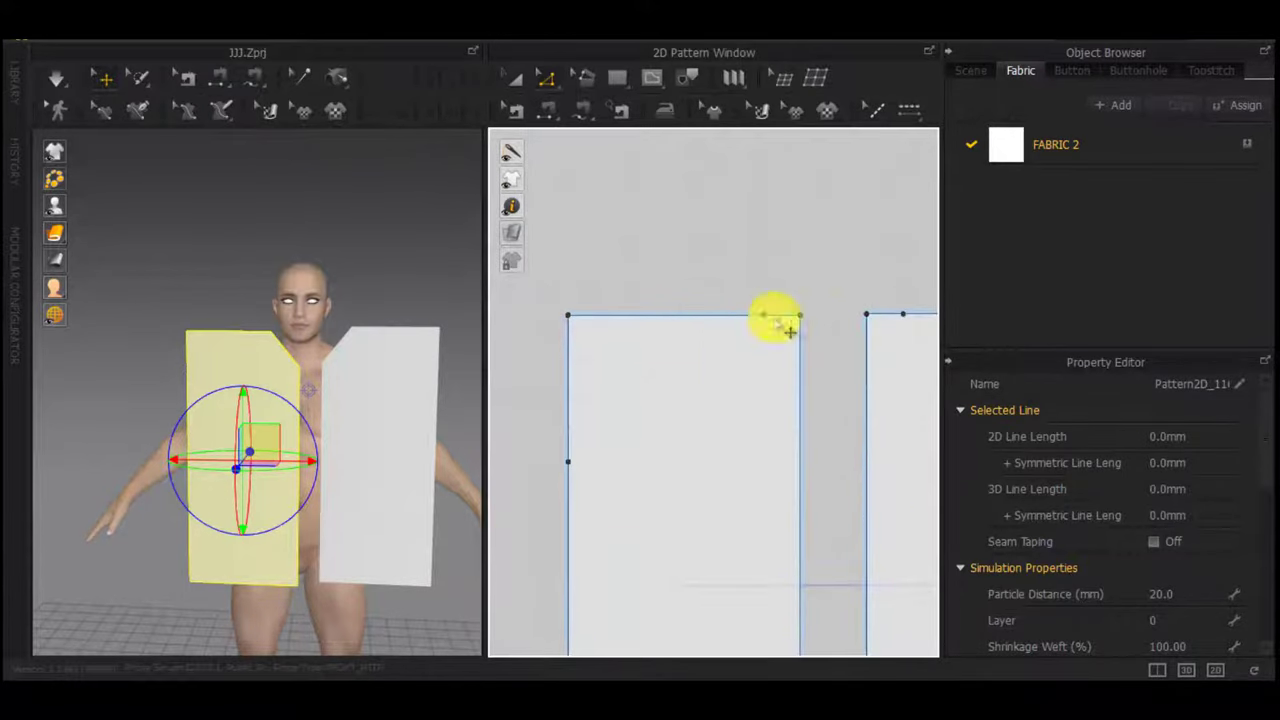
{"action": "left_click_drag", "start_coordinate": [801, 317], "coordinate": [802, 338]}
{"action": "right_click", "coordinate": [802, 338]}
{"action": "type", "text": "70"}
{"action": "key", "text": "Return"}
Curve the front panel's armhole edge inward between the shoulder corner and the side split point
{"action": "scroll", "coordinate": [577, 400], "scroll_direction": "down", "scroll_amount": 3}
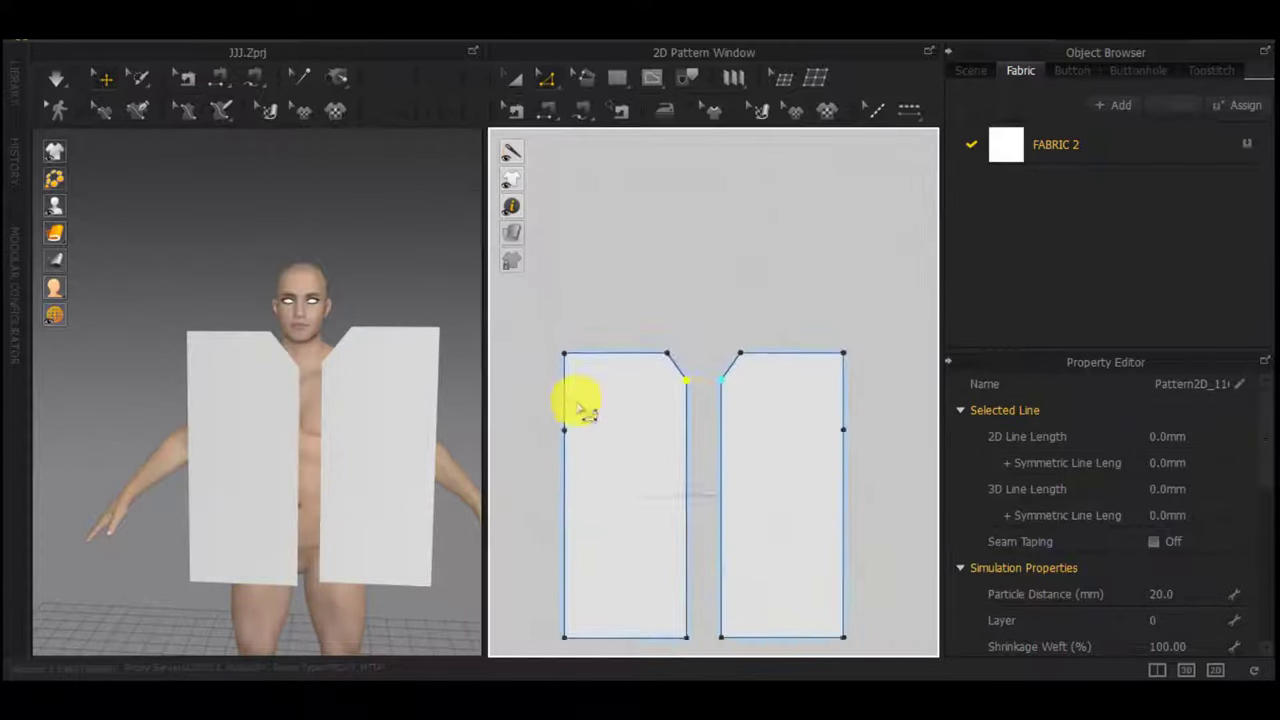
{"action": "middle_click_drag", "start_coordinate": [580, 402], "coordinate": [1097, 387]}
{"action": "left_click", "coordinate": [586, 369]}
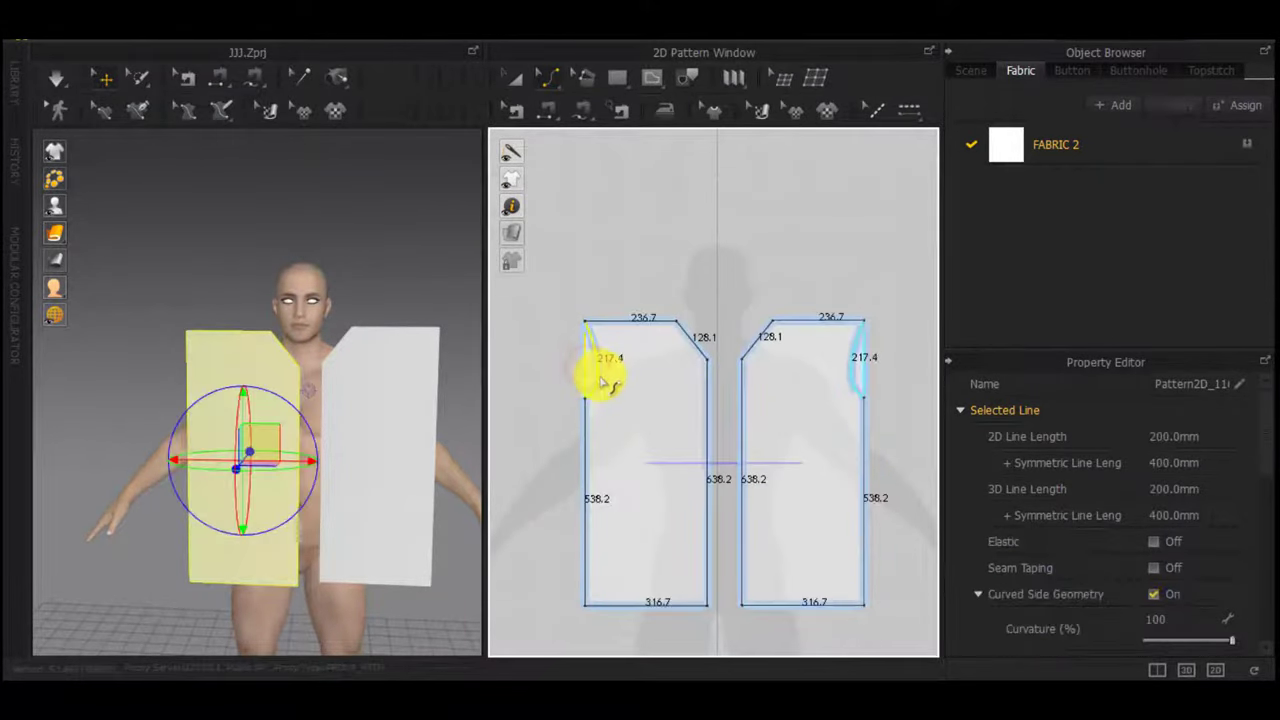
{"action": "left_click_drag", "start_coordinate": [590, 390], "coordinate": [592, 391]}
Move the front panel's outer shoulder point inward and down to slope the shoulder line
{"action": "scroll", "coordinate": [590, 326], "scroll_direction": "up", "scroll_amount": 3}
{"action": "key", "text": "z"}
{"action": "left_click_drag", "start_coordinate": [578, 313], "coordinate": [628, 343]}
{"action": "right_click", "coordinate": [594, 348]}
{"action": "type", "text": "40"}
{"action": "key", "text": "Return"}
{"action": "right_click", "coordinate": [628, 343]}
{"action": "type", "text": "40"}
{"action": "key", "text": "Return"}
Curve the back panel's armhole edge inward and move its outer shoulder point in and down
{"action": "scroll", "coordinate": [710, 402], "scroll_direction": "down", "scroll_amount": 2}
{"action": "middle_click_drag", "start_coordinate": [711, 406], "coordinate": [614, 360]}
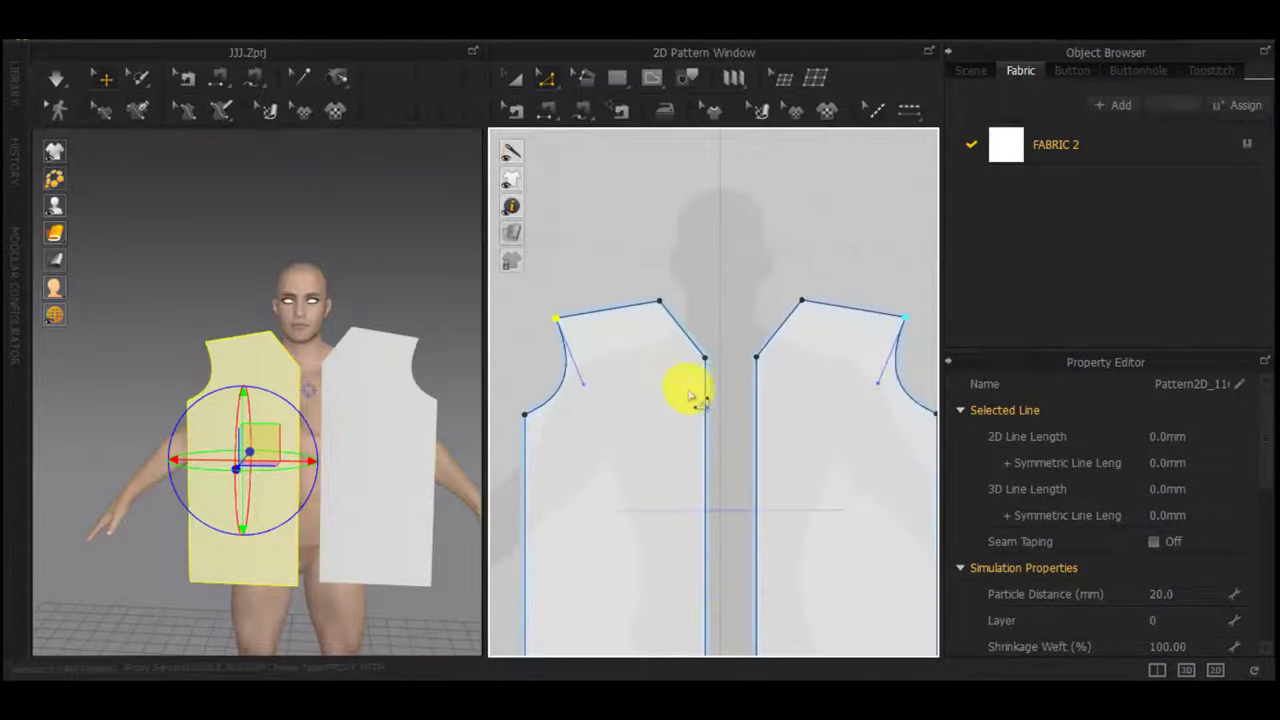
{"action": "scroll", "coordinate": [700, 393], "scroll_direction": "down", "scroll_amount": 4}
{"action": "middle_click_drag", "start_coordinate": [750, 404], "coordinate": [591, 363]}
{"action": "scroll", "coordinate": [780, 385], "scroll_direction": "up", "scroll_amount": 4}
{"action": "scroll", "coordinate": [760, 375], "scroll_direction": "down", "scroll_amount": 3}
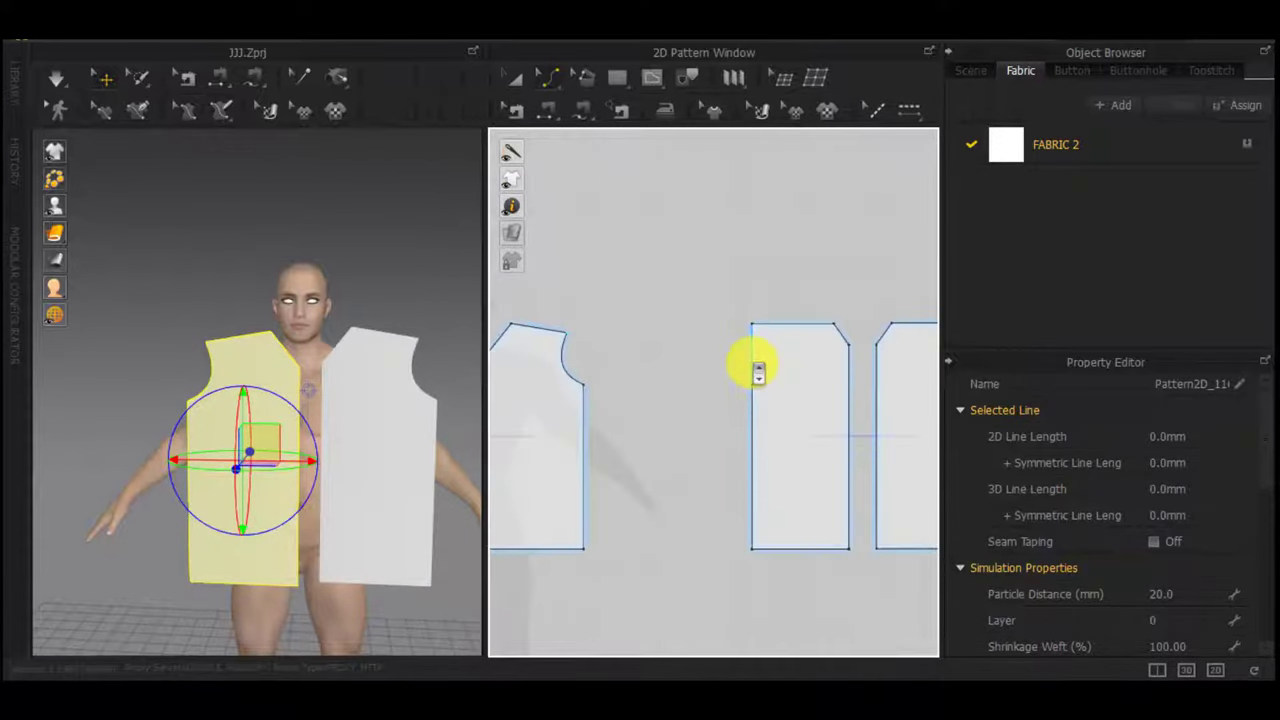
{"action": "left_click_drag", "start_coordinate": [752, 363], "coordinate": [812, 348]}
{"action": "scroll", "coordinate": [748, 325], "scroll_direction": "up", "scroll_amount": 4}
{"action": "right_click", "coordinate": [774, 342]}
{"action": "key", "text": "Escape"}
{"action": "right_click", "coordinate": [812, 348]}
{"action": "key", "text": "Return"}
Select both back panels and flip them in the 3D view
{"action": "scroll", "coordinate": [811, 358], "scroll_direction": "down", "scroll_amount": 4}
{"action": "scroll", "coordinate": [601, 381], "scroll_direction": "down", "scroll_amount": 1}
{"action": "scroll", "coordinate": [440, 400], "scroll_direction": "down", "scroll_amount": 2}
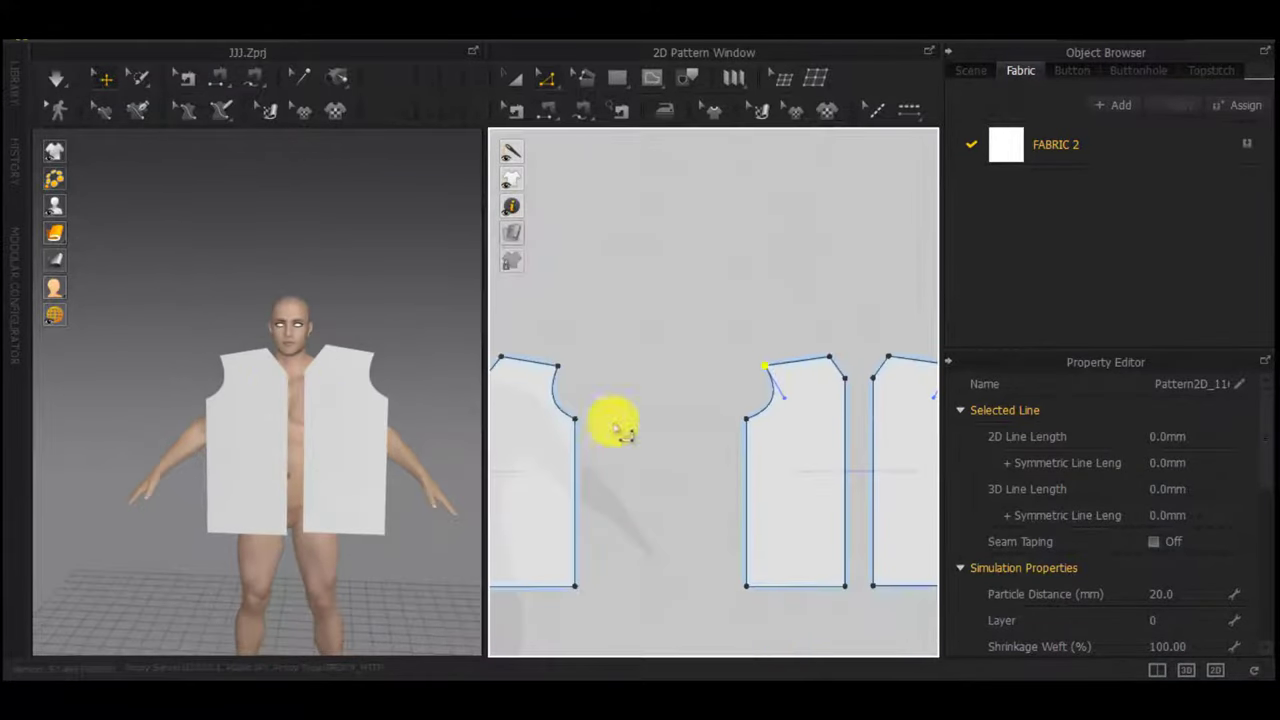
{"action": "scroll", "coordinate": [615, 427], "scroll_direction": "down", "scroll_amount": 2}
{"action": "scroll", "coordinate": [409, 437], "scroll_direction": "down", "scroll_amount": 2}
{"action": "scroll", "coordinate": [687, 456], "scroll_direction": "down", "scroll_amount": 3}
{"action": "scroll", "coordinate": [420, 423], "scroll_direction": "down", "scroll_amount": 2}
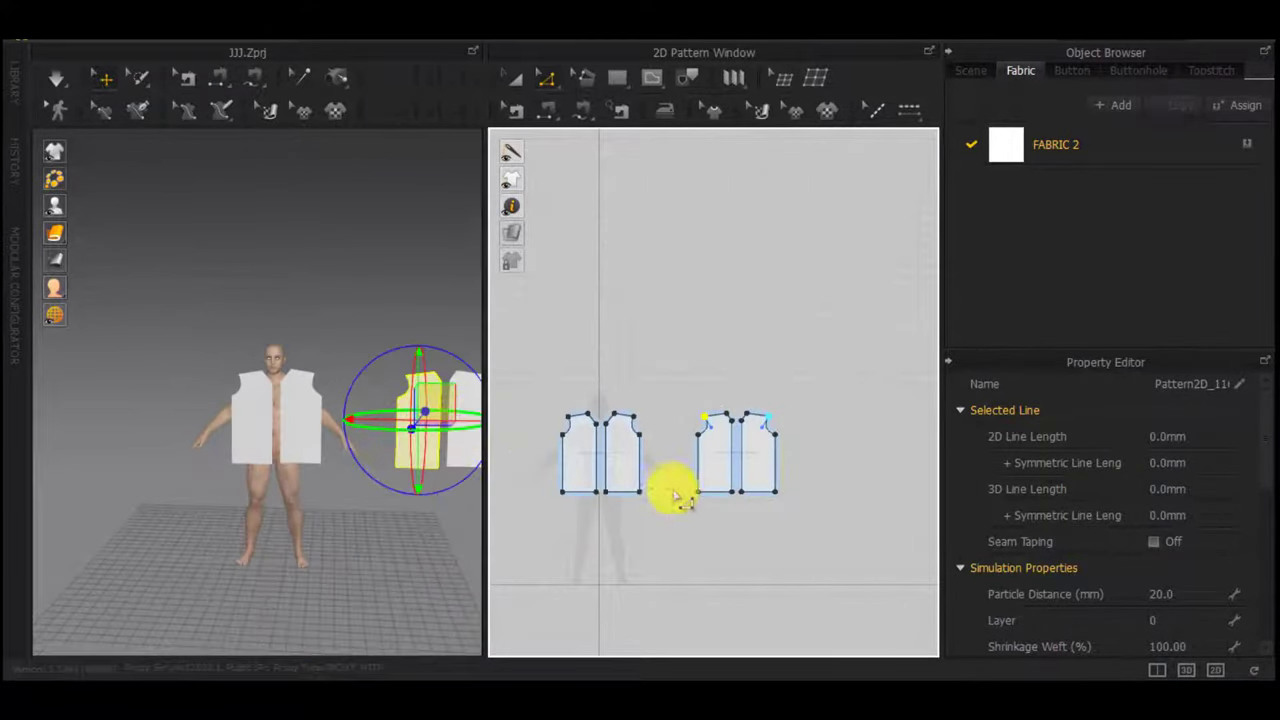
{"action": "left_click_drag", "start_coordinate": [674, 492], "coordinate": [808, 398]}
{"action": "right_click", "coordinate": [417, 393]}
{"action": "left_click", "coordinate": [492, 600]}
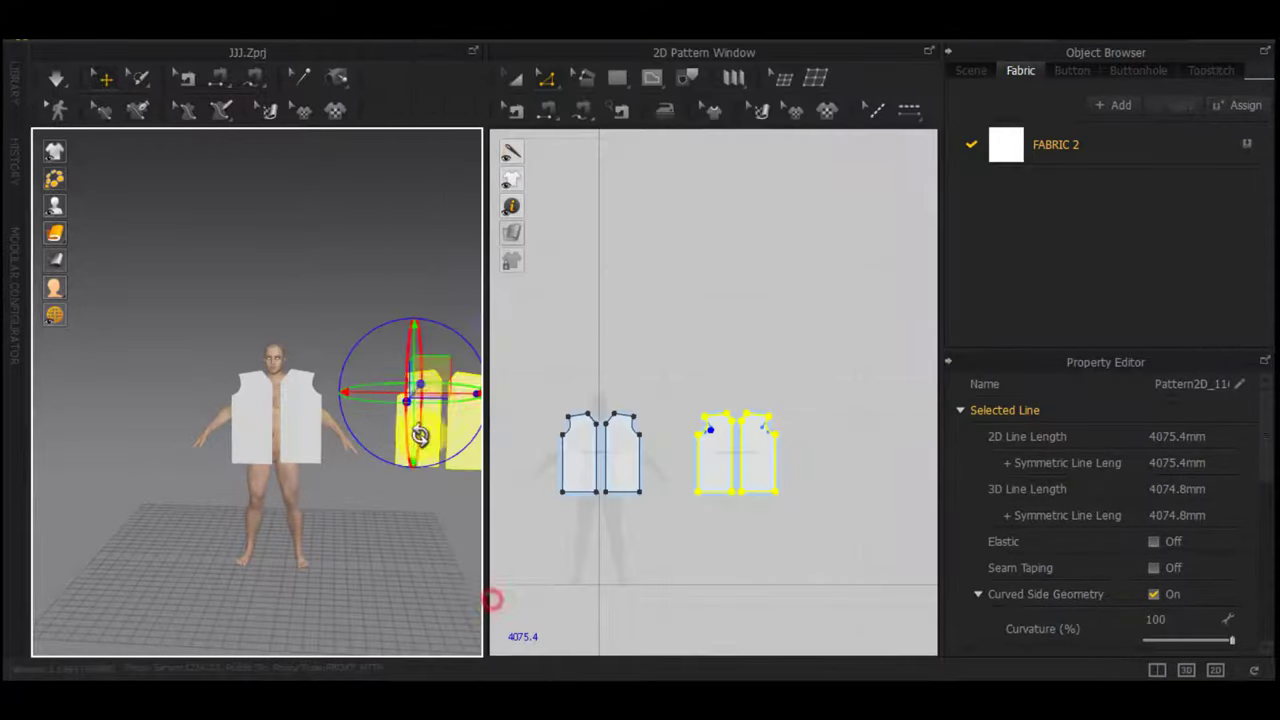
{"action": "right_click_drag", "start_coordinate": [420, 436], "coordinate": [464, 478]}
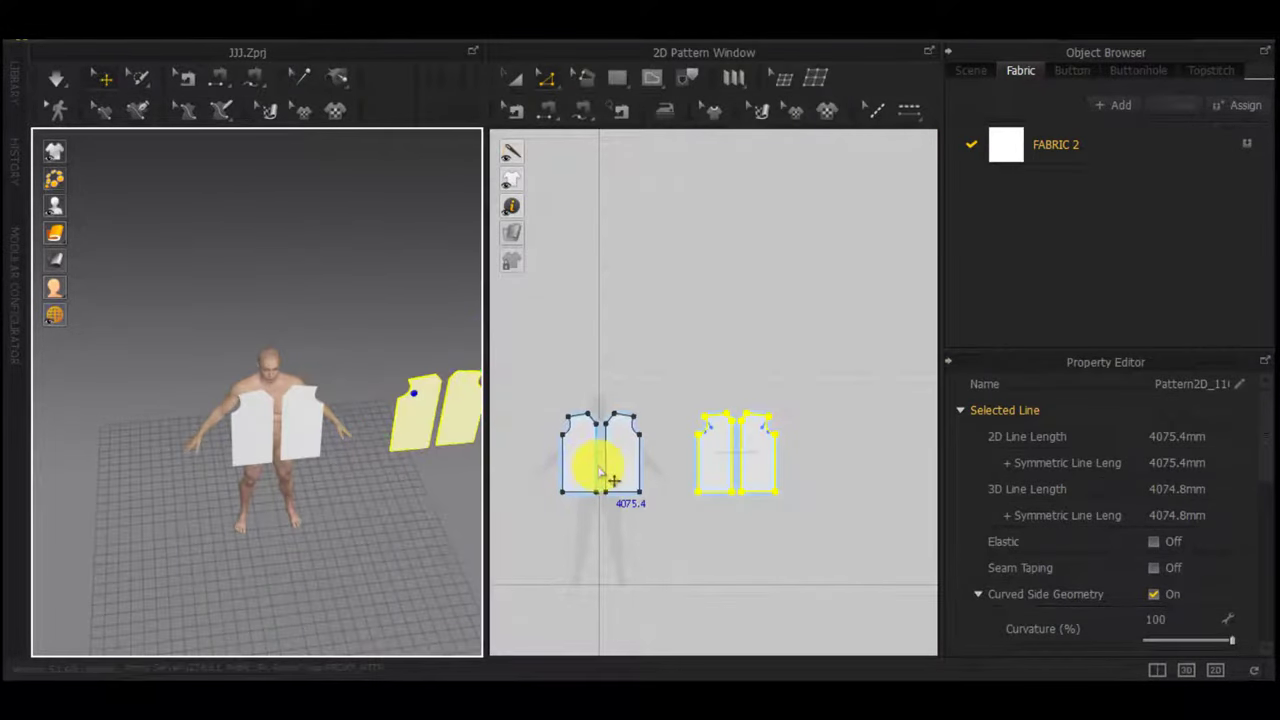
Change the 3D garment surface display to distinguish the fabric sides and flip the back panels again
{"action": "scroll", "coordinate": [742, 457], "scroll_direction": "up", "scroll_amount": 5}
{"action": "right_click_drag", "start_coordinate": [413, 394], "coordinate": [438, 380]}
{"action": "mouse_move", "coordinate": [54, 237]}
{"action": "left_click", "coordinate": [105, 238]}
{"action": "right_click_drag", "start_coordinate": [266, 360], "coordinate": [229, 334]}
{"action": "right_click", "coordinate": [415, 418]}
{"action": "left_click", "coordinate": [512, 604]}
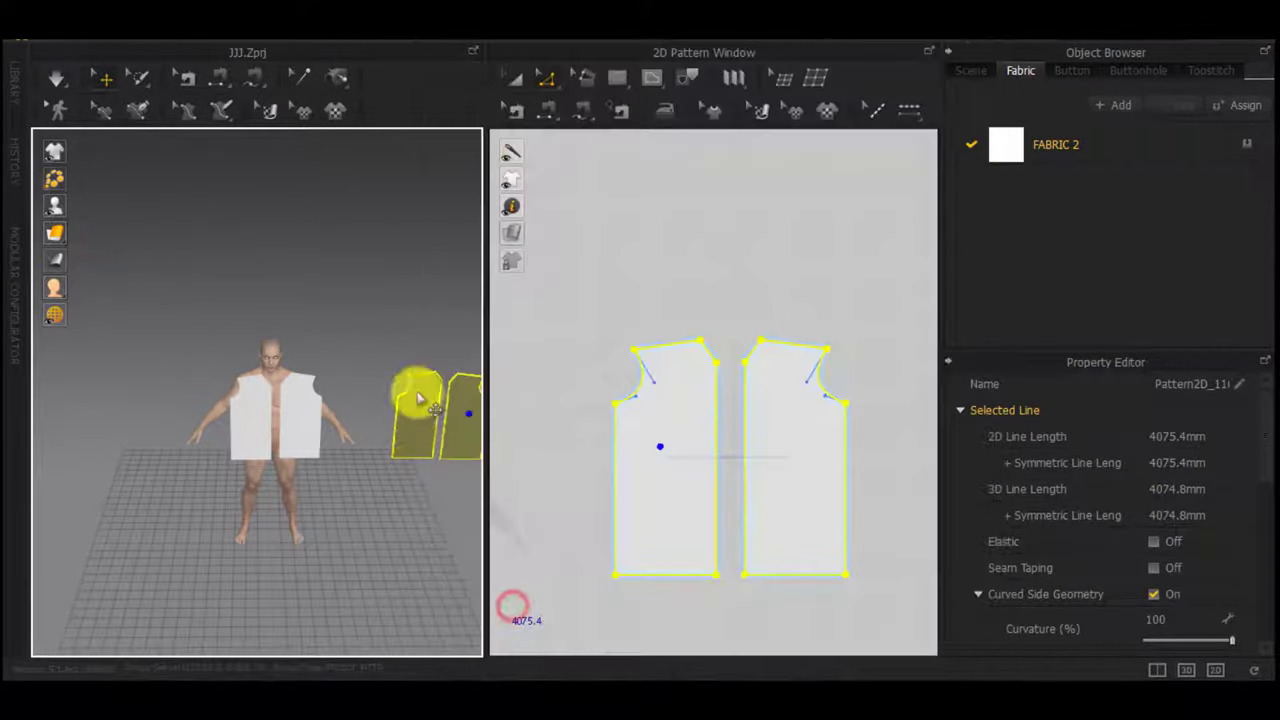
Move both back panels behind the avatar's torso
{"action": "left_click_drag", "start_coordinate": [424, 404], "coordinate": [348, 404]}
{"action": "right_click_drag", "start_coordinate": [256, 404], "coordinate": [376, 343]}
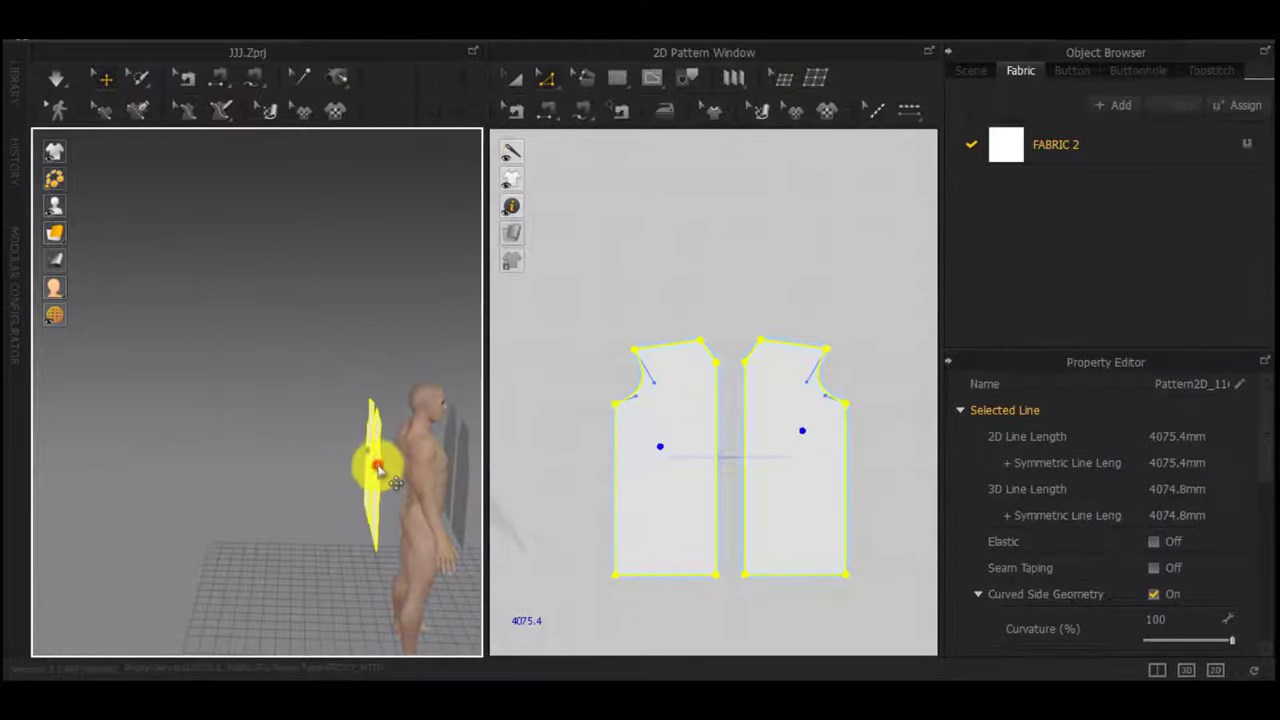
{"action": "right_click_drag", "start_coordinate": [393, 463], "coordinate": [468, 457]}
Sew the front and back side edges on the avatar's right side, and sew the centre back seam
{"action": "key", "text": "n"}
{"action": "left_click", "coordinate": [408, 517]}
{"action": "left_click", "coordinate": [270, 498]}
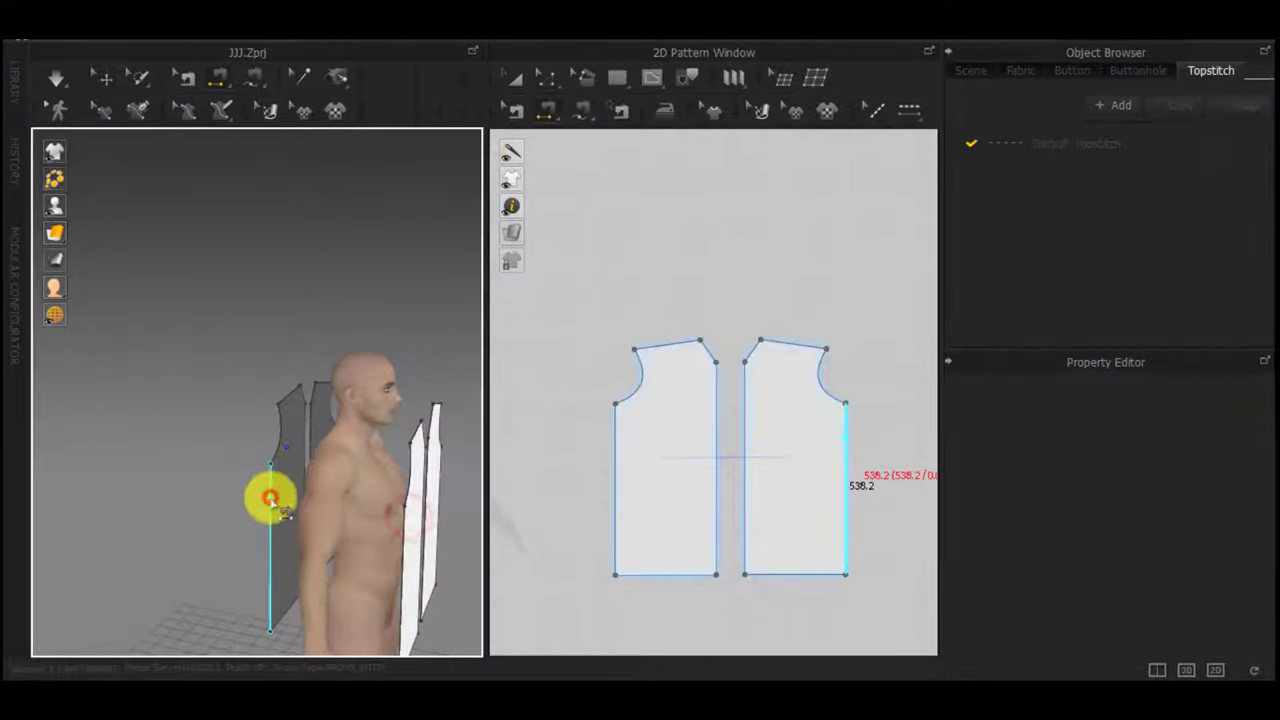
{"action": "right_click_drag", "start_coordinate": [270, 498], "coordinate": [398, 500]}
{"action": "left_click", "coordinate": [357, 503]}
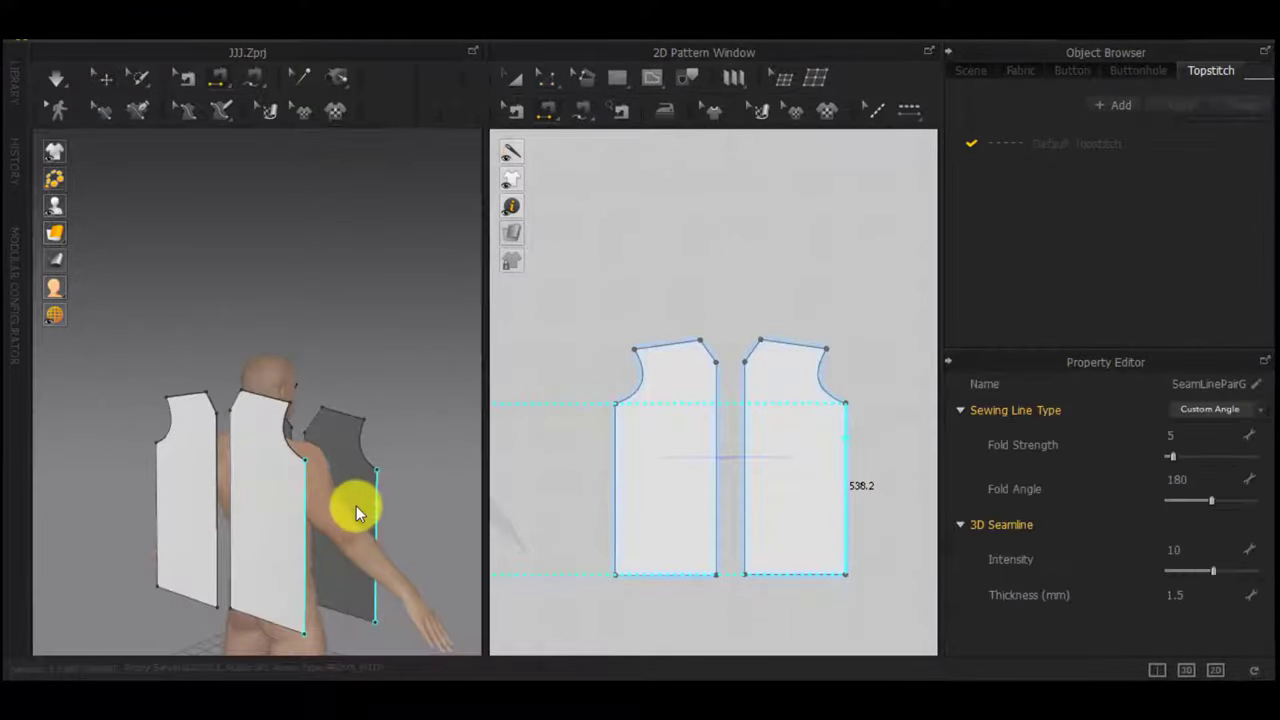
{"action": "right_click_drag", "start_coordinate": [292, 500], "coordinate": [368, 494]}
{"action": "left_click", "coordinate": [205, 460]}
{"action": "left_click", "coordinate": [190, 461]}
Sew the front and back side edges on the avatar's left side, and sew the centre front seam
{"action": "right_click_drag", "start_coordinate": [192, 470], "coordinate": [312, 573]}
{"action": "left_click", "coordinate": [142, 493]}
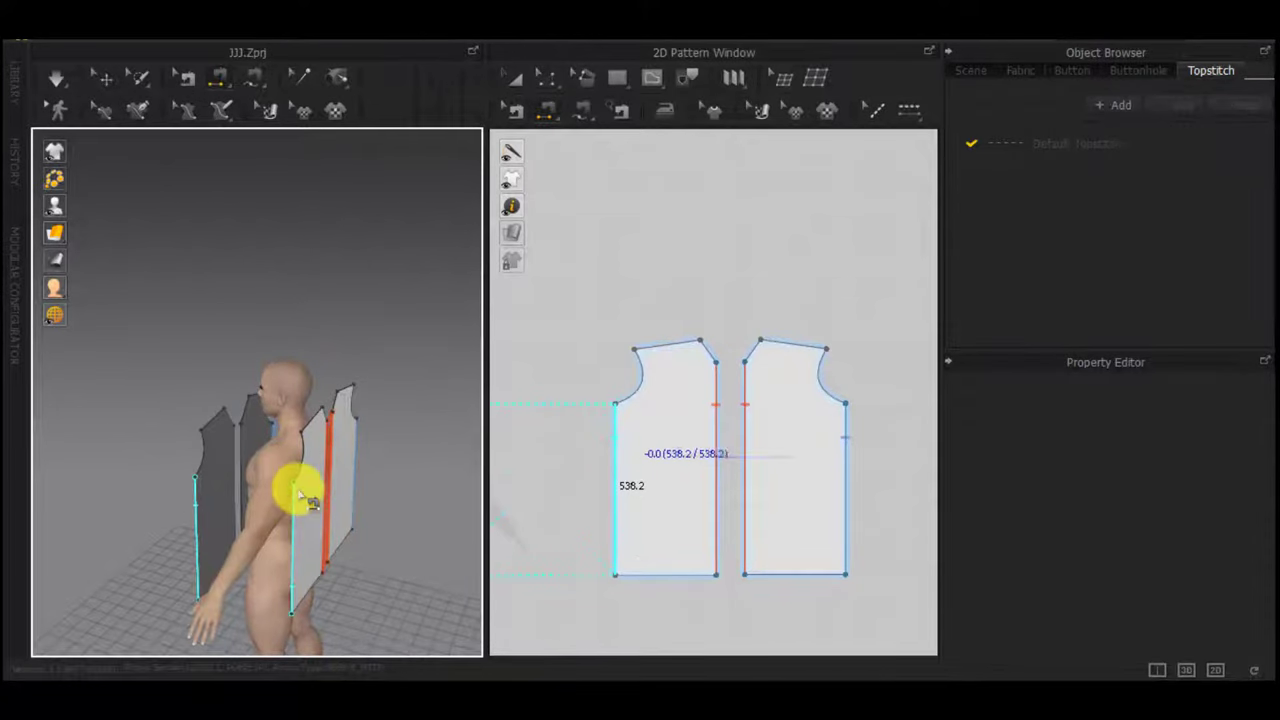
{"action": "left_click", "coordinate": [295, 500]}
{"action": "right_click_drag", "start_coordinate": [297, 503], "coordinate": [474, 496]}
{"action": "left_click", "coordinate": [374, 512]}
{"action": "left_click", "coordinate": [351, 504]}
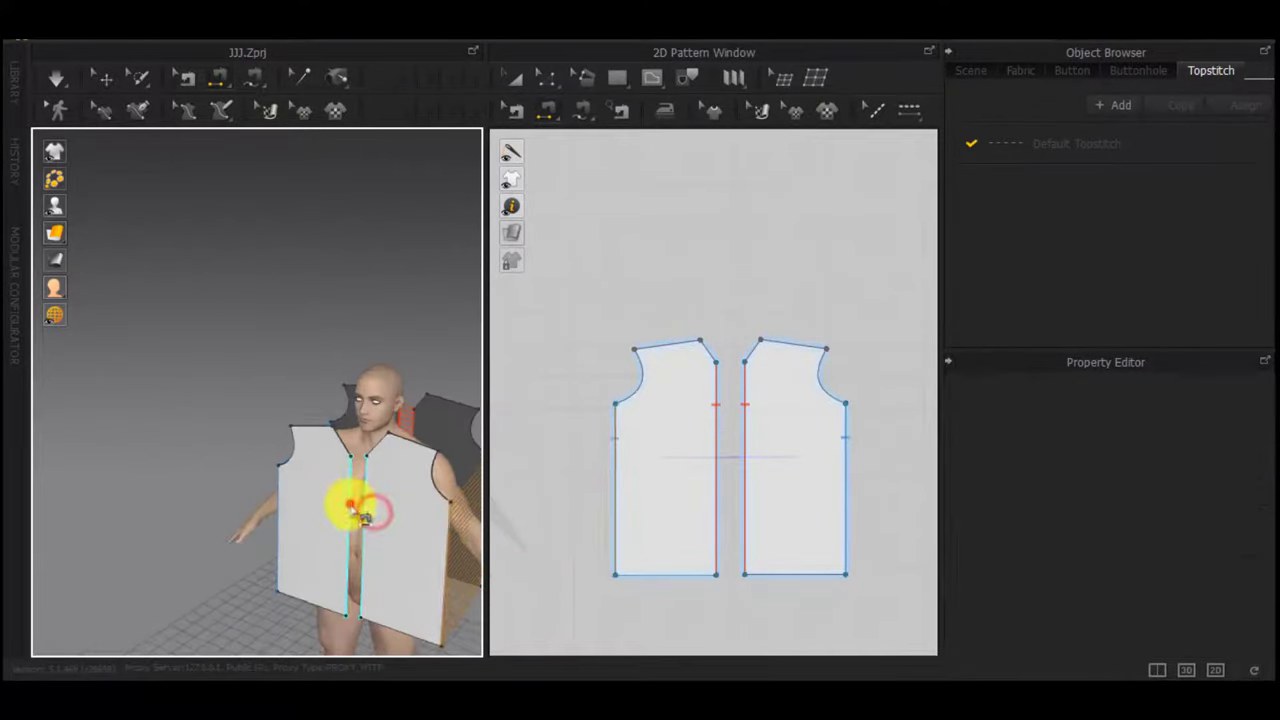
Sew the front shoulder edges to the back shoulder edges on both sides of the avatar
{"action": "right_click_drag", "start_coordinate": [351, 504], "coordinate": [316, 484]}
{"action": "left_click", "coordinate": [321, 477]}
{"action": "left_click", "coordinate": [359, 436]}
{"action": "right_click_drag", "start_coordinate": [359, 437], "coordinate": [442, 457]}
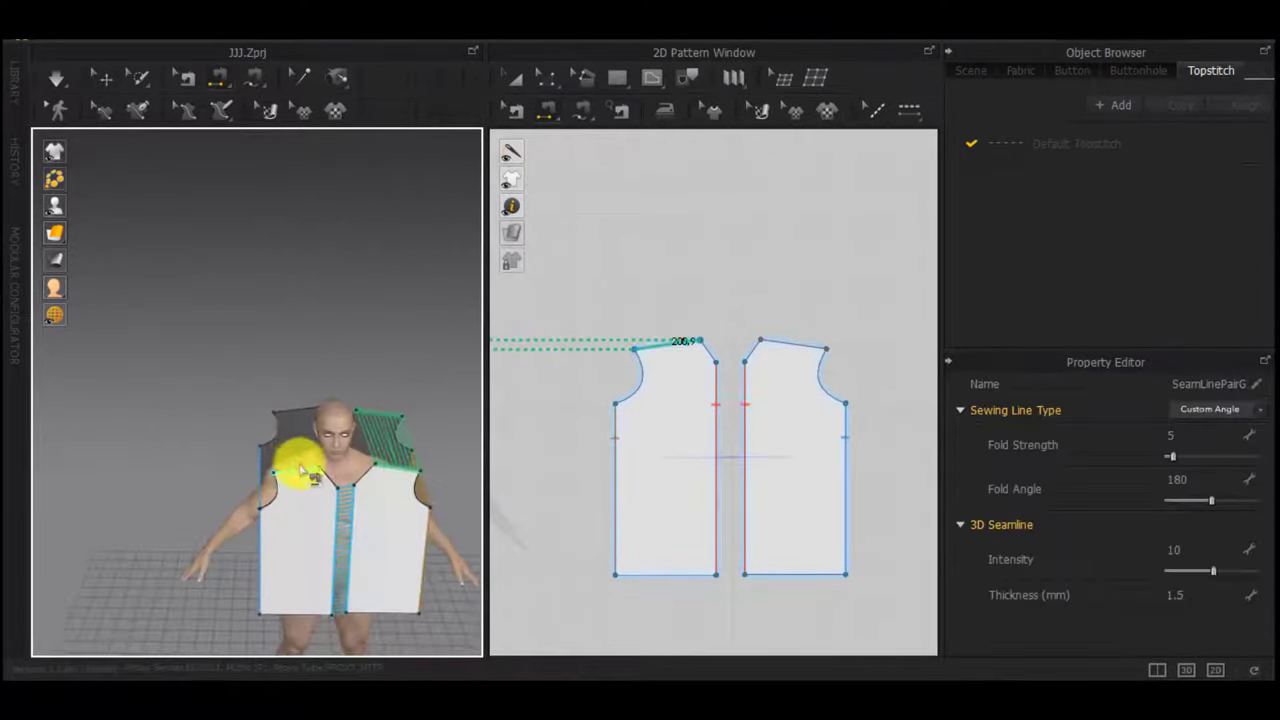
{"action": "left_click", "coordinate": [301, 468]}
{"action": "left_click", "coordinate": [303, 412]}
Try simulating the sewn panels on the avatar, and undo the drape
{"action": "right_click_drag", "start_coordinate": [331, 537], "coordinate": [323, 480]}
{"action": "key", "text": "space"}
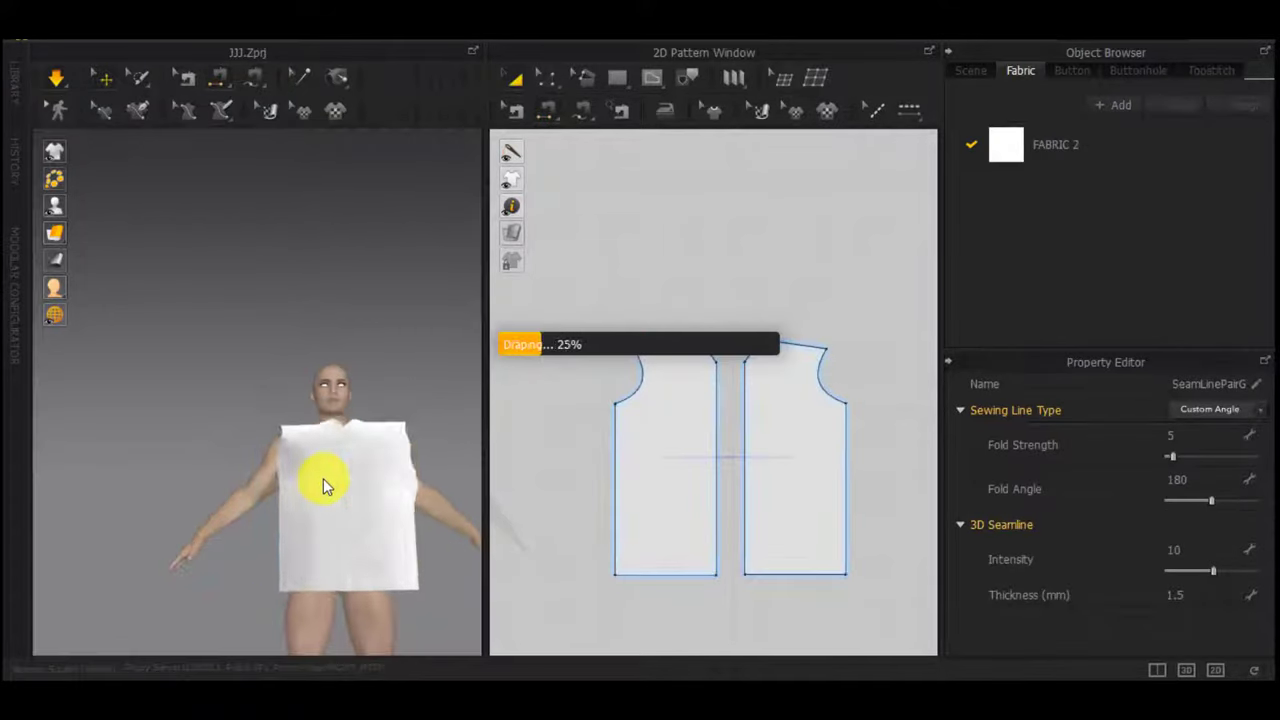
{"action": "left_click_drag", "start_coordinate": [323, 480], "coordinate": [393, 502]}
{"action": "right_click_drag", "start_coordinate": [398, 503], "coordinate": [374, 534]}
{"action": "key", "text": "ctrl+z"}
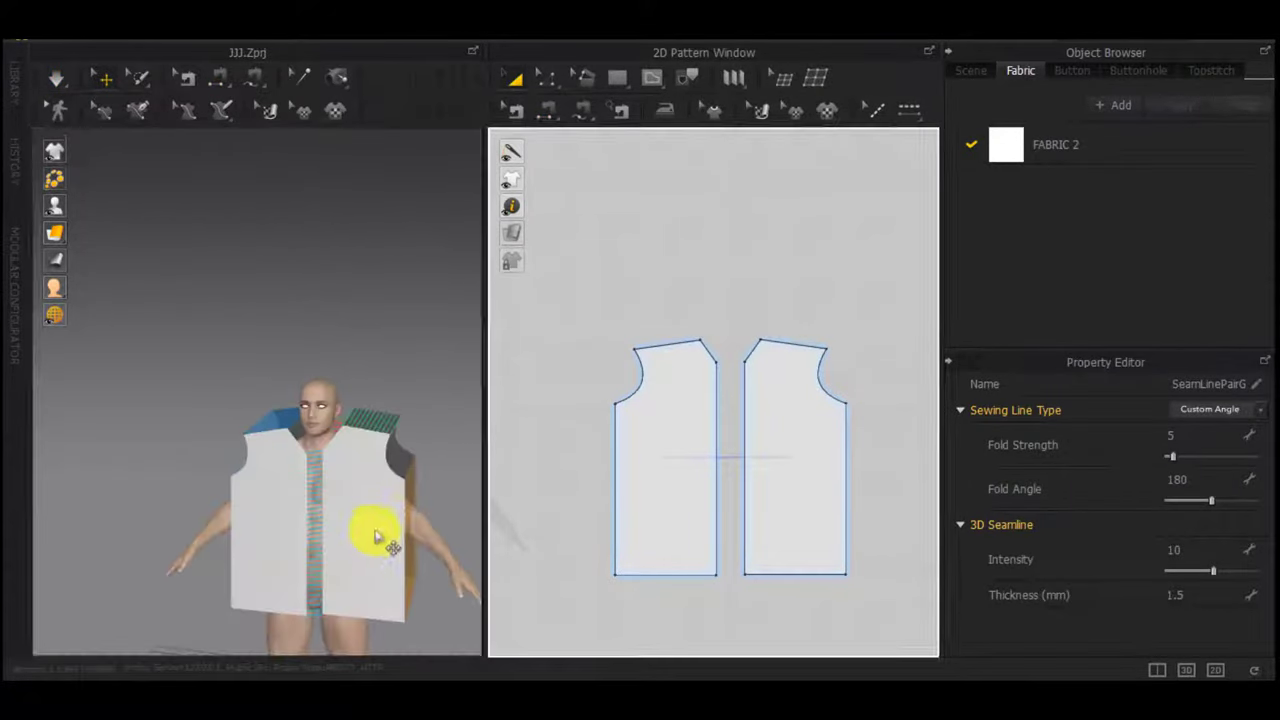
Try shifting a front panel before simulating the garment again, and undo the result
{"action": "left_click_drag", "start_coordinate": [376, 523], "coordinate": [363, 523]}
{"action": "right_click_drag", "start_coordinate": [363, 523], "coordinate": [541, 474]}
{"action": "key", "text": "space"}
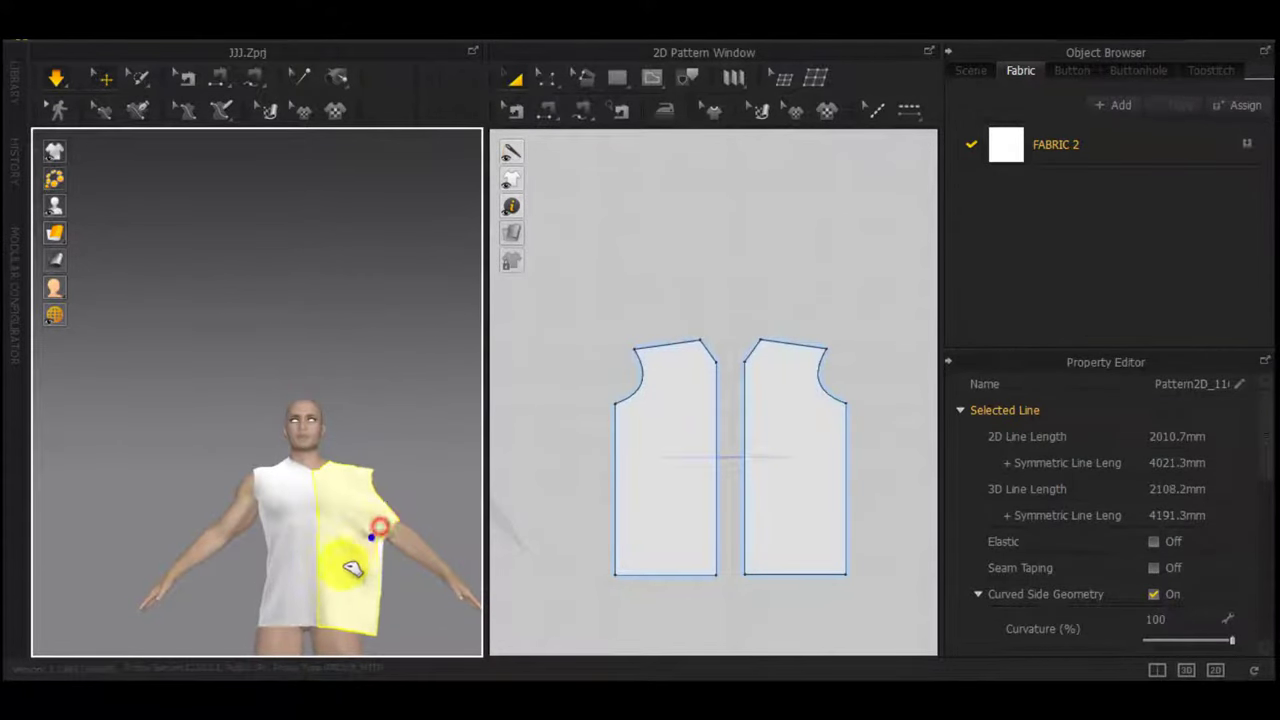
{"action": "key", "text": "ctrl+z"}
Reposition the back panels behind the avatar and simulate the garment so it drapes around the body
{"action": "right_click_drag", "start_coordinate": [377, 517], "coordinate": [637, 495]}
{"action": "left_click_drag", "start_coordinate": [380, 535], "coordinate": [398, 530]}
{"action": "right_click_drag", "start_coordinate": [398, 530], "coordinate": [613, 522]}
{"action": "key", "text": "space"}
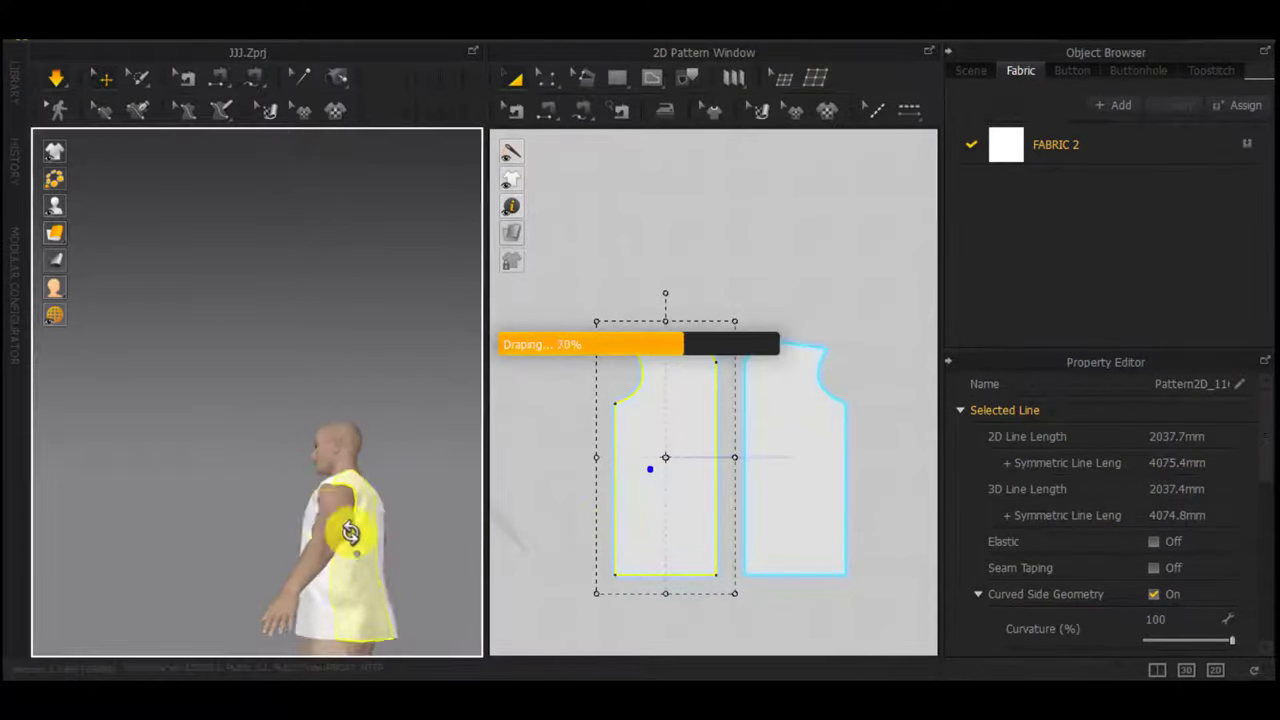
{"action": "right_click_drag", "start_coordinate": [351, 531], "coordinate": [594, 543]}
{"action": "right_click_drag", "start_coordinate": [272, 564], "coordinate": [312, 568]}
{"action": "middle_click_drag", "start_coordinate": [312, 568], "coordinate": [358, 404]}
Move the front panel's armhole and side edges inward to narrow the front
{"action": "left_click", "coordinate": [306, 432]}
{"action": "scroll", "coordinate": [669, 460], "scroll_direction": "up", "scroll_amount": 3}
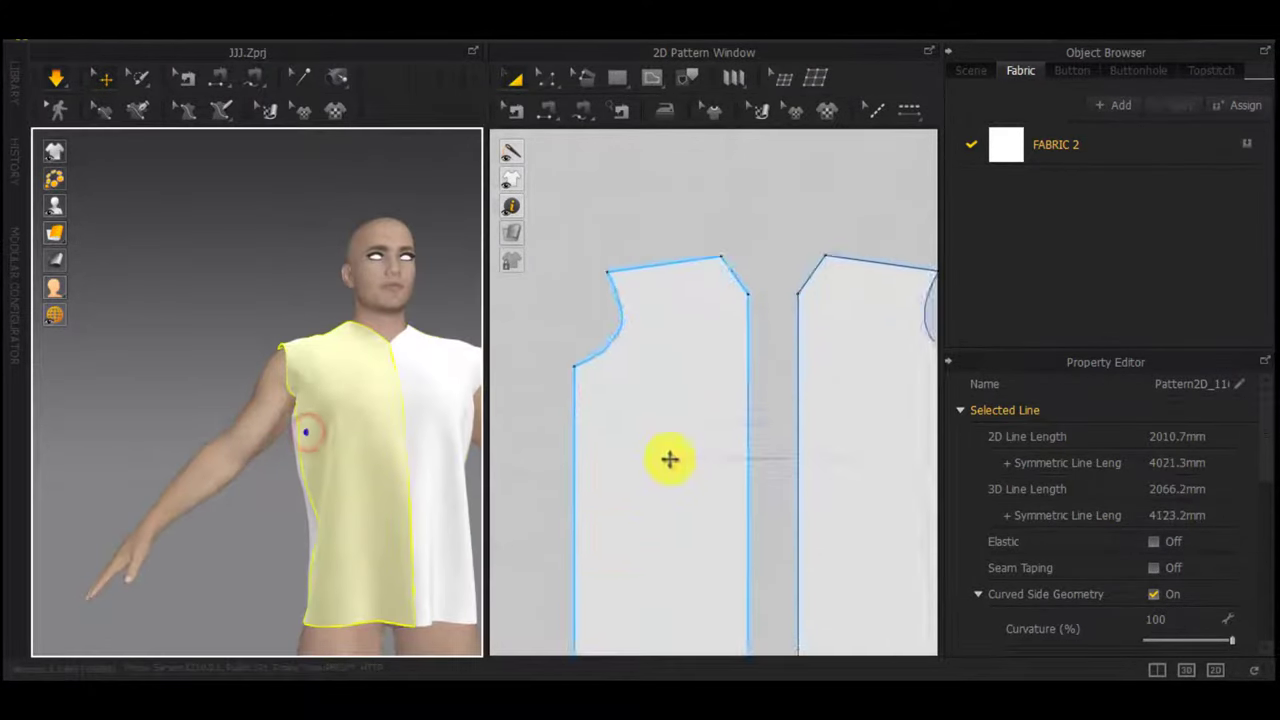
{"action": "scroll", "coordinate": [640, 475], "scroll_direction": "down", "scroll_amount": 7}
{"action": "middle_click_drag", "start_coordinate": [629, 480], "coordinate": [785, 481]}
{"action": "scroll", "coordinate": [647, 484], "scroll_direction": "down", "scroll_amount": 1}
{"action": "scroll", "coordinate": [645, 470], "scroll_direction": "up", "scroll_amount": 5}
{"action": "left_click", "coordinate": [568, 565]}
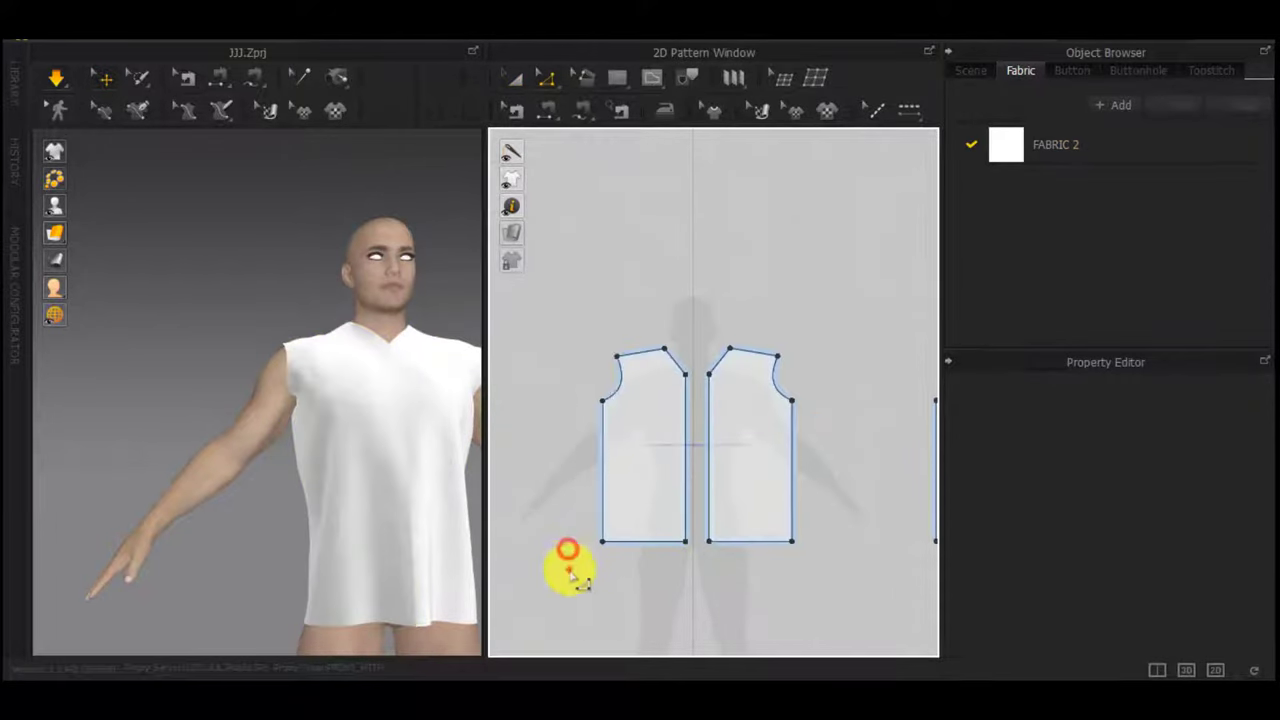
{"action": "left_click_drag", "start_coordinate": [632, 337], "coordinate": [637, 320]}
{"action": "left_click_drag", "start_coordinate": [602, 434], "coordinate": [616, 434]}
{"action": "right_click", "coordinate": [616, 434]}
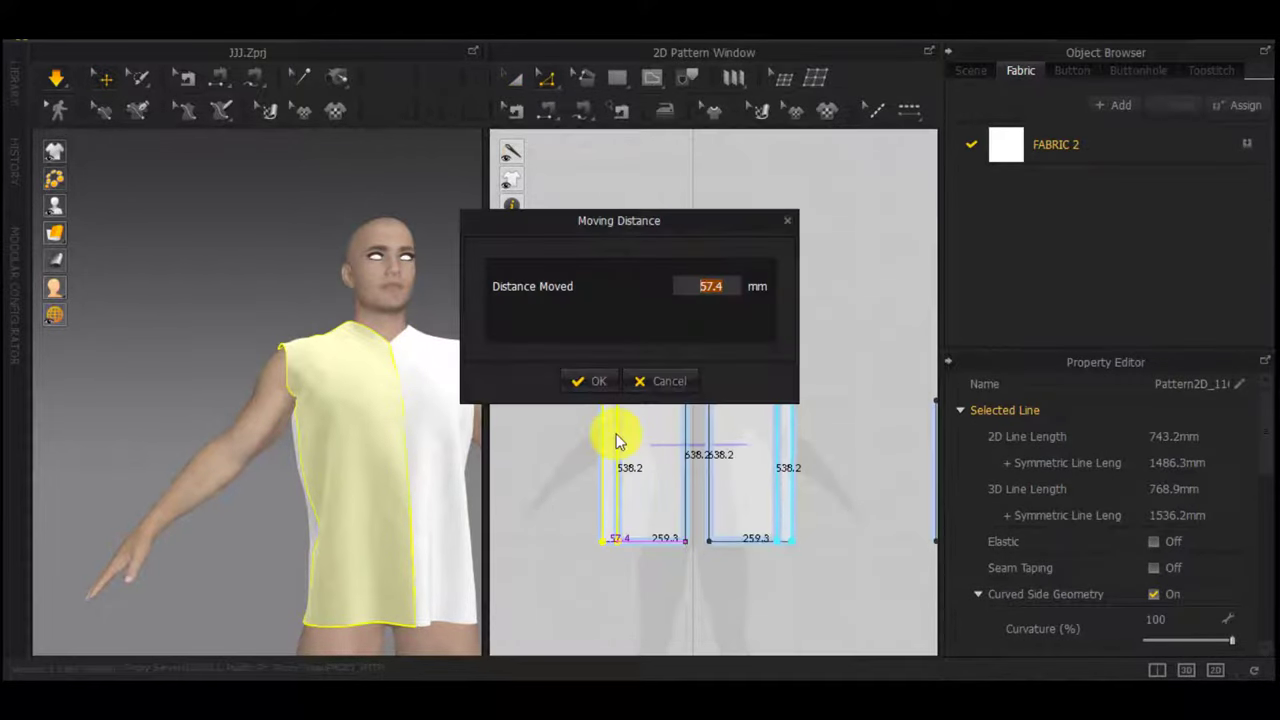
{"action": "key", "text": "Return"}
Move the back panel's armhole and side edges inward so its width matches the narrowed front, and simulate the garment
{"action": "scroll", "coordinate": [616, 434], "scroll_direction": "down", "scroll_amount": 5}
{"action": "middle_click_drag", "start_coordinate": [704, 482], "coordinate": [601, 484]}
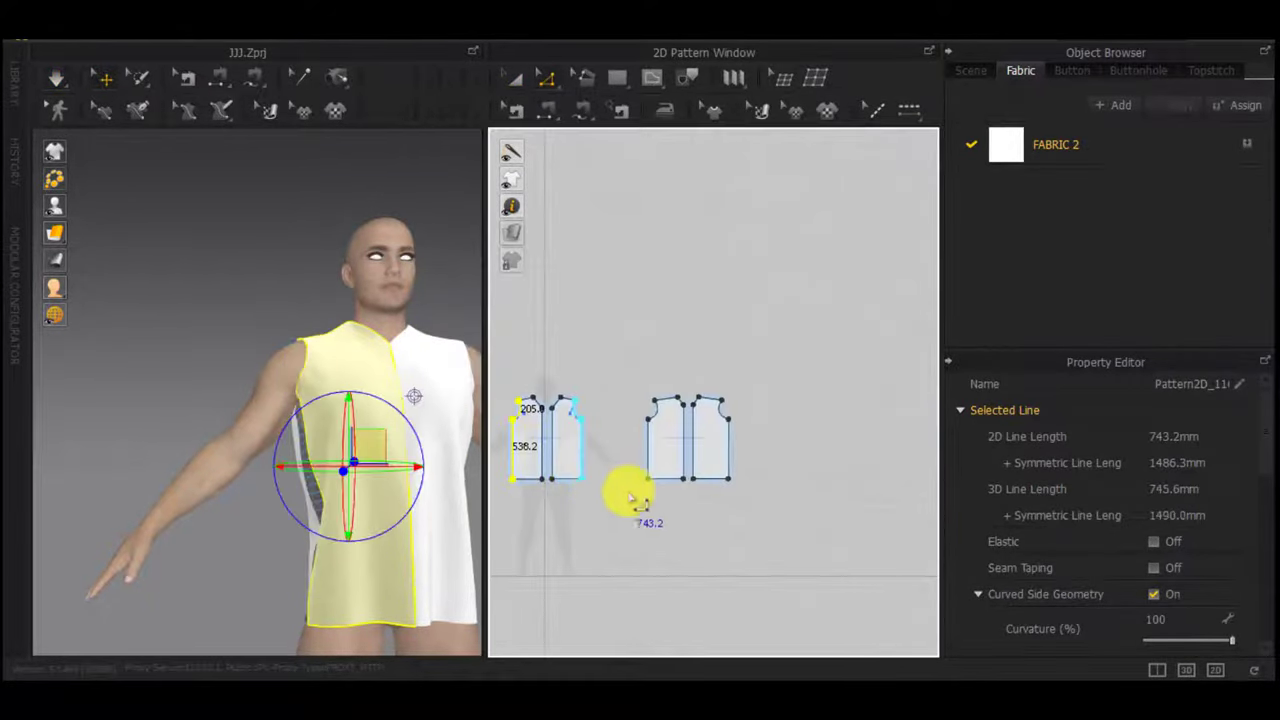
{"action": "left_click_drag", "start_coordinate": [631, 493], "coordinate": [662, 392]}
{"action": "scroll", "coordinate": [659, 426], "scroll_direction": "up", "scroll_amount": 6}
{"action": "left_click_drag", "start_coordinate": [632, 451], "coordinate": [646, 451]}
{"action": "right_click", "coordinate": [646, 451]}
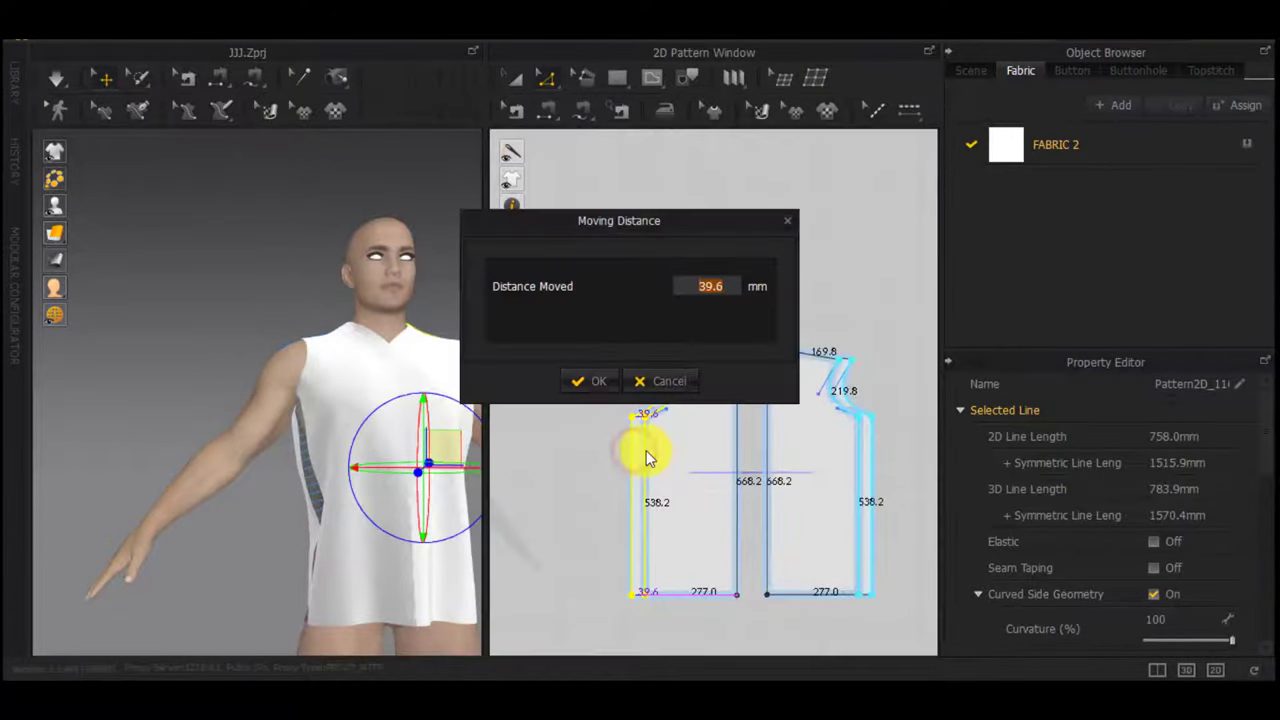
{"action": "key", "text": "Return"}
{"action": "scroll", "coordinate": [382, 449], "scroll_direction": "up", "scroll_amount": 3}
{"action": "key", "text": "space"}
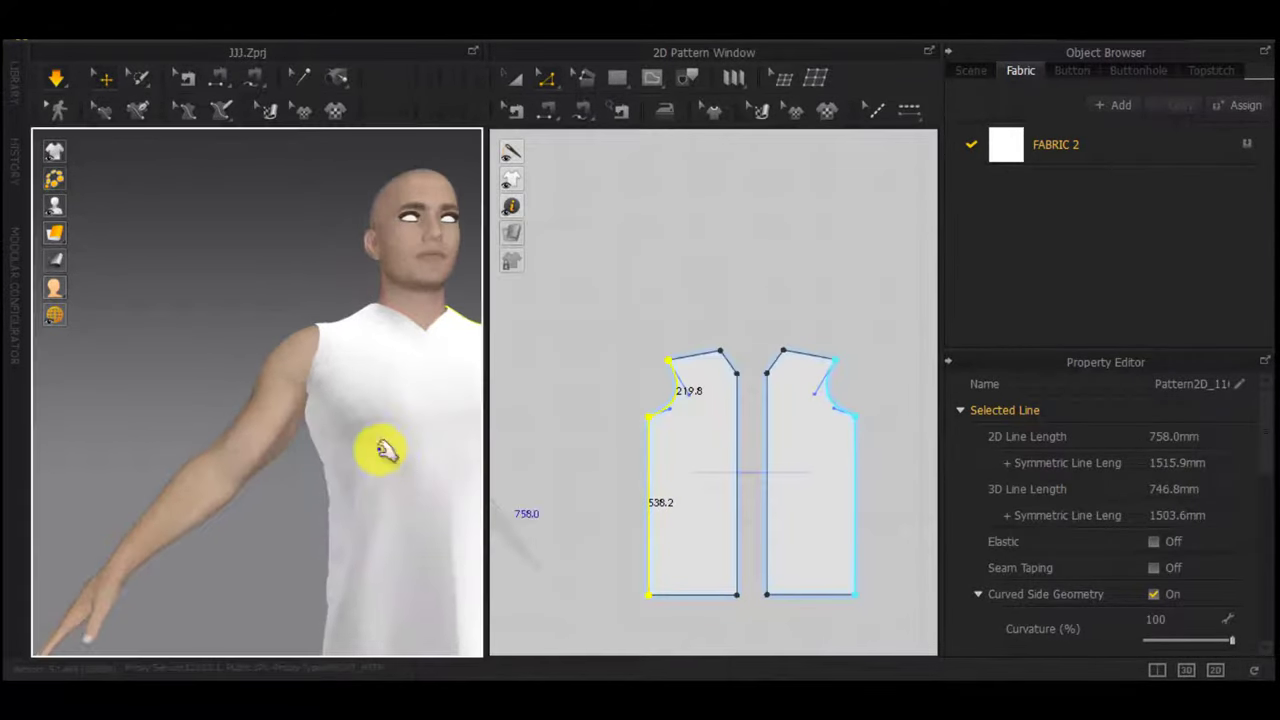
Lower the underarm point of the front panel's armhole by 50 mm
{"action": "right_click_drag", "start_coordinate": [386, 449], "coordinate": [496, 445]}
{"action": "scroll", "coordinate": [622, 433], "scroll_direction": "up", "scroll_amount": 3}
{"action": "scroll", "coordinate": [612, 444], "scroll_direction": "down", "scroll_amount": 7}
{"action": "middle_click_drag", "start_coordinate": [598, 460], "coordinate": [680, 452]}
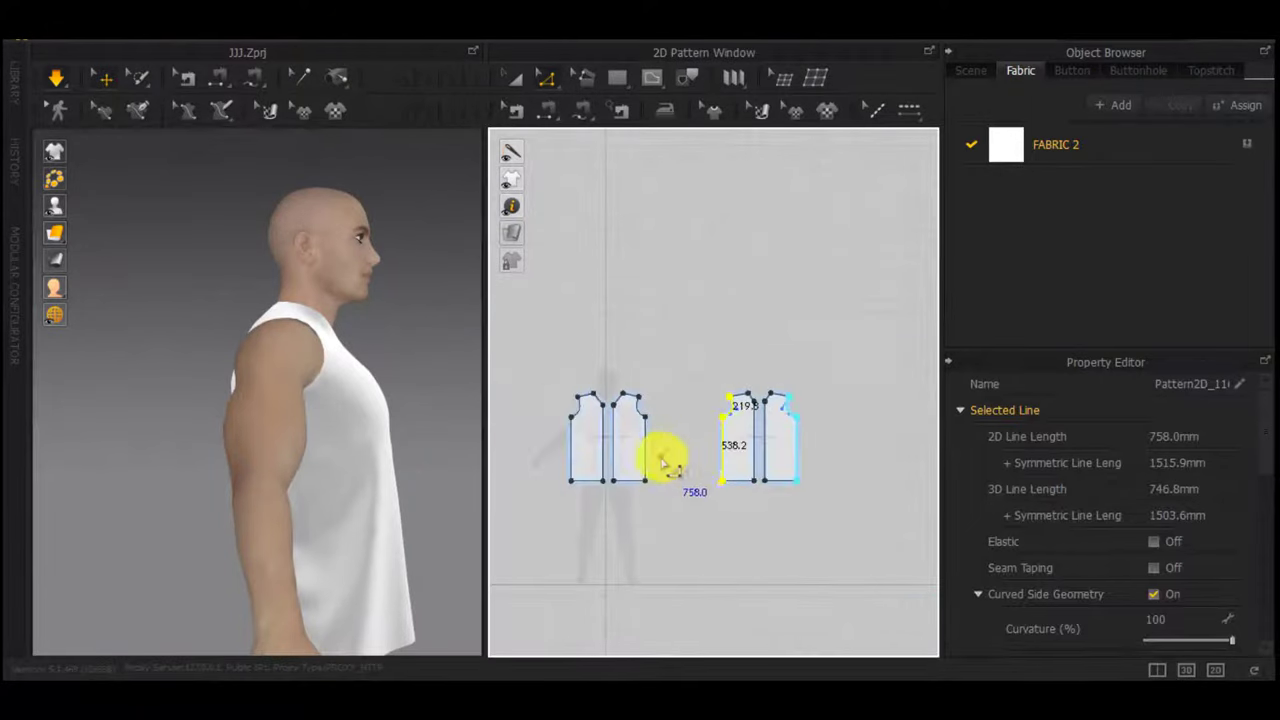
{"action": "left_click", "coordinate": [662, 457]}
{"action": "left_click", "coordinate": [571, 419]}
{"action": "scroll", "coordinate": [737, 431], "scroll_direction": "up", "scroll_amount": 5}
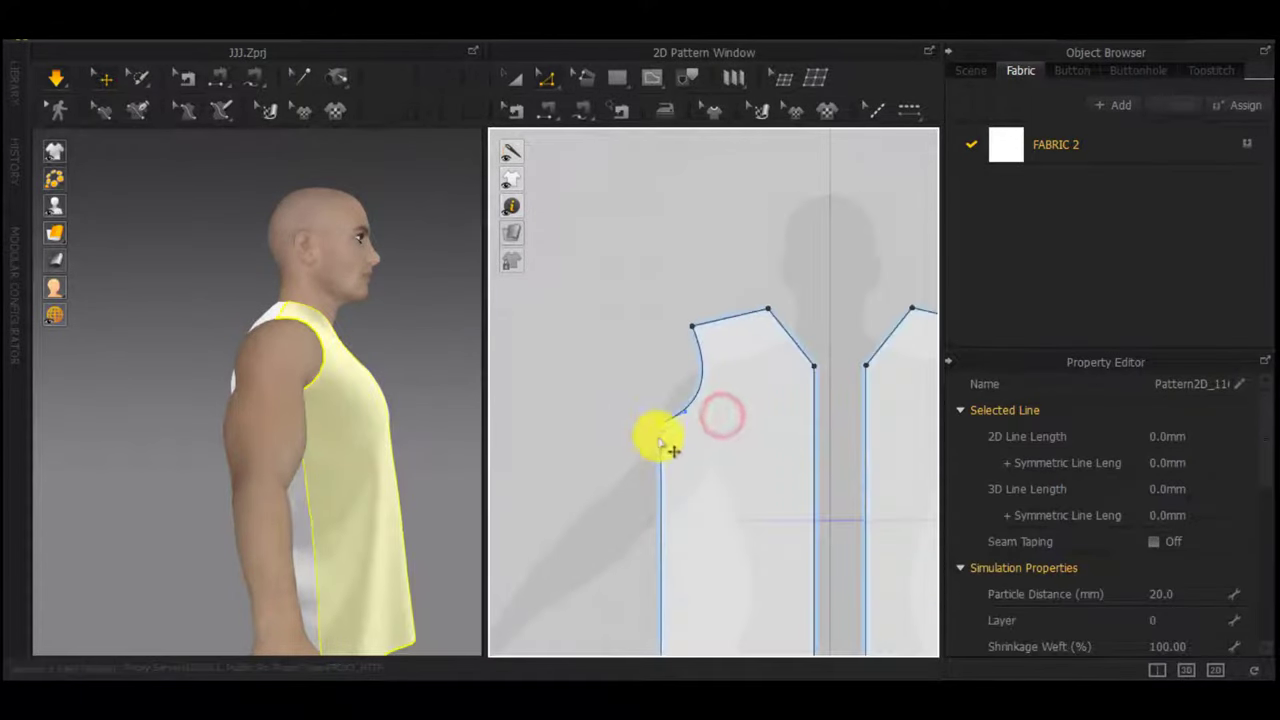
{"action": "left_click_drag", "start_coordinate": [658, 424], "coordinate": [660, 451]}
{"action": "right_click", "coordinate": [660, 451]}
{"action": "type", "text": "50"}
{"action": "key", "text": "Return"}
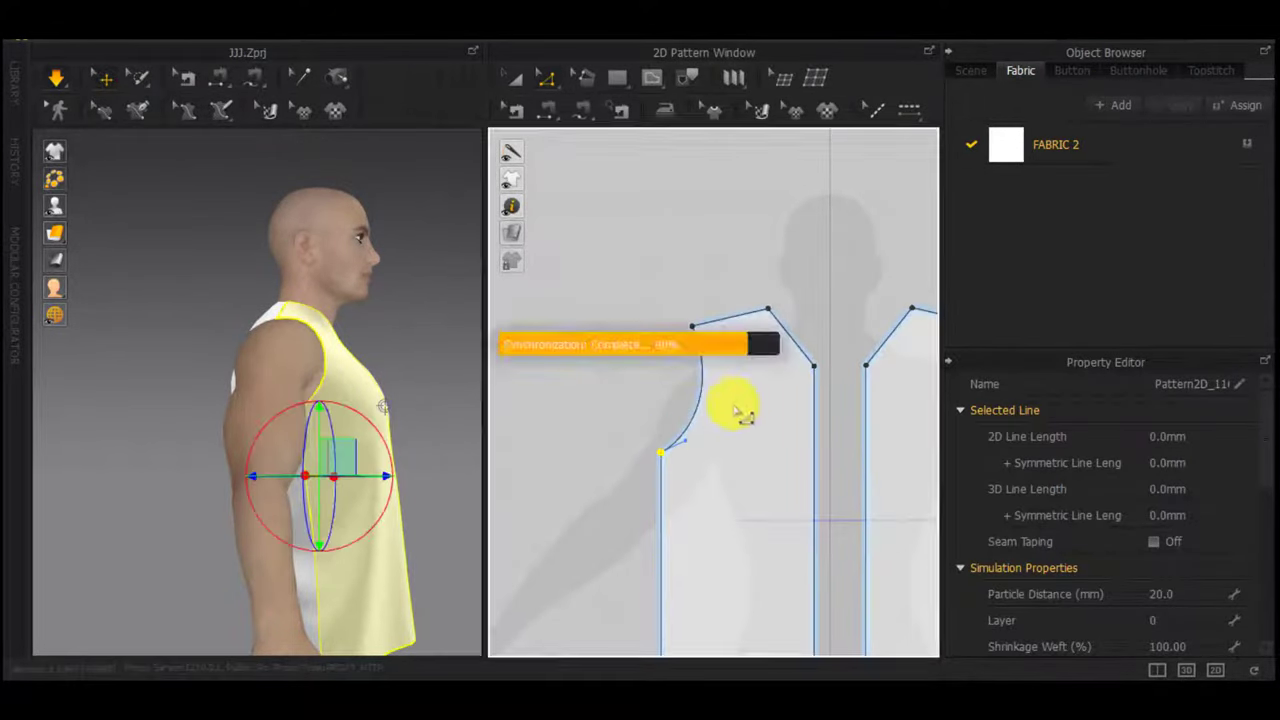
Tug the draped garment near the armhole, and reshape the back panel's armhole by adjusting both of its curve handles
{"action": "right_click_drag", "start_coordinate": [328, 375], "coordinate": [313, 405]}
{"action": "left_click_drag", "start_coordinate": [306, 404], "coordinate": [259, 454]}
{"action": "right_click_drag", "start_coordinate": [259, 454], "coordinate": [321, 363]}
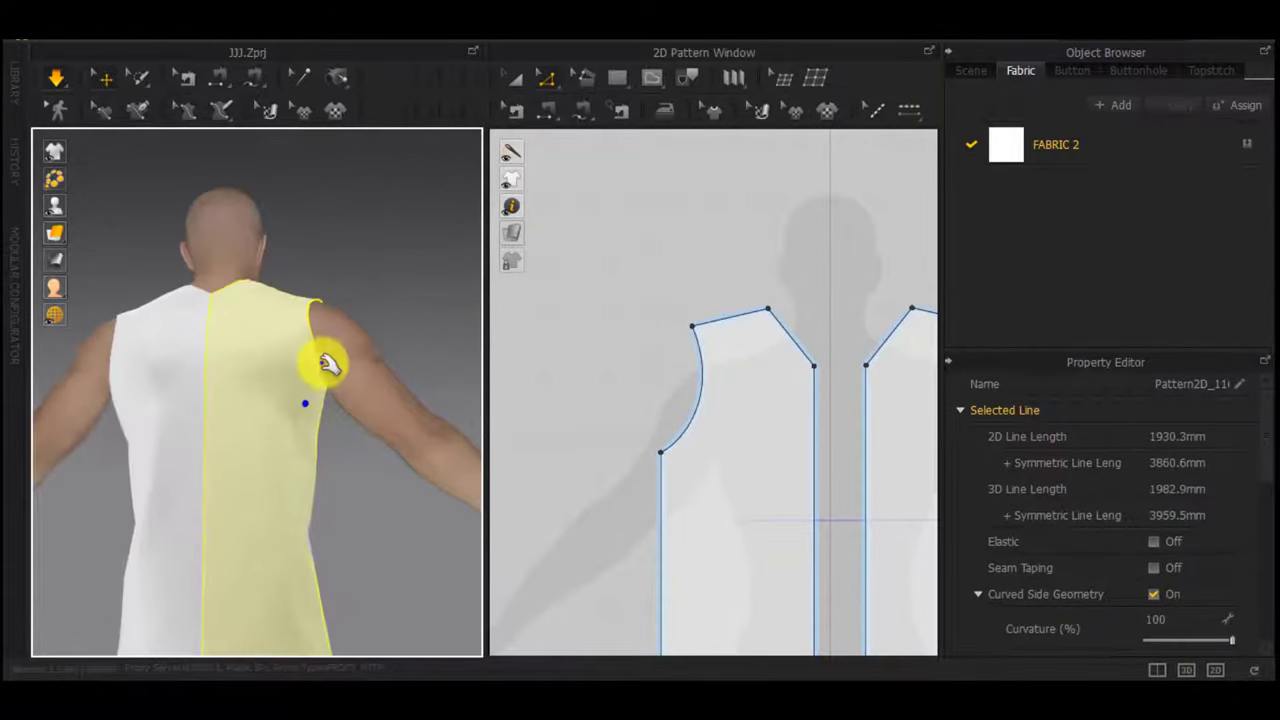
{"action": "scroll", "coordinate": [793, 478], "scroll_direction": "down", "scroll_amount": 5}
{"action": "middle_click_drag", "start_coordinate": [700, 457], "coordinate": [480, 443]}
{"action": "scroll", "coordinate": [840, 450], "scroll_direction": "up", "scroll_amount": 7}
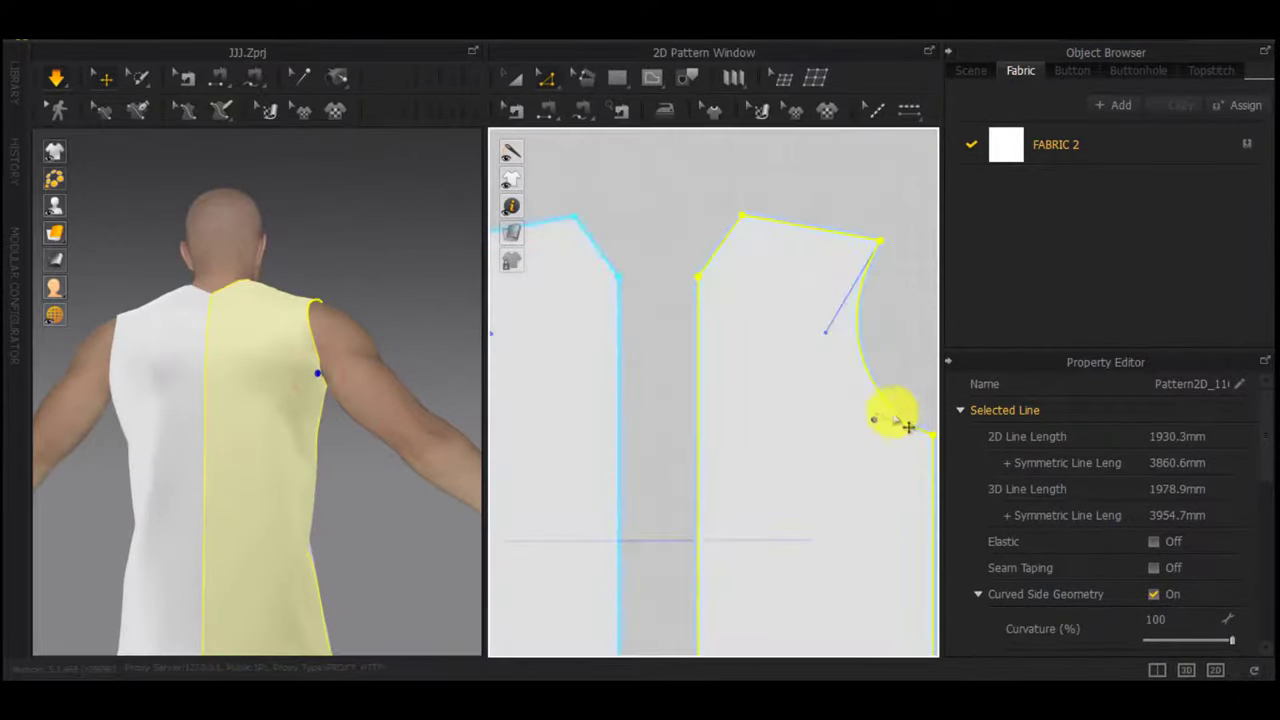
{"action": "left_click_drag", "start_coordinate": [877, 415], "coordinate": [872, 435]}
{"action": "left_click_drag", "start_coordinate": [825, 333], "coordinate": [851, 341]}
{"action": "scroll", "coordinate": [829, 445], "scroll_direction": "down", "scroll_amount": 4}
Adjust the curve handles of the front panel's armhole into a rounder underarm, and simulate the garment
{"action": "middle_click_drag", "start_coordinate": [800, 450], "coordinate": [1240, 430]}
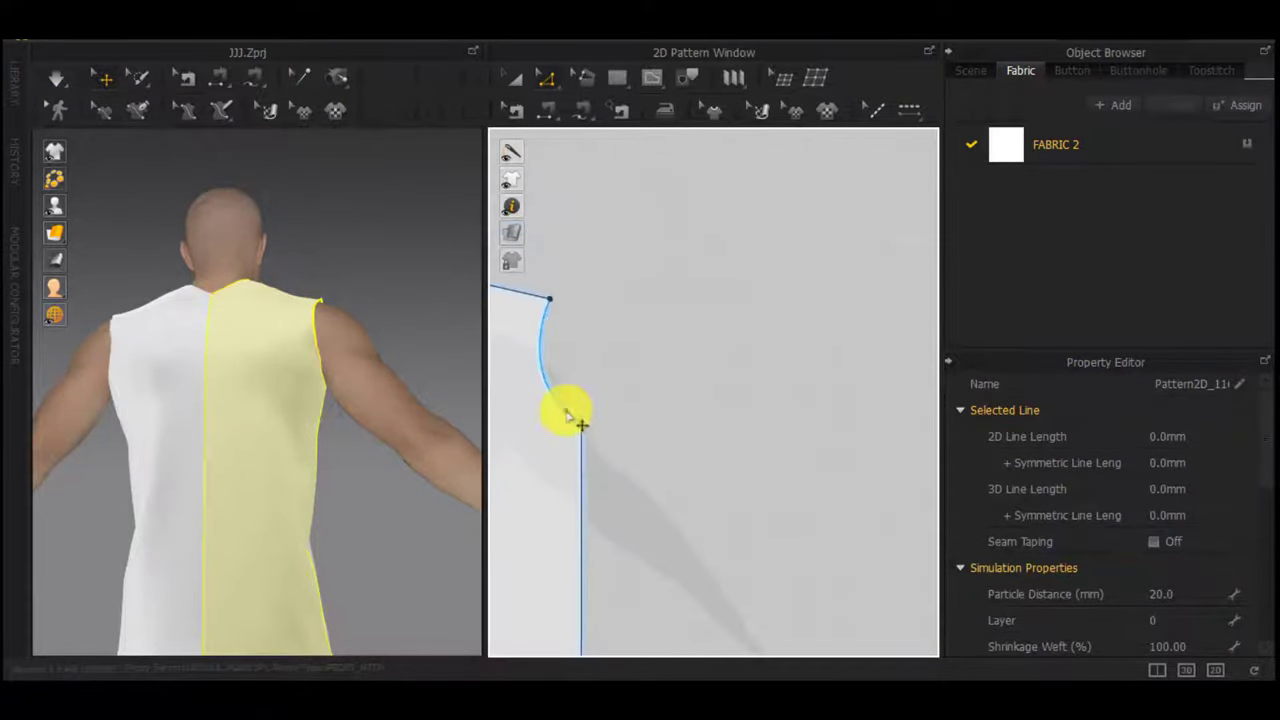
{"action": "left_click", "coordinate": [568, 409]}
{"action": "left_click_drag", "start_coordinate": [520, 367], "coordinate": [528, 369]}
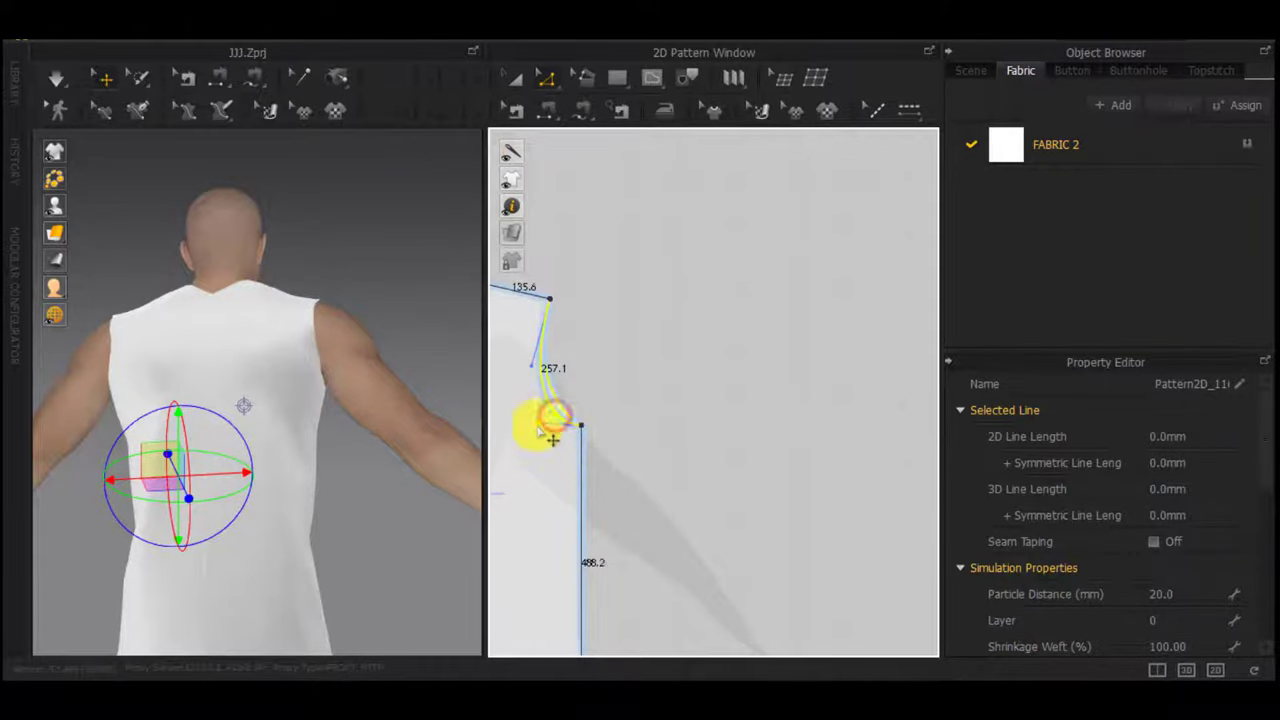
{"action": "left_click_drag", "start_coordinate": [538, 430], "coordinate": [538, 426]}
{"action": "right_click_drag", "start_coordinate": [297, 400], "coordinate": [154, 443]}
{"action": "key", "text": "space"}
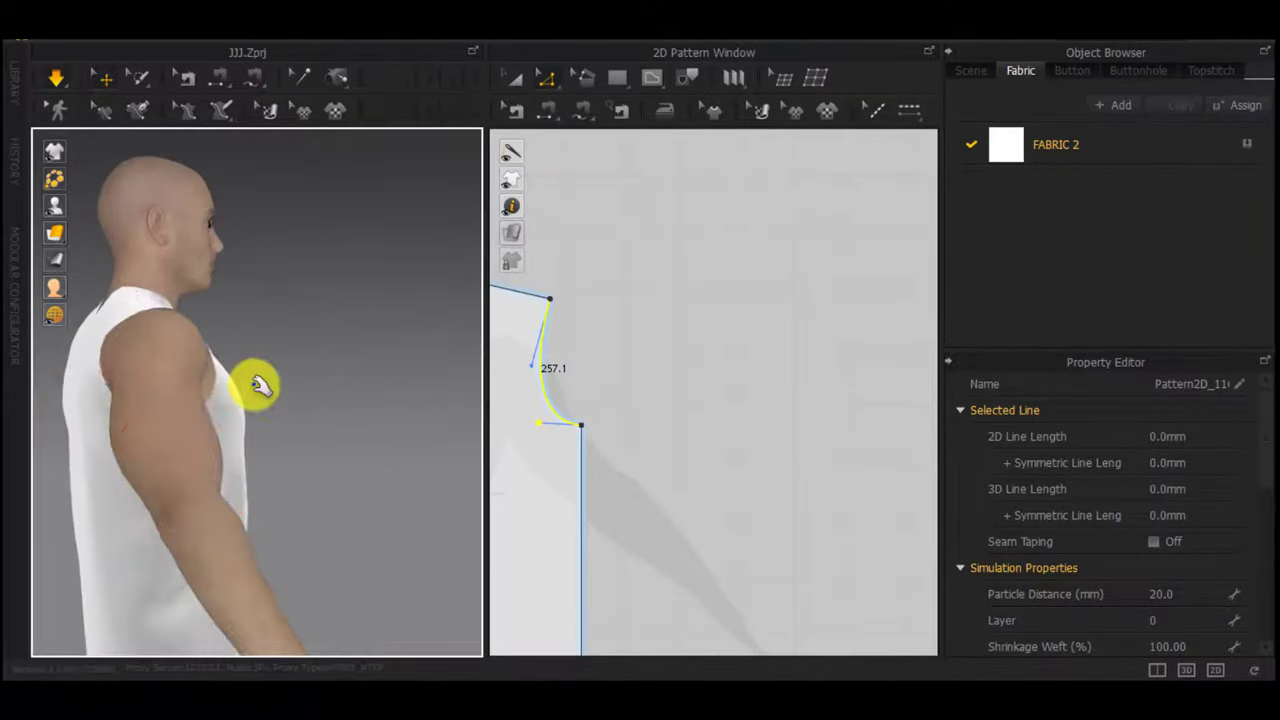
{"action": "right_click_drag", "start_coordinate": [255, 385], "coordinate": [329, 400]}
{"action": "left_click", "coordinate": [302, 406]}
{"action": "right_click_drag", "start_coordinate": [253, 451], "coordinate": [982, 463]}
{"action": "left_click", "coordinate": [303, 398]}
Refine the back panel's armhole curve by repositioning the curve handle below the shoulder
{"action": "scroll", "coordinate": [616, 413], "scroll_direction": "down", "scroll_amount": 5}
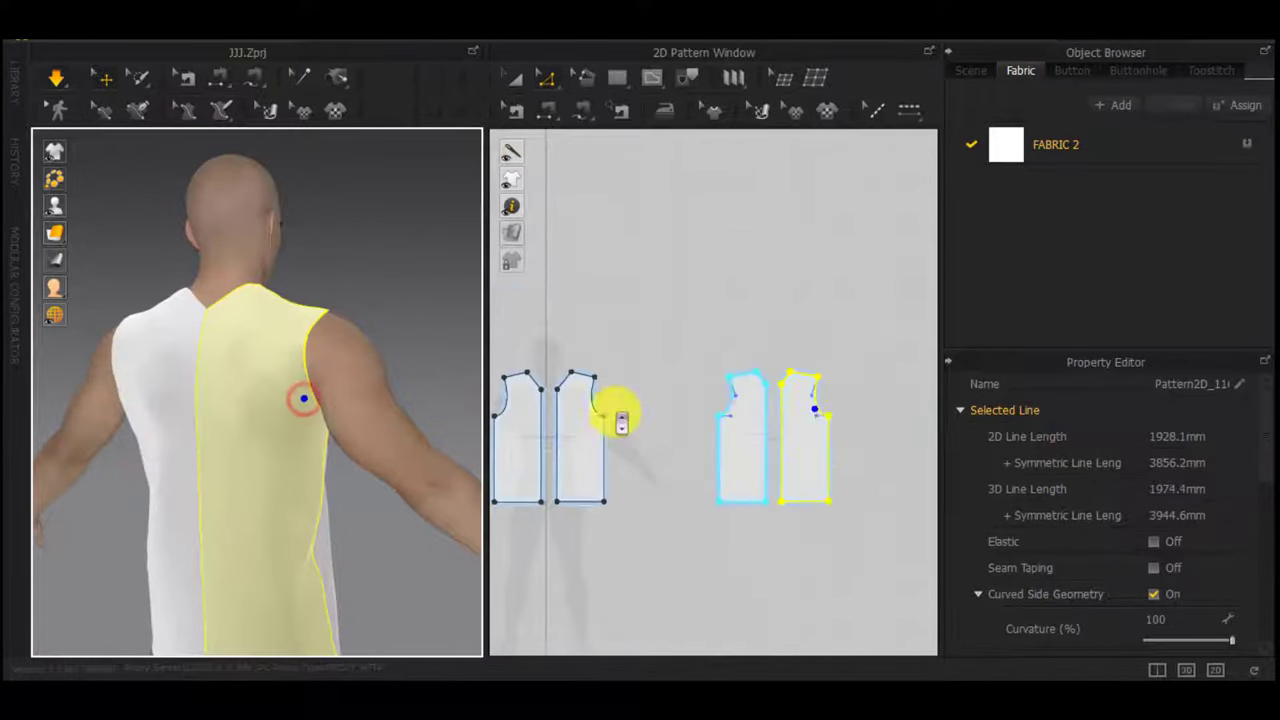
{"action": "scroll", "coordinate": [833, 423], "scroll_direction": "up", "scroll_amount": 10}
{"action": "left_click_drag", "start_coordinate": [739, 352], "coordinate": [667, 367]}
{"action": "right_click_drag", "start_coordinate": [366, 399], "coordinate": [460, 515]}
{"action": "scroll", "coordinate": [763, 301], "scroll_direction": "down", "scroll_amount": 2}
{"action": "middle_click_drag", "start_coordinate": [709, 307], "coordinate": [704, 523]}
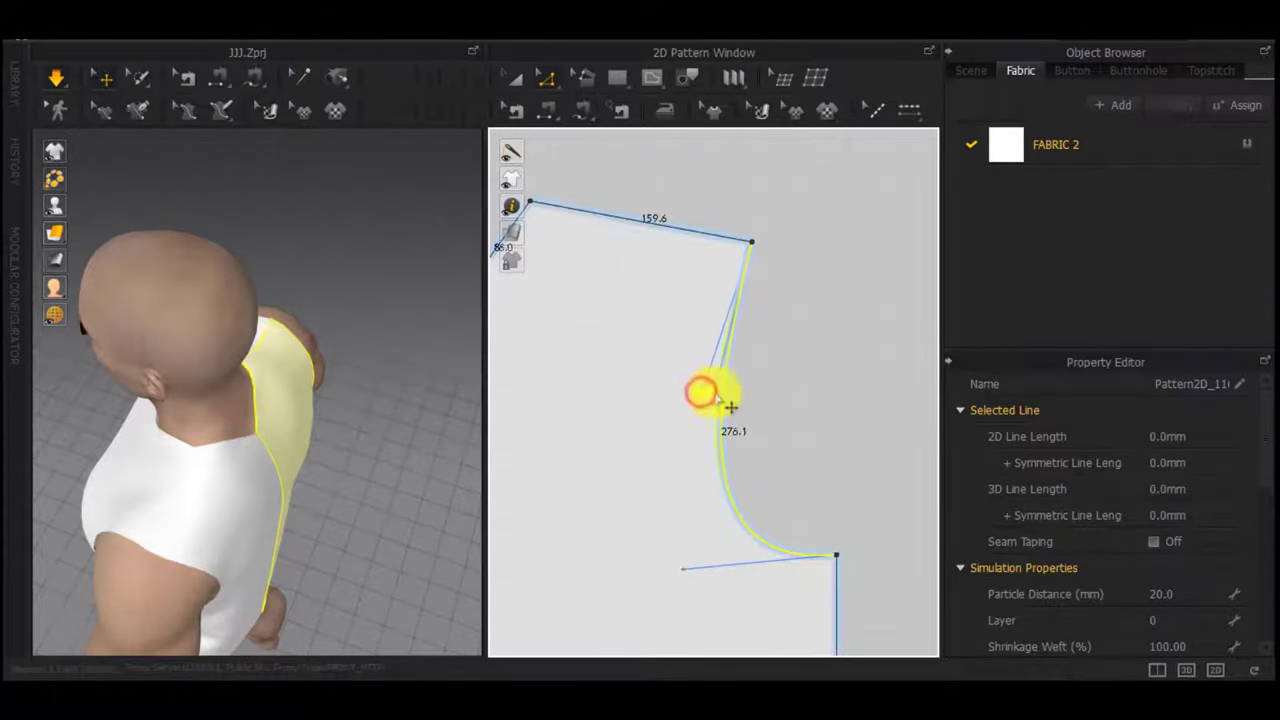
{"action": "left_click_drag", "start_coordinate": [714, 394], "coordinate": [717, 388]}
{"action": "right_click_drag", "start_coordinate": [367, 486], "coordinate": [601, 409]}
{"action": "scroll", "coordinate": [608, 410], "scroll_direction": "down", "scroll_amount": 5}
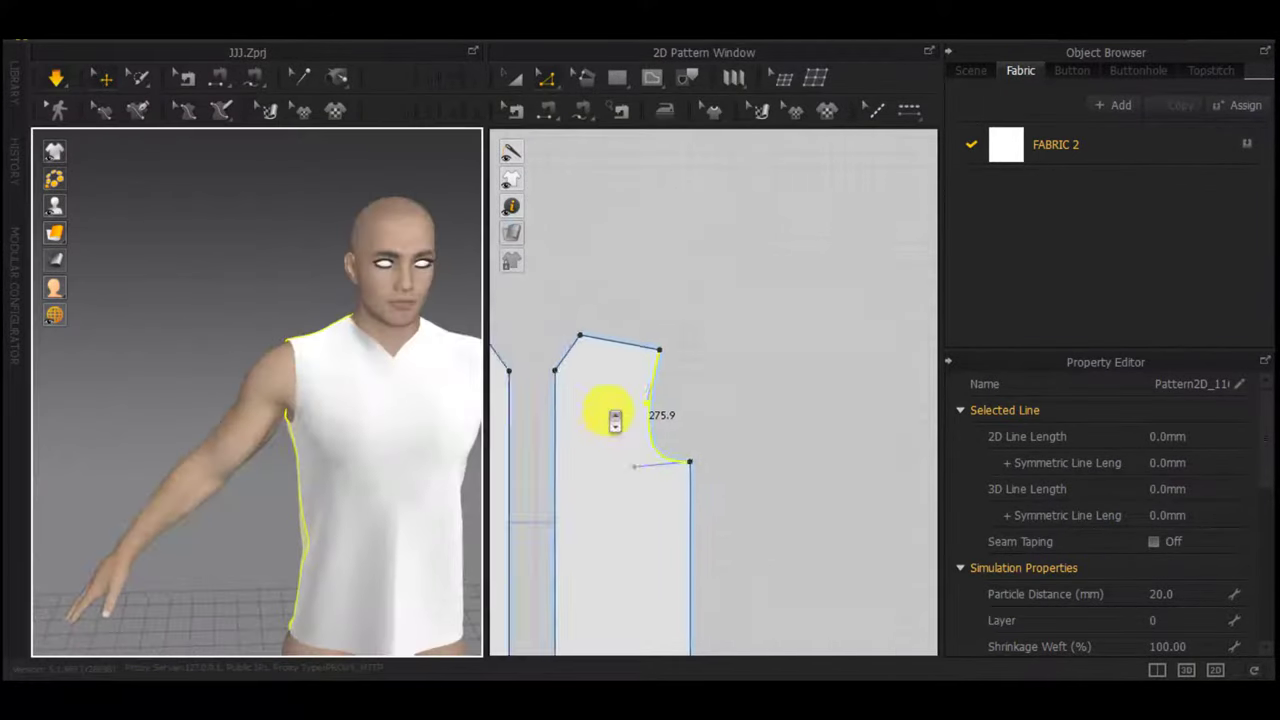
Create a 300 mm by 500 mm rectangle pattern beside the front panels as the sleeve piece
{"action": "scroll", "coordinate": [608, 410], "scroll_direction": "down", "scroll_amount": 3}
{"action": "middle_click_drag", "start_coordinate": [598, 428], "coordinate": [823, 431]}
{"action": "scroll", "coordinate": [667, 426], "scroll_direction": "down", "scroll_amount": 1}
{"action": "left_click", "coordinate": [663, 378]}
{"action": "middle_click_drag", "start_coordinate": [606, 355], "coordinate": [662, 352]}
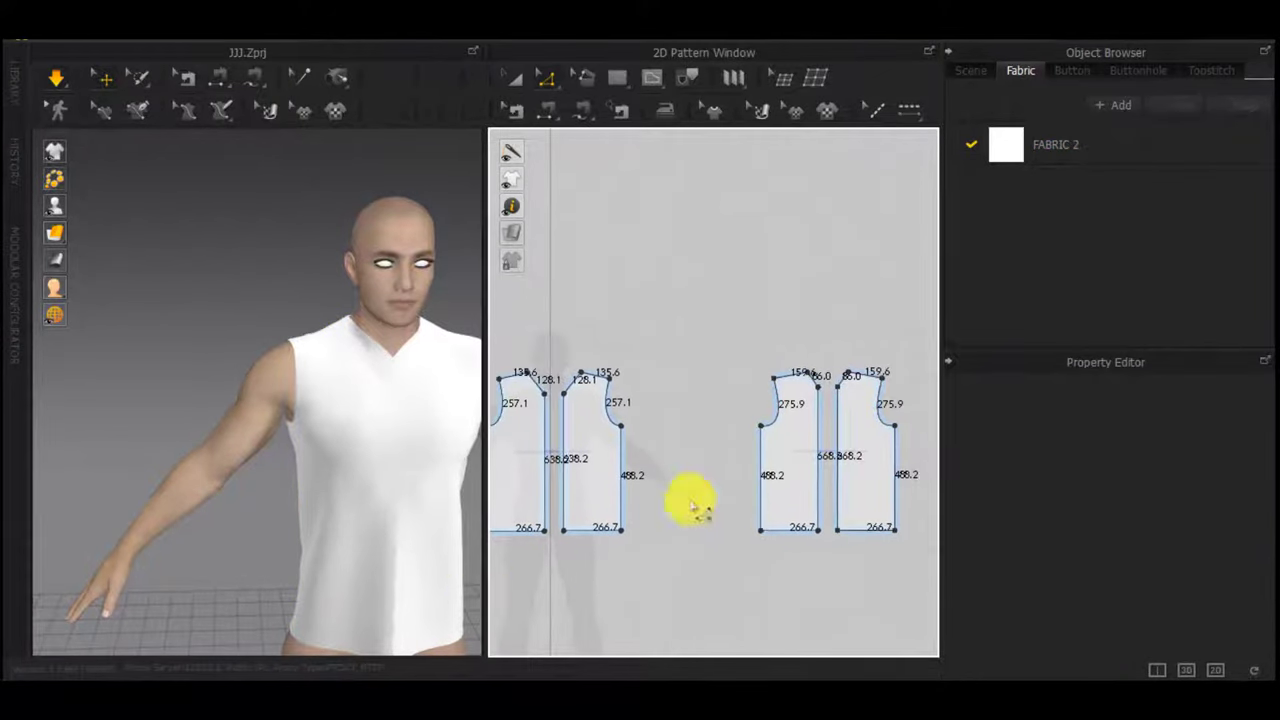
{"action": "right_click_drag", "start_coordinate": [697, 510], "coordinate": [930, 488]}
{"action": "scroll", "coordinate": [656, 362], "scroll_direction": "down", "scroll_amount": 4}
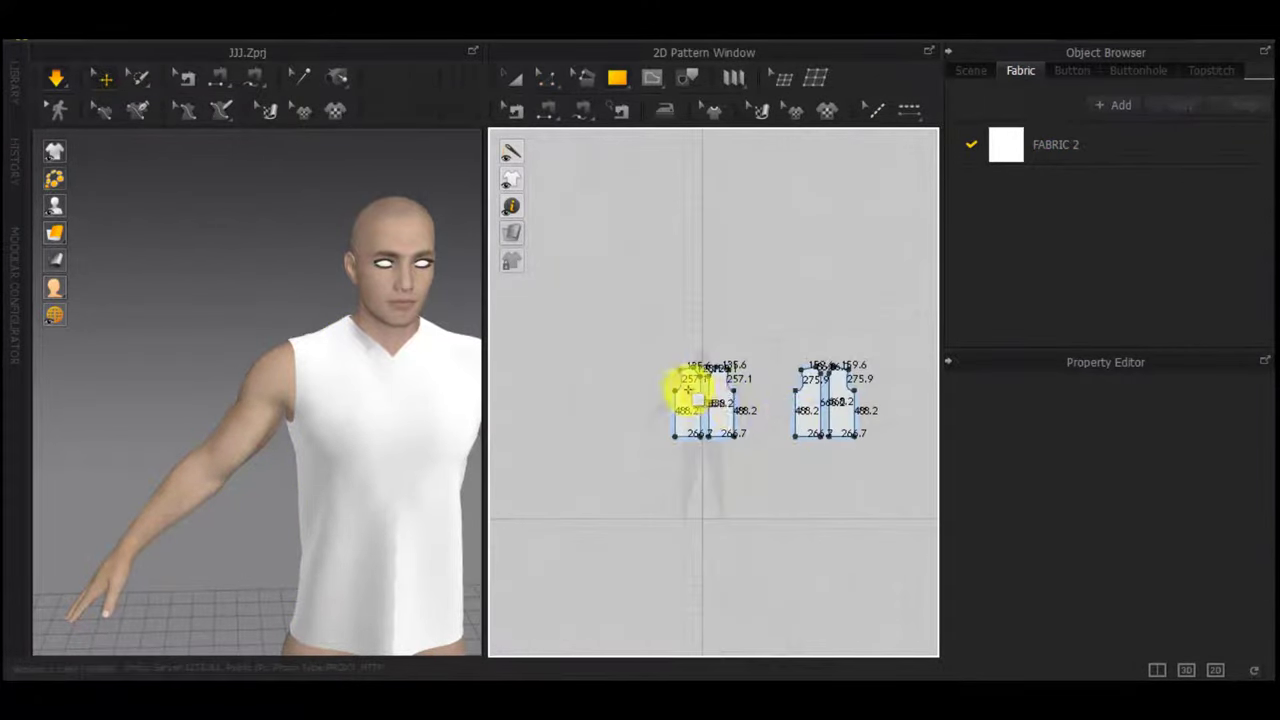
{"action": "scroll", "coordinate": [686, 391], "scroll_direction": "up", "scroll_amount": 7}
{"action": "middle_click_drag", "start_coordinate": [686, 391], "coordinate": [771, 497]}
{"action": "scroll", "coordinate": [770, 498], "scroll_direction": "down", "scroll_amount": 4}
{"action": "left_click", "coordinate": [619, 363]}
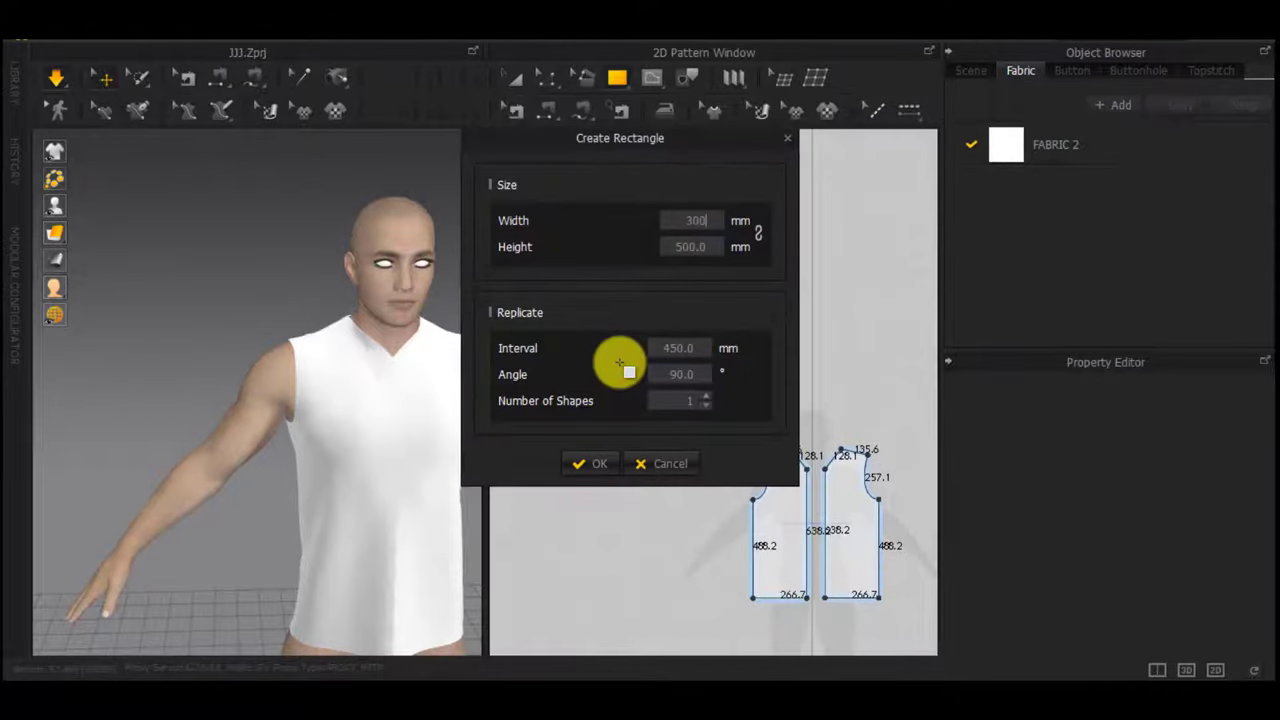
{"action": "key", "text": "Return"}
Show the arrangement points and wrap the rectangle around the outside of the avatar's right arm
{"action": "key", "text": "shift+f"}
{"action": "right_click_drag", "start_coordinate": [337, 486], "coordinate": [402, 508]}
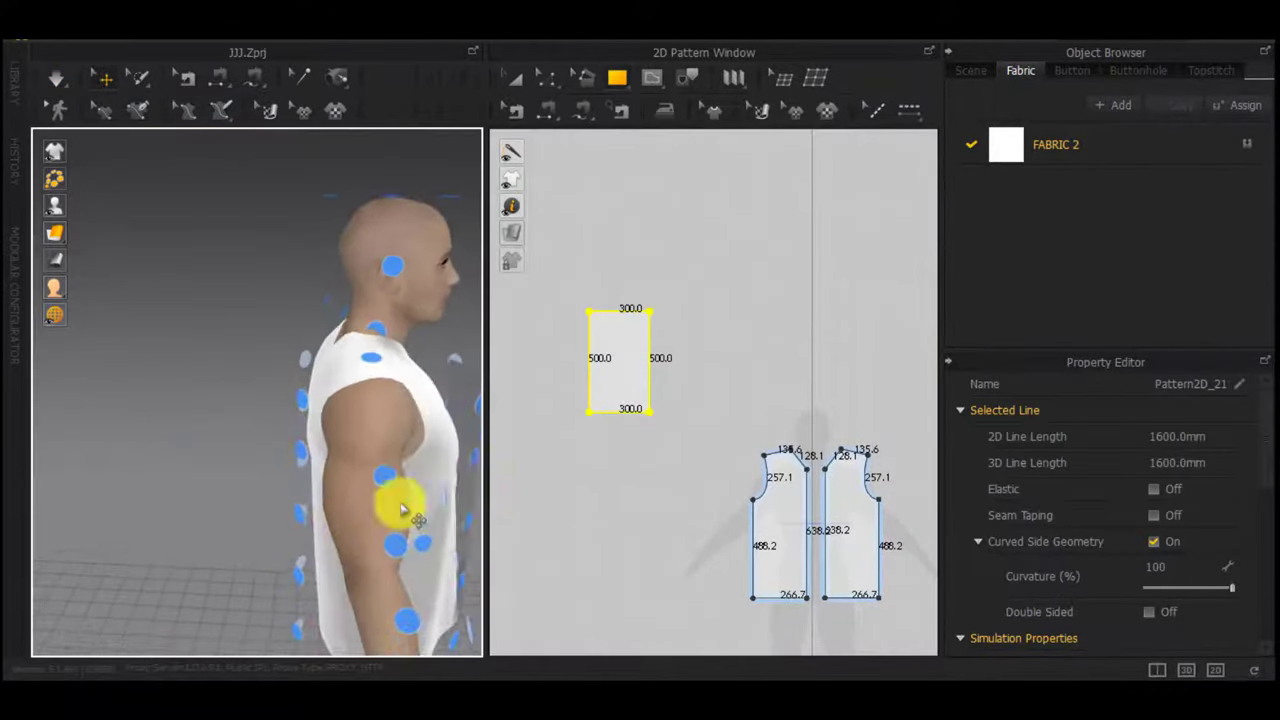
{"action": "scroll", "coordinate": [402, 509], "scroll_direction": "down", "scroll_amount": 3}
{"action": "left_click", "coordinate": [343, 505]}
{"action": "right_click_drag", "start_coordinate": [323, 523], "coordinate": [278, 392]}
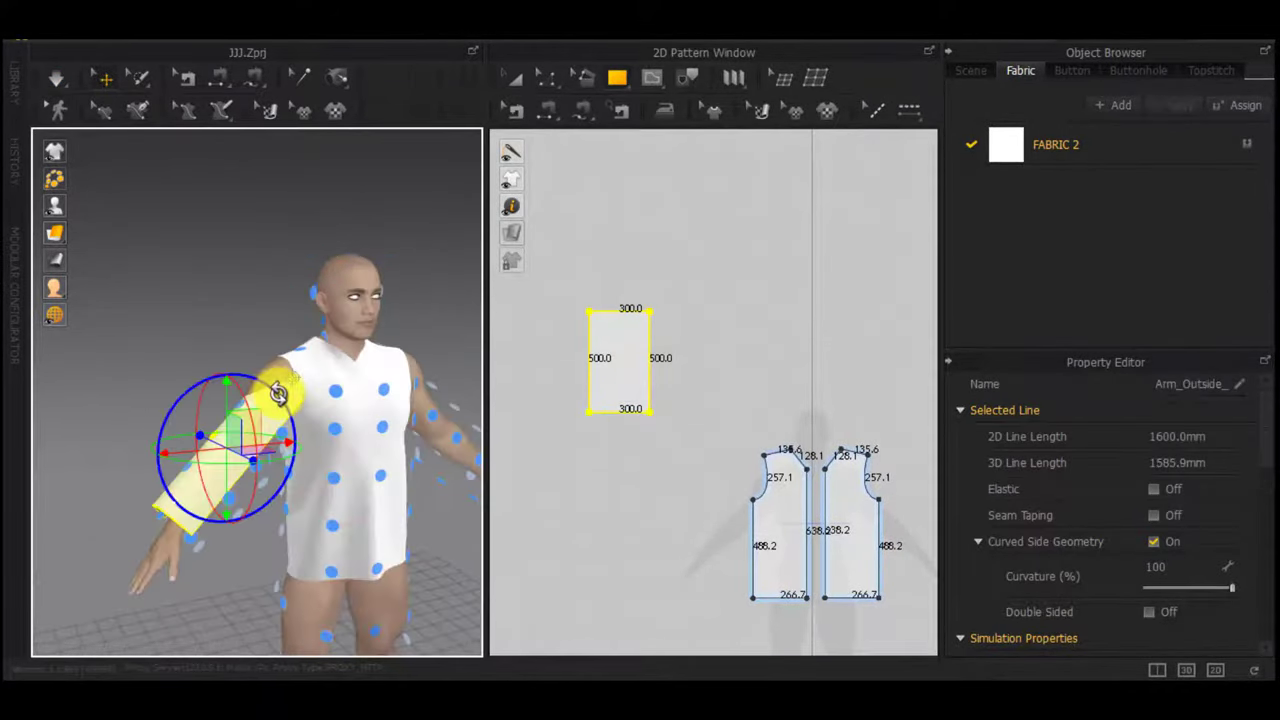
Split the upper edge of the sleeve rectangle into two equal 150 mm segments
{"action": "left_click", "coordinate": [706, 277]}
{"action": "key", "text": "x"}
{"action": "scroll", "coordinate": [615, 306], "scroll_direction": "up", "scroll_amount": 5}
{"action": "left_click", "coordinate": [617, 249]}
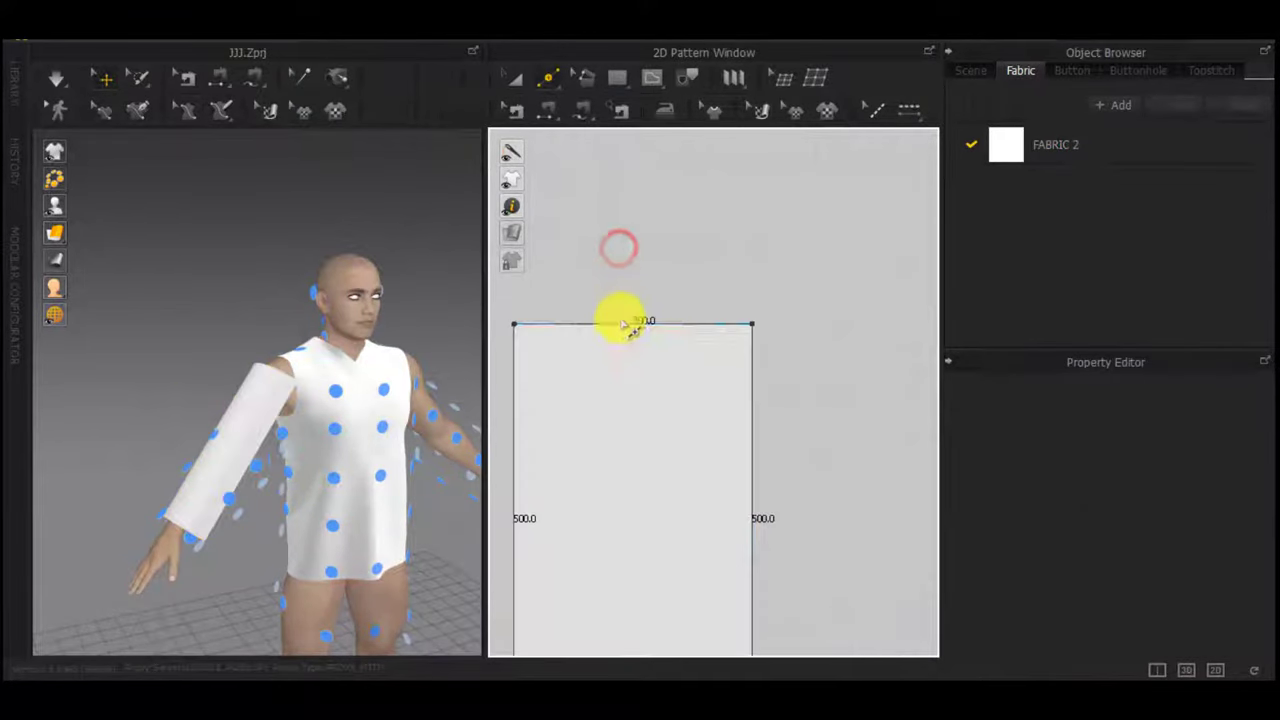
{"action": "right_click", "coordinate": [625, 323]}
{"action": "left_click", "coordinate": [580, 492]}
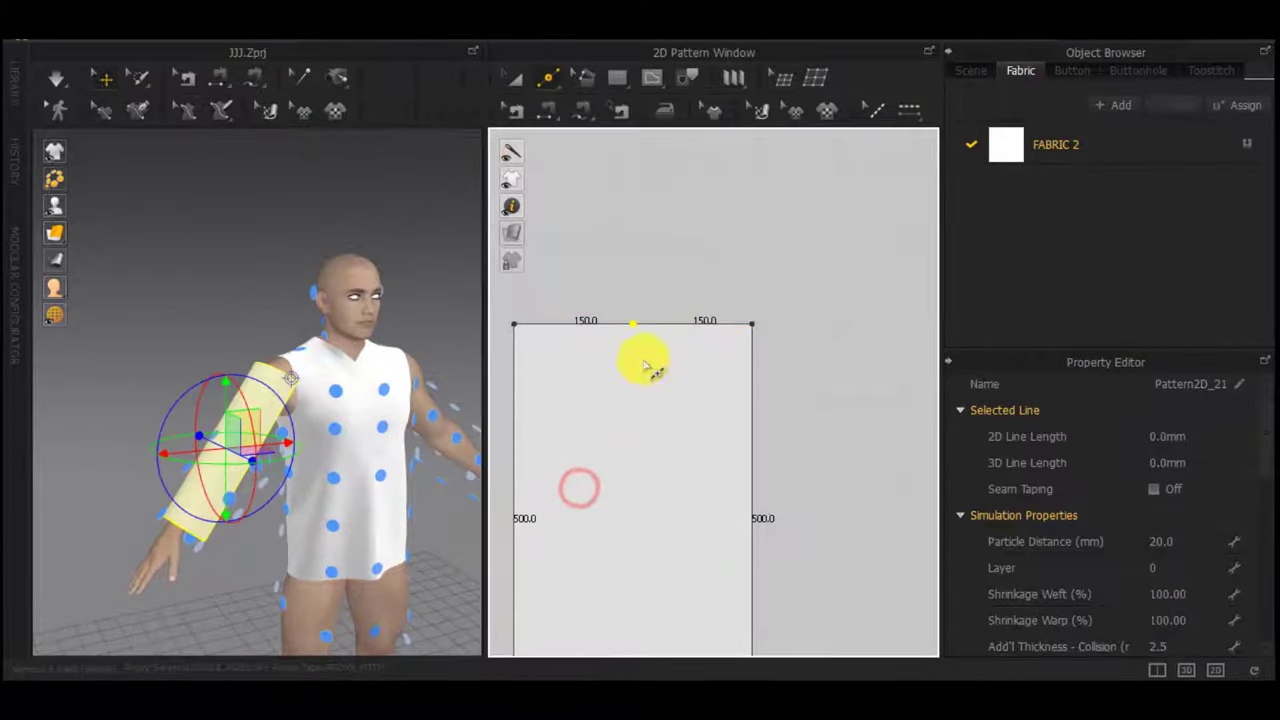
Raise the midpoint of the sleeve's upper edge by 80 mm and convert it to a curve point to form the cap
{"action": "left_click_drag", "start_coordinate": [635, 324], "coordinate": [632, 263]}
{"action": "right_click", "coordinate": [632, 263]}
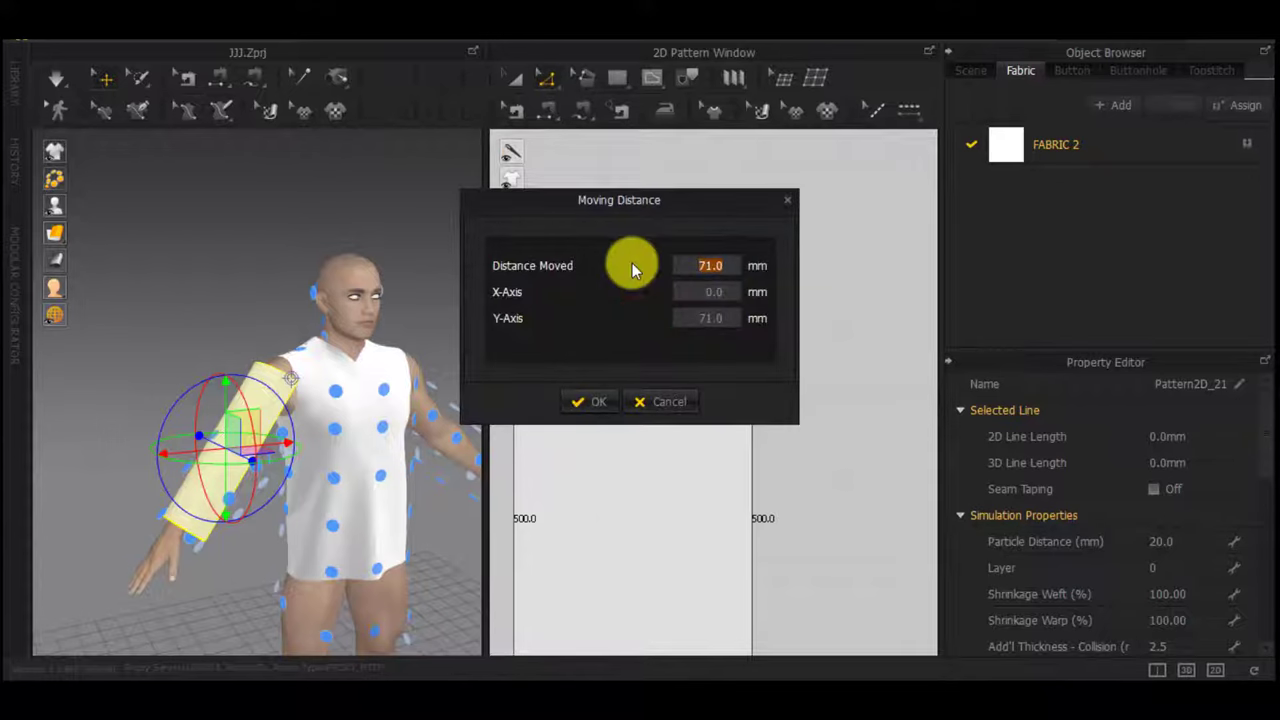
{"action": "type", "text": "80"}
{"action": "key", "text": "Return"}
{"action": "right_click", "coordinate": [640, 270]}
{"action": "left_click", "coordinate": [676, 364]}
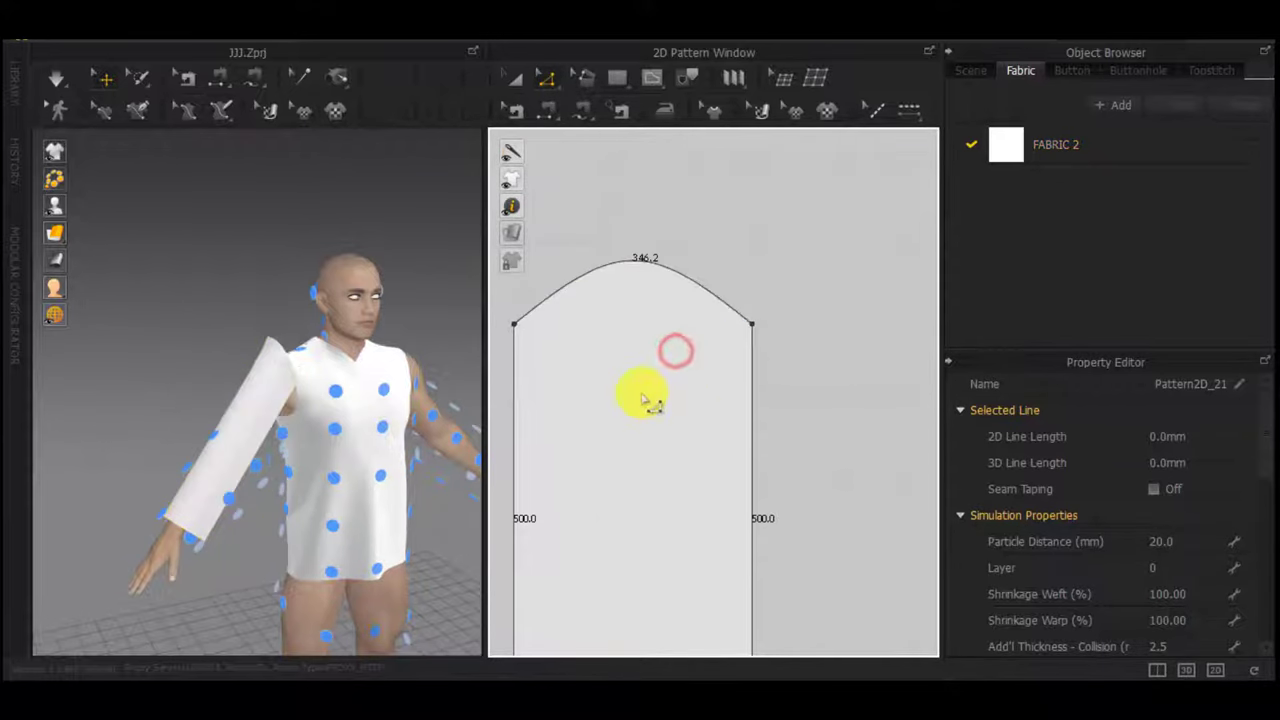
Split the sleeve cap curve uniformly into 2 segments, and widen the sleeve pattern to 435.9 mm
{"action": "right_click", "coordinate": [644, 259]}
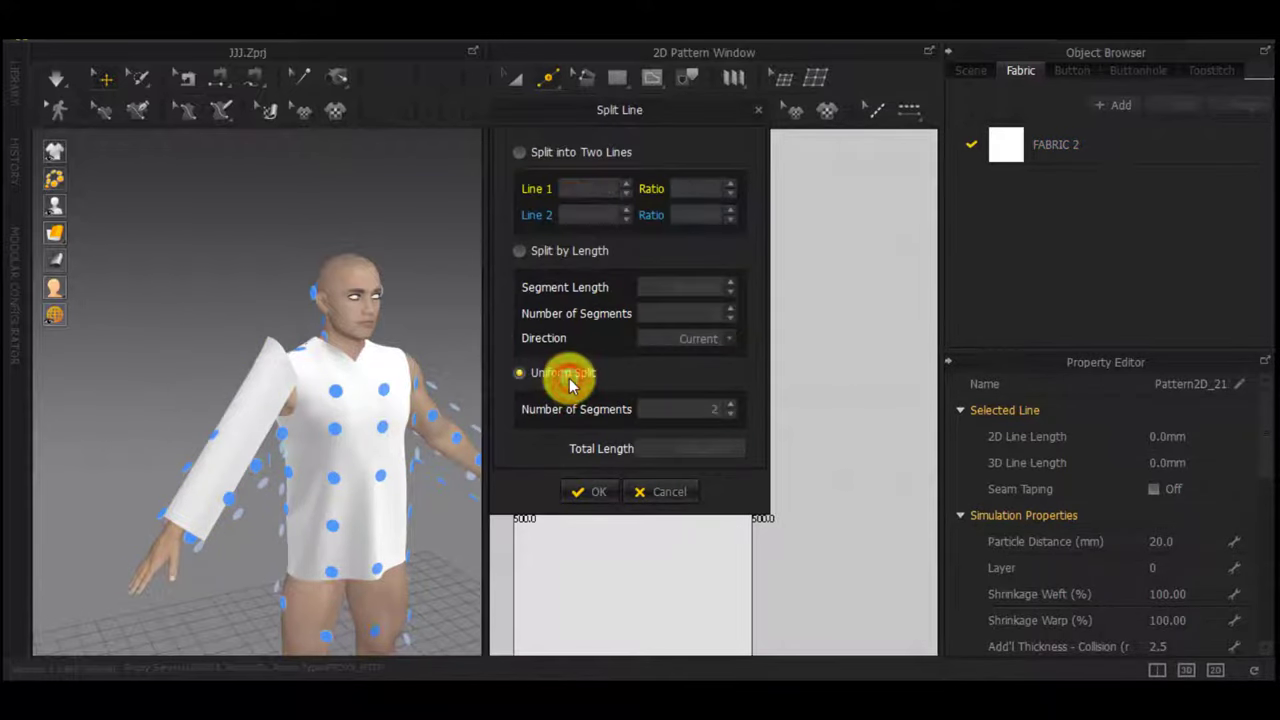
{"action": "key", "text": "Return"}
{"action": "scroll", "coordinate": [616, 374], "scroll_direction": "down", "scroll_amount": 4}
{"action": "middle_click_drag", "start_coordinate": [757, 442], "coordinate": [729, 342]}
{"action": "scroll", "coordinate": [730, 345], "scroll_direction": "down", "scroll_amount": 2}
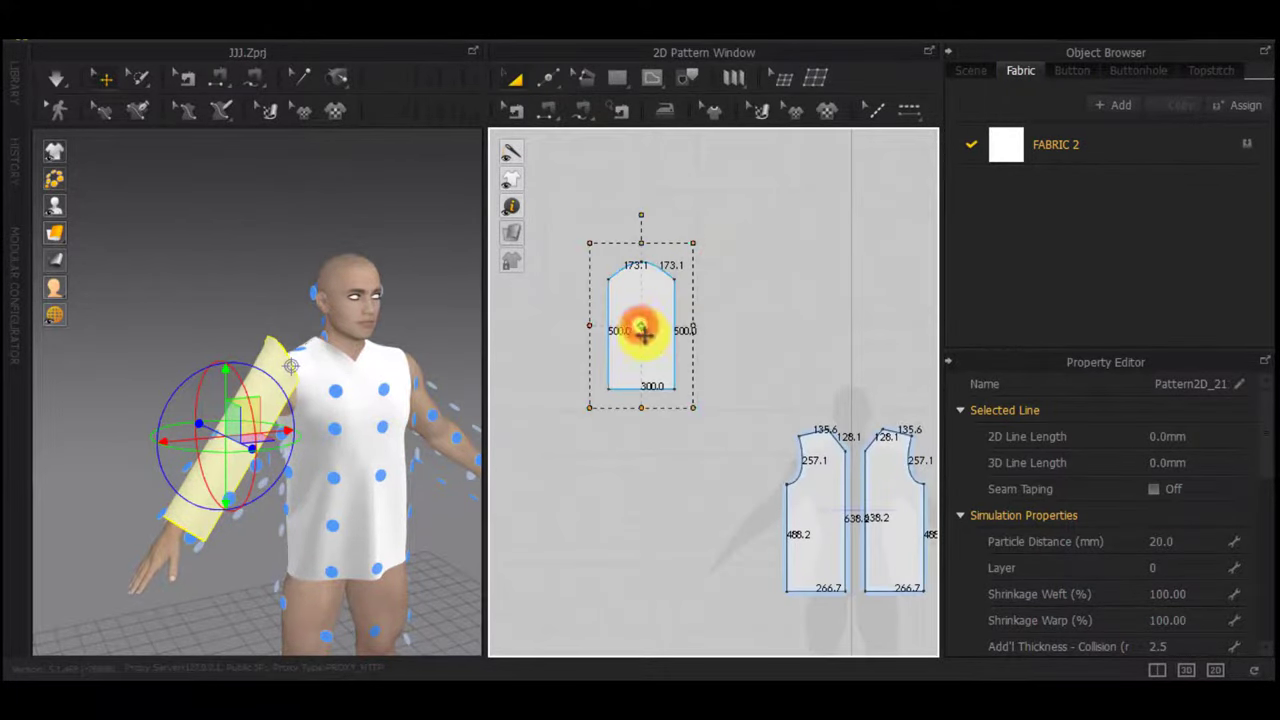
{"action": "scroll", "coordinate": [636, 331], "scroll_direction": "up", "scroll_amount": 2}
{"action": "left_click_drag", "start_coordinate": [713, 315], "coordinate": [751, 322]}
{"action": "left_click", "coordinate": [828, 394]}
Reposition the widened sleeve piece around the avatar's right arm and hide the arrangement points
{"action": "right_click_drag", "start_coordinate": [308, 448], "coordinate": [277, 500]}
{"action": "left_click", "coordinate": [278, 483]}
{"action": "left_click_drag", "start_coordinate": [273, 490], "coordinate": [247, 506]}
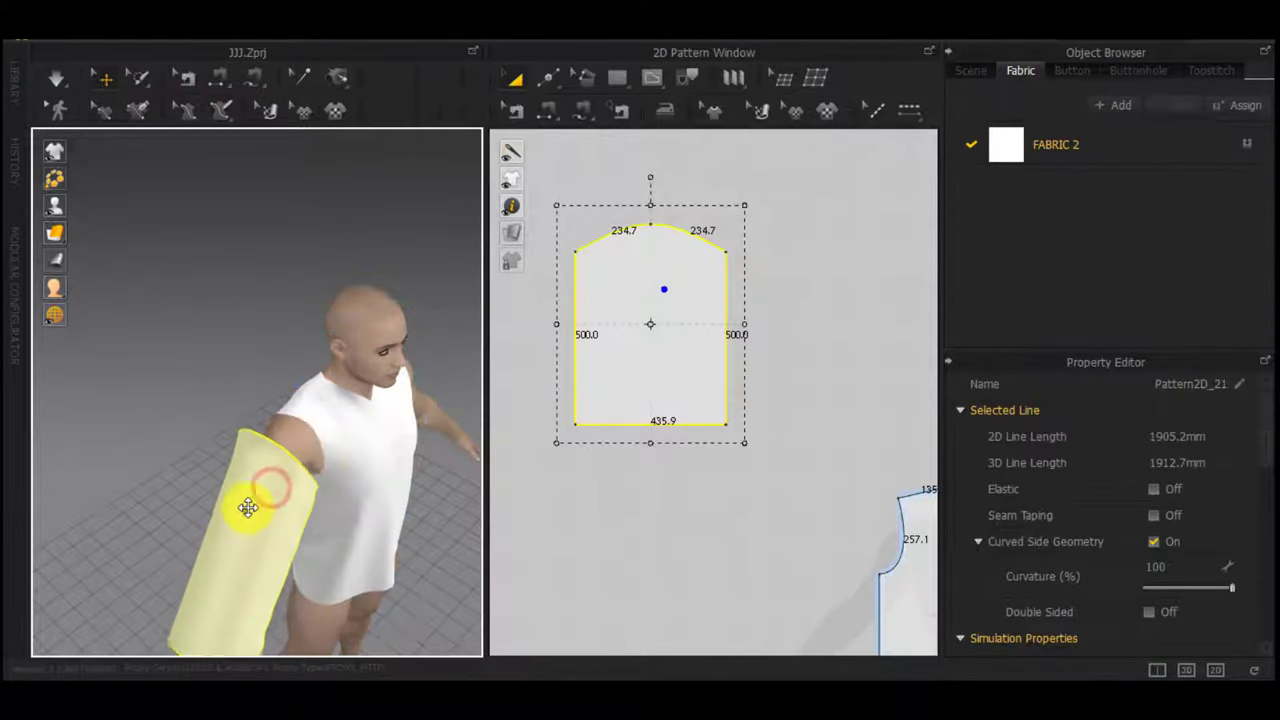
{"action": "right_click_drag", "start_coordinate": [247, 506], "coordinate": [271, 456]}
{"action": "left_click_drag", "start_coordinate": [283, 505], "coordinate": [227, 575]}
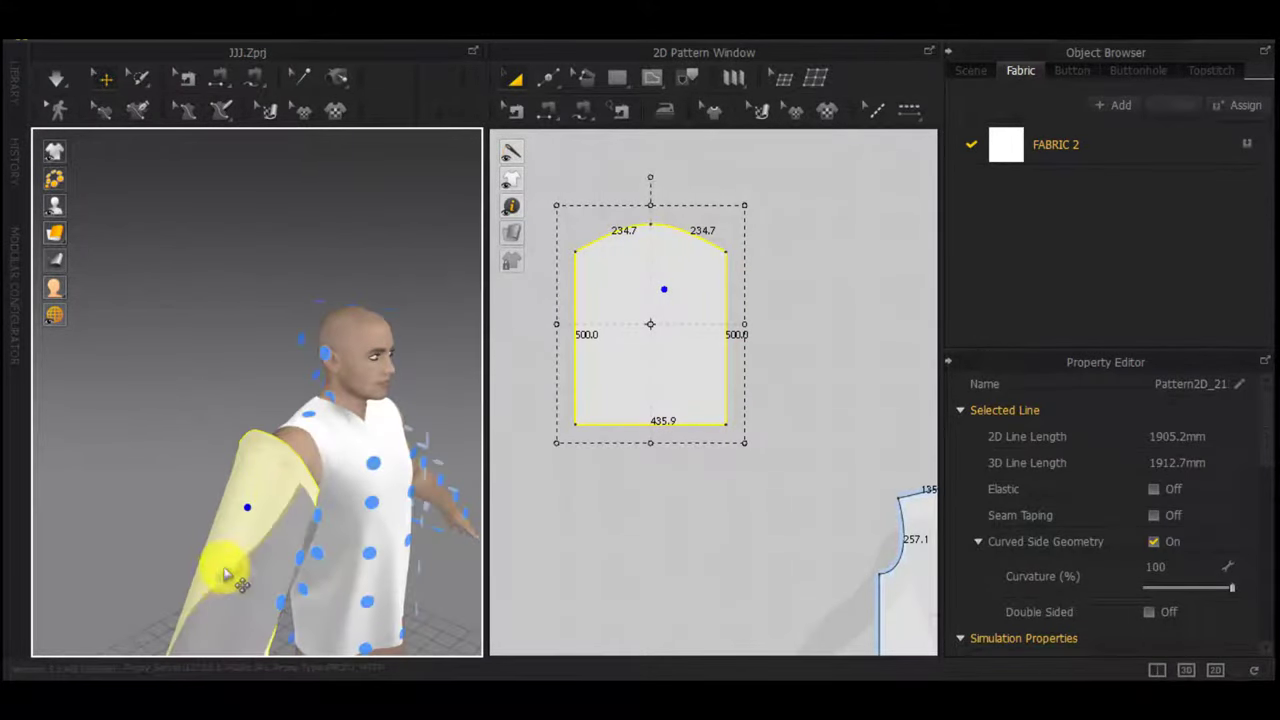
{"action": "right_click_drag", "start_coordinate": [234, 581], "coordinate": [317, 578]}
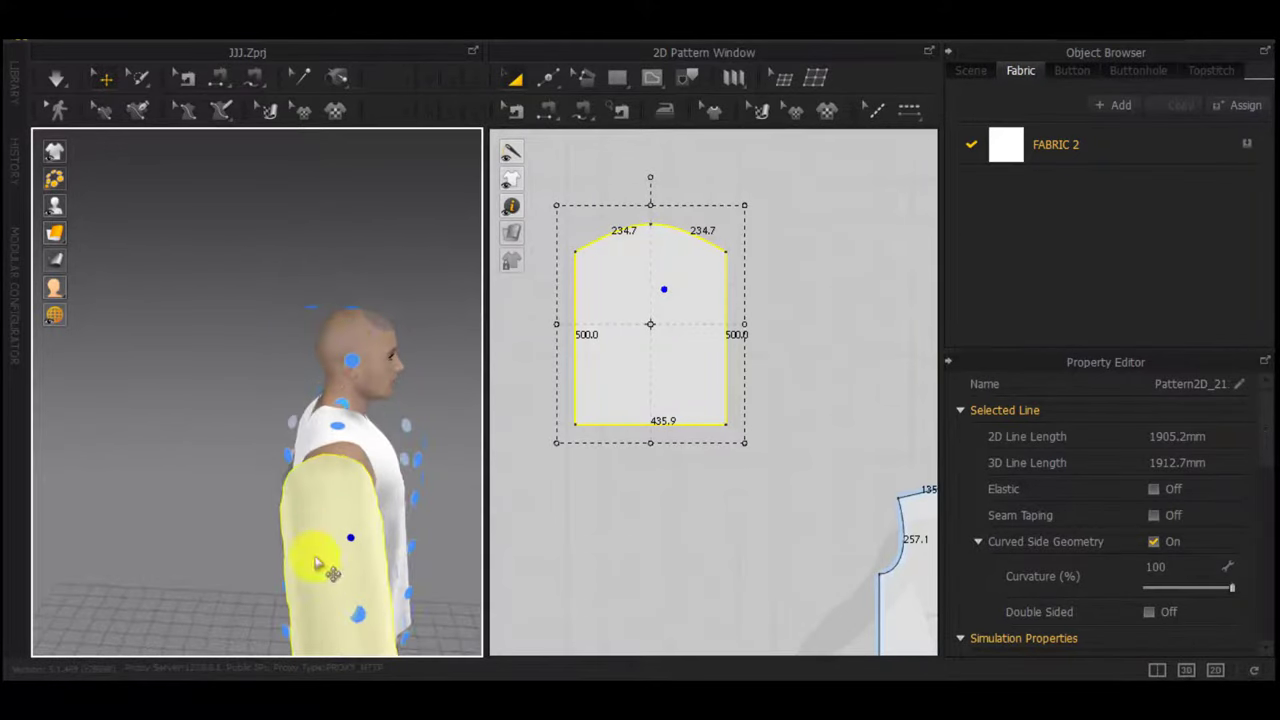
{"action": "key", "text": "shift+f"}
Sew the two halves of the sleeve cap to the front and back armholes, and simulate the garment
{"action": "right_click_drag", "start_coordinate": [416, 480], "coordinate": [246, 490]}
{"action": "key", "text": "n"}
{"action": "left_click", "coordinate": [266, 449]}
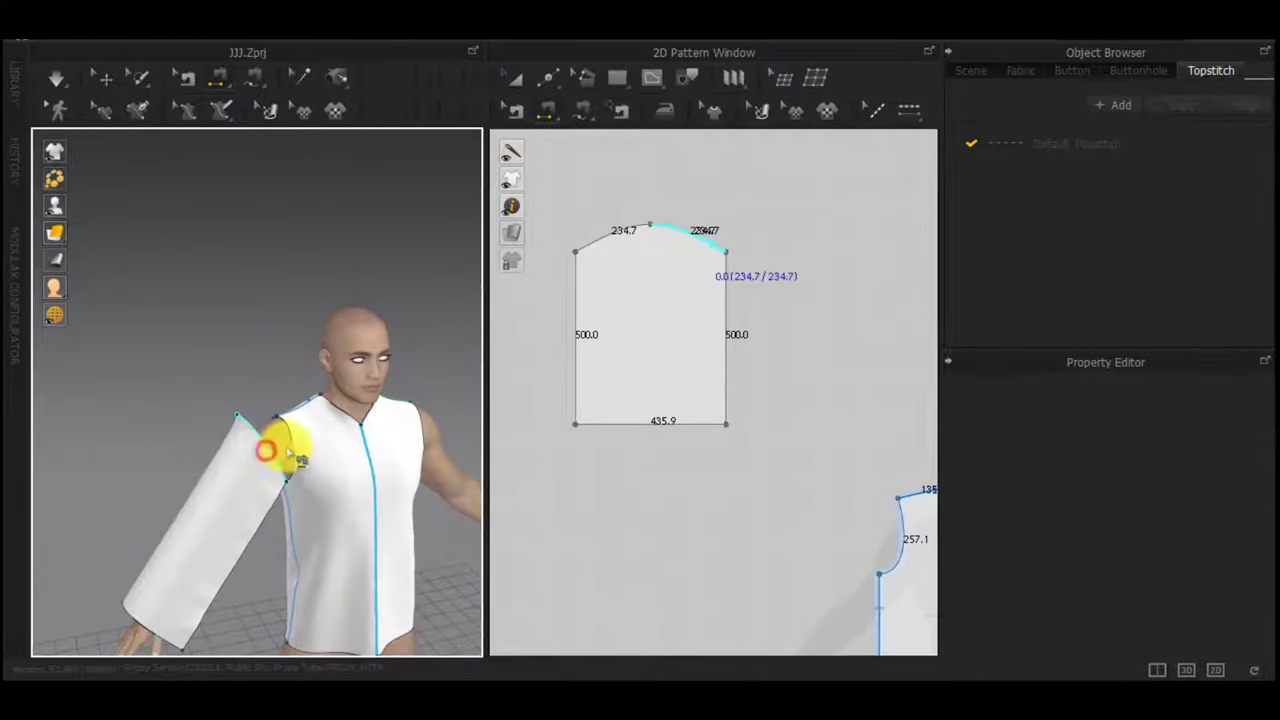
{"action": "left_click", "coordinate": [291, 441]}
{"action": "right_click_drag", "start_coordinate": [291, 440], "coordinate": [399, 499]}
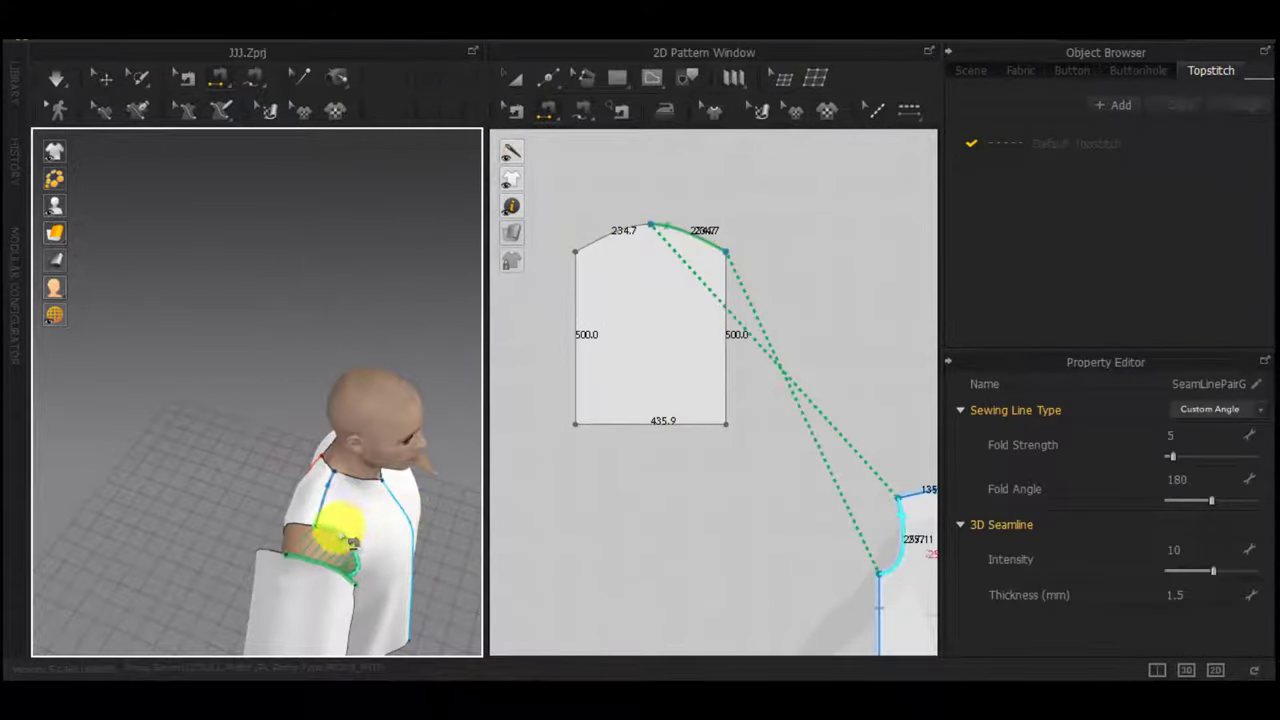
{"action": "right_click_drag", "start_coordinate": [338, 533], "coordinate": [379, 563]}
{"action": "left_click", "coordinate": [380, 547]}
{"action": "left_click", "coordinate": [356, 516]}
{"action": "right_click_drag", "start_coordinate": [356, 516], "coordinate": [119, 434]}
{"action": "key", "text": "space"}
Move both lower corners of the sleeve pattern inward by 100 mm each to taper it toward the wrist
{"action": "left_click", "coordinate": [640, 511]}
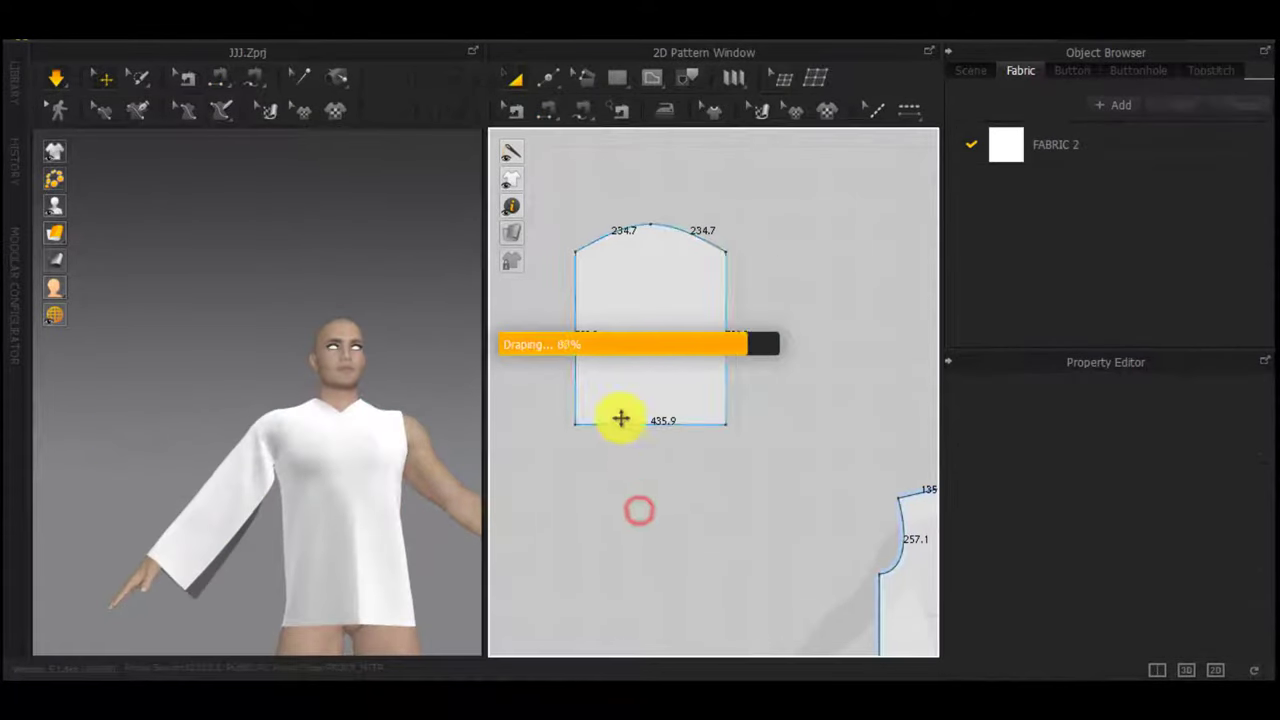
{"action": "left_click_drag", "start_coordinate": [578, 426], "coordinate": [611, 428]}
{"action": "right_click", "coordinate": [611, 428]}
{"action": "type", "text": "10"}
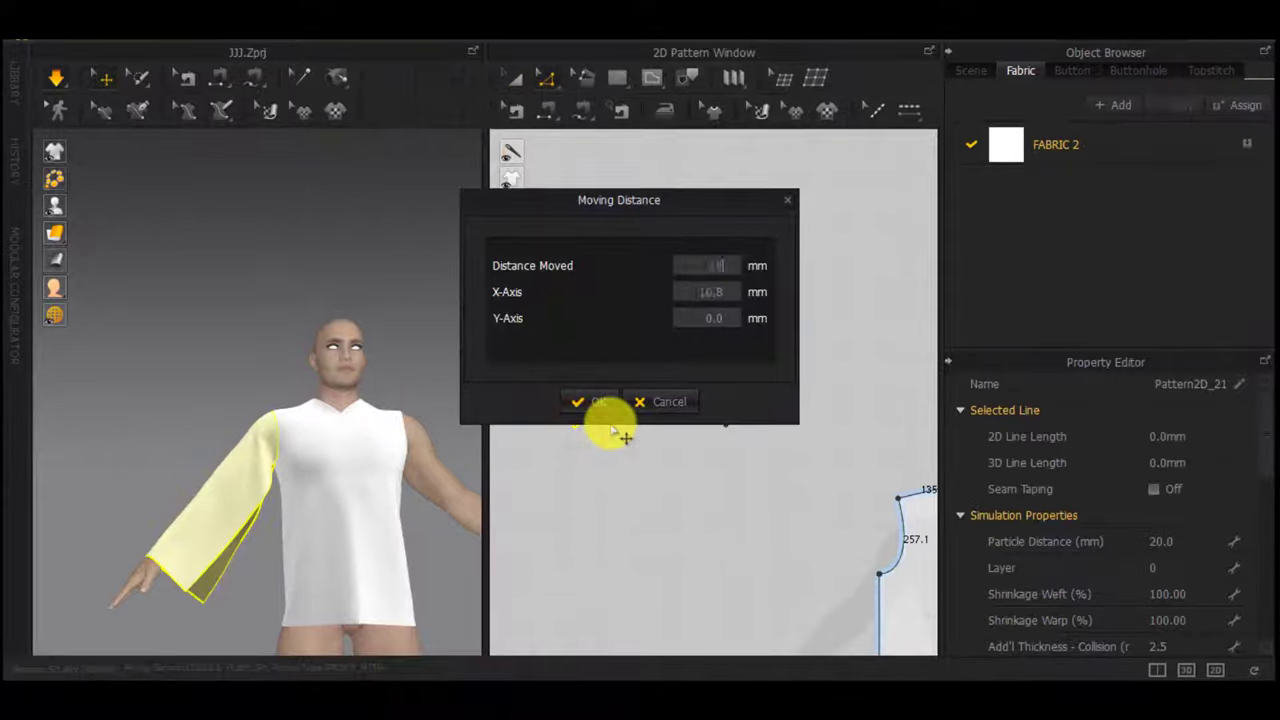
{"action": "type", "text": "0"}
{"action": "key", "text": "Return"}
{"action": "left_click_drag", "start_coordinate": [718, 427], "coordinate": [691, 428]}
{"action": "key", "text": "Return"}
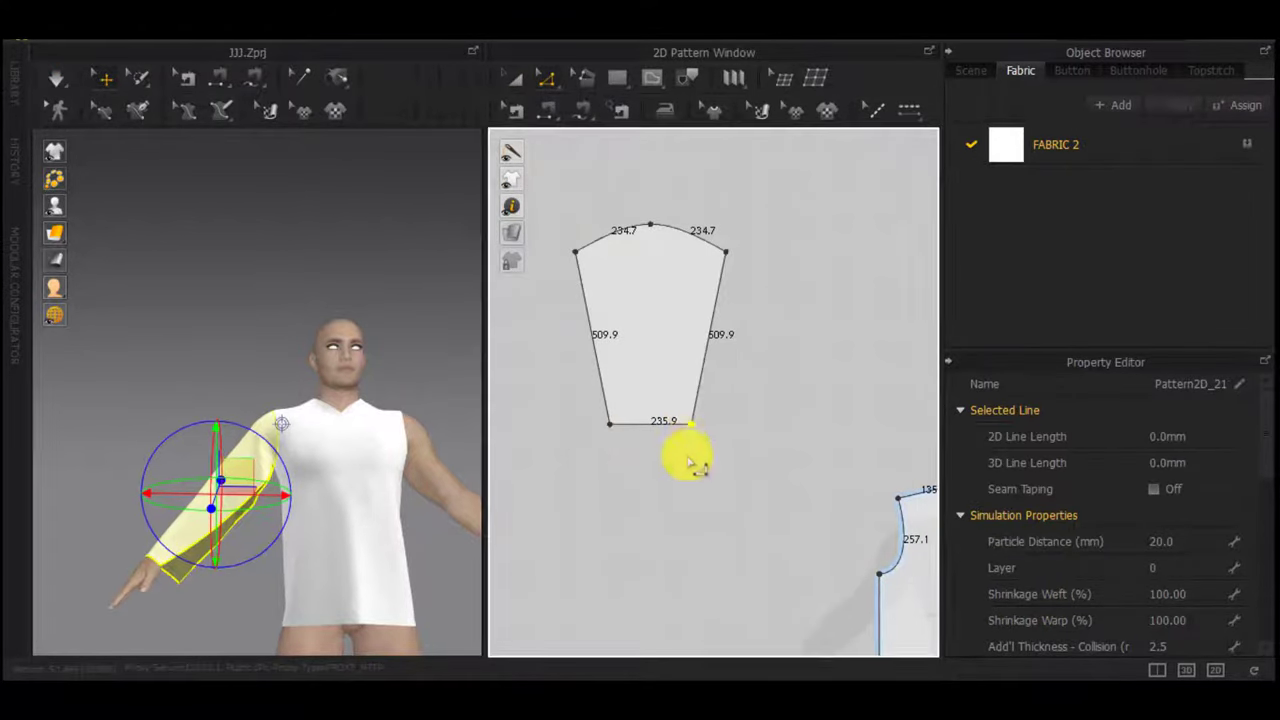
Sew the sleeve's two long side edges together, simulate the garment, and tug the sleeve fabric into place on the arm
{"action": "key", "text": "n"}
{"action": "left_click", "coordinate": [227, 527]}
{"action": "left_click", "coordinate": [217, 544]}
{"action": "key", "text": "space"}
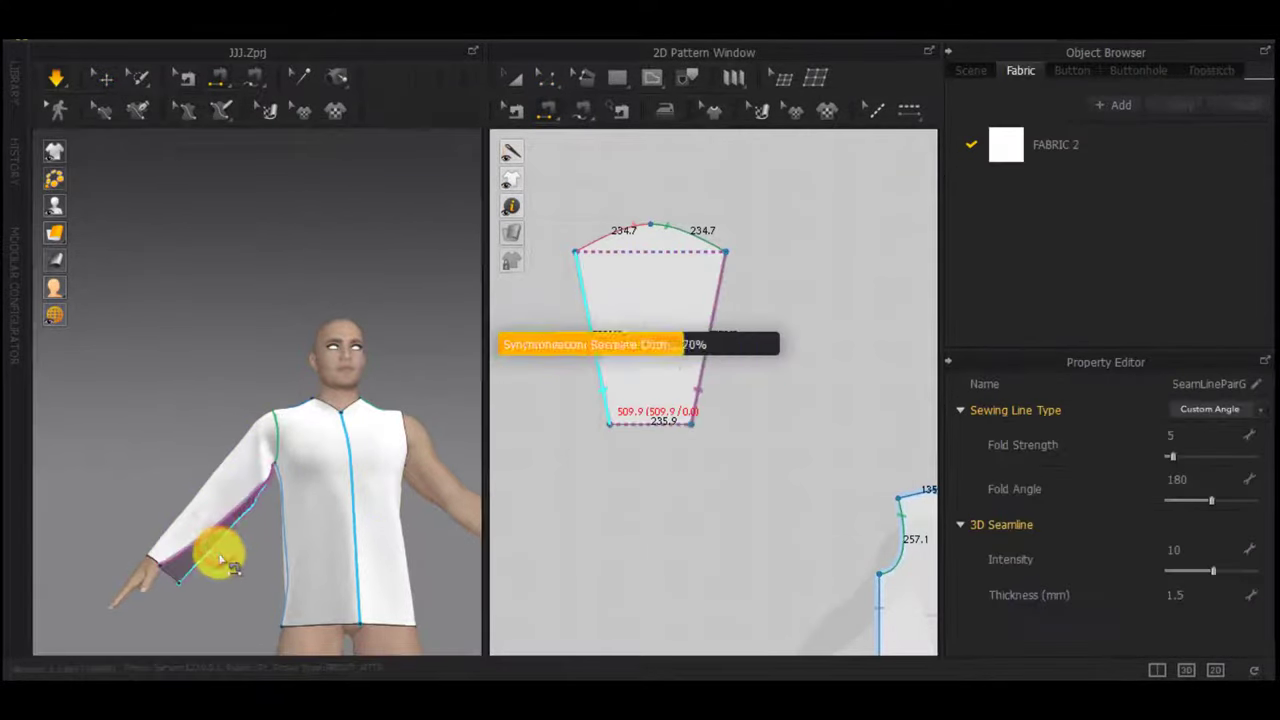
{"action": "scroll", "coordinate": [213, 547], "scroll_direction": "up", "scroll_amount": 1}
{"action": "scroll", "coordinate": [213, 547], "scroll_direction": "up", "scroll_amount": 4}
{"action": "right_click_drag", "start_coordinate": [272, 583], "coordinate": [290, 533]}
{"action": "left_click", "coordinate": [293, 532]}
{"action": "left_click", "coordinate": [240, 555]}
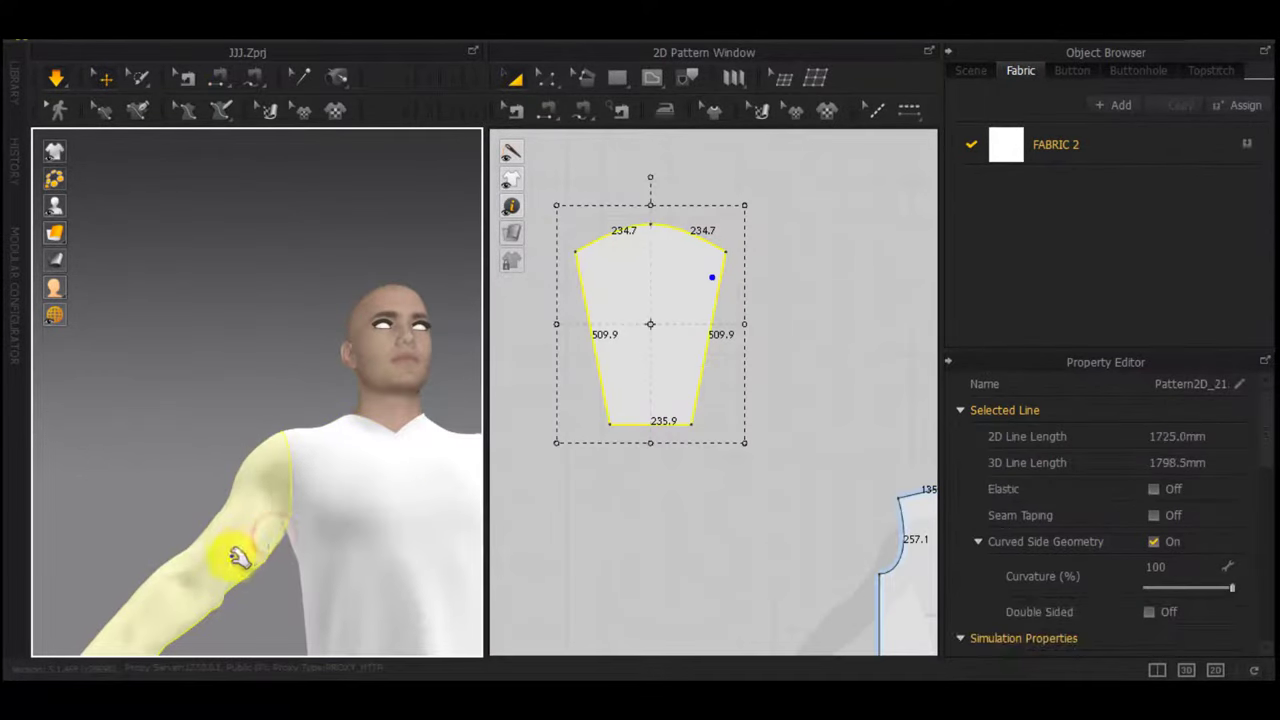
Scale the sleeve pattern horizontally to narrow it slightly and evenly from both sides
{"action": "left_click", "coordinate": [734, 236]}
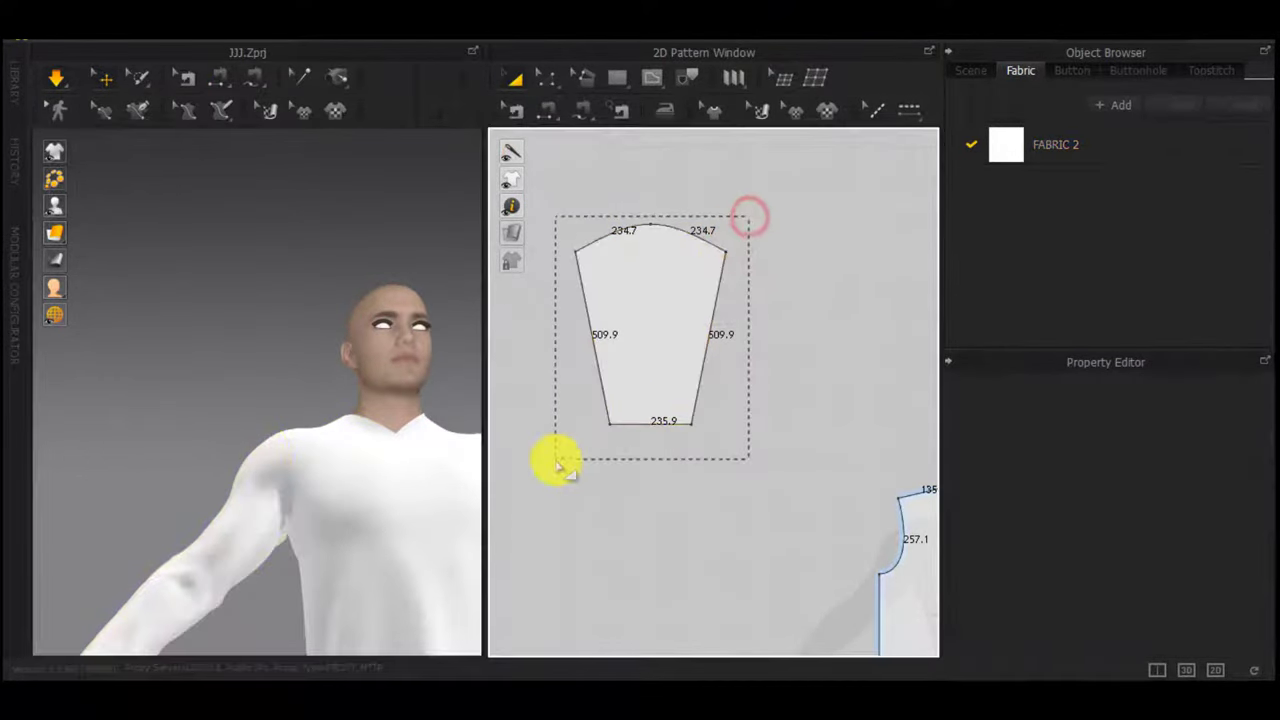
{"action": "left_click_drag", "start_coordinate": [560, 463], "coordinate": [561, 465]}
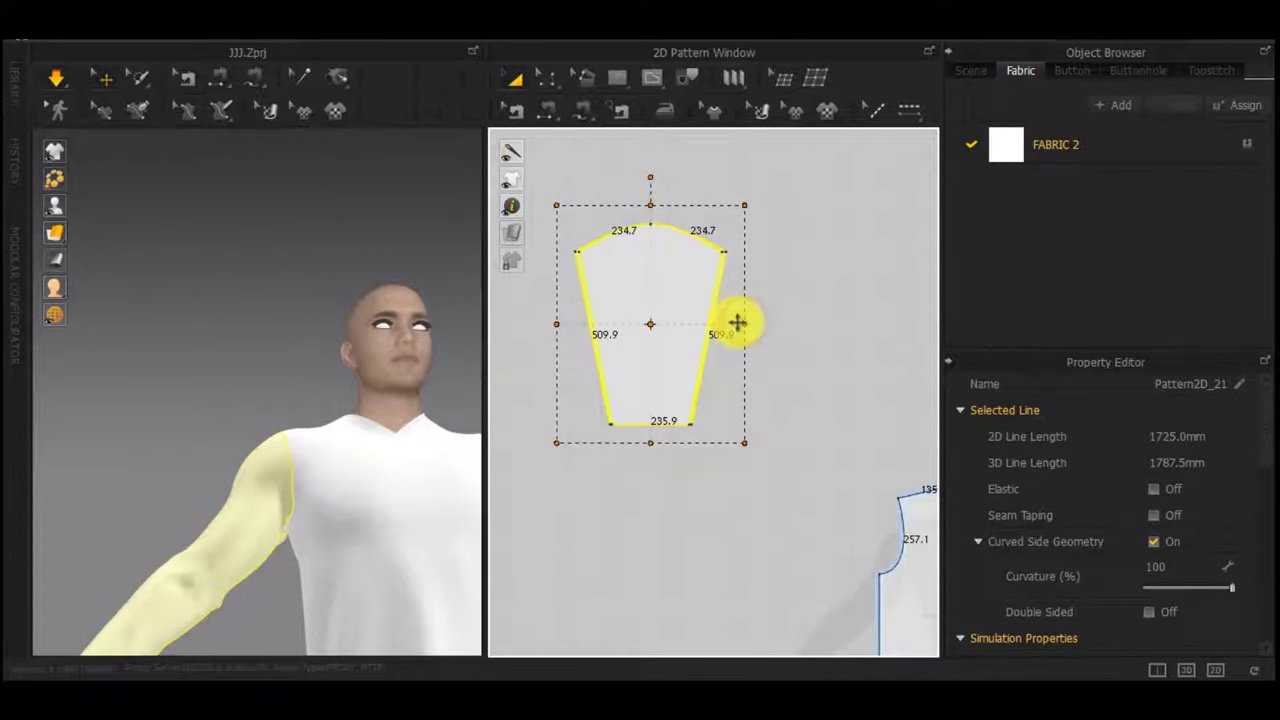
{"action": "left_click_drag", "start_coordinate": [737, 322], "coordinate": [737, 323]}
{"action": "left_click", "coordinate": [661, 480]}
Move both lower corners of the sleeve pattern outward by 30 mm each
{"action": "key", "text": "z"}
{"action": "scroll", "coordinate": [617, 423], "scroll_direction": "up", "scroll_amount": 5}
{"action": "left_click_drag", "start_coordinate": [619, 428], "coordinate": [597, 428]}
{"action": "right_click", "coordinate": [597, 428]}
{"action": "type", "text": "30"}
{"action": "key", "text": "Return"}
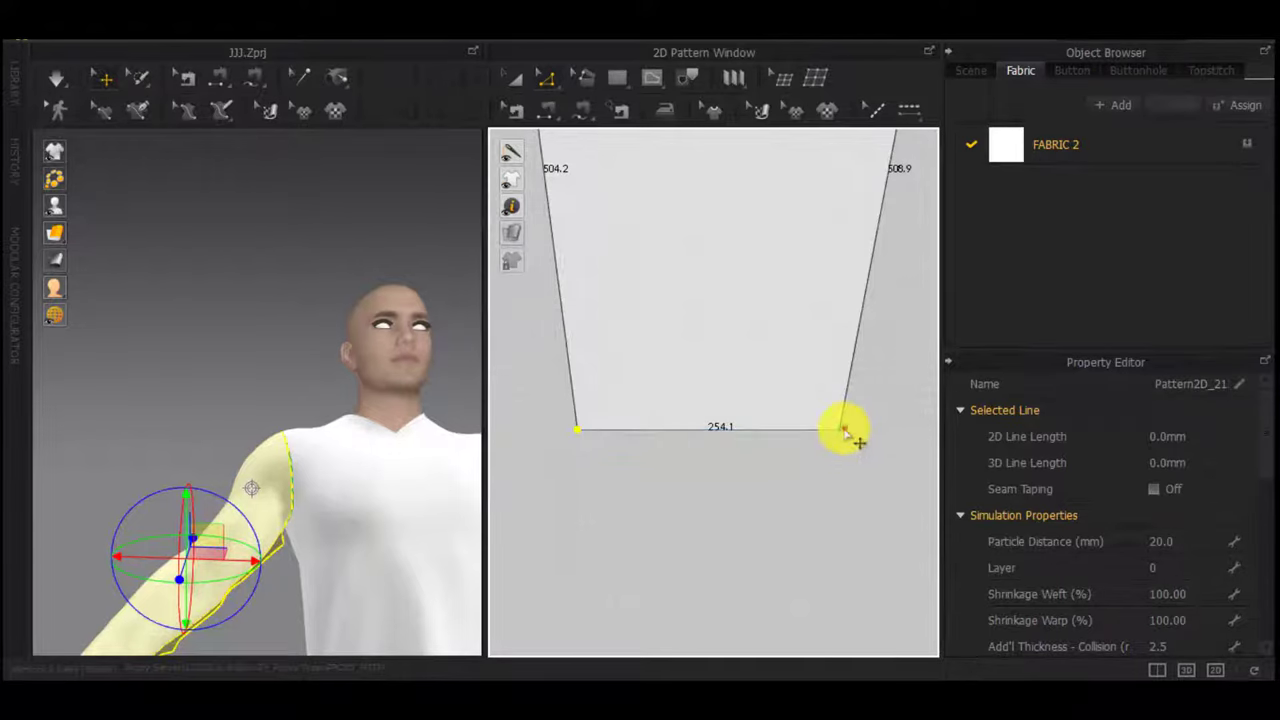
{"action": "left_click_drag", "start_coordinate": [844, 428], "coordinate": [853, 428]}
{"action": "right_click", "coordinate": [853, 428]}
{"action": "type", "text": "30"}
{"action": "key", "text": "Return"}
Simulate the garment with the widened cuff and tug the sleeve fabric into place on the arm
{"action": "scroll", "coordinate": [853, 427], "scroll_direction": "down", "scroll_amount": 5}
{"action": "key", "text": "space"}
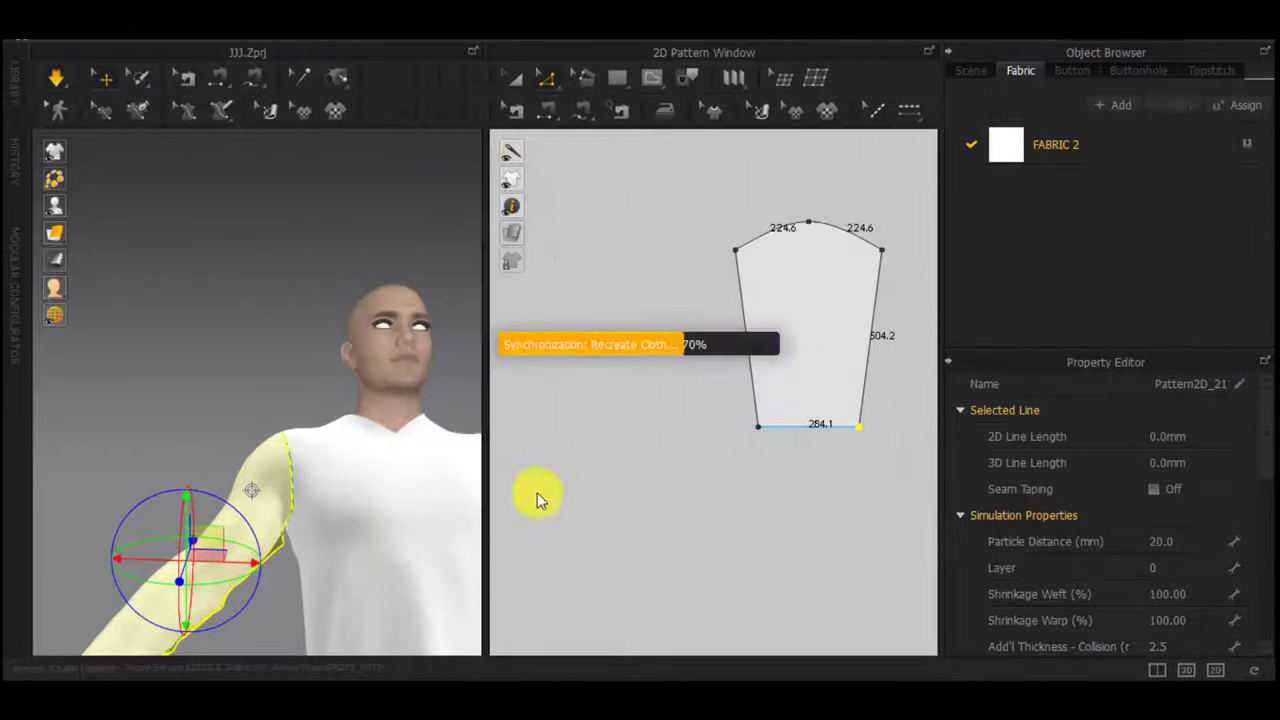
{"action": "left_click_drag", "start_coordinate": [269, 527], "coordinate": [235, 545]}
{"action": "scroll", "coordinate": [274, 538], "scroll_direction": "down", "scroll_amount": 2}
{"action": "mouse_move", "coordinate": [277, 537]}
{"action": "right_mouse_down"}
{"action": "mouse_move", "coordinate": [290, 493]}
{"action": "mouse_move", "coordinate": [374, 543]}
{"action": "mouse_move", "coordinate": [292, 538]}
{"action": "right_mouse_up"}
{"action": "scroll", "coordinate": [292, 538], "scroll_direction": "down", "scroll_amount": 2}
Move both lower corners of the sleeve pattern inward by 10 mm each
{"action": "left_click", "coordinate": [809, 473]}
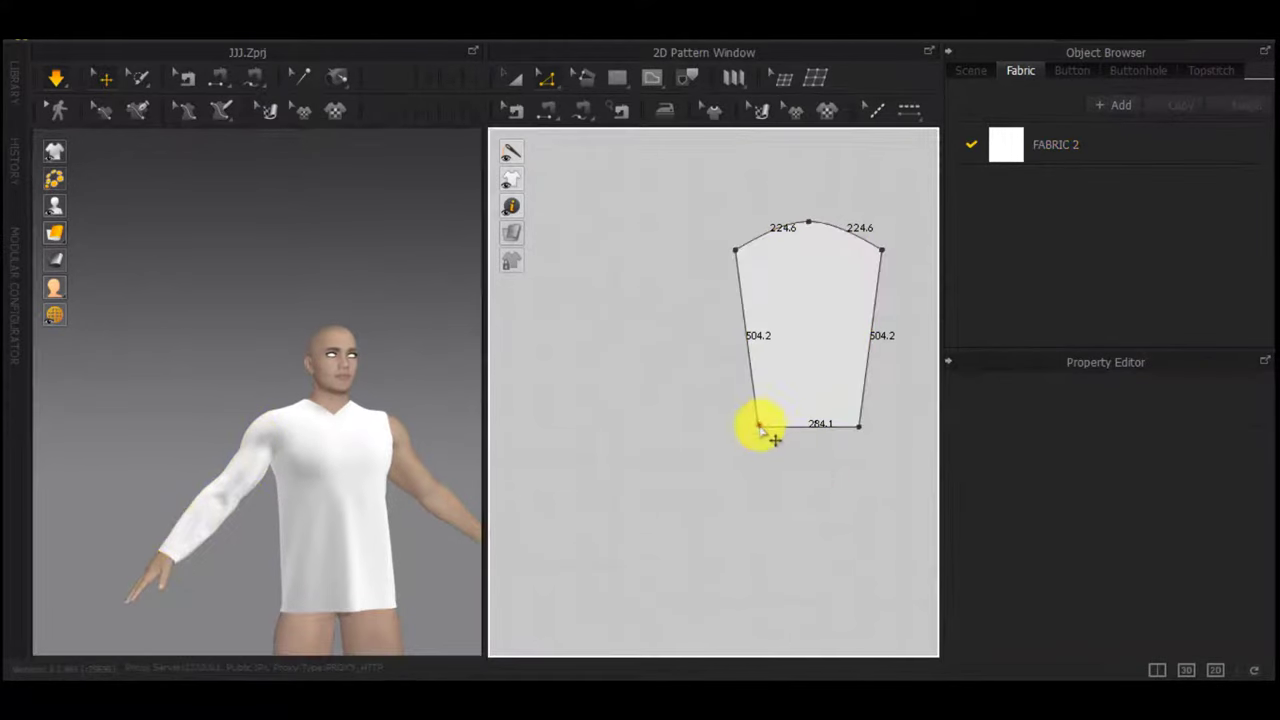
{"action": "left_click_drag", "start_coordinate": [759, 427], "coordinate": [764, 427]}
{"action": "right_click", "coordinate": [764, 427]}
{"action": "type", "text": "10"}
{"action": "key", "text": "Return"}
{"action": "left_click_drag", "start_coordinate": [859, 427], "coordinate": [856, 427]}
{"action": "right_click", "coordinate": [856, 428]}
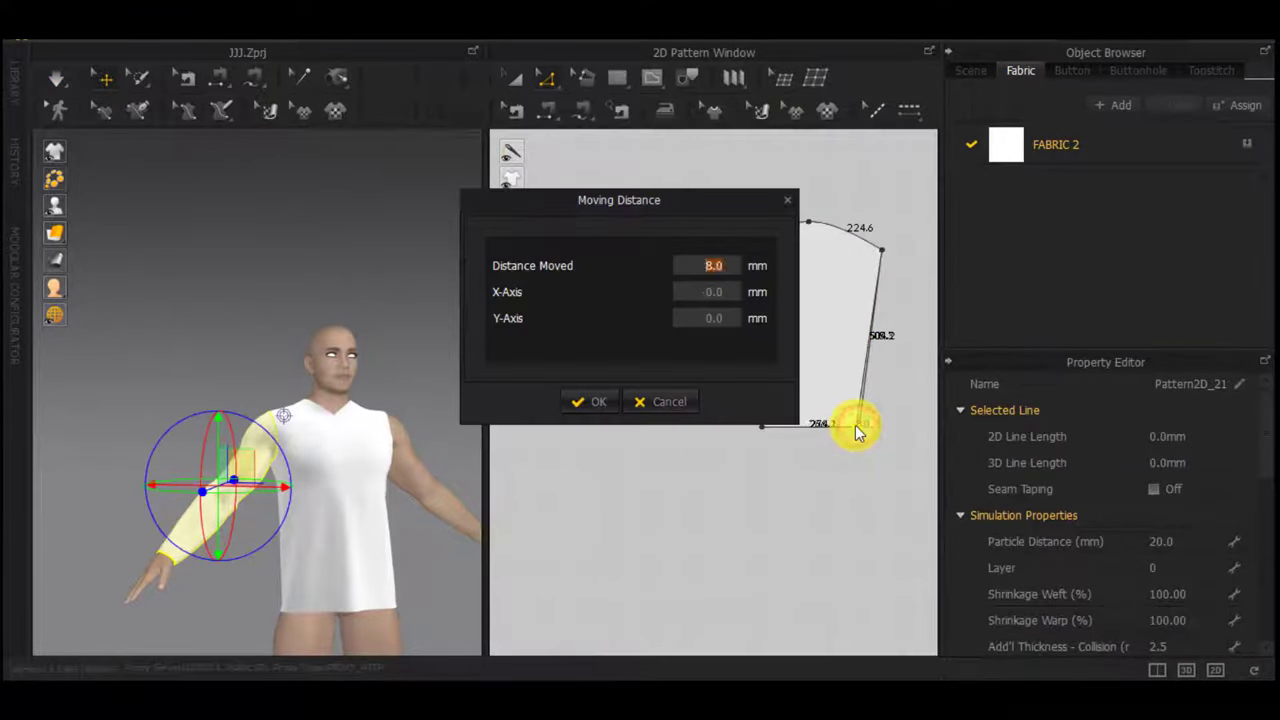
{"action": "key", "text": "Escape"}
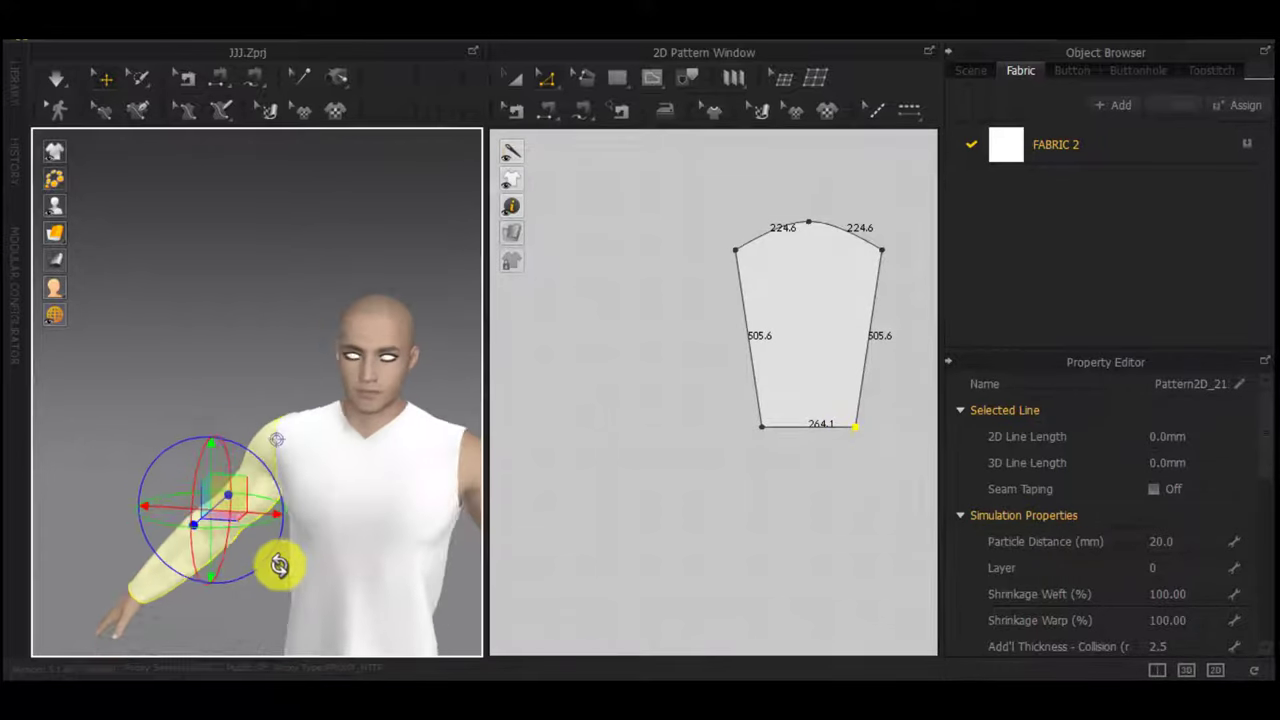
Create a linked symmetric copy of the sleeve and place it on the far side of the front and back panels
{"action": "left_click", "coordinate": [803, 415]}
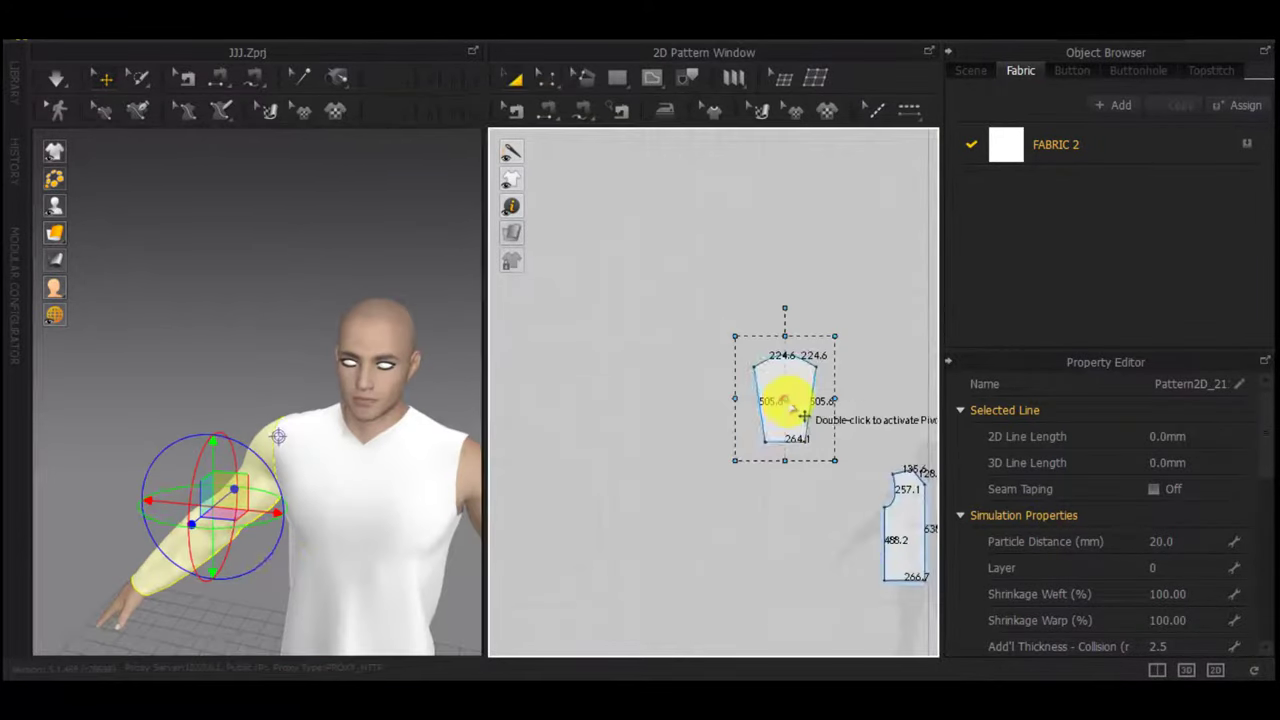
{"action": "right_click", "coordinate": [791, 409]}
{"action": "left_click", "coordinate": [757, 300]}
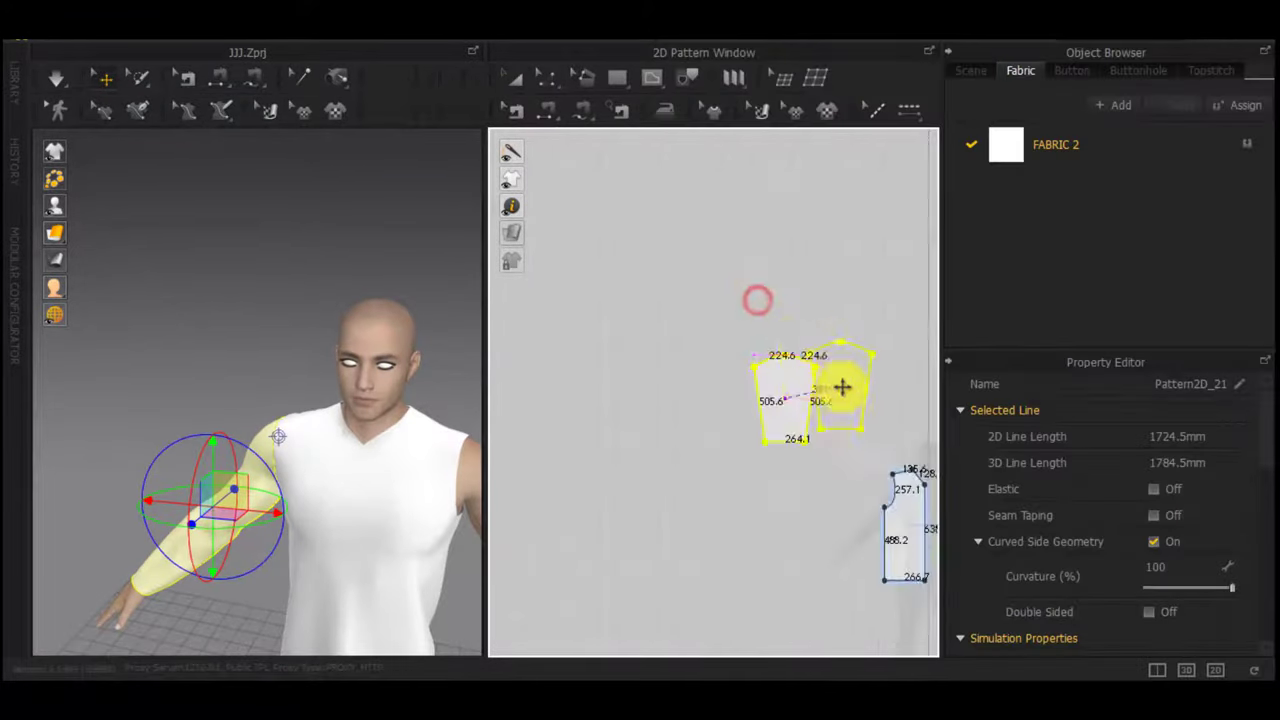
{"action": "scroll", "coordinate": [900, 392], "scroll_direction": "down", "scroll_amount": 4}
{"action": "middle_click_drag", "start_coordinate": [922, 395], "coordinate": [720, 380]}
{"action": "left_click", "coordinate": [731, 376]}
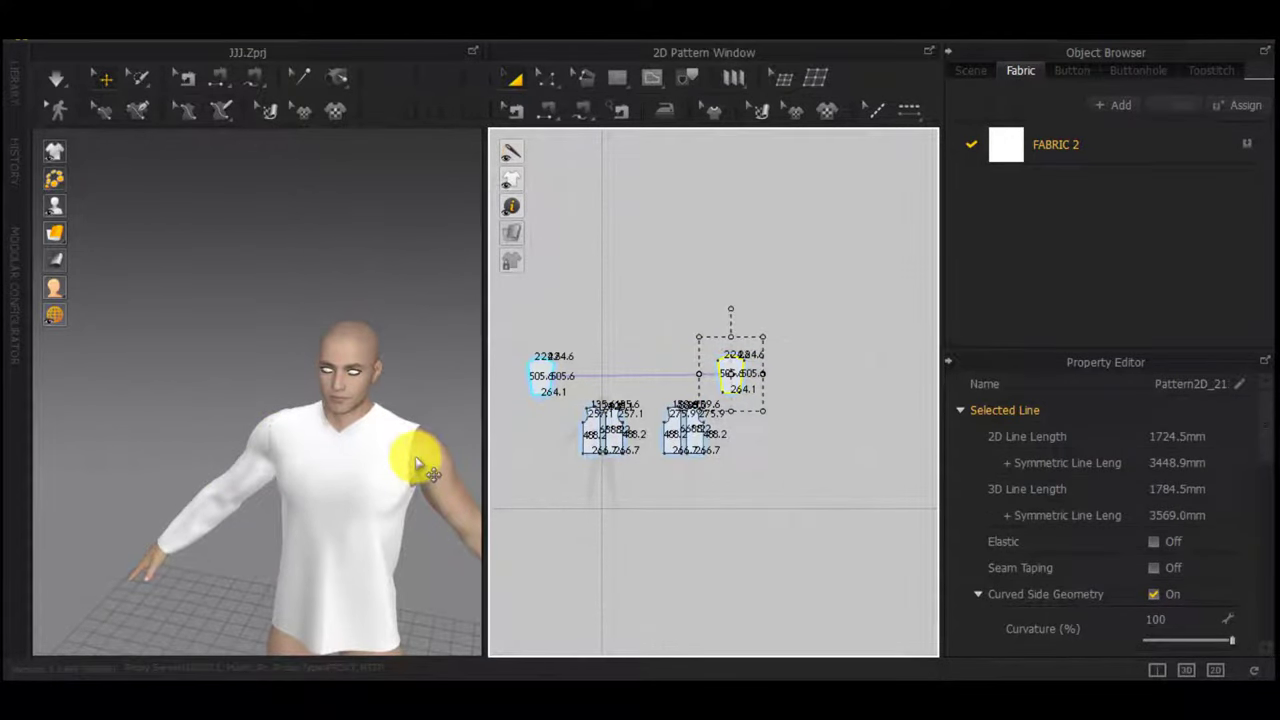
Show the arrangement points and wrap the copied sleeve around the avatar's left arm
{"action": "key", "text": "shift+f"}
{"action": "right_click_drag", "start_coordinate": [418, 463], "coordinate": [437, 554]}
{"action": "left_click", "coordinate": [342, 552]}
{"action": "left_click", "coordinate": [376, 498]}
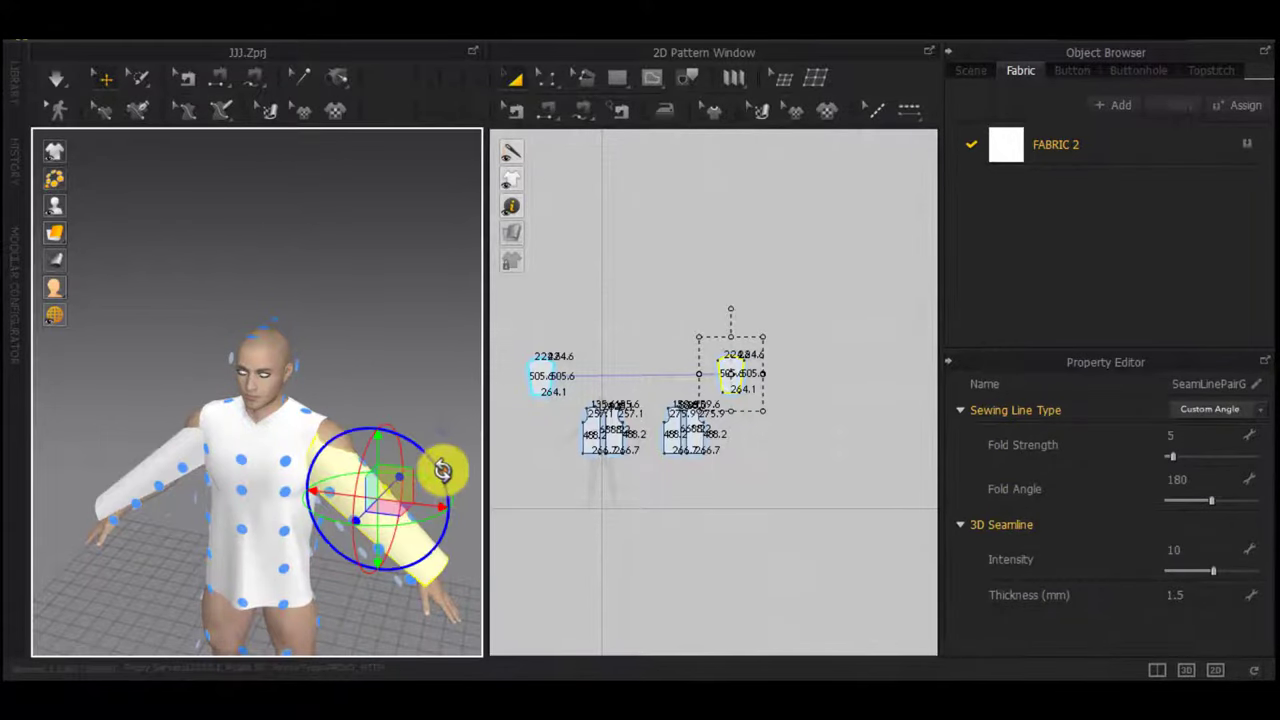
{"action": "left_click_drag", "start_coordinate": [443, 471], "coordinate": [230, 505]}
Rearrange the original sleeve around the avatar's right arm, hide the arrangement points, and nudge the sleeve into position
{"action": "left_click", "coordinate": [172, 464]}
{"action": "right_click_drag", "start_coordinate": [178, 466], "coordinate": [189, 446]}
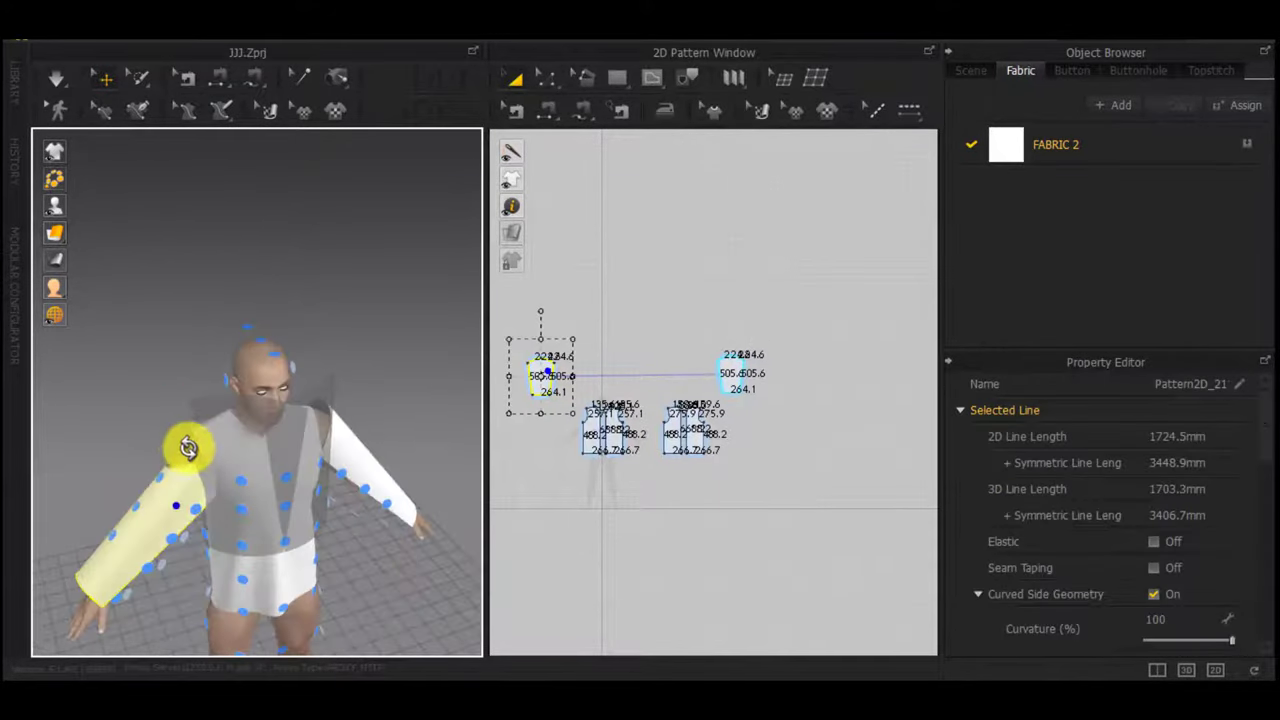
{"action": "key", "text": "shift+f"}
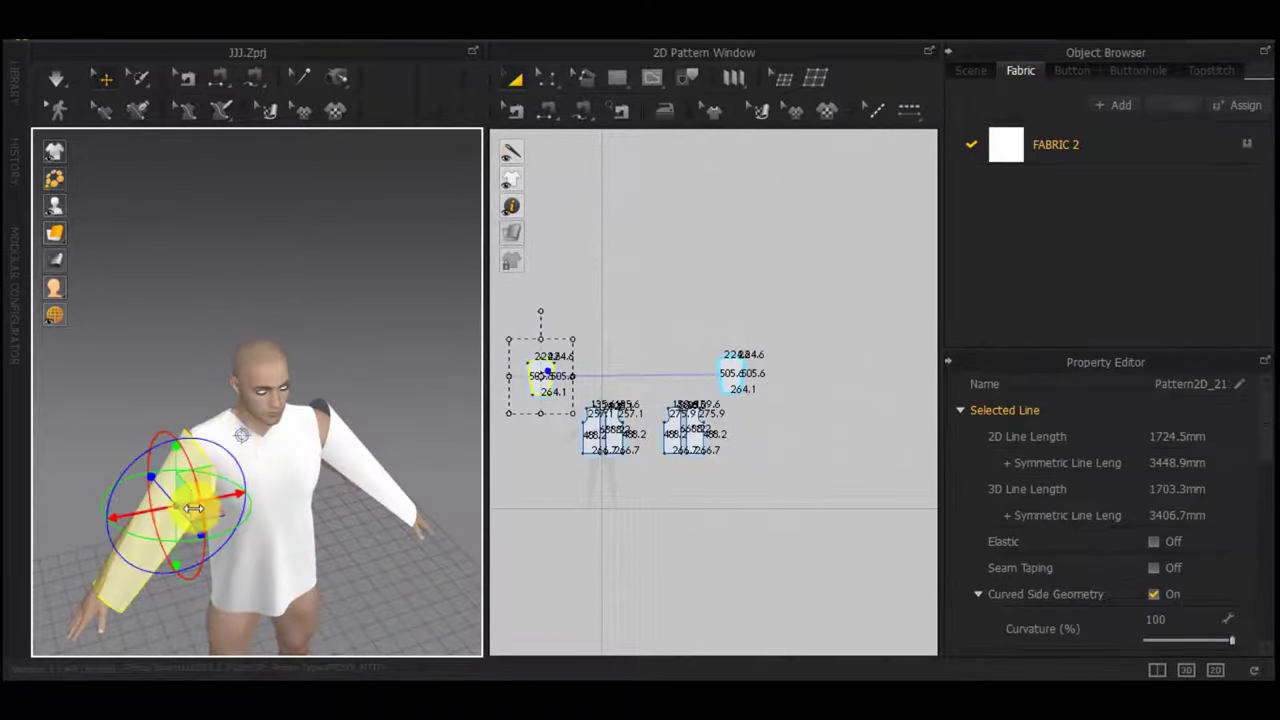
{"action": "left_click_drag", "start_coordinate": [168, 508], "coordinate": [164, 509]}
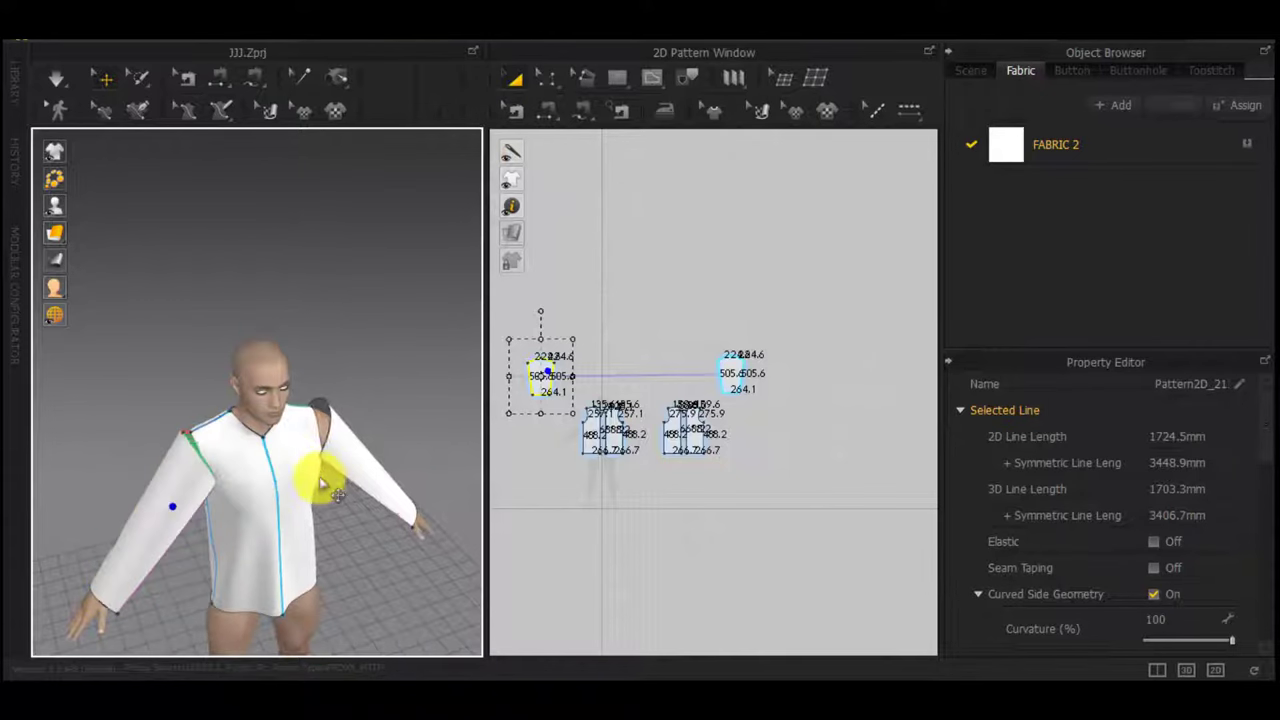
Sew the copied sleeve to the left armhole and simulate the garment with both sleeves
{"action": "left_click", "coordinate": [329, 451]}
{"action": "right_click_drag", "start_coordinate": [329, 451], "coordinate": [205, 510]}
{"action": "right_click_drag", "start_coordinate": [385, 458], "coordinate": [363, 367]}
{"action": "left_click", "coordinate": [151, 532]}
{"action": "left_click", "coordinate": [164, 520]}
{"action": "key", "text": "space"}
{"action": "scroll", "coordinate": [363, 437], "scroll_direction": "down", "scroll_amount": 3}
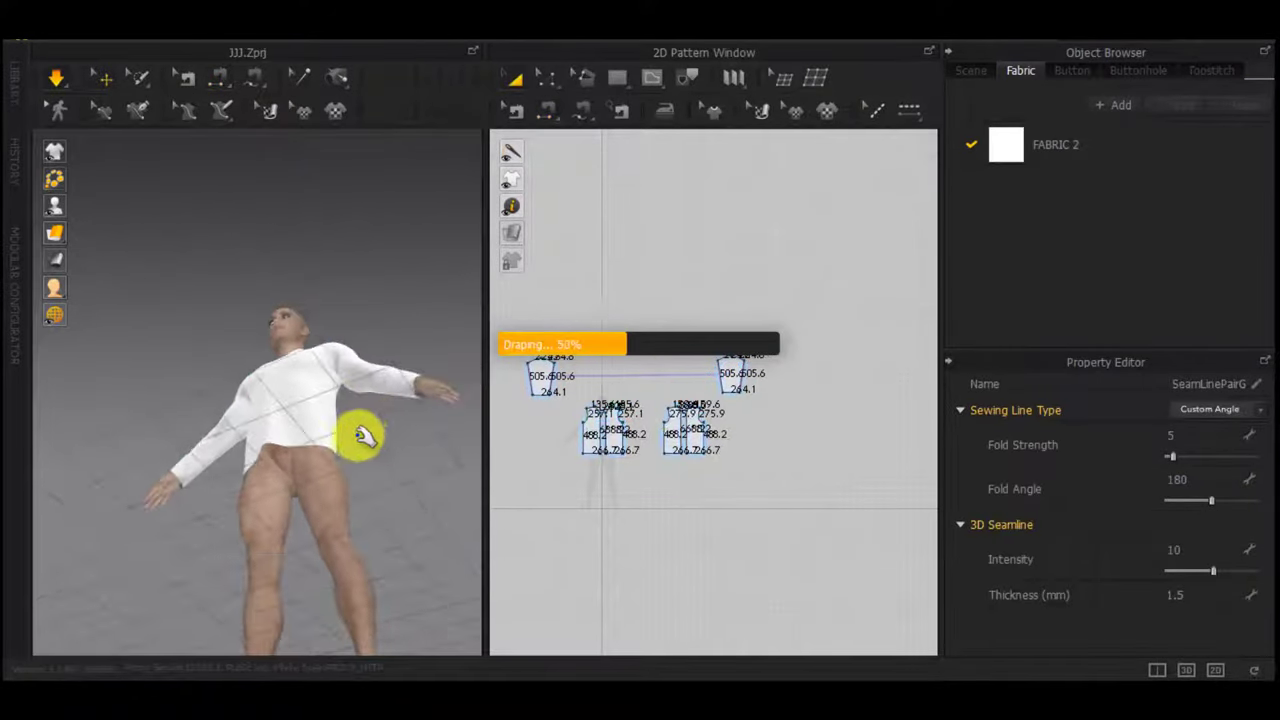
Move the side hem corner of the front panels inward by 30 mm
{"action": "right_click_drag", "start_coordinate": [363, 437], "coordinate": [508, 502]}
{"action": "scroll", "coordinate": [440, 543], "scroll_direction": "up", "scroll_amount": 3}
{"action": "scroll", "coordinate": [703, 497], "scroll_direction": "up", "scroll_amount": 8}
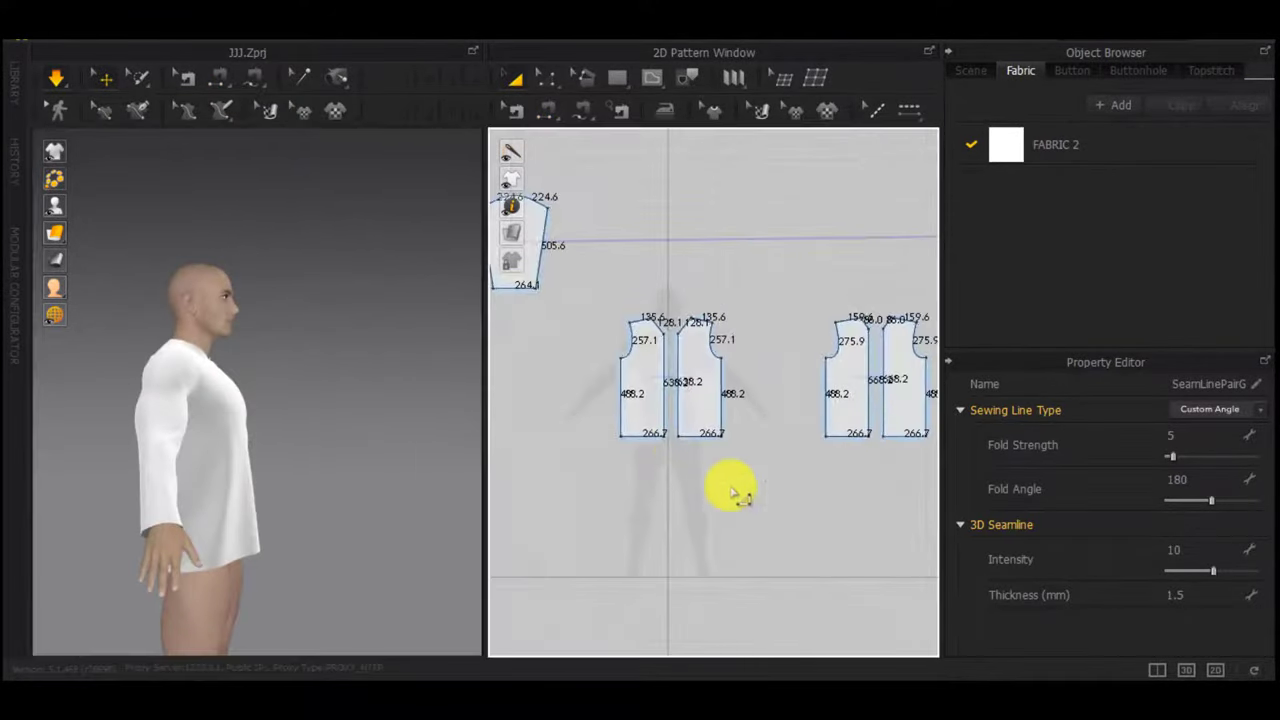
{"action": "left_click_drag", "start_coordinate": [608, 419], "coordinate": [626, 420]}
{"action": "right_click", "coordinate": [626, 420]}
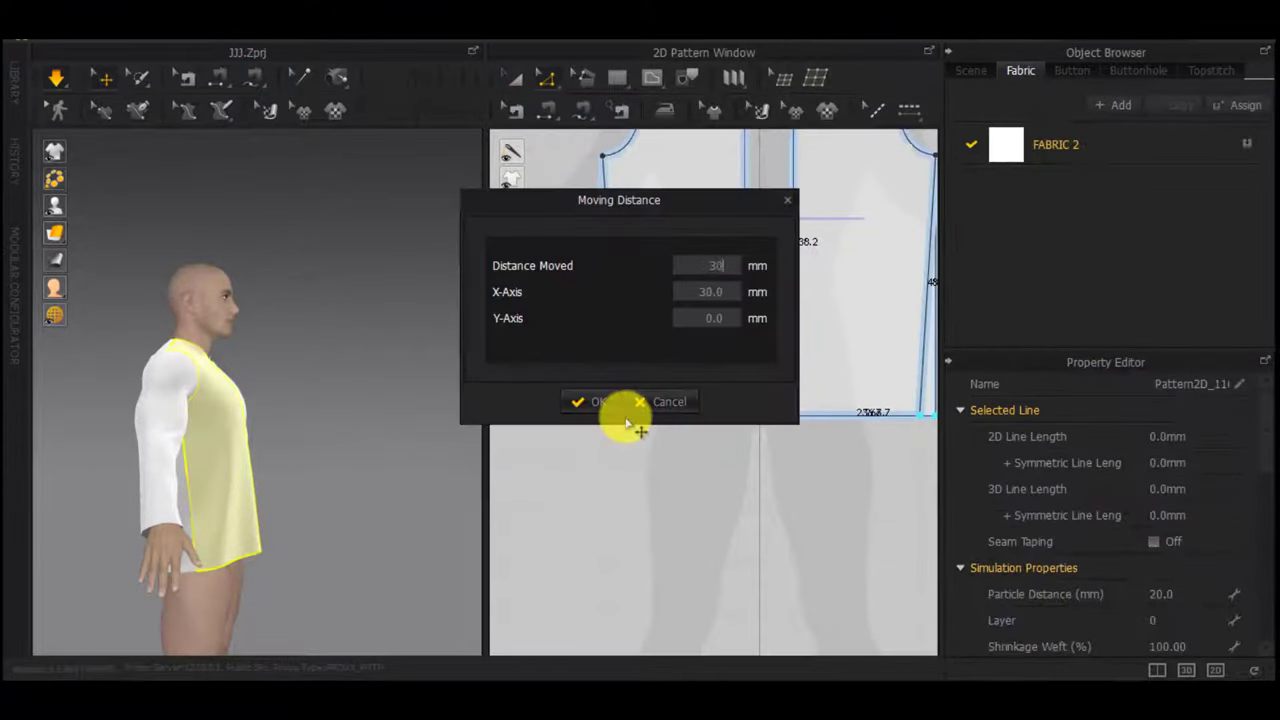
{"action": "key", "text": "Return"}
Move the side hem corner of the back panels inward by 30 mm and simulate the garment
{"action": "scroll", "coordinate": [672, 478], "scroll_direction": "down", "scroll_amount": 5}
{"action": "middle_click_drag", "start_coordinate": [797, 494], "coordinate": [590, 487]}
{"action": "scroll", "coordinate": [746, 448], "scroll_direction": "up", "scroll_amount": 5}
{"action": "left_click_drag", "start_coordinate": [684, 439], "coordinate": [702, 442]}
{"action": "right_click", "coordinate": [702, 442]}
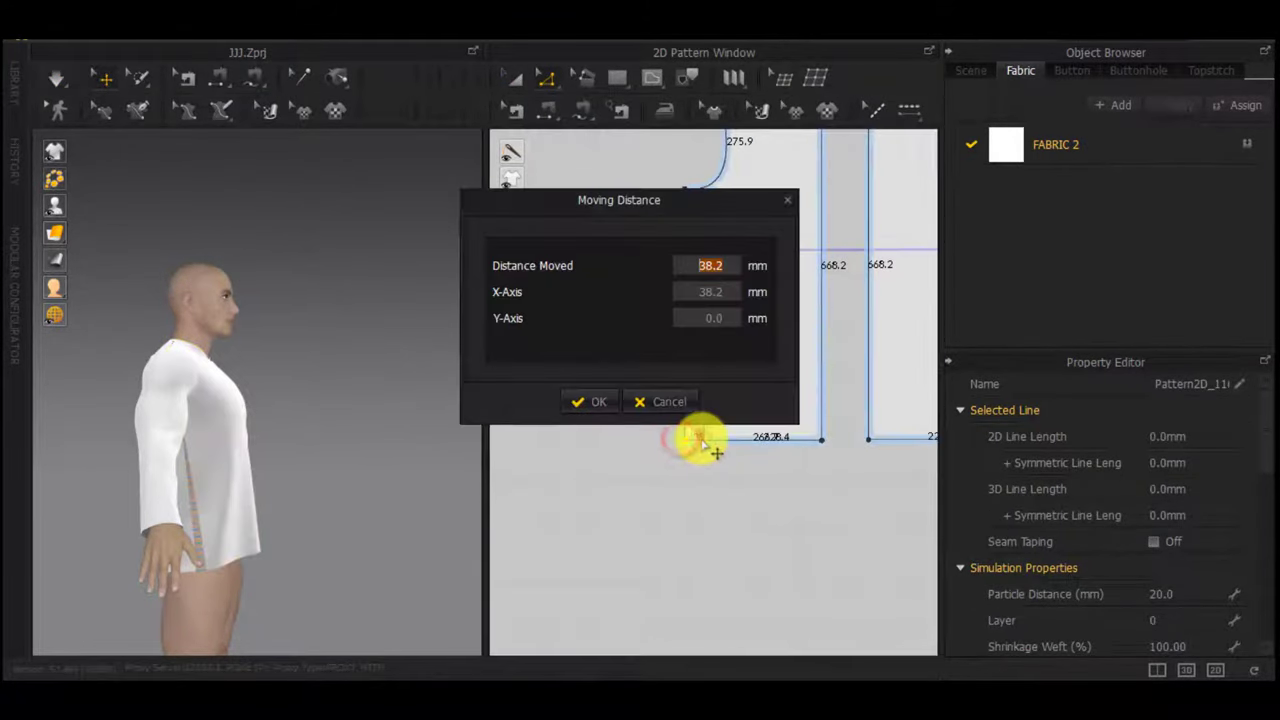
{"action": "key", "text": "Return"}
{"action": "key", "text": "space"}
{"action": "right_click_drag", "start_coordinate": [395, 491], "coordinate": [144, 569]}
Curve the side edges of the back and front panels slightly inward at the waist, and simulate the garment
{"action": "left_click", "coordinate": [650, 397]}
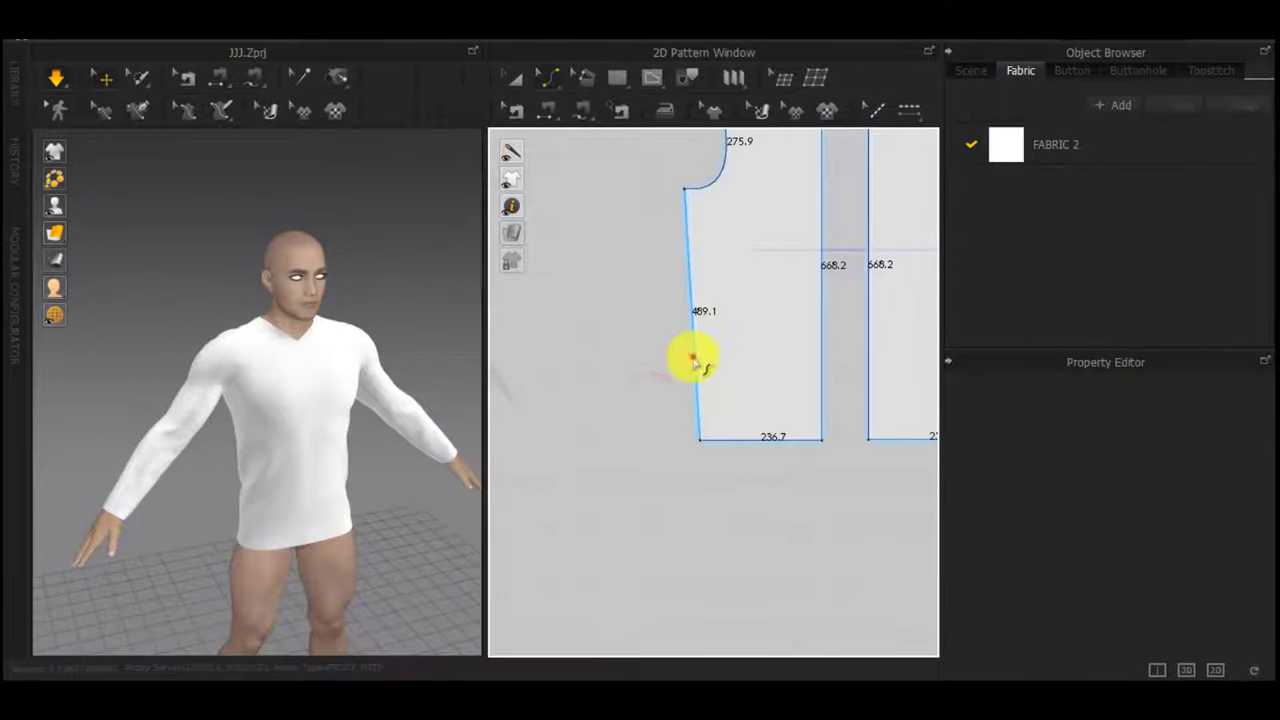
{"action": "left_click", "coordinate": [692, 361]}
{"action": "scroll", "coordinate": [614, 508], "scroll_direction": "down", "scroll_amount": 3}
{"action": "scroll", "coordinate": [831, 451], "scroll_direction": "down", "scroll_amount": 2}
{"action": "scroll", "coordinate": [745, 428], "scroll_direction": "up", "scroll_amount": 6}
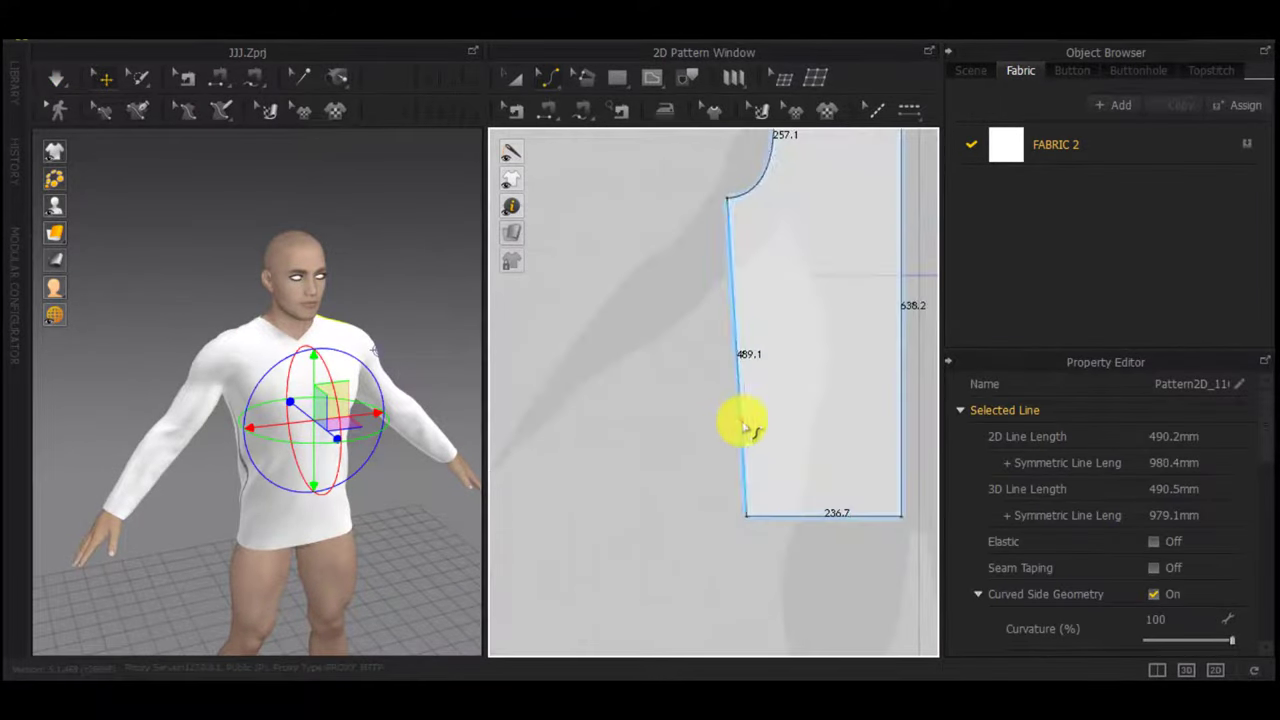
{"action": "left_click_drag", "start_coordinate": [742, 424], "coordinate": [752, 427]}
{"action": "key", "text": "space"}
{"action": "right_click_drag", "start_coordinate": [362, 527], "coordinate": [332, 486]}
{"action": "left_click", "coordinate": [278, 490]}
{"action": "scroll", "coordinate": [286, 470], "scroll_direction": "up", "scroll_amount": 3}
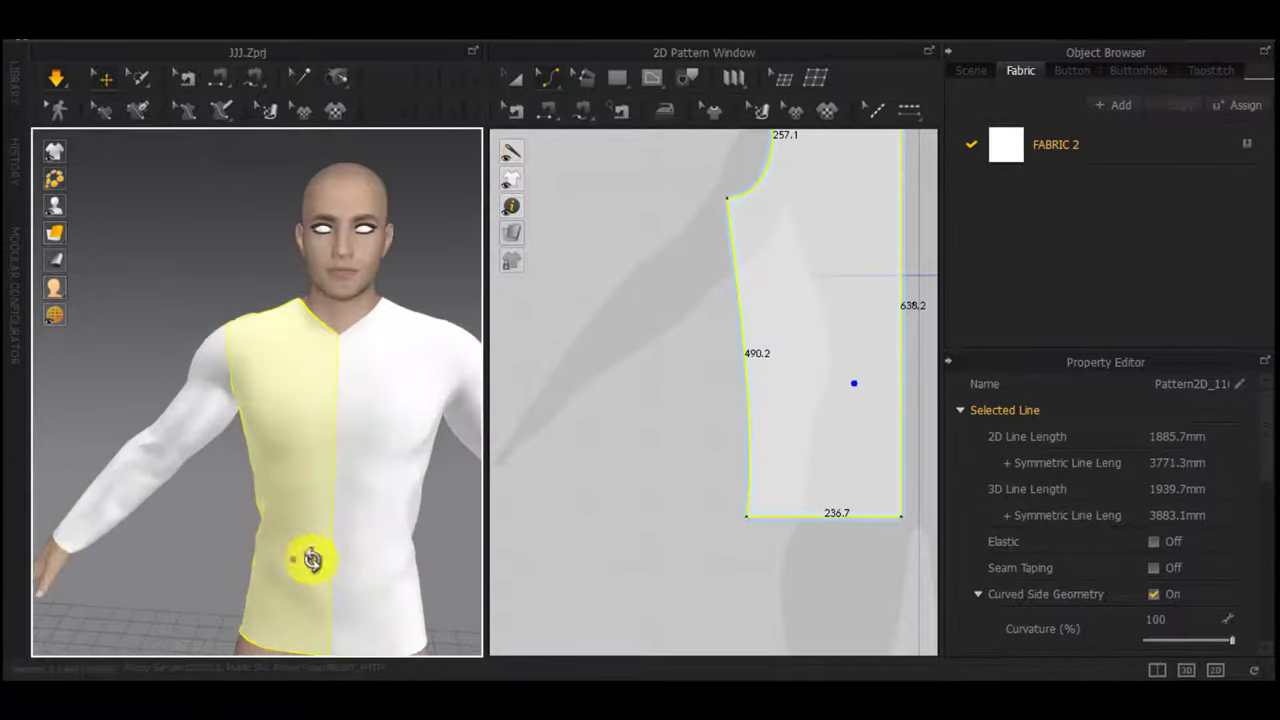
{"action": "right_click_drag", "start_coordinate": [307, 557], "coordinate": [250, 559]}
Move the side hem corner of the front panels a further 10 mm inward and simulate the garment
{"action": "left_click", "coordinate": [707, 556]}
{"action": "key", "text": "z"}
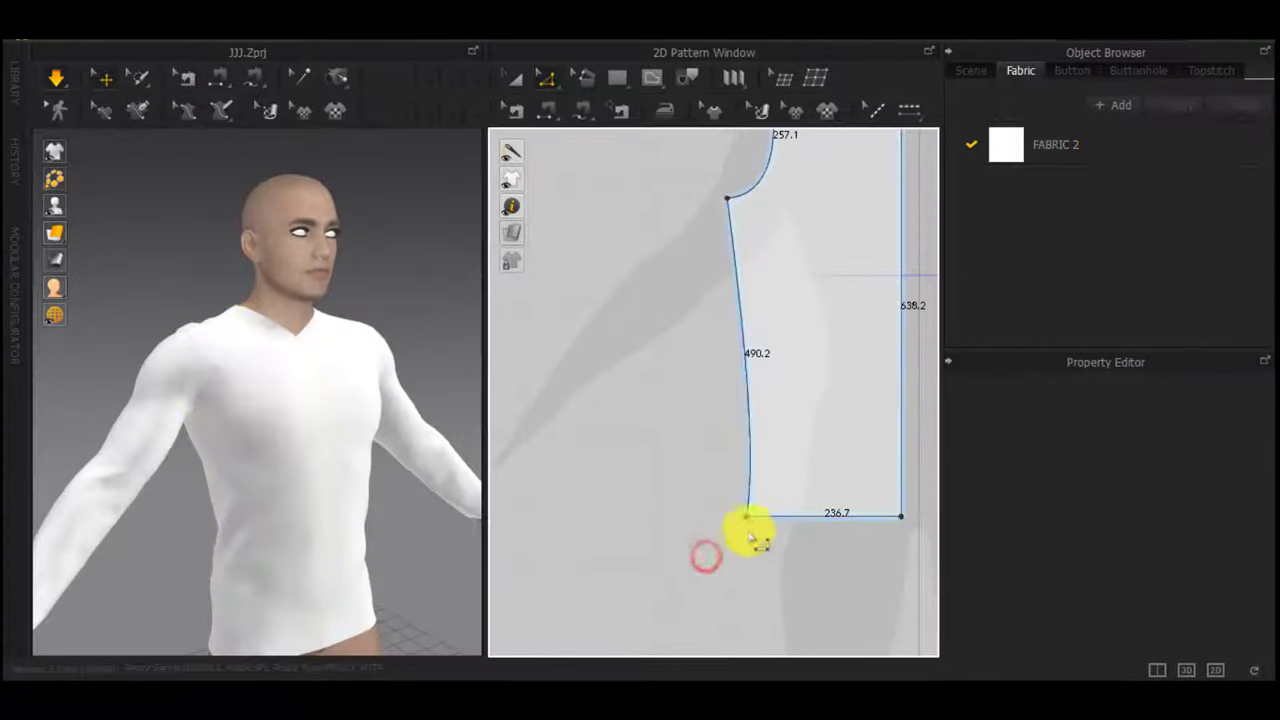
{"action": "left_click_drag", "start_coordinate": [747, 517], "coordinate": [762, 517]}
{"action": "right_click", "coordinate": [762, 517]}
{"action": "type", "text": "15"}
{"action": "key", "text": "Return"}
{"action": "key", "text": "space"}
Move the side hem corner of the back panels a further 10 mm inward and simulate the garment
{"action": "scroll", "coordinate": [860, 490], "scroll_direction": "down", "scroll_amount": 5}
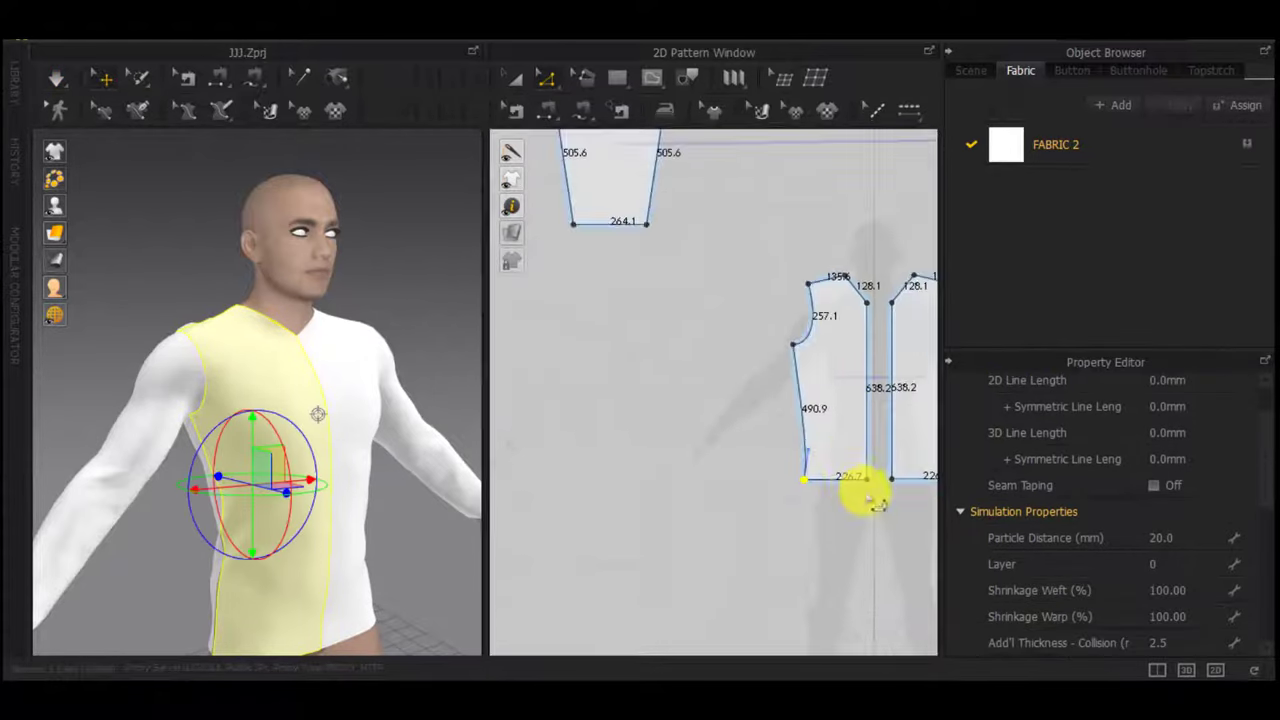
{"action": "middle_click_drag", "start_coordinate": [863, 496], "coordinate": [580, 478]}
{"action": "scroll", "coordinate": [870, 457], "scroll_direction": "up", "scroll_amount": 5}
{"action": "left_click_drag", "start_coordinate": [847, 461], "coordinate": [859, 462]}
{"action": "right_click", "coordinate": [859, 462]}
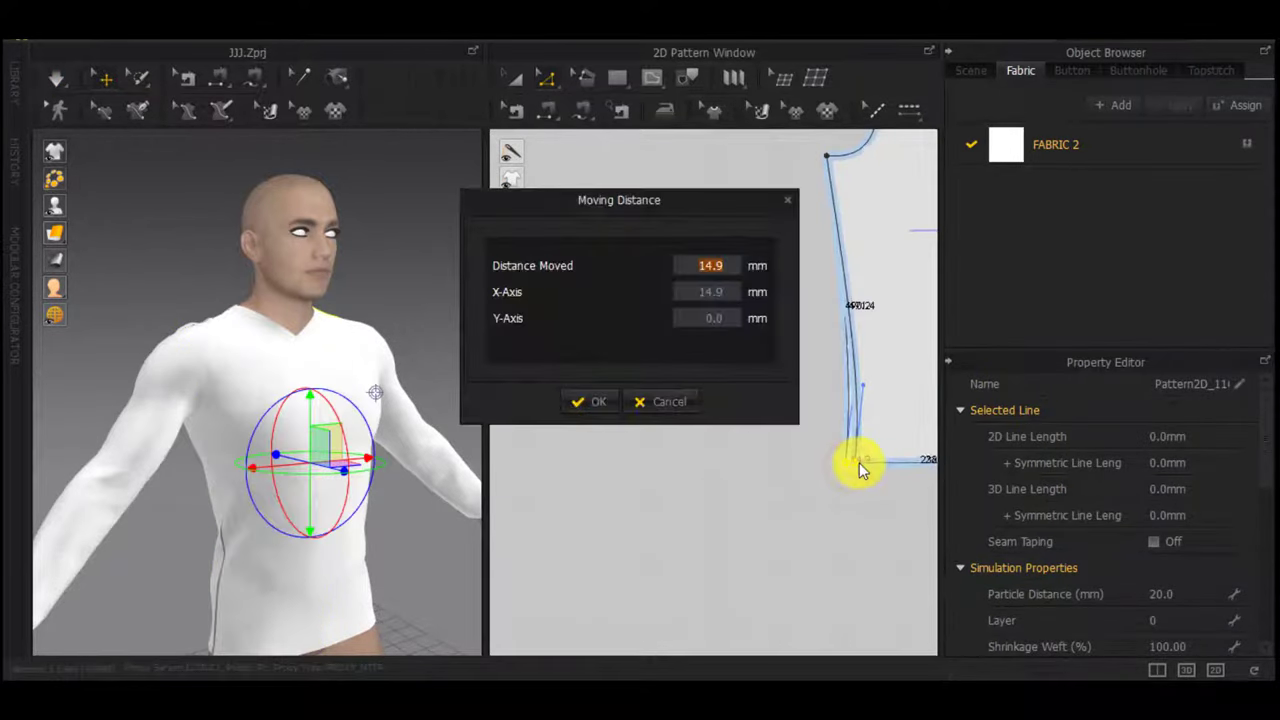
{"action": "type", "text": "10"}
{"action": "key", "text": "Return"}
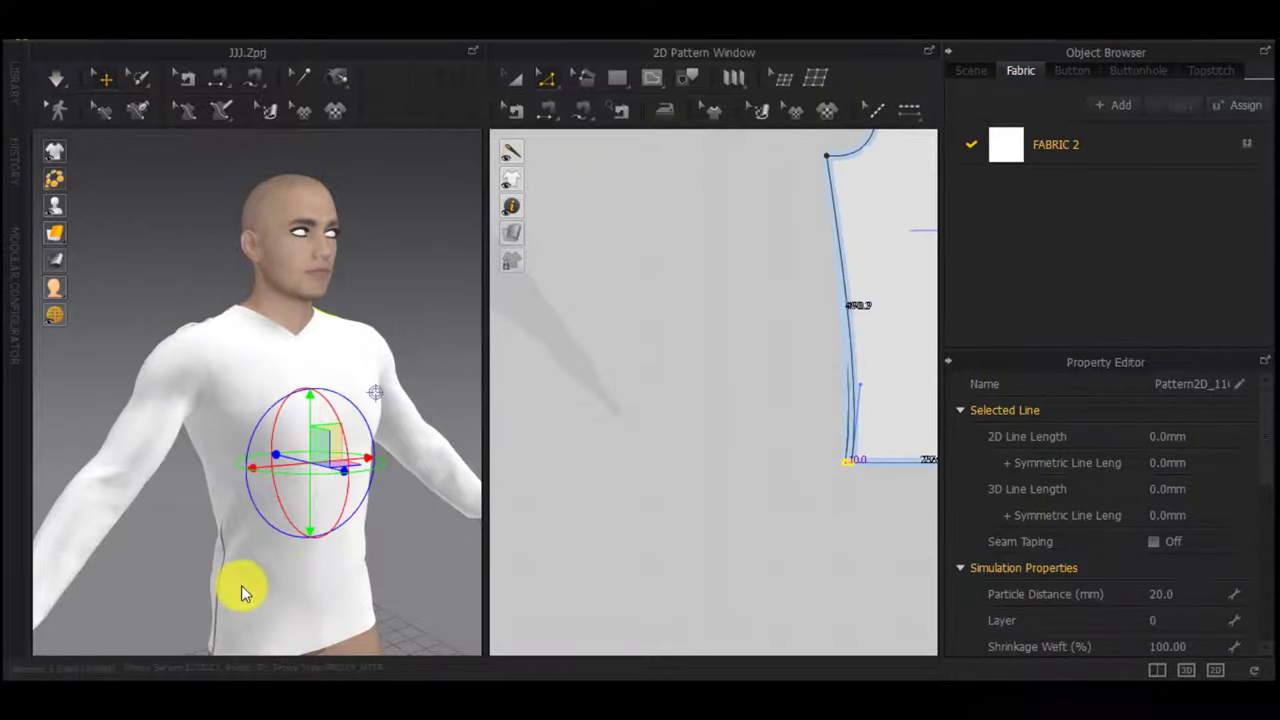
{"action": "key", "text": "space"}
{"action": "right_click_drag", "start_coordinate": [241, 585], "coordinate": [160, 604]}
{"action": "scroll", "coordinate": [408, 488], "scroll_direction": "down", "scroll_amount": 3}
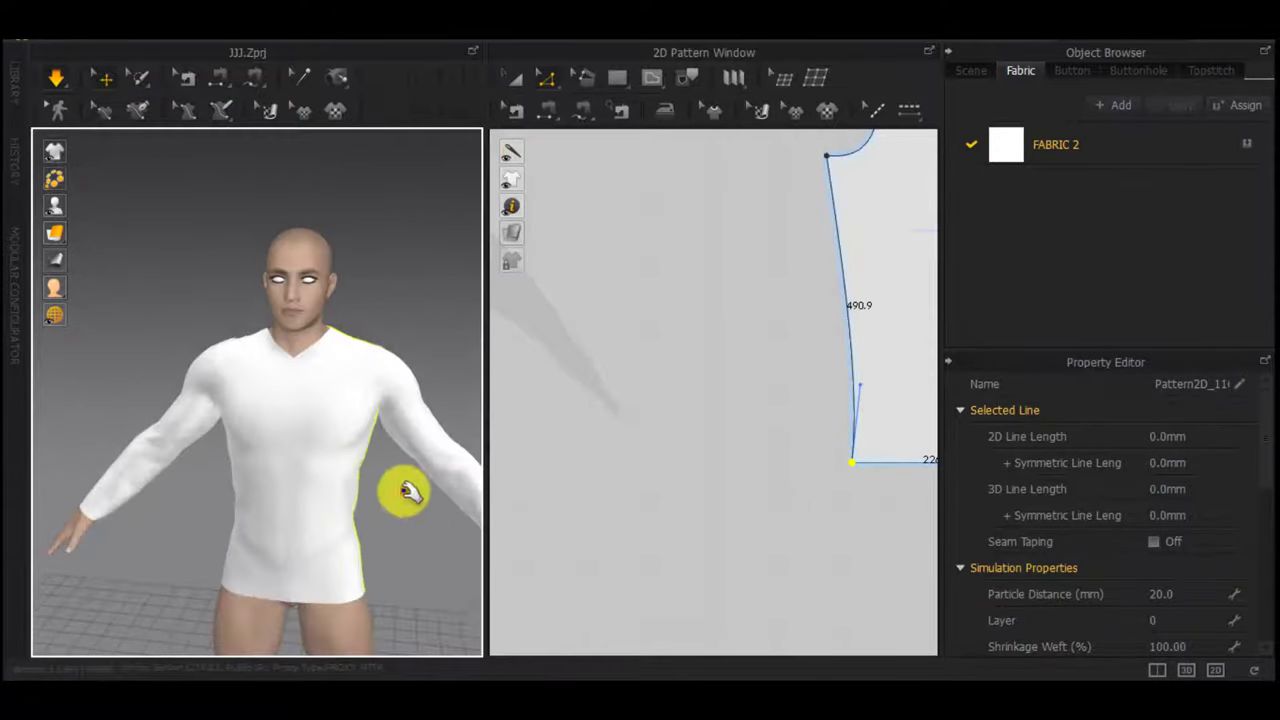
{"action": "right_click_drag", "start_coordinate": [410, 490], "coordinate": [640, 459]}
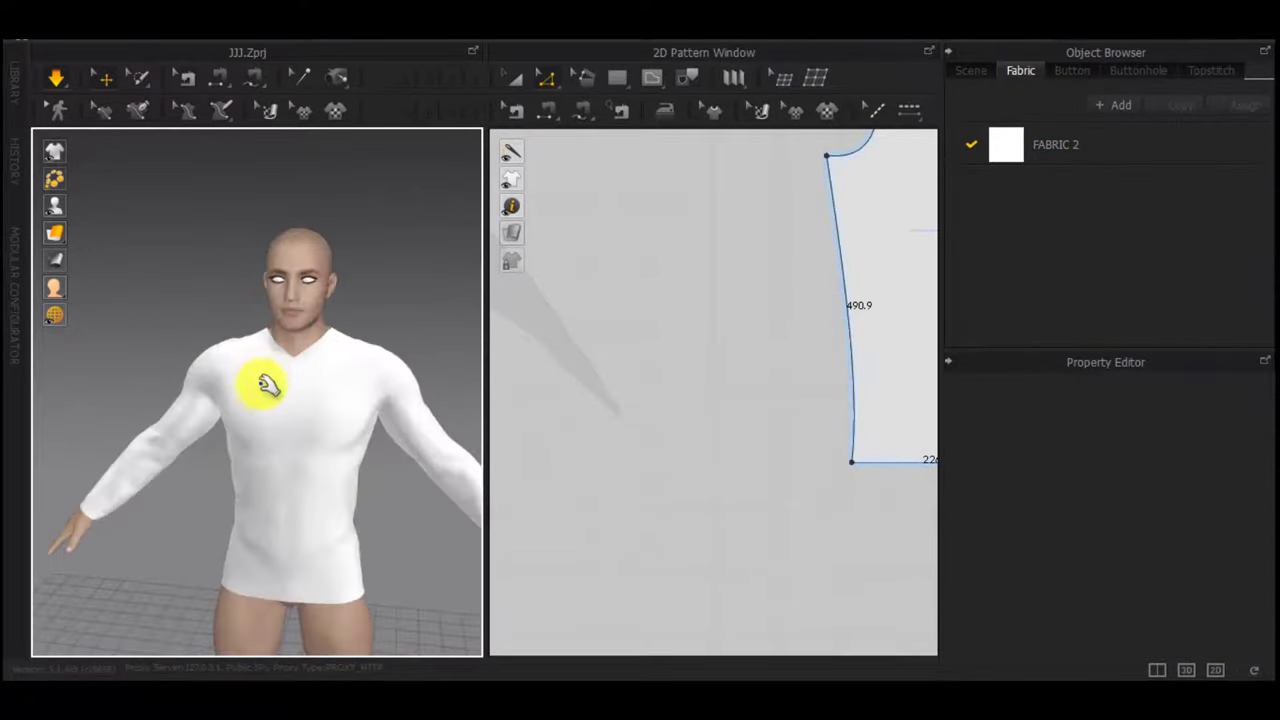
Examine the front panel's chest area on the avatar and mark where a diagonal line meets the armhole and neckline
{"action": "scroll", "coordinate": [264, 380], "scroll_direction": "up", "scroll_amount": 5}
{"action": "right_click_drag", "start_coordinate": [304, 412], "coordinate": [315, 408]}
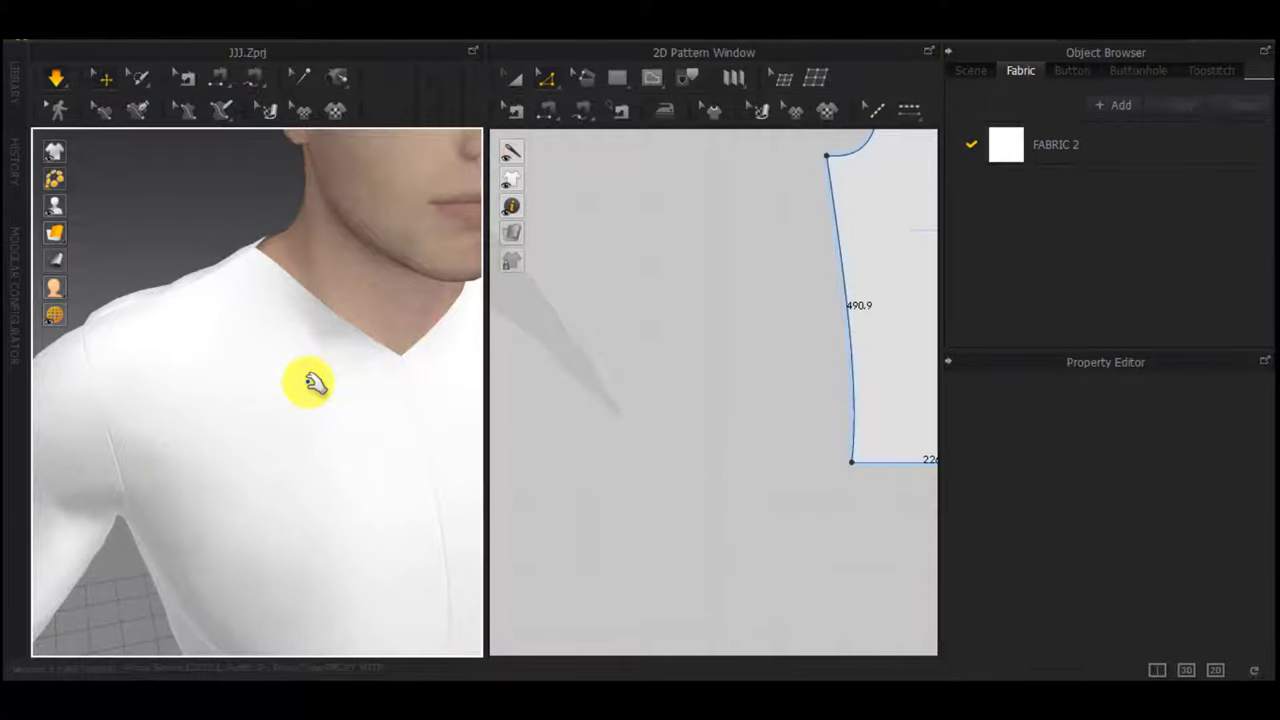
{"action": "left_click", "coordinate": [156, 529]}
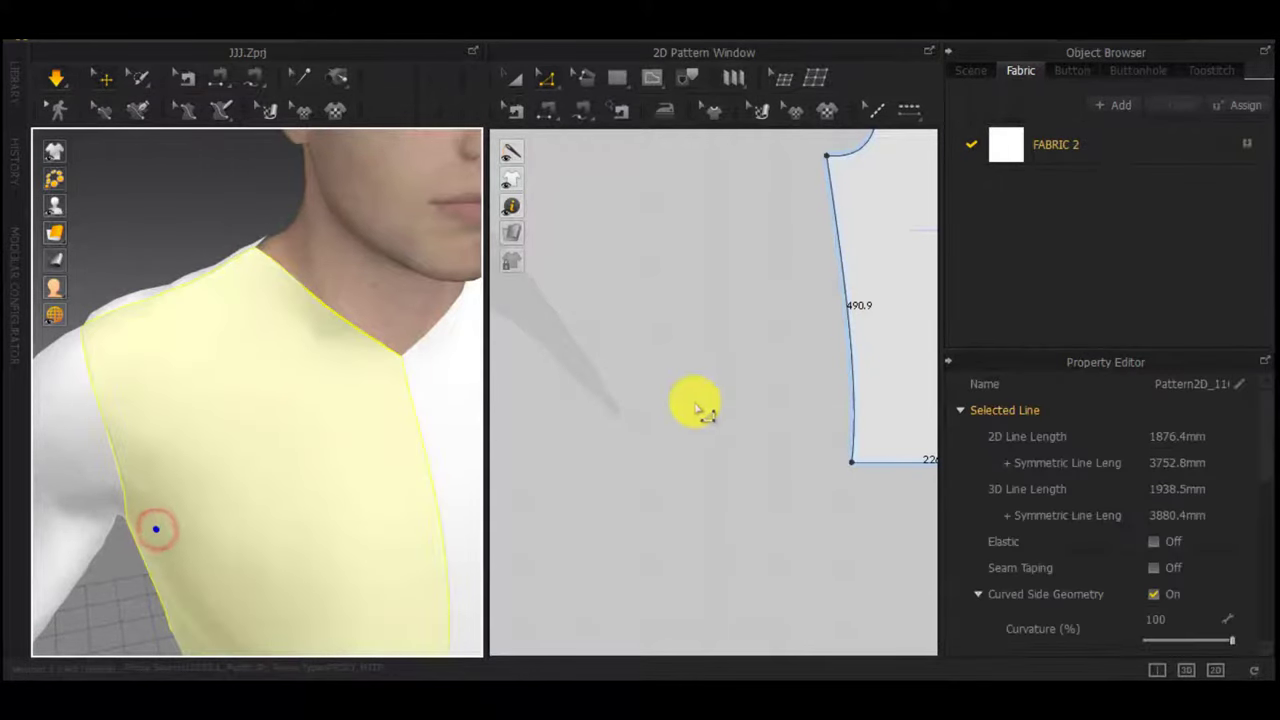
{"action": "scroll", "coordinate": [670, 408], "scroll_direction": "down", "scroll_amount": 5}
{"action": "middle_click_drag", "start_coordinate": [670, 408], "coordinate": [868, 448]}
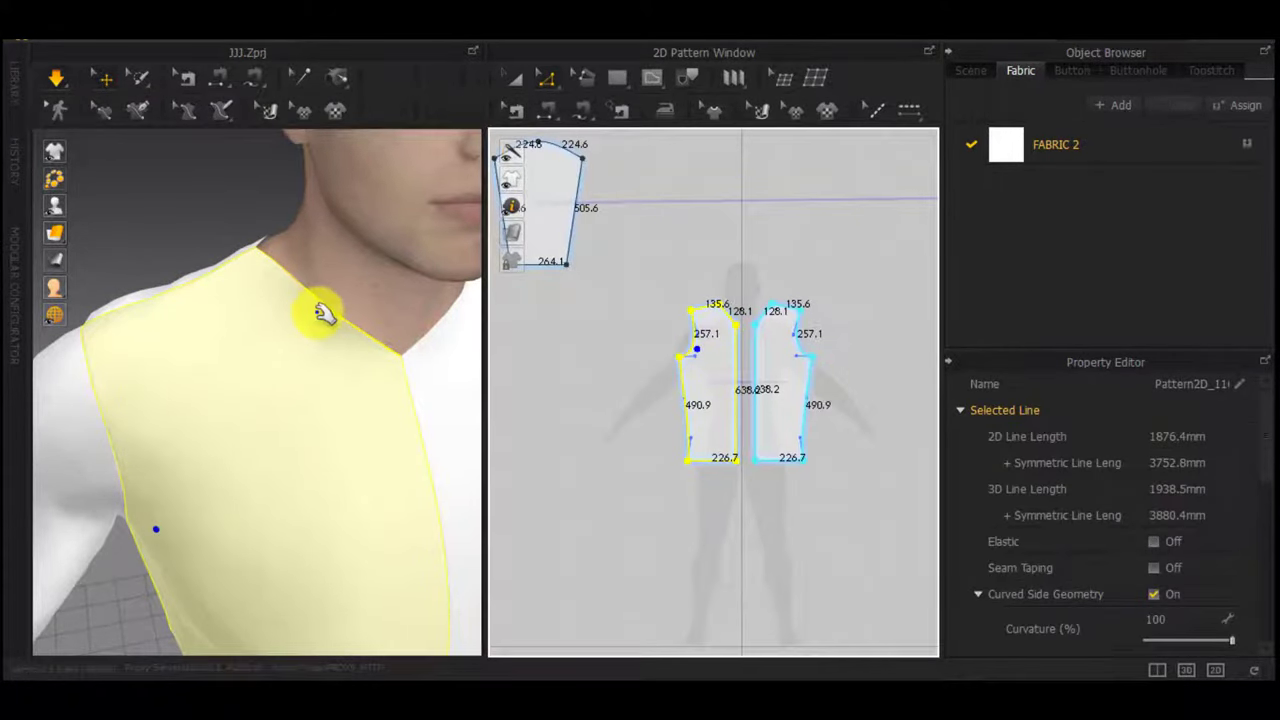
{"action": "left_click", "coordinate": [127, 469]}
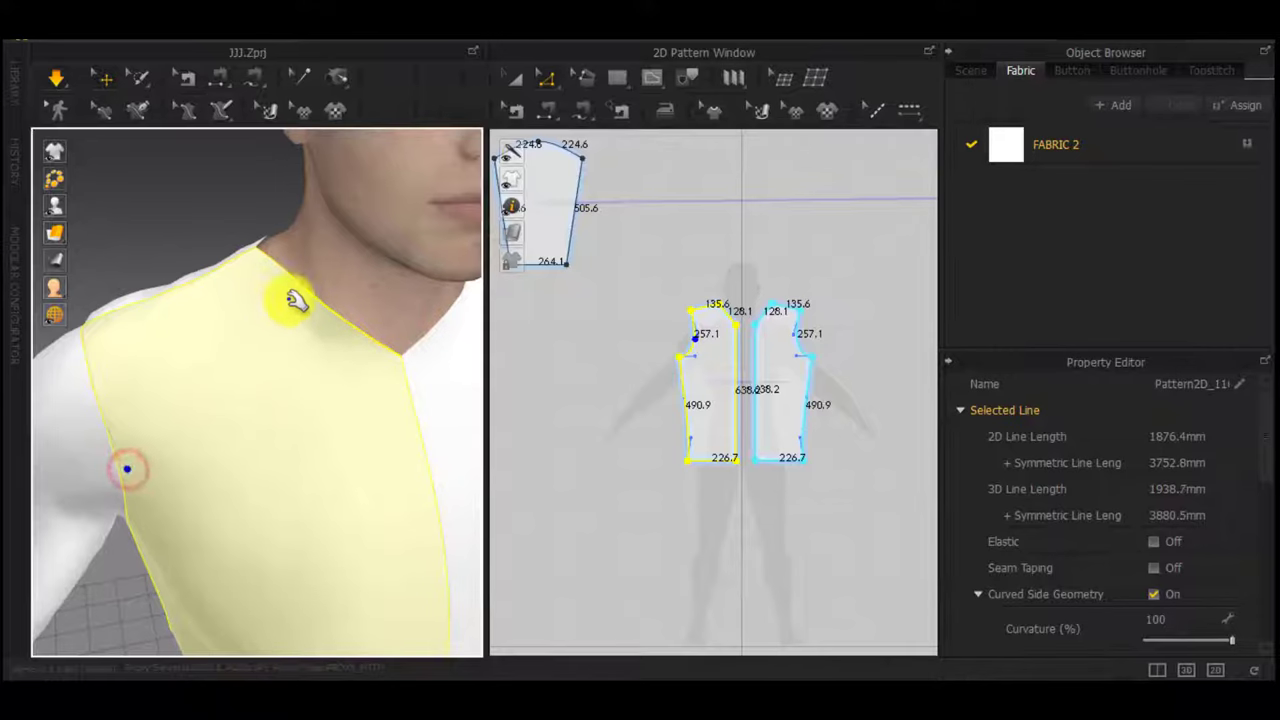
{"action": "left_click", "coordinate": [289, 297]}
{"action": "left_click", "coordinate": [132, 493]}
Draw a diagonal internal line about 210 mm long across the front panel from the lower armhole to the neckline
{"action": "scroll", "coordinate": [694, 342], "scroll_direction": "up", "scroll_amount": 5}
{"action": "scroll", "coordinate": [706, 345], "scroll_direction": "up", "scroll_amount": 5}
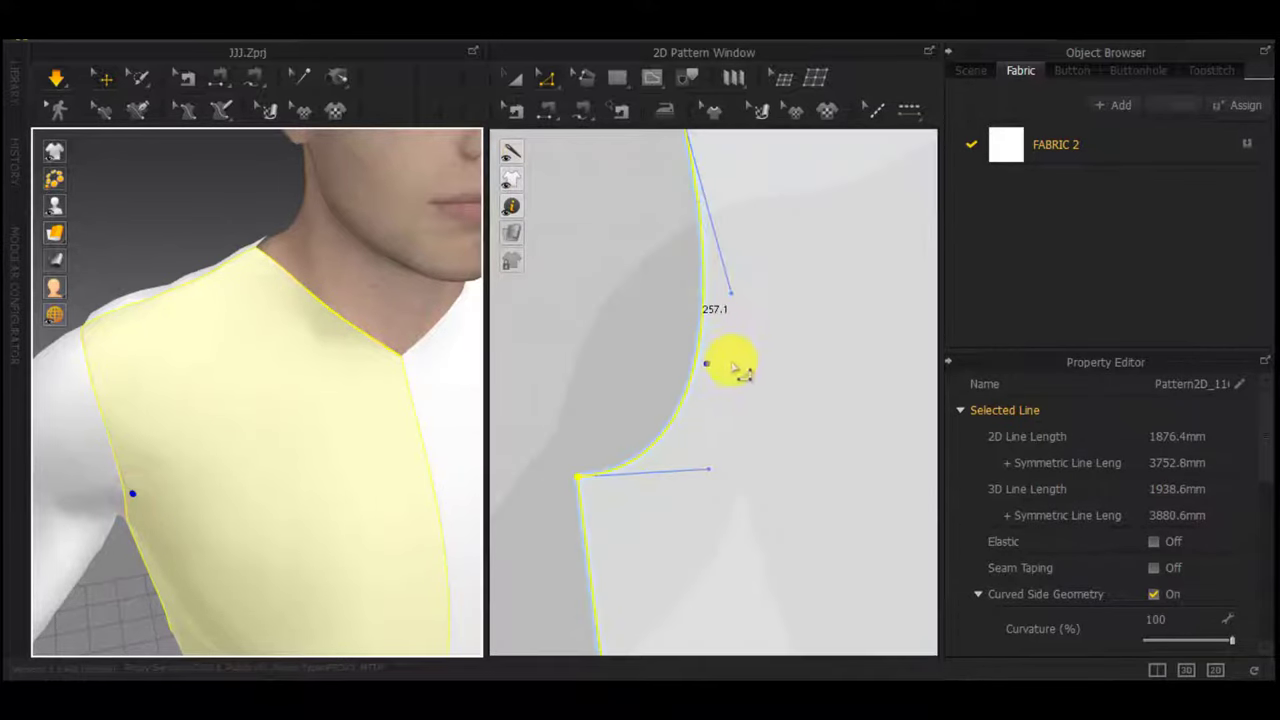
{"action": "scroll", "coordinate": [735, 367], "scroll_direction": "down", "scroll_amount": 4}
{"action": "middle_click_drag", "start_coordinate": [736, 380], "coordinate": [715, 408]}
{"action": "key", "text": "g"}
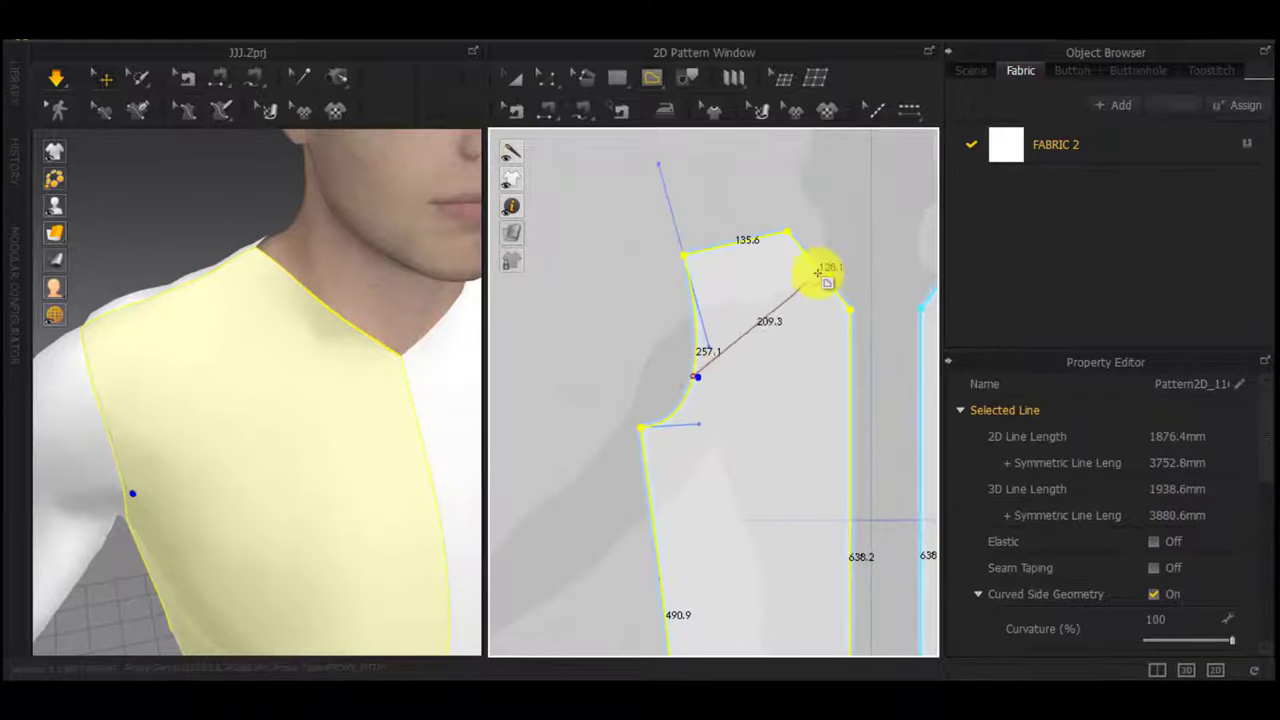
{"action": "scroll", "coordinate": [810, 265], "scroll_direction": "up", "scroll_amount": 3}
{"action": "left_click", "coordinate": [810, 265]}
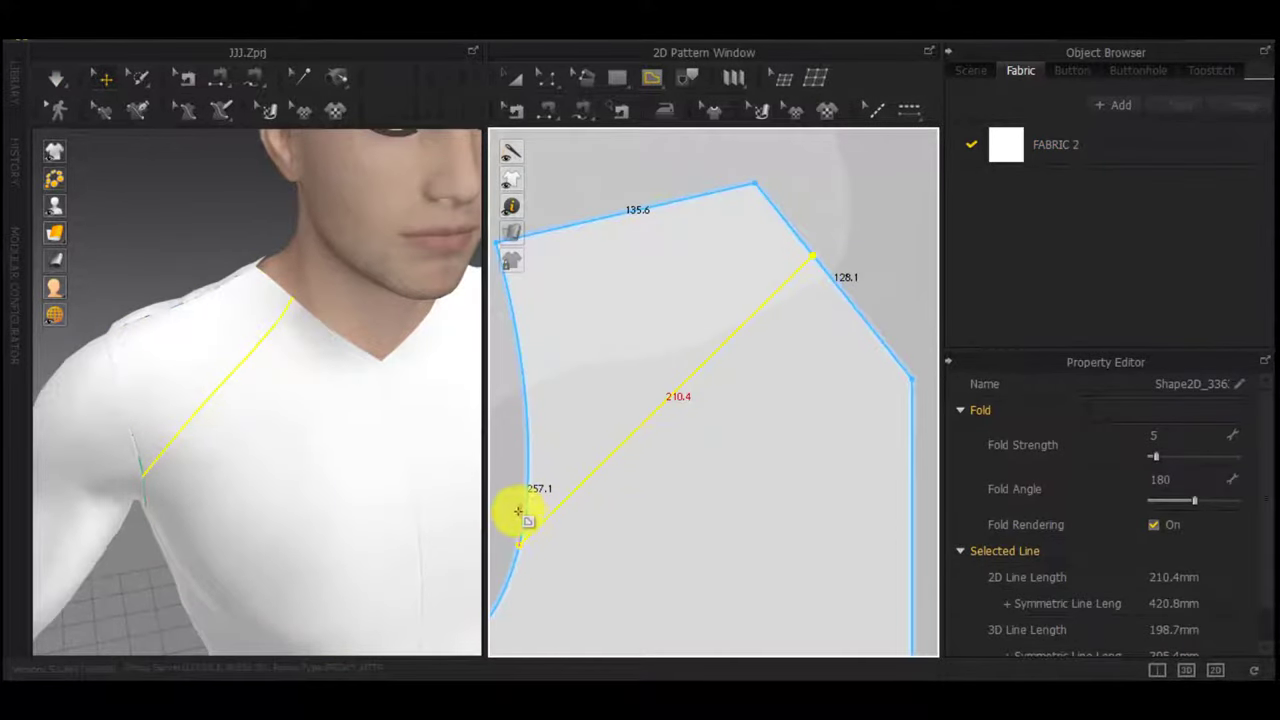
Offset the front panel's diagonal line by 5 mm towards the shoulder as a single new internal line
{"action": "scroll", "coordinate": [518, 512], "scroll_direction": "up", "scroll_amount": 3}
{"action": "right_click", "coordinate": [518, 543]}
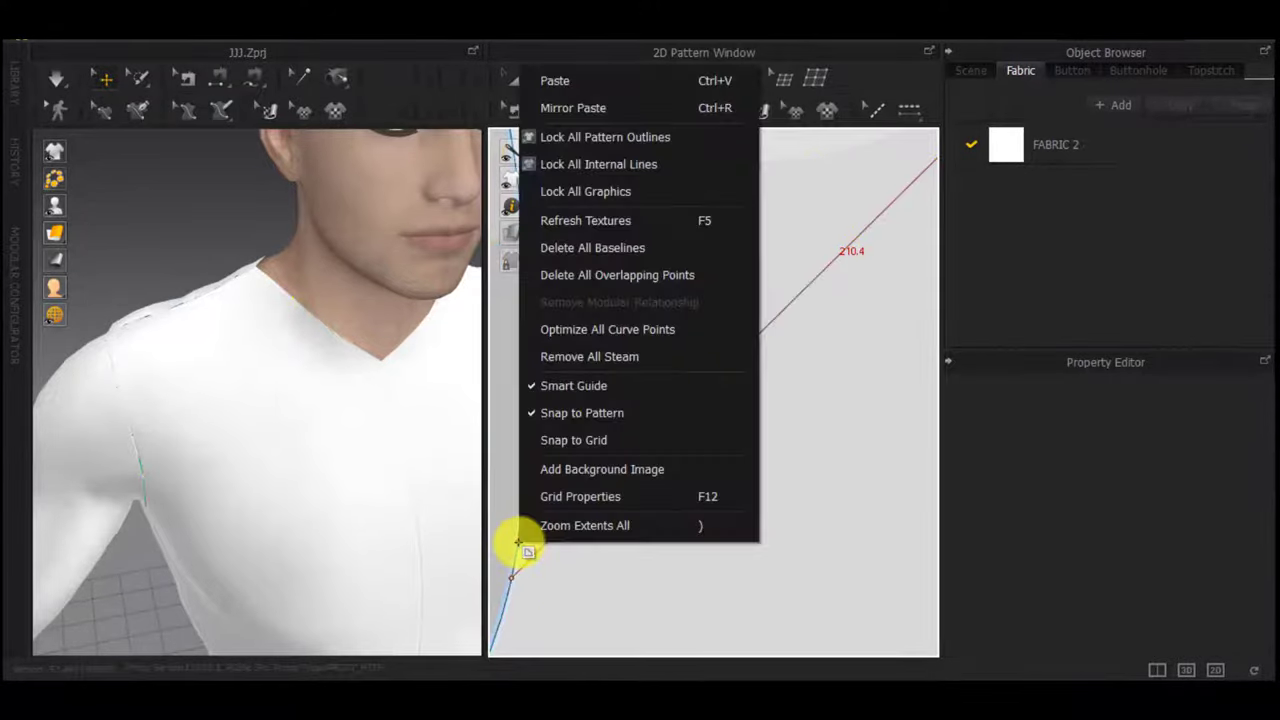
{"action": "left_click", "coordinate": [511, 513]}
{"action": "left_click", "coordinate": [643, 421]}
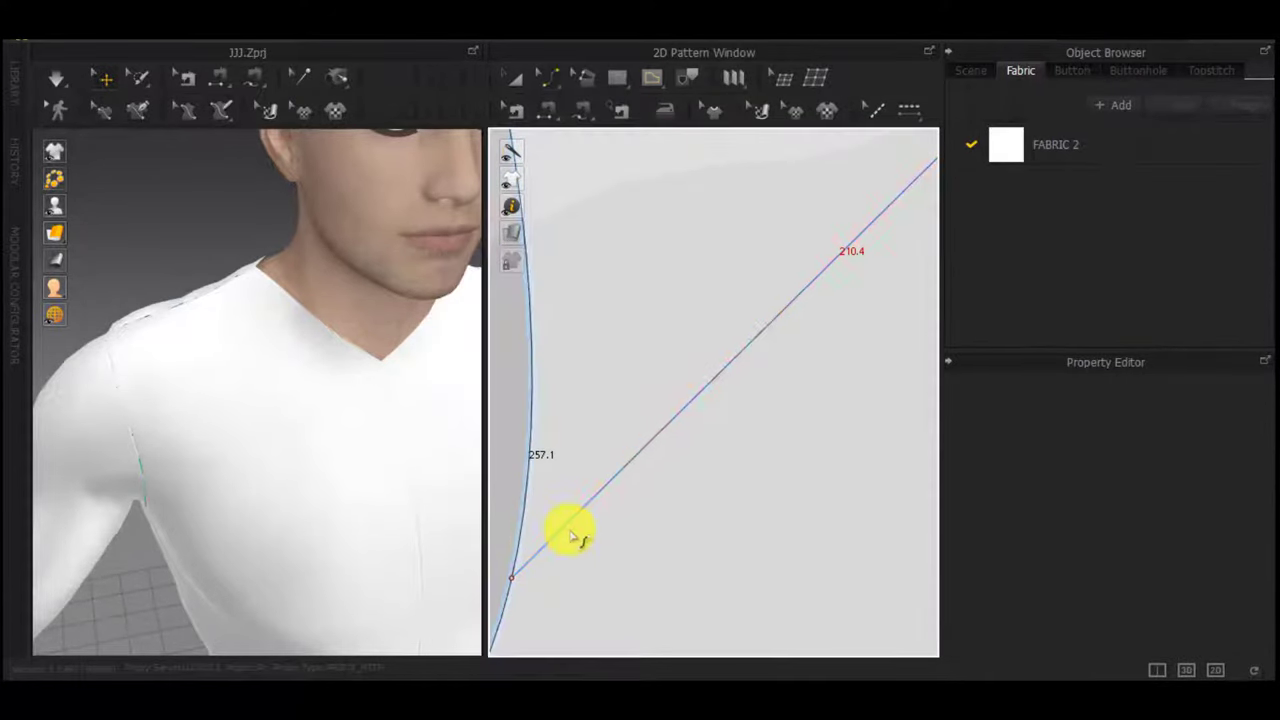
{"action": "key", "text": "z"}
{"action": "right_click", "coordinate": [571, 519]}
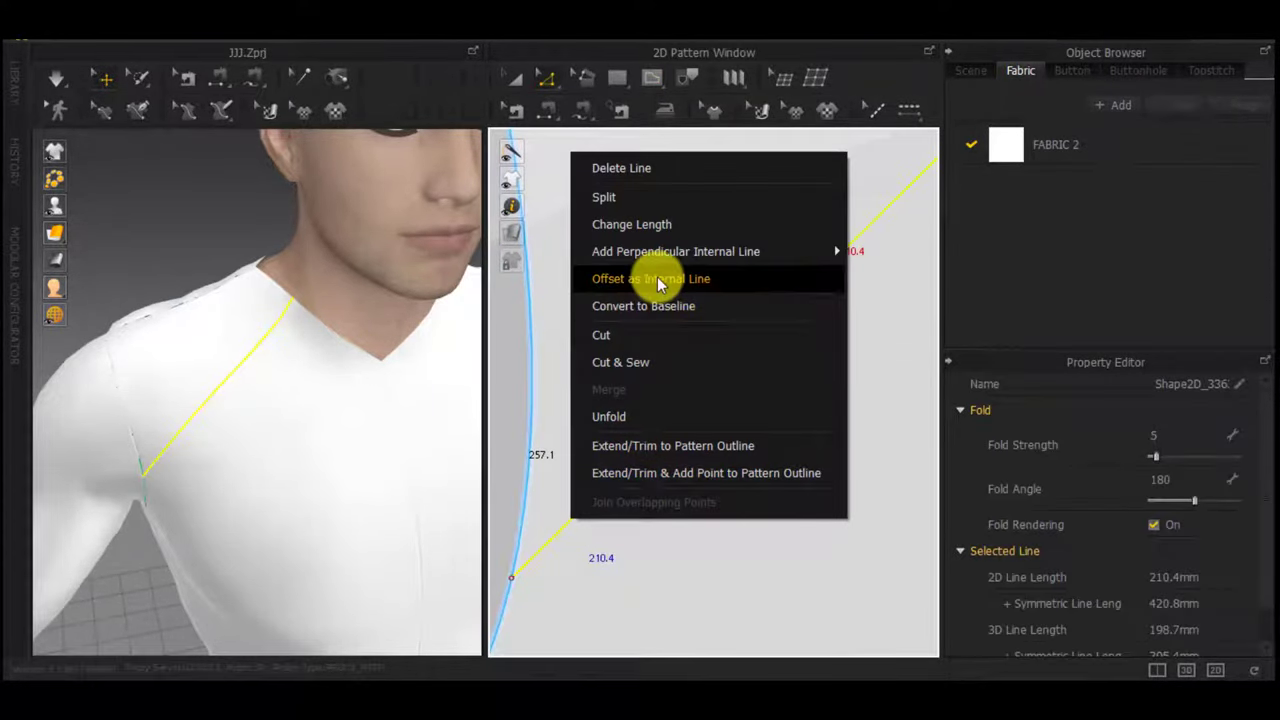
{"action": "left_click", "coordinate": [657, 277]}
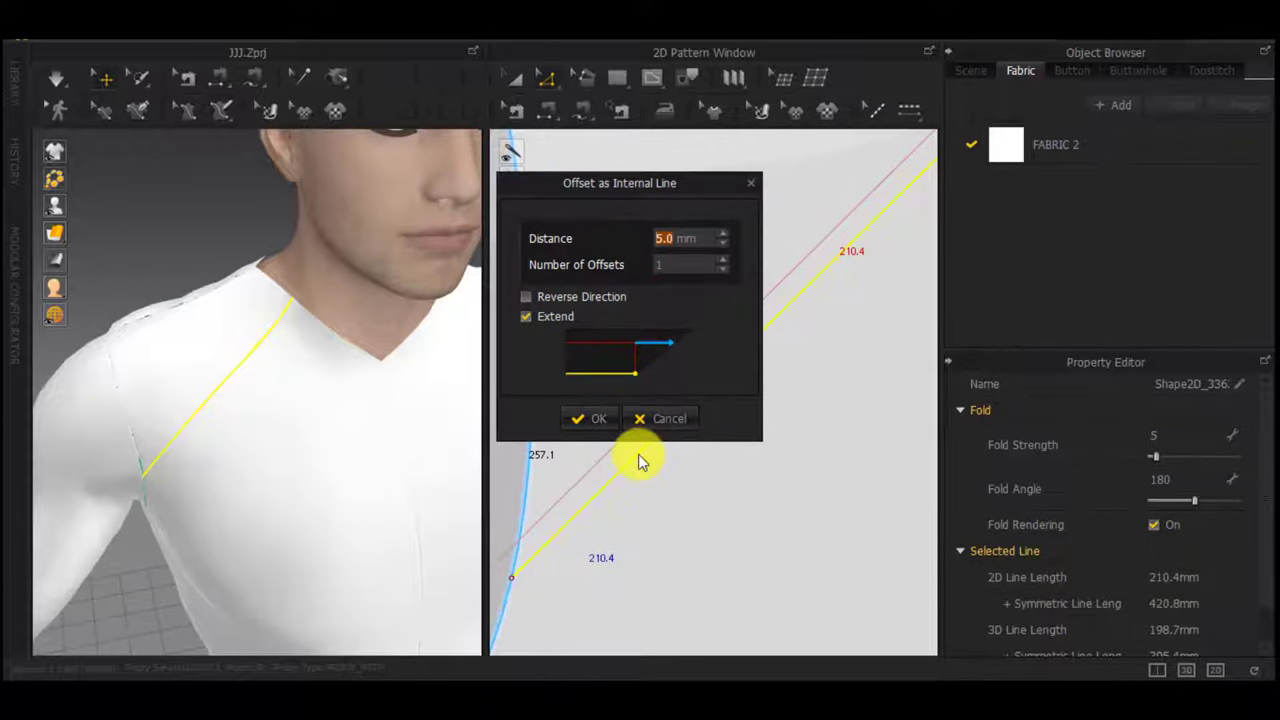
{"action": "left_click", "coordinate": [598, 419]}
Extend and trim the offset diagonal line to the front panel's pattern outline
{"action": "right_click", "coordinate": [641, 405]}
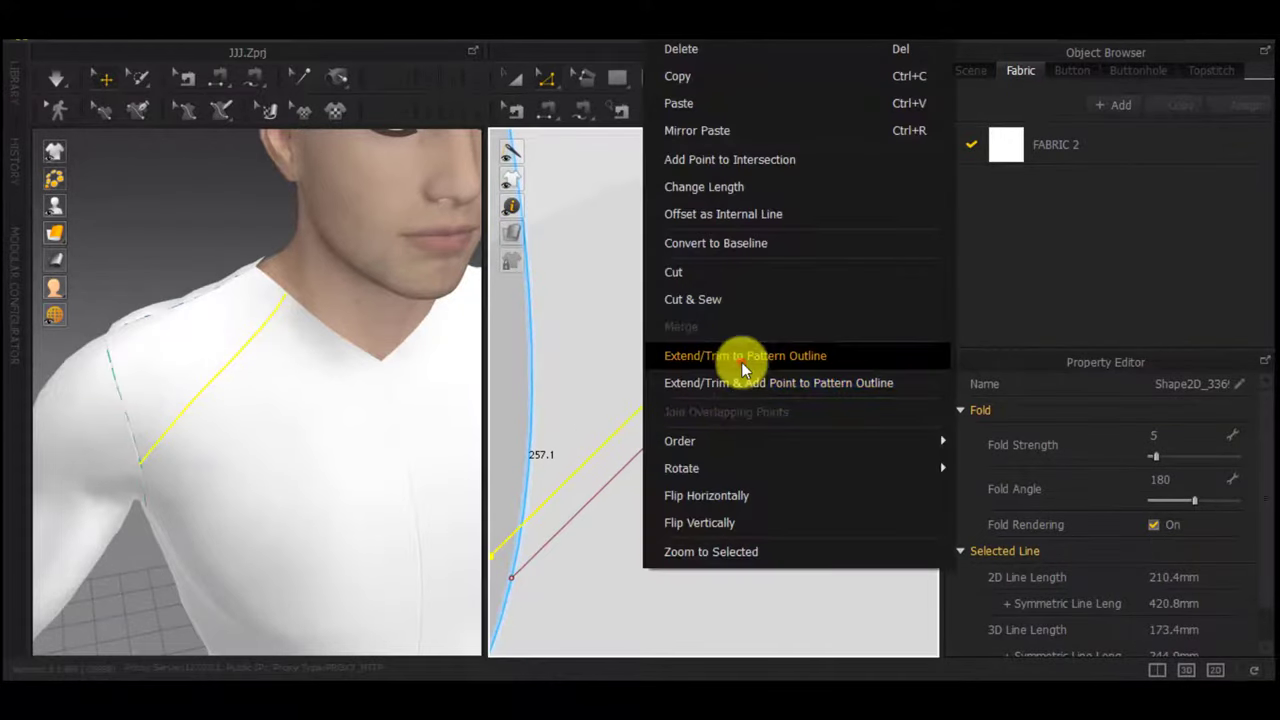
{"action": "left_click", "coordinate": [741, 362]}
{"action": "scroll", "coordinate": [741, 364], "scroll_direction": "down", "scroll_amount": 5}
{"action": "middle_click_drag", "start_coordinate": [741, 365], "coordinate": [706, 400]}
{"action": "scroll", "coordinate": [430, 434], "scroll_direction": "up", "scroll_amount": 4}
Show the internal lines on the 3D garment and bring the chest into view
{"action": "mouse_move", "coordinate": [56, 153]}
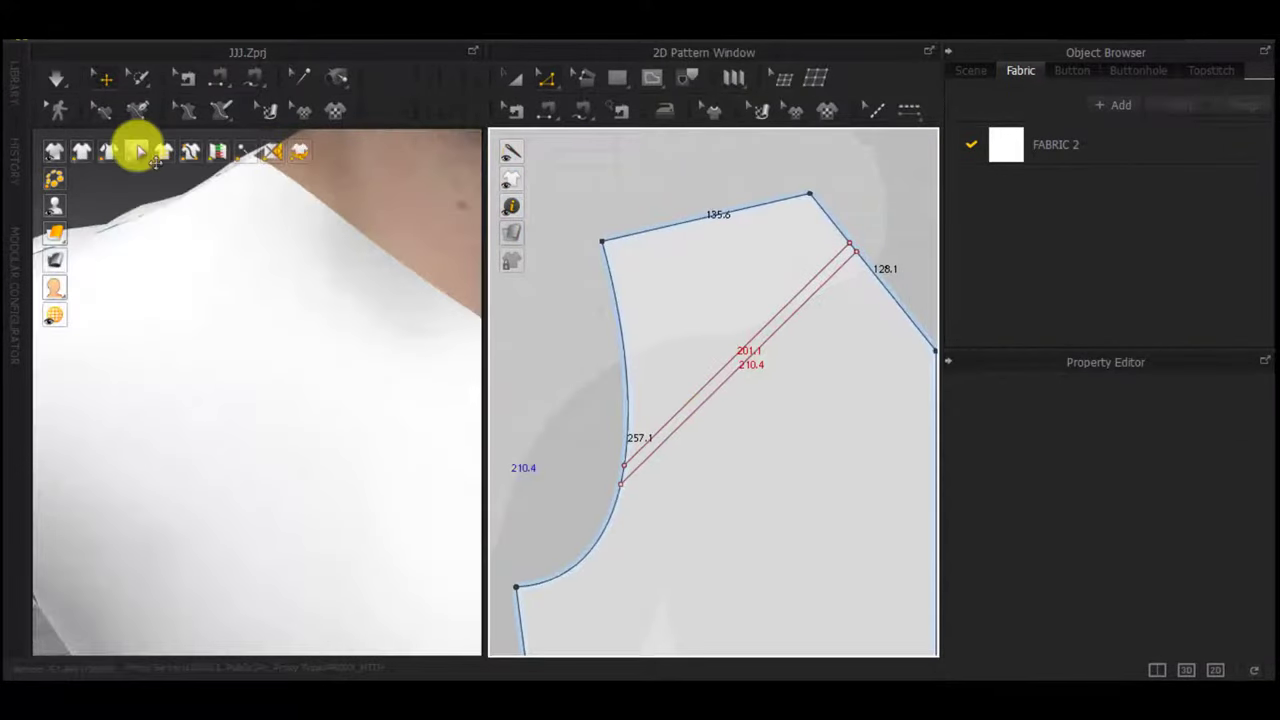
{"action": "left_click", "coordinate": [139, 152]}
{"action": "scroll", "coordinate": [208, 396], "scroll_direction": "down", "scroll_amount": 4}
{"action": "right_click_drag", "start_coordinate": [213, 402], "coordinate": [254, 400]}
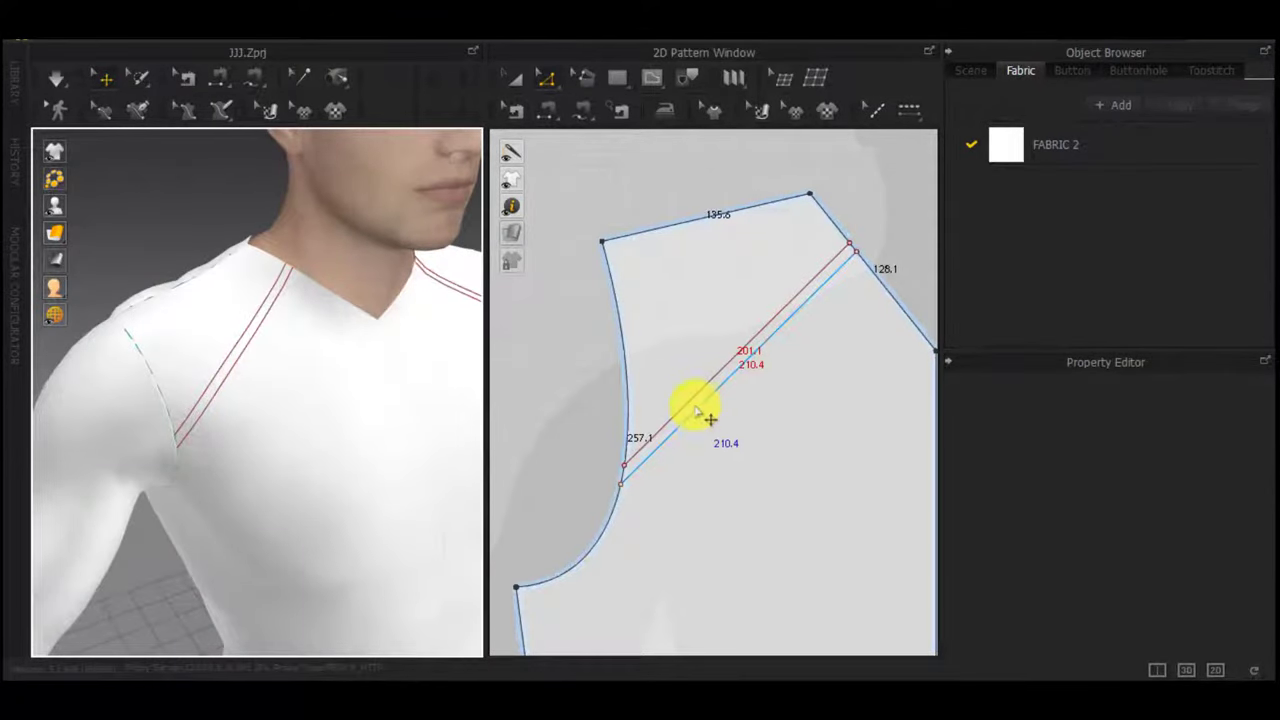
Try to cut and sew the front panel along the upper diagonal line
{"action": "right_click", "coordinate": [697, 405]}
{"action": "left_click", "coordinate": [760, 232]}
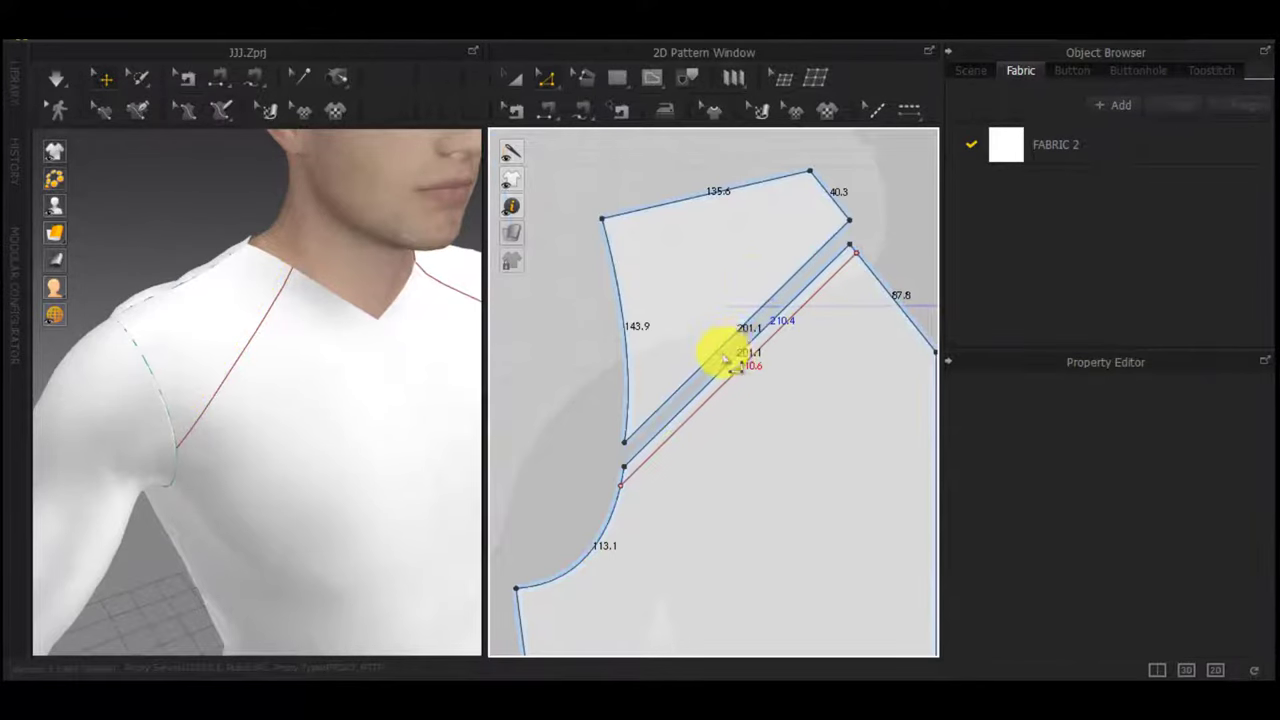
{"action": "scroll", "coordinate": [724, 357], "scroll_direction": "up", "scroll_amount": 3}
{"action": "key", "text": "ctrl+z"}
Cut and sew the front panel along both diagonal lines to separate a narrow strip
{"action": "right_click", "coordinate": [736, 368]}
{"action": "left_click", "coordinate": [790, 215]}
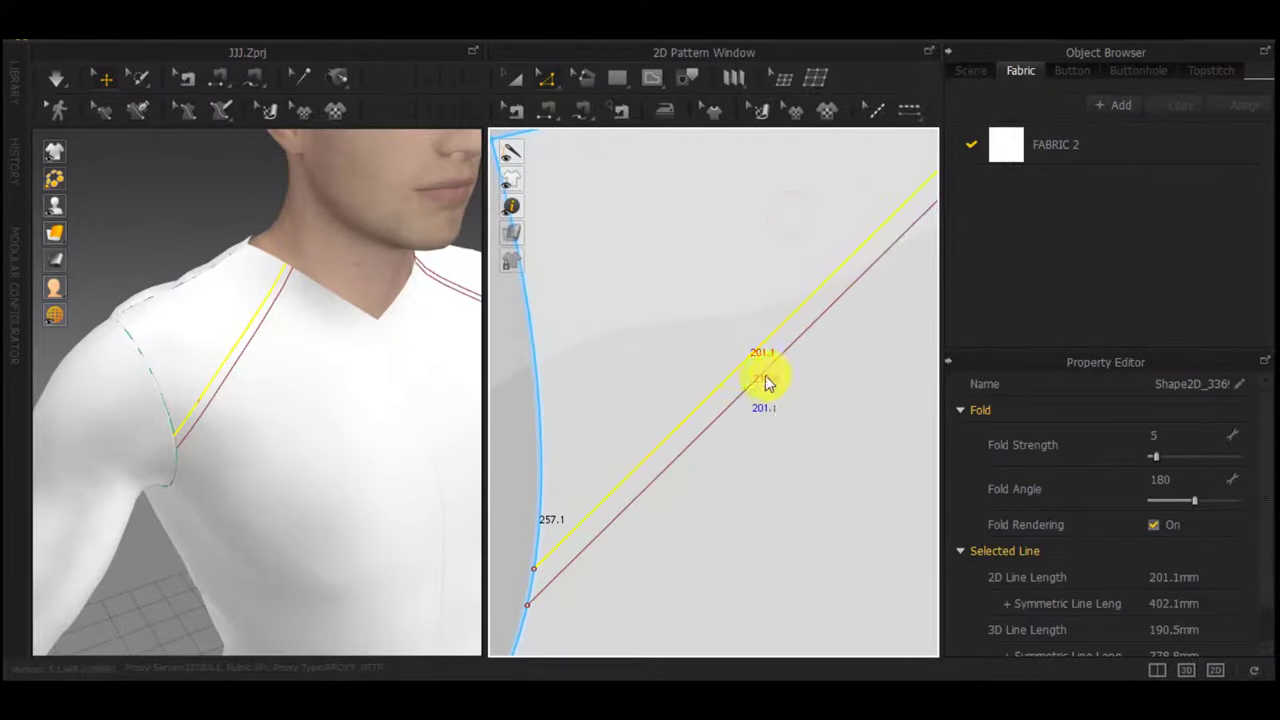
{"action": "right_click", "coordinate": [765, 377]}
{"action": "left_click", "coordinate": [820, 215]}
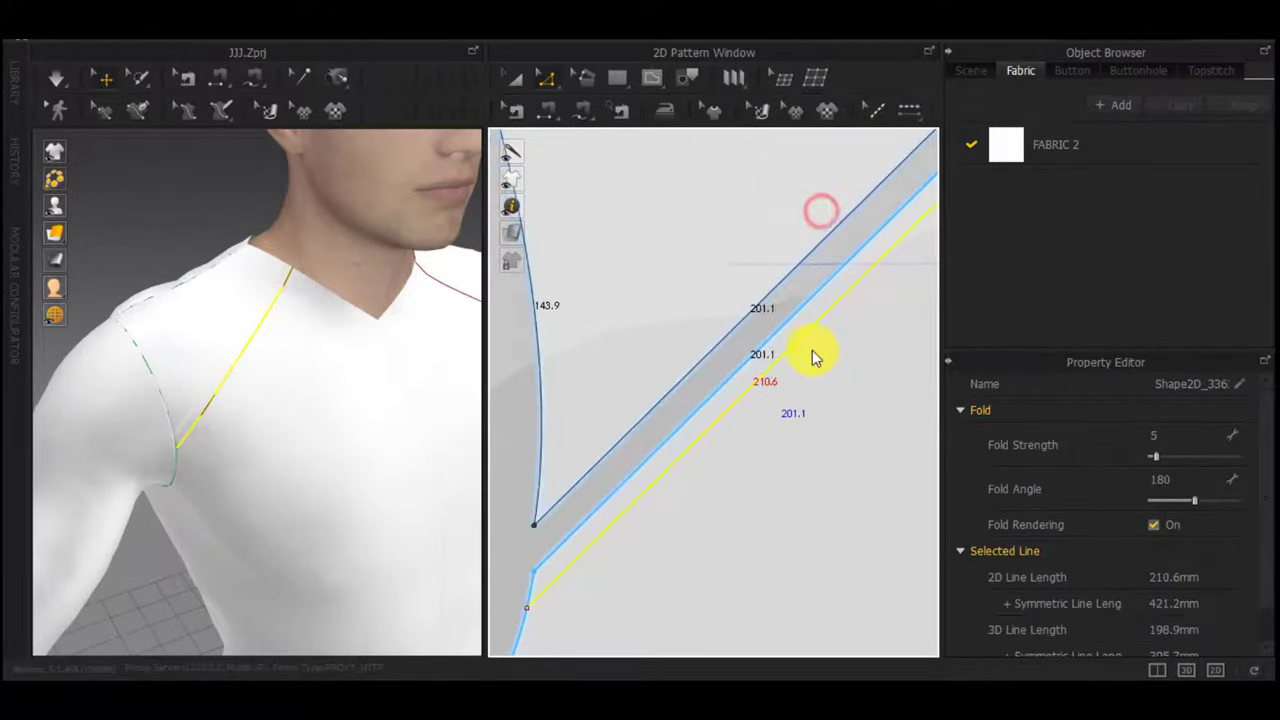
Select the narrow diagonal strip and check its additional rendering thickness
{"action": "key", "text": "a"}
{"action": "left_click", "coordinate": [764, 326]}
{"action": "scroll", "coordinate": [1192, 604], "scroll_direction": "down", "scroll_amount": 4}
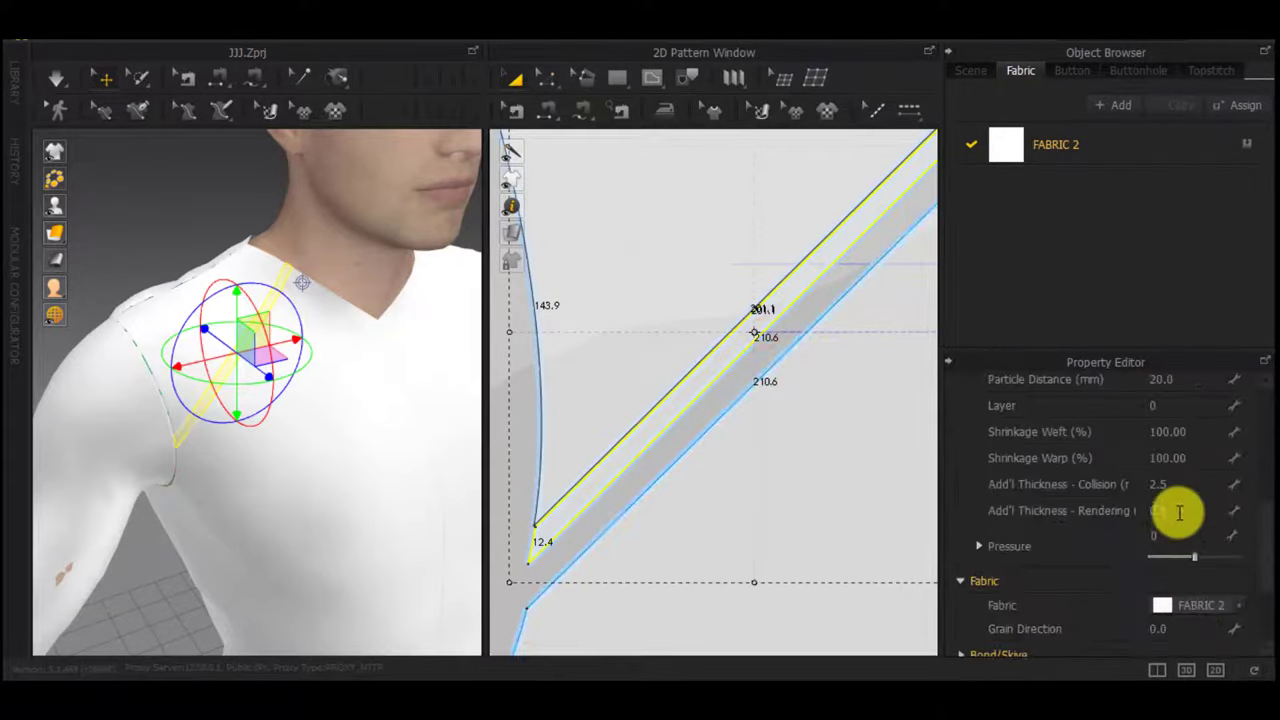
{"action": "left_click", "coordinate": [503, 466]}
{"action": "scroll", "coordinate": [503, 466], "scroll_direction": "down", "scroll_amount": 3}
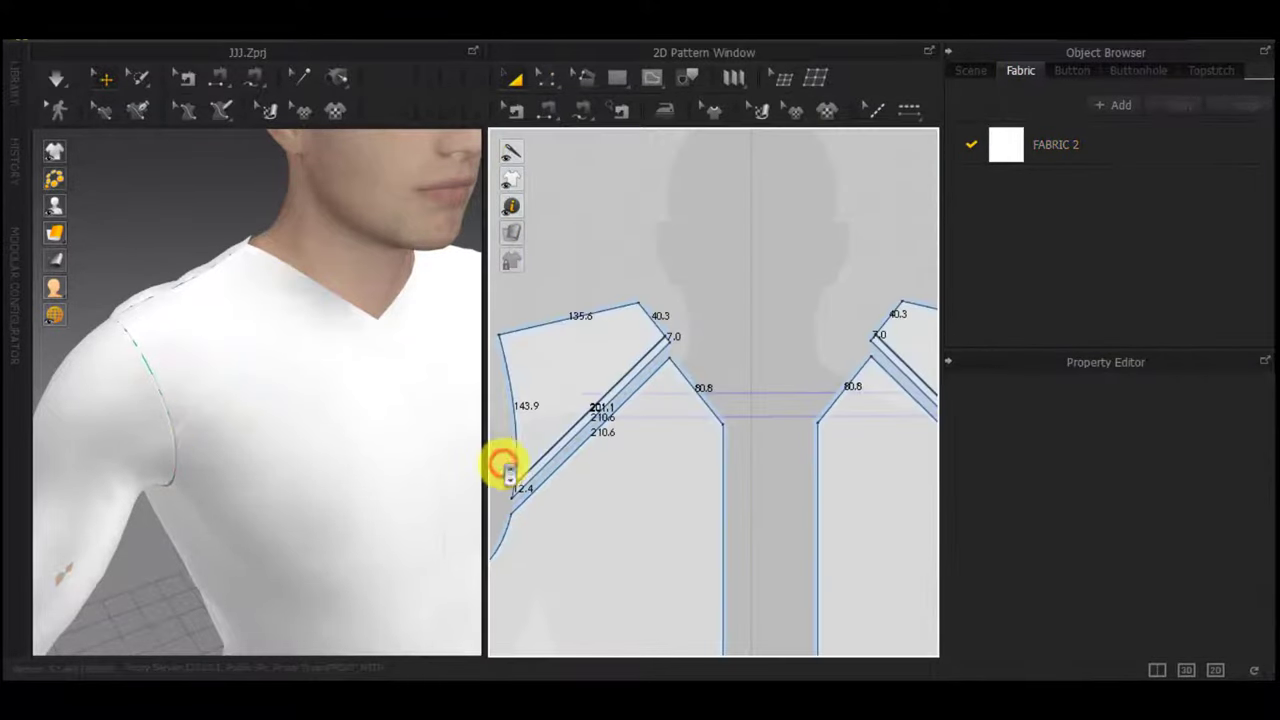
{"action": "scroll", "coordinate": [213, 437], "scroll_direction": "up", "scroll_amount": 3}
Simulate the garment and change its surface rendering style in the 3D view
{"action": "right_click_drag", "start_coordinate": [220, 437], "coordinate": [253, 430]}
{"action": "key", "text": "space"}
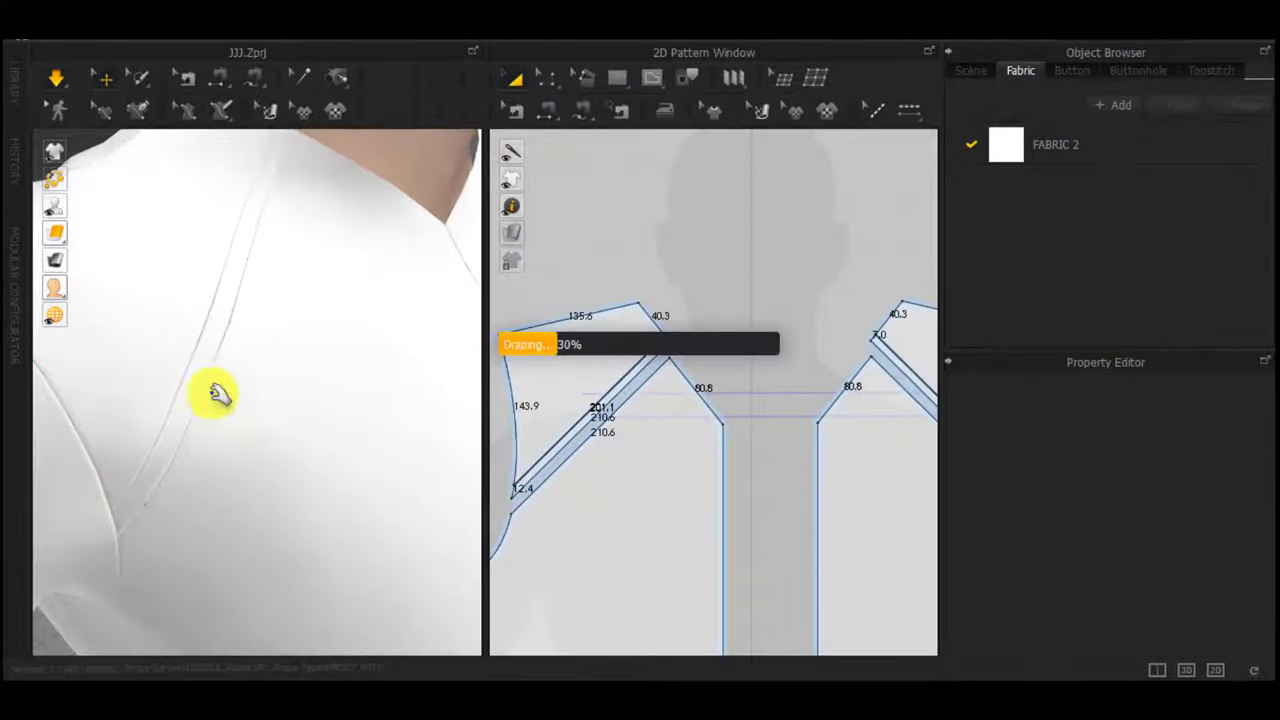
{"action": "mouse_move", "coordinate": [60, 239]}
{"action": "left_click", "coordinate": [107, 240]}
Examine the draped back of the garment and pull on the back panel while it simulates
{"action": "right_click_drag", "start_coordinate": [203, 246], "coordinate": [283, 403]}
{"action": "left_click", "coordinate": [189, 457]}
{"action": "scroll", "coordinate": [220, 540], "scroll_direction": "down", "scroll_amount": 3}
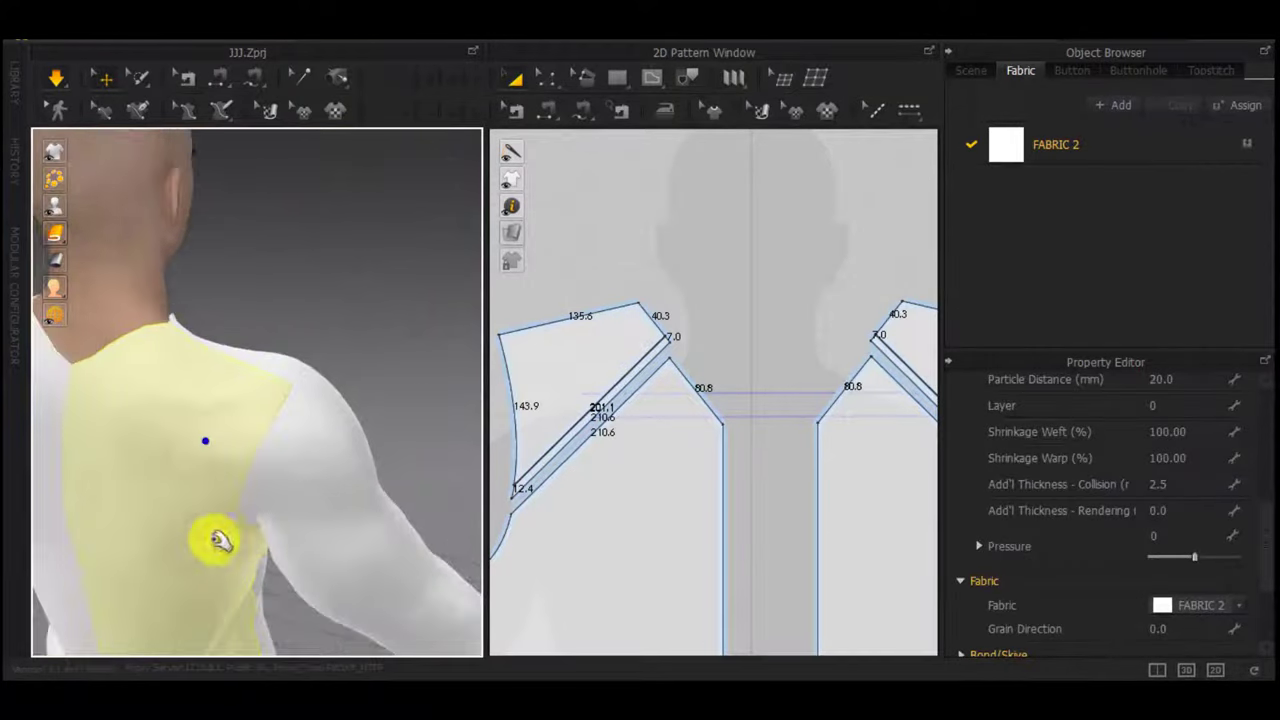
{"action": "middle_click_drag", "start_coordinate": [220, 540], "coordinate": [329, 343]}
{"action": "right_click_drag", "start_coordinate": [329, 343], "coordinate": [323, 320]}
{"action": "scroll", "coordinate": [323, 320], "scroll_direction": "up", "scroll_amount": 2}
{"action": "left_click", "coordinate": [244, 355]}
Split the back panel's curved side seam uniformly into two segments
{"action": "scroll", "coordinate": [334, 421], "scroll_direction": "down", "scroll_amount": 5}
{"action": "scroll", "coordinate": [629, 491], "scroll_direction": "down", "scroll_amount": 6}
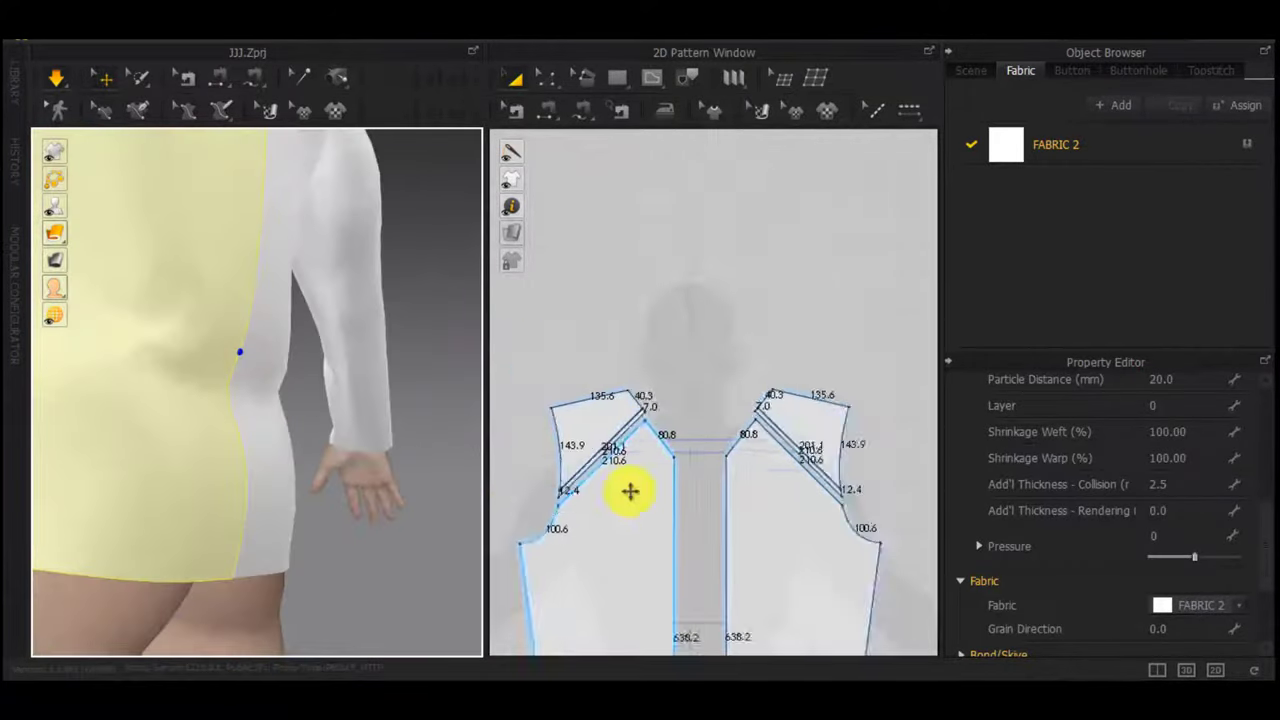
{"action": "scroll", "coordinate": [816, 350], "scroll_direction": "up", "scroll_amount": 5}
{"action": "left_click", "coordinate": [711, 305]}
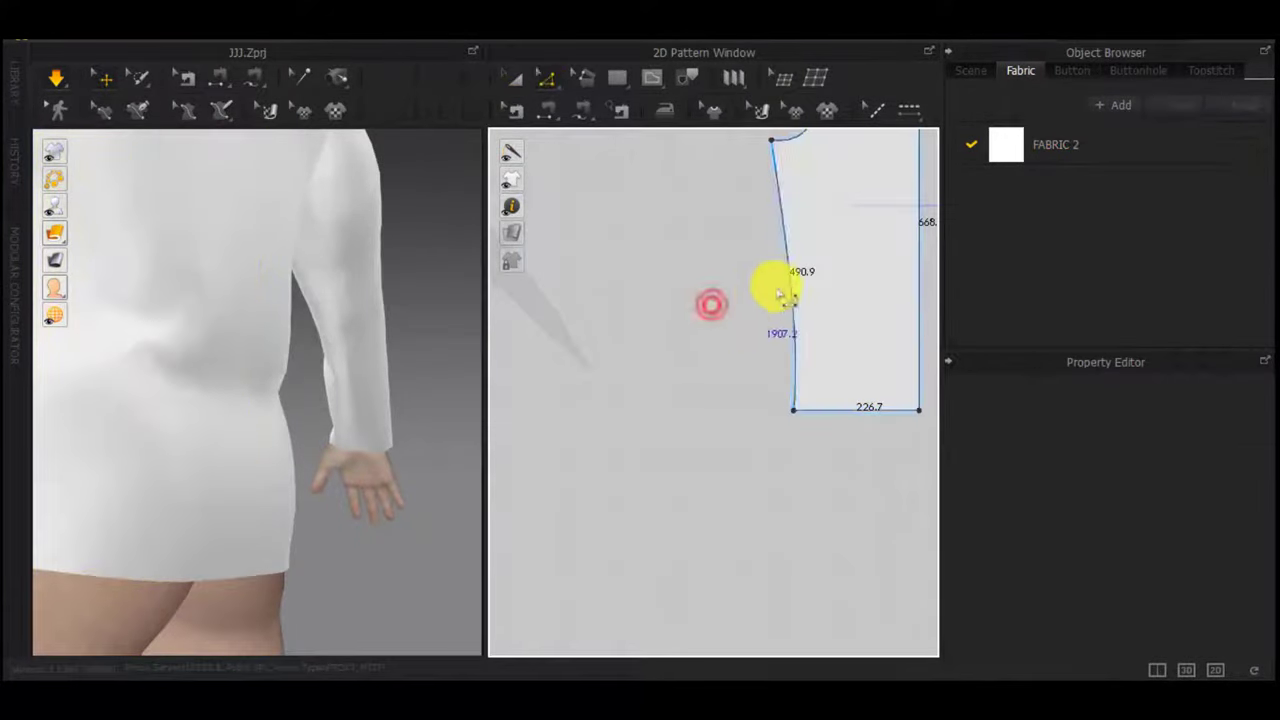
{"action": "left_click", "coordinate": [797, 285]}
{"action": "left_click", "coordinate": [540, 372]}
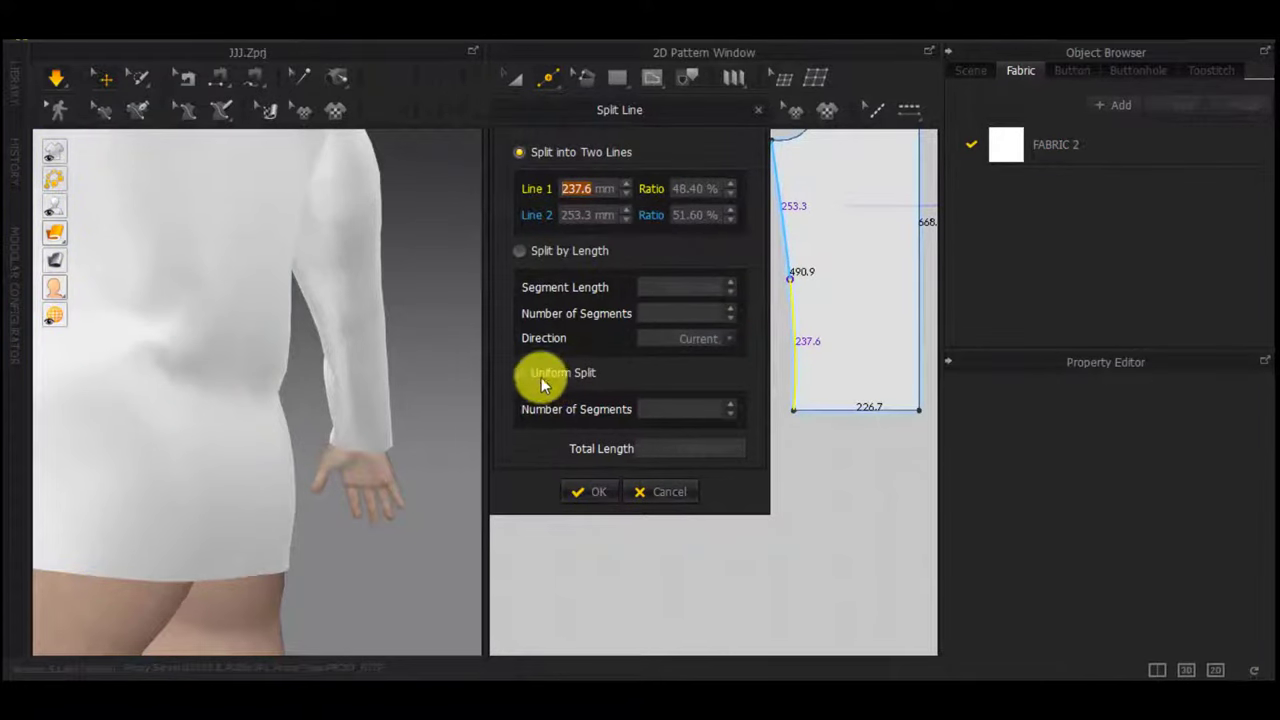
{"action": "left_click", "coordinate": [581, 491]}
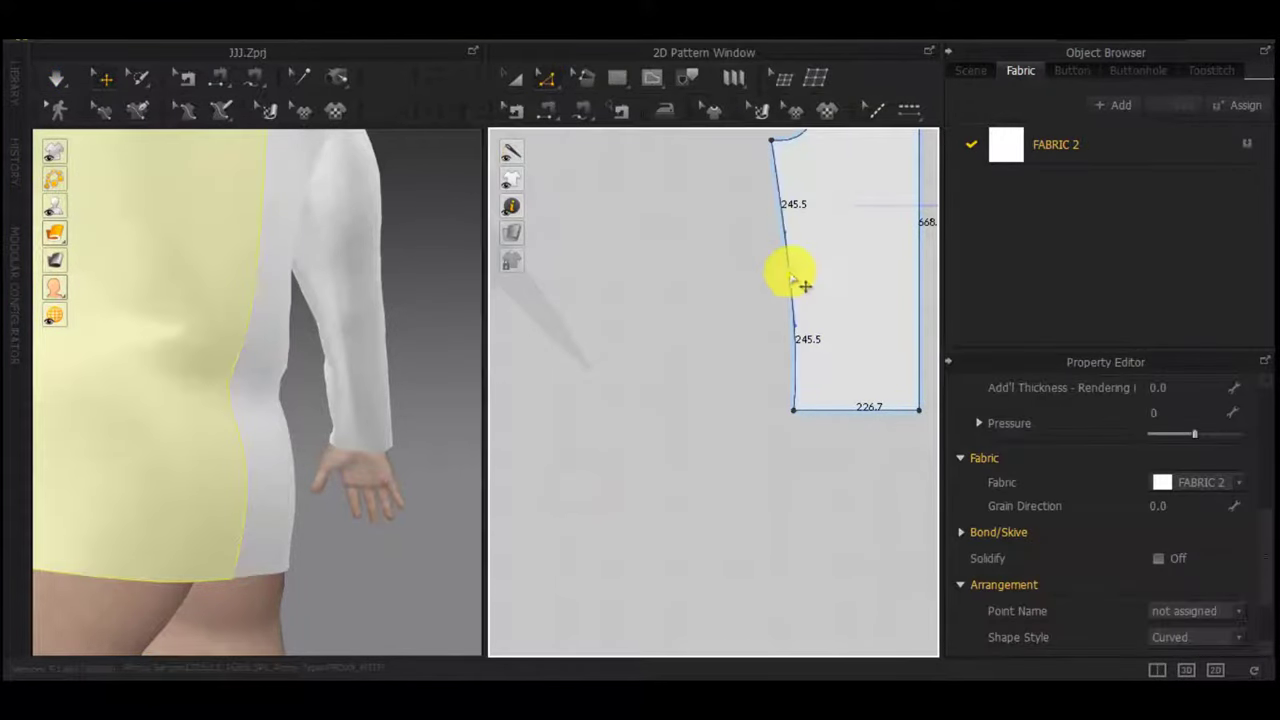
Move the midpoint of the back panel's side seam slightly inward and simulate the garment
{"action": "left_click_drag", "start_coordinate": [808, 278], "coordinate": [808, 278]}
{"action": "scroll", "coordinate": [723, 362], "scroll_direction": "down", "scroll_amount": 4}
{"action": "middle_click_drag", "start_coordinate": [648, 416], "coordinate": [811, 409]}
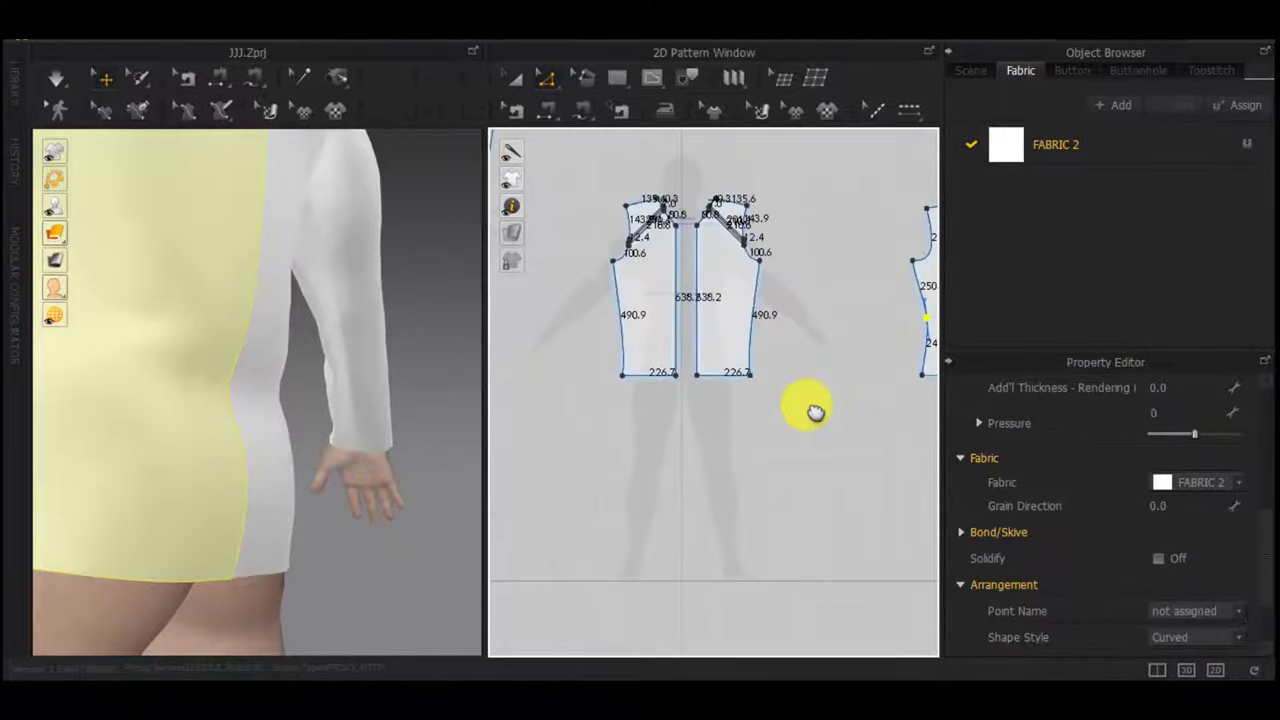
{"action": "scroll", "coordinate": [245, 410], "scroll_direction": "down", "scroll_amount": 2}
{"action": "right_click_drag", "start_coordinate": [235, 420], "coordinate": [330, 478]}
{"action": "key", "text": "space"}
{"action": "left_click", "coordinate": [223, 335]}
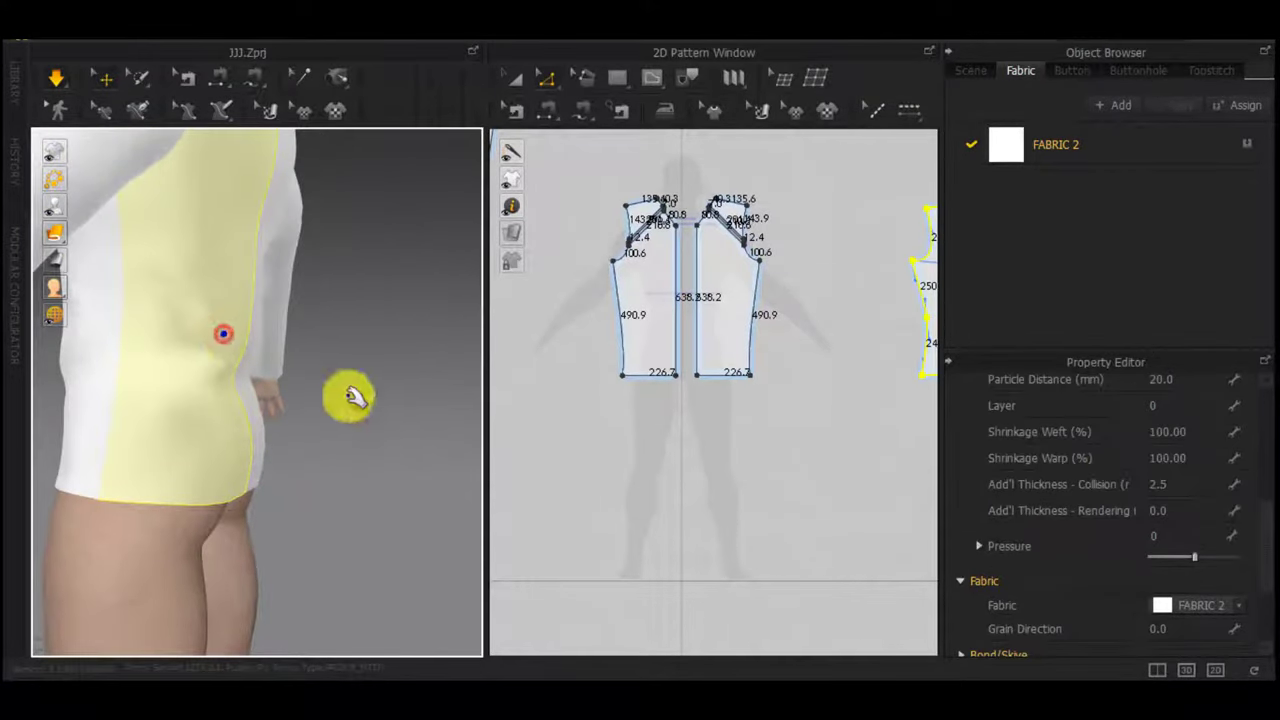
Move the back side seam's waist point further inward, reshape its curve with the handle and simulate the garment
{"action": "scroll", "coordinate": [826, 397], "scroll_direction": "down", "scroll_amount": 1}
{"action": "middle_click_drag", "start_coordinate": [828, 400], "coordinate": [763, 397]}
{"action": "scroll", "coordinate": [849, 327], "scroll_direction": "up", "scroll_amount": 5}
{"action": "scroll", "coordinate": [796, 340], "scroll_direction": "up", "scroll_amount": 2}
{"action": "left_click", "coordinate": [790, 340]}
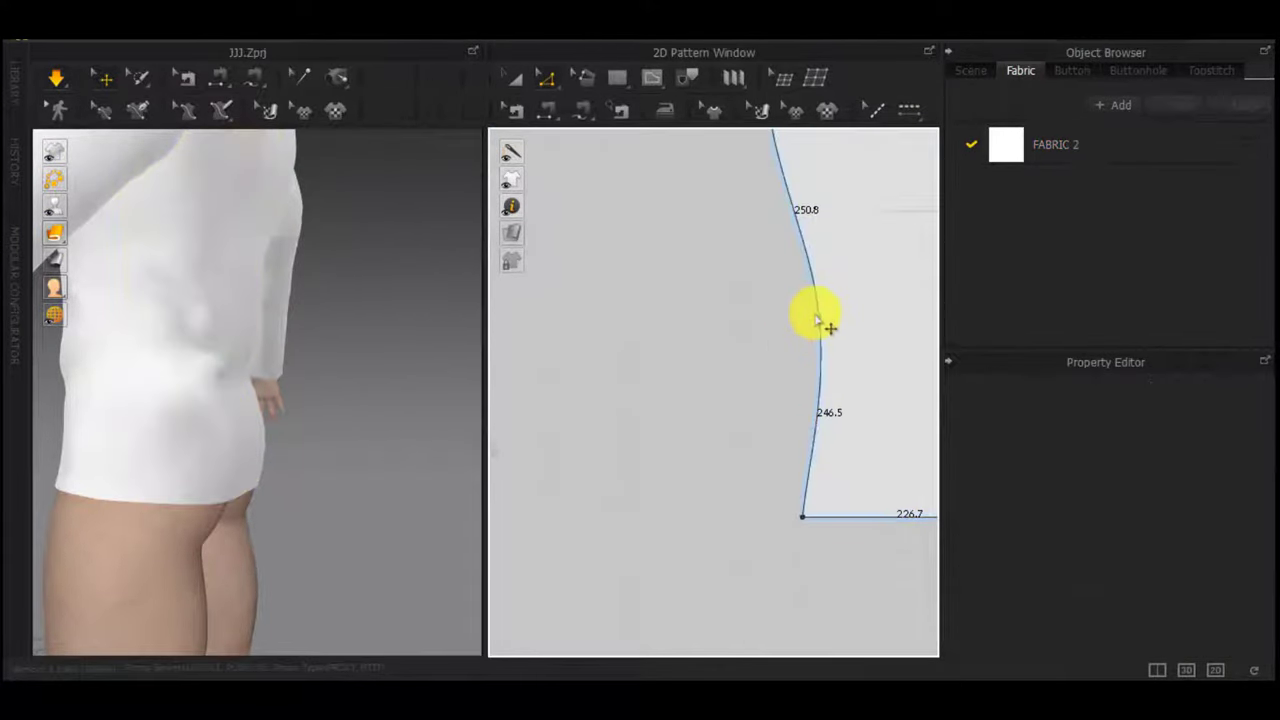
{"action": "left_click", "coordinate": [817, 318]}
{"action": "left_click_drag", "start_coordinate": [829, 318], "coordinate": [831, 318]}
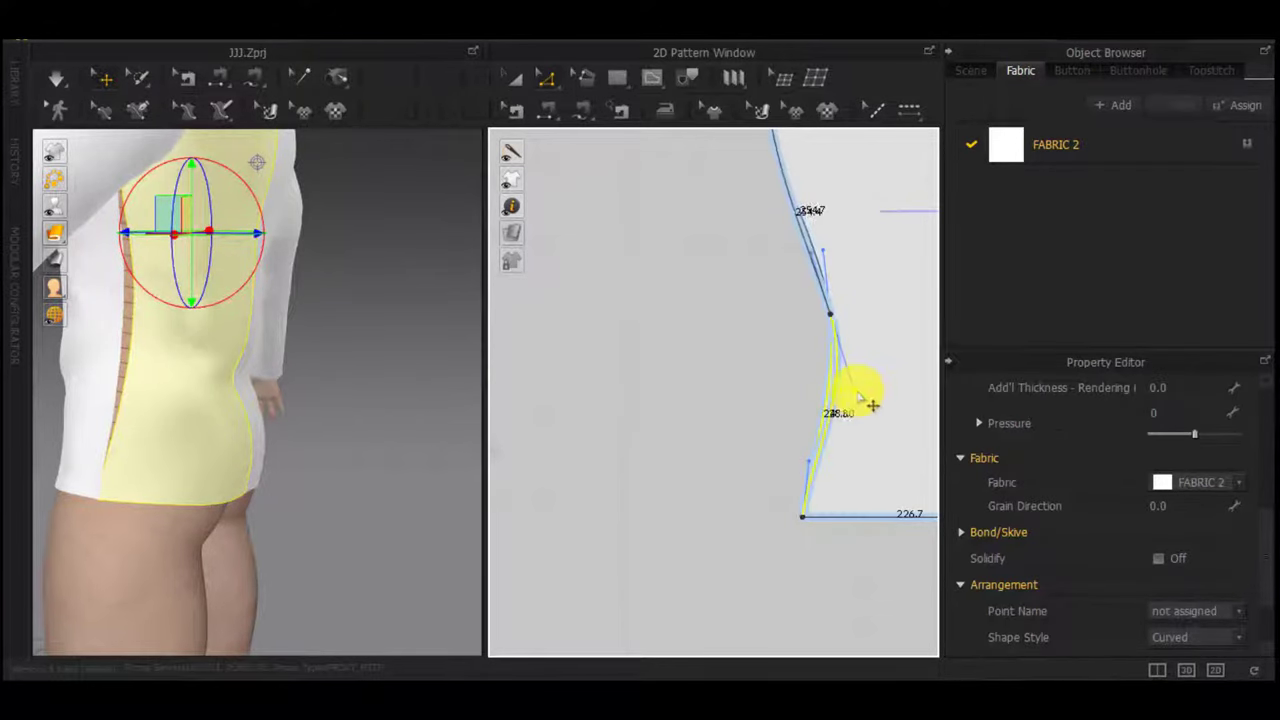
{"action": "left_click_drag", "start_coordinate": [830, 255], "coordinate": [829, 256]}
{"action": "scroll", "coordinate": [757, 340], "scroll_direction": "down", "scroll_amount": 5}
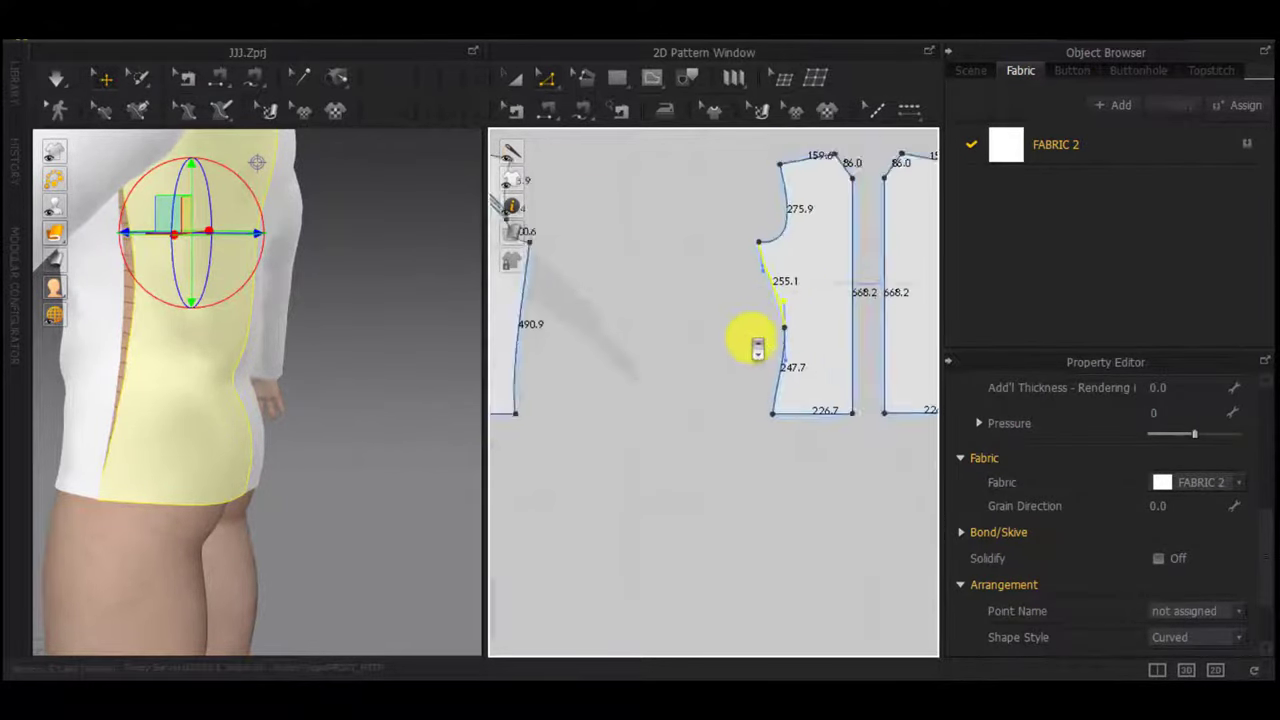
{"action": "key", "text": "space"}
{"action": "mouse_move", "coordinate": [222, 323]}
{"action": "left_mouse_down"}
{"action": "mouse_move", "coordinate": [290, 320]}
{"action": "mouse_move", "coordinate": [243, 329]}
{"action": "mouse_move", "coordinate": [190, 294]}
{"action": "left_mouse_up"}
Delete the waist point from the back panel's side seam and split the straightened line uniformly into 2 segments
{"action": "scroll", "coordinate": [764, 334], "scroll_direction": "up", "scroll_amount": 5}
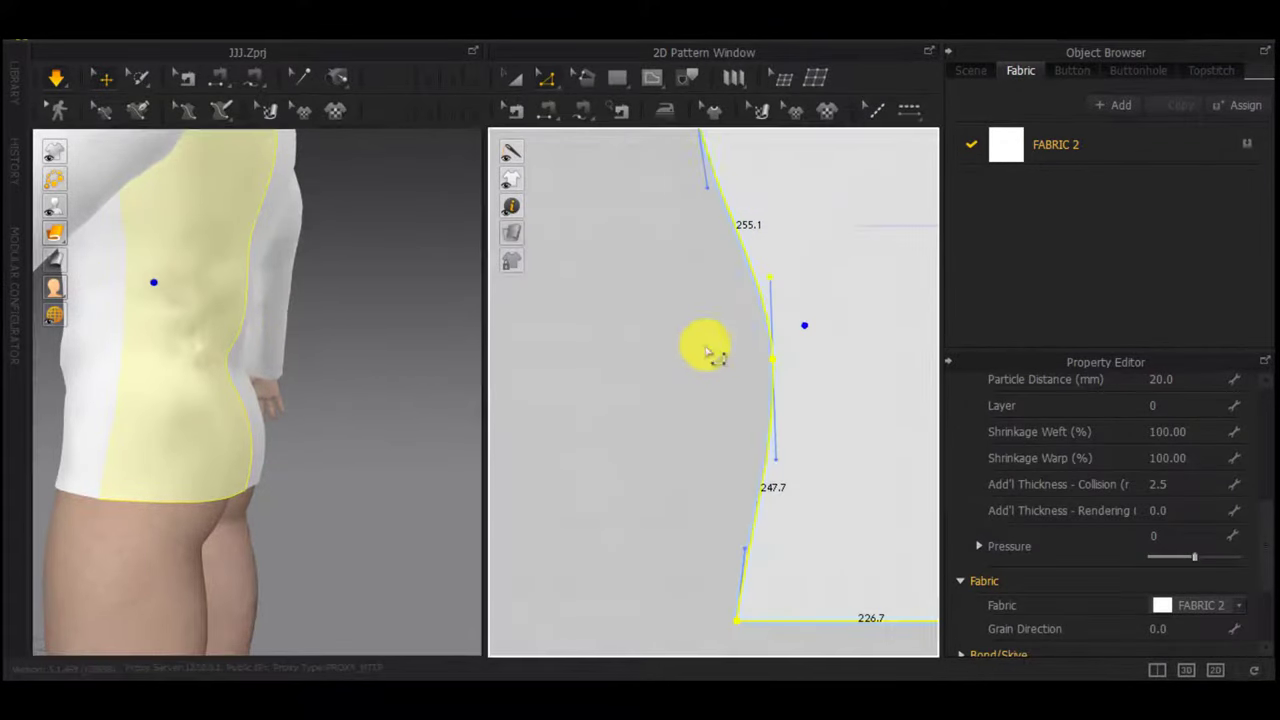
{"action": "left_click", "coordinate": [661, 364]}
{"action": "right_click", "coordinate": [772, 359]}
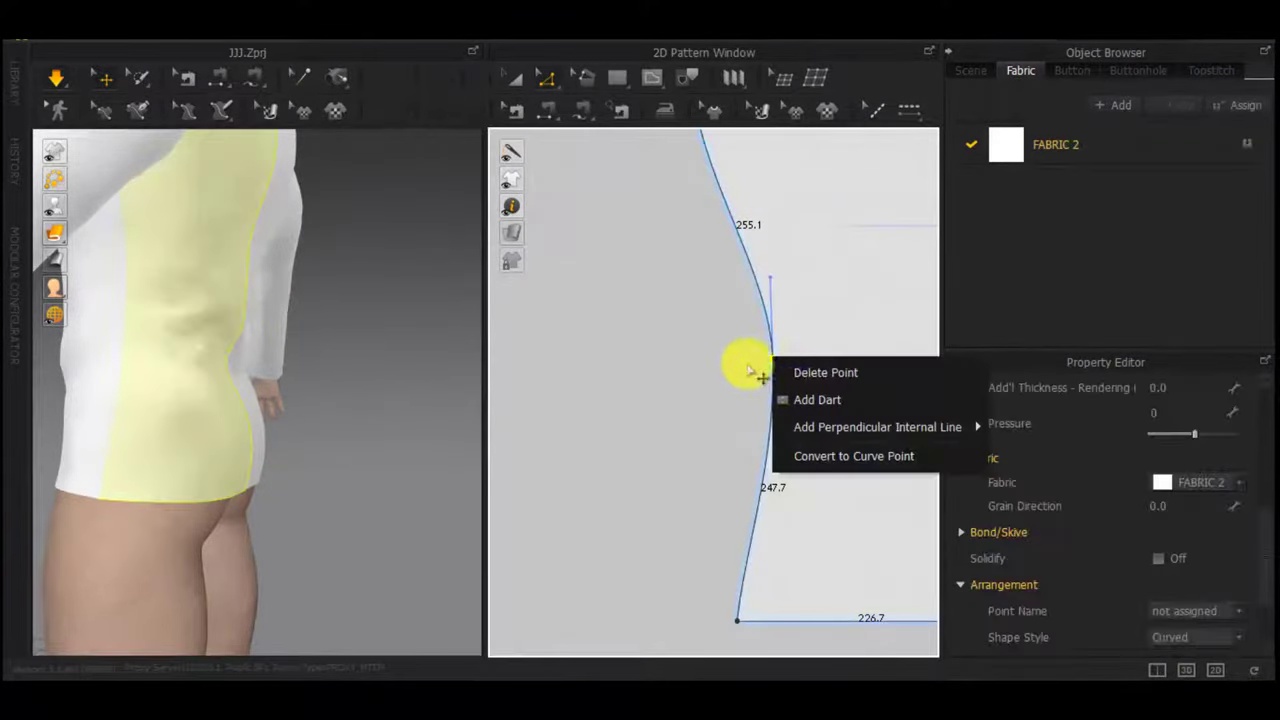
{"action": "left_click", "coordinate": [803, 370]}
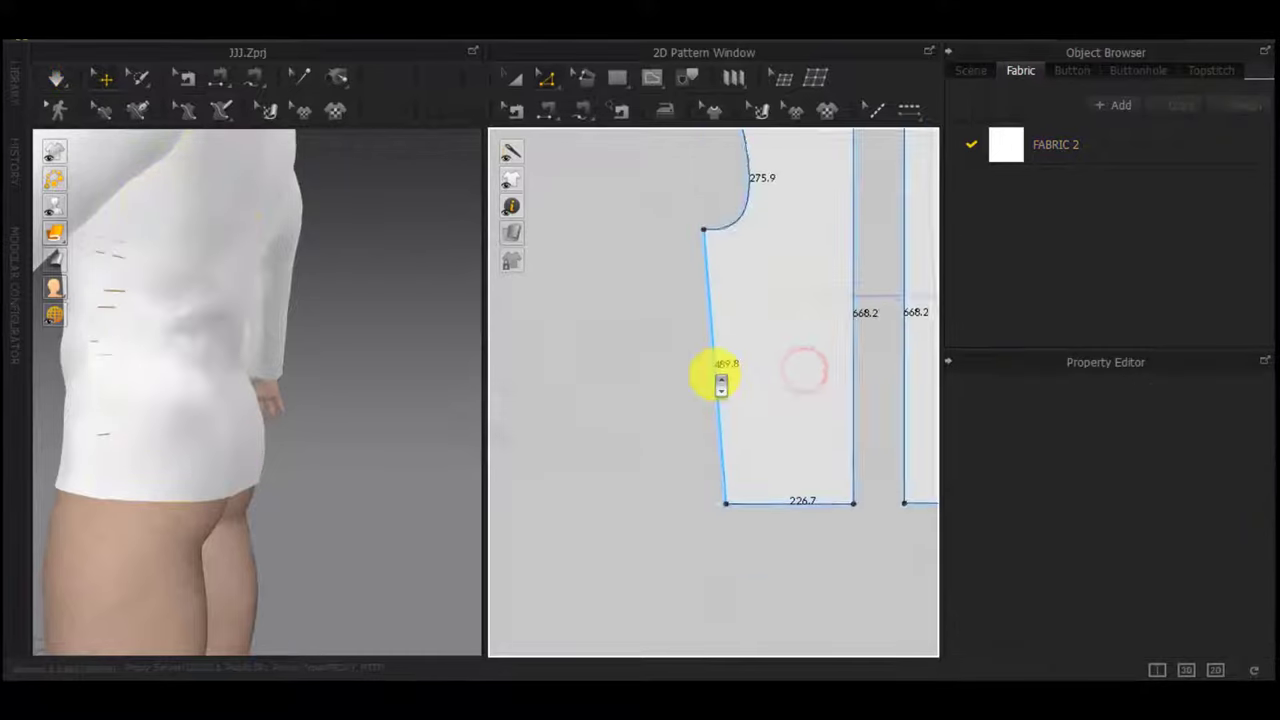
{"action": "scroll", "coordinate": [716, 374], "scroll_direction": "down", "scroll_amount": 1}
{"action": "right_click", "coordinate": [712, 372]}
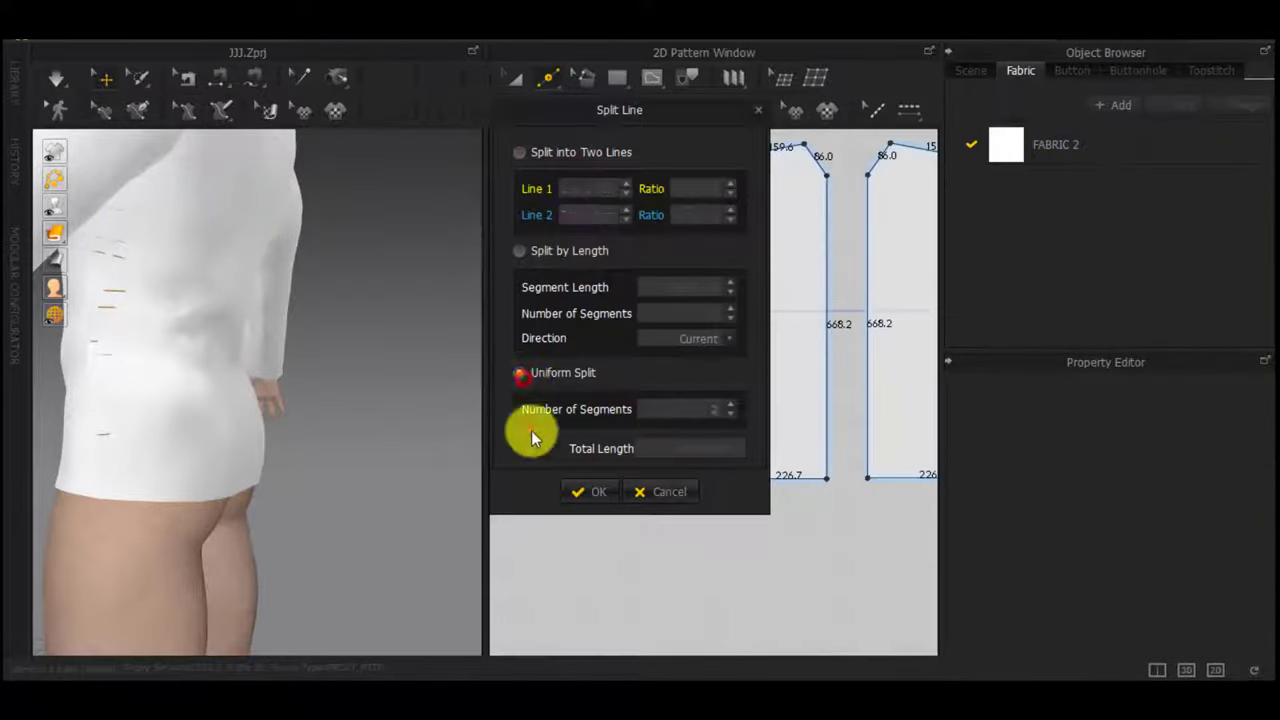
{"action": "left_click", "coordinate": [572, 492]}
Move the new waist point of the straight back side seam inward and simulate the garment
{"action": "key", "text": "z"}
{"action": "scroll", "coordinate": [697, 393], "scroll_direction": "up", "scroll_amount": 6}
{"action": "scroll", "coordinate": [743, 394], "scroll_direction": "down", "scroll_amount": 3}
{"action": "left_click", "coordinate": [736, 376]}
{"action": "left_click_drag", "start_coordinate": [793, 325], "coordinate": [878, 321]}
{"action": "scroll", "coordinate": [707, 370], "scroll_direction": "down", "scroll_amount": 6}
{"action": "middle_click_drag", "start_coordinate": [668, 390], "coordinate": [561, 406]}
{"action": "key", "text": "space"}
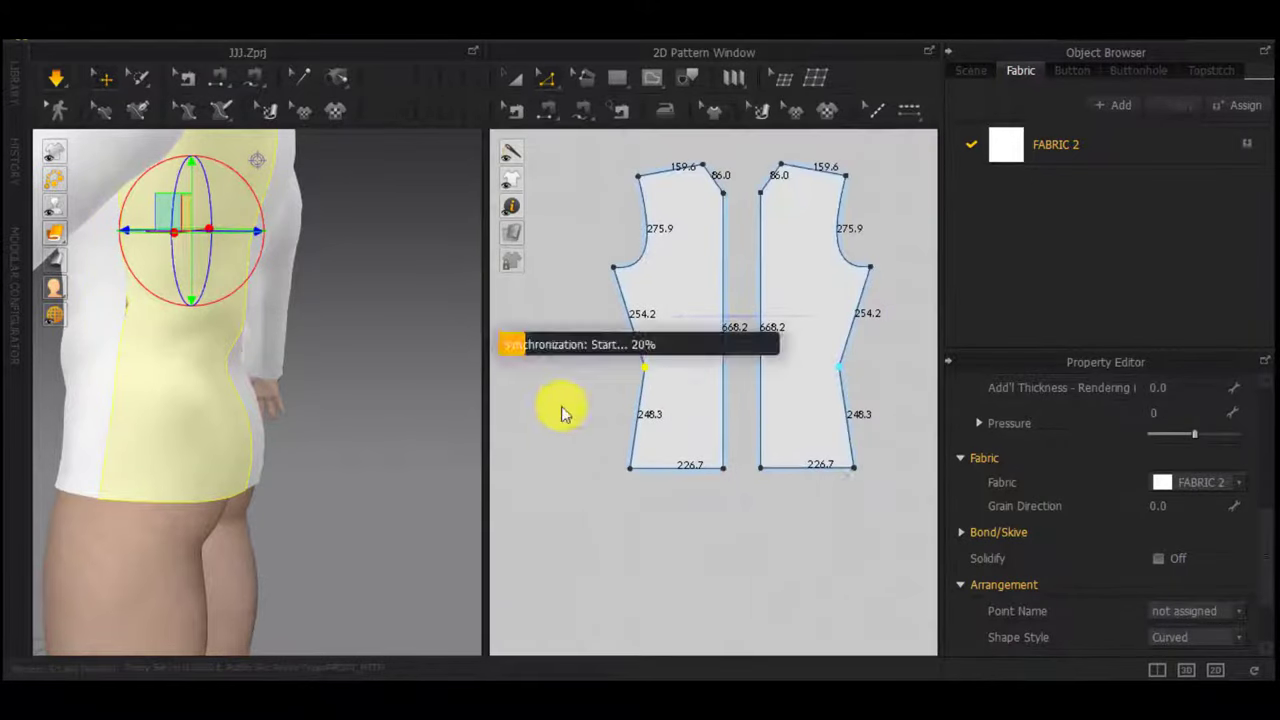
{"action": "right_click_drag", "start_coordinate": [397, 421], "coordinate": [207, 292]}
{"action": "left_click", "coordinate": [206, 294]}
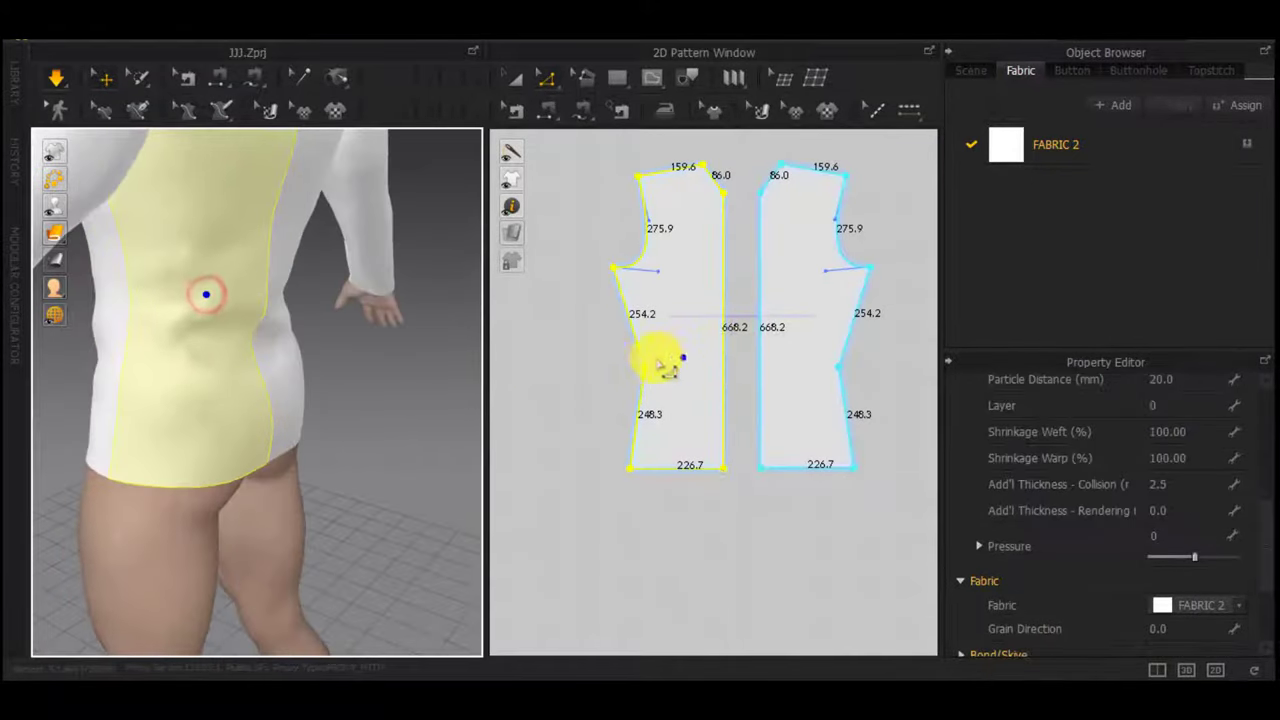
Move the waist point of the back side seam about 34.2 mm further inward and simulate the garment
{"action": "scroll", "coordinate": [657, 360], "scroll_direction": "up", "scroll_amount": 3}
{"action": "left_click_drag", "start_coordinate": [637, 375], "coordinate": [663, 380]}
{"action": "key", "text": "ctrl+z"}
{"action": "left_click", "coordinate": [590, 381]}
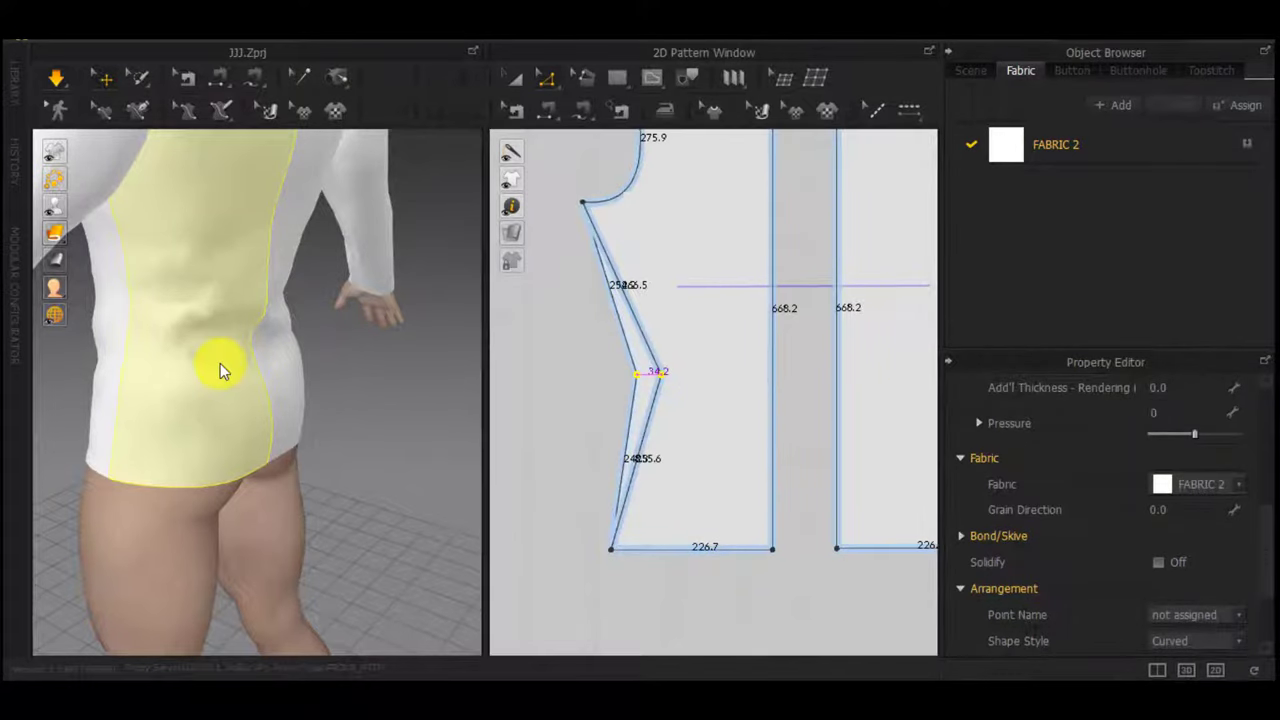
{"action": "right_click_drag", "start_coordinate": [220, 363], "coordinate": [254, 411]}
{"action": "scroll", "coordinate": [889, 434], "scroll_direction": "down", "scroll_amount": 4}
{"action": "key", "text": "space"}
{"action": "left_click_drag", "start_coordinate": [229, 453], "coordinate": [229, 501]}
{"action": "scroll", "coordinate": [789, 431], "scroll_direction": "up", "scroll_amount": 5}
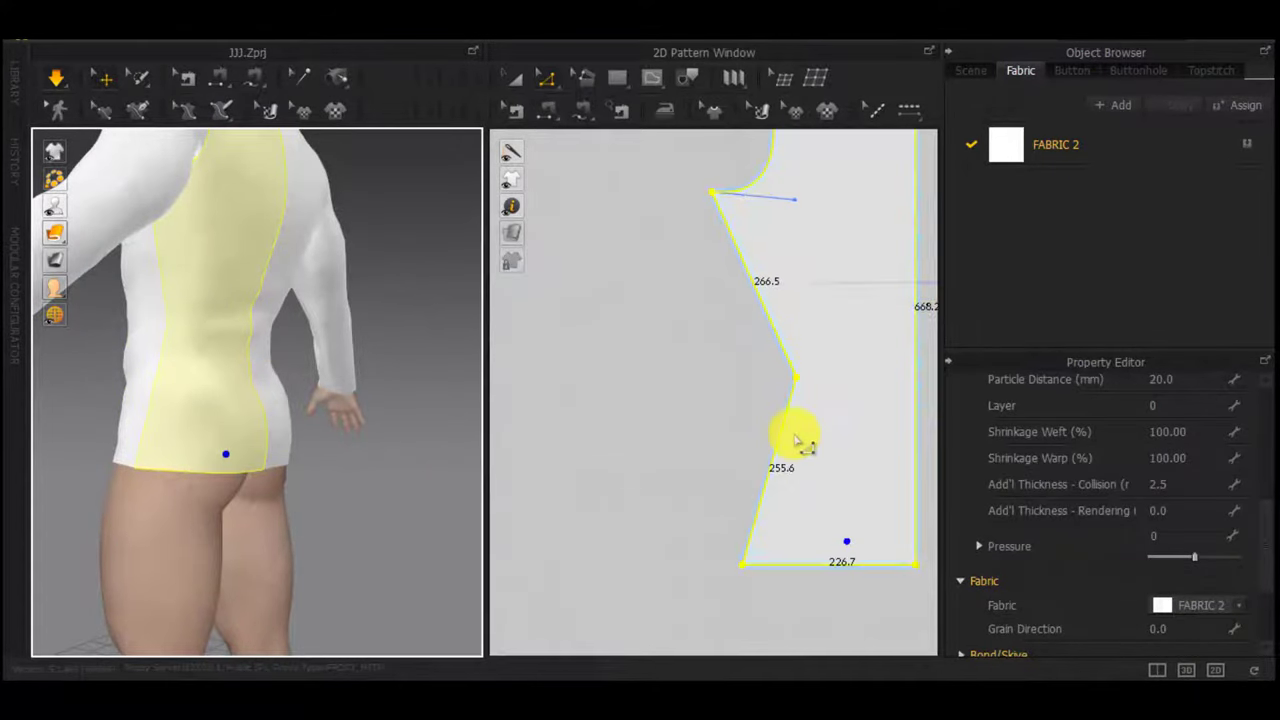
Curve the lower and upper side seam segments of the back panels and simulate the garment
{"action": "key", "text": "c"}
{"action": "left_click", "coordinate": [704, 416]}
{"action": "left_click_drag", "start_coordinate": [778, 460], "coordinate": [788, 470]}
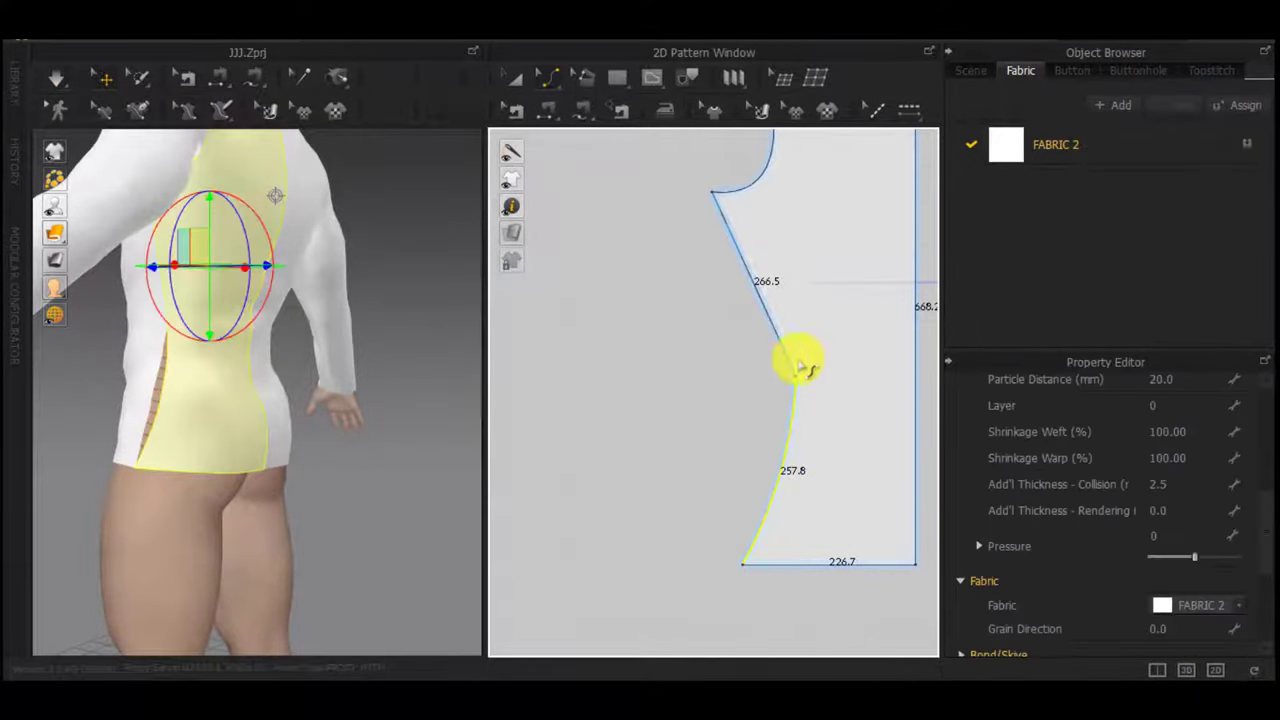
{"action": "left_click_drag", "start_coordinate": [785, 352], "coordinate": [791, 349]}
{"action": "key", "text": "space"}
{"action": "right_click_drag", "start_coordinate": [319, 373], "coordinate": [343, 411]}
{"action": "scroll", "coordinate": [303, 449], "scroll_direction": "down", "scroll_amount": 3}
{"action": "left_click", "coordinate": [243, 438]}
Move the waist point of the curved back side seam slightly outward
{"action": "right_click_drag", "start_coordinate": [312, 485], "coordinate": [198, 513]}
{"action": "scroll", "coordinate": [711, 520], "scroll_direction": "down", "scroll_amount": 4}
{"action": "scroll", "coordinate": [737, 588], "scroll_direction": "down", "scroll_amount": 2}
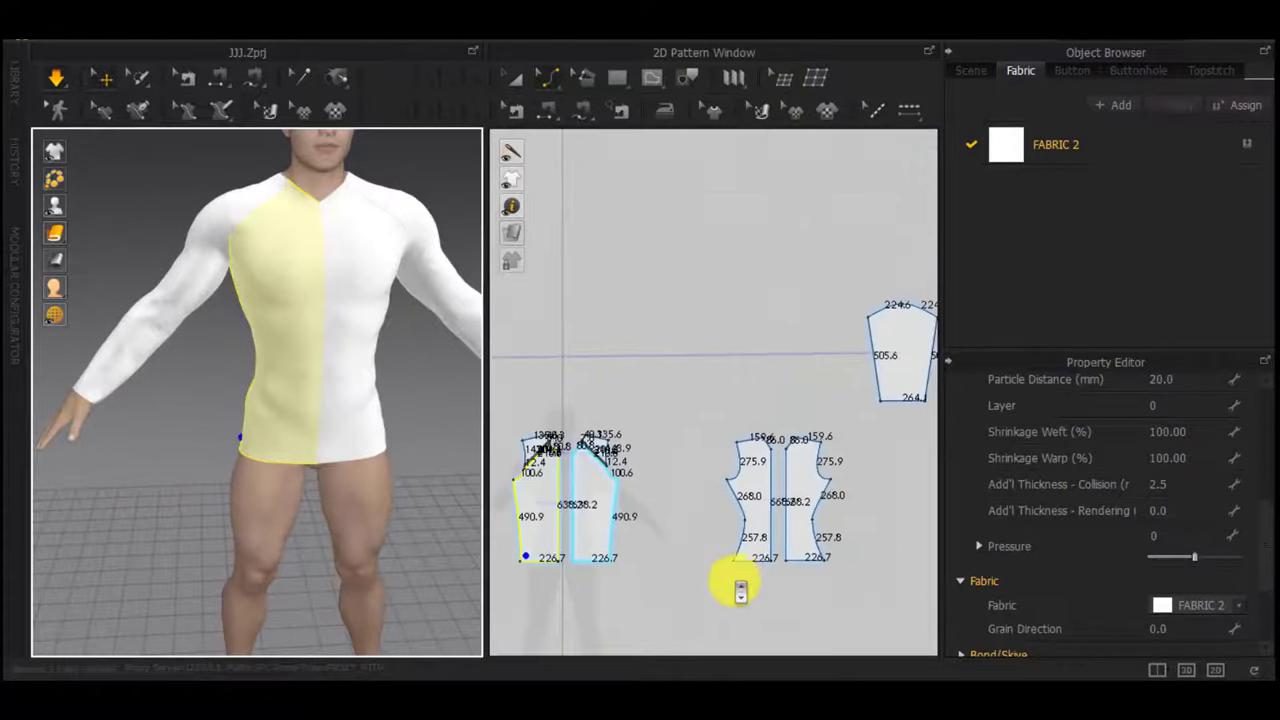
{"action": "right_click_drag", "start_coordinate": [283, 427], "coordinate": [257, 417]}
{"action": "scroll", "coordinate": [770, 450], "scroll_direction": "up", "scroll_amount": 5}
{"action": "left_click", "coordinate": [802, 431]}
{"action": "scroll", "coordinate": [804, 431], "scroll_direction": "up", "scroll_amount": 4}
{"action": "key", "text": "z"}
{"action": "left_click_drag", "start_coordinate": [868, 397], "coordinate": [856, 398]}
{"action": "right_click", "coordinate": [856, 398]}
{"action": "key", "text": "Return"}
Simulate the garment and pull on it while checking the fit from the back round to the front
{"action": "right_click_drag", "start_coordinate": [376, 440], "coordinate": [77, 451]}
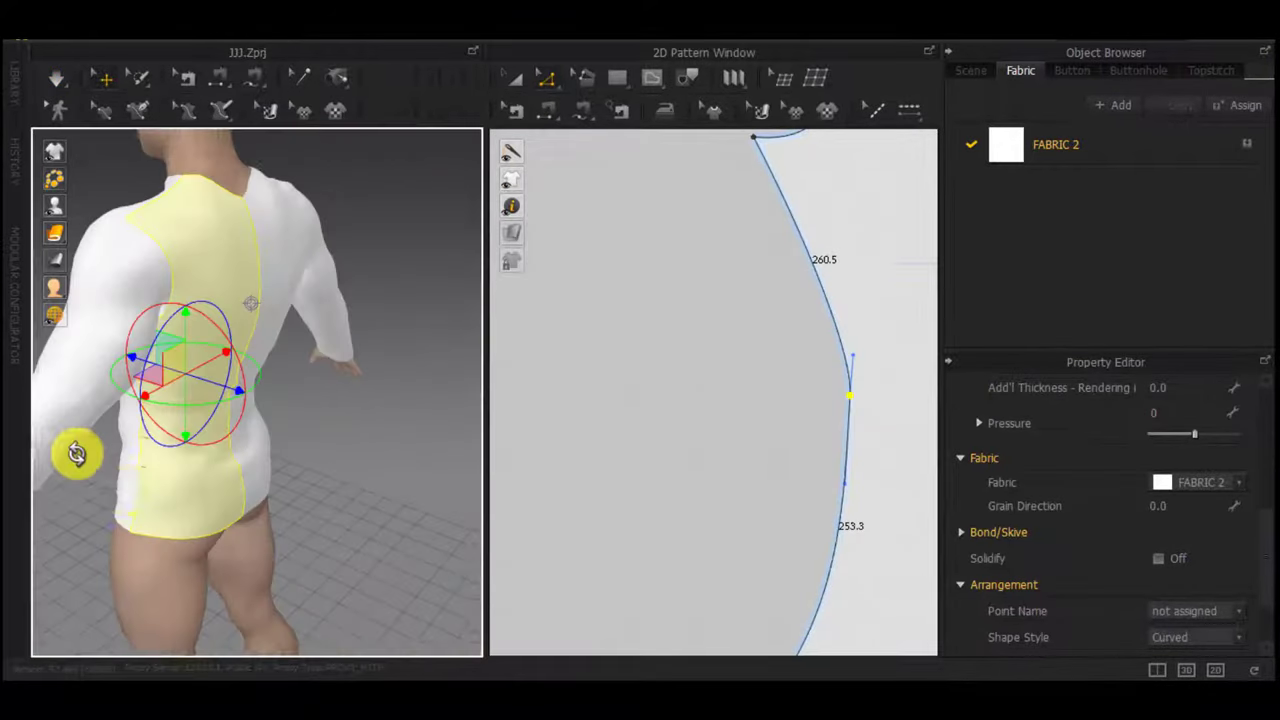
{"action": "key", "text": "space"}
{"action": "right_click_drag", "start_coordinate": [138, 502], "coordinate": [312, 472]}
{"action": "left_click_drag", "start_coordinate": [274, 400], "coordinate": [88, 422]}
{"action": "right_click_drag", "start_coordinate": [273, 454], "coordinate": [481, 481]}
{"action": "scroll", "coordinate": [709, 457], "scroll_direction": "down", "scroll_amount": 5}
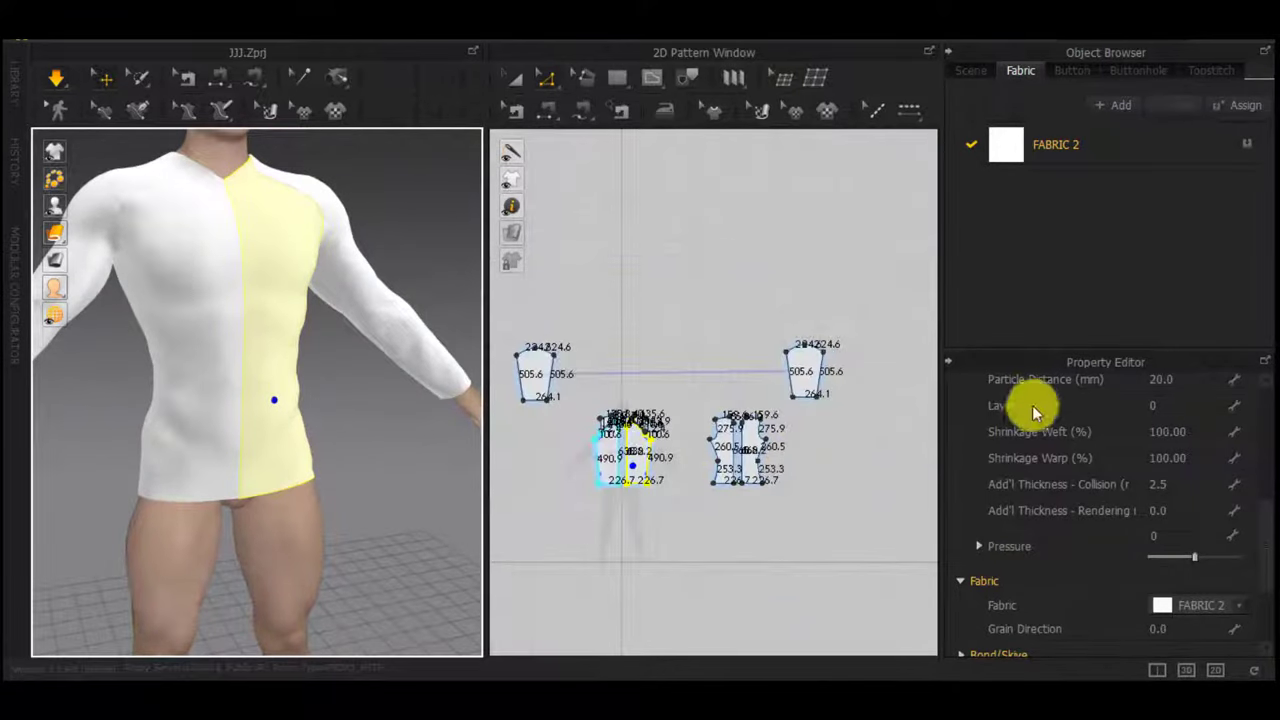
Set the additional rendering thickness of all pattern pieces to 0.5 mm
{"action": "left_click_drag", "start_coordinate": [881, 313], "coordinate": [600, 585]}
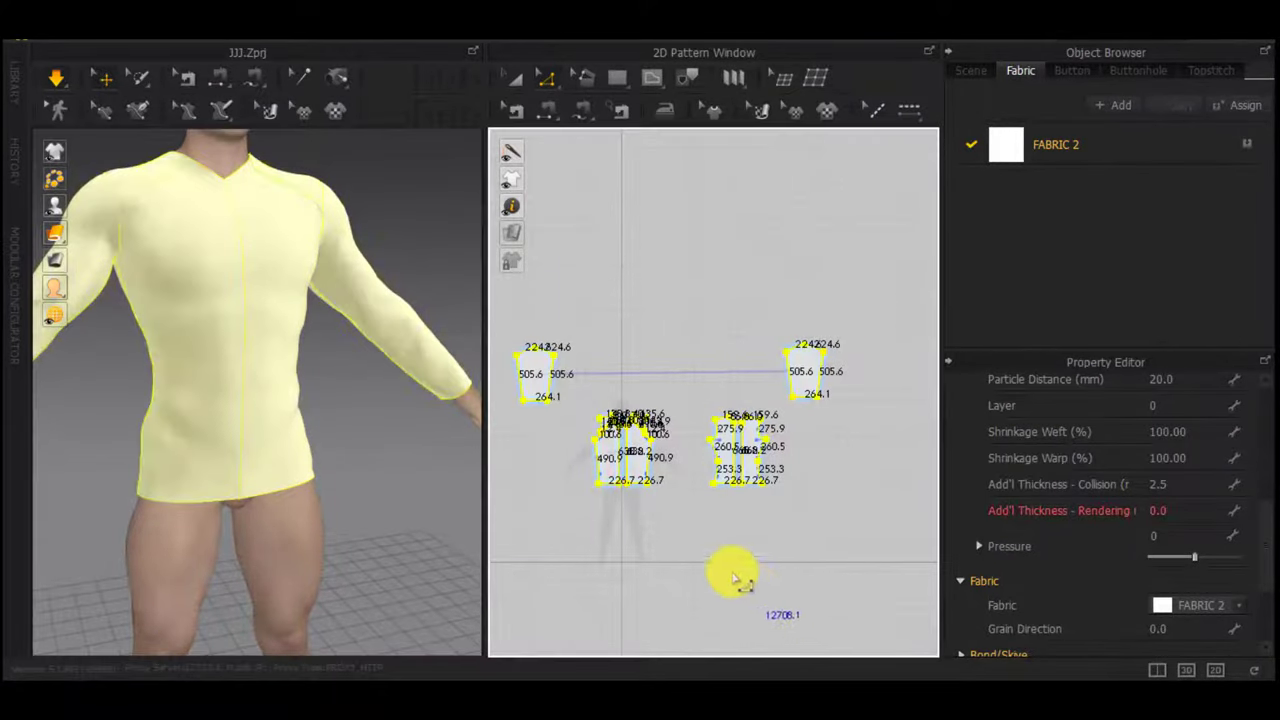
{"action": "left_click", "coordinate": [1172, 513]}
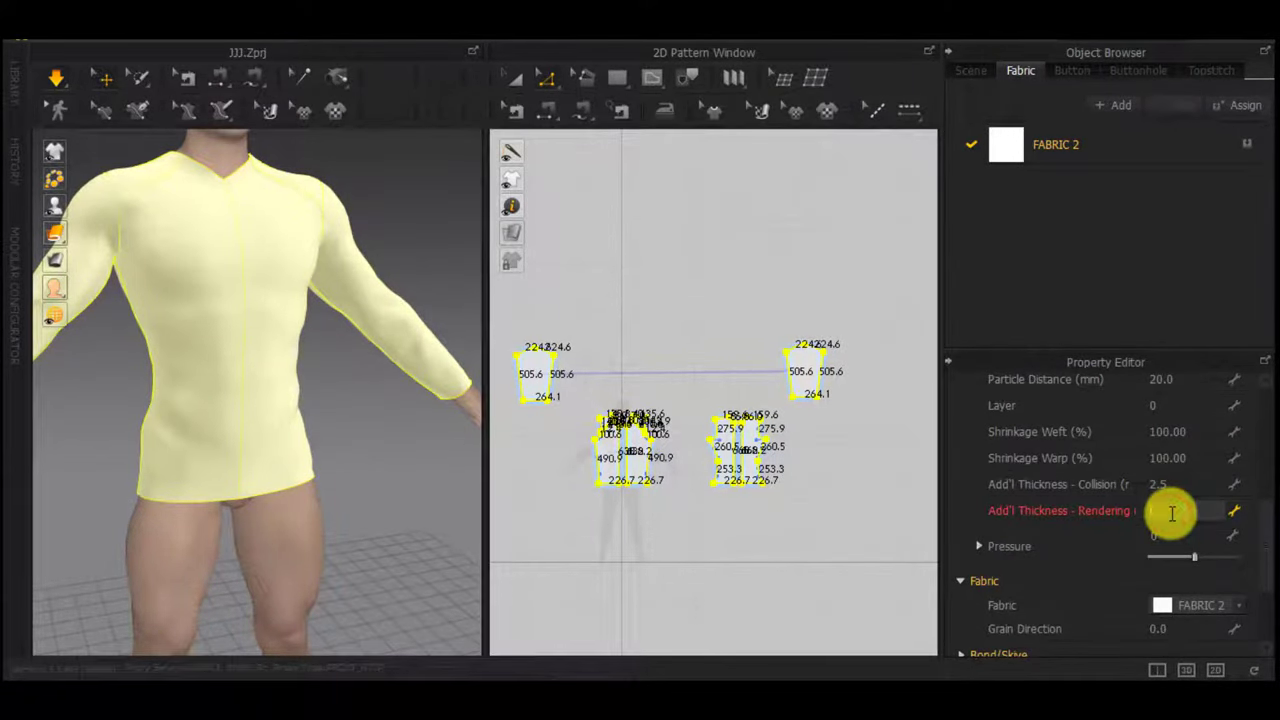
{"action": "left_click", "coordinate": [842, 530]}
Set the additional rendering thickness of the diagonal chest strip to 1.5 mm
{"action": "scroll", "coordinate": [577, 427], "scroll_direction": "up", "scroll_amount": 7}
{"action": "scroll", "coordinate": [766, 458], "scroll_direction": "up", "scroll_amount": 10}
{"action": "key", "text": "a"}
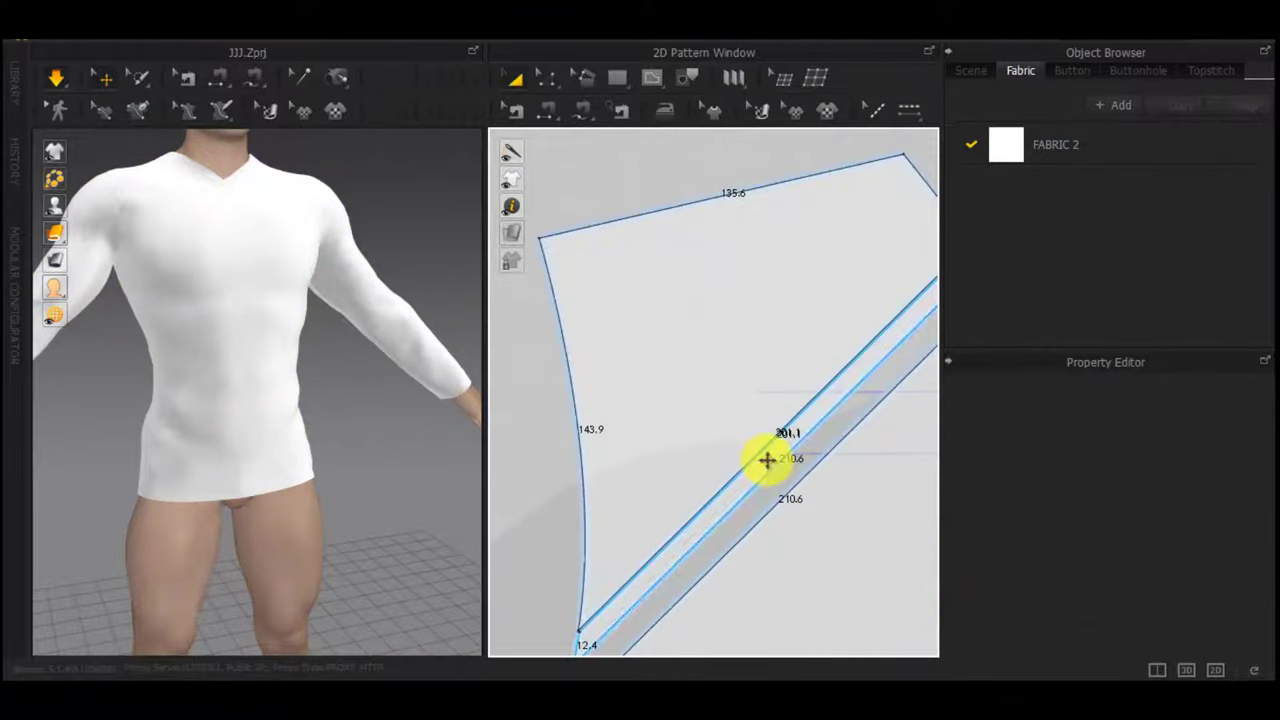
{"action": "left_click", "coordinate": [768, 460]}
{"action": "scroll", "coordinate": [904, 511], "scroll_direction": "down", "scroll_amount": 3}
{"action": "left_click", "coordinate": [1181, 512]}
{"action": "middle_click_drag", "start_coordinate": [890, 510], "coordinate": [523, 506]}
{"action": "left_click", "coordinate": [757, 320]}
Examine the thickened diagonal strip around the avatar's neck and shoulder
{"action": "scroll", "coordinate": [324, 312], "scroll_direction": "up", "scroll_amount": 4}
{"action": "middle_click_drag", "start_coordinate": [325, 137], "coordinate": [337, 670]}
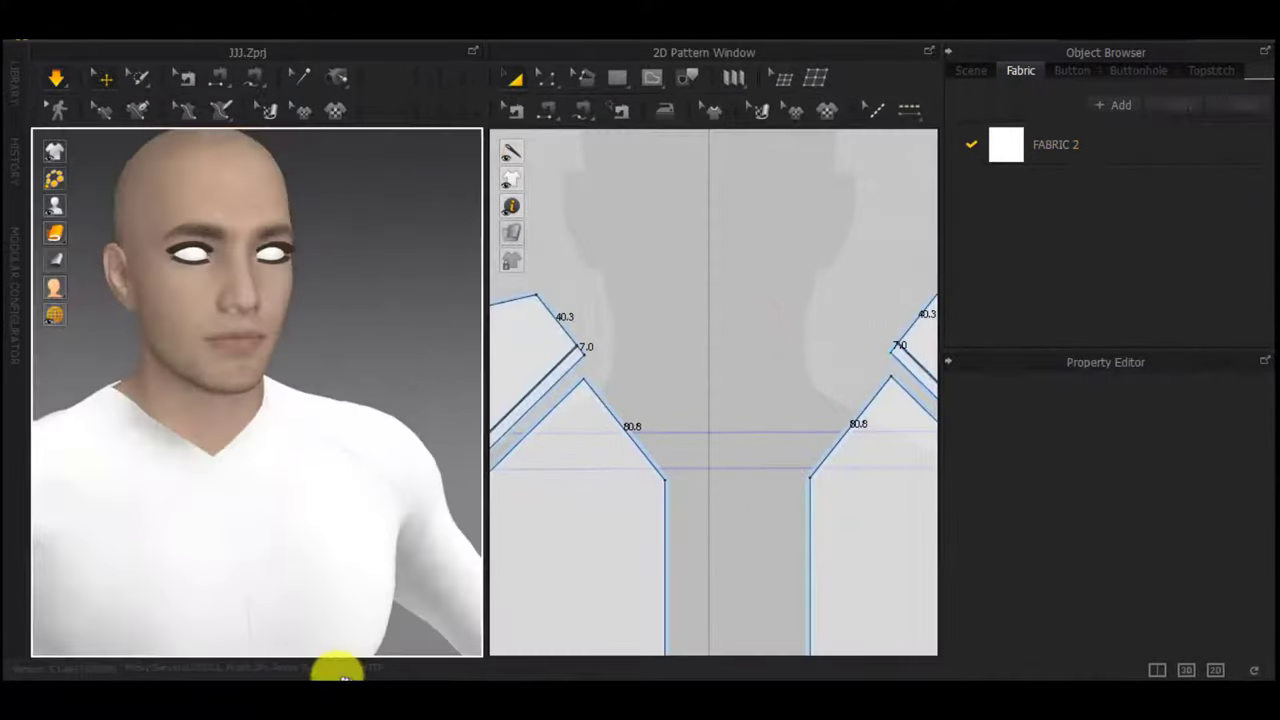
{"action": "scroll", "coordinate": [354, 486], "scroll_direction": "up", "scroll_amount": 4}
{"action": "right_click_drag", "start_coordinate": [354, 486], "coordinate": [261, 503]}
{"action": "scroll", "coordinate": [358, 548], "scroll_direction": "down", "scroll_amount": 4}
{"action": "scroll", "coordinate": [577, 438], "scroll_direction": "down", "scroll_amount": 4}
{"action": "scroll", "coordinate": [576, 441], "scroll_direction": "down", "scroll_amount": 3}
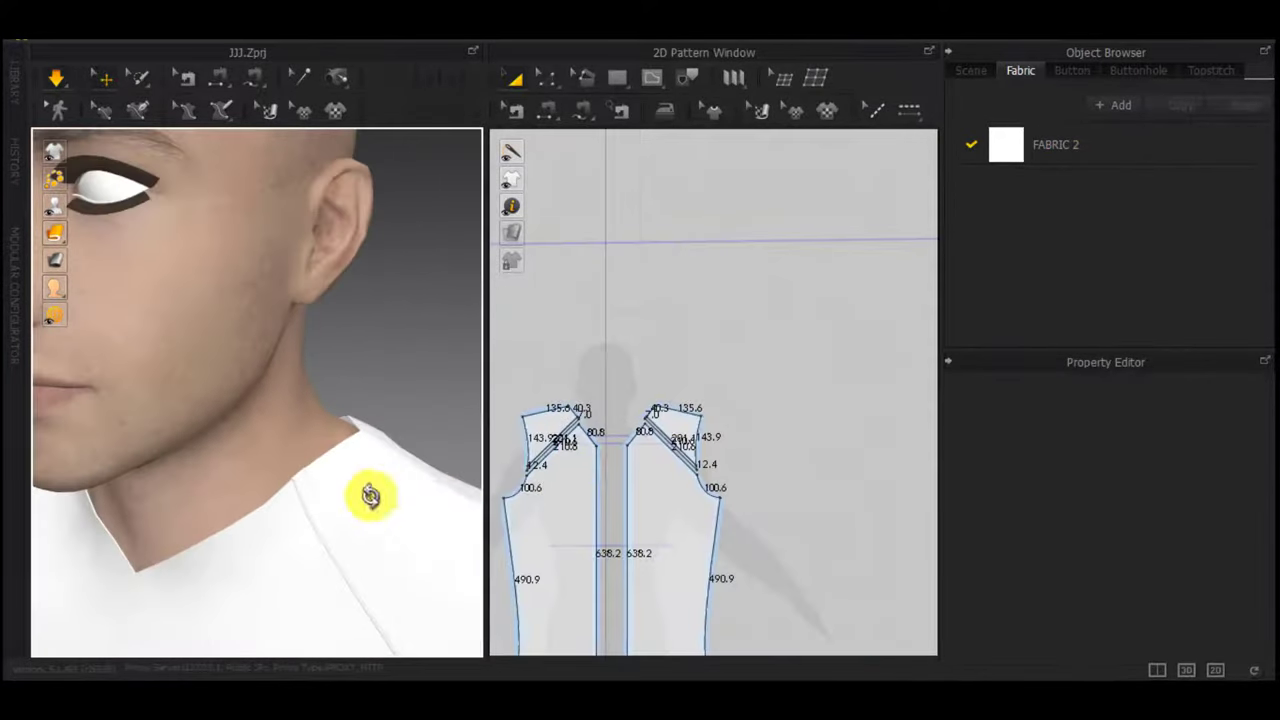
{"action": "right_click_drag", "start_coordinate": [369, 497], "coordinate": [306, 271]}
Try a 7 mm internal line offset from the shoulder edge of the front yoke and check it on the avatar
{"action": "scroll", "coordinate": [306, 271], "scroll_direction": "up", "scroll_amount": 3}
{"action": "scroll", "coordinate": [277, 314], "scroll_direction": "down", "scroll_amount": 3}
{"action": "scroll", "coordinate": [560, 434], "scroll_direction": "up", "scroll_amount": 4}
{"action": "scroll", "coordinate": [636, 342], "scroll_direction": "up", "scroll_amount": 2}
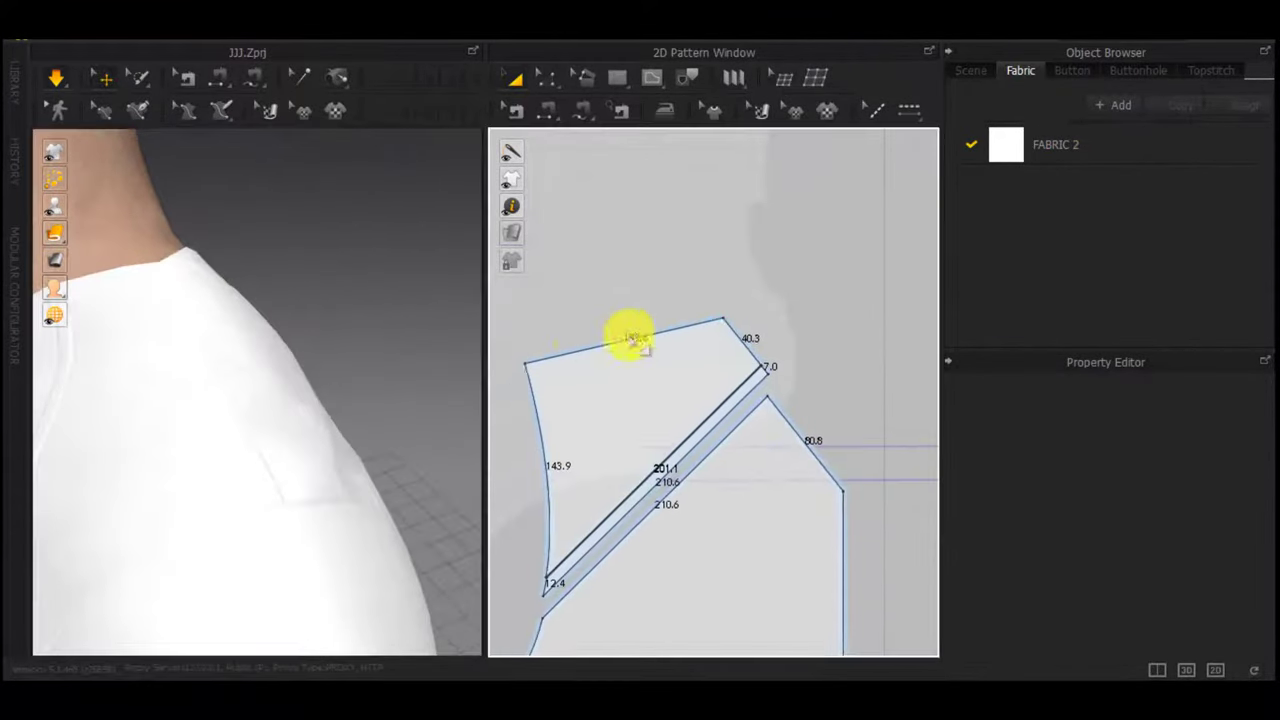
{"action": "key", "text": "z"}
{"action": "left_click", "coordinate": [635, 337]}
{"action": "right_click", "coordinate": [634, 337]}
{"action": "left_click", "coordinate": [697, 460]}
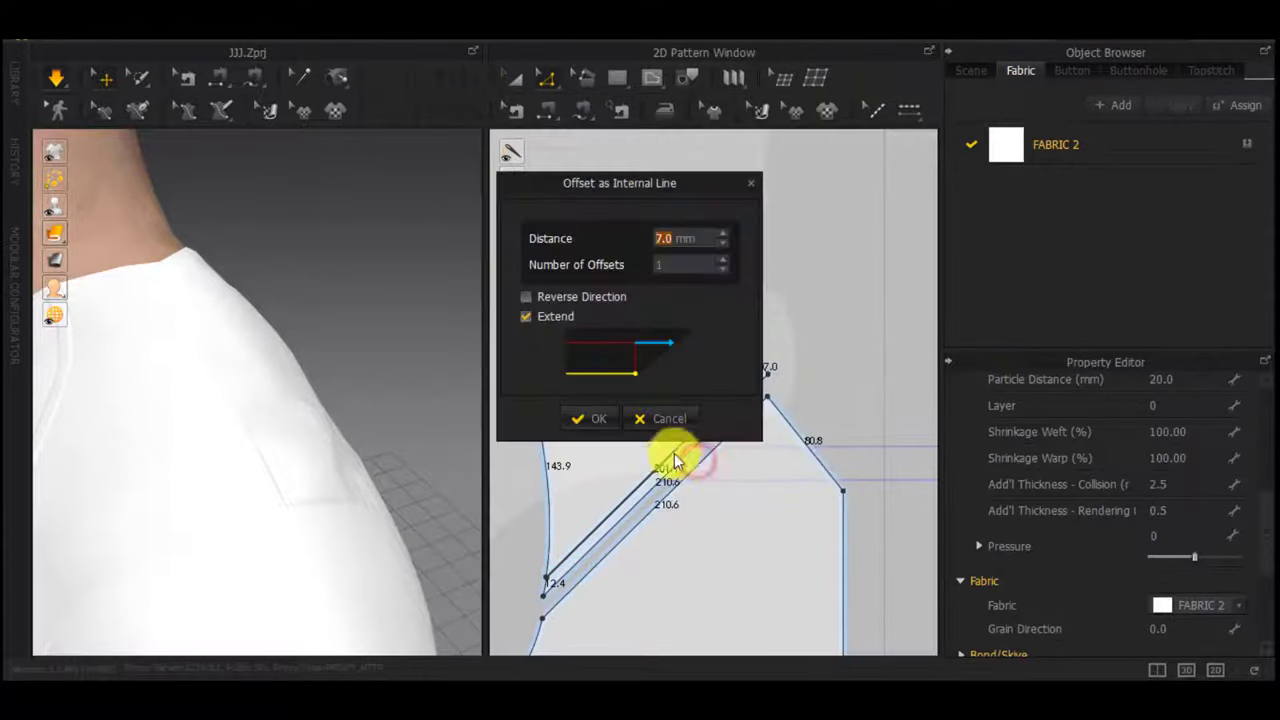
{"action": "key", "text": "Return"}
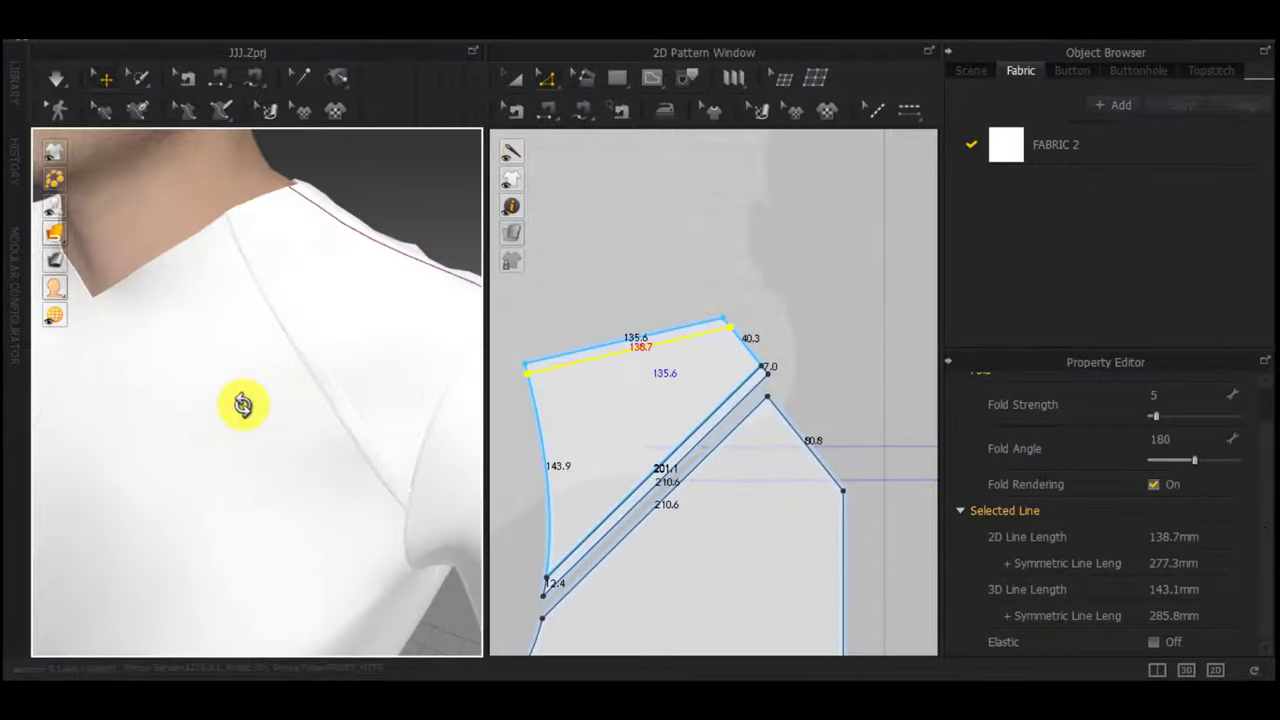
{"action": "right_click_drag", "start_coordinate": [191, 434], "coordinate": [251, 417]}
{"action": "scroll", "coordinate": [252, 419], "scroll_direction": "down", "scroll_amount": 2}
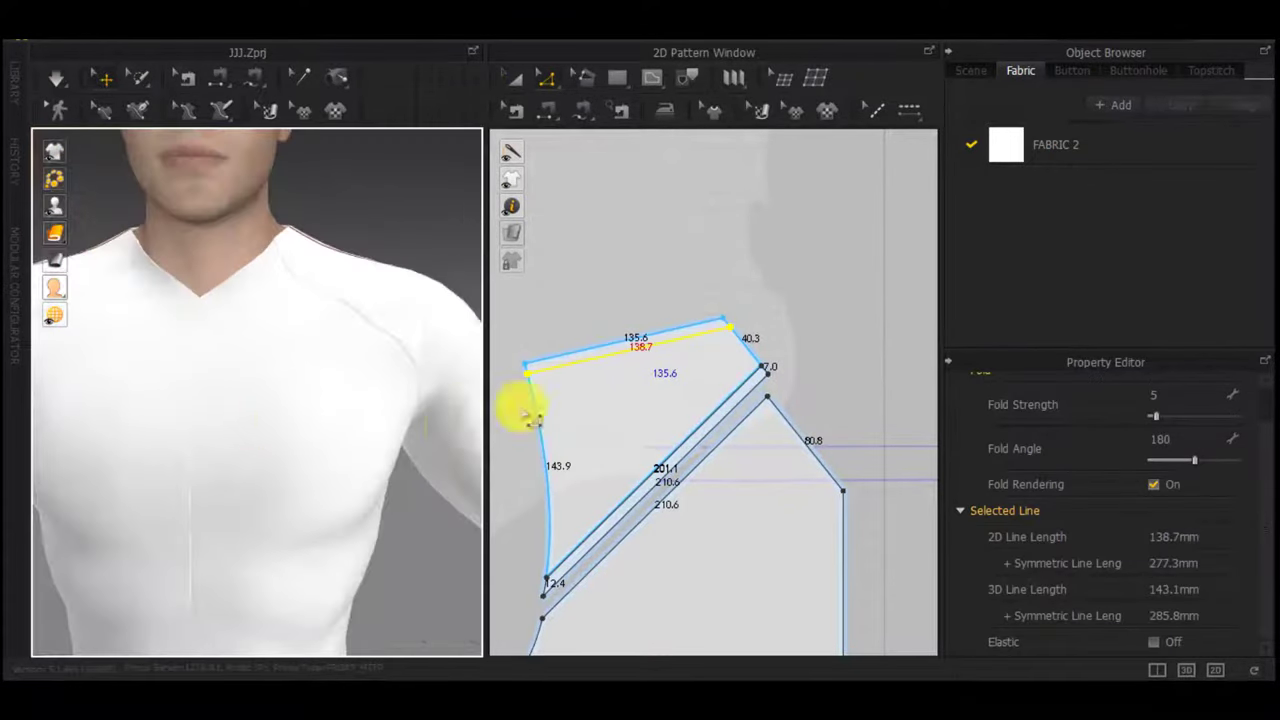
{"action": "scroll", "coordinate": [721, 335], "scroll_direction": "up", "scroll_amount": 4}
{"action": "scroll", "coordinate": [730, 336], "scroll_direction": "down", "scroll_amount": 3}
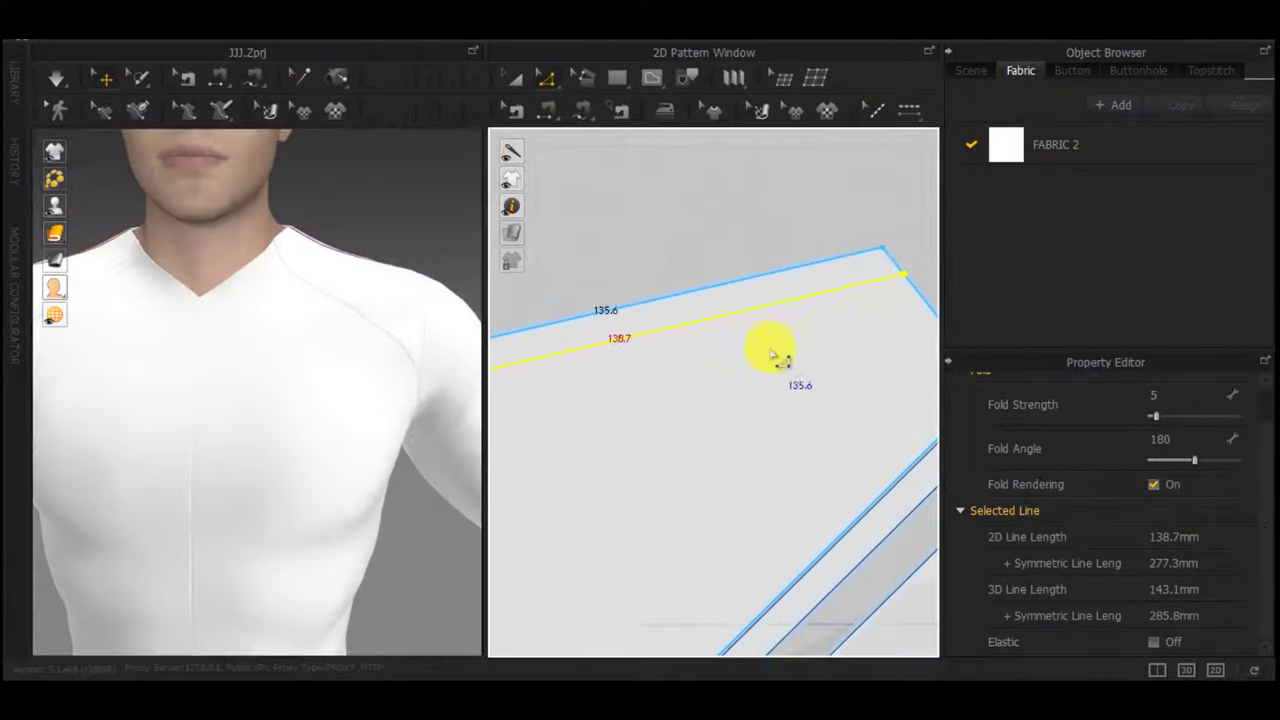
Offset the front yoke's shoulder edge by 5 mm as an internal line, then cut and sew along it
{"action": "right_click", "coordinate": [728, 318]}
{"action": "left_click", "coordinate": [768, 443]}
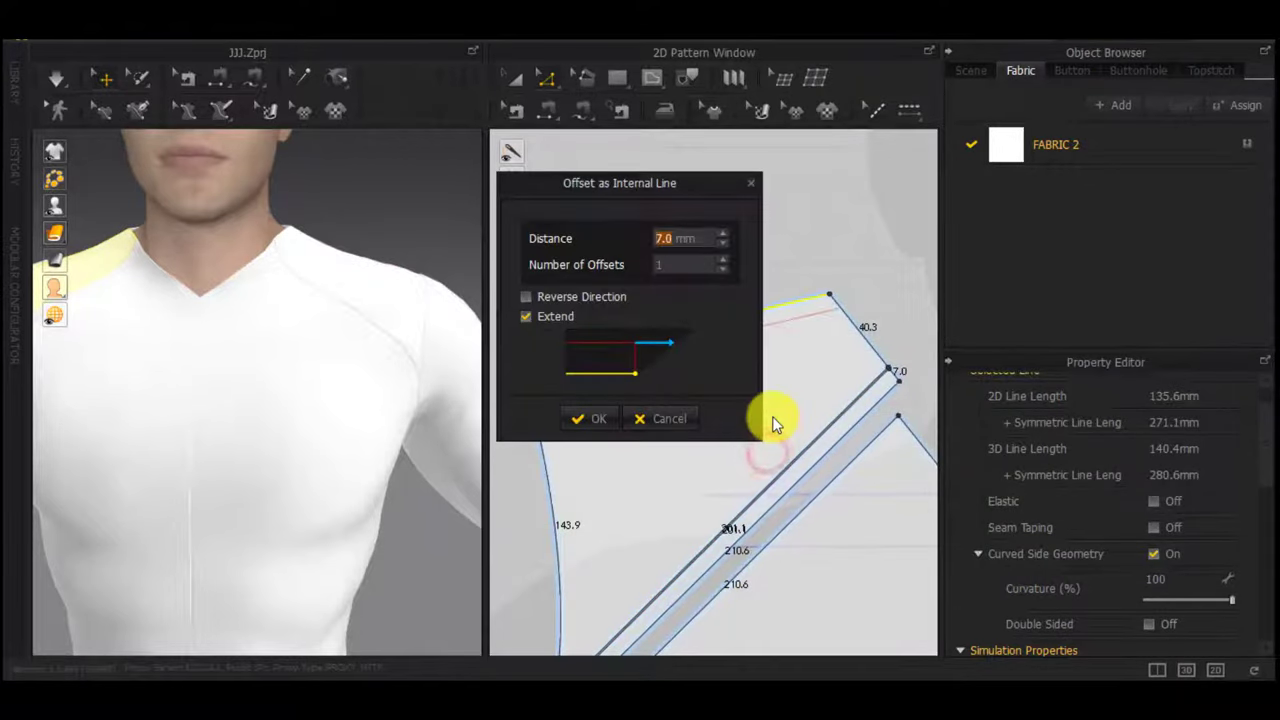
{"action": "left_click", "coordinate": [601, 408]}
{"action": "scroll", "coordinate": [704, 333], "scroll_direction": "up", "scroll_amount": 3}
{"action": "right_click", "coordinate": [700, 339]}
{"action": "left_click", "coordinate": [774, 271]}
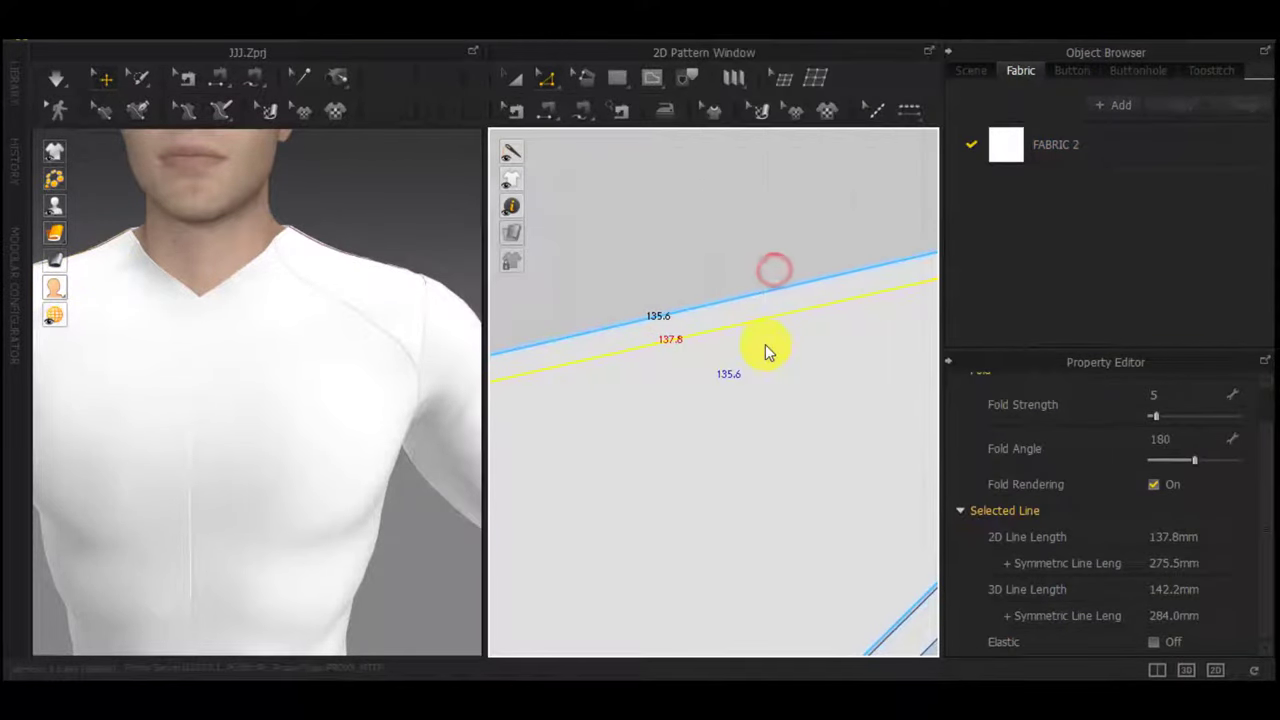
Change the additional rendering thickness of the narrow strip cut from the shoulder edge
{"action": "scroll", "coordinate": [763, 347], "scroll_direction": "down", "scroll_amount": 3}
{"action": "key", "text": "a"}
{"action": "left_click", "coordinate": [746, 289]}
{"action": "scroll", "coordinate": [1173, 588], "scroll_direction": "down", "scroll_amount": 3}
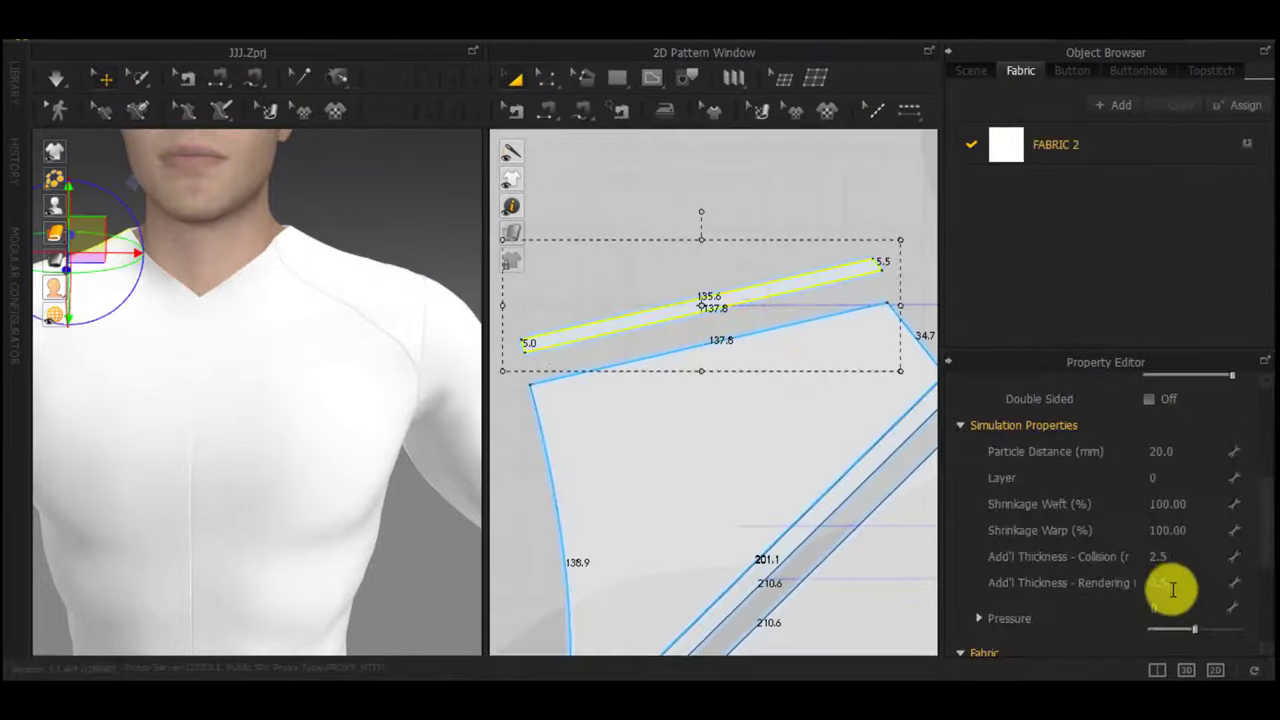
{"action": "left_click", "coordinate": [776, 207]}
Simulate the garment and check the shoulder strip and neckline from several sides
{"action": "right_click_drag", "start_coordinate": [290, 302], "coordinate": [341, 359]}
{"action": "scroll", "coordinate": [180, 325], "scroll_direction": "up", "scroll_amount": 3}
{"action": "middle_click_drag", "start_coordinate": [180, 325], "coordinate": [295, 463]}
{"action": "key", "text": "space"}
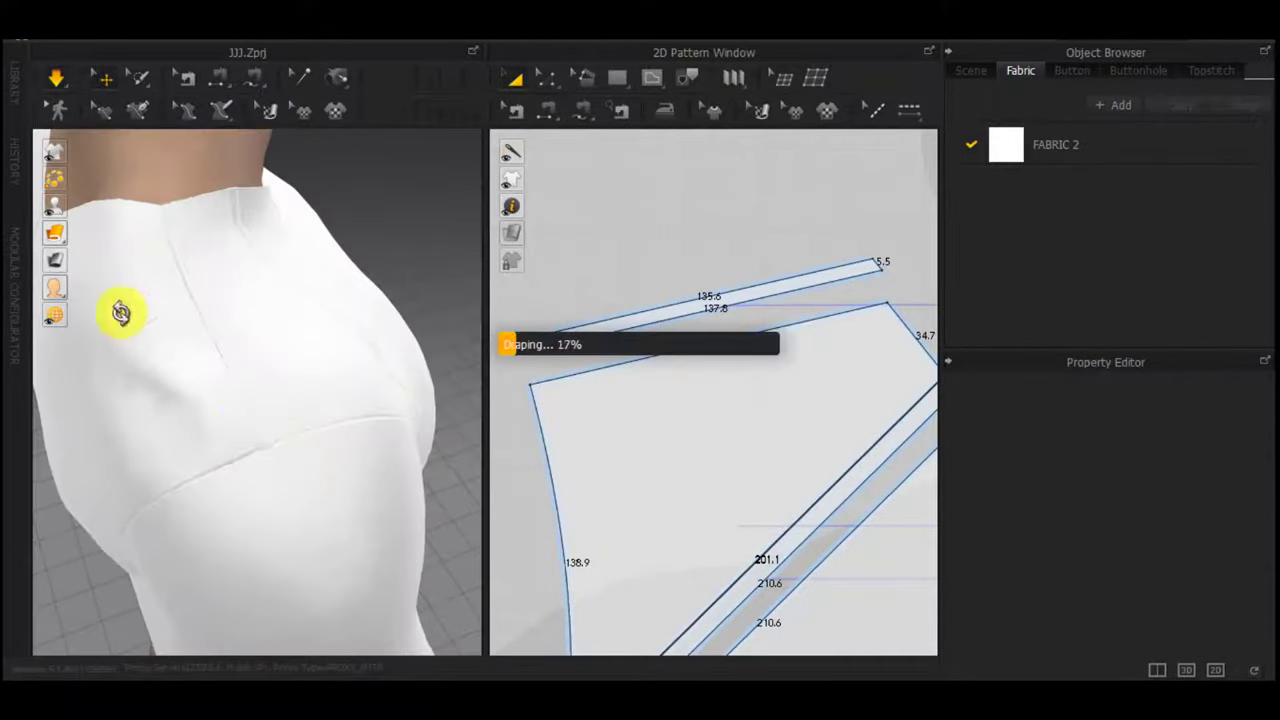
{"action": "right_click_drag", "start_coordinate": [120, 313], "coordinate": [289, 303]}
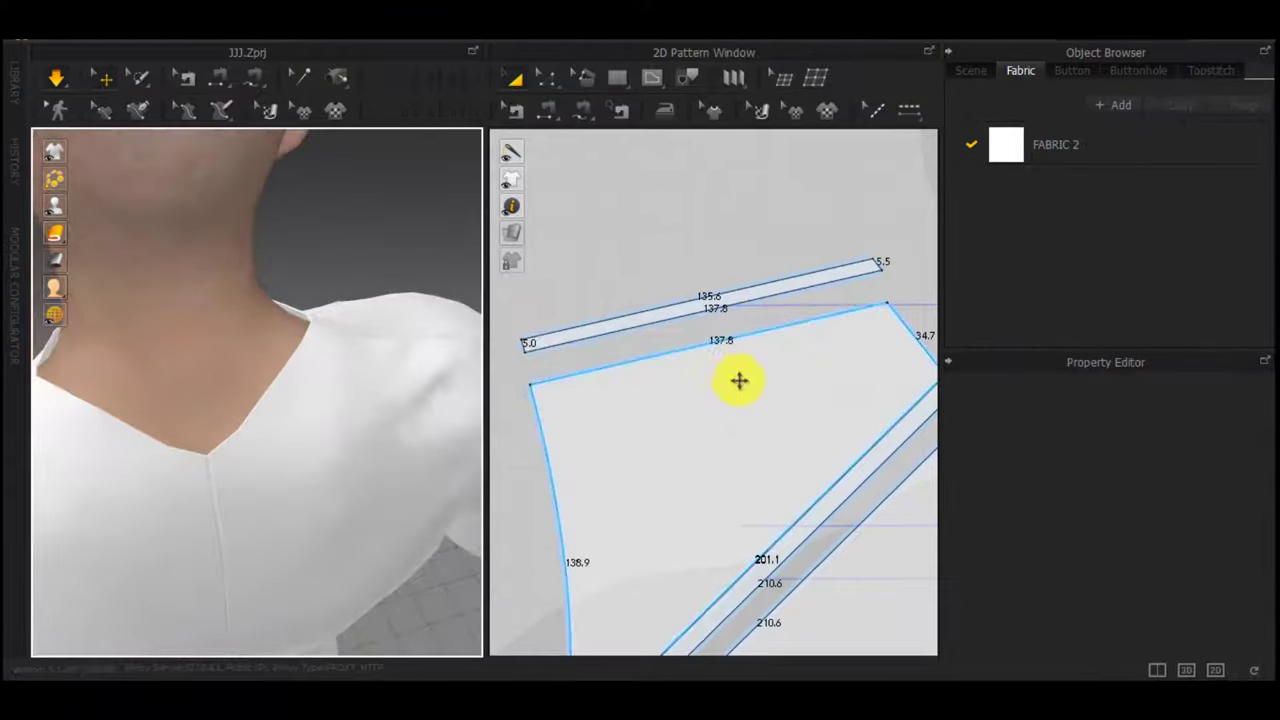
{"action": "scroll", "coordinate": [739, 380], "scroll_direction": "down", "scroll_amount": 2}
{"action": "middle_click_drag", "start_coordinate": [739, 380], "coordinate": [589, 372]}
{"action": "right_click_drag", "start_coordinate": [406, 400], "coordinate": [494, 434]}
{"action": "right_click_drag", "start_coordinate": [338, 414], "coordinate": [140, 405]}
Curve the neckline edges of the front panel, the diagonal strip and the front yoke
{"action": "key", "text": "c"}
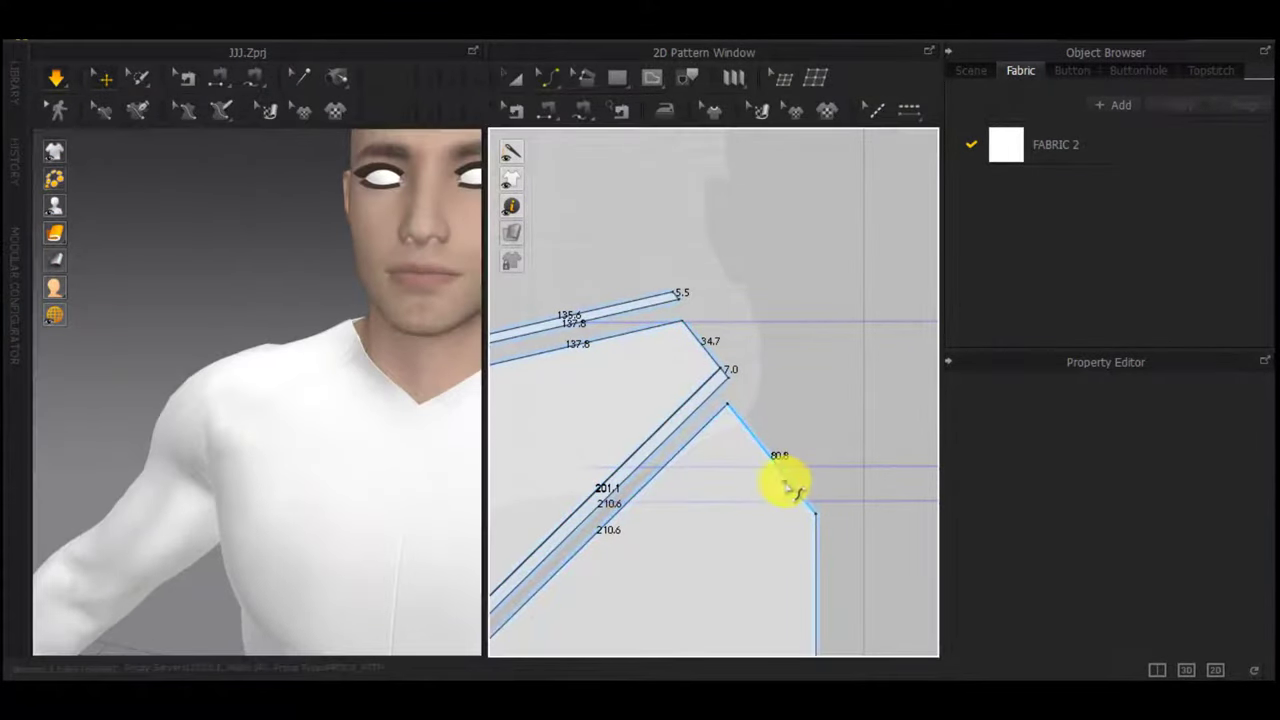
{"action": "left_click", "coordinate": [788, 487]}
{"action": "right_click_drag", "start_coordinate": [437, 466], "coordinate": [640, 448]}
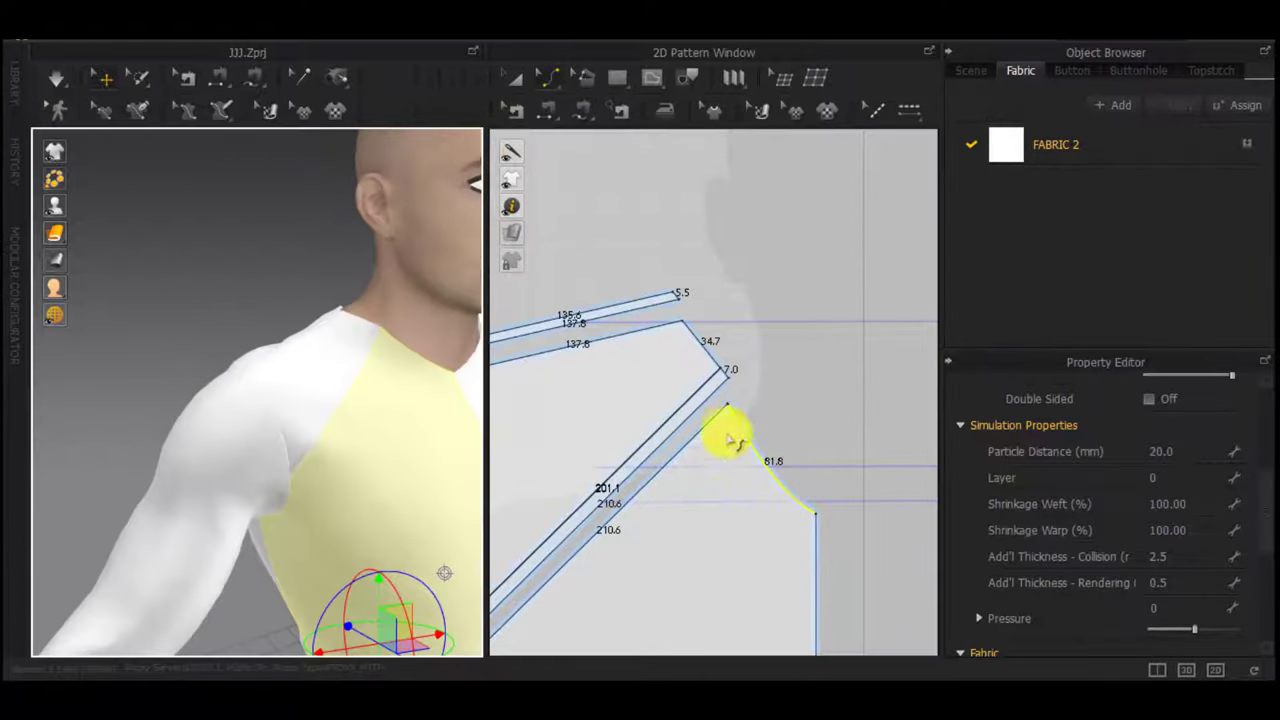
{"action": "scroll", "coordinate": [727, 434], "scroll_direction": "up", "scroll_amount": 3}
{"action": "left_click", "coordinate": [726, 274]}
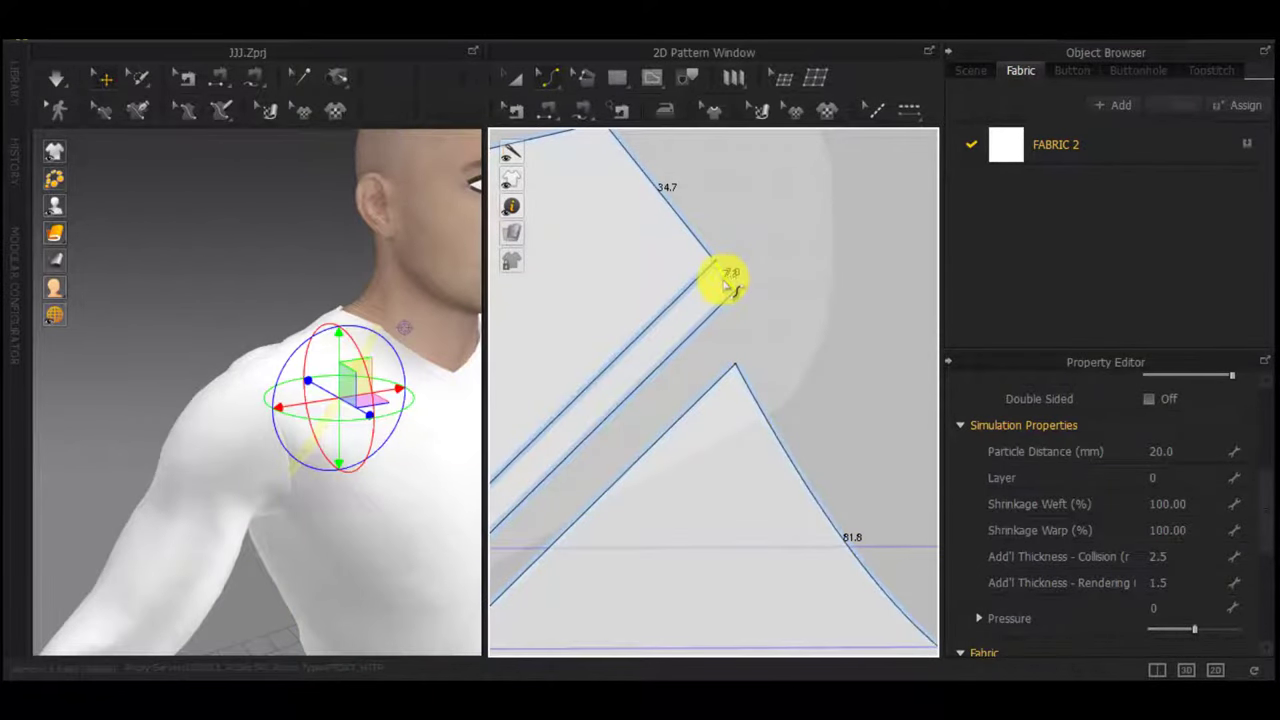
{"action": "middle_click_drag", "start_coordinate": [697, 343], "coordinate": [701, 419]}
{"action": "scroll", "coordinate": [668, 305], "scroll_direction": "up", "scroll_amount": 3}
{"action": "left_click", "coordinate": [690, 265]}
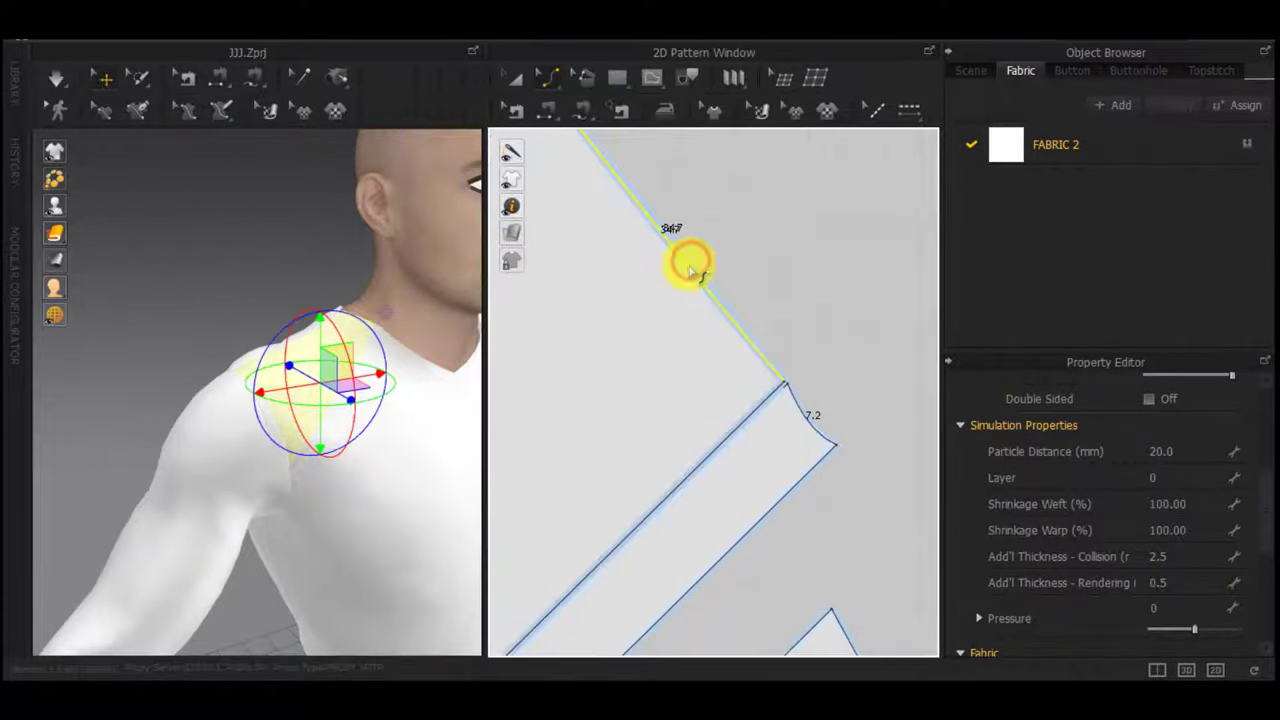
Simulate the garment and check the curved neckline from the front round to the back
{"action": "scroll", "coordinate": [394, 309], "scroll_direction": "up", "scroll_amount": 6}
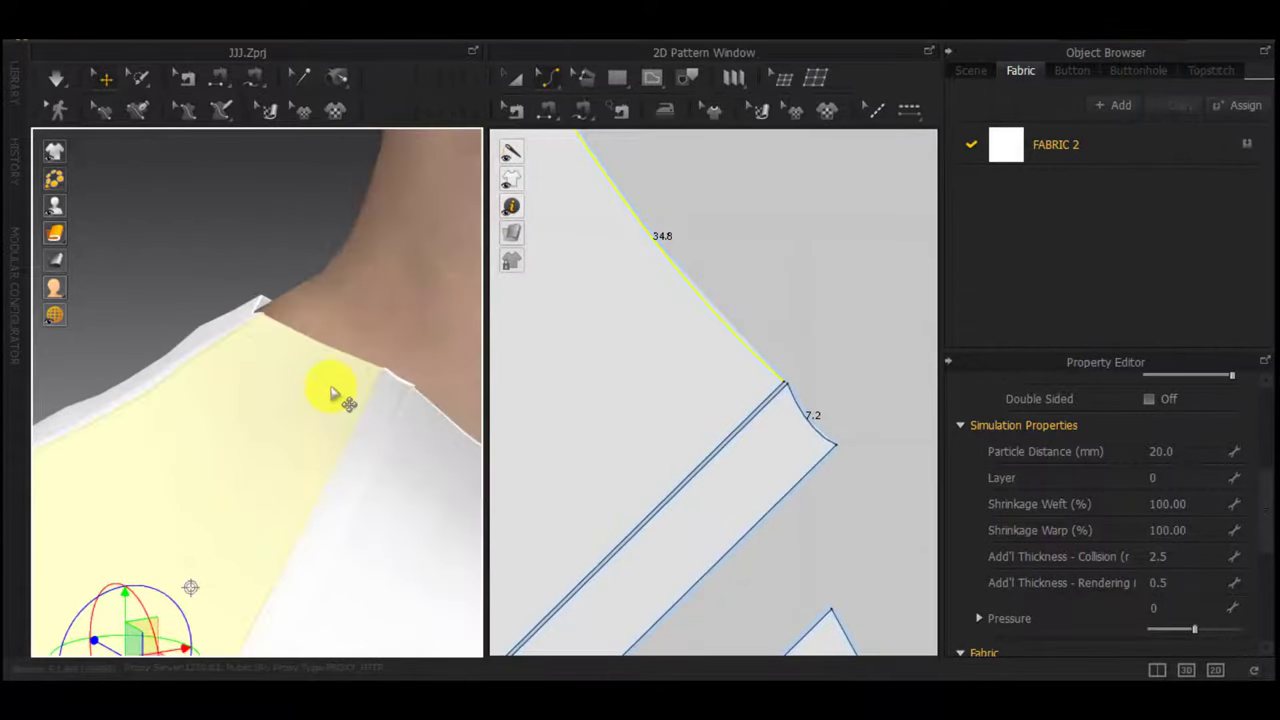
{"action": "right_click_drag", "start_coordinate": [345, 432], "coordinate": [654, 361]}
{"action": "scroll", "coordinate": [378, 520], "scroll_direction": "down", "scroll_amount": 5}
{"action": "scroll", "coordinate": [103, 403], "scroll_direction": "down", "scroll_amount": 3}
{"action": "middle_click_drag", "start_coordinate": [103, 403], "coordinate": [303, 300]}
{"action": "scroll", "coordinate": [303, 300], "scroll_direction": "up", "scroll_amount": 2}
{"action": "scroll", "coordinate": [831, 426], "scroll_direction": "down", "scroll_amount": 8}
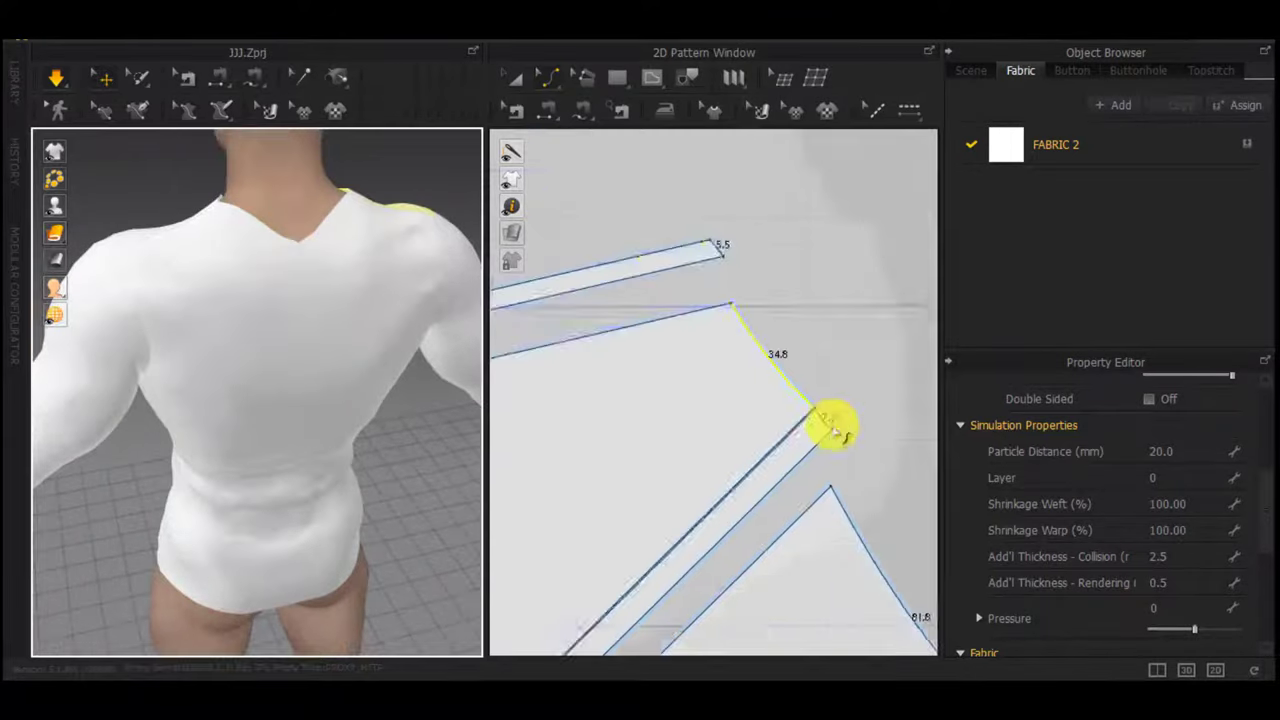
Curve the neck edges of the back panels and raise their centre back neck point
{"action": "middle_click_drag", "start_coordinate": [831, 426], "coordinate": [571, 390]}
{"action": "scroll", "coordinate": [651, 443], "scroll_direction": "down", "scroll_amount": 4}
{"action": "scroll", "coordinate": [648, 437], "scroll_direction": "up", "scroll_amount": 7}
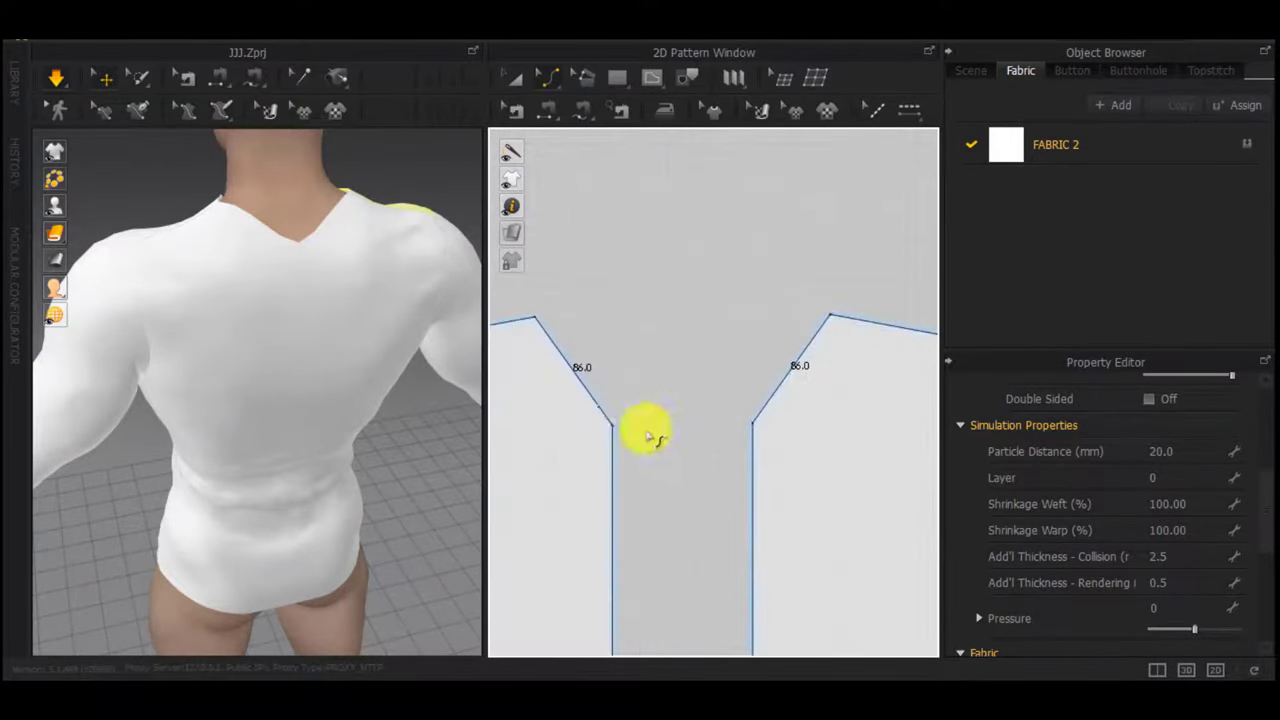
{"action": "left_click", "coordinate": [585, 397]}
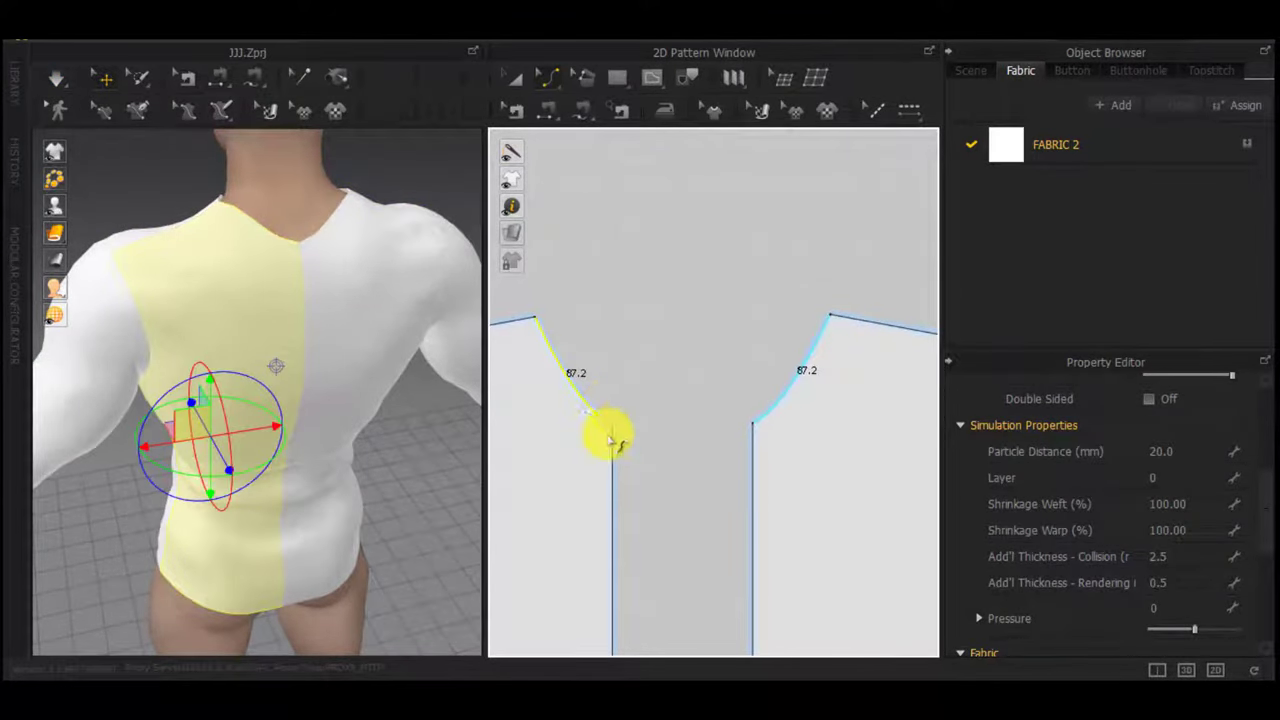
{"action": "left_click_drag", "start_coordinate": [616, 427], "coordinate": [586, 372]}
{"action": "key", "text": "space"}
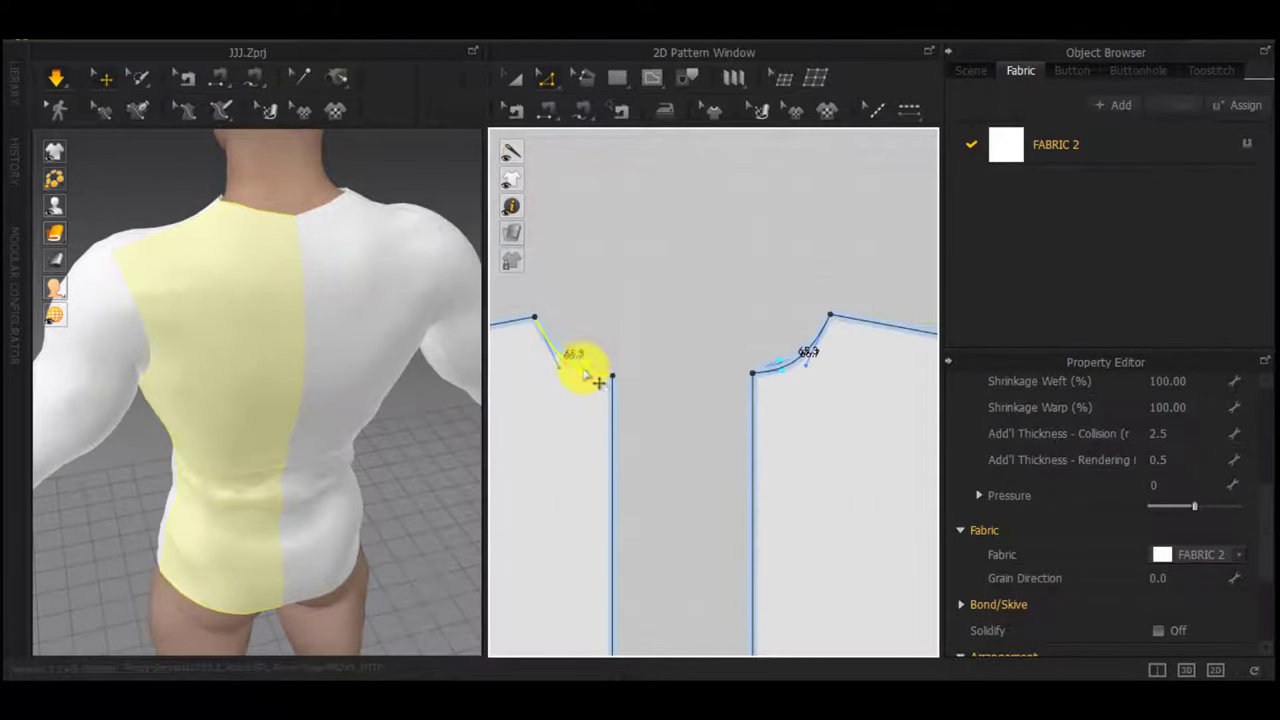
Refine the back neckline's curvature with its curve handles and simulate the garment, checking the neck from back to front
{"action": "key", "text": "space"}
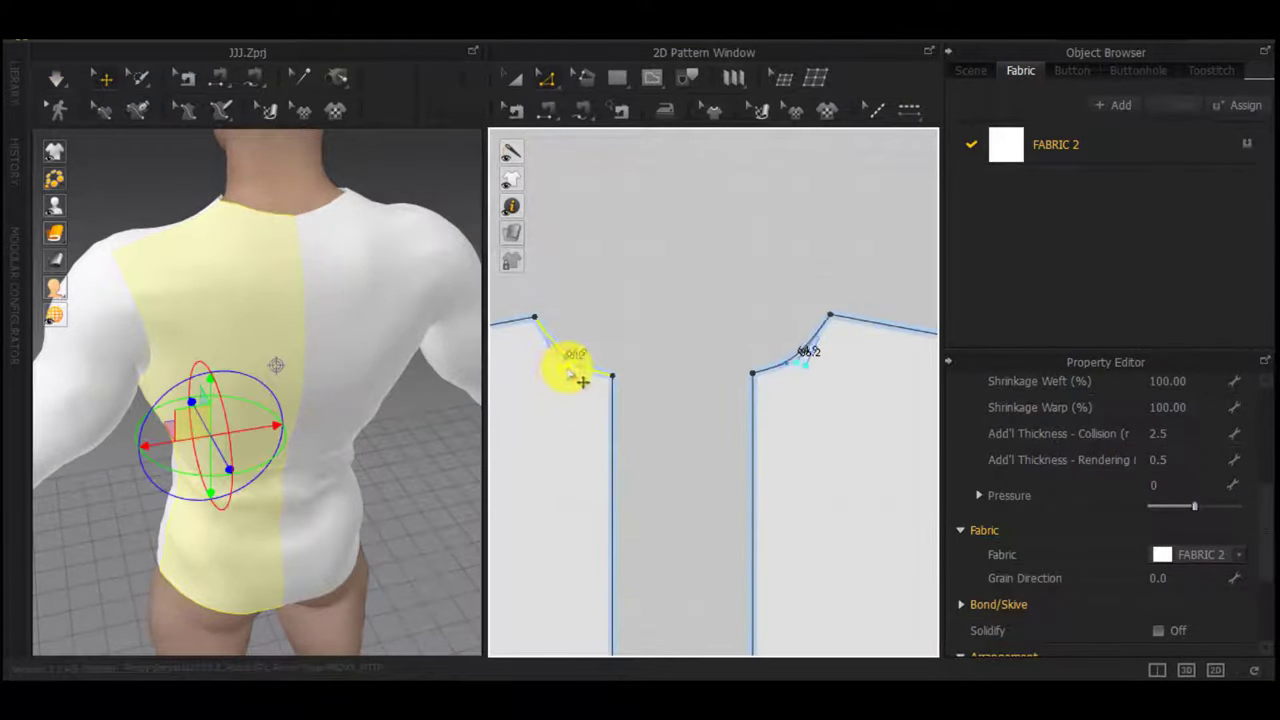
{"action": "left_click_drag", "start_coordinate": [568, 370], "coordinate": [571, 368]}
{"action": "scroll", "coordinate": [605, 357], "scroll_direction": "up", "scroll_amount": 4}
{"action": "middle_click_drag", "start_coordinate": [605, 357], "coordinate": [771, 420]}
{"action": "scroll", "coordinate": [302, 295], "scroll_direction": "up", "scroll_amount": 3}
{"action": "middle_click_drag", "start_coordinate": [302, 295], "coordinate": [325, 478]}
{"action": "key", "text": "space"}
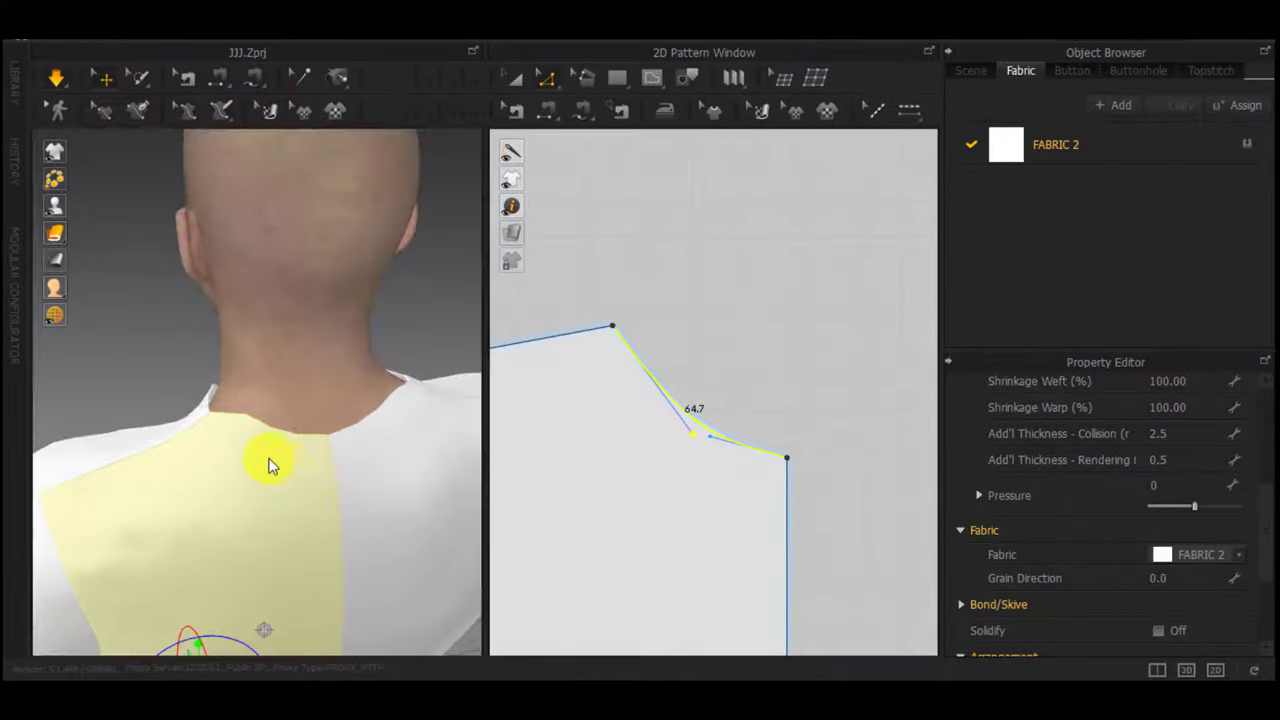
{"action": "right_click_drag", "start_coordinate": [283, 492], "coordinate": [622, 415]}
{"action": "middle_click_drag", "start_coordinate": [420, 430], "coordinate": [200, 407]}
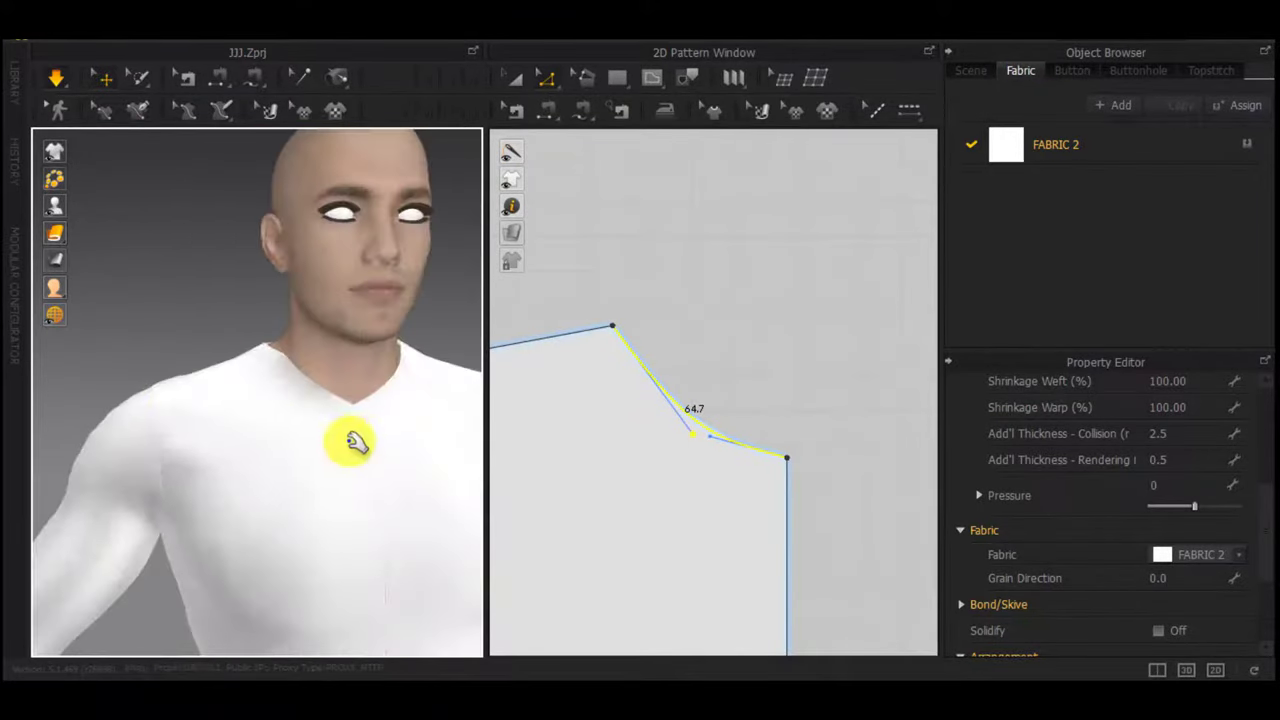
{"action": "right_click_drag", "start_coordinate": [350, 440], "coordinate": [378, 442]}
Reshape the front panel's neckline into a rounder curve of about 84.8 mm using its centre-front curve handle
{"action": "scroll", "coordinate": [703, 540], "scroll_direction": "down", "scroll_amount": 7}
{"action": "middle_click_drag", "start_coordinate": [703, 540], "coordinate": [1268, 420]}
{"action": "middle_click_drag", "start_coordinate": [537, 466], "coordinate": [630, 460]}
{"action": "scroll", "coordinate": [620, 438], "scroll_direction": "up", "scroll_amount": 4}
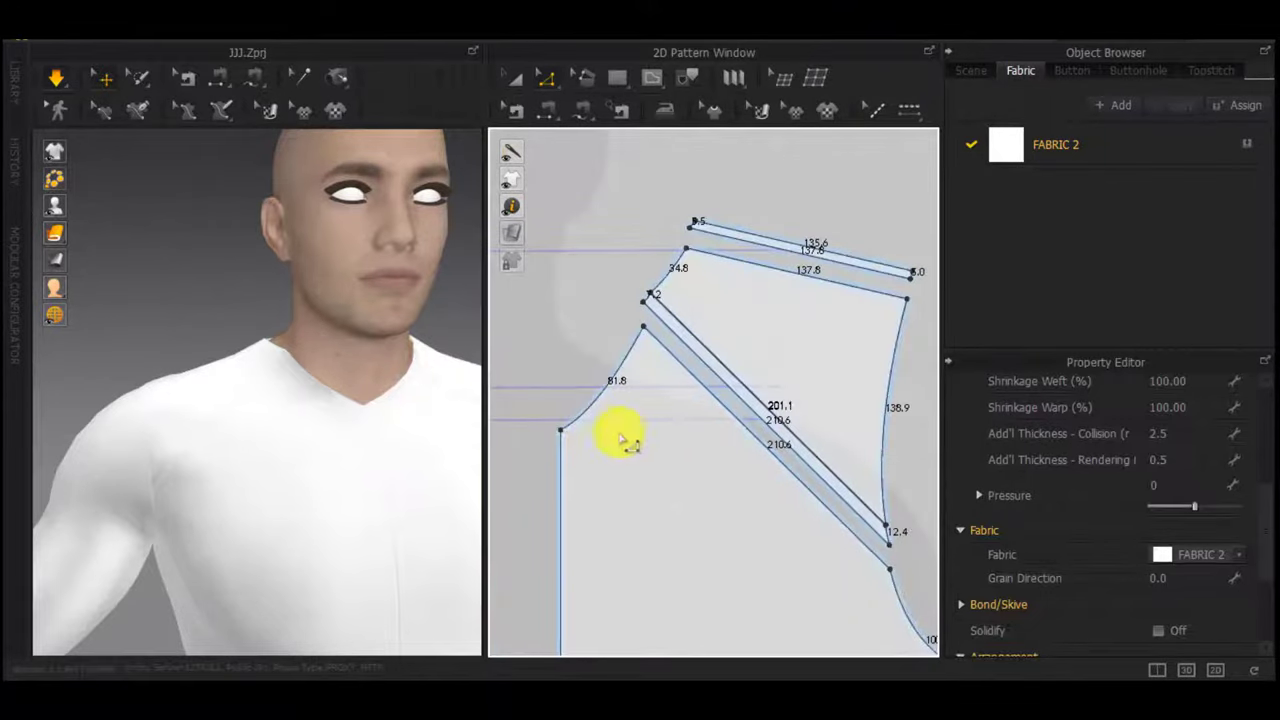
{"action": "left_click", "coordinate": [571, 422]}
{"action": "left_click_drag", "start_coordinate": [592, 416], "coordinate": [609, 428]}
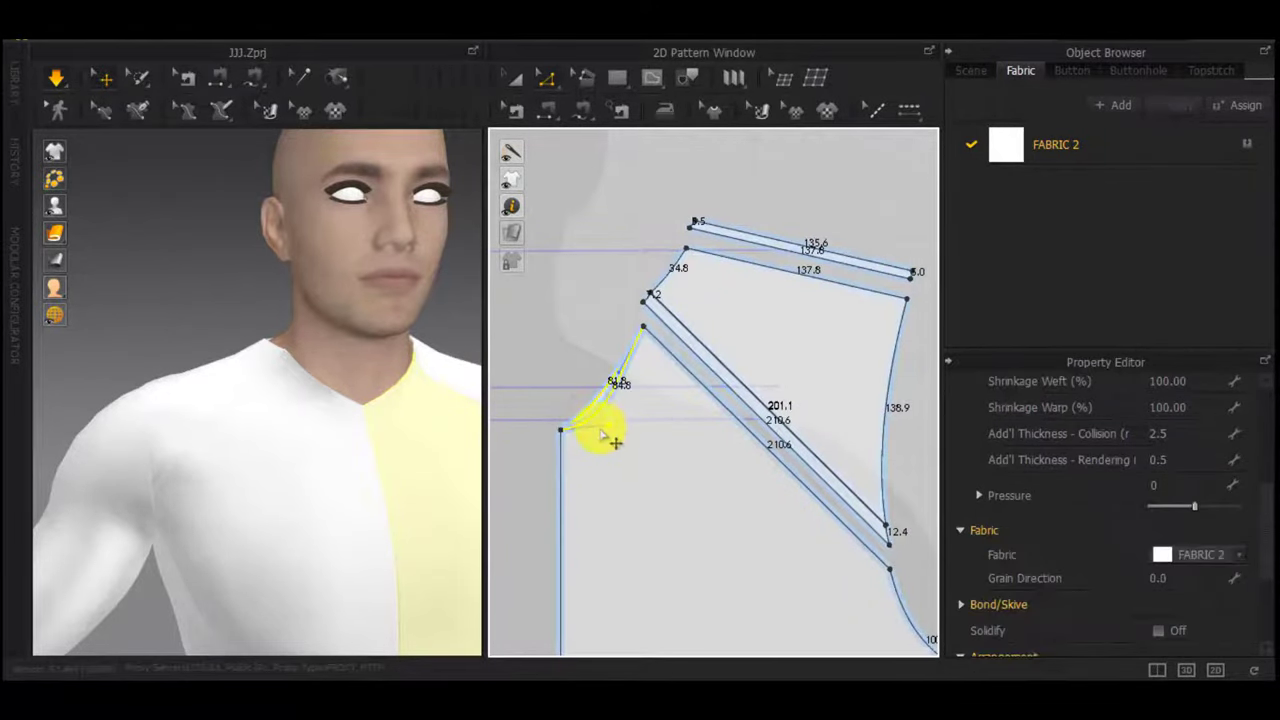
Simulate the garment and check the rounded front neckline and the neck end of the diagonal strip
{"action": "scroll", "coordinate": [360, 405], "scroll_direction": "up", "scroll_amount": 3}
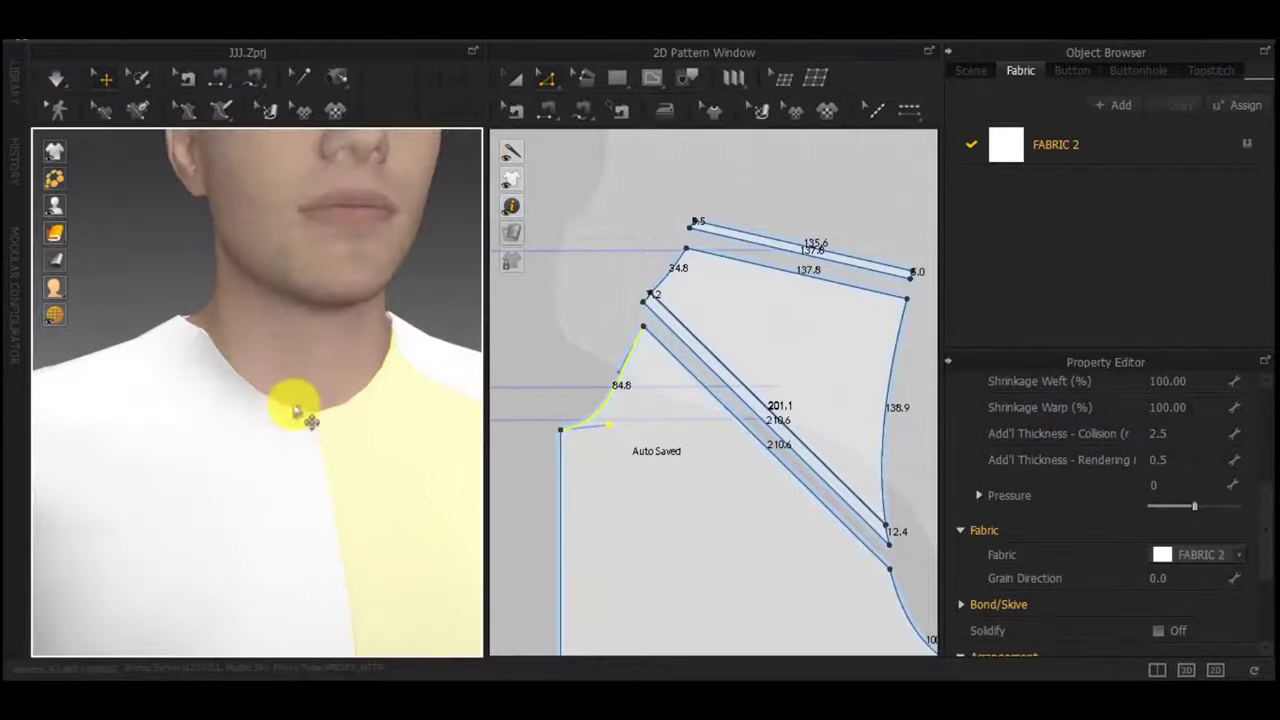
{"action": "scroll", "coordinate": [584, 454], "scroll_direction": "down", "scroll_amount": 5}
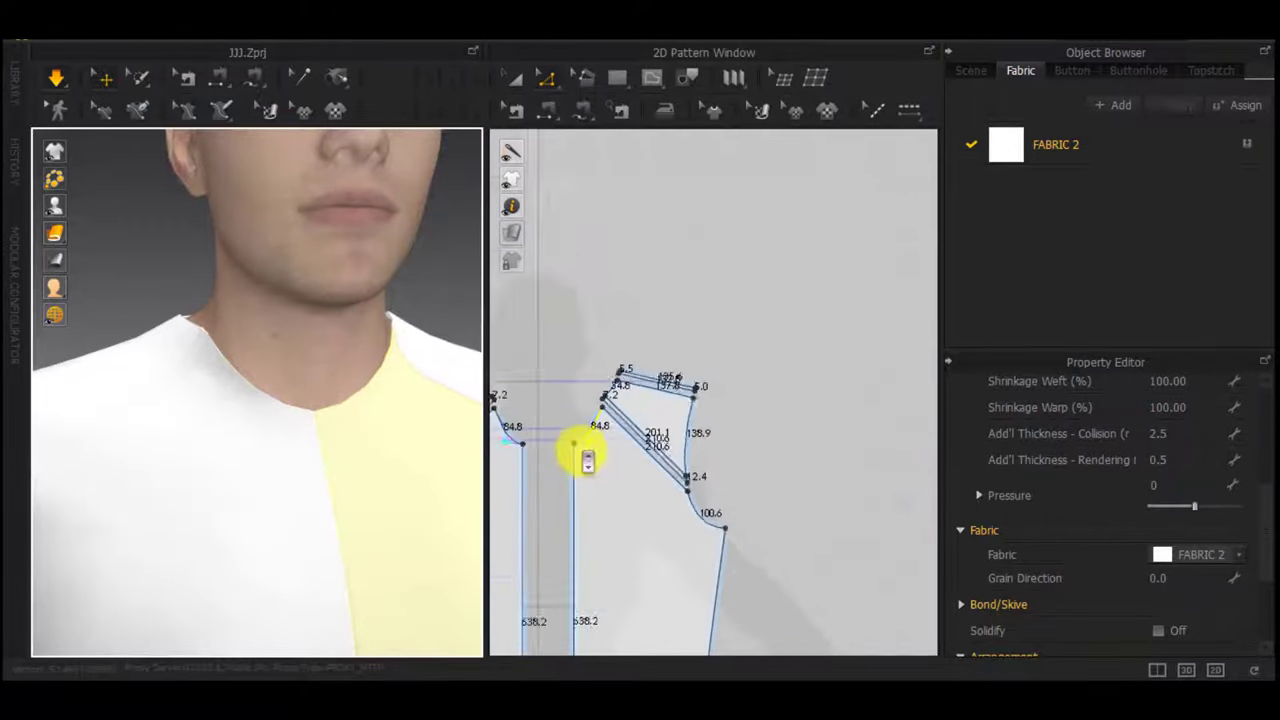
{"action": "scroll", "coordinate": [302, 406], "scroll_direction": "up", "scroll_amount": 3}
{"action": "right_click_drag", "start_coordinate": [304, 407], "coordinate": [390, 405]}
{"action": "left_click", "coordinate": [210, 336]}
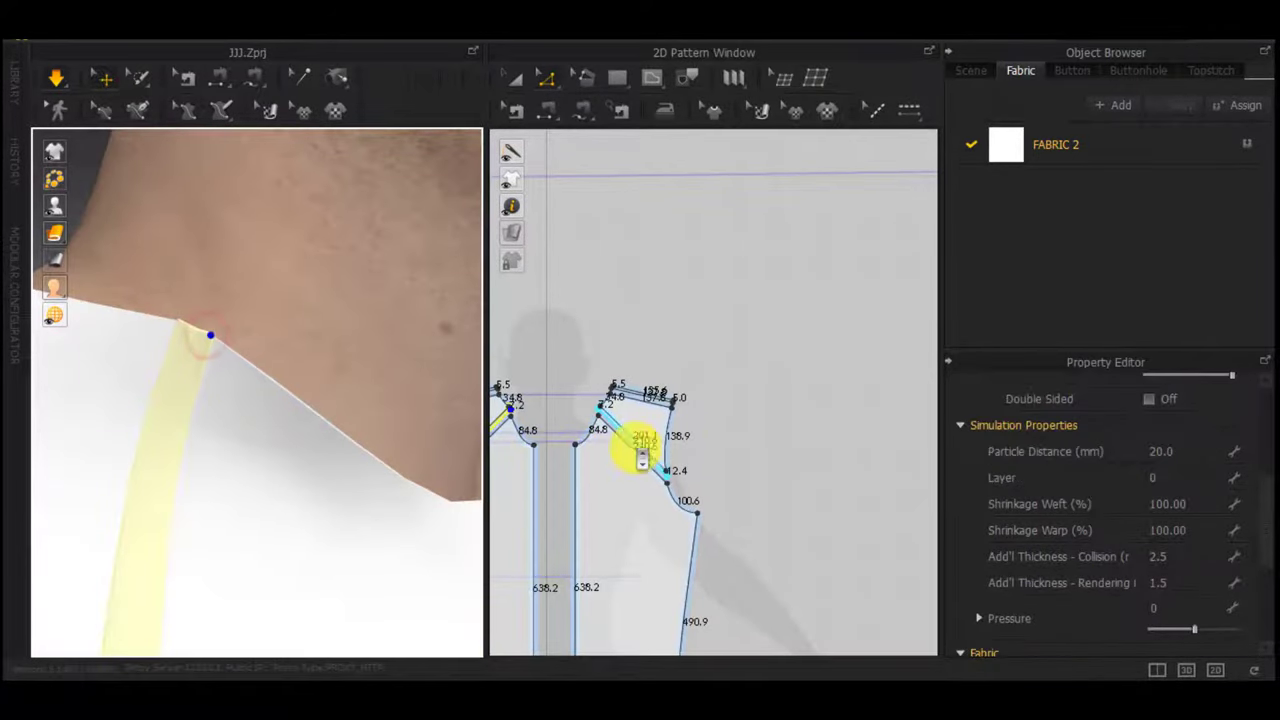
{"action": "scroll", "coordinate": [637, 450], "scroll_direction": "down", "scroll_amount": 4}
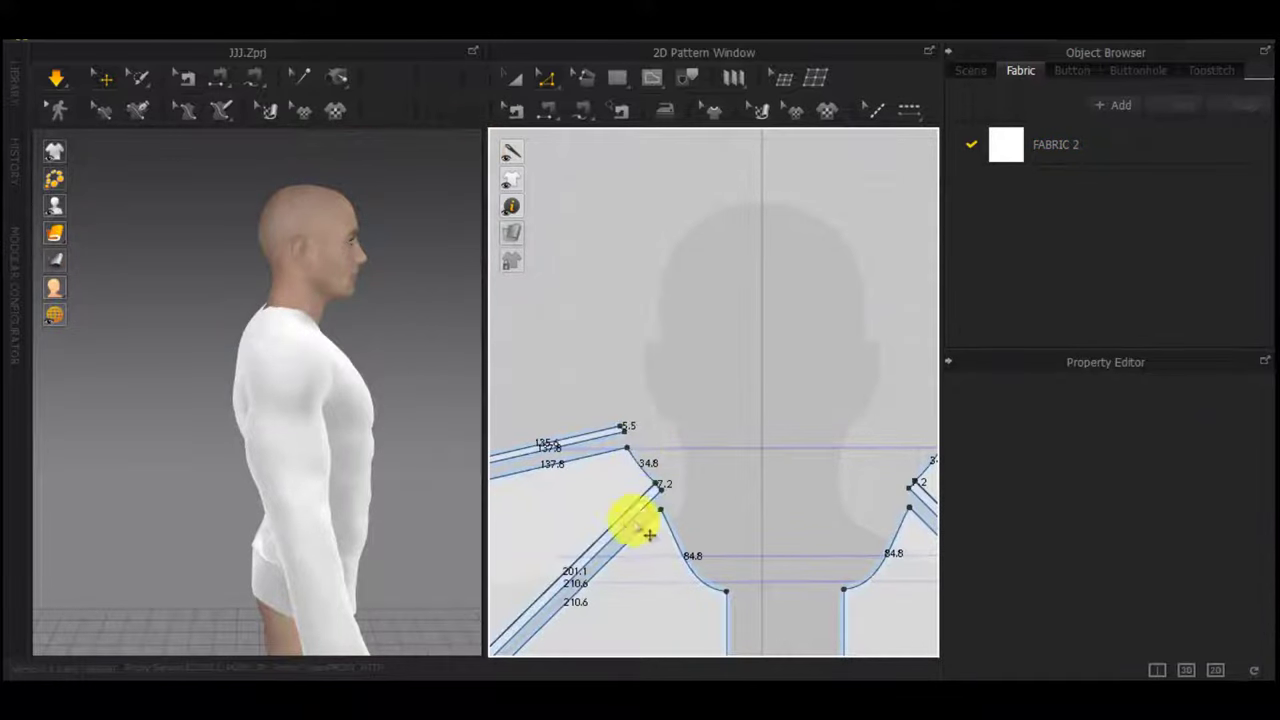
Merge the diagonal chest strip with the lower front panel along their shared diagonal edges on the avatar's right half
{"action": "scroll", "coordinate": [634, 533], "scroll_direction": "up", "scroll_amount": 2}
{"action": "right_click", "coordinate": [632, 536]}
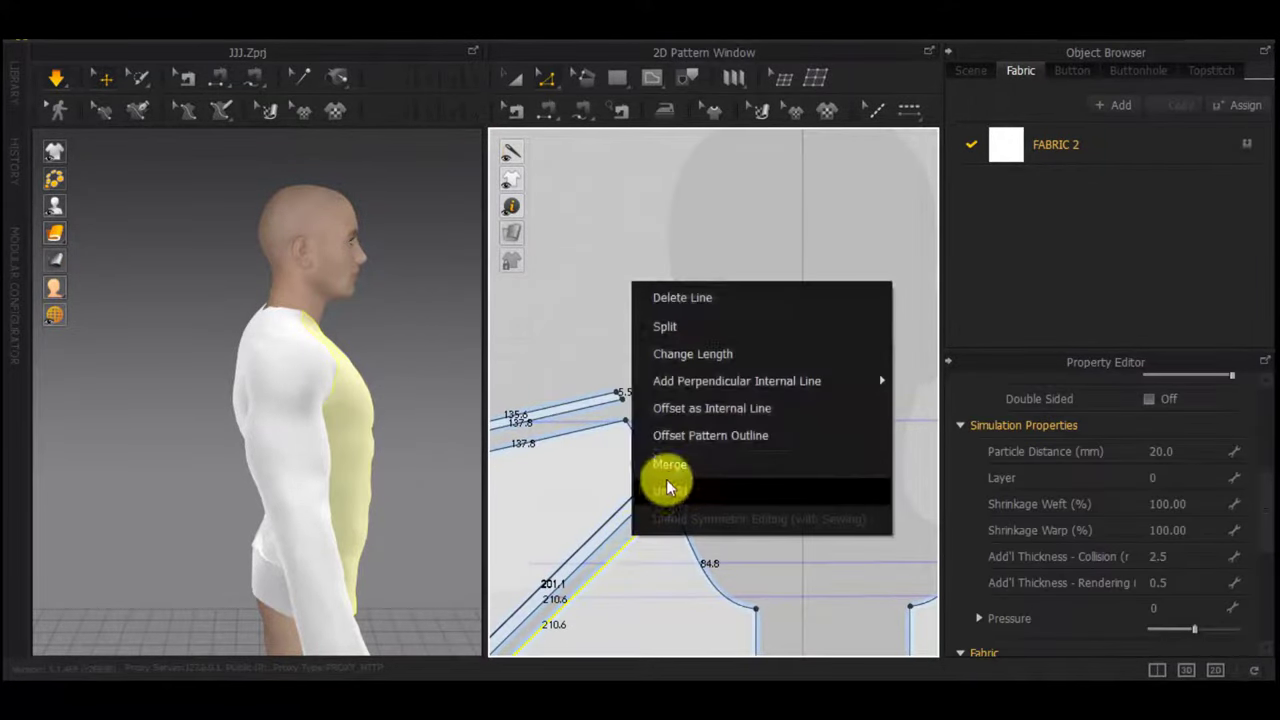
{"action": "left_click", "coordinate": [668, 472]}
{"action": "left_click", "coordinate": [643, 410]}
{"action": "left_click", "coordinate": [632, 517], "text": "shift"}
{"action": "right_click", "coordinate": [628, 520]}
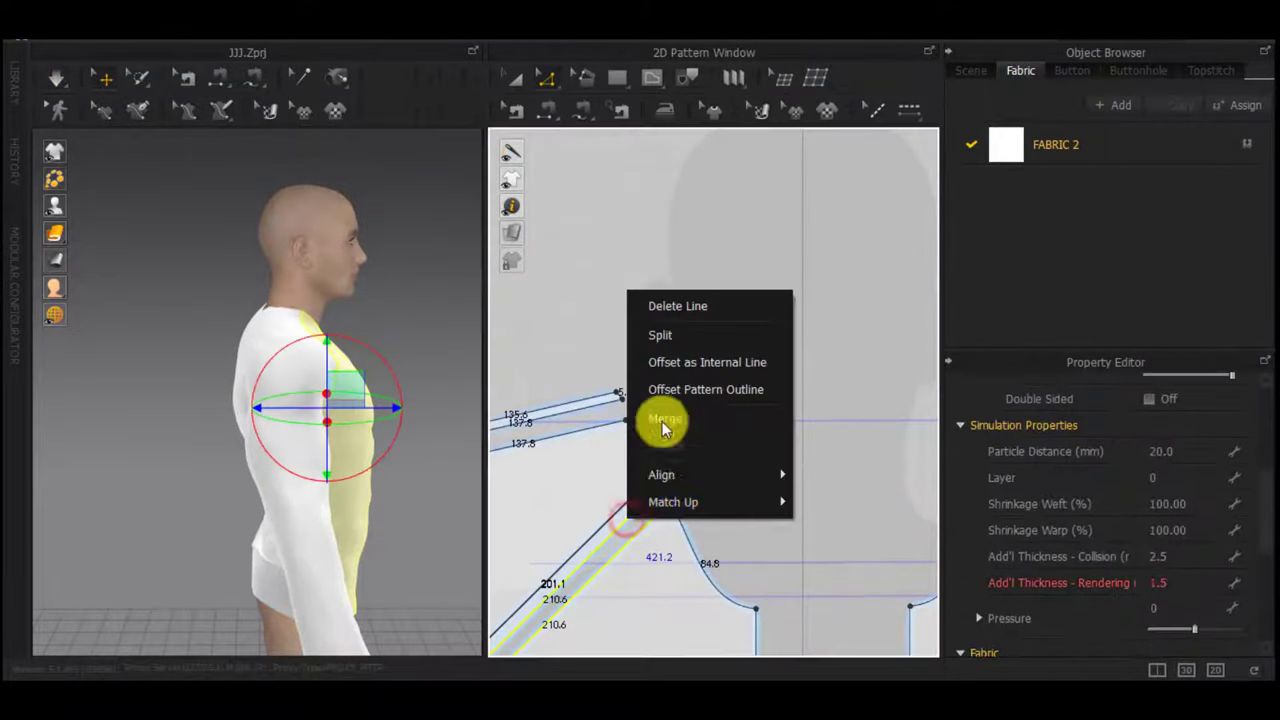
{"action": "left_click", "coordinate": [661, 414]}
Move the shoulder panel slightly away from the diagonal strip and merge the two along their 201.1 mm edges
{"action": "middle_click_drag", "start_coordinate": [697, 503], "coordinate": [866, 383]}
{"action": "scroll", "coordinate": [808, 392], "scroll_direction": "up", "scroll_amount": 4}
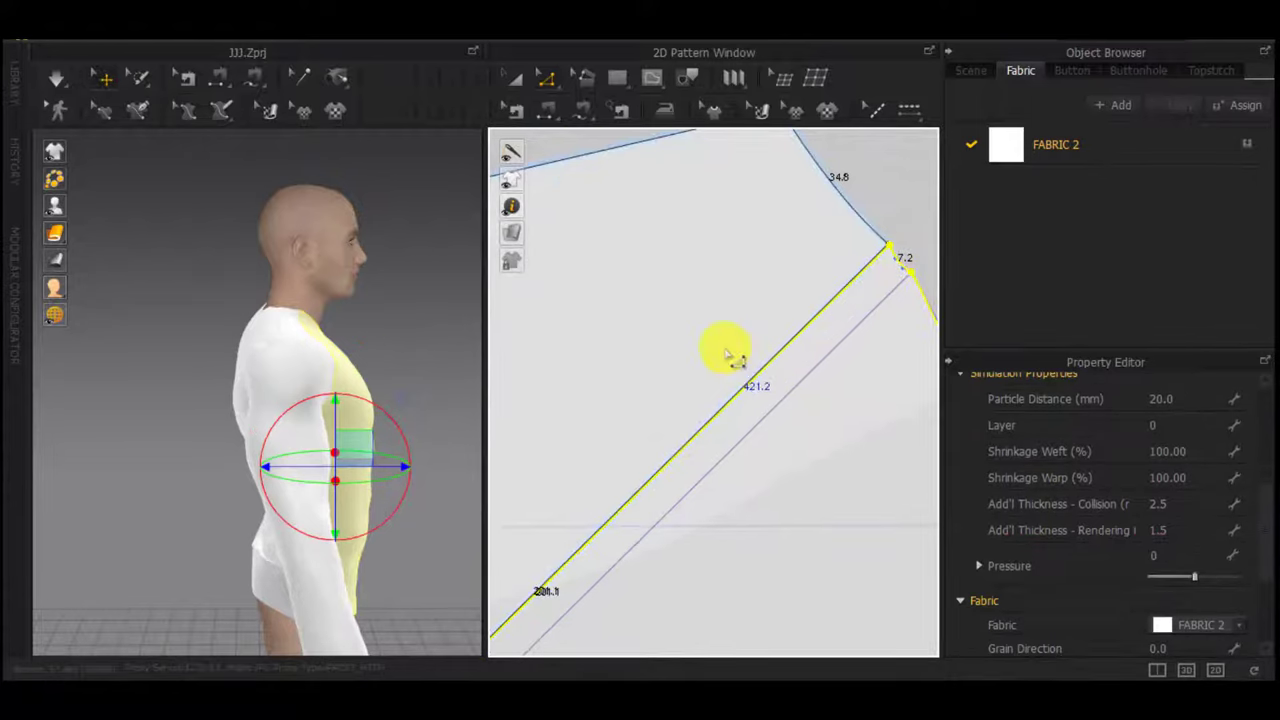
{"action": "key", "text": "a"}
{"action": "left_click_drag", "start_coordinate": [725, 332], "coordinate": [703, 306]}
{"action": "key", "text": "z"}
{"action": "left_click", "coordinate": [749, 380]}
{"action": "left_click", "coordinate": [721, 360], "text": "shift"}
{"action": "right_click", "coordinate": [721, 358]}
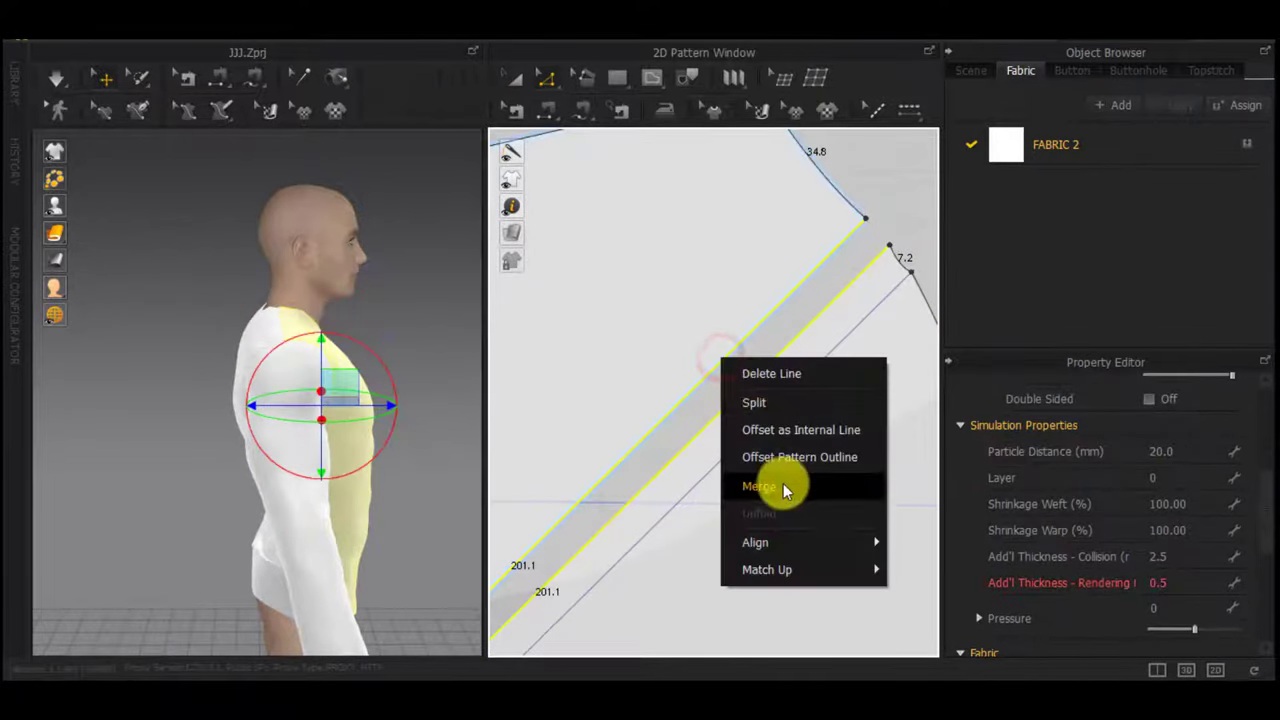
{"action": "left_click", "coordinate": [783, 486]}
Merge the narrow shoulder strip with the top edge of the avatar's right front panel
{"action": "scroll", "coordinate": [730, 352], "scroll_direction": "down", "scroll_amount": 2}
{"action": "middle_click_drag", "start_coordinate": [730, 366], "coordinate": [582, 421]}
{"action": "left_click", "coordinate": [682, 388]}
{"action": "left_click", "coordinate": [683, 412], "text": "shift"}
{"action": "right_click", "coordinate": [683, 411]}
{"action": "left_click", "coordinate": [743, 529]}
{"action": "scroll", "coordinate": [742, 521], "scroll_direction": "down", "scroll_amount": 4}
{"action": "left_click", "coordinate": [702, 364]}
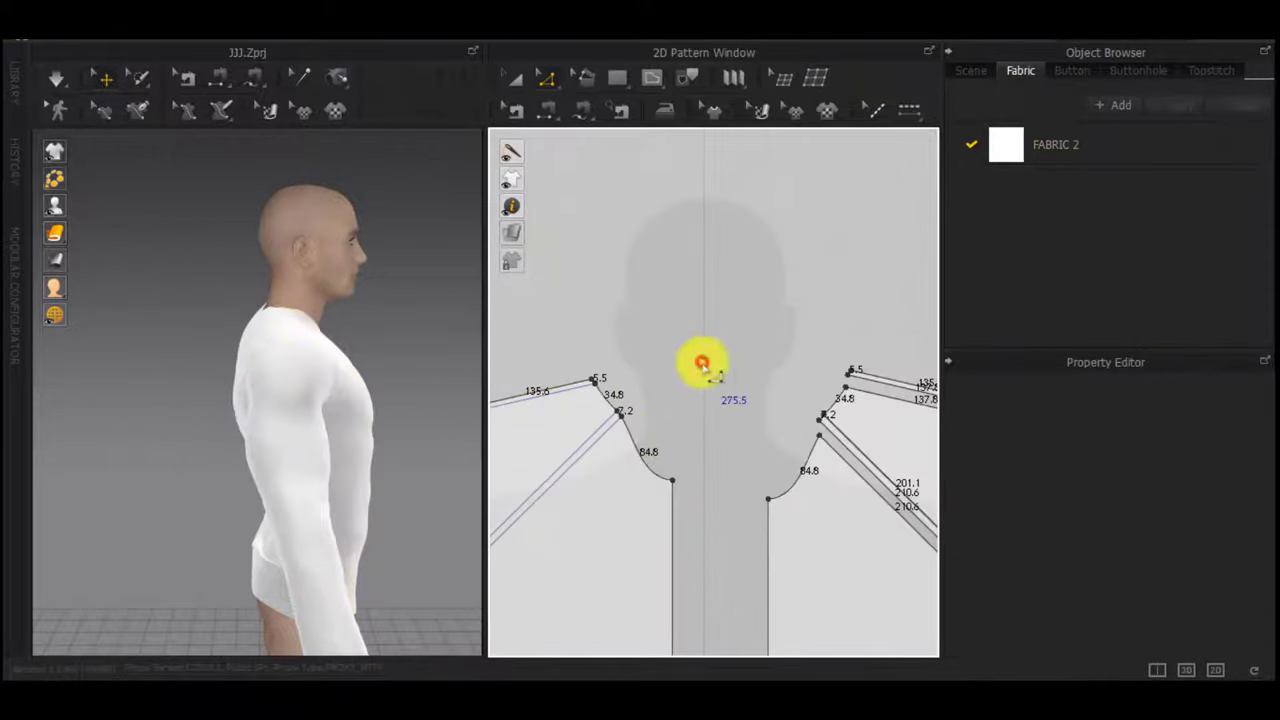
Merge the diagonal strip with the lower front panel on the avatar's left half
{"action": "scroll", "coordinate": [847, 457], "scroll_direction": "up", "scroll_amount": 4}
{"action": "left_click", "coordinate": [826, 460]}
{"action": "left_click", "coordinate": [843, 421], "text": "shift"}
{"action": "right_click", "coordinate": [843, 423]}
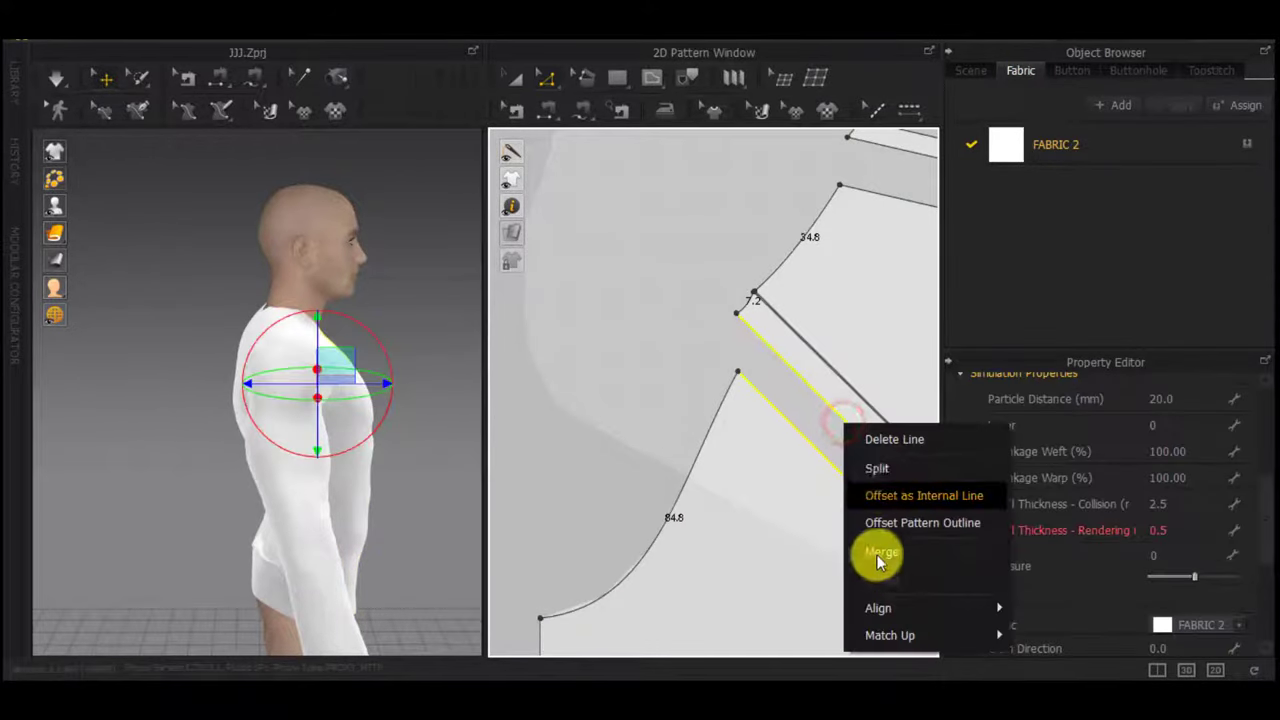
{"action": "left_click", "coordinate": [876, 563]}
Move the avatar's left shoulder panel clear of the diagonal strip and merge the two along their diagonal edges
{"action": "middle_click_drag", "start_coordinate": [905, 392], "coordinate": [821, 370]}
{"action": "key", "text": "a"}
{"action": "left_click_drag", "start_coordinate": [871, 350], "coordinate": [876, 331]}
{"action": "key", "text": "z"}
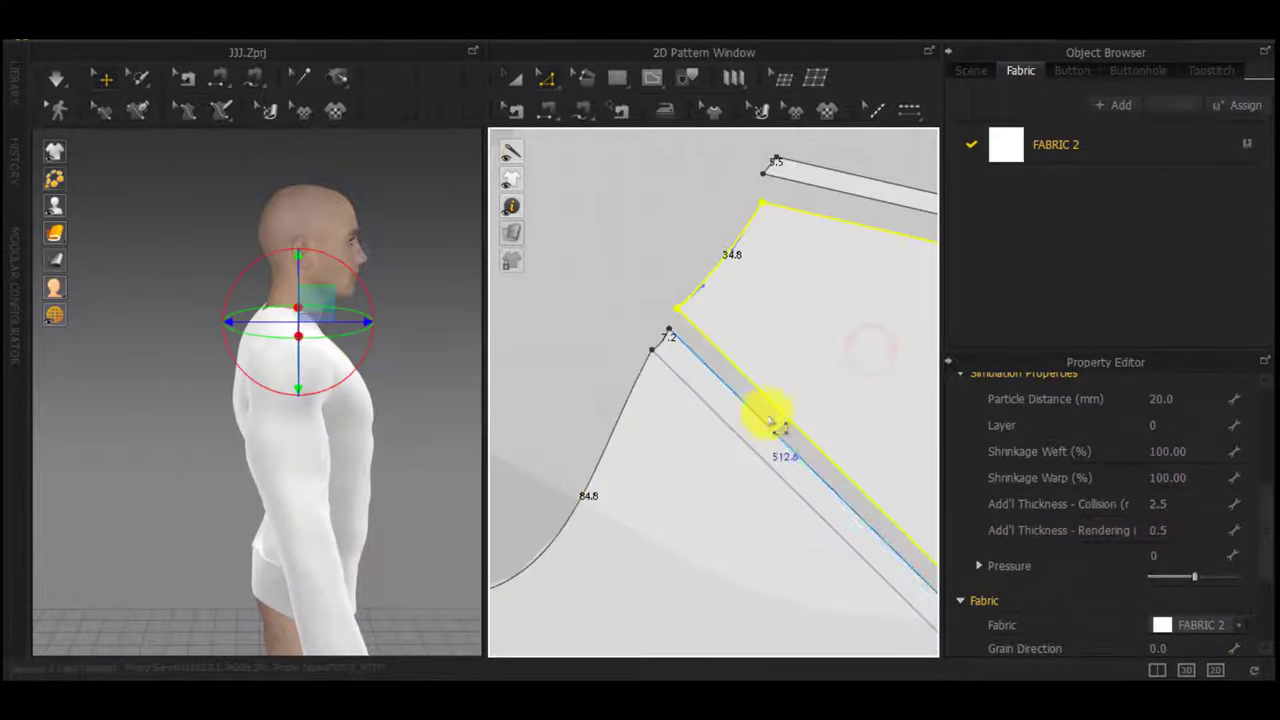
{"action": "left_click", "coordinate": [770, 408]}
{"action": "left_click", "coordinate": [760, 416]}
{"action": "left_click", "coordinate": [777, 408], "text": "shift"}
{"action": "right_click", "coordinate": [775, 409]}
{"action": "left_click", "coordinate": [823, 534]}
Merge the narrow shoulder strip with the top edge of the avatar's left front panel
{"action": "middle_click_drag", "start_coordinate": [842, 380], "coordinate": [753, 450]}
{"action": "left_click", "coordinate": [816, 296]}
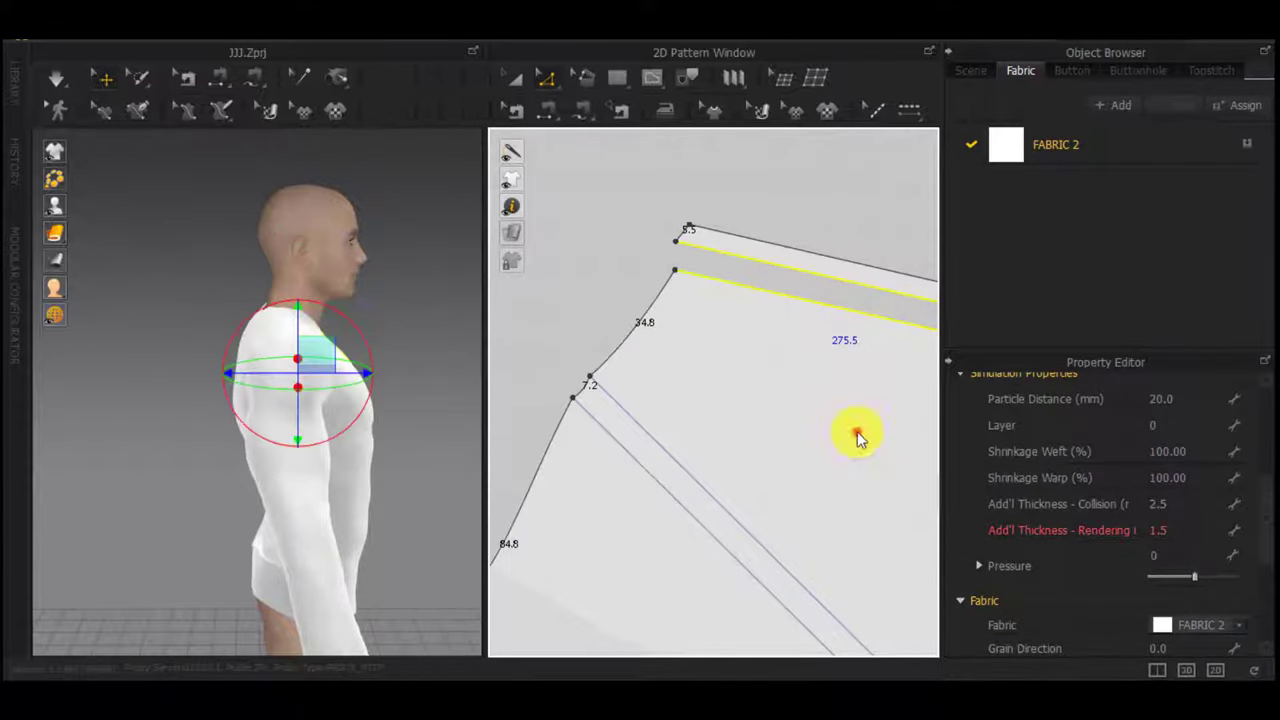
{"action": "scroll", "coordinate": [802, 380], "scroll_direction": "down", "scroll_amount": 3}
{"action": "scroll", "coordinate": [638, 352], "scroll_direction": "up", "scroll_amount": 4}
{"action": "left_click", "coordinate": [673, 347]}
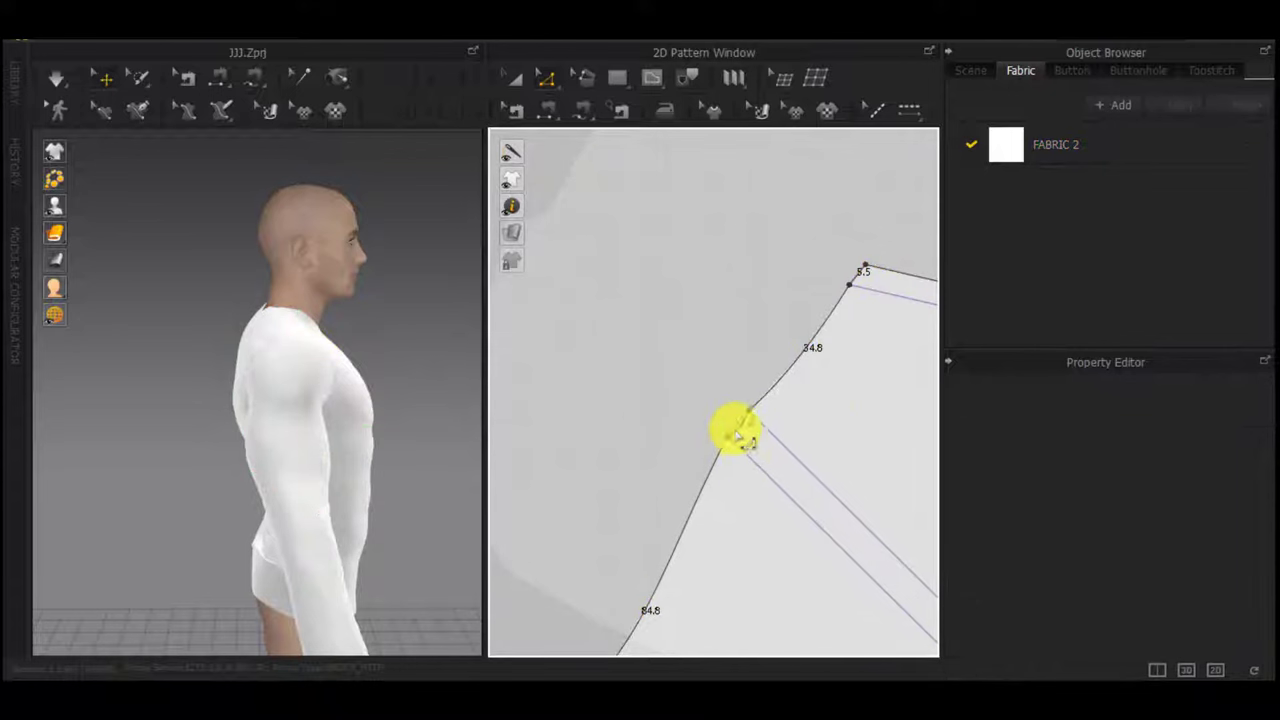
Delete the neckline points at the neck end of the diagonal strip on both front halves
{"action": "left_click", "coordinate": [730, 432]}
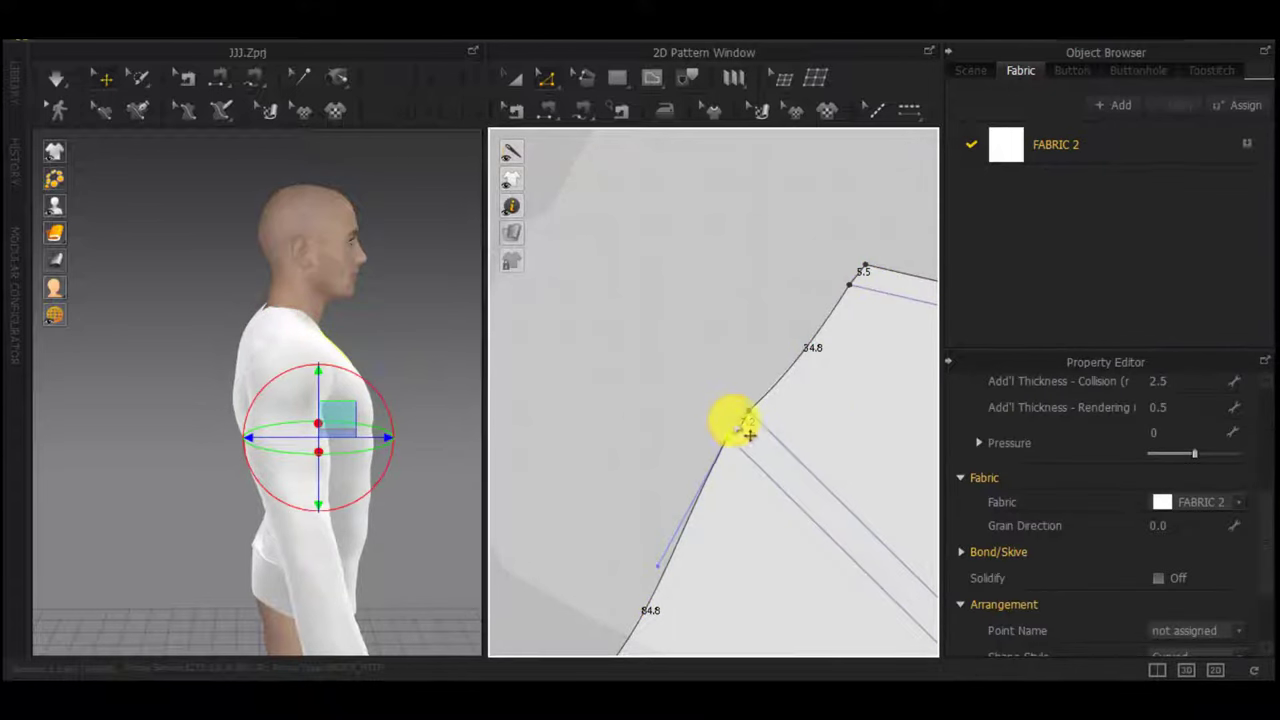
{"action": "key", "text": "Delete"}
{"action": "left_click", "coordinate": [747, 412]}
{"action": "key", "text": "Delete"}
{"action": "scroll", "coordinate": [780, 320], "scroll_direction": "down", "scroll_amount": 3}
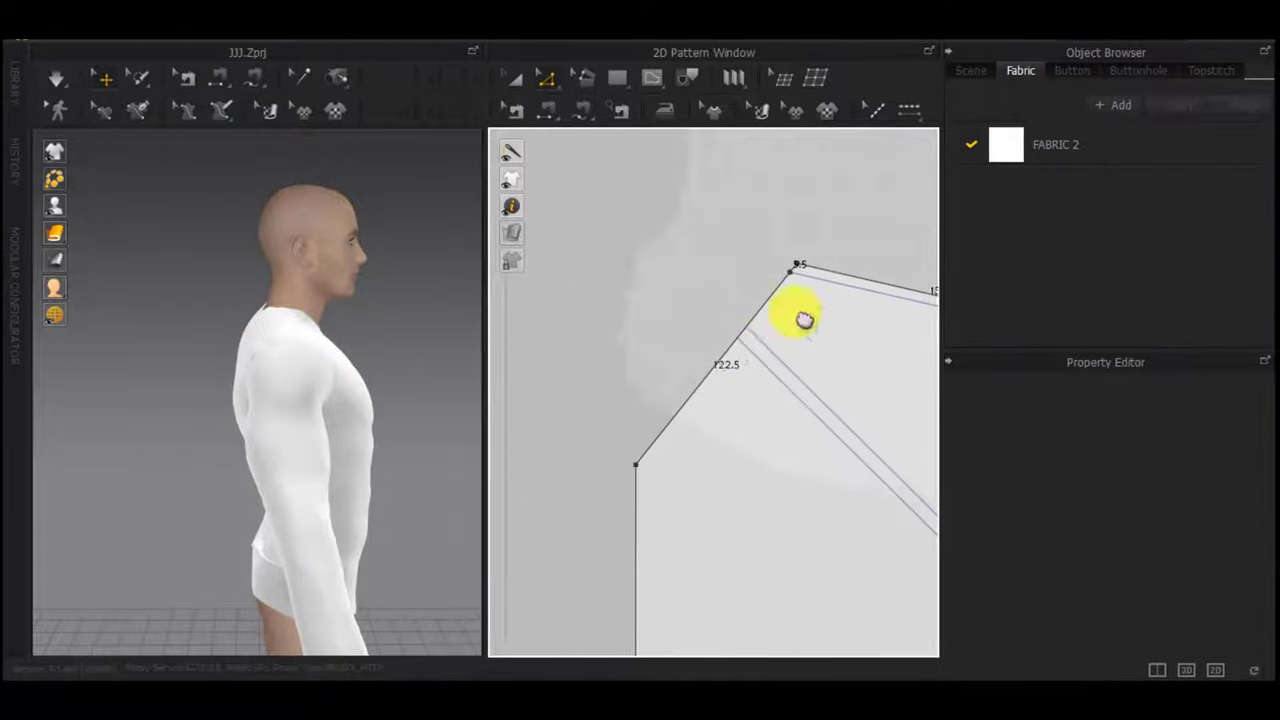
{"action": "scroll", "coordinate": [757, 423], "scroll_direction": "up", "scroll_amount": 5}
{"action": "left_click", "coordinate": [775, 458]}
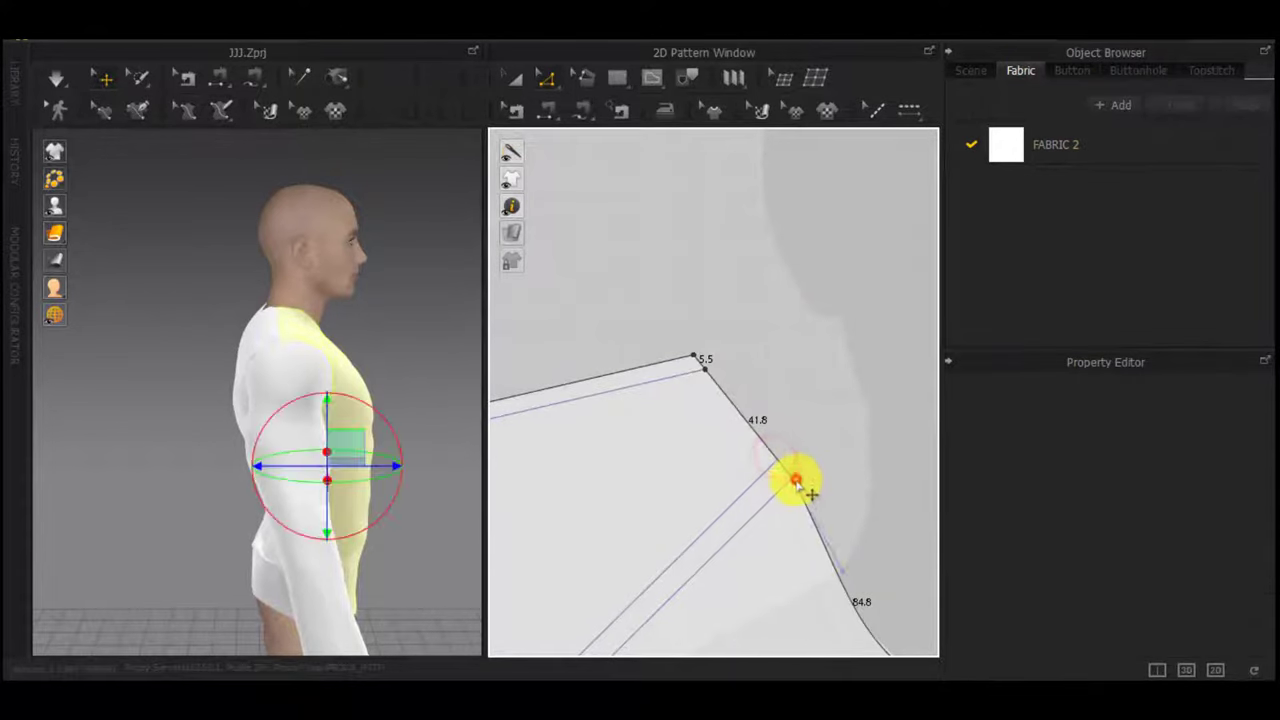
{"action": "key", "text": "Delete"}
{"action": "scroll", "coordinate": [728, 448], "scroll_direction": "down", "scroll_amount": 2}
Delete the neckline point beside the shoulder corner on both front halves, leaving one neck edge on each
{"action": "scroll", "coordinate": [740, 393], "scroll_direction": "up", "scroll_amount": 3}
{"action": "left_click", "coordinate": [728, 385]}
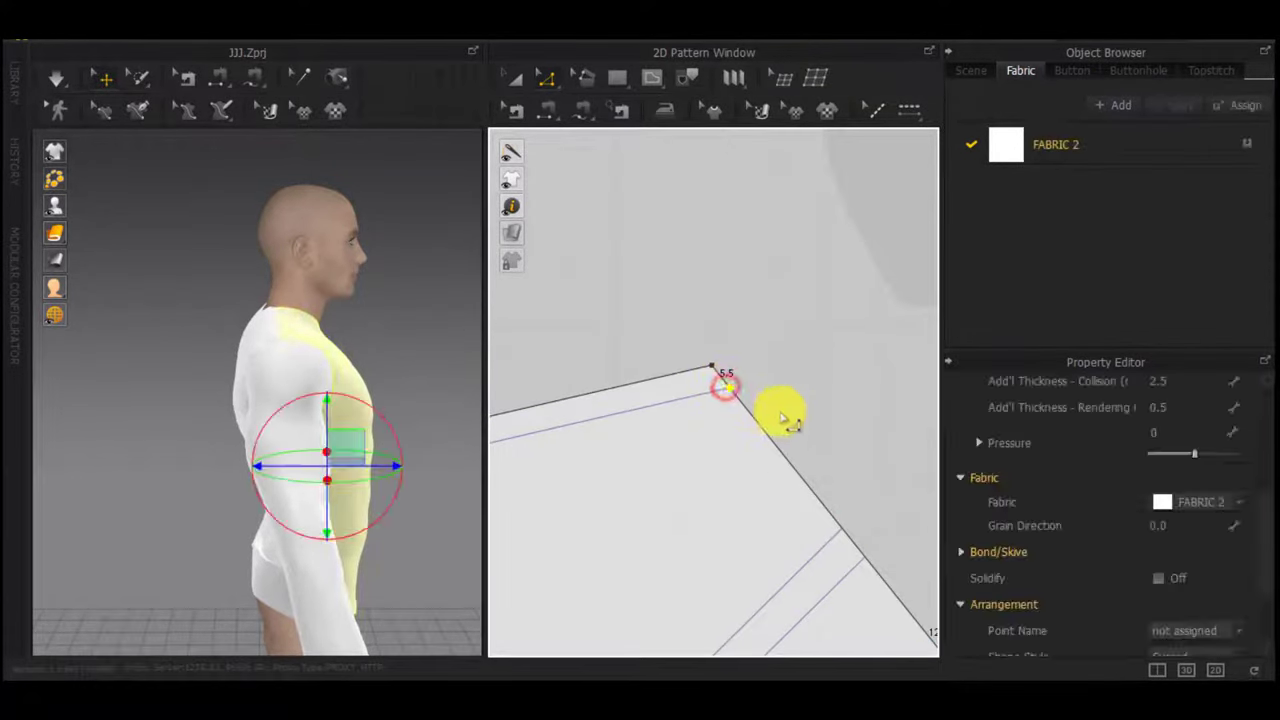
{"action": "key", "text": "Delete"}
{"action": "scroll", "coordinate": [786, 414], "scroll_direction": "down", "scroll_amount": 4}
{"action": "middle_click_drag", "start_coordinate": [850, 428], "coordinate": [660, 423]}
{"action": "middle_click_drag", "start_coordinate": [925, 412], "coordinate": [733, 431]}
{"action": "scroll", "coordinate": [732, 432], "scroll_direction": "up", "scroll_amount": 3}
{"action": "left_click", "coordinate": [717, 426]}
{"action": "key", "text": "Delete"}
Curve the neck edge of the avatar's right front half to about 138.7 mm and view the chest from the front
{"action": "scroll", "coordinate": [740, 465], "scroll_direction": "down", "scroll_amount": 1}
{"action": "middle_click_drag", "start_coordinate": [790, 482], "coordinate": [851, 457]}
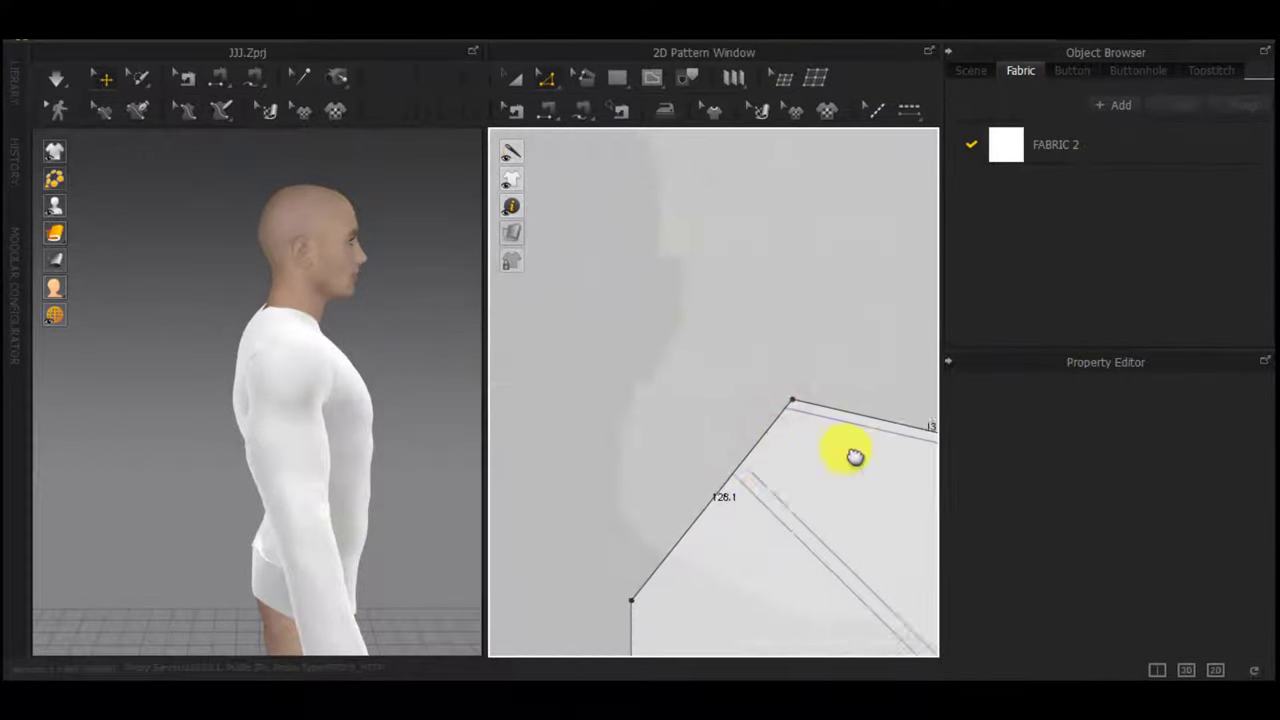
{"action": "scroll", "coordinate": [700, 482], "scroll_direction": "down", "scroll_amount": 2}
{"action": "middle_click_drag", "start_coordinate": [692, 495], "coordinate": [799, 475]}
{"action": "left_click", "coordinate": [638, 484]}
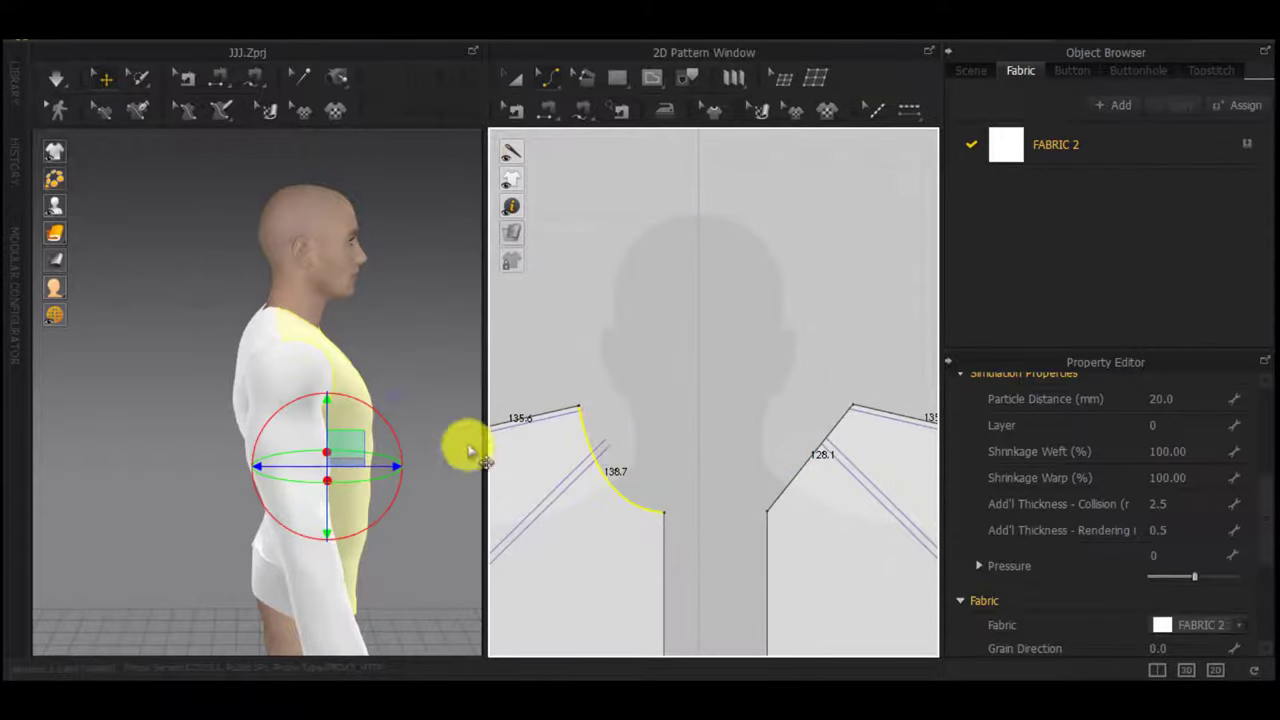
{"action": "right_click_drag", "start_coordinate": [470, 450], "coordinate": [206, 423]}
{"action": "scroll", "coordinate": [300, 346], "scroll_direction": "up", "scroll_amount": 3}
{"action": "scroll", "coordinate": [749, 466], "scroll_direction": "down", "scroll_amount": 5}
{"action": "middle_click_drag", "start_coordinate": [749, 466], "coordinate": [740, 419]}
Undo the neck edge curve, select both front halves and check the pattern options for linked symmetric editing
{"action": "key", "text": "a"}
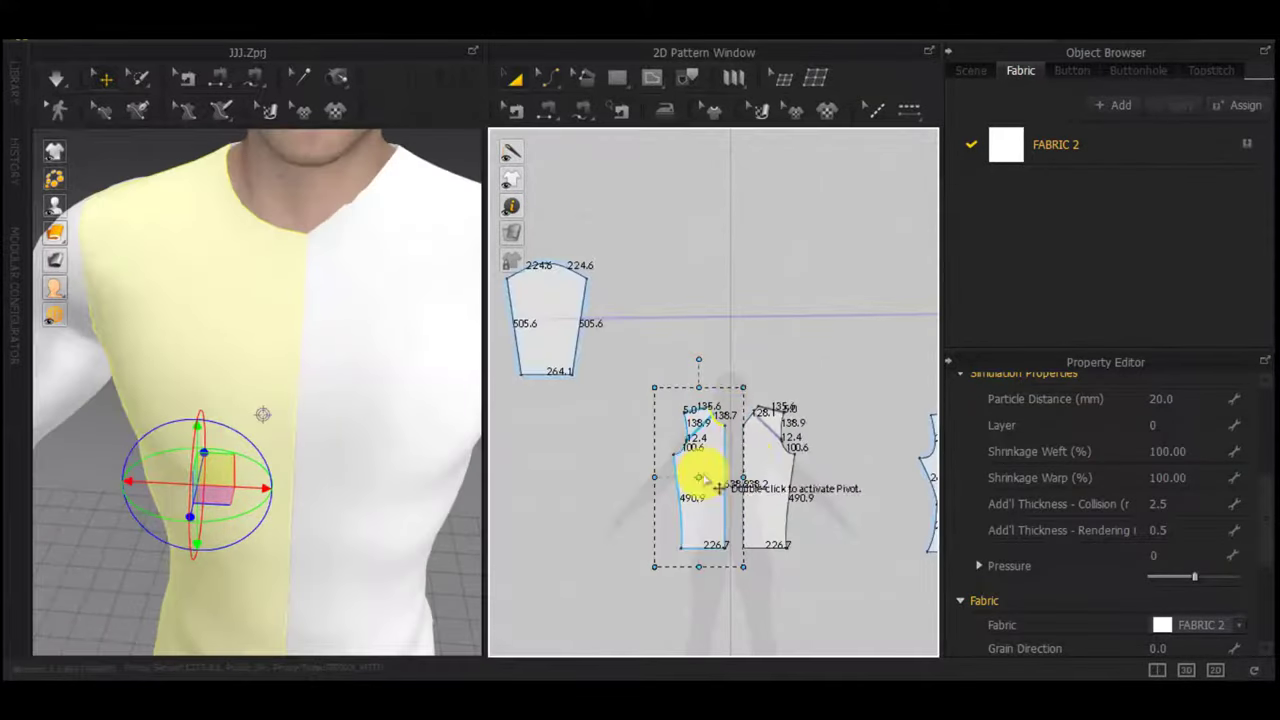
{"action": "left_click", "coordinate": [703, 476]}
{"action": "scroll", "coordinate": [734, 371], "scroll_direction": "up", "scroll_amount": 1}
{"action": "scroll", "coordinate": [720, 431], "scroll_direction": "up", "scroll_amount": 3}
{"action": "key", "text": "Delete"}
{"action": "scroll", "coordinate": [717, 512], "scroll_direction": "down", "scroll_amount": 2}
{"action": "left_click", "coordinate": [777, 503], "text": "shift"}
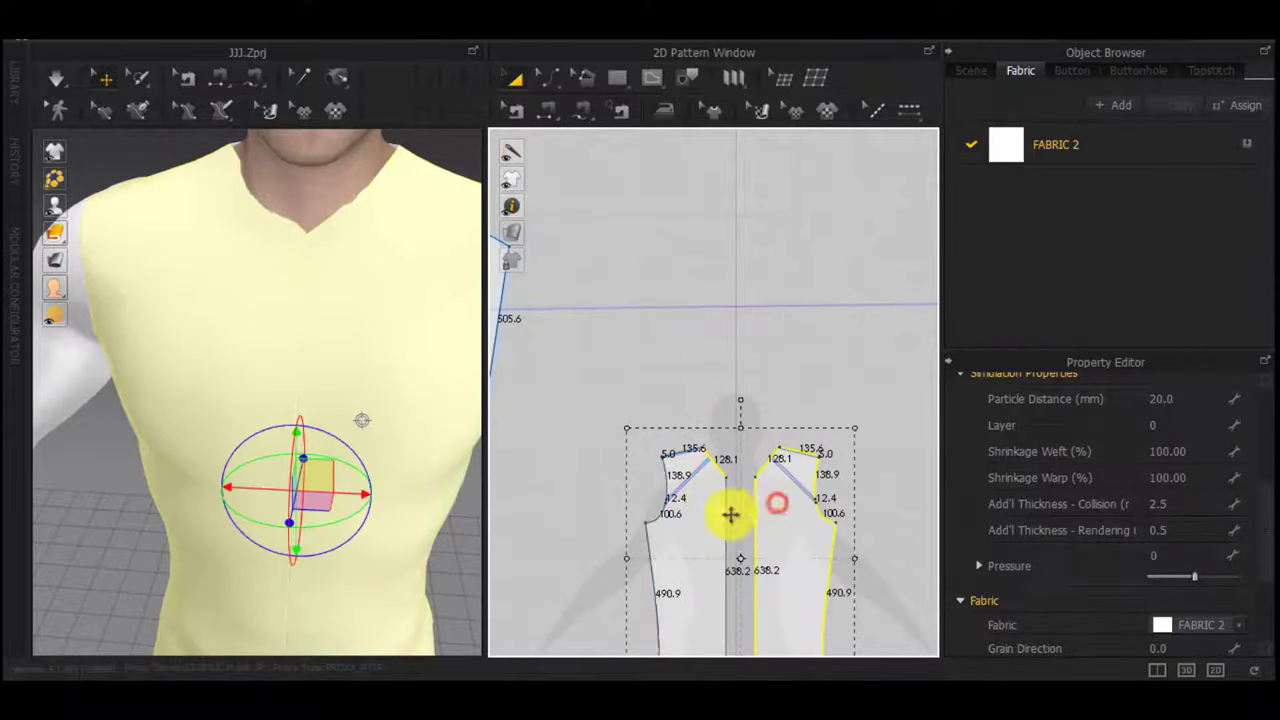
{"action": "right_click", "coordinate": [717, 532]}
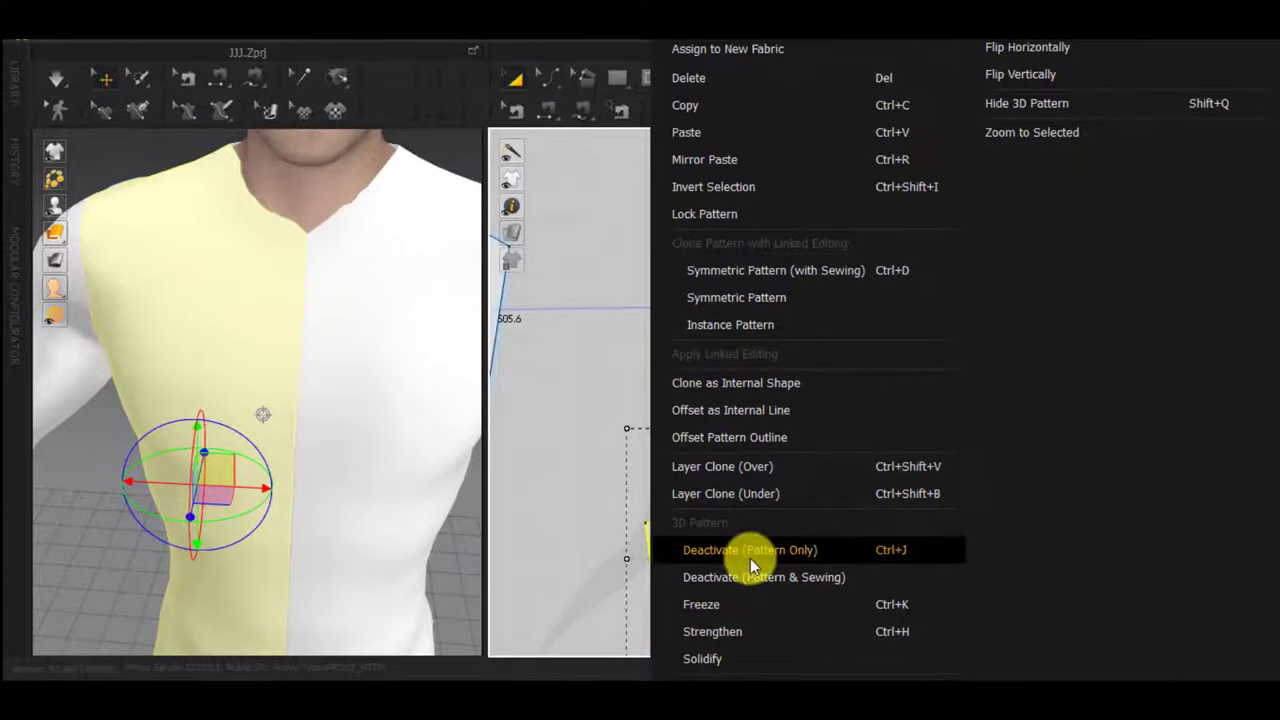
{"action": "left_click", "coordinate": [595, 358]}
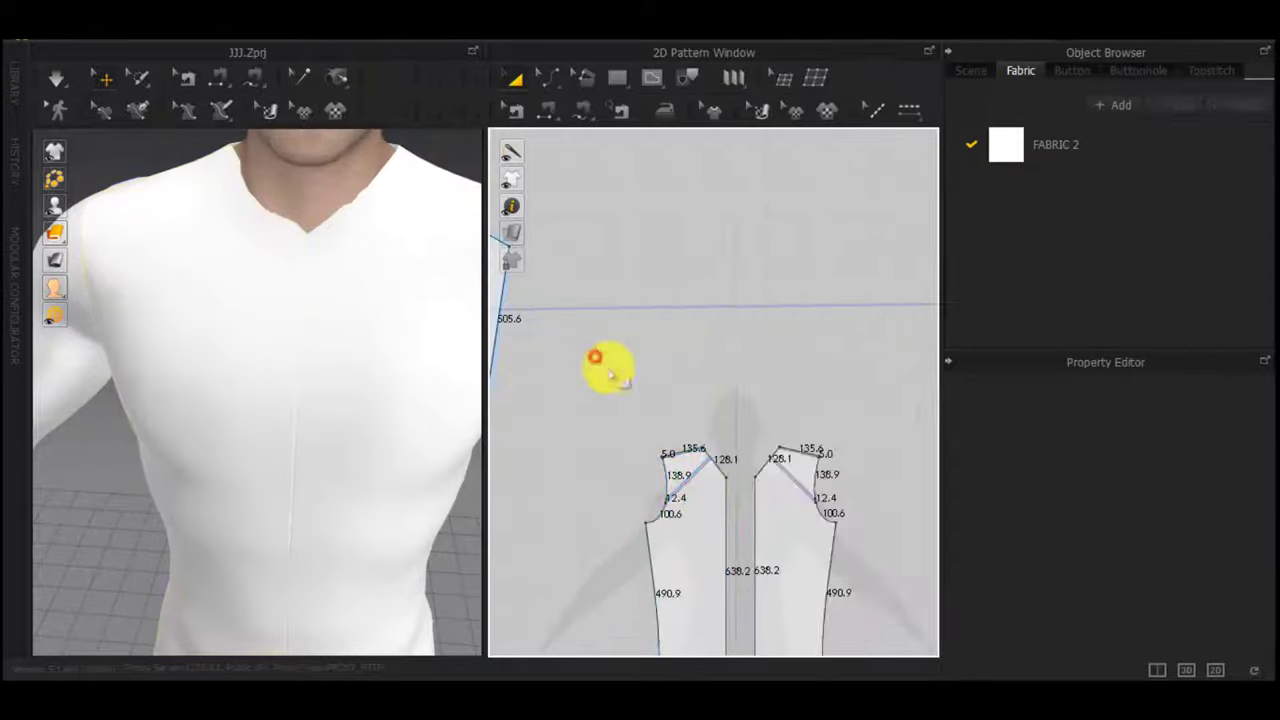
{"action": "scroll", "coordinate": [754, 509], "scroll_direction": "up", "scroll_amount": 4}
{"action": "scroll", "coordinate": [752, 507], "scroll_direction": "down", "scroll_amount": 1}
{"action": "middle_click_drag", "start_coordinate": [752, 507], "coordinate": [743, 420]}
{"action": "scroll", "coordinate": [743, 420], "scroll_direction": "down", "scroll_amount": 4}
{"action": "left_click", "coordinate": [823, 381]}
{"action": "left_click_drag", "start_coordinate": [831, 307], "coordinate": [695, 475]}
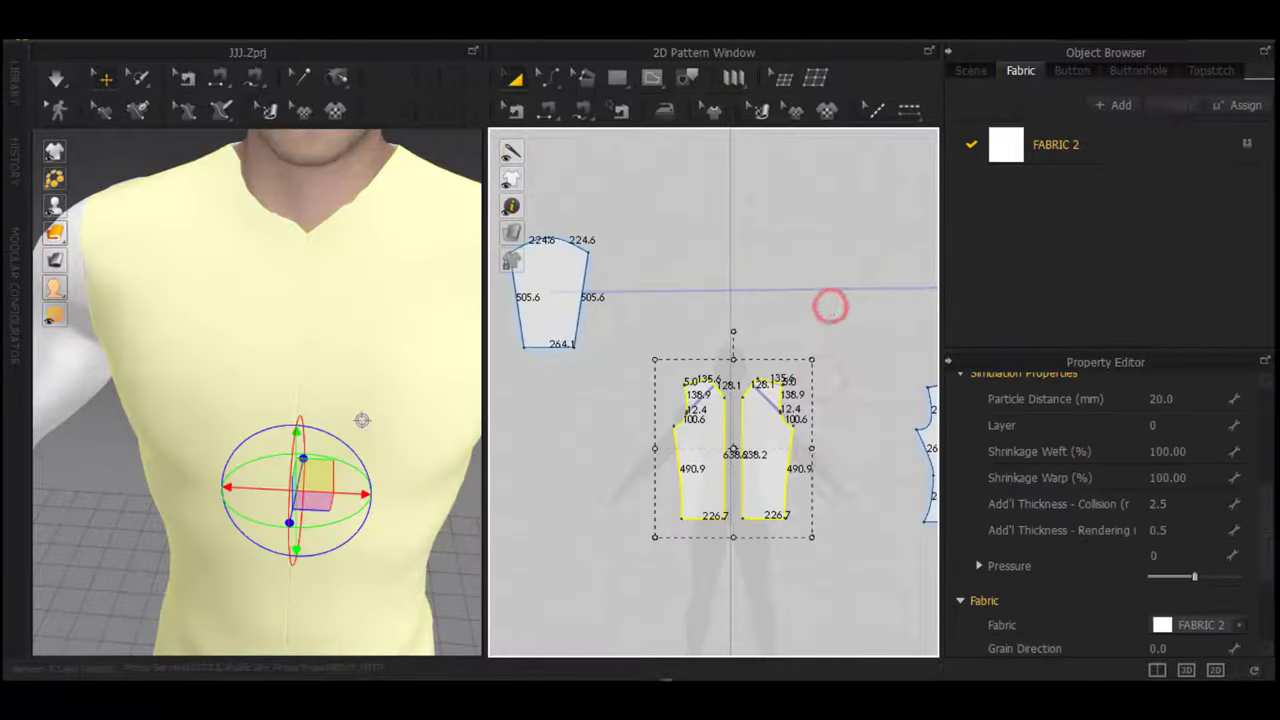
{"action": "left_click", "coordinate": [868, 364]}
{"action": "left_click", "coordinate": [769, 433]}
{"action": "scroll", "coordinate": [768, 433], "scroll_direction": "up", "scroll_amount": 3}
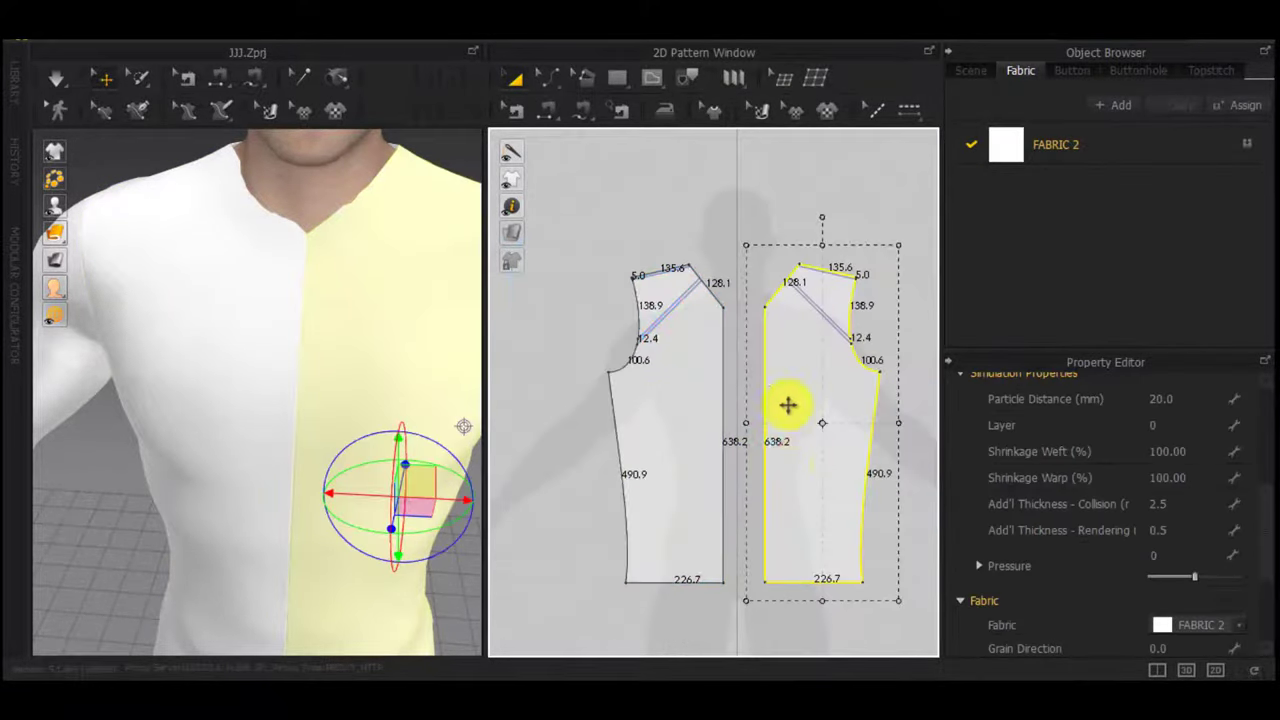
Try curving the neck edge of the avatar's right front half inward to about 133.6 mm
{"action": "scroll", "coordinate": [725, 305], "scroll_direction": "up", "scroll_amount": 3}
{"action": "left_click", "coordinate": [730, 296]}
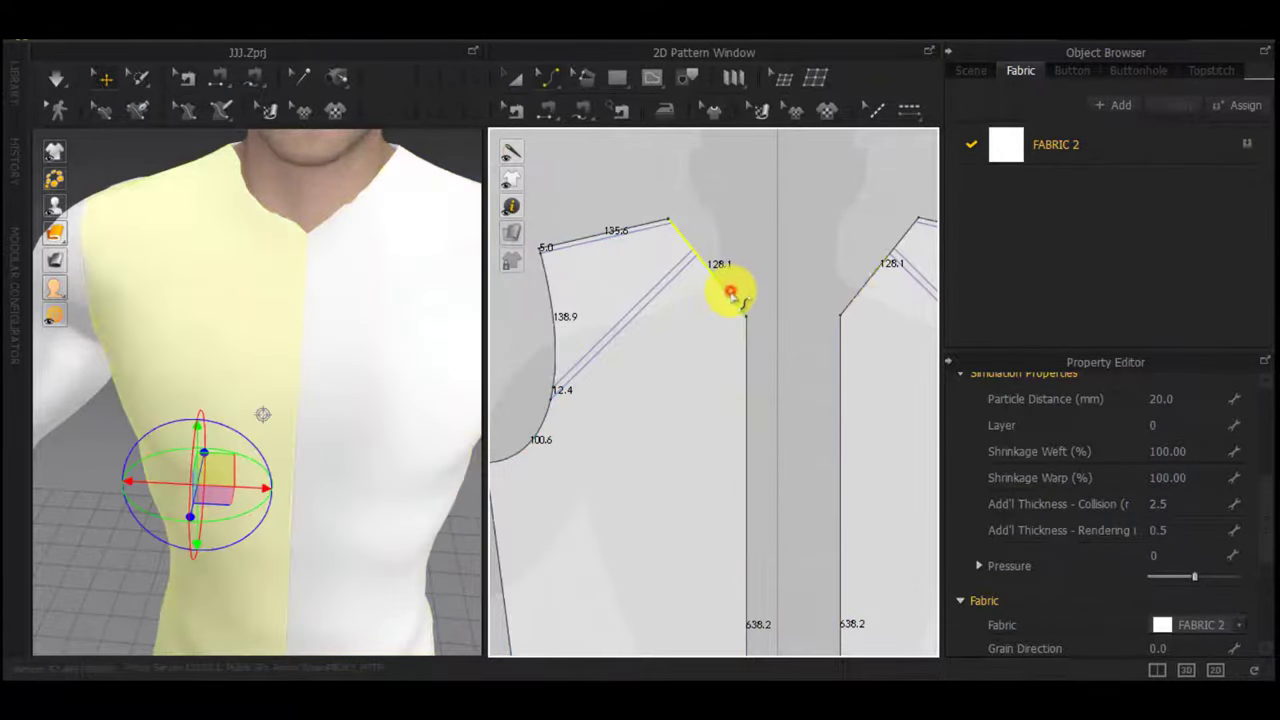
{"action": "left_click", "coordinate": [866, 287]}
{"action": "left_click", "coordinate": [725, 302]}
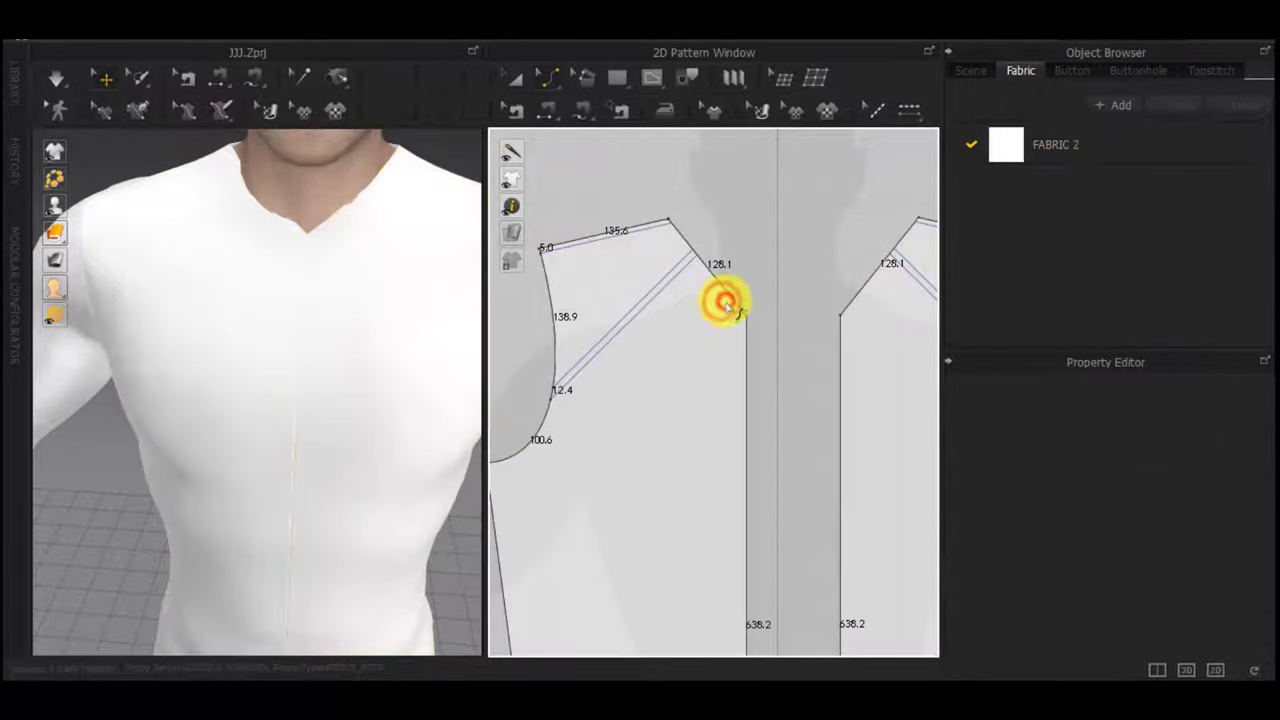
{"action": "left_click", "coordinate": [731, 298]}
{"action": "left_click", "coordinate": [866, 284]}
{"action": "left_click", "coordinate": [732, 303]}
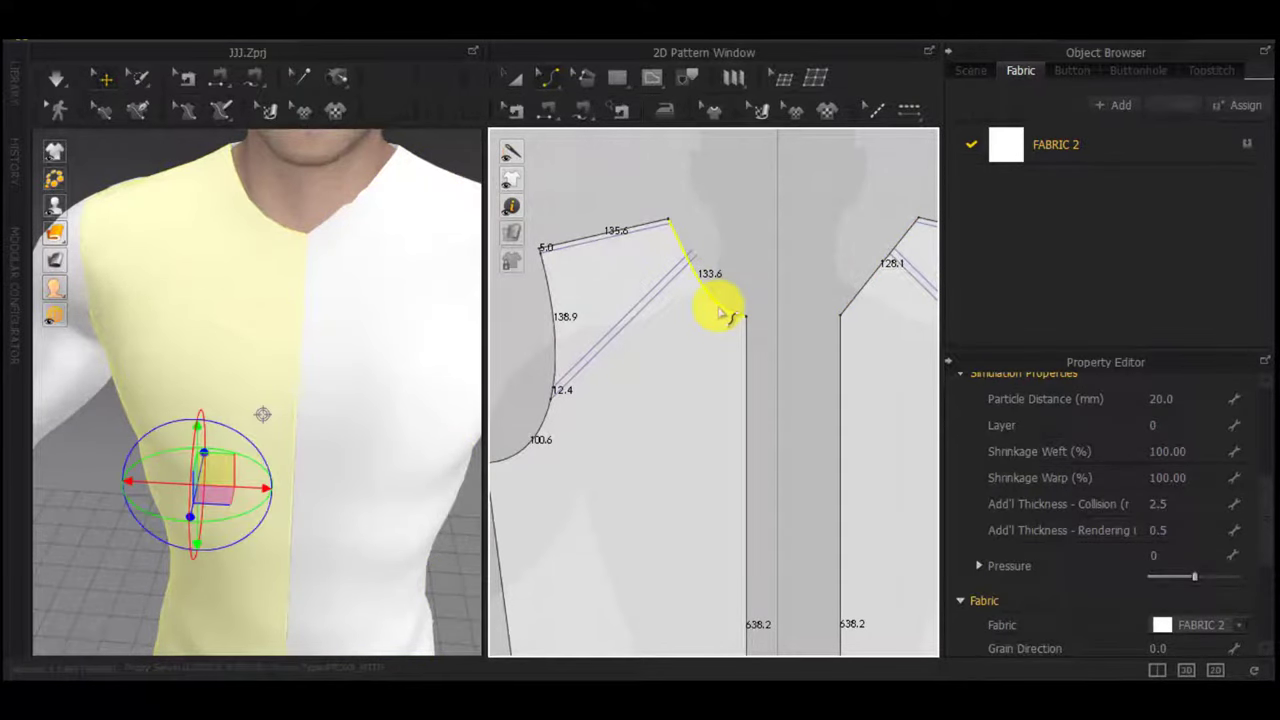
{"action": "scroll", "coordinate": [724, 316], "scroll_direction": "down", "scroll_amount": 3}
{"action": "left_click", "coordinate": [741, 315]}
{"action": "left_click", "coordinate": [741, 315]}
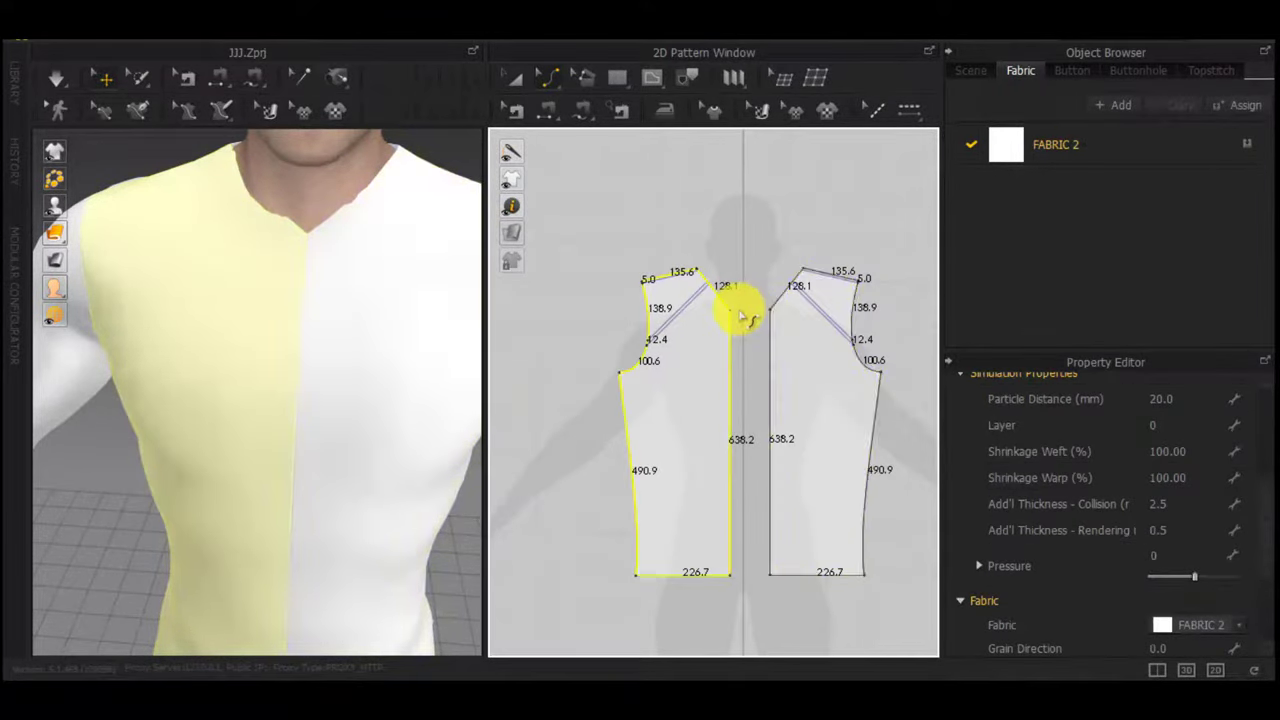
Undo the neck edge curve and the neckline point deletions on both front halves
{"action": "key", "text": "ctrl+z"}
{"action": "key", "text": "ctrl+z"}
{"action": "key", "text": "ctrl+z"}
{"action": "key", "text": "ctrl+z"}
{"action": "key", "text": "ctrl+z"}
{"action": "key", "text": "ctrl+z"}
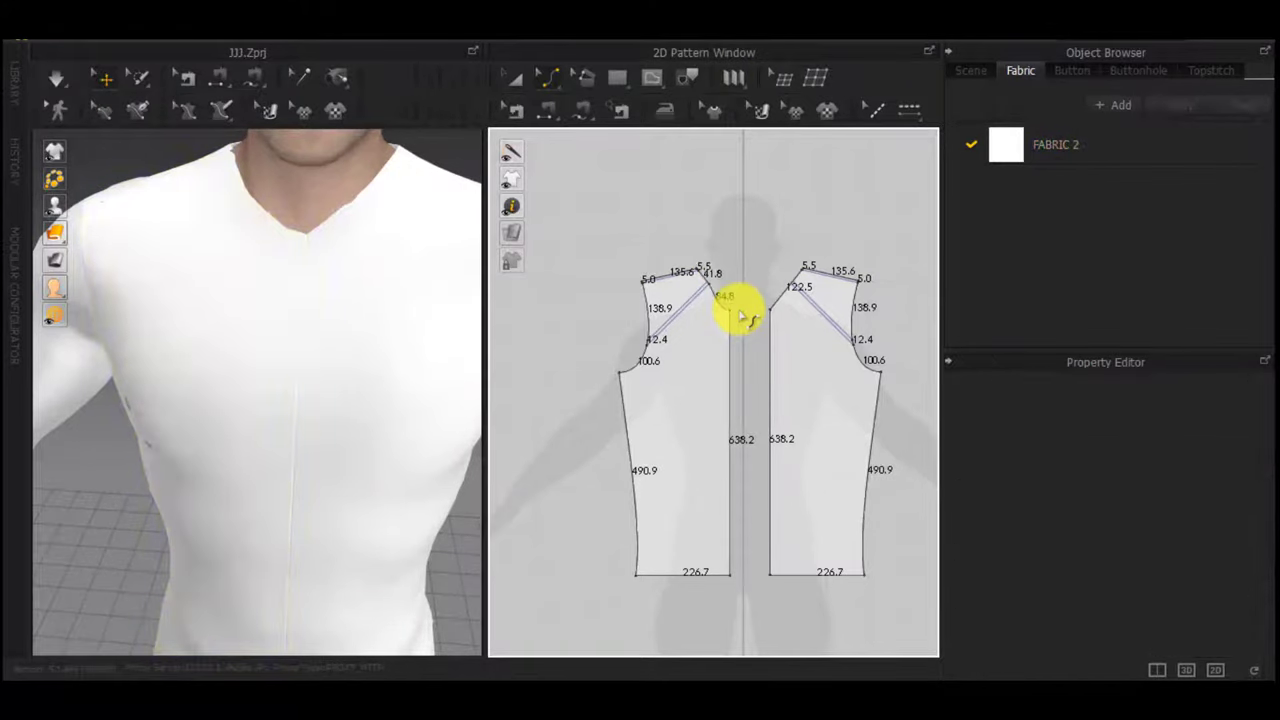
{"action": "key", "text": "ctrl+z"}
{"action": "key", "text": "ctrl+z"}
{"action": "key", "text": "ctrl+z"}
{"action": "key", "text": "ctrl+z"}
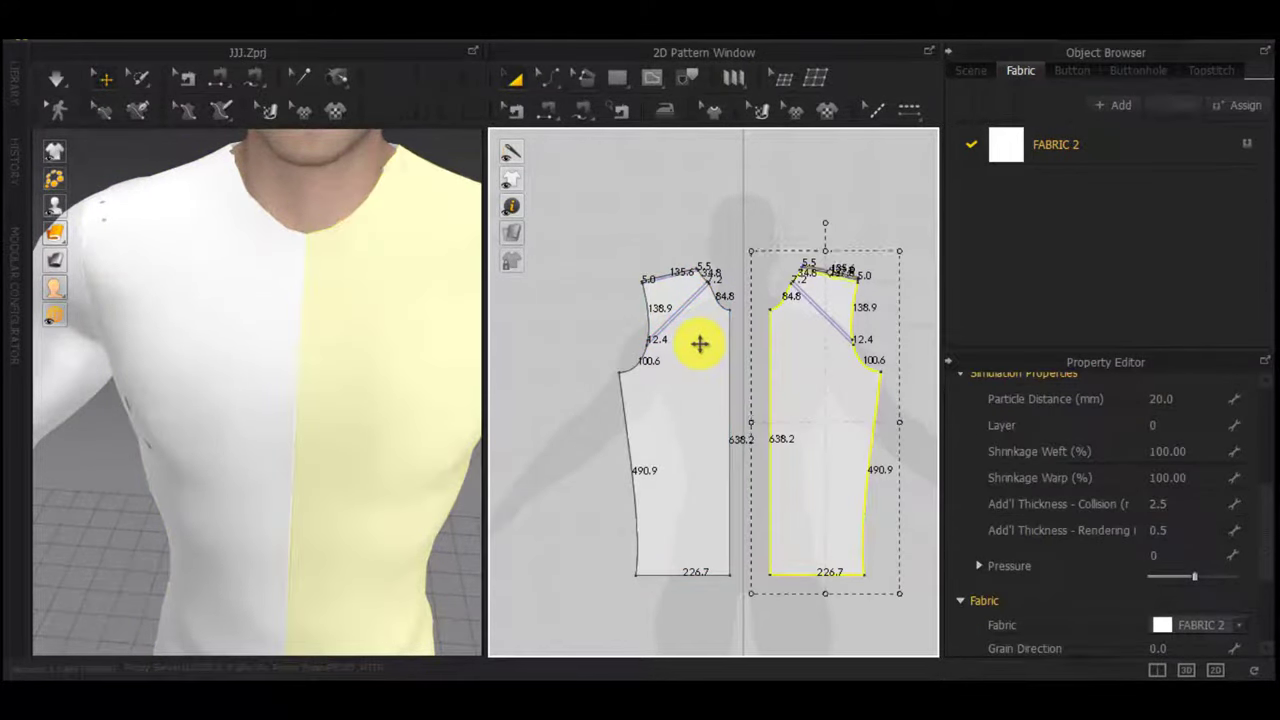
Undo the panel and strip merges and the last neckline reshaping until the front panels are separate again
{"action": "key", "text": "ctrl+z"}
{"action": "key", "text": "ctrl+z"}
{"action": "left_click", "coordinate": [699, 344]}
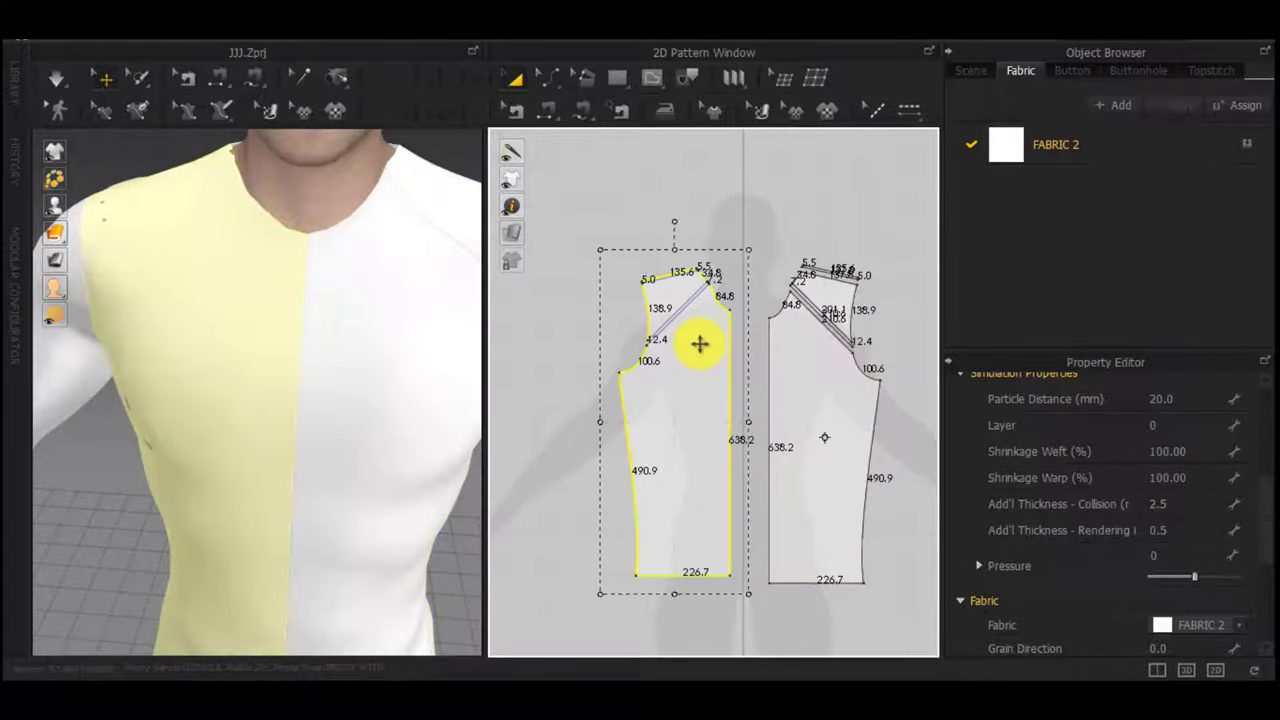
{"action": "key", "text": "ctrl+z"}
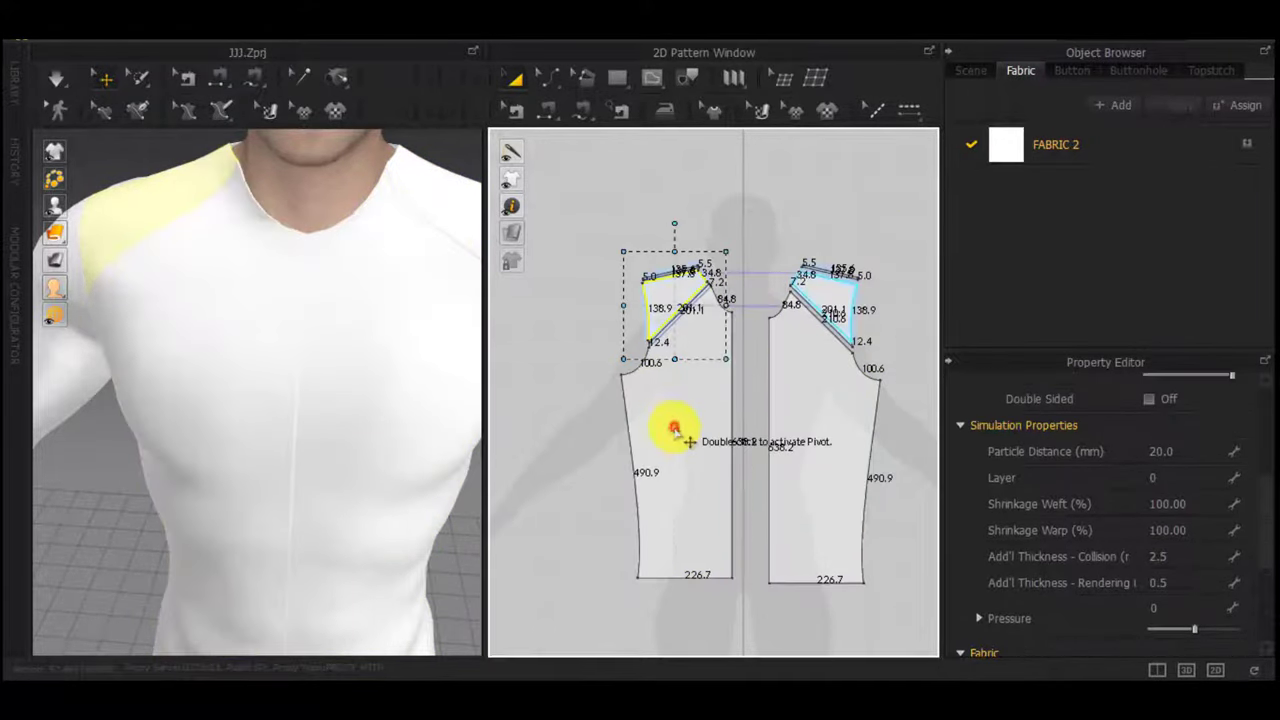
{"action": "left_click", "coordinate": [676, 430]}
{"action": "scroll", "coordinate": [710, 325], "scroll_direction": "up", "scroll_amount": 3}
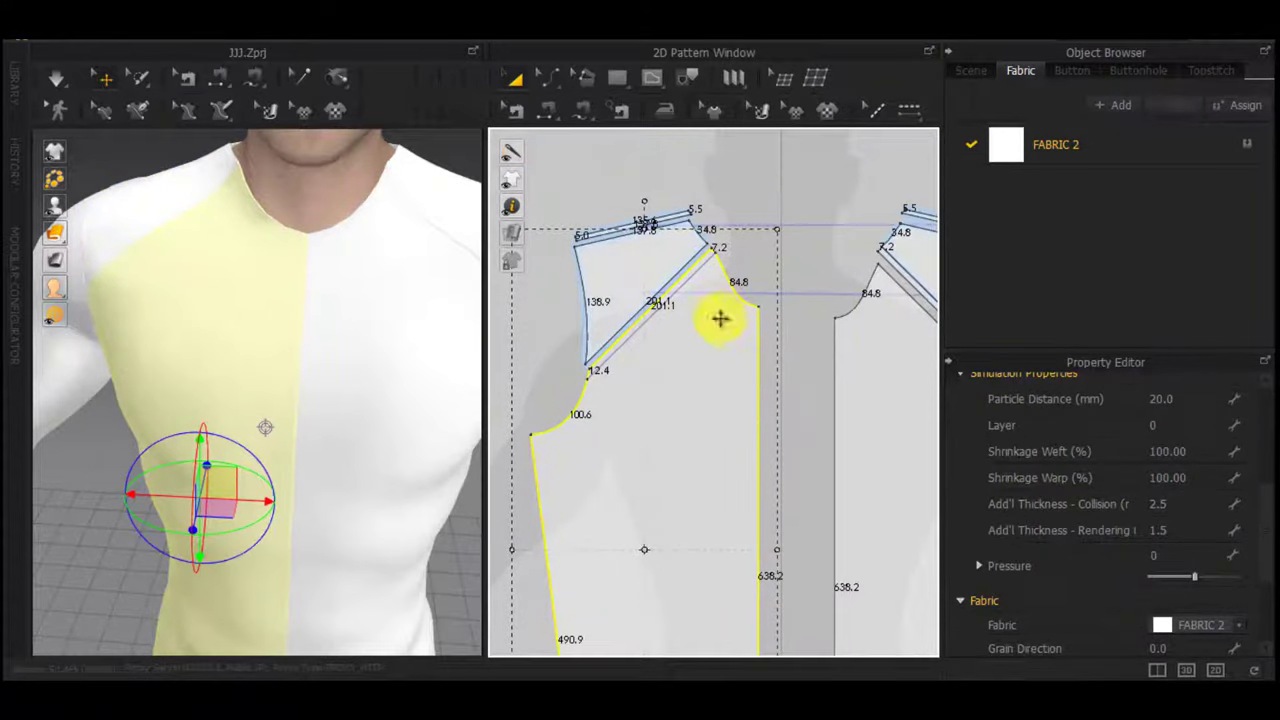
{"action": "left_click", "coordinate": [792, 192]}
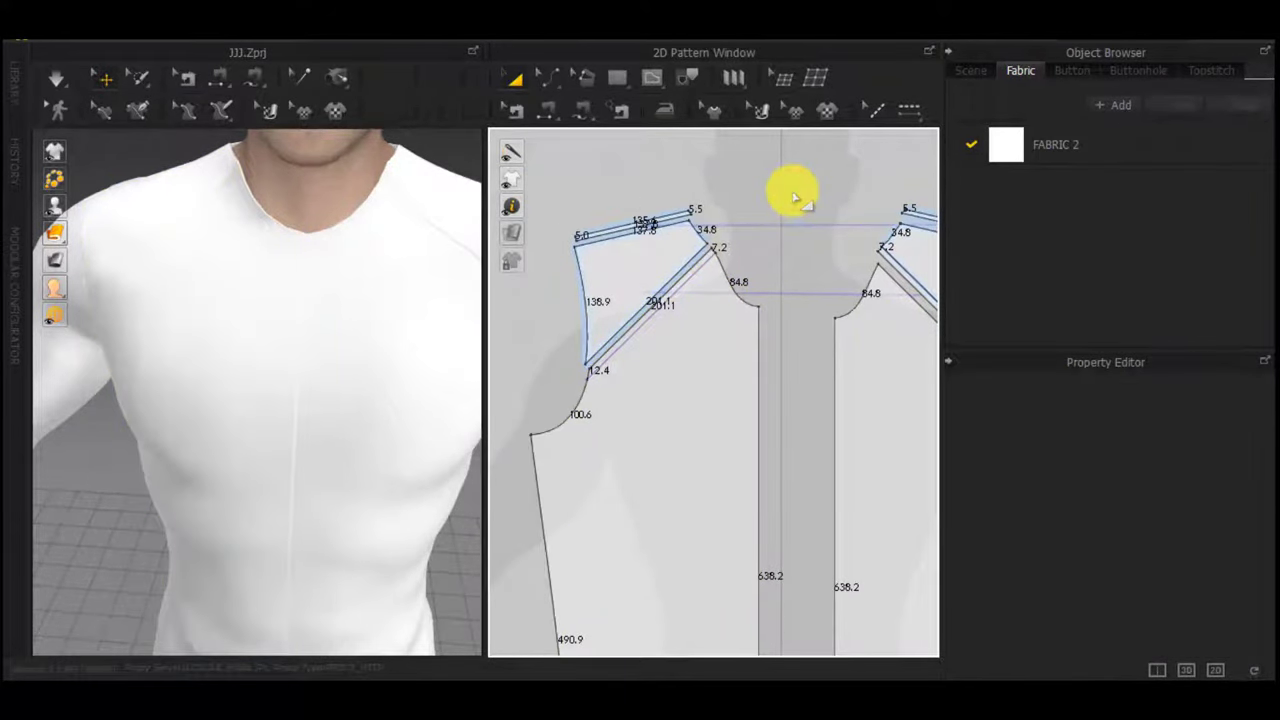
{"action": "scroll", "coordinate": [792, 192], "scroll_direction": "up", "scroll_amount": 5}
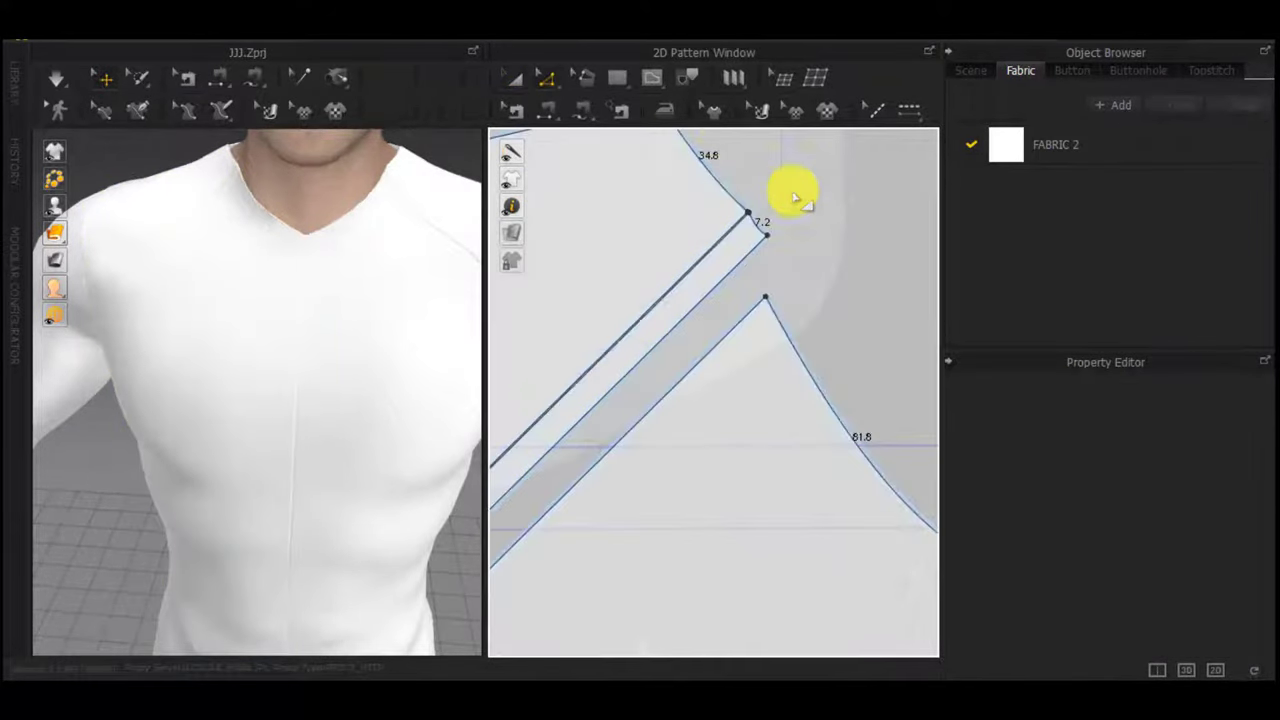
Merge the lower front panel on the avatar's right with the adjoining diagonal strip
{"action": "left_click", "coordinate": [709, 345]}
{"action": "left_click", "coordinate": [692, 311], "text": "shift"}
{"action": "right_click", "coordinate": [692, 311]}
{"action": "left_click", "coordinate": [736, 448]}
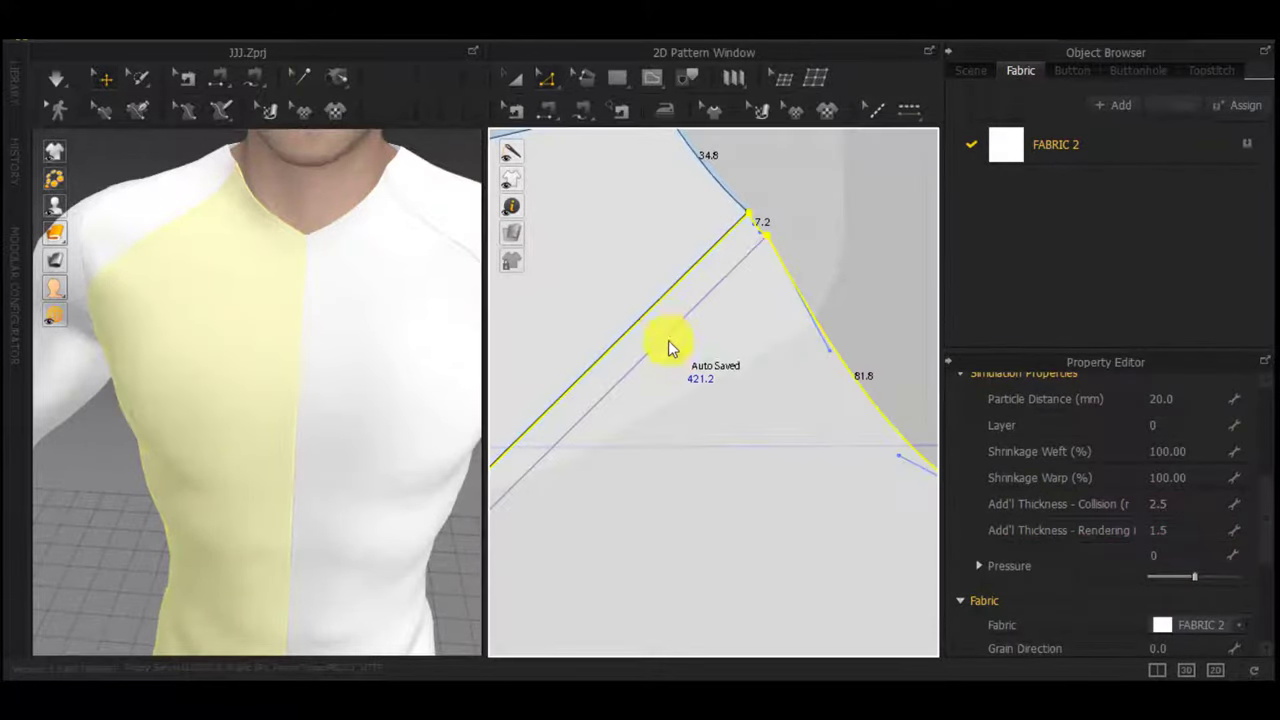
Move the right shoulder panel clear of the merged front panel and merge the two along their 201.1 mm edges
{"action": "scroll", "coordinate": [668, 283], "scroll_direction": "down", "scroll_amount": 4}
{"action": "left_click_drag", "start_coordinate": [647, 287], "coordinate": [642, 270]}
{"action": "scroll", "coordinate": [652, 304], "scroll_direction": "up", "scroll_amount": 3}
{"action": "key", "text": "z"}
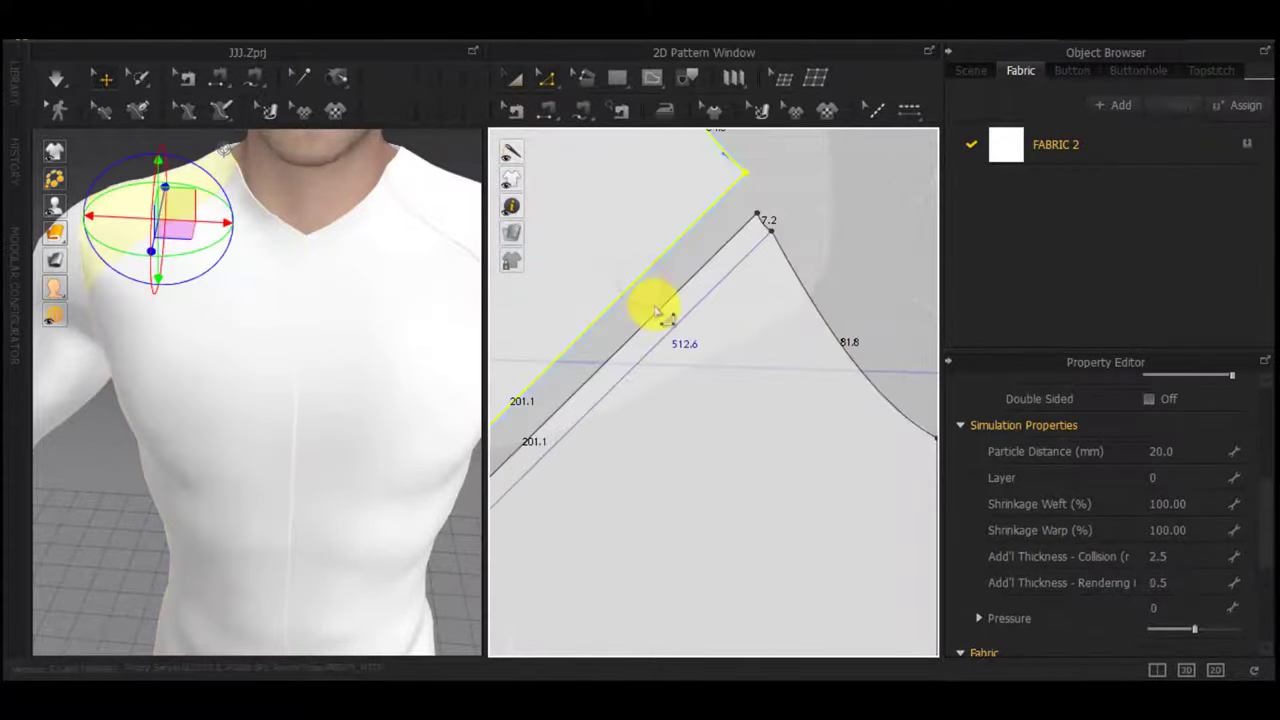
{"action": "left_click", "coordinate": [657, 314]}
{"action": "left_click", "coordinate": [643, 277], "text": "shift"}
{"action": "right_click", "coordinate": [643, 277]}
{"action": "left_click", "coordinate": [686, 396]}
{"action": "scroll", "coordinate": [774, 434], "scroll_direction": "down", "scroll_amount": 3}
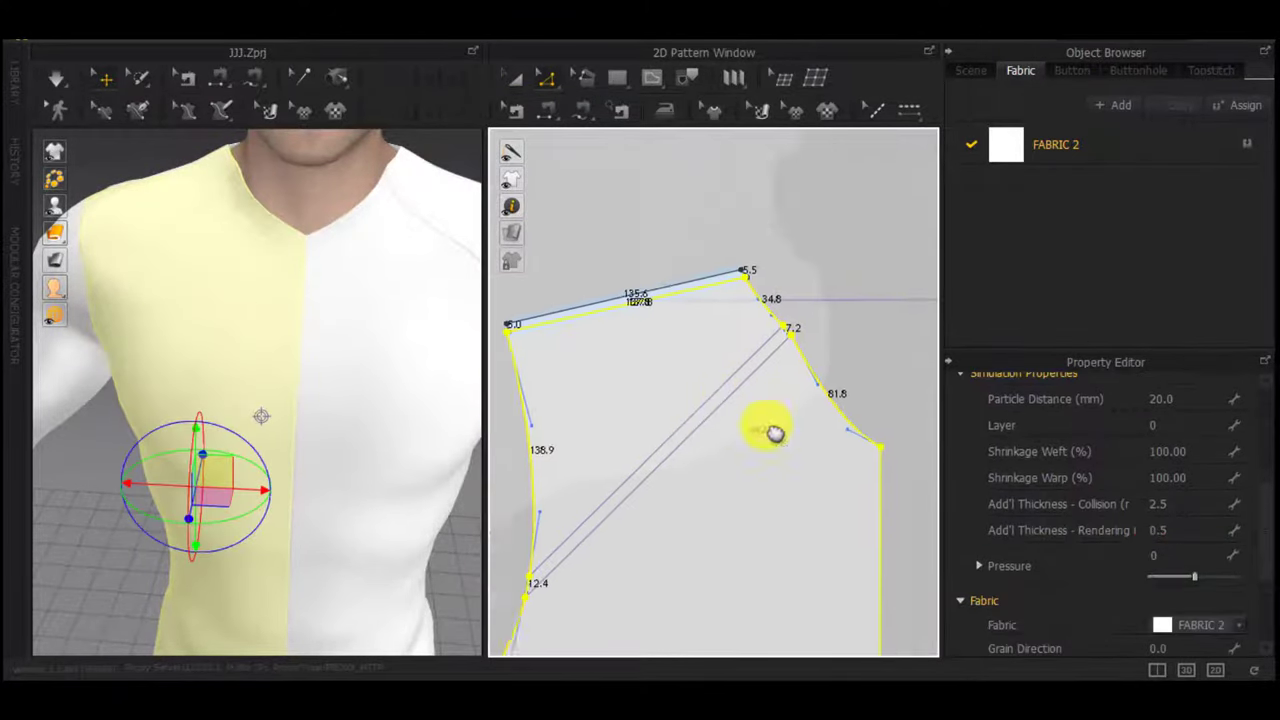
Merge the narrow shoulder strip with the front panel on the avatar's right along their 137.8 mm edges
{"action": "scroll", "coordinate": [652, 300], "scroll_direction": "up", "scroll_amount": 5}
{"action": "left_click_drag", "start_coordinate": [724, 258], "coordinate": [704, 223]}
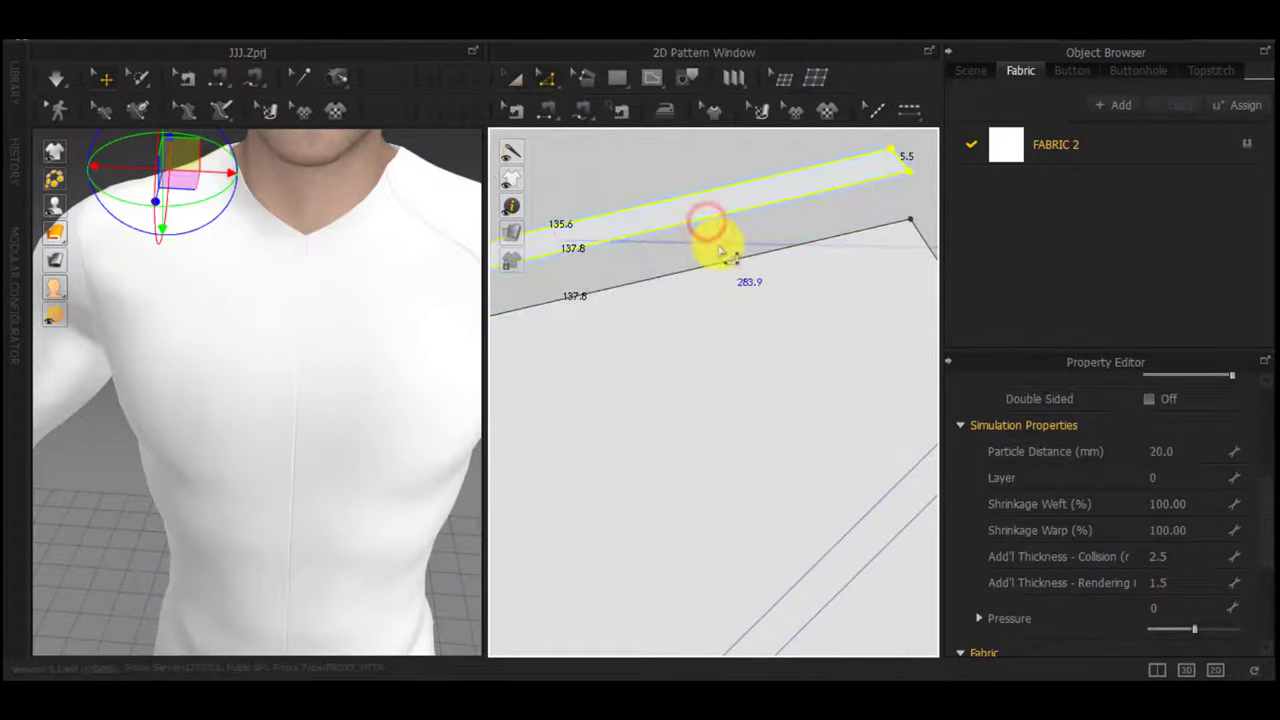
{"action": "left_click", "coordinate": [712, 215]}
{"action": "left_click", "coordinate": [721, 262], "text": "shift"}
{"action": "right_click", "coordinate": [721, 263]}
{"action": "left_click", "coordinate": [786, 395]}
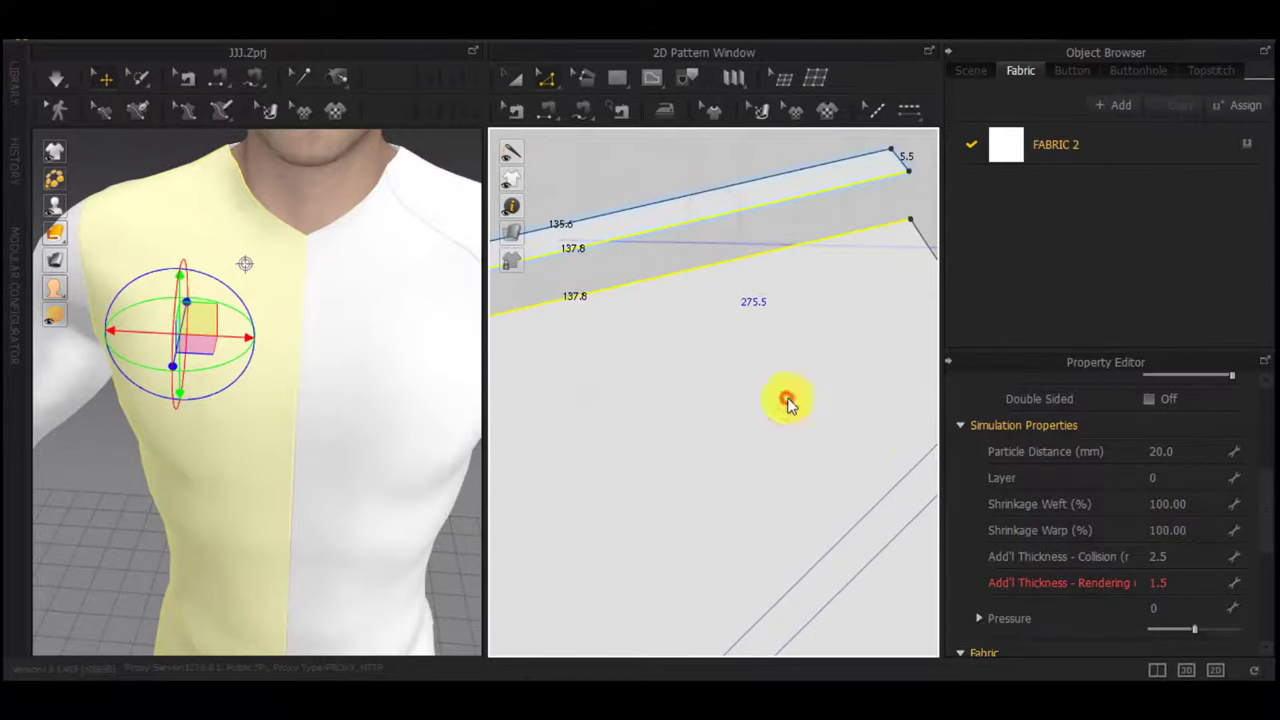
Delete the three leftover points along the neck edge of the merged front half on the avatar's right
{"action": "scroll", "coordinate": [789, 399], "scroll_direction": "down", "scroll_amount": 3}
{"action": "middle_click_drag", "start_coordinate": [931, 443], "coordinate": [863, 375]}
{"action": "left_click", "coordinate": [868, 328]}
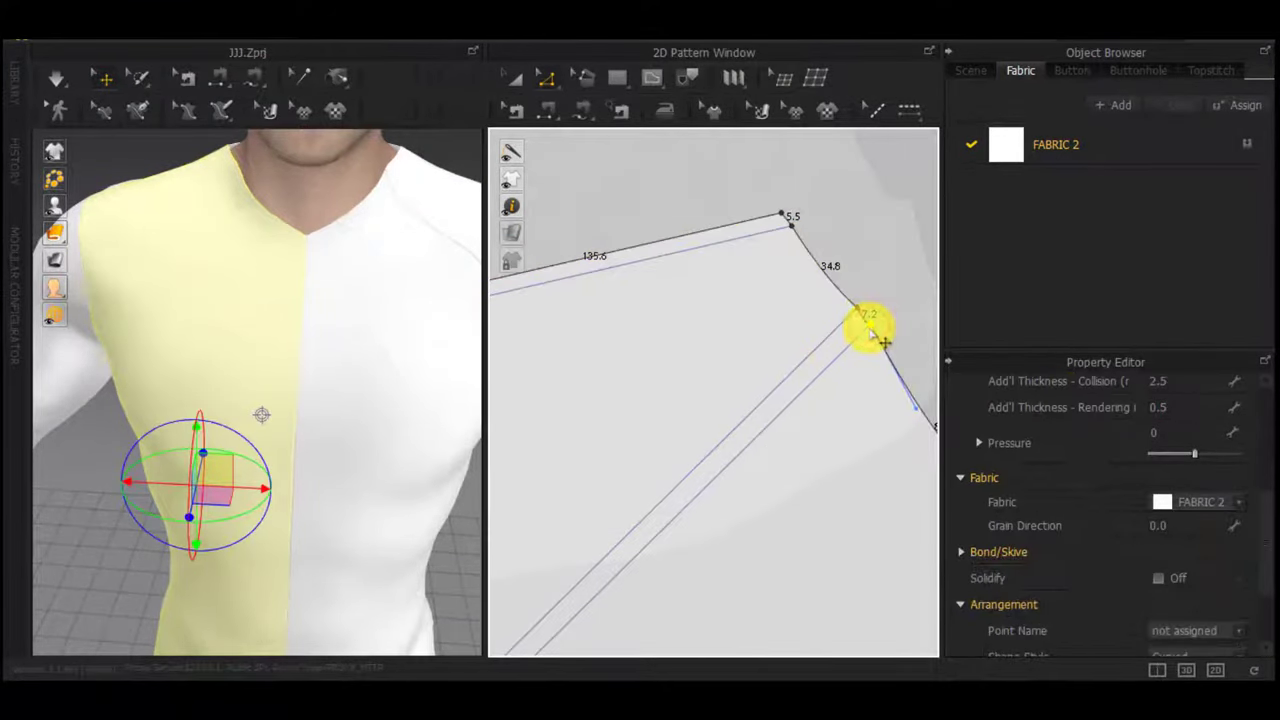
{"action": "key", "text": "Delete"}
{"action": "left_click", "coordinate": [859, 307]}
{"action": "key", "text": "Delete"}
{"action": "left_click", "coordinate": [791, 226]}
{"action": "key", "text": "Delete"}
Delete the leftover armhole point just below the shoulder tip on the merged front half
{"action": "middle_click_drag", "start_coordinate": [740, 324], "coordinate": [1000, 323]}
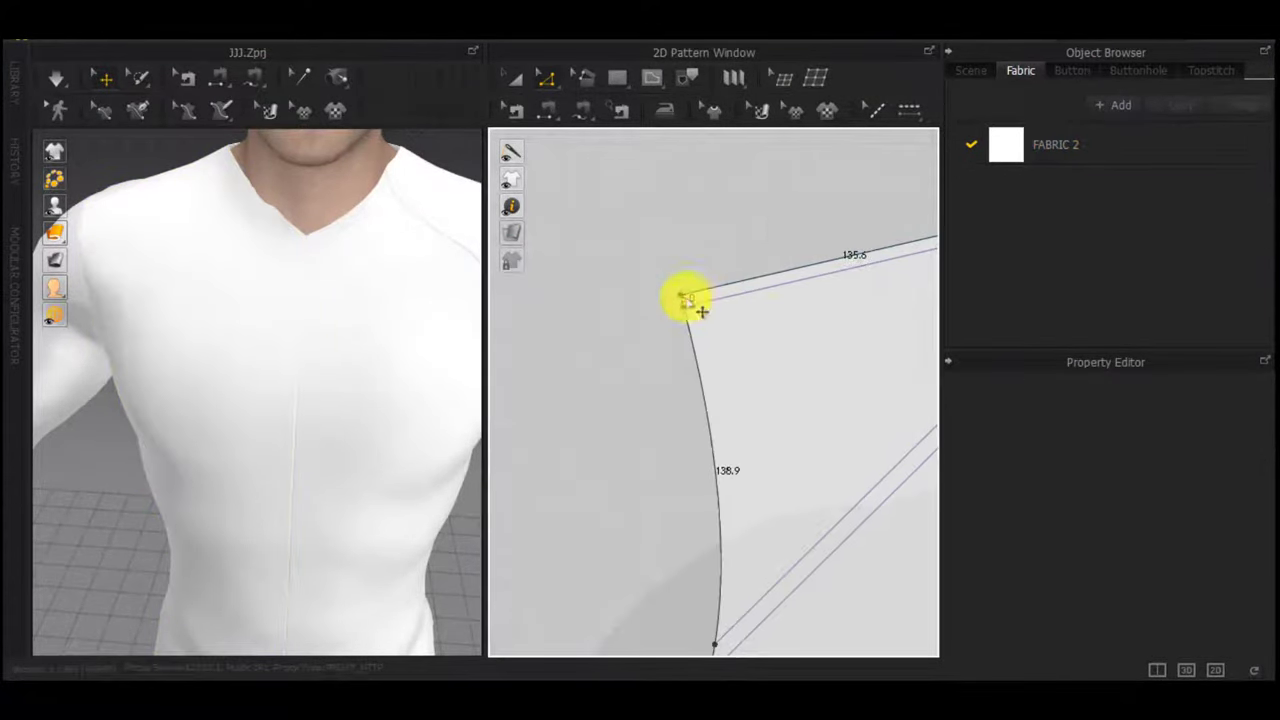
{"action": "left_click", "coordinate": [685, 300]}
{"action": "key", "text": "Delete"}
{"action": "middle_click_drag", "start_coordinate": [788, 473], "coordinate": [683, 300]}
{"action": "scroll", "coordinate": [662, 444], "scroll_direction": "down", "scroll_amount": 4}
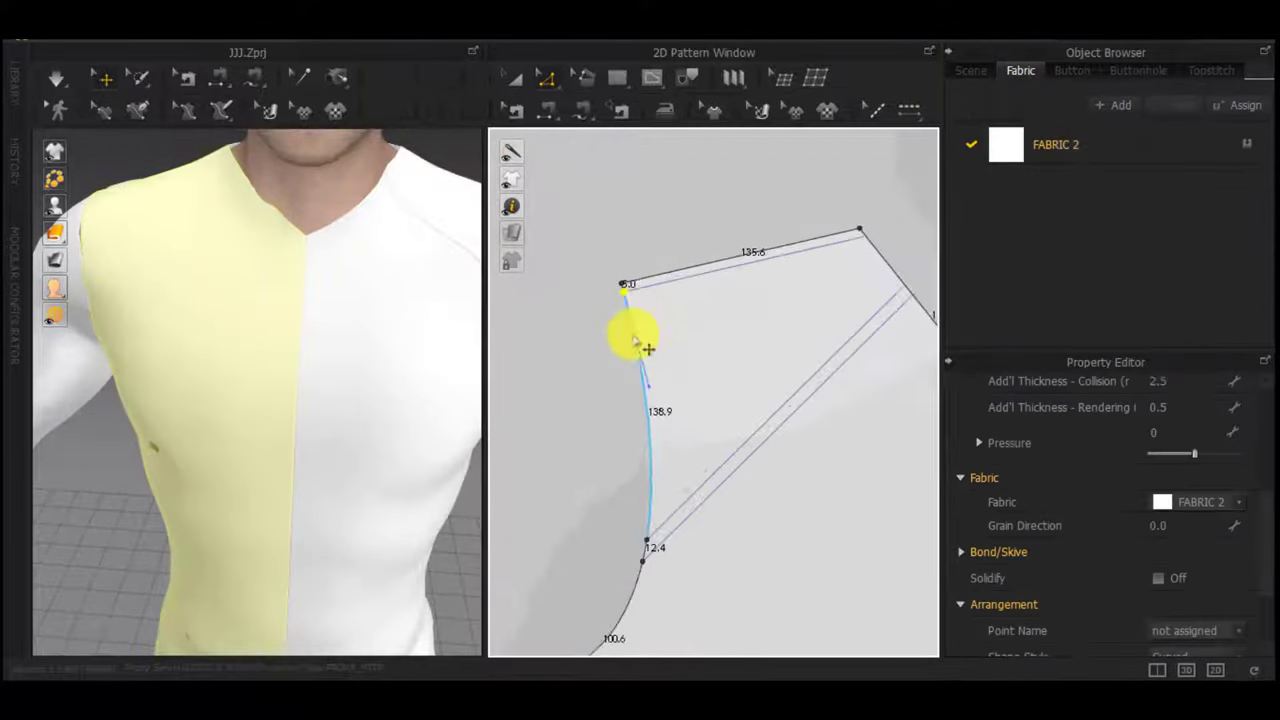
{"action": "scroll", "coordinate": [636, 333], "scroll_direction": "up", "scroll_amount": 2}
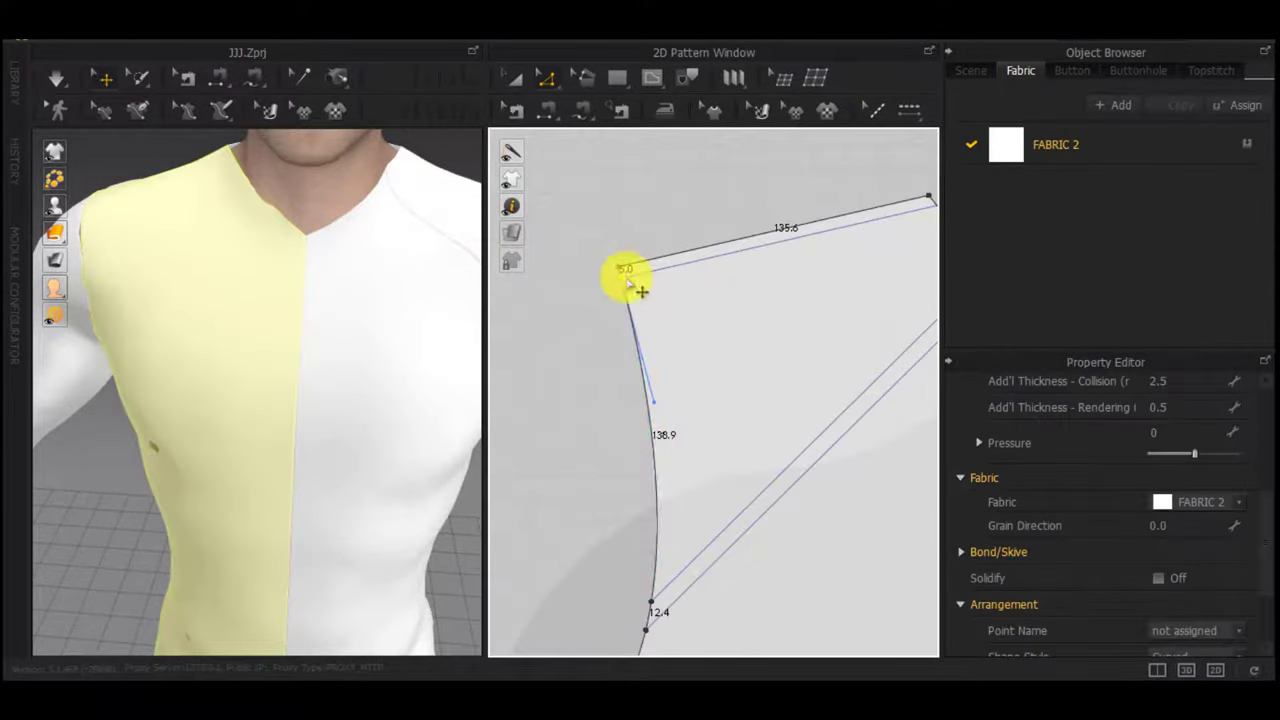
{"action": "right_click", "coordinate": [618, 278]}
{"action": "left_click", "coordinate": [649, 381]}
Delete the two leftover armhole points at the ends of the diagonal strip lines, making the armhole one continuous edge
{"action": "scroll", "coordinate": [651, 514], "scroll_direction": "down", "scroll_amount": 3}
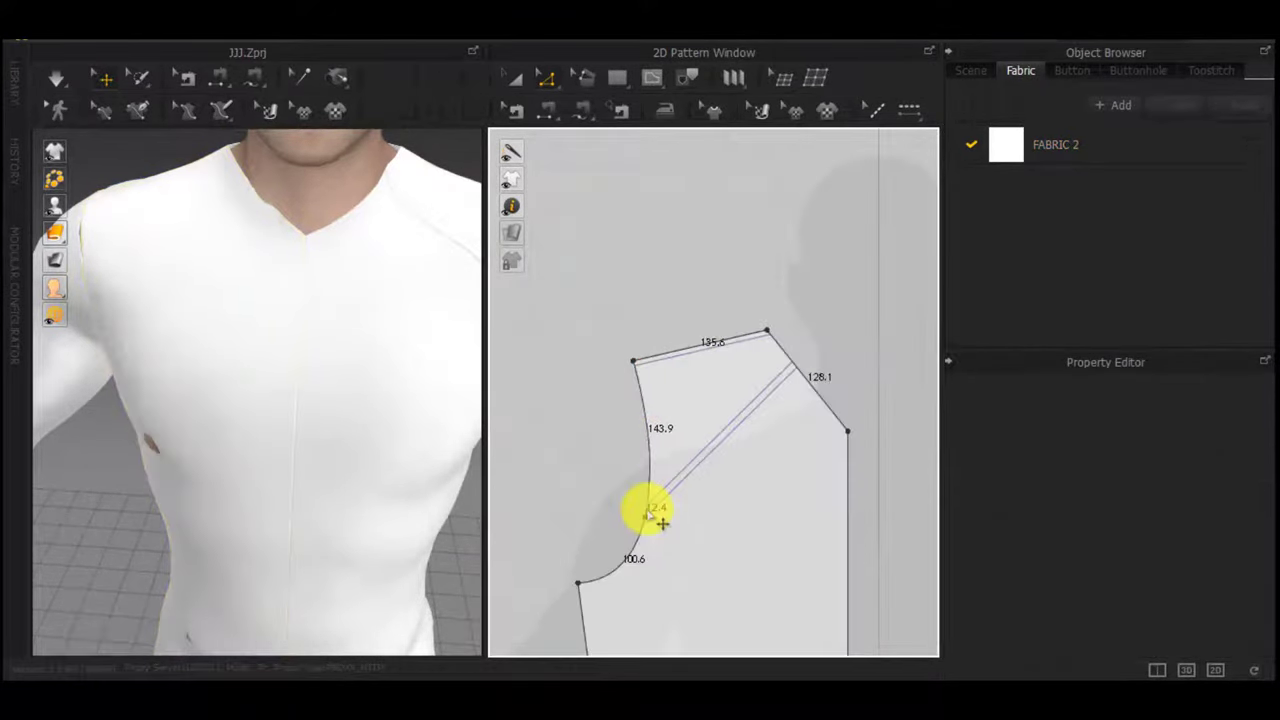
{"action": "right_click", "coordinate": [650, 514]}
{"action": "left_click", "coordinate": [683, 607]}
{"action": "key", "text": "Delete"}
{"action": "right_click", "coordinate": [647, 517]}
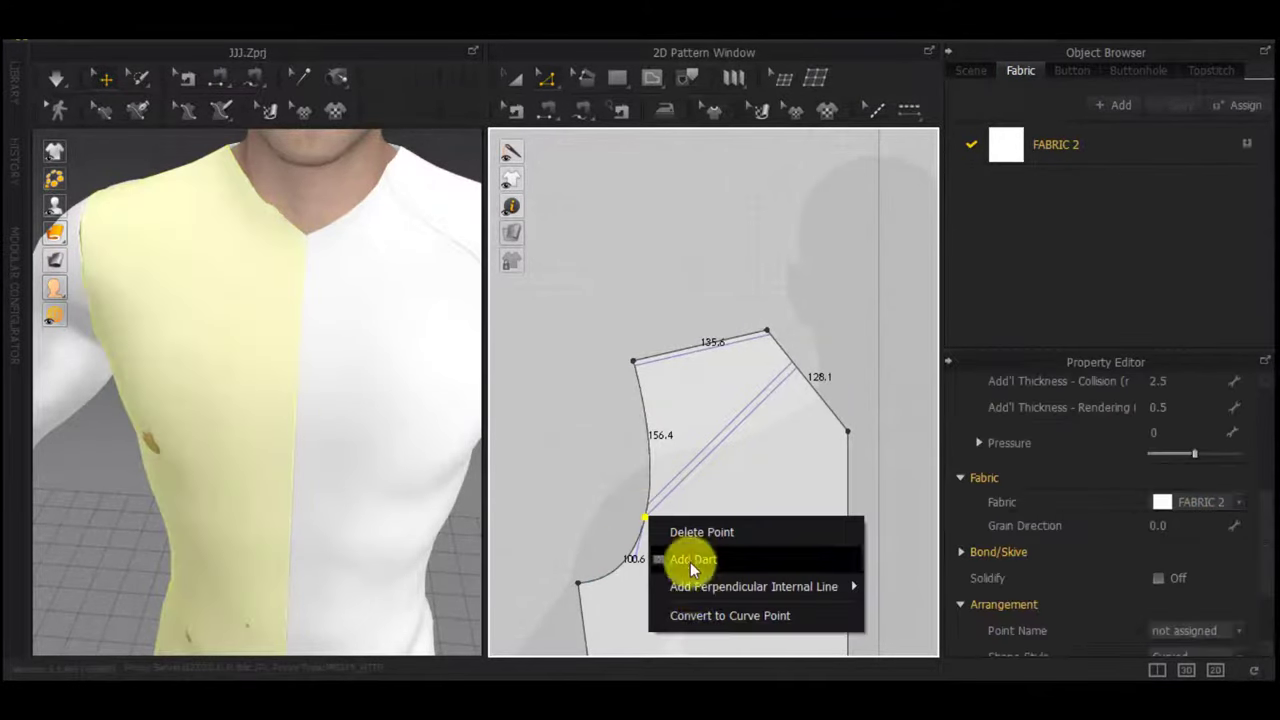
{"action": "left_click", "coordinate": [697, 619]}
{"action": "key", "text": "Delete"}
Delete all the separate pieces of the front half on the avatar's left
{"action": "scroll", "coordinate": [696, 560], "scroll_direction": "down", "scroll_amount": 4}
{"action": "middle_click_drag", "start_coordinate": [718, 496], "coordinate": [713, 473]}
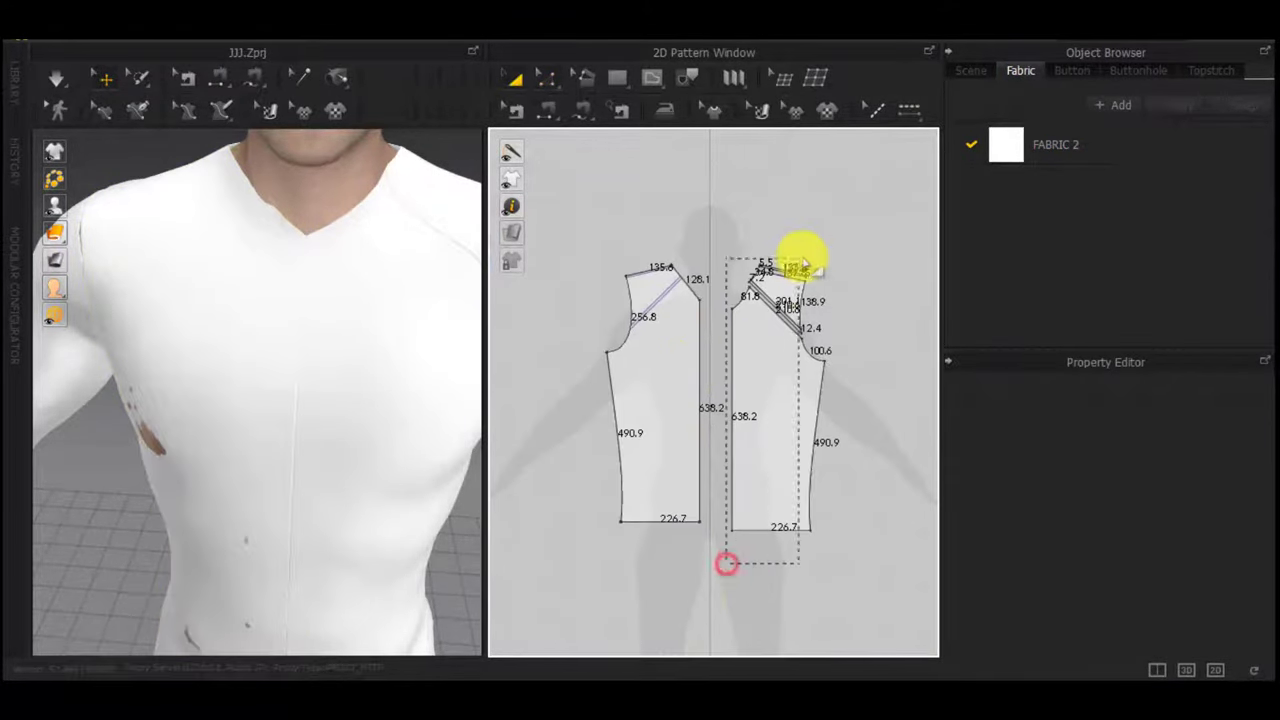
{"action": "left_click_drag", "start_coordinate": [806, 263], "coordinate": [846, 228]}
{"action": "key", "text": "Delete"}
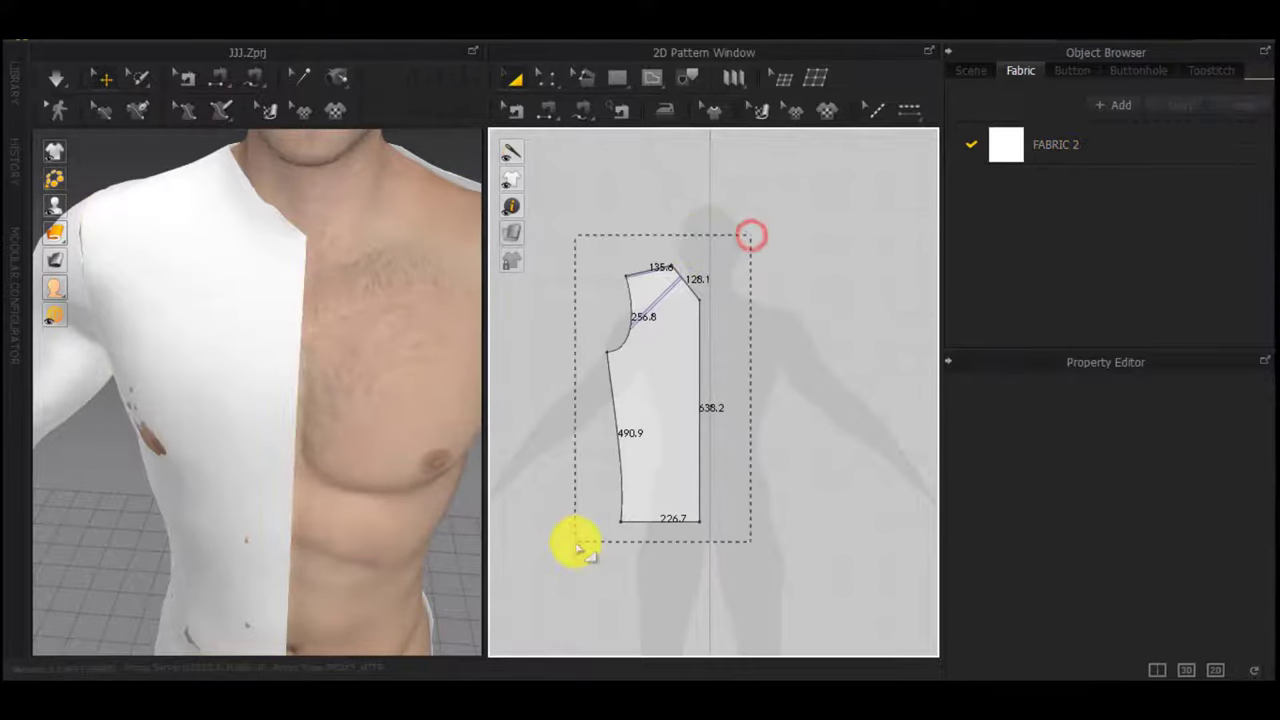
Create a mirrored, linked copy of the merged front half and place it across the centre line
{"action": "left_click_drag", "start_coordinate": [576, 545], "coordinate": [576, 543]}
{"action": "right_click", "coordinate": [655, 383]}
{"action": "left_click", "coordinate": [740, 304]}
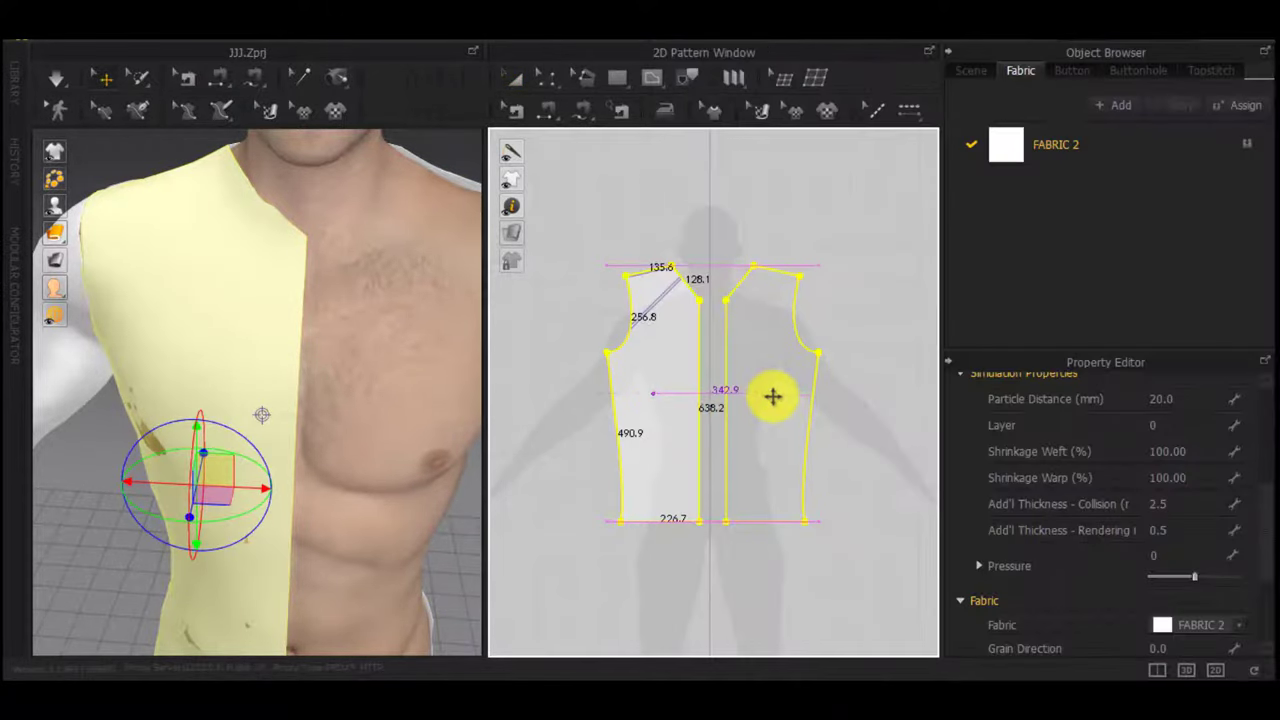
{"action": "left_click", "coordinate": [773, 397]}
Sew the centre front edges of the two front halves together with segment sewing
{"action": "scroll", "coordinate": [384, 437], "scroll_direction": "down", "scroll_amount": 5}
{"action": "left_click_drag", "start_coordinate": [395, 460], "coordinate": [357, 464]}
{"action": "right_click_drag", "start_coordinate": [357, 464], "coordinate": [485, 469]}
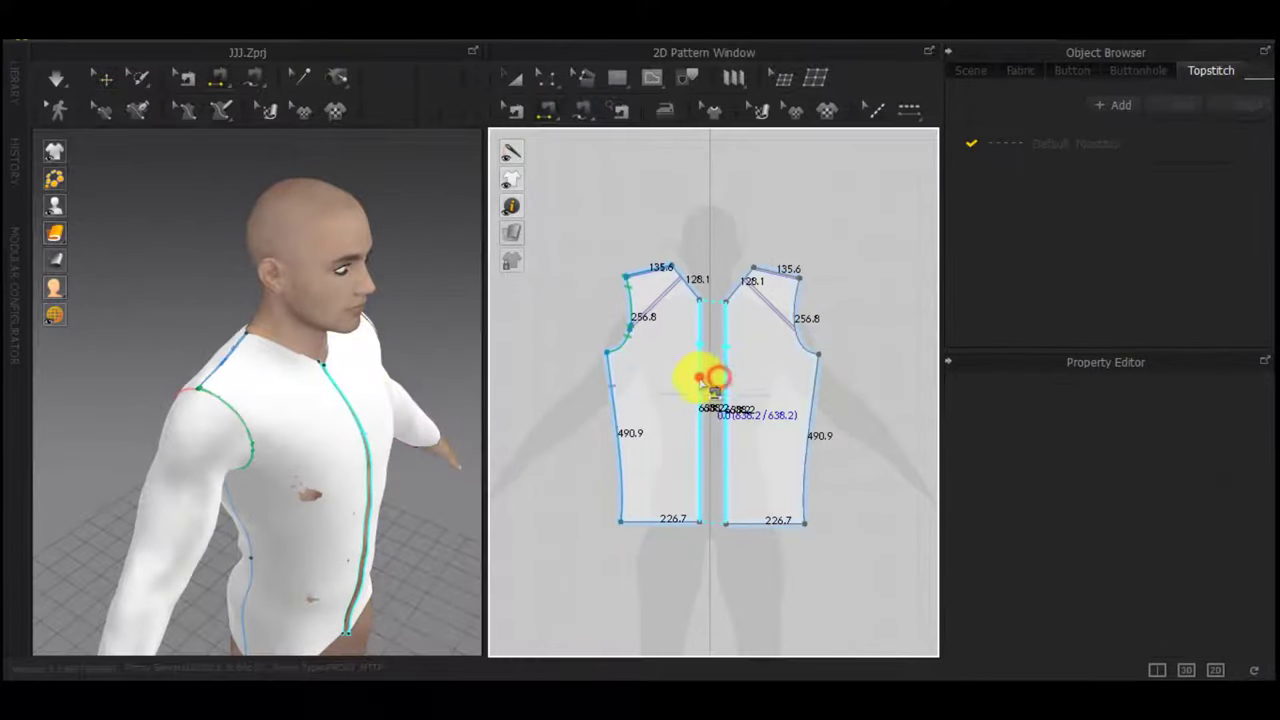
{"action": "left_click", "coordinate": [700, 380]}
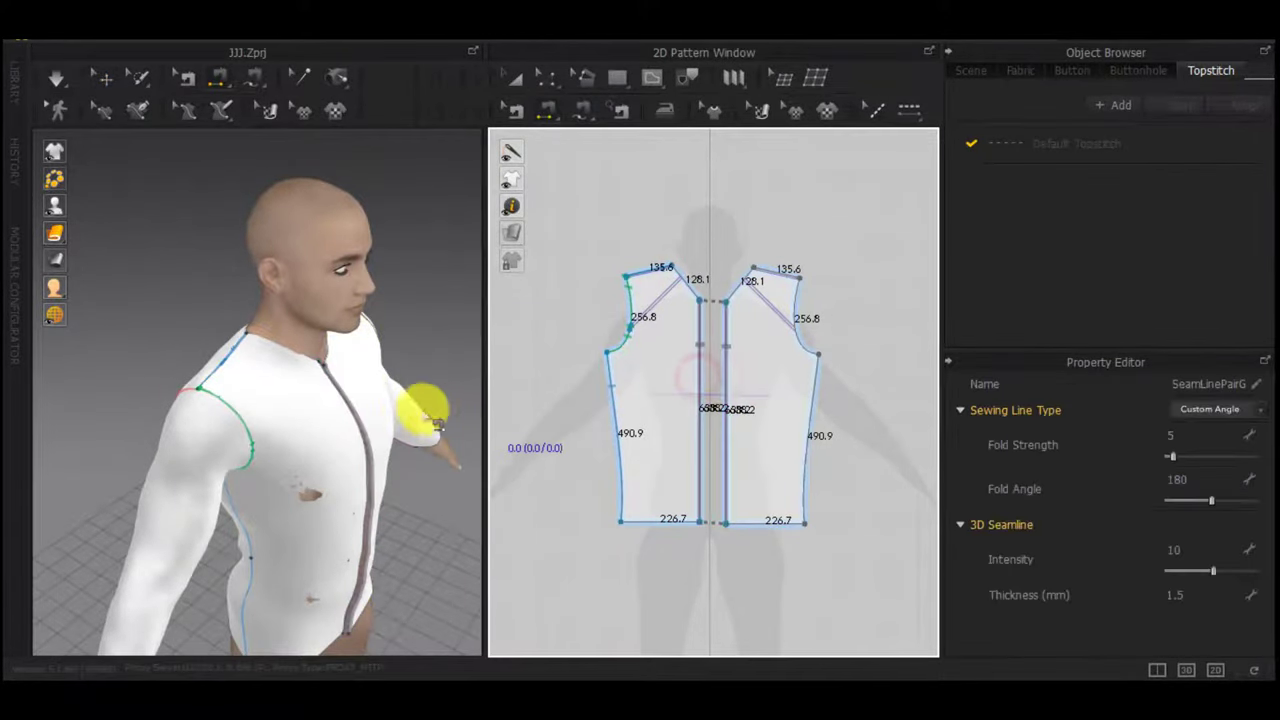
Sew the armhole of the mirrored front half to the sleeve cap on the avatar's left
{"action": "right_click_drag", "start_coordinate": [424, 410], "coordinate": [248, 412]}
{"action": "left_click", "coordinate": [387, 420]}
{"action": "left_click", "coordinate": [391, 420]}
{"action": "scroll", "coordinate": [350, 388], "scroll_direction": "up", "scroll_amount": 4}
{"action": "left_click", "coordinate": [320, 402]}
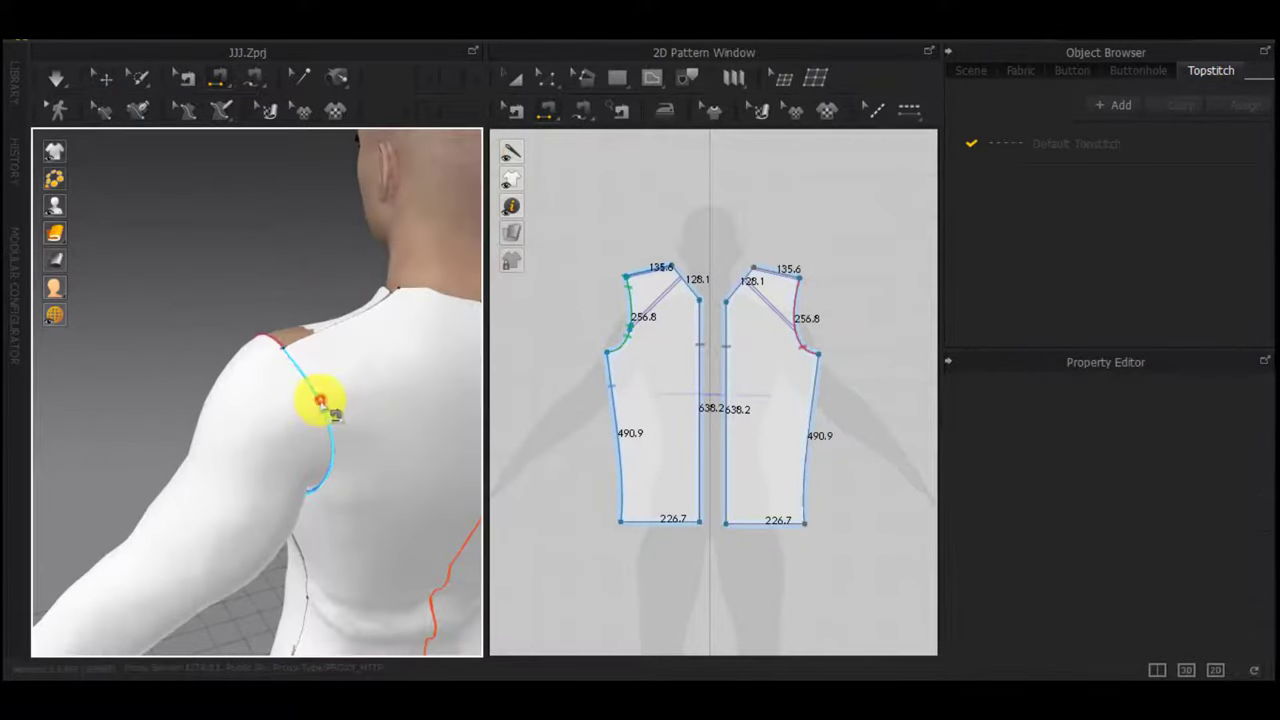
{"action": "scroll", "coordinate": [775, 444], "scroll_direction": "down", "scroll_amount": 3}
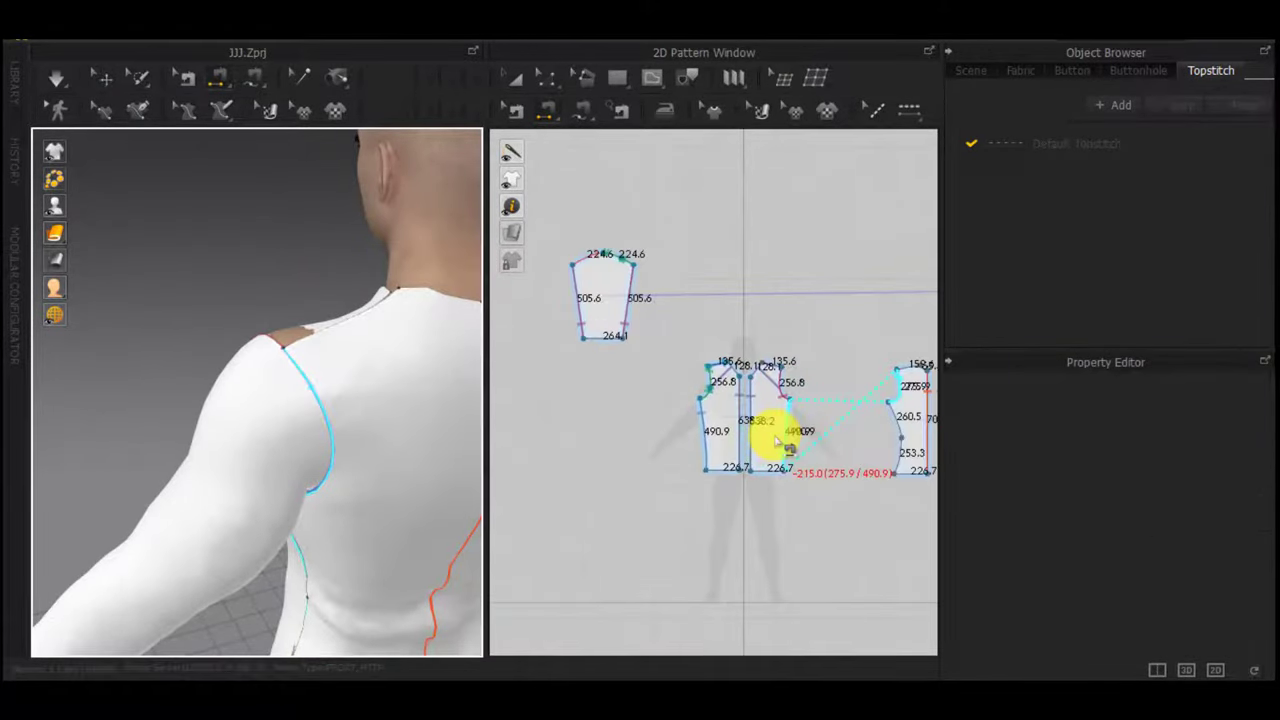
{"action": "left_click", "coordinate": [814, 263]}
{"action": "right_click_drag", "start_coordinate": [410, 412], "coordinate": [715, 379]}
{"action": "scroll", "coordinate": [374, 380], "scroll_direction": "down", "scroll_amount": 3}
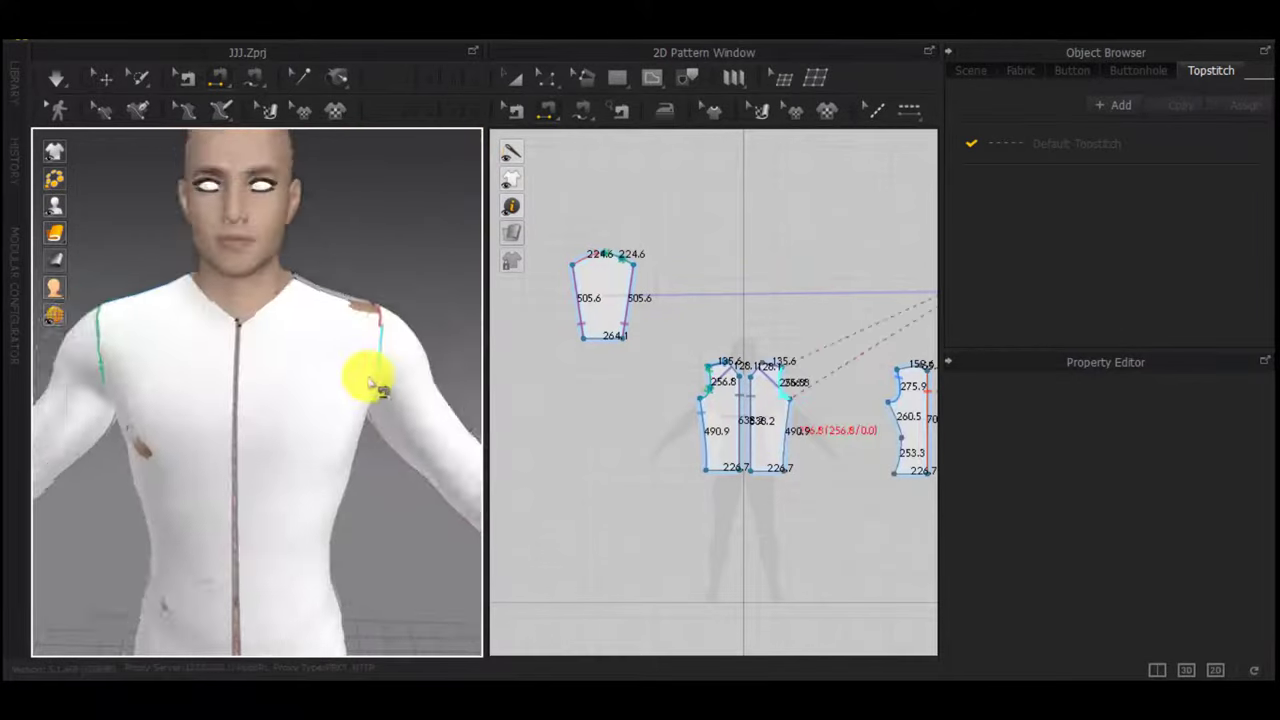
{"action": "scroll", "coordinate": [374, 380], "scroll_direction": "up", "scroll_amount": 3}
{"action": "right_click_drag", "start_coordinate": [390, 353], "coordinate": [220, 380]}
Try moving the mirrored front half on the avatar, undo that move, and simulate the garment
{"action": "key", "text": "q"}
{"action": "left_click_drag", "start_coordinate": [291, 380], "coordinate": [216, 388]}
{"action": "key", "text": "ctrl+z"}
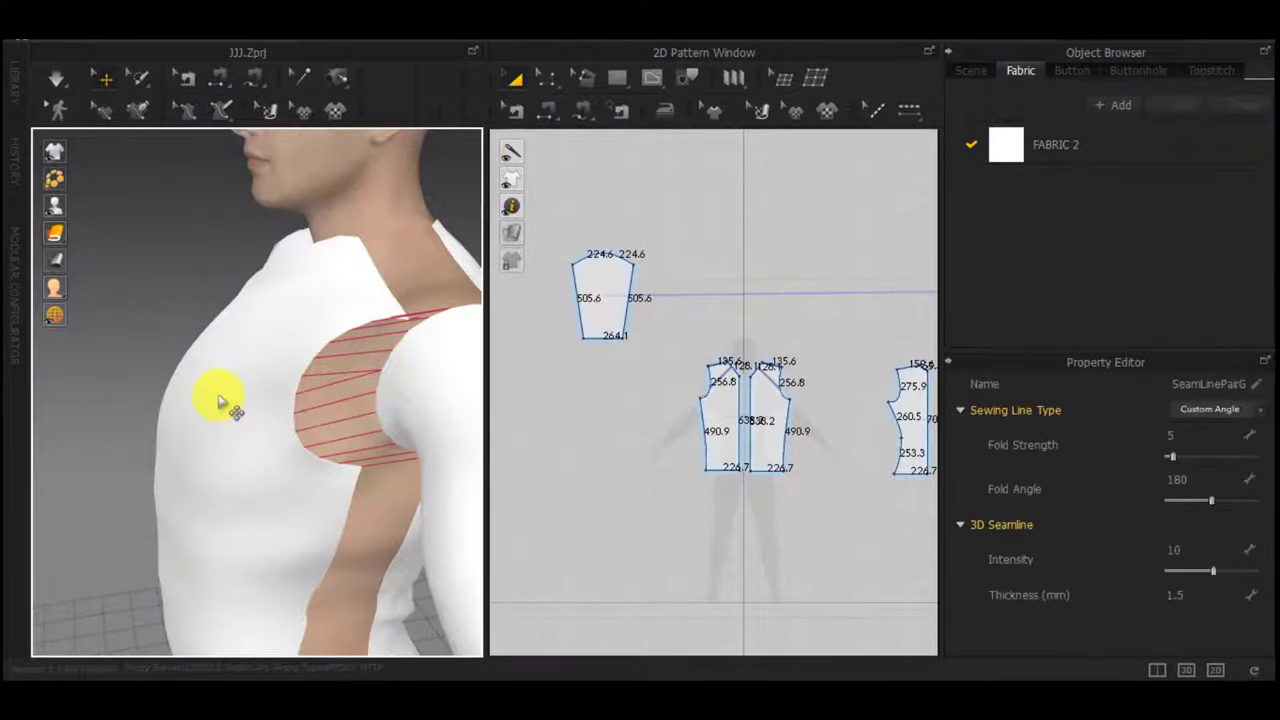
{"action": "left_click", "coordinate": [184, 302]}
{"action": "right_click_drag", "start_coordinate": [188, 346], "coordinate": [311, 391]}
{"action": "right_click_drag", "start_coordinate": [357, 440], "coordinate": [188, 350]}
{"action": "key", "text": "space"}
{"action": "scroll", "coordinate": [448, 396], "scroll_direction": "down", "scroll_amount": 3}
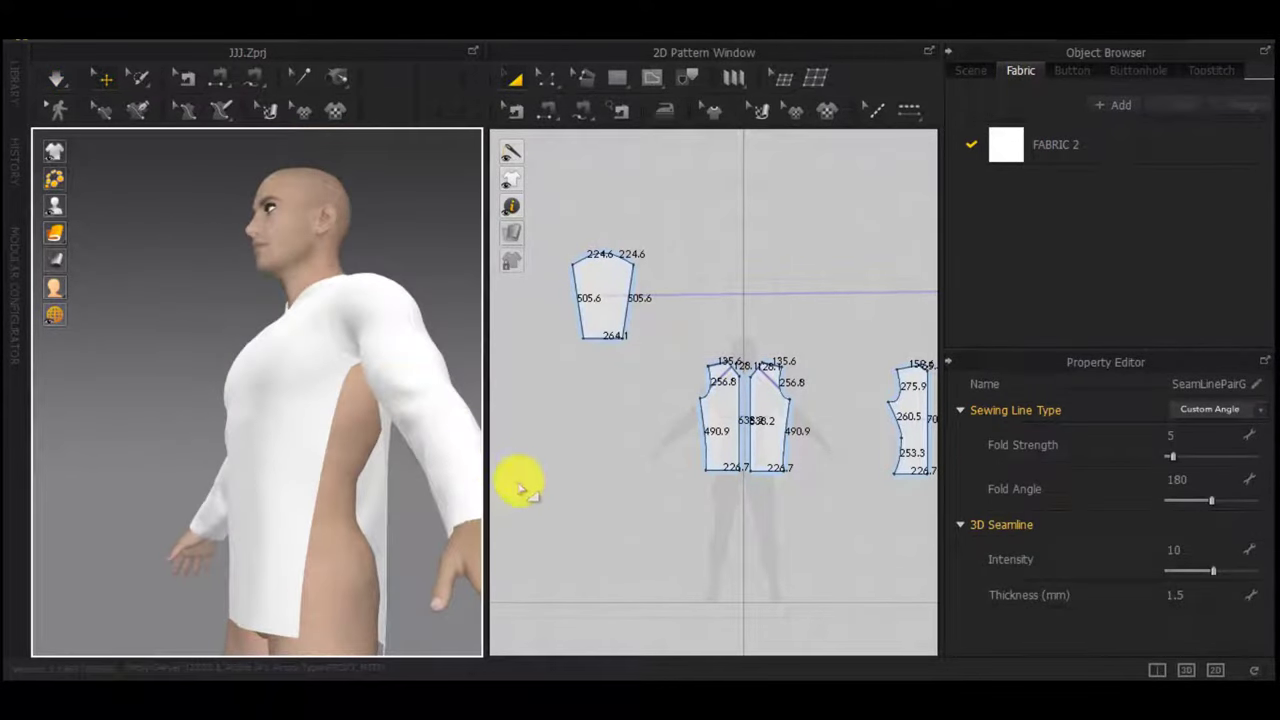
{"action": "key", "text": "n"}
{"action": "left_click", "coordinate": [375, 455]}
{"action": "left_click", "coordinate": [323, 453]}
{"action": "right_click_drag", "start_coordinate": [323, 453], "coordinate": [259, 475]}
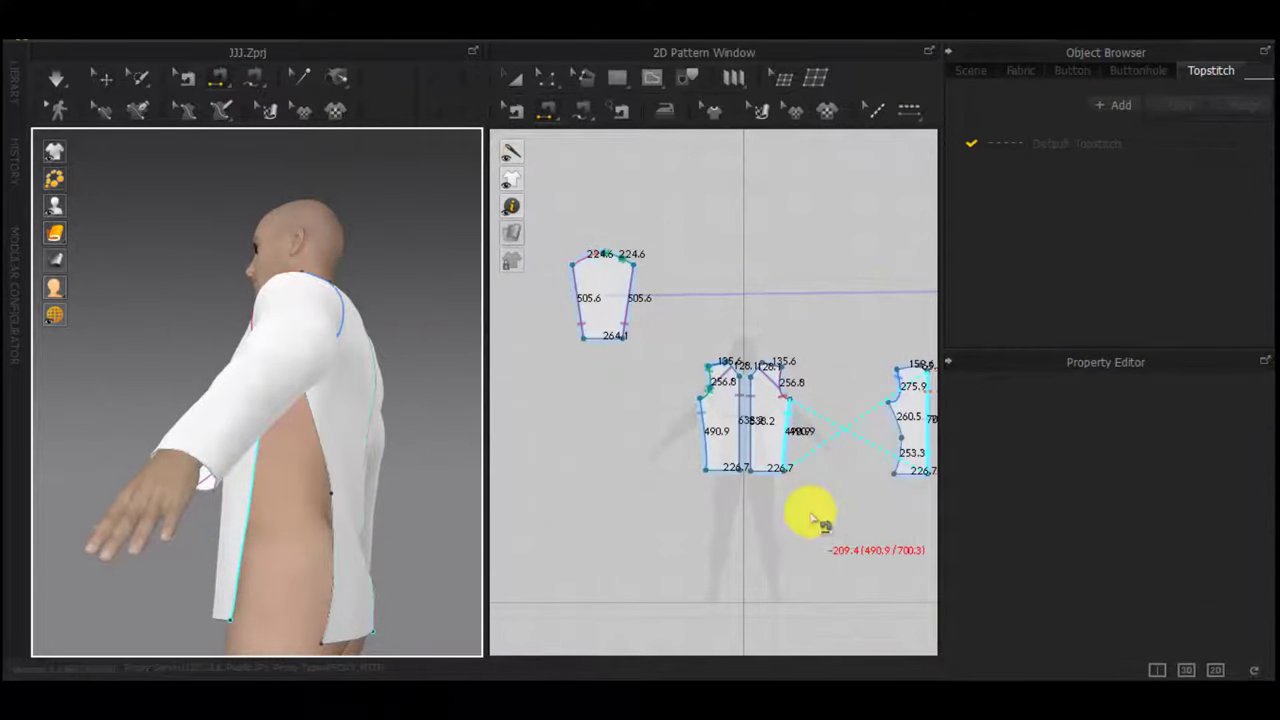
Free-sew the mirrored front half's side edge to the adjacent back panel's side edge, from underarm towards the hem
{"action": "scroll", "coordinate": [805, 440], "scroll_direction": "up", "scroll_amount": 3}
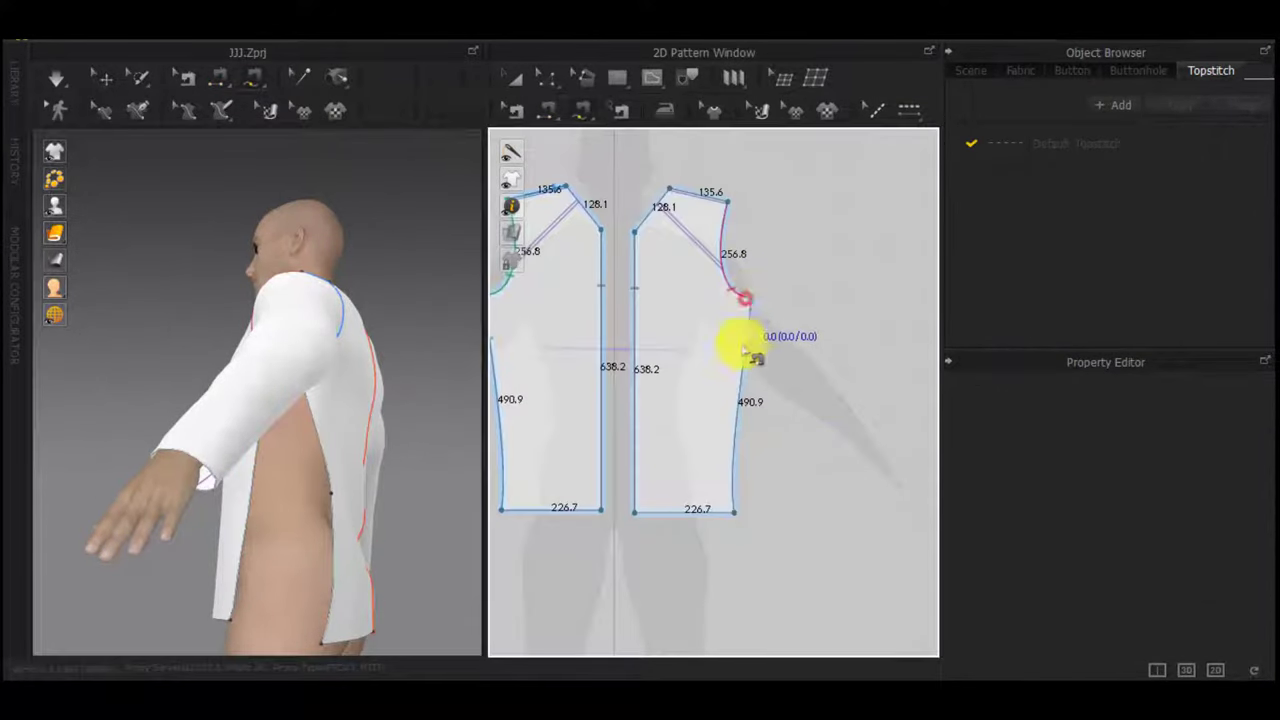
{"action": "left_click", "coordinate": [738, 507]}
{"action": "middle_click_drag", "start_coordinate": [806, 503], "coordinate": [568, 494]}
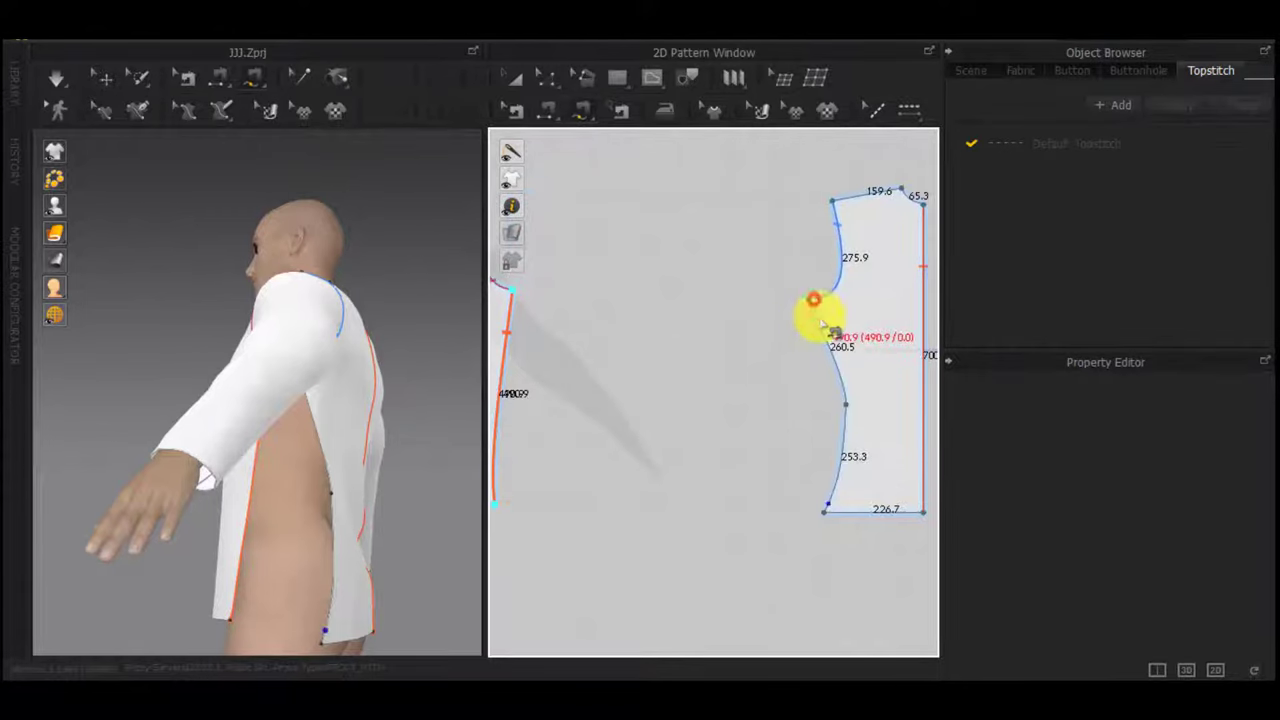
{"action": "left_click", "coordinate": [813, 299]}
{"action": "left_click", "coordinate": [826, 503]}
Extend the side seam's end on the back panel to the hem corner and simulate the garment
{"action": "scroll", "coordinate": [828, 548], "scroll_direction": "up", "scroll_amount": 4}
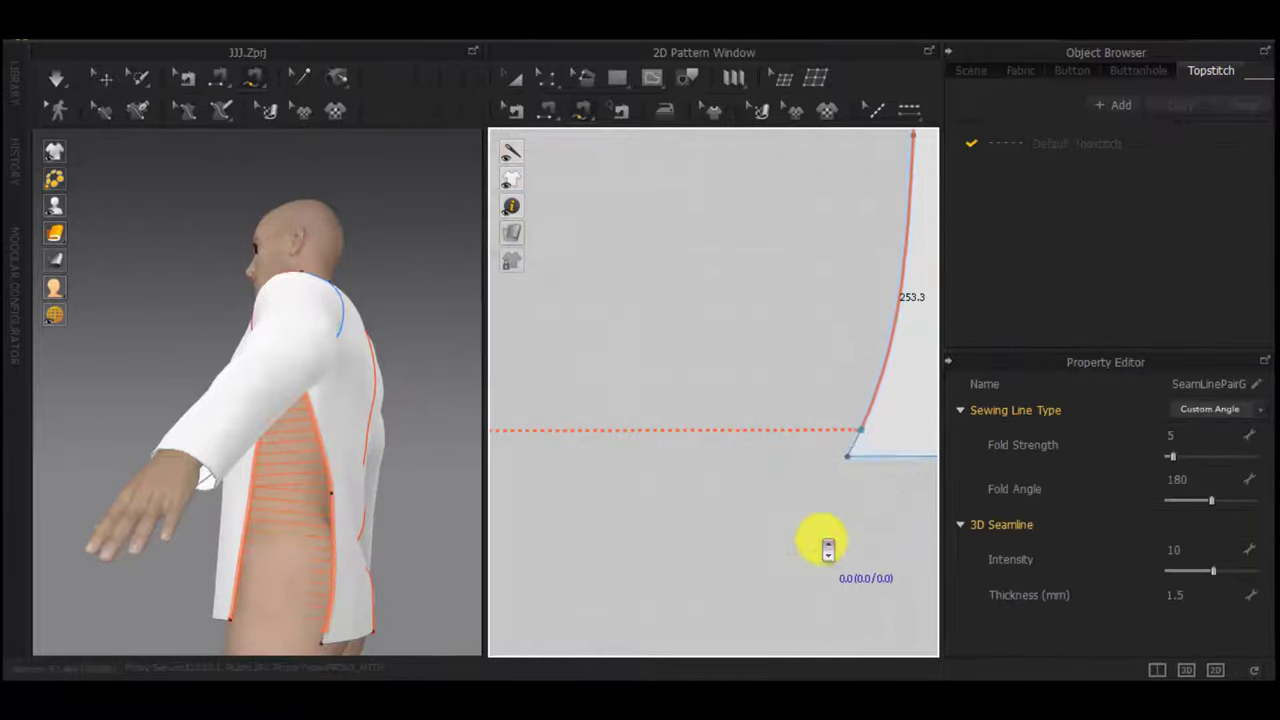
{"action": "key", "text": "z"}
{"action": "key", "text": "b"}
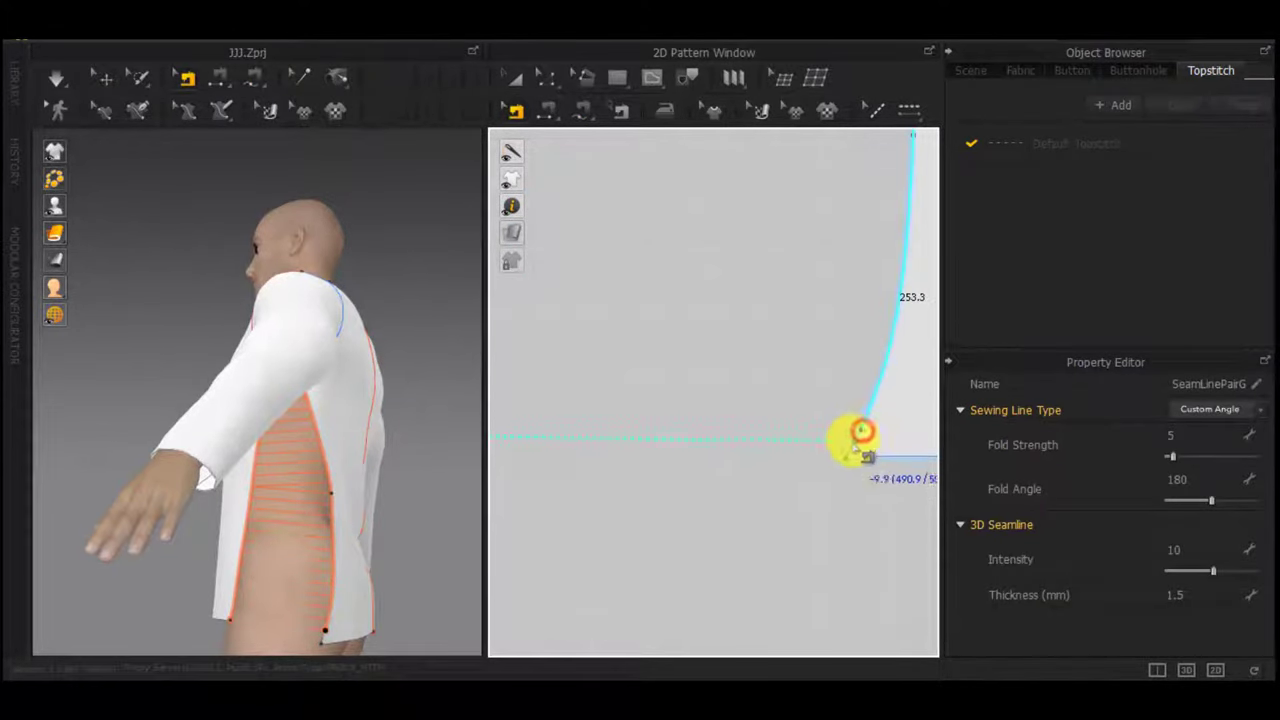
{"action": "left_click_drag", "start_coordinate": [850, 456], "coordinate": [754, 465]}
{"action": "key", "text": "space"}
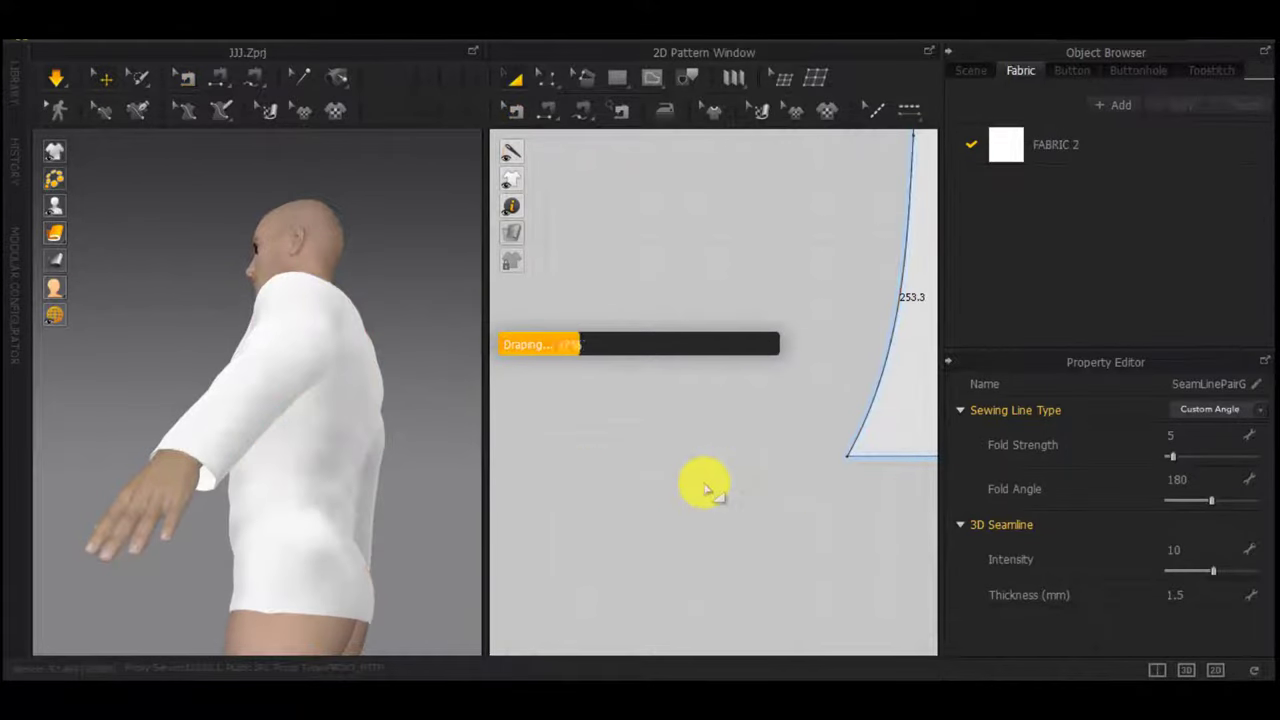
{"action": "right_click_drag", "start_coordinate": [398, 529], "coordinate": [710, 515]}
{"action": "scroll", "coordinate": [713, 515], "scroll_direction": "down", "scroll_amount": 4}
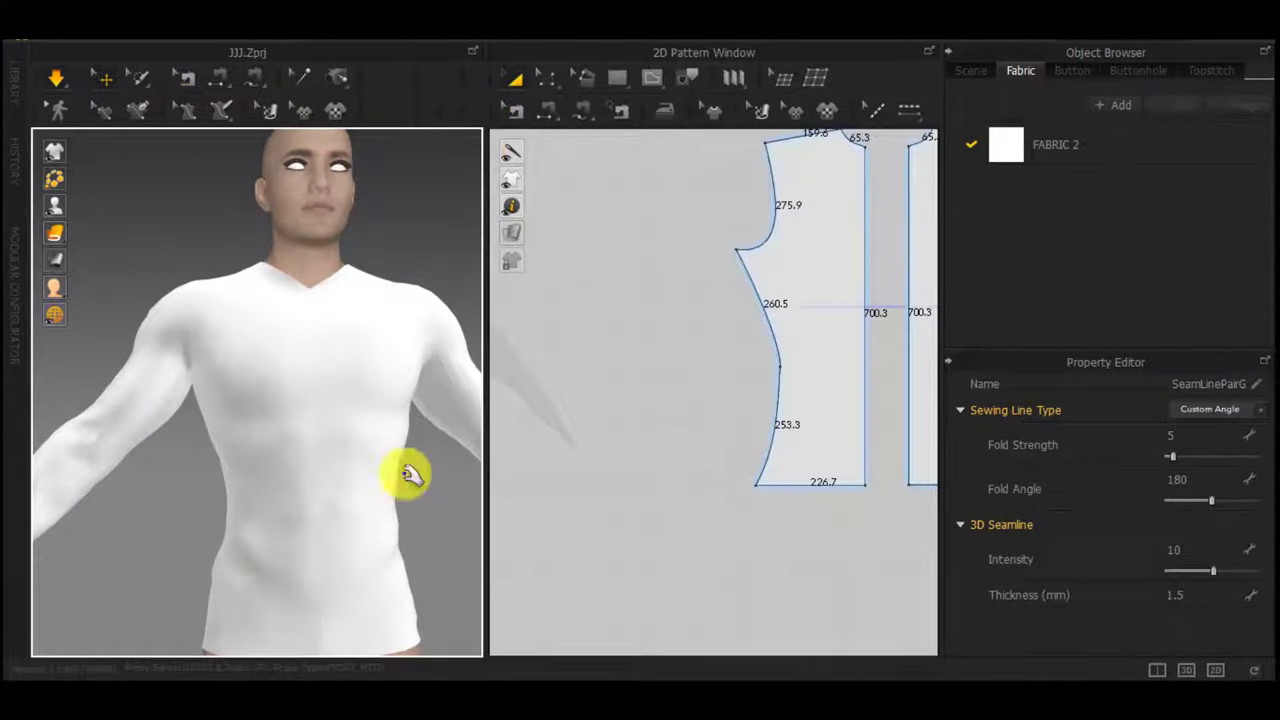
{"action": "scroll", "coordinate": [410, 476], "scroll_direction": "down", "scroll_amount": 3}
{"action": "mouse_move", "coordinate": [391, 514]}
{"action": "right_mouse_down"}
{"action": "mouse_move", "coordinate": [440, 497]}
{"action": "mouse_move", "coordinate": [408, 500]}
{"action": "right_mouse_up"}
{"action": "scroll", "coordinate": [571, 434], "scroll_direction": "down", "scroll_amount": 3}
Curve the neck edges of both linked front halves inward into a rounded neckline, each edge about 136 mm long
{"action": "middle_click_drag", "start_coordinate": [571, 434], "coordinate": [900, 446]}
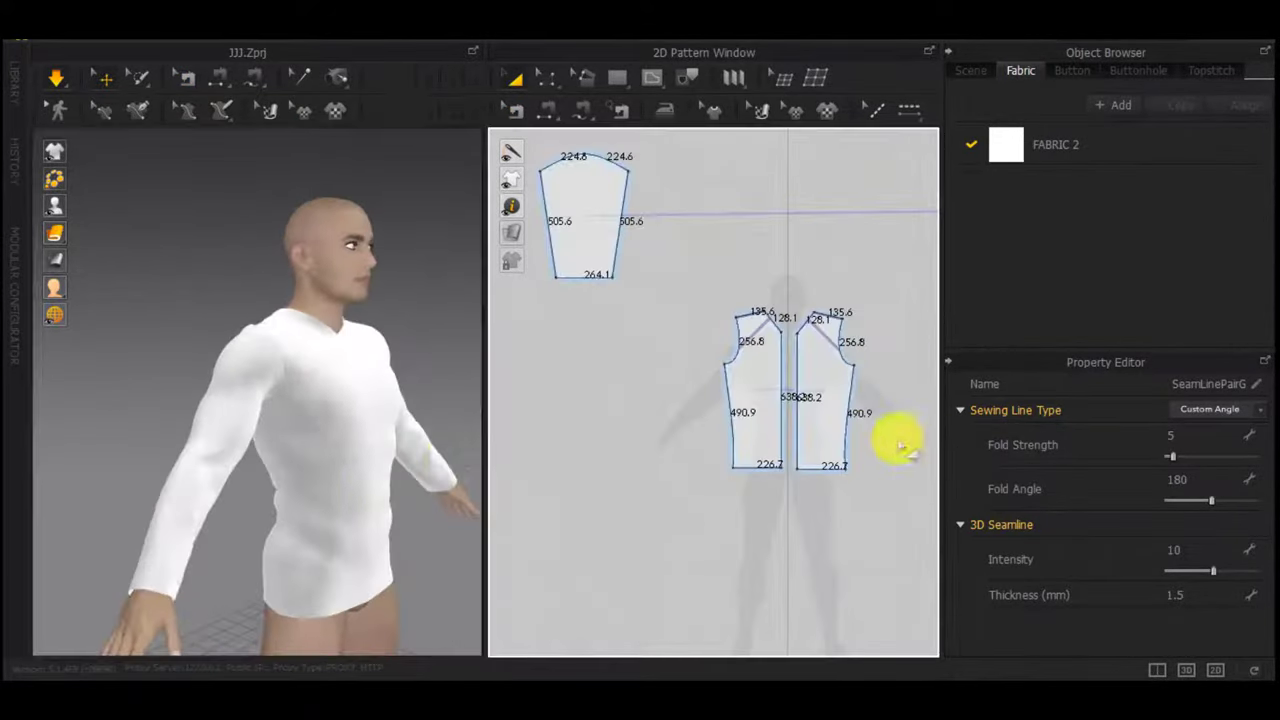
{"action": "scroll", "coordinate": [757, 303], "scroll_direction": "up", "scroll_amount": 4}
{"action": "scroll", "coordinate": [831, 387], "scroll_direction": "up", "scroll_amount": 3}
{"action": "right_click_drag", "start_coordinate": [386, 354], "coordinate": [563, 417]}
{"action": "key", "text": "c"}
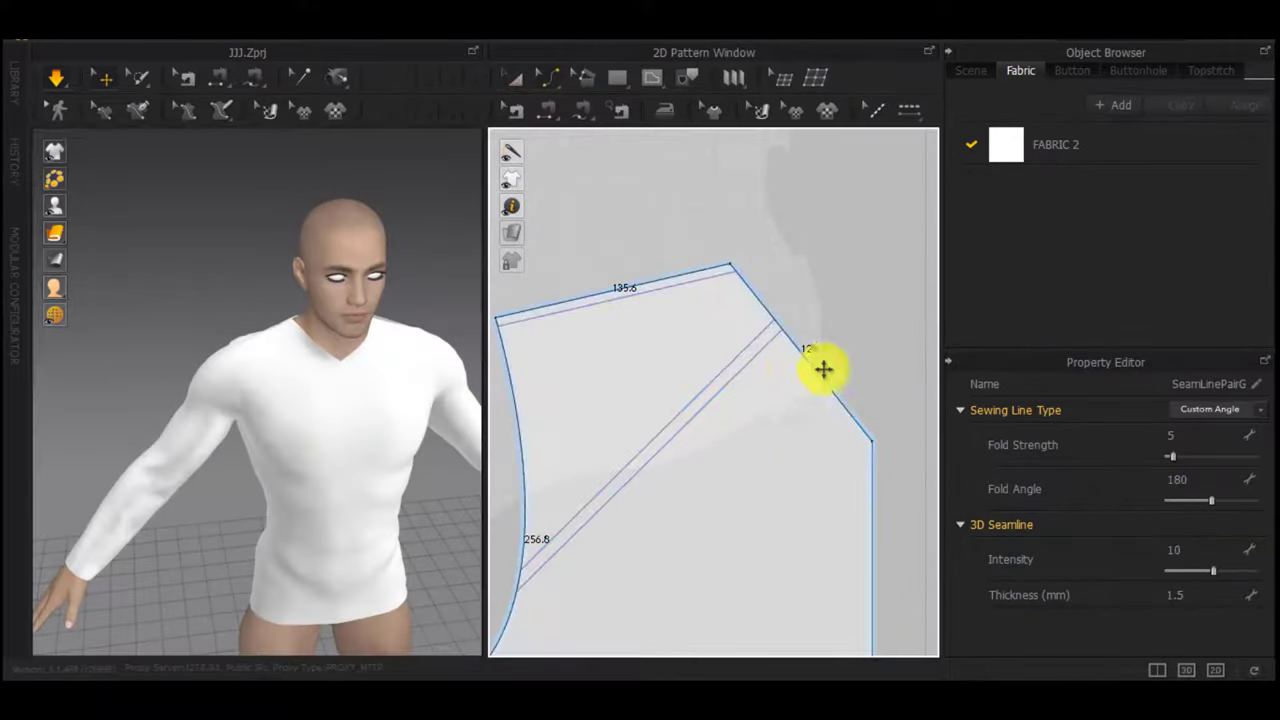
{"action": "scroll", "coordinate": [828, 382], "scroll_direction": "down", "scroll_amount": 3}
{"action": "key", "text": "a"}
{"action": "left_click", "coordinate": [755, 463]}
{"action": "scroll", "coordinate": [890, 480], "scroll_direction": "down", "scroll_amount": 2}
{"action": "middle_click_drag", "start_coordinate": [890, 480], "coordinate": [674, 420]}
{"action": "scroll", "coordinate": [658, 404], "scroll_direction": "up", "scroll_amount": 2}
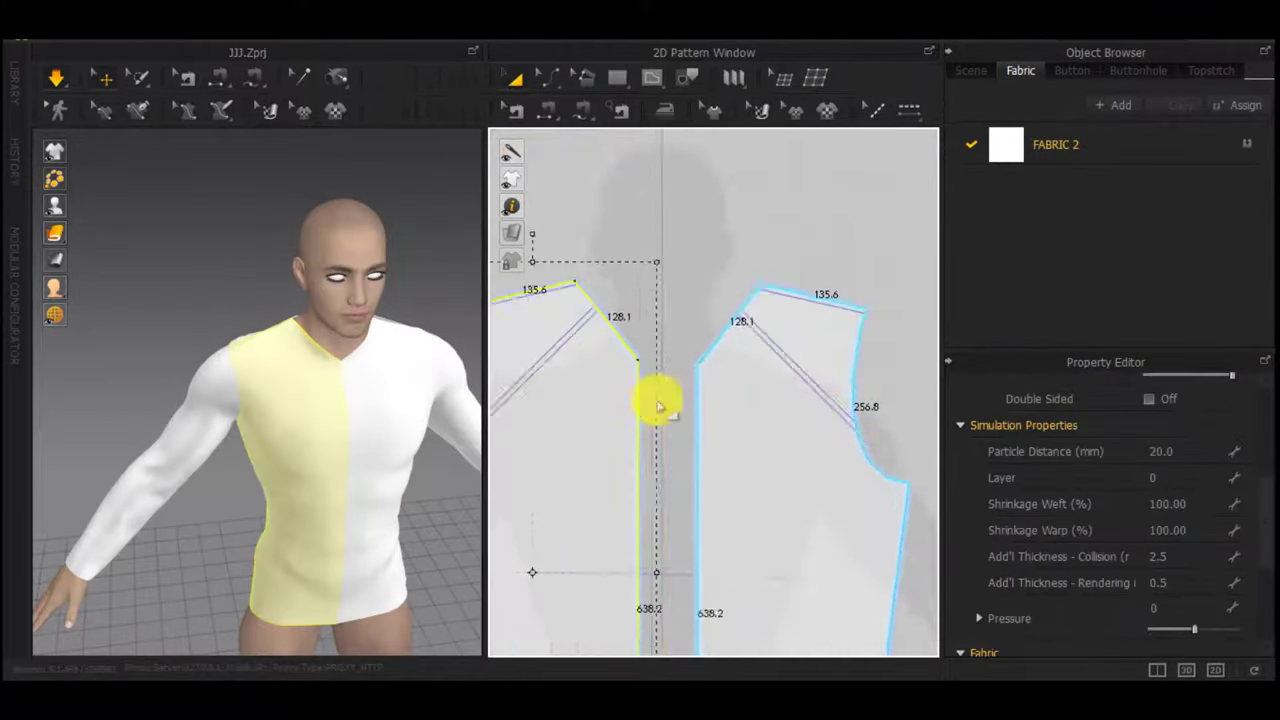
{"action": "scroll", "coordinate": [658, 405], "scroll_direction": "up", "scroll_amount": 2}
{"action": "left_click", "coordinate": [652, 302]}
{"action": "left_click_drag", "start_coordinate": [610, 319], "coordinate": [594, 328]}
Sew the front shoulder edge to the back shoulder edge on the avatar's left and simulate the garment
{"action": "right_click_drag", "start_coordinate": [423, 343], "coordinate": [549, 409]}
{"action": "key", "text": "space"}
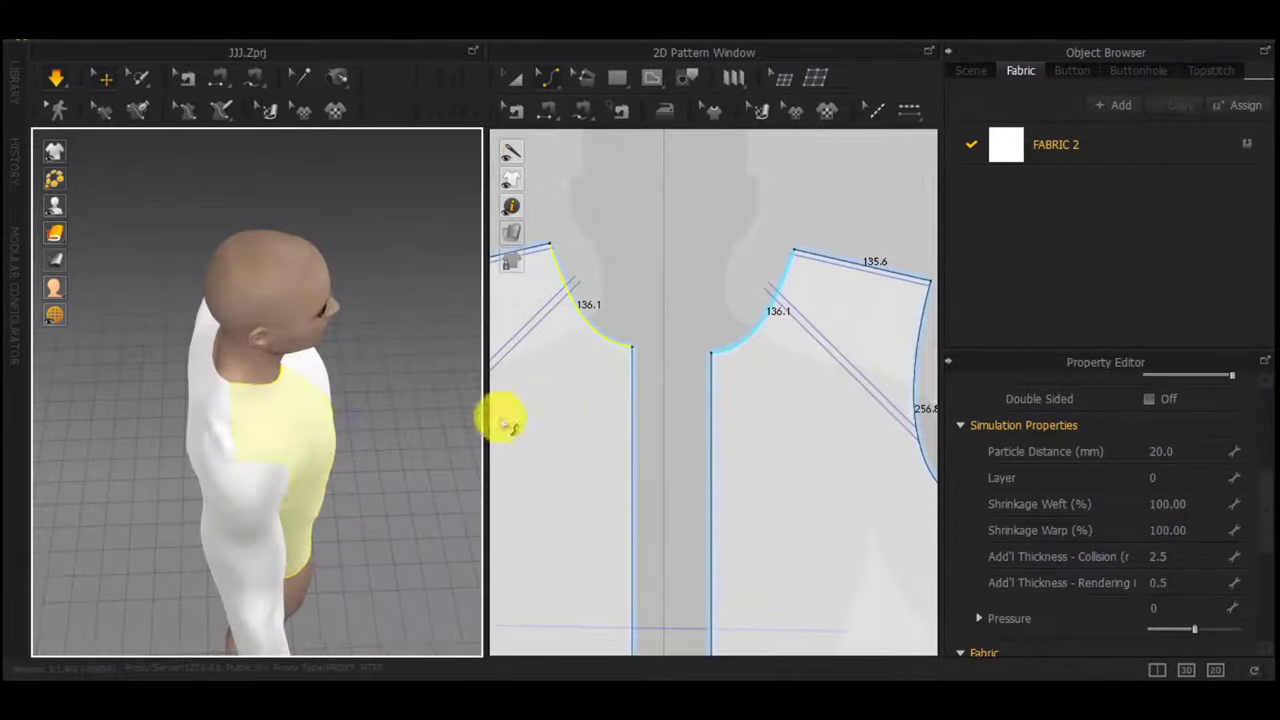
{"action": "scroll", "coordinate": [202, 364], "scroll_direction": "up", "scroll_amount": 4}
{"action": "mouse_move", "coordinate": [317, 386]}
{"action": "right_mouse_down"}
{"action": "mouse_move", "coordinate": [492, 399]}
{"action": "mouse_move", "coordinate": [326, 406]}
{"action": "right_mouse_up"}
{"action": "key", "text": "n"}
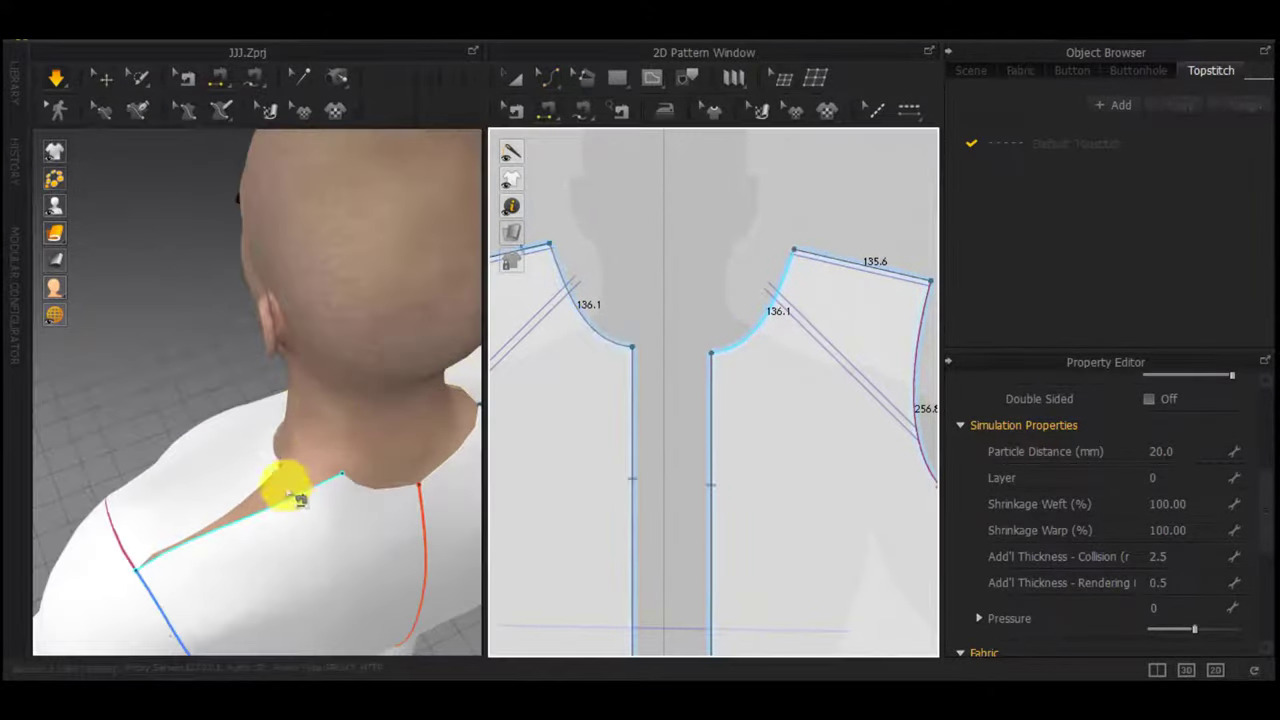
{"action": "left_click", "coordinate": [288, 491]}
{"action": "left_click", "coordinate": [257, 487]}
{"action": "key", "text": "space"}
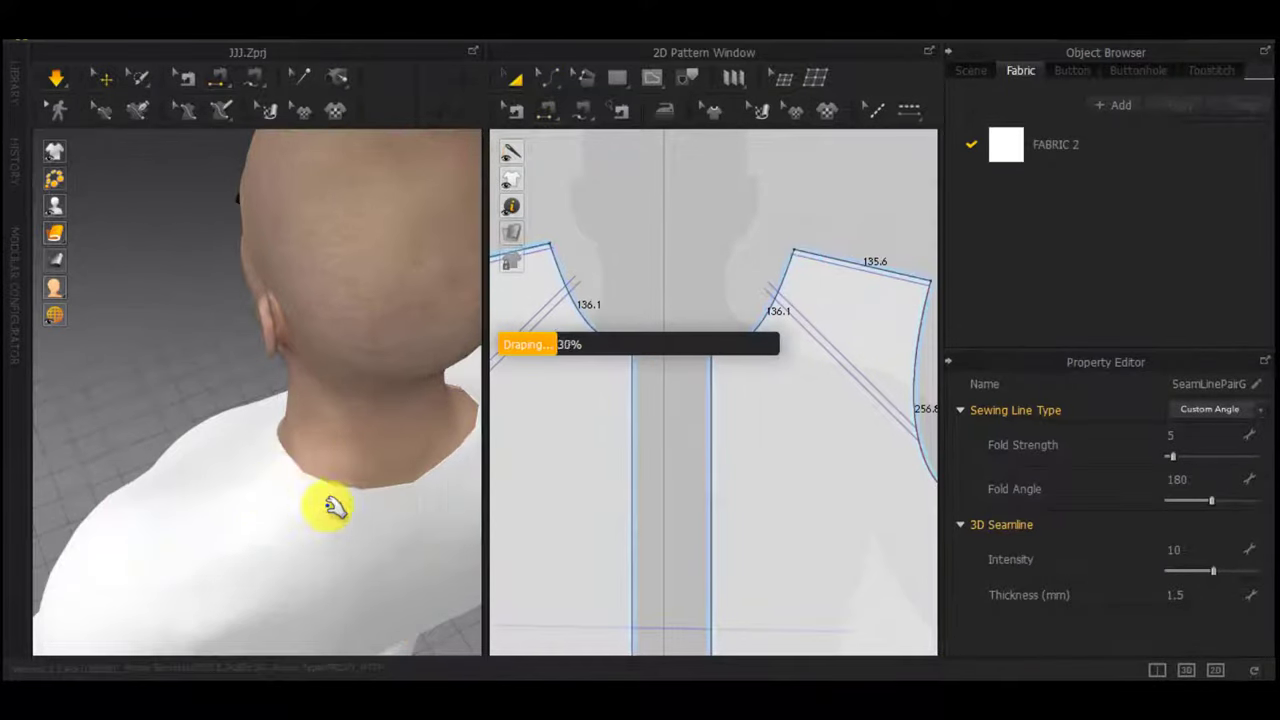
{"action": "right_click_drag", "start_coordinate": [334, 506], "coordinate": [266, 454]}
{"action": "scroll", "coordinate": [266, 454], "scroll_direction": "down", "scroll_amount": 3}
{"action": "scroll", "coordinate": [809, 268], "scroll_direction": "up", "scroll_amount": 3}
Move the back panel's neck-shoulder point 20 mm outward along the shoulder edge and simulate the garment
{"action": "right_click_drag", "start_coordinate": [259, 342], "coordinate": [367, 390]}
{"action": "scroll", "coordinate": [352, 436], "scroll_direction": "up", "scroll_amount": 4}
{"action": "right_click_drag", "start_coordinate": [362, 450], "coordinate": [458, 426]}
{"action": "left_click", "coordinate": [170, 415]}
{"action": "scroll", "coordinate": [718, 395], "scroll_direction": "down", "scroll_amount": 4}
{"action": "scroll", "coordinate": [722, 410], "scroll_direction": "down", "scroll_amount": 3}
{"action": "middle_click_drag", "start_coordinate": [772, 413], "coordinate": [491, 417]}
{"action": "scroll", "coordinate": [724, 376], "scroll_direction": "up", "scroll_amount": 7}
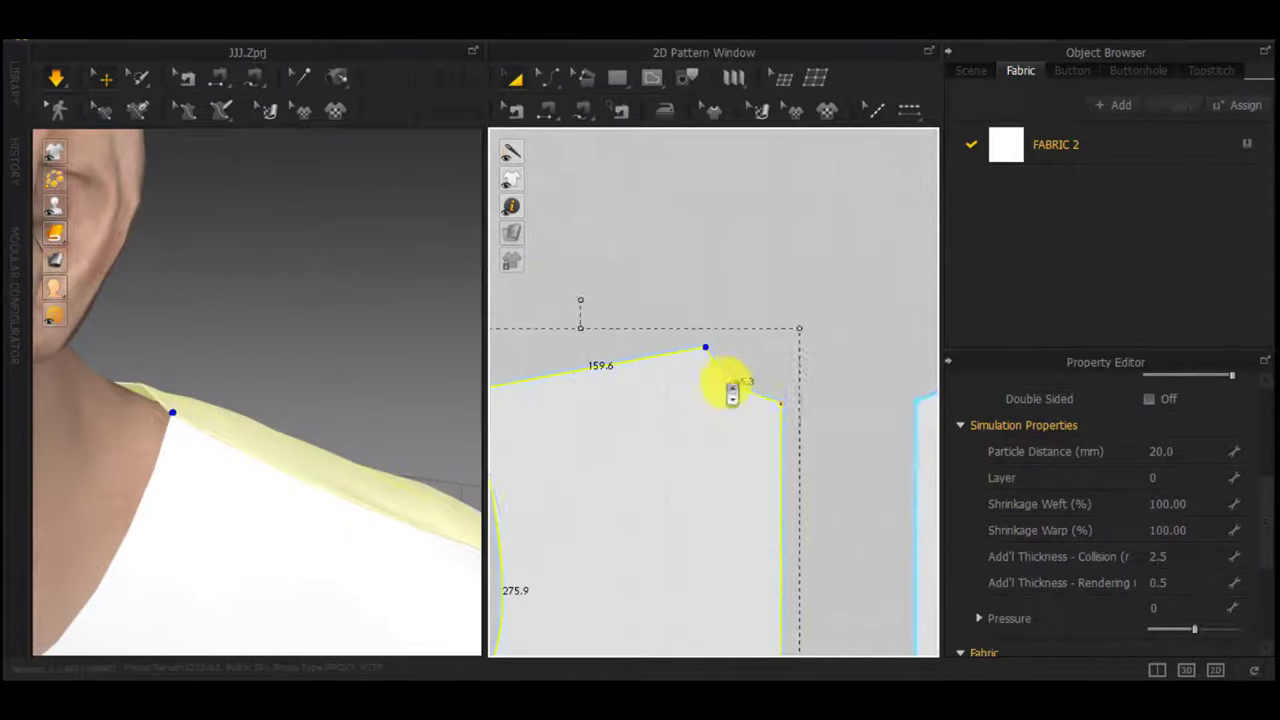
{"action": "left_click", "coordinate": [723, 312]}
{"action": "key", "text": "z"}
{"action": "left_click", "coordinate": [704, 347]}
{"action": "left_click_drag", "start_coordinate": [702, 348], "coordinate": [698, 350]}
{"action": "right_click", "coordinate": [698, 350]}
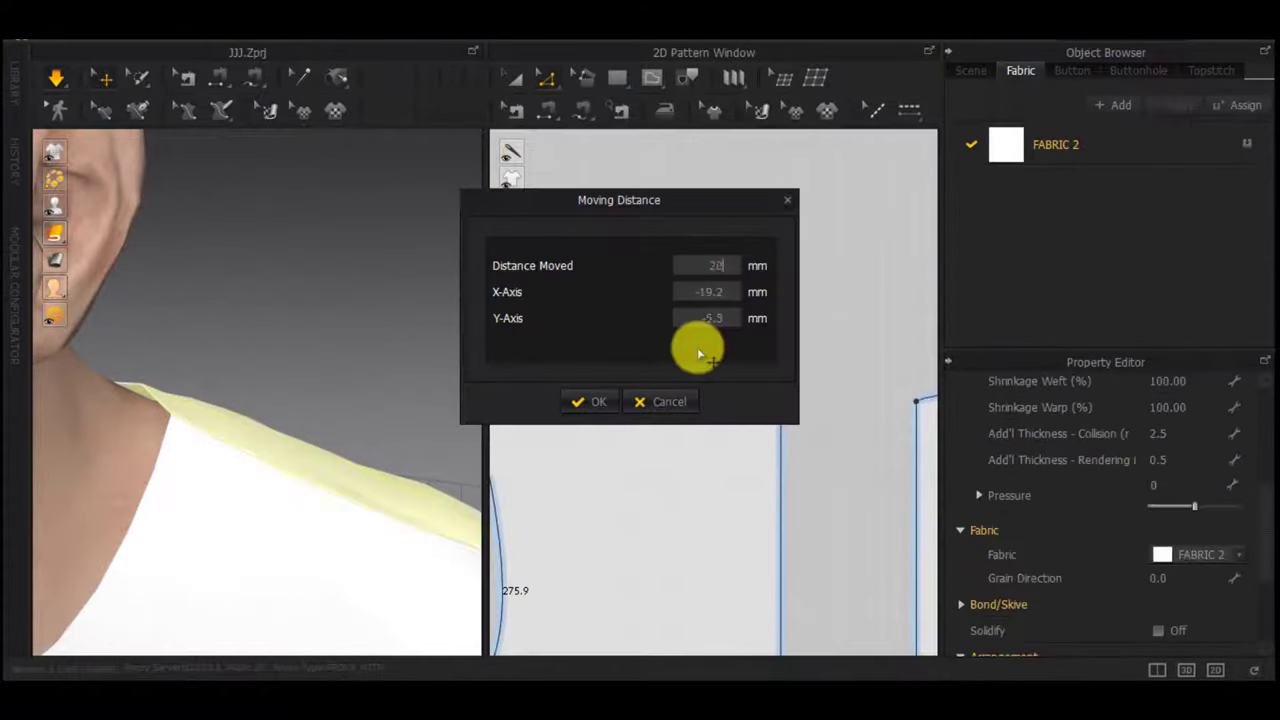
{"action": "key", "text": "Return"}
{"action": "key", "text": "space"}
Curve the back panel's neck edge inward into a smooth arc about 78 mm long and simulate the garment
{"action": "right_click_drag", "start_coordinate": [214, 403], "coordinate": [268, 440]}
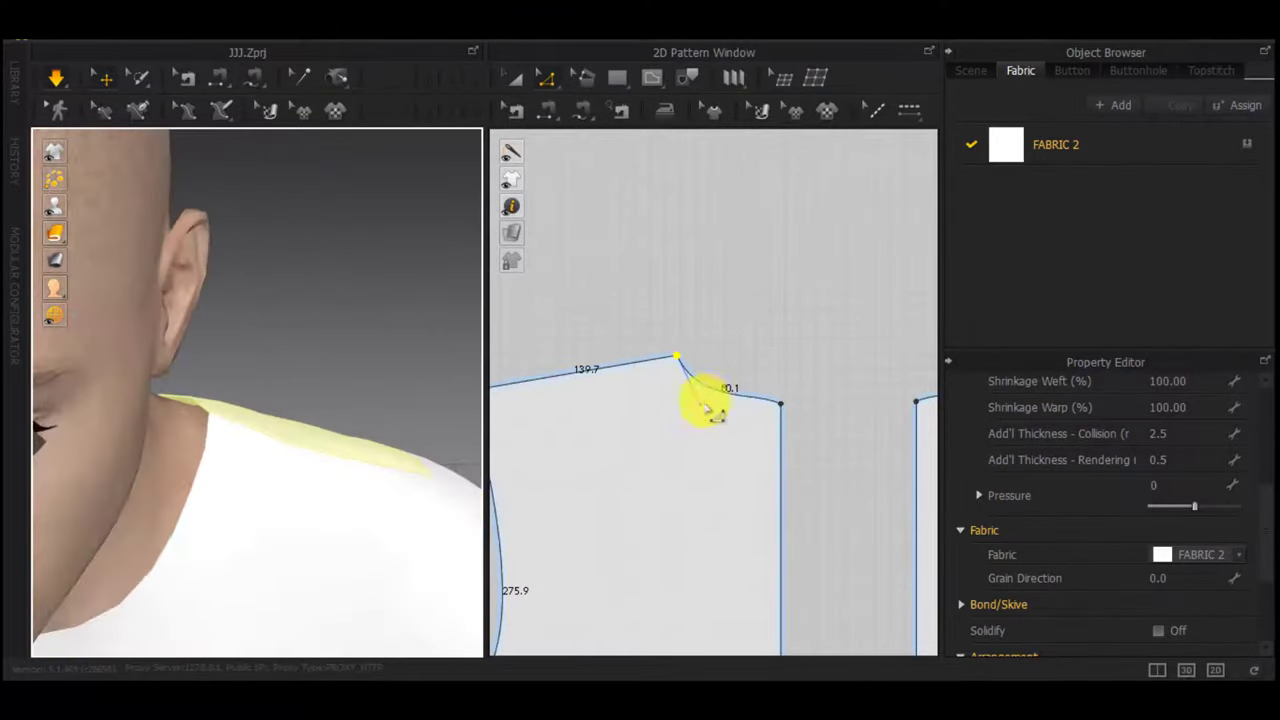
{"action": "left_click", "coordinate": [699, 402]}
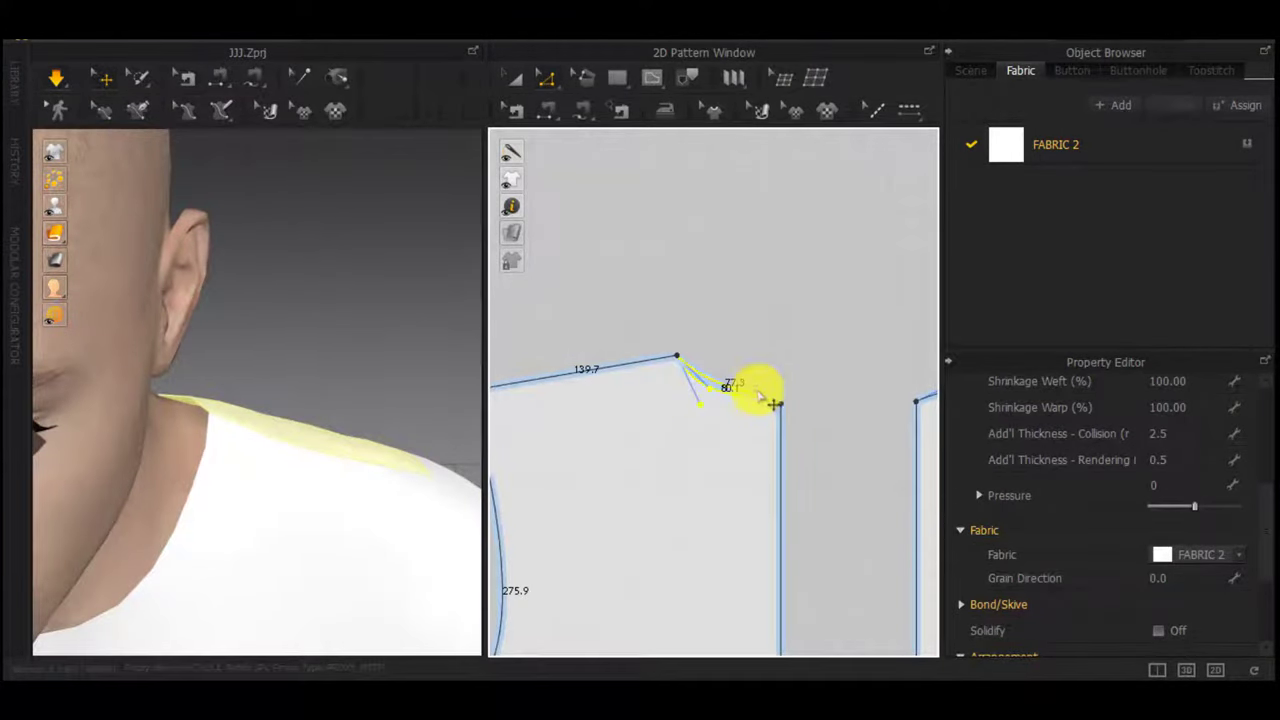
{"action": "scroll", "coordinate": [755, 370], "scroll_direction": "up", "scroll_amount": 3}
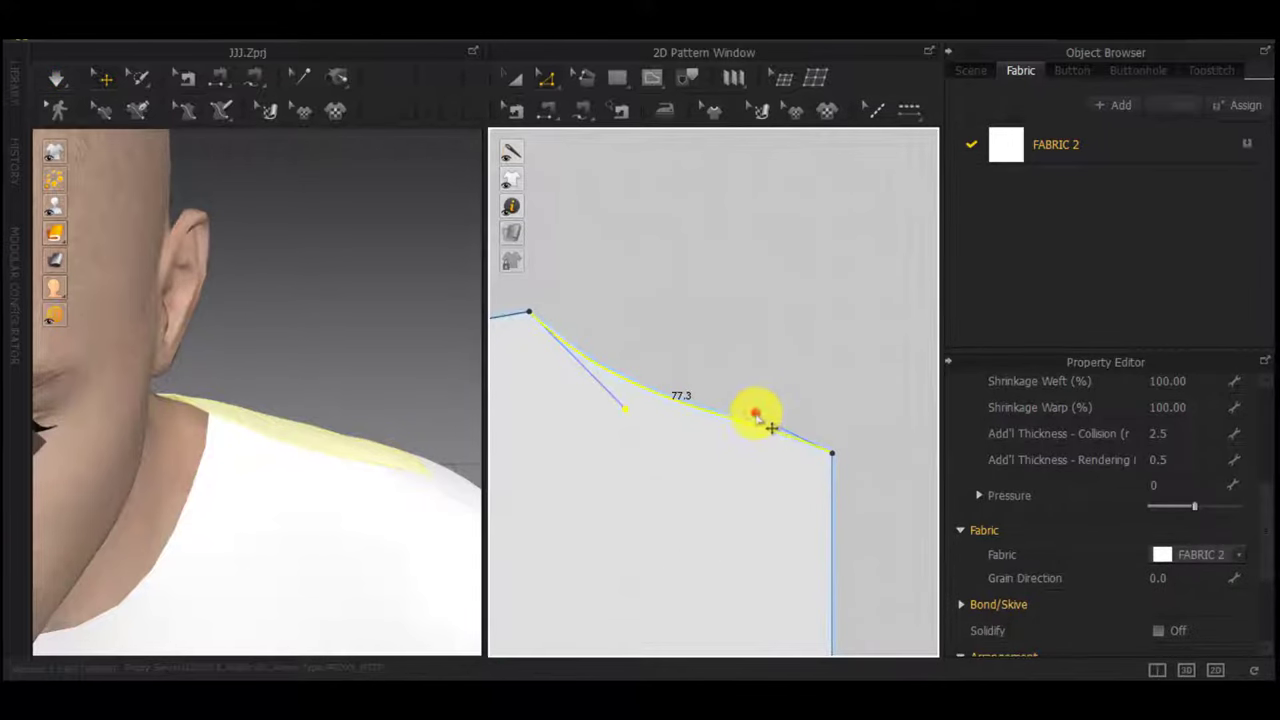
{"action": "left_click_drag", "start_coordinate": [757, 416], "coordinate": [742, 449]}
{"action": "right_click_drag", "start_coordinate": [257, 443], "coordinate": [2, 330]}
{"action": "key", "text": "space"}
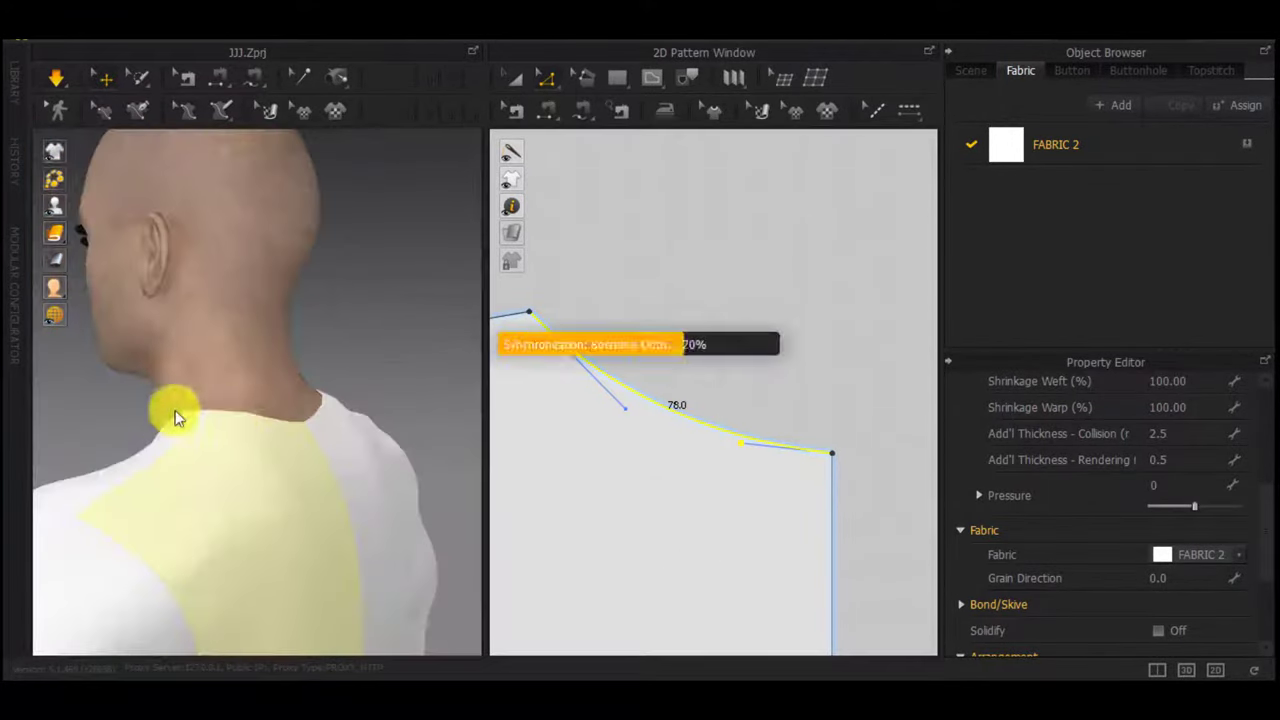
{"action": "right_click_drag", "start_coordinate": [250, 415], "coordinate": [620, 448]}
{"action": "right_click_drag", "start_coordinate": [420, 464], "coordinate": [179, 477]}
{"action": "left_click", "coordinate": [414, 400]}
{"action": "scroll", "coordinate": [334, 457], "scroll_direction": "down", "scroll_amount": 5}
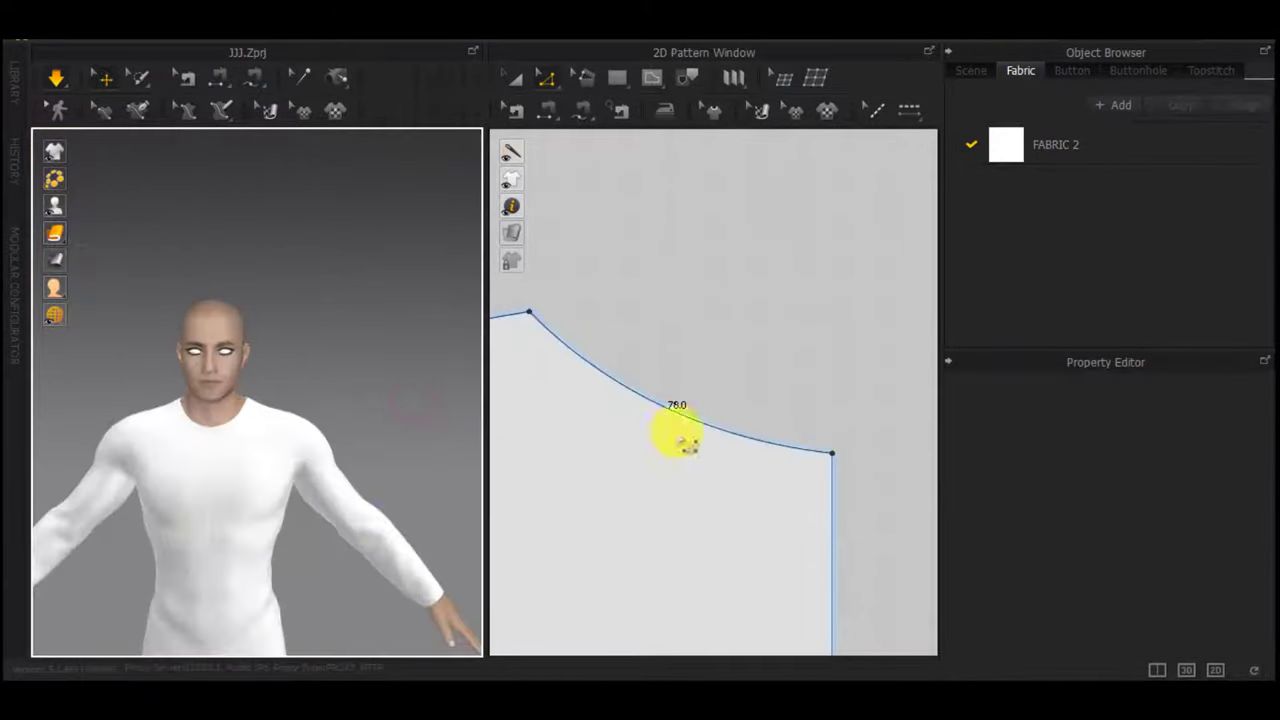
Examine the neck edge lengths on the front halves and on the back panels
{"action": "scroll", "coordinate": [677, 433], "scroll_direction": "down", "scroll_amount": 10}
{"action": "middle_click_drag", "start_coordinate": [746, 455], "coordinate": [1175, 425]}
{"action": "scroll", "coordinate": [773, 400], "scroll_direction": "down", "scroll_amount": 2}
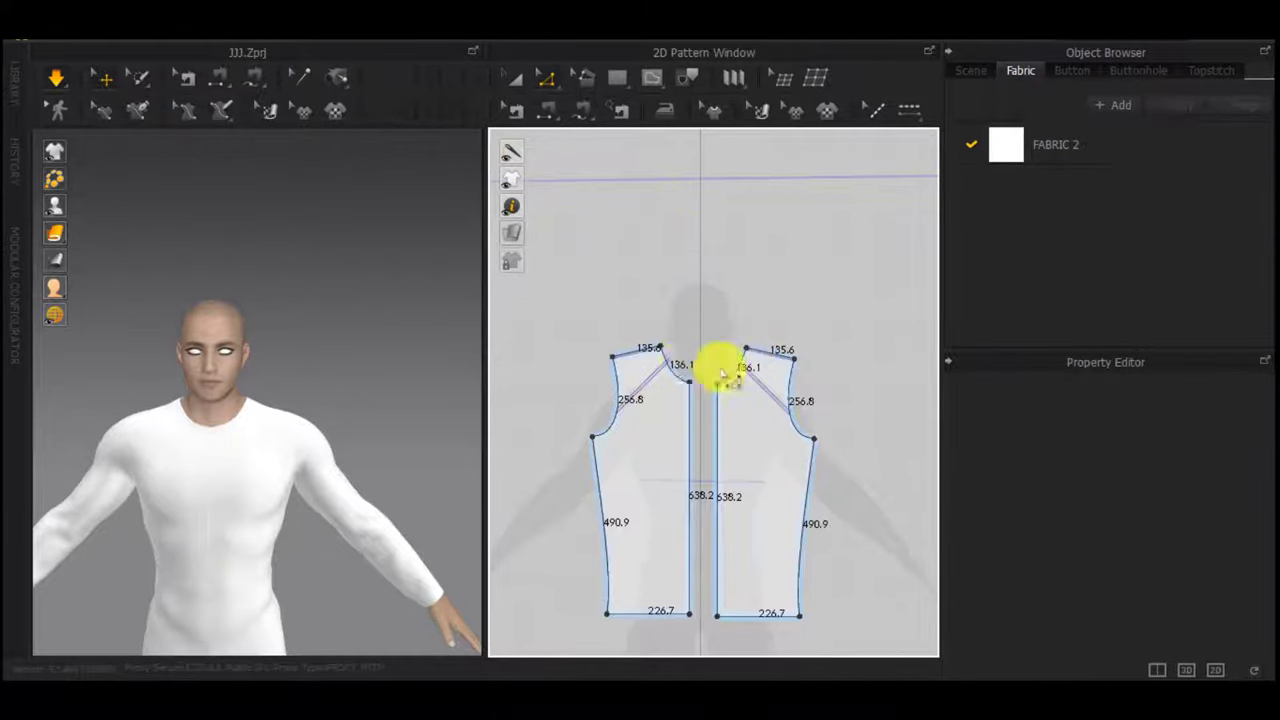
{"action": "scroll", "coordinate": [755, 375], "scroll_direction": "down", "scroll_amount": 4}
{"action": "scroll", "coordinate": [684, 367], "scroll_direction": "up", "scroll_amount": 10}
{"action": "middle_click_drag", "start_coordinate": [892, 375], "coordinate": [597, 386]}
{"action": "scroll", "coordinate": [597, 386], "scroll_direction": "down", "scroll_amount": 2}
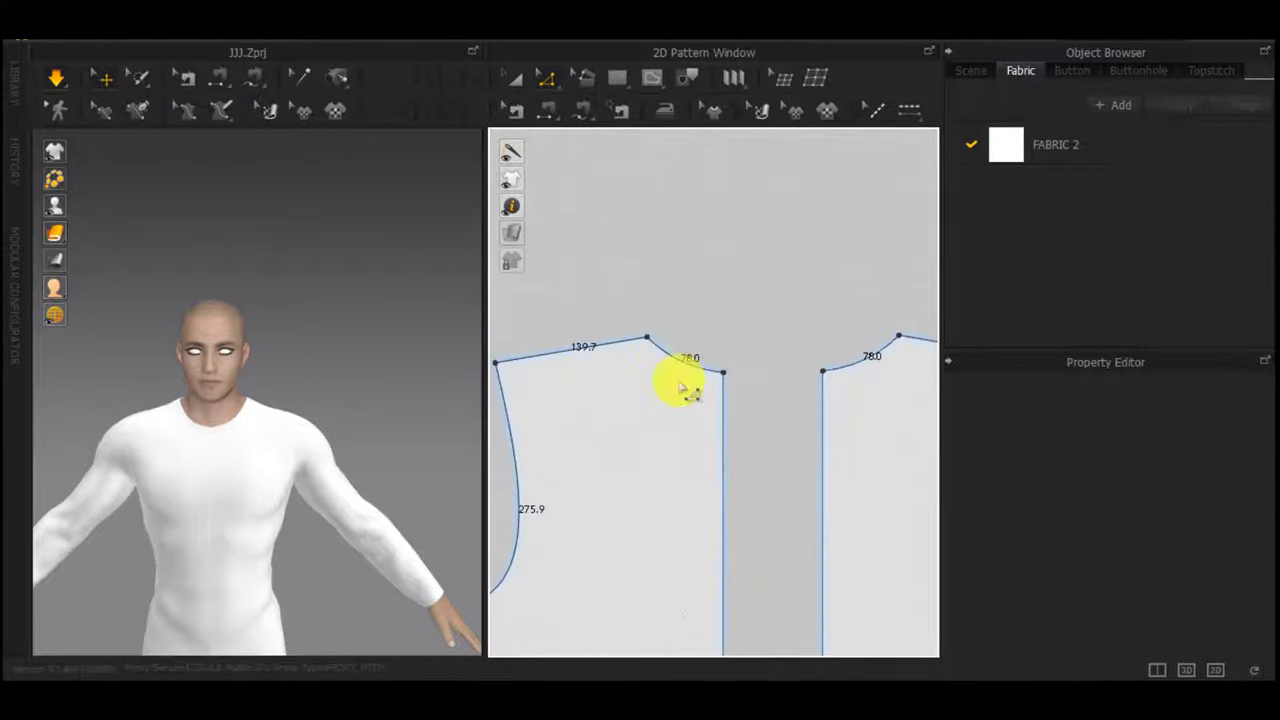
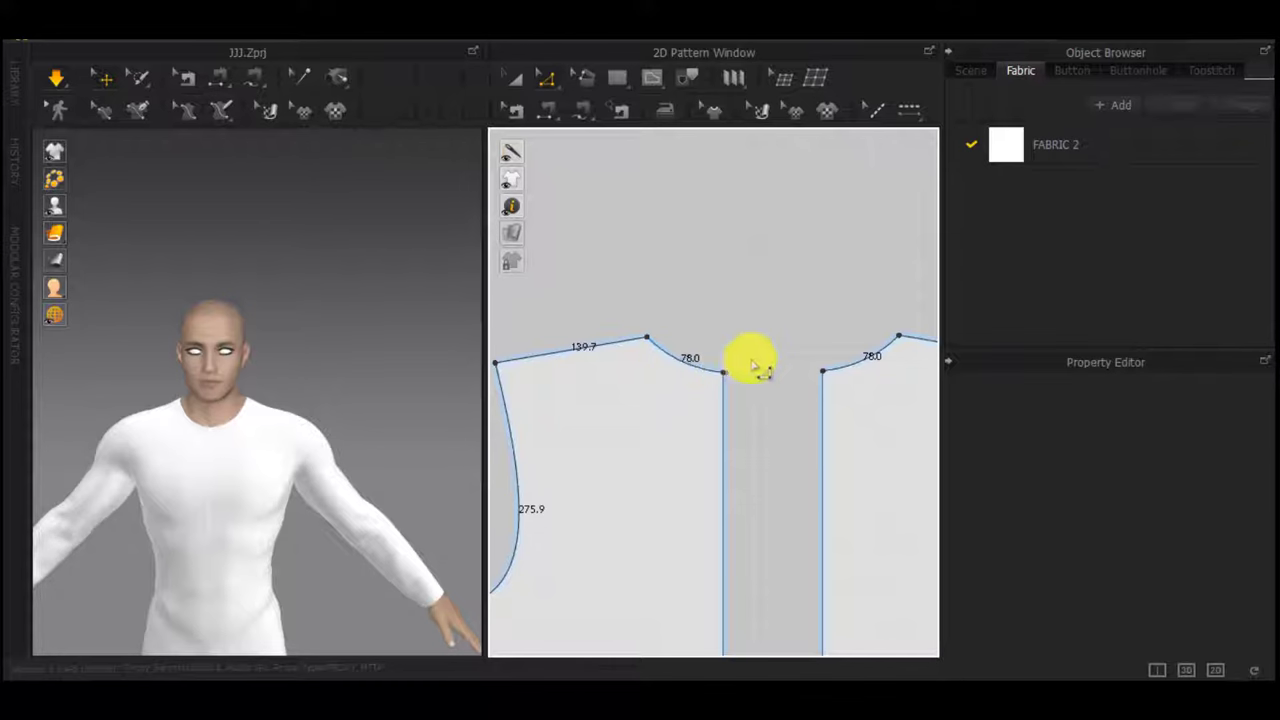
{"action": "scroll", "coordinate": [754, 365], "scroll_direction": "down", "scroll_amount": 4}
{"action": "middle_click_drag", "start_coordinate": [759, 390], "coordinate": [1110, 400]}
{"action": "scroll", "coordinate": [791, 371], "scroll_direction": "down", "scroll_amount": 4}
{"action": "middle_click_drag", "start_coordinate": [684, 364], "coordinate": [779, 388]}
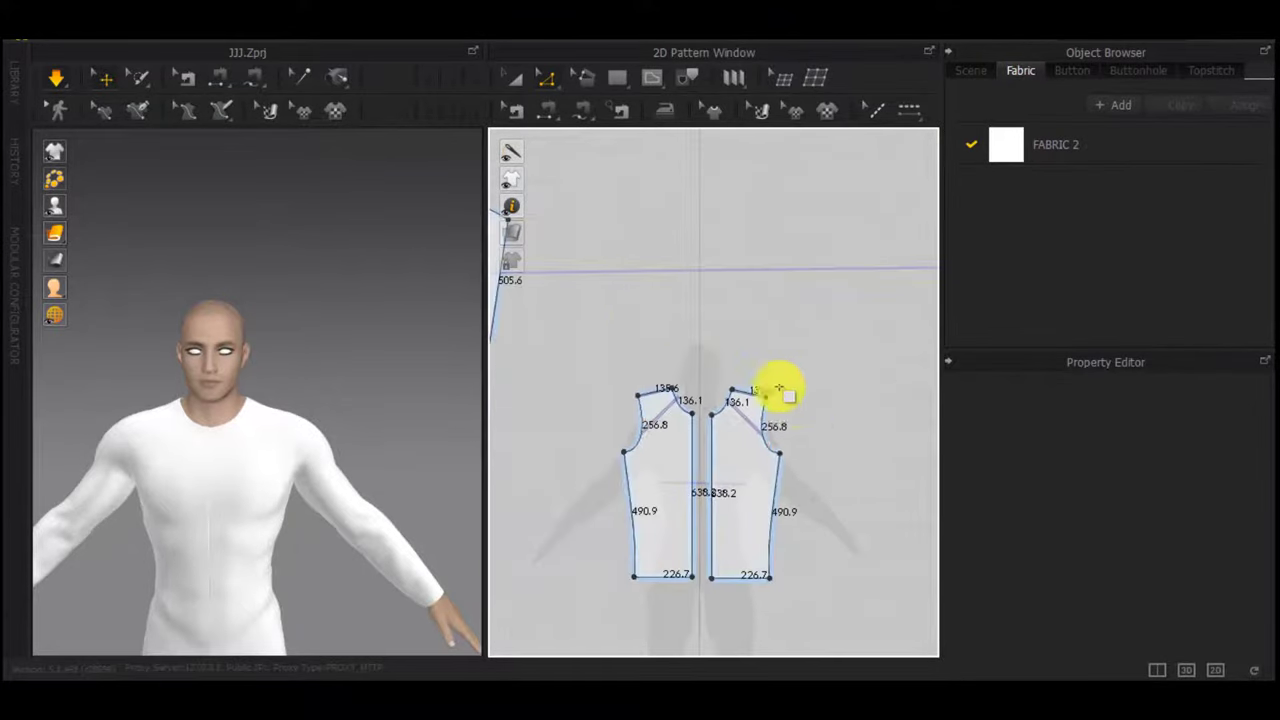
Create a rectangular collar pattern piece 420 mm wide and 70 mm high above the front halves
{"action": "left_click", "coordinate": [638, 312]}
{"action": "left_click_drag", "start_coordinate": [648, 161], "coordinate": [379, 186]}
{"action": "type", "text": "4120"}
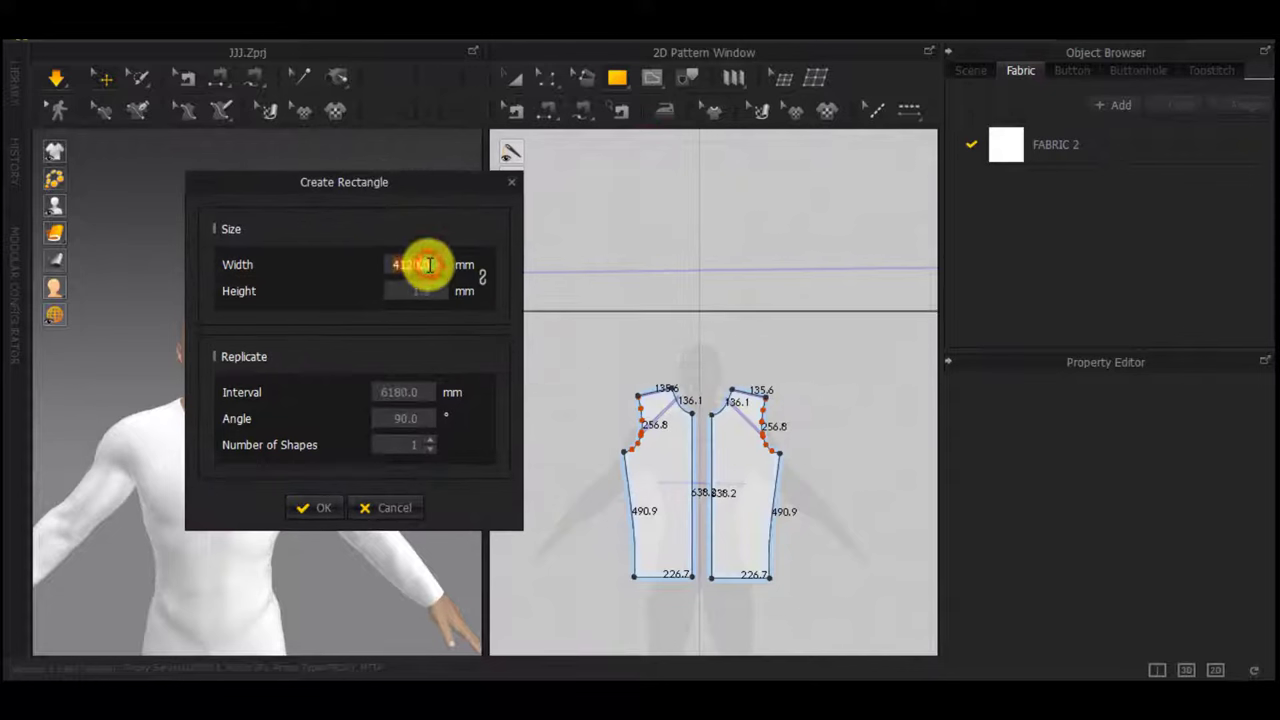
{"action": "type", "text": "420"}
{"action": "double_click", "coordinate": [411, 294]}
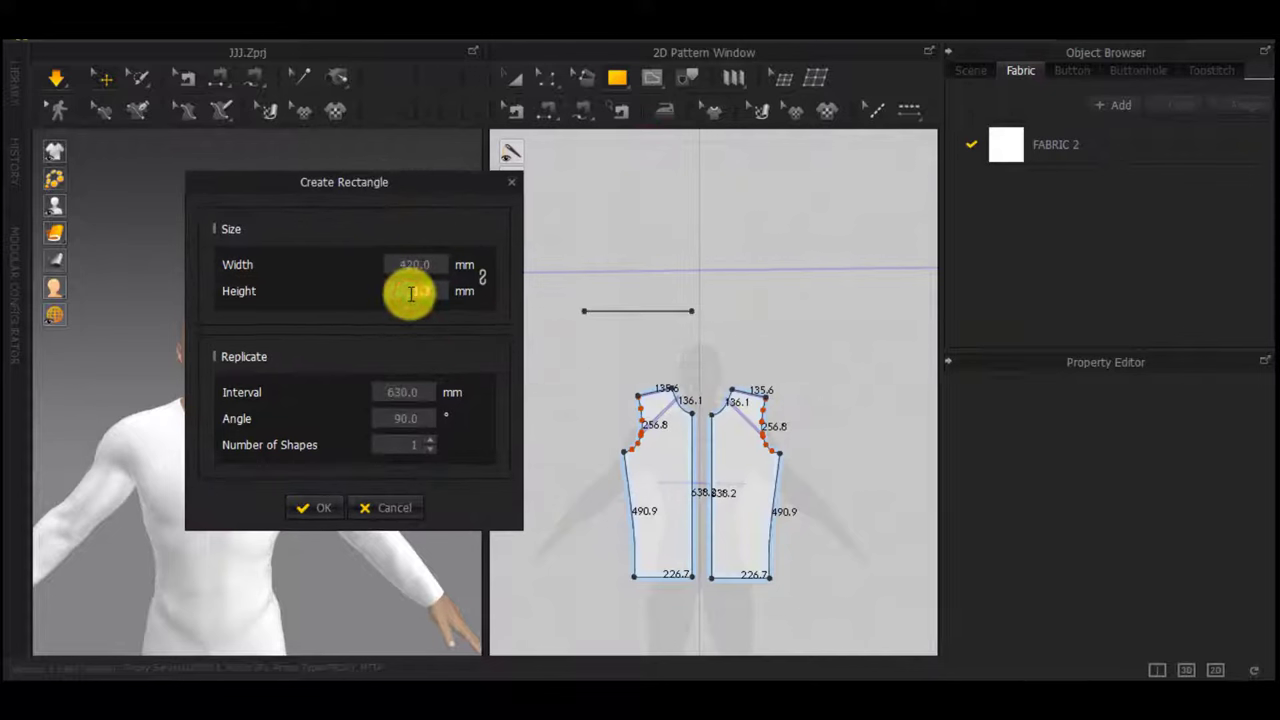
{"action": "type", "text": "70"}
{"action": "key", "text": "Return"}
Arrange the collar rectangle around the avatar's neck at the Neck_Collar point and adjust its position
{"action": "scroll", "coordinate": [252, 457], "scroll_direction": "down", "scroll_amount": 3}
{"action": "right_click_drag", "start_coordinate": [252, 457], "coordinate": [518, 428]}
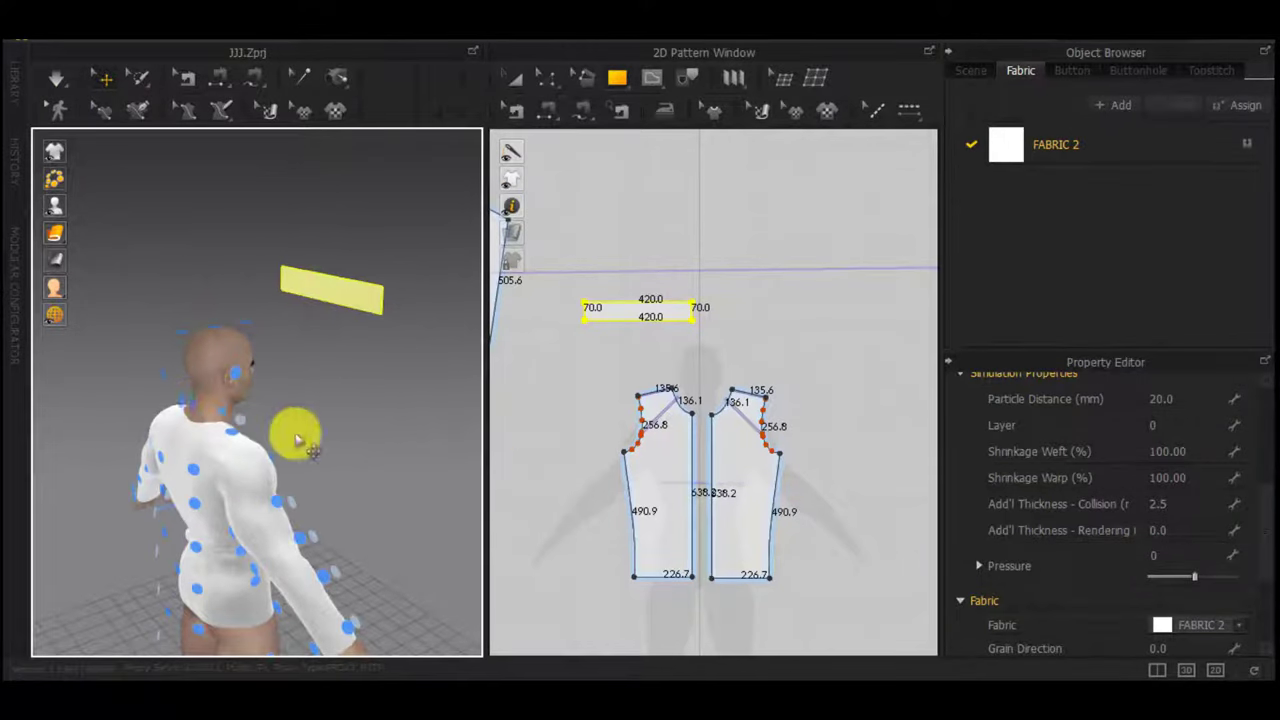
{"action": "left_click", "coordinate": [193, 410]}
{"action": "key", "text": "4"}
{"action": "left_click_drag", "start_coordinate": [211, 408], "coordinate": [218, 396]}
{"action": "scroll", "coordinate": [685, 331], "scroll_direction": "up", "scroll_amount": 3}
Split the collar's lower edge at 136 mm from each end
{"action": "key", "text": "z"}
{"action": "left_click", "coordinate": [638, 358]}
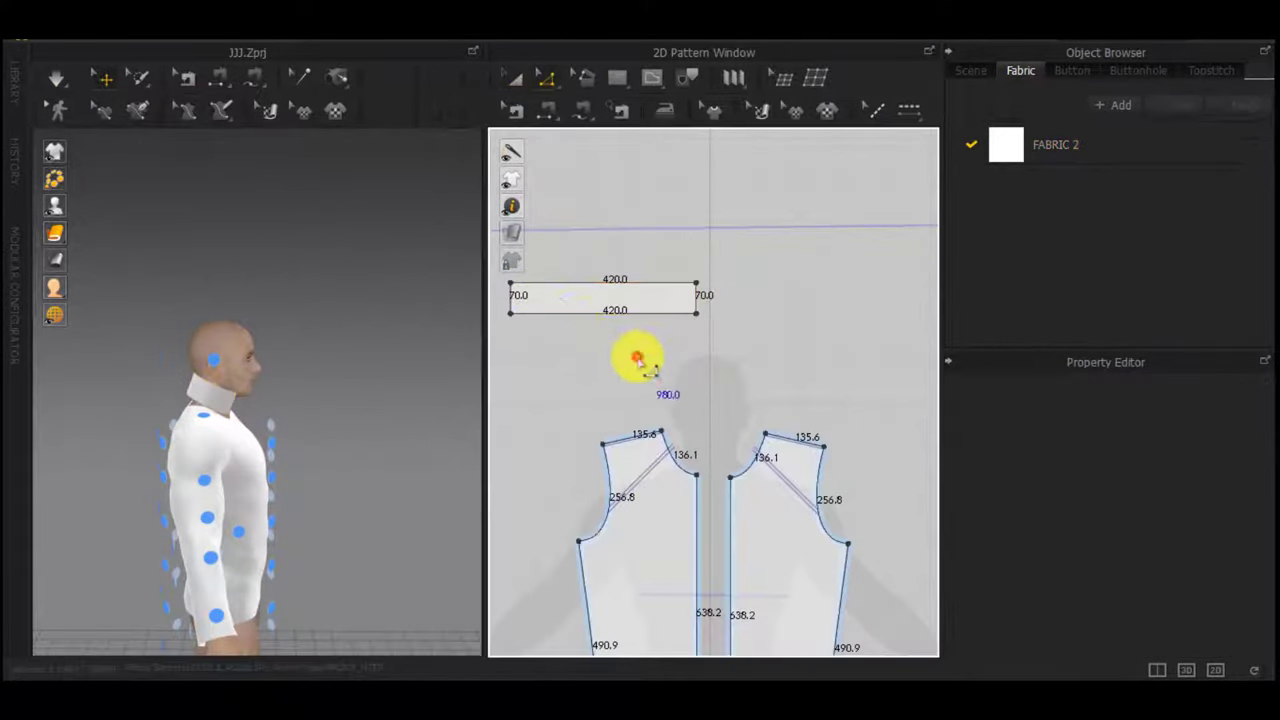
{"action": "right_click", "coordinate": [558, 316]}
{"action": "type", "text": "136"}
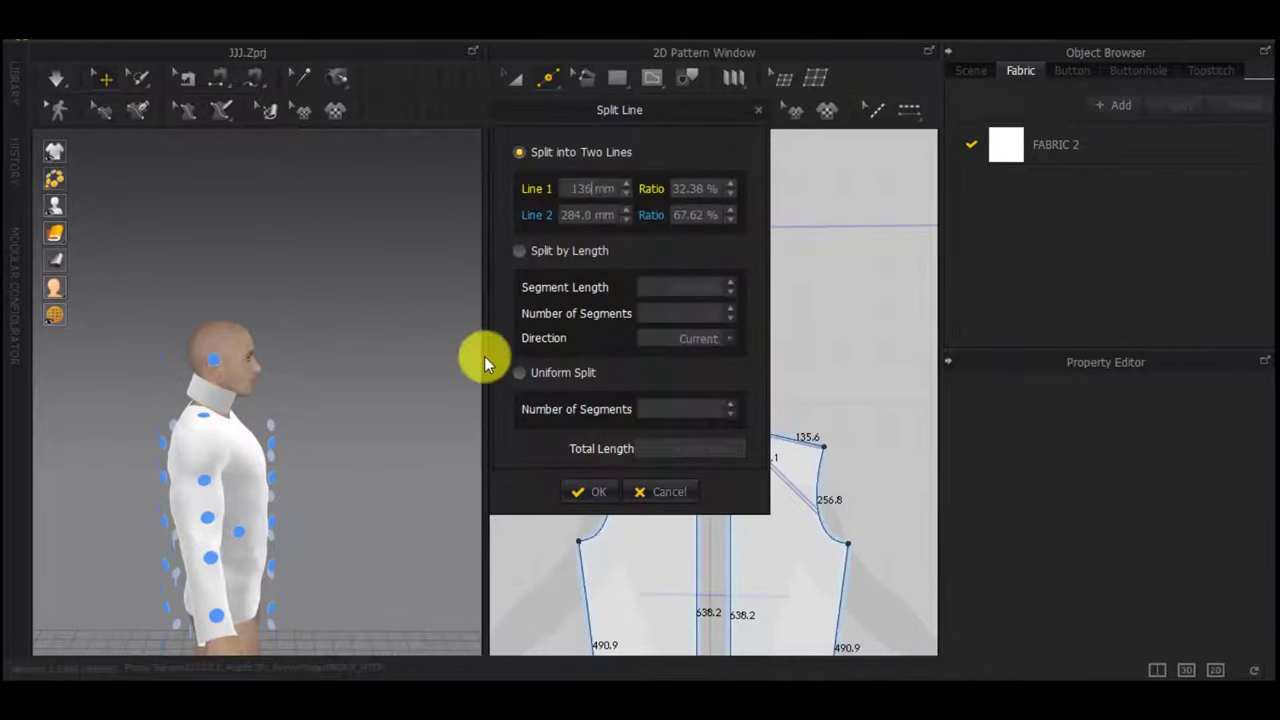
{"action": "left_click", "coordinate": [579, 491]}
{"action": "right_click", "coordinate": [654, 315]}
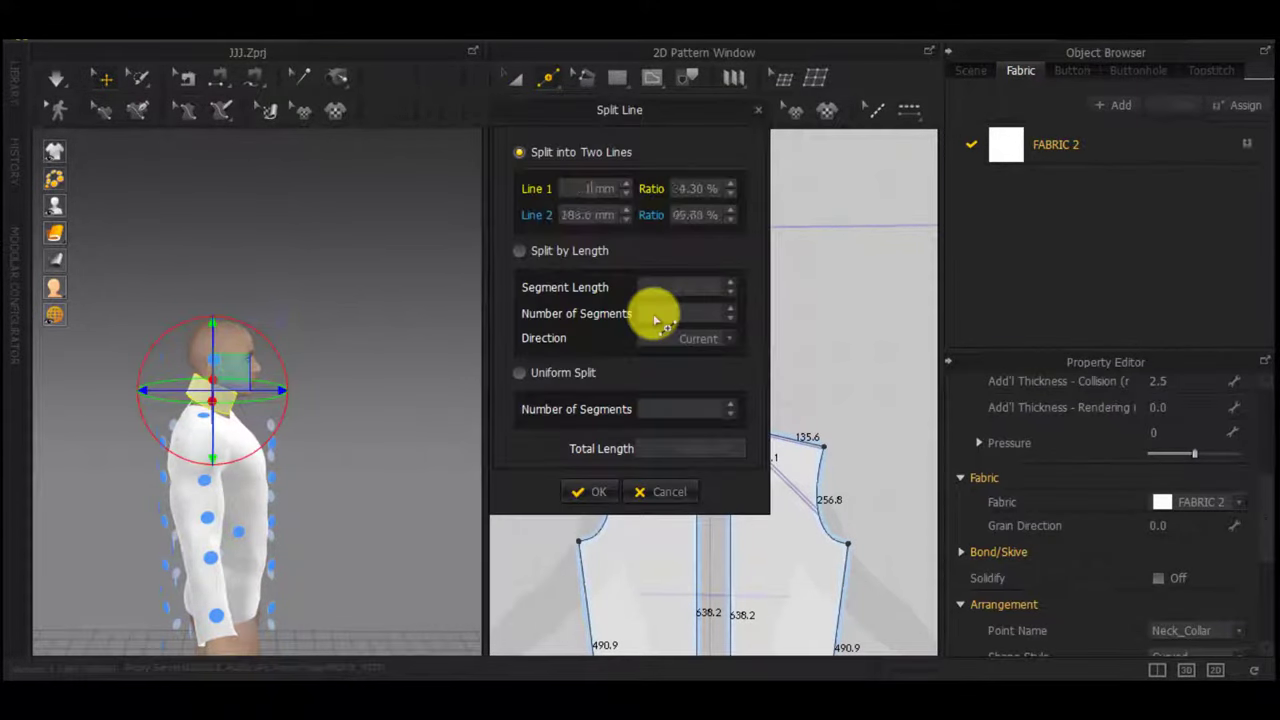
{"action": "left_click", "coordinate": [578, 492]}
Split the middle segment of the collar's lower edge into two 74 mm halves
{"action": "scroll", "coordinate": [616, 350], "scroll_direction": "up", "scroll_amount": 5}
{"action": "scroll", "coordinate": [624, 358], "scroll_direction": "down", "scroll_amount": 5}
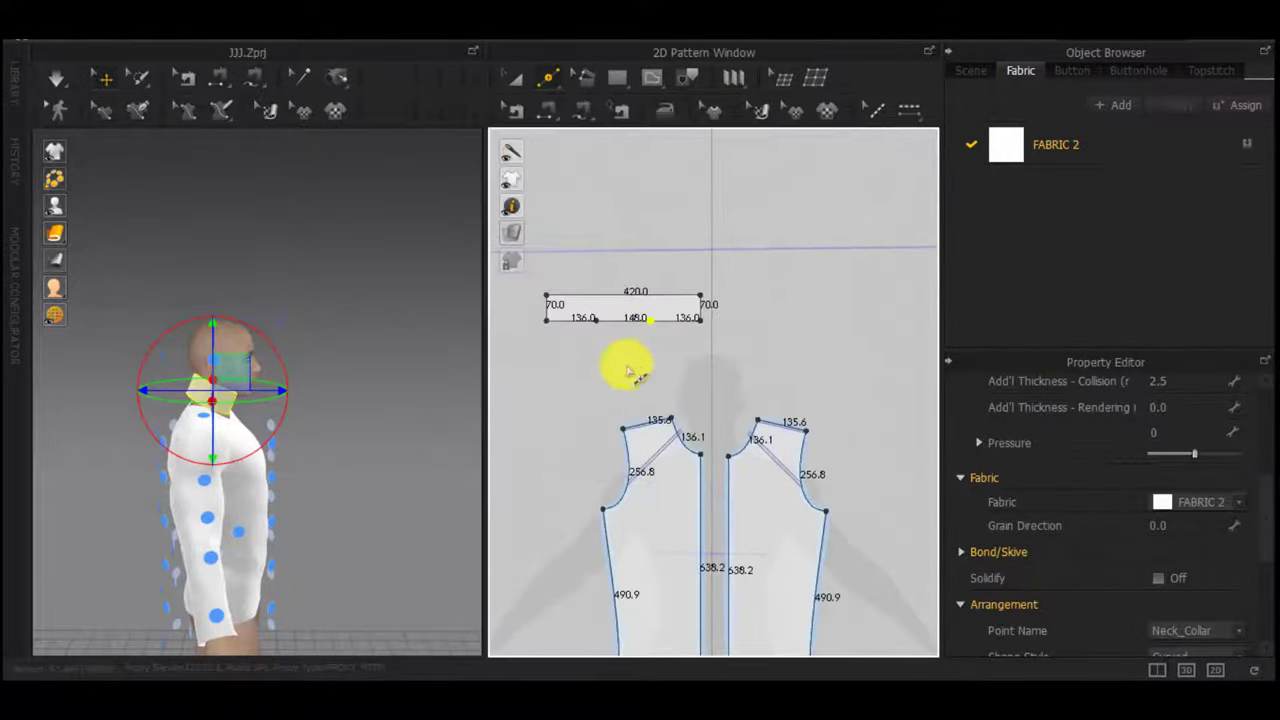
{"action": "scroll", "coordinate": [622, 323], "scroll_direction": "up", "scroll_amount": 3}
{"action": "right_click", "coordinate": [622, 316]}
{"action": "left_click", "coordinate": [586, 493]}
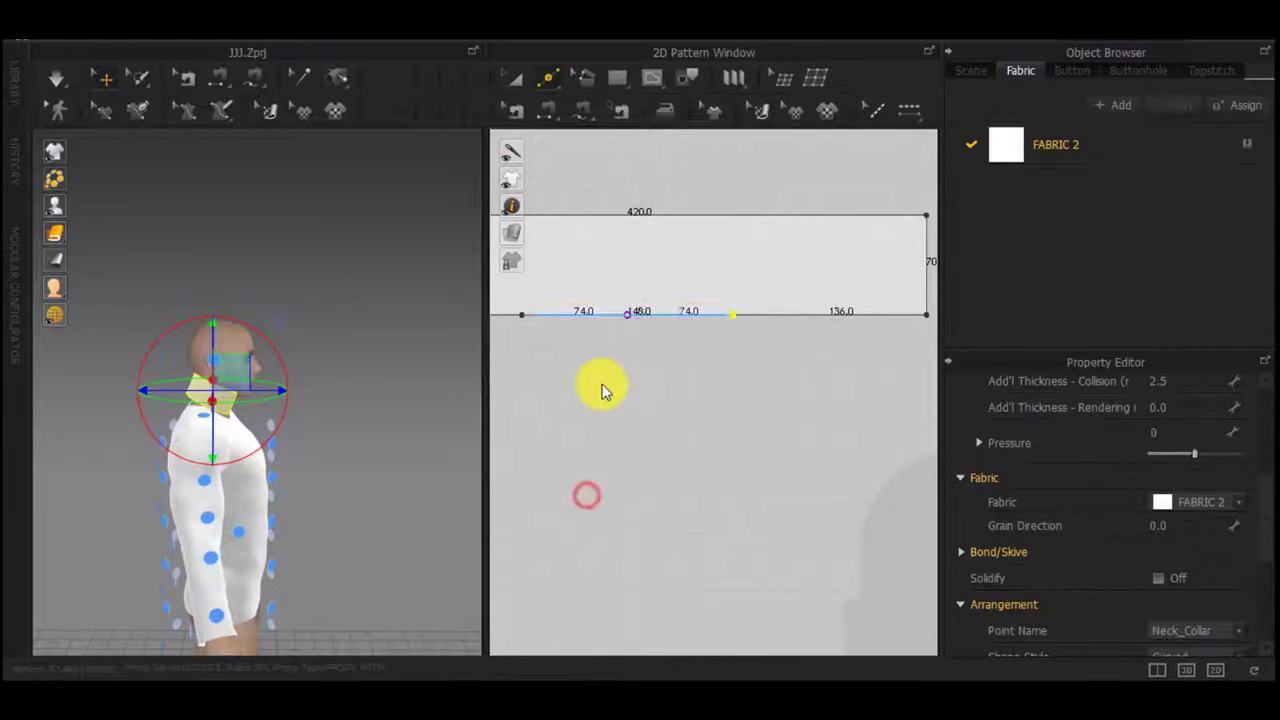
Sew the two 74 mm middle segments of the collar's lower edge to the back neck edges
{"action": "right_click_drag", "start_coordinate": [365, 390], "coordinate": [493, 402]}
{"action": "key", "text": "n"}
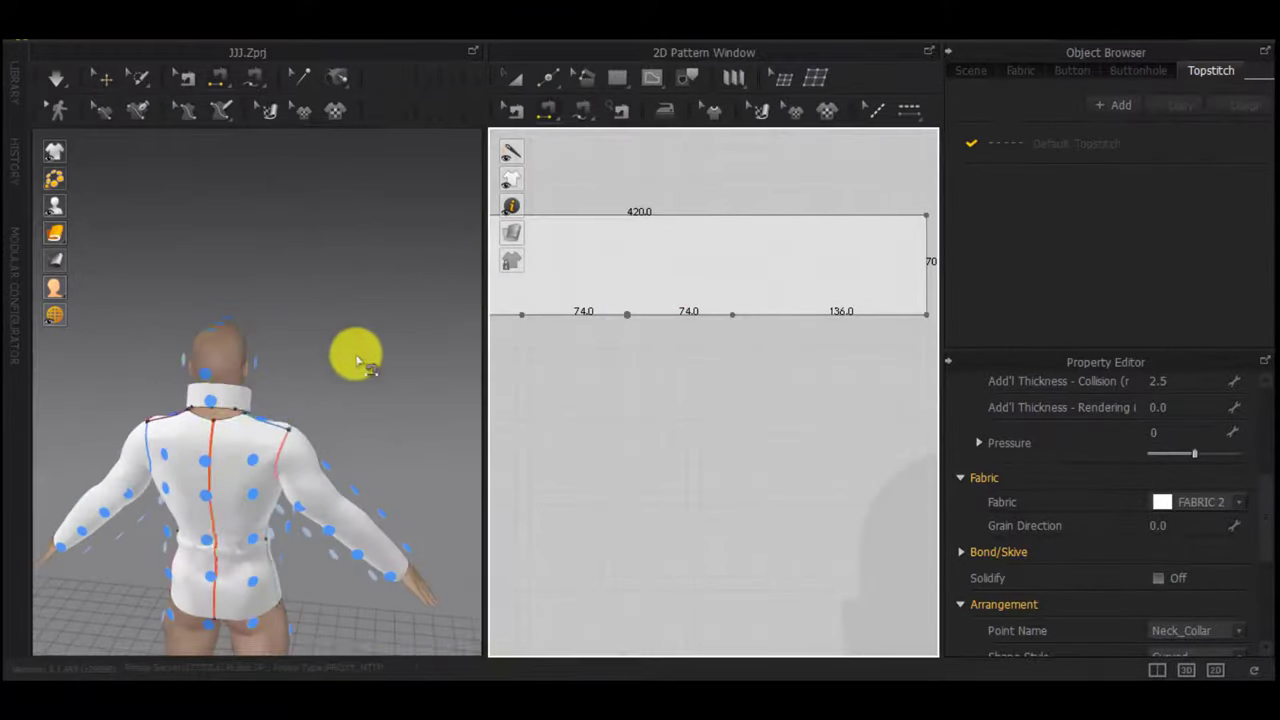
{"action": "scroll", "coordinate": [194, 443], "scroll_direction": "up", "scroll_amount": 4}
{"action": "right_click_drag", "start_coordinate": [152, 438], "coordinate": [2, 441]}
{"action": "left_click", "coordinate": [171, 419]}
{"action": "left_click", "coordinate": [173, 446]}
{"action": "left_click", "coordinate": [183, 448]}
{"action": "left_click", "coordinate": [211, 415]}
{"action": "left_click", "coordinate": [215, 441]}
Sew the two outer 136 mm segments of the collar's lower edge to the front neck edges
{"action": "left_click", "coordinate": [184, 445]}
{"action": "left_click", "coordinate": [184, 450]}
{"action": "right_click_drag", "start_coordinate": [186, 450], "coordinate": [2, 431]}
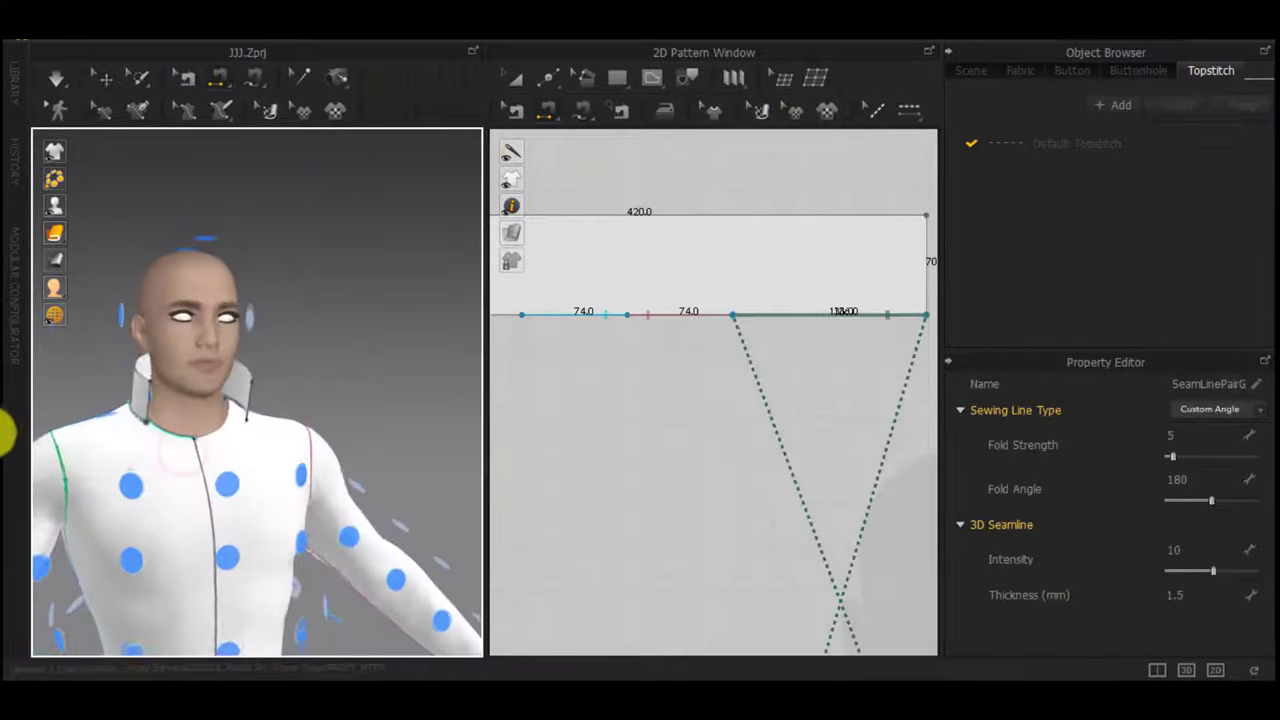
{"action": "right_click_drag", "start_coordinate": [197, 446], "coordinate": [86, 426]}
{"action": "key", "text": "ctrl+b"}
{"action": "left_click", "coordinate": [206, 444]}
{"action": "left_click", "coordinate": [235, 420]}
Simulate the garment with the sewn collar and inspect its drape around the neck
{"action": "key", "text": "space"}
{"action": "right_click_drag", "start_coordinate": [165, 429], "coordinate": [374, 440]}
{"action": "scroll", "coordinate": [162, 399], "scroll_direction": "up", "scroll_amount": 5}
{"action": "right_click_drag", "start_coordinate": [166, 405], "coordinate": [383, 437]}
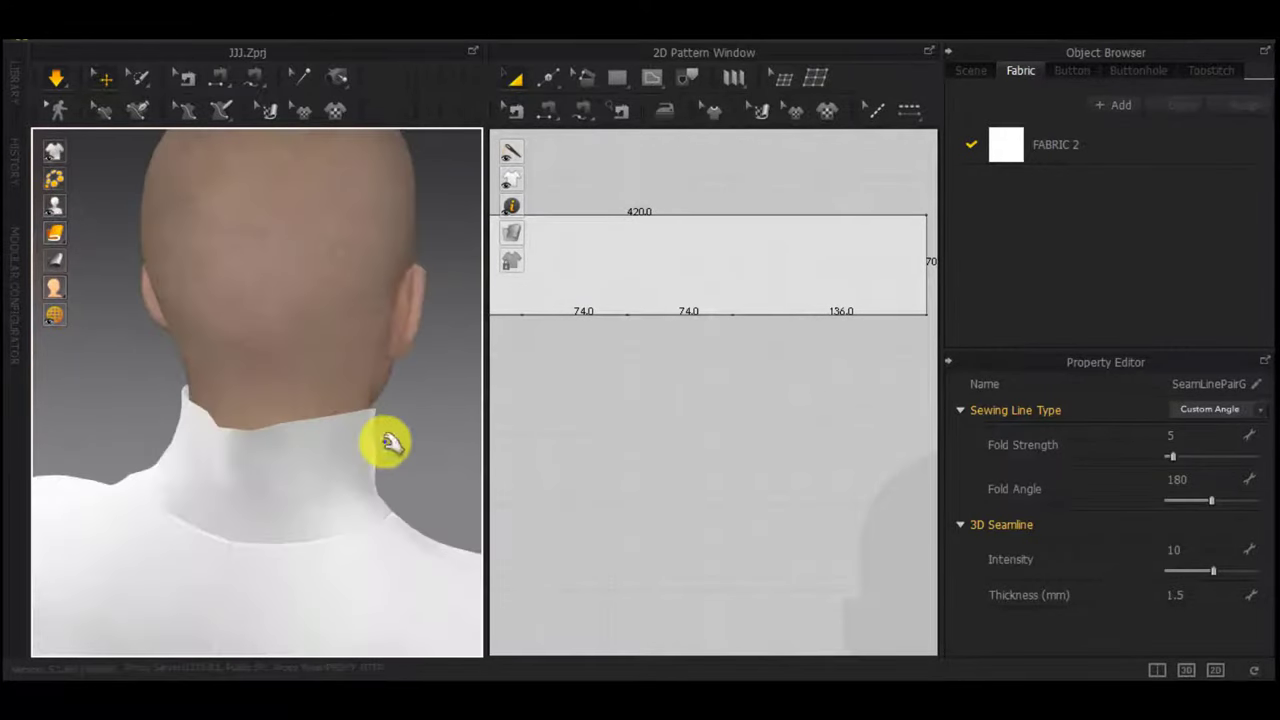
{"action": "scroll", "coordinate": [391, 452], "scroll_direction": "down", "scroll_amount": 2}
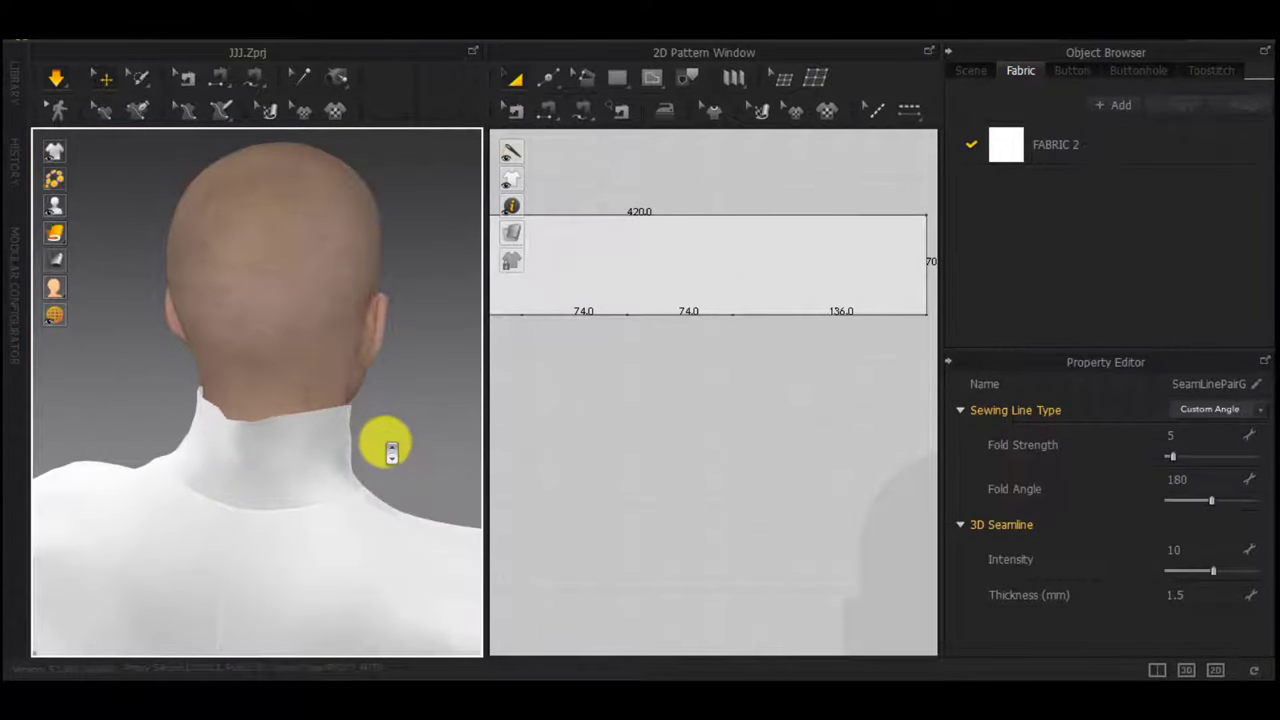
{"action": "scroll", "coordinate": [659, 387], "scroll_direction": "down", "scroll_amount": 4}
{"action": "scroll", "coordinate": [343, 452], "scroll_direction": "down", "scroll_amount": 3}
{"action": "right_click_drag", "start_coordinate": [343, 452], "coordinate": [267, 476]}
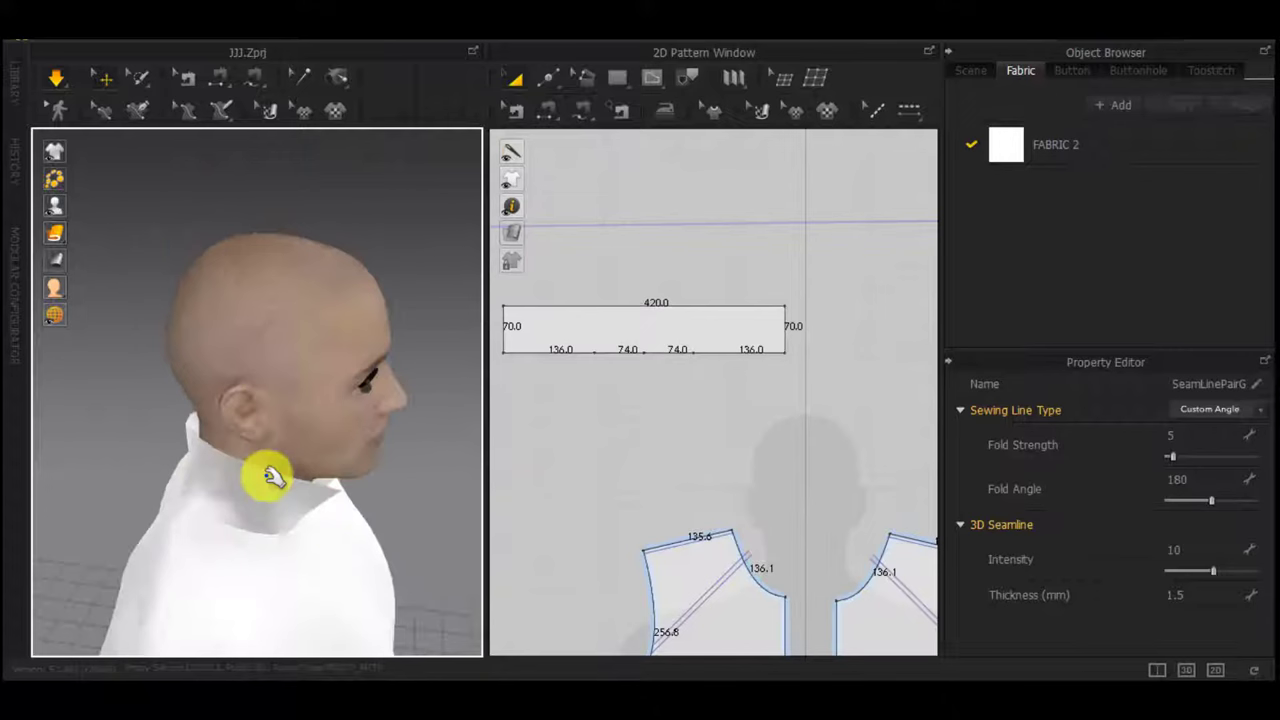
Narrow the collar piece to about 374 mm wide
{"action": "left_click", "coordinate": [645, 329]}
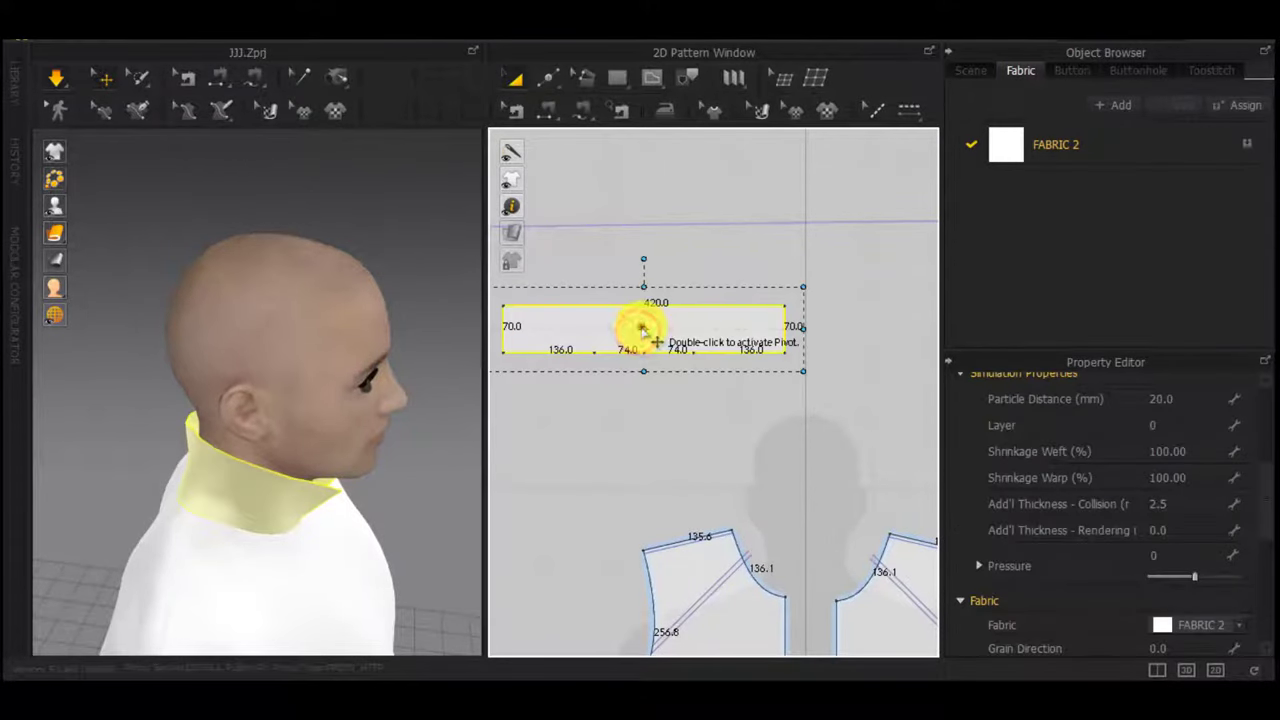
{"action": "left_click_drag", "start_coordinate": [773, 330], "coordinate": [769, 331]}
{"action": "right_click_drag", "start_coordinate": [307, 432], "coordinate": [892, 330]}
Sew the collar's two short ends together at the centre front and simulate the garment
{"action": "key", "text": "n"}
{"action": "left_click", "coordinate": [768, 317]}
{"action": "left_click", "coordinate": [516, 321]}
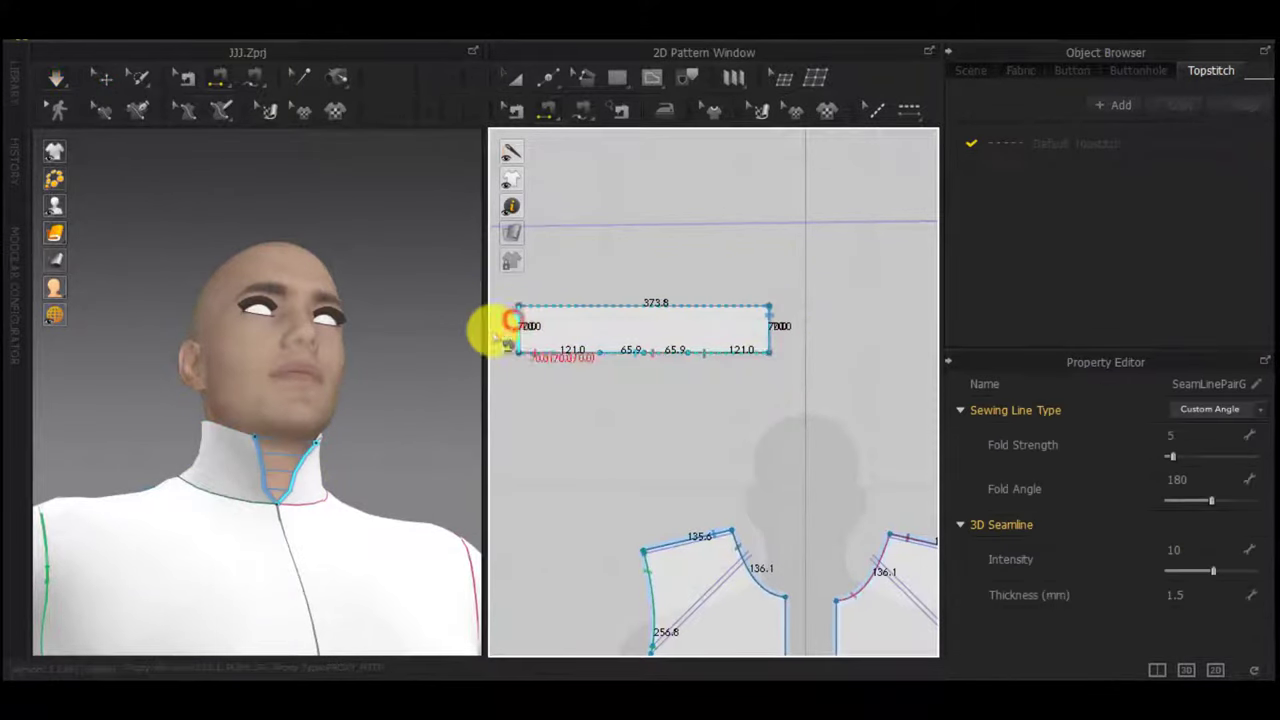
{"action": "key", "text": "space"}
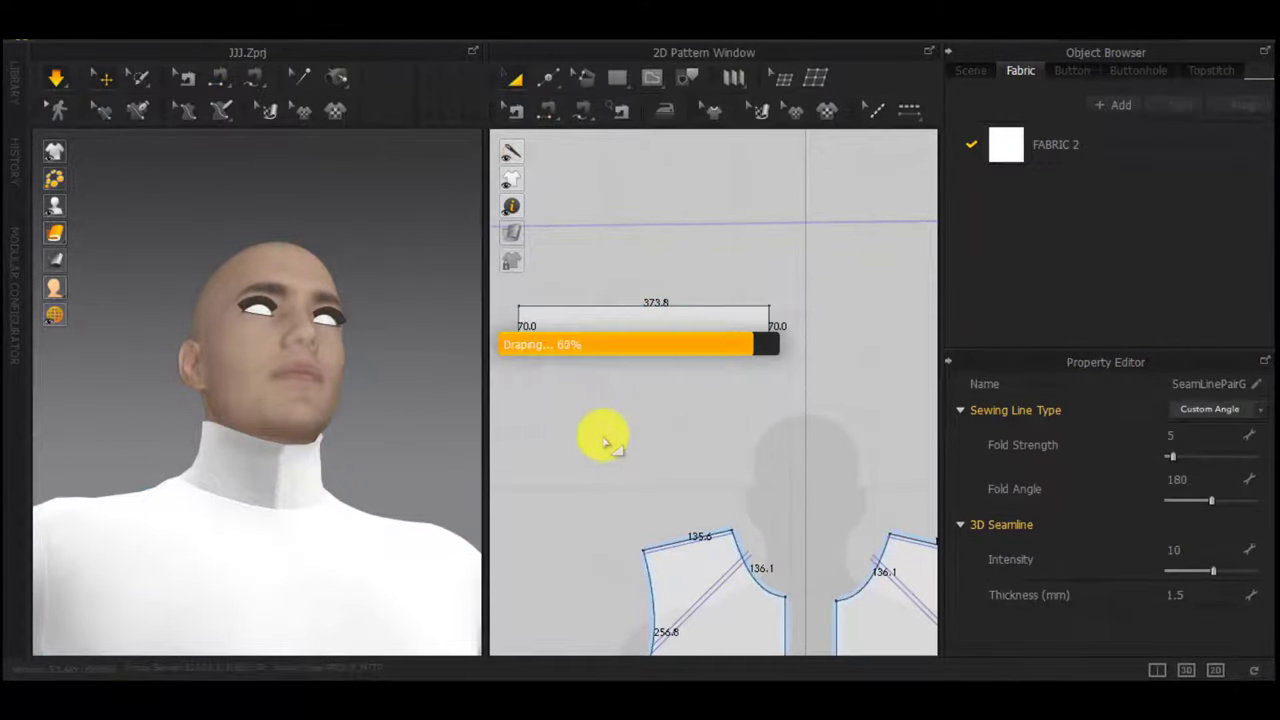
Move the collar's upper edge down by 30 mm
{"action": "double_click", "coordinate": [662, 309]}
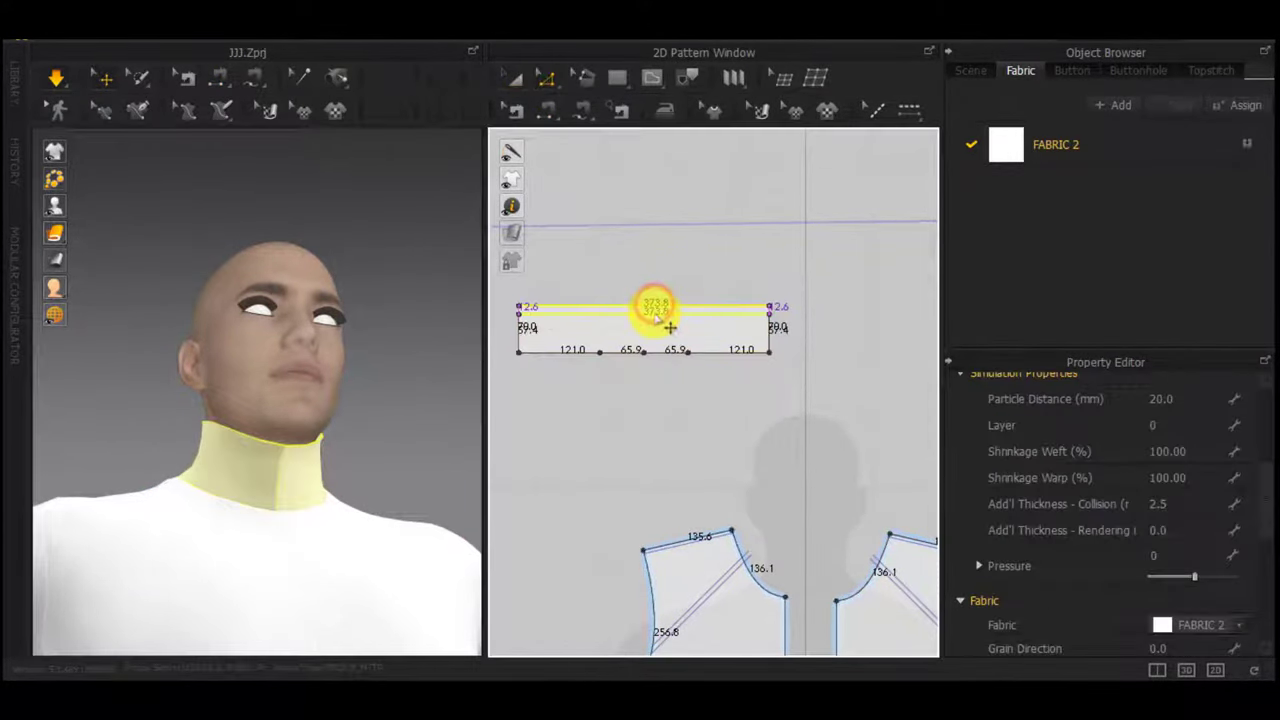
{"action": "right_click", "coordinate": [656, 317]}
{"action": "type", "text": "30"}
{"action": "key", "text": "Return"}
{"action": "right_click_drag", "start_coordinate": [442, 425], "coordinate": [236, 540]}
{"action": "scroll", "coordinate": [800, 320], "scroll_direction": "down", "scroll_amount": 3}
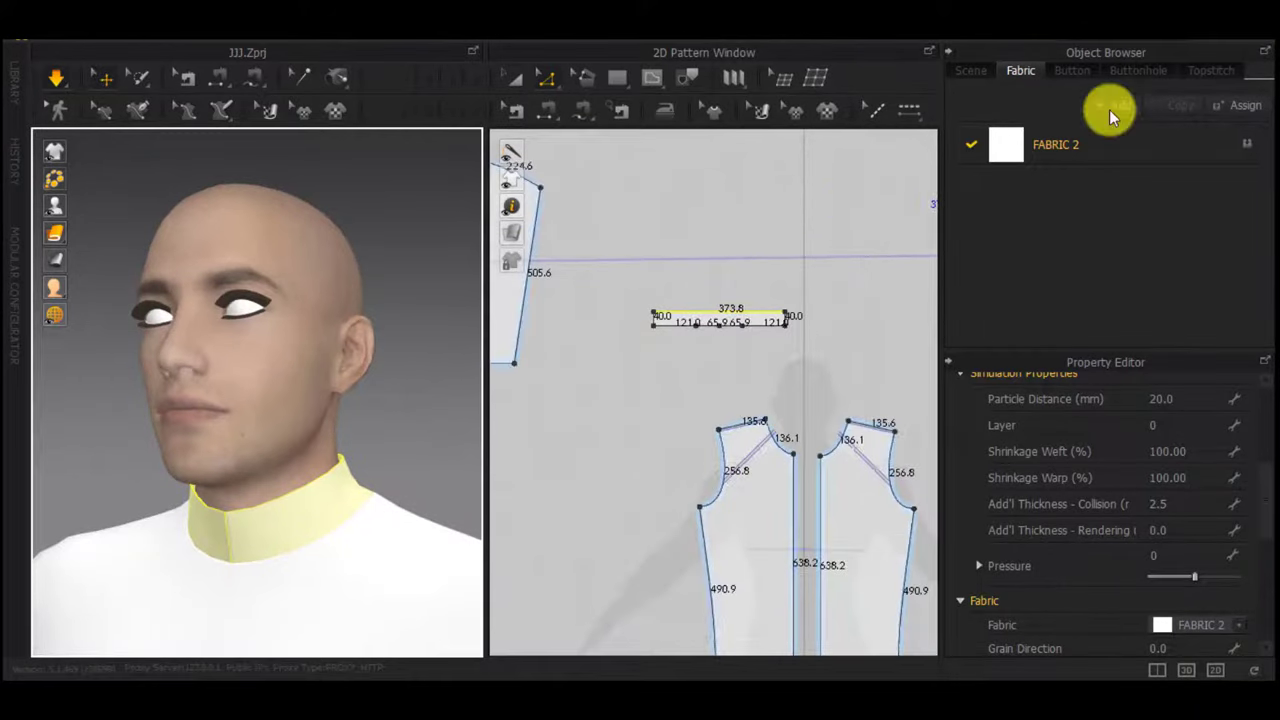
Rename the existing fabric as t shirt and add a second fabric named collar
{"action": "double_click", "coordinate": [1070, 142]}
{"action": "type", "text": "t"}
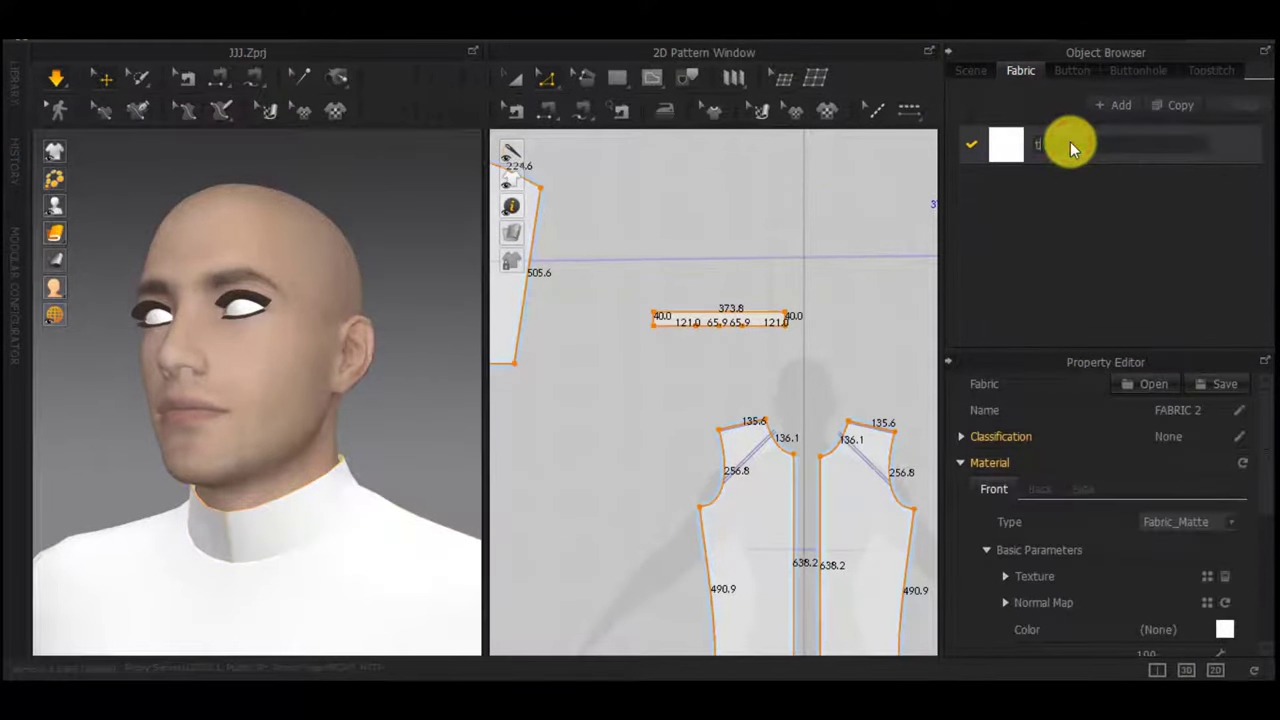
{"action": "type", "text": " shirt"}
{"action": "left_click", "coordinate": [1116, 106]}
{"action": "left_click", "coordinate": [1072, 191]}
{"action": "type", "text": "col"}
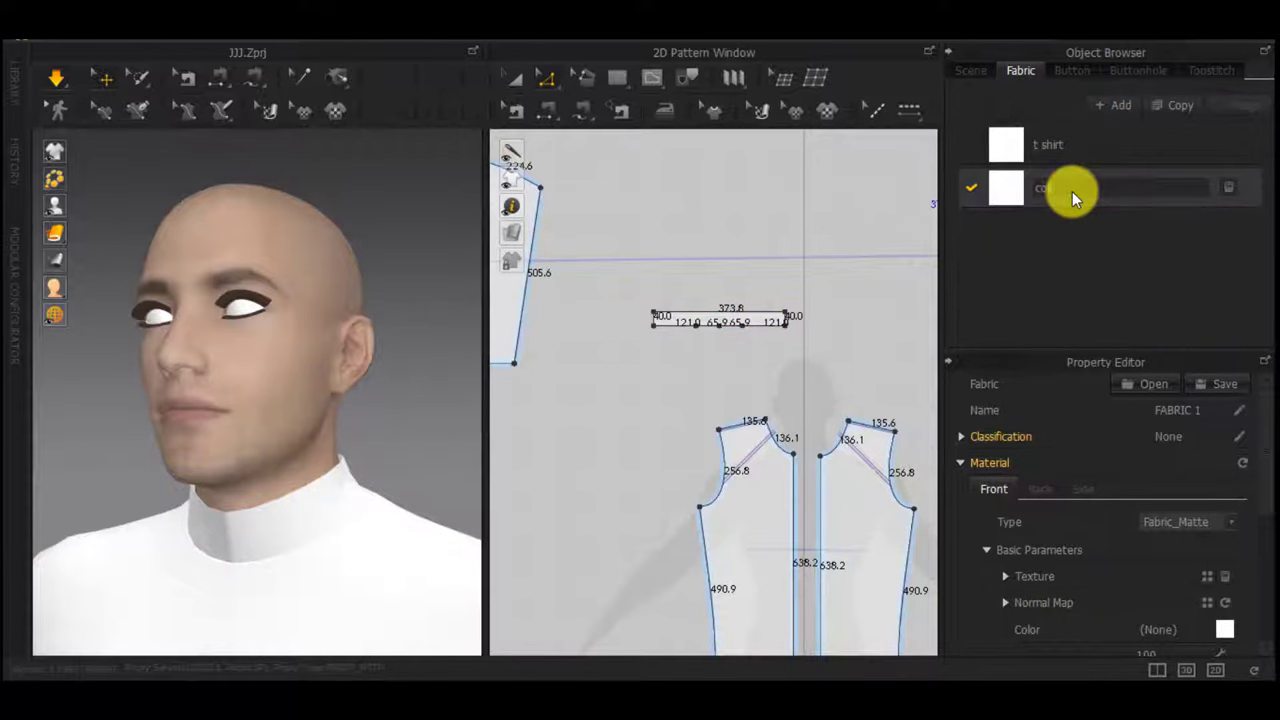
{"action": "type", "text": "lar"}
{"action": "left_click", "coordinate": [1061, 234]}
Set the collar fabric's physical property preset to Trim_Hardware
{"action": "left_click", "coordinate": [1008, 190]}
{"action": "scroll", "coordinate": [1118, 545], "scroll_direction": "down", "scroll_amount": 5}
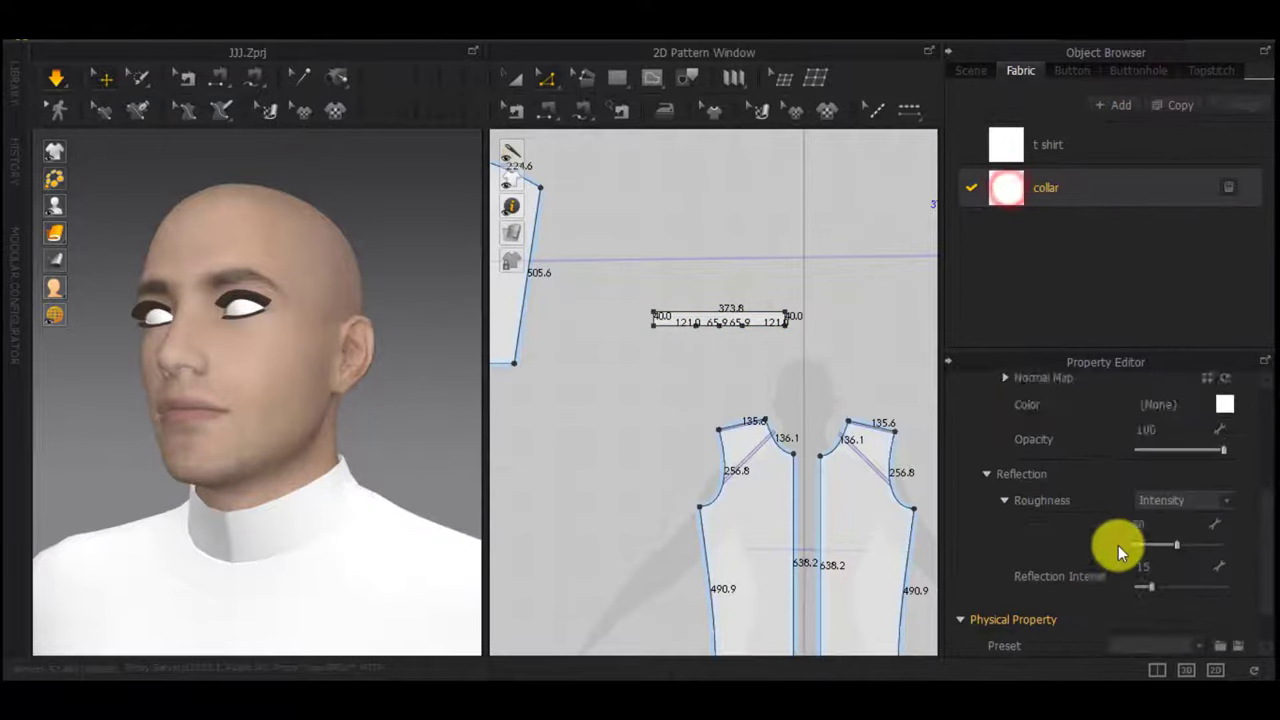
{"action": "left_click", "coordinate": [1144, 588]}
{"action": "scroll", "coordinate": [1152, 674], "scroll_direction": "down", "scroll_amount": 5}
{"action": "left_click", "coordinate": [1151, 646]}
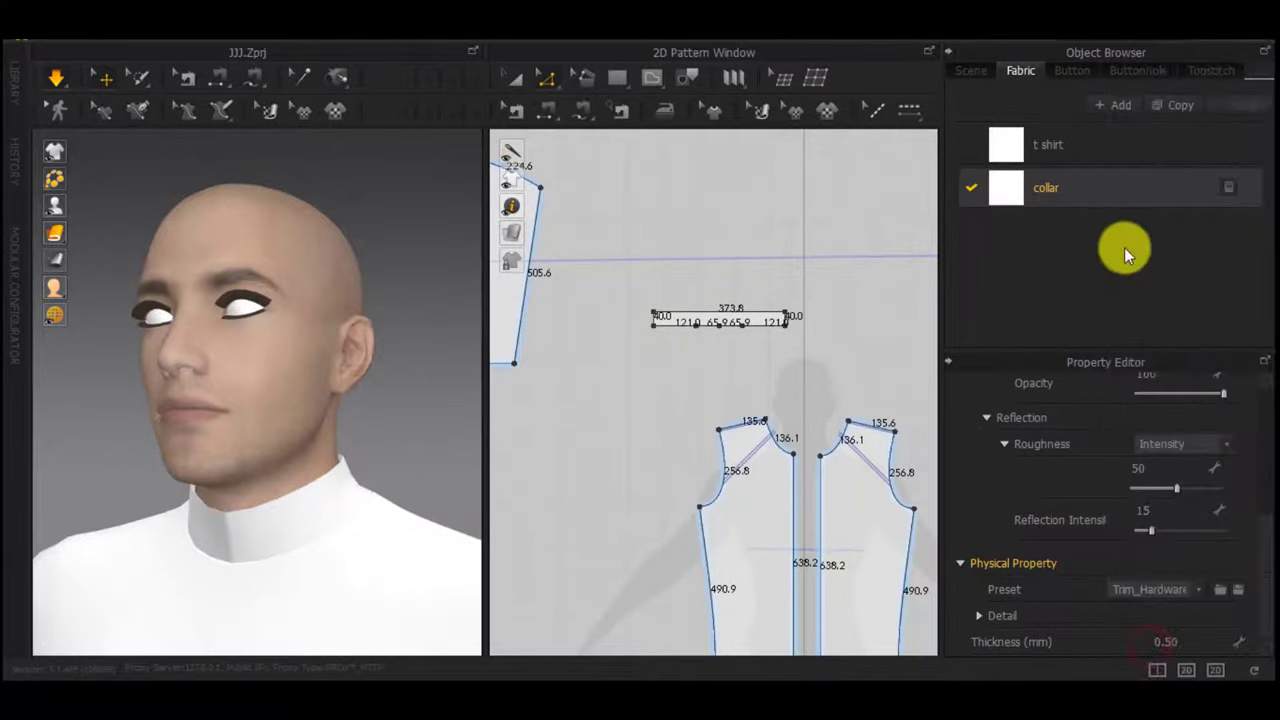
Assign the collar fabric to the collar piece and simulate the garment
{"action": "left_click_drag", "start_coordinate": [800, 275], "coordinate": [643, 359]}
{"action": "left_click", "coordinate": [1230, 188]}
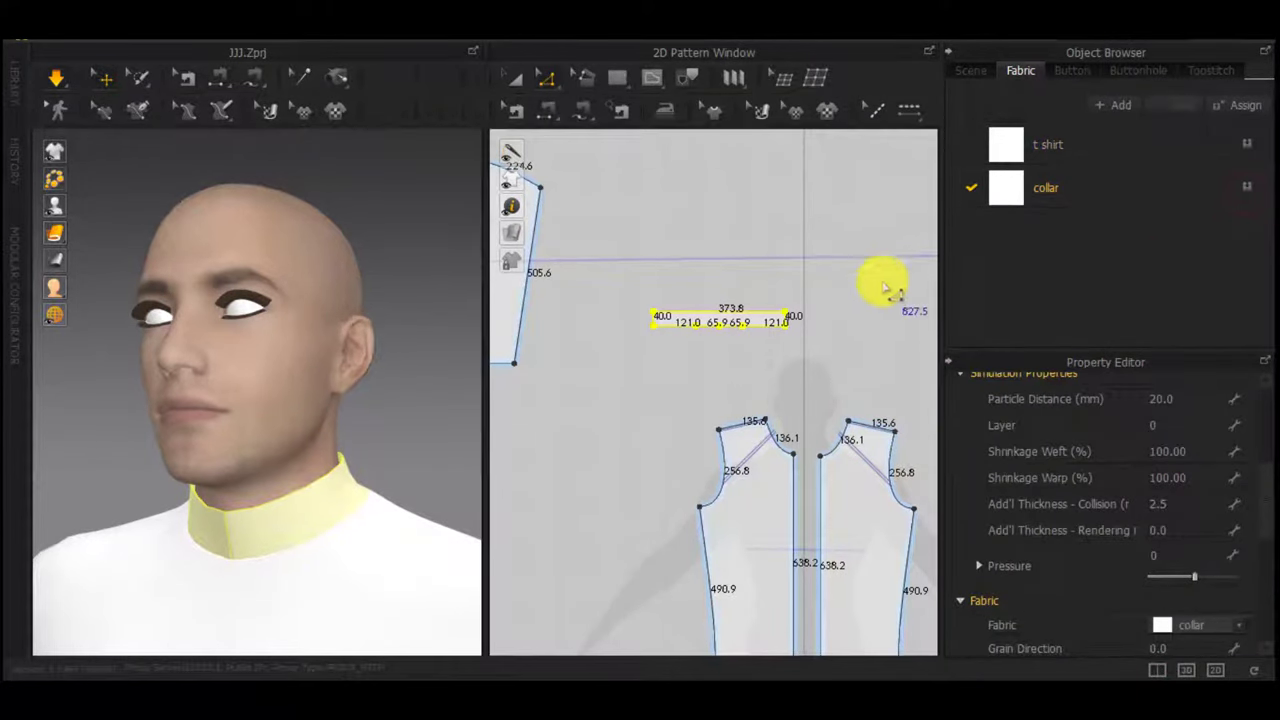
{"action": "left_click", "coordinate": [862, 301]}
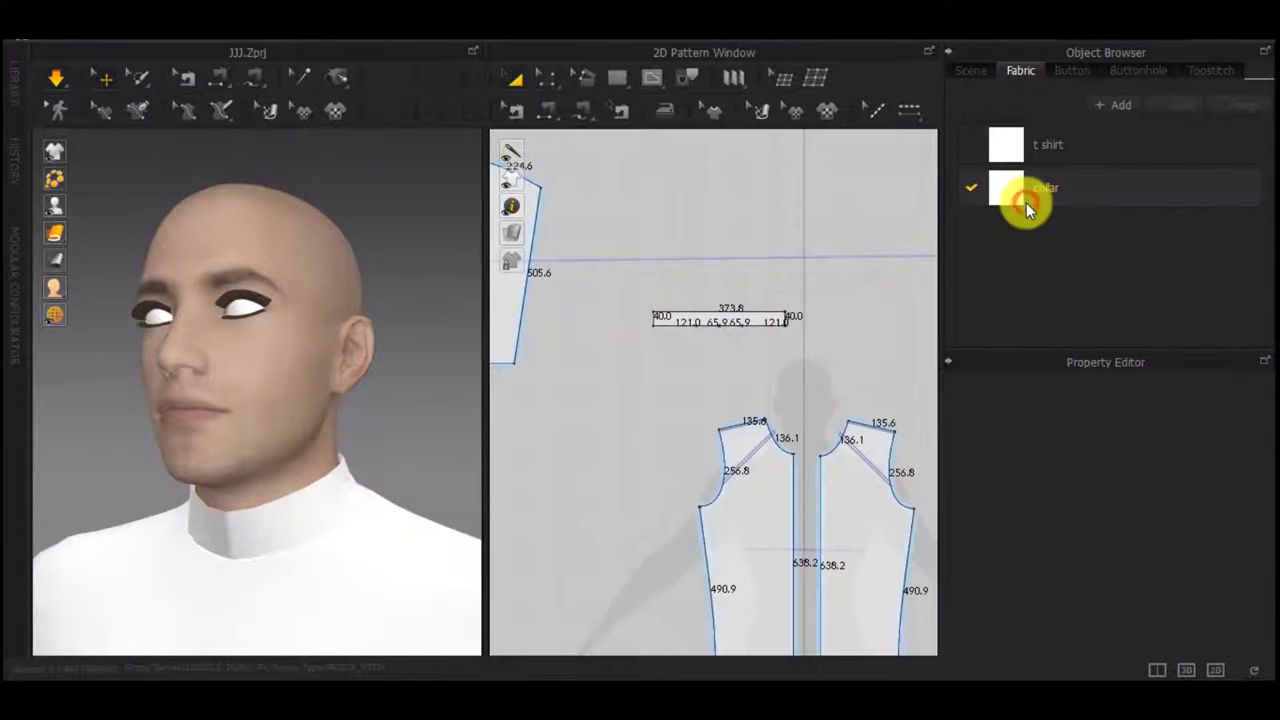
{"action": "left_click", "coordinate": [1005, 142]}
{"action": "left_click", "coordinate": [804, 222]}
{"action": "scroll", "coordinate": [792, 328], "scroll_direction": "down", "scroll_amount": 5}
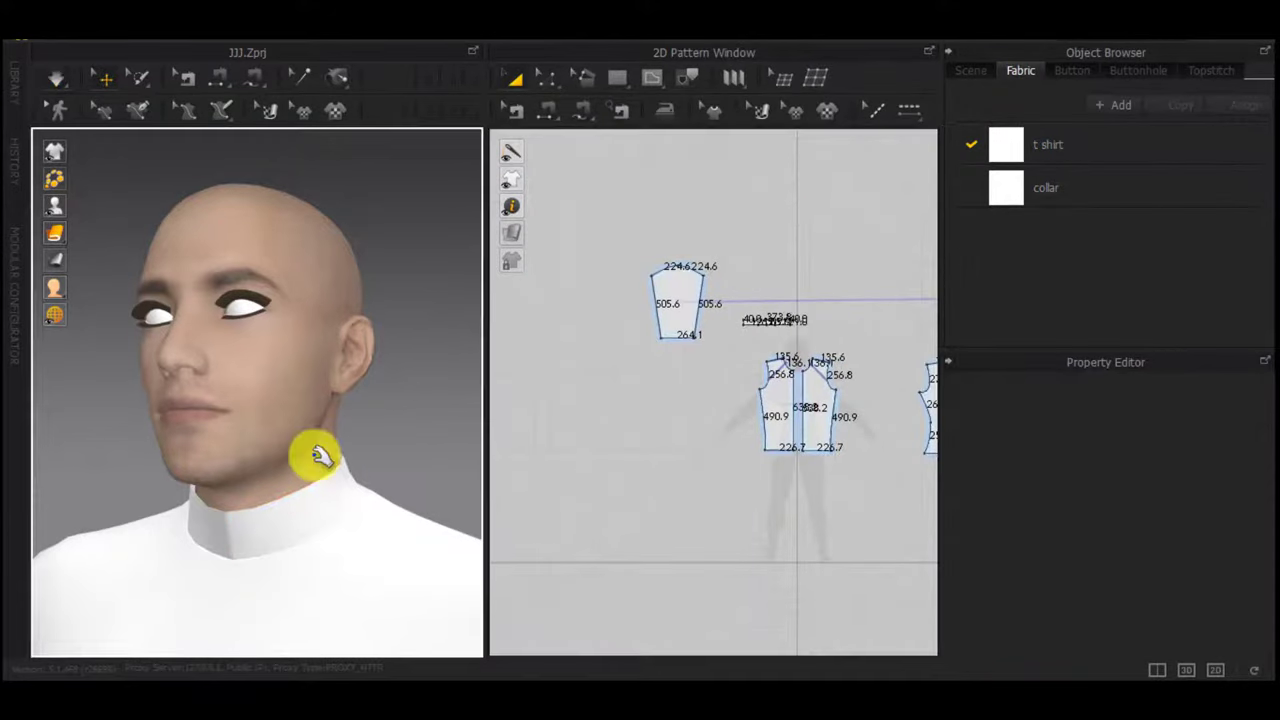
{"action": "right_click_drag", "start_coordinate": [301, 474], "coordinate": [328, 516]}
{"action": "scroll", "coordinate": [386, 526], "scroll_direction": "down", "scroll_amount": 3}
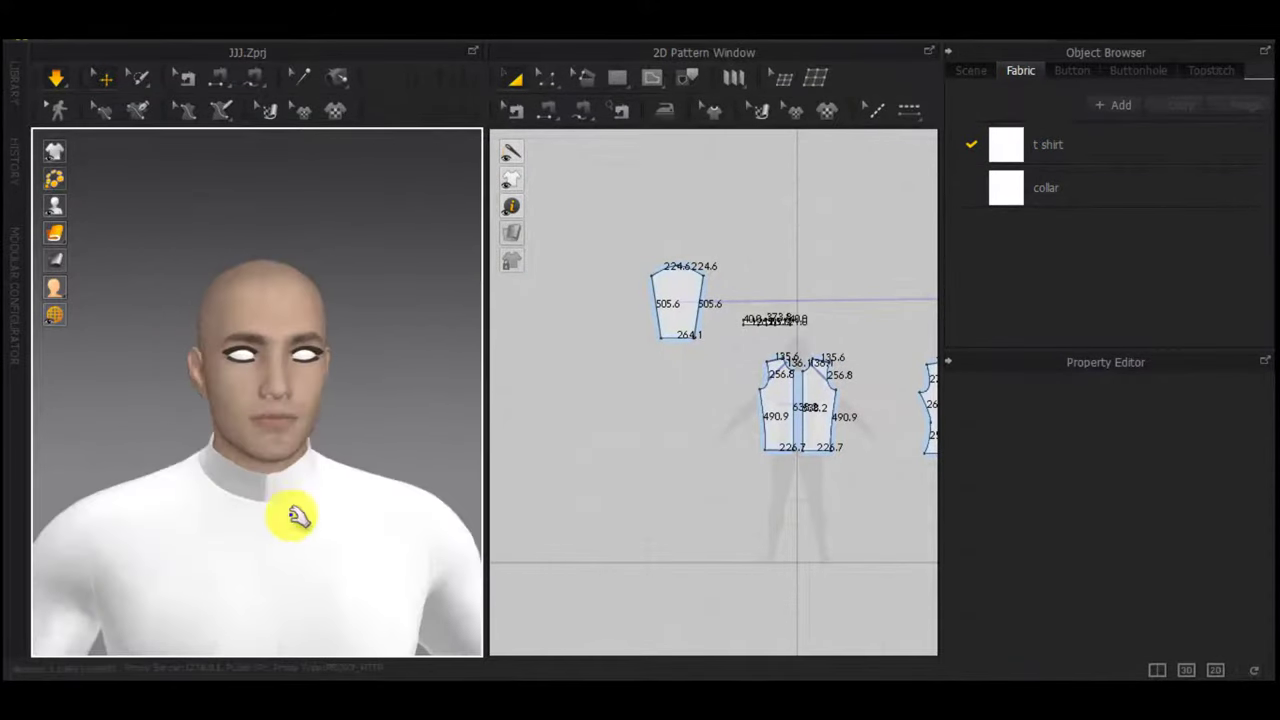
Offset the collar's upper edge inward as an internal line
{"action": "scroll", "coordinate": [292, 517], "scroll_direction": "up", "scroll_amount": 4}
{"action": "middle_click_drag", "start_coordinate": [308, 530], "coordinate": [359, 437]}
{"action": "scroll", "coordinate": [836, 320], "scroll_direction": "up", "scroll_amount": 5}
{"action": "scroll", "coordinate": [686, 322], "scroll_direction": "up", "scroll_amount": 5}
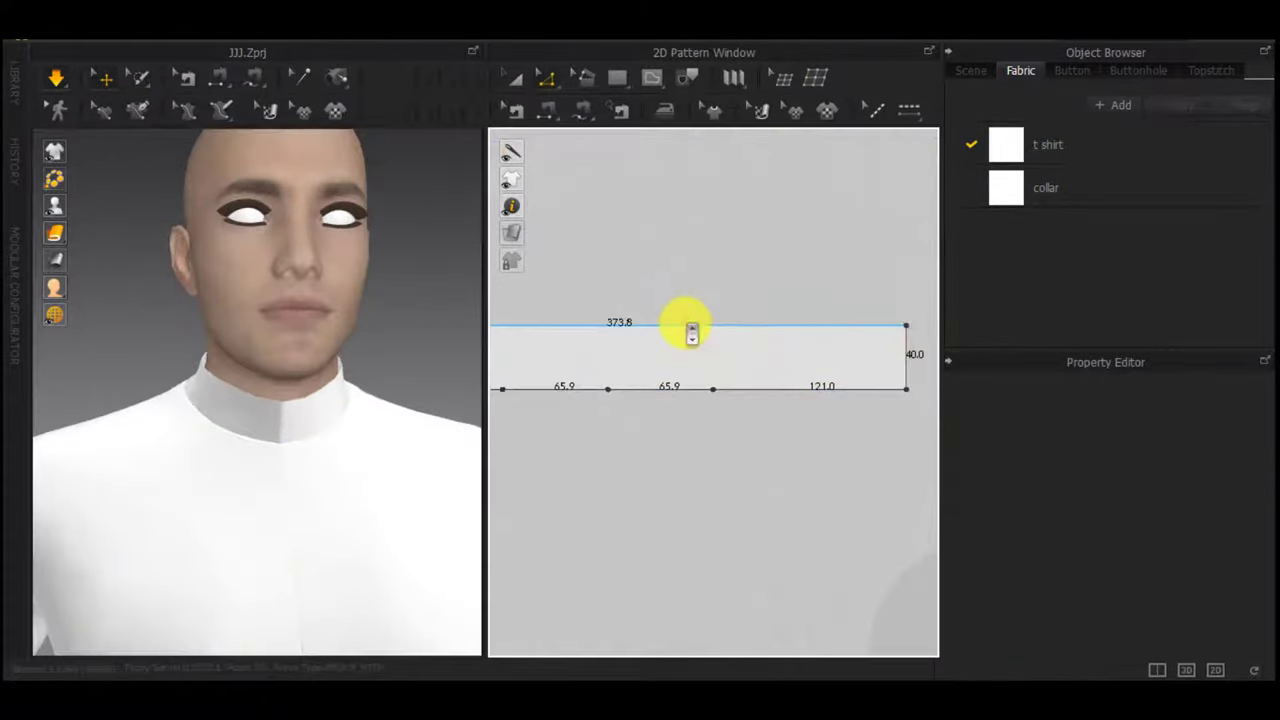
{"action": "left_click", "coordinate": [686, 323]}
{"action": "right_click", "coordinate": [686, 324]}
{"action": "left_click", "coordinate": [746, 451]}
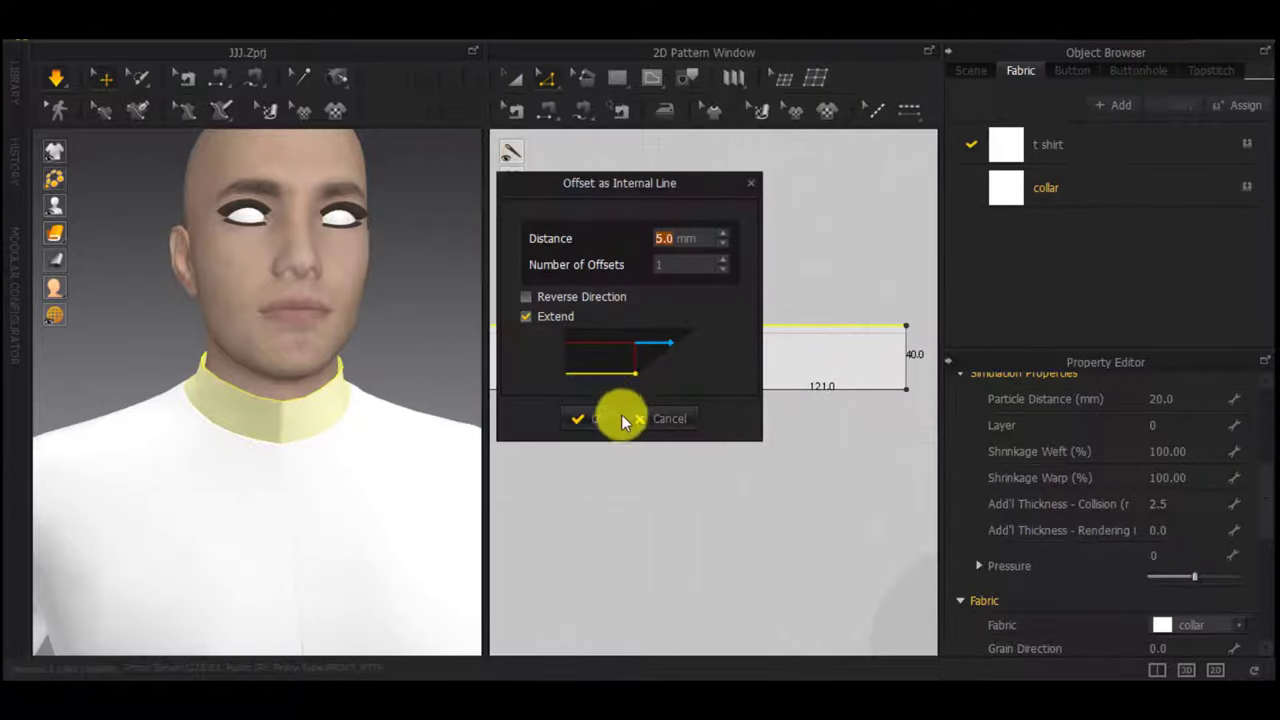
{"action": "left_click", "coordinate": [588, 418]}
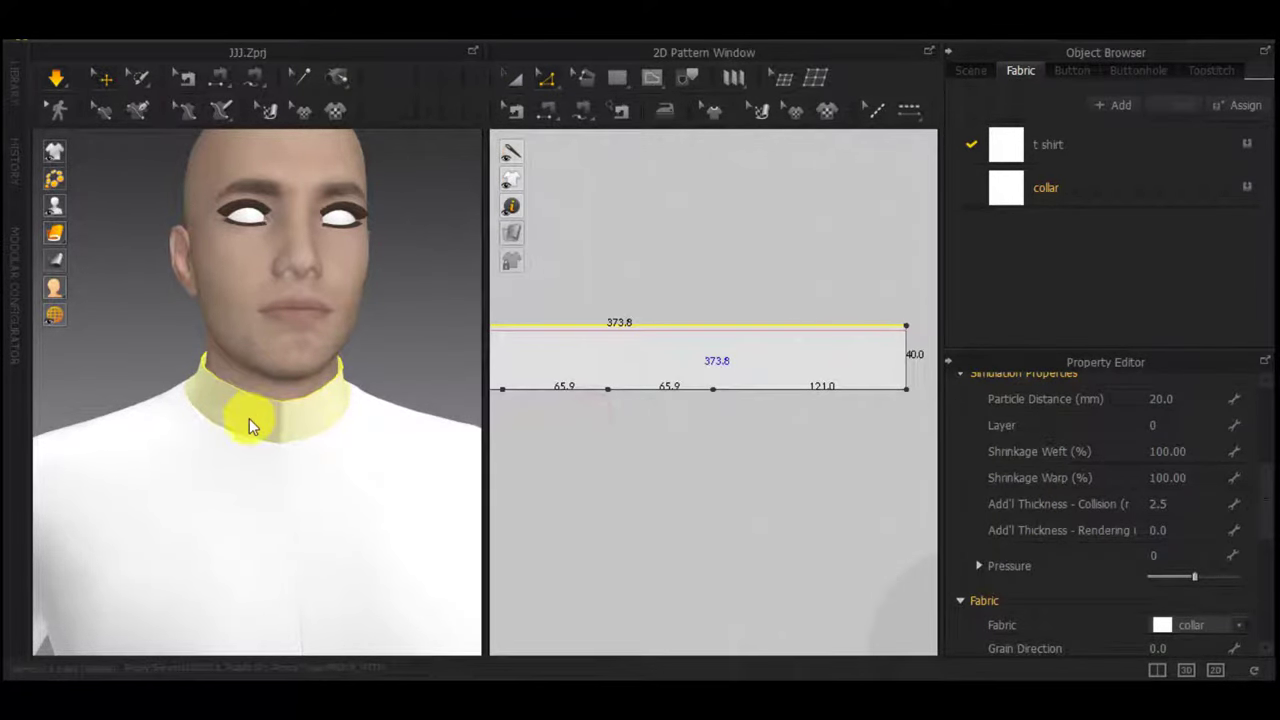
Move the collar's internal line down by 2 mm, away from the upper edge
{"action": "right_click_drag", "start_coordinate": [164, 391], "coordinate": [305, 394]}
{"action": "scroll", "coordinate": [677, 322], "scroll_direction": "up", "scroll_amount": 3}
{"action": "left_click", "coordinate": [690, 341]}
{"action": "left_click_drag", "start_coordinate": [690, 342], "coordinate": [690, 347]}
{"action": "right_click", "coordinate": [690, 347]}
{"action": "type", "text": "2"}
{"action": "key", "text": "Return"}
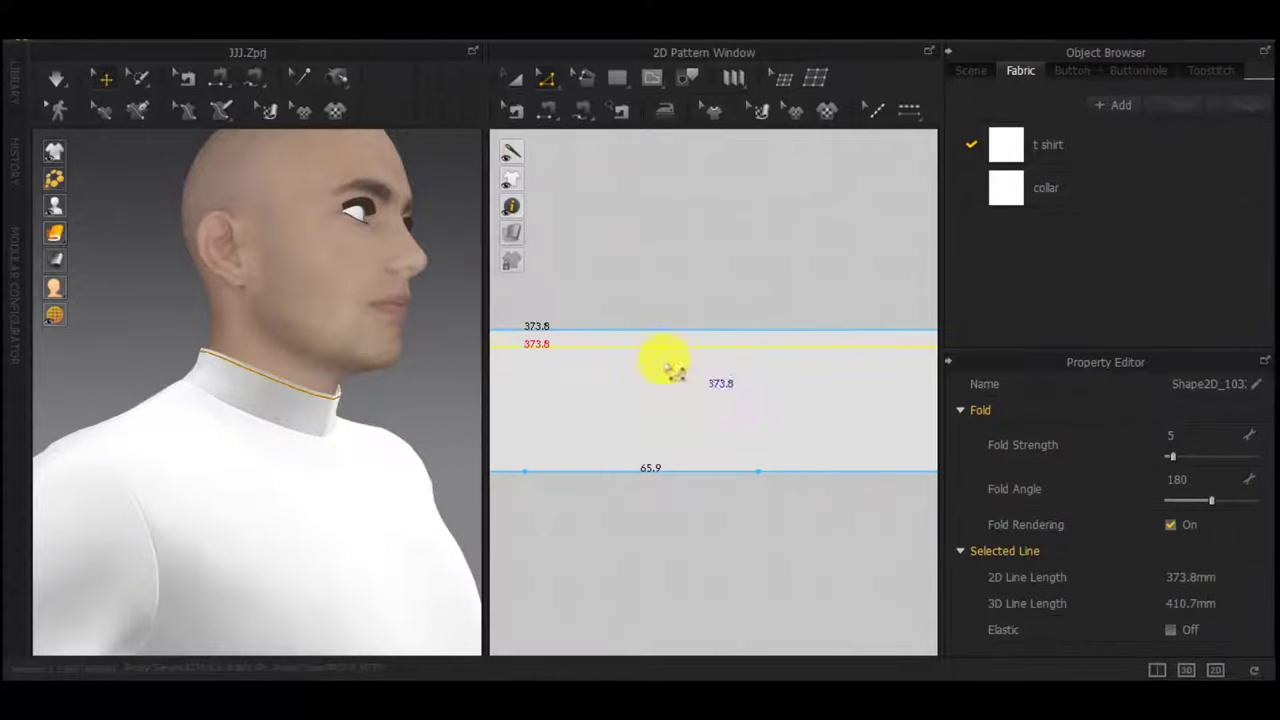
{"action": "scroll", "coordinate": [366, 391], "scroll_direction": "up", "scroll_amount": 4}
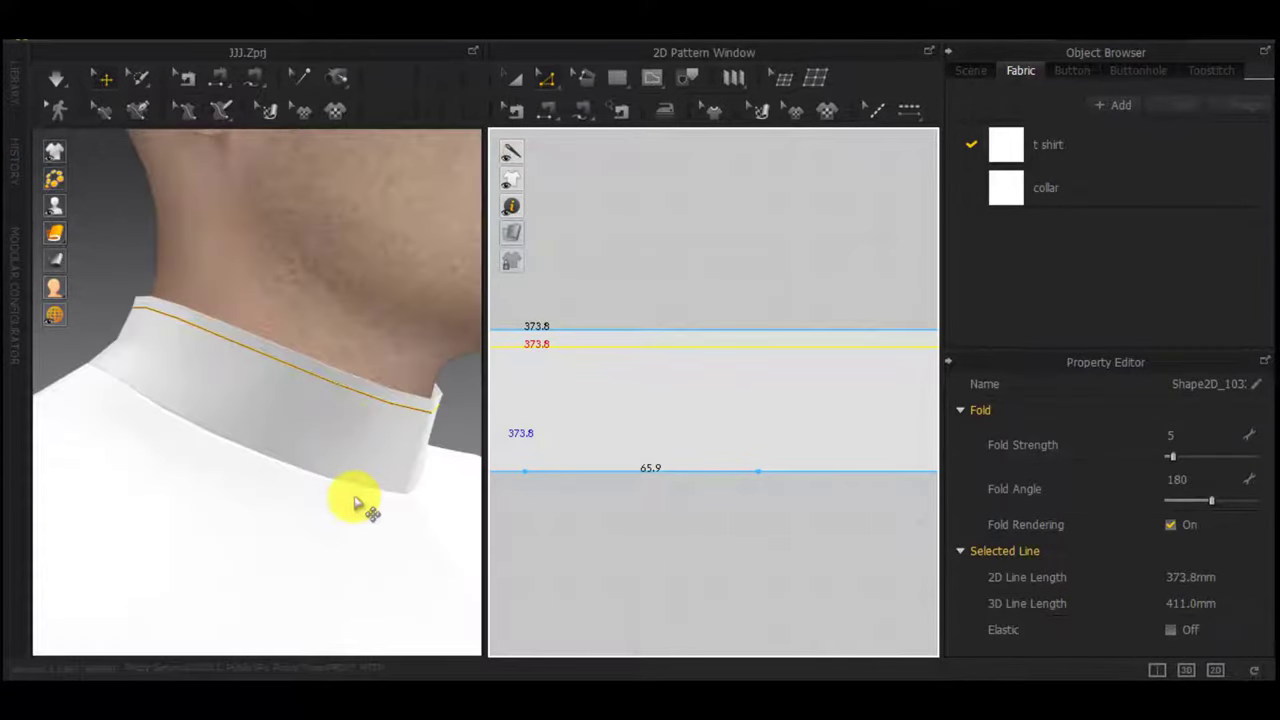
Offset all segments of the collar's lower edge inward by 5 mm as an internal line
{"action": "scroll", "coordinate": [667, 468], "scroll_direction": "down", "scroll_amount": 3}
{"action": "left_click", "coordinate": [668, 467]}
{"action": "scroll", "coordinate": [715, 471], "scroll_direction": "down", "scroll_amount": 4}
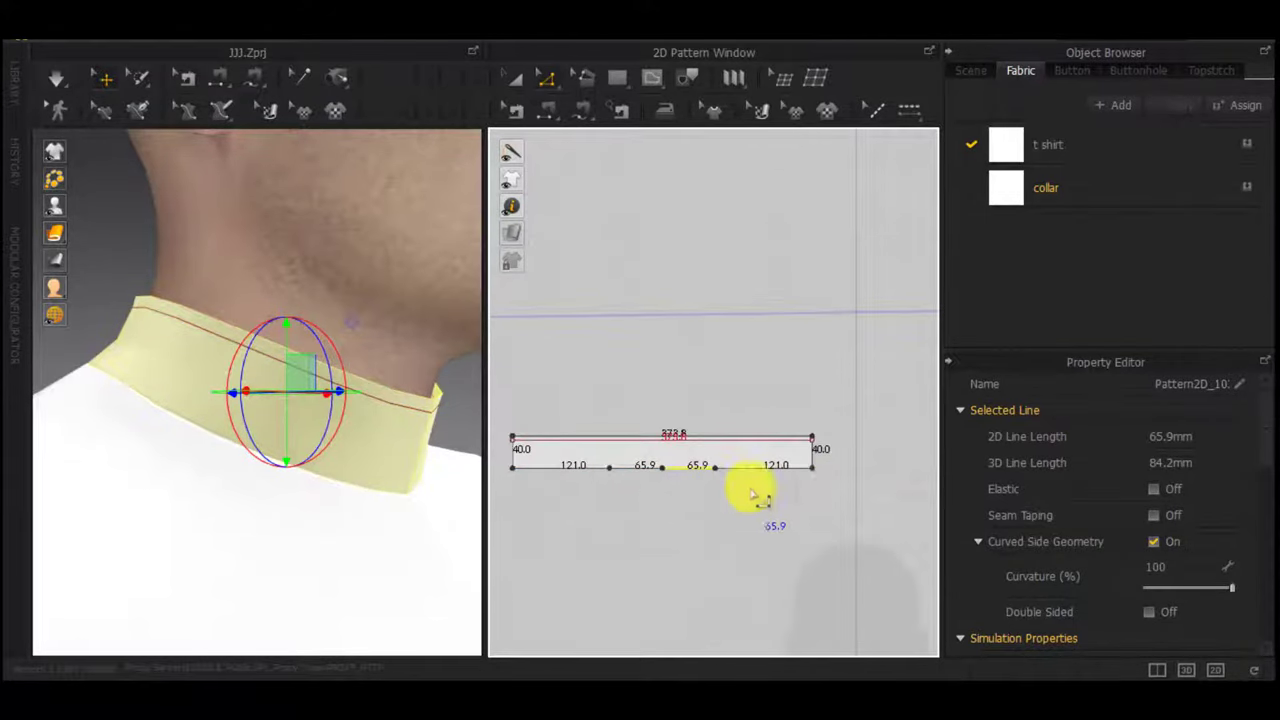
{"action": "left_click_drag", "start_coordinate": [843, 487], "coordinate": [497, 497]}
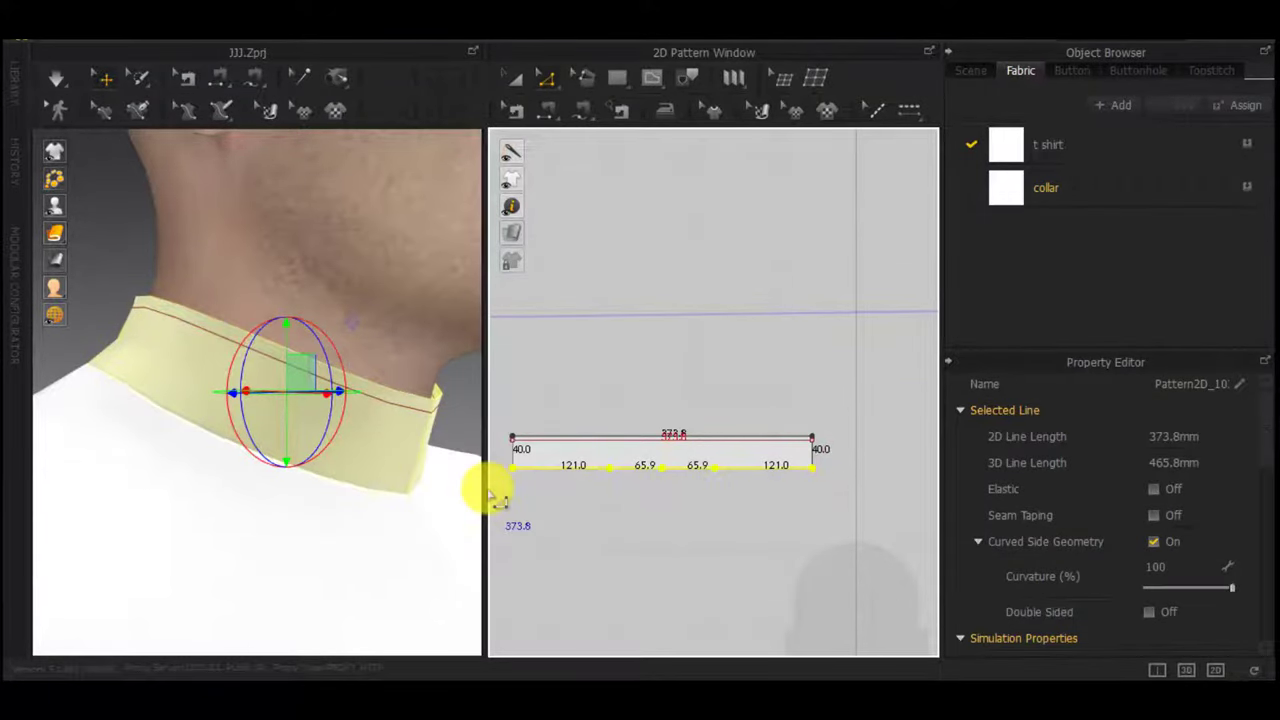
{"action": "right_click", "coordinate": [533, 466]}
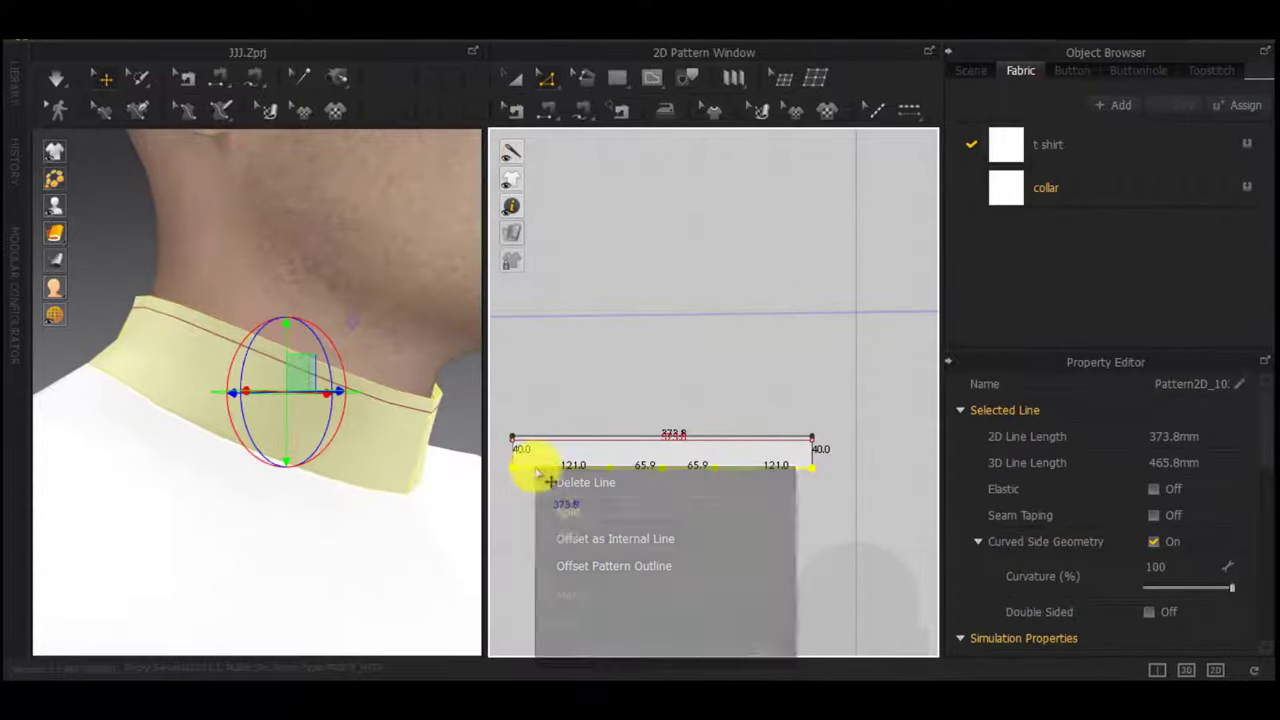
{"action": "left_click", "coordinate": [551, 538]}
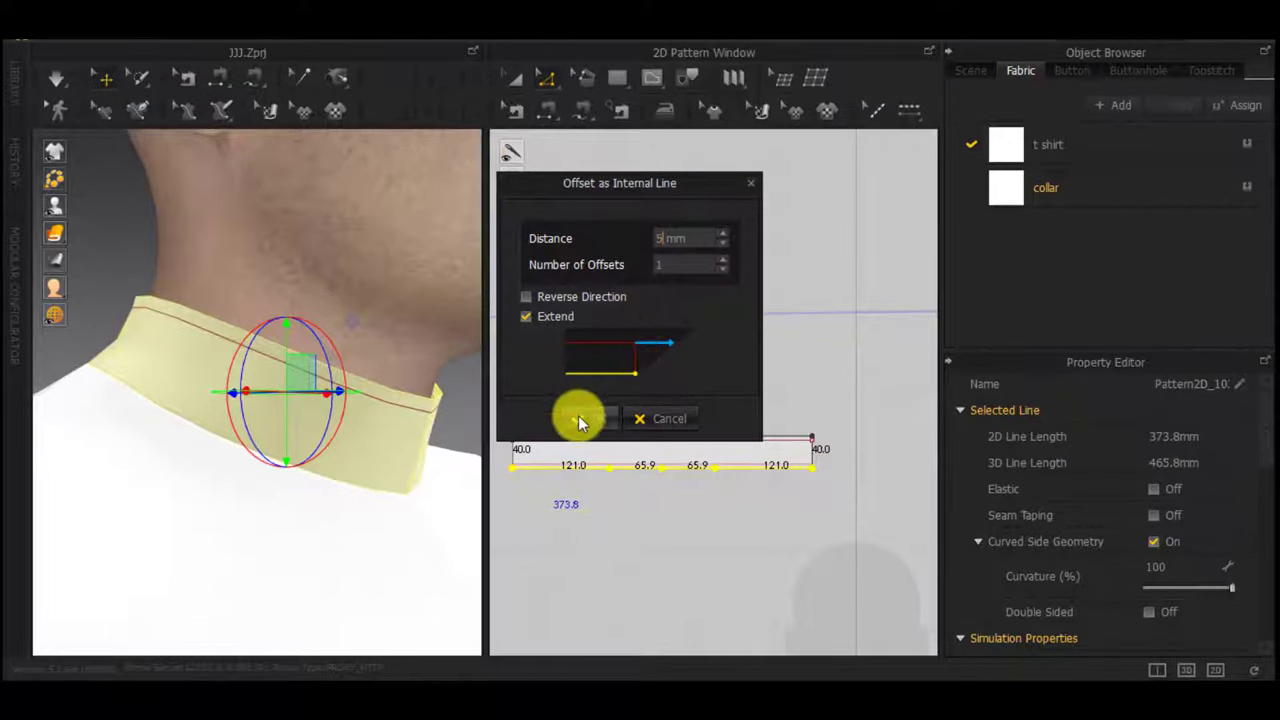
{"action": "left_click", "coordinate": [584, 418]}
Cut and sew the collar along its upper and lower internal lines
{"action": "scroll", "coordinate": [621, 443], "scroll_direction": "up", "scroll_amount": 3}
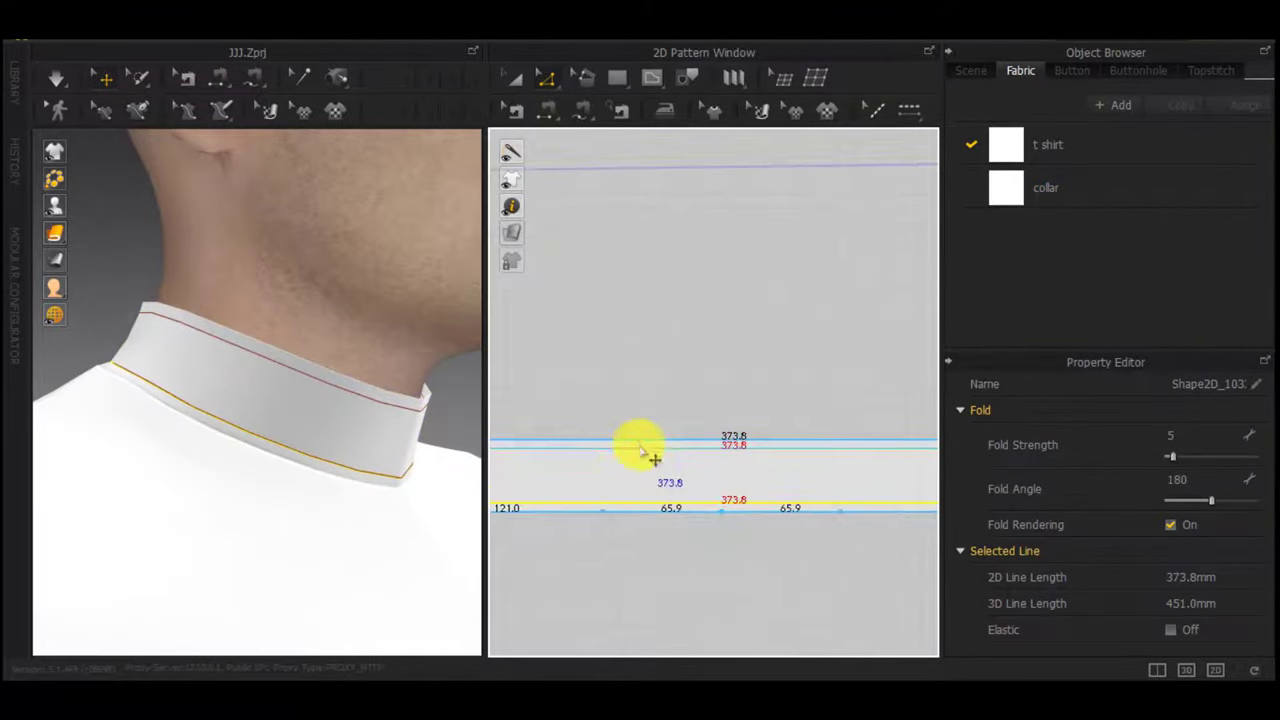
{"action": "right_click", "coordinate": [634, 437]}
{"action": "left_click", "coordinate": [694, 291]}
{"action": "right_click", "coordinate": [705, 505]}
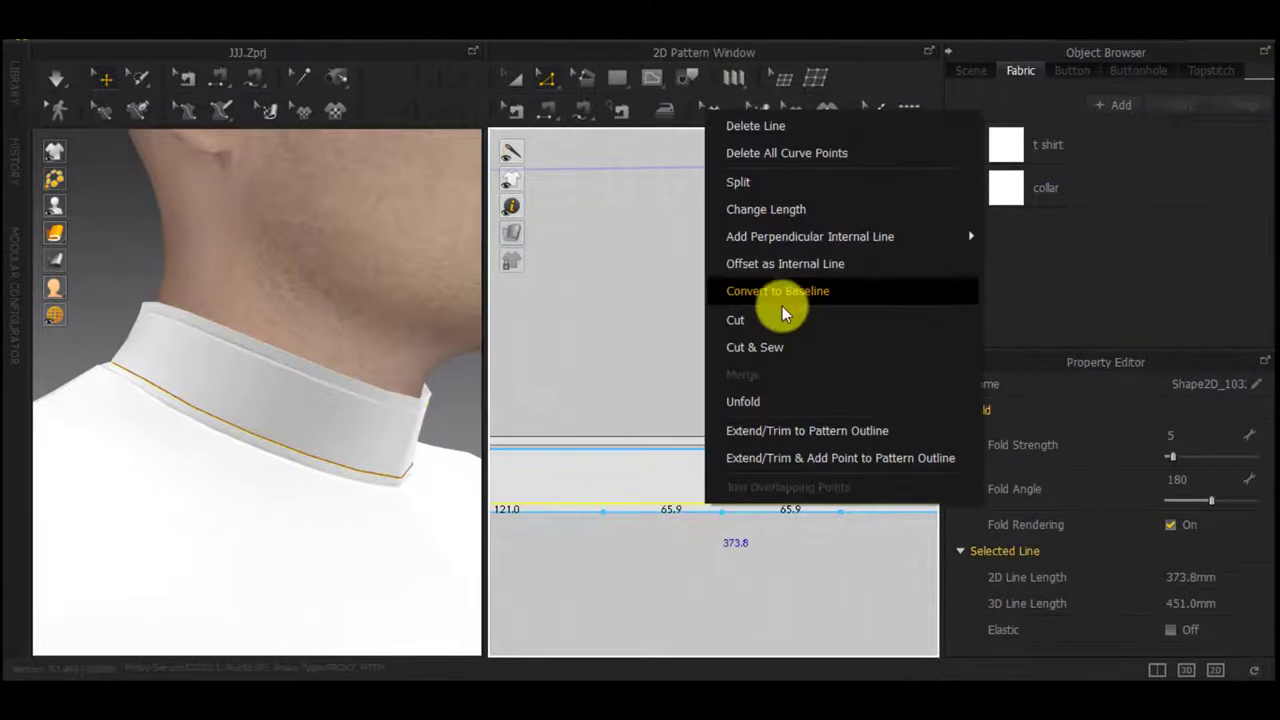
{"action": "left_click", "coordinate": [777, 345]}
{"action": "scroll", "coordinate": [718, 500], "scroll_direction": "up", "scroll_amount": 3}
Set the additional rendering thickness of the collar's narrow upper and lower strips to 1
{"action": "key", "text": "a"}
{"action": "left_click", "coordinate": [761, 364]}
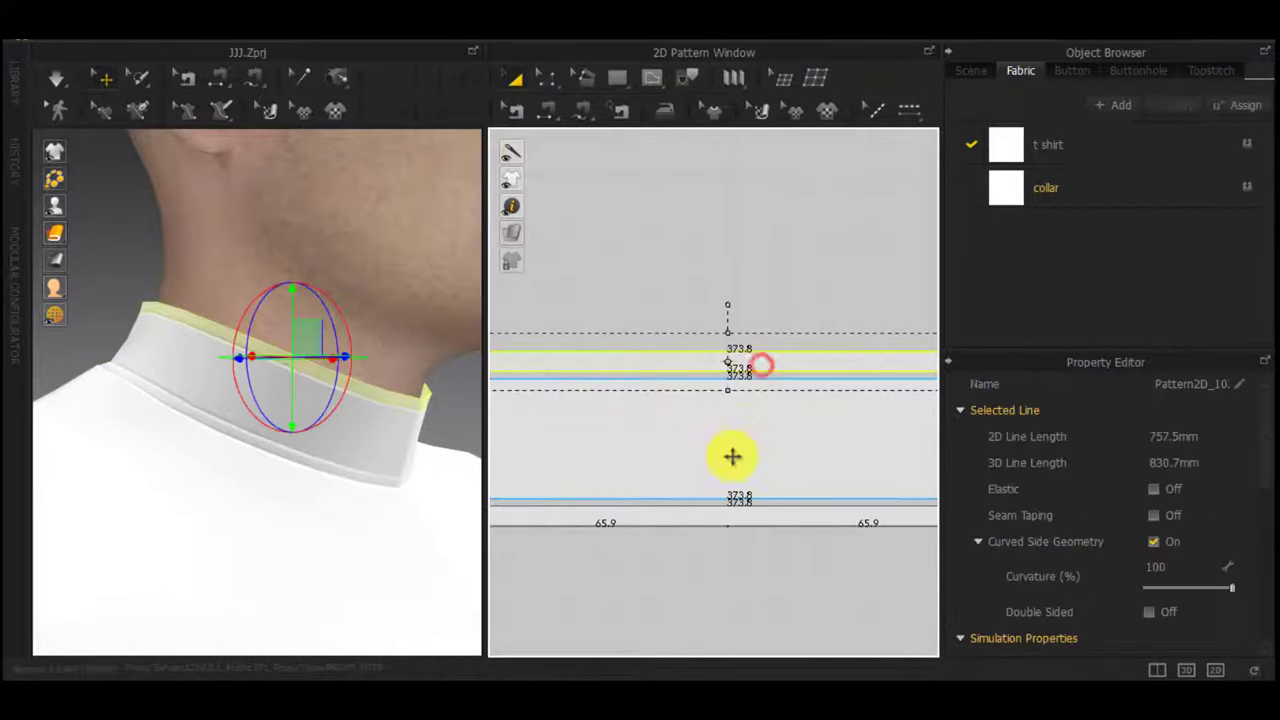
{"action": "left_click", "coordinate": [740, 523], "text": "shift"}
{"action": "scroll", "coordinate": [1150, 561], "scroll_direction": "down", "scroll_amount": 3}
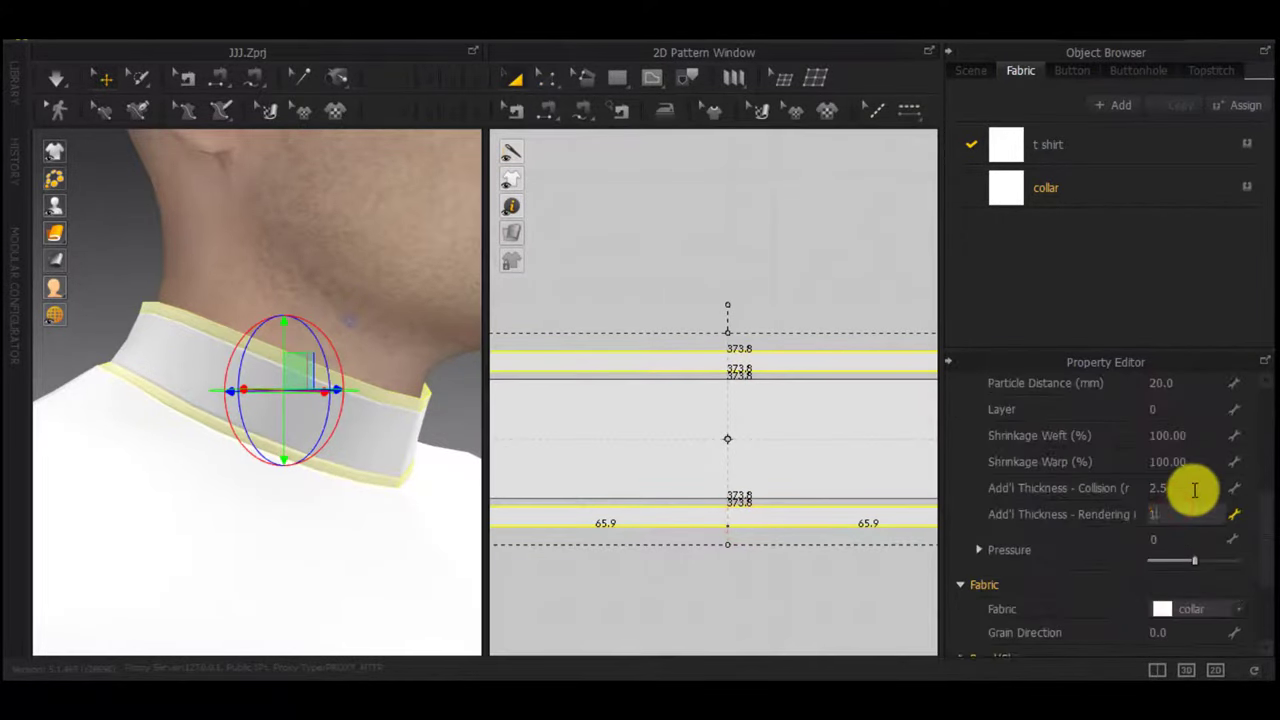
{"action": "left_click", "coordinate": [829, 263]}
{"action": "scroll", "coordinate": [829, 263], "scroll_direction": "down", "scroll_amount": 8}
Set the additional rendering thickness of all pieces except the two narrow collar strips to 0.5
{"action": "middle_click_drag", "start_coordinate": [844, 406], "coordinate": [796, 427]}
{"action": "scroll", "coordinate": [796, 427], "scroll_direction": "down", "scroll_amount": 6}
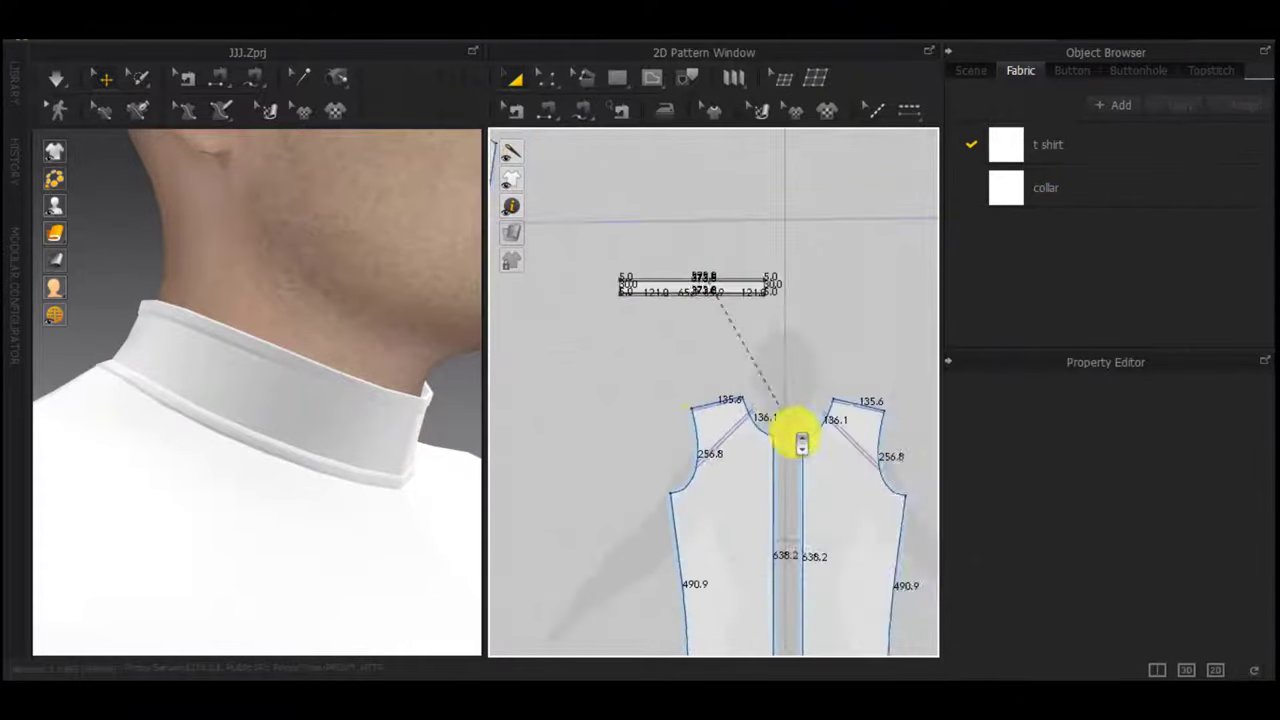
{"action": "left_click", "coordinate": [804, 325]}
{"action": "double_click", "coordinate": [775, 265]}
{"action": "scroll", "coordinate": [803, 368], "scroll_direction": "down", "scroll_amount": 4}
{"action": "middle_click_drag", "start_coordinate": [905, 336], "coordinate": [765, 332]}
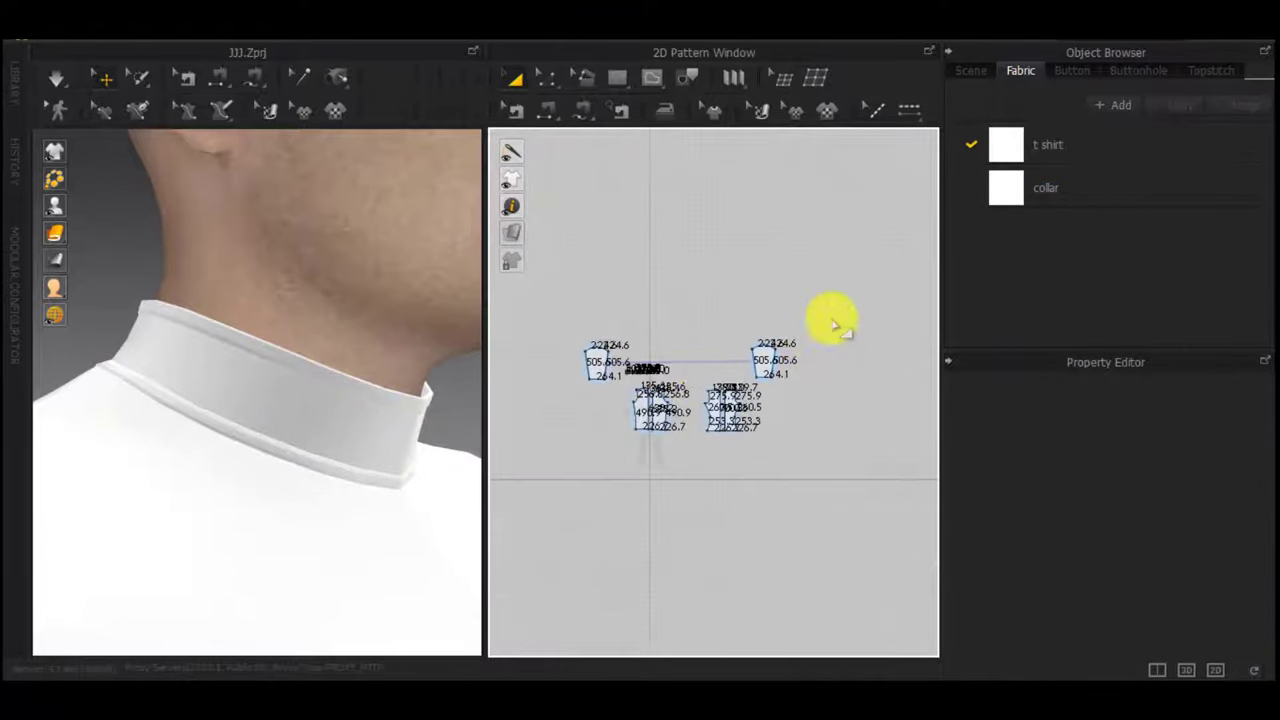
{"action": "left_click_drag", "start_coordinate": [838, 297], "coordinate": [523, 557]}
{"action": "scroll", "coordinate": [680, 375], "scroll_direction": "up", "scroll_amount": 8}
{"action": "middle_click_drag", "start_coordinate": [608, 428], "coordinate": [800, 380]}
{"action": "scroll", "coordinate": [754, 320], "scroll_direction": "up", "scroll_amount": 5}
{"action": "left_click", "coordinate": [750, 270], "text": "shift"}
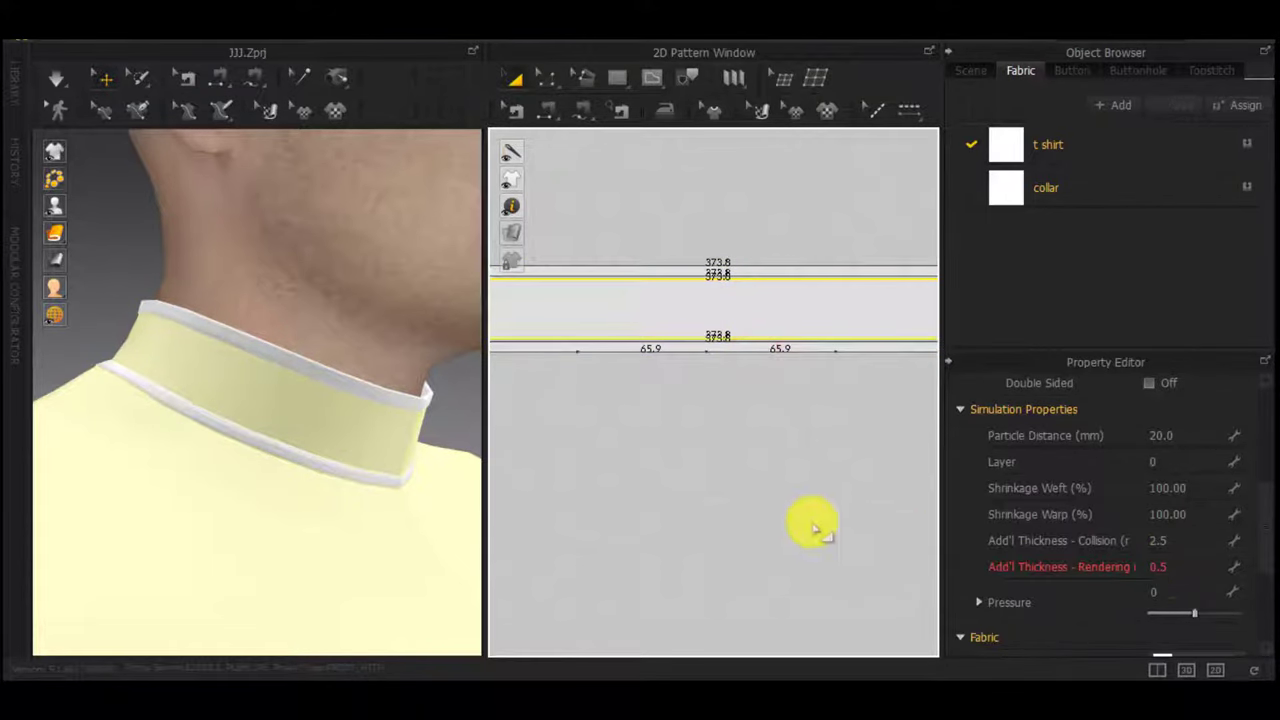
{"action": "scroll", "coordinate": [790, 524], "scroll_direction": "down", "scroll_amount": 5}
{"action": "middle_click_drag", "start_coordinate": [777, 528], "coordinate": [743, 279]}
{"action": "left_click", "coordinate": [1179, 566]}
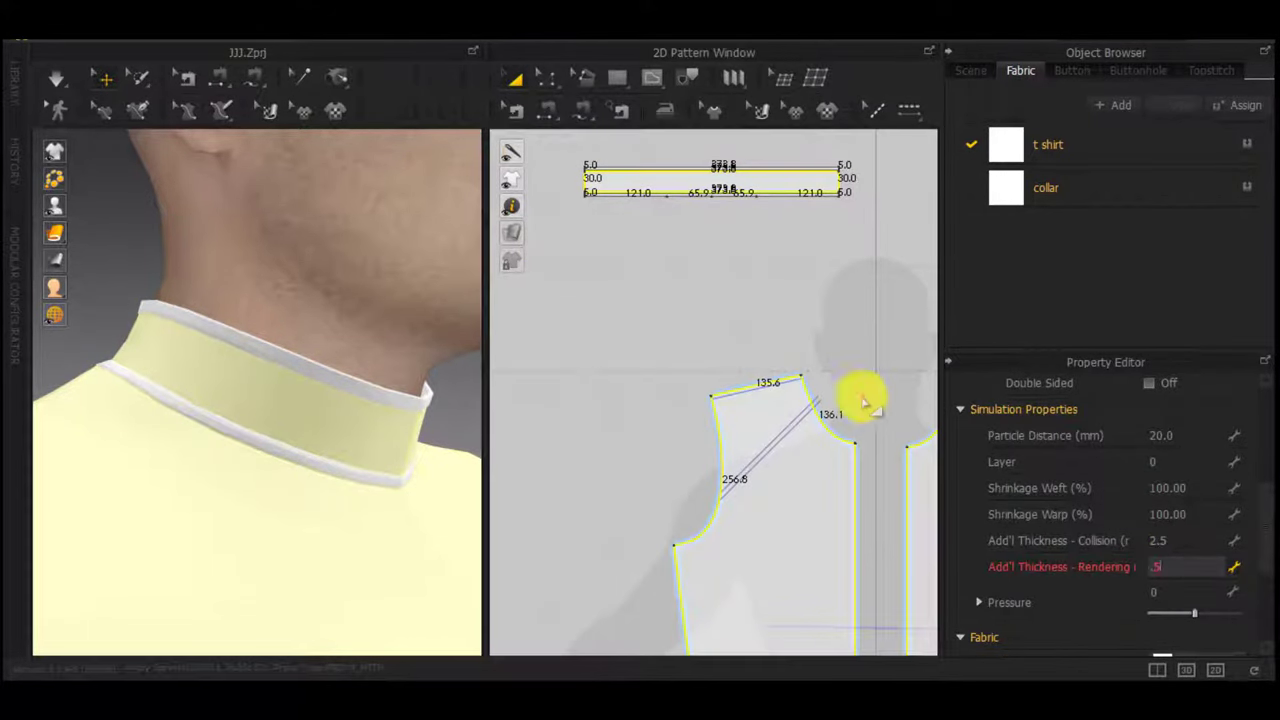
{"action": "left_click", "coordinate": [831, 300]}
Turn the avatar toward the front and simulate the garment with the edged collar
{"action": "scroll", "coordinate": [124, 372], "scroll_direction": "down", "scroll_amount": 4}
{"action": "right_click_drag", "start_coordinate": [137, 434], "coordinate": [363, 352]}
{"action": "left_click", "coordinate": [361, 343]}
{"action": "key", "text": "space"}
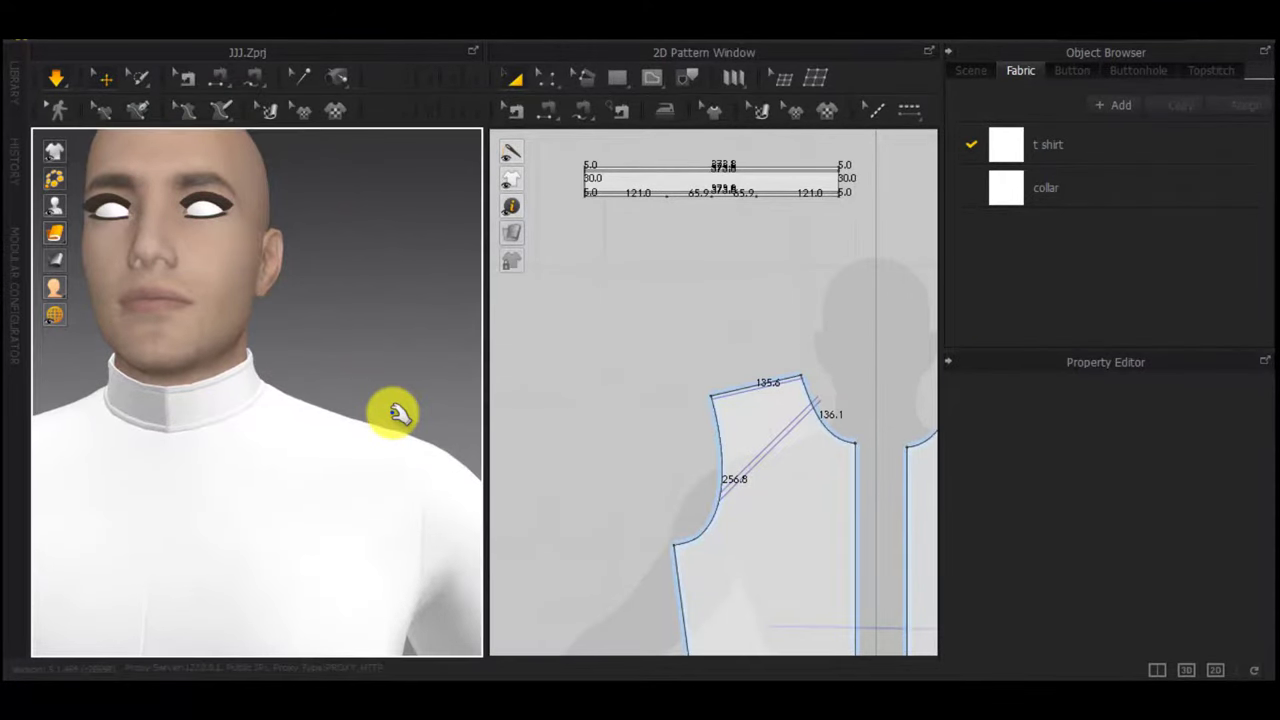
Draw a diagonal internal line about 195 mm long on the front piece, along the lower guide line from neckline to armhole
{"action": "scroll", "coordinate": [772, 400], "scroll_direction": "up", "scroll_amount": 6}
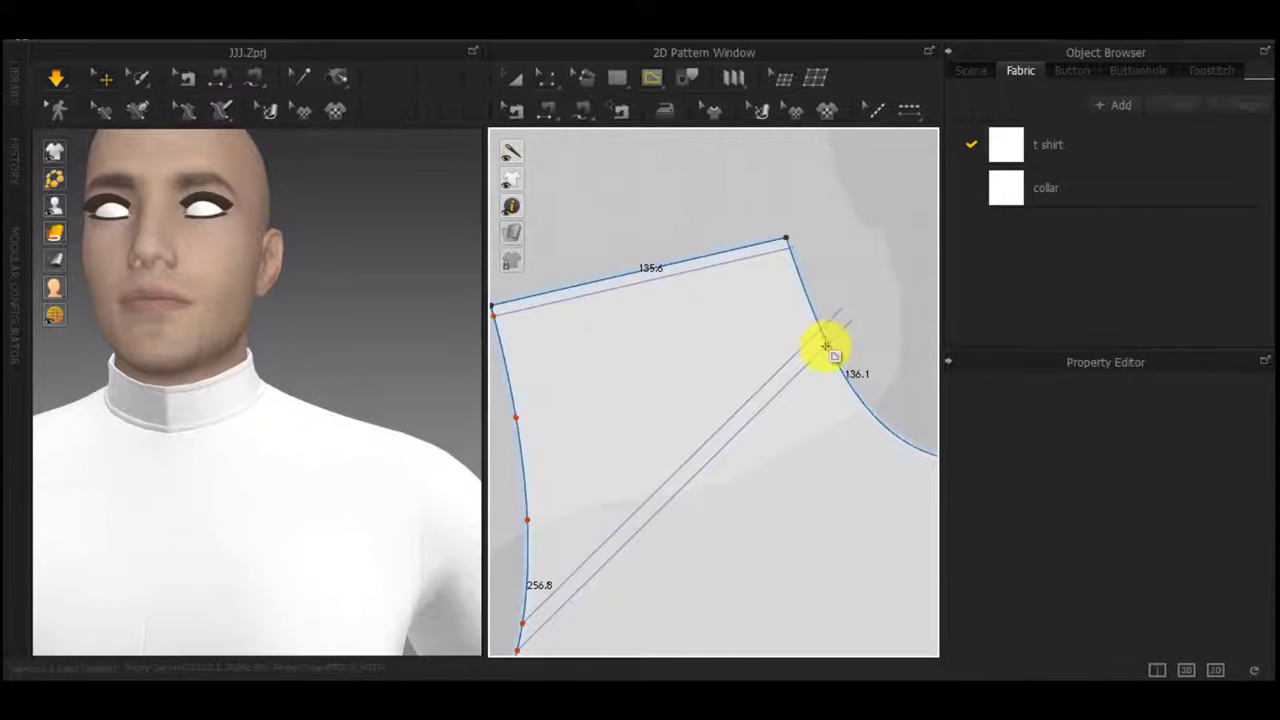
{"action": "left_click", "coordinate": [827, 346]}
{"action": "middle_click_drag", "start_coordinate": [536, 636], "coordinate": [645, 505]}
{"action": "scroll", "coordinate": [644, 506], "scroll_direction": "up", "scroll_amount": 5}
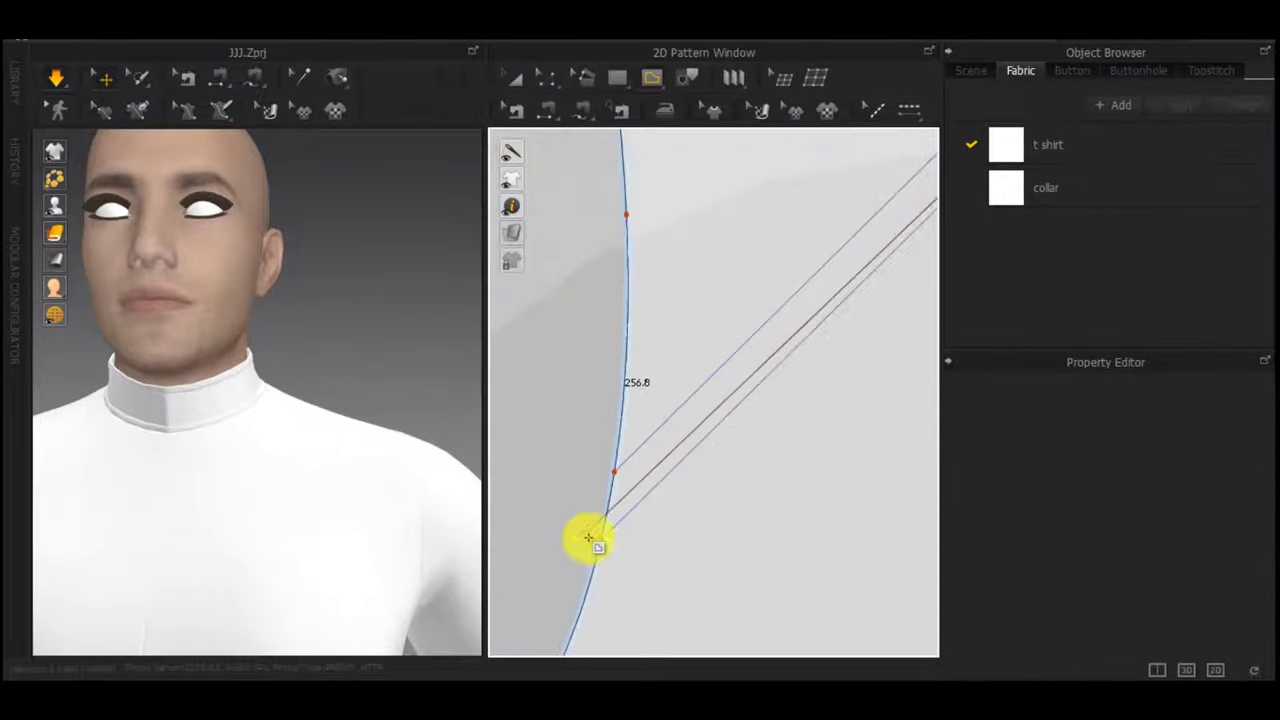
{"action": "left_click", "coordinate": [611, 473]}
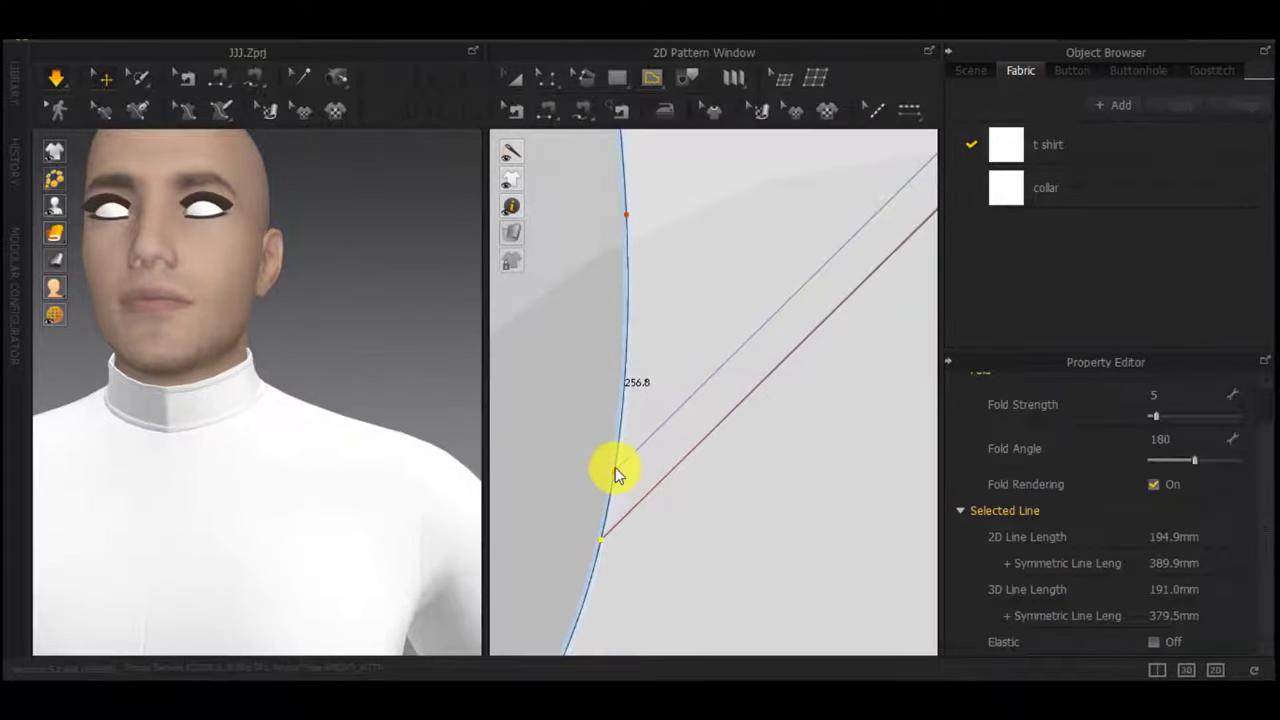
{"action": "scroll", "coordinate": [673, 490], "scroll_direction": "down", "scroll_amount": 4}
Adjust the diagonal line's upper end point so it sits on the neckline edge
{"action": "key", "text": "z"}
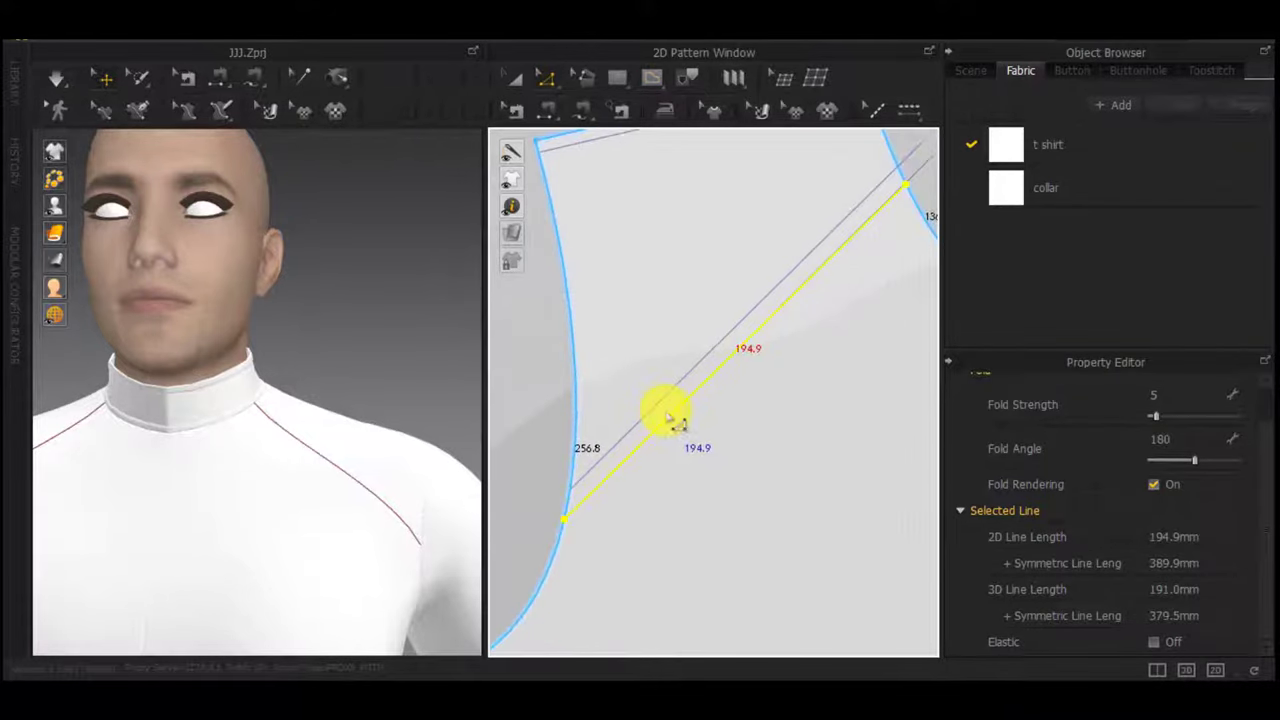
{"action": "scroll", "coordinate": [833, 271], "scroll_direction": "up", "scroll_amount": 4}
{"action": "middle_click_drag", "start_coordinate": [833, 271], "coordinate": [647, 442]}
{"action": "scroll", "coordinate": [803, 246], "scroll_direction": "up", "scroll_amount": 5}
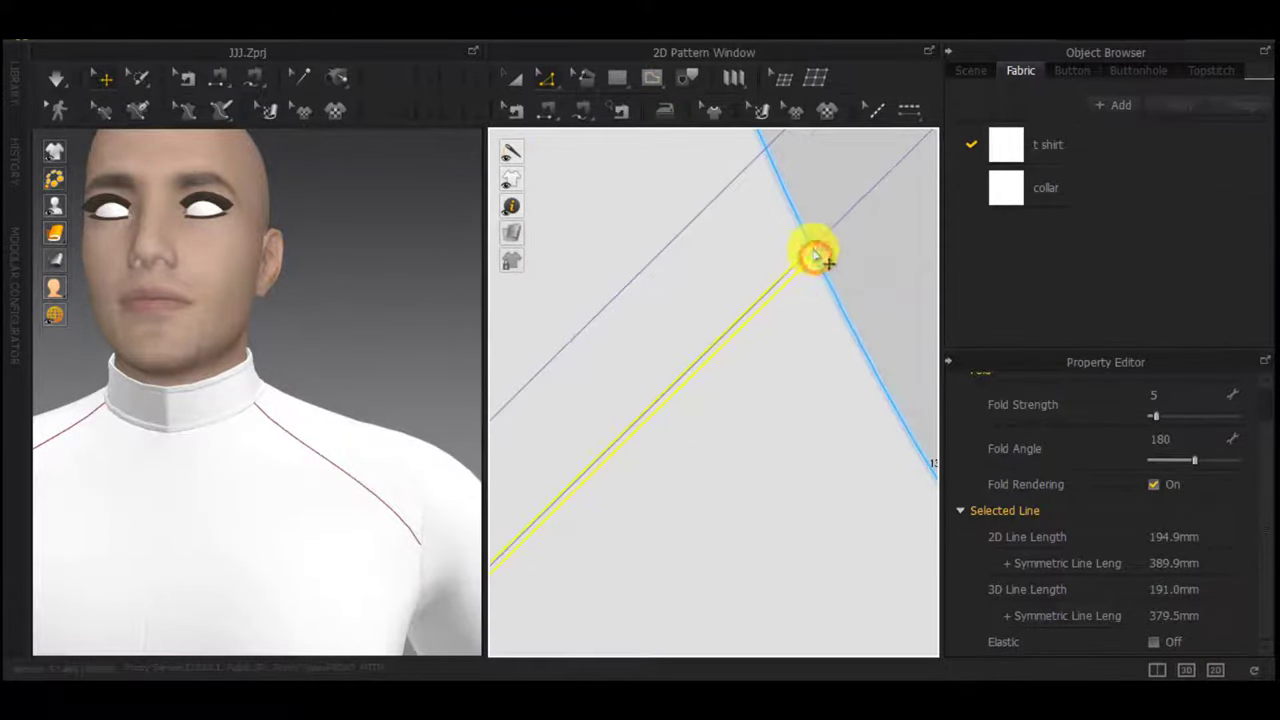
{"action": "left_click_drag", "start_coordinate": [815, 255], "coordinate": [811, 251]}
{"action": "scroll", "coordinate": [797, 300], "scroll_direction": "down", "scroll_amount": 3}
{"action": "middle_click_drag", "start_coordinate": [711, 405], "coordinate": [785, 325]}
{"action": "scroll", "coordinate": [785, 325], "scroll_direction": "down", "scroll_amount": 3}
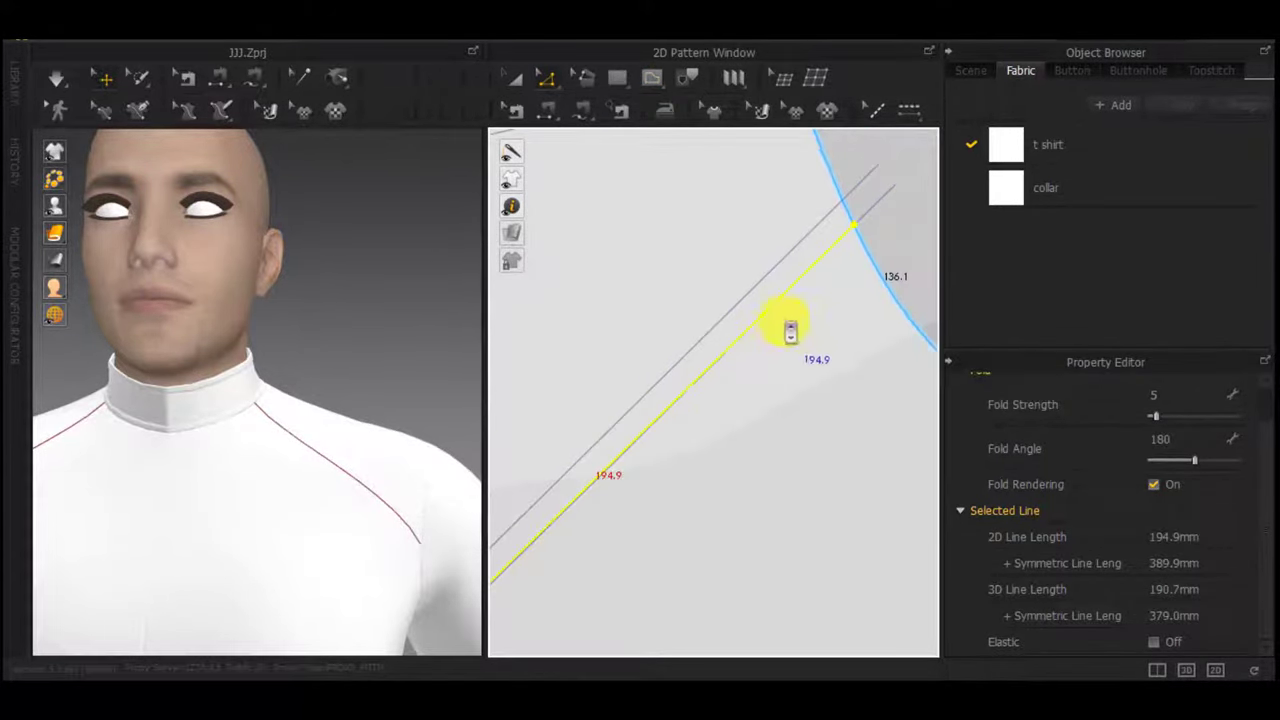
Offset the diagonal line 5 mm in the reverse direction as an internal line and trim it to the pattern outline
{"action": "right_click", "coordinate": [692, 396]}
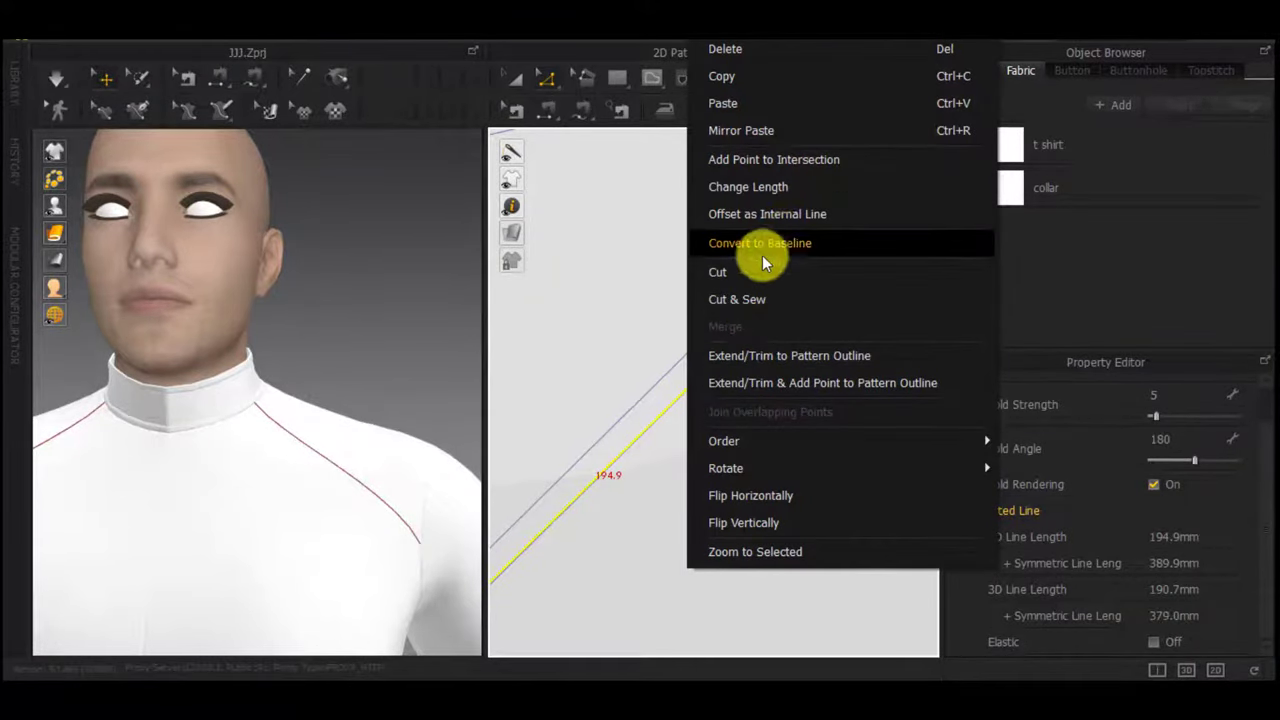
{"action": "left_click", "coordinate": [778, 214]}
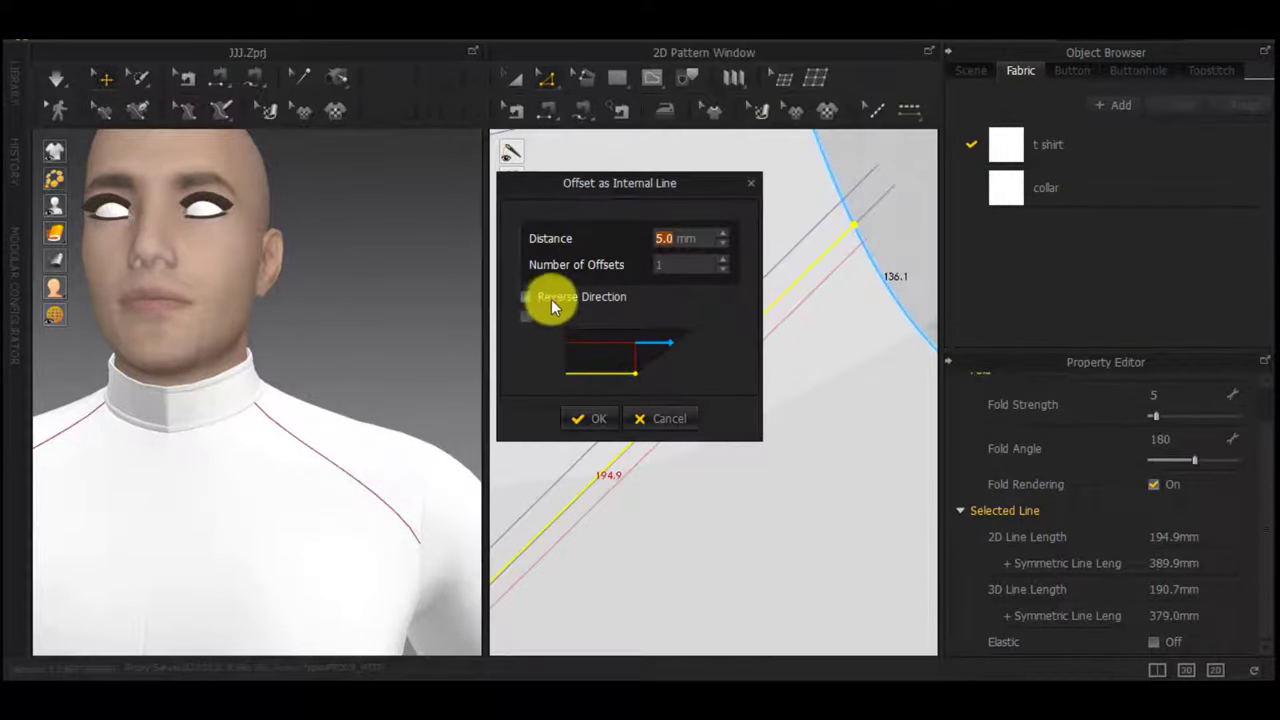
{"action": "left_click", "coordinate": [551, 299]}
{"action": "left_click", "coordinate": [572, 418]}
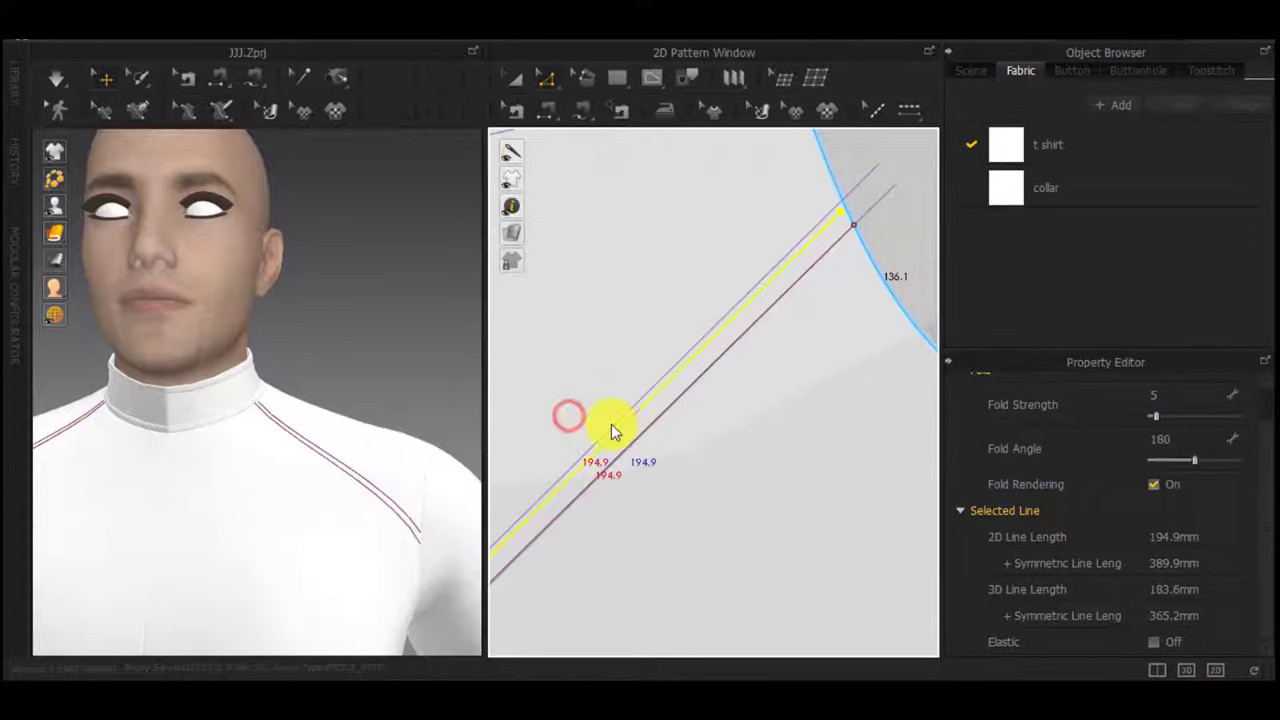
{"action": "right_click", "coordinate": [676, 381]}
{"action": "left_click", "coordinate": [760, 362]}
Cut and sew the front piece along both diagonal internal lines
{"action": "scroll", "coordinate": [750, 390], "scroll_direction": "down", "scroll_amount": 5}
{"action": "middle_click_drag", "start_coordinate": [760, 430], "coordinate": [838, 454]}
{"action": "scroll", "coordinate": [690, 413], "scroll_direction": "up", "scroll_amount": 5}
{"action": "right_click", "coordinate": [660, 374]}
{"action": "left_click", "coordinate": [719, 240]}
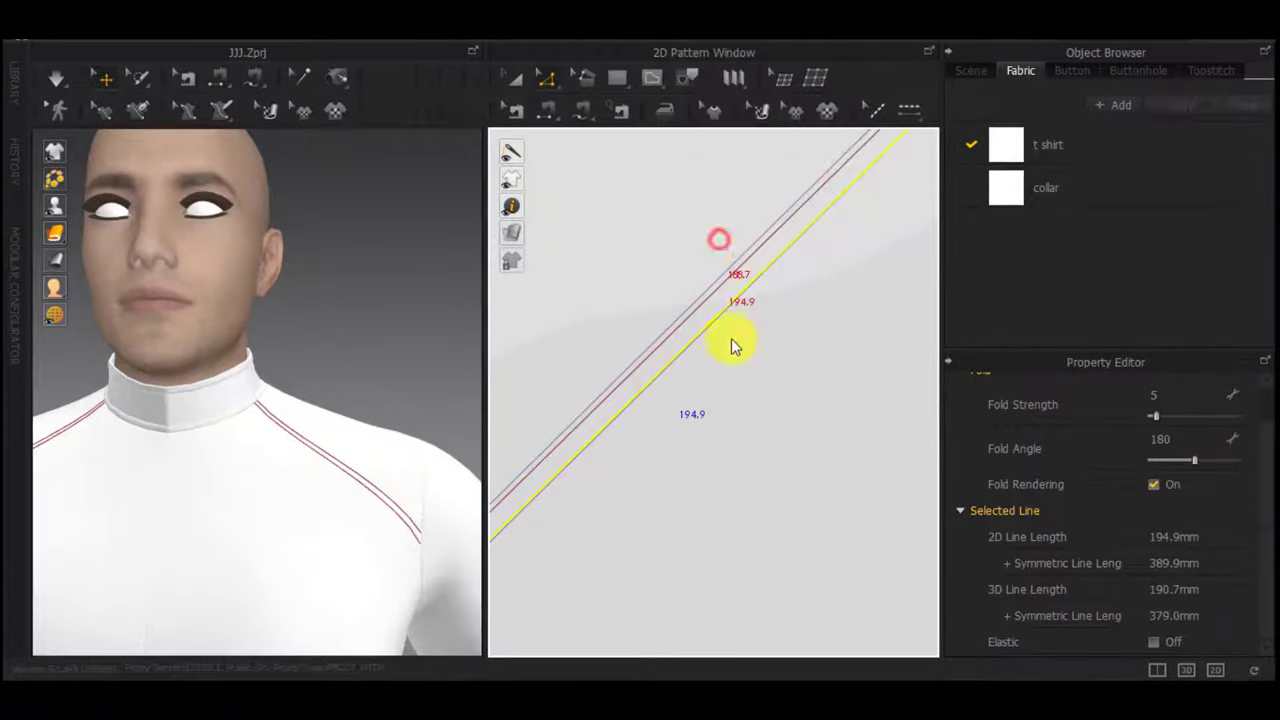
{"action": "right_click", "coordinate": [635, 314]}
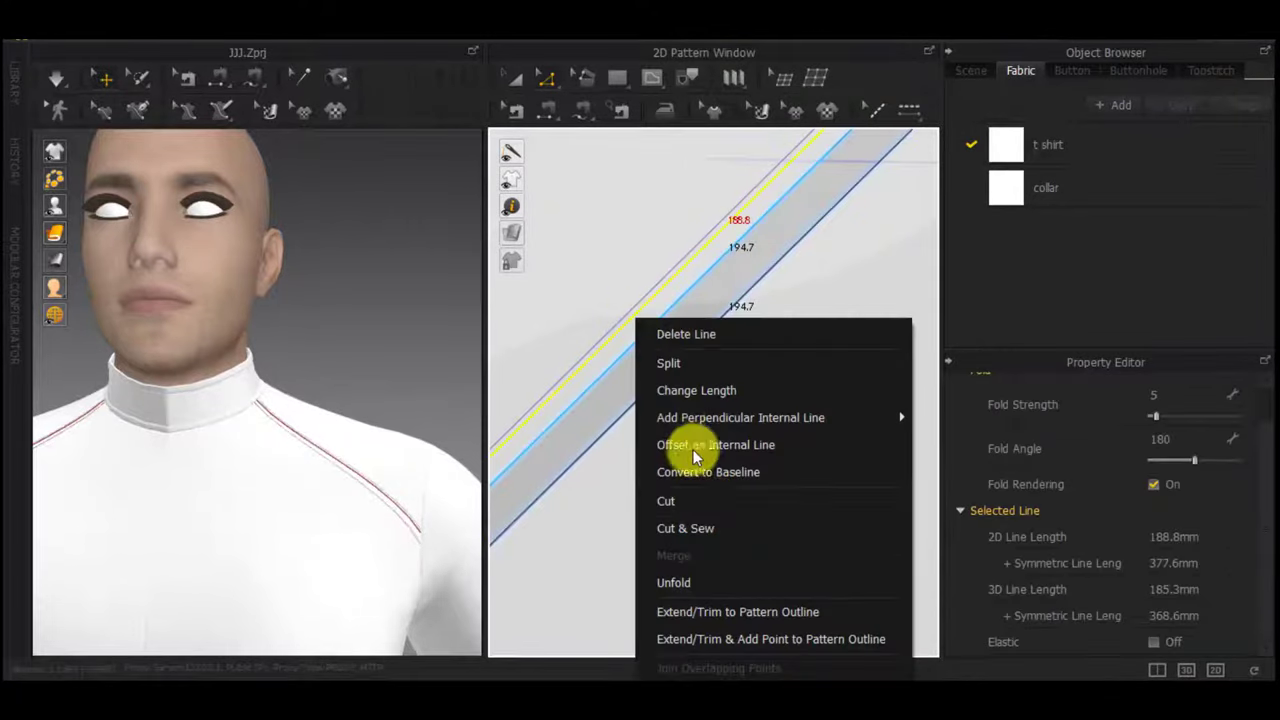
{"action": "left_click", "coordinate": [708, 528]}
Change the additional rendering thickness of the narrow strip between the front's diagonal seams
{"action": "key", "text": "a"}
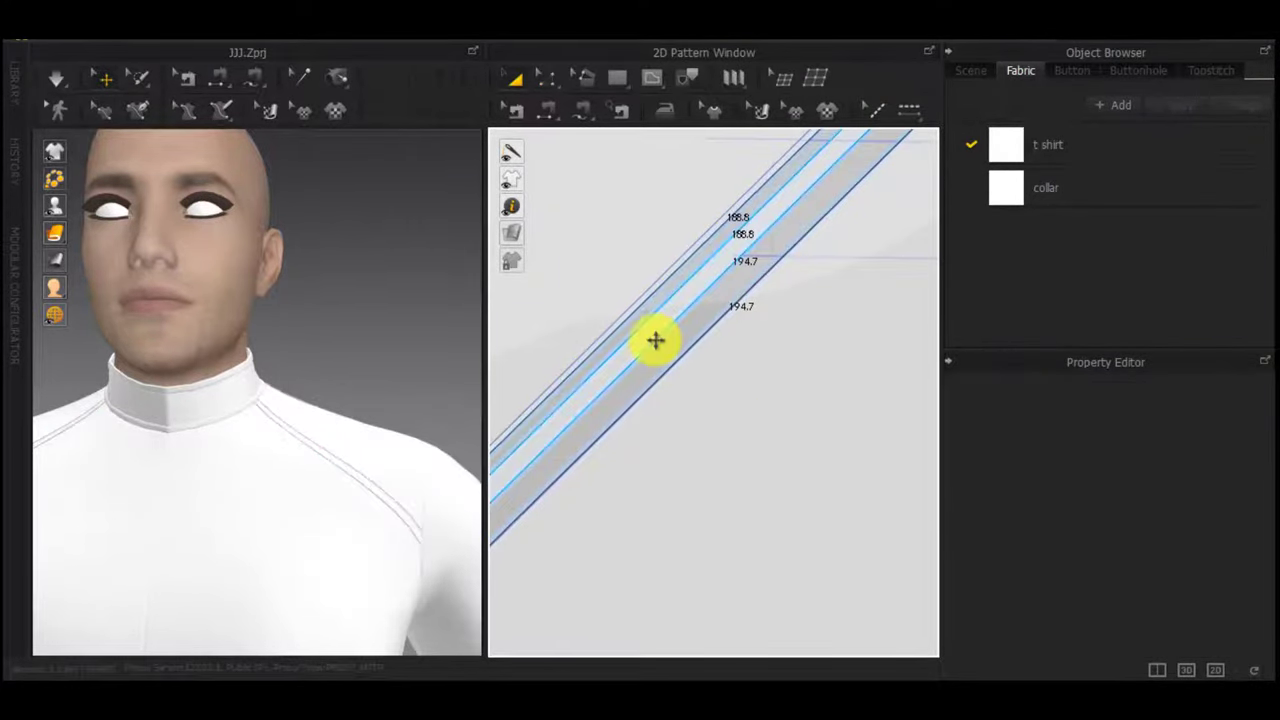
{"action": "left_click", "coordinate": [655, 340]}
{"action": "scroll", "coordinate": [1175, 550], "scroll_direction": "down", "scroll_amount": 5}
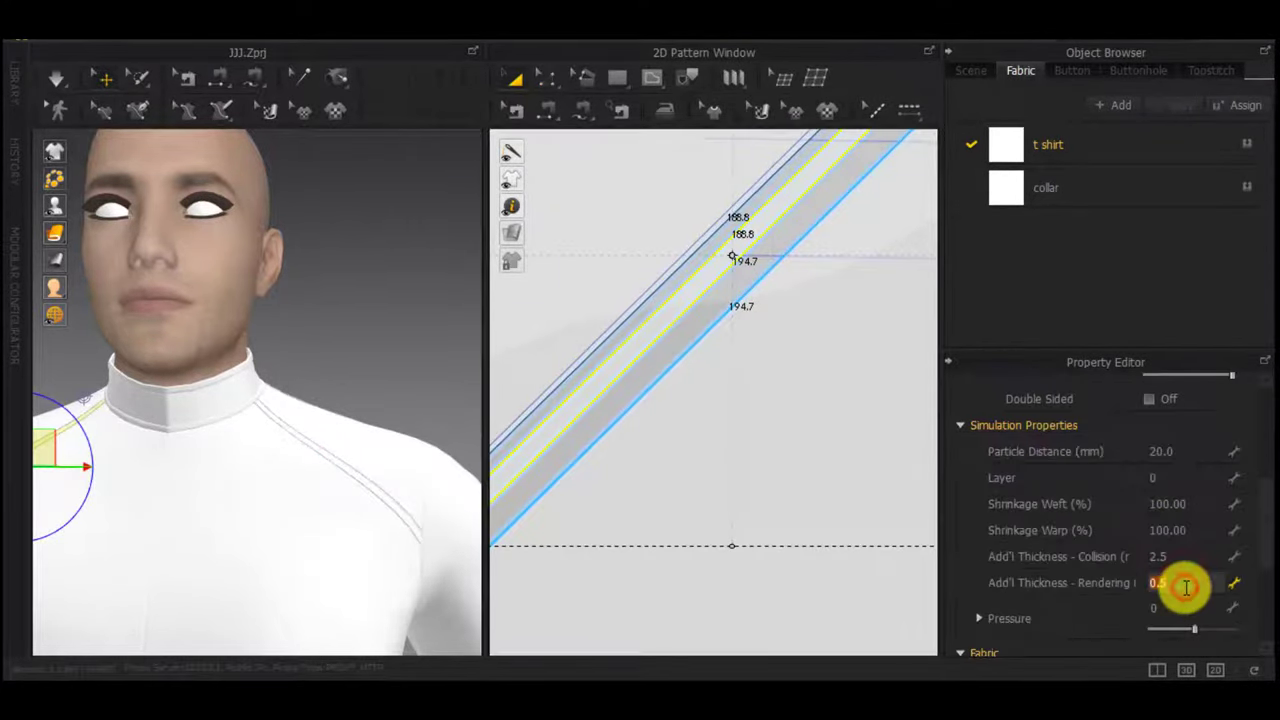
{"action": "left_click", "coordinate": [668, 352]}
{"action": "scroll", "coordinate": [668, 352], "scroll_direction": "down", "scroll_amount": 5}
{"action": "scroll", "coordinate": [232, 518], "scroll_direction": "up", "scroll_amount": 3}
Simulate the garment and view the diagonal strip from several sides
{"action": "key", "text": "space"}
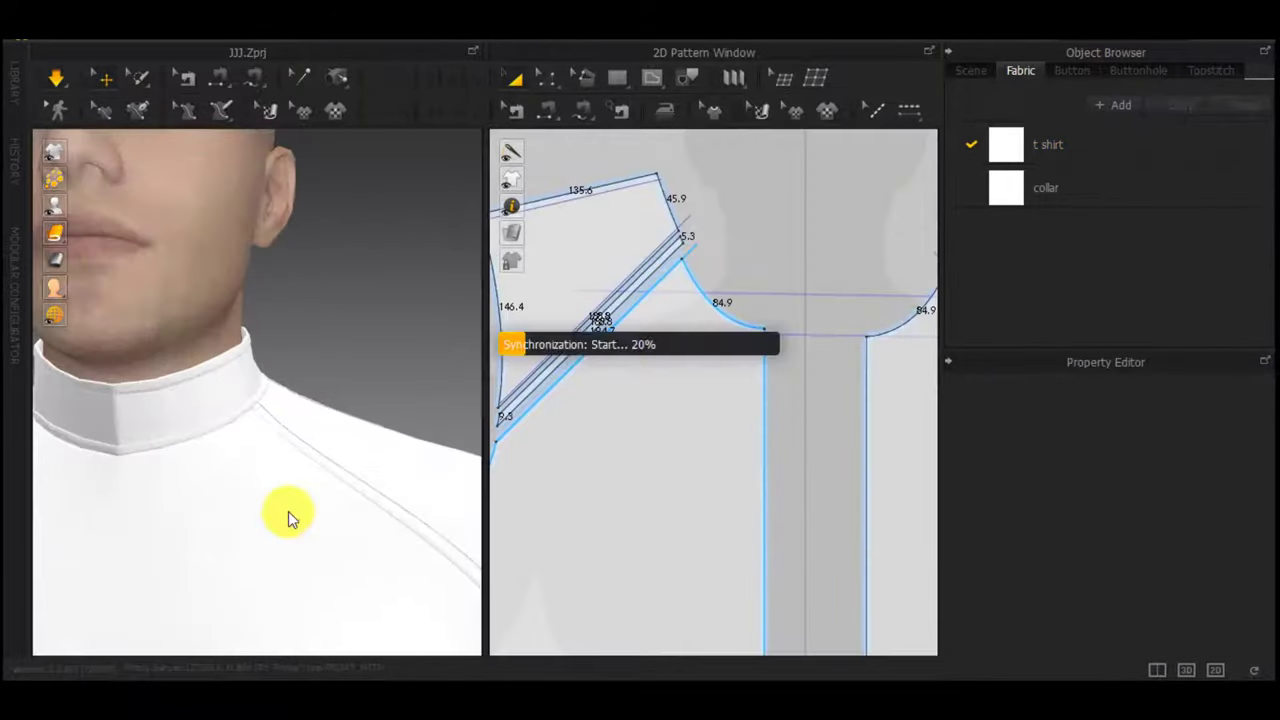
{"action": "scroll", "coordinate": [294, 504], "scroll_direction": "up", "scroll_amount": 2}
{"action": "right_click_drag", "start_coordinate": [294, 504], "coordinate": [300, 397]}
{"action": "scroll", "coordinate": [314, 453], "scroll_direction": "down", "scroll_amount": 5}
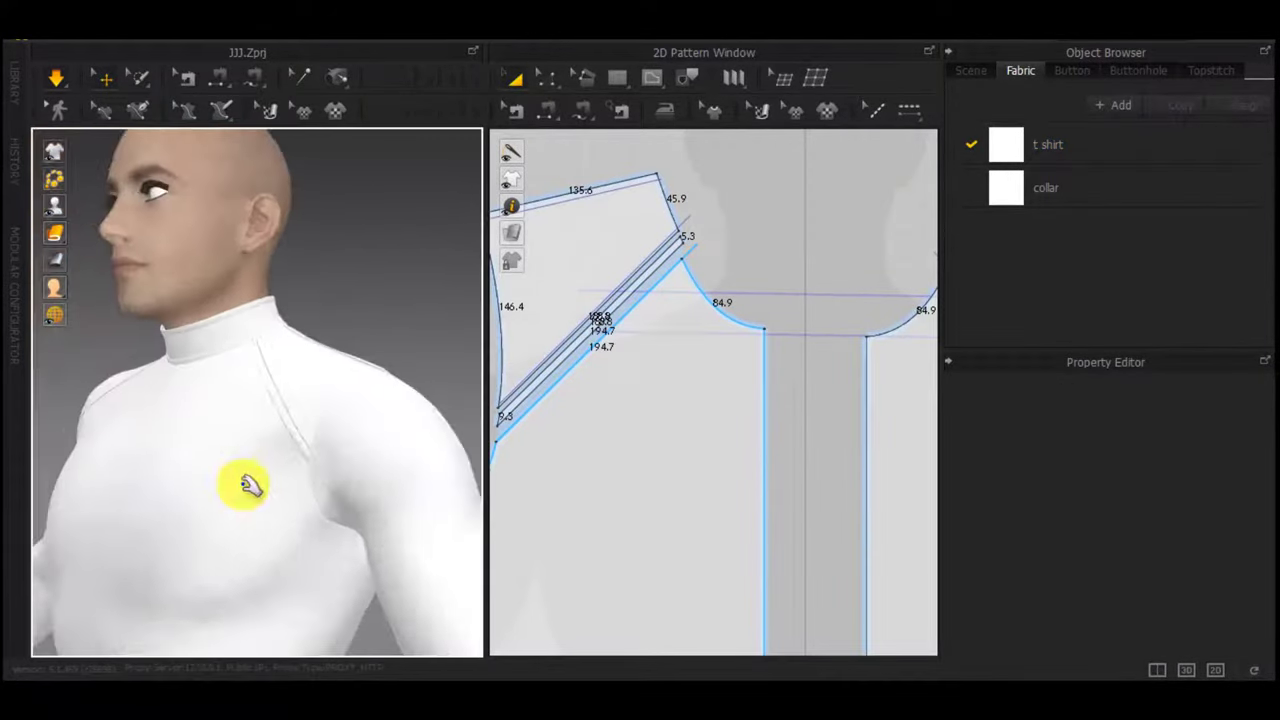
{"action": "right_click_drag", "start_coordinate": [246, 486], "coordinate": [449, 534]}
Offset the shoulder panel's upper edge 5 mm inward as an internal line
{"action": "middle_click_drag", "start_coordinate": [548, 280], "coordinate": [663, 418]}
{"action": "scroll", "coordinate": [663, 356], "scroll_direction": "up", "scroll_amount": 5}
{"action": "right_click", "coordinate": [663, 248]}
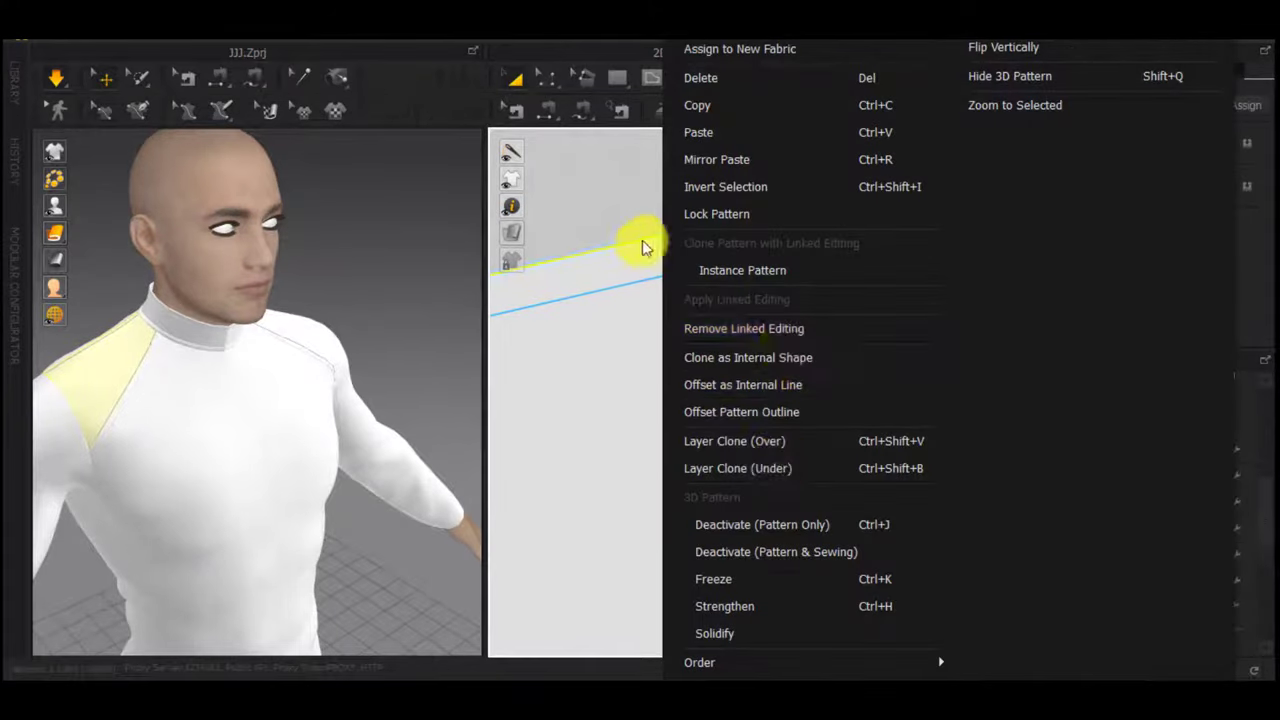
{"action": "left_click", "coordinate": [609, 205]}
{"action": "right_click", "coordinate": [633, 241]}
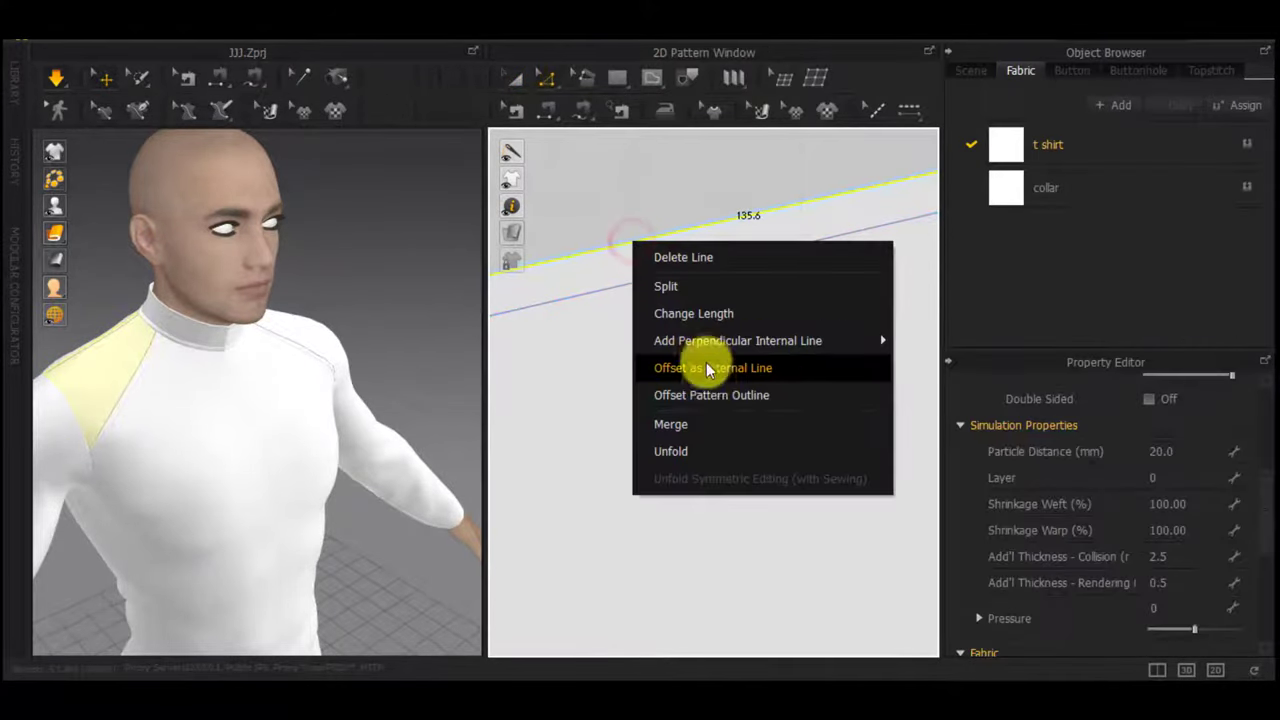
{"action": "left_click", "coordinate": [704, 366]}
{"action": "left_click", "coordinate": [543, 298]}
{"action": "left_click", "coordinate": [588, 424]}
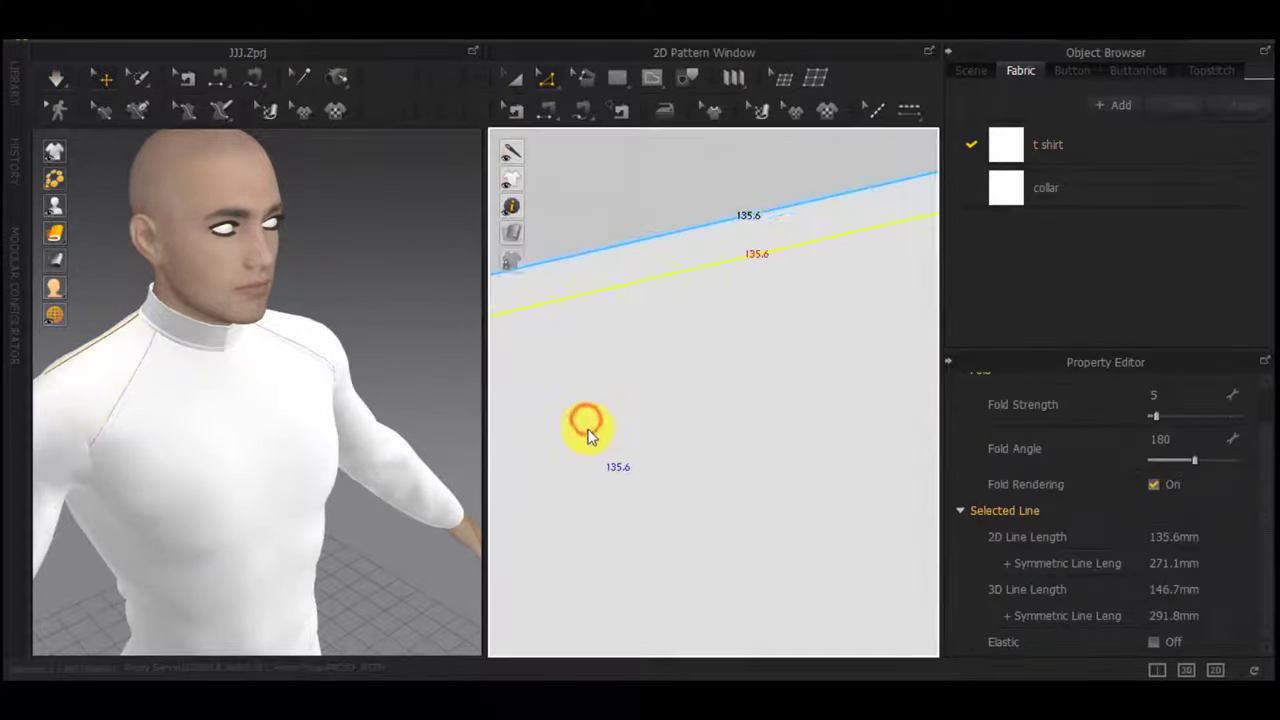
Trim the internal shoulder line to the pattern outline and cut and sew the shoulder panel along it
{"action": "scroll", "coordinate": [657, 400], "scroll_direction": "down", "scroll_amount": 2}
{"action": "right_click", "coordinate": [610, 350]}
{"action": "left_click", "coordinate": [666, 272]}
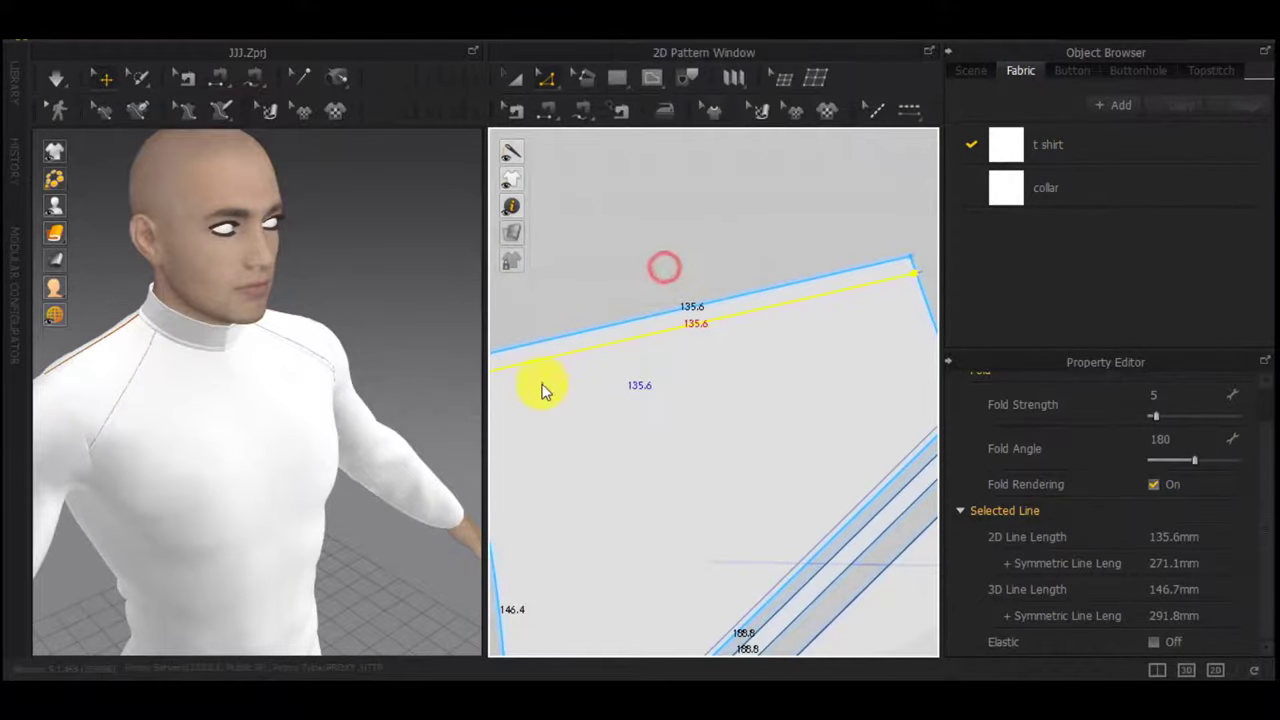
Set the shoulder panel's additional rendering thickness to 1.5
{"action": "scroll", "coordinate": [651, 414], "scroll_direction": "up", "scroll_amount": 6}
{"action": "left_click", "coordinate": [668, 328]}
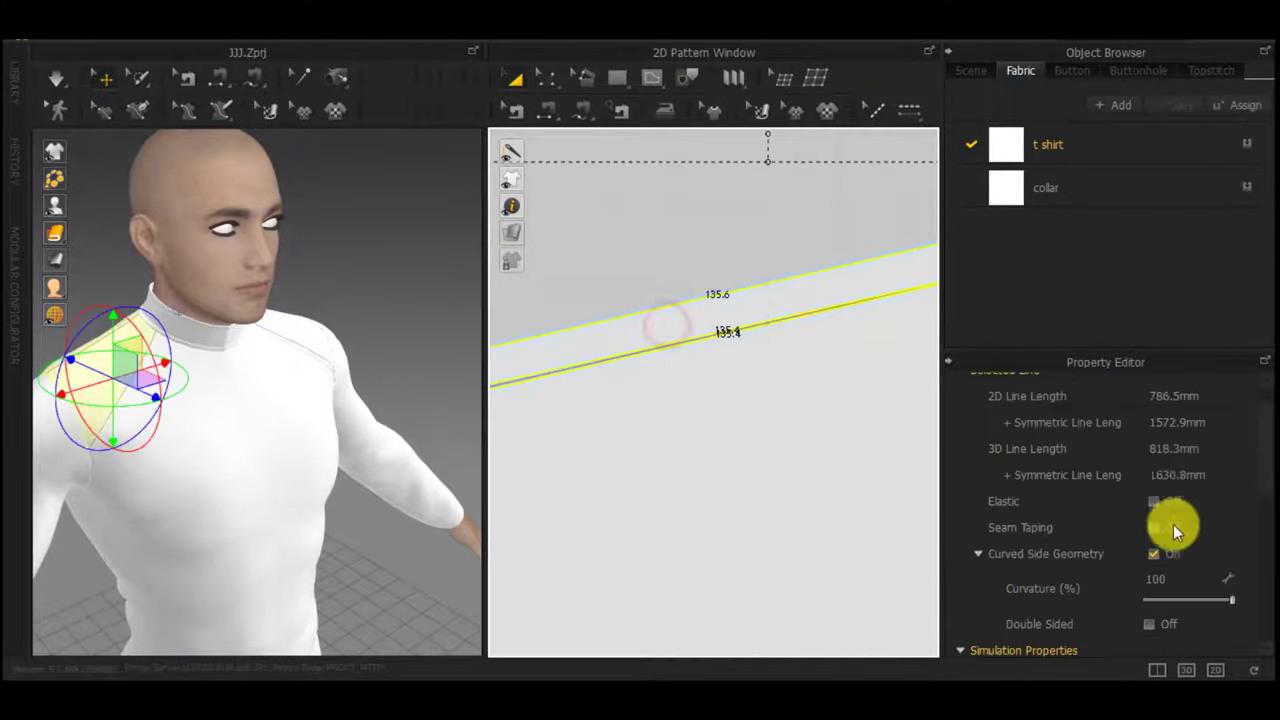
{"action": "scroll", "coordinate": [1172, 520], "scroll_direction": "down", "scroll_amount": 5}
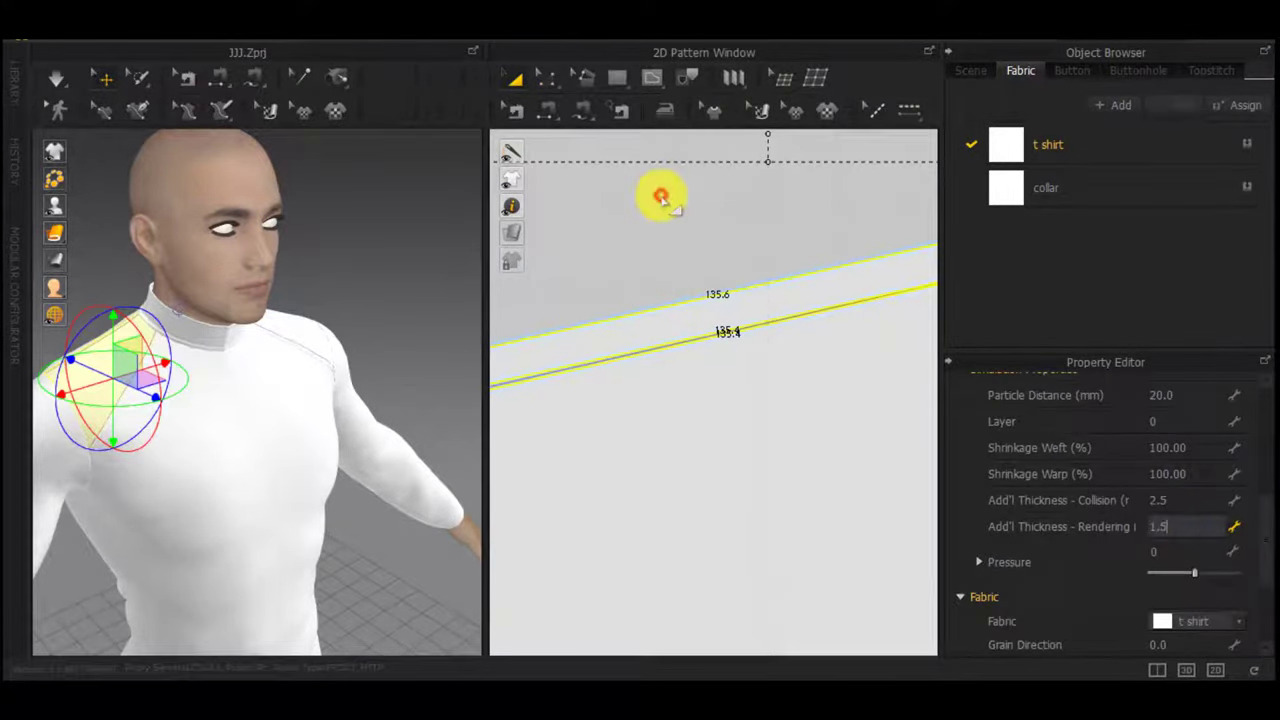
{"action": "left_click", "coordinate": [661, 197]}
Simulate the garment and examine the shoulder seam up close on the avatar
{"action": "scroll", "coordinate": [171, 345], "scroll_direction": "up", "scroll_amount": 3}
{"action": "right_click_drag", "start_coordinate": [171, 345], "coordinate": [251, 388]}
{"action": "key", "text": "space"}
{"action": "scroll", "coordinate": [182, 368], "scroll_direction": "up", "scroll_amount": 4}
{"action": "right_click_drag", "start_coordinate": [182, 368], "coordinate": [243, 443]}
{"action": "scroll", "coordinate": [243, 443], "scroll_direction": "down", "scroll_amount": 2}
{"action": "scroll", "coordinate": [537, 486], "scroll_direction": "down", "scroll_amount": 5}
Offset the shoulder panel's curved armhole edge 5 mm as an internal line and trim it to the pattern outline
{"action": "middle_click_drag", "start_coordinate": [544, 608], "coordinate": [691, 366]}
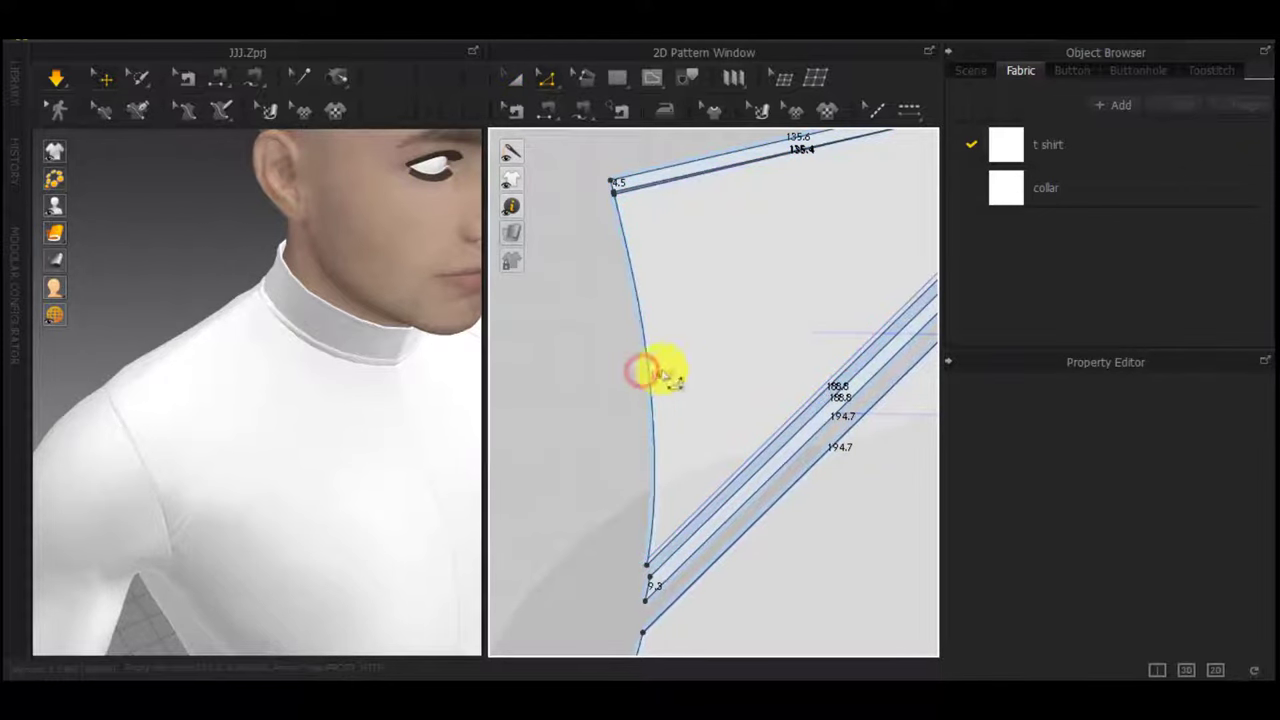
{"action": "left_click", "coordinate": [660, 372]}
{"action": "right_click", "coordinate": [651, 367]}
{"action": "left_click", "coordinate": [688, 521]}
{"action": "left_click", "coordinate": [586, 420]}
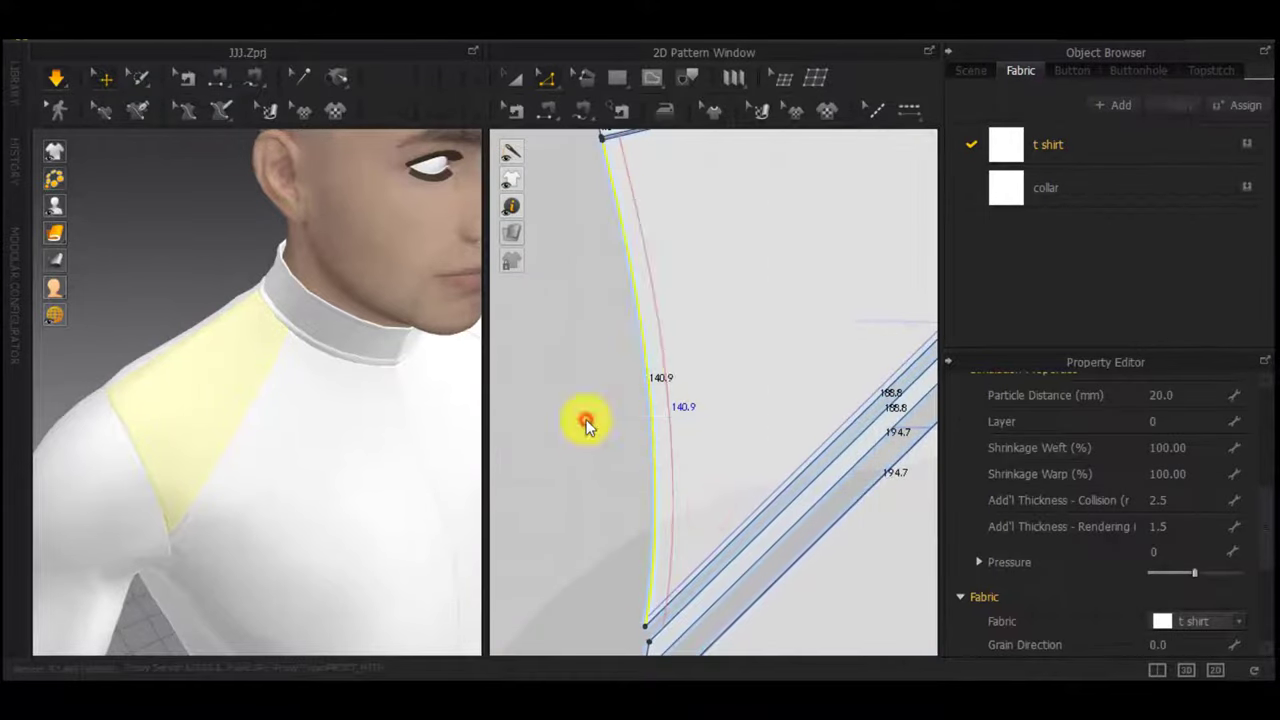
{"action": "left_click", "coordinate": [669, 465]}
{"action": "right_click", "coordinate": [669, 442]}
{"action": "left_click", "coordinate": [745, 347]}
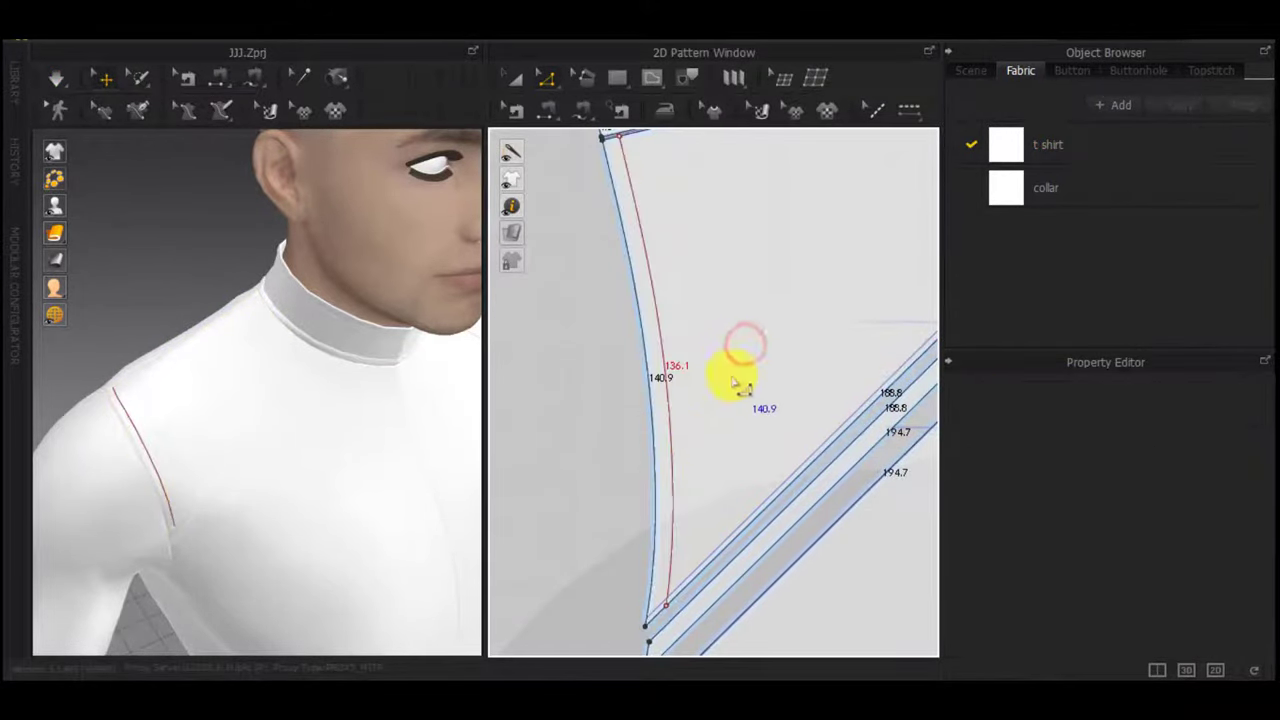
Cut and sew the shoulder panel along the curved internal armhole line
{"action": "scroll", "coordinate": [638, 450], "scroll_direction": "down", "scroll_amount": 2}
{"action": "middle_click_drag", "start_coordinate": [628, 420], "coordinate": [617, 447]}
{"action": "right_click", "coordinate": [669, 428]}
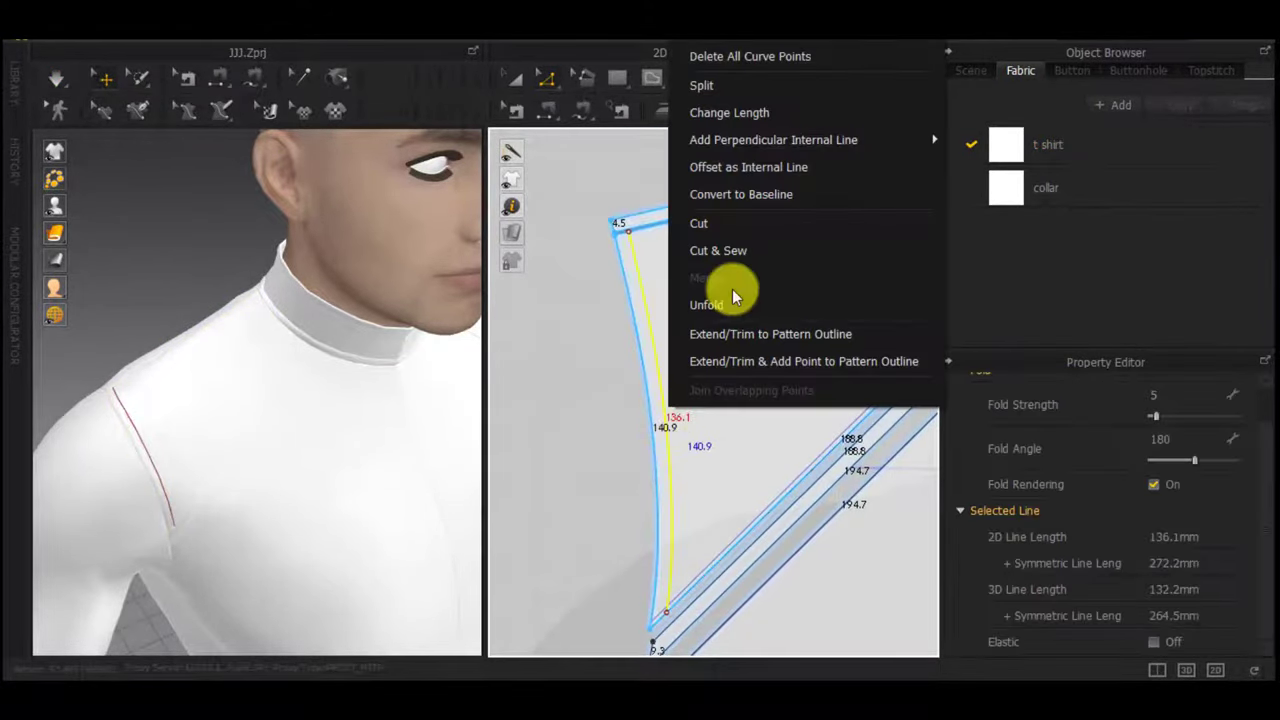
{"action": "left_click", "coordinate": [727, 247]}
{"action": "key", "text": "a"}
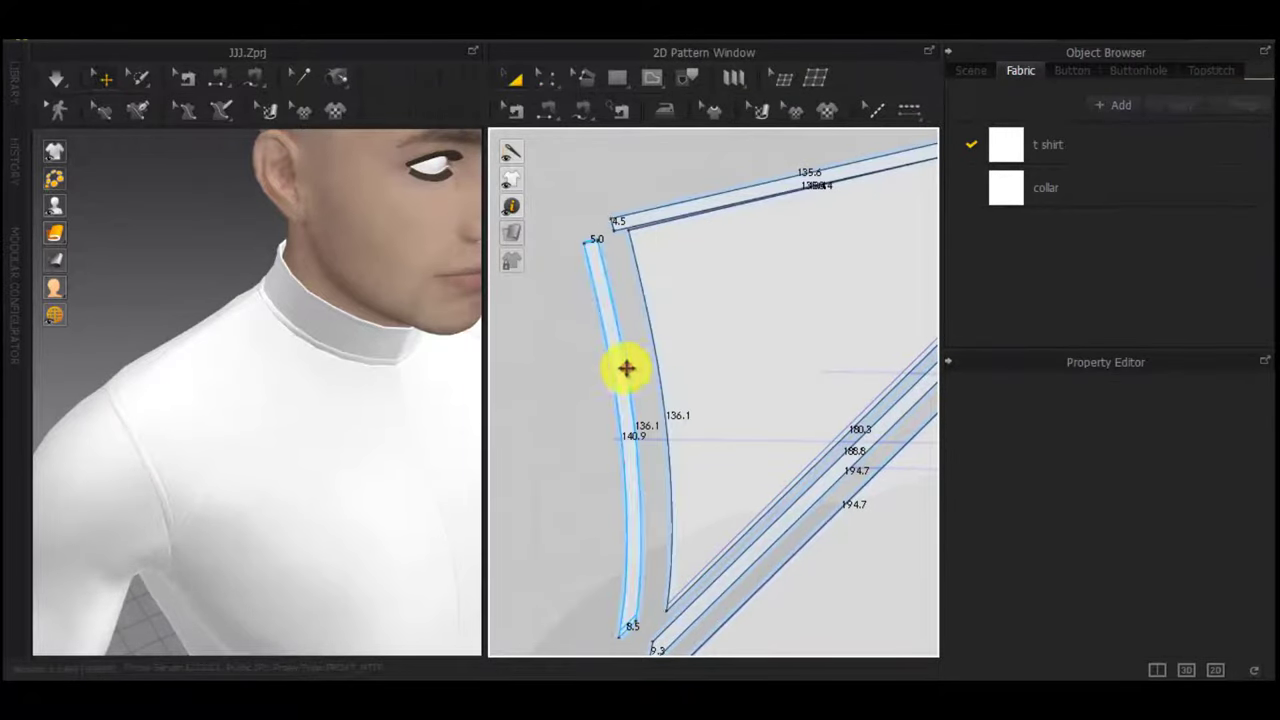
Check the properties of the separated armhole strip and shoulder panel, and inspect the panel's neck-side upper corner
{"action": "left_click", "coordinate": [626, 368]}
{"action": "scroll", "coordinate": [1202, 526], "scroll_direction": "down", "scroll_amount": 3}
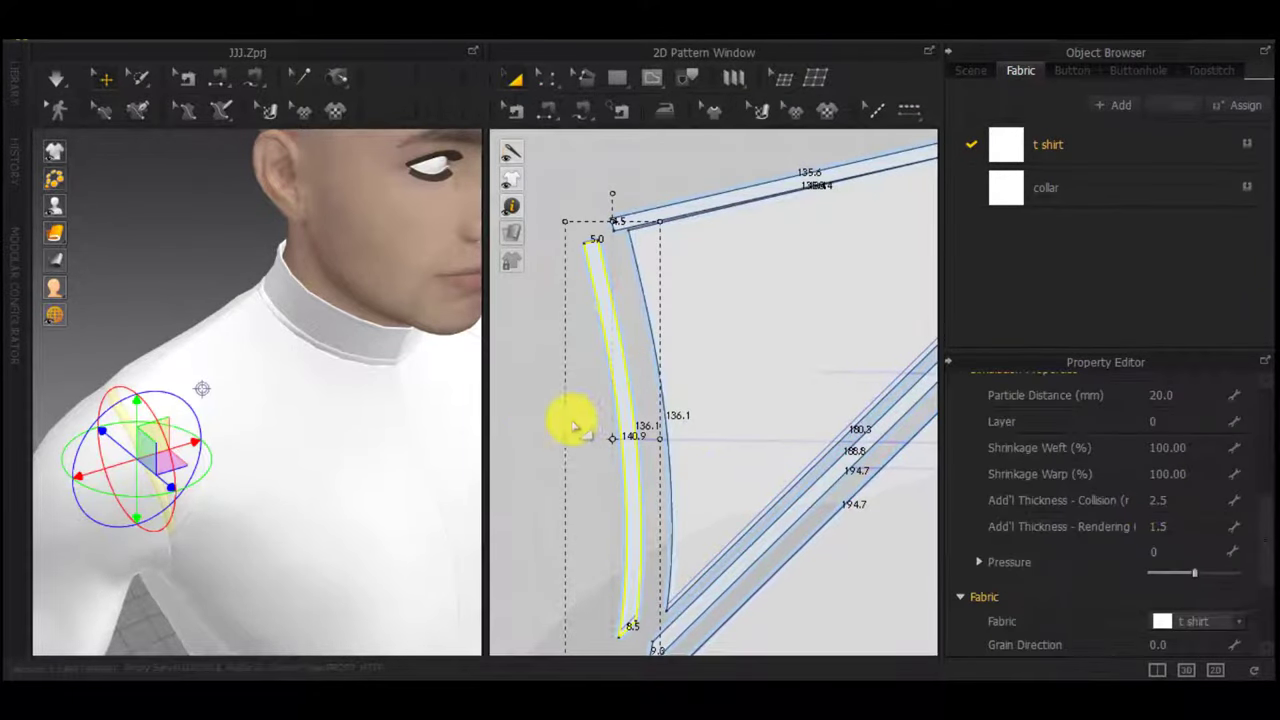
{"action": "left_click", "coordinate": [740, 400]}
{"action": "scroll", "coordinate": [814, 328], "scroll_direction": "down", "scroll_amount": 3}
{"action": "middle_click_drag", "start_coordinate": [808, 331], "coordinate": [746, 377]}
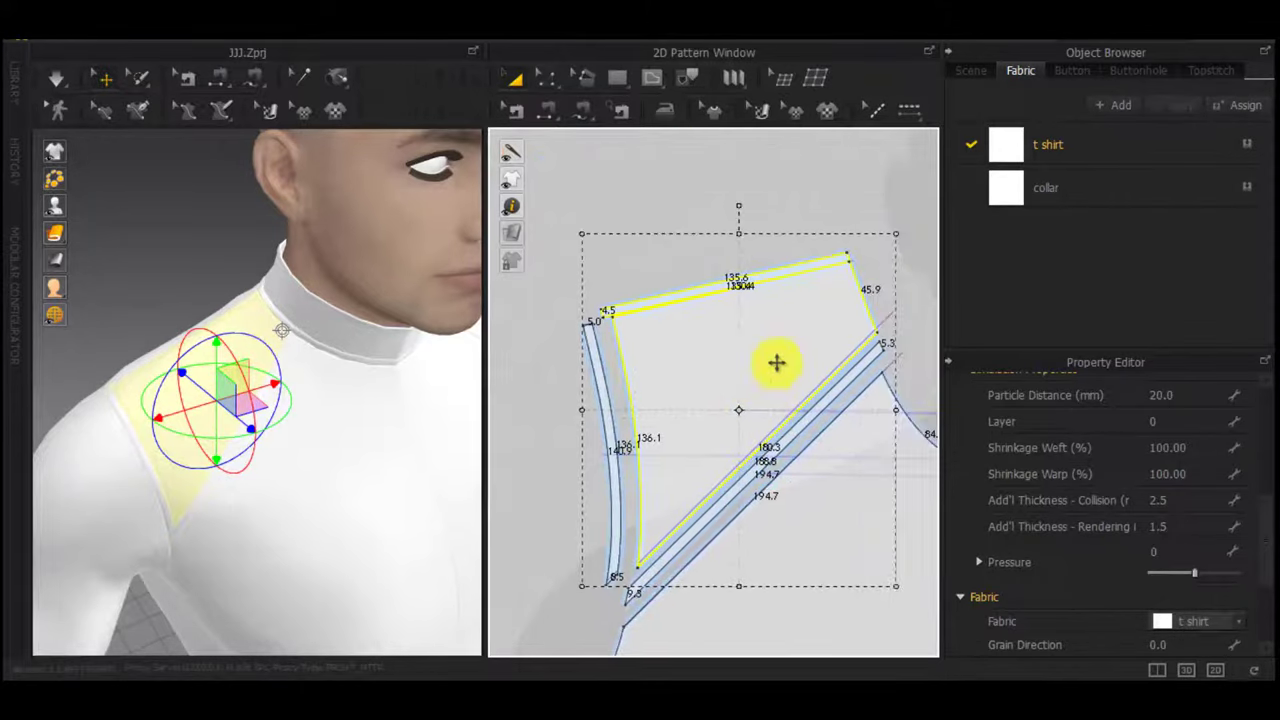
{"action": "scroll", "coordinate": [776, 362], "scroll_direction": "up", "scroll_amount": 5}
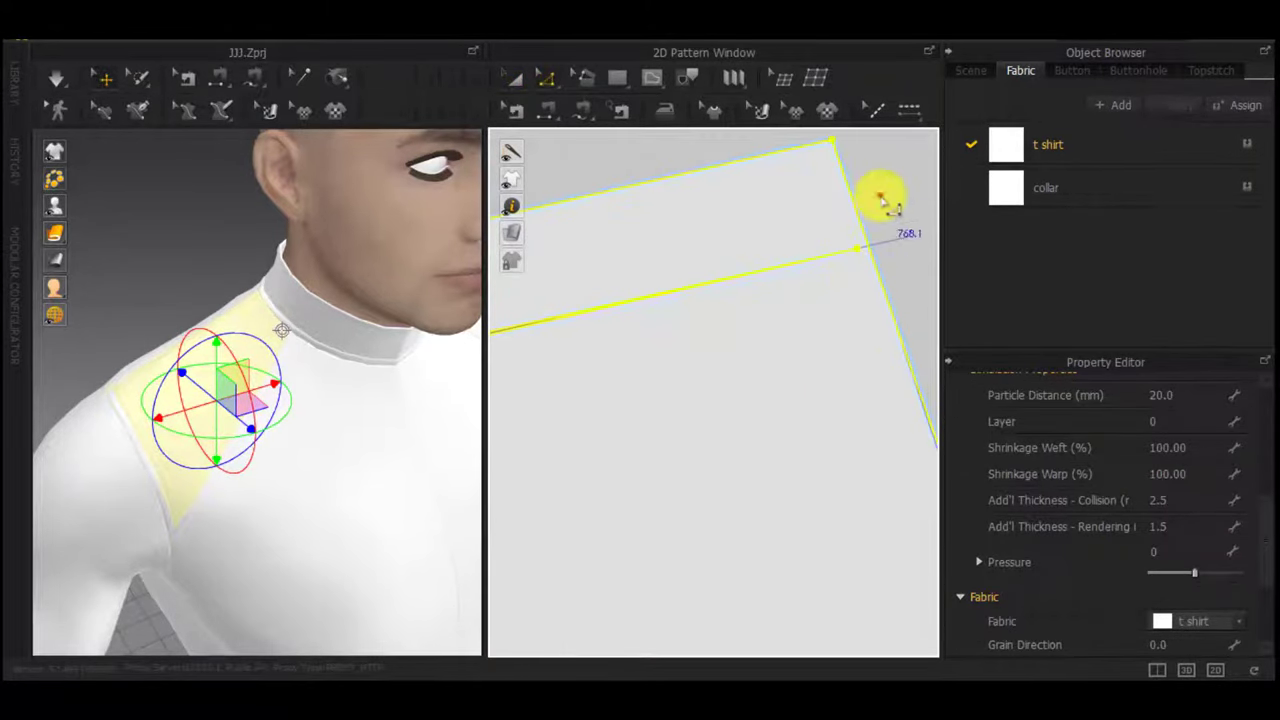
{"action": "left_click", "coordinate": [880, 196]}
{"action": "scroll", "coordinate": [900, 285], "scroll_direction": "down", "scroll_amount": 4}
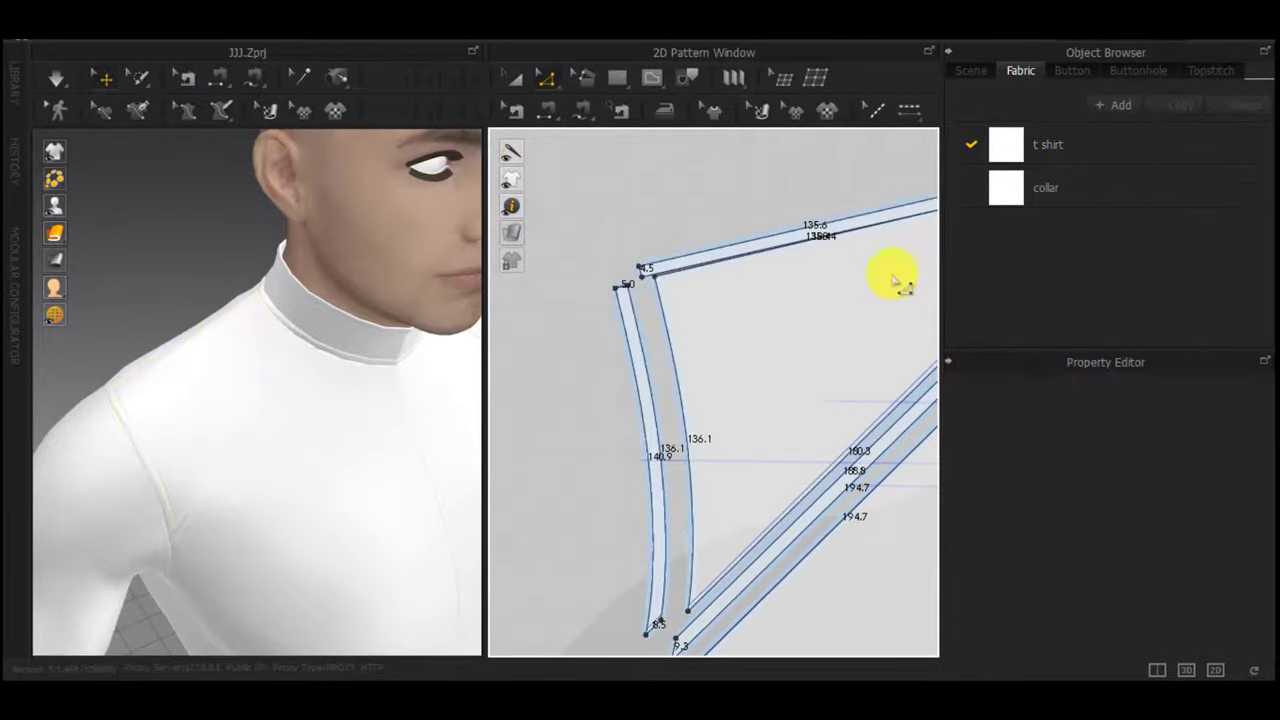
Undo the armhole cut, its offset line and the earlier shoulder cut, back to the uncut internal shoulder line
{"action": "key", "text": "ctrl+z"}
{"action": "key", "text": "ctrl+z"}
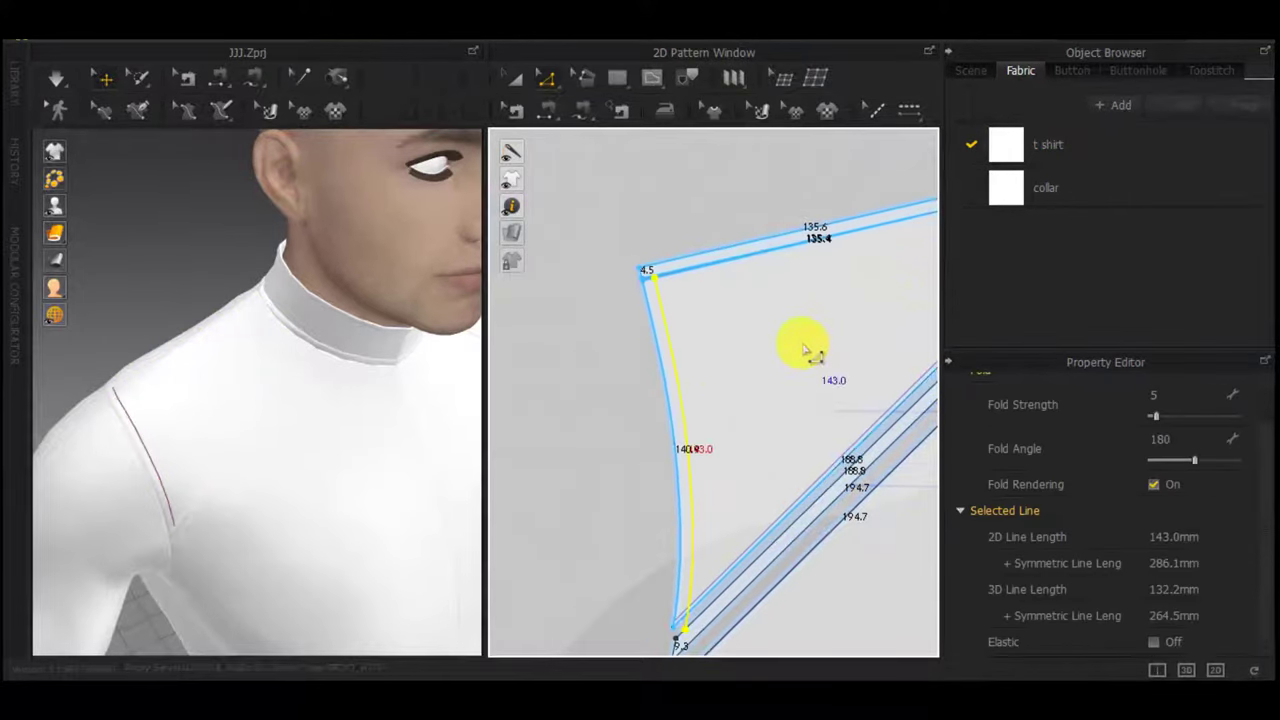
{"action": "middle_click_drag", "start_coordinate": [806, 344], "coordinate": [716, 369]}
{"action": "key", "text": "ctrl+z"}
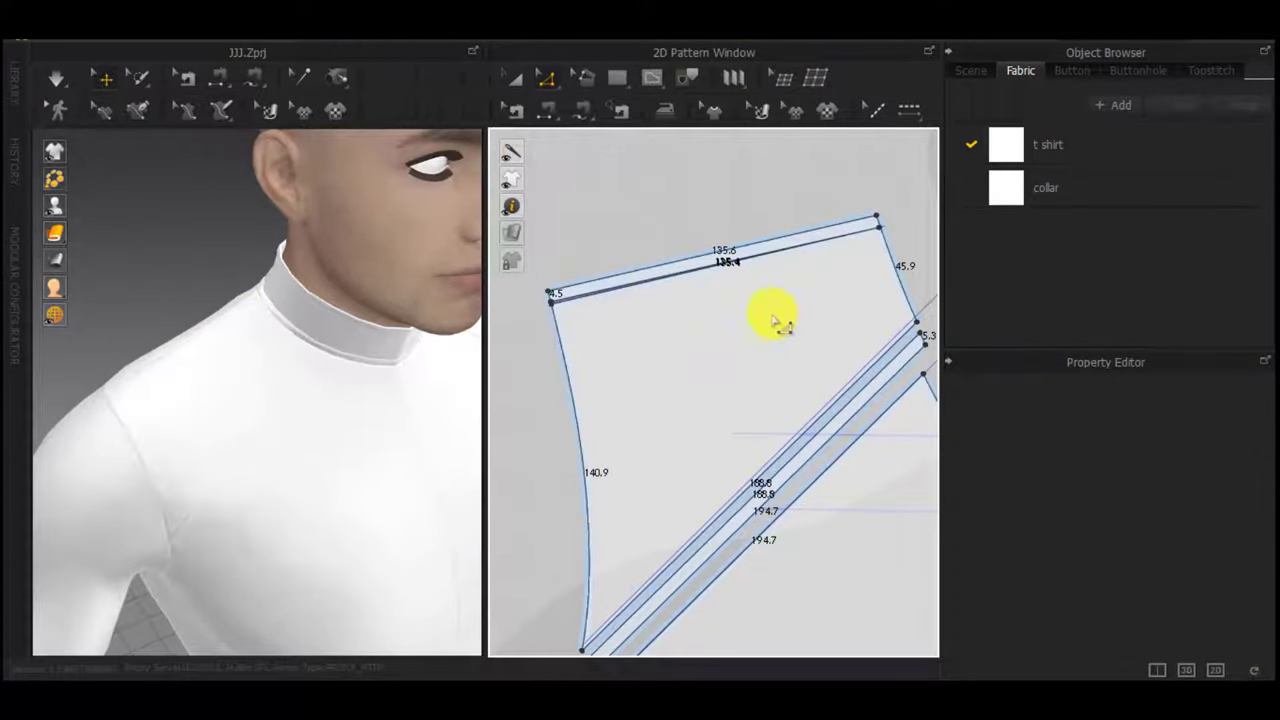
{"action": "left_click", "coordinate": [775, 318]}
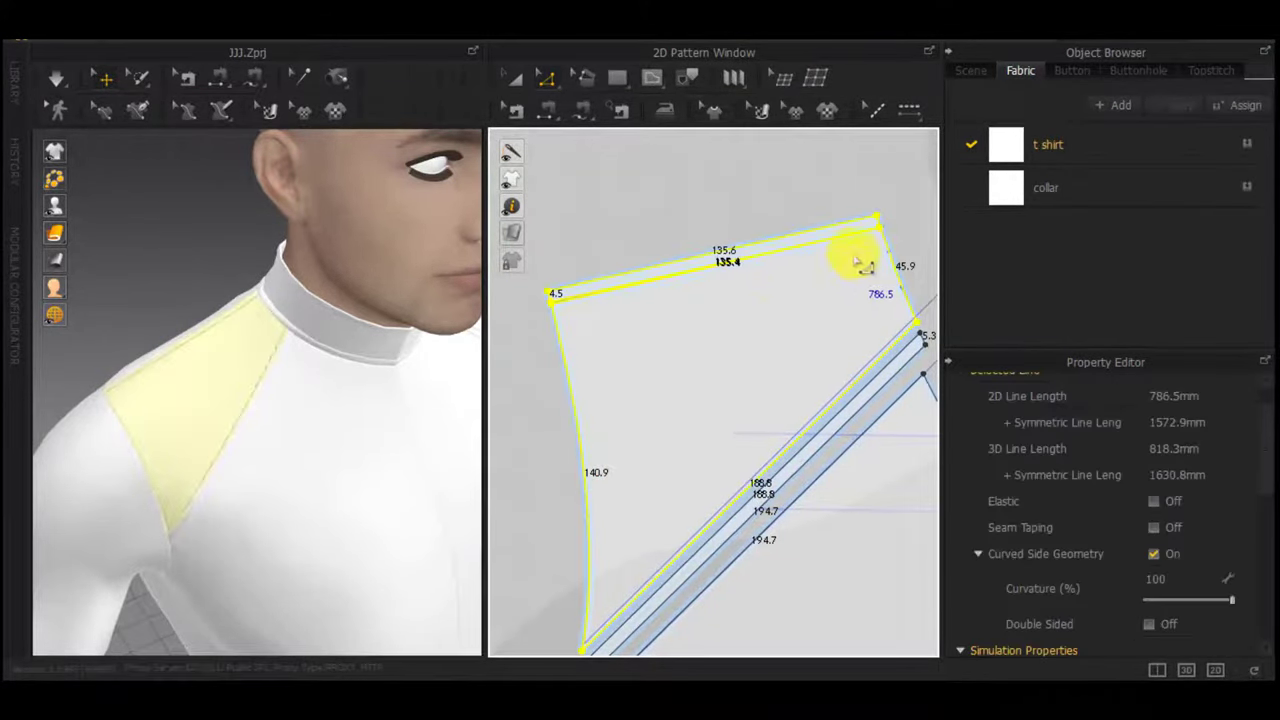
{"action": "scroll", "coordinate": [855, 258], "scroll_direction": "up", "scroll_amount": 3}
{"action": "middle_click_drag", "start_coordinate": [855, 258], "coordinate": [835, 313]}
{"action": "left_click", "coordinate": [835, 312]}
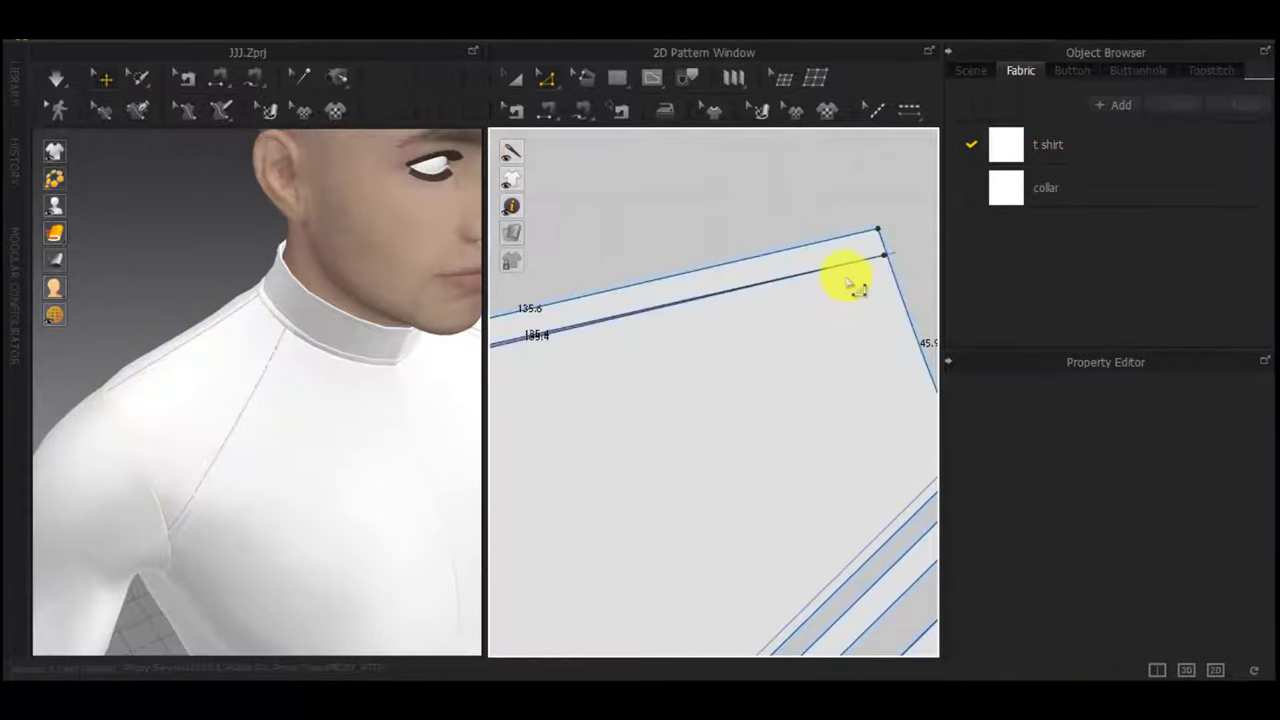
{"action": "left_click", "coordinate": [854, 300]}
Move the neck-side end point of the internal shoulder line onto the pattern outline
{"action": "middle_click_drag", "start_coordinate": [575, 374], "coordinate": [578, 434]}
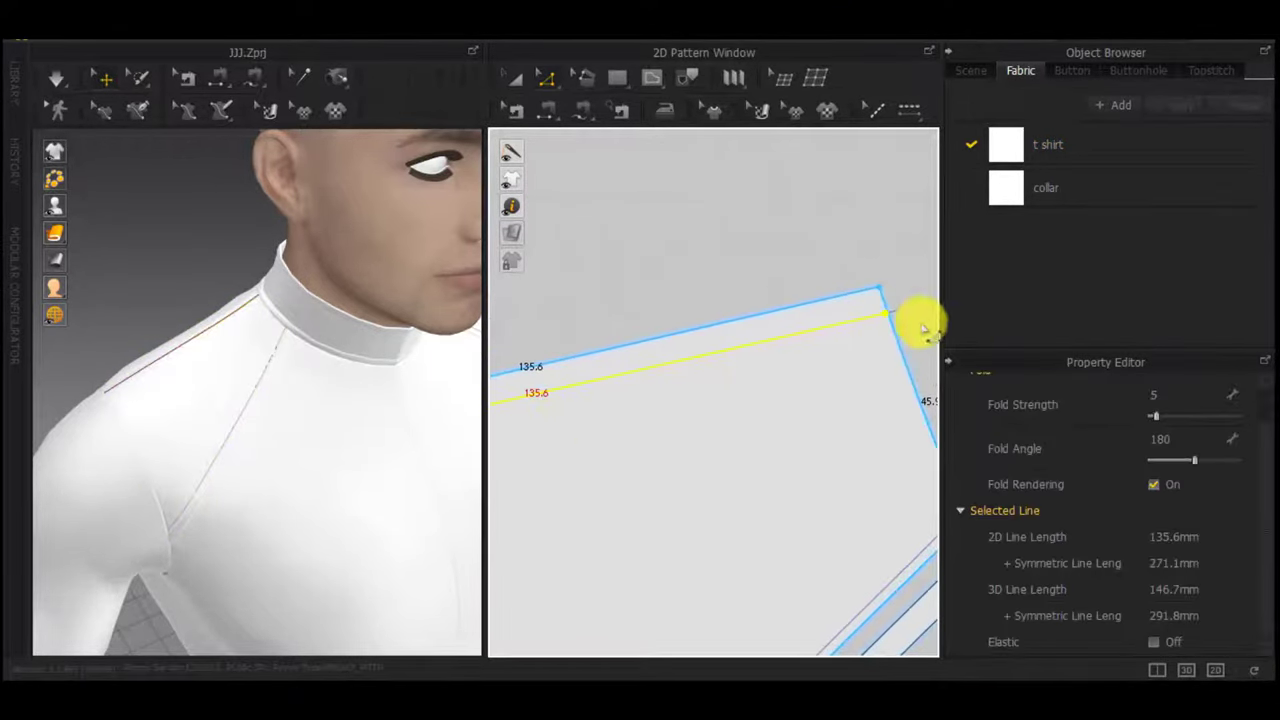
{"action": "middle_click_drag", "start_coordinate": [924, 323], "coordinate": [899, 334]}
{"action": "scroll", "coordinate": [873, 314], "scroll_direction": "up", "scroll_amount": 5}
{"action": "left_click", "coordinate": [821, 368]}
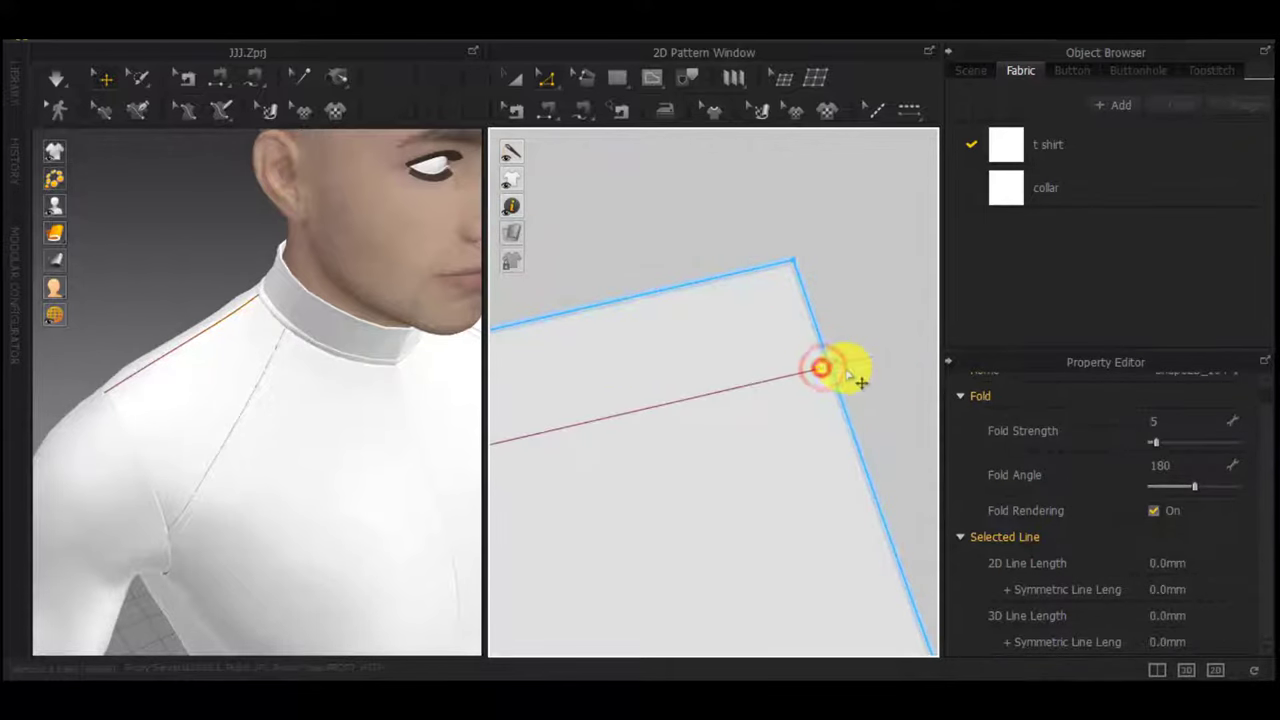
Cut and sew the shoulder panel along the corrected internal shoulder line
{"action": "scroll", "coordinate": [770, 412], "scroll_direction": "down", "scroll_amount": 5}
{"action": "middle_click_drag", "start_coordinate": [690, 450], "coordinate": [1230, 242]}
{"action": "scroll", "coordinate": [606, 377], "scroll_direction": "down", "scroll_amount": 4}
{"action": "scroll", "coordinate": [611, 368], "scroll_direction": "up", "scroll_amount": 2}
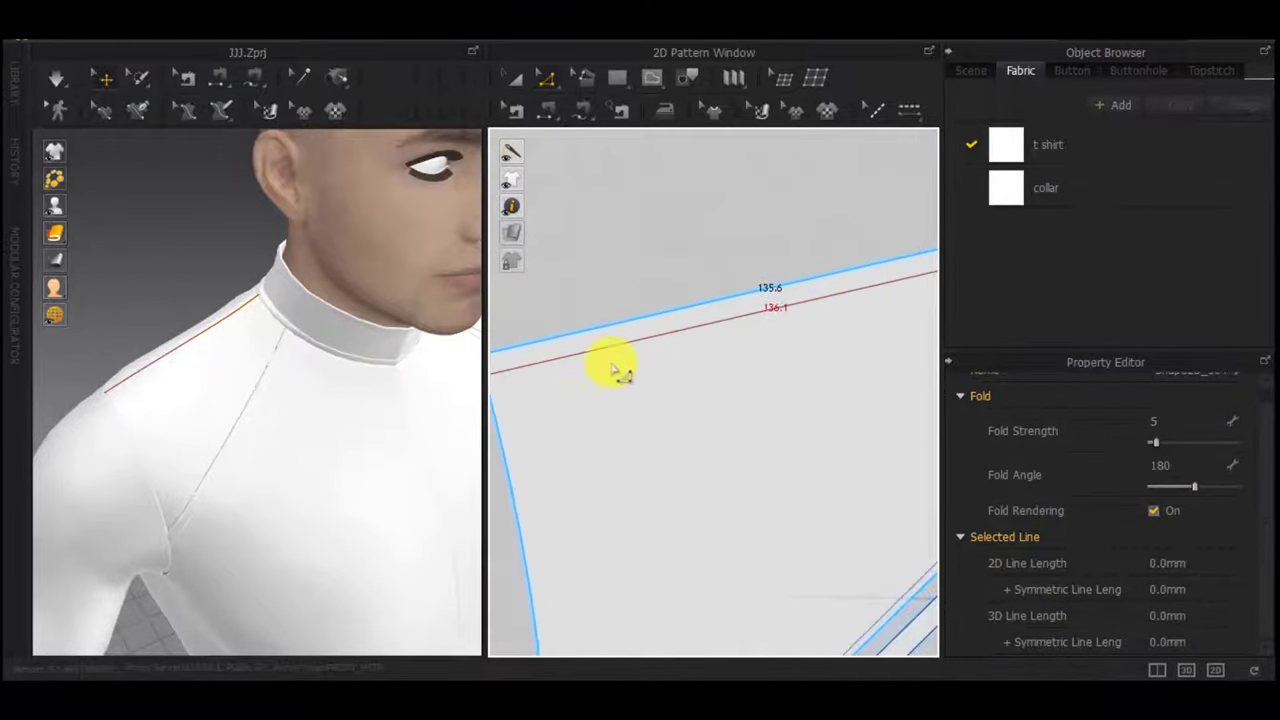
{"action": "left_click", "coordinate": [619, 346]}
{"action": "scroll", "coordinate": [655, 382], "scroll_direction": "down", "scroll_amount": 2}
{"action": "right_click", "coordinate": [680, 349]}
{"action": "left_click", "coordinate": [755, 563]}
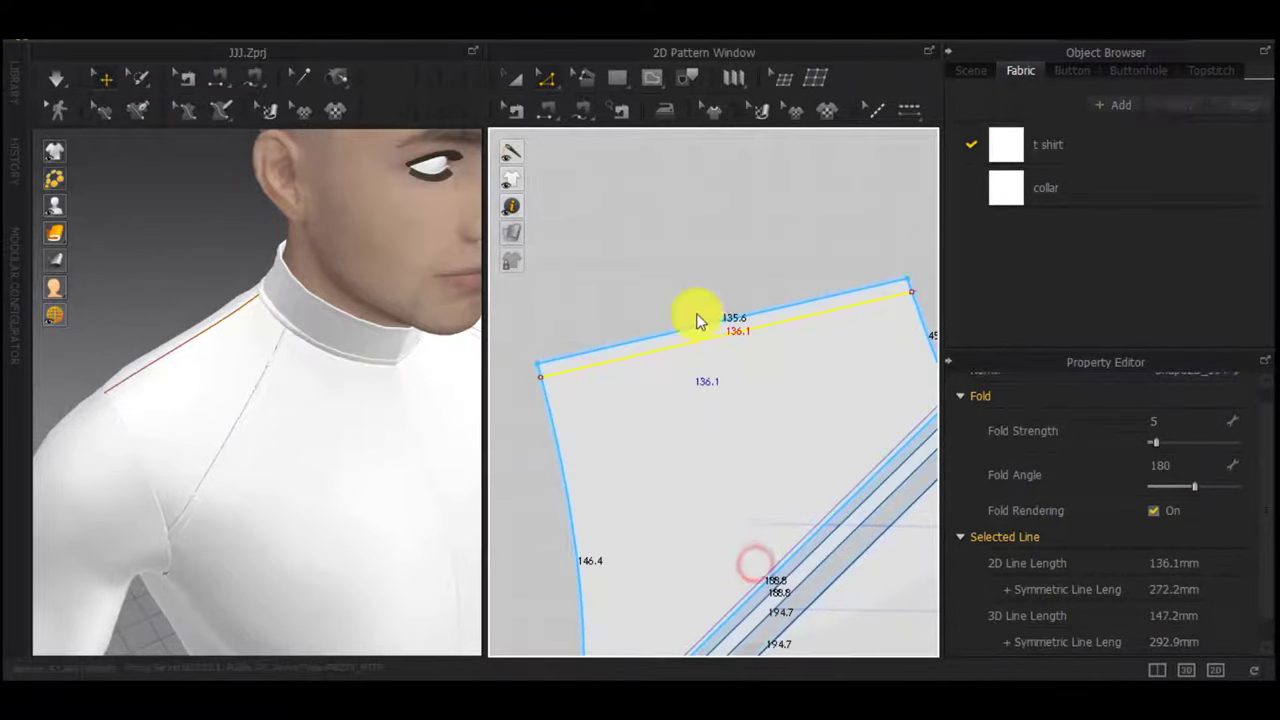
Set the additional rendering thickness of the narrow shoulder strip to 1.5
{"action": "key", "text": "a"}
{"action": "left_click", "coordinate": [780, 286]}
{"action": "scroll", "coordinate": [1158, 500], "scroll_direction": "down", "scroll_amount": 3}
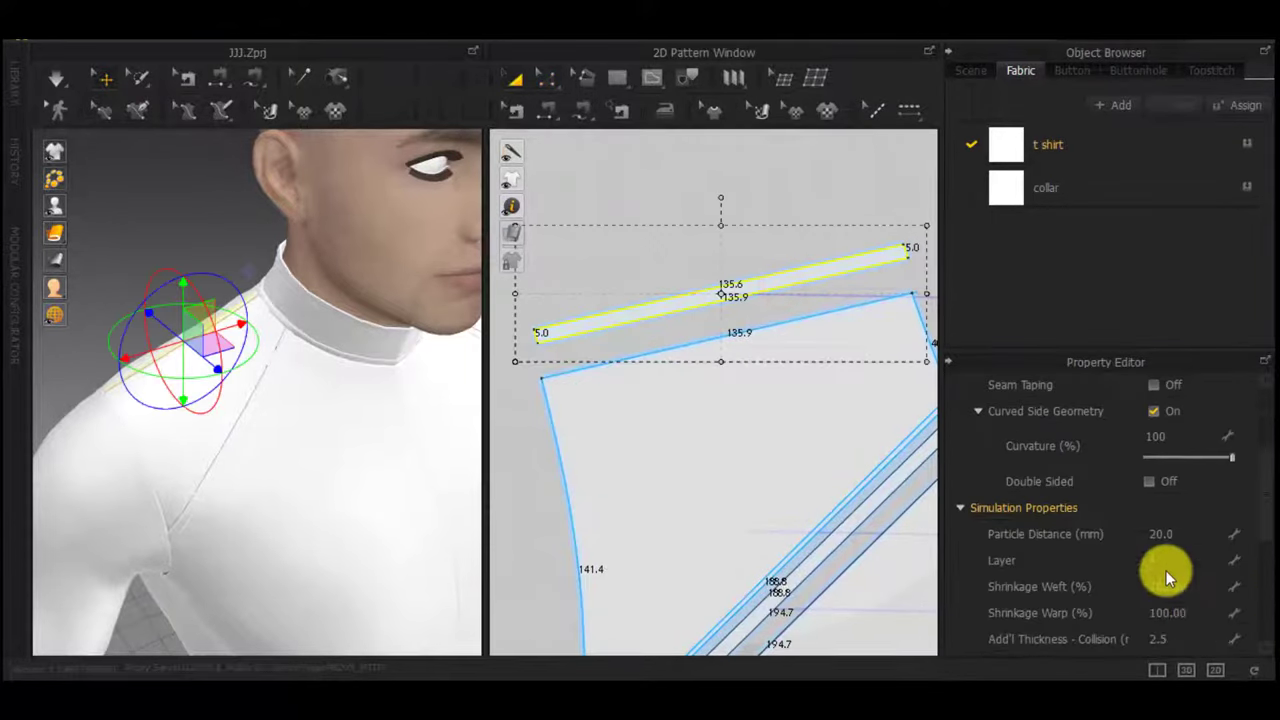
{"action": "scroll", "coordinate": [1189, 636], "scroll_direction": "down", "scroll_amount": 4}
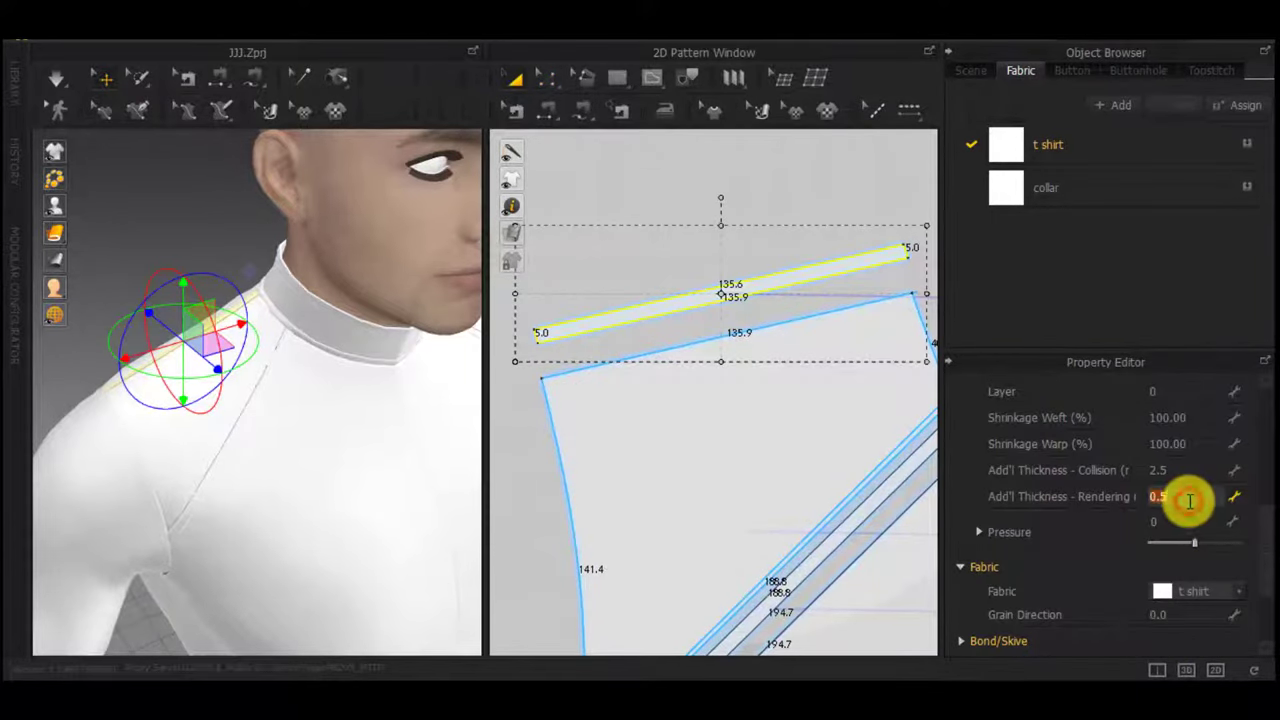
{"action": "left_click", "coordinate": [710, 158]}
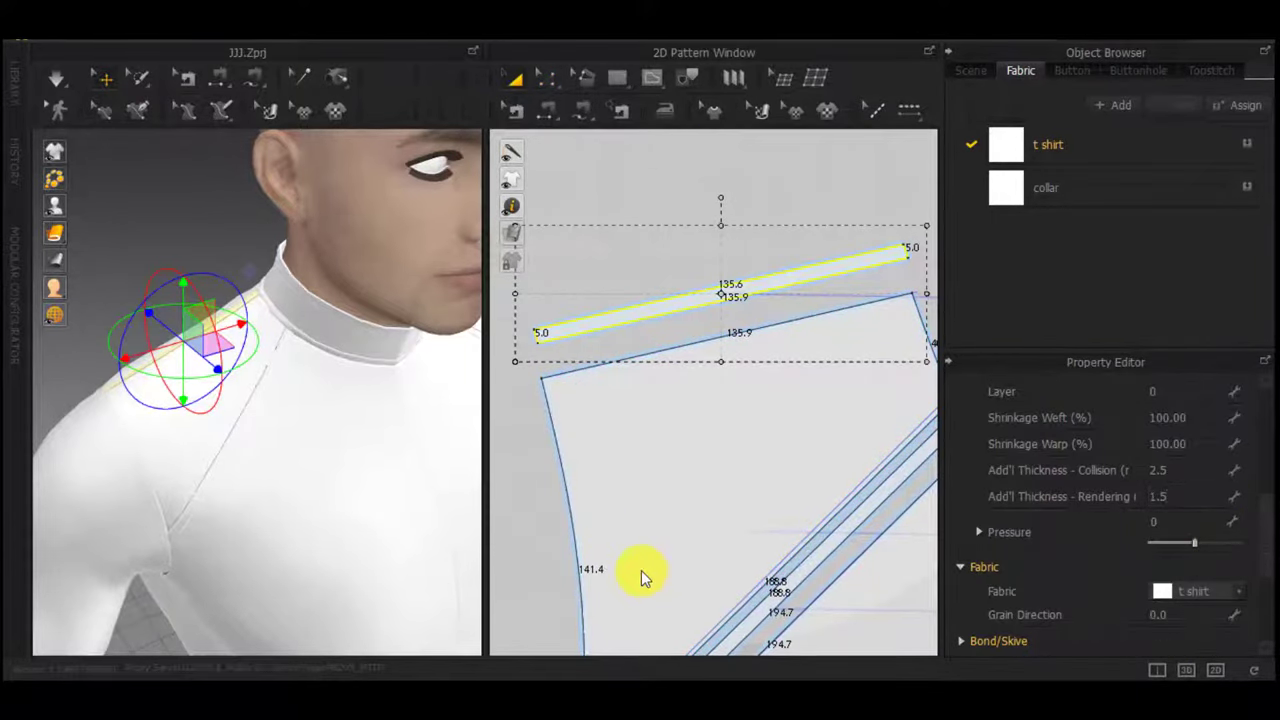
Offset the armhole edge of the remaining shoulder panel 5 mm inward as an internal line
{"action": "key", "text": "z"}
{"action": "mouse_move", "coordinate": [644, 570]}
{"action": "middle_mouse_down"}
{"action": "mouse_move", "coordinate": [722, 486]}
{"action": "mouse_move", "coordinate": [773, 314]}
{"action": "middle_mouse_up"}
{"action": "left_click", "coordinate": [657, 467]}
{"action": "right_click", "coordinate": [657, 467]}
{"action": "left_click", "coordinate": [746, 333]}
{"action": "left_click", "coordinate": [591, 417]}
Move the lower end point of the curved internal line up to the diagonal edge and trim the line to the pattern outline
{"action": "scroll", "coordinate": [748, 472], "scroll_direction": "up", "scroll_amount": 4}
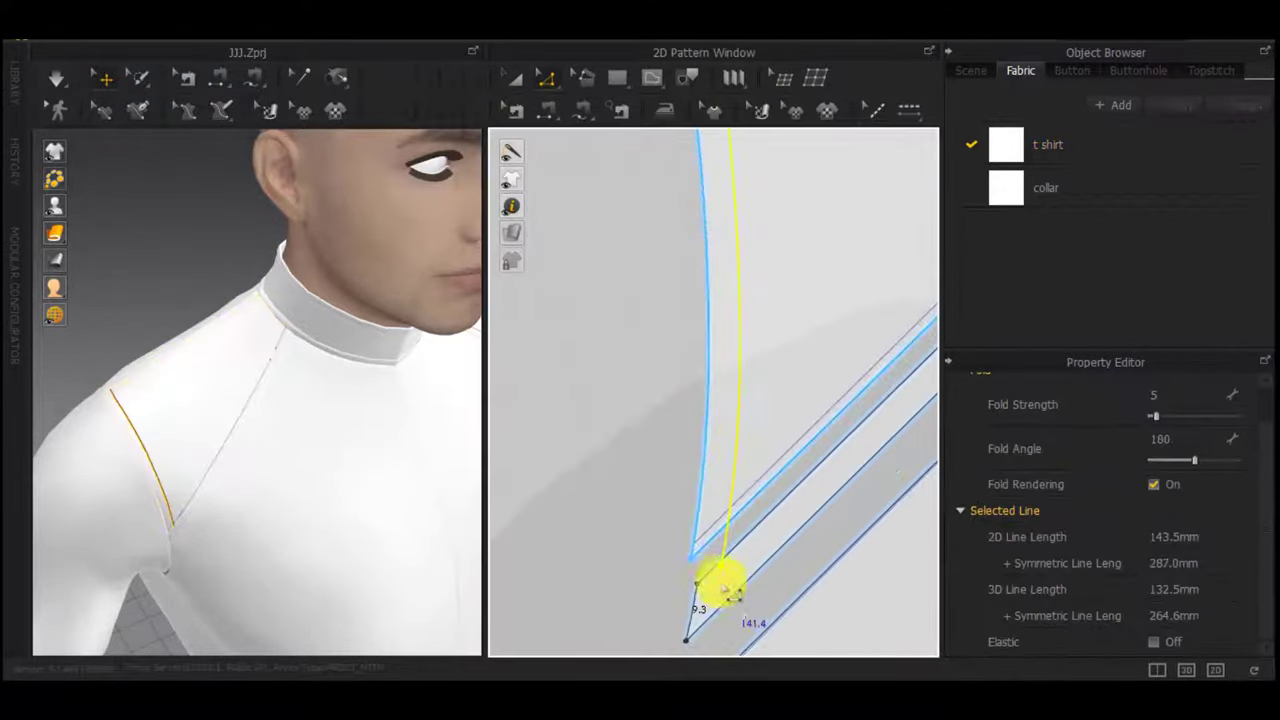
{"action": "left_click", "coordinate": [723, 561]}
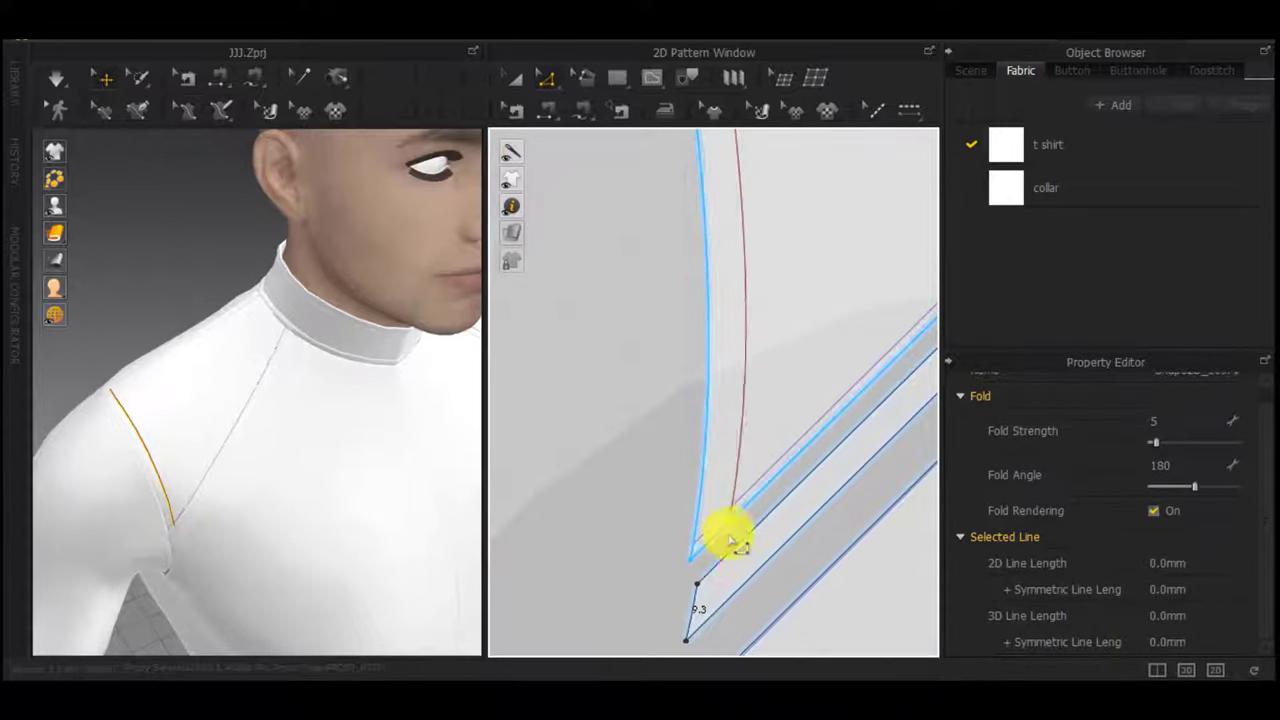
{"action": "scroll", "coordinate": [738, 537], "scroll_direction": "up", "scroll_amount": 3}
{"action": "right_click", "coordinate": [749, 399]}
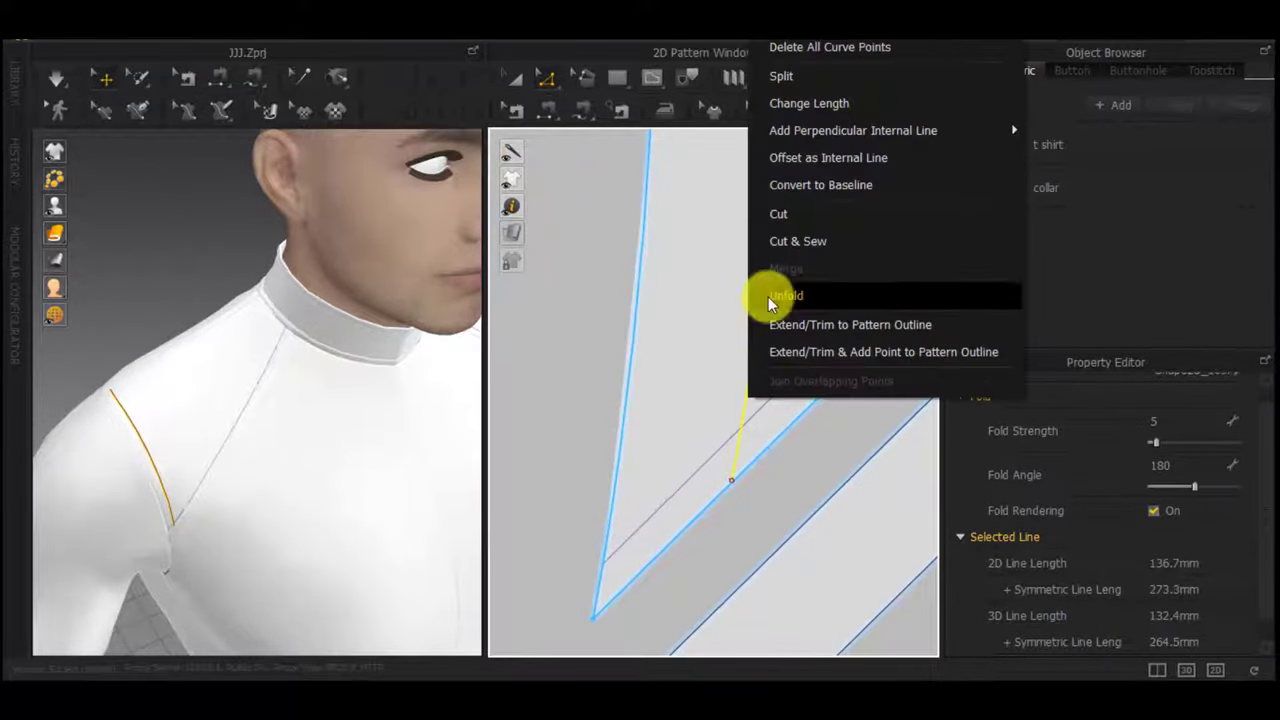
{"action": "left_click", "coordinate": [829, 321]}
{"action": "scroll", "coordinate": [814, 368], "scroll_direction": "down", "scroll_amount": 4}
{"action": "middle_click_drag", "start_coordinate": [811, 260], "coordinate": [763, 389]}
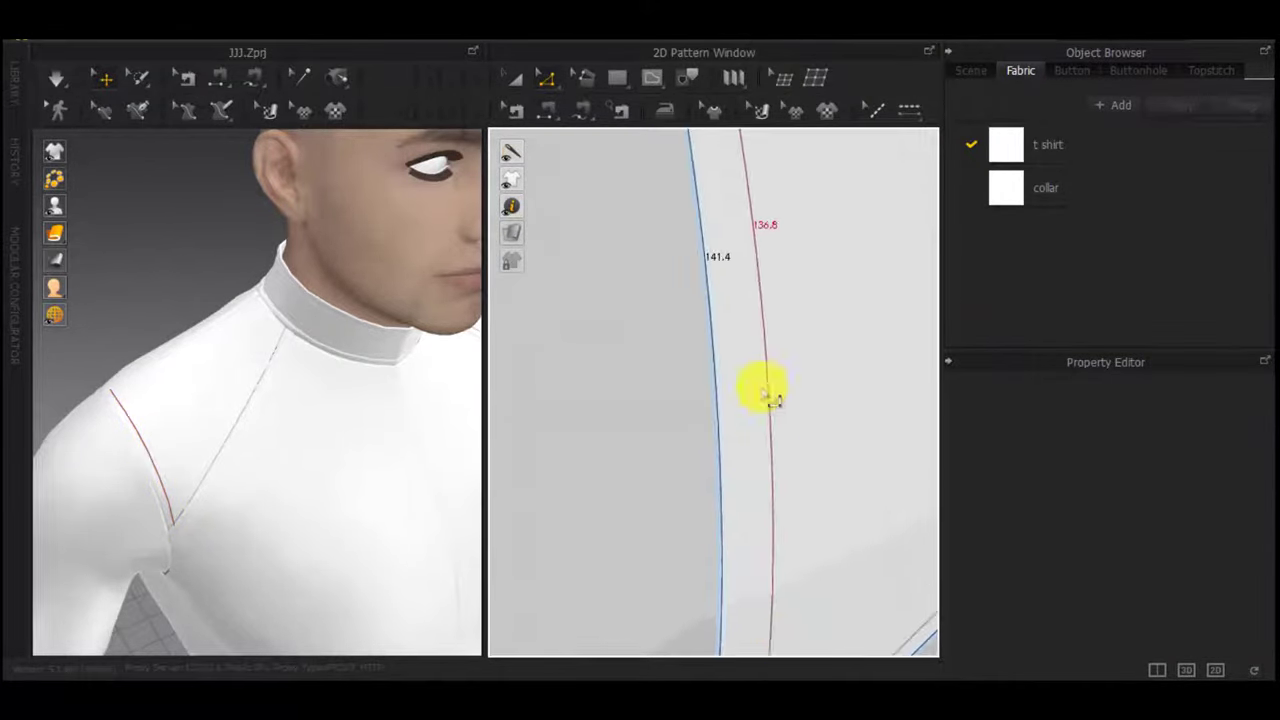
Cut and sew the shoulder panel along the trimmed internal armhole line
{"action": "scroll", "coordinate": [765, 387], "scroll_direction": "down", "scroll_amount": 4}
{"action": "middle_click_drag", "start_coordinate": [765, 322], "coordinate": [773, 366]}
{"action": "right_click", "coordinate": [773, 390]}
{"action": "left_click", "coordinate": [834, 249]}
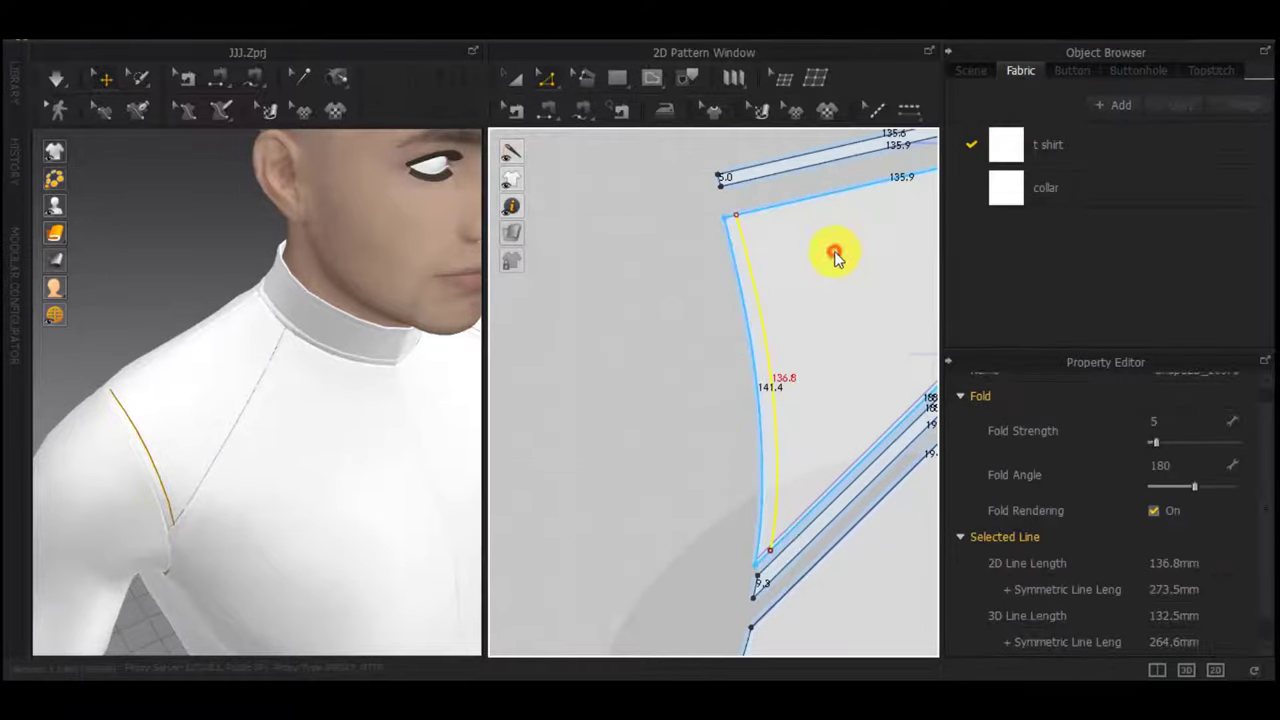
Change the additional rendering thickness of the narrow armhole strip
{"action": "left_click", "coordinate": [724, 392]}
{"action": "scroll", "coordinate": [1208, 537], "scroll_direction": "down", "scroll_amount": 10}
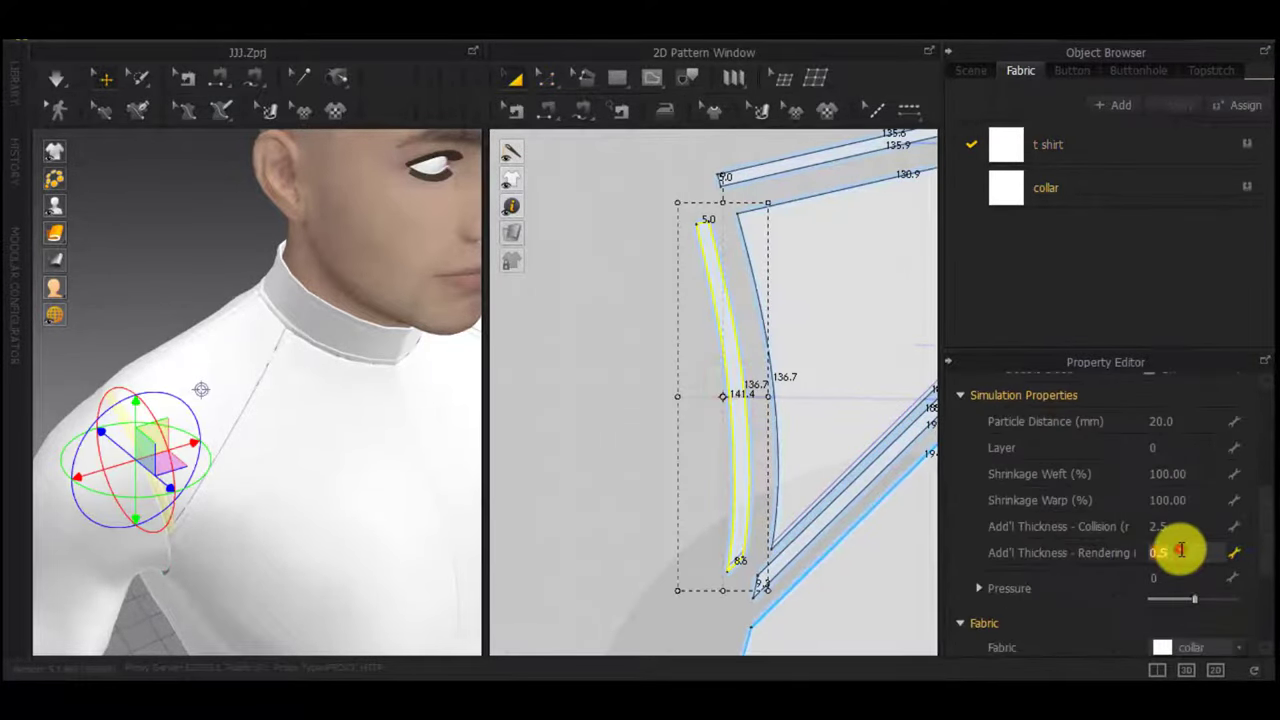
{"action": "left_click", "coordinate": [626, 400]}
Simulate the garment and view the shoulder and armhole strips on the avatar
{"action": "right_click_drag", "start_coordinate": [229, 509], "coordinate": [208, 462]}
{"action": "left_click", "coordinate": [250, 291]}
{"action": "key", "text": "space"}
Offset the front piece's lower armhole curve inward as an internal line
{"action": "middle_click_drag", "start_coordinate": [714, 502], "coordinate": [710, 112]}
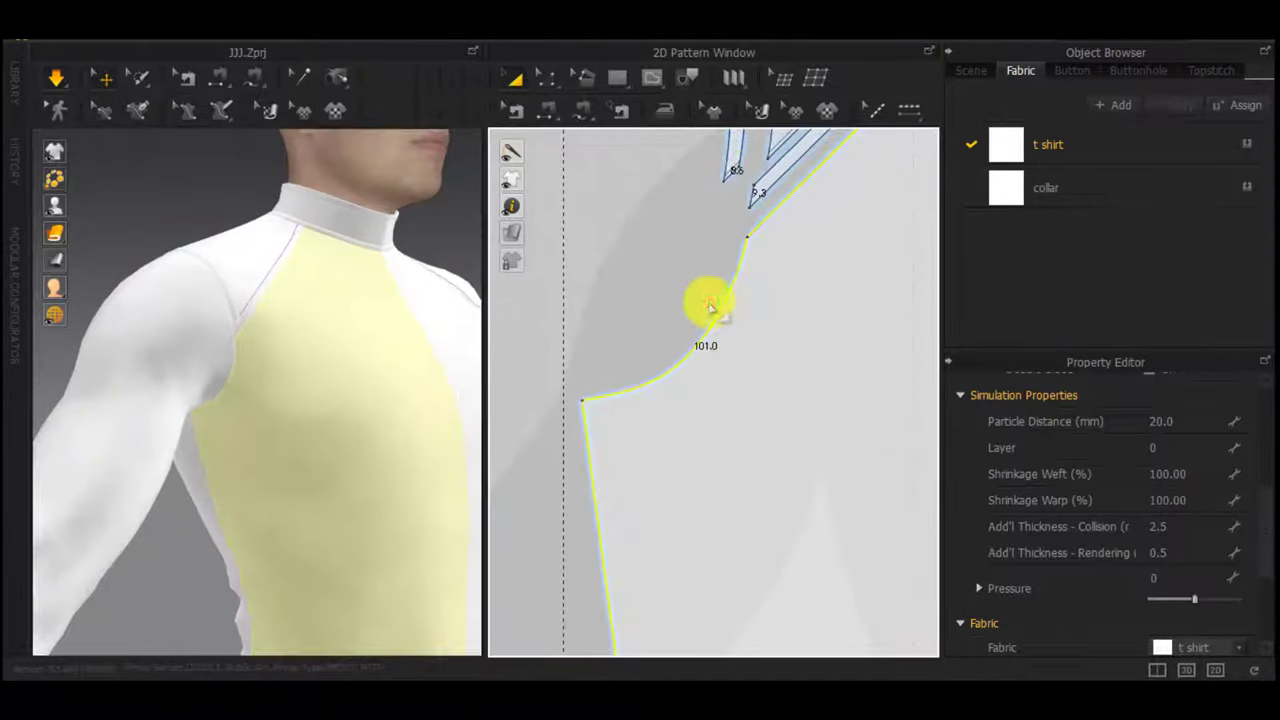
{"action": "left_click", "coordinate": [691, 292]}
{"action": "left_click", "coordinate": [718, 315]}
{"action": "right_click", "coordinate": [718, 315]}
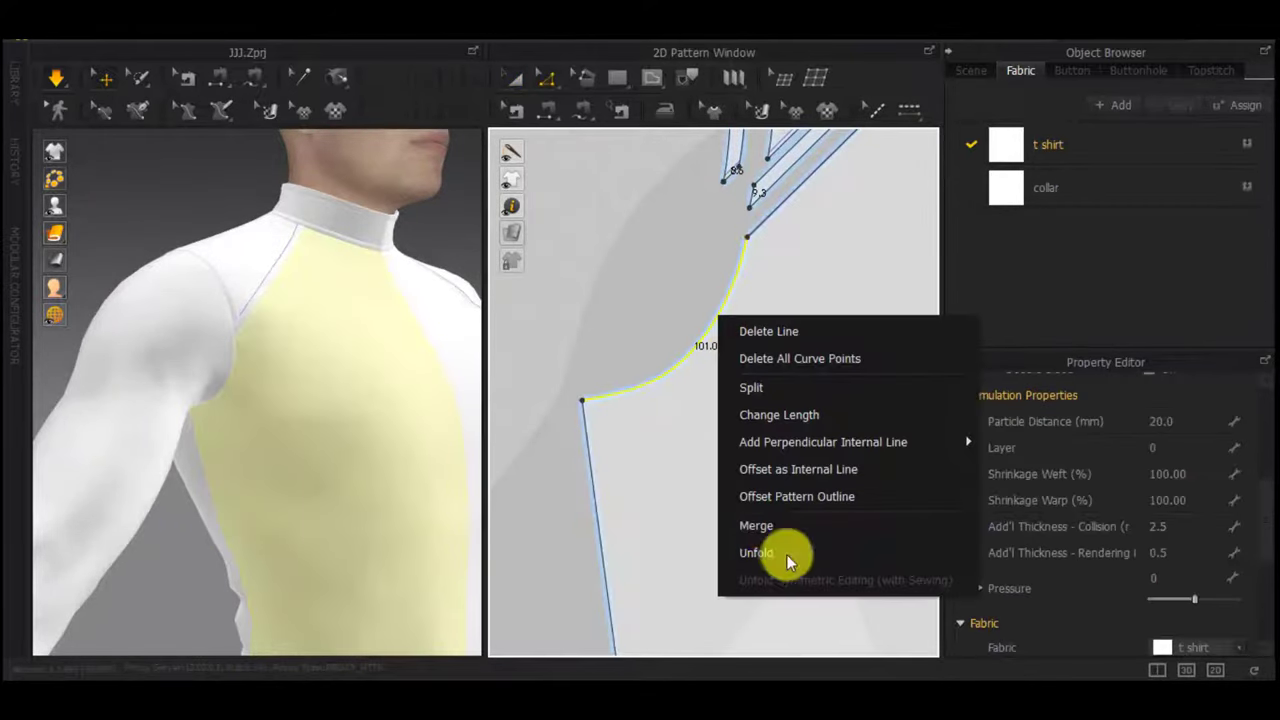
{"action": "left_click", "coordinate": [825, 477]}
{"action": "left_click", "coordinate": [576, 416]}
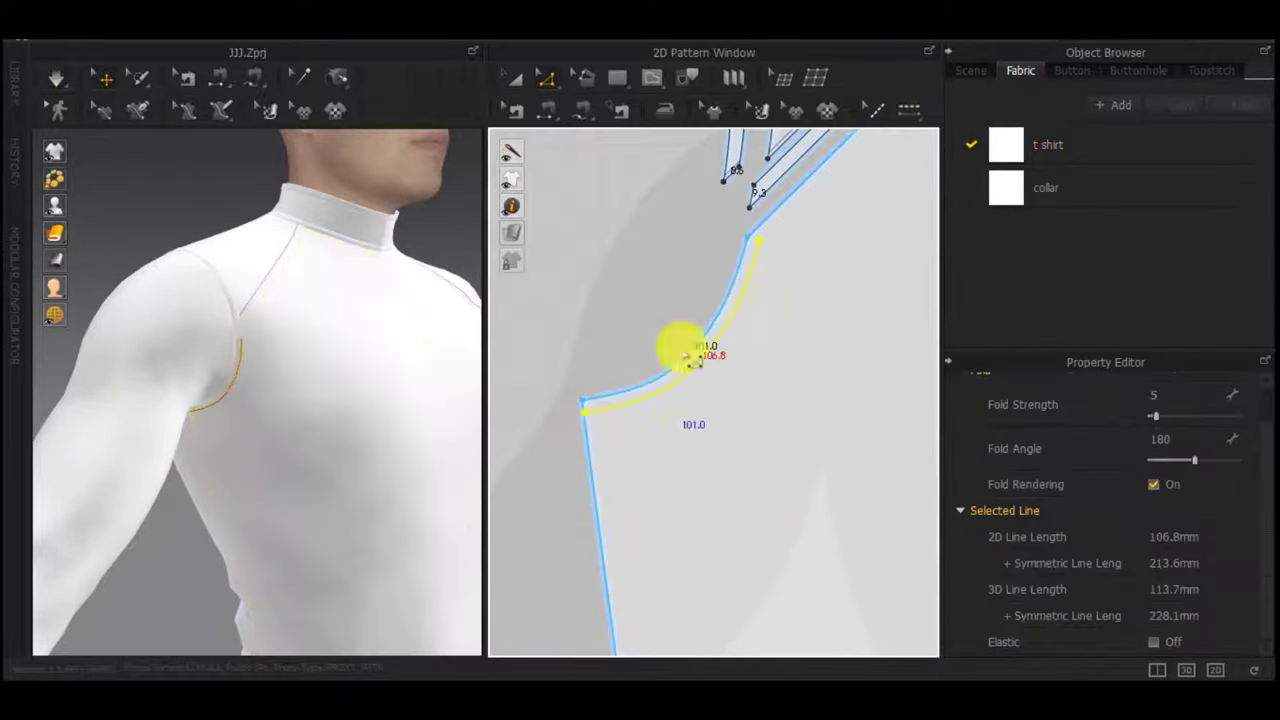
Try to move the upper end point of the internal armhole line onto the front piece's outline
{"action": "scroll", "coordinate": [251, 357], "scroll_direction": "up", "scroll_amount": 5}
{"action": "middle_click_drag", "start_coordinate": [771, 238], "coordinate": [776, 345]}
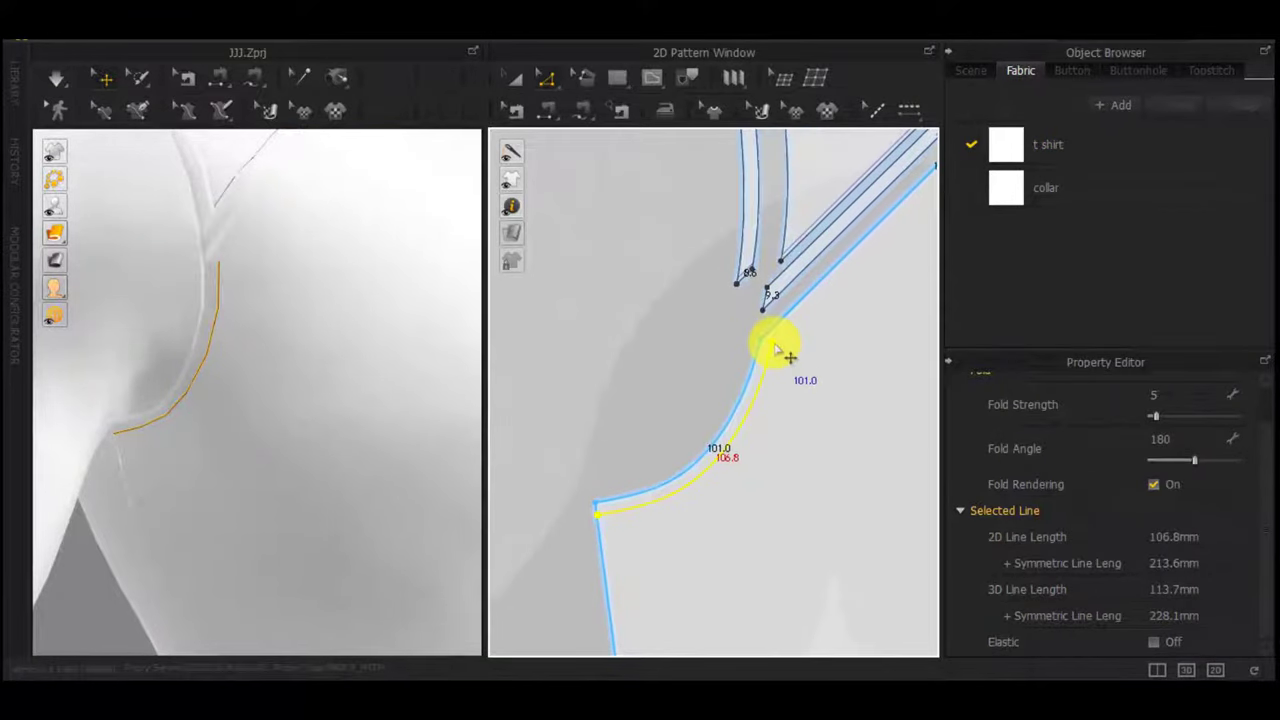
{"action": "scroll", "coordinate": [773, 346], "scroll_direction": "up", "scroll_amount": 4}
{"action": "left_click", "coordinate": [770, 347]}
{"action": "left_click_drag", "start_coordinate": [777, 316], "coordinate": [783, 292]}
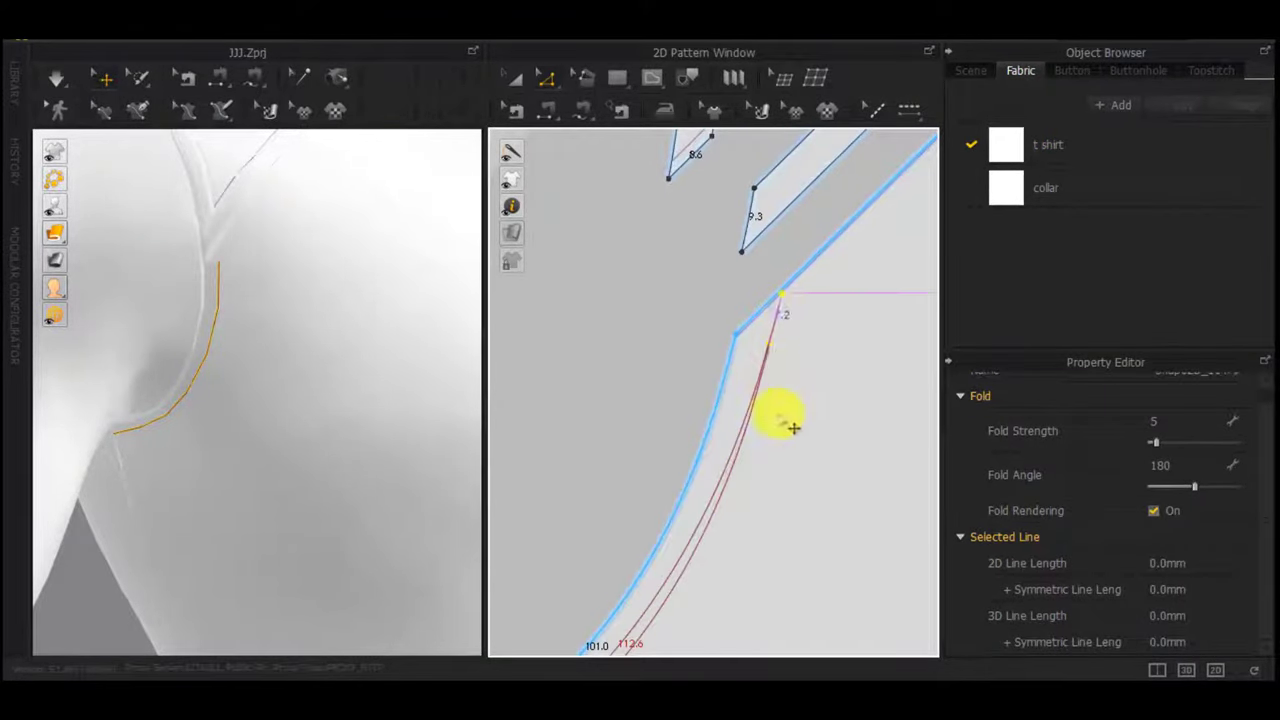
{"action": "middle_click_drag", "start_coordinate": [697, 580], "coordinate": [757, 418]}
{"action": "scroll", "coordinate": [760, 420], "scroll_direction": "down", "scroll_amount": 4}
{"action": "scroll", "coordinate": [682, 487], "scroll_direction": "up", "scroll_amount": 4}
{"action": "right_click_drag", "start_coordinate": [718, 465], "coordinate": [620, 624]}
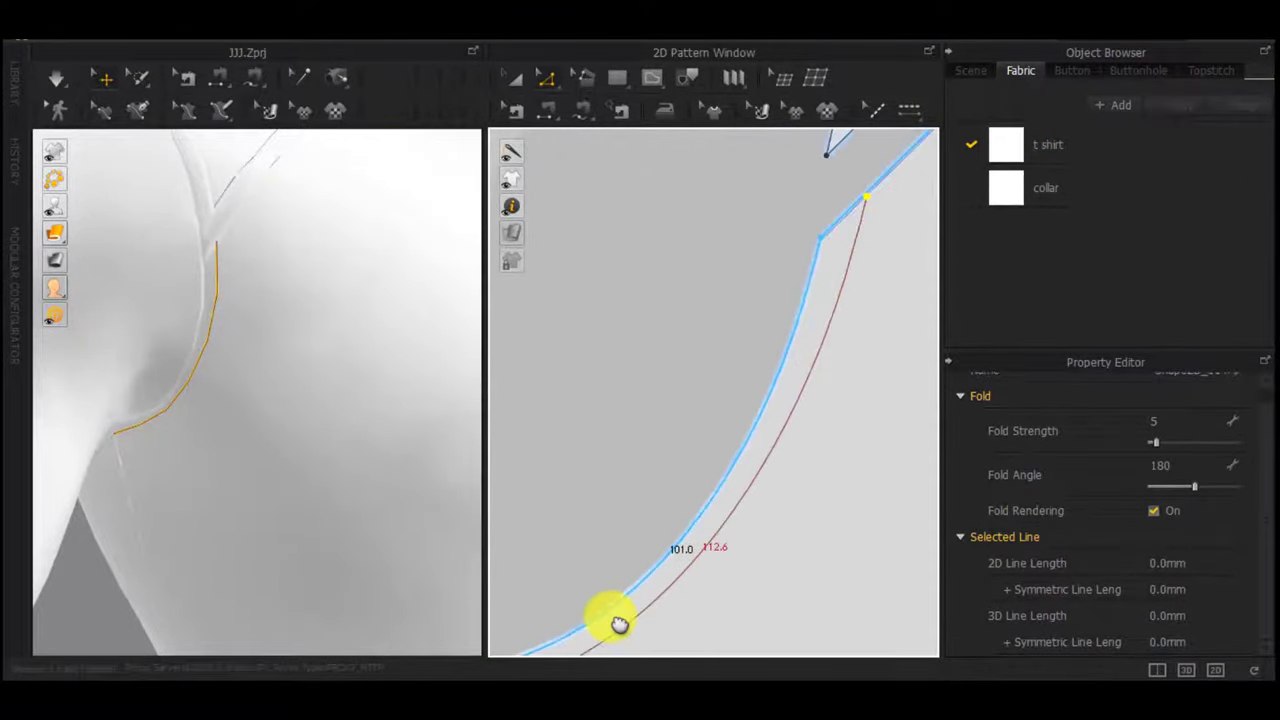
Extend the internal armhole line to the pattern outline, and cut and sew the front piece along it
{"action": "right_click", "coordinate": [812, 385]}
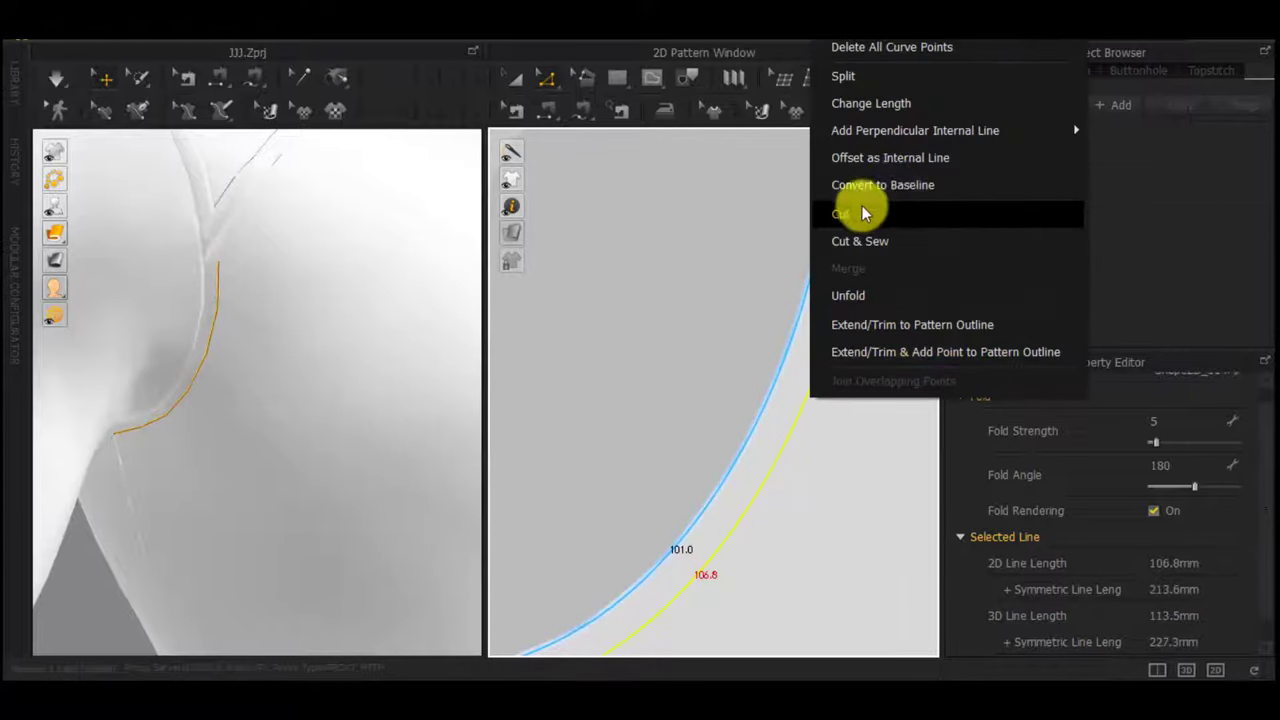
{"action": "left_click", "coordinate": [858, 322]}
{"action": "scroll", "coordinate": [860, 347], "scroll_direction": "down", "scroll_amount": 3}
{"action": "scroll", "coordinate": [790, 463], "scroll_direction": "up", "scroll_amount": 3}
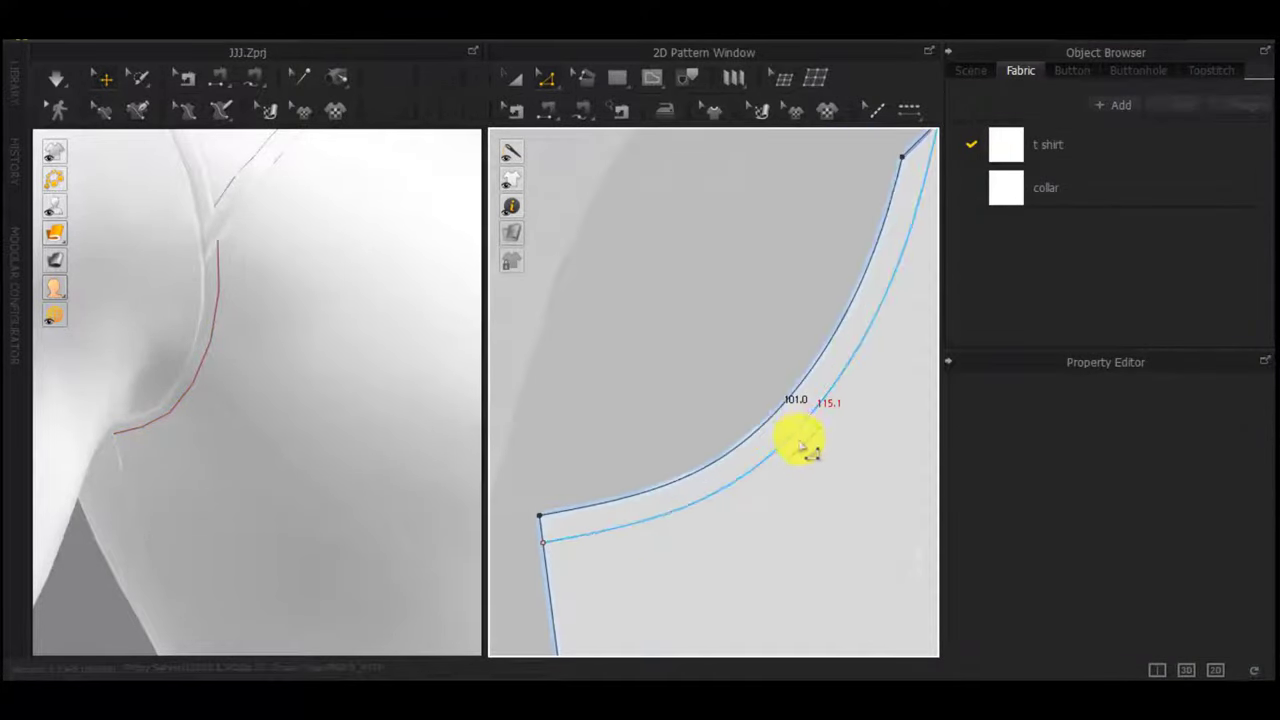
{"action": "right_click", "coordinate": [786, 436]}
{"action": "left_click", "coordinate": [822, 288]}
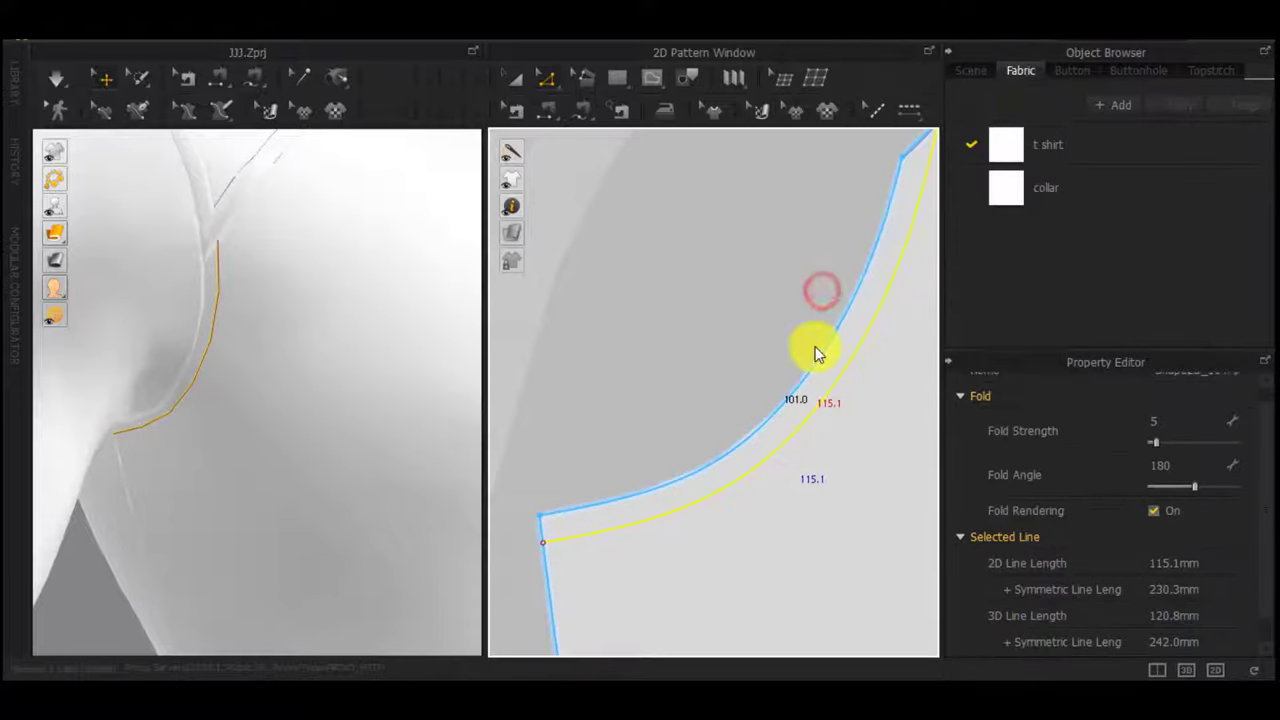
Set the additional rendering thickness of the front piece's narrow lower armhole strip to 1.5
{"action": "key", "text": "a"}
{"action": "scroll", "coordinate": [806, 448], "scroll_direction": "down", "scroll_amount": 4}
{"action": "scroll", "coordinate": [800, 432], "scroll_direction": "up", "scroll_amount": 3}
{"action": "left_click", "coordinate": [802, 408]}
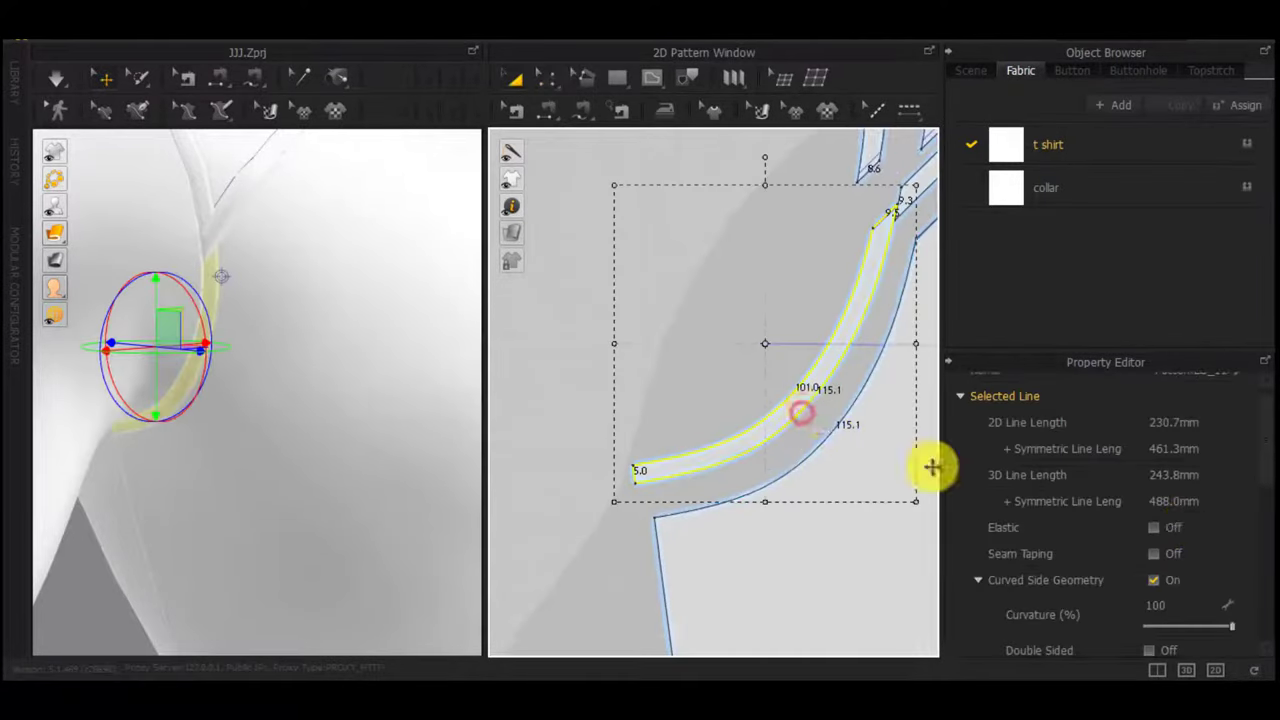
{"action": "scroll", "coordinate": [1181, 562], "scroll_direction": "down", "scroll_amount": 3}
{"action": "left_click", "coordinate": [1181, 612]}
{"action": "type", "text": "1.5"}
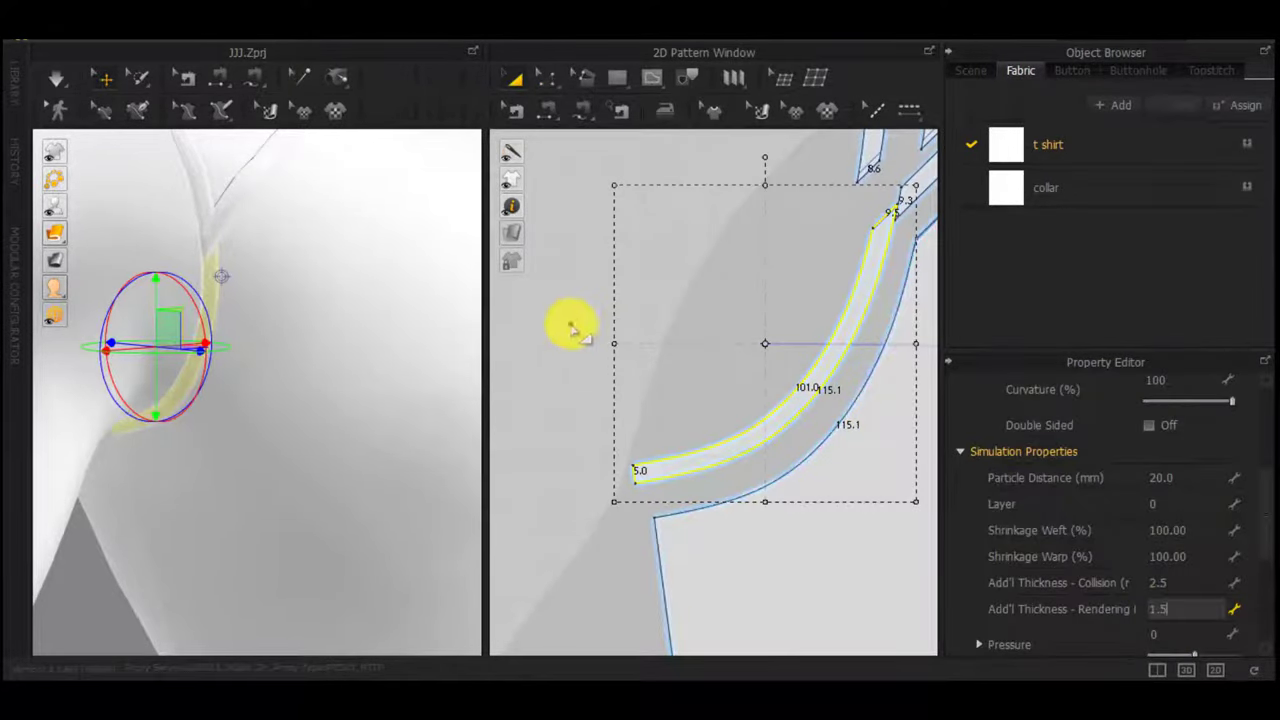
{"action": "left_click", "coordinate": [571, 325]}
Offset the front piece's side edge inward as an internal line
{"action": "scroll", "coordinate": [596, 408], "scroll_direction": "down", "scroll_amount": 3}
{"action": "scroll", "coordinate": [191, 286], "scroll_direction": "down", "scroll_amount": 3}
{"action": "right_click_drag", "start_coordinate": [191, 286], "coordinate": [249, 317]}
{"action": "scroll", "coordinate": [249, 317], "scroll_direction": "down", "scroll_amount": 2}
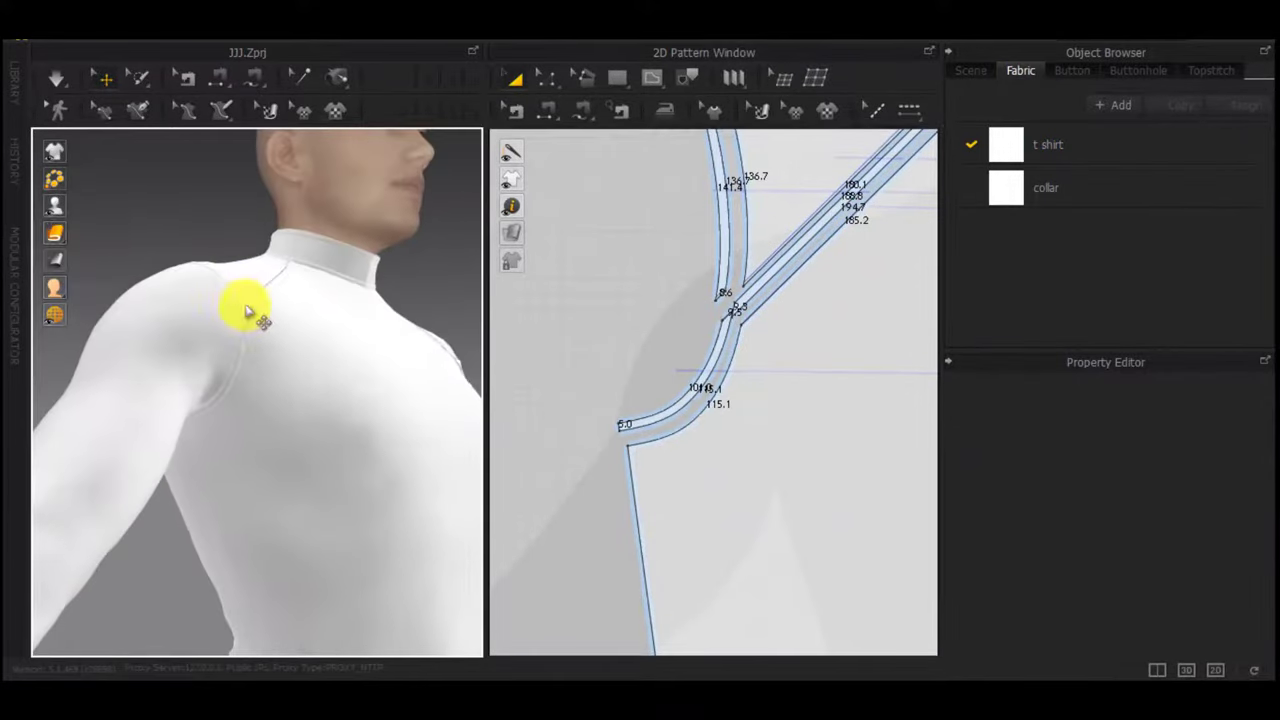
{"action": "scroll", "coordinate": [664, 334], "scroll_direction": "down", "scroll_amount": 4}
{"action": "scroll", "coordinate": [664, 414], "scroll_direction": "up", "scroll_amount": 3}
{"action": "right_click", "coordinate": [651, 449]}
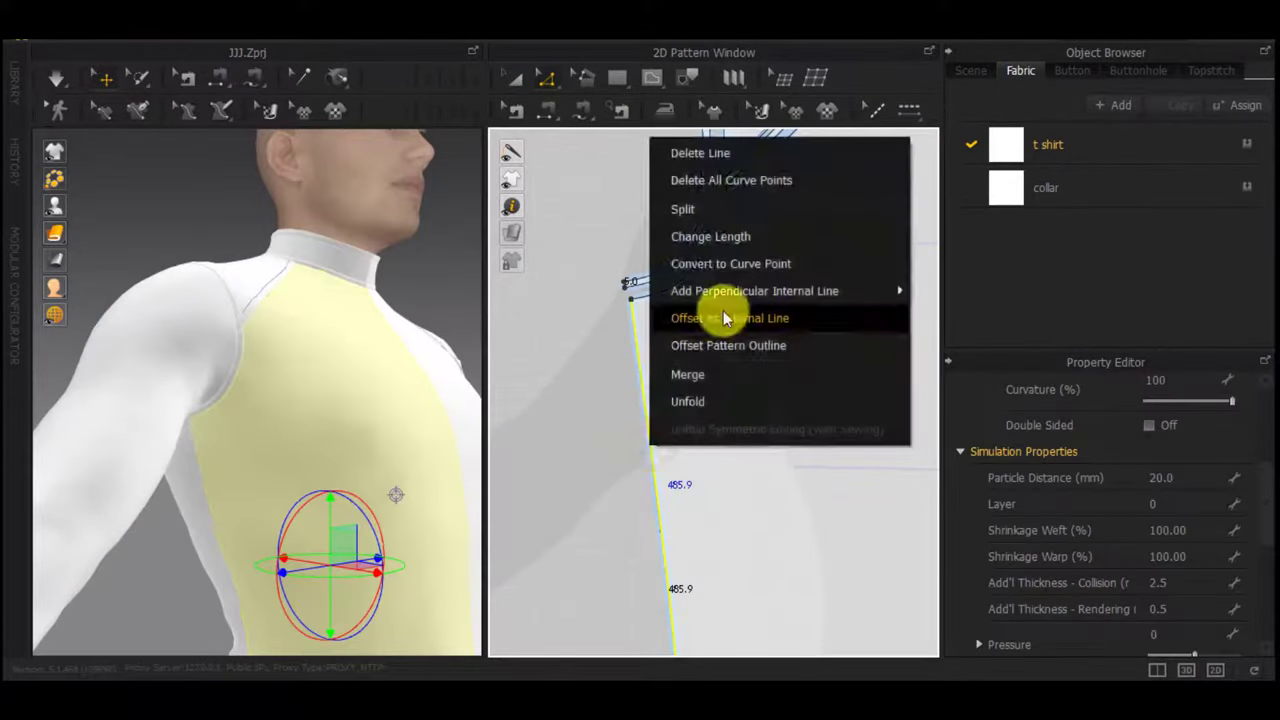
{"action": "left_click", "coordinate": [727, 312]}
{"action": "left_click", "coordinate": [572, 414]}
Cut and sew the front piece along the internal side line
{"action": "scroll", "coordinate": [652, 505], "scroll_direction": "down", "scroll_amount": 3}
{"action": "scroll", "coordinate": [655, 519], "scroll_direction": "up", "scroll_amount": 5}
{"action": "middle_click_drag", "start_coordinate": [658, 519], "coordinate": [672, 206]}
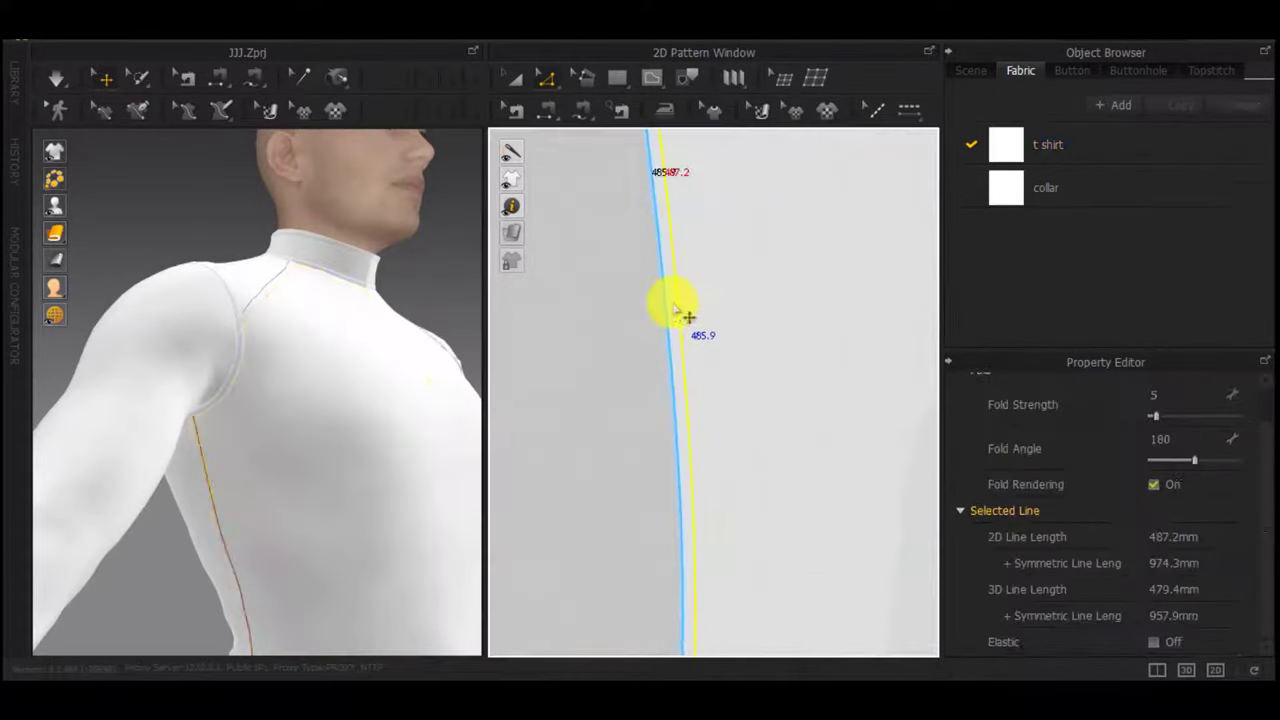
{"action": "middle_click_drag", "start_coordinate": [679, 372], "coordinate": [688, 43]}
{"action": "middle_click_drag", "start_coordinate": [680, 170], "coordinate": [690, 590]}
{"action": "middle_click_drag", "start_coordinate": [612, 203], "coordinate": [650, 455]}
{"action": "scroll", "coordinate": [734, 415], "scroll_direction": "up", "scroll_amount": 2}
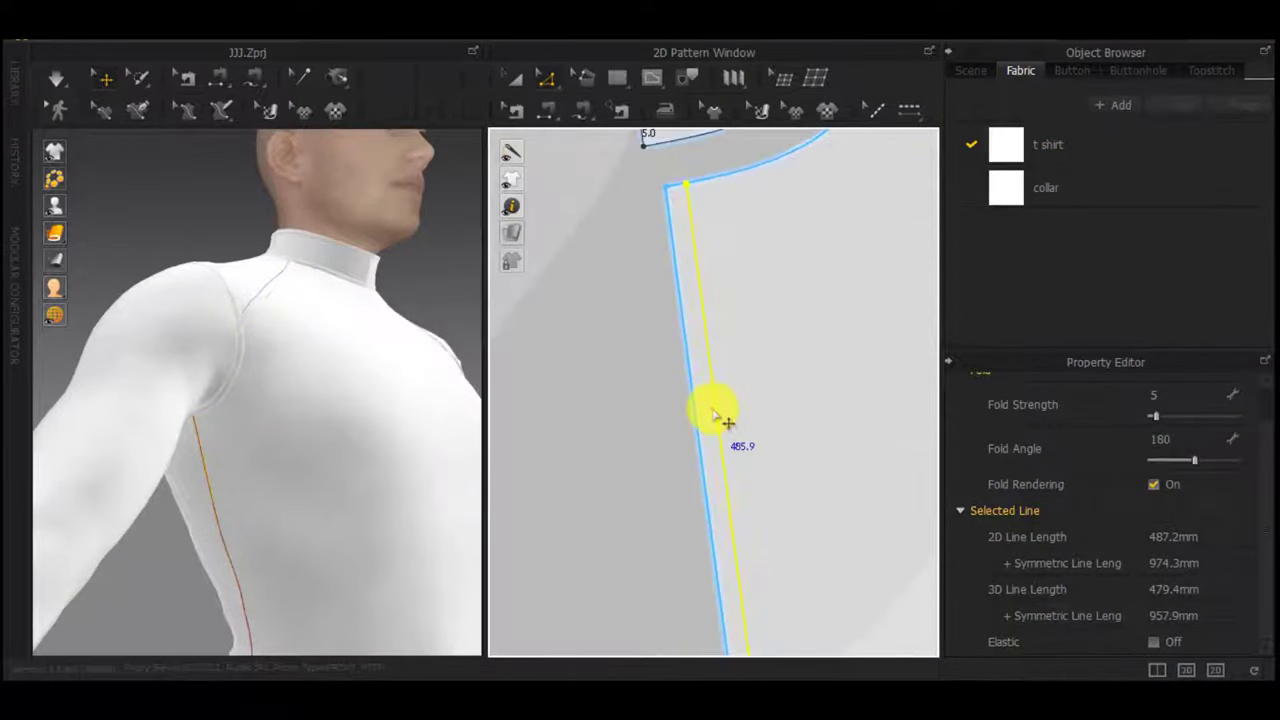
{"action": "right_click", "coordinate": [733, 424]}
{"action": "left_click", "coordinate": [768, 264]}
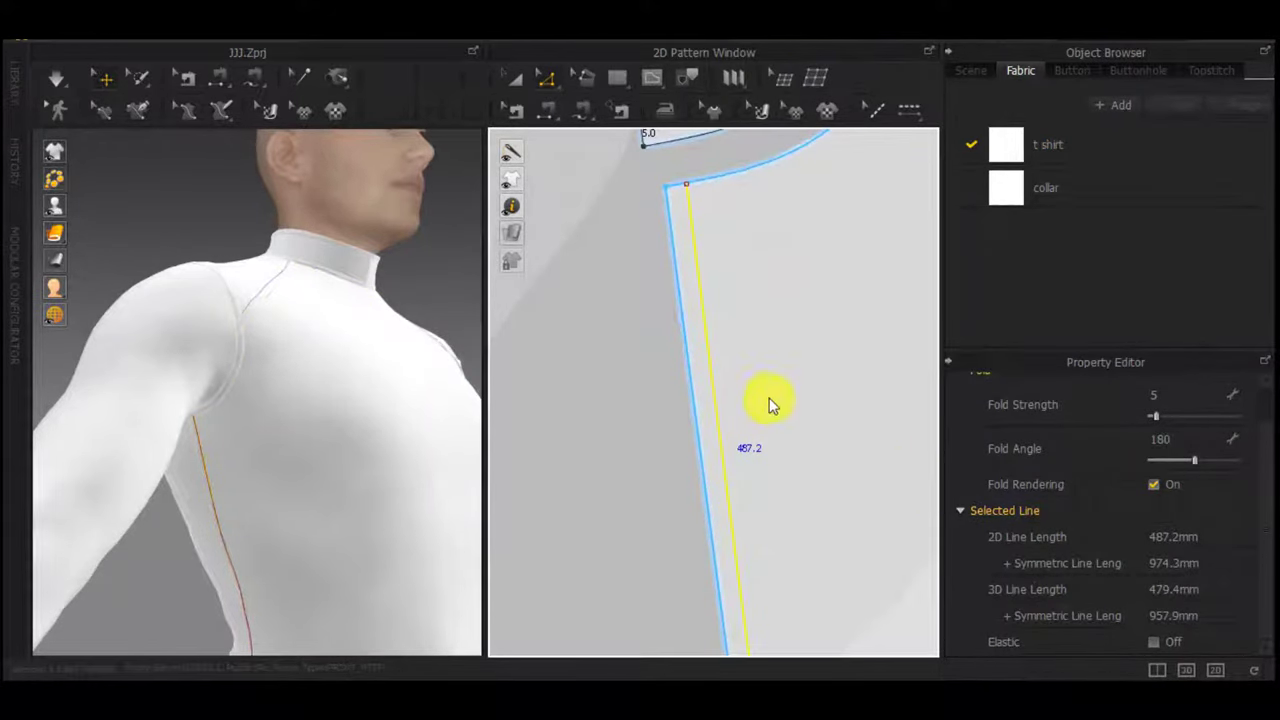
Change the additional rendering thickness of the narrow side strip
{"action": "key", "text": "a"}
{"action": "left_click", "coordinate": [668, 360]}
{"action": "scroll", "coordinate": [1174, 606], "scroll_direction": "down", "scroll_amount": 3}
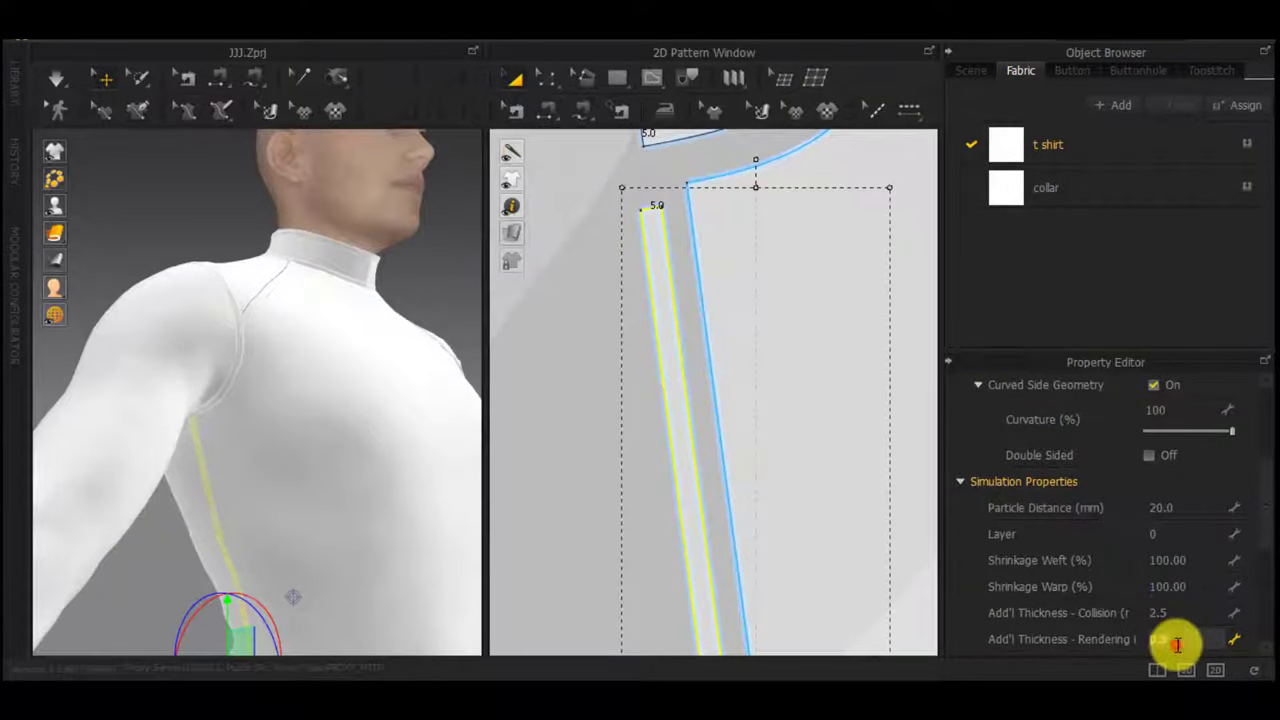
{"action": "left_click", "coordinate": [552, 373]}
Simulate the garment and view the side and armhole strips from the front and back of the avatar
{"action": "scroll", "coordinate": [322, 476], "scroll_direction": "down", "scroll_amount": 3}
{"action": "right_click_drag", "start_coordinate": [323, 480], "coordinate": [297, 534]}
{"action": "key", "text": "space"}
{"action": "scroll", "coordinate": [250, 474], "scroll_direction": "up", "scroll_amount": 3}
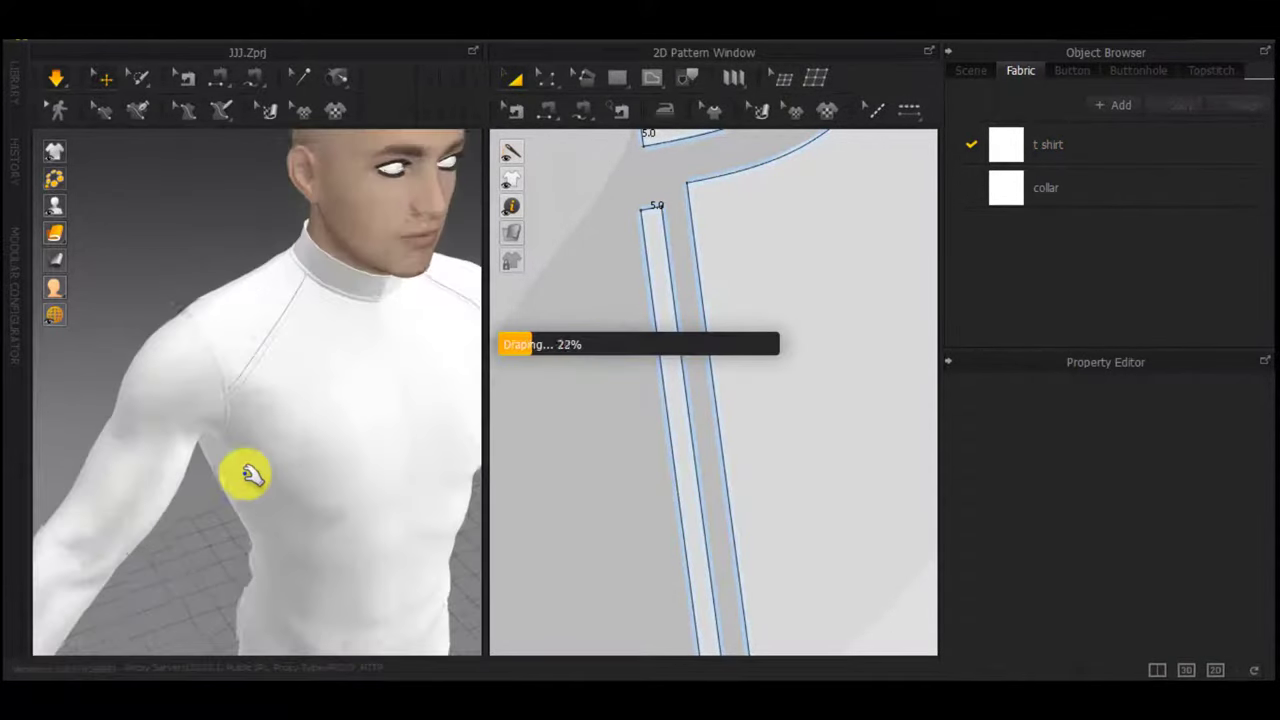
{"action": "right_click_drag", "start_coordinate": [251, 474], "coordinate": [151, 460]}
{"action": "scroll", "coordinate": [331, 414], "scroll_direction": "down", "scroll_amount": 5}
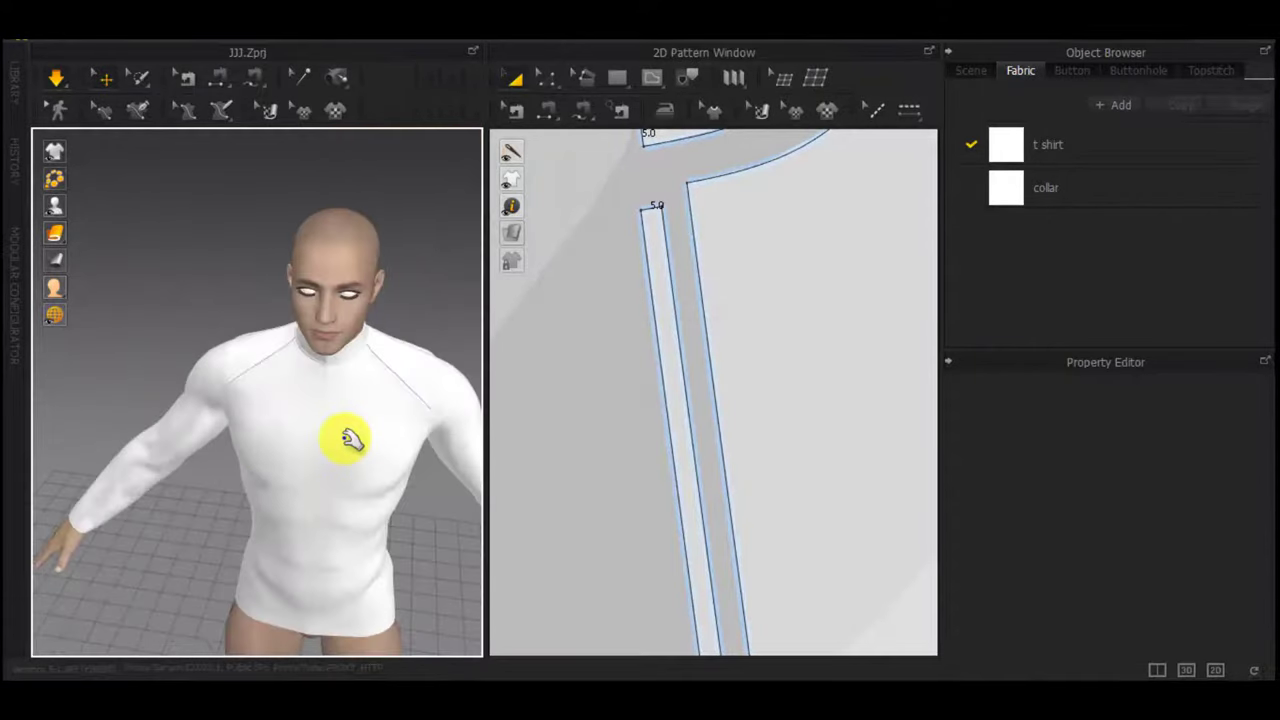
{"action": "right_click_drag", "start_coordinate": [345, 438], "coordinate": [695, 465]}
Offset the back piece's armhole curve inward as an internal line
{"action": "scroll", "coordinate": [709, 469], "scroll_direction": "down", "scroll_amount": 6}
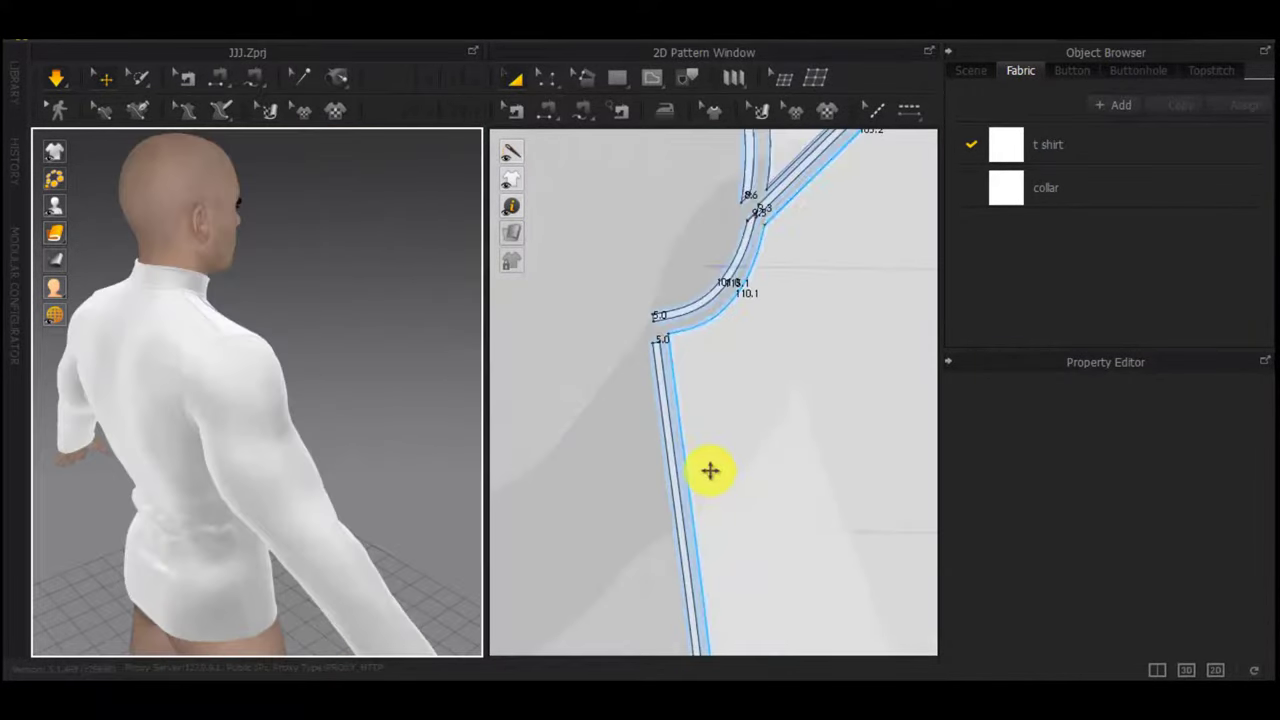
{"action": "scroll", "coordinate": [751, 495], "scroll_direction": "down", "scroll_amount": 5}
{"action": "middle_click_drag", "start_coordinate": [888, 494], "coordinate": [650, 485]}
{"action": "scroll", "coordinate": [709, 451], "scroll_direction": "up", "scroll_amount": 5}
{"action": "key", "text": "z"}
{"action": "right_click", "coordinate": [703, 453]}
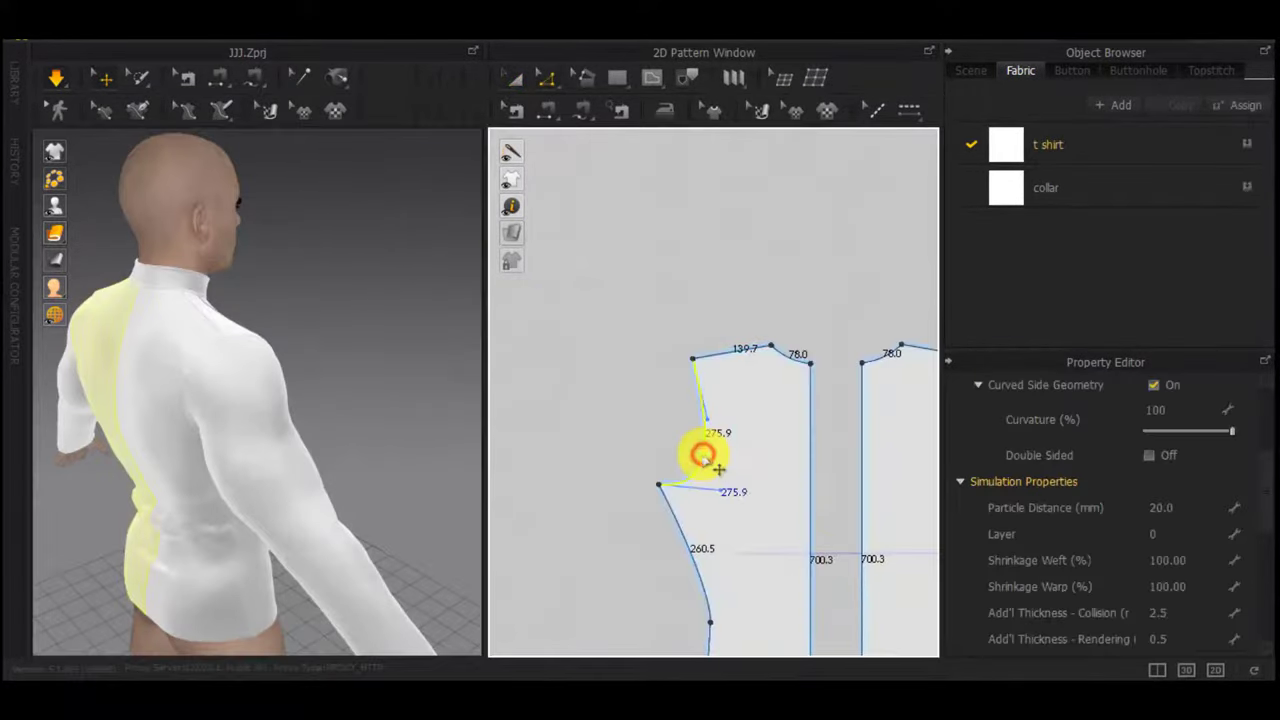
{"action": "left_click", "coordinate": [786, 328]}
{"action": "left_click", "coordinate": [592, 417]}
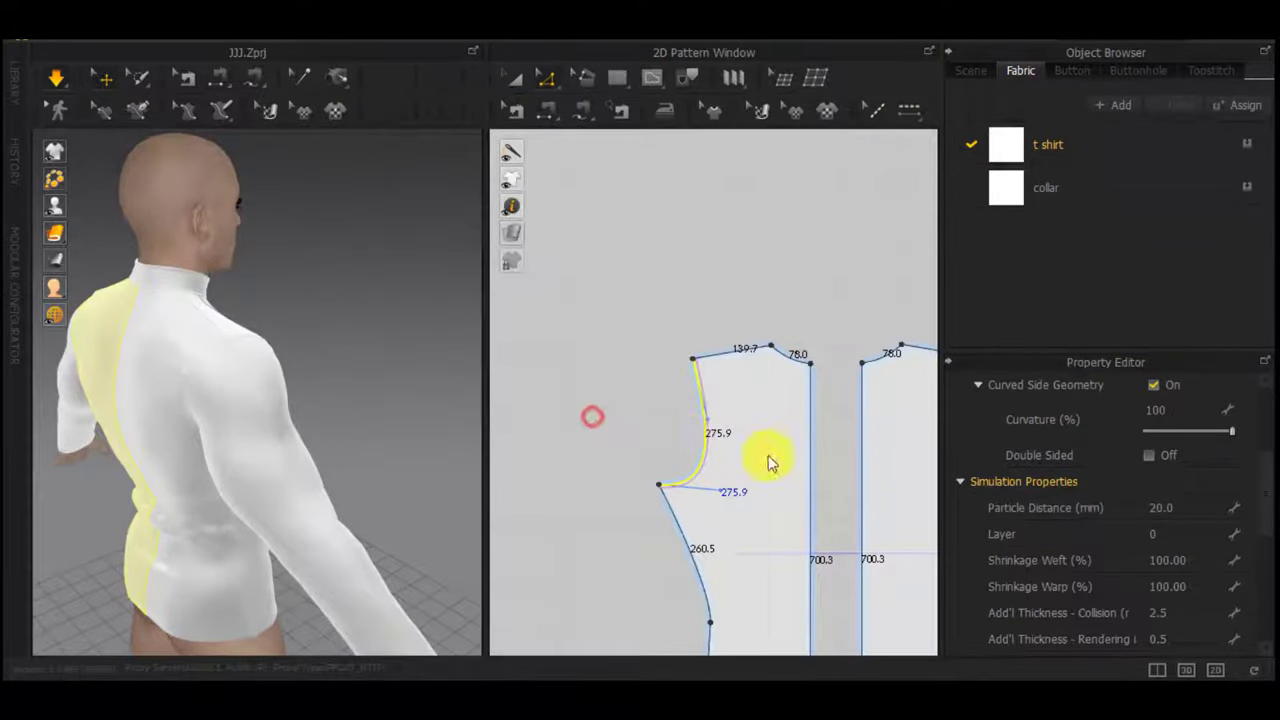
Cut and sew the back piece along the internal armhole line
{"action": "scroll", "coordinate": [716, 425], "scroll_direction": "up", "scroll_amount": 5}
{"action": "right_click", "coordinate": [706, 424]}
{"action": "left_click", "coordinate": [776, 269]}
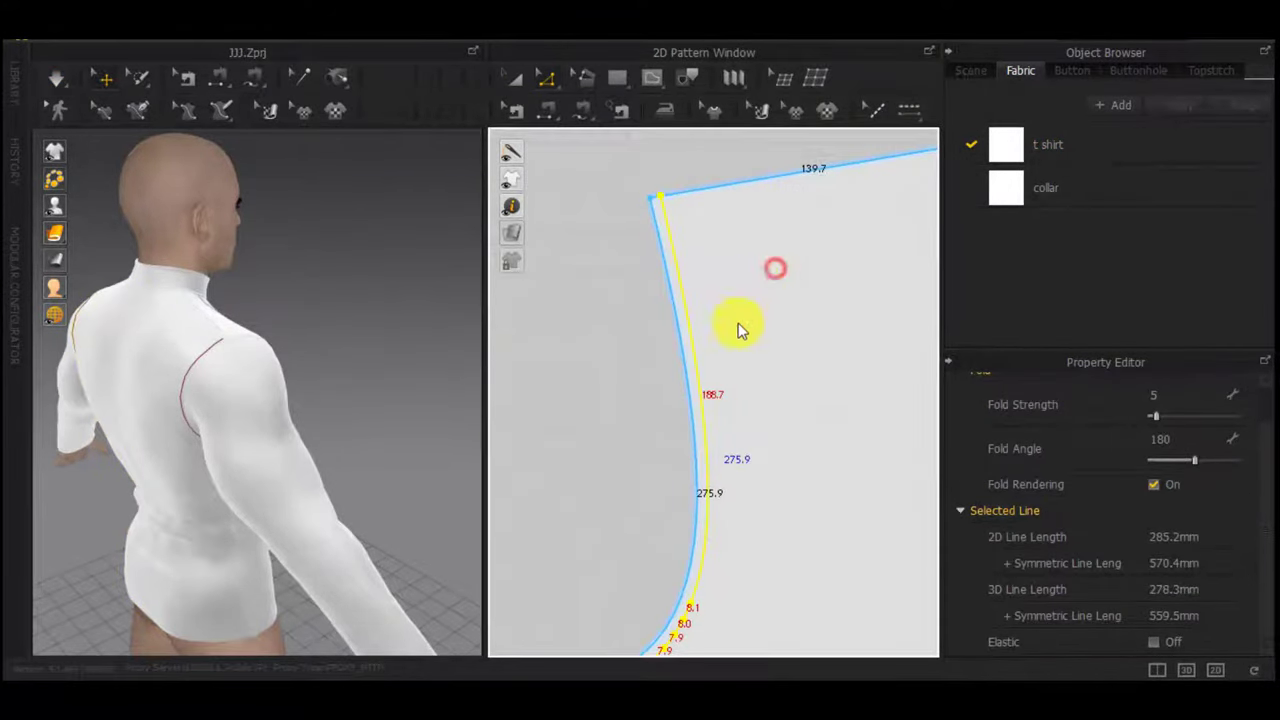
{"action": "scroll", "coordinate": [706, 399], "scroll_direction": "down", "scroll_amount": 3}
{"action": "scroll", "coordinate": [698, 425], "scroll_direction": "up", "scroll_amount": 3}
Change the additional rendering thickness of the back piece's narrow armhole strip
{"action": "key", "text": "a"}
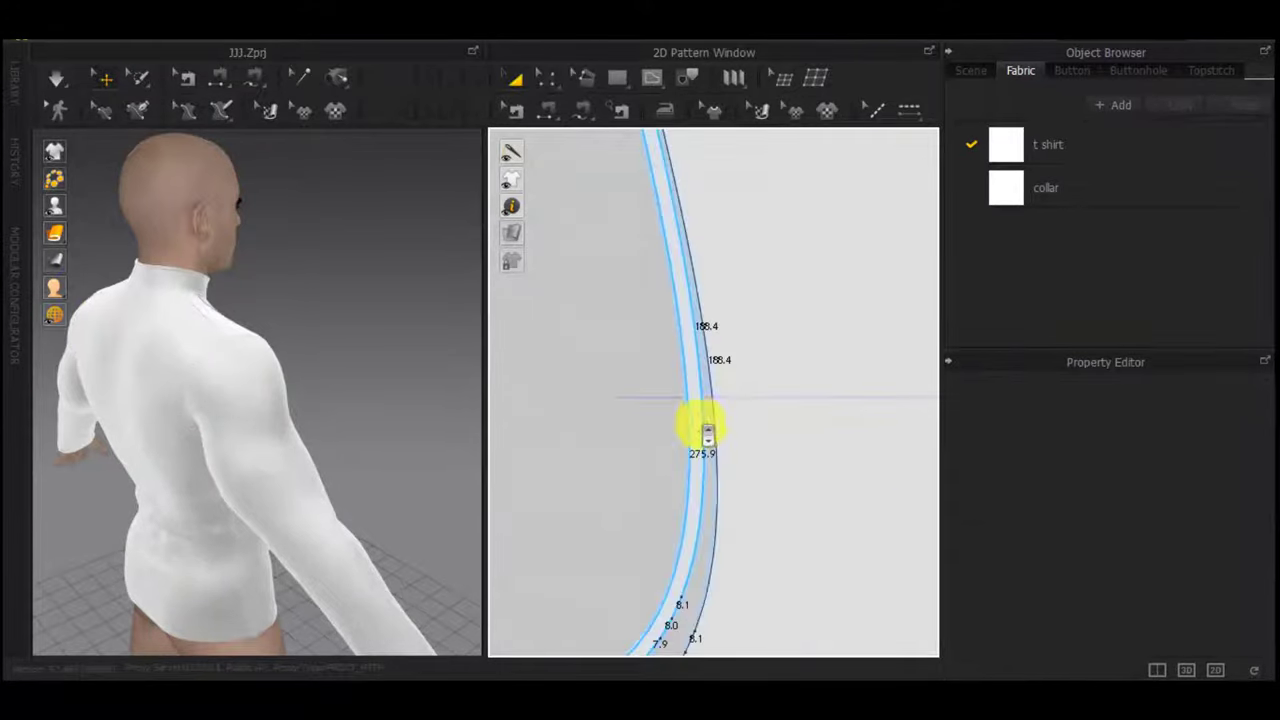
{"action": "left_click", "coordinate": [697, 418]}
{"action": "scroll", "coordinate": [1186, 592], "scroll_direction": "down", "scroll_amount": 3}
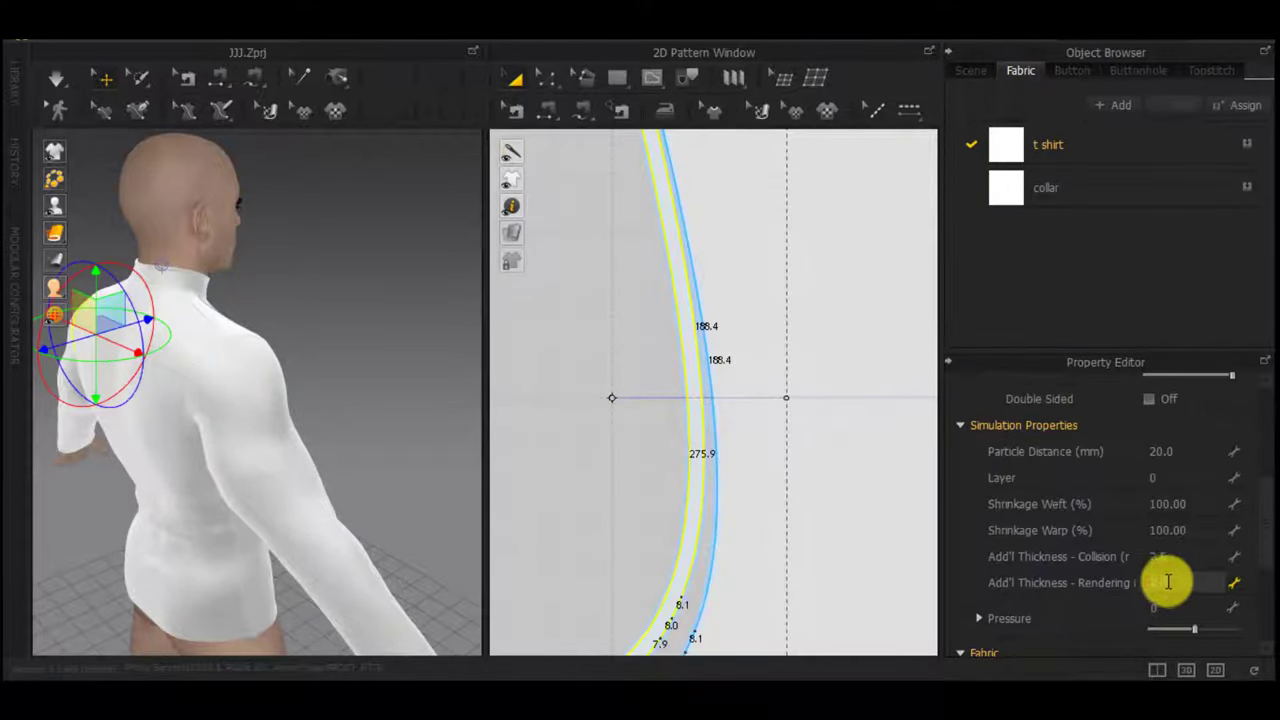
{"action": "left_click", "coordinate": [565, 399]}
Simulate the garment with the back armhole strip and inspect the shoulders and chest around the avatar
{"action": "key", "text": "space"}
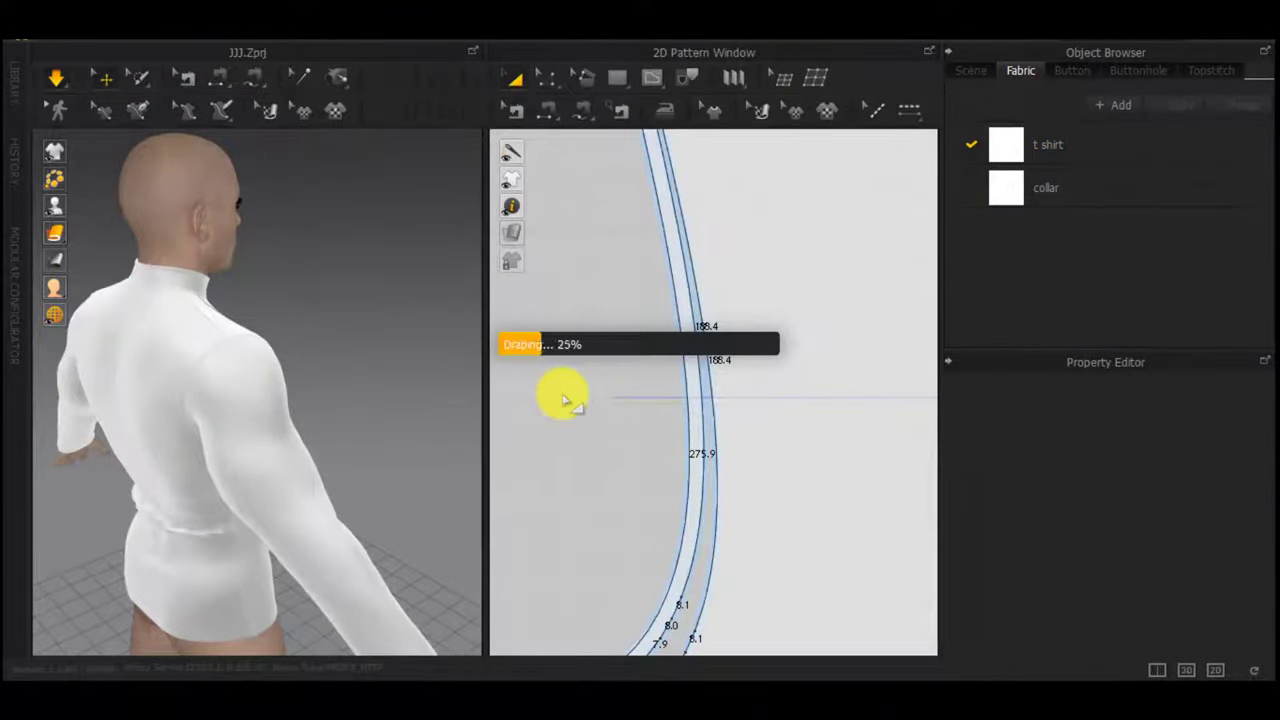
{"action": "scroll", "coordinate": [206, 455], "scroll_direction": "up", "scroll_amount": 3}
{"action": "right_click_drag", "start_coordinate": [206, 456], "coordinate": [483, 438]}
{"action": "right_click_drag", "start_coordinate": [97, 421], "coordinate": [400, 555]}
{"action": "right_click_drag", "start_coordinate": [169, 480], "coordinate": [573, 240]}
{"action": "right_click_drag", "start_coordinate": [391, 297], "coordinate": [615, 300]}
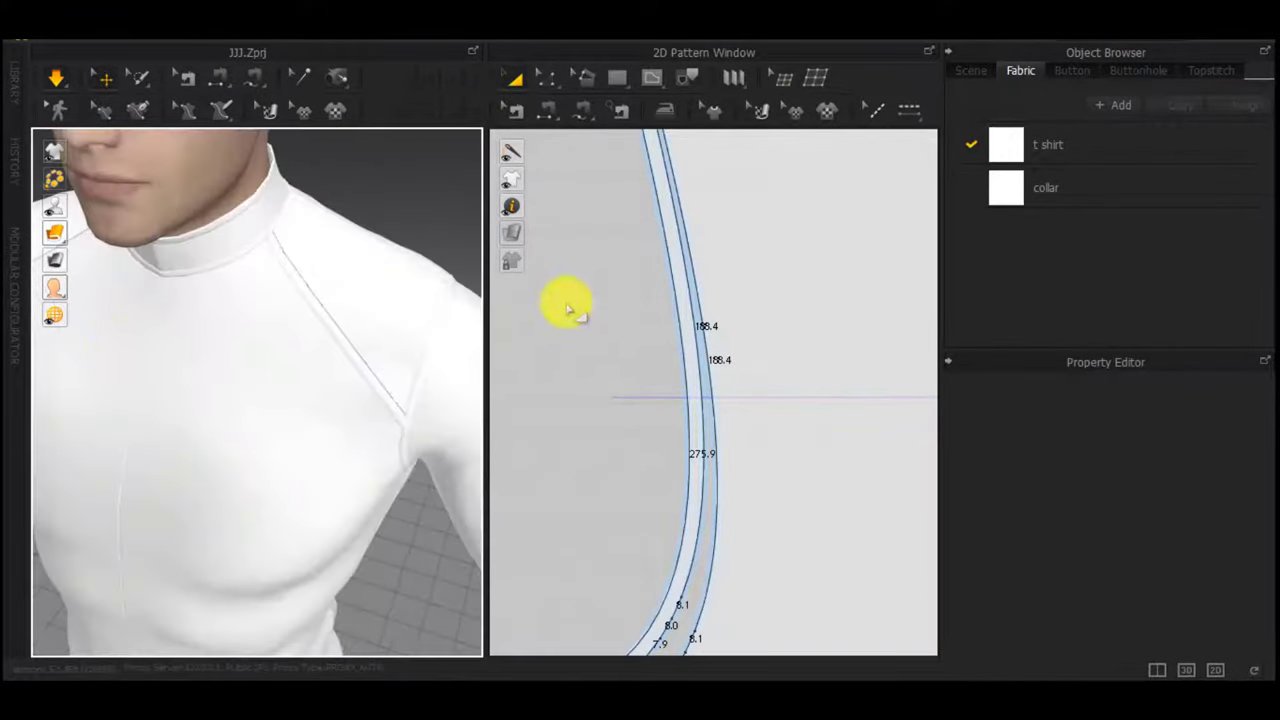
{"action": "scroll", "coordinate": [567, 305], "scroll_direction": "down", "scroll_amount": 3}
{"action": "scroll", "coordinate": [205, 370], "scroll_direction": "down", "scroll_amount": 2}
{"action": "right_click_drag", "start_coordinate": [205, 370], "coordinate": [269, 315]}
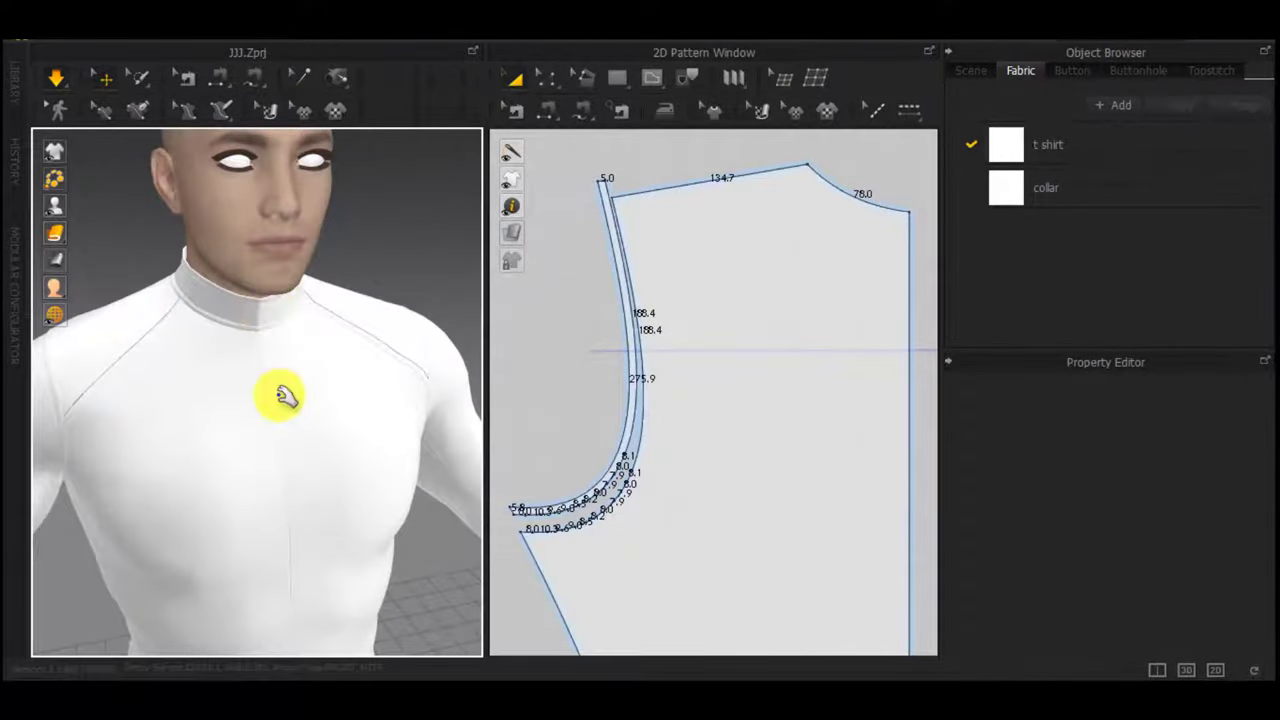
{"action": "right_click_drag", "start_coordinate": [281, 396], "coordinate": [237, 378]}
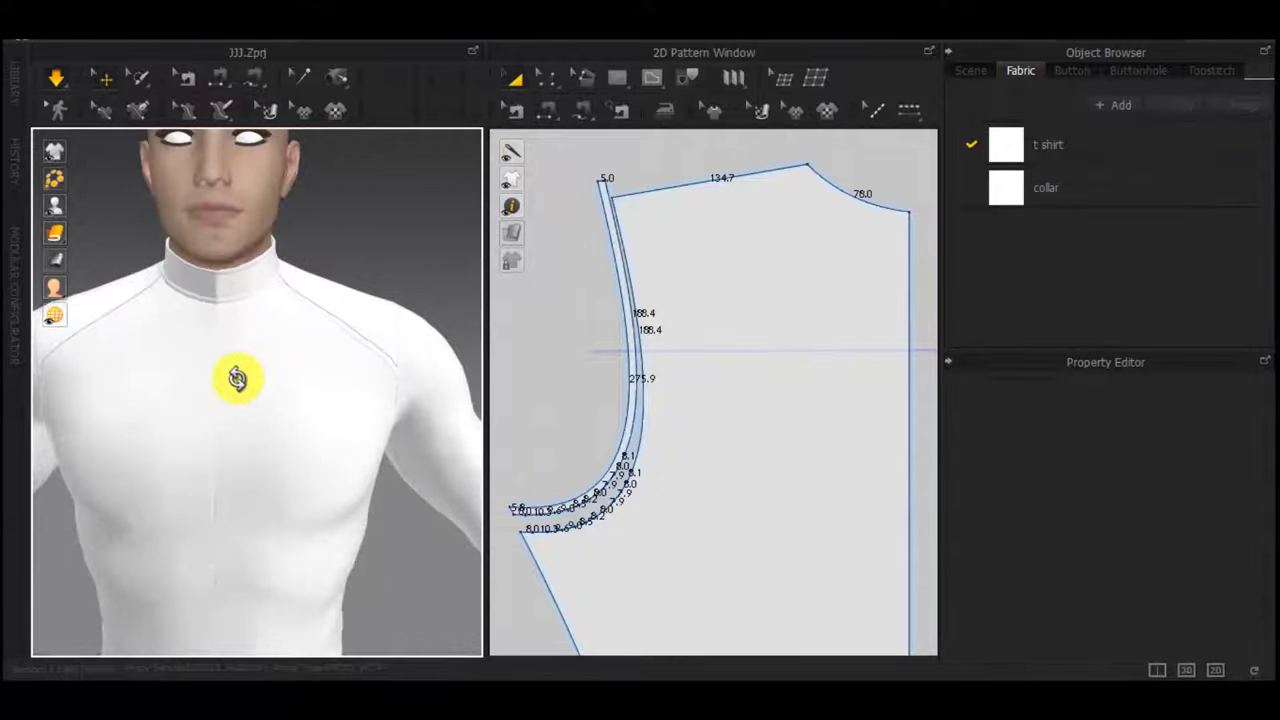
{"action": "right_click_drag", "start_coordinate": [100, 448], "coordinate": [103, 437]}
Split the front piece's neckline curve into two lines, with the point 5 mm from the centre front edge
{"action": "left_click", "coordinate": [96, 439]}
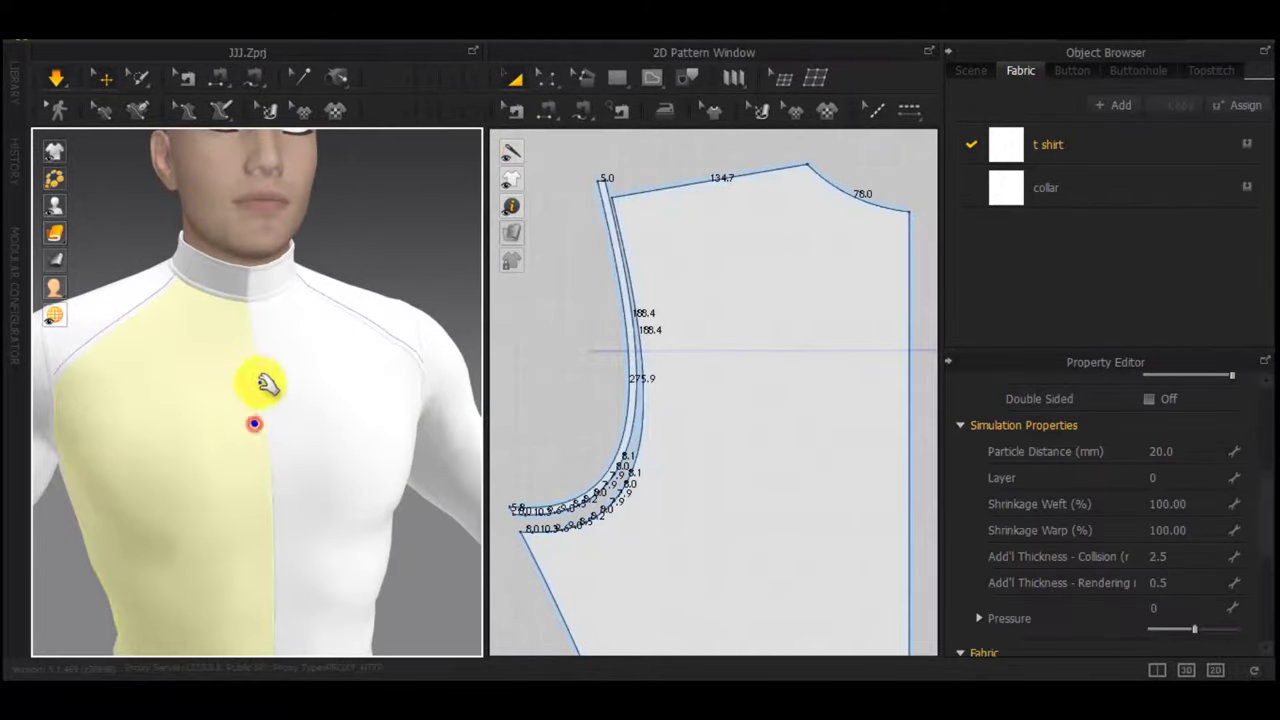
{"action": "scroll", "coordinate": [375, 410], "scroll_direction": "down", "scroll_amount": 1}
{"action": "scroll", "coordinate": [692, 422], "scroll_direction": "down", "scroll_amount": 6}
{"action": "middle_click_drag", "start_coordinate": [692, 430], "coordinate": [880, 451]}
{"action": "scroll", "coordinate": [605, 412], "scroll_direction": "up", "scroll_amount": 6}
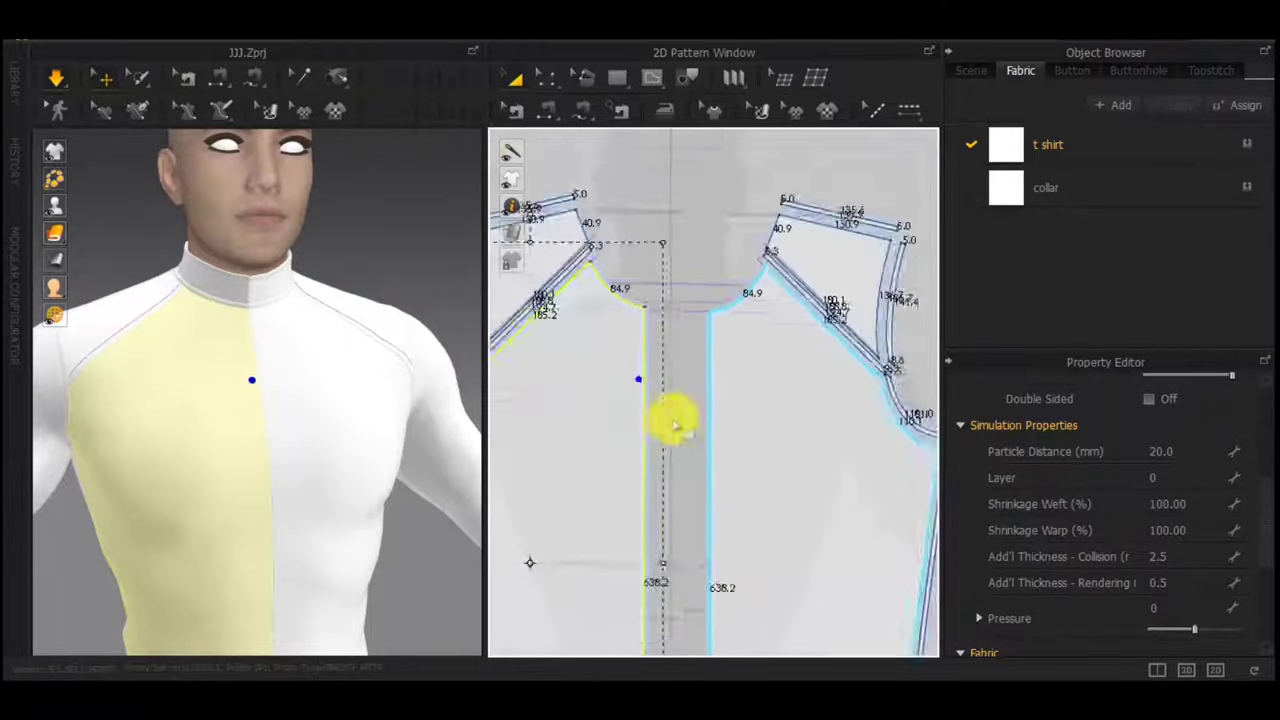
{"action": "middle_click_drag", "start_coordinate": [634, 364], "coordinate": [678, 400]}
{"action": "scroll", "coordinate": [677, 400], "scroll_direction": "up", "scroll_amount": 3}
{"action": "right_click_drag", "start_coordinate": [387, 347], "coordinate": [359, 379]}
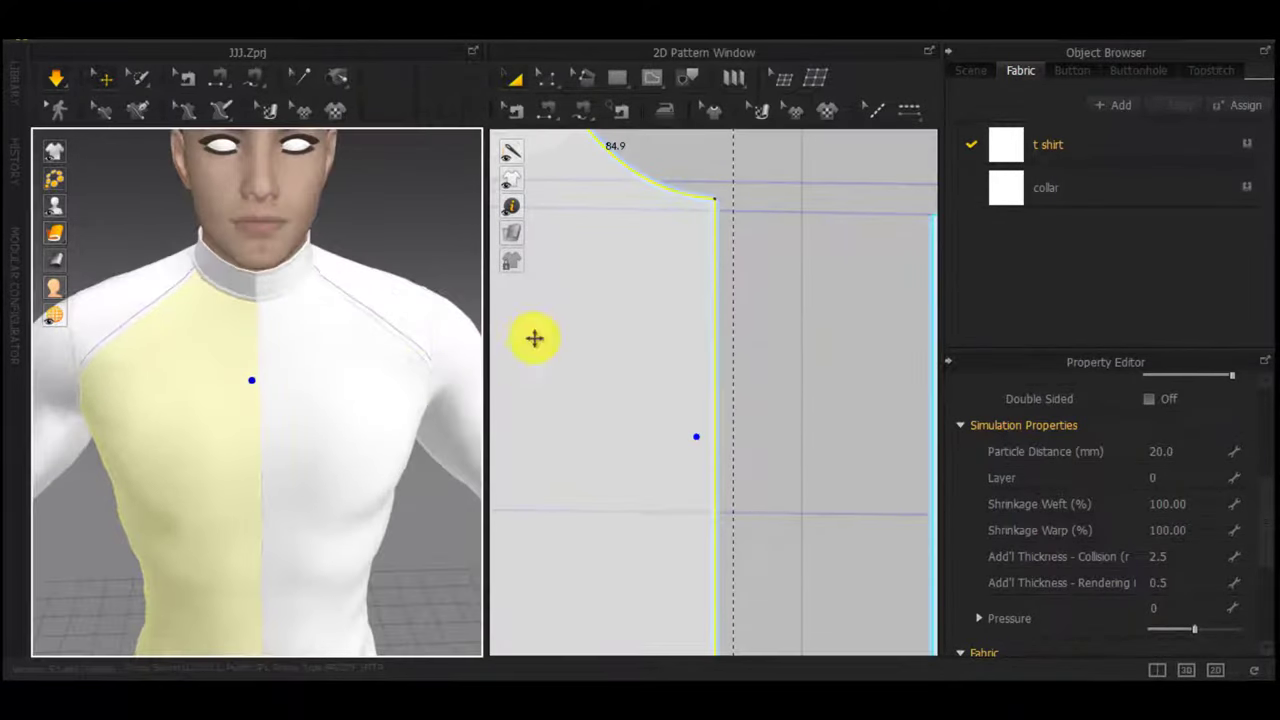
{"action": "left_click", "coordinate": [767, 371]}
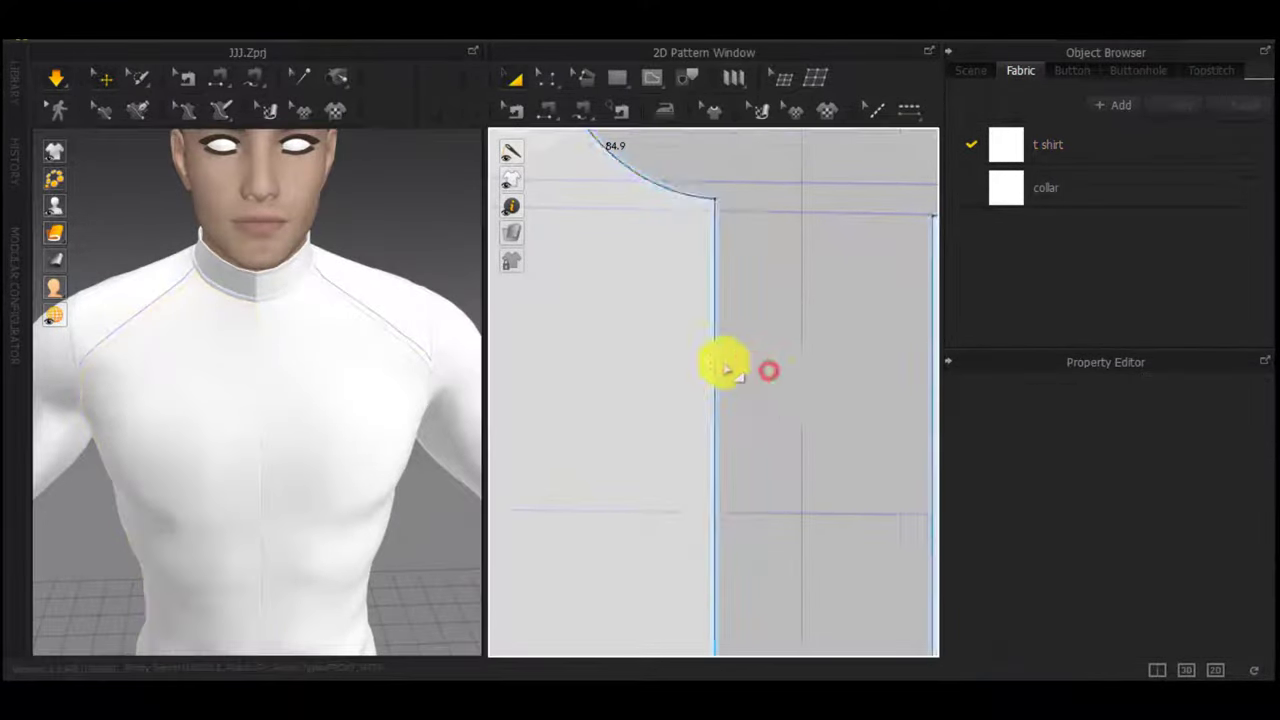
{"action": "scroll", "coordinate": [700, 240], "scroll_direction": "up", "scroll_amount": 4}
{"action": "middle_click_drag", "start_coordinate": [668, 263], "coordinate": [742, 371]}
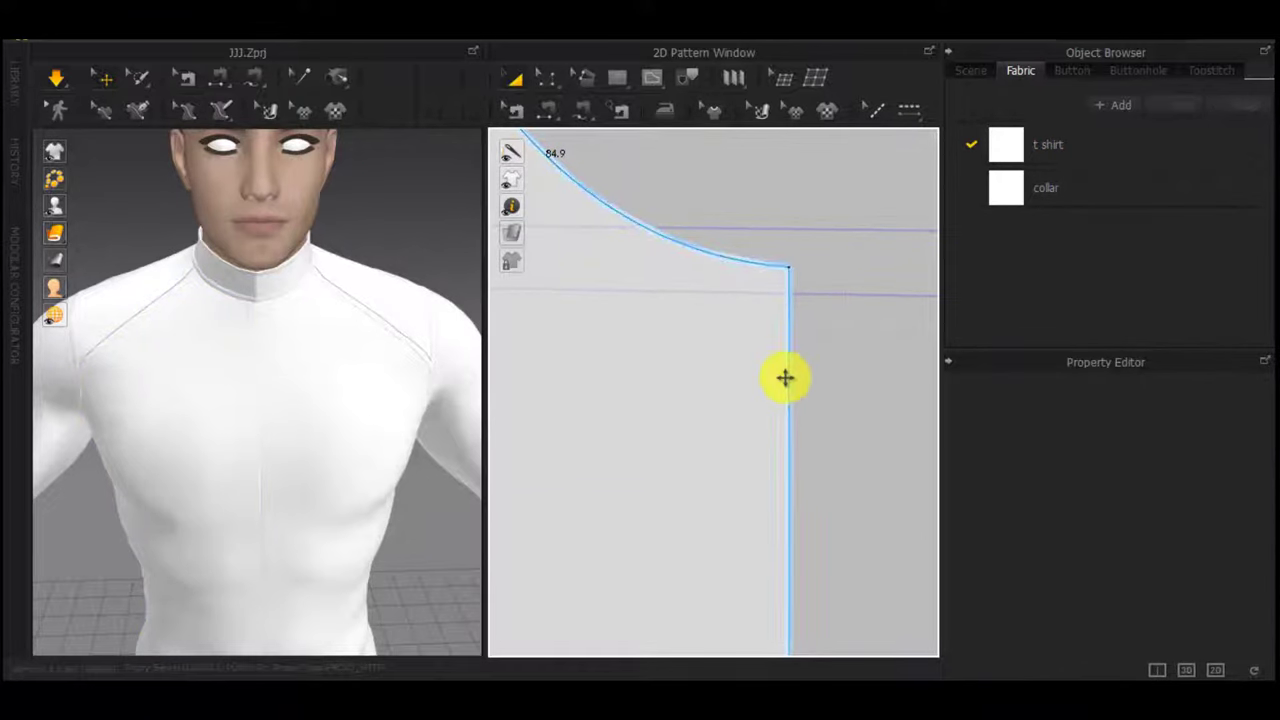
{"action": "scroll", "coordinate": [766, 266], "scroll_direction": "up", "scroll_amount": 3}
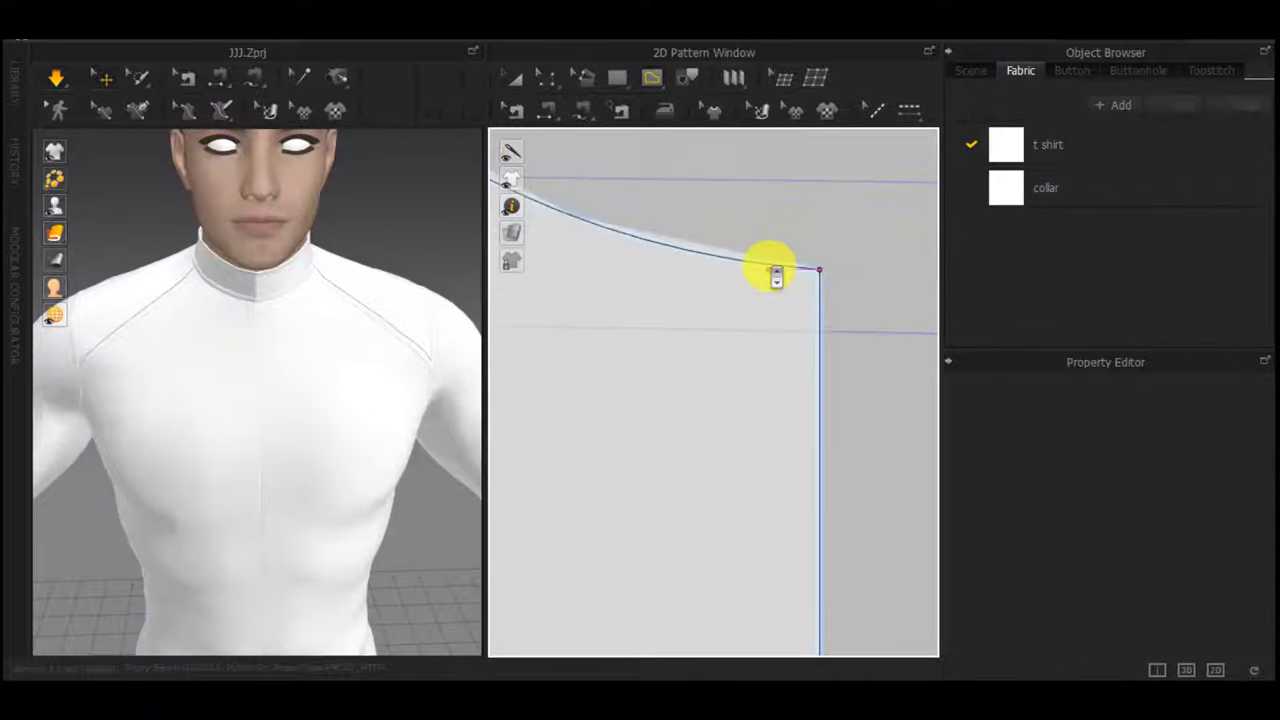
{"action": "left_click", "coordinate": [766, 268]}
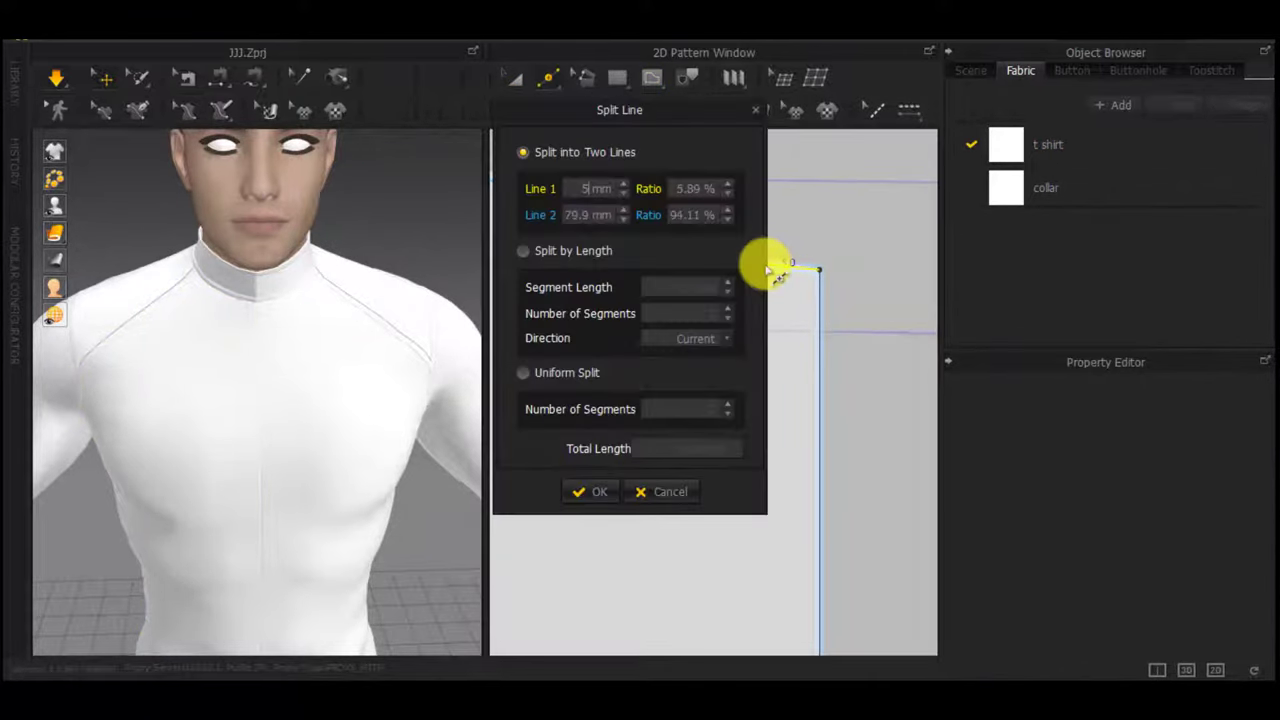
{"action": "key", "text": "Return"}
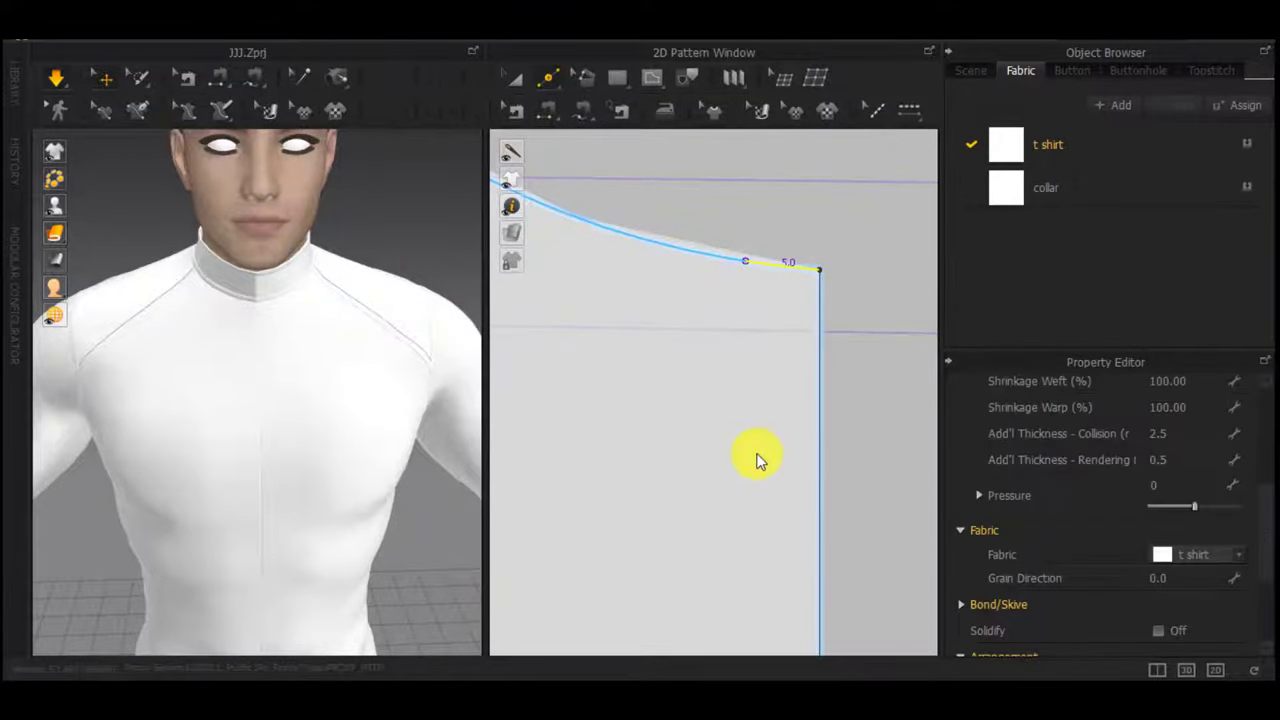
{"action": "middle_click_drag", "start_coordinate": [757, 455], "coordinate": [753, 262]}
{"action": "scroll", "coordinate": [783, 280], "scroll_direction": "down", "scroll_amount": 3}
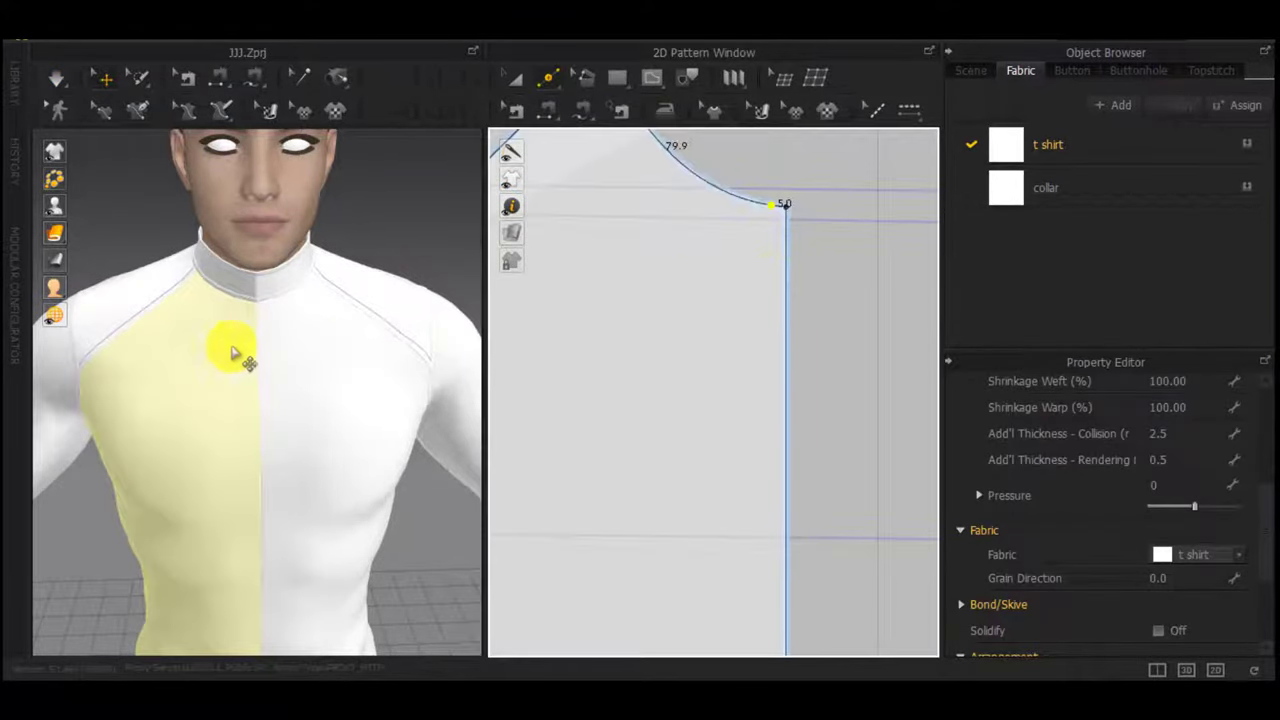
Draw an internal line on the front piece from the neckline split point down about 78 mm and 5 mm across to the centre front edge
{"action": "scroll", "coordinate": [245, 345], "scroll_direction": "up", "scroll_amount": 4}
{"action": "middle_click_drag", "start_coordinate": [250, 354], "coordinate": [334, 321]}
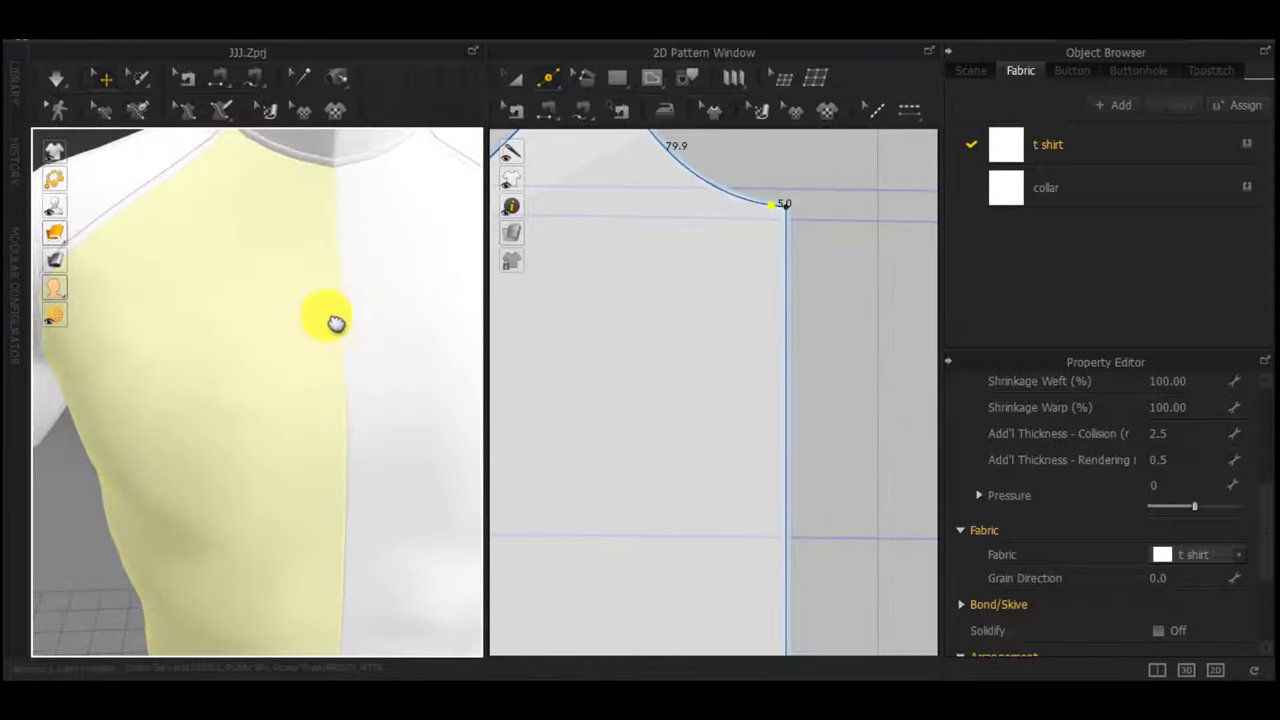
{"action": "left_click", "coordinate": [333, 293]}
{"action": "scroll", "coordinate": [430, 347], "scroll_direction": "down", "scroll_amount": 3}
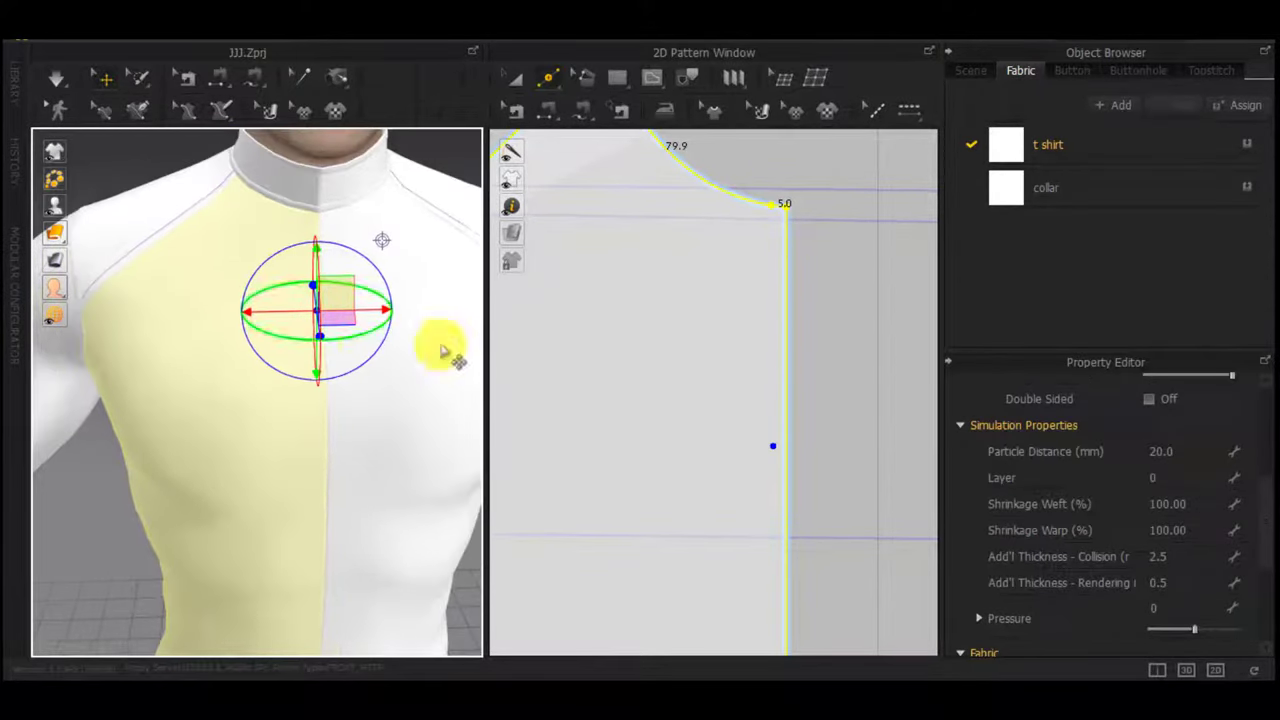
{"action": "key", "text": "g"}
{"action": "scroll", "coordinate": [757, 188], "scroll_direction": "up", "scroll_amount": 3}
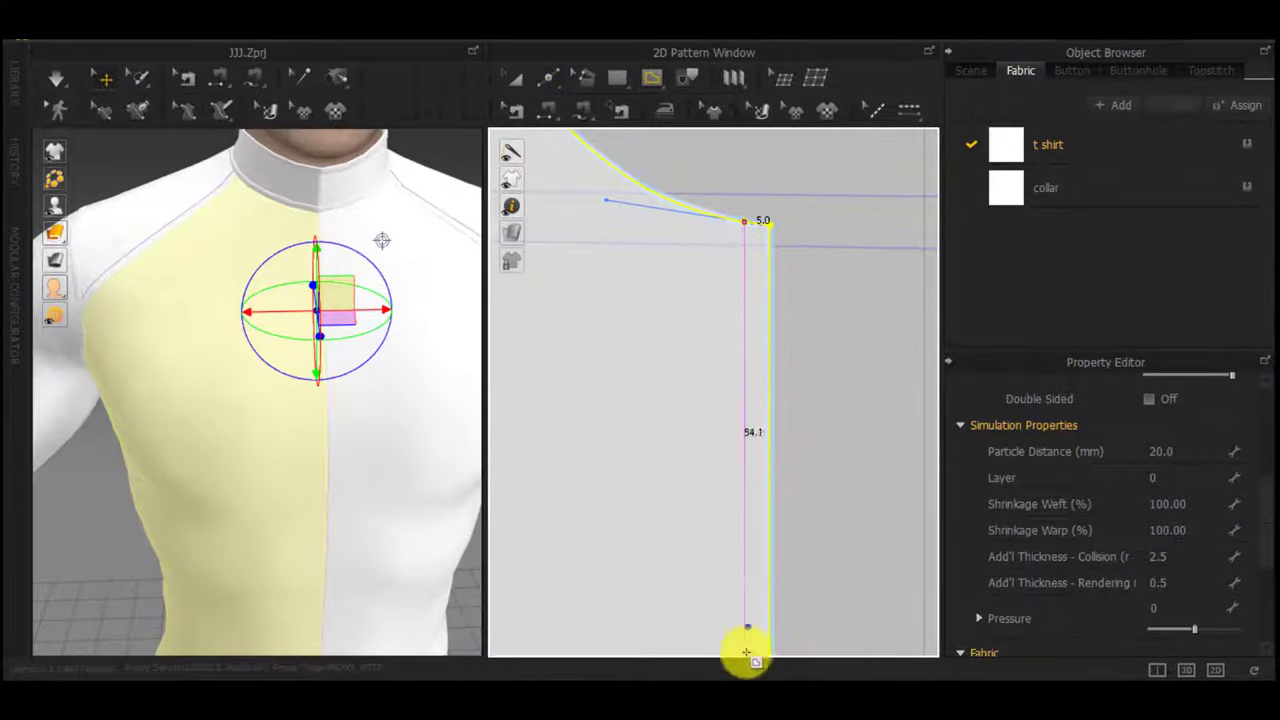
{"action": "scroll", "coordinate": [766, 621], "scroll_direction": "up", "scroll_amount": 4}
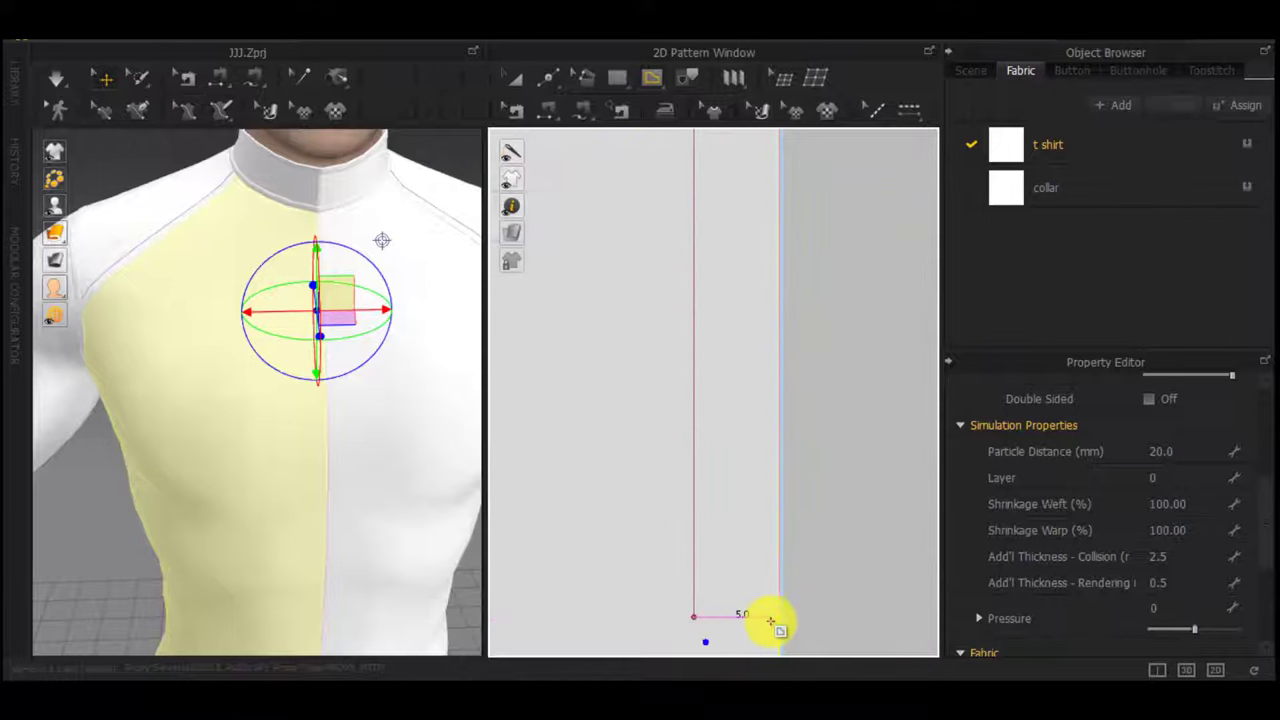
{"action": "double_click", "coordinate": [768, 622]}
{"action": "scroll", "coordinate": [848, 347], "scroll_direction": "down", "scroll_amount": 3}
{"action": "middle_click_drag", "start_coordinate": [848, 347], "coordinate": [749, 434]}
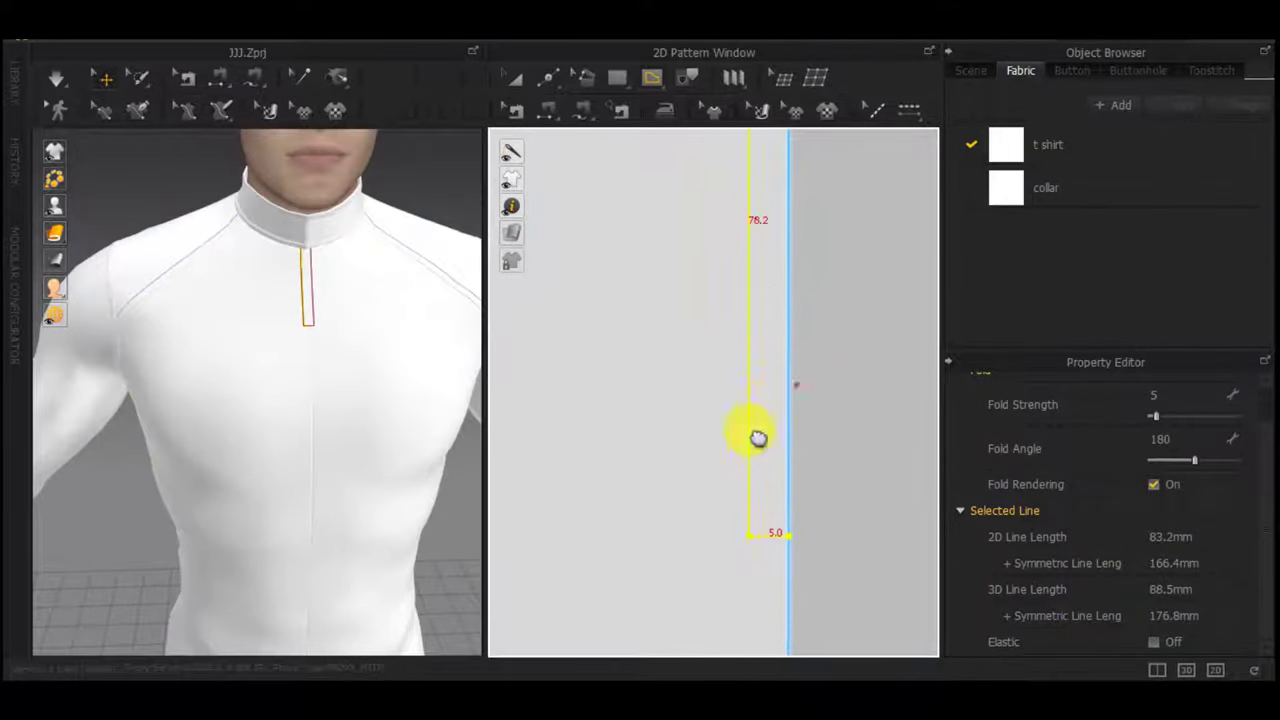
Cut and sew the front piece along both segments of the internal line beside the centre front
{"action": "key", "text": "z"}
{"action": "left_click", "coordinate": [799, 399]}
{"action": "left_click", "coordinate": [686, 440]}
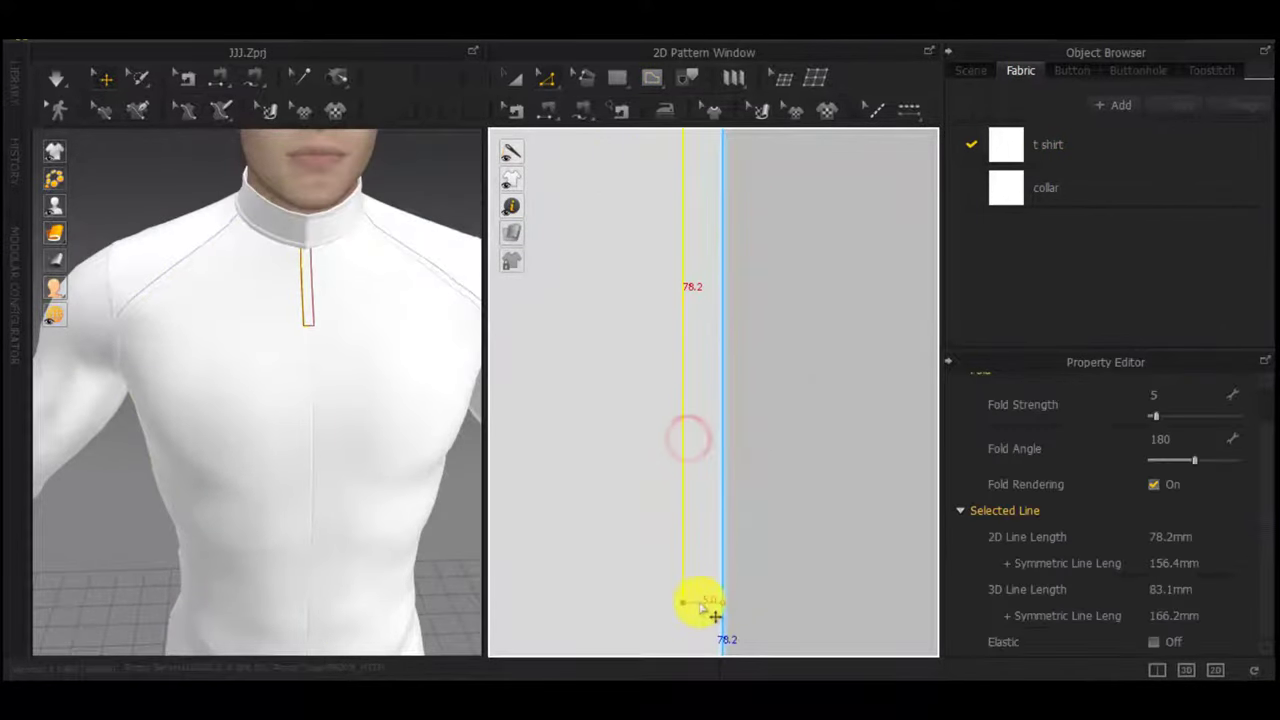
{"action": "right_click", "coordinate": [695, 600]}
{"action": "left_click", "coordinate": [763, 424]}
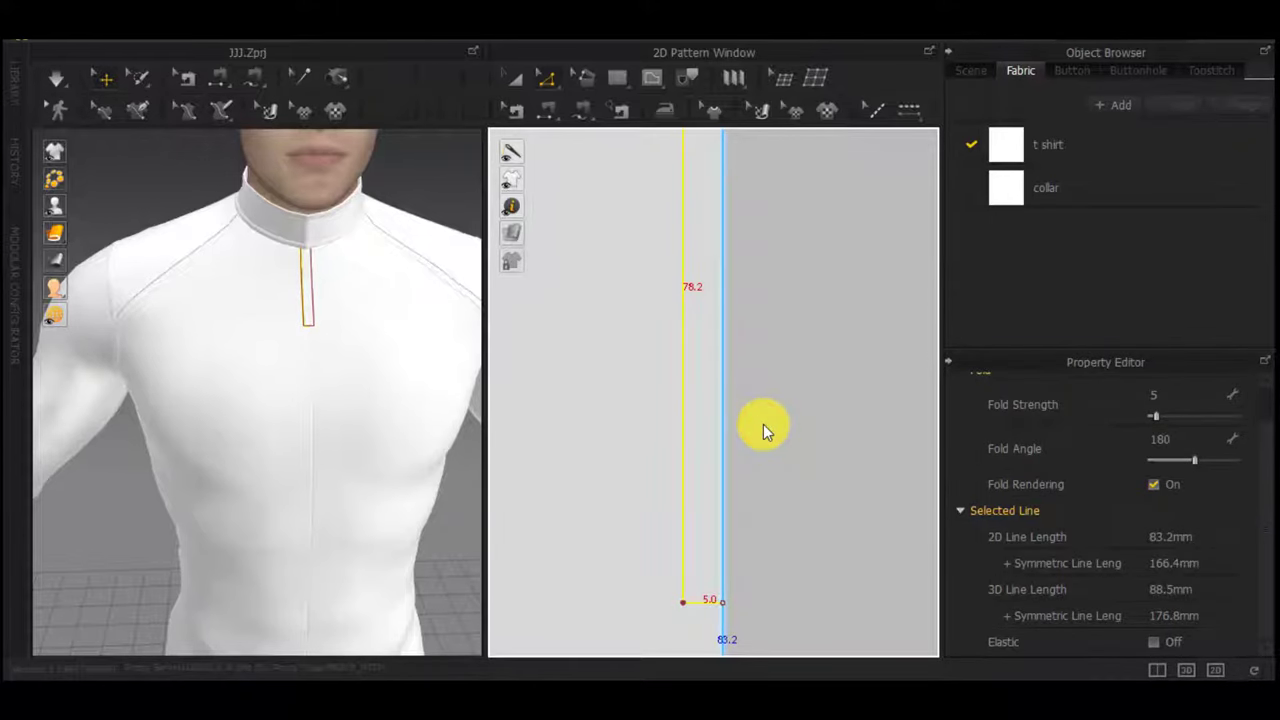
{"action": "scroll", "coordinate": [766, 432], "scroll_direction": "down", "scroll_amount": 3}
{"action": "middle_click_drag", "start_coordinate": [808, 443], "coordinate": [768, 622]}
{"action": "scroll", "coordinate": [735, 545], "scroll_direction": "up", "scroll_amount": 1}
{"action": "scroll", "coordinate": [729, 535], "scroll_direction": "up", "scroll_amount": 3}
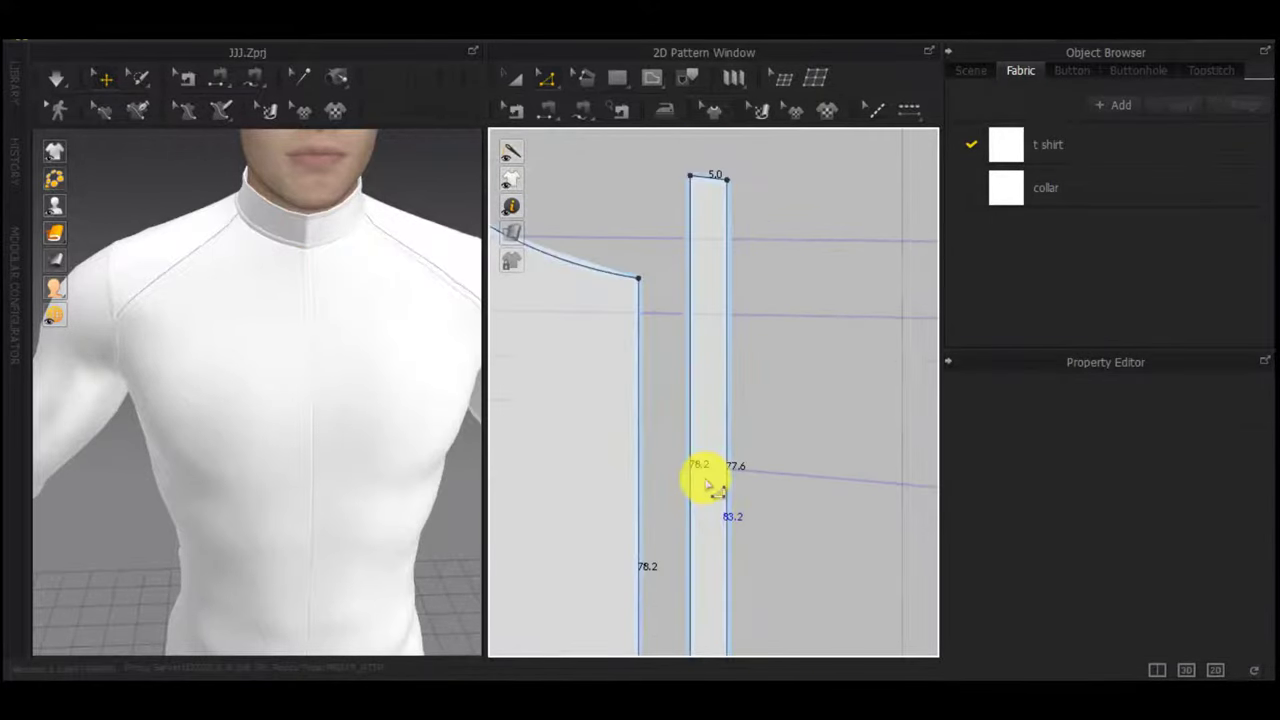
{"action": "key", "text": "a"}
{"action": "left_click", "coordinate": [704, 480]}
{"action": "right_click", "coordinate": [705, 480]}
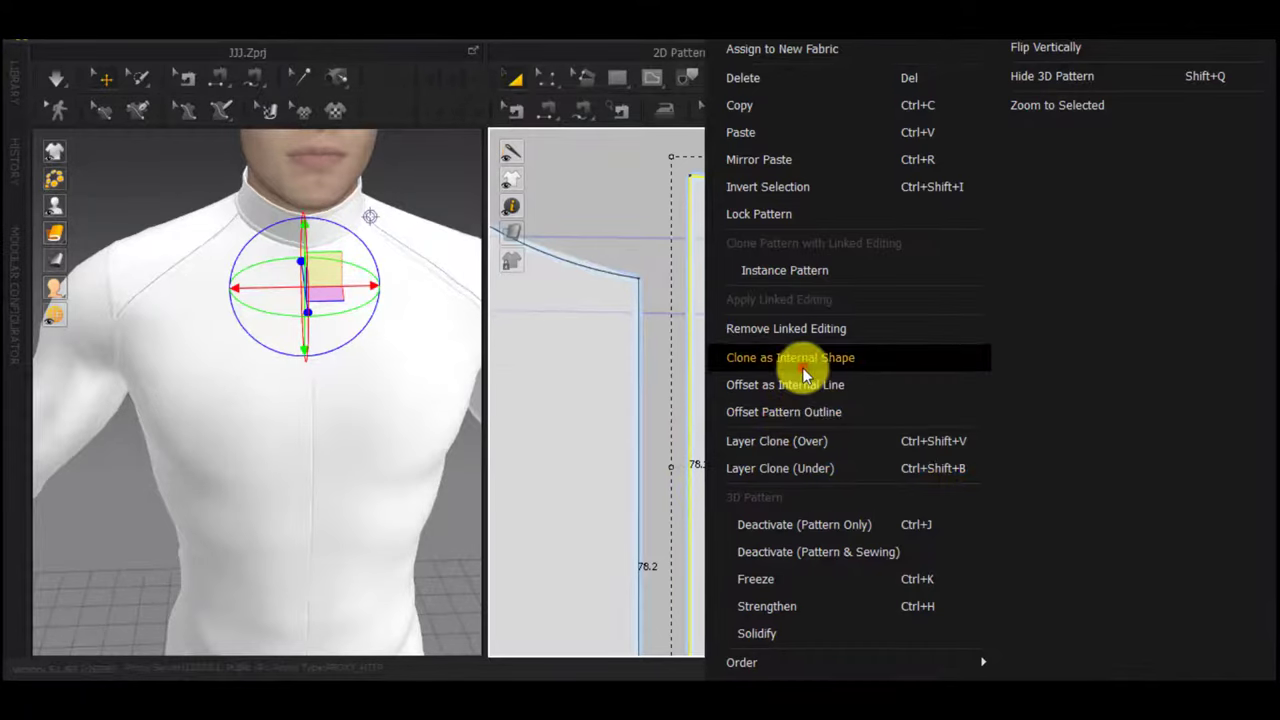
{"action": "left_click", "coordinate": [790, 357]}
{"action": "left_click", "coordinate": [699, 412]}
{"action": "left_click", "coordinate": [637, 414]}
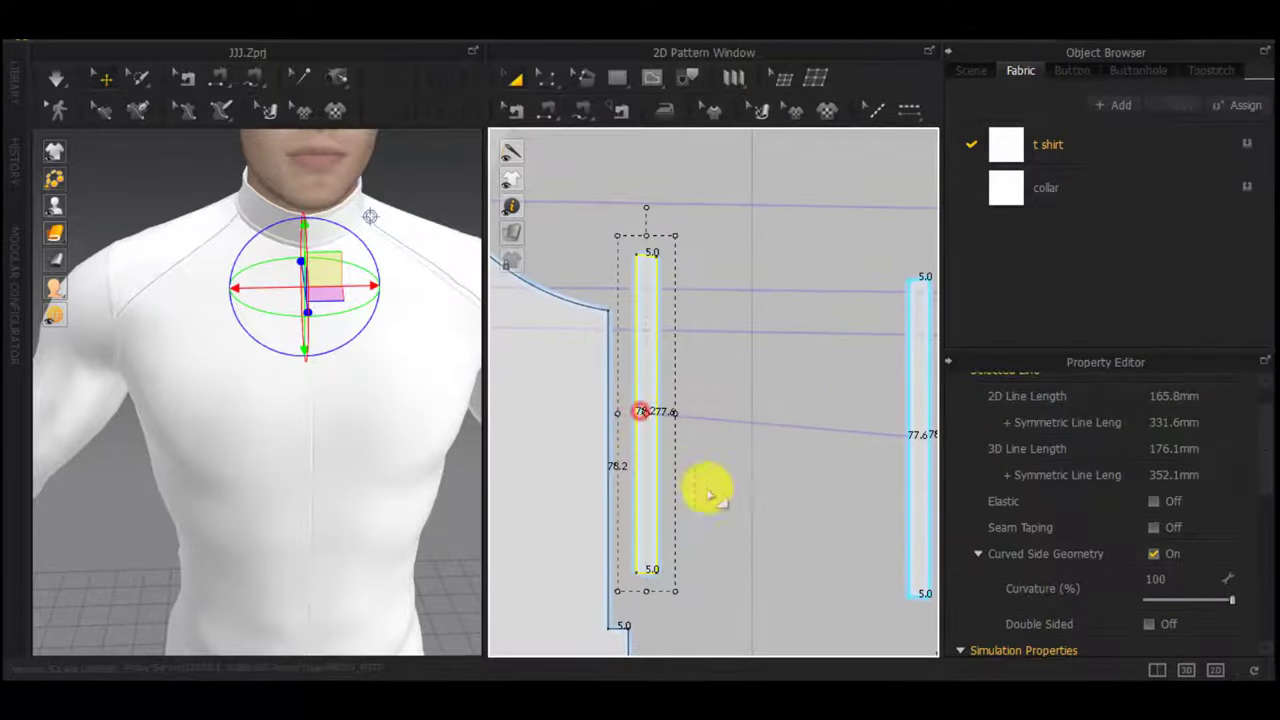
{"action": "right_click", "coordinate": [654, 460]}
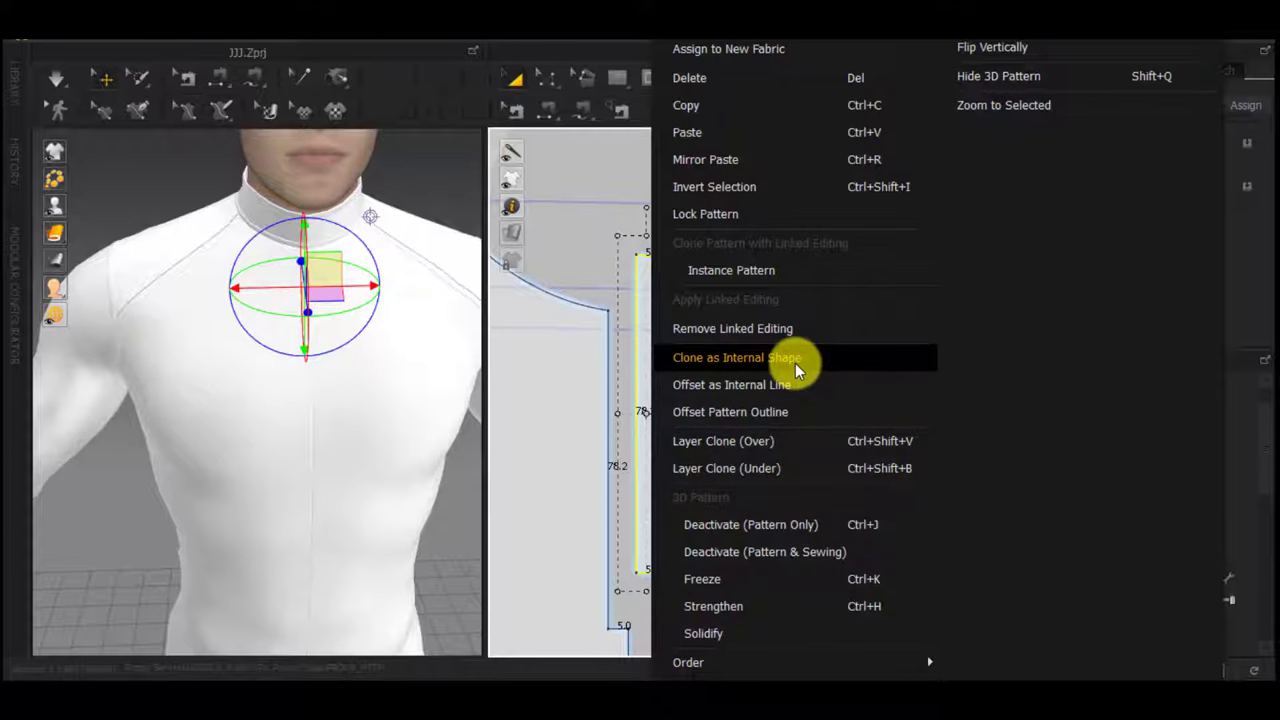
{"action": "left_click", "coordinate": [795, 363]}
{"action": "left_click", "coordinate": [711, 397]}
{"action": "left_click", "coordinate": [653, 420]}
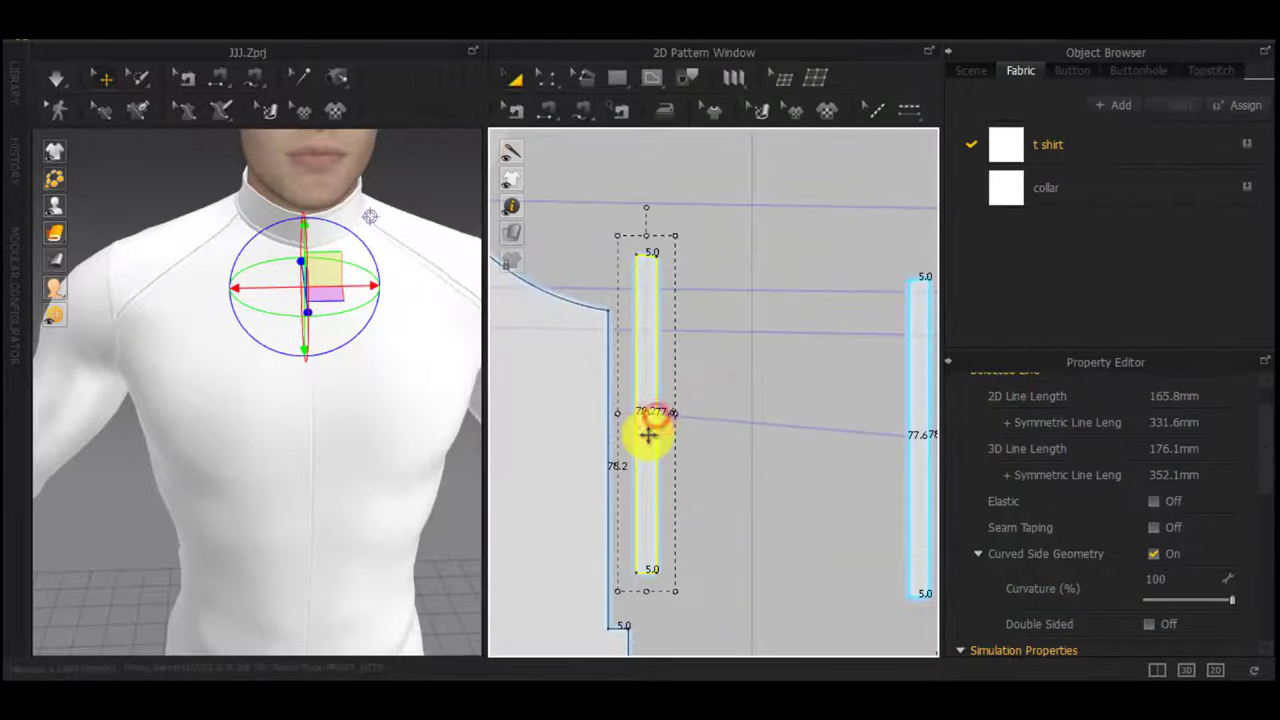
Layer-clone (over) both narrow placket strips and place each copy beside its original in the gap between the fronts
{"action": "right_click", "coordinate": [655, 440]}
{"action": "left_click", "coordinate": [742, 443]}
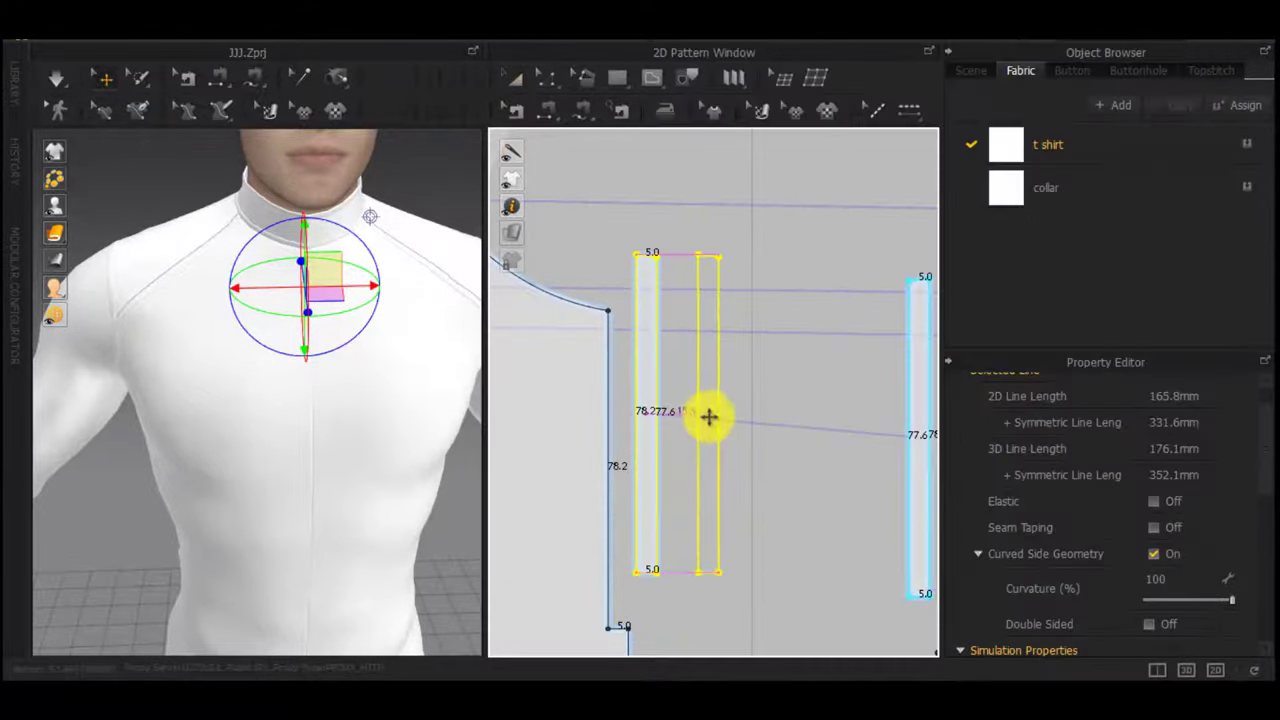
{"action": "left_click", "coordinate": [709, 416]}
{"action": "scroll", "coordinate": [689, 446], "scroll_direction": "up", "scroll_amount": 1}
{"action": "mouse_move", "coordinate": [890, 466]}
{"action": "middle_mouse_down"}
{"action": "mouse_move", "coordinate": [689, 446]}
{"action": "mouse_move", "coordinate": [649, 481]}
{"action": "middle_mouse_up"}
{"action": "right_click", "coordinate": [714, 429]}
{"action": "left_click", "coordinate": [771, 447]}
{"action": "left_click", "coordinate": [634, 410]}
Delete the sewing that joins the two cloned strips to their original placket strips
{"action": "scroll", "coordinate": [649, 481], "scroll_direction": "up", "scroll_amount": 1}
{"action": "scroll", "coordinate": [649, 481], "scroll_direction": "down", "scroll_amount": 3}
{"action": "key", "text": "b"}
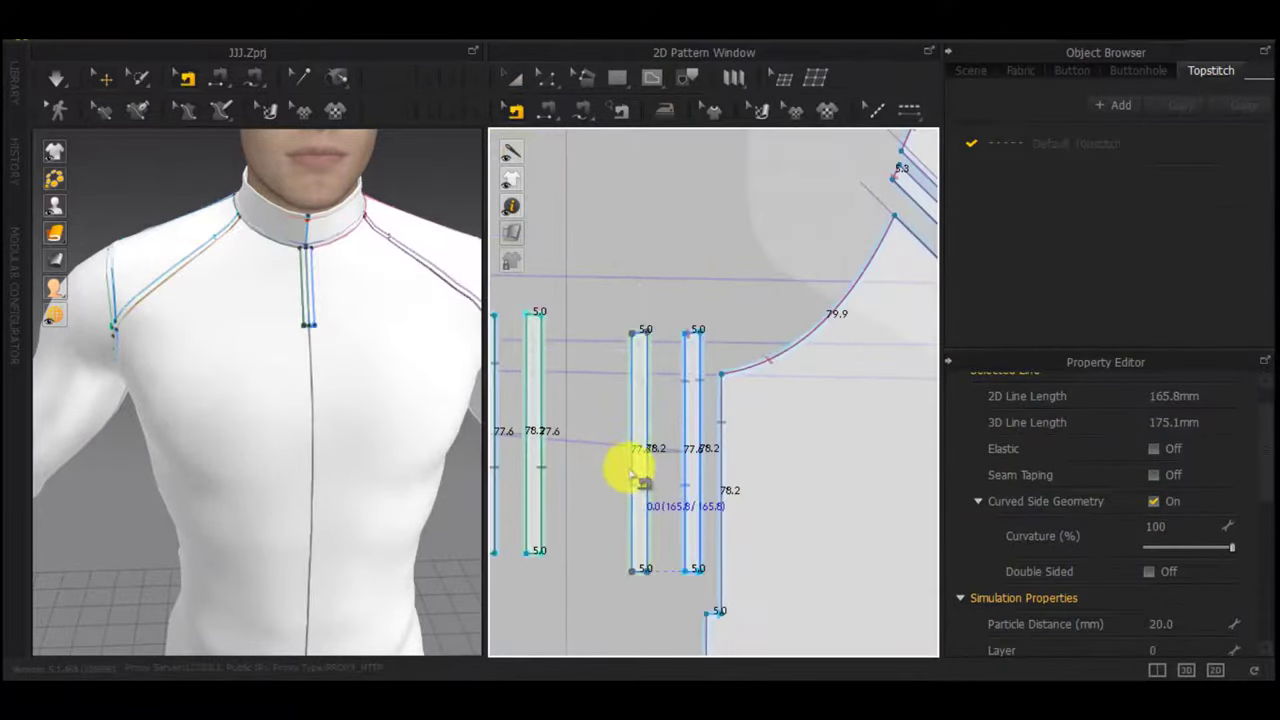
{"action": "left_click", "coordinate": [629, 468]}
{"action": "left_click", "coordinate": [535, 457]}
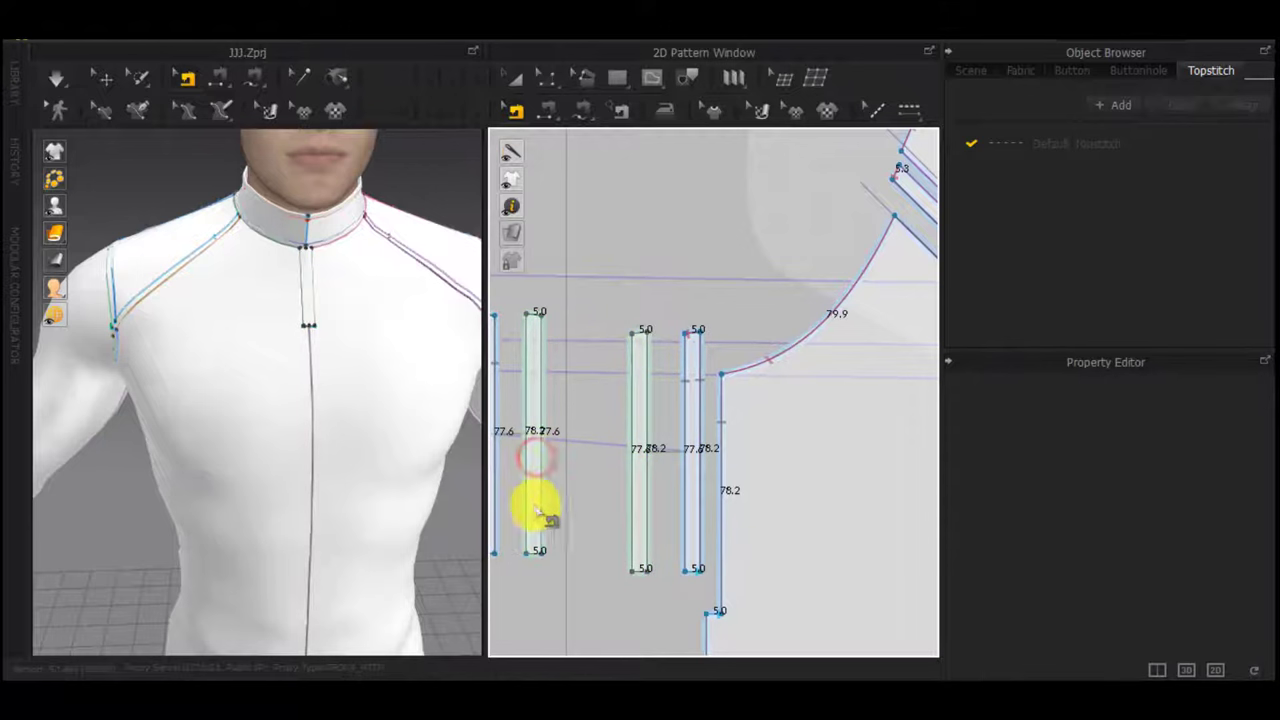
{"action": "key", "text": "m"}
{"action": "middle_click_drag", "start_coordinate": [546, 521], "coordinate": [627, 521]}
{"action": "left_click", "coordinate": [605, 316]}
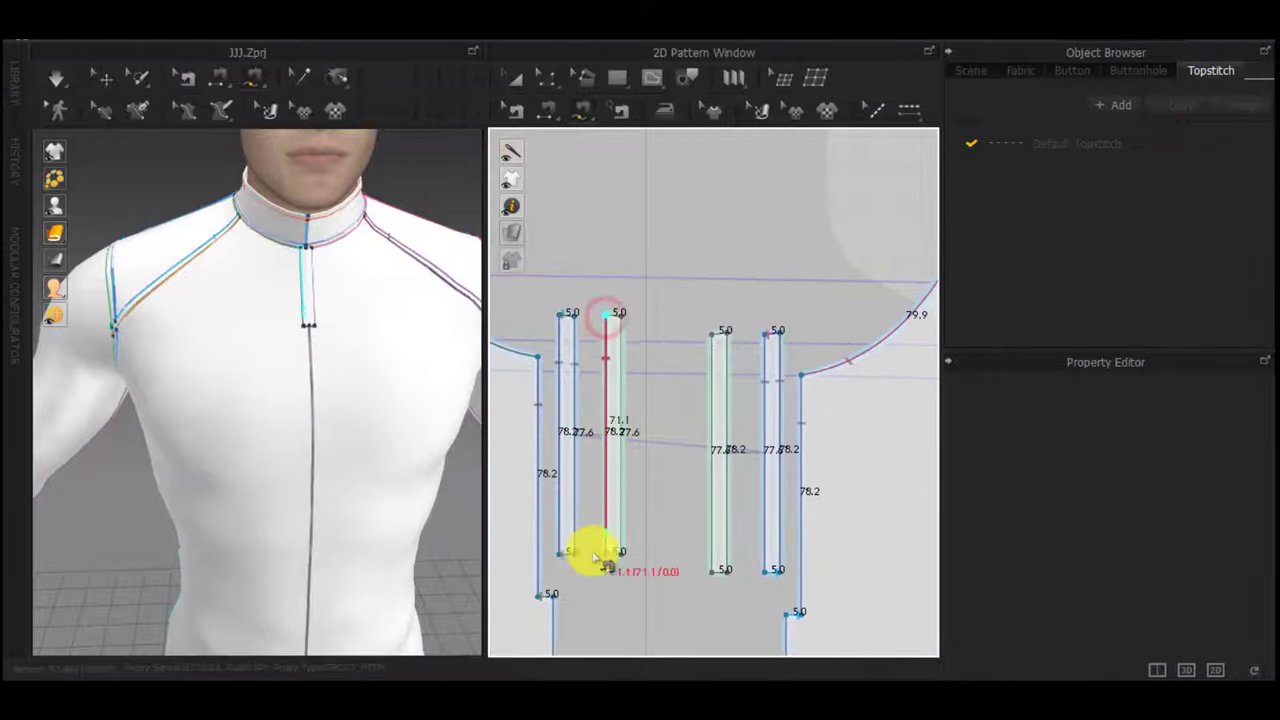
{"action": "left_click", "coordinate": [620, 566]}
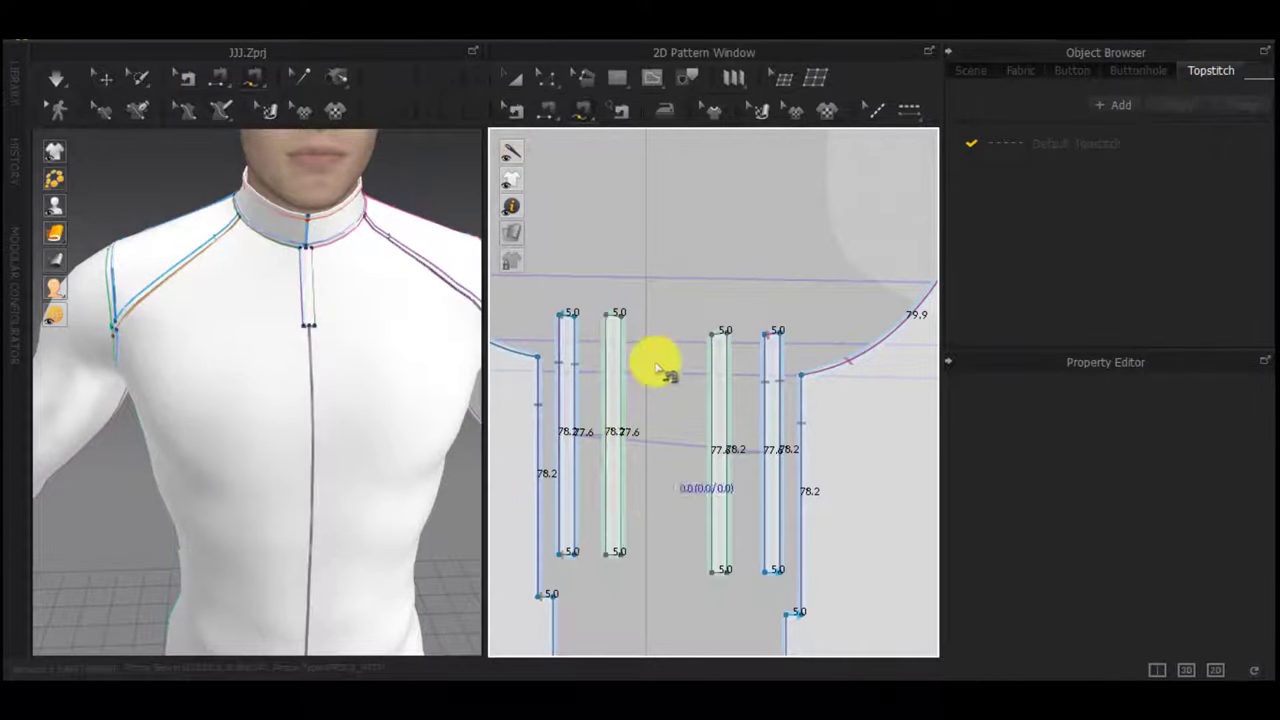
{"action": "left_click", "coordinate": [611, 315]}
{"action": "left_click", "coordinate": [607, 552]}
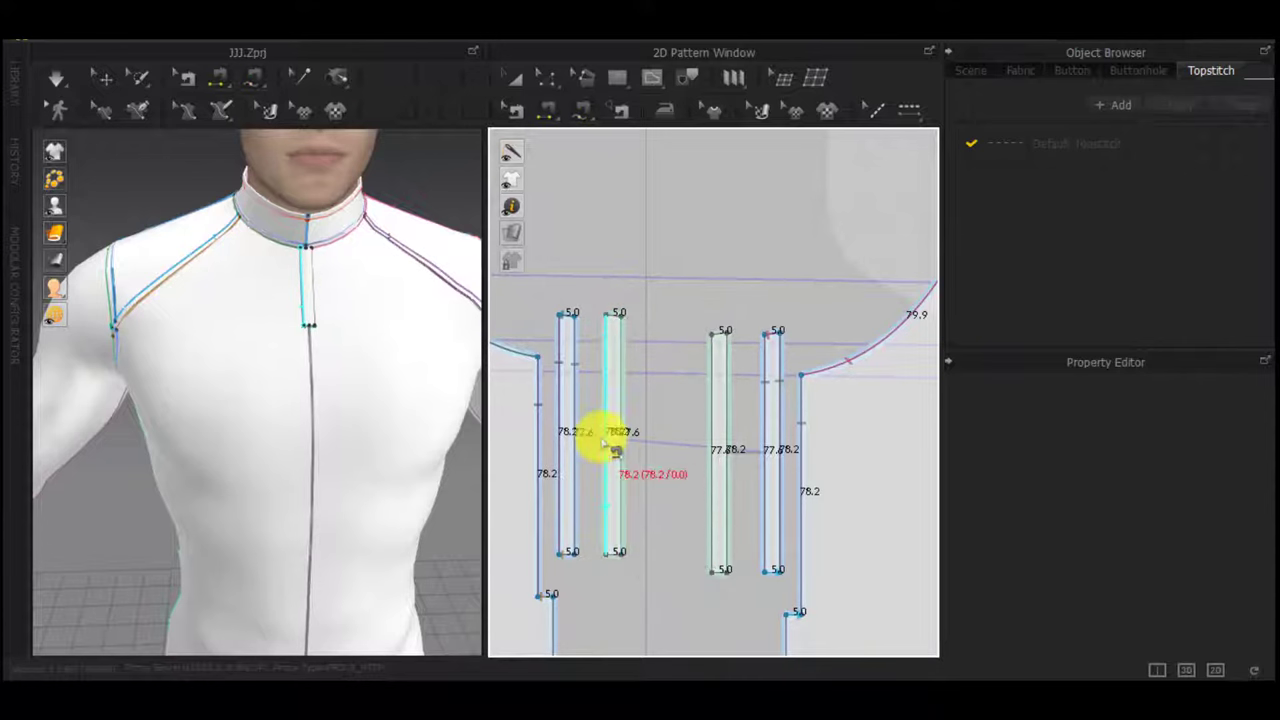
Segment-sew the outer long edge of each cloned strip to the matching edge of its original placket strip
{"action": "left_click", "coordinate": [558, 487]}
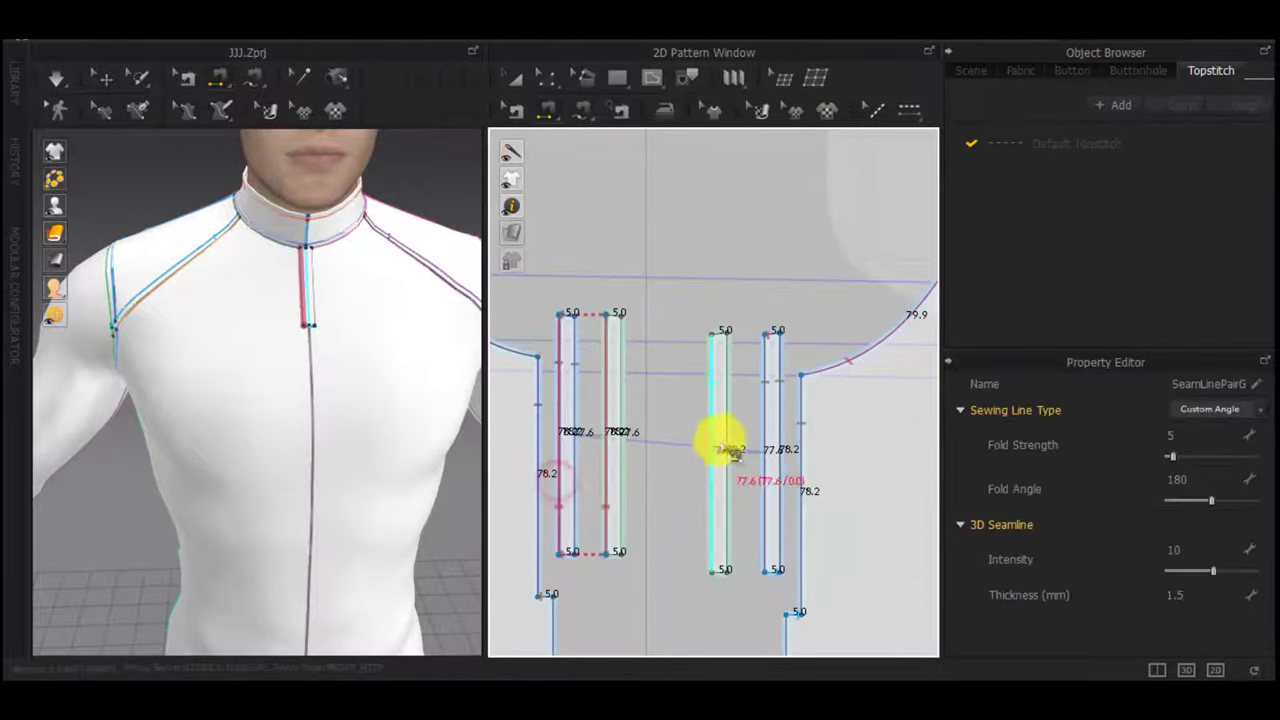
{"action": "left_click", "coordinate": [726, 437]}
{"action": "left_click", "coordinate": [776, 432]}
Start the simulation and pull the left cloned strip inward over the placket on the garment
{"action": "scroll", "coordinate": [294, 271], "scroll_direction": "up", "scroll_amount": 5}
{"action": "key", "text": "space"}
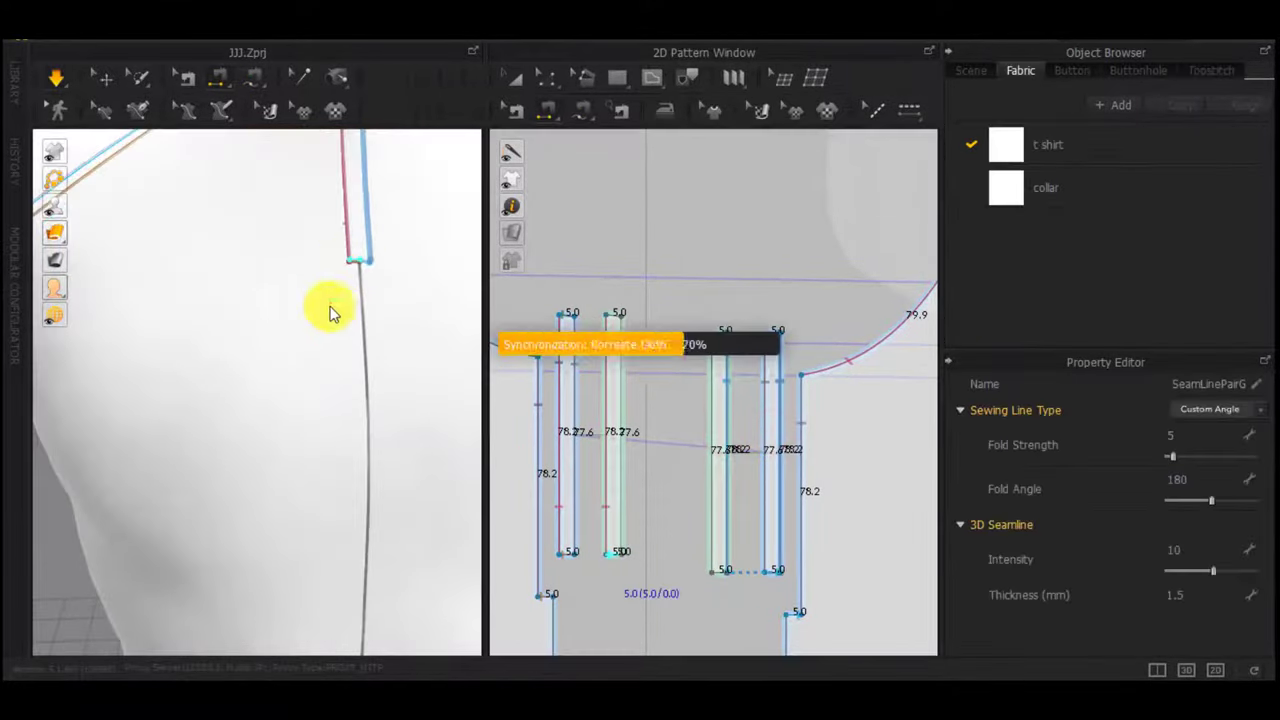
{"action": "middle_click_drag", "start_coordinate": [355, 289], "coordinate": [317, 401]}
{"action": "scroll", "coordinate": [318, 401], "scroll_direction": "up", "scroll_amount": 4}
{"action": "left_click", "coordinate": [370, 340]}
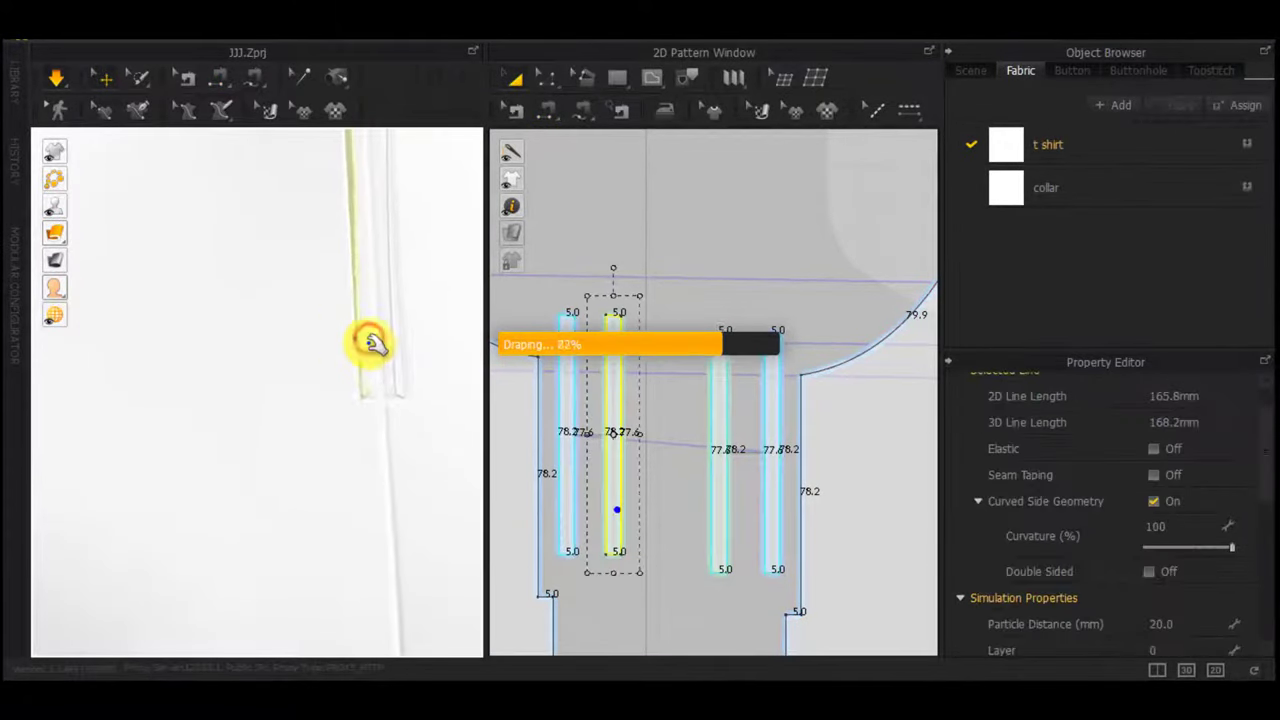
{"action": "right_click_drag", "start_coordinate": [328, 366], "coordinate": [434, 326]}
{"action": "scroll", "coordinate": [434, 326], "scroll_direction": "down", "scroll_amount": 4}
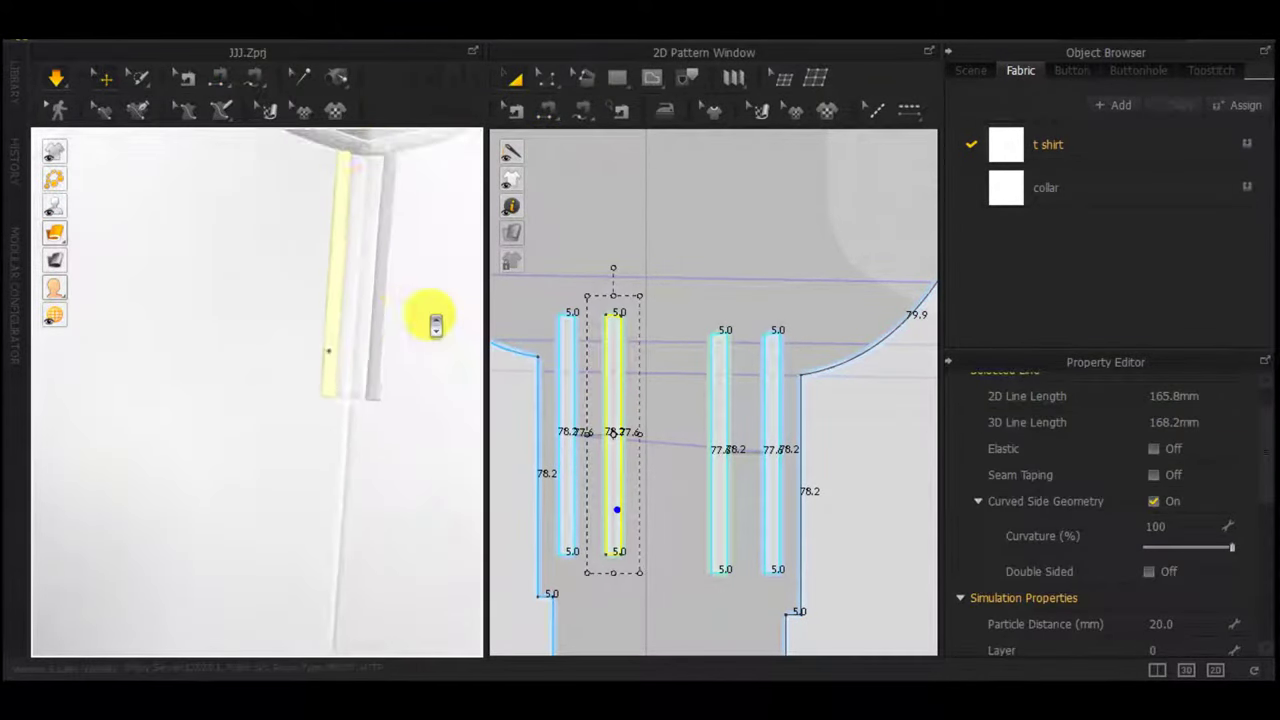
{"action": "middle_click_drag", "start_coordinate": [330, 262], "coordinate": [323, 386]}
{"action": "left_click_drag", "start_coordinate": [340, 380], "coordinate": [370, 384]}
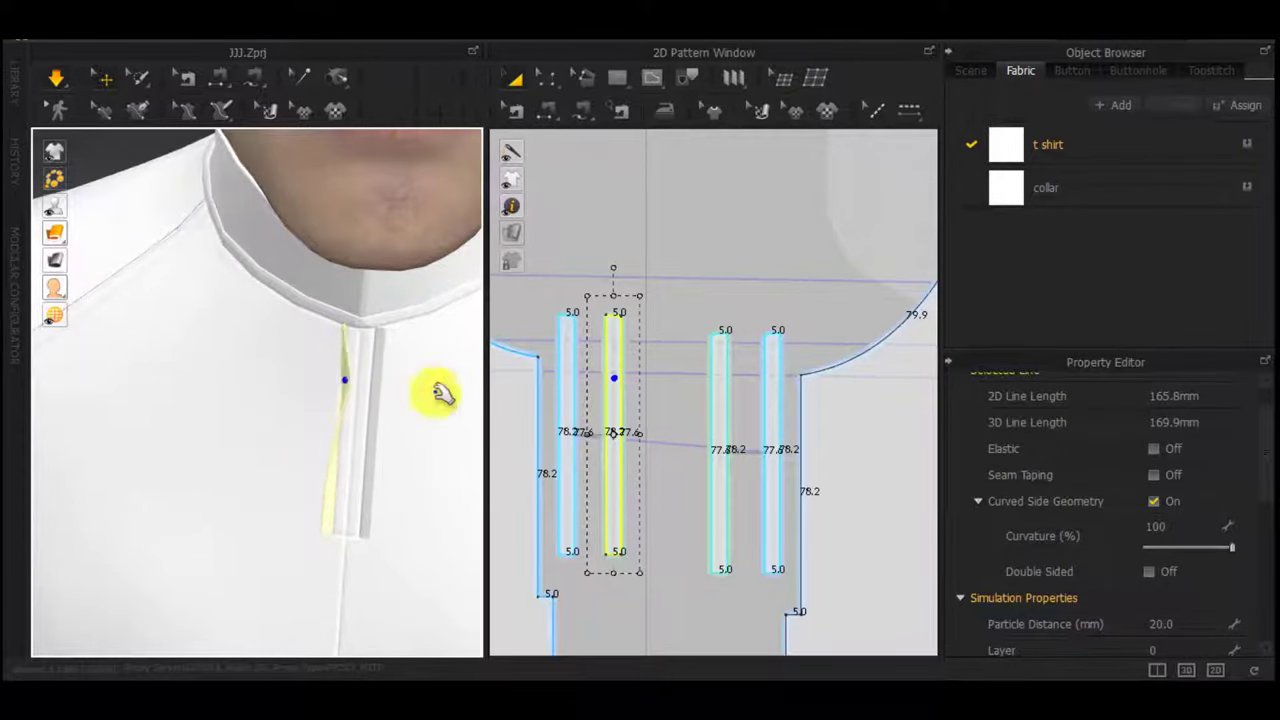
{"action": "scroll", "coordinate": [630, 391], "scroll_direction": "up", "scroll_amount": 3}
Set the left cloned strip's outer seam to fold strength 100 and lower its fold angle
{"action": "key", "text": "b"}
{"action": "left_click", "coordinate": [587, 398]}
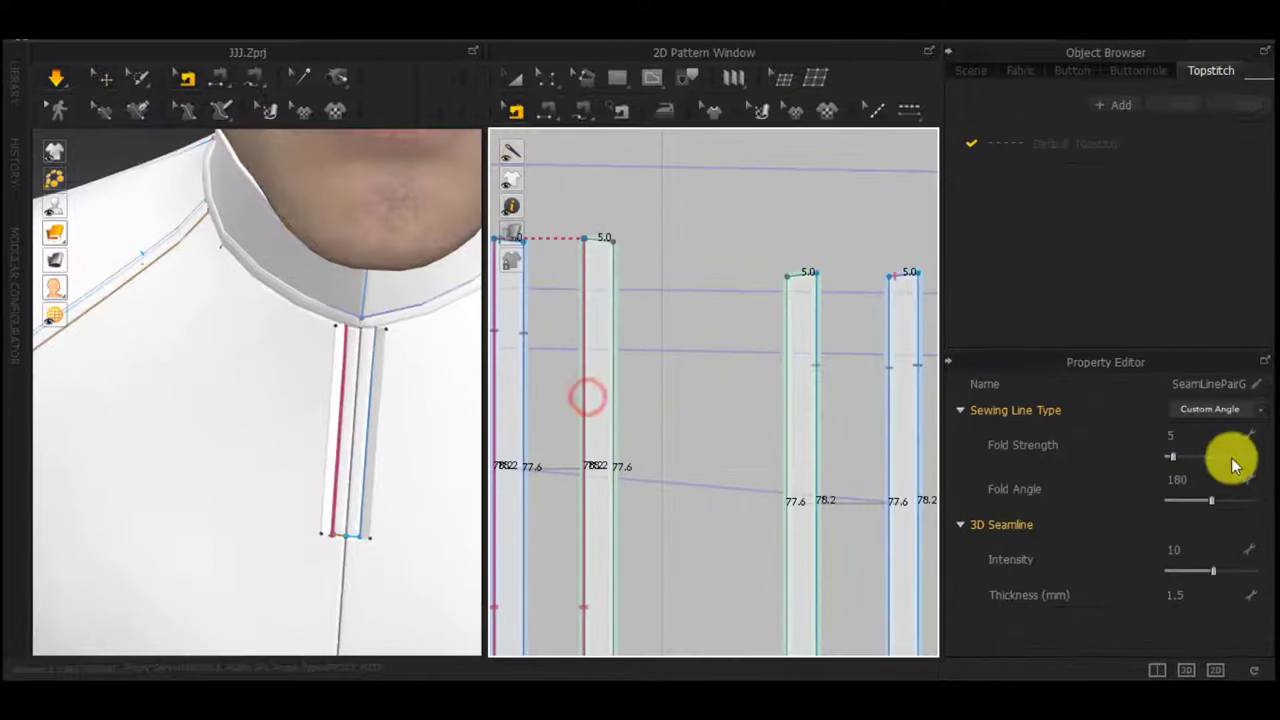
{"action": "left_click_drag", "start_coordinate": [1214, 500], "coordinate": [1150, 499]}
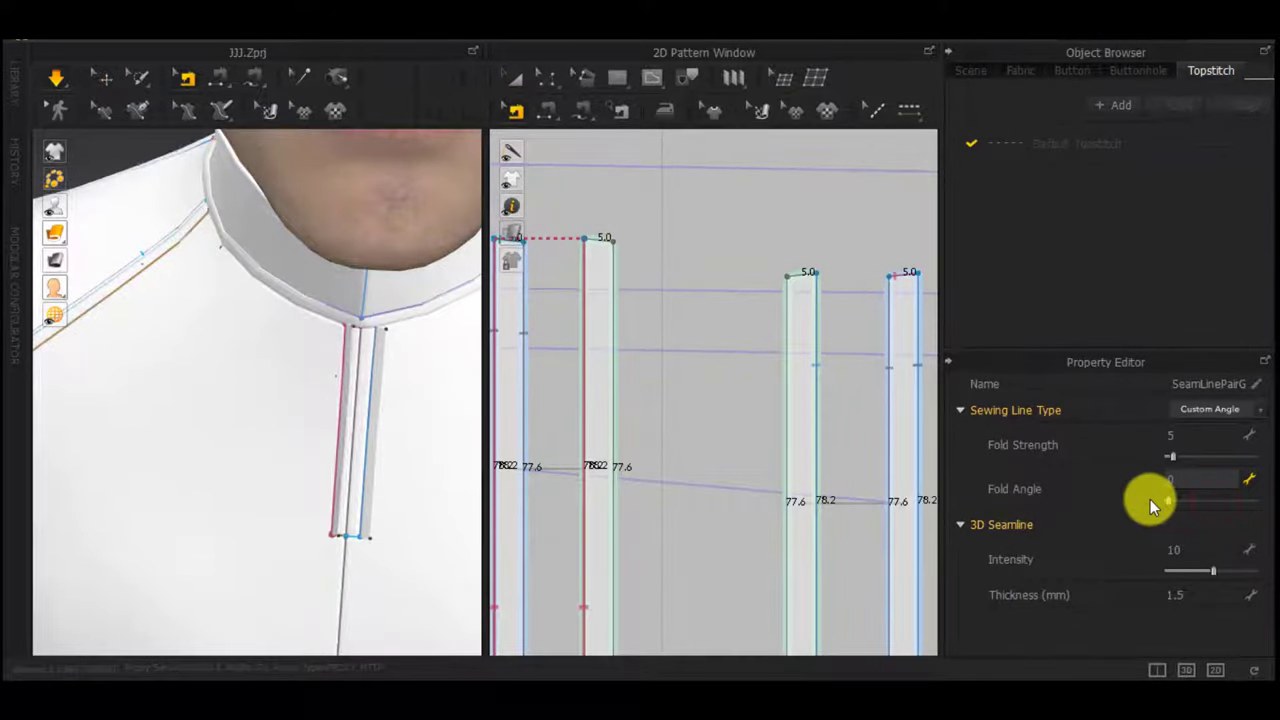
{"action": "scroll", "coordinate": [343, 443], "scroll_direction": "up", "scroll_amount": 3}
{"action": "middle_click_drag", "start_coordinate": [343, 443], "coordinate": [263, 240]}
{"action": "right_click_drag", "start_coordinate": [263, 240], "coordinate": [285, 118]}
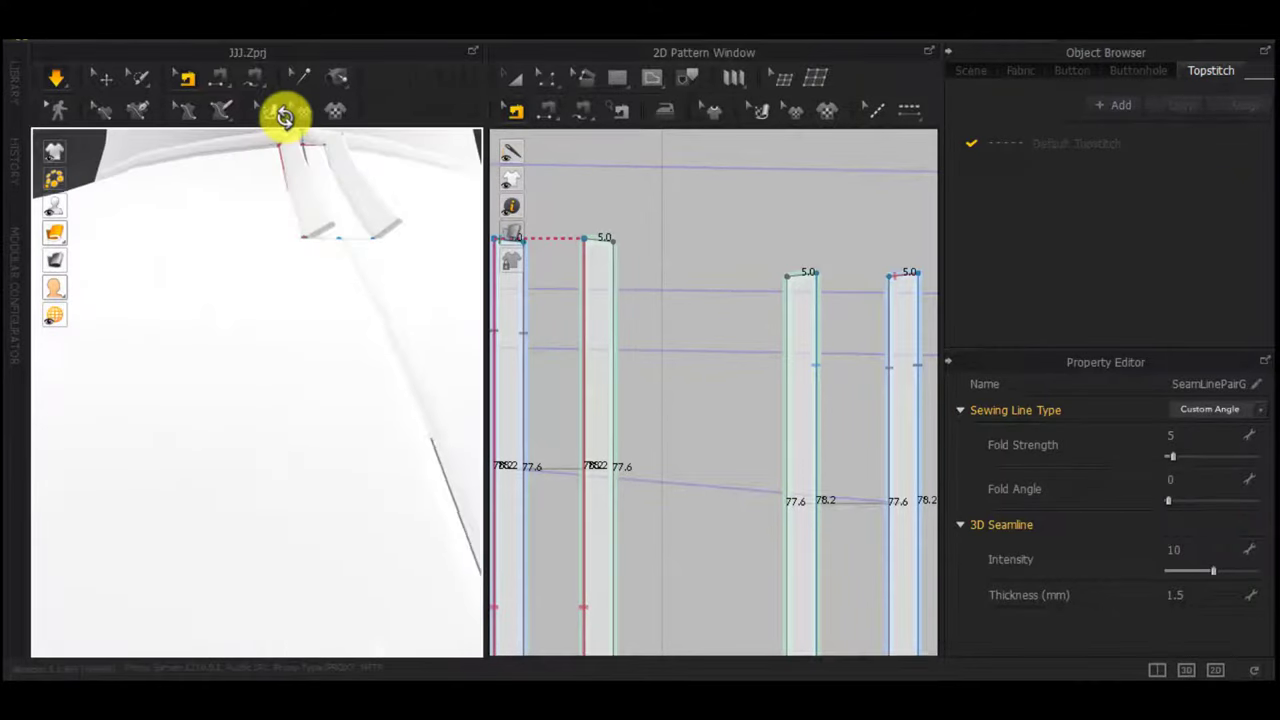
{"action": "left_click_drag", "start_coordinate": [1170, 456], "coordinate": [1254, 456]}
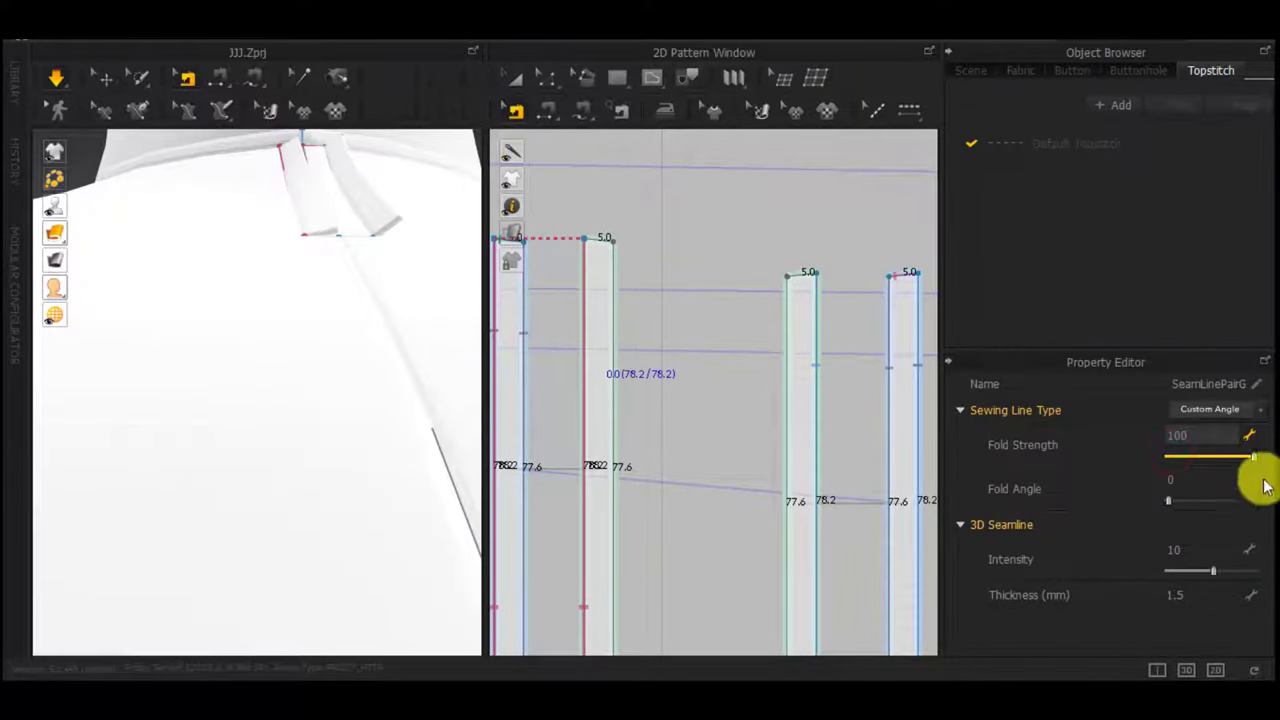
{"action": "left_click_drag", "start_coordinate": [1170, 501], "coordinate": [1219, 505]}
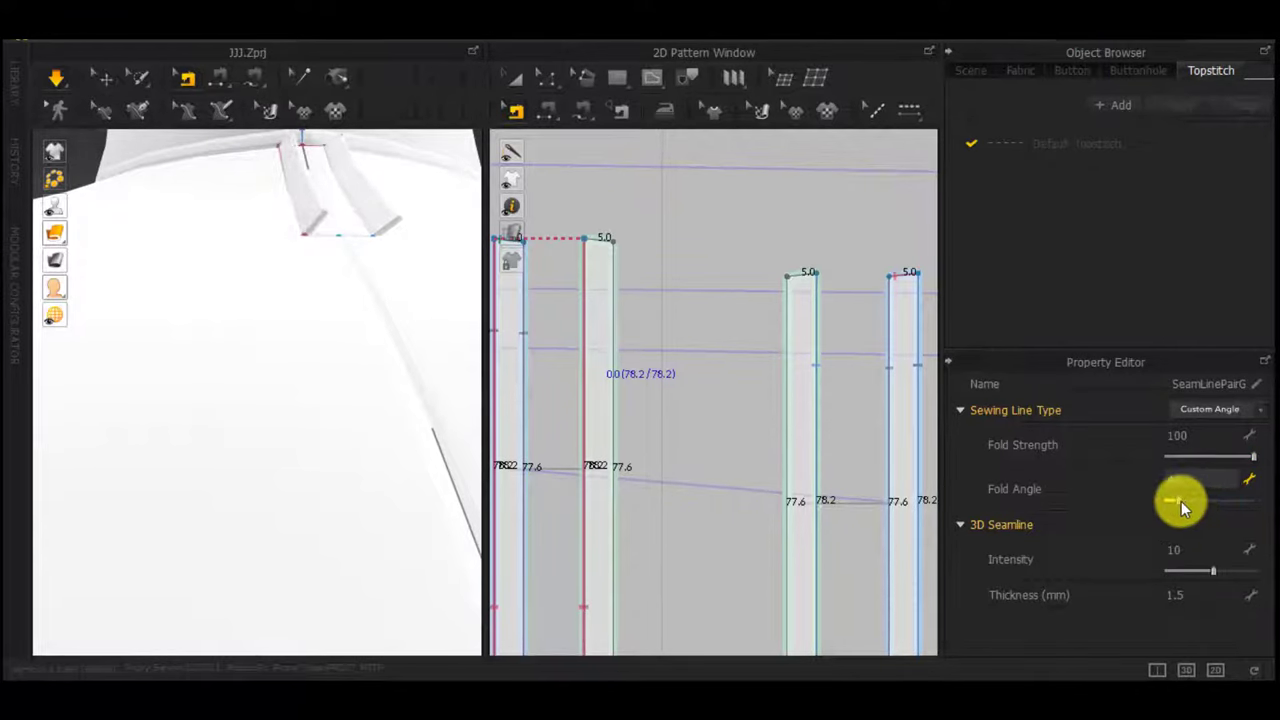
Give the right cloned strip's outer seam a fold strength of 100 and a low fold angle
{"action": "left_click", "coordinate": [815, 428]}
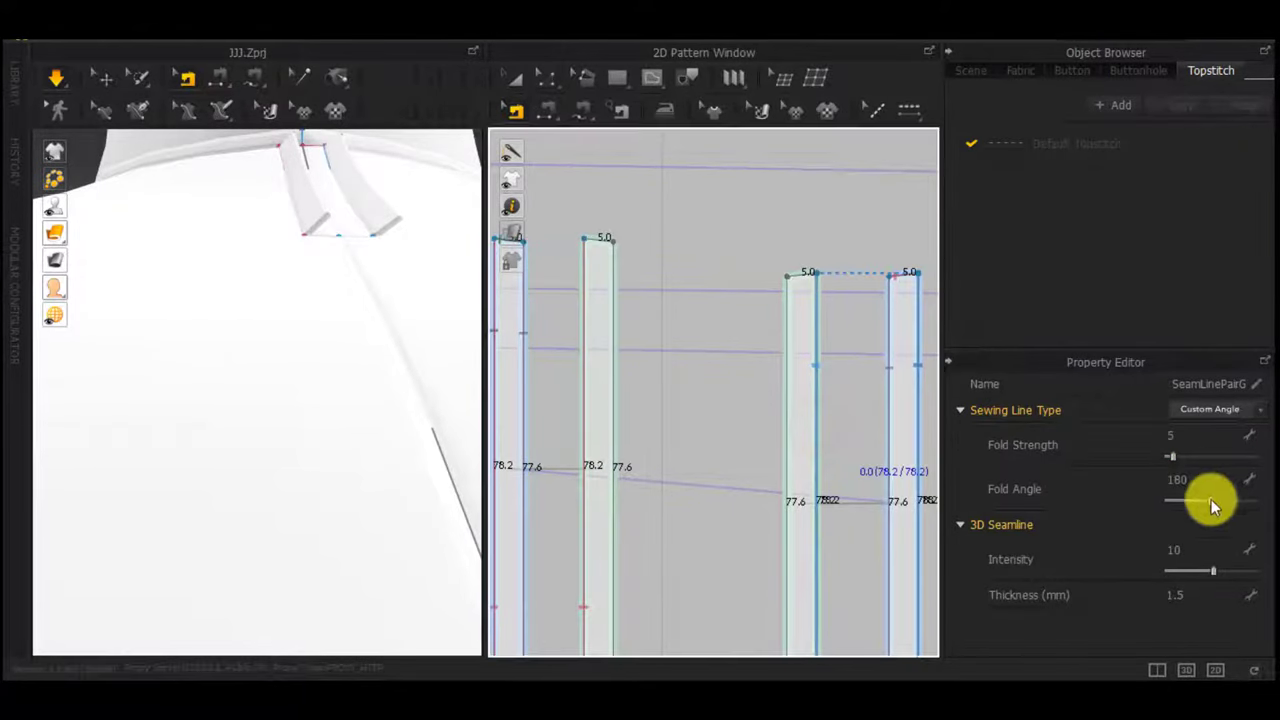
{"action": "left_click_drag", "start_coordinate": [1211, 499], "coordinate": [1203, 499]}
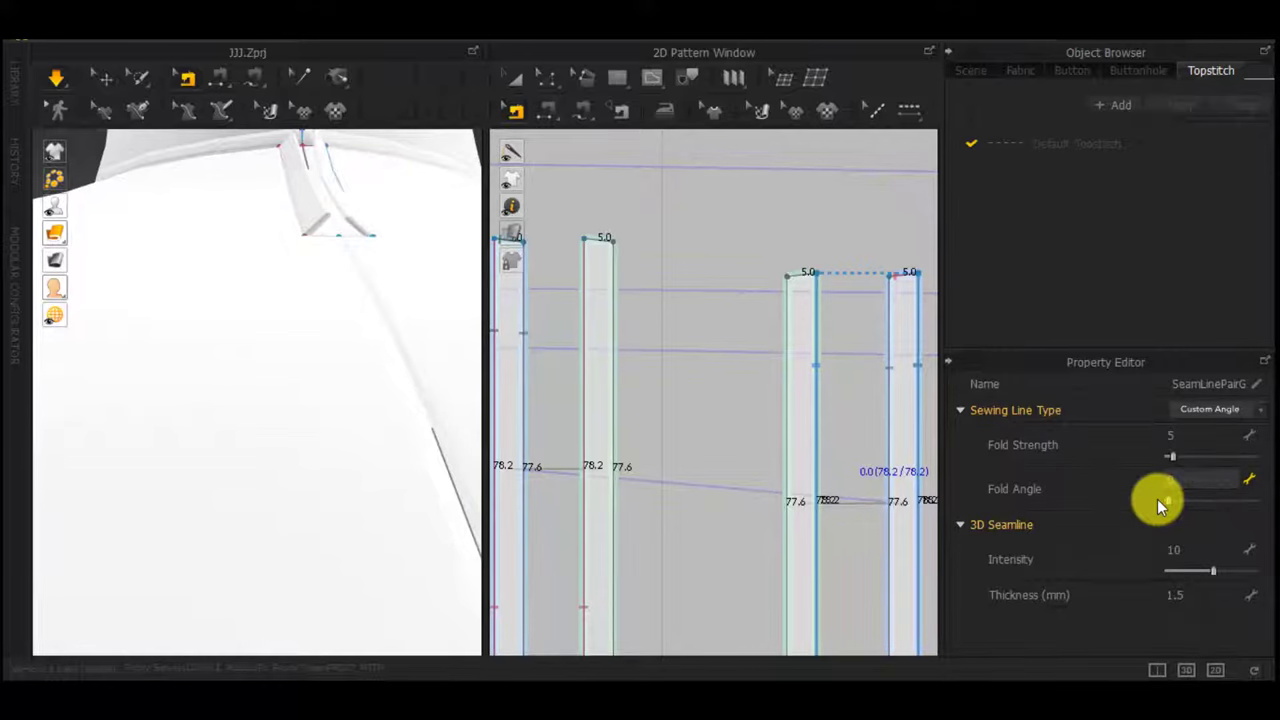
{"action": "right_click_drag", "start_coordinate": [314, 283], "coordinate": [492, 375]}
{"action": "left_click_drag", "start_coordinate": [1175, 458], "coordinate": [1276, 460]}
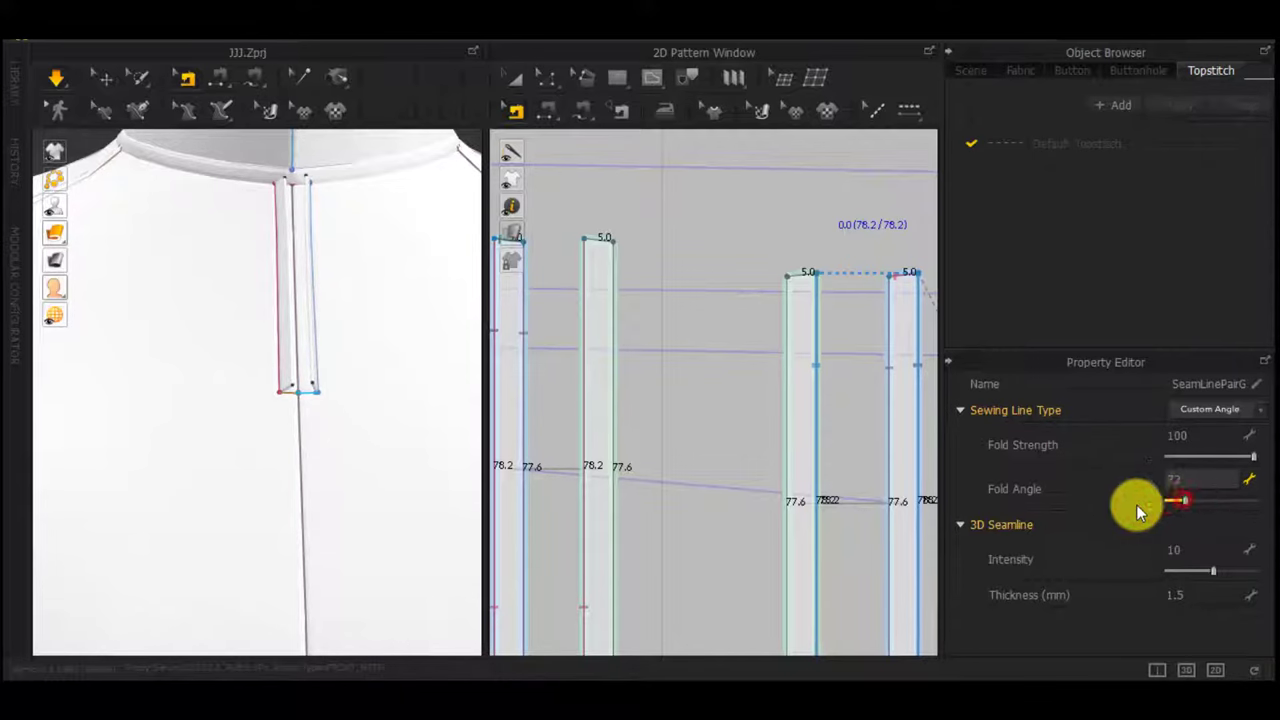
{"action": "left_click", "coordinate": [760, 201]}
Examine the folded placket strips and the spot where they meet the collar's lower band on the garment
{"action": "right_click_drag", "start_coordinate": [325, 360], "coordinate": [440, 170]}
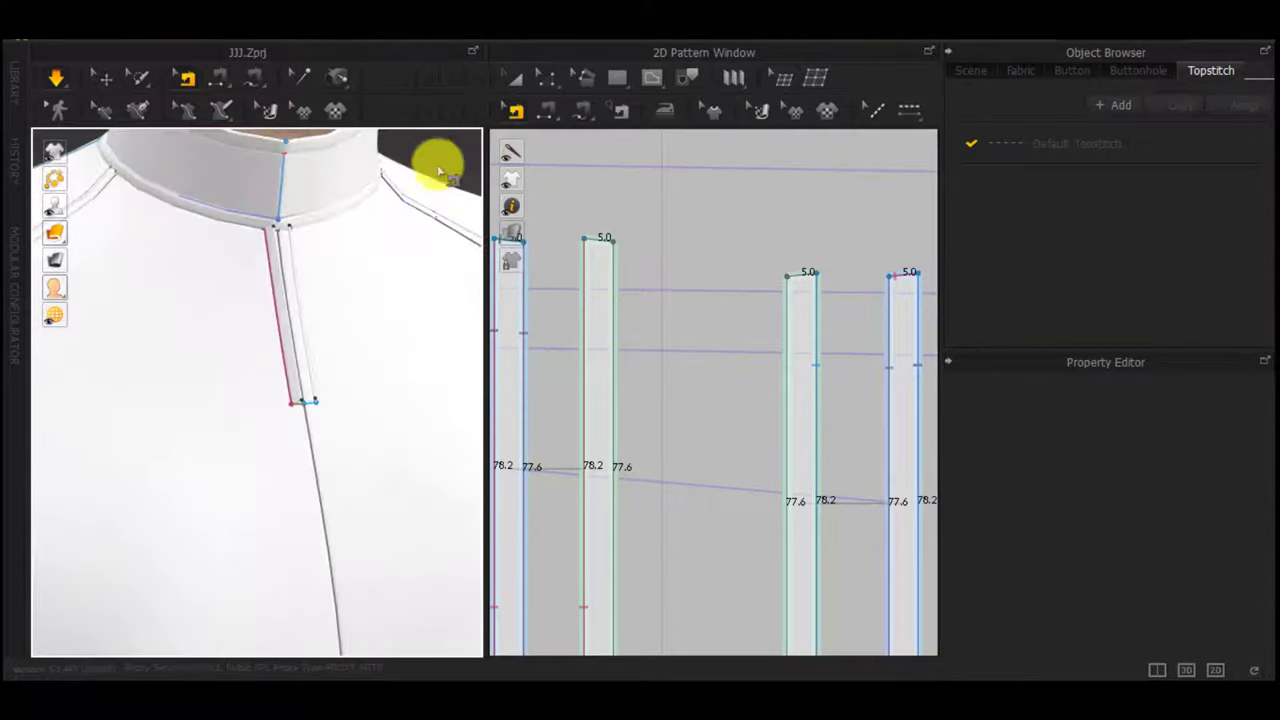
{"action": "key", "text": "a"}
{"action": "right_click_drag", "start_coordinate": [335, 245], "coordinate": [283, 327]}
{"action": "scroll", "coordinate": [697, 376], "scroll_direction": "down", "scroll_amount": 4}
{"action": "middle_click_drag", "start_coordinate": [712, 367], "coordinate": [722, 620]}
{"action": "scroll", "coordinate": [714, 530], "scroll_direction": "down", "scroll_amount": 6}
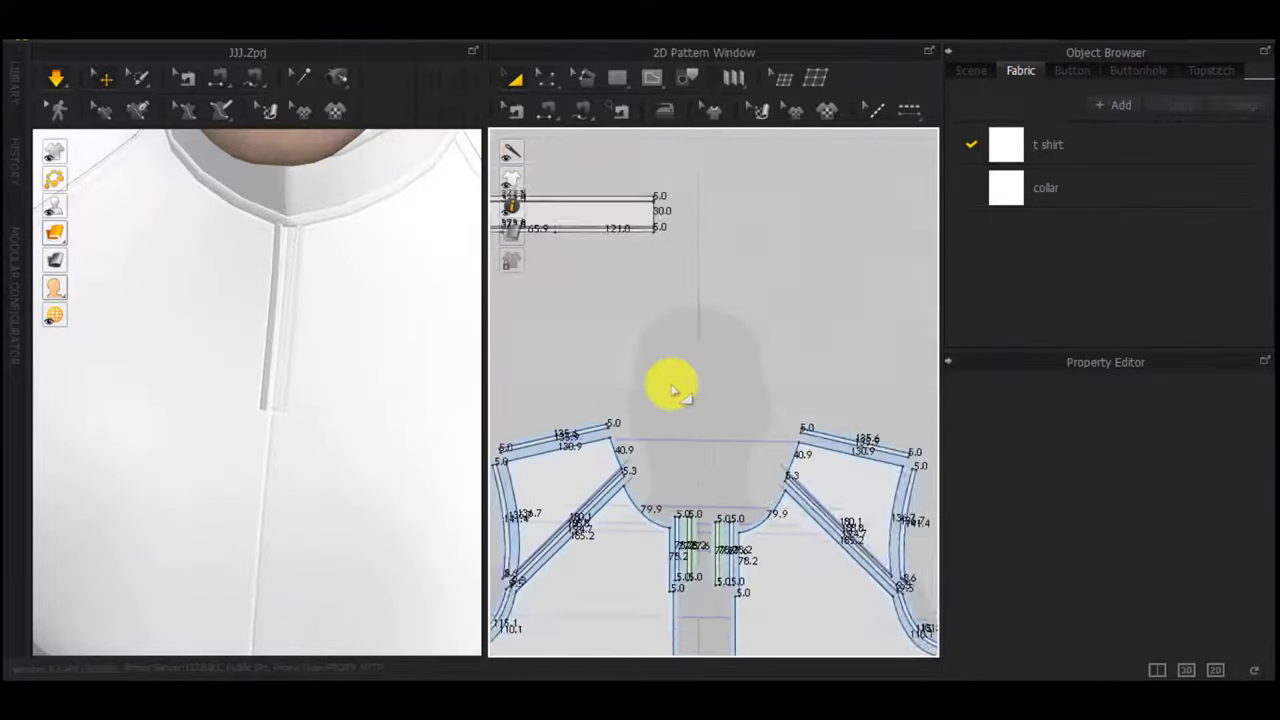
{"action": "middle_click_drag", "start_coordinate": [674, 389], "coordinate": [810, 478]}
{"action": "scroll", "coordinate": [328, 251], "scroll_direction": "up", "scroll_amount": 3}
{"action": "middle_click_drag", "start_coordinate": [326, 255], "coordinate": [257, 503]}
{"action": "right_click_drag", "start_coordinate": [257, 503], "coordinate": [229, 427]}
{"action": "scroll", "coordinate": [229, 427], "scroll_direction": "up", "scroll_amount": 3}
{"action": "middle_click_drag", "start_coordinate": [229, 427], "coordinate": [250, 389]}
{"action": "left_click", "coordinate": [171, 418]}
{"action": "scroll", "coordinate": [171, 420], "scroll_direction": "up", "scroll_amount": 2}
{"action": "left_click", "coordinate": [196, 424]}
{"action": "scroll", "coordinate": [202, 428], "scroll_direction": "up", "scroll_amount": 3}
{"action": "left_click", "coordinate": [111, 465]}
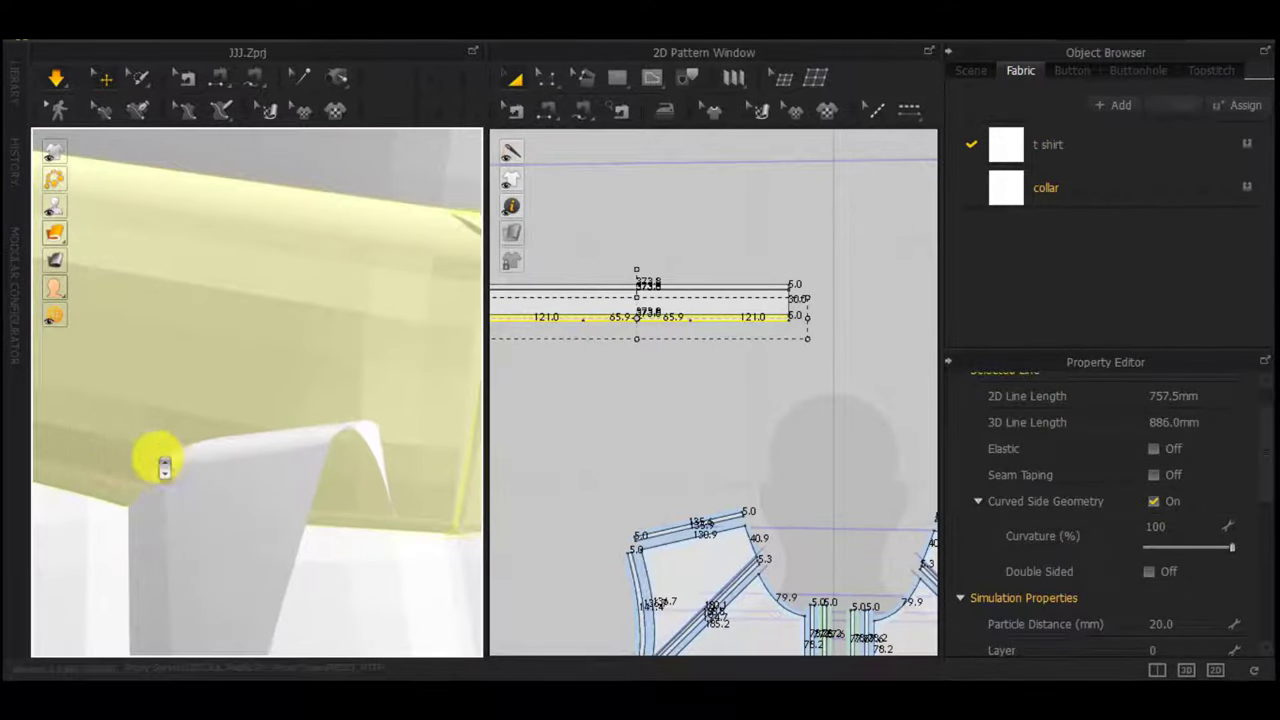
{"action": "scroll", "coordinate": [160, 460], "scroll_direction": "down", "scroll_amount": 5}
{"action": "right_click_drag", "start_coordinate": [364, 432], "coordinate": [294, 452]}
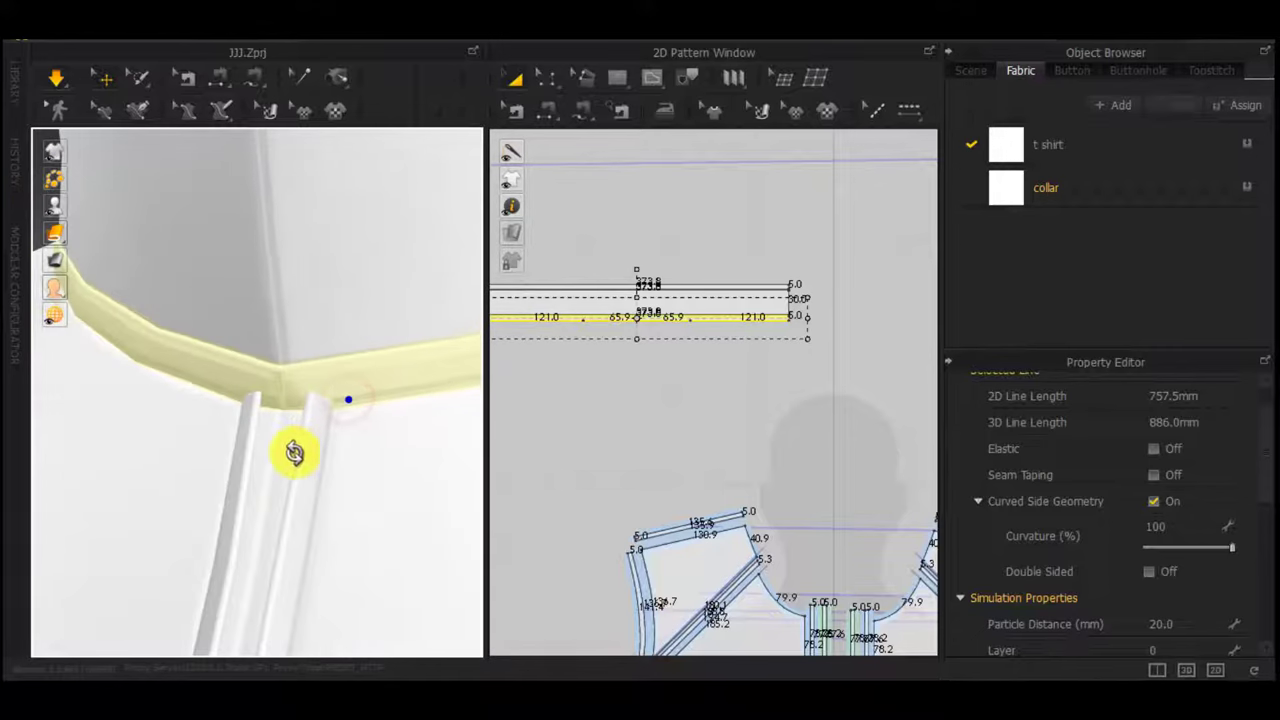
Split the bottom edge of the collar's lower band 5 mm from its left end
{"action": "scroll", "coordinate": [697, 340], "scroll_direction": "up", "scroll_amount": 4}
{"action": "middle_click_drag", "start_coordinate": [612, 392], "coordinate": [882, 418]}
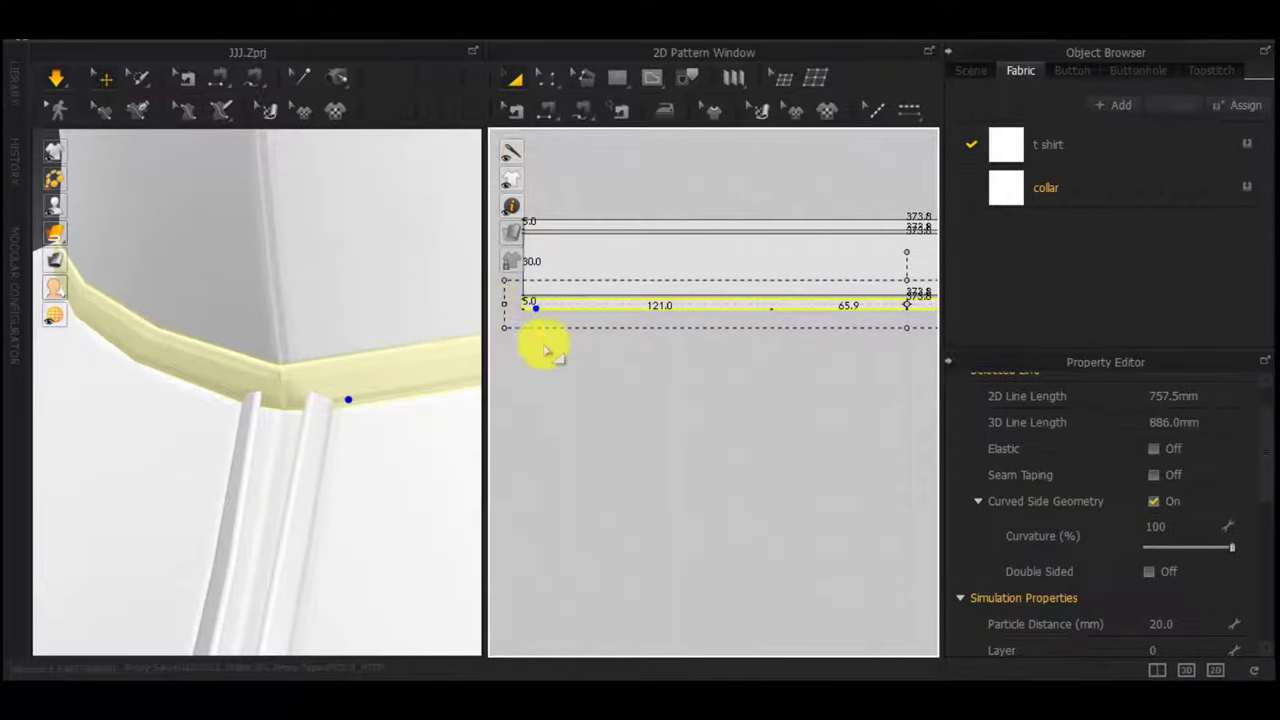
{"action": "scroll", "coordinate": [518, 339], "scroll_direction": "up", "scroll_amount": 4}
{"action": "middle_click_drag", "start_coordinate": [600, 390], "coordinate": [664, 448]}
{"action": "left_click", "coordinate": [627, 407]}
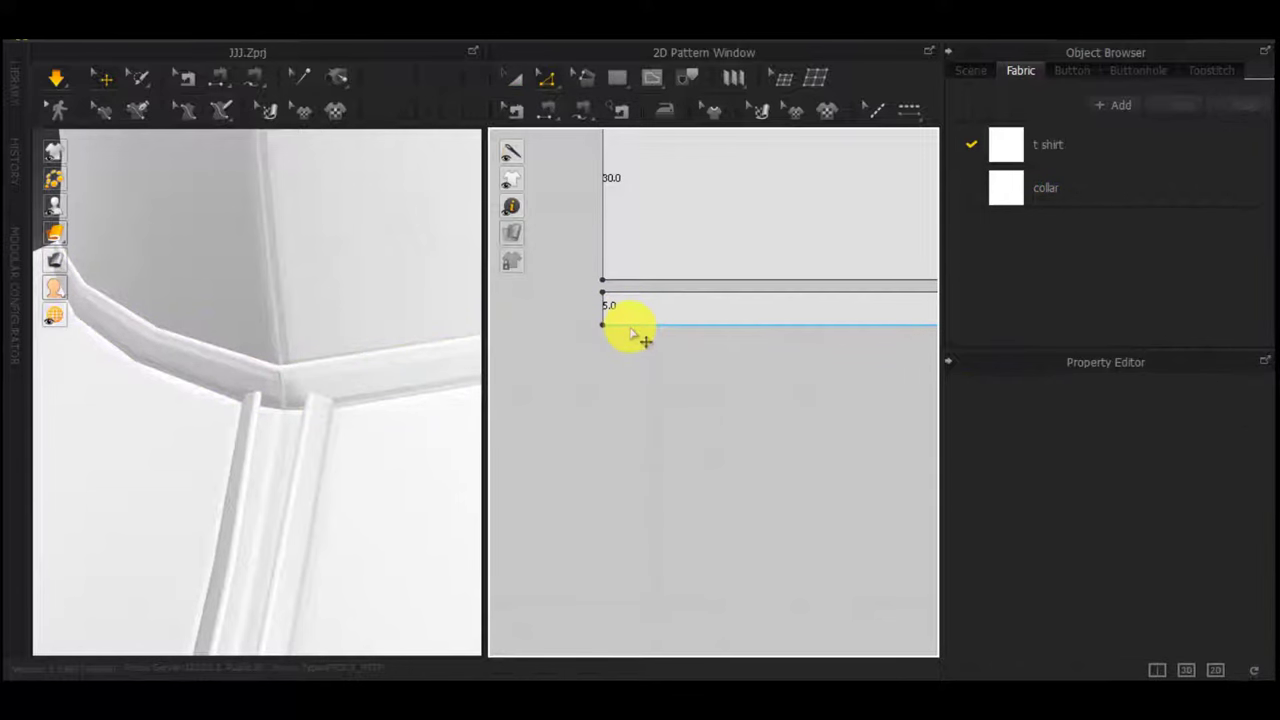
{"action": "right_click", "coordinate": [624, 323]}
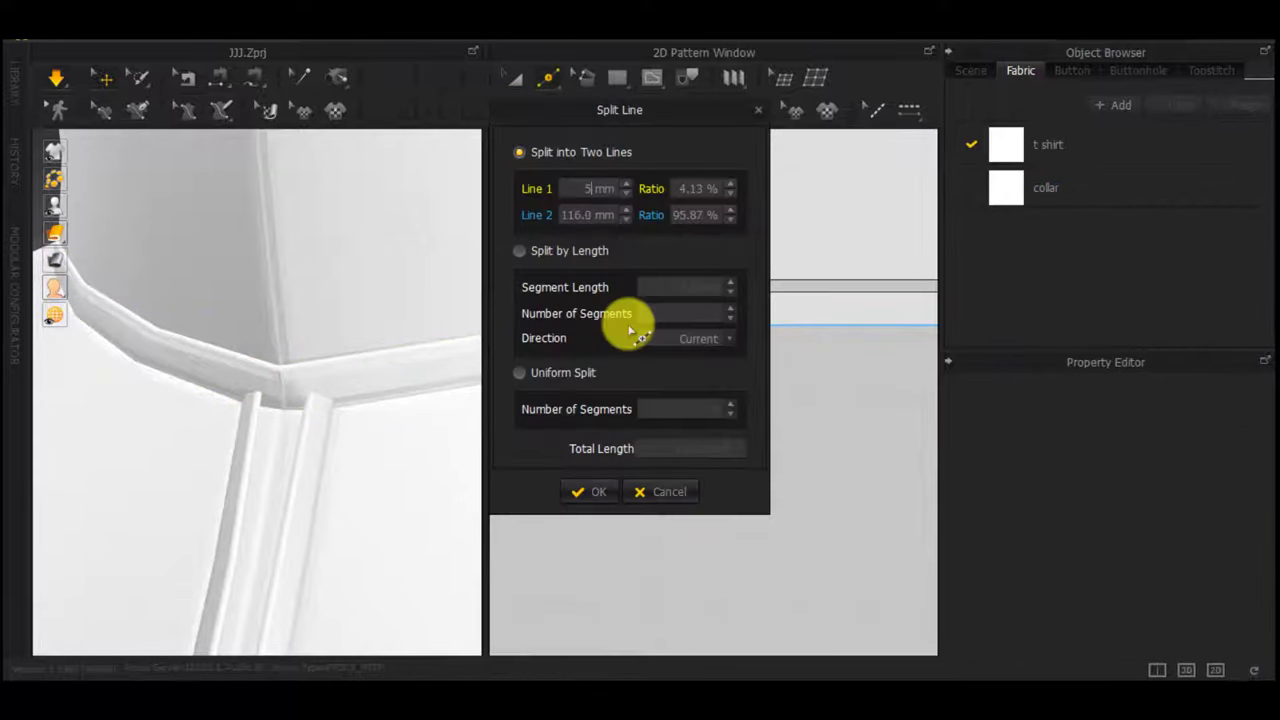
{"action": "type", "text": "5"}
{"action": "key", "text": "Return"}
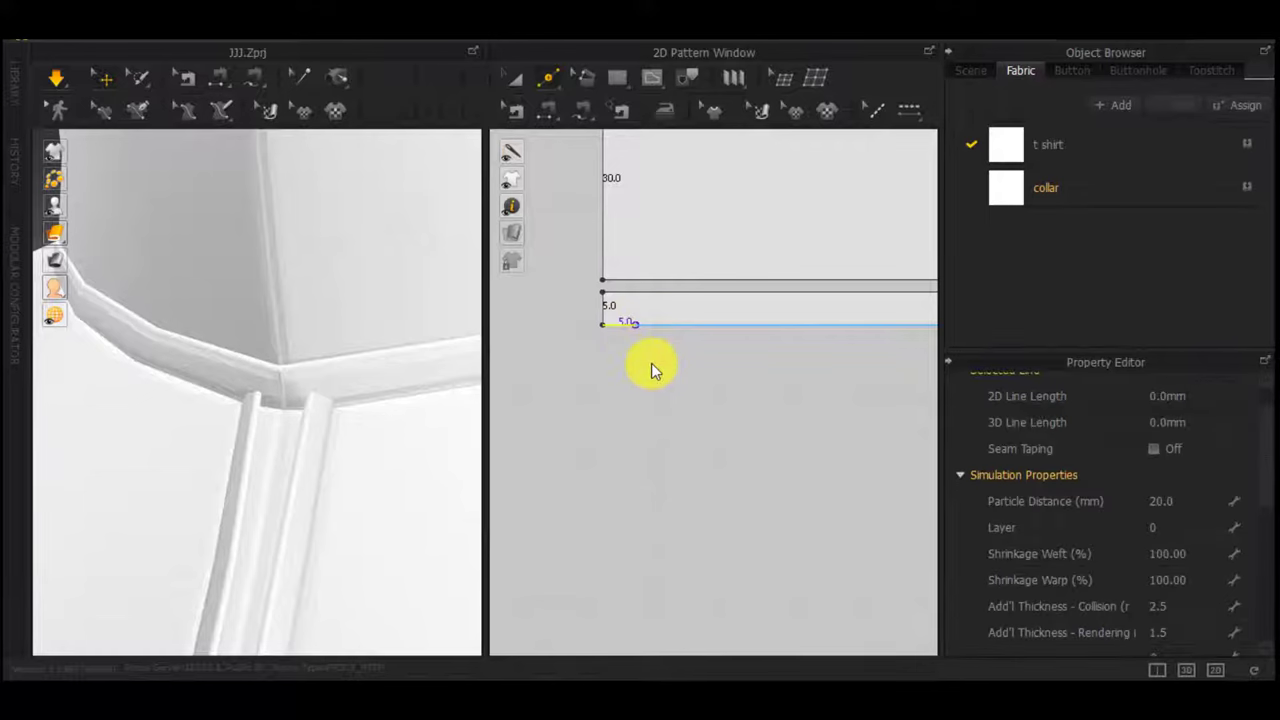
Try an internal line across the band from the split point, and undo both the line and the split
{"action": "key", "text": "g"}
{"action": "scroll", "coordinate": [651, 363], "scroll_direction": "down", "scroll_amount": 3}
{"action": "scroll", "coordinate": [645, 343], "scroll_direction": "up", "scroll_amount": 4}
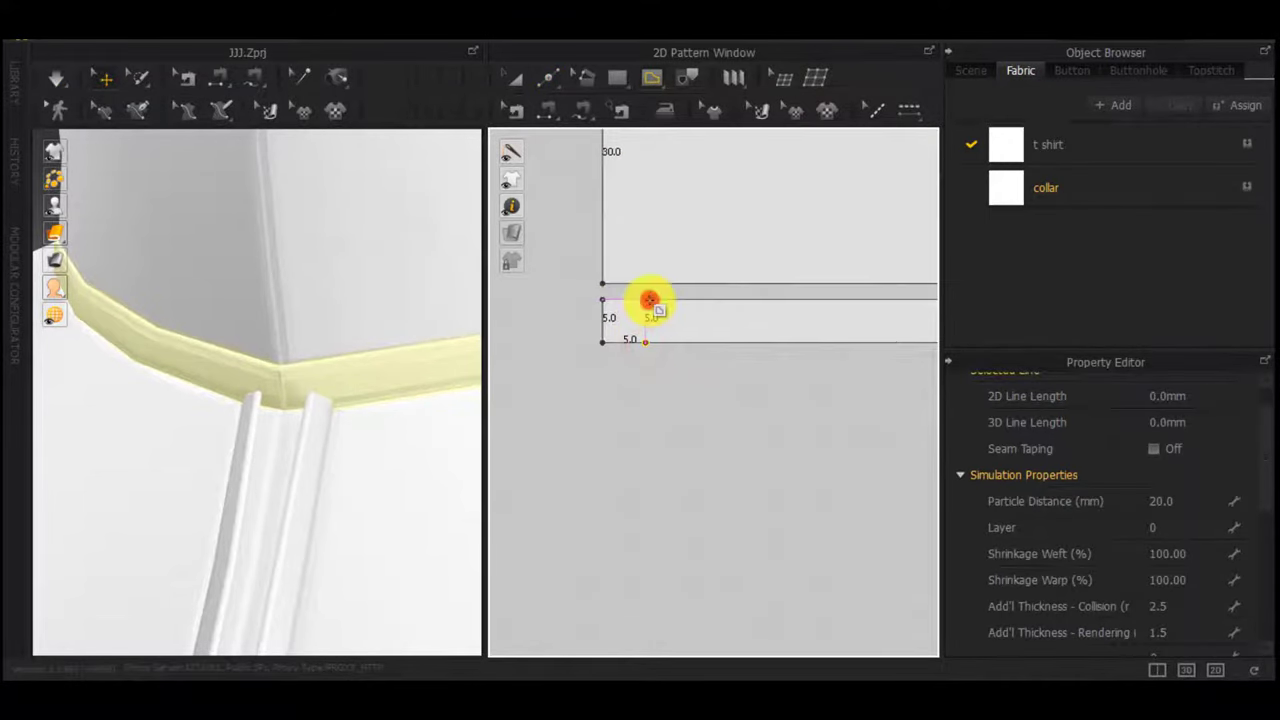
{"action": "double_click", "coordinate": [649, 300]}
{"action": "scroll", "coordinate": [660, 292], "scroll_direction": "up", "scroll_amount": 3}
{"action": "key", "text": "ctrl+z"}
{"action": "key", "text": "ctrl+z"}
{"action": "key", "text": "ctrl+z"}
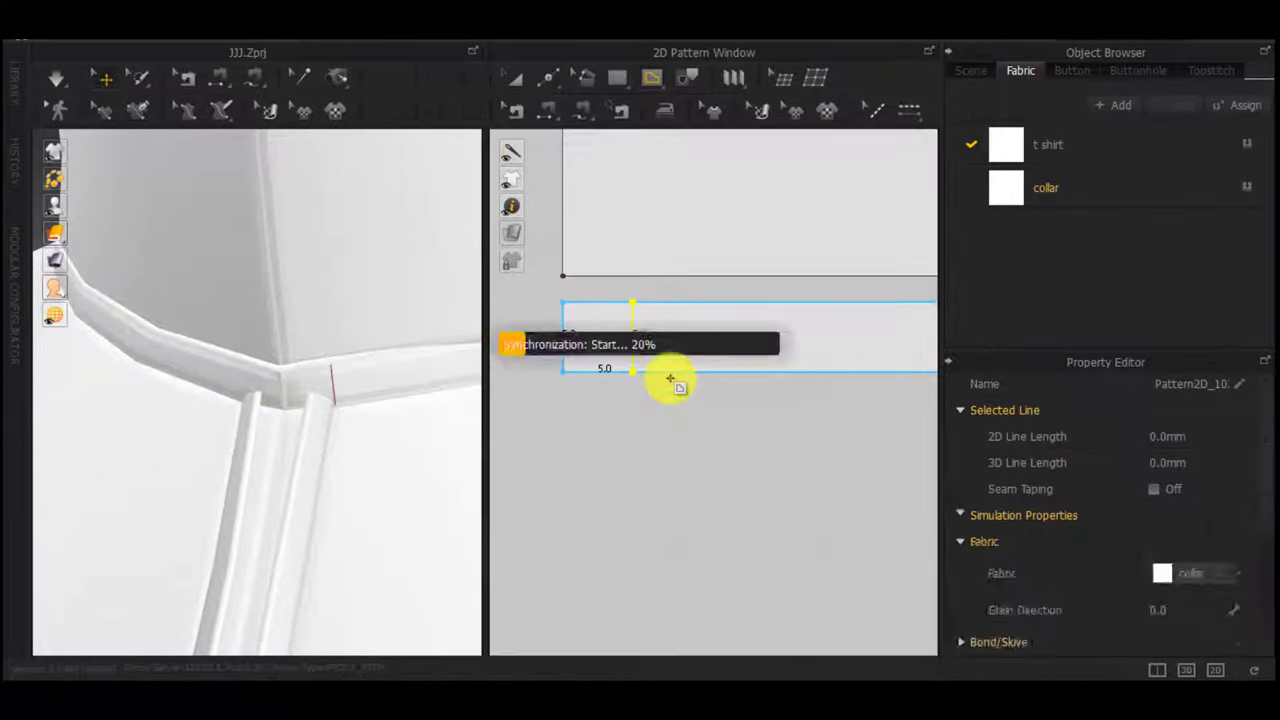
Offset the left end edge of the collar's lower band inward by about 5 mm as an internal line
{"action": "right_click", "coordinate": [567, 350]}
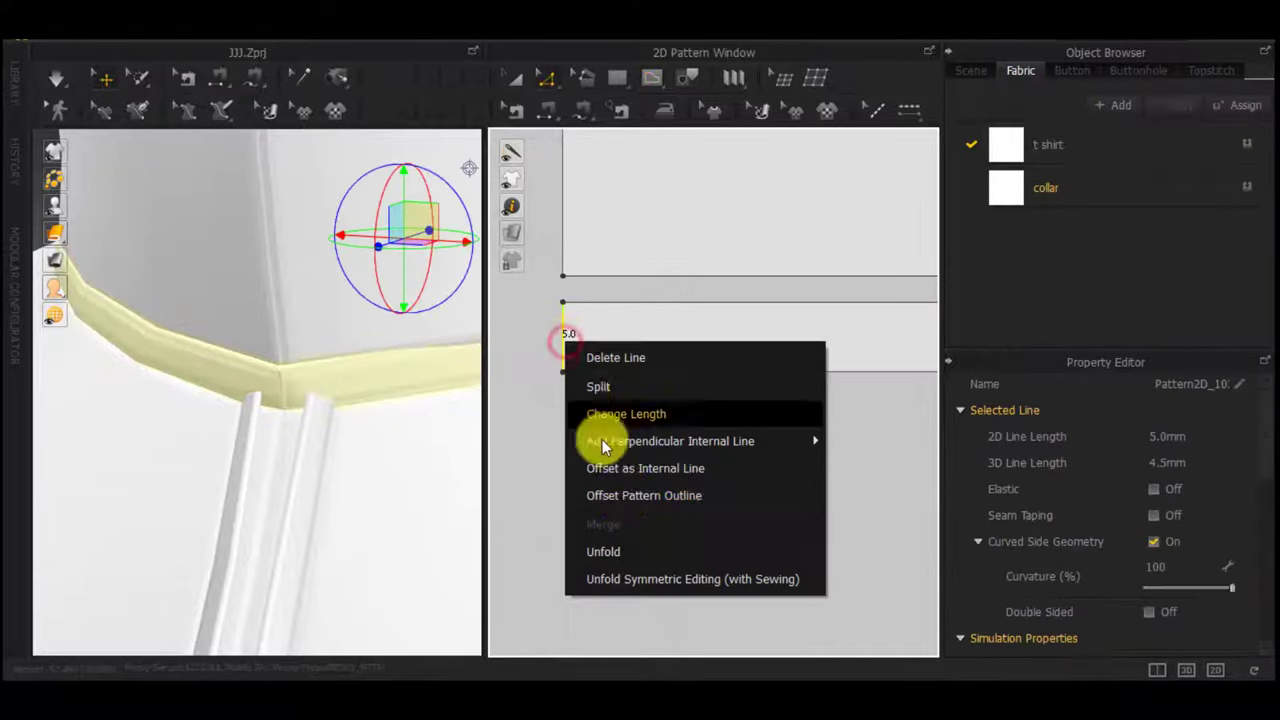
{"action": "left_click", "coordinate": [628, 478]}
{"action": "left_click", "coordinate": [591, 421]}
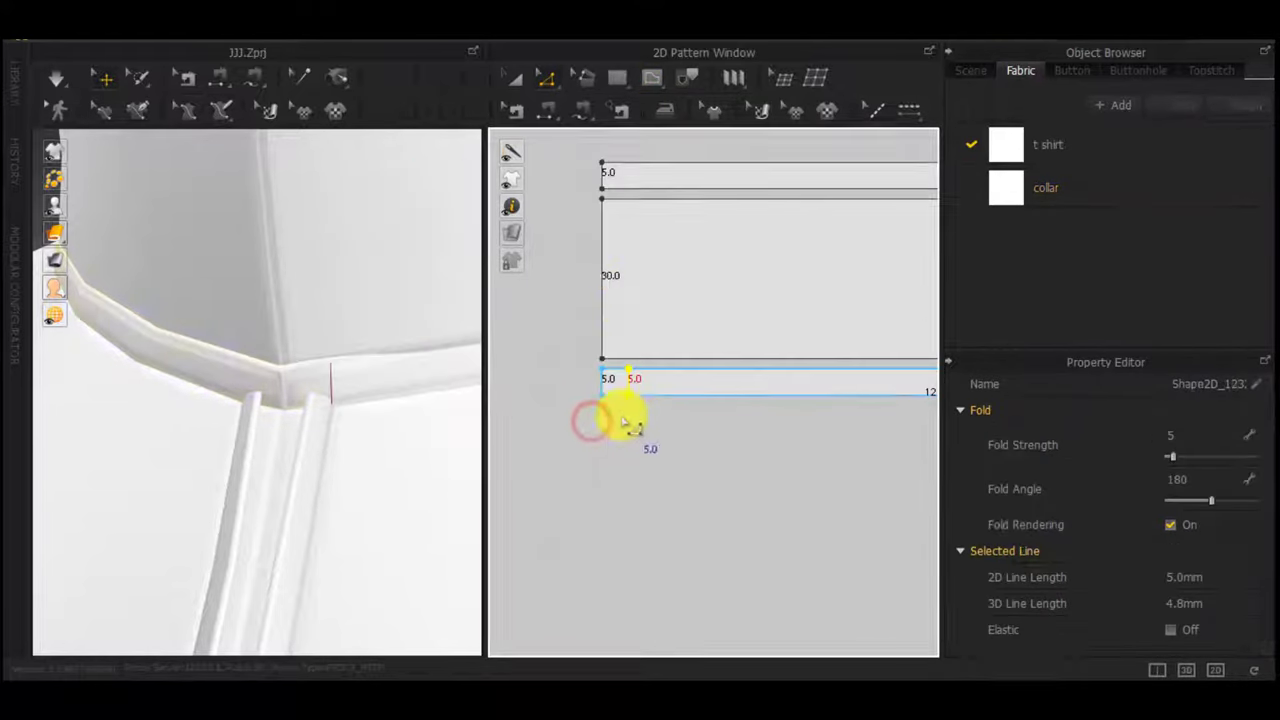
Offset the left end edges of the main collar piece and the upper band inward by 5 mm as internal lines
{"action": "right_click", "coordinate": [604, 298]}
{"action": "left_click", "coordinate": [660, 427]}
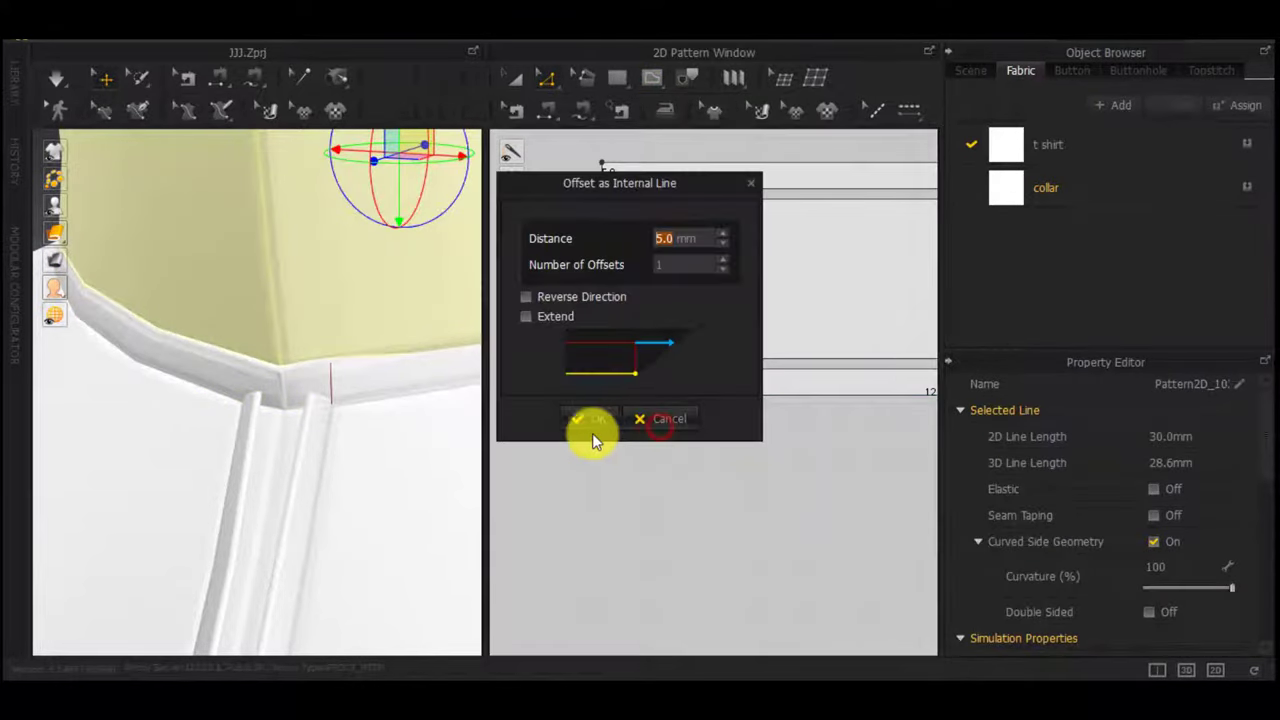
{"action": "left_click", "coordinate": [589, 420]}
{"action": "right_click", "coordinate": [606, 182]}
{"action": "left_click", "coordinate": [660, 295]}
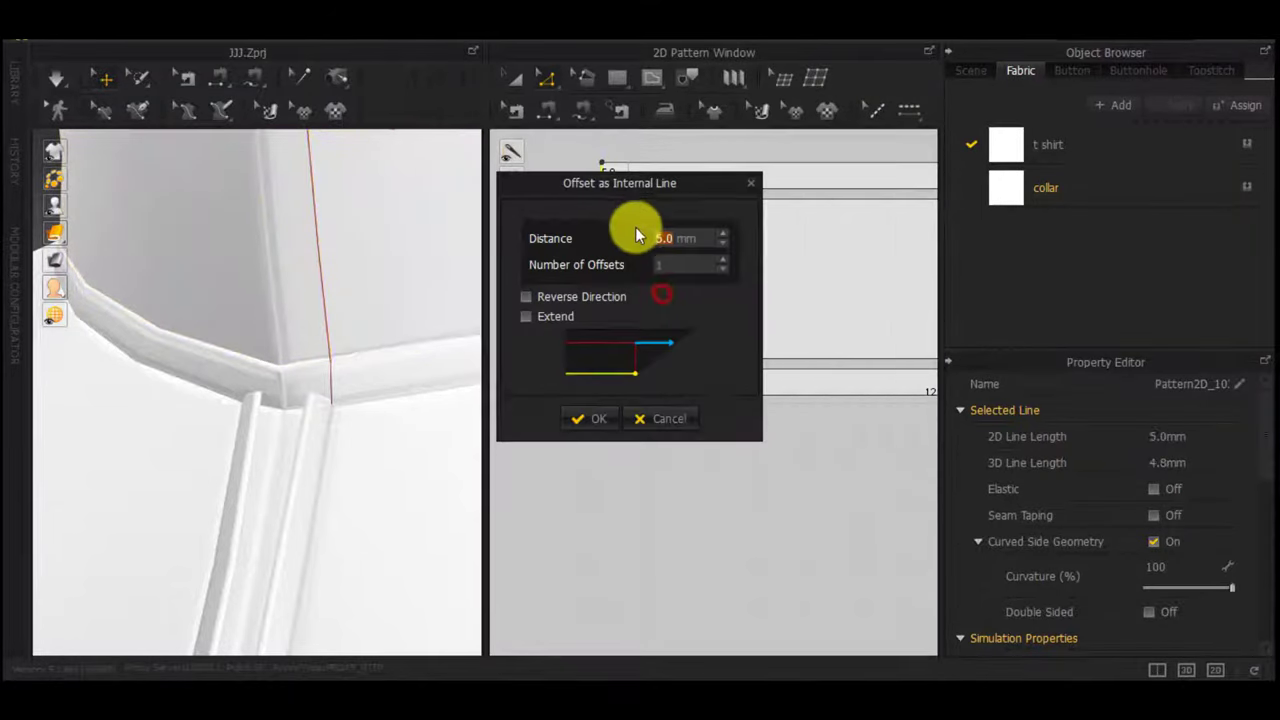
{"action": "left_click", "coordinate": [602, 413]}
Offset the right end edges of the lower band, main collar piece and upper band inward by 5 mm as internal lines
{"action": "scroll", "coordinate": [588, 458], "scroll_direction": "down", "scroll_amount": 8}
{"action": "scroll", "coordinate": [768, 442], "scroll_direction": "up", "scroll_amount": 8}
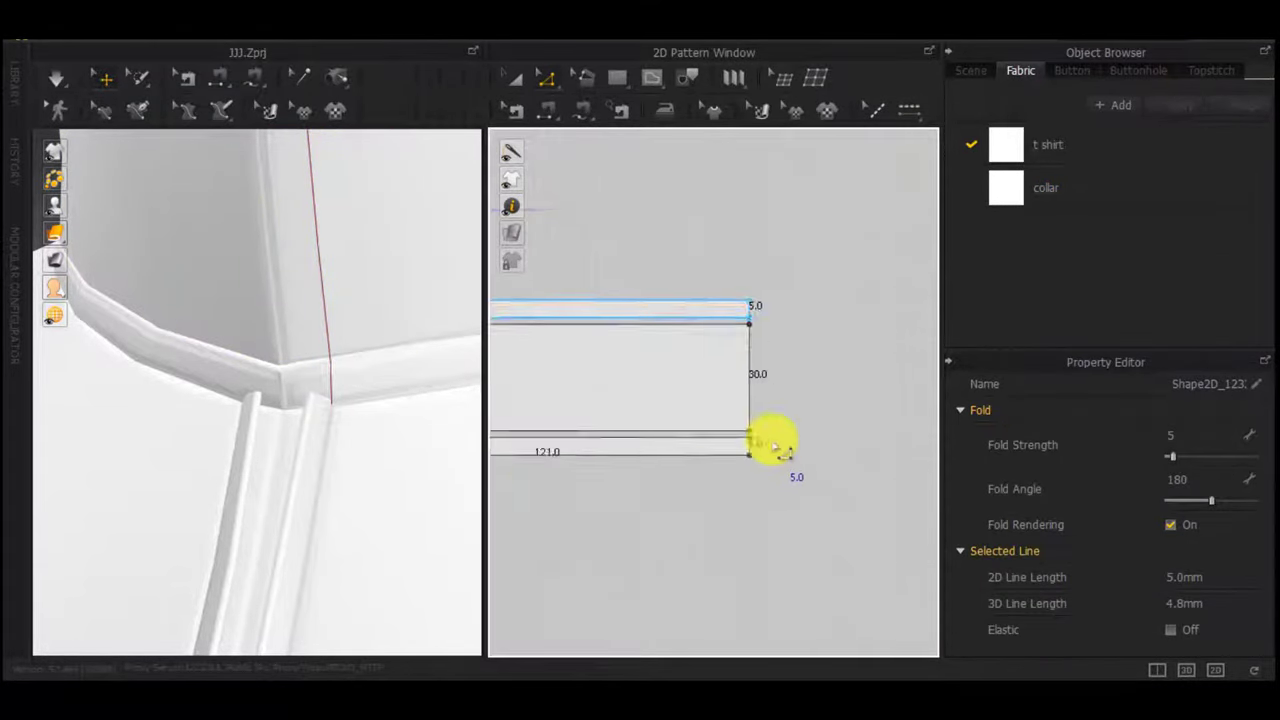
{"action": "right_click", "coordinate": [718, 454]}
{"action": "left_click", "coordinate": [778, 574]}
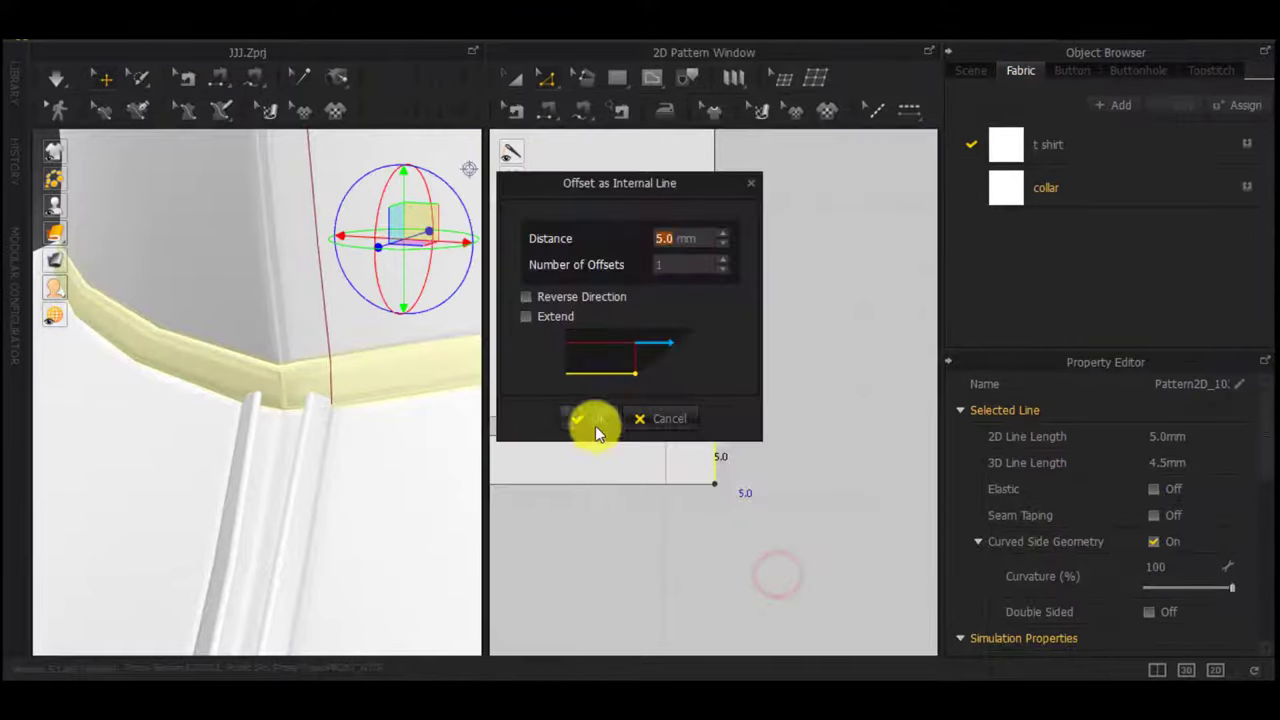
{"action": "left_click", "coordinate": [595, 424]}
{"action": "right_click", "coordinate": [712, 287]}
{"action": "left_click", "coordinate": [762, 415]}
{"action": "left_click", "coordinate": [594, 418]}
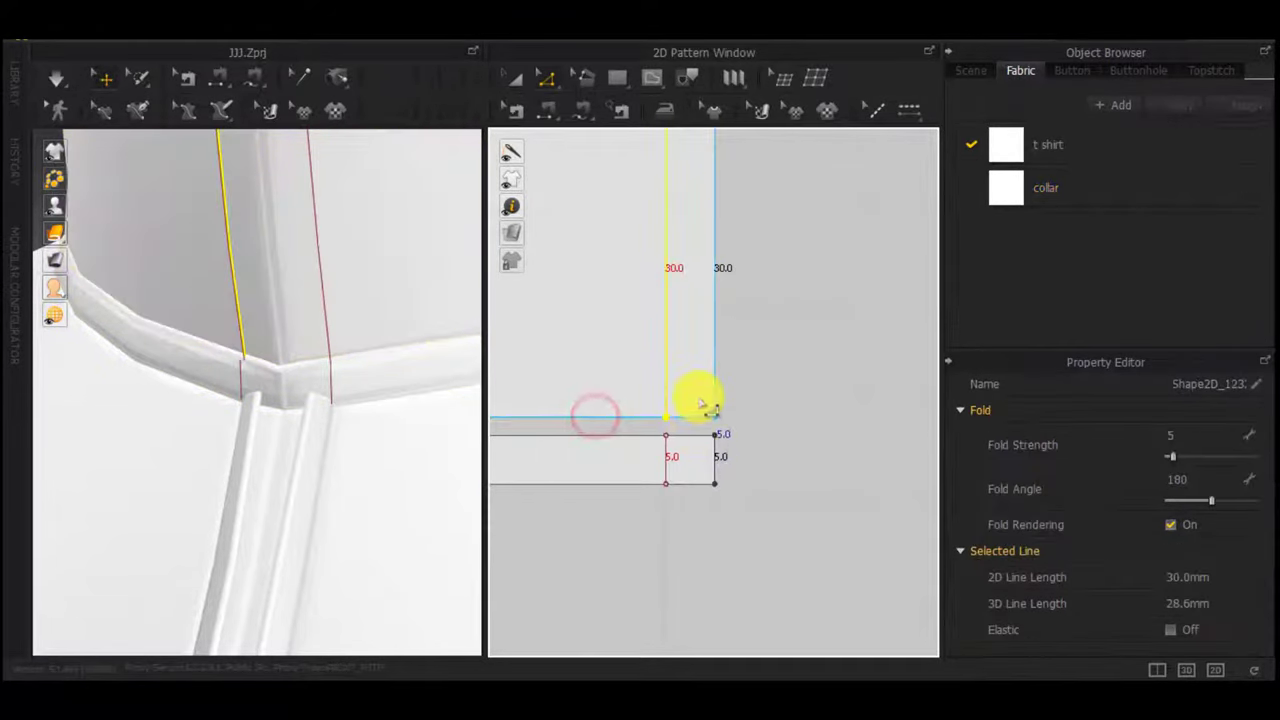
{"action": "scroll", "coordinate": [700, 403], "scroll_direction": "down", "scroll_amount": 5}
{"action": "middle_click_drag", "start_coordinate": [700, 363], "coordinate": [702, 497]}
{"action": "right_click", "coordinate": [712, 362]}
{"action": "left_click", "coordinate": [757, 509]}
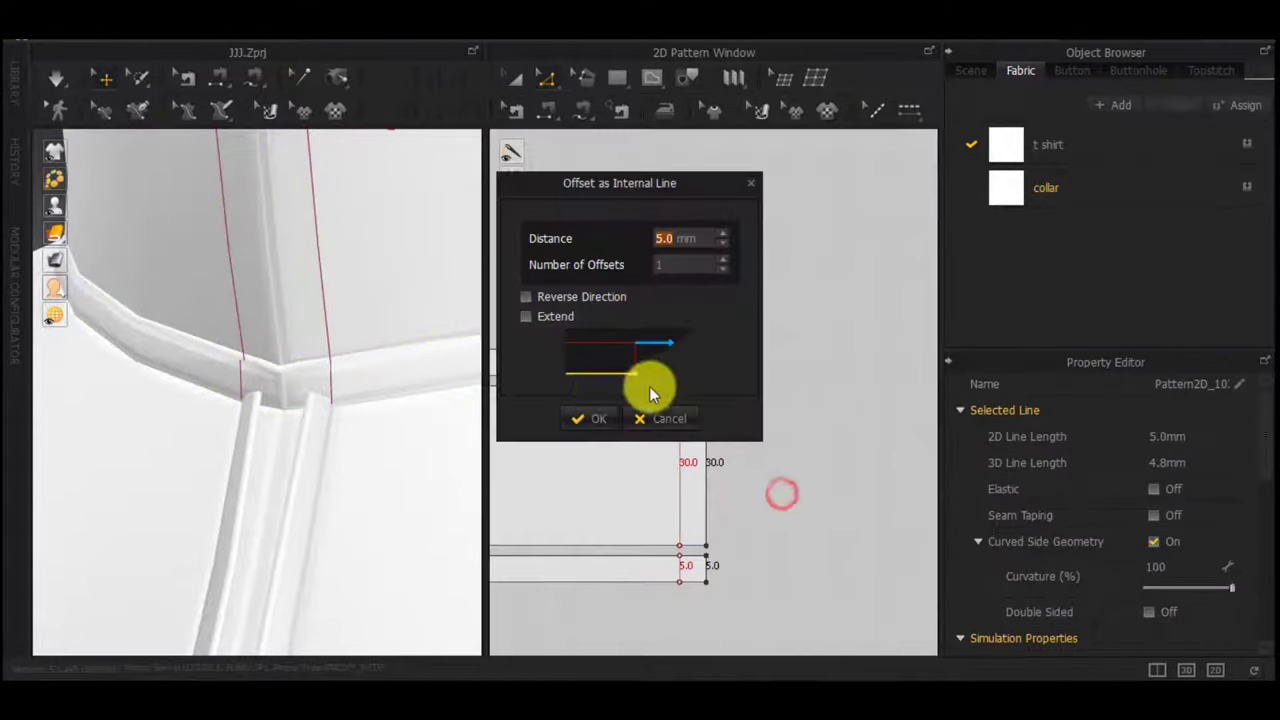
{"action": "left_click", "coordinate": [590, 418]}
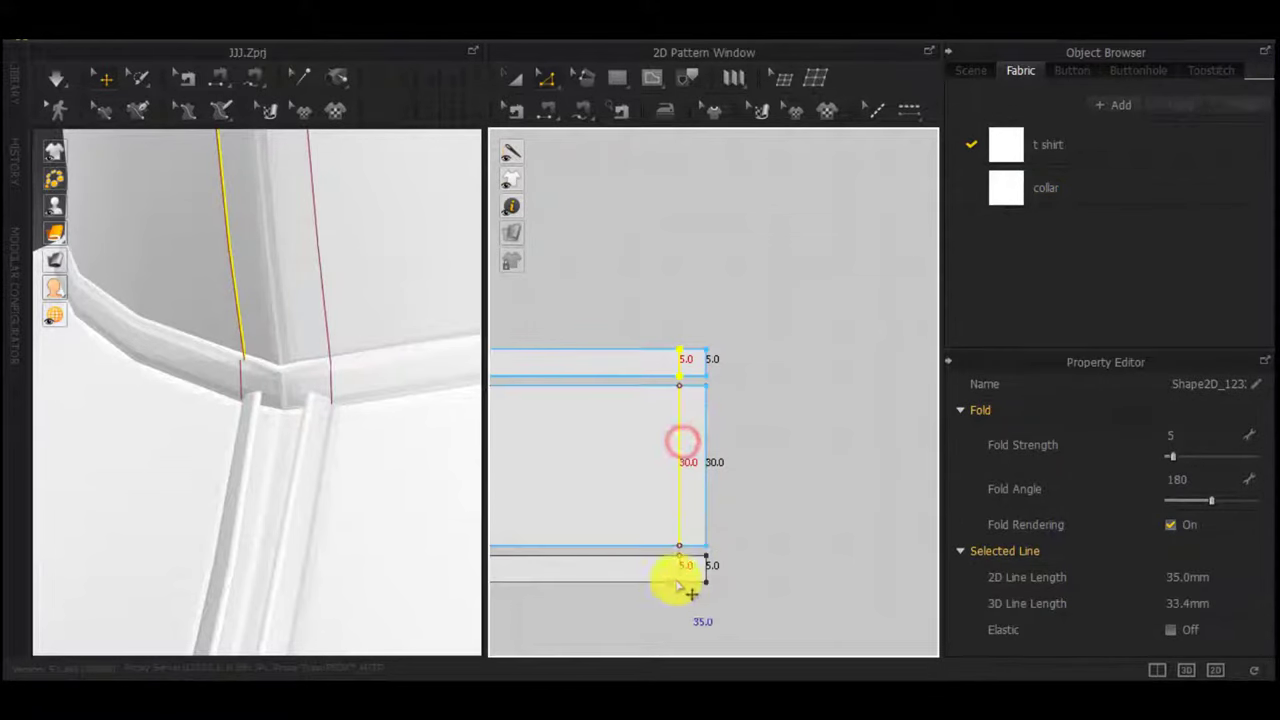
Cut and sew the three collar pieces along the internal lines at their right end
{"action": "scroll", "coordinate": [681, 573], "scroll_direction": "up", "scroll_amount": 4}
{"action": "left_click", "coordinate": [680, 571], "text": "shift"}
{"action": "right_click", "coordinate": [680, 571]}
{"action": "left_click", "coordinate": [743, 385]}
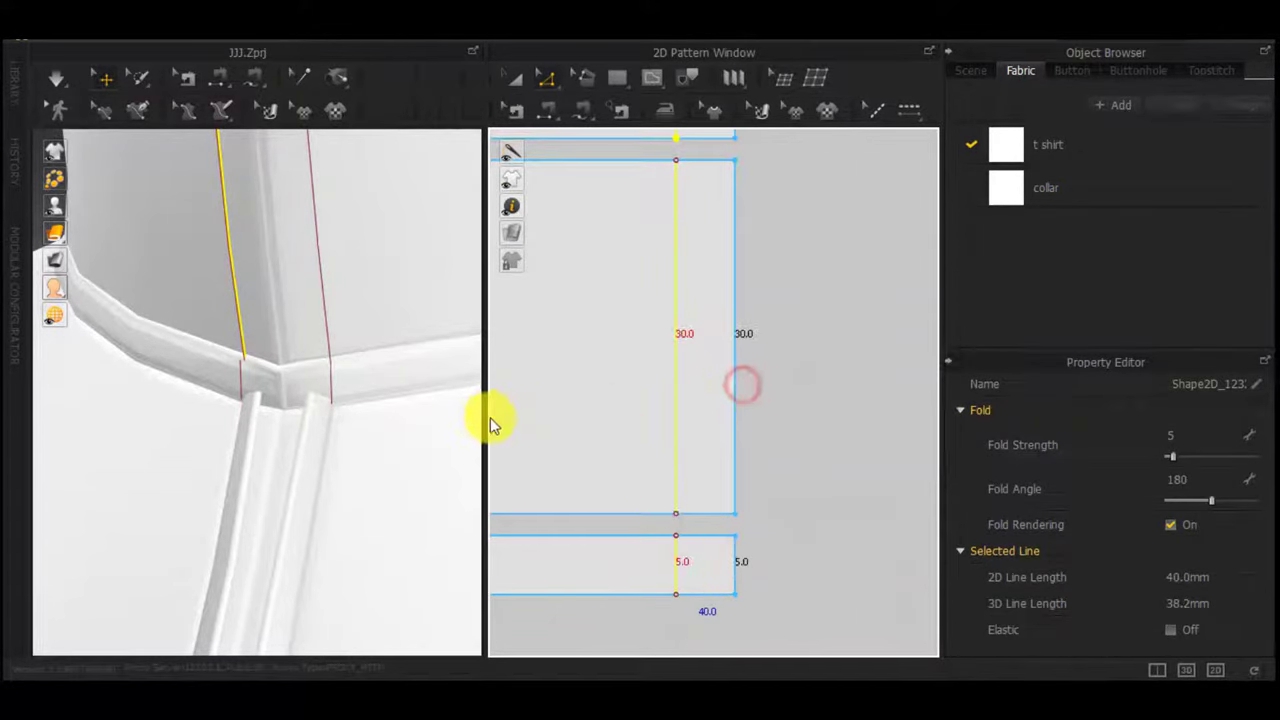
{"action": "right_click_drag", "start_coordinate": [304, 350], "coordinate": [351, 366]}
{"action": "scroll", "coordinate": [355, 376], "scroll_direction": "down", "scroll_amount": 6}
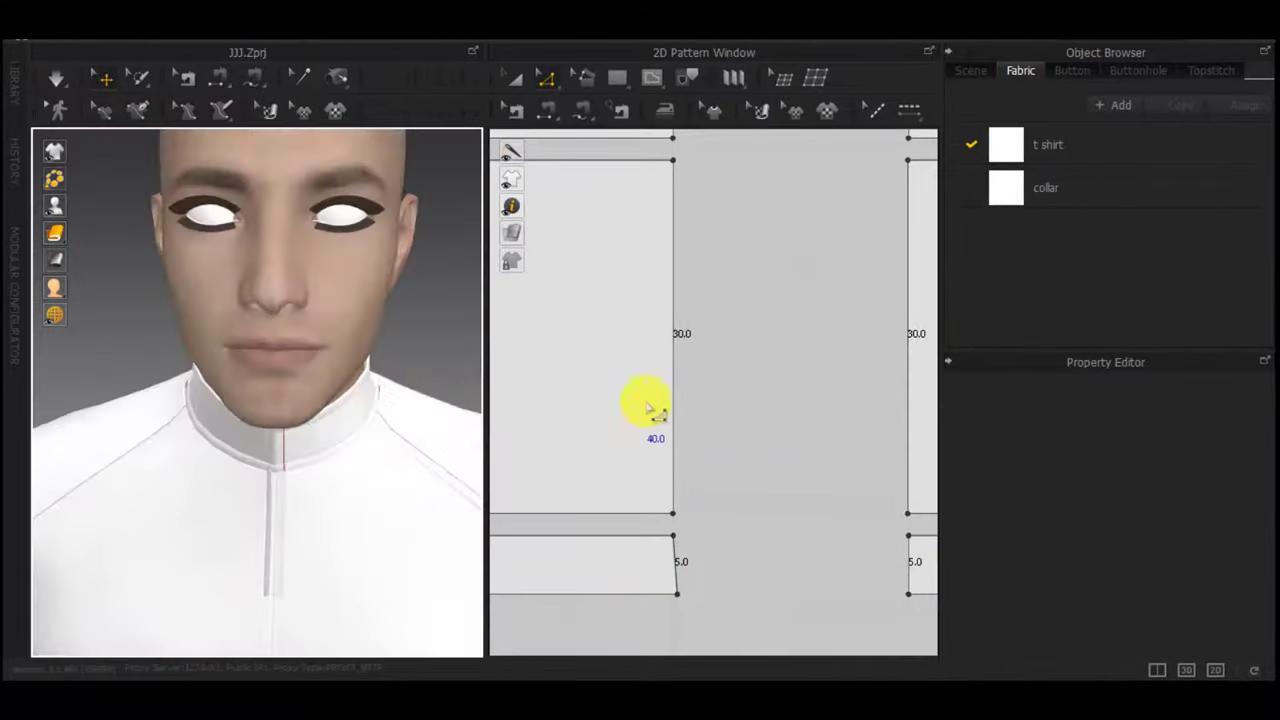
Cut and sew the collar pieces along their left-end internal lines, and move the cut strips away from the collar
{"action": "scroll", "coordinate": [648, 407], "scroll_direction": "down", "scroll_amount": 4}
{"action": "middle_click_drag", "start_coordinate": [690, 458], "coordinate": [1050, 410]}
{"action": "scroll", "coordinate": [634, 418], "scroll_direction": "down", "scroll_amount": 5}
{"action": "middle_click_drag", "start_coordinate": [634, 418], "coordinate": [1150, 428]}
{"action": "scroll", "coordinate": [640, 410], "scroll_direction": "up", "scroll_amount": 6}
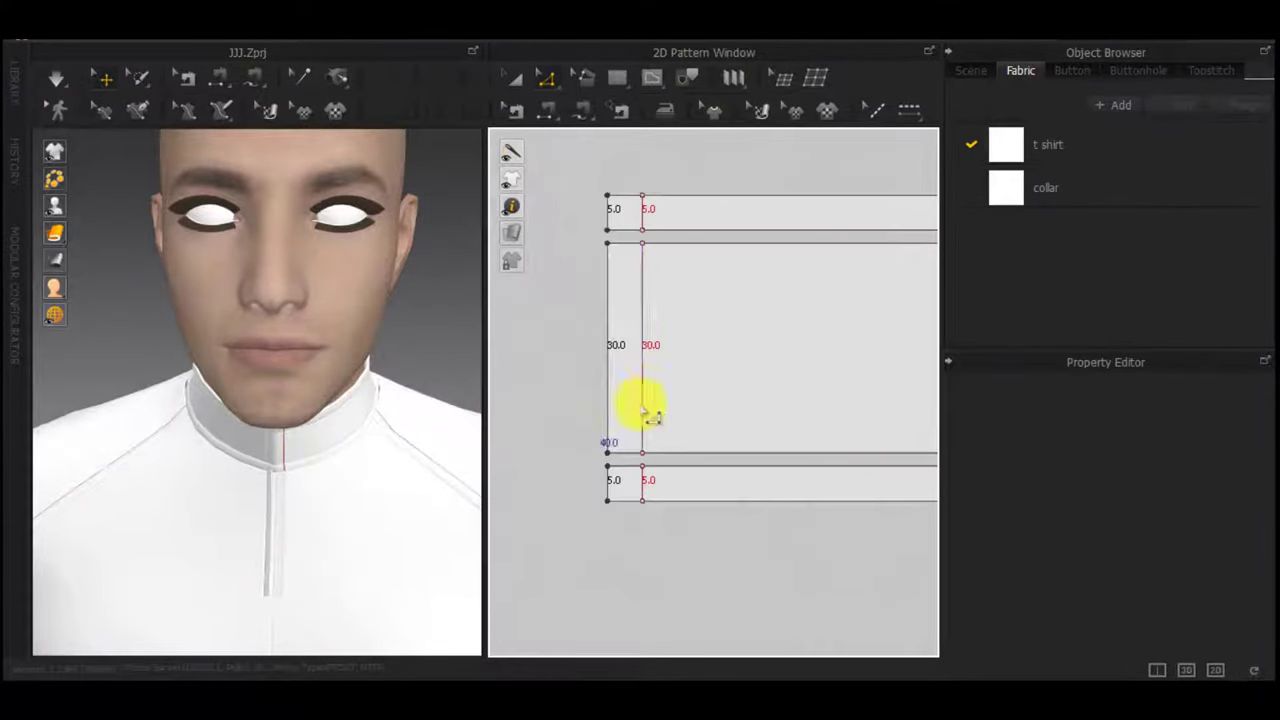
{"action": "left_click", "coordinate": [643, 395]}
{"action": "right_click", "coordinate": [646, 210]}
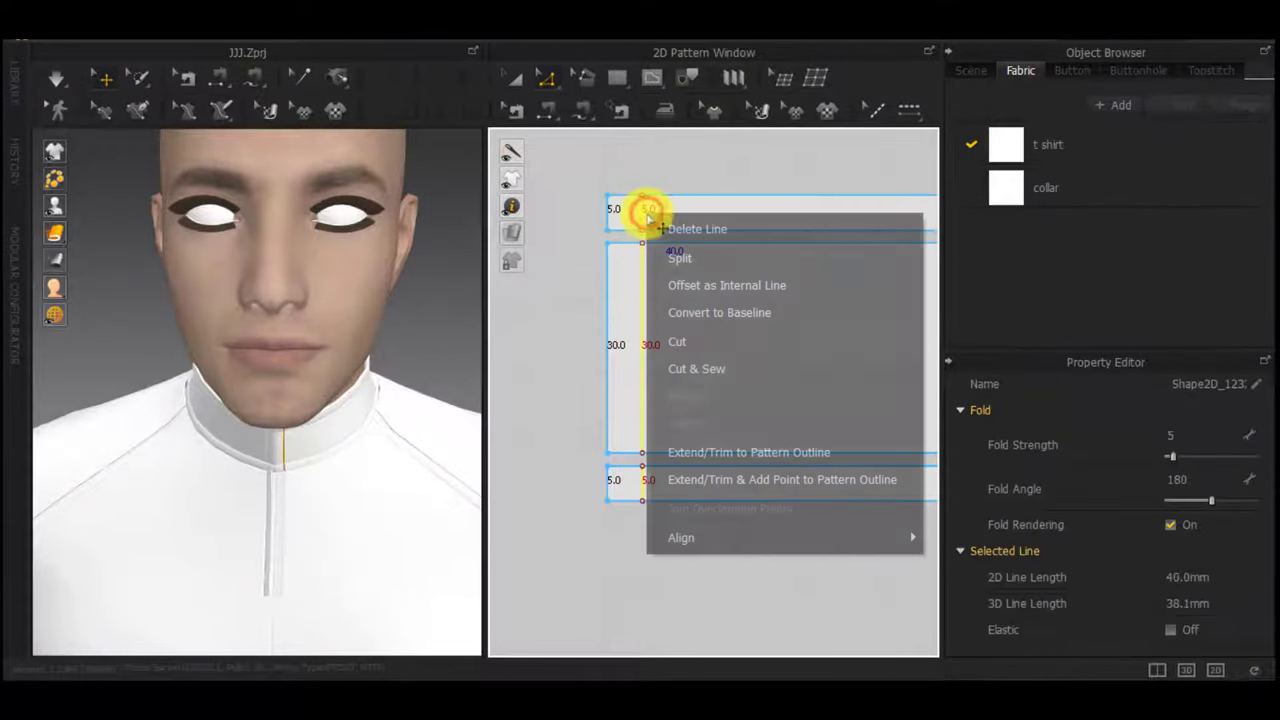
{"action": "left_click", "coordinate": [700, 369]}
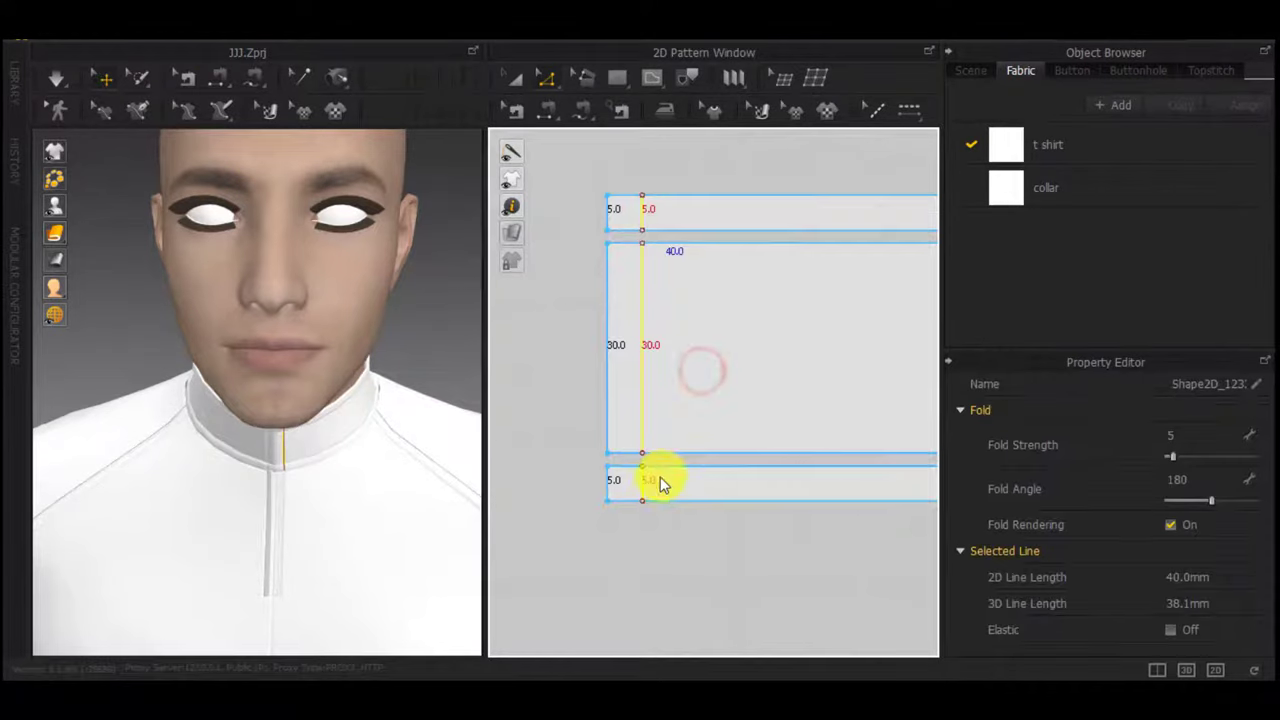
{"action": "left_click_drag", "start_coordinate": [549, 277], "coordinate": [548, 274]}
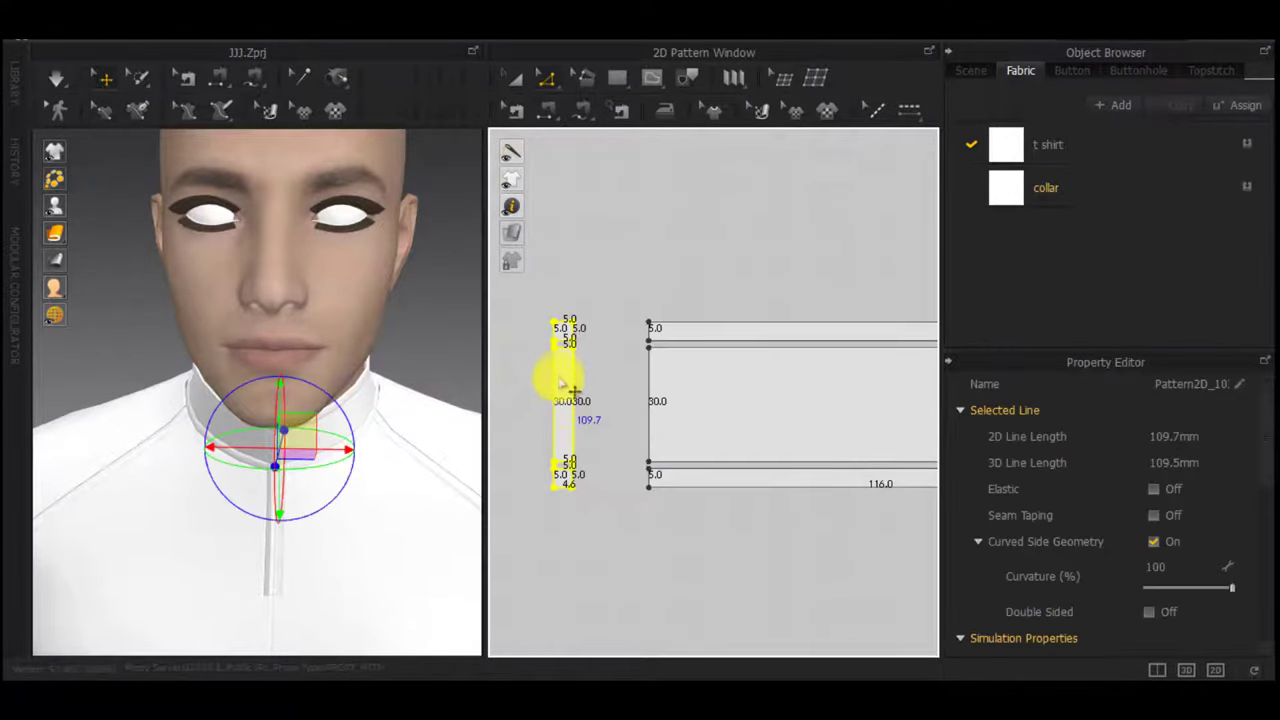
Layer clone the left-end collar strips over the originals and place the copies beside them
{"action": "right_click", "coordinate": [559, 377]}
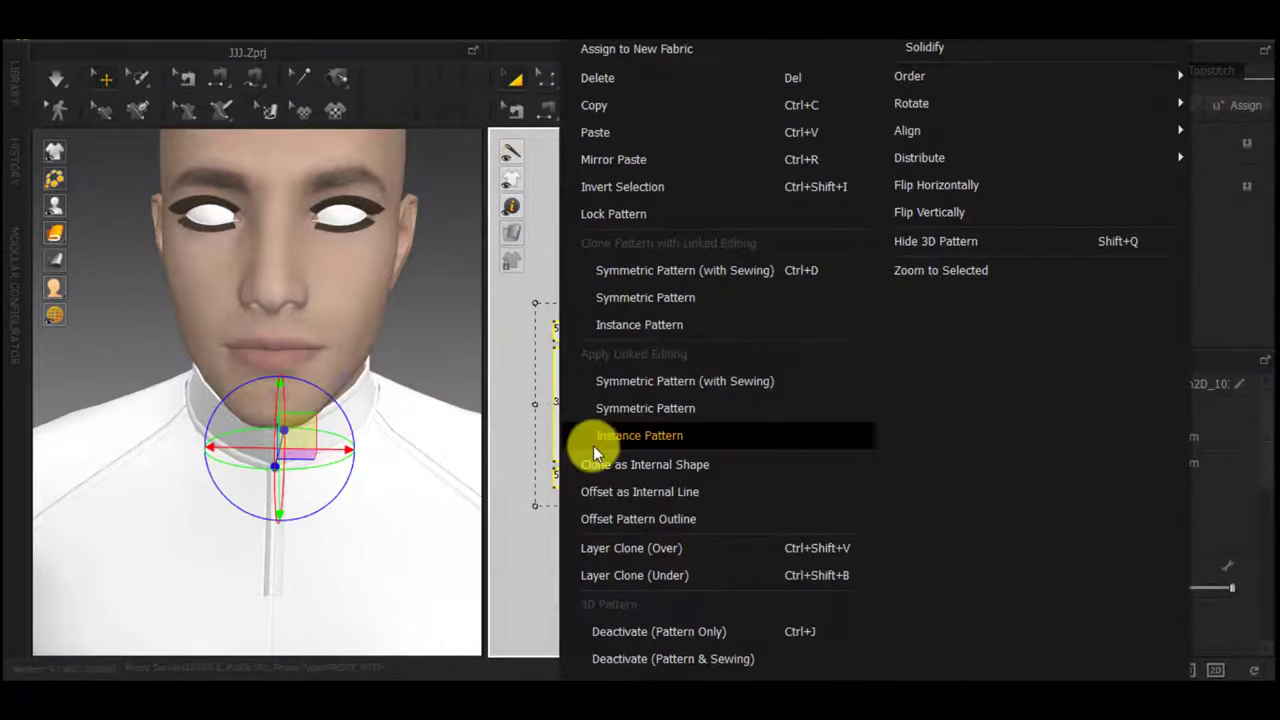
{"action": "left_click", "coordinate": [680, 545]}
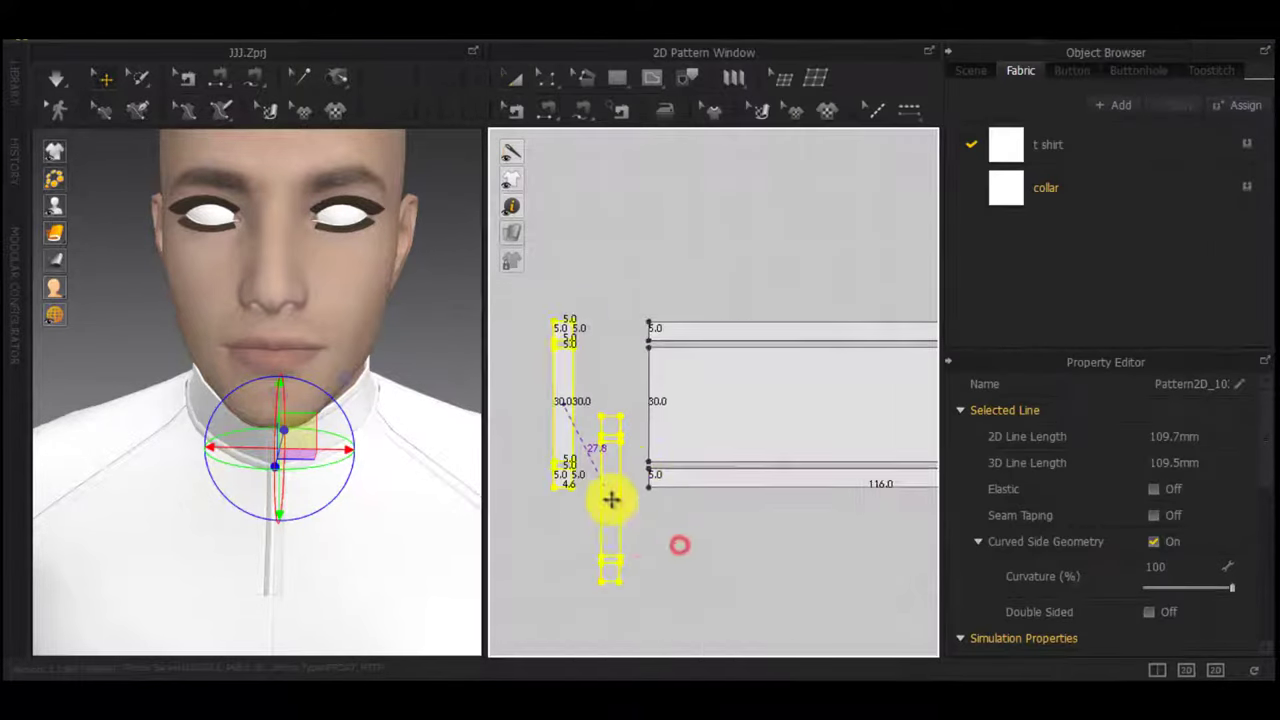
{"action": "middle_click_drag", "start_coordinate": [520, 398], "coordinate": [777, 411]}
{"action": "left_click", "coordinate": [763, 417]}
{"action": "scroll", "coordinate": [797, 554], "scroll_direction": "up", "scroll_amount": 5}
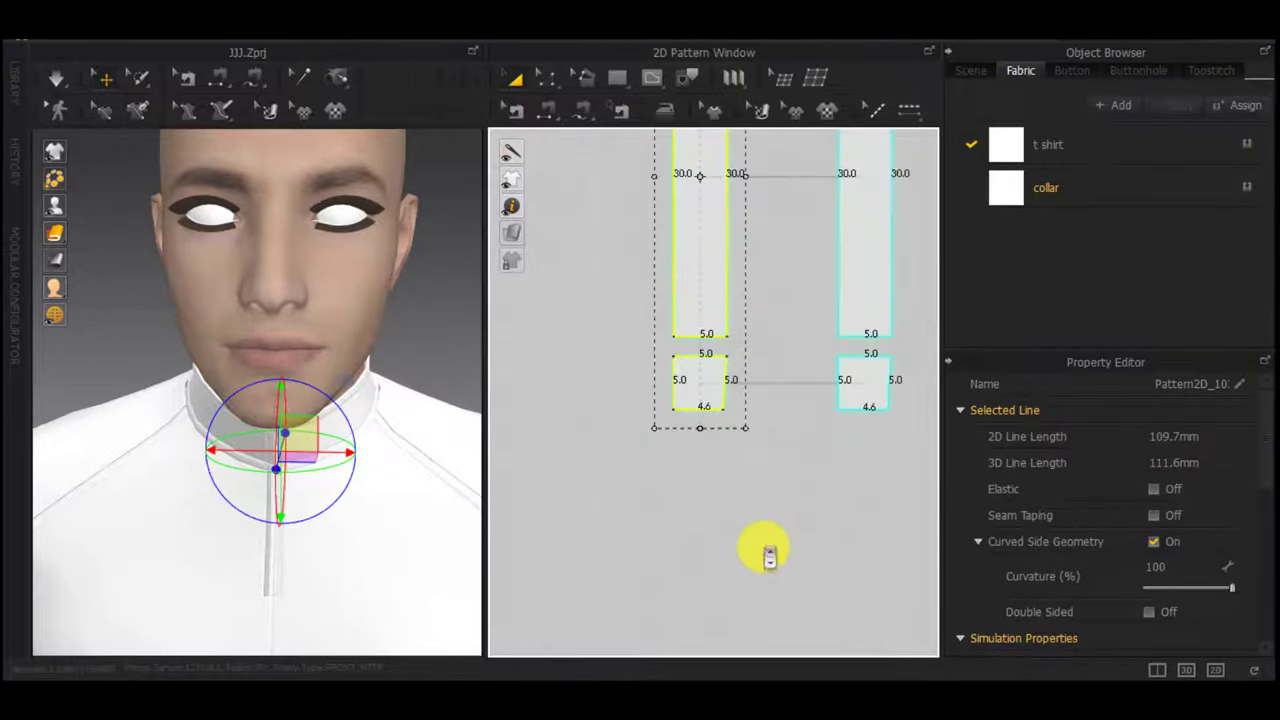
Delete the automatic layer-clone seams joining the three copied strips to the originals
{"action": "scroll", "coordinate": [767, 548], "scroll_direction": "down", "scroll_amount": 3}
{"action": "key", "text": "b"}
{"action": "left_click", "coordinate": [716, 384]}
{"action": "key", "text": "Delete"}
{"action": "left_click", "coordinate": [716, 457]}
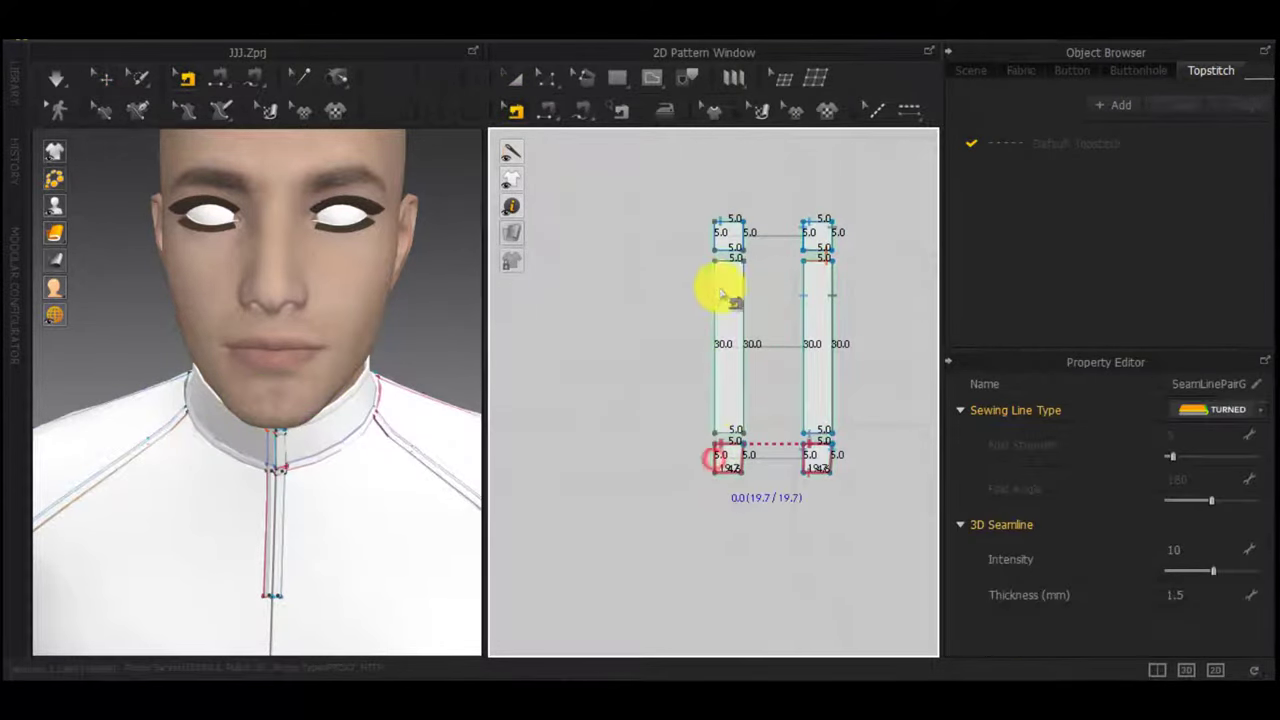
{"action": "key", "text": "Delete"}
{"action": "left_click", "coordinate": [718, 222]}
{"action": "key", "text": "Delete"}
{"action": "scroll", "coordinate": [325, 484], "scroll_direction": "up", "scroll_amount": 4}
{"action": "scroll", "coordinate": [330, 490], "scroll_direction": "up", "scroll_amount": 2}
{"action": "mouse_move", "coordinate": [350, 570]}
{"action": "middle_mouse_down"}
{"action": "mouse_move", "coordinate": [340, 446]}
{"action": "mouse_move", "coordinate": [366, 552]}
{"action": "middle_mouse_up"}
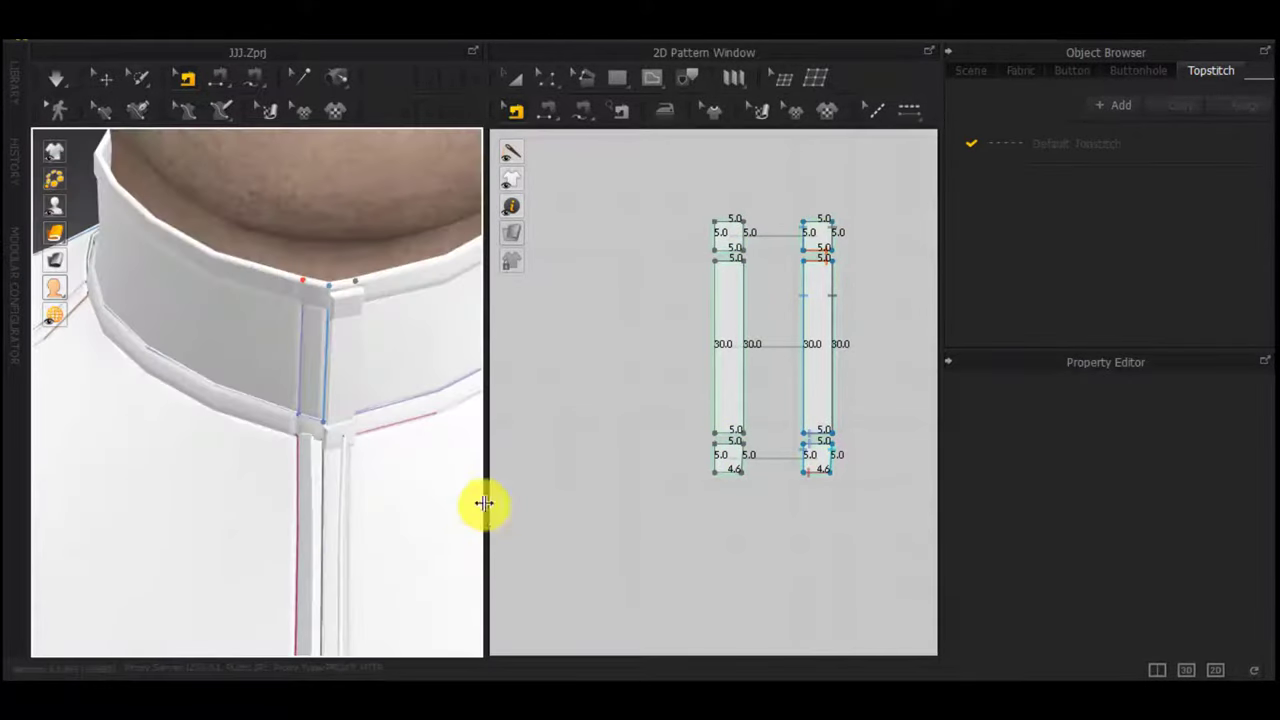
Sew the right edges of the three copied strips to the matching edges of the originals, and drape the garment
{"action": "key", "text": "n"}
{"action": "left_click", "coordinate": [834, 314]}
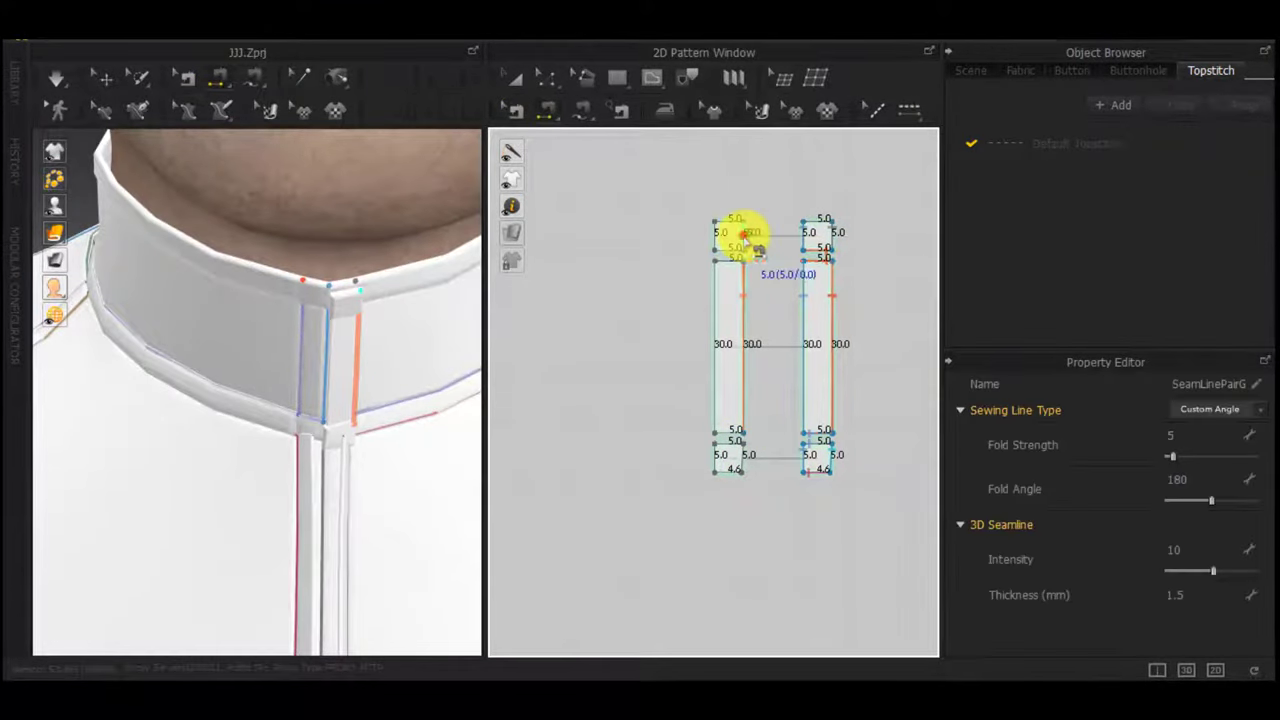
{"action": "left_click", "coordinate": [744, 237]}
{"action": "left_click", "coordinate": [833, 236]}
{"action": "left_click", "coordinate": [748, 456]}
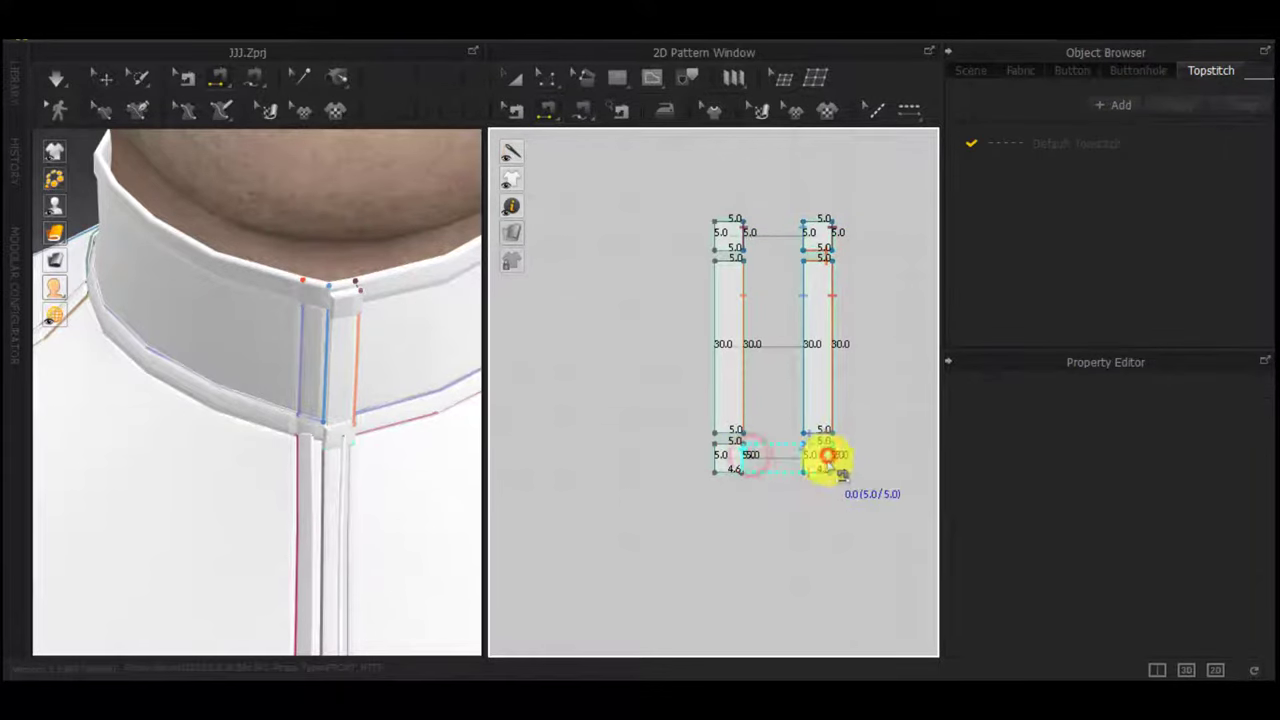
{"action": "left_click", "coordinate": [830, 457]}
{"action": "key", "text": "space"}
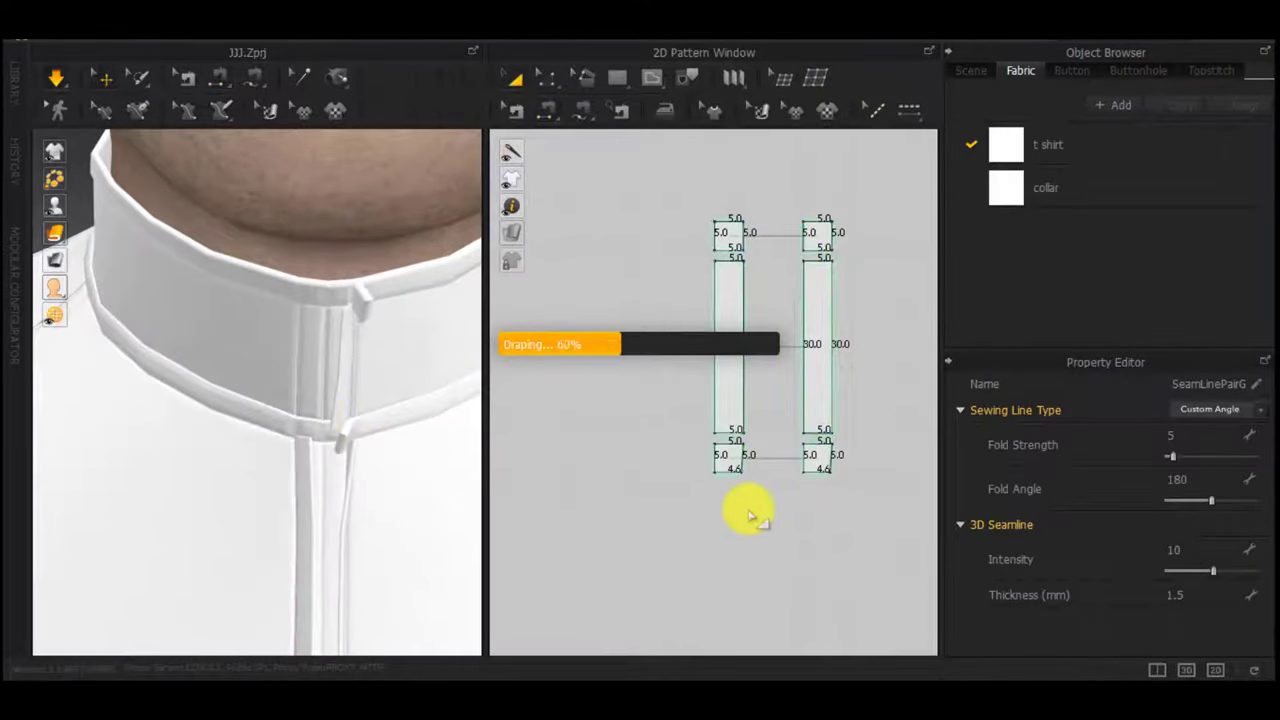
Sew the copied middle strip to the copied lower and upper pieces along their short edges, and simulate the garment
{"action": "scroll", "coordinate": [739, 454], "scroll_direction": "up", "scroll_amount": 5}
{"action": "key", "text": "n"}
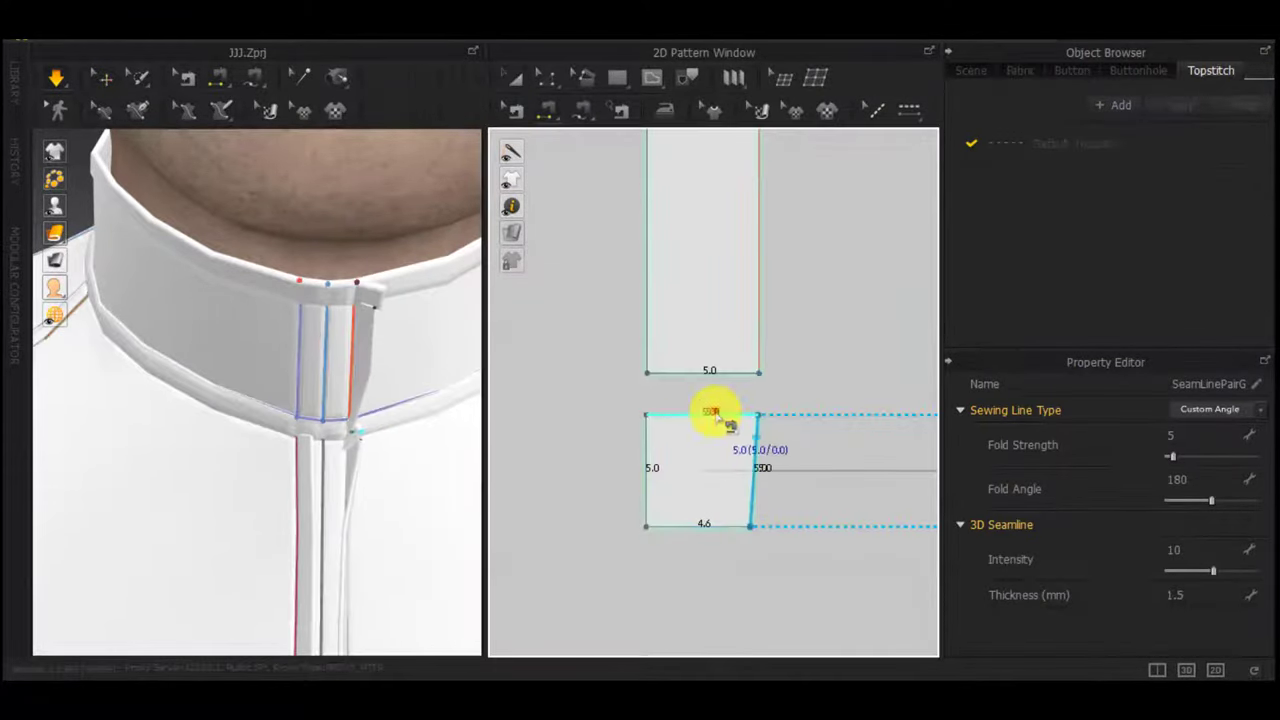
{"action": "left_click", "coordinate": [714, 412]}
{"action": "left_click", "coordinate": [714, 370]}
{"action": "scroll", "coordinate": [724, 372], "scroll_direction": "down", "scroll_amount": 5}
{"action": "middle_click_drag", "start_coordinate": [751, 357], "coordinate": [679, 611]}
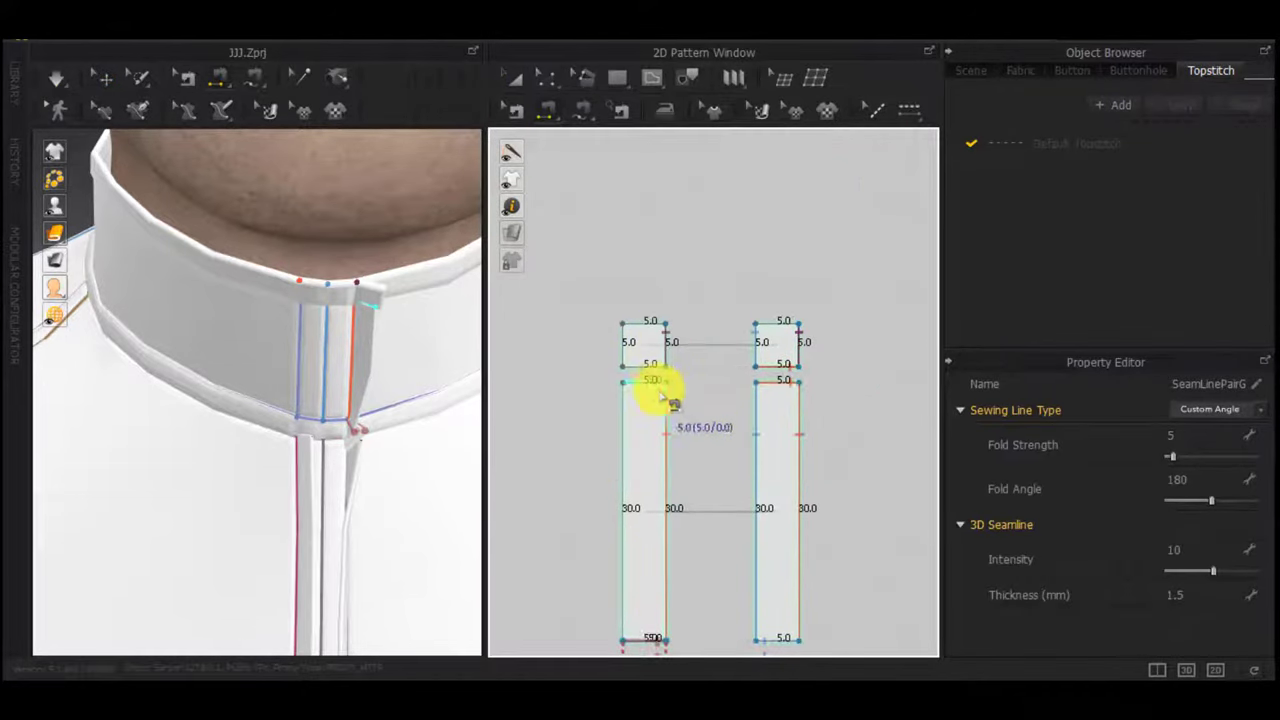
{"action": "left_click", "coordinate": [652, 383]}
{"action": "left_click", "coordinate": [651, 367]}
{"action": "key", "text": "space"}
Examine how the collar's front facing strip drapes and where it meets the placket
{"action": "mouse_move", "coordinate": [411, 381]}
{"action": "right_mouse_down"}
{"action": "mouse_move", "coordinate": [338, 381]}
{"action": "mouse_move", "coordinate": [420, 371]}
{"action": "right_mouse_up"}
{"action": "scroll", "coordinate": [420, 371], "scroll_direction": "down", "scroll_amount": 5}
{"action": "scroll", "coordinate": [448, 397], "scroll_direction": "down", "scroll_amount": 2}
{"action": "scroll", "coordinate": [710, 440], "scroll_direction": "down", "scroll_amount": 4}
{"action": "scroll", "coordinate": [276, 384], "scroll_direction": "up", "scroll_amount": 6}
{"action": "middle_click_drag", "start_coordinate": [276, 384], "coordinate": [332, 363]}
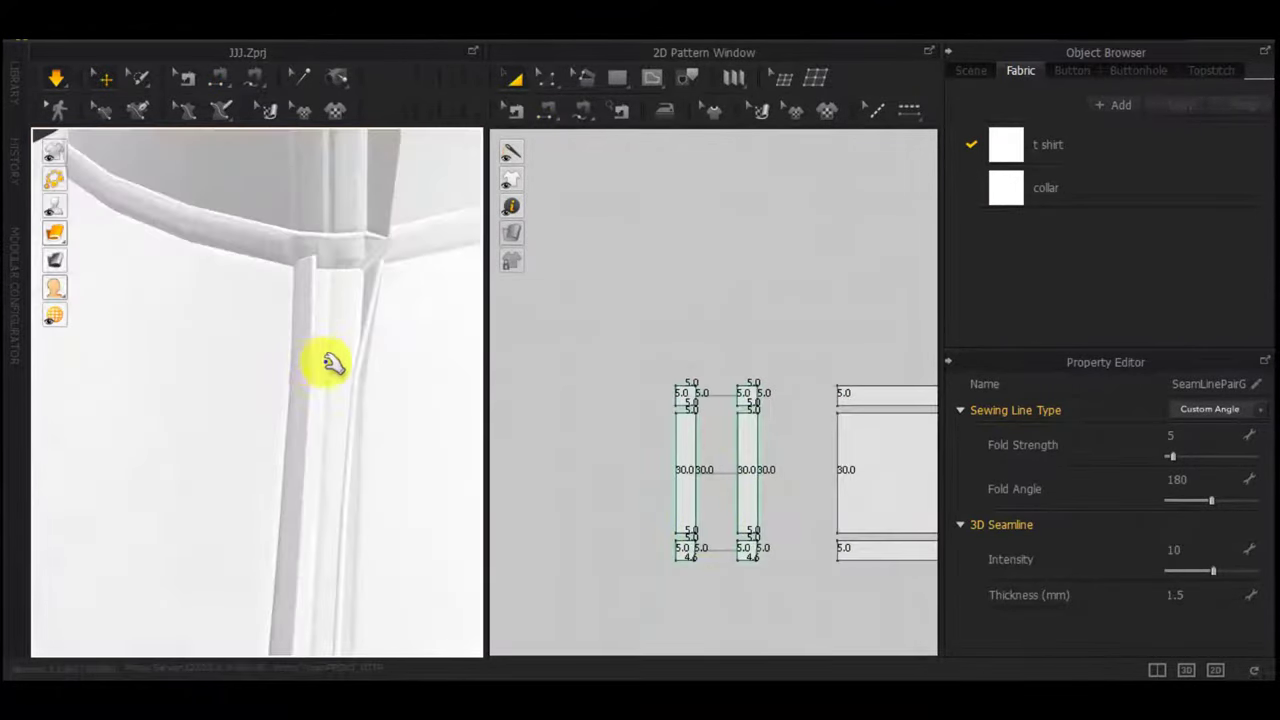
{"action": "scroll", "coordinate": [297, 449], "scroll_direction": "down", "scroll_amount": 5}
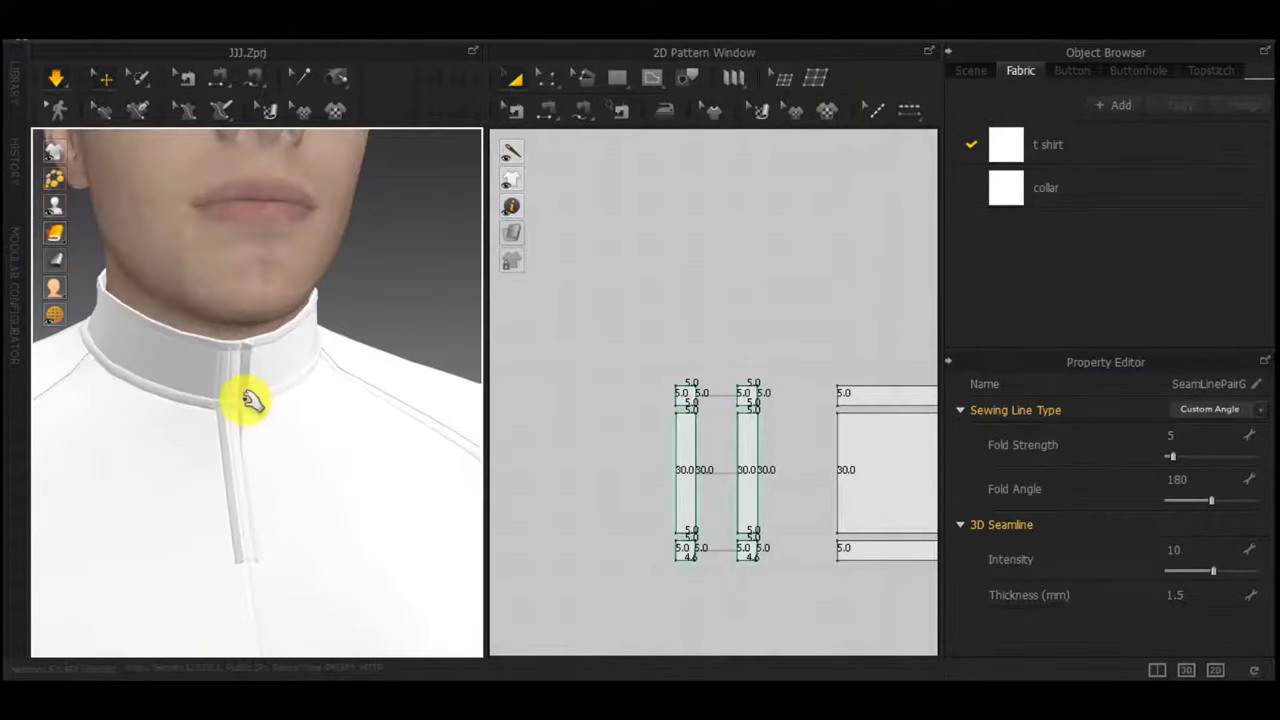
{"action": "left_click", "coordinate": [246, 397]}
{"action": "scroll", "coordinate": [252, 401], "scroll_direction": "up", "scroll_amount": 3}
{"action": "scroll", "coordinate": [717, 577], "scroll_direction": "down", "scroll_amount": 4}
Delete all the seams attached to the cut strips at the collar's right end
{"action": "middle_click_drag", "start_coordinate": [748, 622], "coordinate": [505, 371]}
{"action": "scroll", "coordinate": [783, 303], "scroll_direction": "down", "scroll_amount": 3}
{"action": "scroll", "coordinate": [860, 283], "scroll_direction": "up", "scroll_amount": 5}
{"action": "middle_click_drag", "start_coordinate": [860, 283], "coordinate": [700, 346]}
{"action": "key", "text": "b"}
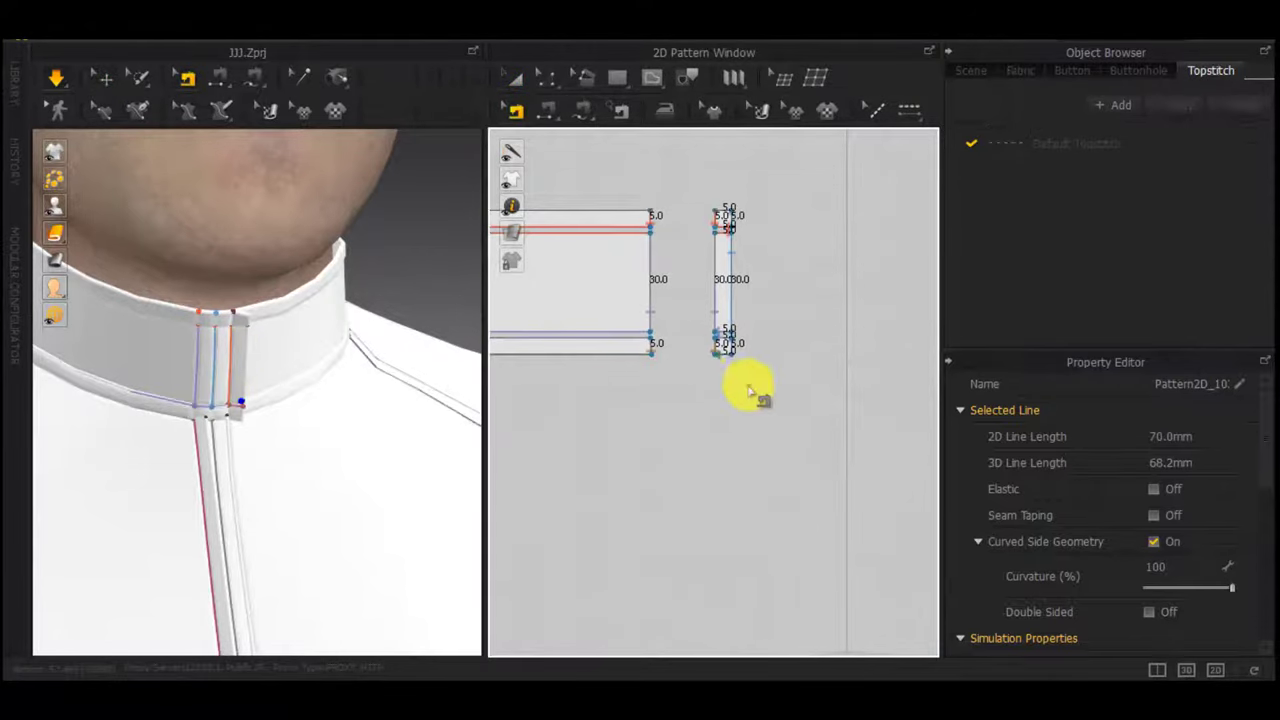
{"action": "left_click_drag", "start_coordinate": [749, 388], "coordinate": [704, 195]}
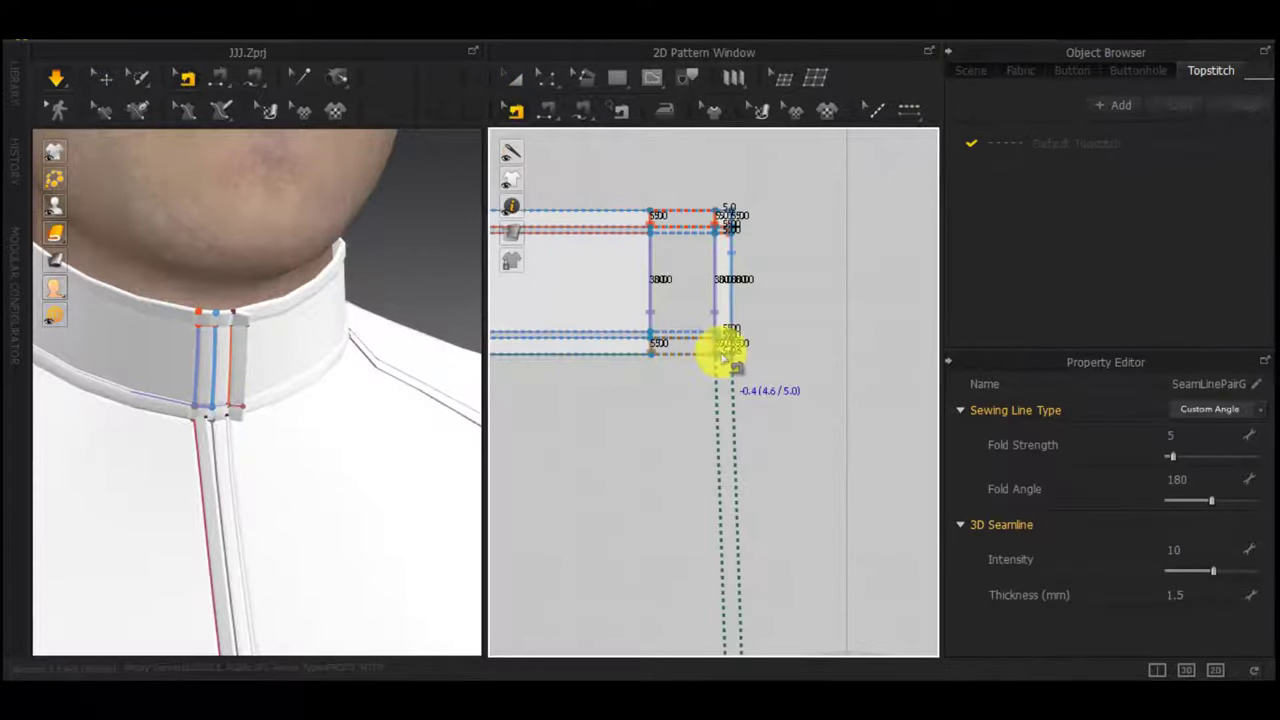
{"action": "key", "text": "Delete"}
Sew the left edges of the right-end strips to the ends of the lower band, main collar piece and upper band
{"action": "scroll", "coordinate": [719, 356], "scroll_direction": "up", "scroll_amount": 4}
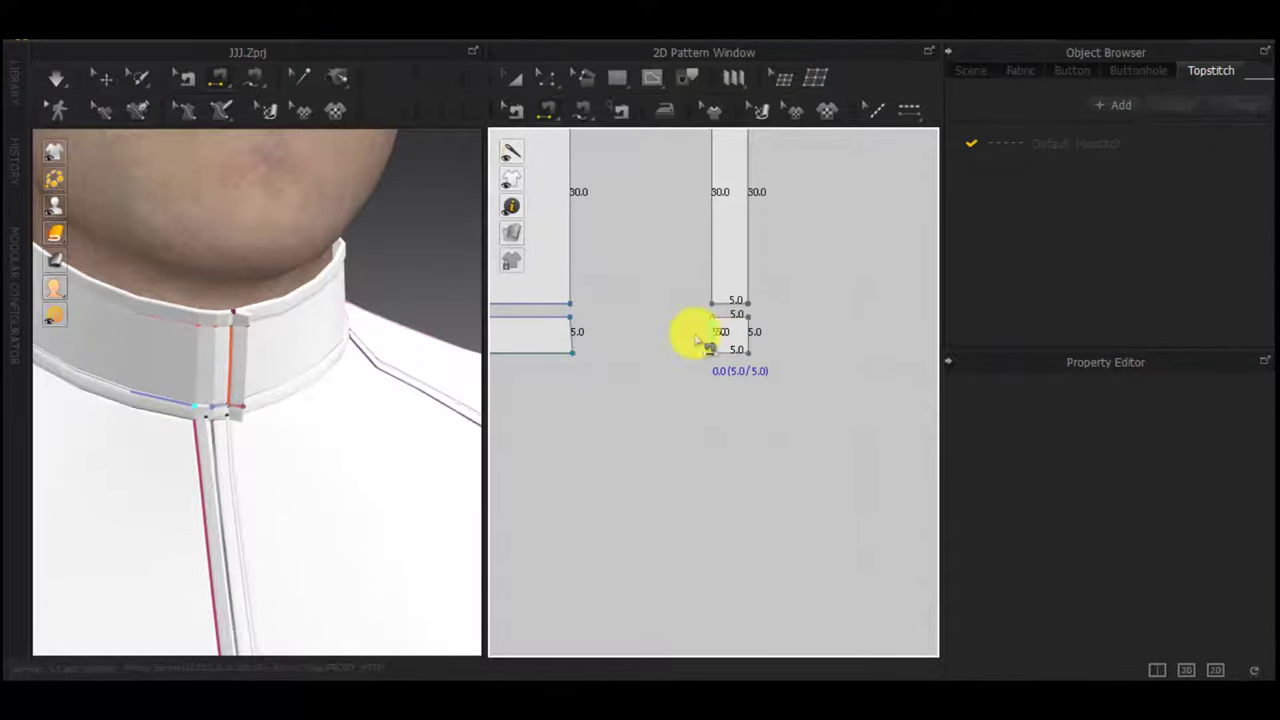
{"action": "left_click", "coordinate": [566, 334]}
{"action": "scroll", "coordinate": [247, 408], "scroll_direction": "up", "scroll_amount": 2}
{"action": "middle_click_drag", "start_coordinate": [247, 408], "coordinate": [306, 340]}
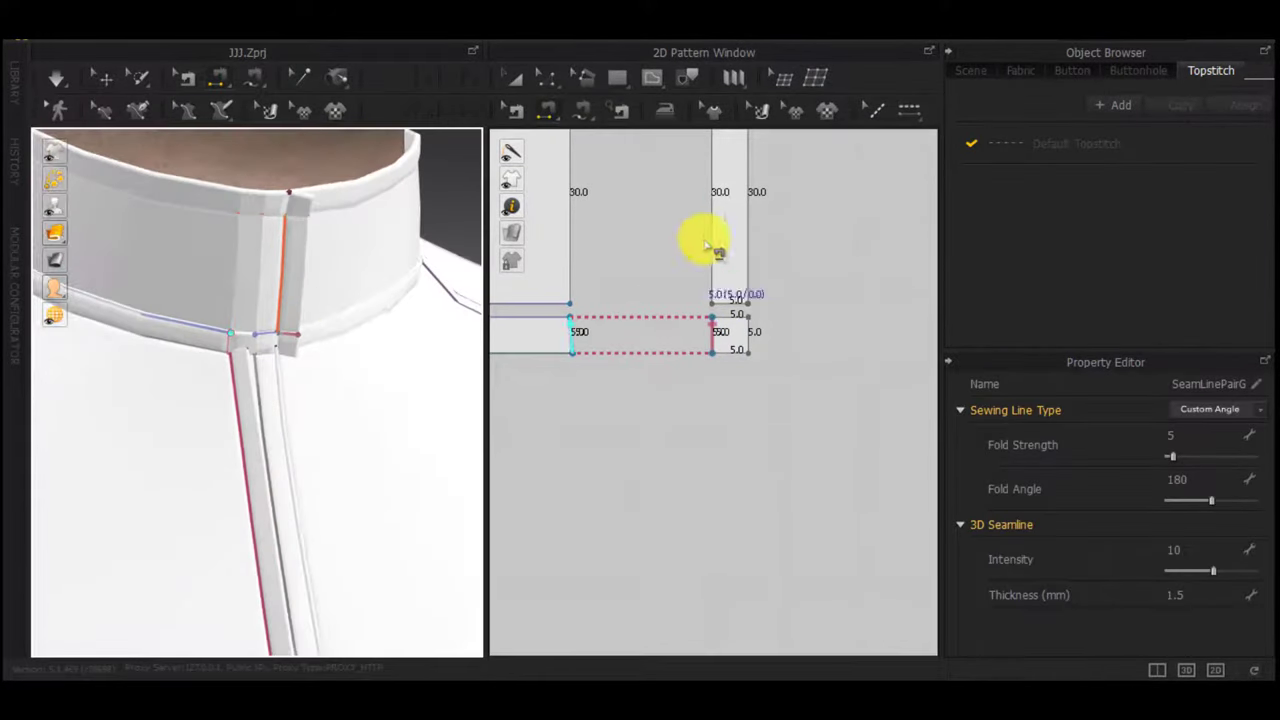
{"action": "left_click", "coordinate": [706, 238]}
{"action": "left_click", "coordinate": [585, 240]}
{"action": "scroll", "coordinate": [585, 240], "scroll_direction": "down", "scroll_amount": 2}
{"action": "middle_click_drag", "start_coordinate": [585, 240], "coordinate": [594, 364]}
{"action": "left_click", "coordinate": [668, 259]}
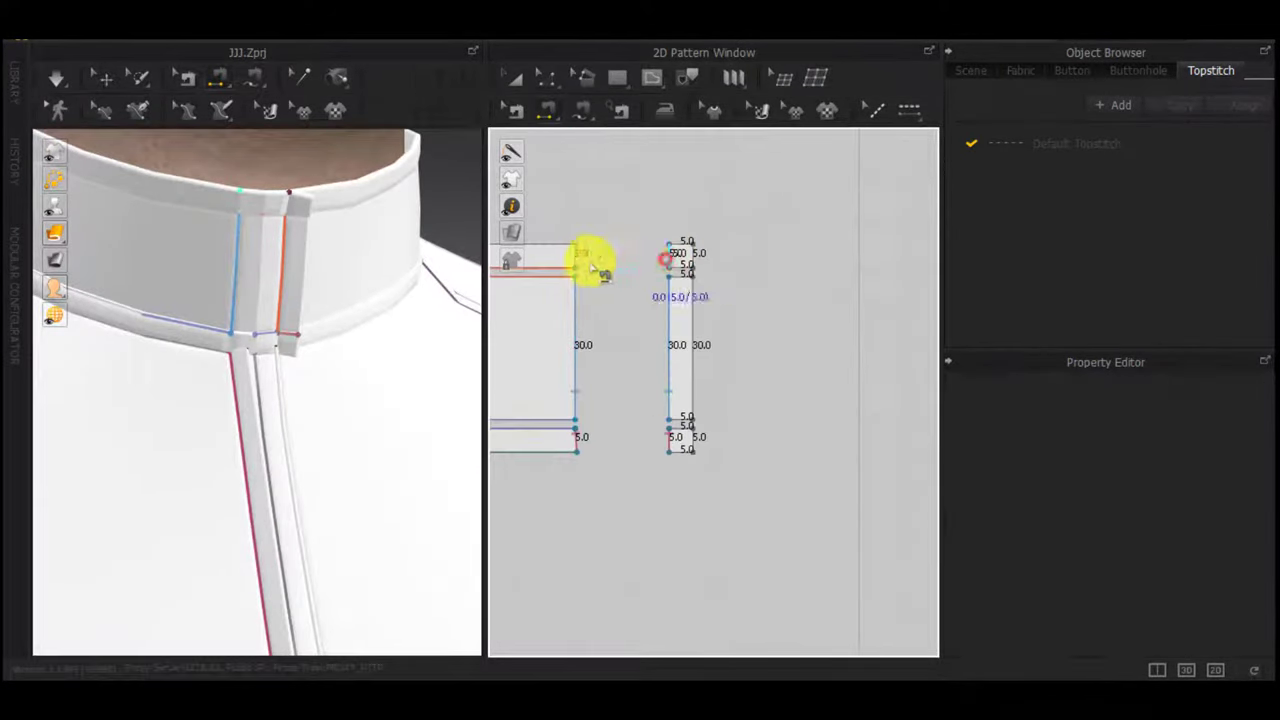
{"action": "left_click", "coordinate": [582, 257]}
Sew the right-end middle strip to the small upper and lower pieces along their short edges
{"action": "left_click", "coordinate": [674, 281]}
{"action": "left_click", "coordinate": [694, 396]}
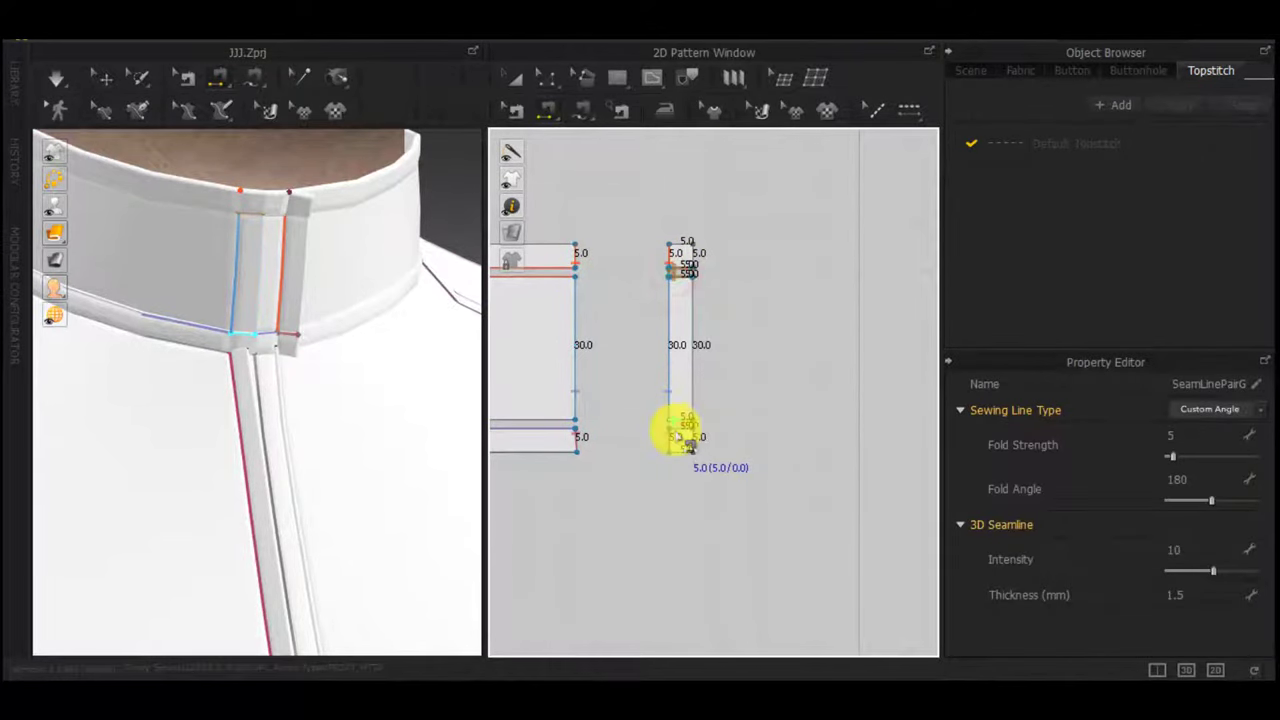
{"action": "left_click", "coordinate": [676, 433]}
{"action": "left_click", "coordinate": [678, 452]}
Sew the bottom edge of the right-end lower strip to the top edge of the placket strip, and drape the garment
{"action": "scroll", "coordinate": [678, 484], "scroll_direction": "down", "scroll_amount": 3}
{"action": "middle_click_drag", "start_coordinate": [680, 545], "coordinate": [735, 290]}
{"action": "scroll", "coordinate": [686, 383], "scroll_direction": "down", "scroll_amount": 3}
{"action": "scroll", "coordinate": [299, 382], "scroll_direction": "up", "scroll_amount": 2}
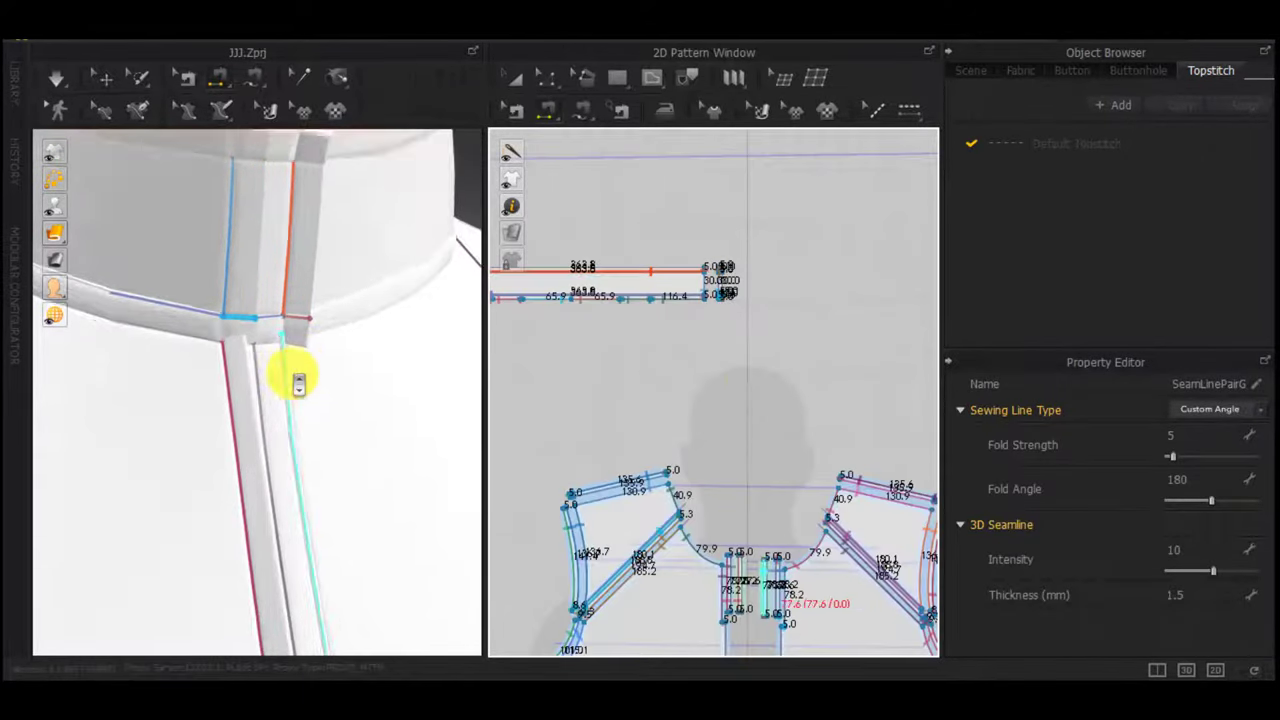
{"action": "scroll", "coordinate": [299, 382], "scroll_direction": "up", "scroll_amount": 3}
{"action": "scroll", "coordinate": [743, 292], "scroll_direction": "up", "scroll_amount": 6}
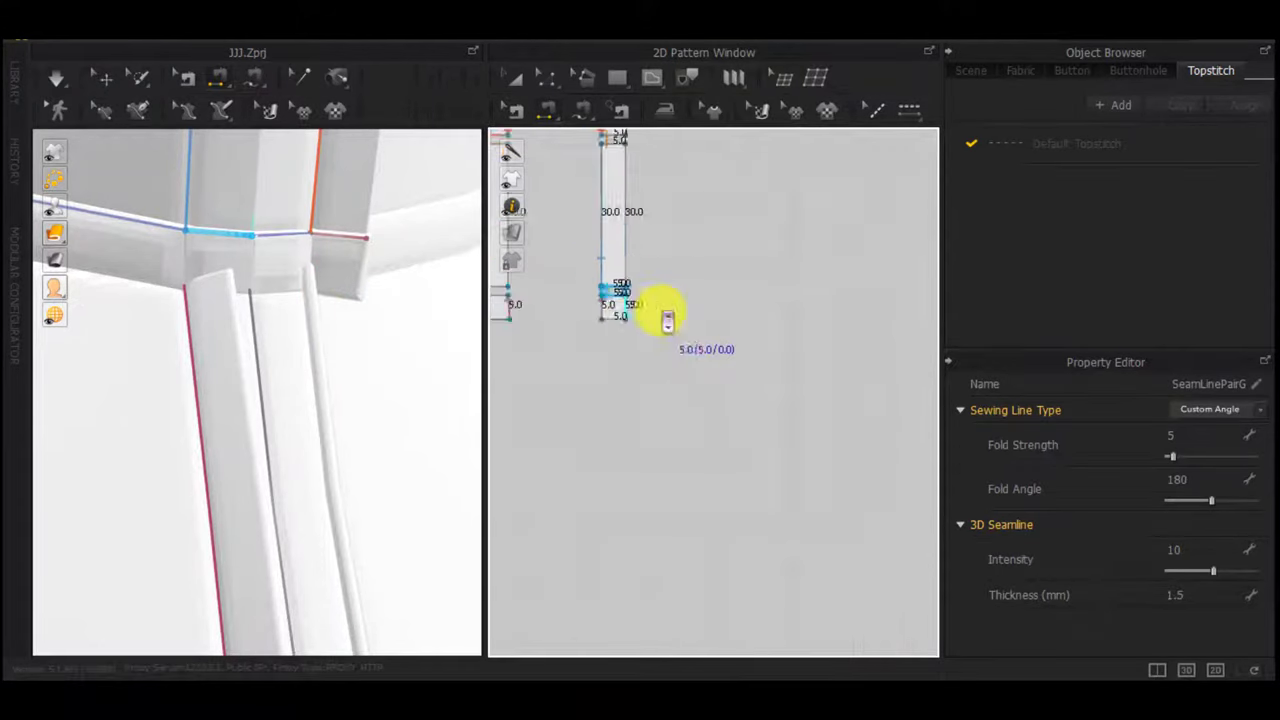
{"action": "left_click", "coordinate": [604, 329]}
{"action": "right_click_drag", "start_coordinate": [455, 350], "coordinate": [368, 346]}
{"action": "scroll", "coordinate": [602, 395], "scroll_direction": "down", "scroll_amount": 5}
{"action": "middle_click_drag", "start_coordinate": [602, 395], "coordinate": [620, 153]}
{"action": "middle_click_drag", "start_coordinate": [738, 585], "coordinate": [724, 205]}
{"action": "scroll", "coordinate": [714, 357], "scroll_direction": "up", "scroll_amount": 6}
{"action": "scroll", "coordinate": [704, 294], "scroll_direction": "up", "scroll_amount": 4}
{"action": "left_click", "coordinate": [700, 298]}
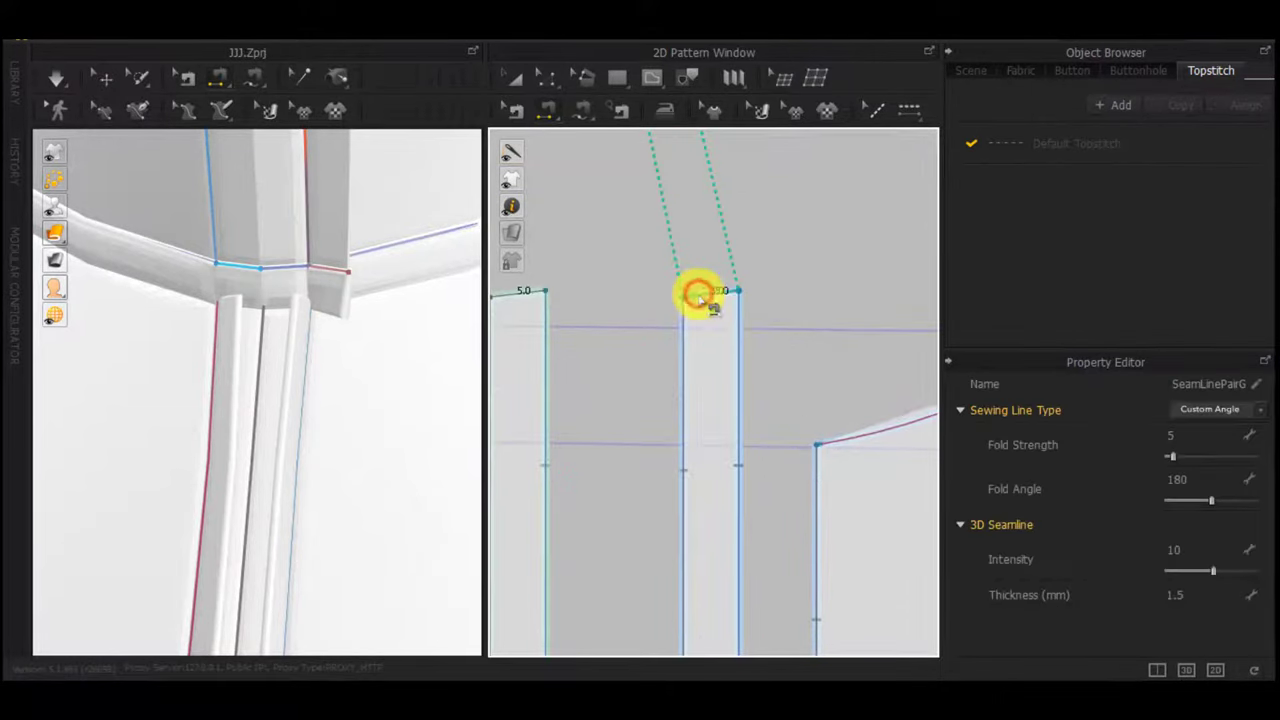
{"action": "key", "text": "space"}
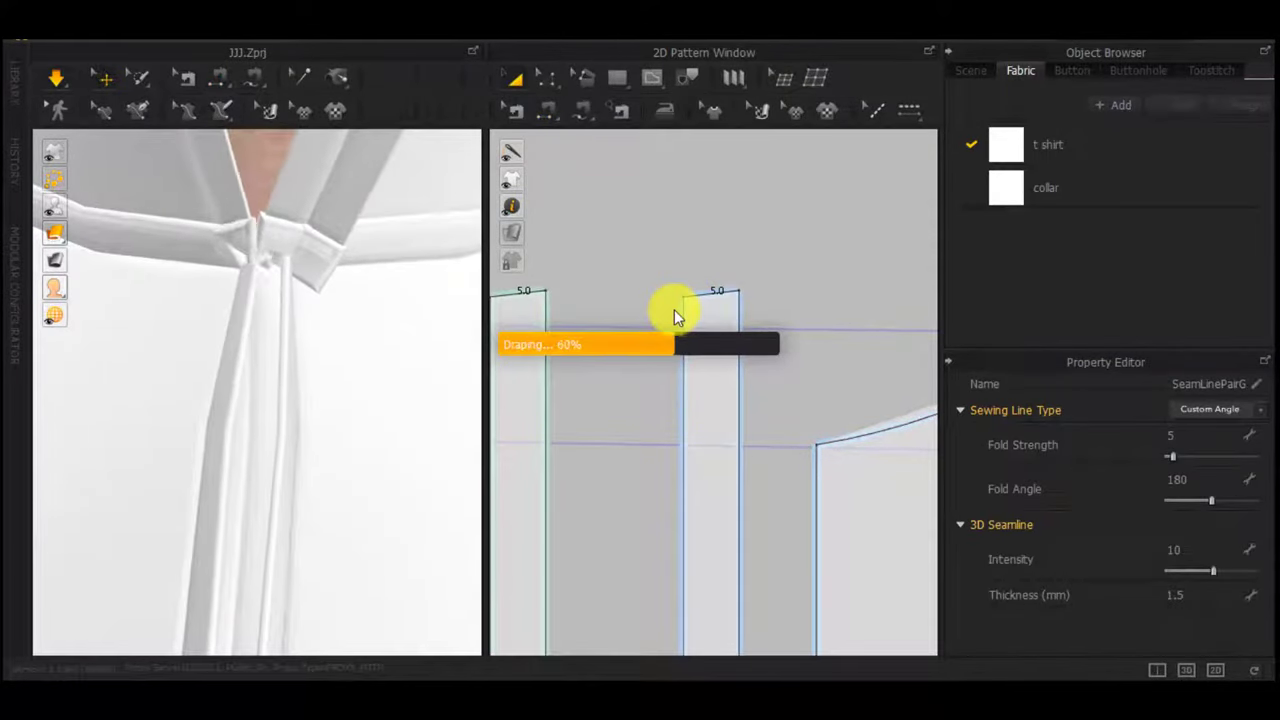
Delete the seam joining the collar's right-end lower strip to the top edge of the right placket's outer strip
{"action": "scroll", "coordinate": [726, 302], "scroll_direction": "down", "scroll_amount": 4}
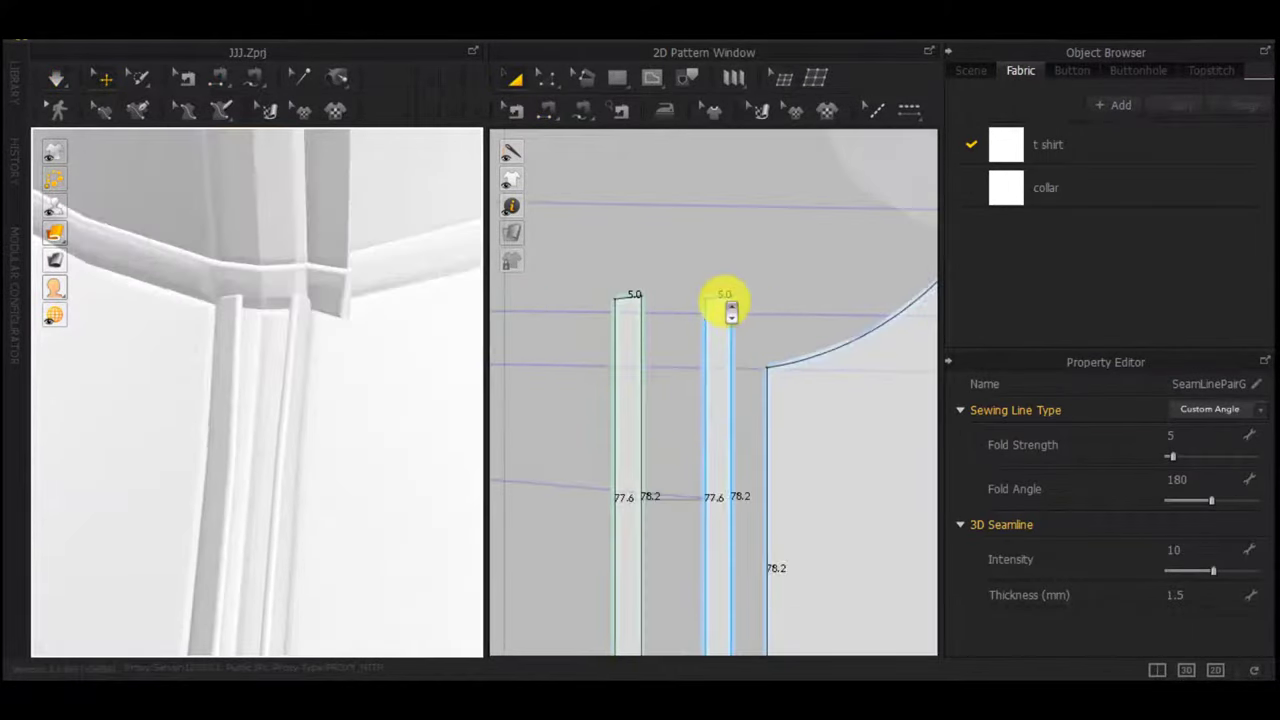
{"action": "key", "text": "b"}
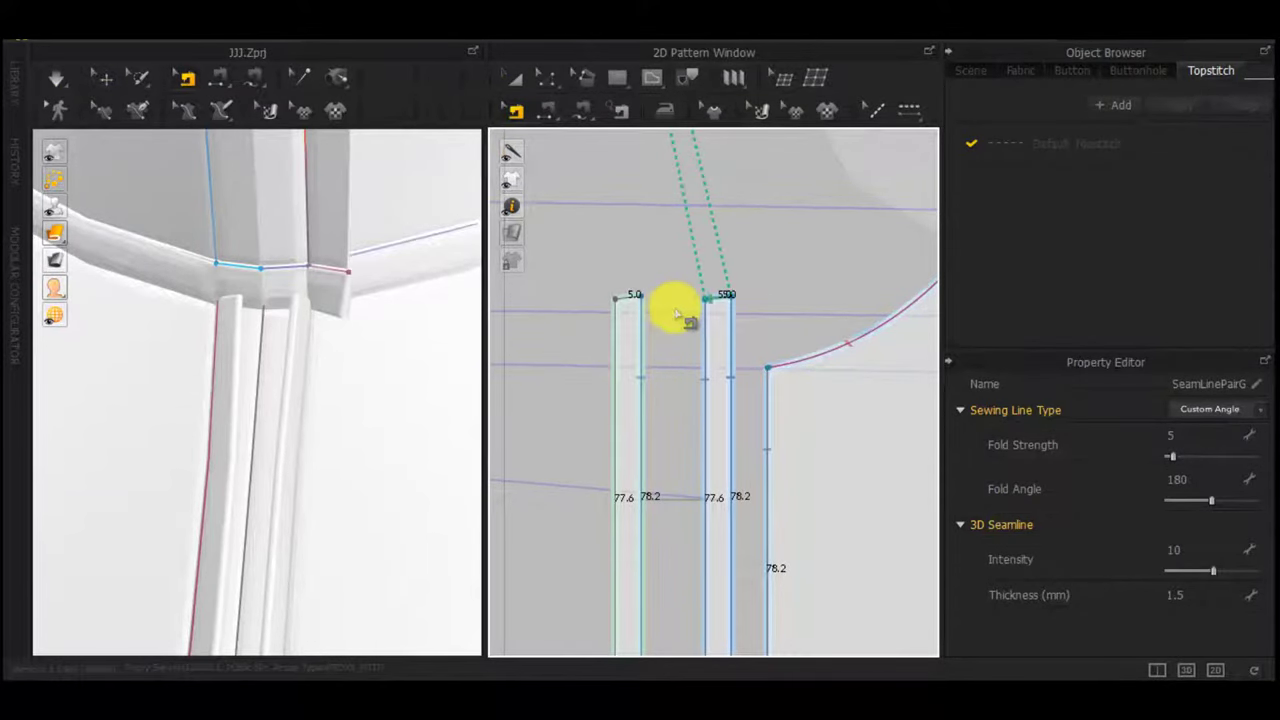
{"action": "left_click", "coordinate": [720, 299]}
{"action": "left_click", "coordinate": [745, 345]}
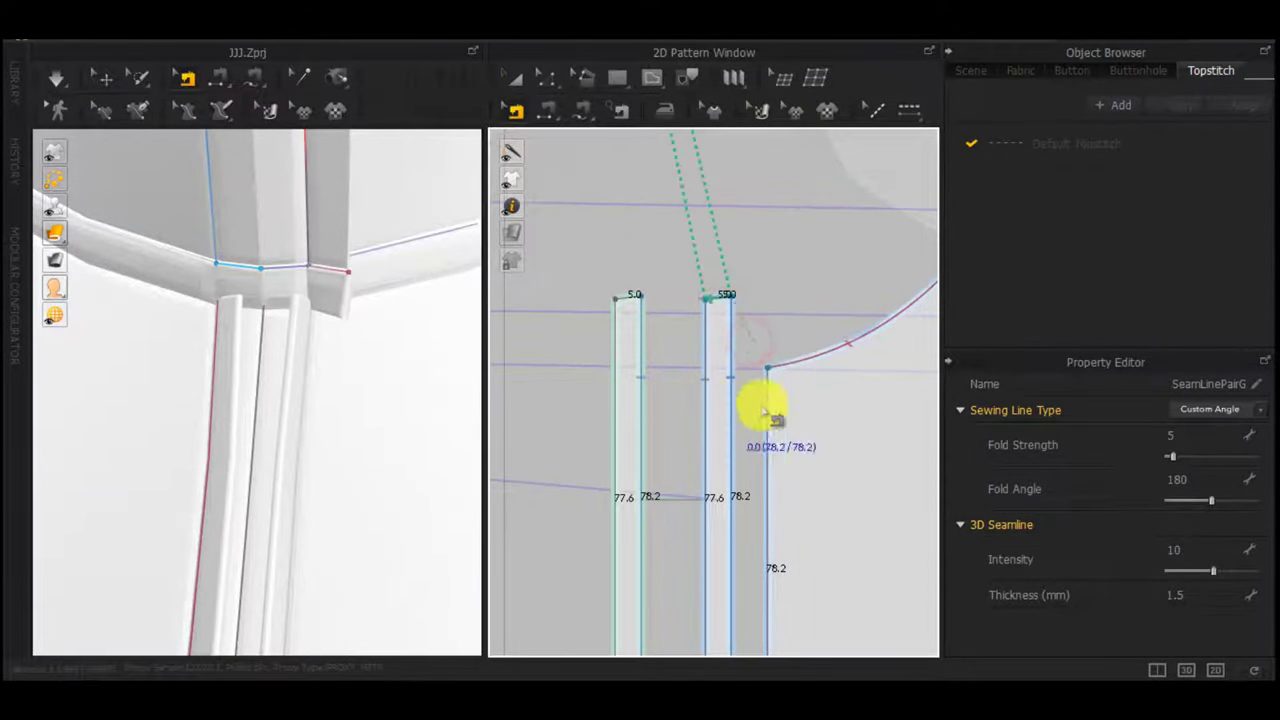
{"action": "key", "text": "Delete"}
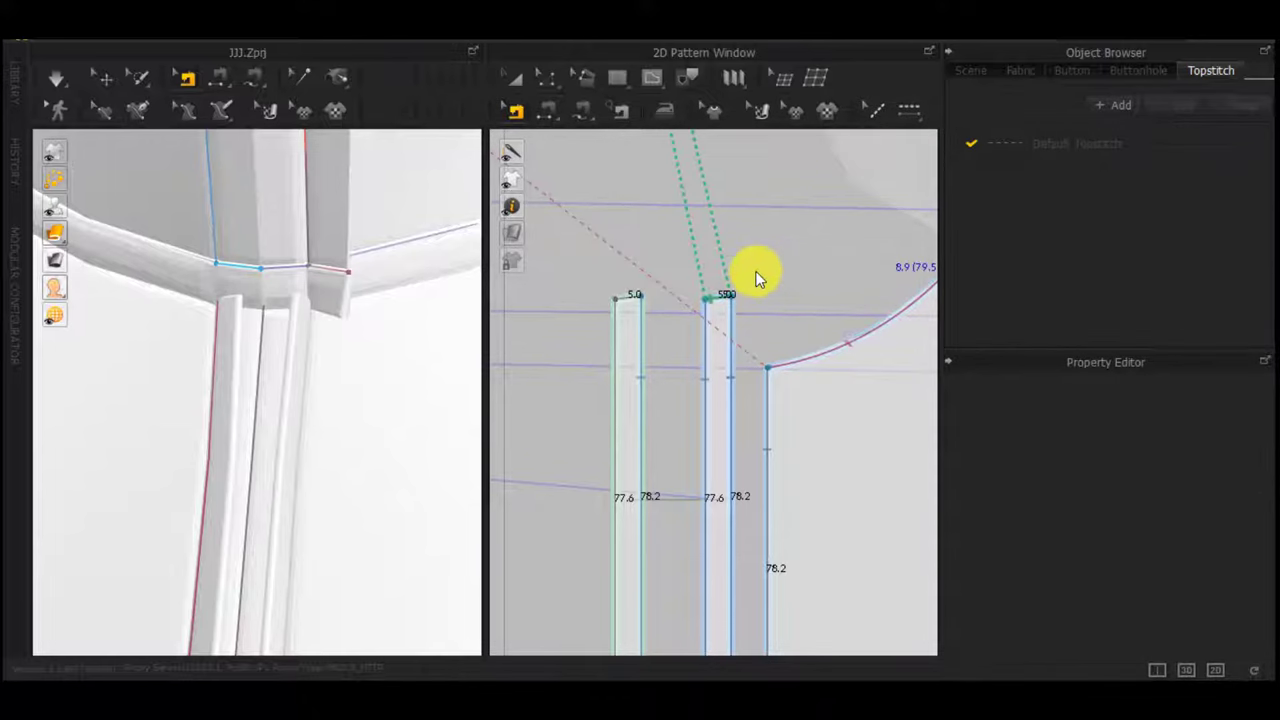
Sew the top edge of the left placket strip to the bottom edge of the collar's right-end lower strip, and drape the garment
{"action": "scroll", "coordinate": [757, 279], "scroll_direction": "down", "scroll_amount": 2}
{"action": "middle_click_drag", "start_coordinate": [776, 339], "coordinate": [871, 498]}
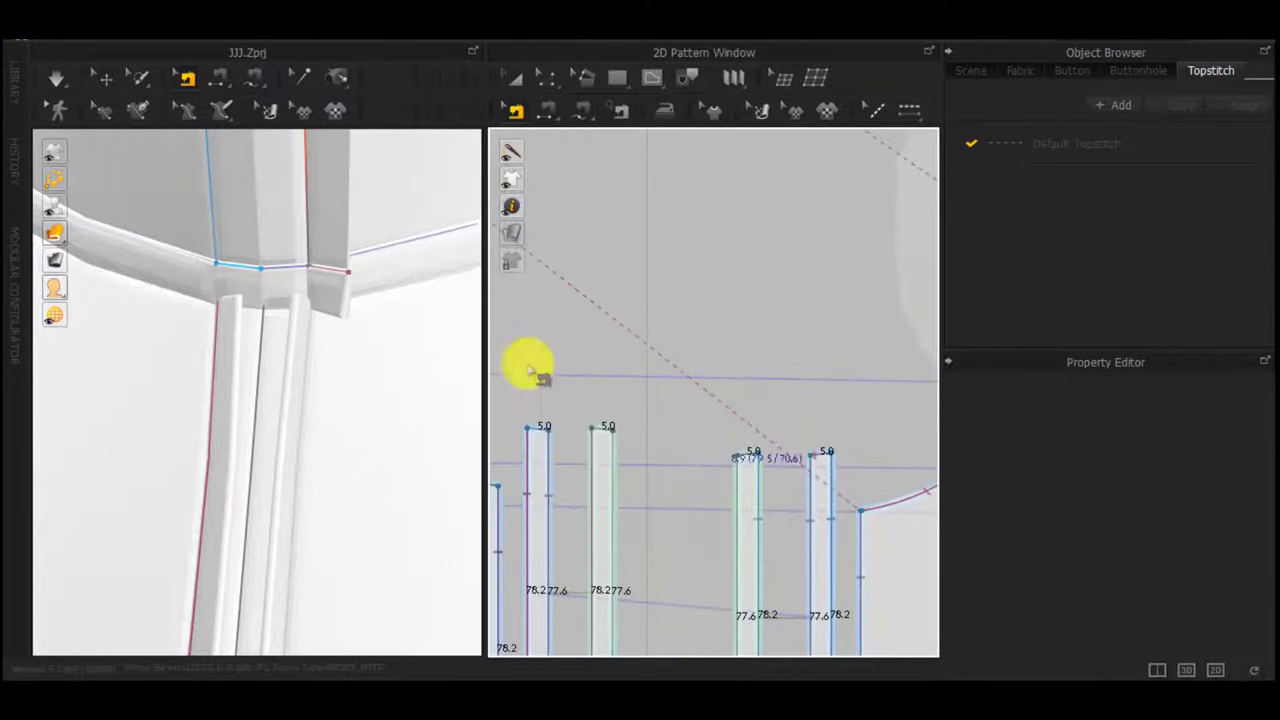
{"action": "key", "text": "n"}
{"action": "left_click", "coordinate": [229, 295]}
{"action": "scroll", "coordinate": [620, 246], "scroll_direction": "down", "scroll_amount": 4}
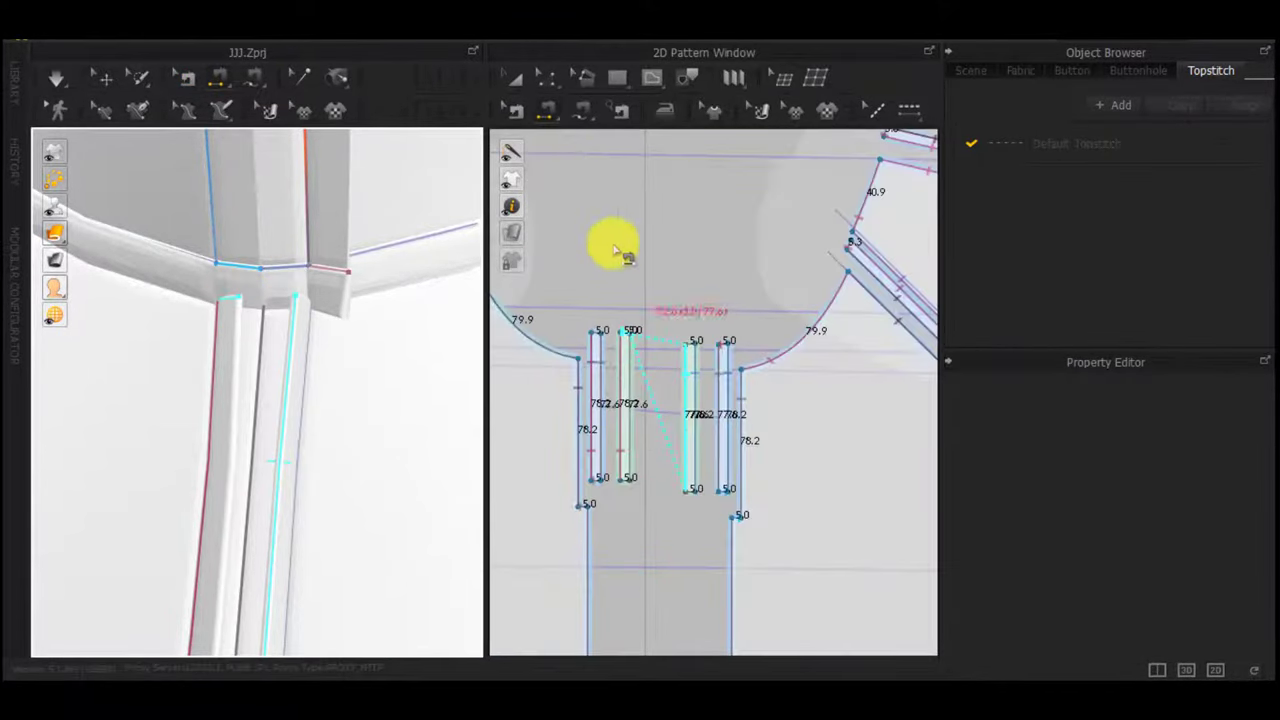
{"action": "middle_click_drag", "start_coordinate": [586, 183], "coordinate": [802, 552]}
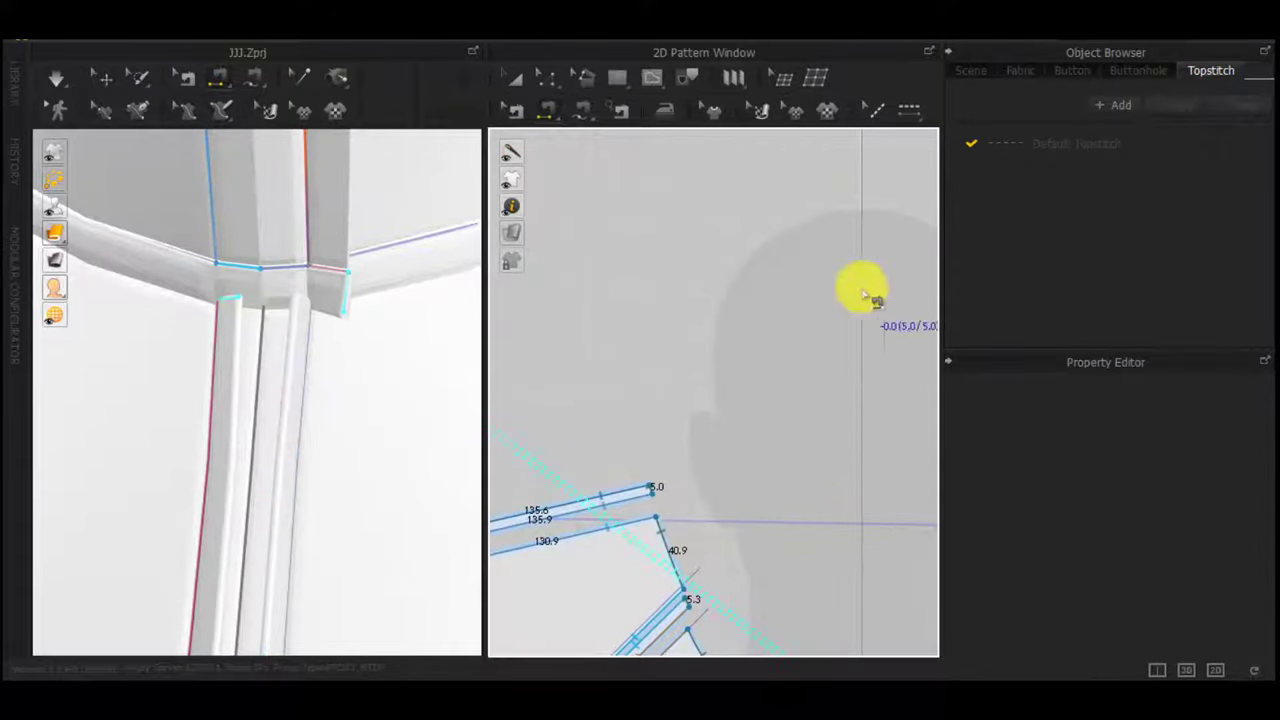
{"action": "scroll", "coordinate": [865, 295], "scroll_direction": "down", "scroll_amount": 3}
{"action": "scroll", "coordinate": [833, 194], "scroll_direction": "up", "scroll_amount": 5}
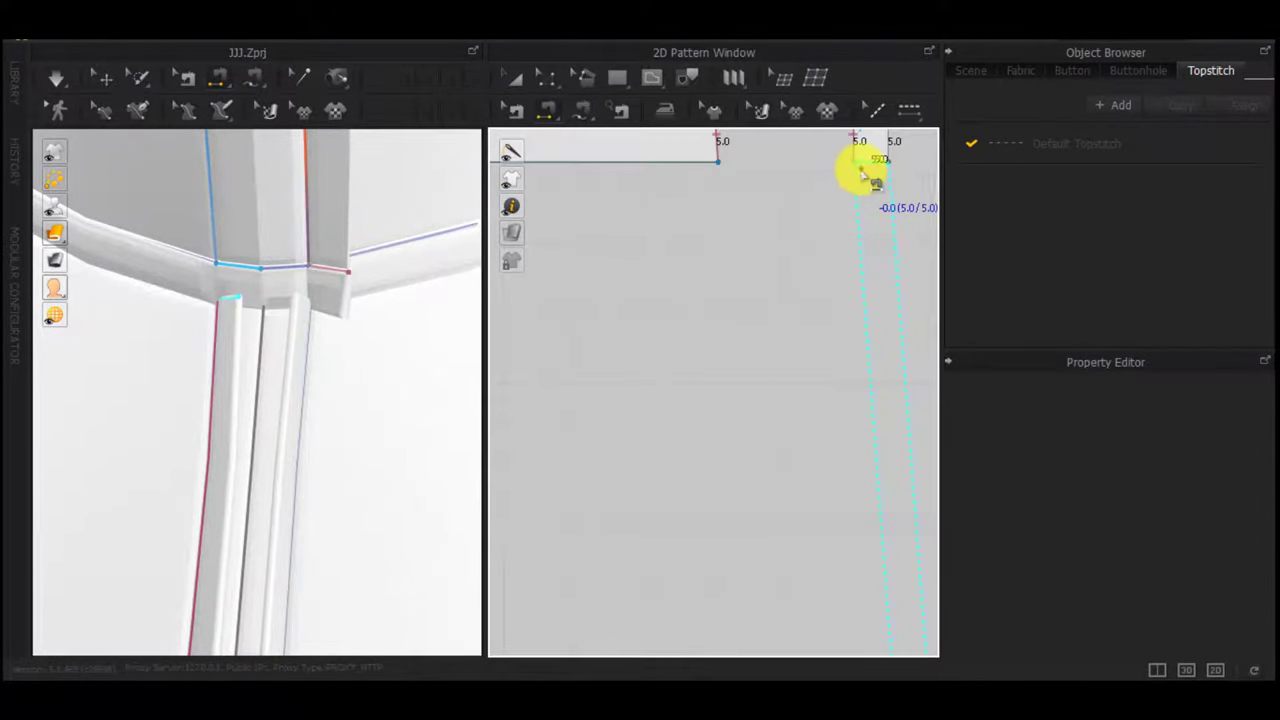
{"action": "left_click", "coordinate": [861, 170]}
{"action": "scroll", "coordinate": [865, 272], "scroll_direction": "down", "scroll_amount": 2}
{"action": "middle_click_drag", "start_coordinate": [876, 300], "coordinate": [774, 123]}
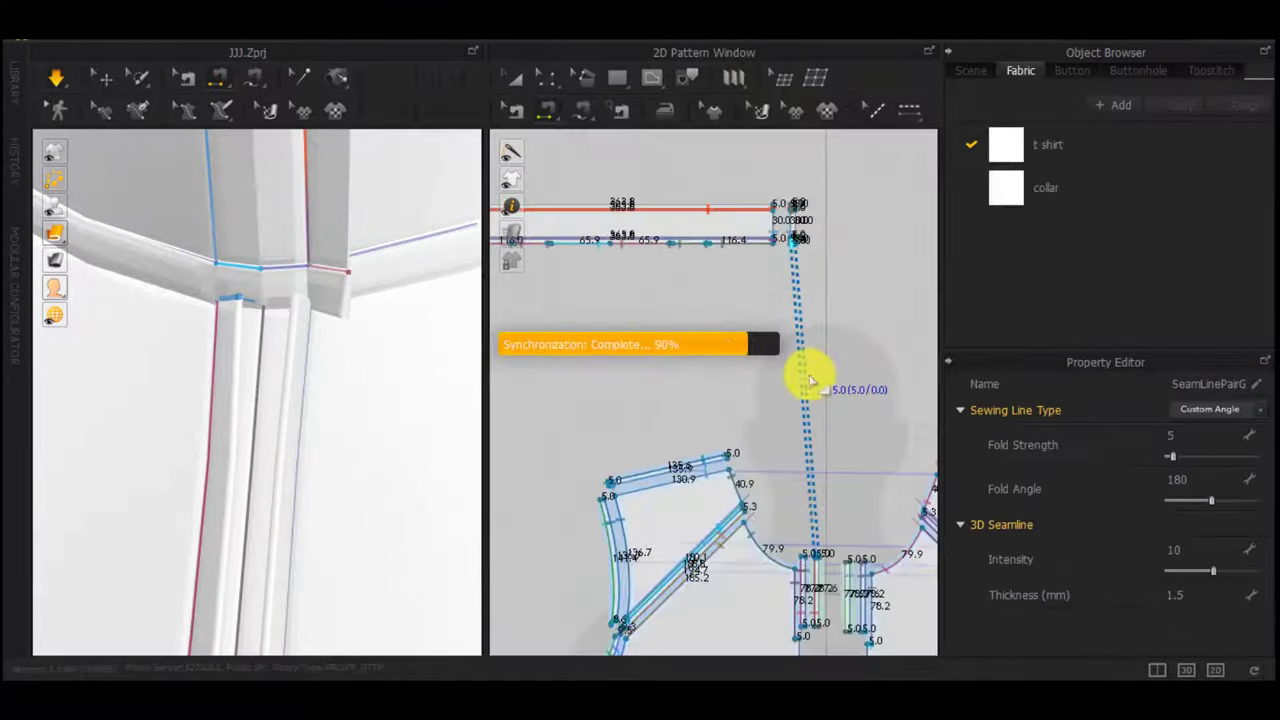
{"action": "scroll", "coordinate": [298, 308], "scroll_direction": "down", "scroll_amount": 2}
{"action": "mouse_move", "coordinate": [298, 291]}
{"action": "right_mouse_down"}
{"action": "mouse_move", "coordinate": [272, 315]}
{"action": "mouse_move", "coordinate": [377, 297]}
{"action": "mouse_move", "coordinate": [191, 320]}
{"action": "mouse_move", "coordinate": [306, 303]}
{"action": "right_mouse_up"}
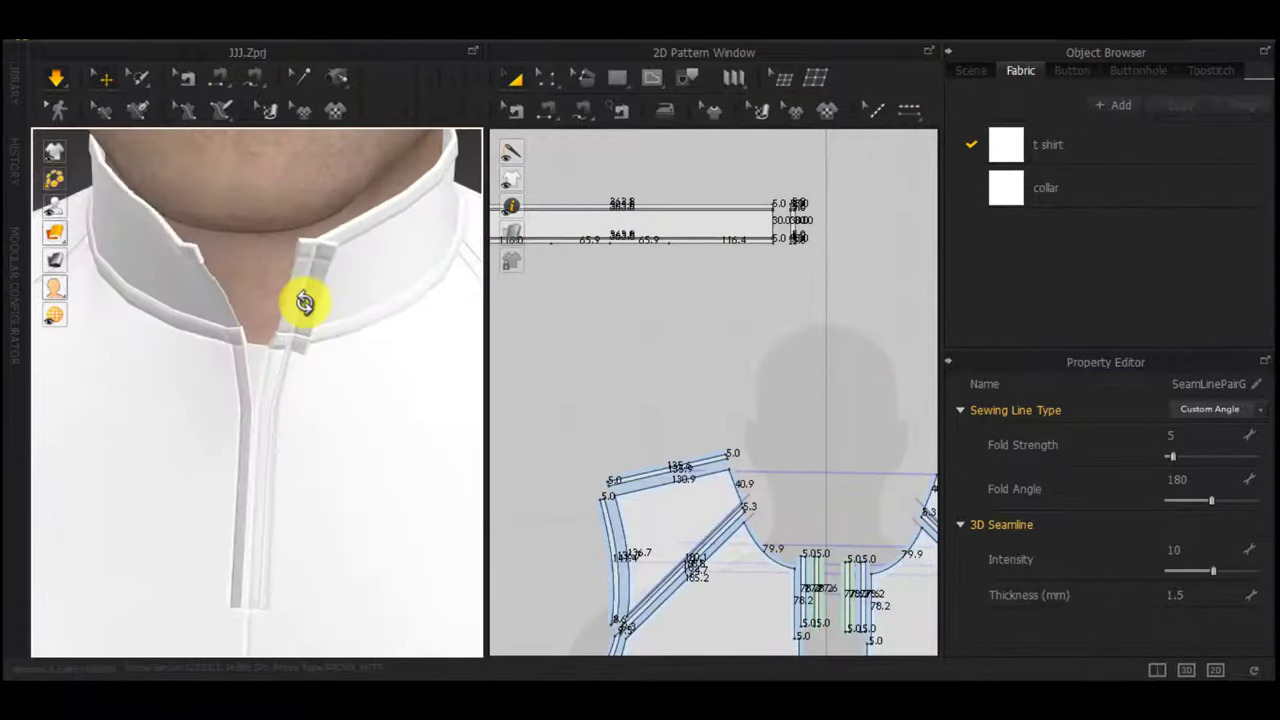
{"action": "key", "text": "space"}
Examine how the collar's right-end strips sit above the placket and which edges their seams connect
{"action": "scroll", "coordinate": [258, 308], "scroll_direction": "up", "scroll_amount": 3}
{"action": "scroll", "coordinate": [610, 268], "scroll_direction": "up", "scroll_amount": 3}
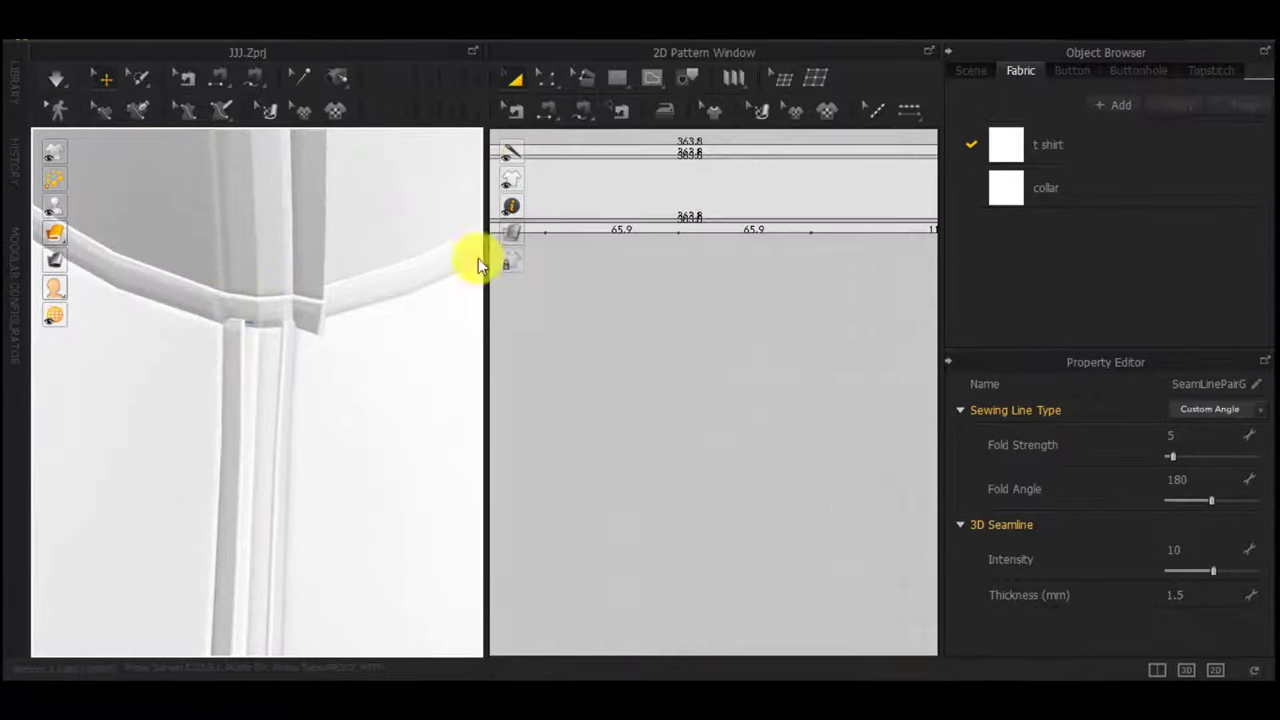
{"action": "scroll", "coordinate": [270, 280], "scroll_direction": "up", "scroll_amount": 2}
{"action": "middle_click_drag", "start_coordinate": [268, 280], "coordinate": [276, 460]}
{"action": "left_click", "coordinate": [246, 311]}
{"action": "scroll", "coordinate": [676, 369], "scroll_direction": "down", "scroll_amount": 4}
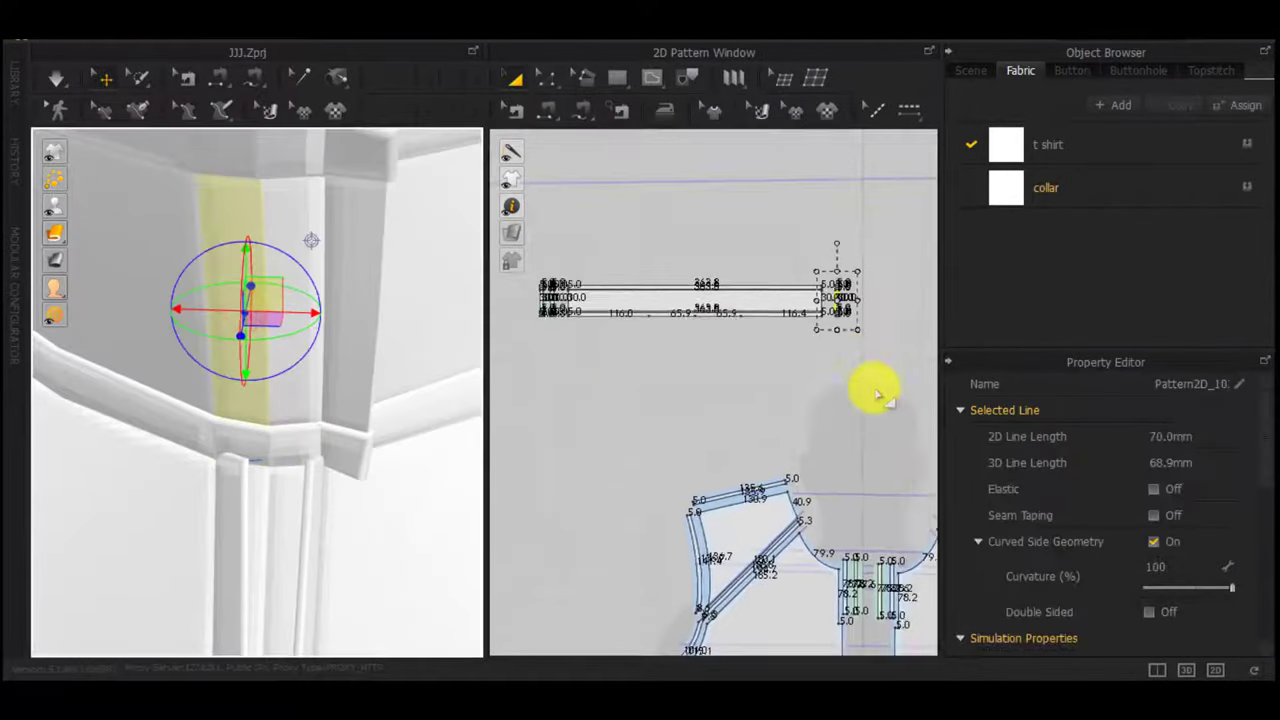
{"action": "scroll", "coordinate": [850, 303], "scroll_direction": "up", "scroll_amount": 6}
{"action": "key", "text": "b"}
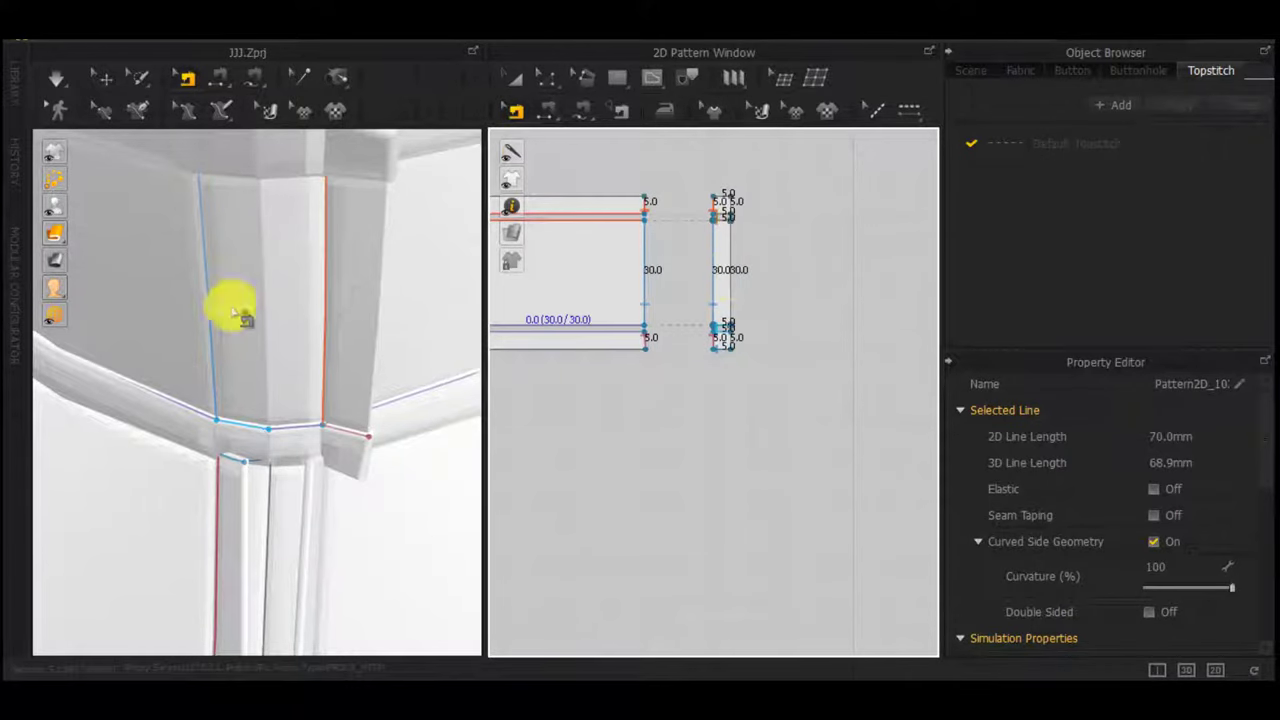
{"action": "right_click_drag", "start_coordinate": [233, 313], "coordinate": [300, 330]}
{"action": "key", "text": "a"}
{"action": "left_click_drag", "start_coordinate": [775, 188], "coordinate": [681, 388]}
{"action": "right_click_drag", "start_coordinate": [326, 377], "coordinate": [256, 378]}
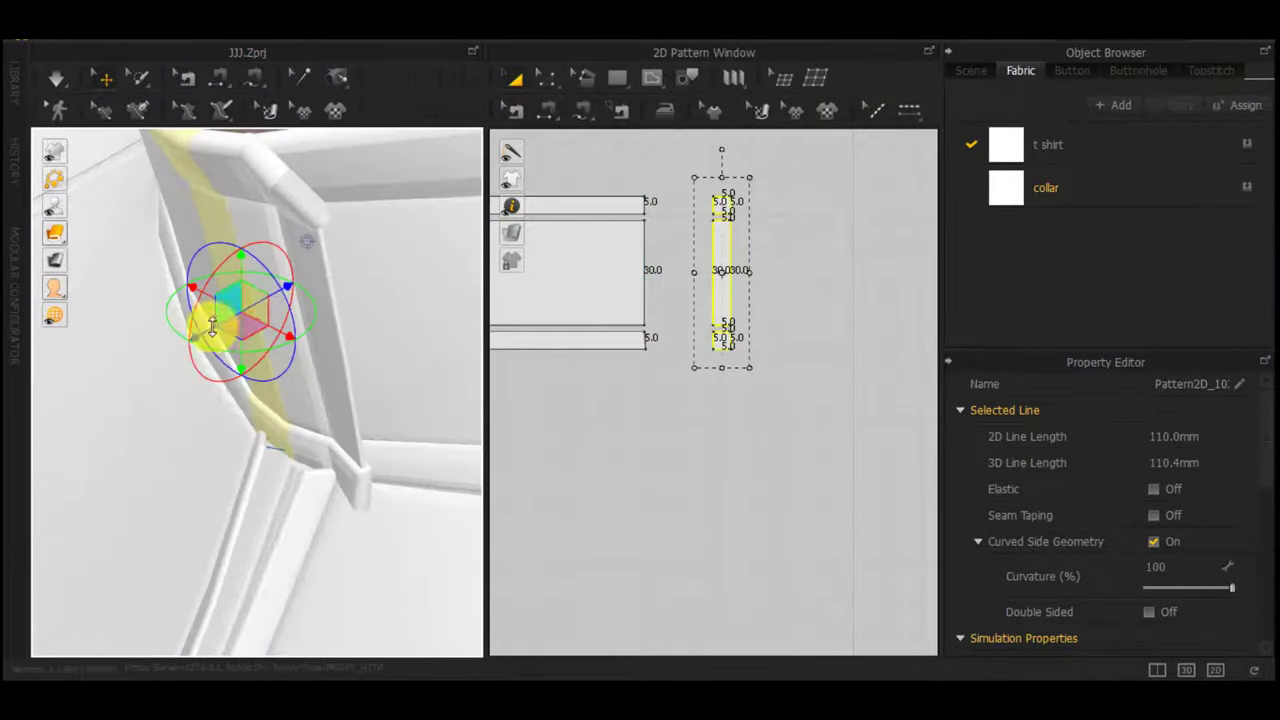
{"action": "right_click_drag", "start_coordinate": [212, 325], "coordinate": [345, 300]}
{"action": "scroll", "coordinate": [354, 311], "scroll_direction": "down", "scroll_amount": 3}
{"action": "scroll", "coordinate": [671, 330], "scroll_direction": "down", "scroll_amount": 3}
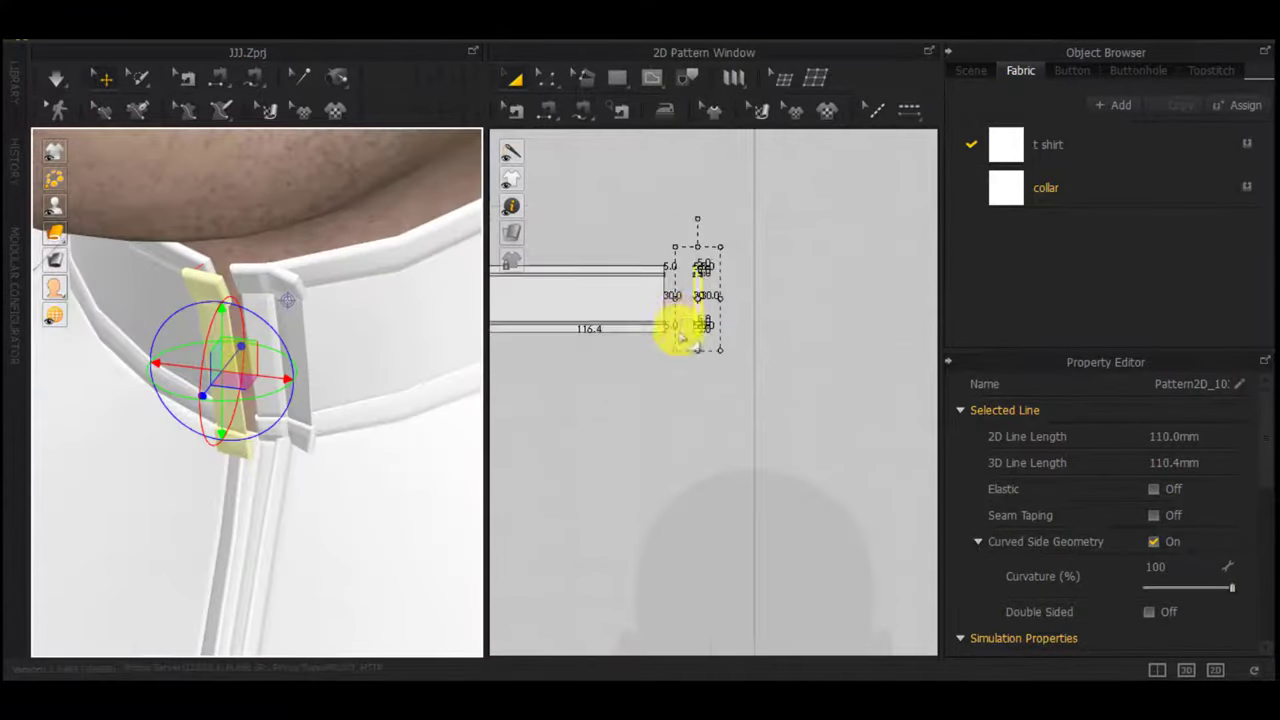
{"action": "scroll", "coordinate": [681, 340], "scroll_direction": "down", "scroll_amount": 4}
{"action": "middle_click_drag", "start_coordinate": [681, 366], "coordinate": [793, 397]}
{"action": "key", "text": "space"}
{"action": "scroll", "coordinate": [773, 314], "scroll_direction": "up", "scroll_amount": 4}
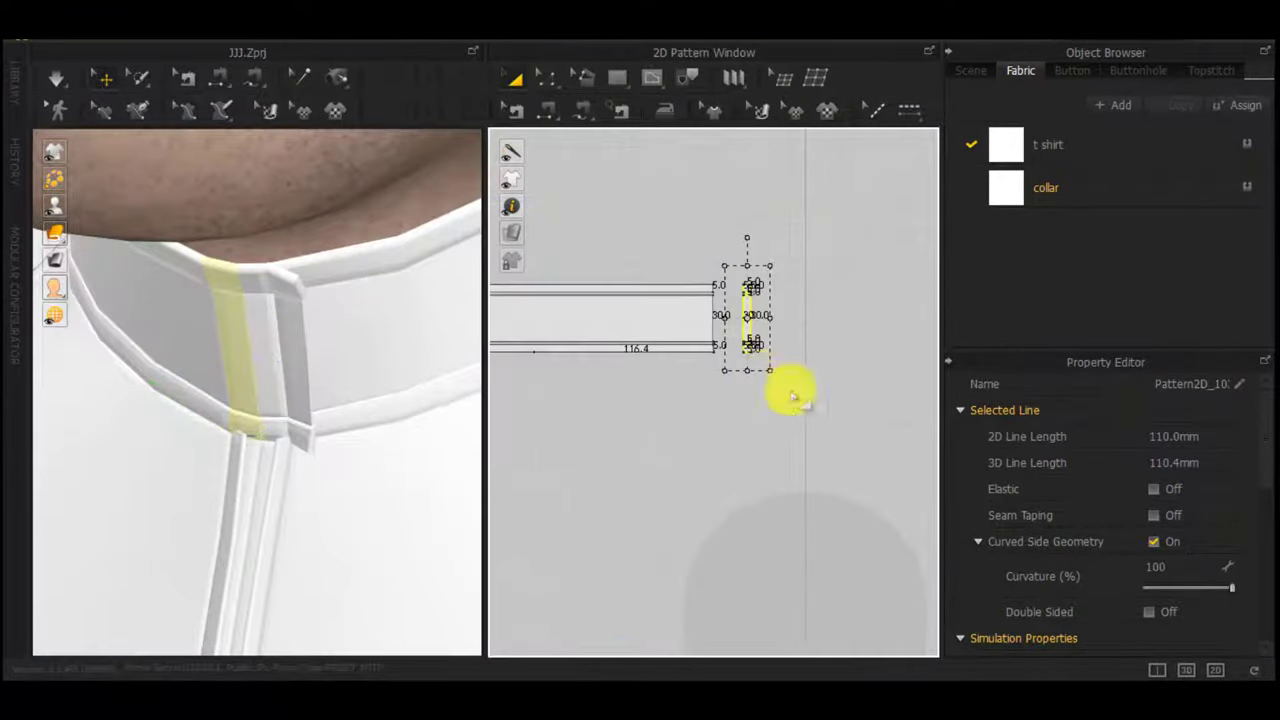
{"action": "scroll", "coordinate": [760, 318], "scroll_direction": "up", "scroll_amount": 3}
{"action": "key", "text": "b"}
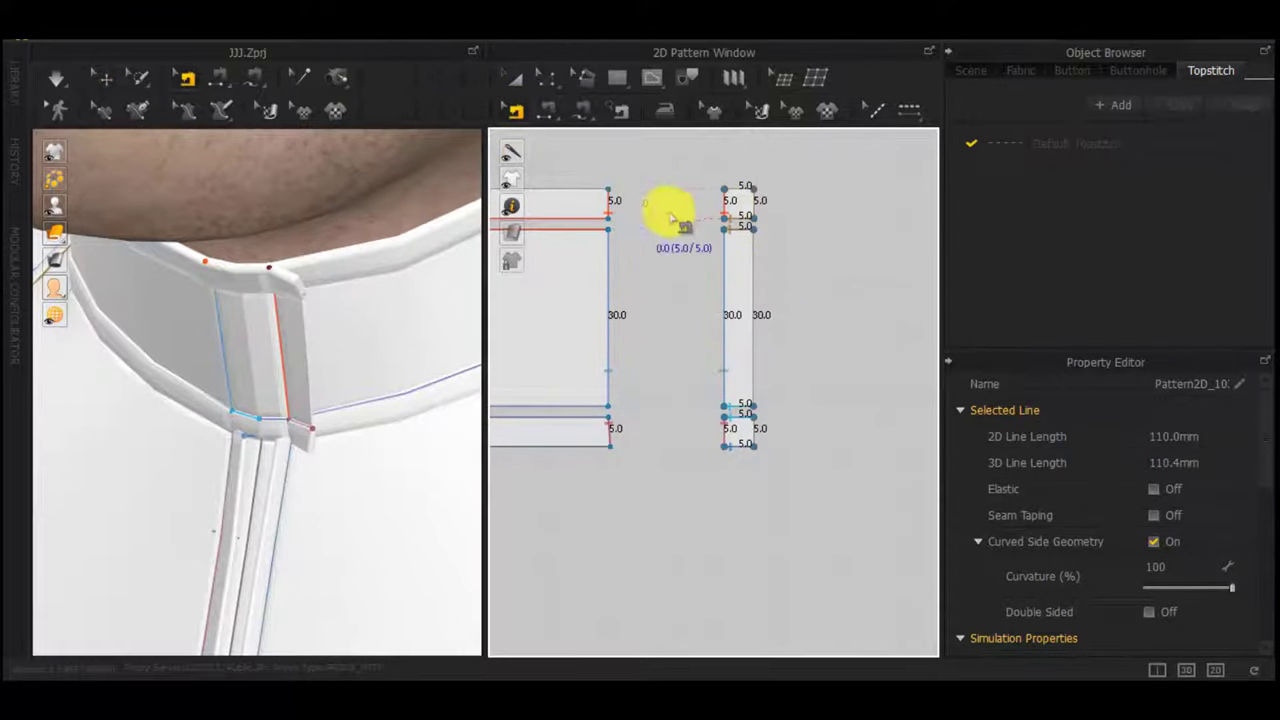
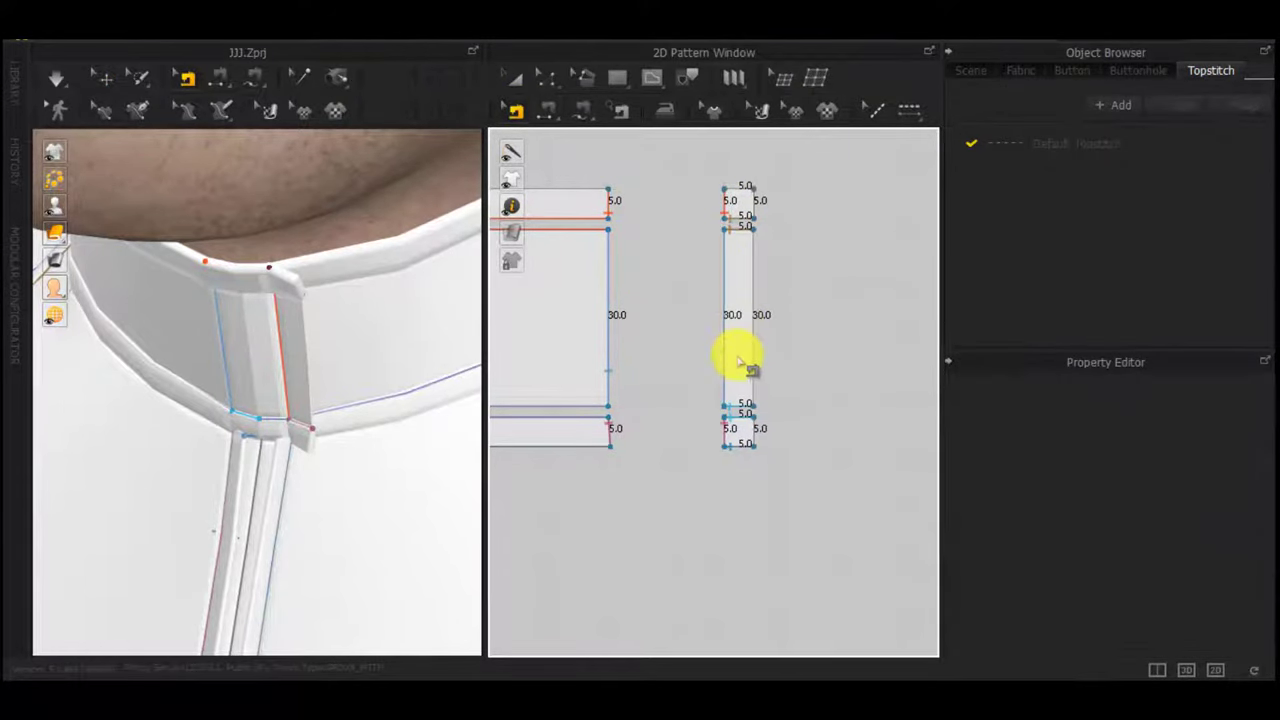
{"action": "scroll", "coordinate": [744, 366], "scroll_direction": "down", "scroll_amount": 4}
{"action": "mouse_move", "coordinate": [748, 424]}
{"action": "middle_mouse_down"}
{"action": "mouse_move", "coordinate": [770, 488]}
{"action": "mouse_move", "coordinate": [757, 350]}
{"action": "mouse_move", "coordinate": [757, 438]}
{"action": "middle_mouse_up"}
{"action": "scroll", "coordinate": [755, 334], "scroll_direction": "up", "scroll_amount": 3}
Undo the recent seams on the collar's right-end strips
{"action": "key", "text": "ctrl+z"}
{"action": "key", "text": "ctrl+z"}
{"action": "key", "text": "ctrl+z"}
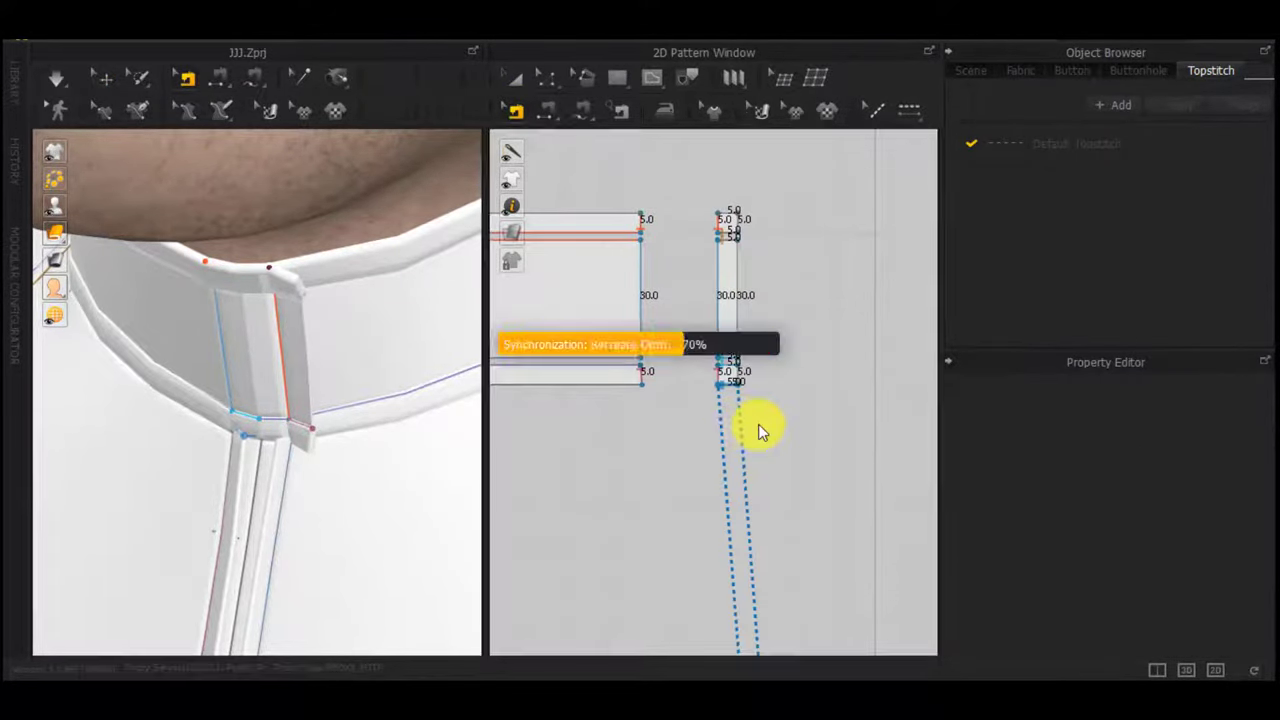
{"action": "key", "text": "ctrl+z"}
{"action": "key", "text": "ctrl+z"}
{"action": "key", "text": "ctrl+z"}
{"action": "key", "text": "ctrl+z"}
{"action": "key", "text": "ctrl+z"}
{"action": "key", "text": "ctrl+z"}
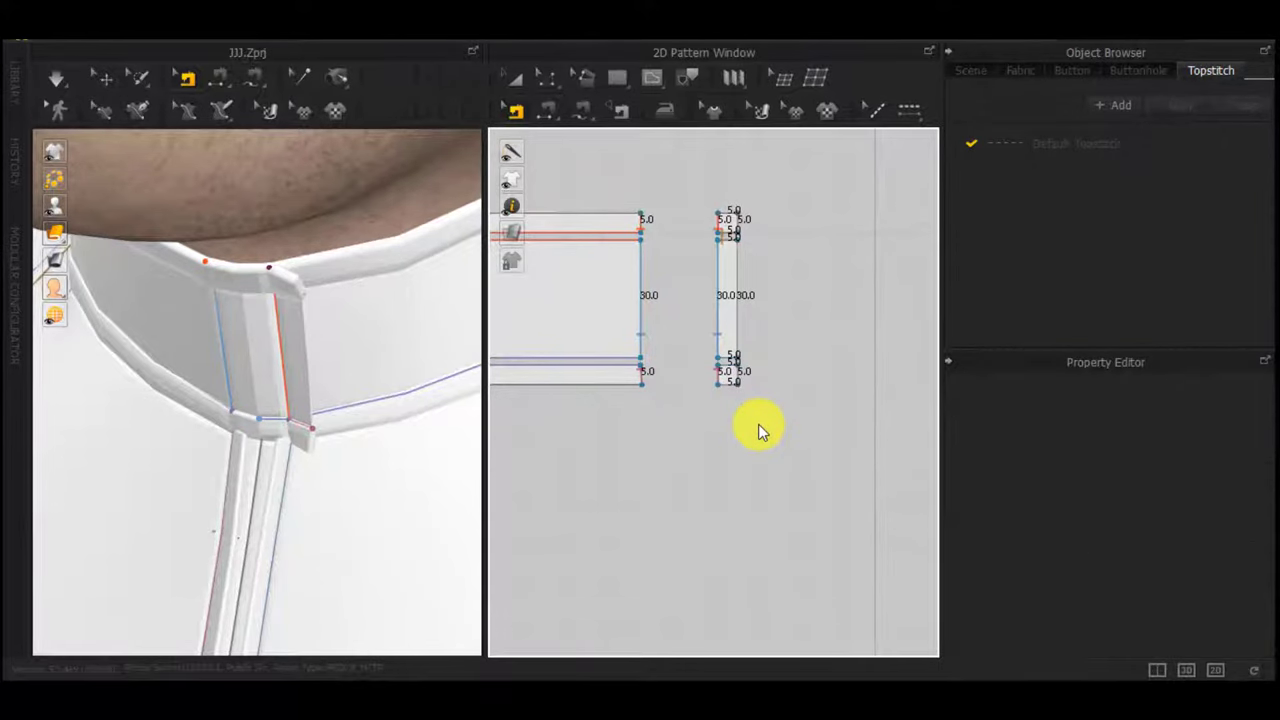
{"action": "key", "text": "ctrl+z"}
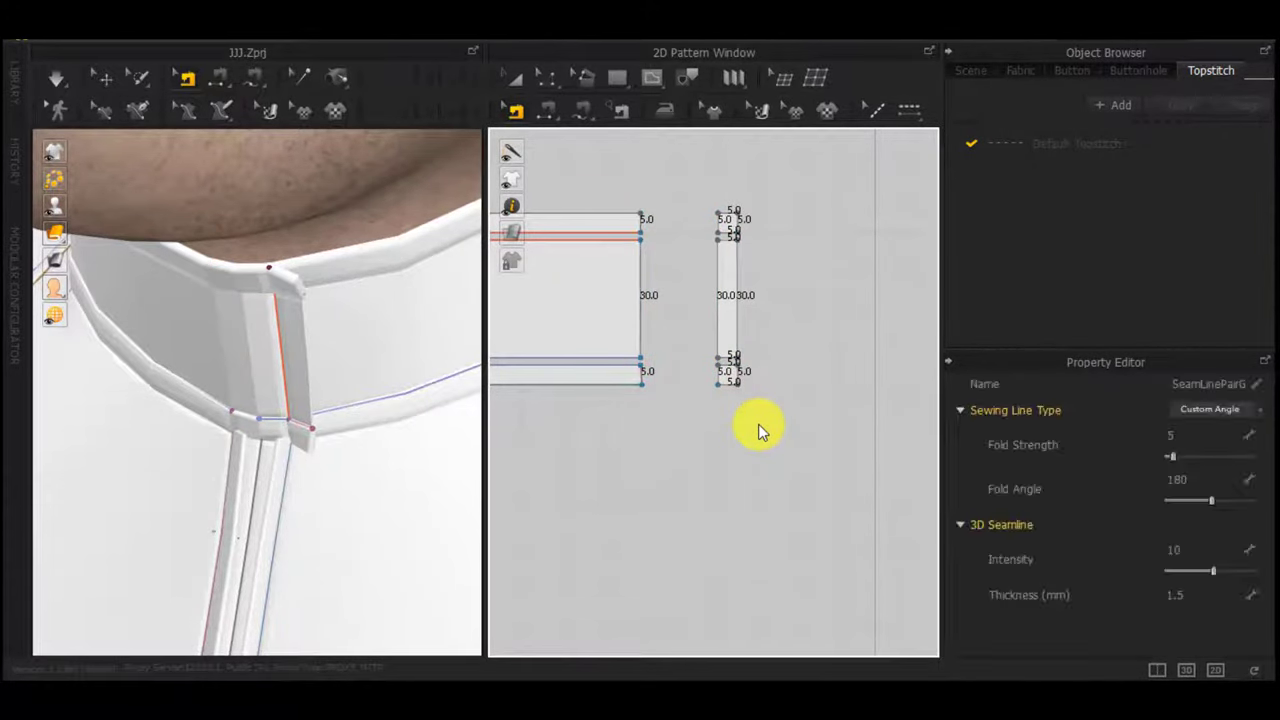
{"action": "key", "text": "ctrl+a"}
Clone the three strips at the collar's right end beside the originals and delete the seams attached to the clones
{"action": "key", "text": "a"}
{"action": "left_click_drag", "start_coordinate": [755, 409], "coordinate": [714, 171]}
{"action": "right_click", "coordinate": [730, 294]}
{"action": "left_click", "coordinate": [755, 550]}
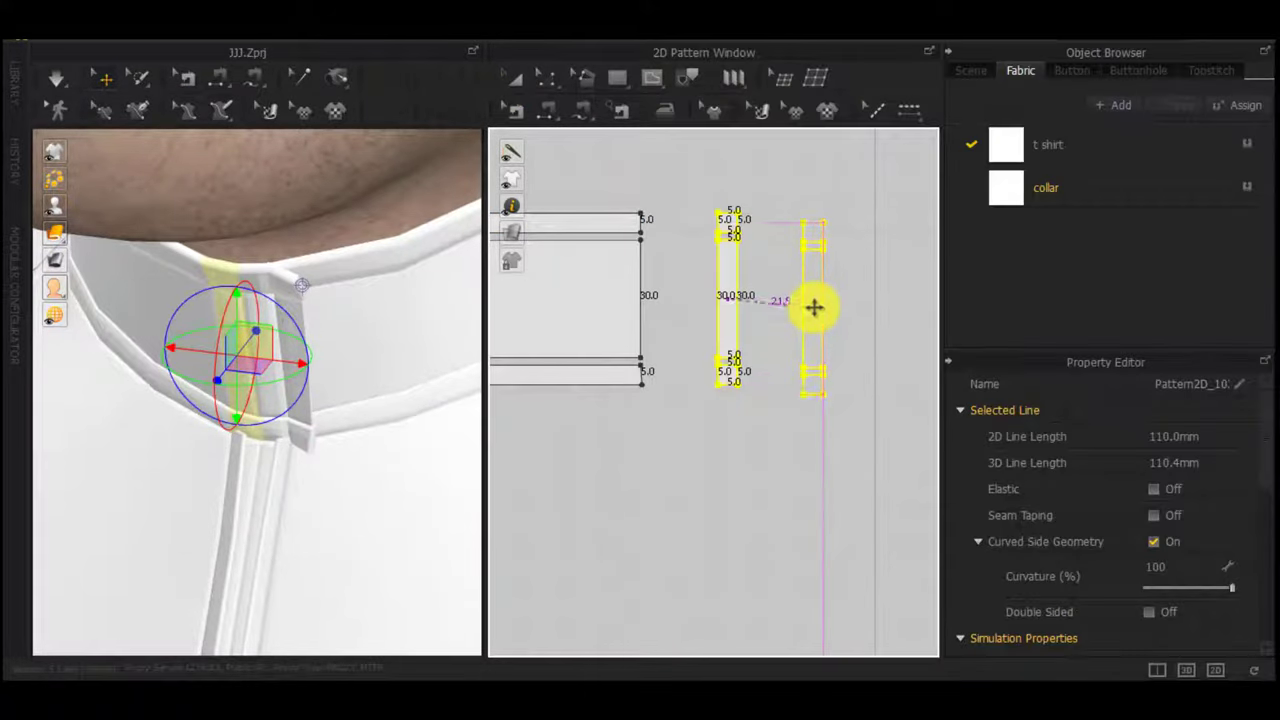
{"action": "left_click", "coordinate": [814, 303]}
{"action": "key", "text": "b"}
{"action": "left_click_drag", "start_coordinate": [843, 406], "coordinate": [776, 191]}
{"action": "key", "text": "Delete"}
Sew the left edges of the middle, upper and lower cloned strips to the left edges of the original strips
{"action": "scroll", "coordinate": [805, 299], "scroll_direction": "up", "scroll_amount": 4}
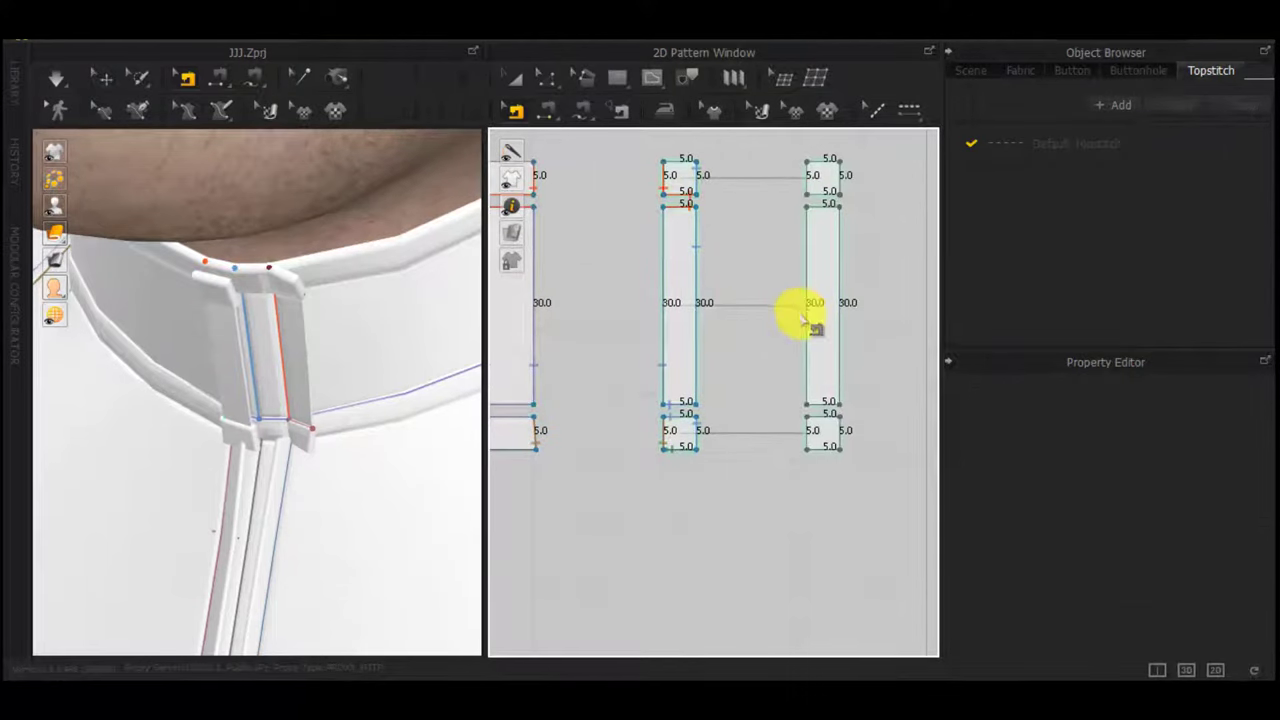
{"action": "key", "text": "n"}
{"action": "left_click", "coordinate": [805, 294]}
{"action": "left_click", "coordinate": [666, 285]}
{"action": "left_click", "coordinate": [805, 187]}
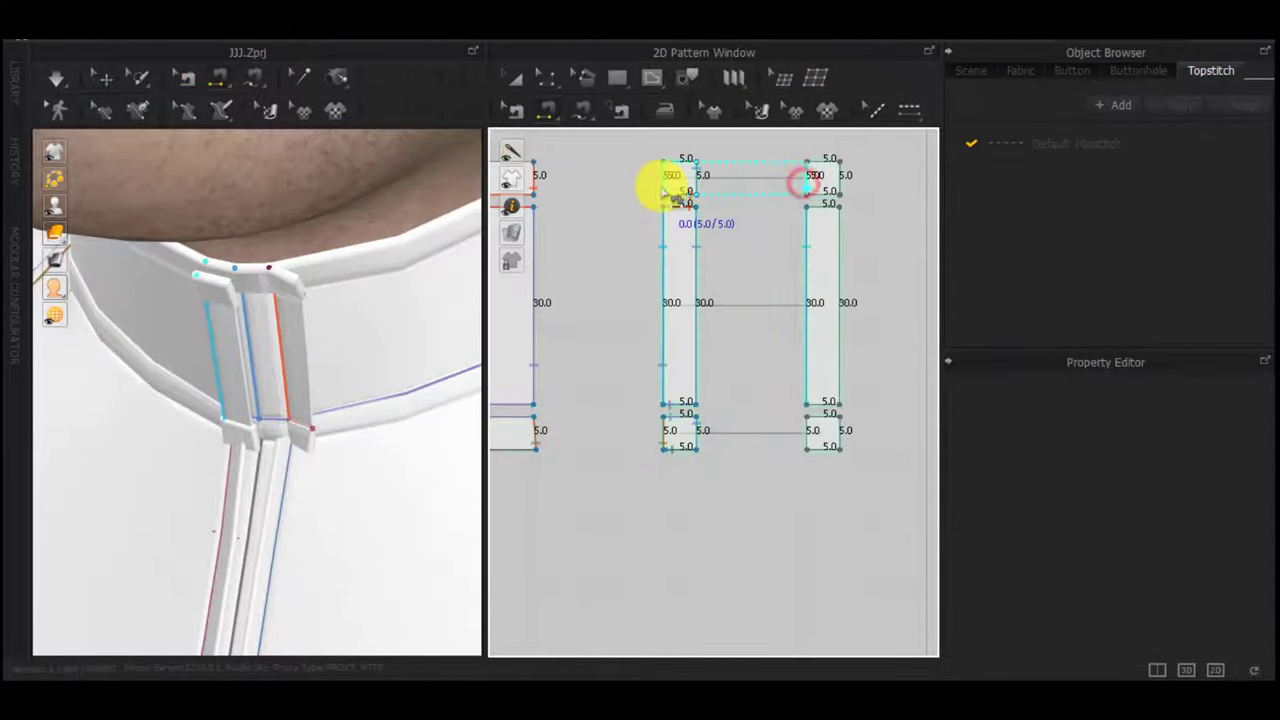
{"action": "left_click", "coordinate": [663, 187]}
{"action": "left_click", "coordinate": [807, 439]}
{"action": "left_click", "coordinate": [663, 444]}
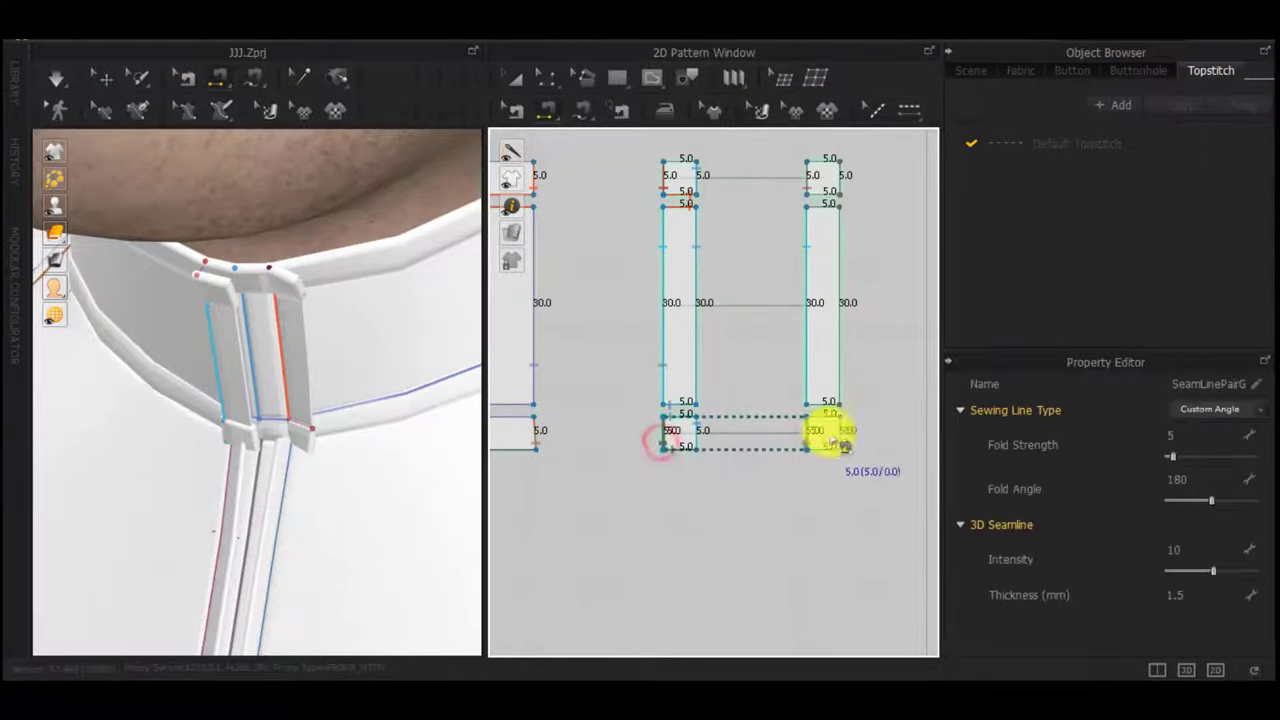
Sew the short edges of the cloned middle strip to the adjoining edges of the cloned lower and upper pieces
{"action": "left_click", "coordinate": [813, 419]}
{"action": "left_click", "coordinate": [811, 404]}
{"action": "left_click", "coordinate": [818, 211]}
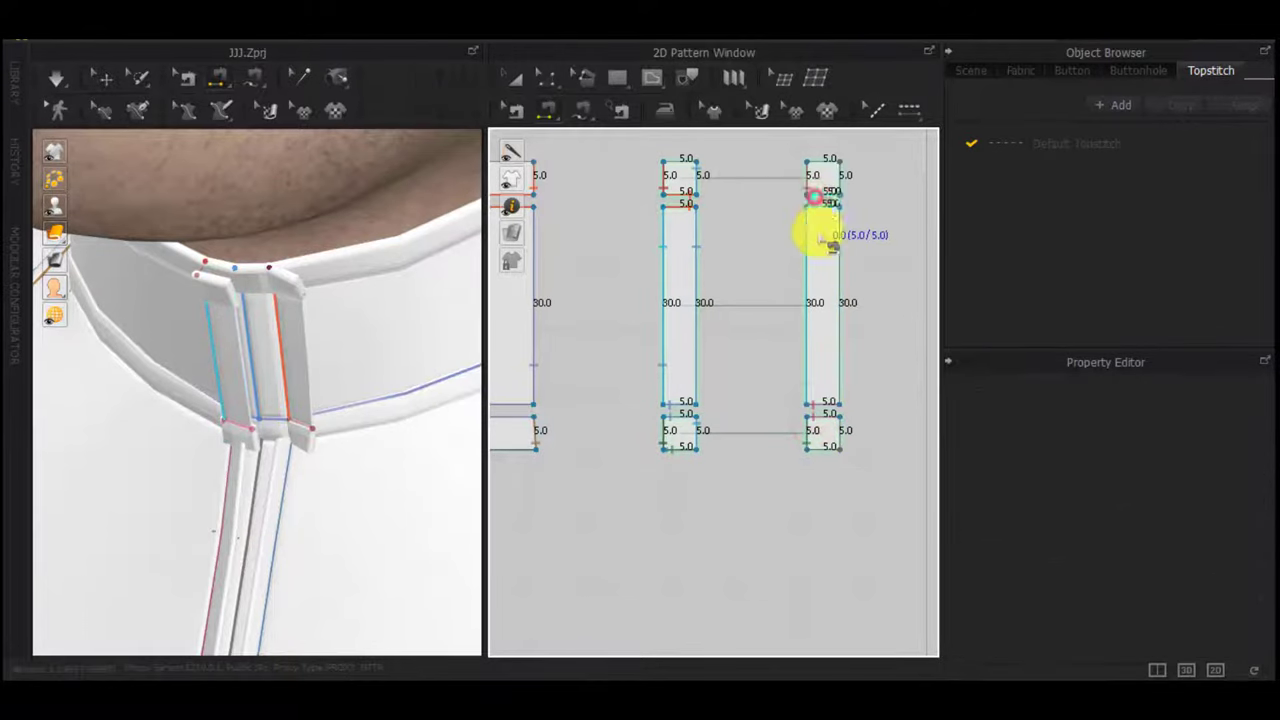
Sew the bottom edge of the right-end cloned lower strip to the top edge of the left placket's inner strip, and drape the garment
{"action": "left_click", "coordinate": [816, 449]}
{"action": "left_click", "coordinate": [811, 454]}
{"action": "scroll", "coordinate": [235, 451], "scroll_direction": "down", "scroll_amount": 3}
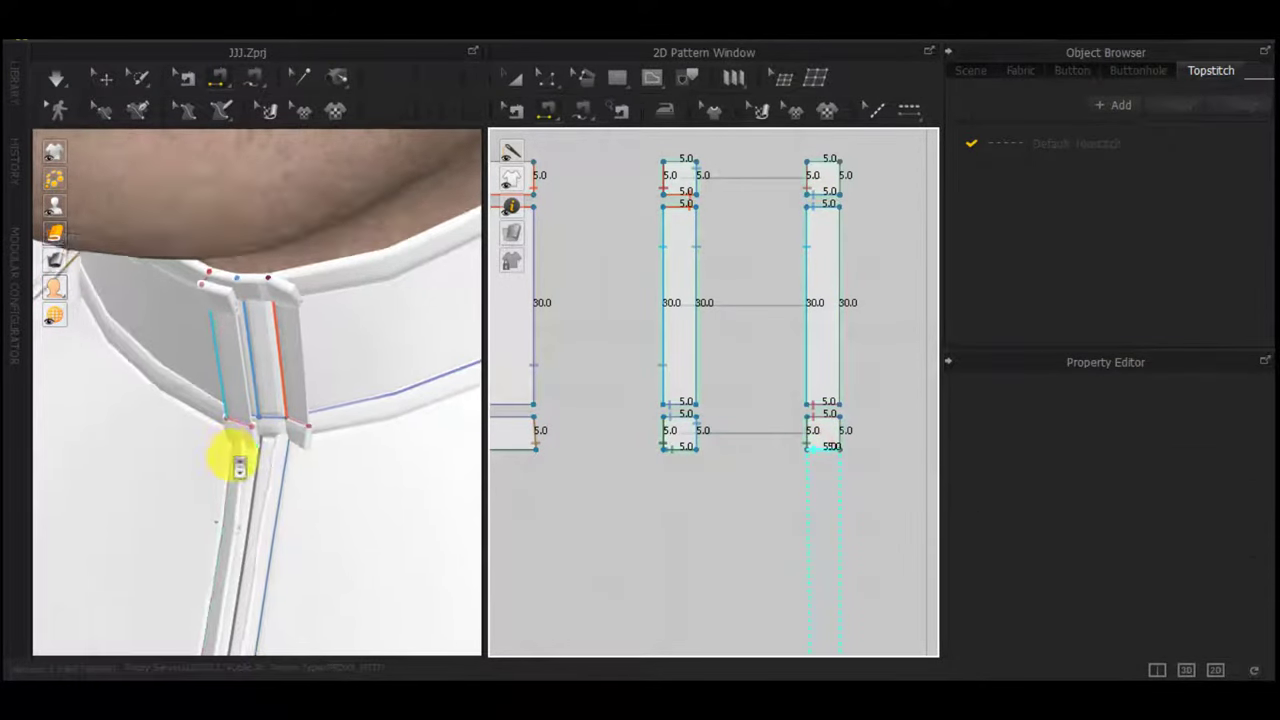
{"action": "scroll", "coordinate": [760, 553], "scroll_direction": "down", "scroll_amount": 8}
{"action": "middle_click_drag", "start_coordinate": [760, 553], "coordinate": [783, 210]}
{"action": "scroll", "coordinate": [800, 540], "scroll_direction": "up", "scroll_amount": 6}
{"action": "middle_click_drag", "start_coordinate": [826, 572], "coordinate": [766, 268]}
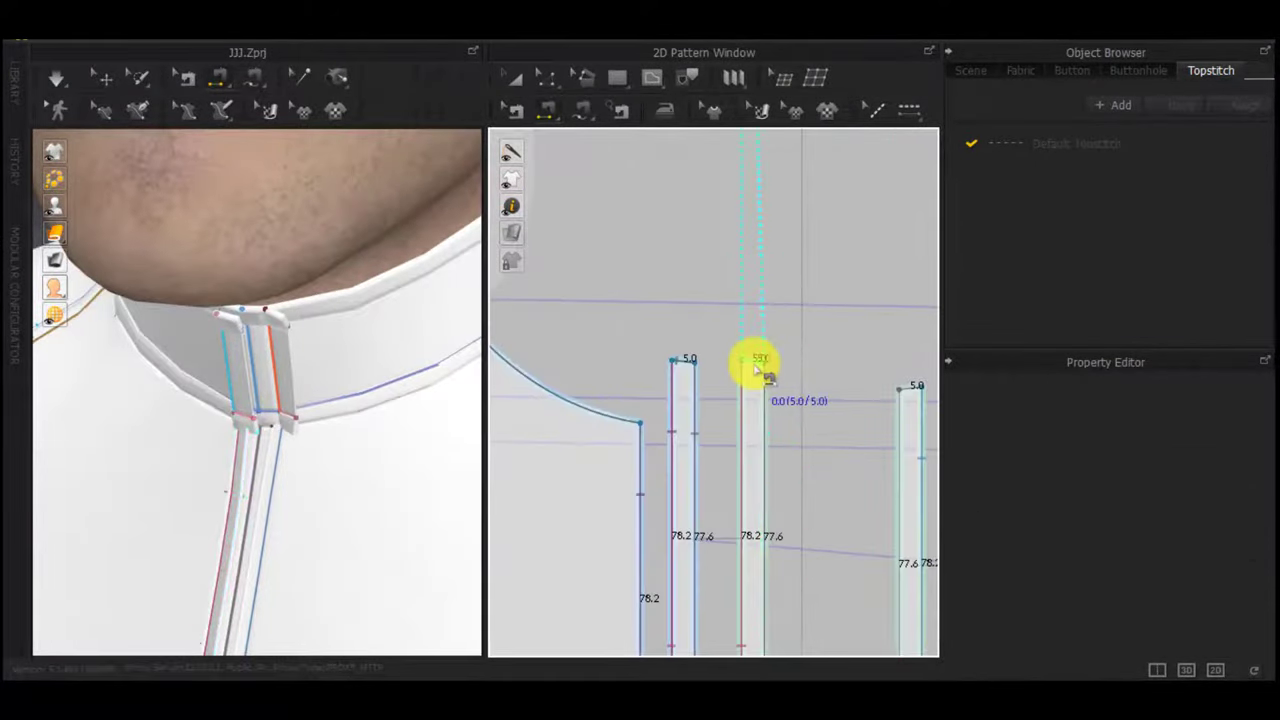
{"action": "scroll", "coordinate": [757, 371], "scroll_direction": "down", "scroll_amount": 5}
{"action": "scroll", "coordinate": [757, 366], "scroll_direction": "up", "scroll_amount": 6}
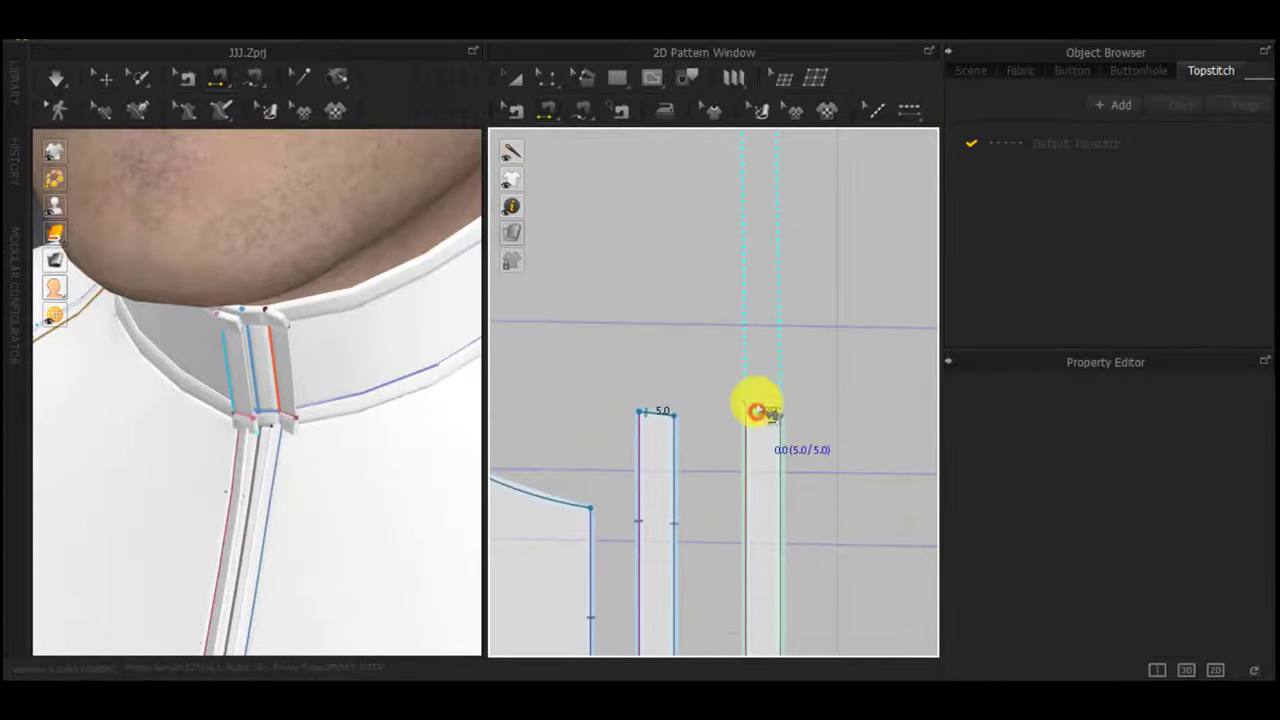
{"action": "left_click", "coordinate": [757, 411]}
{"action": "scroll", "coordinate": [755, 415], "scroll_direction": "down", "scroll_amount": 5}
{"action": "middle_click_drag", "start_coordinate": [750, 290], "coordinate": [745, 570]}
{"action": "scroll", "coordinate": [269, 437], "scroll_direction": "up", "scroll_amount": 2}
{"action": "key", "text": "space"}
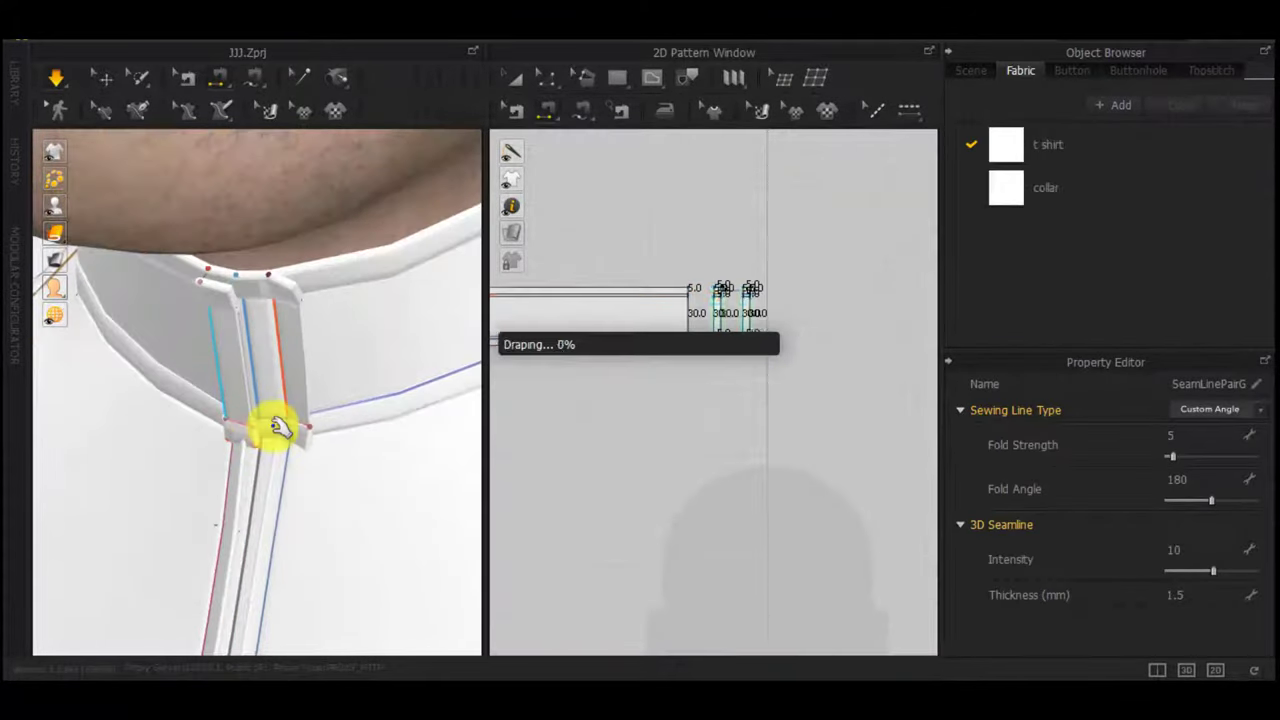
Sew the bottom edge of the left-end outermost lower strip to the top edge of the right placket's inner strip, and drape the garment
{"action": "right_click_drag", "start_coordinate": [288, 414], "coordinate": [434, 409]}
{"action": "scroll", "coordinate": [597, 431], "scroll_direction": "down", "scroll_amount": 3}
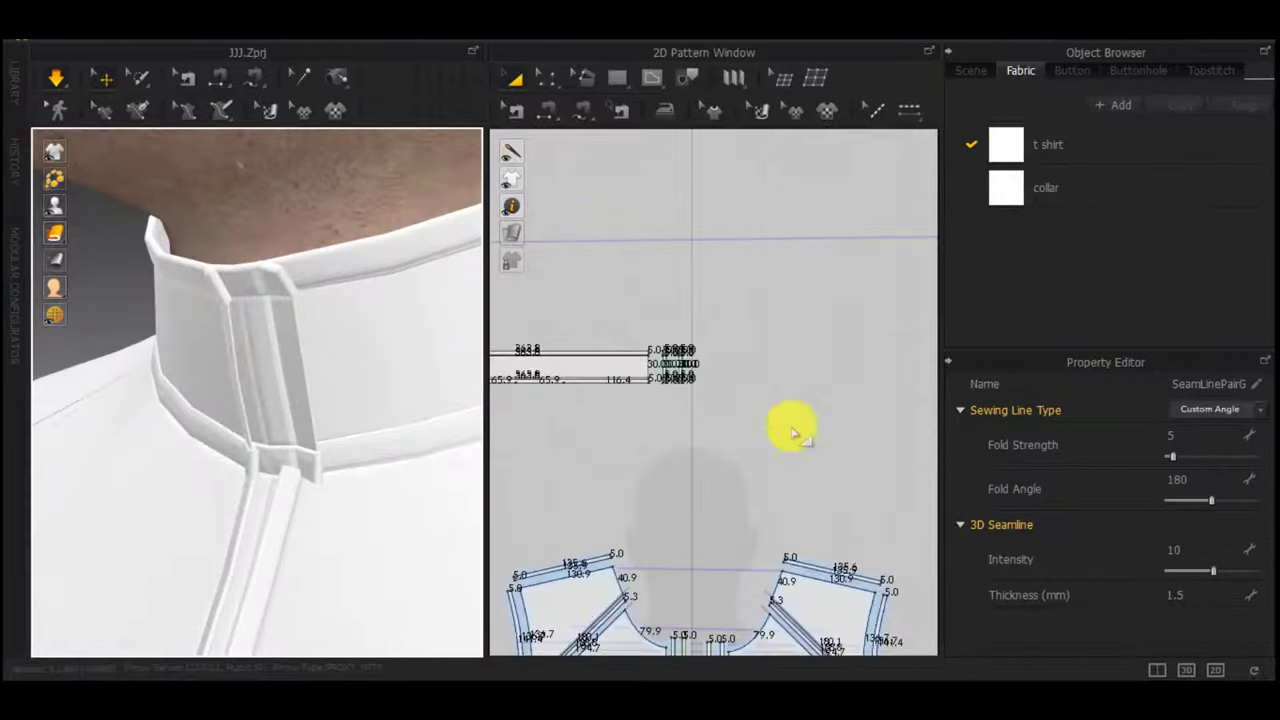
{"action": "middle_click_drag", "start_coordinate": [793, 432], "coordinate": [915, 431]}
{"action": "scroll", "coordinate": [660, 368], "scroll_direction": "up", "scroll_amount": 6}
{"action": "scroll", "coordinate": [689, 374], "scroll_direction": "down", "scroll_amount": 2}
{"action": "key", "text": "n"}
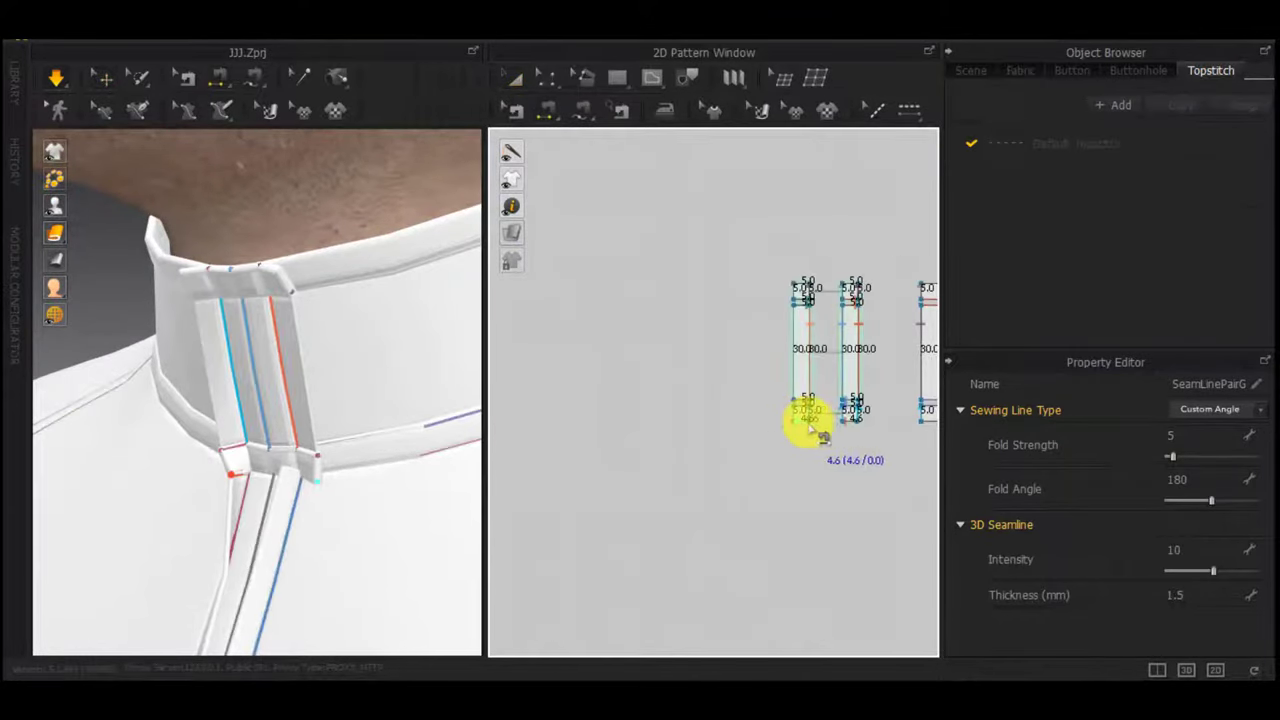
{"action": "left_click", "coordinate": [799, 425]}
{"action": "scroll", "coordinate": [841, 500], "scroll_direction": "down", "scroll_amount": 3}
{"action": "middle_click_drag", "start_coordinate": [842, 505], "coordinate": [470, 275]}
{"action": "scroll", "coordinate": [551, 383], "scroll_direction": "down", "scroll_amount": 3}
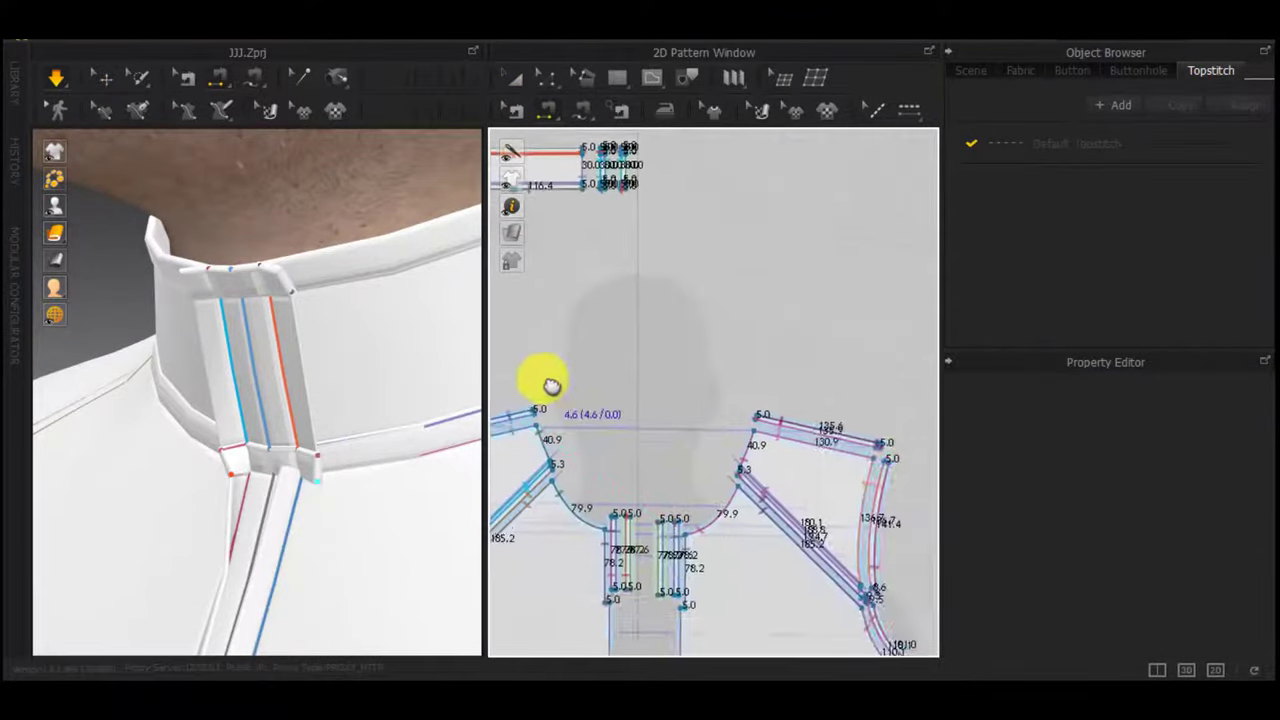
{"action": "scroll", "coordinate": [650, 526], "scroll_direction": "up", "scroll_amount": 4}
{"action": "scroll", "coordinate": [645, 497], "scroll_direction": "up", "scroll_amount": 4}
{"action": "left_click", "coordinate": [654, 421]}
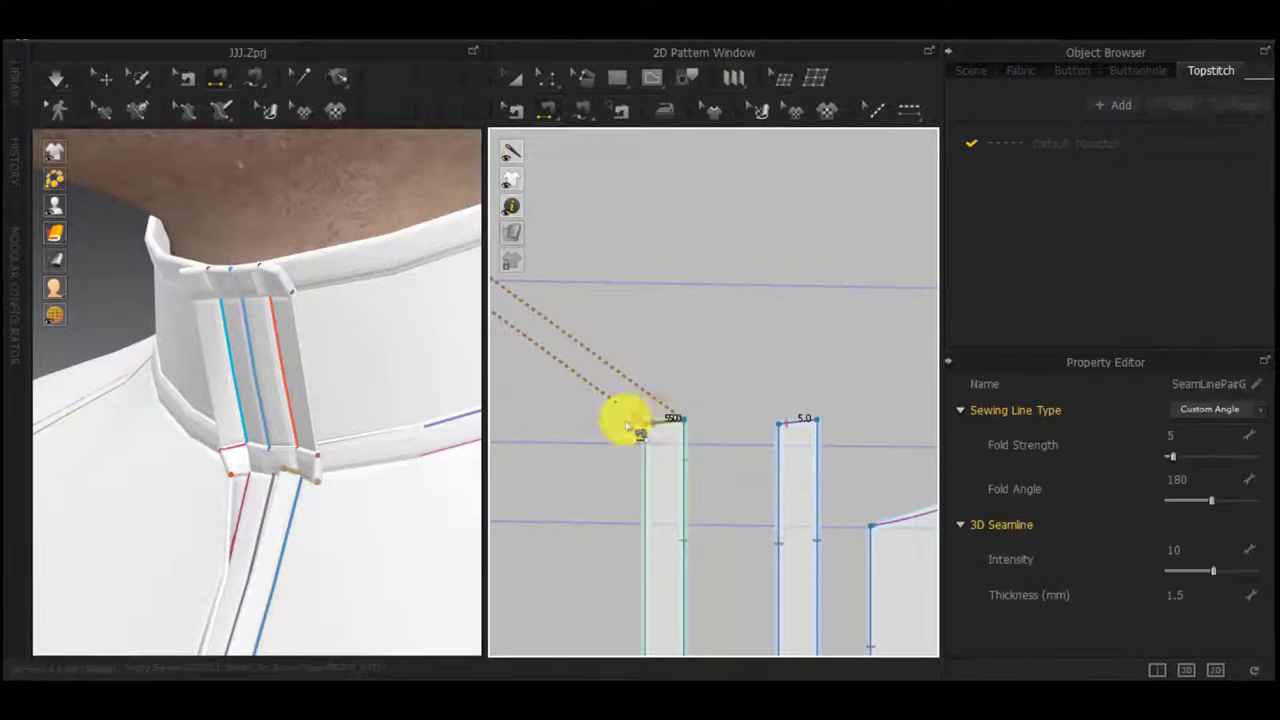
{"action": "right_click_drag", "start_coordinate": [303, 443], "coordinate": [411, 454]}
{"action": "key", "text": "space"}
{"action": "scroll", "coordinate": [219, 432], "scroll_direction": "down", "scroll_amount": 3}
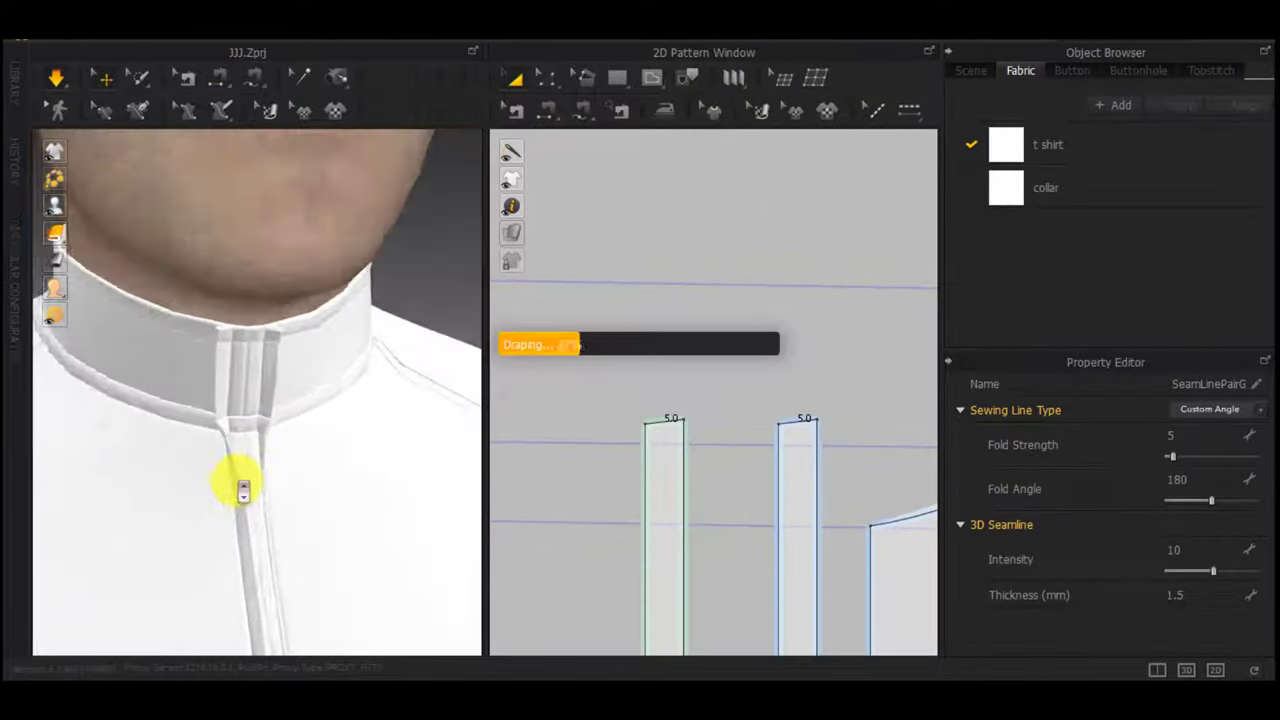
Set the seams of the strips at the collar's right front end to fold strength 100 and fold angle 36
{"action": "right_click_drag", "start_coordinate": [243, 491], "coordinate": [317, 483]}
{"action": "scroll", "coordinate": [720, 471], "scroll_direction": "down", "scroll_amount": 4}
{"action": "scroll", "coordinate": [722, 455], "scroll_direction": "down", "scroll_amount": 2}
{"action": "middle_click_drag", "start_coordinate": [728, 410], "coordinate": [683, 642]}
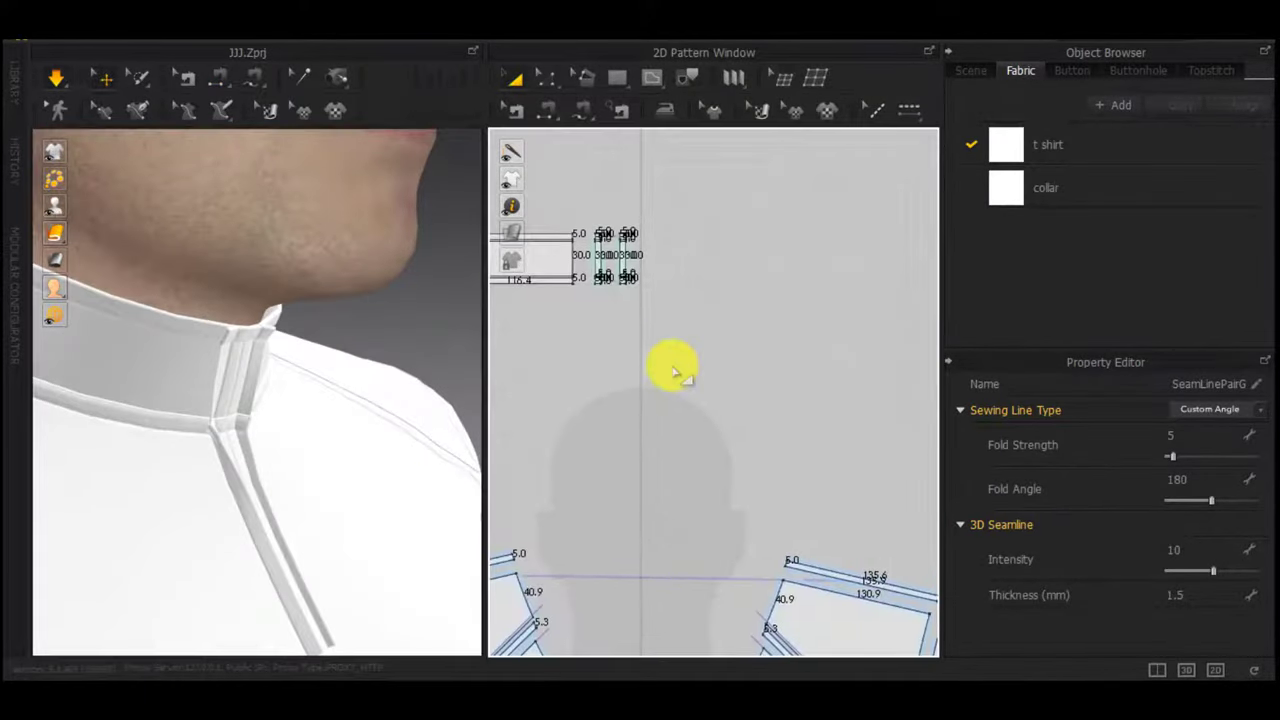
{"action": "left_click_drag", "start_coordinate": [638, 292], "coordinate": [617, 214]}
{"action": "key", "text": "b"}
{"action": "scroll", "coordinate": [652, 290], "scroll_direction": "up", "scroll_amount": 5}
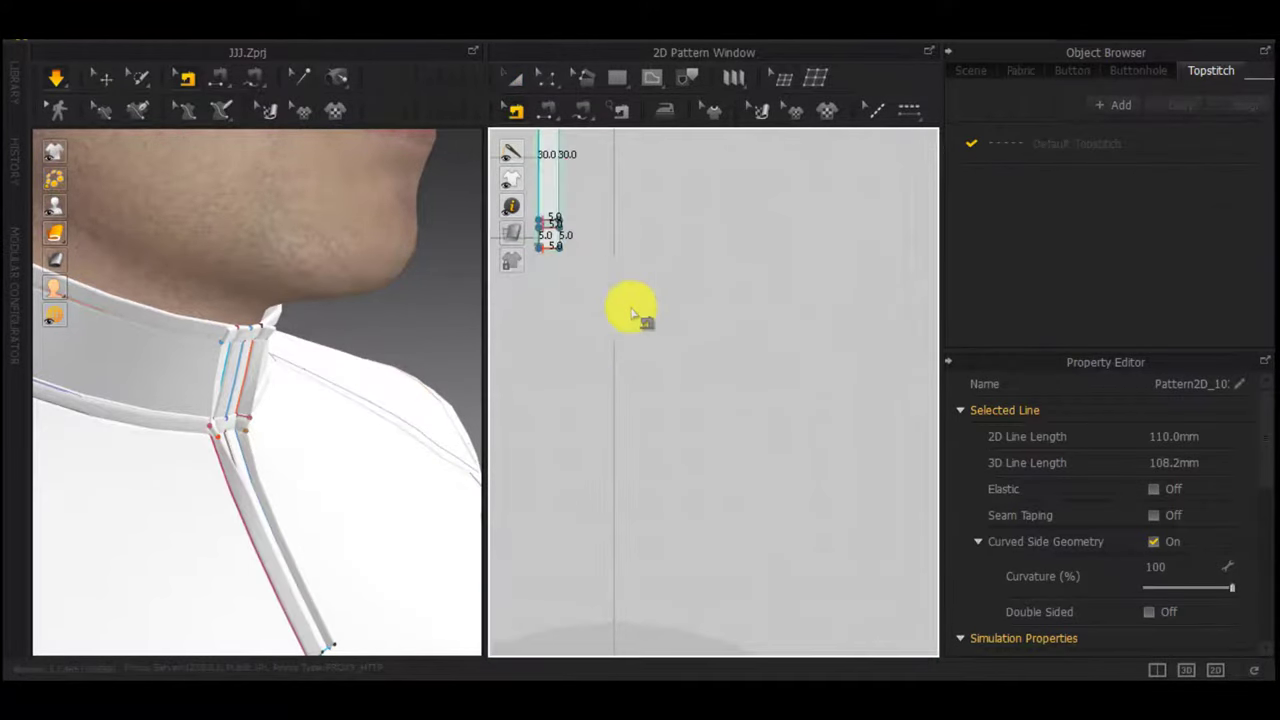
{"action": "middle_click_drag", "start_coordinate": [634, 312], "coordinate": [711, 480]}
{"action": "left_click_drag", "start_coordinate": [690, 473], "coordinate": [598, 175]}
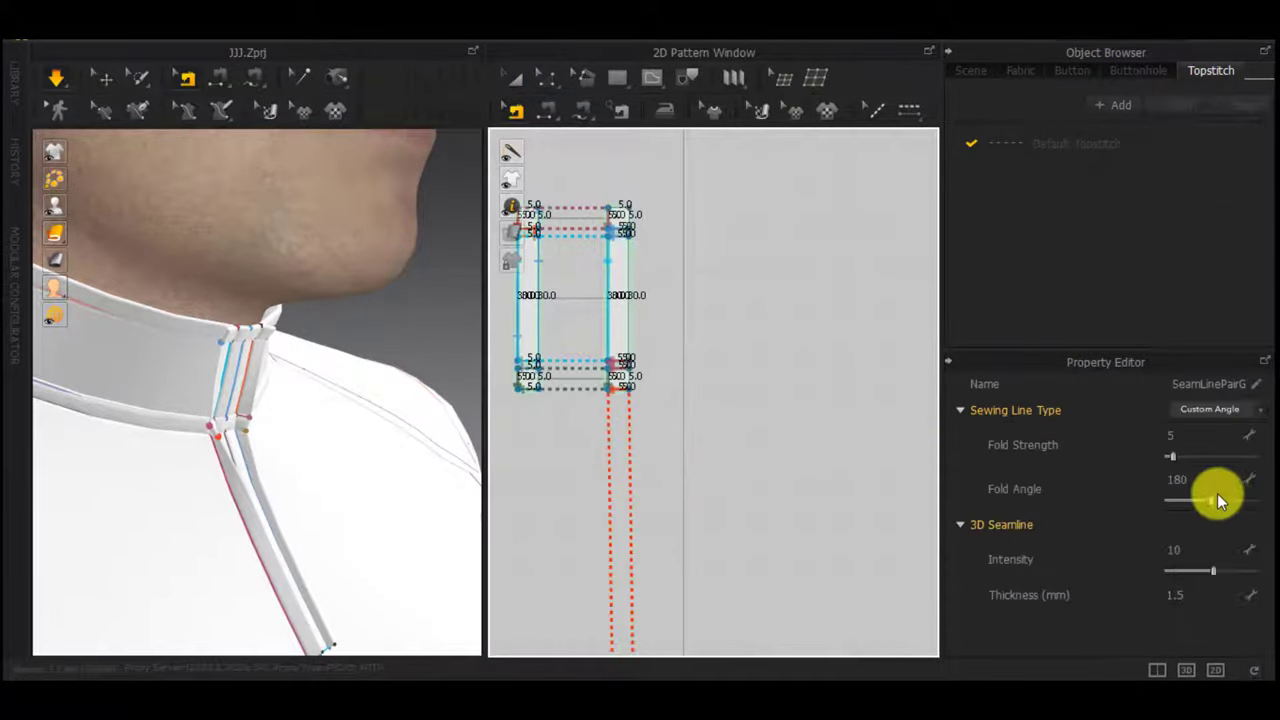
{"action": "left_click_drag", "start_coordinate": [1211, 500], "coordinate": [1161, 501]}
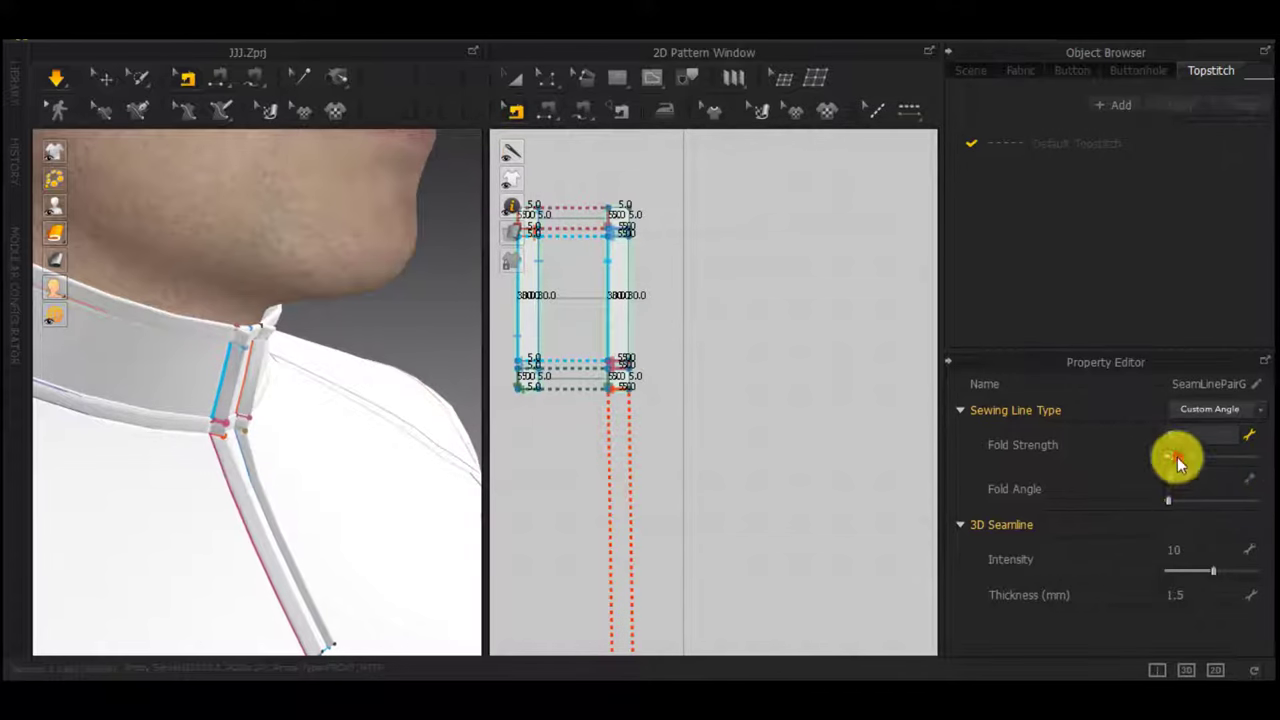
{"action": "left_click_drag", "start_coordinate": [1174, 457], "coordinate": [1255, 464]}
{"action": "right_click_drag", "start_coordinate": [382, 381], "coordinate": [236, 376]}
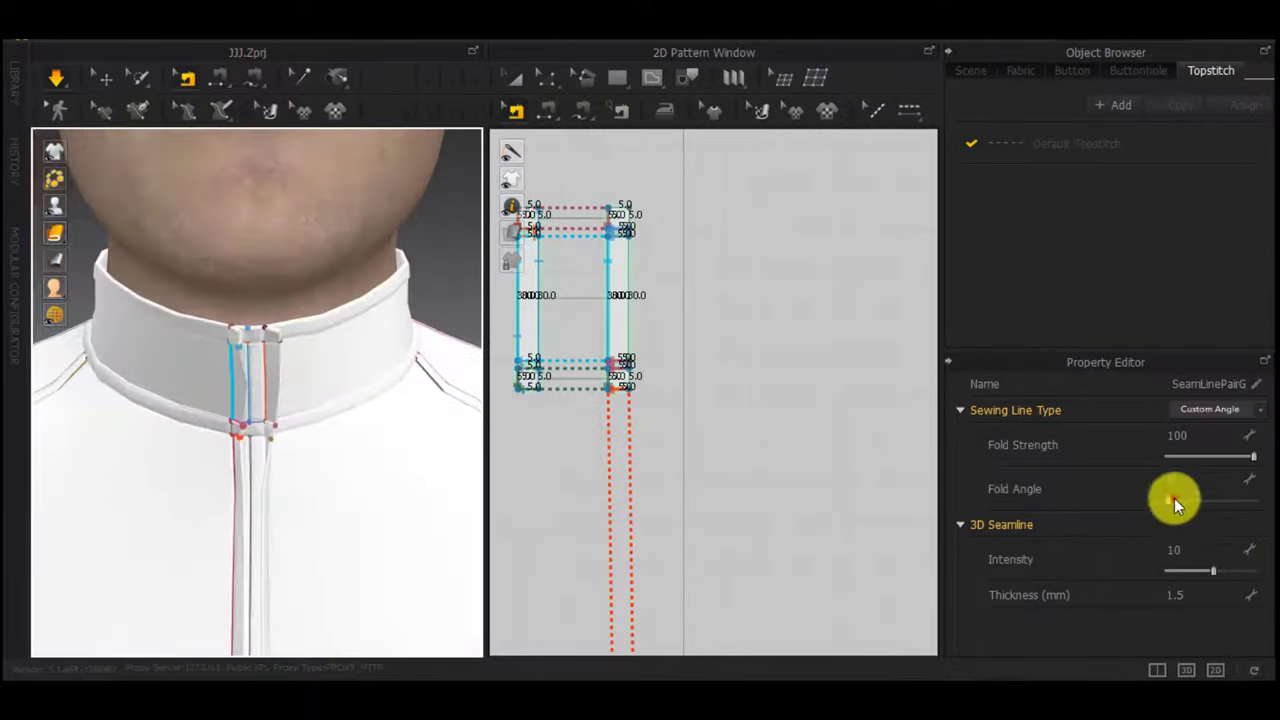
{"action": "left_click_drag", "start_coordinate": [1174, 498], "coordinate": [1182, 498]}
Set the seams of the strips at the other collar piece's left end to fold strength 100 and fold angle 67
{"action": "scroll", "coordinate": [735, 435], "scroll_direction": "down", "scroll_amount": 6}
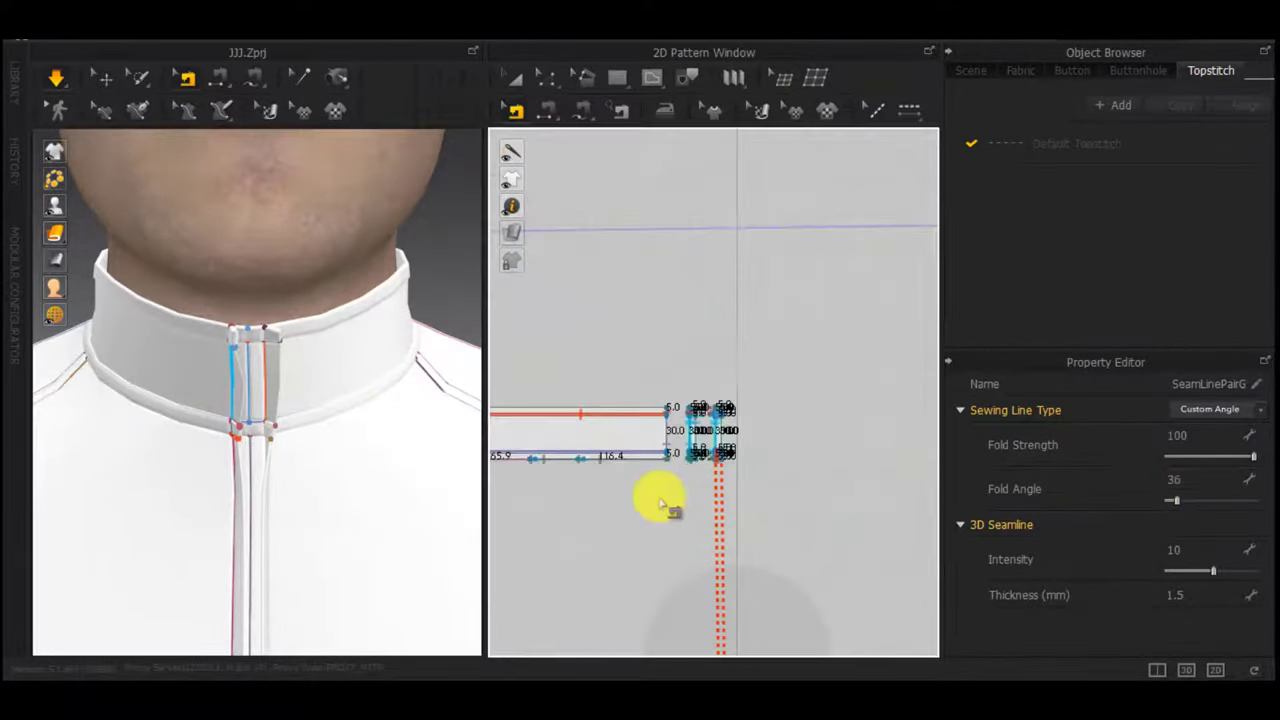
{"action": "middle_click_drag", "start_coordinate": [660, 497], "coordinate": [749, 457]}
{"action": "scroll", "coordinate": [689, 437], "scroll_direction": "up", "scroll_amount": 3}
{"action": "left_click_drag", "start_coordinate": [664, 385], "coordinate": [690, 280]}
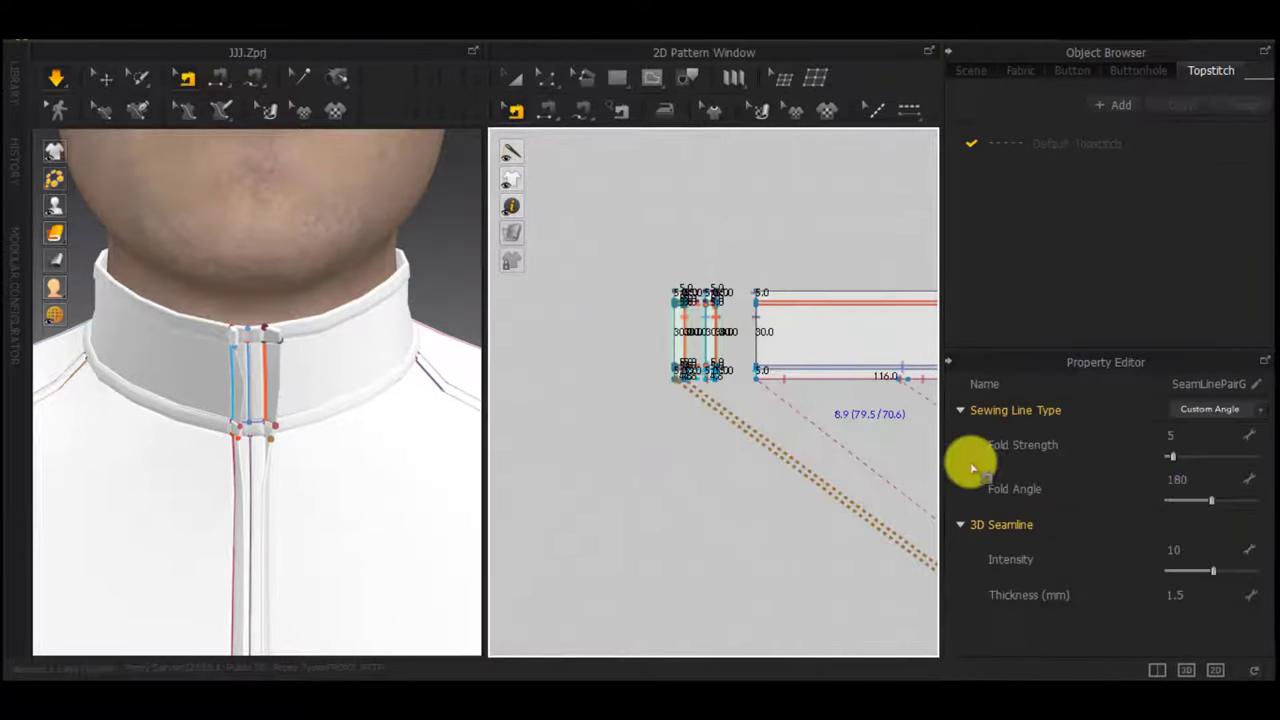
{"action": "left_click_drag", "start_coordinate": [1211, 498], "coordinate": [1178, 501]}
{"action": "left_click_drag", "start_coordinate": [1172, 456], "coordinate": [1265, 458]}
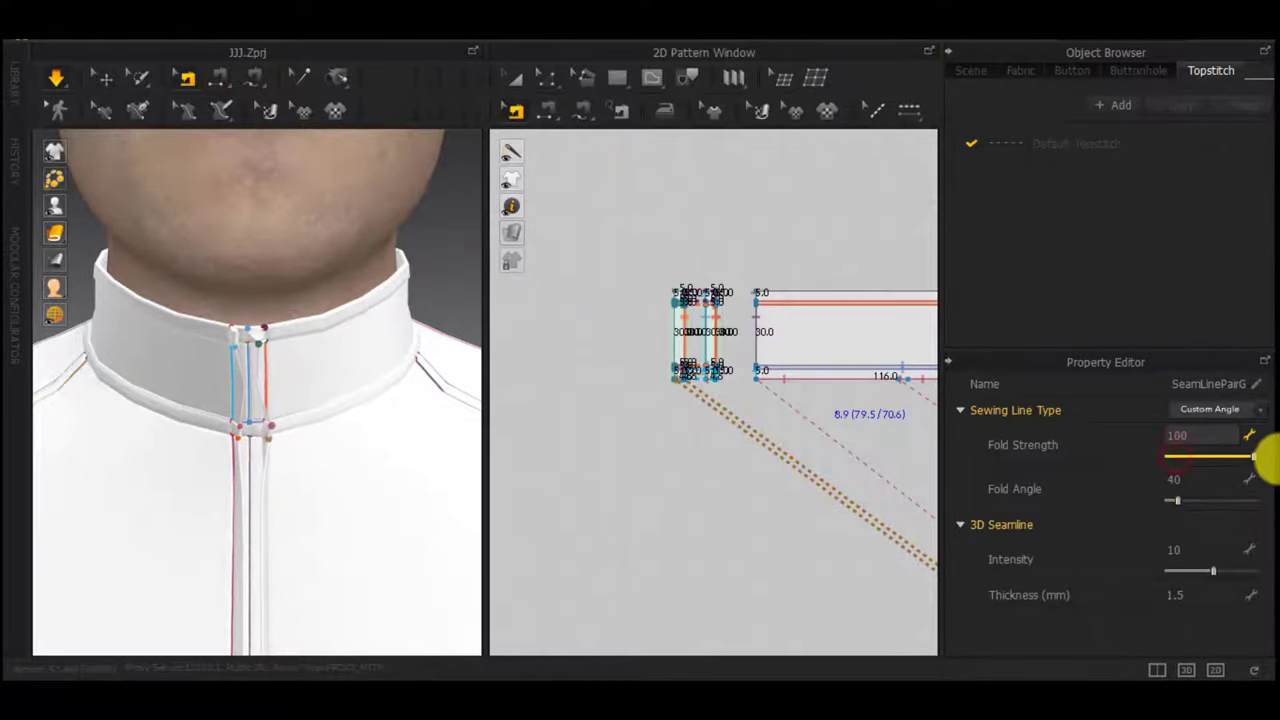
{"action": "scroll", "coordinate": [345, 425], "scroll_direction": "up", "scroll_amount": 3}
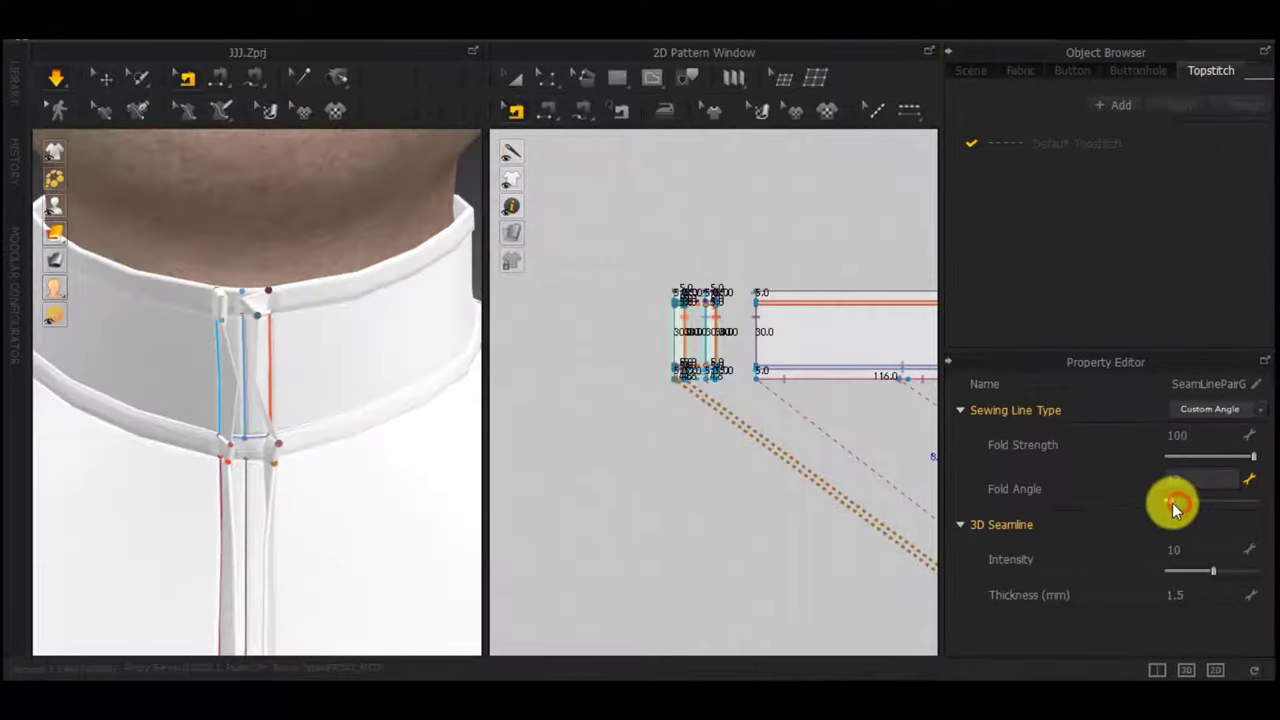
{"action": "left_click_drag", "start_coordinate": [1172, 502], "coordinate": [1048, 499]}
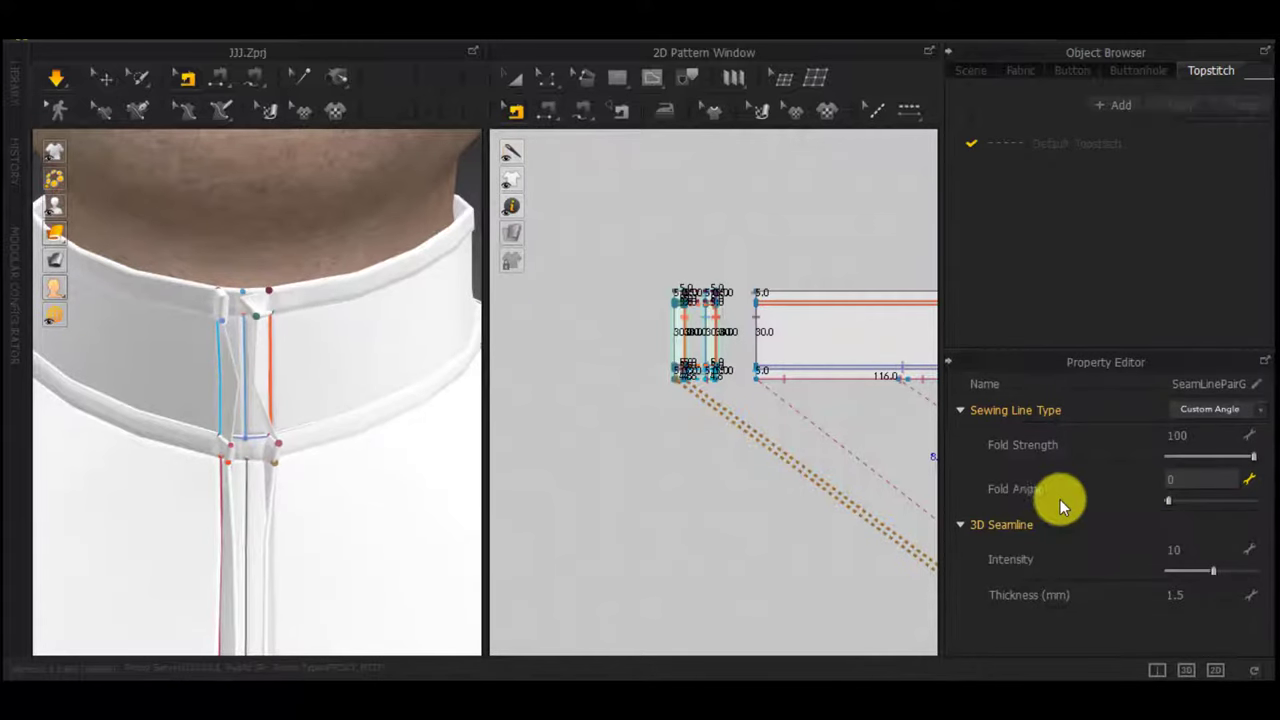
{"action": "left_click_drag", "start_coordinate": [1148, 502], "coordinate": [1200, 501]}
{"action": "right_click_drag", "start_coordinate": [385, 448], "coordinate": [309, 456]}
{"action": "left_click_drag", "start_coordinate": [1191, 495], "coordinate": [1185, 503]}
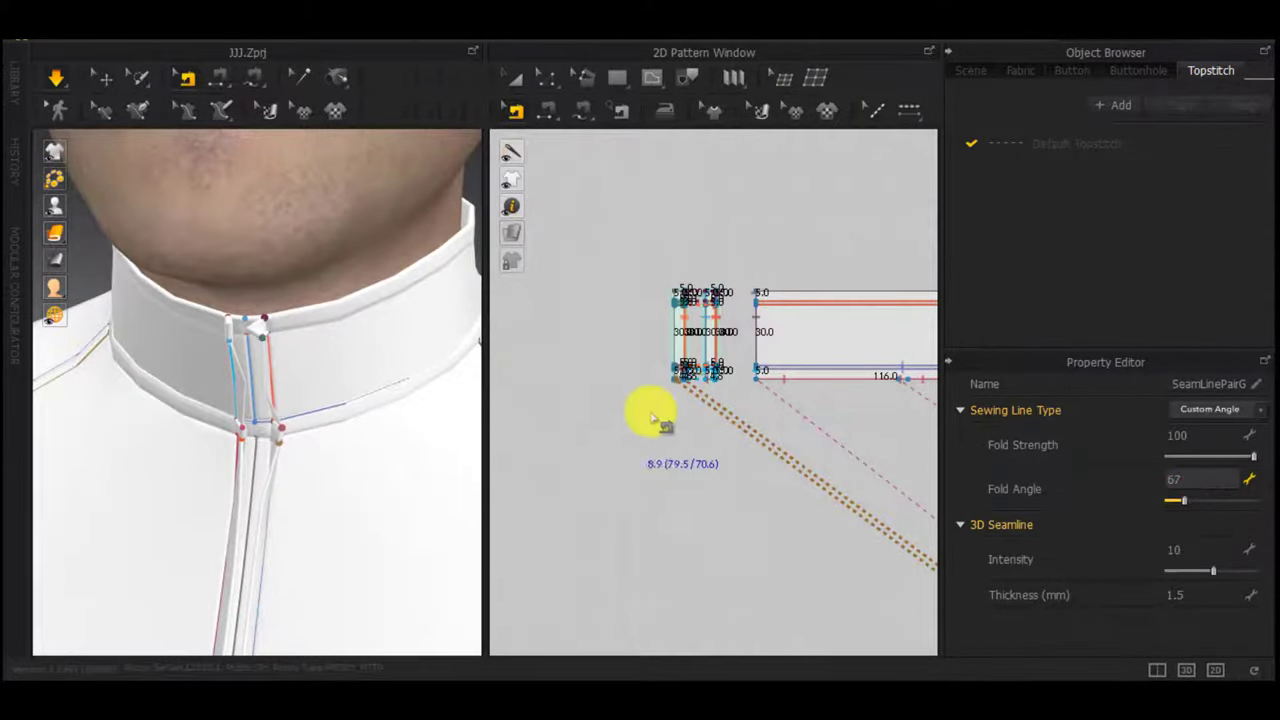
Try fold strength 100 and fold angle 360 on the seam joining the left-end outermost lower strip to the placket strip
{"action": "scroll", "coordinate": [645, 413], "scroll_direction": "up", "scroll_amount": 4}
{"action": "left_click", "coordinate": [730, 328]}
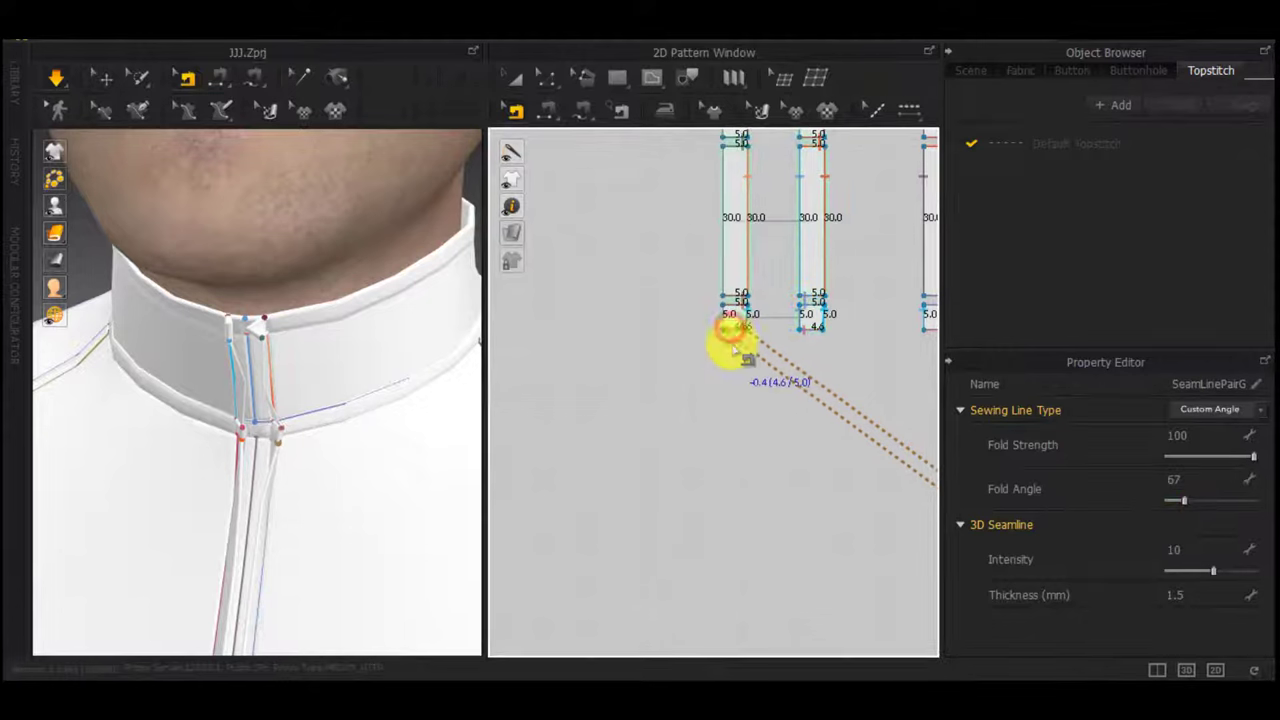
{"action": "left_click", "coordinate": [1185, 482]}
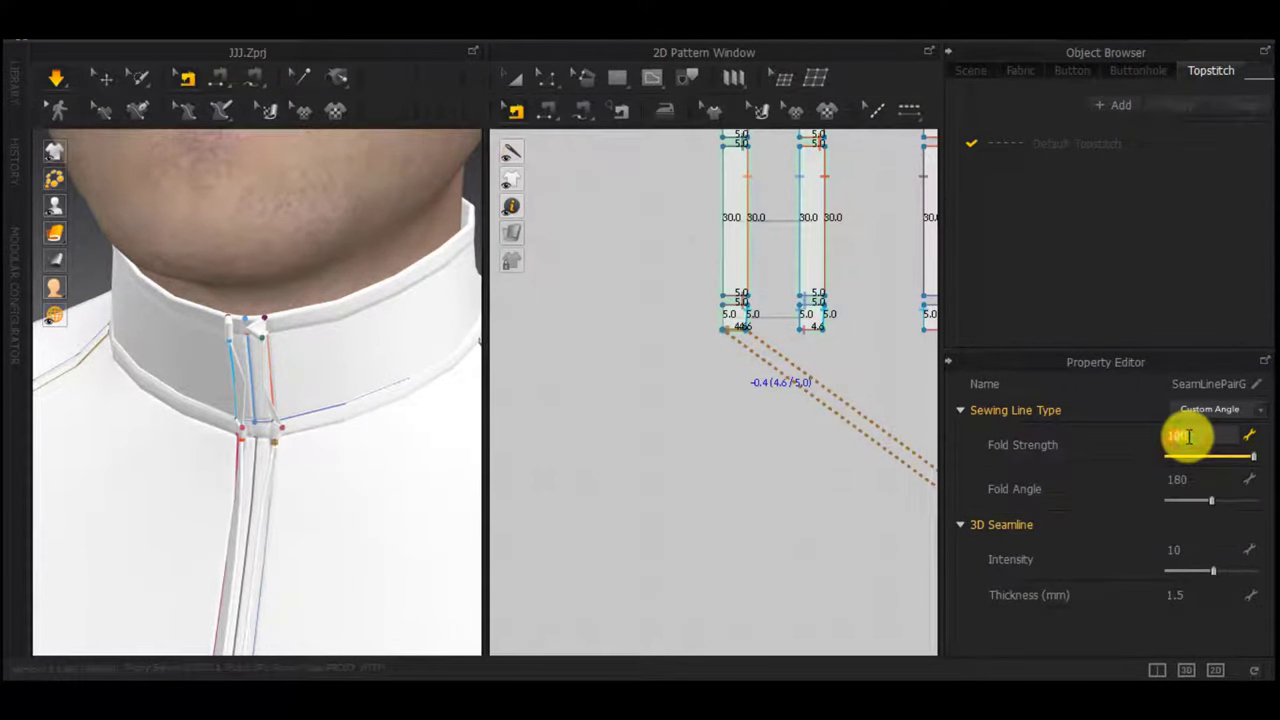
{"action": "left_click", "coordinate": [731, 468]}
{"action": "right_click_drag", "start_coordinate": [214, 471], "coordinate": [72, 464]}
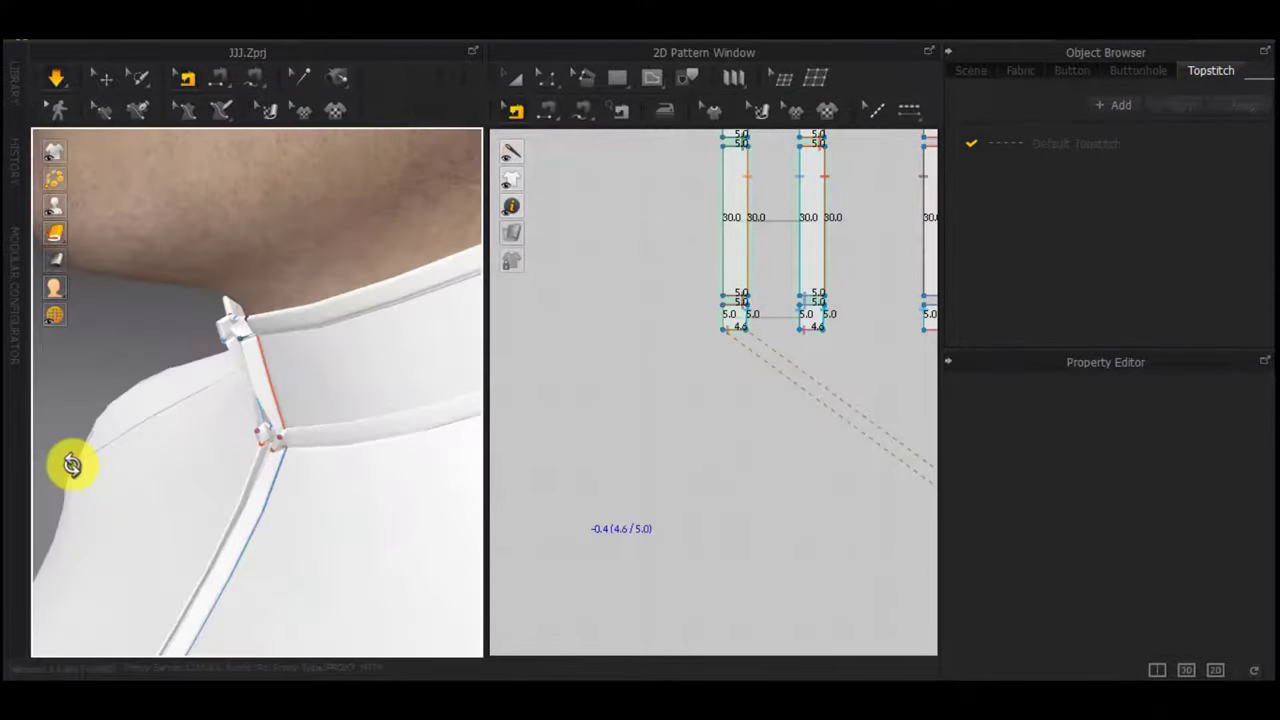
{"action": "left_click", "coordinate": [731, 328]}
{"action": "left_click_drag", "start_coordinate": [1211, 499], "coordinate": [1135, 501]}
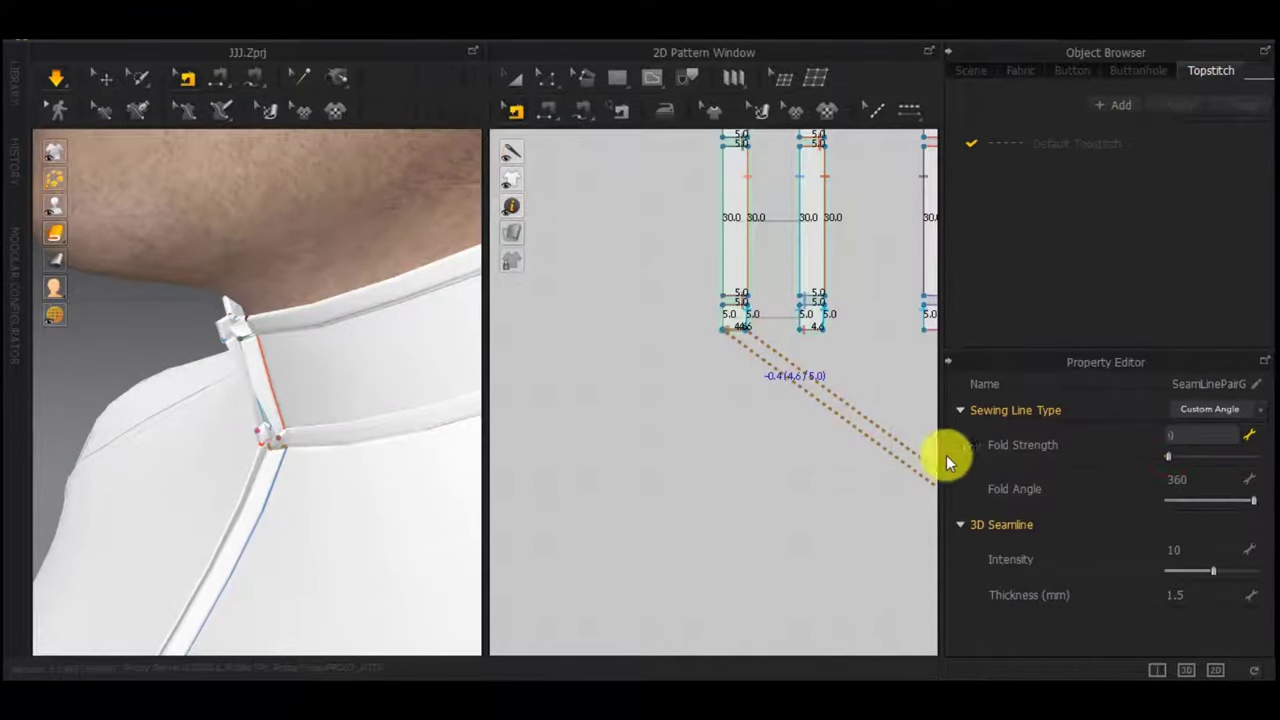
{"action": "right_click_drag", "start_coordinate": [238, 457], "coordinate": [290, 420]}
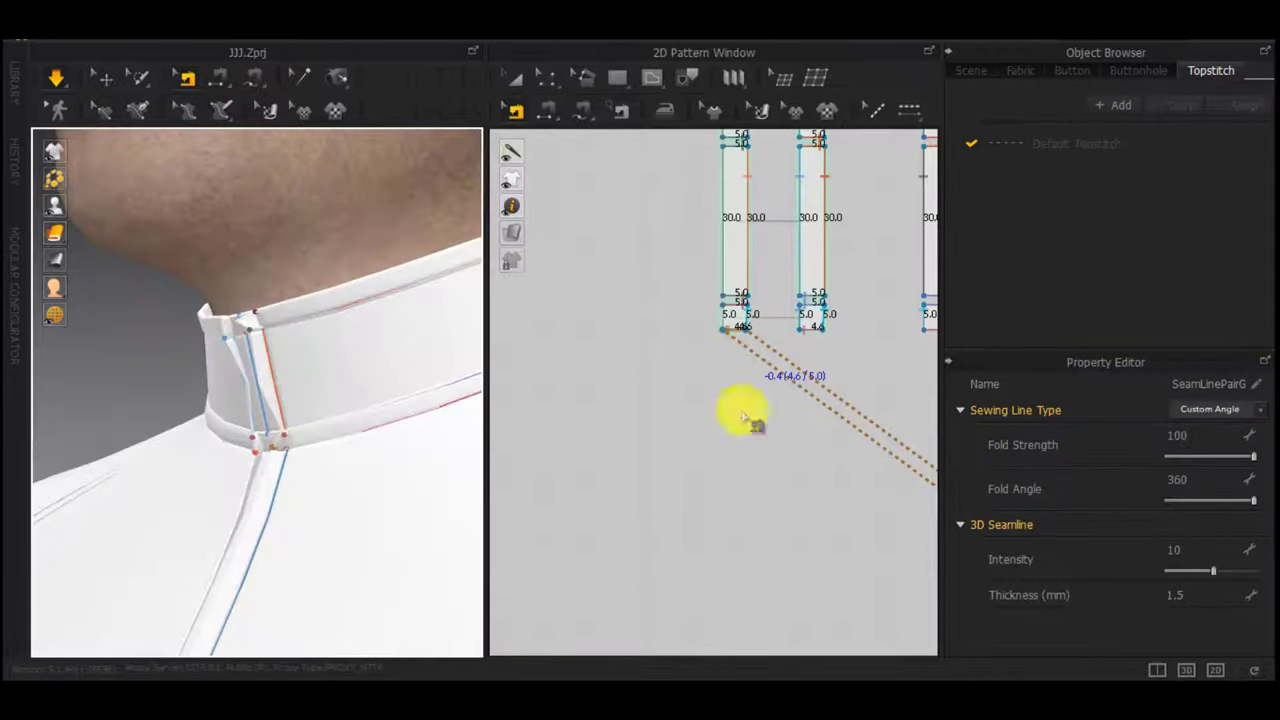
Set the strip-to-placket seam's fold strength to 20 and lower its fold angle as far as it goes
{"action": "left_click_drag", "start_coordinate": [1204, 456], "coordinate": [1143, 459]}
{"action": "left_click", "coordinate": [1184, 456]}
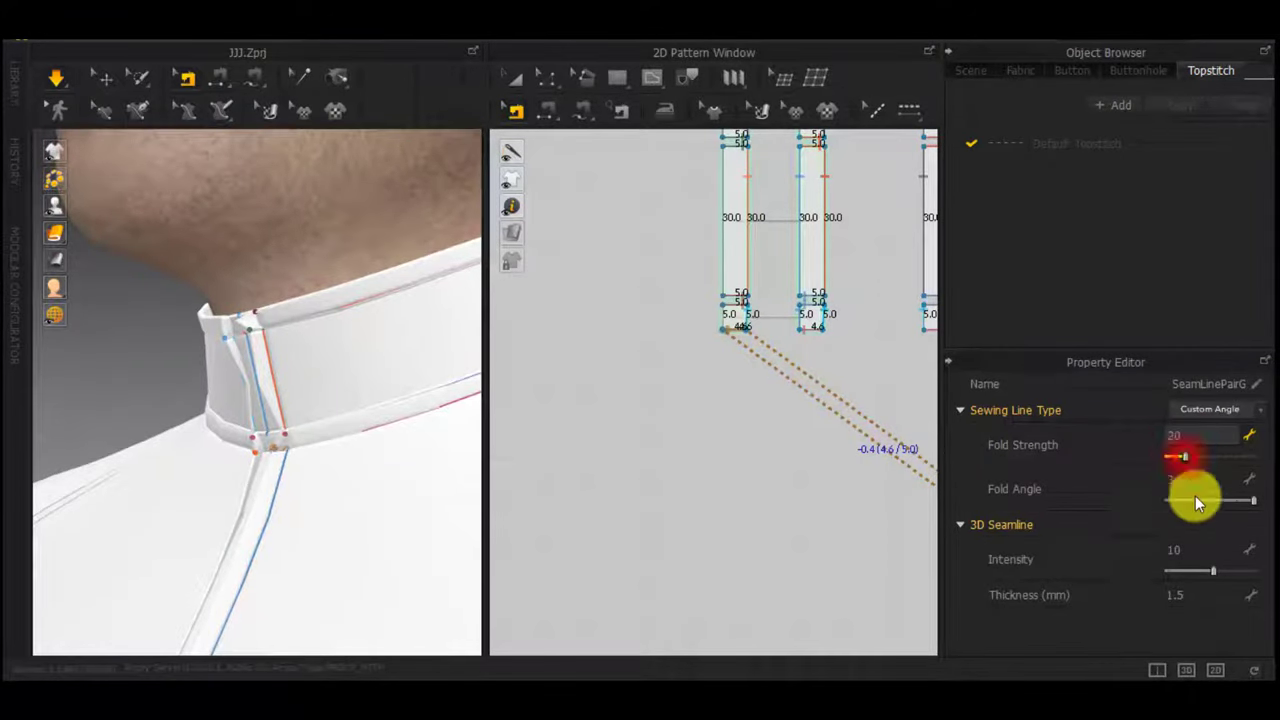
{"action": "left_click", "coordinate": [1210, 498]}
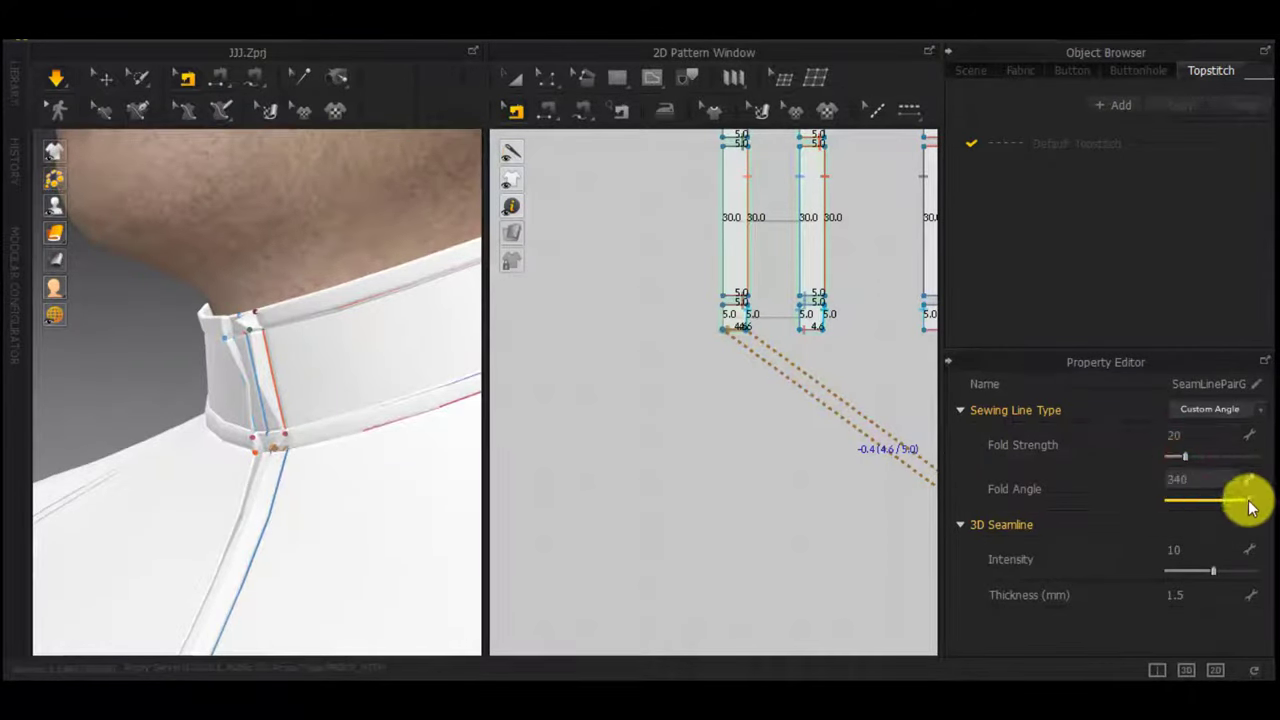
{"action": "left_click_drag", "start_coordinate": [1250, 507], "coordinate": [1088, 510]}
{"action": "right_click_drag", "start_coordinate": [296, 471], "coordinate": [369, 475]}
{"action": "left_click", "coordinate": [422, 321]}
Nudge the small upper strip at the collar's front end in the simulated garment
{"action": "right_click_drag", "start_coordinate": [292, 405], "coordinate": [262, 300]}
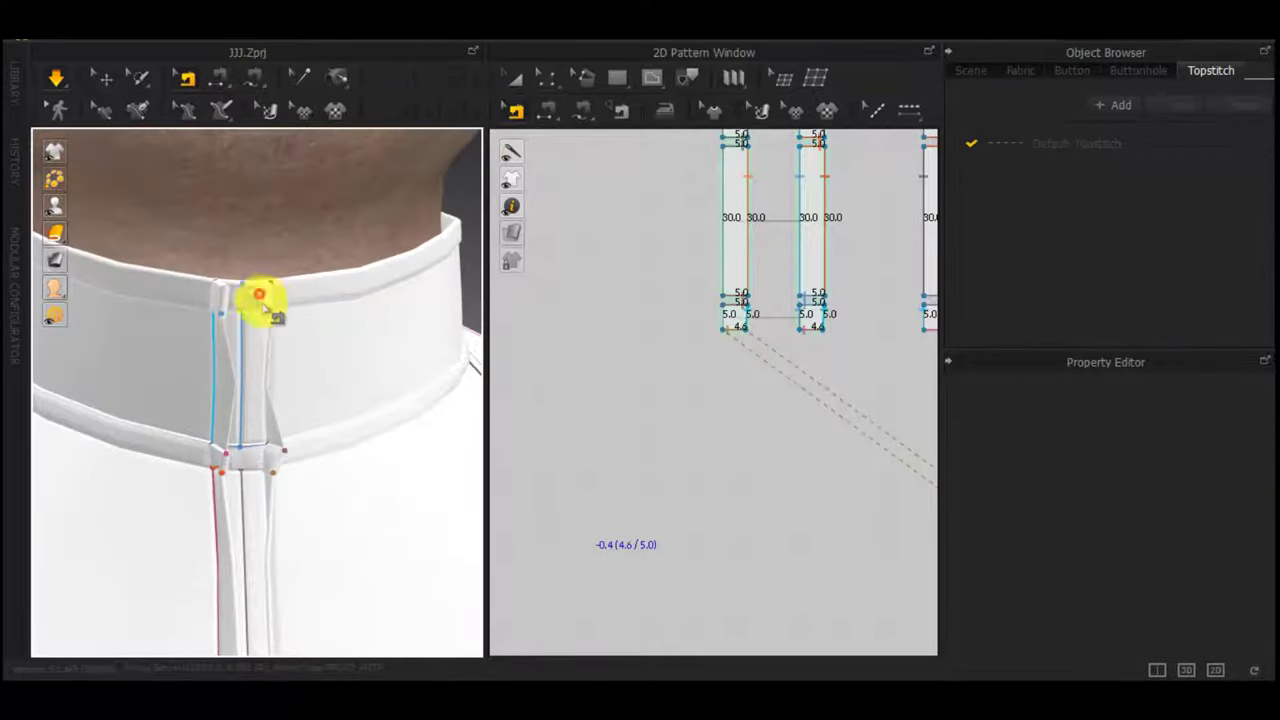
{"action": "key", "text": "q"}
{"action": "left_click", "coordinate": [258, 294]}
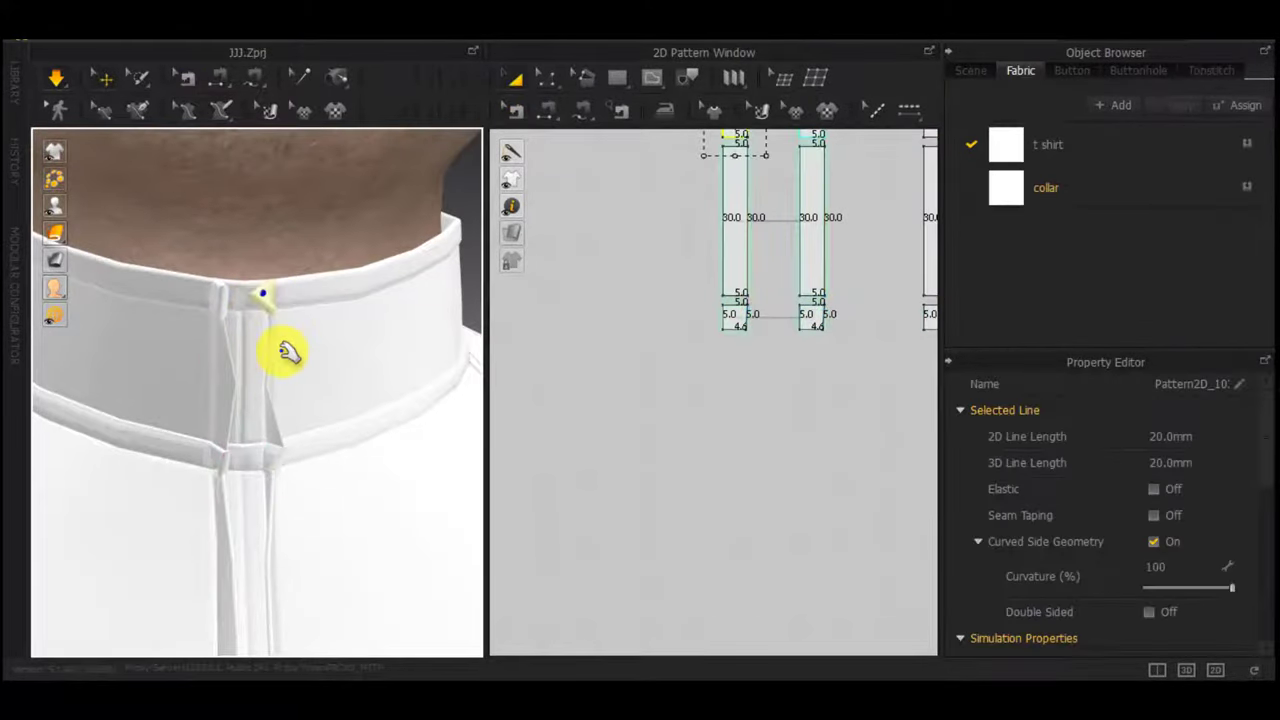
{"action": "scroll", "coordinate": [283, 350], "scroll_direction": "down", "scroll_amount": 4}
{"action": "right_click_drag", "start_coordinate": [285, 355], "coordinate": [346, 486]}
{"action": "scroll", "coordinate": [348, 484], "scroll_direction": "down", "scroll_amount": 2}
{"action": "left_click", "coordinate": [397, 357]}
Pull the simulated shirt's back hem down at the centre and on both sides
{"action": "scroll", "coordinate": [300, 485], "scroll_direction": "down", "scroll_amount": 5}
{"action": "middle_click_drag", "start_coordinate": [285, 492], "coordinate": [300, 418]}
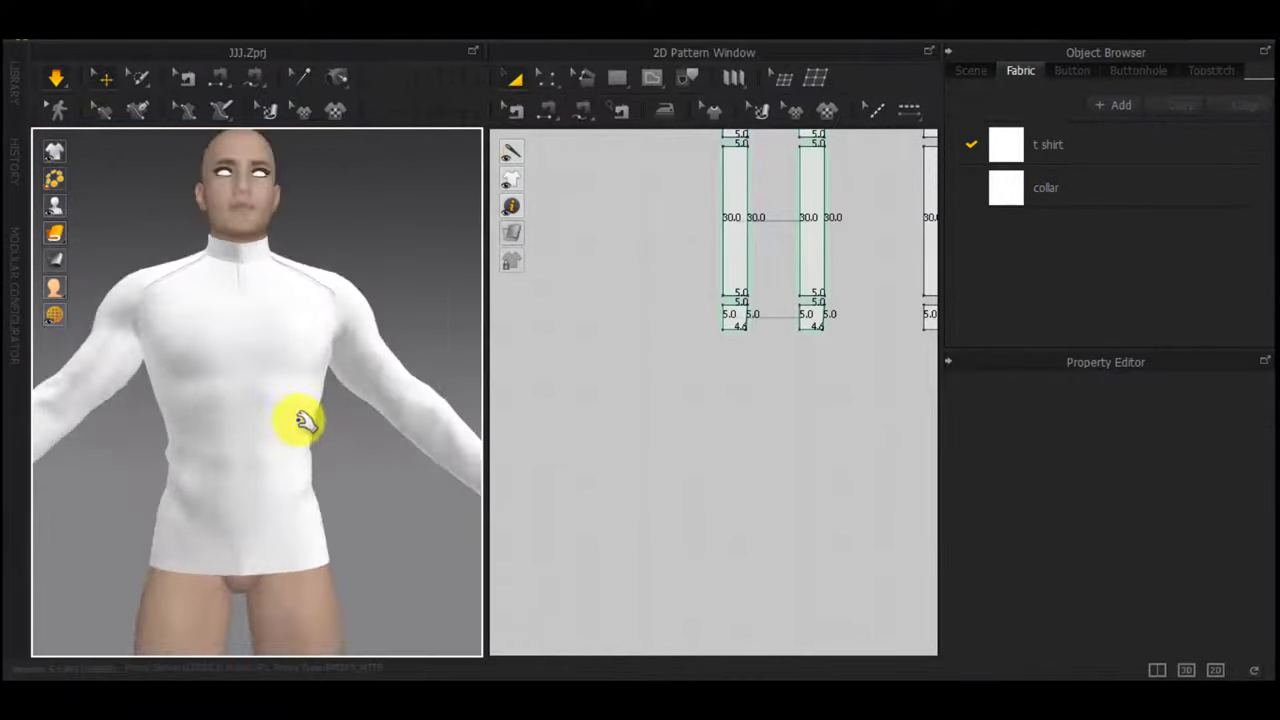
{"action": "scroll", "coordinate": [302, 422], "scroll_direction": "down", "scroll_amount": 3}
{"action": "right_click_drag", "start_coordinate": [332, 448], "coordinate": [707, 450]}
{"action": "left_click_drag", "start_coordinate": [243, 491], "coordinate": [190, 581]}
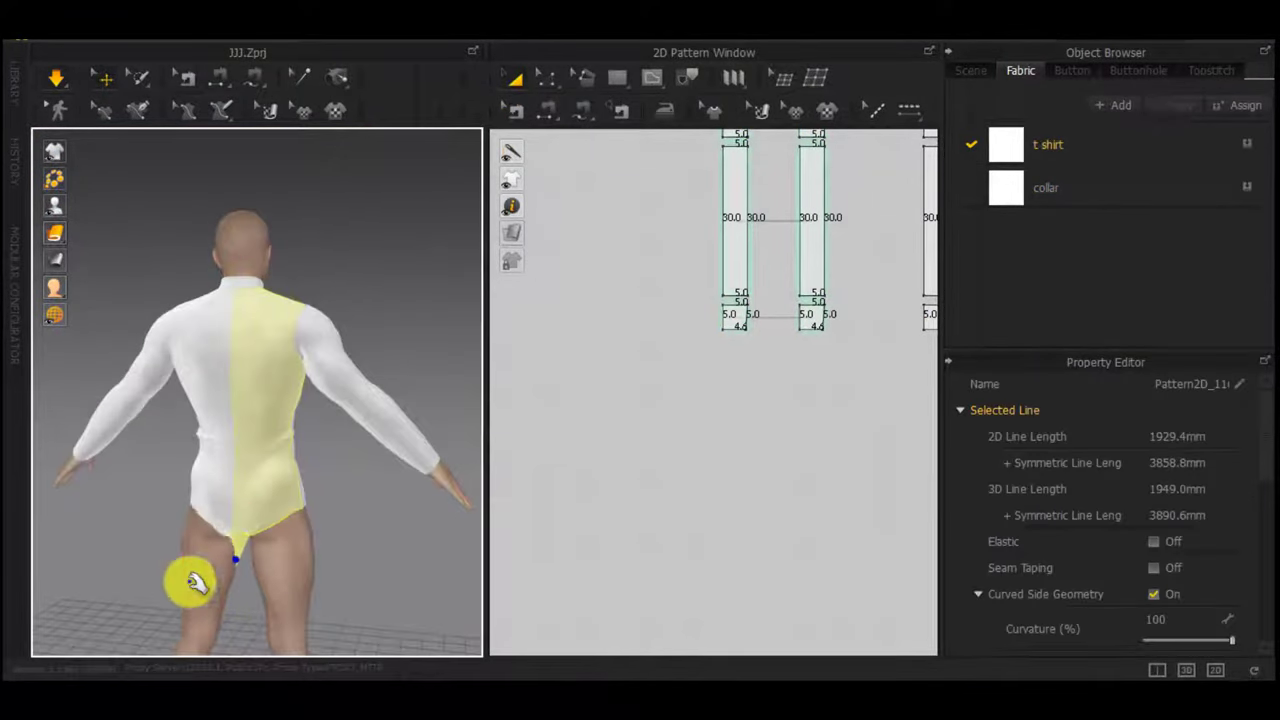
{"action": "left_click_drag", "start_coordinate": [194, 494], "coordinate": [189, 586]}
{"action": "left_click_drag", "start_coordinate": [283, 508], "coordinate": [293, 572]}
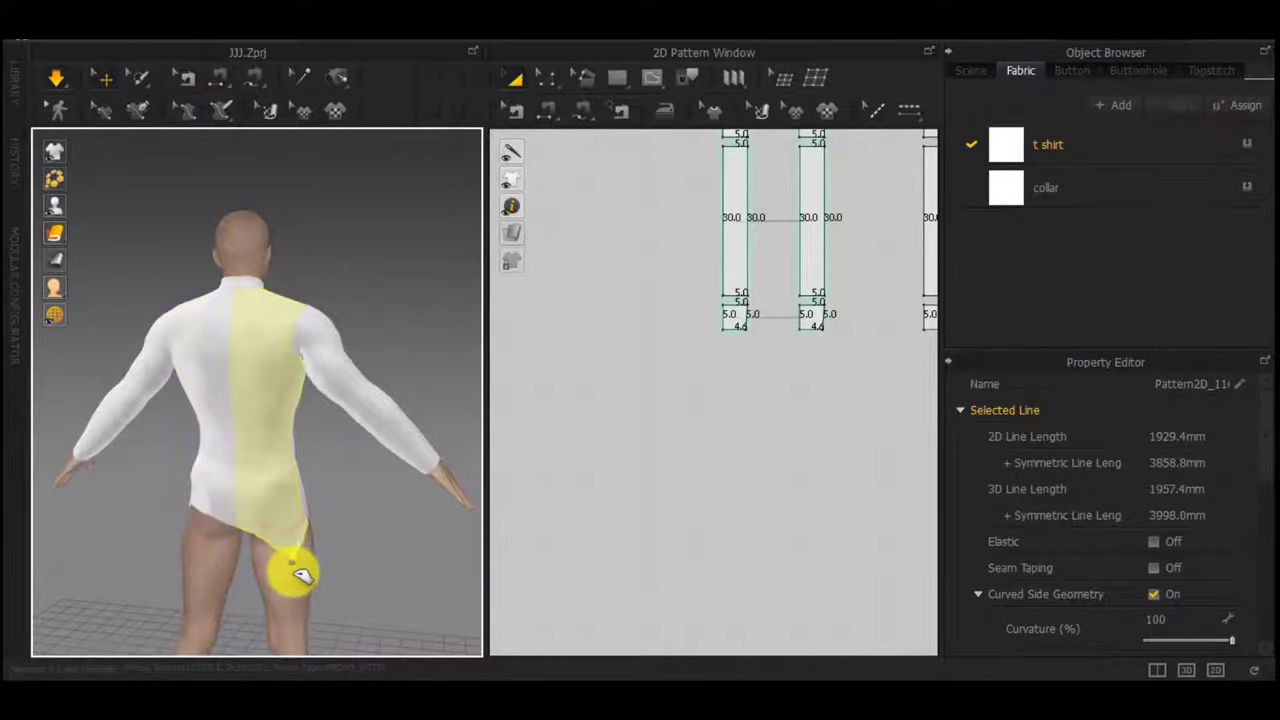
Pull the simulated sleeve's end outward at the wrist
{"action": "right_click_drag", "start_coordinate": [418, 496], "coordinate": [44, 527]}
{"action": "scroll", "coordinate": [160, 480], "scroll_direction": "up", "scroll_amount": 4}
{"action": "middle_click_drag", "start_coordinate": [166, 477], "coordinate": [404, 436]}
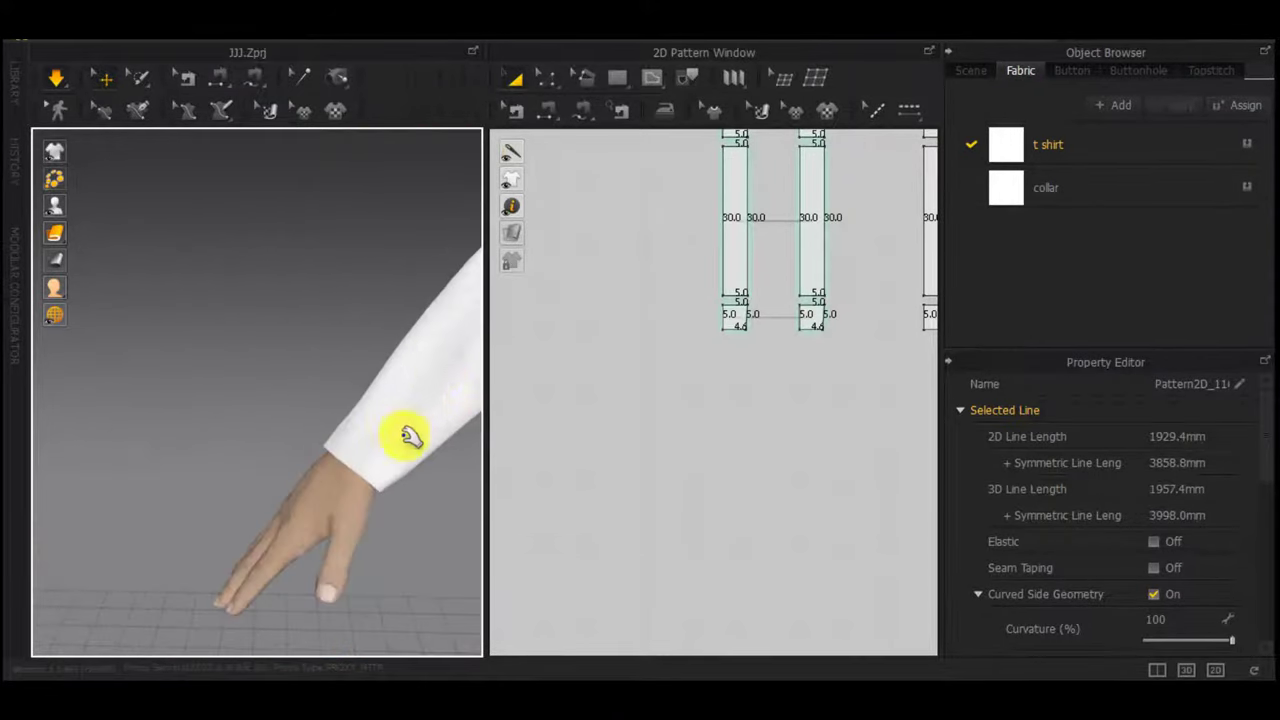
{"action": "right_click_drag", "start_coordinate": [404, 434], "coordinate": [362, 416]}
{"action": "left_click_drag", "start_coordinate": [356, 412], "coordinate": [318, 401]}
Move the bottom left corner of the sleeve pattern 10 mm inward along the hem
{"action": "scroll", "coordinate": [618, 412], "scroll_direction": "down", "scroll_amount": 4}
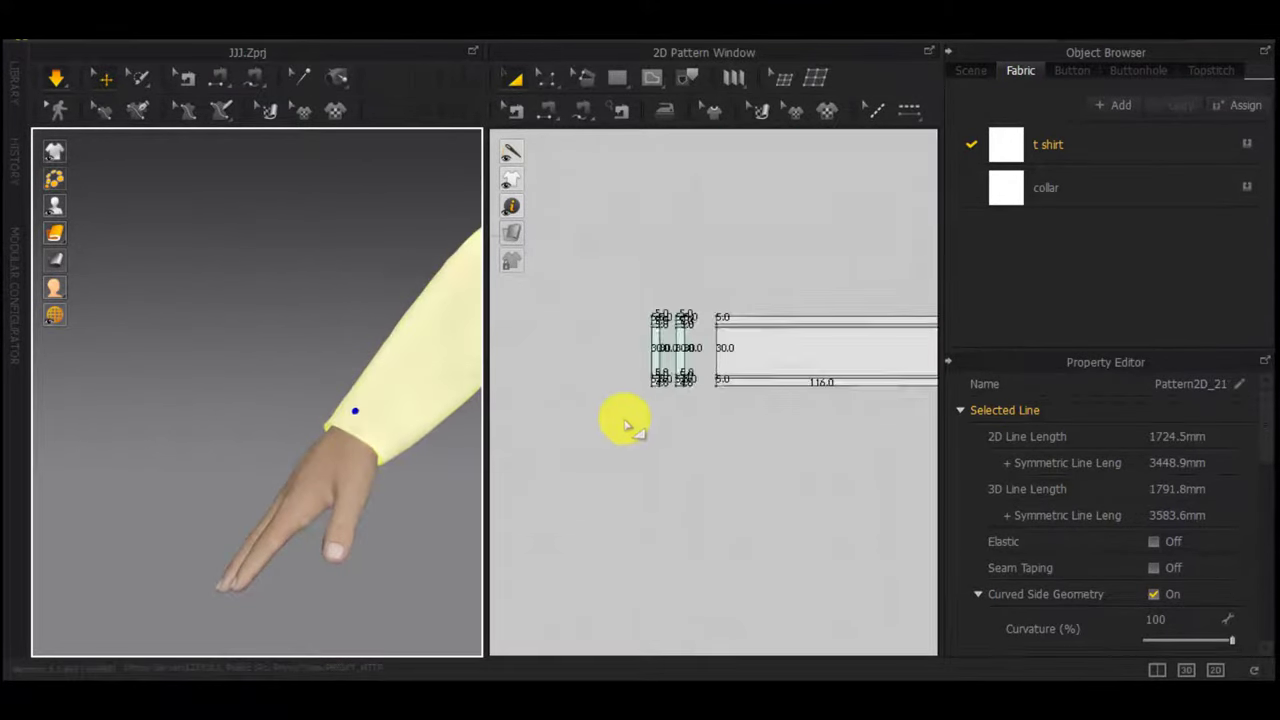
{"action": "scroll", "coordinate": [640, 441], "scroll_direction": "down", "scroll_amount": 8}
{"action": "left_click", "coordinate": [547, 523]}
{"action": "scroll", "coordinate": [519, 494], "scroll_direction": "up", "scroll_amount": 5}
{"action": "key", "text": "z"}
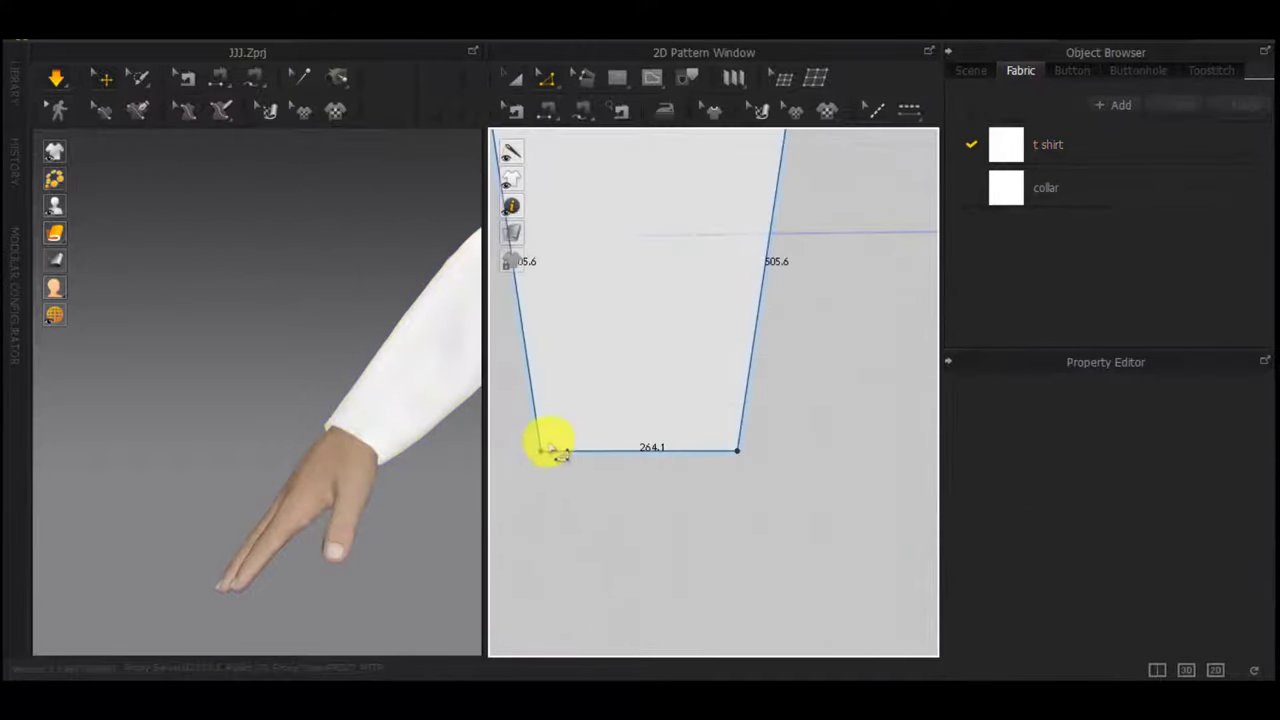
{"action": "left_click_drag", "start_coordinate": [541, 451], "coordinate": [551, 451]}
{"action": "right_click", "coordinate": [551, 451]}
{"action": "type", "text": "10"}
{"action": "key", "text": "Return"}
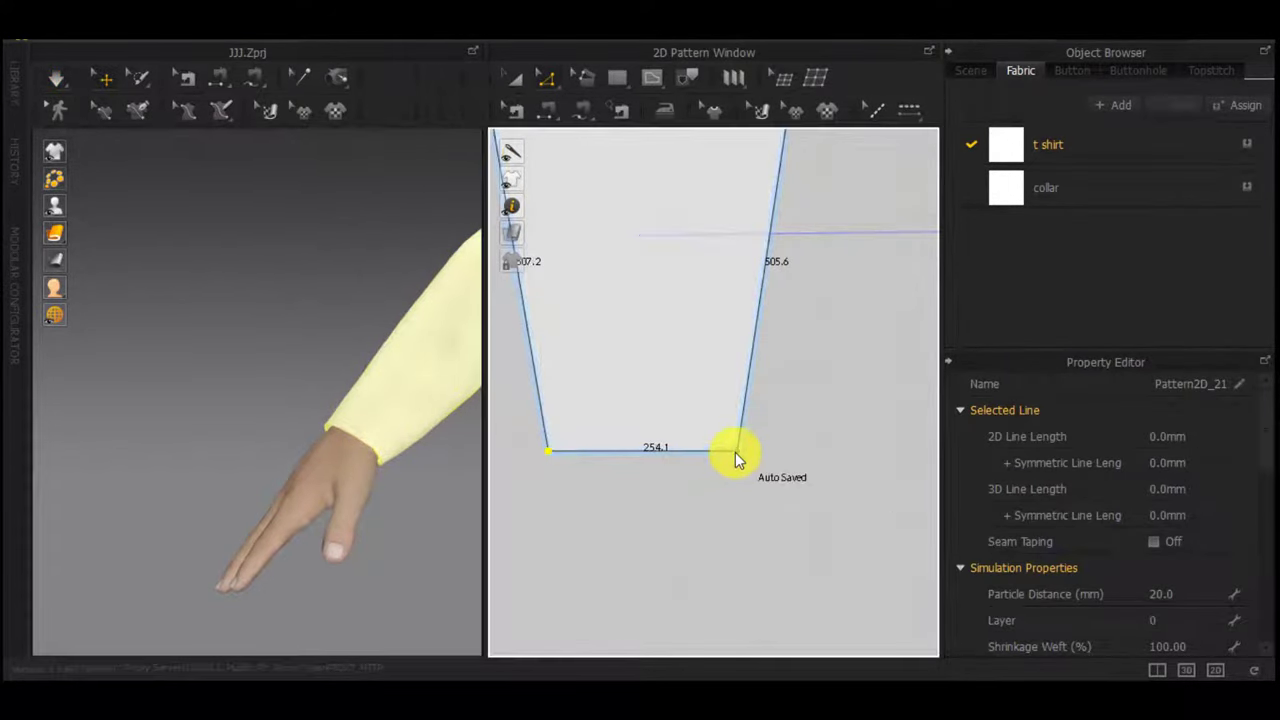
Move the bottom right corner of the sleeve pattern 10 mm inward and restart the simulation
{"action": "left_click_drag", "start_coordinate": [735, 452], "coordinate": [723, 450]}
{"action": "right_click", "coordinate": [723, 450]}
{"action": "type", "text": "10"}
{"action": "key", "text": "Return"}
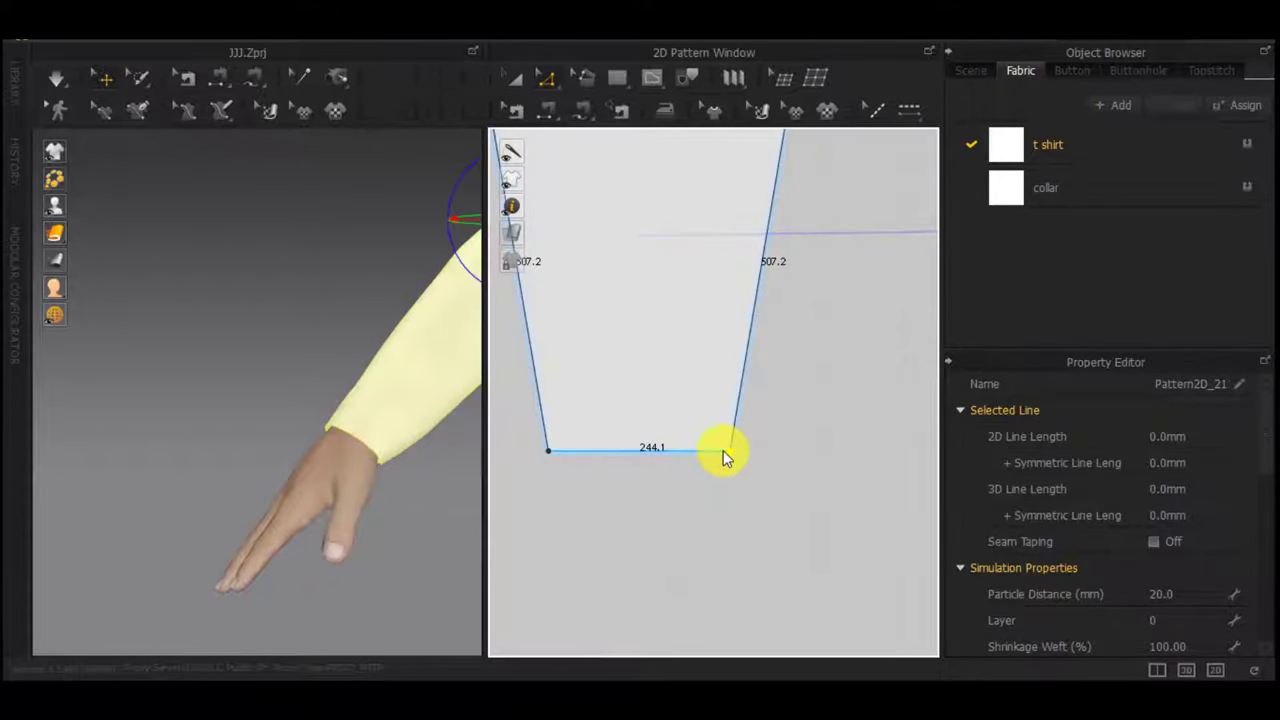
{"action": "key", "text": "space"}
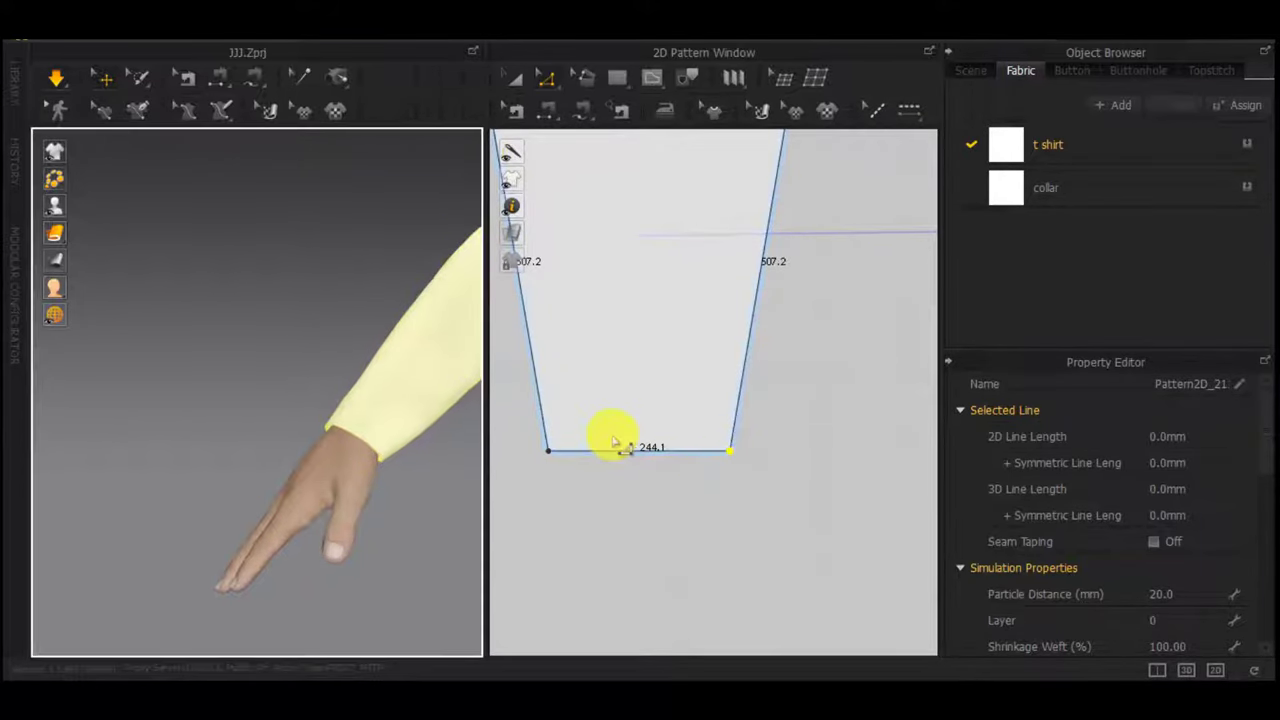
Offset the sleeve's bottom edge as an internal line at 50 mm and extend it to both side edges
{"action": "right_click", "coordinate": [620, 447]}
{"action": "left_click", "coordinate": [686, 570]}
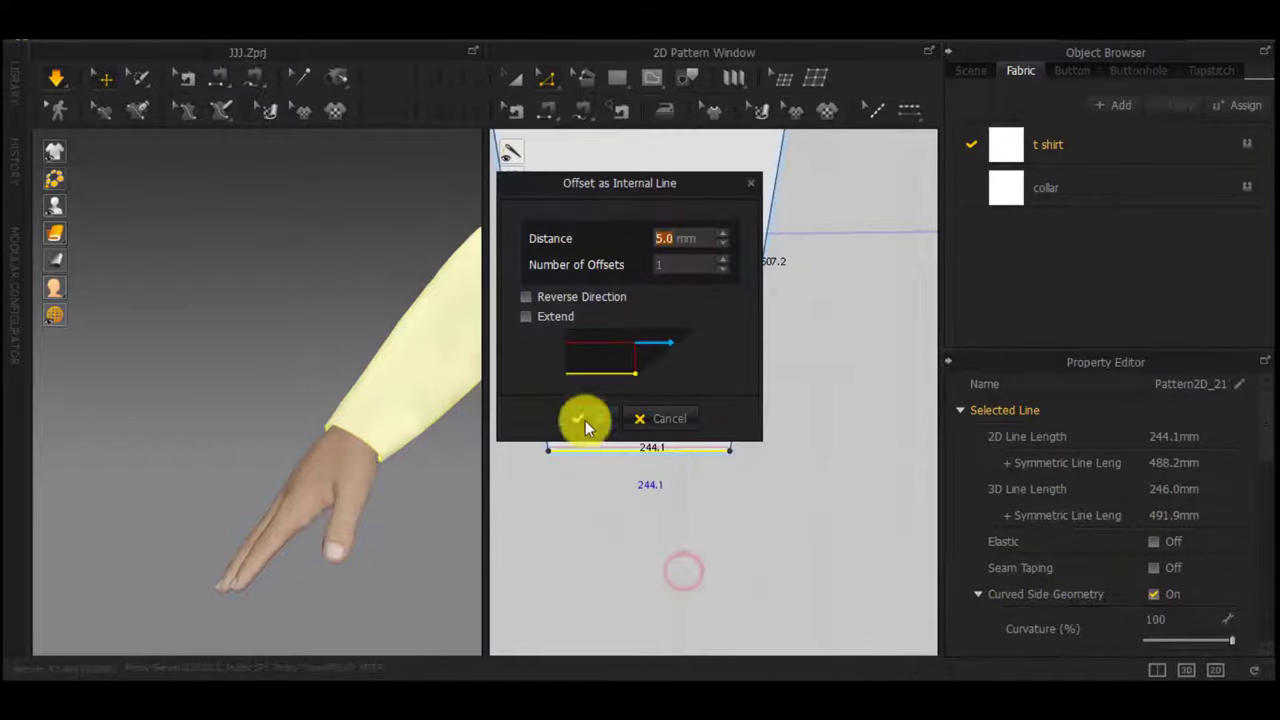
{"action": "type", "text": "50"}
{"action": "left_click", "coordinate": [569, 424]}
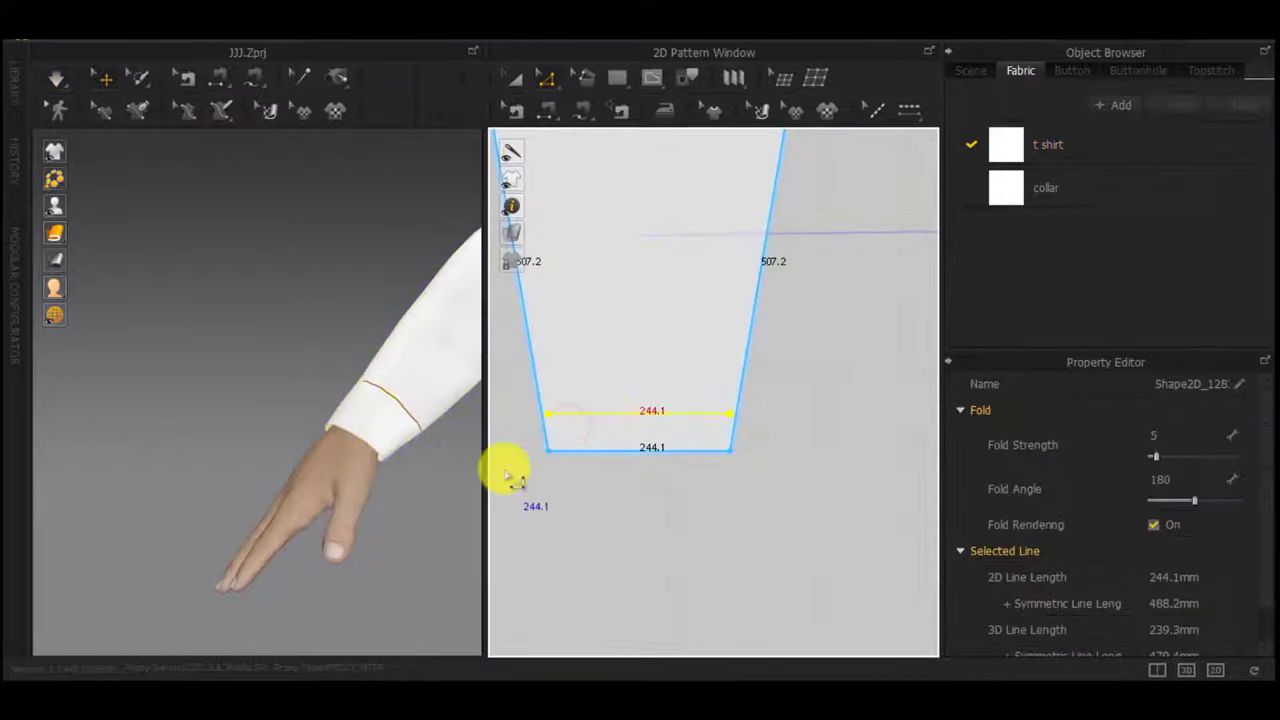
{"action": "right_click", "coordinate": [674, 415]}
{"action": "left_click", "coordinate": [737, 333]}
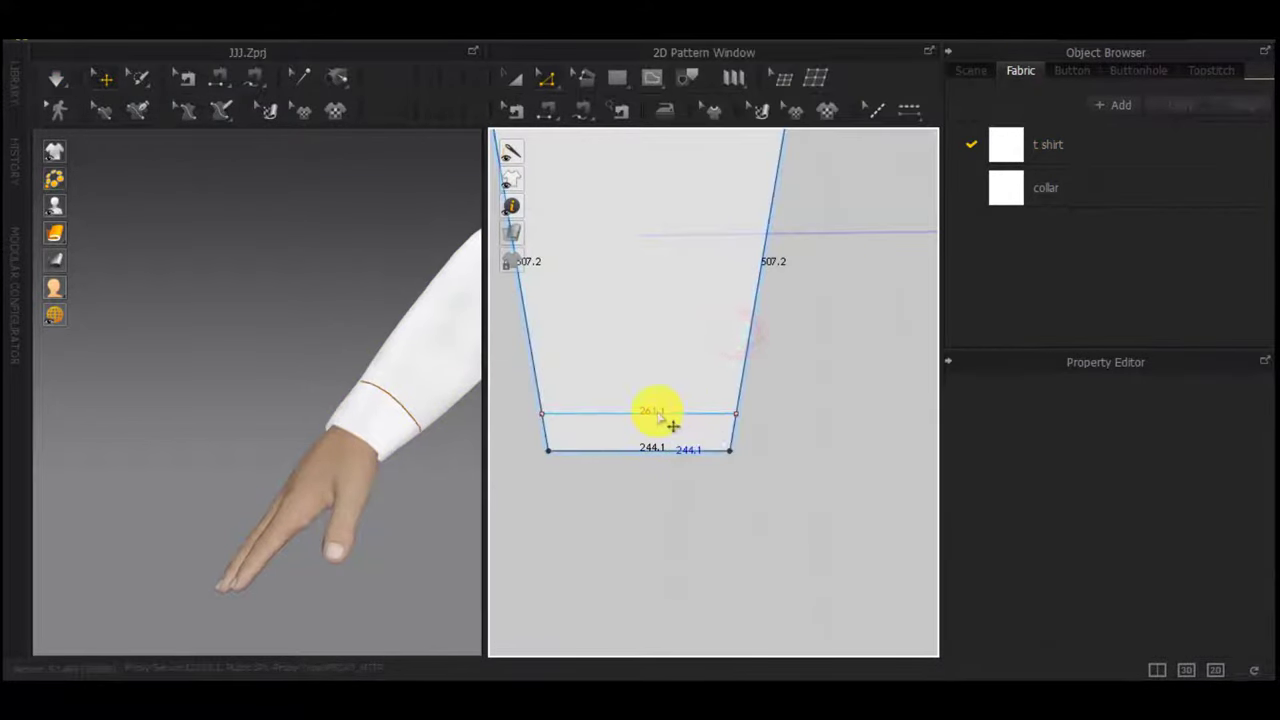
Cut and sew the sleeve along the internal line to separate a cuff piece
{"action": "right_click", "coordinate": [658, 412]}
{"action": "left_click", "coordinate": [716, 262]}
{"action": "scroll", "coordinate": [634, 436], "scroll_direction": "up", "scroll_amount": 5}
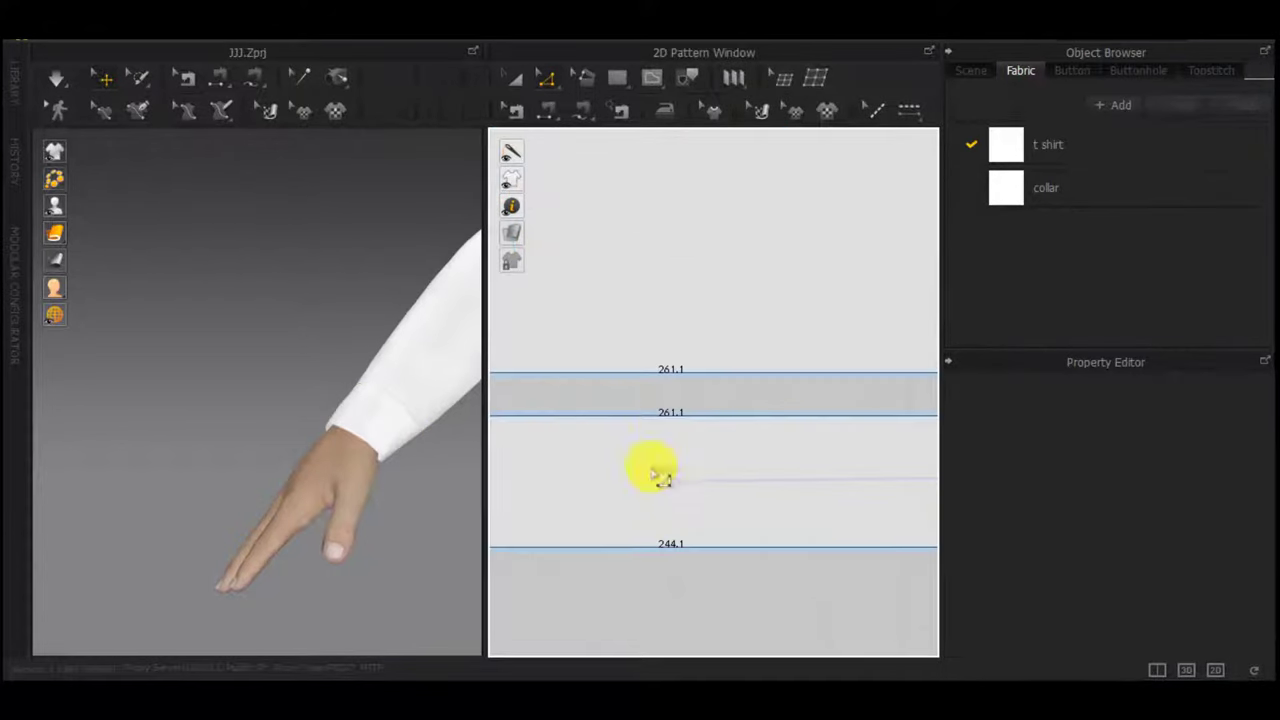
Narrow the cuff piece evenly from both sides to a bottom width of 224.9 mm and simulate the garment
{"action": "scroll", "coordinate": [673, 481], "scroll_direction": "down", "scroll_amount": 7}
{"action": "key", "text": "a"}
{"action": "left_click", "coordinate": [661, 482]}
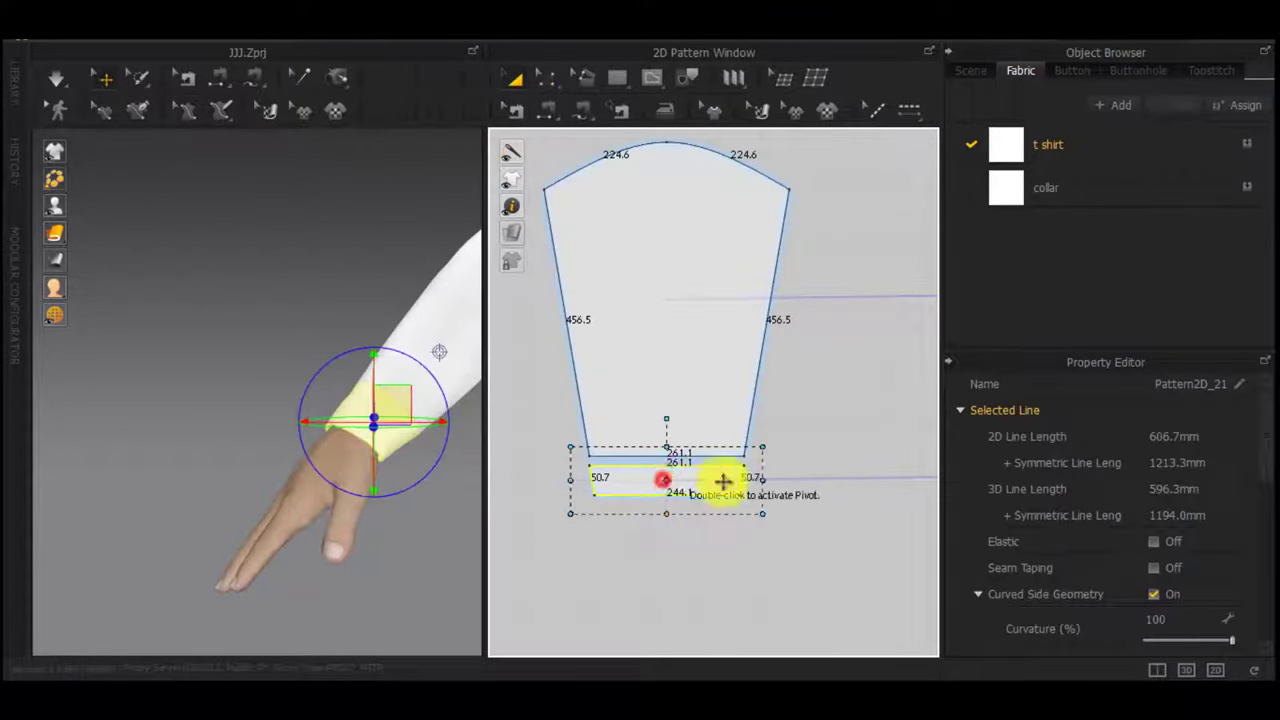
{"action": "scroll", "coordinate": [380, 457], "scroll_direction": "up", "scroll_amount": 2}
{"action": "key", "text": "space"}
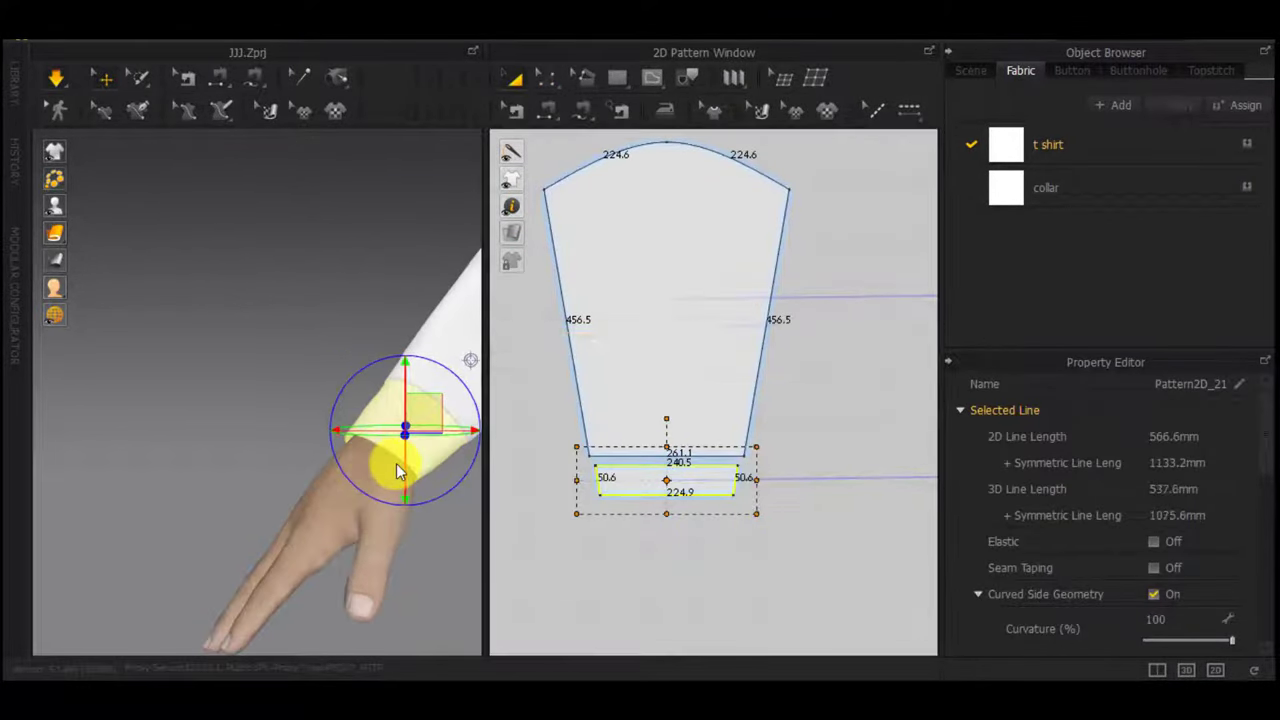
Examine the narrowed cuff up close and the whole simulated shirt on the avatar
{"action": "scroll", "coordinate": [452, 446], "scroll_direction": "up", "scroll_amount": 2}
{"action": "right_click_drag", "start_coordinate": [323, 394], "coordinate": [130, 411]}
{"action": "scroll", "coordinate": [452, 446], "scroll_direction": "down", "scroll_amount": 5}
{"action": "scroll", "coordinate": [402, 414], "scroll_direction": "up", "scroll_amount": 2}
{"action": "left_click", "coordinate": [469, 389]}
{"action": "scroll", "coordinate": [404, 477], "scroll_direction": "down", "scroll_amount": 4}
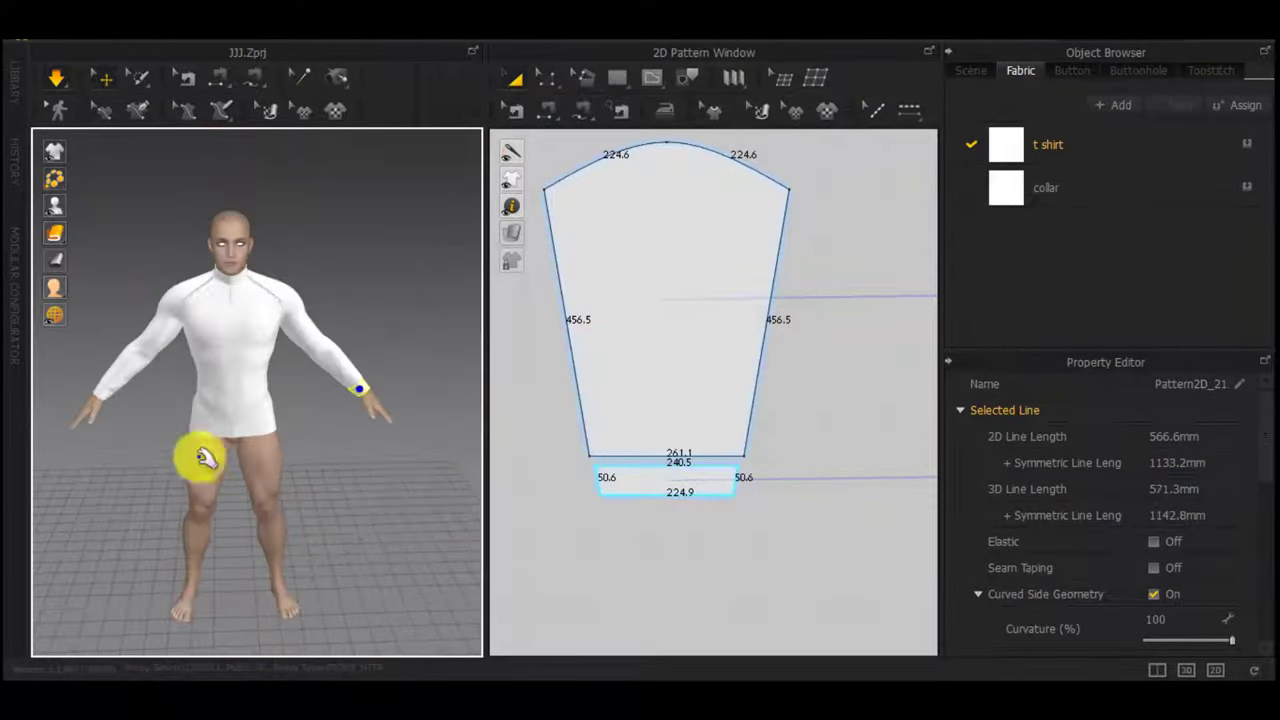
{"action": "mouse_move", "coordinate": [207, 295]}
{"action": "right_mouse_down"}
{"action": "mouse_move", "coordinate": [337, 260]}
{"action": "mouse_move", "coordinate": [212, 295]}
{"action": "right_mouse_up"}
{"action": "scroll", "coordinate": [625, 375], "scroll_direction": "down", "scroll_amount": 8}
{"action": "scroll", "coordinate": [680, 388], "scroll_direction": "up", "scroll_amount": 10}
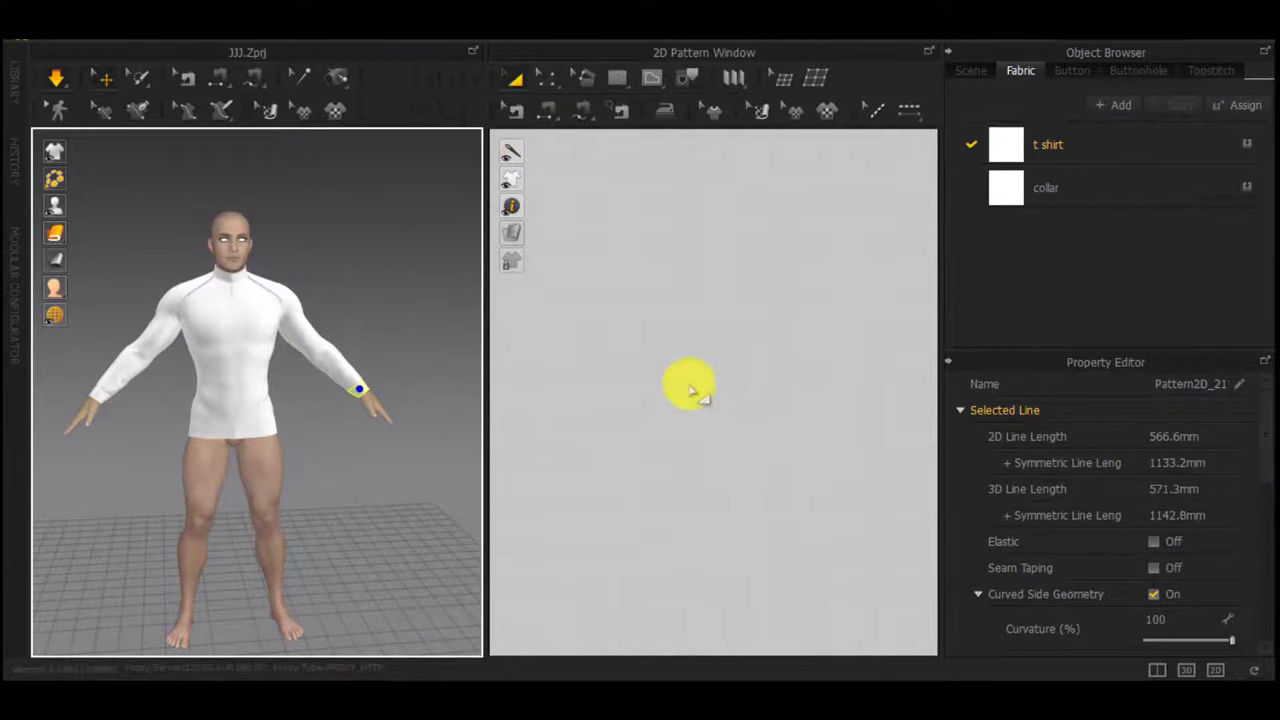
Move all the shirt patterns up, clear of the avatar silhouette, and deactivate them together with their sewing
{"action": "scroll", "coordinate": [705, 377], "scroll_direction": "down", "scroll_amount": 5}
{"action": "middle_click_drag", "start_coordinate": [735, 320], "coordinate": [670, 443]}
{"action": "scroll", "coordinate": [672, 431], "scroll_direction": "down", "scroll_amount": 5}
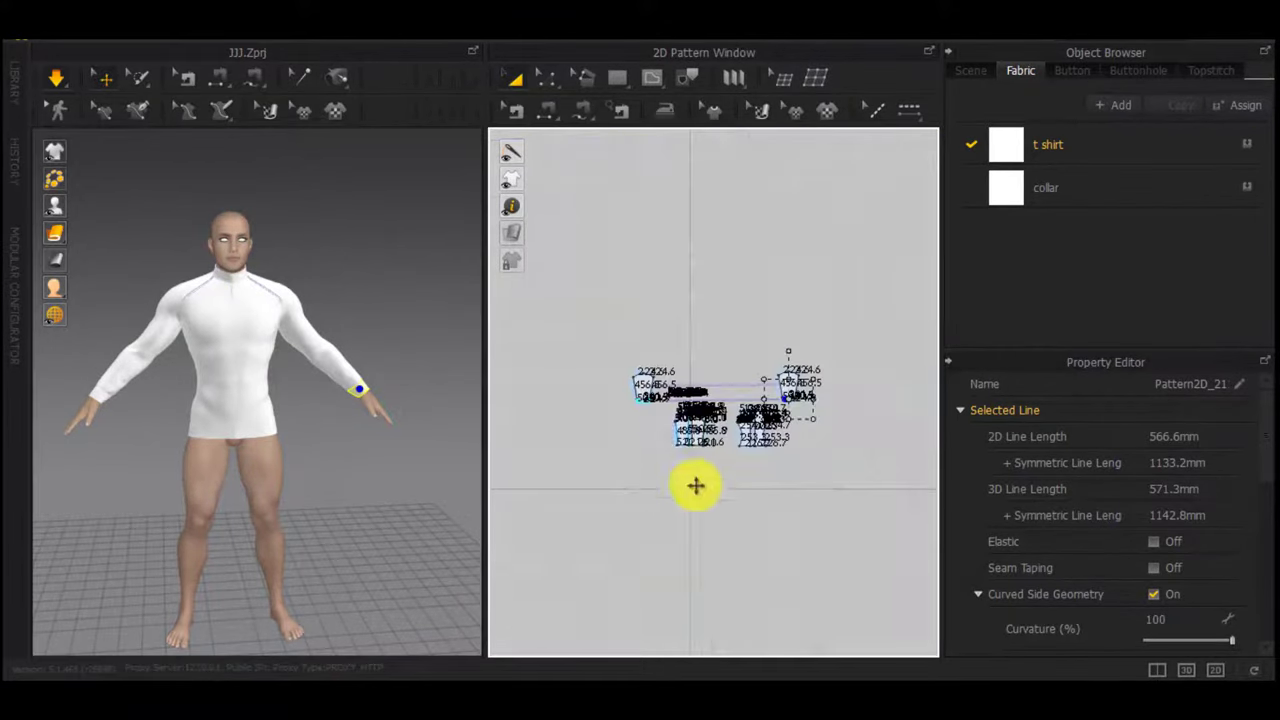
{"action": "left_click_drag", "start_coordinate": [727, 409], "coordinate": [887, 260]}
{"action": "scroll", "coordinate": [737, 383], "scroll_direction": "up", "scroll_amount": 5}
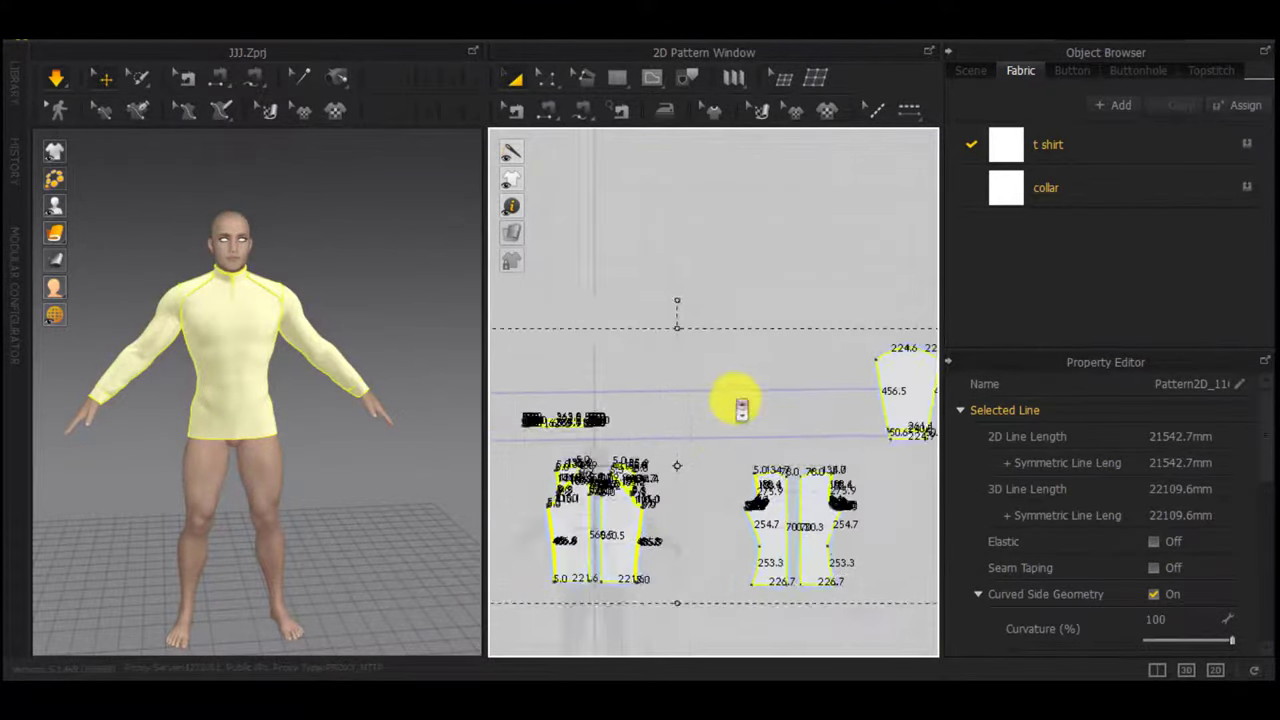
{"action": "scroll", "coordinate": [743, 405], "scroll_direction": "down", "scroll_amount": 1}
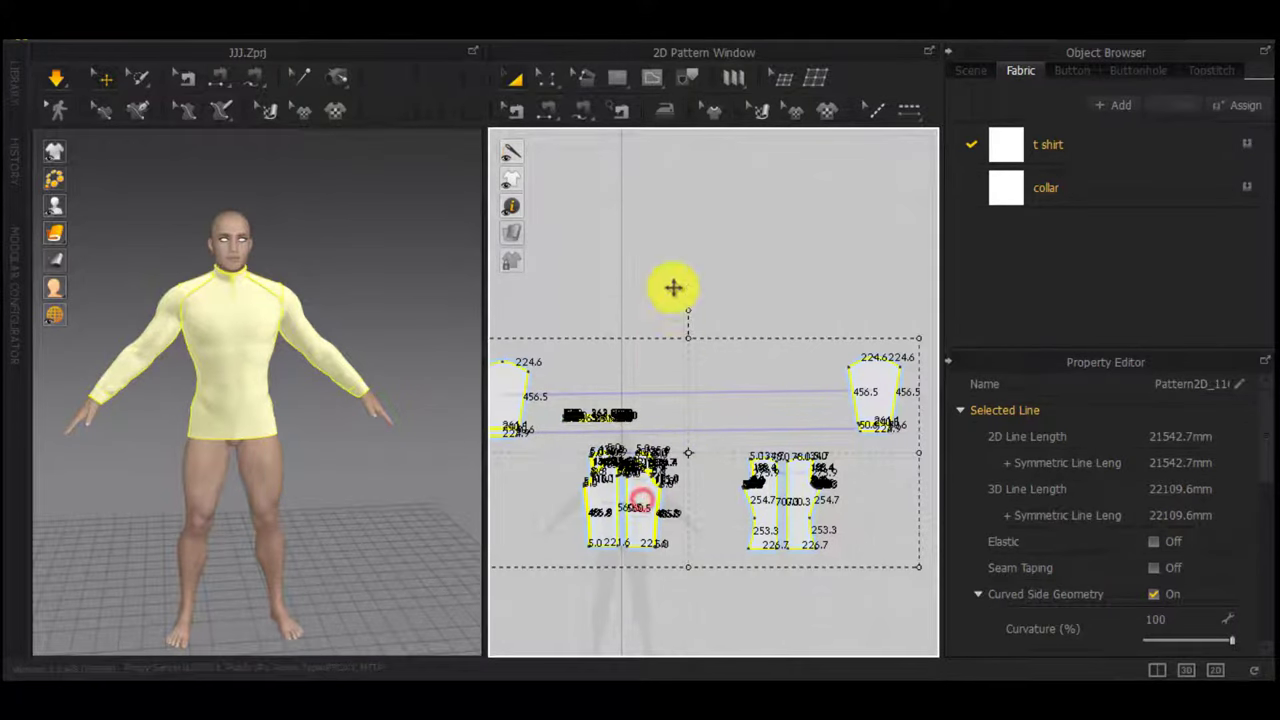
{"action": "left_click_drag", "start_coordinate": [674, 288], "coordinate": [670, 115]}
{"action": "scroll", "coordinate": [666, 303], "scroll_direction": "down", "scroll_amount": 5}
{"action": "middle_click_drag", "start_coordinate": [666, 306], "coordinate": [666, 500]}
{"action": "left_click_drag", "start_coordinate": [662, 423], "coordinate": [645, 390]}
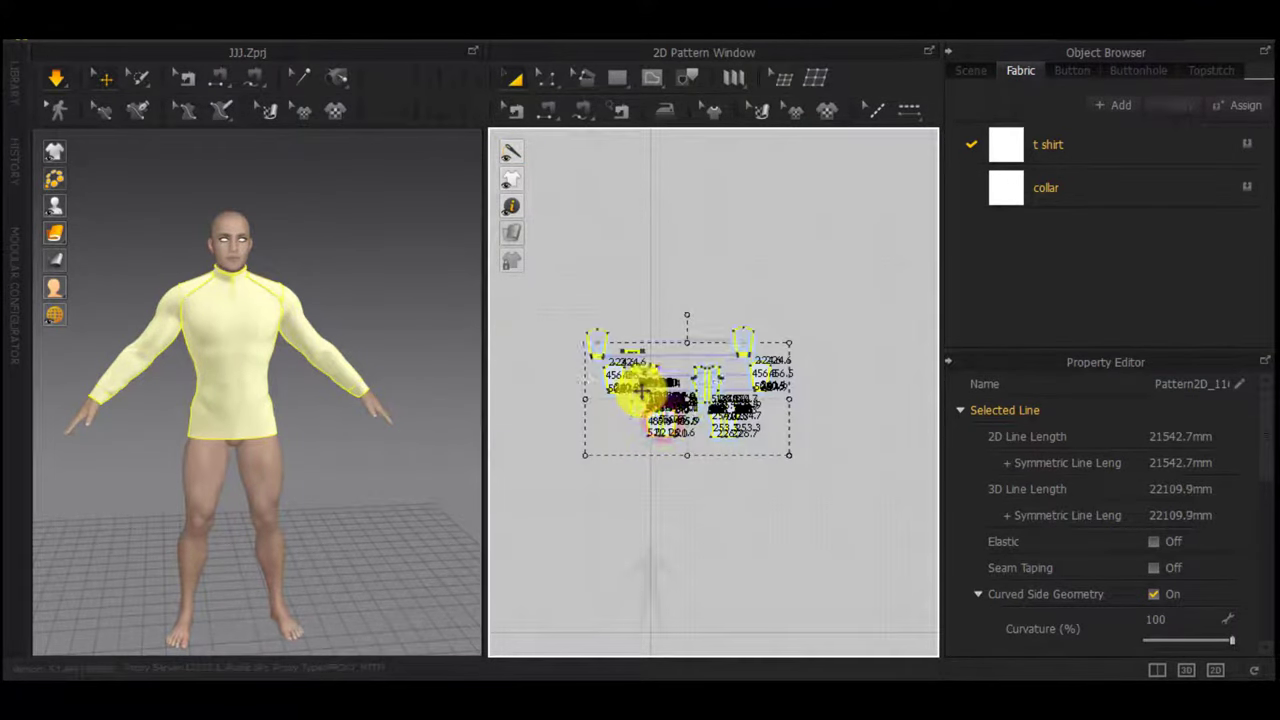
{"action": "right_click", "coordinate": [219, 314]}
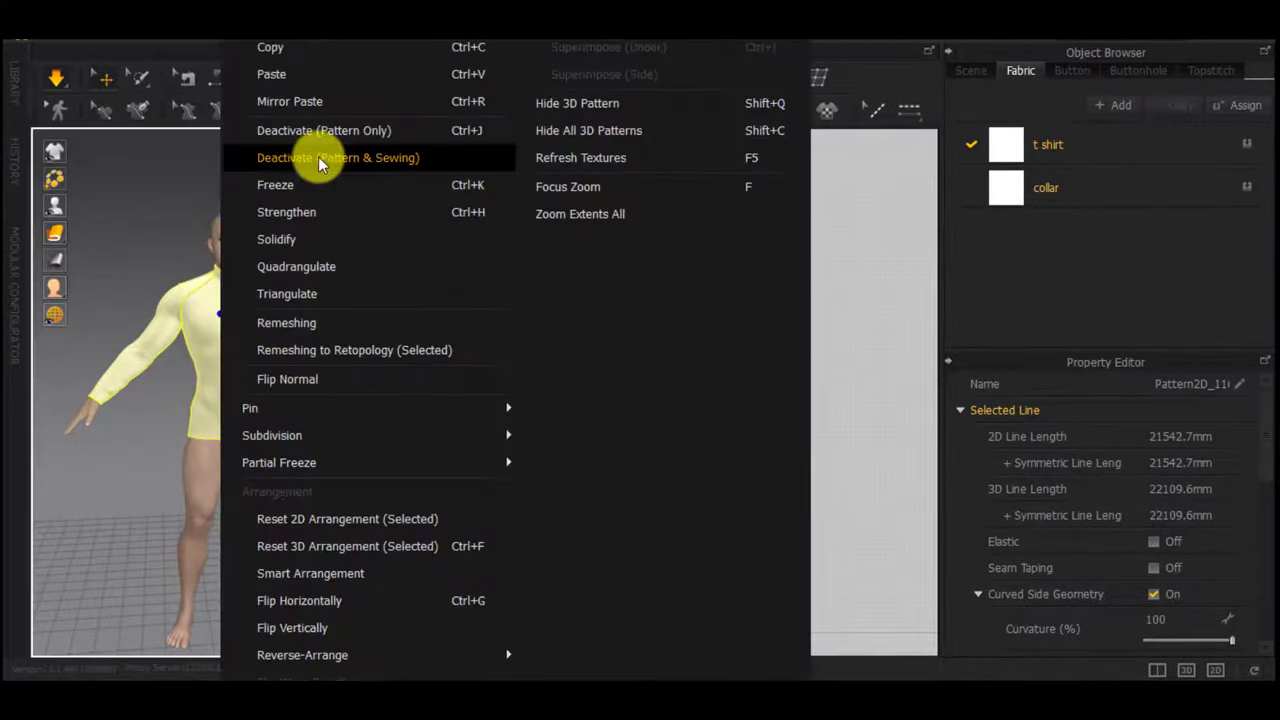
{"action": "left_click", "coordinate": [318, 157]}
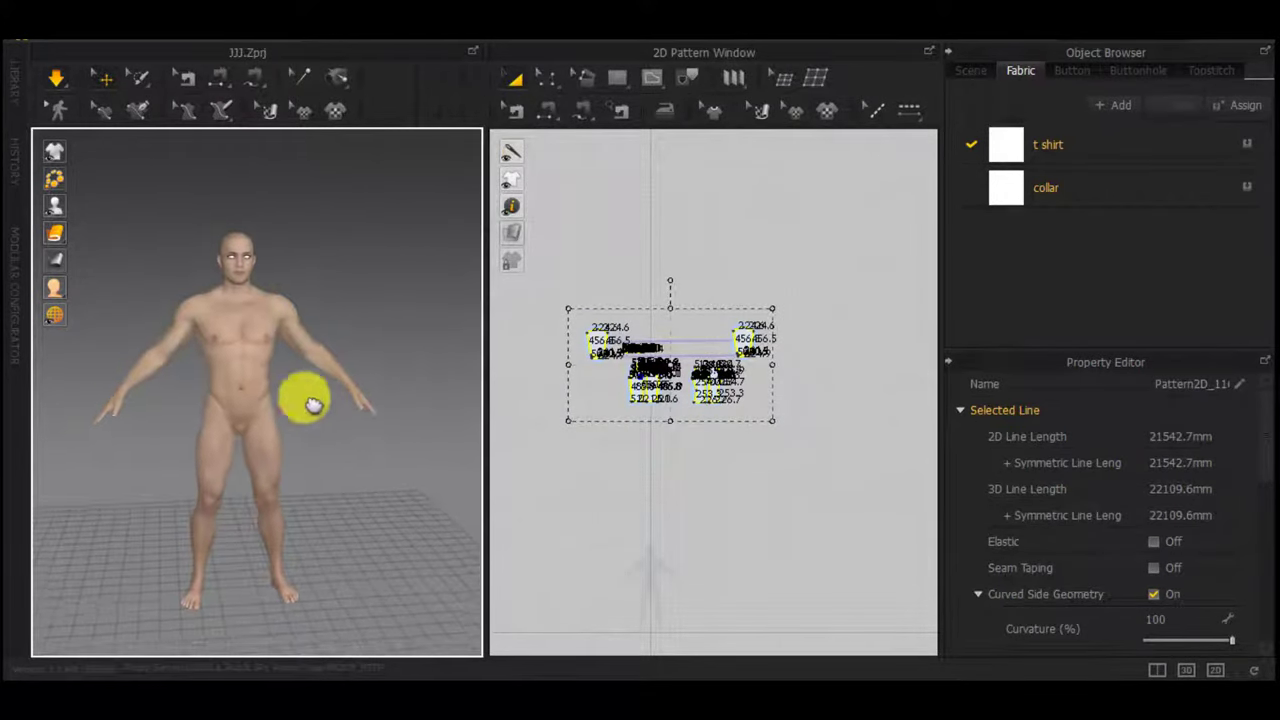
Remove all the old shirt patterns from the work area around the avatar silhouette
{"action": "middle_click_drag", "start_coordinate": [314, 405], "coordinate": [362, 350]}
{"action": "left_click", "coordinate": [660, 486]}
{"action": "middle_click_drag", "start_coordinate": [662, 525], "coordinate": [664, 406]}
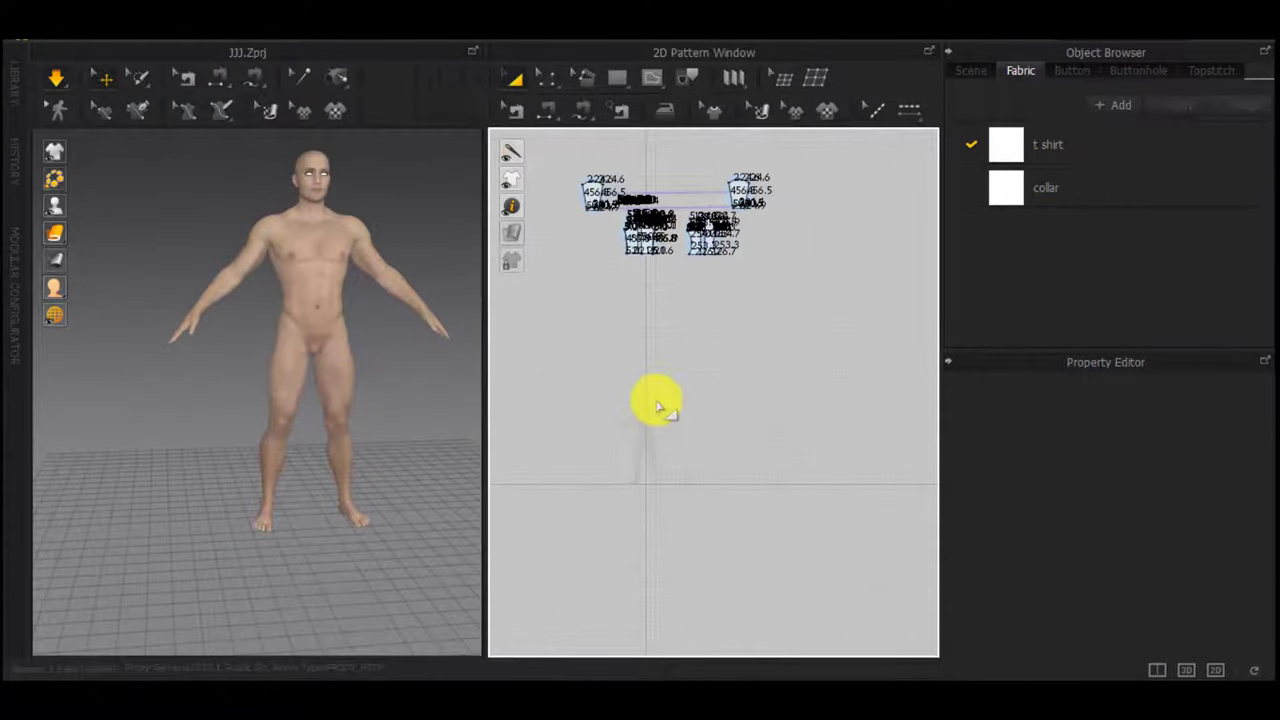
{"action": "key", "text": "ctrl+a"}
{"action": "key", "text": "Delete"}
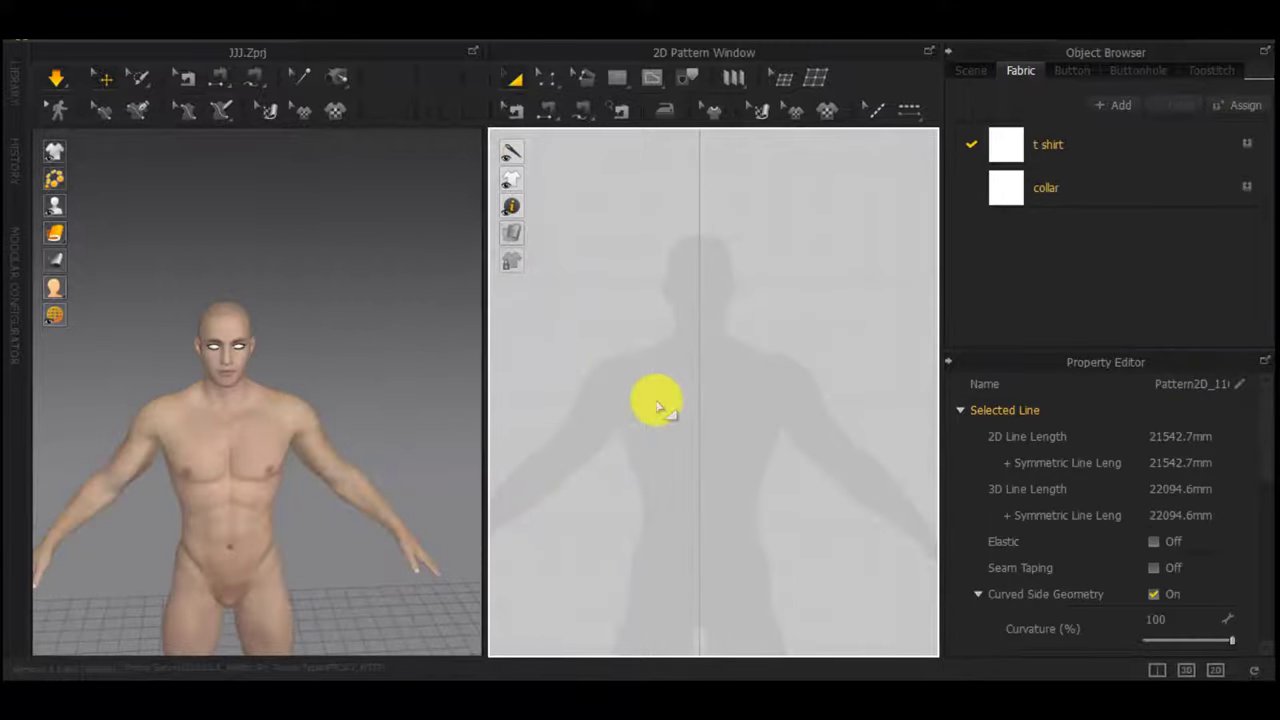
Draw a rectangle about 305.7 by 723.7 mm over half of the avatar's torso and clone it as a symmetric pattern
{"action": "scroll", "coordinate": [608, 373], "scroll_direction": "down", "scroll_amount": 2}
{"action": "middle_click_drag", "start_coordinate": [617, 436], "coordinate": [660, 380]}
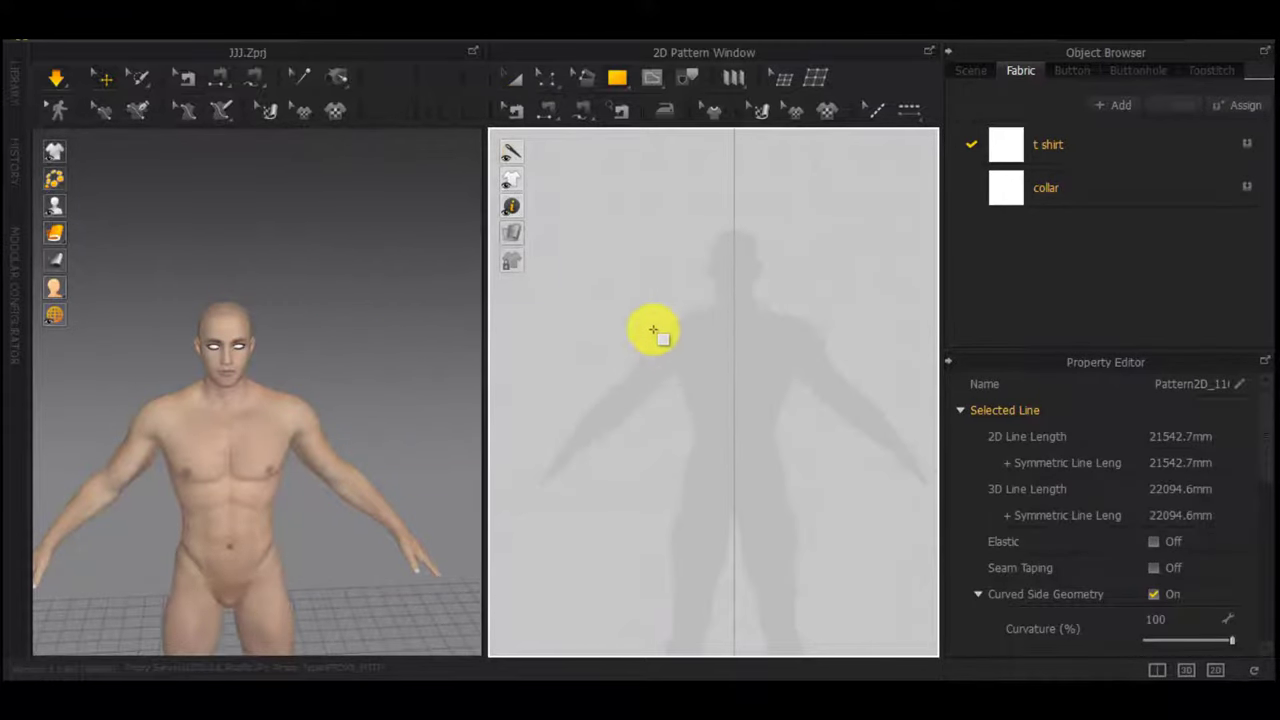
{"action": "left_click_drag", "start_coordinate": [644, 291], "coordinate": [736, 510]}
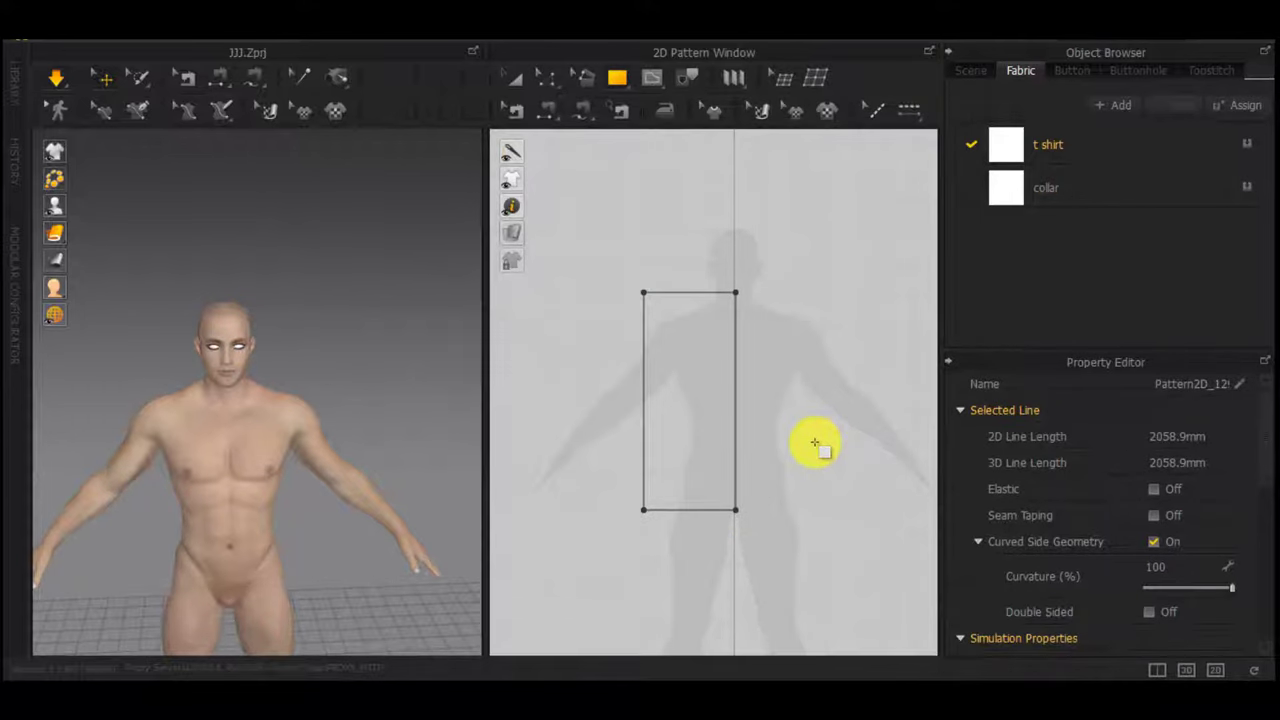
{"action": "right_click", "coordinate": [726, 376]}
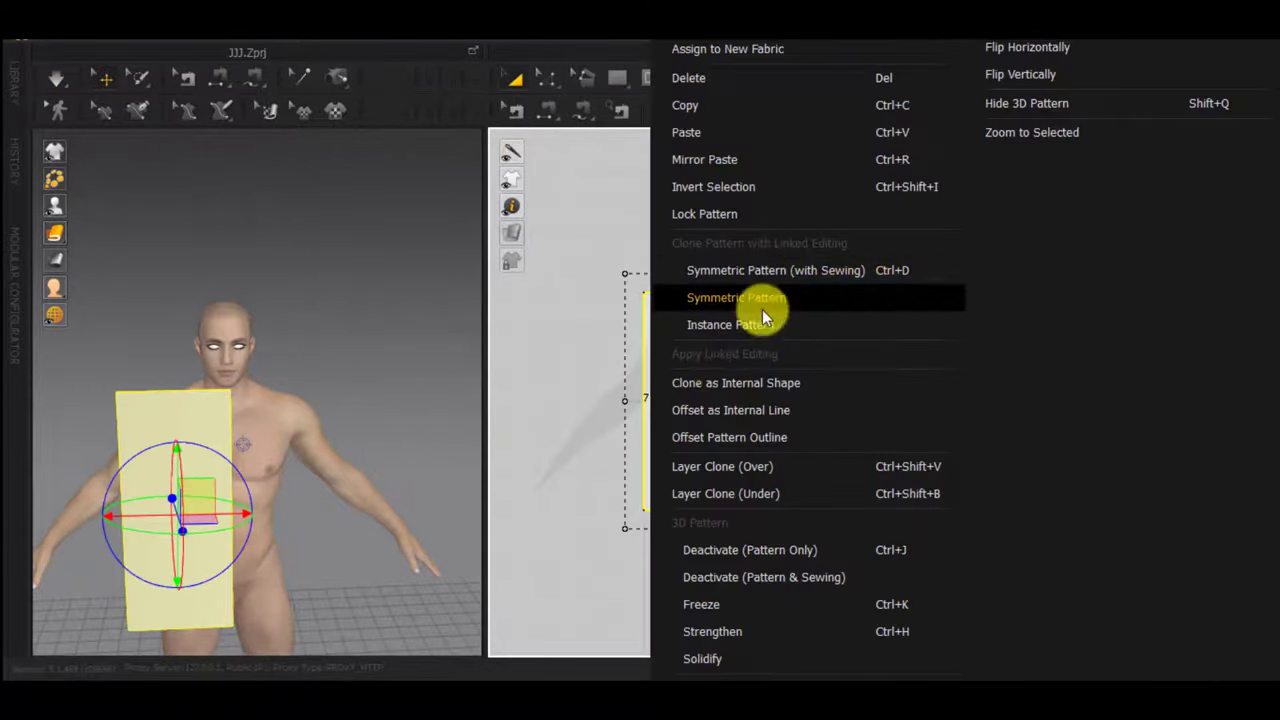
{"action": "left_click", "coordinate": [763, 299]}
{"action": "left_click", "coordinate": [785, 411]}
Duplicate the pair of torso rectangles beside the originals to serve as back panels
{"action": "scroll", "coordinate": [735, 382], "scroll_direction": "down", "scroll_amount": 2}
{"action": "left_click", "coordinate": [708, 369]}
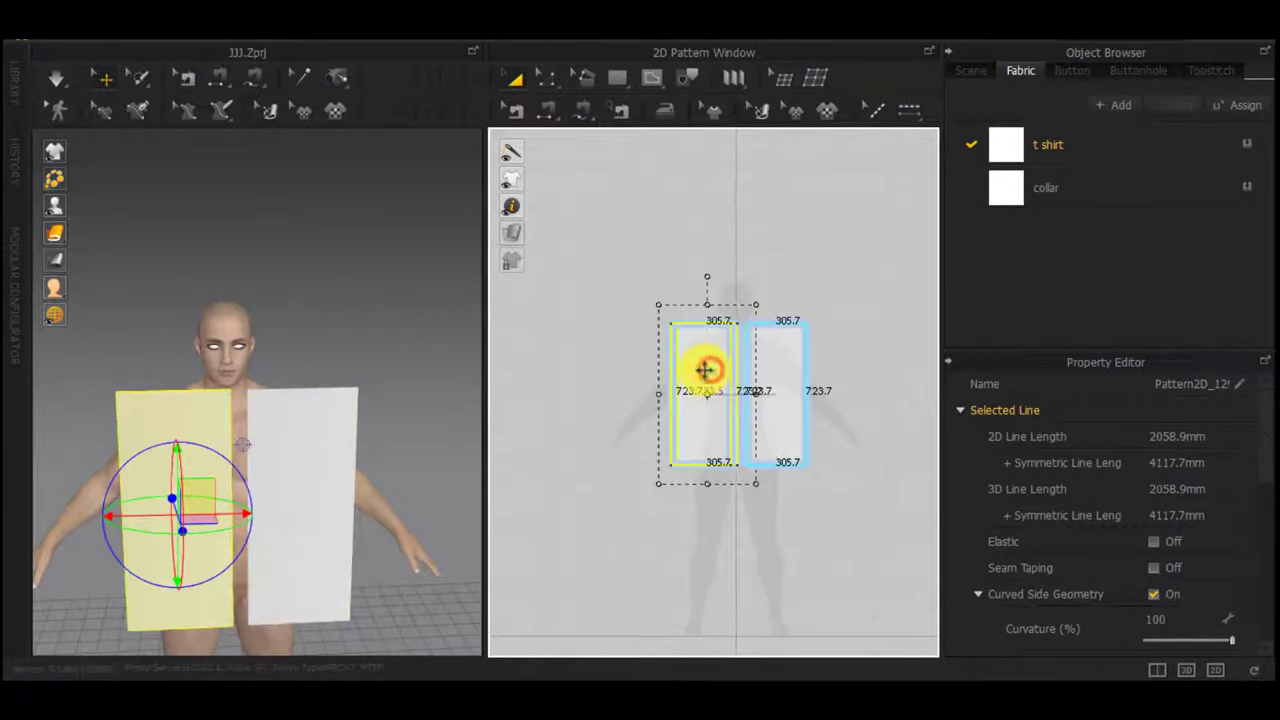
{"action": "scroll", "coordinate": [795, 393], "scroll_direction": "down", "scroll_amount": 2}
{"action": "middle_click_drag", "start_coordinate": [851, 394], "coordinate": [757, 394]}
{"action": "left_click_drag", "start_coordinate": [775, 300], "coordinate": [610, 512]}
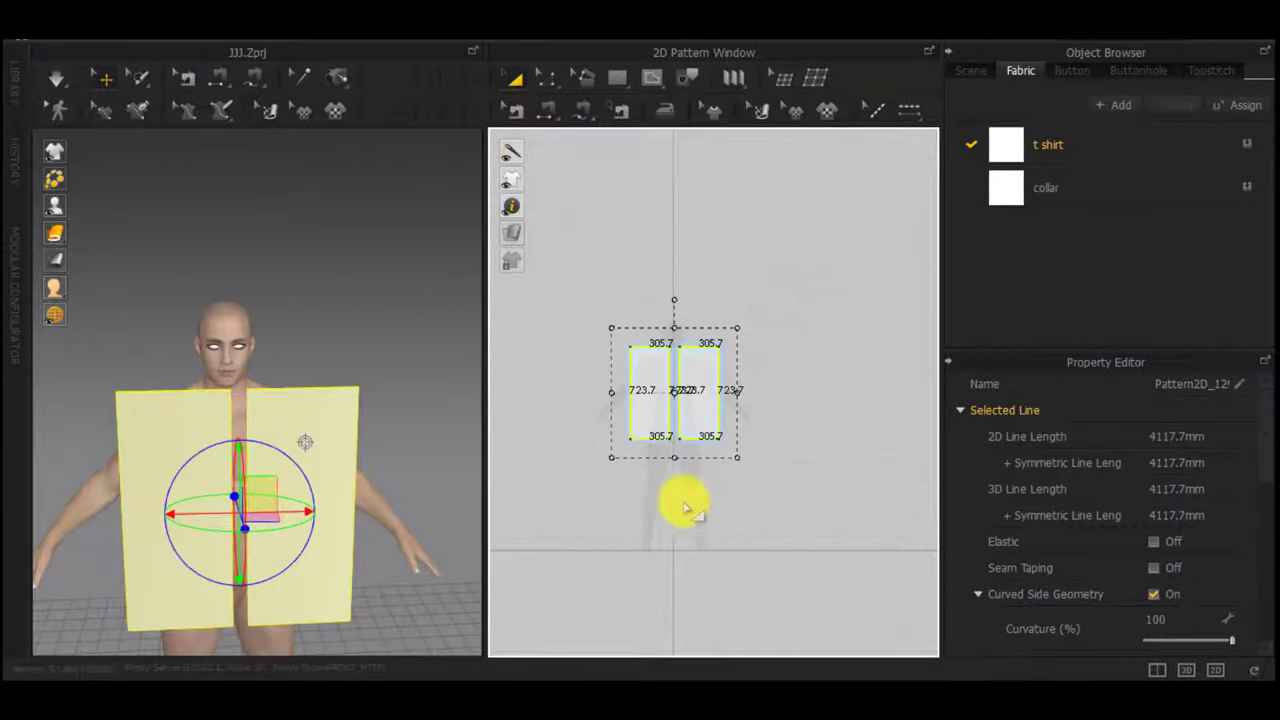
{"action": "key", "text": "ctrl+c"}
{"action": "key", "text": "ctrl+v"}
Split the front panel's top edge 100 mm from the centre and its outer side edge 250 mm below the top corner
{"action": "scroll", "coordinate": [668, 369], "scroll_direction": "up", "scroll_amount": 4}
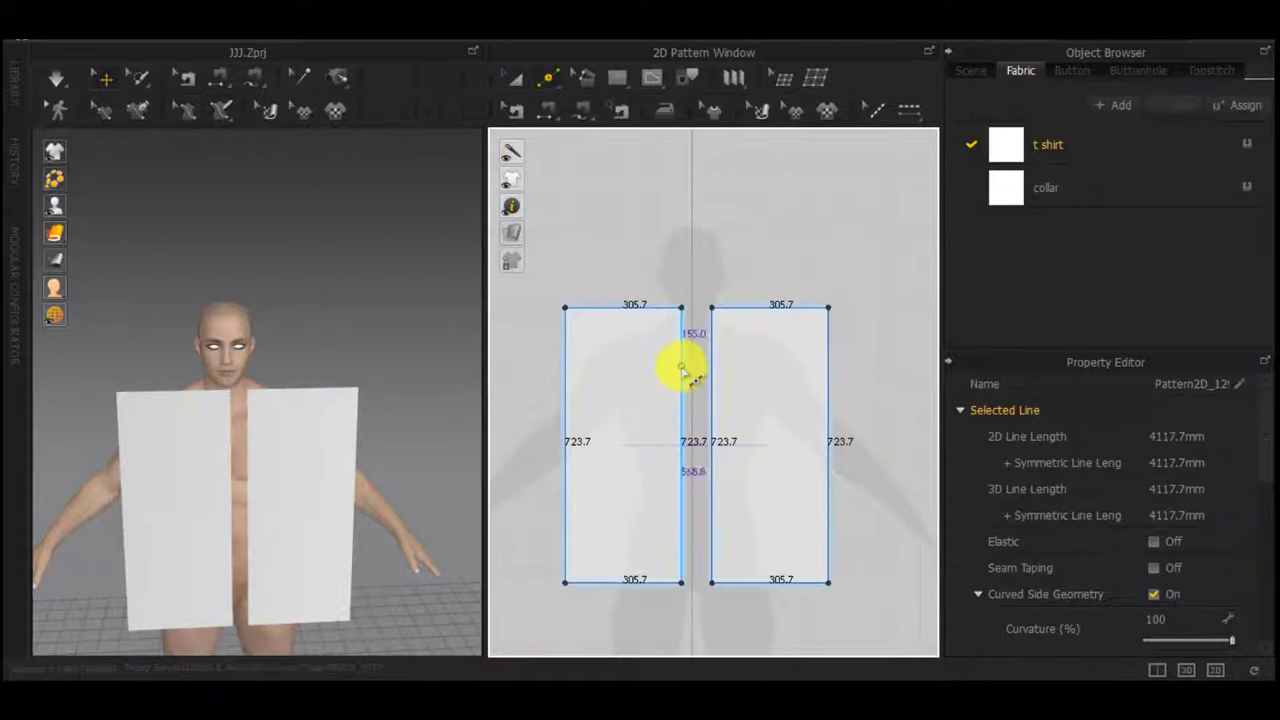
{"action": "right_click", "coordinate": [681, 366]}
{"action": "type", "text": "100"}
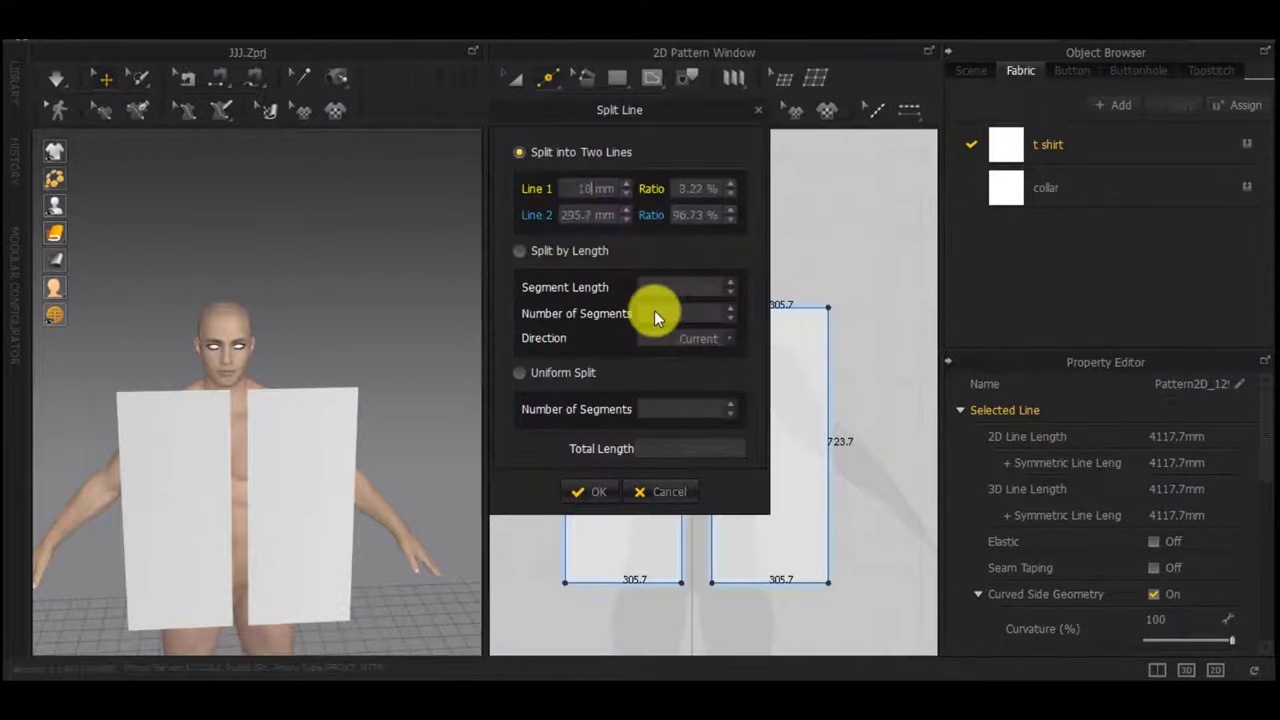
{"action": "key", "text": "Return"}
{"action": "right_click", "coordinate": [566, 391]}
{"action": "type", "text": "25"}
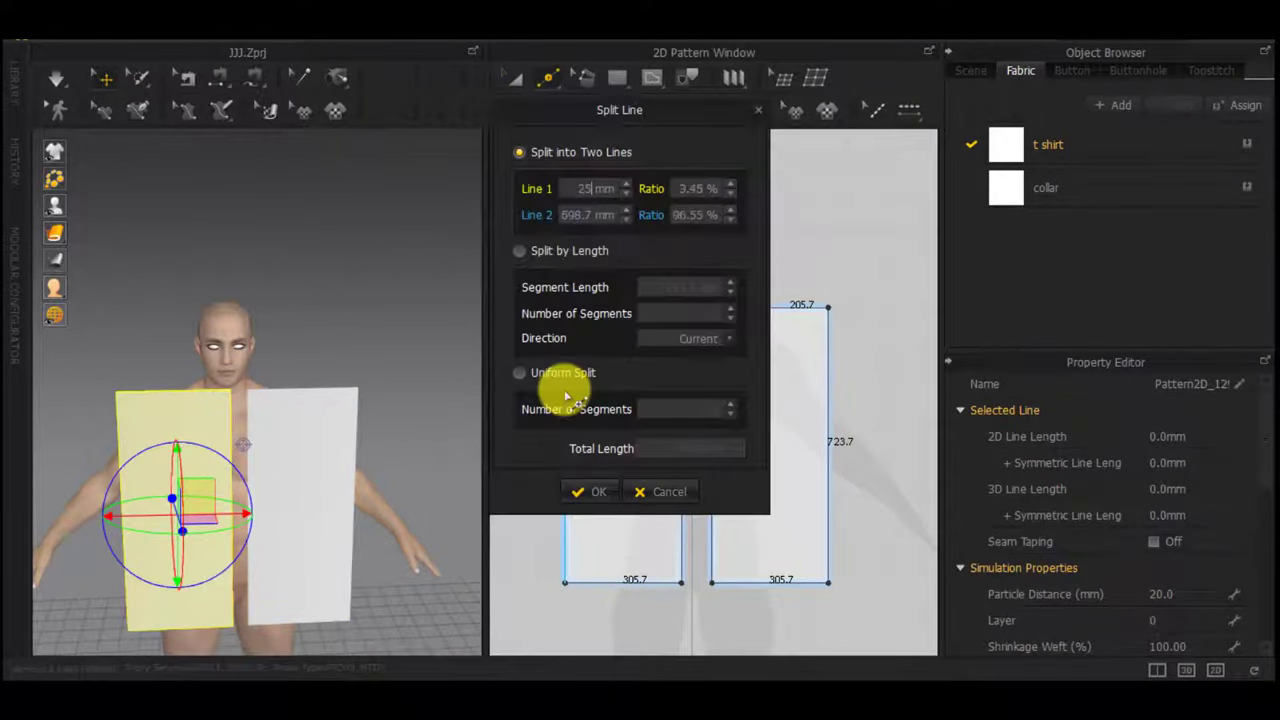
{"action": "type", "text": "0"}
{"action": "key", "text": "Return"}
Split the back panel's outer side edge at the same 250 mm armhole height as the front
{"action": "scroll", "coordinate": [767, 430], "scroll_direction": "down", "scroll_amount": 3}
{"action": "scroll", "coordinate": [922, 430], "scroll_direction": "up", "scroll_amount": 4}
{"action": "scroll", "coordinate": [877, 379], "scroll_direction": "up", "scroll_amount": 2}
{"action": "right_click", "coordinate": [877, 379]}
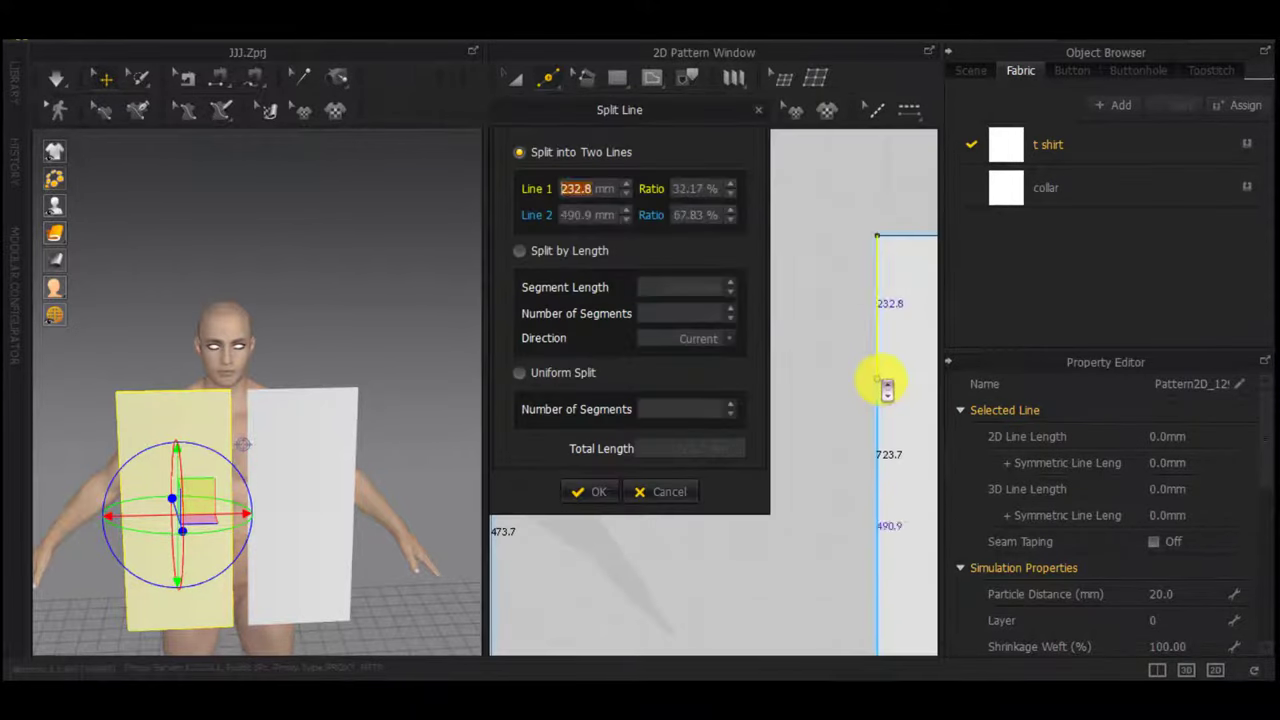
{"action": "key", "text": "Return"}
Curve the armhole edges inward, the front to about 275.1 mm and the back to about 287.2 mm long
{"action": "key", "text": "c"}
{"action": "scroll", "coordinate": [747, 413], "scroll_direction": "down", "scroll_amount": 6}
{"action": "middle_click_drag", "start_coordinate": [641, 405], "coordinate": [848, 398]}
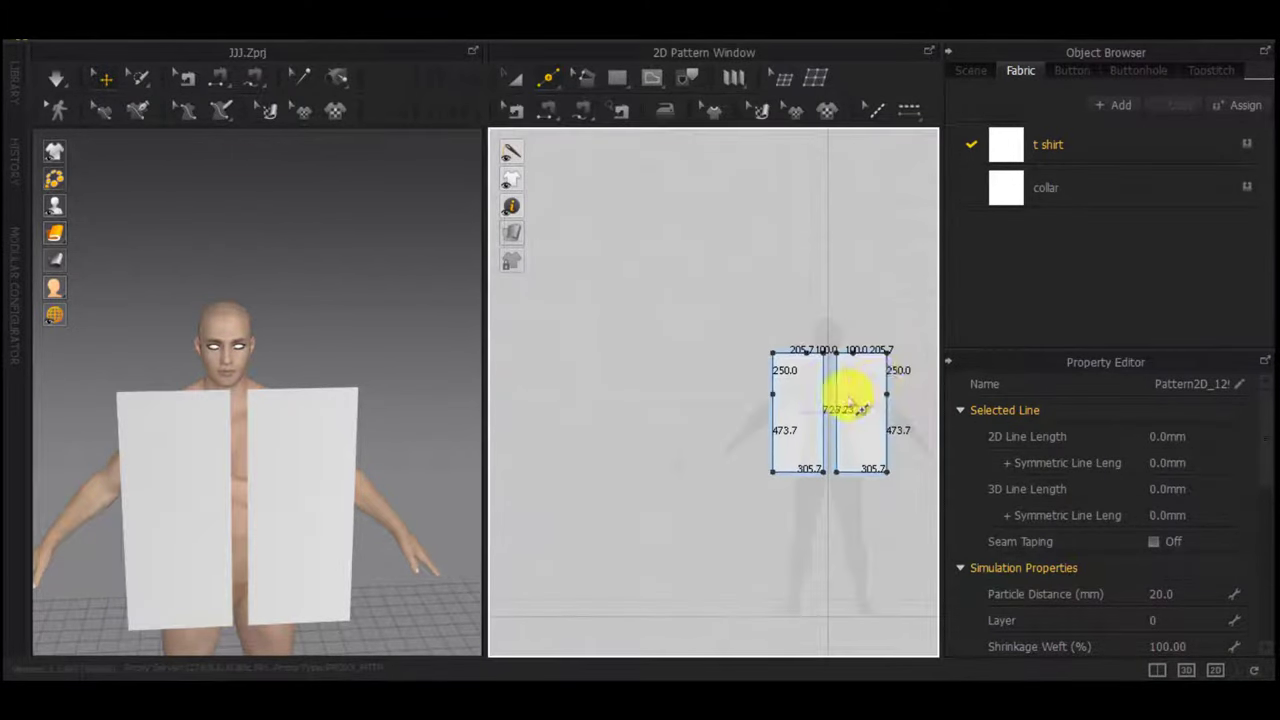
{"action": "scroll", "coordinate": [820, 388], "scroll_direction": "up", "scroll_amount": 3}
{"action": "left_click_drag", "start_coordinate": [738, 375], "coordinate": [751, 384]}
{"action": "scroll", "coordinate": [846, 440], "scroll_direction": "down", "scroll_amount": 3}
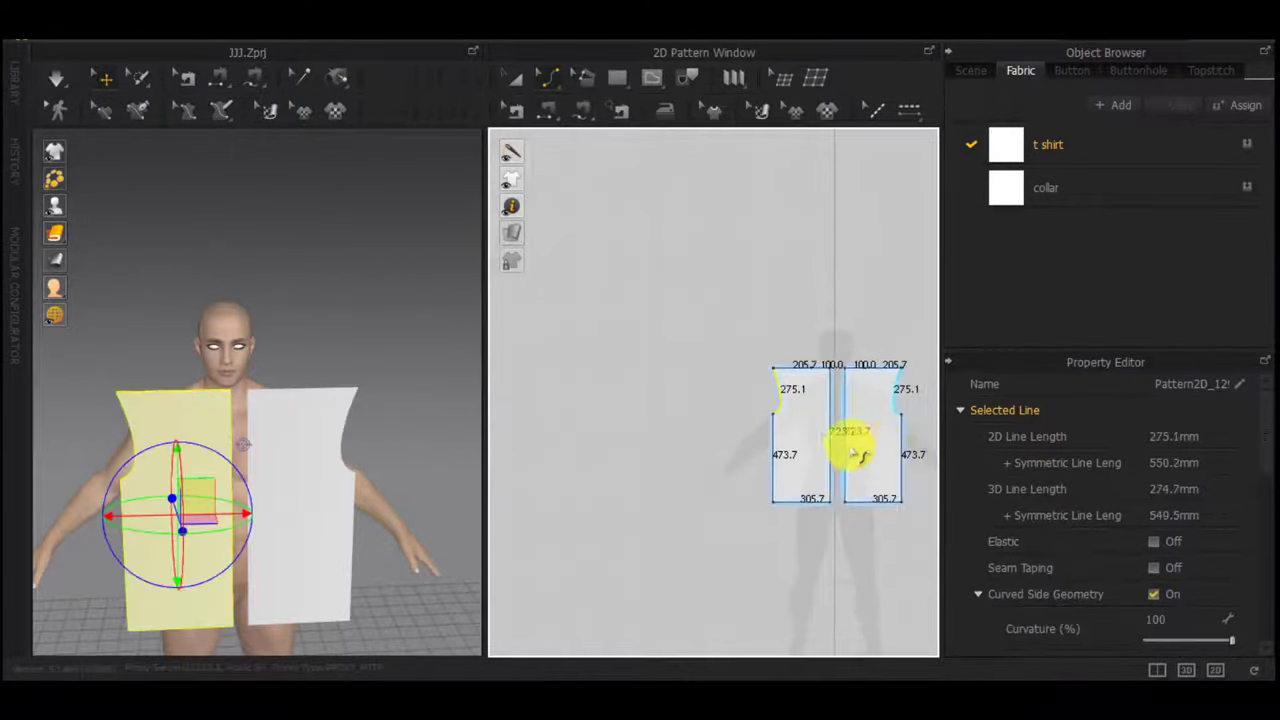
{"action": "middle_click_drag", "start_coordinate": [850, 445], "coordinate": [570, 441]}
{"action": "left_click_drag", "start_coordinate": [737, 394], "coordinate": [755, 403]}
{"action": "scroll", "coordinate": [738, 400], "scroll_direction": "up", "scroll_amount": 4}
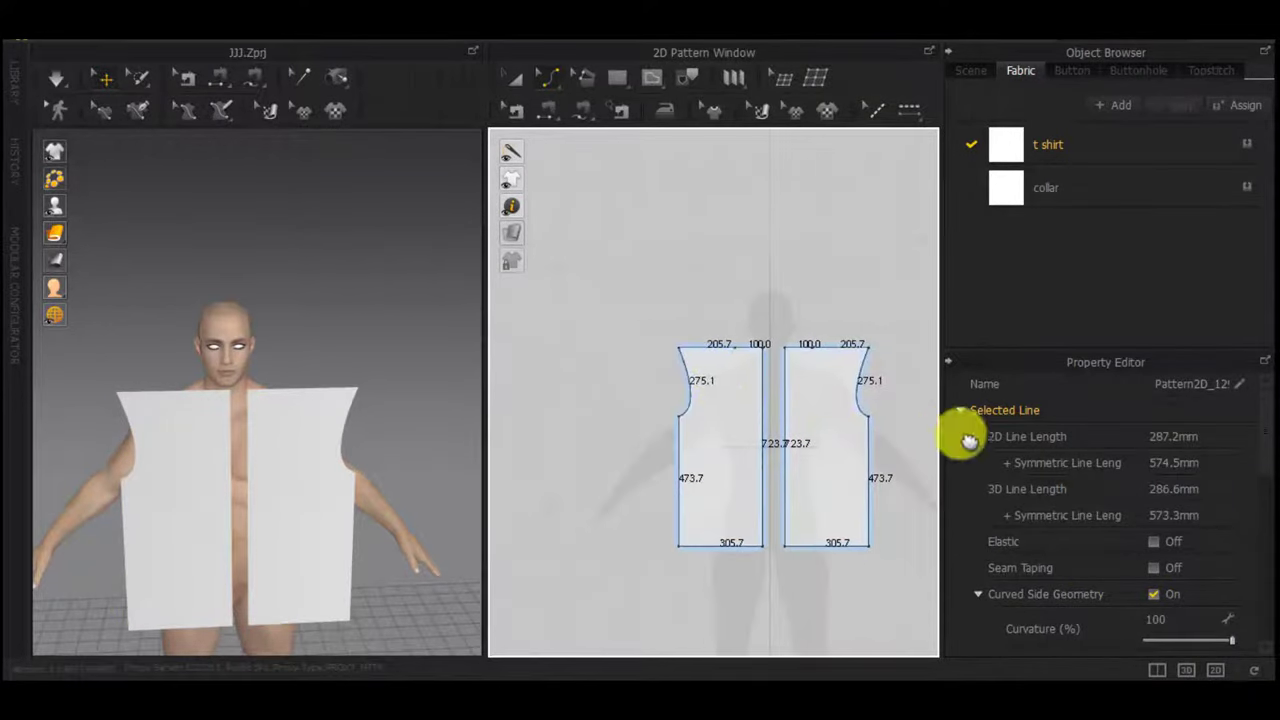
Lower the front panel's shoulder tip by 40 mm and move it 40 mm inward along the shoulder line
{"action": "scroll", "coordinate": [669, 349], "scroll_direction": "up", "scroll_amount": 5}
{"action": "right_click", "coordinate": [704, 370]}
{"action": "left_click_drag", "start_coordinate": [700, 348], "coordinate": [732, 377]}
{"action": "type", "text": "40"}
{"action": "key", "text": "Return"}
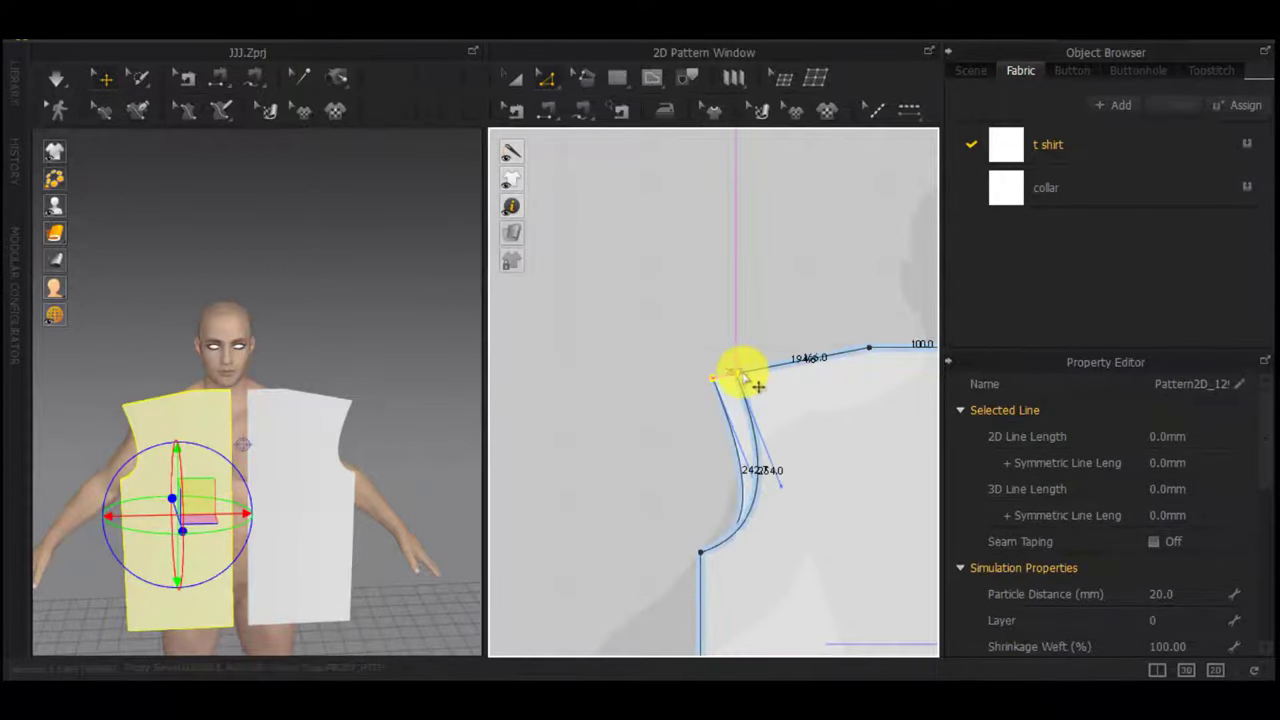
{"action": "right_click", "coordinate": [743, 377]}
{"action": "type", "text": "40"}
{"action": "key", "text": "Return"}
Try lowering the unsplit back panel's shoulder tip by 40 mm and moving it 40 mm inward along the top edge
{"action": "scroll", "coordinate": [812, 411], "scroll_direction": "down", "scroll_amount": 3}
{"action": "middle_click_drag", "start_coordinate": [927, 420], "coordinate": [835, 429]}
{"action": "scroll", "coordinate": [838, 428], "scroll_direction": "up", "scroll_amount": 1}
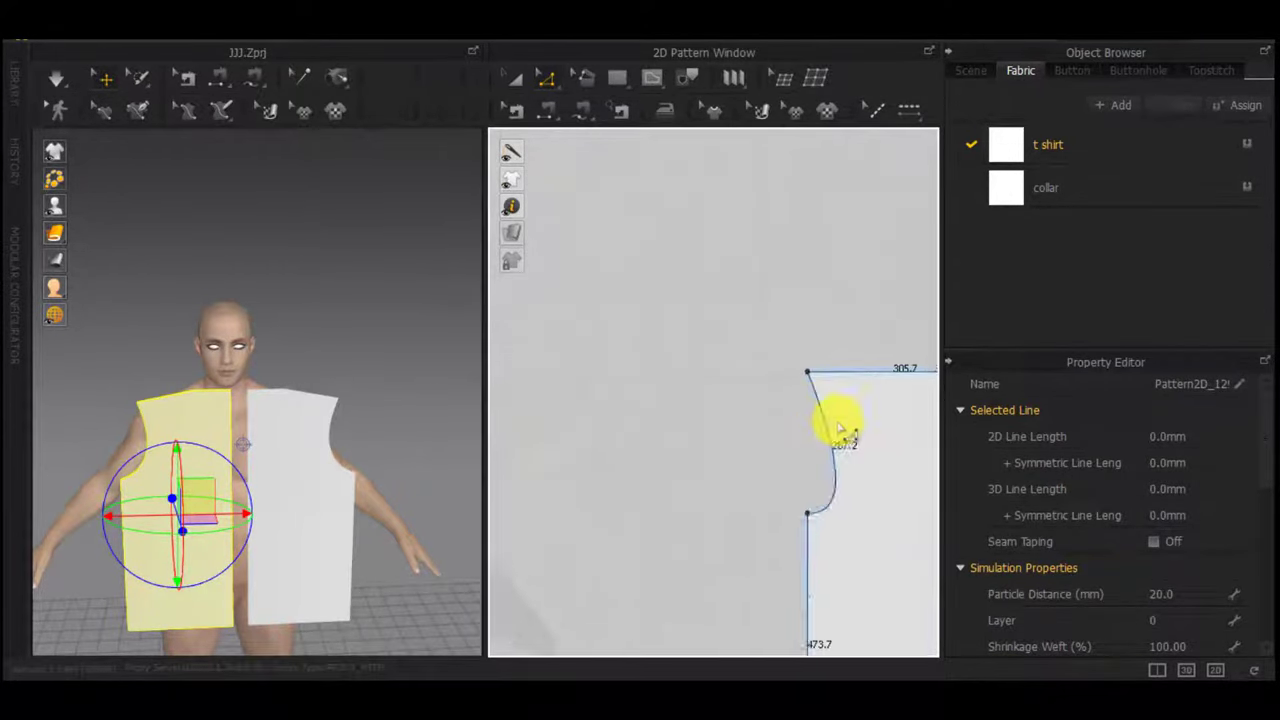
{"action": "scroll", "coordinate": [838, 425], "scroll_direction": "up", "scroll_amount": 3}
{"action": "mouse_move", "coordinate": [790, 338]}
{"action": "left_mouse_down"}
{"action": "mouse_move", "coordinate": [803, 373]}
{"action": "mouse_move", "coordinate": [823, 373]}
{"action": "left_mouse_up"}
{"action": "right_click", "coordinate": [804, 374]}
{"action": "type", "text": "40"}
{"action": "key", "text": "Return"}
{"action": "type", "text": "0"}
{"action": "key", "text": "Return"}
{"action": "scroll", "coordinate": [764, 432], "scroll_direction": "down", "scroll_amount": 5}
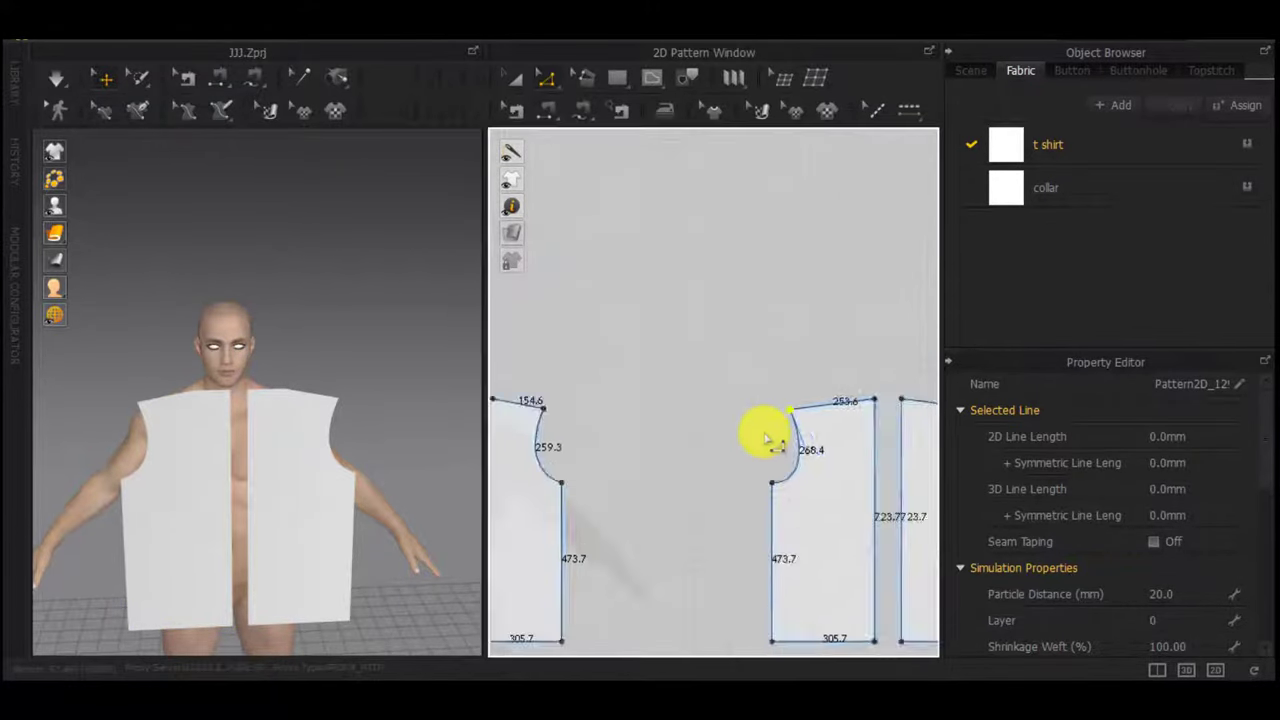
Lower the front panel's centre neck corner 100 mm straight down to shape a V neckline
{"action": "middle_click_drag", "start_coordinate": [555, 430], "coordinate": [747, 425]}
{"action": "scroll", "coordinate": [733, 402], "scroll_direction": "up", "scroll_amount": 5}
{"action": "left_click_drag", "start_coordinate": [667, 391], "coordinate": [675, 461]}
{"action": "right_click", "coordinate": [675, 461]}
{"action": "left_click", "coordinate": [661, 402]}
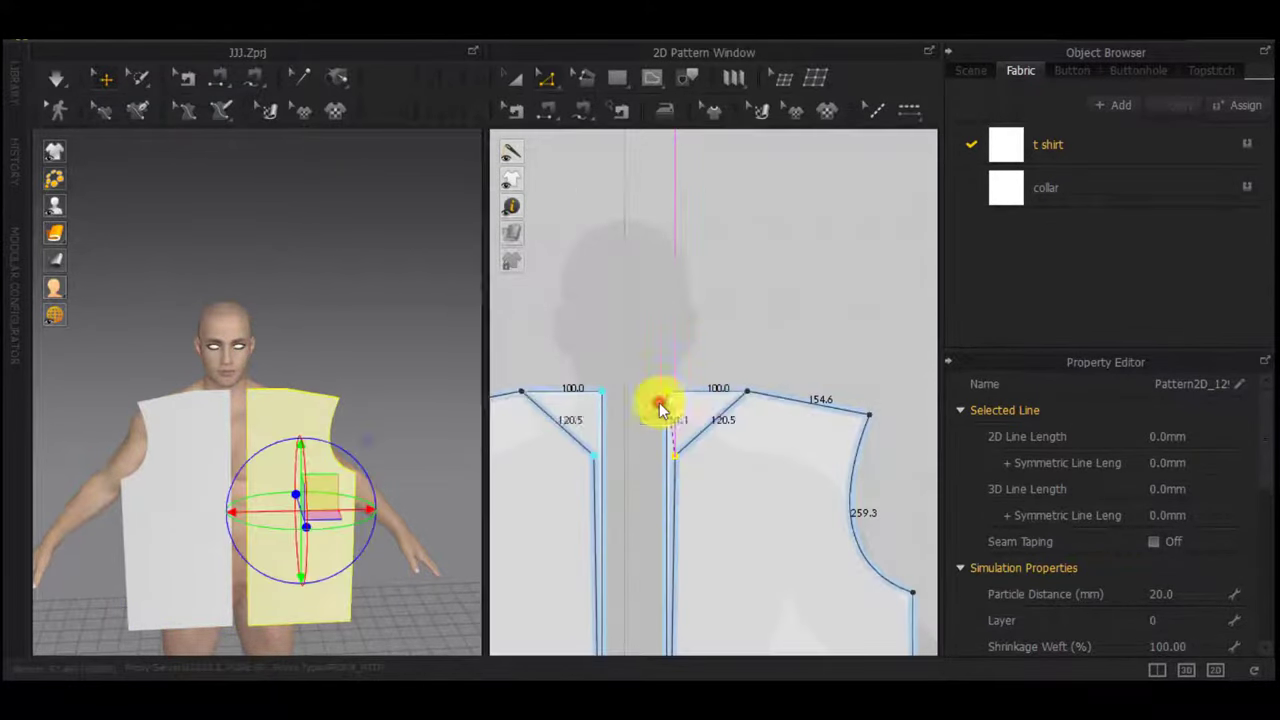
{"action": "left_click_drag", "start_coordinate": [667, 391], "coordinate": [667, 451]}
{"action": "right_click", "coordinate": [667, 451]}
{"action": "type", "text": "10"}
{"action": "key", "text": "Return"}
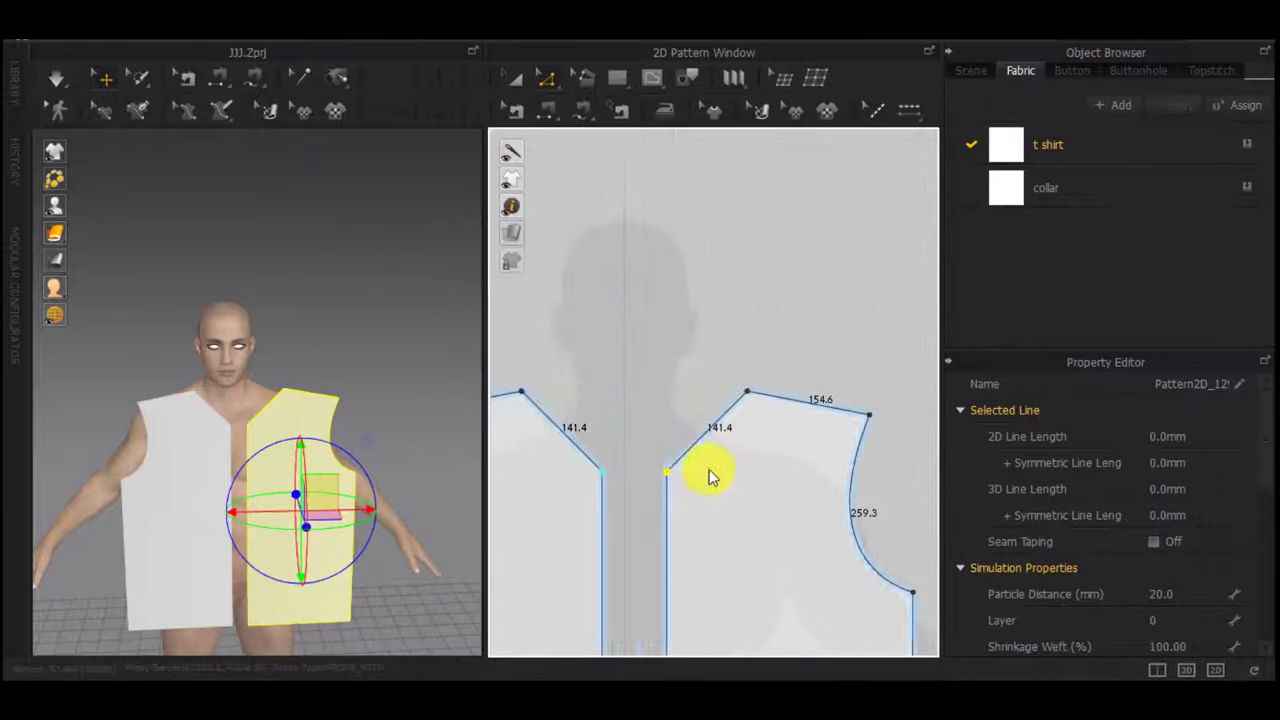
Split the back panel's sloped shoulder edge 80 mm from the centre edge
{"action": "scroll", "coordinate": [711, 475], "scroll_direction": "down", "scroll_amount": 5}
{"action": "middle_click_drag", "start_coordinate": [855, 470], "coordinate": [617, 463]}
{"action": "scroll", "coordinate": [802, 452], "scroll_direction": "up", "scroll_amount": 5}
{"action": "middle_click_drag", "start_coordinate": [862, 432], "coordinate": [667, 440]}
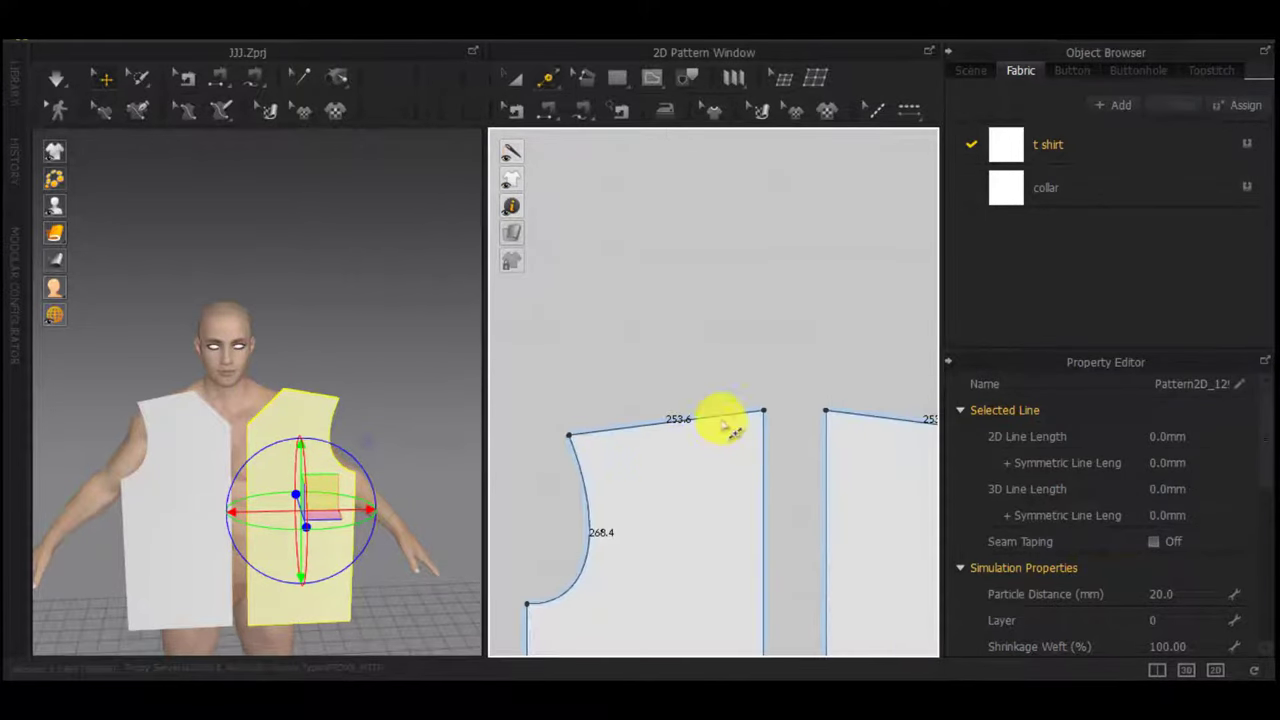
{"action": "right_click", "coordinate": [721, 416]}
{"action": "type", "text": "80"}
{"action": "key", "text": "Return"}
{"action": "scroll", "coordinate": [681, 479], "scroll_direction": "down", "scroll_amount": 5}
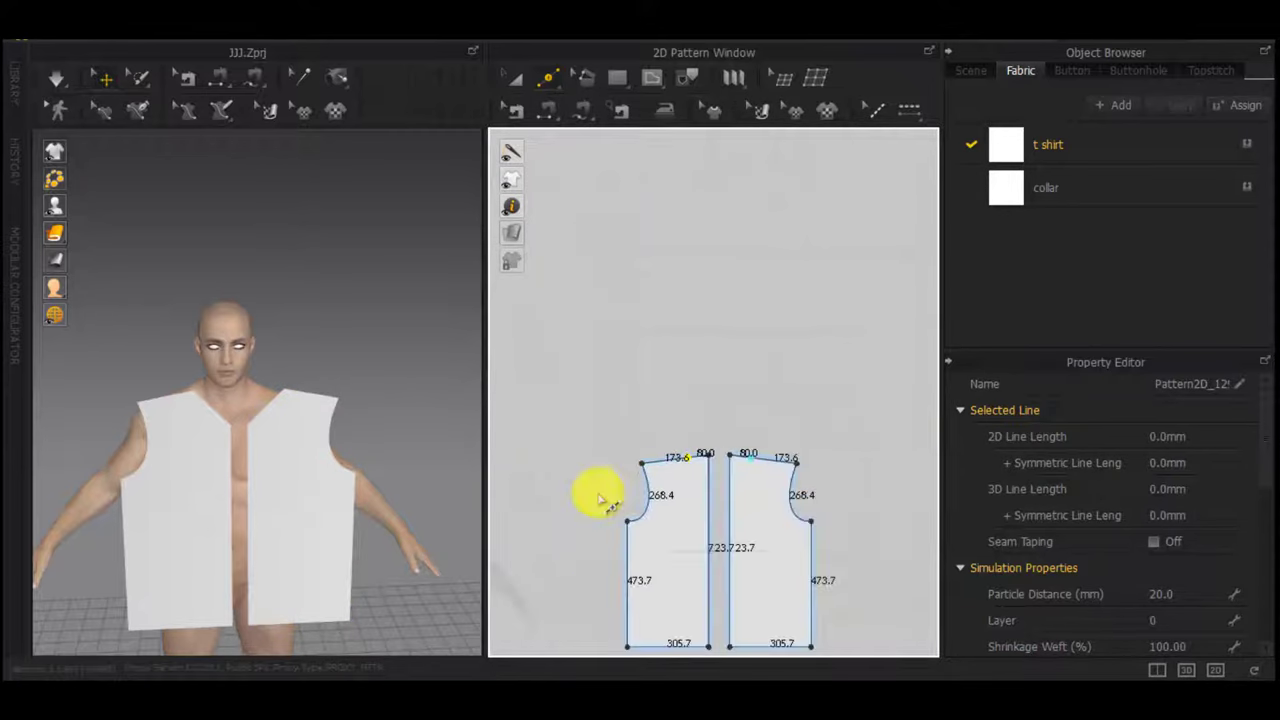
Try to lower the back panel's centre neck corner 70 mm straight down
{"action": "middle_click_drag", "start_coordinate": [600, 498], "coordinate": [546, 433]}
{"action": "scroll", "coordinate": [711, 452], "scroll_direction": "up", "scroll_amount": 4}
{"action": "key", "text": "z"}
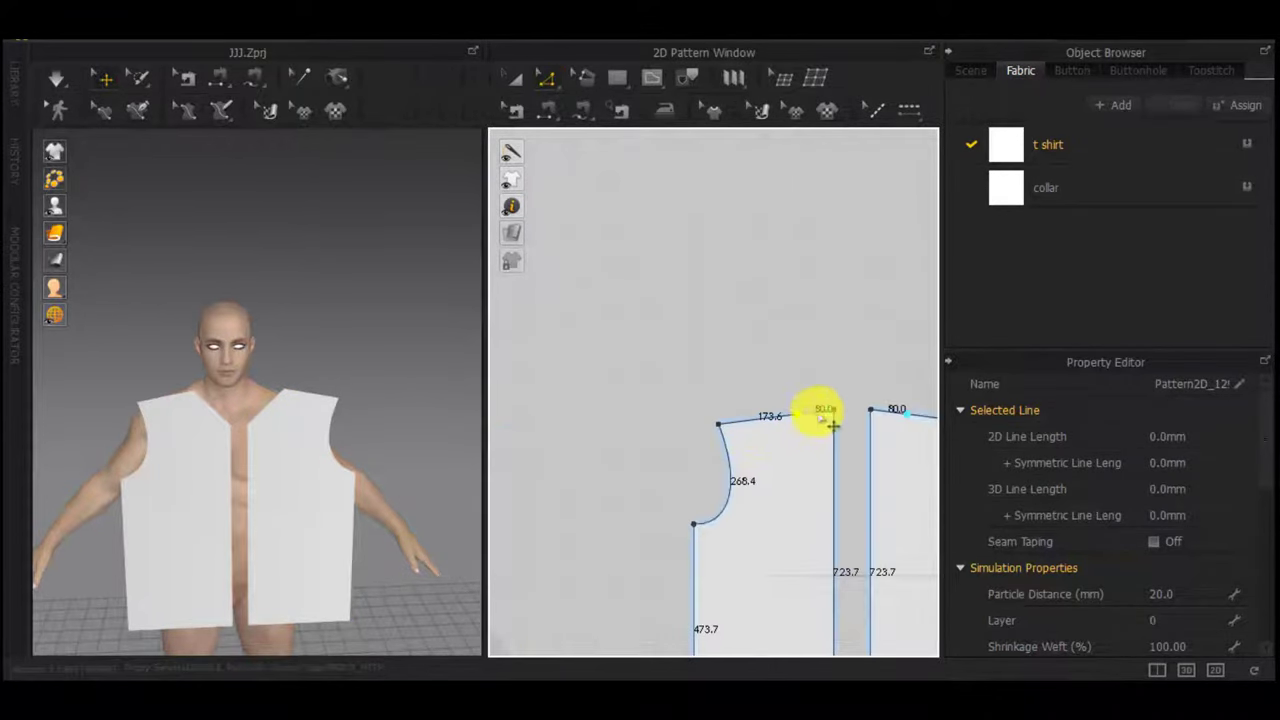
{"action": "left_click_drag", "start_coordinate": [830, 410], "coordinate": [848, 452]}
{"action": "right_click", "coordinate": [835, 445]}
{"action": "type", "text": "7"}
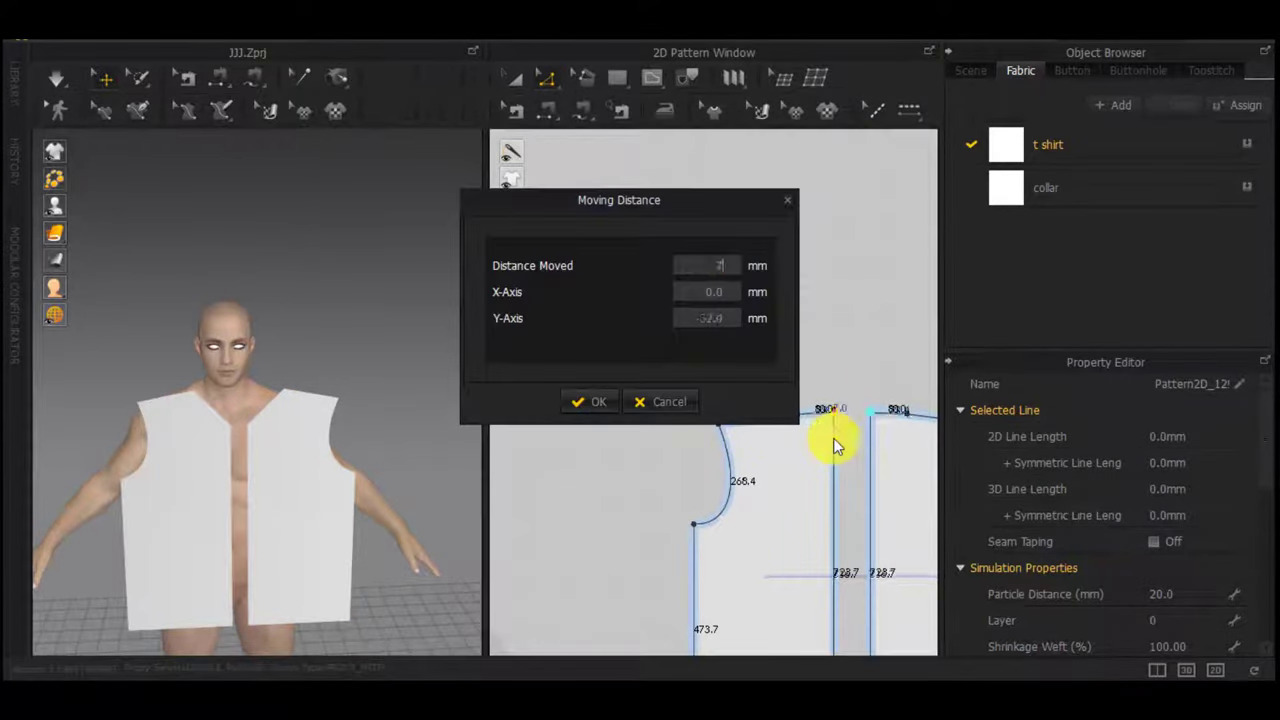
{"action": "type", "text": "0"}
{"action": "key", "text": "Return"}
Undo the front and back neckline edits and the back shoulder slope, down to the back's straight top edge
{"action": "scroll", "coordinate": [604, 512], "scroll_direction": "down", "scroll_amount": 4}
{"action": "middle_click_drag", "start_coordinate": [602, 512], "coordinate": [634, 466]}
{"action": "scroll", "coordinate": [746, 466], "scroll_direction": "up", "scroll_amount": 5}
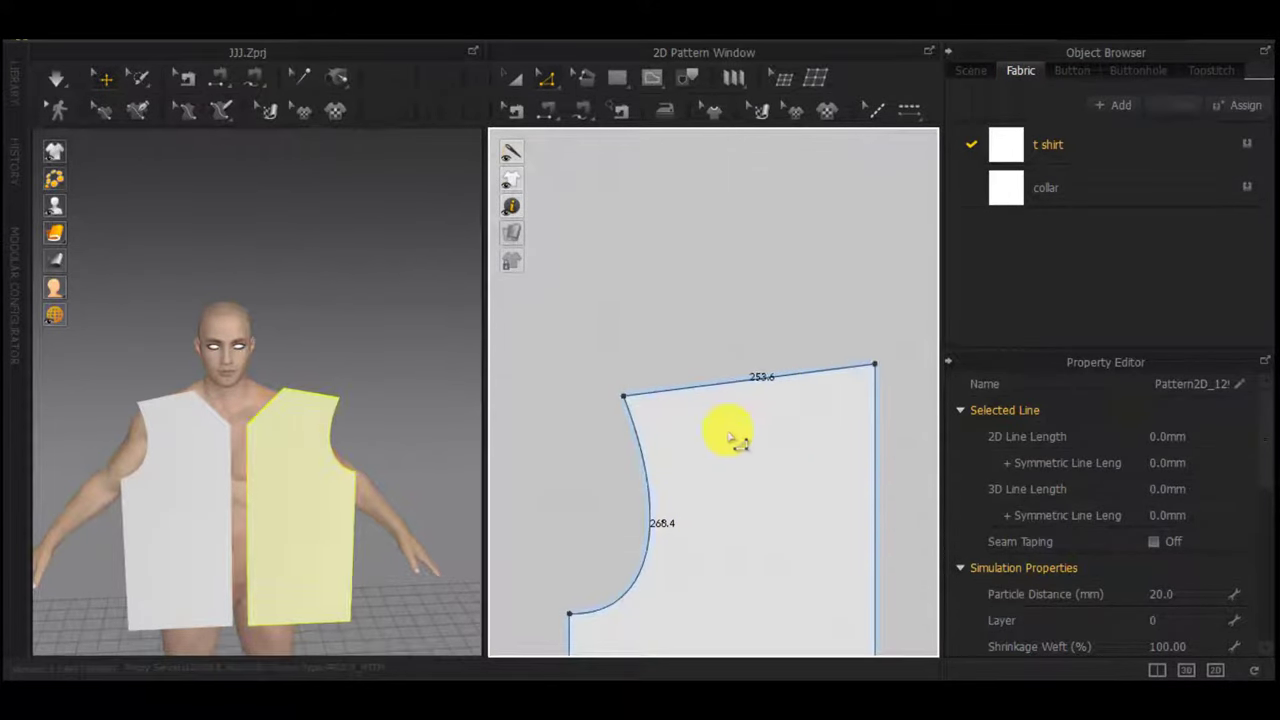
{"action": "scroll", "coordinate": [729, 436], "scroll_direction": "down", "scroll_amount": 5}
{"action": "key", "text": "ctrl+z"}
{"action": "middle_click_drag", "start_coordinate": [662, 483], "coordinate": [921, 475]}
{"action": "key", "text": "ctrl+z"}
{"action": "scroll", "coordinate": [771, 478], "scroll_direction": "down", "scroll_amount": 1}
{"action": "middle_click_drag", "start_coordinate": [719, 453], "coordinate": [524, 448]}
{"action": "key", "text": "ctrl+z"}
{"action": "key", "text": "ctrl+z"}
{"action": "scroll", "coordinate": [745, 434], "scroll_direction": "up", "scroll_amount": 5}
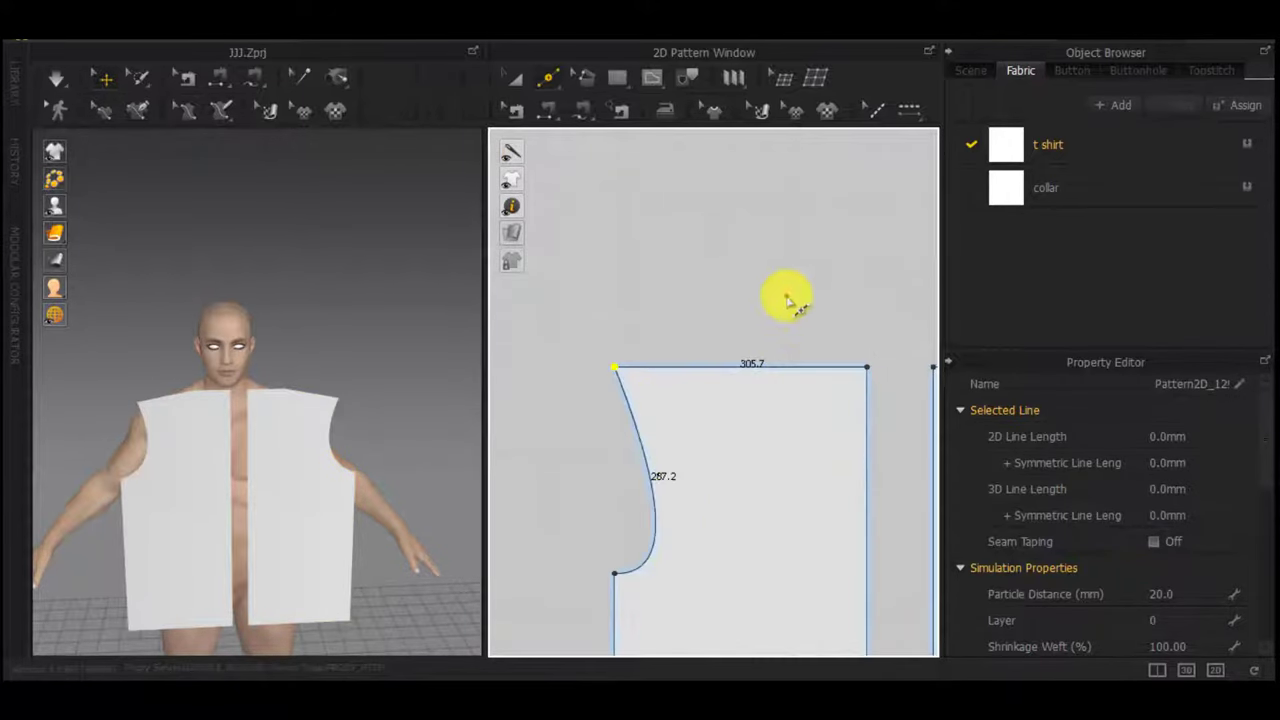
Split the back panel's straight top edge 100 mm from the centre edge
{"action": "right_click", "coordinate": [780, 365]}
{"action": "type", "text": "100"}
{"action": "key", "text": "Return"}
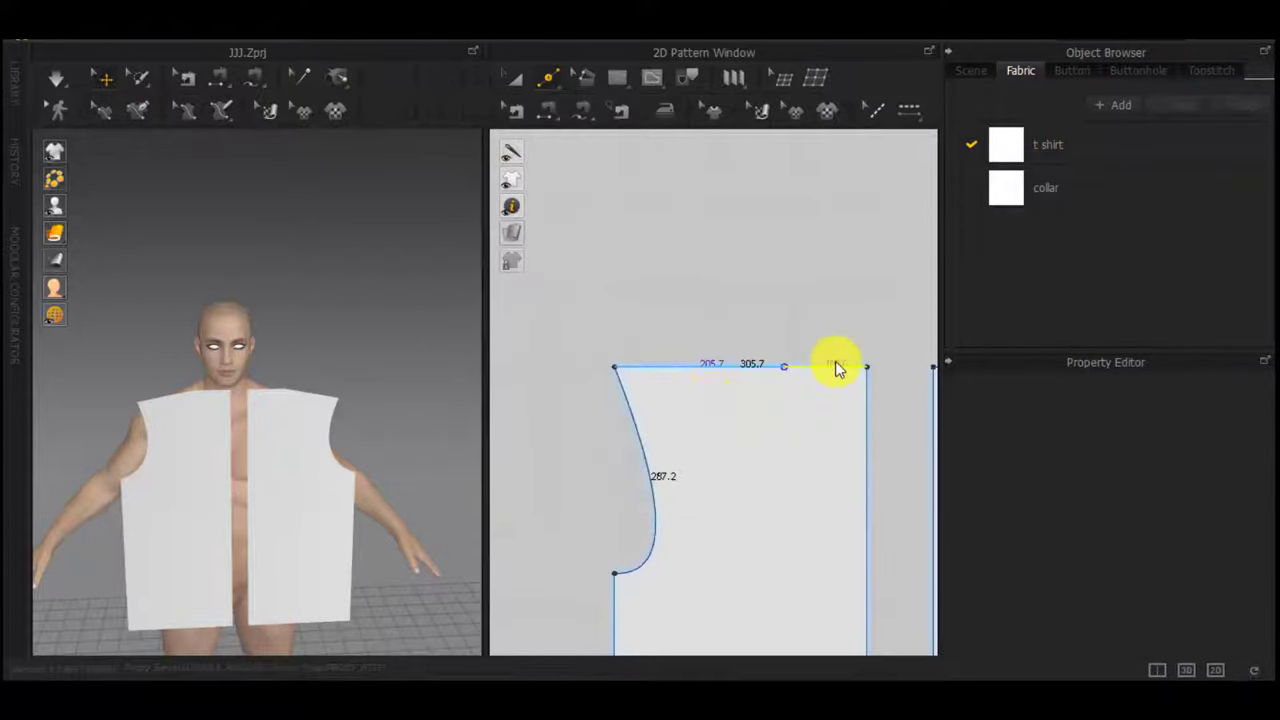
Lower the back panel's shoulder tip by 40 mm and move it another 40 mm inward along the shoulder line
{"action": "key", "text": "z"}
{"action": "left_click_drag", "start_coordinate": [615, 367], "coordinate": [647, 396]}
{"action": "right_click", "coordinate": [631, 409]}
{"action": "type", "text": "40"}
{"action": "key", "text": "Return"}
{"action": "right_click", "coordinate": [660, 395]}
{"action": "key", "text": "Escape"}
{"action": "key", "text": "0"}
{"action": "right_click", "coordinate": [647, 396]}
{"action": "type", "text": "40"}
{"action": "key", "text": "Return"}
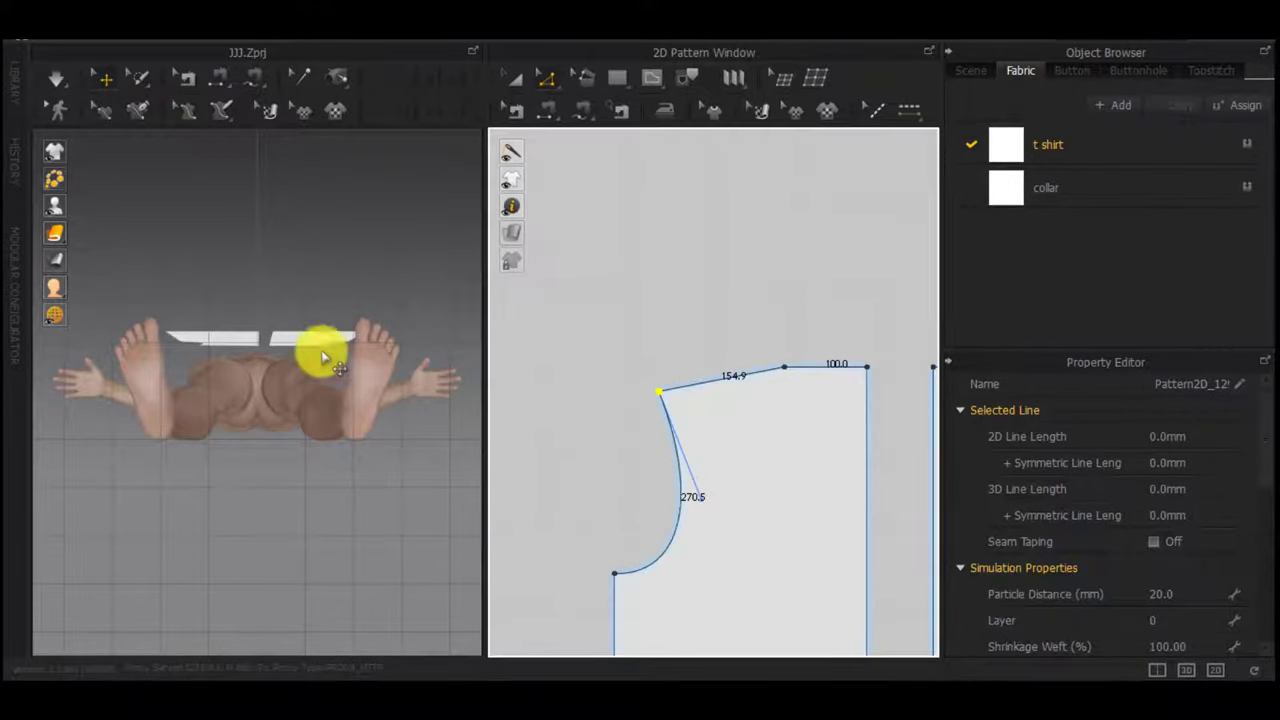
Lower the back panel's centre neck corner 70 mm straight down
{"action": "right_click_drag", "start_coordinate": [330, 289], "coordinate": [319, 533]}
{"action": "left_click_drag", "start_coordinate": [866, 367], "coordinate": [864, 424]}
{"action": "right_click", "coordinate": [864, 424]}
{"action": "type", "text": "70"}
{"action": "key", "text": "Return"}
Select both back panels and place them behind the avatar's back in the 3D view
{"action": "scroll", "coordinate": [714, 464], "scroll_direction": "down", "scroll_amount": 5}
{"action": "middle_click_drag", "start_coordinate": [690, 490], "coordinate": [775, 350]}
{"action": "scroll", "coordinate": [757, 366], "scroll_direction": "down", "scroll_amount": 7}
{"action": "key", "text": "a"}
{"action": "left_click_drag", "start_coordinate": [728, 455], "coordinate": [860, 275]}
{"action": "scroll", "coordinate": [438, 385], "scroll_direction": "down", "scroll_amount": 5}
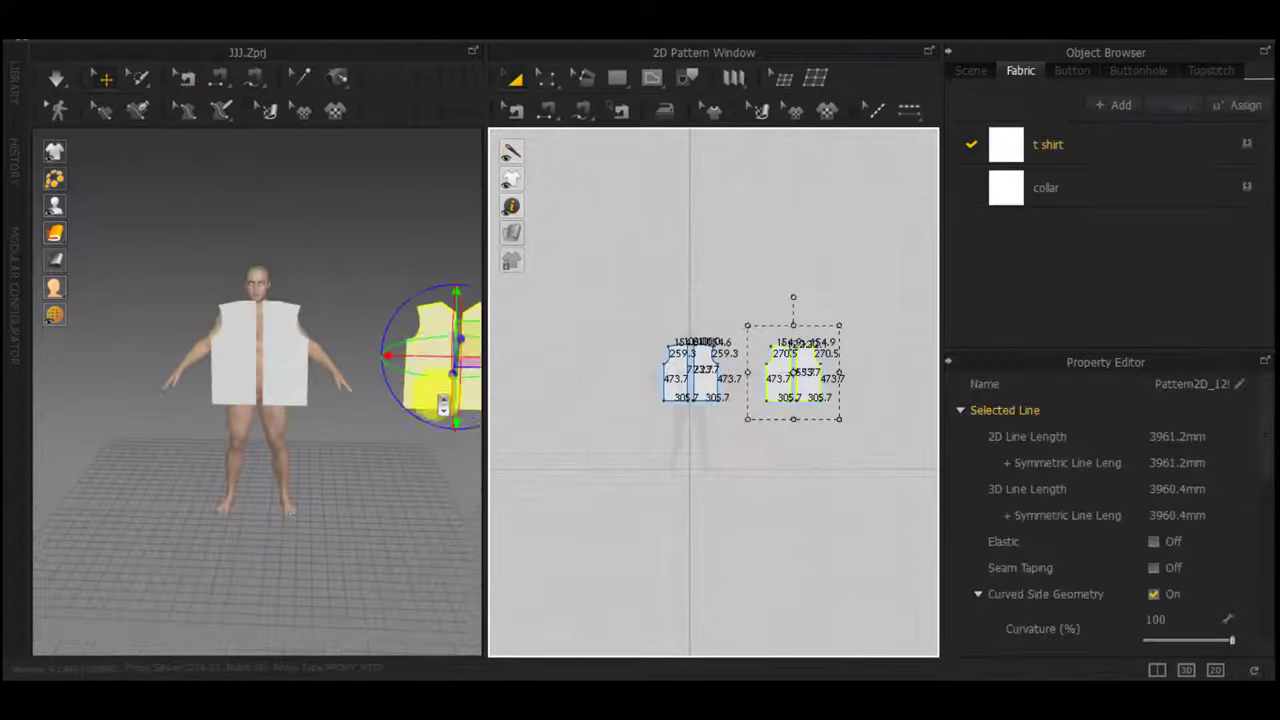
{"action": "right_click", "coordinate": [433, 348]}
{"action": "left_click", "coordinate": [512, 606]}
{"action": "left_click_drag", "start_coordinate": [422, 346], "coordinate": [218, 345]}
{"action": "right_click_drag", "start_coordinate": [222, 350], "coordinate": [363, 414]}
{"action": "left_click_drag", "start_coordinate": [403, 540], "coordinate": [324, 497]}
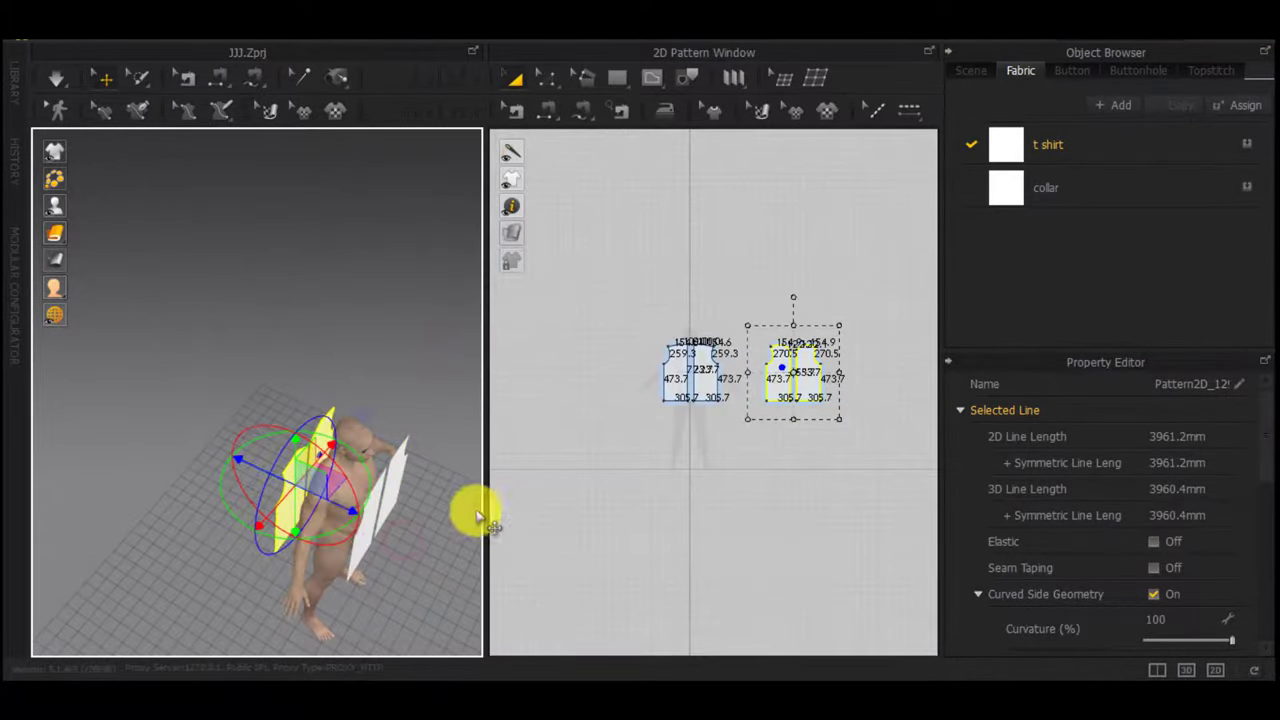
Sew the front and back panels together along both side seams and join the back panels along the centre with segment sewing
{"action": "left_click", "coordinate": [546, 110]}
{"action": "right_click_drag", "start_coordinate": [398, 455], "coordinate": [371, 322]}
{"action": "left_click", "coordinate": [372, 404]}
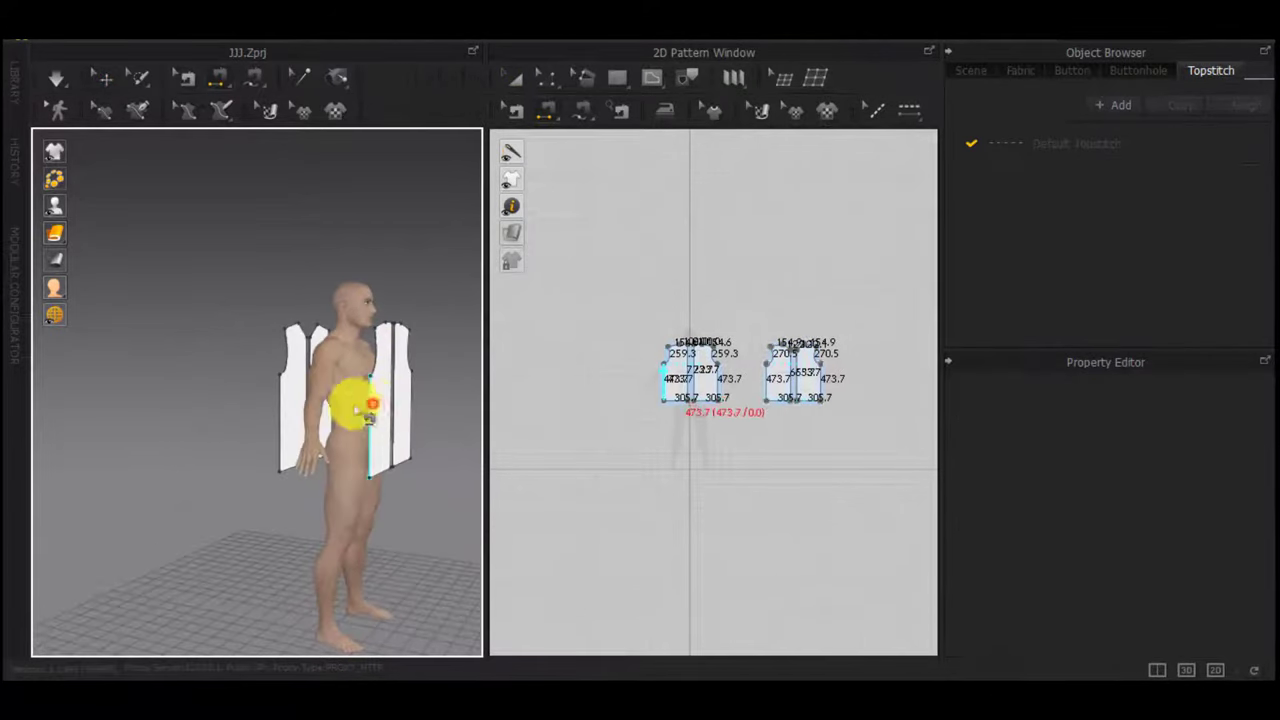
{"action": "right_click_drag", "start_coordinate": [303, 410], "coordinate": [510, 425]}
{"action": "left_click", "coordinate": [428, 415]}
{"action": "left_click", "coordinate": [402, 415]}
{"action": "right_click_drag", "start_coordinate": [403, 417], "coordinate": [482, 420]}
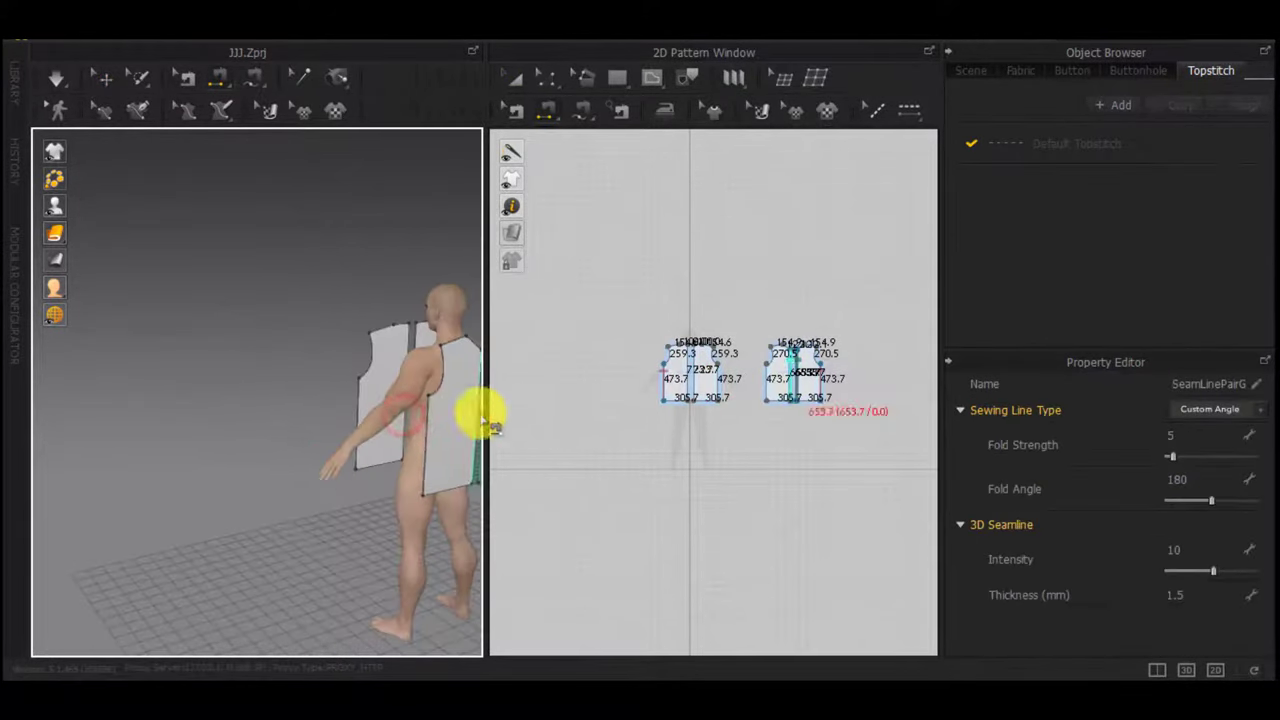
{"action": "left_click", "coordinate": [358, 408]}
{"action": "right_click_drag", "start_coordinate": [358, 407], "coordinate": [403, 432]}
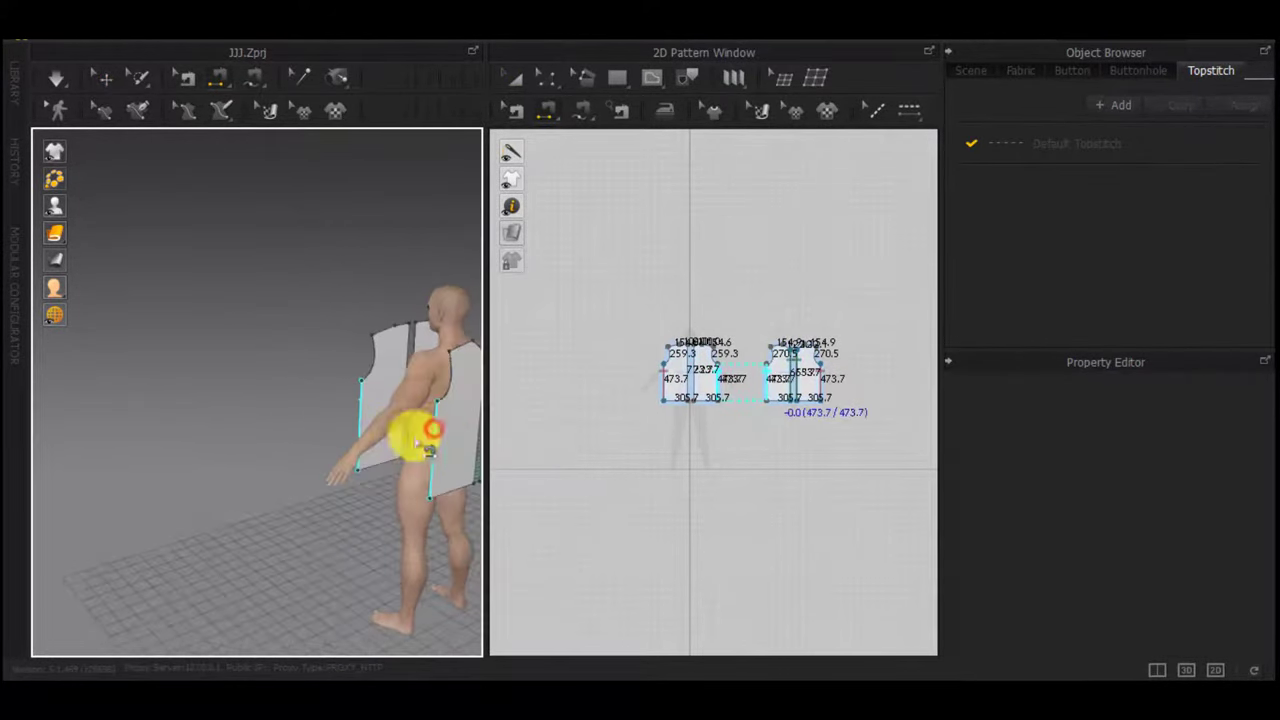
{"action": "left_click", "coordinate": [433, 430]}
Sew the centre front seam and both shoulder seams
{"action": "middle_click_drag", "start_coordinate": [415, 440], "coordinate": [325, 498]}
{"action": "left_click", "coordinate": [357, 418]}
{"action": "left_click", "coordinate": [289, 399]}
{"action": "right_click_drag", "start_coordinate": [292, 400], "coordinate": [598, 438]}
{"action": "left_click", "coordinate": [308, 427]}
{"action": "left_click", "coordinate": [285, 425]}
{"action": "left_click", "coordinate": [266, 390]}
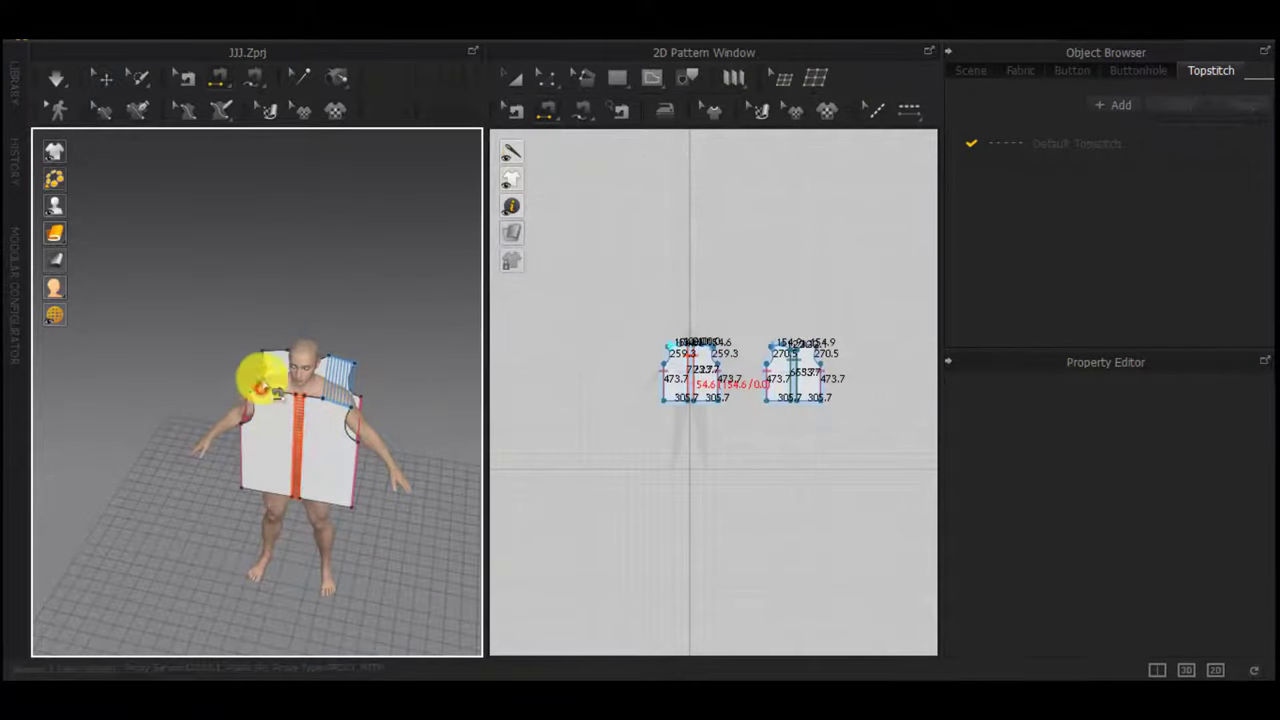
{"action": "left_click", "coordinate": [270, 357]}
Lower the front panel's centre neck corner 100 mm straight down to form a V-neck
{"action": "scroll", "coordinate": [654, 407], "scroll_direction": "up", "scroll_amount": 4}
{"action": "middle_click_drag", "start_coordinate": [690, 300], "coordinate": [700, 414]}
{"action": "key", "text": "z"}
{"action": "scroll", "coordinate": [746, 352], "scroll_direction": "up", "scroll_amount": 4}
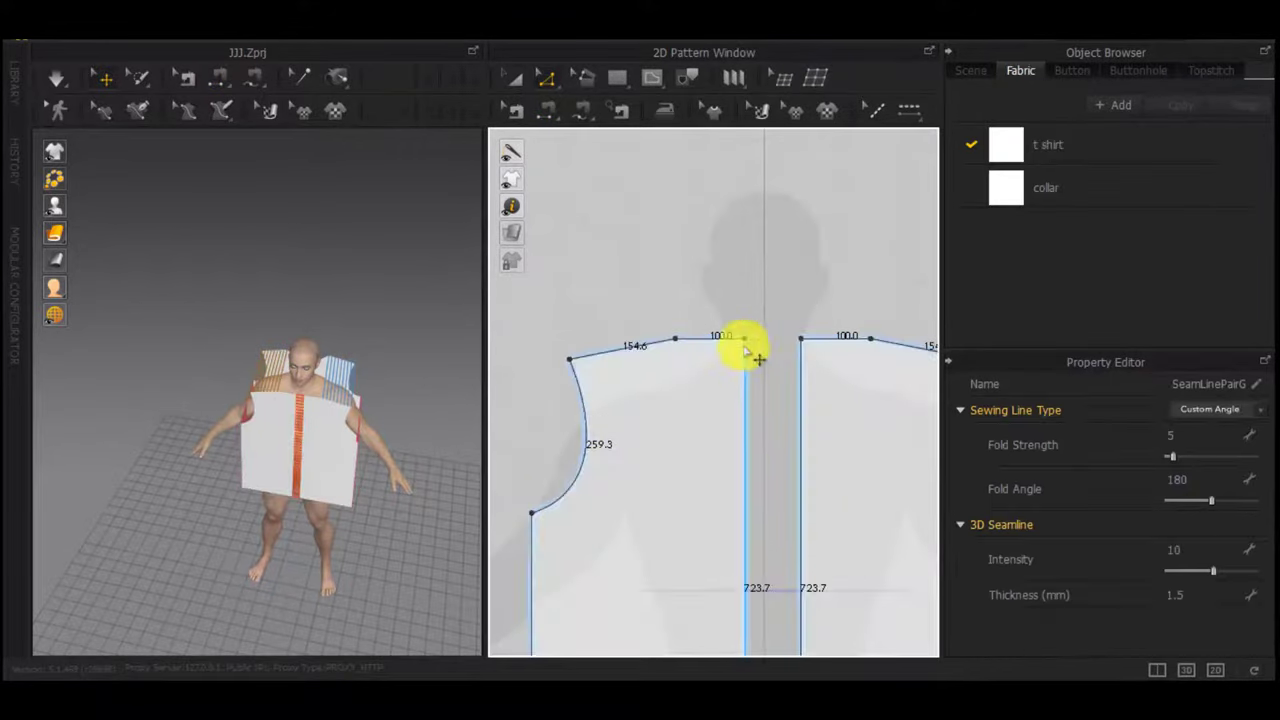
{"action": "left_click_drag", "start_coordinate": [746, 339], "coordinate": [748, 419]}
{"action": "scroll", "coordinate": [746, 419], "scroll_direction": "up", "scroll_amount": 2}
{"action": "right_click", "coordinate": [746, 419]}
{"action": "type", "text": "100"}
{"action": "key", "text": "Return"}
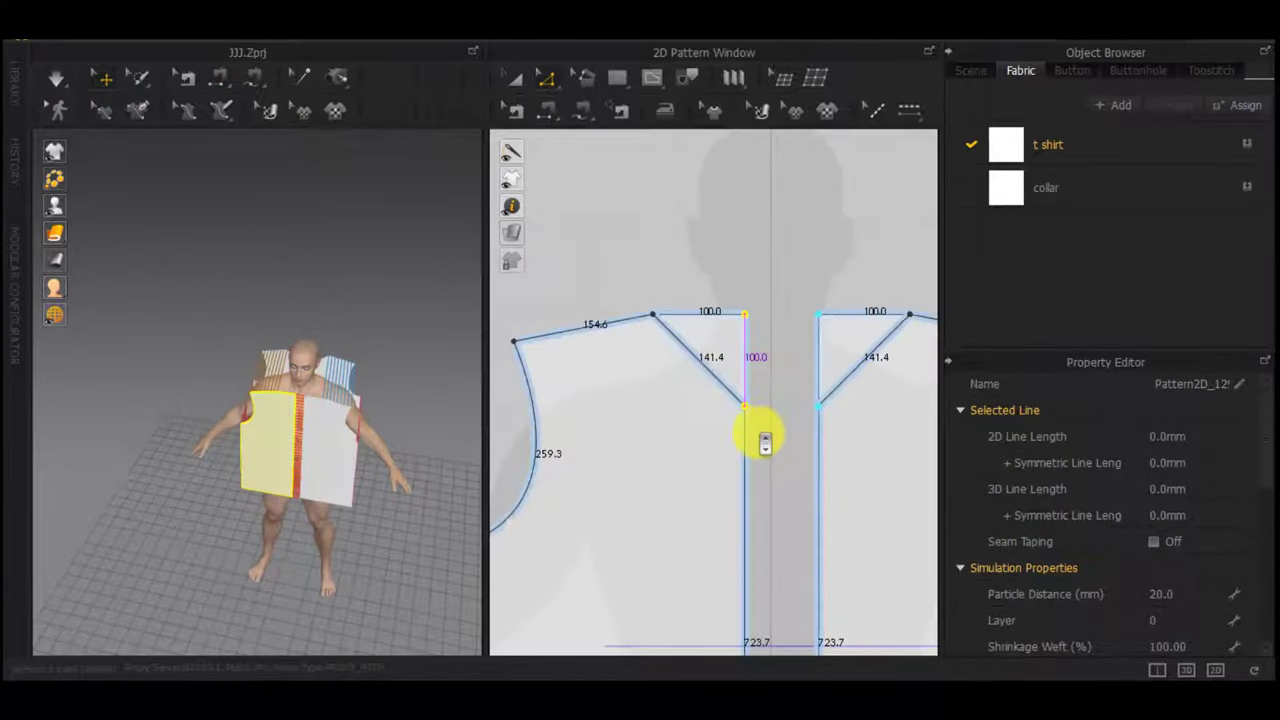
{"action": "key", "text": "Delete"}
Delete the centre front seam and sew the two shortened centre front edges together again
{"action": "key", "text": "b"}
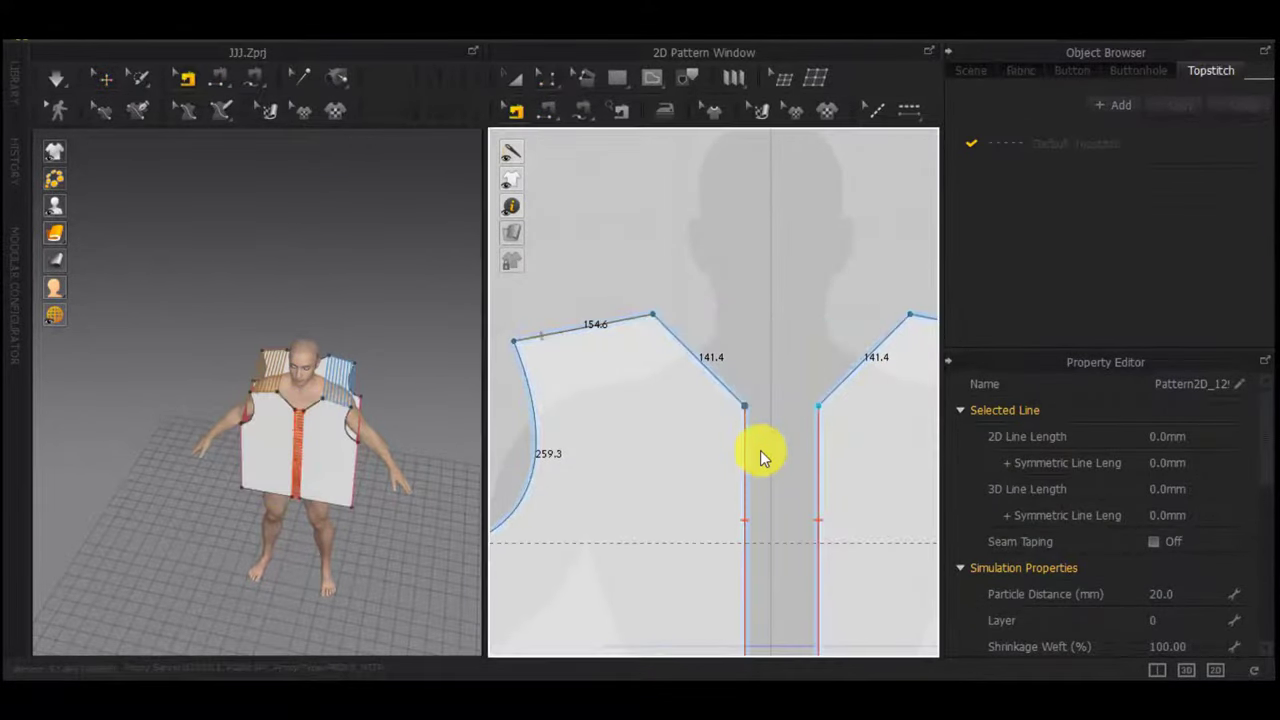
{"action": "left_click", "coordinate": [745, 466]}
{"action": "key", "text": "Delete"}
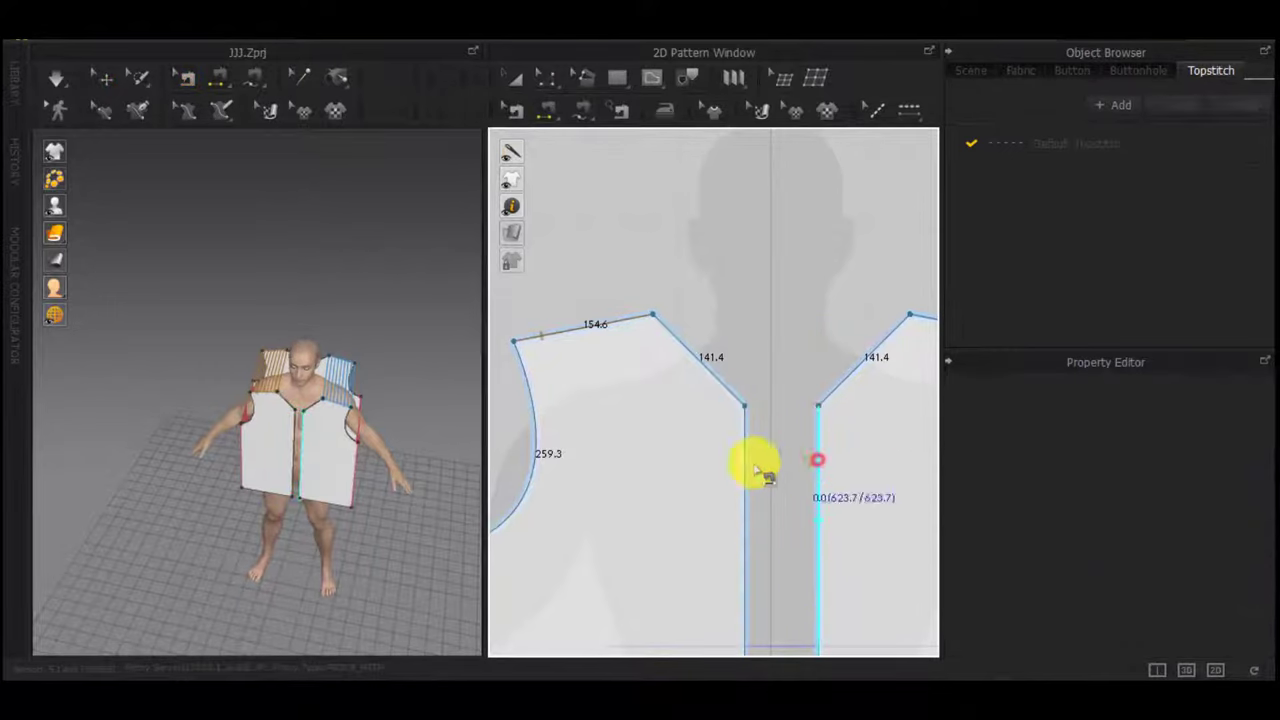
{"action": "left_click", "coordinate": [750, 465]}
Simulate the sewn garment so it drapes on the avatar
{"action": "scroll", "coordinate": [302, 408], "scroll_direction": "up", "scroll_amount": 5}
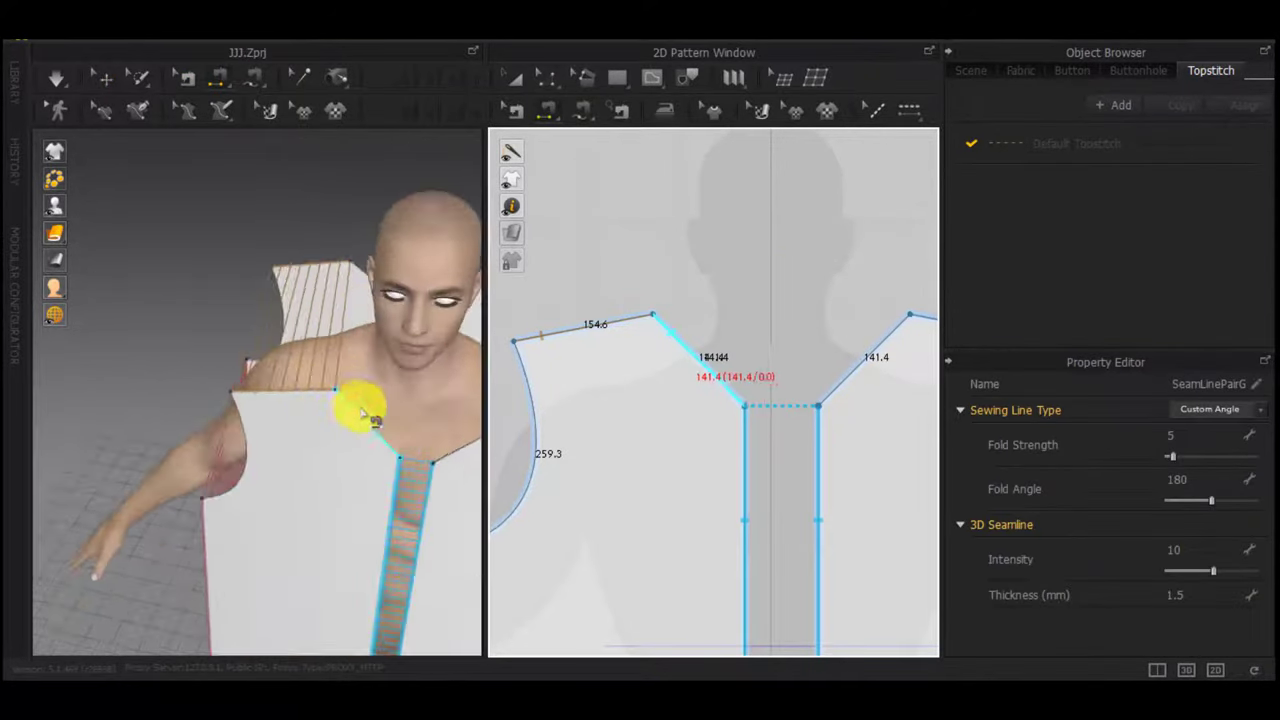
{"action": "right_click_drag", "start_coordinate": [364, 411], "coordinate": [377, 354]}
{"action": "key", "text": "space"}
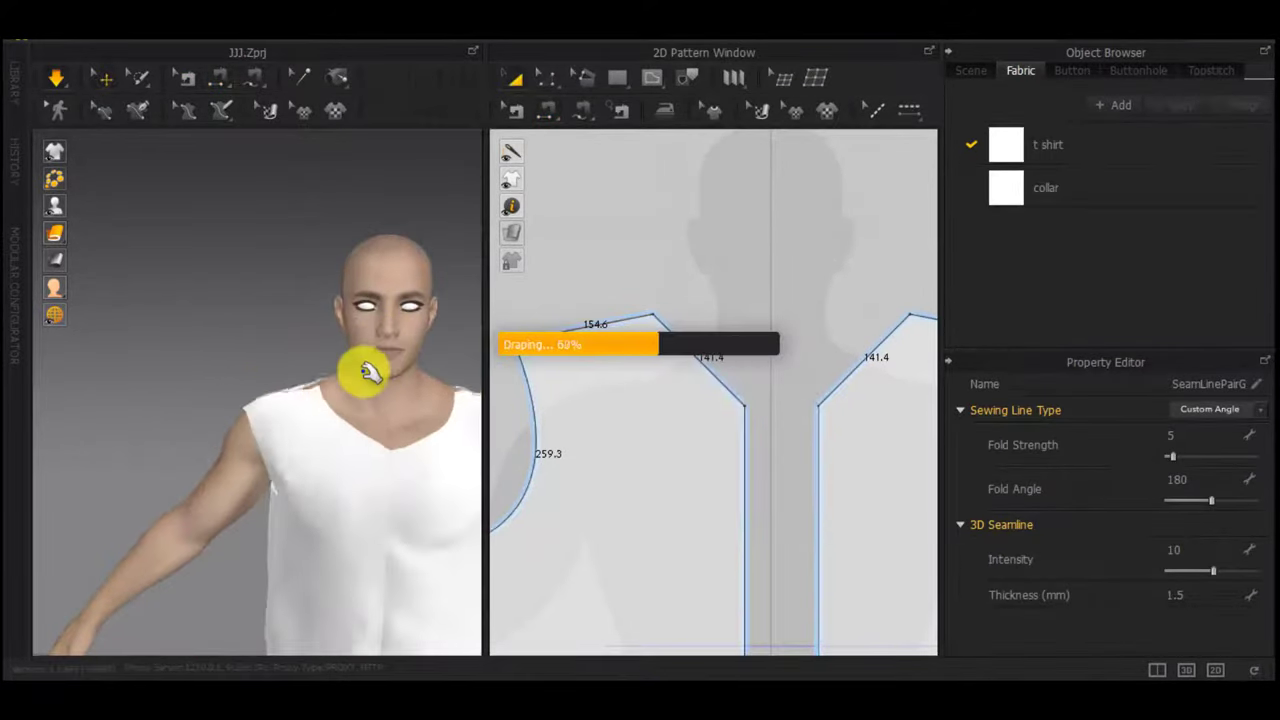
{"action": "scroll", "coordinate": [377, 404], "scroll_direction": "down", "scroll_amount": 5}
{"action": "scroll", "coordinate": [378, 433], "scroll_direction": "up", "scroll_amount": 4}
{"action": "scroll", "coordinate": [543, 450], "scroll_direction": "down", "scroll_amount": 10}
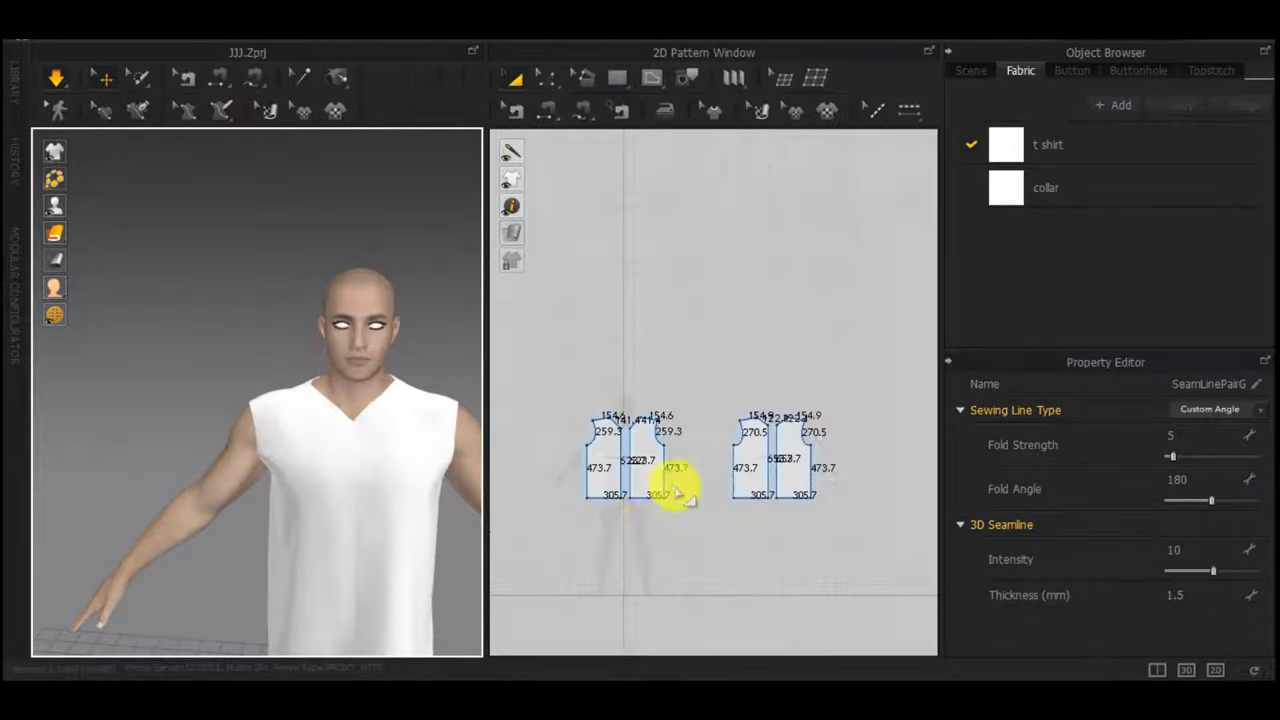
{"action": "left_click_drag", "start_coordinate": [565, 553], "coordinate": [850, 388]}
{"action": "left_click", "coordinate": [832, 323]}
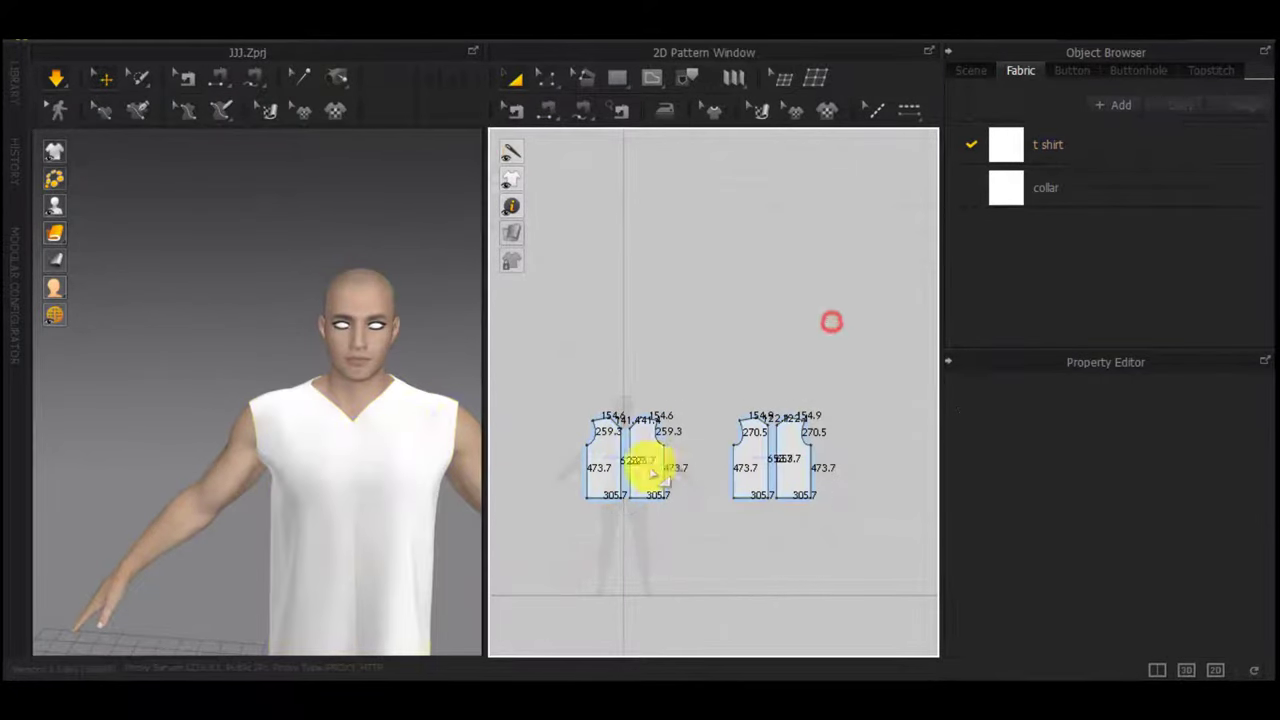
Move the front panel's armhole curve and side edge 20 mm inward
{"action": "right_click_drag", "start_coordinate": [350, 435], "coordinate": [560, 458]}
{"action": "scroll", "coordinate": [370, 450], "scroll_direction": "down", "scroll_amount": 3}
{"action": "scroll", "coordinate": [704, 484], "scroll_direction": "down", "scroll_amount": 2}
{"action": "scroll", "coordinate": [624, 478], "scroll_direction": "up", "scroll_amount": 8}
{"action": "scroll", "coordinate": [634, 491], "scroll_direction": "down", "scroll_amount": 4}
{"action": "middle_click_drag", "start_coordinate": [637, 493], "coordinate": [787, 458]}
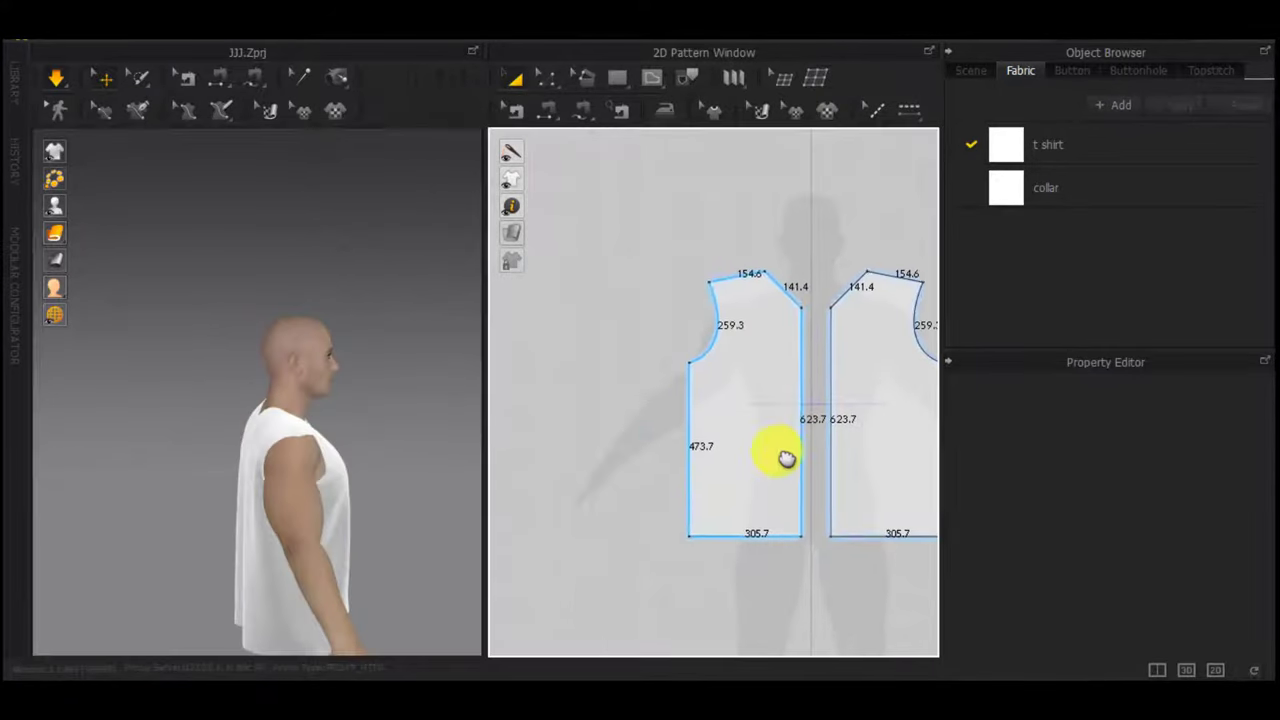
{"action": "left_click_drag", "start_coordinate": [740, 327], "coordinate": [741, 261]}
{"action": "left_click_drag", "start_coordinate": [689, 419], "coordinate": [702, 418]}
{"action": "right_click", "coordinate": [702, 418]}
{"action": "type", "text": "20"}
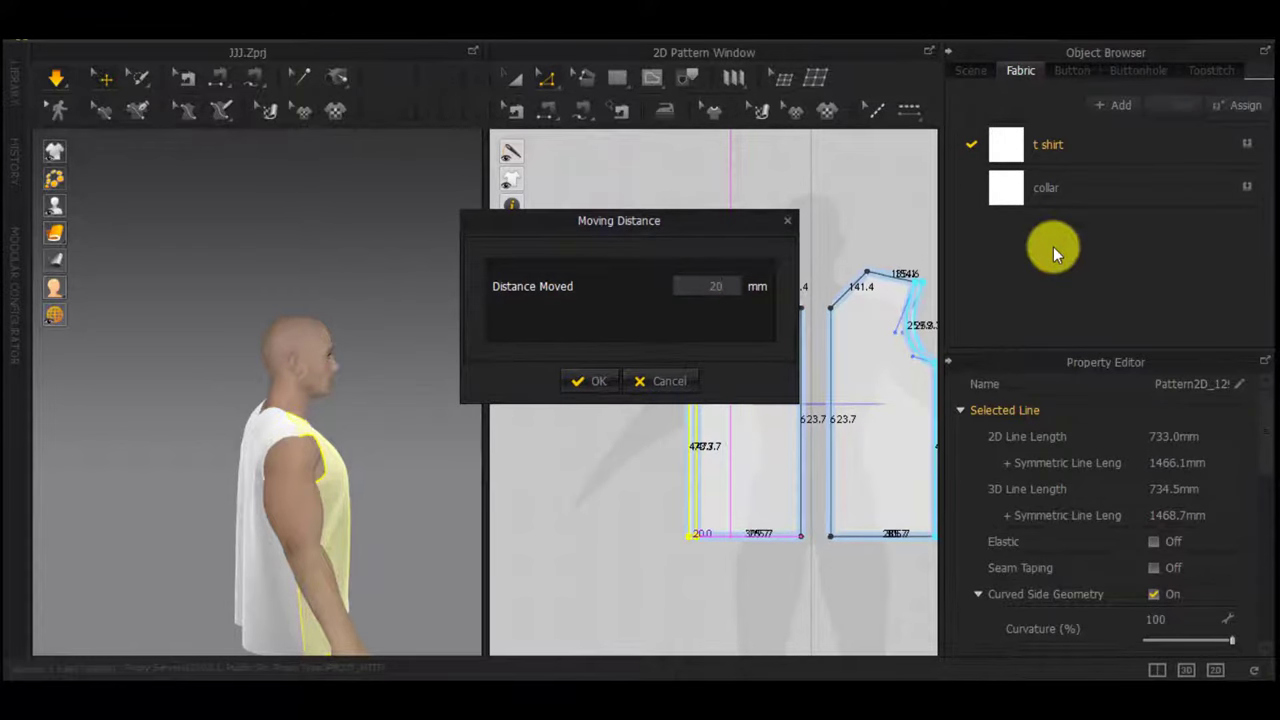
{"action": "key", "text": "Return"}
Move the back panel's armhole curve and side edge 20 mm inward
{"action": "scroll", "coordinate": [800, 360], "scroll_direction": "down", "scroll_amount": 5}
{"action": "middle_click_drag", "start_coordinate": [795, 365], "coordinate": [645, 335]}
{"action": "scroll", "coordinate": [645, 333], "scroll_direction": "up", "scroll_amount": 3}
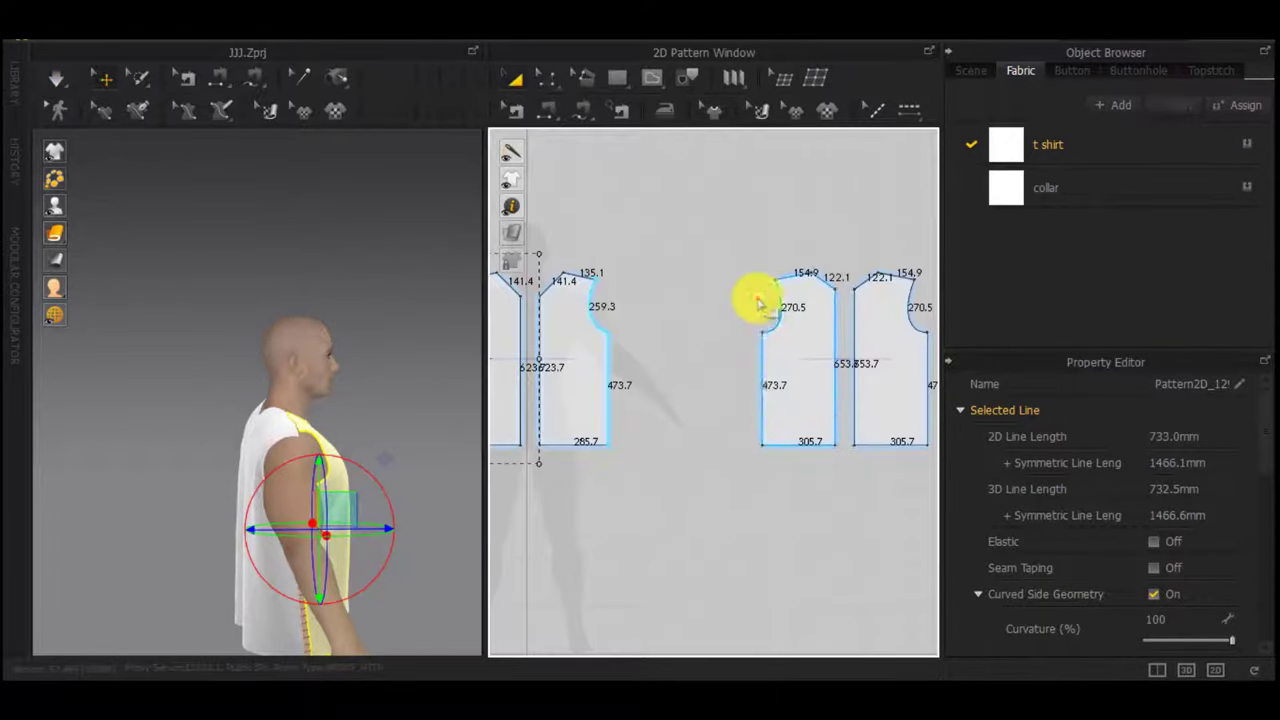
{"action": "key", "text": "z"}
{"action": "left_click_drag", "start_coordinate": [736, 269], "coordinate": [773, 405]}
{"action": "left_click_drag", "start_coordinate": [807, 466], "coordinate": [807, 467]}
{"action": "left_click_drag", "start_coordinate": [762, 403], "coordinate": [774, 405]}
{"action": "right_click", "coordinate": [774, 405]}
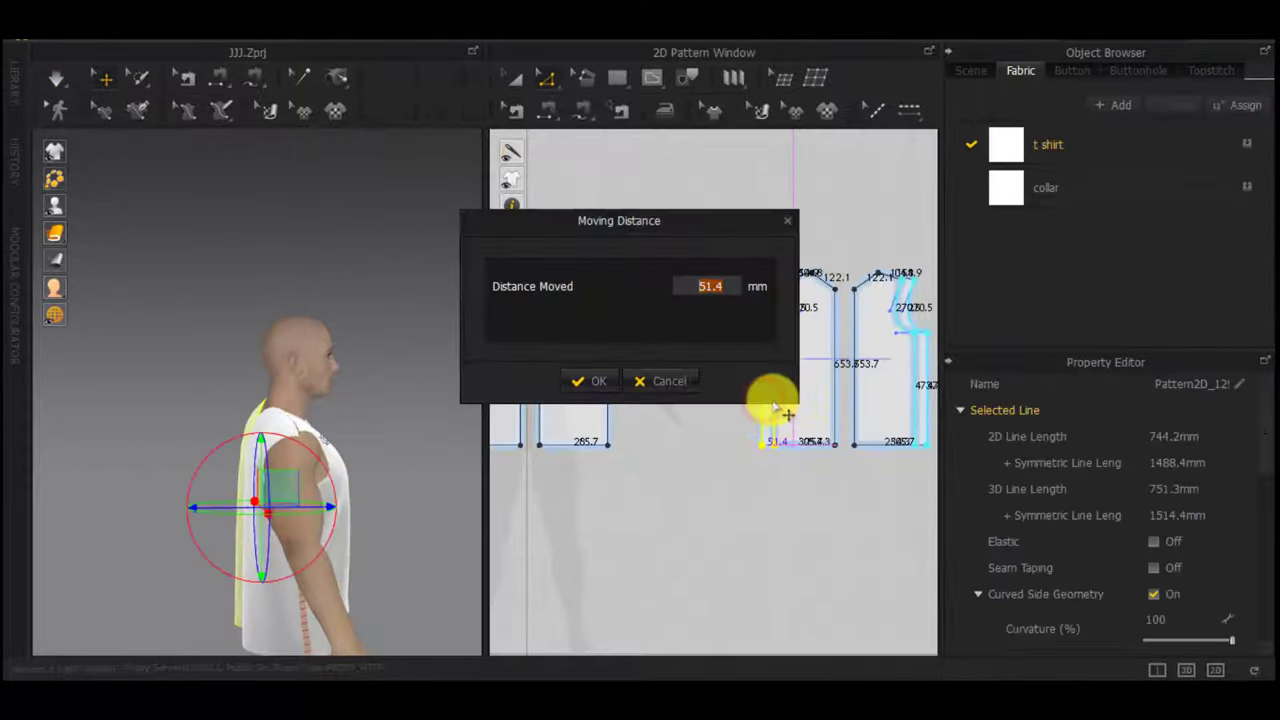
{"action": "key", "text": "Return"}
Simulate the narrowed garment and tug the shoulder and back panels to settle the fabric on the avatar
{"action": "key", "text": "space"}
{"action": "right_click_drag", "start_coordinate": [400, 458], "coordinate": [291, 517]}
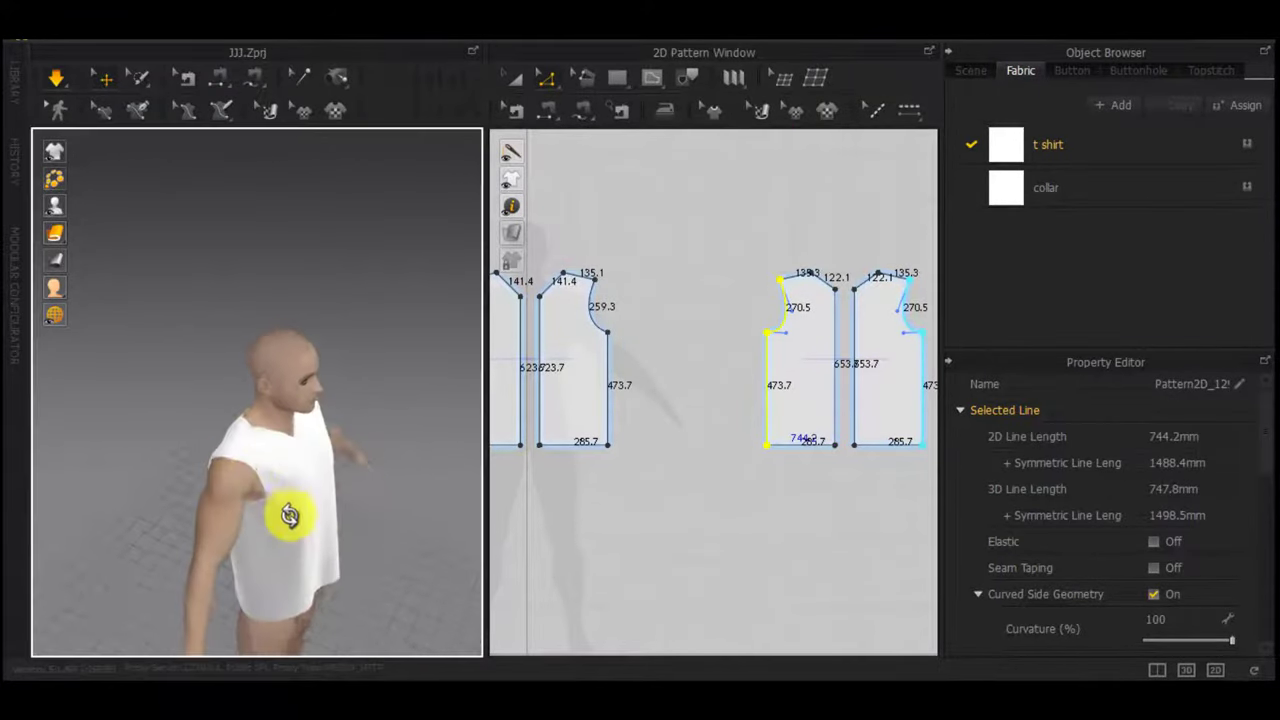
{"action": "left_click_drag", "start_coordinate": [237, 462], "coordinate": [214, 437]}
{"action": "right_click_drag", "start_coordinate": [214, 437], "coordinate": [475, 395]}
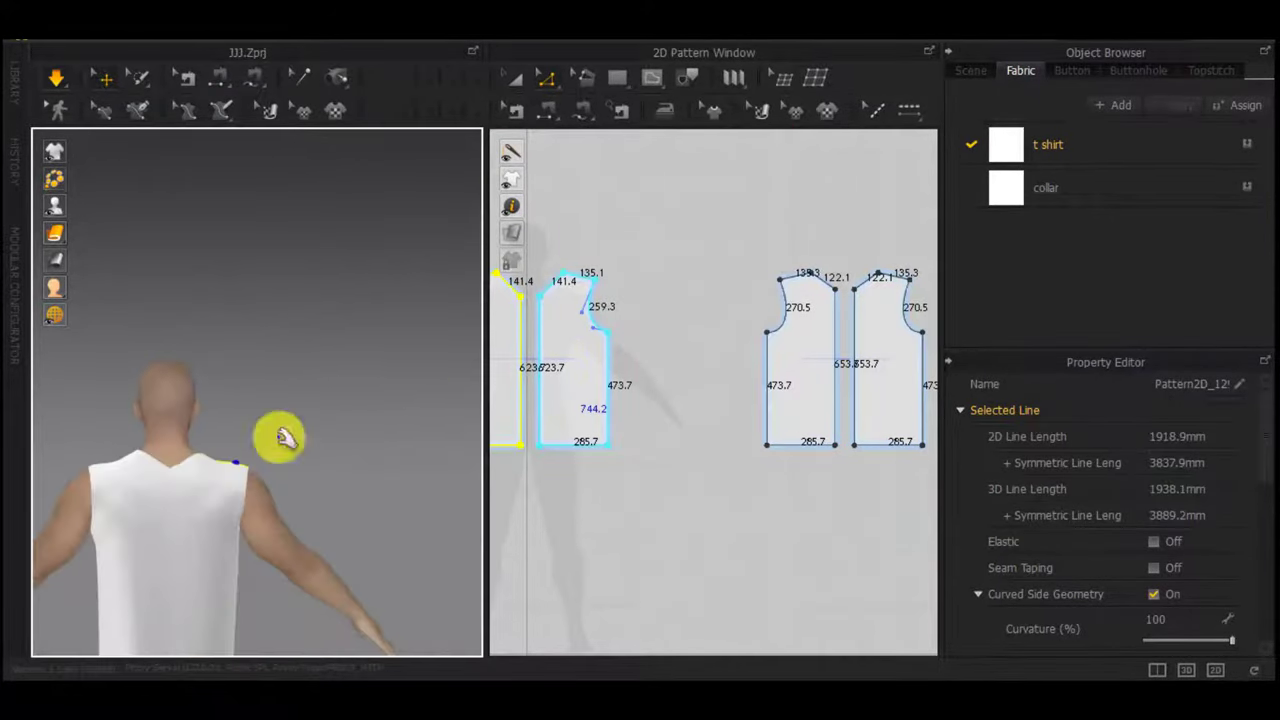
{"action": "scroll", "coordinate": [286, 437], "scroll_direction": "up", "scroll_amount": 3}
{"action": "middle_click_drag", "start_coordinate": [207, 505], "coordinate": [188, 336]}
{"action": "right_click_drag", "start_coordinate": [188, 336], "coordinate": [145, 385]}
{"action": "left_click_drag", "start_coordinate": [143, 393], "coordinate": [98, 428]}
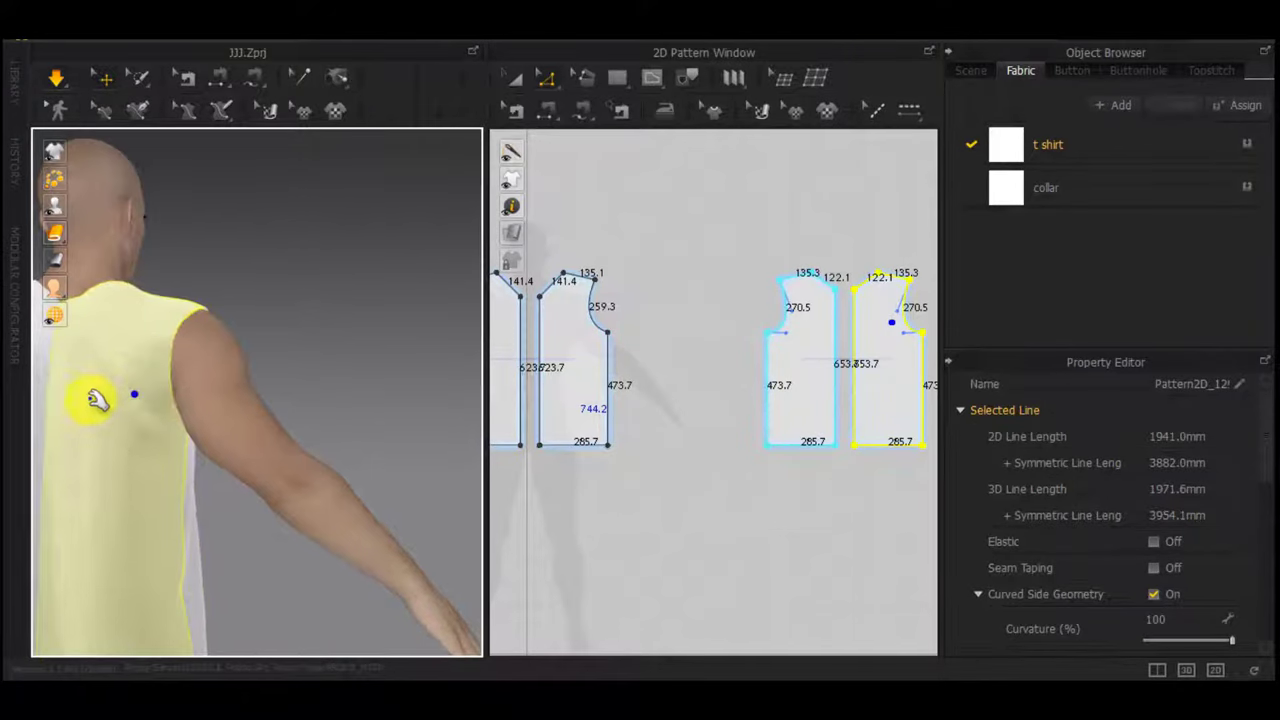
{"action": "scroll", "coordinate": [98, 400], "scroll_direction": "down", "scroll_amount": 3}
{"action": "right_click_drag", "start_coordinate": [98, 400], "coordinate": [165, 387]}
{"action": "left_click_drag", "start_coordinate": [129, 367], "coordinate": [110, 540]}
{"action": "left_click_drag", "start_coordinate": [126, 491], "coordinate": [98, 600]}
Reshape the back panel's armhole with its curve handles to a length of about 281 mm
{"action": "scroll", "coordinate": [785, 335], "scroll_direction": "up", "scroll_amount": 6}
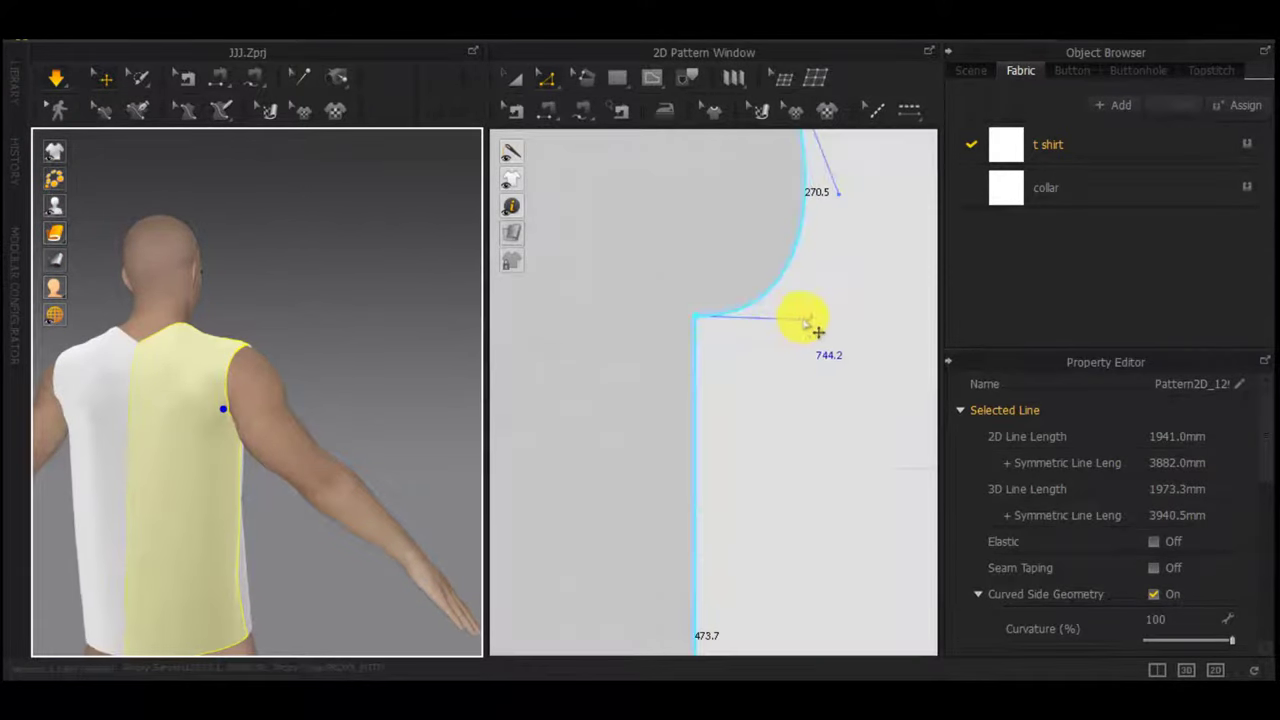
{"action": "left_click", "coordinate": [808, 321]}
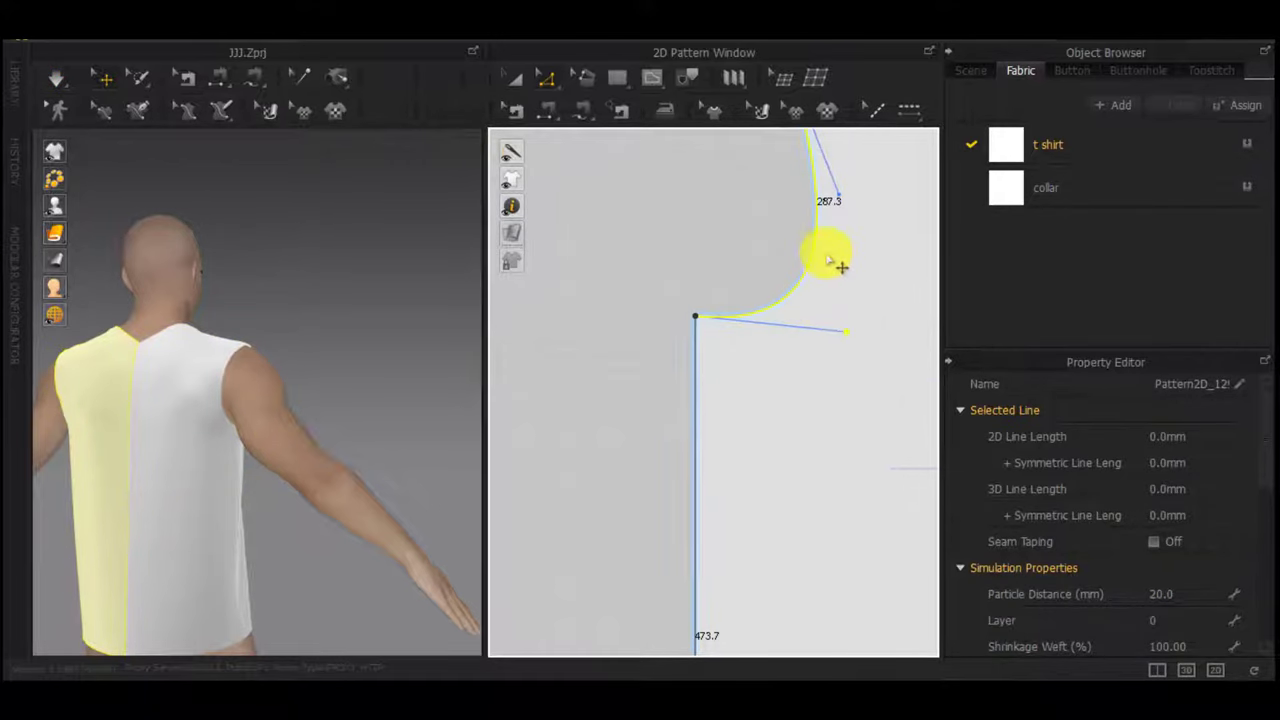
{"action": "middle_click_drag", "start_coordinate": [827, 256], "coordinate": [775, 384]}
{"action": "left_click", "coordinate": [788, 316]}
{"action": "left_click", "coordinate": [764, 321]}
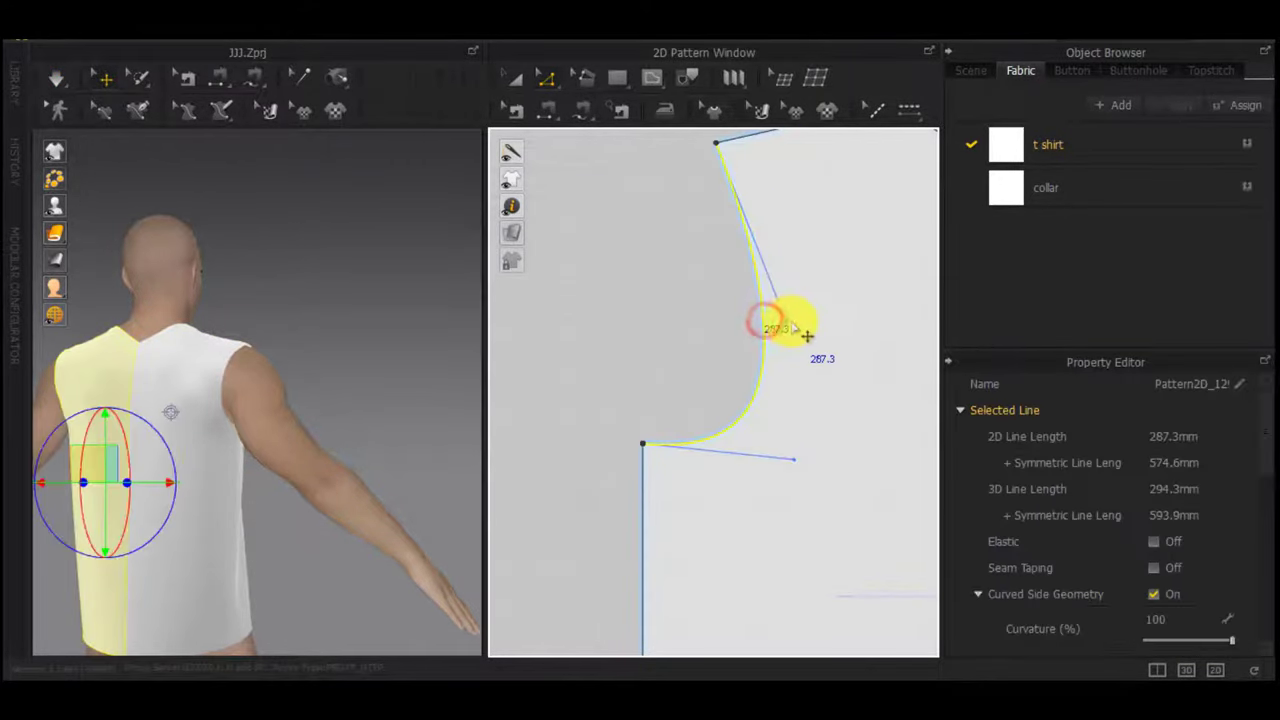
{"action": "left_click_drag", "start_coordinate": [791, 321], "coordinate": [767, 322]}
{"action": "scroll", "coordinate": [229, 349], "scroll_direction": "down", "scroll_amount": 3}
Reshape the front panel's armhole with its curve handles to a length of about 262 mm
{"action": "right_click_drag", "start_coordinate": [229, 349], "coordinate": [290, 450]}
{"action": "scroll", "coordinate": [637, 374], "scroll_direction": "down", "scroll_amount": 6}
{"action": "middle_click_drag", "start_coordinate": [637, 374], "coordinate": [925, 395]}
{"action": "left_click", "coordinate": [746, 344]}
{"action": "scroll", "coordinate": [746, 340], "scroll_direction": "up", "scroll_amount": 6}
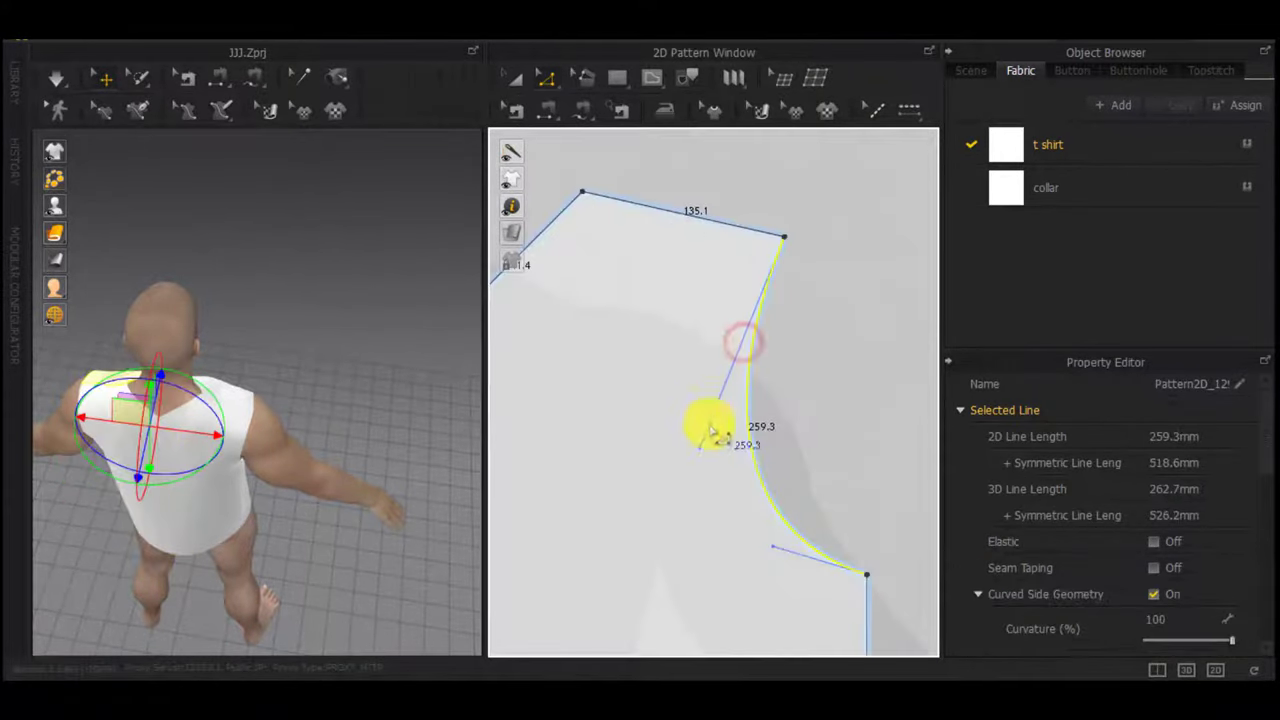
{"action": "left_click_drag", "start_coordinate": [702, 445], "coordinate": [704, 446]}
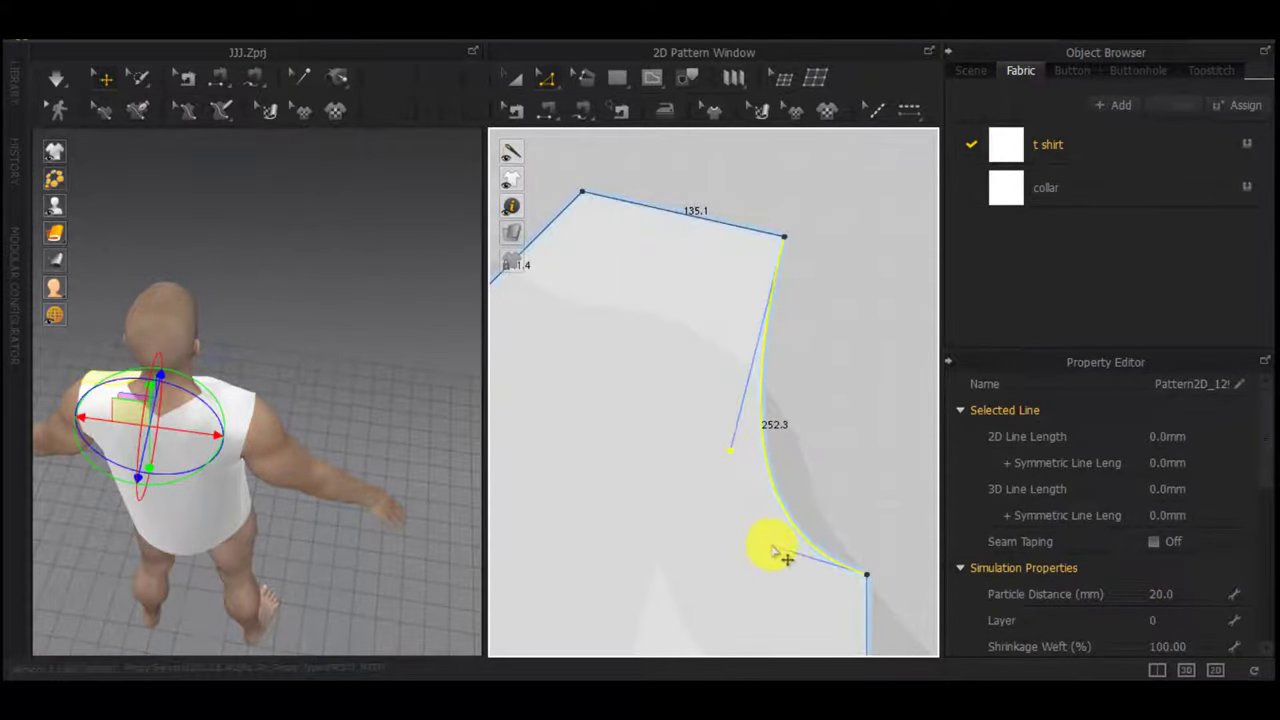
{"action": "left_click_drag", "start_coordinate": [730, 569], "coordinate": [732, 568]}
Simulate the garment with the reshaped armholes and tug the front panels to settle the drape
{"action": "scroll", "coordinate": [274, 411], "scroll_direction": "up", "scroll_amount": 3}
{"action": "right_click_drag", "start_coordinate": [274, 411], "coordinate": [782, 354]}
{"action": "key", "text": "space"}
{"action": "middle_click_drag", "start_coordinate": [226, 369], "coordinate": [460, 343]}
{"action": "left_click", "coordinate": [166, 404]}
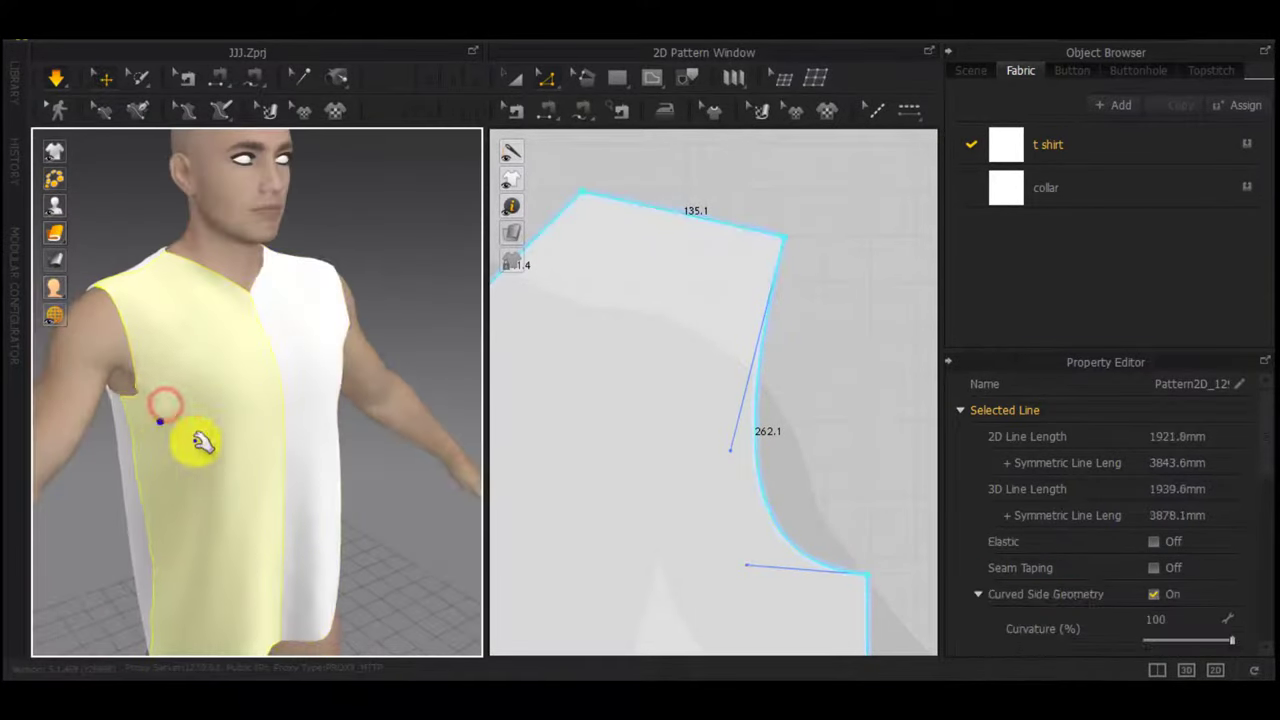
{"action": "left_click", "coordinate": [355, 400]}
{"action": "right_click_drag", "start_coordinate": [360, 428], "coordinate": [240, 431]}
{"action": "left_click", "coordinate": [205, 486]}
Try to move the front panel's side hem corner 31 mm
{"action": "scroll", "coordinate": [692, 482], "scroll_direction": "down", "scroll_amount": 8}
{"action": "middle_click_drag", "start_coordinate": [700, 552], "coordinate": [798, 438]}
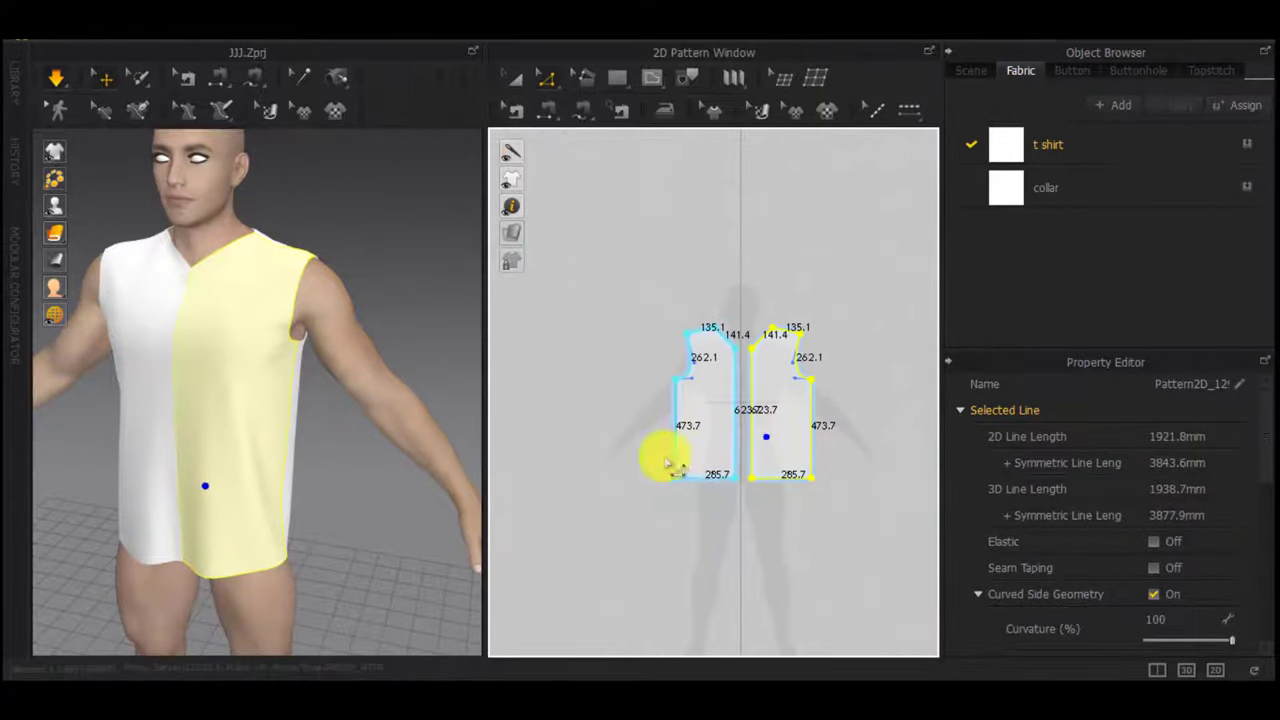
{"action": "left_click", "coordinate": [667, 493]}
{"action": "mouse_move", "coordinate": [681, 481]}
{"action": "left_mouse_down"}
{"action": "mouse_move", "coordinate": [702, 474]}
{"action": "mouse_move", "coordinate": [667, 480]}
{"action": "left_mouse_up"}
{"action": "scroll", "coordinate": [692, 481], "scroll_direction": "up", "scroll_amount": 3}
{"action": "right_click", "coordinate": [702, 474]}
{"action": "type", "text": "31"}
{"action": "key", "text": "Return"}
{"action": "key", "text": "ctrl+z"}
Move the front panel's side hem corner 30 mm inward along the hem
{"action": "scroll", "coordinate": [686, 477], "scroll_direction": "up", "scroll_amount": 4}
{"action": "right_click", "coordinate": [667, 480]}
{"action": "type", "text": "30"}
{"action": "key", "text": "Return"}
{"action": "scroll", "coordinate": [754, 498], "scroll_direction": "down", "scroll_amount": 4}
Move the back panel's side hem corner 30 mm inward along the hem
{"action": "middle_click_drag", "start_coordinate": [754, 498], "coordinate": [611, 494]}
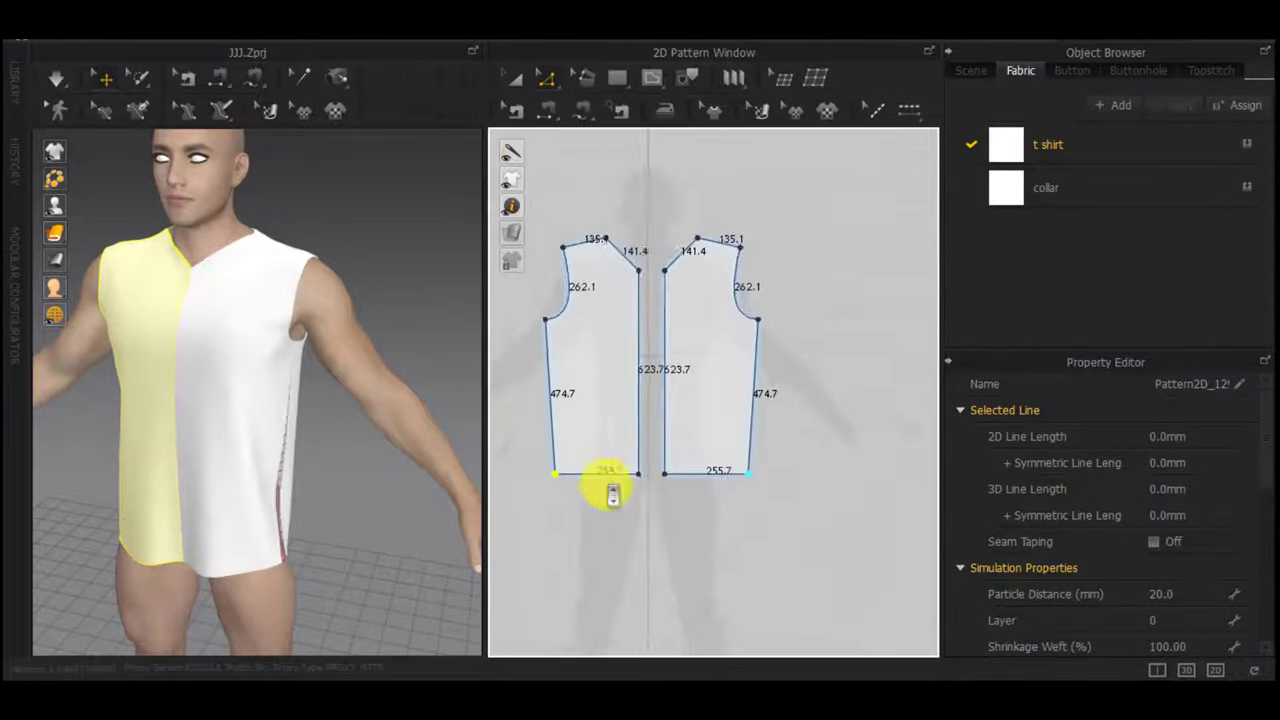
{"action": "scroll", "coordinate": [604, 491], "scroll_direction": "down", "scroll_amount": 2}
{"action": "left_click_drag", "start_coordinate": [859, 482], "coordinate": [860, 482]}
{"action": "right_click", "coordinate": [860, 482]}
{"action": "type", "text": "30"}
{"action": "key", "text": "Return"}
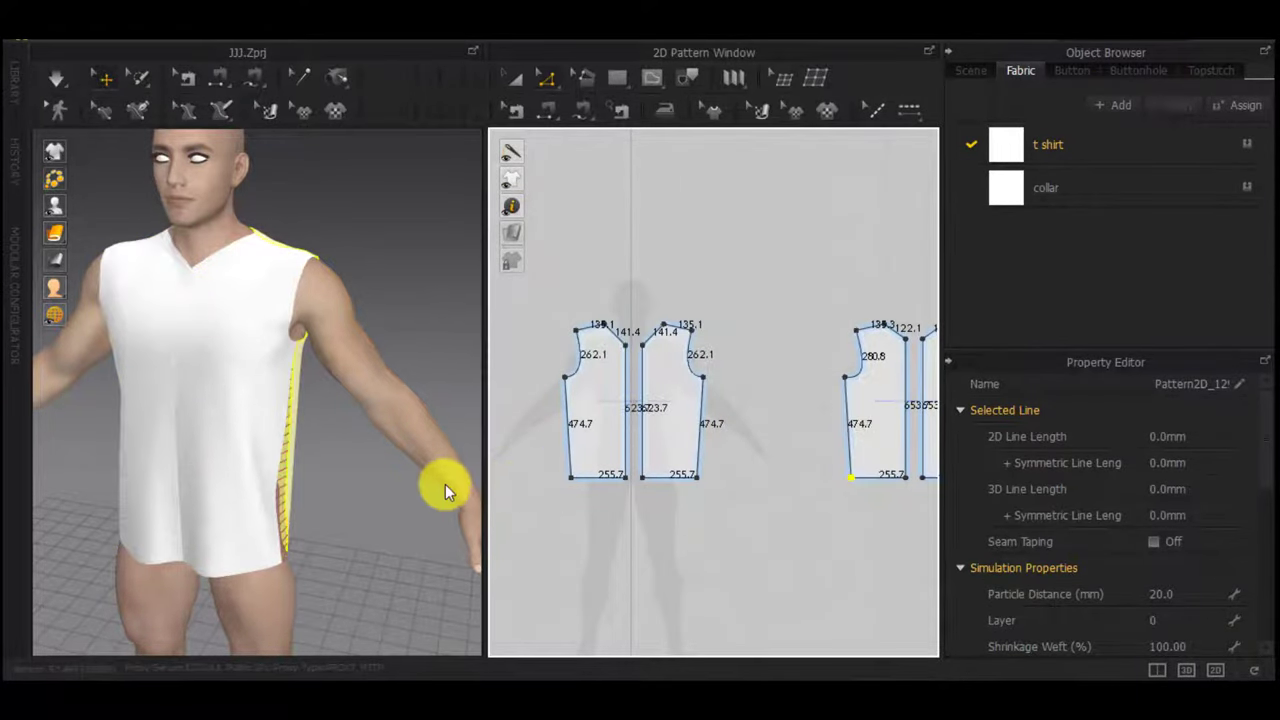
Simulate the tapered garment and tug the fabric along the side to settle its fit
{"action": "key", "text": "space"}
{"action": "right_click_drag", "start_coordinate": [278, 479], "coordinate": [206, 478]}
{"action": "left_click_drag", "start_coordinate": [206, 478], "coordinate": [260, 488]}
{"action": "right_click_drag", "start_coordinate": [260, 488], "coordinate": [399, 465]}
{"action": "right_click_drag", "start_coordinate": [41, 502], "coordinate": [246, 457]}
{"action": "left_click_drag", "start_coordinate": [246, 457], "coordinate": [186, 461]}
Examine the draped garment's neckline and the outlines of the front and back panels
{"action": "scroll", "coordinate": [629, 451], "scroll_direction": "up", "scroll_amount": 5}
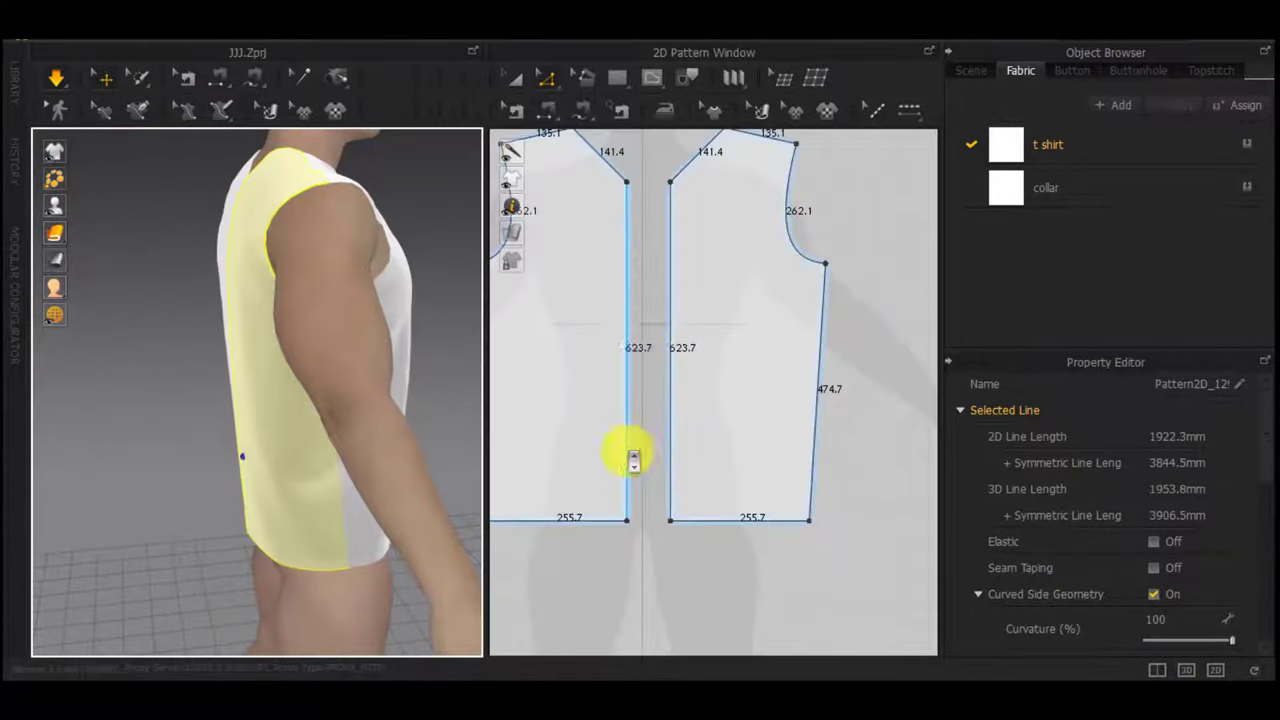
{"action": "middle_click_drag", "start_coordinate": [640, 300], "coordinate": [677, 512]}
{"action": "right_click_drag", "start_coordinate": [434, 386], "coordinate": [211, 431]}
{"action": "scroll", "coordinate": [579, 469], "scroll_direction": "down", "scroll_amount": 5}
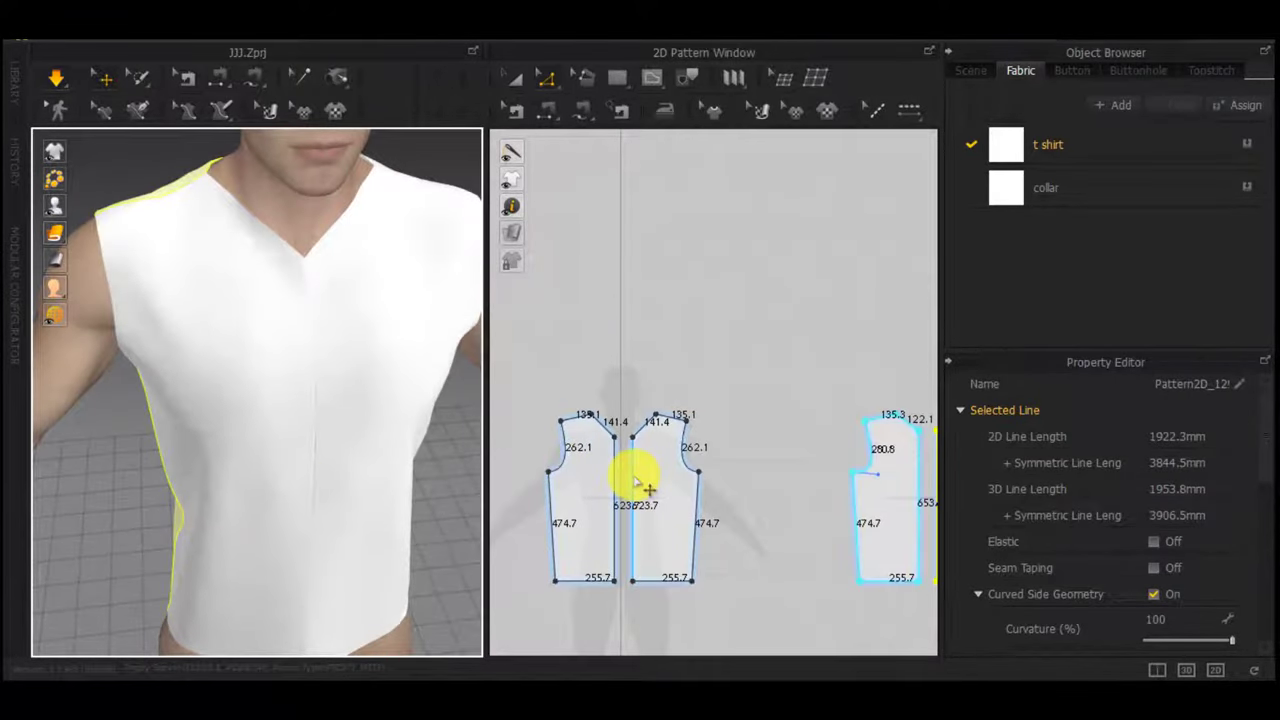
{"action": "scroll", "coordinate": [346, 313], "scroll_direction": "down", "scroll_amount": 1}
{"action": "scroll", "coordinate": [631, 460], "scroll_direction": "up", "scroll_amount": 6}
{"action": "scroll", "coordinate": [696, 411], "scroll_direction": "down", "scroll_amount": 1}
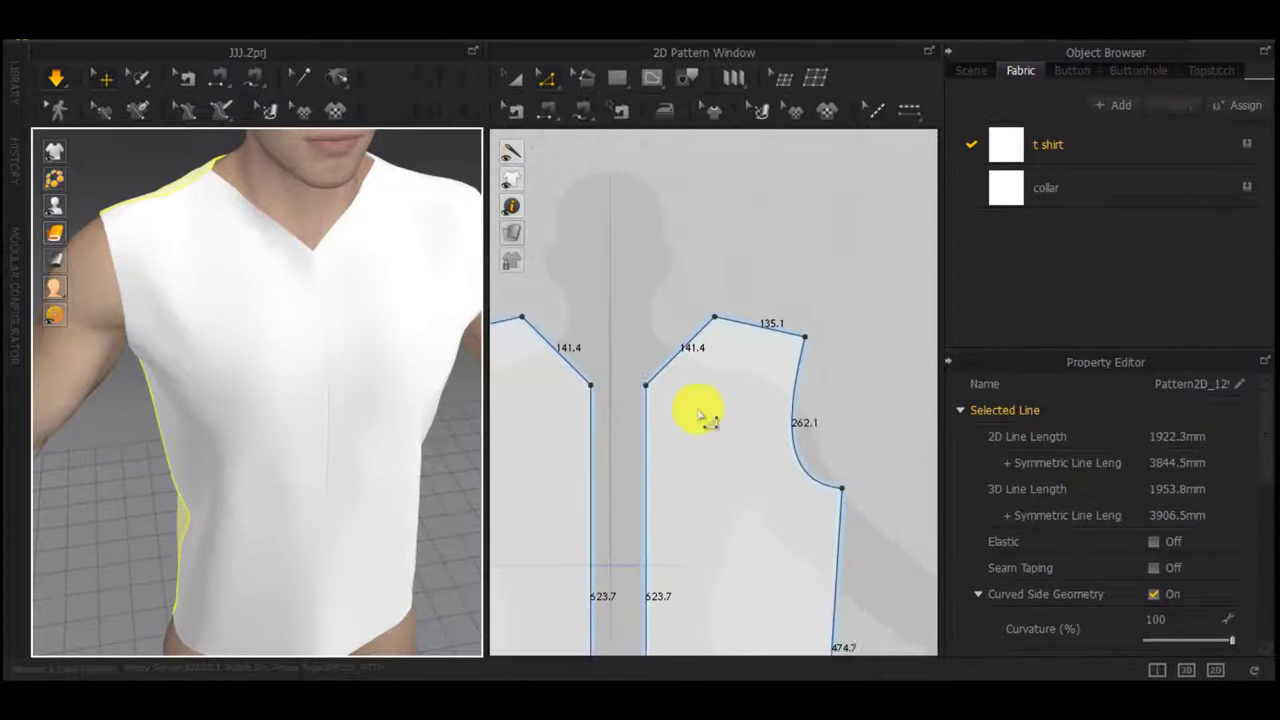
{"action": "scroll", "coordinate": [430, 387], "scroll_direction": "down", "scroll_amount": 2}
{"action": "middle_click_drag", "start_coordinate": [696, 414], "coordinate": [527, 420]}
{"action": "scroll", "coordinate": [650, 407], "scroll_direction": "down", "scroll_amount": 4}
{"action": "left_click", "coordinate": [652, 264]}
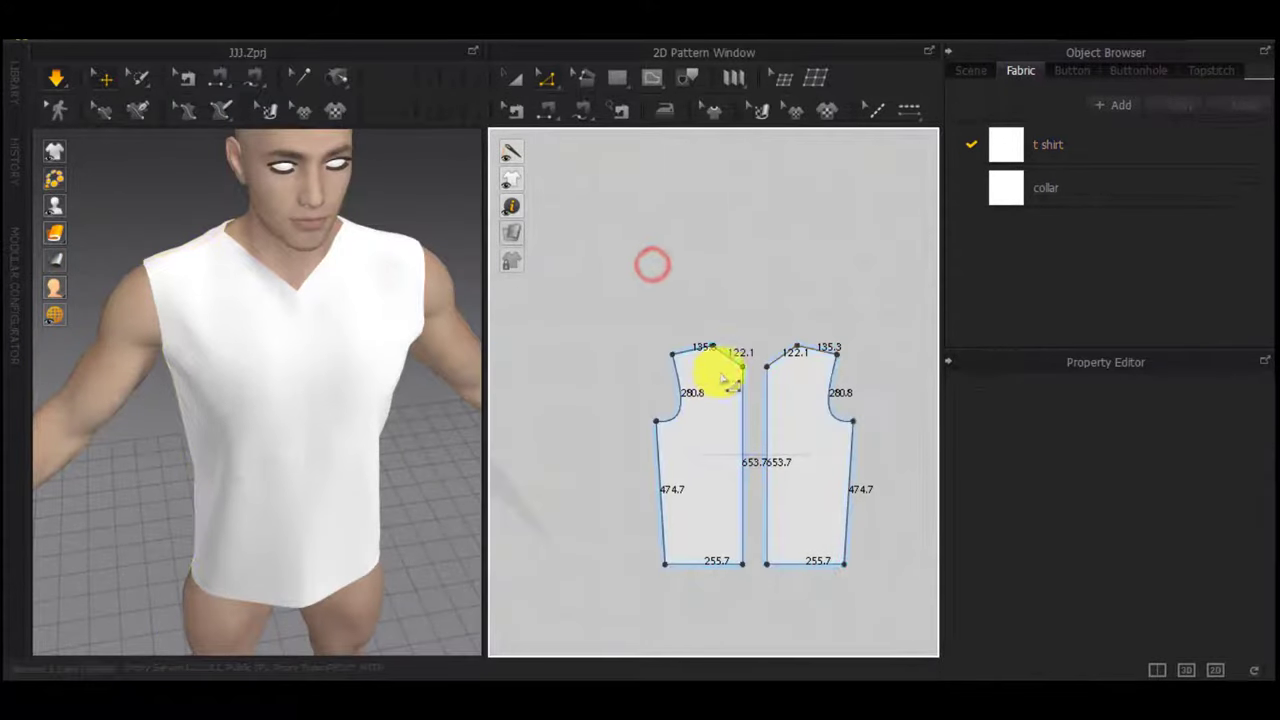
{"action": "scroll", "coordinate": [610, 414], "scroll_direction": "down", "scroll_amount": 1}
{"action": "middle_click_drag", "start_coordinate": [674, 419], "coordinate": [938, 418]}
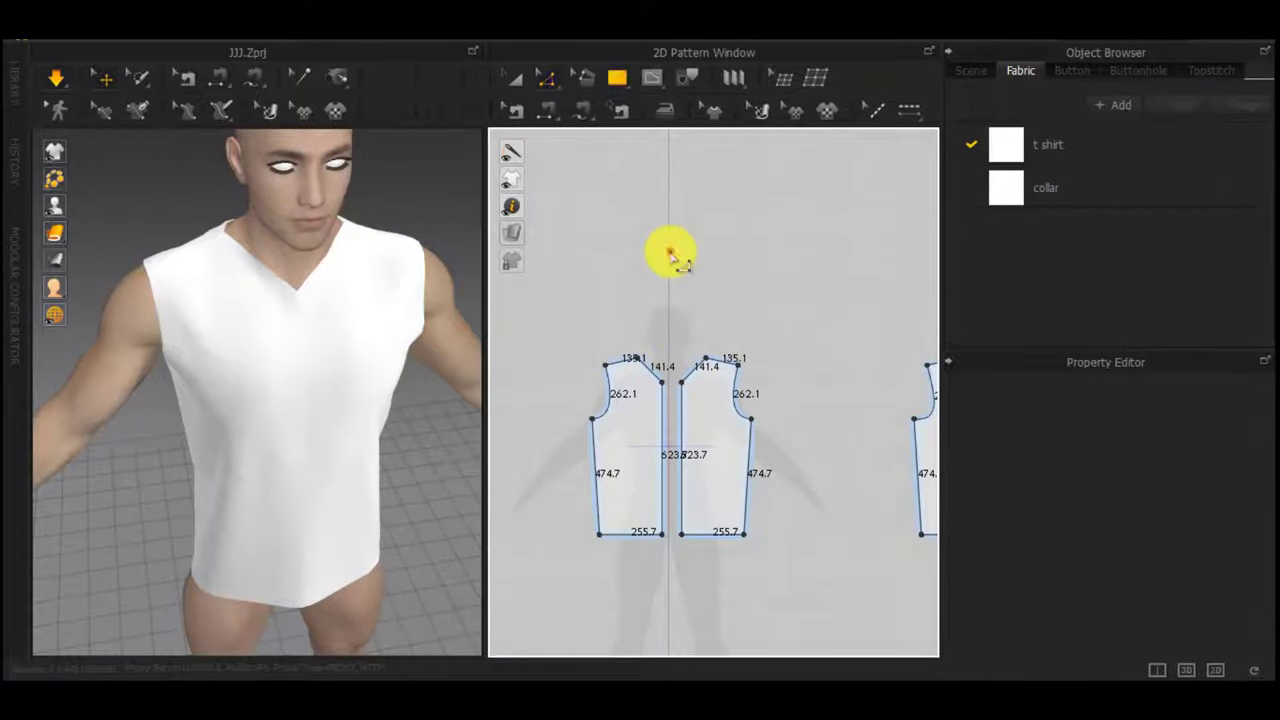
Create a 540 × 50 mm rectangular collar pattern above the front panels
{"action": "left_click", "coordinate": [670, 252]}
{"action": "type", "text": "540"}
{"action": "double_click", "coordinate": [700, 244]}
{"action": "type", "text": "50"}
{"action": "key", "text": "Return"}
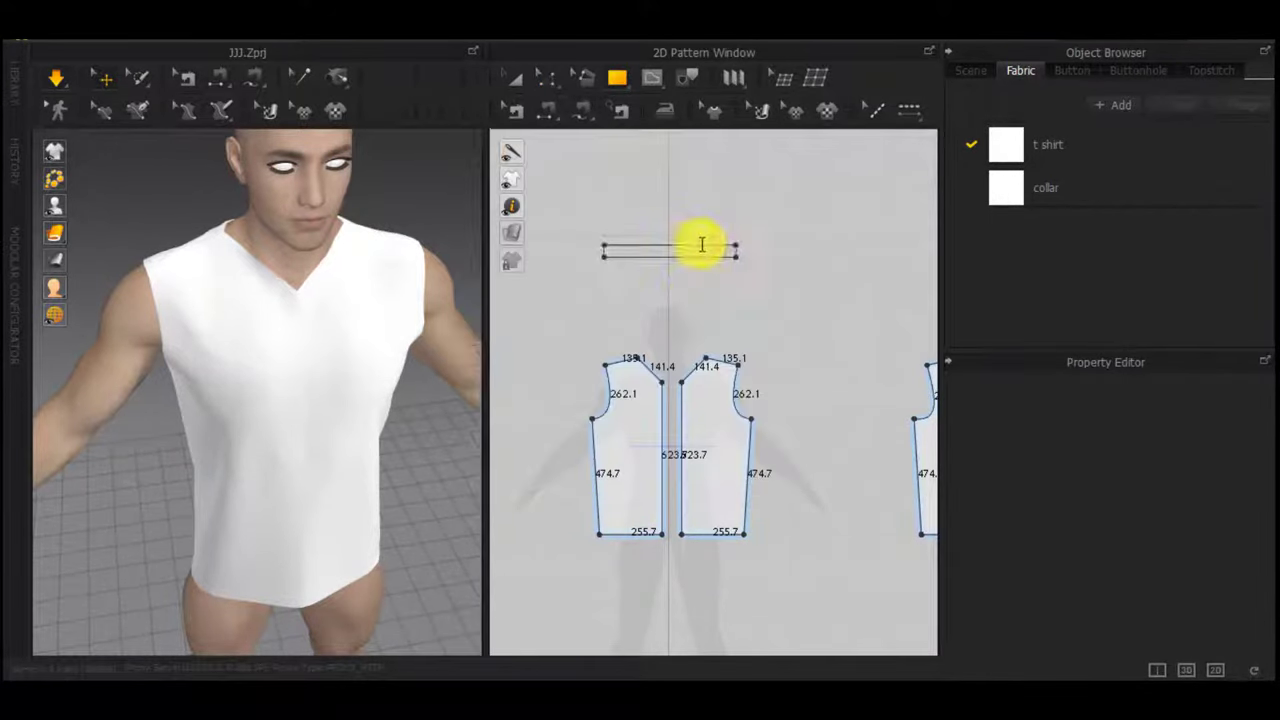
{"action": "left_click", "coordinate": [655, 294]}
Split the collar's lower edge 141 mm from each end, and halve the middle stretch into two 129 mm segments
{"action": "scroll", "coordinate": [625, 272], "scroll_direction": "up", "scroll_amount": 2}
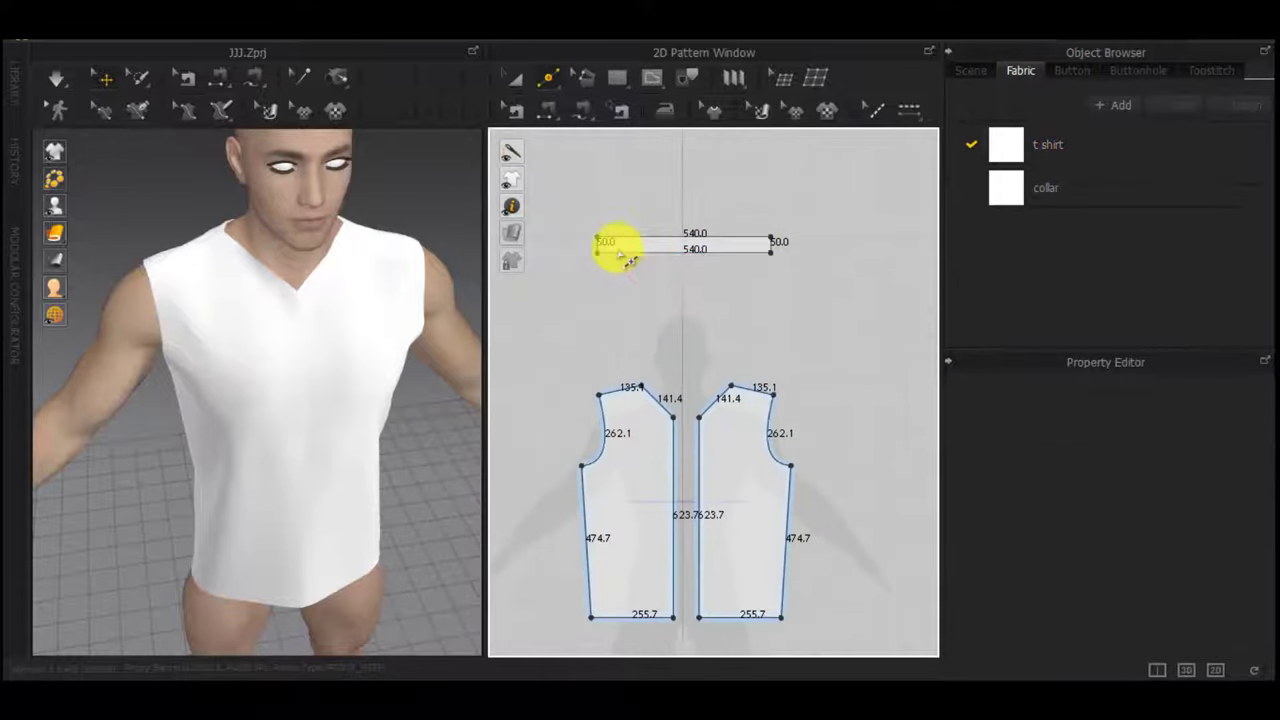
{"action": "right_click", "coordinate": [628, 254]}
{"action": "left_click", "coordinate": [602, 486]}
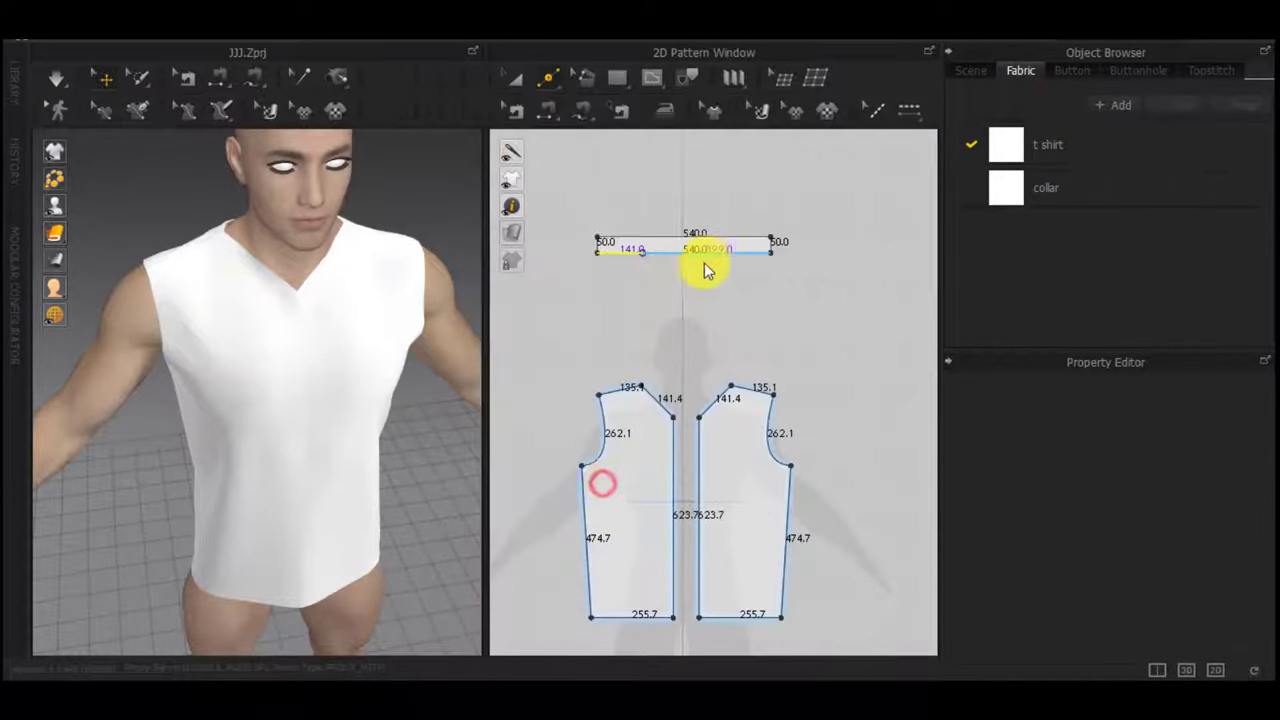
{"action": "scroll", "coordinate": [708, 260], "scroll_direction": "up", "scroll_amount": 4}
{"action": "right_click", "coordinate": [794, 239]}
{"action": "type", "text": "141"}
{"action": "left_click", "coordinate": [600, 489]}
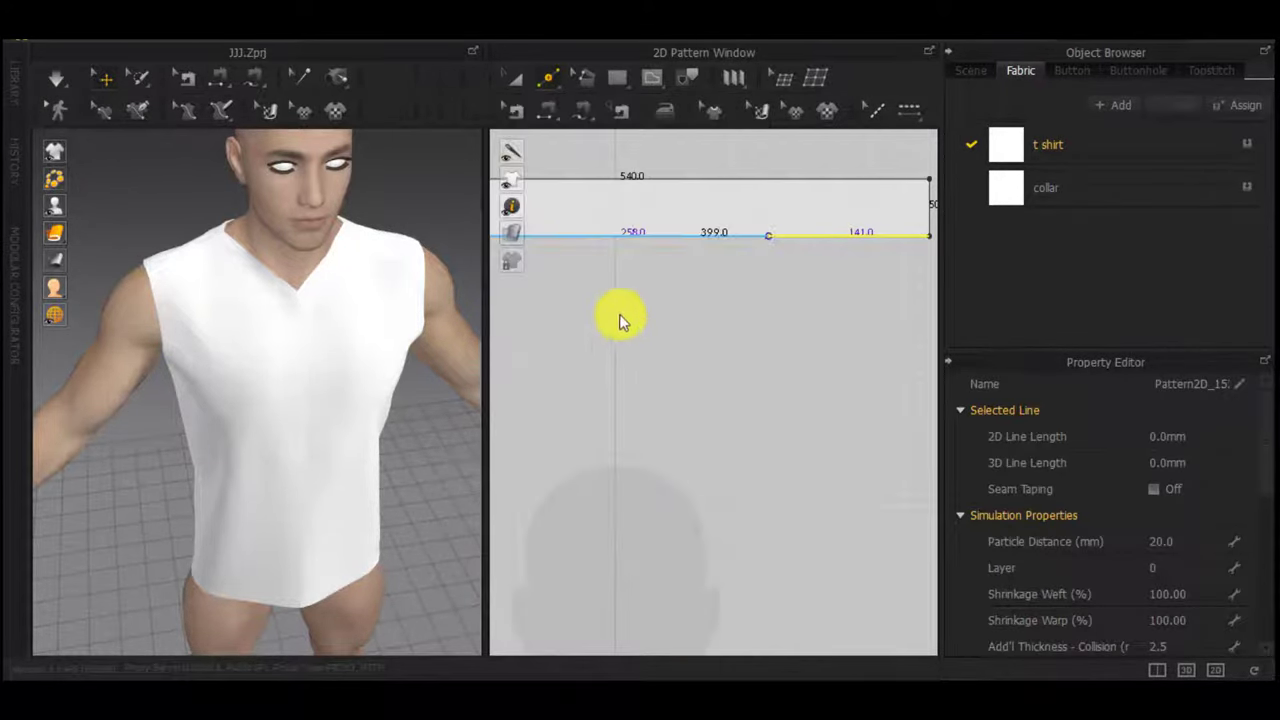
{"action": "middle_click_drag", "start_coordinate": [620, 316], "coordinate": [742, 352]}
{"action": "right_click", "coordinate": [728, 277]}
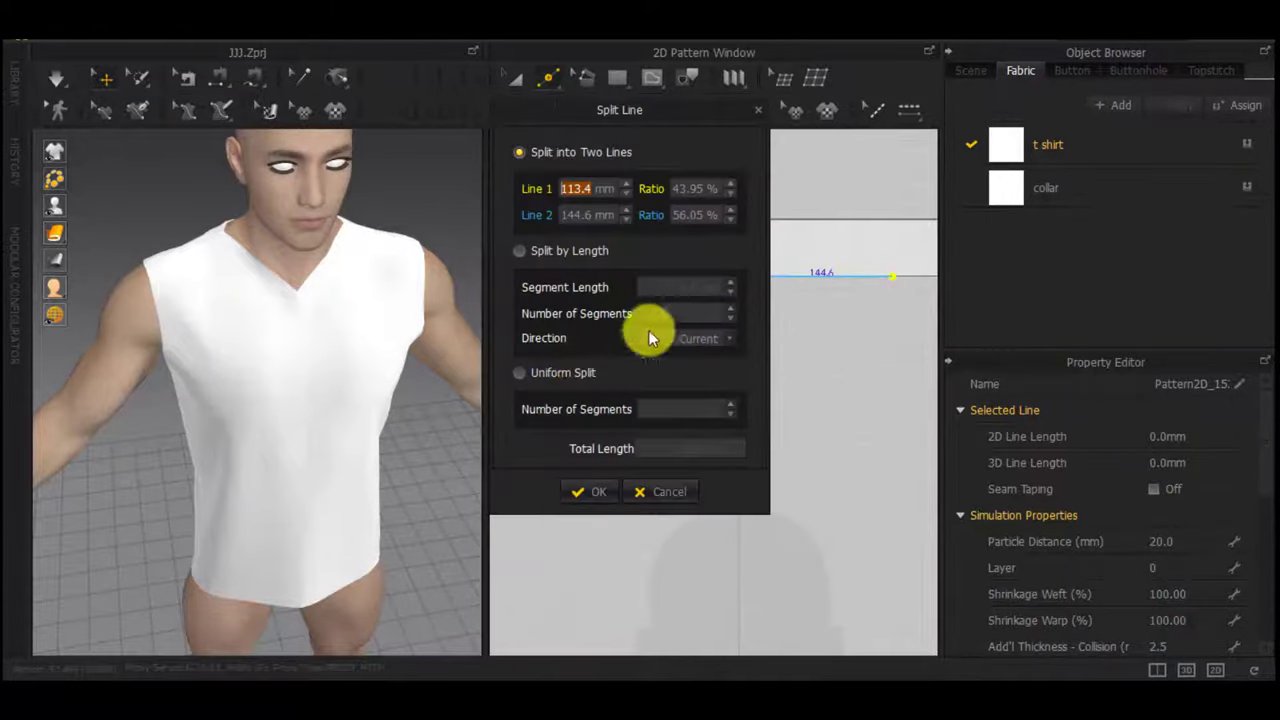
{"action": "left_click", "coordinate": [600, 489]}
Show the avatar's arrangement points and wrap the collar pattern around the neck from the back
{"action": "scroll", "coordinate": [676, 416], "scroll_direction": "down", "scroll_amount": 4}
{"action": "scroll", "coordinate": [770, 474], "scroll_direction": "down", "scroll_amount": 3}
{"action": "middle_click_drag", "start_coordinate": [860, 490], "coordinate": [949, 502]}
{"action": "key", "text": "shift+f"}
{"action": "key", "text": "a"}
{"action": "left_click", "coordinate": [740, 409]}
{"action": "right_click_drag", "start_coordinate": [268, 262], "coordinate": [584, 284]}
{"action": "left_click", "coordinate": [248, 303]}
Sew the collar's two middle lower-edge segments to the back panels' neckline edges
{"action": "key", "text": "n"}
{"action": "left_click", "coordinate": [272, 327]}
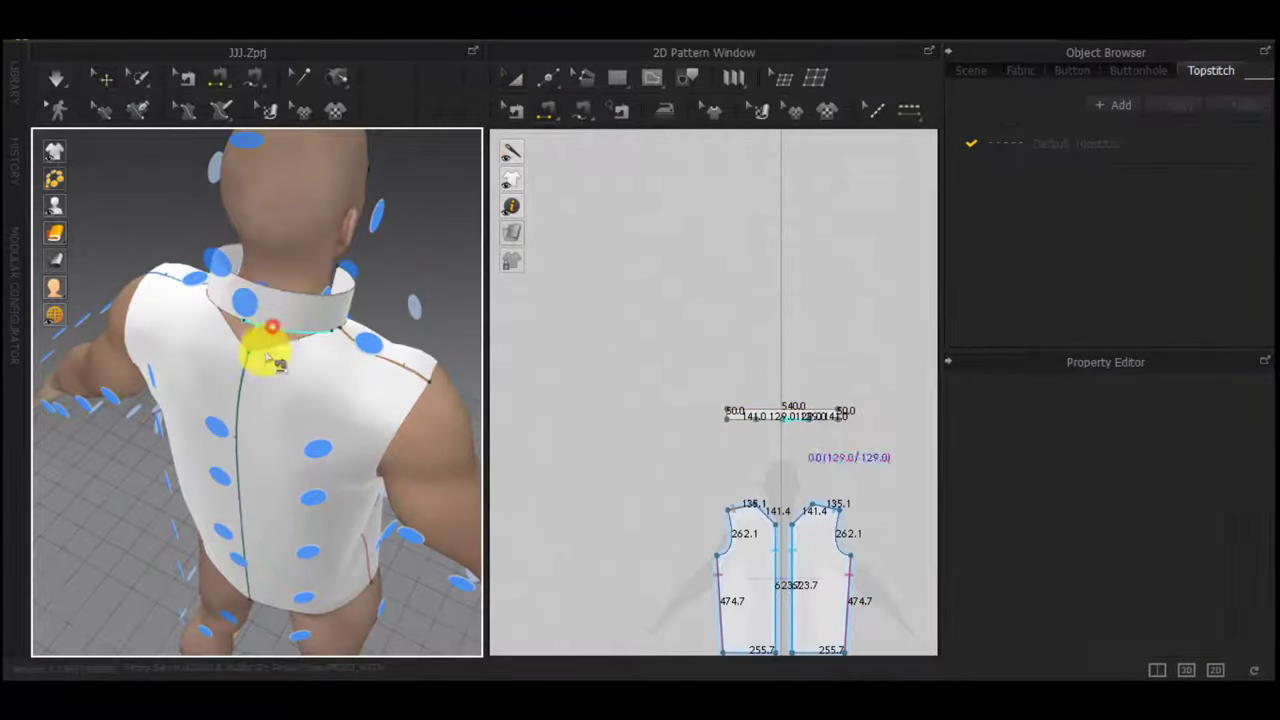
{"action": "left_click", "coordinate": [240, 355]}
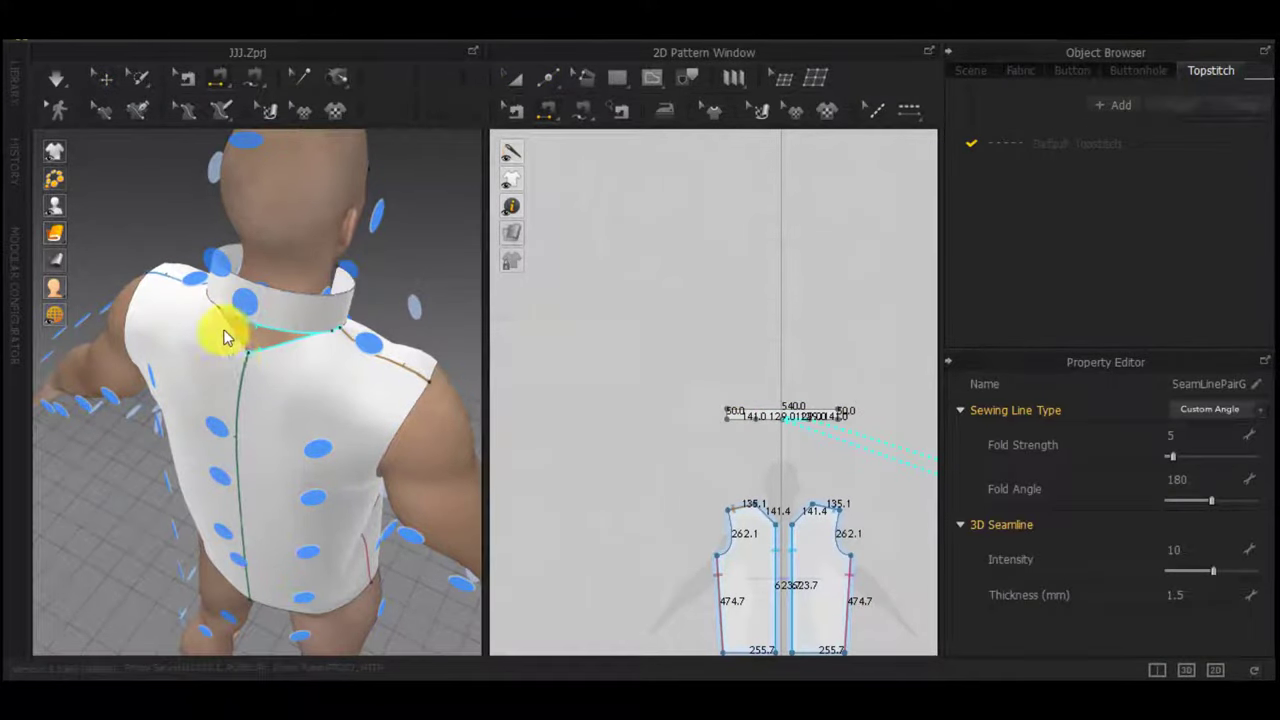
{"action": "right_click_drag", "start_coordinate": [270, 338], "coordinate": [502, 258]}
{"action": "left_click", "coordinate": [299, 289]}
{"action": "left_click", "coordinate": [292, 326]}
Sew the collar's two 141 mm end segments to the front panels' V-neck edges
{"action": "key", "text": "q"}
{"action": "left_click", "coordinate": [288, 208]}
{"action": "key", "text": "n"}
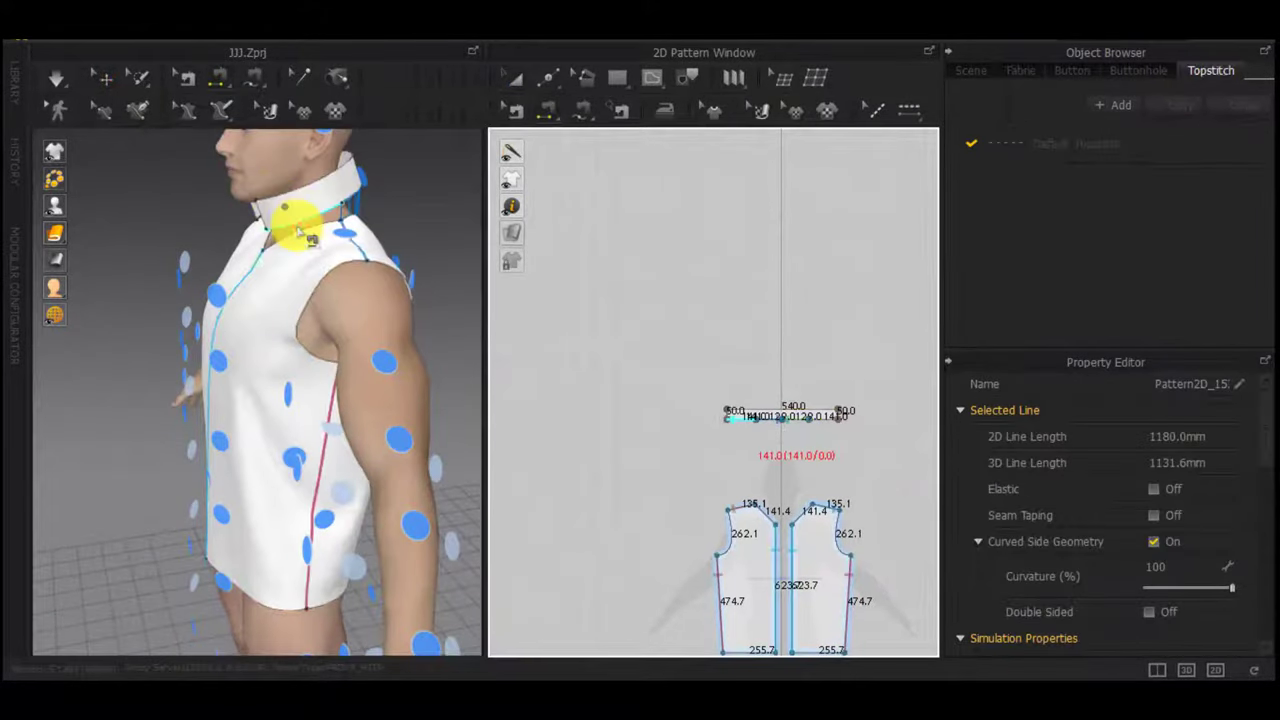
{"action": "left_click", "coordinate": [297, 225]}
{"action": "left_click", "coordinate": [293, 240]}
{"action": "right_click_drag", "start_coordinate": [294, 242], "coordinate": [538, 255]}
{"action": "left_click", "coordinate": [261, 242]}
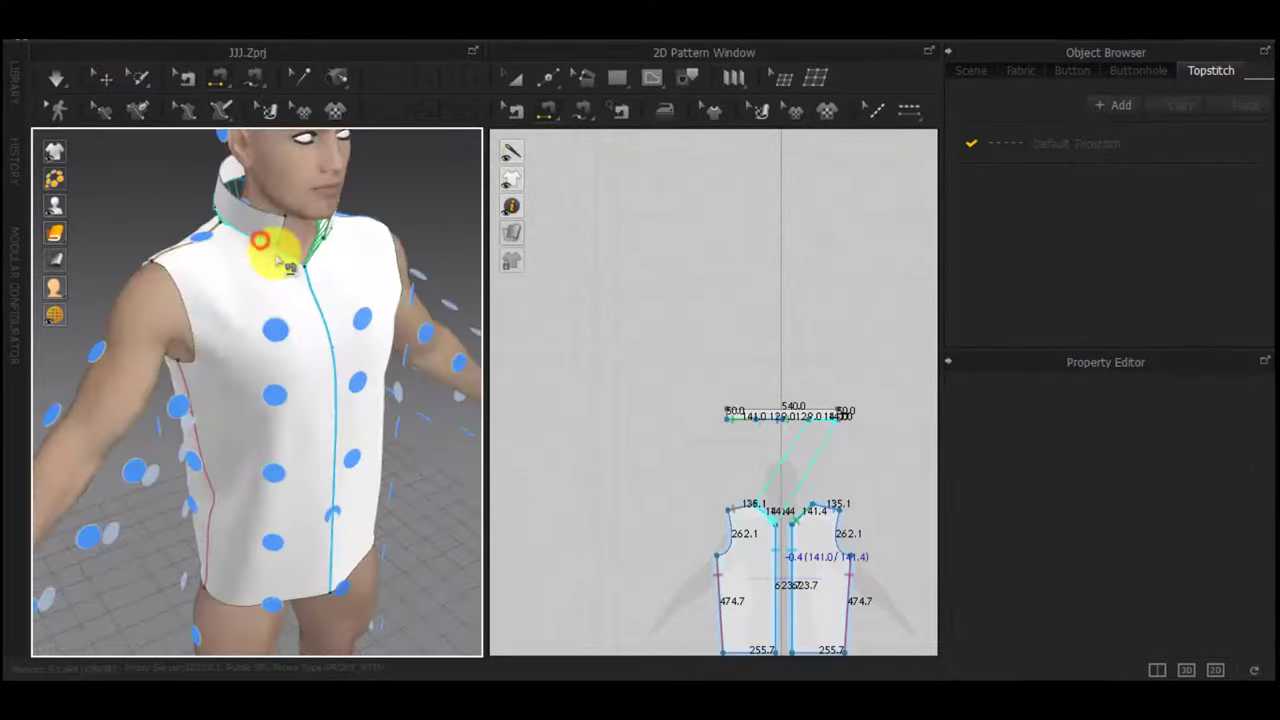
{"action": "left_click", "coordinate": [276, 256]}
Simulate the garment with the sewn collar and tug the collar into place around the neck
{"action": "key", "text": "space"}
{"action": "right_click_drag", "start_coordinate": [311, 305], "coordinate": [525, 238]}
{"action": "left_click_drag", "start_coordinate": [287, 225], "coordinate": [318, 258]}
{"action": "left_click", "coordinate": [251, 244]}
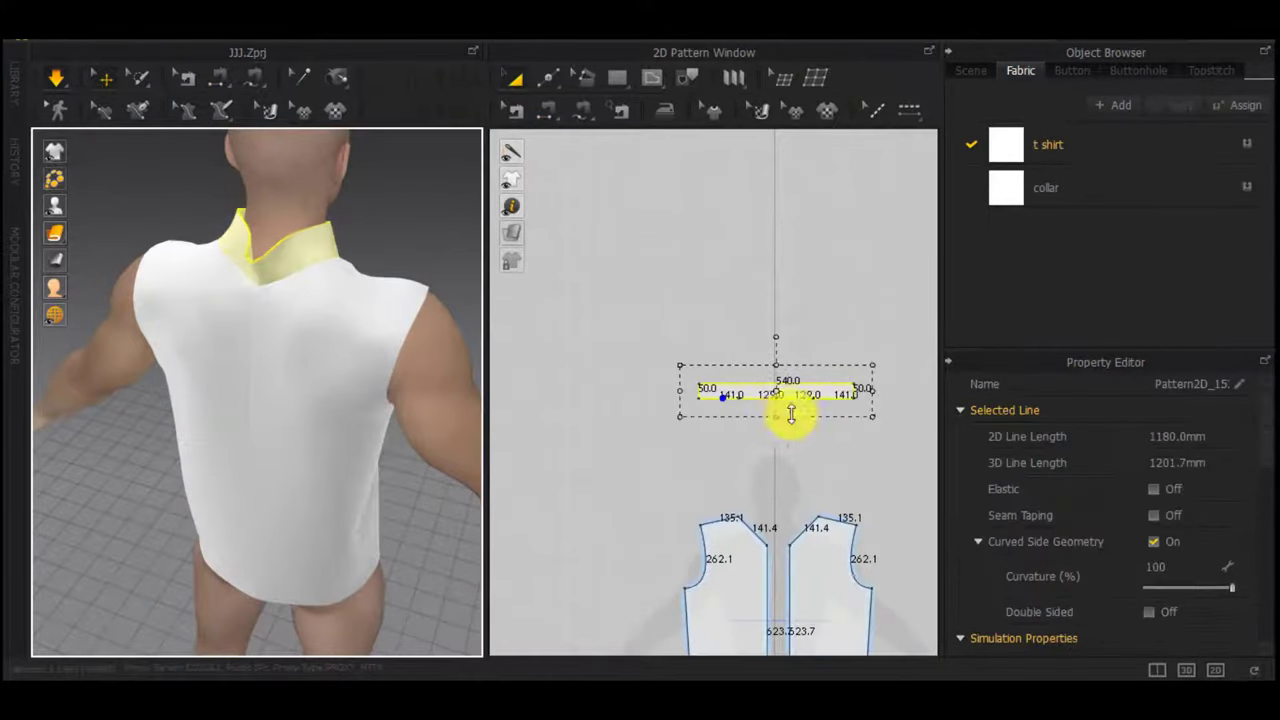
Narrow the collar pattern symmetrically to about 458.5 mm wide and simulate its tighter fit
{"action": "scroll", "coordinate": [712, 378], "scroll_direction": "up", "scroll_amount": 5}
{"action": "double_click", "coordinate": [693, 374]}
{"action": "scroll", "coordinate": [728, 449], "scroll_direction": "down", "scroll_amount": 4}
{"action": "middle_click_drag", "start_coordinate": [701, 455], "coordinate": [541, 435]}
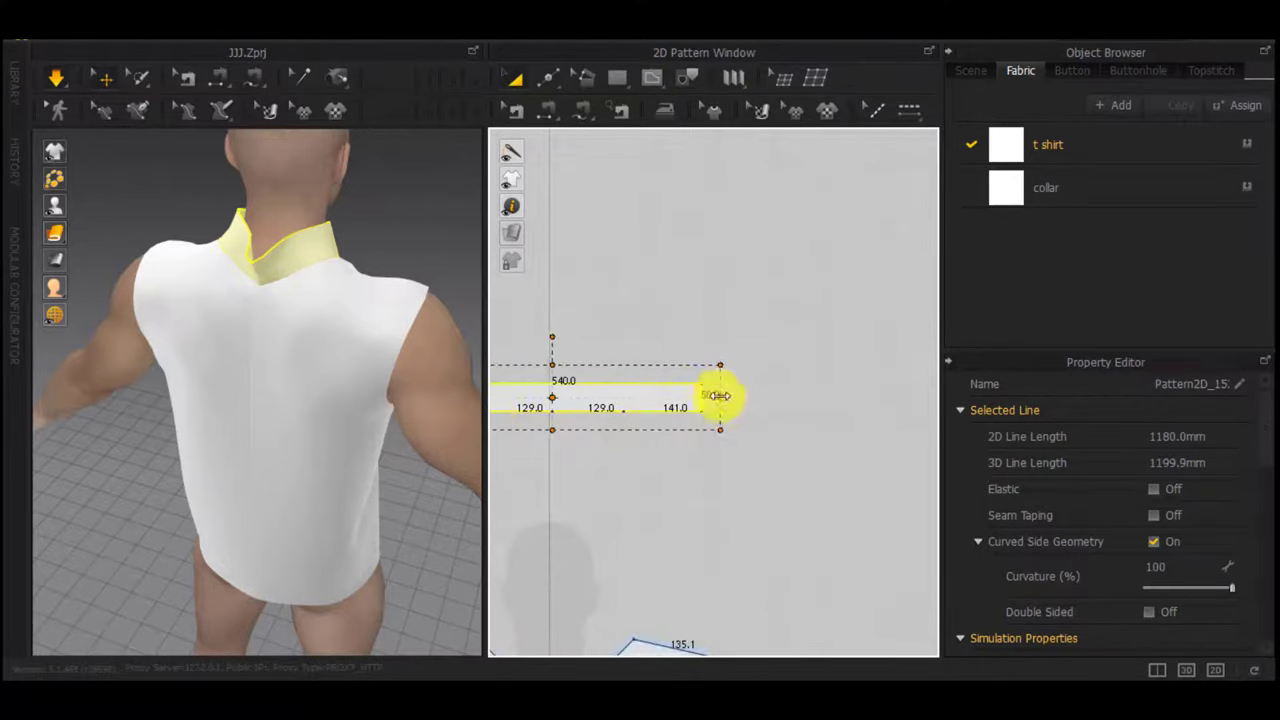
{"action": "key", "text": "space"}
{"action": "right_click_drag", "start_coordinate": [395, 342], "coordinate": [160, 268]}
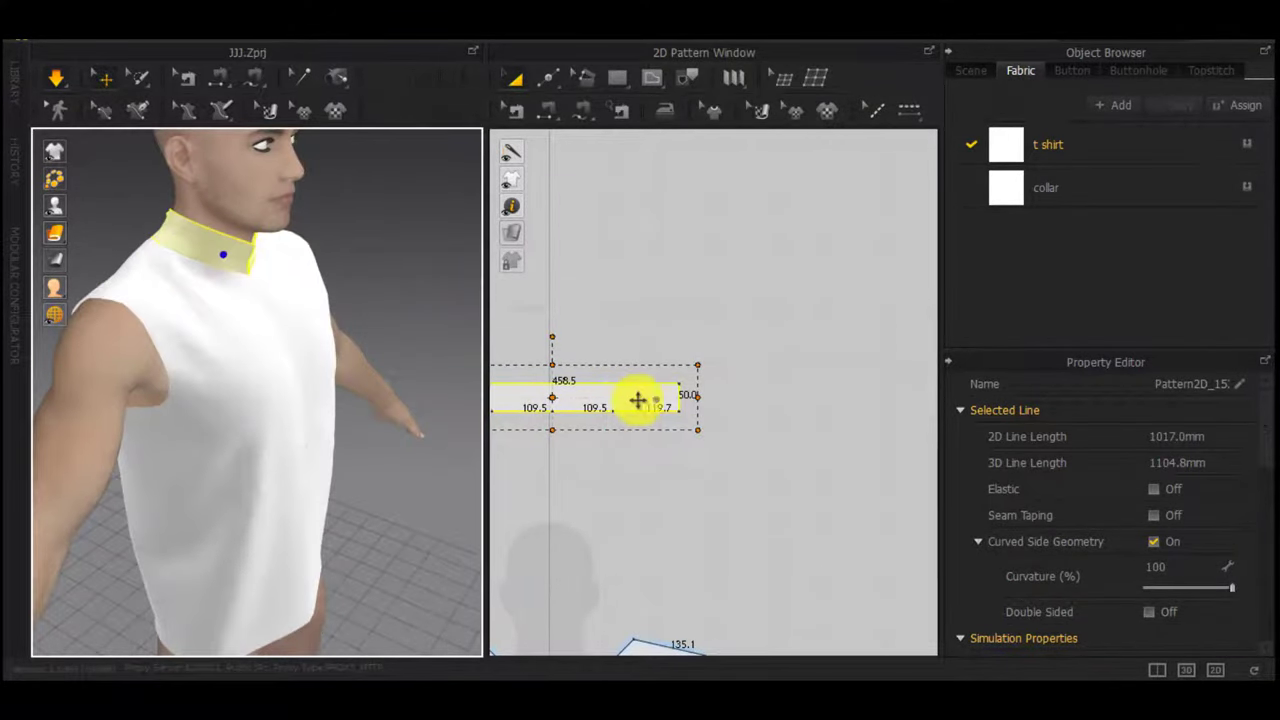
Raise the collar's upper edge to make the collar 80 mm tall
{"action": "key", "text": "z"}
{"action": "double_click", "coordinate": [559, 389]}
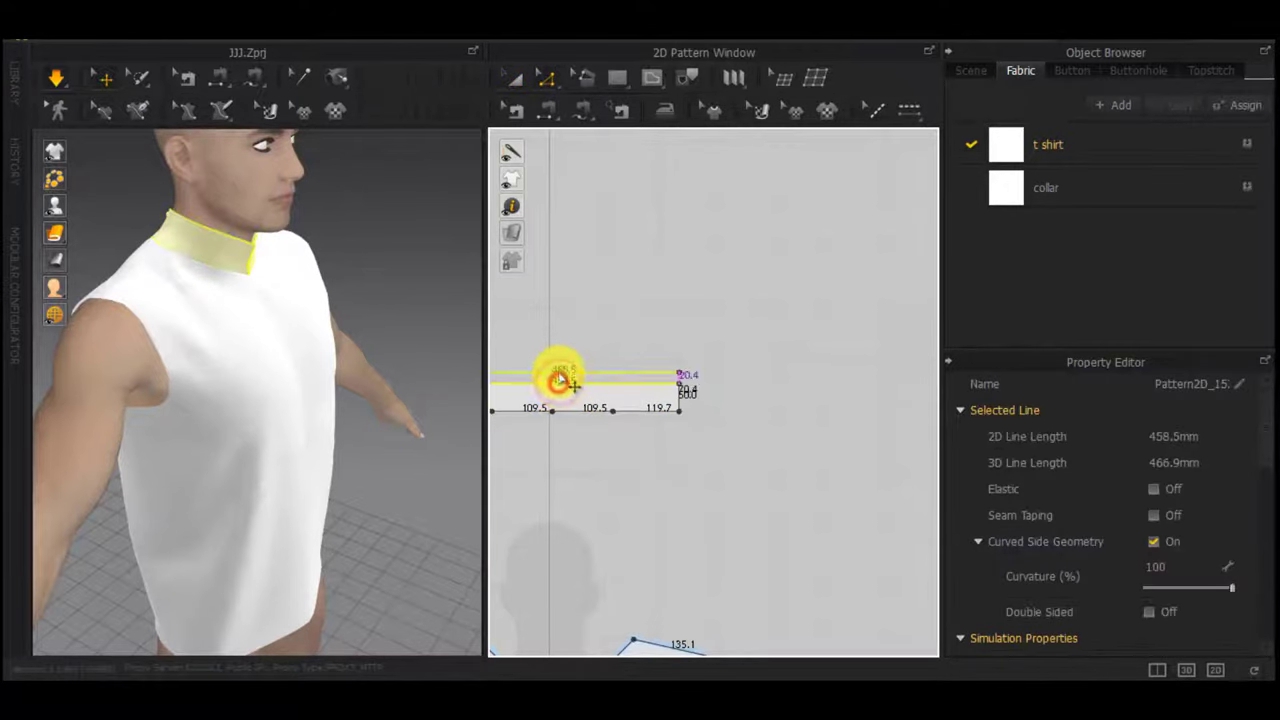
{"action": "right_click", "coordinate": [559, 378]}
{"action": "left_click", "coordinate": [562, 380]}
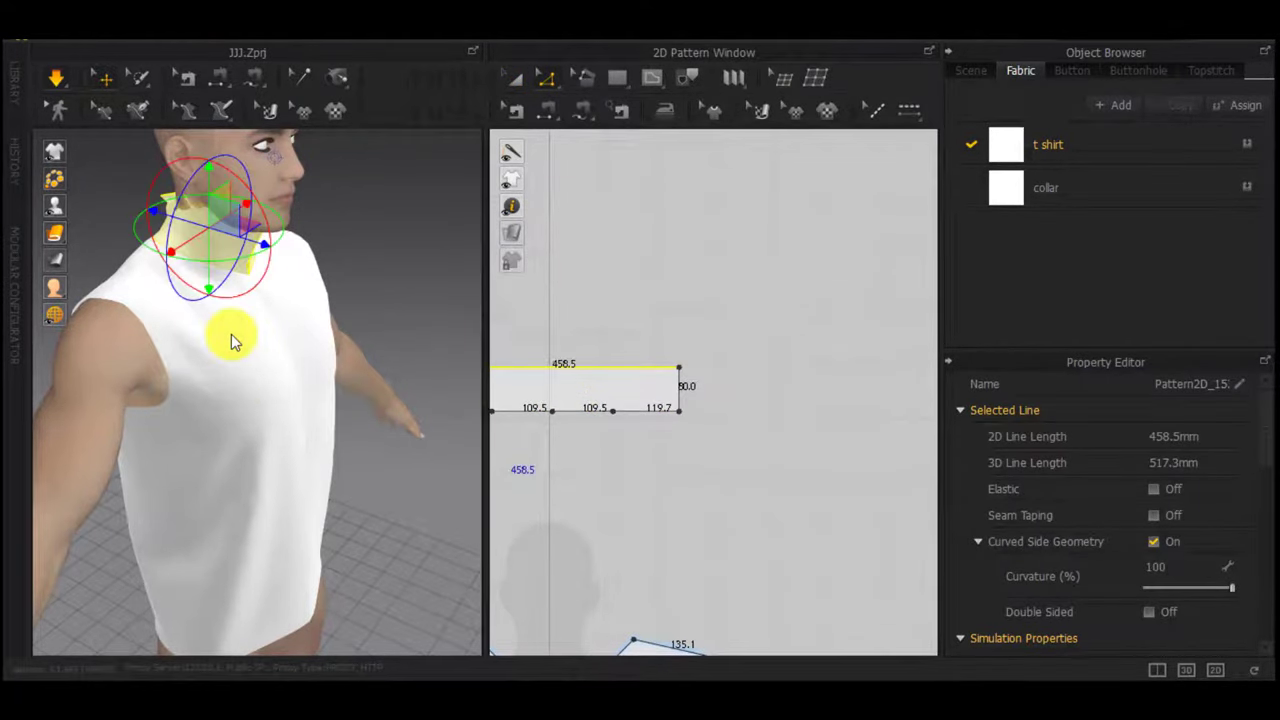
Offset the collar's upper edge inward as an internal line running the full width of the collar
{"action": "right_click_drag", "start_coordinate": [231, 334], "coordinate": [482, 338]}
{"action": "middle_click_drag", "start_coordinate": [627, 403], "coordinate": [789, 403]}
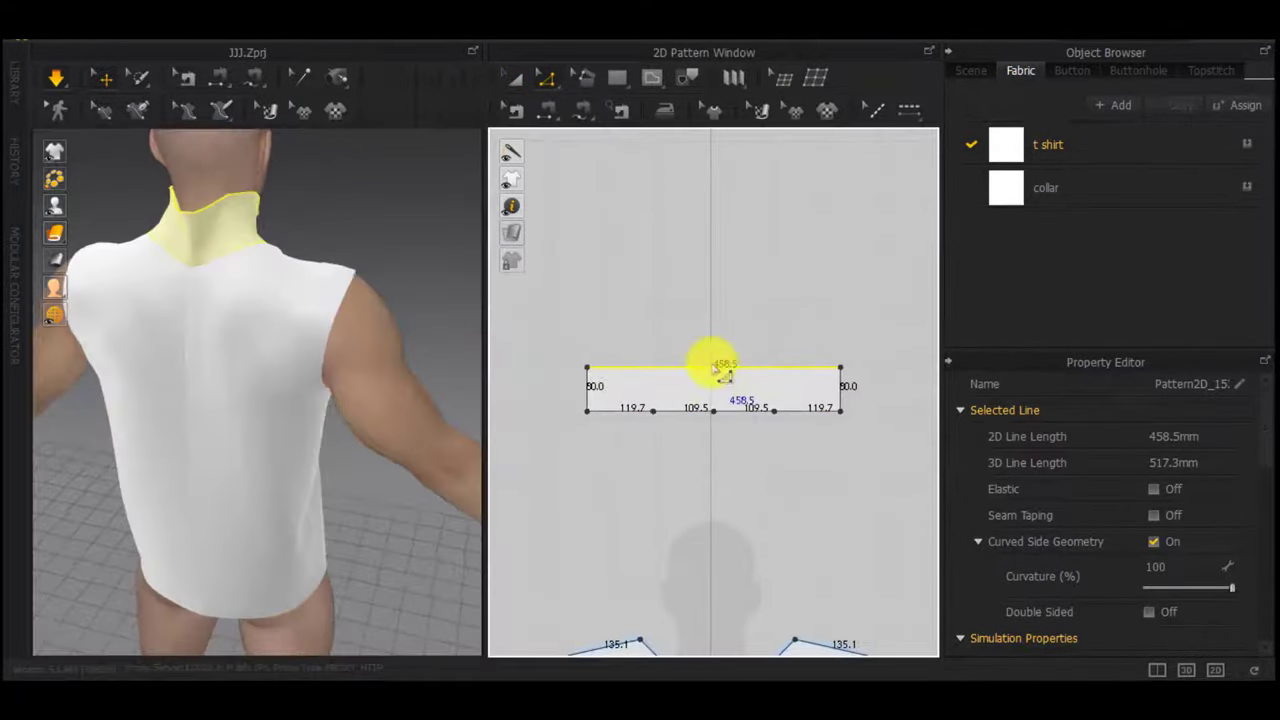
{"action": "right_click", "coordinate": [712, 365]}
{"action": "left_click", "coordinate": [777, 495]}
{"action": "key", "text": "Return"}
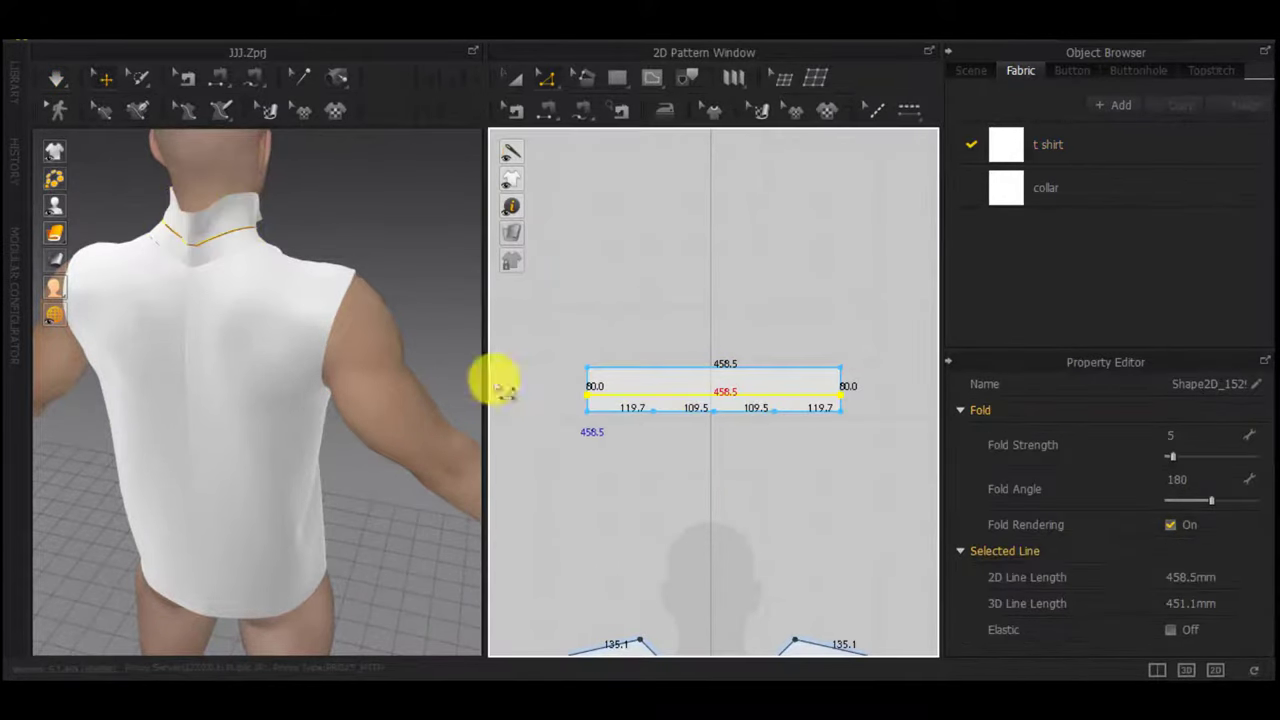
Set the collar's internal line to a fold angle of 360 and a fold strength of 100, and simulate
{"action": "right_click_drag", "start_coordinate": [314, 310], "coordinate": [425, 332]}
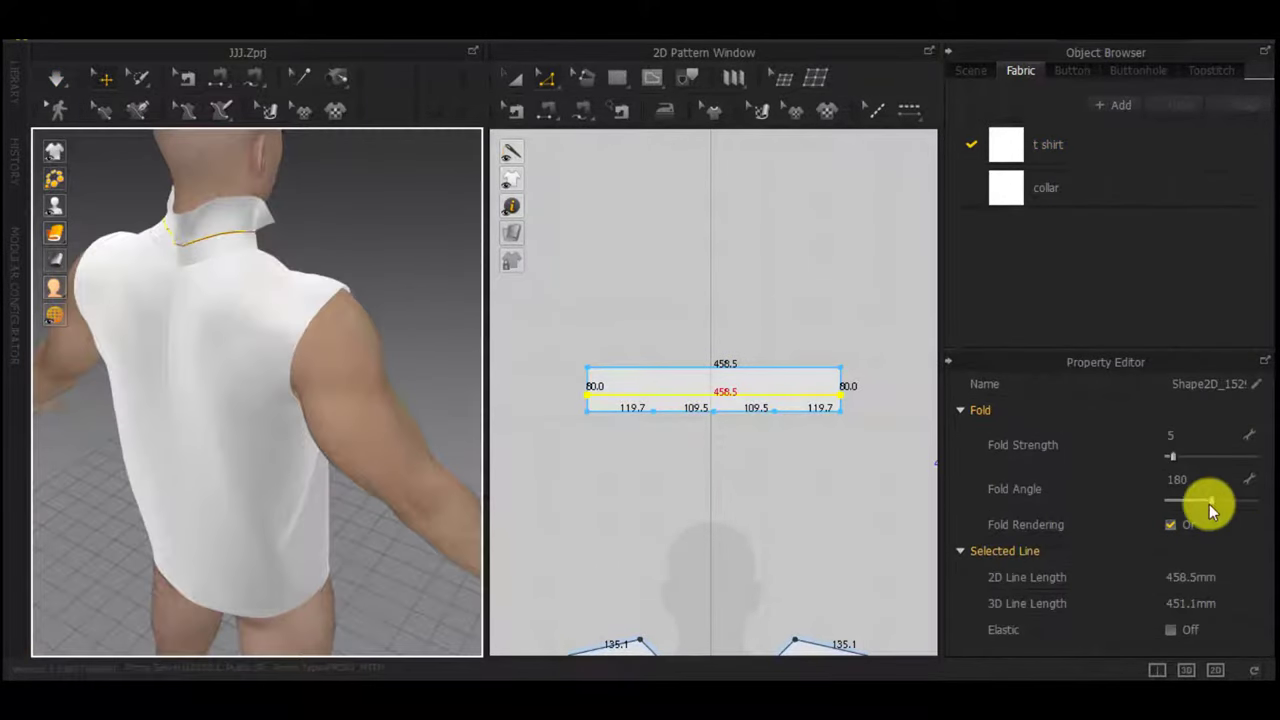
{"action": "left_click_drag", "start_coordinate": [1209, 504], "coordinate": [1272, 502]}
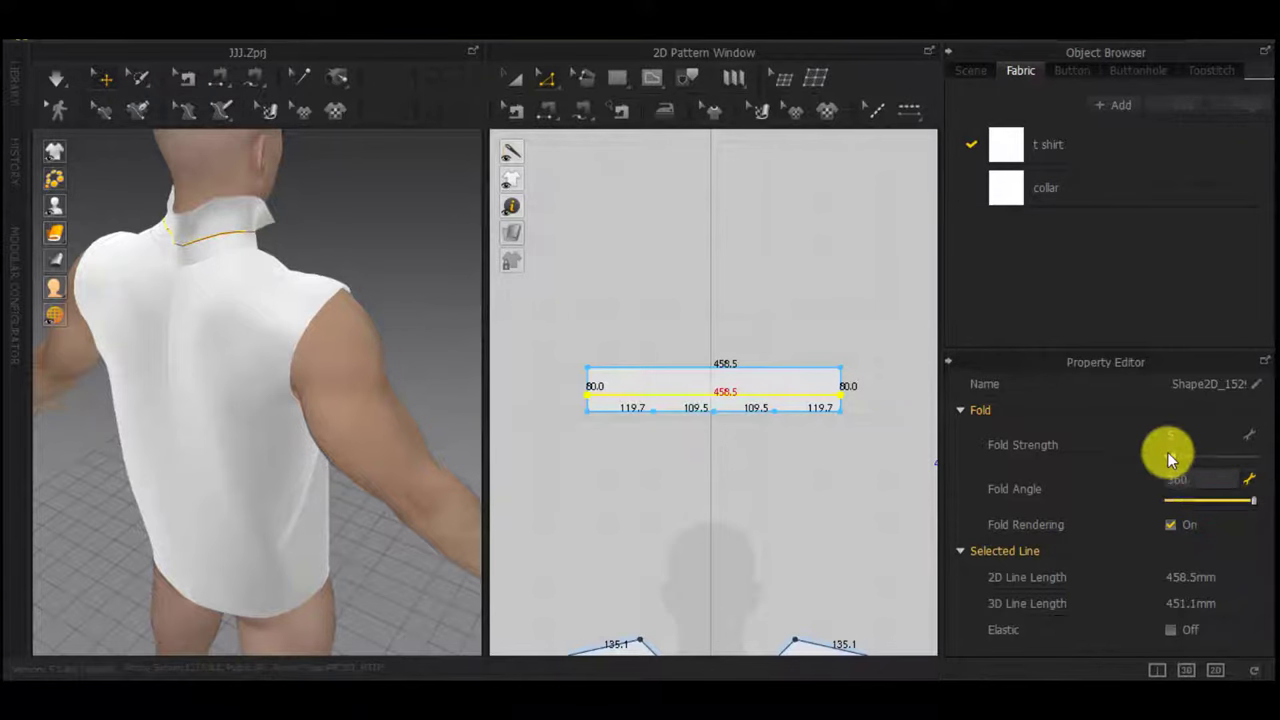
{"action": "key", "text": "space"}
{"action": "left_click_drag", "start_coordinate": [1172, 457], "coordinate": [1256, 457]}
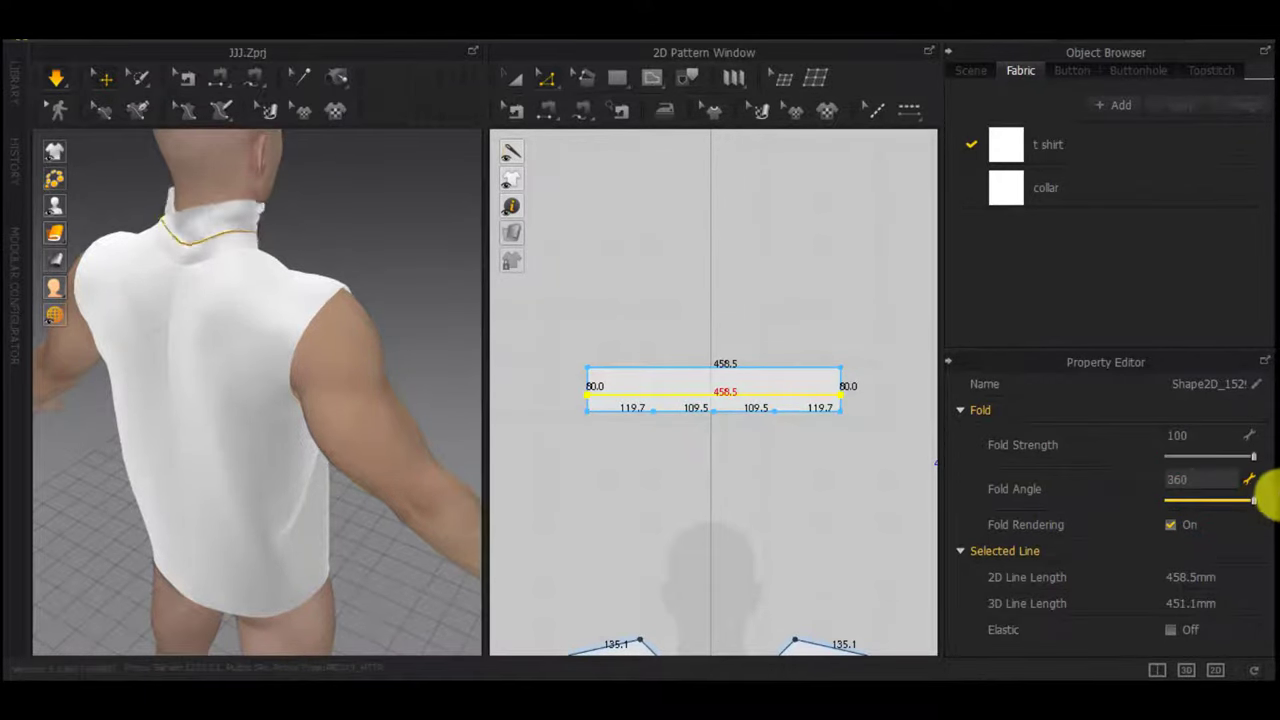
Tug the collar's front ends outward during simulation to fold them down along the fold line
{"action": "right_click_drag", "start_coordinate": [160, 216], "coordinate": [155, 264]}
{"action": "left_click_drag", "start_coordinate": [222, 236], "coordinate": [190, 233]}
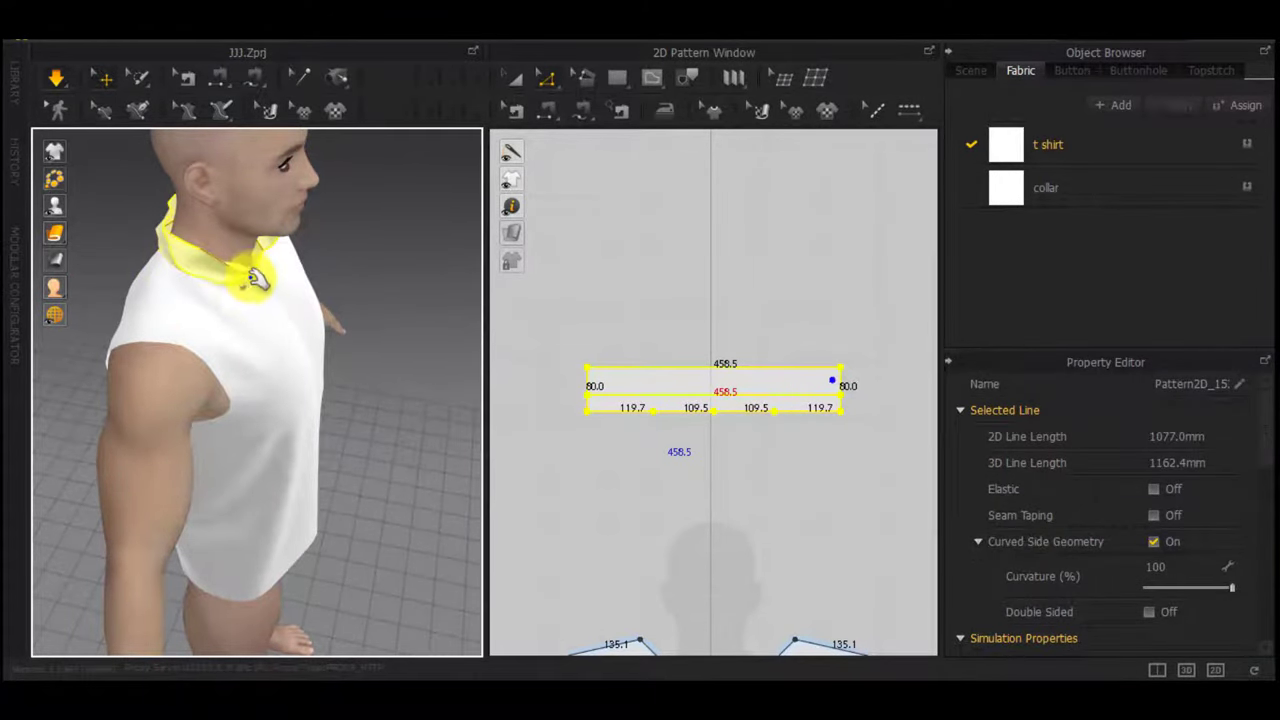
{"action": "right_click_drag", "start_coordinate": [257, 280], "coordinate": [463, 252]}
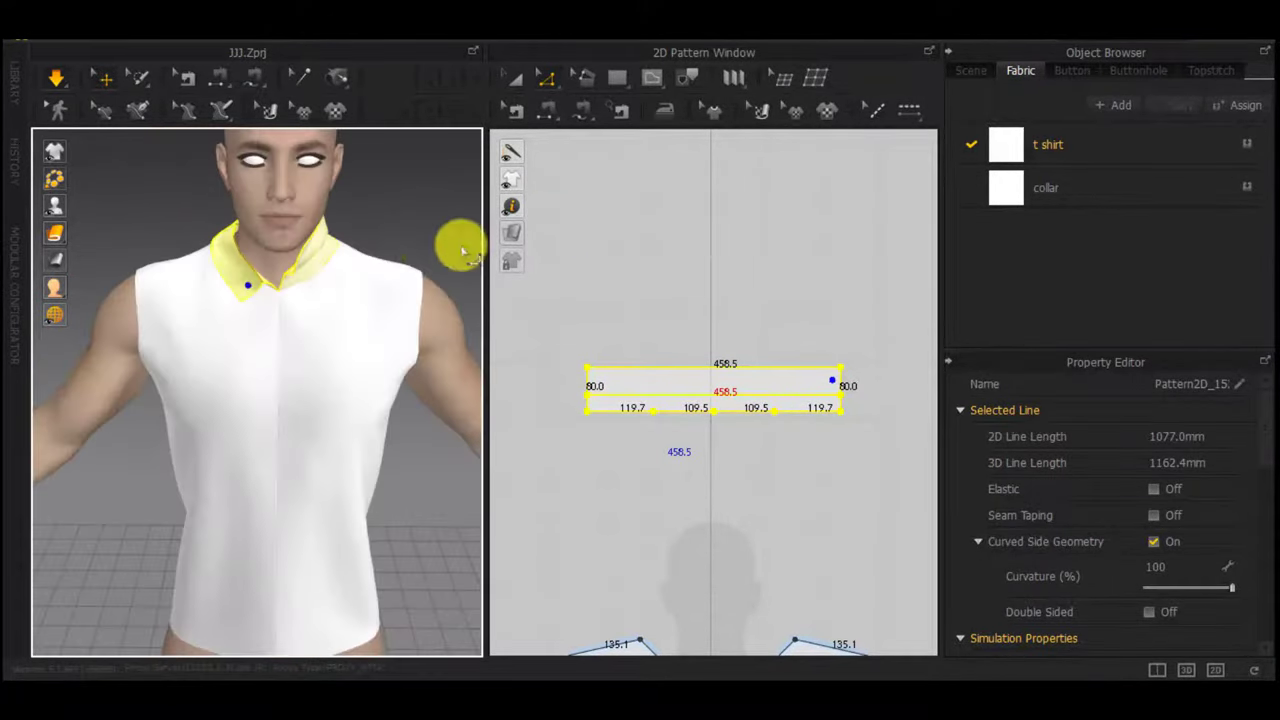
{"action": "left_click", "coordinate": [331, 246]}
{"action": "left_click", "coordinate": [309, 250]}
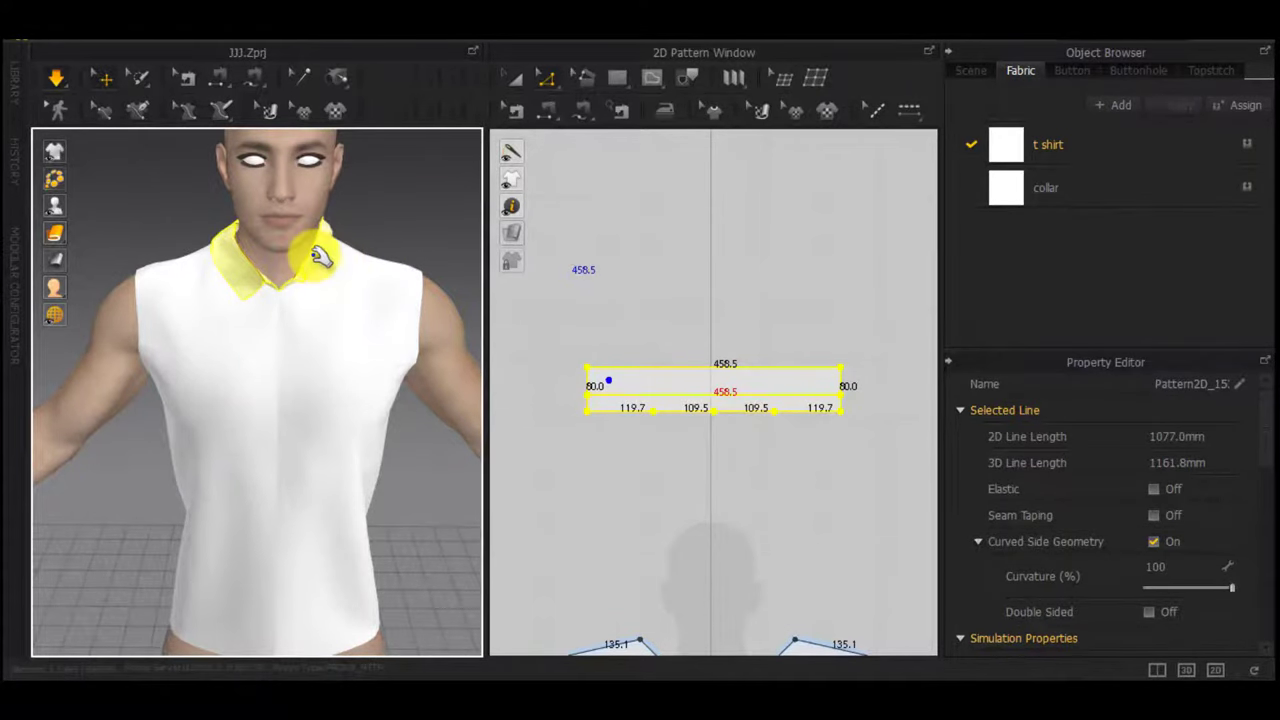
Pull the back of the collar outward away from the neck and stop the simulation
{"action": "right_click_drag", "start_coordinate": [312, 234], "coordinate": [335, 387]}
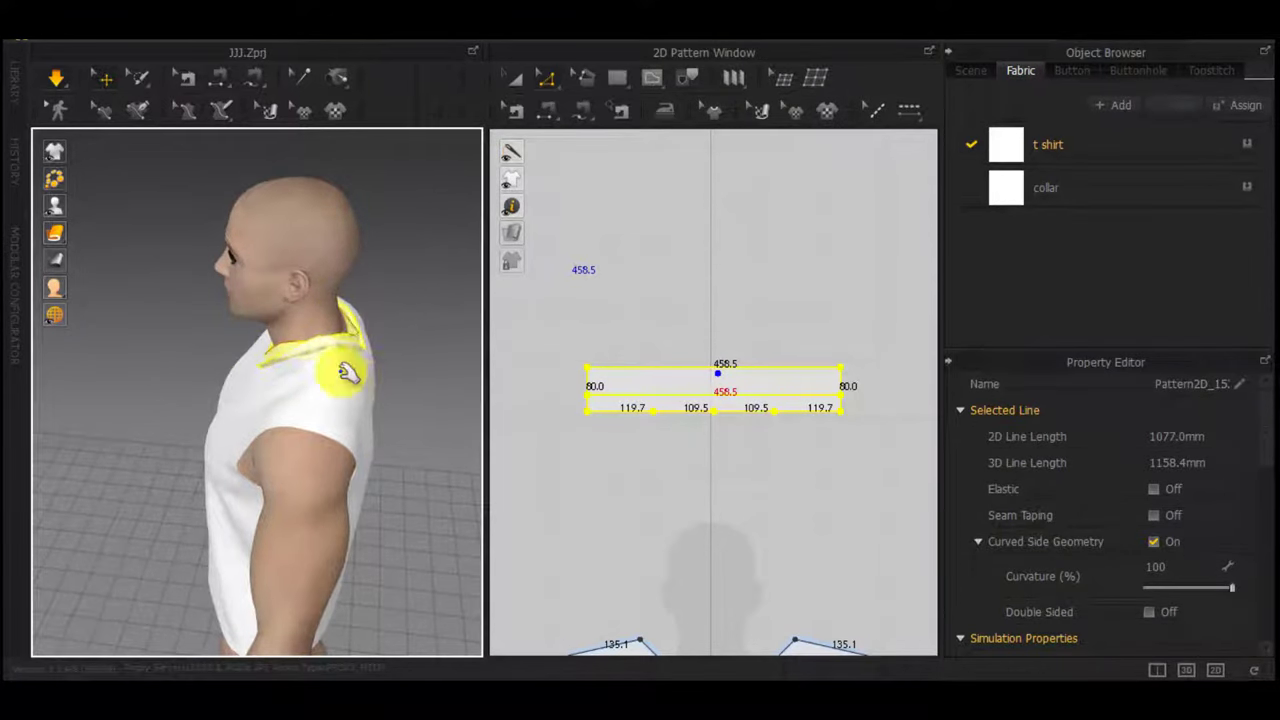
{"action": "right_click_drag", "start_coordinate": [348, 372], "coordinate": [343, 350]}
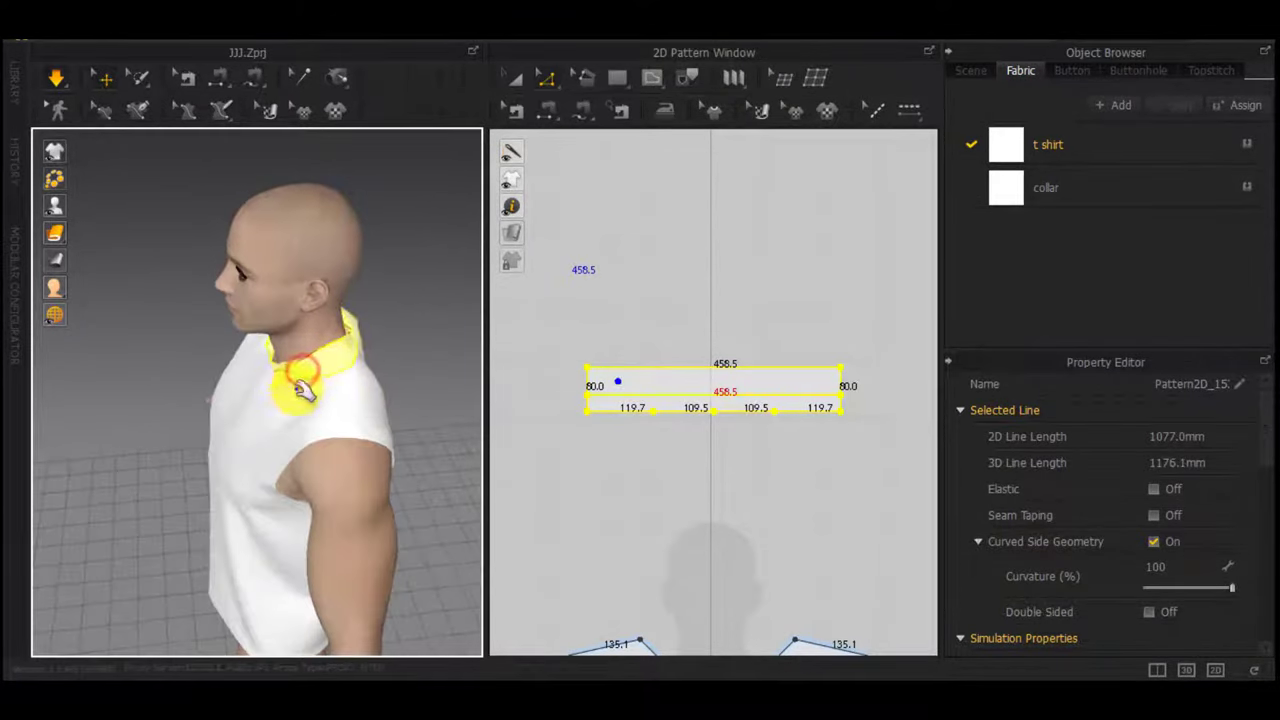
{"action": "right_click_drag", "start_coordinate": [299, 386], "coordinate": [125, 391]}
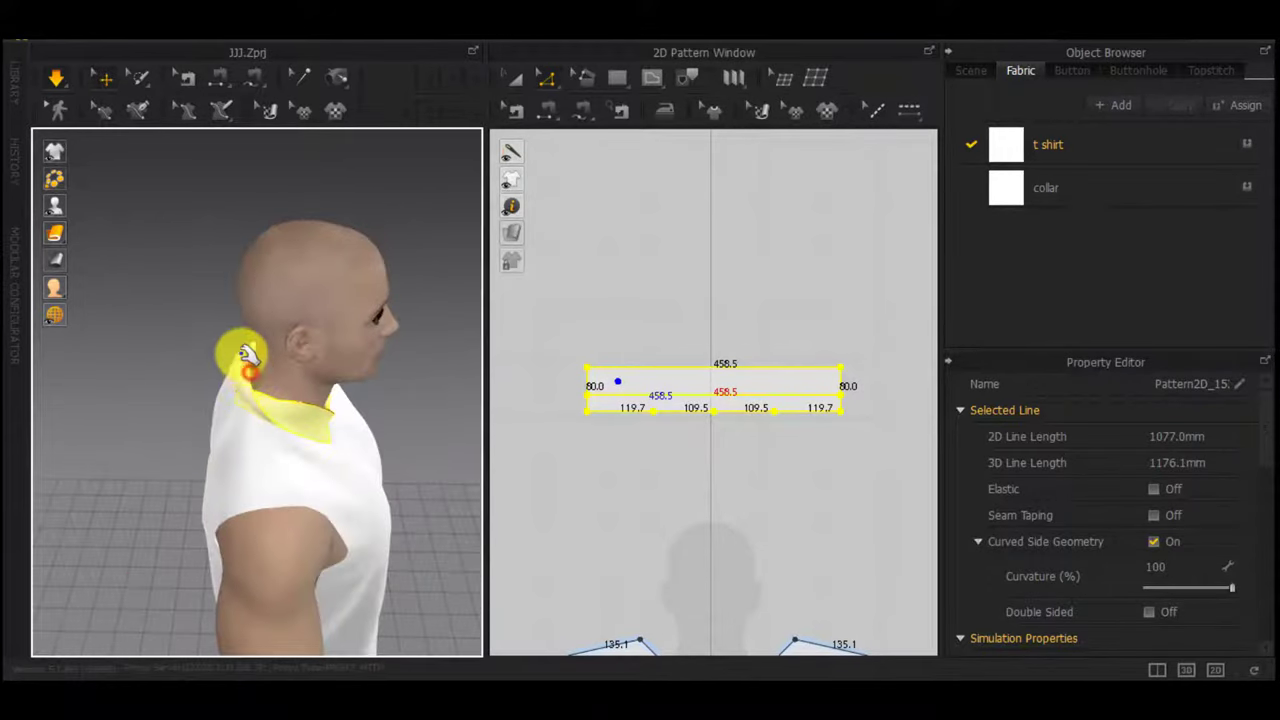
{"action": "left_click", "coordinate": [246, 370]}
{"action": "left_click_drag", "start_coordinate": [243, 375], "coordinate": [231, 343]}
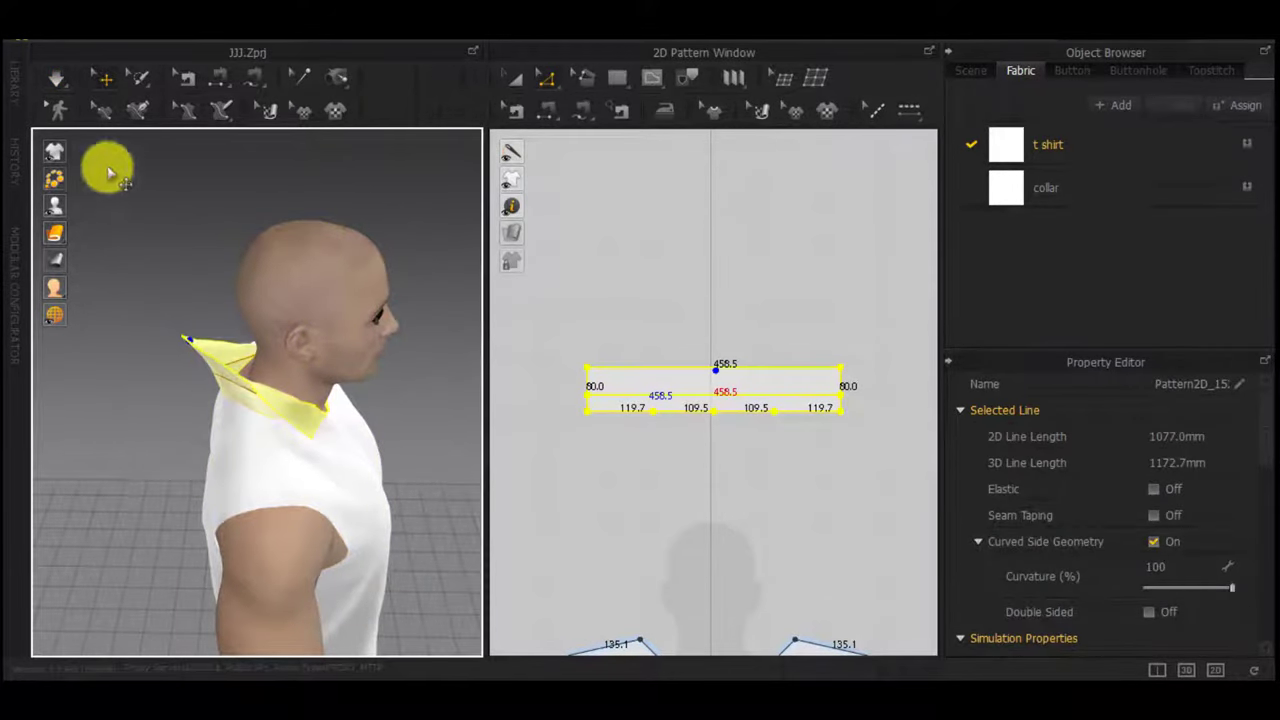
Pin the raised tip at the collar's centre back, move it down over the back panels, and simulate
{"action": "left_click", "coordinate": [141, 80]}
{"action": "left_click", "coordinate": [183, 228]}
{"action": "scroll", "coordinate": [200, 347], "scroll_direction": "up", "scroll_amount": 4}
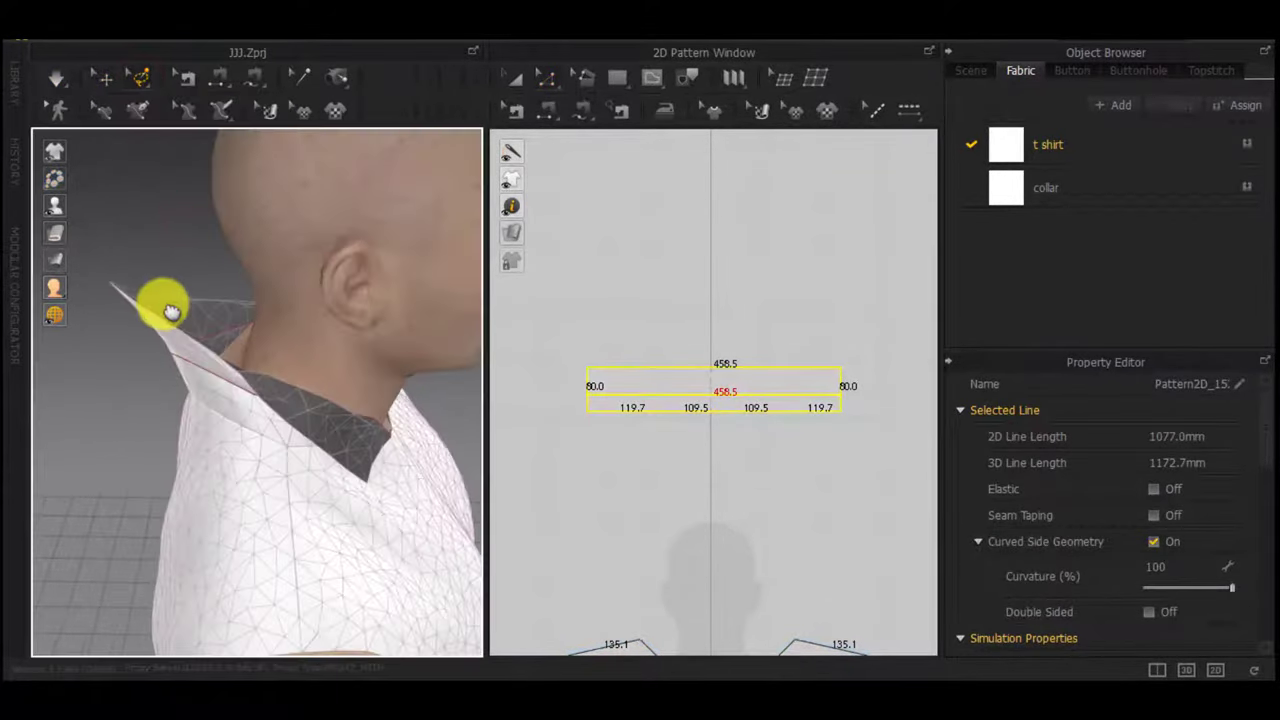
{"action": "middle_click_drag", "start_coordinate": [169, 306], "coordinate": [302, 342]}
{"action": "left_click", "coordinate": [252, 323]}
{"action": "right_click_drag", "start_coordinate": [248, 340], "coordinate": [310, 385]}
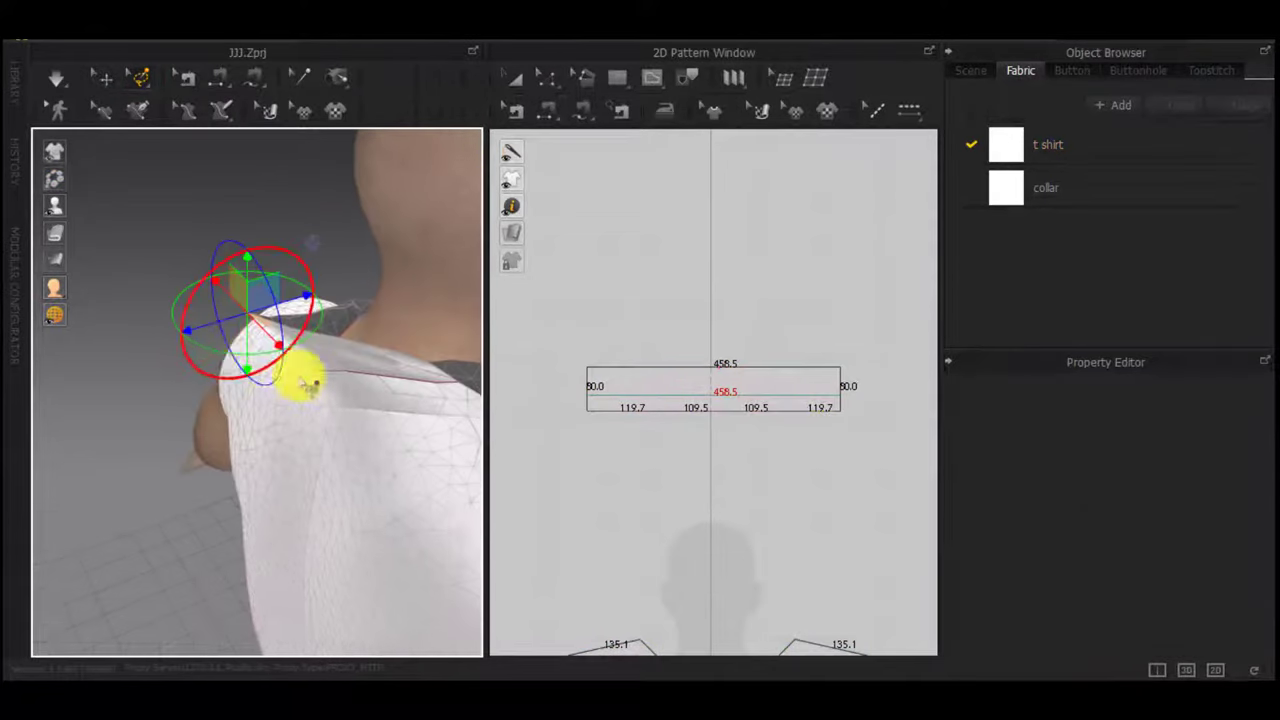
{"action": "key", "text": "q"}
{"action": "left_click", "coordinate": [249, 315]}
{"action": "left_click_drag", "start_coordinate": [244, 413], "coordinate": [249, 499]}
{"action": "key", "text": "space"}
{"action": "left_click", "coordinate": [249, 254]}
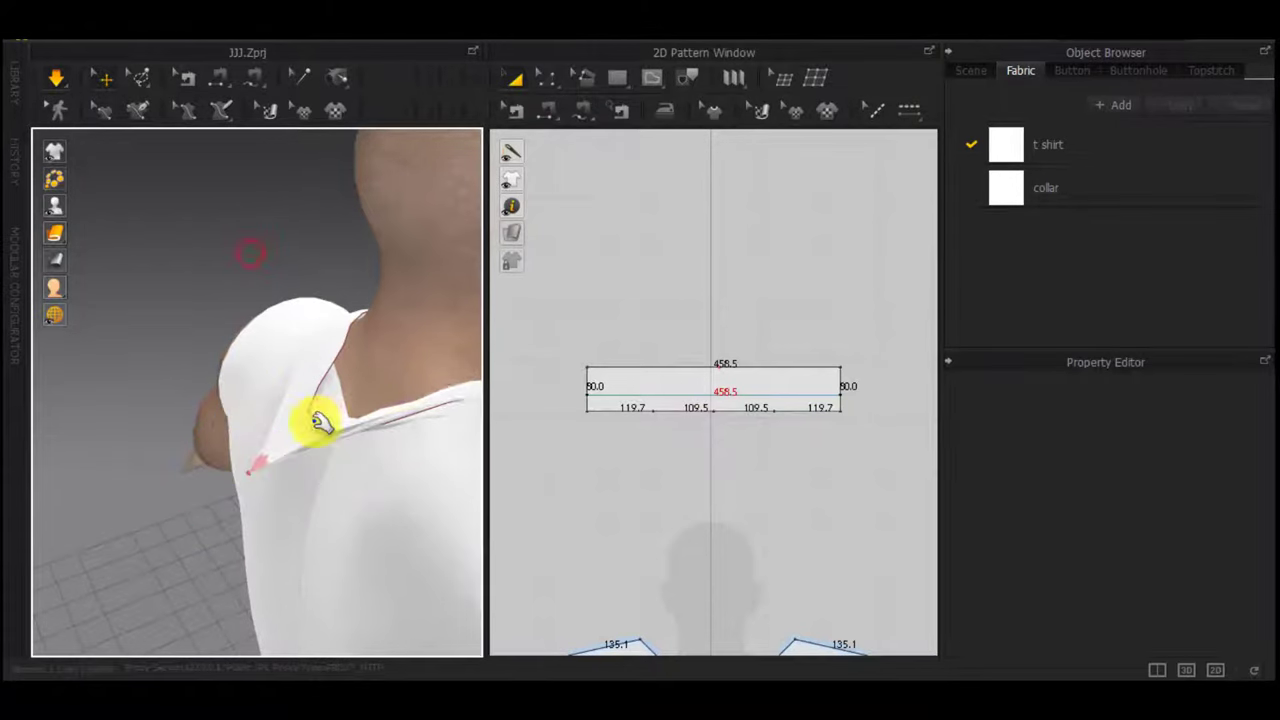
Tug the folded collar and the back fabric during simulation to settle the collar around the neck
{"action": "left_click_drag", "start_coordinate": [319, 431], "coordinate": [303, 207]}
{"action": "right_click_drag", "start_coordinate": [303, 207], "coordinate": [447, 350]}
{"action": "left_click", "coordinate": [297, 505]}
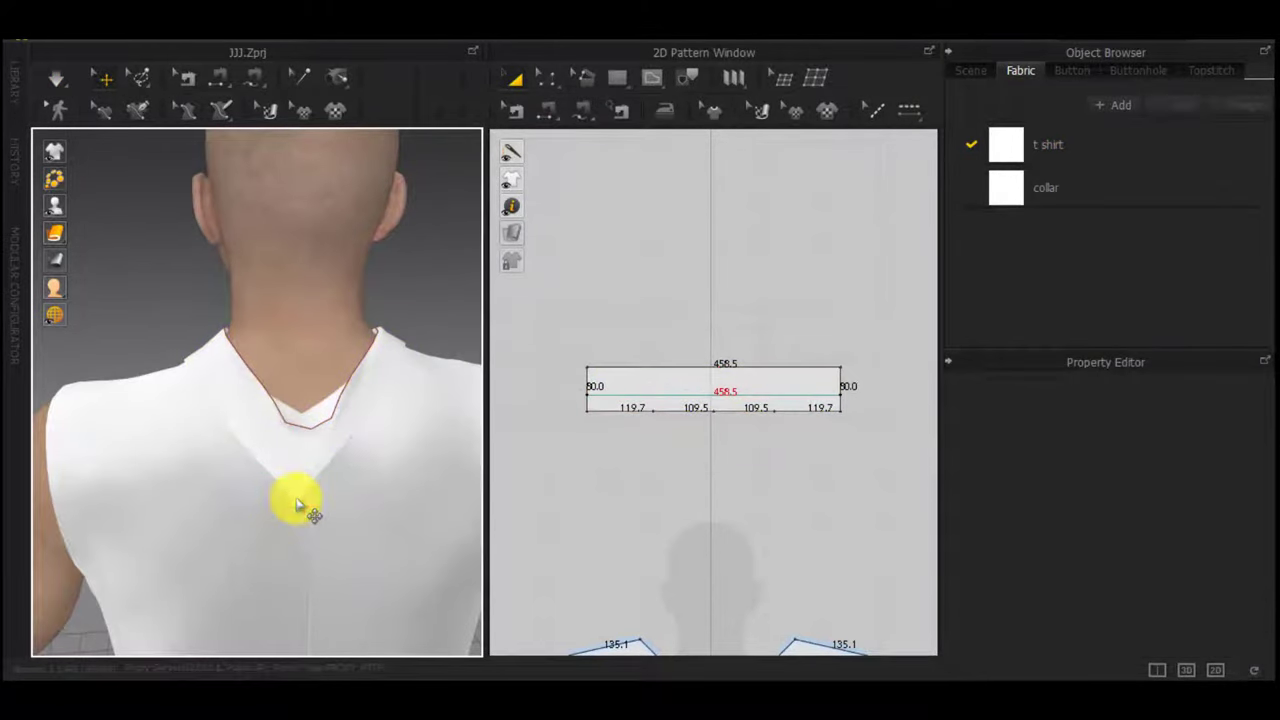
{"action": "key", "text": "space"}
{"action": "right_click_drag", "start_coordinate": [297, 455], "coordinate": [374, 413]}
{"action": "left_click_drag", "start_coordinate": [193, 386], "coordinate": [207, 347]}
{"action": "left_click_drag", "start_coordinate": [218, 400], "coordinate": [242, 490]}
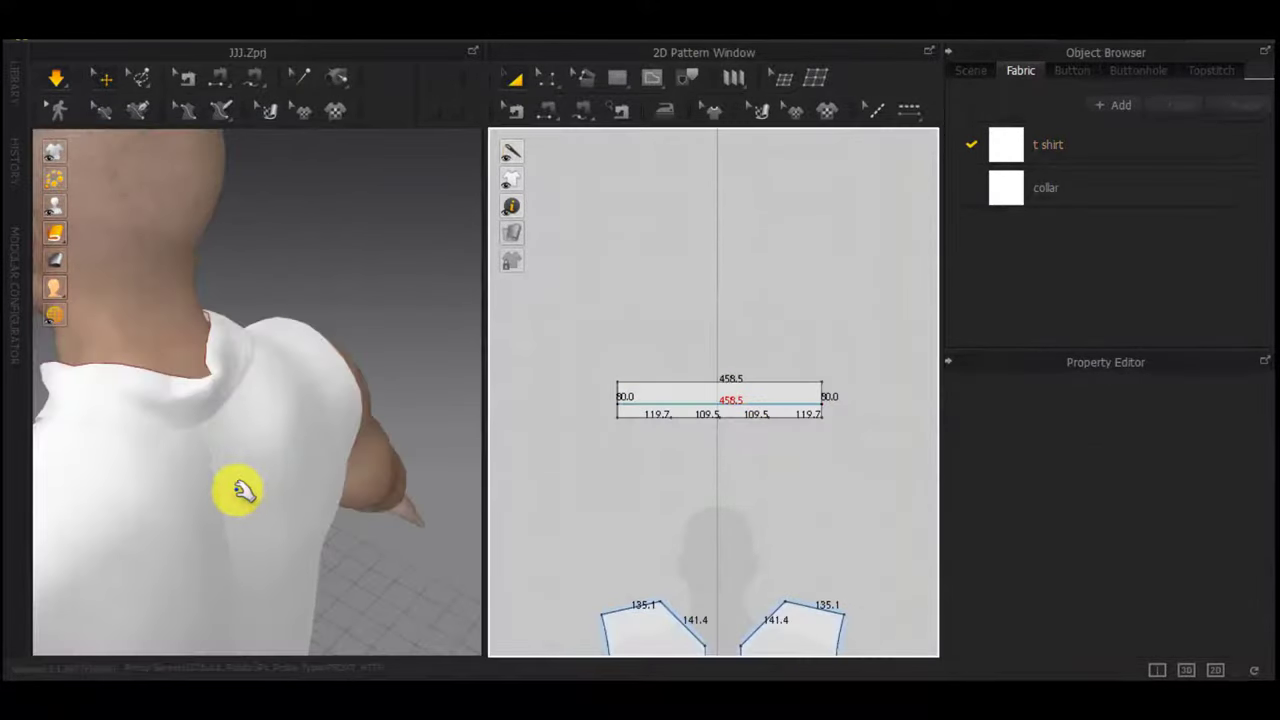
{"action": "right_click_drag", "start_coordinate": [171, 415], "coordinate": [458, 439]}
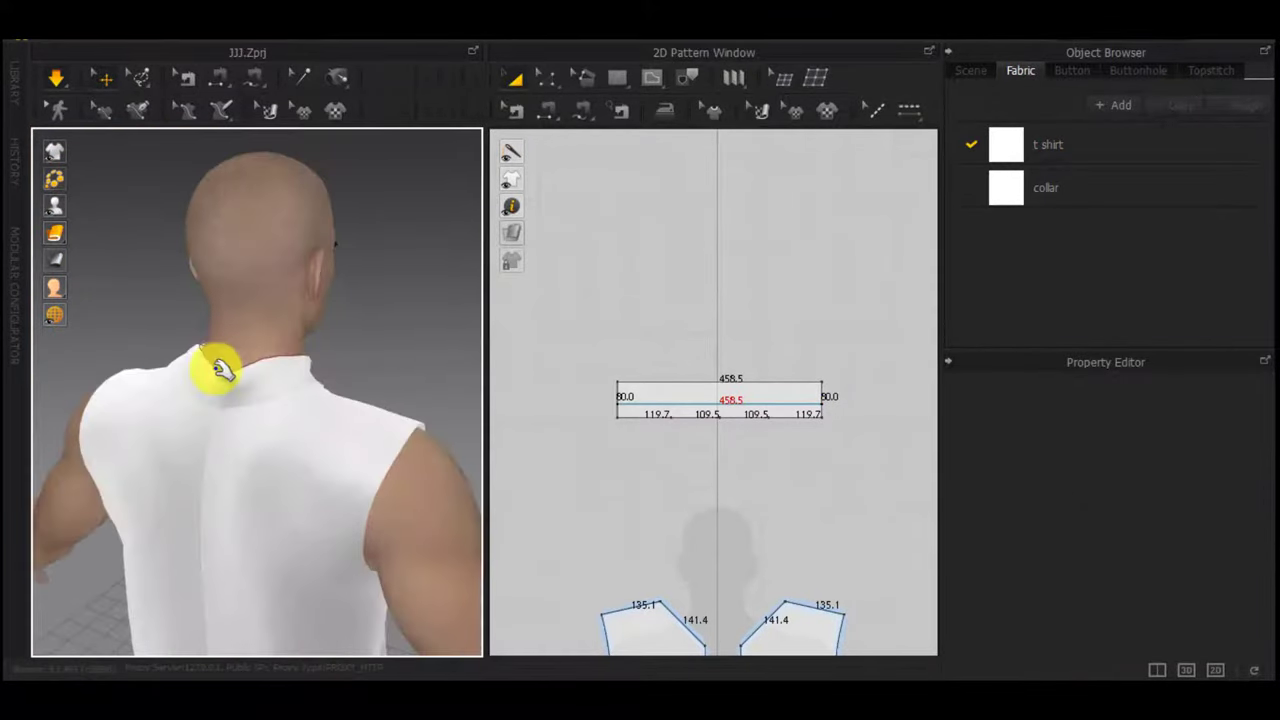
{"action": "left_click", "coordinate": [218, 372]}
Move the back panel's centre neckline point 30 mm along the neckline toward the shoulder
{"action": "scroll", "coordinate": [816, 474], "scroll_direction": "down", "scroll_amount": 2}
{"action": "middle_click_drag", "start_coordinate": [877, 518], "coordinate": [631, 534]}
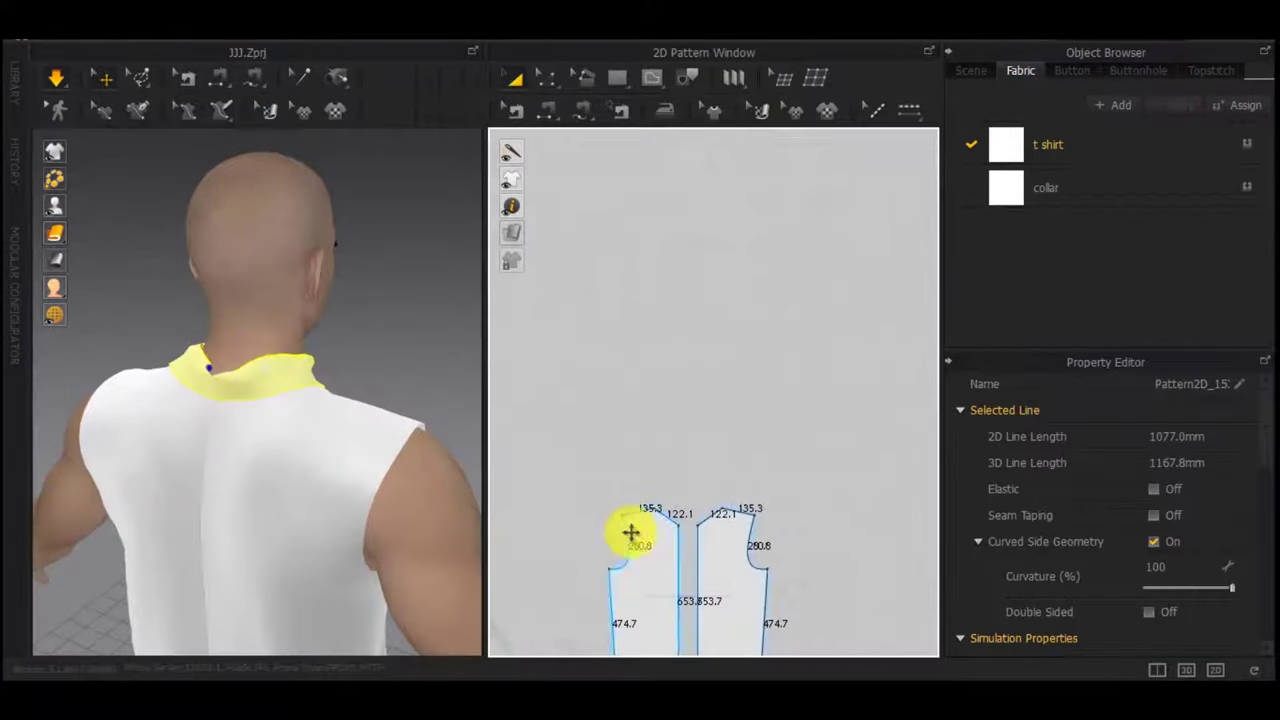
{"action": "scroll", "coordinate": [672, 546], "scroll_direction": "up", "scroll_amount": 4}
{"action": "key", "text": "z"}
{"action": "scroll", "coordinate": [698, 516], "scroll_direction": "up", "scroll_amount": 5}
{"action": "left_click_drag", "start_coordinate": [690, 455], "coordinate": [608, 399]}
{"action": "right_click", "coordinate": [608, 399]}
{"action": "type", "text": "30"}
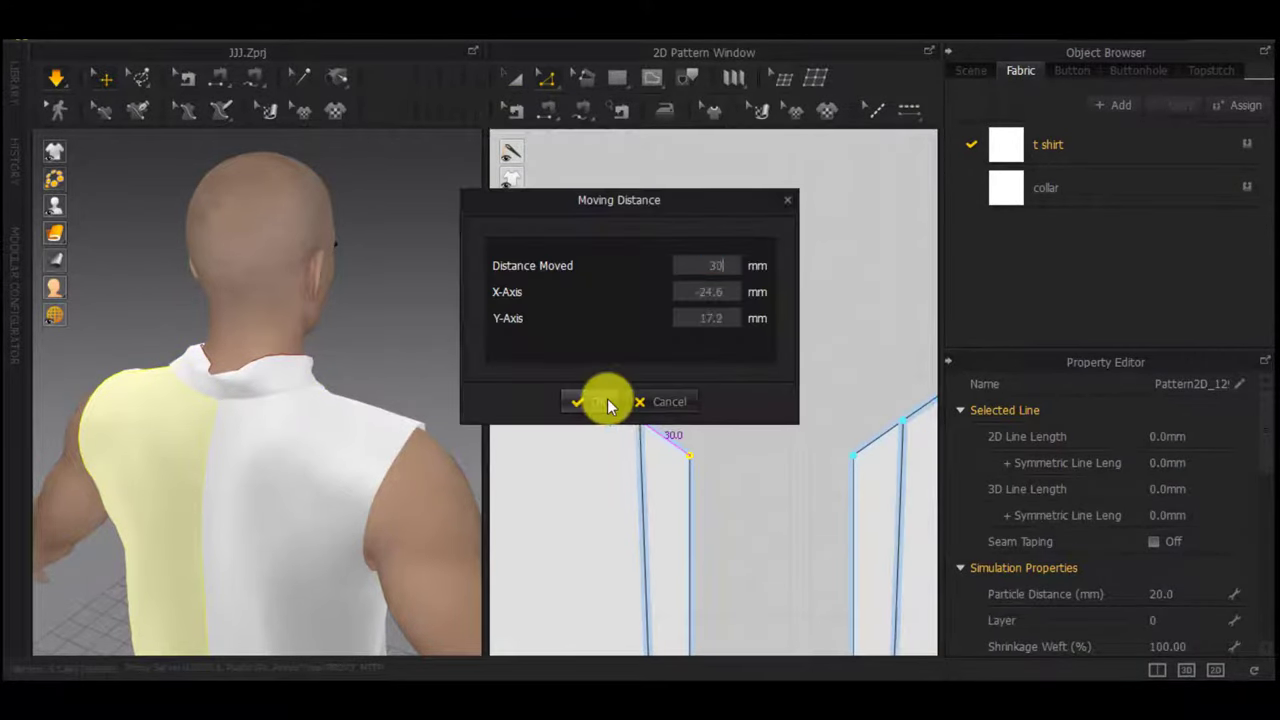
{"action": "key", "text": "Return"}
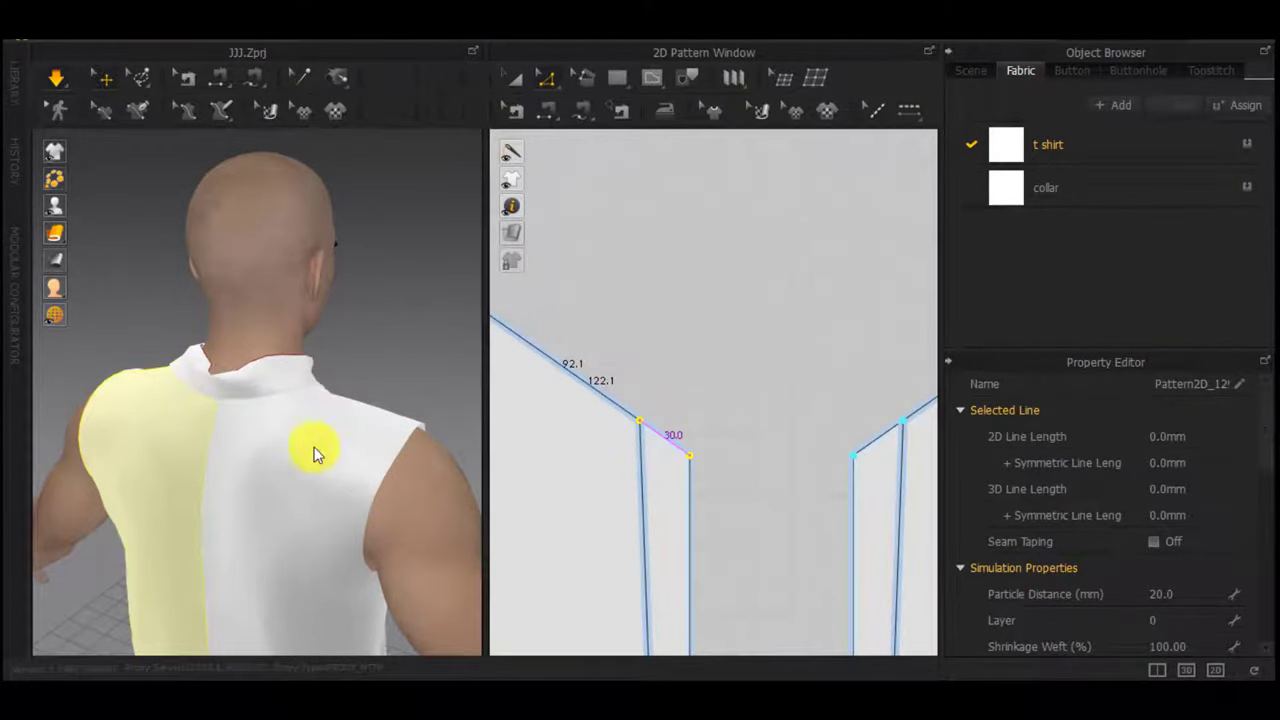
Undo the last neckline point move on the back panels and restart the simulation
{"action": "scroll", "coordinate": [294, 455], "scroll_direction": "down", "scroll_amount": 2}
{"action": "right_click_drag", "start_coordinate": [291, 463], "coordinate": [371, 466]}
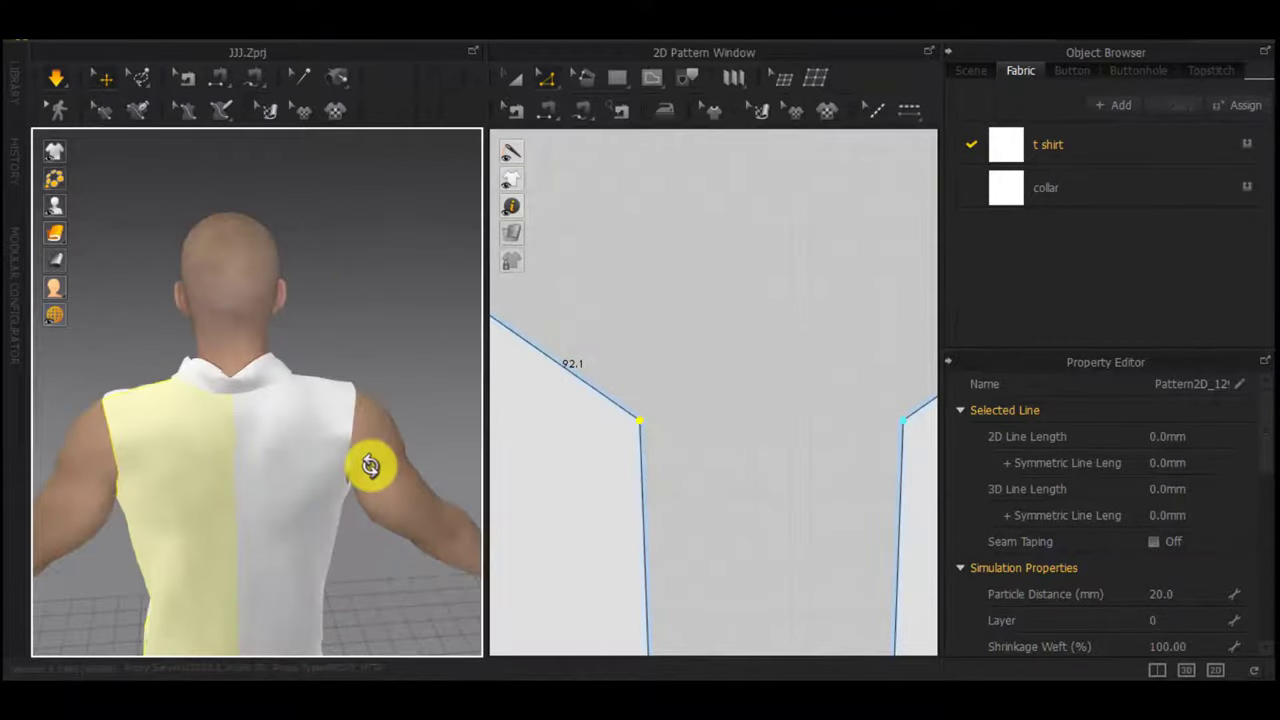
{"action": "key", "text": "ctrl+z"}
{"action": "key", "text": "ctrl+z"}
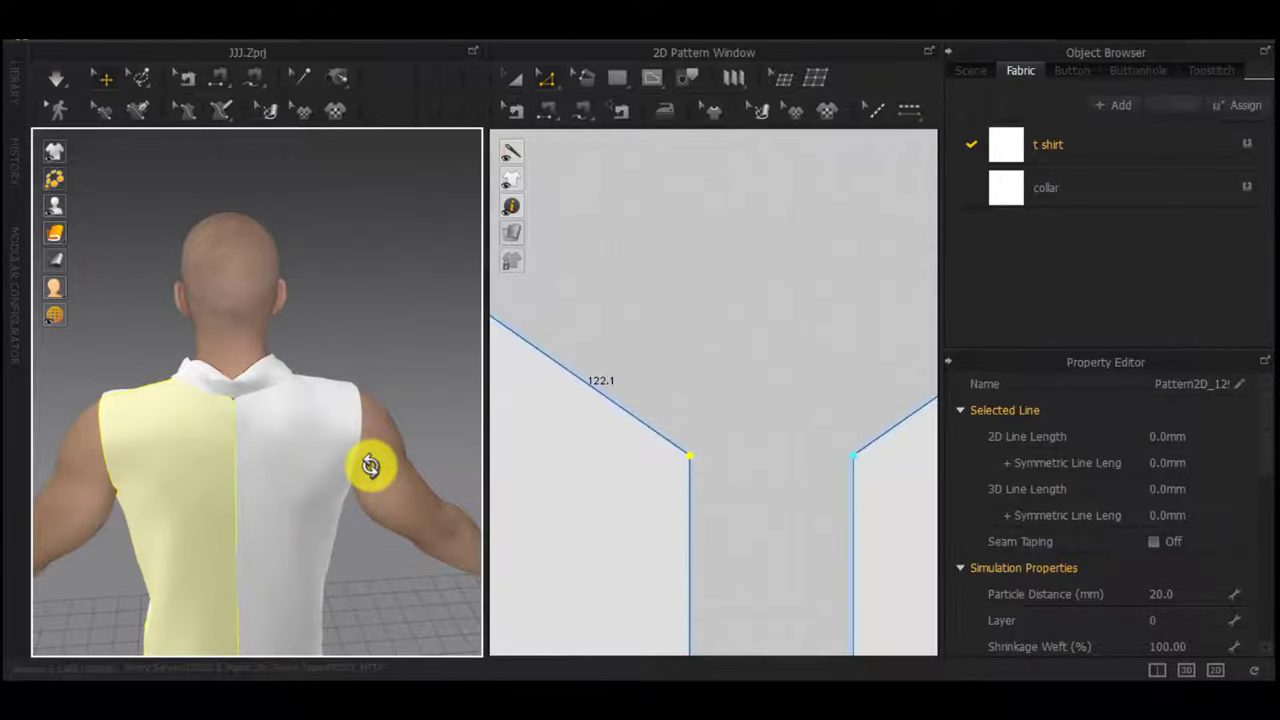
{"action": "key", "text": "space"}
Assign the collar fabric to the collar pattern
{"action": "scroll", "coordinate": [440, 406], "scroll_direction": "down", "scroll_amount": 2}
{"action": "scroll", "coordinate": [583, 446], "scroll_direction": "down", "scroll_amount": 3}
{"action": "right_click_drag", "start_coordinate": [255, 380], "coordinate": [205, 395]}
{"action": "scroll", "coordinate": [264, 409], "scroll_direction": "up", "scroll_amount": 4}
{"action": "left_click", "coordinate": [227, 371]}
{"action": "scroll", "coordinate": [606, 410], "scroll_direction": "down", "scroll_amount": 5}
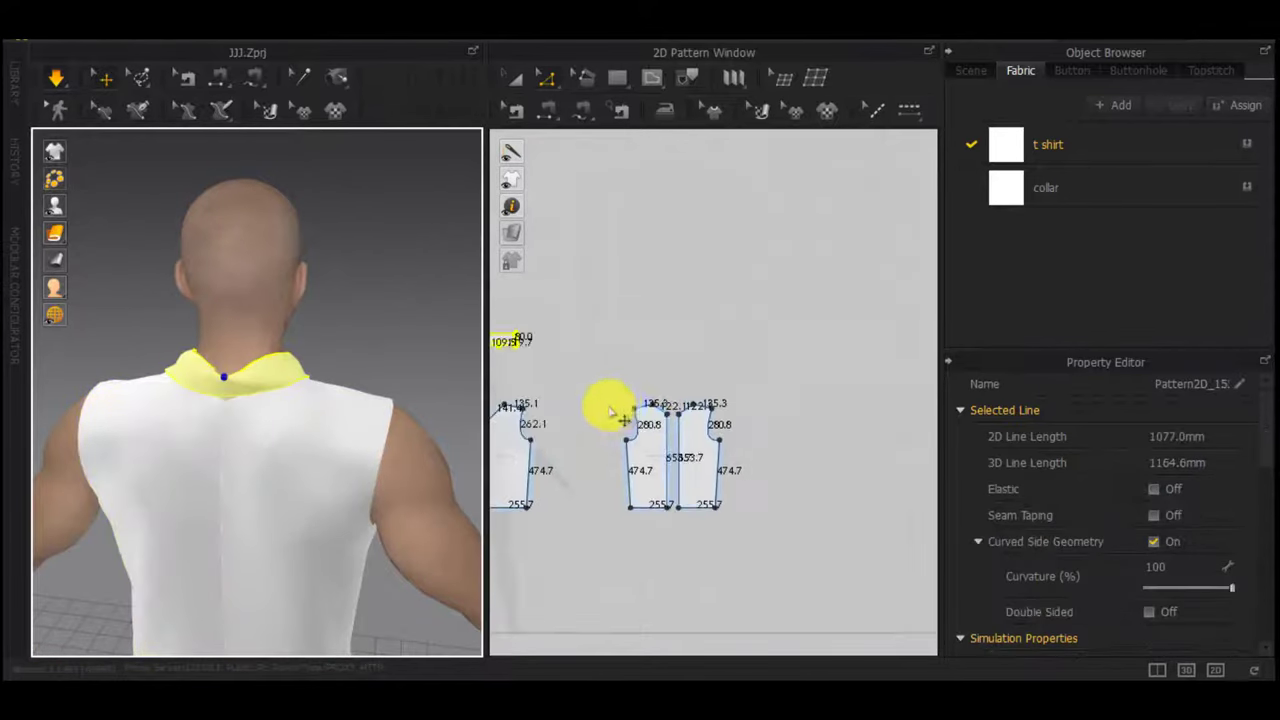
{"action": "middle_click_drag", "start_coordinate": [608, 408], "coordinate": [749, 405]}
{"action": "scroll", "coordinate": [622, 330], "scroll_direction": "up", "scroll_amount": 5}
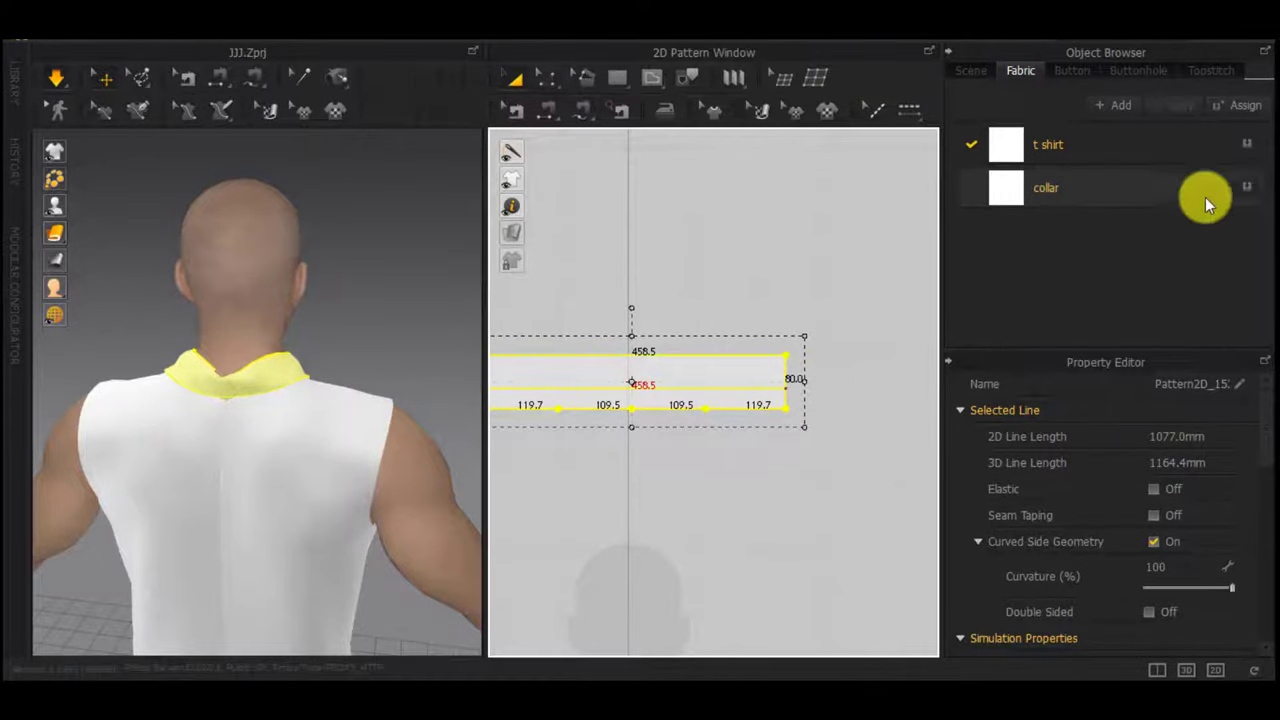
{"action": "left_click", "coordinate": [1240, 188]}
Tug the back and side of the collar during simulation to settle it around the neck
{"action": "right_click_drag", "start_coordinate": [466, 413], "coordinate": [562, 420]}
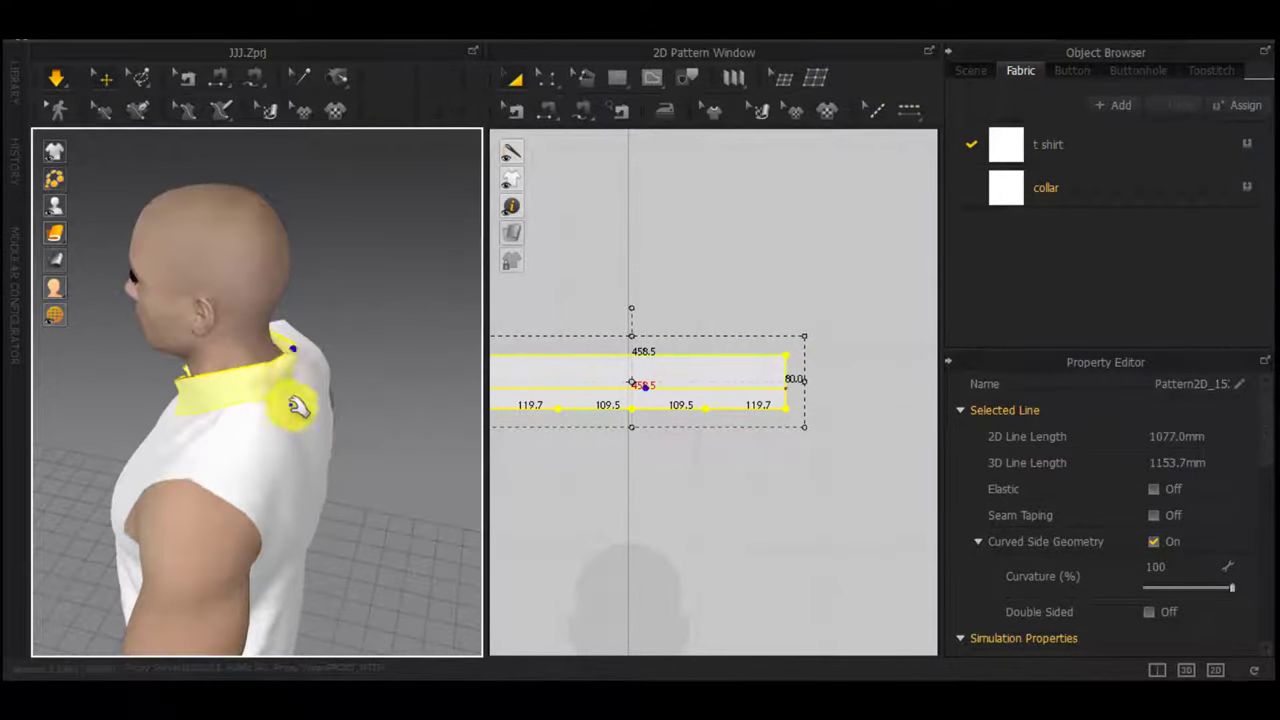
{"action": "right_click_drag", "start_coordinate": [298, 405], "coordinate": [497, 443]}
{"action": "scroll", "coordinate": [274, 357], "scroll_direction": "up", "scroll_amount": 3}
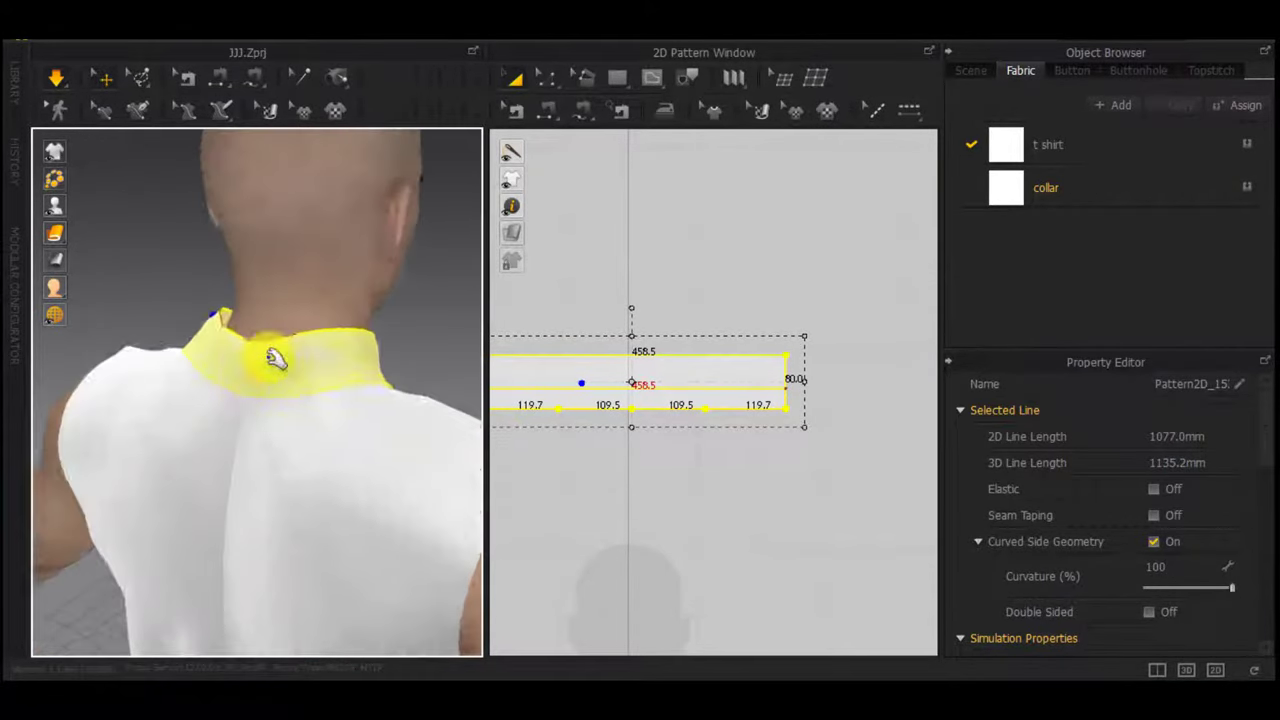
{"action": "right_click_drag", "start_coordinate": [274, 357], "coordinate": [503, 420]}
Examine the fold settings of the seam joining the collar to the neckline
{"action": "key", "text": "b"}
{"action": "scroll", "coordinate": [808, 522], "scroll_direction": "down", "scroll_amount": 3}
{"action": "middle_click_drag", "start_coordinate": [808, 520], "coordinate": [469, 376]}
{"action": "middle_click_drag", "start_coordinate": [848, 441], "coordinate": [609, 352]}
{"action": "left_click", "coordinate": [640, 379]}
{"action": "left_click", "coordinate": [653, 408]}
{"action": "middle_click_drag", "start_coordinate": [583, 413], "coordinate": [1055, 543]}
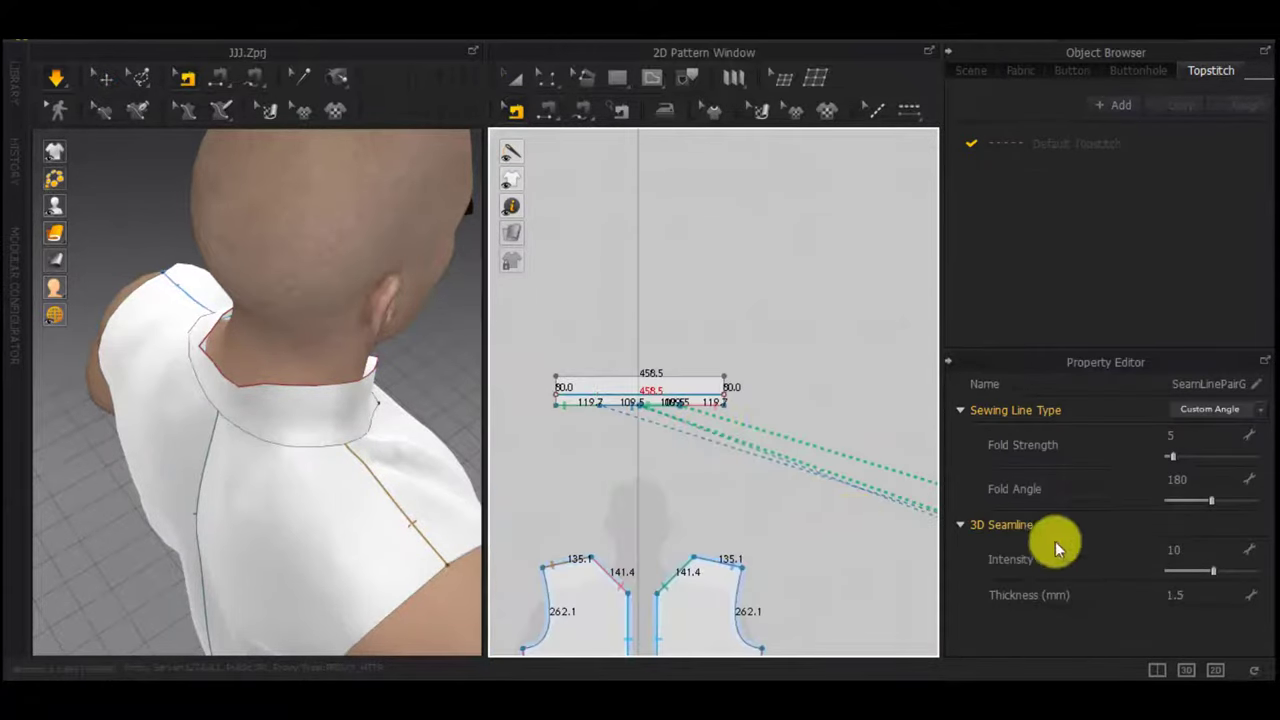
{"action": "scroll", "coordinate": [706, 425], "scroll_direction": "up", "scroll_amount": 4}
{"action": "middle_click_drag", "start_coordinate": [561, 402], "coordinate": [736, 467]}
{"action": "scroll", "coordinate": [356, 422], "scroll_direction": "down", "scroll_amount": 2}
Tug the side and front of the collar outward while the simulation runs
{"action": "right_click_drag", "start_coordinate": [356, 422], "coordinate": [660, 363]}
{"action": "left_click", "coordinate": [375, 307]}
{"action": "key", "text": "a"}
{"action": "left_click_drag", "start_coordinate": [150, 346], "coordinate": [91, 351]}
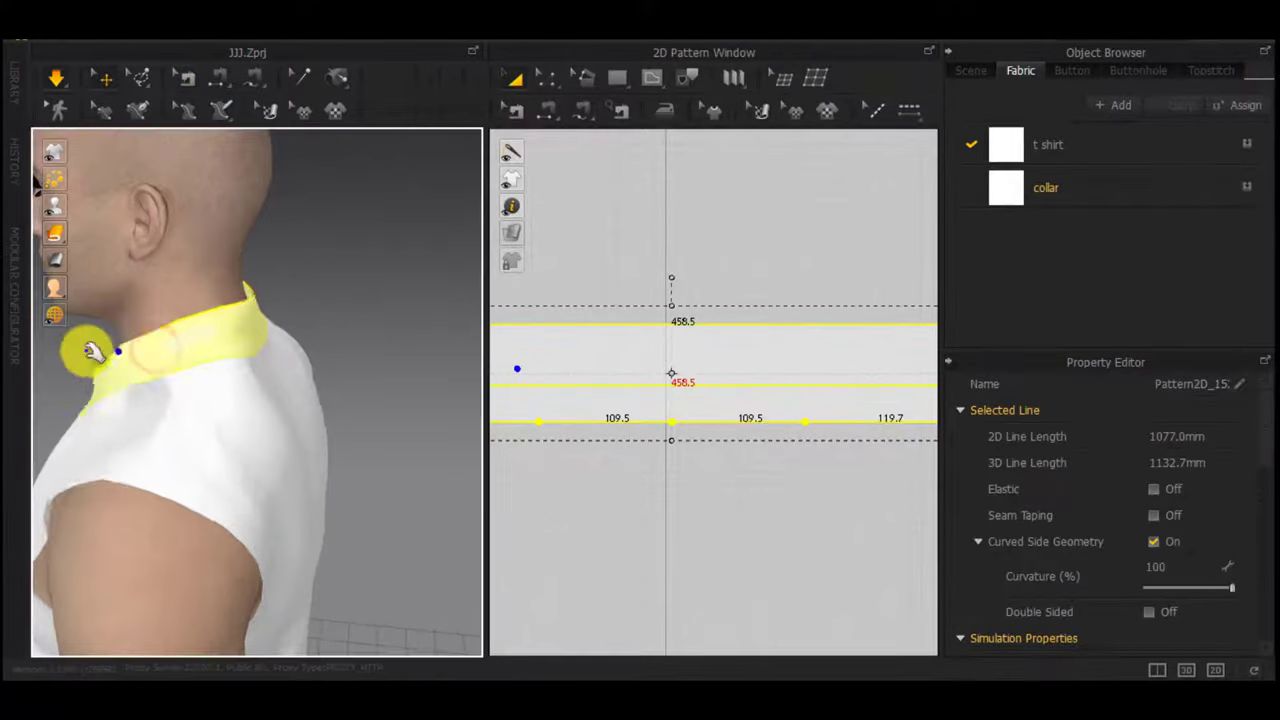
{"action": "right_click_drag", "start_coordinate": [91, 351], "coordinate": [240, 370]}
{"action": "scroll", "coordinate": [309, 426], "scroll_direction": "down", "scroll_amount": 2}
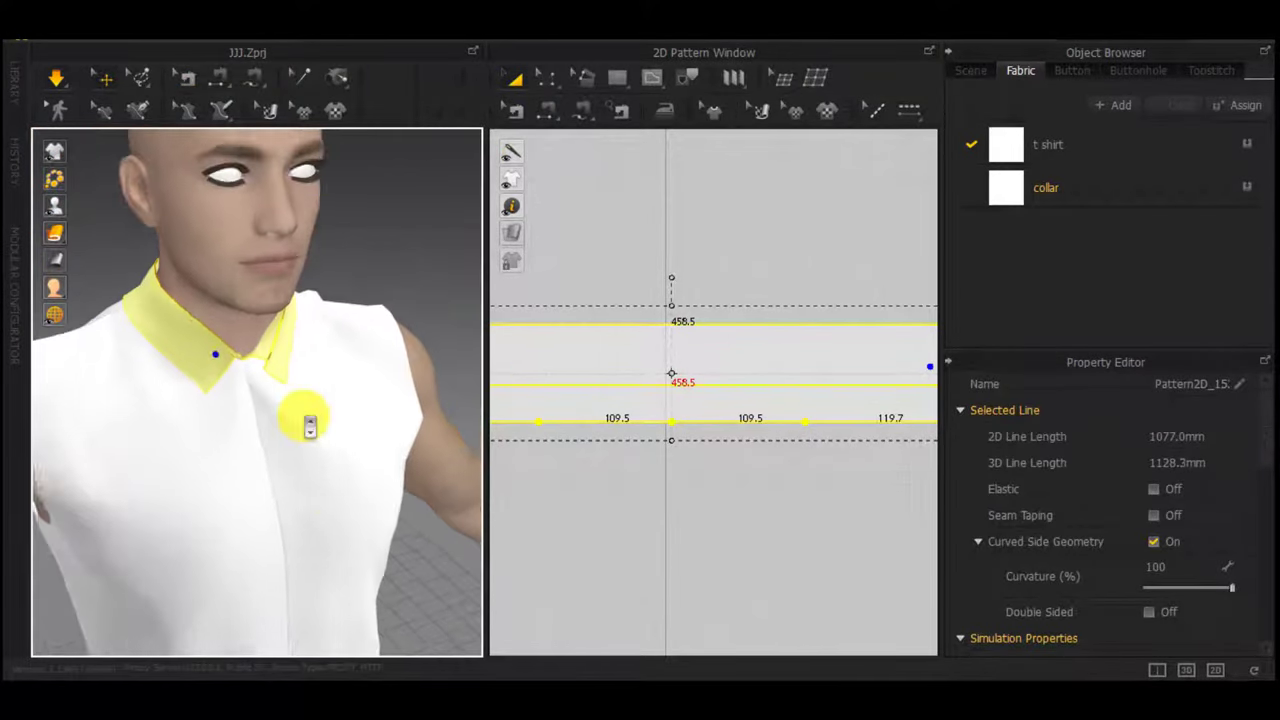
Deselect the collar and examine its drape around the neck from the front and side
{"action": "right_click_drag", "start_coordinate": [309, 426], "coordinate": [429, 451]}
{"action": "left_click", "coordinate": [325, 362]}
{"action": "scroll", "coordinate": [325, 362], "scroll_direction": "up", "scroll_amount": 2}
{"action": "right_click_drag", "start_coordinate": [325, 362], "coordinate": [200, 466]}
{"action": "scroll", "coordinate": [200, 466], "scroll_direction": "down", "scroll_amount": 2}
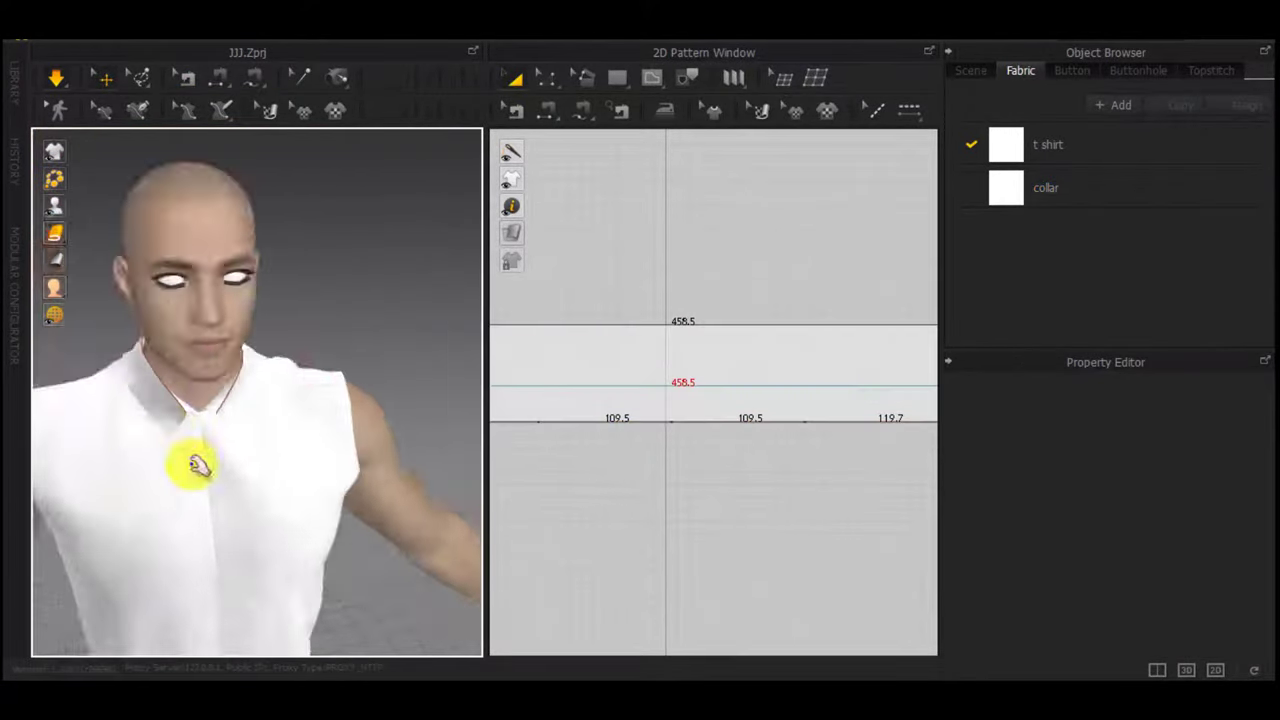
{"action": "middle_click_drag", "start_coordinate": [200, 466], "coordinate": [180, 289]}
{"action": "scroll", "coordinate": [180, 289], "scroll_direction": "up", "scroll_amount": 1}
{"action": "right_click_drag", "start_coordinate": [180, 289], "coordinate": [786, 405]}
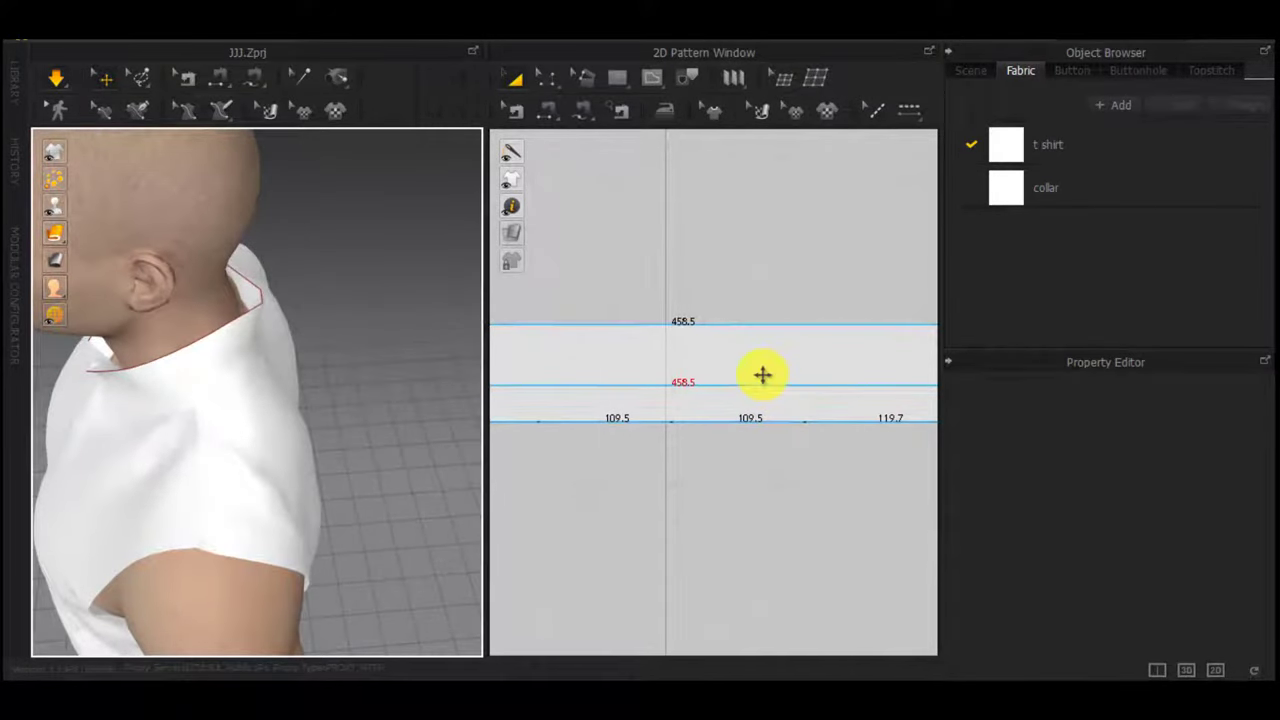
{"action": "mouse_move", "coordinate": [199, 325]}
{"action": "right_mouse_down"}
{"action": "mouse_move", "coordinate": [217, 281]}
{"action": "mouse_move", "coordinate": [219, 315]}
{"action": "right_mouse_up"}
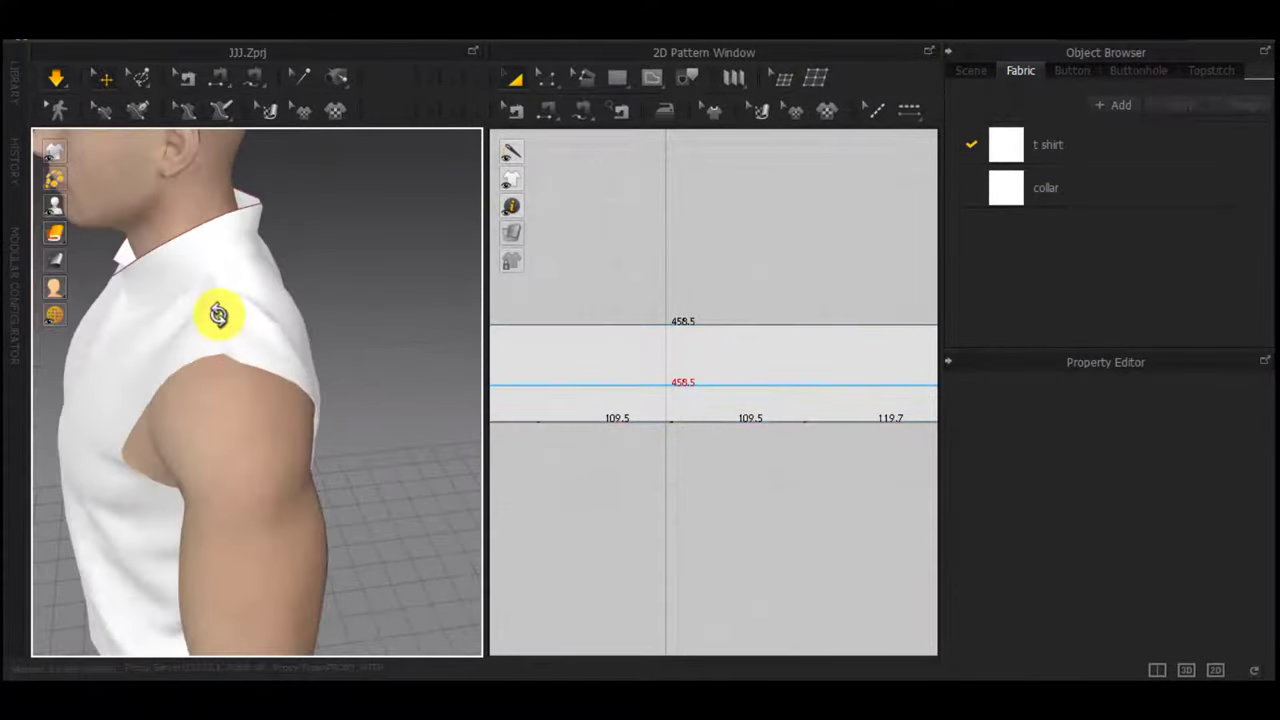
Set the collar's weft shrinkage to 90% and tug the collar during simulation
{"action": "left_click", "coordinate": [237, 354]}
{"action": "right_click_drag", "start_coordinate": [316, 386], "coordinate": [332, 357]}
{"action": "middle_click_drag", "start_coordinate": [332, 360], "coordinate": [160, 478]}
{"action": "right_click_drag", "start_coordinate": [165, 478], "coordinate": [257, 469]}
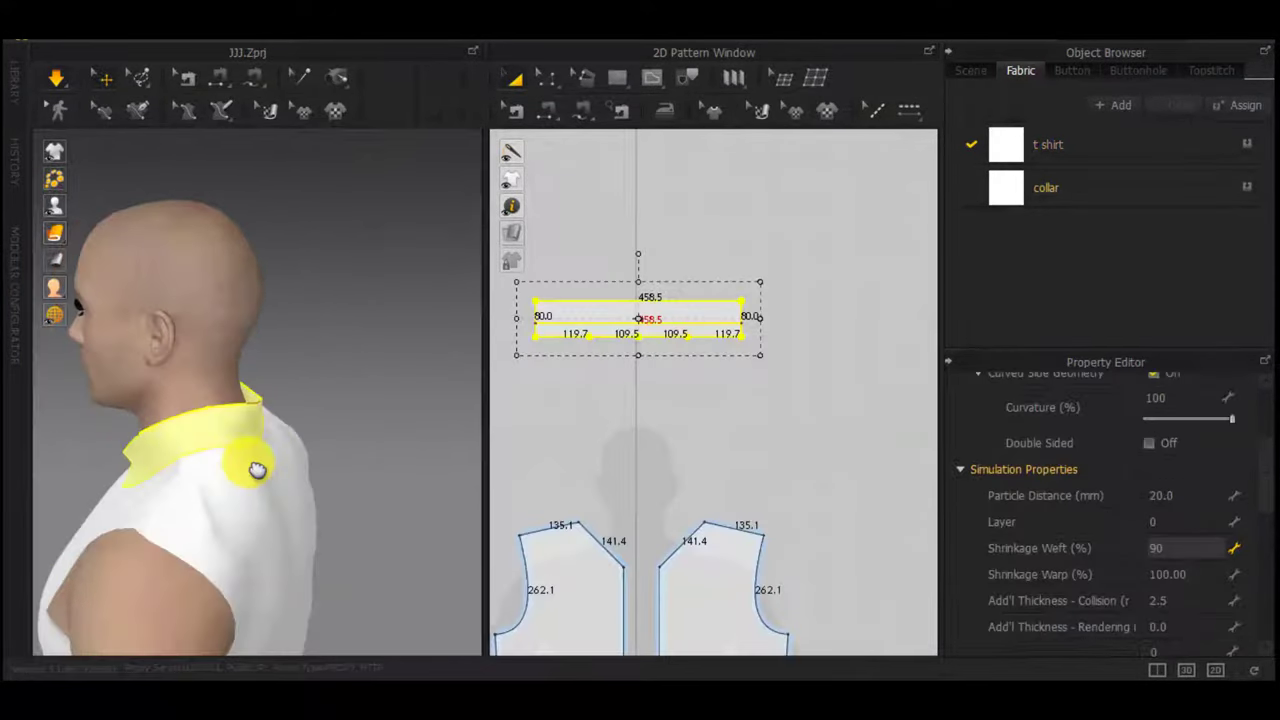
{"action": "left_click", "coordinate": [741, 435]}
{"action": "right_click_drag", "start_coordinate": [348, 426], "coordinate": [230, 409]}
{"action": "left_click_drag", "start_coordinate": [229, 408], "coordinate": [237, 431]}
{"action": "right_click_drag", "start_coordinate": [236, 441], "coordinate": [846, 436]}
Set the collar's weft shrinkage to 85%
{"action": "left_click", "coordinate": [401, 399]}
{"action": "left_click", "coordinate": [208, 541]}
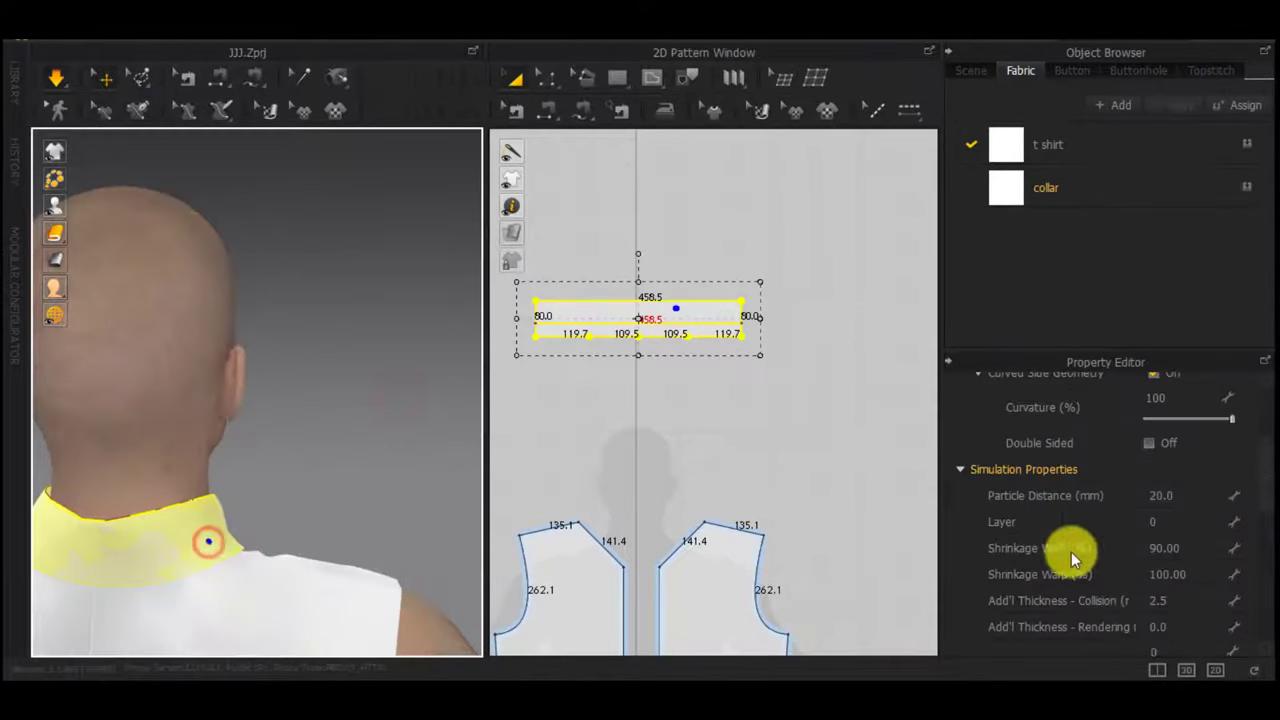
{"action": "left_click", "coordinate": [1206, 549]}
{"action": "left_click", "coordinate": [866, 460]}
Tug the front of the collar during simulation and check its fit under the chin
{"action": "right_click_drag", "start_coordinate": [232, 494], "coordinate": [443, 494]}
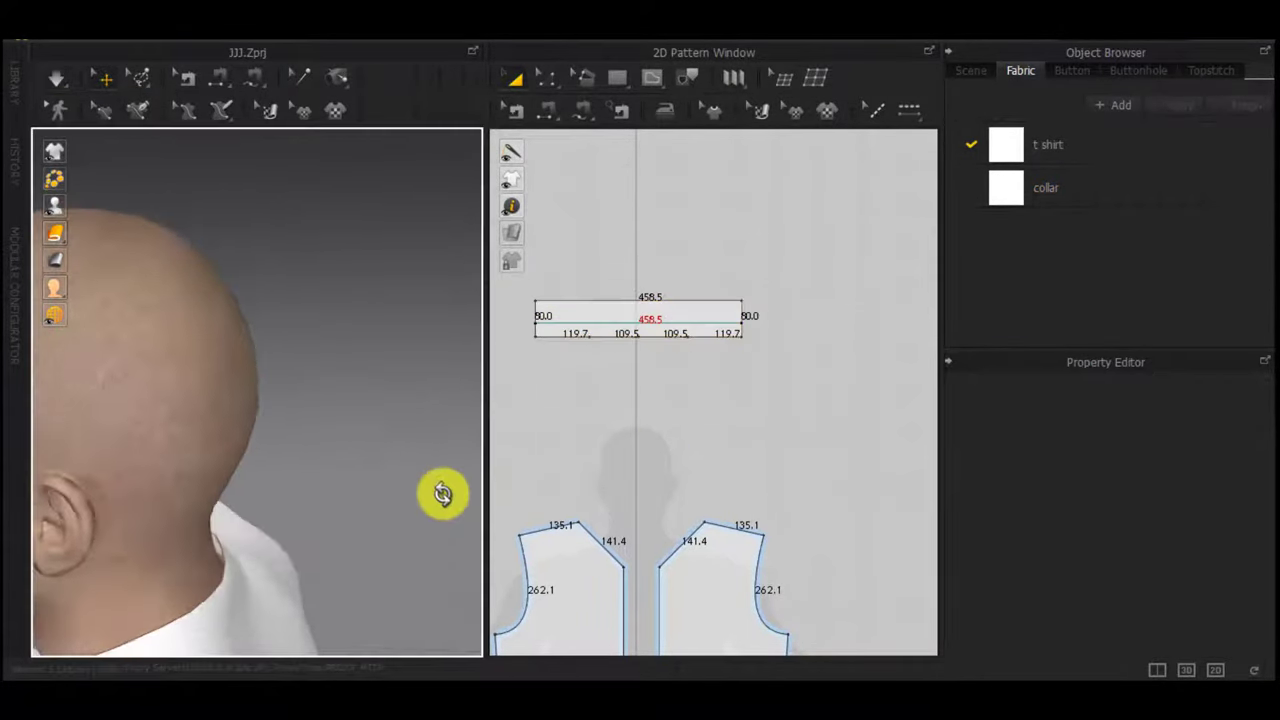
{"action": "right_click_drag", "start_coordinate": [215, 562], "coordinate": [274, 529]}
{"action": "left_click", "coordinate": [276, 526]}
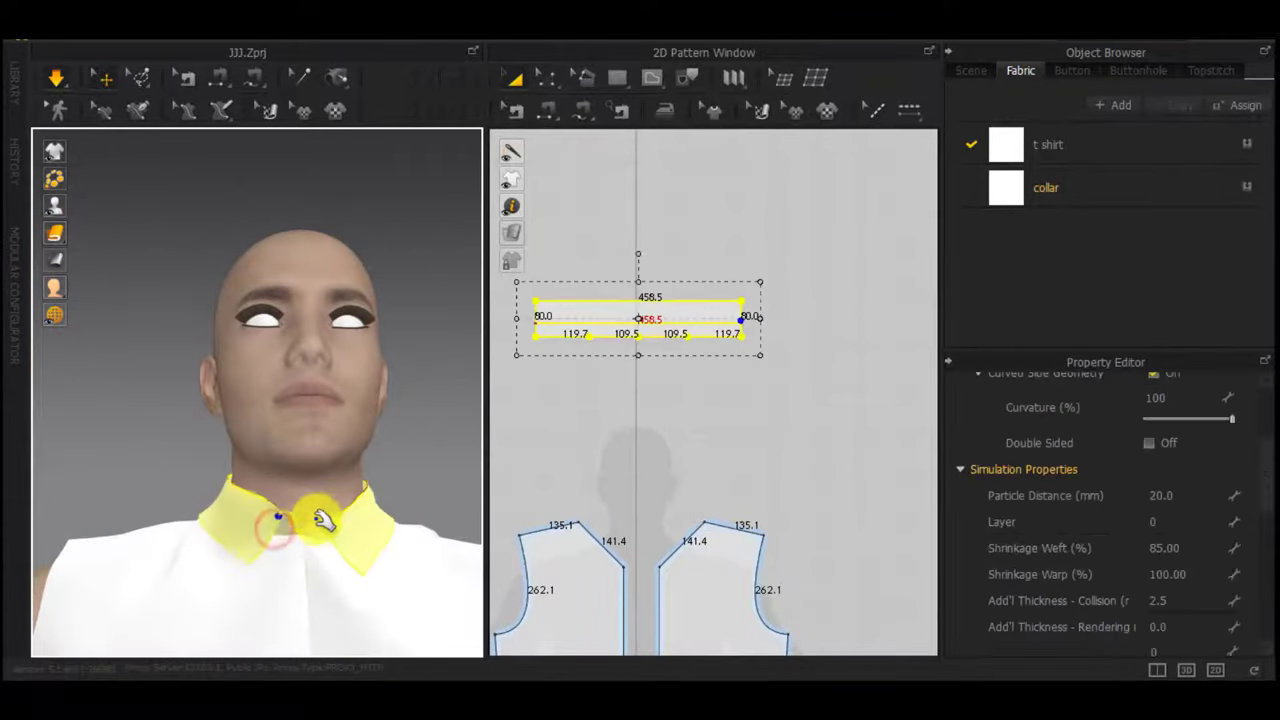
{"action": "right_click_drag", "start_coordinate": [344, 446], "coordinate": [258, 568]}
{"action": "left_click", "coordinate": [447, 342]}
{"action": "right_click_drag", "start_coordinate": [378, 550], "coordinate": [444, 460]}
{"action": "scroll", "coordinate": [608, 490], "scroll_direction": "down", "scroll_amount": 4}
Try a 50 mm internal line offset from the front panels' centre edge
{"action": "middle_click_drag", "start_coordinate": [614, 520], "coordinate": [654, 423]}
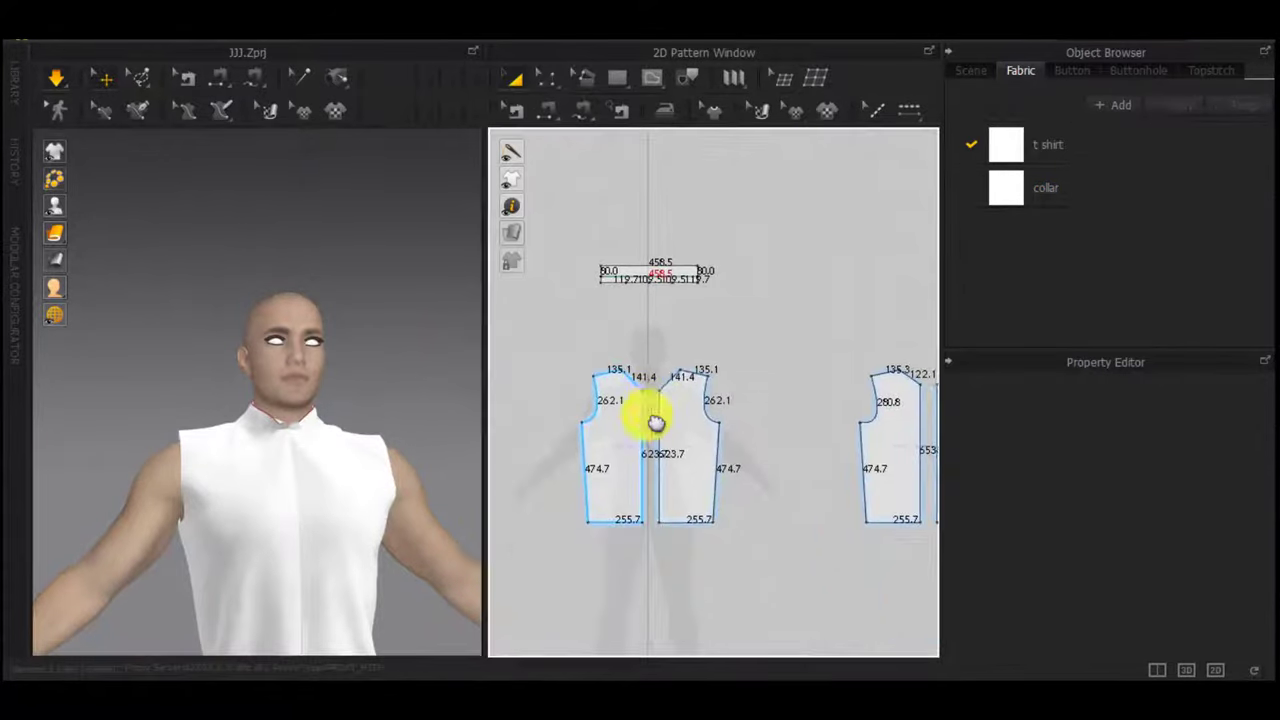
{"action": "scroll", "coordinate": [651, 435], "scroll_direction": "up", "scroll_amount": 8}
{"action": "key", "text": "z"}
{"action": "right_click", "coordinate": [614, 378]}
{"action": "left_click", "coordinate": [651, 492]}
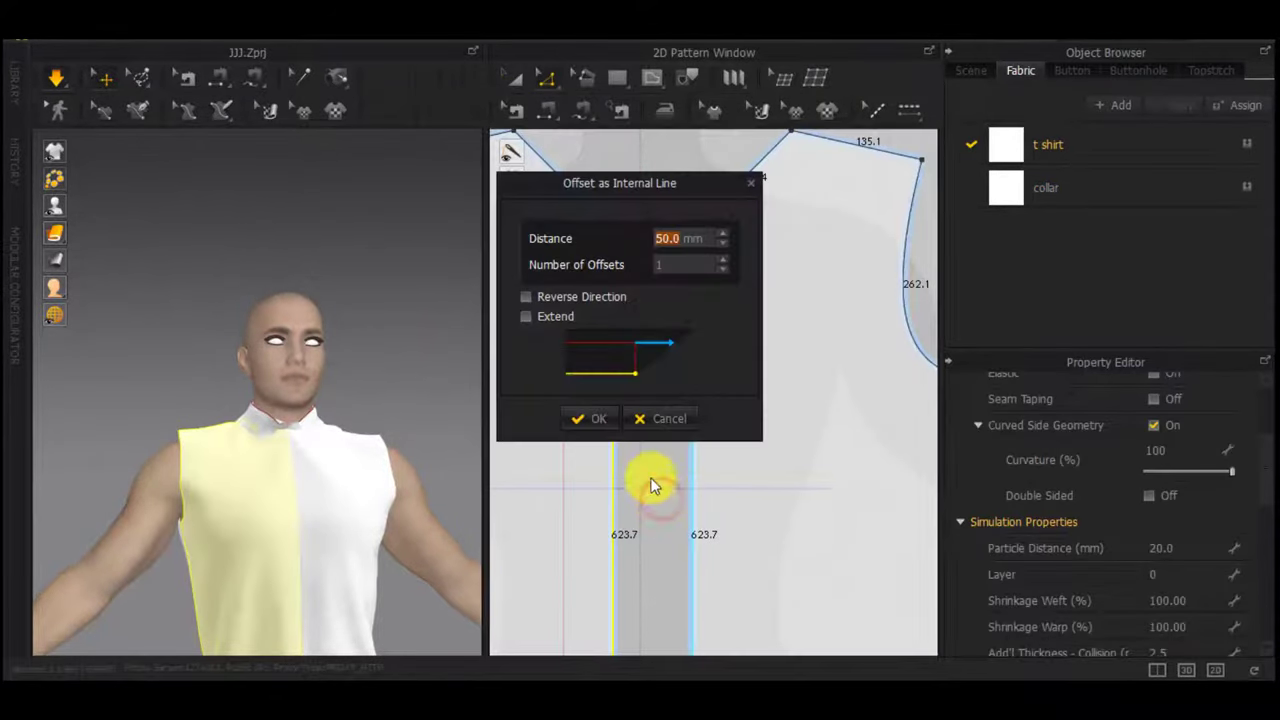
{"action": "left_click", "coordinate": [608, 417]}
{"action": "scroll", "coordinate": [320, 500], "scroll_direction": "up", "scroll_amount": 3}
{"action": "right_click_drag", "start_coordinate": [318, 508], "coordinate": [306, 541]}
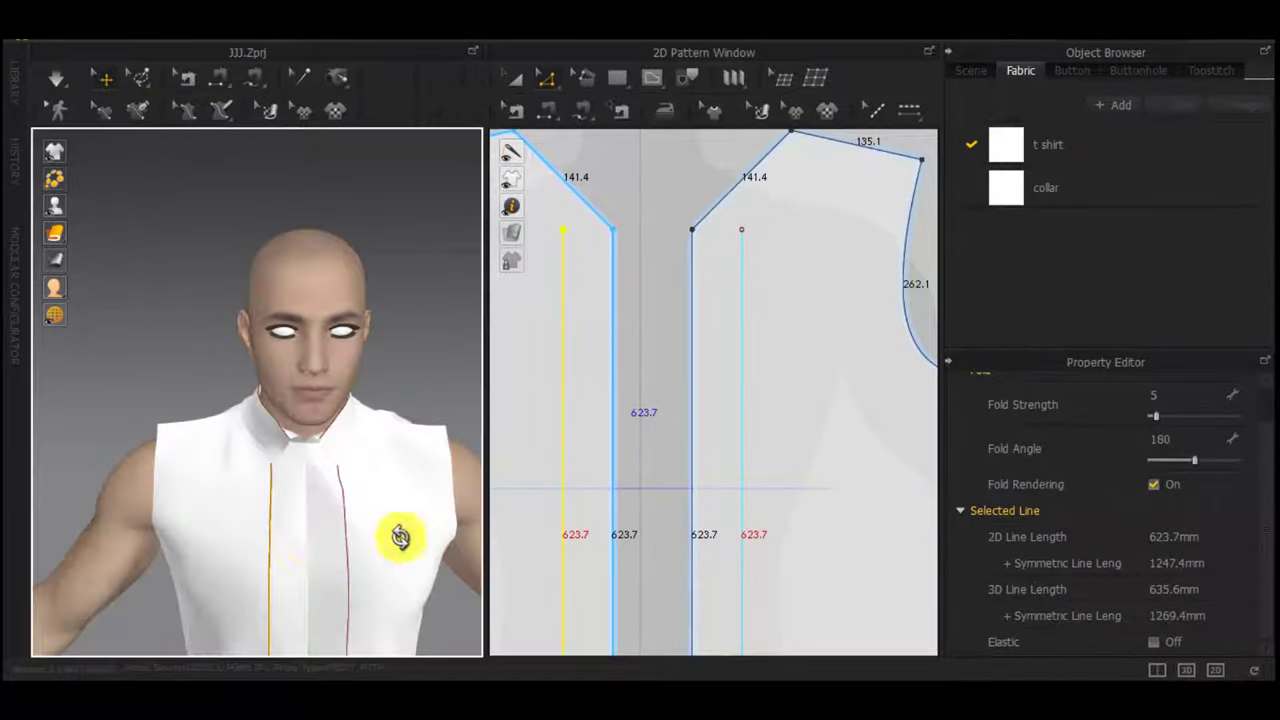
{"action": "key", "text": "ctrl+z"}
Offset the front panels' centre edge inward by 30 mm as an internal line
{"action": "right_click", "coordinate": [613, 426]}
{"action": "left_click", "coordinate": [698, 557]}
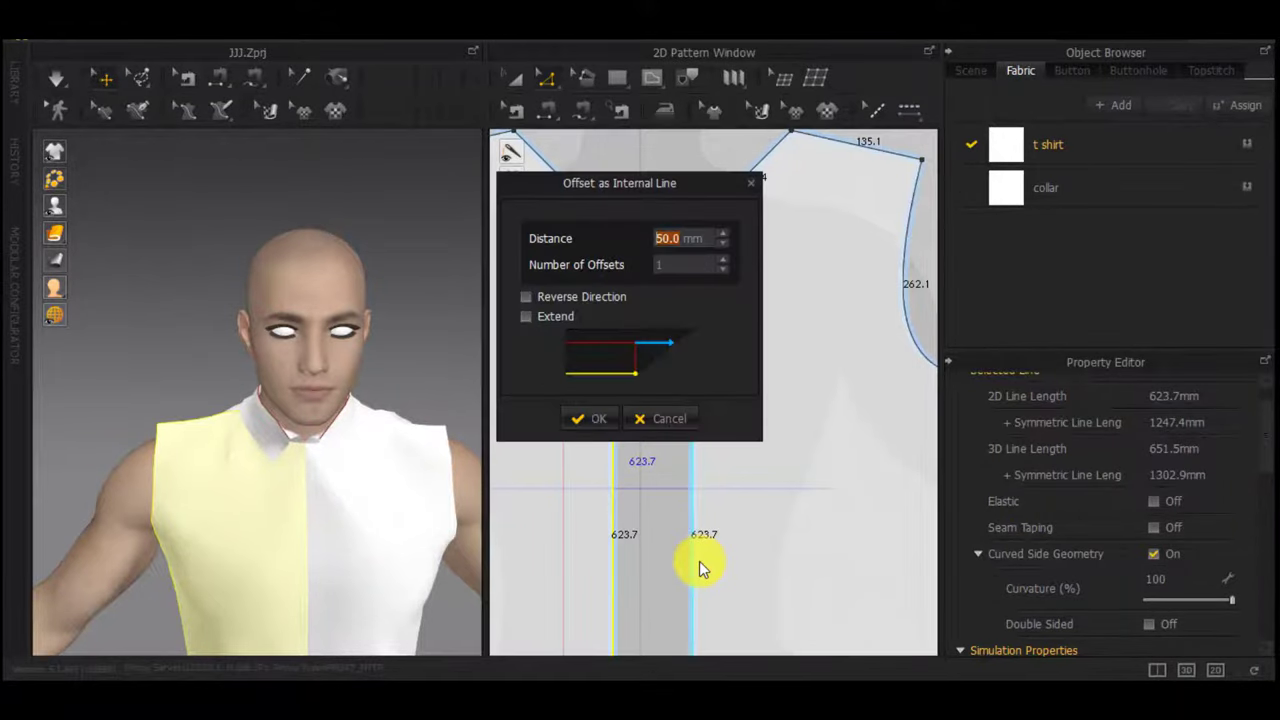
{"action": "left_click", "coordinate": [592, 418]}
{"action": "right_click_drag", "start_coordinate": [450, 474], "coordinate": [328, 398]}
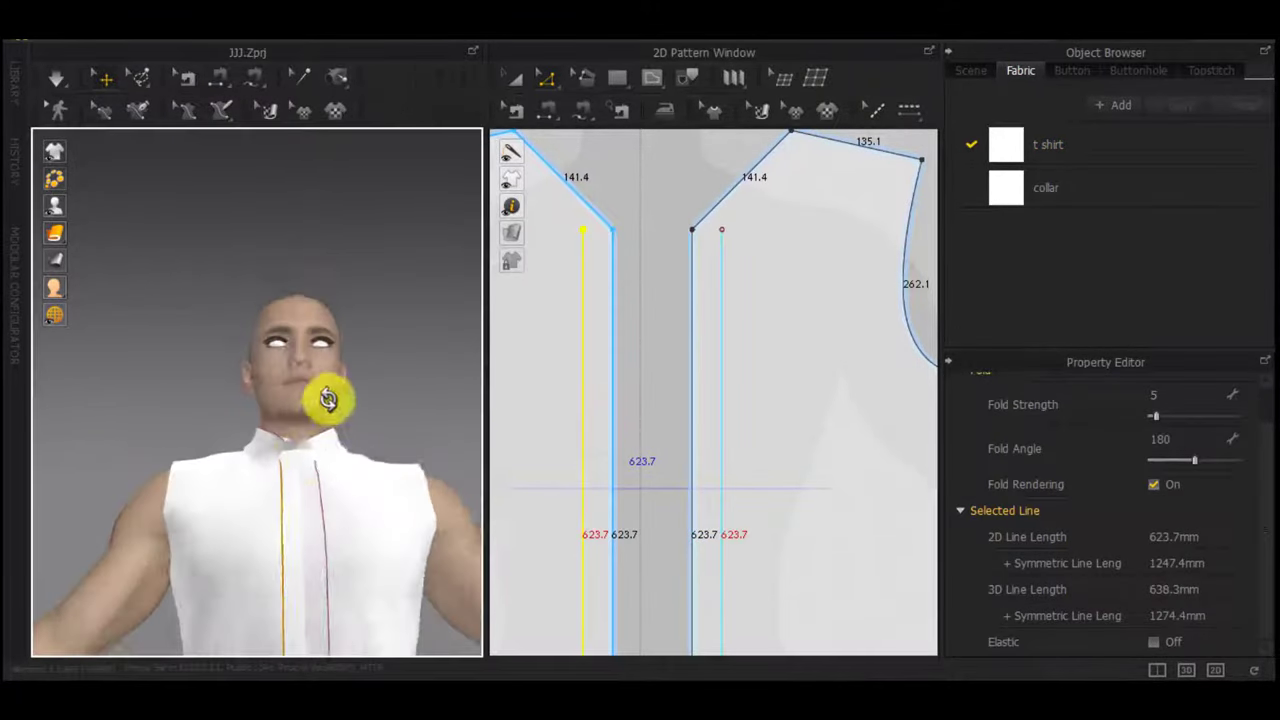
Extend the offset internal lines at both ends to the front panels' outline
{"action": "scroll", "coordinate": [330, 400], "scroll_direction": "up", "scroll_amount": 3}
{"action": "scroll", "coordinate": [584, 390], "scroll_direction": "up", "scroll_amount": 2}
{"action": "right_click", "coordinate": [584, 390]}
{"action": "left_click", "coordinate": [645, 326]}
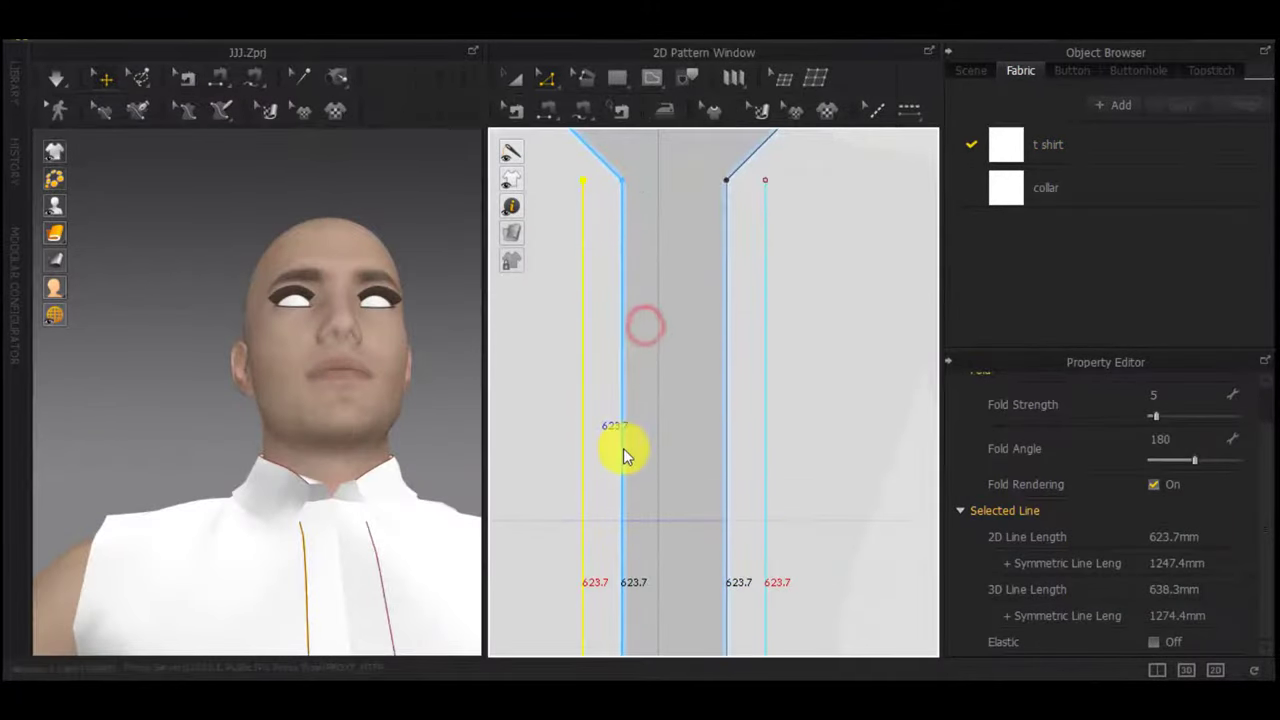
{"action": "key", "text": "ctrl+z"}
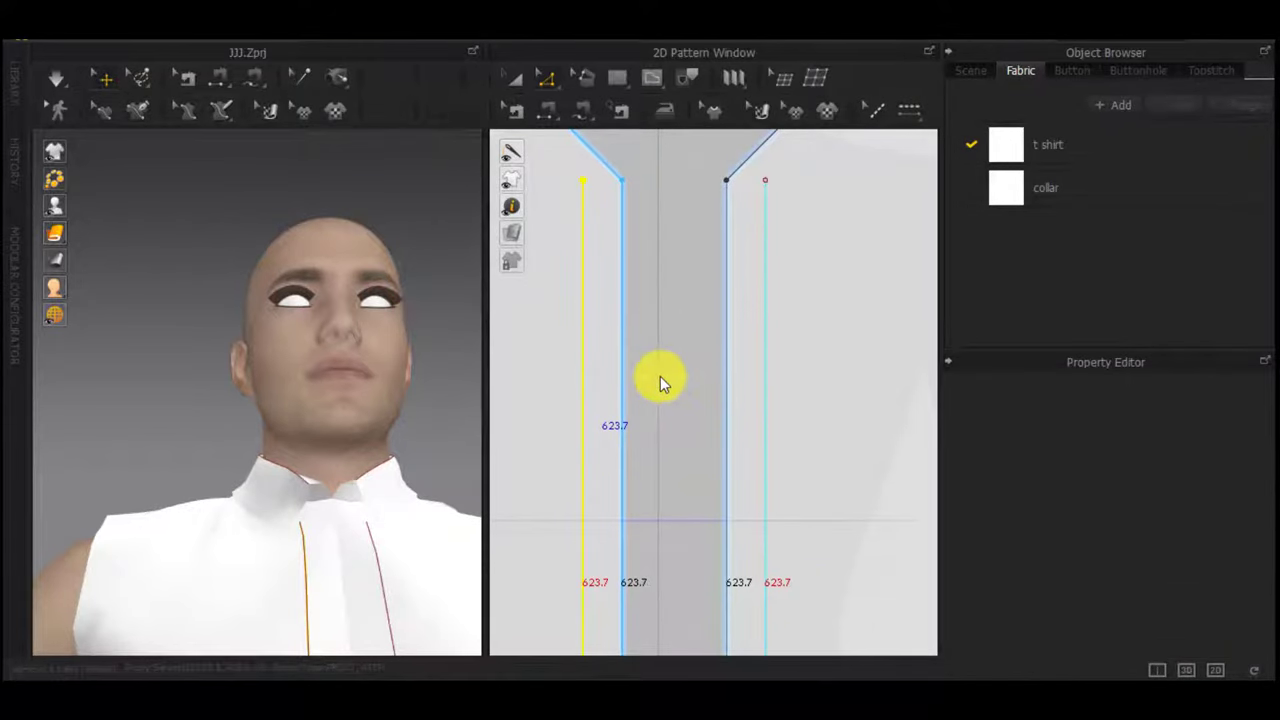
{"action": "scroll", "coordinate": [660, 378], "scroll_direction": "down", "scroll_amount": 3}
{"action": "middle_click_drag", "start_coordinate": [652, 400], "coordinate": [660, 343]}
{"action": "scroll", "coordinate": [640, 352], "scroll_direction": "up", "scroll_amount": 3}
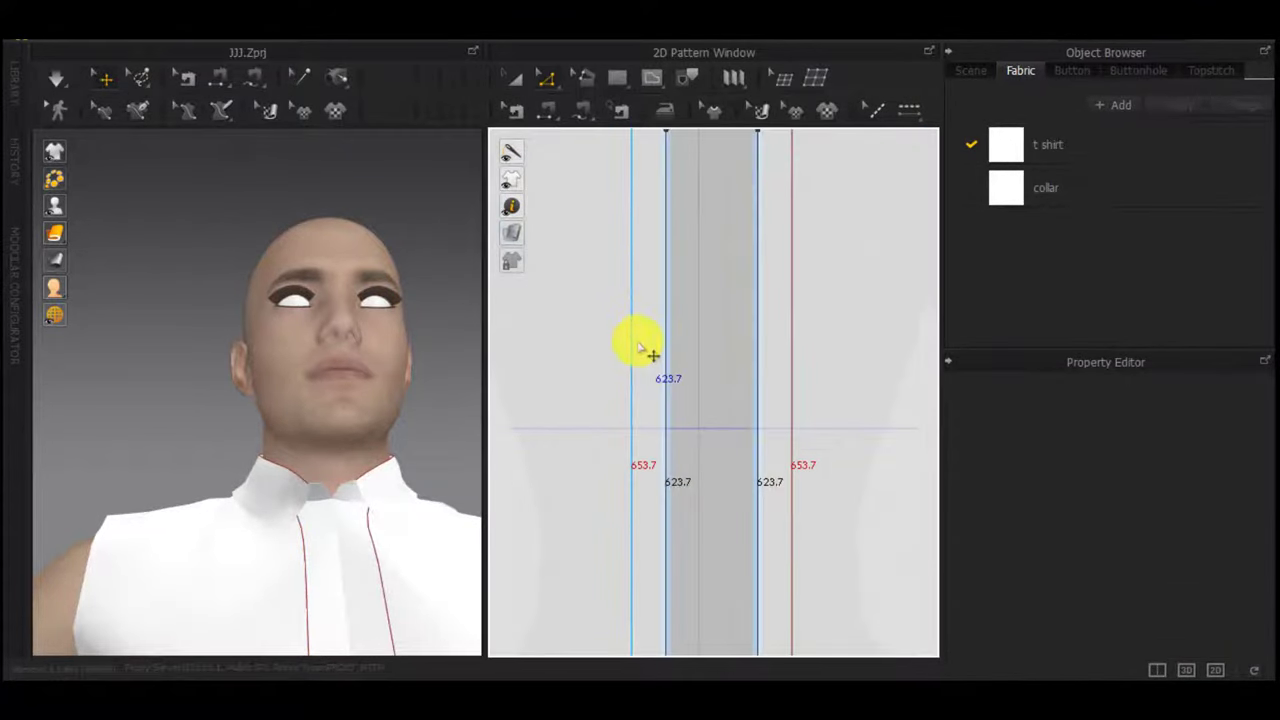
Cut and sew the front panels along the extended internal lines to form separate centre front strips
{"action": "right_click", "coordinate": [637, 340]}
{"action": "left_click", "coordinate": [713, 550]}
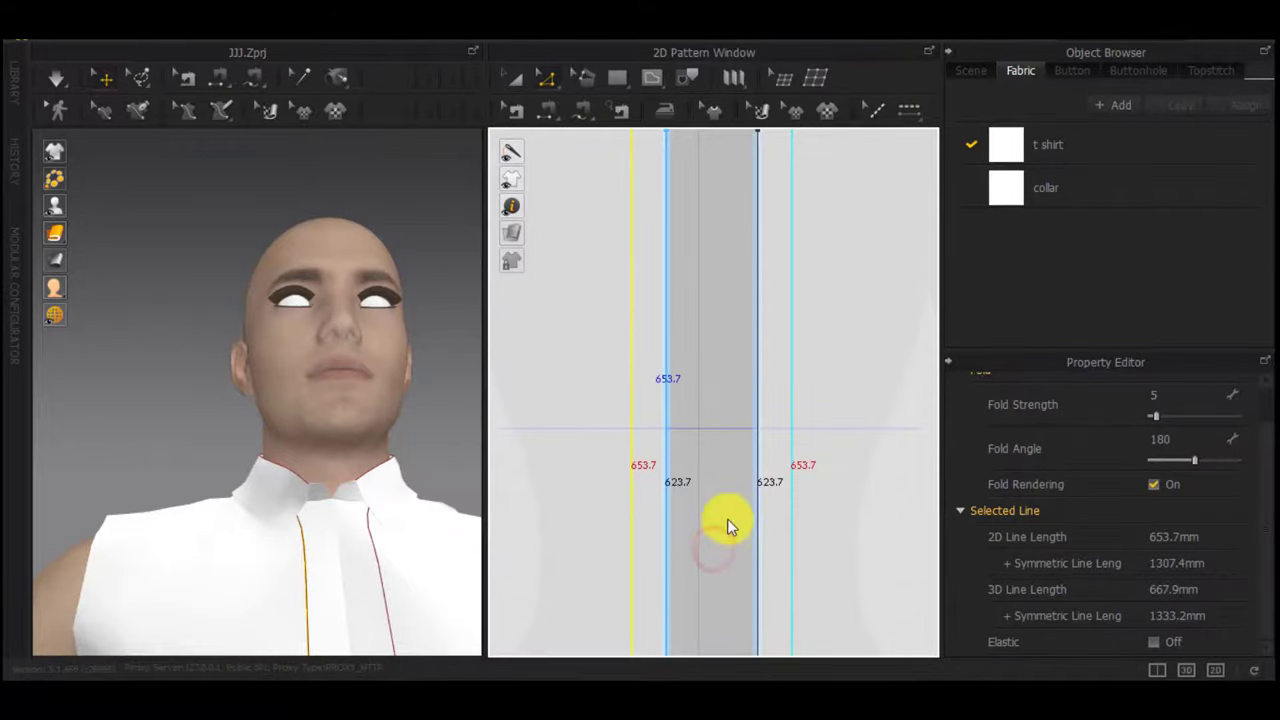
{"action": "scroll", "coordinate": [728, 510], "scroll_direction": "down", "scroll_amount": 5}
{"action": "middle_click_drag", "start_coordinate": [729, 497], "coordinate": [728, 601]}
{"action": "scroll", "coordinate": [386, 522], "scroll_direction": "up", "scroll_amount": 2}
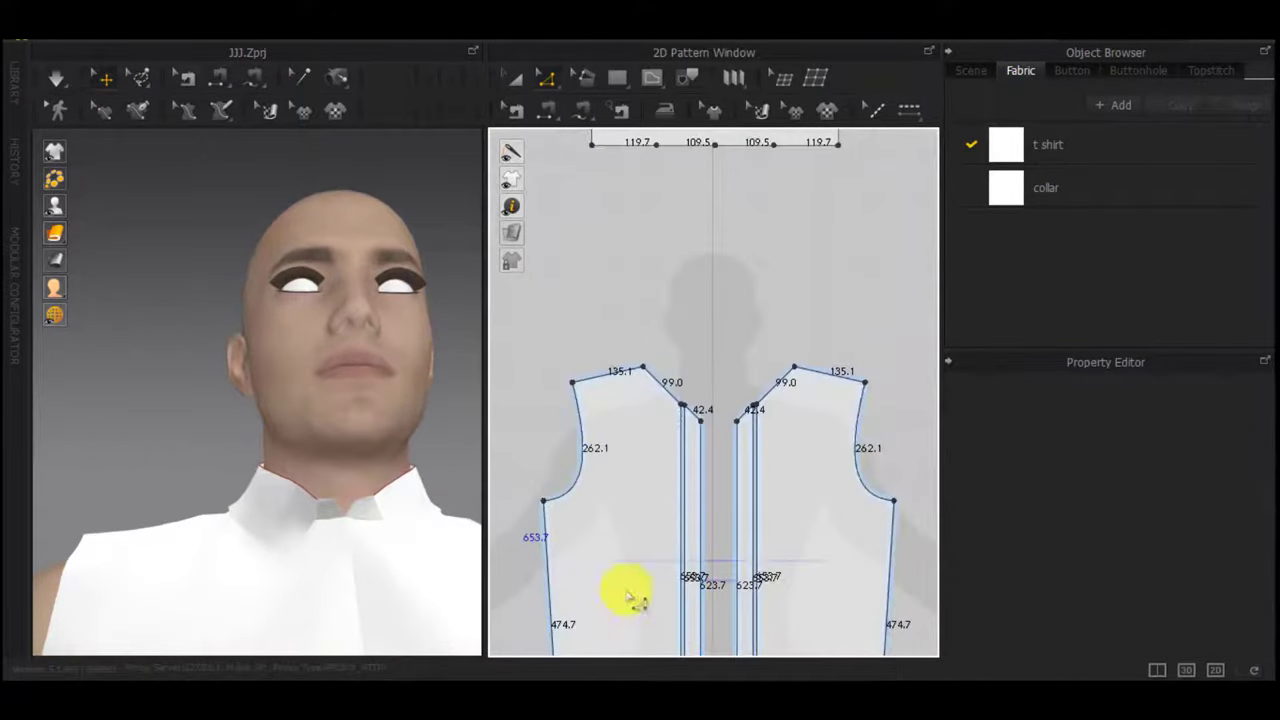
{"action": "scroll", "coordinate": [139, 590], "scroll_direction": "down", "scroll_amount": 3}
{"action": "scroll", "coordinate": [380, 593], "scroll_direction": "up", "scroll_amount": 4}
{"action": "scroll", "coordinate": [290, 480], "scroll_direction": "down", "scroll_amount": 4}
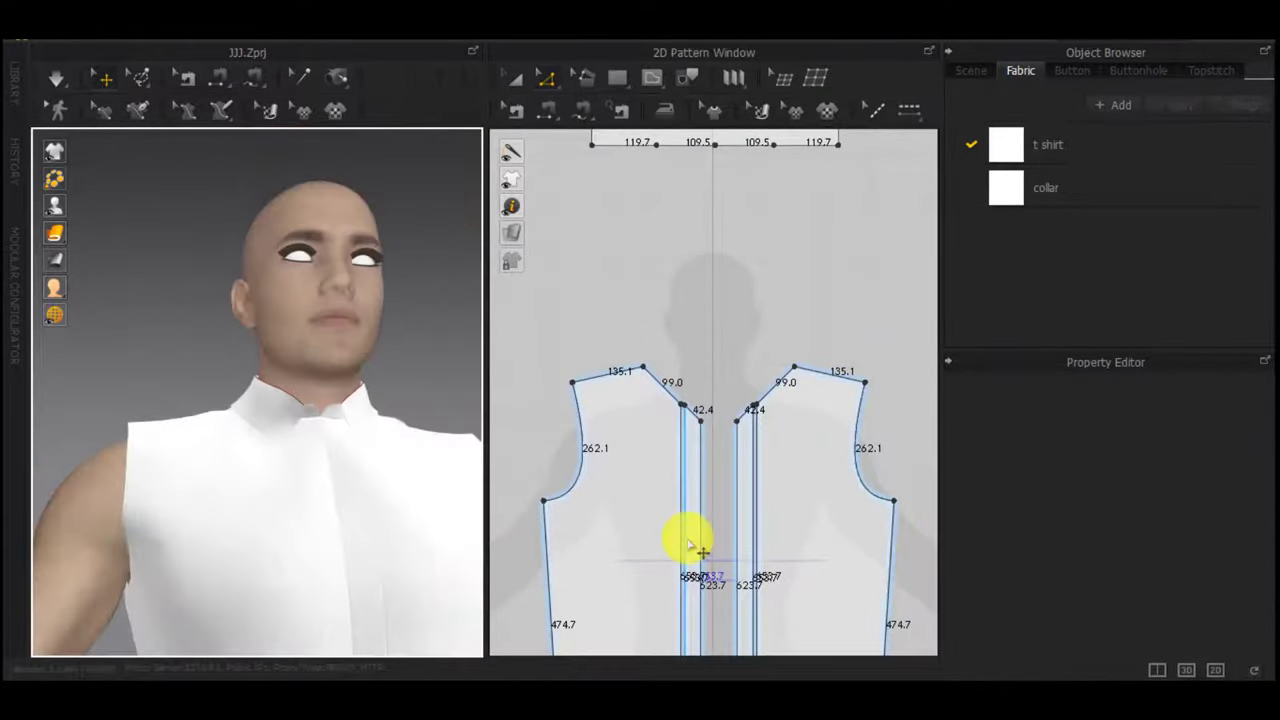
Delete the seam joining the two centre front edges and simulate the open shirt front
{"action": "key", "text": "b"}
{"action": "left_click", "coordinate": [699, 509]}
{"action": "key", "text": "Delete"}
{"action": "key", "text": "a"}
{"action": "key", "text": "space"}
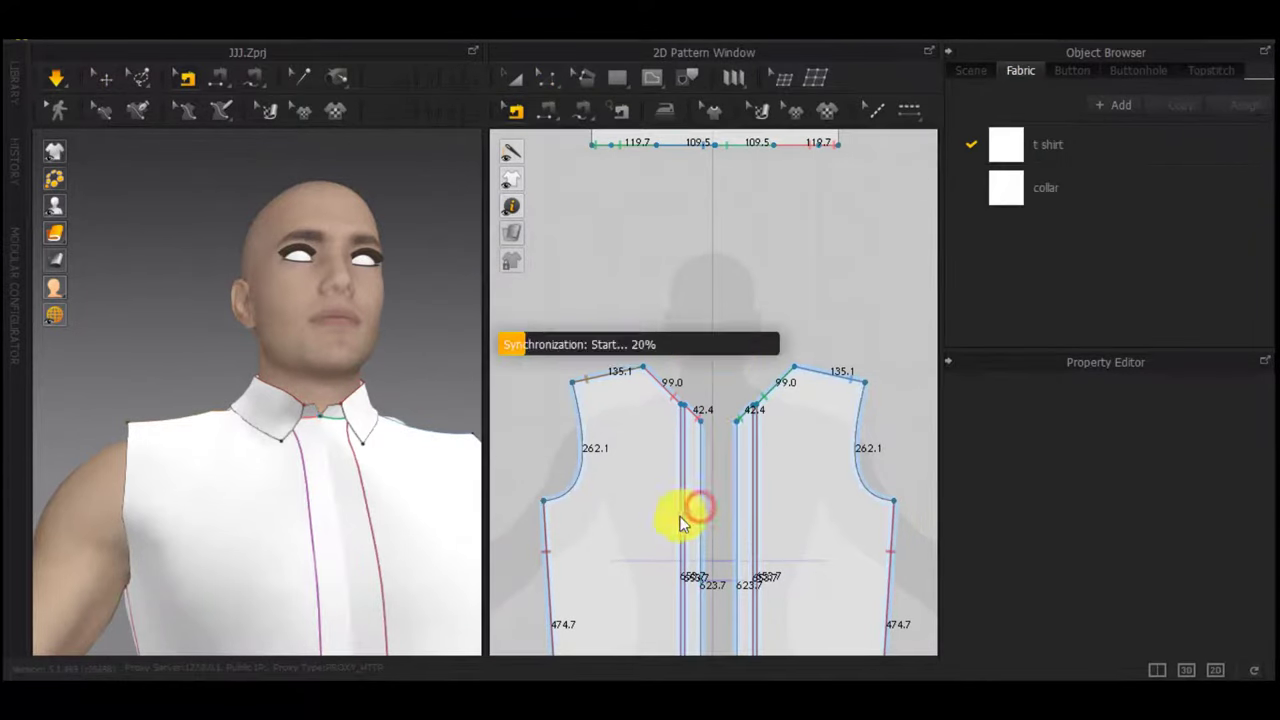
{"action": "scroll", "coordinate": [357, 486], "scroll_direction": "up", "scroll_amount": 5}
{"action": "right_click_drag", "start_coordinate": [357, 486], "coordinate": [305, 531]}
{"action": "scroll", "coordinate": [340, 520], "scroll_direction": "down", "scroll_amount": 5}
{"action": "key", "text": "b"}
{"action": "scroll", "coordinate": [310, 535], "scroll_direction": "down", "scroll_amount": 4}
{"action": "key", "text": "a"}
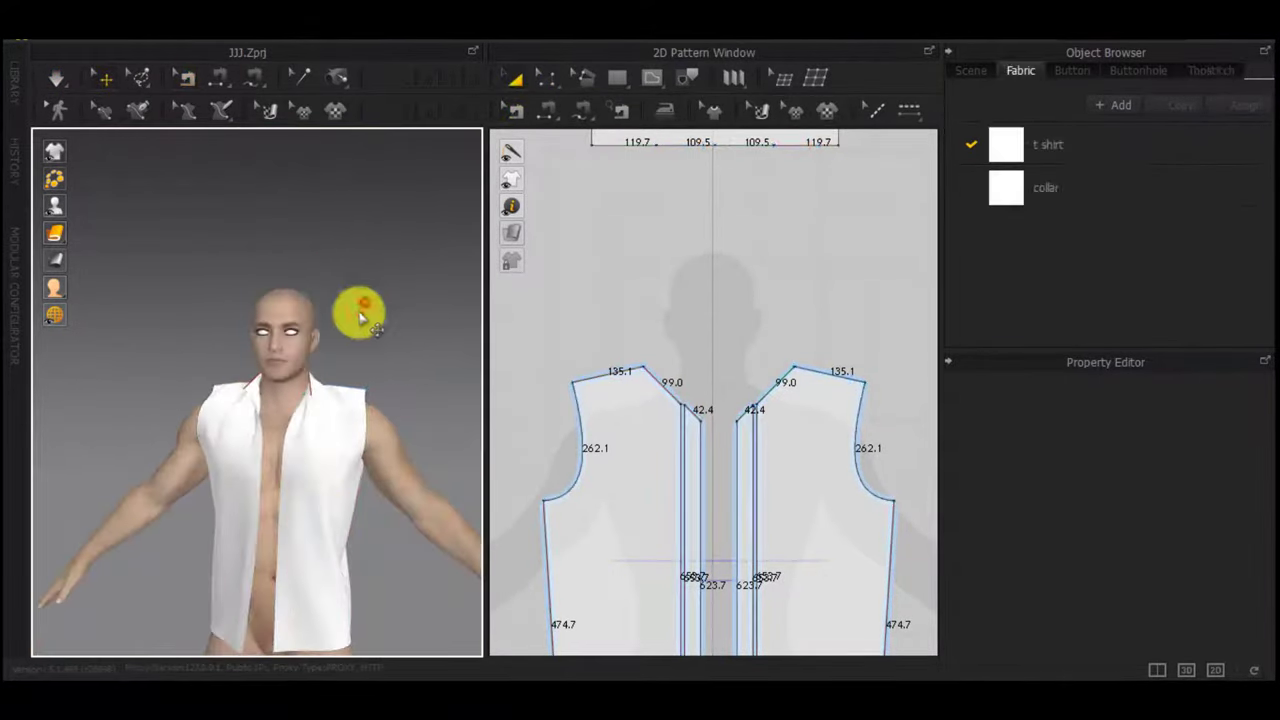
Create a 500 × 500 mm rectangle pattern beside the front panels
{"action": "right_click_drag", "start_coordinate": [360, 311], "coordinate": [715, 392]}
{"action": "right_click_drag", "start_coordinate": [357, 428], "coordinate": [840, 385]}
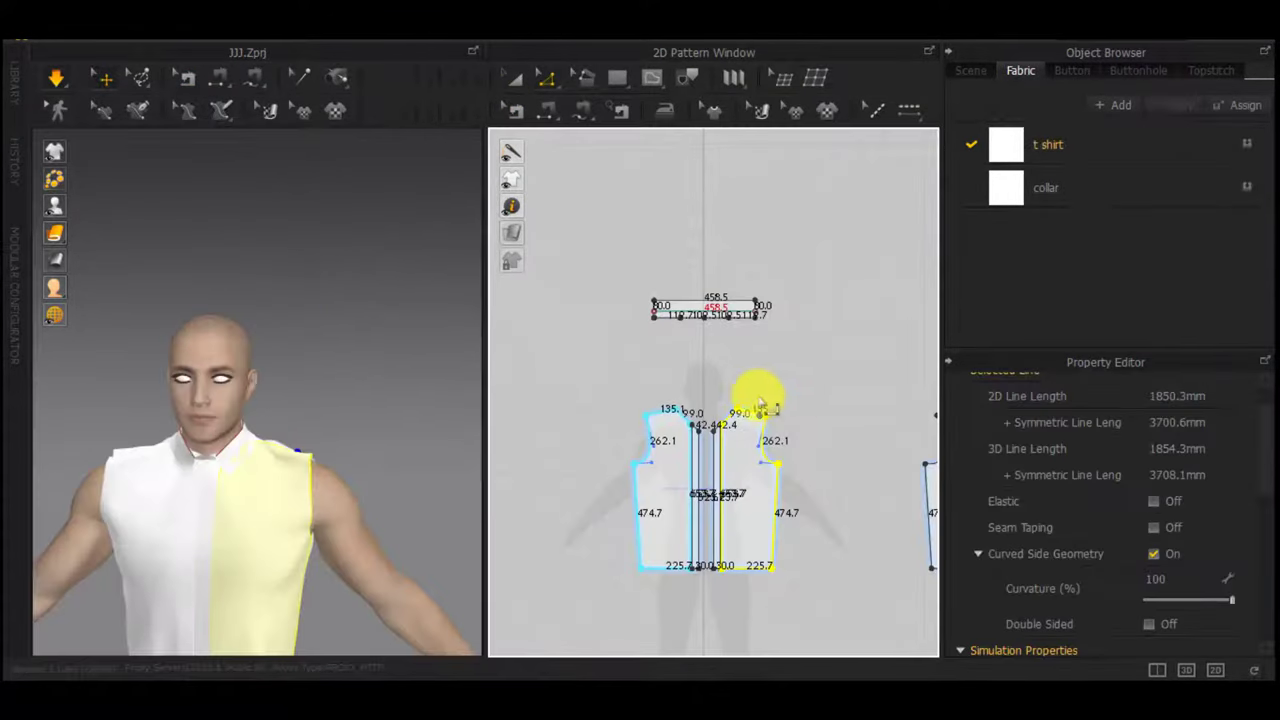
{"action": "middle_click_drag", "start_coordinate": [755, 459], "coordinate": [690, 453]}
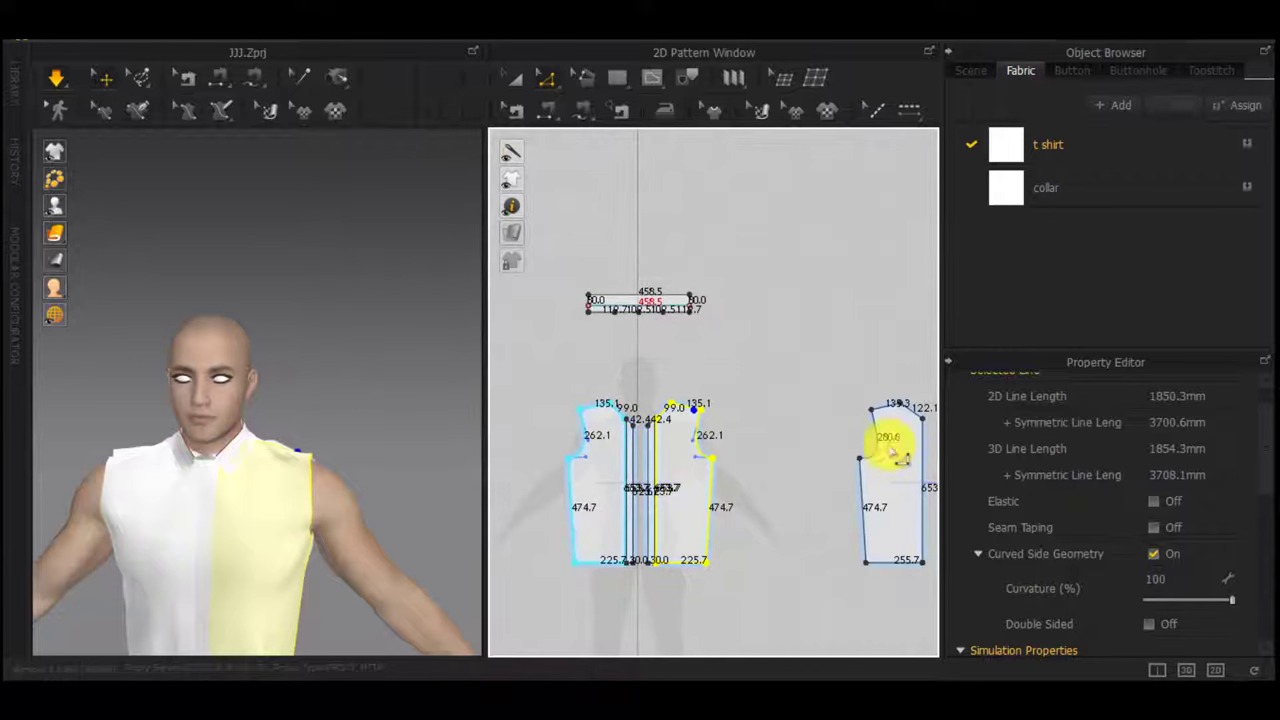
{"action": "right_click_drag", "start_coordinate": [606, 453], "coordinate": [774, 445]}
{"action": "left_click", "coordinate": [621, 395]}
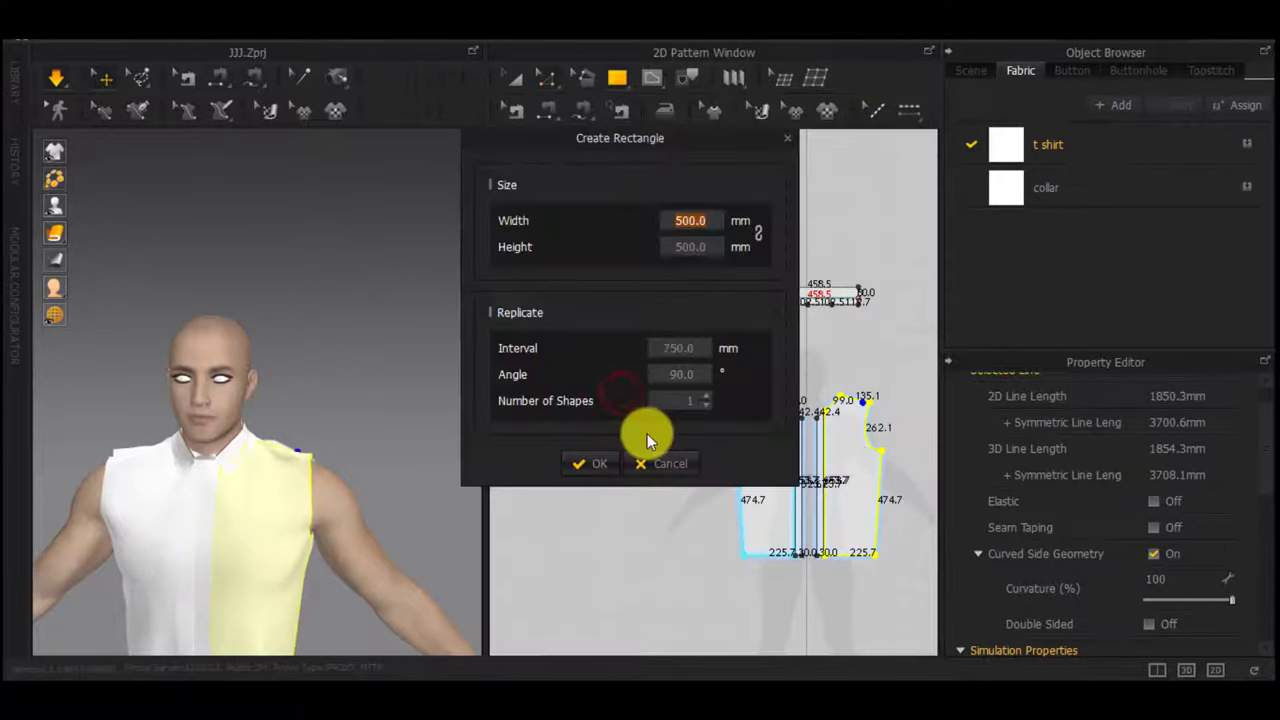
{"action": "left_click", "coordinate": [600, 466]}
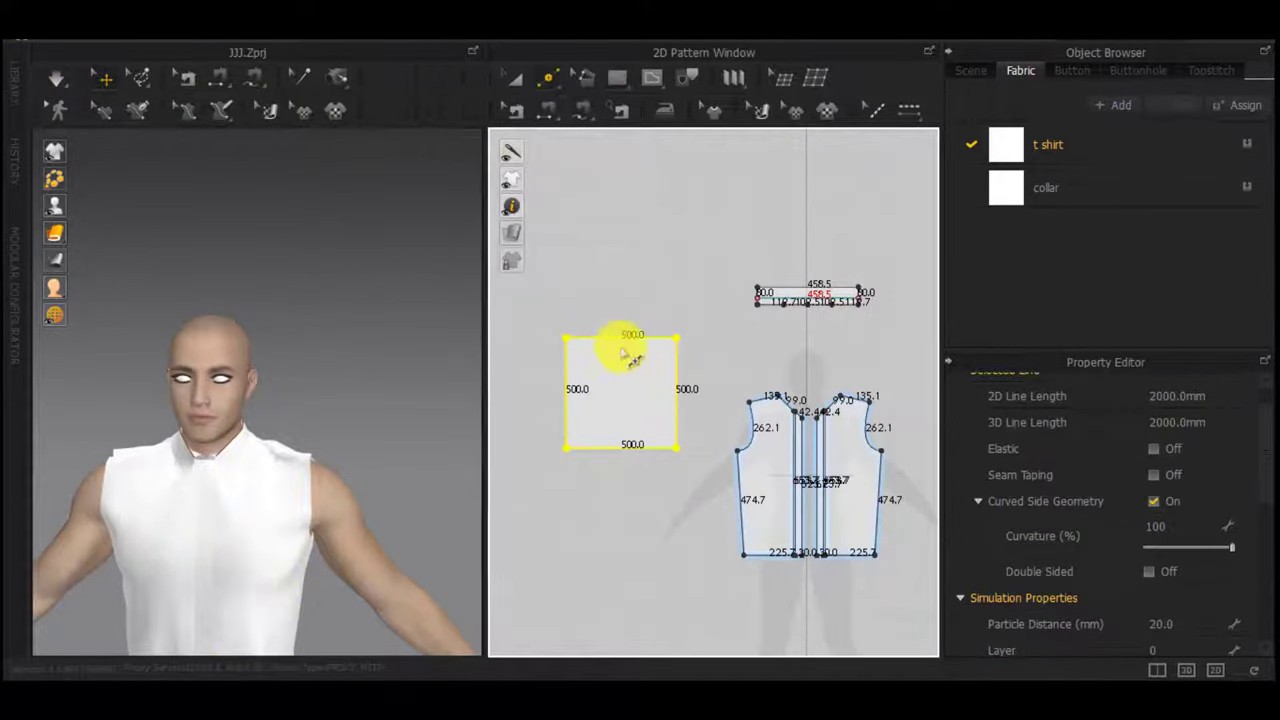
Add a point on the new rectangle's upper edge, splitting it into 198.9 mm and 301.1 mm segments
{"action": "left_click", "coordinate": [623, 297]}
{"action": "right_click", "coordinate": [622, 339]}
{"action": "left_click", "coordinate": [612, 338]}
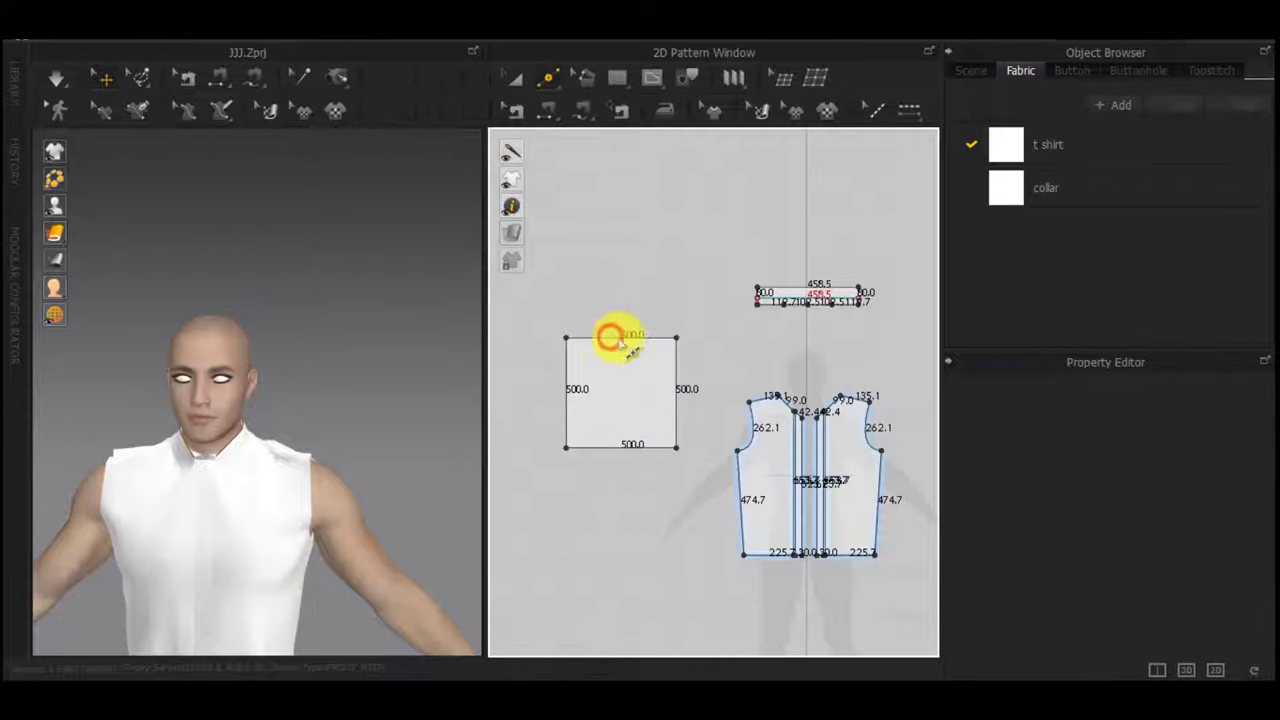
{"action": "right_click", "coordinate": [612, 338]}
{"action": "left_click", "coordinate": [640, 496]}
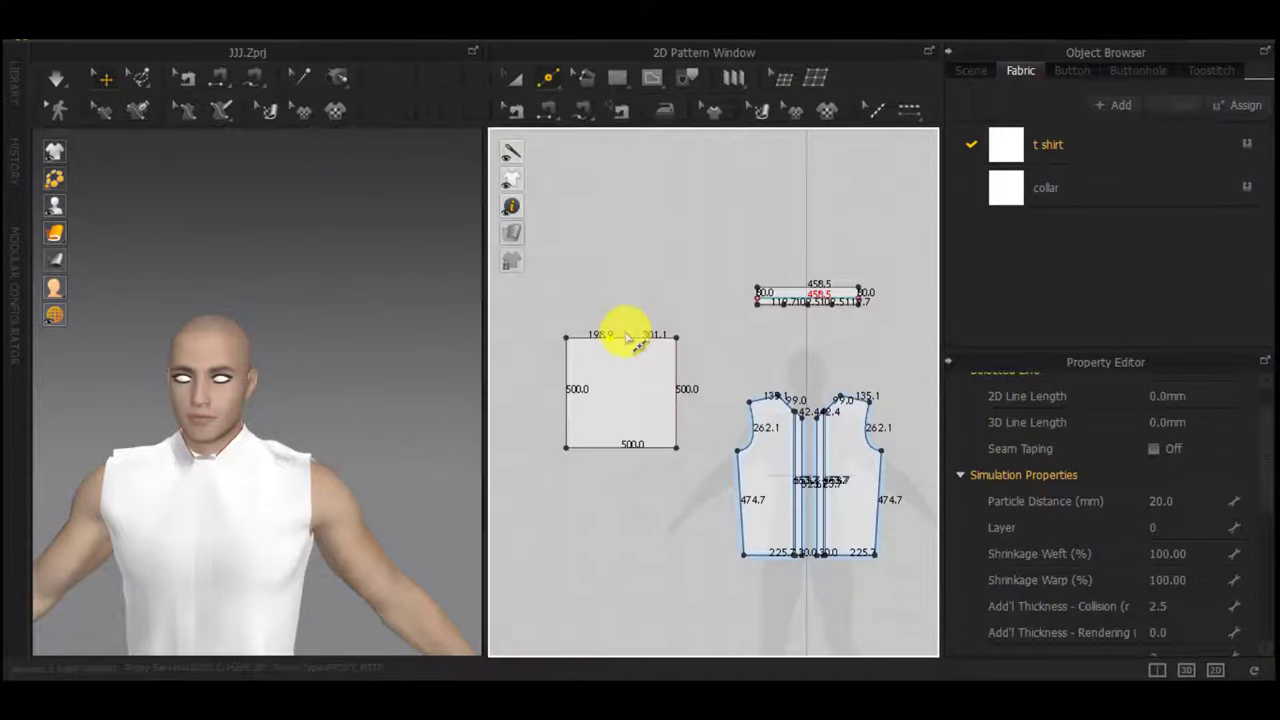
Split the rectangle's upper edge into two 250 mm segments and raise the midpoint by 50 mm plus a further 30 mm
{"action": "right_click", "coordinate": [619, 338]}
{"action": "left_click", "coordinate": [592, 483]}
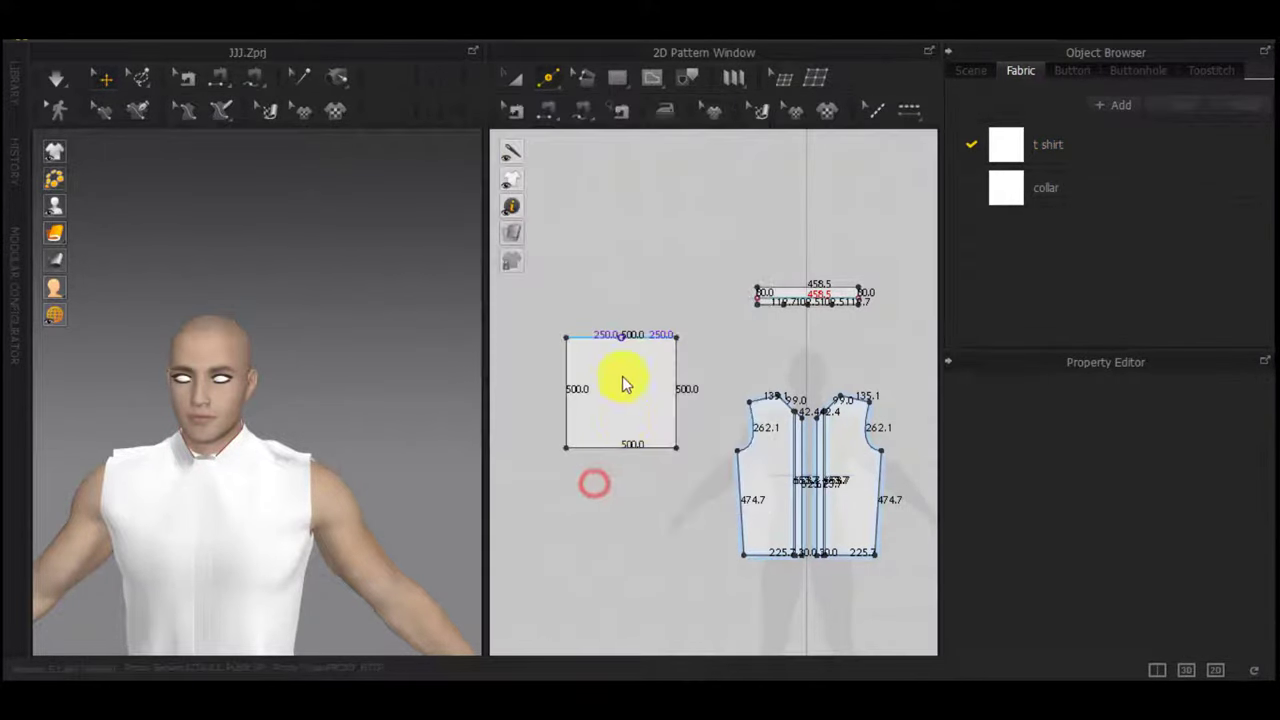
{"action": "right_click", "coordinate": [620, 308]}
{"action": "left_click_drag", "start_coordinate": [621, 325], "coordinate": [629, 284]}
{"action": "type", "text": "50"}
{"action": "key", "text": "Return"}
{"action": "scroll", "coordinate": [619, 346], "scroll_direction": "up", "scroll_amount": 5}
{"action": "right_click", "coordinate": [629, 284]}
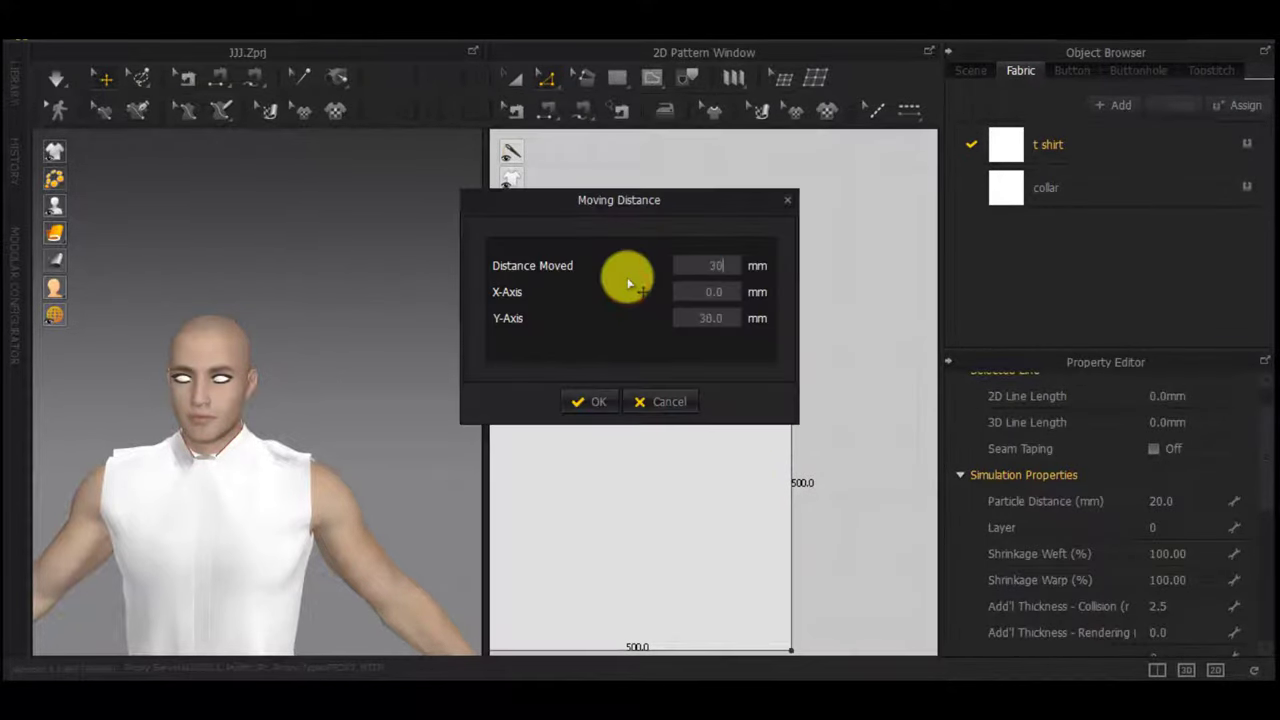
{"action": "type", "text": "30"}
{"action": "key", "text": "Return"}
Convert the raised point into a curve and split the resulting cap at its middle into two equal segments
{"action": "right_click", "coordinate": [630, 283]}
{"action": "left_click", "coordinate": [667, 364]}
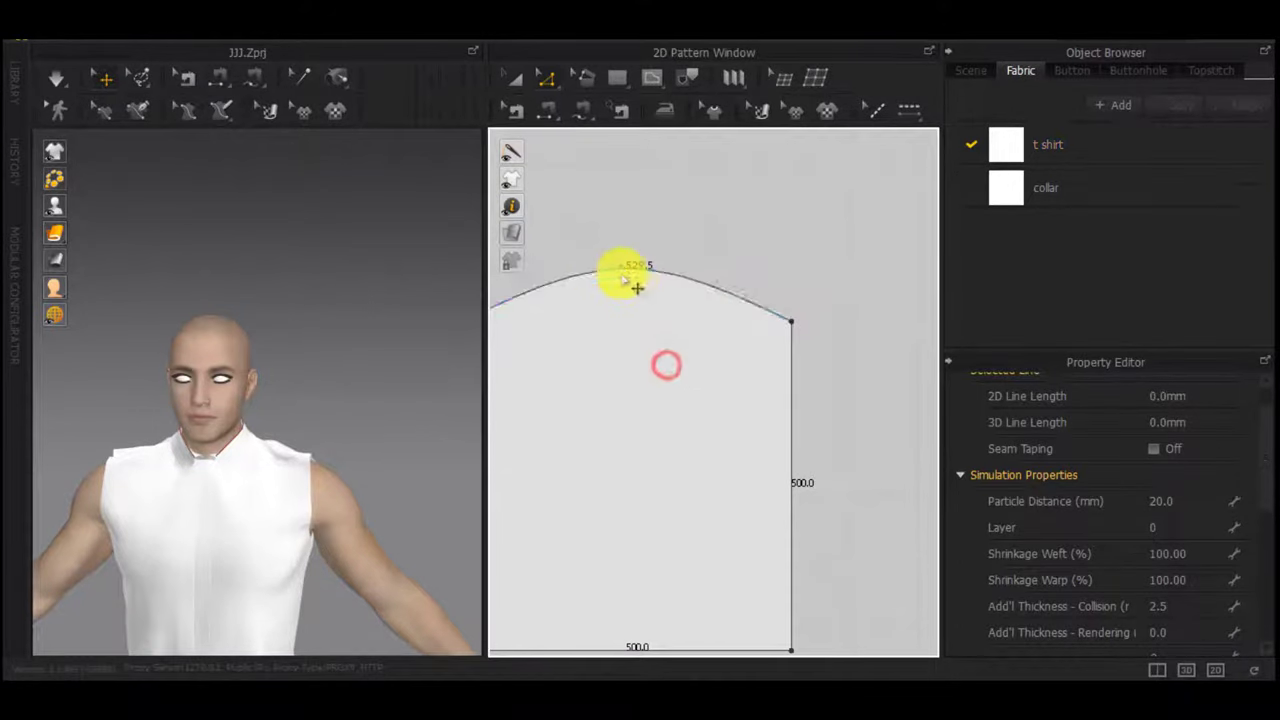
{"action": "right_click", "coordinate": [622, 269]}
{"action": "left_click", "coordinate": [588, 493]}
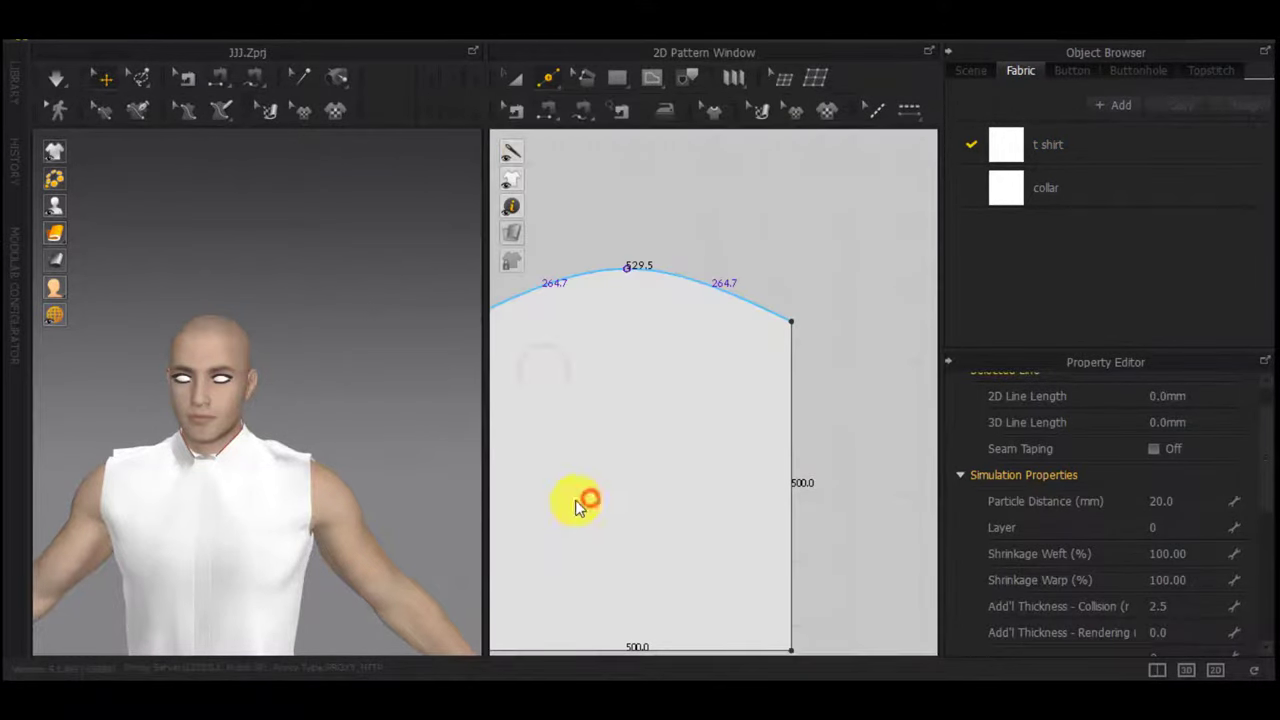
Wrap the new sleeve piece around the avatar's right arm using the arrangement points, and hide the points
{"action": "scroll", "coordinate": [350, 503], "scroll_direction": "down", "scroll_amount": 5}
{"action": "middle_click_drag", "start_coordinate": [262, 508], "coordinate": [354, 540]}
{"action": "key", "text": "shift+f"}
{"action": "right_click_drag", "start_coordinate": [295, 548], "coordinate": [455, 528]}
{"action": "left_click", "coordinate": [291, 522]}
{"action": "right_click_drag", "start_coordinate": [291, 524], "coordinate": [220, 556]}
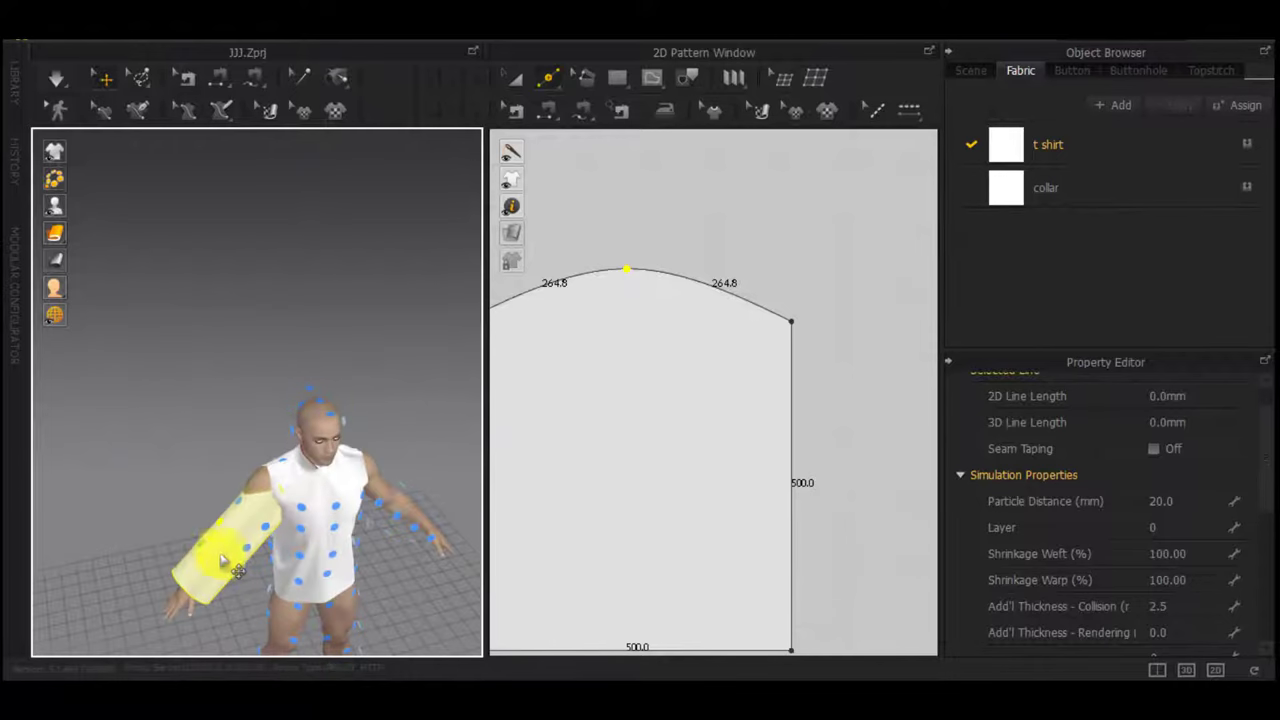
{"action": "key", "text": "a"}
{"action": "left_click_drag", "start_coordinate": [221, 528], "coordinate": [211, 529]}
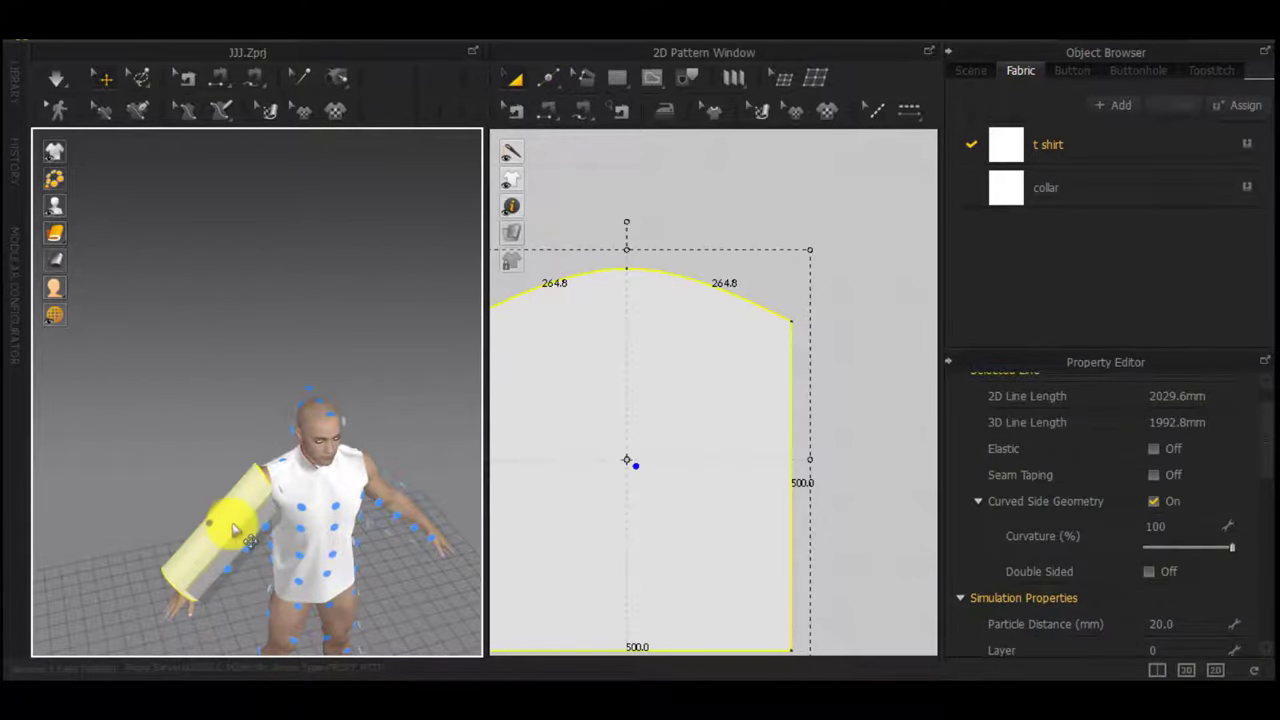
{"action": "scroll", "coordinate": [259, 538], "scroll_direction": "up", "scroll_amount": 3}
{"action": "key", "text": "shift+f"}
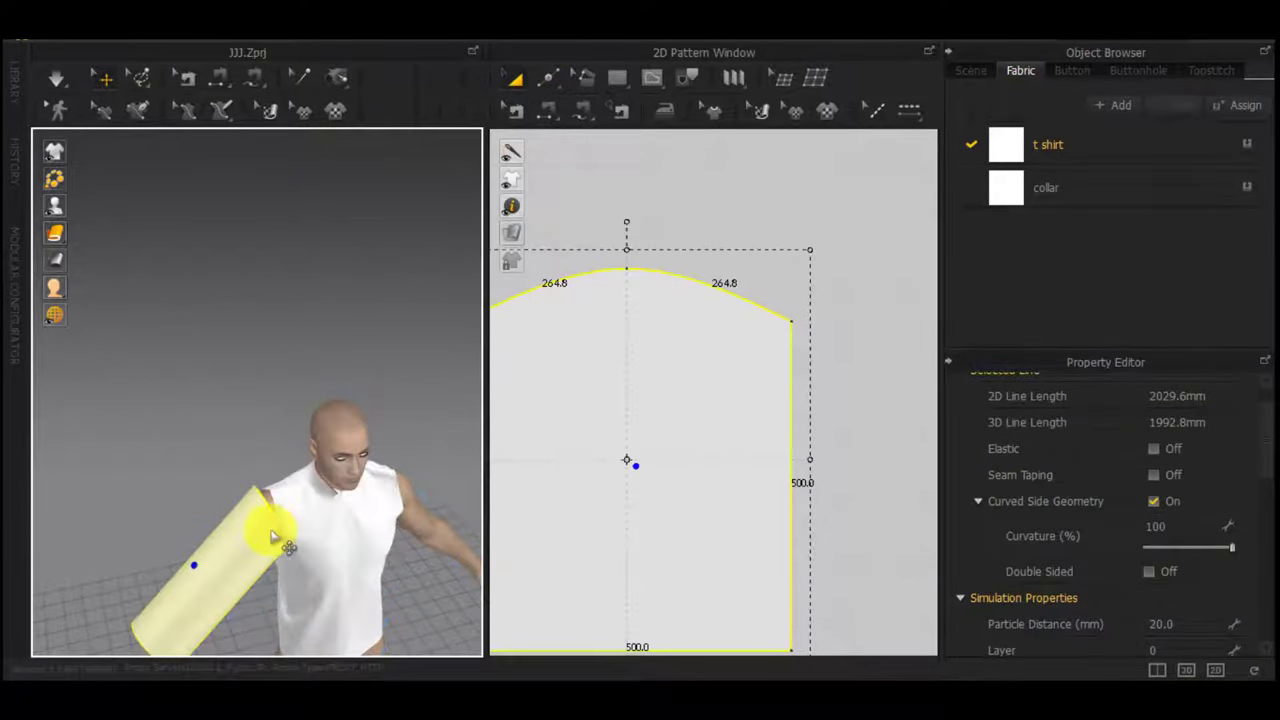
Sew the two halves of the sleeve cap to the front and back armholes and simulate
{"action": "key", "text": "n"}
{"action": "left_click", "coordinate": [265, 499]}
{"action": "left_click", "coordinate": [302, 566]}
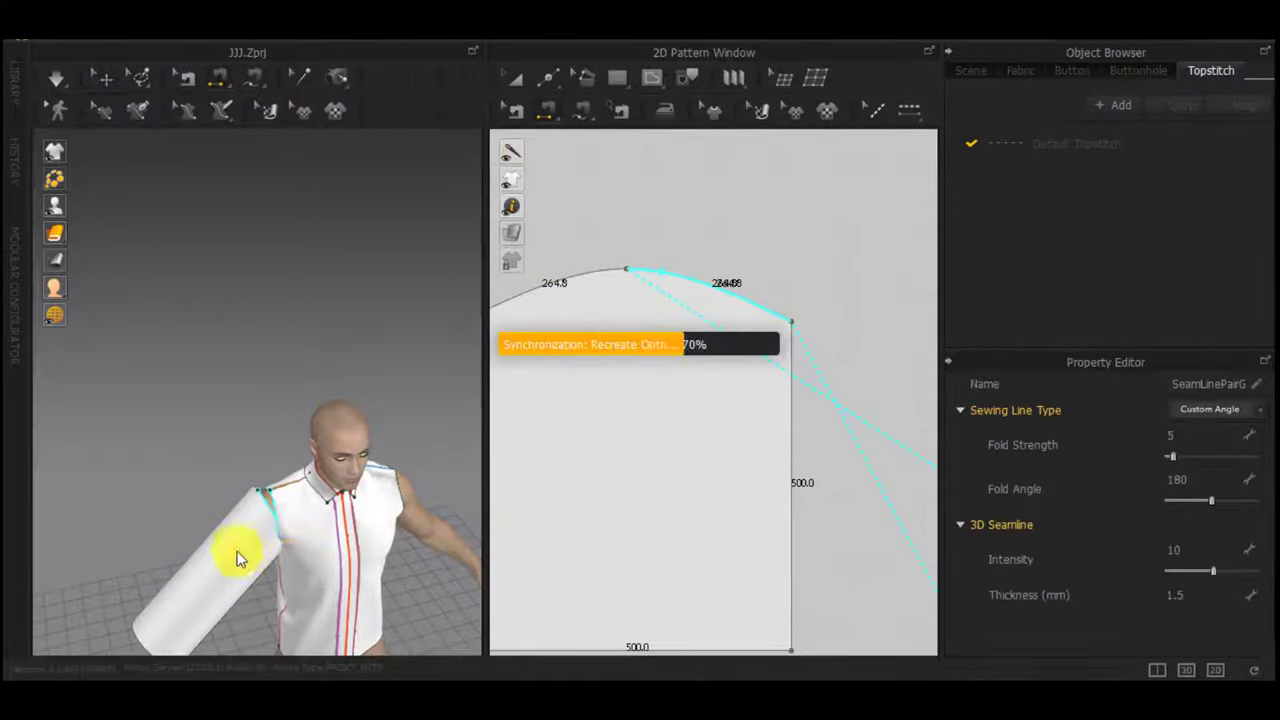
{"action": "right_click_drag", "start_coordinate": [248, 600], "coordinate": [358, 522]}
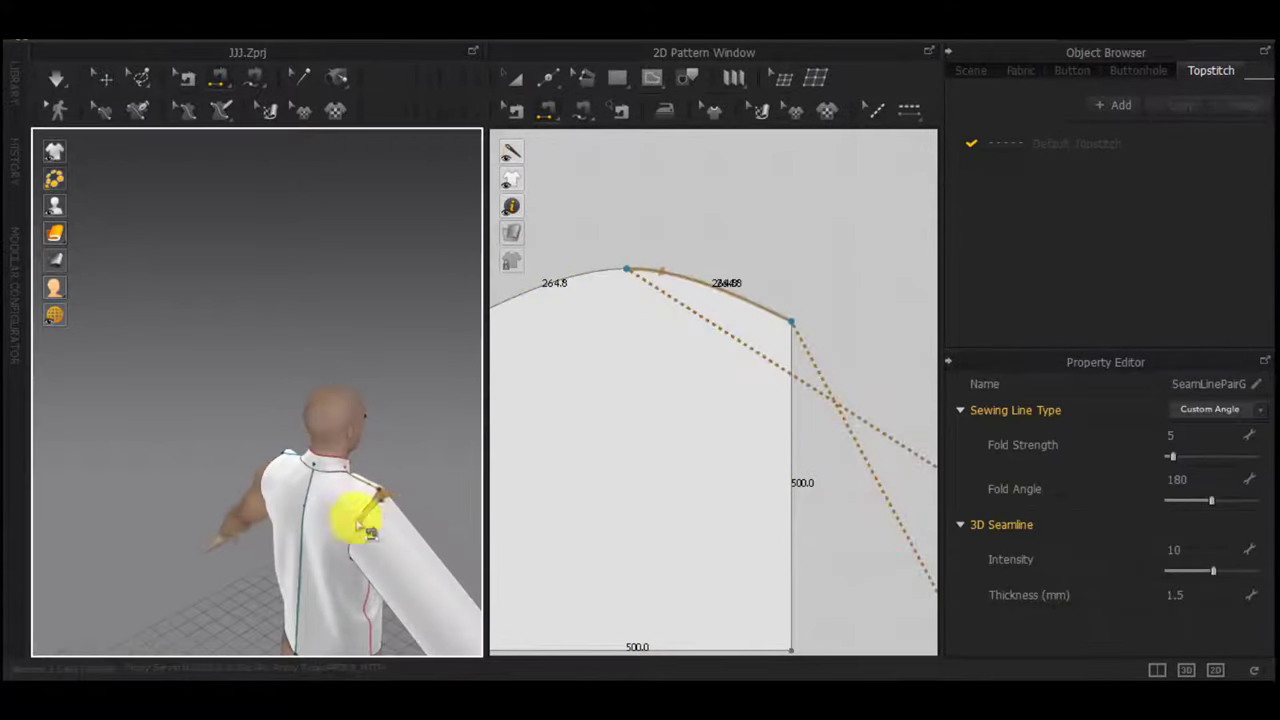
{"action": "left_click", "coordinate": [377, 518]}
{"action": "left_click", "coordinate": [367, 504]}
{"action": "right_click_drag", "start_coordinate": [446, 551], "coordinate": [189, 538]}
{"action": "key", "text": "space"}
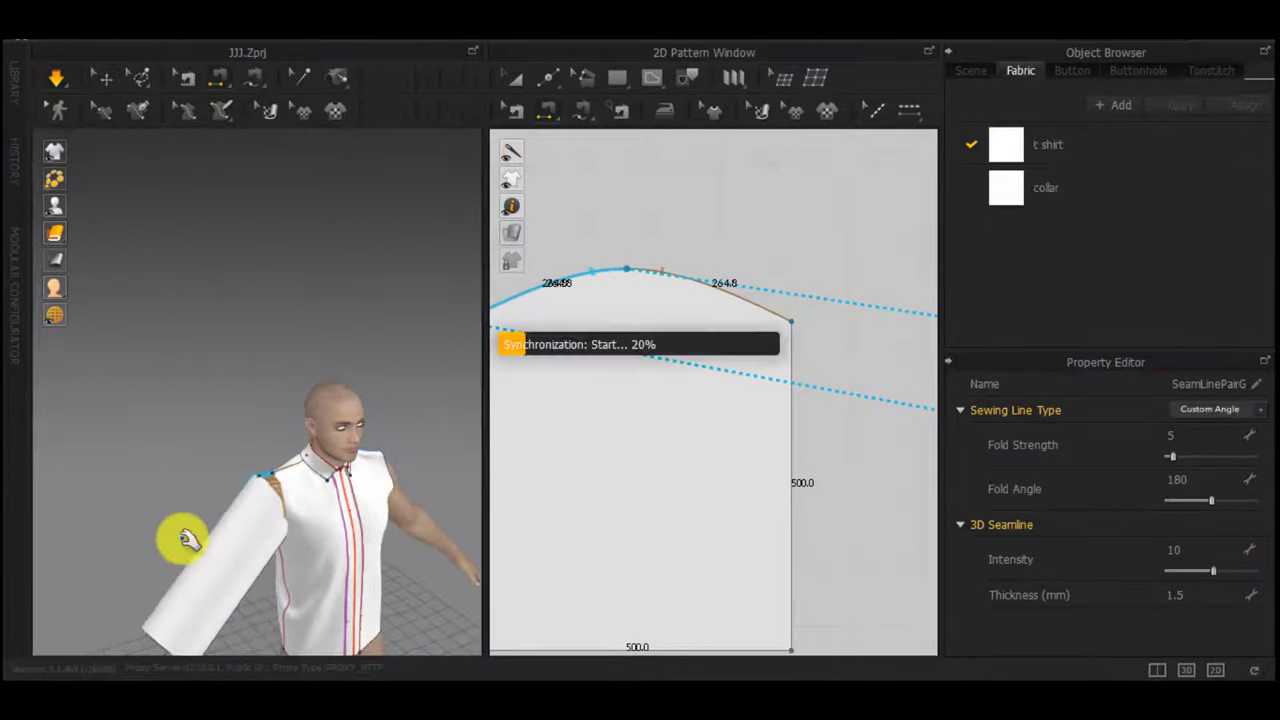
{"action": "right_click_drag", "start_coordinate": [317, 554], "coordinate": [228, 500]}
{"action": "scroll", "coordinate": [676, 610], "scroll_direction": "down", "scroll_amount": 4}
Narrow the sleeve pattern symmetrically to a width of 418.5 mm
{"action": "middle_click_drag", "start_coordinate": [676, 610], "coordinate": [702, 515]}
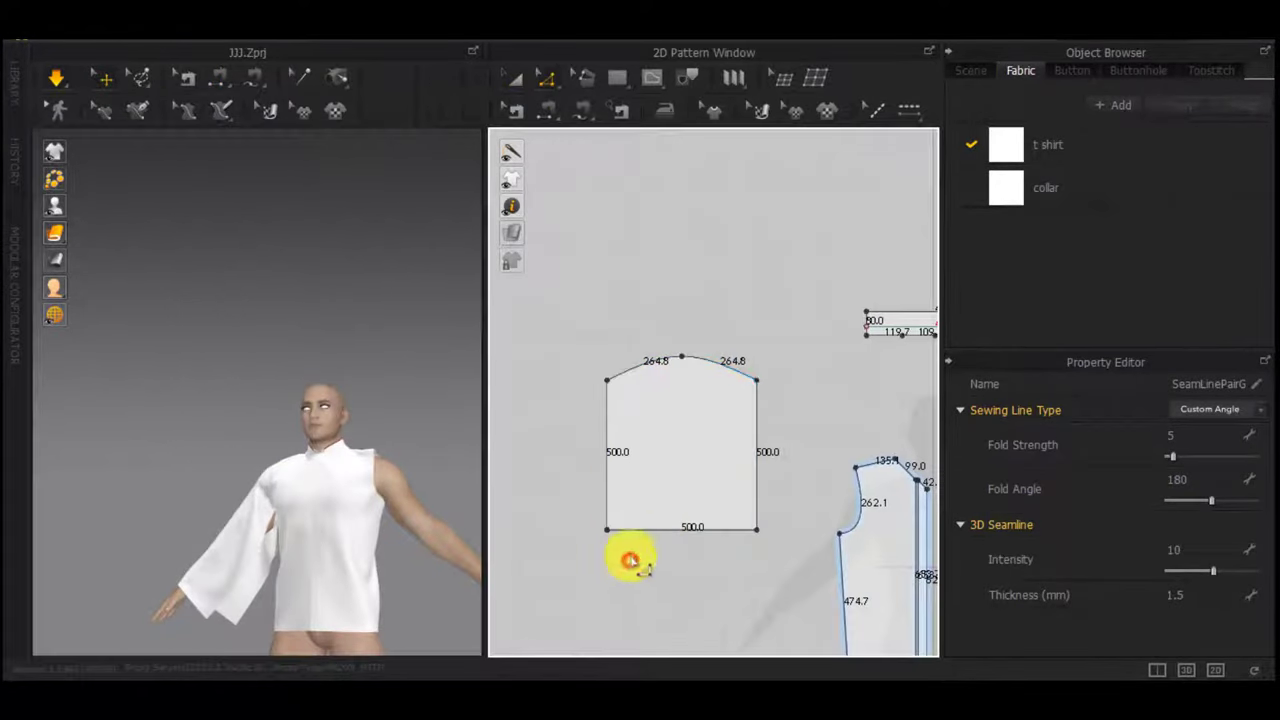
{"action": "left_click", "coordinate": [630, 560]}
{"action": "left_click_drag", "start_coordinate": [567, 580], "coordinate": [564, 583]}
{"action": "key", "text": "a"}
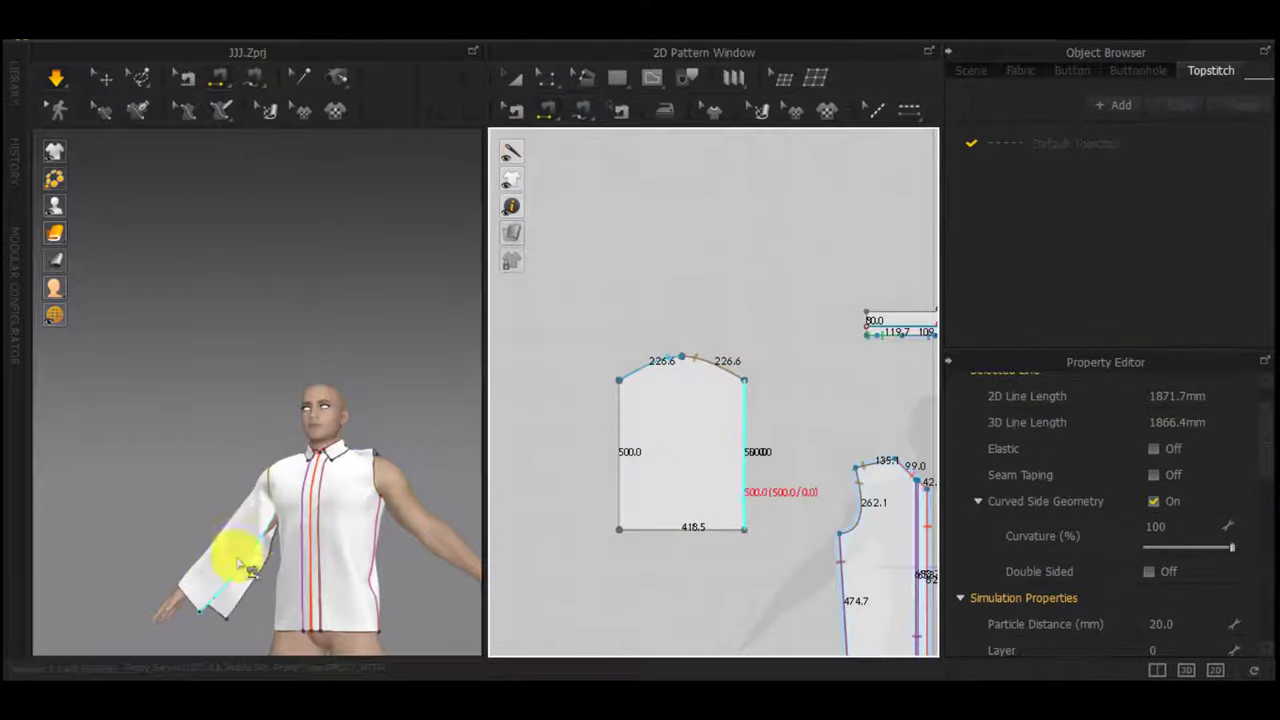
Sew the sleeve's two 500 mm side edges together as the underarm seam and drape the sleeve on the arm
{"action": "left_click", "coordinate": [238, 563]}
{"action": "left_click", "coordinate": [263, 582]}
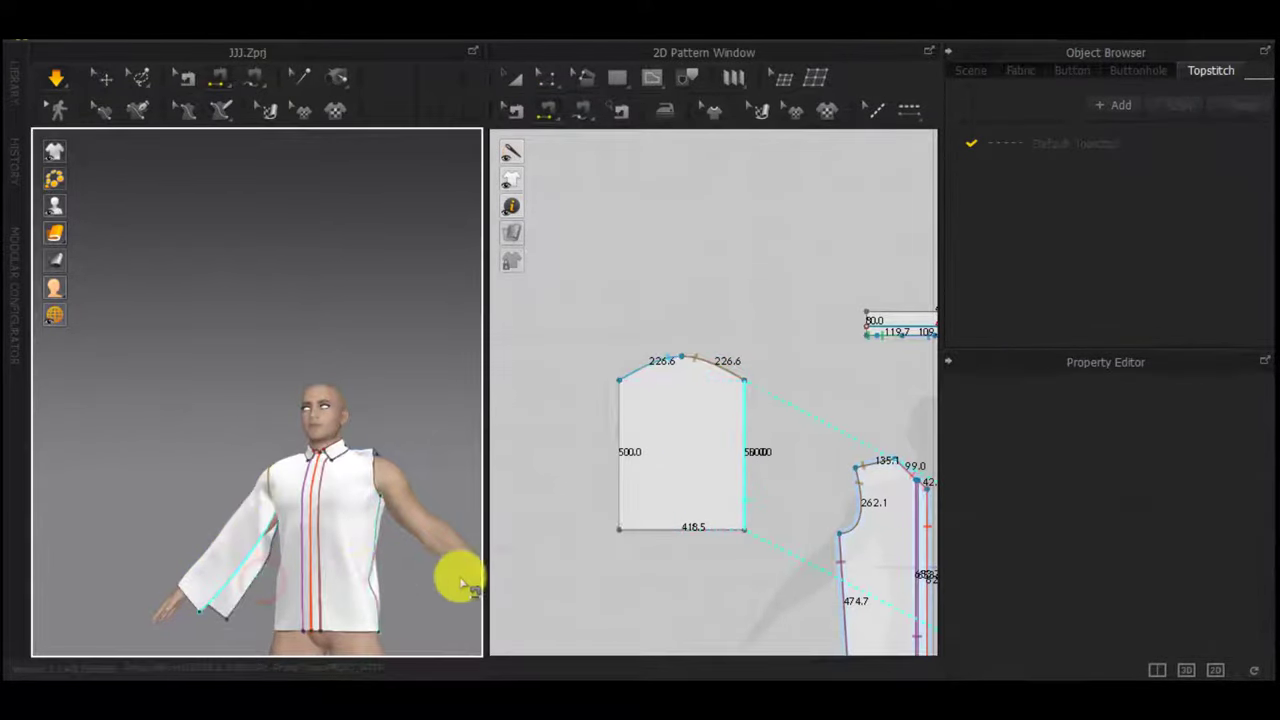
{"action": "left_click", "coordinate": [277, 595]}
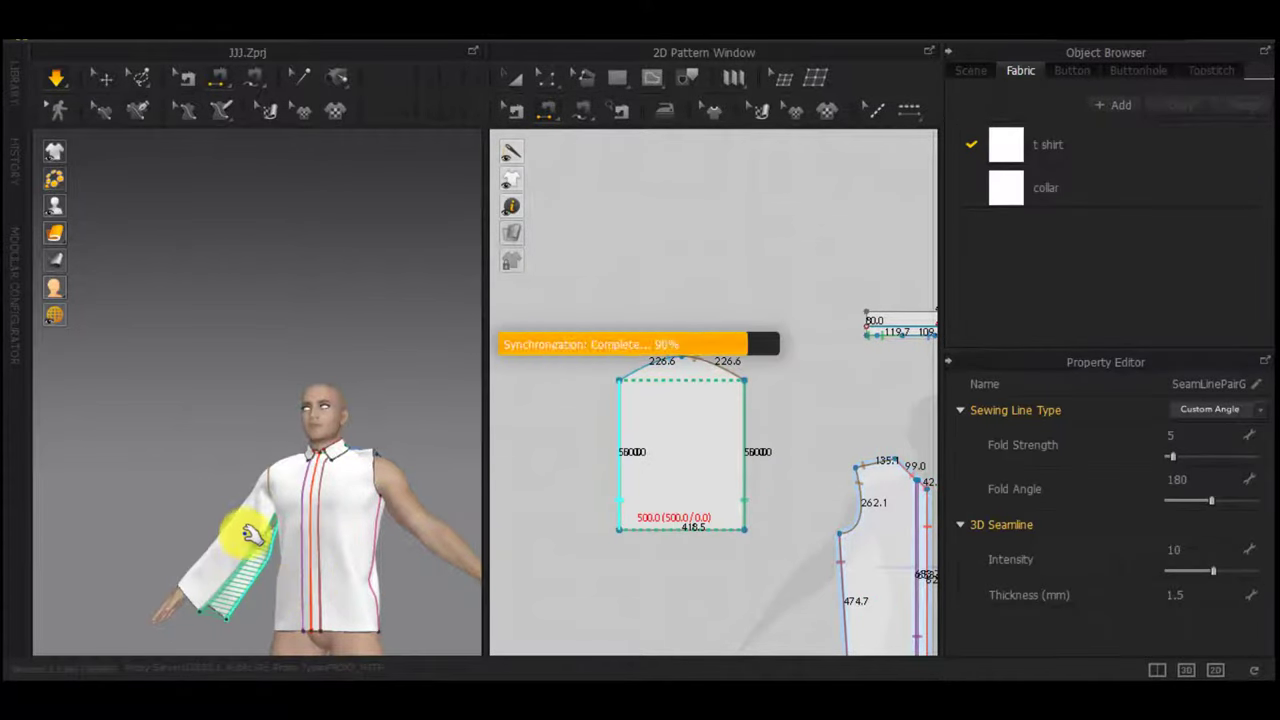
{"action": "scroll", "coordinate": [251, 545], "scroll_direction": "up", "scroll_amount": 6}
{"action": "middle_click_drag", "start_coordinate": [354, 608], "coordinate": [347, 365]}
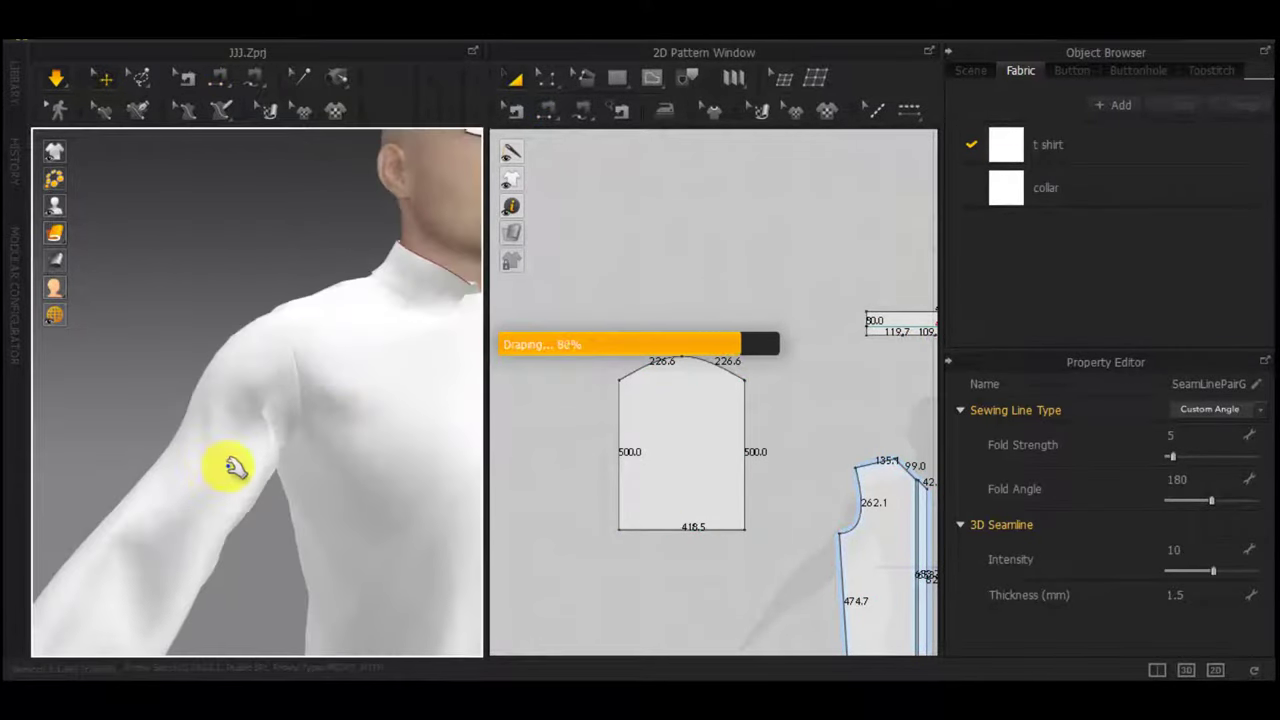
{"action": "left_click_drag", "start_coordinate": [231, 466], "coordinate": [203, 554]}
{"action": "scroll", "coordinate": [203, 554], "scroll_direction": "down", "scroll_amount": 2}
{"action": "right_click_drag", "start_coordinate": [203, 554], "coordinate": [183, 628]}
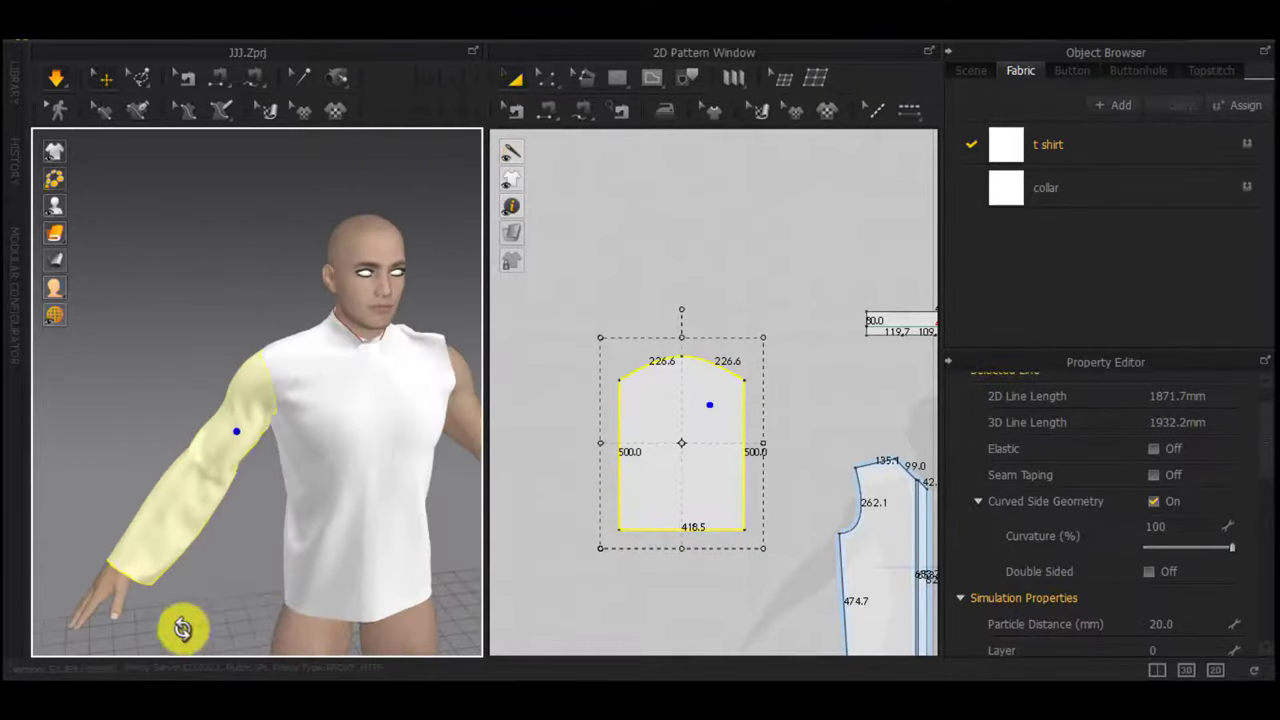
Widen the sleeve pattern symmetrically to 462.4 mm and simulate the fit
{"action": "left_click", "coordinate": [684, 446]}
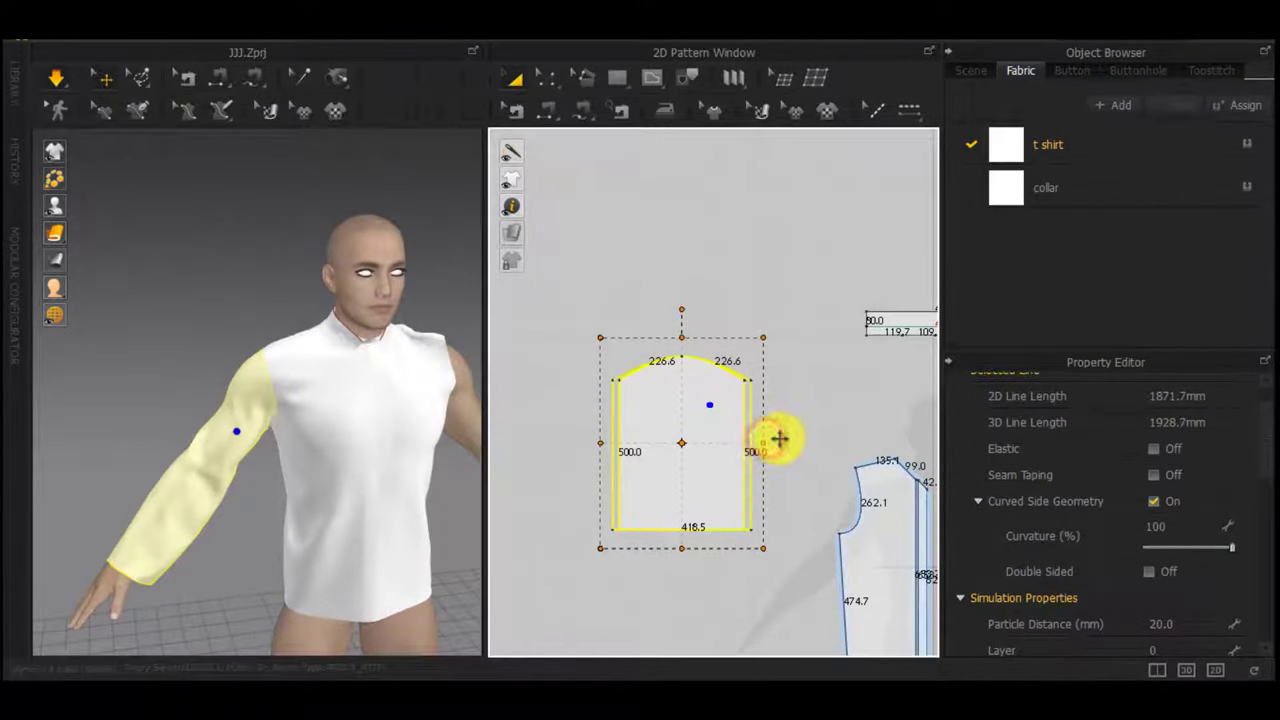
{"action": "left_click_drag", "start_coordinate": [779, 439], "coordinate": [780, 439]}
{"action": "key", "text": "space"}
{"action": "right_click_drag", "start_coordinate": [254, 514], "coordinate": [202, 452]}
Taper the sleeve by moving both of its lower corner points inward by 80 mm
{"action": "key", "text": "z"}
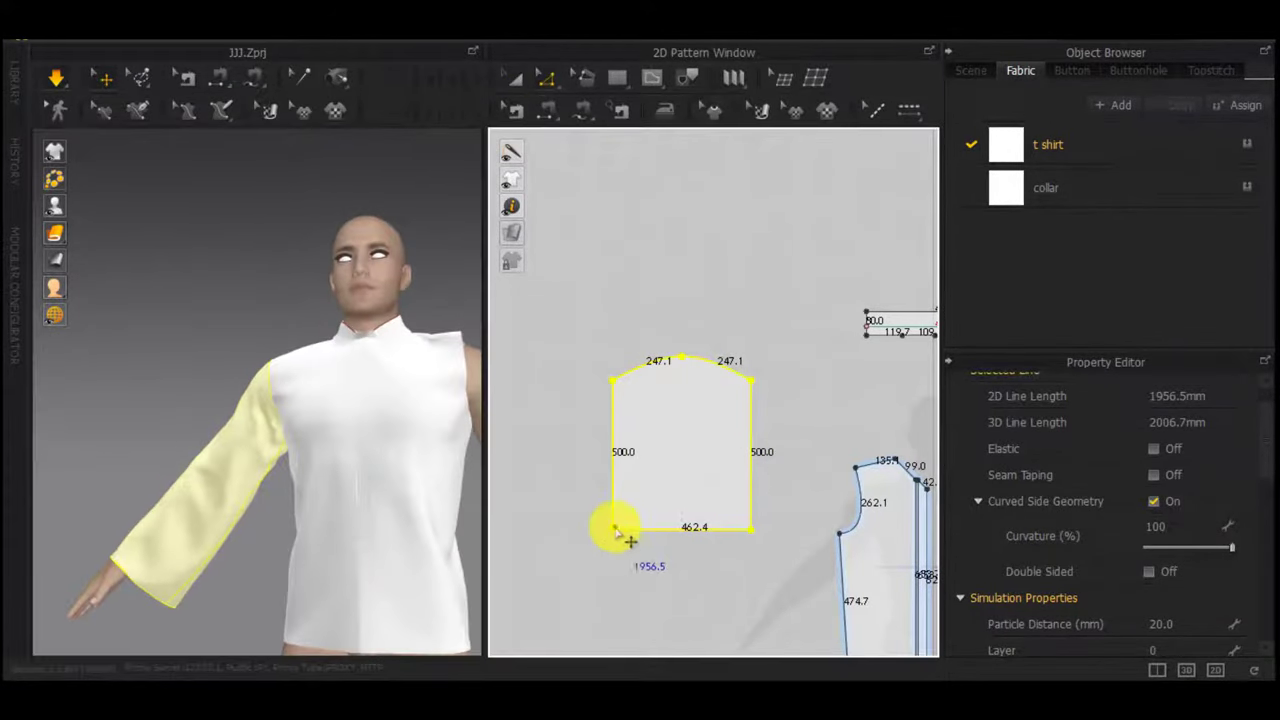
{"action": "left_click_drag", "start_coordinate": [615, 530], "coordinate": [638, 531]}
{"action": "right_click", "coordinate": [638, 531]}
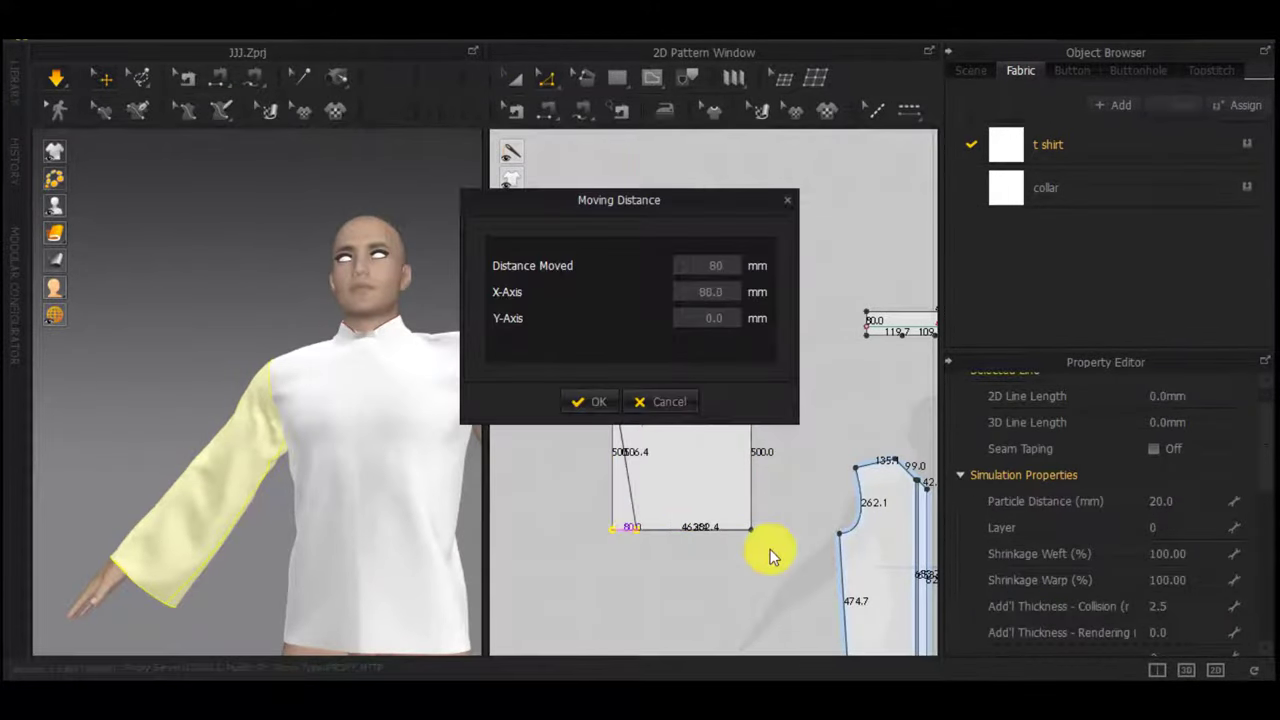
{"action": "key", "text": "Return"}
{"action": "left_click_drag", "start_coordinate": [751, 530], "coordinate": [734, 529]}
{"action": "right_click", "coordinate": [734, 529]}
{"action": "type", "text": "80"}
{"action": "key", "text": "Return"}
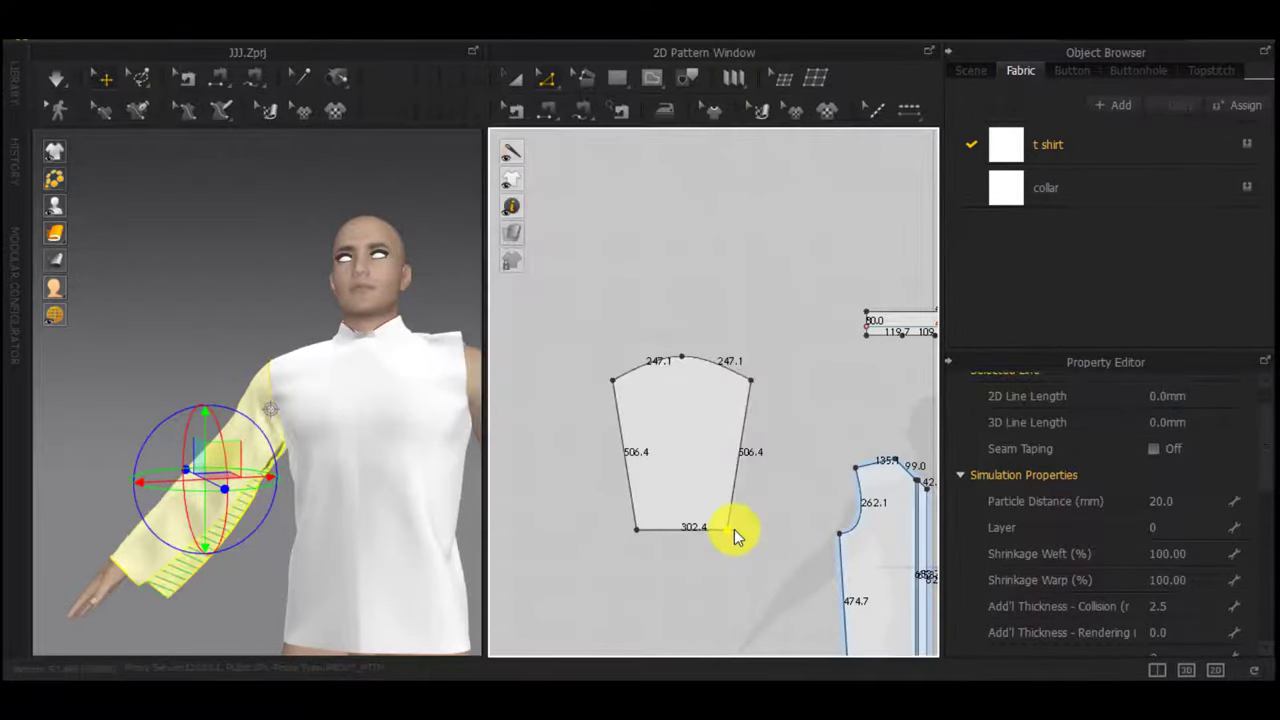
Simulate the tapered sleeve and pull the sleeve and front panel cloth to settle them on the avatar
{"action": "key", "text": "space"}
{"action": "scroll", "coordinate": [240, 536], "scroll_direction": "up", "scroll_amount": 3}
{"action": "right_click_drag", "start_coordinate": [271, 566], "coordinate": [262, 540]}
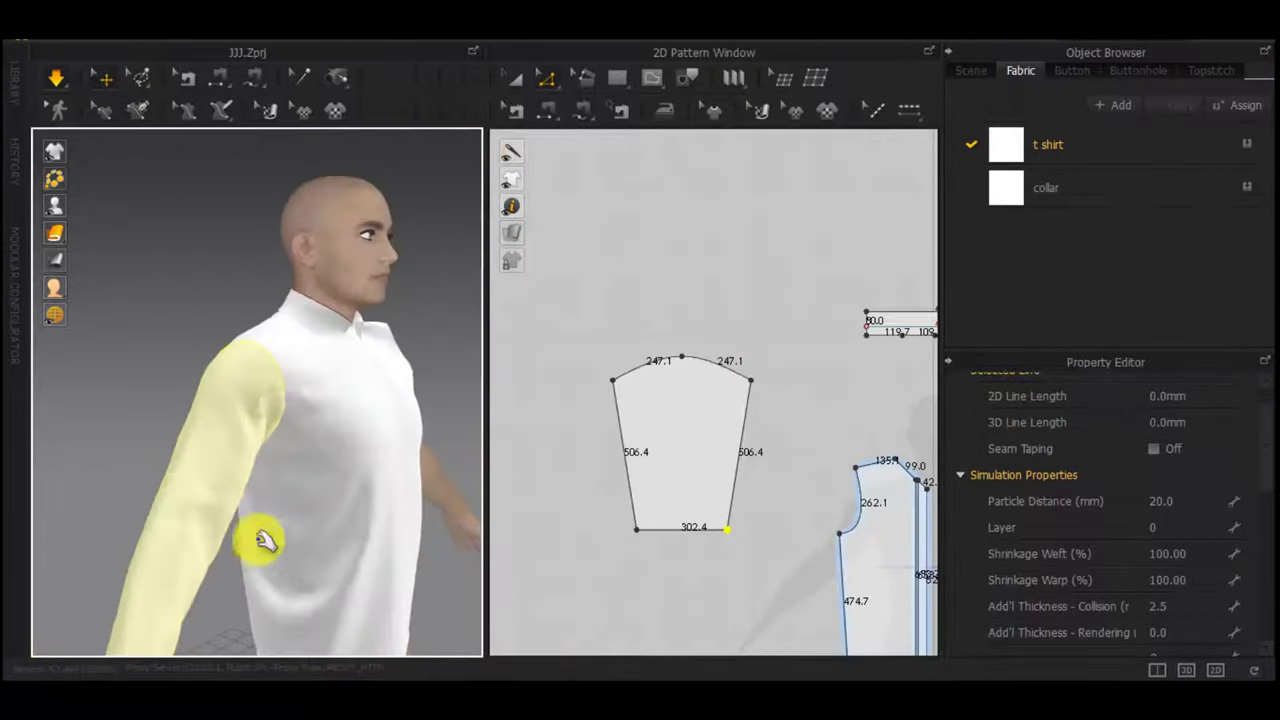
{"action": "left_click_drag", "start_coordinate": [232, 523], "coordinate": [322, 542]}
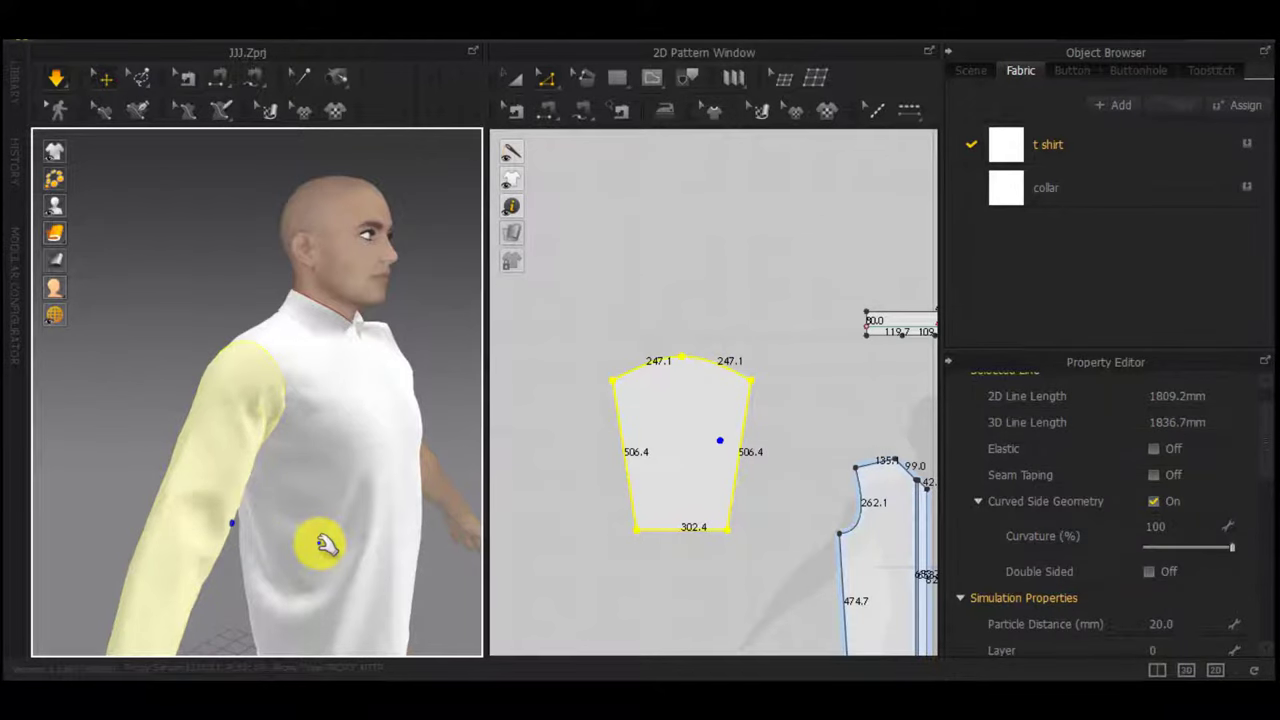
{"action": "right_click_drag", "start_coordinate": [292, 534], "coordinate": [190, 537]}
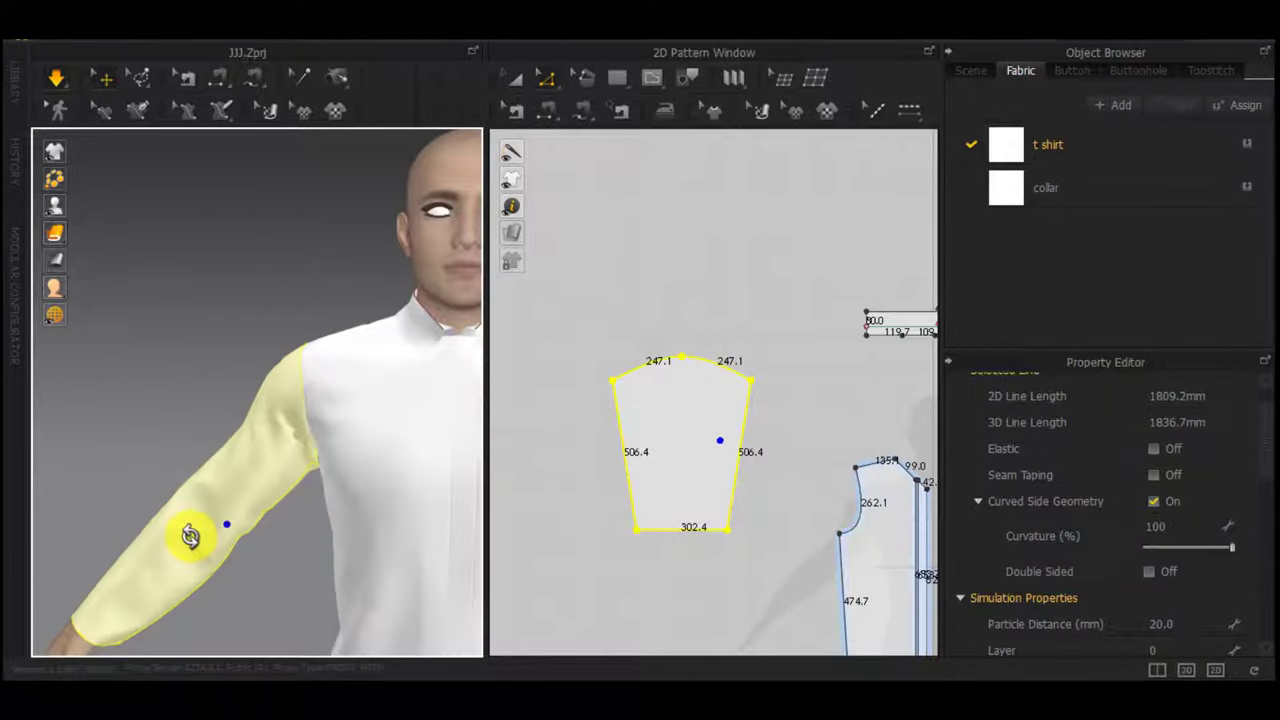
{"action": "scroll", "coordinate": [430, 558], "scroll_direction": "down", "scroll_amount": 3}
{"action": "right_click_drag", "start_coordinate": [280, 543], "coordinate": [328, 566]}
{"action": "left_click_drag", "start_coordinate": [314, 487], "coordinate": [280, 490]}
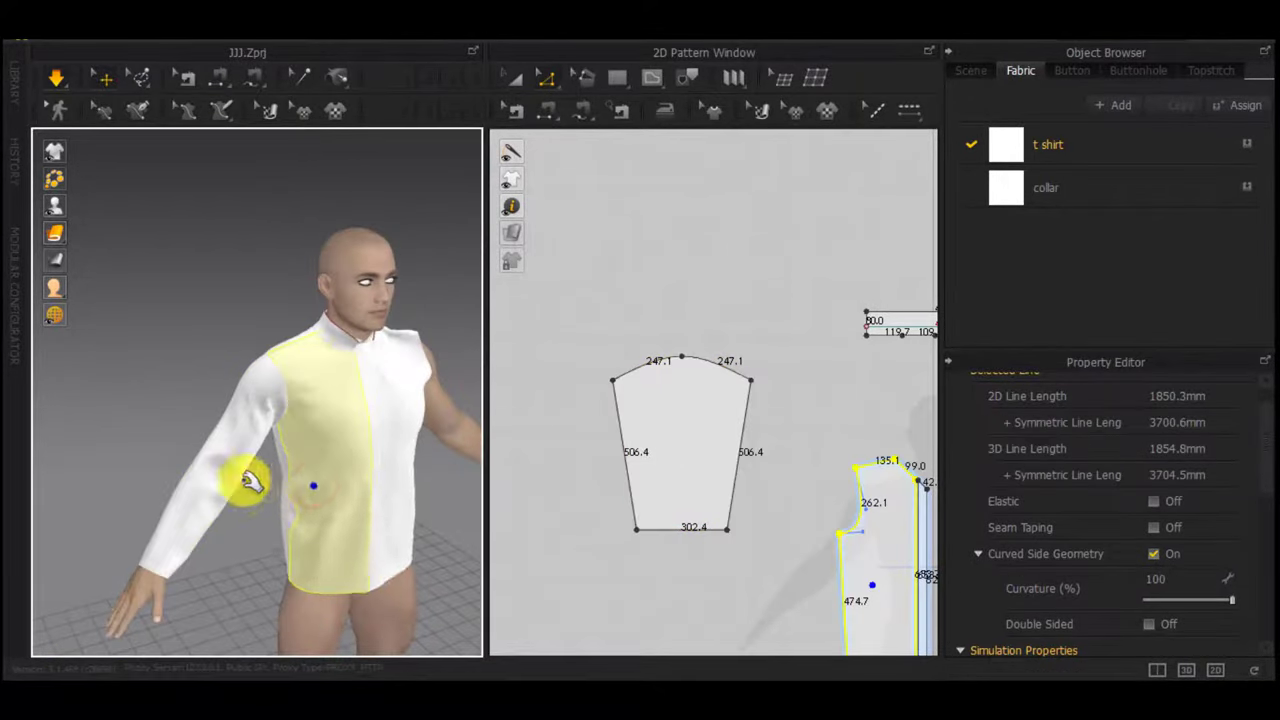
{"action": "right_click_drag", "start_coordinate": [249, 481], "coordinate": [176, 464]}
{"action": "left_click_drag", "start_coordinate": [206, 489], "coordinate": [240, 443]}
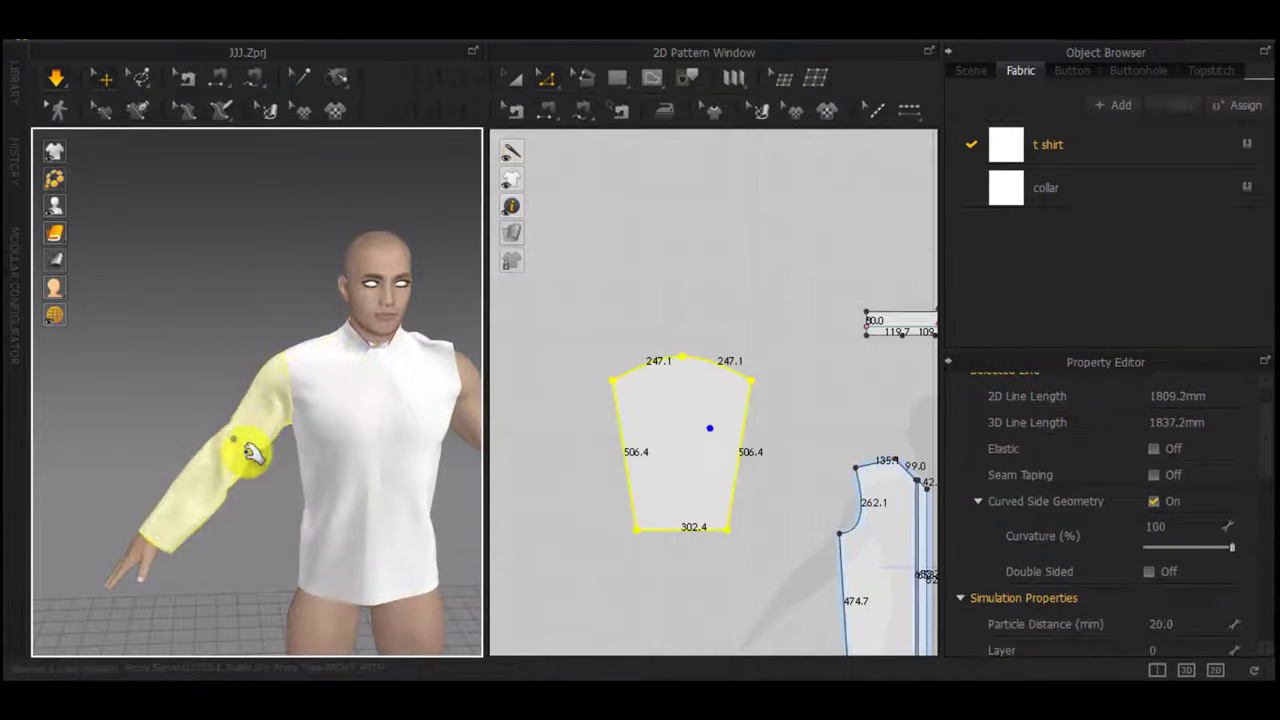
{"action": "right_click_drag", "start_coordinate": [251, 454], "coordinate": [322, 334]}
{"action": "right_click_drag", "start_coordinate": [390, 540], "coordinate": [330, 546]}
Offset the sleeve's lower edge as one internal line about 50 mm above the hem
{"action": "left_click", "coordinate": [739, 561]}
{"action": "right_click", "coordinate": [691, 533]}
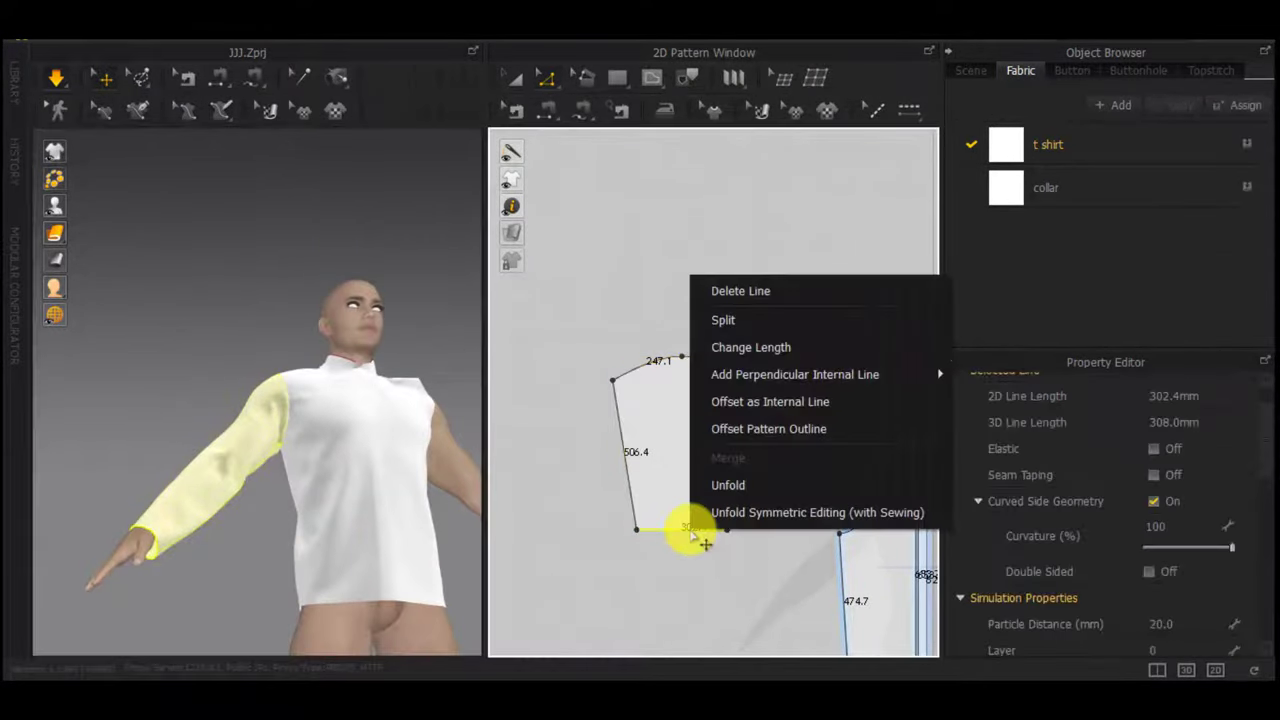
{"action": "left_click", "coordinate": [758, 401]}
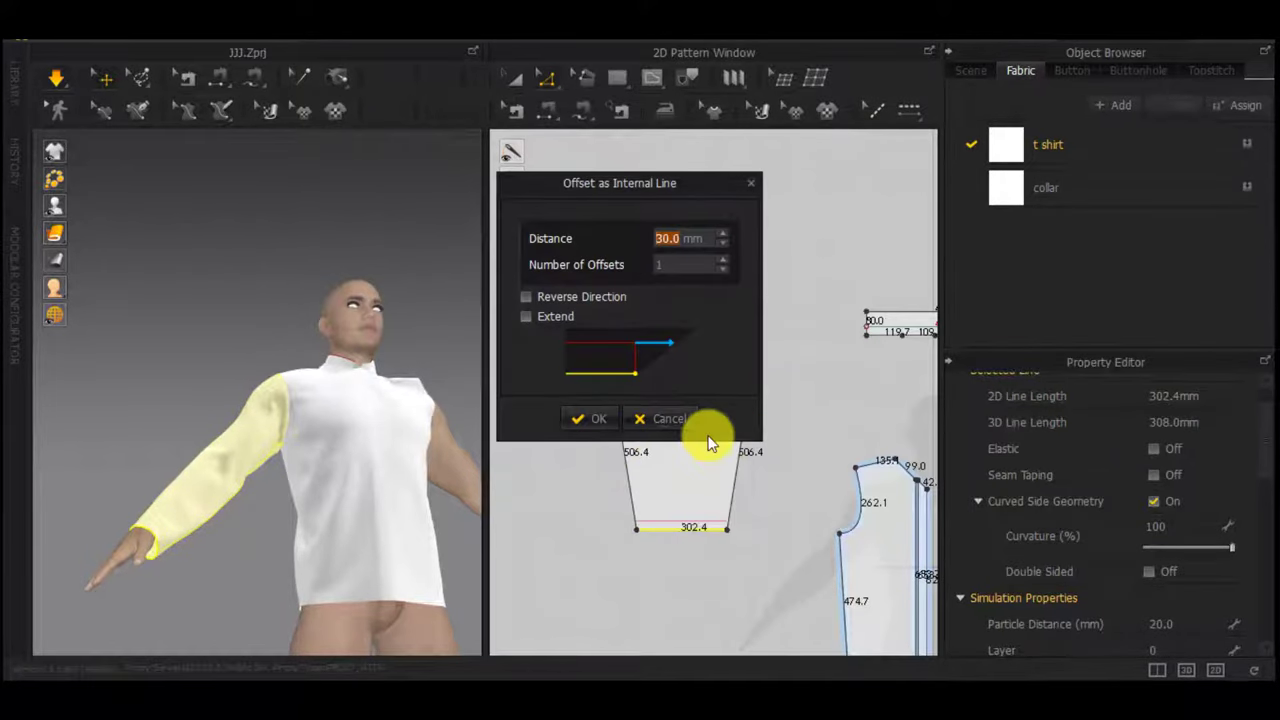
{"action": "left_click", "coordinate": [590, 419]}
{"action": "right_click_drag", "start_coordinate": [430, 480], "coordinate": [285, 524]}
{"action": "scroll", "coordinate": [602, 519], "scroll_direction": "up", "scroll_amount": 5}
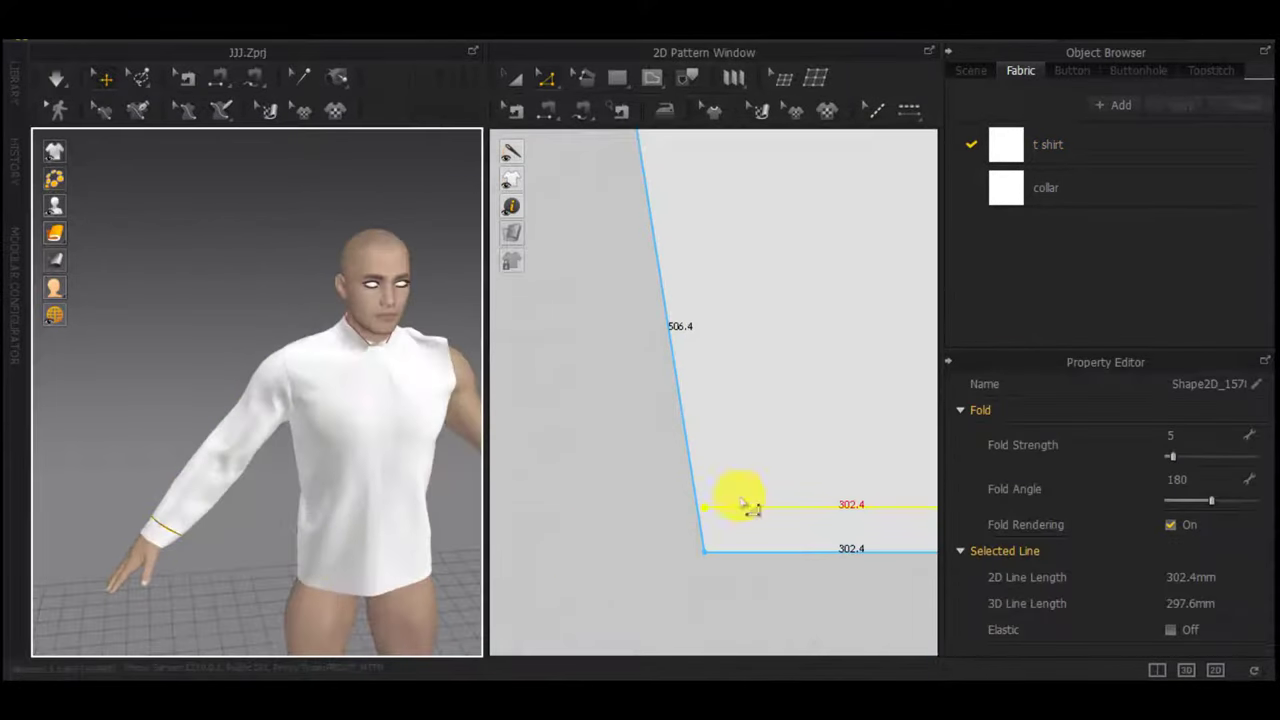
Extend the internal line to the sleeve outline and cut and sew along it to form a separate cuff
{"action": "right_click", "coordinate": [802, 507]}
{"action": "left_click", "coordinate": [854, 338]}
{"action": "right_click", "coordinate": [808, 512]}
{"action": "right_click", "coordinate": [808, 509]}
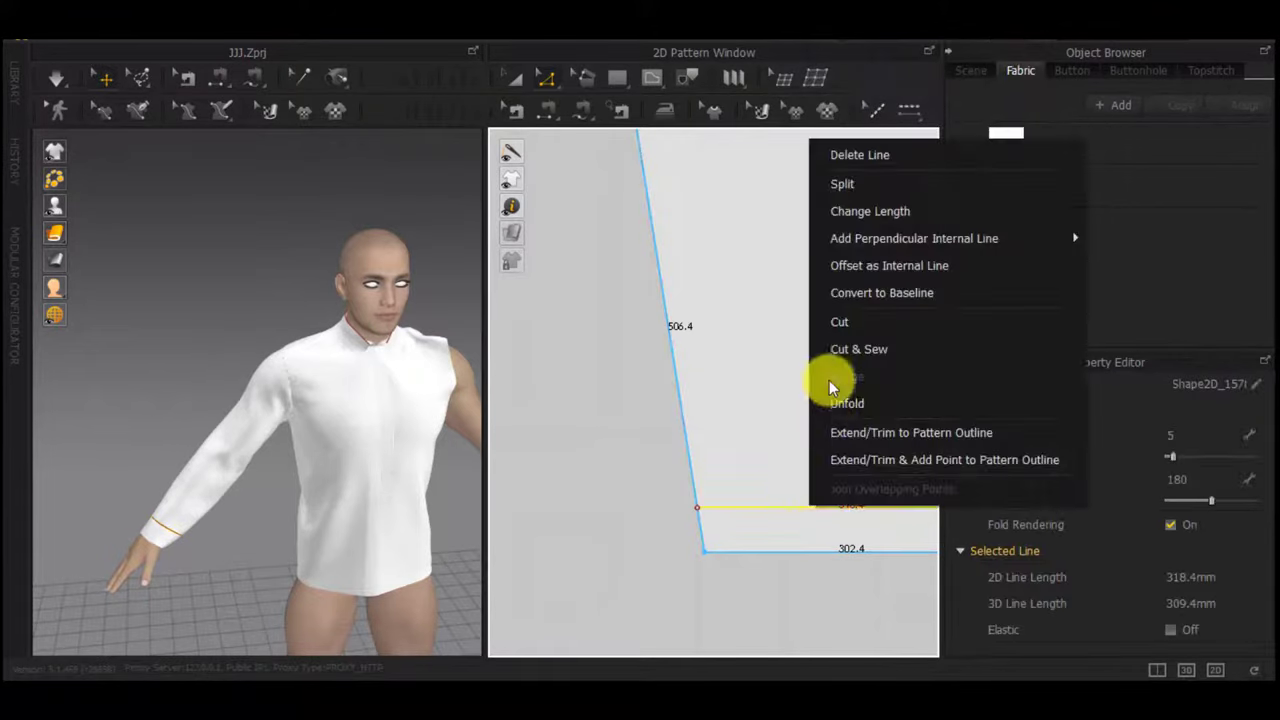
{"action": "left_click", "coordinate": [852, 351]}
Narrow the cuff symmetrically to 261.5 mm along its upper edge and 248.4 mm along its lower edge, and simulate
{"action": "middle_click_drag", "start_coordinate": [808, 528], "coordinate": [709, 524]}
{"action": "left_click", "coordinate": [716, 537]}
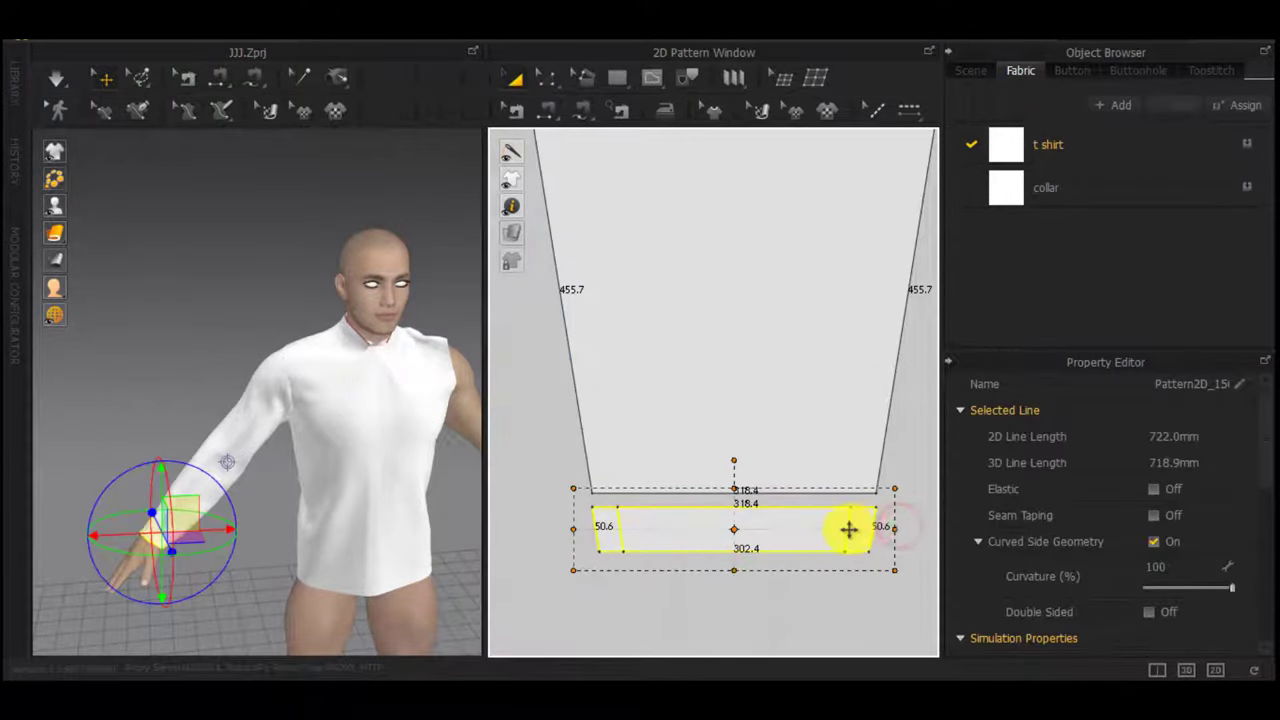
{"action": "left_click_drag", "start_coordinate": [849, 529], "coordinate": [850, 528]}
{"action": "scroll", "coordinate": [164, 536], "scroll_direction": "up", "scroll_amount": 4}
{"action": "middle_click_drag", "start_coordinate": [168, 530], "coordinate": [234, 411]}
{"action": "right_click_drag", "start_coordinate": [234, 411], "coordinate": [188, 428]}
{"action": "scroll", "coordinate": [280, 428], "scroll_direction": "down", "scroll_amount": 4}
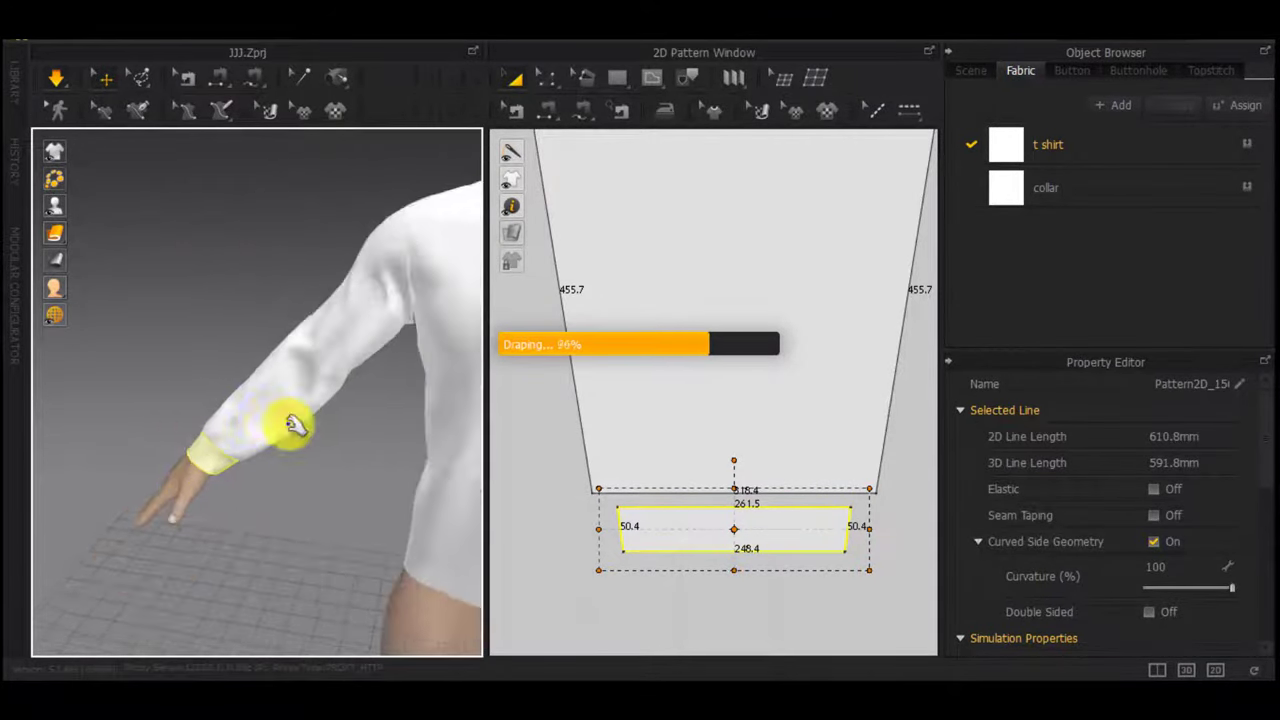
Create a linked symmetric copy of the sleeve and cuff and place it on the far side of the back panels
{"action": "scroll", "coordinate": [513, 439], "scroll_direction": "down", "scroll_amount": 5}
{"action": "left_click", "coordinate": [543, 527]}
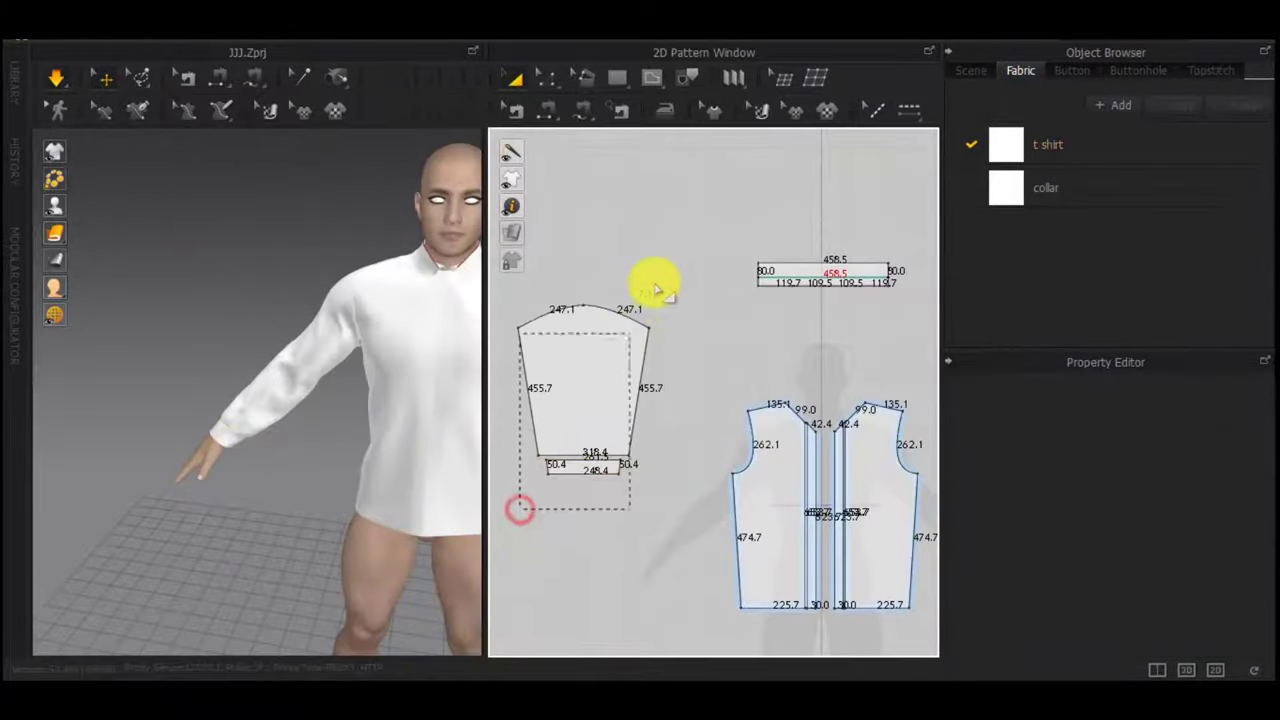
{"action": "left_click_drag", "start_coordinate": [656, 287], "coordinate": [658, 284]}
{"action": "right_click", "coordinate": [607, 395]}
{"action": "left_click", "coordinate": [688, 298]}
{"action": "scroll", "coordinate": [786, 375], "scroll_direction": "down", "scroll_amount": 4}
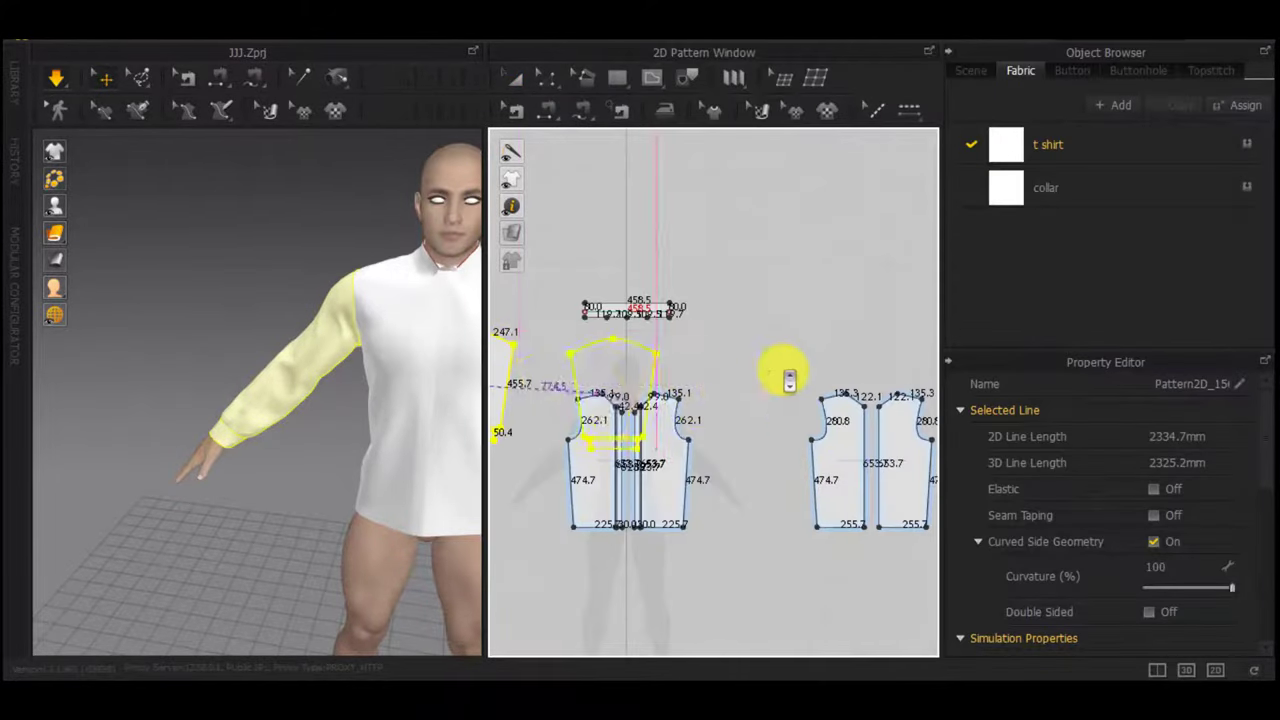
{"action": "scroll", "coordinate": [789, 379], "scroll_direction": "down", "scroll_amount": 3}
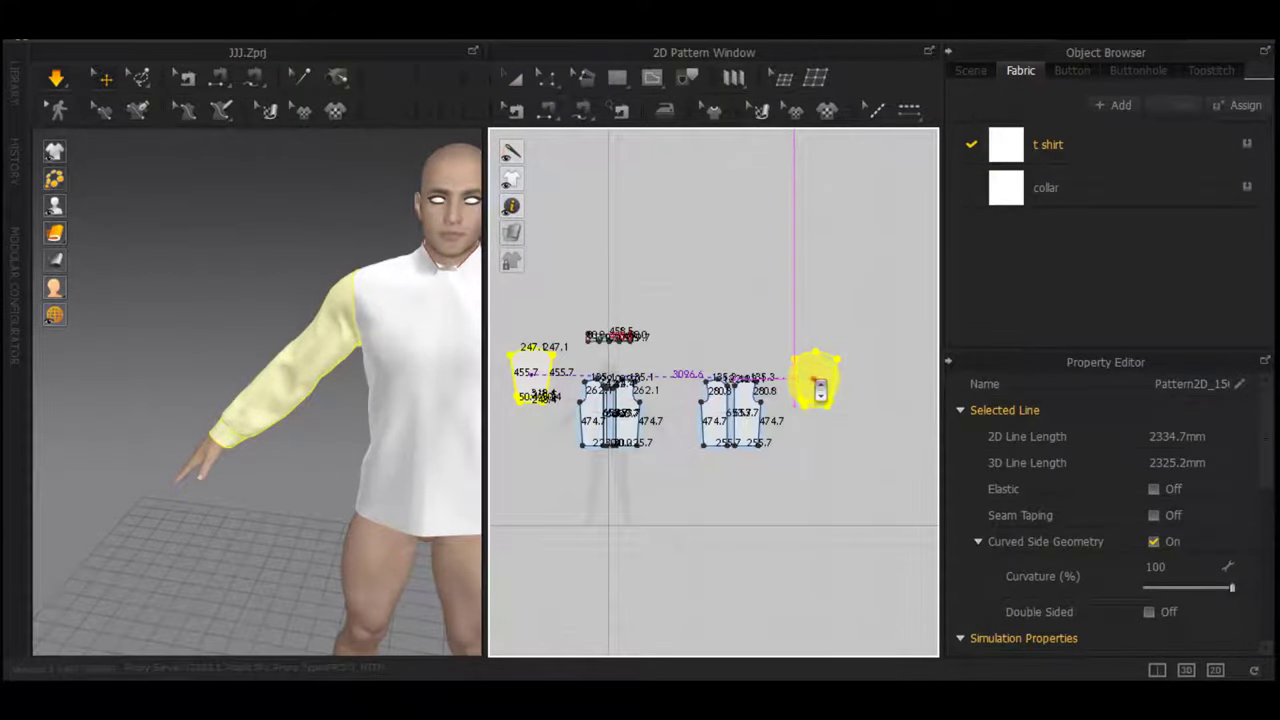
{"action": "left_click", "coordinate": [814, 380]}
Arrange the copied sleeve and its cuff around the avatar's bare arm using the arrangement points
{"action": "middle_click_drag", "start_coordinate": [370, 420], "coordinate": [180, 415]}
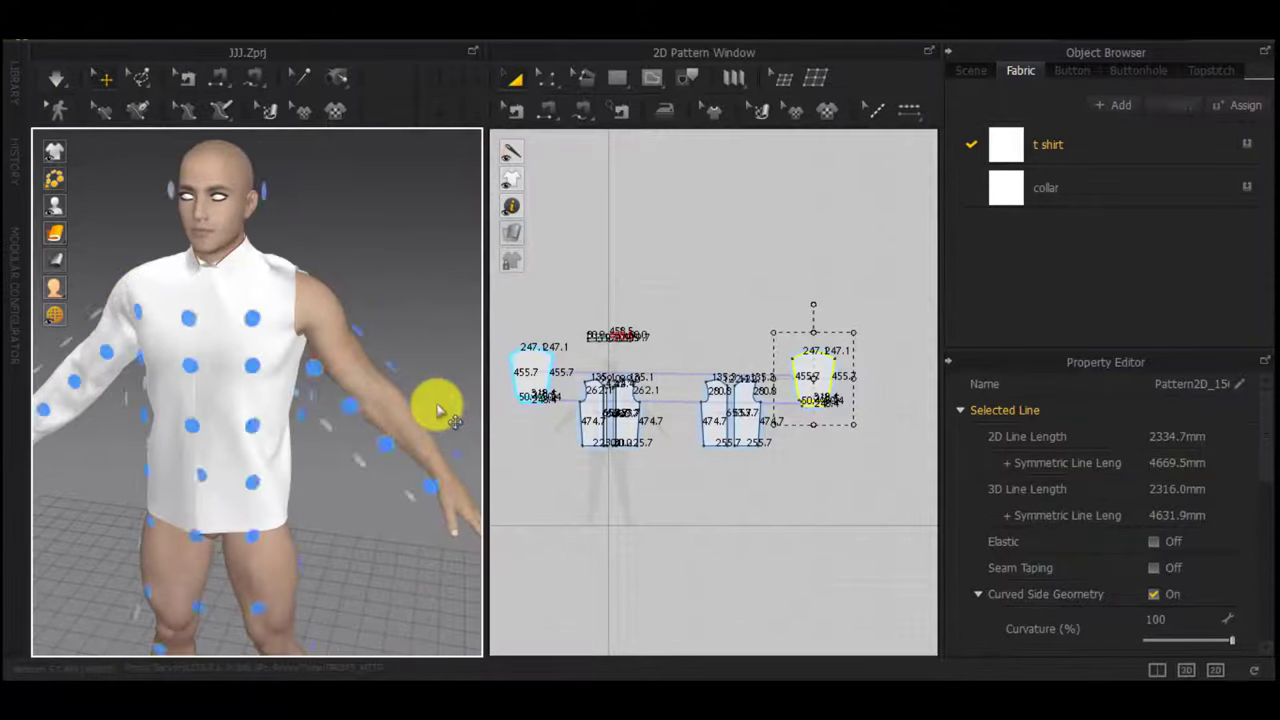
{"action": "mouse_move", "coordinate": [437, 410]}
{"action": "right_mouse_down"}
{"action": "mouse_move", "coordinate": [305, 449]}
{"action": "mouse_move", "coordinate": [340, 563]}
{"action": "mouse_move", "coordinate": [468, 514]}
{"action": "right_mouse_up"}
{"action": "left_click", "coordinate": [325, 544]}
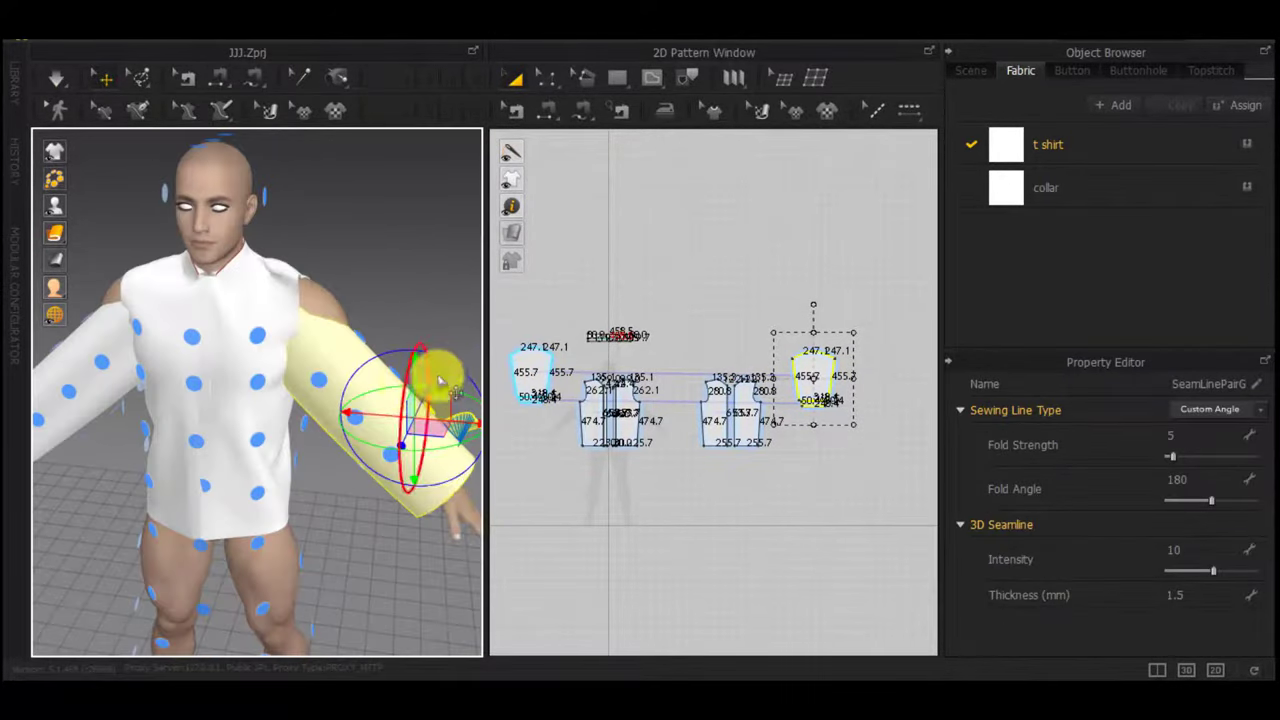
{"action": "left_click_drag", "start_coordinate": [441, 366], "coordinate": [463, 360]}
{"action": "left_click", "coordinate": [452, 322]}
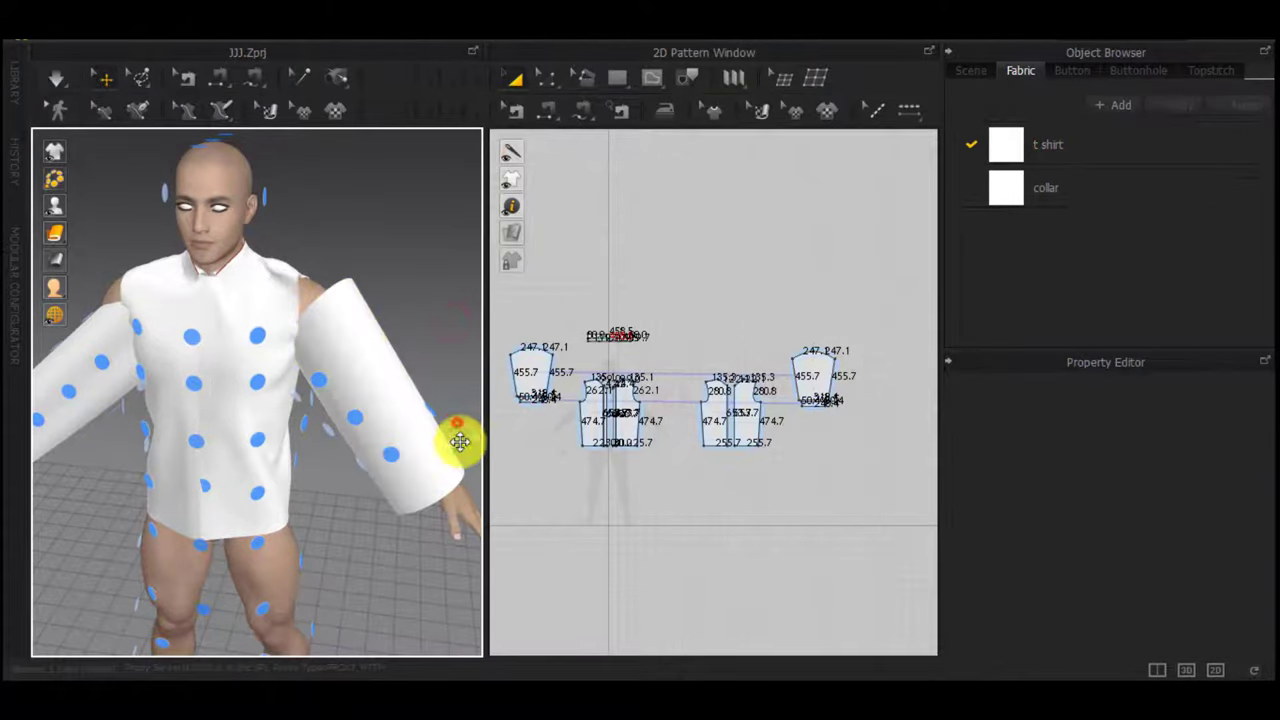
{"action": "left_click", "coordinate": [459, 474]}
Sew the copied sleeve's cap to the front and back armhole edges and simulate the shirt
{"action": "right_click_drag", "start_coordinate": [380, 387], "coordinate": [318, 483]}
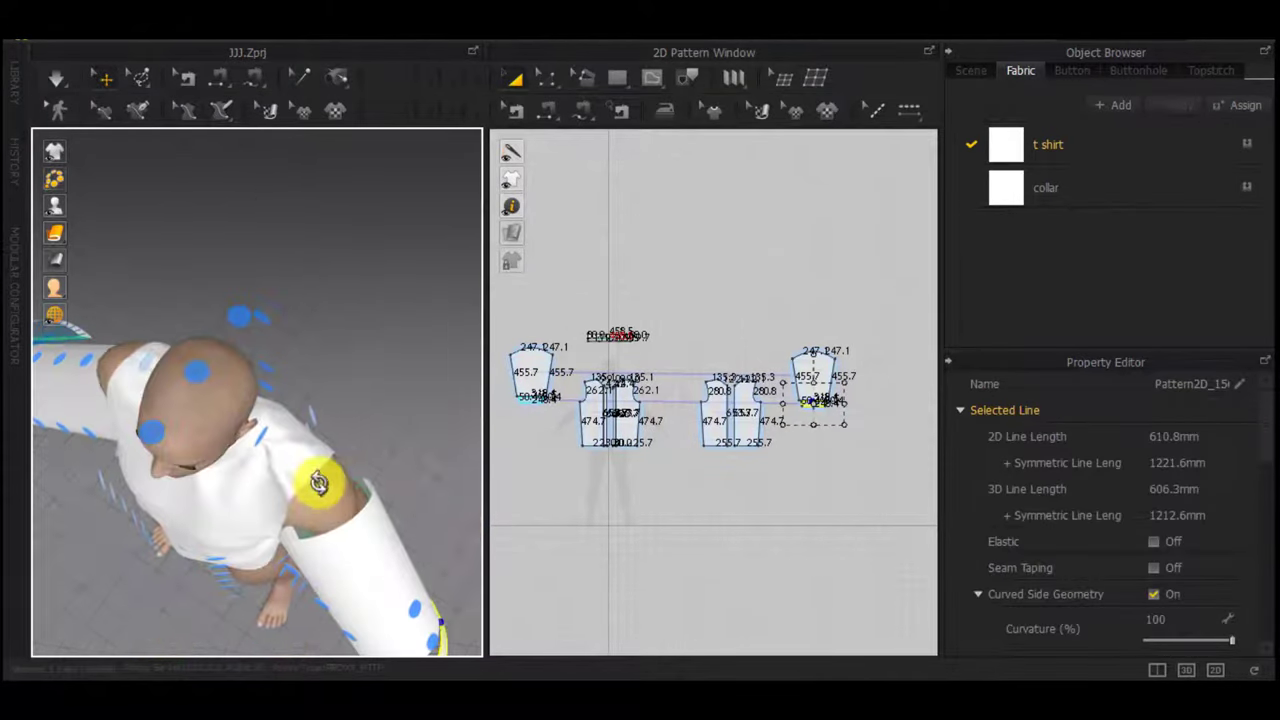
{"action": "key", "text": "n"}
{"action": "left_click", "coordinate": [313, 539]}
{"action": "left_click", "coordinate": [293, 522]}
{"action": "left_click", "coordinate": [338, 526]}
{"action": "left_click", "coordinate": [316, 477]}
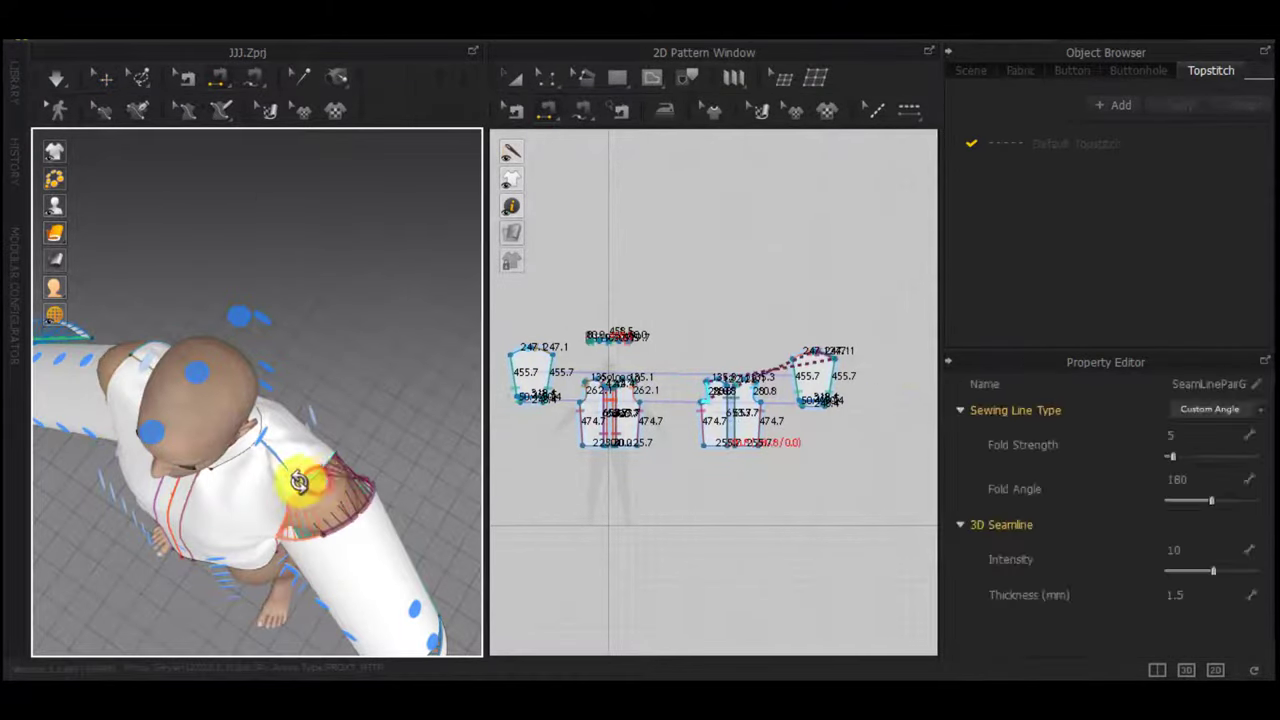
{"action": "right_click_drag", "start_coordinate": [298, 481], "coordinate": [217, 463]}
{"action": "key", "text": "space"}
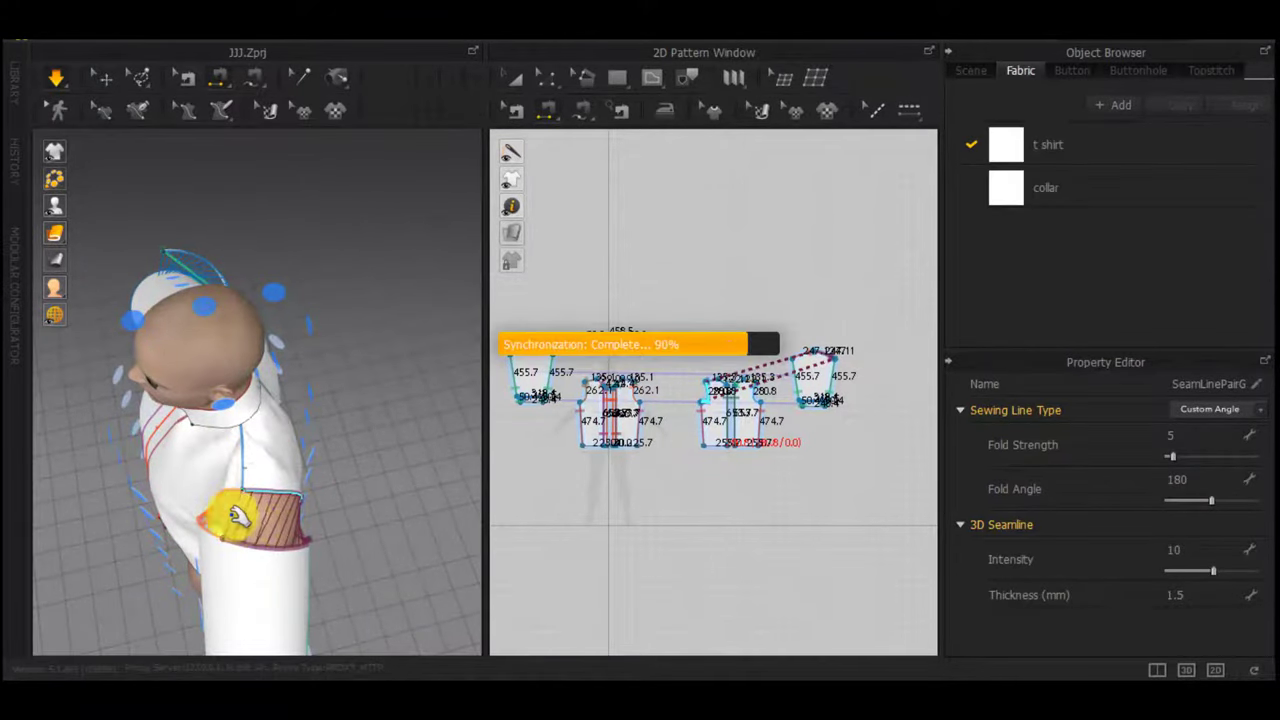
{"action": "right_click_drag", "start_coordinate": [238, 515], "coordinate": [437, 381]}
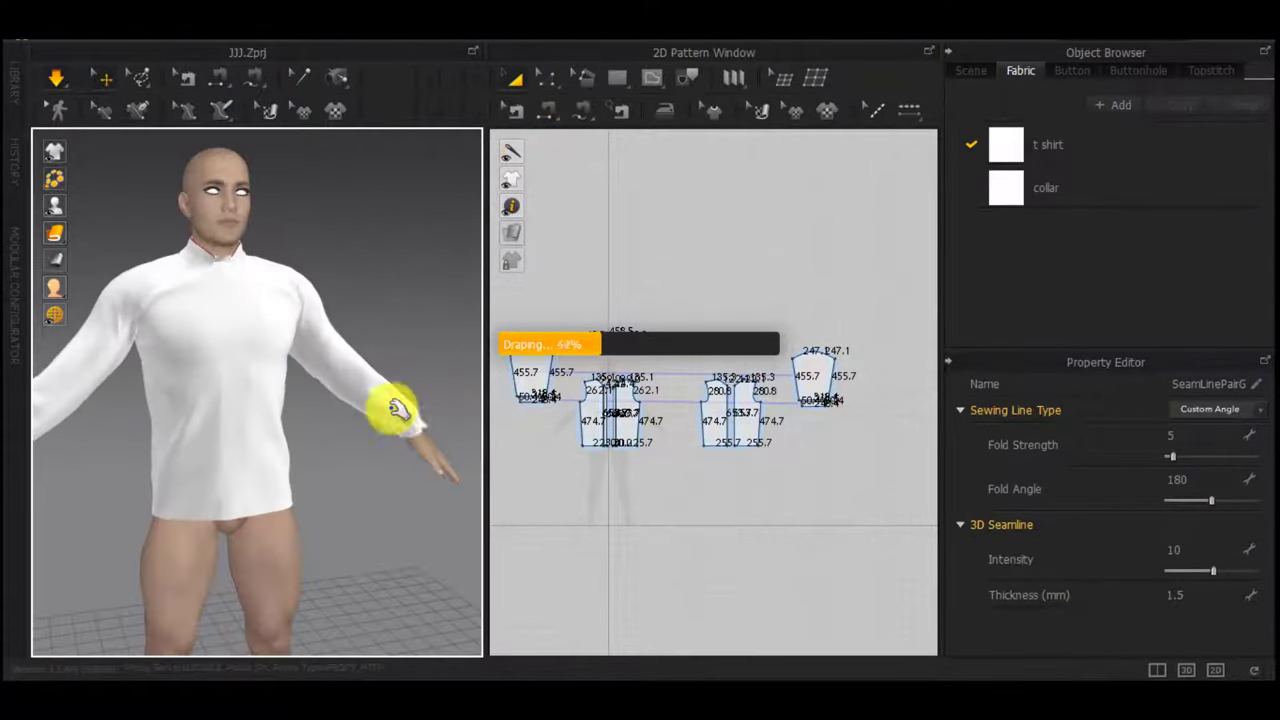
{"action": "middle_click_drag", "start_coordinate": [262, 416], "coordinate": [477, 382]}
Undo the drape, reposition the first sleeve's cuff around the wrist and simulate again
{"action": "key", "text": "ctrl+z"}
{"action": "right_click_drag", "start_coordinate": [474, 382], "coordinate": [350, 379]}
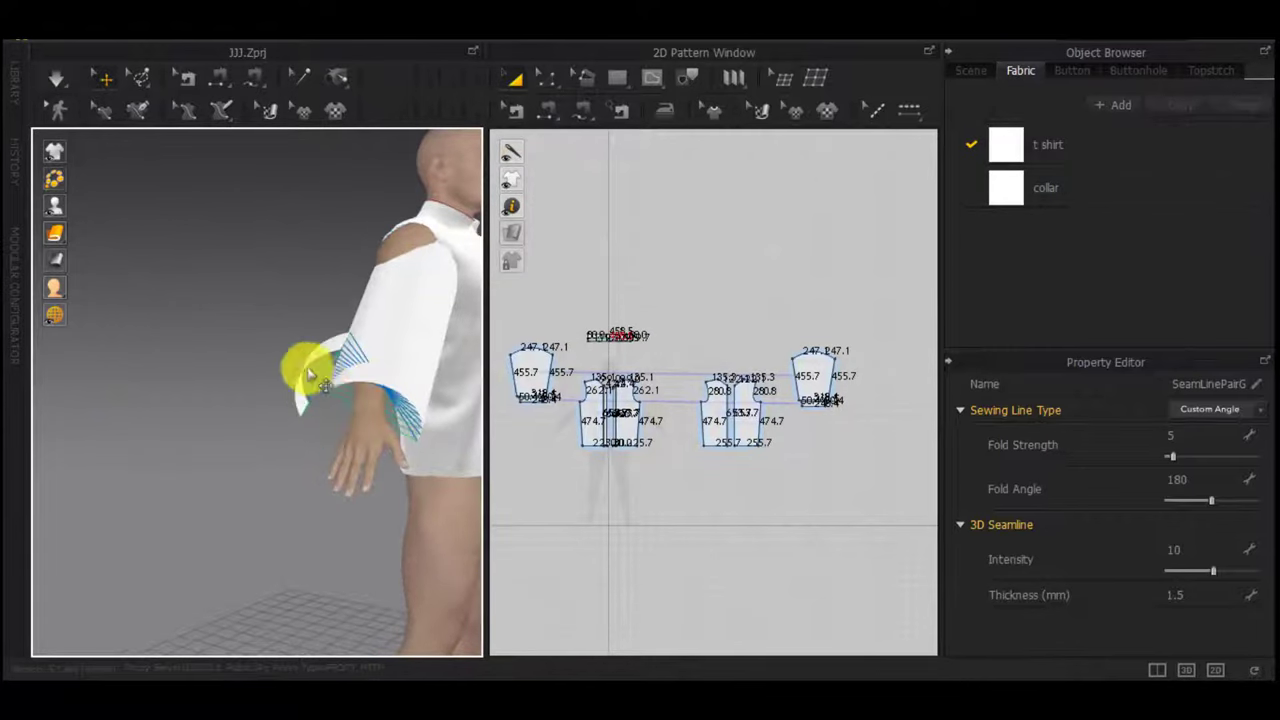
{"action": "left_click_drag", "start_coordinate": [300, 362], "coordinate": [338, 410]}
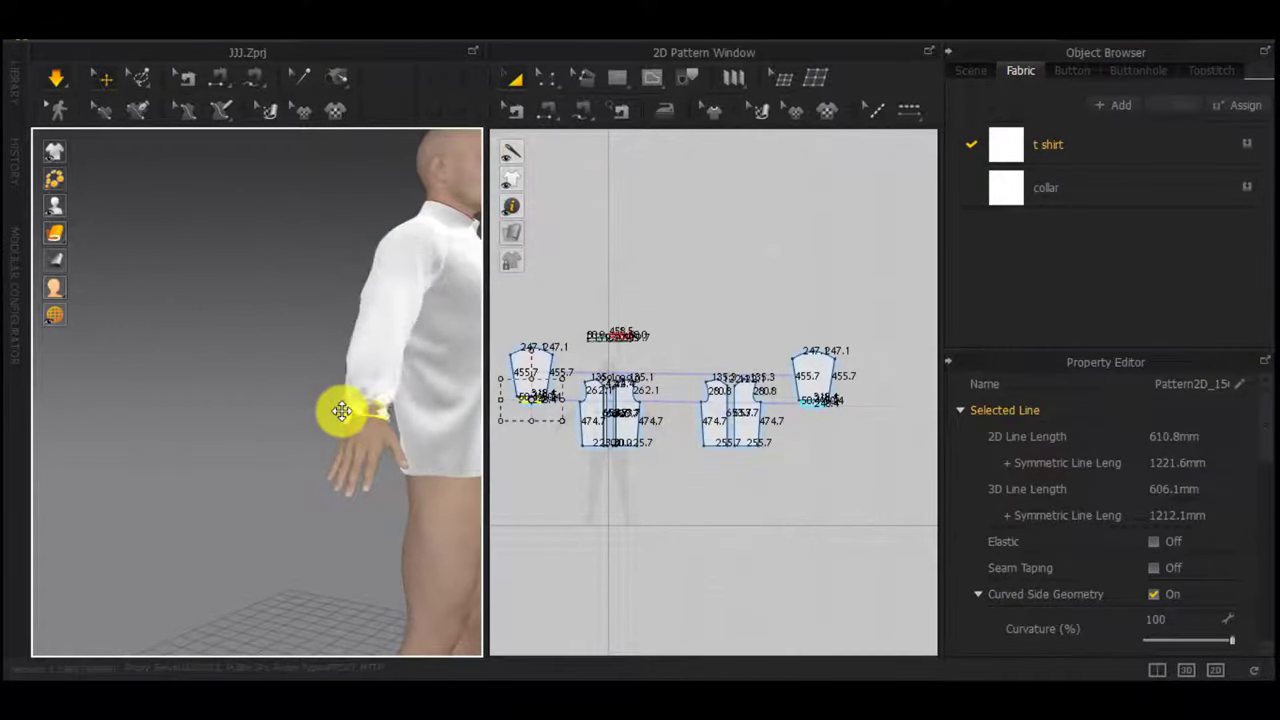
{"action": "right_click_drag", "start_coordinate": [342, 412], "coordinate": [372, 392]}
Pull the cuff and lower sleeve fabric into place around the wrist and forearm during simulation
{"action": "left_click_drag", "start_coordinate": [414, 420], "coordinate": [428, 424]}
{"action": "right_click_drag", "start_coordinate": [374, 430], "coordinate": [236, 328]}
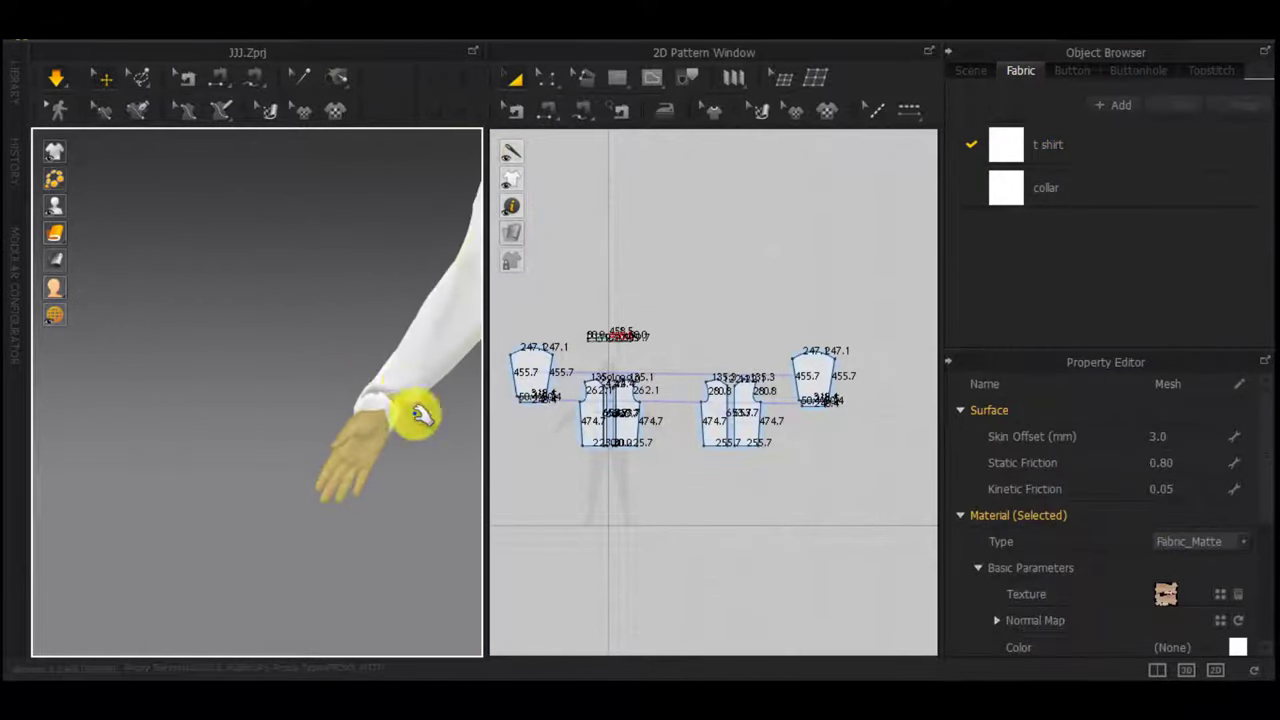
{"action": "left_click_drag", "start_coordinate": [405, 388], "coordinate": [476, 402]}
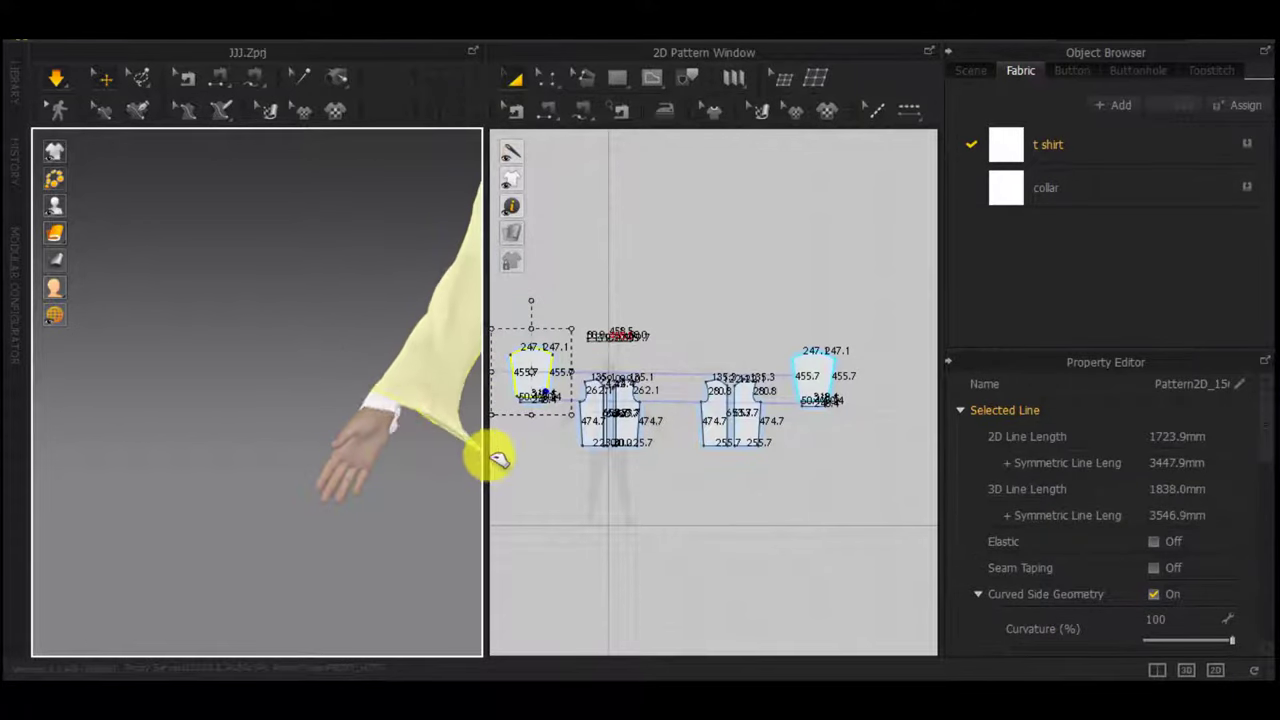
{"action": "right_click_drag", "start_coordinate": [334, 380], "coordinate": [405, 380]}
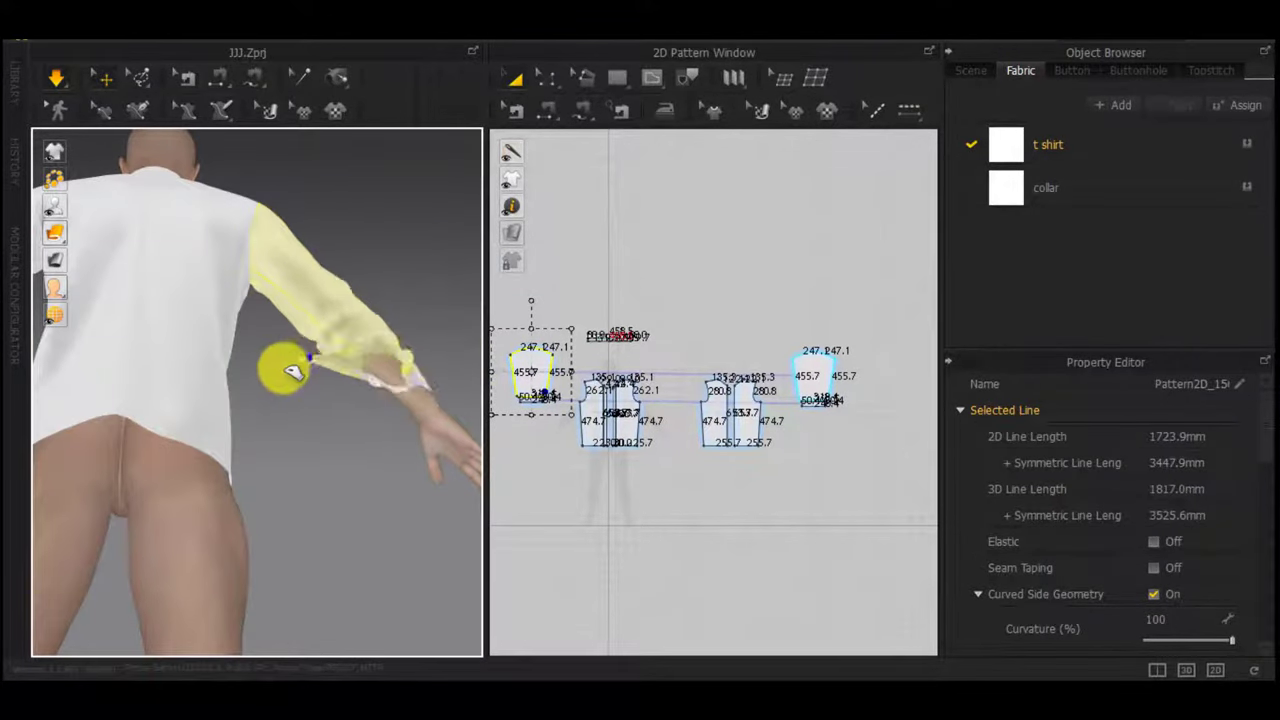
{"action": "right_click_drag", "start_coordinate": [438, 428], "coordinate": [209, 530]}
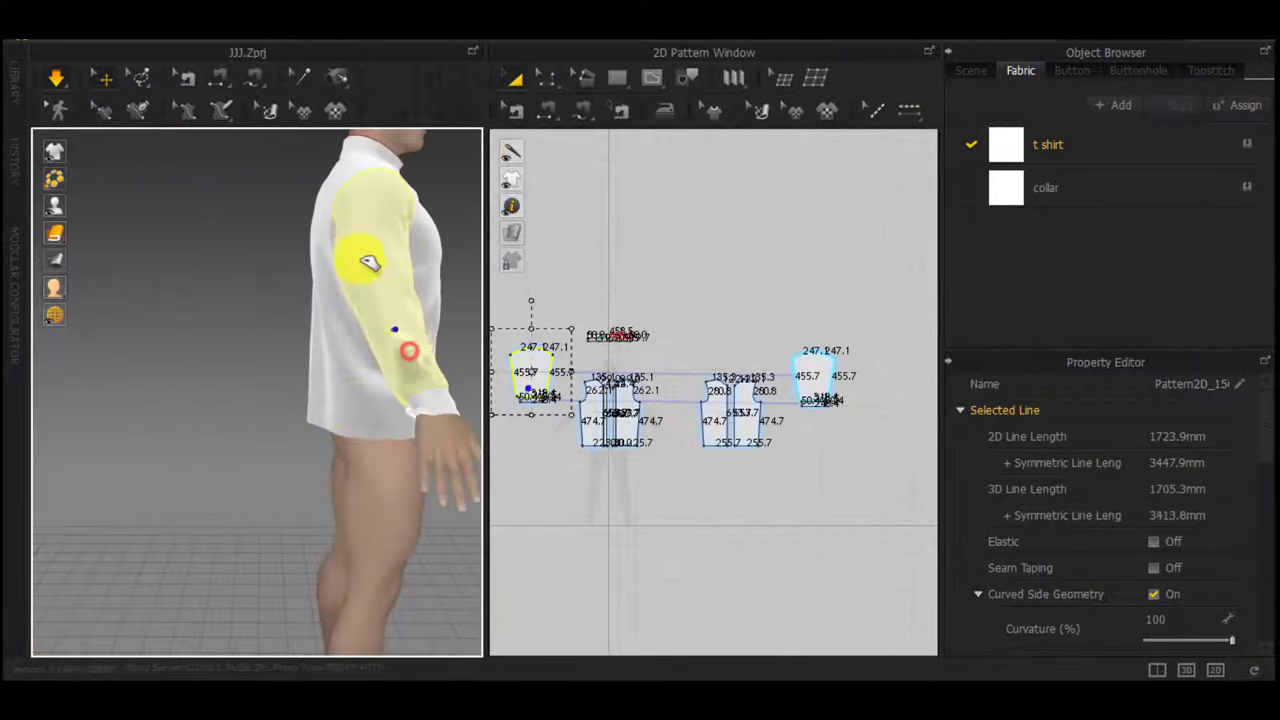
{"action": "left_click", "coordinate": [420, 404]}
{"action": "right_click_drag", "start_coordinate": [406, 432], "coordinate": [197, 414]}
{"action": "scroll", "coordinate": [386, 369], "scroll_direction": "down", "scroll_amount": 3}
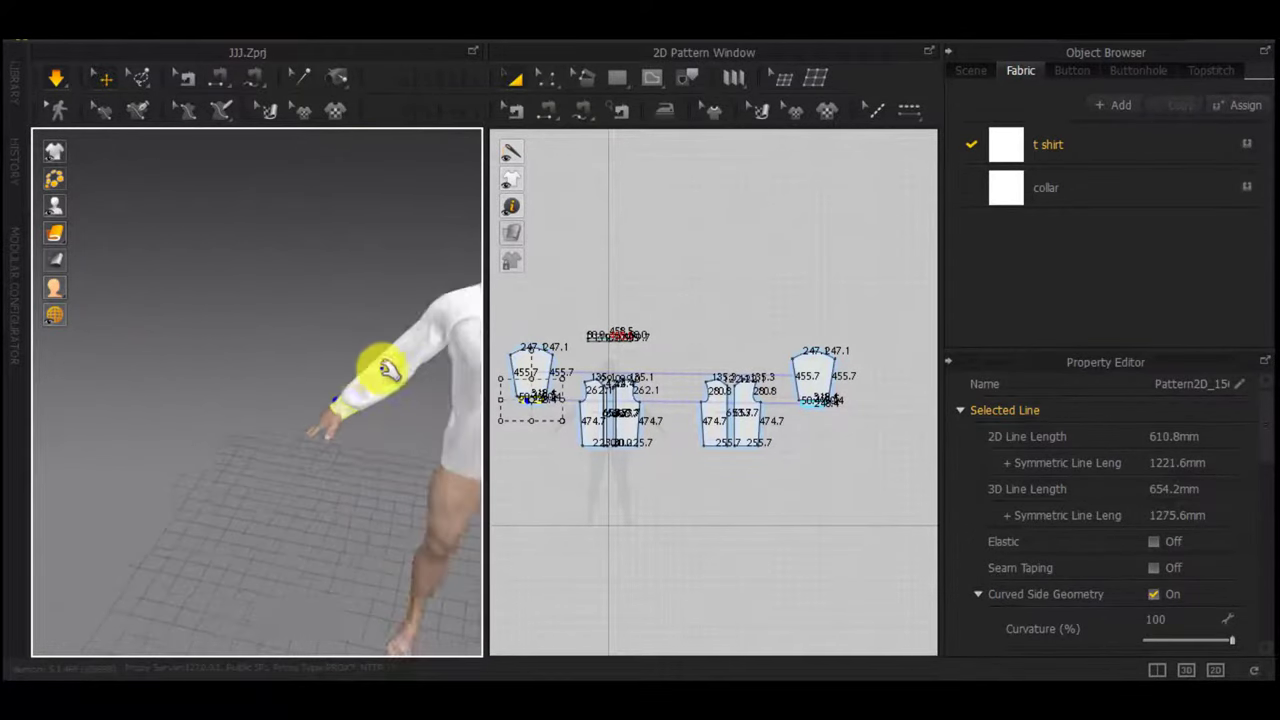
Pull the front and back panel fabric downward to straighten the shirt body on the avatar
{"action": "middle_click_drag", "start_coordinate": [386, 369], "coordinate": [307, 390]}
{"action": "left_click_drag", "start_coordinate": [300, 388], "coordinate": [295, 500]}
{"action": "left_click_drag", "start_coordinate": [273, 357], "coordinate": [277, 511]}
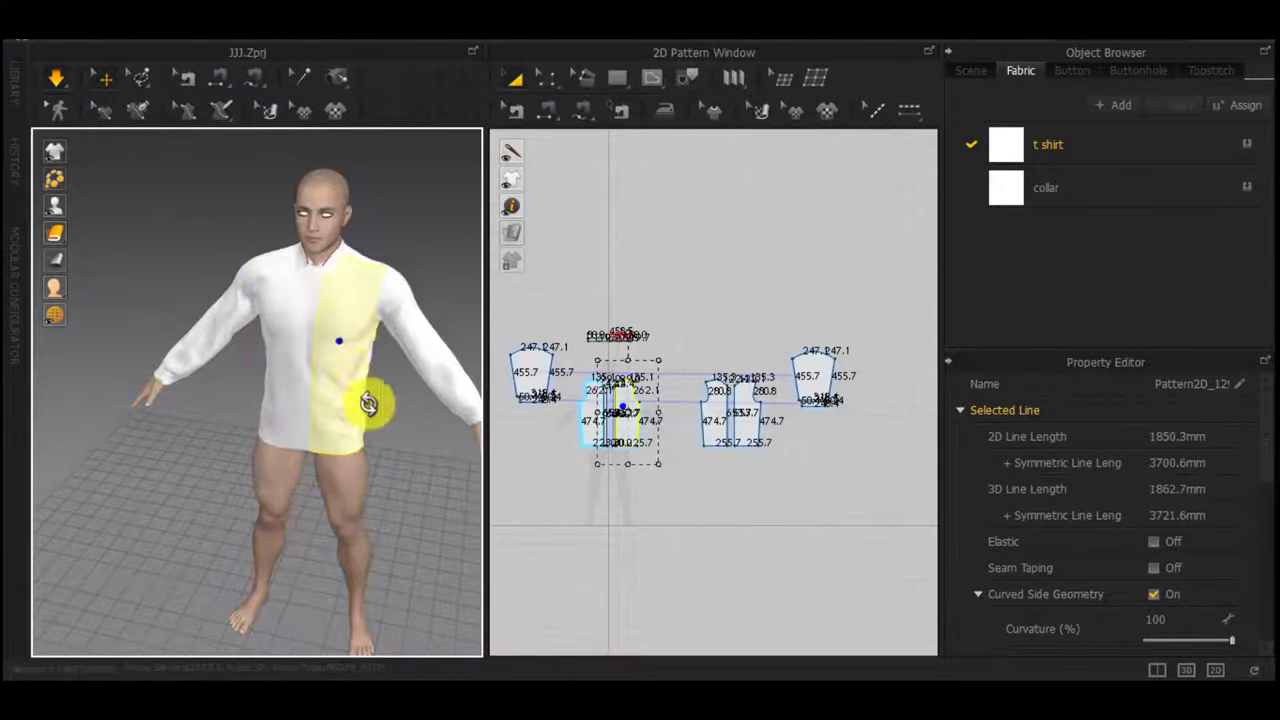
{"action": "right_click_drag", "start_coordinate": [369, 403], "coordinate": [386, 371]}
{"action": "right_click_drag", "start_coordinate": [220, 423], "coordinate": [505, 413]}
{"action": "left_click_drag", "start_coordinate": [367, 388], "coordinate": [349, 496]}
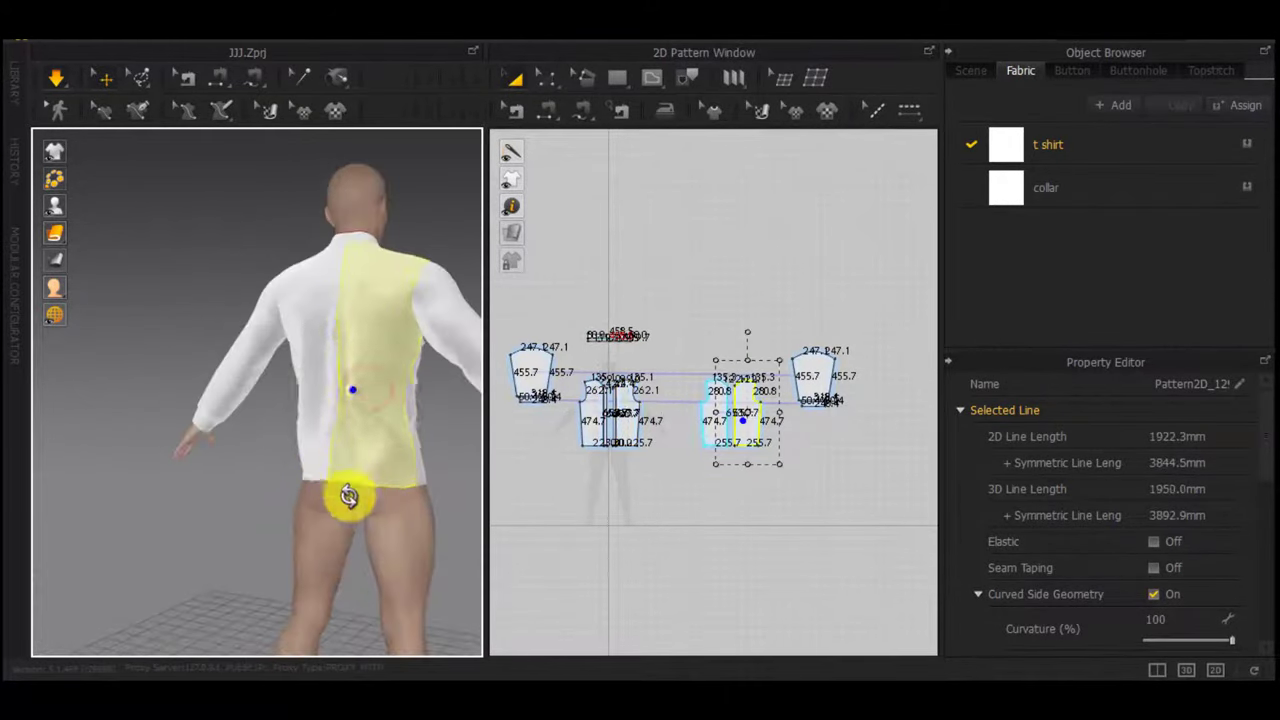
Move the back panel's lower centre corner inward 20 mm, giving both linked hem edges a 235.7 mm length
{"action": "right_click_drag", "start_coordinate": [348, 495], "coordinate": [206, 497]}
{"action": "scroll", "coordinate": [770, 394], "scroll_direction": "up", "scroll_amount": 3}
{"action": "key", "text": "z"}
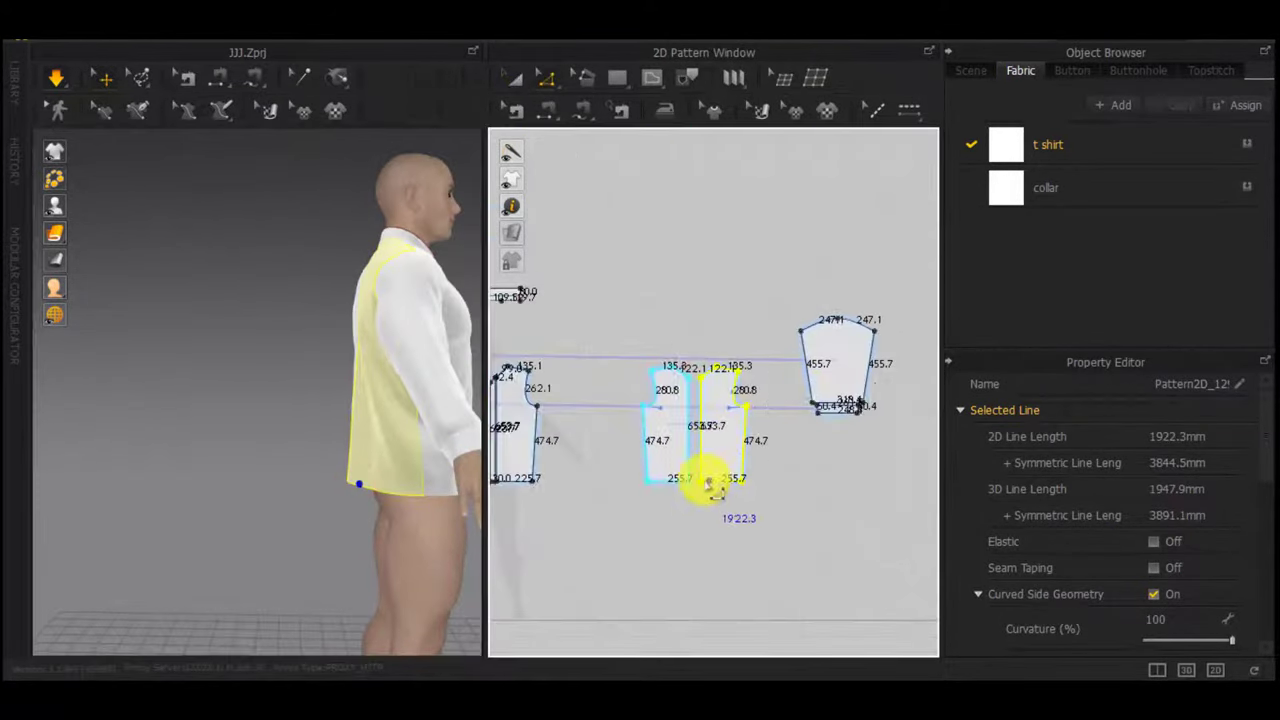
{"action": "scroll", "coordinate": [705, 482], "scroll_direction": "up", "scroll_amount": 5}
{"action": "left_click", "coordinate": [699, 505]}
{"action": "left_click_drag", "start_coordinate": [691, 489], "coordinate": [711, 492]}
{"action": "right_click", "coordinate": [709, 493]}
{"action": "key", "text": "Return"}
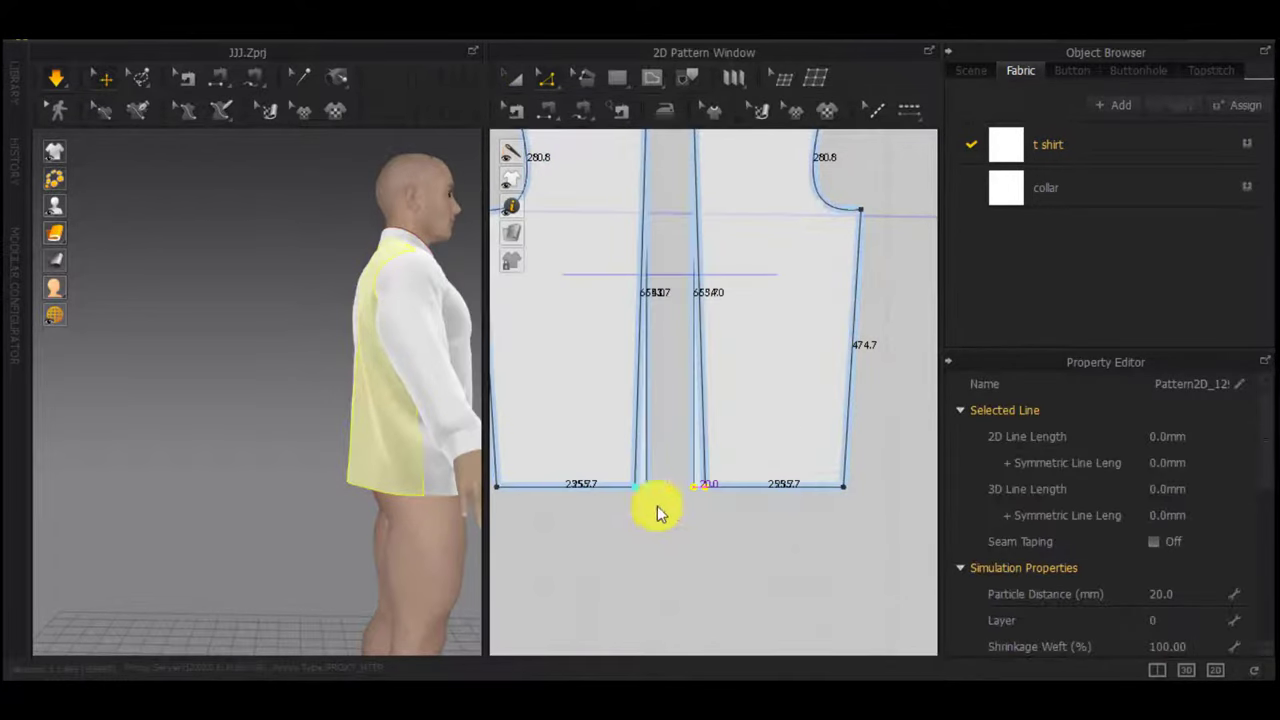
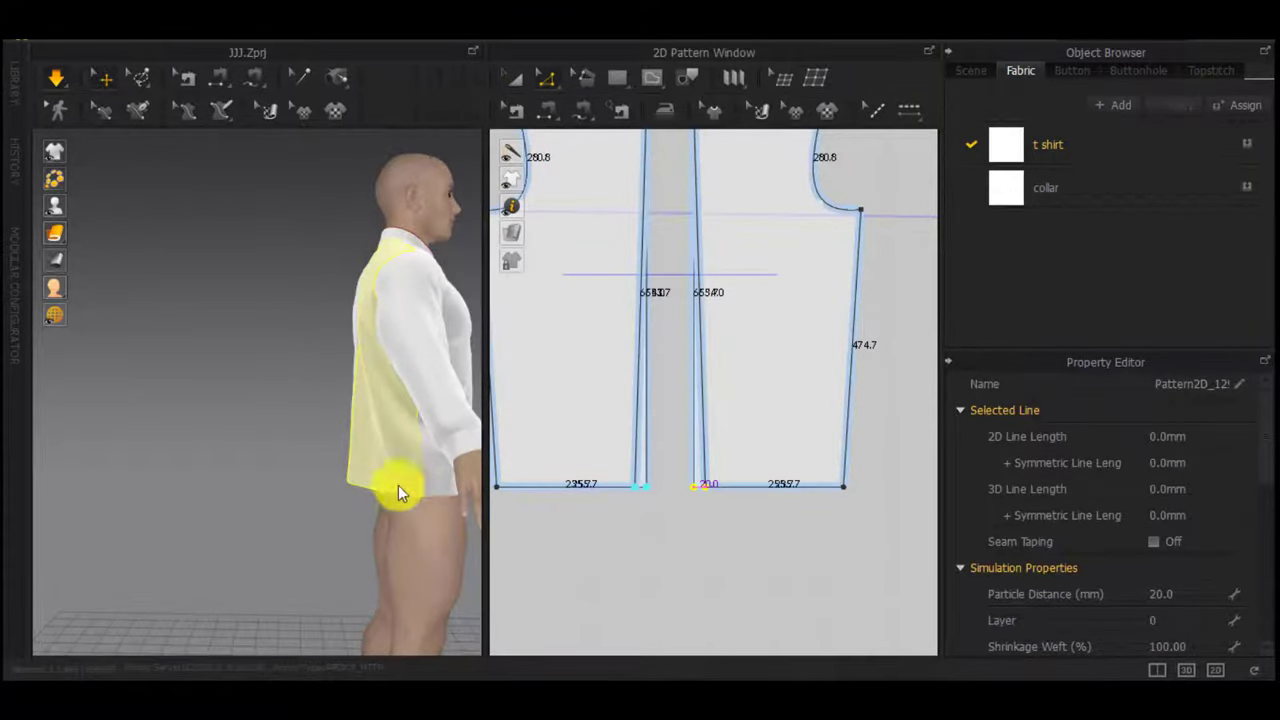
{"action": "right_click_drag", "start_coordinate": [398, 487], "coordinate": [467, 480]}
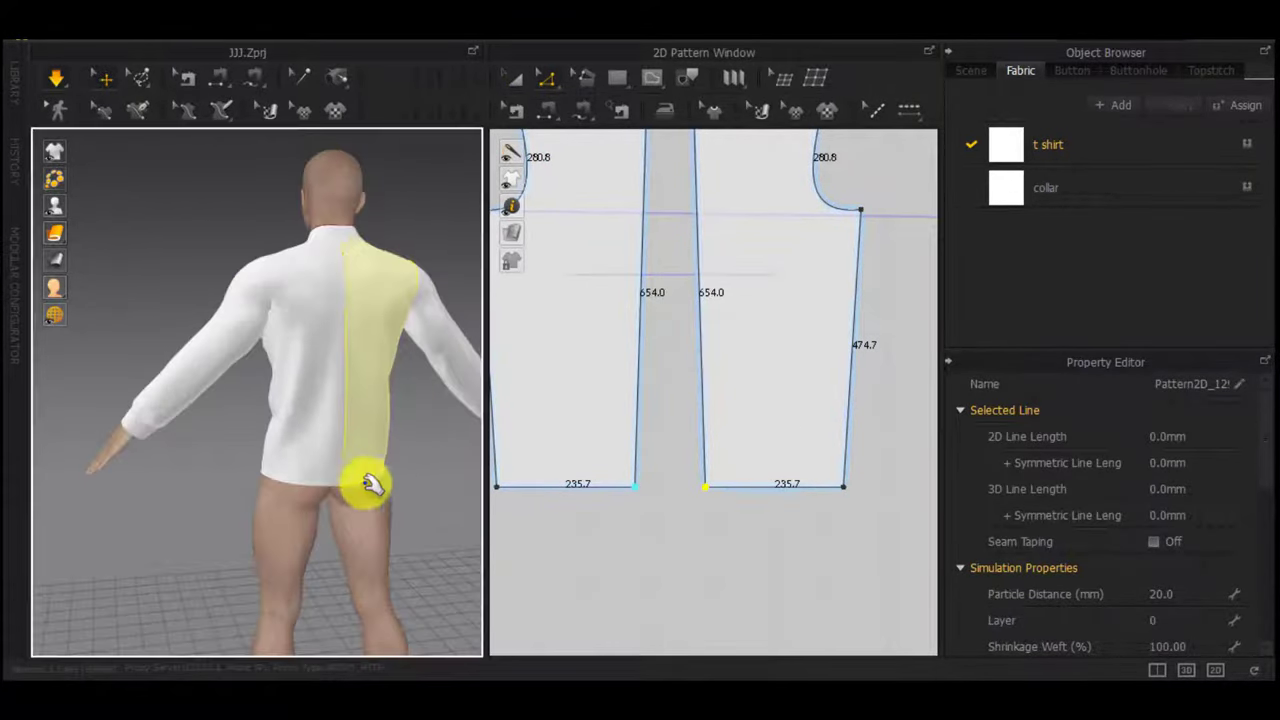
{"action": "right_click_drag", "start_coordinate": [371, 484], "coordinate": [678, 487]}
Pull the sleeve fabric on the avatar's arm to settle its wrinkles during simulation
{"action": "right_click_drag", "start_coordinate": [422, 416], "coordinate": [440, 413]}
{"action": "scroll", "coordinate": [400, 300], "scroll_direction": "up", "scroll_amount": 3}
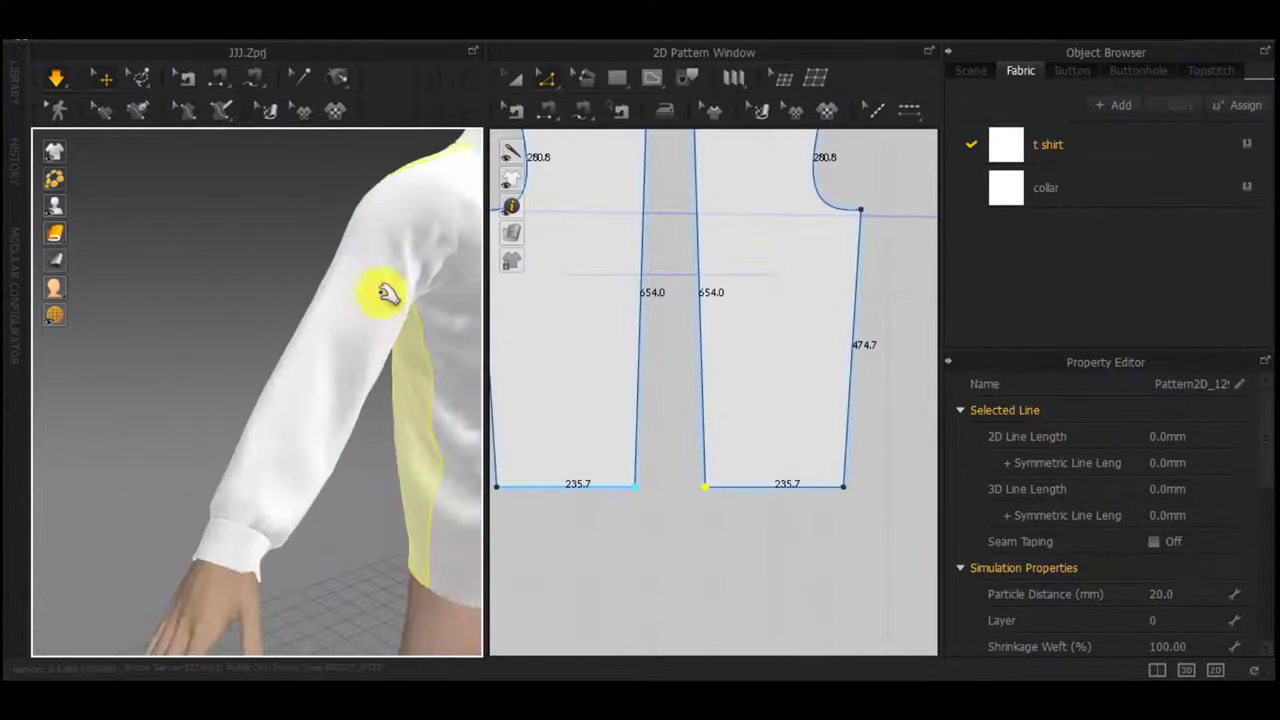
{"action": "left_click", "coordinate": [400, 265]}
{"action": "right_click_drag", "start_coordinate": [370, 362], "coordinate": [352, 360]}
{"action": "left_click_drag", "start_coordinate": [352, 370], "coordinate": [328, 349]}
Compare the front panel's armhole length with the sleeve cap segments
{"action": "left_click", "coordinate": [443, 286]}
{"action": "middle_click_drag", "start_coordinate": [588, 199], "coordinate": [727, 483]}
{"action": "scroll", "coordinate": [727, 487], "scroll_direction": "down", "scroll_amount": 5}
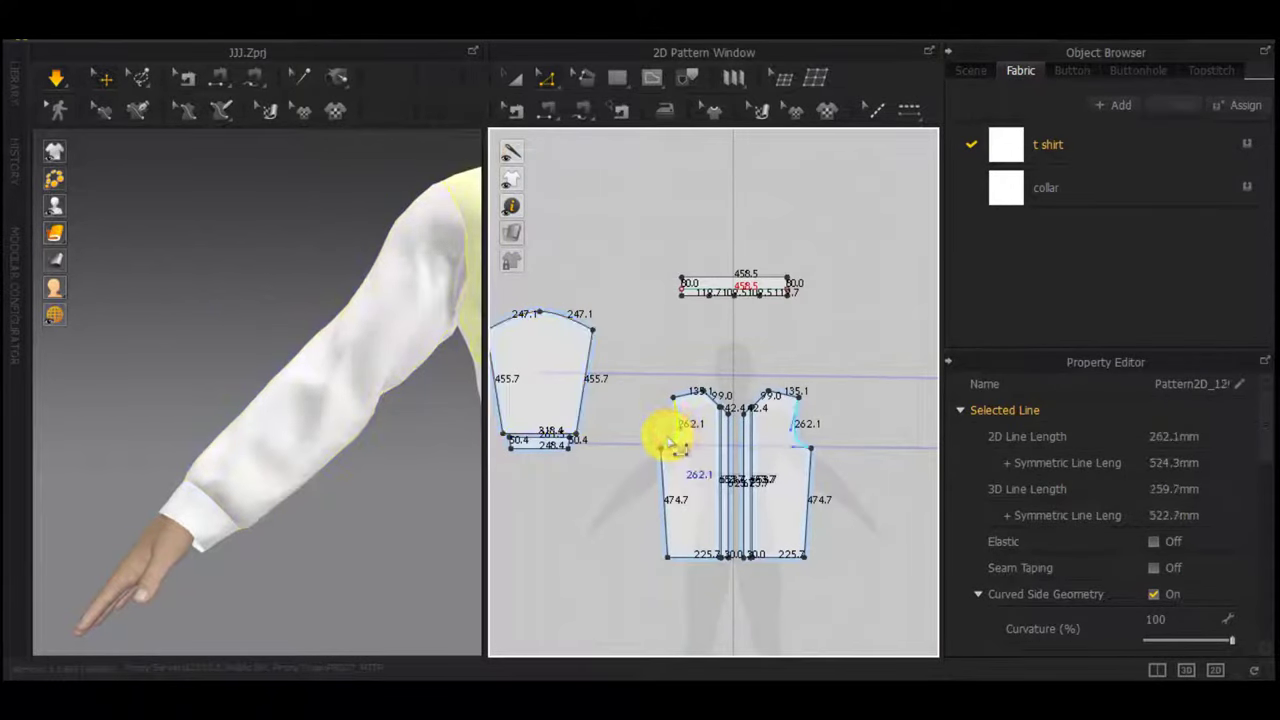
{"action": "scroll", "coordinate": [566, 332], "scroll_direction": "up", "scroll_amount": 5}
{"action": "middle_click_drag", "start_coordinate": [566, 334], "coordinate": [500, 346]}
{"action": "scroll", "coordinate": [806, 416], "scroll_direction": "down", "scroll_amount": 4}
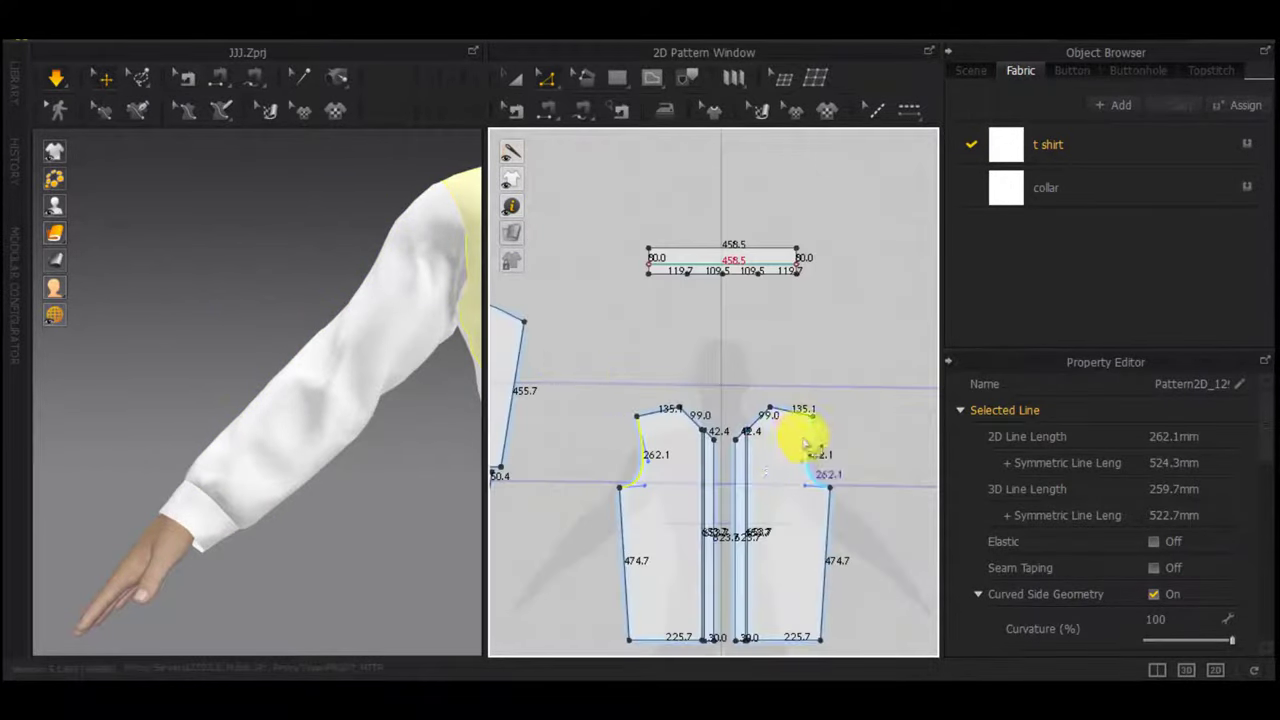
{"action": "middle_click_drag", "start_coordinate": [805, 444], "coordinate": [984, 441]}
{"action": "scroll", "coordinate": [634, 311], "scroll_direction": "up", "scroll_amount": 5}
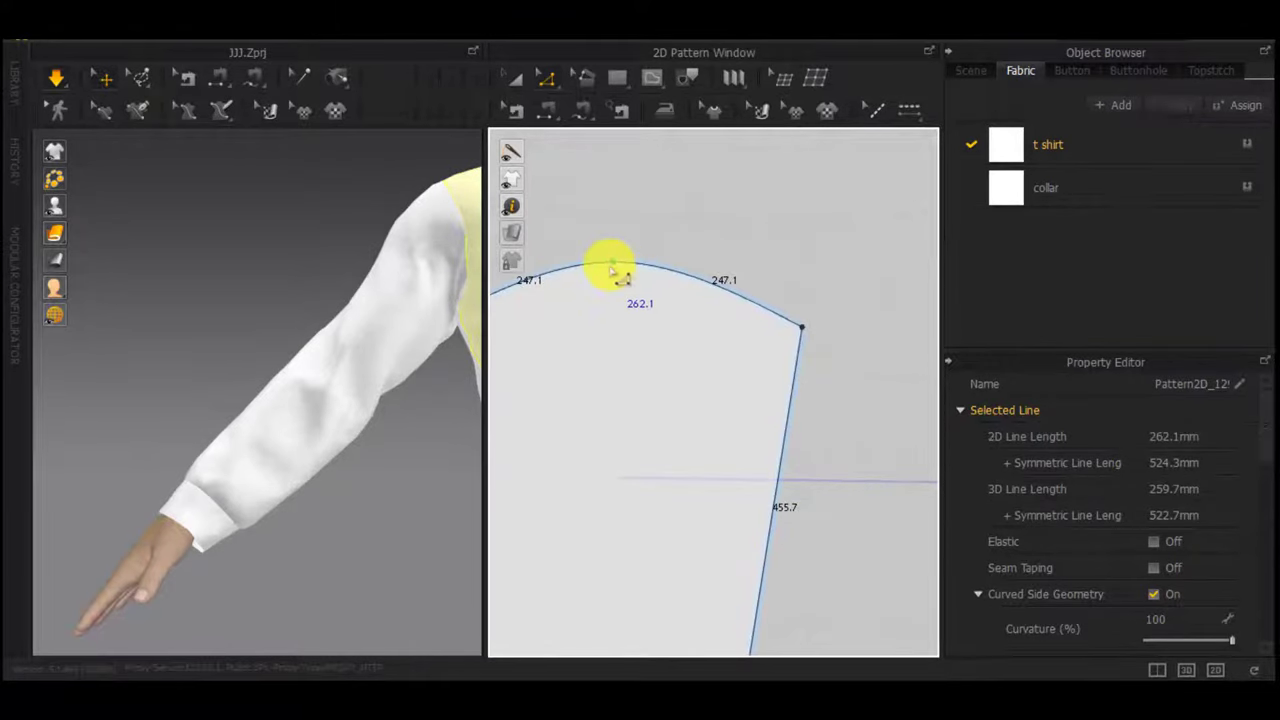
Try shifting the sleeve cap's centre point along the curve to split it into 218.2 mm and 276.0 mm segments
{"action": "left_click", "coordinate": [622, 277]}
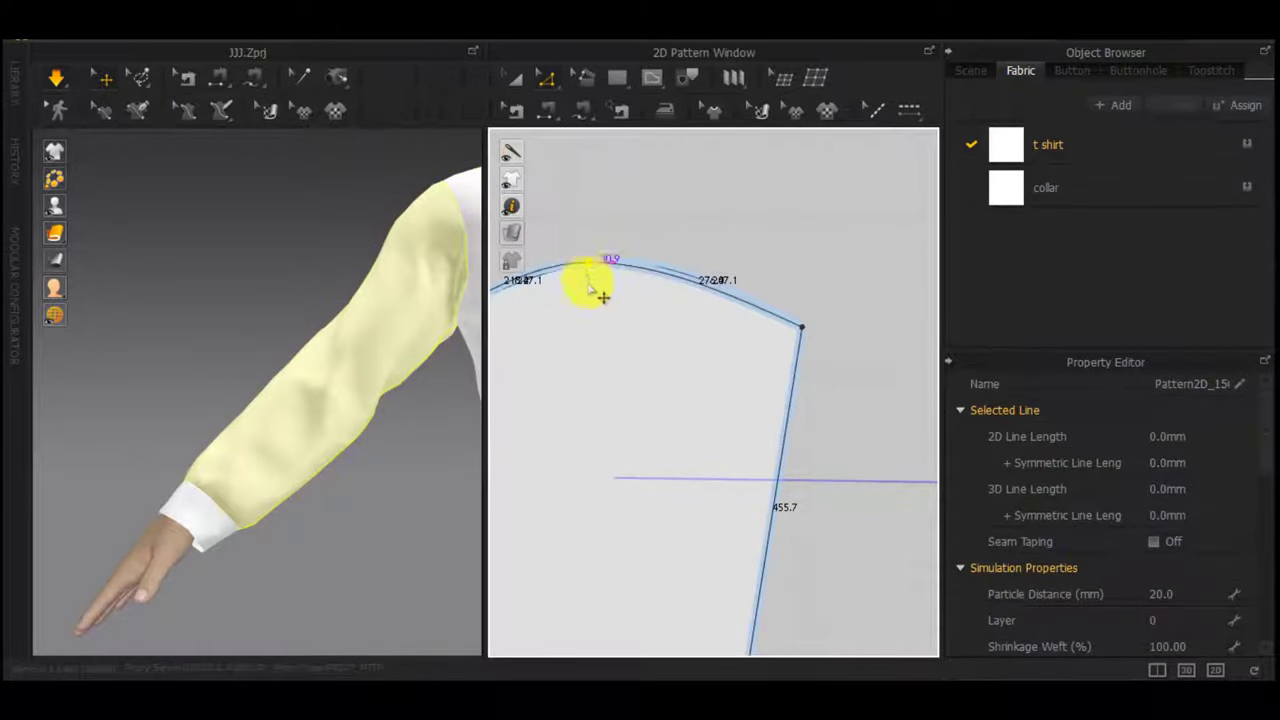
{"action": "left_click_drag", "start_coordinate": [589, 286], "coordinate": [589, 287]}
{"action": "right_click_drag", "start_coordinate": [440, 302], "coordinate": [747, 493]}
{"action": "middle_click_drag", "start_coordinate": [257, 243], "coordinate": [676, 355]}
Try adjusting the armhole seam to end at the shifted cap point, and simulate the shoulder
{"action": "key", "text": "b"}
{"action": "left_click", "coordinate": [689, 296]}
{"action": "left_click", "coordinate": [750, 280]}
{"action": "left_click", "coordinate": [776, 333]}
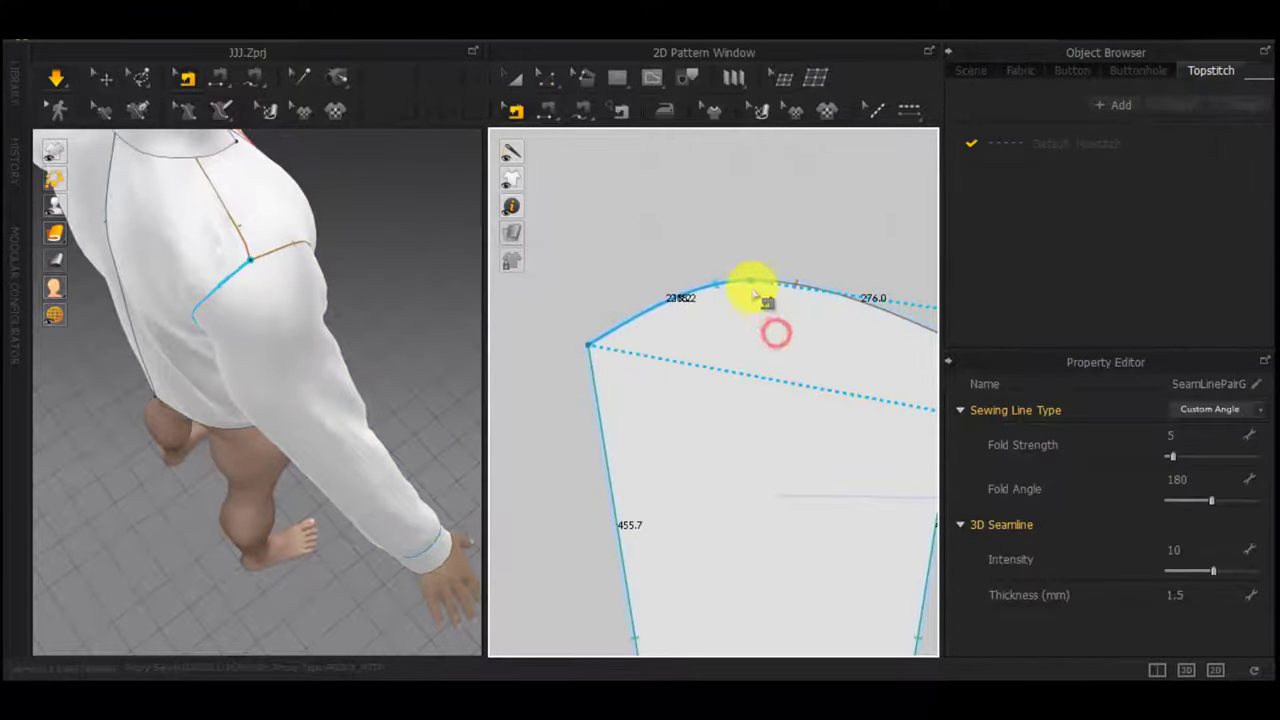
{"action": "key", "text": "q"}
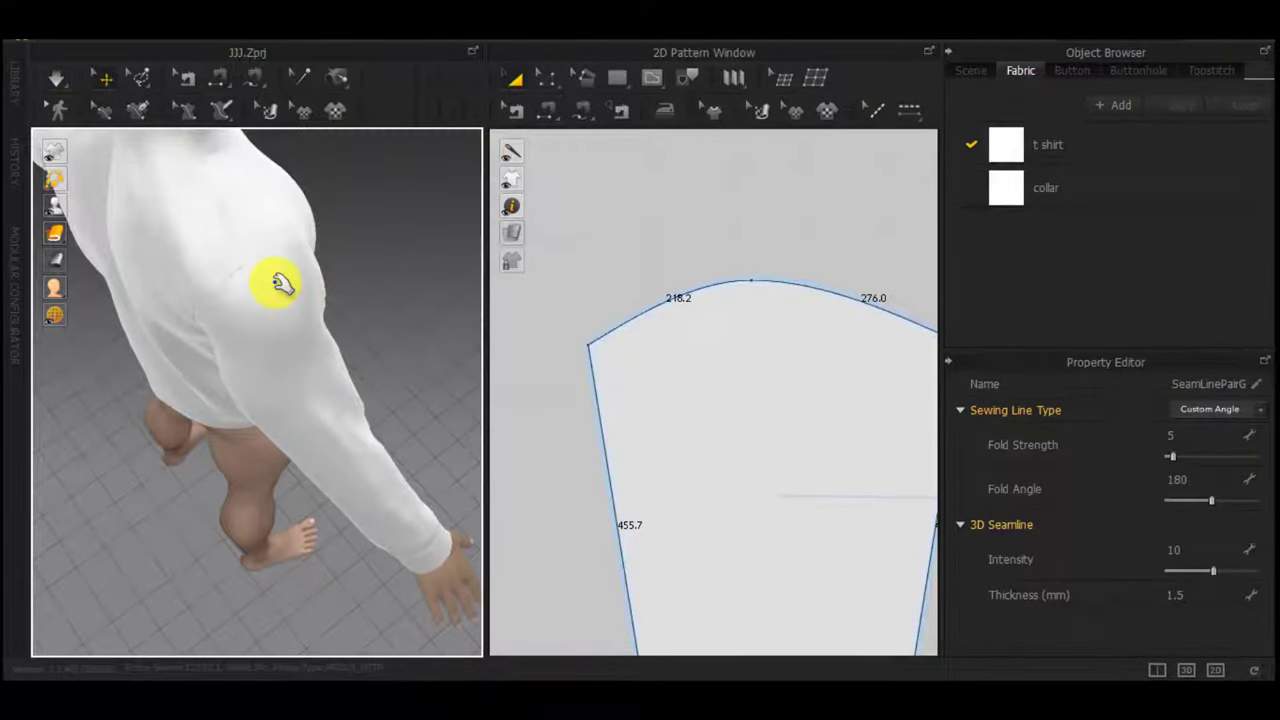
{"action": "key", "text": "space"}
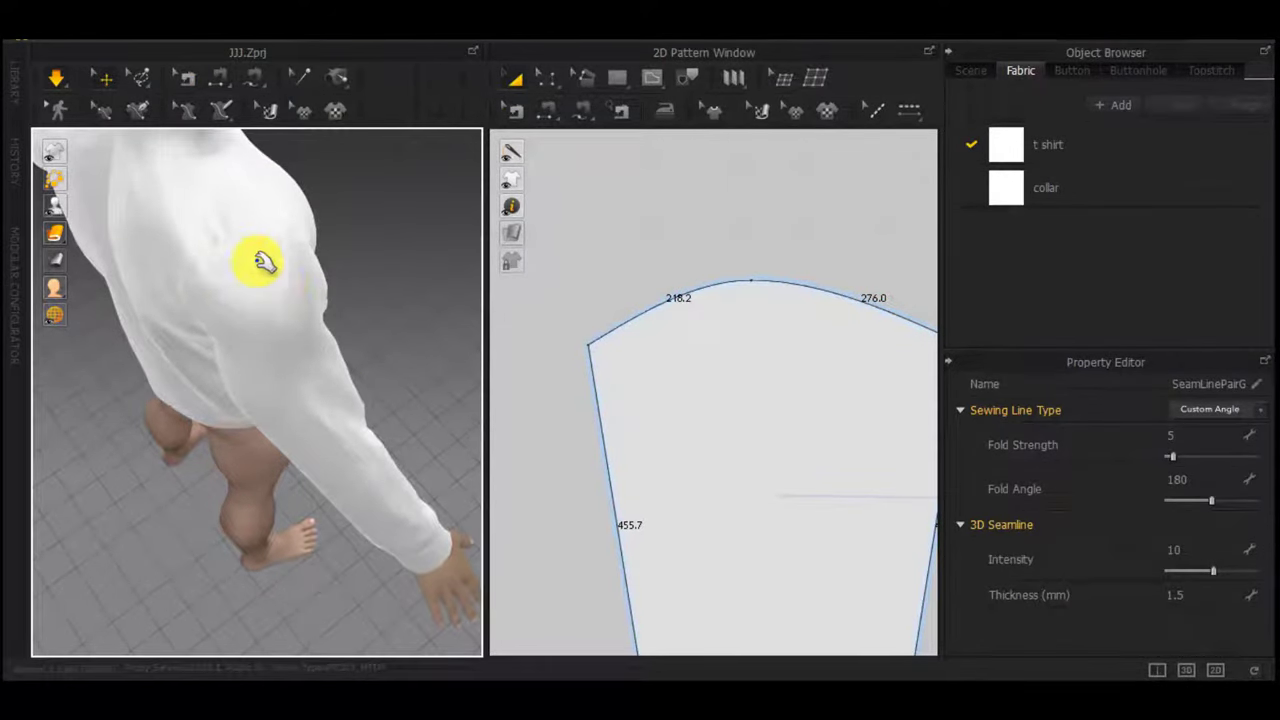
Stop the simulation and undo the sleeve cap point shift and its seam adjustment
{"action": "left_click", "coordinate": [243, 260]}
{"action": "scroll", "coordinate": [673, 337], "scroll_direction": "down", "scroll_amount": 3}
{"action": "middle_click_drag", "start_coordinate": [717, 356], "coordinate": [700, 343]}
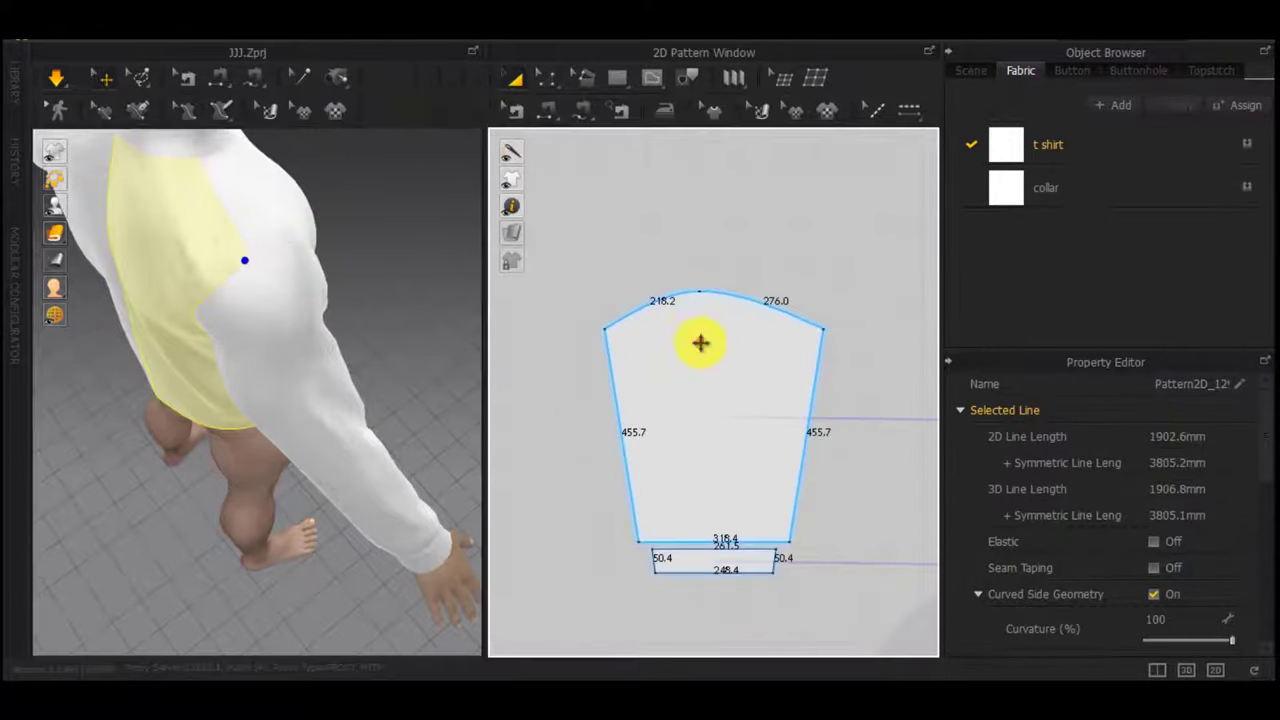
{"action": "left_click", "coordinate": [700, 343]}
{"action": "scroll", "coordinate": [714, 289], "scroll_direction": "up", "scroll_amount": 4}
{"action": "left_click", "coordinate": [715, 291]}
{"action": "left_click", "coordinate": [700, 317]}
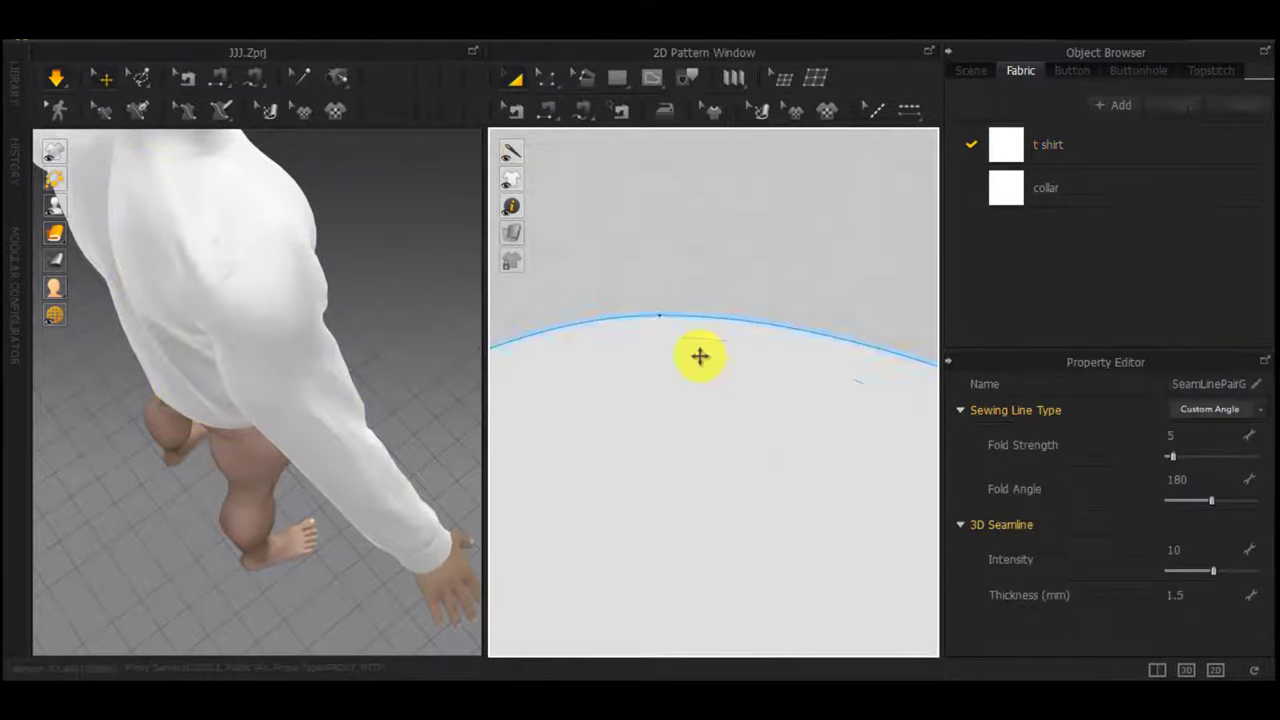
{"action": "scroll", "coordinate": [703, 357], "scroll_direction": "down", "scroll_amount": 2}
{"action": "key", "text": "space"}
{"action": "left_click", "coordinate": [698, 372]}
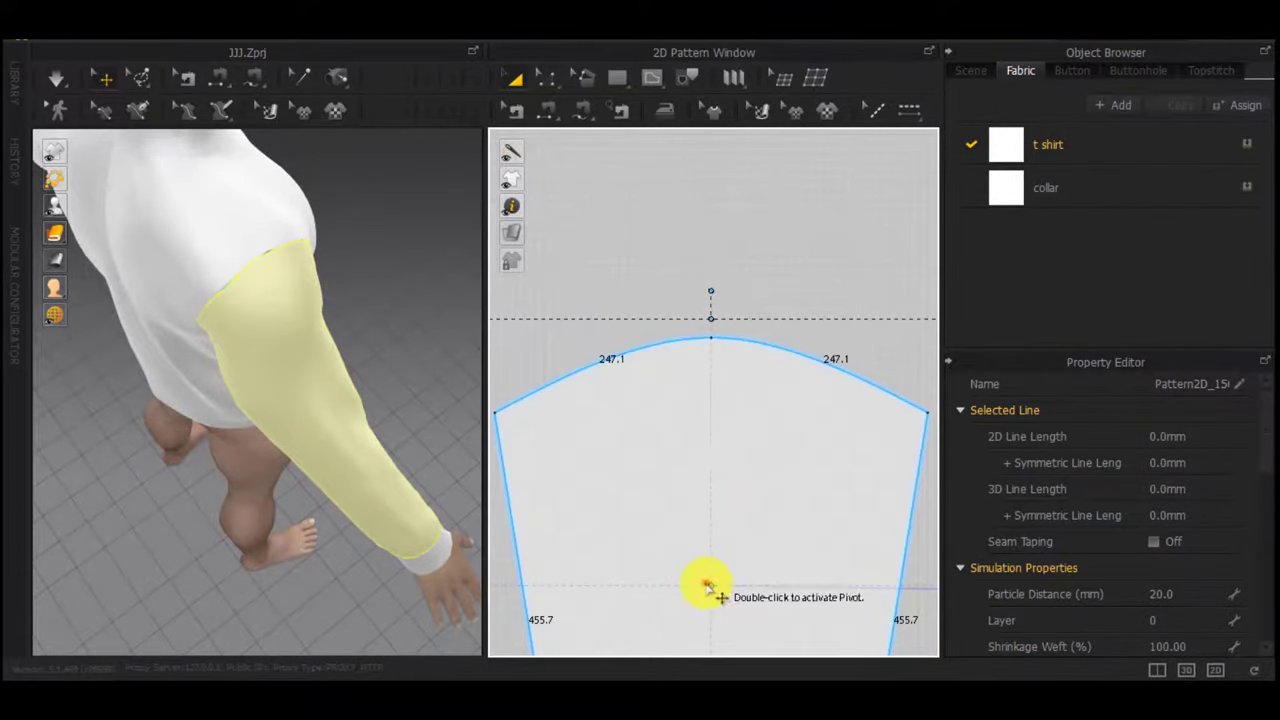
{"action": "left_click", "coordinate": [706, 585]}
Widen the sleeve cap by moving both underarm corners outward and slightly down, 50 mm each, making each cap segment 296.2 mm
{"action": "scroll", "coordinate": [764, 534], "scroll_direction": "down", "scroll_amount": 2}
{"action": "key", "text": "z"}
{"action": "left_click_drag", "start_coordinate": [874, 458], "coordinate": [883, 466]}
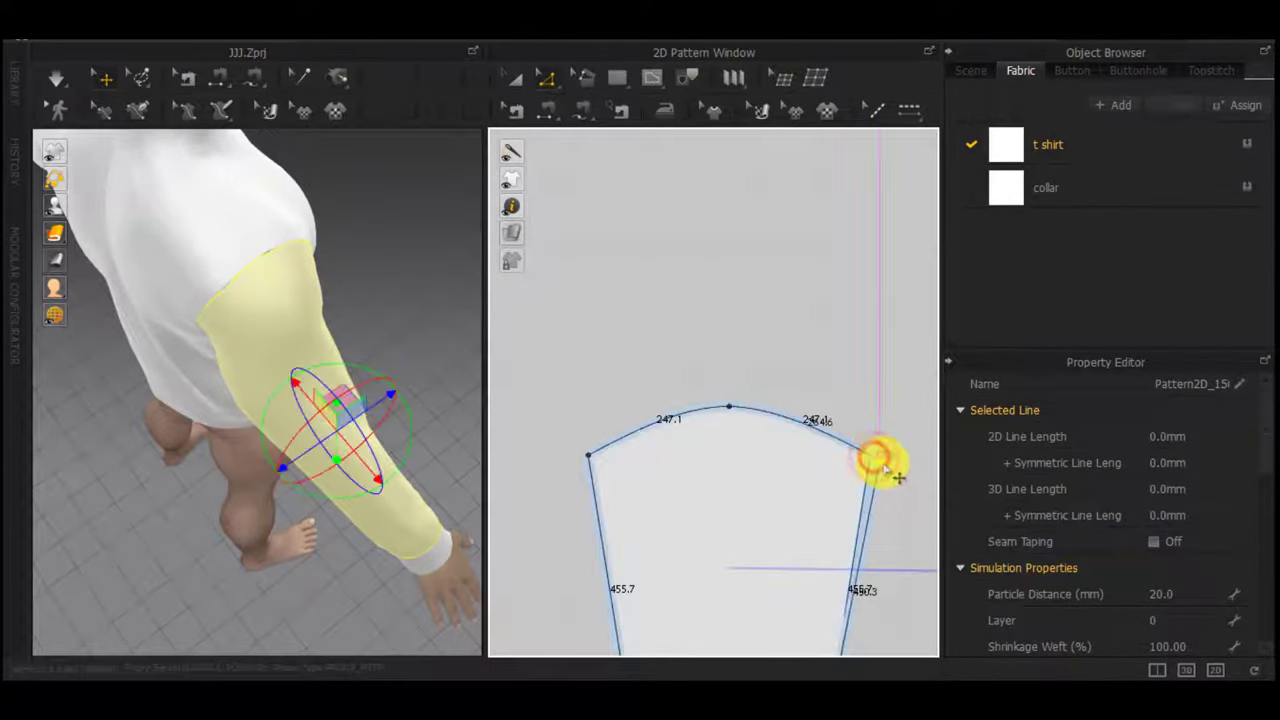
{"action": "right_click", "coordinate": [885, 469]}
{"action": "type", "text": "50"}
{"action": "key", "text": "Return"}
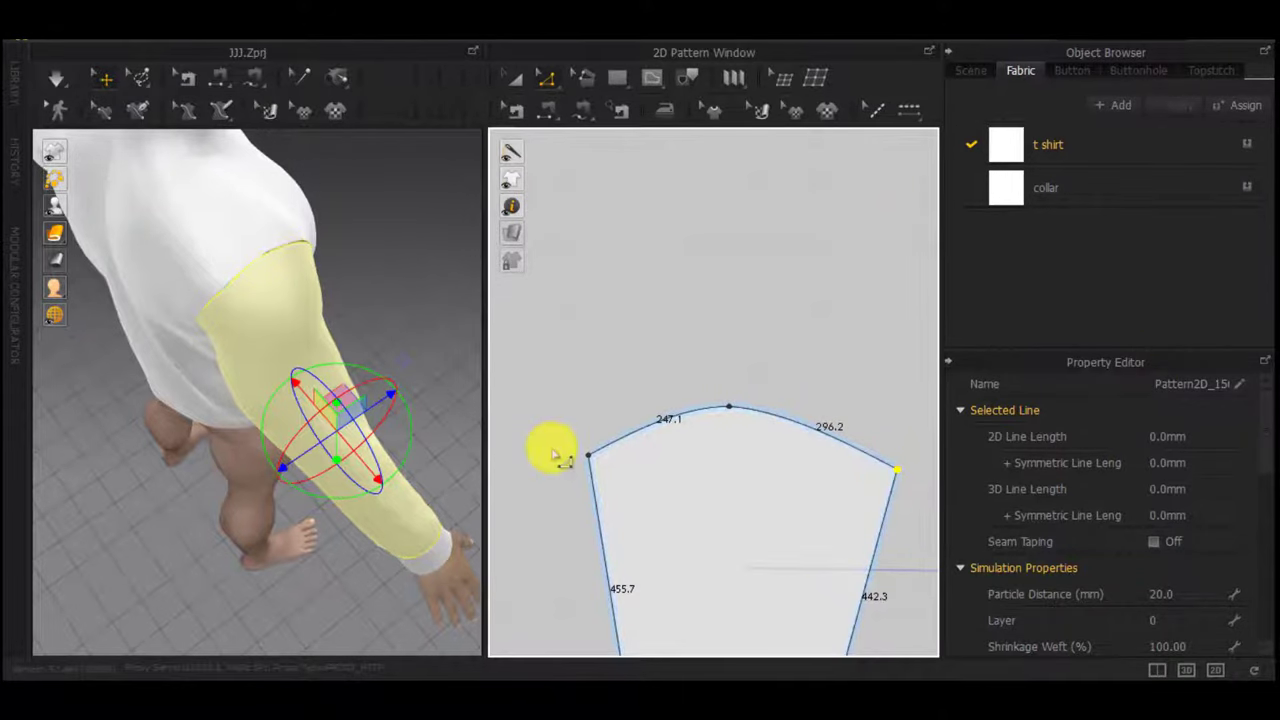
{"action": "left_click_drag", "start_coordinate": [587, 455], "coordinate": [568, 466]}
{"action": "right_click", "coordinate": [568, 466]}
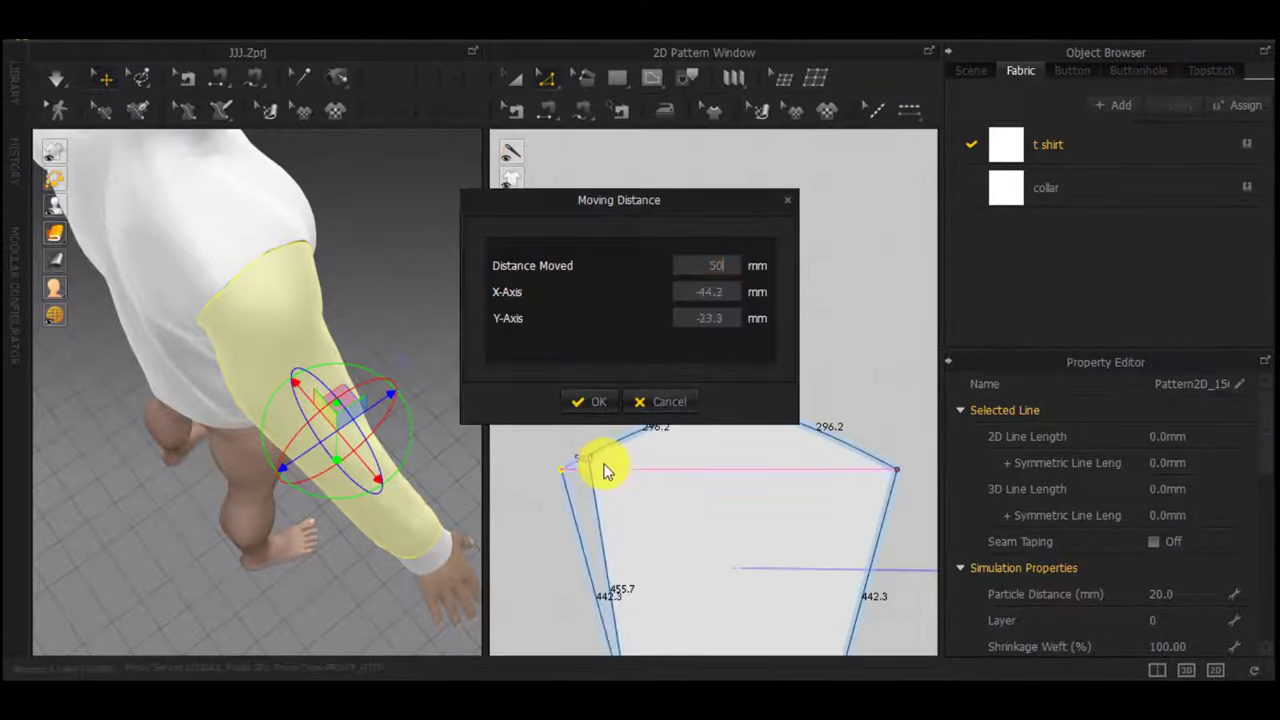
{"action": "key", "text": "Return"}
Simulate the widened sleeve and pull the sleeve and front panel fabric into place around the underarm
{"action": "scroll", "coordinate": [607, 472], "scroll_direction": "down", "scroll_amount": 5}
{"action": "key", "text": "space"}
{"action": "right_click_drag", "start_coordinate": [362, 288], "coordinate": [277, 383]}
{"action": "left_click_drag", "start_coordinate": [311, 383], "coordinate": [199, 353]}
{"action": "left_click_drag", "start_coordinate": [379, 405], "coordinate": [394, 512]}
{"action": "scroll", "coordinate": [650, 508], "scroll_direction": "down", "scroll_amount": 3}
{"action": "middle_click_drag", "start_coordinate": [713, 540], "coordinate": [610, 424]}
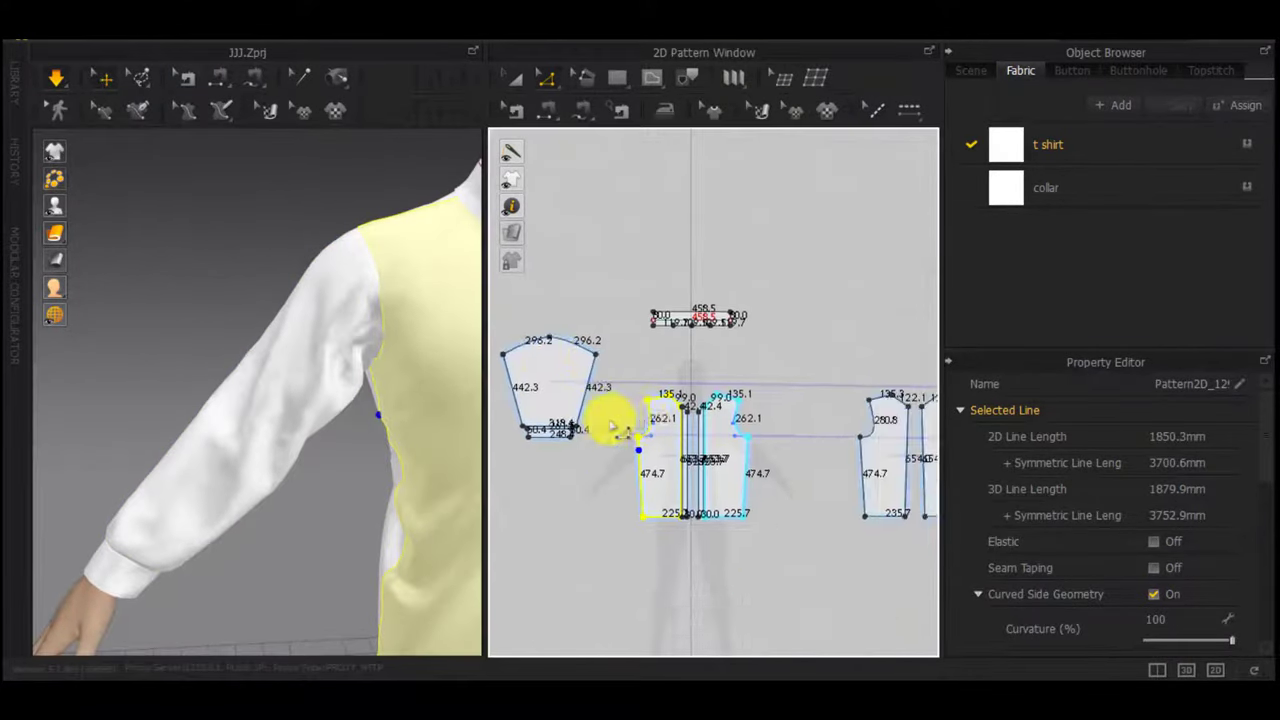
Move the front panel's underarm corner outward by 30 mm and pull the draped front panel downward
{"action": "scroll", "coordinate": [611, 425], "scroll_direction": "up", "scroll_amount": 3}
{"action": "left_click_drag", "start_coordinate": [668, 459], "coordinate": [657, 460]}
{"action": "right_click", "coordinate": [657, 460]}
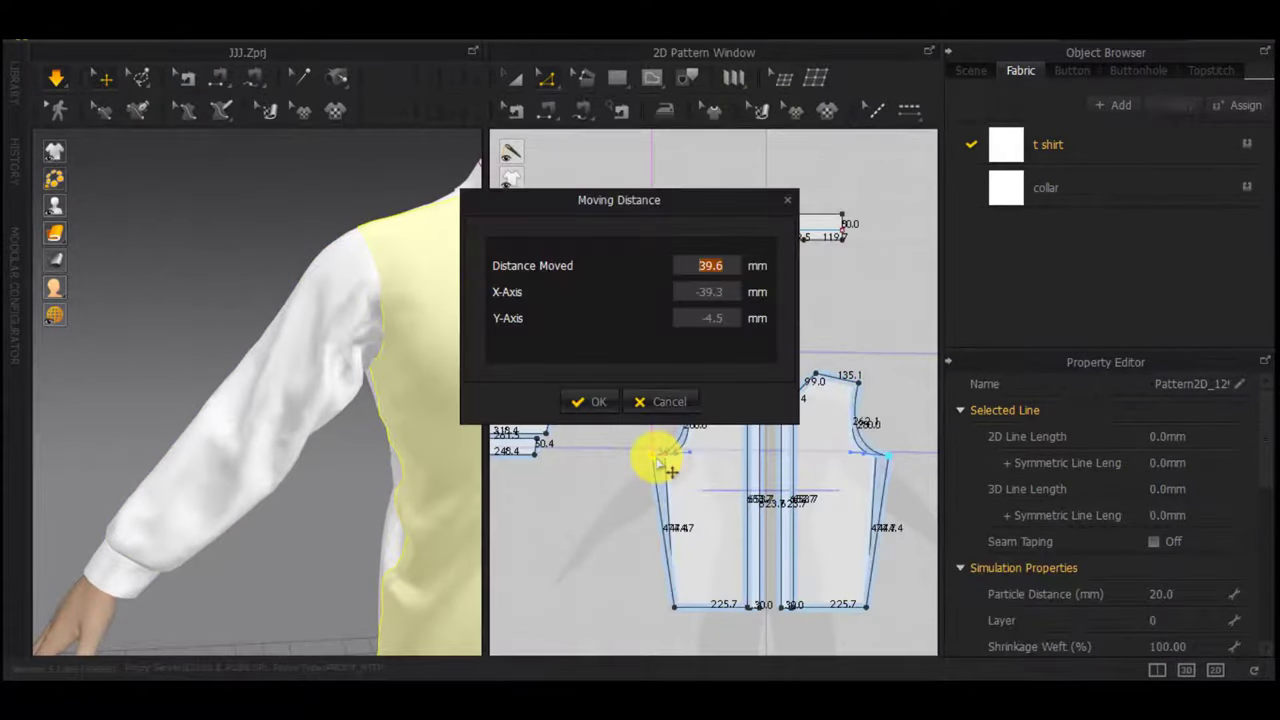
{"action": "type", "text": "30"}
{"action": "key", "text": "Return"}
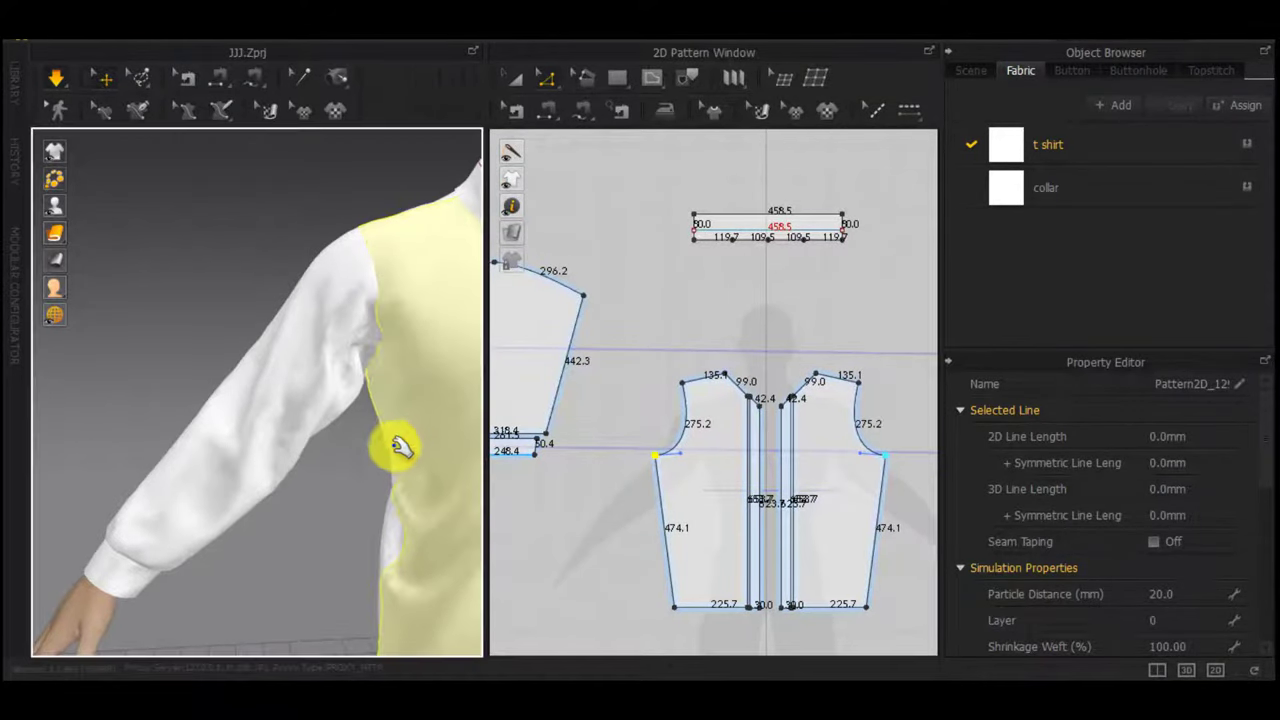
{"action": "left_click_drag", "start_coordinate": [396, 436], "coordinate": [386, 650]}
{"action": "scroll", "coordinate": [394, 541], "scroll_direction": "down", "scroll_amount": 2}
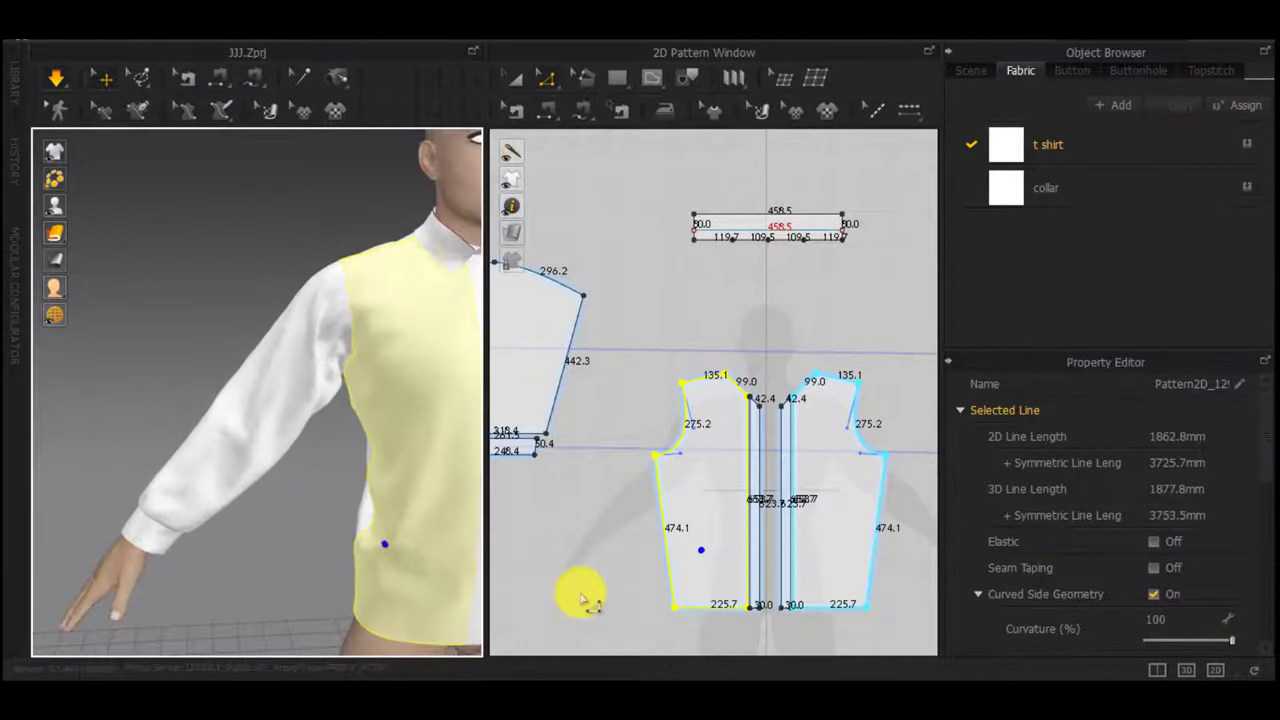
Move the back panel's underarm corner outward, making its armhole 287.5 mm, and simulate the garment
{"action": "middle_click_drag", "start_coordinate": [920, 566], "coordinate": [502, 527]}
{"action": "mouse_move", "coordinate": [668, 408]}
{"action": "left_mouse_down"}
{"action": "mouse_move", "coordinate": [657, 411]}
{"action": "mouse_move", "coordinate": [672, 428]}
{"action": "mouse_move", "coordinate": [656, 412]}
{"action": "left_mouse_up"}
{"action": "left_click", "coordinate": [657, 410]}
{"action": "scroll", "coordinate": [657, 412], "scroll_direction": "up", "scroll_amount": 2}
{"action": "right_click", "coordinate": [656, 412]}
{"action": "left_click", "coordinate": [657, 410]}
{"action": "key", "text": "space"}
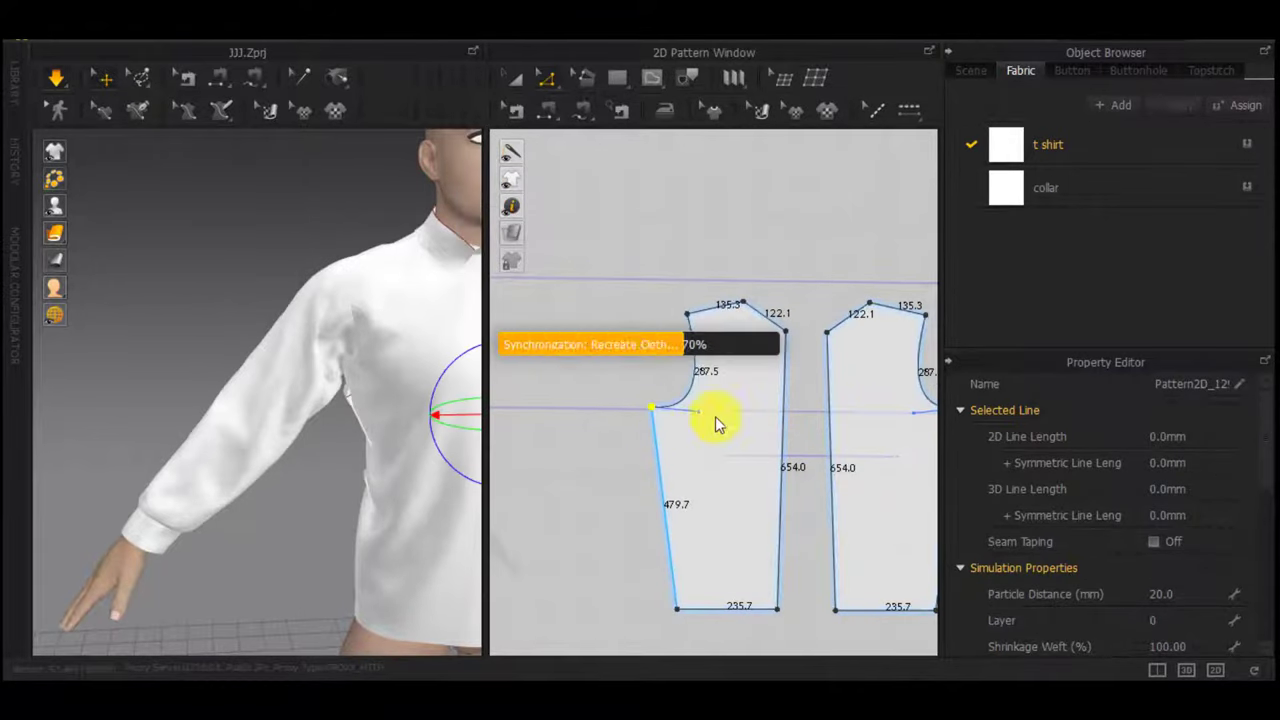
{"action": "scroll", "coordinate": [225, 425], "scroll_direction": "down", "scroll_amount": 3}
{"action": "right_click_drag", "start_coordinate": [243, 412], "coordinate": [300, 371]}
{"action": "left_click", "coordinate": [305, 372]}
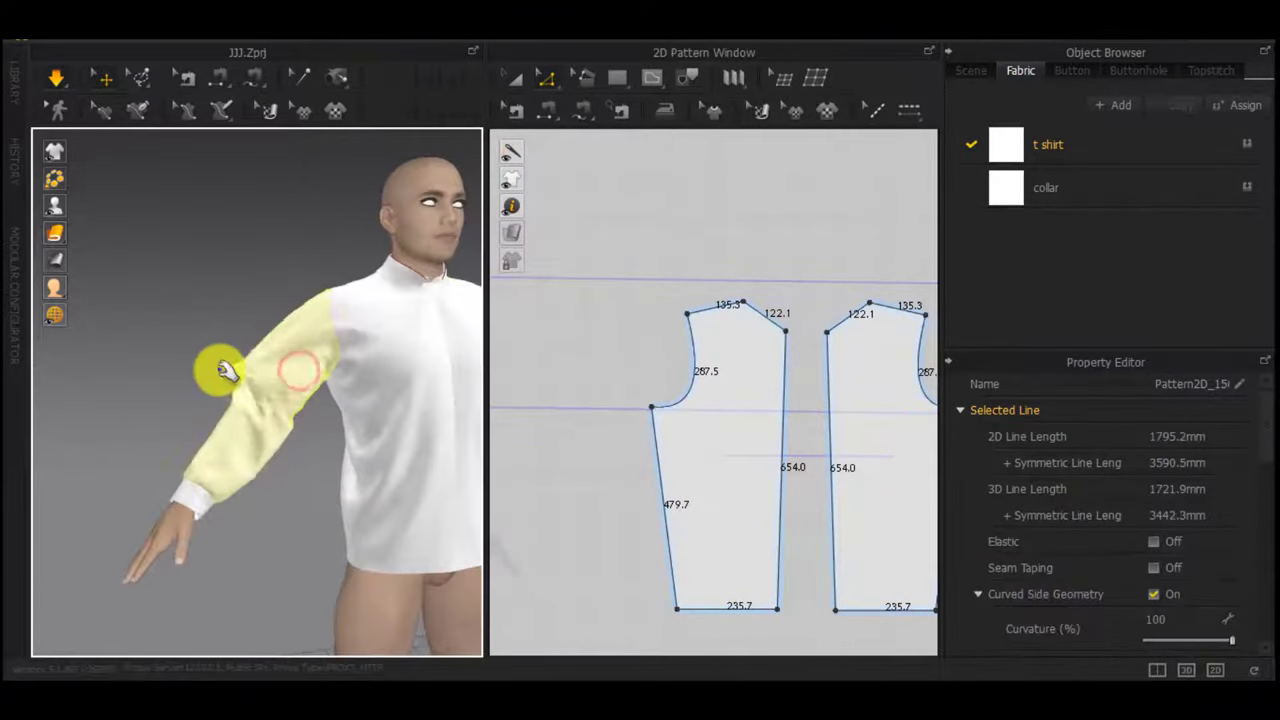
Move the sleeve cap's underarm corner nearest the front panel inward by 30 mm
{"action": "scroll", "coordinate": [561, 397], "scroll_direction": "down", "scroll_amount": 1}
{"action": "middle_click_drag", "start_coordinate": [561, 397], "coordinate": [1011, 434]}
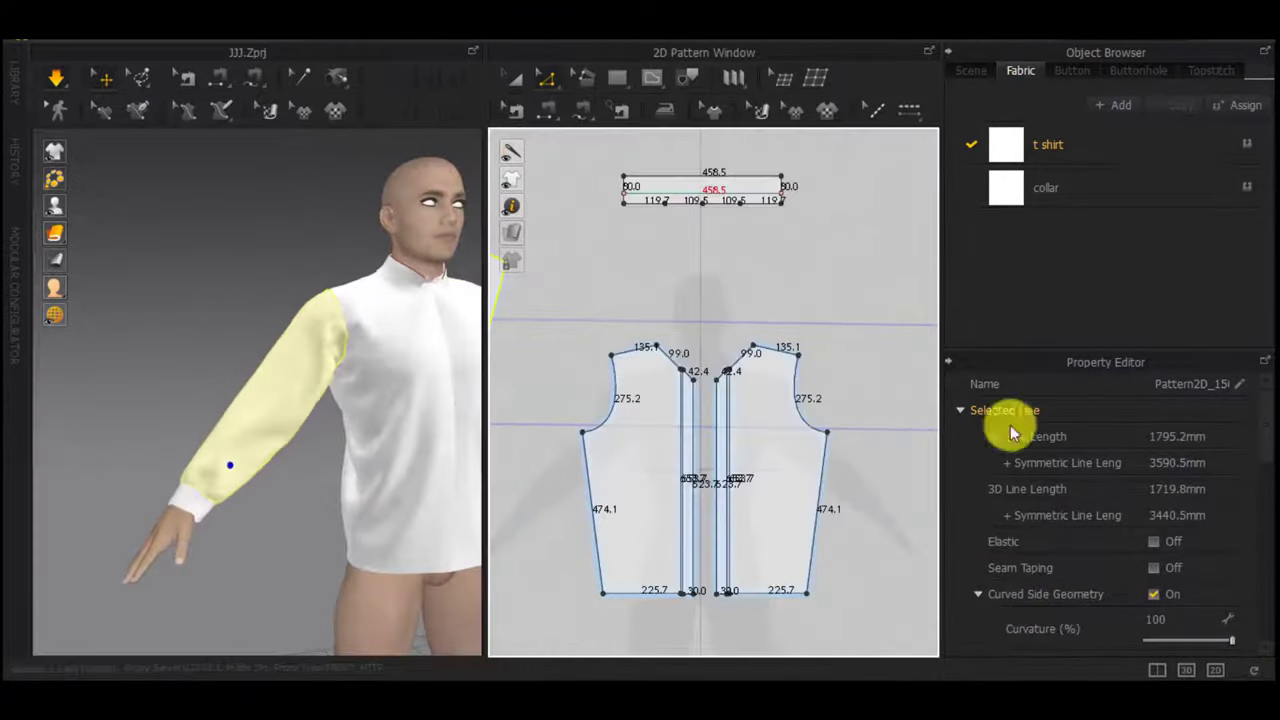
{"action": "middle_click_drag", "start_coordinate": [586, 436], "coordinate": [836, 512]}
{"action": "left_click", "coordinate": [760, 348]}
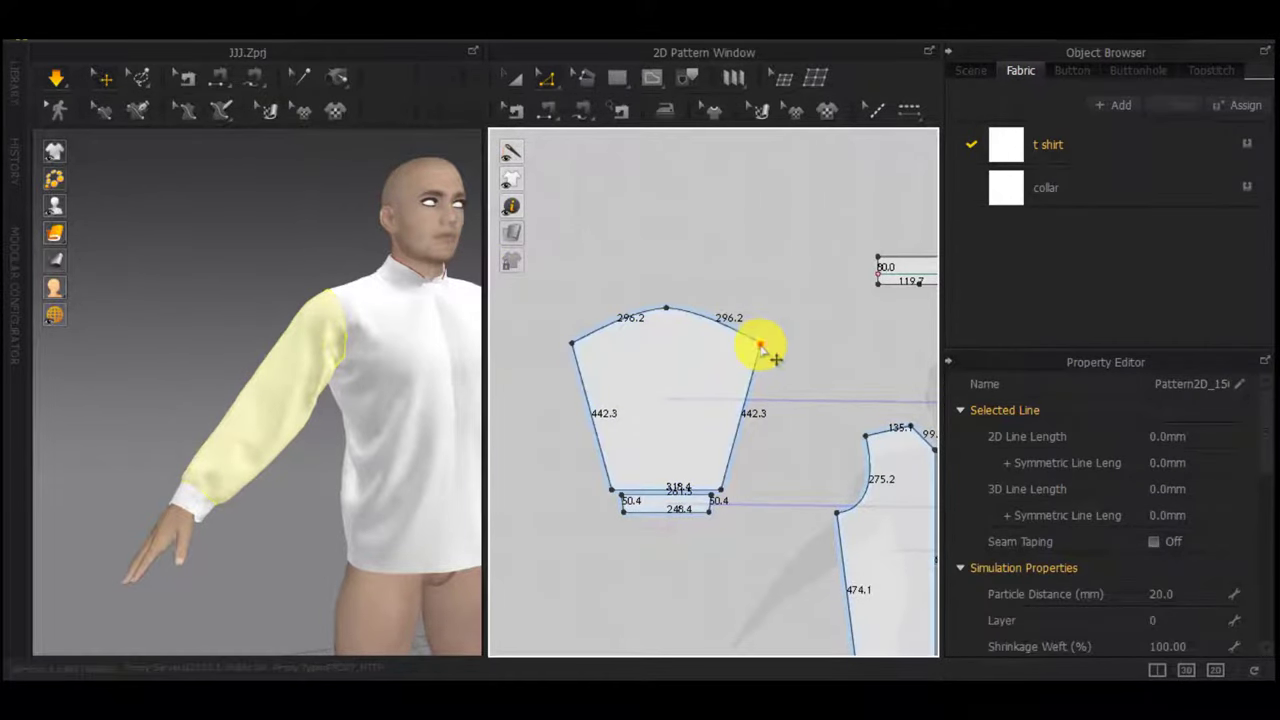
{"action": "left_click_drag", "start_coordinate": [751, 344], "coordinate": [750, 343]}
{"action": "right_click", "coordinate": [750, 343]}
{"action": "key", "text": "Return"}
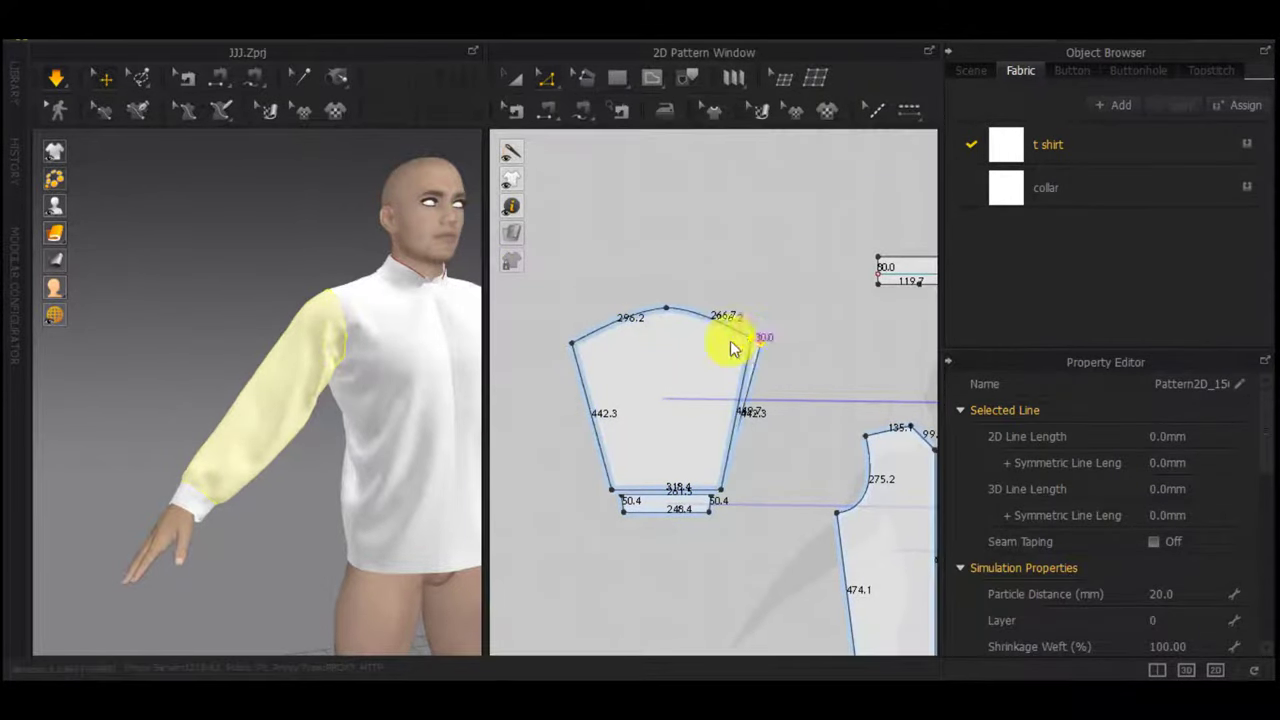
Move the sleeve cap's opposite underarm corner inward by 30 mm and simulate the narrowed sleeve
{"action": "left_click_drag", "start_coordinate": [582, 343], "coordinate": [582, 344]}
{"action": "right_click", "coordinate": [582, 344]}
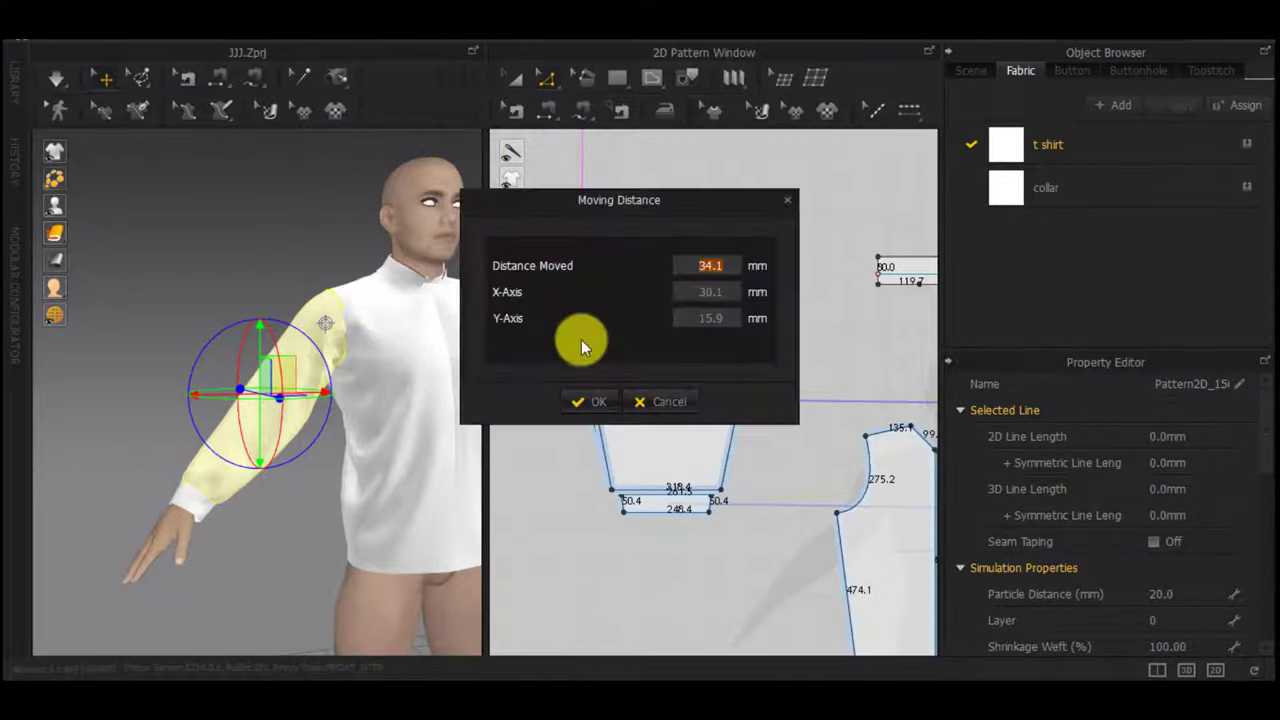
{"action": "type", "text": "30"}
{"action": "key", "text": "Return"}
{"action": "scroll", "coordinate": [582, 346], "scroll_direction": "down", "scroll_amount": 5}
{"action": "middle_click_drag", "start_coordinate": [637, 393], "coordinate": [664, 407]}
{"action": "key", "text": "space"}
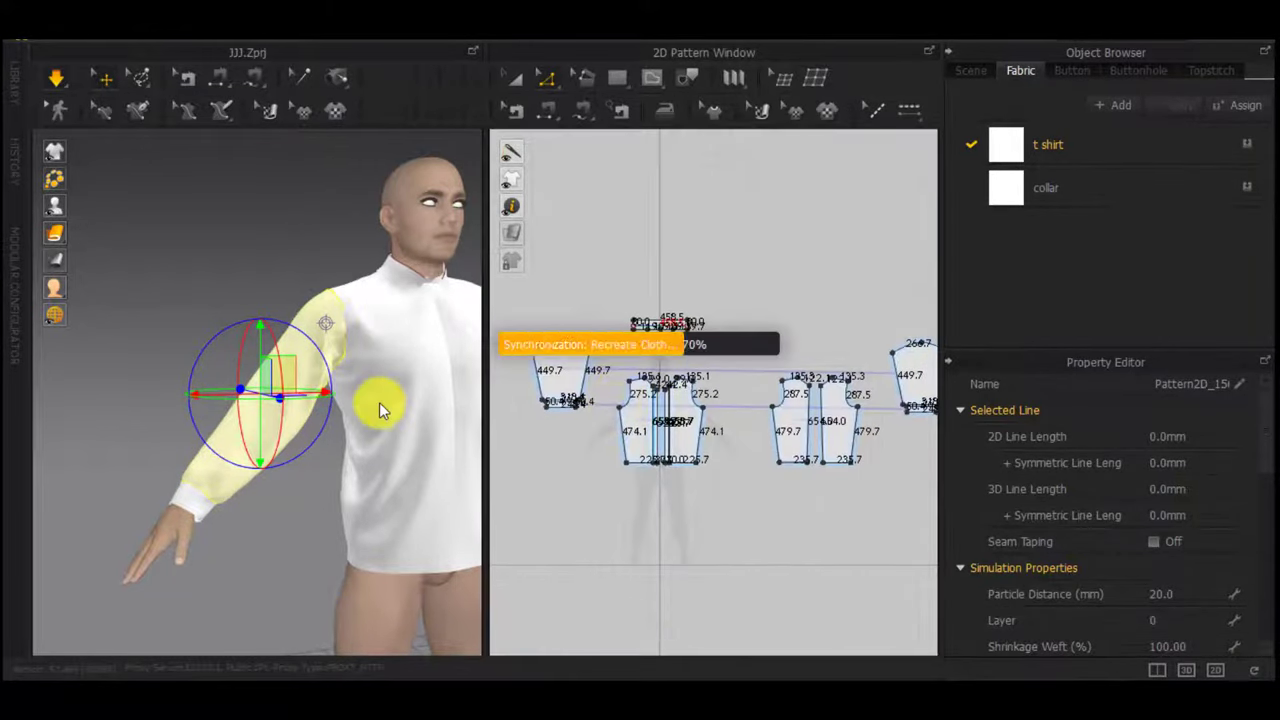
Pull the sleeve fabric on both arms into place during simulation and check the fit from several sides
{"action": "right_click_drag", "start_coordinate": [379, 402], "coordinate": [318, 398]}
{"action": "left_click_drag", "start_coordinate": [309, 386], "coordinate": [280, 509]}
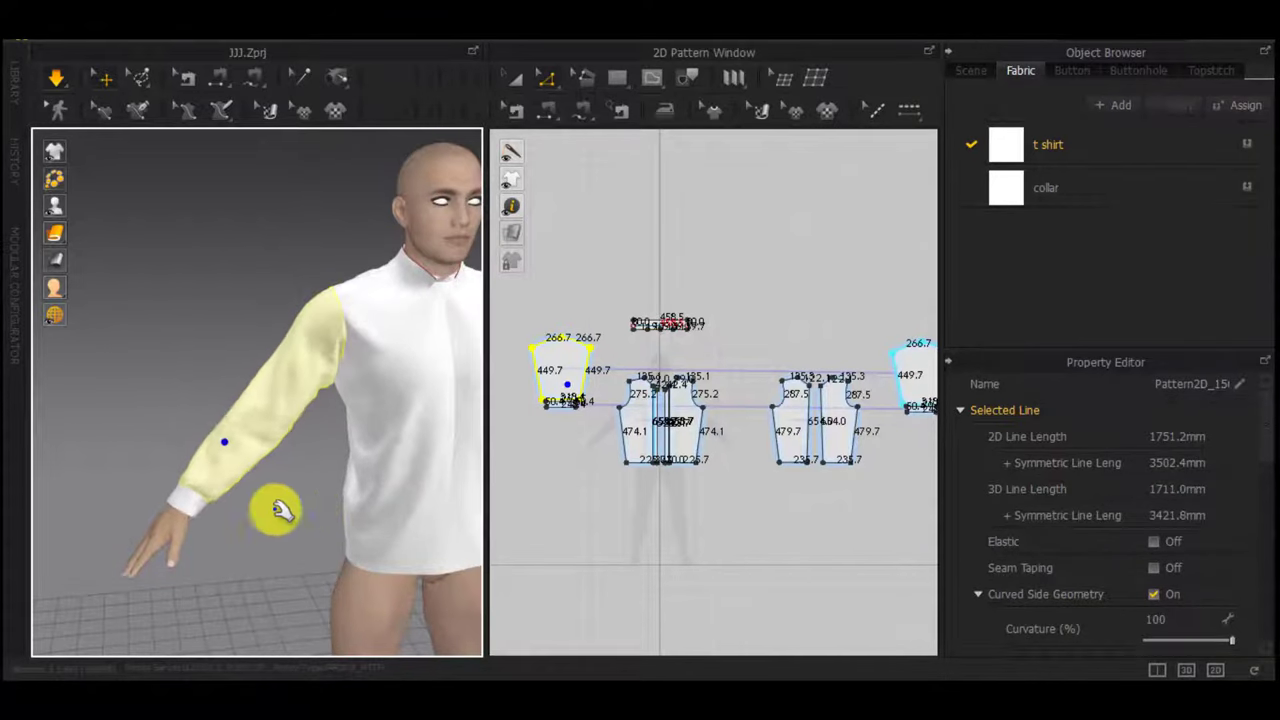
{"action": "right_click_drag", "start_coordinate": [280, 509], "coordinate": [720, 486]}
{"action": "right_click_drag", "start_coordinate": [178, 444], "coordinate": [591, 434]}
{"action": "right_click_drag", "start_coordinate": [399, 443], "coordinate": [445, 405]}
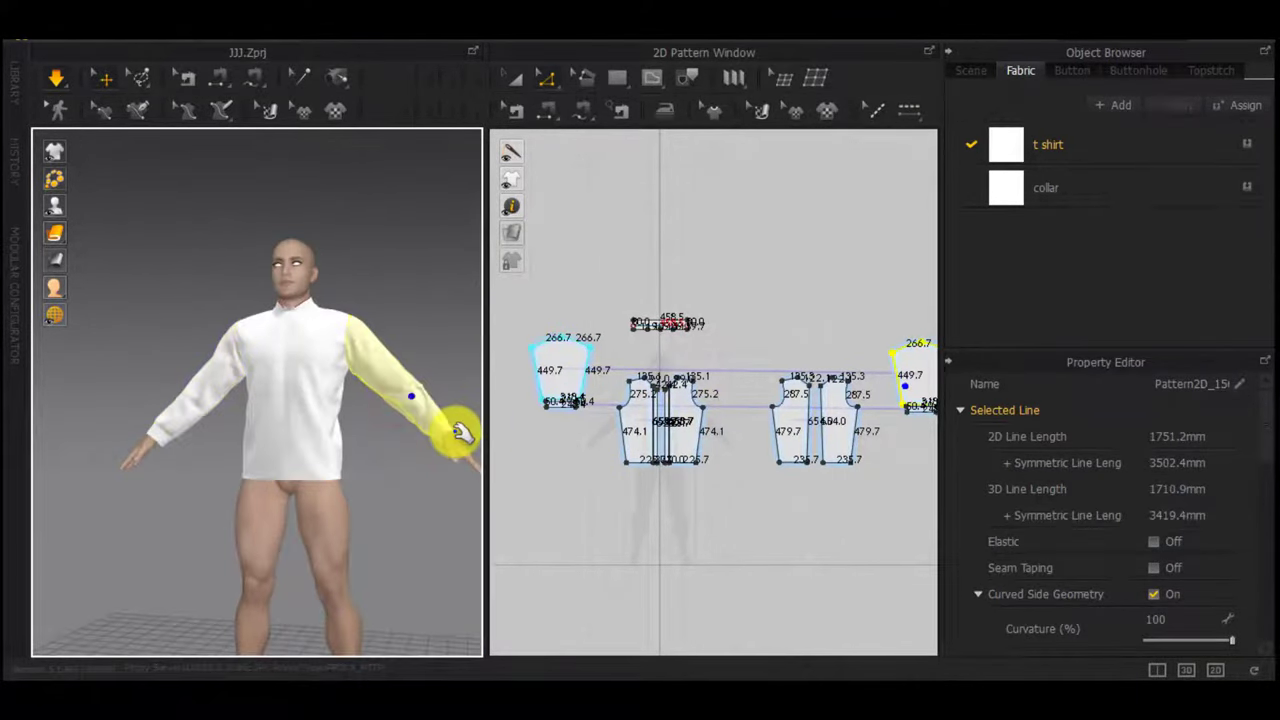
Narrow the whole sleeve pattern symmetrically to 249.3 mm per cap segment, then simulate it and settle its fabric on the arm
{"action": "scroll", "coordinate": [550, 410], "scroll_direction": "up", "scroll_amount": 3}
{"action": "middle_click_drag", "start_coordinate": [550, 410], "coordinate": [602, 488]}
{"action": "key", "text": "a"}
{"action": "left_click", "coordinate": [622, 427]}
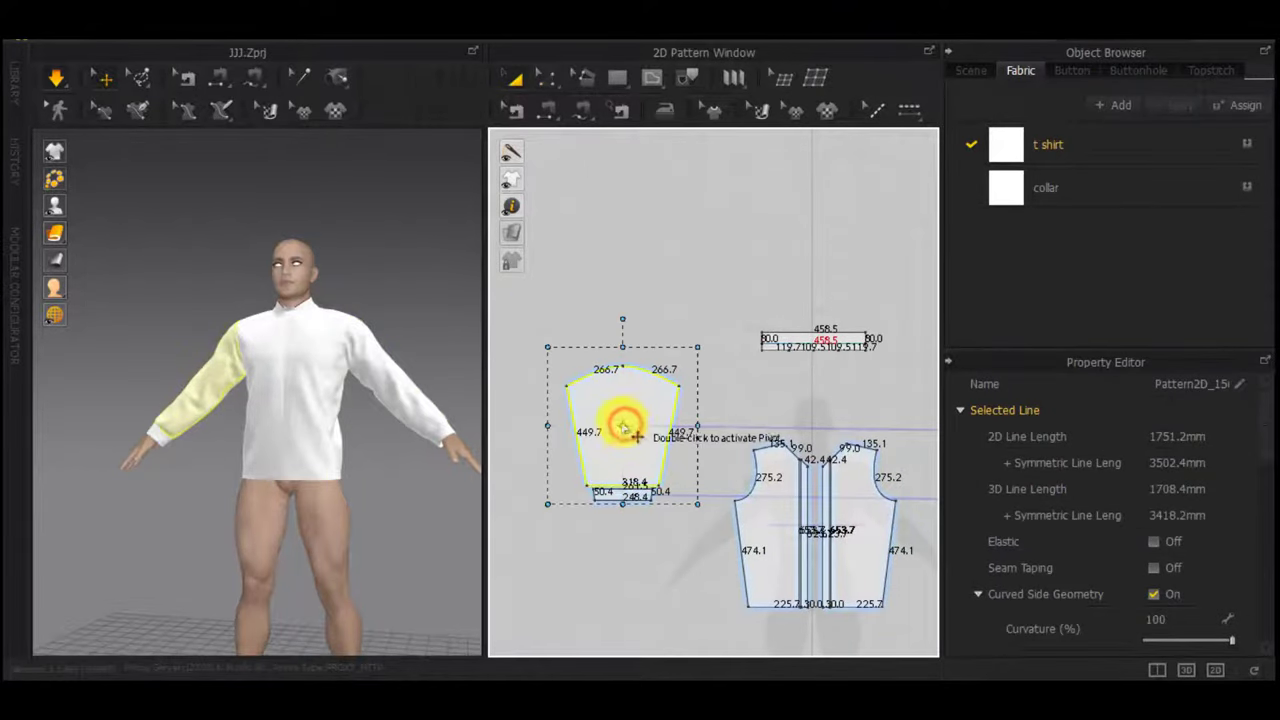
{"action": "left_click_drag", "start_coordinate": [691, 427], "coordinate": [690, 427]}
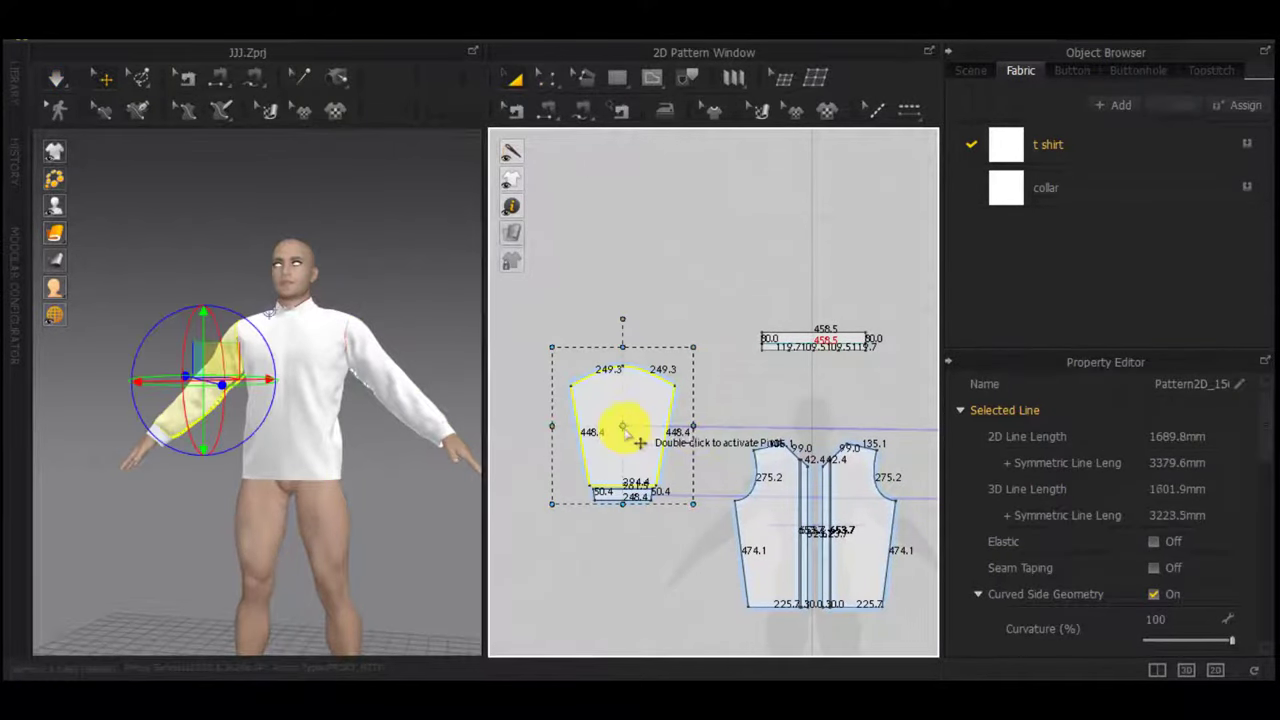
{"action": "right_click_drag", "start_coordinate": [443, 395], "coordinate": [215, 383]}
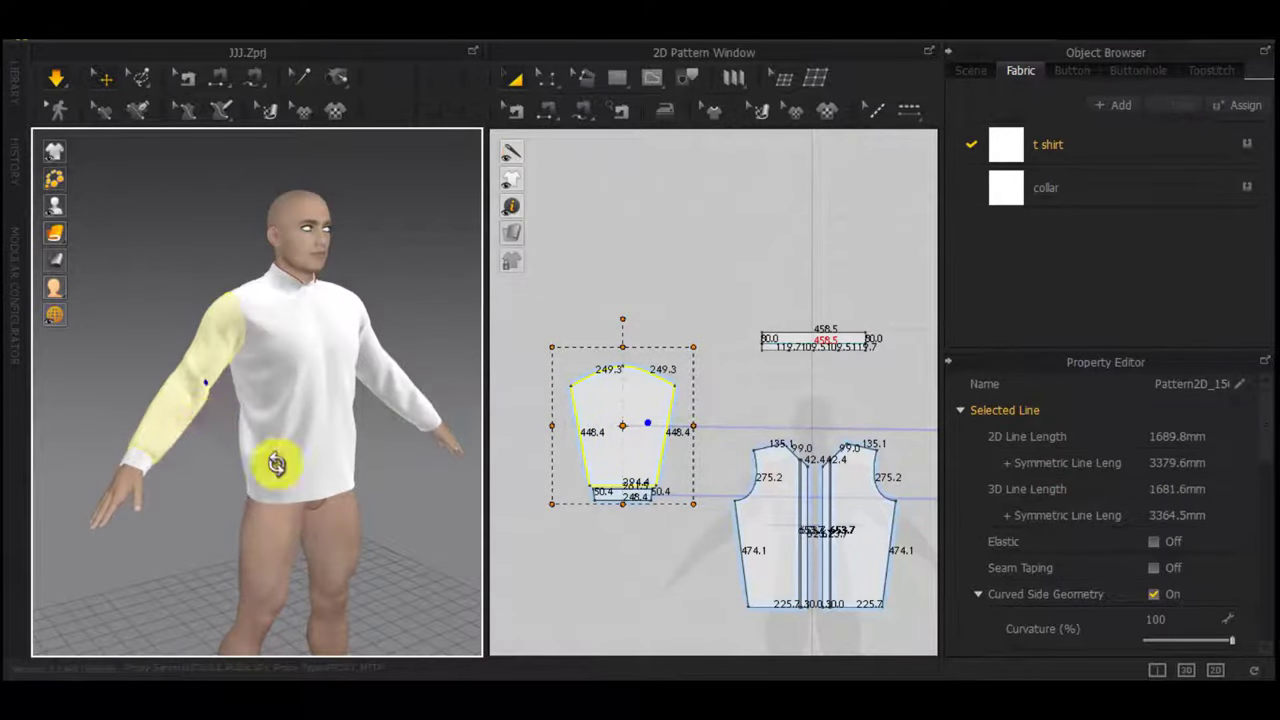
{"action": "right_click_drag", "start_coordinate": [276, 463], "coordinate": [361, 427]}
{"action": "right_click_drag", "start_coordinate": [262, 477], "coordinate": [3, 477]}
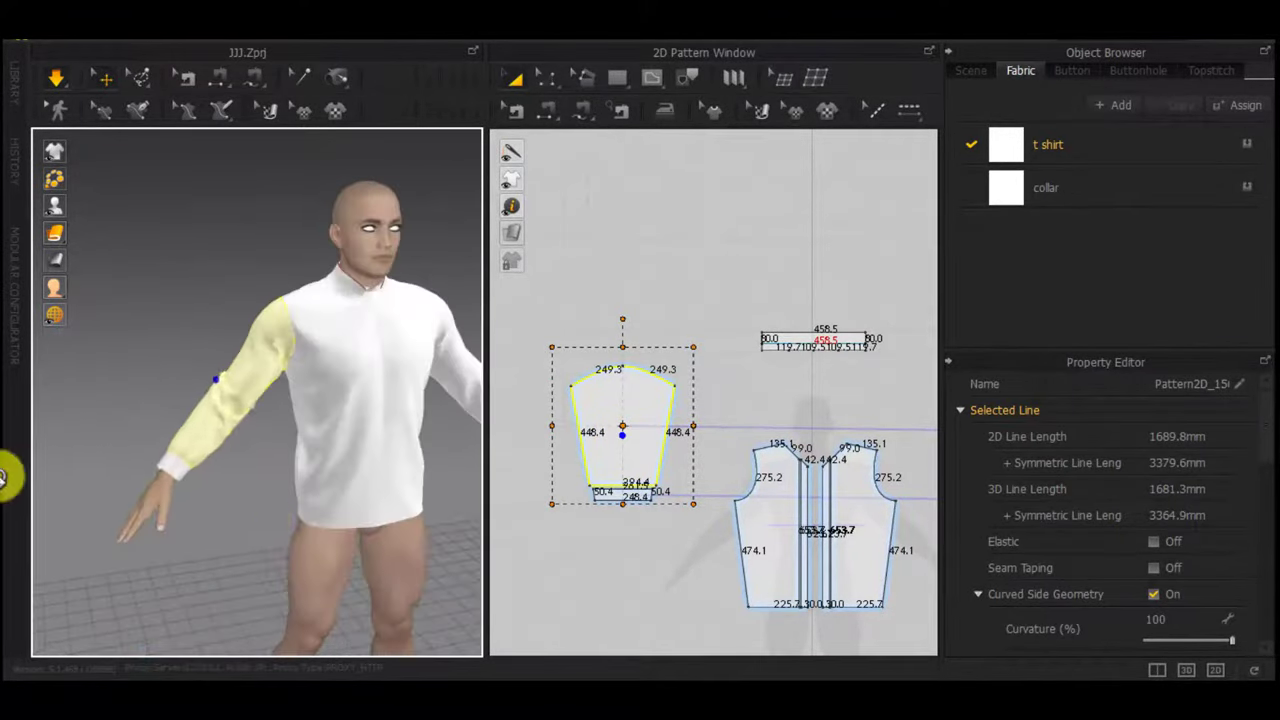
Widen the sleeve pattern slightly and symmetrically, making each cap segment 261.5 mm
{"action": "scroll", "coordinate": [692, 438], "scroll_direction": "up", "scroll_amount": 4}
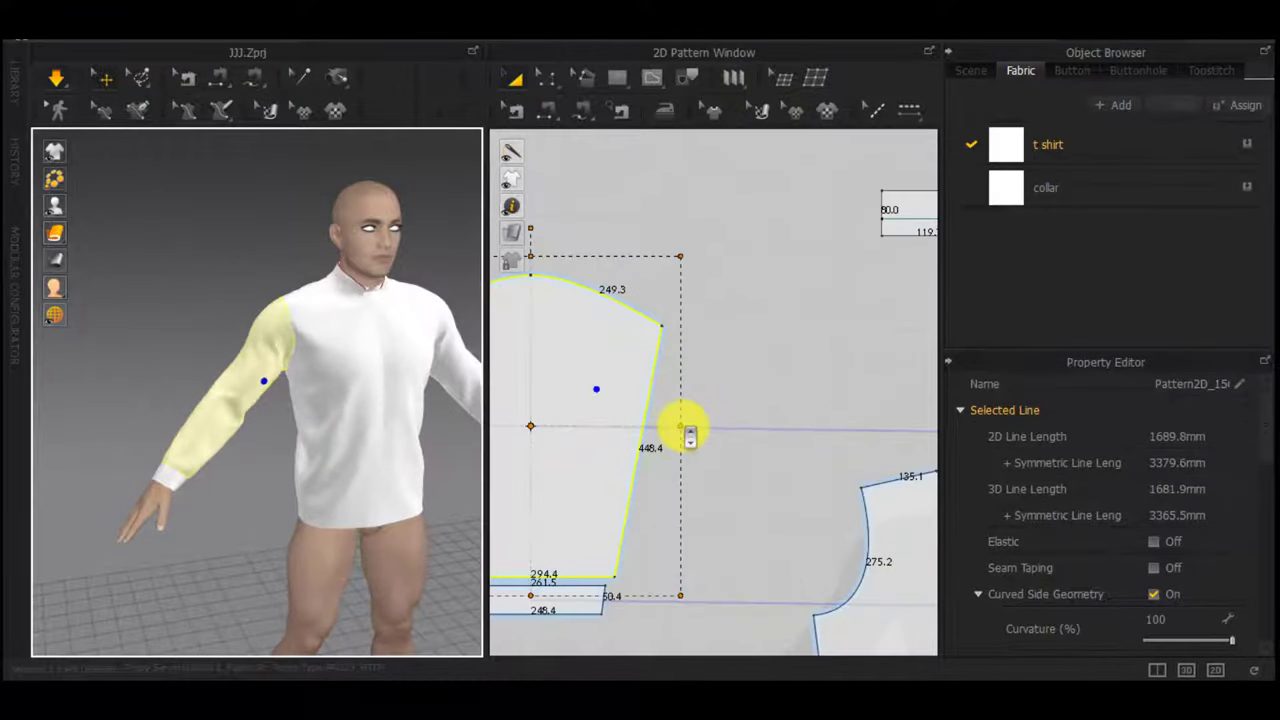
{"action": "left_click_drag", "start_coordinate": [688, 426], "coordinate": [665, 440]}
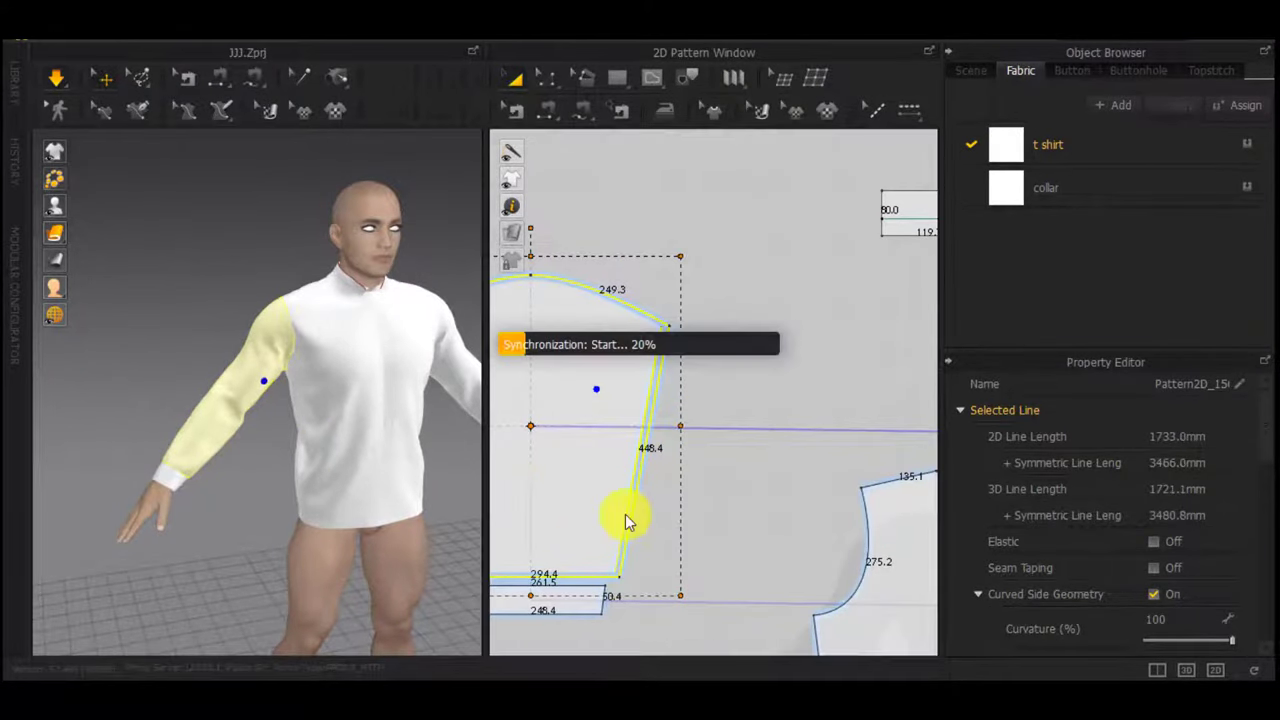
{"action": "key", "text": "ctrl+z"}
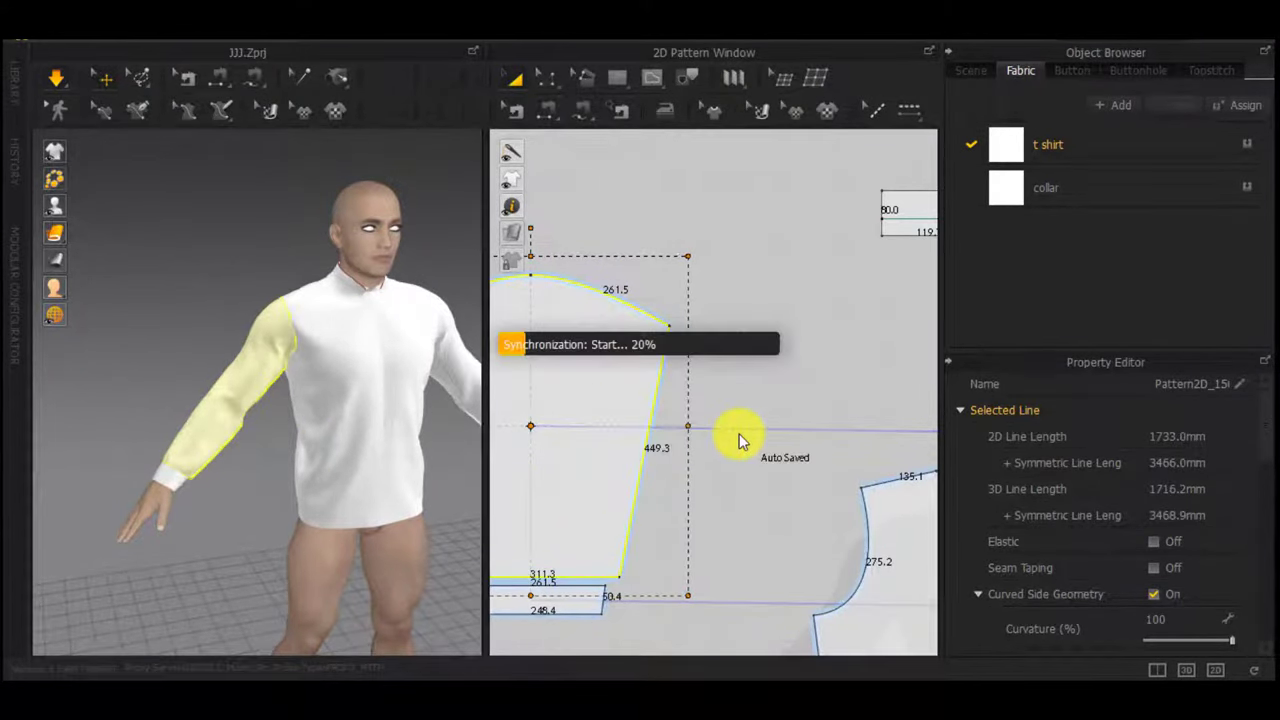
Delete the seam joining the 623.7 mm inner edges of the two front strips
{"action": "right_click_drag", "start_coordinate": [392, 428], "coordinate": [269, 466]}
{"action": "scroll", "coordinate": [266, 460], "scroll_direction": "down", "scroll_amount": 3}
{"action": "scroll", "coordinate": [754, 471], "scroll_direction": "down", "scroll_amount": 4}
{"action": "scroll", "coordinate": [780, 456], "scroll_direction": "down", "scroll_amount": 4}
{"action": "middle_click_drag", "start_coordinate": [684, 482], "coordinate": [783, 537]}
{"action": "scroll", "coordinate": [750, 482], "scroll_direction": "up", "scroll_amount": 7}
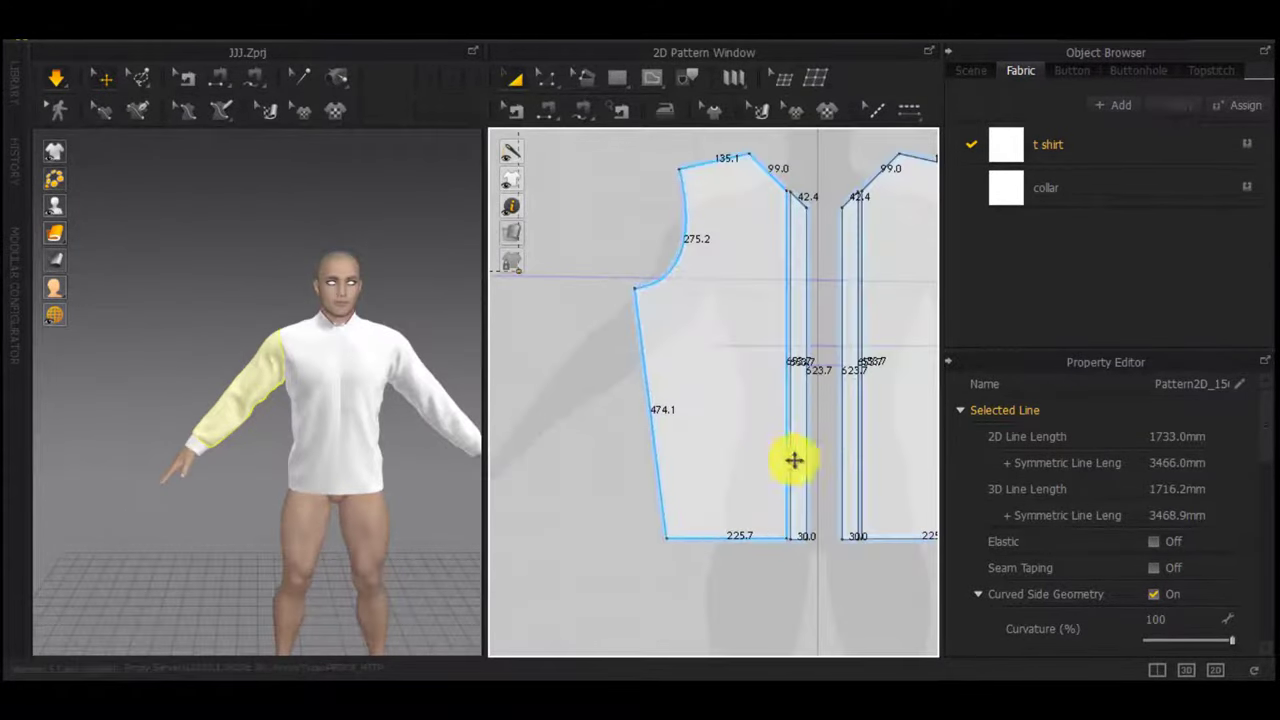
{"action": "key", "text": "b"}
{"action": "left_click", "coordinate": [846, 405]}
{"action": "key", "text": "Delete"}
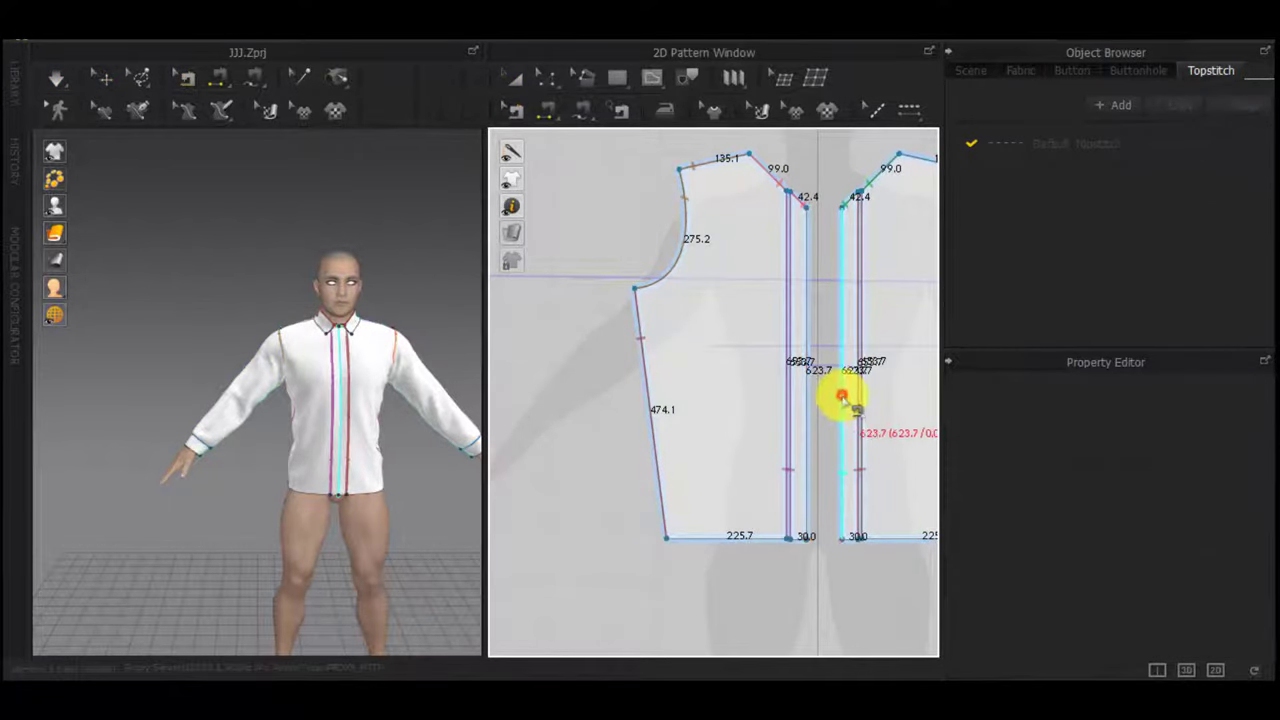
Move the front strip on the avatar's left side forward, clear of the shirt front
{"action": "scroll", "coordinate": [781, 418], "scroll_direction": "up", "scroll_amount": 3}
{"action": "left_click", "coordinate": [819, 412]}
{"action": "right_click_drag", "start_coordinate": [390, 425], "coordinate": [334, 487]}
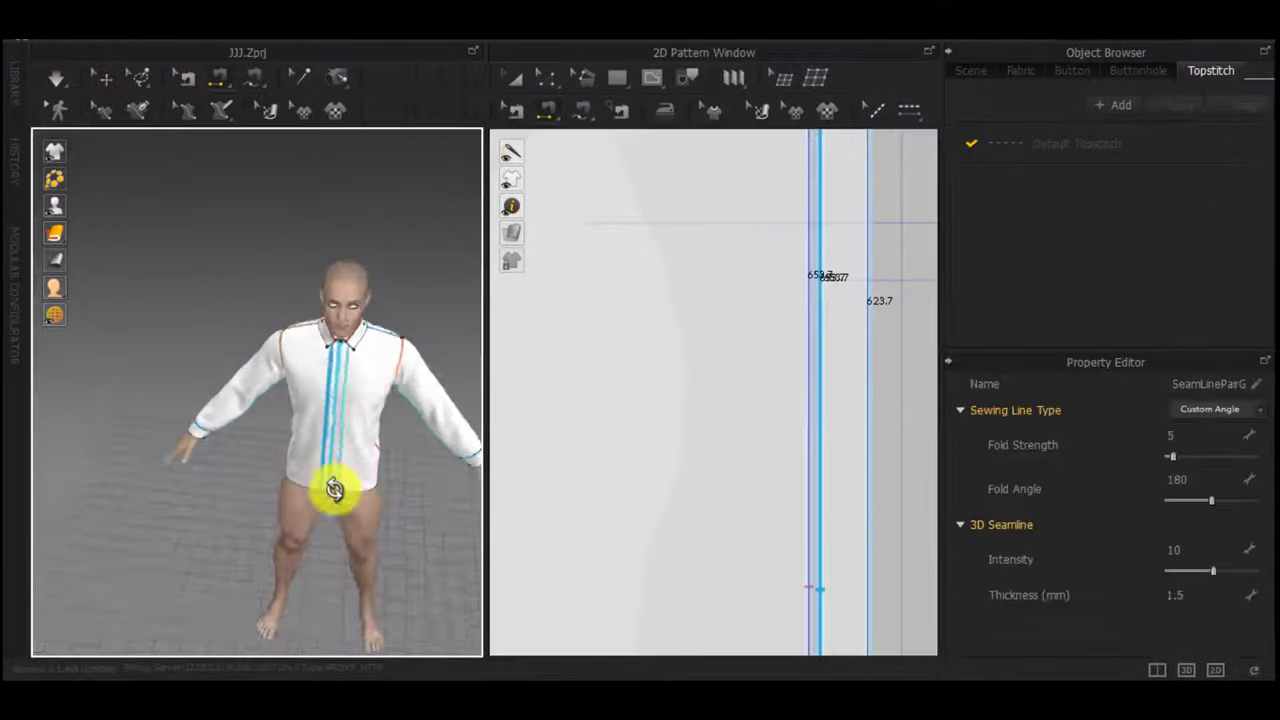
{"action": "scroll", "coordinate": [350, 460], "scroll_direction": "up", "scroll_amount": 4}
{"action": "right_click_drag", "start_coordinate": [371, 423], "coordinate": [320, 509]}
{"action": "key", "text": "a"}
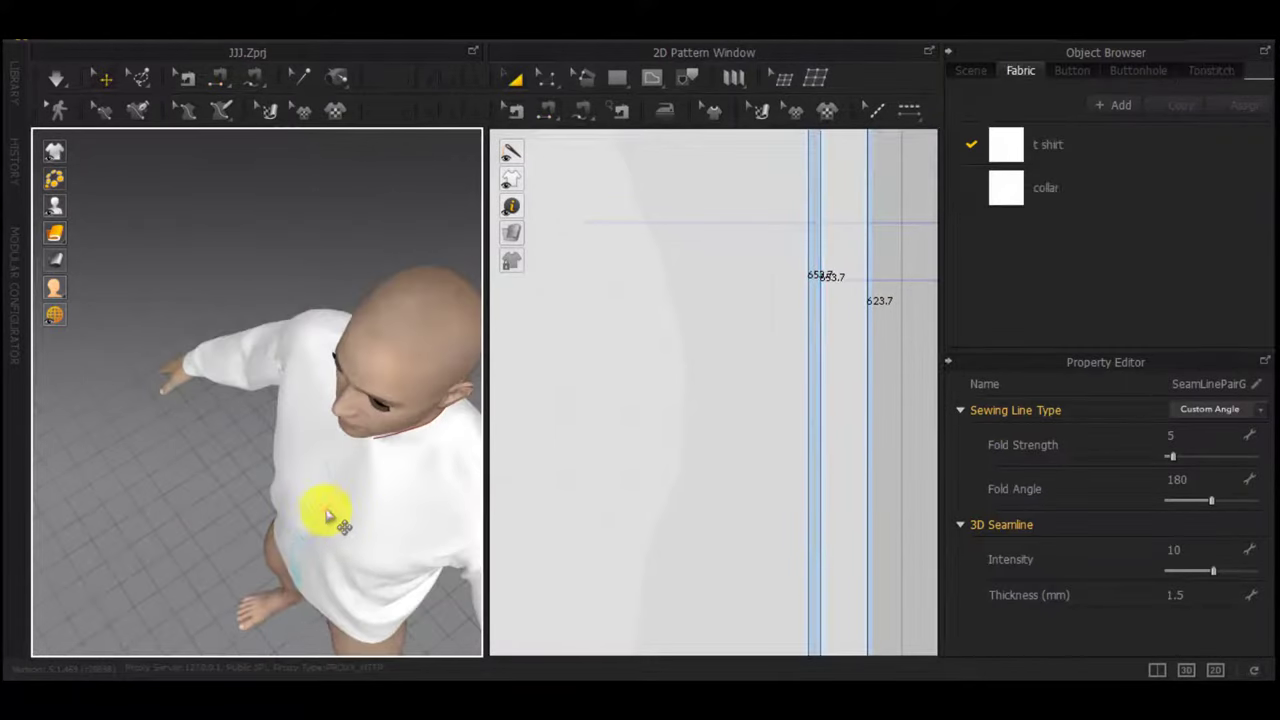
{"action": "left_click", "coordinate": [326, 513]}
{"action": "left_click_drag", "start_coordinate": [278, 537], "coordinate": [251, 535]}
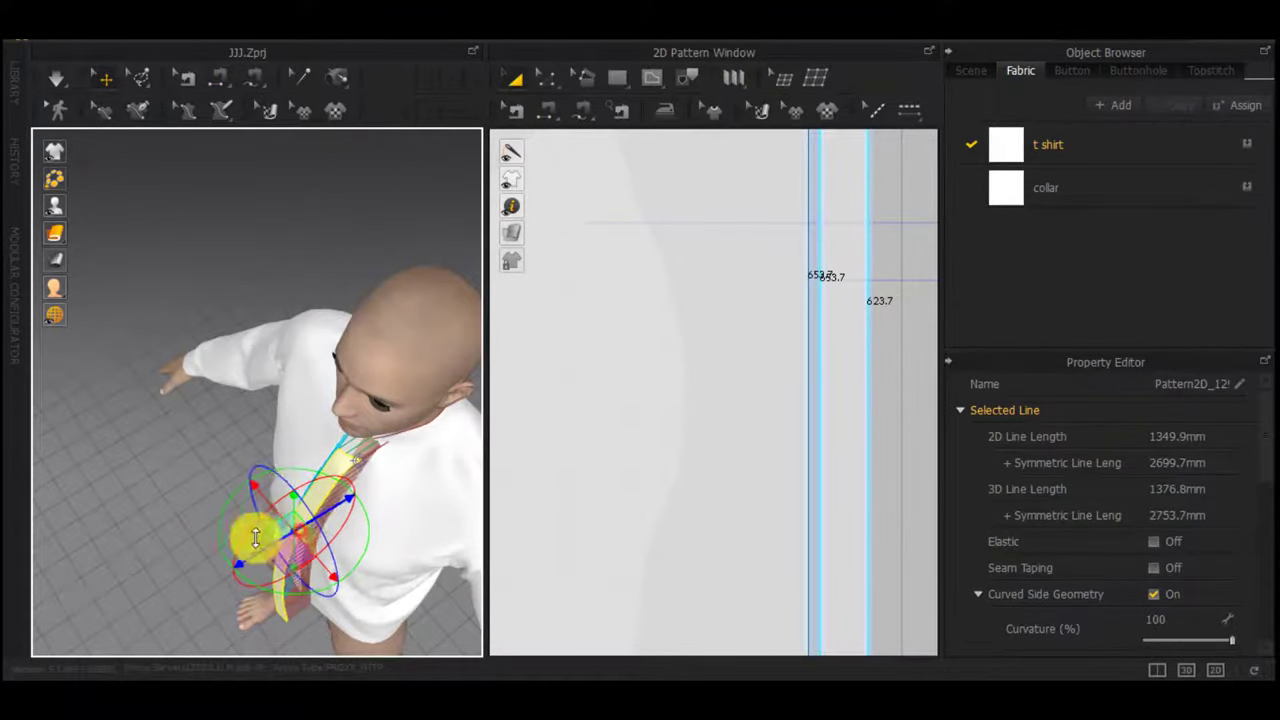
Shift the detached front strip sideways so it overlaps the opposite strip, and simulate the closure
{"action": "right_click_drag", "start_coordinate": [266, 535], "coordinate": [406, 506]}
{"action": "left_click_drag", "start_coordinate": [360, 538], "coordinate": [333, 538]}
{"action": "key", "text": "space"}
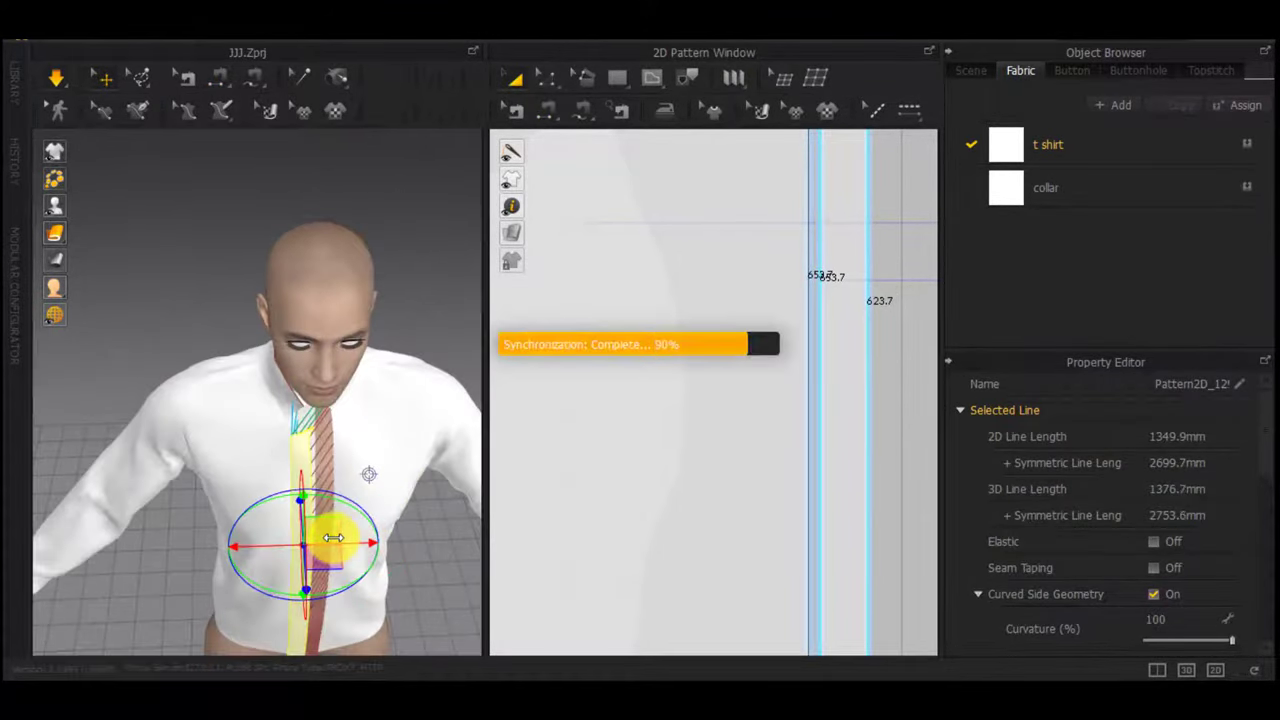
{"action": "right_click_drag", "start_coordinate": [333, 536], "coordinate": [336, 402]}
{"action": "key", "text": "space"}
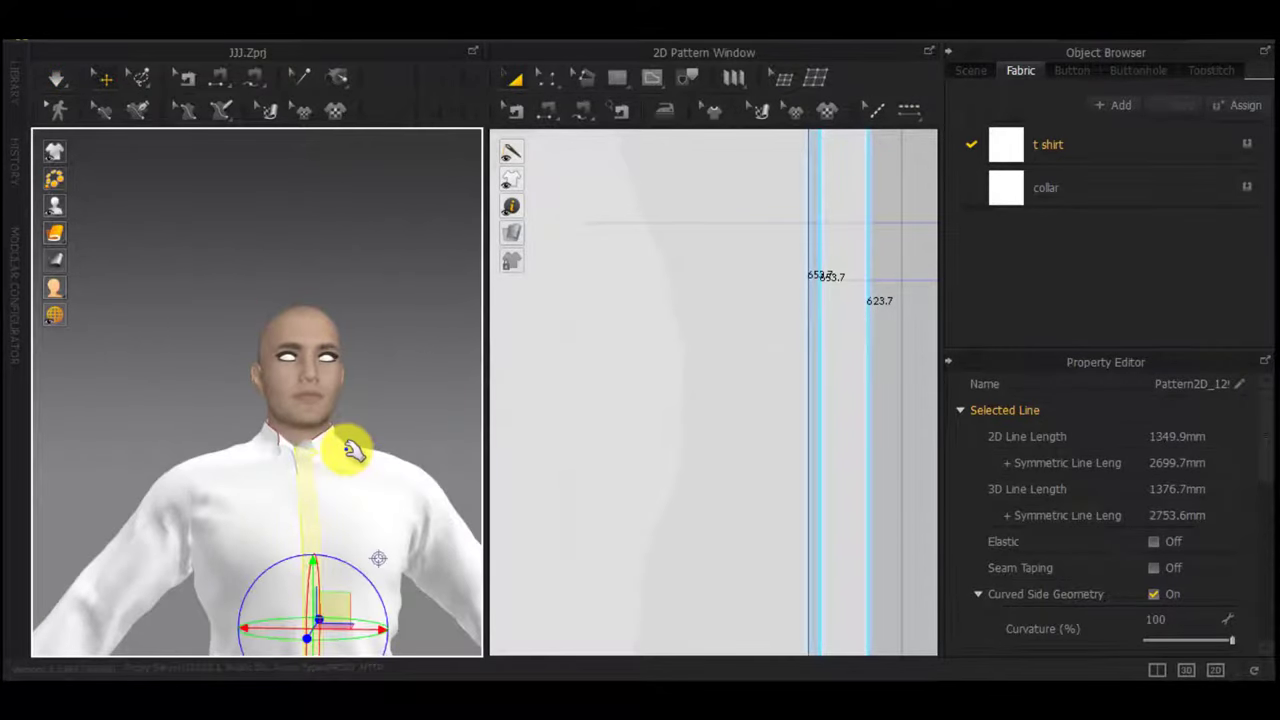
Select the adjoining front panel with the overlapping strip, simulate, and pull their fabric into place below the collar
{"action": "scroll", "coordinate": [283, 420], "scroll_direction": "up", "scroll_amount": 2}
{"action": "scroll", "coordinate": [366, 500], "scroll_direction": "up", "scroll_amount": 4}
{"action": "right_click_drag", "start_coordinate": [366, 500], "coordinate": [138, 476]}
{"action": "right_click_drag", "start_coordinate": [312, 390], "coordinate": [415, 387]}
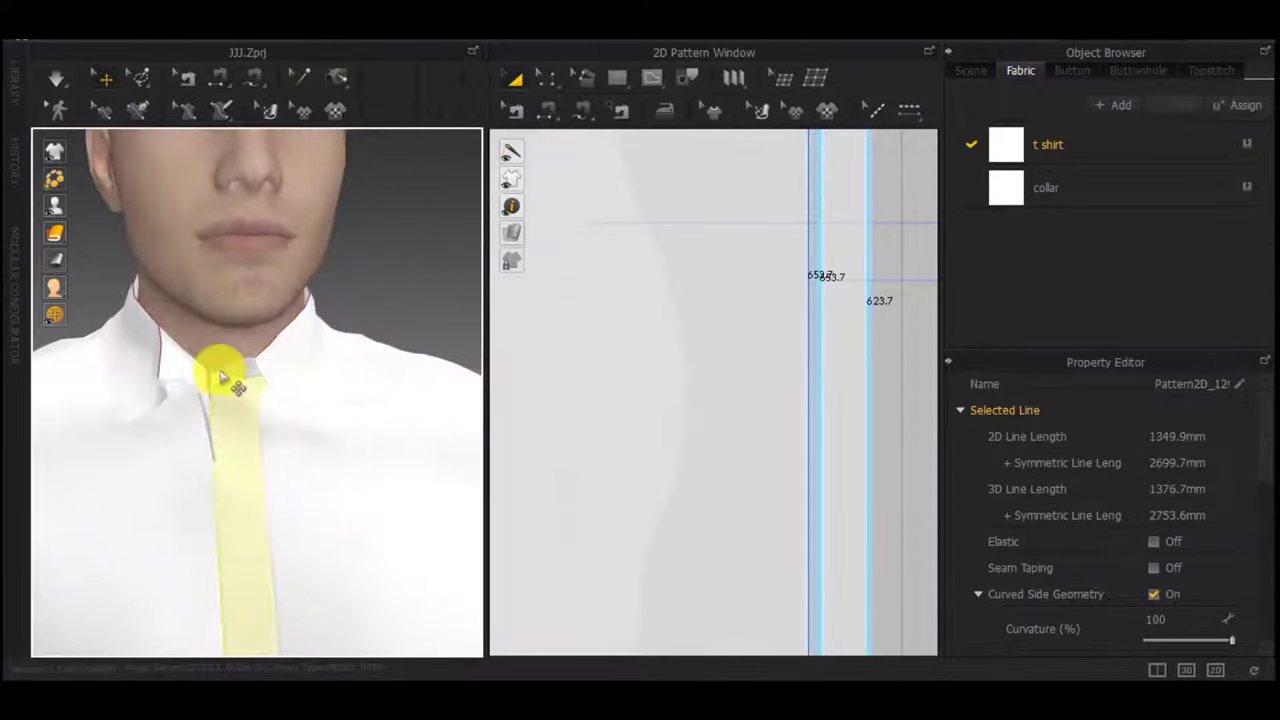
{"action": "mouse_move", "coordinate": [222, 376]}
{"action": "right_mouse_down"}
{"action": "mouse_move", "coordinate": [275, 404]}
{"action": "mouse_move", "coordinate": [192, 384]}
{"action": "mouse_move", "coordinate": [398, 332]}
{"action": "mouse_move", "coordinate": [350, 393]}
{"action": "mouse_move", "coordinate": [404, 415]}
{"action": "mouse_move", "coordinate": [341, 430]}
{"action": "mouse_move", "coordinate": [337, 420]}
{"action": "mouse_move", "coordinate": [380, 420]}
{"action": "mouse_move", "coordinate": [252, 410]}
{"action": "mouse_move", "coordinate": [294, 405]}
{"action": "mouse_move", "coordinate": [261, 407]}
{"action": "mouse_move", "coordinate": [262, 347]}
{"action": "right_mouse_up"}
{"action": "left_click", "coordinate": [341, 385], "text": "shift"}
{"action": "key", "text": "space"}
{"action": "left_click", "coordinate": [254, 411]}
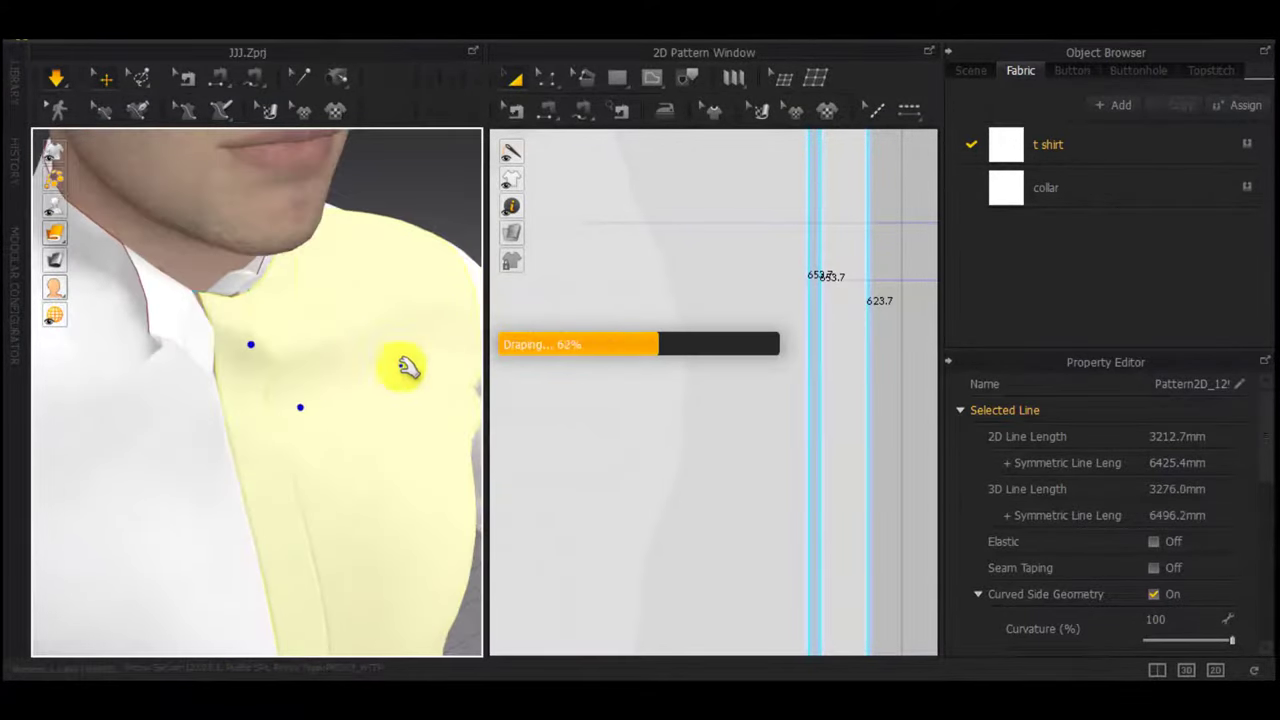
{"action": "left_click_drag", "start_coordinate": [240, 330], "coordinate": [335, 351]}
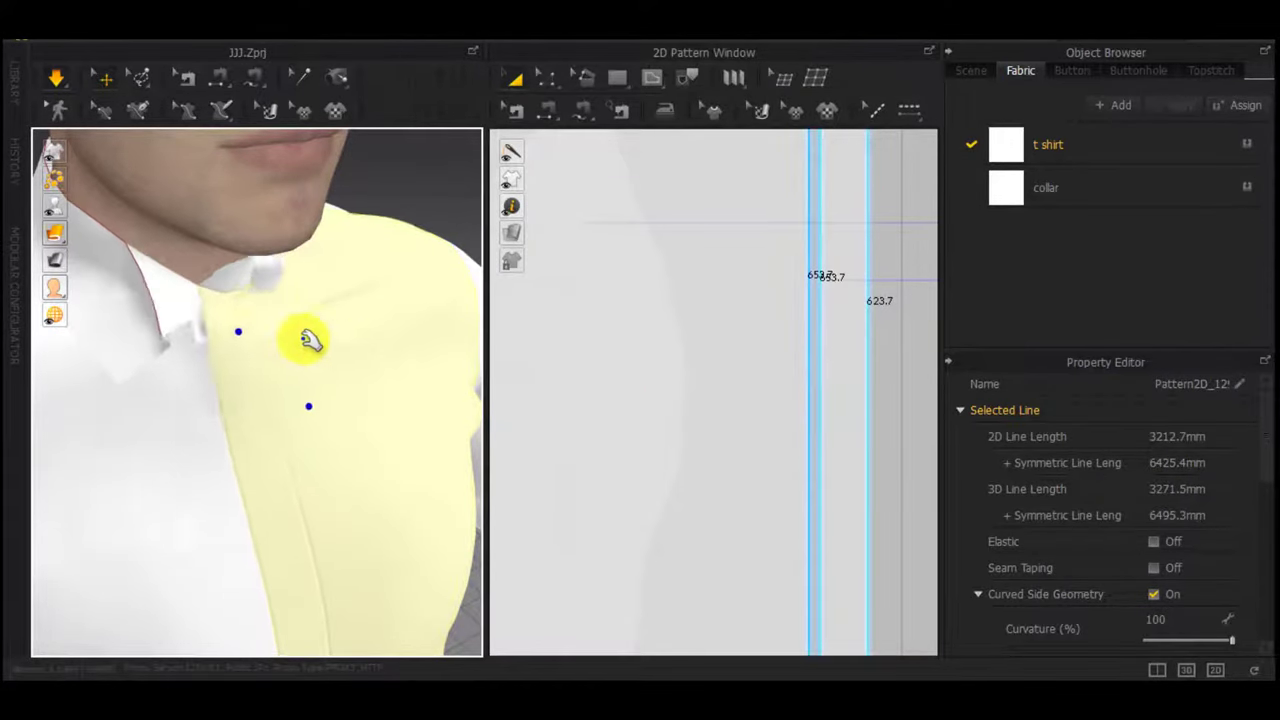
Set the simulation layer of the overlapping front strip to 1
{"action": "right_click_drag", "start_coordinate": [199, 314], "coordinate": [140, 298]}
{"action": "scroll", "coordinate": [632, 396], "scroll_direction": "down", "scroll_amount": 4}
{"action": "left_click", "coordinate": [734, 306]}
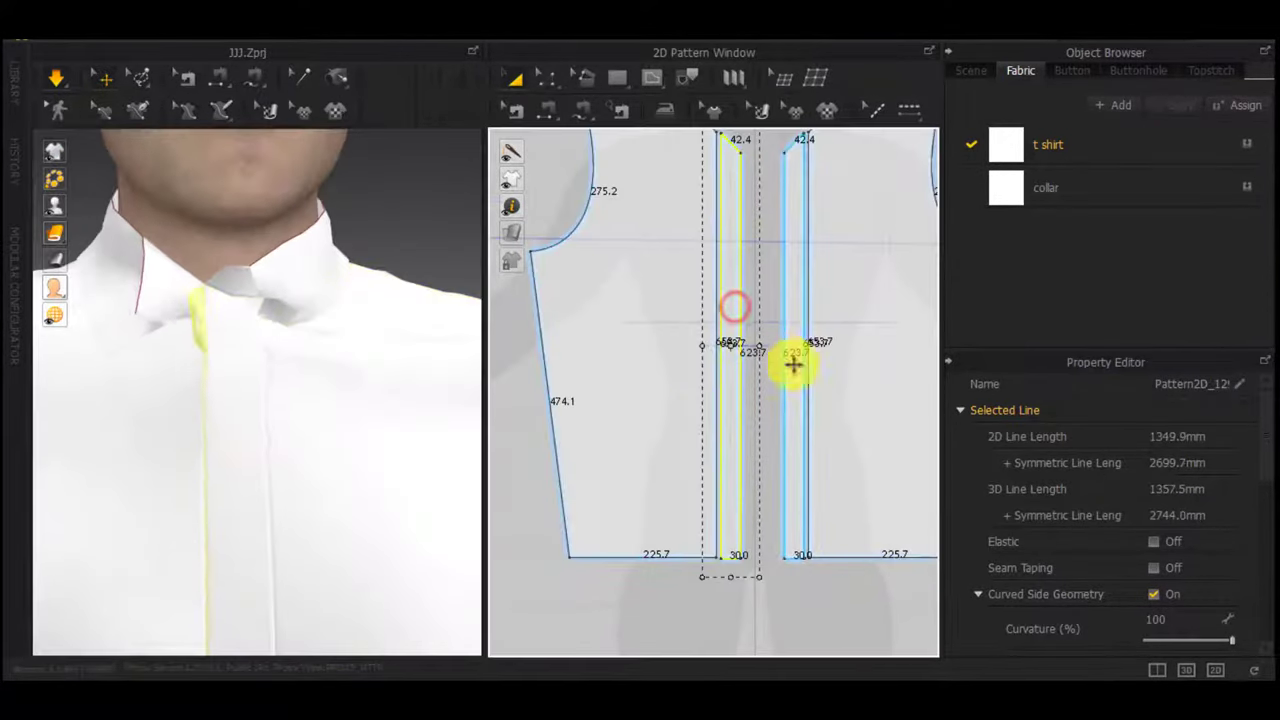
{"action": "scroll", "coordinate": [1085, 528], "scroll_direction": "down", "scroll_amount": 3}
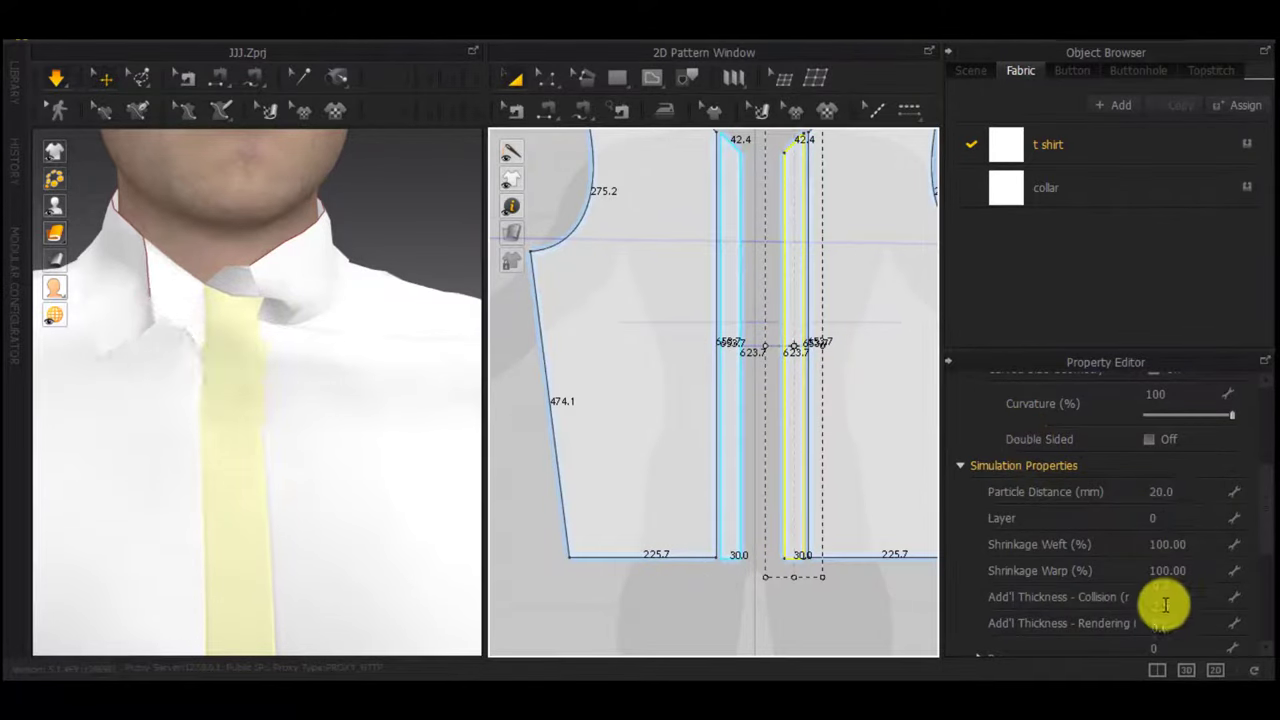
{"action": "left_click", "coordinate": [1173, 519]}
{"action": "left_click", "coordinate": [549, 510]}
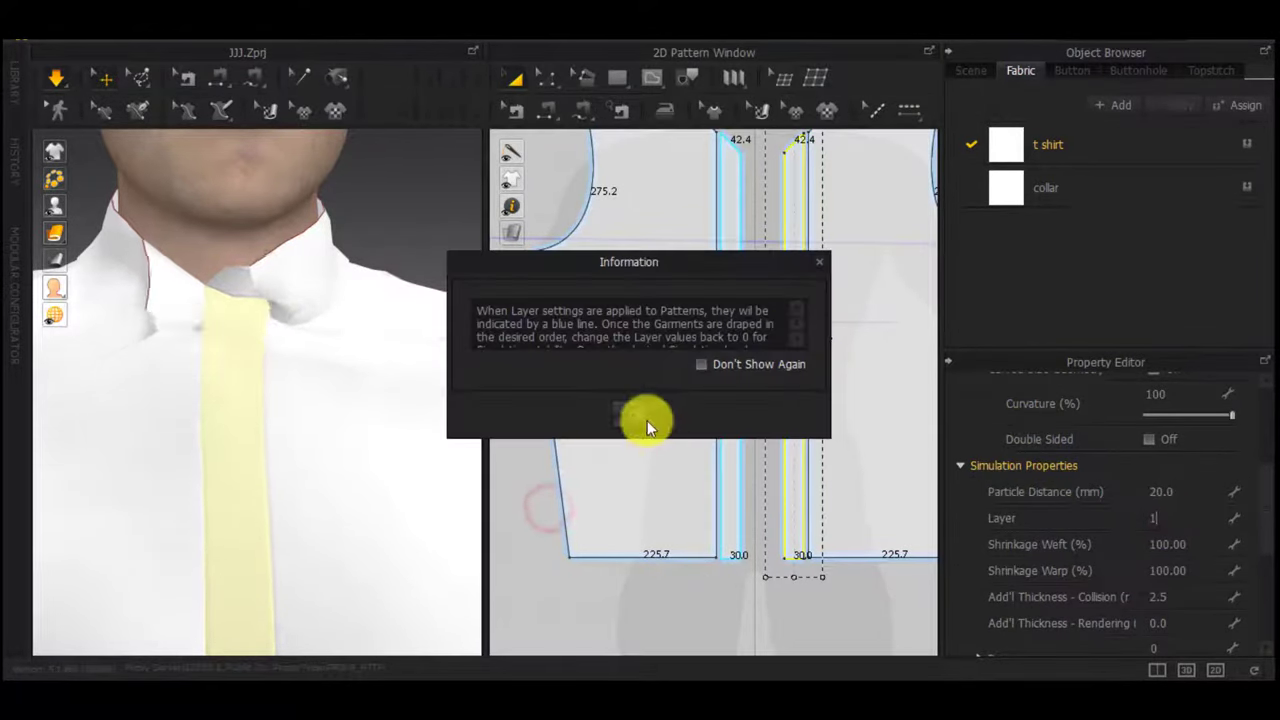
{"action": "left_click", "coordinate": [647, 421]}
Pull the collar and upper front strip fabric into place at the neckline during simulation
{"action": "left_click_drag", "start_coordinate": [184, 292], "coordinate": [212, 228]}
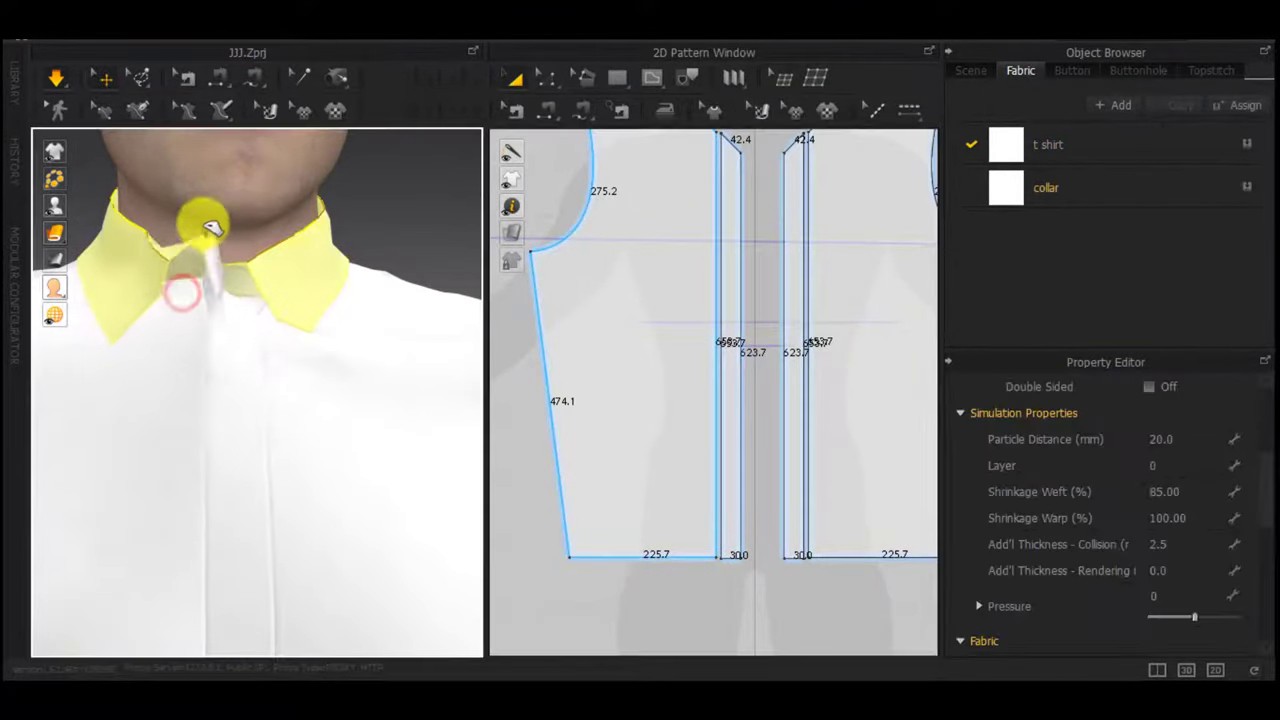
{"action": "left_click", "coordinate": [230, 306]}
{"action": "mouse_move", "coordinate": [240, 420]}
{"action": "right_mouse_down"}
{"action": "mouse_move", "coordinate": [194, 438]}
{"action": "mouse_move", "coordinate": [226, 430]}
{"action": "right_mouse_up"}
{"action": "middle_click_drag", "start_coordinate": [740, 368], "coordinate": [726, 457]}
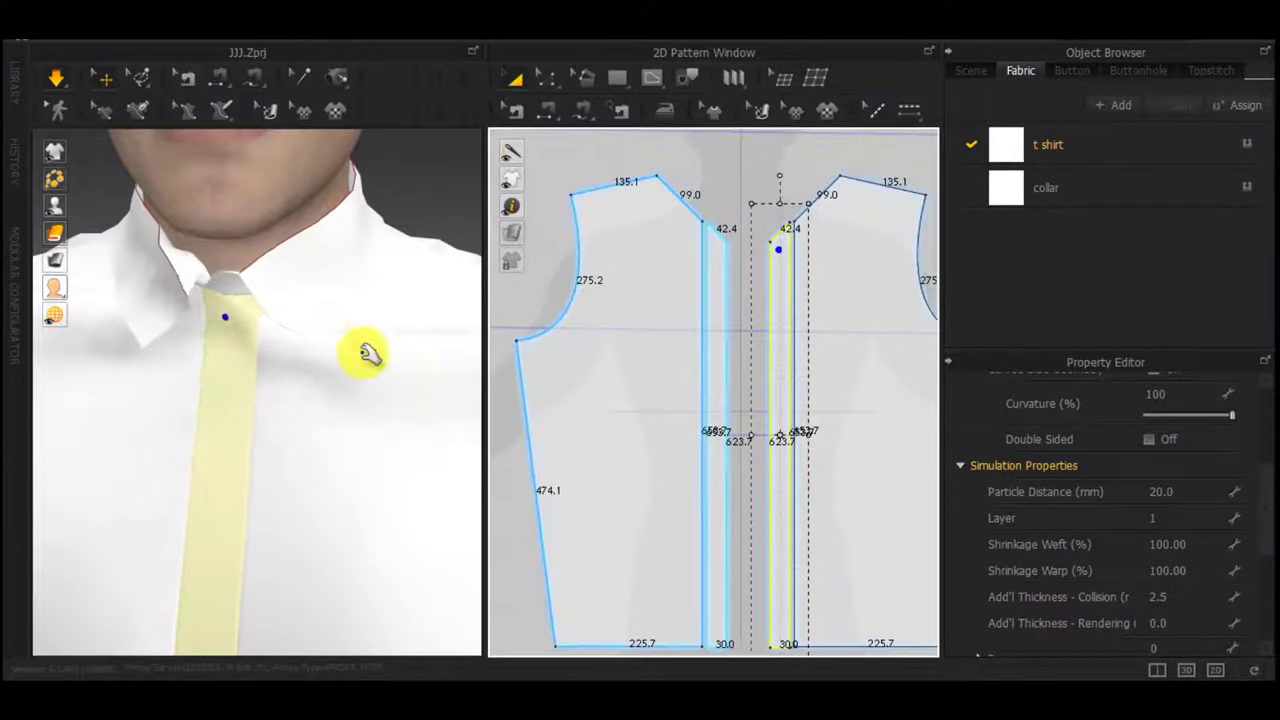
{"action": "right_click_drag", "start_coordinate": [363, 352], "coordinate": [161, 317]}
{"action": "left_click_drag", "start_coordinate": [214, 244], "coordinate": [222, 238]}
{"action": "right_click_drag", "start_coordinate": [366, 275], "coordinate": [220, 372]}
Begin a segment seam at the 42.4 mm slanted top edge of the underlying front strip
{"action": "key", "text": "b"}
{"action": "scroll", "coordinate": [726, 246], "scroll_direction": "up", "scroll_amount": 4}
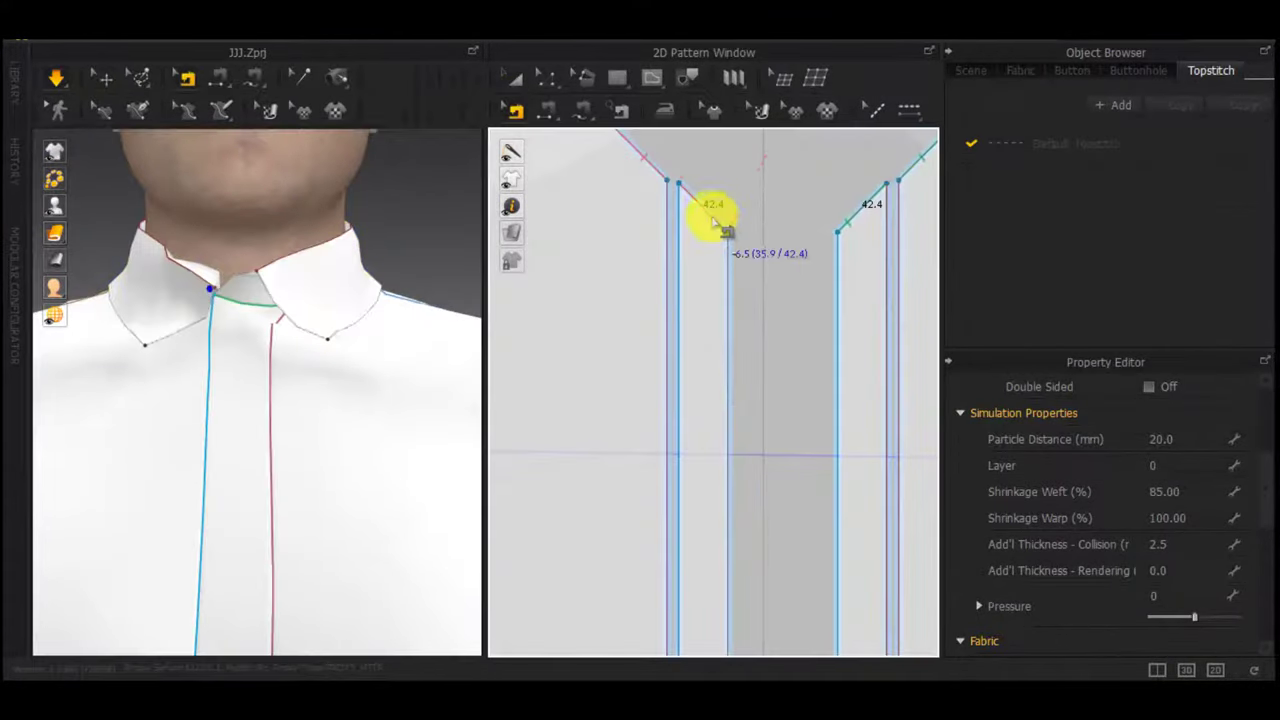
Delete the seam on the slanted neckline edge of the left front placket
{"action": "left_click", "coordinate": [713, 221]}
{"action": "key", "text": "Delete"}
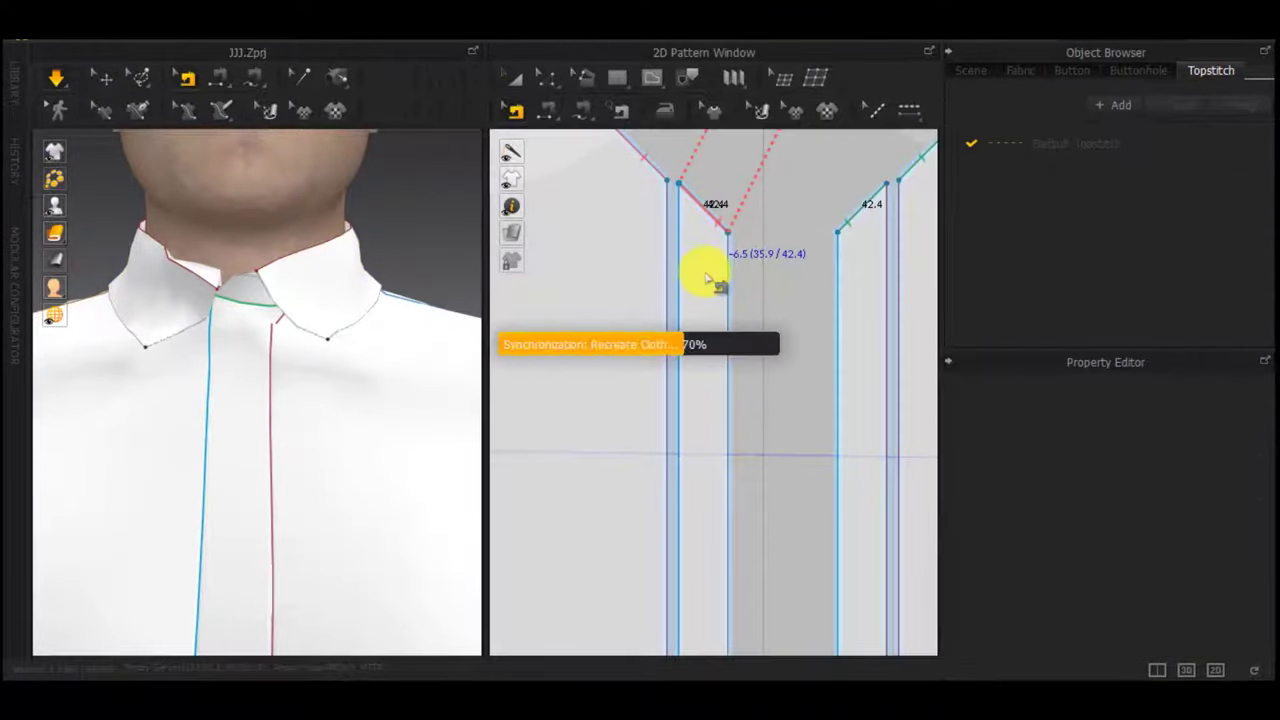
{"action": "key", "text": "a"}
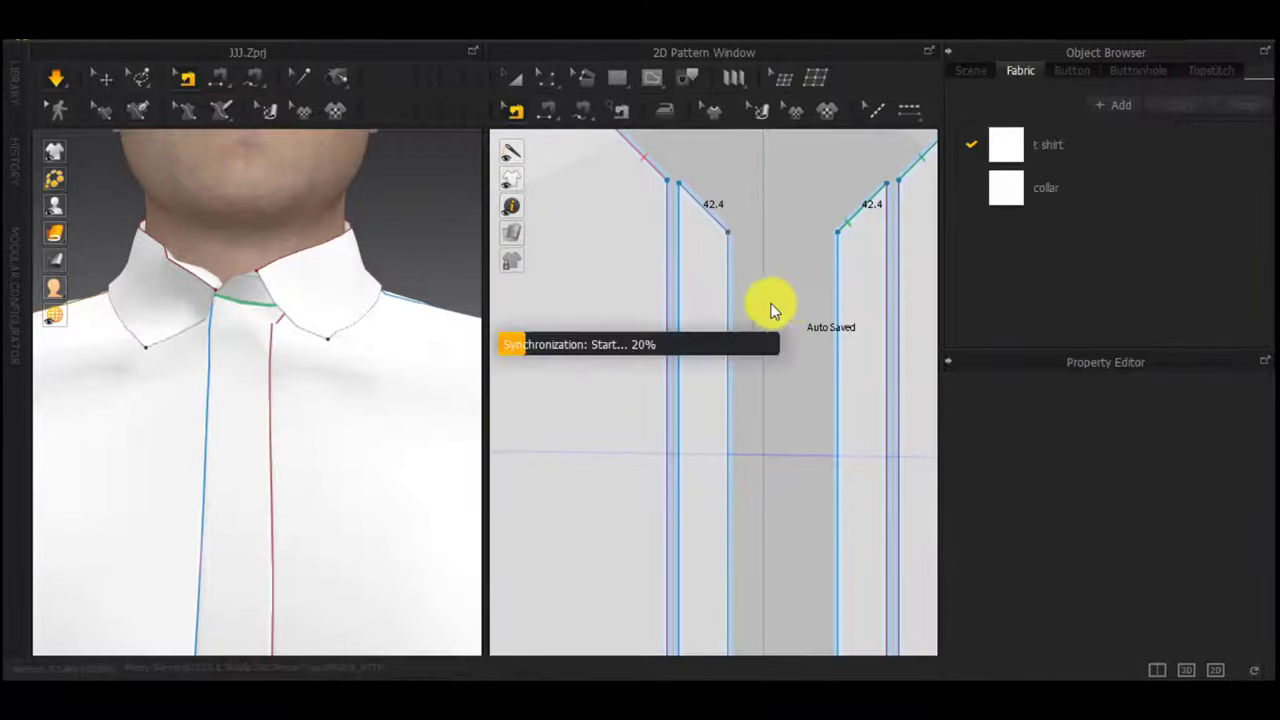
Pull the front corner of the collar toward the placket while the simulation runs
{"action": "right_click_drag", "start_coordinate": [208, 335], "coordinate": [194, 291]}
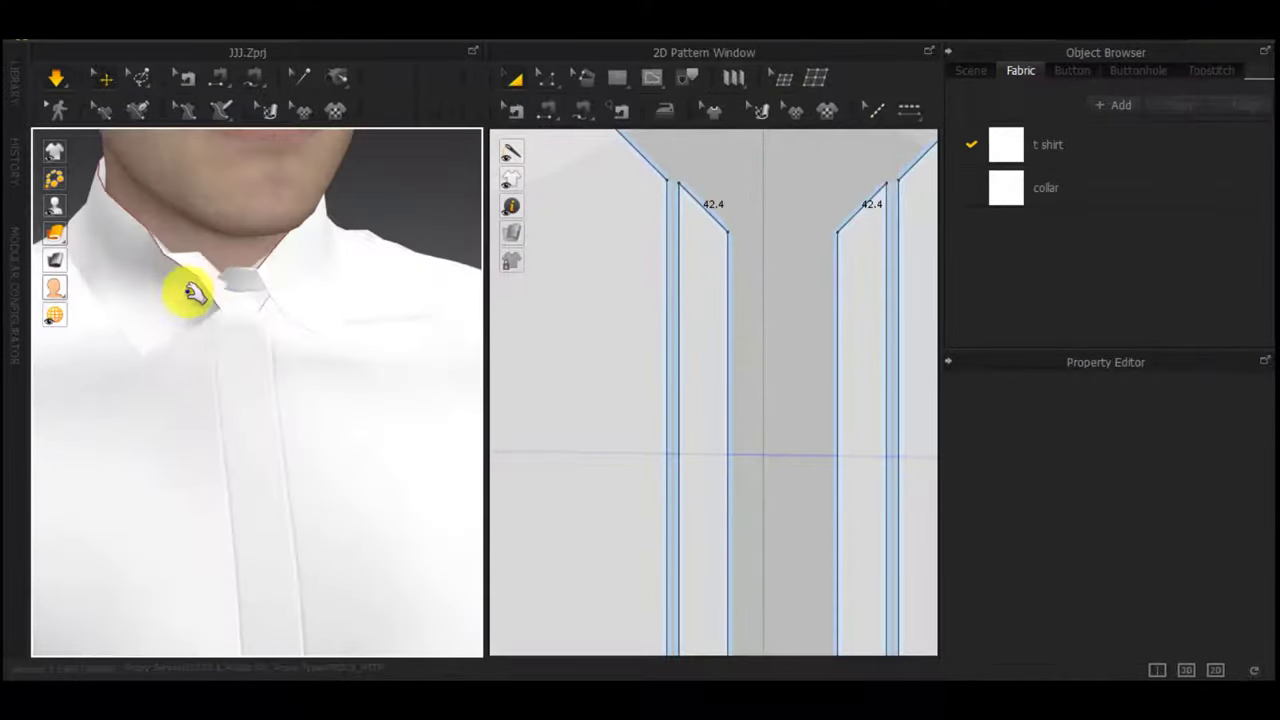
{"action": "left_click_drag", "start_coordinate": [194, 291], "coordinate": [220, 311]}
{"action": "mouse_move", "coordinate": [220, 311]}
{"action": "right_mouse_down"}
{"action": "mouse_move", "coordinate": [77, 270]}
{"action": "mouse_move", "coordinate": [198, 313]}
{"action": "right_mouse_up"}
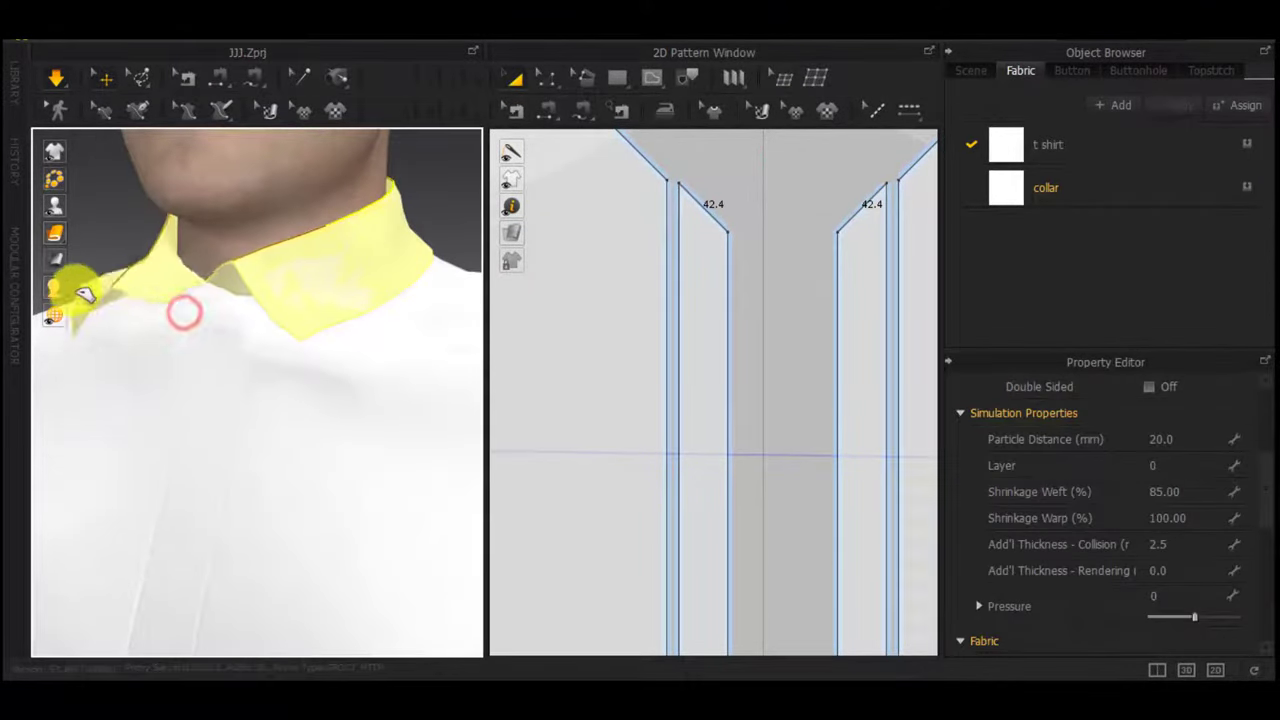
{"action": "right_click_drag", "start_coordinate": [84, 294], "coordinate": [354, 313]}
{"action": "left_click", "coordinate": [157, 364]}
{"action": "key", "text": "space"}
Sew the slanted neckline edge of the left front placket again
{"action": "key", "text": "b"}
{"action": "left_click_drag", "start_coordinate": [703, 209], "coordinate": [729, 235]}
{"action": "key", "text": "q"}
Tug the collar corner and the front placket in the running simulation to settle the neckline opening
{"action": "left_click", "coordinate": [240, 284]}
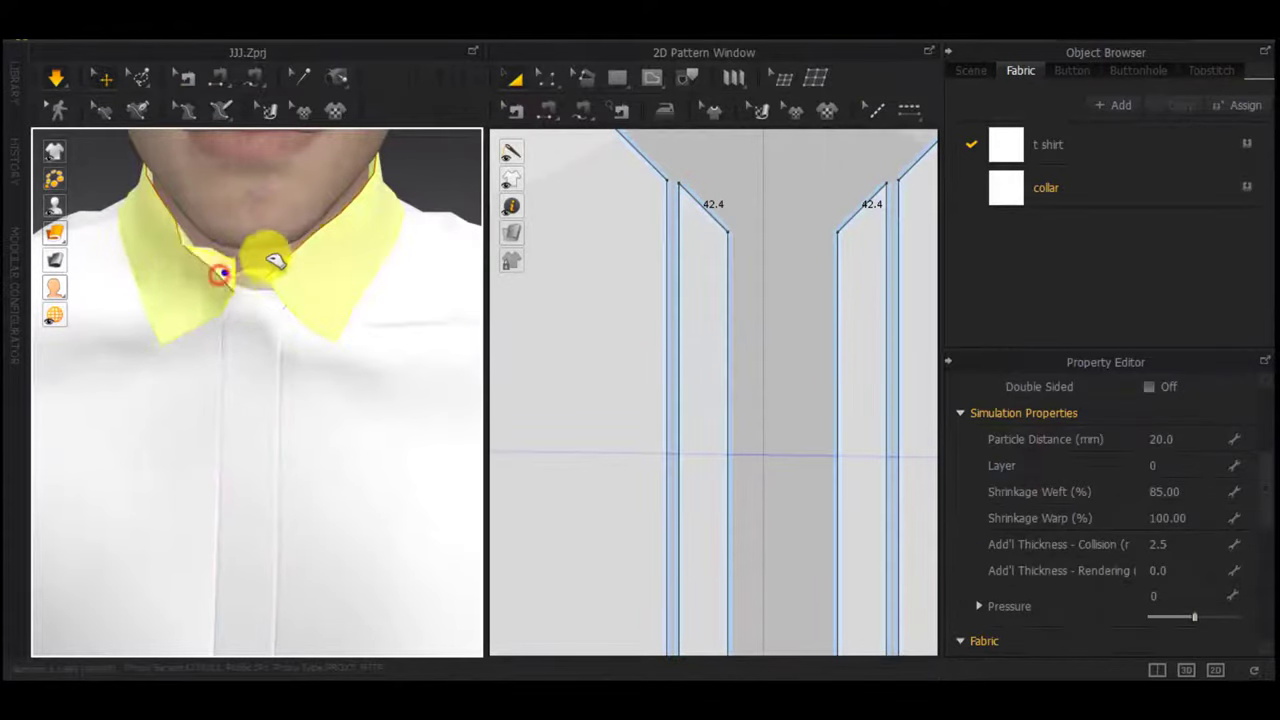
{"action": "right_click_drag", "start_coordinate": [294, 234], "coordinate": [279, 480]}
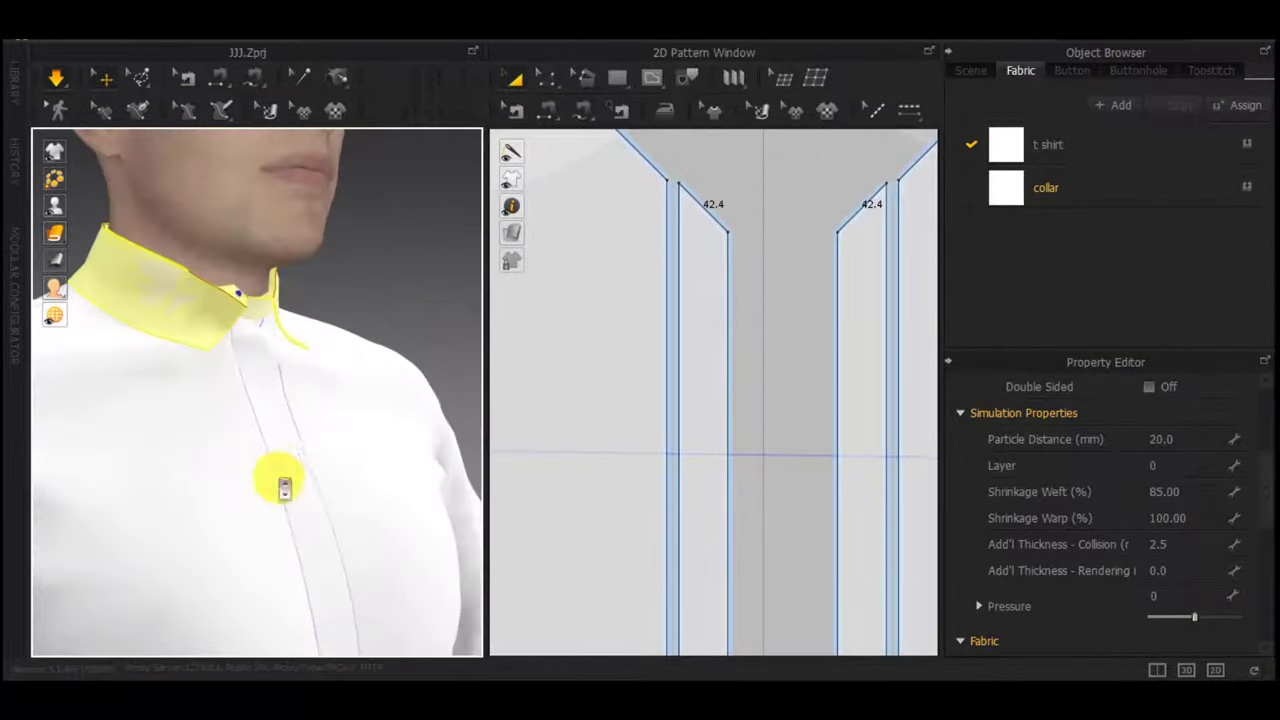
{"action": "left_click_drag", "start_coordinate": [277, 457], "coordinate": [370, 425]}
{"action": "scroll", "coordinate": [256, 570], "scroll_direction": "up", "scroll_amount": 3}
{"action": "right_click_drag", "start_coordinate": [262, 570], "coordinate": [212, 567]}
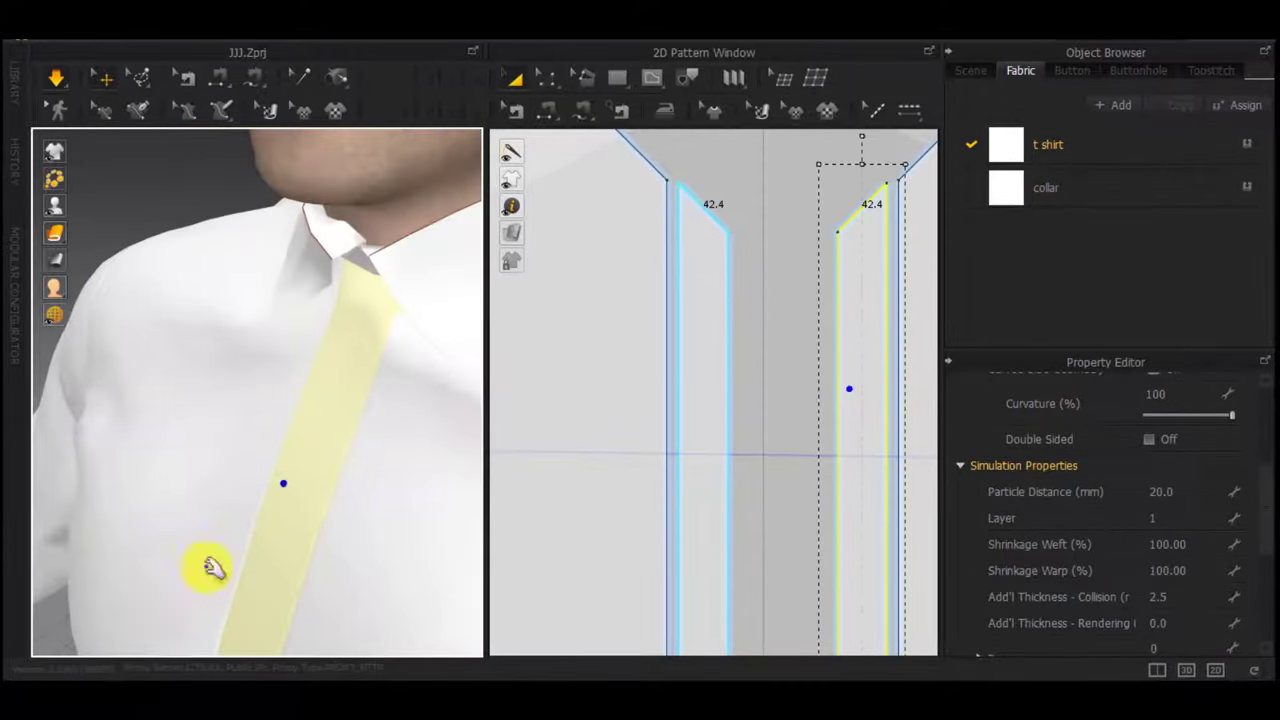
Delete the seam joining the left placket's outer long edge to the right placket's inner long edge
{"action": "key", "text": "b"}
{"action": "left_click", "coordinate": [835, 403]}
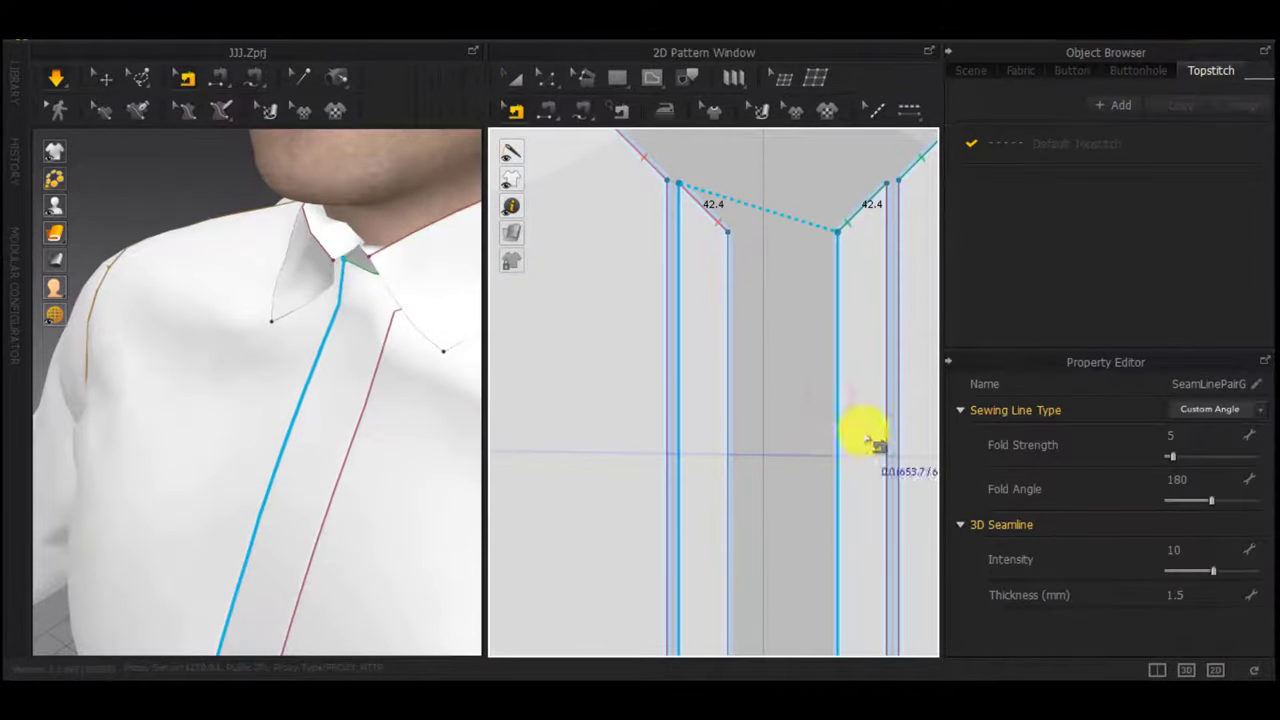
{"action": "left_click", "coordinate": [885, 396]}
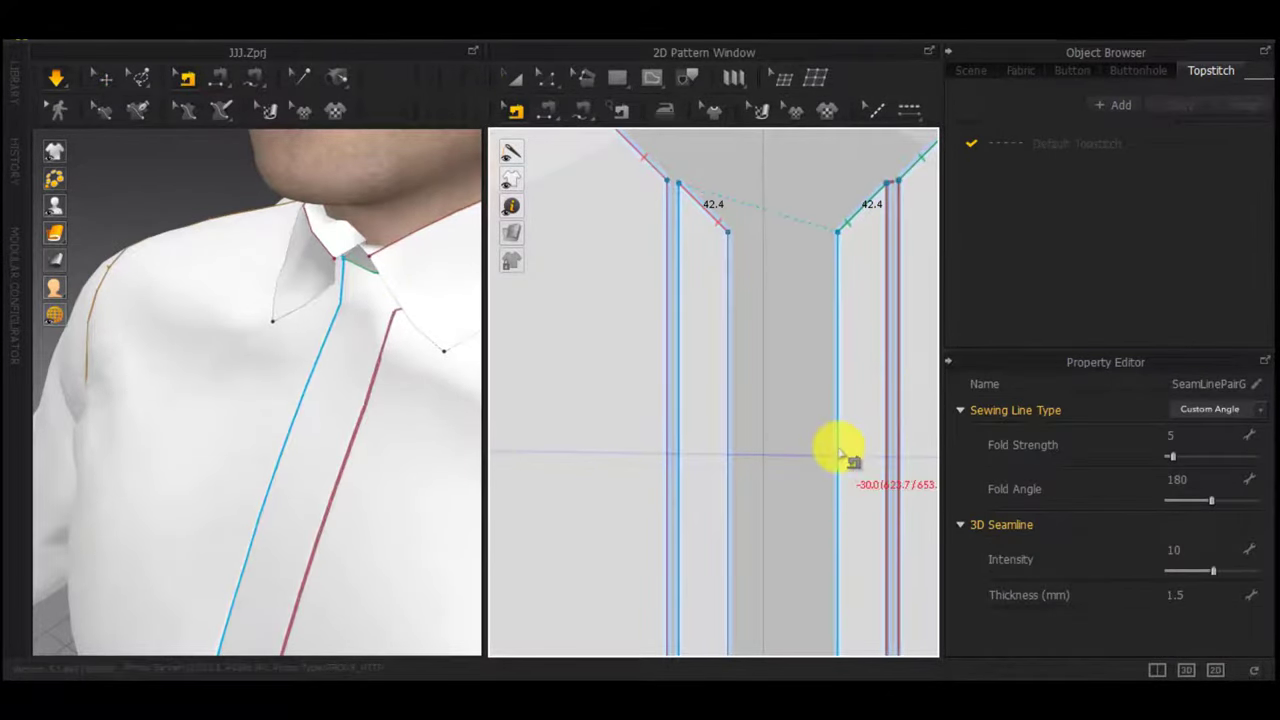
{"action": "left_click", "coordinate": [683, 444]}
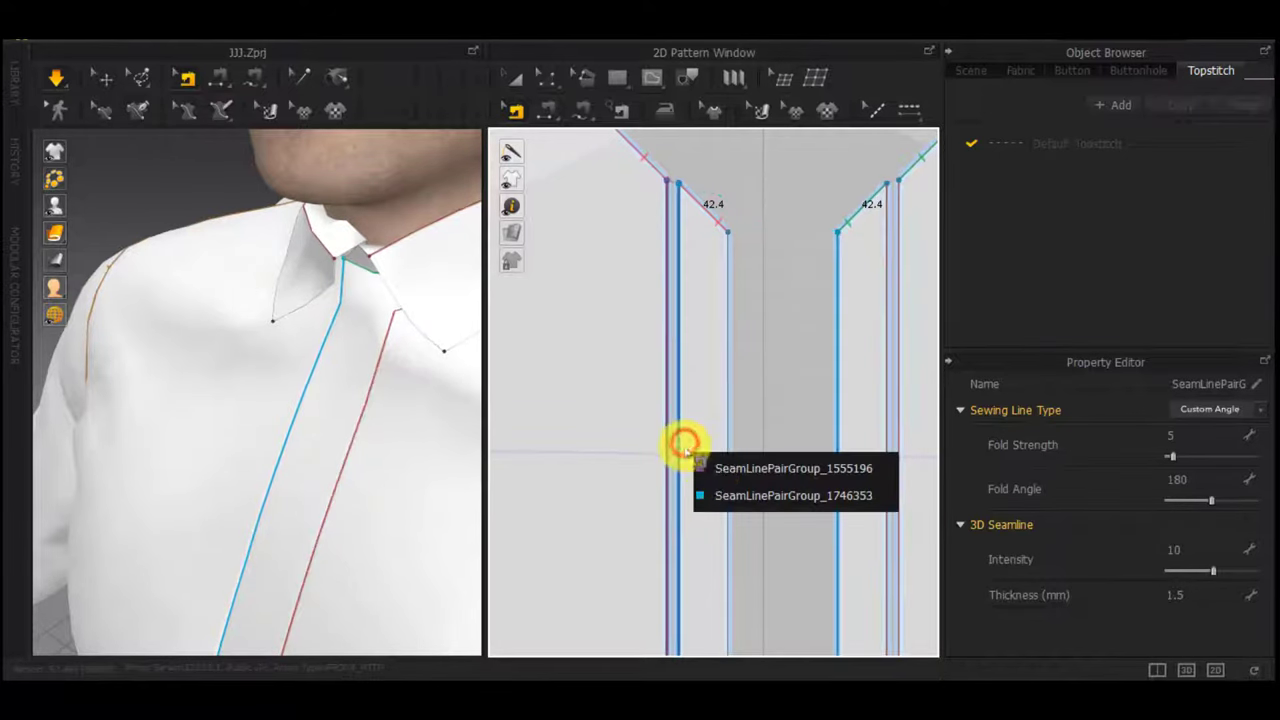
{"action": "left_click", "coordinate": [758, 550]}
{"action": "left_click", "coordinate": [838, 491]}
{"action": "left_click", "coordinate": [856, 499]}
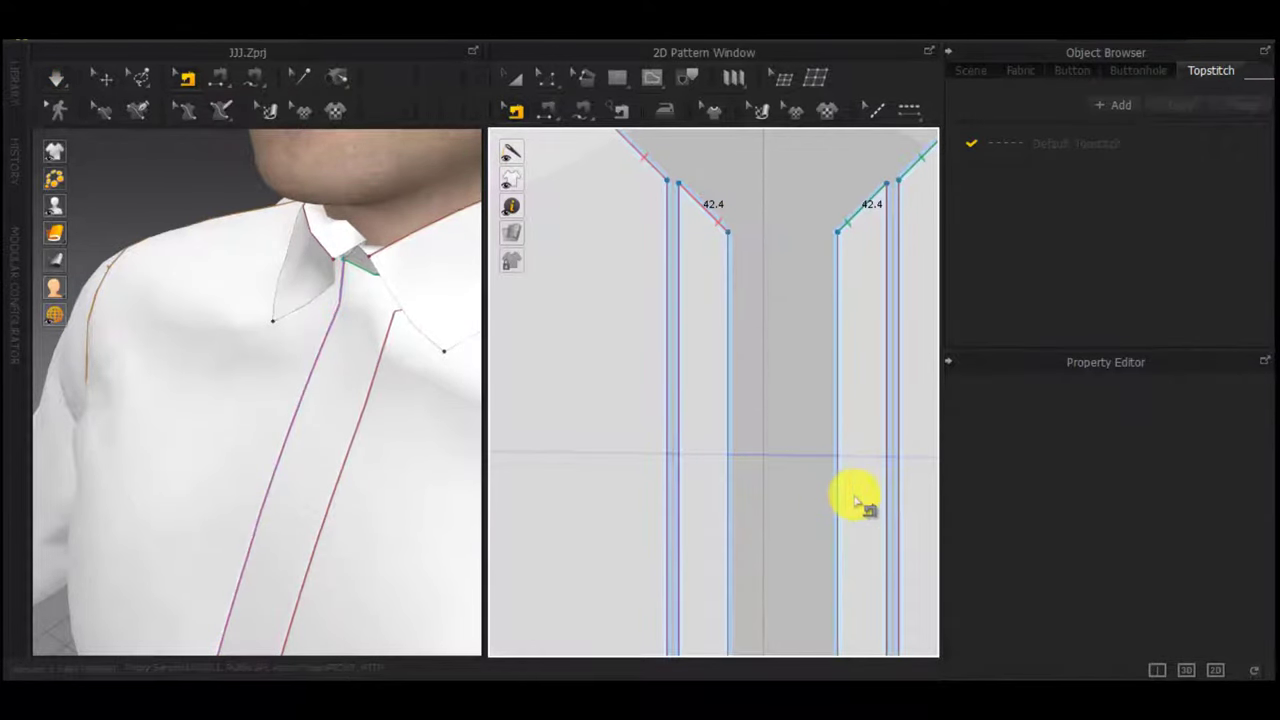
Try sewing the right placket's outer long edge to the left placket's outer long edge with Segment Sewing
{"action": "left_click", "coordinate": [879, 471]}
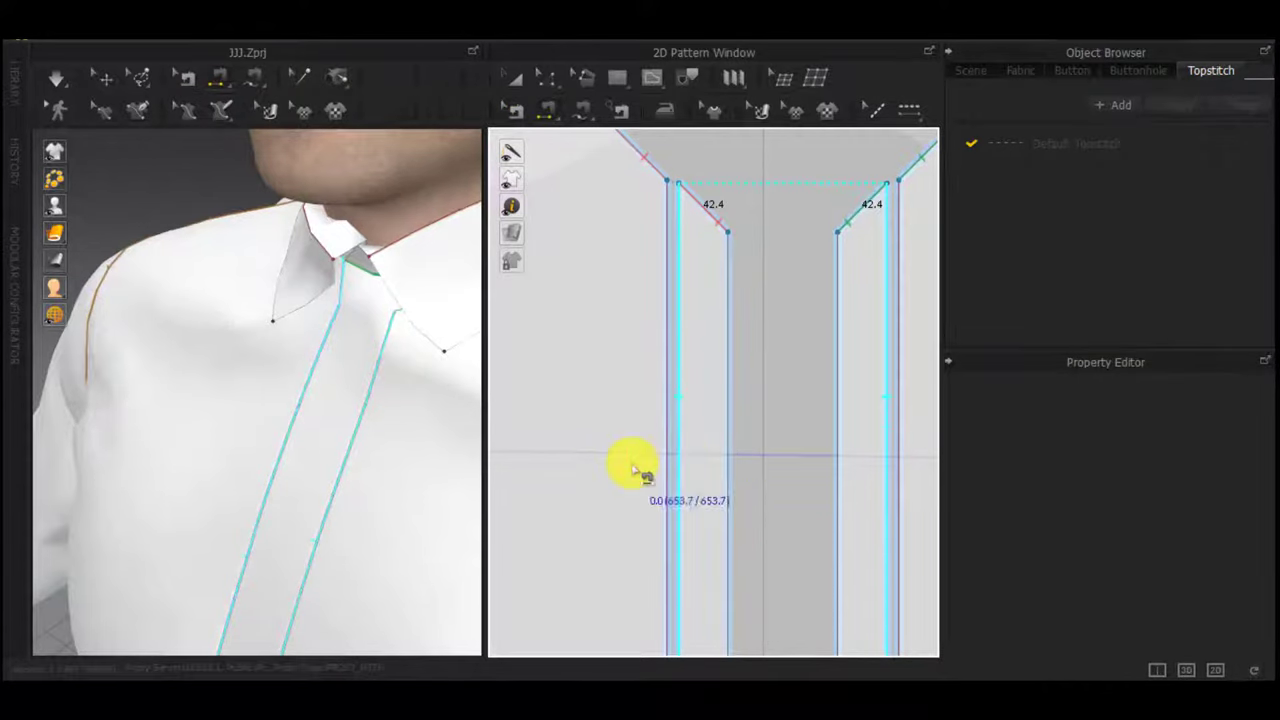
{"action": "left_click", "coordinate": [680, 458]}
{"action": "right_click_drag", "start_coordinate": [160, 372], "coordinate": [554, 457]}
{"action": "key", "text": "q"}
{"action": "right_click_drag", "start_coordinate": [340, 540], "coordinate": [456, 576]}
{"action": "left_click", "coordinate": [323, 536]}
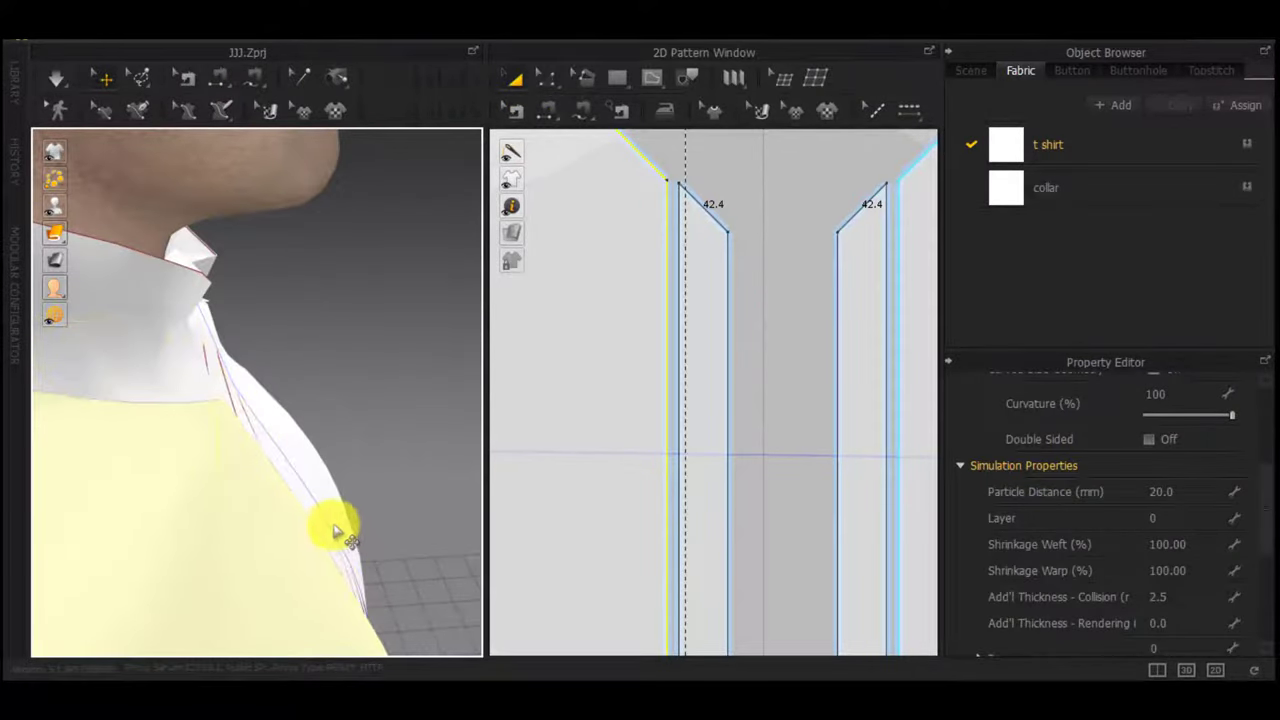
{"action": "left_click", "coordinate": [337, 532]}
{"action": "right_click_drag", "start_coordinate": [401, 537], "coordinate": [354, 338]}
{"action": "key", "text": "b"}
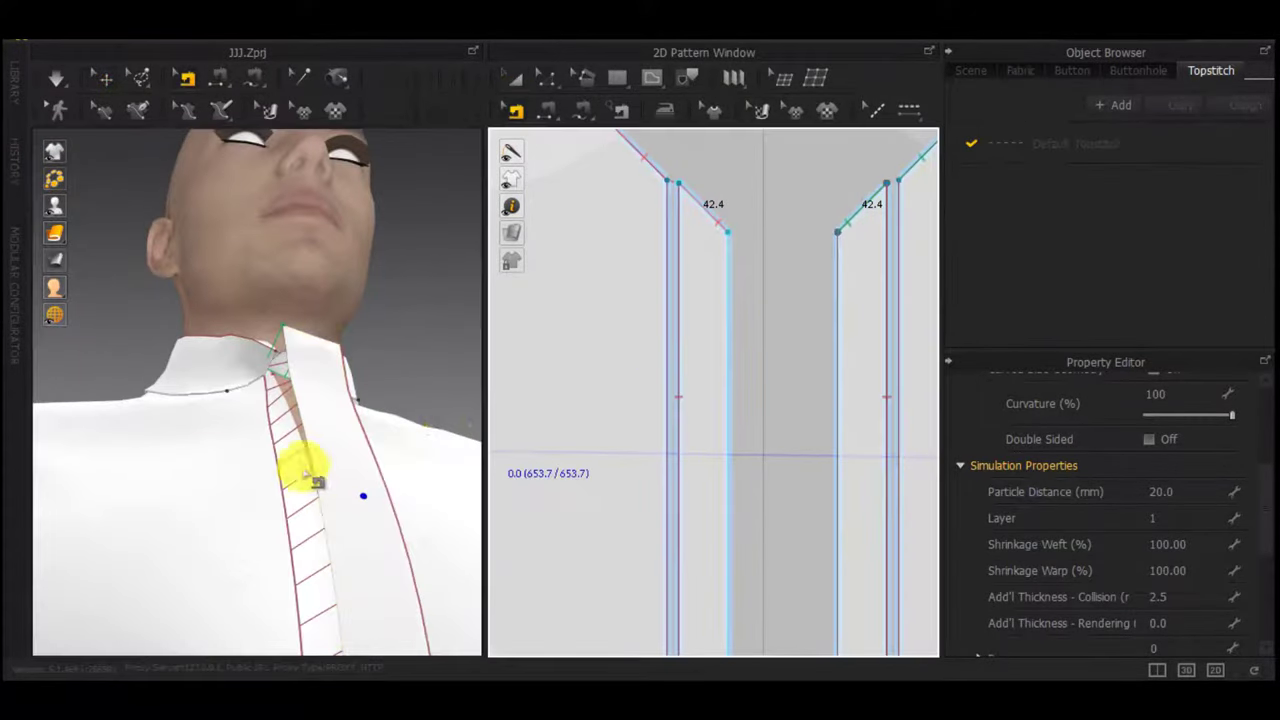
{"action": "right_click_drag", "start_coordinate": [303, 470], "coordinate": [466, 566]}
Simulate the shirt from the front and tug the collar to test the new placket seam
{"action": "key", "text": "2"}
{"action": "key", "text": "space"}
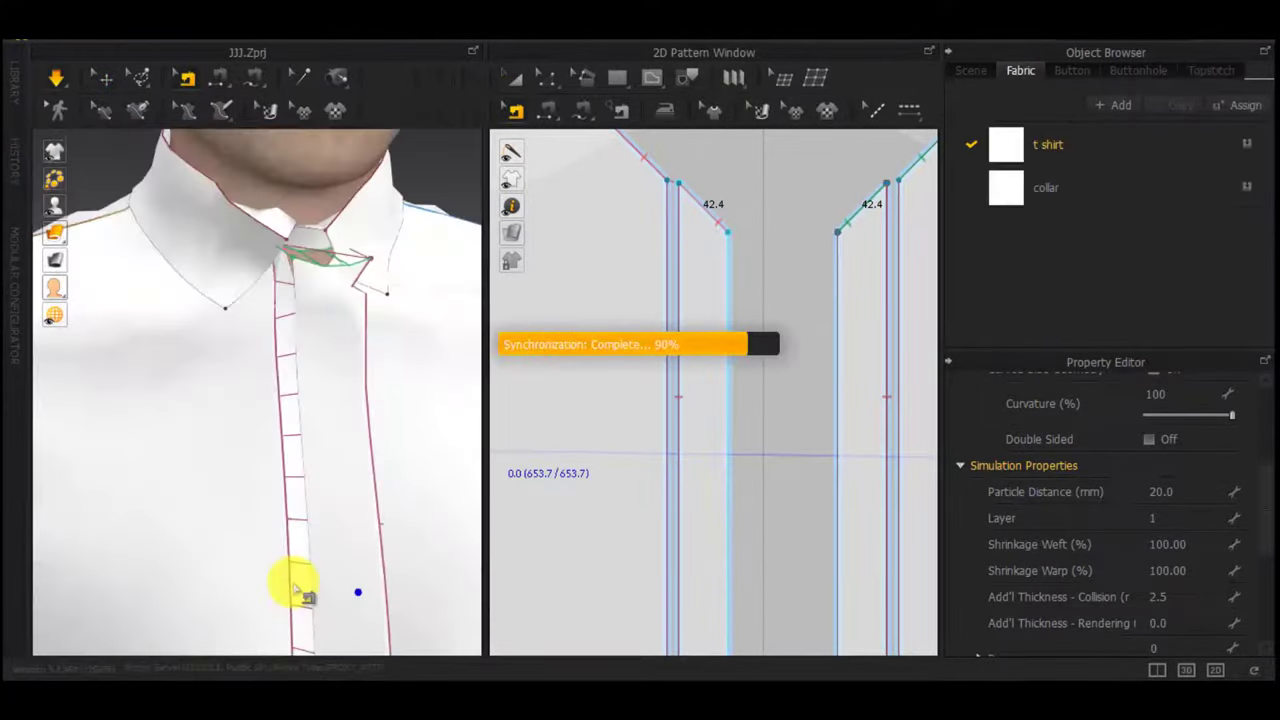
{"action": "right_click_drag", "start_coordinate": [334, 434], "coordinate": [198, 393]}
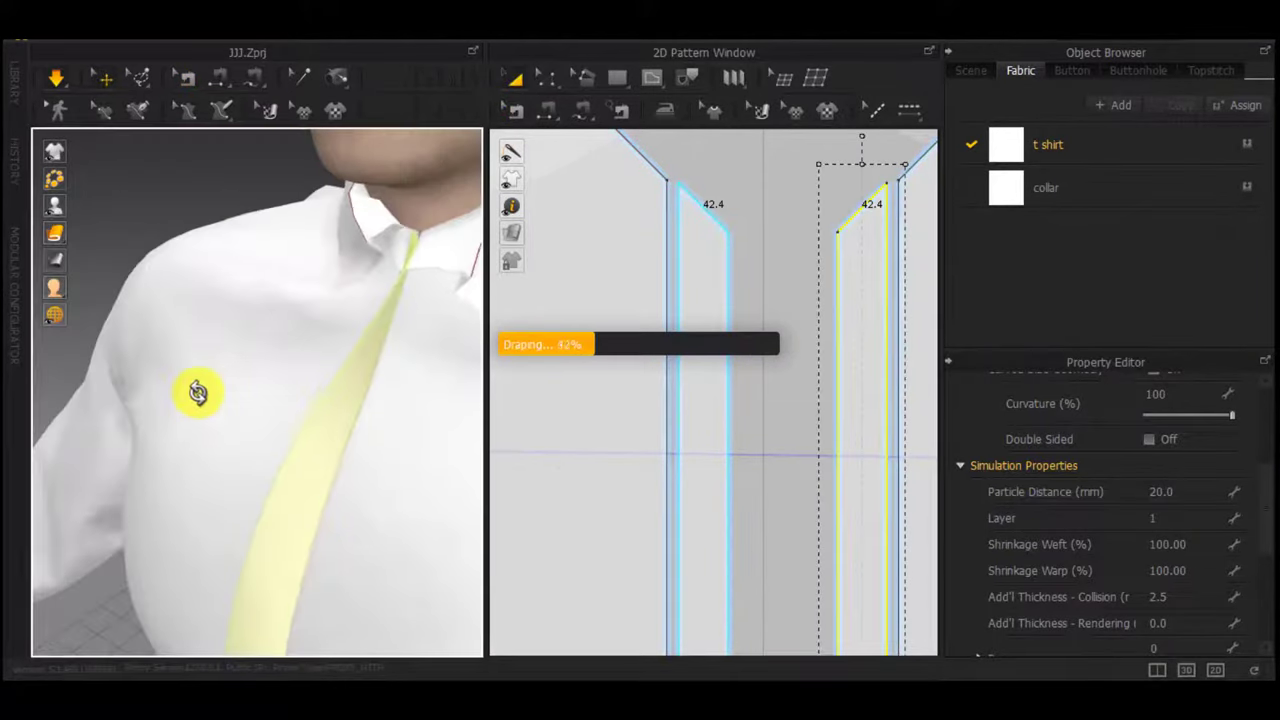
{"action": "left_click", "coordinate": [354, 240]}
{"action": "right_click_drag", "start_coordinate": [437, 322], "coordinate": [228, 482]}
{"action": "scroll", "coordinate": [418, 388], "scroll_direction": "down", "scroll_amount": 4}
{"action": "scroll", "coordinate": [357, 454], "scroll_direction": "down", "scroll_amount": 2}
{"action": "scroll", "coordinate": [420, 458], "scroll_direction": "up", "scroll_amount": 4}
{"action": "scroll", "coordinate": [322, 452], "scroll_direction": "down", "scroll_amount": 3}
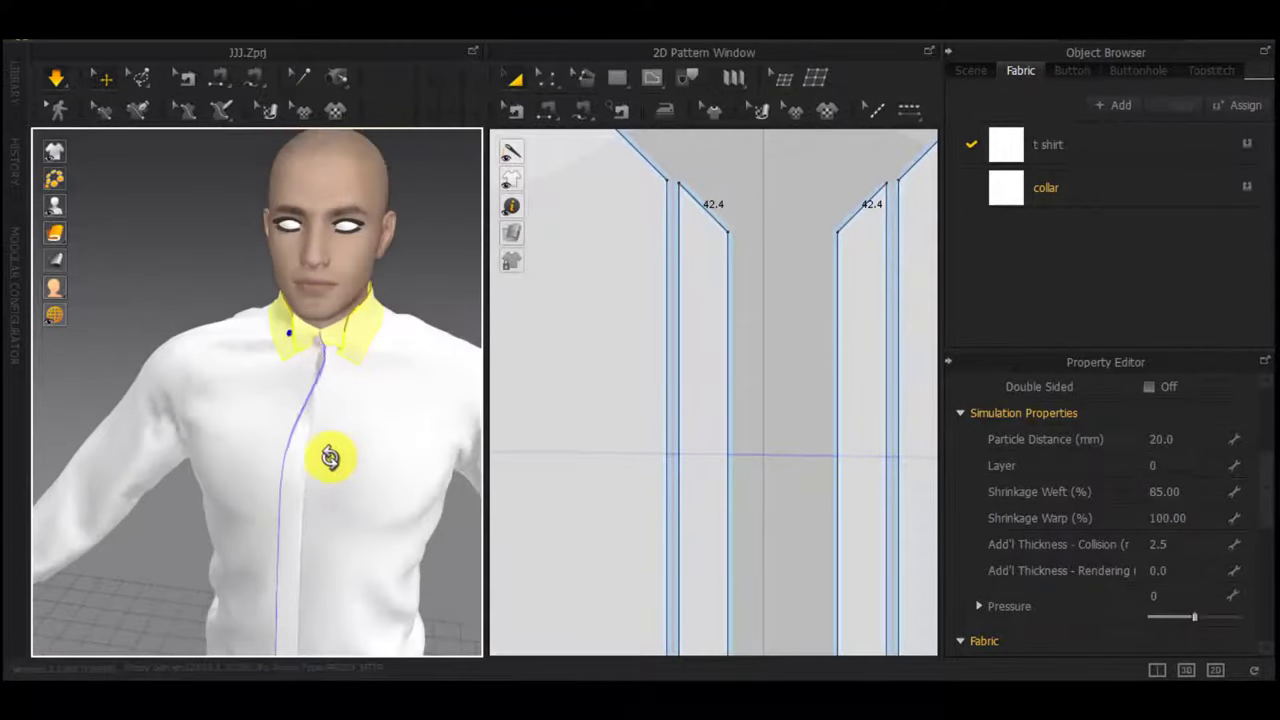
Stop the simulation and undo the seam between the outer long edges of the two plackets
{"action": "right_click_drag", "start_coordinate": [329, 457], "coordinate": [509, 406]}
{"action": "left_click", "coordinate": [861, 368]}
{"action": "key", "text": "space"}
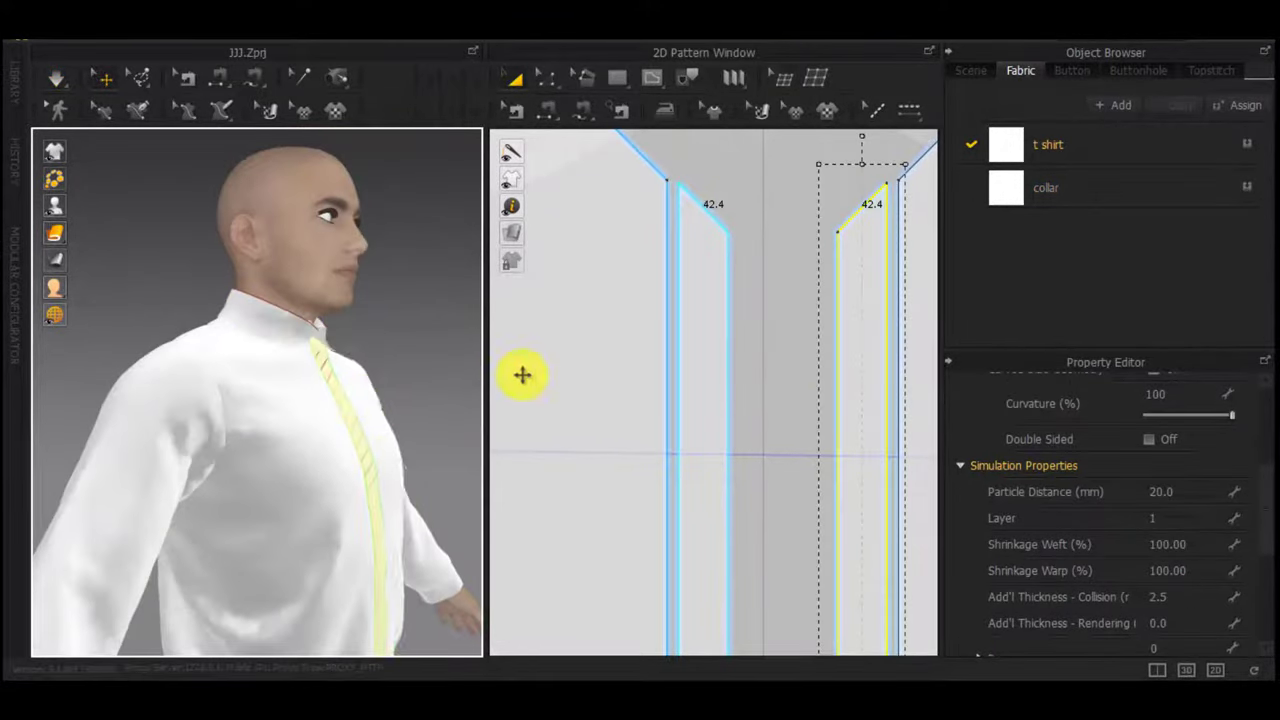
{"action": "right_click_drag", "start_coordinate": [430, 392], "coordinate": [69, 449]}
{"action": "left_click", "coordinate": [240, 440]}
{"action": "scroll", "coordinate": [315, 438], "scroll_direction": "down", "scroll_amount": 3}
{"action": "right_click_drag", "start_coordinate": [323, 437], "coordinate": [440, 420]}
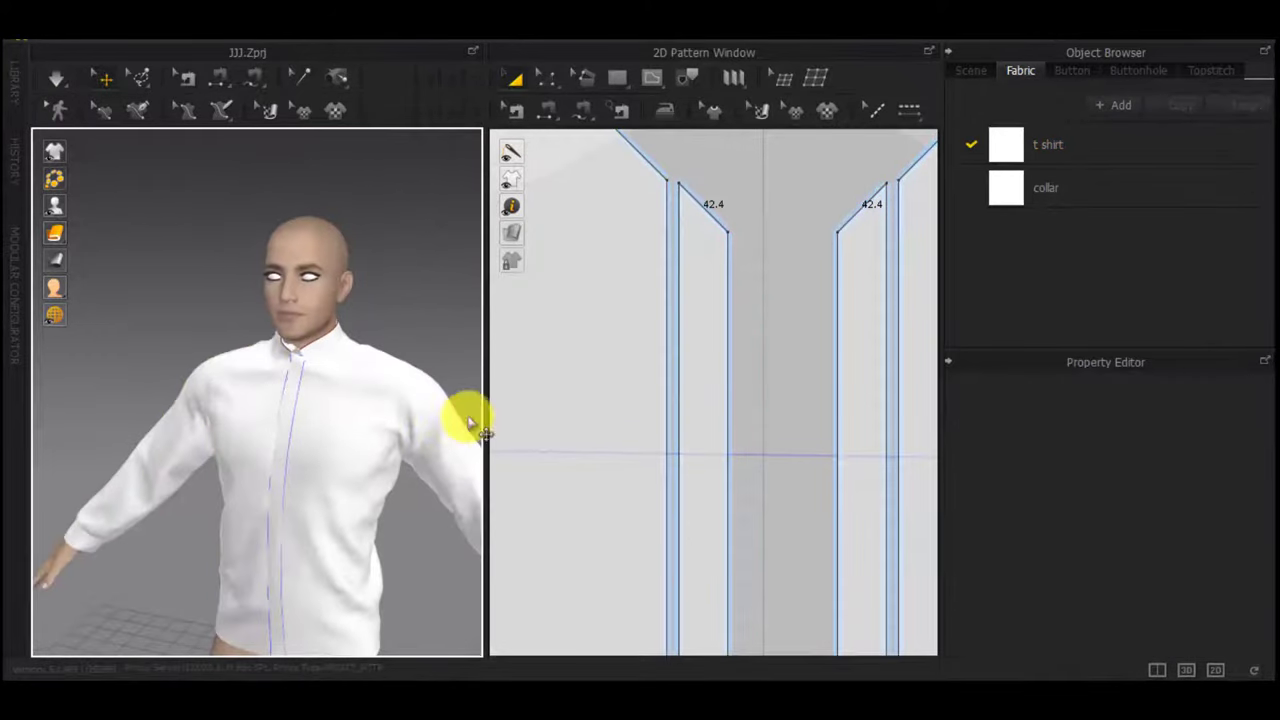
Restore the seam between the left placket's outer edge and the right placket's inner edge, and simulate the shirt
{"action": "key", "text": "b"}
{"action": "left_click", "coordinate": [881, 365]}
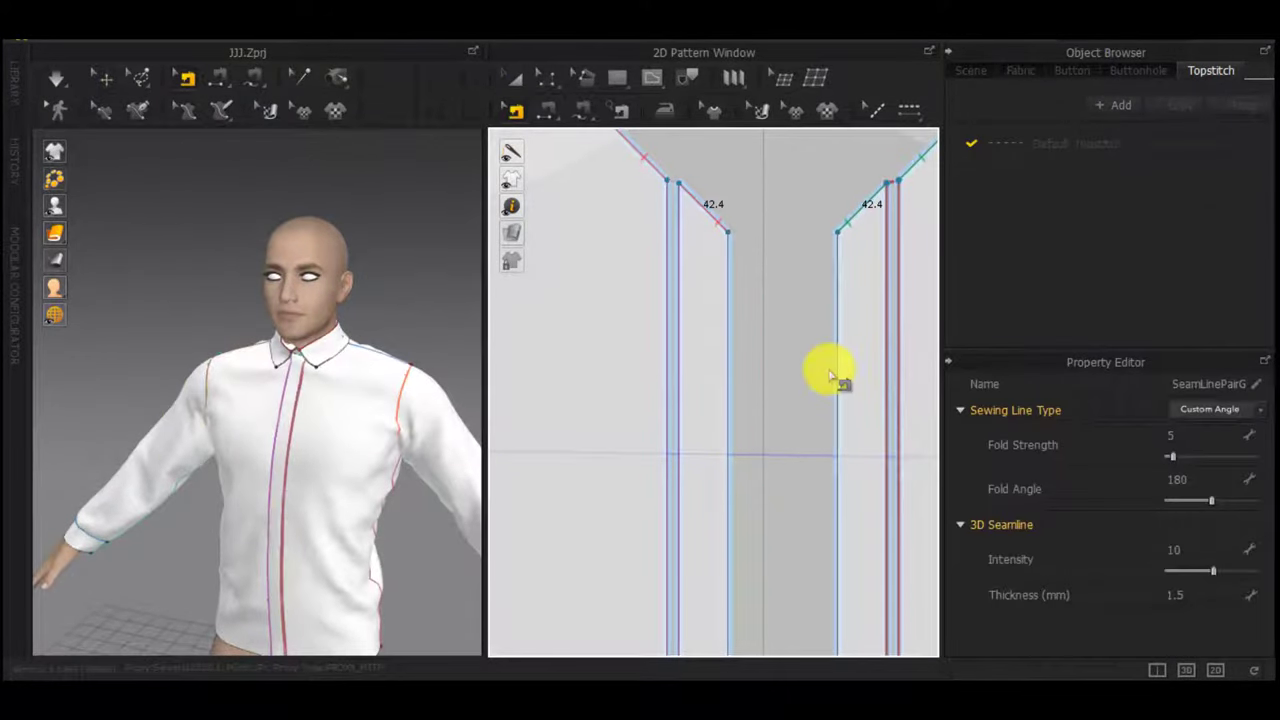
{"action": "key", "text": "space"}
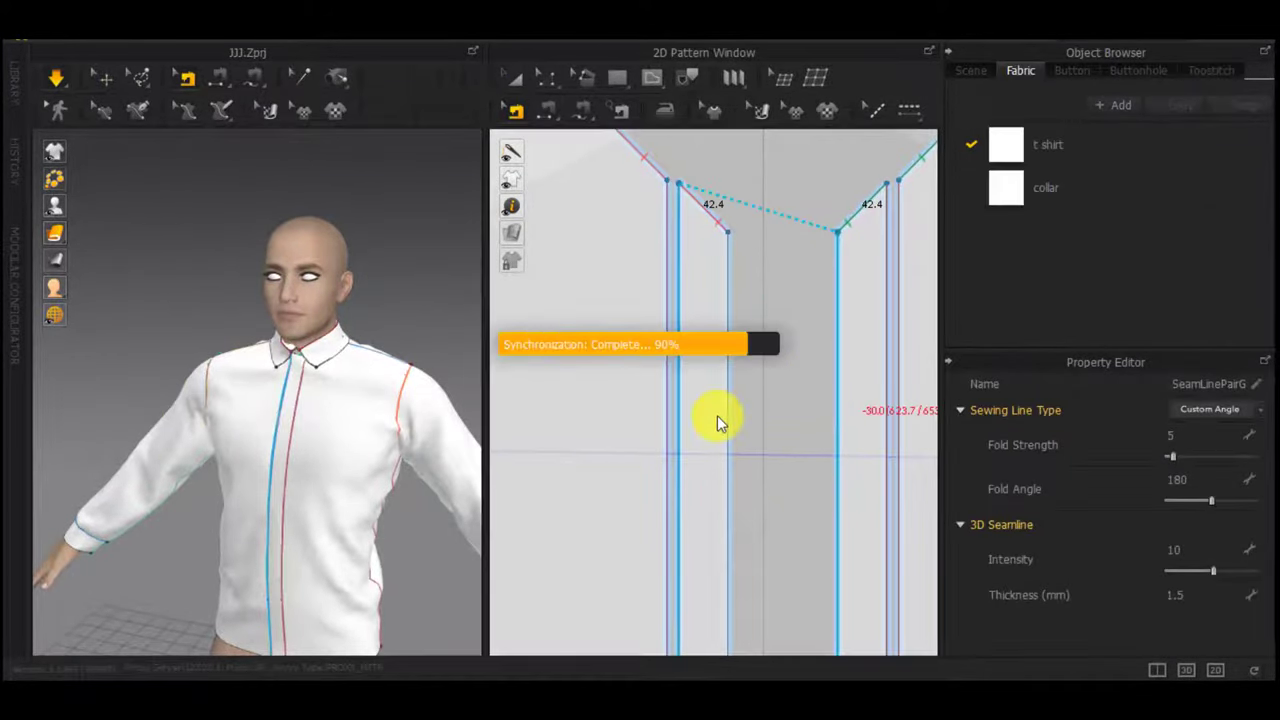
{"action": "right_click_drag", "start_coordinate": [415, 440], "coordinate": [360, 443]}
{"action": "scroll", "coordinate": [354, 400], "scroll_direction": "up", "scroll_amount": 4}
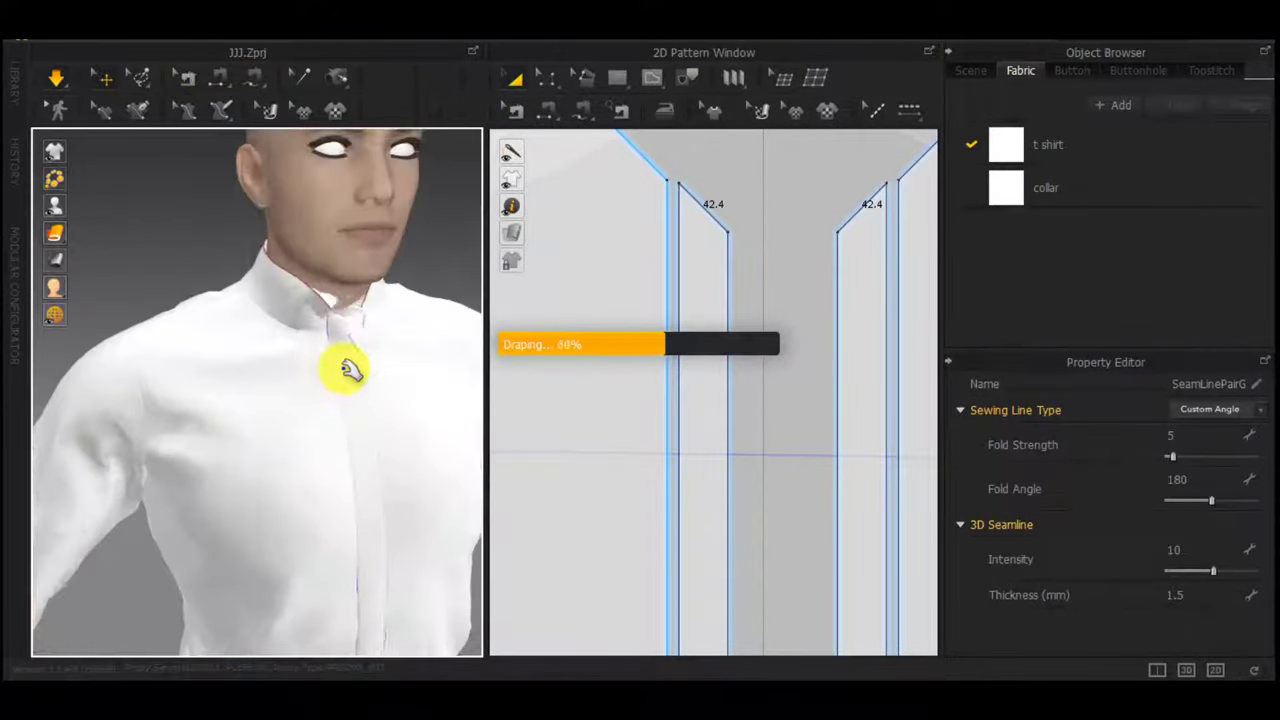
{"action": "middle_click_drag", "start_coordinate": [349, 366], "coordinate": [172, 428]}
{"action": "right_click_drag", "start_coordinate": [172, 428], "coordinate": [160, 420]}
{"action": "scroll", "coordinate": [738, 428], "scroll_direction": "down", "scroll_amount": 4}
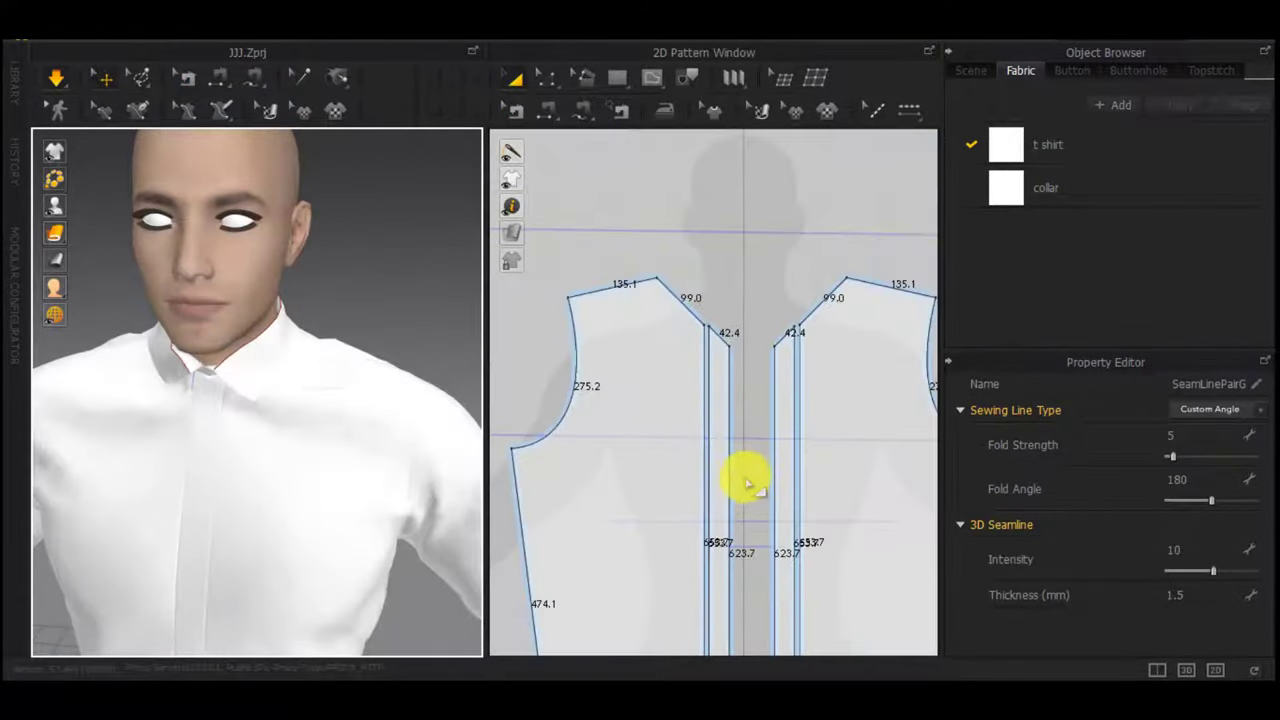
Draw an internal circle about 35.5 mm in circumference near the top of the left placket
{"action": "scroll", "coordinate": [763, 424], "scroll_direction": "up", "scroll_amount": 2}
{"action": "scroll", "coordinate": [763, 428], "scroll_direction": "up", "scroll_amount": 6}
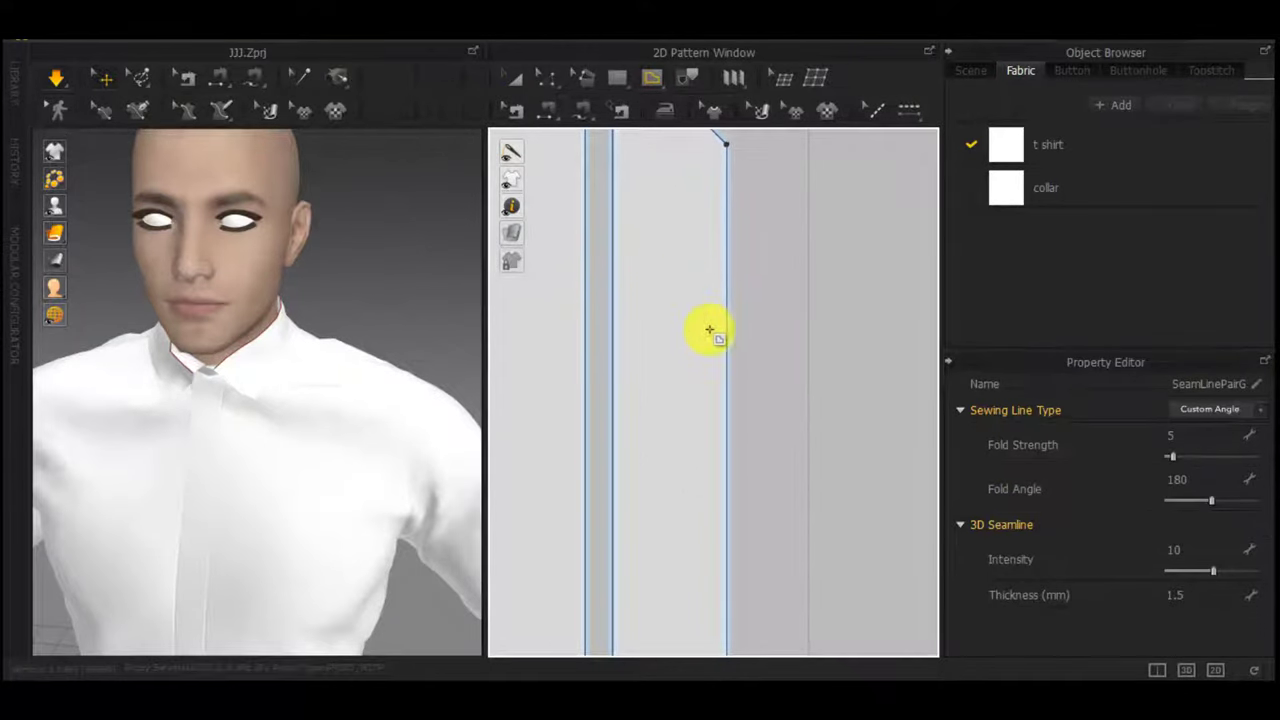
{"action": "left_click_drag", "start_coordinate": [652, 221], "coordinate": [676, 254]}
{"action": "left_click", "coordinate": [648, 80]}
{"action": "left_click", "coordinate": [685, 160]}
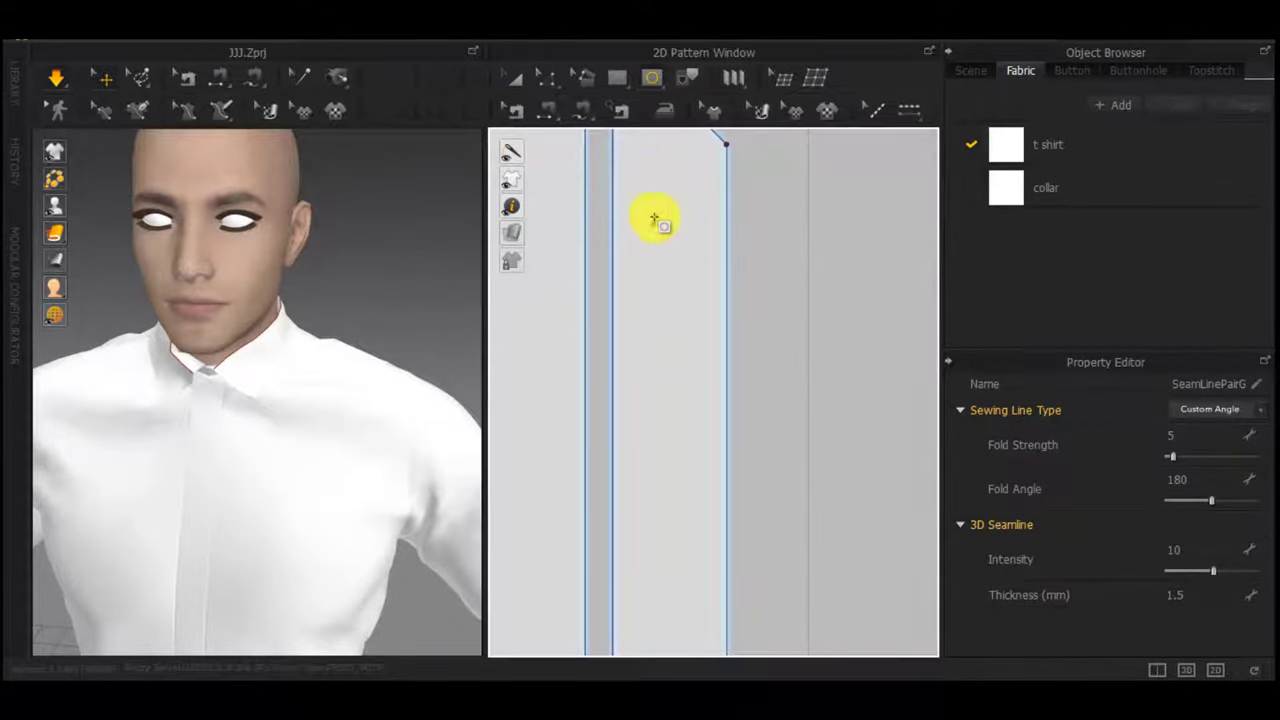
{"action": "left_click_drag", "start_coordinate": [683, 231], "coordinate": [684, 232]}
{"action": "scroll", "coordinate": [684, 232], "scroll_direction": "down", "scroll_amount": 3}
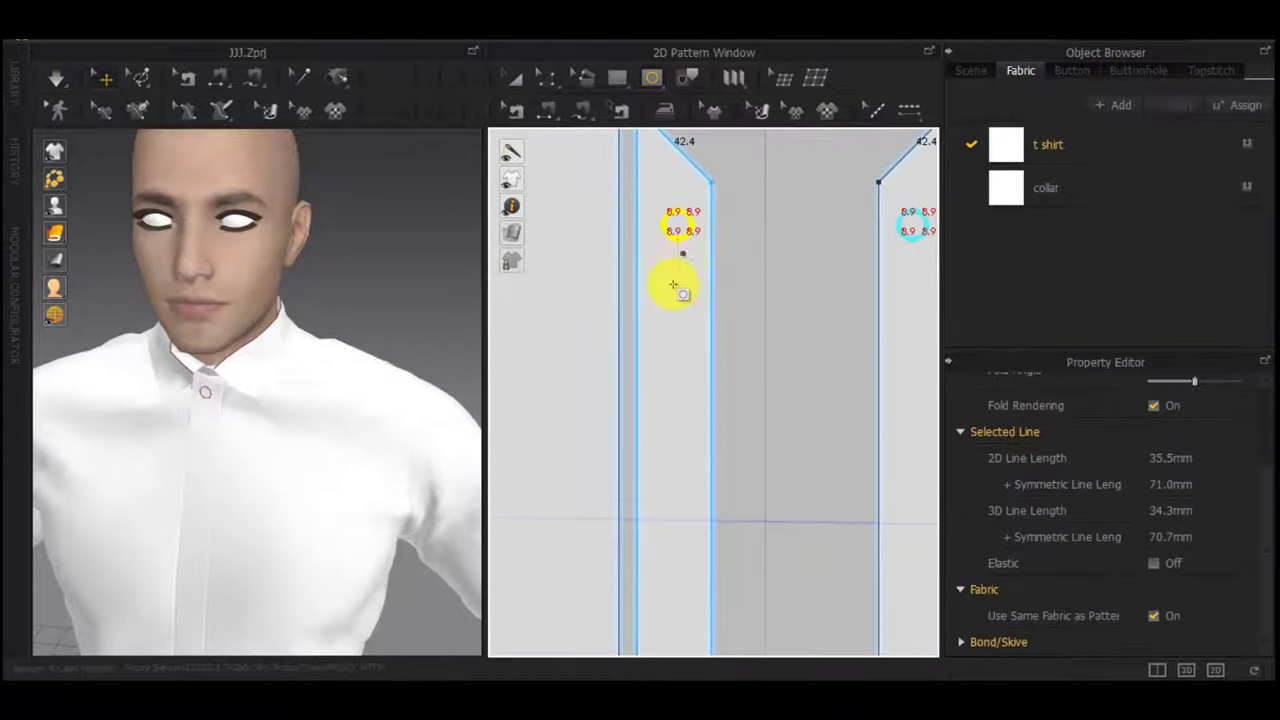
Enlarge the placket circle to about 39.8 mm in circumference
{"action": "middle_click_drag", "start_coordinate": [676, 291], "coordinate": [655, 280]}
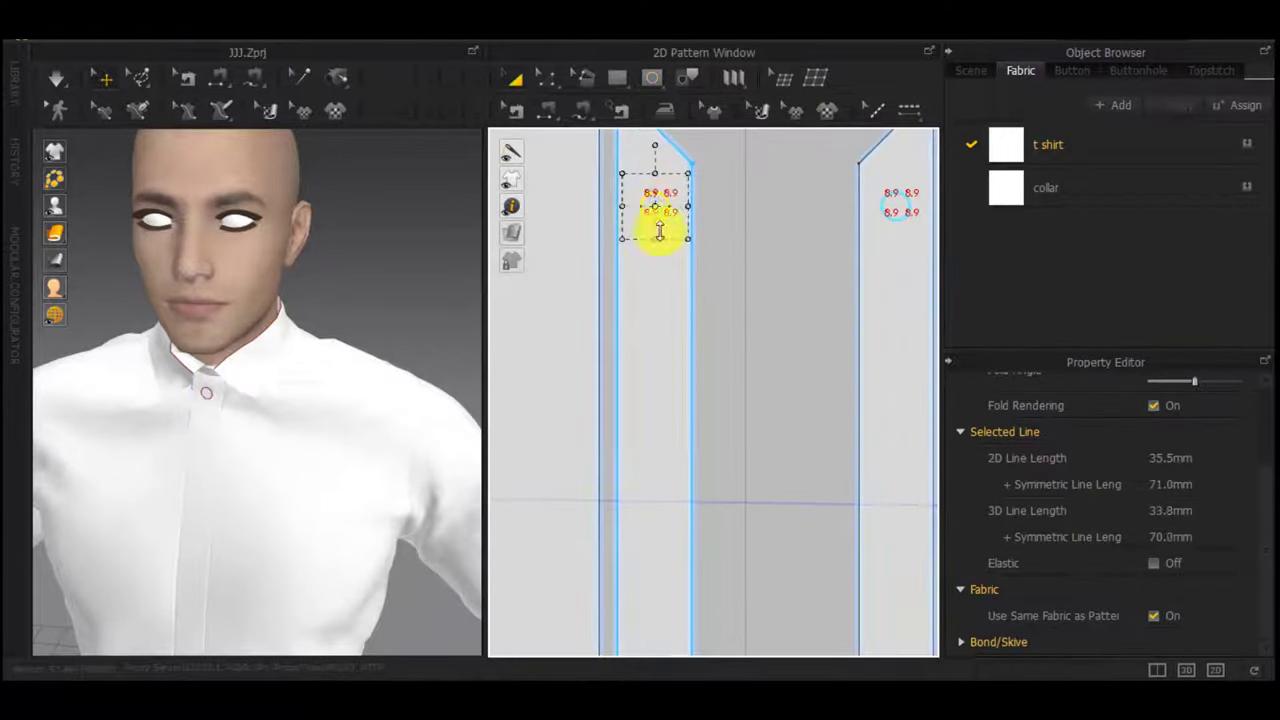
{"action": "scroll", "coordinate": [662, 201], "scroll_direction": "up", "scroll_amount": 3}
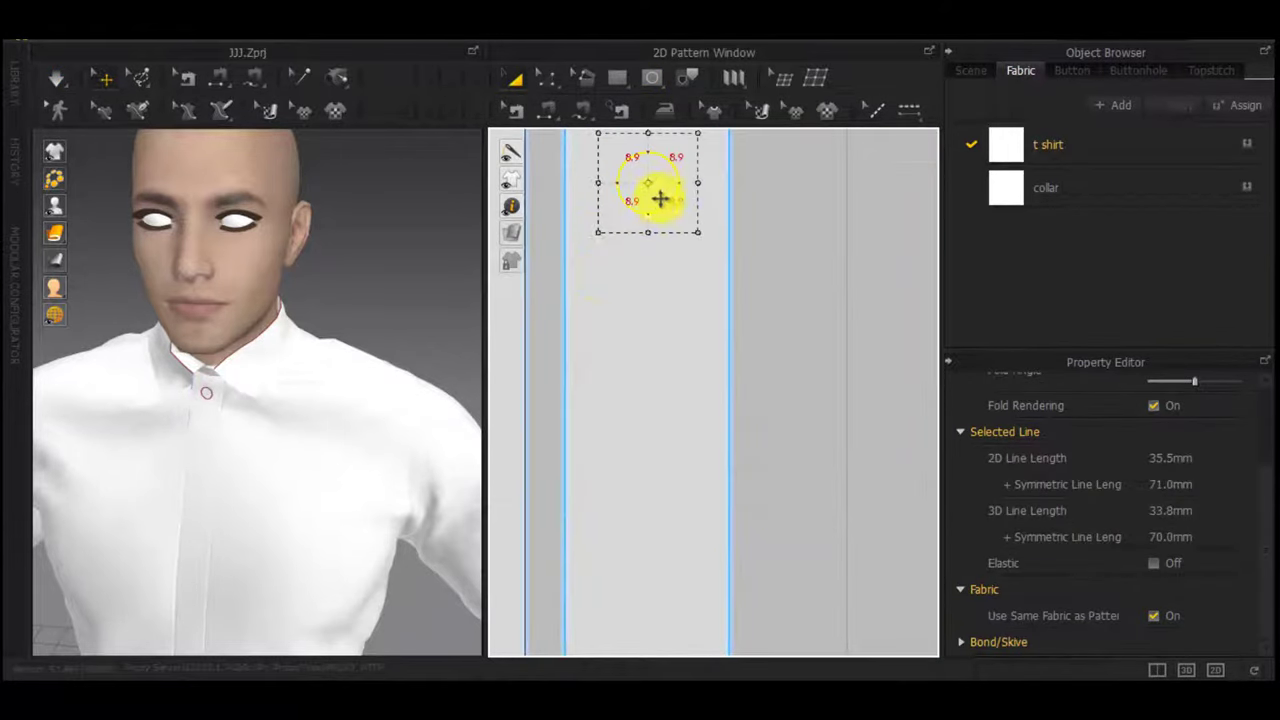
{"action": "left_click", "coordinate": [701, 235]}
{"action": "left_click_drag", "start_coordinate": [701, 235], "coordinate": [709, 257]}
{"action": "scroll", "coordinate": [662, 274], "scroll_direction": "down", "scroll_amount": 5}
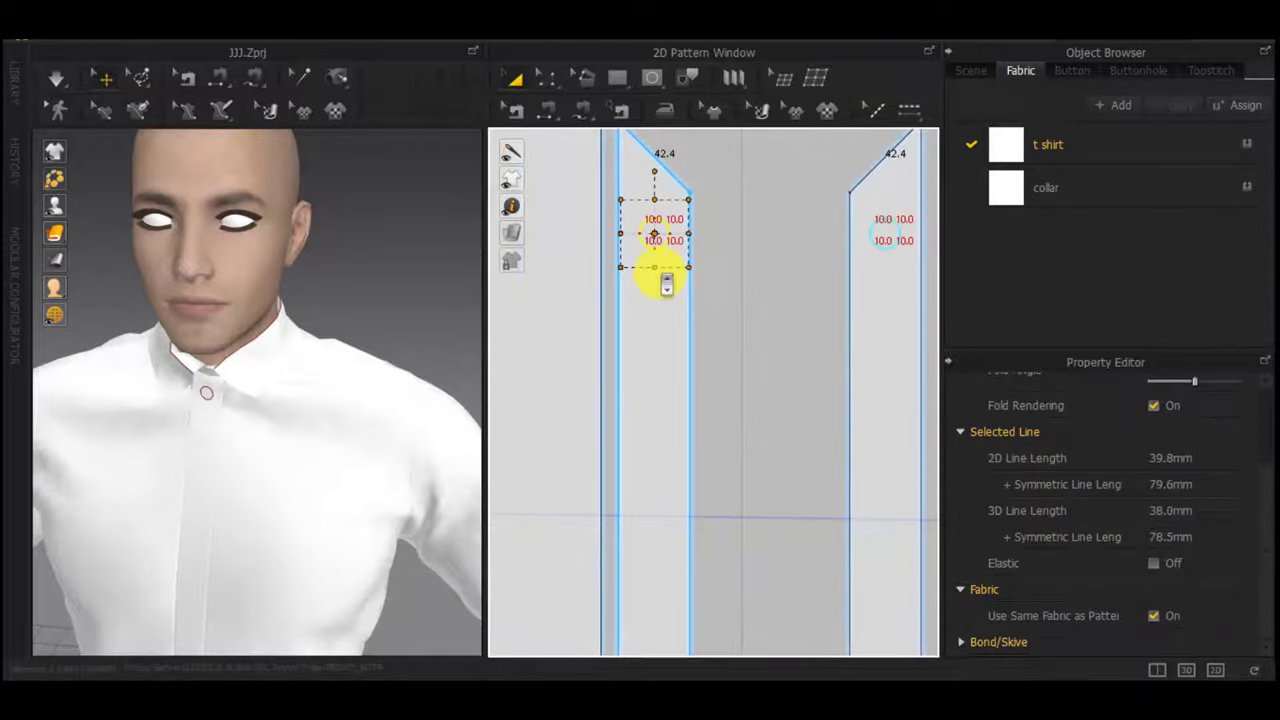
Copy the circle and paste five copies straight down the placket at a 100 mm interval
{"action": "middle_click_drag", "start_coordinate": [697, 380], "coordinate": [693, 276]}
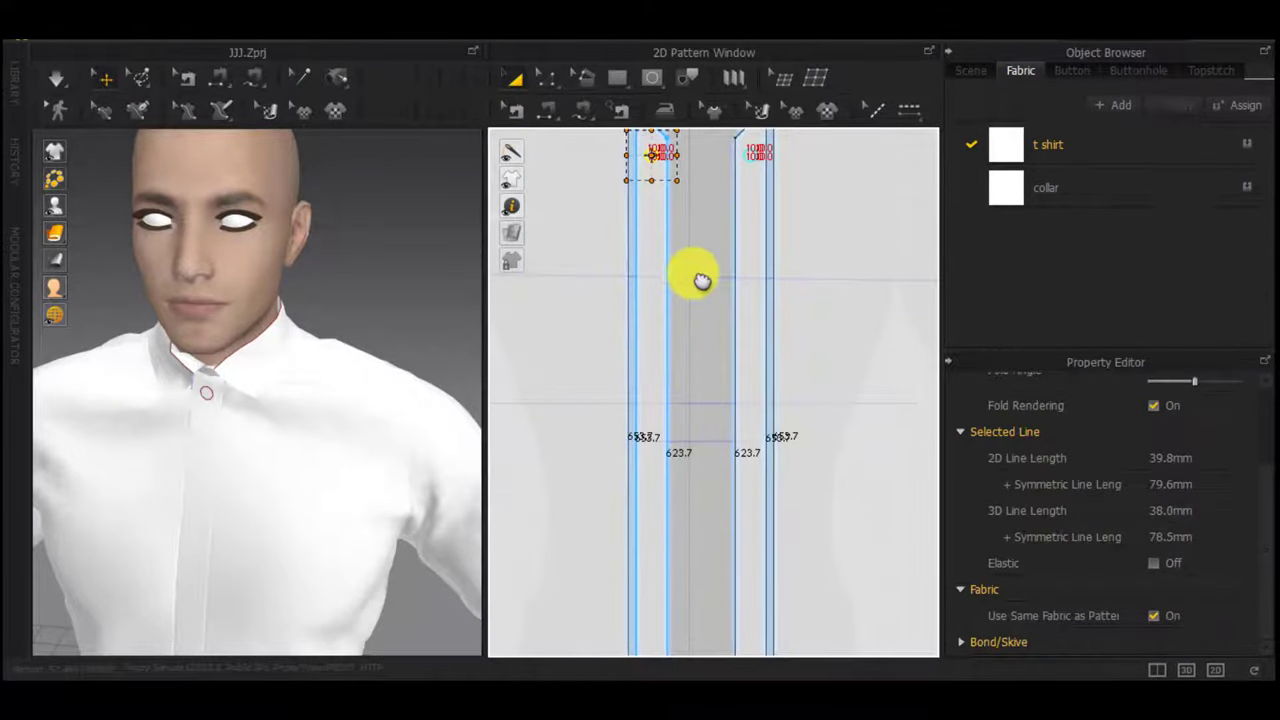
{"action": "key", "text": "ctrl+c"}
{"action": "key", "text": "ctrl+v"}
{"action": "scroll", "coordinate": [653, 225], "scroll_direction": "up", "scroll_amount": 3}
{"action": "right_click", "coordinate": [653, 225]}
{"action": "type", "text": "10"}
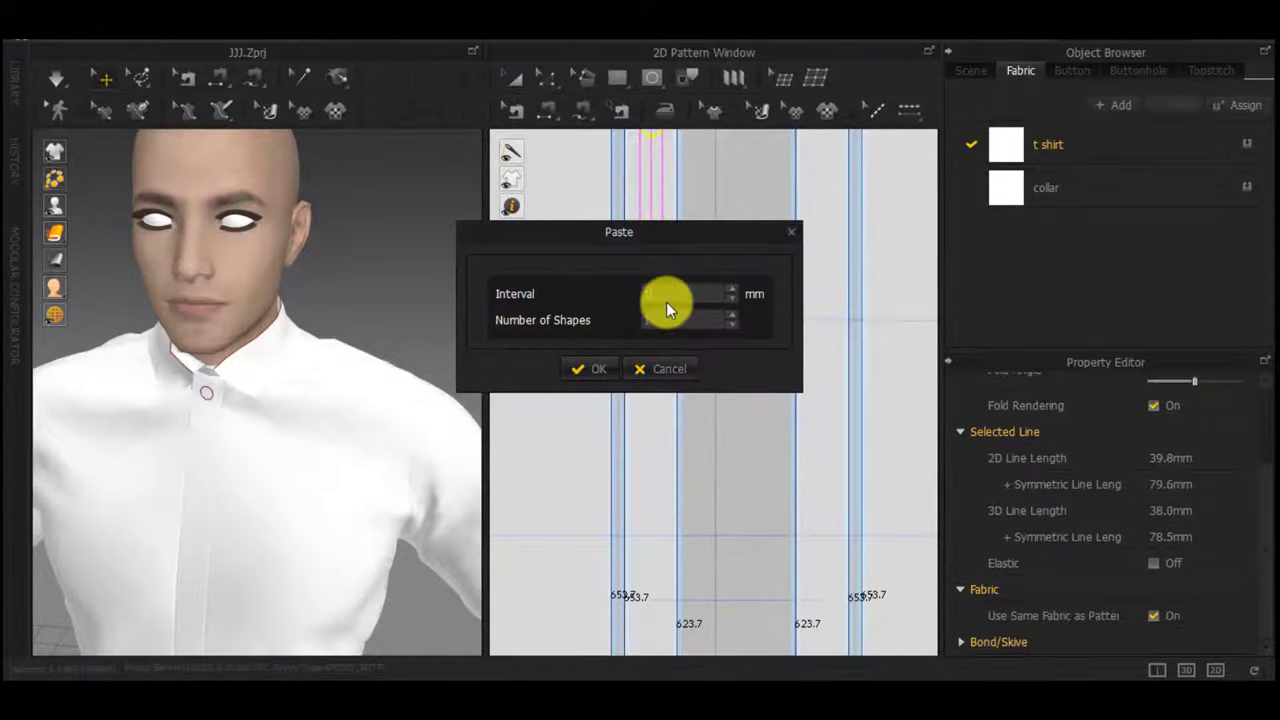
{"action": "type", "text": "0"}
{"action": "left_click", "coordinate": [729, 315]}
{"action": "left_click", "coordinate": [729, 315]}
{"action": "left_click", "coordinate": [729, 315]}
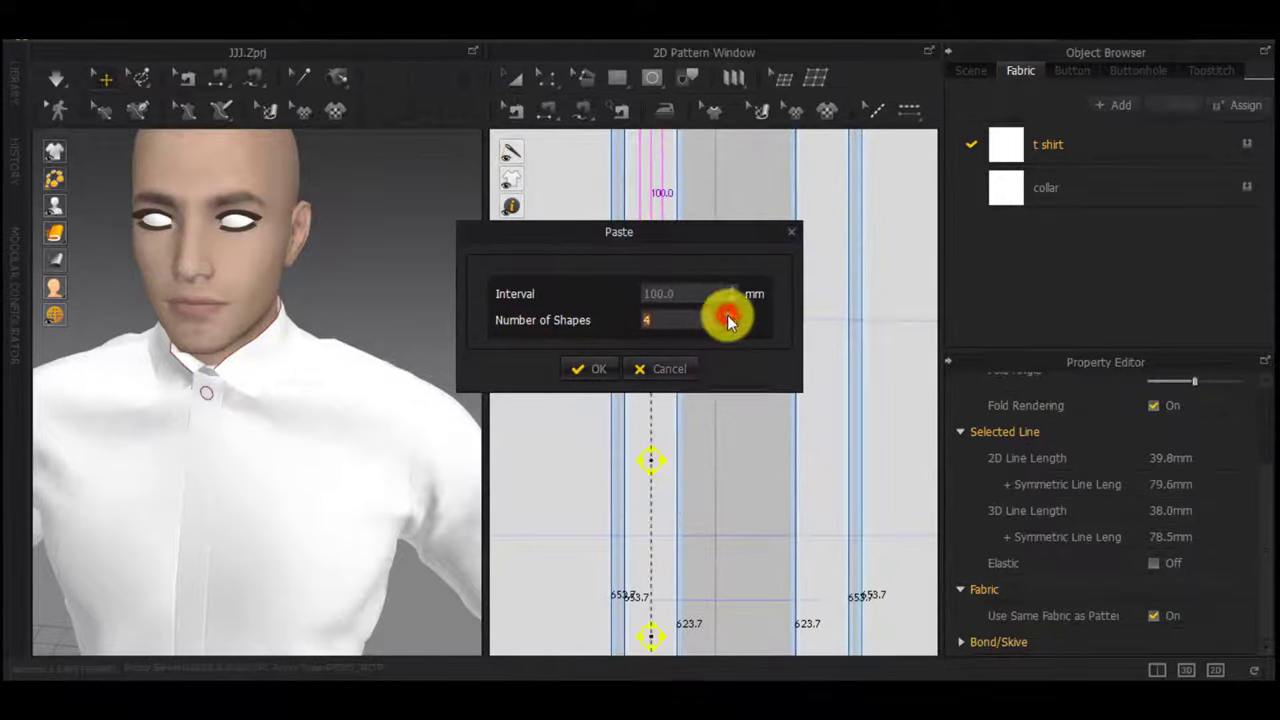
{"action": "left_click", "coordinate": [598, 369]}
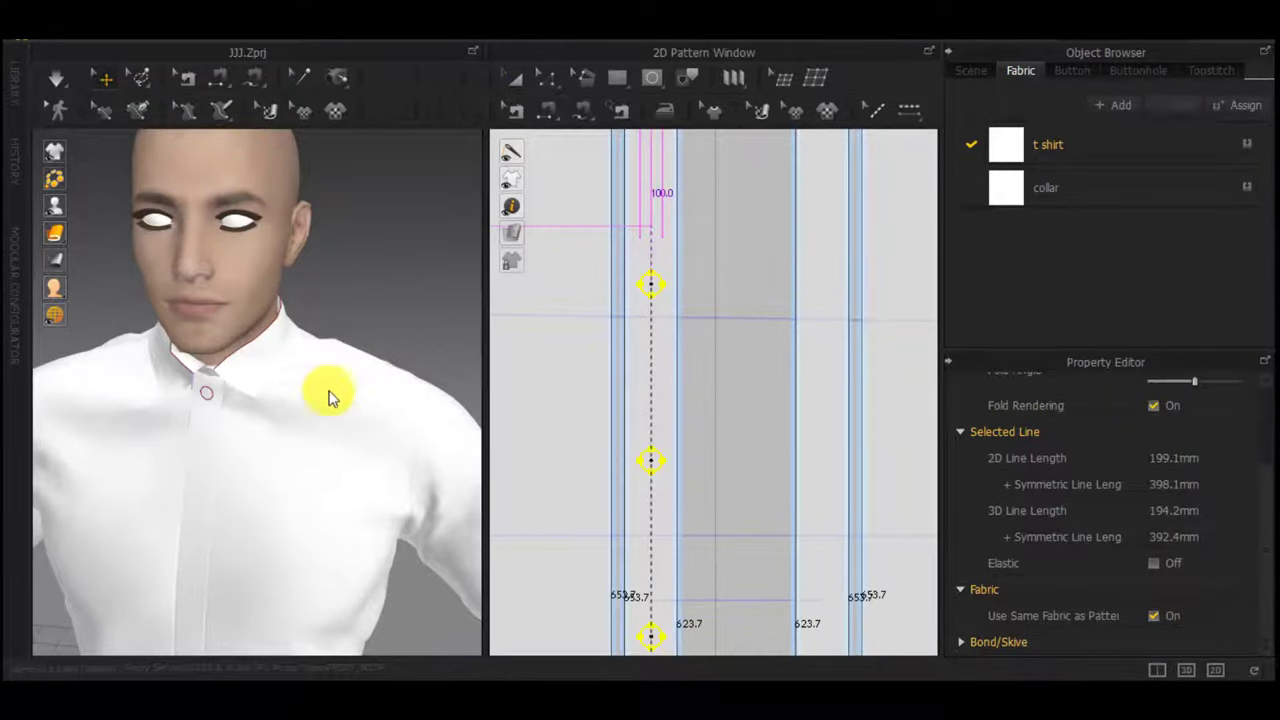
{"action": "middle_click_drag", "start_coordinate": [306, 457], "coordinate": [405, 156]}
{"action": "scroll", "coordinate": [402, 296], "scroll_direction": "down", "scroll_amount": 3}
{"action": "middle_click_drag", "start_coordinate": [402, 300], "coordinate": [398, 435]}
{"action": "scroll", "coordinate": [742, 342], "scroll_direction": "down", "scroll_amount": 4}
{"action": "scroll", "coordinate": [746, 337], "scroll_direction": "up", "scroll_amount": 3}
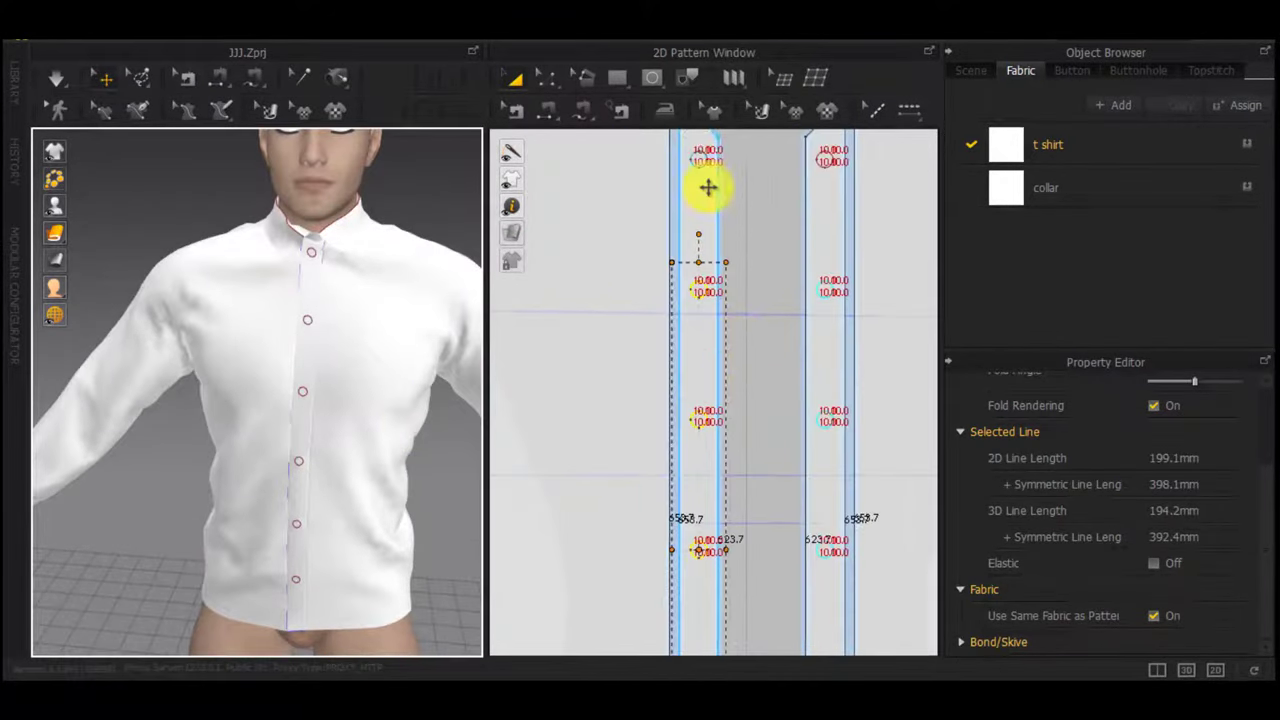
{"action": "scroll", "coordinate": [706, 192], "scroll_direction": "up", "scroll_amount": 4}
{"action": "middle_click_drag", "start_coordinate": [696, 222], "coordinate": [714, 277]}
{"action": "scroll", "coordinate": [768, 292], "scroll_direction": "down", "scroll_amount": 2}
{"action": "left_click", "coordinate": [728, 256], "text": "shift"}
{"action": "scroll", "coordinate": [825, 328], "scroll_direction": "down", "scroll_amount": 3}
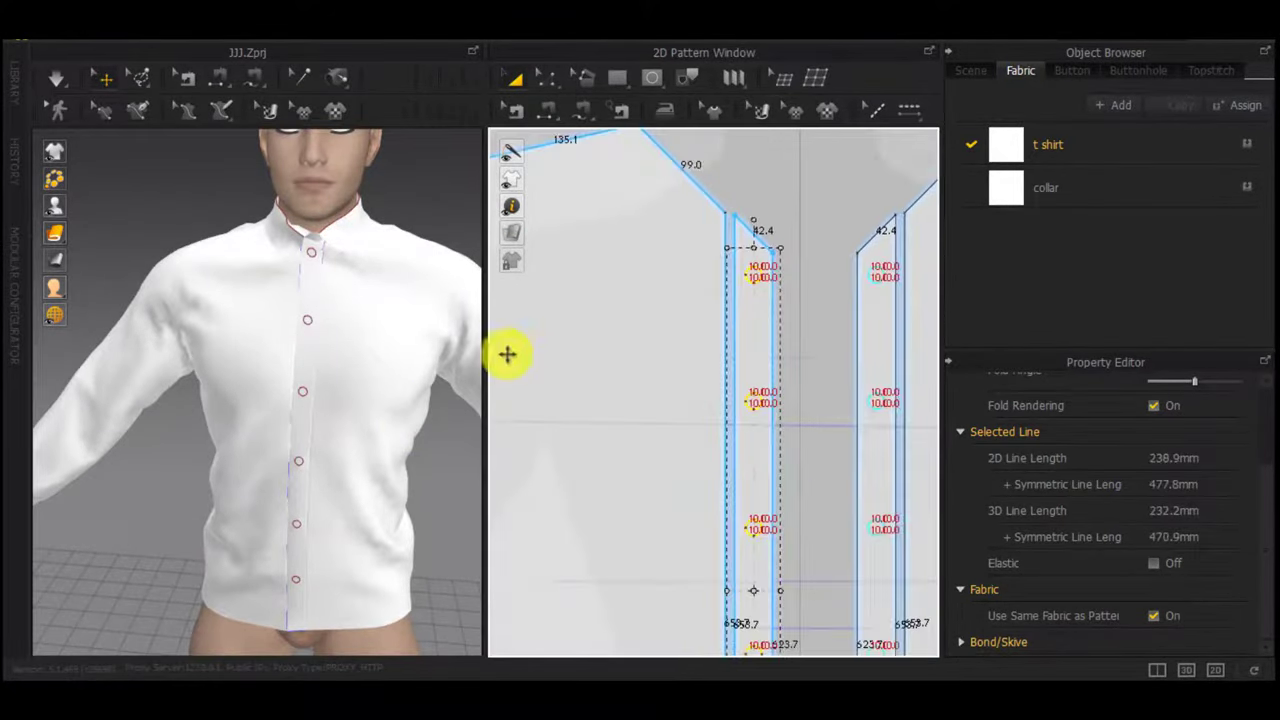
Clone the six button circles on the right placket as separate patterns and place them in the gap between the plackets
{"action": "left_click", "coordinate": [889, 396]}
{"action": "left_click", "coordinate": [880, 274]}
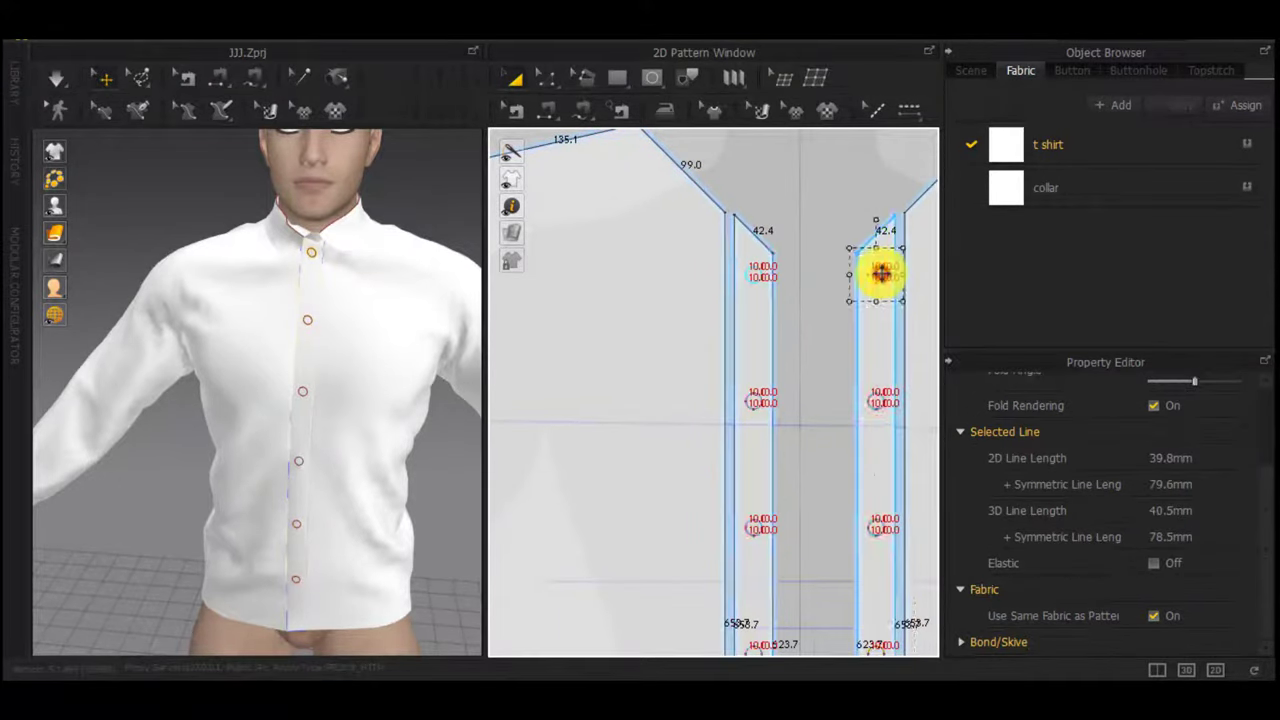
{"action": "scroll", "coordinate": [880, 274], "scroll_direction": "up", "scroll_amount": 3}
{"action": "left_click", "coordinate": [876, 494], "text": "shift"}
{"action": "middle_click_drag", "start_coordinate": [880, 466], "coordinate": [848, 56]}
{"action": "left_click", "coordinate": [843, 264], "text": "shift"}
{"action": "left_click", "coordinate": [838, 485], "text": "shift"}
{"action": "middle_click_drag", "start_coordinate": [842, 484], "coordinate": [841, 262]}
{"action": "left_click", "coordinate": [838, 477], "text": "shift"}
{"action": "middle_click_drag", "start_coordinate": [838, 477], "coordinate": [831, 189]}
{"action": "scroll", "coordinate": [814, 214], "scroll_direction": "down", "scroll_amount": 3}
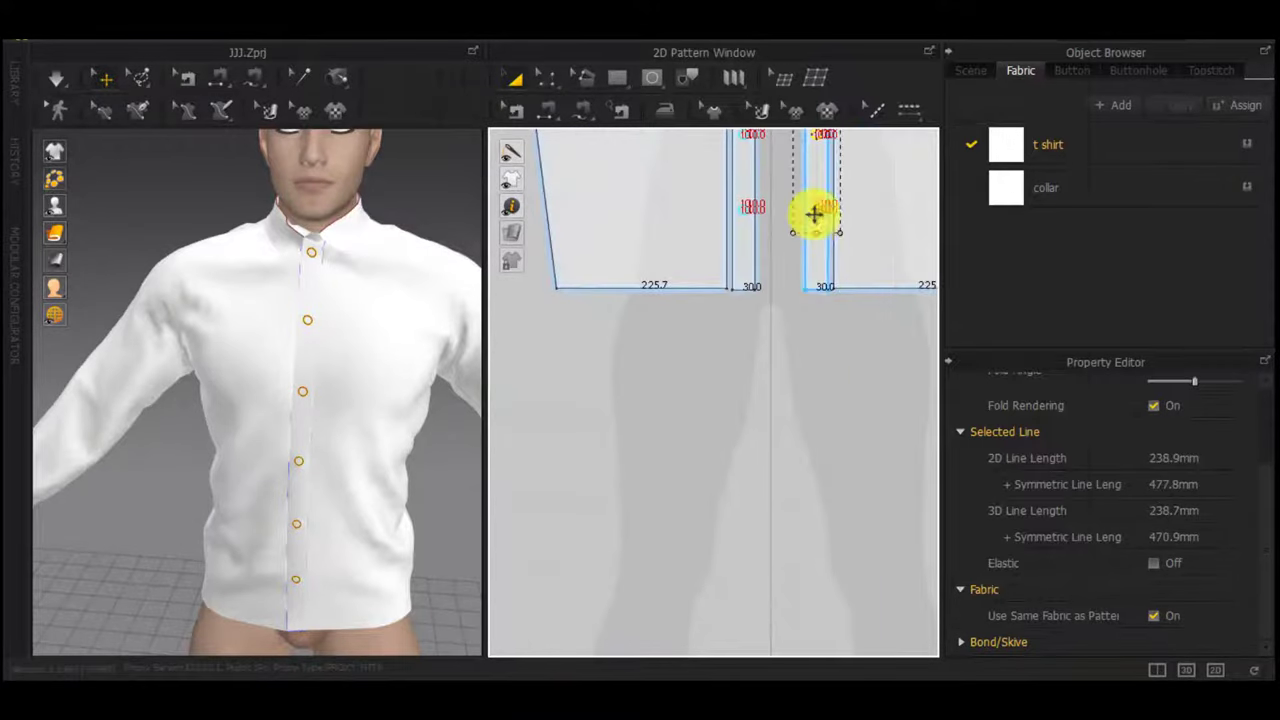
{"action": "right_click", "coordinate": [815, 214]}
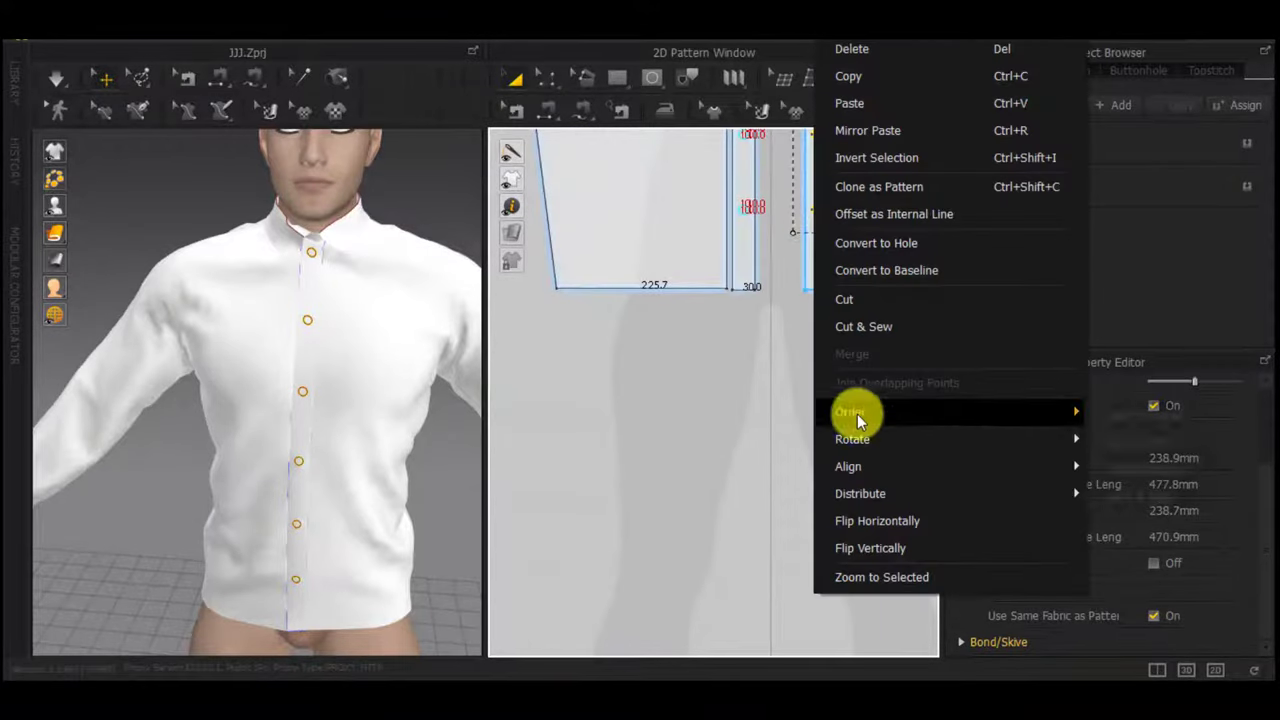
{"action": "left_click", "coordinate": [900, 194]}
{"action": "middle_click_drag", "start_coordinate": [819, 212], "coordinate": [812, 440]}
{"action": "middle_click_drag", "start_coordinate": [788, 252], "coordinate": [784, 419]}
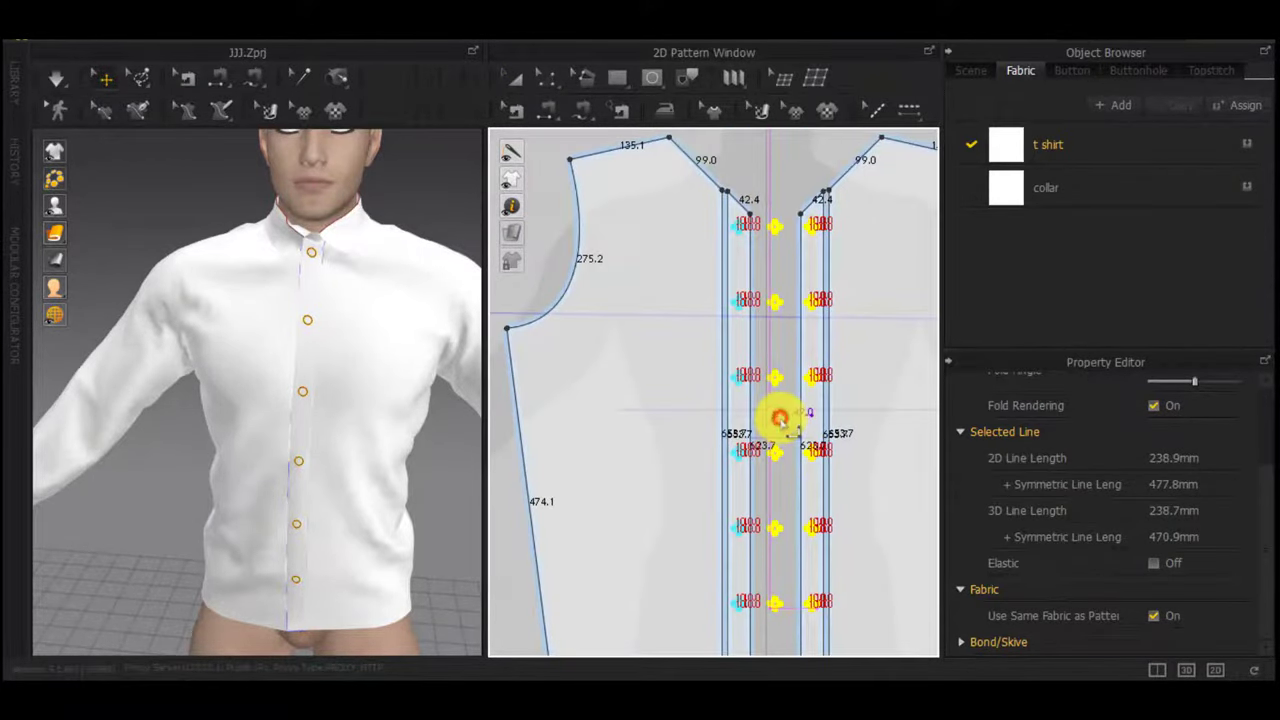
{"action": "left_click", "coordinate": [780, 420]}
Sew the top three button patterns to the matching circles on the right placket
{"action": "right_click_drag", "start_coordinate": [390, 434], "coordinate": [464, 527]}
{"action": "left_click_drag", "start_coordinate": [456, 517], "coordinate": [434, 432]}
{"action": "scroll", "coordinate": [777, 226], "scroll_direction": "up", "scroll_amount": 5}
{"action": "key", "text": "m"}
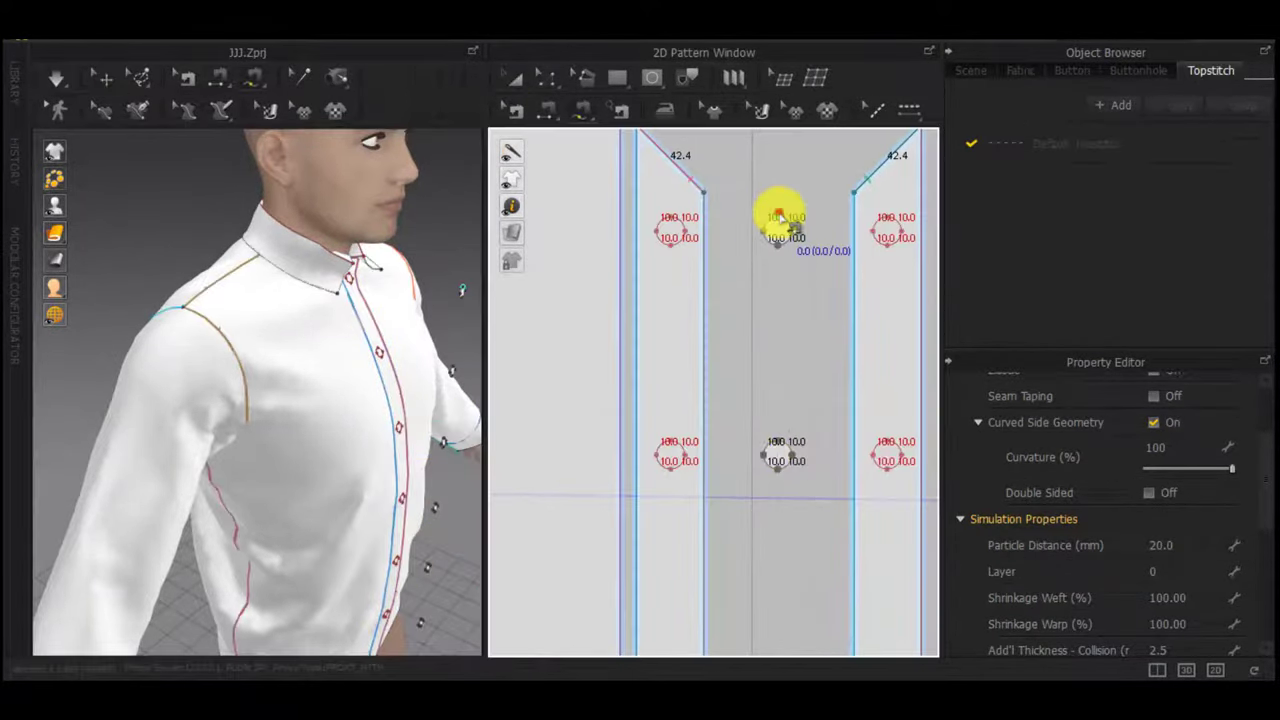
{"action": "double_click", "coordinate": [779, 214]}
{"action": "left_click", "coordinate": [885, 216]}
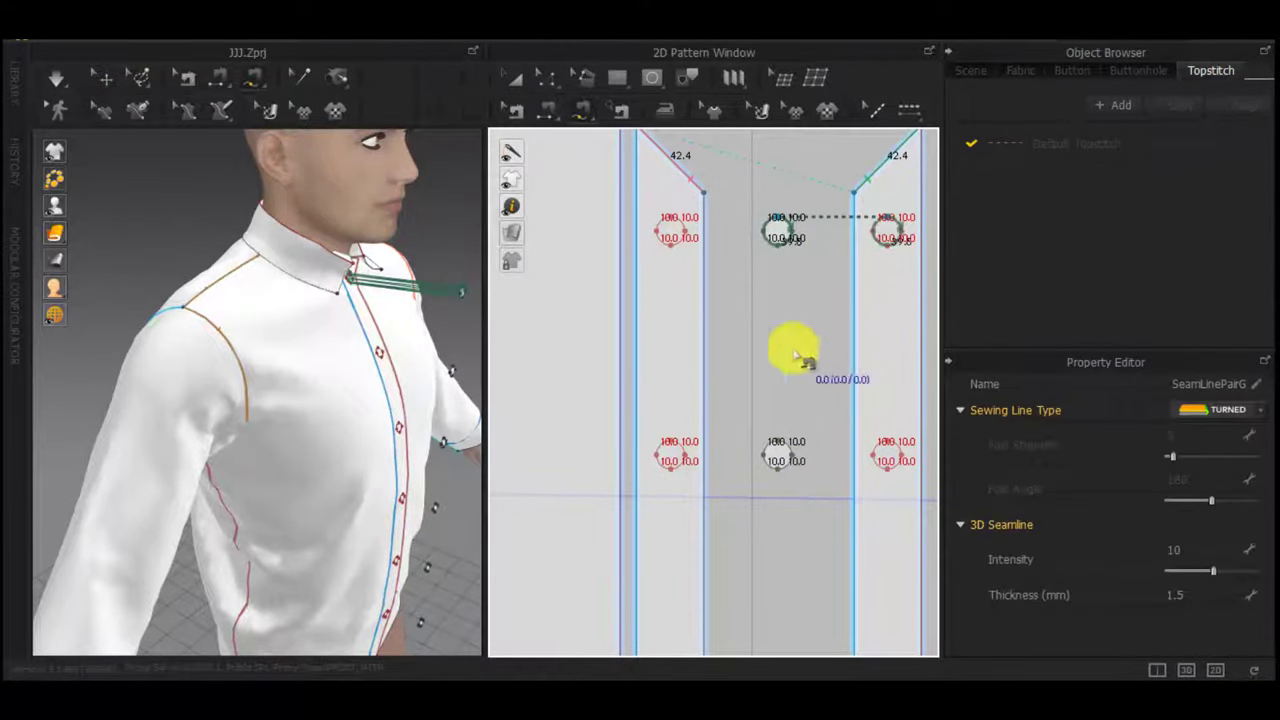
{"action": "left_click", "coordinate": [783, 452]}
{"action": "left_click", "coordinate": [892, 438]}
{"action": "middle_click_drag", "start_coordinate": [831, 551], "coordinate": [821, 270]}
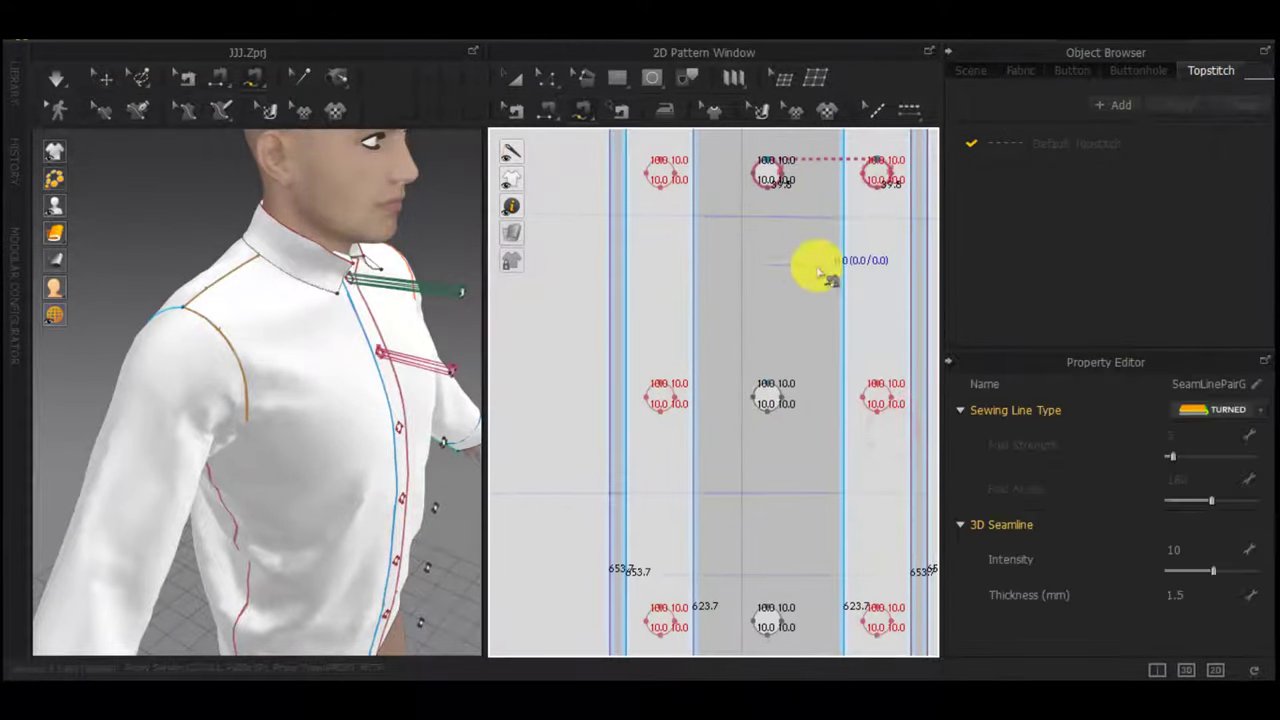
{"action": "left_click", "coordinate": [766, 387]}
{"action": "left_click", "coordinate": [885, 387]}
Sew the bottom three button patterns to the matching circles on the right placket
{"action": "middle_click_drag", "start_coordinate": [823, 480], "coordinate": [794, 283]}
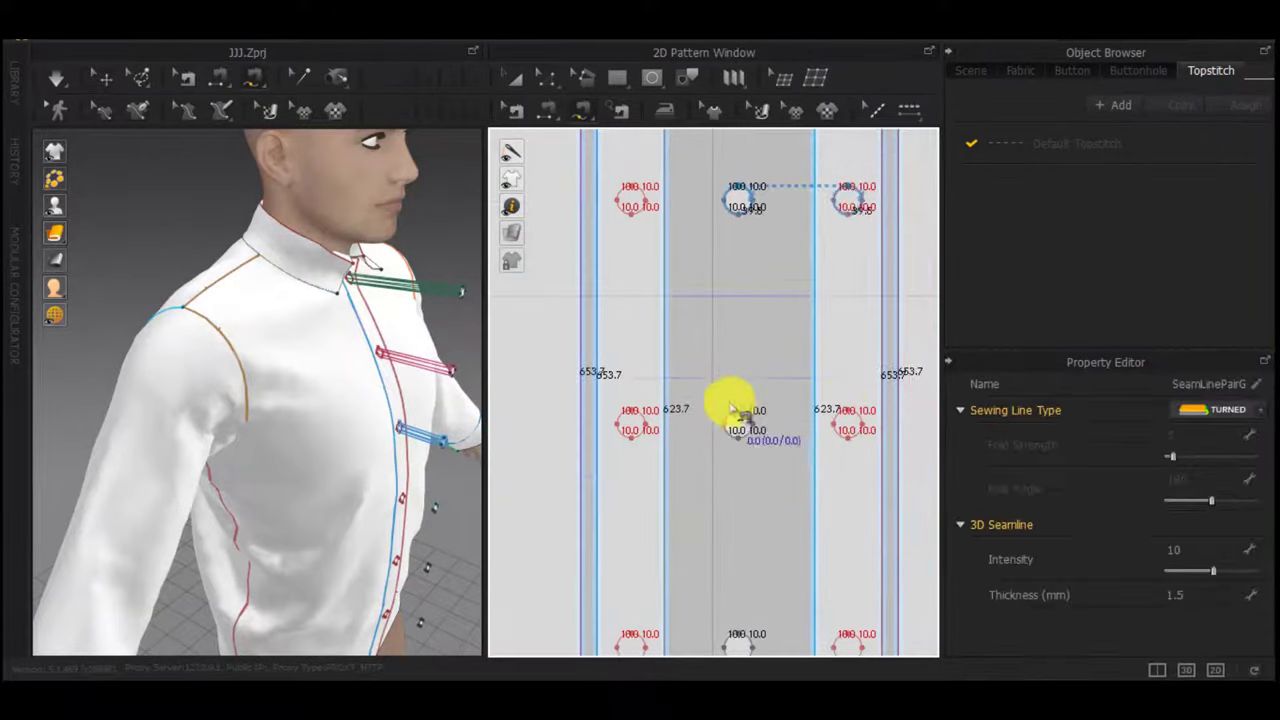
{"action": "left_click", "coordinate": [736, 408]}
{"action": "left_click", "coordinate": [842, 408]}
{"action": "middle_click_drag", "start_coordinate": [782, 460], "coordinate": [773, 172]}
{"action": "left_click", "coordinate": [731, 343]}
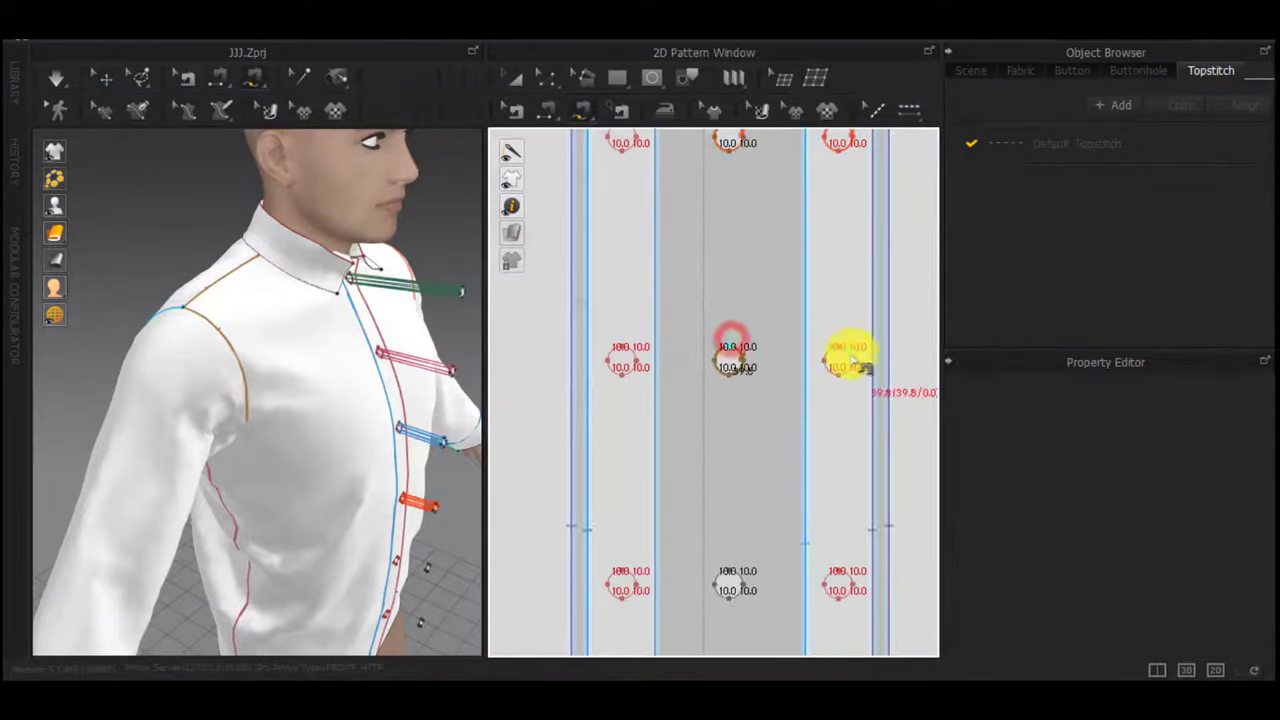
{"action": "left_click", "coordinate": [845, 346]}
{"action": "middle_click_drag", "start_coordinate": [769, 485], "coordinate": [732, 269]}
{"action": "left_click", "coordinate": [695, 348]}
{"action": "left_click", "coordinate": [797, 351]}
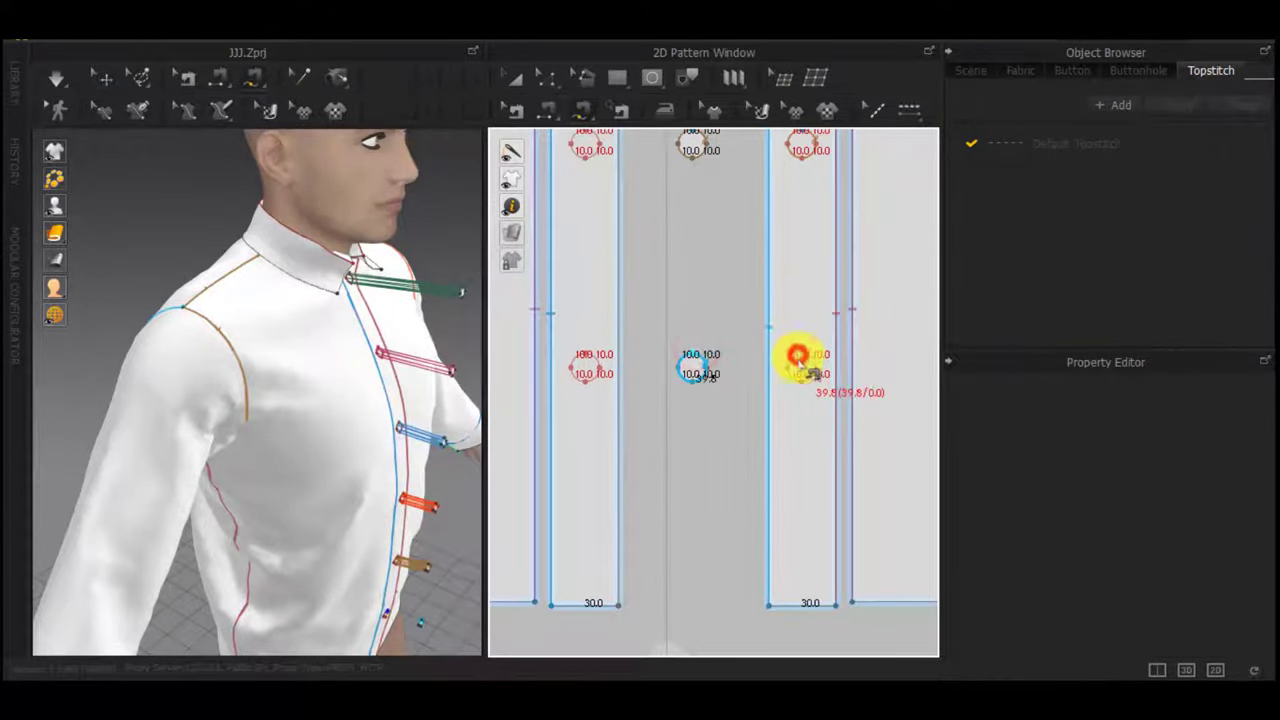
{"action": "scroll", "coordinate": [798, 404], "scroll_direction": "down", "scroll_amount": 2}
Set all six button patterns to layer 1 with an additional rendering thickness of 2.0 mm
{"action": "key", "text": "a"}
{"action": "left_click_drag", "start_coordinate": [731, 420], "coordinate": [757, 88]}
{"action": "scroll", "coordinate": [721, 317], "scroll_direction": "down", "scroll_amount": 3}
{"action": "middle_click_drag", "start_coordinate": [724, 317], "coordinate": [720, 443]}
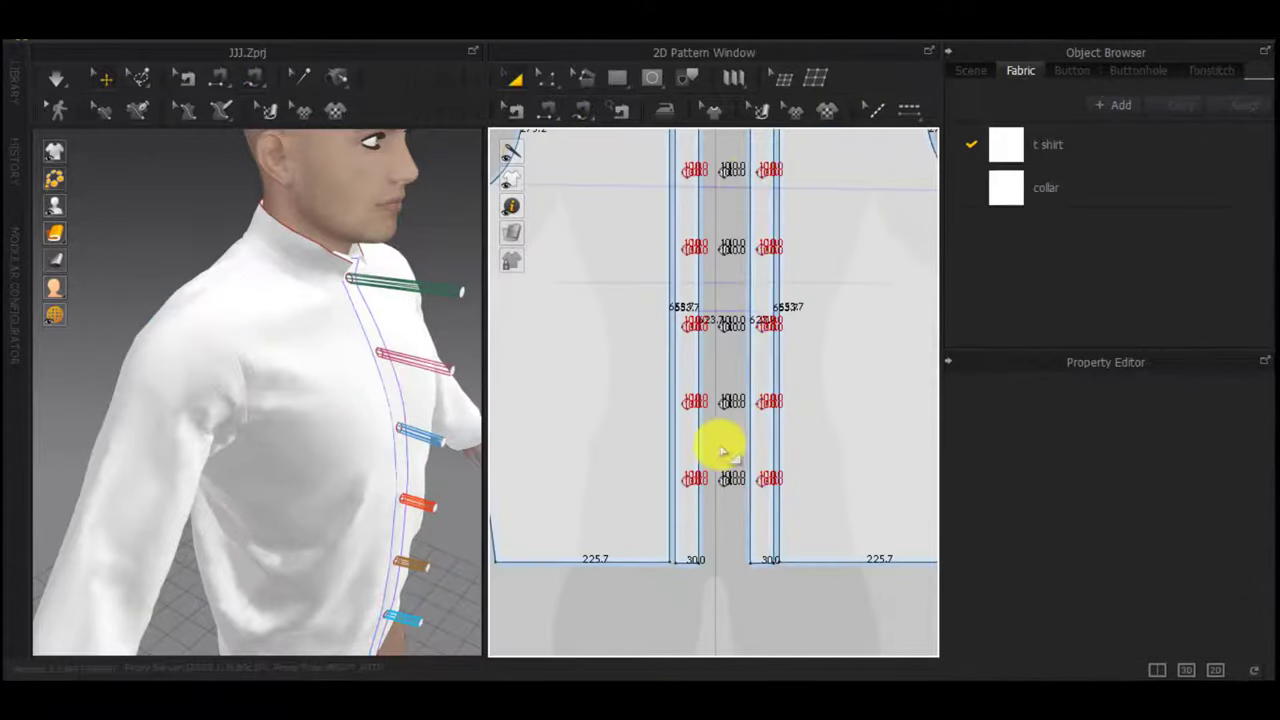
{"action": "scroll", "coordinate": [737, 194], "scroll_direction": "down", "scroll_amount": 1}
{"action": "middle_click_drag", "start_coordinate": [737, 194], "coordinate": [737, 219]}
{"action": "left_click_drag", "start_coordinate": [742, 230], "coordinate": [743, 84]}
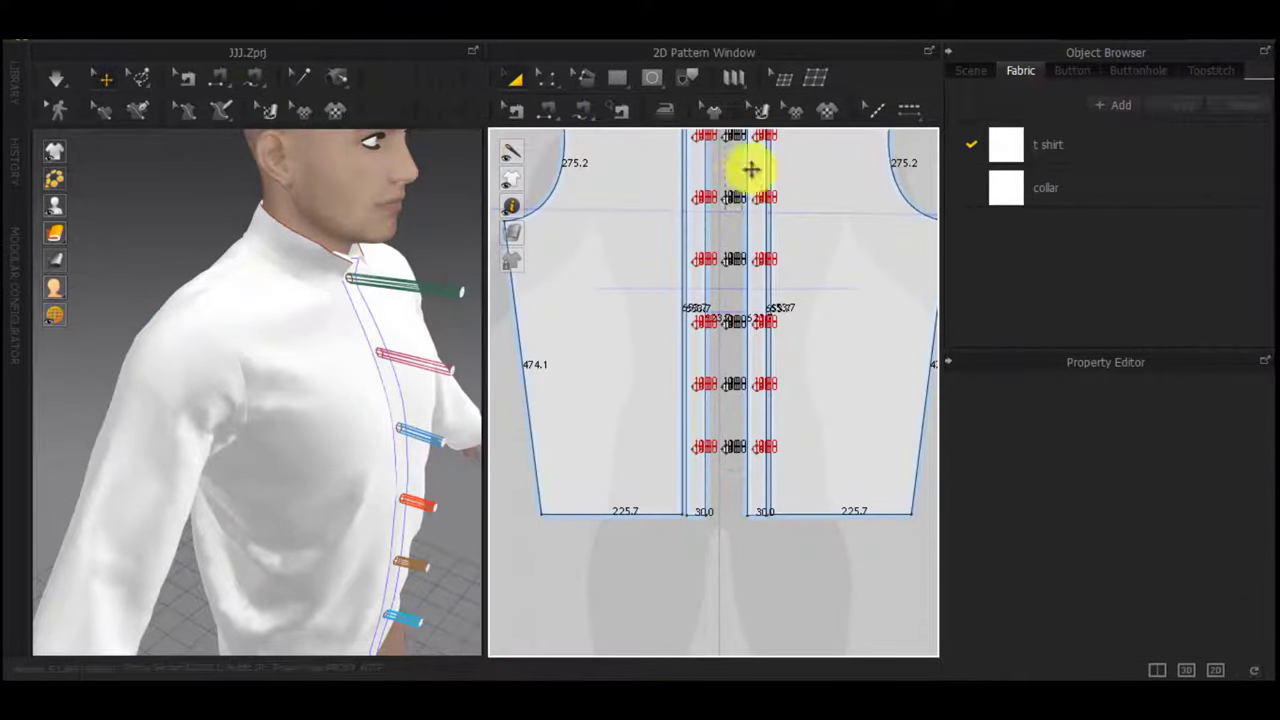
{"action": "middle_click_drag", "start_coordinate": [741, 171], "coordinate": [736, 231]}
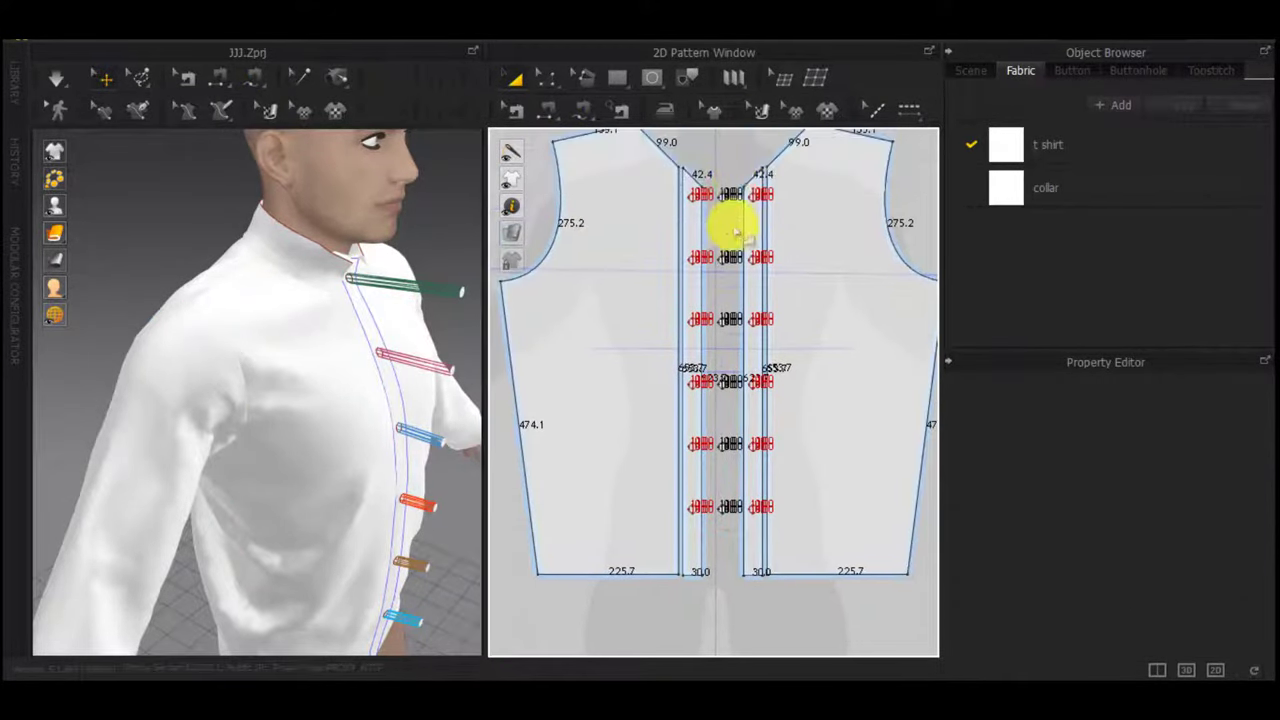
{"action": "left_click", "coordinate": [708, 528]}
{"action": "left_click", "coordinate": [1162, 567]}
{"action": "type", "text": "1"}
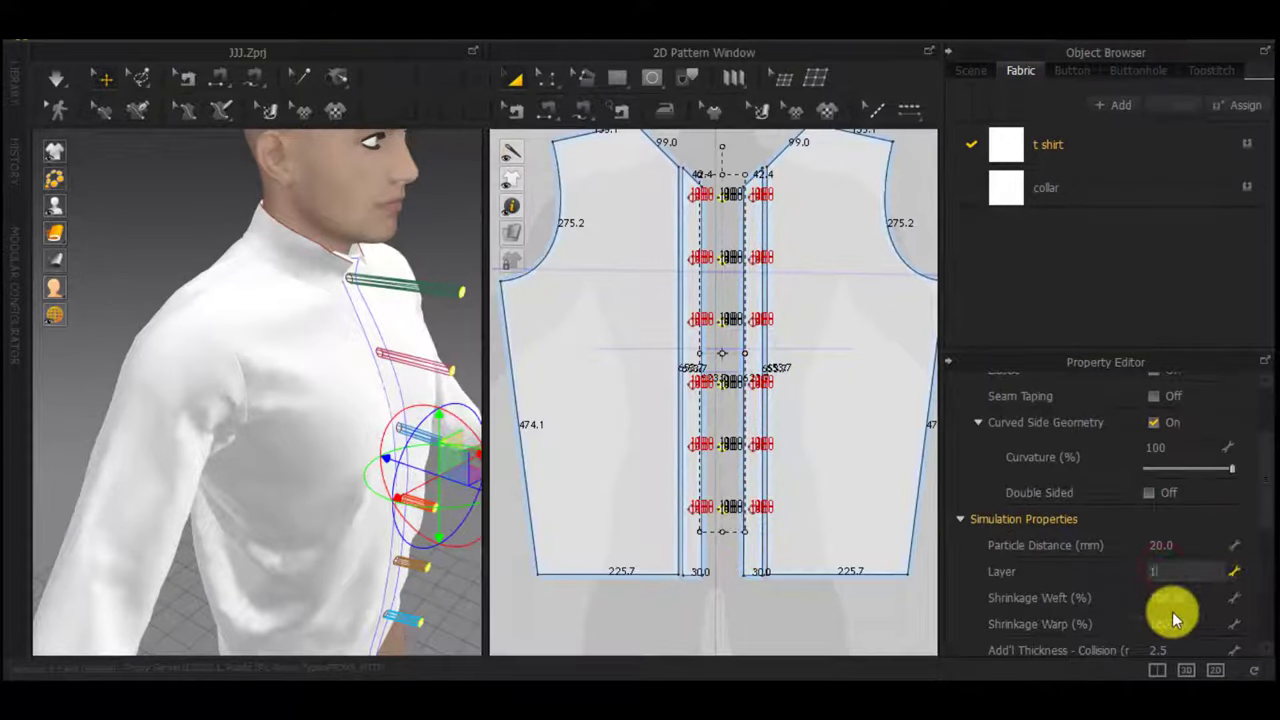
{"action": "key", "text": "Return"}
{"action": "left_click", "coordinate": [616, 415]}
{"action": "scroll", "coordinate": [1126, 545], "scroll_direction": "down", "scroll_amount": 2}
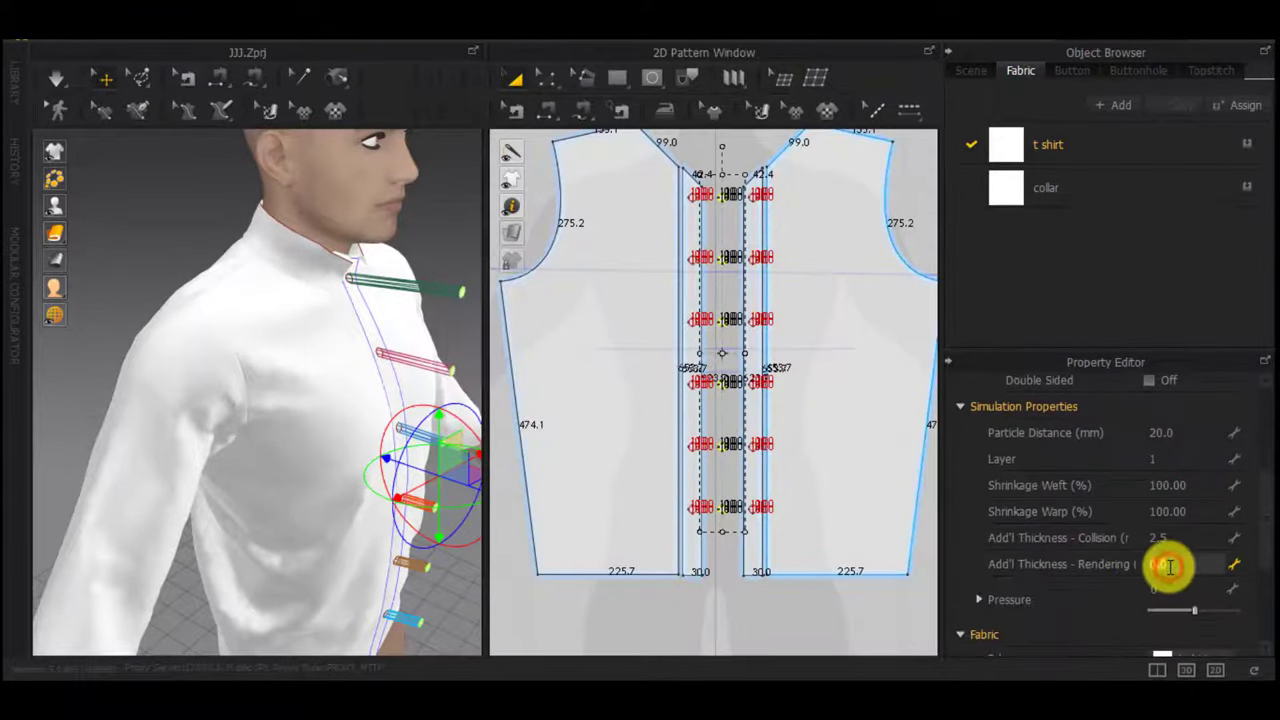
{"action": "left_click", "coordinate": [729, 597]}
Simulate the shirt so the button patterns attach to the front placket
{"action": "scroll", "coordinate": [405, 463], "scroll_direction": "up", "scroll_amount": 3}
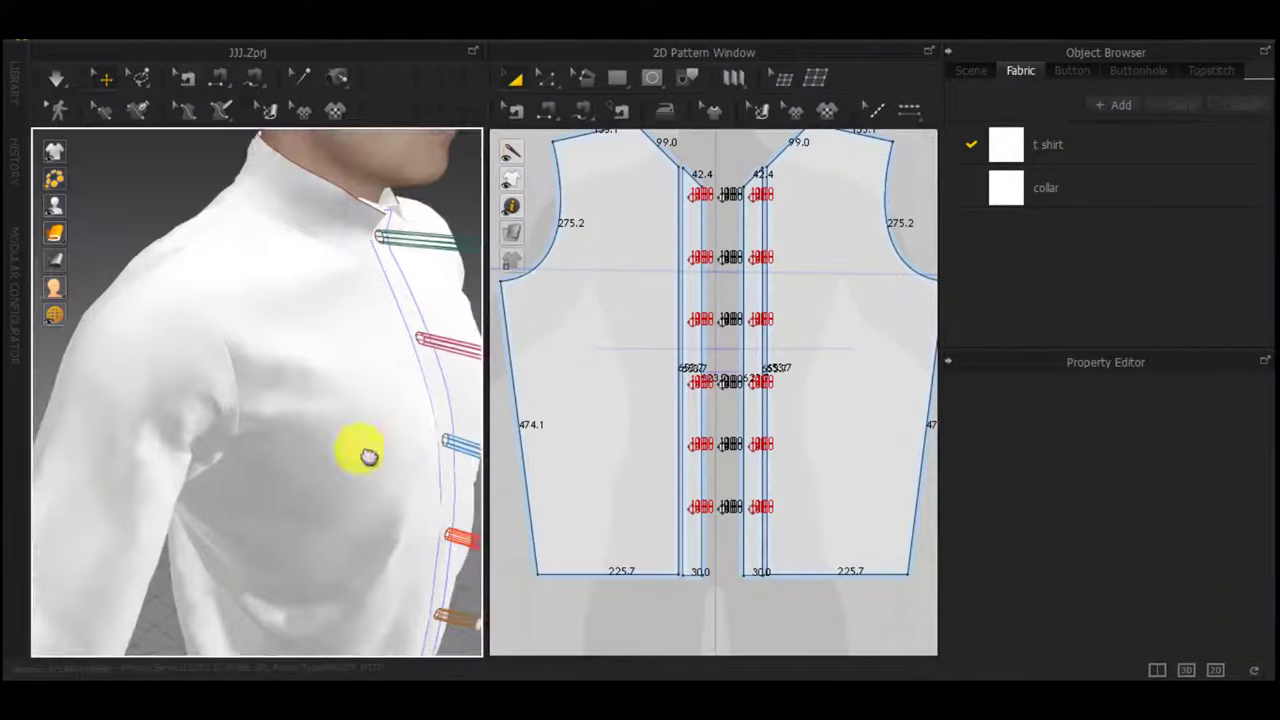
{"action": "right_click_drag", "start_coordinate": [369, 457], "coordinate": [250, 379]}
{"action": "key", "text": "space"}
Delete the seam between the left placket's outer edge and the right placket's inner edge
{"action": "scroll", "coordinate": [732, 222], "scroll_direction": "up", "scroll_amount": 4}
{"action": "middle_click_drag", "start_coordinate": [732, 222], "coordinate": [678, 320]}
{"action": "key", "text": "m"}
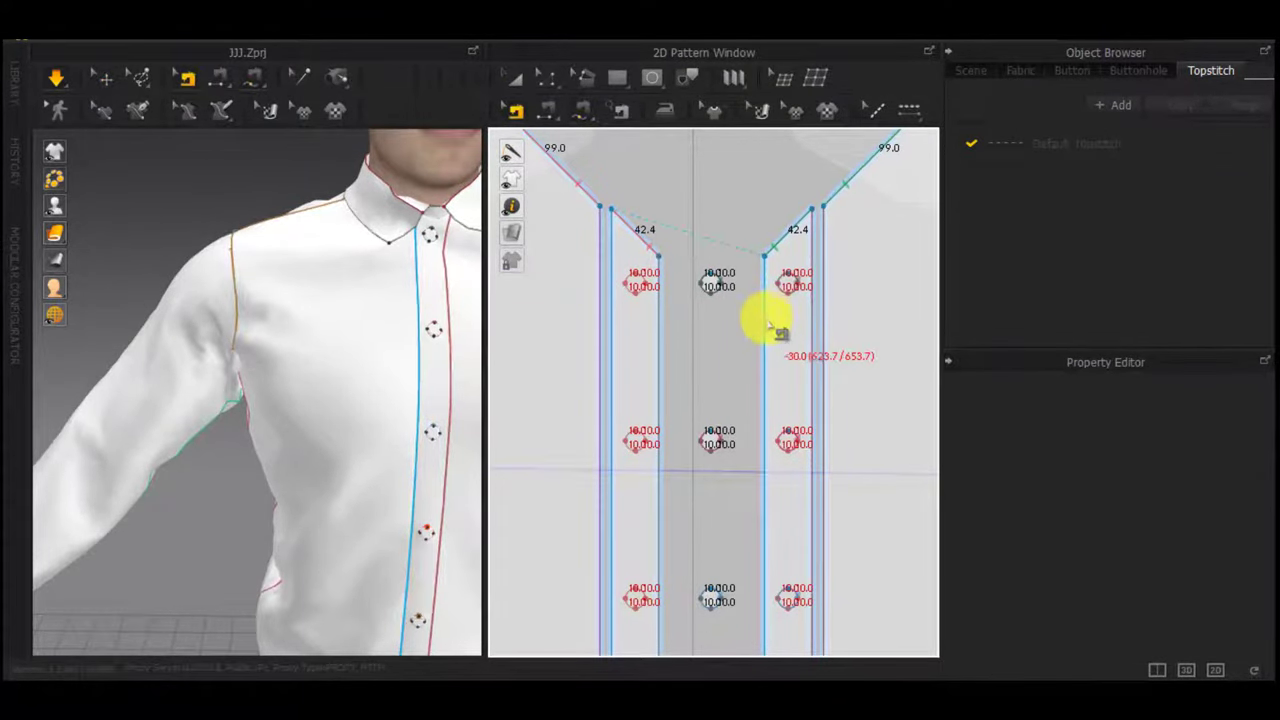
{"action": "left_click", "coordinate": [757, 322]}
{"action": "key", "text": "ctrl+z"}
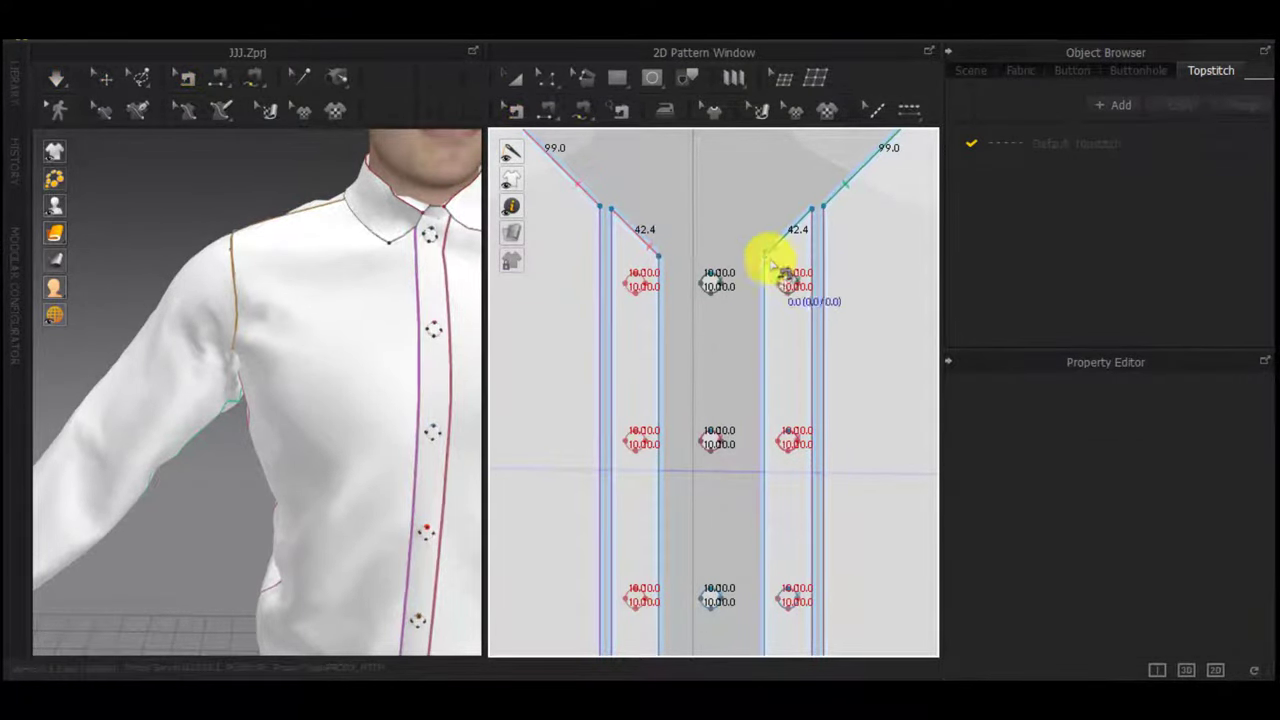
Try sewing the top circles of the two plackets together, and undo that seam
{"action": "left_click", "coordinate": [635, 273]}
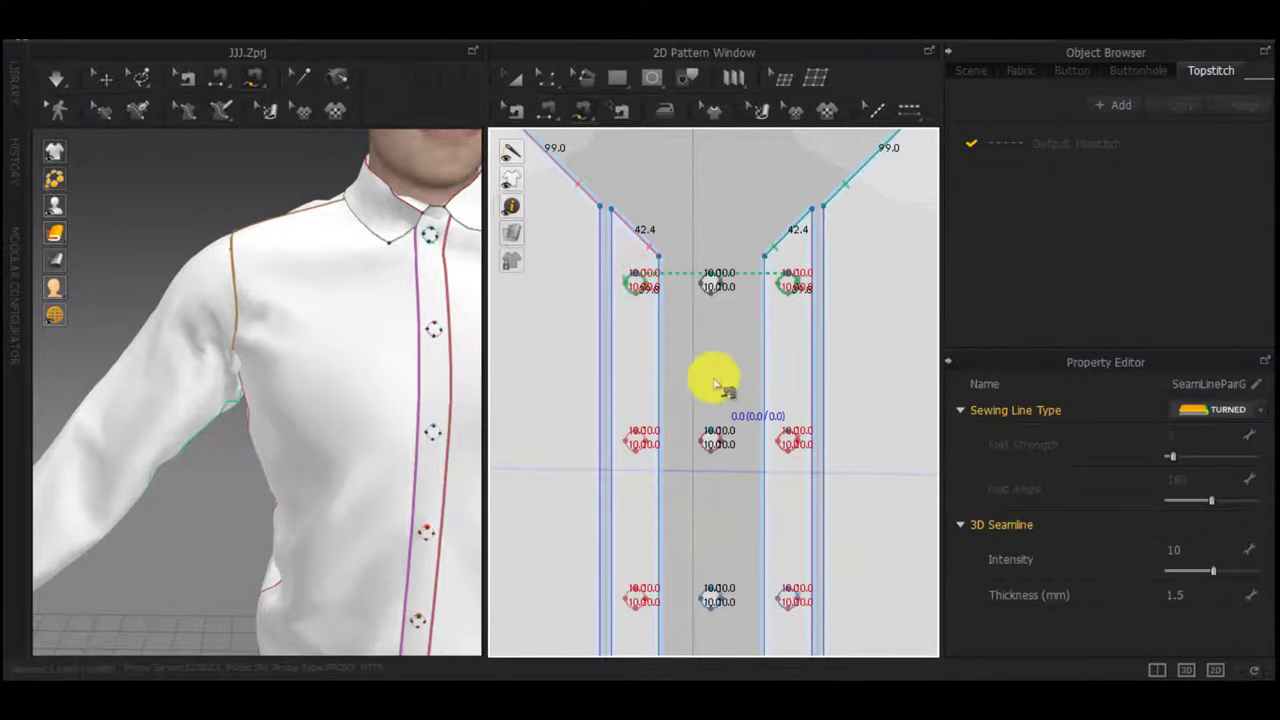
{"action": "key", "text": "ctrl+z"}
{"action": "scroll", "coordinate": [727, 439], "scroll_direction": "down", "scroll_amount": 5}
Sew the right placket's two lowest circles to the matching circles on the left placket
{"action": "scroll", "coordinate": [738, 507], "scroll_direction": "up", "scroll_amount": 5}
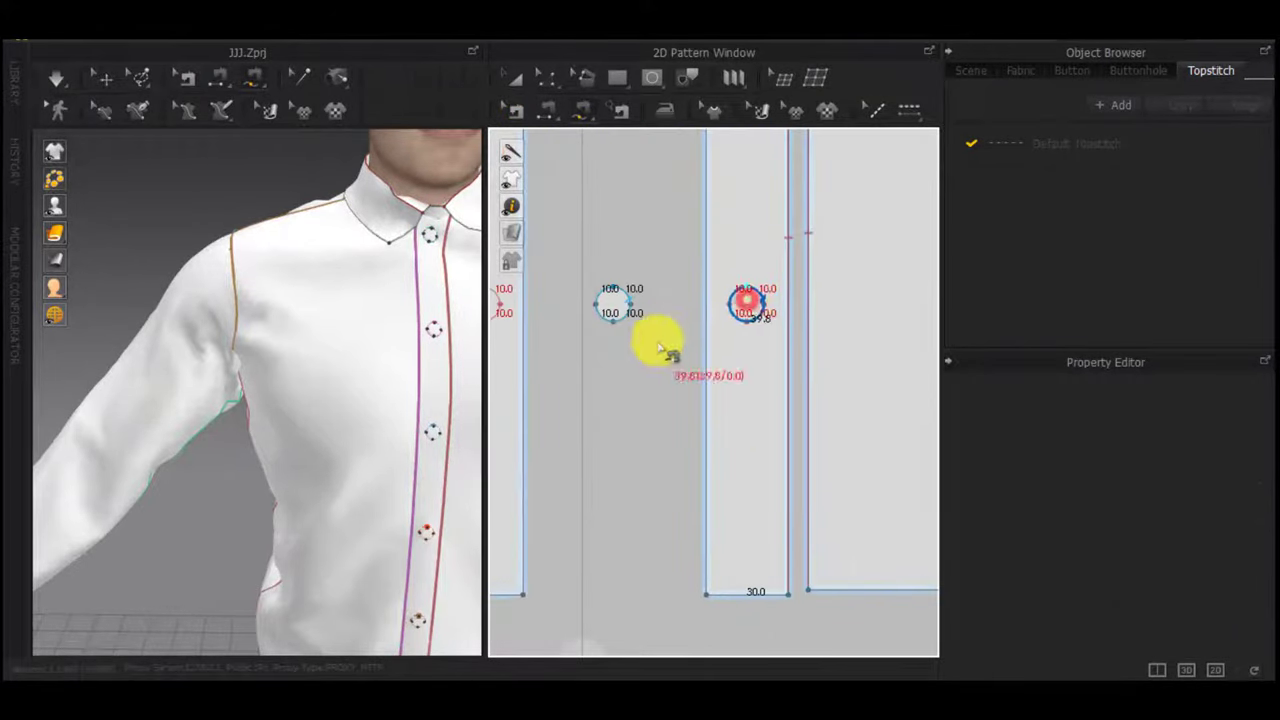
{"action": "middle_click_drag", "start_coordinate": [660, 347], "coordinate": [802, 426]}
{"action": "left_click", "coordinate": [653, 378]}
{"action": "middle_click_drag", "start_coordinate": [780, 295], "coordinate": [707, 504]}
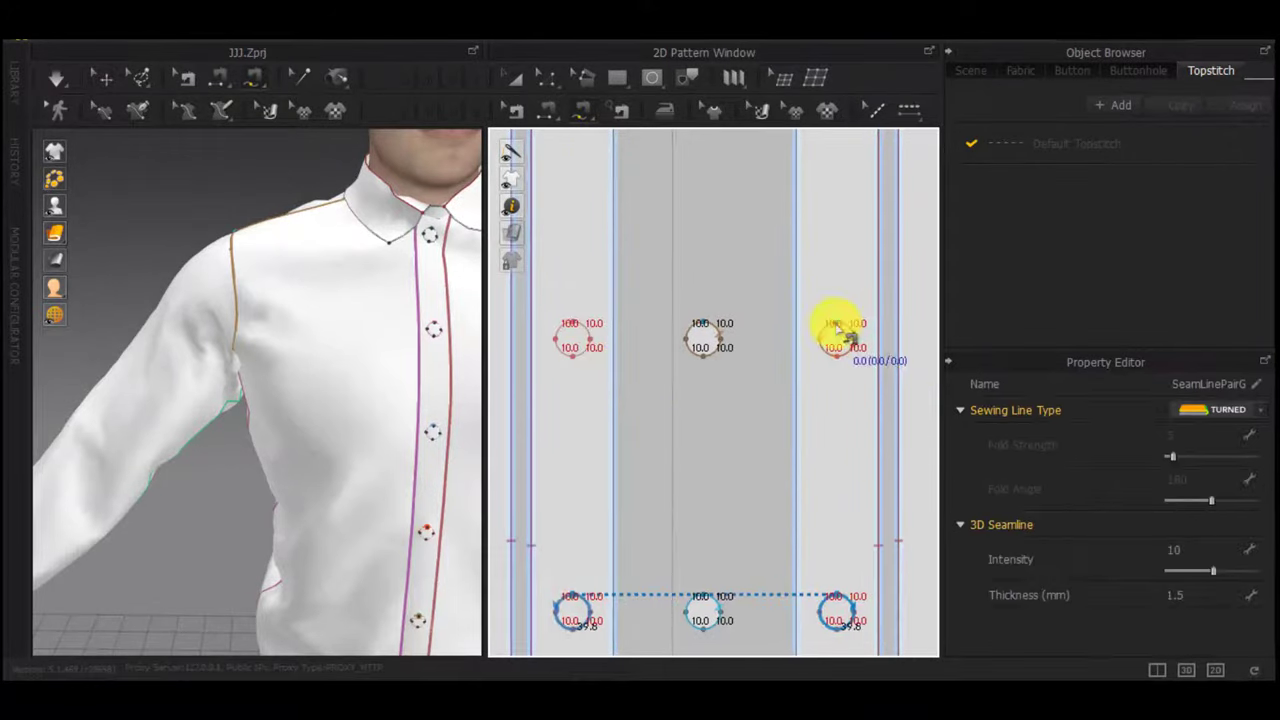
{"action": "left_click", "coordinate": [836, 323]}
{"action": "left_click", "coordinate": [573, 317]}
{"action": "scroll", "coordinate": [744, 245], "scroll_direction": "down", "scroll_amount": 3}
{"action": "middle_click_drag", "start_coordinate": [747, 238], "coordinate": [744, 463]}
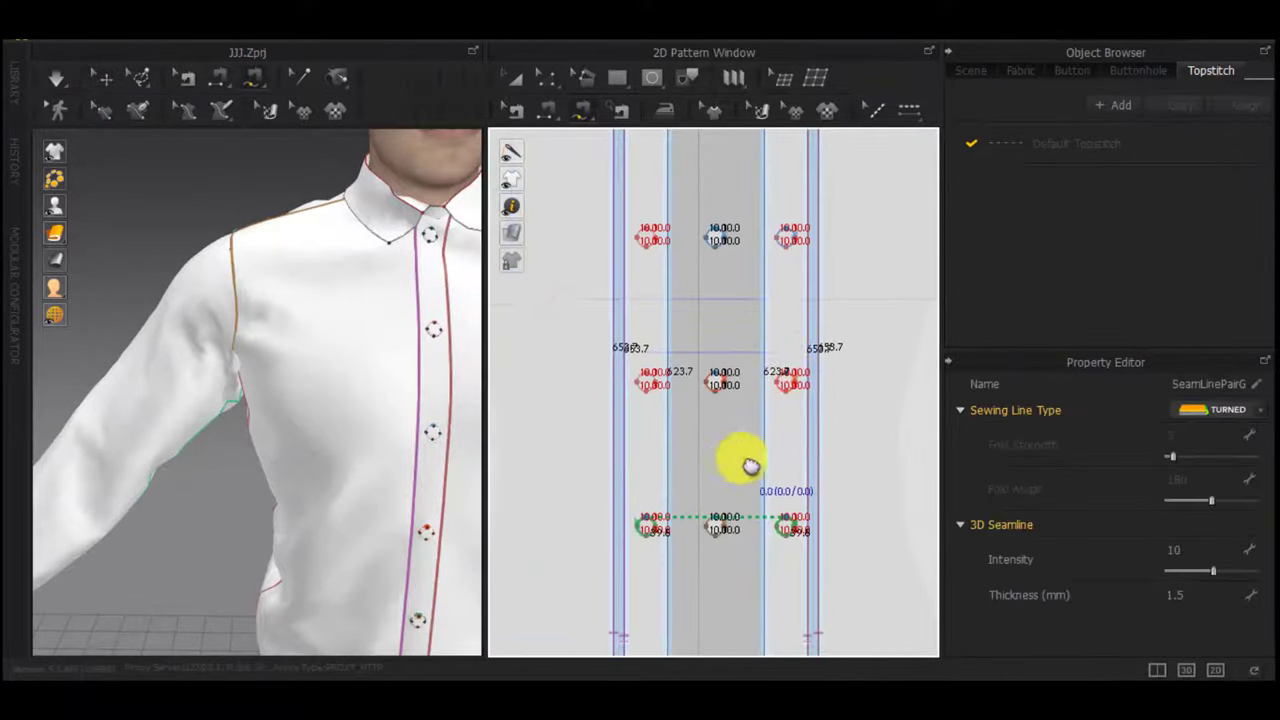
Sew the right placket's third and fourth circles from the top to the matching circles on the left placket
{"action": "left_click", "coordinate": [791, 383]}
{"action": "left_click", "coordinate": [653, 379]}
{"action": "scroll", "coordinate": [745, 315], "scroll_direction": "down", "scroll_amount": 3}
{"action": "middle_click_drag", "start_coordinate": [743, 306], "coordinate": [747, 460]}
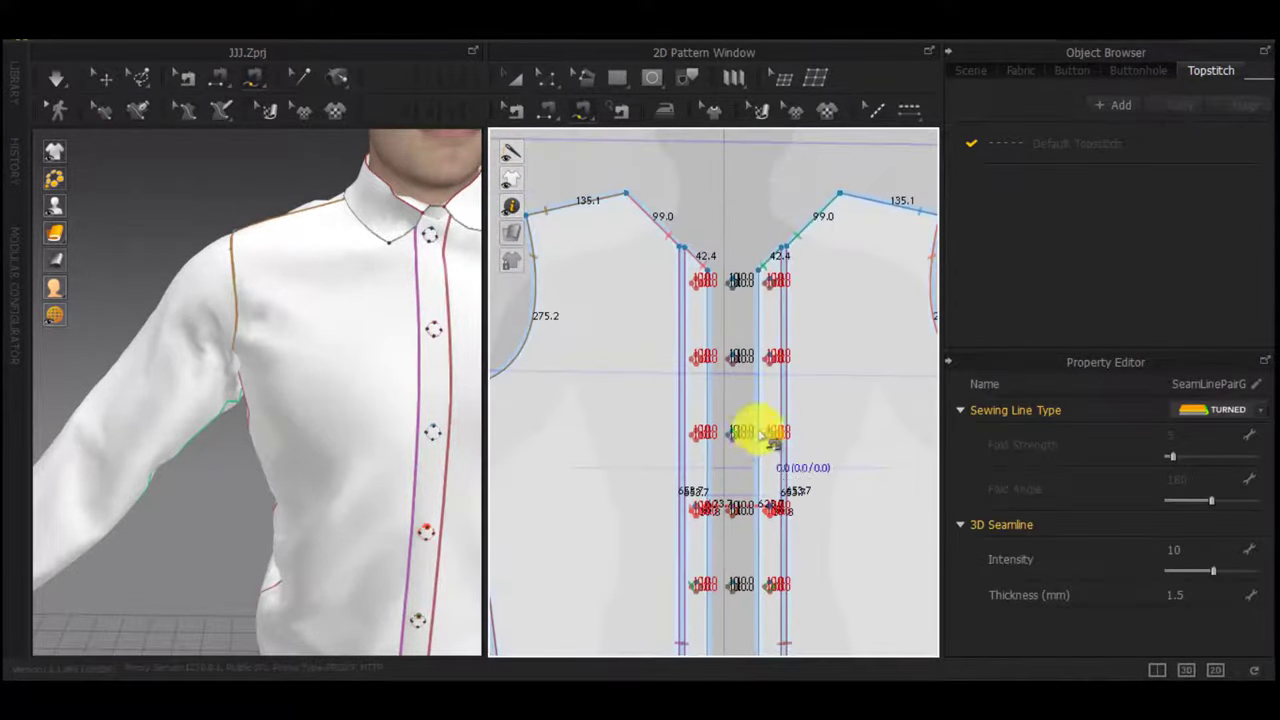
{"action": "left_click", "coordinate": [768, 431]}
{"action": "left_click", "coordinate": [701, 432]}
{"action": "scroll", "coordinate": [443, 471], "scroll_direction": "down", "scroll_amount": 3}
Move the right placket together with the button patterns out in front of the shirt in 3D
{"action": "right_click_drag", "start_coordinate": [440, 470], "coordinate": [330, 462]}
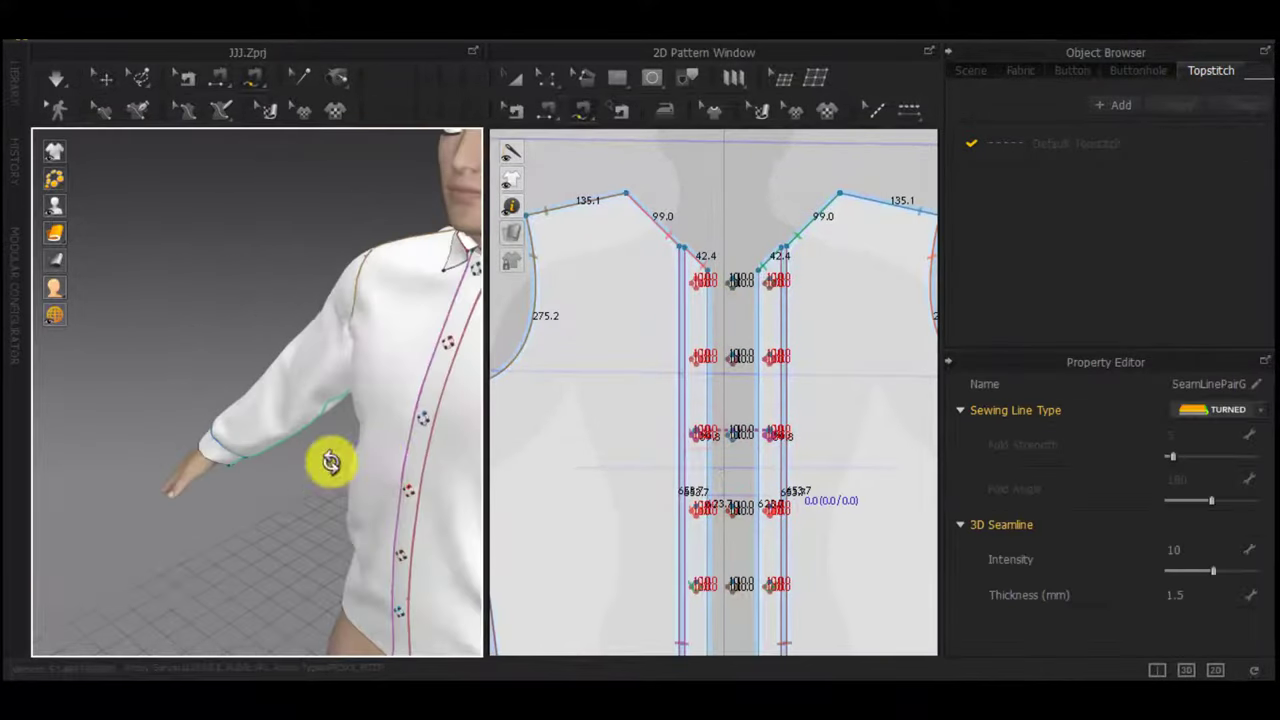
{"action": "key", "text": "a"}
{"action": "left_click_drag", "start_coordinate": [716, 236], "coordinate": [796, 700]}
{"action": "middle_click_drag", "start_coordinate": [794, 614], "coordinate": [796, 366]}
{"action": "left_click", "coordinate": [771, 461]}
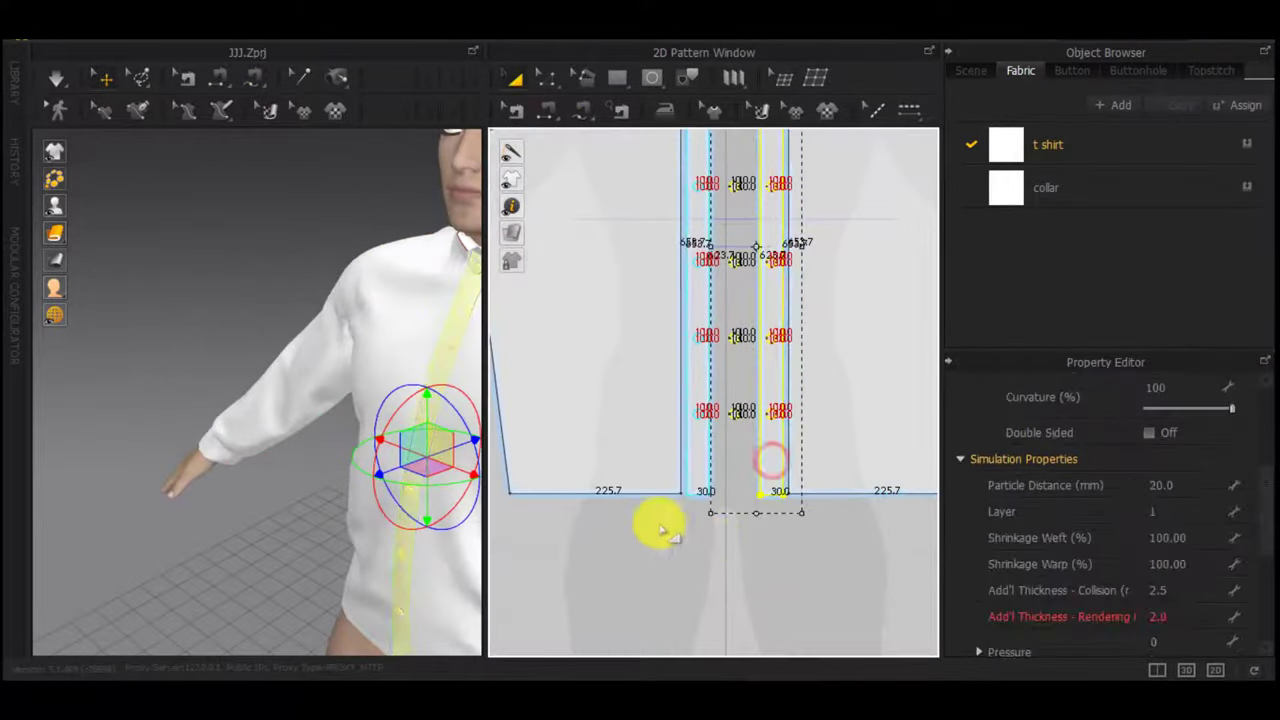
{"action": "left_click_drag", "start_coordinate": [448, 453], "coordinate": [374, 472]}
{"action": "right_click_drag", "start_coordinate": [374, 472], "coordinate": [489, 451]}
Simulate the shirt with the four lower circle pairs sewn and examine the open neckline from several angles
{"action": "scroll", "coordinate": [409, 434], "scroll_direction": "up", "scroll_amount": 3}
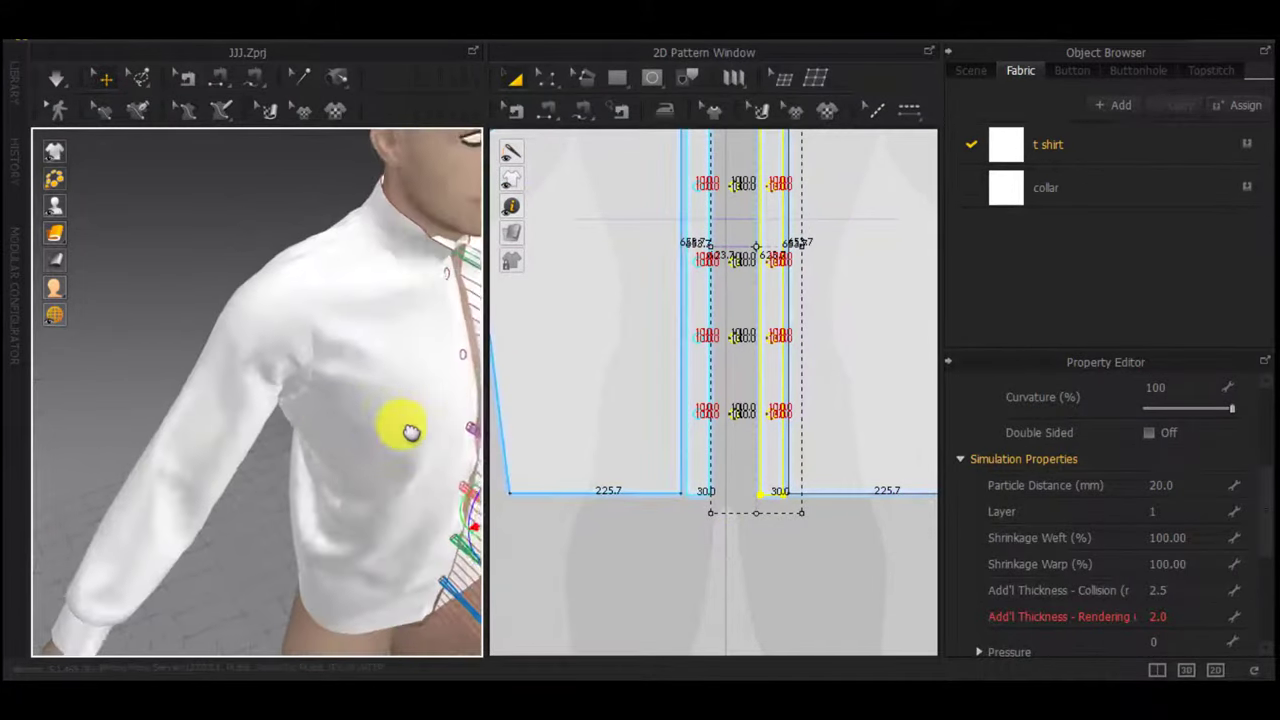
{"action": "right_click_drag", "start_coordinate": [409, 434], "coordinate": [388, 293]}
{"action": "middle_click_drag", "start_coordinate": [388, 293], "coordinate": [263, 347]}
{"action": "scroll", "coordinate": [263, 347], "scroll_direction": "up", "scroll_amount": 3}
{"action": "right_click_drag", "start_coordinate": [263, 347], "coordinate": [234, 312]}
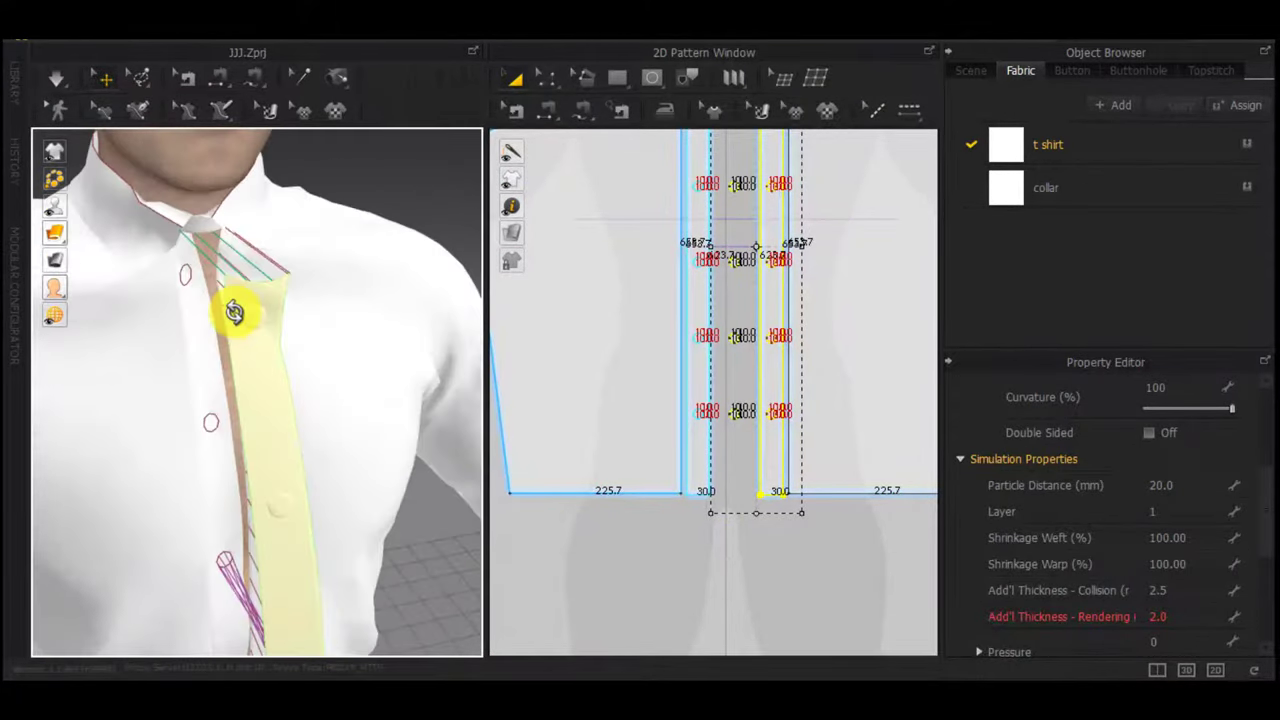
{"action": "key", "text": "space"}
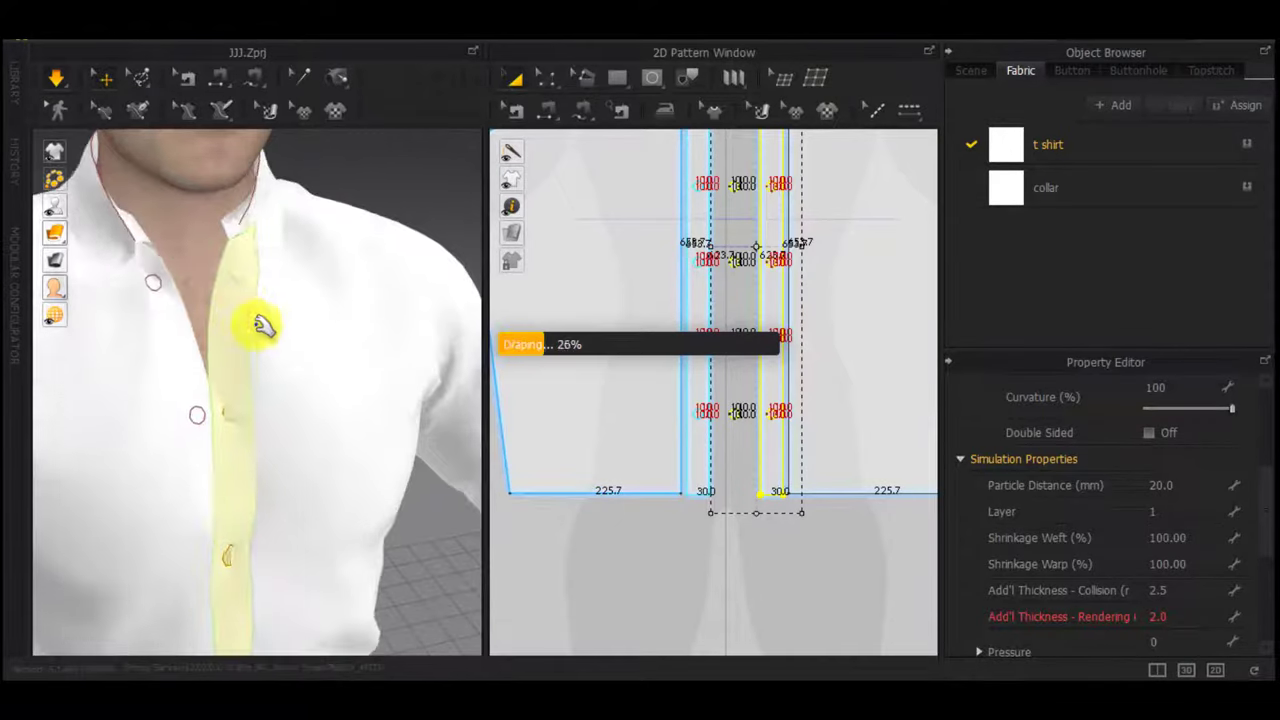
{"action": "right_click_drag", "start_coordinate": [296, 318], "coordinate": [97, 320]}
{"action": "right_click_drag", "start_coordinate": [143, 249], "coordinate": [186, 286]}
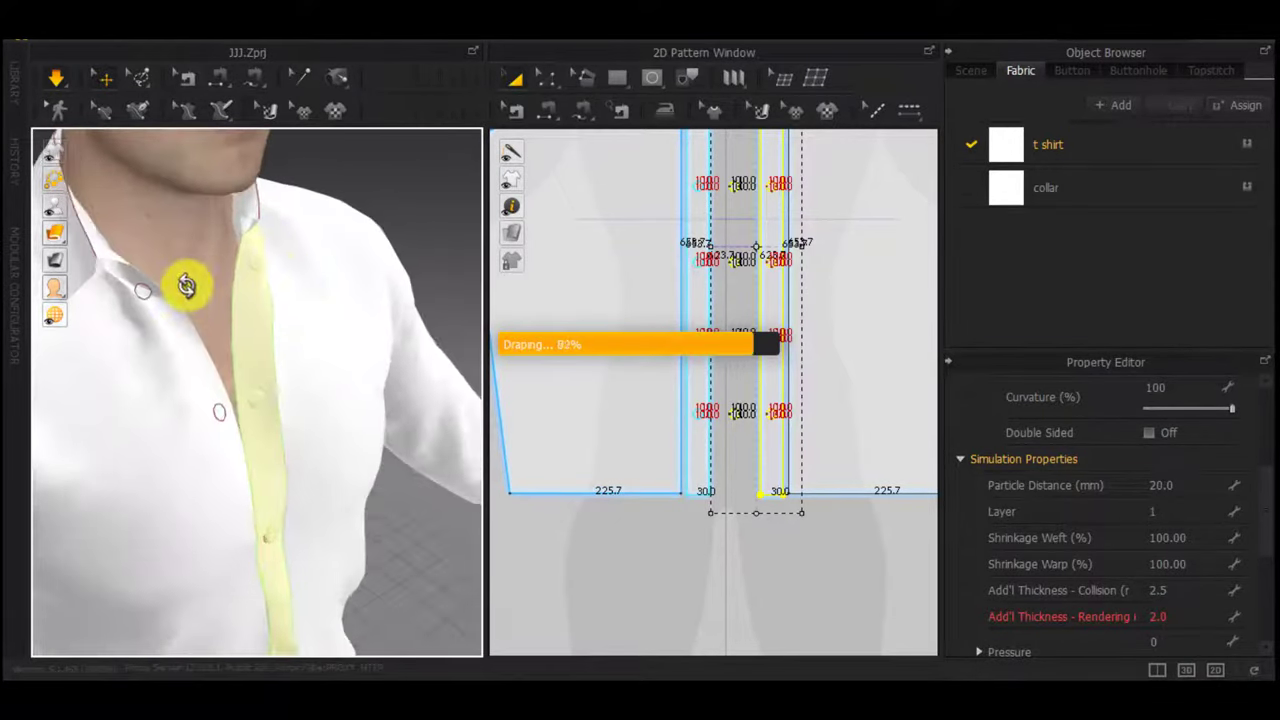
{"action": "middle_click_drag", "start_coordinate": [186, 286], "coordinate": [305, 275]}
Pull the front end of the collar while the simulation runs to adjust how it sits at the neck
{"action": "left_click_drag", "start_coordinate": [241, 254], "coordinate": [349, 208]}
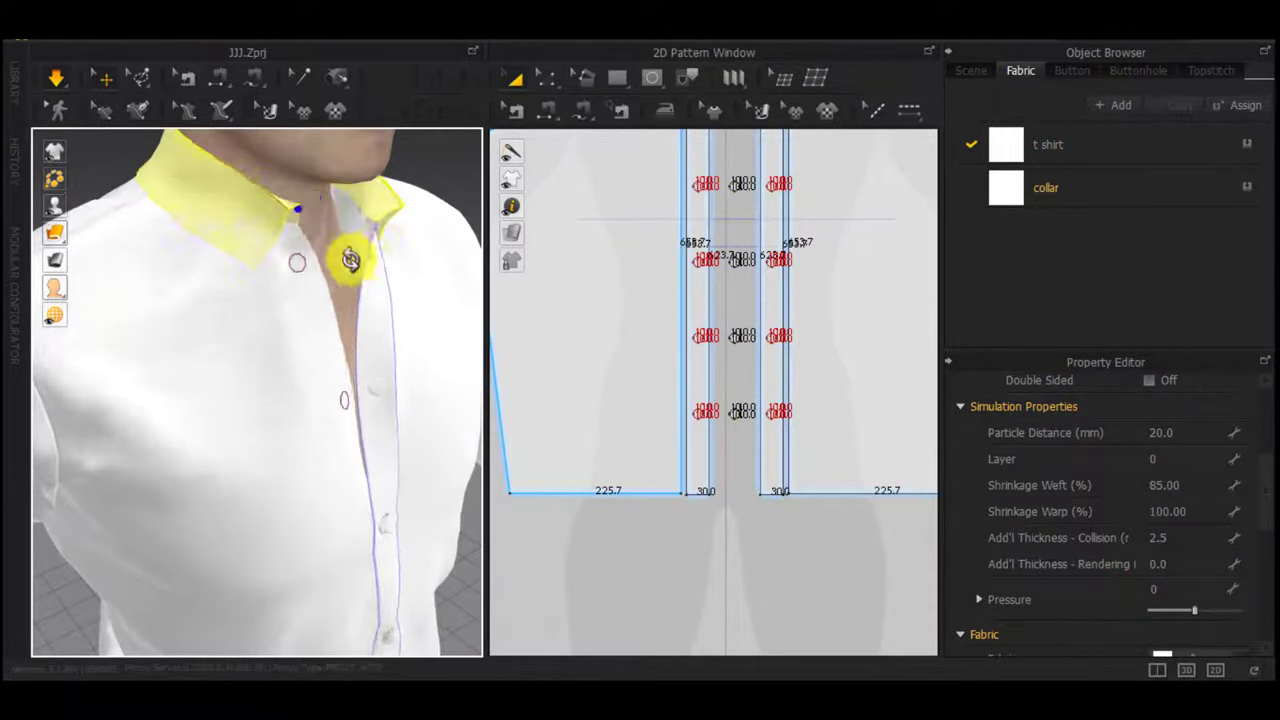
{"action": "right_click_drag", "start_coordinate": [351, 257], "coordinate": [406, 246]}
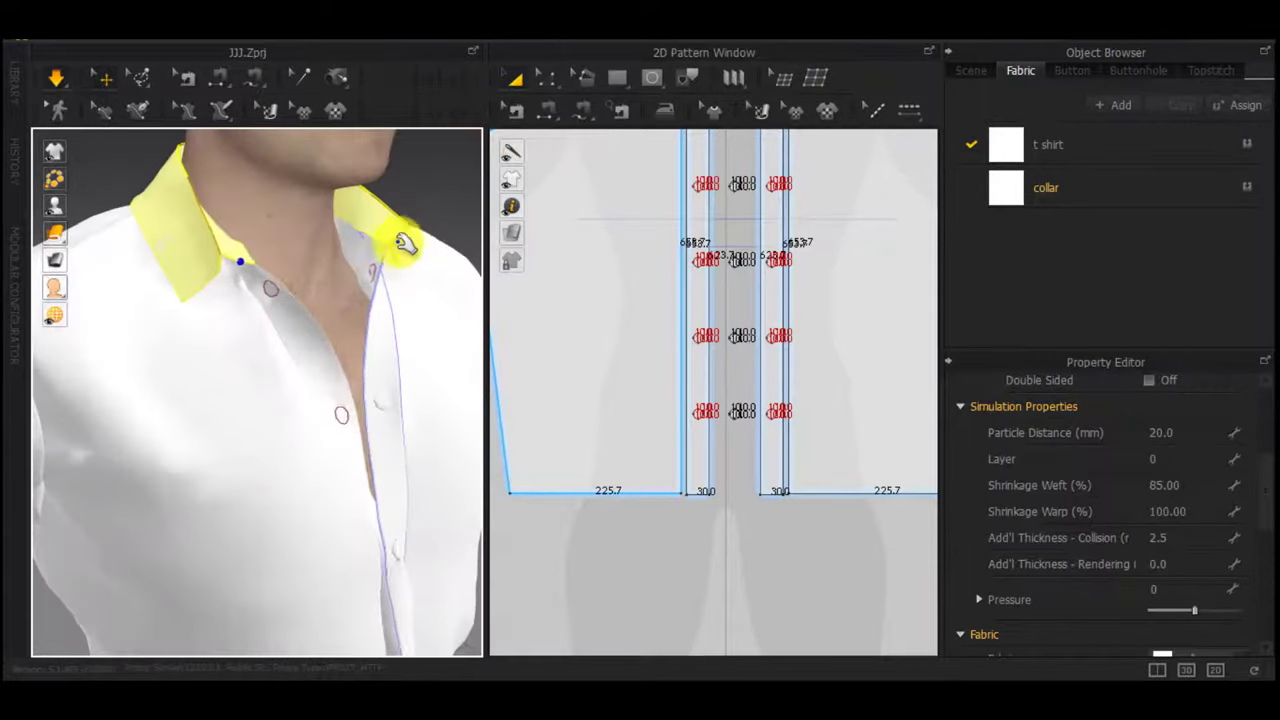
{"action": "scroll", "coordinate": [400, 252], "scroll_direction": "down", "scroll_amount": 2}
Delete the internal line running lengthwise through the lower part of the collar pattern
{"action": "scroll", "coordinate": [286, 308], "scroll_direction": "down", "scroll_amount": 2}
{"action": "middle_click_drag", "start_coordinate": [614, 234], "coordinate": [640, 629]}
{"action": "middle_click_drag", "start_coordinate": [754, 246], "coordinate": [748, 368]}
{"action": "scroll", "coordinate": [749, 388], "scroll_direction": "down", "scroll_amount": 3}
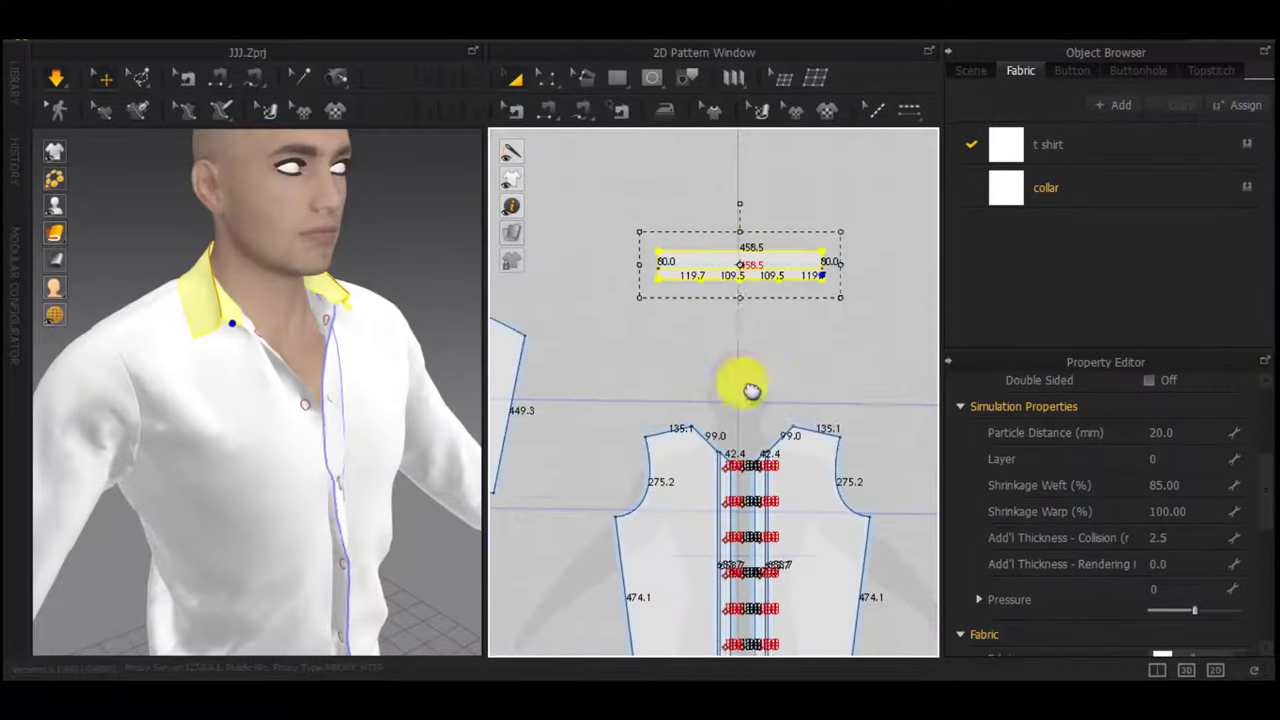
{"action": "scroll", "coordinate": [718, 290], "scroll_direction": "up", "scroll_amount": 5}
{"action": "left_click", "coordinate": [730, 197]}
{"action": "key", "text": "Delete"}
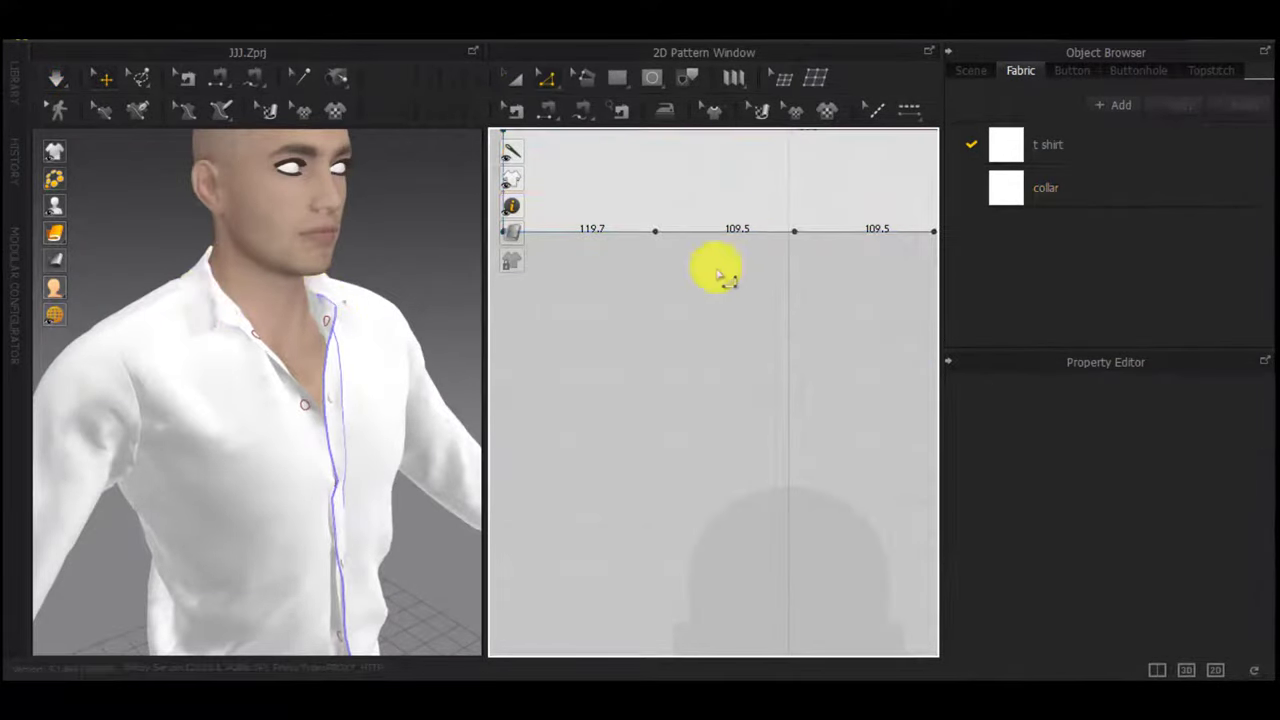
Pull the shirt's back panel sideways during simulation to smooth how it hangs below the collar
{"action": "scroll", "coordinate": [228, 344], "scroll_direction": "up", "scroll_amount": 3}
{"action": "right_click_drag", "start_coordinate": [277, 314], "coordinate": [400, 382]}
{"action": "scroll", "coordinate": [214, 422], "scroll_direction": "down", "scroll_amount": 5}
{"action": "left_click_drag", "start_coordinate": [232, 409], "coordinate": [171, 409]}
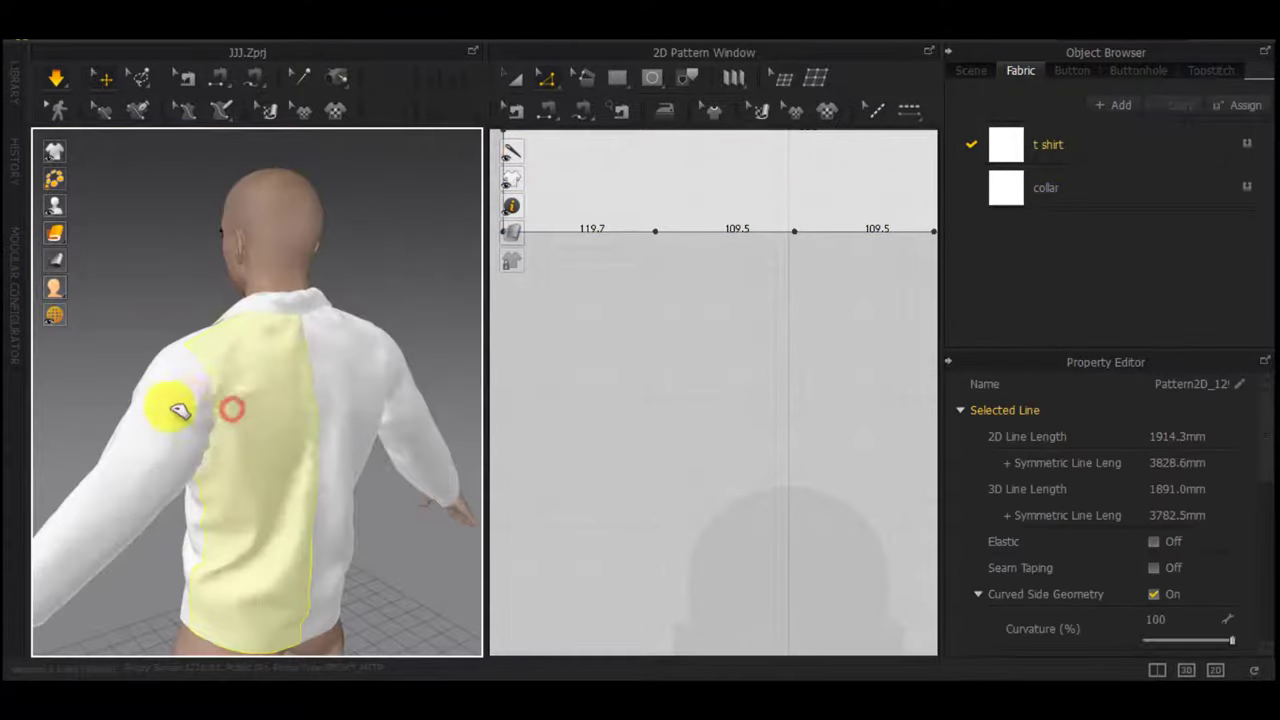
{"action": "left_click", "coordinate": [248, 339]}
Widen the rectangular collar pattern to a length of 510.6 mm
{"action": "scroll", "coordinate": [625, 350], "scroll_direction": "down", "scroll_amount": 4}
{"action": "middle_click_drag", "start_coordinate": [630, 342], "coordinate": [614, 376]}
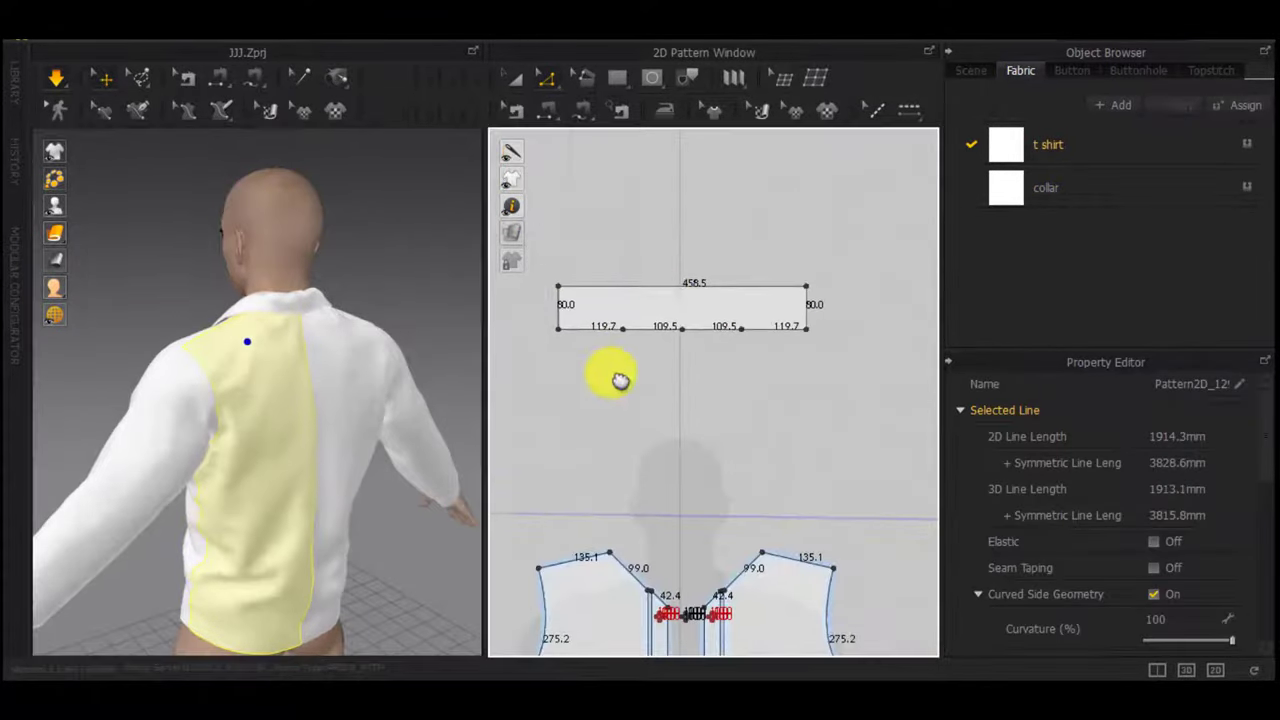
{"action": "left_click", "coordinate": [675, 312]}
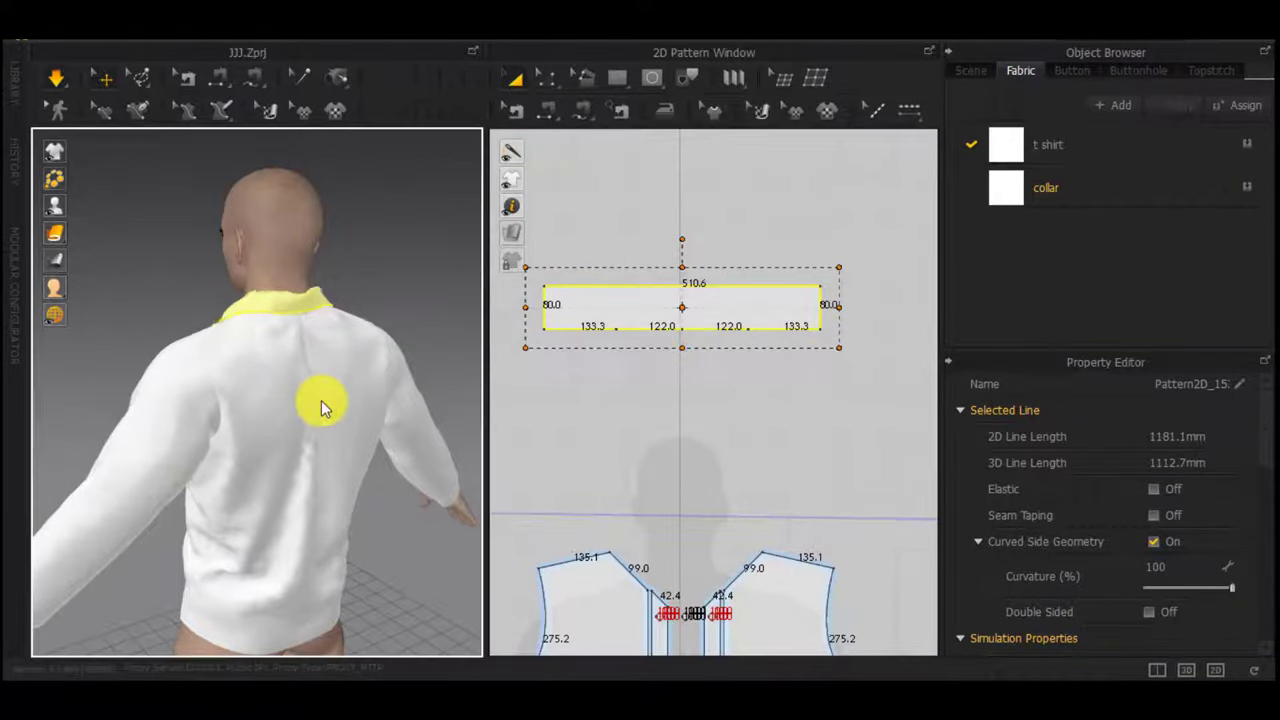
Simulate the widened collar and pull its back edge outward over the shirt
{"action": "right_click_drag", "start_coordinate": [315, 354], "coordinate": [331, 316]}
{"action": "right_click_drag", "start_coordinate": [346, 271], "coordinate": [128, 170]}
{"action": "right_click_drag", "start_coordinate": [268, 231], "coordinate": [316, 254]}
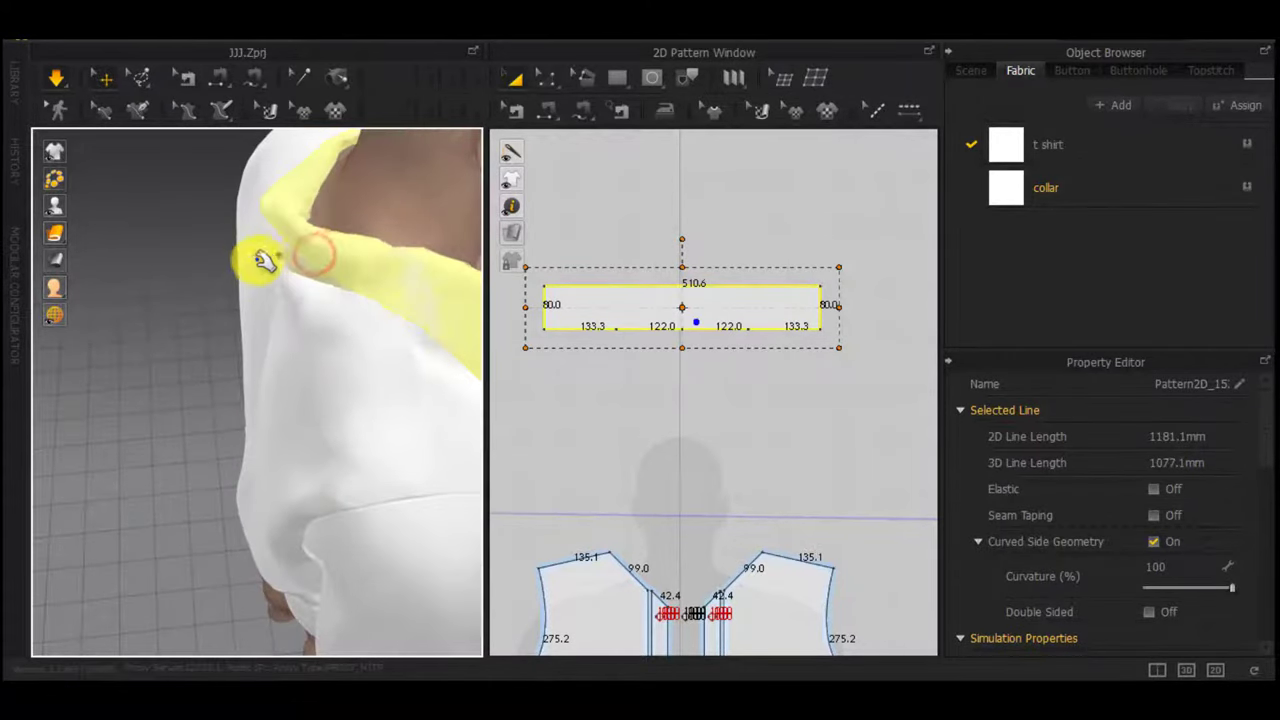
{"action": "left_click_drag", "start_coordinate": [290, 232], "coordinate": [262, 246]}
{"action": "key", "text": "space"}
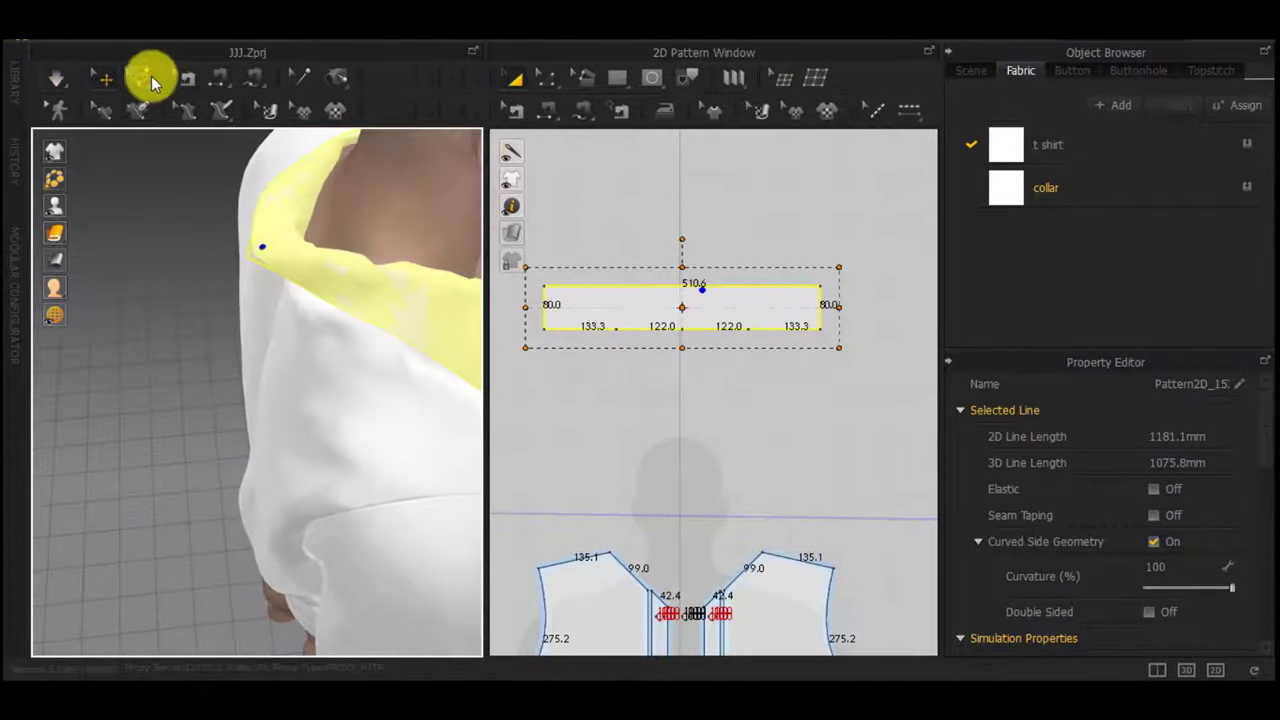
Select a mesh point on the collar's outer back edge and pull the back of the collar into shape during simulation
{"action": "left_click", "coordinate": [148, 78]}
{"action": "left_click", "coordinate": [175, 221]}
{"action": "left_click", "coordinate": [247, 259]}
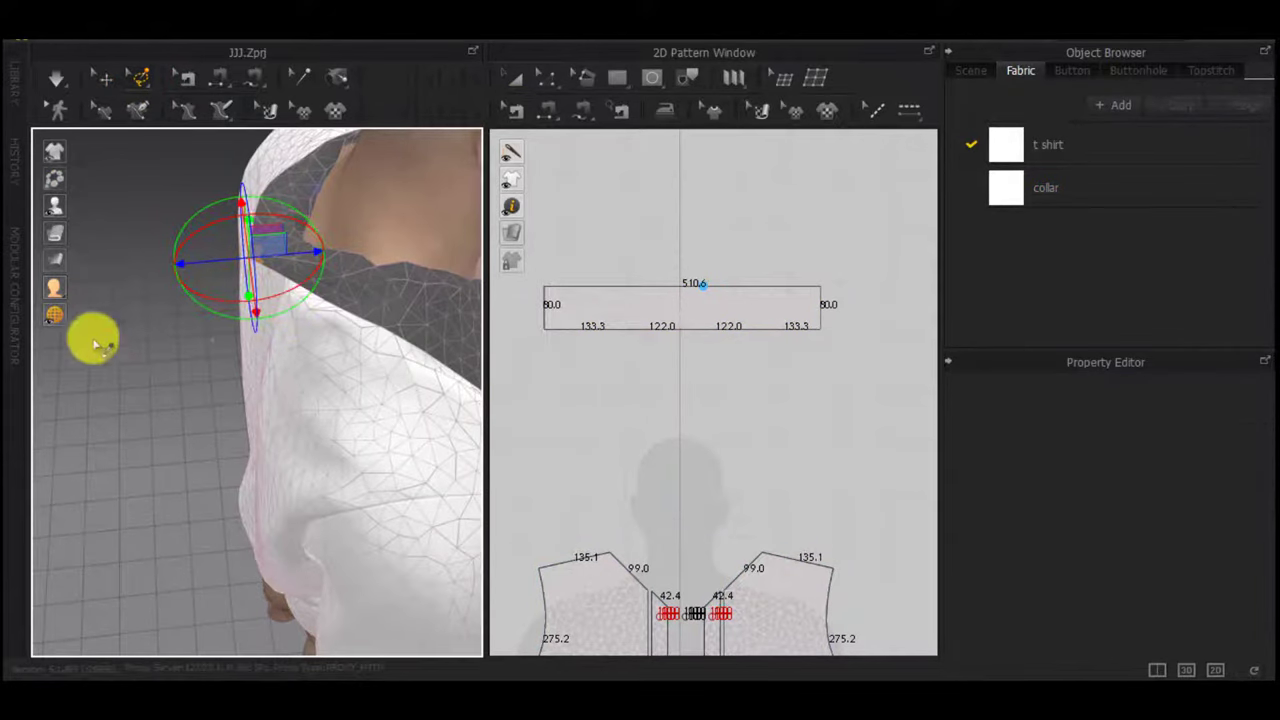
{"action": "right_click_drag", "start_coordinate": [95, 345], "coordinate": [266, 288]}
{"action": "key", "text": "space"}
{"action": "left_click_drag", "start_coordinate": [298, 280], "coordinate": [345, 262]}
{"action": "right_click_drag", "start_coordinate": [346, 262], "coordinate": [422, 225]}
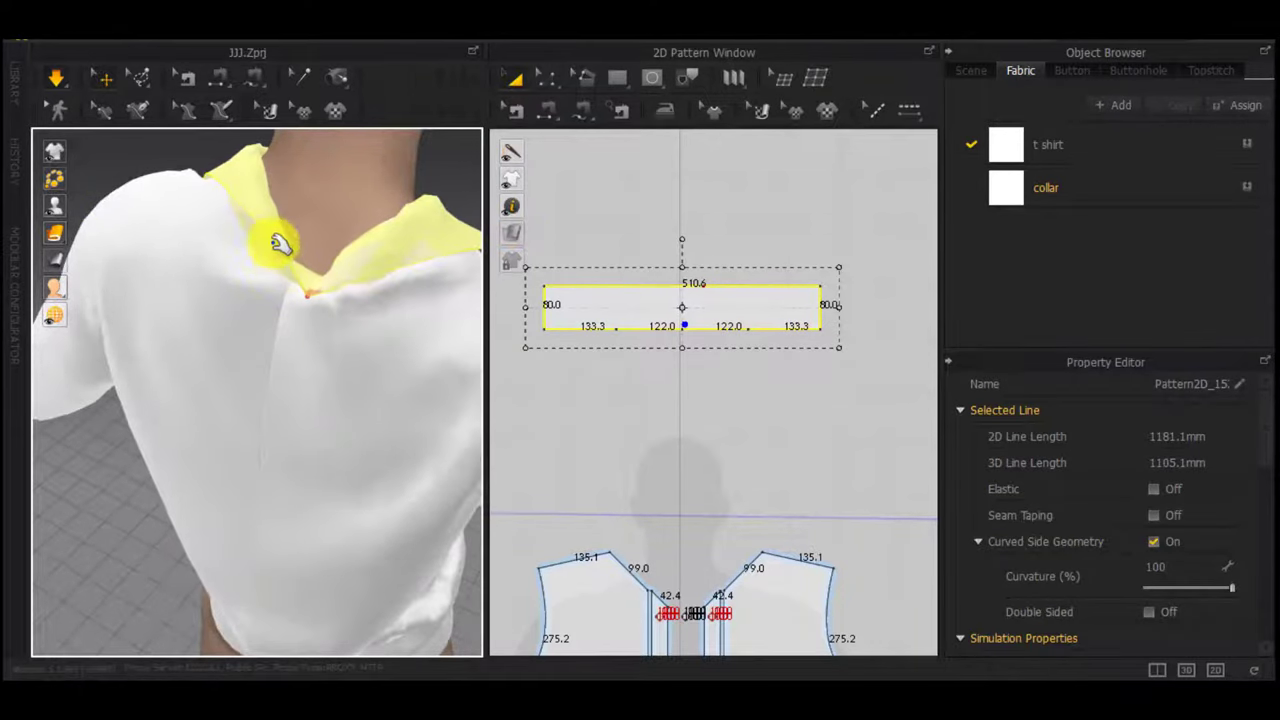
{"action": "right_click_drag", "start_coordinate": [306, 259], "coordinate": [242, 244]}
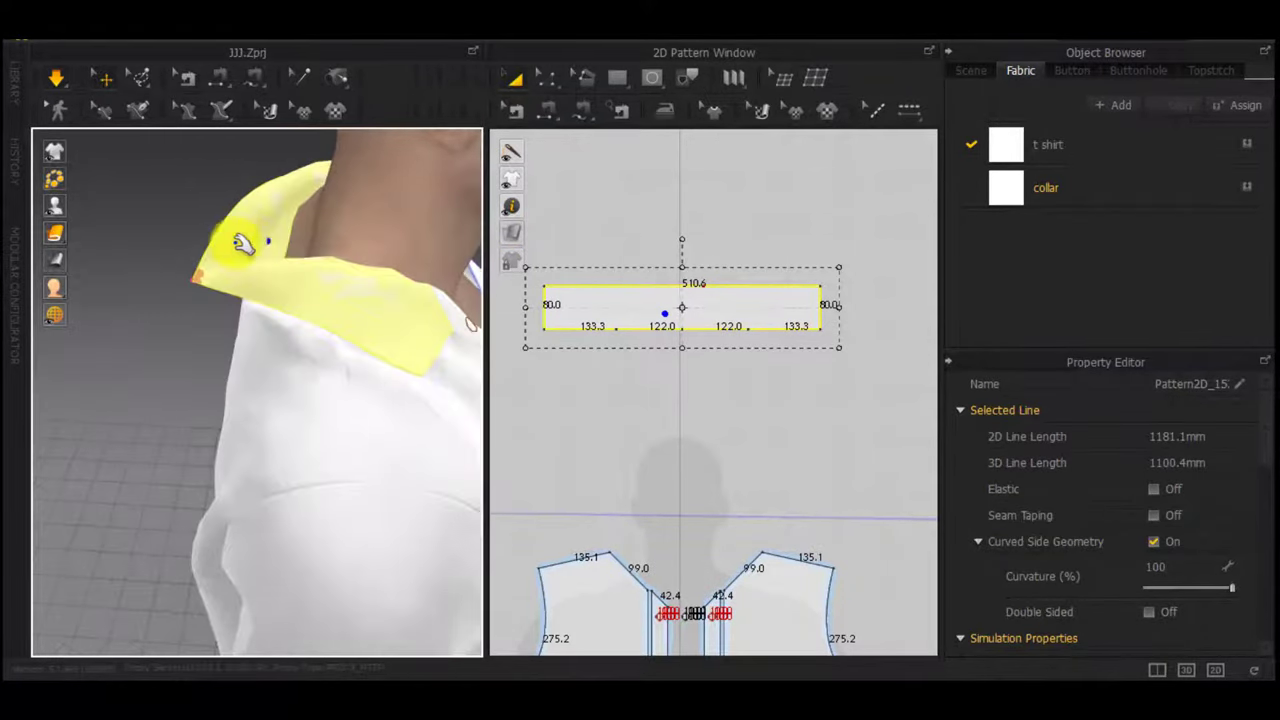
{"action": "left_click_drag", "start_coordinate": [360, 162], "coordinate": [334, 177]}
{"action": "right_click_drag", "start_coordinate": [334, 177], "coordinate": [422, 166]}
Pin a point at the collar's centre back and move it upward in 3D
{"action": "key", "text": "w"}
{"action": "right_click_drag", "start_coordinate": [286, 257], "coordinate": [370, 238]}
{"action": "left_click", "coordinate": [297, 256]}
{"action": "right_click_drag", "start_coordinate": [297, 256], "coordinate": [284, 281]}
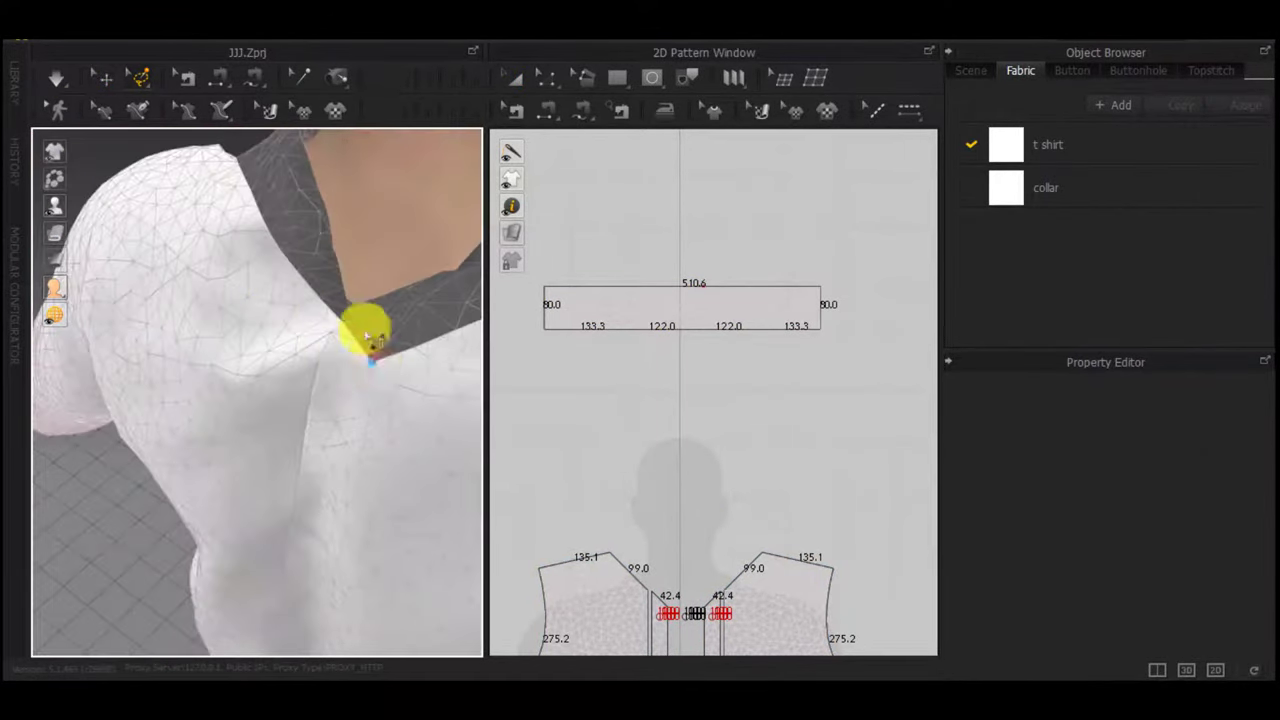
{"action": "right_click_drag", "start_coordinate": [367, 336], "coordinate": [280, 320]}
{"action": "key", "text": "q"}
{"action": "left_click", "coordinate": [258, 314]}
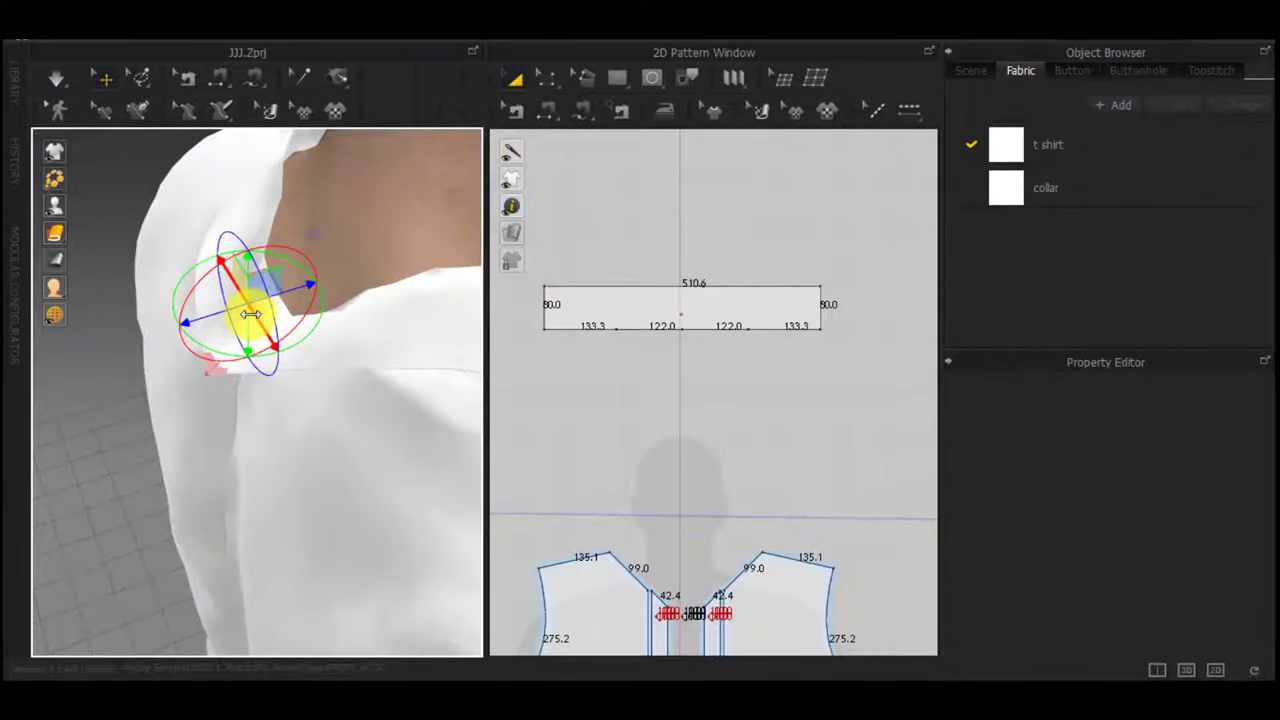
{"action": "left_click", "coordinate": [256, 319]}
{"action": "right_click_drag", "start_coordinate": [256, 319], "coordinate": [251, 273]}
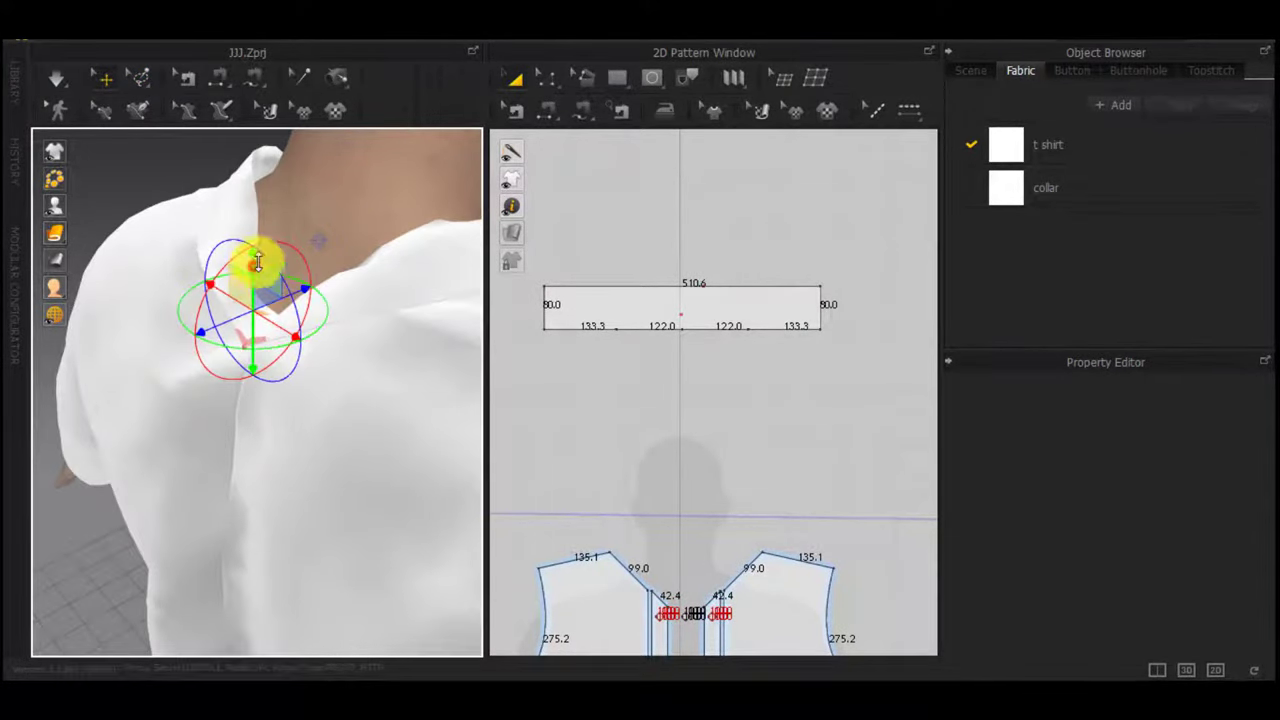
Fold the collar down around the back and side of the neck by pulling its outer edge during simulation
{"action": "right_click_drag", "start_coordinate": [303, 117], "coordinate": [156, 275]}
{"action": "left_click", "coordinate": [464, 257]}
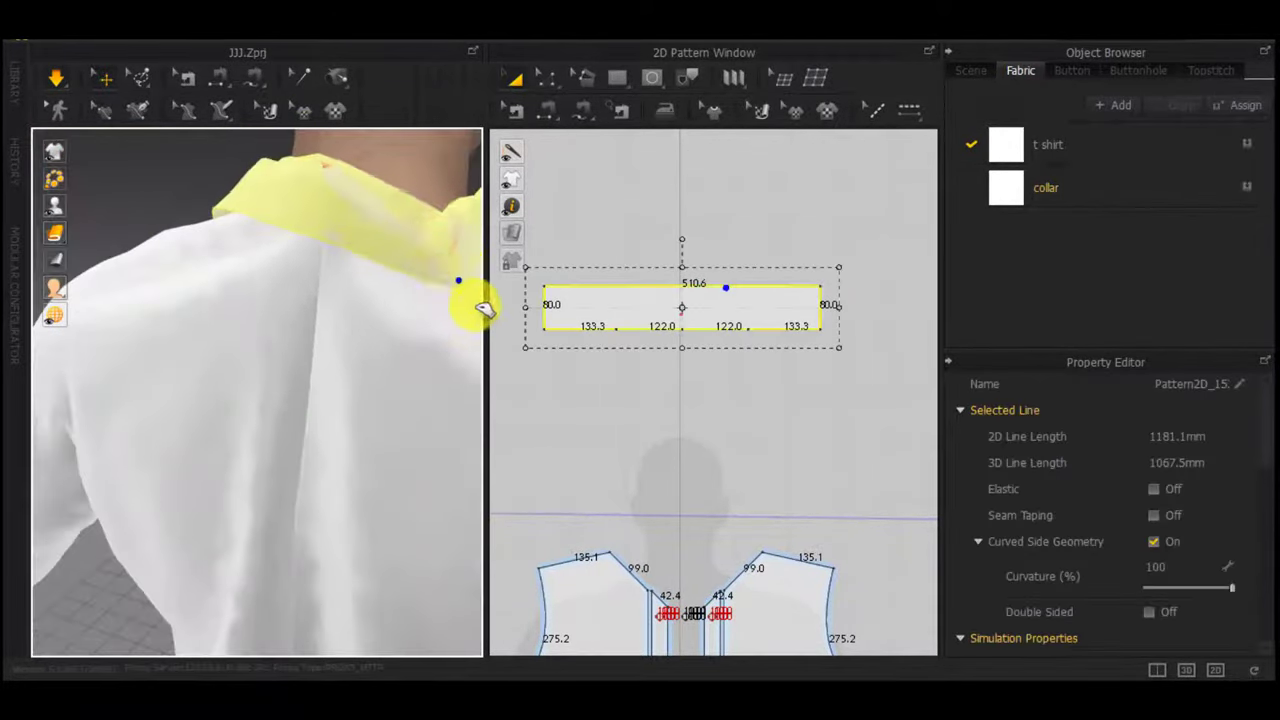
{"action": "right_click_drag", "start_coordinate": [471, 300], "coordinate": [357, 362]}
{"action": "left_click_drag", "start_coordinate": [363, 377], "coordinate": [449, 440]}
{"action": "left_click_drag", "start_coordinate": [411, 287], "coordinate": [443, 303]}
{"action": "right_click_drag", "start_coordinate": [443, 303], "coordinate": [692, 256]}
{"action": "key", "text": "space"}
{"action": "right_click_drag", "start_coordinate": [431, 271], "coordinate": [243, 527]}
{"action": "left_click", "coordinate": [346, 325]}
Select the right placket together with its column of button patterns
{"action": "scroll", "coordinate": [330, 466], "scroll_direction": "down", "scroll_amount": 3}
{"action": "scroll", "coordinate": [386, 508], "scroll_direction": "down", "scroll_amount": 3}
{"action": "scroll", "coordinate": [242, 527], "scroll_direction": "up", "scroll_amount": 3}
{"action": "middle_click_drag", "start_coordinate": [733, 455], "coordinate": [720, 218]}
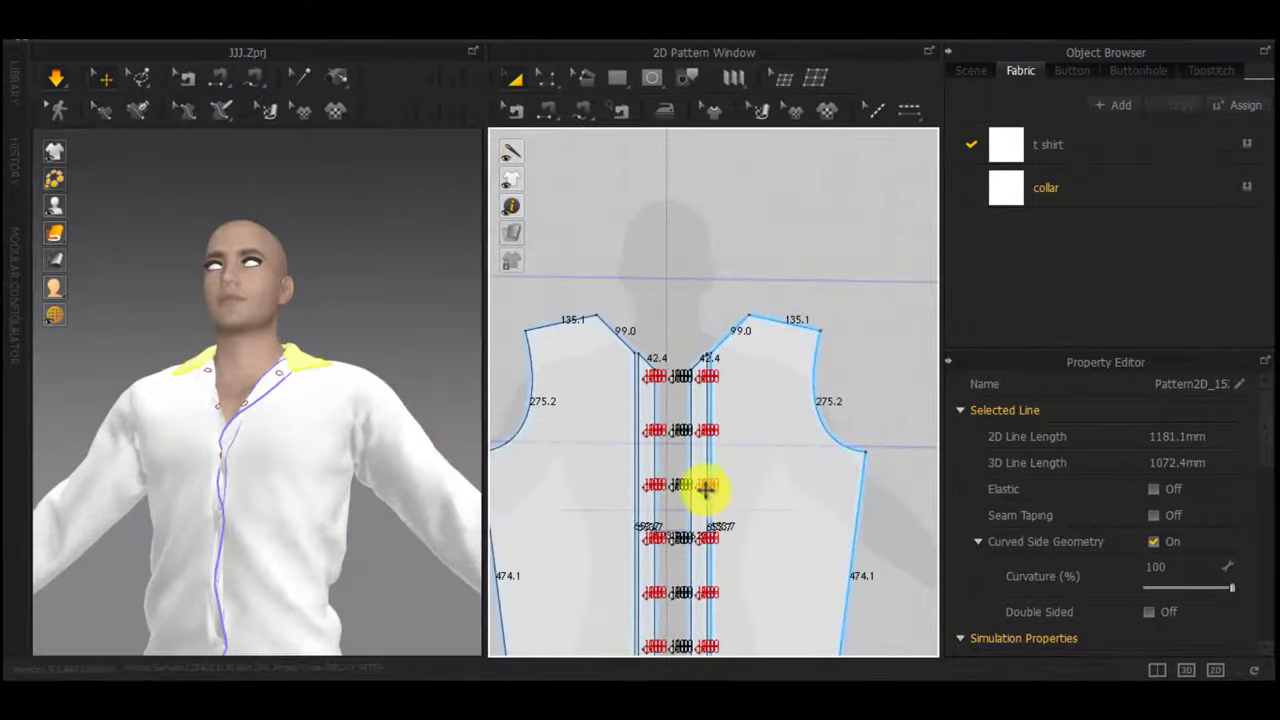
{"action": "left_click", "coordinate": [698, 487]}
{"action": "scroll", "coordinate": [692, 527], "scroll_direction": "down", "scroll_amount": 2}
{"action": "middle_click_drag", "start_coordinate": [694, 622], "coordinate": [714, 387]}
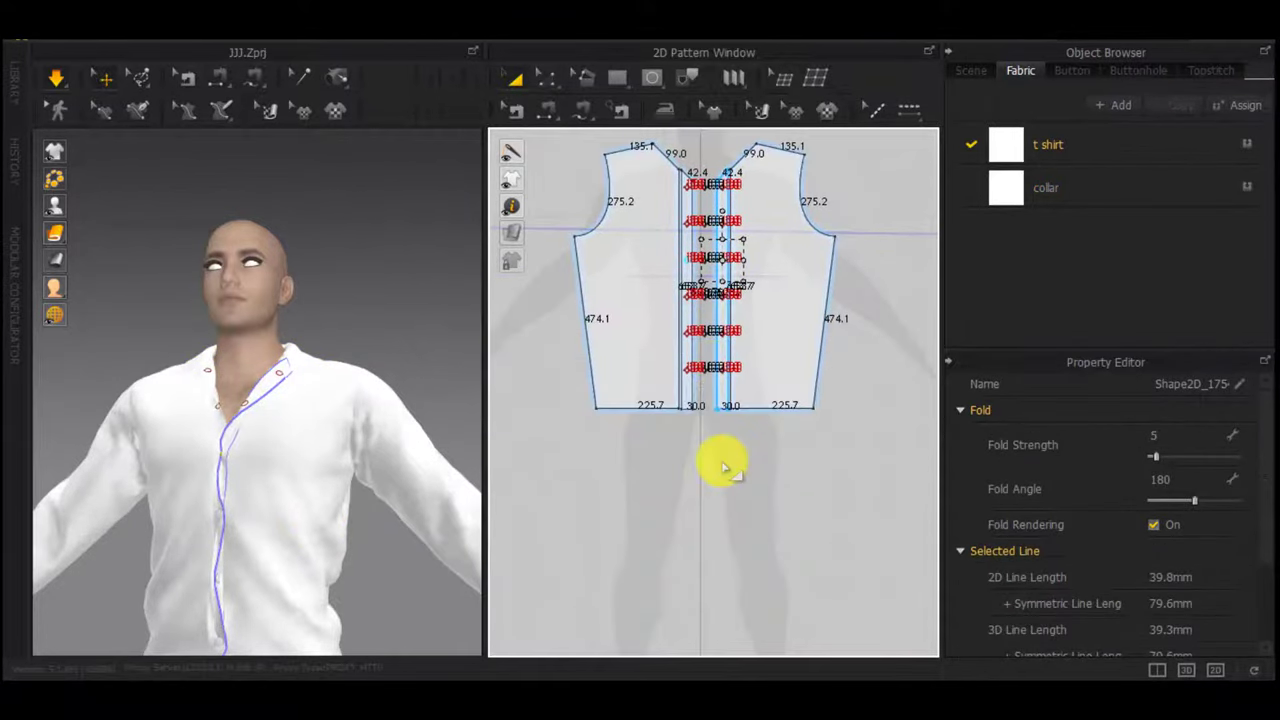
{"action": "left_click_drag", "start_coordinate": [717, 455], "coordinate": [709, 319]}
{"action": "scroll", "coordinate": [715, 222], "scroll_direction": "up", "scroll_amount": 2}
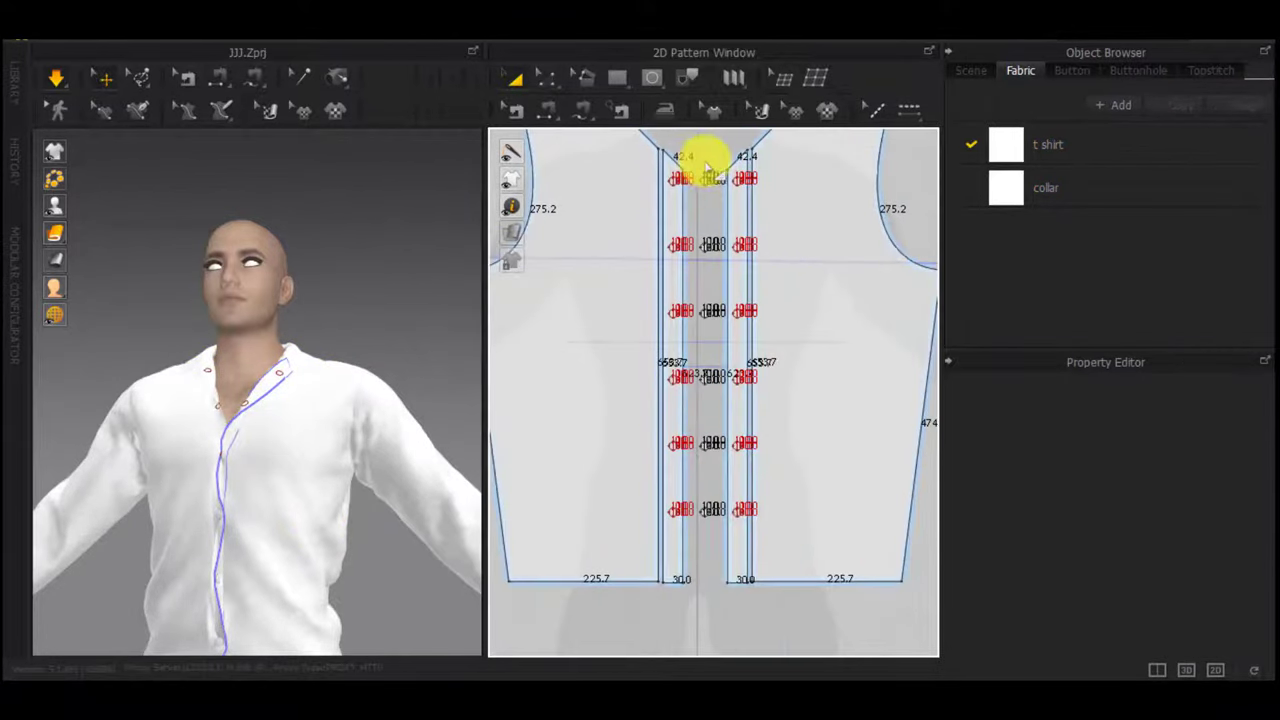
{"action": "left_click_drag", "start_coordinate": [756, 625], "coordinate": [757, 624]}
{"action": "scroll", "coordinate": [357, 520], "scroll_direction": "up", "scroll_amount": 3}
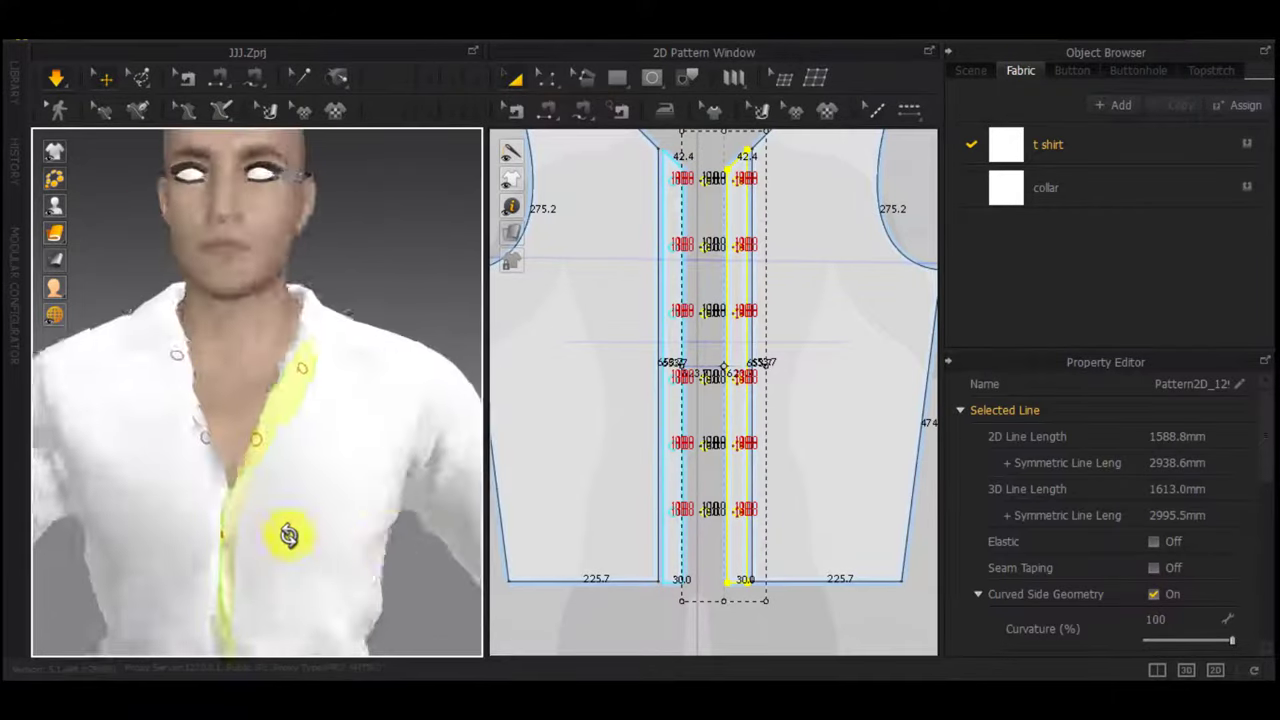
Try to bring the right placket and its buttons out in front of the shirt and simulate again
{"action": "right_click_drag", "start_coordinate": [289, 534], "coordinate": [237, 543]}
{"action": "key", "text": "space"}
{"action": "scroll", "coordinate": [123, 596], "scroll_direction": "up", "scroll_amount": 3}
{"action": "middle_click_drag", "start_coordinate": [123, 596], "coordinate": [205, 334]}
{"action": "left_click_drag", "start_coordinate": [350, 213], "coordinate": [142, 230]}
{"action": "right_click_drag", "start_coordinate": [150, 230], "coordinate": [406, 198]}
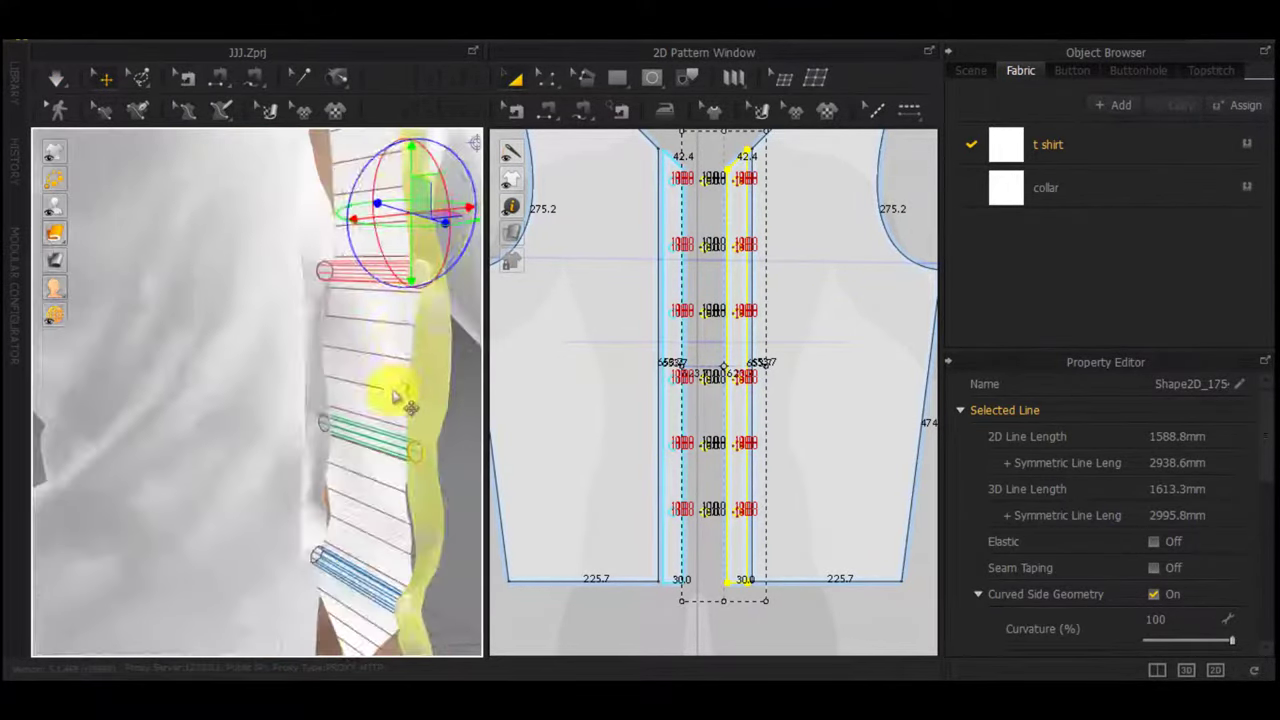
{"action": "right_click_drag", "start_coordinate": [397, 397], "coordinate": [214, 363]}
{"action": "right_click_drag", "start_coordinate": [353, 414], "coordinate": [449, 397]}
{"action": "left_click", "coordinate": [317, 423]}
{"action": "key", "text": "space"}
{"action": "scroll", "coordinate": [223, 423], "scroll_direction": "down", "scroll_amount": 4}
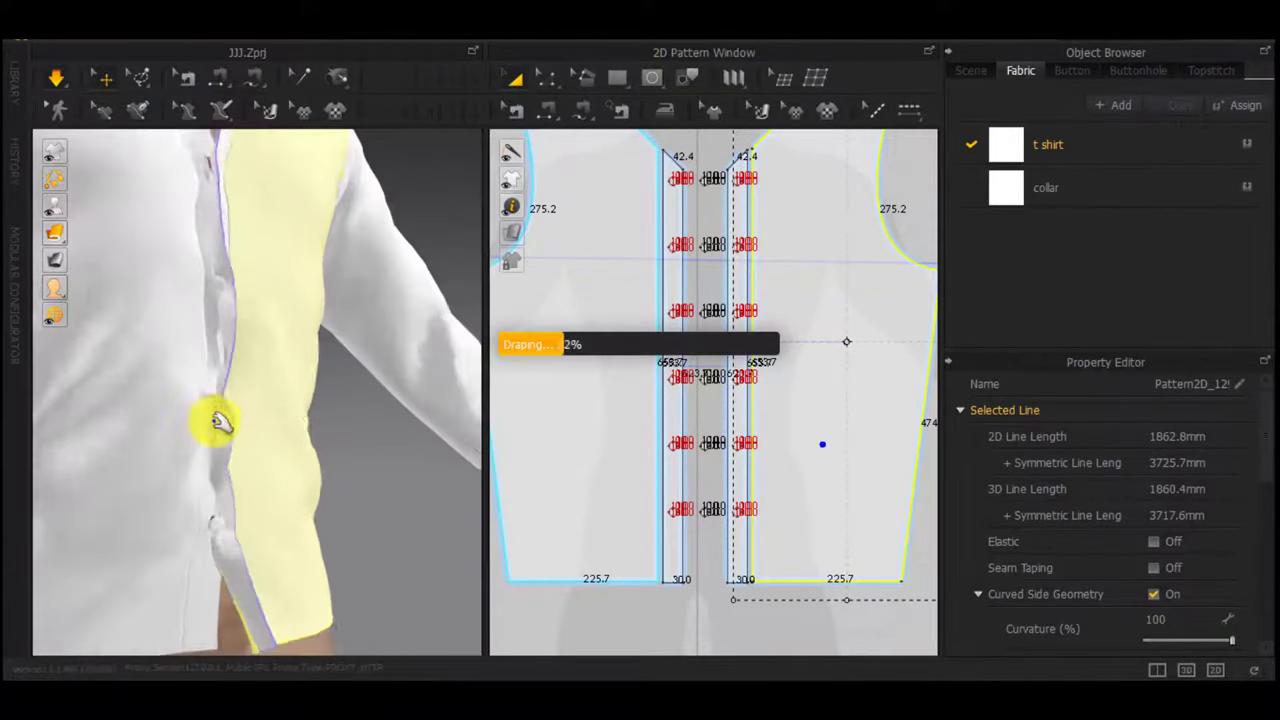
Reset the right placket's 2D arrangement so it lies flat in front of the shirt
{"action": "scroll", "coordinate": [236, 446], "scroll_direction": "up", "scroll_amount": 4}
{"action": "right_click_drag", "start_coordinate": [170, 503], "coordinate": [314, 434]}
{"action": "right_click", "coordinate": [314, 434]}
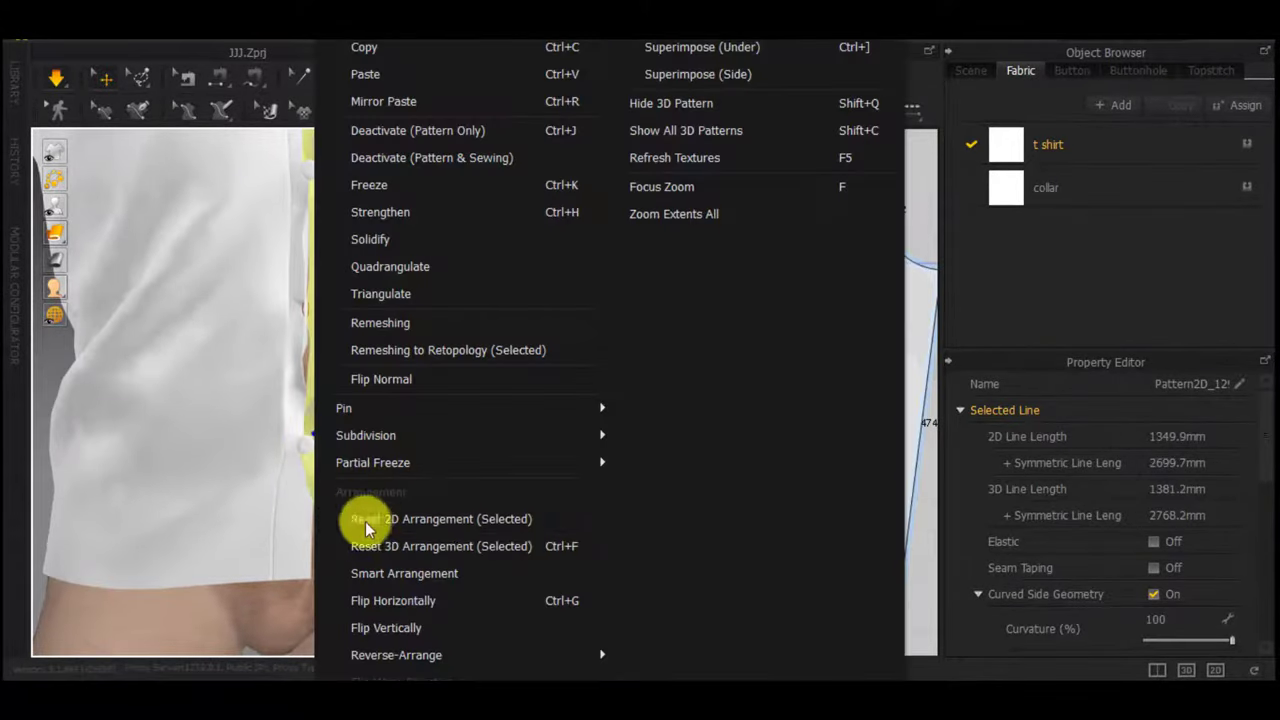
{"action": "left_click", "coordinate": [363, 523]}
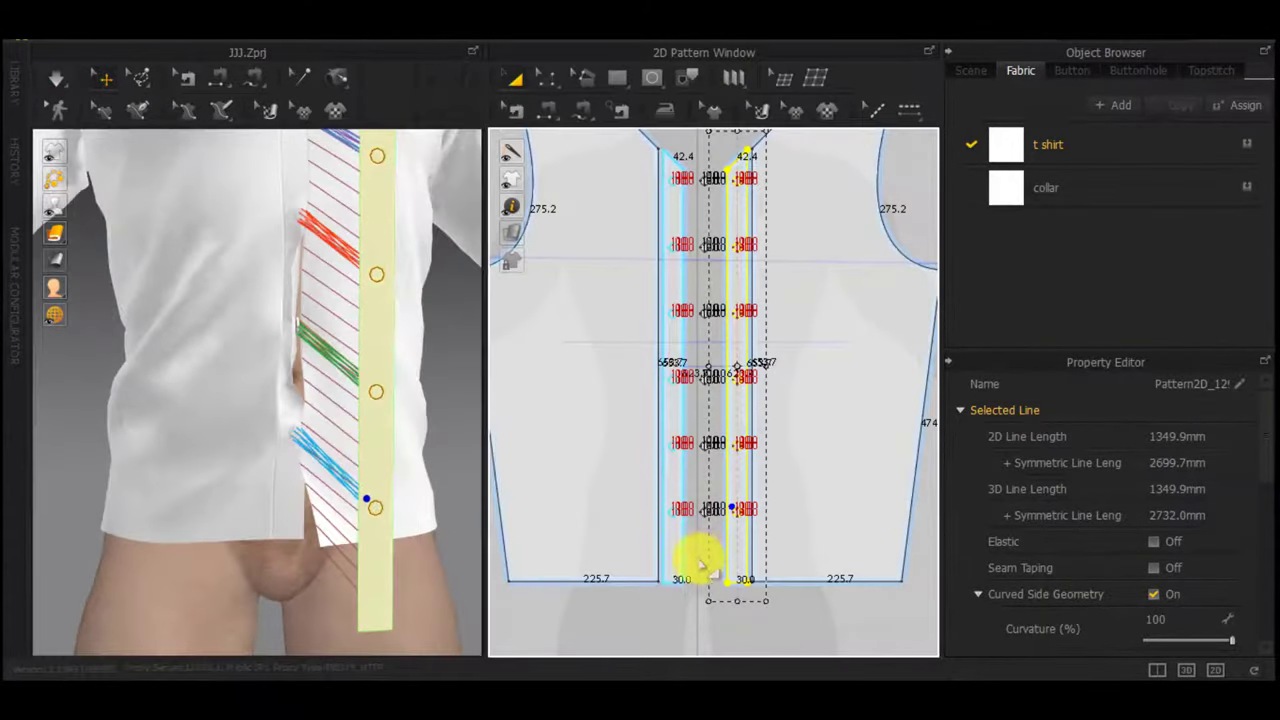
Select all the button patterns, reset their arrangement and move them out in front of the flattened placket
{"action": "left_click_drag", "start_coordinate": [695, 551], "coordinate": [719, 160]}
{"action": "right_click_drag", "start_coordinate": [312, 305], "coordinate": [388, 441]}
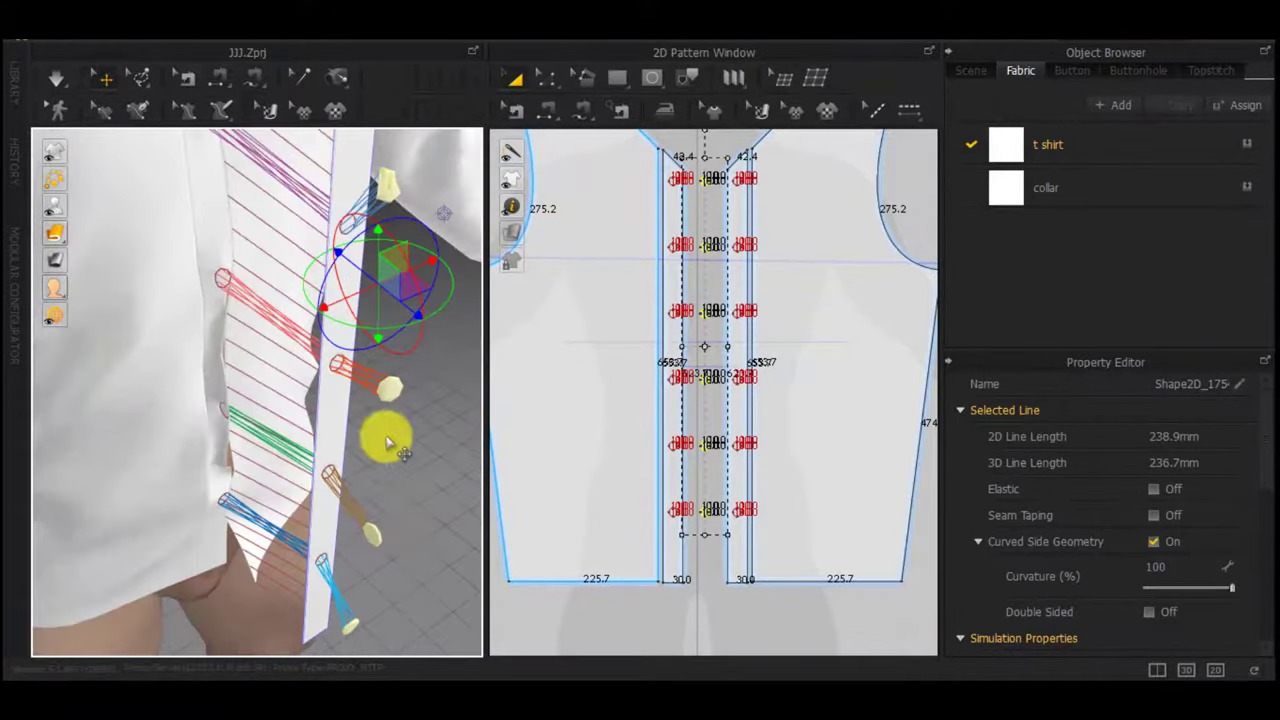
{"action": "right_click", "coordinate": [373, 533]}
{"action": "left_click", "coordinate": [474, 549]}
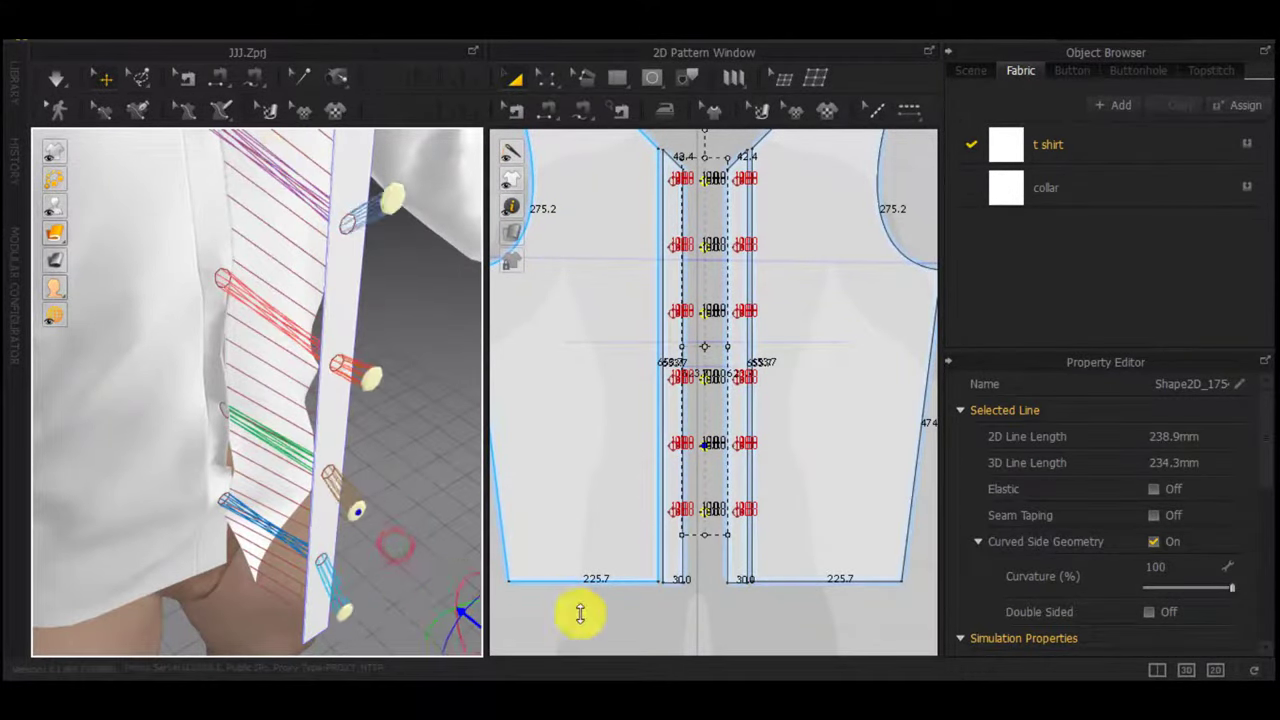
Simulate the flattened placket with its buttons as a test, then undo the draping
{"action": "right_click_drag", "start_coordinate": [391, 306], "coordinate": [333, 255]}
{"action": "left_click", "coordinate": [195, 330]}
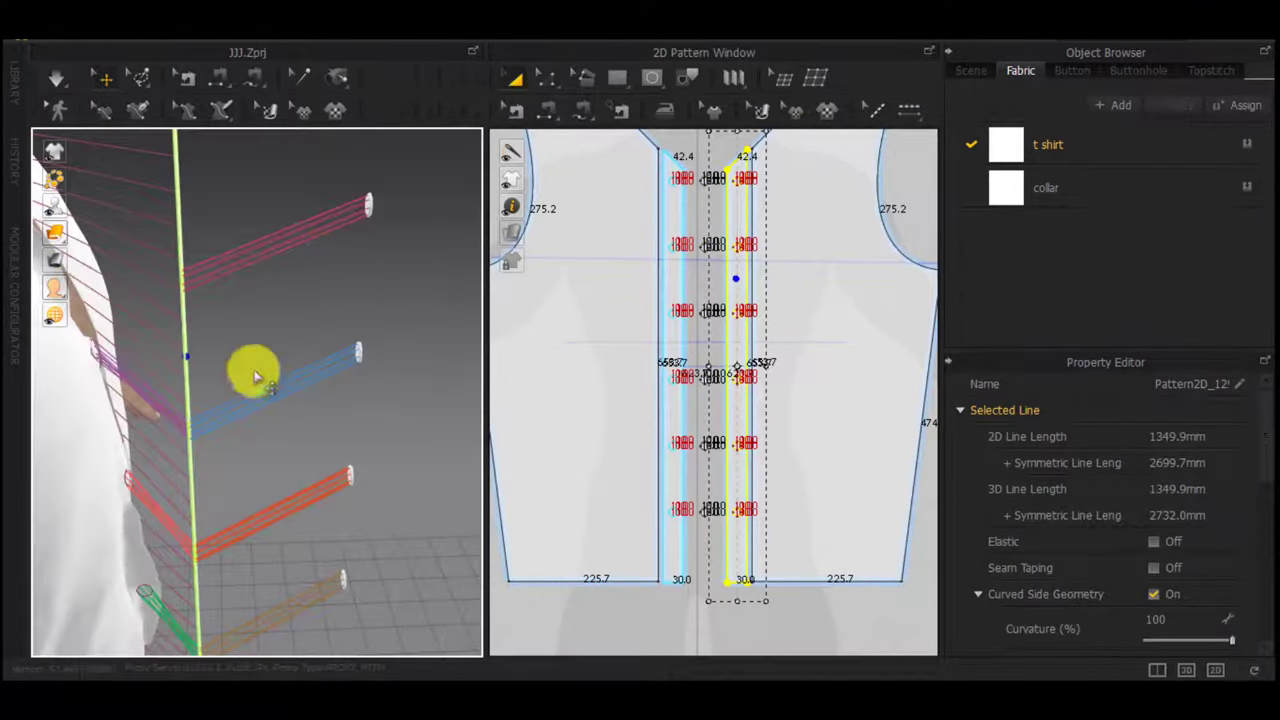
{"action": "scroll", "coordinate": [160, 405], "scroll_direction": "up", "scroll_amount": 3}
{"action": "middle_click_drag", "start_coordinate": [160, 405], "coordinate": [312, 306]}
{"action": "key", "text": "space"}
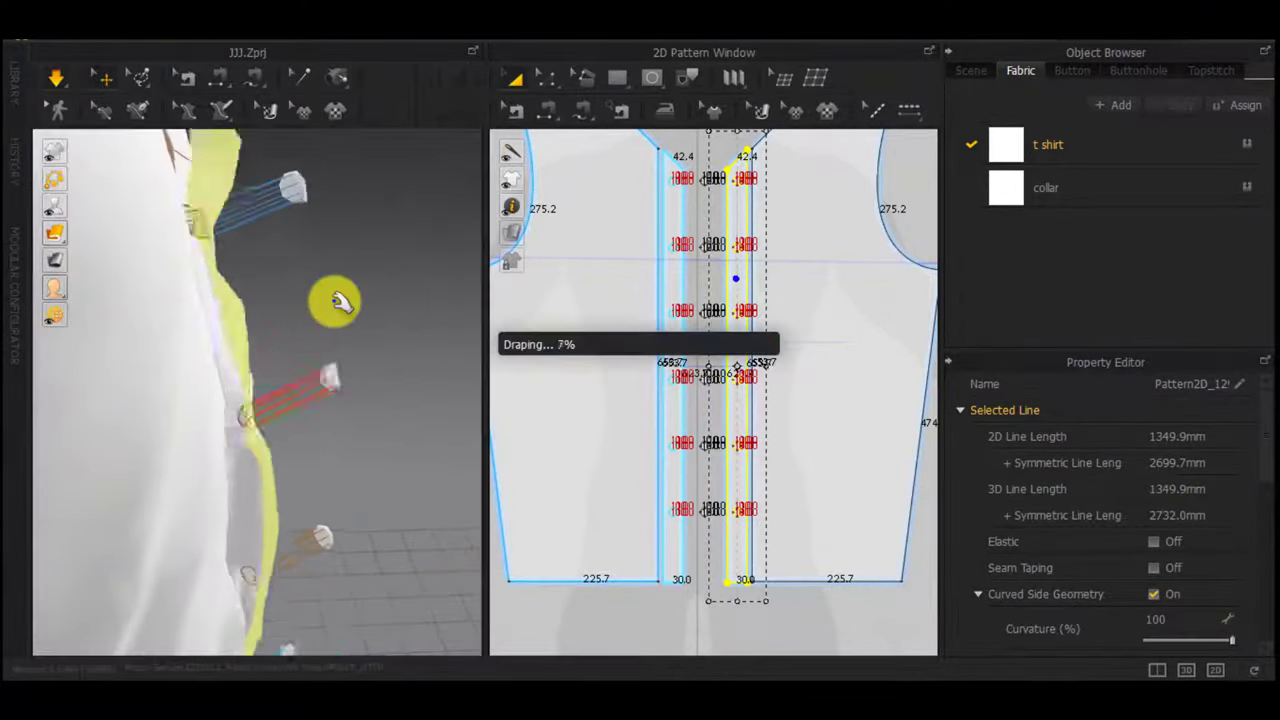
{"action": "right_click_drag", "start_coordinate": [338, 300], "coordinate": [274, 297]}
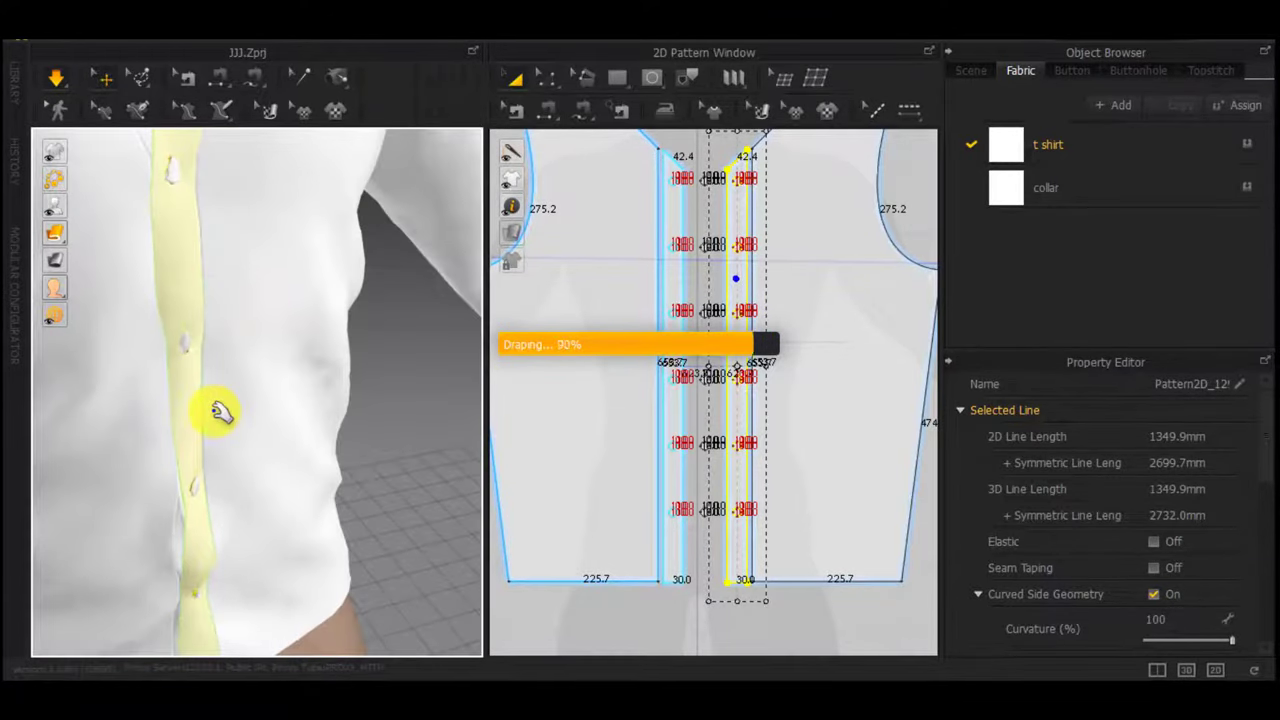
{"action": "key", "text": "ctrl+z"}
Examine the sewing pairs joining the lower circles of the left and right plackets in 2D and 3D
{"action": "key", "text": "b"}
{"action": "scroll", "coordinate": [727, 403], "scroll_direction": "up", "scroll_amount": 4}
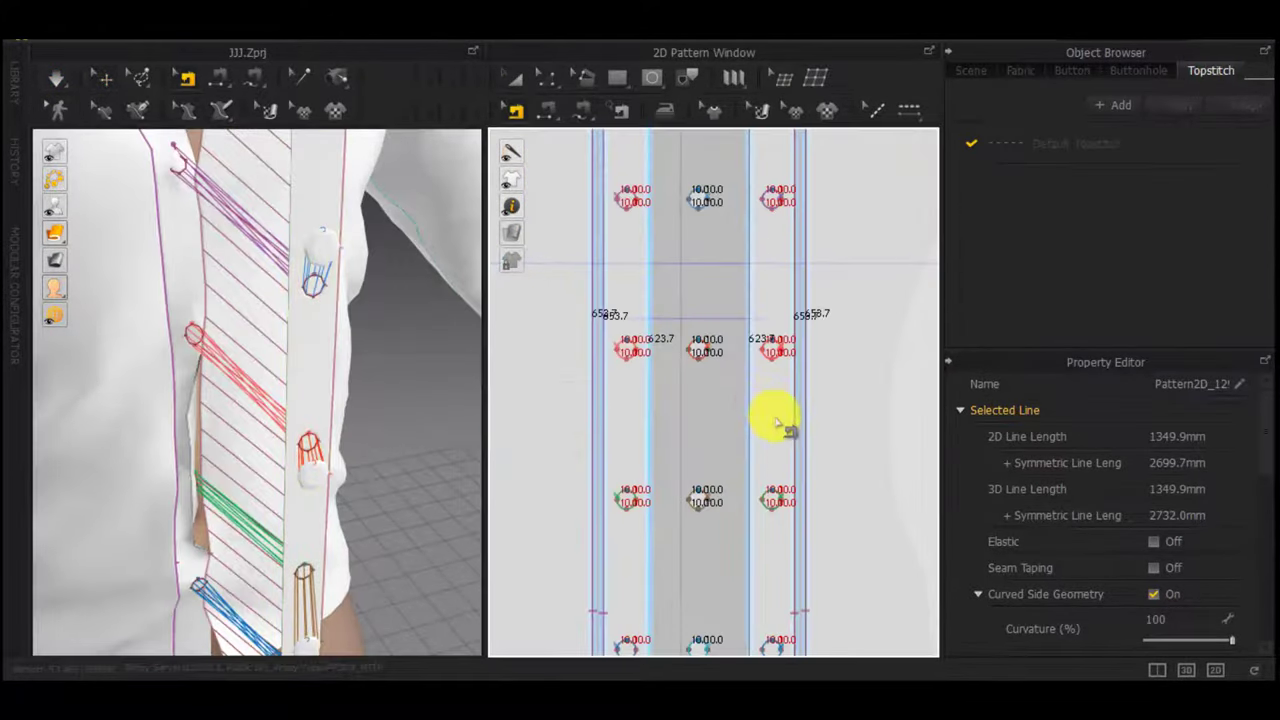
{"action": "middle_click_drag", "start_coordinate": [776, 470], "coordinate": [768, 320]}
{"action": "left_click", "coordinate": [774, 346]}
{"action": "left_click", "coordinate": [192, 338]}
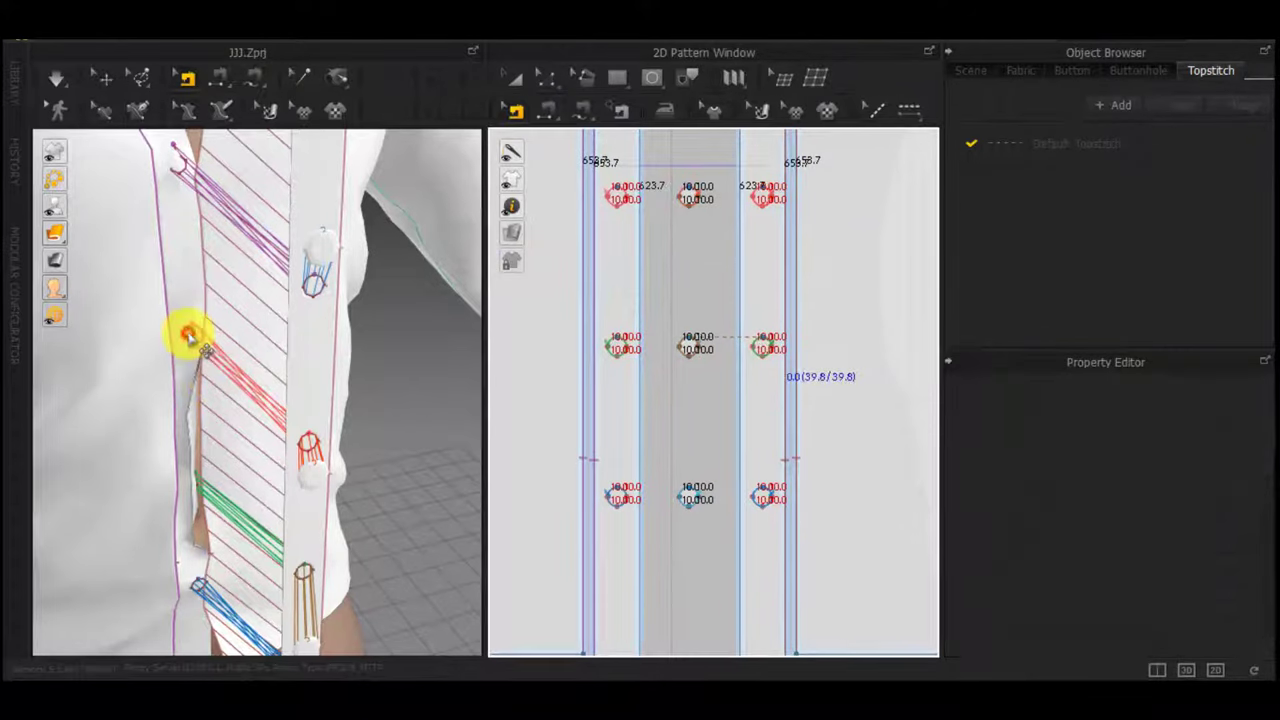
{"action": "key", "text": "space"}
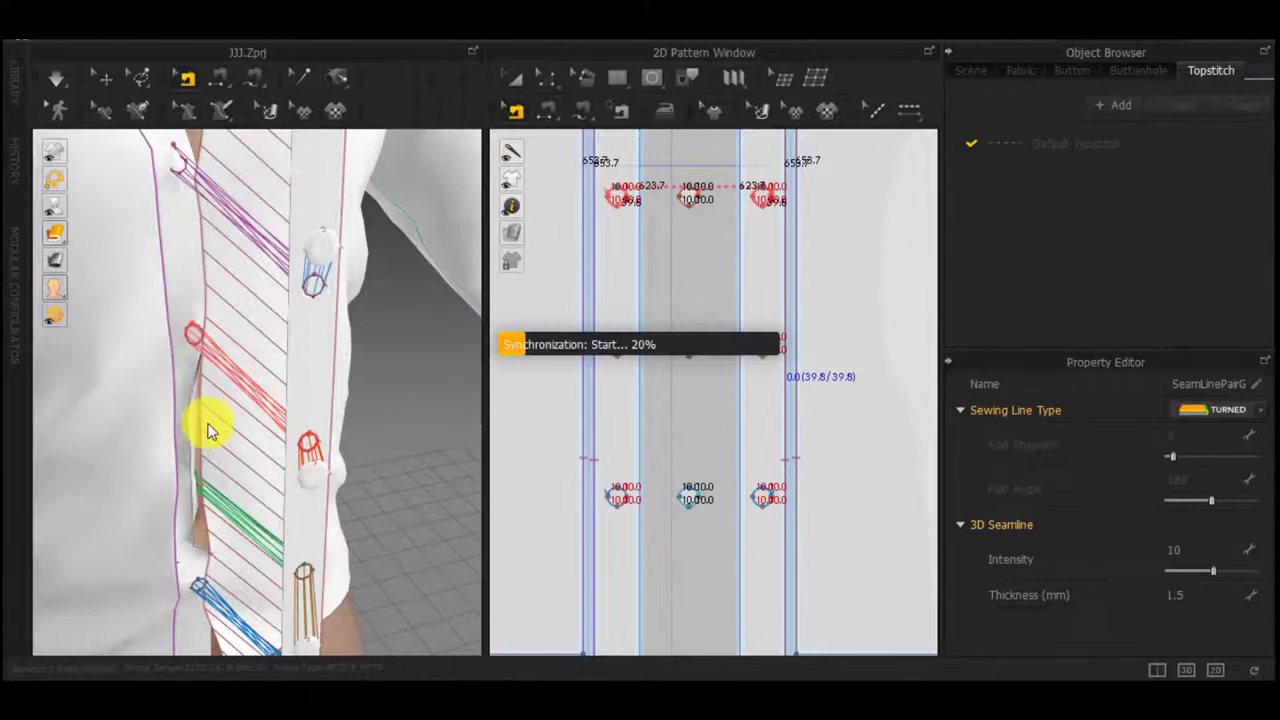
{"action": "right_click_drag", "start_coordinate": [216, 425], "coordinate": [249, 366]}
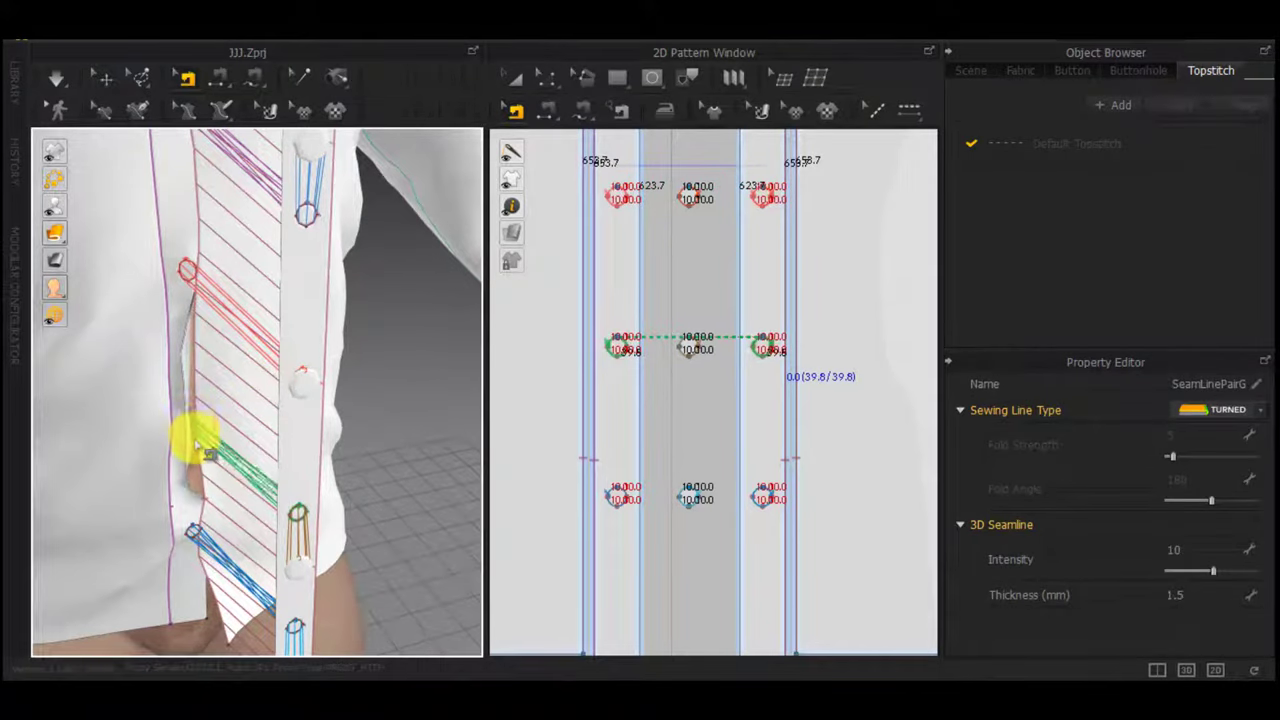
{"action": "middle_click_drag", "start_coordinate": [196, 449], "coordinate": [227, 630]}
{"action": "right_click_drag", "start_coordinate": [222, 392], "coordinate": [282, 312]}
{"action": "scroll", "coordinate": [252, 460], "scroll_direction": "up", "scroll_amount": 3}
{"action": "scroll", "coordinate": [275, 488], "scroll_direction": "down", "scroll_amount": 1}
Simulate the shirt with the lower buttons fastened and pull the open left placket out at the neckline
{"action": "key", "text": "space"}
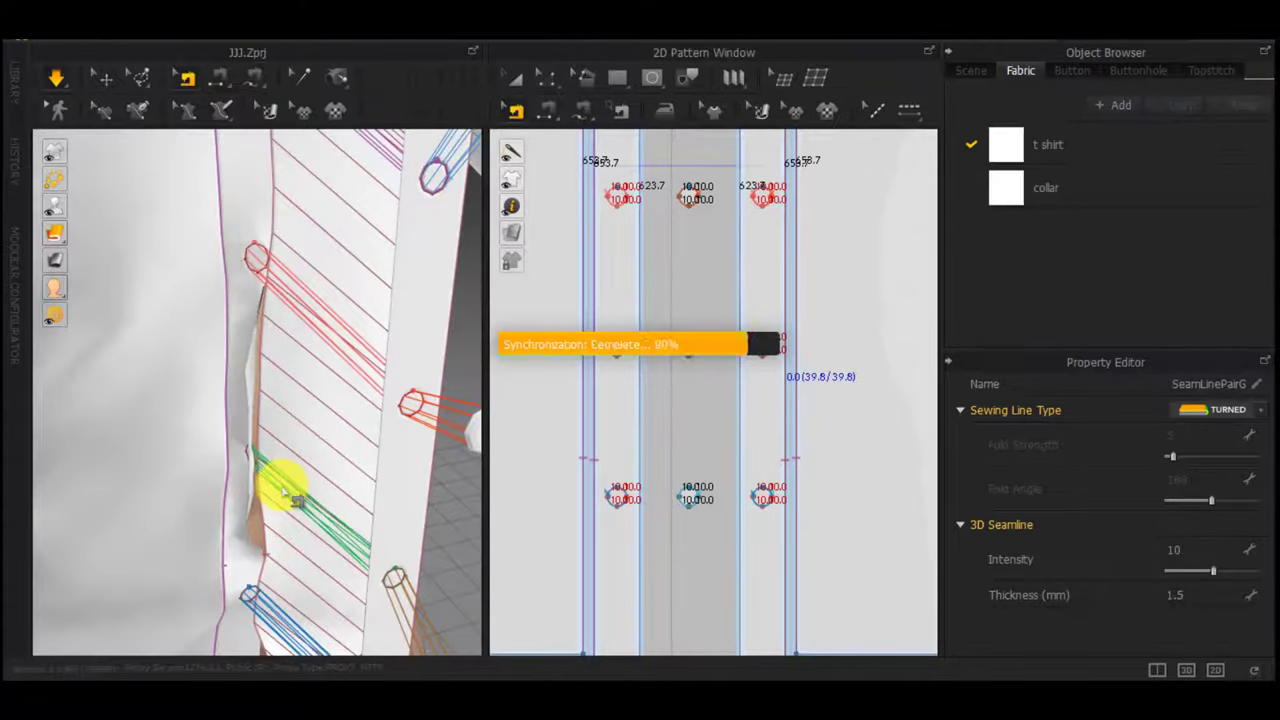
{"action": "left_click_drag", "start_coordinate": [247, 480], "coordinate": [249, 508]}
{"action": "scroll", "coordinate": [254, 471], "scroll_direction": "down", "scroll_amount": 1}
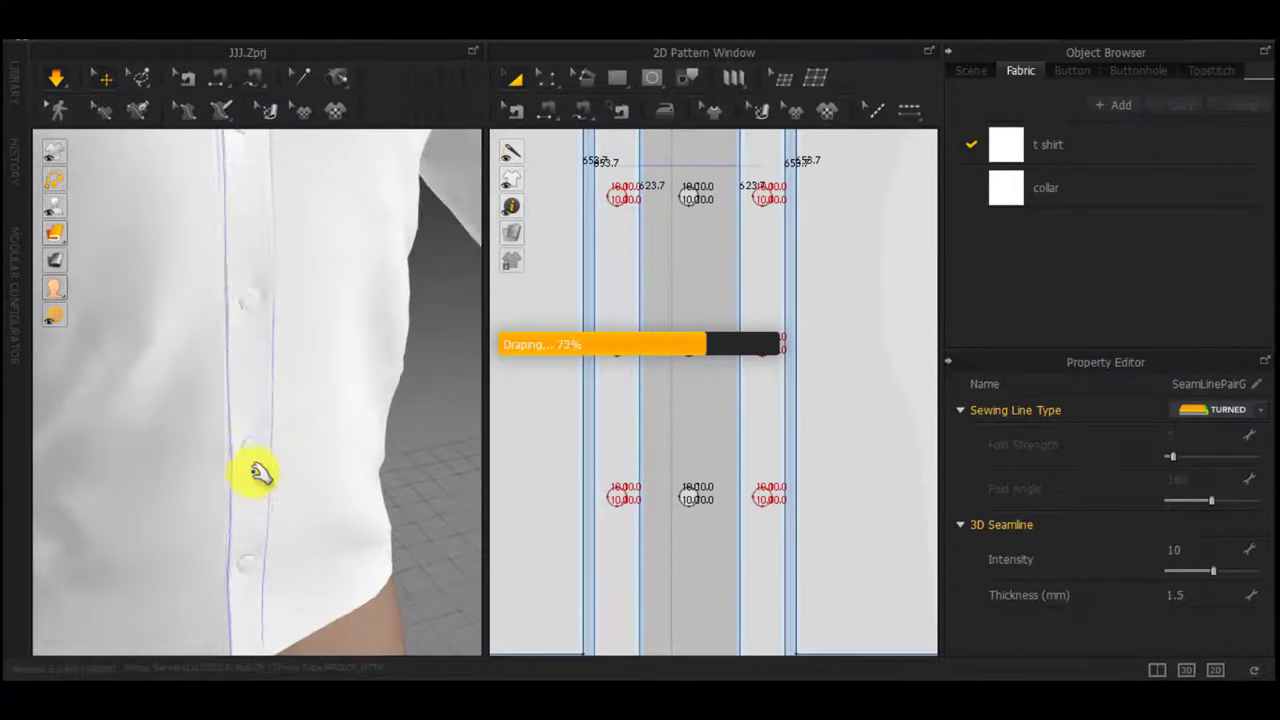
{"action": "scroll", "coordinate": [252, 468], "scroll_direction": "down", "scroll_amount": 3}
{"action": "middle_click_drag", "start_coordinate": [258, 345], "coordinate": [310, 592]}
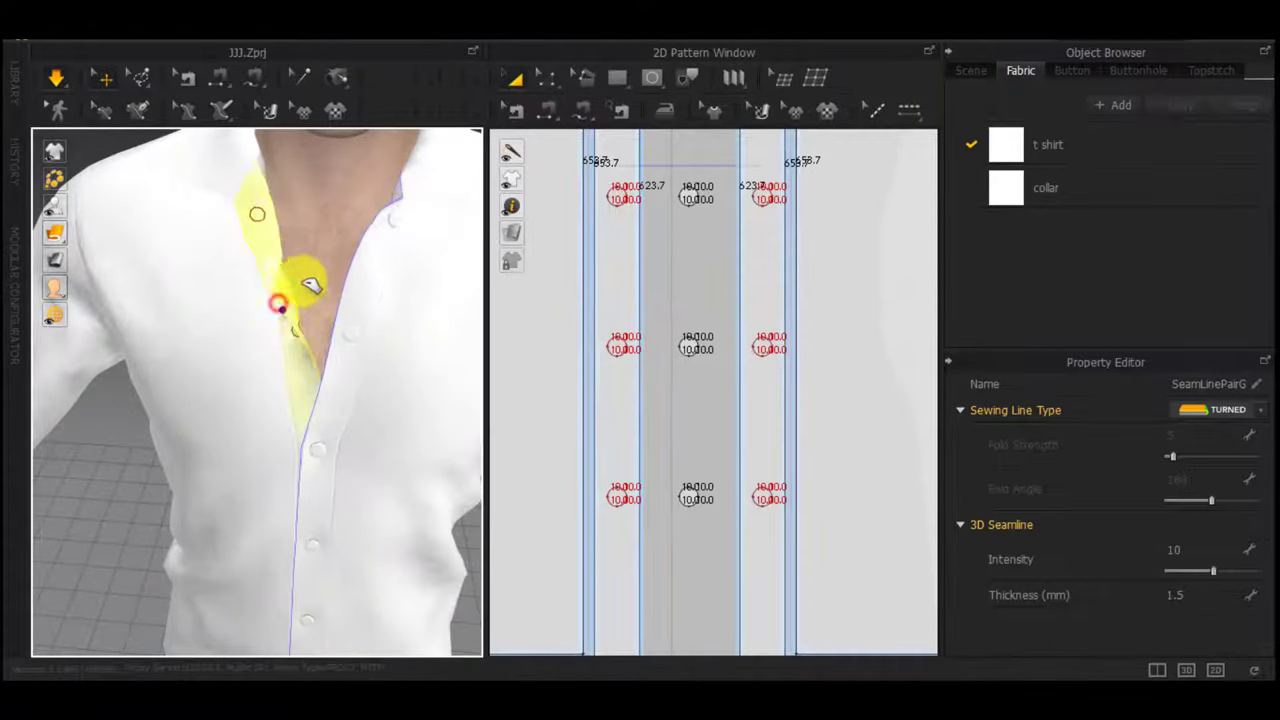
{"action": "left_click", "coordinate": [312, 285]}
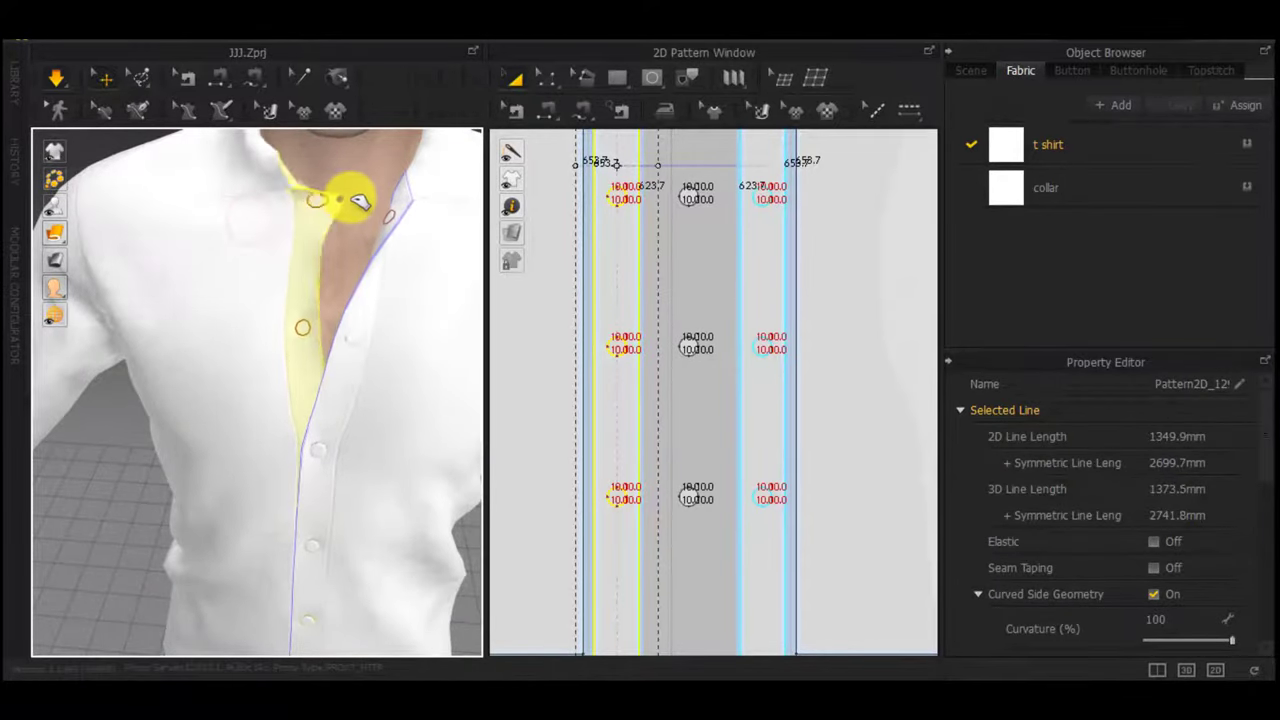
Pull the shirt's front hem and side edge downward during simulation to straighten the front panel
{"action": "scroll", "coordinate": [313, 335], "scroll_direction": "down", "scroll_amount": 3}
{"action": "middle_click_drag", "start_coordinate": [303, 518], "coordinate": [389, 329]}
{"action": "right_click_drag", "start_coordinate": [389, 329], "coordinate": [344, 318]}
{"action": "left_click_drag", "start_coordinate": [294, 401], "coordinate": [280, 538]}
{"action": "left_click_drag", "start_coordinate": [260, 408], "coordinate": [250, 477]}
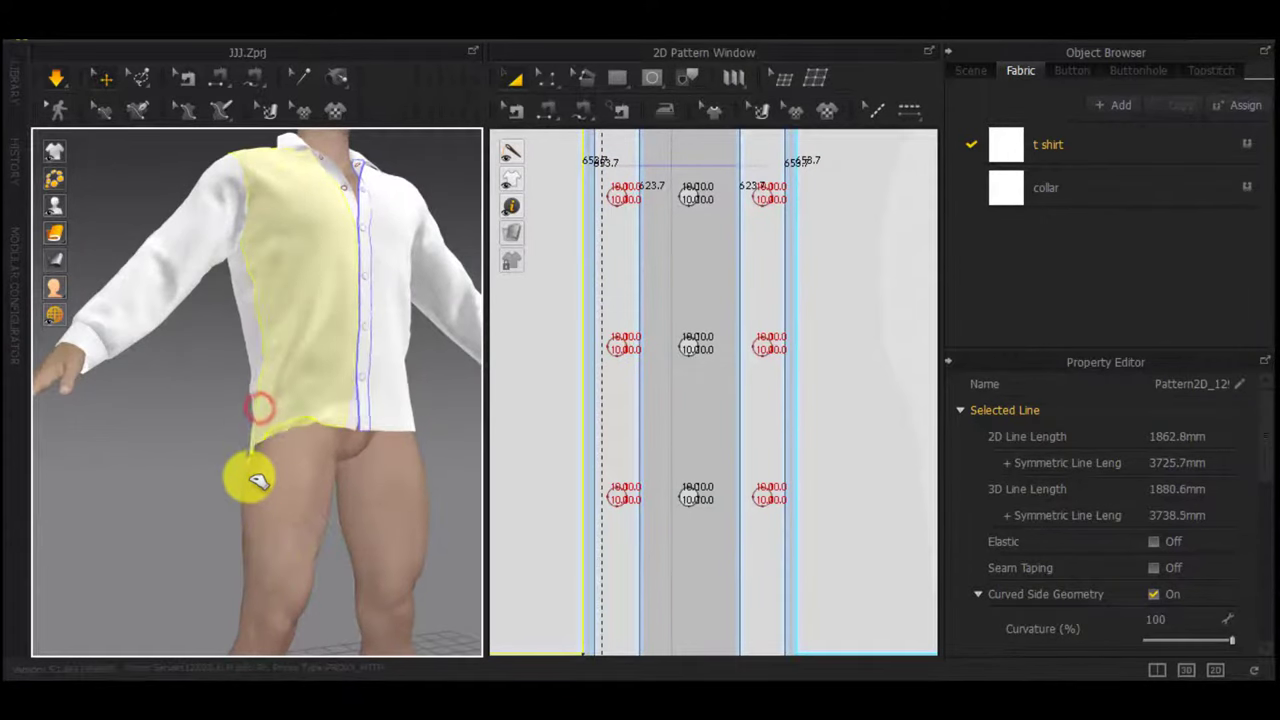
{"action": "key", "text": "2"}
{"action": "scroll", "coordinate": [315, 430], "scroll_direction": "up", "scroll_amount": 3}
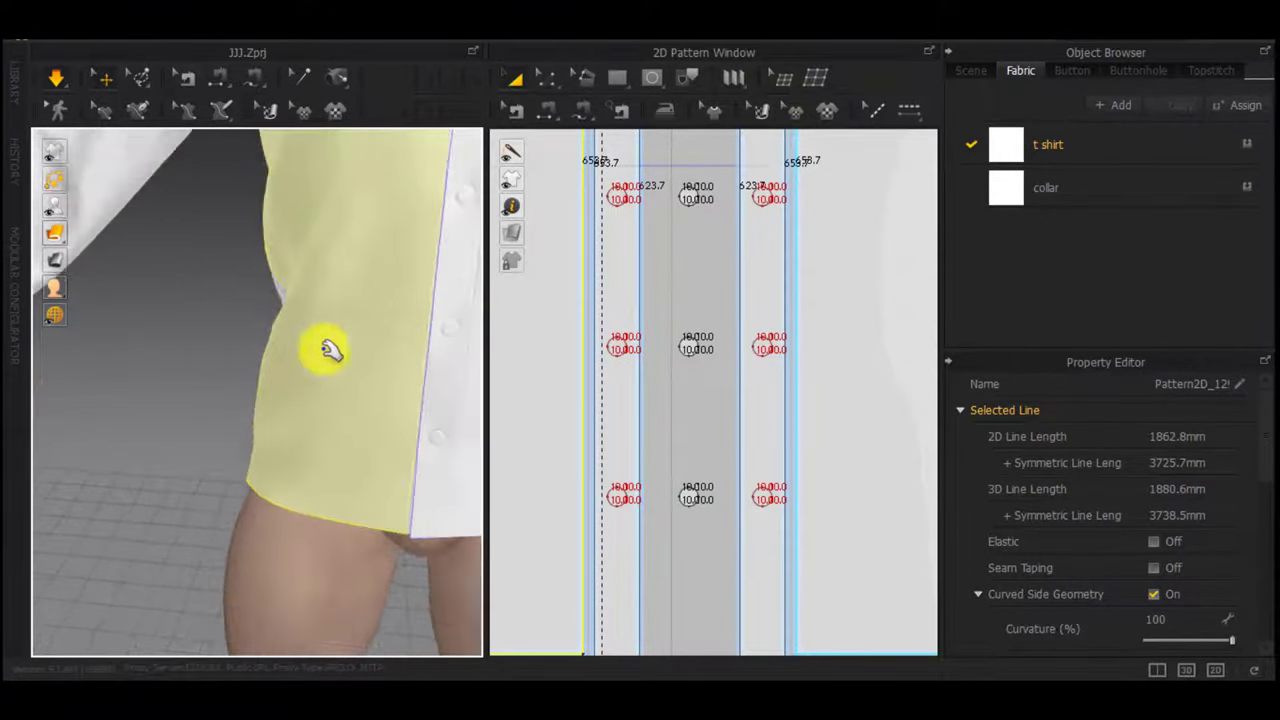
Offset the collar's upper long edge inward by 5 mm as an internal line
{"action": "middle_click_drag", "start_coordinate": [331, 349], "coordinate": [260, 389]}
{"action": "right_click_drag", "start_coordinate": [260, 389], "coordinate": [450, 362]}
{"action": "scroll", "coordinate": [567, 331], "scroll_direction": "down", "scroll_amount": 3}
{"action": "middle_click_drag", "start_coordinate": [612, 175], "coordinate": [735, 630]}
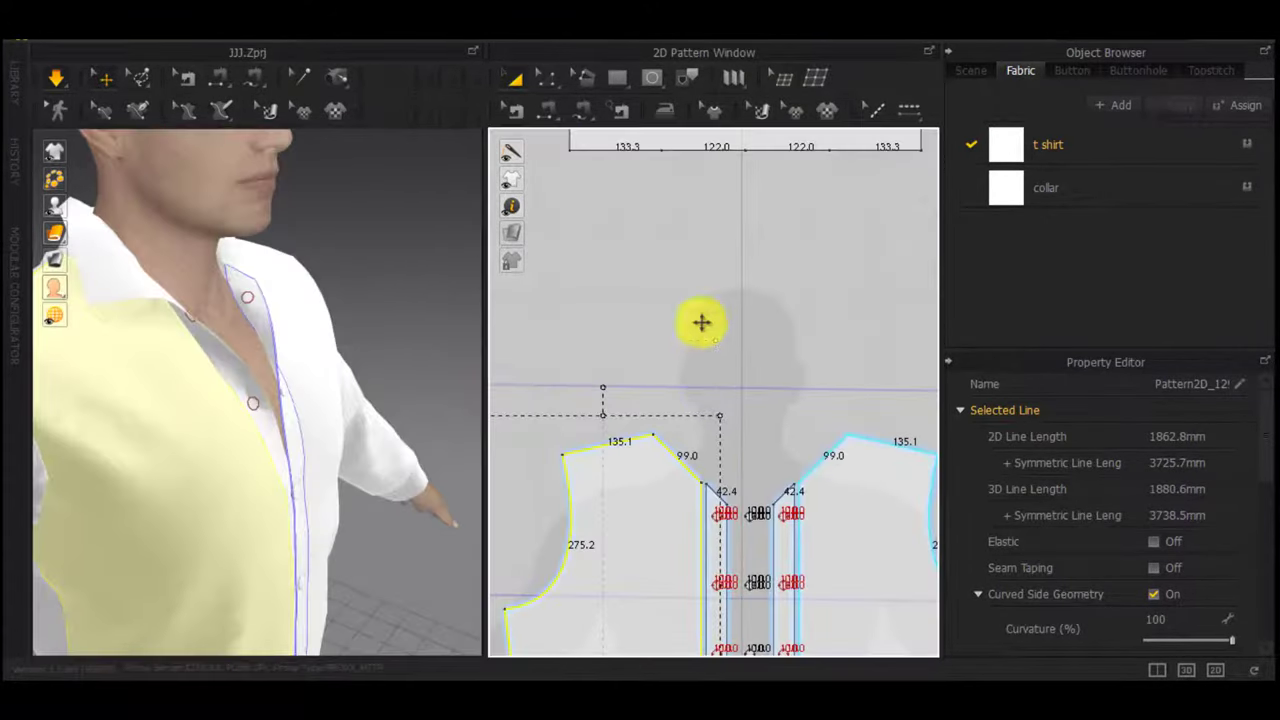
{"action": "middle_click_drag", "start_coordinate": [714, 202], "coordinate": [714, 396]}
{"action": "right_click", "coordinate": [700, 292]}
{"action": "left_click", "coordinate": [683, 289]}
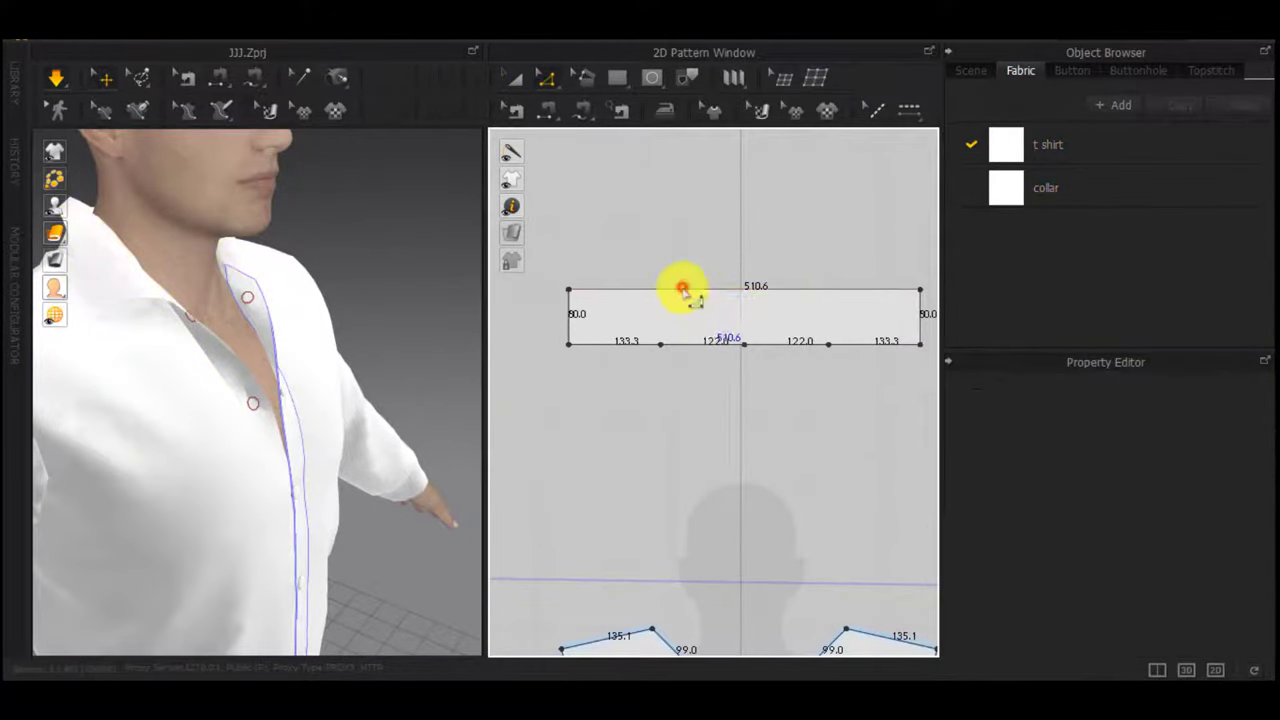
{"action": "right_click_drag", "start_coordinate": [222, 314], "coordinate": [122, 297]}
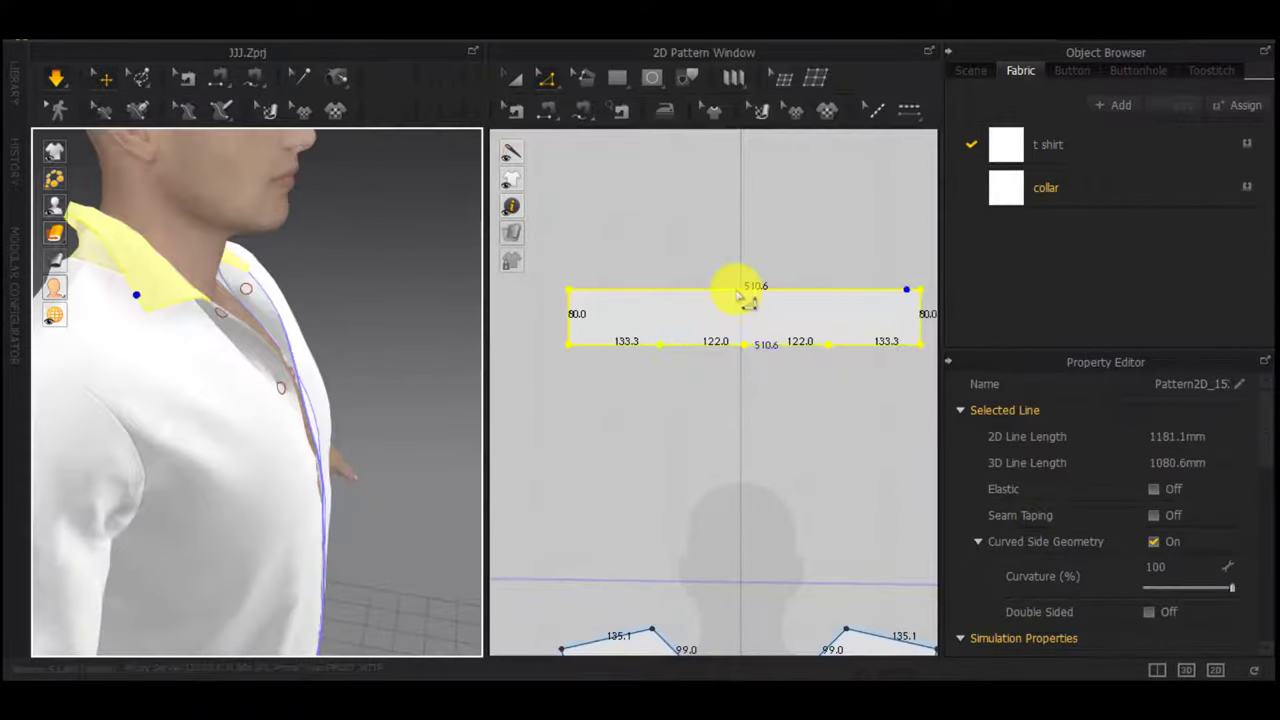
{"action": "right_click", "coordinate": [648, 293]}
{"action": "left_click", "coordinate": [577, 246]}
{"action": "left_click", "coordinate": [634, 292]}
{"action": "right_click", "coordinate": [634, 292]}
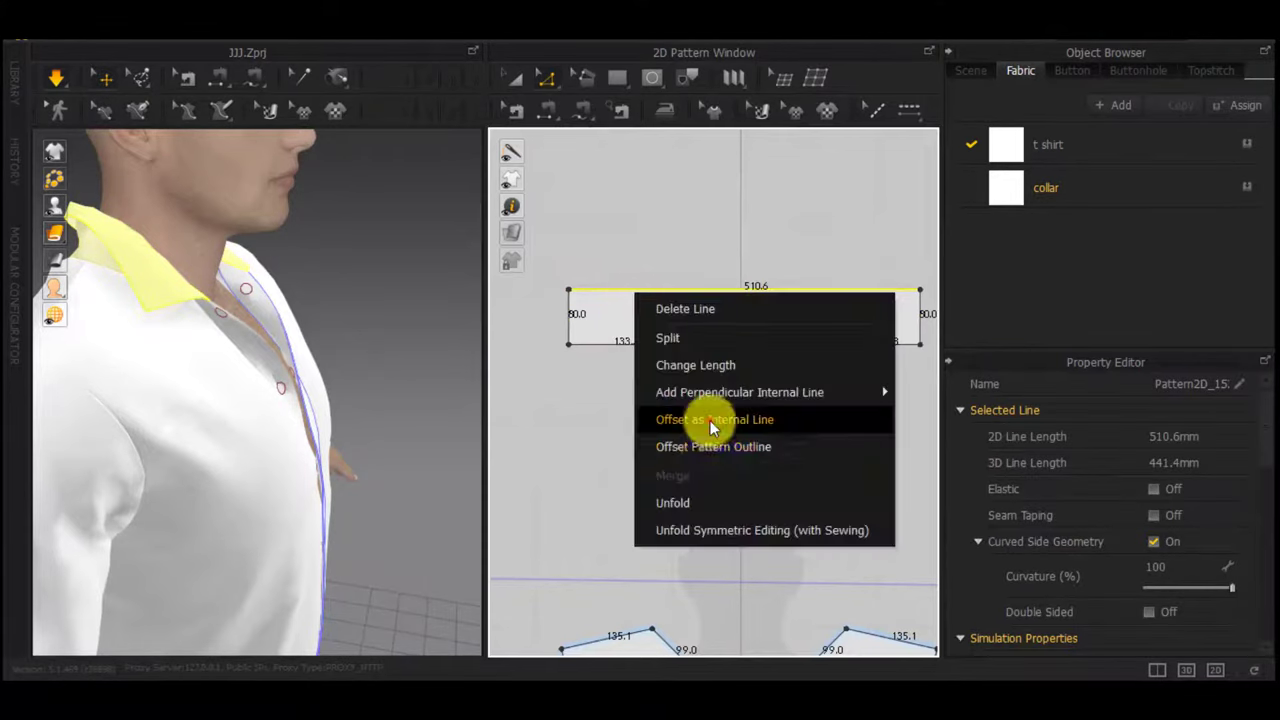
{"action": "left_click", "coordinate": [711, 425]}
{"action": "type", "text": "3"}
{"action": "left_click", "coordinate": [600, 414]}
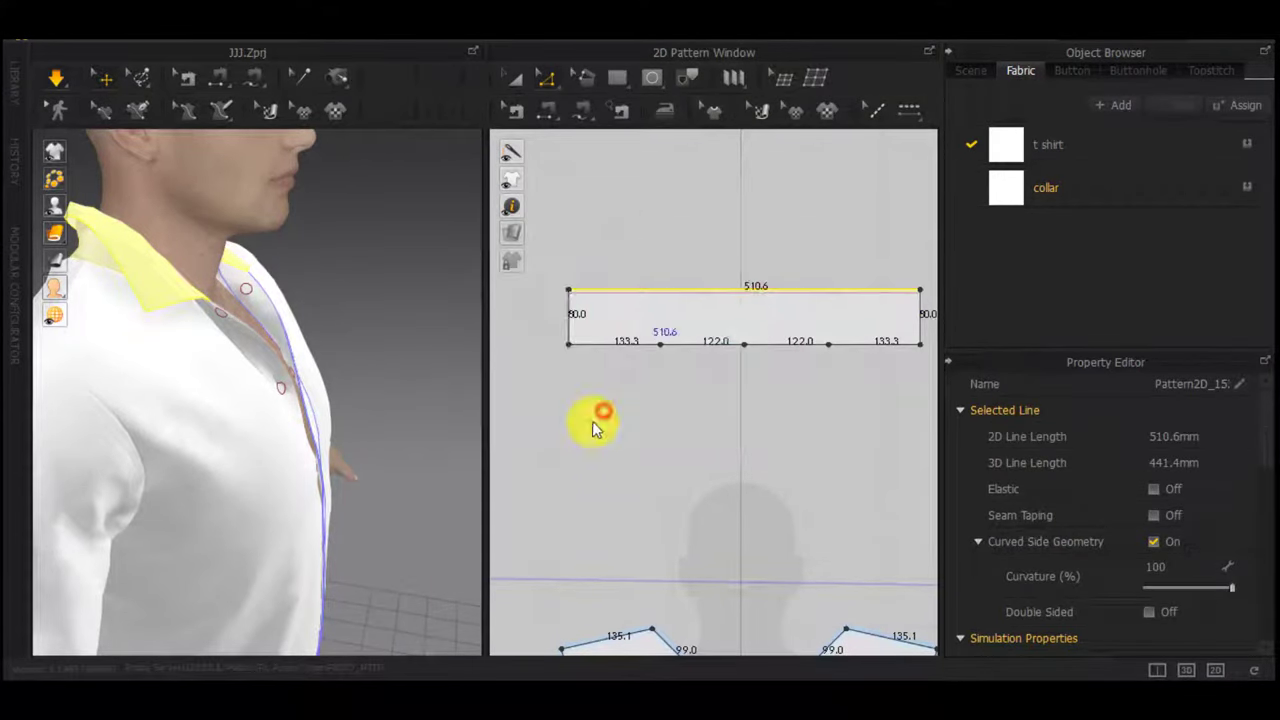
Cut and sew the collar along the new internal line and set the narrow strip's additional rendering thickness to 1.5 mm
{"action": "scroll", "coordinate": [690, 296], "scroll_direction": "up", "scroll_amount": 3}
{"action": "middle_click_drag", "start_coordinate": [671, 294], "coordinate": [846, 296]}
{"action": "scroll", "coordinate": [842, 296], "scroll_direction": "up", "scroll_amount": 1}
{"action": "right_click", "coordinate": [838, 298]}
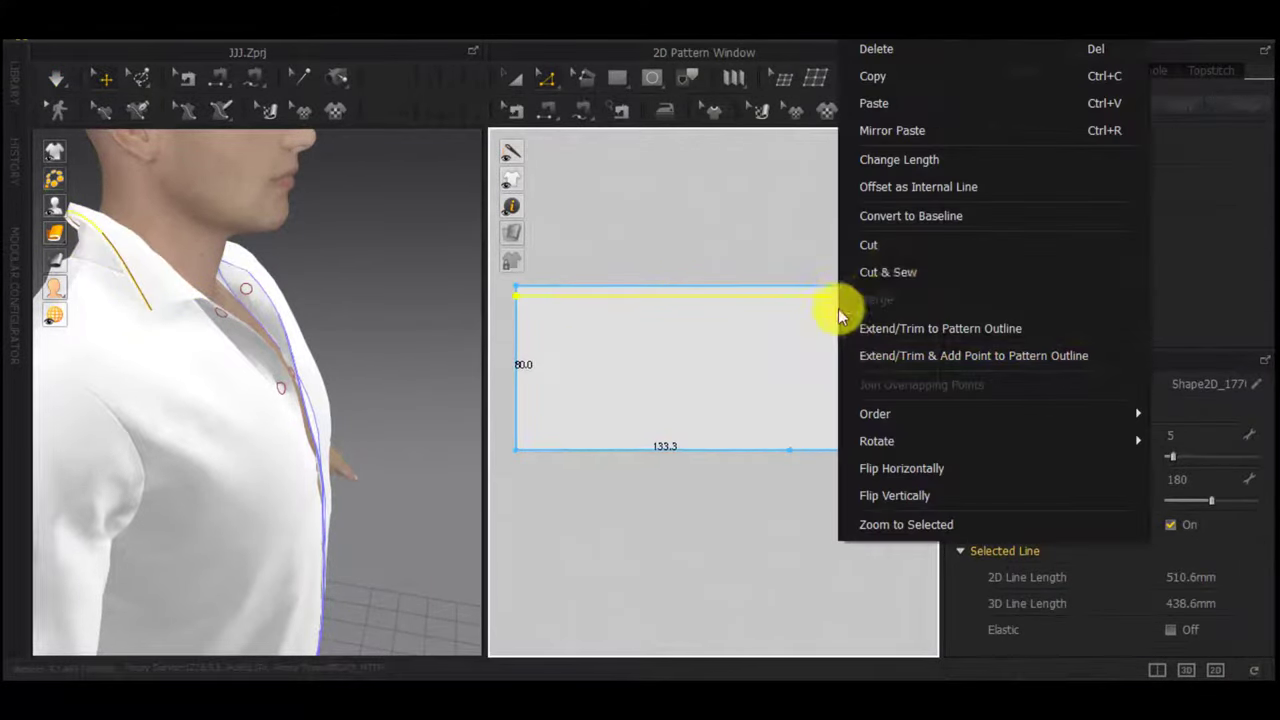
{"action": "left_click", "coordinate": [886, 269]}
{"action": "left_click", "coordinate": [717, 288]}
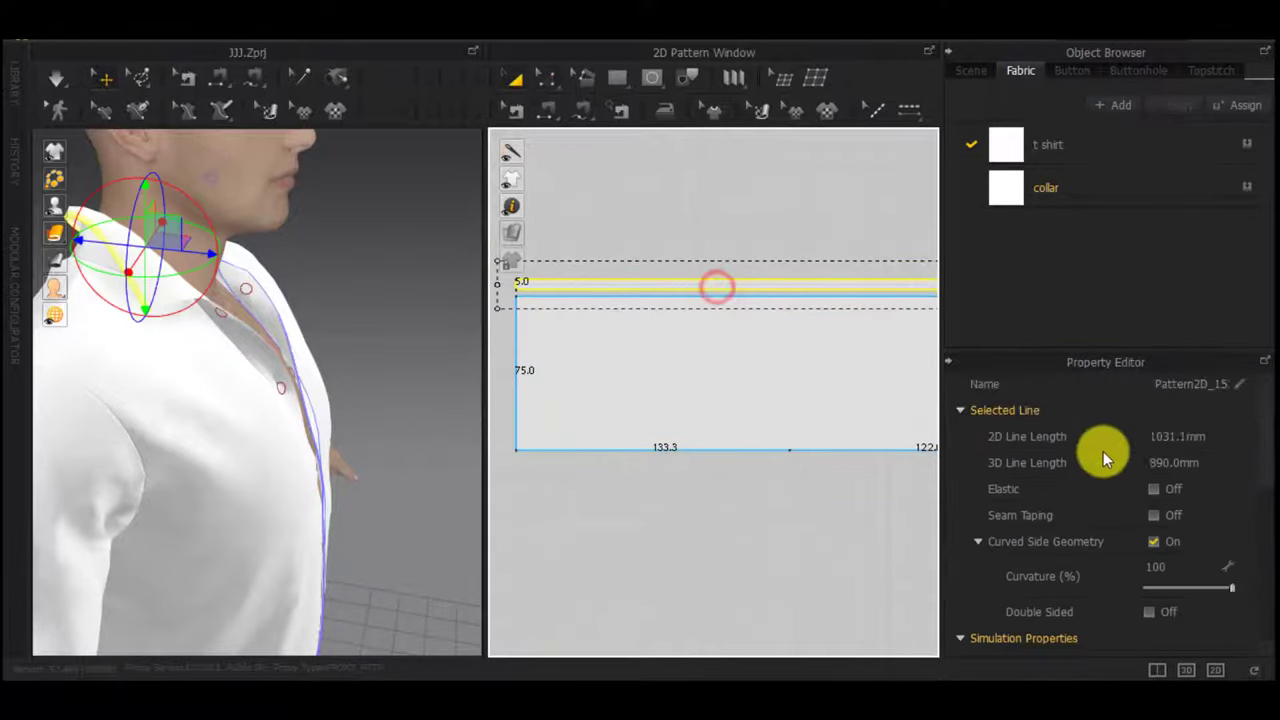
{"action": "scroll", "coordinate": [1186, 495], "scroll_direction": "down", "scroll_amount": 3}
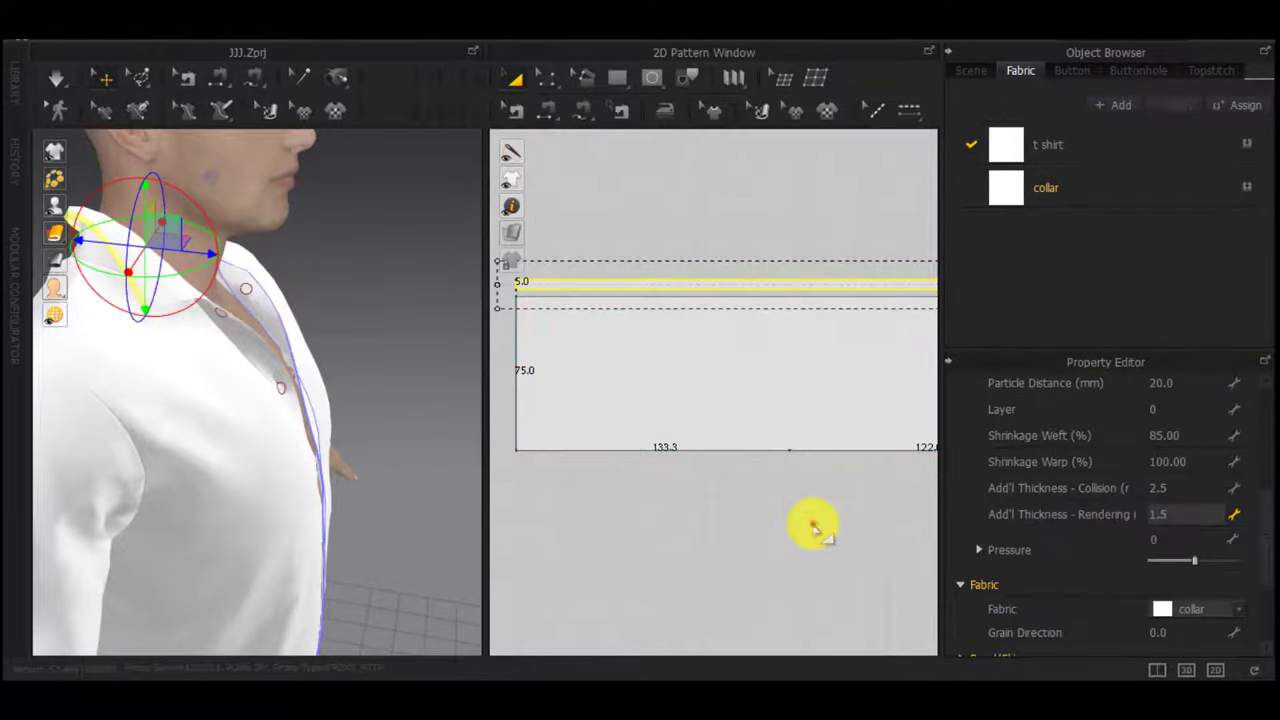
{"action": "left_click", "coordinate": [814, 524]}
Simulate the shirt and draw a horizontal internal line across the full width of the 75 mm collar piece as its fold line
{"action": "right_click_drag", "start_coordinate": [196, 427], "coordinate": [603, 491]}
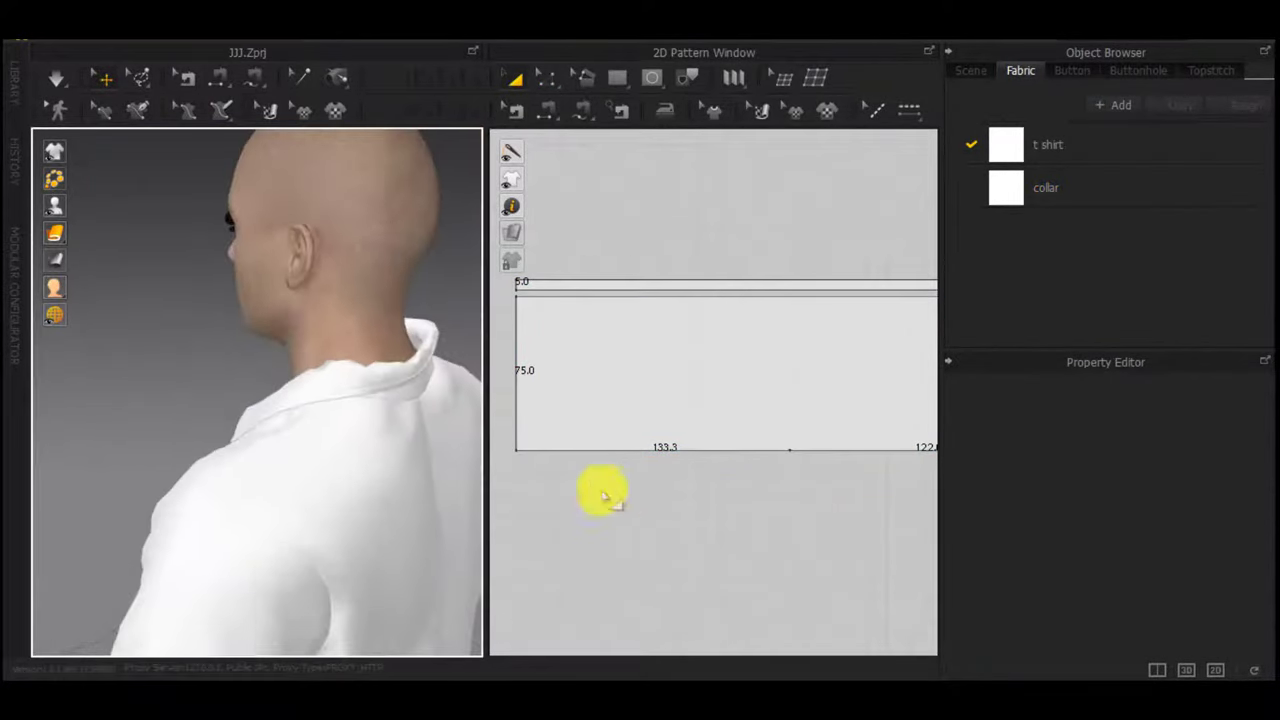
{"action": "key", "text": "space"}
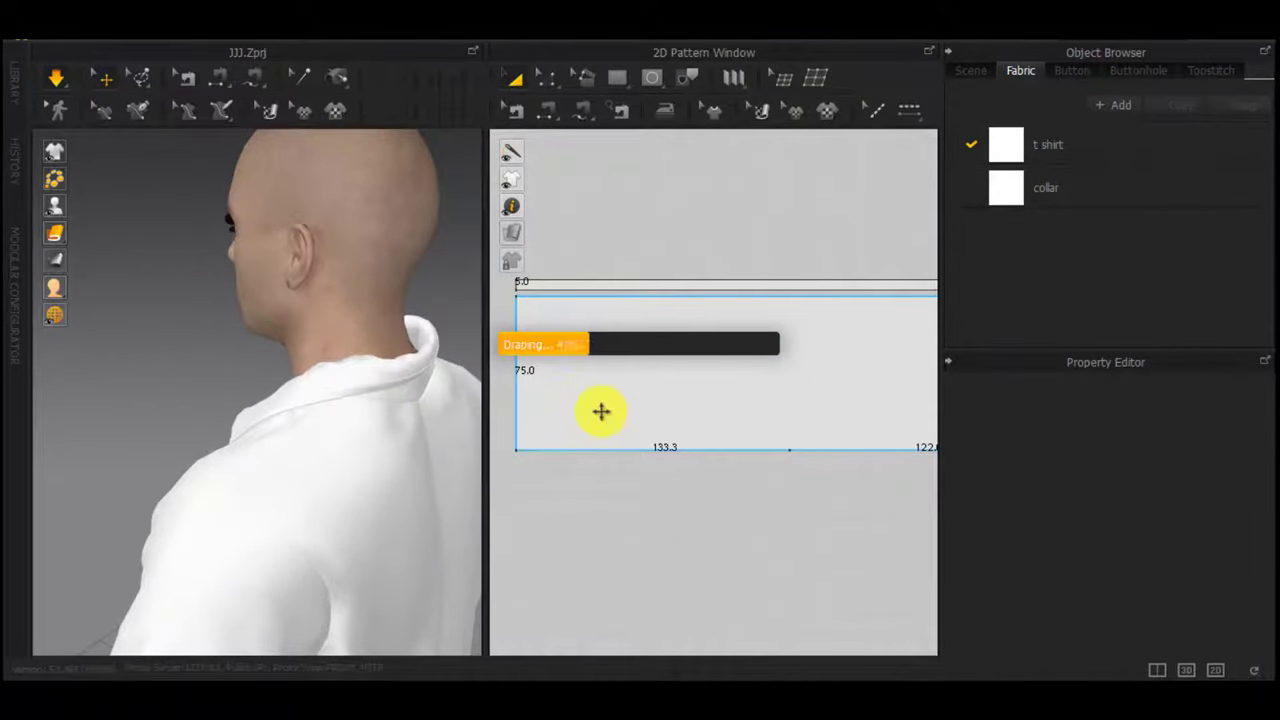
{"action": "key", "text": "g"}
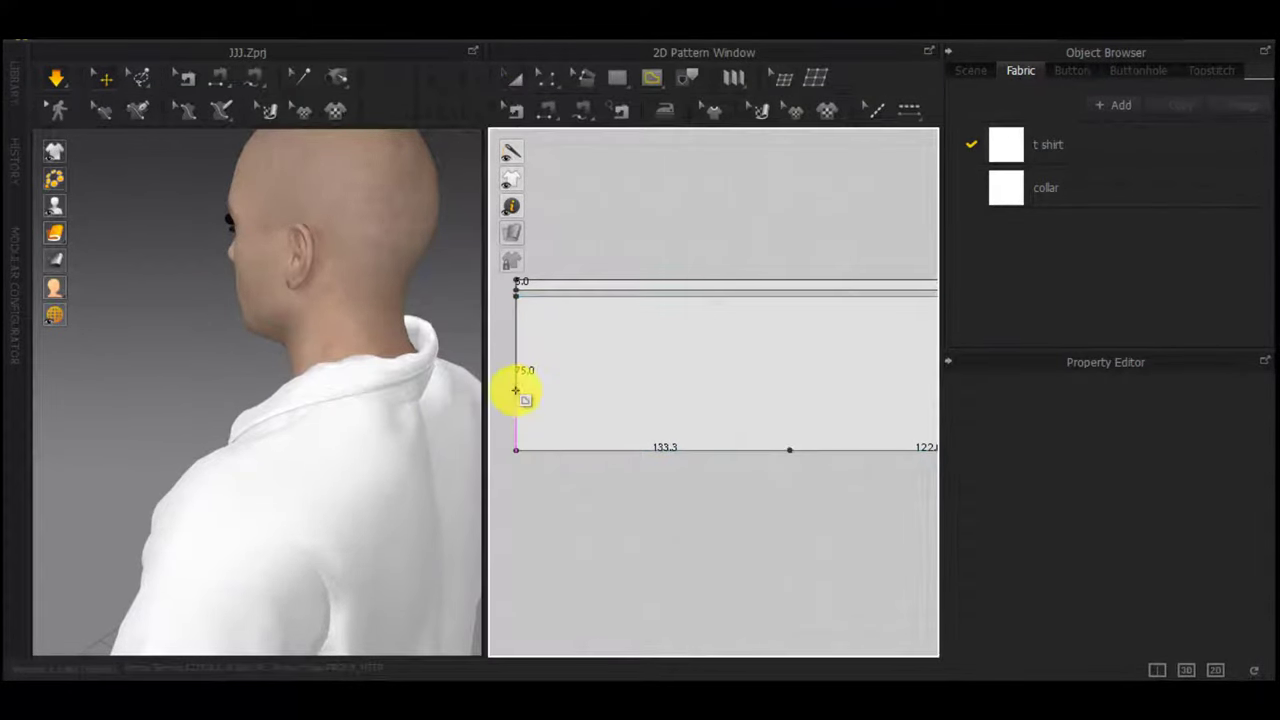
{"action": "scroll", "coordinate": [907, 399], "scroll_direction": "down", "scroll_amount": 3}
{"action": "middle_click_drag", "start_coordinate": [907, 399], "coordinate": [641, 375]}
{"action": "middle_click_drag", "start_coordinate": [938, 377], "coordinate": [750, 365]}
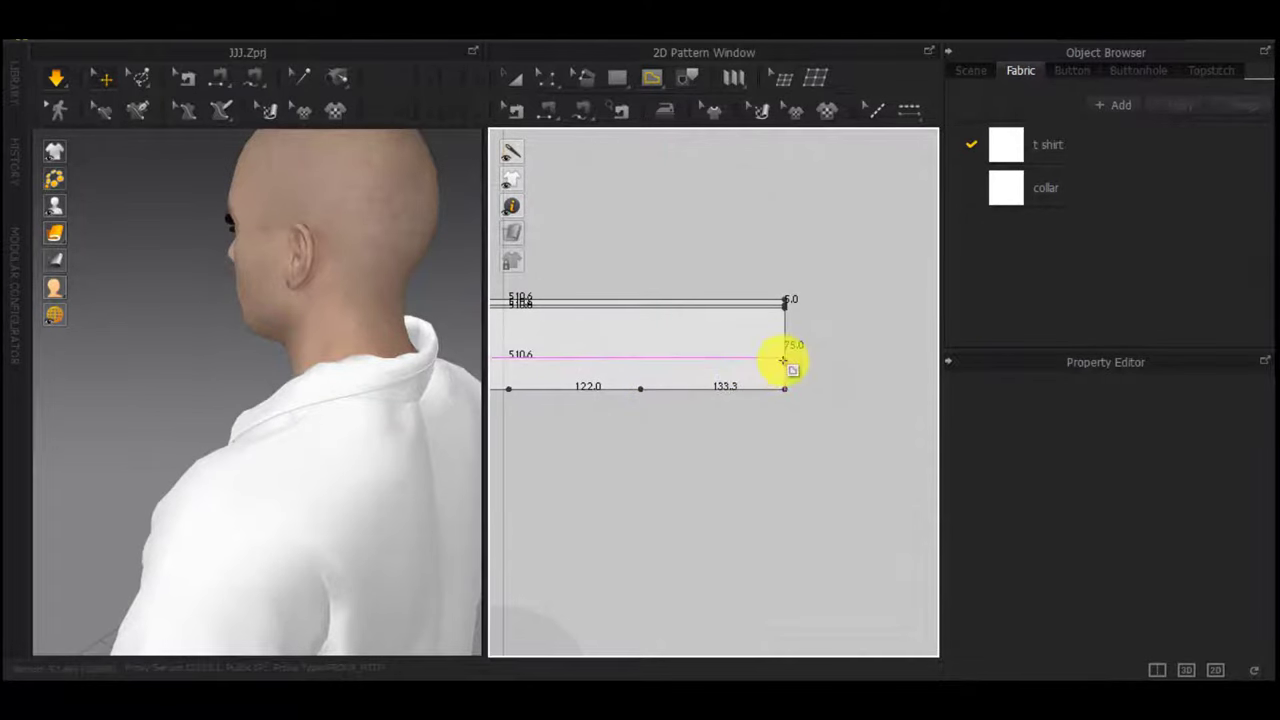
Set the collar fold line's fold strength to 100 and its fold angle to 360
{"action": "left_click", "coordinate": [754, 368]}
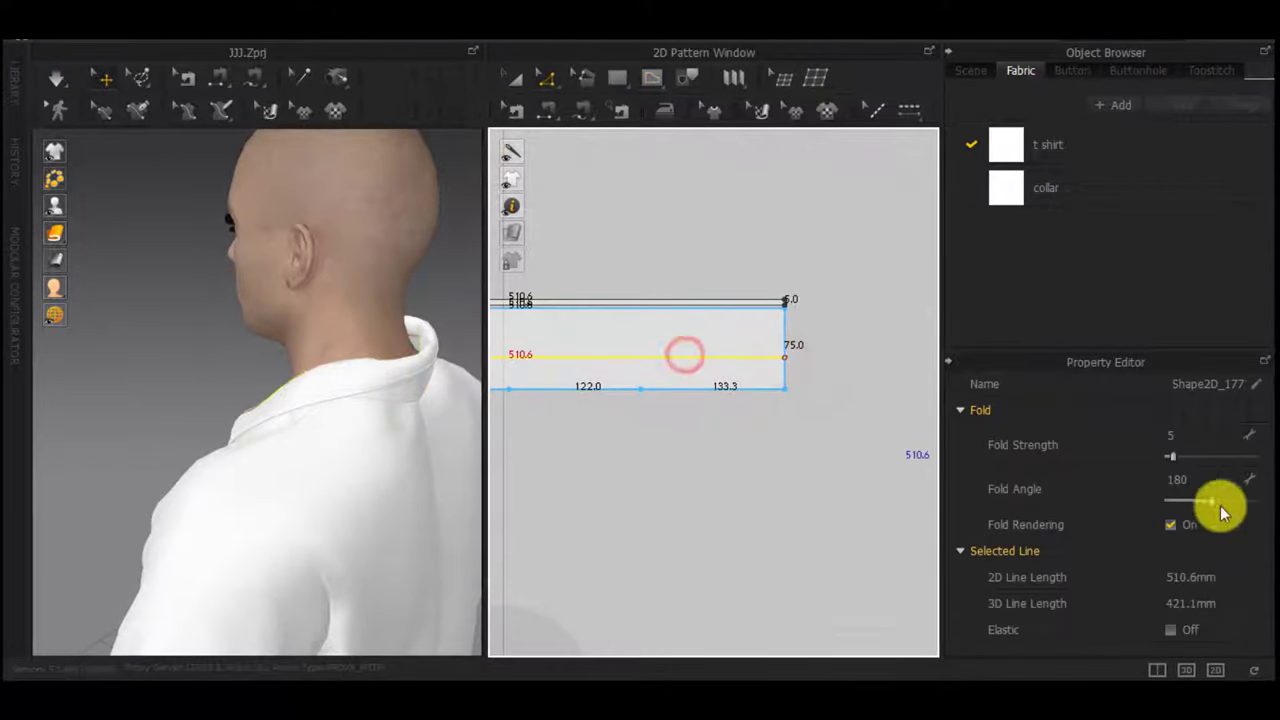
{"action": "left_click_drag", "start_coordinate": [1220, 505], "coordinate": [1078, 503]}
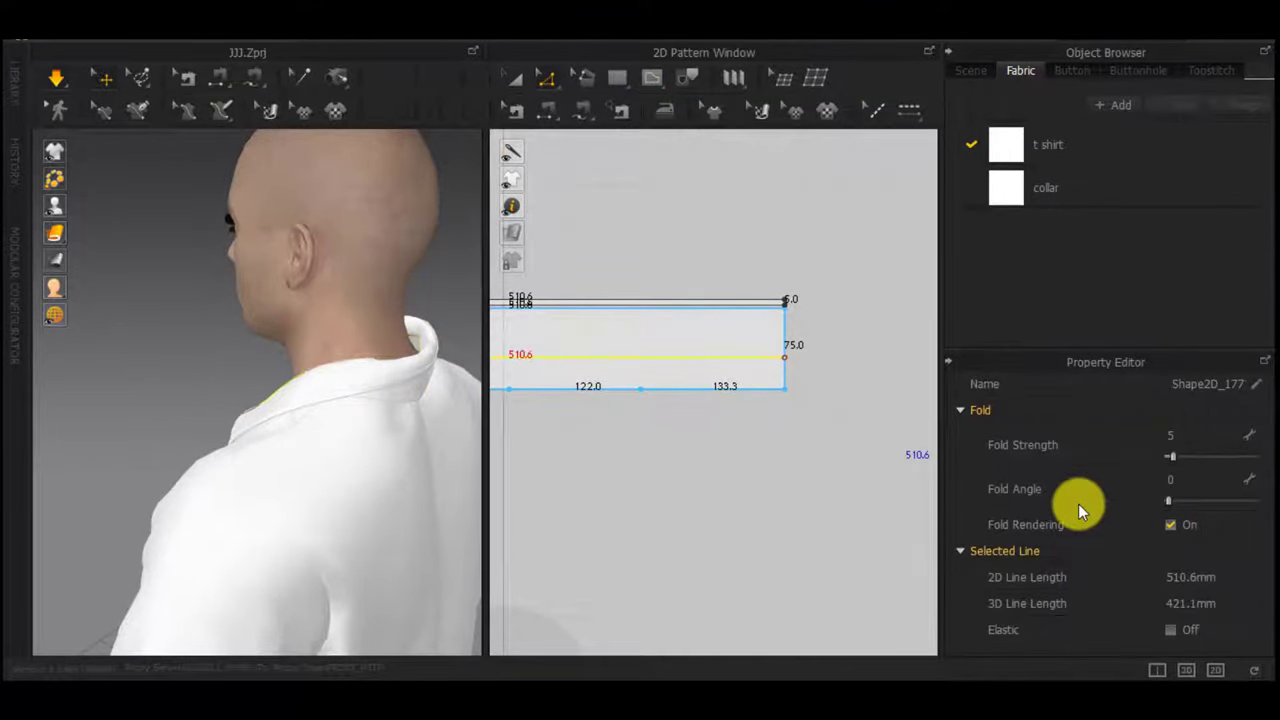
{"action": "left_click_drag", "start_coordinate": [1170, 457], "coordinate": [1265, 456]}
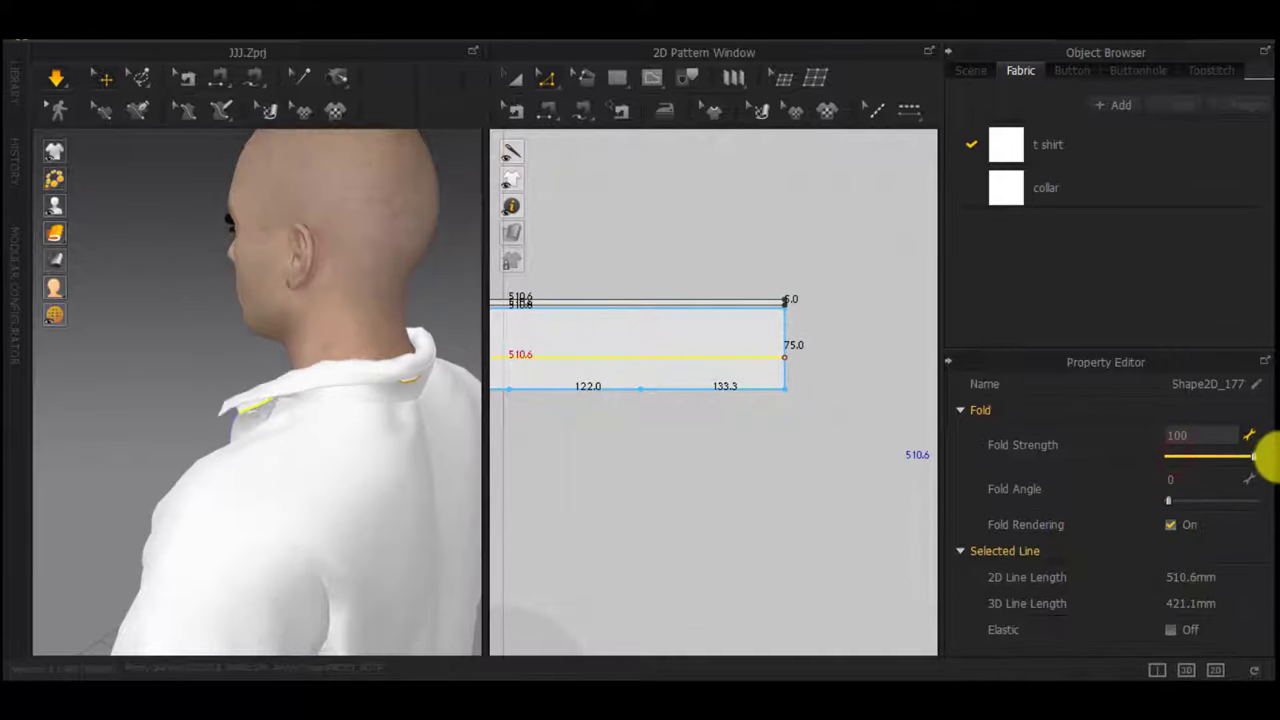
{"action": "left_click_drag", "start_coordinate": [1170, 505], "coordinate": [1268, 522]}
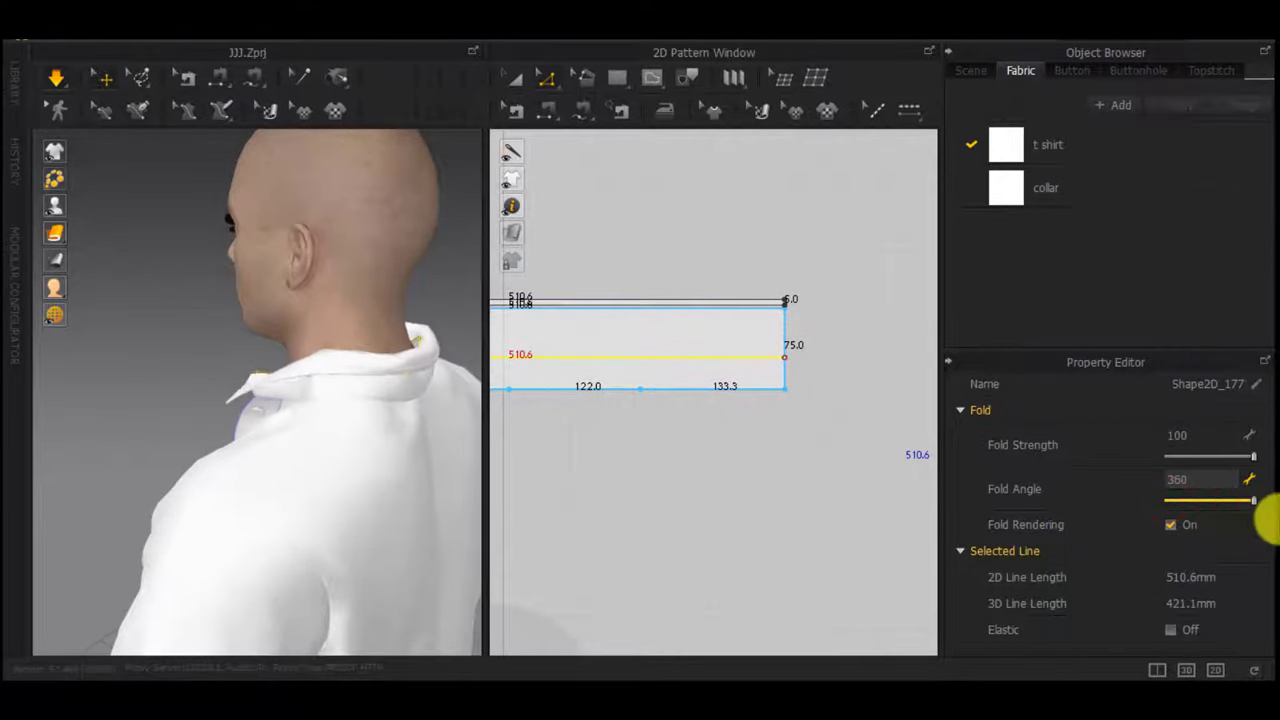
Pull the folded collar outward and down around the side and back of the neck during simulation
{"action": "scroll", "coordinate": [342, 462], "scroll_direction": "up", "scroll_amount": 3}
{"action": "right_click_drag", "start_coordinate": [342, 462], "coordinate": [241, 380]}
{"action": "left_click", "coordinate": [241, 381]}
{"action": "left_click", "coordinate": [434, 463]}
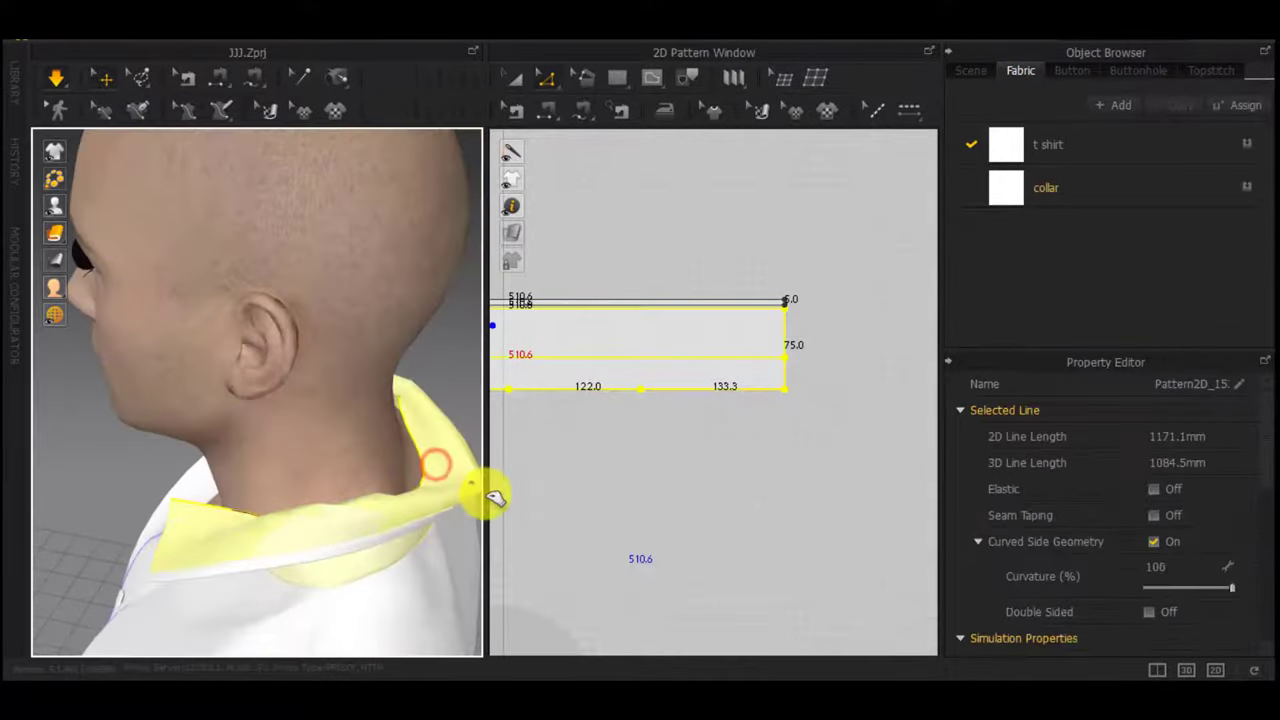
{"action": "right_click_drag", "start_coordinate": [472, 482], "coordinate": [337, 437]}
{"action": "scroll", "coordinate": [337, 437], "scroll_direction": "down", "scroll_amount": 2}
{"action": "right_click_drag", "start_coordinate": [414, 563], "coordinate": [391, 472]}
{"action": "left_click_drag", "start_coordinate": [382, 466], "coordinate": [398, 536]}
Pull the collar's narrow edge strip down over the upper back during simulation
{"action": "right_click_drag", "start_coordinate": [398, 536], "coordinate": [468, 527]}
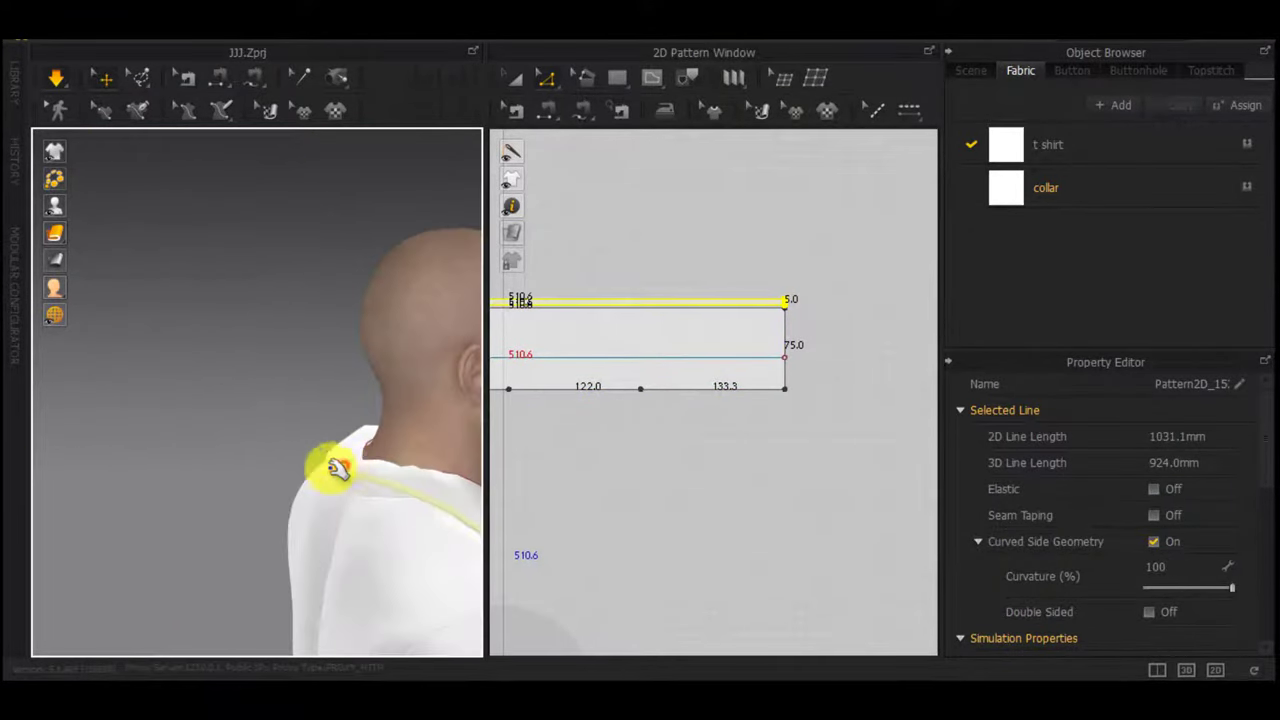
{"action": "left_click_drag", "start_coordinate": [338, 468], "coordinate": [360, 494]}
{"action": "mouse_move", "coordinate": [360, 494]}
{"action": "right_mouse_down"}
{"action": "mouse_move", "coordinate": [331, 508]}
{"action": "mouse_move", "coordinate": [360, 488]}
{"action": "right_mouse_up"}
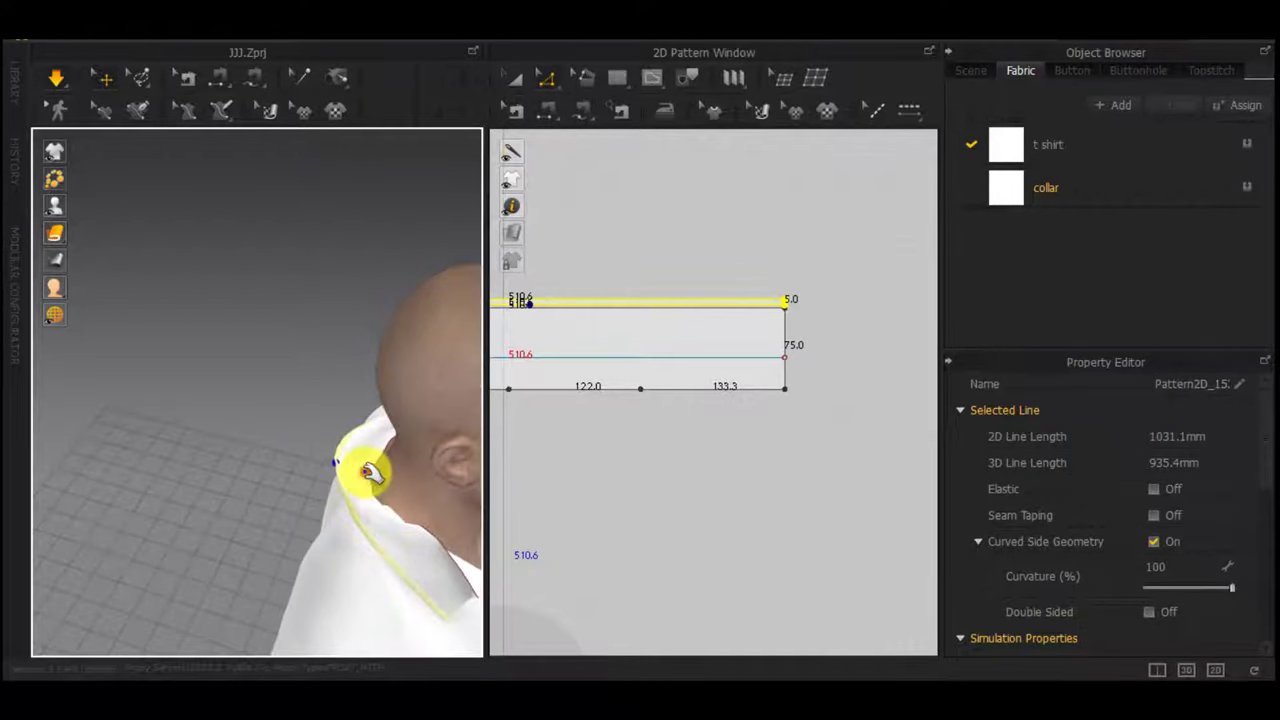
{"action": "right_click_drag", "start_coordinate": [404, 428], "coordinate": [517, 348]}
{"action": "left_click", "coordinate": [358, 455]}
{"action": "left_click", "coordinate": [318, 490]}
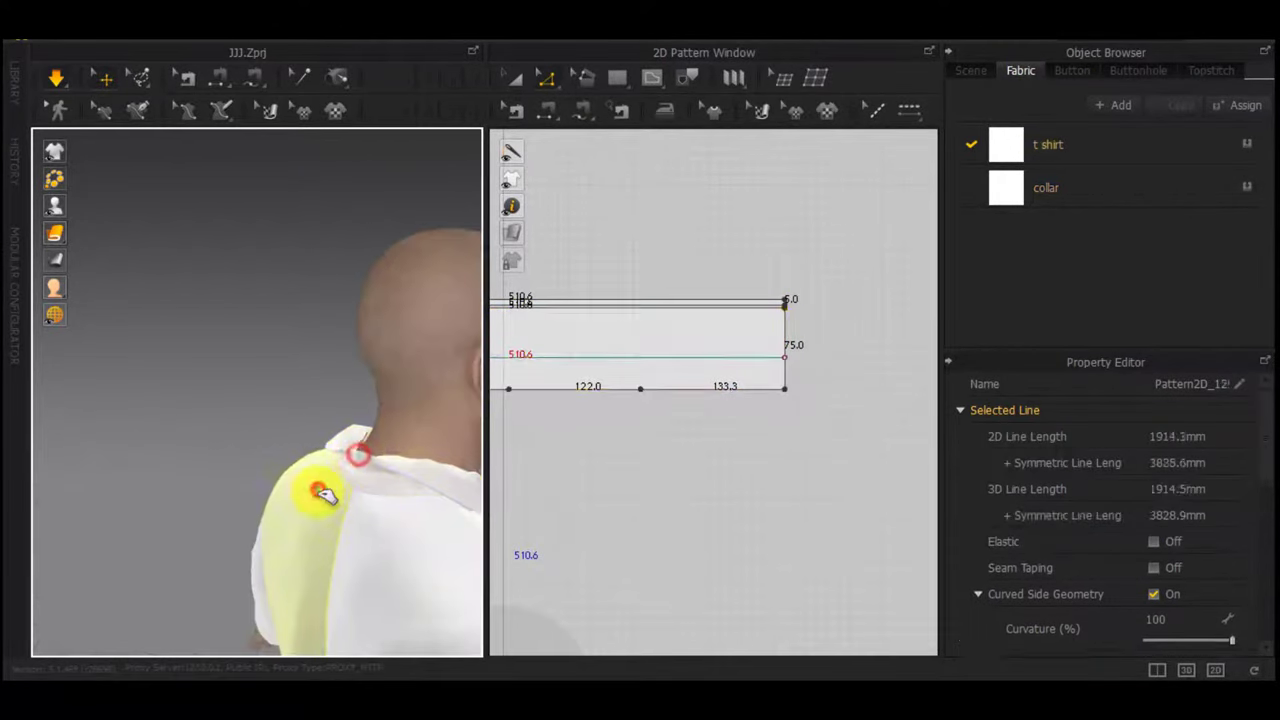
{"action": "left_click", "coordinate": [335, 503]}
Pin the back of the collar with Pin (Lasso), move the pinned points away from the neck and simulate
{"action": "left_click", "coordinate": [143, 82]}
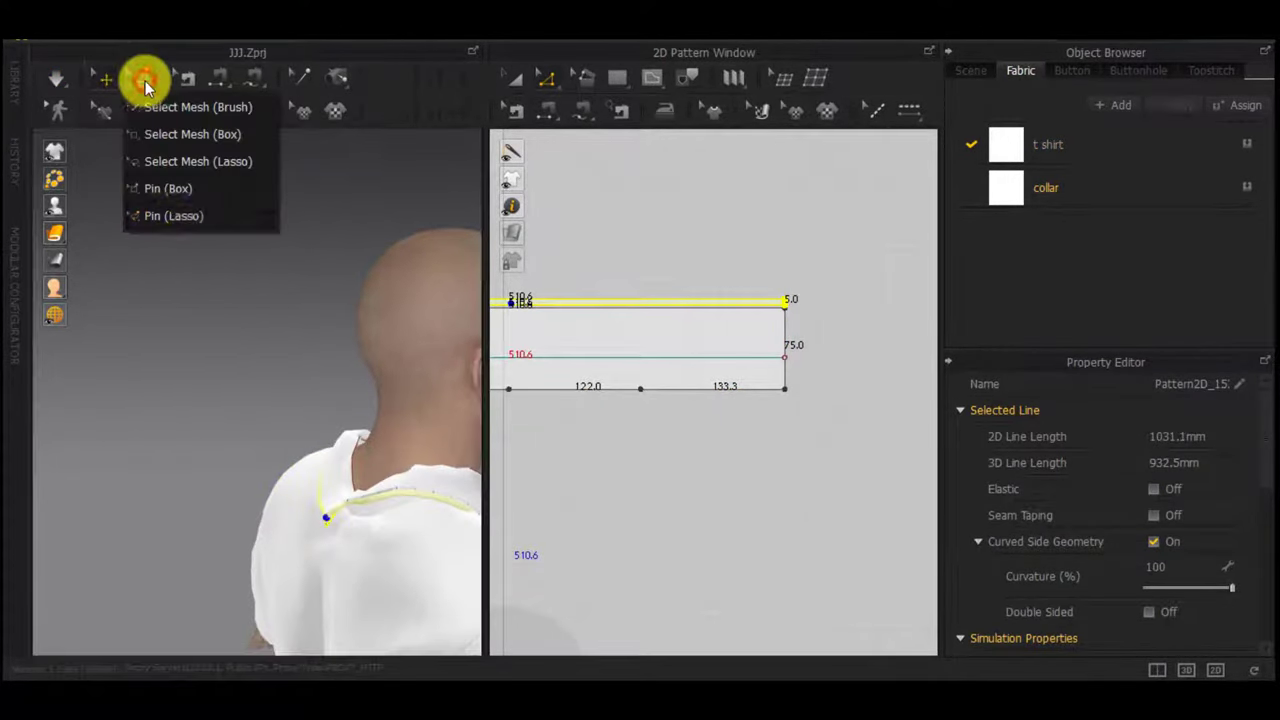
{"action": "left_click", "coordinate": [175, 217]}
{"action": "mouse_move", "coordinate": [340, 598]}
{"action": "right_mouse_down"}
{"action": "mouse_move", "coordinate": [368, 577]}
{"action": "mouse_move", "coordinate": [329, 629]}
{"action": "mouse_move", "coordinate": [464, 455]}
{"action": "mouse_move", "coordinate": [333, 619]}
{"action": "right_mouse_up"}
{"action": "left_click", "coordinate": [358, 583]}
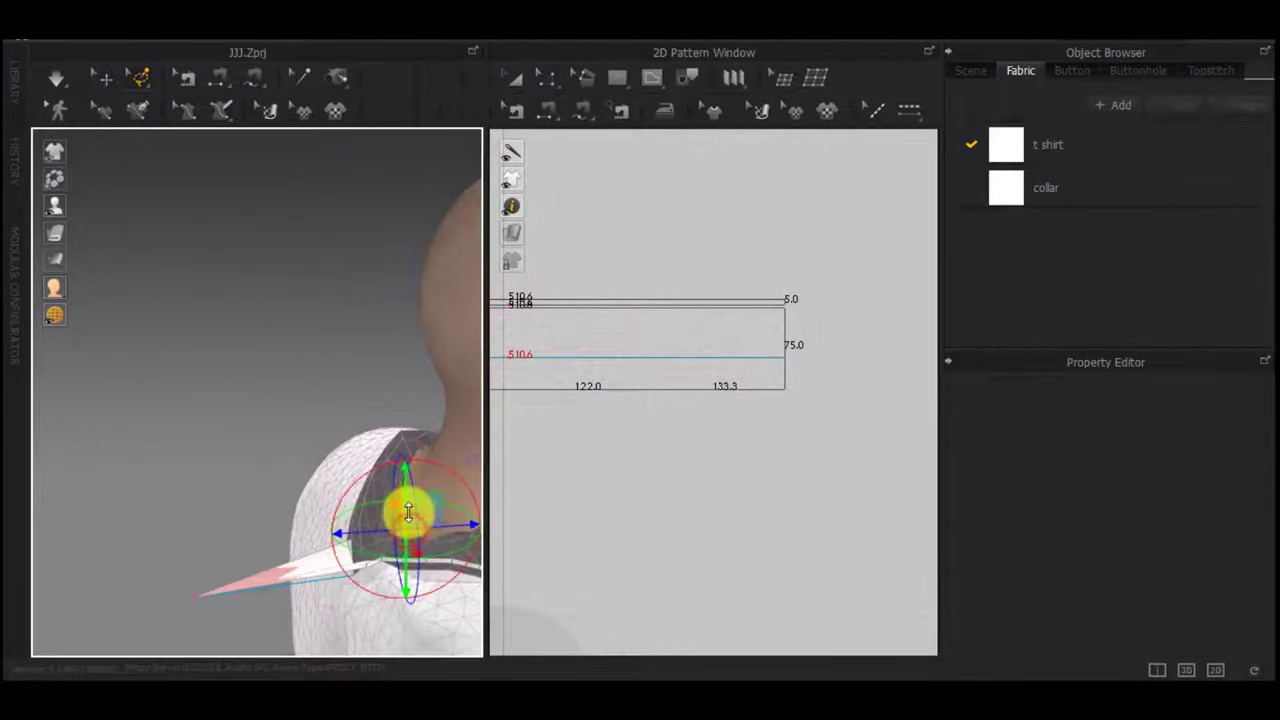
{"action": "key", "text": "space"}
{"action": "right_click_drag", "start_coordinate": [396, 477], "coordinate": [327, 507]}
{"action": "left_click_drag", "start_coordinate": [259, 519], "coordinate": [110, 520]}
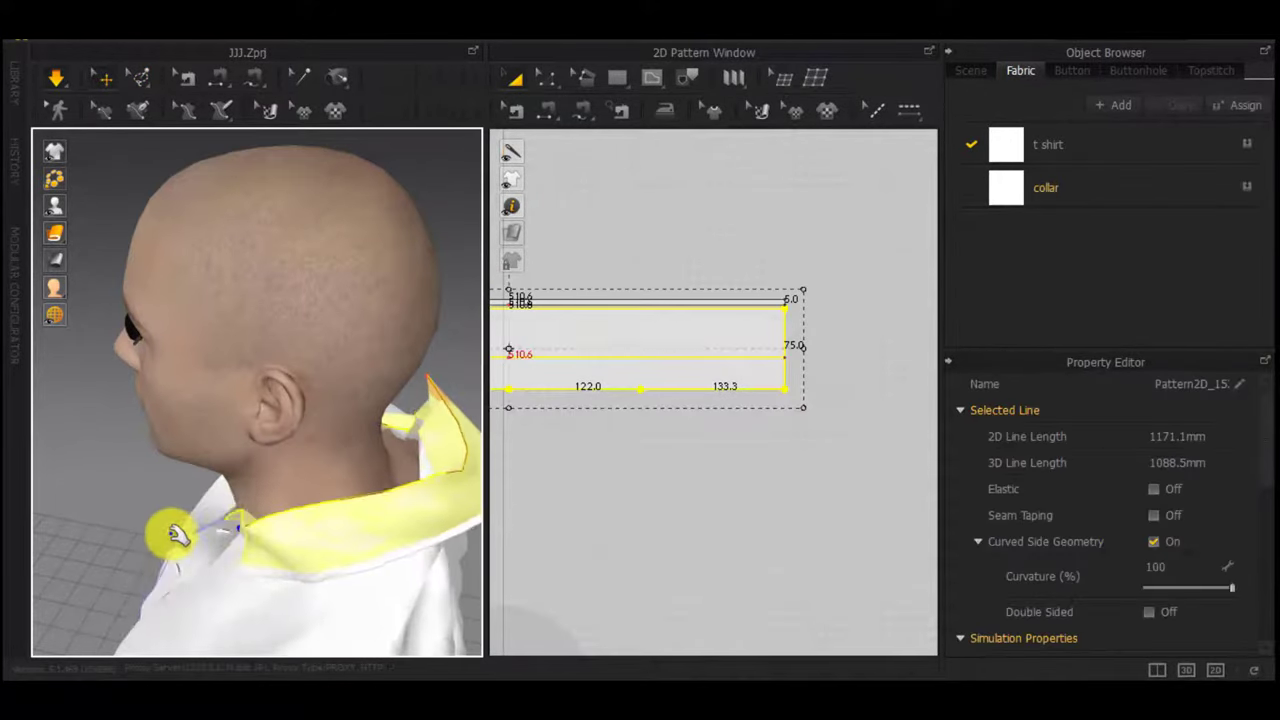
Check the pinned collar from behind and pull the collar and its edge strip into a fold during simulation
{"action": "right_click_drag", "start_coordinate": [172, 533], "coordinate": [444, 517]}
{"action": "middle_click_drag", "start_coordinate": [168, 548], "coordinate": [320, 491]}
{"action": "key", "text": "w"}
{"action": "right_click_drag", "start_coordinate": [277, 543], "coordinate": [354, 574]}
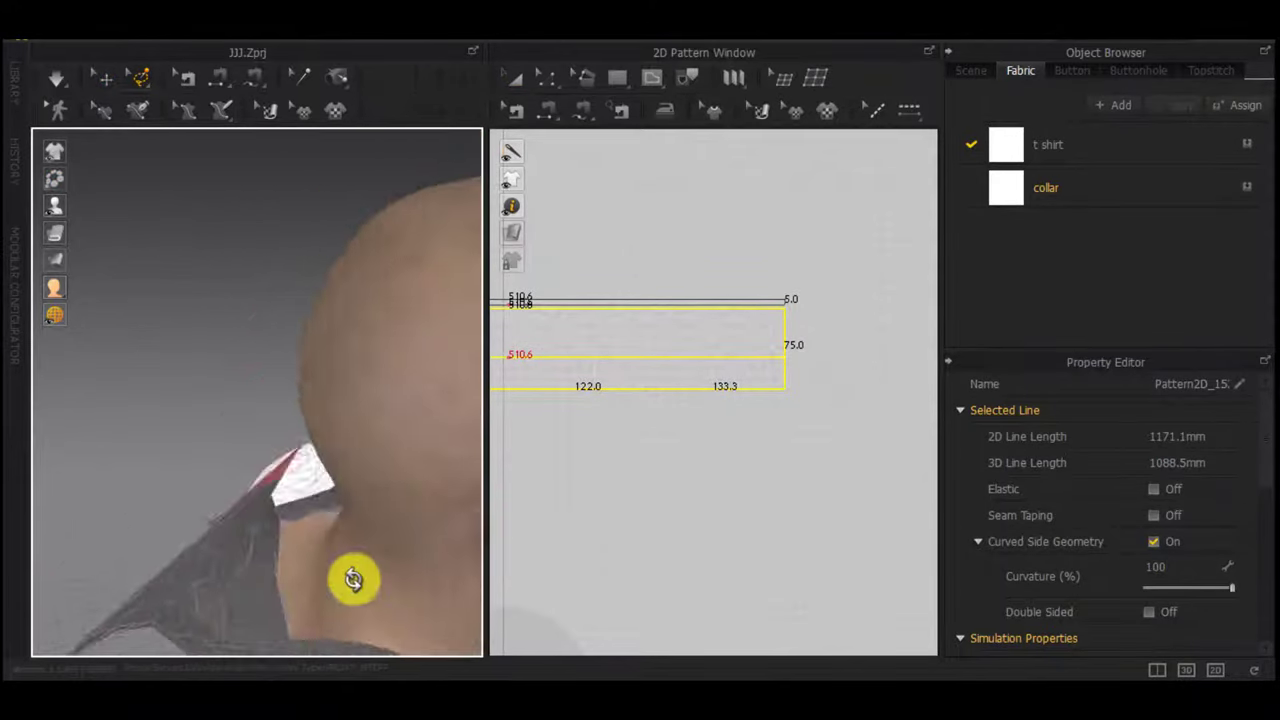
{"action": "middle_click_drag", "start_coordinate": [354, 574], "coordinate": [372, 387]}
{"action": "key", "text": "space"}
{"action": "left_click_drag", "start_coordinate": [330, 484], "coordinate": [293, 585]}
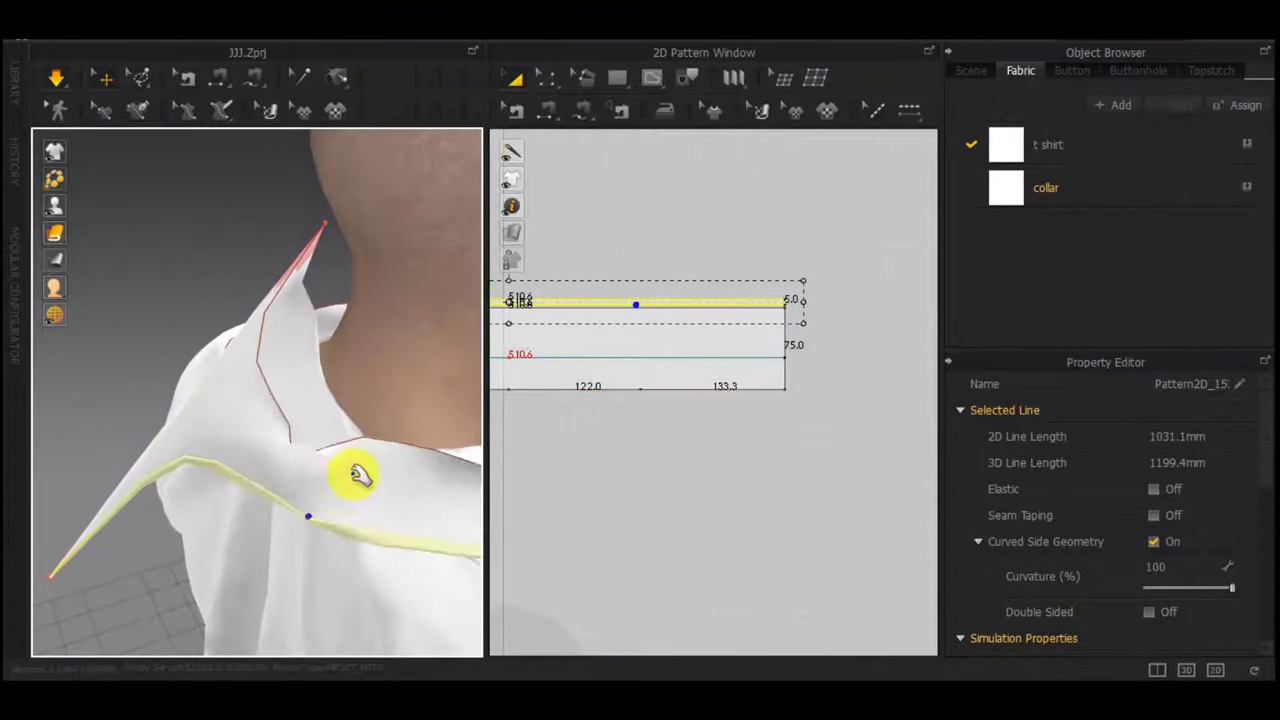
{"action": "mouse_move", "coordinate": [377, 419]}
{"action": "left_mouse_down"}
{"action": "mouse_move", "coordinate": [535, 355]}
{"action": "mouse_move", "coordinate": [396, 430]}
{"action": "left_mouse_up"}
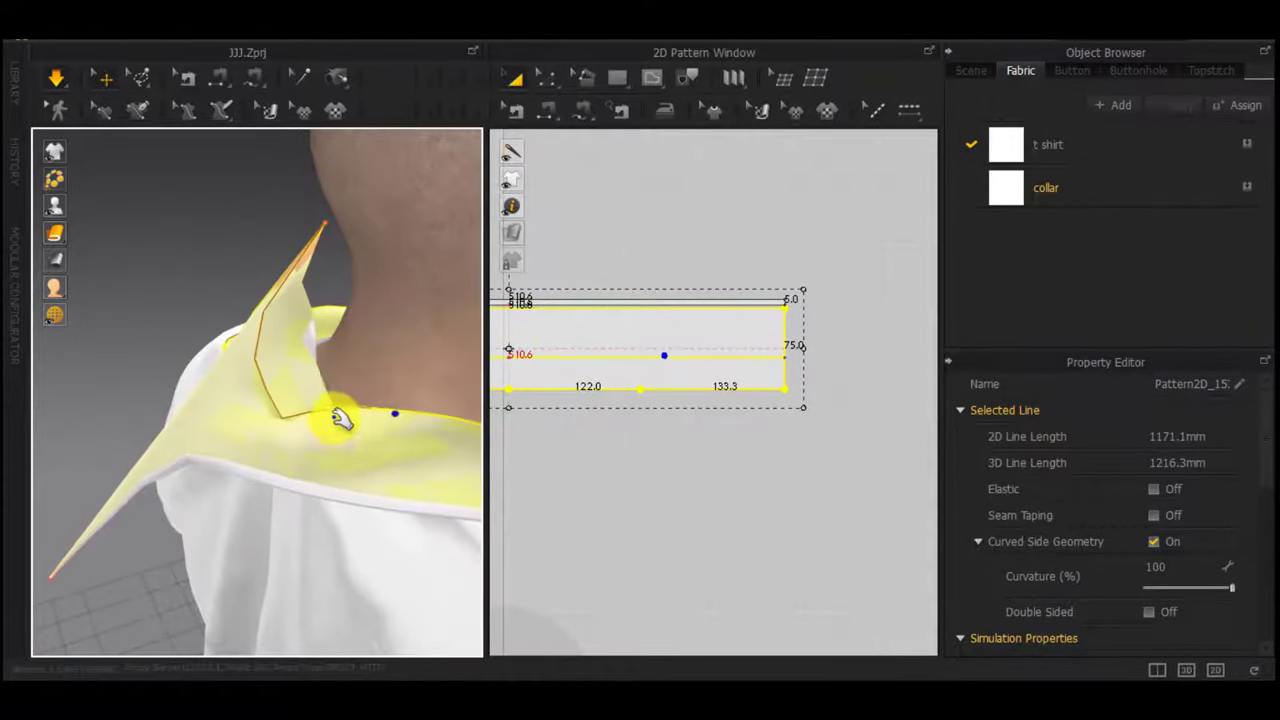
{"action": "left_click_drag", "start_coordinate": [385, 310], "coordinate": [376, 292]}
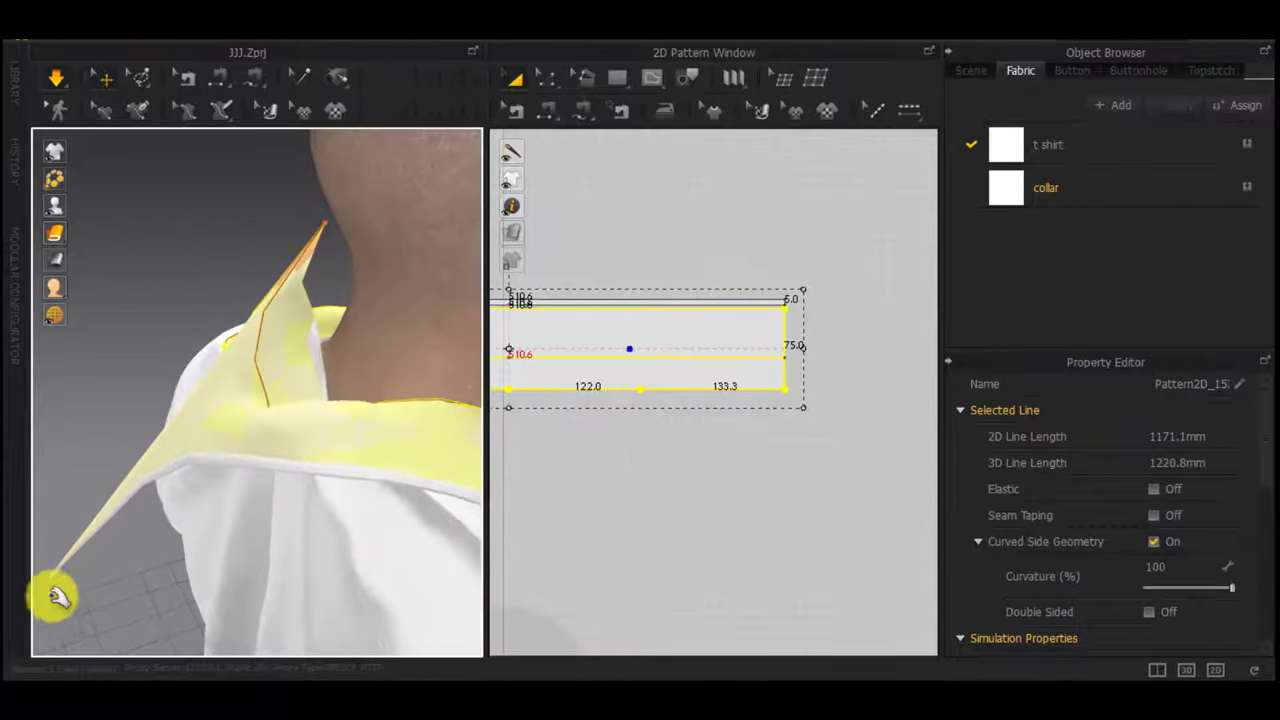
Reposition the upper pin on the back collar and pull the collar fabric down and outward around it
{"action": "left_click", "coordinate": [325, 236]}
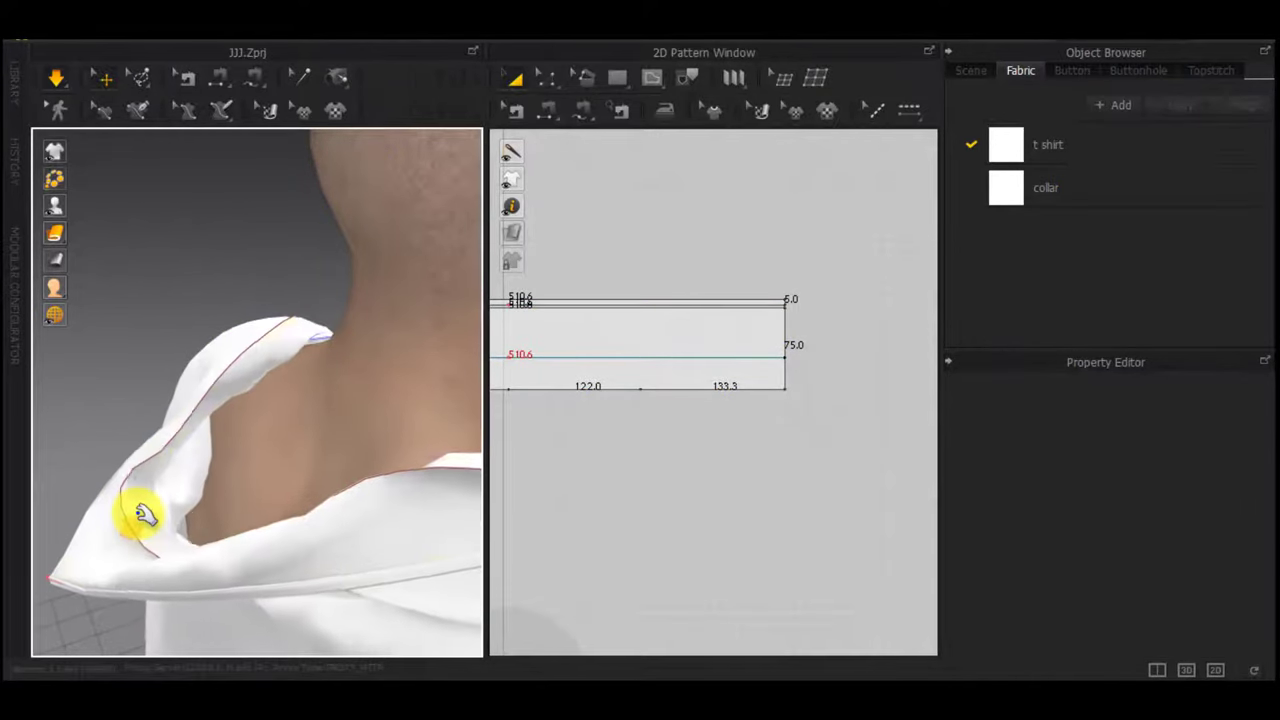
{"action": "left_click_drag", "start_coordinate": [131, 528], "coordinate": [175, 490]}
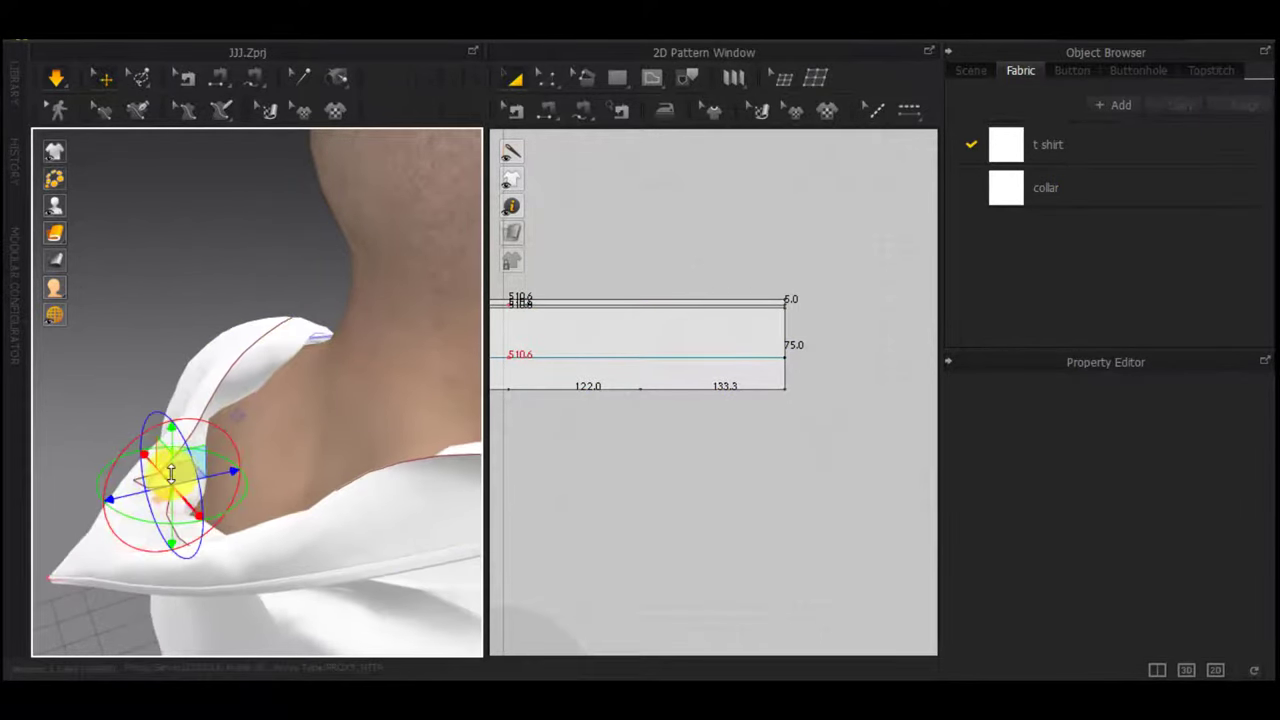
{"action": "left_click_drag", "start_coordinate": [201, 385], "coordinate": [284, 216]}
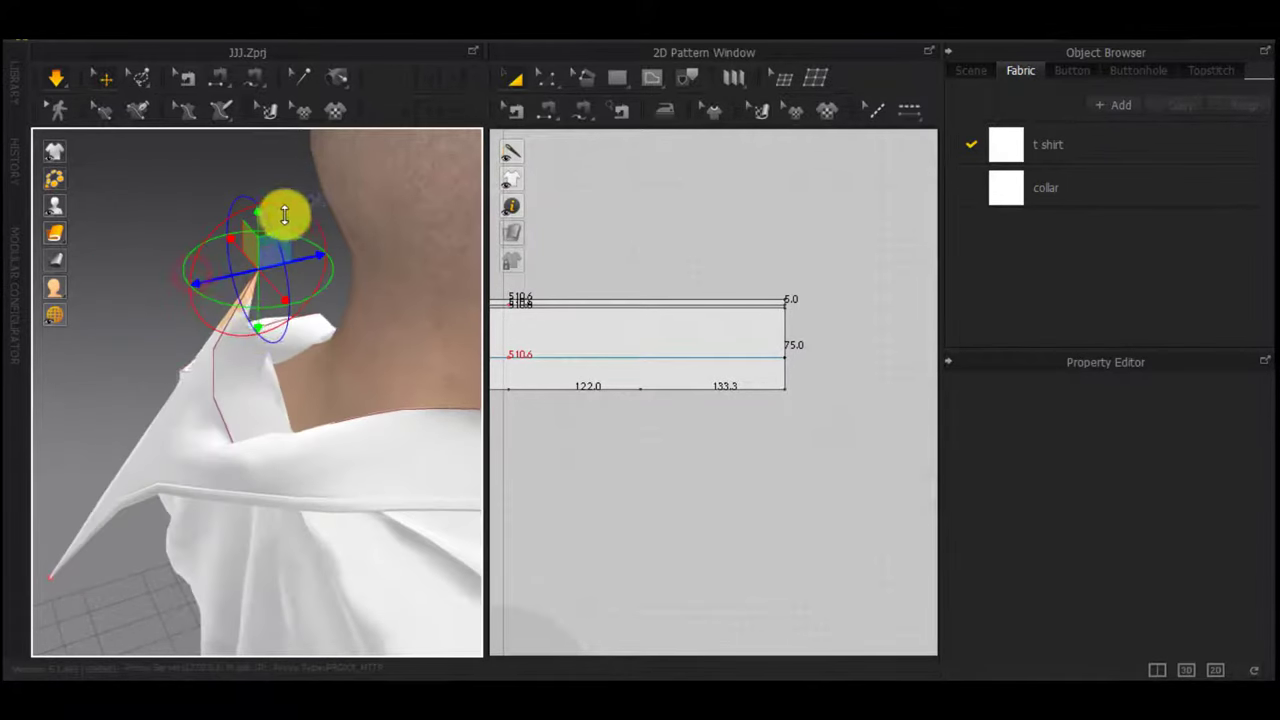
{"action": "left_click_drag", "start_coordinate": [281, 505], "coordinate": [229, 585]}
{"action": "left_click_drag", "start_coordinate": [249, 484], "coordinate": [163, 639]}
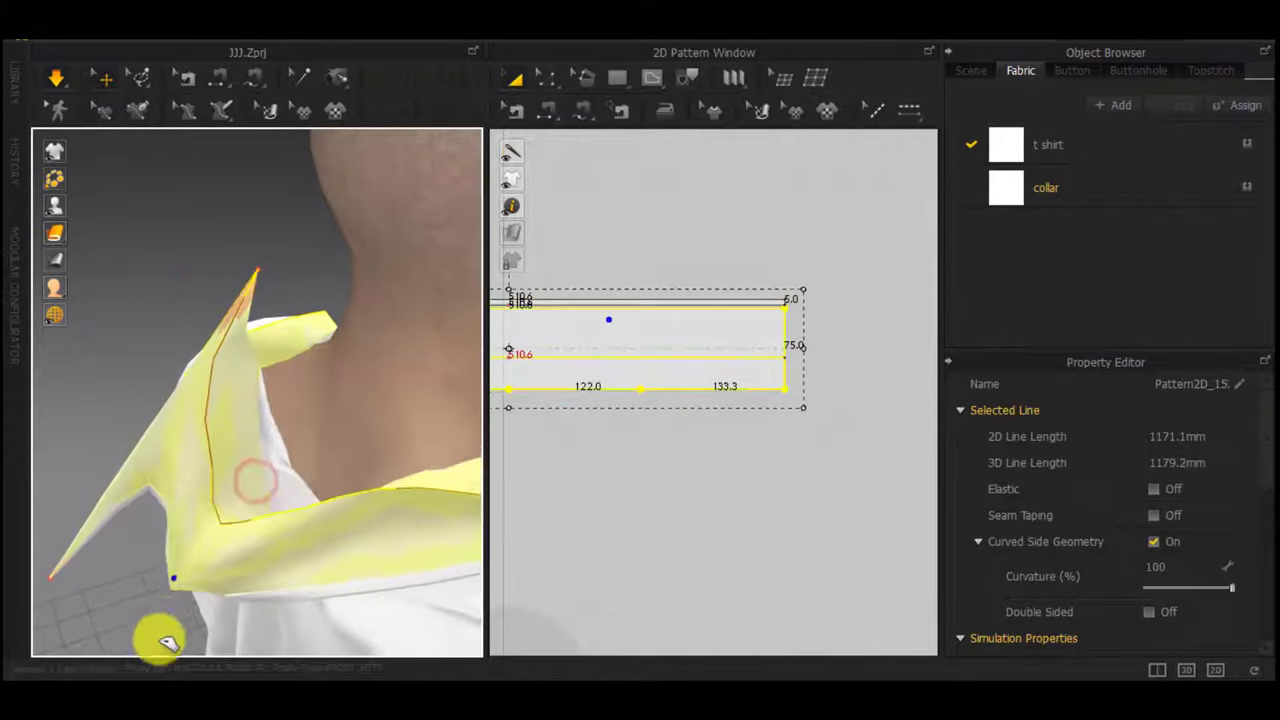
{"action": "left_click_drag", "start_coordinate": [288, 413], "coordinate": [309, 354]}
{"action": "mouse_move", "coordinate": [323, 440]}
{"action": "left_mouse_down"}
{"action": "mouse_move", "coordinate": [480, 354]}
{"action": "mouse_move", "coordinate": [513, 304]}
{"action": "left_mouse_up"}
Remove the pins from the back collar and simulate the shirt to settle the collar around the neck
{"action": "left_click", "coordinate": [139, 78]}
{"action": "middle_click_drag", "start_coordinate": [133, 560], "coordinate": [262, 500]}
{"action": "key", "text": "q"}
{"action": "left_click", "coordinate": [177, 521]}
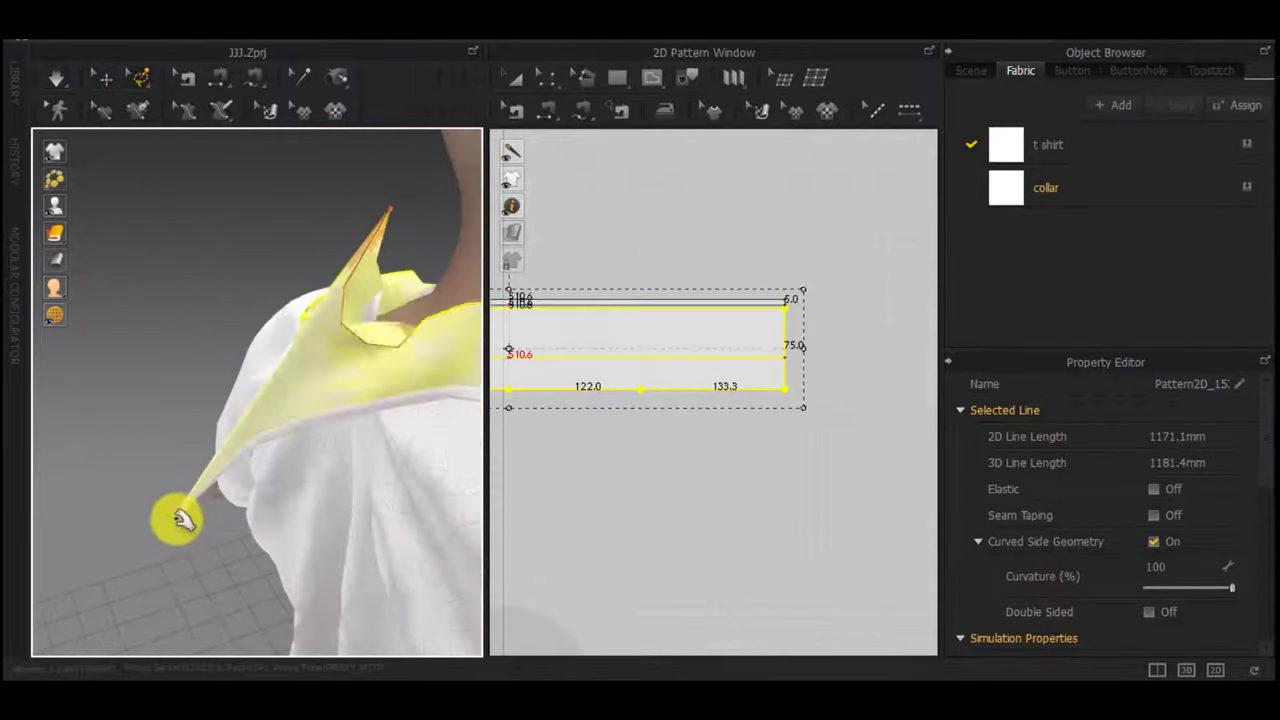
{"action": "key", "text": "space"}
{"action": "right_click_drag", "start_coordinate": [182, 532], "coordinate": [463, 463]}
{"action": "left_click", "coordinate": [139, 78]}
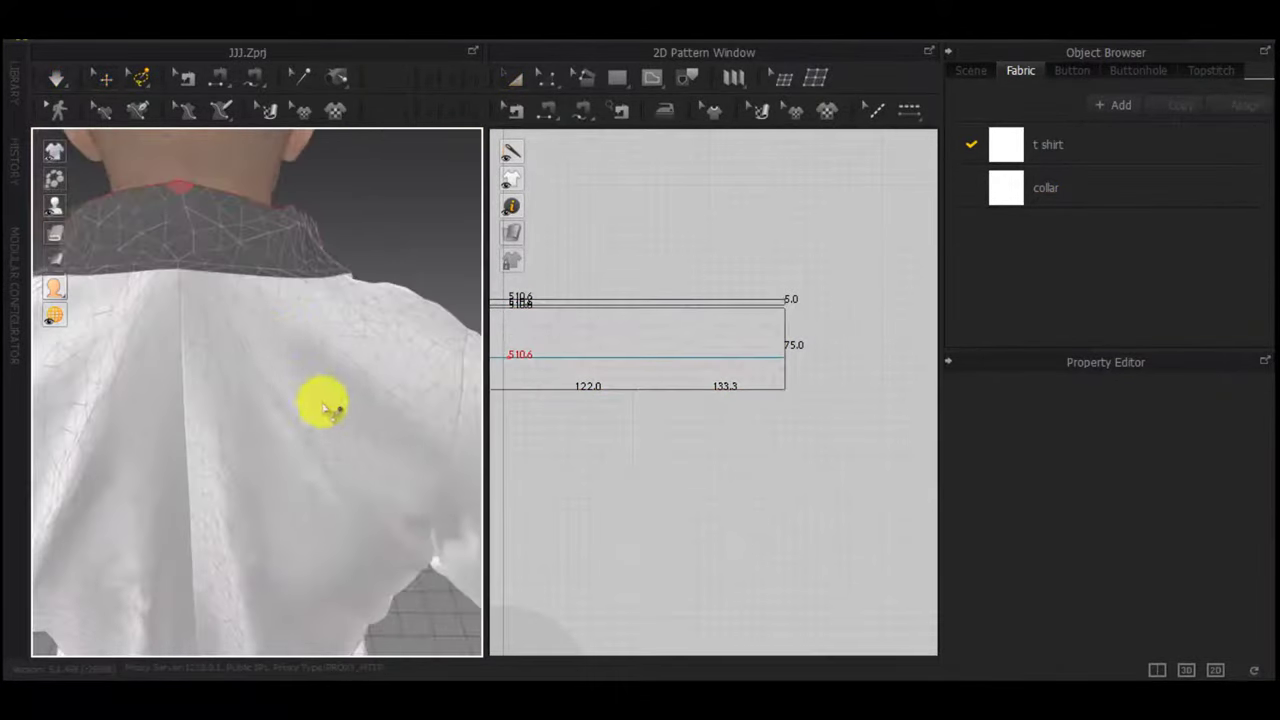
{"action": "middle_click_drag", "start_coordinate": [331, 411], "coordinate": [357, 506]}
{"action": "key", "text": "q"}
{"action": "key", "text": "space"}
{"action": "right_click_drag", "start_coordinate": [238, 325], "coordinate": [321, 406]}
{"action": "left_click", "coordinate": [321, 406]}
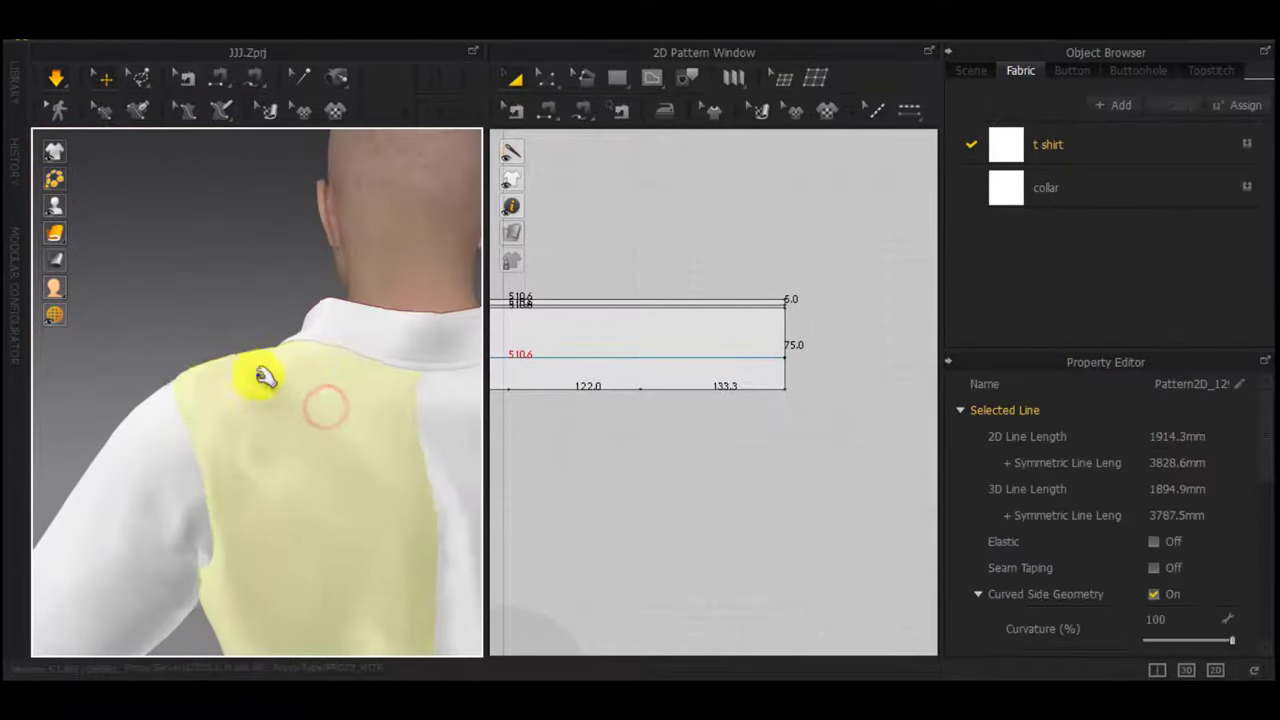
Check the sewing between the collar's lower edge and the shirt's neckline with the Edit Sewing tool
{"action": "scroll", "coordinate": [759, 412], "scroll_direction": "down", "scroll_amount": 4}
{"action": "middle_click_drag", "start_coordinate": [704, 473], "coordinate": [794, 427]}
{"action": "key", "text": "b"}
{"action": "scroll", "coordinate": [780, 397], "scroll_direction": "up", "scroll_amount": 5}
{"action": "left_click", "coordinate": [740, 299]}
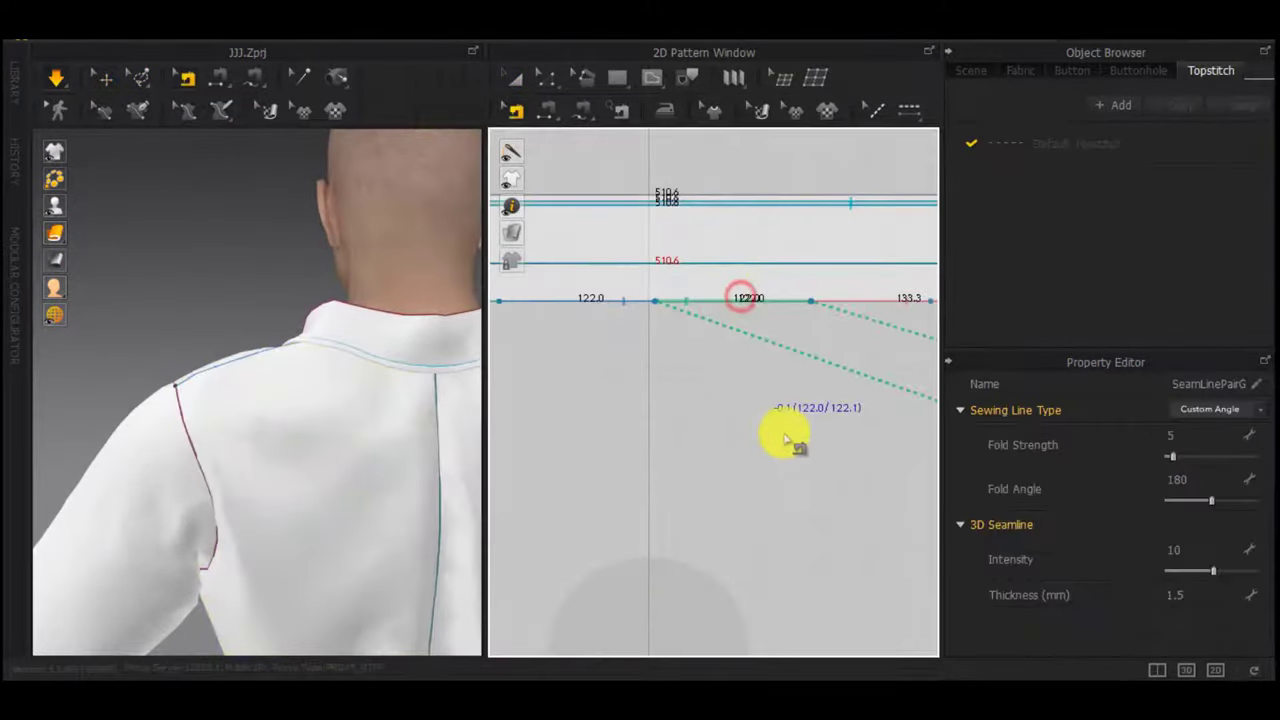
{"action": "left_click", "coordinate": [812, 301]}
{"action": "left_click", "coordinate": [838, 356]}
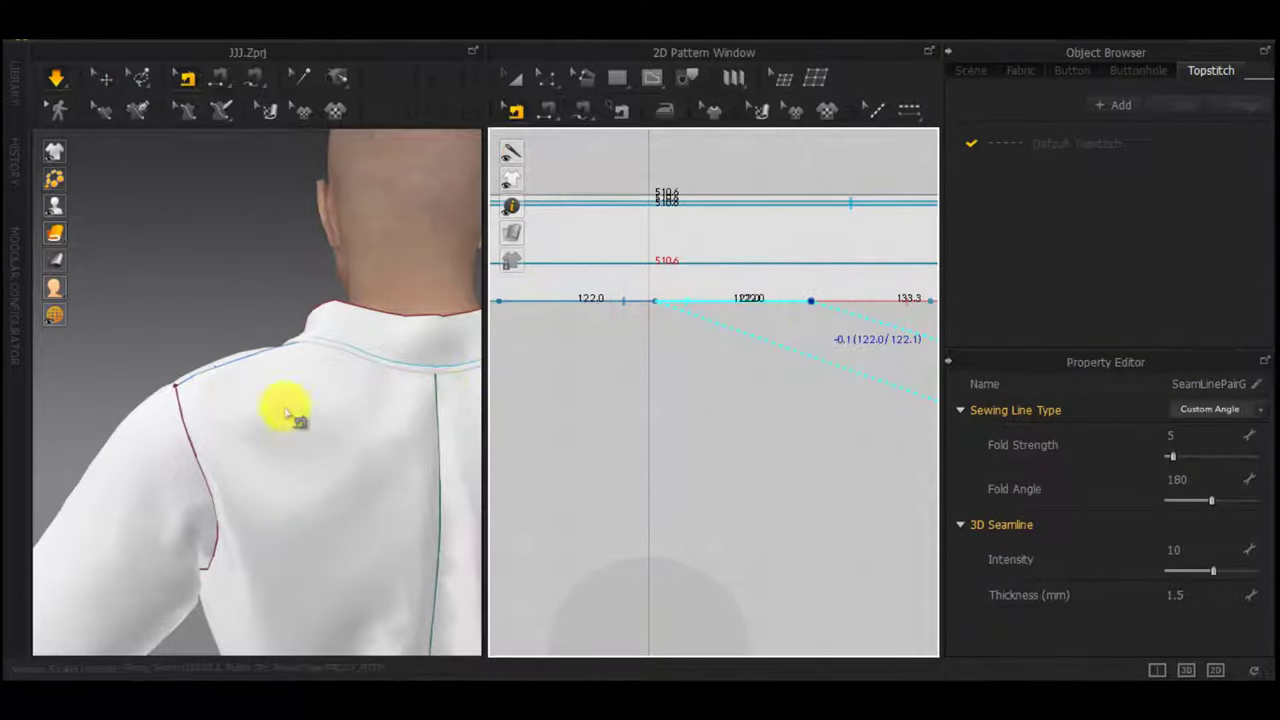
Simulate the shirt and check how the collar drapes from behind and from the side
{"action": "key", "text": "space"}
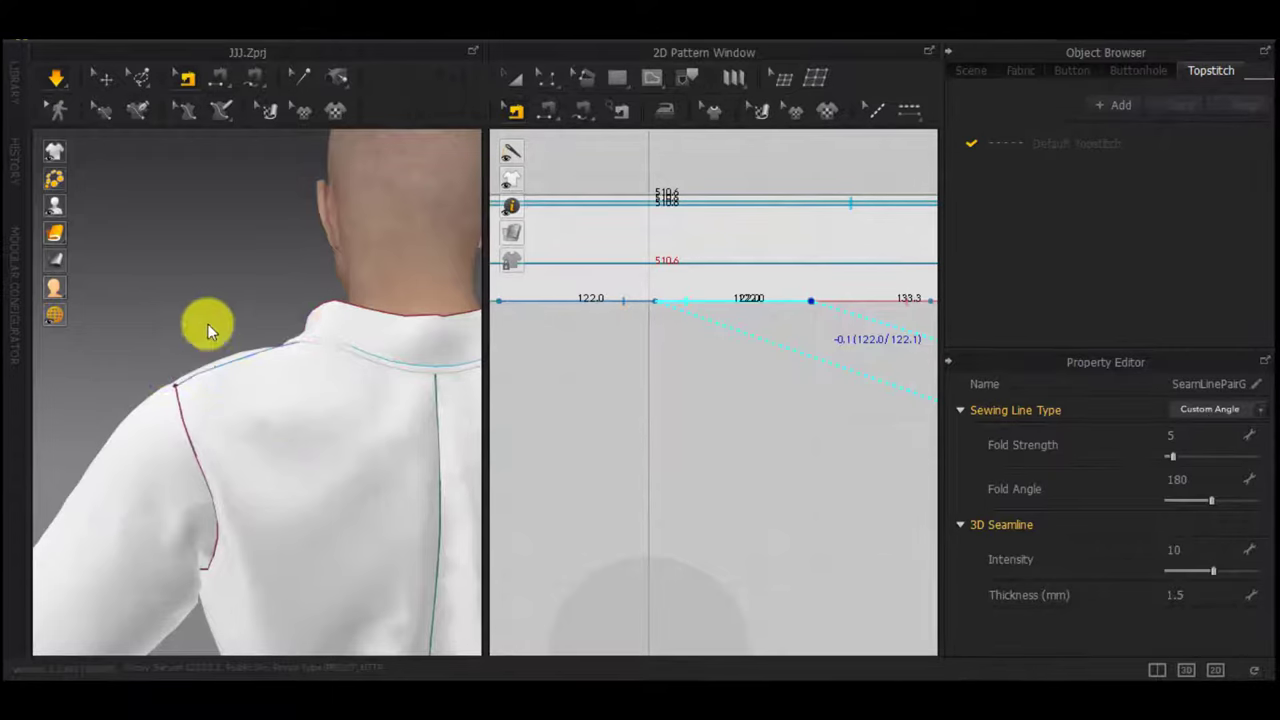
{"action": "key", "text": "space"}
{"action": "right_click_drag", "start_coordinate": [209, 330], "coordinate": [411, 338]}
{"action": "scroll", "coordinate": [243, 400], "scroll_direction": "down", "scroll_amount": 4}
{"action": "right_click_drag", "start_coordinate": [243, 400], "coordinate": [645, 416]}
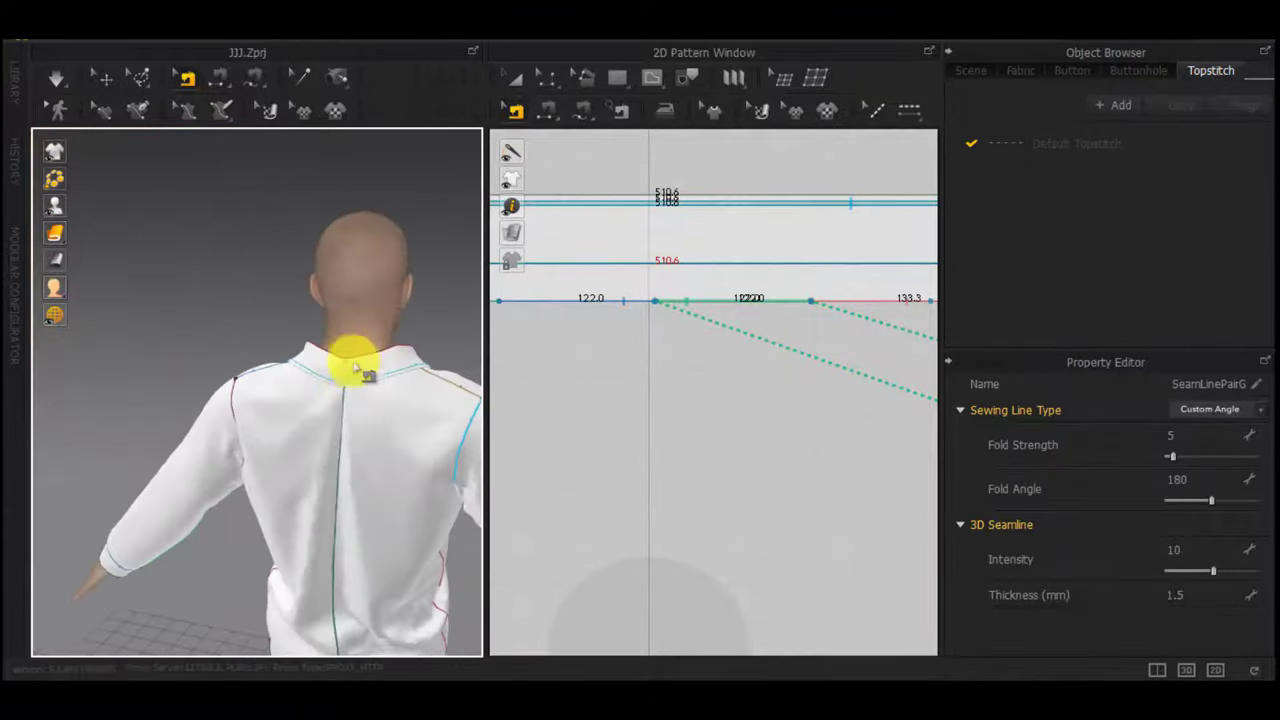
{"action": "key", "text": "a"}
{"action": "left_click", "coordinate": [347, 366]}
{"action": "key", "text": "space"}
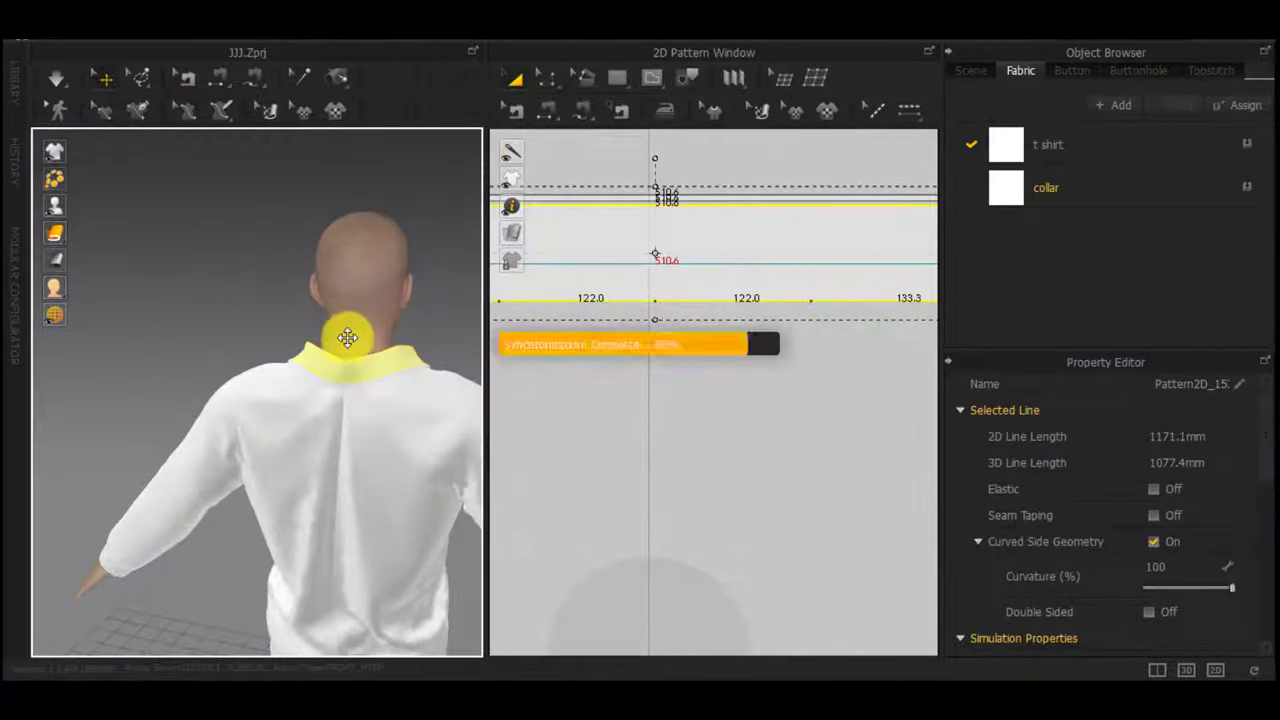
{"action": "right_click_drag", "start_coordinate": [349, 369], "coordinate": [592, 372]}
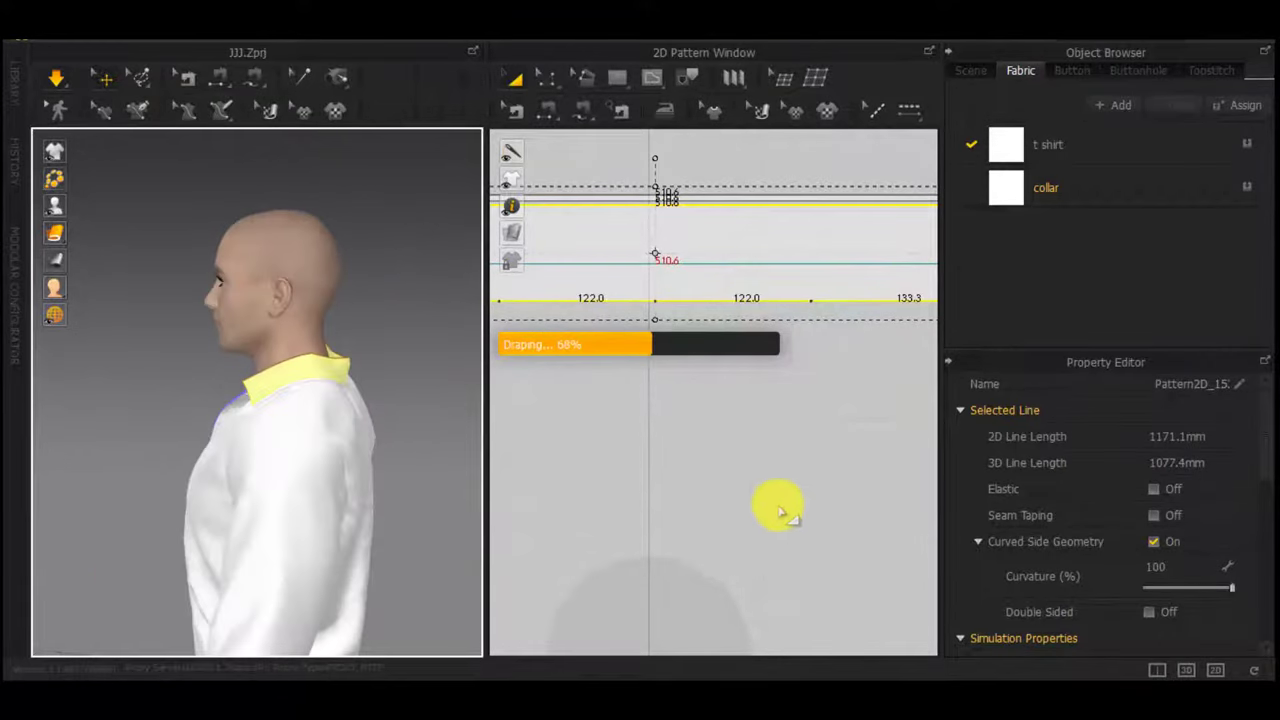
Merge the thin edge strip with the collar pattern along their adjoining long edges
{"action": "middle_click_drag", "start_coordinate": [719, 197], "coordinate": [761, 277]}
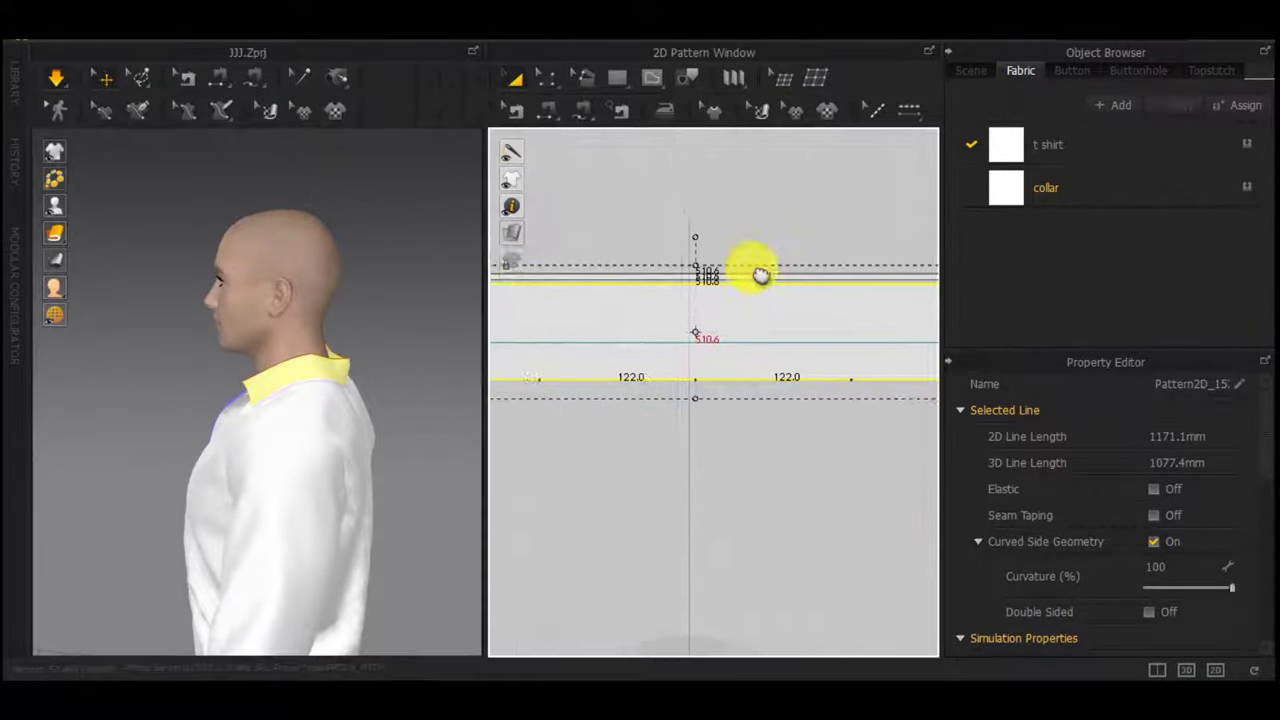
{"action": "key", "text": "z"}
{"action": "scroll", "coordinate": [760, 279], "scroll_direction": "up", "scroll_amount": 4}
{"action": "left_click", "coordinate": [757, 255]}
{"action": "scroll", "coordinate": [757, 256], "scroll_direction": "up", "scroll_amount": 1}
{"action": "right_click", "coordinate": [758, 256]}
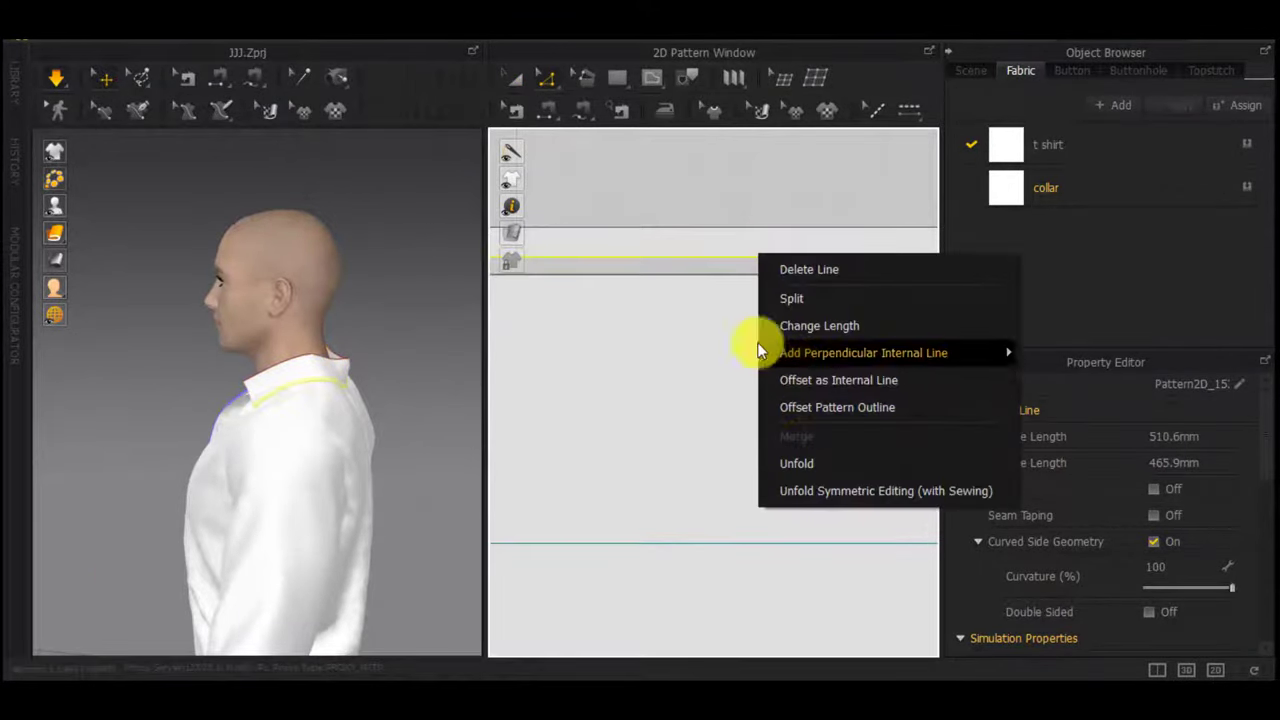
{"action": "left_click", "coordinate": [670, 277]}
{"action": "right_click", "coordinate": [670, 275]}
{"action": "left_click", "coordinate": [661, 252]}
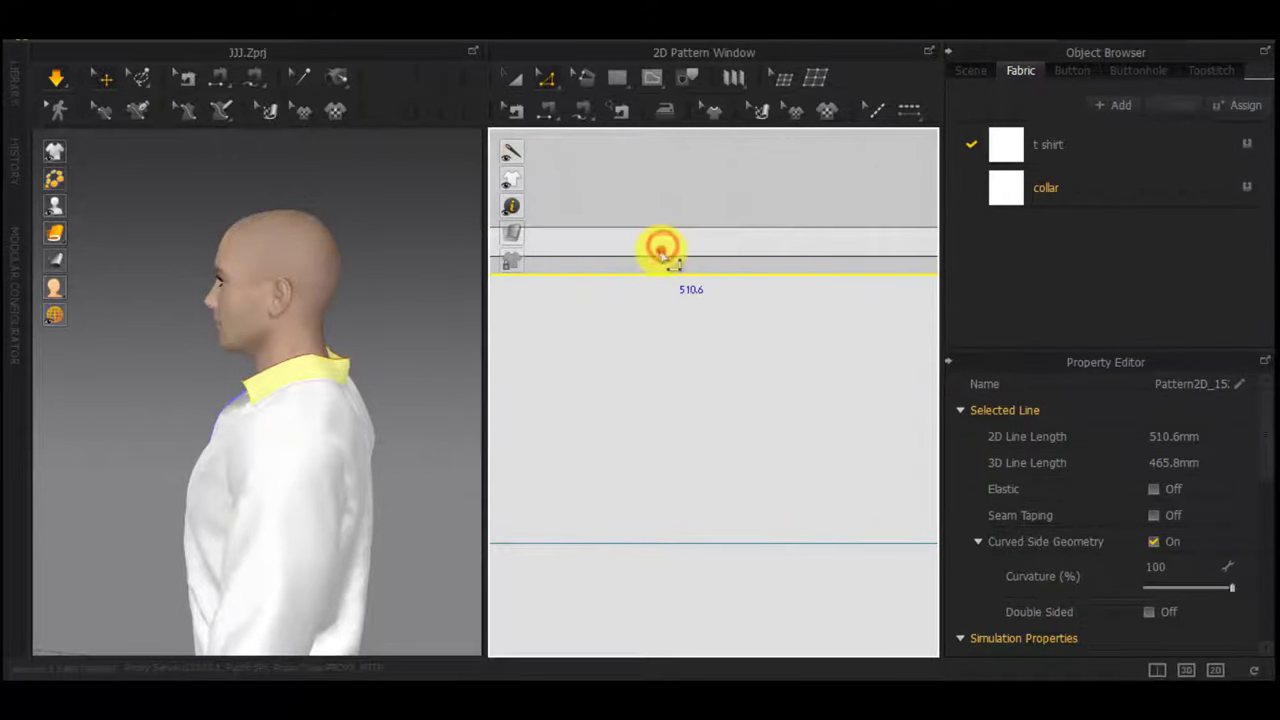
{"action": "right_click", "coordinate": [660, 257]}
{"action": "left_click", "coordinate": [724, 385]}
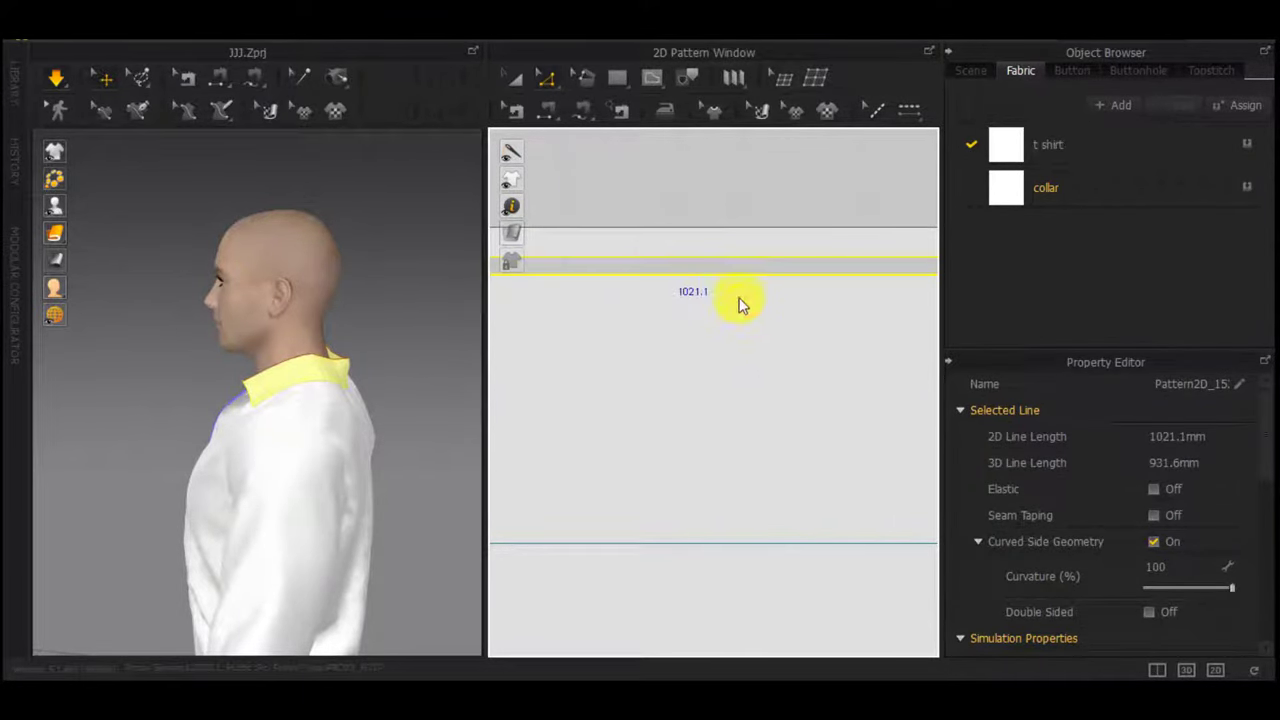
{"action": "key", "text": "ctrl+z"}
Offset the collar's outer edge inward as an internal line, just inside the 5 mm edge strip
{"action": "scroll", "coordinate": [740, 275], "scroll_direction": "down", "scroll_amount": 3}
{"action": "scroll", "coordinate": [740, 260], "scroll_direction": "up", "scroll_amount": 1}
{"action": "left_click", "coordinate": [743, 204]}
{"action": "scroll", "coordinate": [741, 253], "scroll_direction": "up", "scroll_amount": 1}
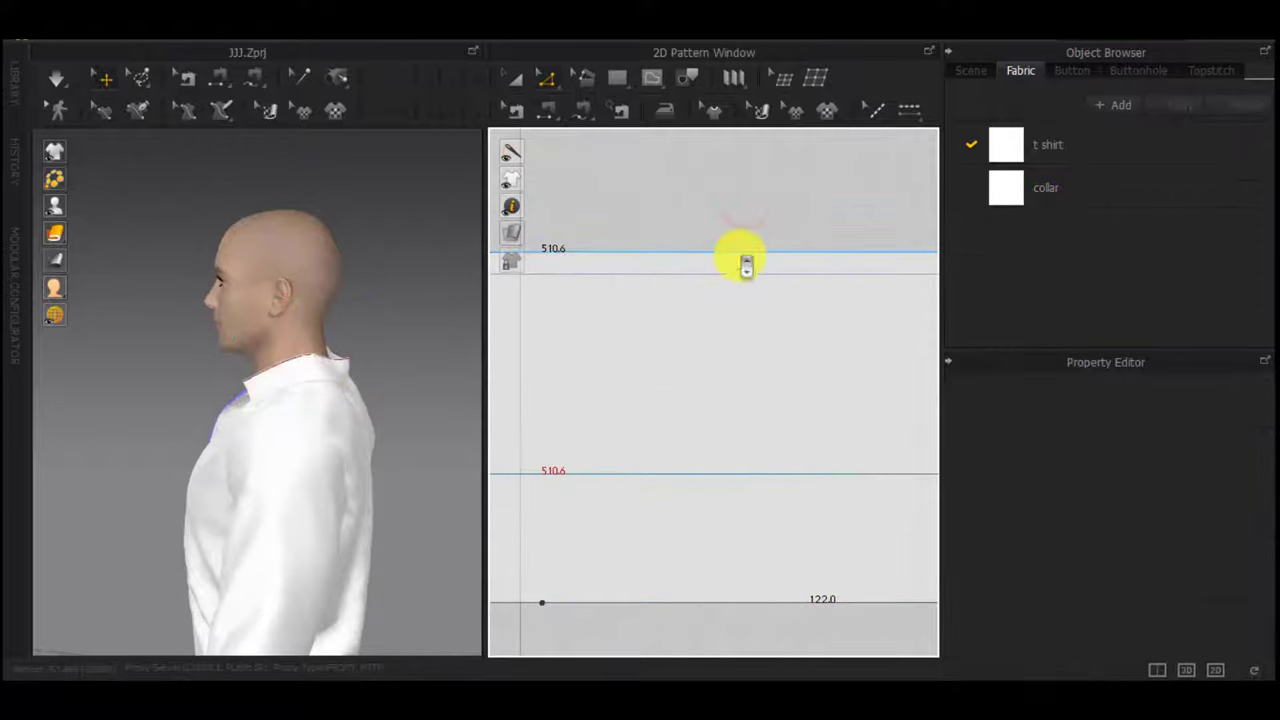
{"action": "right_click", "coordinate": [745, 262]}
{"action": "left_click", "coordinate": [794, 385]}
{"action": "key", "text": "Return"}
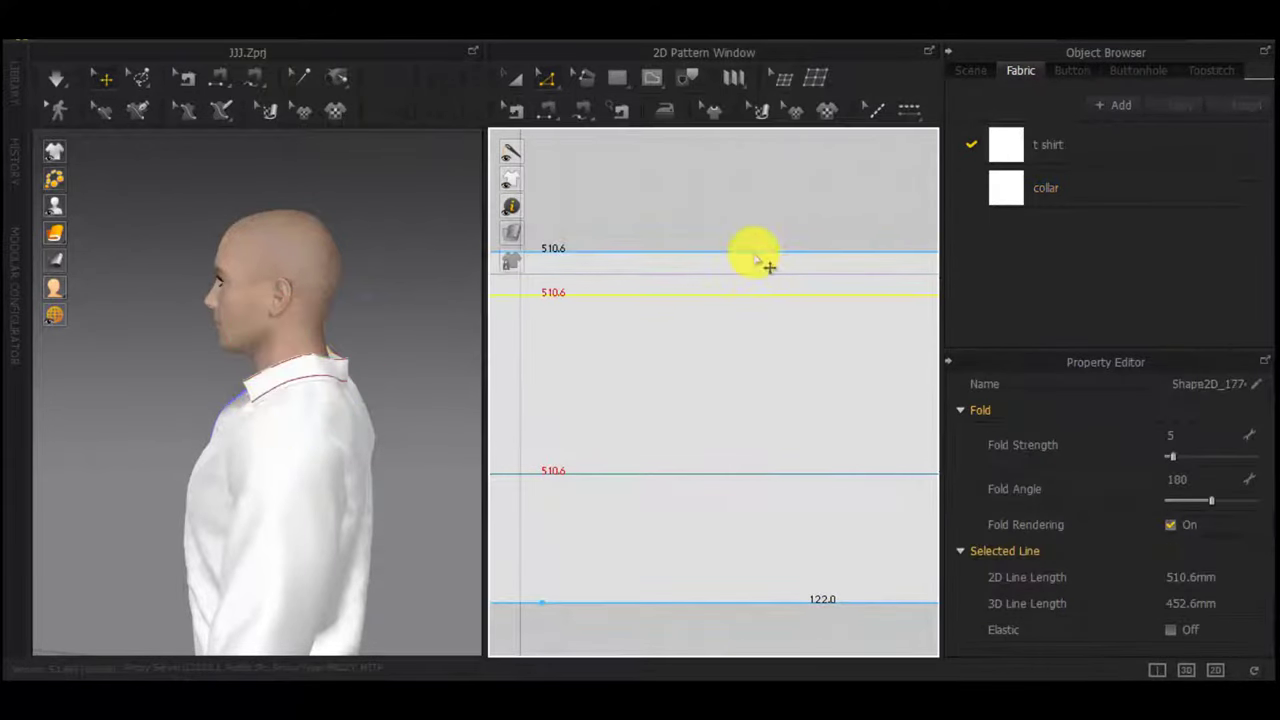
Offset the collar's outer edge 3 mm as an internal line and add another offset line outward from the inner one
{"action": "right_click", "coordinate": [757, 252]}
{"action": "left_click", "coordinate": [802, 385]}
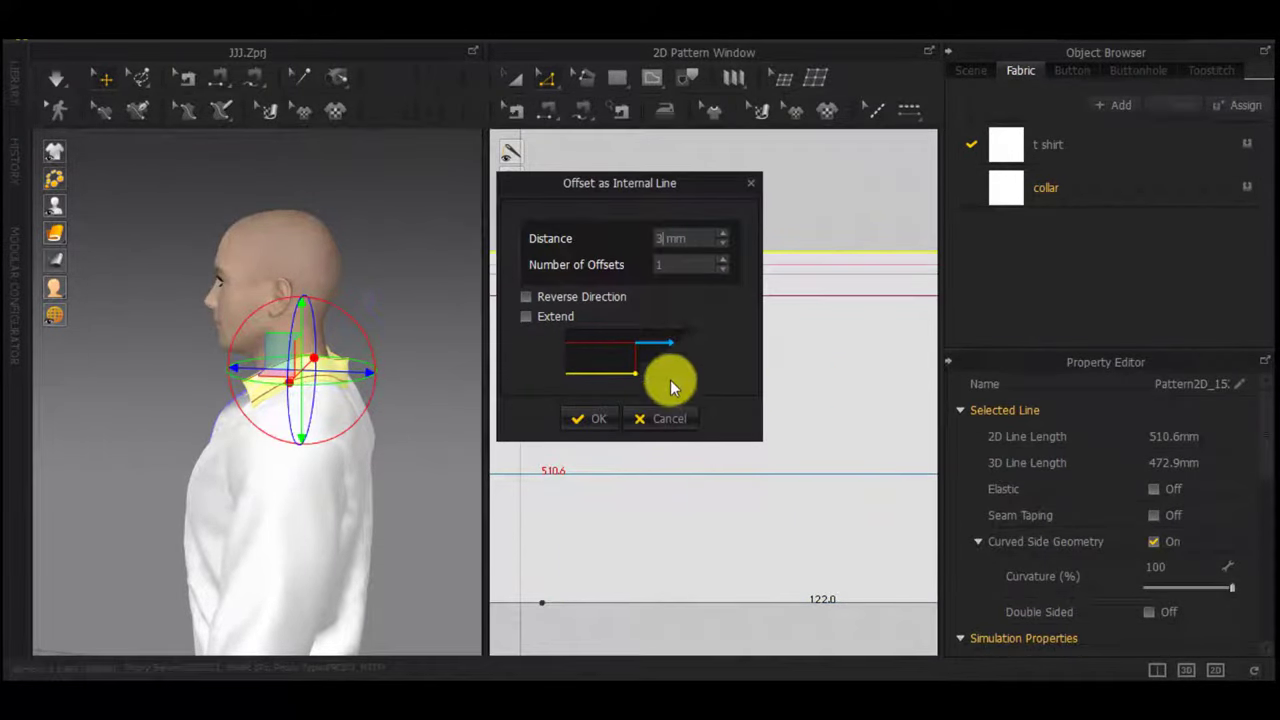
{"action": "left_click", "coordinate": [602, 412]}
{"action": "right_click", "coordinate": [703, 294]}
{"action": "left_click", "coordinate": [772, 425]}
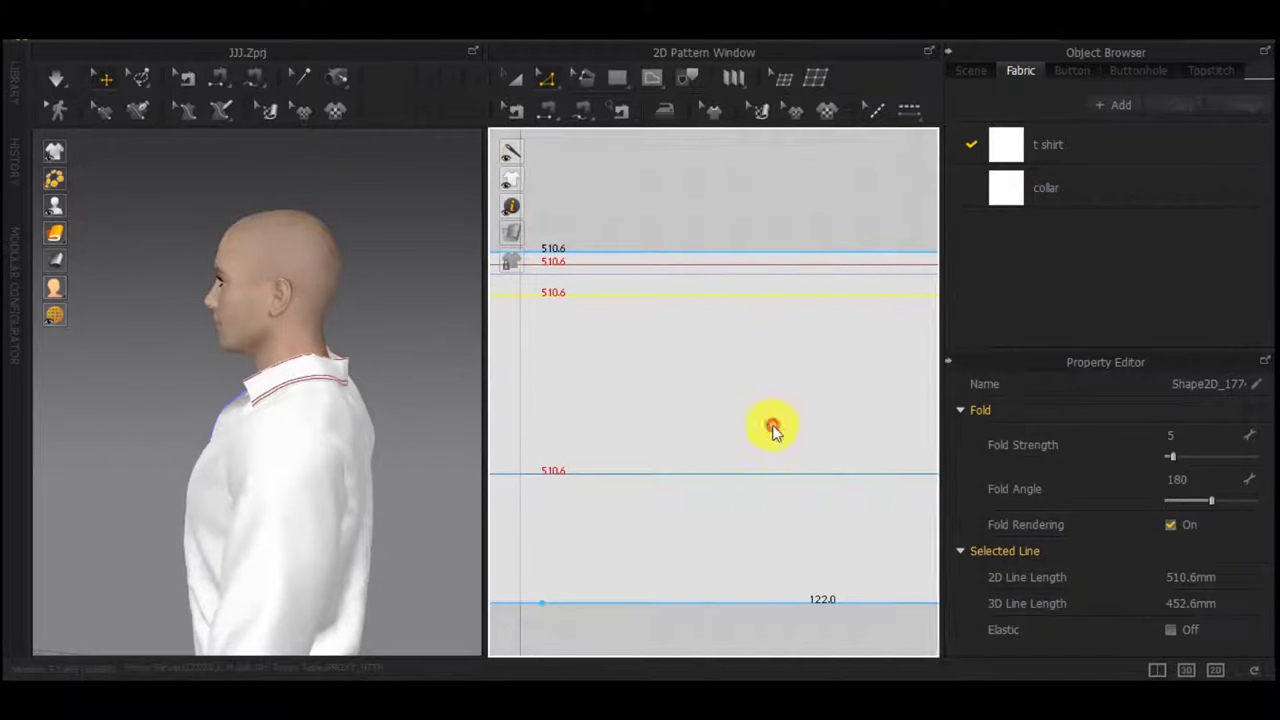
{"action": "left_click", "coordinate": [592, 427]}
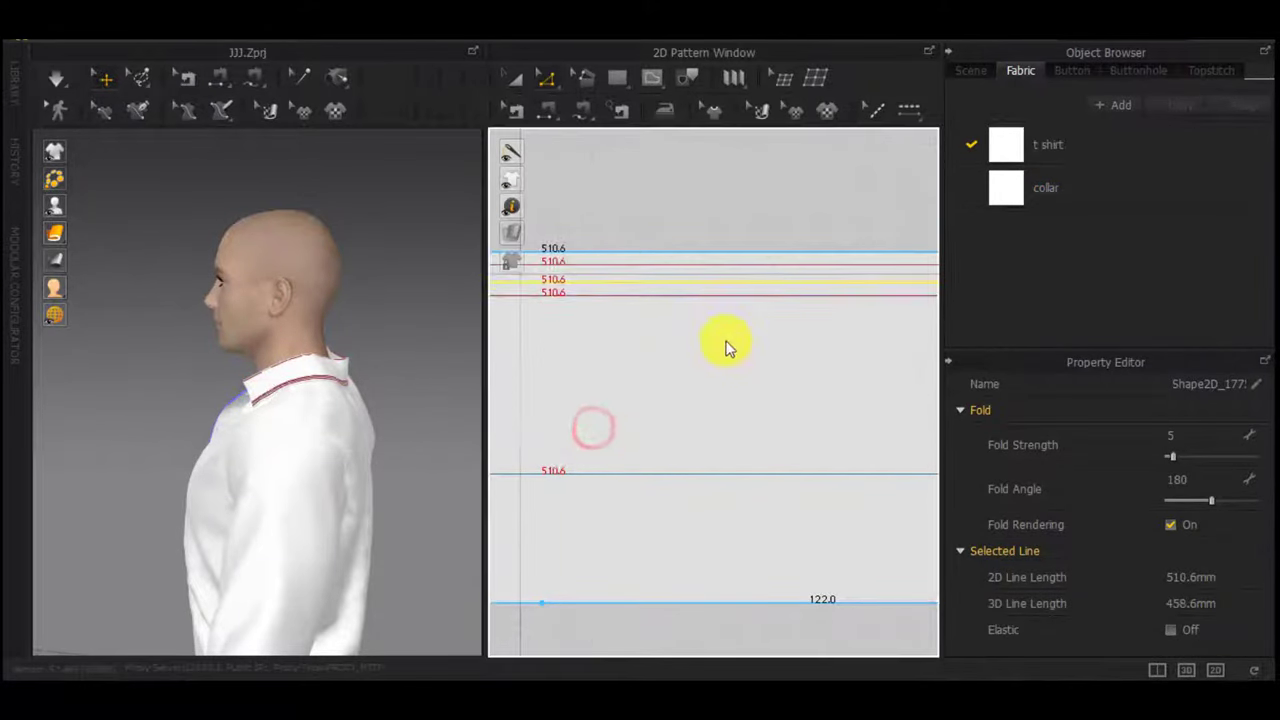
Simulate the shirt with the new internal lines and inspect the collar from the side and front
{"action": "scroll", "coordinate": [728, 342], "scroll_direction": "down", "scroll_amount": 3}
{"action": "middle_click_drag", "start_coordinate": [766, 349], "coordinate": [878, 343]}
{"action": "scroll", "coordinate": [308, 373], "scroll_direction": "up", "scroll_amount": 5}
{"action": "right_click_drag", "start_coordinate": [308, 373], "coordinate": [373, 392]}
{"action": "key", "text": "space"}
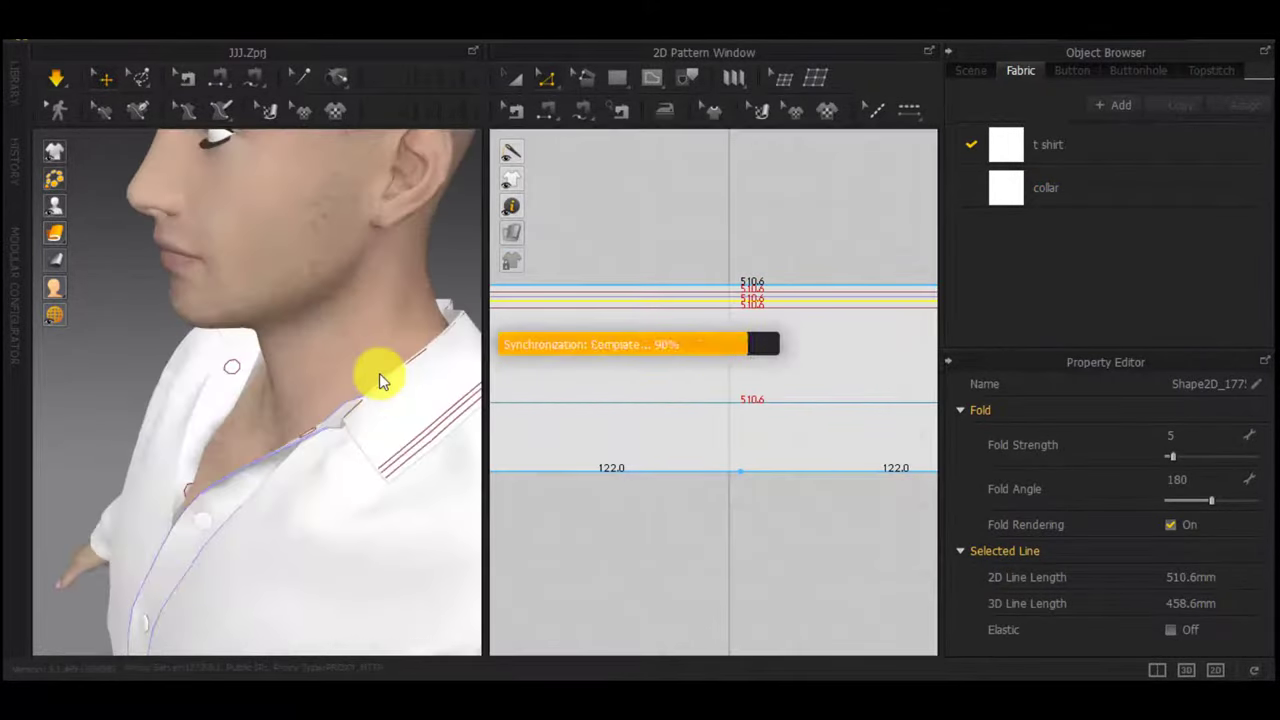
{"action": "right_click_drag", "start_coordinate": [426, 352], "coordinate": [434, 323]}
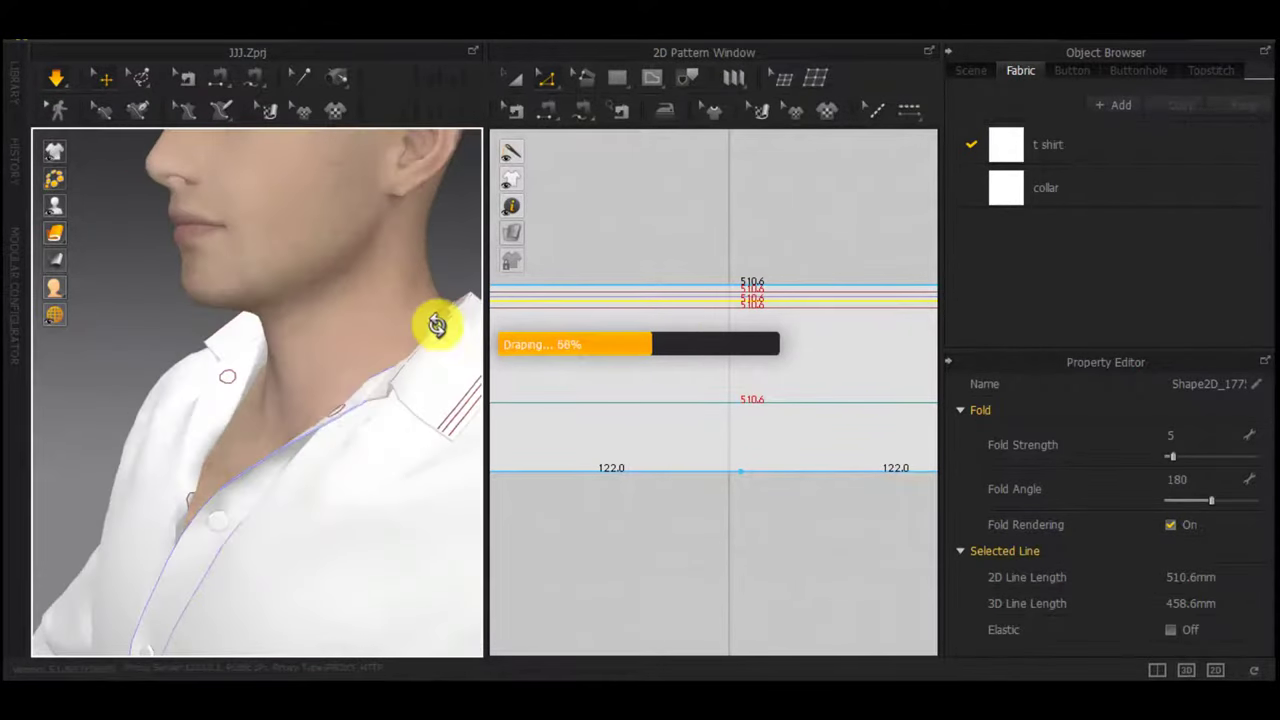
{"action": "left_click", "coordinate": [625, 402]}
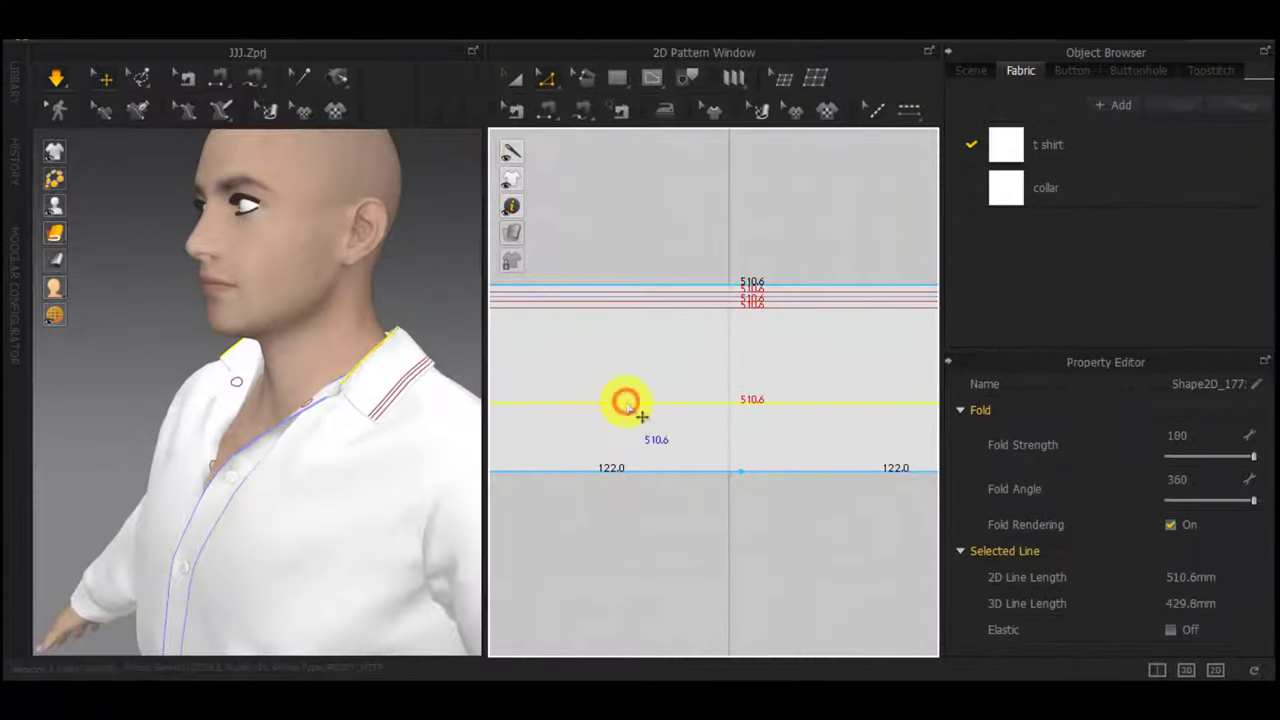
{"action": "right_click_drag", "start_coordinate": [350, 421], "coordinate": [430, 412]}
{"action": "scroll", "coordinate": [340, 397], "scroll_direction": "down", "scroll_amount": 4}
{"action": "scroll", "coordinate": [300, 482], "scroll_direction": "down", "scroll_amount": 4}
{"action": "right_click_drag", "start_coordinate": [303, 491], "coordinate": [376, 540]}
Draw an internal rectangle of about 87.6 by 130.5 mm on the chest of the front panel as a pocket outline
{"action": "left_click", "coordinate": [249, 552]}
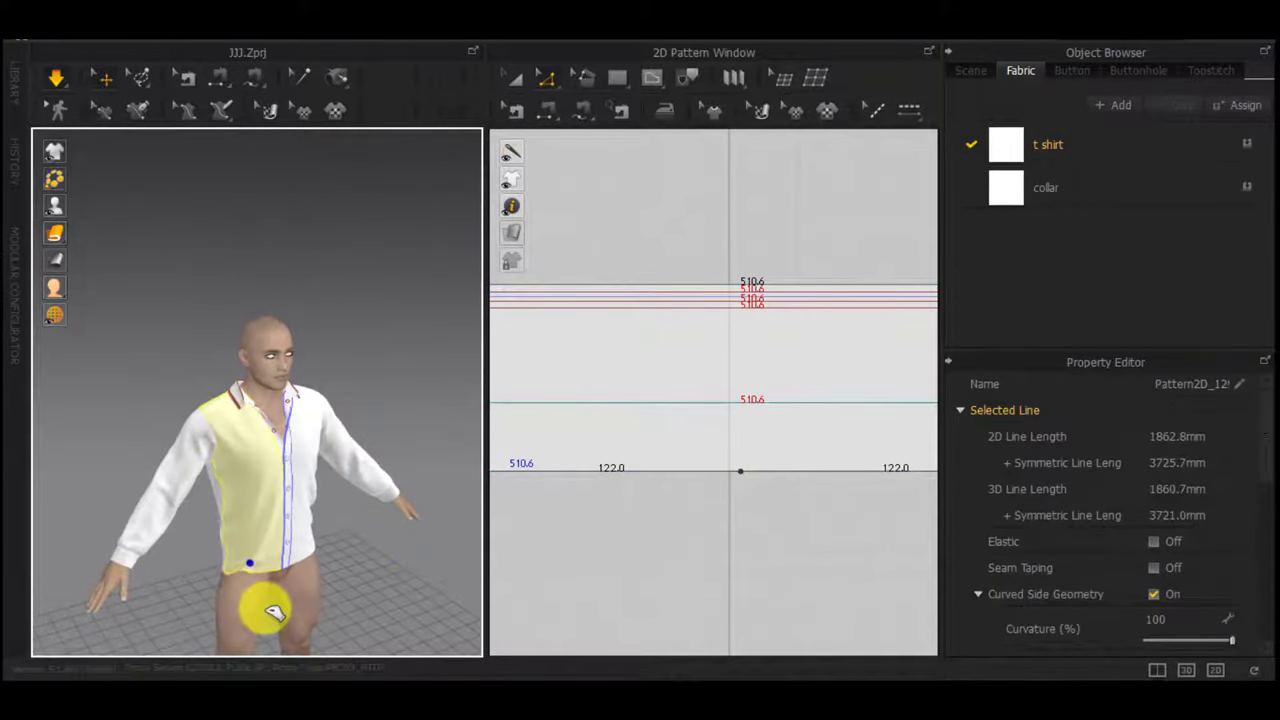
{"action": "scroll", "coordinate": [735, 542], "scroll_direction": "down", "scroll_amount": 6}
{"action": "middle_click_drag", "start_coordinate": [737, 556], "coordinate": [690, 288]}
{"action": "scroll", "coordinate": [723, 420], "scroll_direction": "up", "scroll_amount": 2}
{"action": "scroll", "coordinate": [330, 435], "scroll_direction": "up", "scroll_amount": 3}
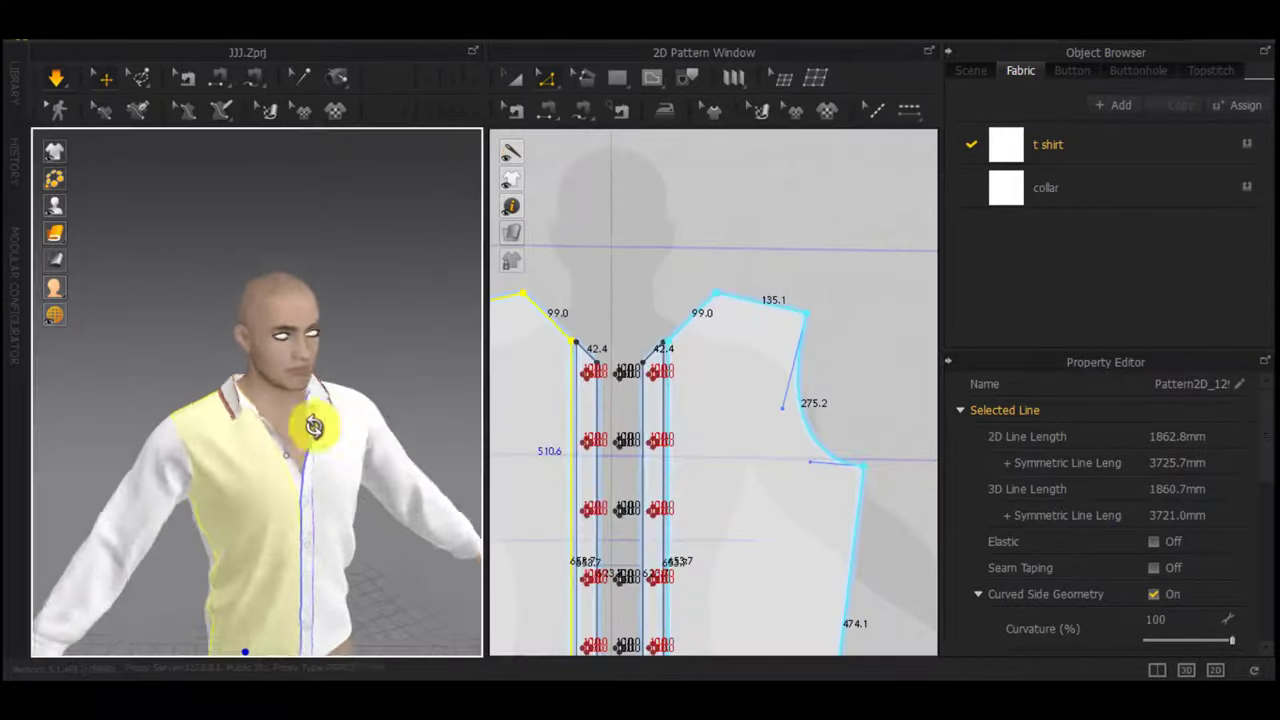
{"action": "right_click_drag", "start_coordinate": [314, 424], "coordinate": [302, 414]}
{"action": "left_click", "coordinate": [349, 492]}
{"action": "middle_click_drag", "start_coordinate": [717, 442], "coordinate": [713, 400]}
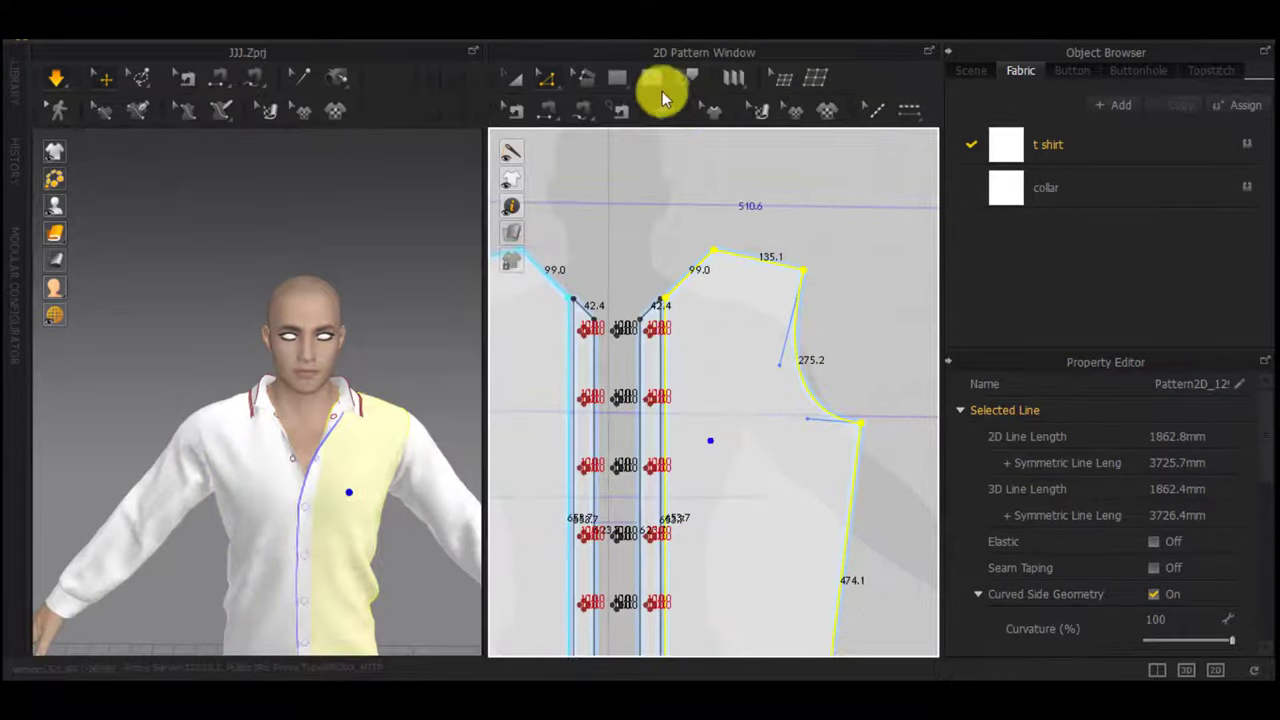
{"action": "left_click", "coordinate": [661, 90]}
{"action": "left_click", "coordinate": [694, 137]}
{"action": "scroll", "coordinate": [728, 382], "scroll_direction": "up", "scroll_amount": 3}
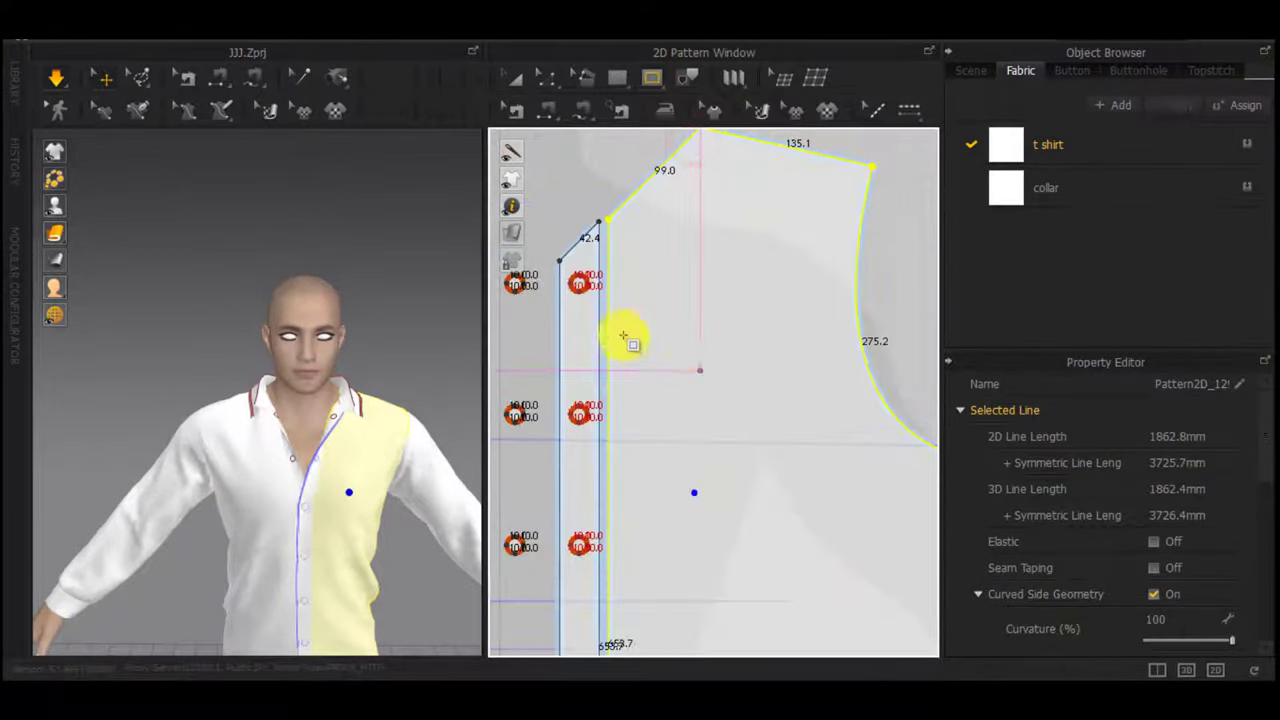
{"action": "left_click_drag", "start_coordinate": [787, 507], "coordinate": [794, 506]}
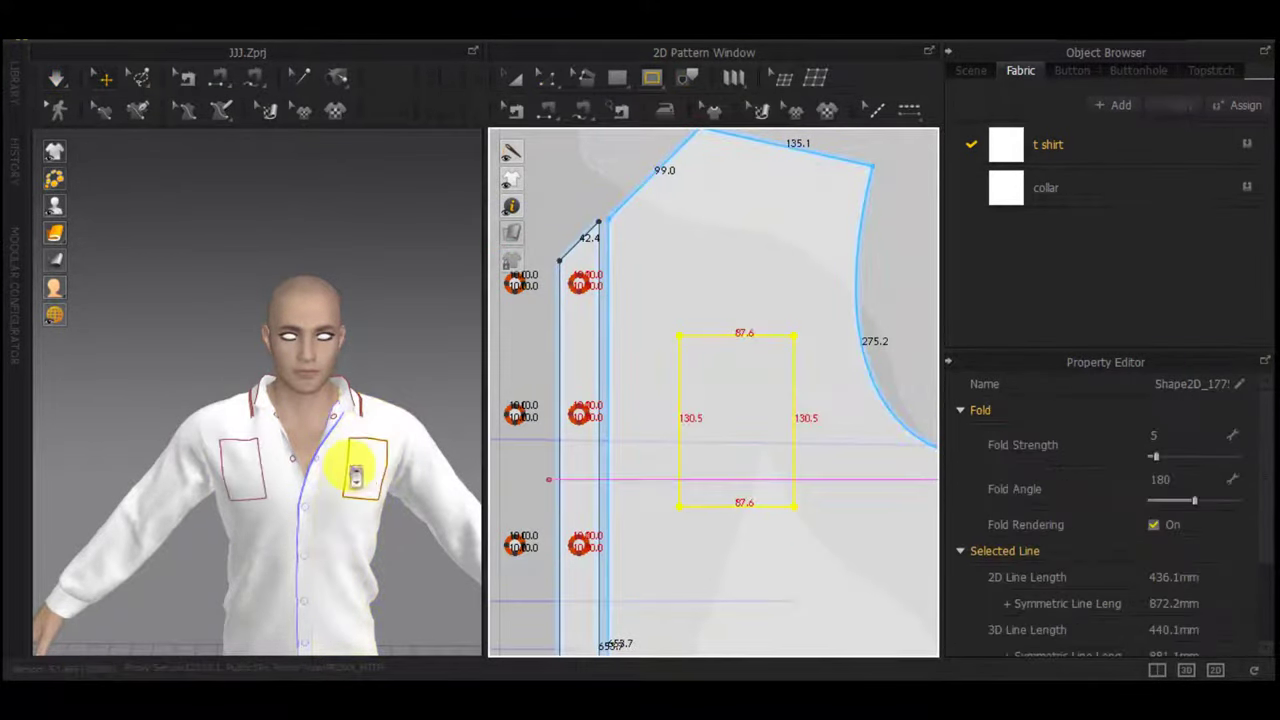
Move the pocket rectangle lower on the chest, rotate it slightly and shift it towards the button placket
{"action": "scroll", "coordinate": [357, 474], "scroll_direction": "up", "scroll_amount": 3}
{"action": "key", "text": "space"}
{"action": "key", "text": "a"}
{"action": "left_click_drag", "start_coordinate": [730, 398], "coordinate": [733, 468]}
{"action": "right_click_drag", "start_coordinate": [437, 524], "coordinate": [406, 502]}
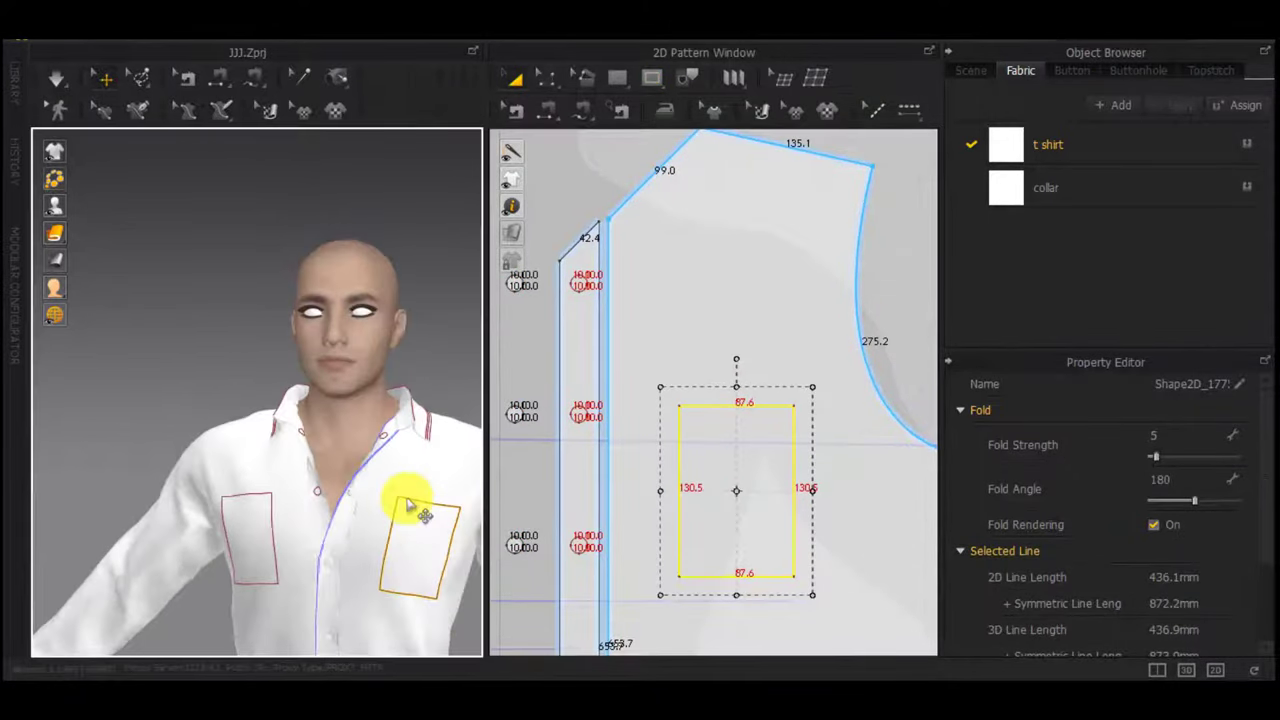
{"action": "left_click_drag", "start_coordinate": [737, 359], "coordinate": [727, 381]}
{"action": "left_click_drag", "start_coordinate": [767, 543], "coordinate": [735, 543]}
{"action": "scroll", "coordinate": [412, 550], "scroll_direction": "down", "scroll_amount": 2}
{"action": "right_click_drag", "start_coordinate": [410, 548], "coordinate": [476, 554]}
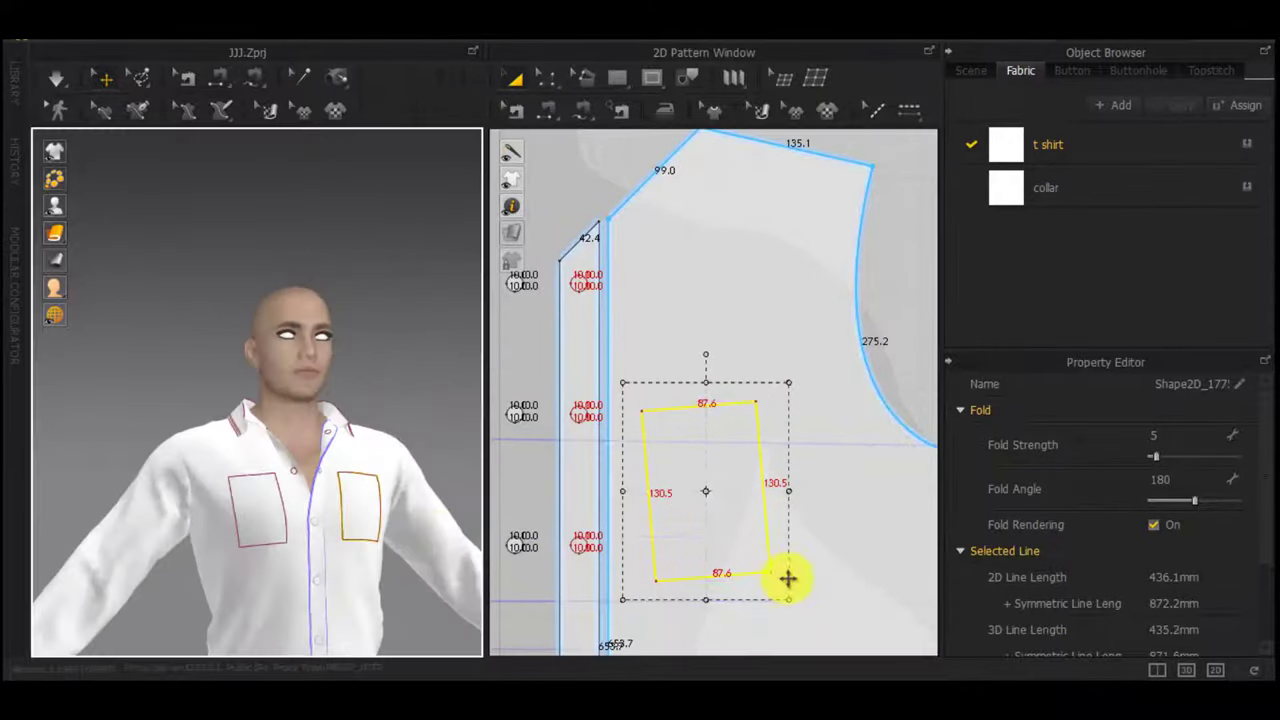
Scale the pocket rectangle from its centre to about 106.6 by 136.8 mm and shift it away from the placket
{"action": "double_click", "coordinate": [706, 491]}
{"action": "left_click_drag", "start_coordinate": [790, 600], "coordinate": [827, 636]}
{"action": "middle_click_drag", "start_coordinate": [735, 567], "coordinate": [726, 549]}
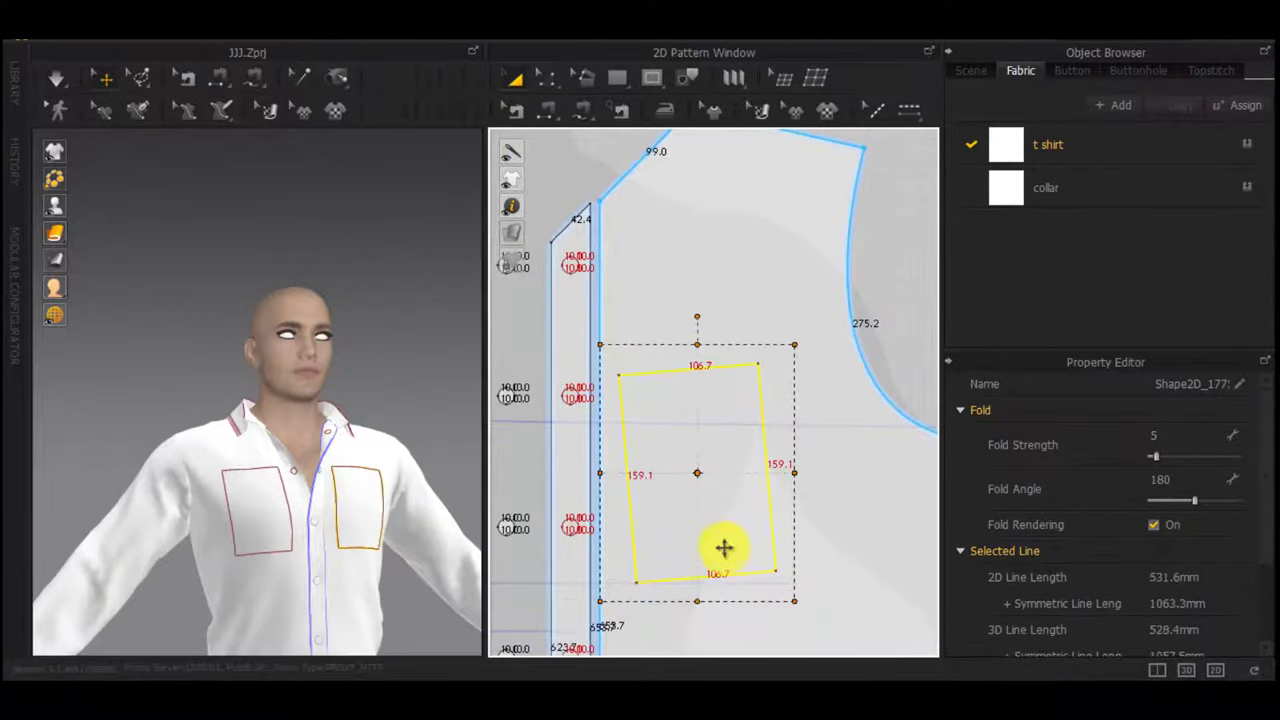
{"action": "left_click_drag", "start_coordinate": [724, 517], "coordinate": [755, 517]}
{"action": "right_click_drag", "start_coordinate": [362, 590], "coordinate": [332, 571]}
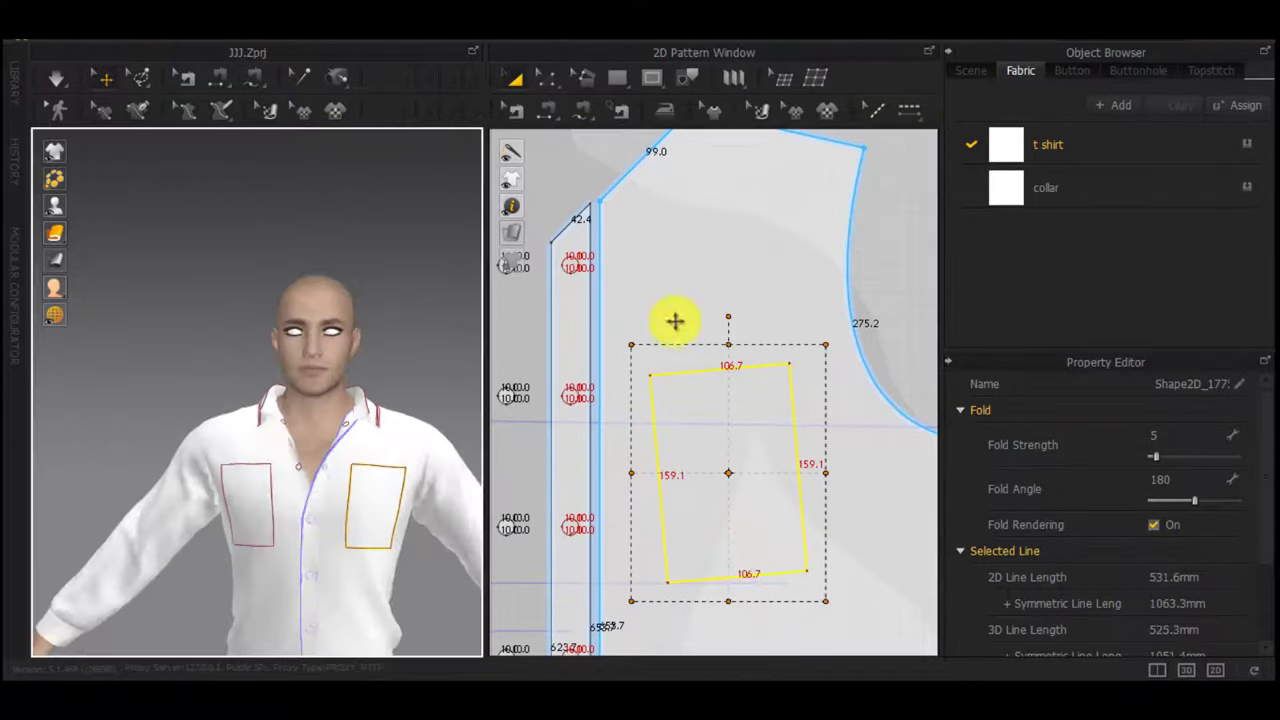
{"action": "left_click_drag", "start_coordinate": [730, 343], "coordinate": [731, 360]}
{"action": "middle_click_drag", "start_coordinate": [362, 570], "coordinate": [352, 357]}
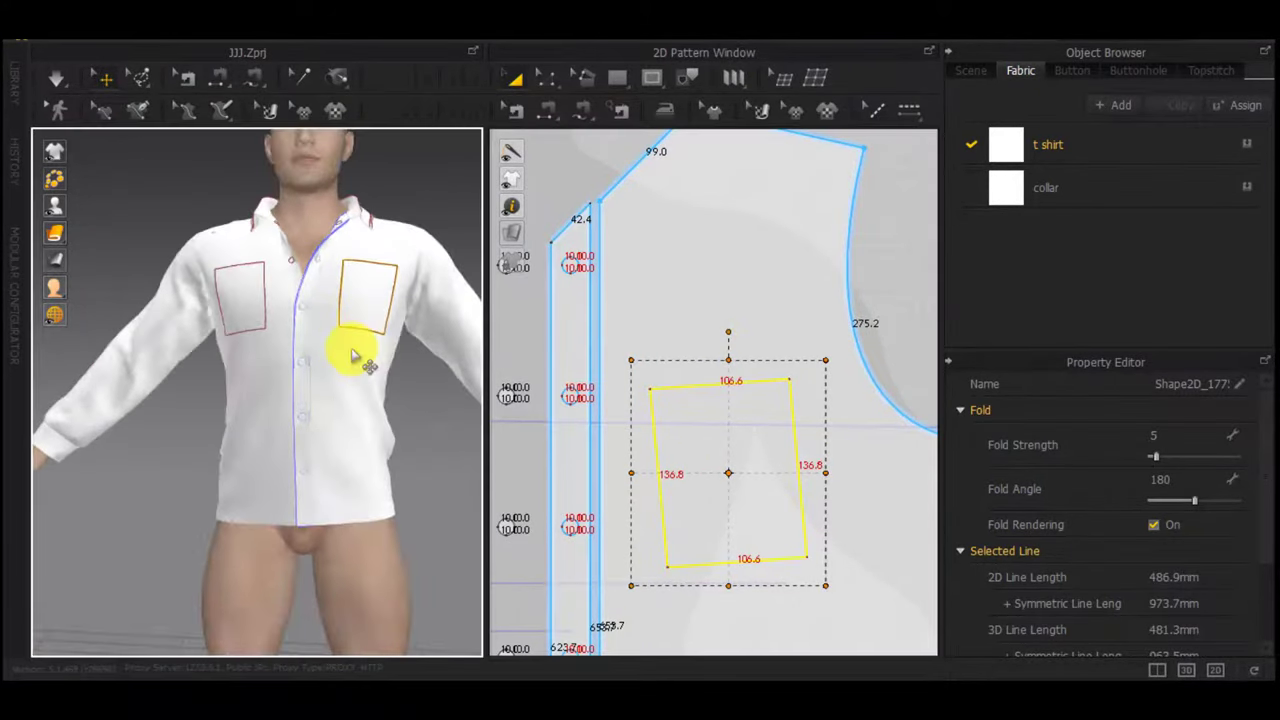
Split the pocket outline's bottom edge with a point at its midpoint
{"action": "key", "text": "z"}
{"action": "left_click", "coordinate": [764, 582]}
{"action": "key", "text": "x"}
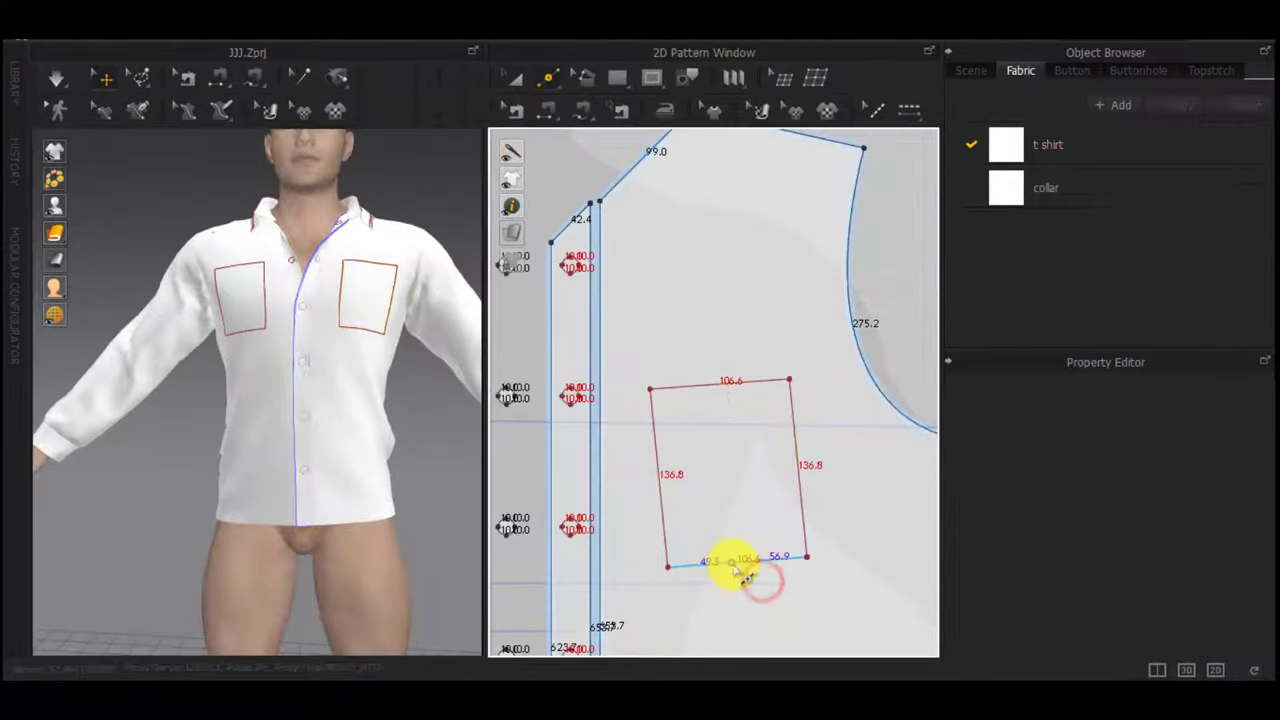
{"action": "right_click", "coordinate": [742, 570]}
{"action": "left_click", "coordinate": [528, 377]}
{"action": "left_click", "coordinate": [582, 493]}
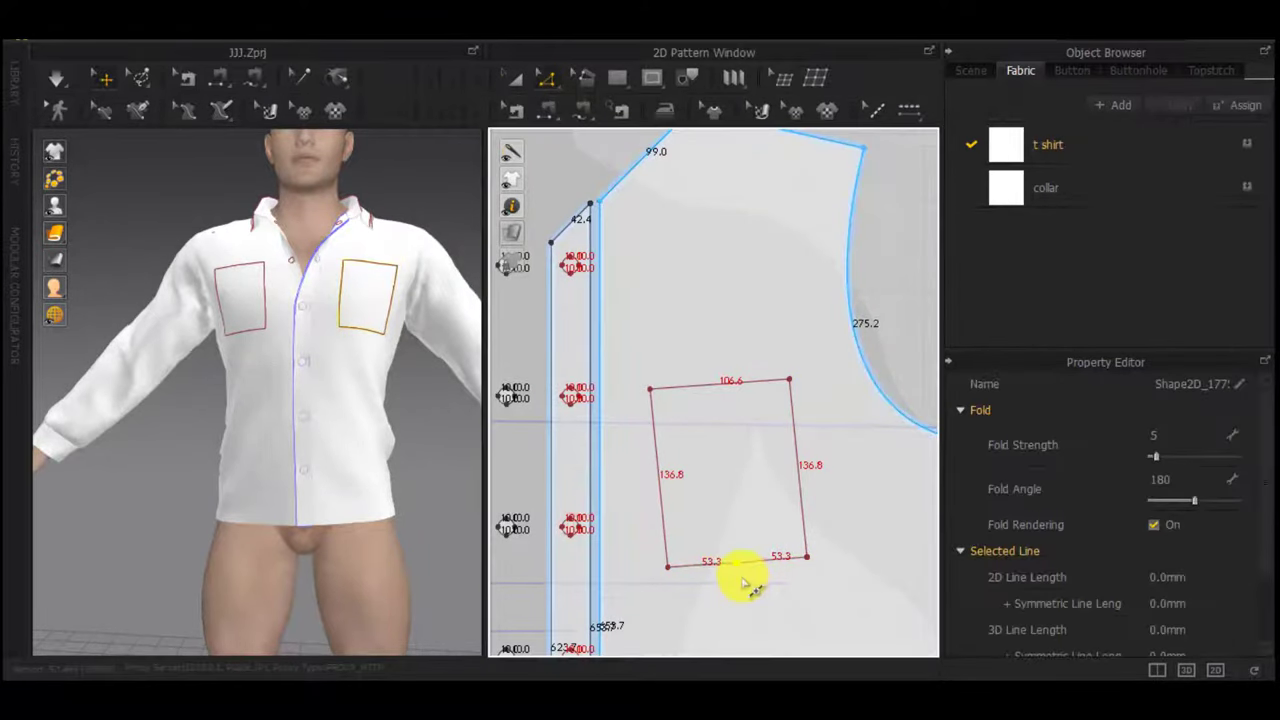
Pull the bottom midpoint down to give the pocket a centred pointed base with sloping edges of about 68 mm
{"action": "key", "text": "z"}
{"action": "left_click_drag", "start_coordinate": [739, 564], "coordinate": [743, 622]}
{"action": "middle_click_drag", "start_coordinate": [749, 625], "coordinate": [746, 523]}
{"action": "left_click_drag", "start_coordinate": [735, 519], "coordinate": [732, 517]}
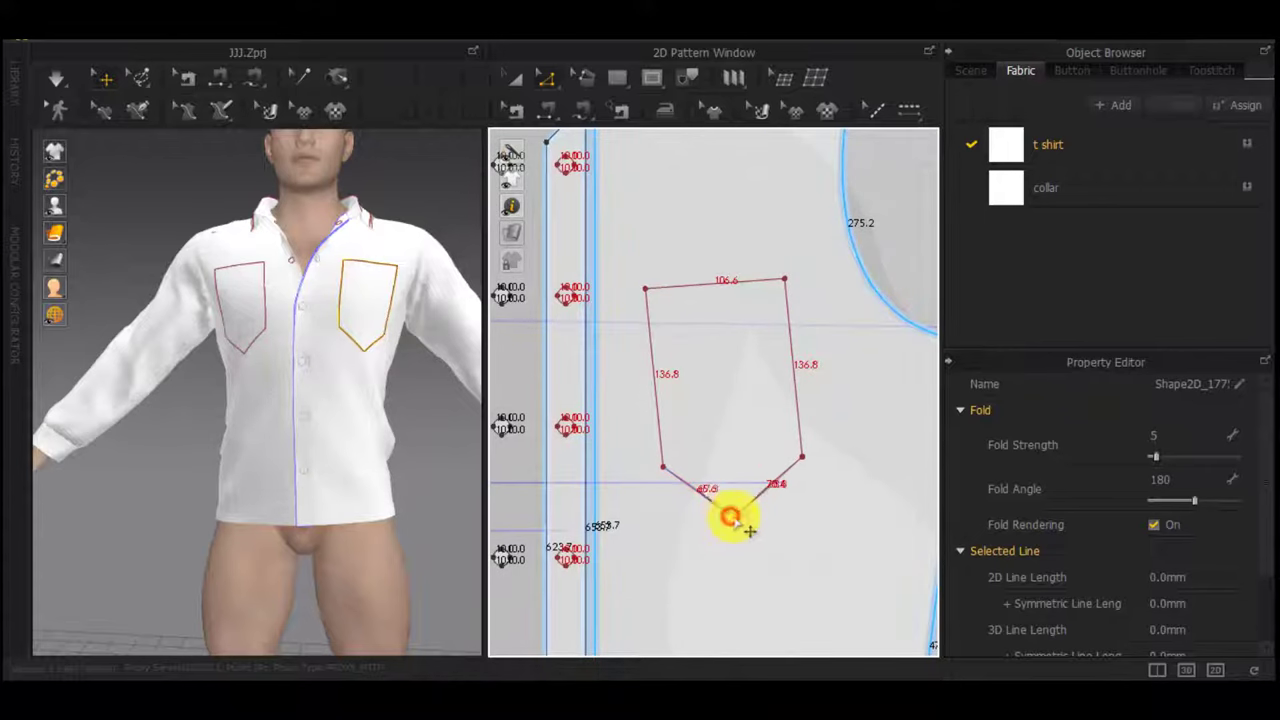
{"action": "scroll", "coordinate": [760, 535], "scroll_direction": "up", "scroll_amount": 3}
{"action": "scroll", "coordinate": [705, 512], "scroll_direction": "up", "scroll_amount": 2}
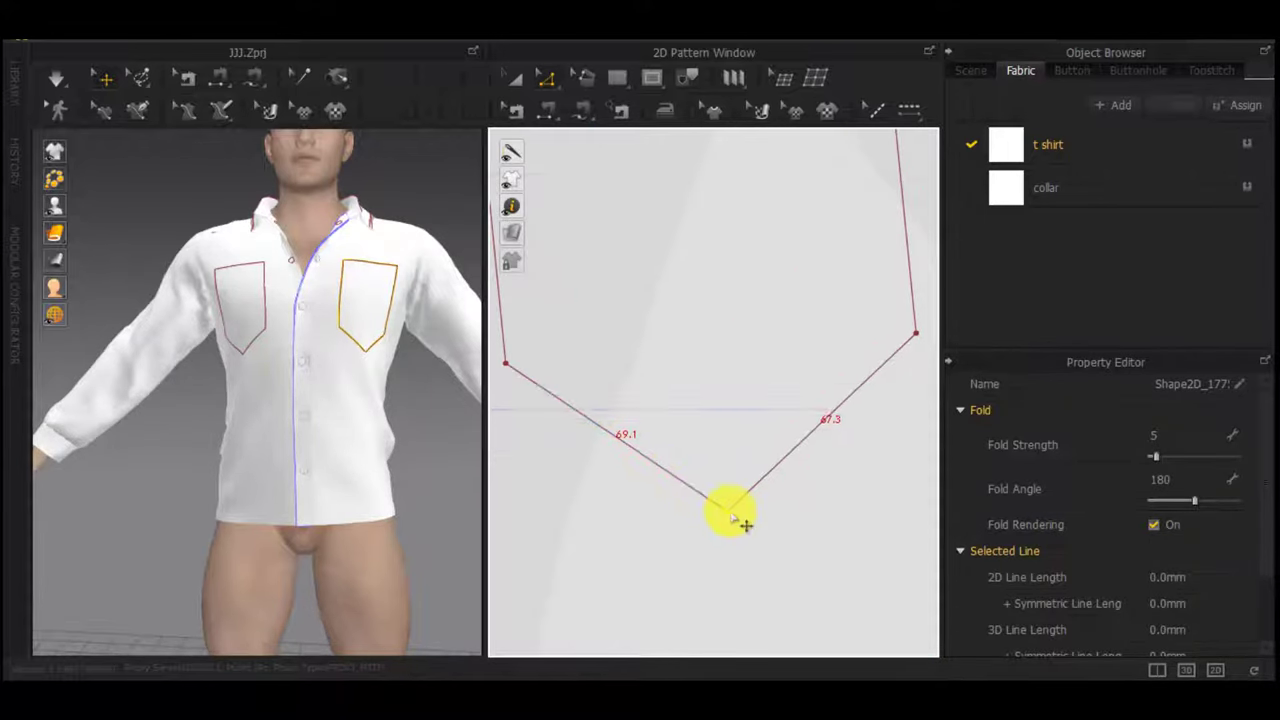
{"action": "scroll", "coordinate": [325, 446], "scroll_direction": "down", "scroll_amount": 3}
{"action": "right_click_drag", "start_coordinate": [325, 447], "coordinate": [420, 471]}
{"action": "middle_click_drag", "start_coordinate": [687, 471], "coordinate": [695, 477]}
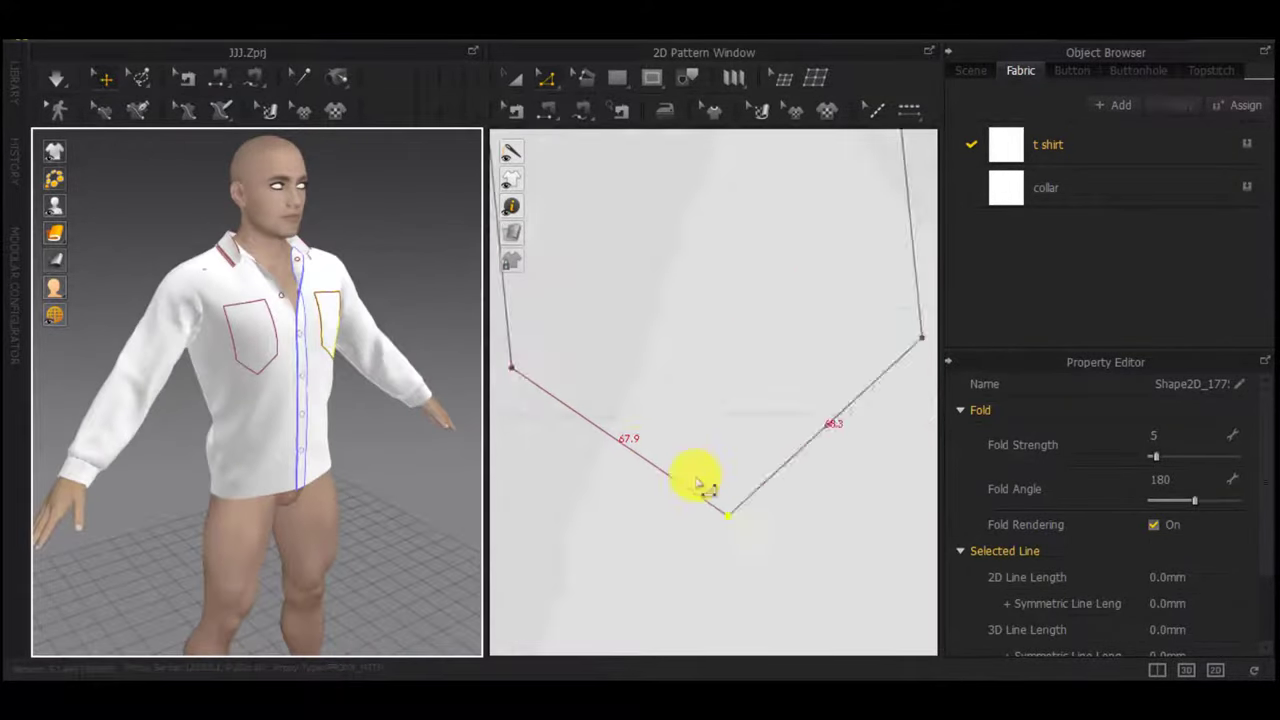
Shorten the pocket outline about its centre to side edges of about 95 mm, and fine-tune its height
{"action": "scroll", "coordinate": [695, 477], "scroll_direction": "down", "scroll_amount": 5}
{"action": "key", "text": "a"}
{"action": "left_click", "coordinate": [690, 386]}
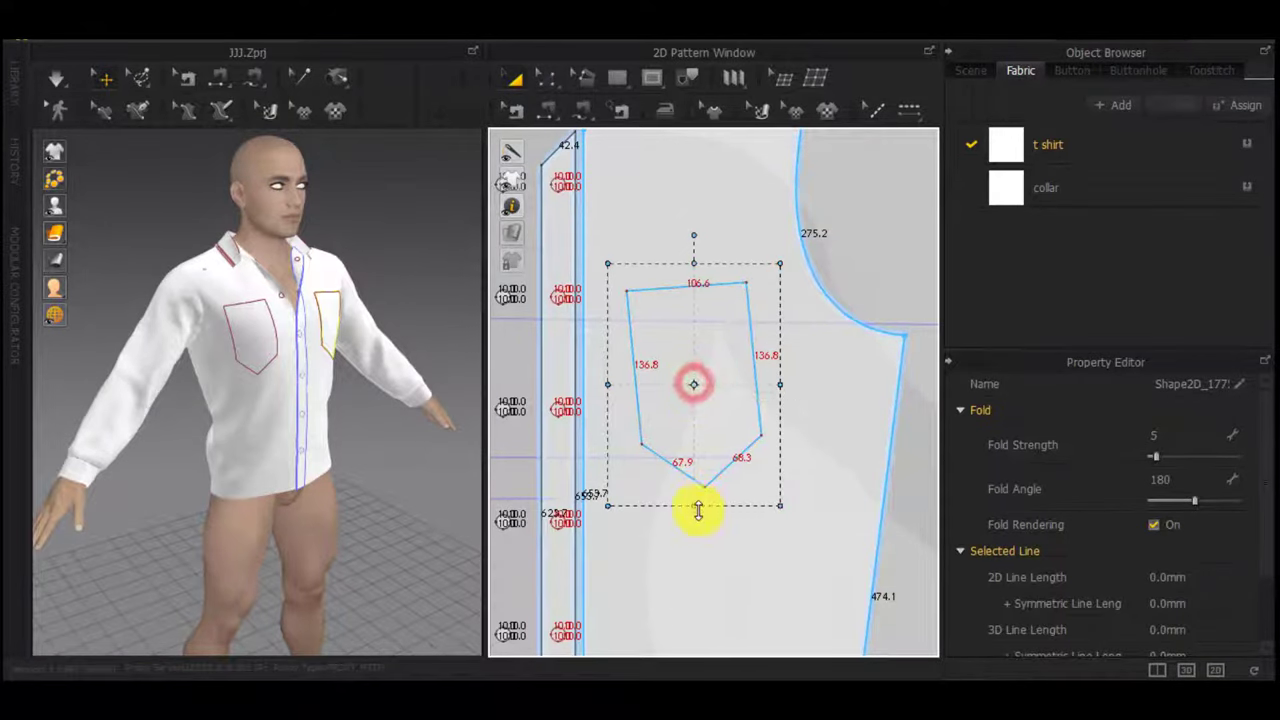
{"action": "left_click_drag", "start_coordinate": [694, 505], "coordinate": [691, 443]}
{"action": "right_click_drag", "start_coordinate": [275, 403], "coordinate": [150, 390]}
{"action": "left_click_drag", "start_coordinate": [696, 296], "coordinate": [697, 287]}
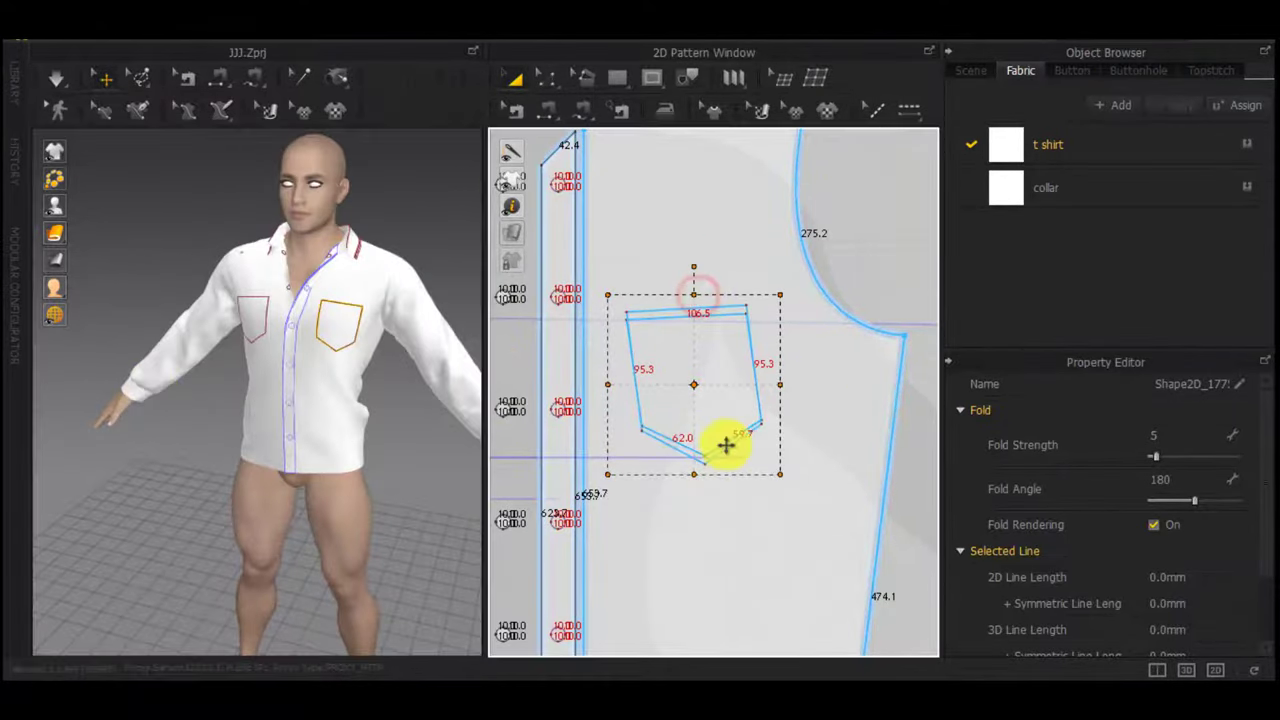
Delete the tip point at the base of the pocket outline to restore a straight 106.5 mm bottom edge
{"action": "scroll", "coordinate": [726, 456], "scroll_direction": "up", "scroll_amount": 3}
{"action": "key", "text": "z"}
{"action": "right_click", "coordinate": [688, 468]}
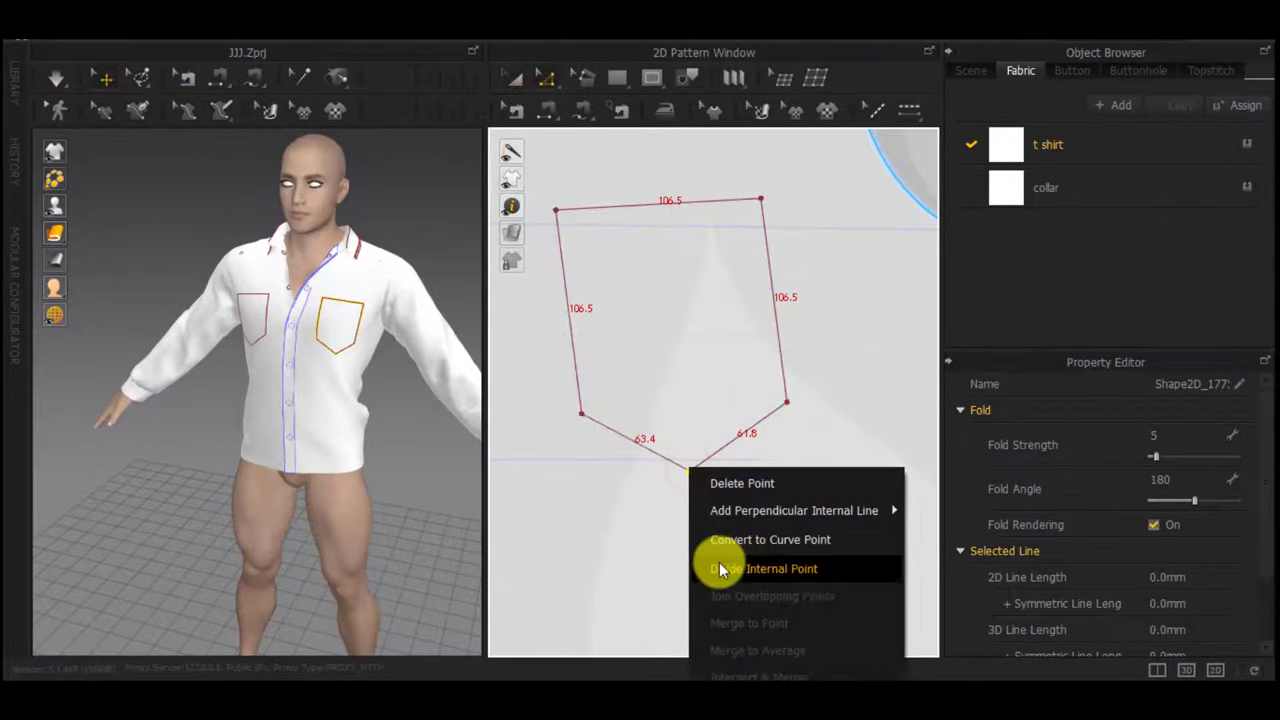
{"action": "left_click", "coordinate": [724, 484]}
Rotate the square pocket outline slightly clockwise about its centre to level its top edge
{"action": "key", "text": "a"}
{"action": "left_click", "coordinate": [664, 305]}
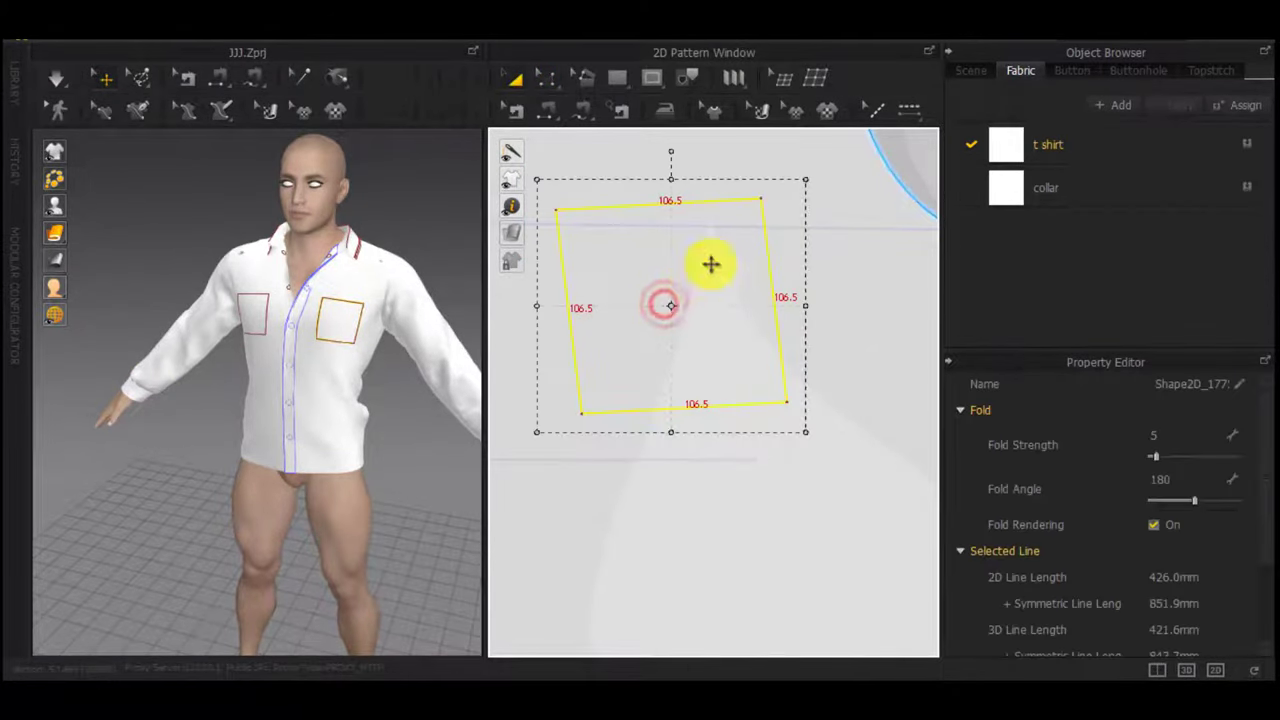
{"action": "left_click_drag", "start_coordinate": [689, 184], "coordinate": [690, 186]}
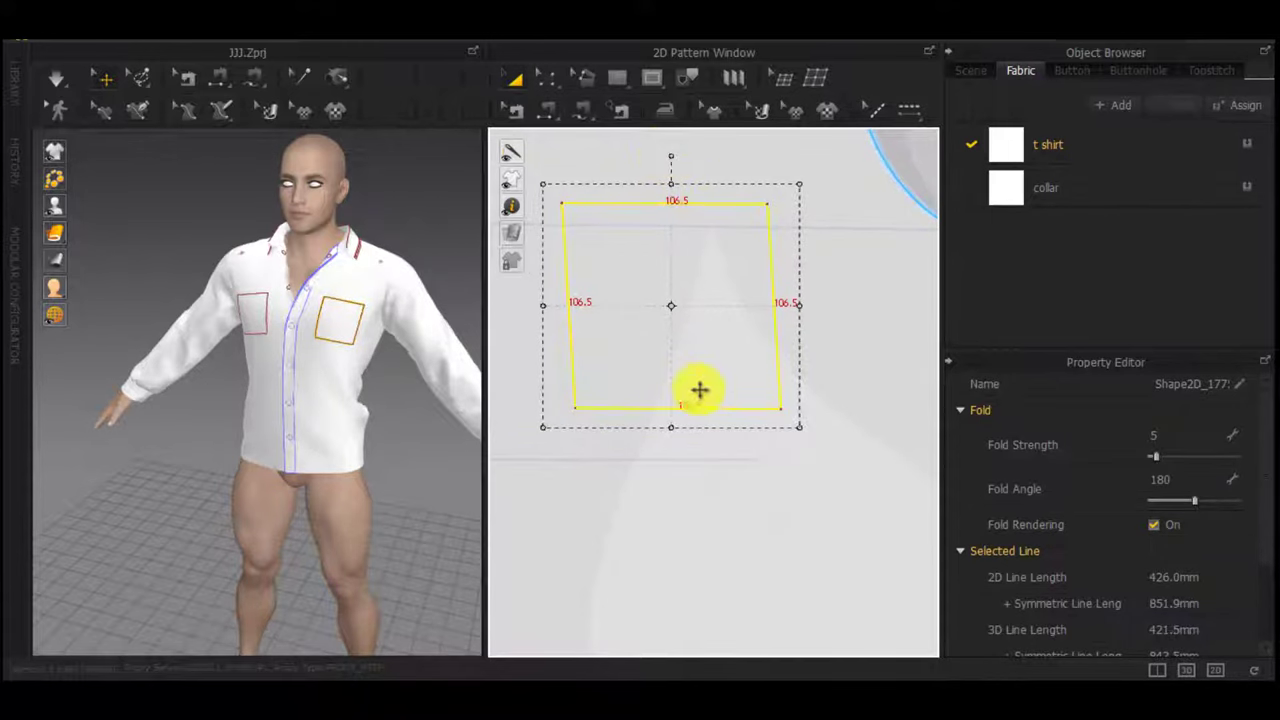
{"action": "left_click", "coordinate": [677, 154]}
{"action": "scroll", "coordinate": [702, 310], "scroll_direction": "up", "scroll_amount": 5}
{"action": "scroll", "coordinate": [688, 312], "scroll_direction": "down", "scroll_amount": 8}
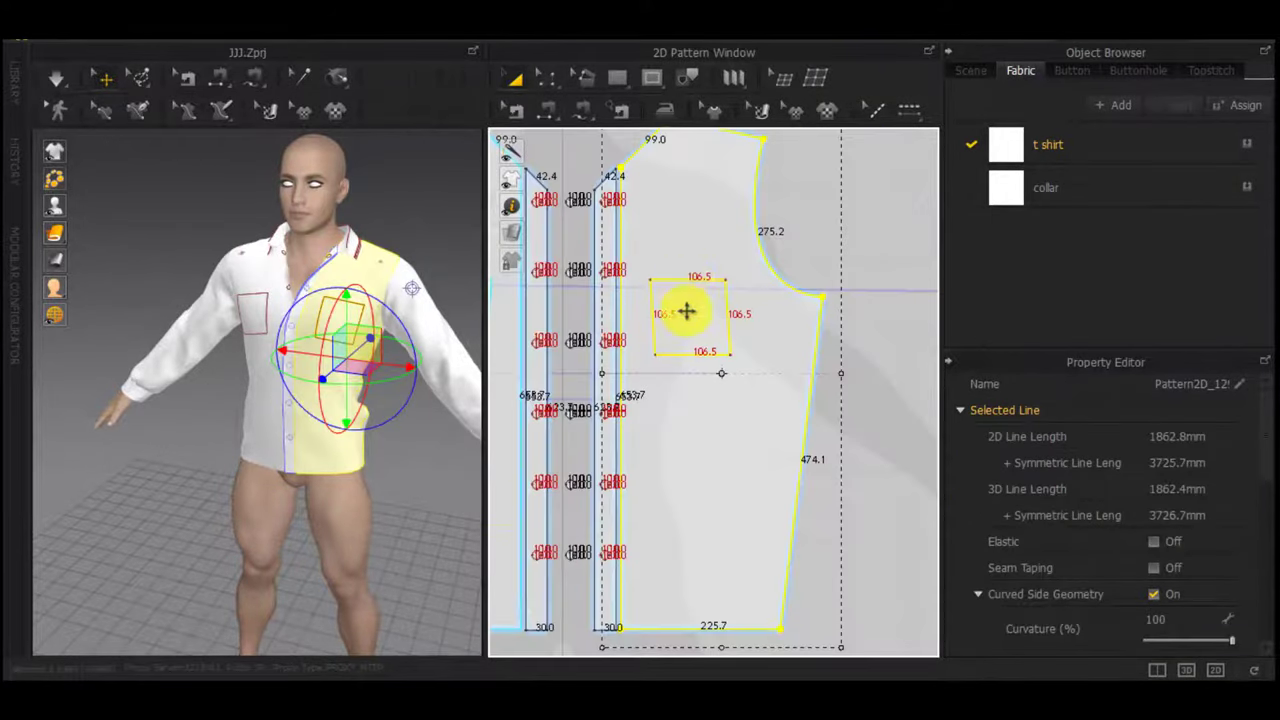
Turn the pocket outline a little further clockwise until its side edges run almost vertical
{"action": "left_click", "coordinate": [686, 311]}
{"action": "scroll", "coordinate": [690, 297], "scroll_direction": "up", "scroll_amount": 5}
{"action": "left_click_drag", "start_coordinate": [708, 200], "coordinate": [704, 203]}
{"action": "scroll", "coordinate": [730, 275], "scroll_direction": "up", "scroll_amount": 2}
{"action": "scroll", "coordinate": [733, 280], "scroll_direction": "down", "scroll_amount": 4}
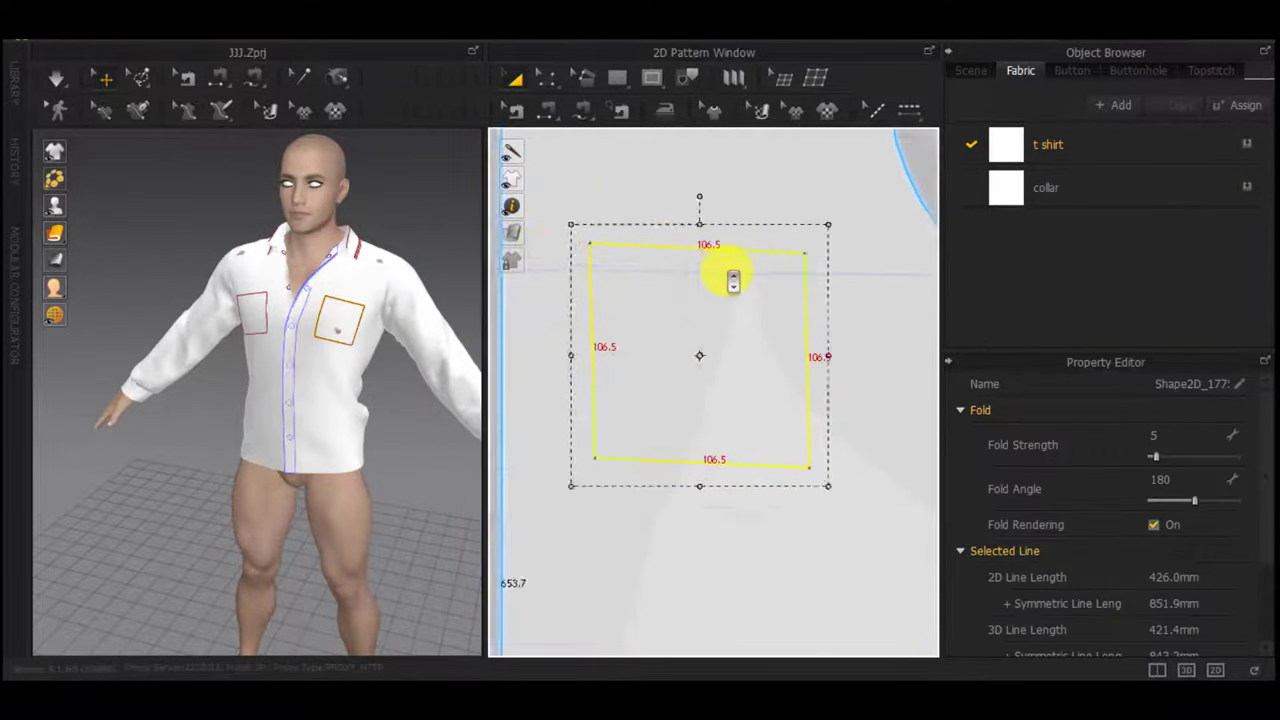
{"action": "scroll", "coordinate": [741, 378], "scroll_direction": "up", "scroll_amount": 1}
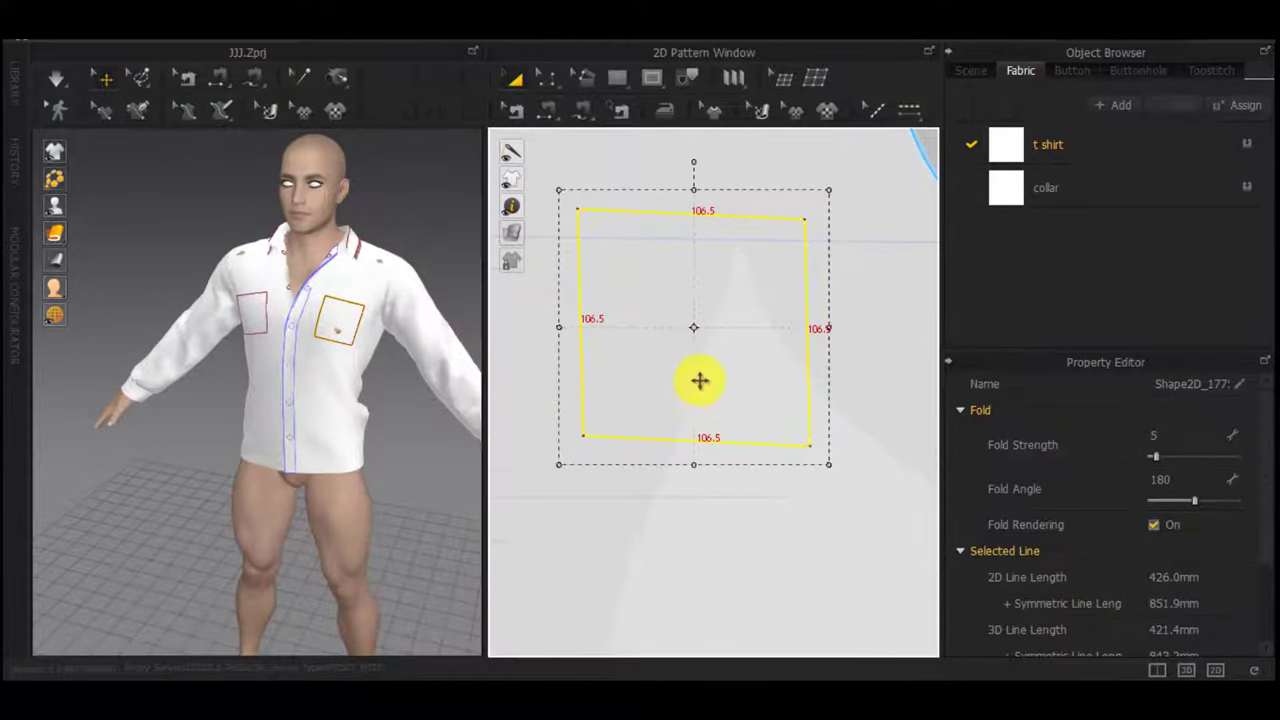
{"action": "scroll", "coordinate": [712, 375], "scroll_direction": "down", "scroll_amount": 4}
{"action": "left_click", "coordinate": [889, 233]}
Split the pocket outline's bottom edge at its midpoint and pull the new point straight down about 33 mm
{"action": "scroll", "coordinate": [704, 397], "scroll_direction": "up", "scroll_amount": 4}
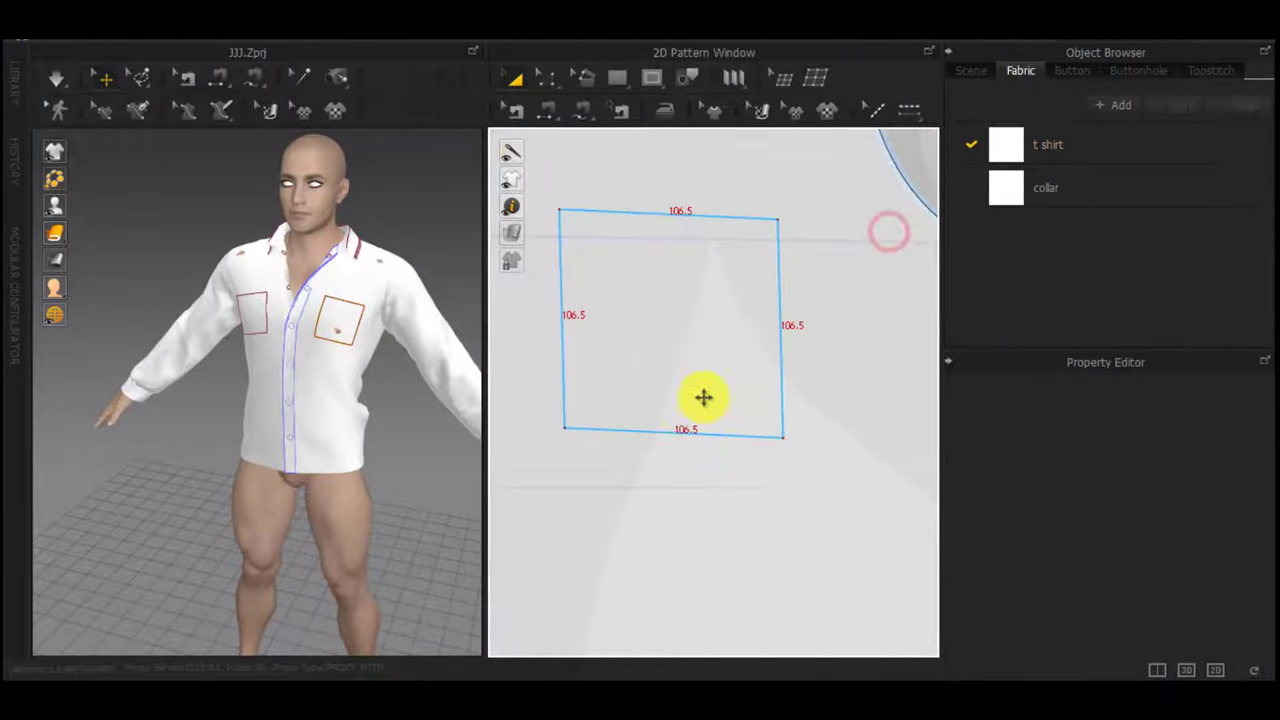
{"action": "right_click", "coordinate": [662, 440]}
{"action": "left_click", "coordinate": [572, 482]}
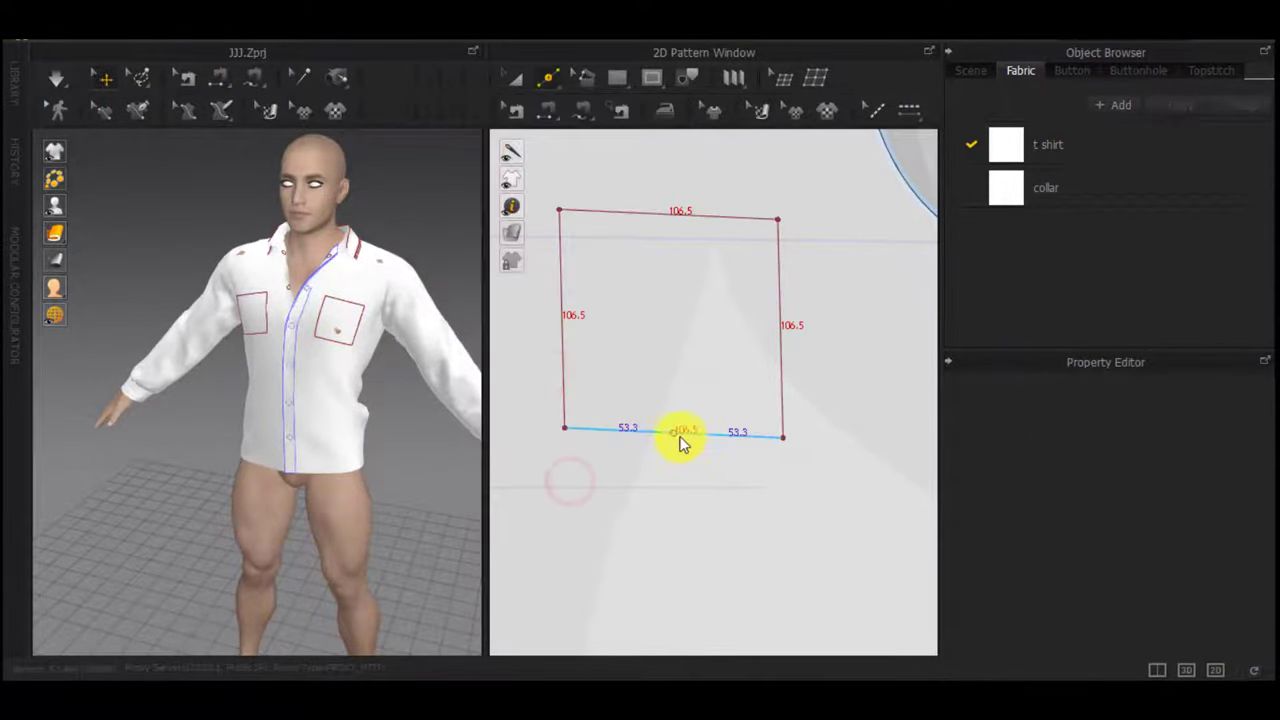
{"action": "key", "text": "z"}
{"action": "left_click_drag", "start_coordinate": [675, 435], "coordinate": [675, 454]}
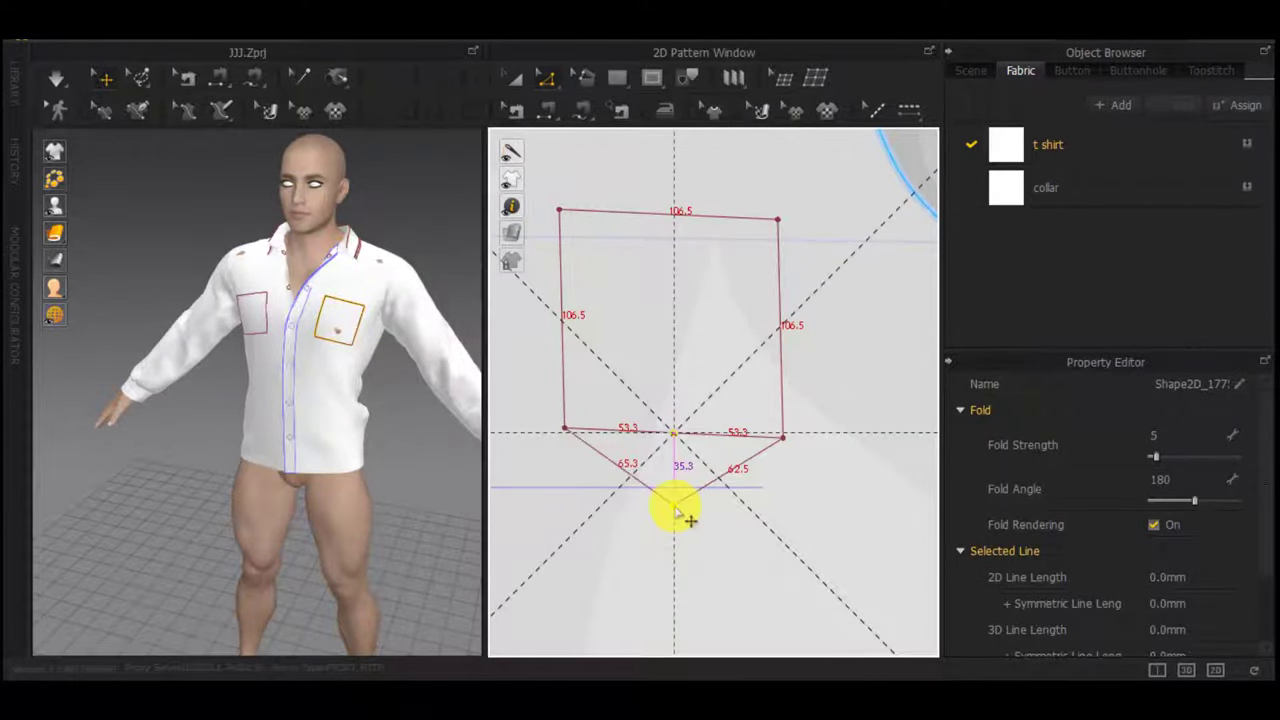
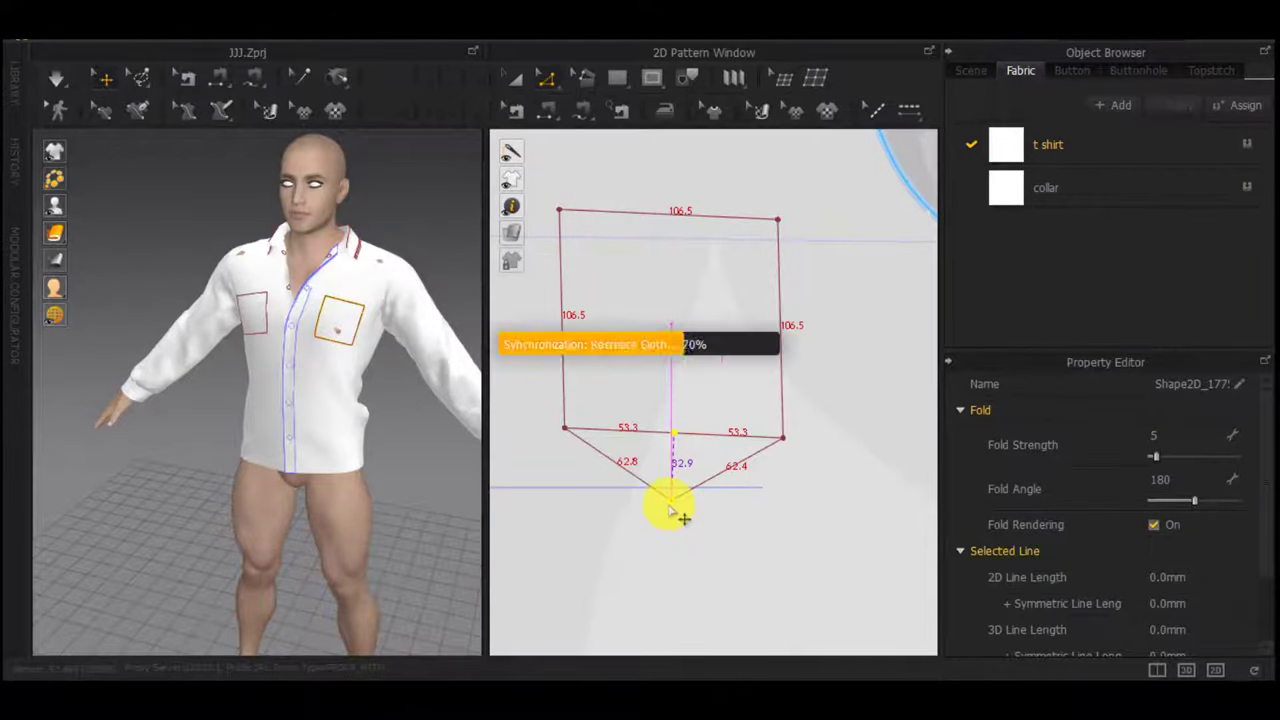
{"action": "left_click_drag", "start_coordinate": [671, 510], "coordinate": [670, 511]}
Raise the pocket's bottom tip for a shallower point, with sloping edges of about 57.4 and 57.9 mm
{"action": "scroll", "coordinate": [636, 494], "scroll_direction": "up", "scroll_amount": 4}
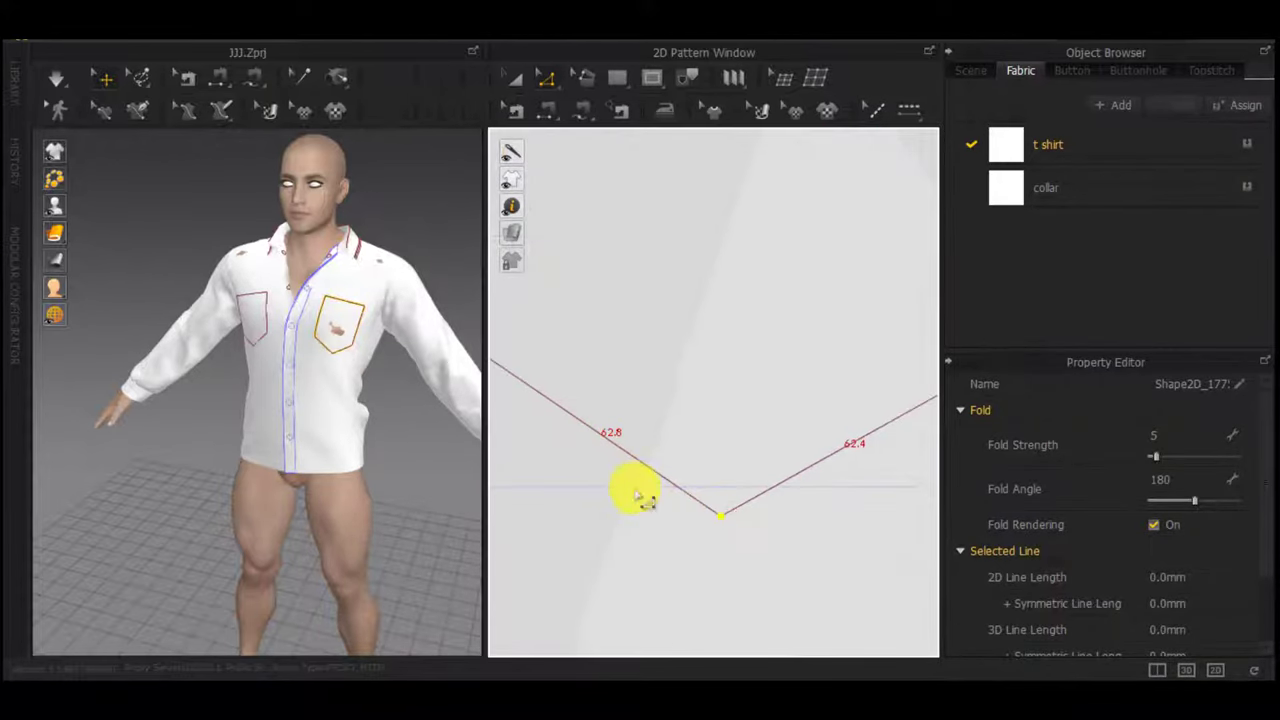
{"action": "scroll", "coordinate": [300, 418], "scroll_direction": "down", "scroll_amount": 3}
{"action": "right_click_drag", "start_coordinate": [298, 418], "coordinate": [347, 421]}
{"action": "scroll", "coordinate": [688, 435], "scroll_direction": "up", "scroll_amount": 3}
{"action": "scroll", "coordinate": [706, 460], "scroll_direction": "down", "scroll_amount": 4}
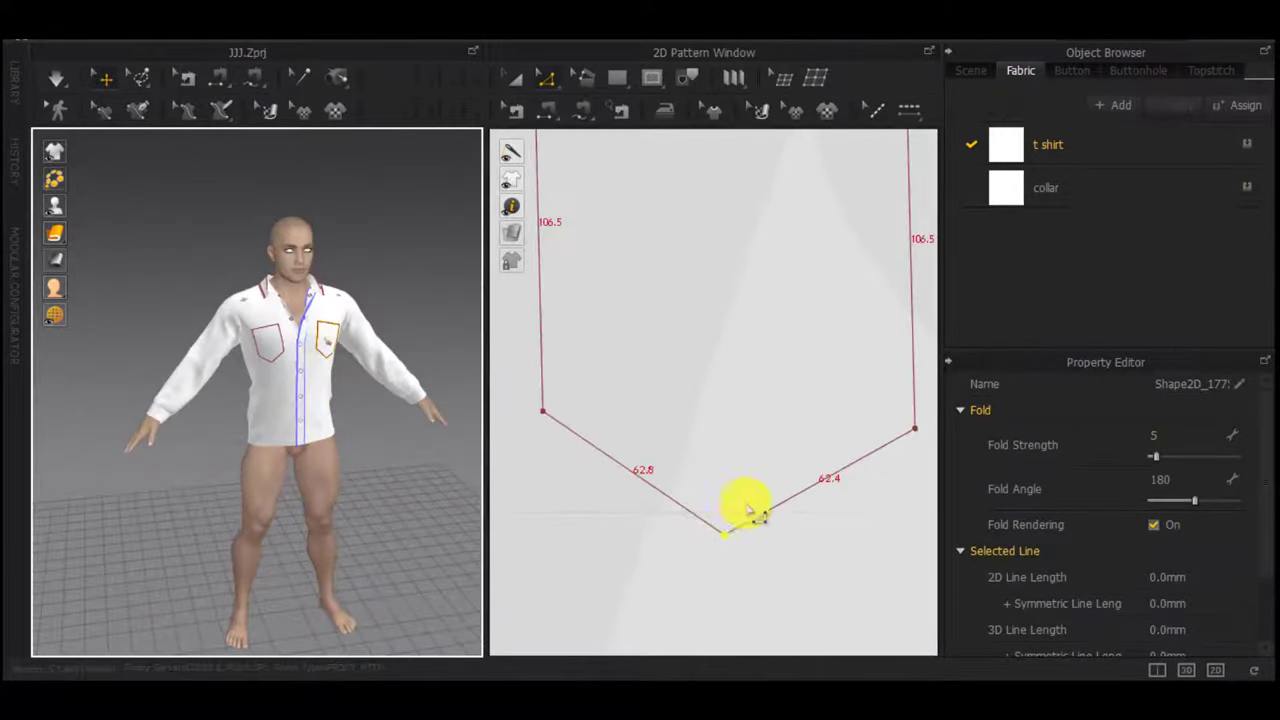
{"action": "left_click_drag", "start_coordinate": [740, 546], "coordinate": [725, 496]}
{"action": "scroll", "coordinate": [348, 430], "scroll_direction": "up", "scroll_amount": 4}
{"action": "right_click_drag", "start_coordinate": [348, 430], "coordinate": [303, 367]}
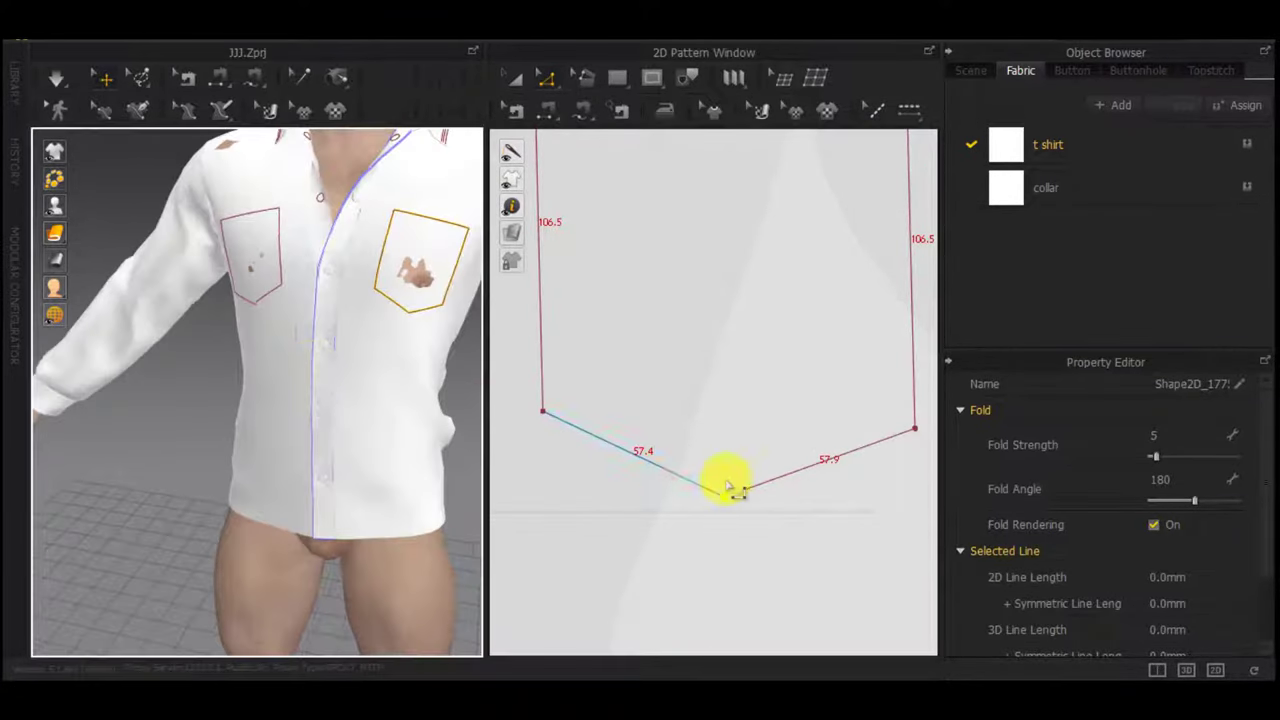
Rotate the pointed pocket outline counterclockwise so it sits straight on the chest in 3D, and run the simulation
{"action": "scroll", "coordinate": [652, 387], "scroll_direction": "down", "scroll_amount": 4}
{"action": "middle_click_drag", "start_coordinate": [652, 387], "coordinate": [662, 455]}
{"action": "key", "text": "a"}
{"action": "left_click_drag", "start_coordinate": [692, 254], "coordinate": [681, 258]}
{"action": "scroll", "coordinate": [236, 343], "scroll_direction": "down", "scroll_amount": 3}
{"action": "right_click_drag", "start_coordinate": [236, 343], "coordinate": [355, 337]}
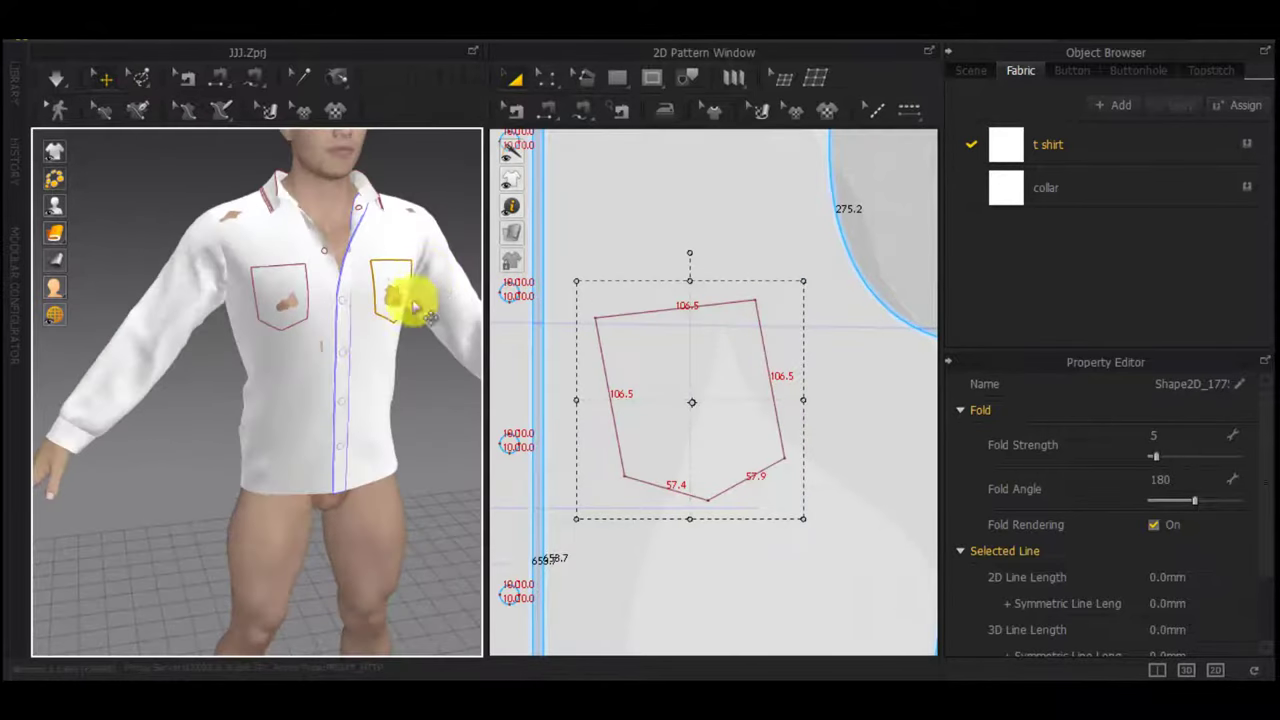
{"action": "left_click", "coordinate": [453, 194]}
{"action": "key", "text": "space"}
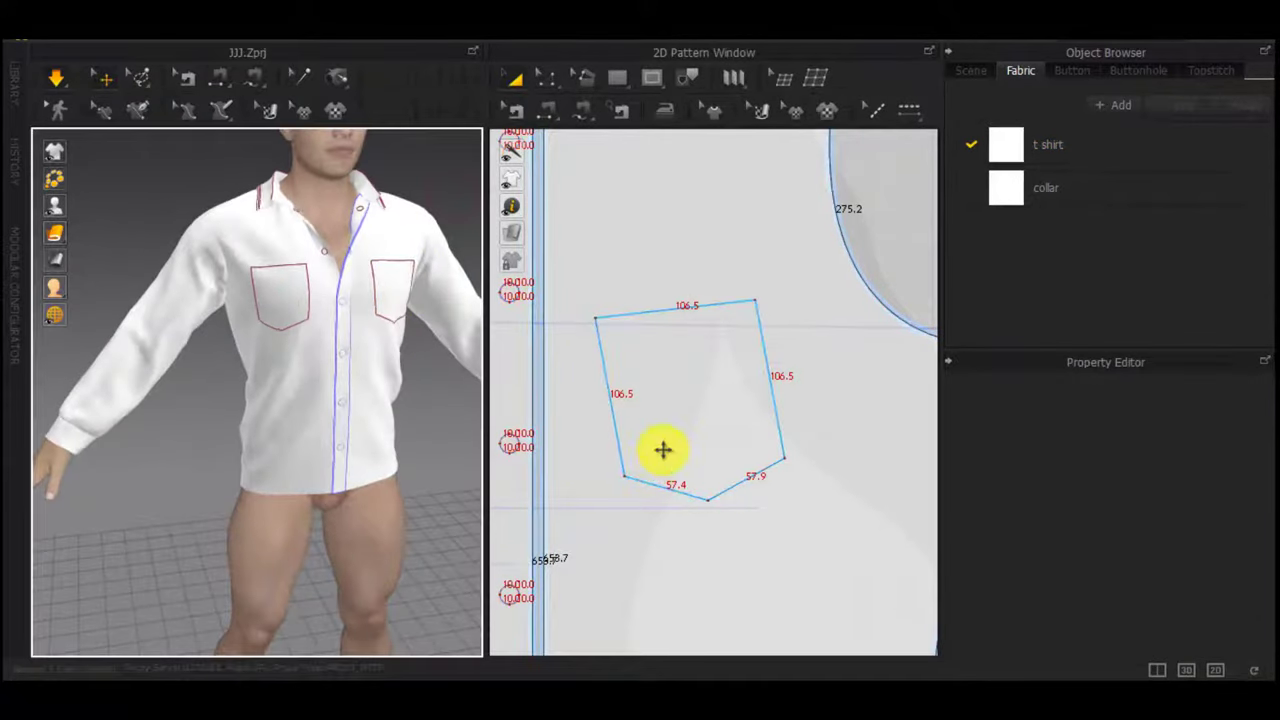
Offset the pocket outline inward as an internal line with a top edge of about 86.5 mm
{"action": "left_click", "coordinate": [658, 490]}
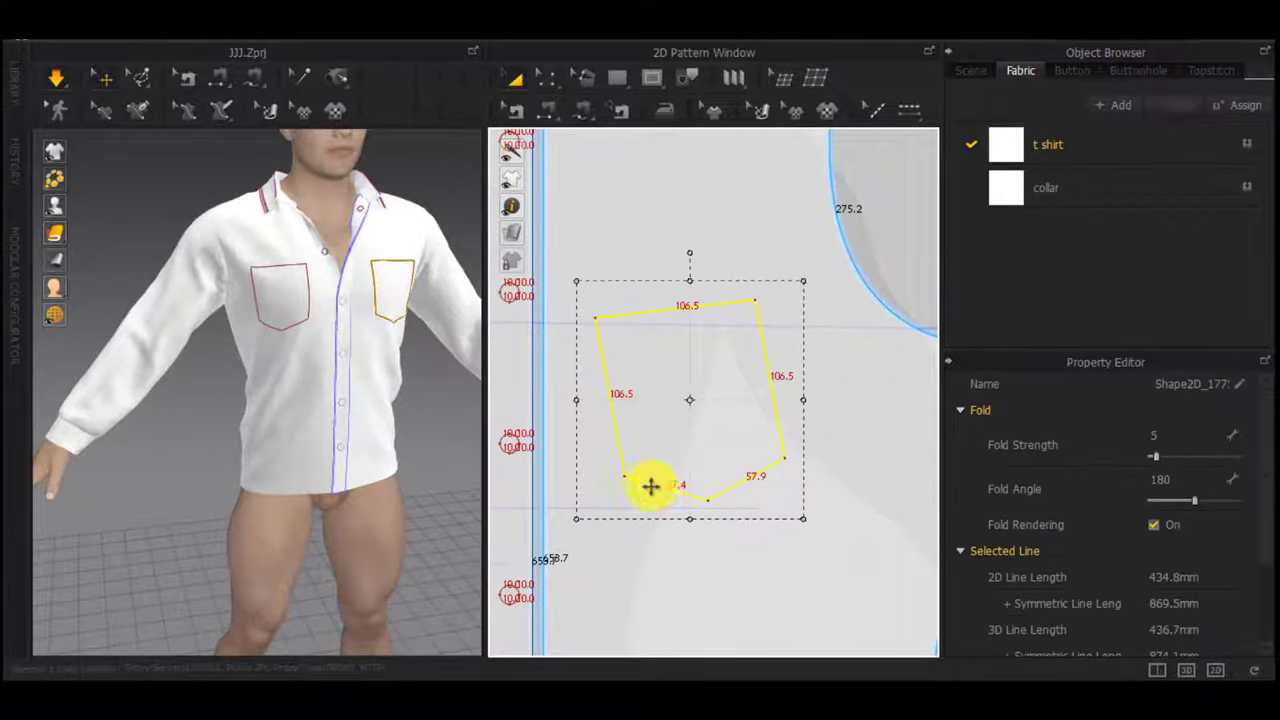
{"action": "right_click", "coordinate": [651, 486]}
{"action": "left_click", "coordinate": [735, 211]}
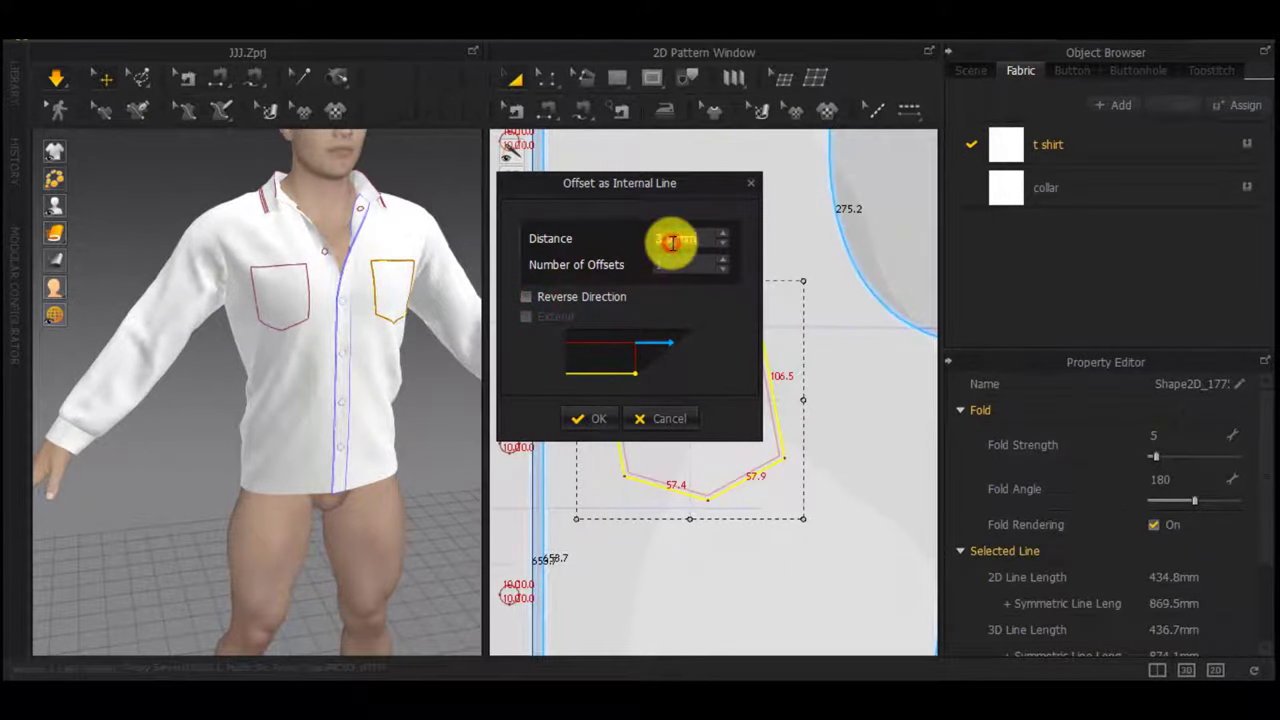
{"action": "key", "text": "Return"}
{"action": "scroll", "coordinate": [694, 463], "scroll_direction": "up", "scroll_amount": 3}
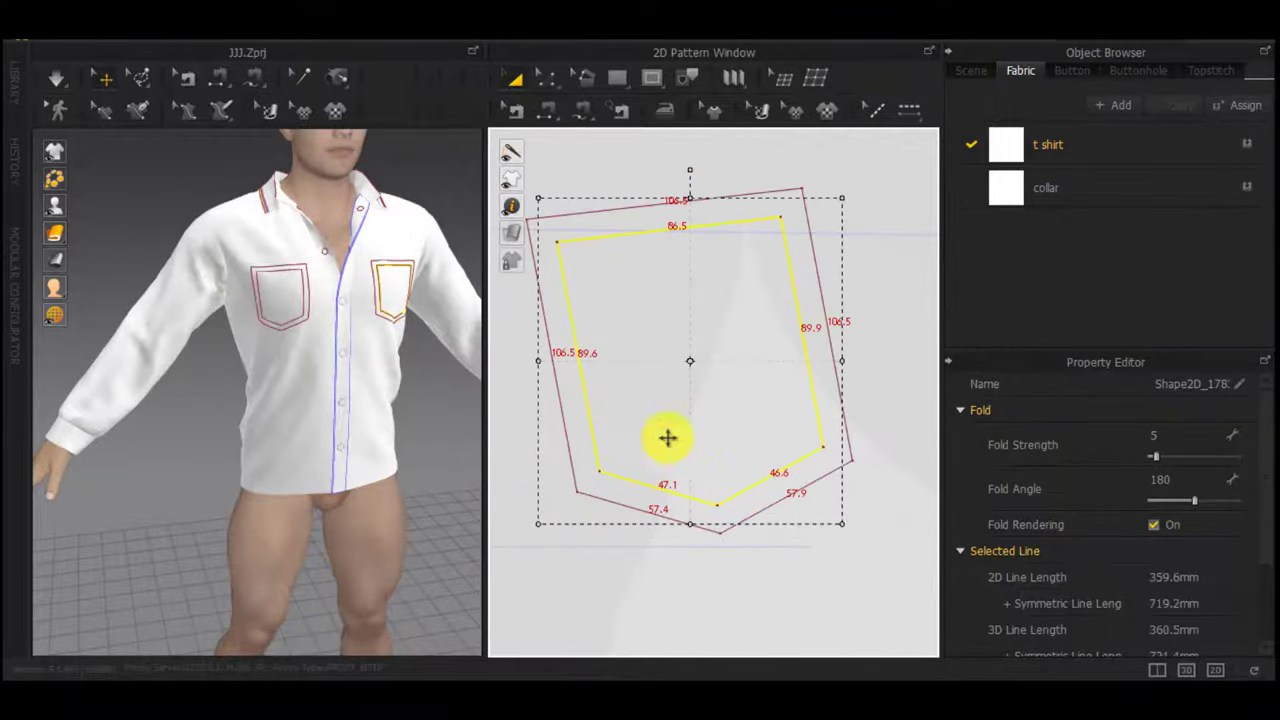
{"action": "right_click_drag", "start_coordinate": [426, 377], "coordinate": [343, 378]}
{"action": "scroll", "coordinate": [346, 378], "scroll_direction": "up", "scroll_amount": 1}
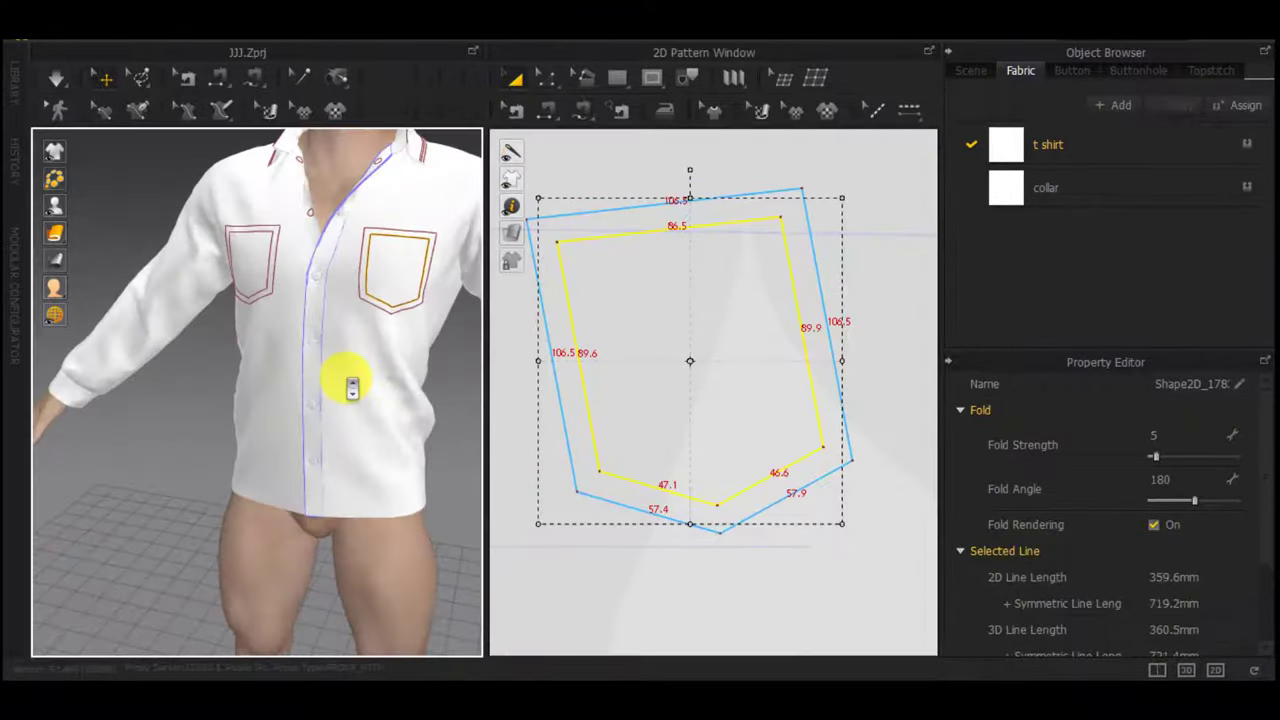
Offset the outer pocket outline inward as a single internal line at a distance of 3 mm
{"action": "left_click", "coordinate": [694, 563]}
{"action": "left_click", "coordinate": [682, 527]}
{"action": "right_click", "coordinate": [682, 527]}
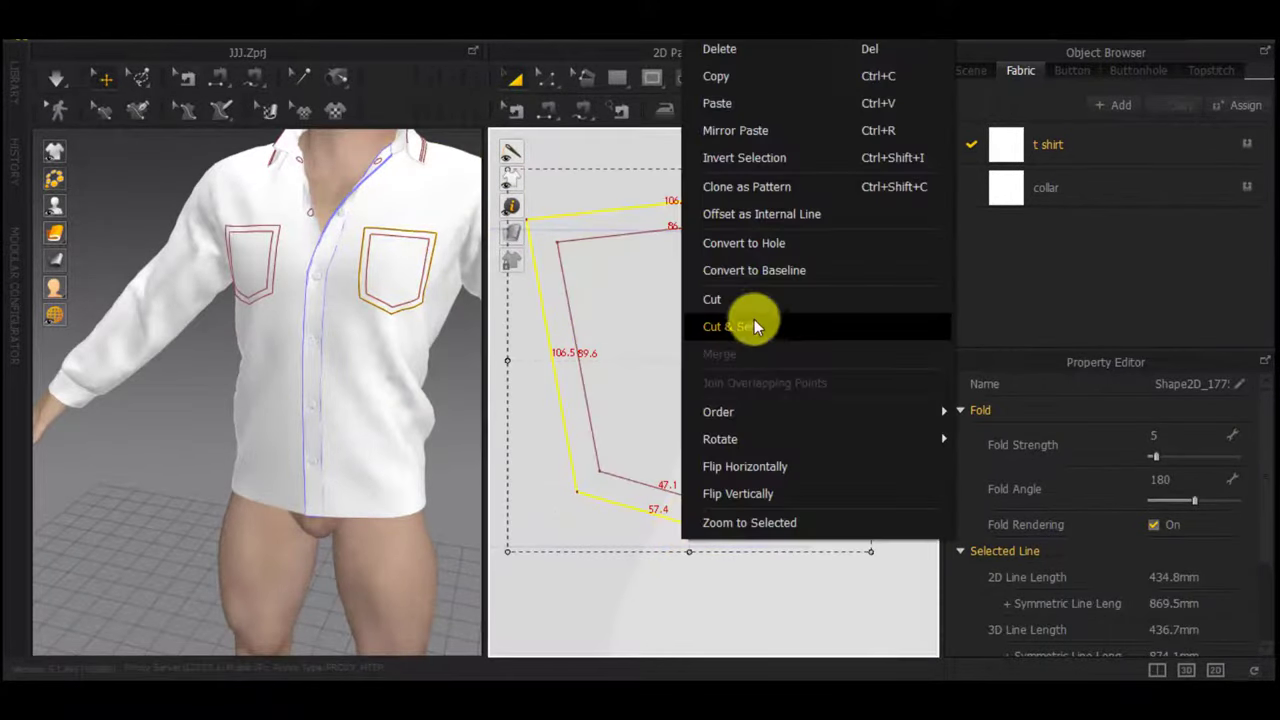
{"action": "left_click", "coordinate": [762, 213]}
{"action": "type", "text": "2"}
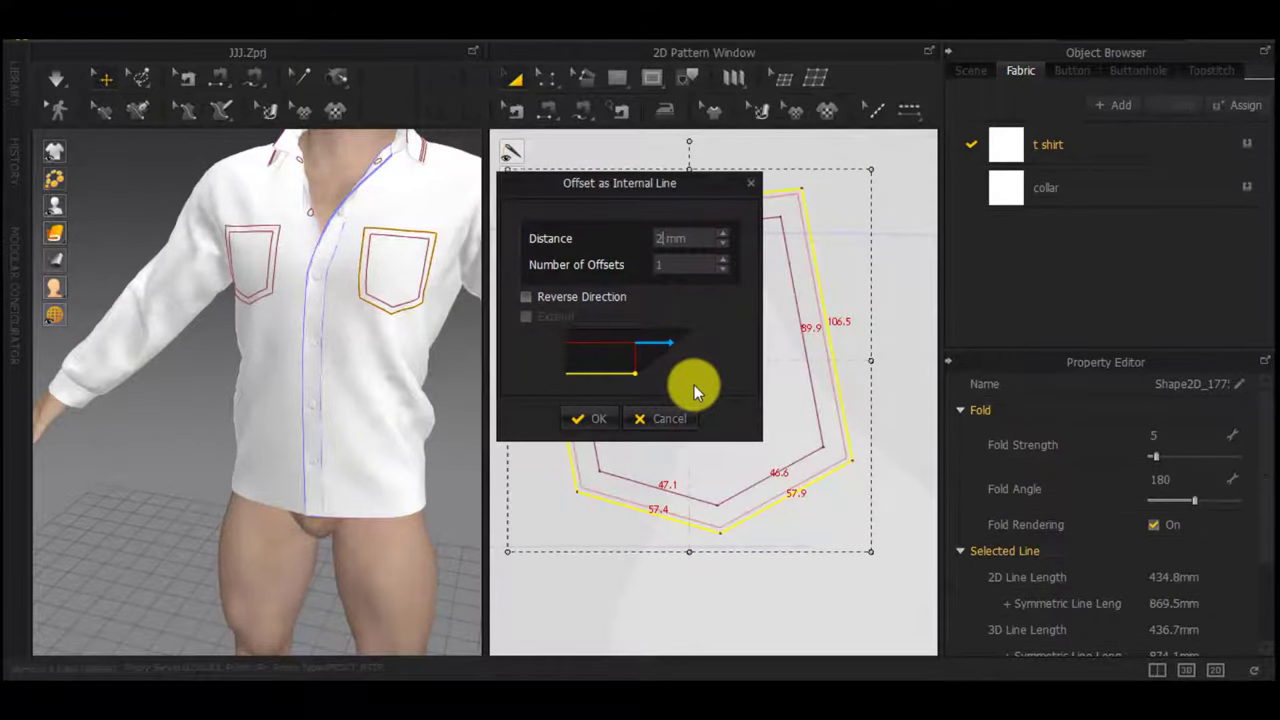
{"action": "key", "text": "BackSpace"}
{"action": "type", "text": "3"}
{"action": "key", "text": "Return"}
{"action": "scroll", "coordinate": [674, 517], "scroll_direction": "up", "scroll_amount": 5}
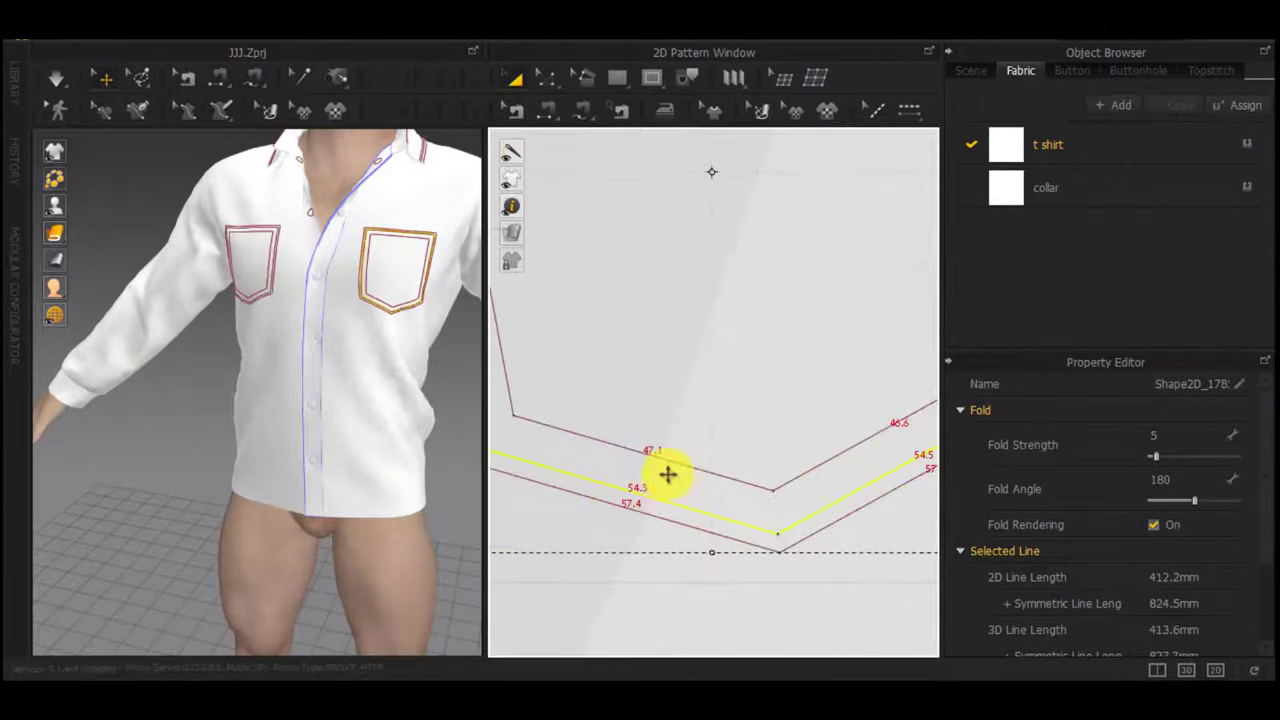
Offset the innermost pocket line outward by 3 mm as an internal line, using the reversed direction
{"action": "right_click", "coordinate": [659, 462]}
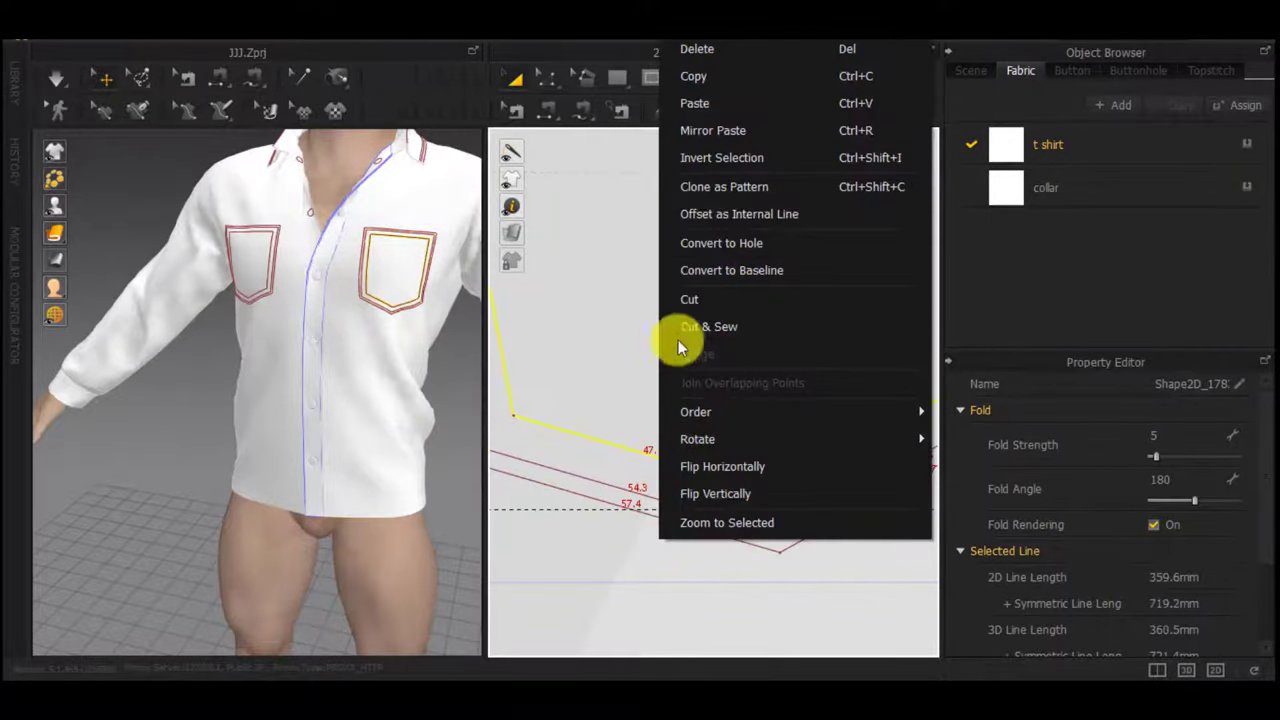
{"action": "left_click", "coordinate": [714, 211]}
{"action": "left_click", "coordinate": [558, 292]}
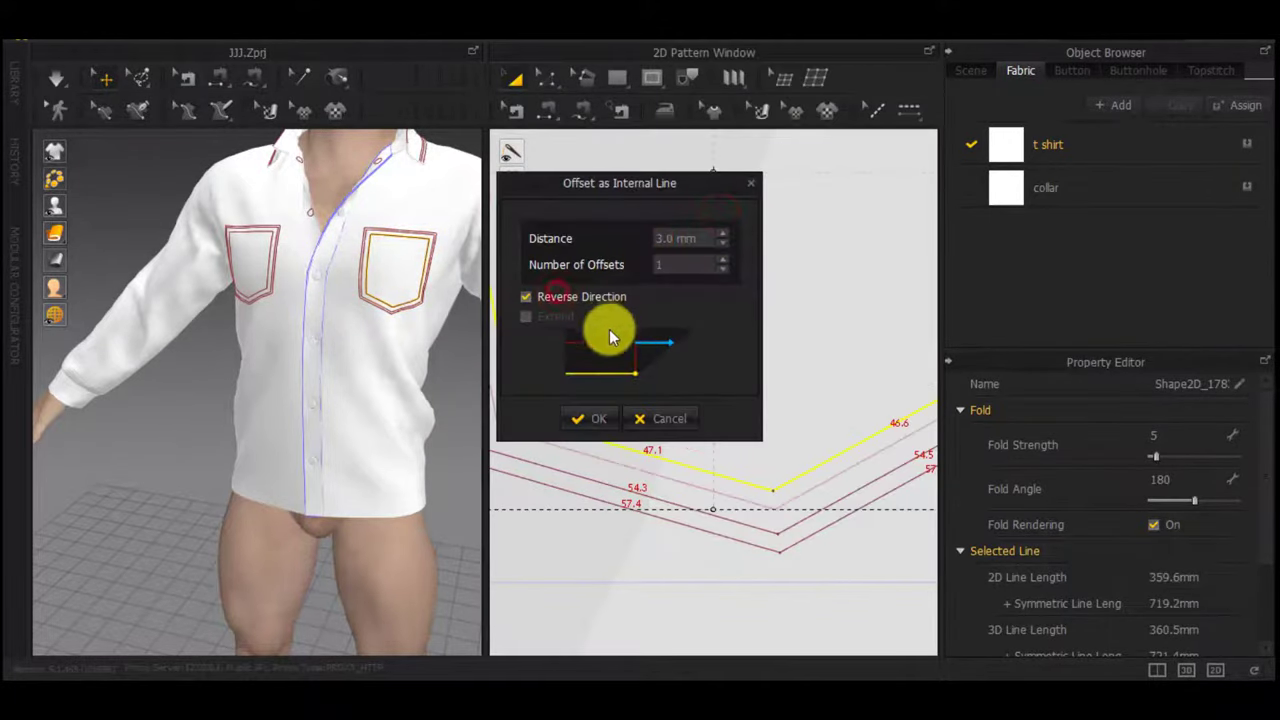
{"action": "left_click", "coordinate": [585, 417]}
{"action": "scroll", "coordinate": [605, 448], "scroll_direction": "down", "scroll_amount": 5}
{"action": "middle_click_drag", "start_coordinate": [627, 432], "coordinate": [714, 396]}
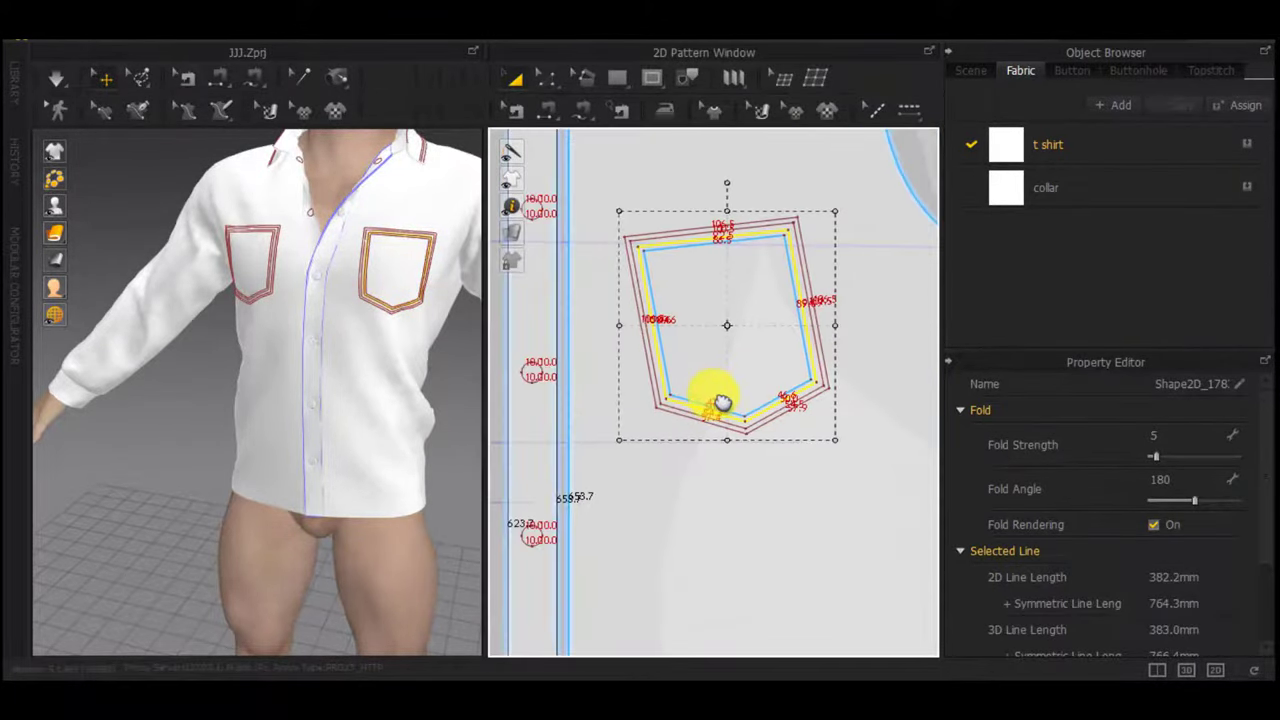
{"action": "scroll", "coordinate": [729, 381], "scroll_direction": "up", "scroll_amount": 1}
Try to cut and sew the front panel along the outer pocket outline
{"action": "left_click", "coordinate": [634, 411]}
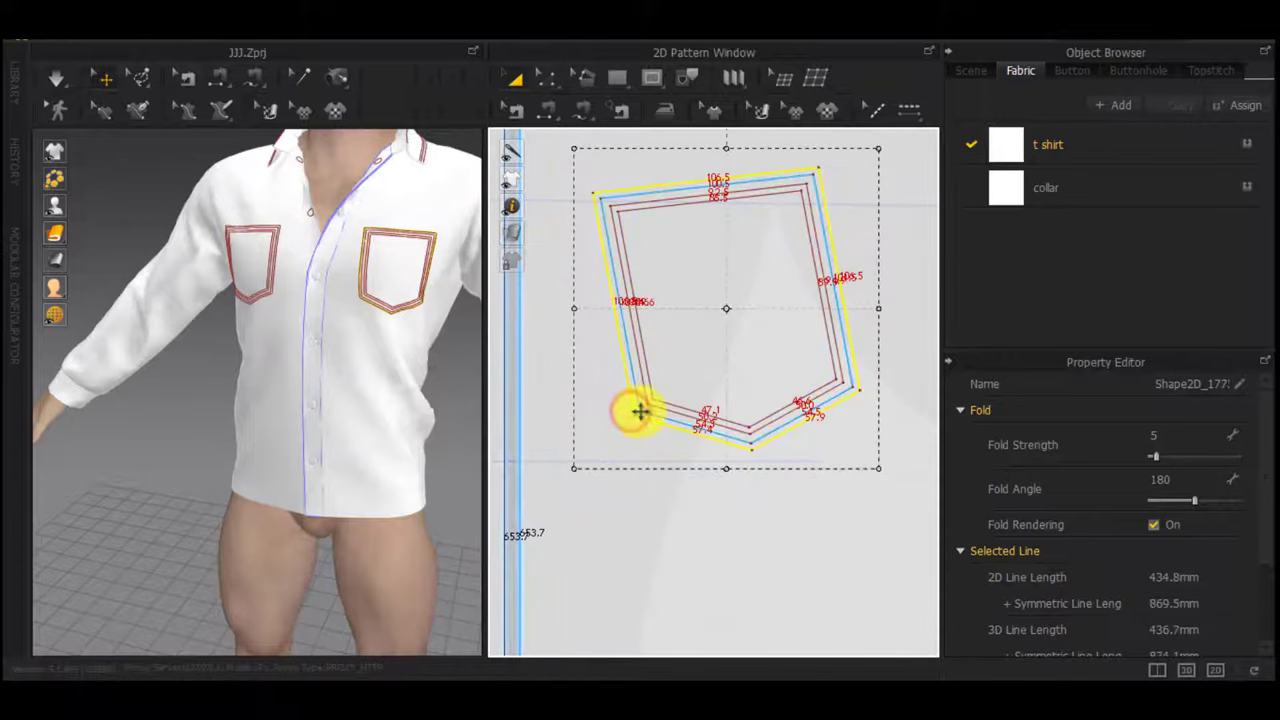
{"action": "scroll", "coordinate": [638, 412], "scroll_direction": "up", "scroll_amount": 1}
{"action": "right_click", "coordinate": [634, 415]}
{"action": "left_click", "coordinate": [684, 327]}
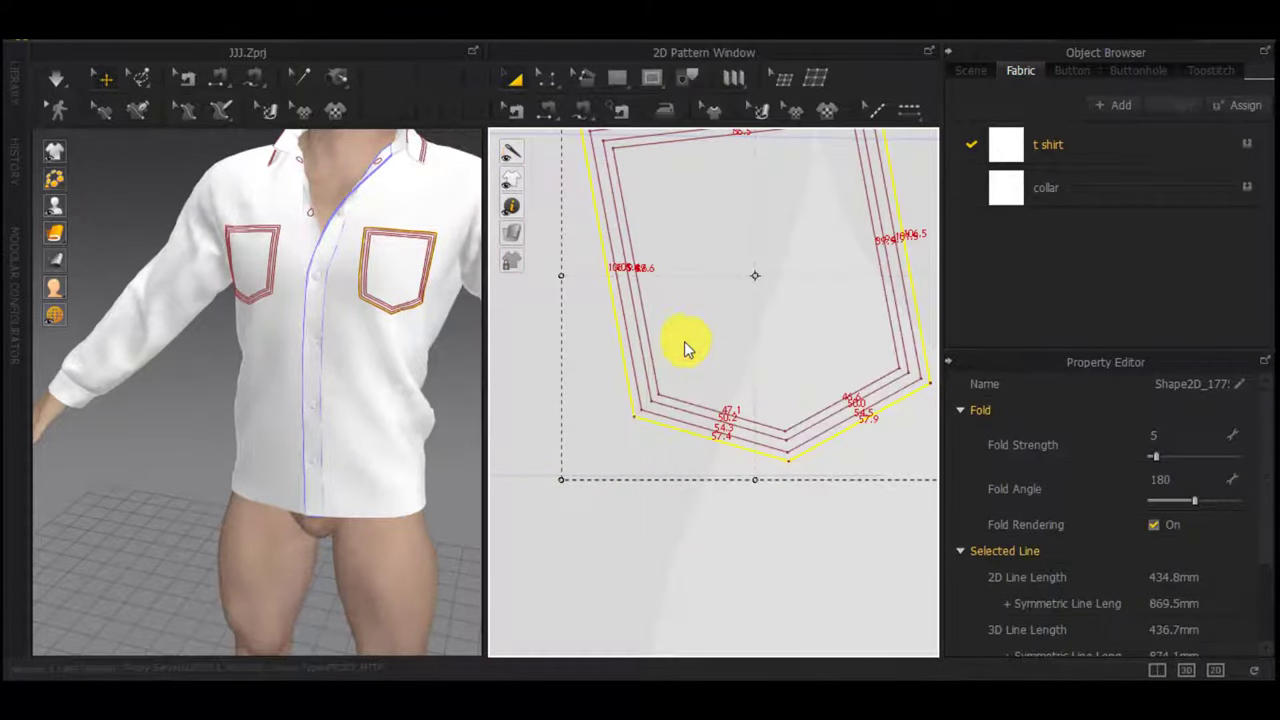
{"action": "scroll", "coordinate": [703, 338], "scroll_direction": "down", "scroll_amount": 4}
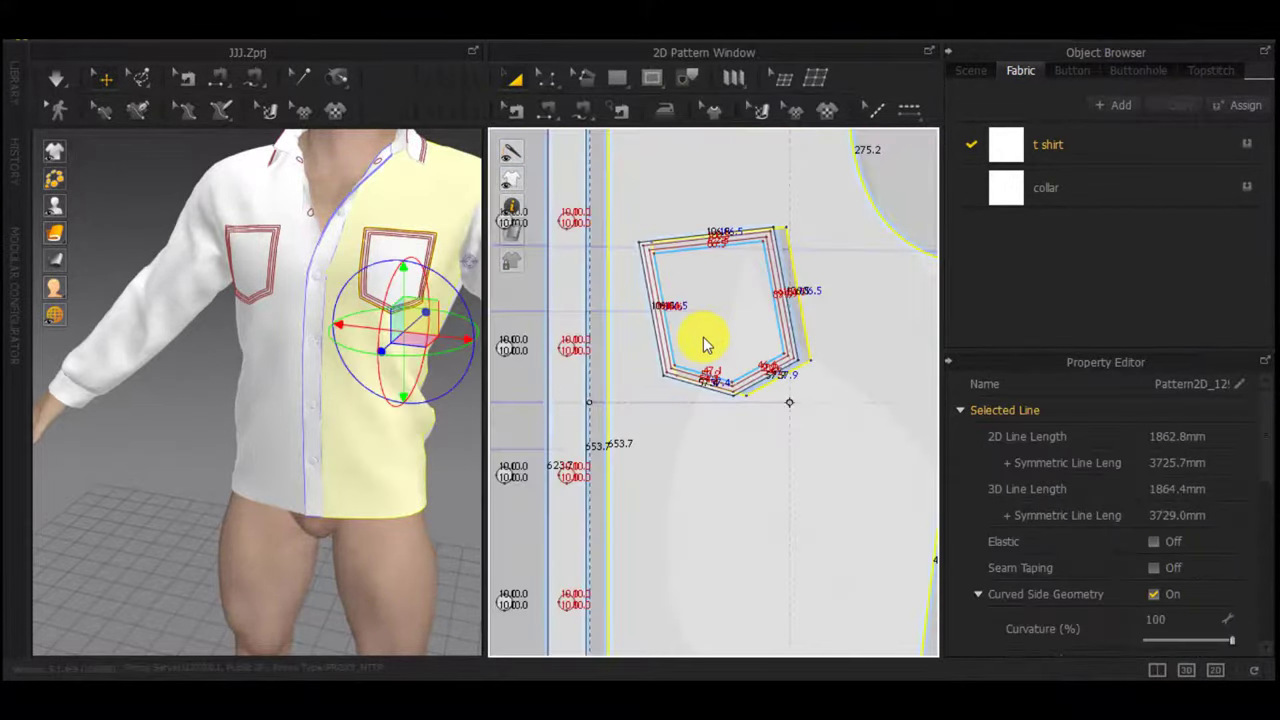
{"action": "left_click", "coordinate": [722, 350]}
{"action": "scroll", "coordinate": [722, 350], "scroll_direction": "up", "scroll_amount": 5}
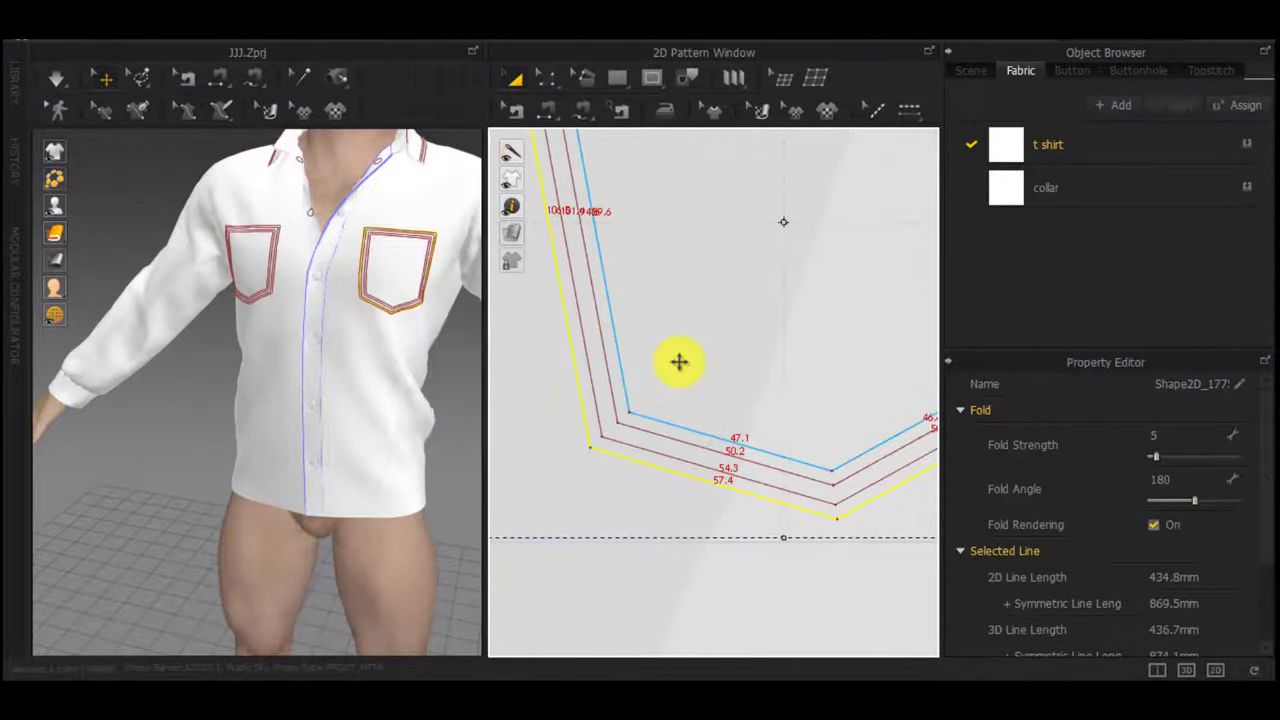
{"action": "right_click", "coordinate": [679, 362]}
{"action": "left_click", "coordinate": [762, 189]}
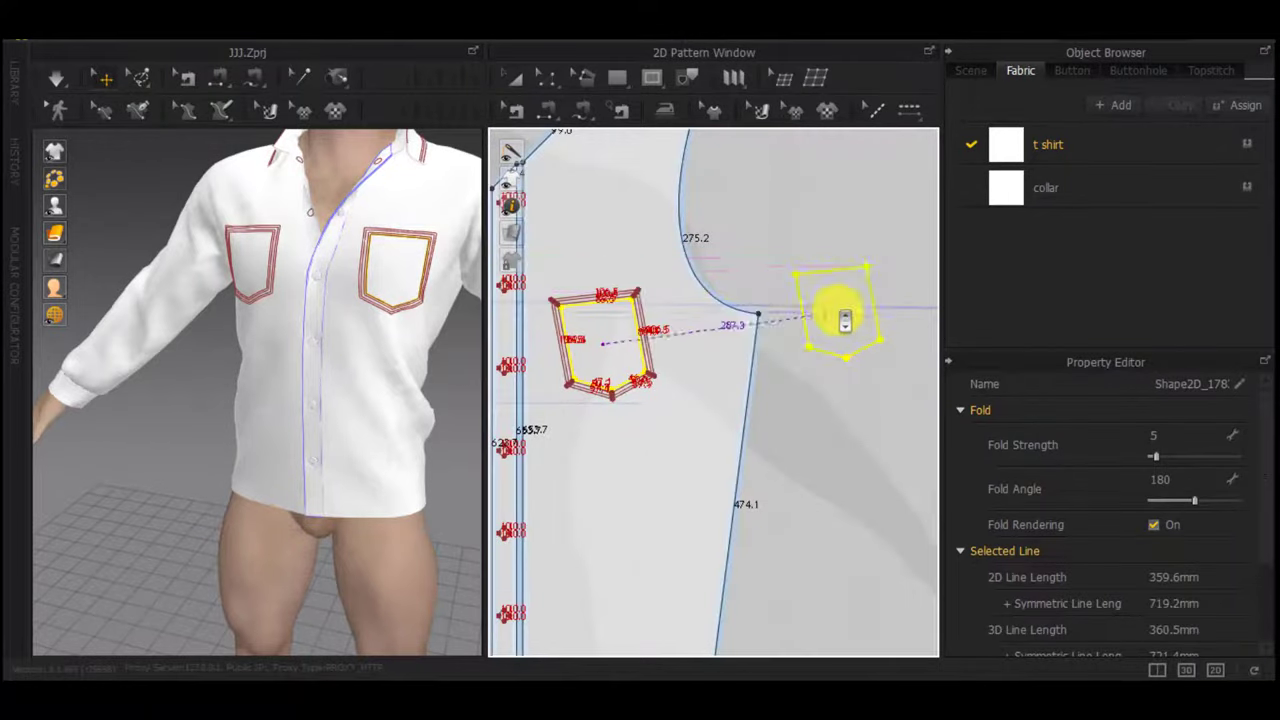
{"action": "key", "text": "Escape"}
{"action": "scroll", "coordinate": [600, 388], "scroll_direction": "up", "scroll_amount": 5}
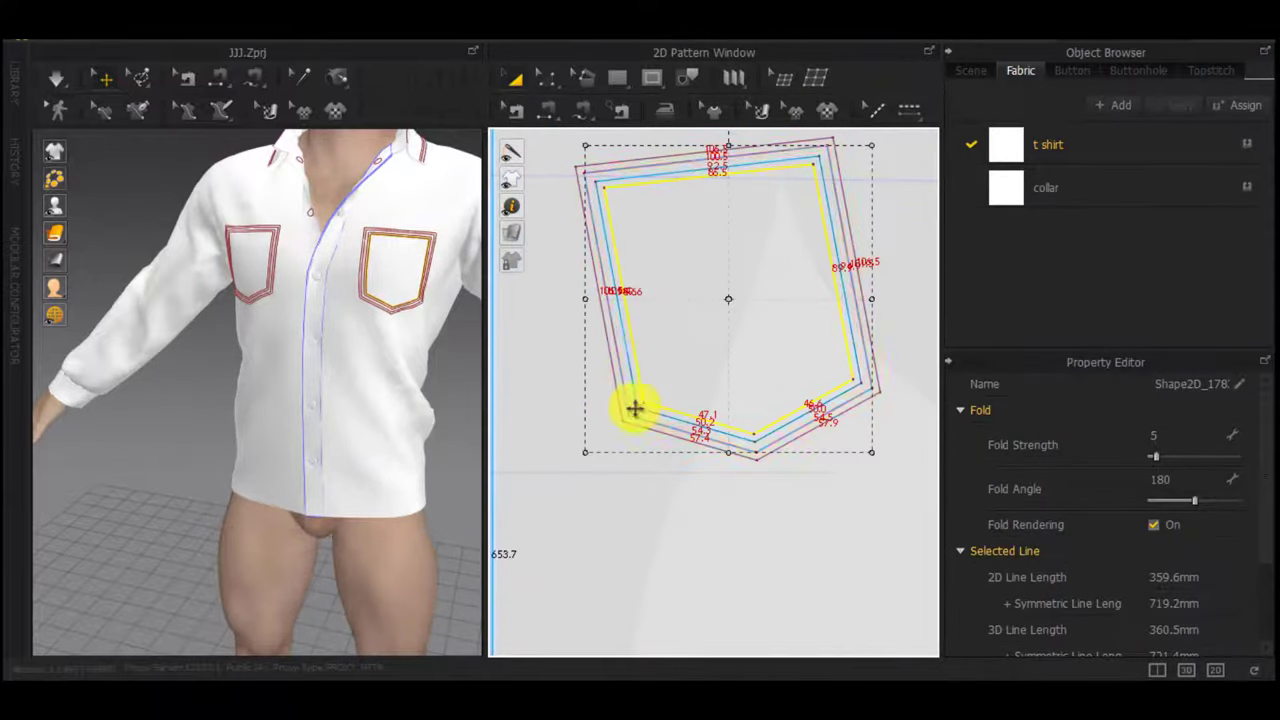
{"action": "left_click", "coordinate": [635, 425]}
{"action": "left_click", "coordinate": [637, 429]}
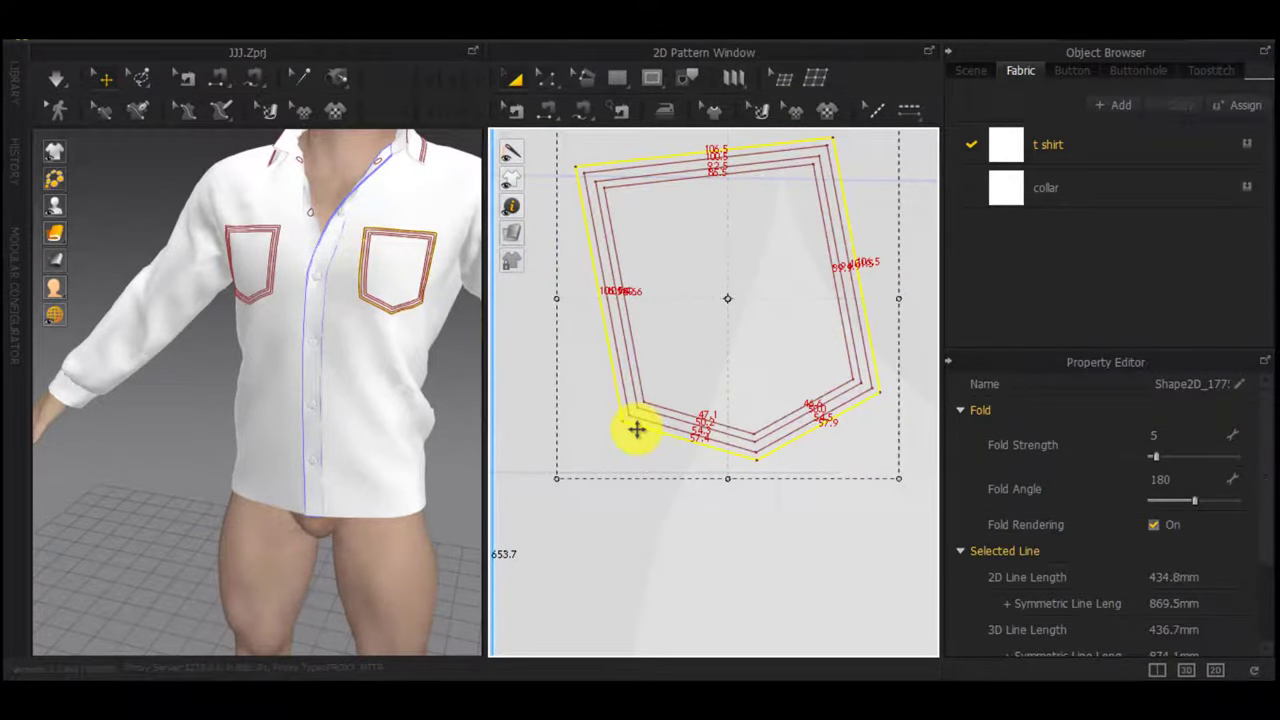
{"action": "right_click", "coordinate": [636, 430]}
{"action": "left_click", "coordinate": [705, 214]}
{"action": "left_click", "coordinate": [667, 418]}
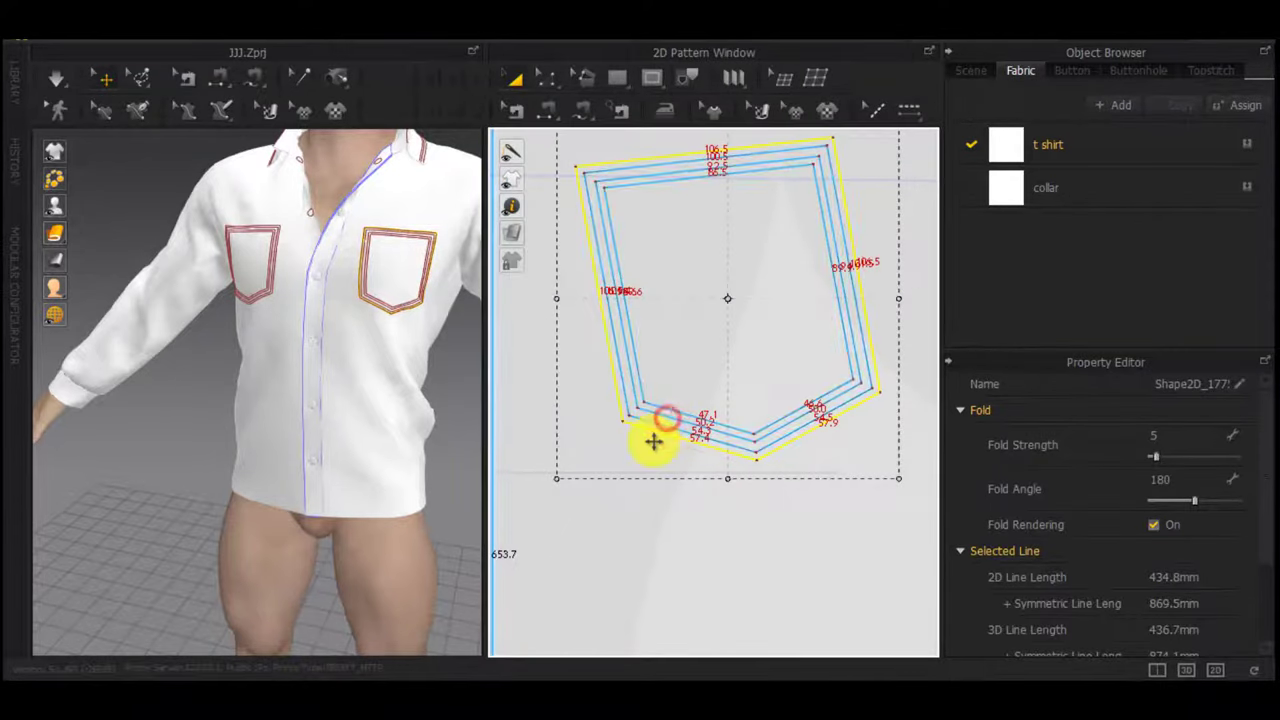
{"action": "right_click", "coordinate": [653, 441]}
{"action": "left_click", "coordinate": [733, 207]}
{"action": "left_click", "coordinate": [663, 418]}
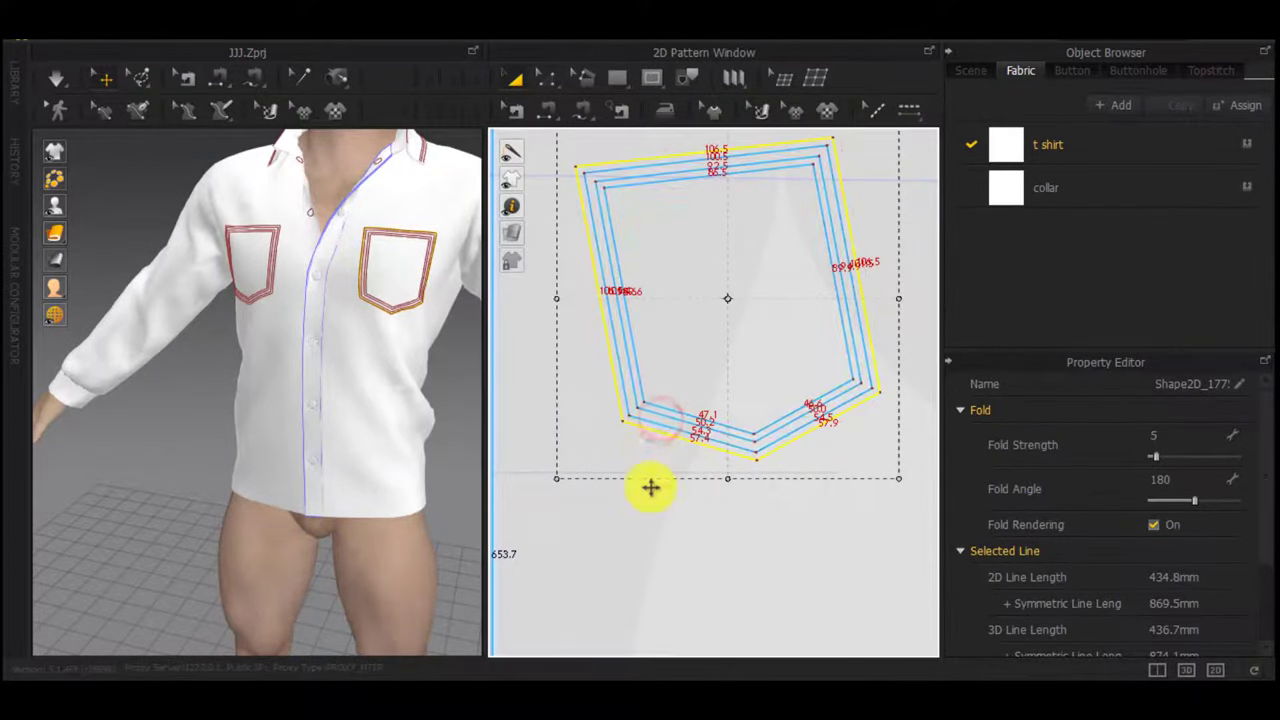
Clone the outer pocket outline on the wearer's left front panel as a separate pattern piece beside the armhole
{"action": "right_click", "coordinate": [661, 436]}
{"action": "left_click", "coordinate": [737, 191]}
{"action": "scroll", "coordinate": [775, 335], "scroll_direction": "down", "scroll_amount": 3}
{"action": "middle_click_drag", "start_coordinate": [794, 348], "coordinate": [607, 329]}
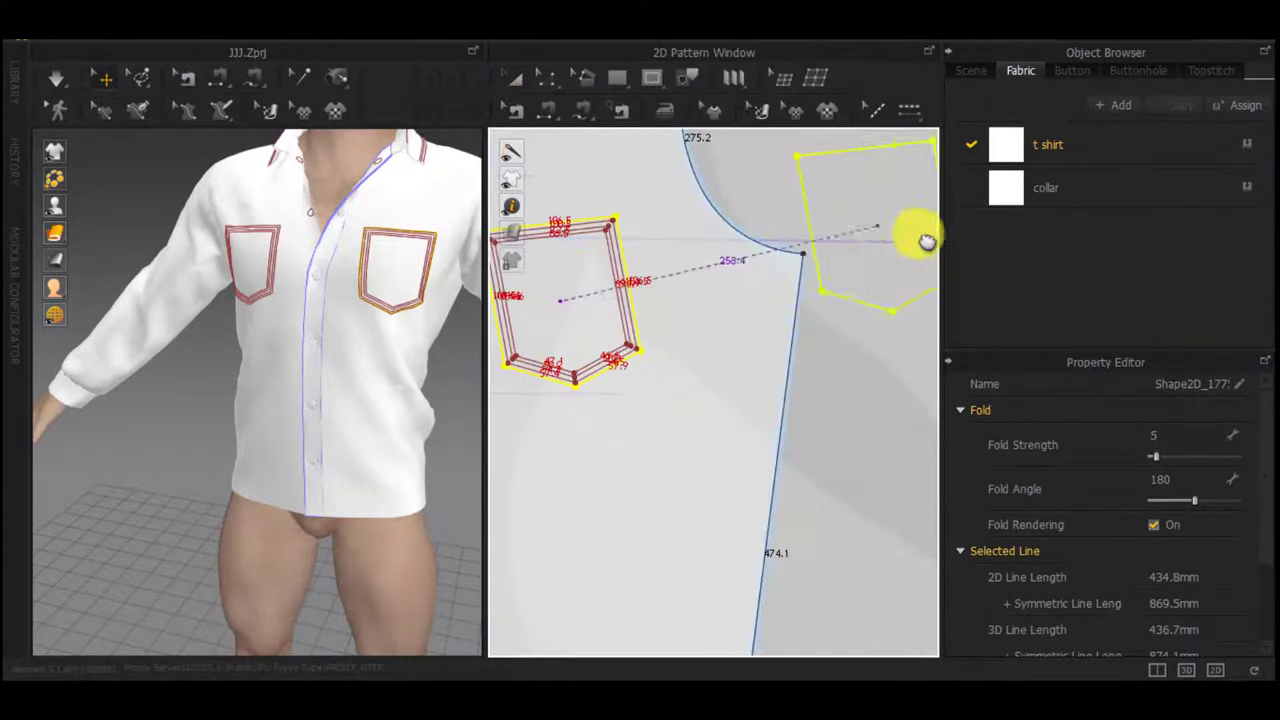
{"action": "scroll", "coordinate": [928, 240], "scroll_direction": "down", "scroll_amount": 1}
{"action": "middle_click_drag", "start_coordinate": [930, 240], "coordinate": [868, 243]}
{"action": "left_click", "coordinate": [861, 230]}
Select all four pocket outlines on the wearer's left front panel and clone them as pattern pieces beside the panel
{"action": "middle_click_drag", "start_coordinate": [584, 344], "coordinate": [679, 334]}
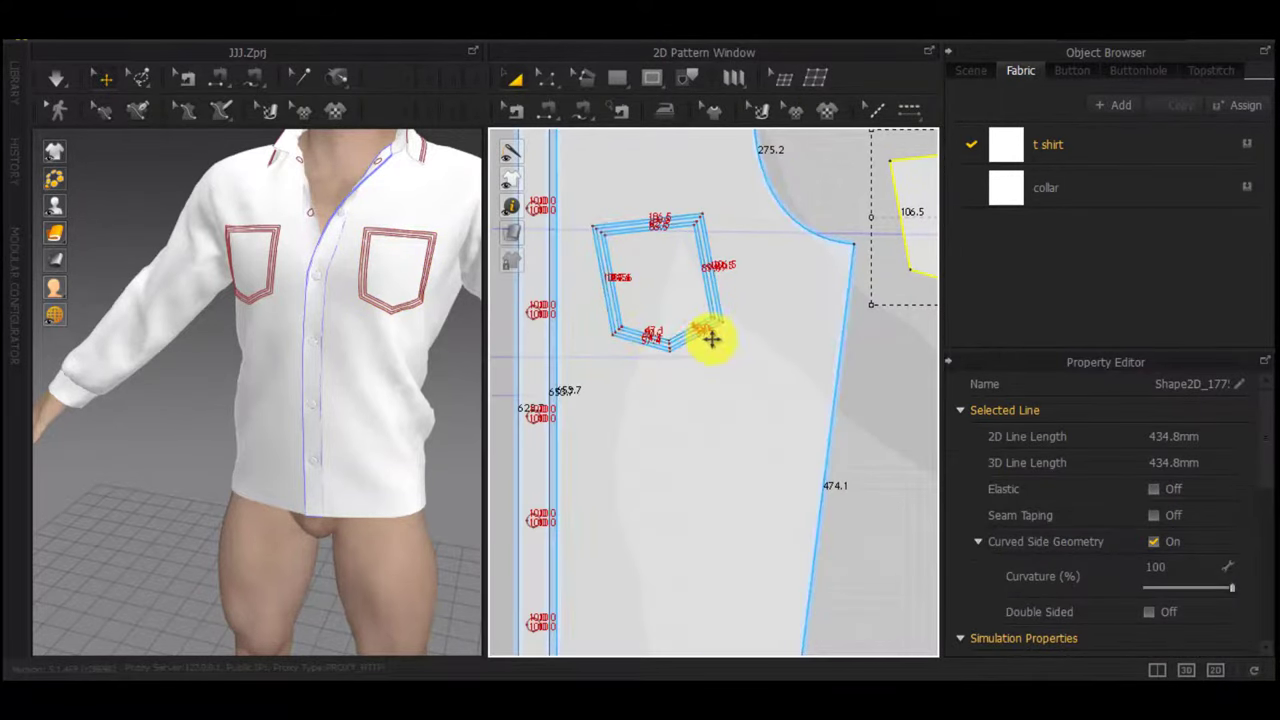
{"action": "left_click", "coordinate": [800, 365]}
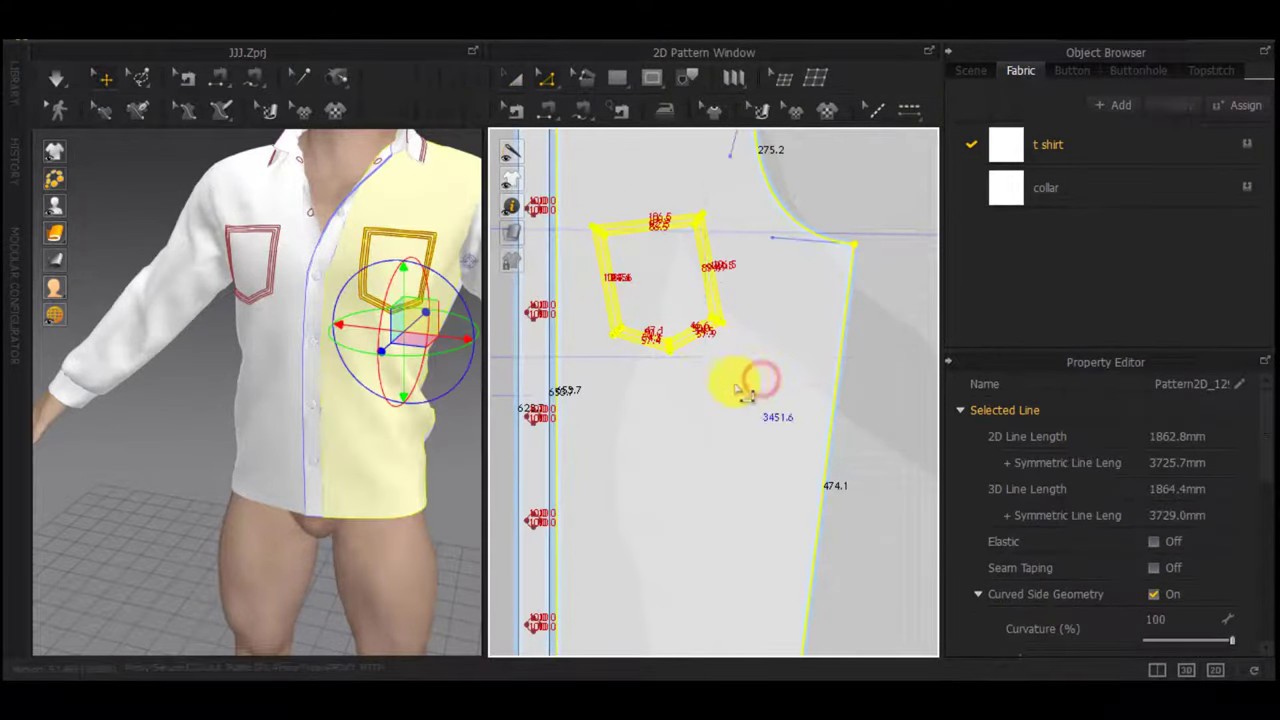
{"action": "left_click_drag", "start_coordinate": [753, 383], "coordinate": [581, 198]}
{"action": "key", "text": "a"}
{"action": "right_click", "coordinate": [630, 290]}
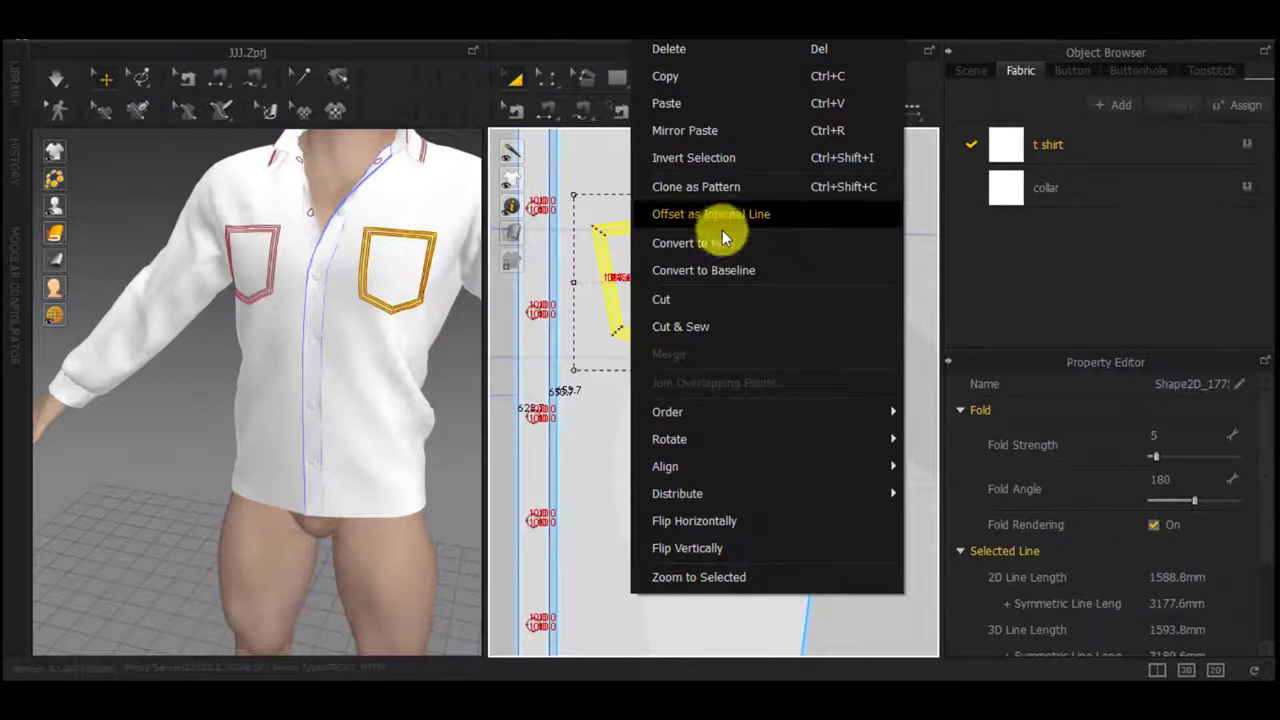
{"action": "left_click", "coordinate": [723, 190]}
{"action": "middle_click_drag", "start_coordinate": [935, 212], "coordinate": [842, 221]}
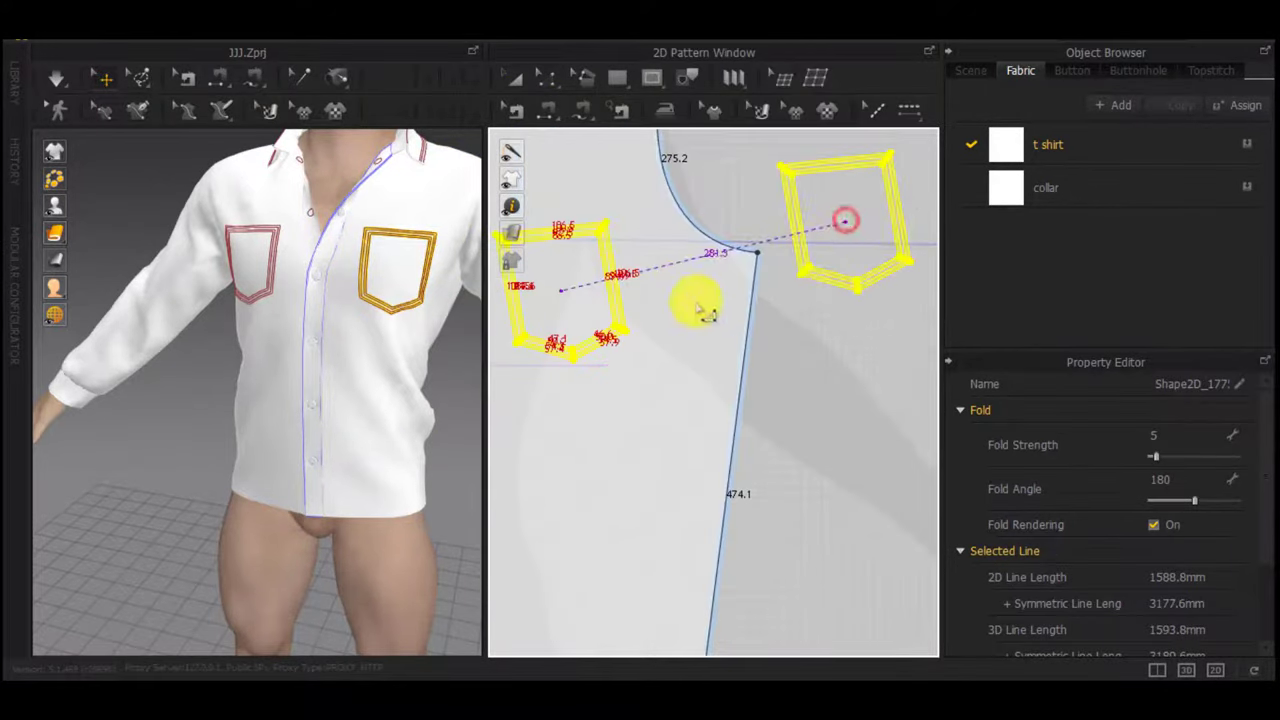
{"action": "left_click", "coordinate": [845, 220]}
Clone all four pocket outlines on the wearer's right front panel as pattern pieces outside its side seam
{"action": "middle_click_drag", "start_coordinate": [656, 313], "coordinate": [957, 317]}
{"action": "middle_click_drag", "start_coordinate": [797, 352], "coordinate": [964, 346]}
{"action": "left_click_drag", "start_coordinate": [743, 404], "coordinate": [620, 180]}
{"action": "key", "text": "ctrl+z"}
{"action": "key", "text": "z"}
{"action": "left_click_drag", "start_coordinate": [717, 409], "coordinate": [614, 182]}
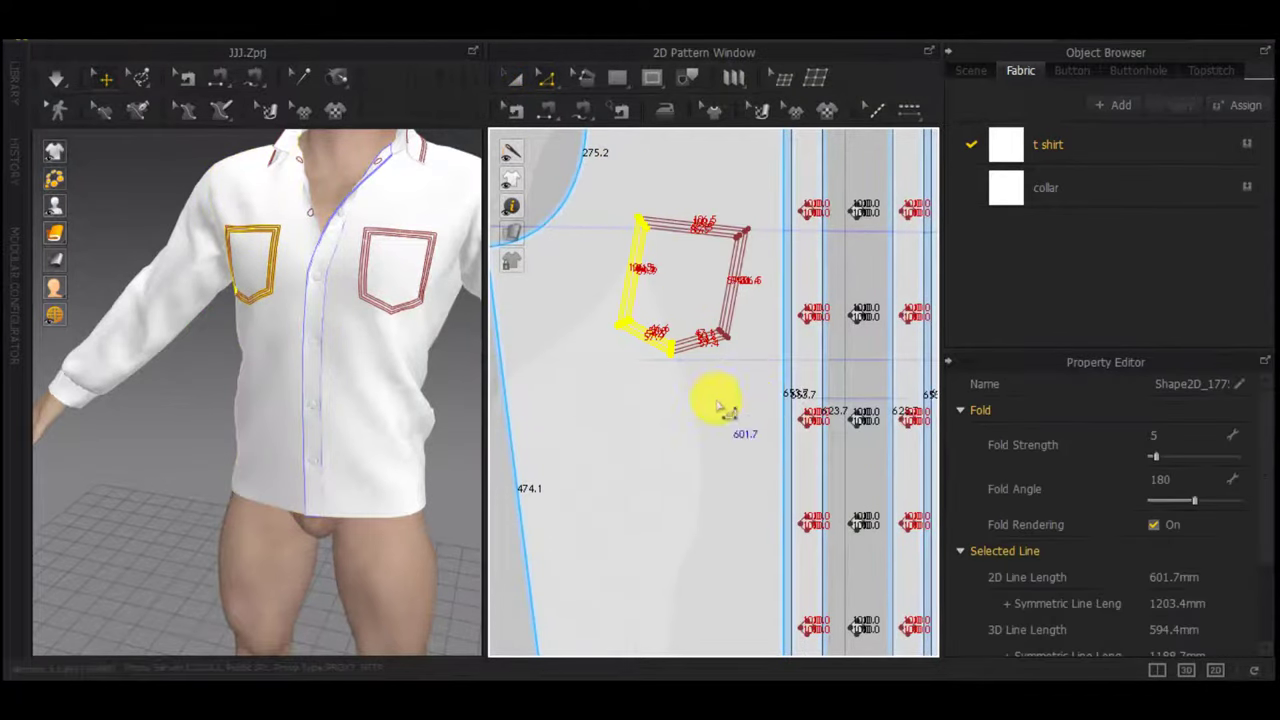
{"action": "left_click_drag", "start_coordinate": [755, 403], "coordinate": [608, 189]}
{"action": "right_click", "coordinate": [665, 295]}
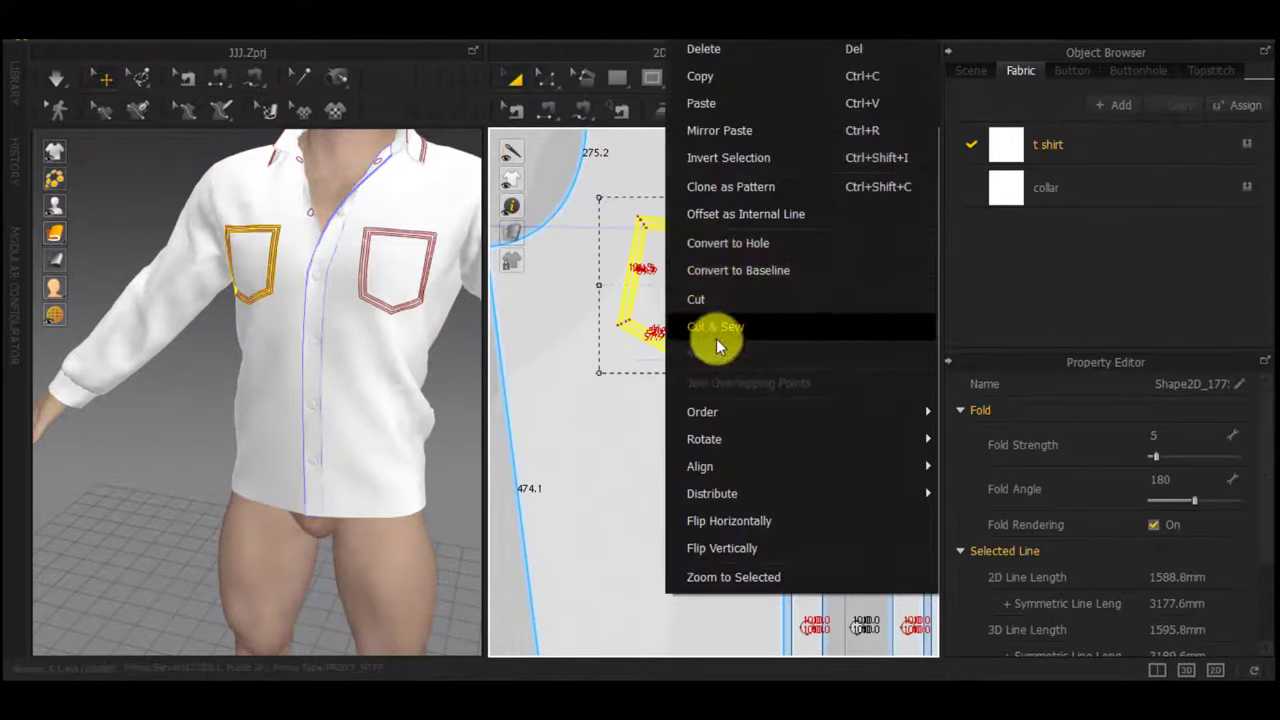
{"action": "left_click", "coordinate": [727, 186]}
{"action": "left_click", "coordinate": [615, 300]}
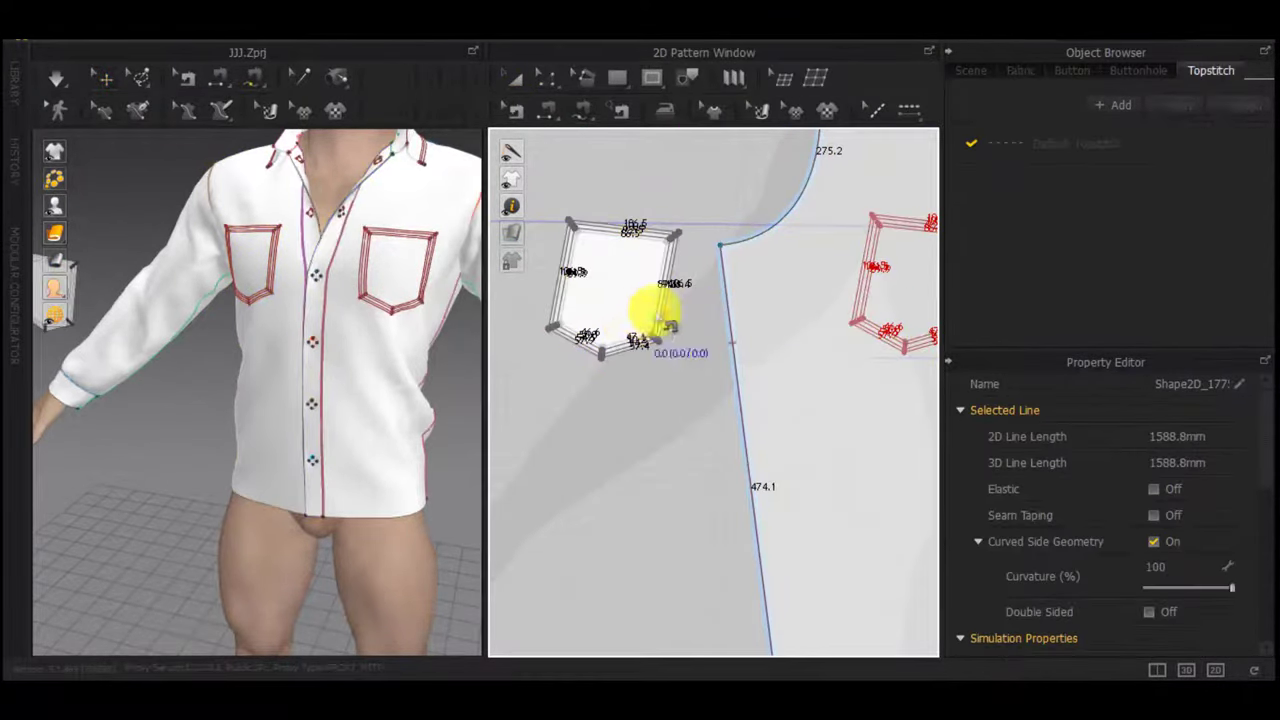
Examine the cloned pocket's nested outlines up close and compare them with the pocket lines on the front panel
{"action": "scroll", "coordinate": [700, 280], "scroll_direction": "up", "scroll_amount": 3}
{"action": "mouse_move", "coordinate": [247, 300]}
{"action": "middle_mouse_down"}
{"action": "mouse_move", "coordinate": [394, 344]}
{"action": "mouse_move", "coordinate": [548, 320]}
{"action": "middle_mouse_up"}
{"action": "scroll", "coordinate": [343, 320], "scroll_direction": "up", "scroll_amount": 4}
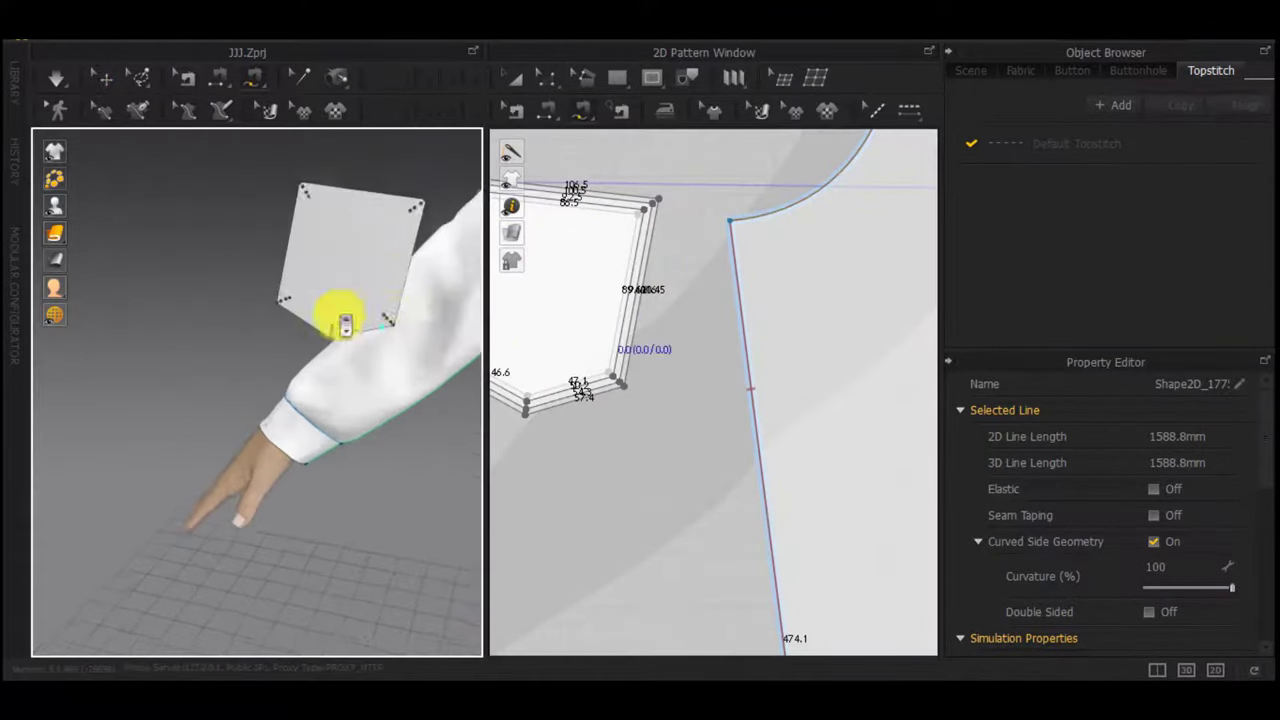
{"action": "key", "text": "a"}
{"action": "left_click", "coordinate": [577, 279]}
{"action": "left_click", "coordinate": [576, 281]}
{"action": "scroll", "coordinate": [601, 338], "scroll_direction": "up", "scroll_amount": 2}
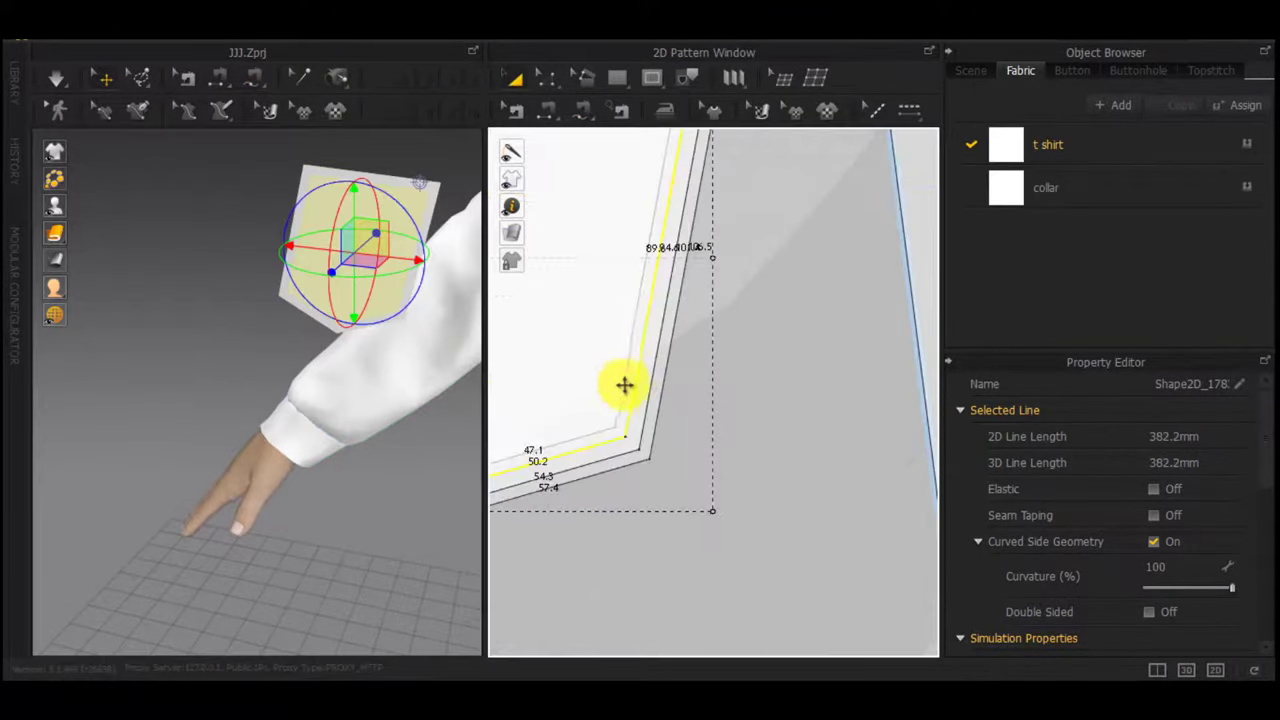
{"action": "left_click", "coordinate": [612, 379]}
{"action": "left_click", "coordinate": [772, 335]}
{"action": "scroll", "coordinate": [774, 337], "scroll_direction": "down", "scroll_amount": 4}
{"action": "middle_click_drag", "start_coordinate": [885, 380], "coordinate": [534, 358]}
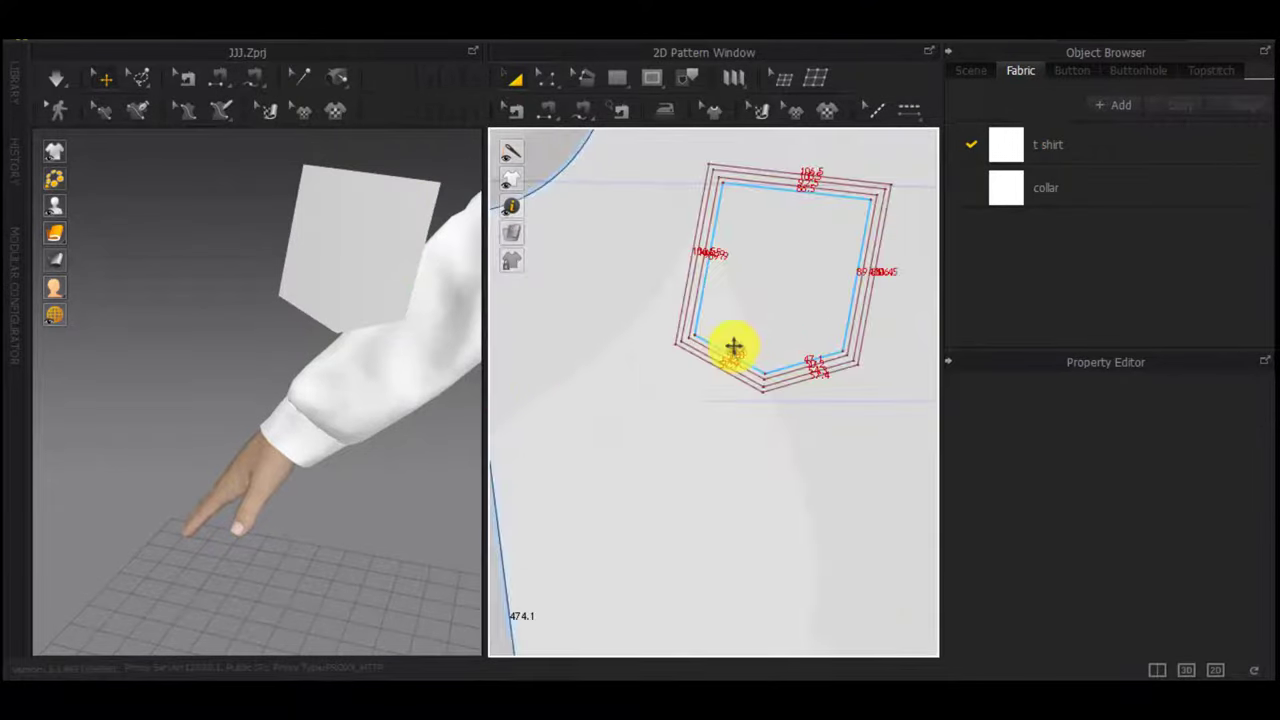
{"action": "mouse_move", "coordinate": [614, 443]}
{"action": "middle_mouse_down"}
{"action": "mouse_move", "coordinate": [897, 428]}
{"action": "mouse_move", "coordinate": [641, 396]}
{"action": "middle_mouse_up"}
{"action": "scroll", "coordinate": [642, 402], "scroll_direction": "down", "scroll_amount": 6}
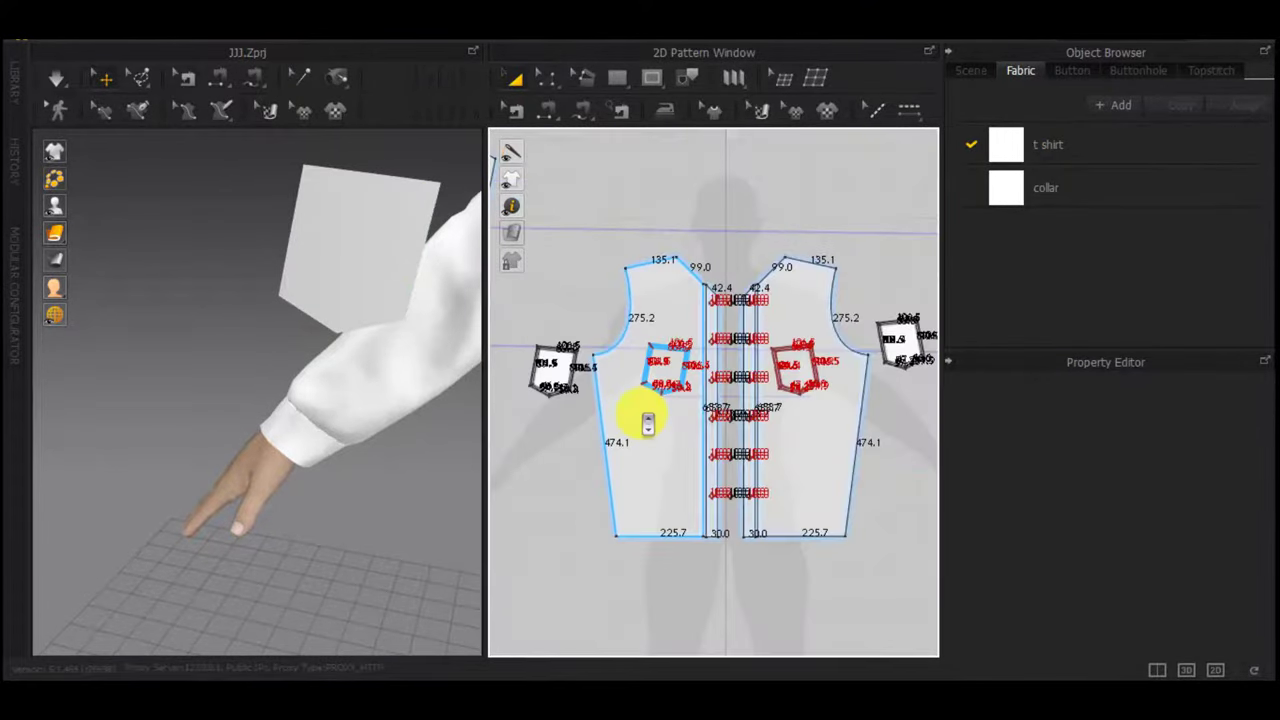
Undo the last cloning of the pocket outlines beside the wearer's right front panel
{"action": "left_click", "coordinate": [558, 376]}
{"action": "scroll", "coordinate": [548, 409], "scroll_direction": "up", "scroll_amount": 6}
{"action": "middle_click_drag", "start_coordinate": [569, 368], "coordinate": [621, 452]}
{"action": "key", "text": "ctrl+z"}
Clone the four pocket outlines of the wearer's right front panel again and place the pieces outside the armhole
{"action": "scroll", "coordinate": [628, 446], "scroll_direction": "down", "scroll_amount": 2}
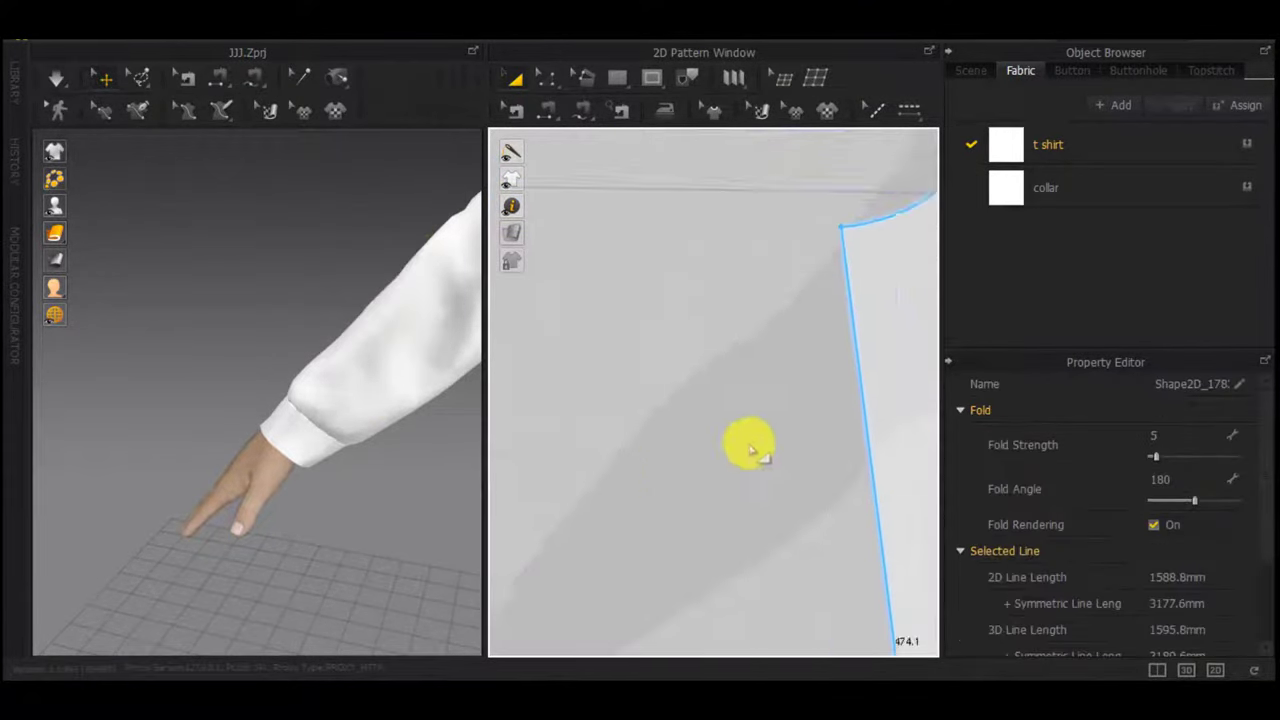
{"action": "middle_click_drag", "start_coordinate": [750, 444], "coordinate": [398, 398]}
{"action": "scroll", "coordinate": [804, 421], "scroll_direction": "down", "scroll_amount": 4}
{"action": "middle_click_drag", "start_coordinate": [840, 412], "coordinate": [283, 400]}
{"action": "scroll", "coordinate": [630, 340], "scroll_direction": "up", "scroll_amount": 9}
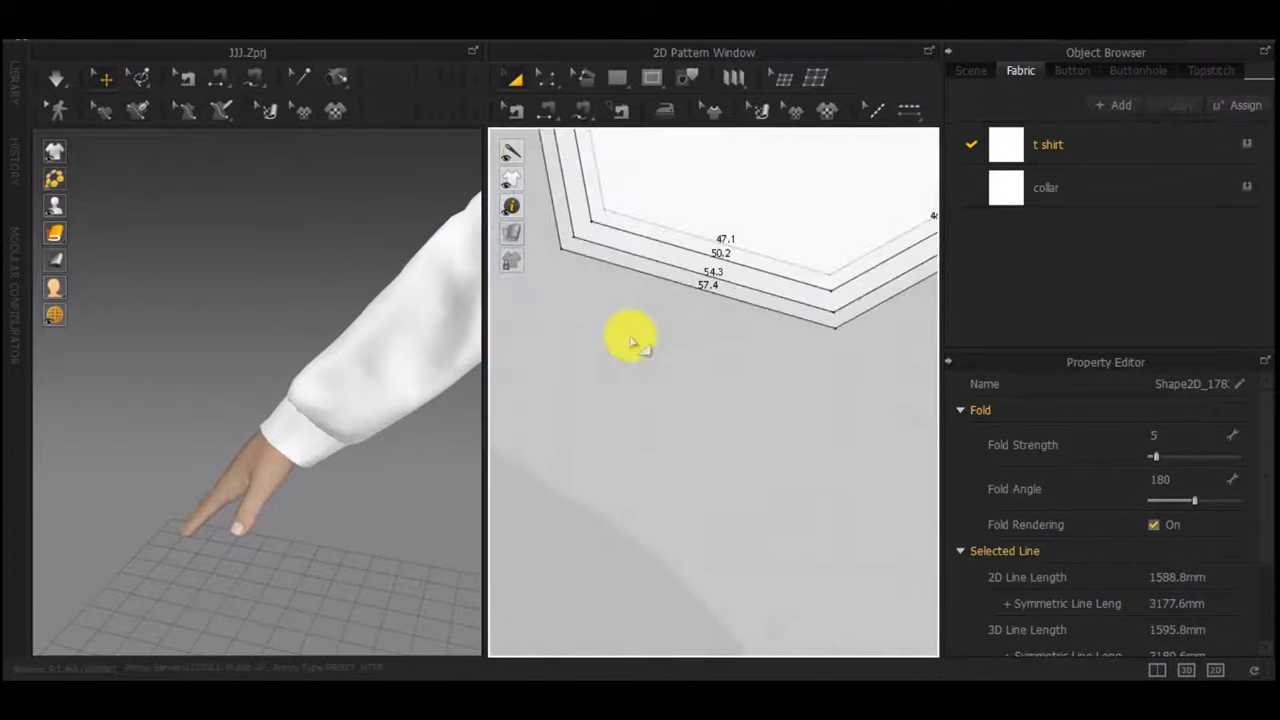
{"action": "scroll", "coordinate": [632, 342], "scroll_direction": "down", "scroll_amount": 10}
{"action": "middle_click_drag", "start_coordinate": [632, 386], "coordinate": [985, 373]}
{"action": "right_click", "coordinate": [656, 354]}
{"action": "left_click", "coordinate": [698, 187]}
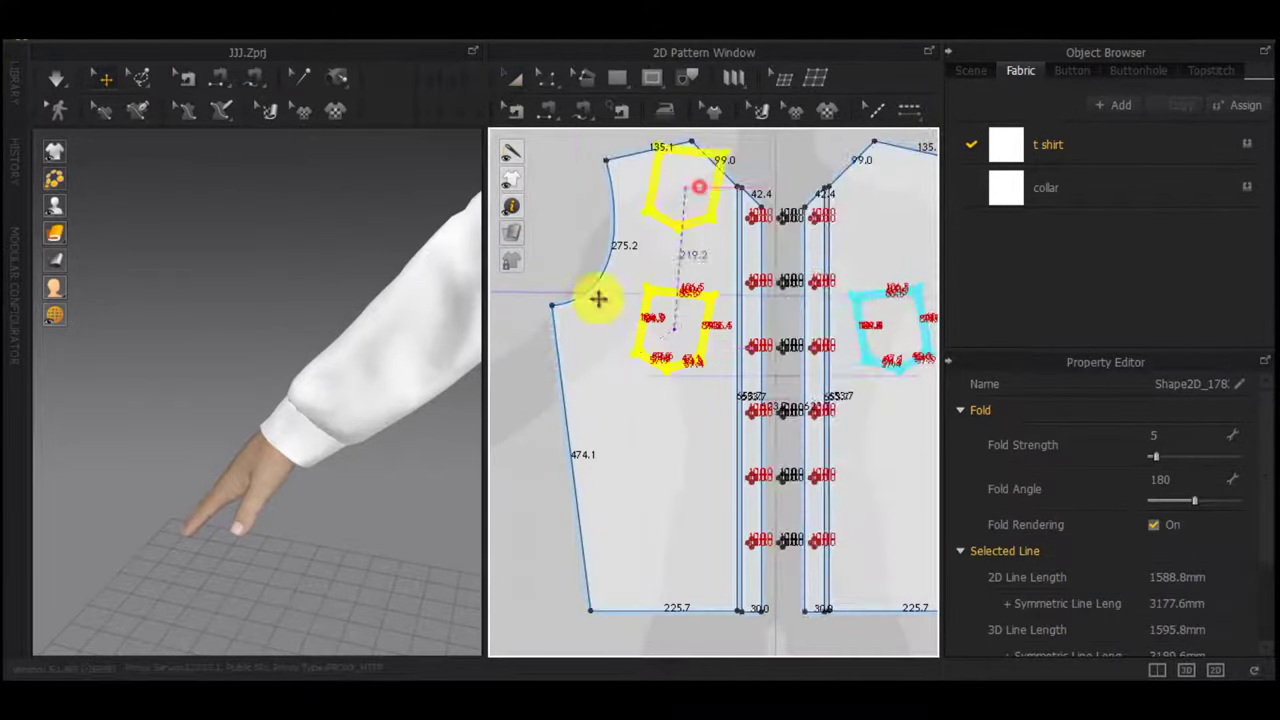
{"action": "middle_click_drag", "start_coordinate": [500, 318], "coordinate": [665, 310]}
{"action": "left_click", "coordinate": [640, 300]}
Free-sew the cloned pocket's sides and pointed bottom to the outer pocket outline on the front panel, leaving the top edge open
{"action": "key", "text": "m"}
{"action": "scroll", "coordinate": [675, 257], "scroll_direction": "up", "scroll_amount": 4}
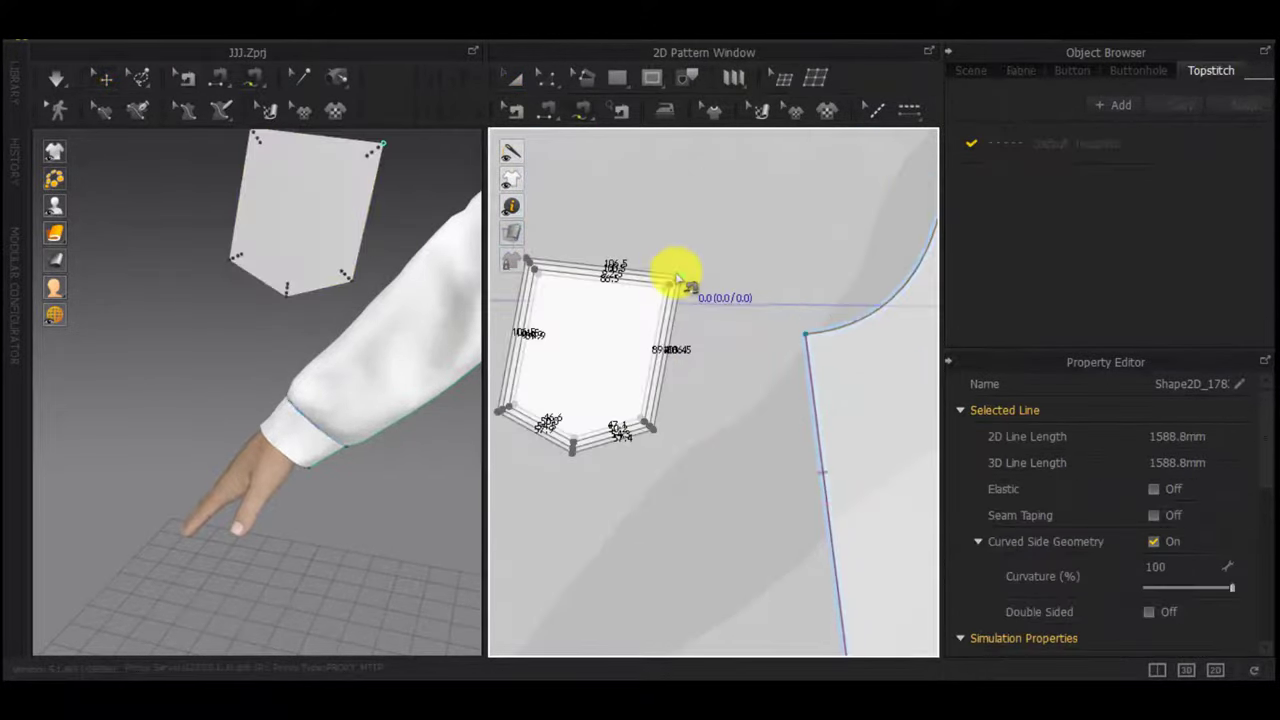
{"action": "left_click", "coordinate": [677, 276]}
{"action": "middle_click_drag", "start_coordinate": [530, 303], "coordinate": [647, 320]}
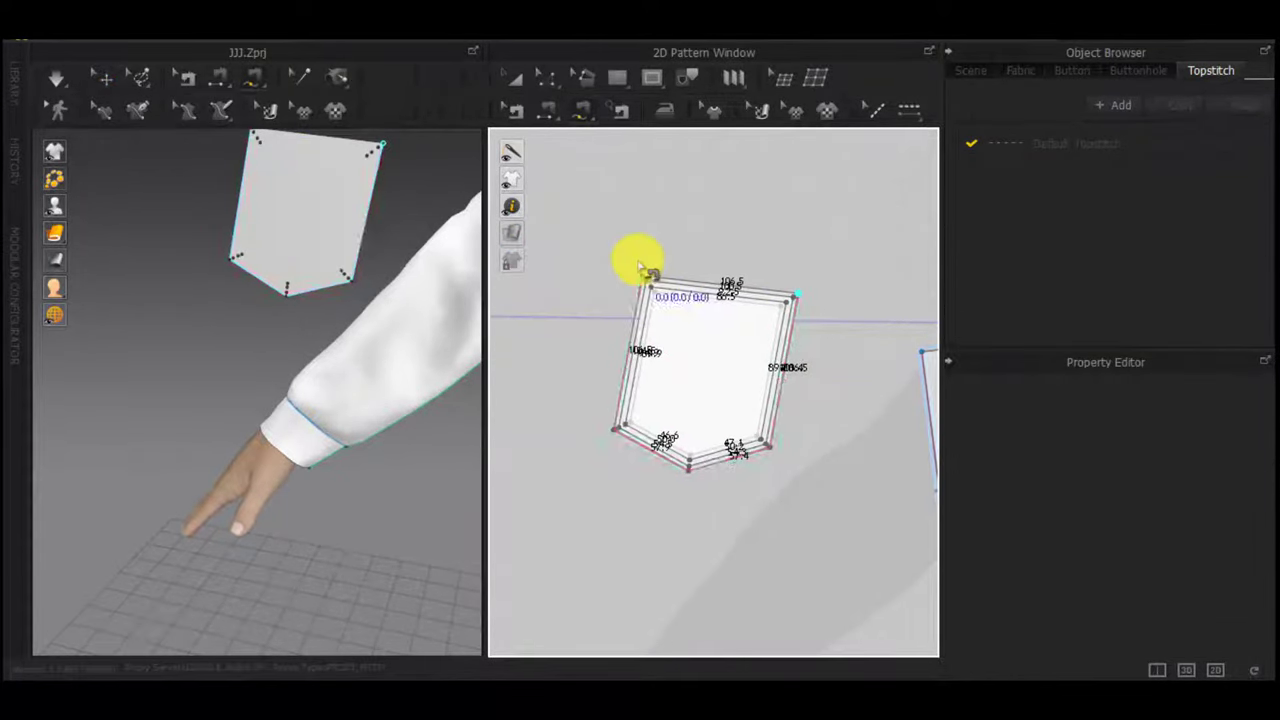
{"action": "left_click", "coordinate": [643, 274]}
{"action": "scroll", "coordinate": [790, 420], "scroll_direction": "down", "scroll_amount": 5}
{"action": "scroll", "coordinate": [858, 347], "scroll_direction": "up", "scroll_amount": 4}
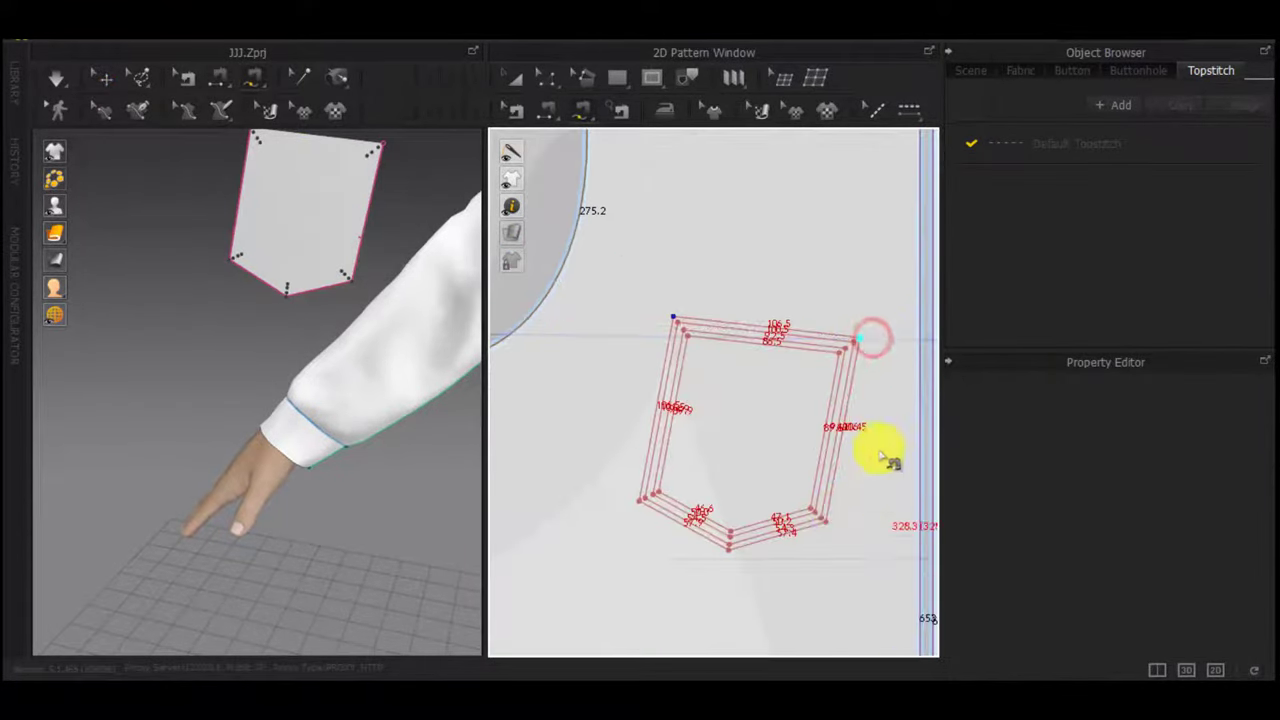
{"action": "left_click", "coordinate": [680, 340]}
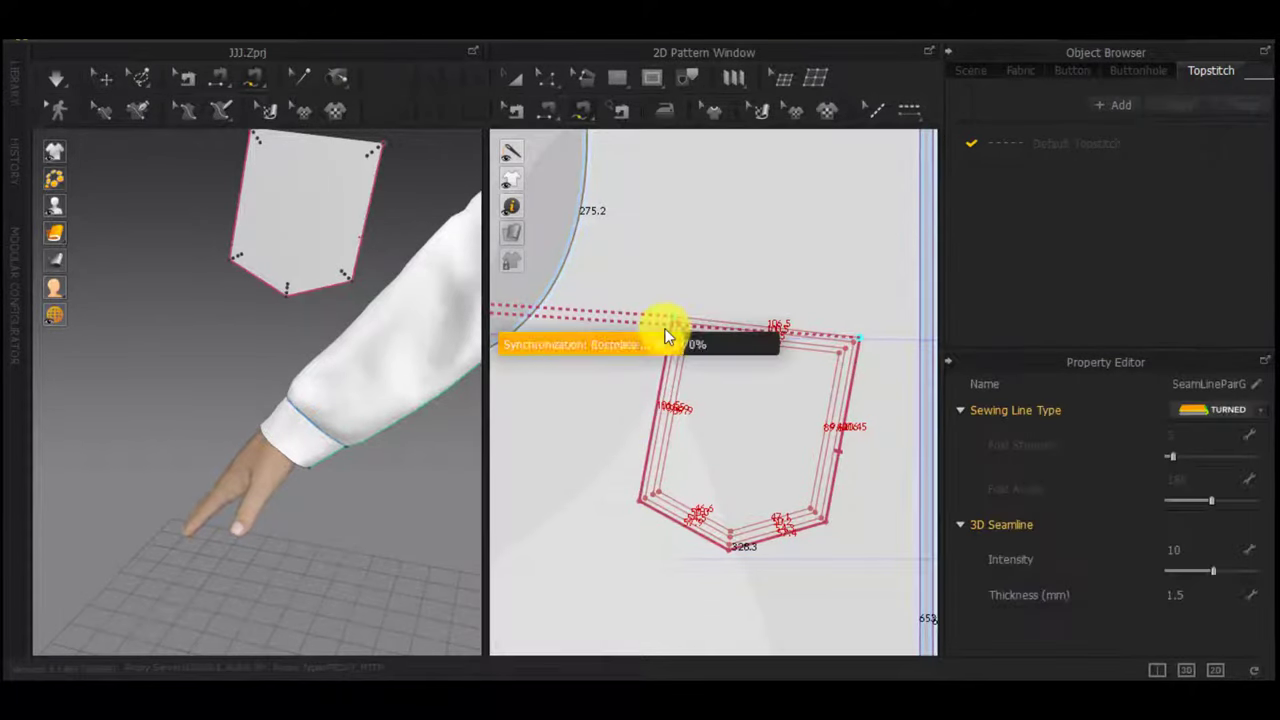
Move the sewn pocket piece in front of the chest in the 3D view, try simulating it, and undo the draping
{"action": "scroll", "coordinate": [671, 328], "scroll_direction": "up", "scroll_amount": 5}
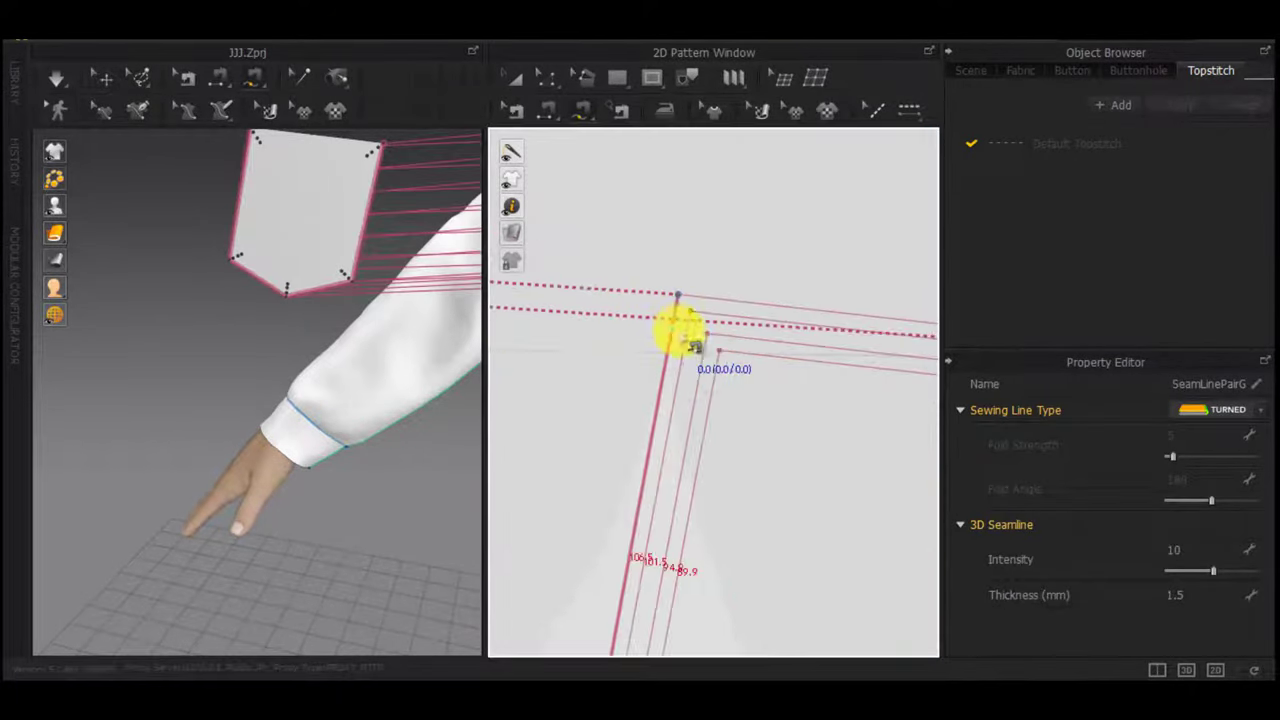
{"action": "scroll", "coordinate": [640, 283], "scroll_direction": "down", "scroll_amount": 4}
{"action": "scroll", "coordinate": [415, 325], "scroll_direction": "down", "scroll_amount": 3}
{"action": "right_click_drag", "start_coordinate": [415, 325], "coordinate": [551, 374]}
{"action": "key", "text": "q"}
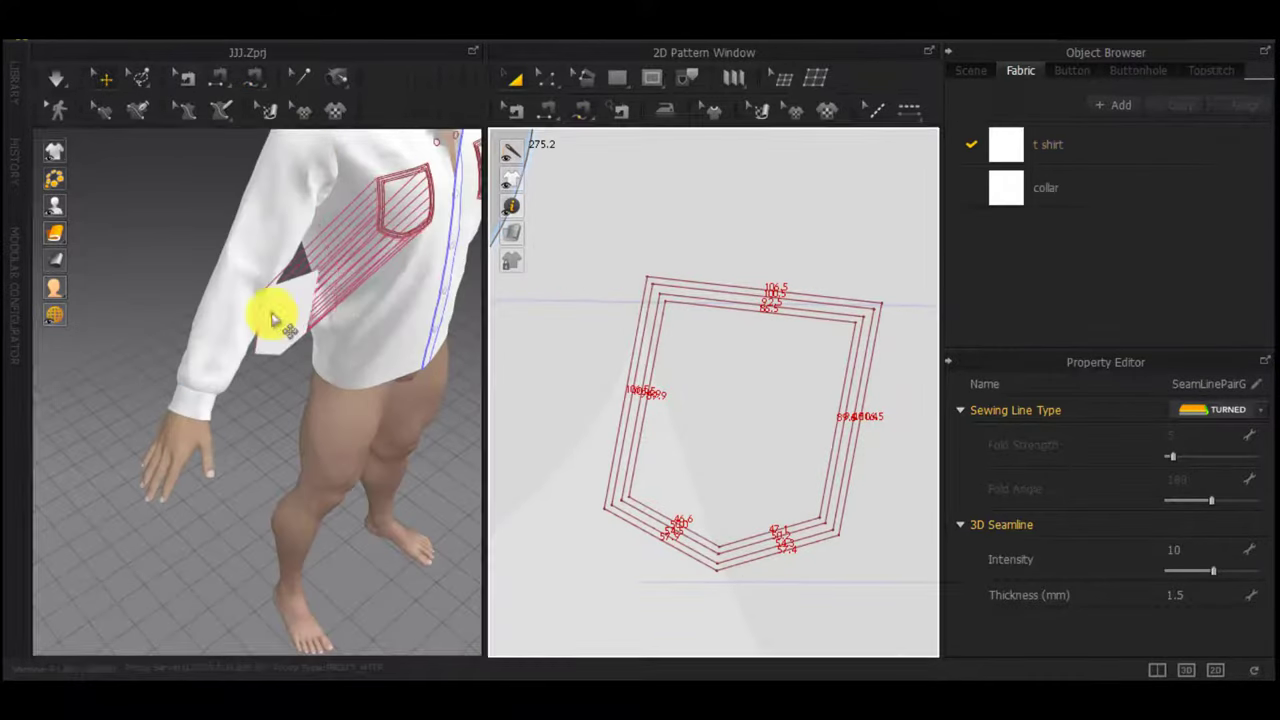
{"action": "left_click_drag", "start_coordinate": [271, 314], "coordinate": [449, 237]}
{"action": "key", "text": "space"}
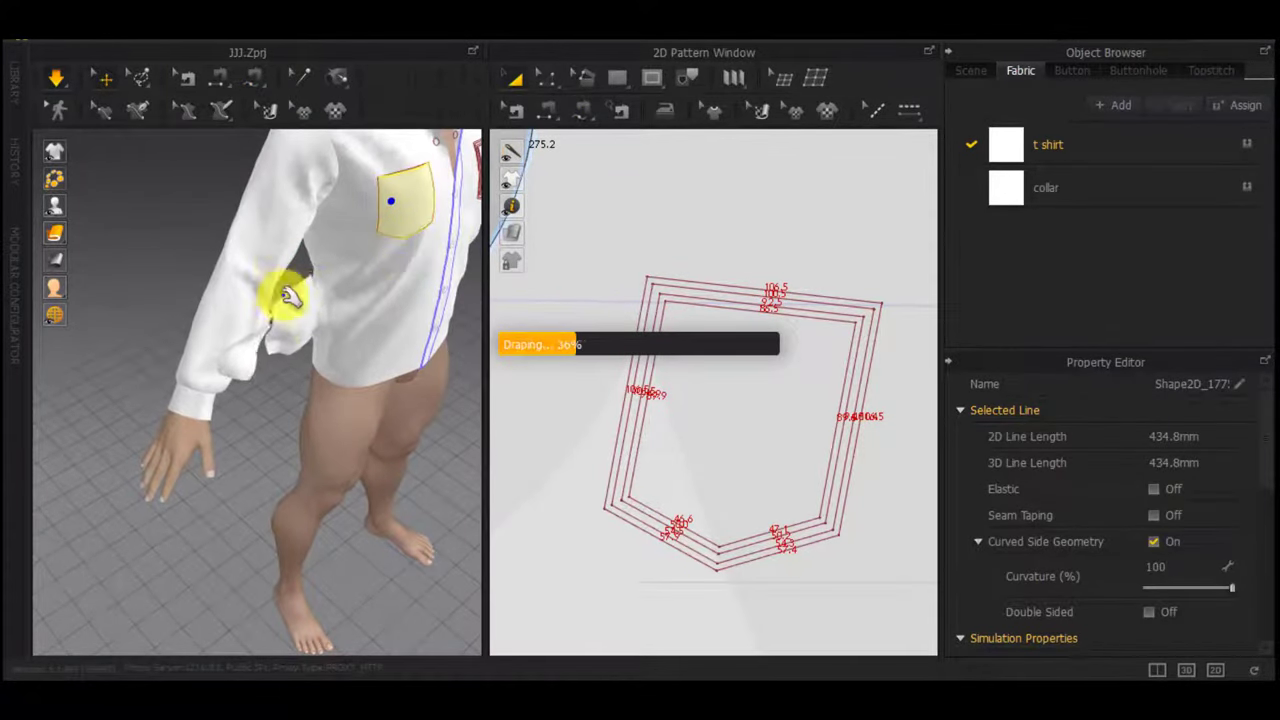
{"action": "left_click", "coordinate": [283, 305]}
{"action": "key", "text": "ctrl+z"}
{"action": "key", "text": "ctrl+z"}
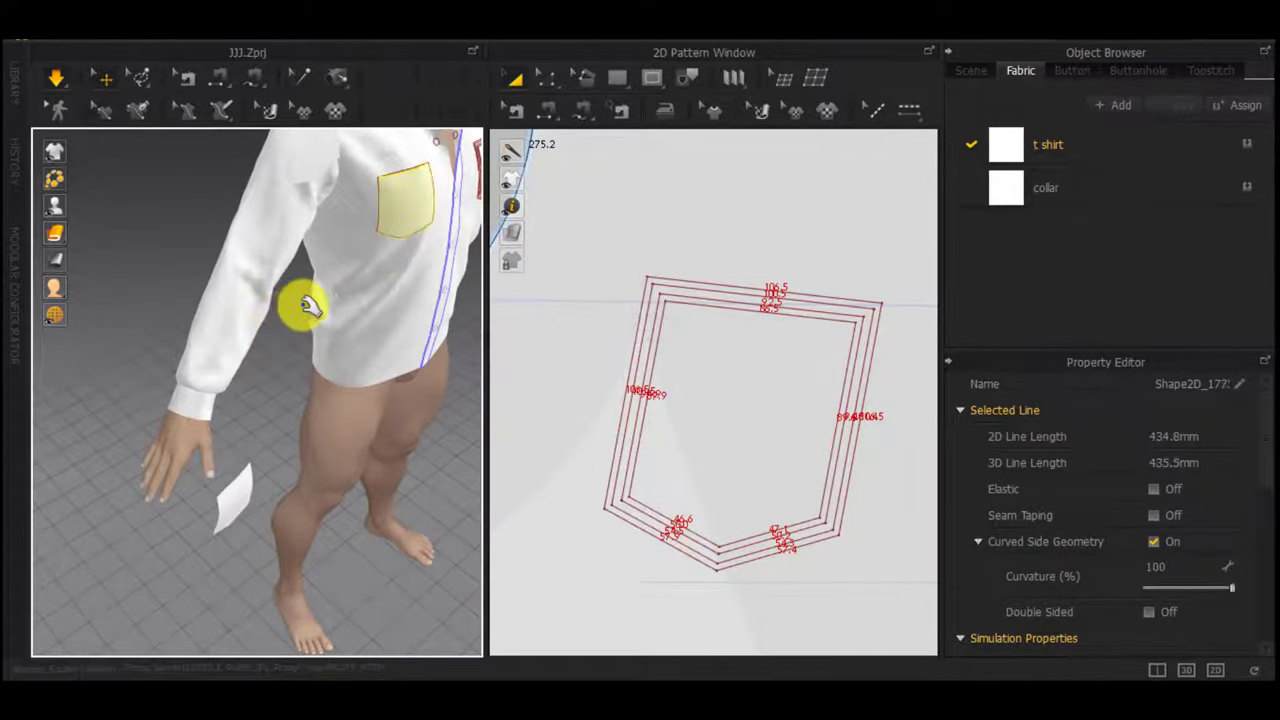
Delete all the cloned pocket pieces beside the wearer's right front panel
{"action": "scroll", "coordinate": [655, 336], "scroll_direction": "down", "scroll_amount": 7}
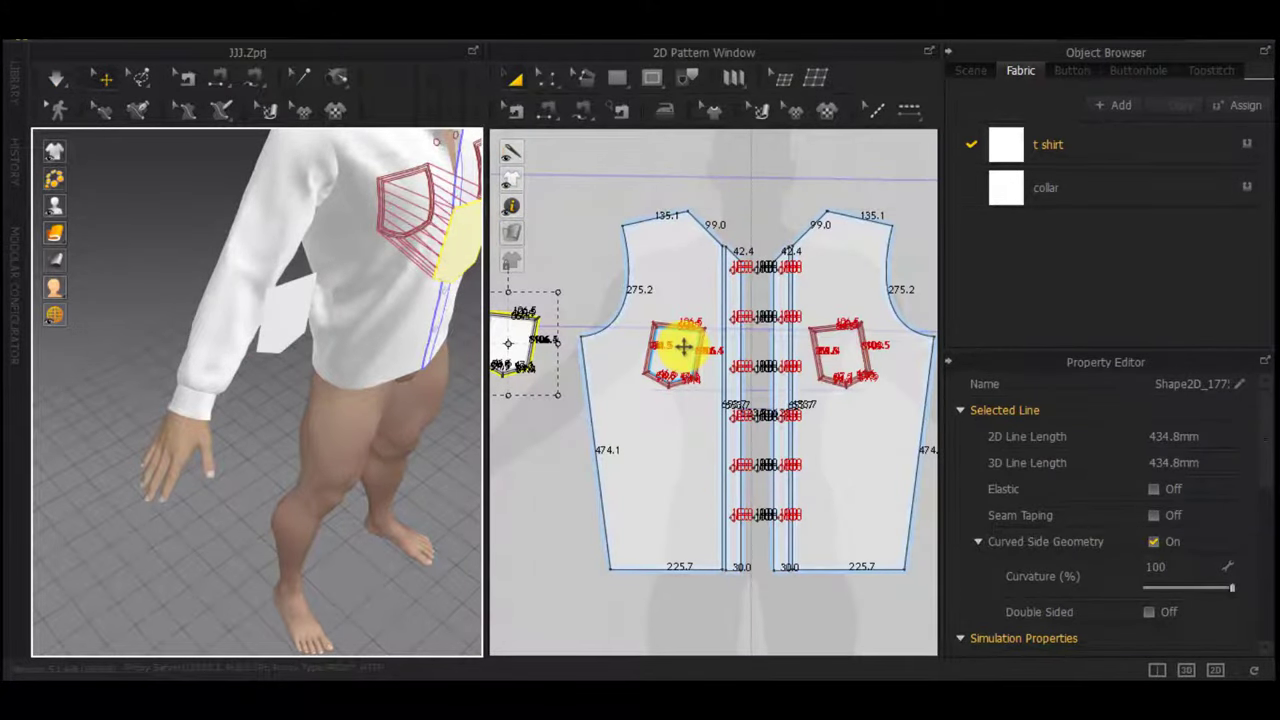
{"action": "key", "text": "f"}
{"action": "scroll", "coordinate": [684, 377], "scroll_direction": "down", "scroll_amount": 12}
{"action": "middle_click_drag", "start_coordinate": [690, 395], "coordinate": [902, 341]}
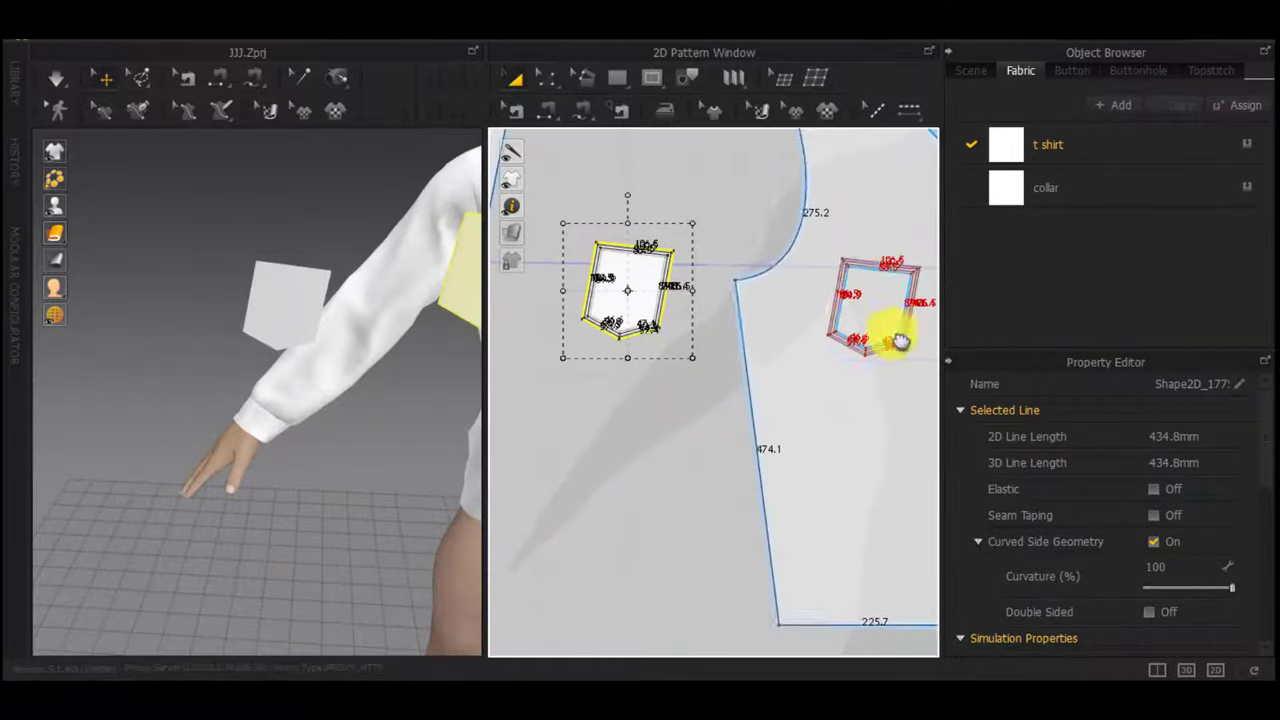
{"action": "left_click", "coordinate": [594, 410]}
{"action": "left_click_drag", "start_coordinate": [560, 408], "coordinate": [703, 203]}
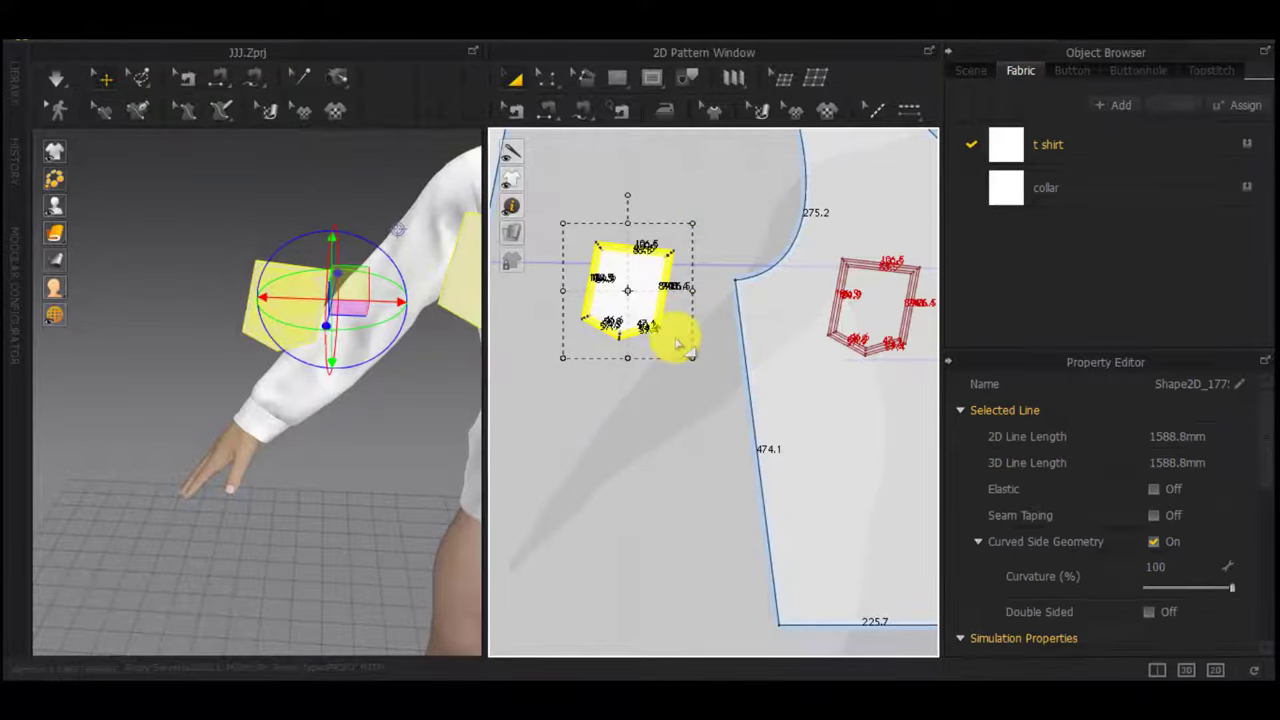
{"action": "key", "text": "Delete"}
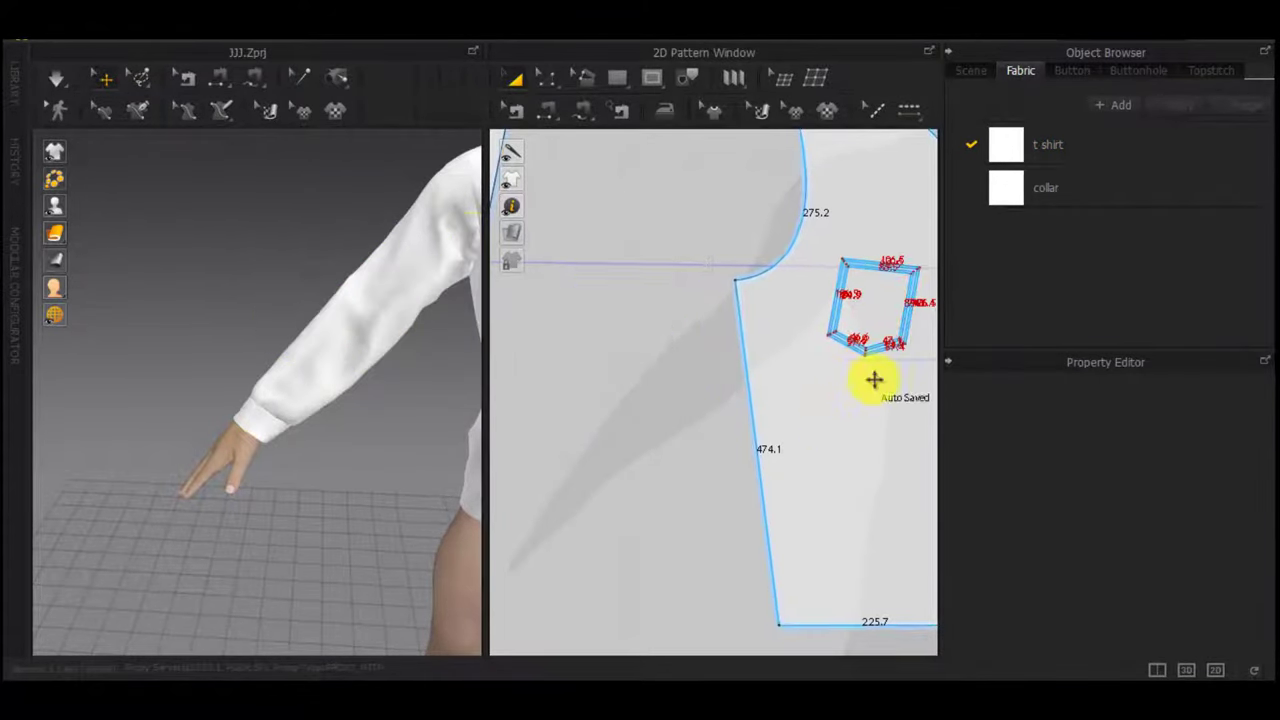
Delete the cloned pocket pieces beside the wearer's left front panel
{"action": "scroll", "coordinate": [874, 377], "scroll_direction": "down", "scroll_amount": 5}
{"action": "middle_click_drag", "start_coordinate": [874, 379], "coordinate": [698, 388]}
{"action": "middle_click_drag", "start_coordinate": [874, 363], "coordinate": [734, 362]}
{"action": "left_click_drag", "start_coordinate": [838, 376], "coordinate": [756, 222]}
{"action": "key", "text": "Delete"}
Clone only the outermost pocket outline of the wearer's right front panel as a pattern piece, placed outside the side seam
{"action": "middle_click_drag", "start_coordinate": [669, 350], "coordinate": [803, 358]}
{"action": "scroll", "coordinate": [682, 381], "scroll_direction": "up", "scroll_amount": 5}
{"action": "scroll", "coordinate": [688, 390], "scroll_direction": "up", "scroll_amount": 5}
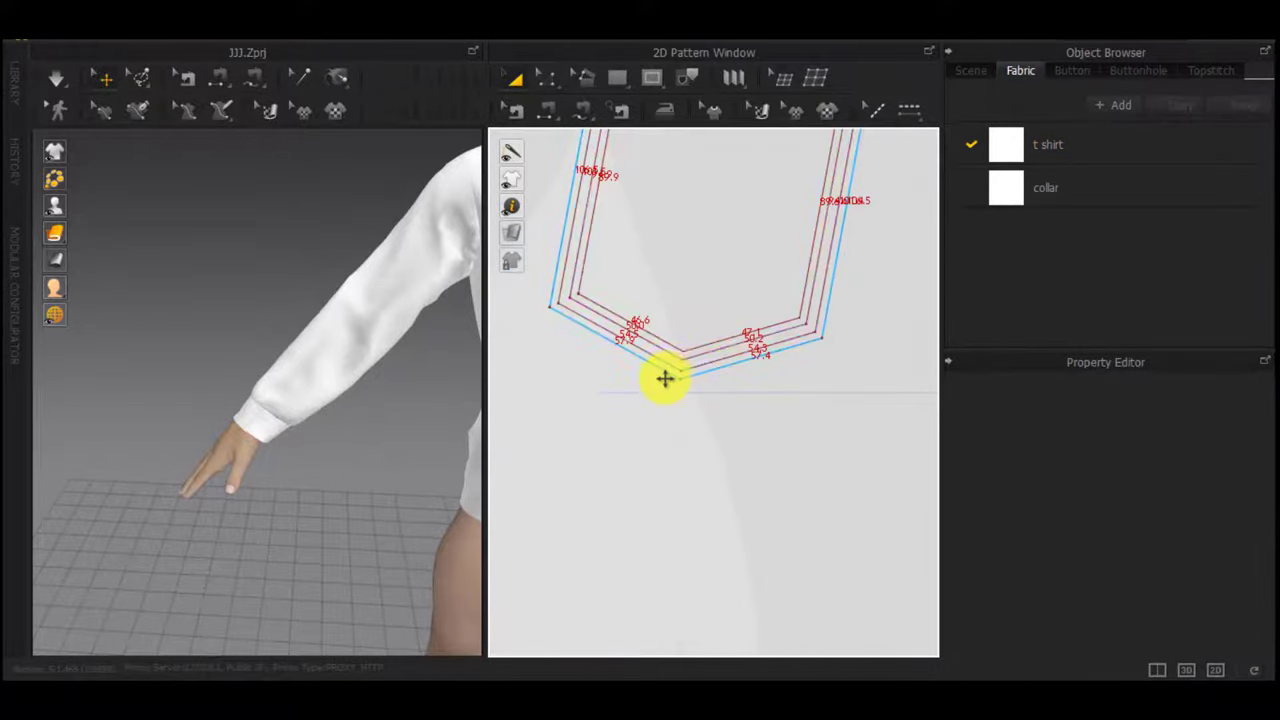
{"action": "scroll", "coordinate": [665, 363], "scroll_direction": "up", "scroll_amount": 5}
{"action": "key", "text": "z"}
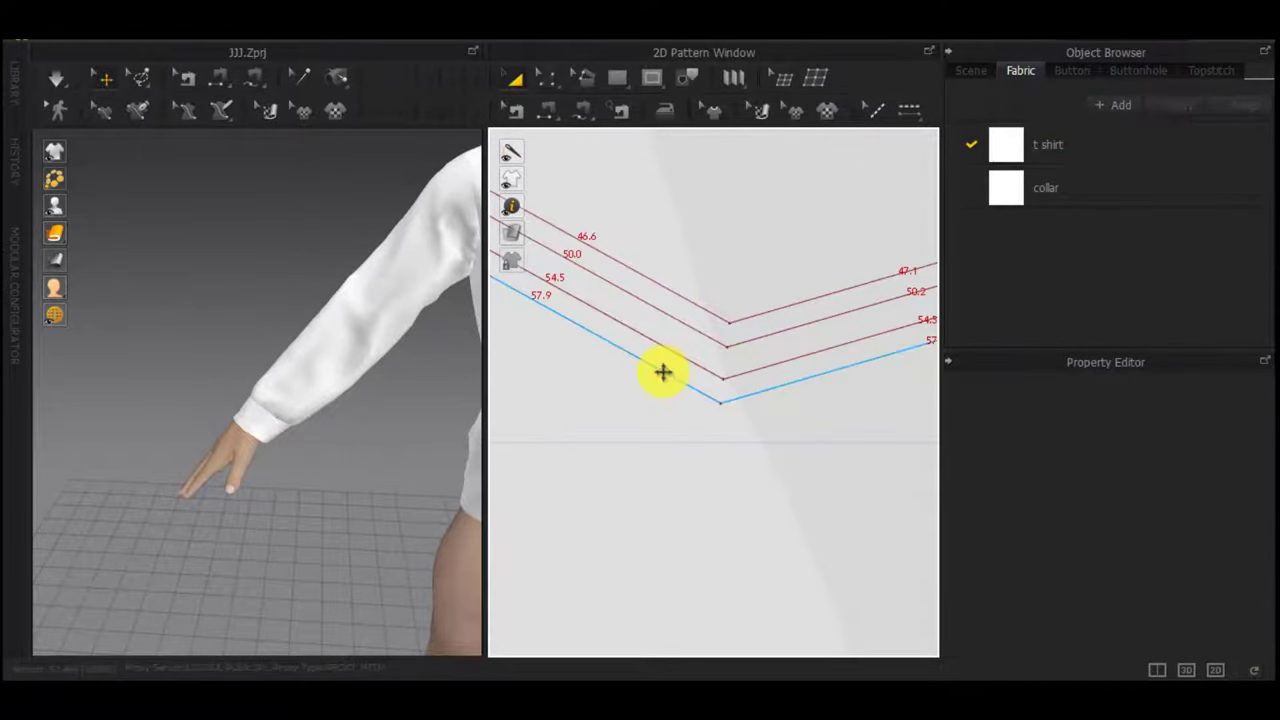
{"action": "right_click", "coordinate": [663, 372]}
{"action": "left_click", "coordinate": [755, 192]}
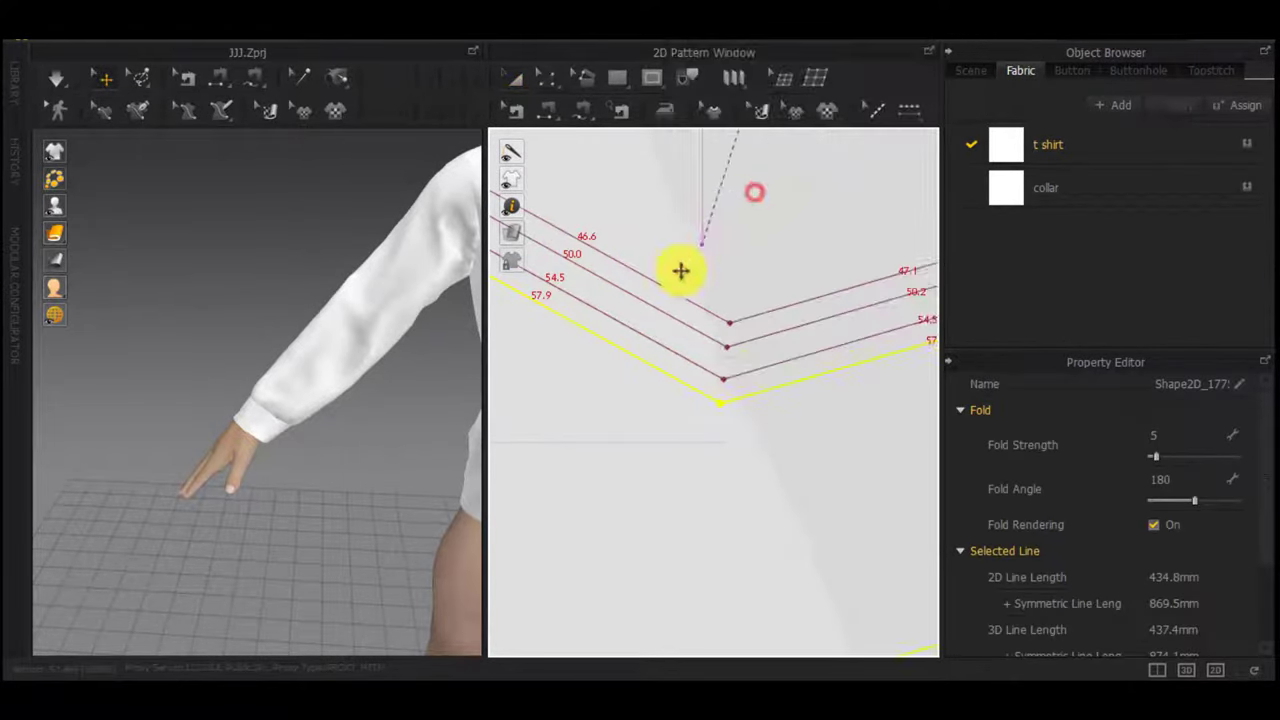
{"action": "scroll", "coordinate": [545, 382], "scroll_direction": "down", "scroll_amount": 3}
{"action": "middle_click_drag", "start_coordinate": [545, 382], "coordinate": [958, 319]}
{"action": "scroll", "coordinate": [932, 321], "scroll_direction": "down", "scroll_amount": 5}
{"action": "left_click", "coordinate": [620, 246]}
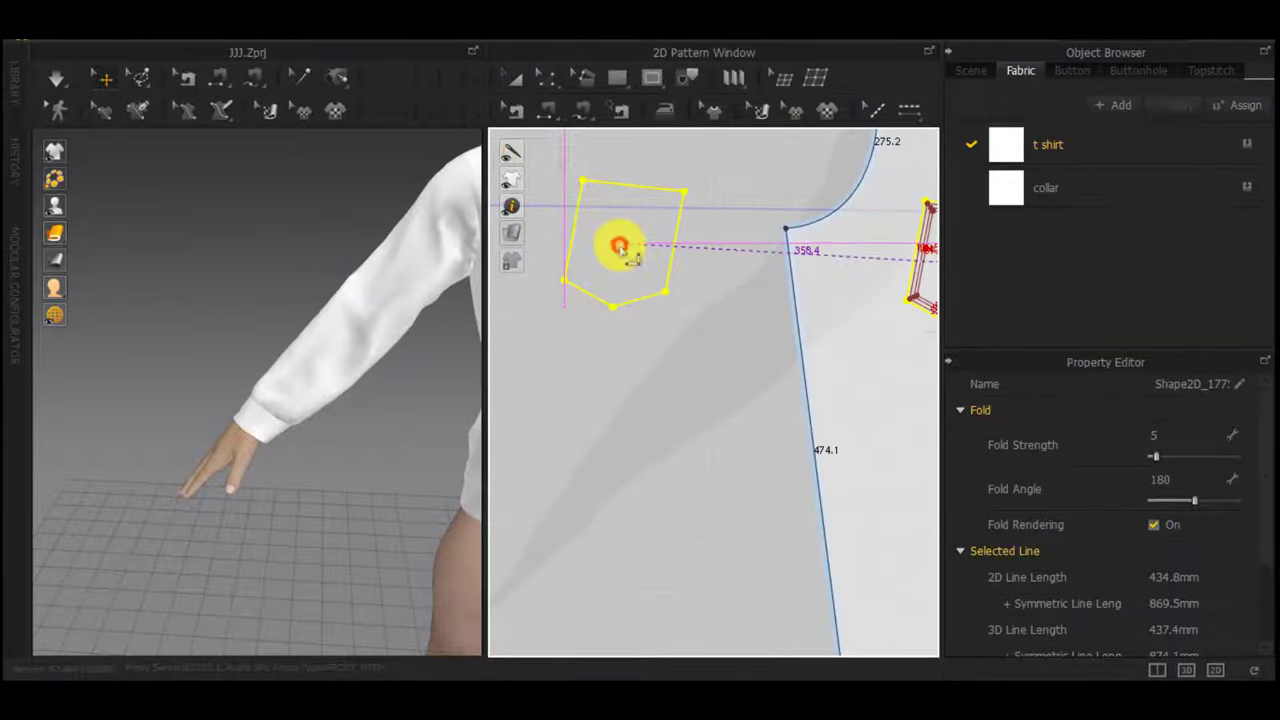
Clone only the outermost pocket outline of the wearer's left front panel as a pattern piece, placed beside the armhole
{"action": "scroll", "coordinate": [723, 349], "scroll_direction": "down", "scroll_amount": 3}
{"action": "middle_click_drag", "start_coordinate": [824, 386], "coordinate": [620, 354]}
{"action": "scroll", "coordinate": [791, 305], "scroll_direction": "up", "scroll_amount": 10}
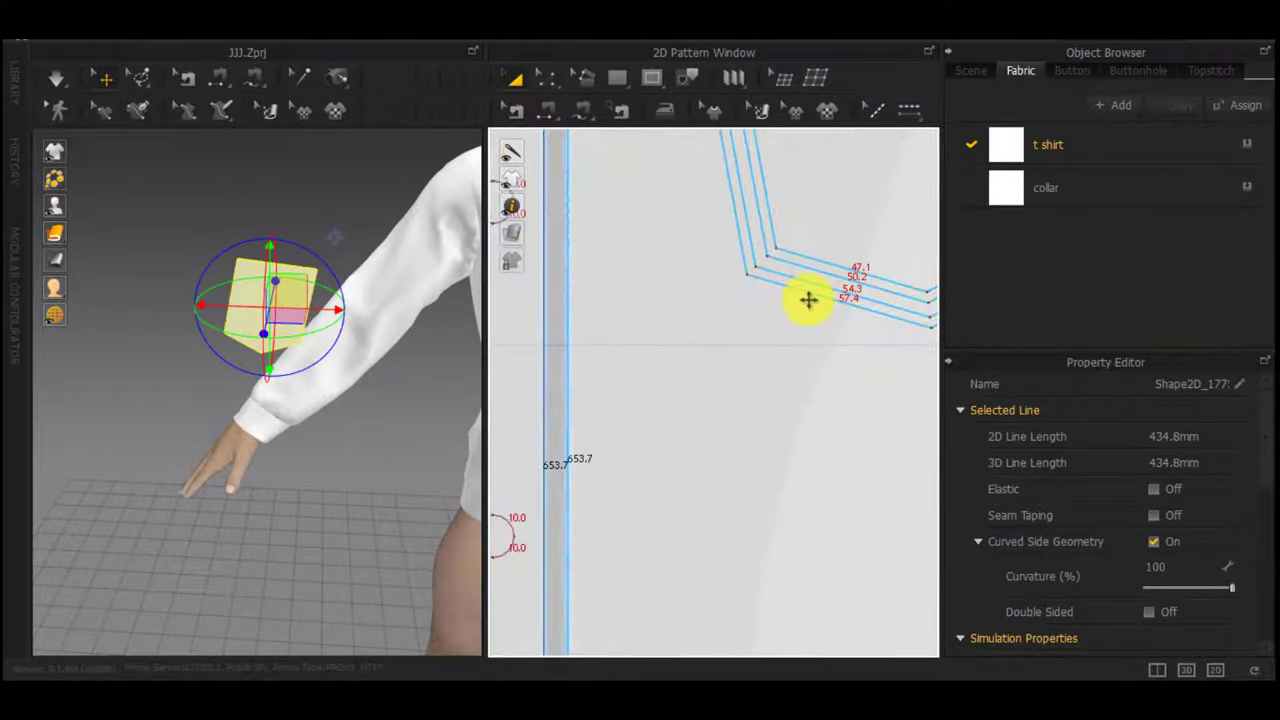
{"action": "left_click", "coordinate": [808, 298]}
{"action": "right_click", "coordinate": [808, 292]}
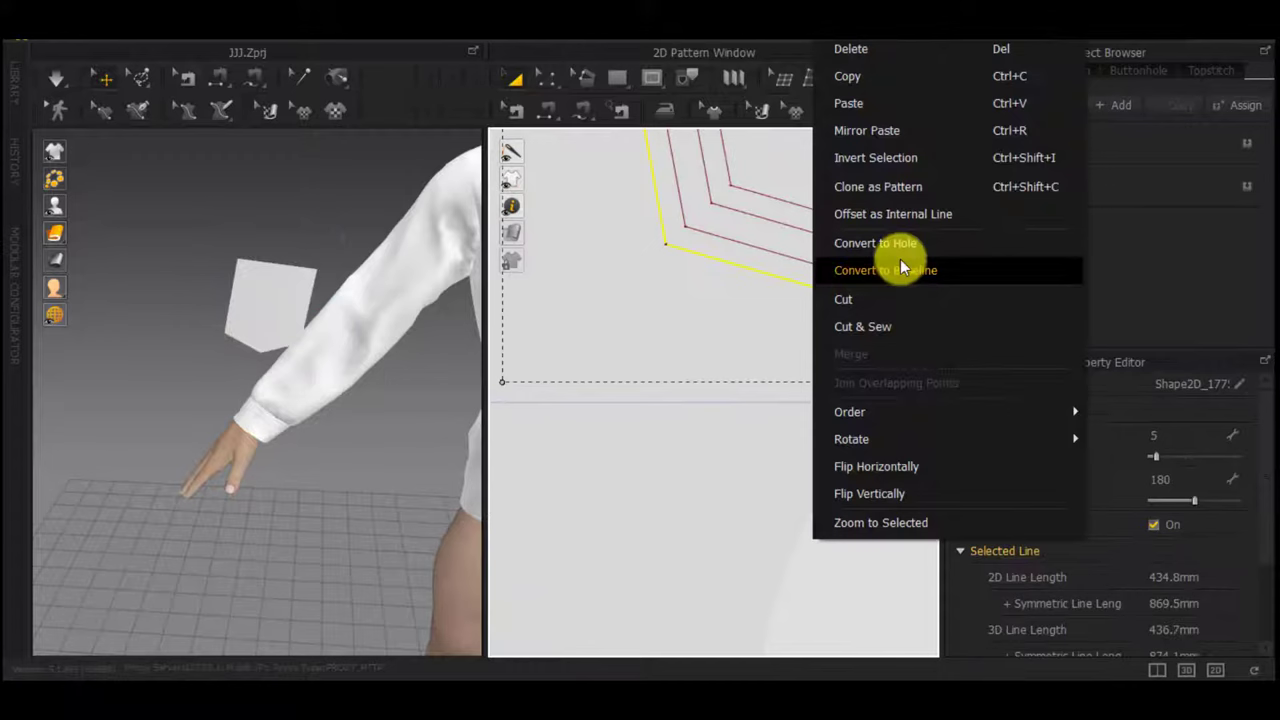
{"action": "left_click", "coordinate": [897, 187]}
{"action": "scroll", "coordinate": [875, 280], "scroll_direction": "down", "scroll_amount": 10}
{"action": "left_click", "coordinate": [805, 248]}
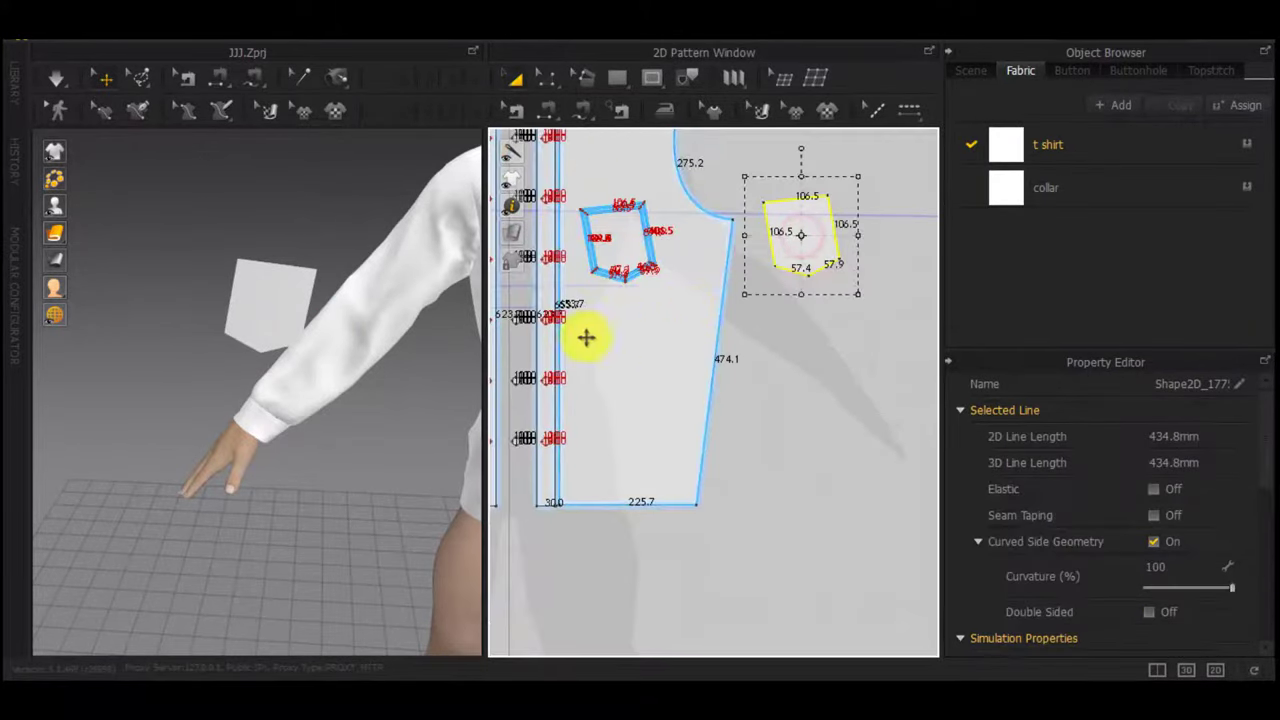
Free-sew the sides and pointed bottom of the wearer's right pocket piece to the outermost pocket outline on its front panel
{"action": "scroll", "coordinate": [419, 332], "scroll_direction": "down", "scroll_amount": 2}
{"action": "middle_click_drag", "start_coordinate": [640, 330], "coordinate": [1043, 326]}
{"action": "key", "text": "m"}
{"action": "left_click", "coordinate": [638, 193]}
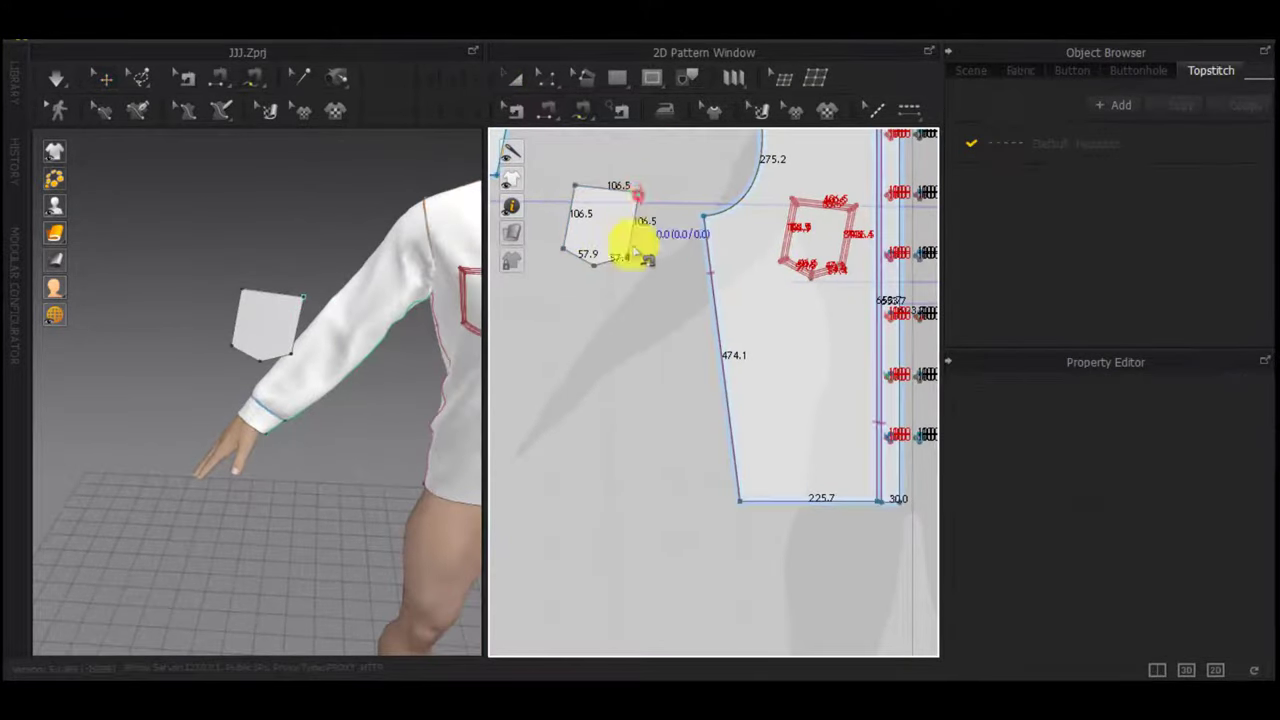
{"action": "left_click", "coordinate": [574, 188]}
{"action": "scroll", "coordinate": [873, 207], "scroll_direction": "up", "scroll_amount": 8}
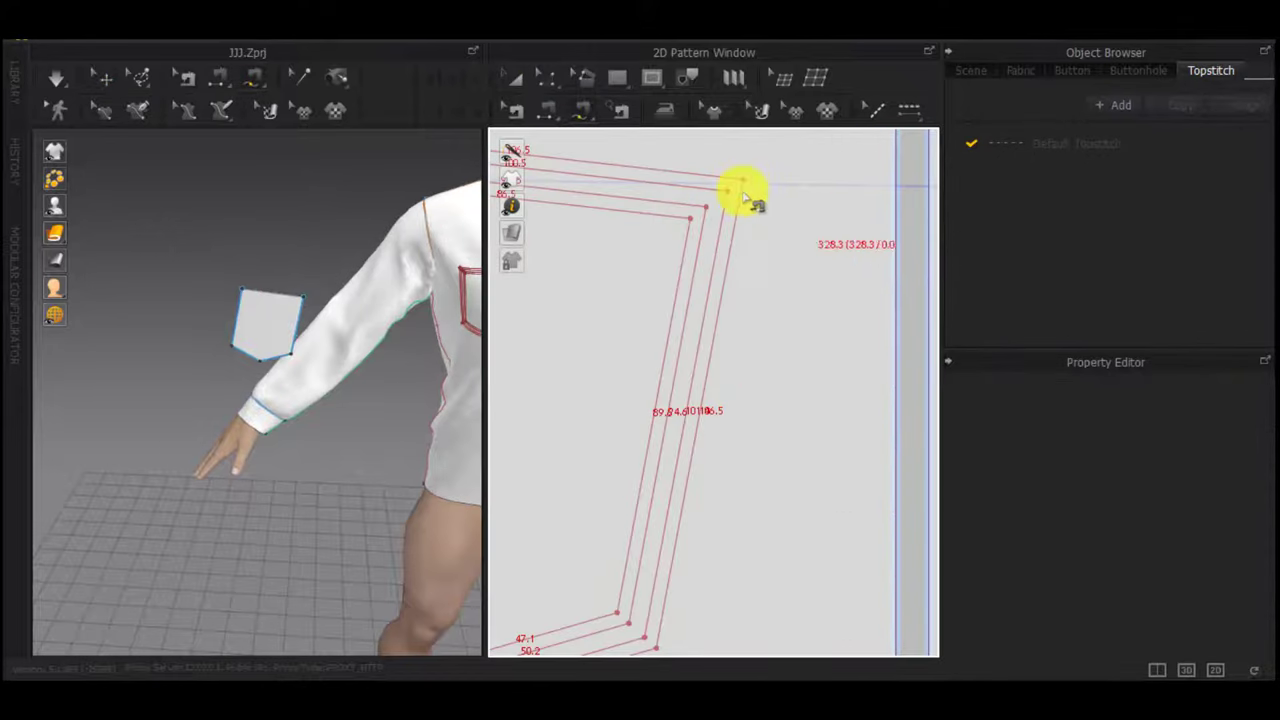
{"action": "scroll", "coordinate": [851, 478], "scroll_direction": "down", "scroll_amount": 5}
{"action": "scroll", "coordinate": [680, 409], "scroll_direction": "down", "scroll_amount": 2}
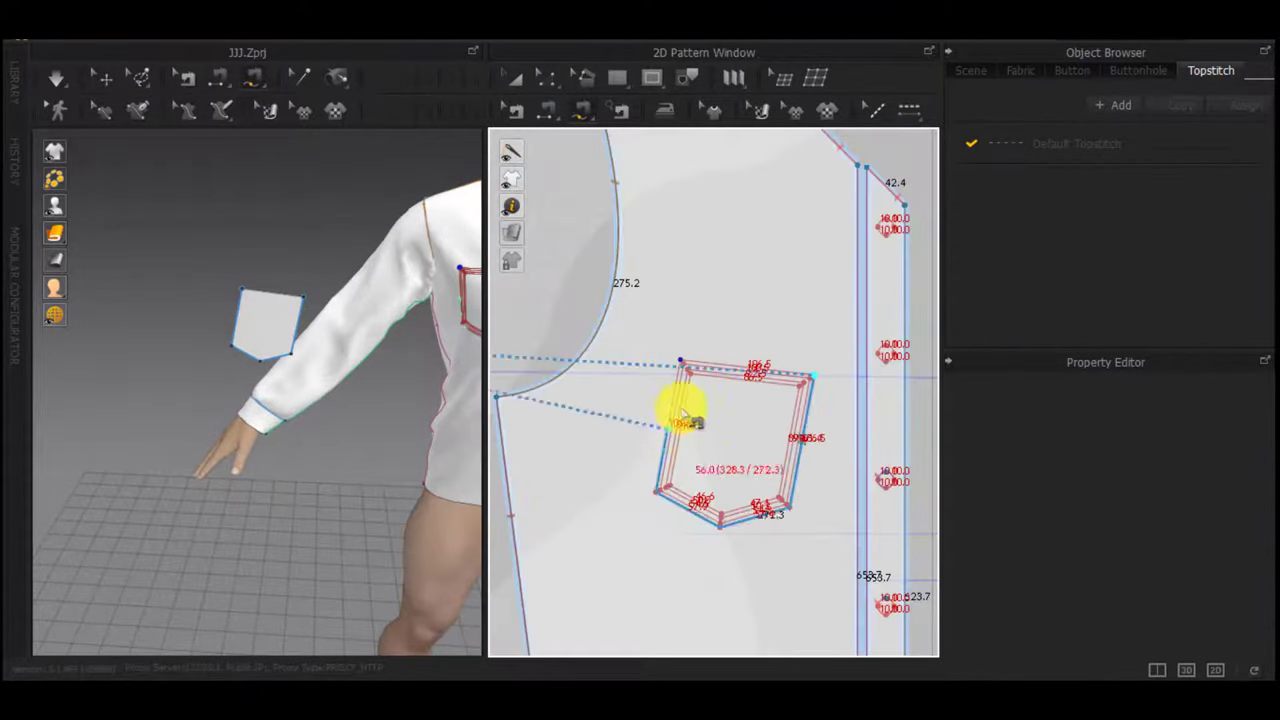
{"action": "left_click", "coordinate": [683, 362]}
Free-sew the sides and pointed bottom of the wearer's left pocket piece to the outermost pocket outline on its front panel
{"action": "scroll", "coordinate": [425, 402], "scroll_direction": "down", "scroll_amount": 3}
{"action": "middle_click_drag", "start_coordinate": [370, 398], "coordinate": [64, 397]}
{"action": "scroll", "coordinate": [805, 388], "scroll_direction": "down", "scroll_amount": 5}
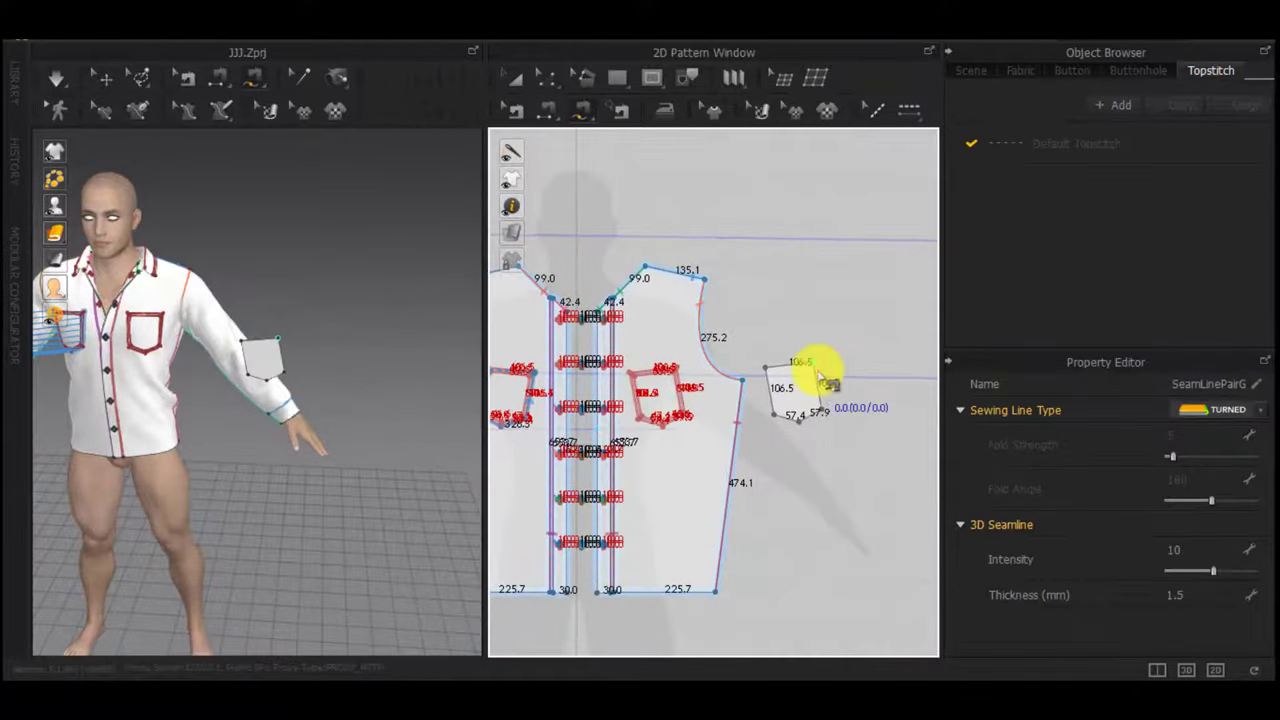
{"action": "left_click", "coordinate": [820, 368]}
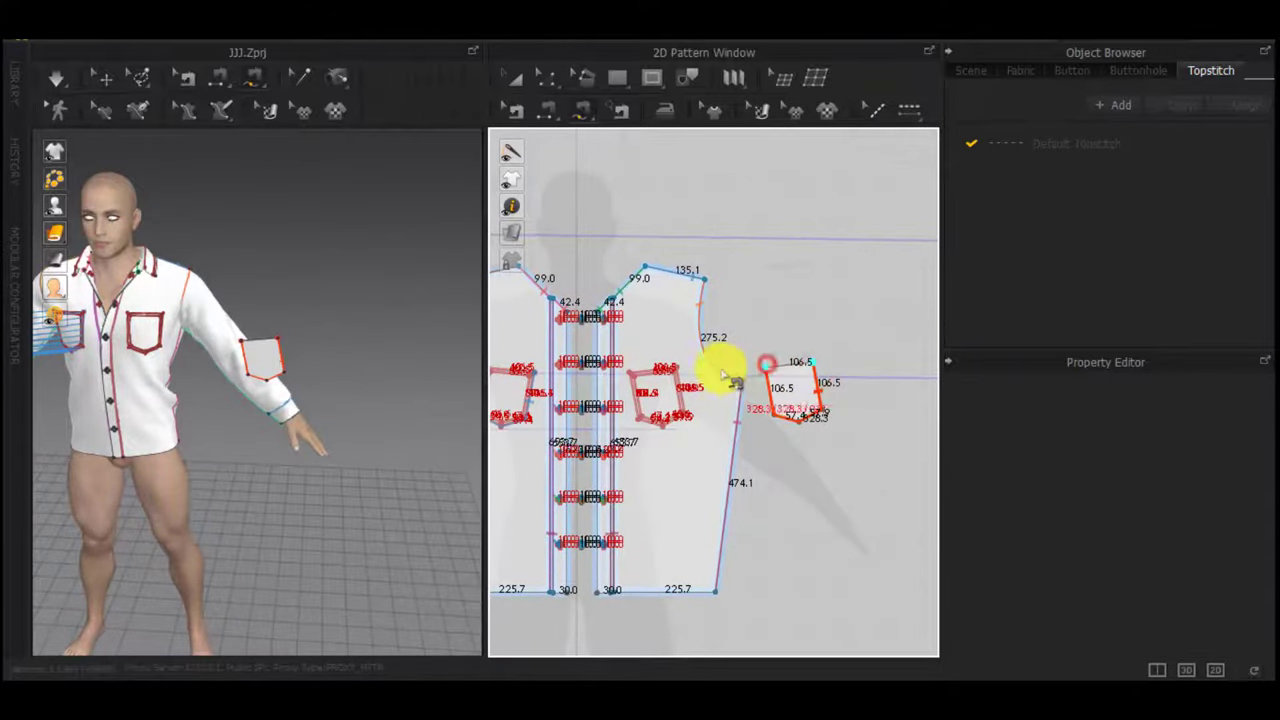
{"action": "scroll", "coordinate": [668, 382], "scroll_direction": "up", "scroll_amount": 5}
{"action": "left_click", "coordinate": [668, 376]}
{"action": "left_click", "coordinate": [515, 389]}
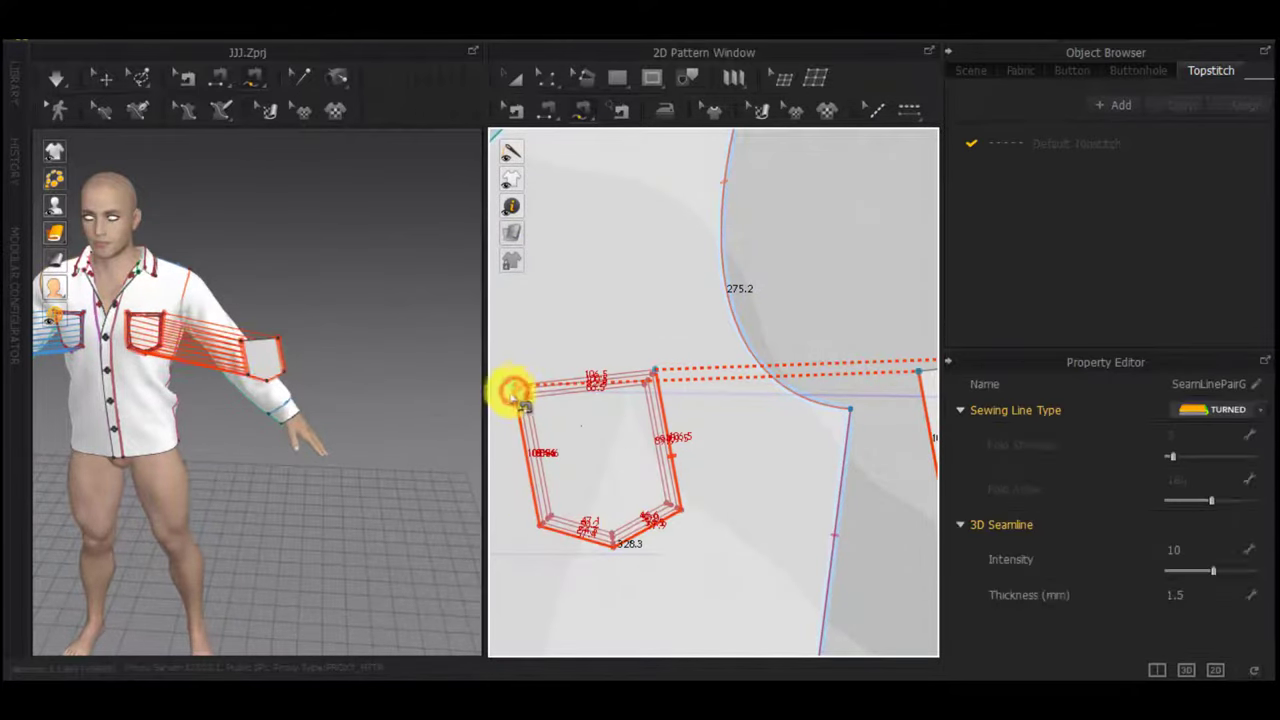
Simulate the garment to pull both sewn pocket pieces onto the shirt front and view the wearer's right pocket up close
{"action": "right_click_drag", "start_coordinate": [298, 383], "coordinate": [314, 432]}
{"action": "key", "text": "space"}
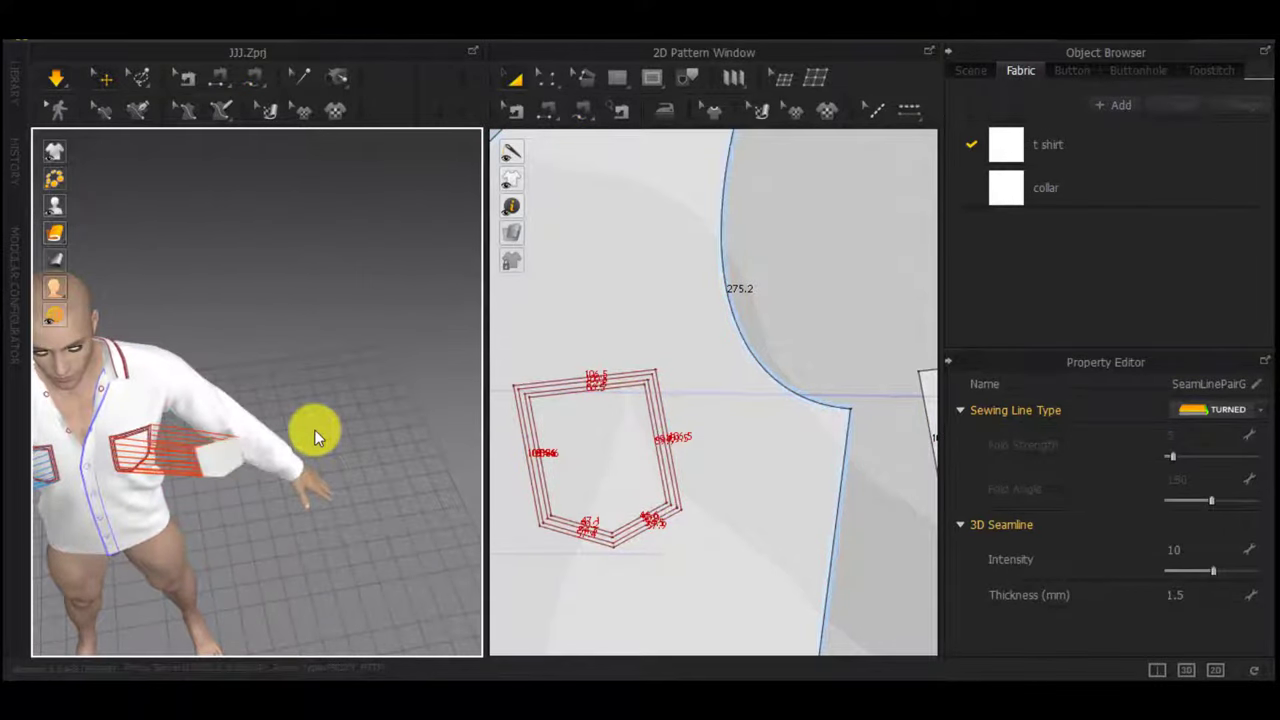
{"action": "scroll", "coordinate": [151, 446], "scroll_direction": "up", "scroll_amount": 3}
{"action": "middle_click_drag", "start_coordinate": [151, 446], "coordinate": [443, 338]}
{"action": "right_click_drag", "start_coordinate": [406, 325], "coordinate": [368, 226]}
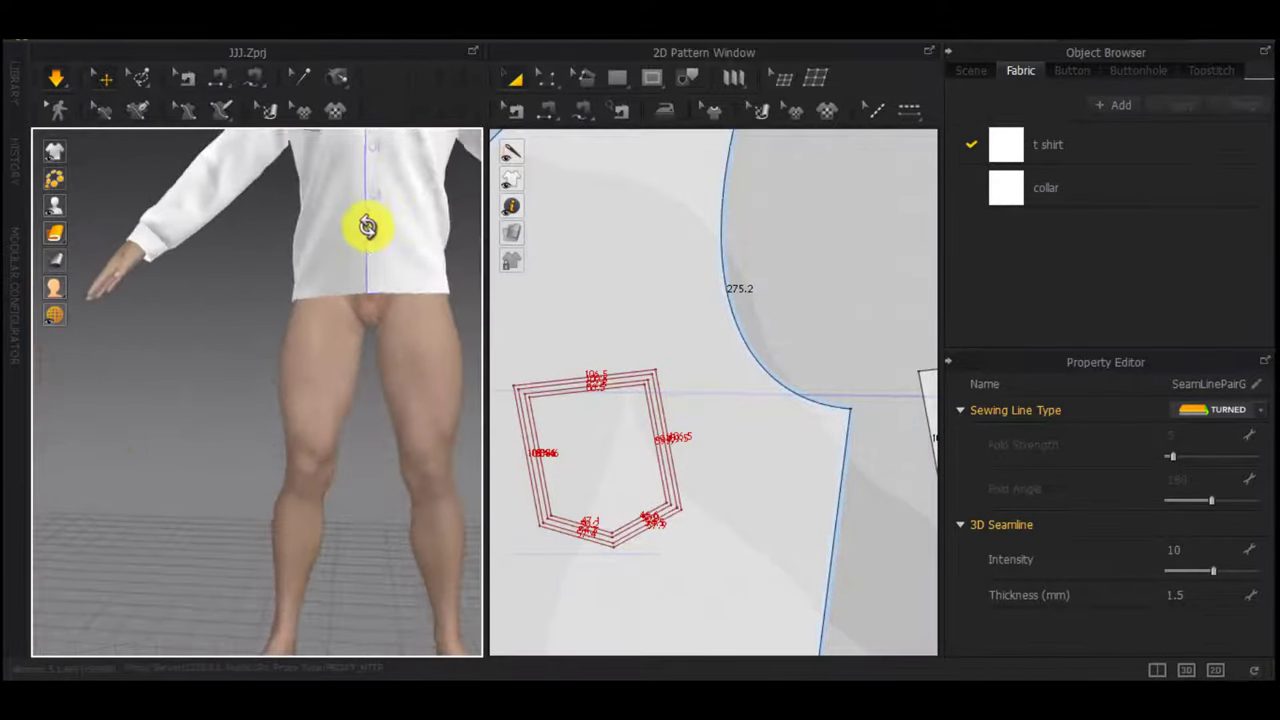
{"action": "middle_click_drag", "start_coordinate": [368, 226], "coordinate": [398, 476]}
{"action": "scroll", "coordinate": [362, 430], "scroll_direction": "up", "scroll_amount": 3}
{"action": "middle_click_drag", "start_coordinate": [360, 429], "coordinate": [252, 451]}
Offset the whole outline of the wearer's right pocket piece inward as one internal line at a distance of 10 mm
{"action": "middle_click_drag", "start_coordinate": [549, 432], "coordinate": [946, 411]}
{"action": "scroll", "coordinate": [657, 438], "scroll_direction": "down", "scroll_amount": 3}
{"action": "scroll", "coordinate": [757, 424], "scroll_direction": "up", "scroll_amount": 5}
{"action": "key", "text": "z"}
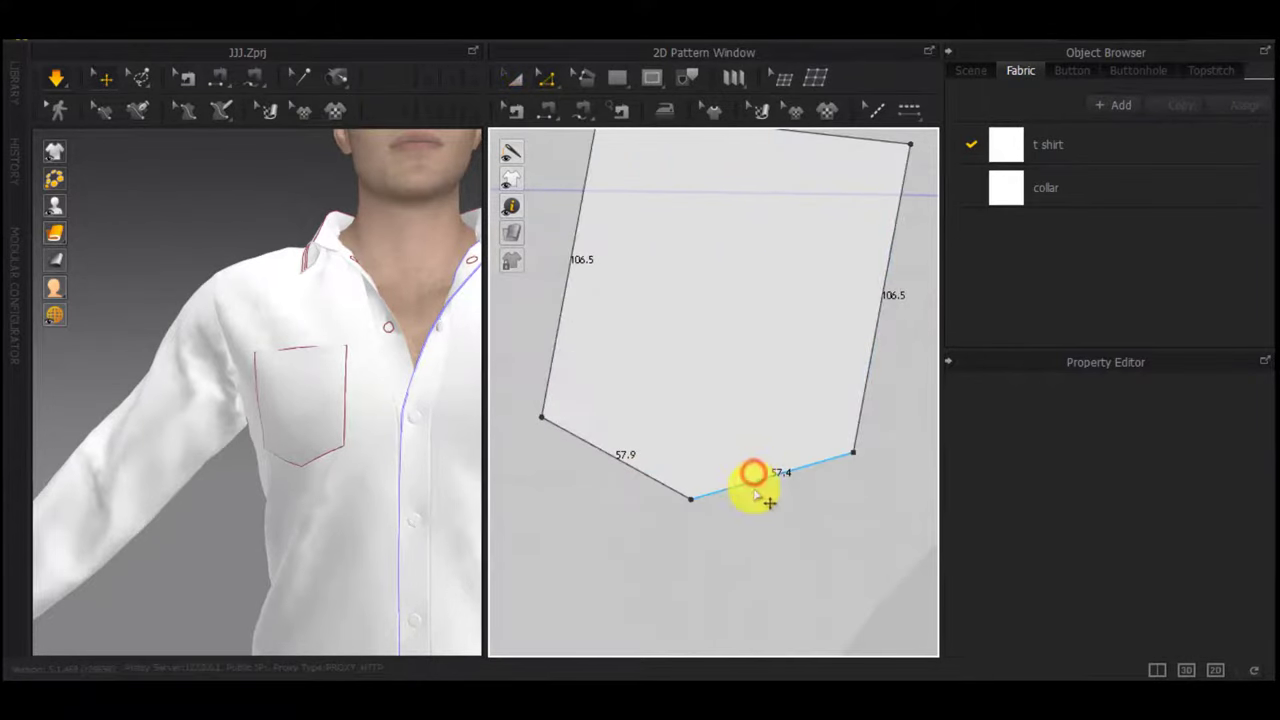
{"action": "double_click", "coordinate": [754, 485]}
{"action": "right_click", "coordinate": [752, 485]}
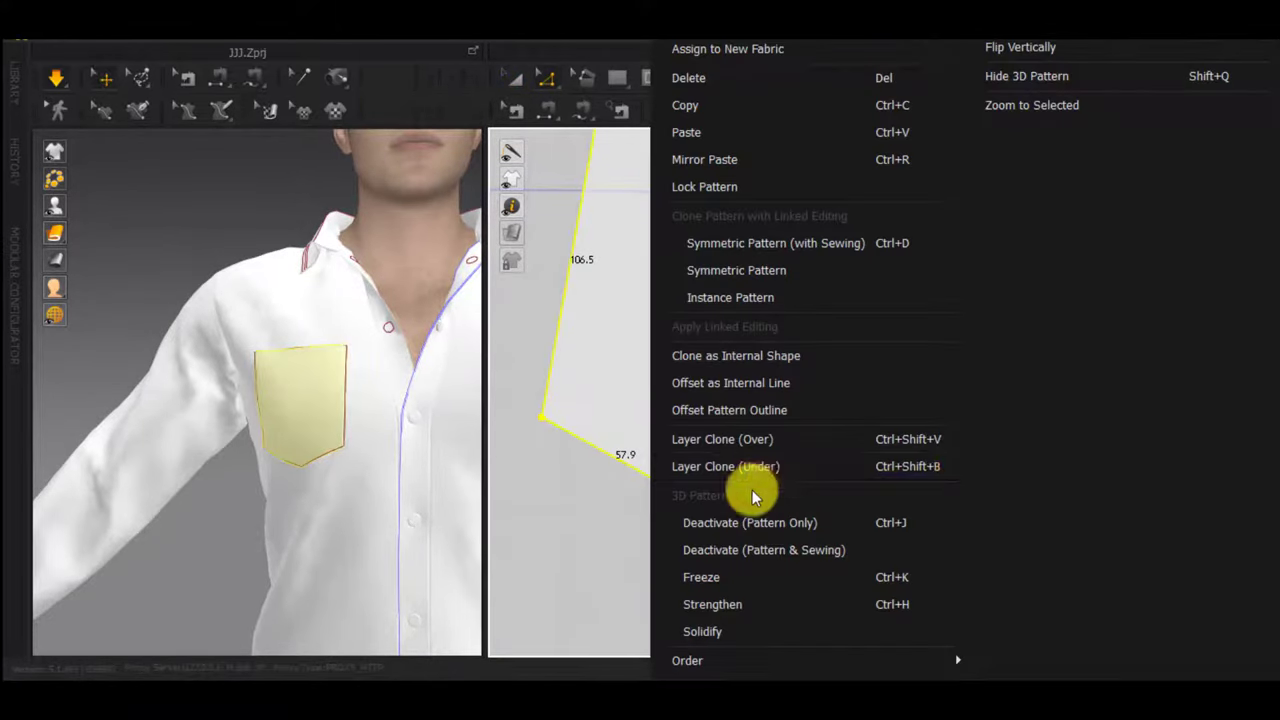
{"action": "left_click", "coordinate": [786, 383]}
{"action": "left_click", "coordinate": [527, 297]}
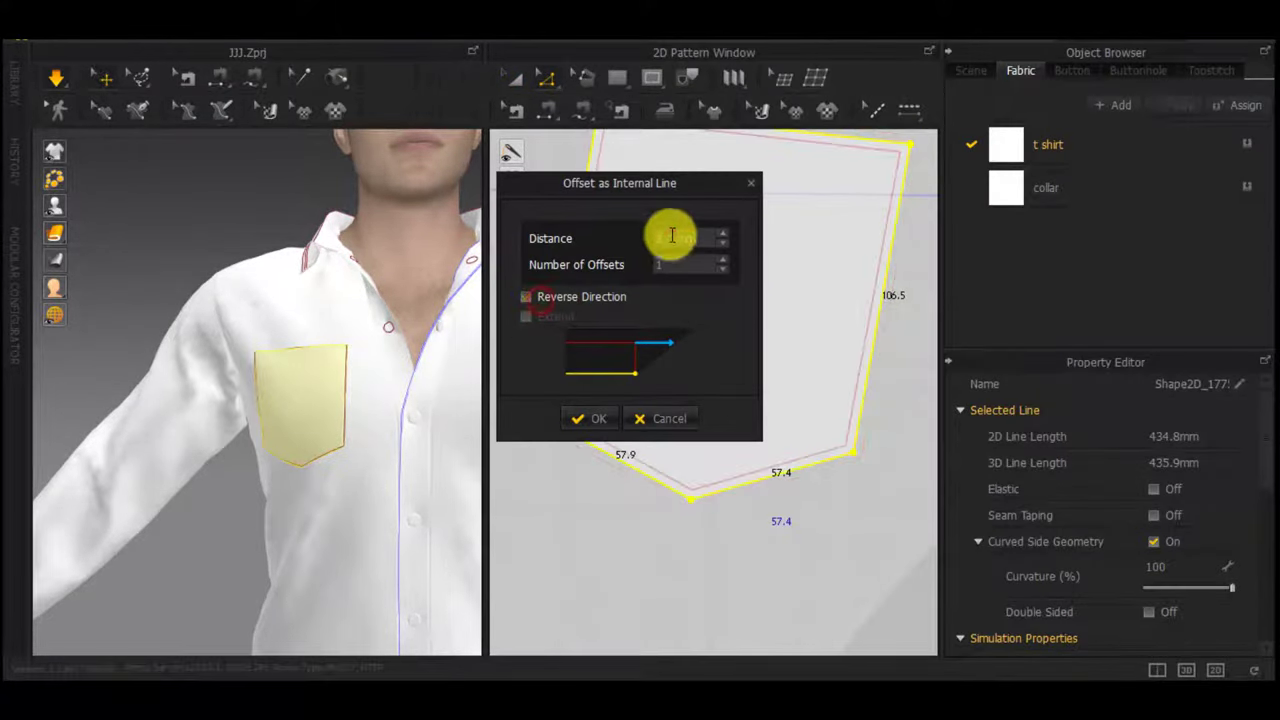
{"action": "type", "text": "10"}
{"action": "key", "text": "Return"}
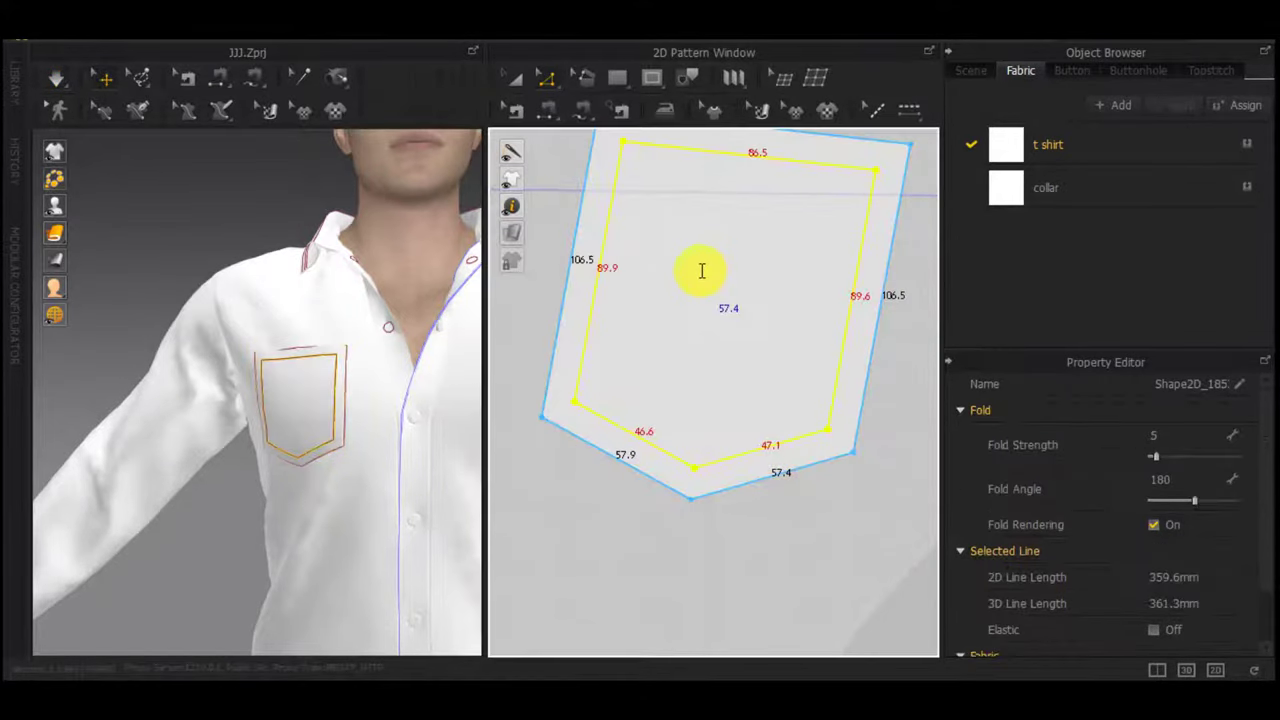
Offset the same pocket outline inward again as one internal line at a distance of 3 mm
{"action": "right_click", "coordinate": [713, 490]}
{"action": "left_click", "coordinate": [652, 478]}
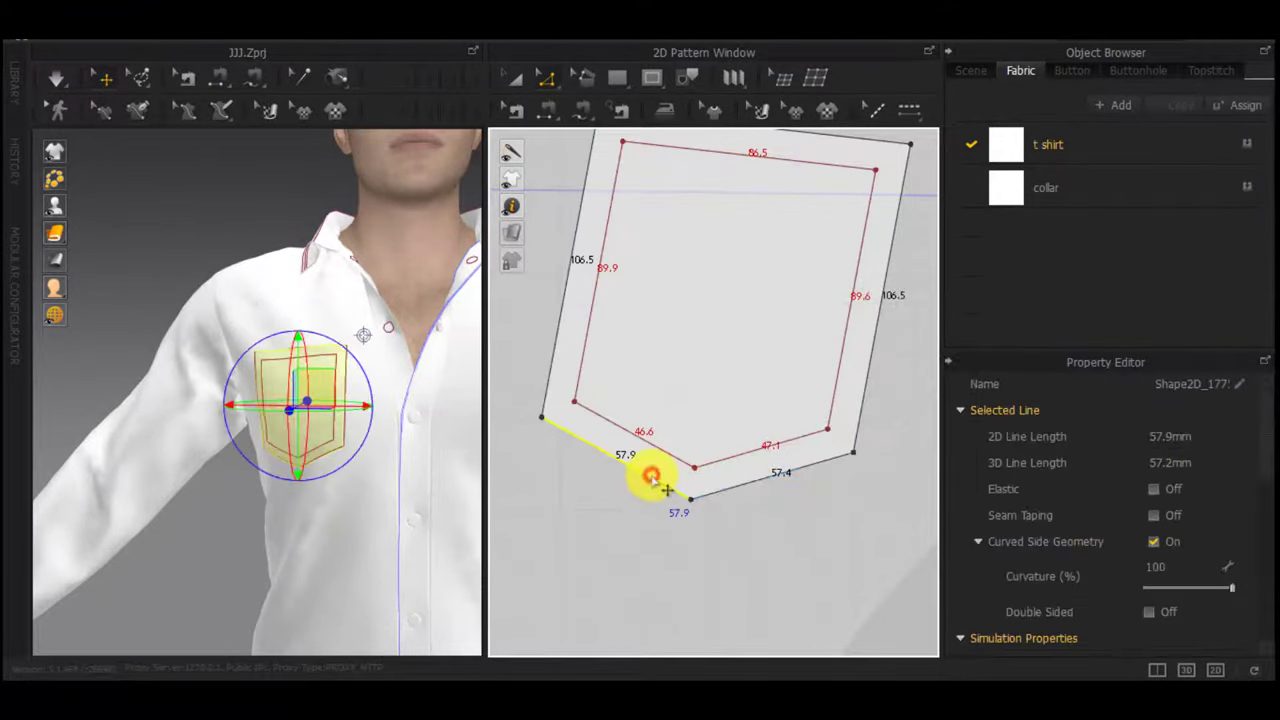
{"action": "double_click", "coordinate": [650, 482]}
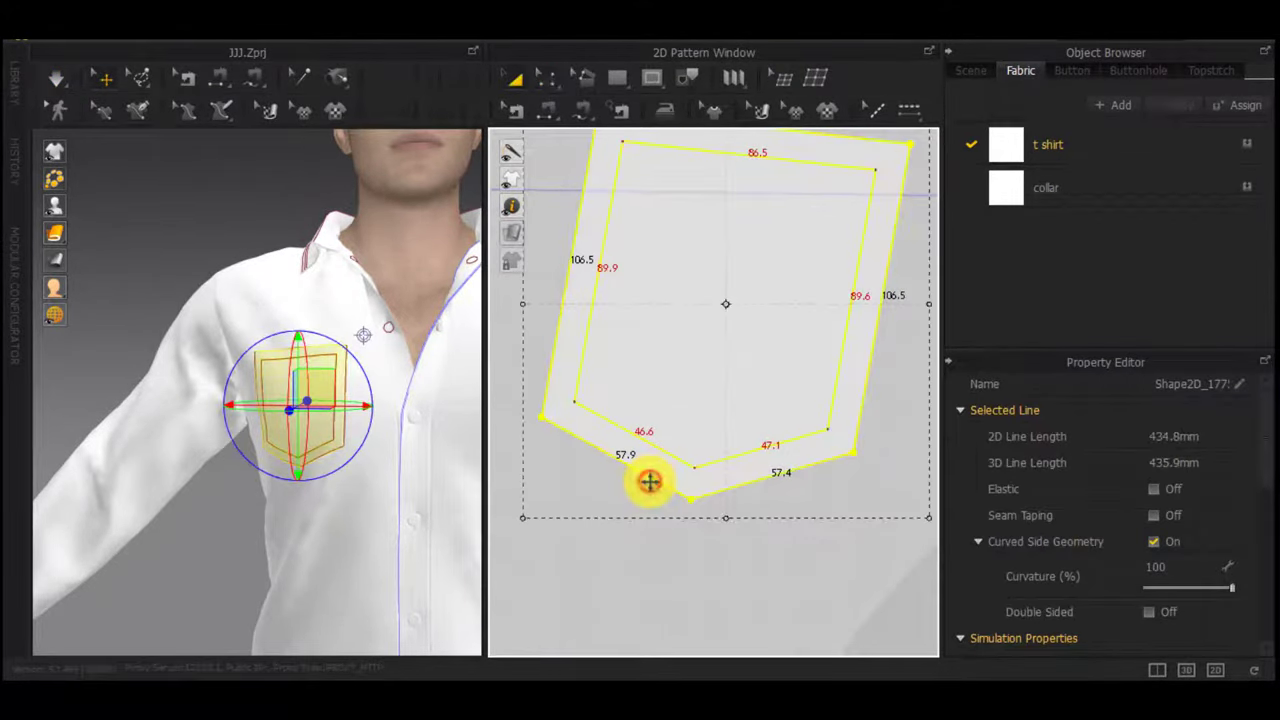
{"action": "double_click", "coordinate": [613, 536]}
{"action": "double_click", "coordinate": [655, 481]}
{"action": "right_click", "coordinate": [656, 481]}
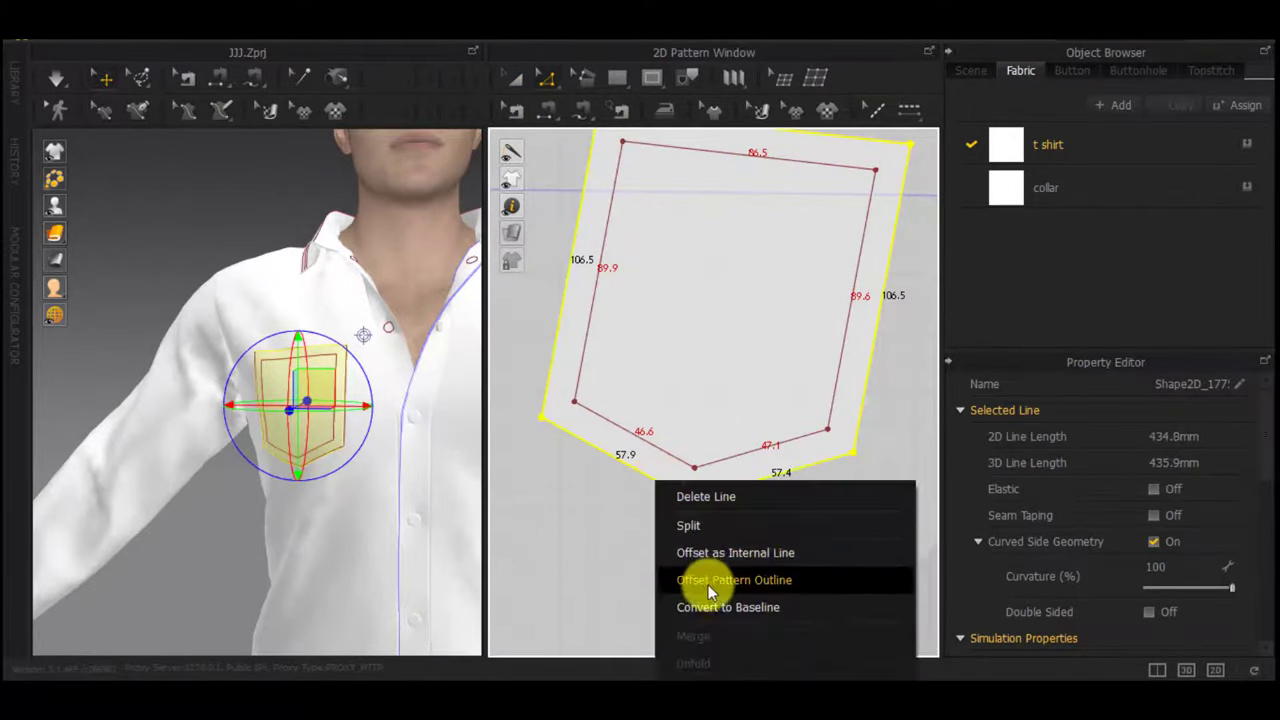
{"action": "left_click", "coordinate": [732, 558]}
{"action": "type", "text": "3"}
{"action": "key", "text": "Return"}
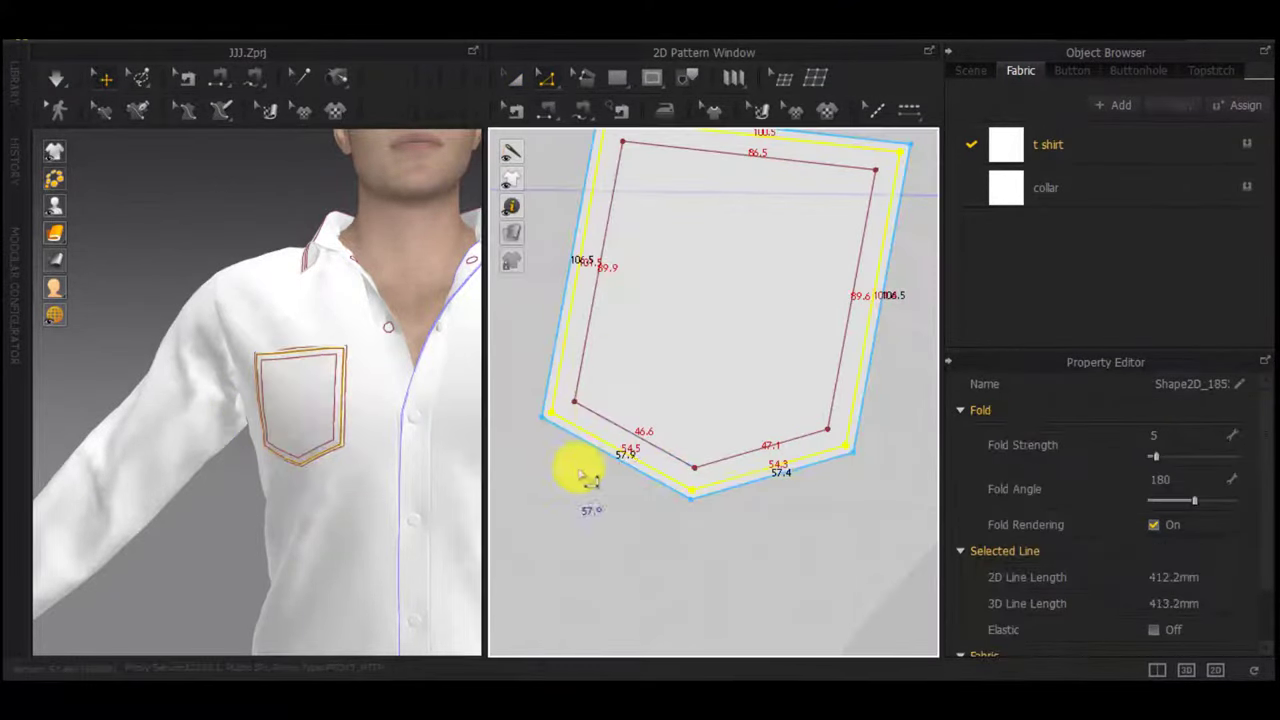
Offset the innermost line of the wearer's right pocket piece outward as an internal line by 3 mm
{"action": "scroll", "coordinate": [605, 423], "scroll_direction": "up", "scroll_amount": 4}
{"action": "double_click", "coordinate": [609, 421]}
{"action": "right_click", "coordinate": [609, 421]}
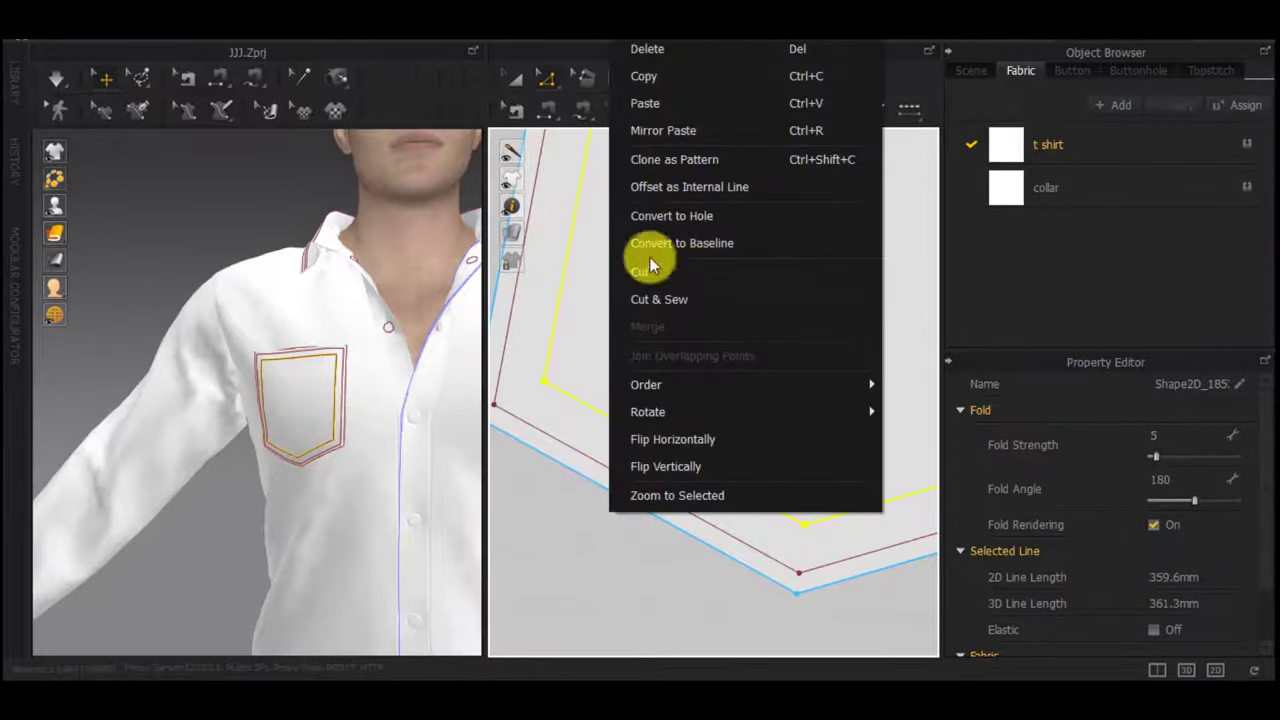
{"action": "left_click", "coordinate": [716, 187]}
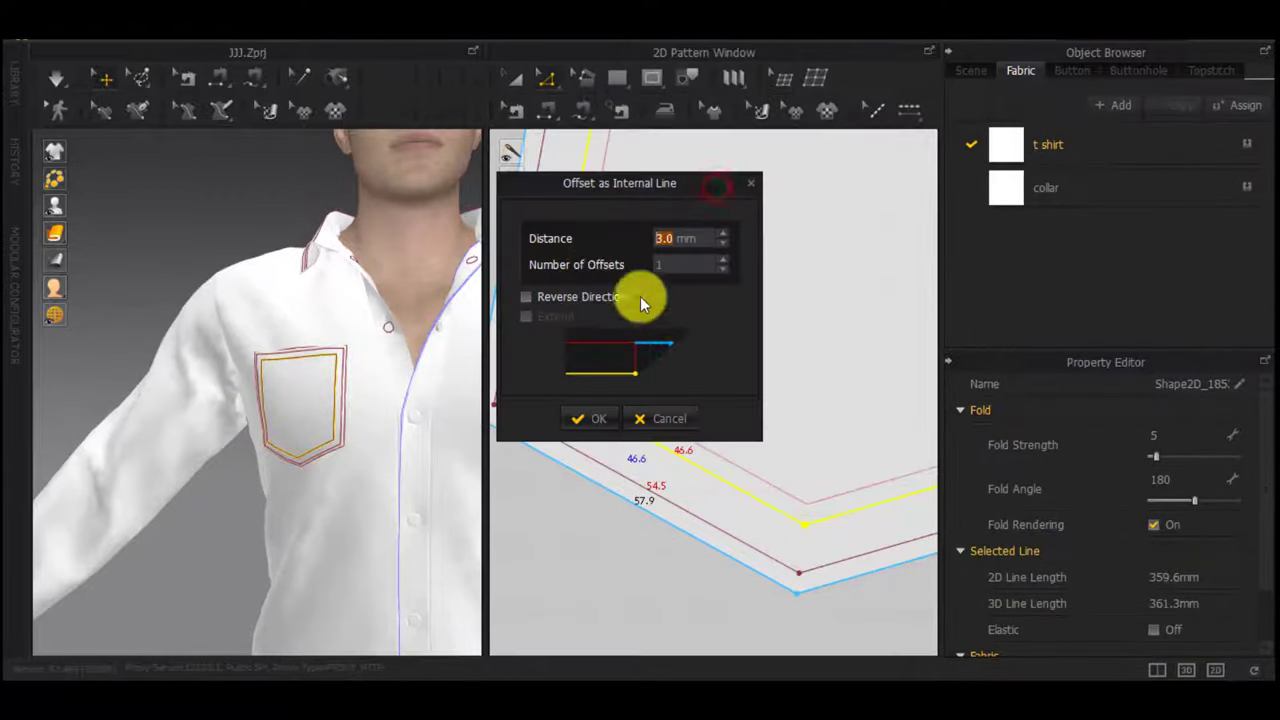
{"action": "left_click", "coordinate": [579, 413]}
Offset the outline of the wearer's left pocket piece inward as one internal line at a distance of 10 mm
{"action": "scroll", "coordinate": [629, 429], "scroll_direction": "down", "scroll_amount": 8}
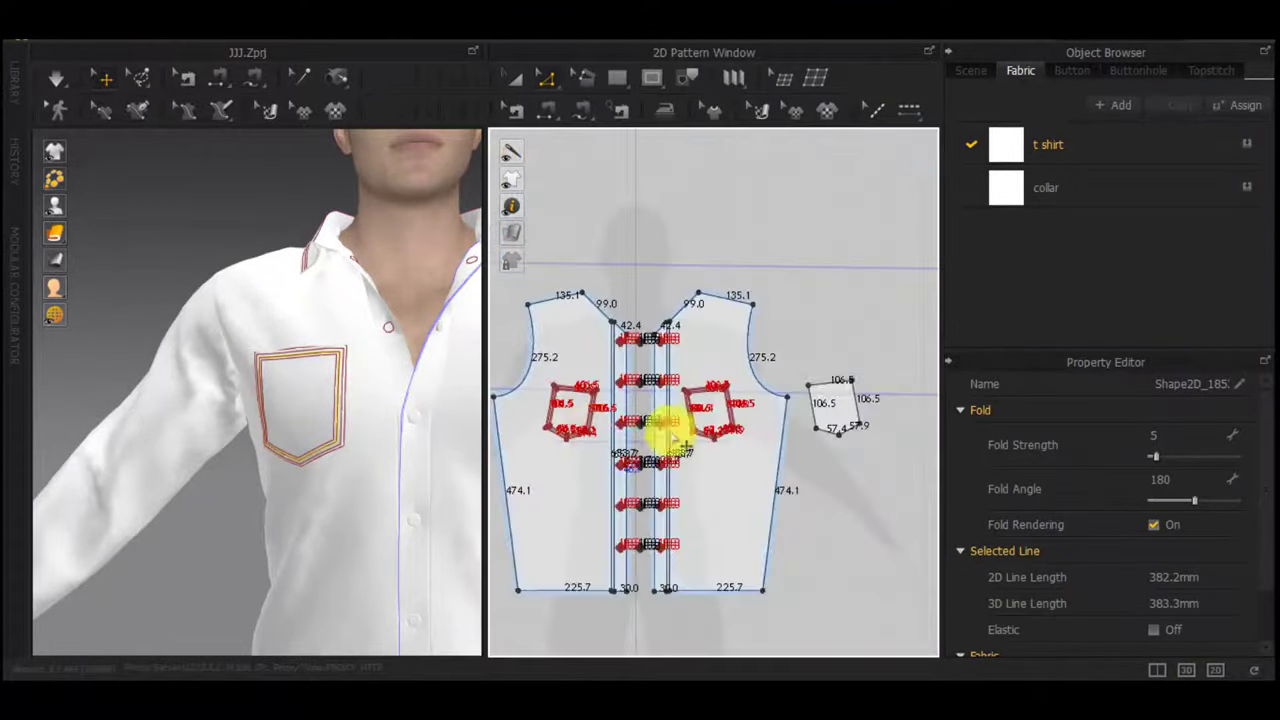
{"action": "scroll", "coordinate": [900, 395], "scroll_direction": "up", "scroll_amount": 4}
{"action": "right_click", "coordinate": [795, 476]}
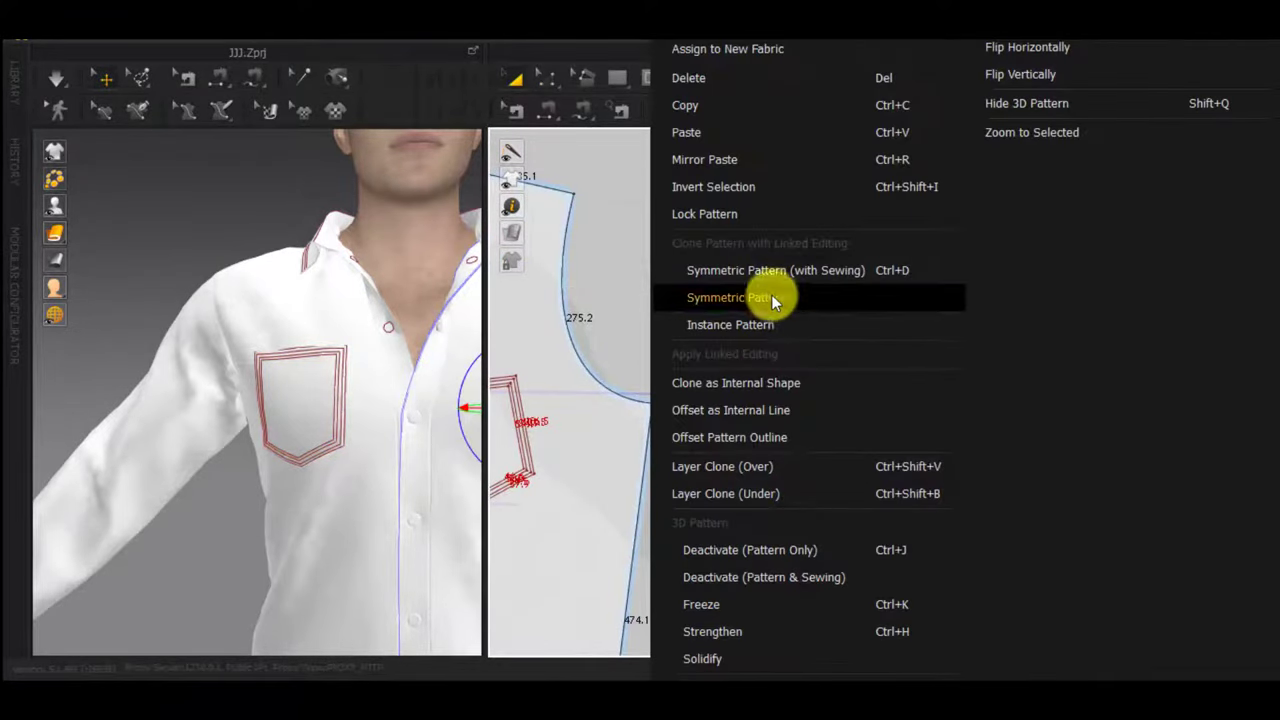
{"action": "left_click", "coordinate": [766, 408]}
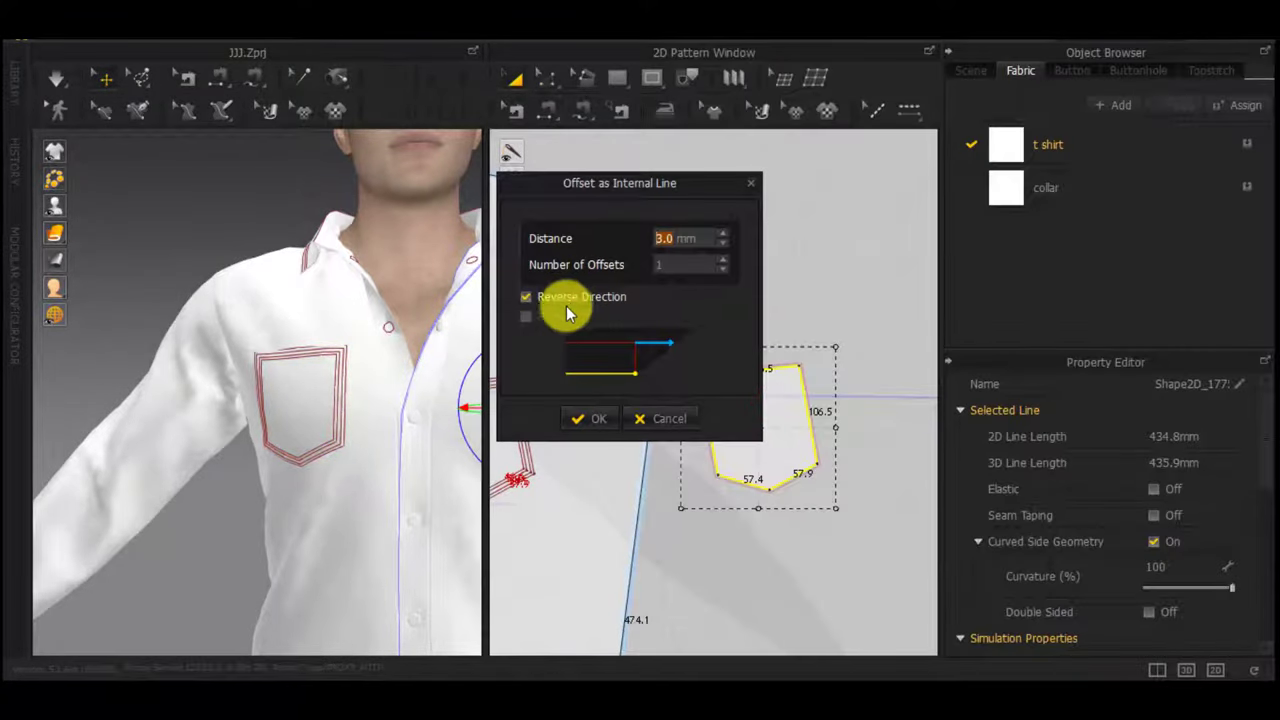
{"action": "left_click", "coordinate": [590, 419]}
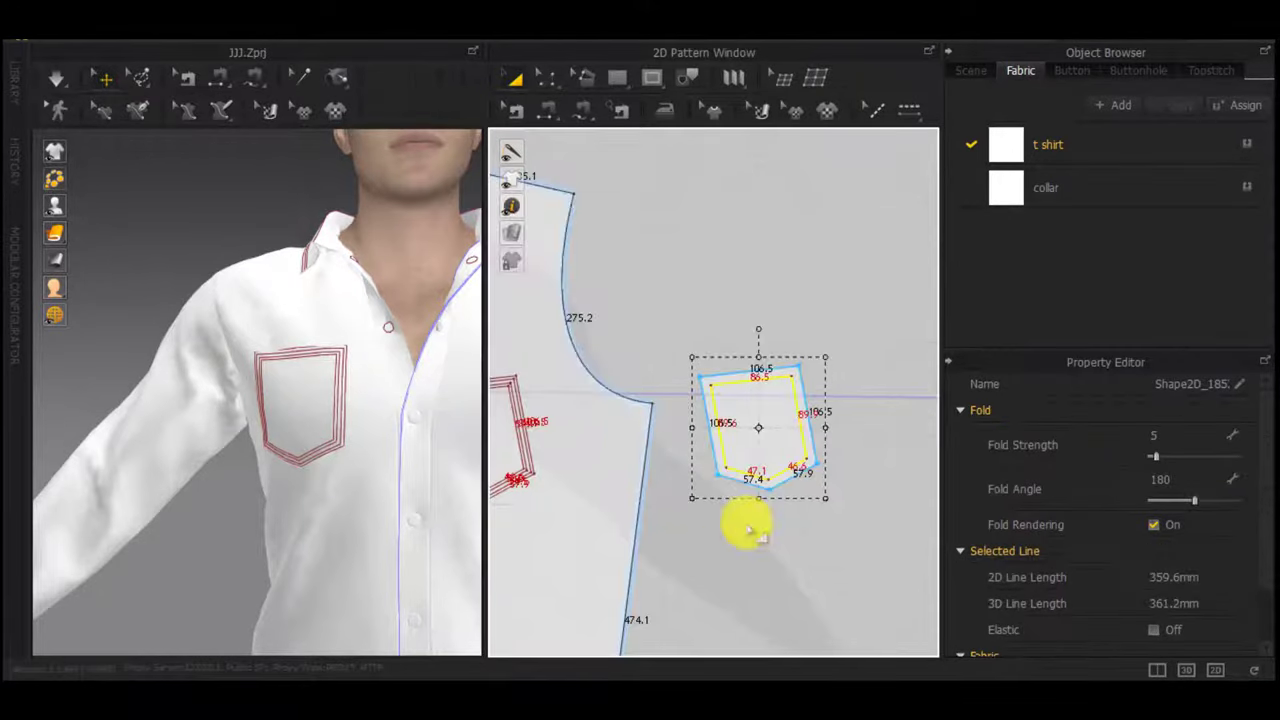
Offset the inner line of the wearer's left pocket piece outward as an internal line by 3 mm, using the reverse direction
{"action": "scroll", "coordinate": [748, 485], "scroll_direction": "up", "scroll_amount": 3}
{"action": "right_click", "coordinate": [752, 474]}
{"action": "left_click", "coordinate": [813, 213]}
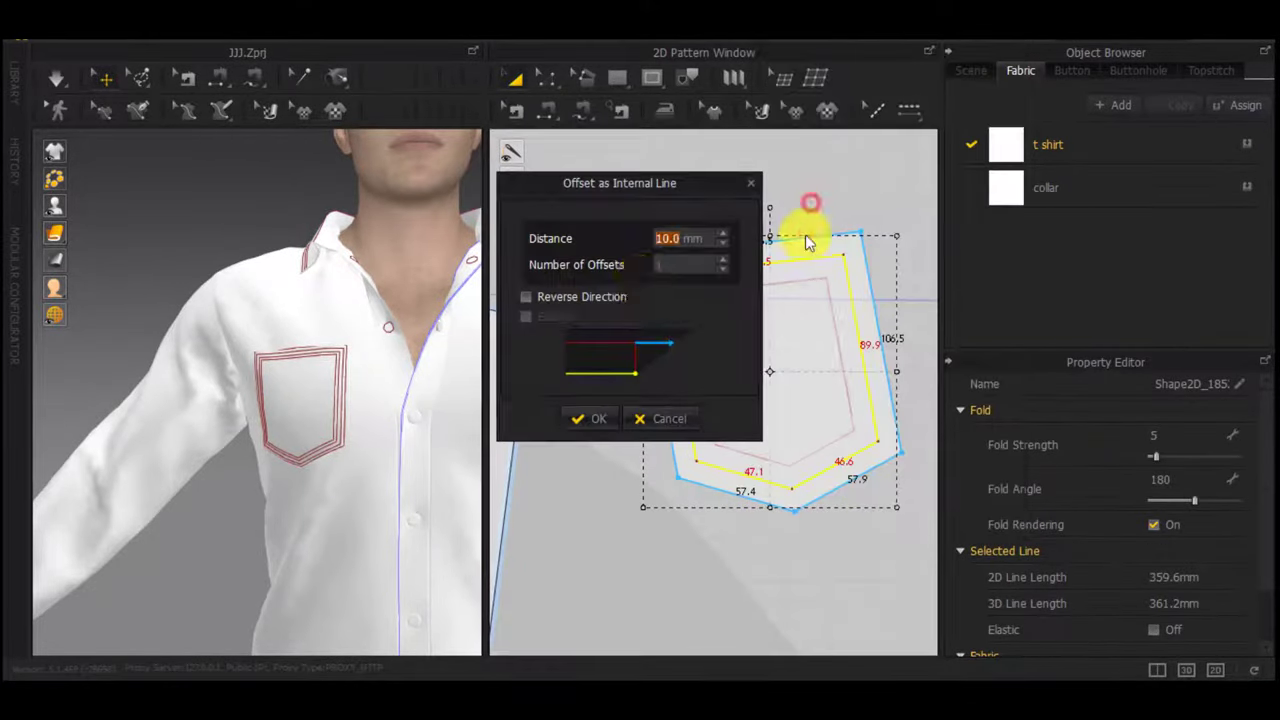
{"action": "left_click", "coordinate": [584, 298]}
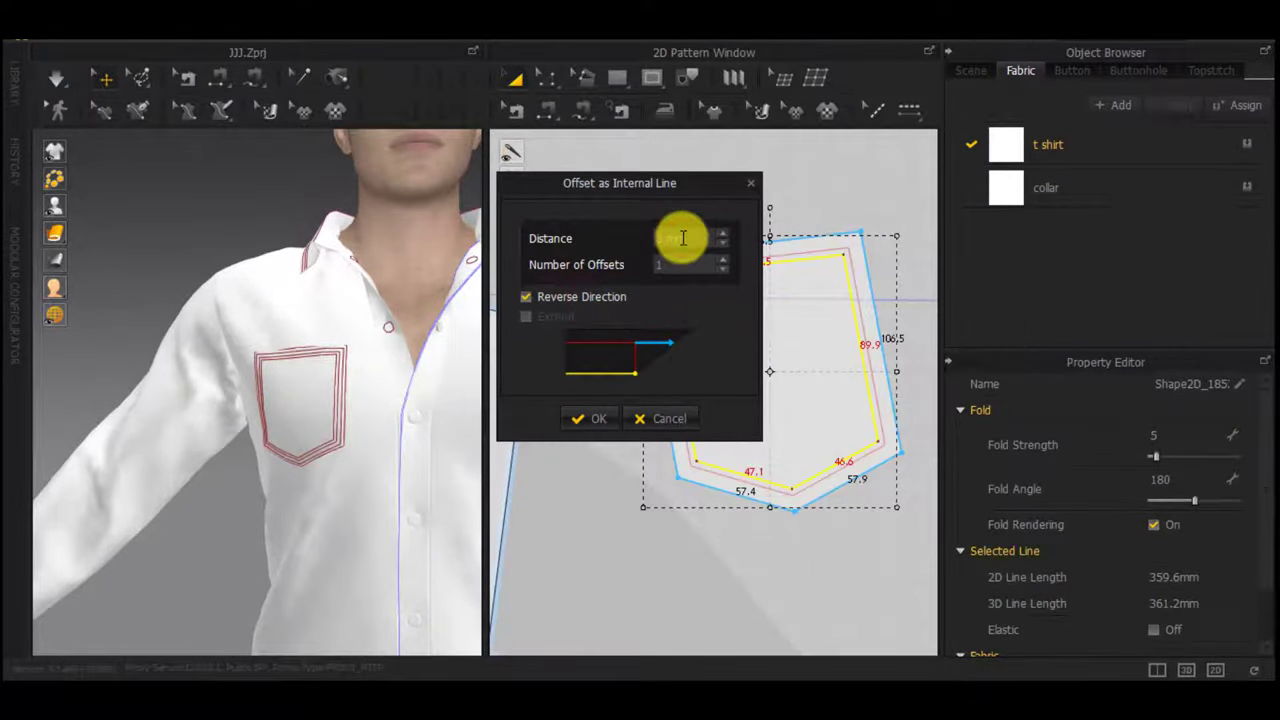
{"action": "left_click", "coordinate": [590, 419]}
Offset the outer edge of the wearer's left pocket piece inward as an internal line at a distance of 3 mm
{"action": "scroll", "coordinate": [760, 516], "scroll_direction": "up", "scroll_amount": 4}
{"action": "left_click", "coordinate": [757, 523]}
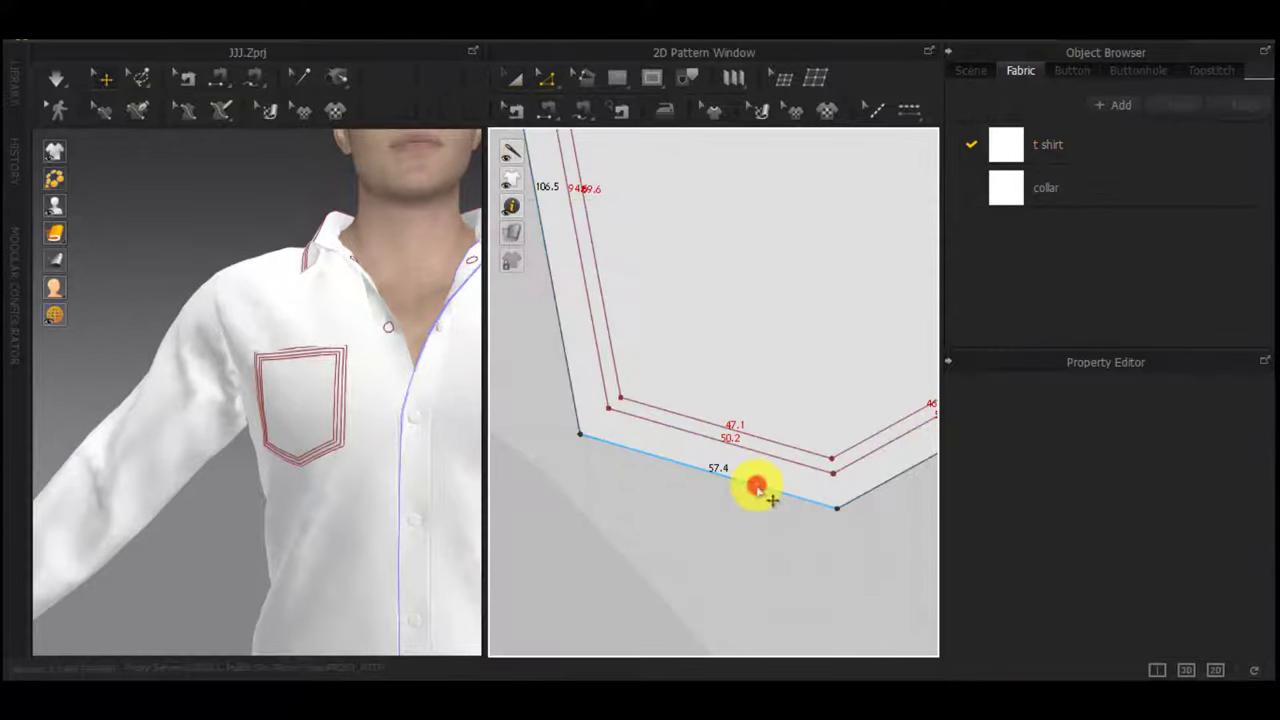
{"action": "right_click", "coordinate": [757, 487]}
{"action": "left_click", "coordinate": [828, 340]}
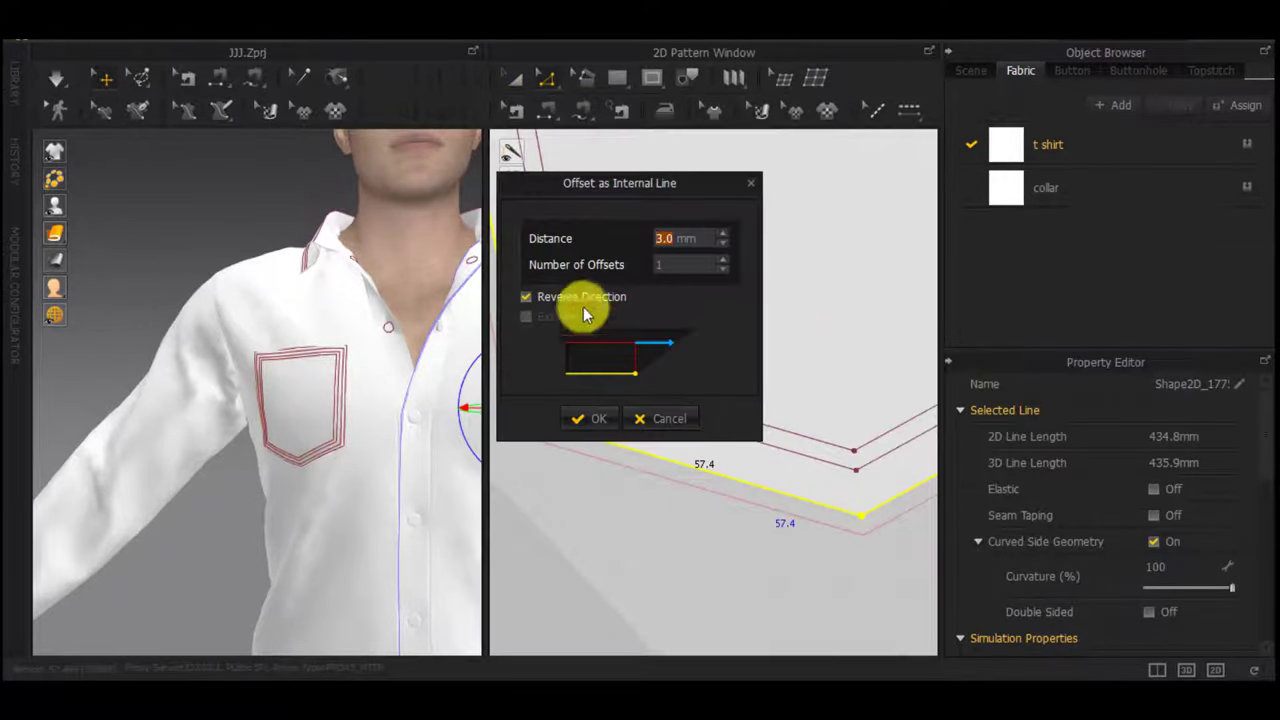
{"action": "left_click", "coordinate": [604, 418]}
{"action": "scroll", "coordinate": [709, 471], "scroll_direction": "down", "scroll_amount": 4}
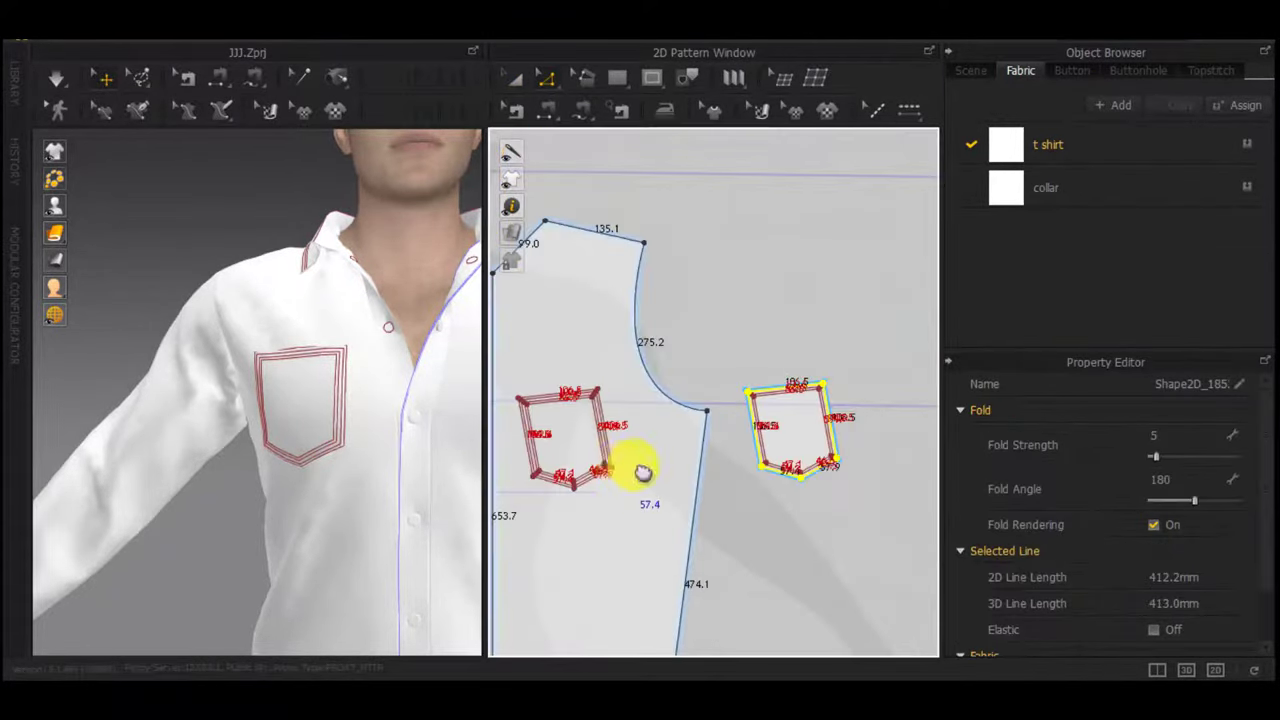
{"action": "middle_click_drag", "start_coordinate": [930, 448], "coordinate": [536, 440]}
{"action": "scroll", "coordinate": [800, 422], "scroll_direction": "up", "scroll_amount": 5}
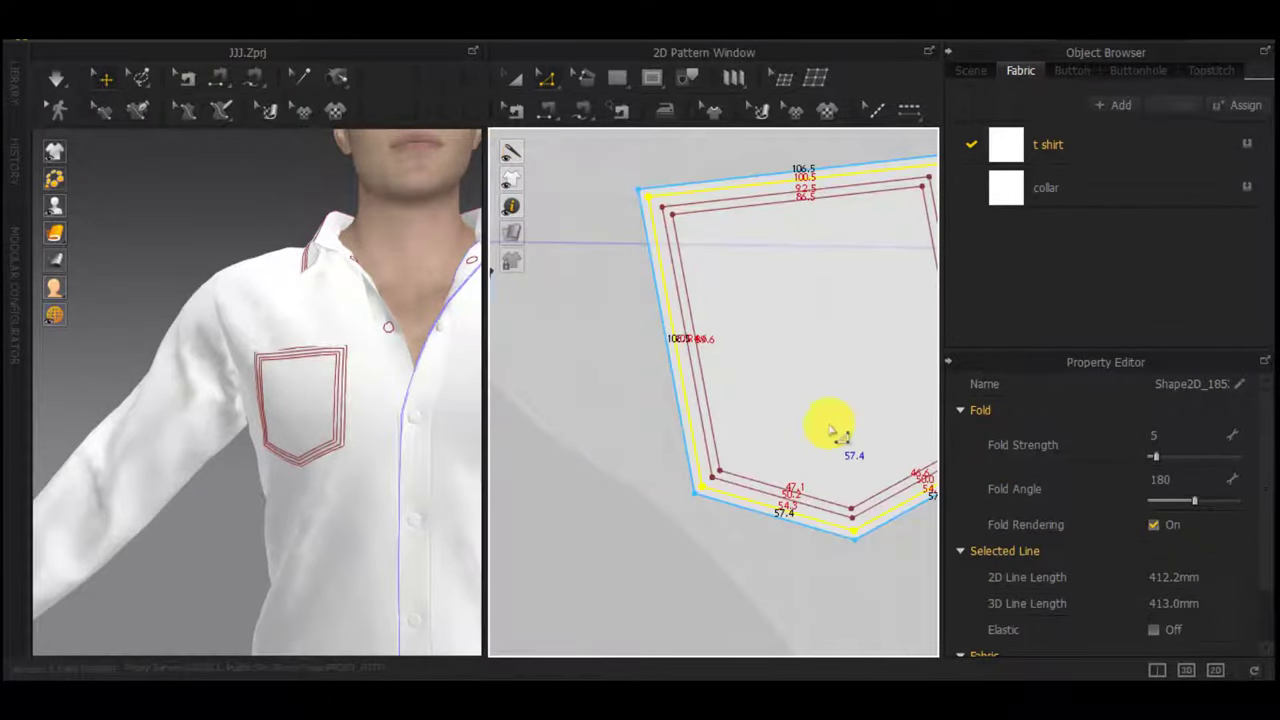
{"action": "mouse_move", "coordinate": [848, 354]}
{"action": "middle_mouse_down"}
{"action": "mouse_move", "coordinate": [701, 354]}
{"action": "mouse_move", "coordinate": [836, 346]}
{"action": "middle_mouse_up"}
{"action": "key", "text": "n"}
{"action": "left_click", "coordinate": [808, 276]}
{"action": "scroll", "coordinate": [686, 372], "scroll_direction": "down", "scroll_amount": 5}
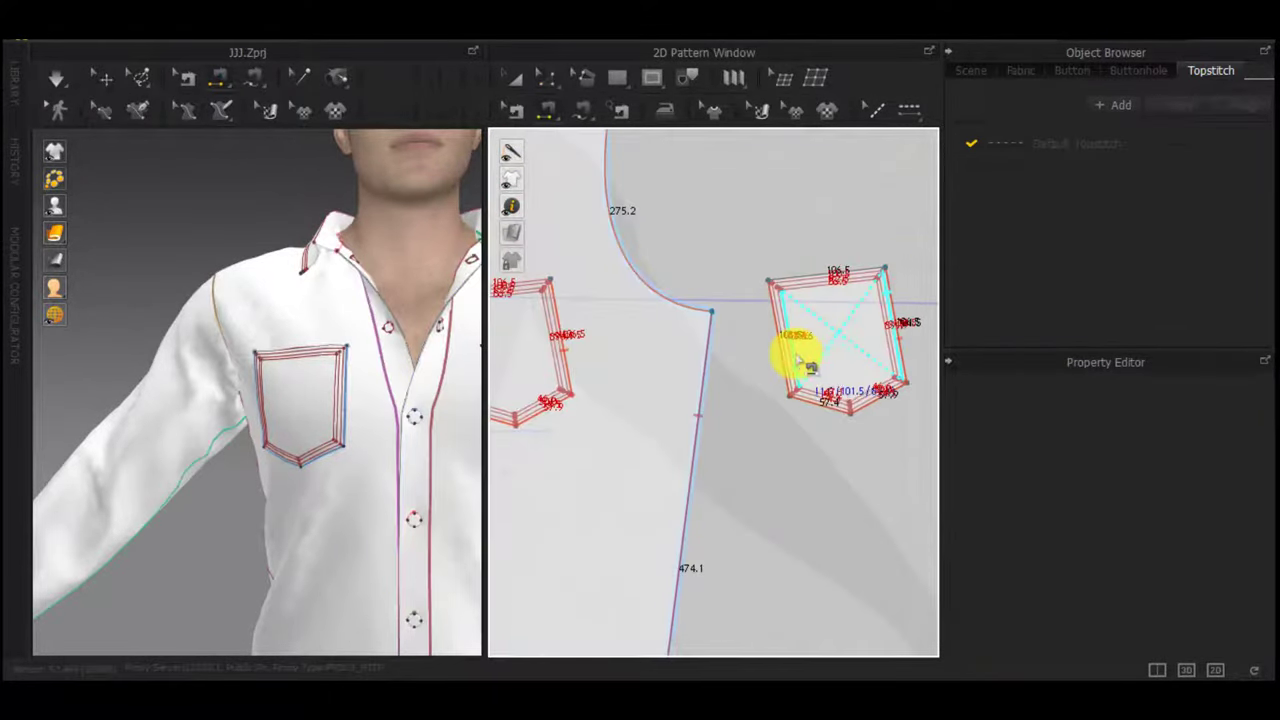
Free-sew the sides and bottom of the left pocket piece's outermost internal line to the matching line on the front panel
{"action": "scroll", "coordinate": [878, 290], "scroll_direction": "up", "scroll_amount": 3}
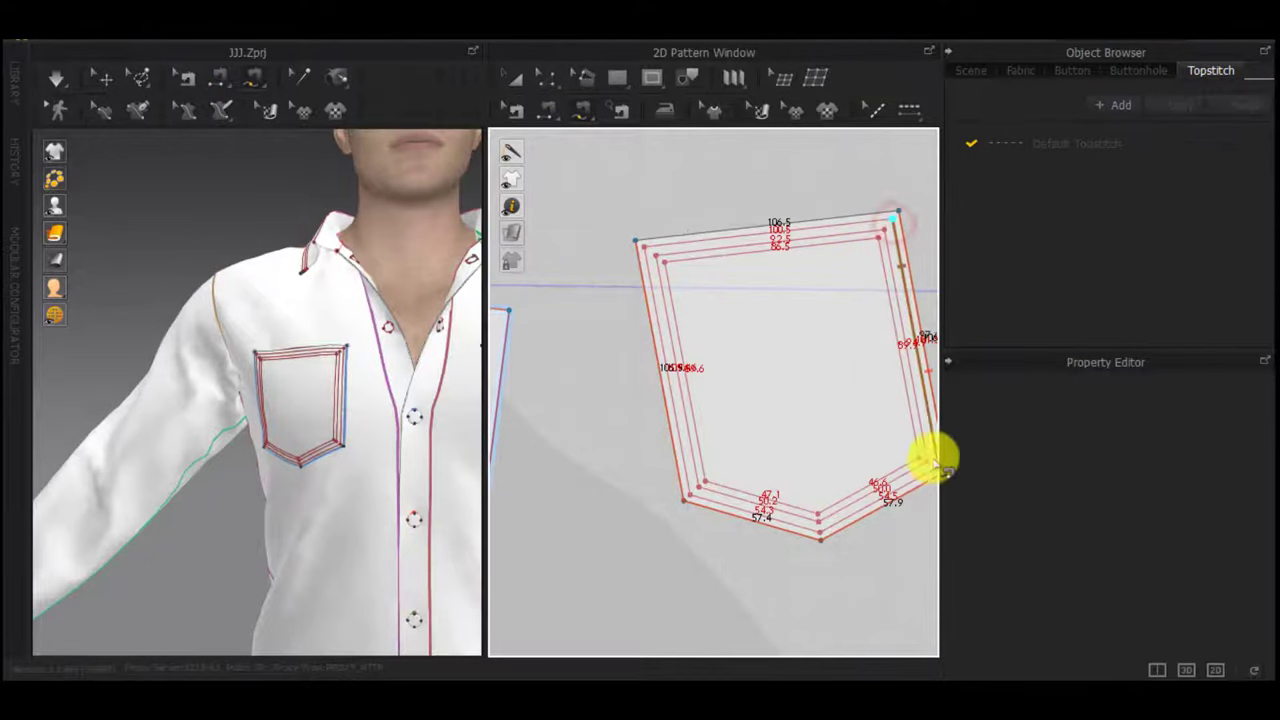
{"action": "left_click", "coordinate": [651, 253]}
{"action": "middle_click_drag", "start_coordinate": [601, 349], "coordinate": [1046, 333]}
{"action": "middle_click_drag", "start_coordinate": [555, 264], "coordinate": [696, 261]}
{"action": "left_click", "coordinate": [711, 227]}
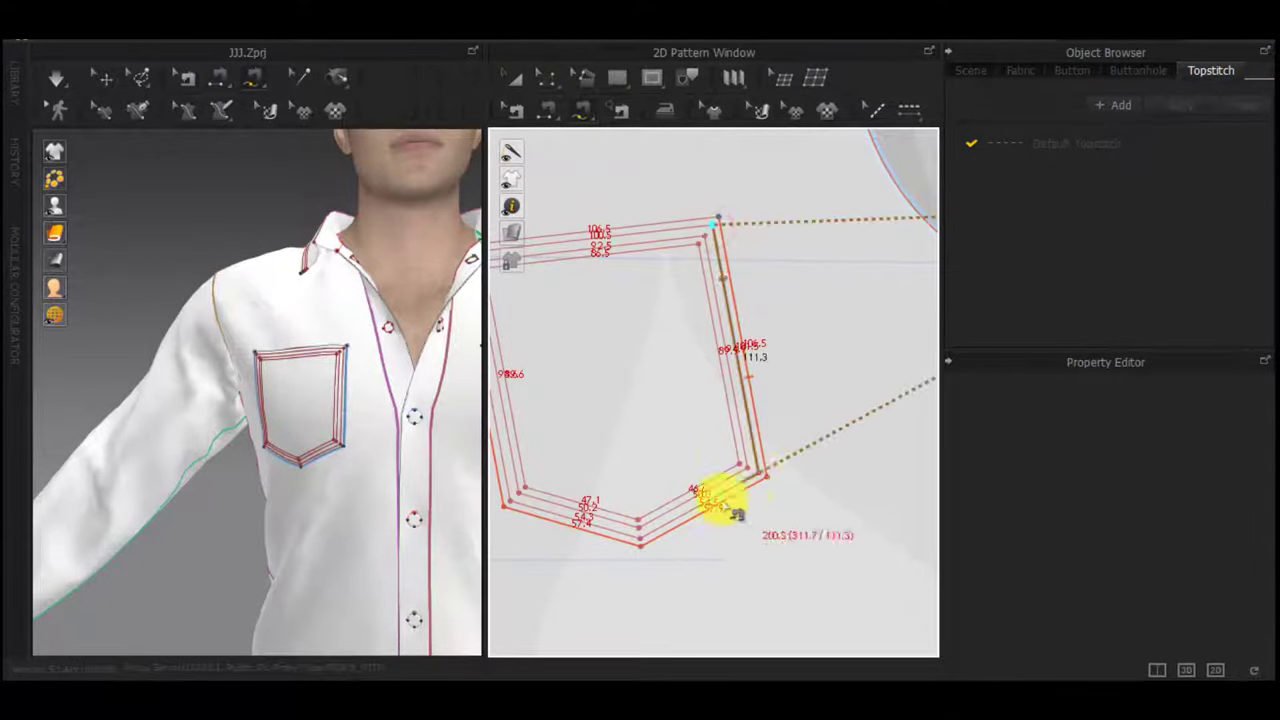
{"action": "middle_click_drag", "start_coordinate": [564, 518], "coordinate": [672, 520]}
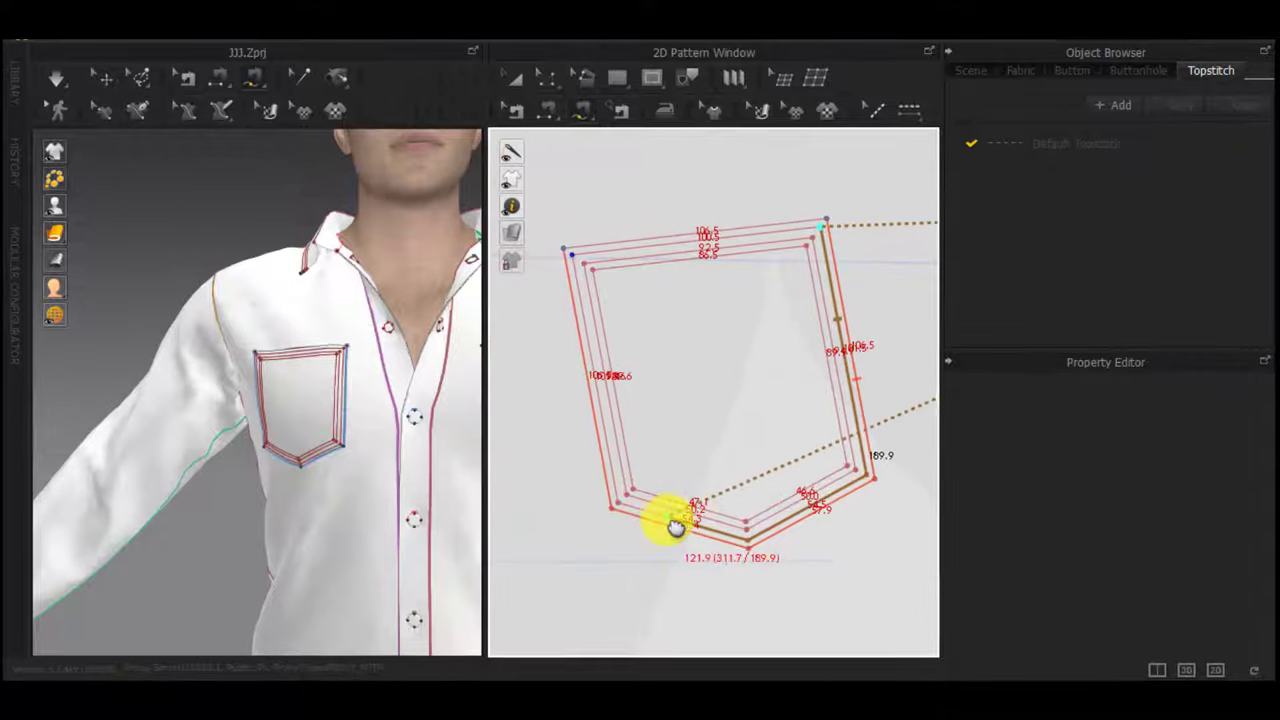
{"action": "left_click", "coordinate": [578, 257]}
Free-sew the sides and bottom of the left pocket piece's innermost internal line to the matching line on the front panel
{"action": "middle_click_drag", "start_coordinate": [738, 448], "coordinate": [380, 420]}
{"action": "scroll", "coordinate": [598, 398], "scroll_direction": "down", "scroll_amount": 3}
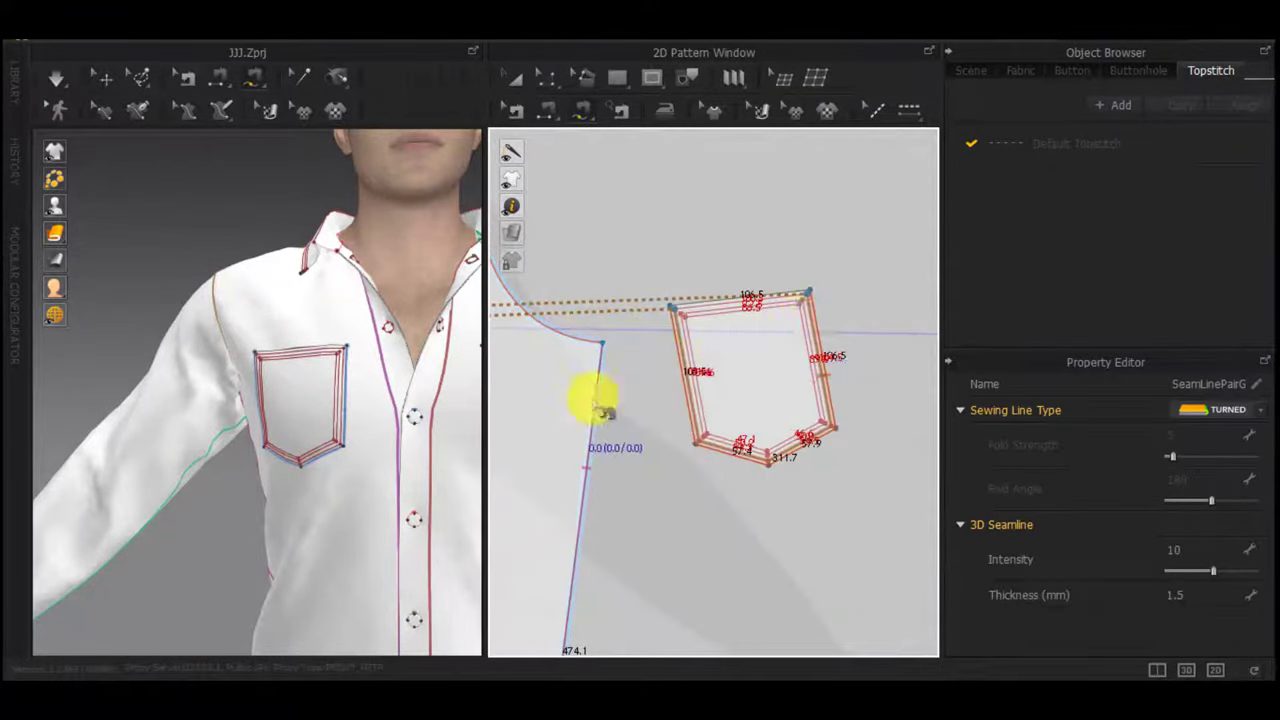
{"action": "scroll", "coordinate": [797, 322], "scroll_direction": "up", "scroll_amount": 4}
{"action": "left_click", "coordinate": [808, 276]}
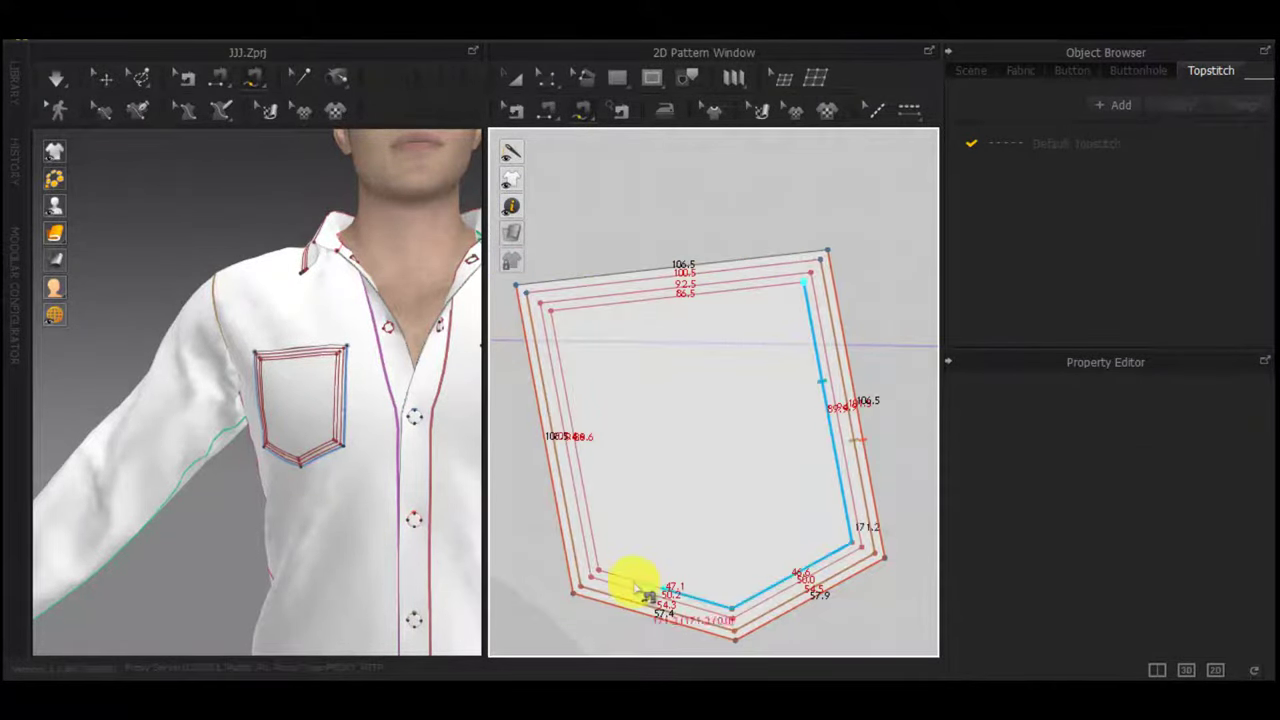
{"action": "scroll", "coordinate": [600, 385], "scroll_direction": "down", "scroll_amount": 3}
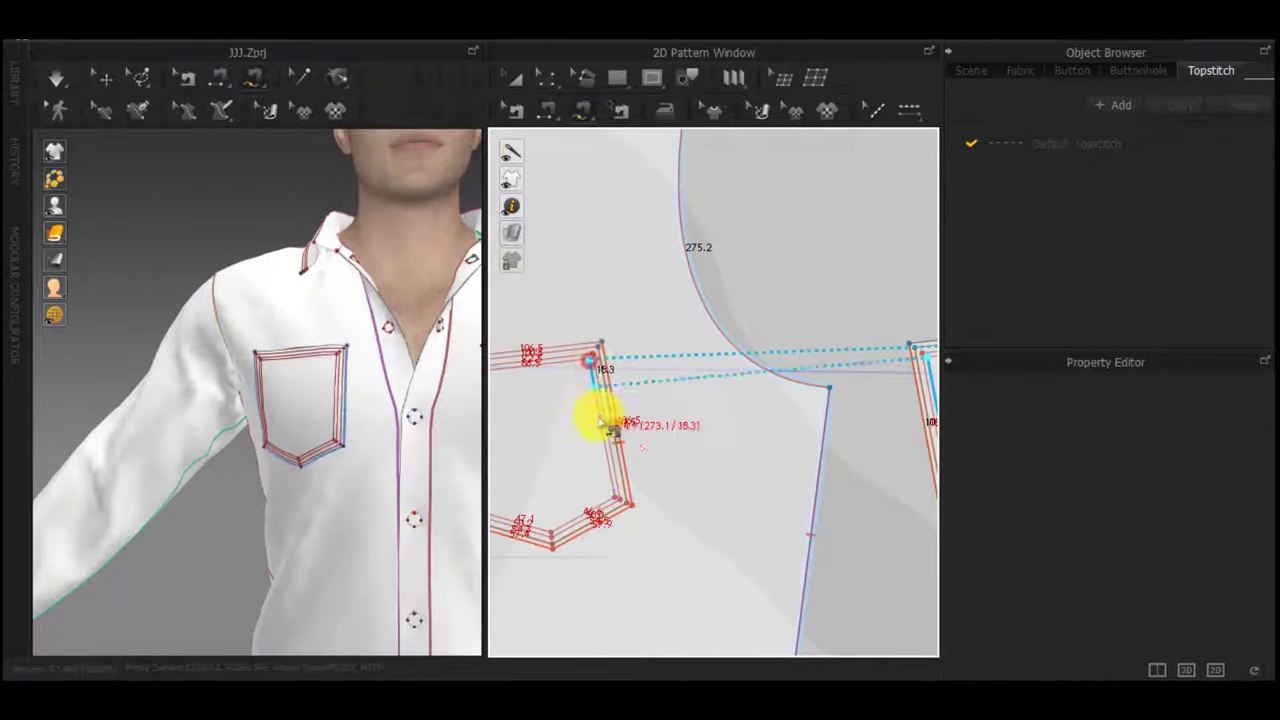
{"action": "middle_click_drag", "start_coordinate": [604, 446], "coordinate": [745, 451]}
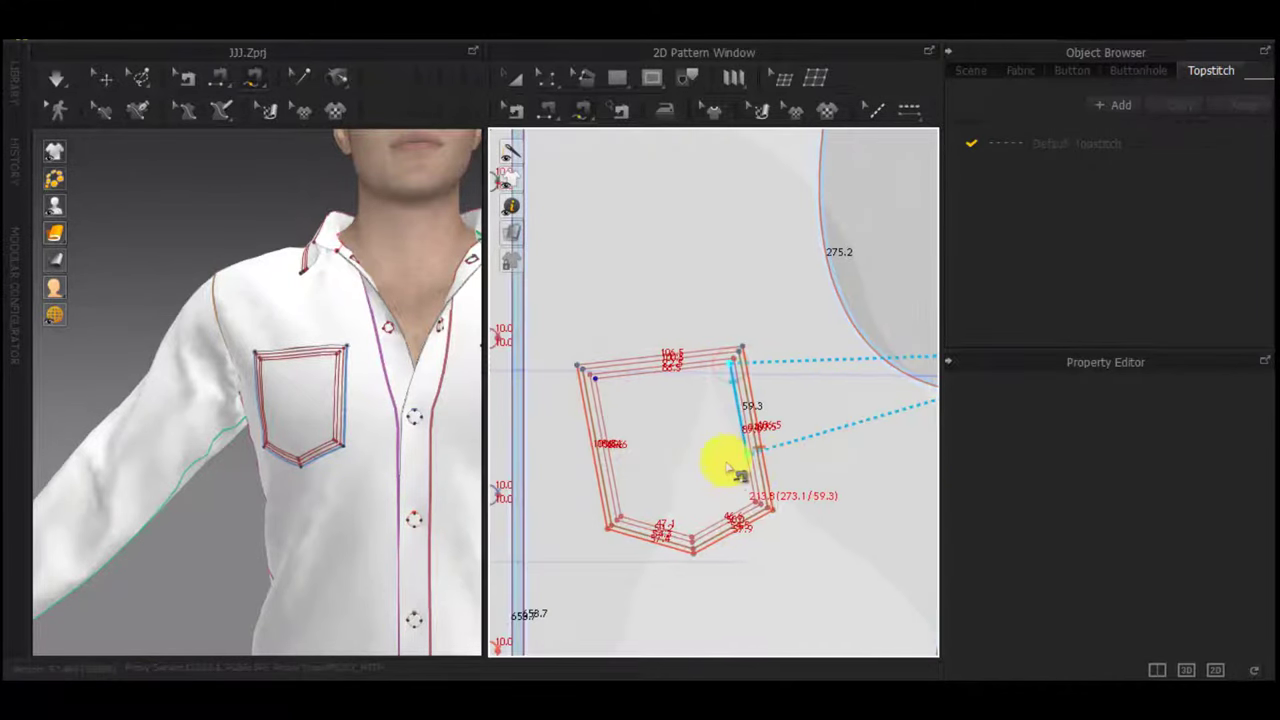
{"action": "left_click", "coordinate": [607, 390]}
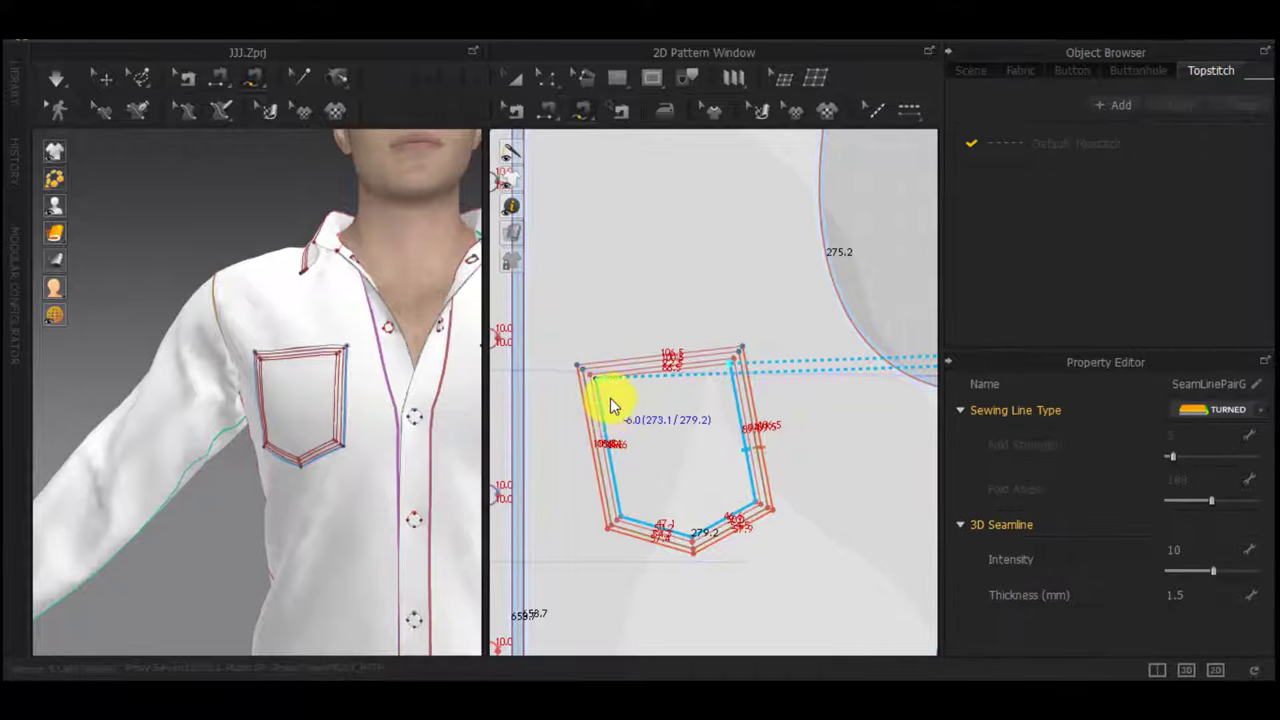
{"action": "scroll", "coordinate": [613, 405], "scroll_direction": "up", "scroll_amount": 5}
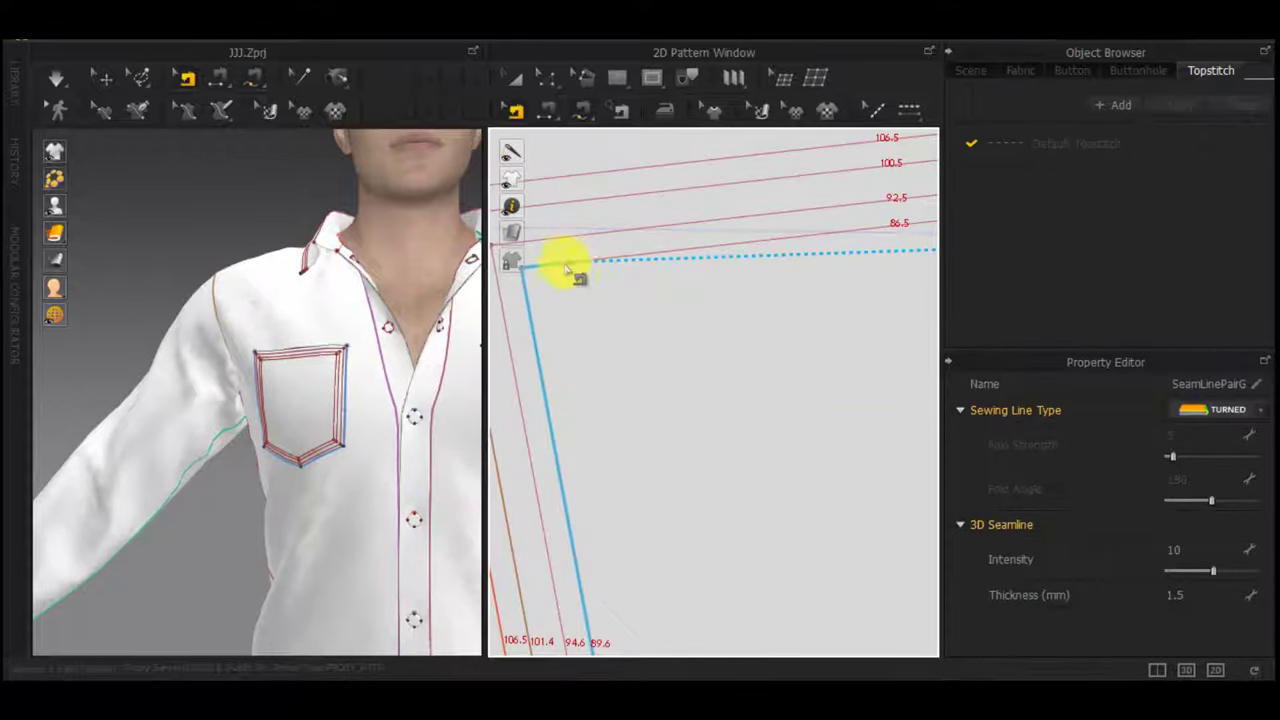
{"action": "scroll", "coordinate": [640, 400], "scroll_direction": "down", "scroll_amount": 5}
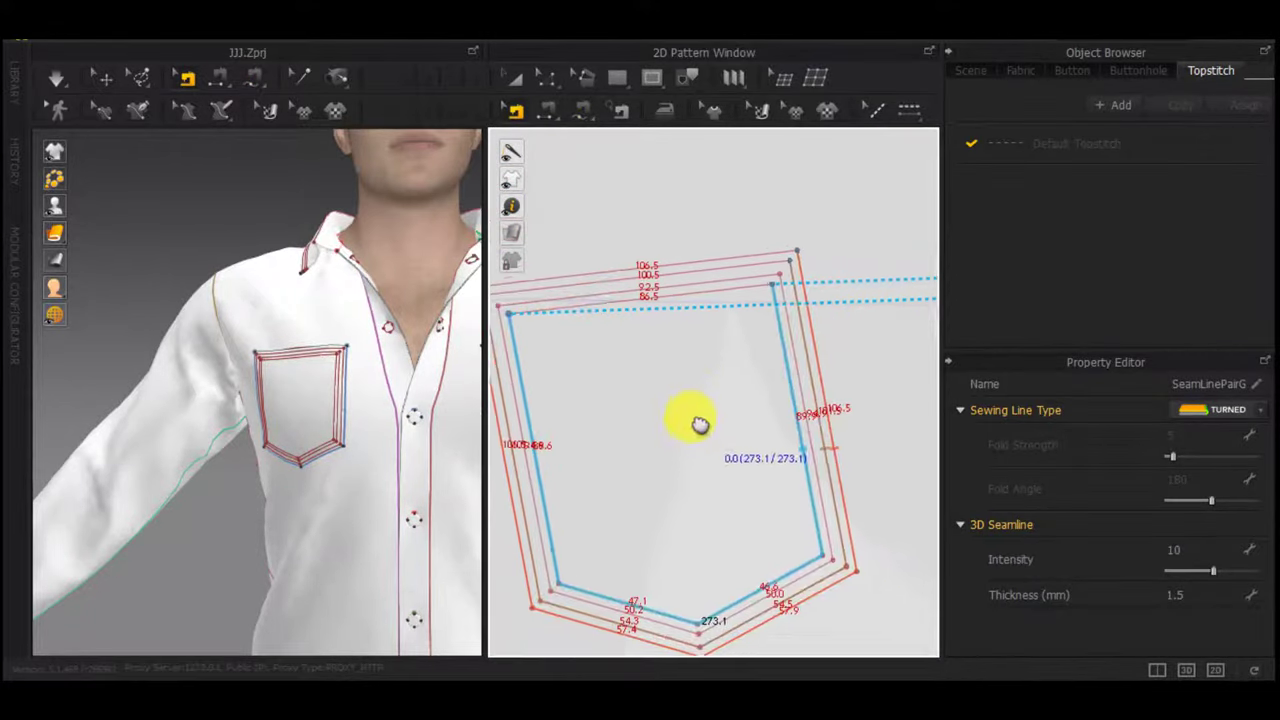
Free-sew the front panel's middle internal pocket line to the left pocket piece's middle internal line along the sides and bottom
{"action": "middle_click_drag", "start_coordinate": [760, 276], "coordinate": [830, 275]}
{"action": "left_click", "coordinate": [833, 270]}
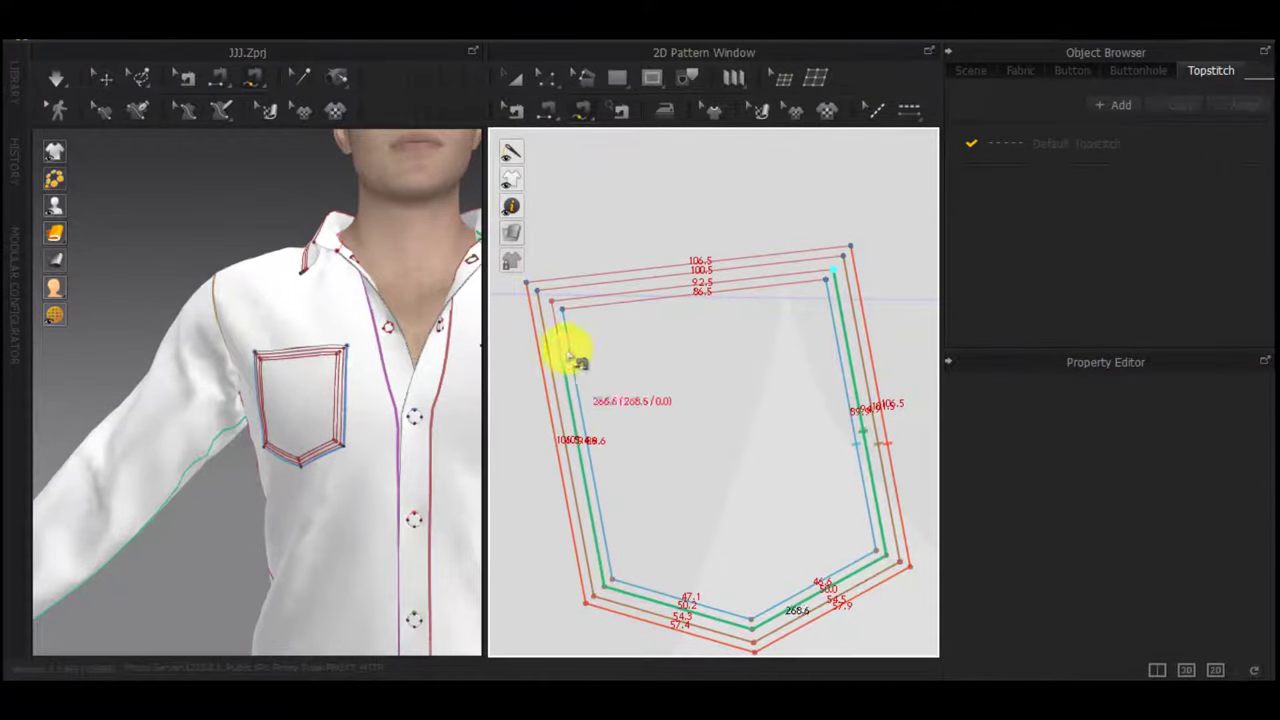
{"action": "scroll", "coordinate": [608, 361], "scroll_direction": "down", "scroll_amount": 4}
{"action": "middle_click_drag", "start_coordinate": [798, 426], "coordinate": [482, 403]}
{"action": "scroll", "coordinate": [818, 289], "scroll_direction": "up", "scroll_amount": 4}
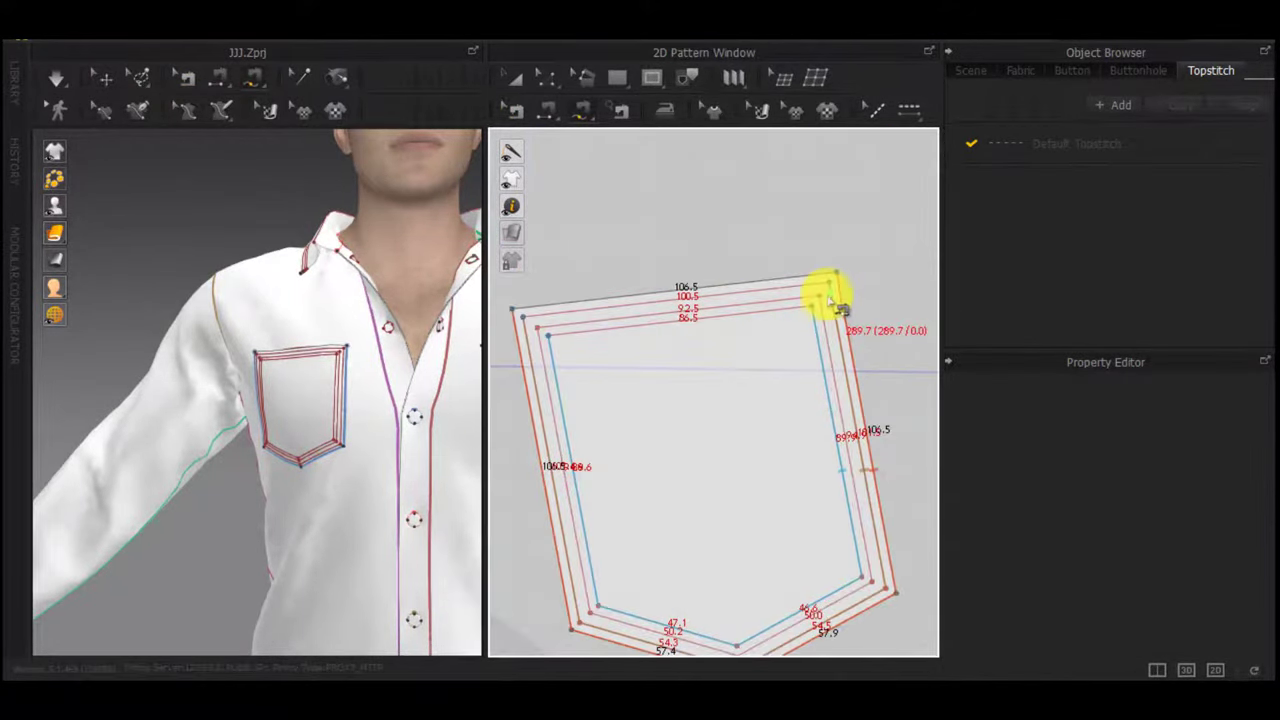
{"action": "left_click", "coordinate": [820, 295]}
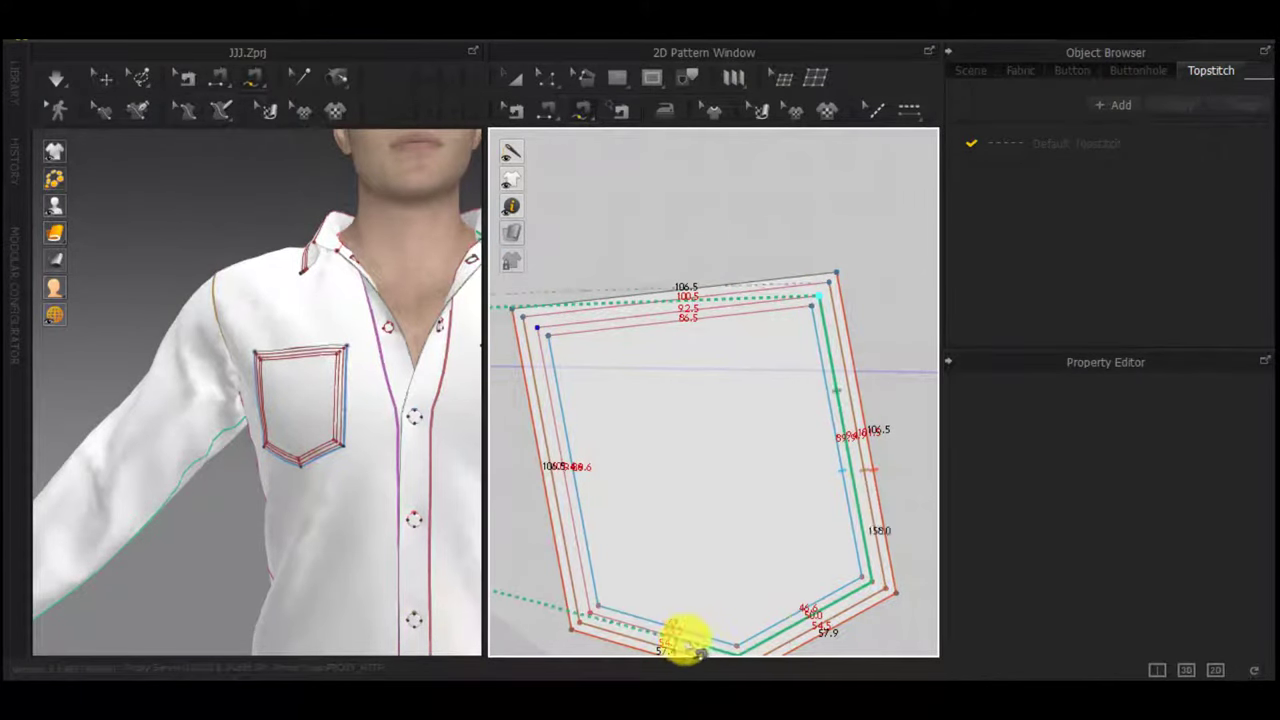
{"action": "left_click", "coordinate": [537, 334]}
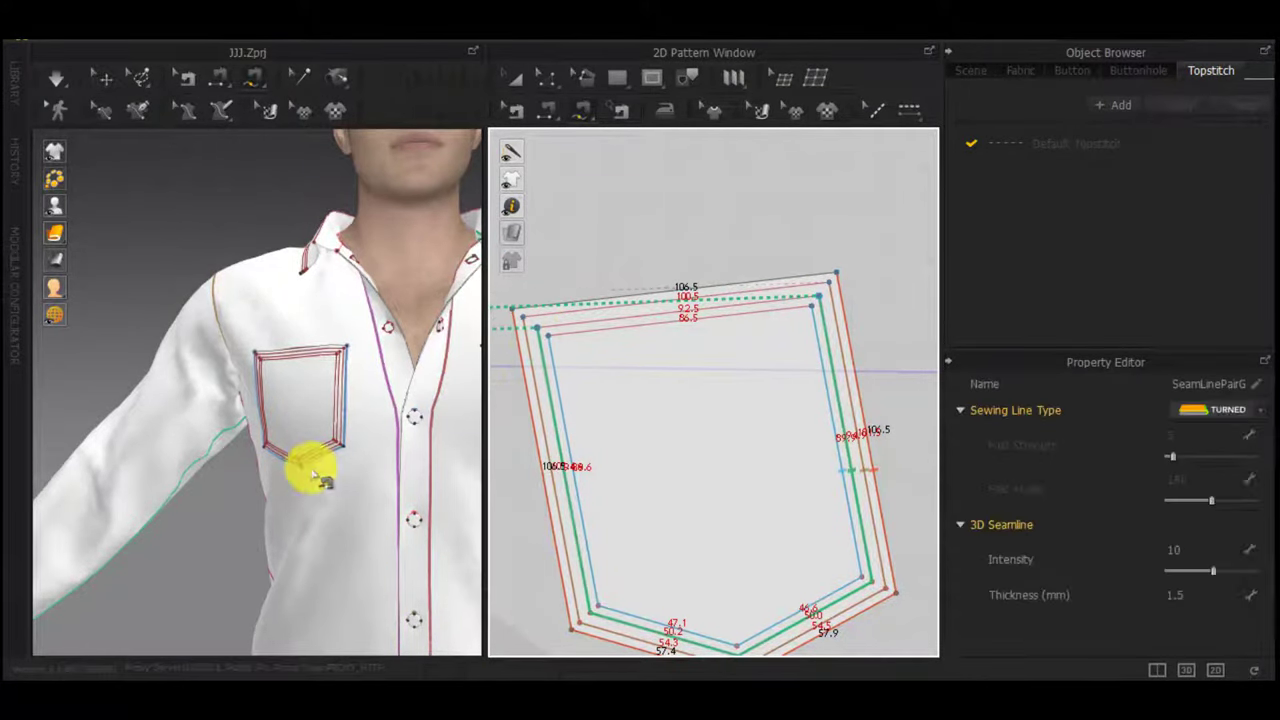
Simulate the shirt to drape the newly sewn left chest pocket and check it from close up
{"action": "scroll", "coordinate": [312, 467], "scroll_direction": "down", "scroll_amount": 2}
{"action": "middle_click_drag", "start_coordinate": [398, 434], "coordinate": [346, 451]}
{"action": "key", "text": "space"}
{"action": "scroll", "coordinate": [187, 390], "scroll_direction": "up", "scroll_amount": 4}
{"action": "right_click_drag", "start_coordinate": [346, 451], "coordinate": [393, 500]}
{"action": "scroll", "coordinate": [257, 469], "scroll_direction": "up", "scroll_amount": 2}
{"action": "scroll", "coordinate": [404, 498], "scroll_direction": "down", "scroll_amount": 5}
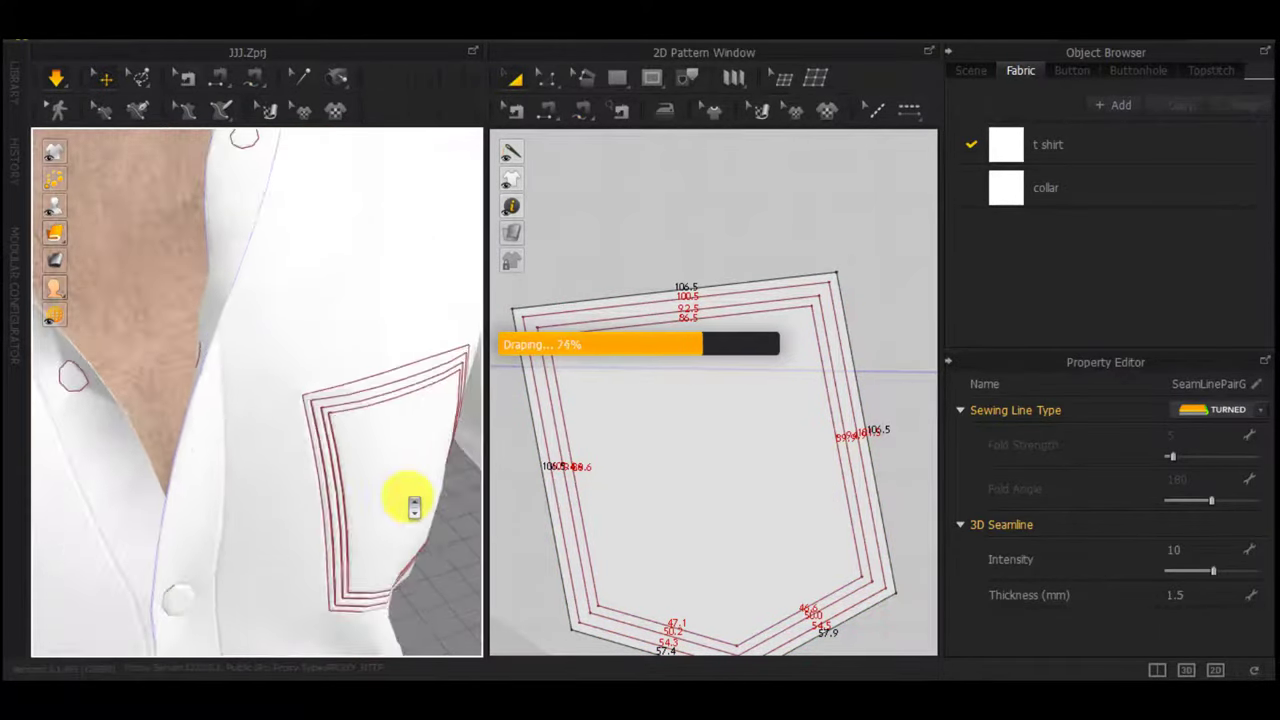
{"action": "scroll", "coordinate": [780, 474], "scroll_direction": "down", "scroll_amount": 4}
{"action": "middle_click_drag", "start_coordinate": [570, 480], "coordinate": [824, 419]}
{"action": "middle_click_drag", "start_coordinate": [757, 381], "coordinate": [834, 383]}
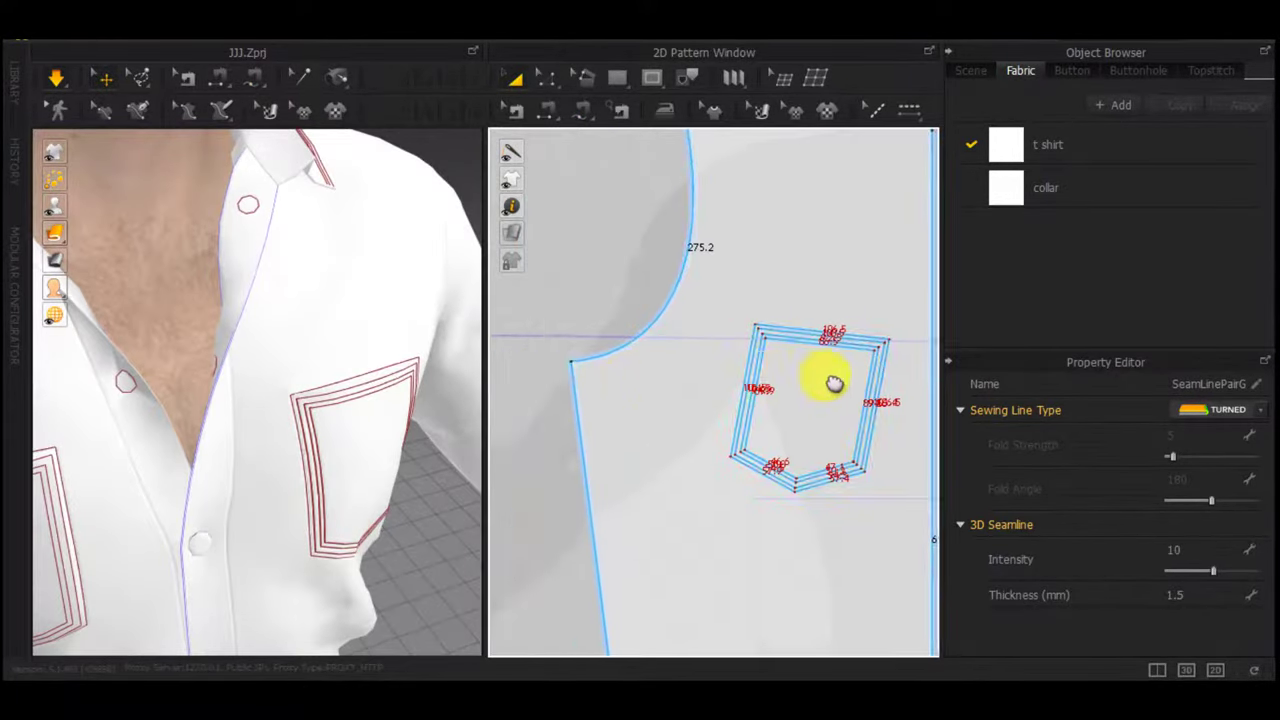
{"action": "middle_click_drag", "start_coordinate": [560, 377], "coordinate": [860, 373]}
{"action": "scroll", "coordinate": [738, 373], "scroll_direction": "down", "scroll_amount": 3}
{"action": "middle_click_drag", "start_coordinate": [700, 377], "coordinate": [656, 374]}
{"action": "scroll", "coordinate": [676, 368], "scroll_direction": "up", "scroll_amount": 6}
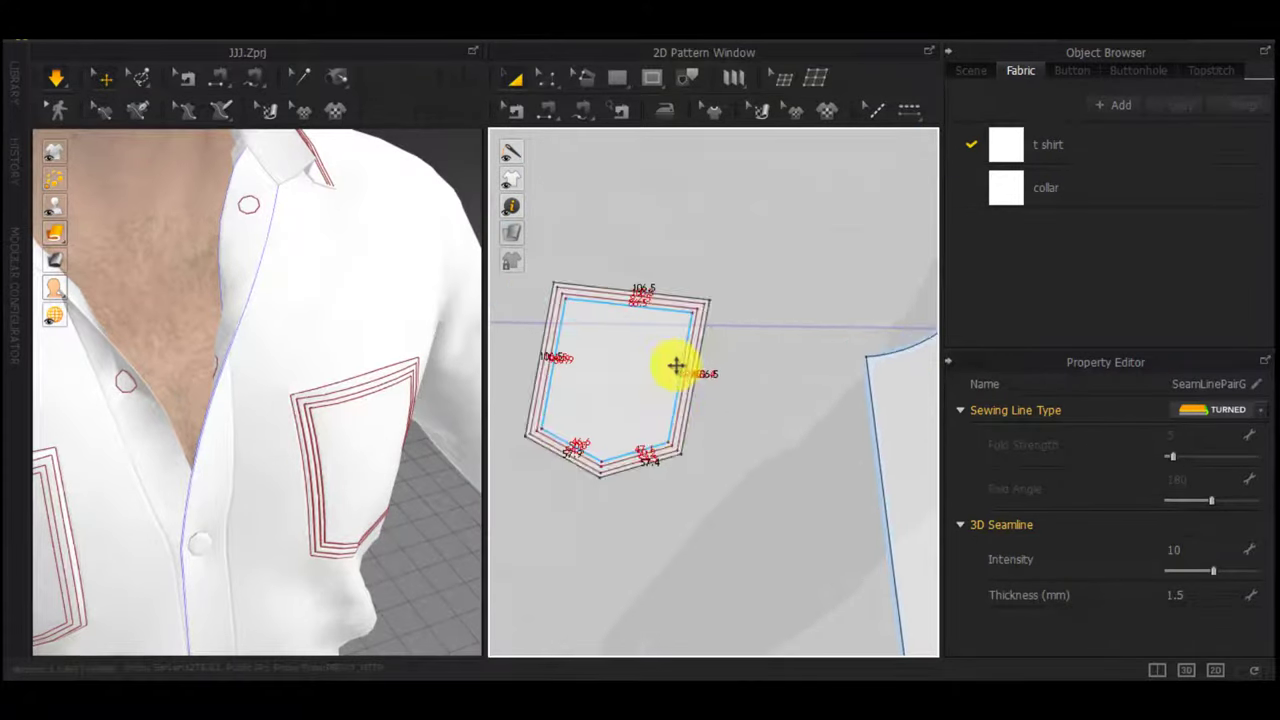
{"action": "key", "text": "m"}
{"action": "middle_click_drag", "start_coordinate": [699, 261], "coordinate": [862, 258]}
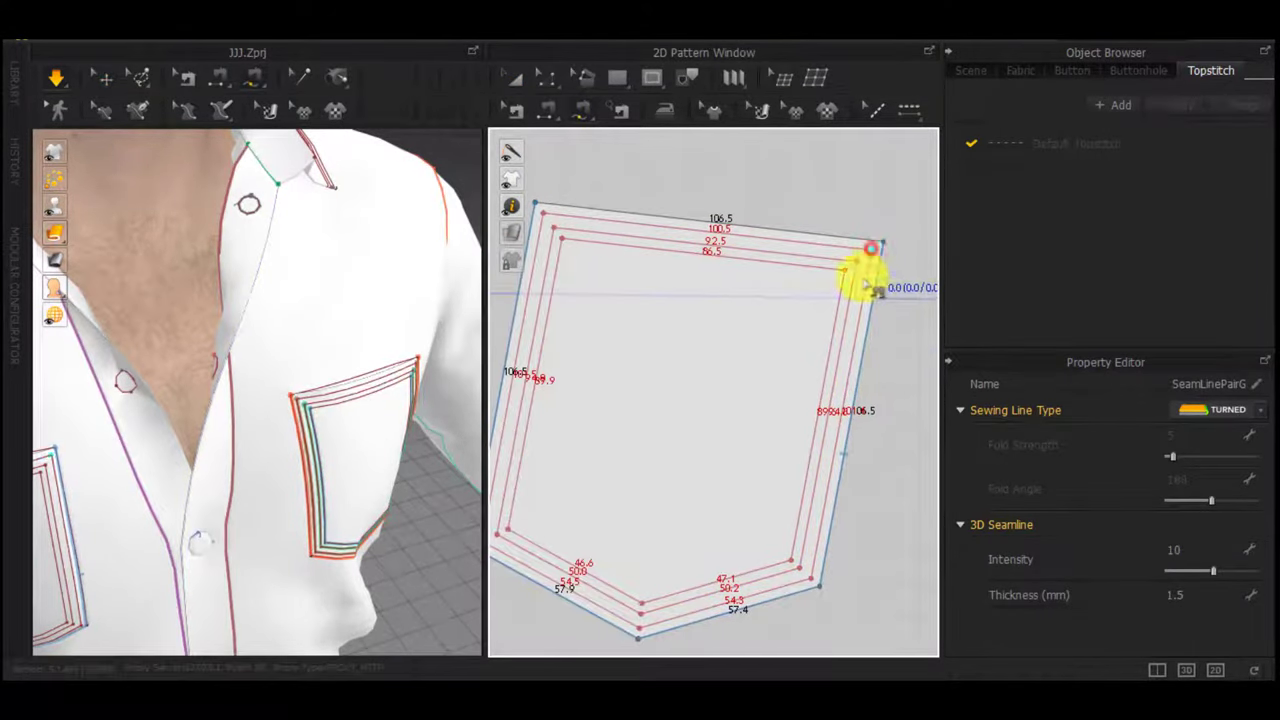
{"action": "middle_click_drag", "start_coordinate": [602, 539], "coordinate": [698, 538]}
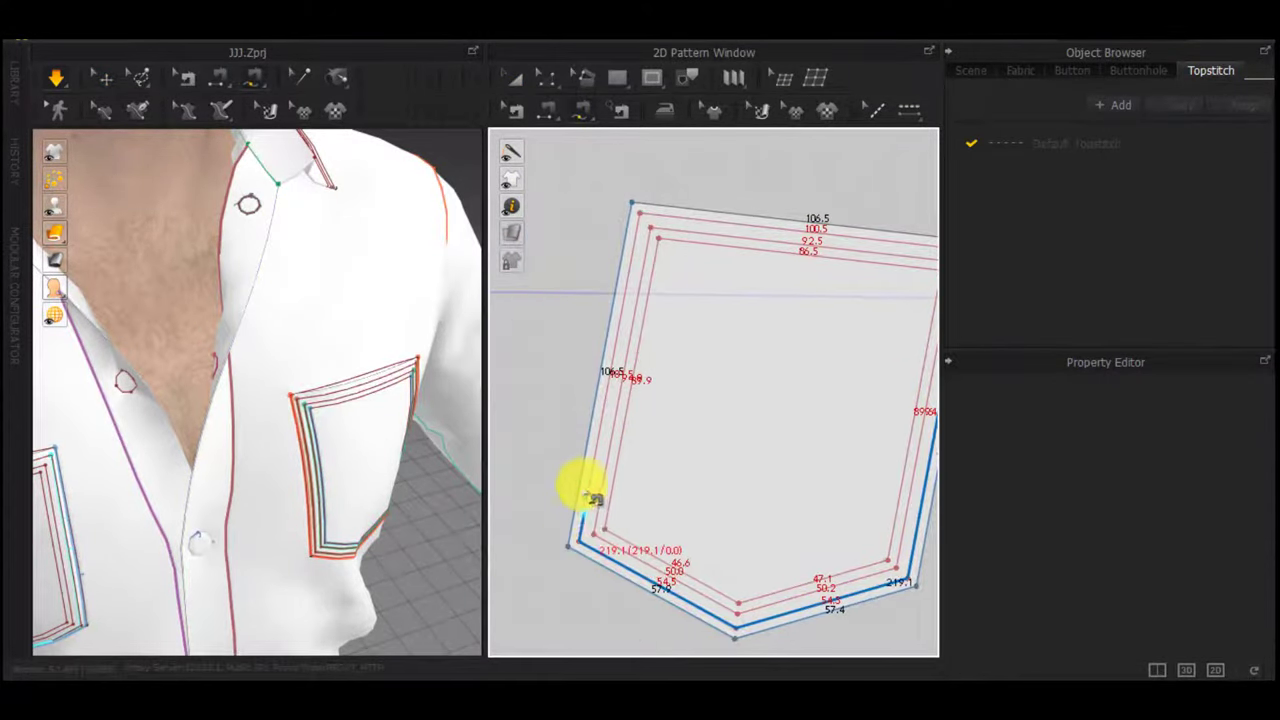
{"action": "middle_click_drag", "start_coordinate": [761, 466], "coordinate": [660, 453]}
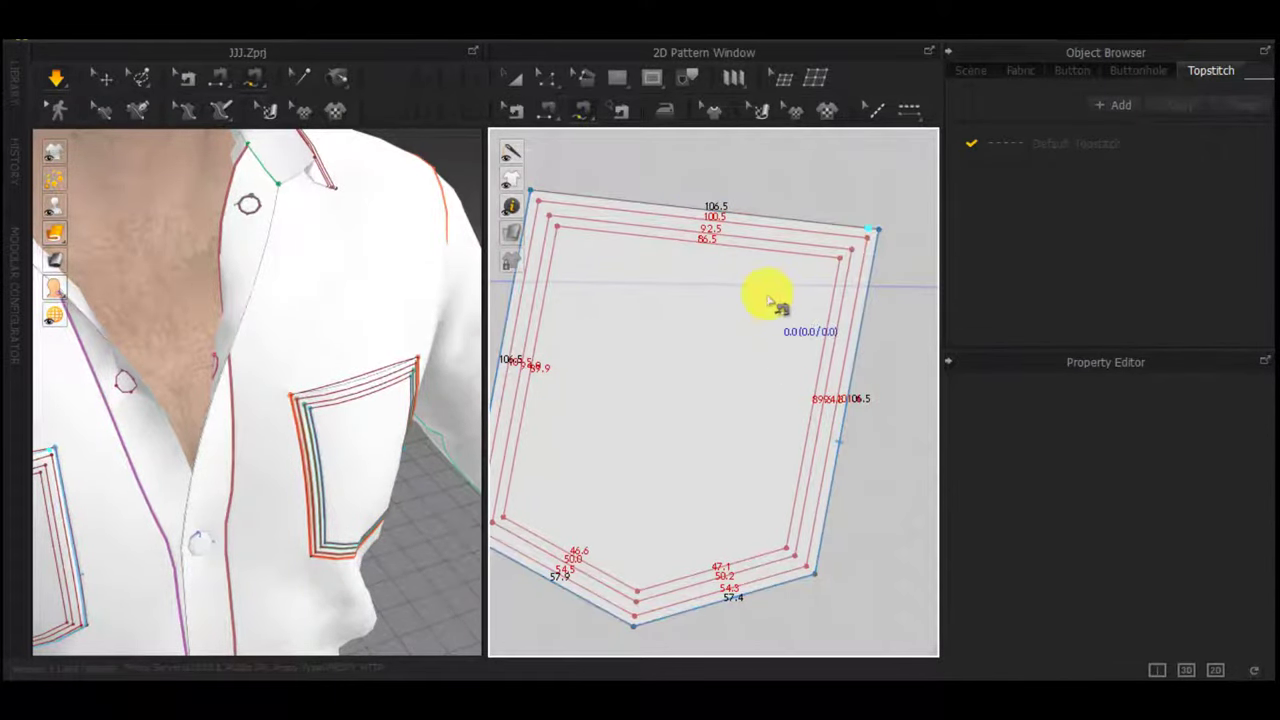
{"action": "key", "text": "a"}
Free-sew the sides and bottom of the right pocket piece's outermost internal line to the matching line on the front panel
{"action": "key", "text": "m"}
{"action": "left_click", "coordinate": [875, 241]}
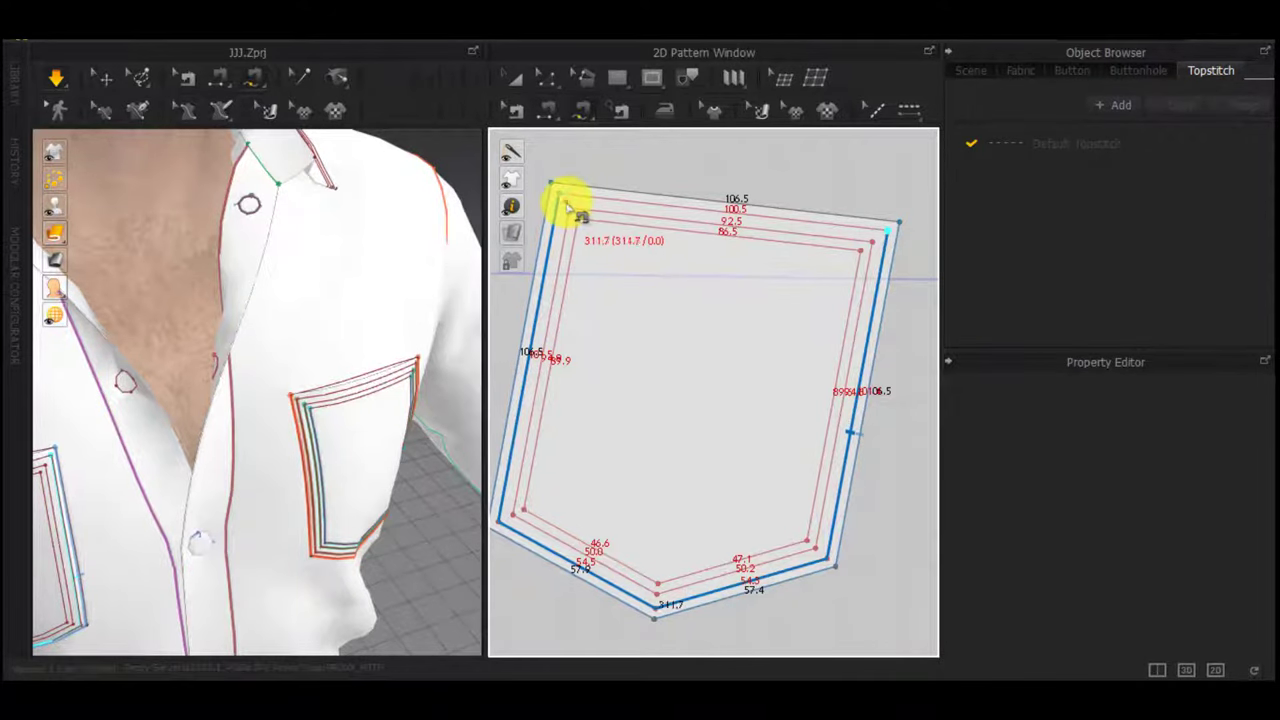
{"action": "scroll", "coordinate": [715, 335], "scroll_direction": "down", "scroll_amount": 4}
{"action": "middle_click_drag", "start_coordinate": [857, 400], "coordinate": [567, 340]}
{"action": "scroll", "coordinate": [620, 330], "scroll_direction": "down", "scroll_amount": 2}
{"action": "scroll", "coordinate": [839, 287], "scroll_direction": "up", "scroll_amount": 6}
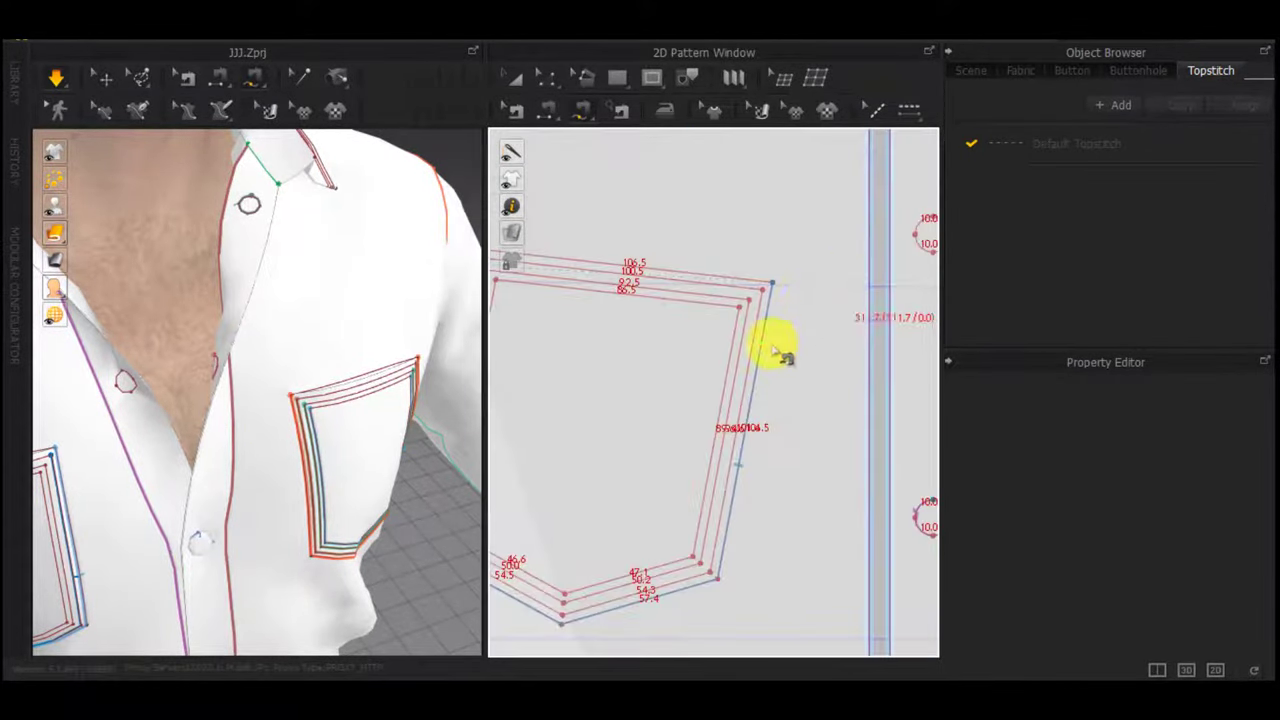
{"action": "middle_click_drag", "start_coordinate": [774, 347], "coordinate": [886, 273]}
{"action": "left_click", "coordinate": [868, 214]}
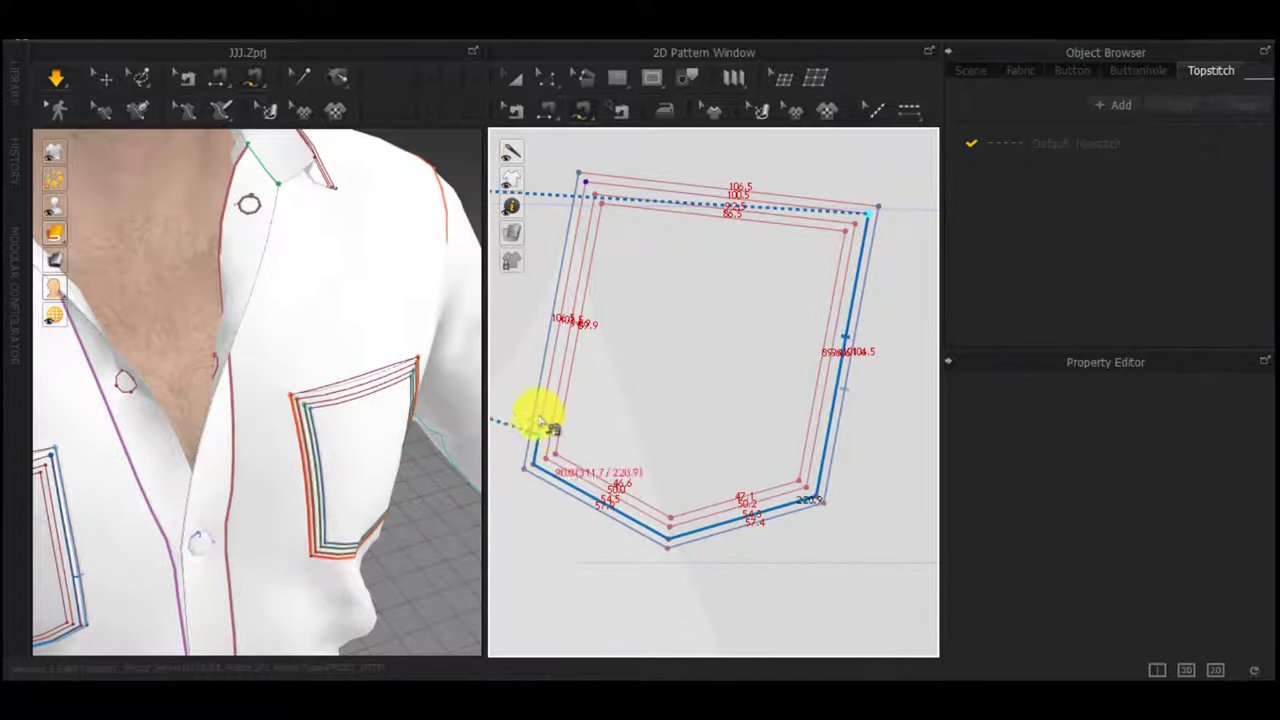
{"action": "left_click", "coordinate": [577, 187]}
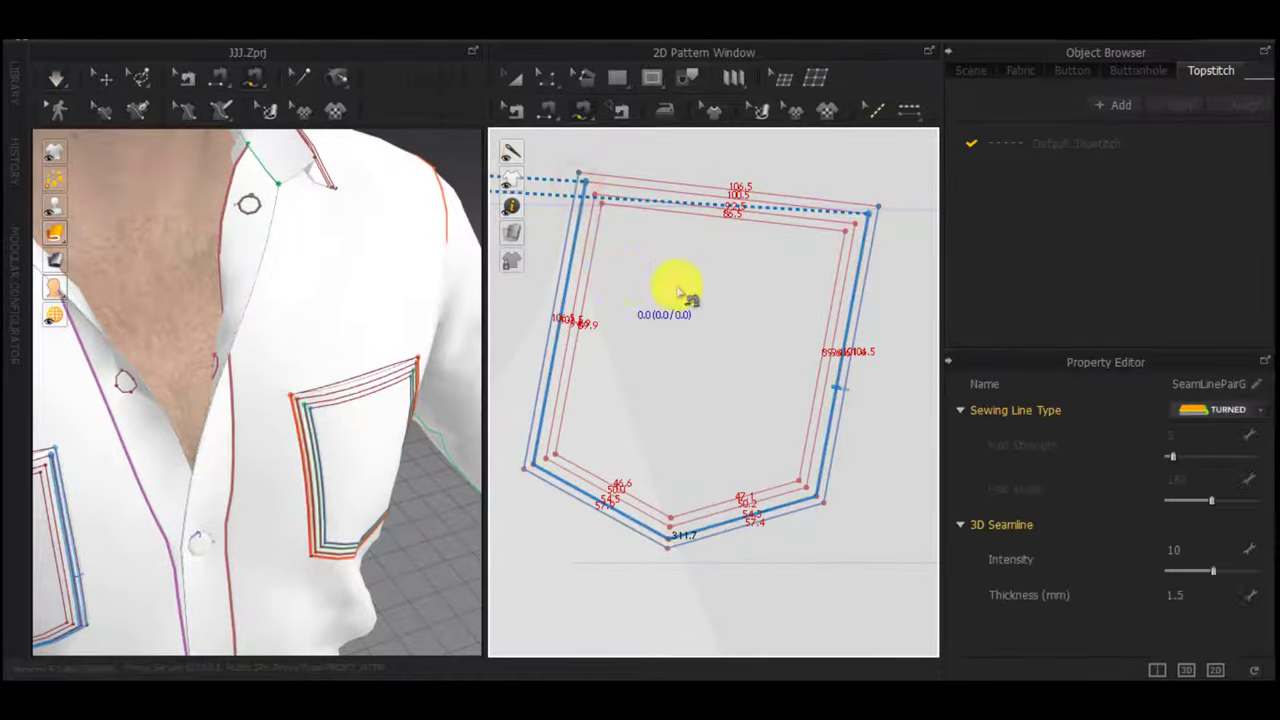
Free-sew the front panel's middle internal pocket line to the right pocket piece's middle internal line, undoing any misplaced seam point
{"action": "scroll", "coordinate": [680, 288], "scroll_direction": "down", "scroll_amount": 2}
{"action": "middle_click_drag", "start_coordinate": [790, 343], "coordinate": [1048, 240]}
{"action": "scroll", "coordinate": [752, 320], "scroll_direction": "down", "scroll_amount": 4}
{"action": "scroll", "coordinate": [624, 262], "scroll_direction": "up", "scroll_amount": 5}
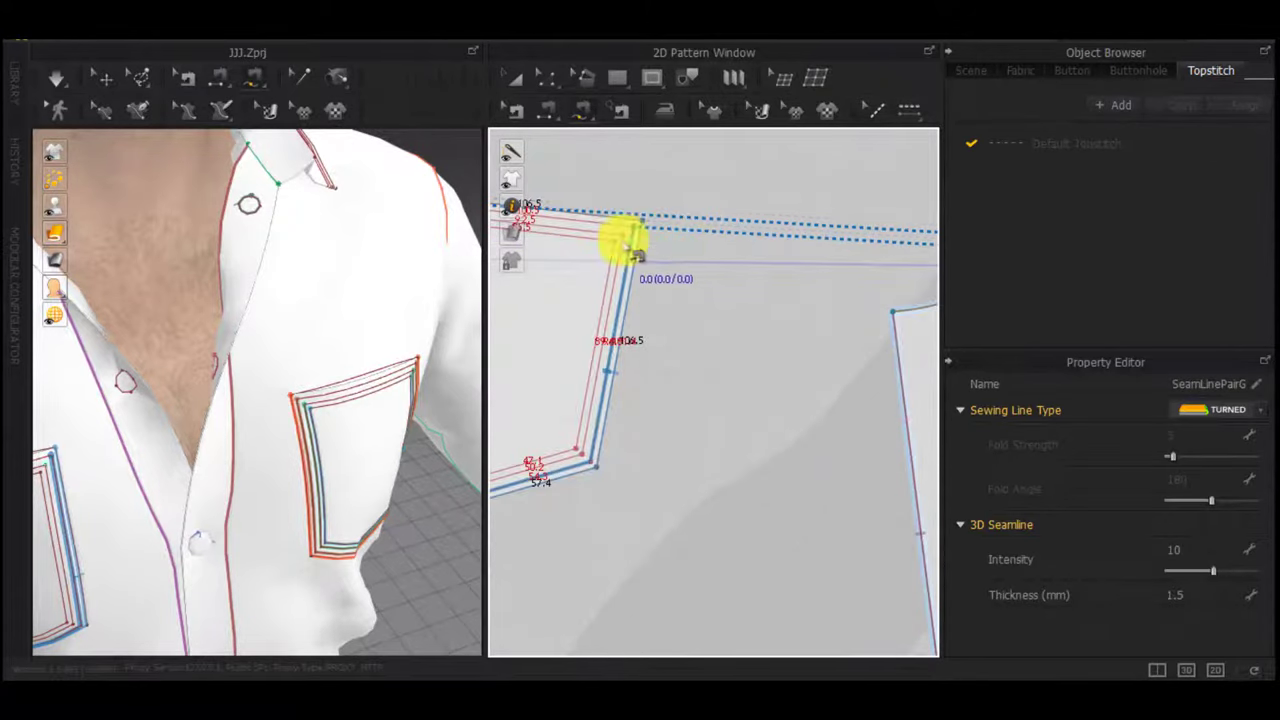
{"action": "middle_click_drag", "start_coordinate": [888, 323], "coordinate": [502, 296]}
{"action": "middle_click_drag", "start_coordinate": [806, 306], "coordinate": [484, 294]}
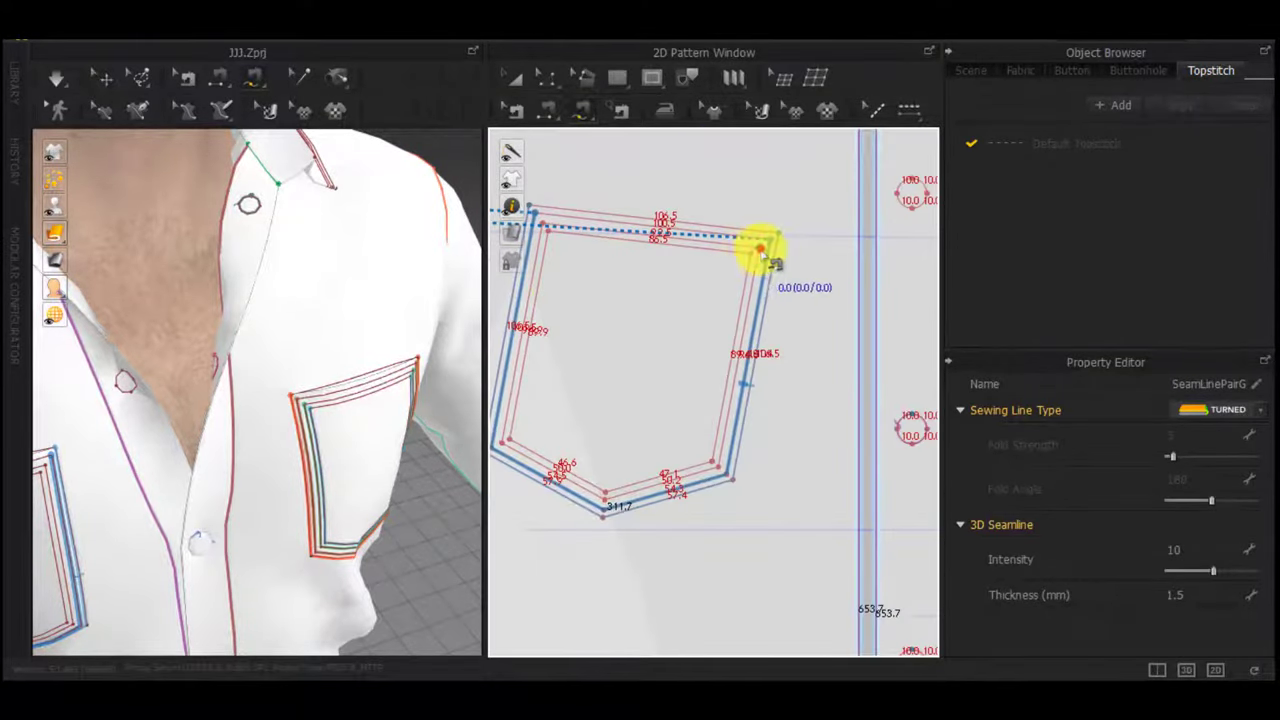
{"action": "left_click", "coordinate": [761, 250]}
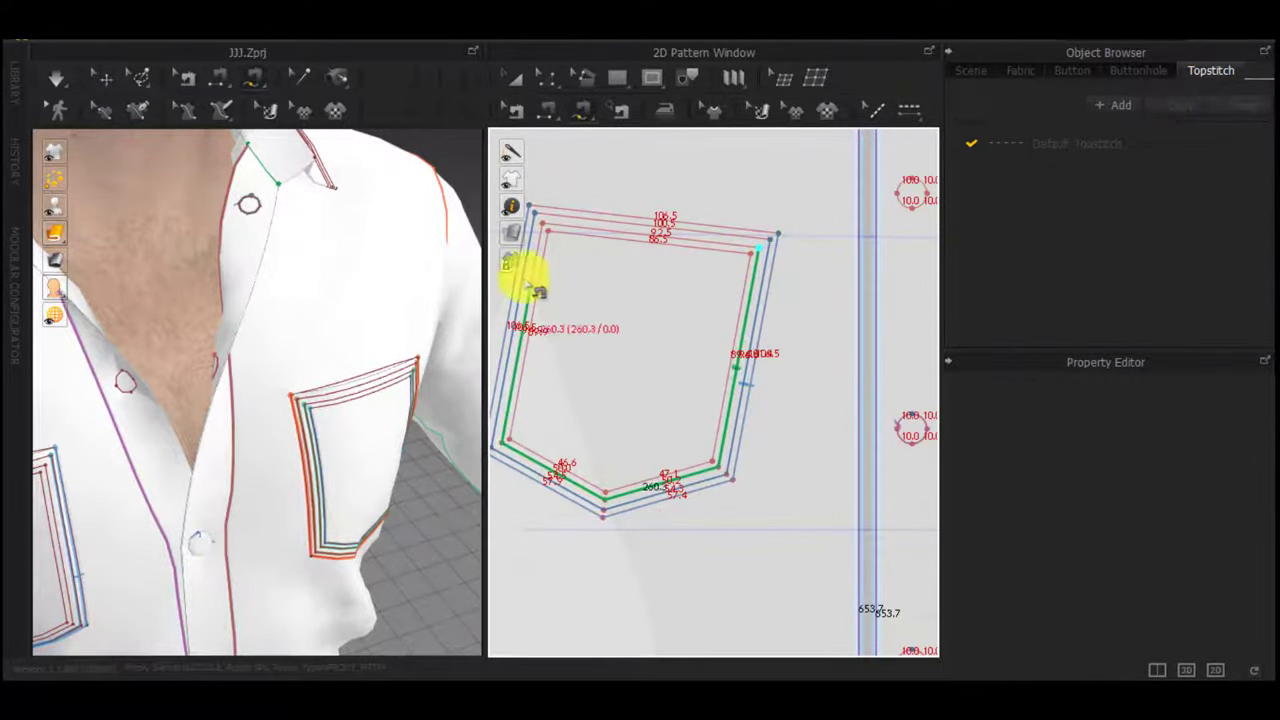
{"action": "left_click", "coordinate": [538, 231]}
{"action": "scroll", "coordinate": [594, 369], "scroll_direction": "down", "scroll_amount": 4}
{"action": "middle_click_drag", "start_coordinate": [557, 385], "coordinate": [985, 381]}
{"action": "scroll", "coordinate": [748, 262], "scroll_direction": "up", "scroll_amount": 4}
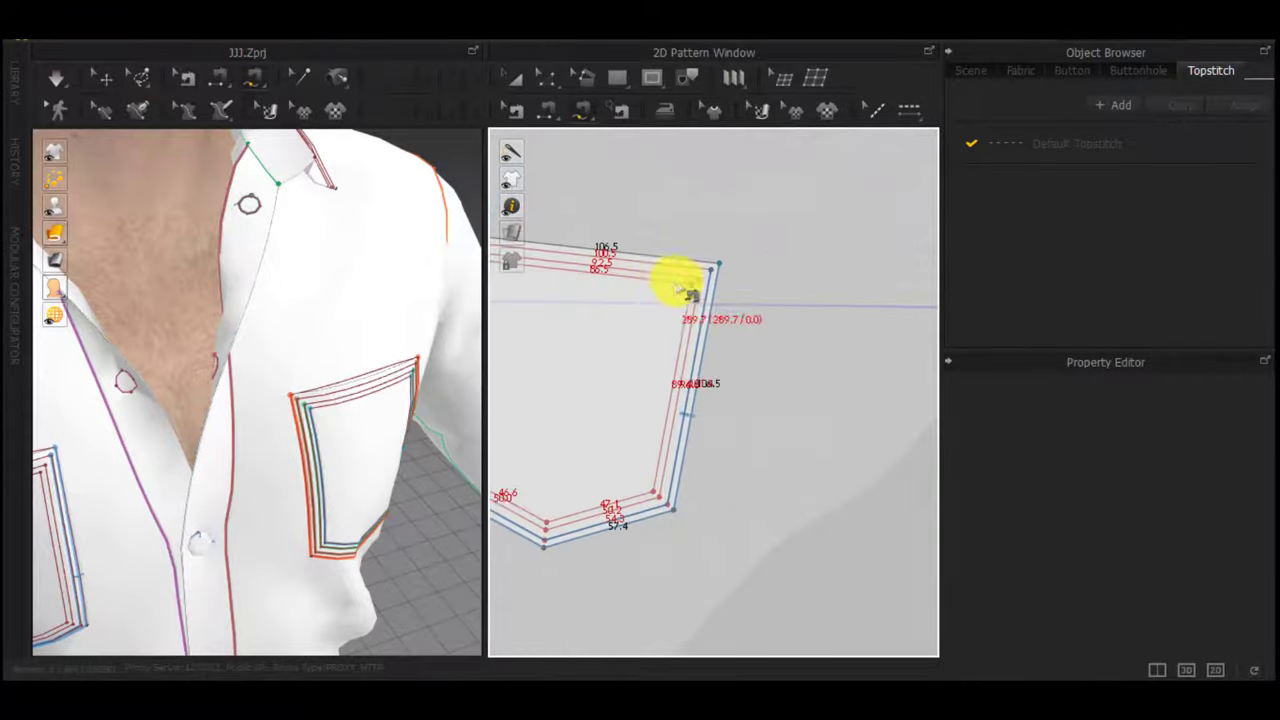
{"action": "middle_click_drag", "start_coordinate": [669, 290], "coordinate": [800, 263]}
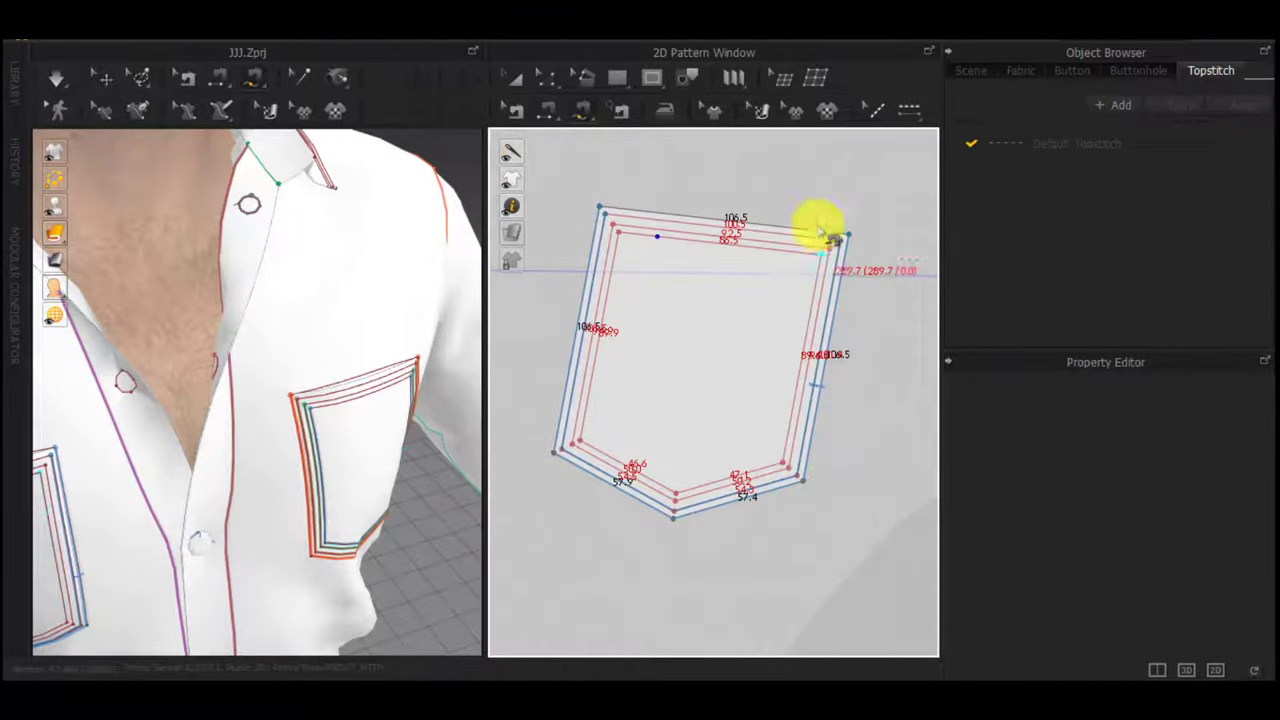
{"action": "key", "text": "ctrl+z"}
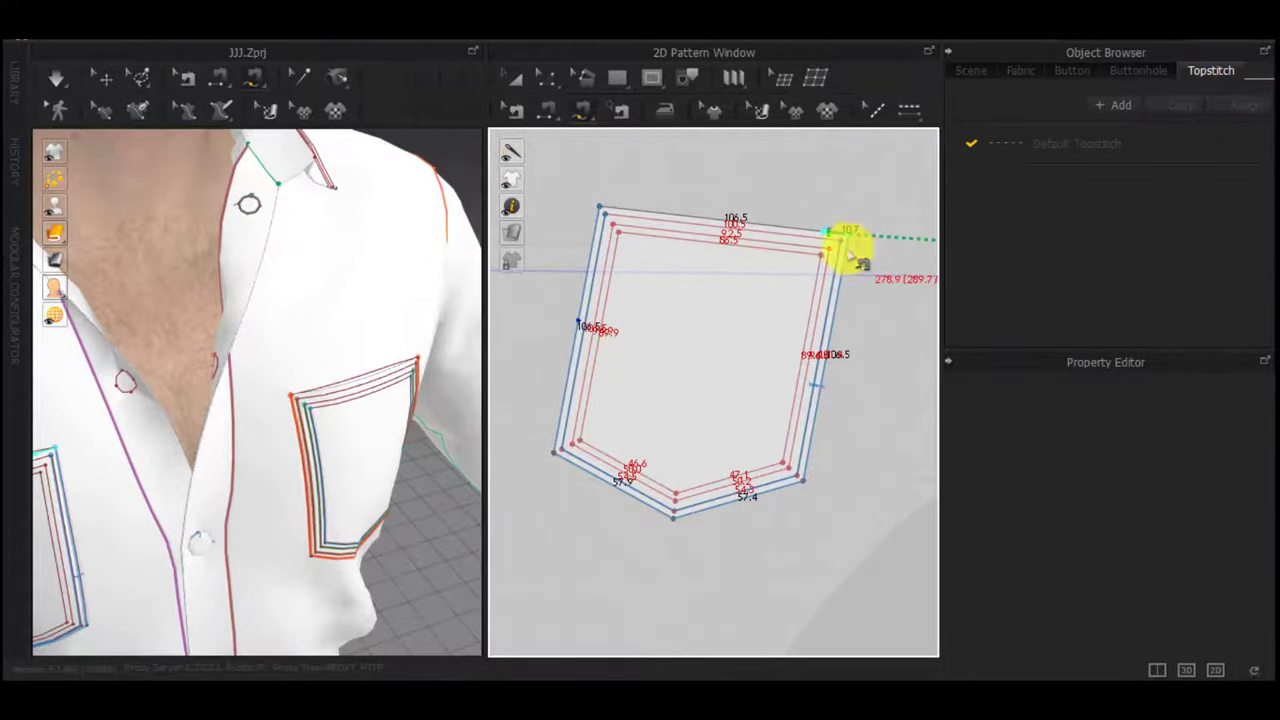
{"action": "left_click", "coordinate": [830, 249]}
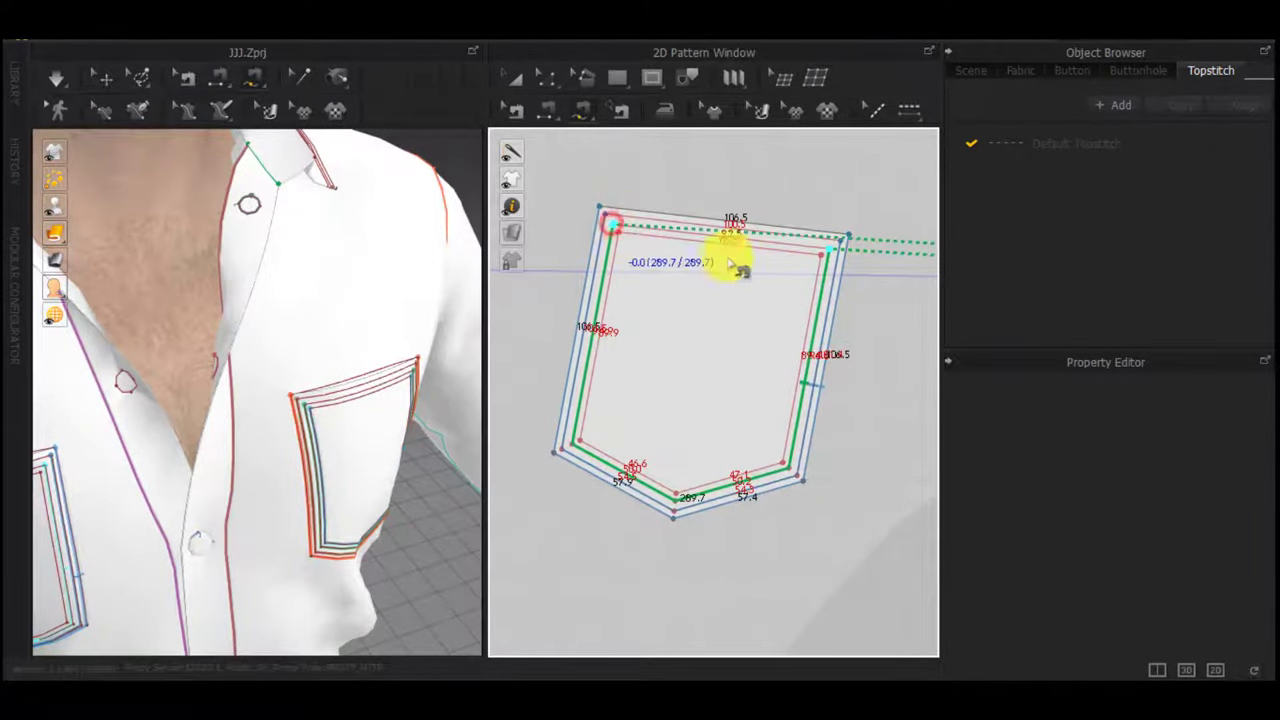
Free-sew the sides and bottom of the right pocket piece's innermost internal line to the matching line on the front panel
{"action": "left_click", "coordinate": [821, 255]}
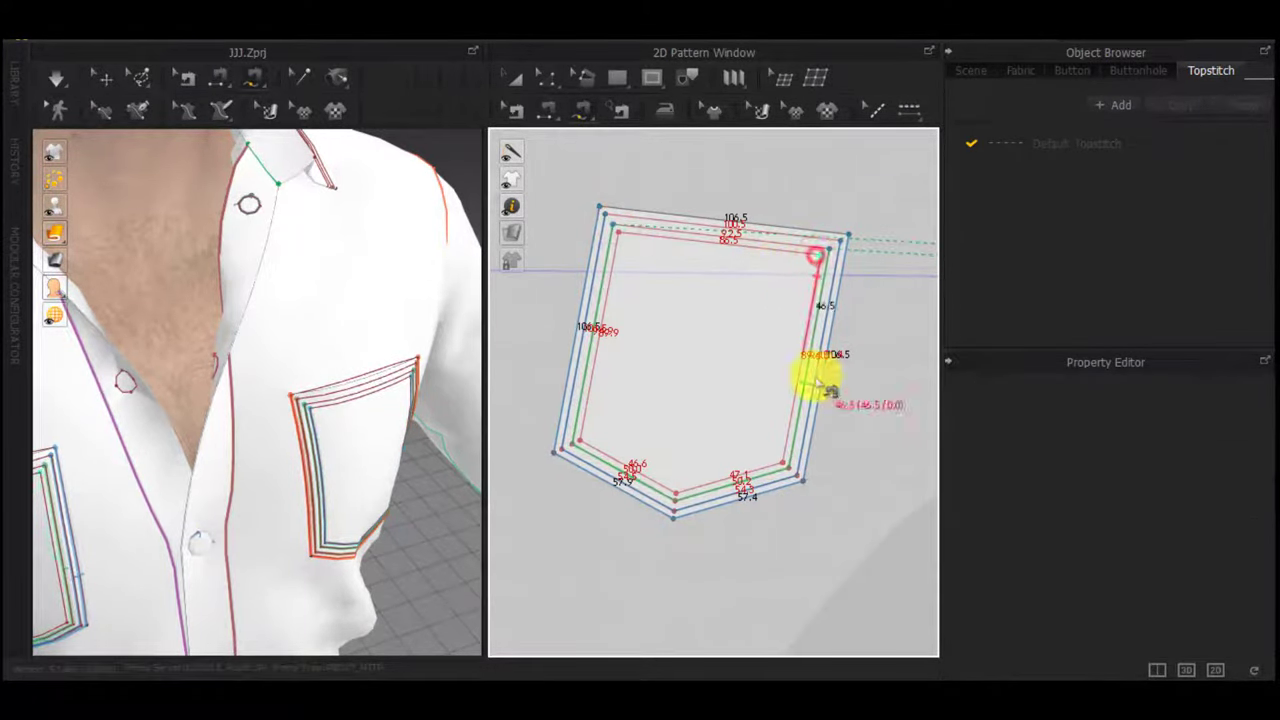
{"action": "left_click", "coordinate": [620, 237]}
{"action": "scroll", "coordinate": [691, 398], "scroll_direction": "down", "scroll_amount": 3}
{"action": "middle_click_drag", "start_coordinate": [691, 399], "coordinate": [446, 411]}
{"action": "scroll", "coordinate": [835, 342], "scroll_direction": "up", "scroll_amount": 4}
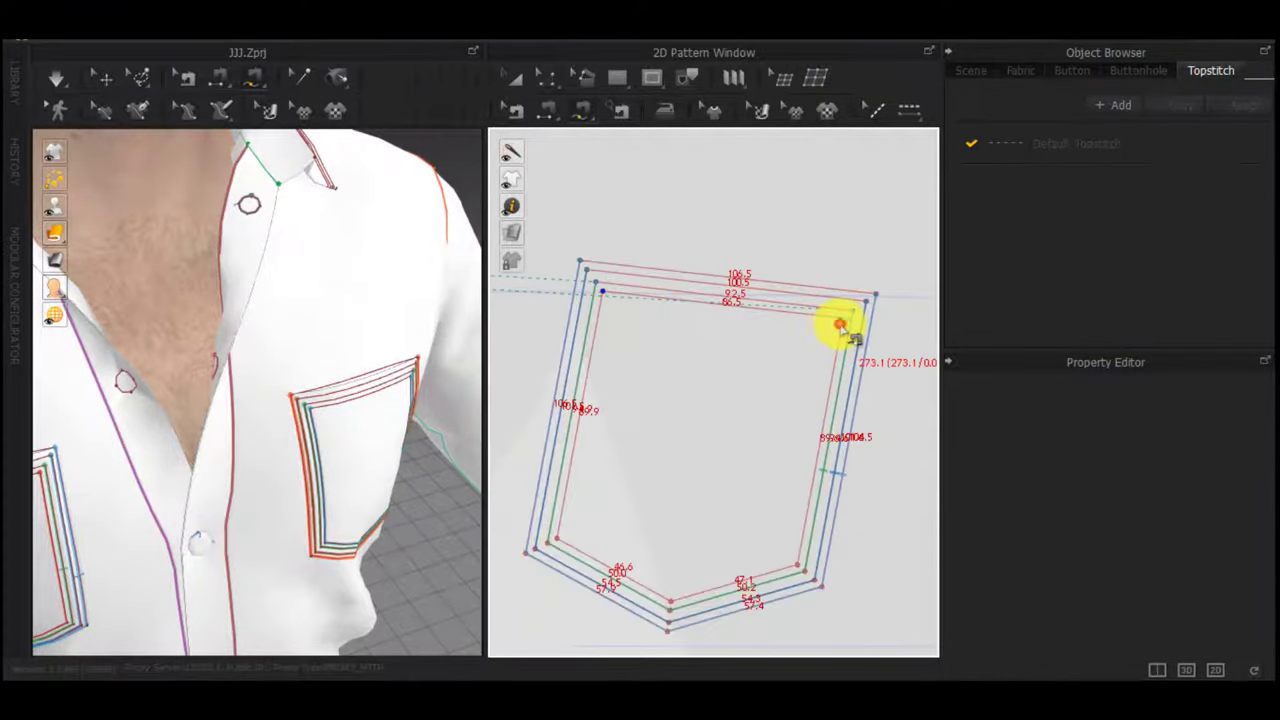
{"action": "left_click", "coordinate": [597, 297]}
{"action": "scroll", "coordinate": [626, 357], "scroll_direction": "down", "scroll_amount": 4}
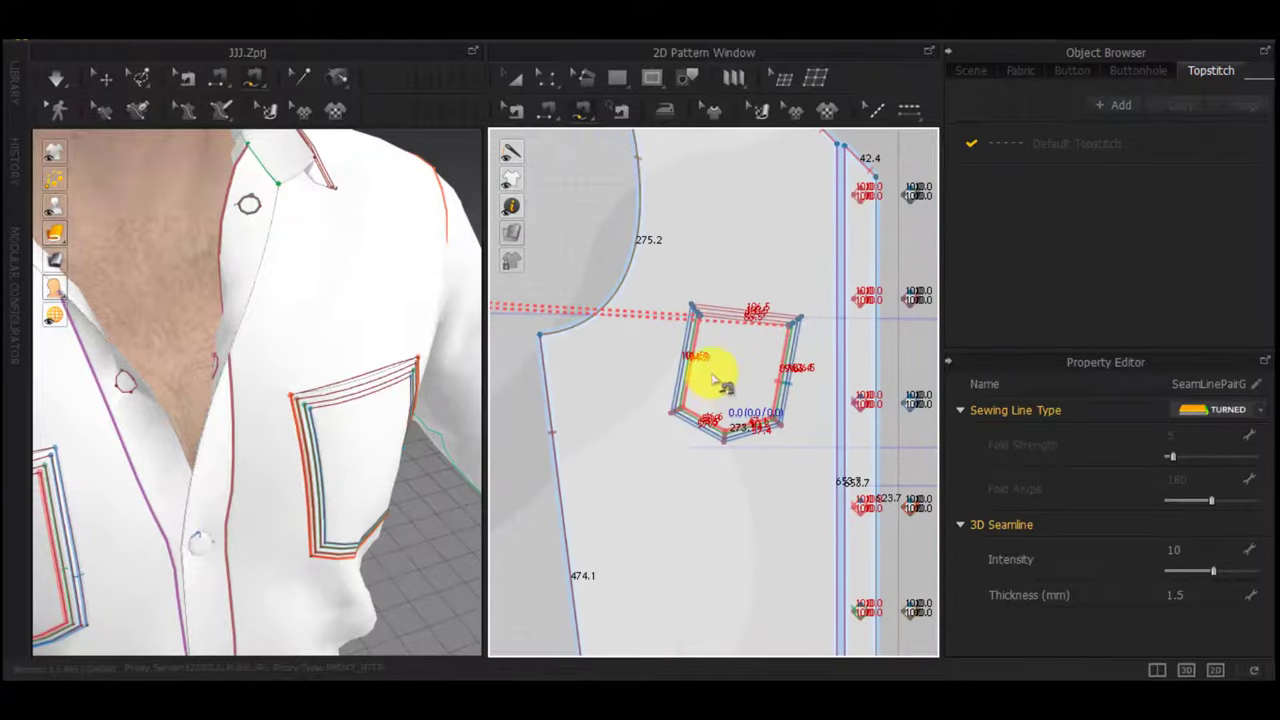
Simulate the shirt to drape the sewn right chest pocket and check how it sits on the front panel
{"action": "key", "text": "space"}
{"action": "middle_click_drag", "start_coordinate": [142, 456], "coordinate": [382, 299]}
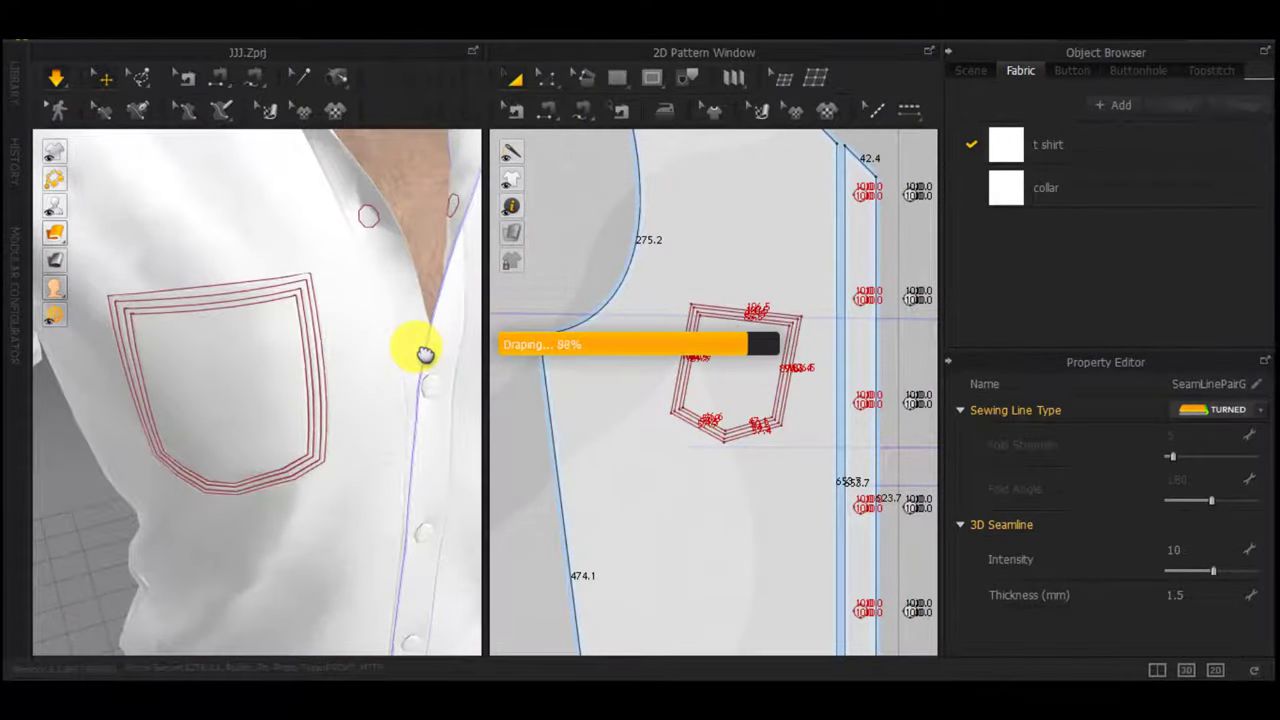
{"action": "scroll", "coordinate": [284, 334], "scroll_direction": "down", "scroll_amount": 3}
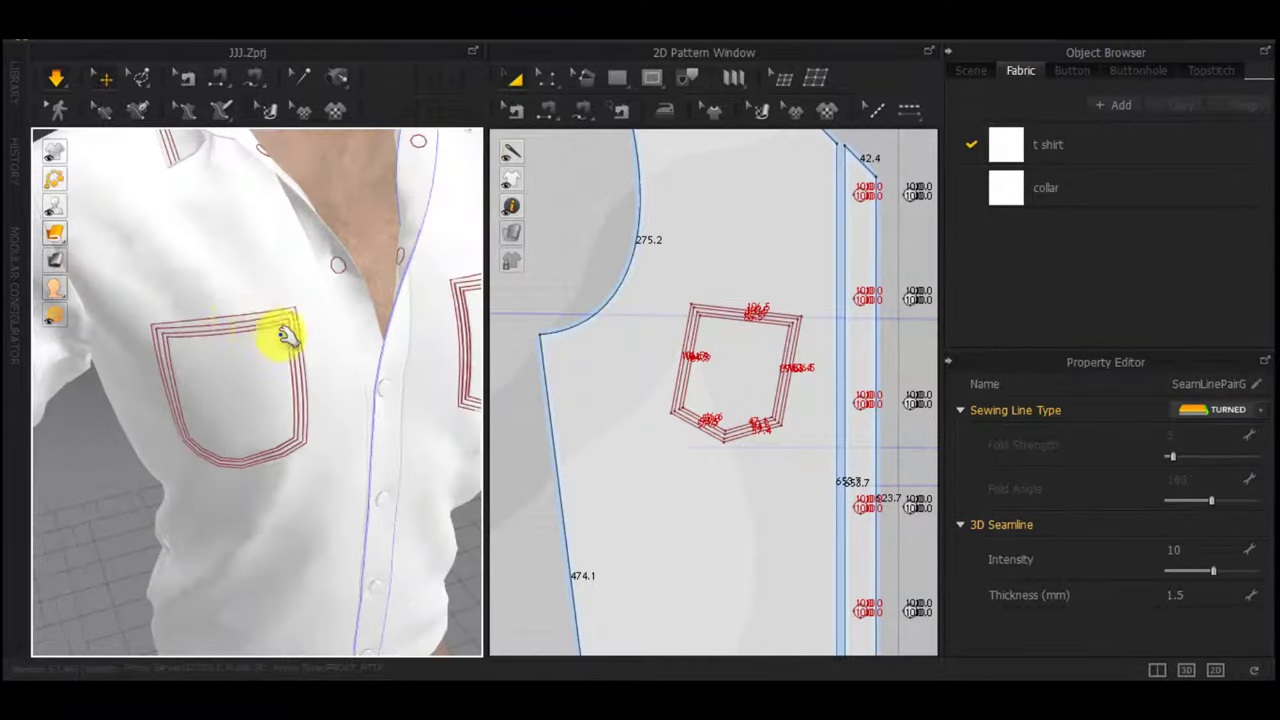
{"action": "middle_click_drag", "start_coordinate": [286, 334], "coordinate": [349, 183]}
{"action": "scroll", "coordinate": [672, 308], "scroll_direction": "up", "scroll_amount": 10}
{"action": "scroll", "coordinate": [680, 316], "scroll_direction": "down", "scroll_amount": 5}
Try to offset the top line of the front panel's right pocket outline outward by 3 mm as an internal line
{"action": "key", "text": "z"}
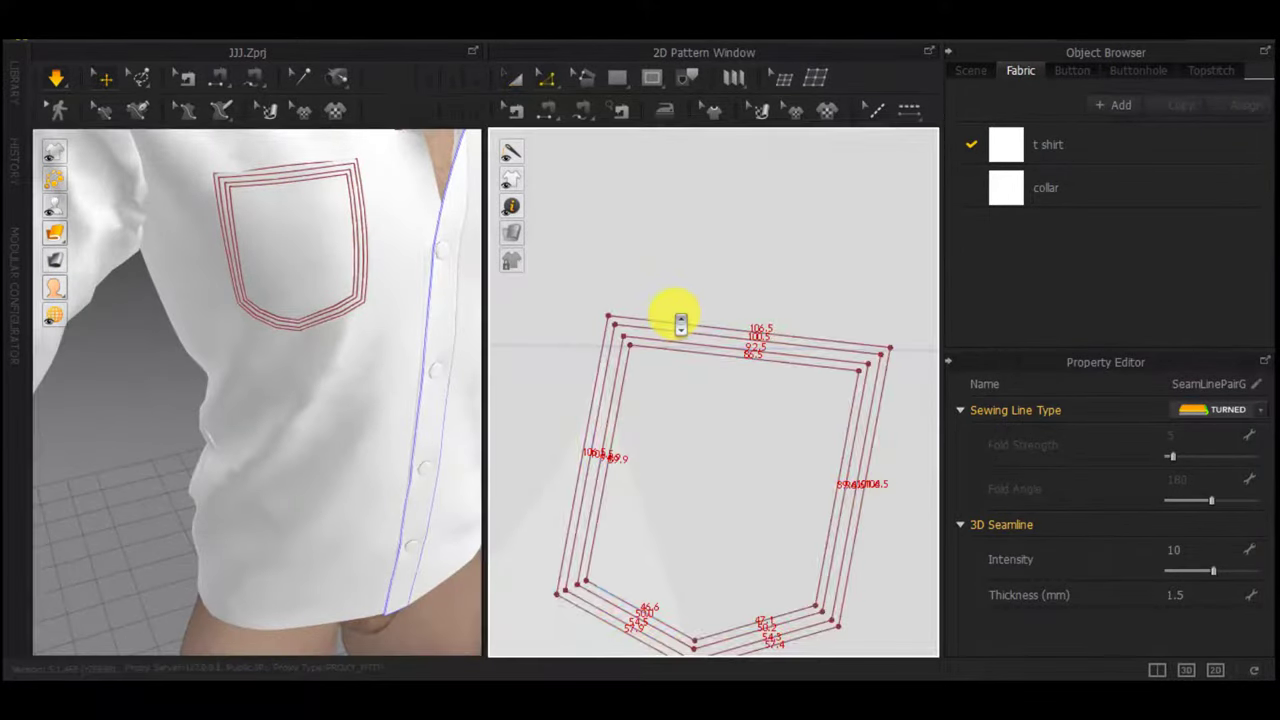
{"action": "scroll", "coordinate": [680, 322], "scroll_direction": "down", "scroll_amount": 5}
{"action": "scroll", "coordinate": [718, 322], "scroll_direction": "up", "scroll_amount": 10}
{"action": "scroll", "coordinate": [688, 470], "scroll_direction": "down", "scroll_amount": 3}
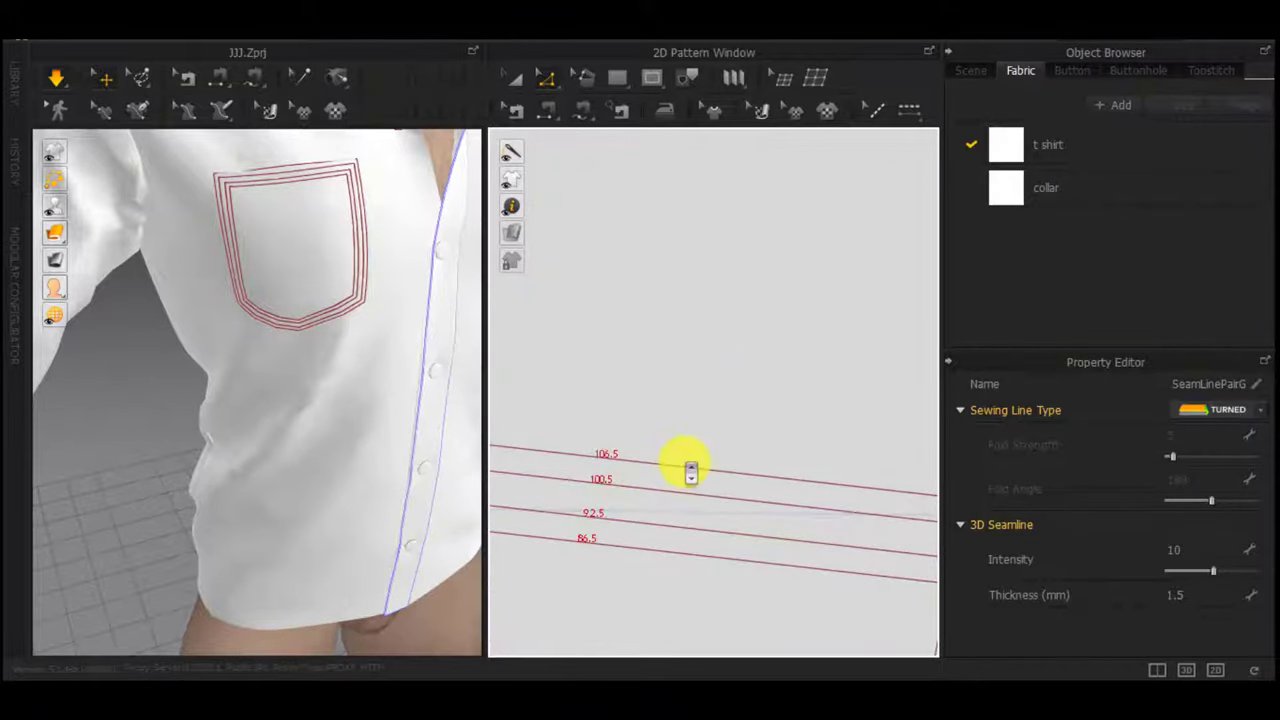
{"action": "left_click", "coordinate": [683, 470]}
{"action": "right_click", "coordinate": [682, 468]}
{"action": "left_click", "coordinate": [737, 284]}
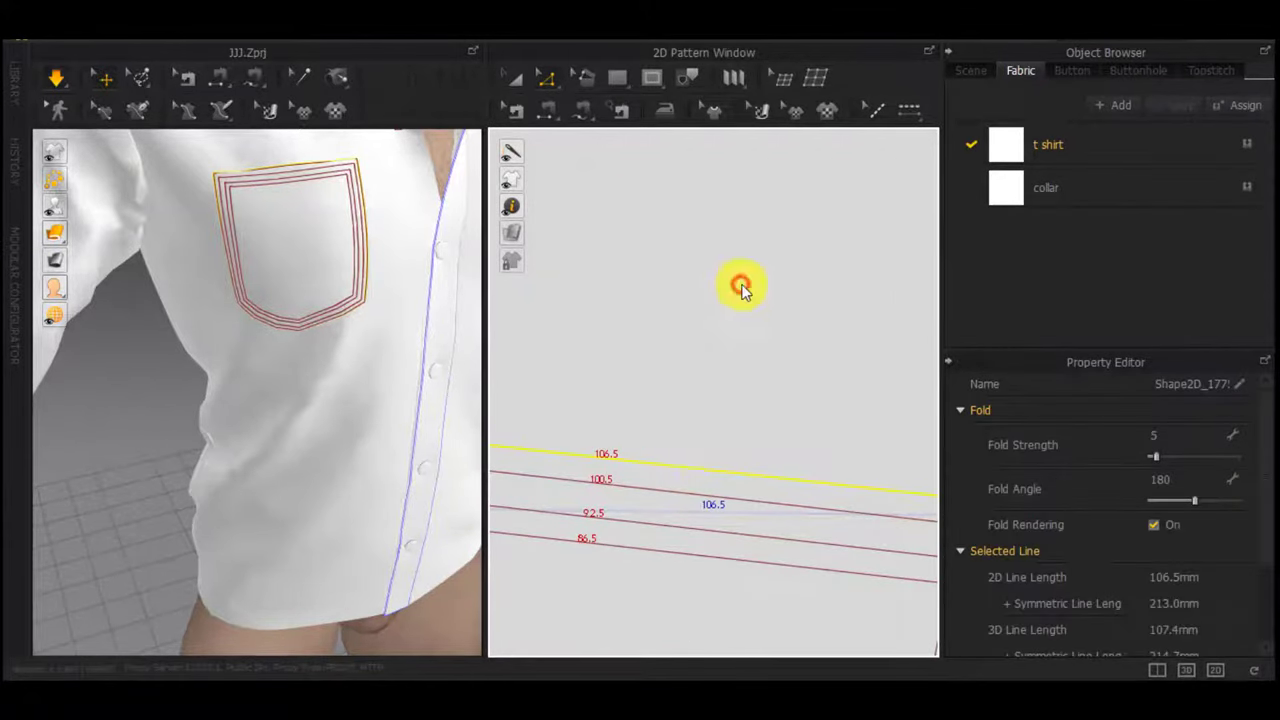
{"action": "left_click", "coordinate": [541, 300]}
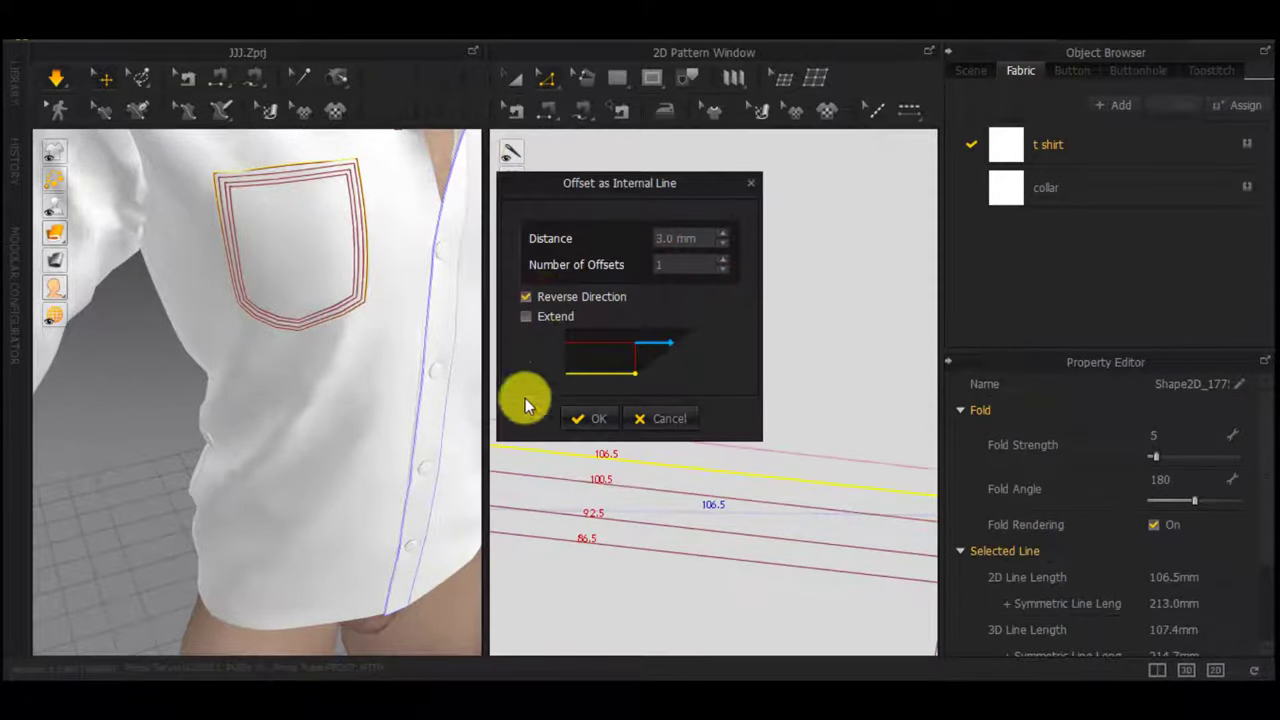
{"action": "left_click", "coordinate": [565, 412]}
{"action": "scroll", "coordinate": [563, 412], "scroll_direction": "down", "scroll_amount": 6}
{"action": "middle_click_drag", "start_coordinate": [563, 412], "coordinate": [722, 365]}
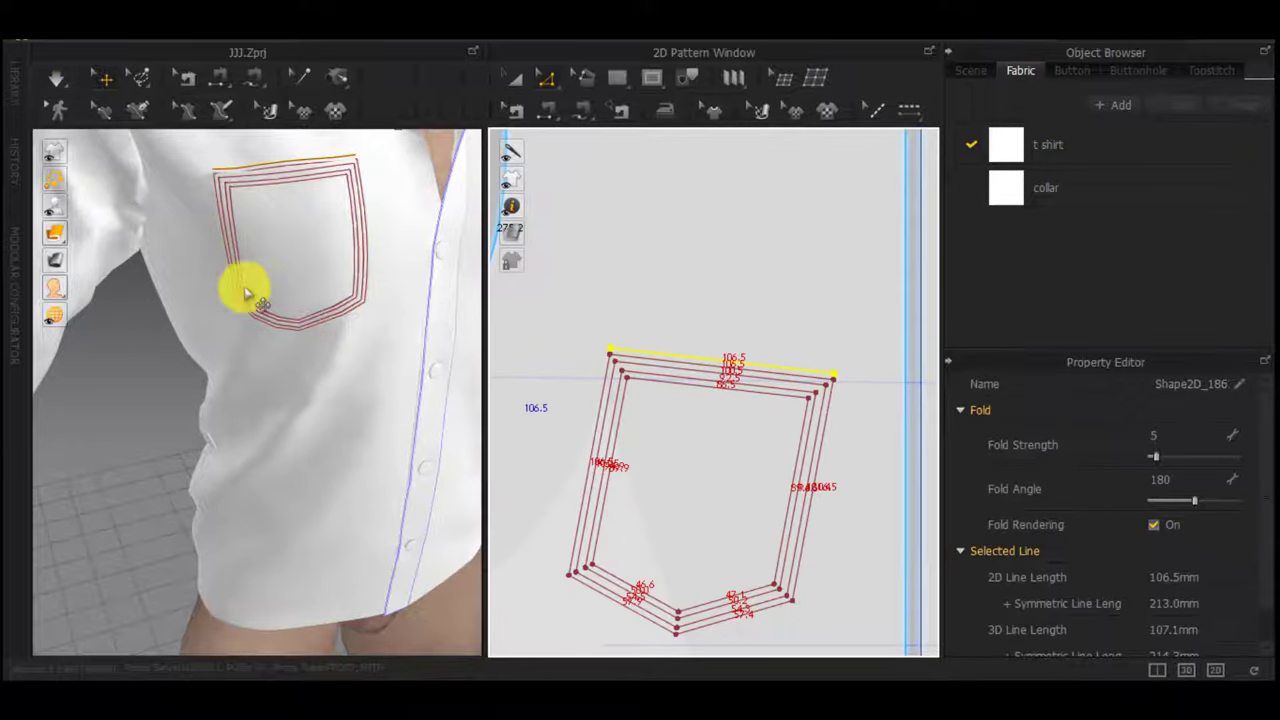
Offset the top line of the front panel's right pocket outline outward as an internal line, farther away than 3 mm
{"action": "scroll", "coordinate": [252, 292], "scroll_direction": "down", "scroll_amount": 2}
{"action": "scroll", "coordinate": [648, 342], "scroll_direction": "up", "scroll_amount": 4}
{"action": "right_click", "coordinate": [668, 391]}
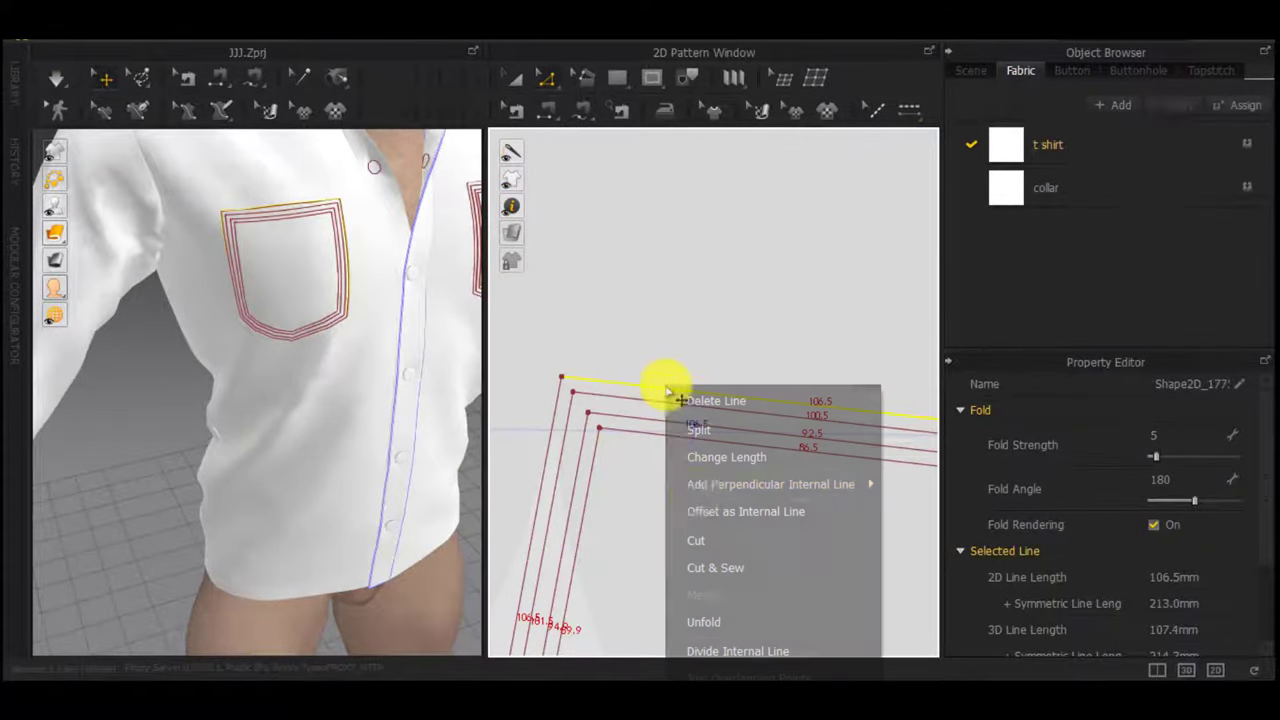
{"action": "left_click", "coordinate": [708, 512]}
{"action": "key", "text": "Return"}
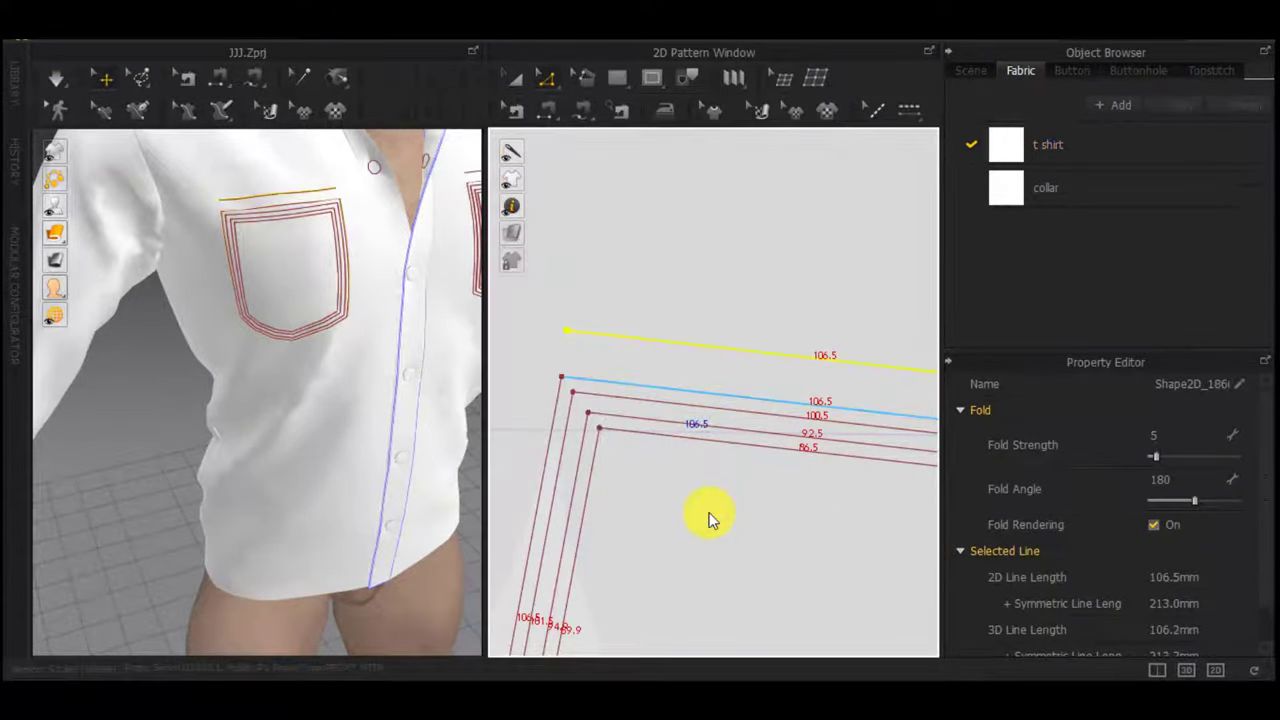
Create a 106.5 mm wide, 50 mm high rectangular flap pattern just above the separate right pocket piece
{"action": "scroll", "coordinate": [711, 432], "scroll_direction": "down", "scroll_amount": 5}
{"action": "middle_click_drag", "start_coordinate": [520, 428], "coordinate": [820, 371]}
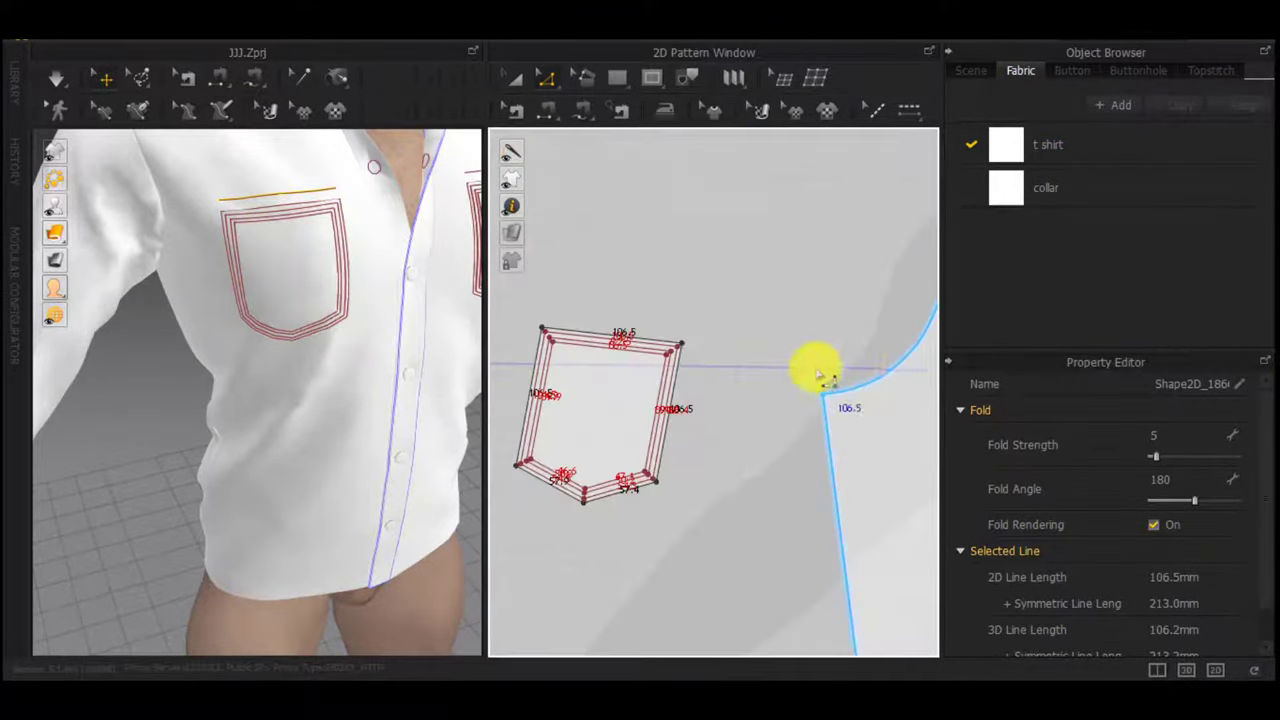
{"action": "scroll", "coordinate": [813, 366], "scroll_direction": "down", "scroll_amount": 5}
{"action": "left_click", "coordinate": [714, 315]}
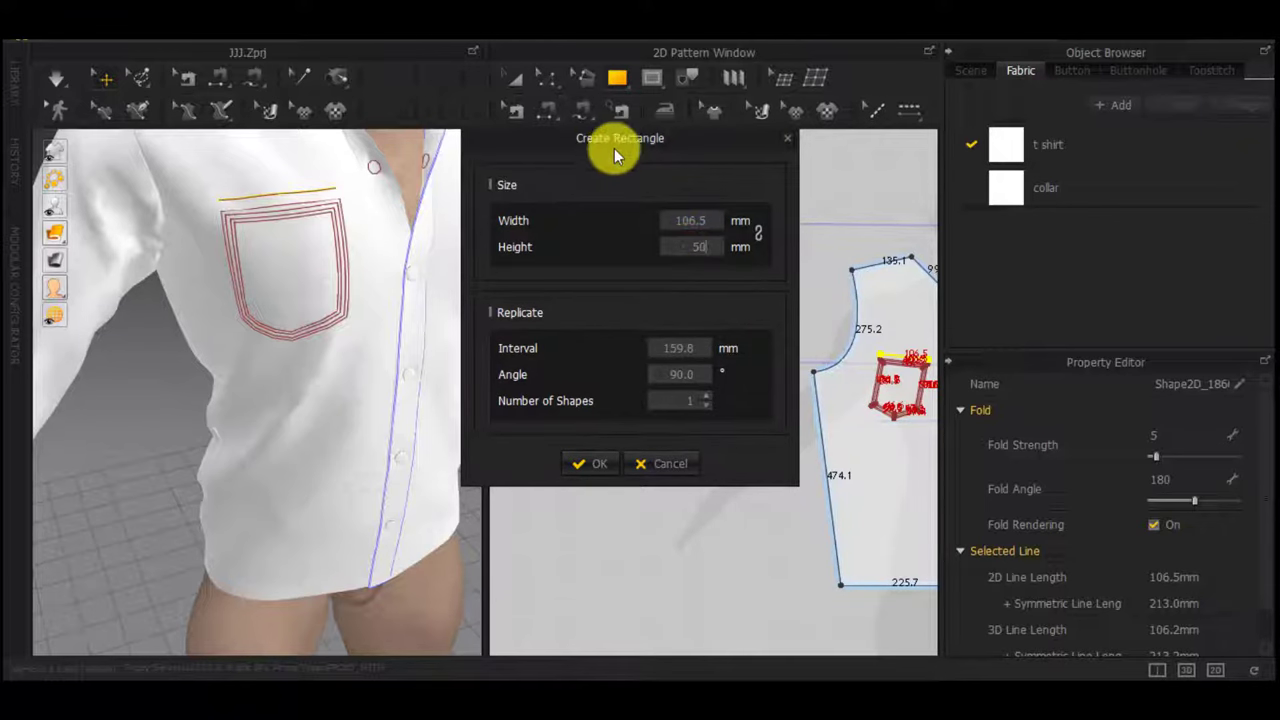
{"action": "left_click_drag", "start_coordinate": [614, 148], "coordinate": [418, 190]}
{"action": "left_click", "coordinate": [395, 508]}
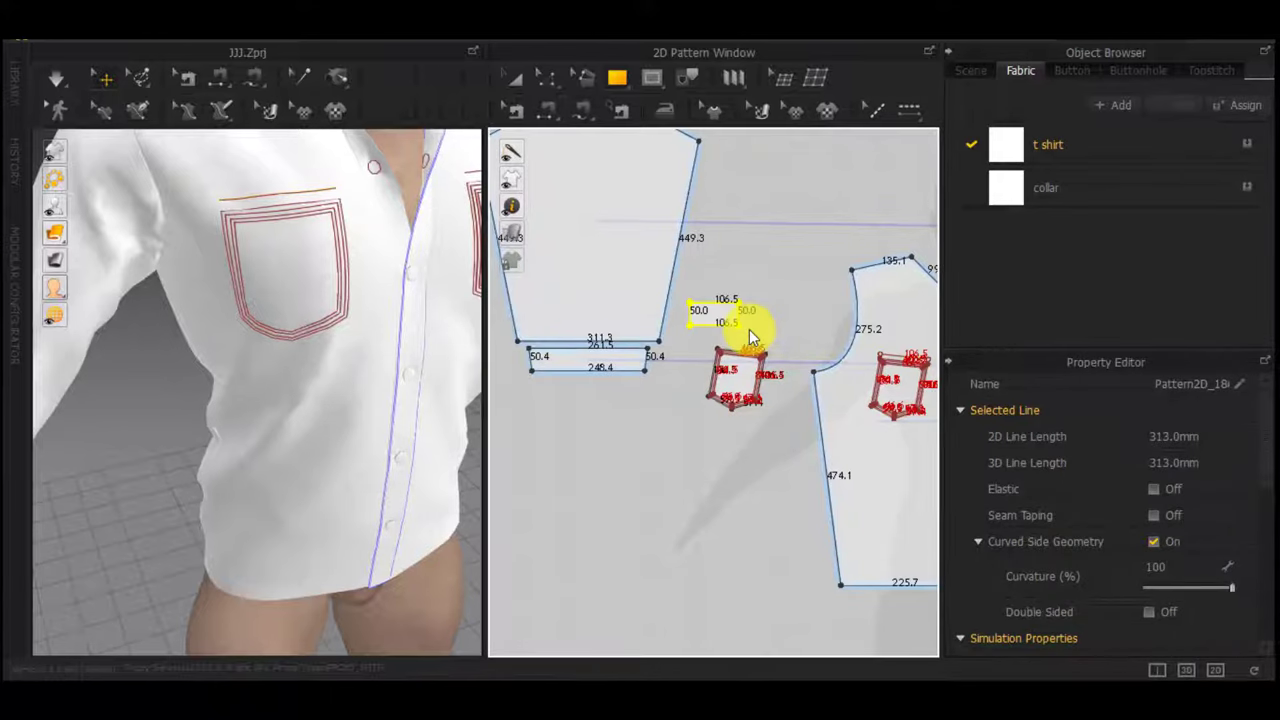
Sew the flap rectangle's top edge to the offset internal line above the front panel's right pocket
{"action": "key", "text": "n"}
{"action": "left_click", "coordinate": [709, 301]}
{"action": "scroll", "coordinate": [918, 362], "scroll_direction": "up", "scroll_amount": 5}
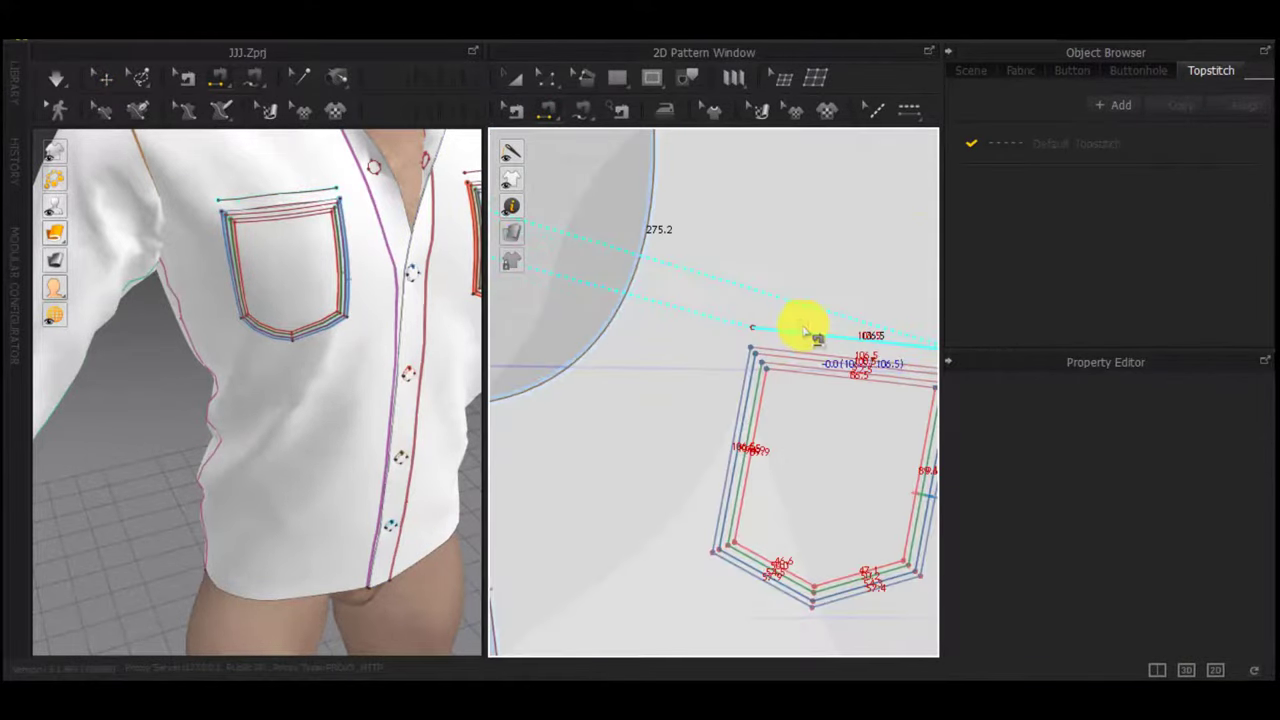
{"action": "left_click", "coordinate": [803, 329]}
{"action": "scroll", "coordinate": [280, 270], "scroll_direction": "down", "scroll_amount": 5}
{"action": "key", "text": "q"}
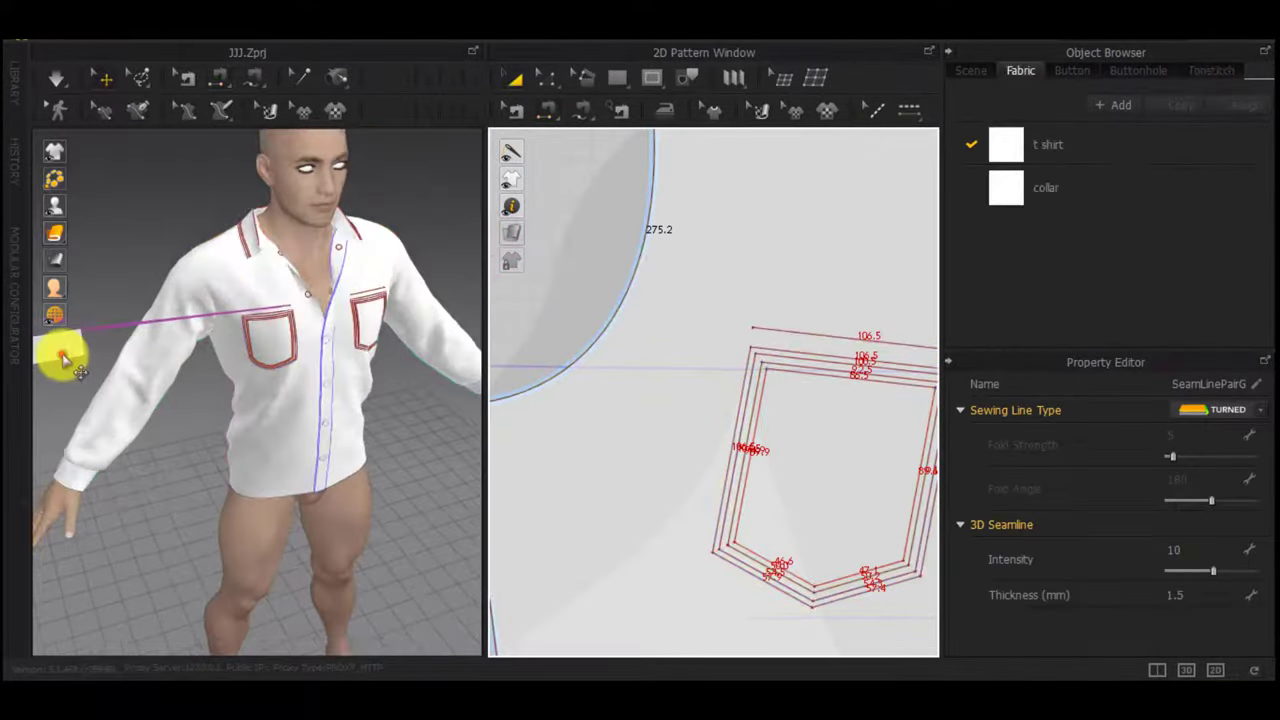
Place the flap piece in front of the right chest pocket on the avatar and simulate the shirt to drape it
{"action": "left_click_drag", "start_coordinate": [63, 355], "coordinate": [273, 352]}
{"action": "key", "text": "space"}
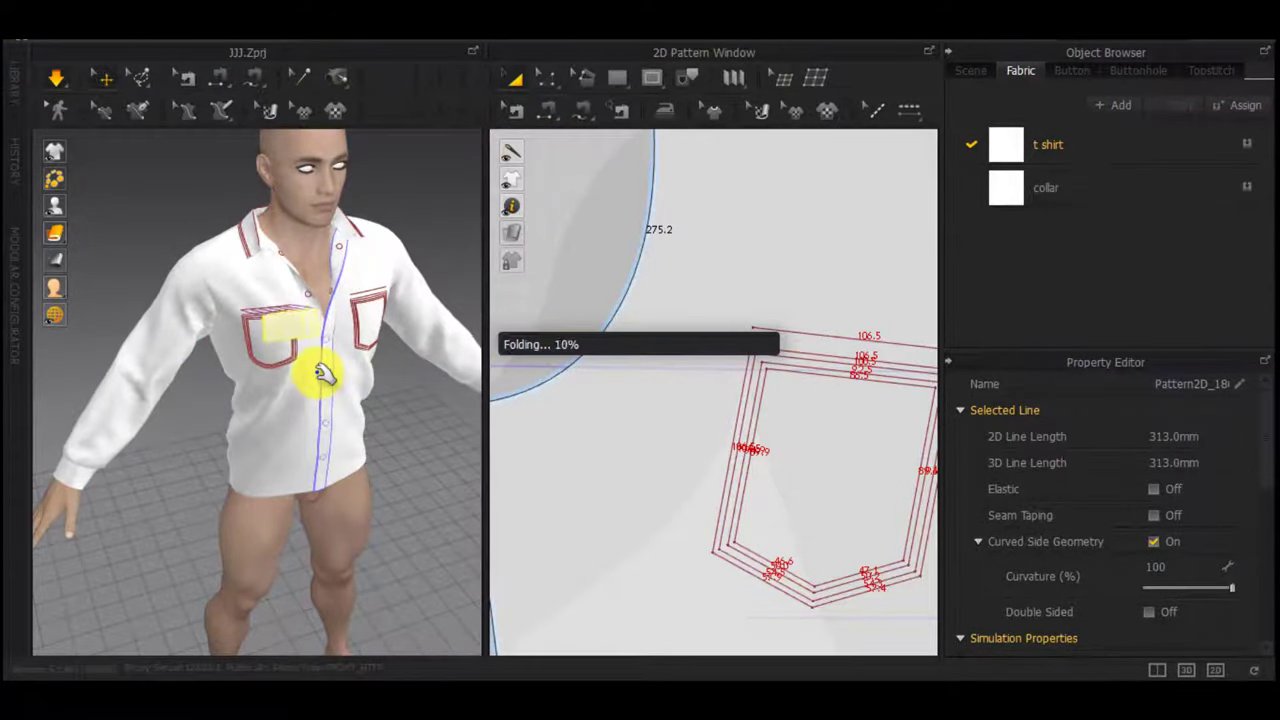
{"action": "scroll", "coordinate": [285, 328], "scroll_direction": "up", "scroll_amount": 3}
{"action": "right_click_drag", "start_coordinate": [276, 316], "coordinate": [321, 288]}
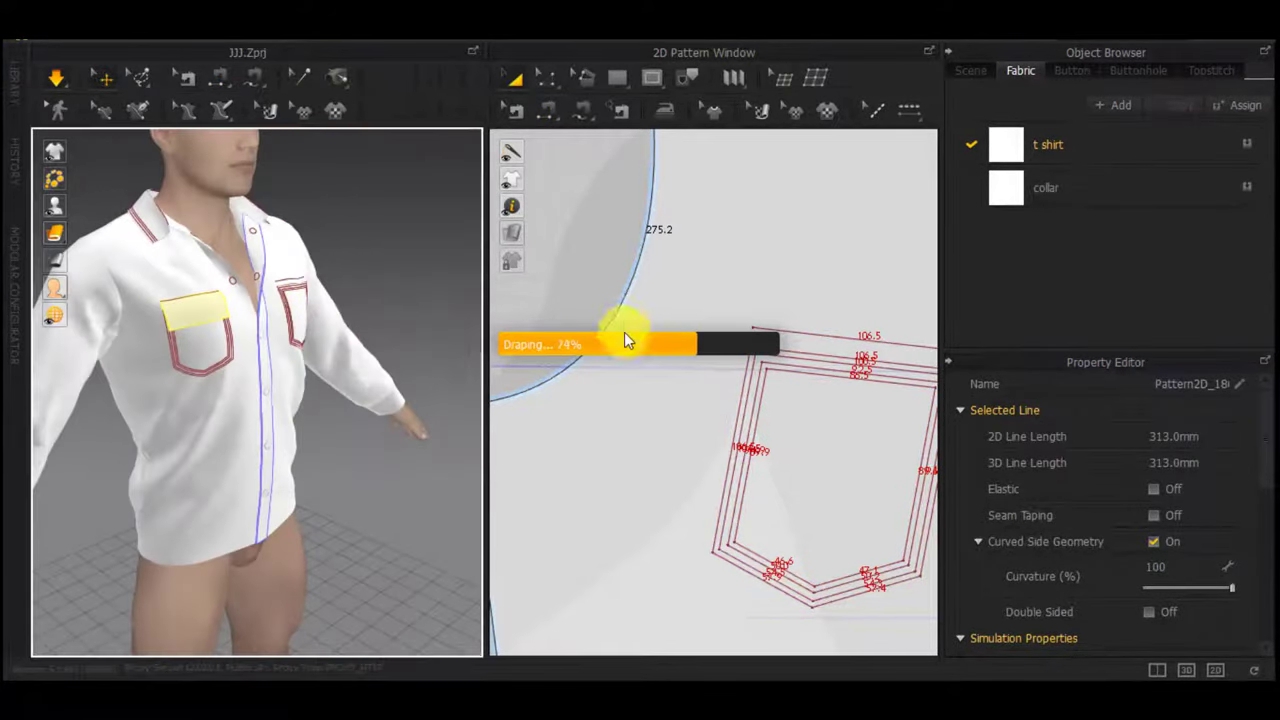
Curve the flap rectangle's two lower corners freehand, with arcs about 19 mm and 28 mm long
{"action": "scroll", "coordinate": [644, 408], "scroll_direction": "down", "scroll_amount": 4}
{"action": "middle_click_drag", "start_coordinate": [648, 415], "coordinate": [900, 413]}
{"action": "left_click", "coordinate": [546, 90]}
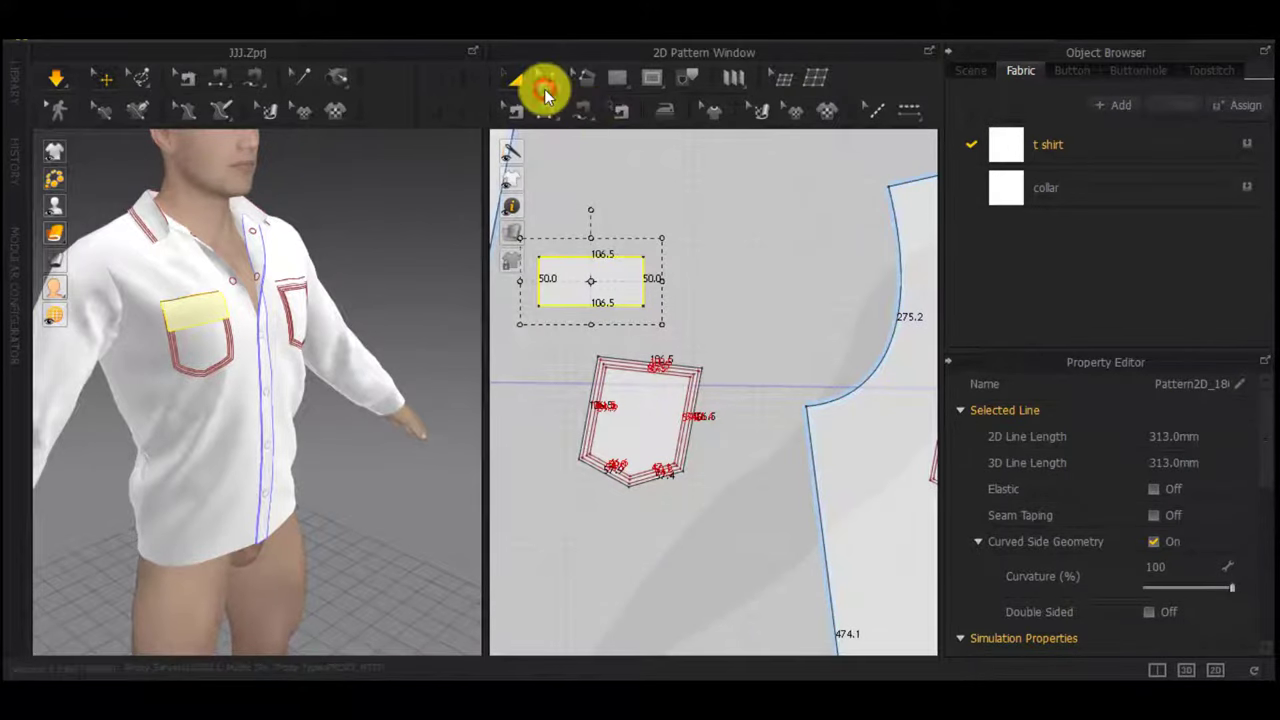
{"action": "left_click", "coordinate": [589, 226]}
{"action": "left_click_drag", "start_coordinate": [539, 306], "coordinate": [550, 302]}
{"action": "left_click_drag", "start_coordinate": [643, 305], "coordinate": [640, 304]}
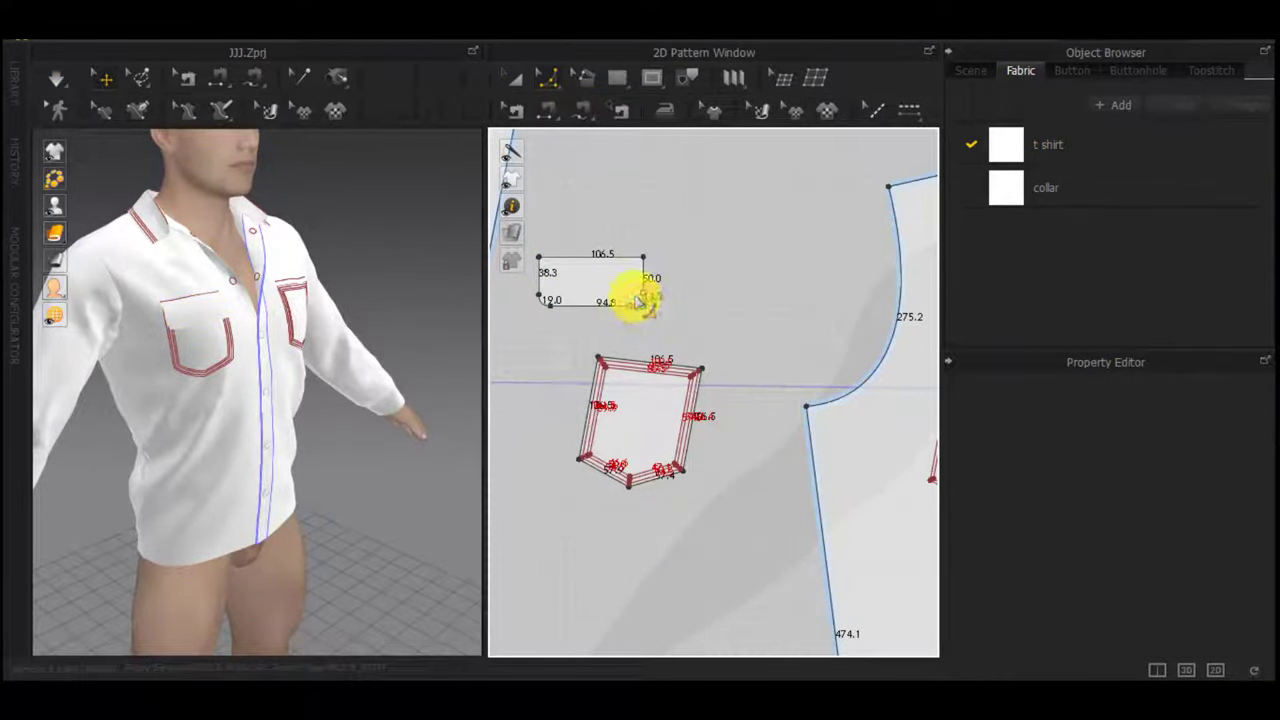
{"action": "scroll", "coordinate": [640, 305], "scroll_direction": "up", "scroll_amount": 4}
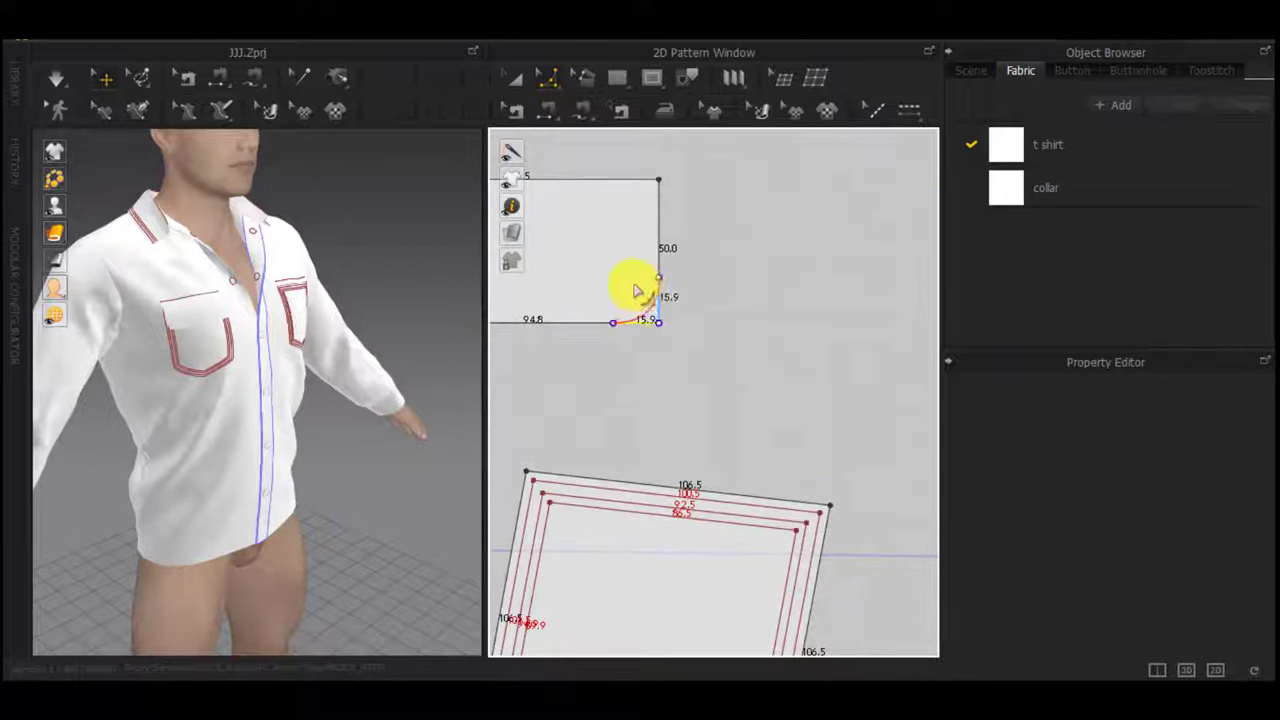
{"action": "left_click_drag", "start_coordinate": [632, 283], "coordinate": [632, 284]}
{"action": "scroll", "coordinate": [632, 284], "scroll_direction": "down", "scroll_amount": 4}
{"action": "middle_click_drag", "start_coordinate": [580, 351], "coordinate": [643, 350]}
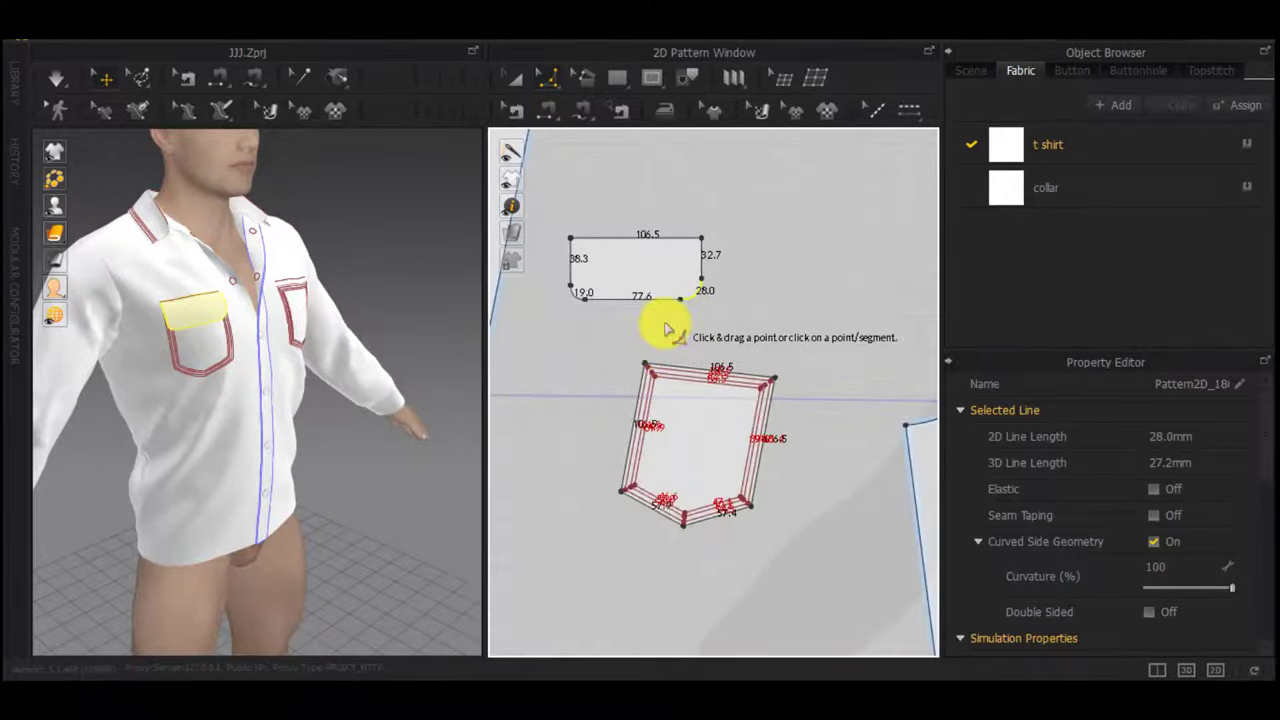
Undo the freehand corner curves on the flap piece
{"action": "key", "text": "ctrl+z"}
{"action": "scroll", "coordinate": [667, 326], "scroll_direction": "up", "scroll_amount": 4}
{"action": "scroll", "coordinate": [668, 322], "scroll_direction": "down", "scroll_amount": 4}
{"action": "key", "text": "ctrl+z"}
{"action": "key", "text": "ctrl+z"}
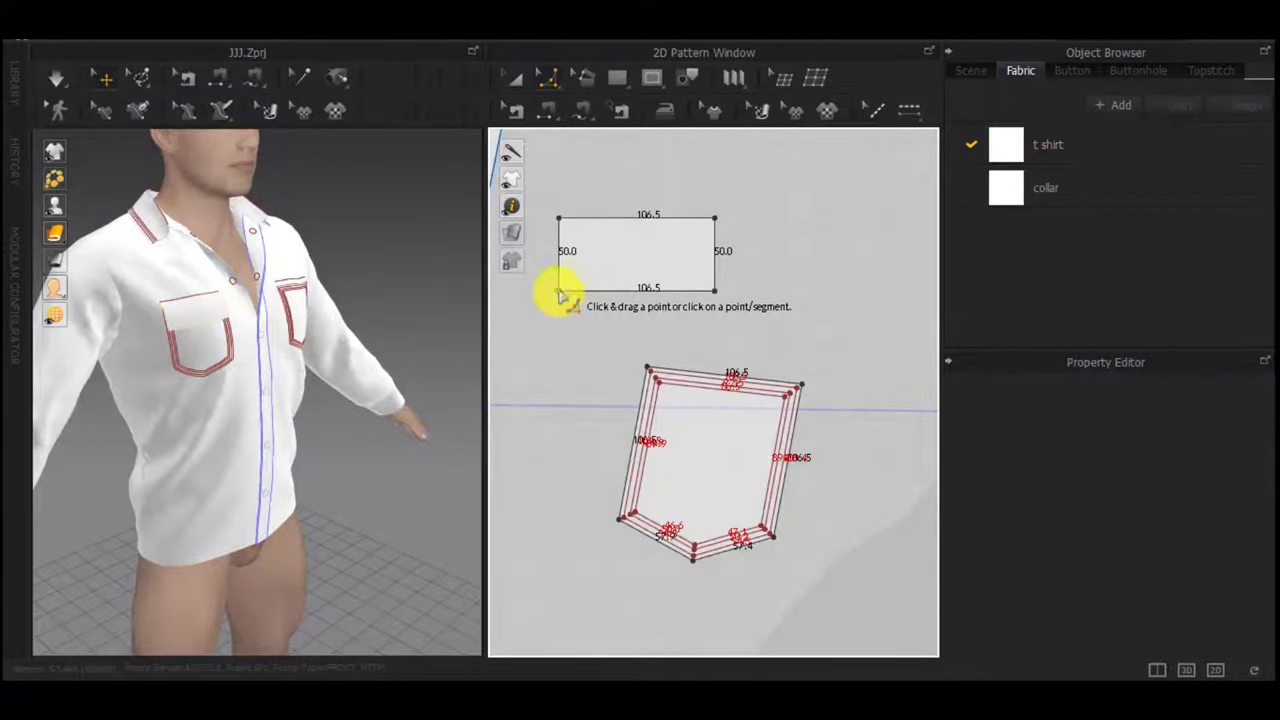
Curve the flap rectangle's two lower corners, using a 10 mm distance along one edge of each corner
{"action": "left_click_drag", "start_coordinate": [558, 292], "coordinate": [568, 284]}
{"action": "right_click", "coordinate": [568, 284]}
{"action": "type", "text": "10"}
{"action": "key", "text": "Return"}
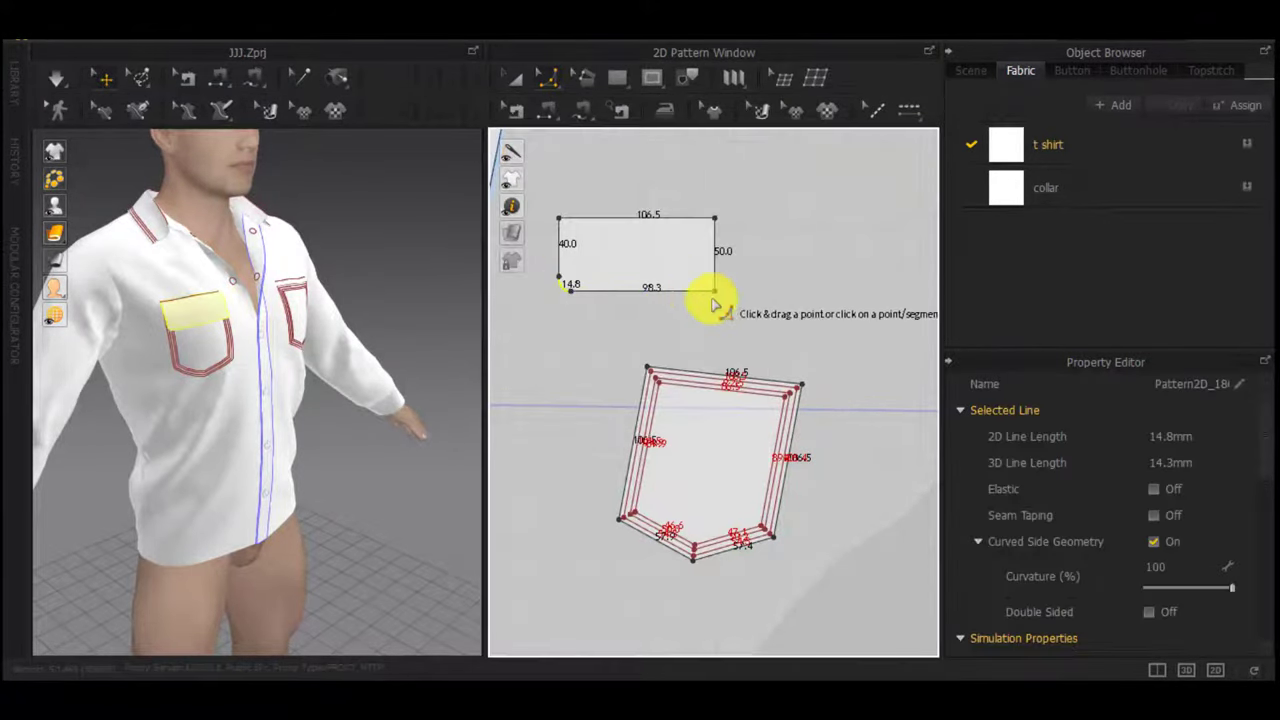
{"action": "left_click", "coordinate": [713, 293]}
{"action": "key", "text": "Return"}
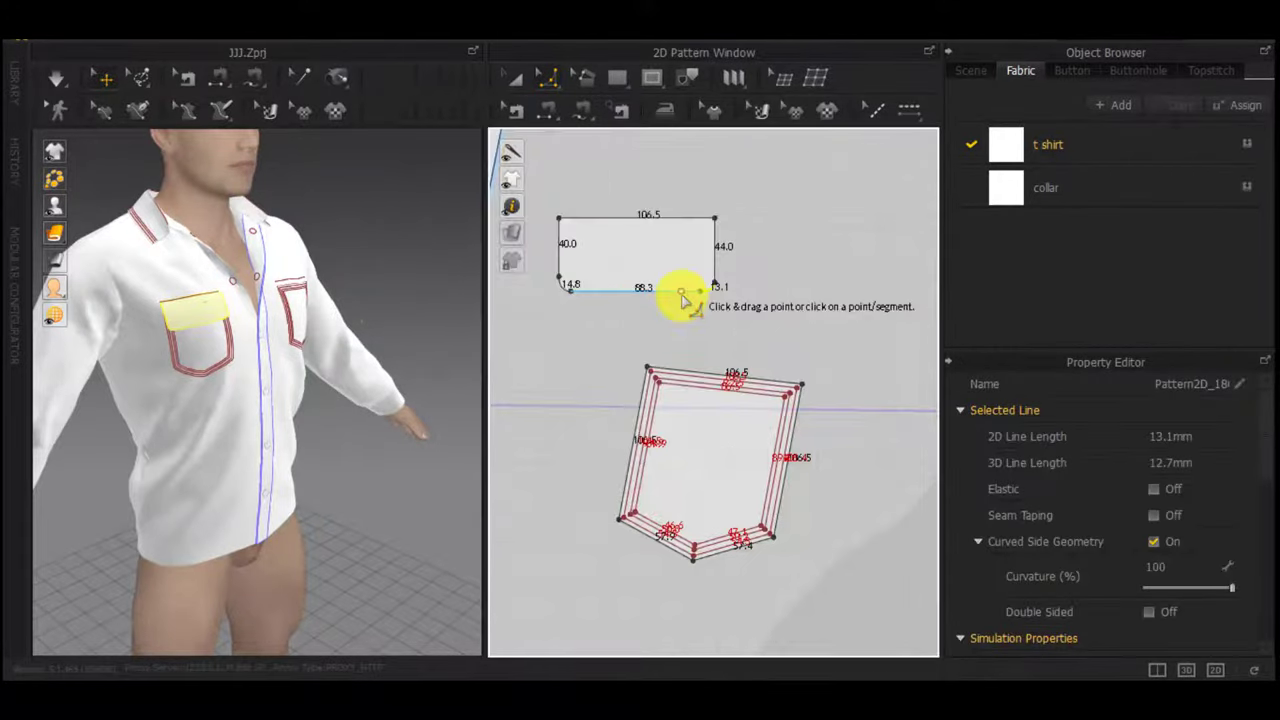
Simulate the shirt to drape the round-cornered flap over the right pocket, pulling it into place
{"action": "scroll", "coordinate": [686, 297], "scroll_direction": "up", "scroll_amount": 4}
{"action": "scroll", "coordinate": [206, 346], "scroll_direction": "up", "scroll_amount": 5}
{"action": "middle_click_drag", "start_coordinate": [271, 381], "coordinate": [368, 451]}
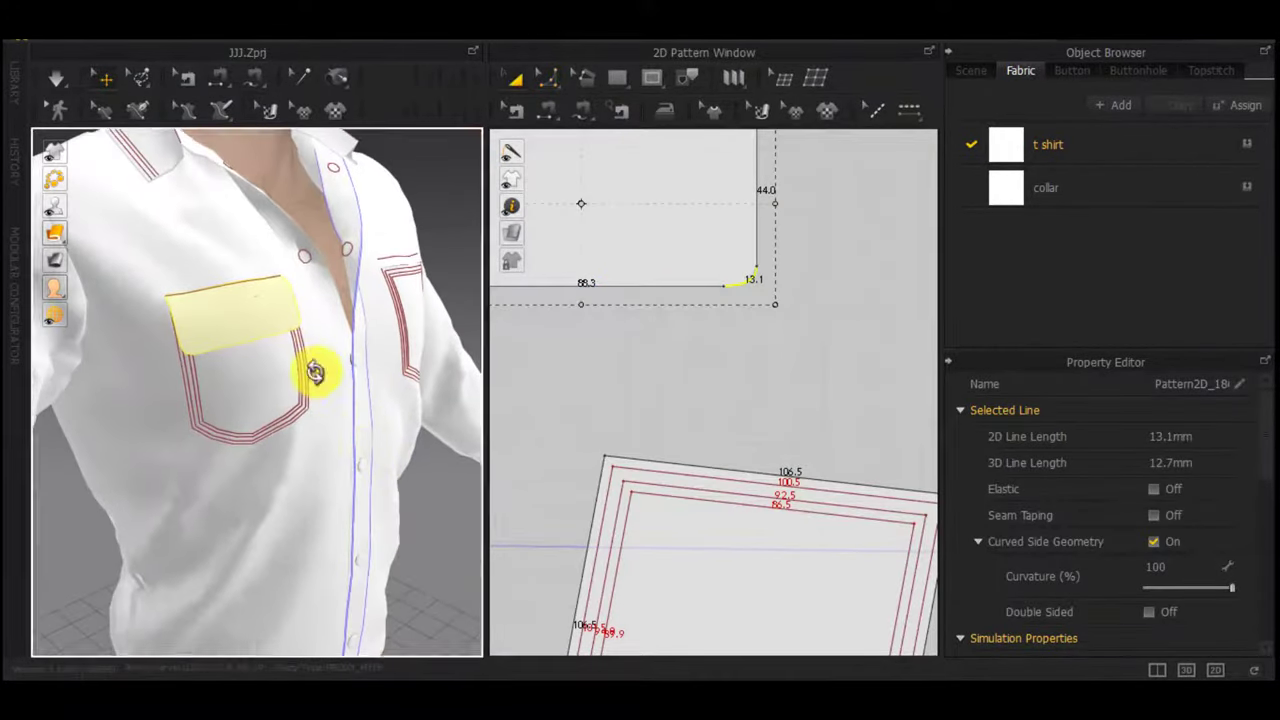
{"action": "scroll", "coordinate": [300, 372], "scroll_direction": "up", "scroll_amount": 2}
{"action": "left_click", "coordinate": [252, 466]}
{"action": "right_click_drag", "start_coordinate": [351, 428], "coordinate": [168, 371]}
{"action": "scroll", "coordinate": [211, 394], "scroll_direction": "up", "scroll_amount": 3}
{"action": "scroll", "coordinate": [168, 371], "scroll_direction": "down", "scroll_amount": 4}
{"action": "key", "text": "space"}
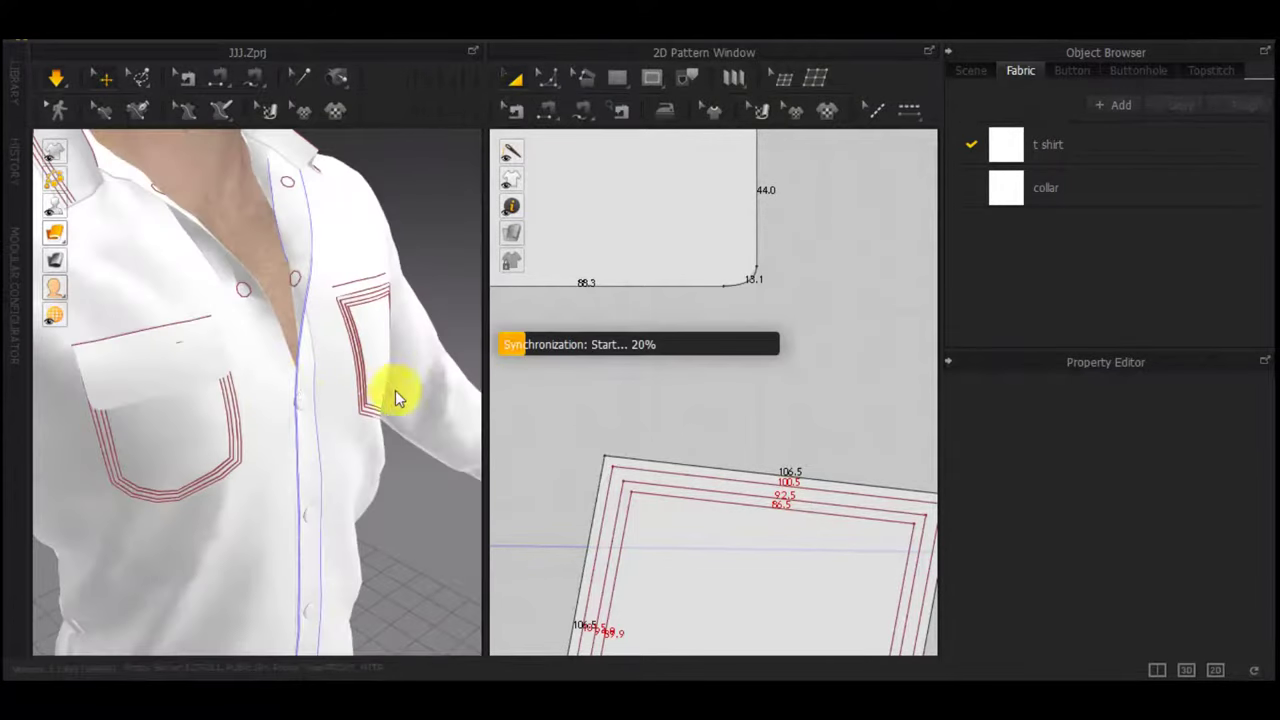
{"action": "right_click_drag", "start_coordinate": [252, 409], "coordinate": [303, 336]}
{"action": "left_click_drag", "start_coordinate": [303, 336], "coordinate": [357, 341]}
{"action": "right_click_drag", "start_coordinate": [357, 341], "coordinate": [235, 359]}
{"action": "scroll", "coordinate": [620, 310], "scroll_direction": "down", "scroll_amount": 4}
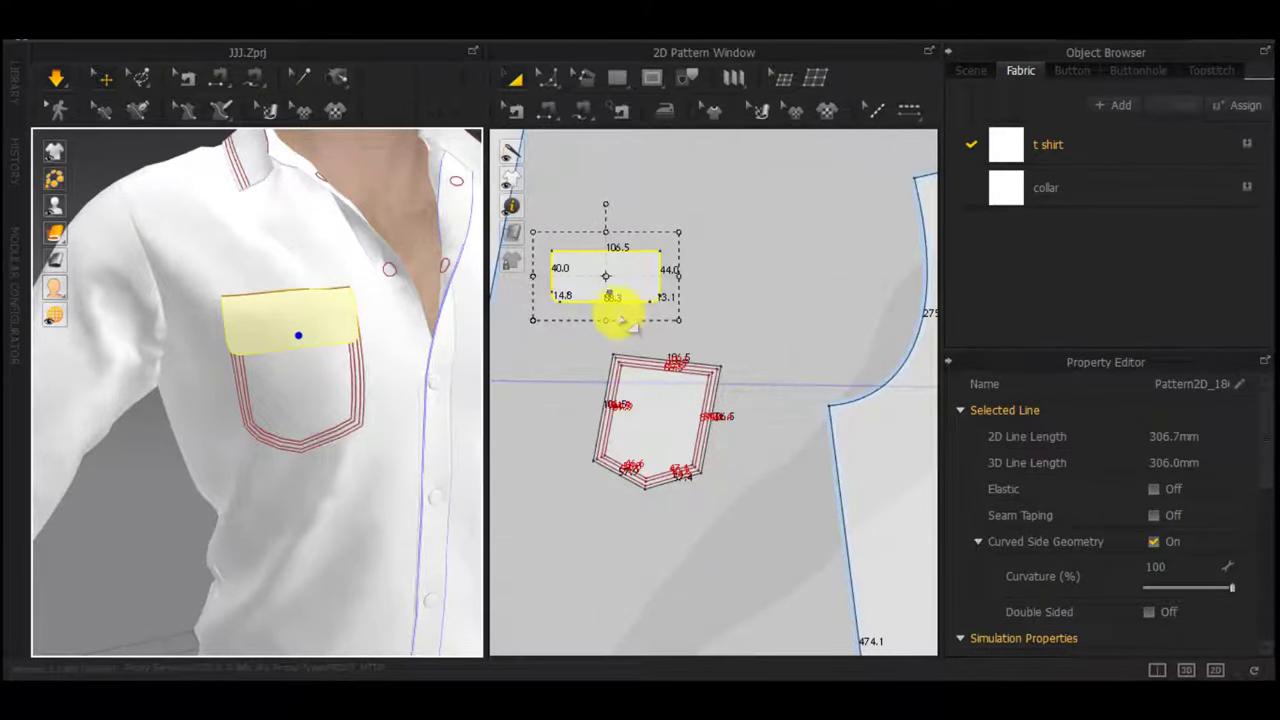
Offset the whole flap outline inward by 10 mm as an internal line
{"action": "scroll", "coordinate": [673, 344], "scroll_direction": "down", "scroll_amount": 3}
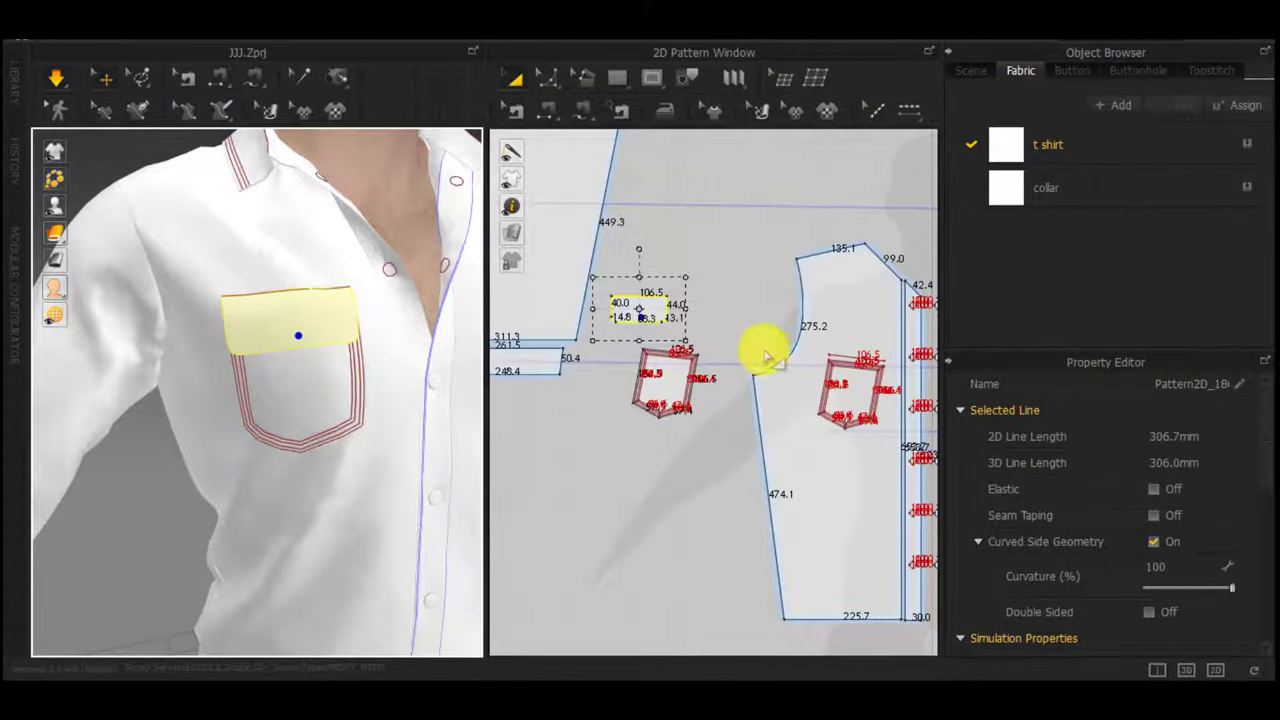
{"action": "scroll", "coordinate": [650, 333], "scroll_direction": "up", "scroll_amount": 8}
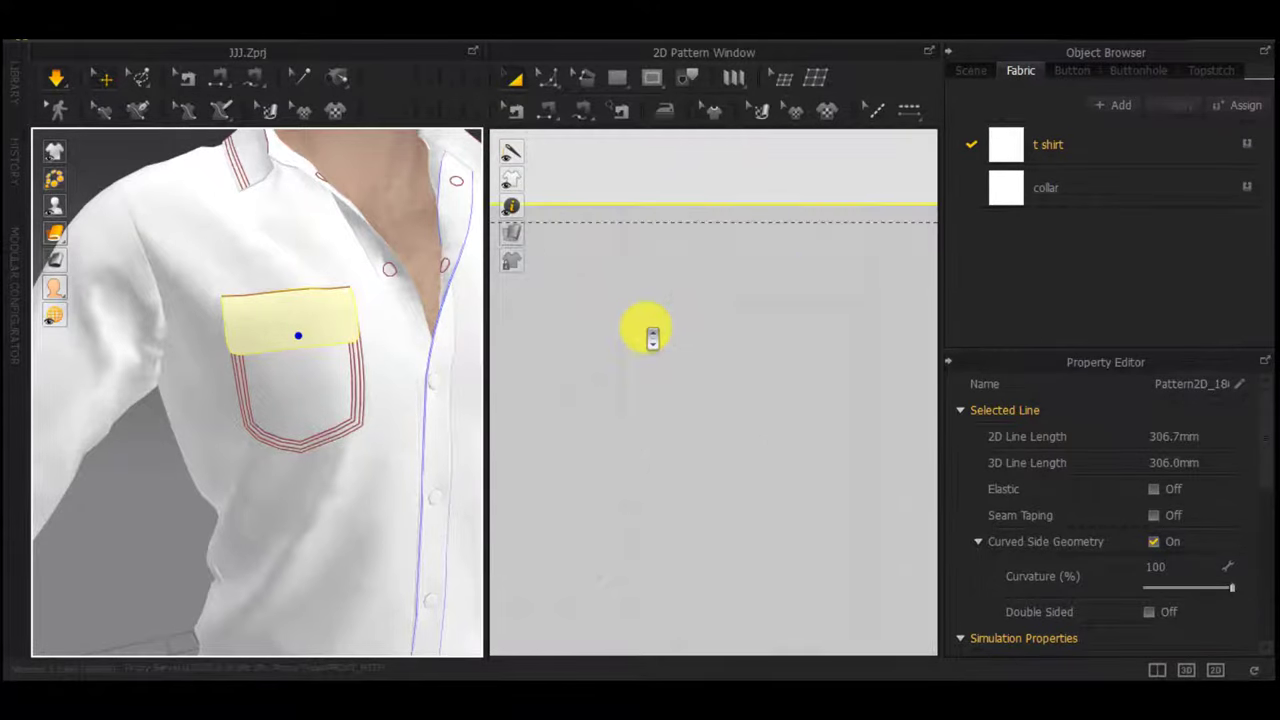
{"action": "scroll", "coordinate": [651, 336], "scroll_direction": "down", "scroll_amount": 3}
{"action": "middle_click_drag", "start_coordinate": [613, 311], "coordinate": [733, 350]}
{"action": "right_click", "coordinate": [730, 329]}
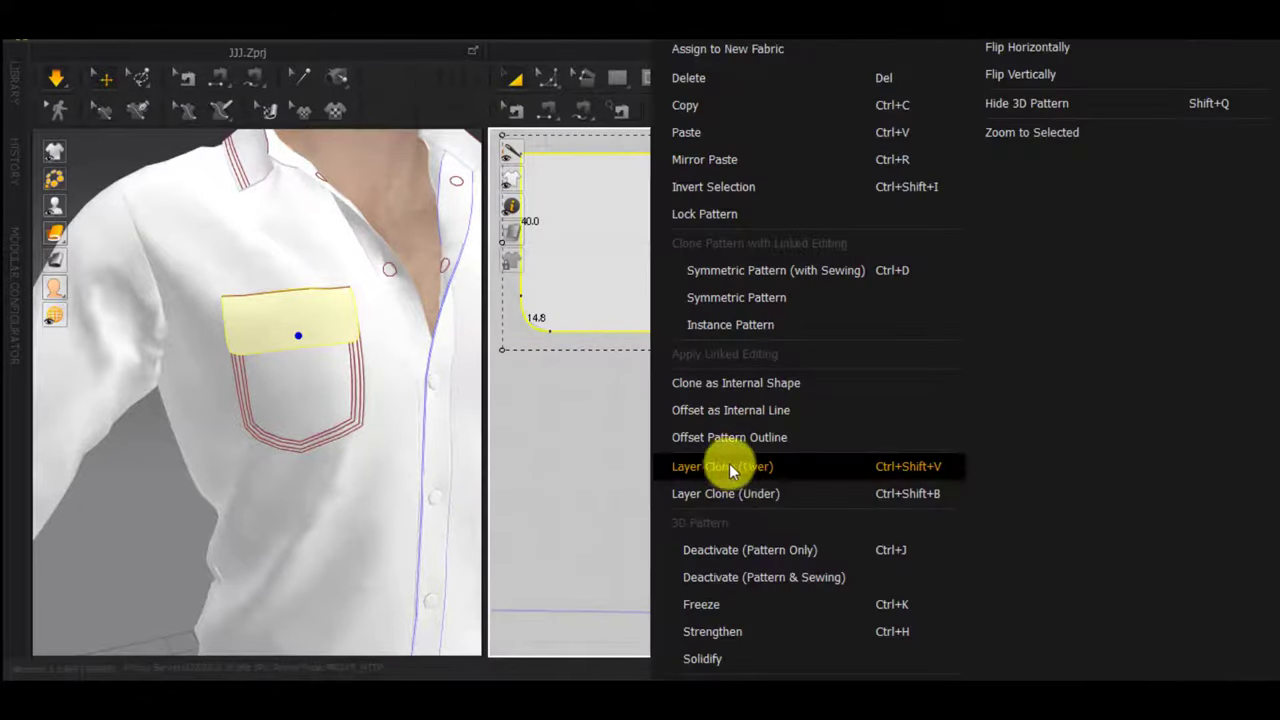
{"action": "left_click", "coordinate": [729, 405]}
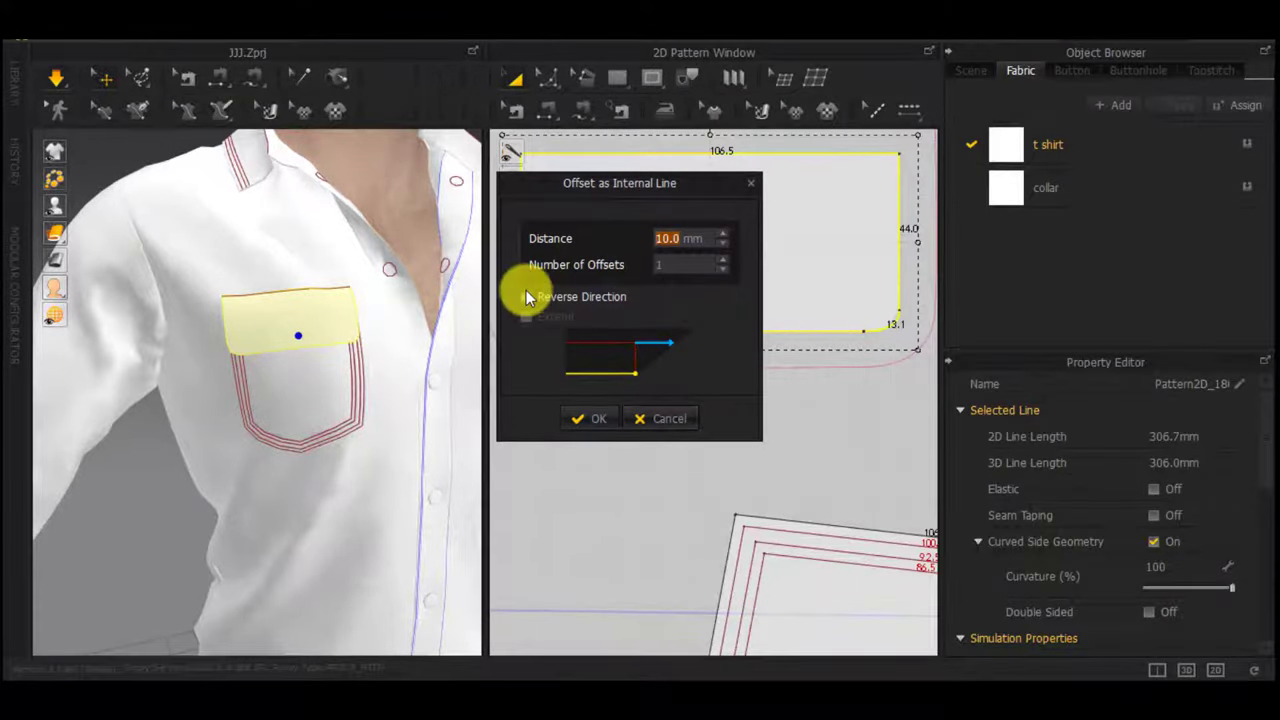
{"action": "left_click", "coordinate": [573, 424]}
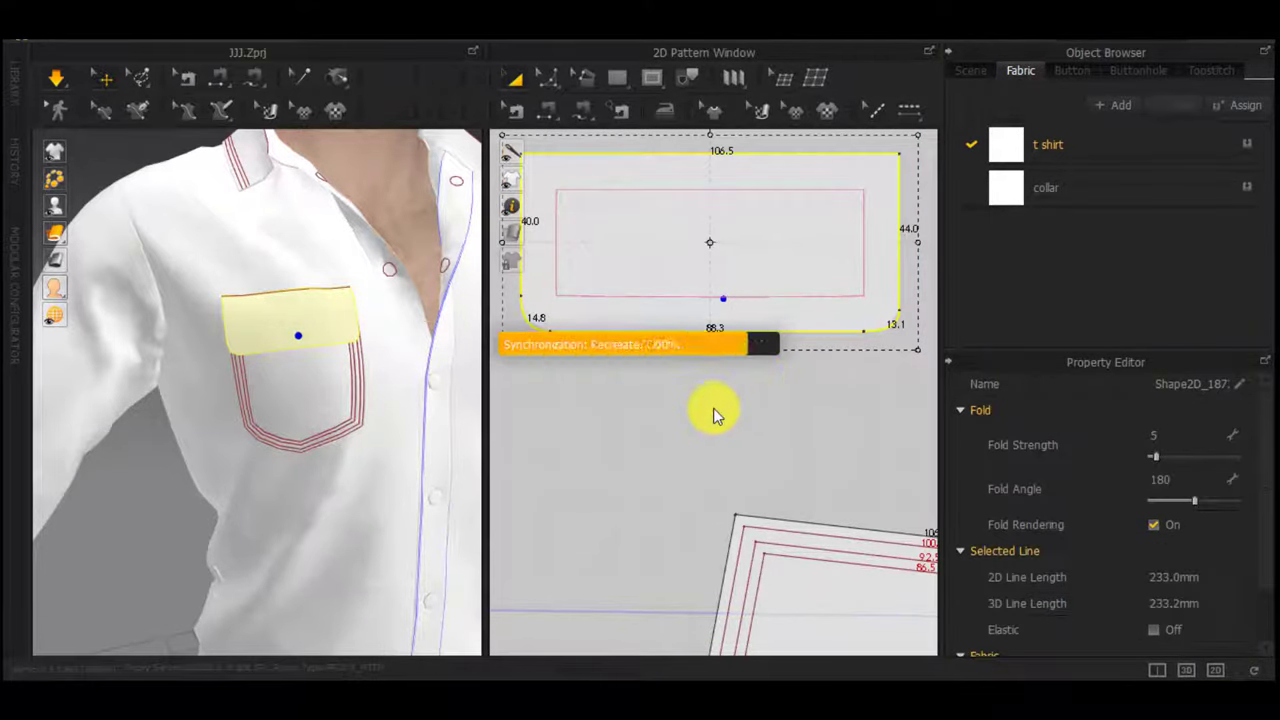
Select the complete flap outline and offset it inward by 3 mm as another internal line
{"action": "scroll", "coordinate": [711, 373], "scroll_direction": "up", "scroll_amount": 3}
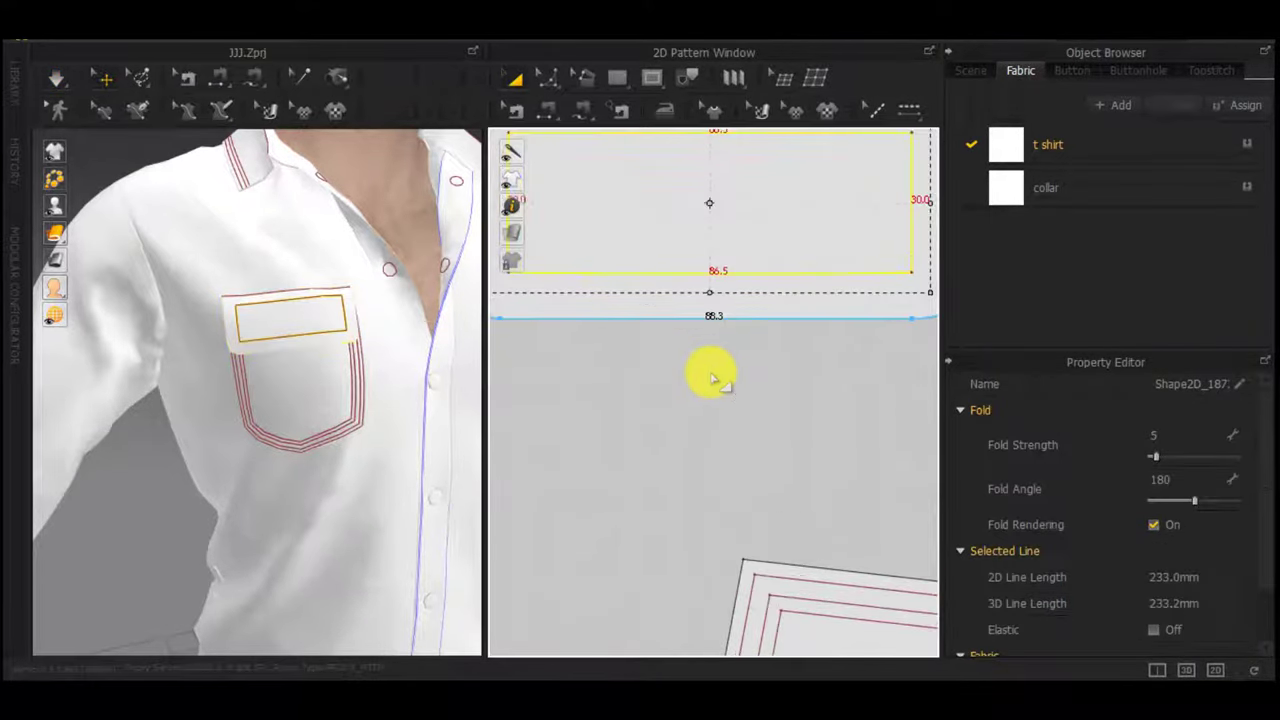
{"action": "right_click", "coordinate": [722, 323]}
{"action": "left_click", "coordinate": [660, 359]}
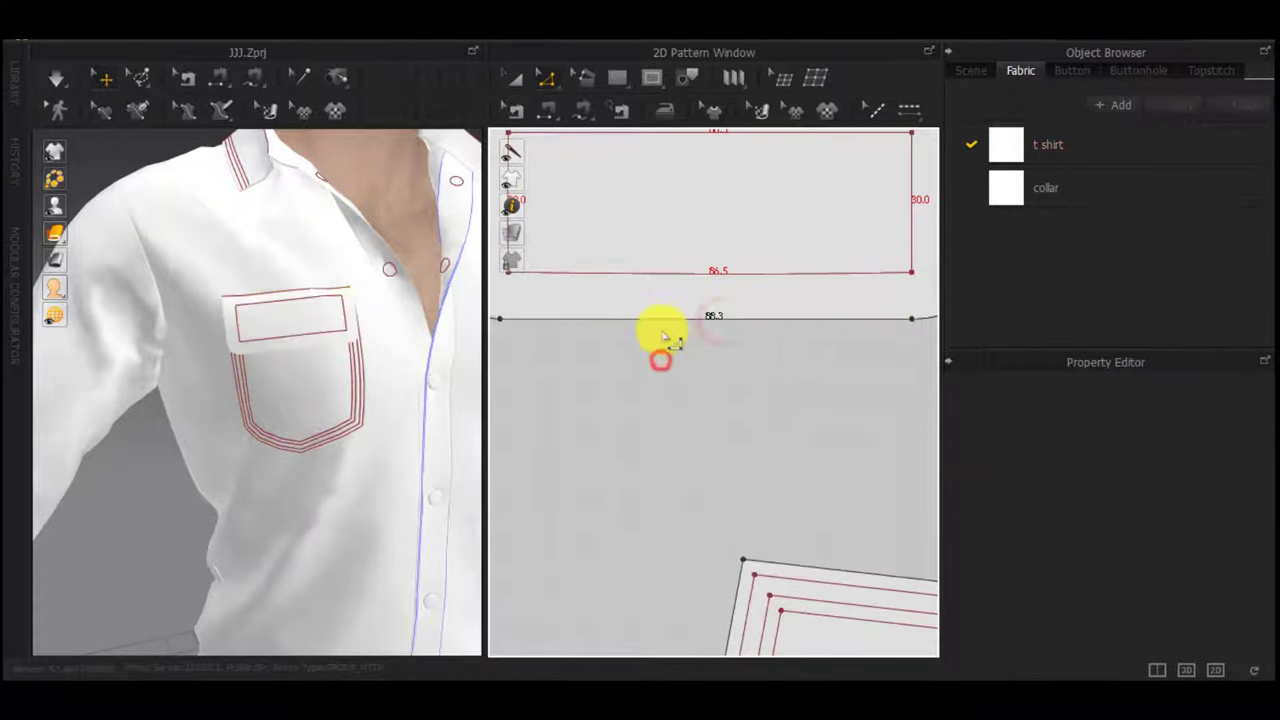
{"action": "double_click", "coordinate": [661, 322]}
{"action": "scroll", "coordinate": [662, 322], "scroll_direction": "down", "scroll_amount": 3}
{"action": "right_click", "coordinate": [663, 322]}
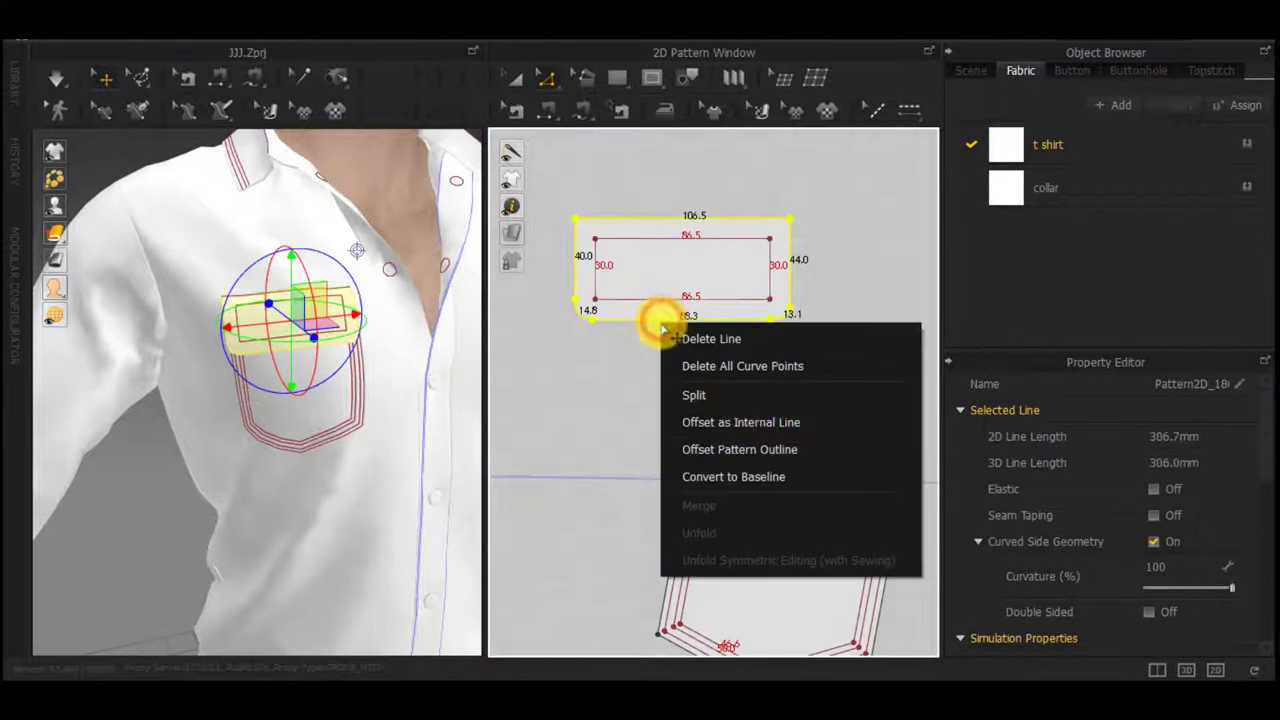
{"action": "left_click", "coordinate": [738, 432]}
{"action": "left_click", "coordinate": [588, 419]}
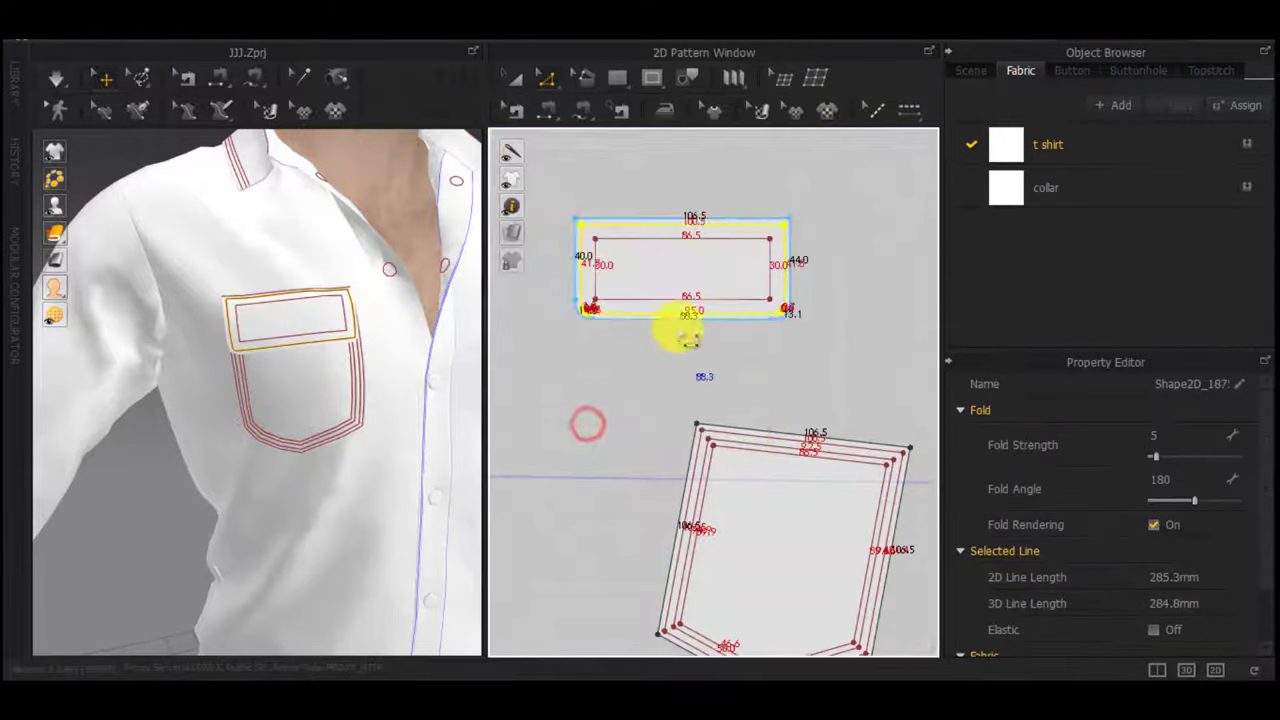
Delete the flap's innermost rectangular internal line, leaving the rounded stitch line near the outline
{"action": "scroll", "coordinate": [680, 320], "scroll_direction": "up", "scroll_amount": 3}
{"action": "scroll", "coordinate": [680, 302], "scroll_direction": "down", "scroll_amount": 2}
{"action": "key", "text": "a"}
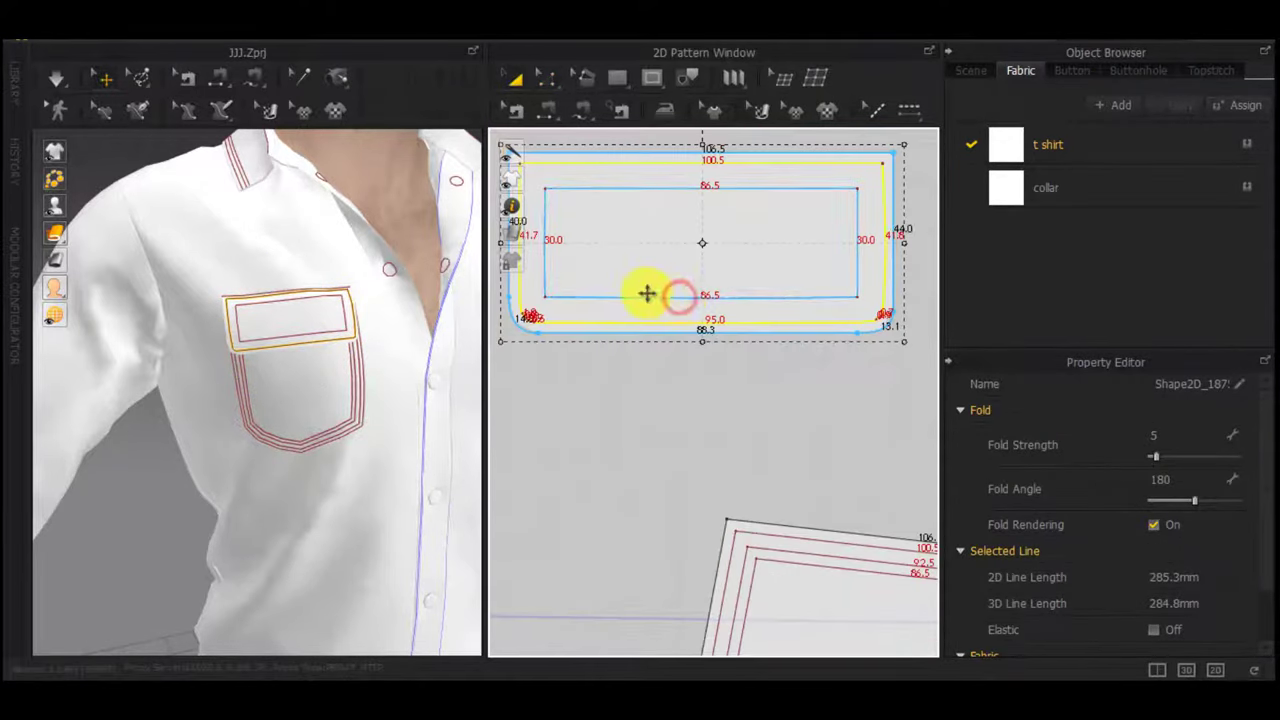
{"action": "left_click", "coordinate": [646, 403]}
{"action": "left_click", "coordinate": [632, 297]}
{"action": "left_click", "coordinate": [667, 328]}
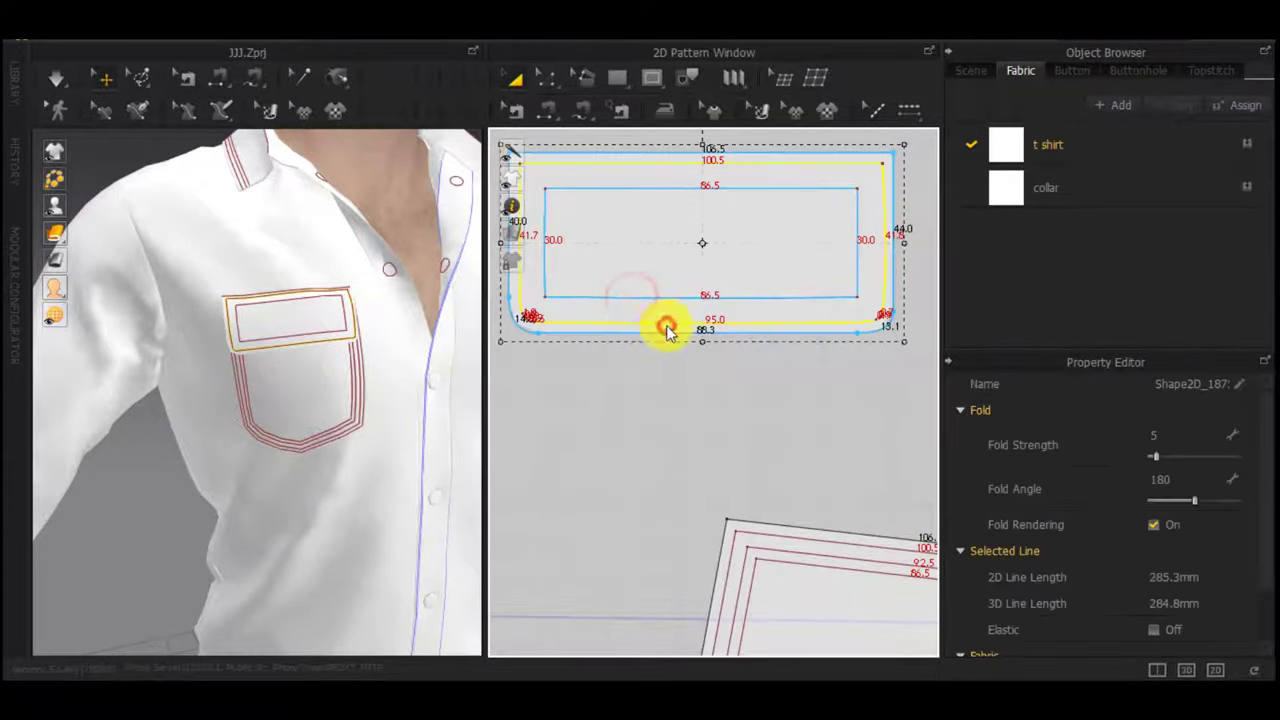
{"action": "left_click", "coordinate": [650, 400]}
{"action": "left_click", "coordinate": [649, 299]}
{"action": "left_click", "coordinate": [674, 354]}
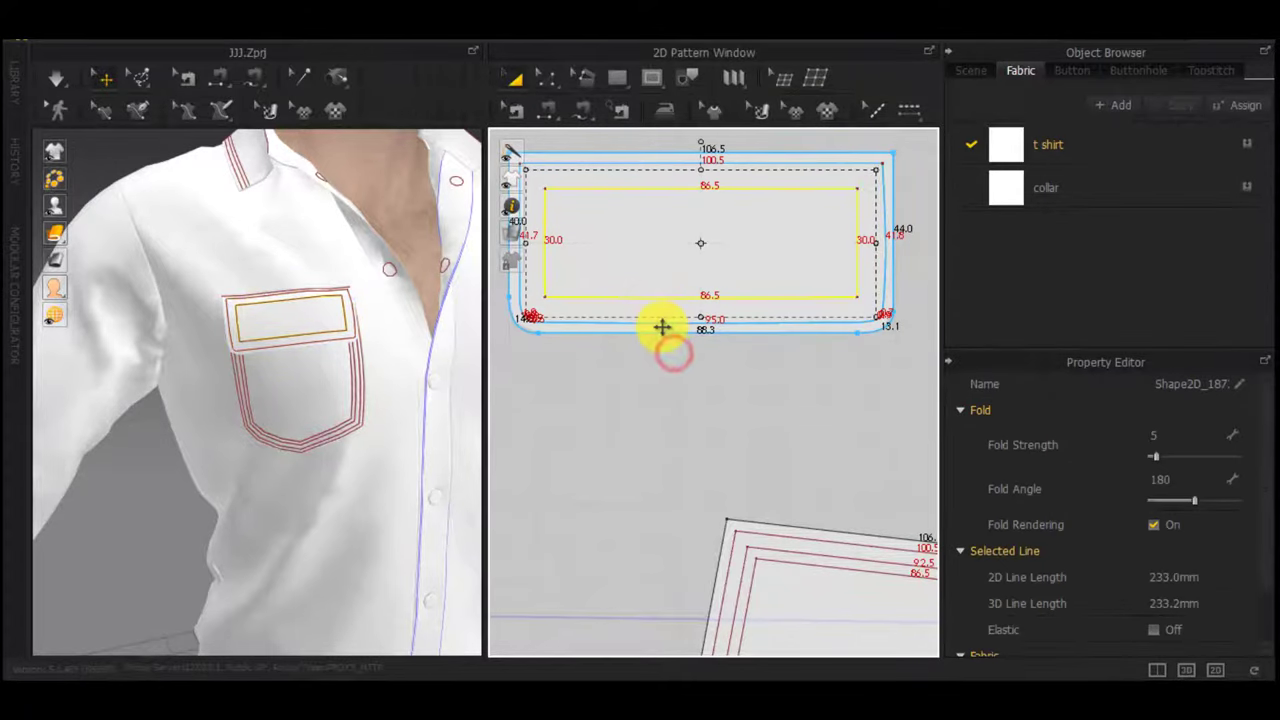
{"action": "key", "text": "Delete"}
{"action": "right_click", "coordinate": [660, 325]}
{"action": "left_click", "coordinate": [594, 366]}
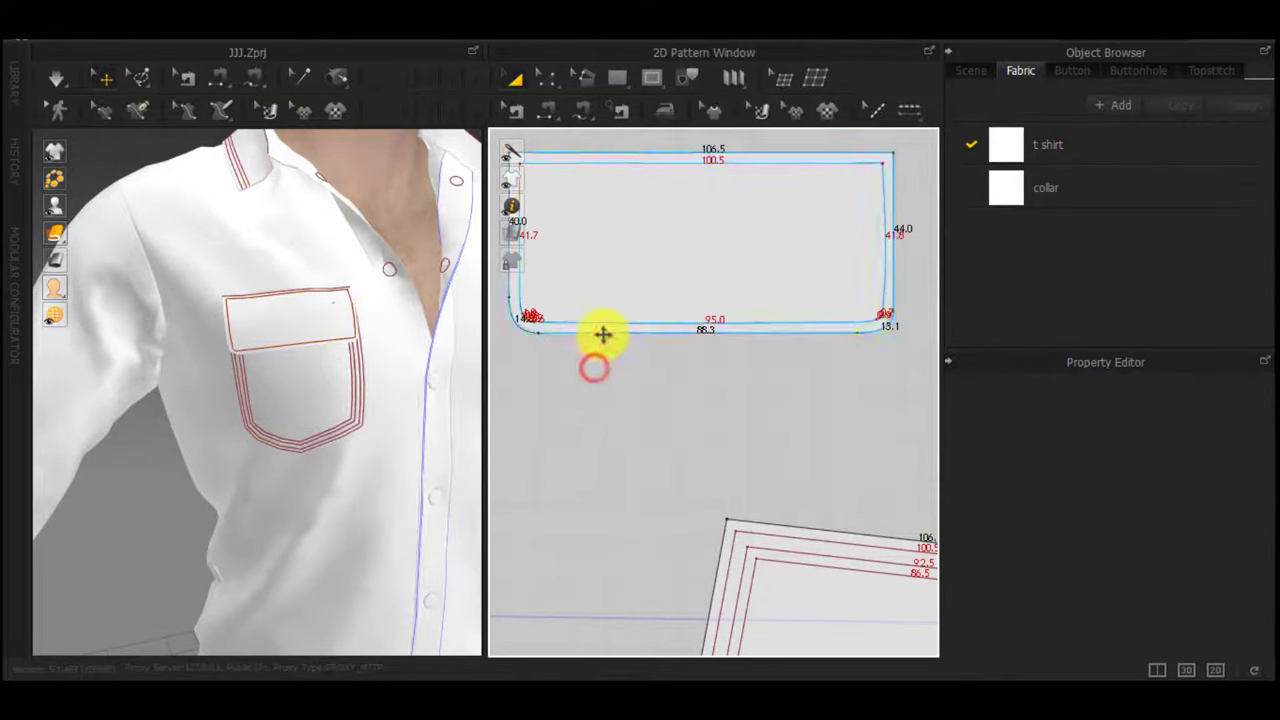
{"action": "left_click", "coordinate": [603, 335]}
{"action": "scroll", "coordinate": [602, 352], "scroll_direction": "up", "scroll_amount": 3}
{"action": "left_click", "coordinate": [629, 367]}
{"action": "double_click", "coordinate": [629, 321]}
{"action": "scroll", "coordinate": [629, 321], "scroll_direction": "down", "scroll_amount": 3}
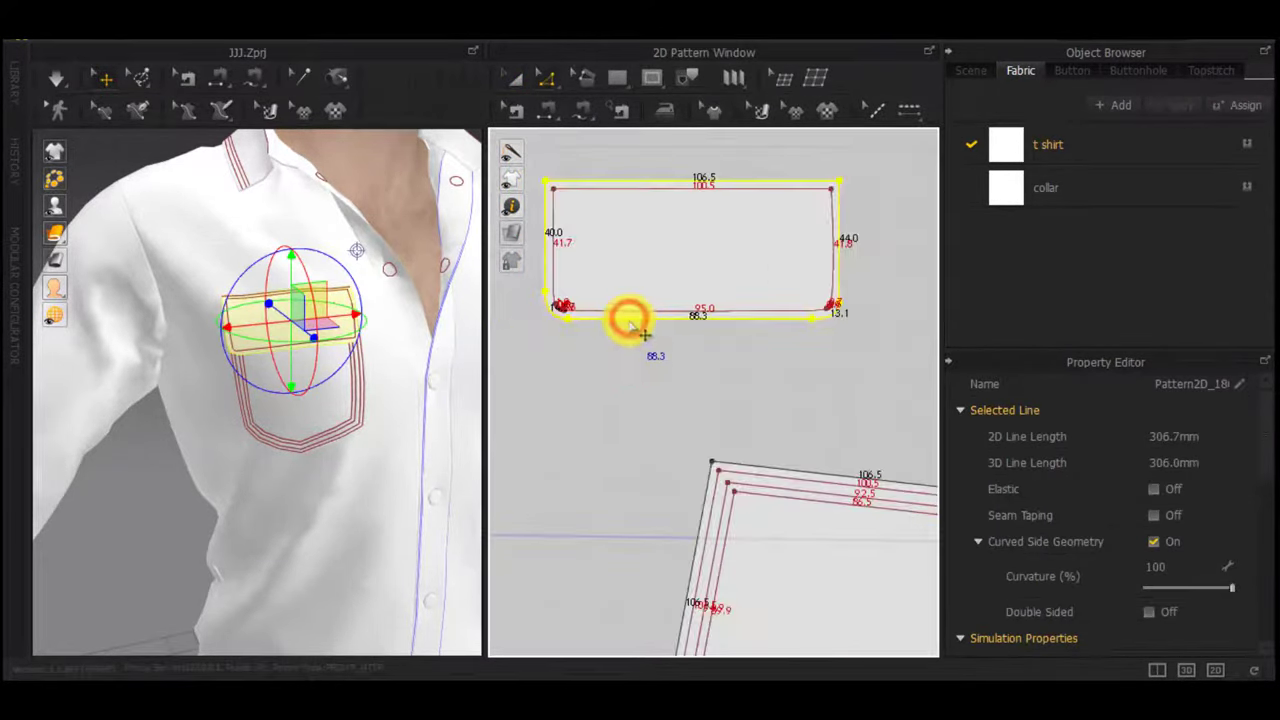
{"action": "right_click", "coordinate": [629, 320]}
{"action": "left_click", "coordinate": [700, 455]}
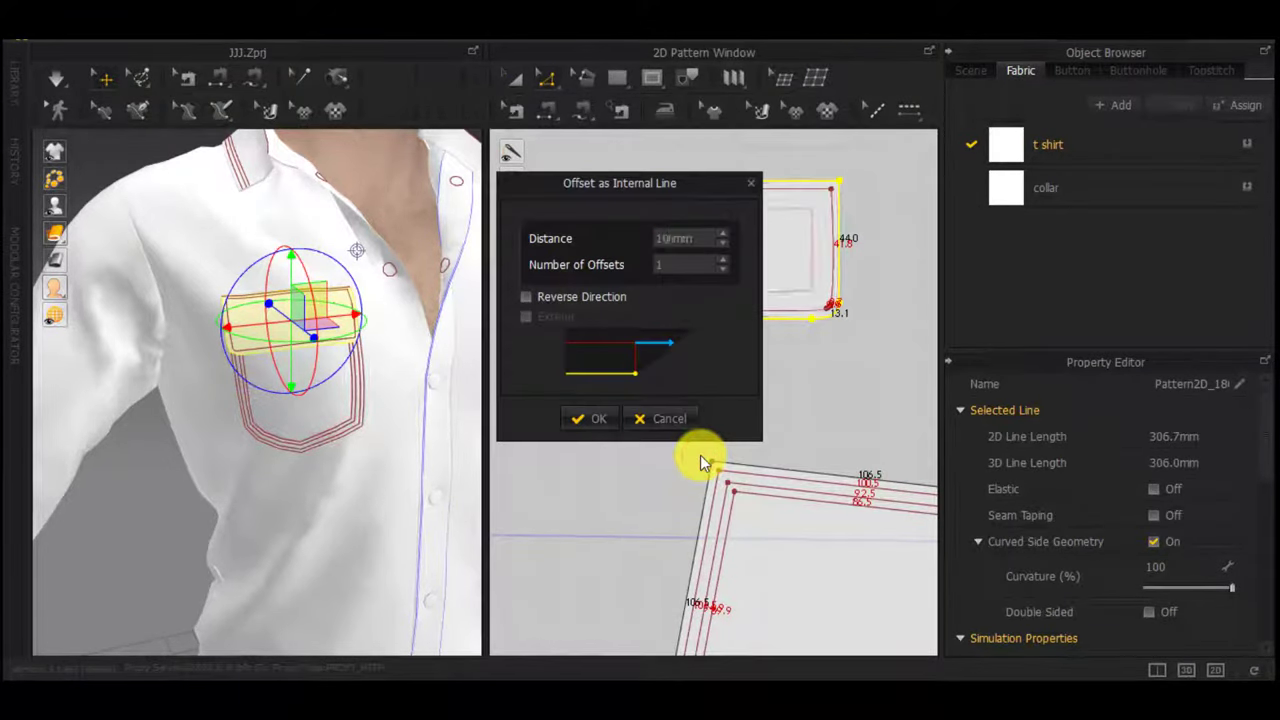
{"action": "left_click", "coordinate": [673, 422]}
{"action": "left_click", "coordinate": [670, 402]}
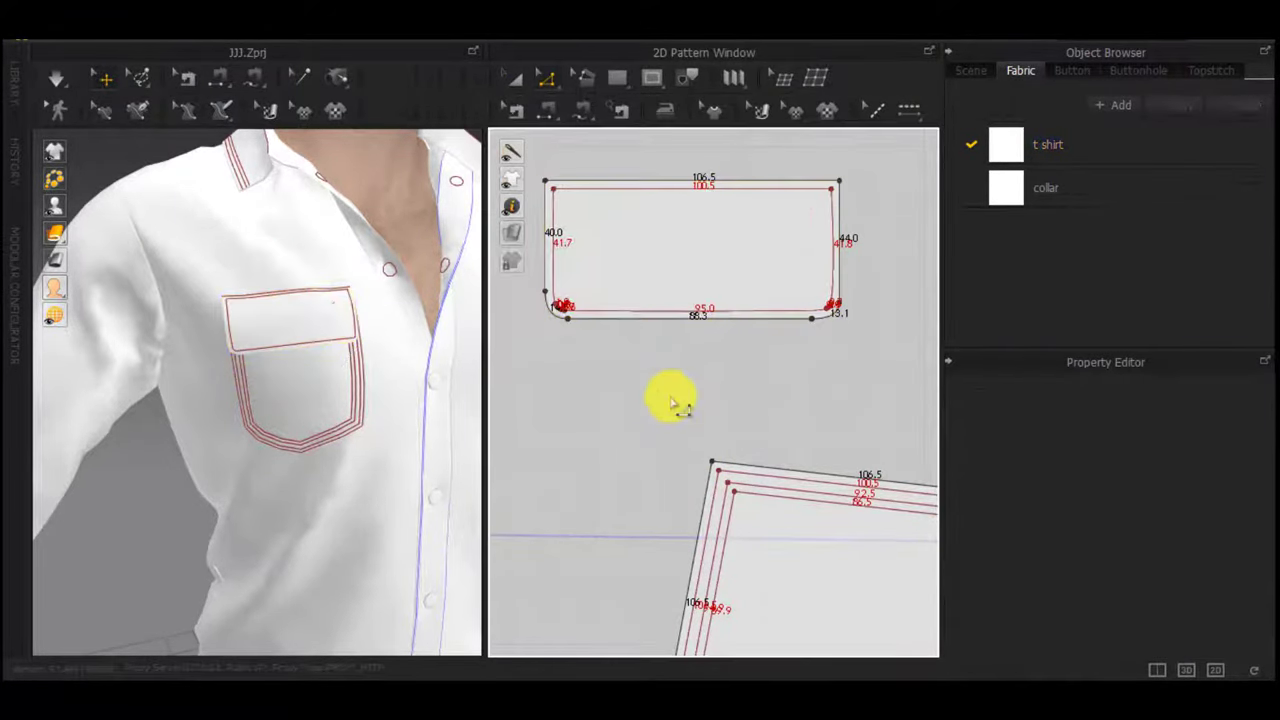
Try to offset the flap's rounded stitch line by 3 mm as another internal line
{"action": "right_click", "coordinate": [660, 309]}
{"action": "left_click", "coordinate": [637, 310]}
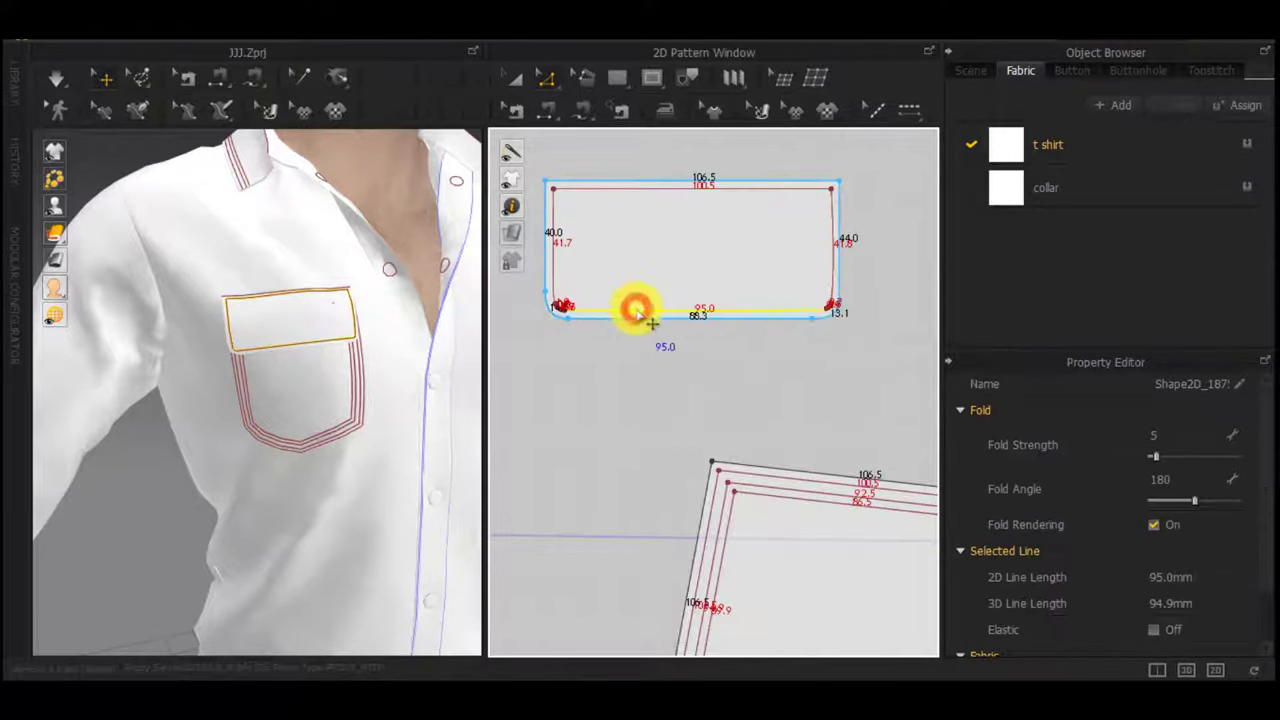
{"action": "scroll", "coordinate": [637, 310], "scroll_direction": "up", "scroll_amount": 3}
{"action": "scroll", "coordinate": [637, 313], "scroll_direction": "up", "scroll_amount": 1}
{"action": "right_click", "coordinate": [638, 311]}
{"action": "double_click", "coordinate": [623, 313]}
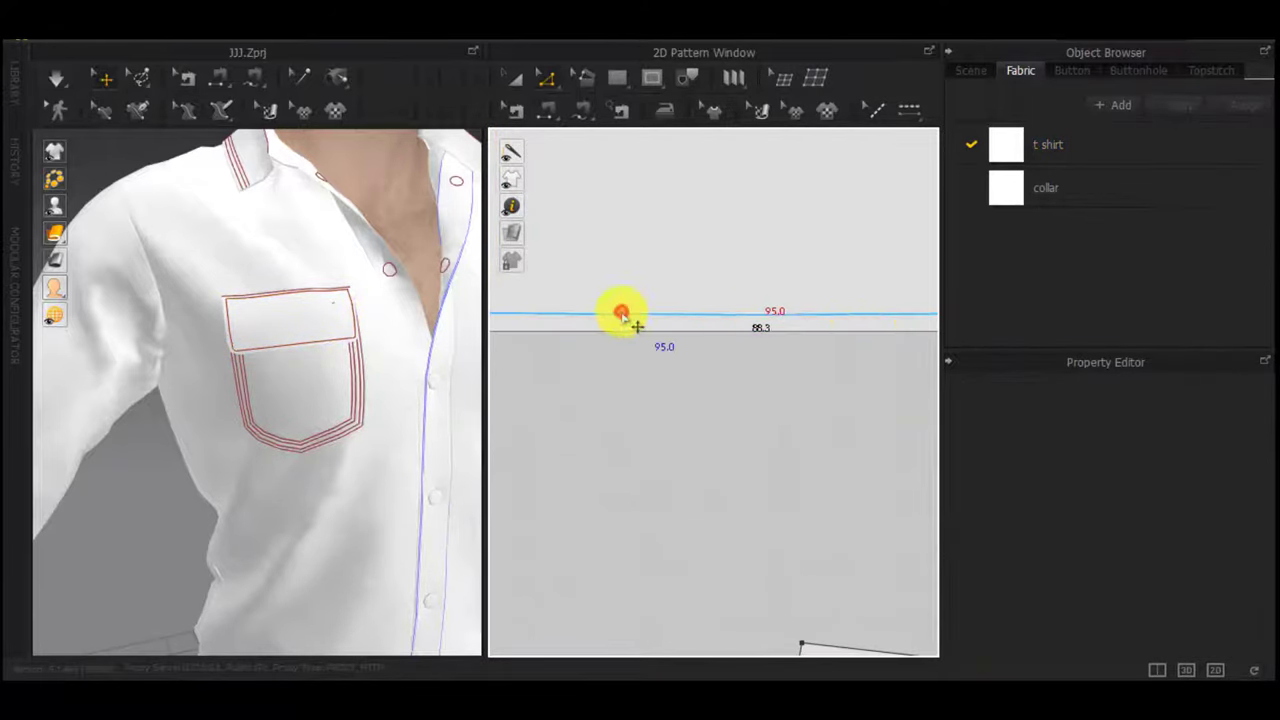
{"action": "scroll", "coordinate": [624, 313], "scroll_direction": "down", "scroll_amount": 4}
{"action": "scroll", "coordinate": [626, 313], "scroll_direction": "up", "scroll_amount": 4}
{"action": "scroll", "coordinate": [628, 310], "scroll_direction": "up", "scroll_amount": 1}
{"action": "right_click", "coordinate": [627, 310]}
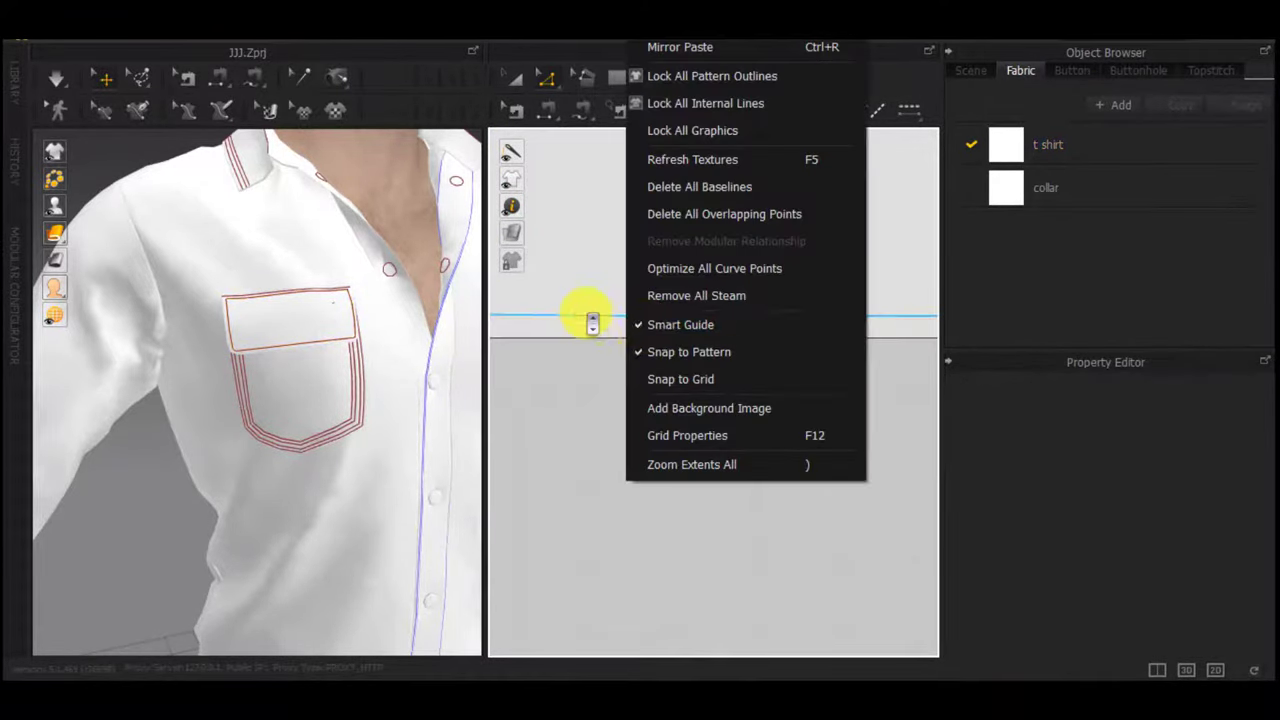
{"action": "double_click", "coordinate": [586, 313]}
{"action": "right_click", "coordinate": [586, 313]}
{"action": "left_click", "coordinate": [666, 187]}
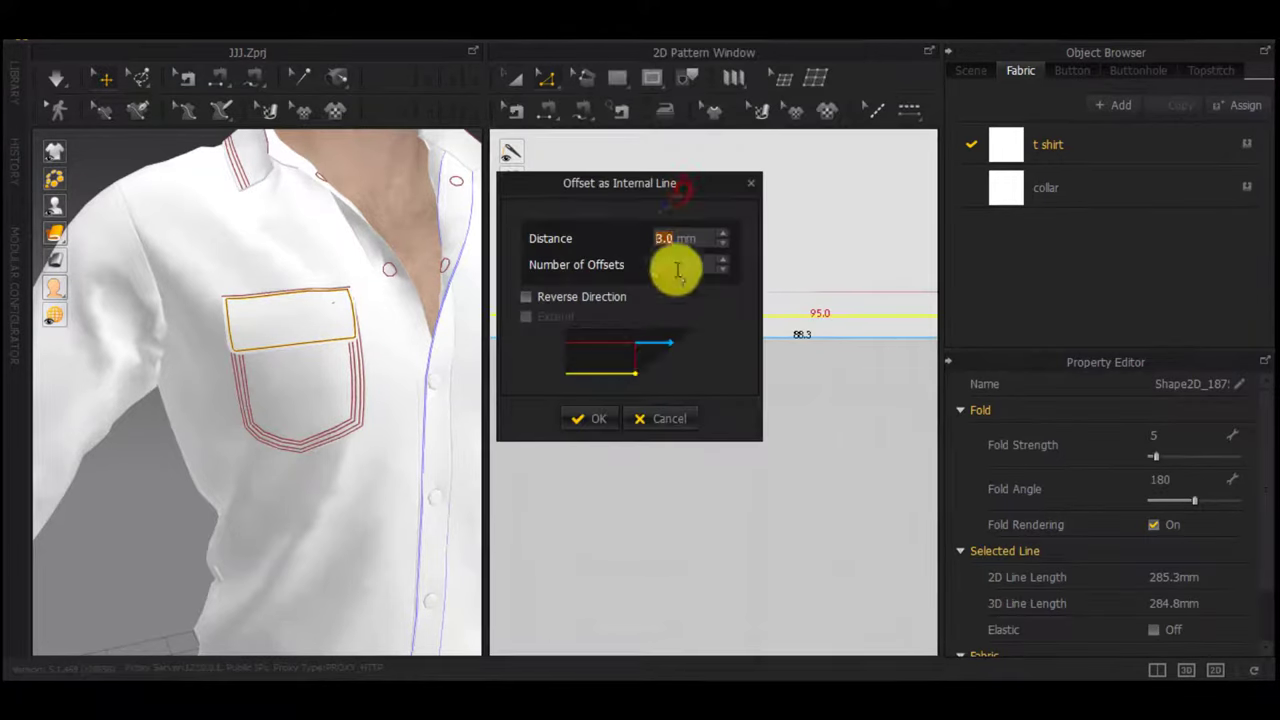
{"action": "left_click", "coordinate": [618, 418]}
{"action": "scroll", "coordinate": [656, 417], "scroll_direction": "down", "scroll_amount": 2}
{"action": "key", "text": "ctrl+z"}
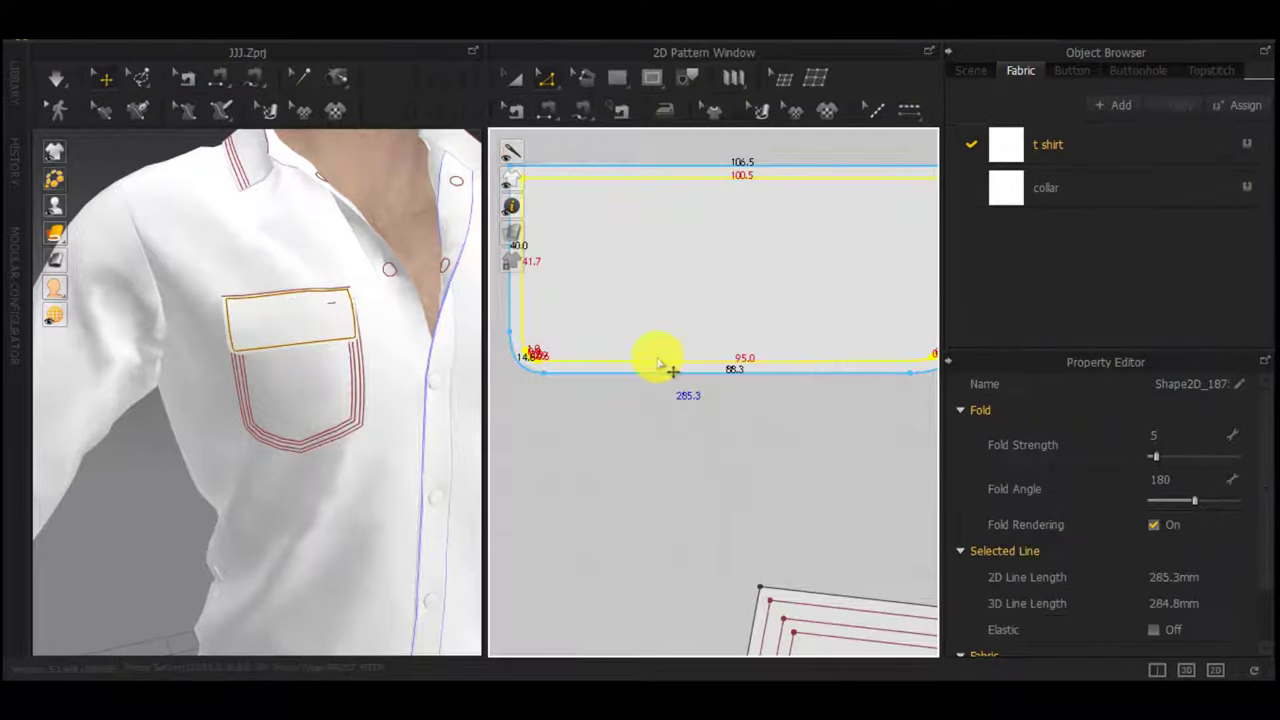
Offset the complete rounded stitch line inward to make a smaller rectangular internal line on the flap
{"action": "right_click", "coordinate": [658, 368]}
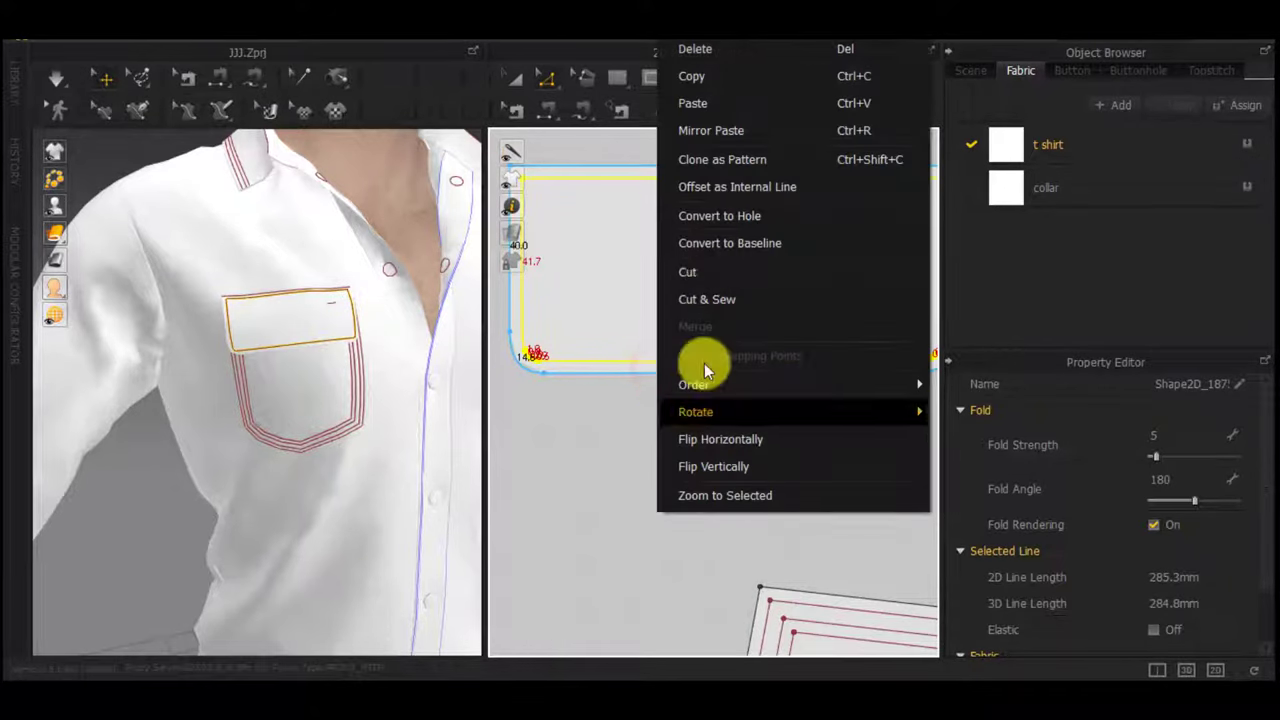
{"action": "left_click", "coordinate": [729, 188]}
{"action": "type", "text": "3"}
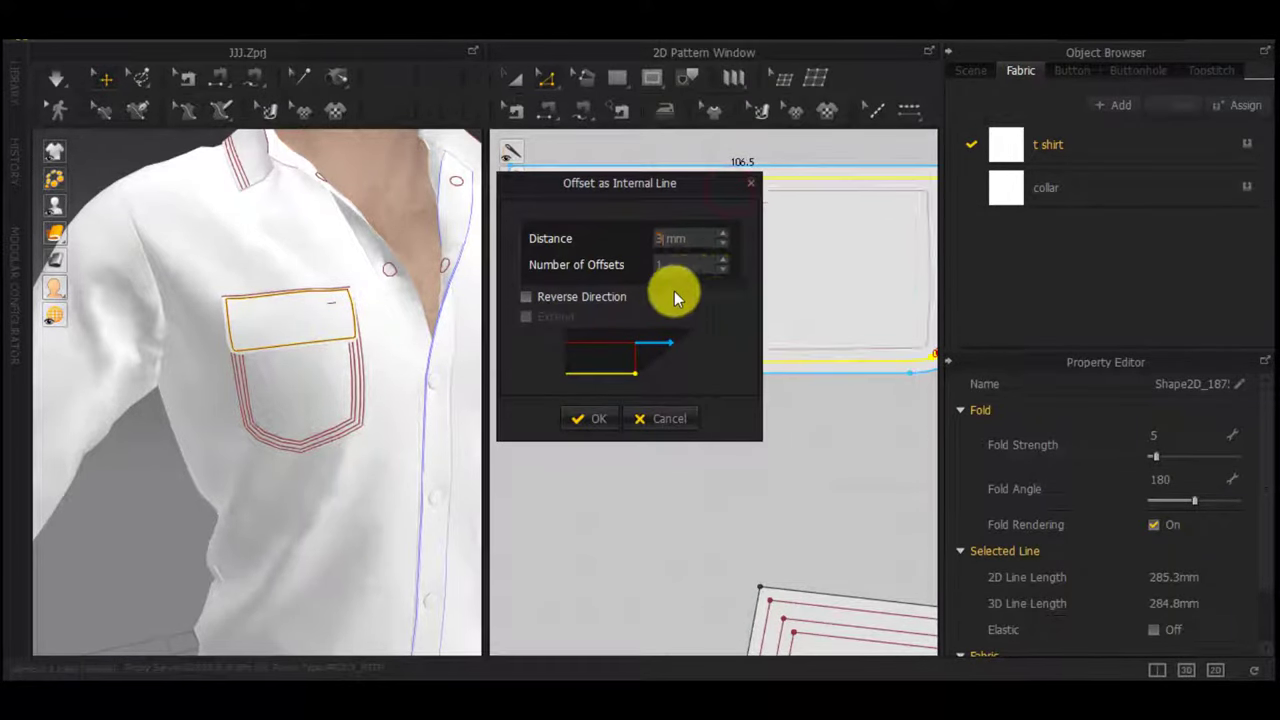
{"action": "key", "text": "BackSpace"}
{"action": "left_click", "coordinate": [592, 419]}
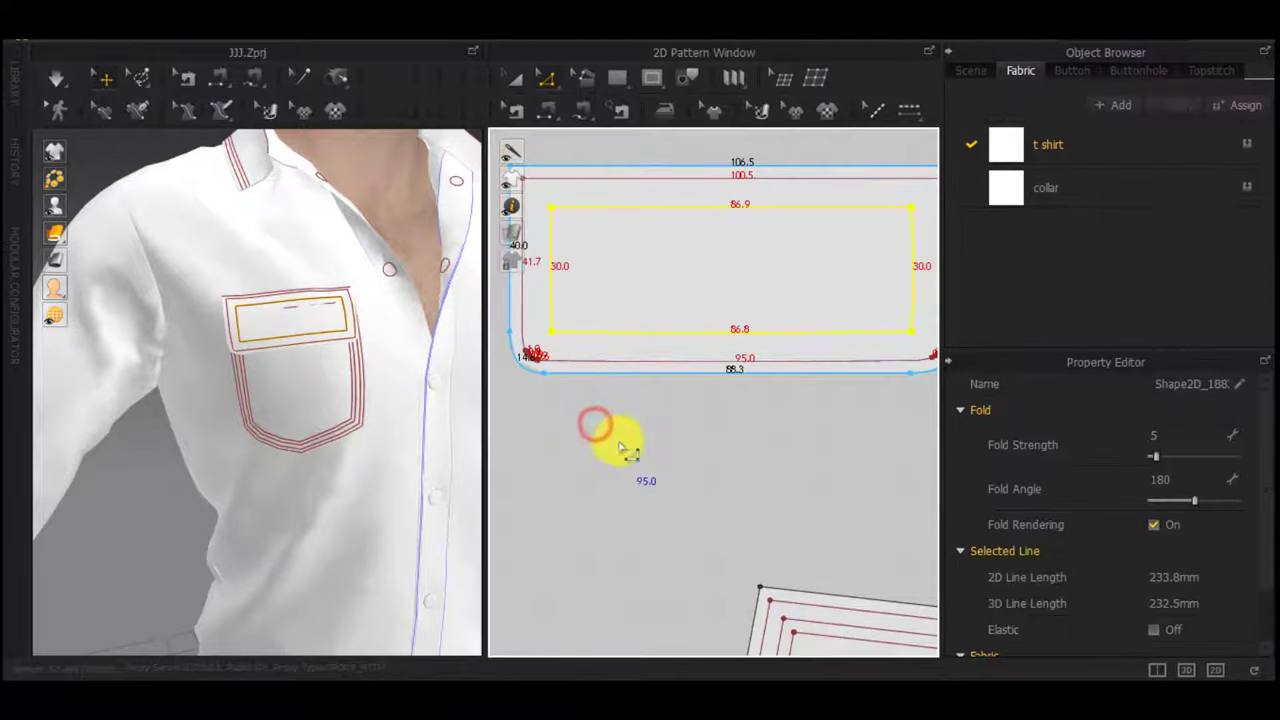
Offset the flap's inner rectangle outward by 3 mm as an internal line, using the reverse direction
{"action": "scroll", "coordinate": [615, 360], "scroll_direction": "up", "scroll_amount": 5}
{"action": "right_click", "coordinate": [615, 306]}
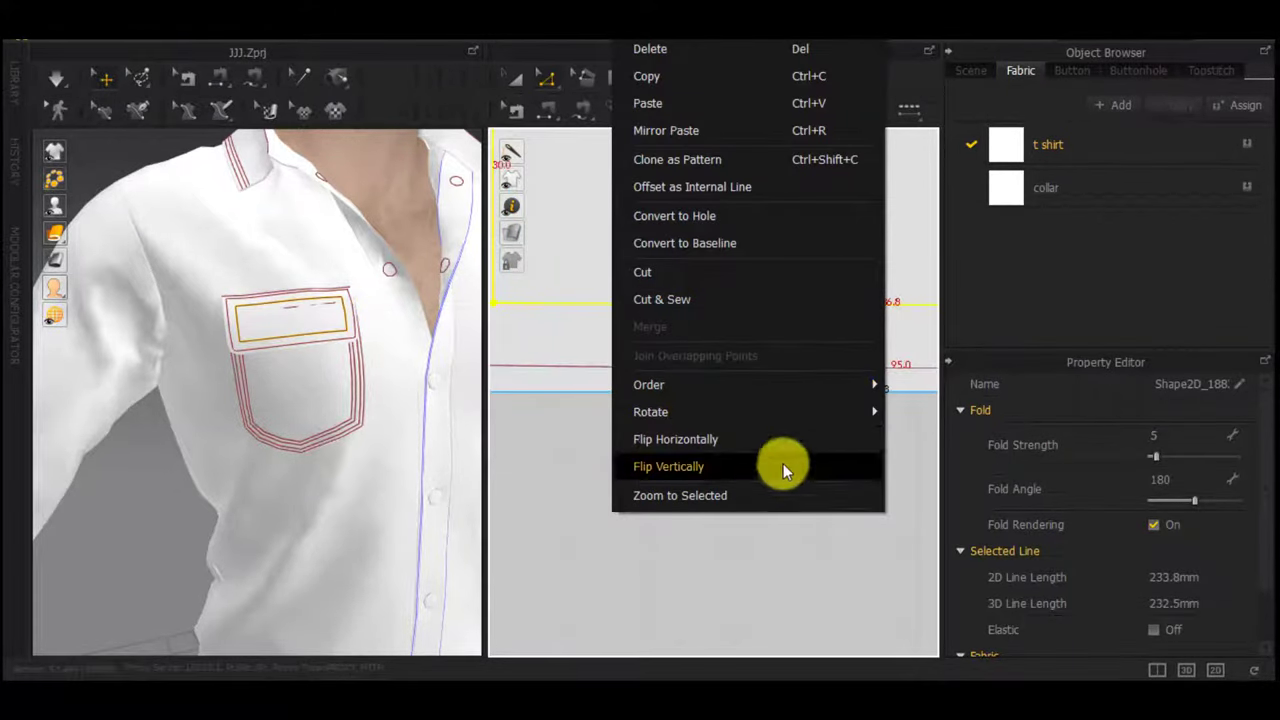
{"action": "left_click", "coordinate": [757, 181]}
{"action": "left_click", "coordinate": [550, 295]}
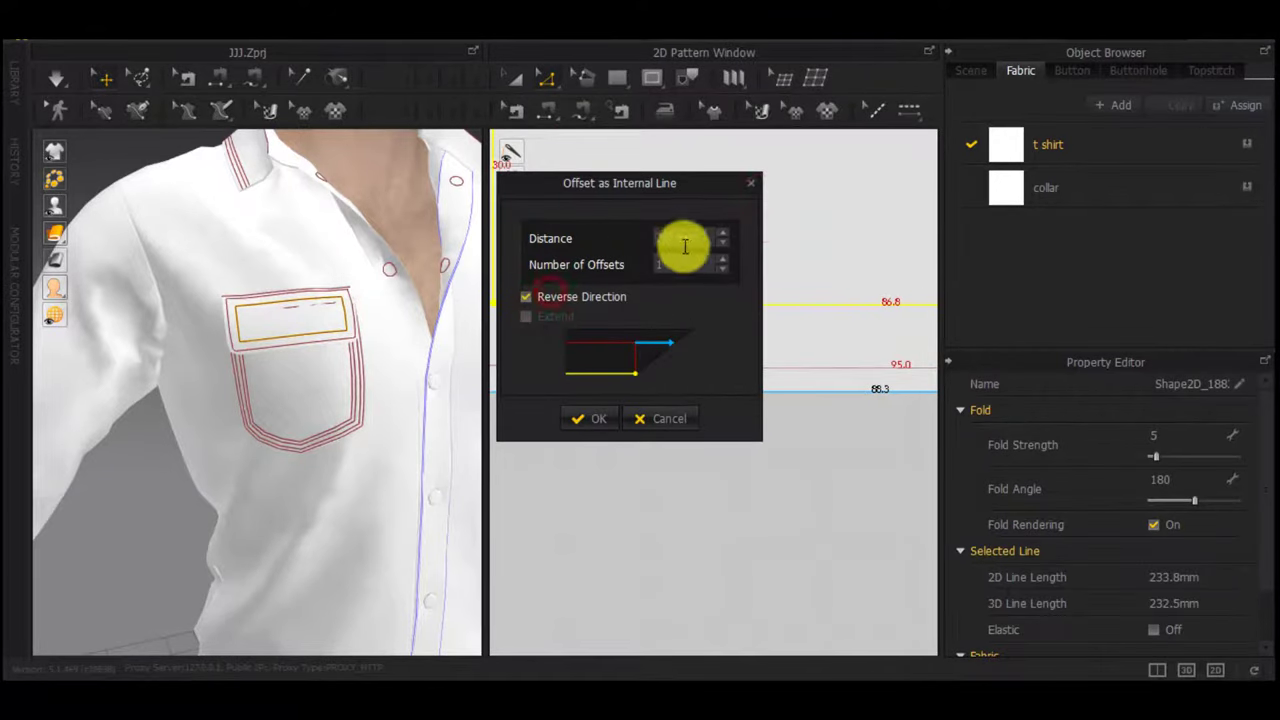
{"action": "type", "text": "3"}
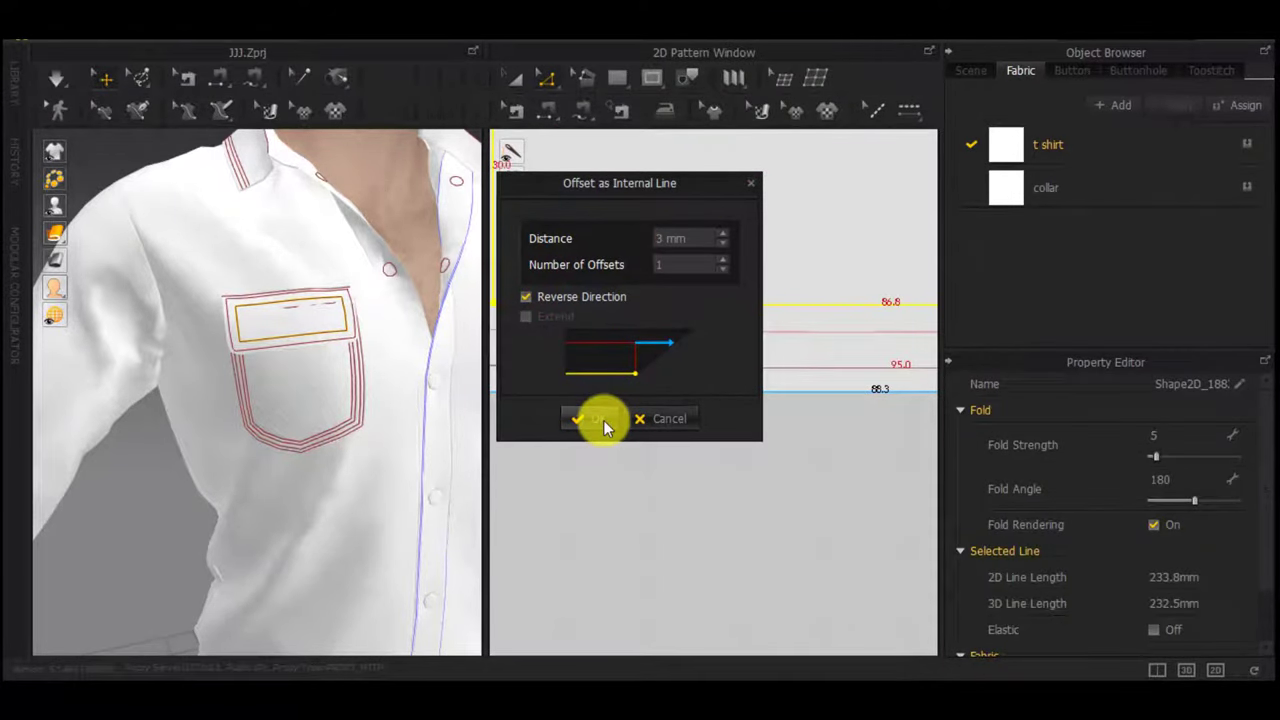
{"action": "left_click", "coordinate": [603, 420]}
Try to round the middle internal line's lower left corner with Smooth Curve, setting only Line 1 to 6 mm
{"action": "scroll", "coordinate": [675, 444], "scroll_direction": "down", "scroll_amount": 4}
{"action": "middle_click_drag", "start_coordinate": [750, 458], "coordinate": [826, 444]}
{"action": "scroll", "coordinate": [675, 389], "scroll_direction": "up", "scroll_amount": 9}
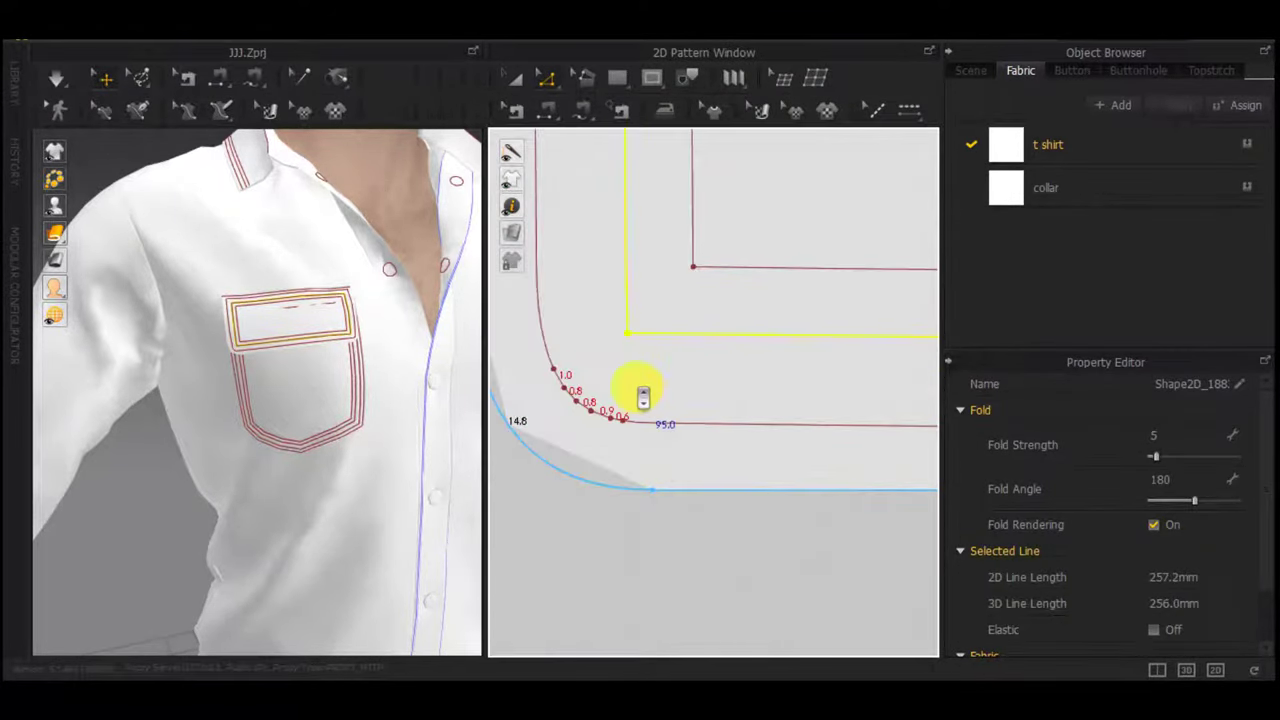
{"action": "left_click", "coordinate": [555, 85]}
{"action": "left_click", "coordinate": [575, 221]}
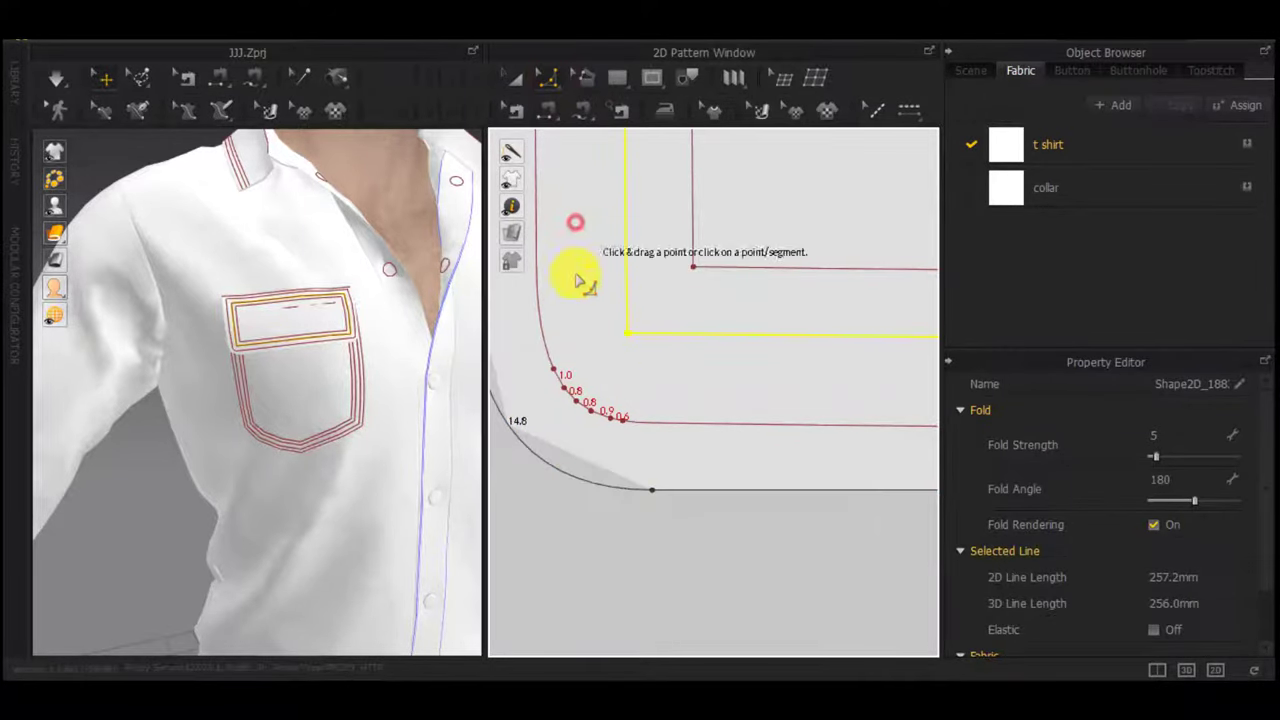
{"action": "left_click", "coordinate": [627, 371]}
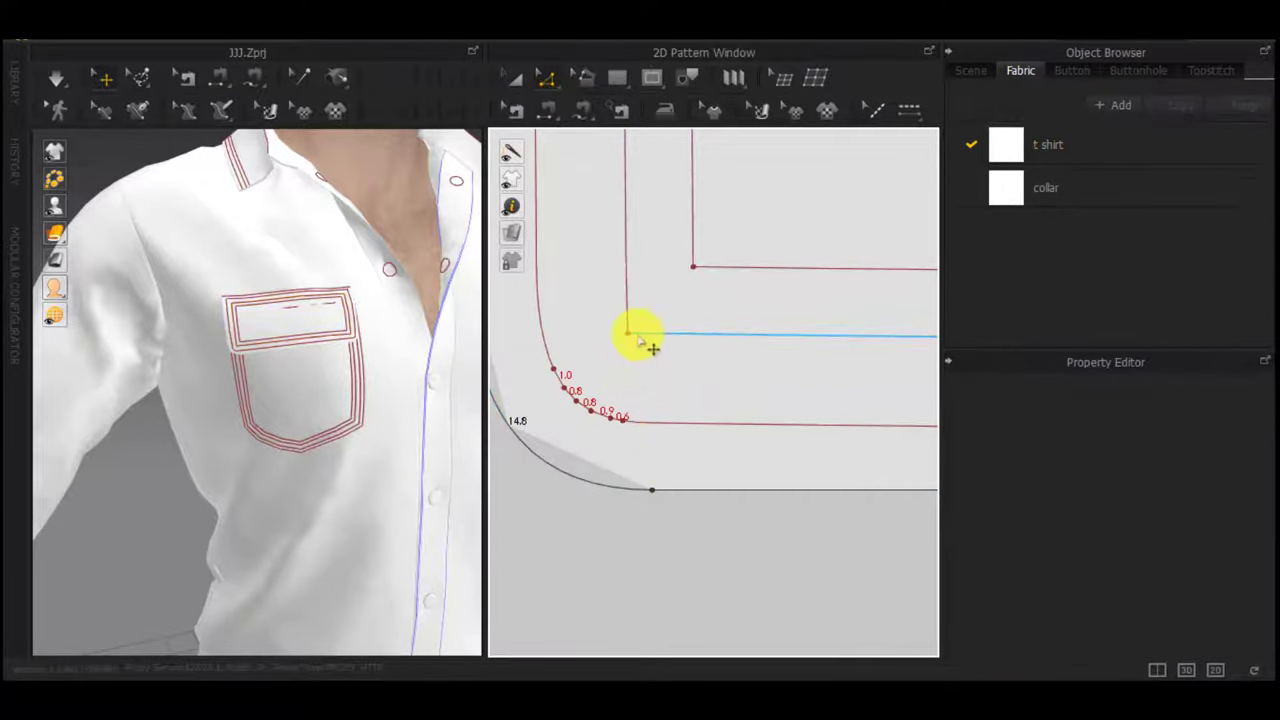
{"action": "left_click", "coordinate": [548, 77]}
{"action": "left_click", "coordinate": [566, 236]}
{"action": "left_click", "coordinate": [552, 79]}
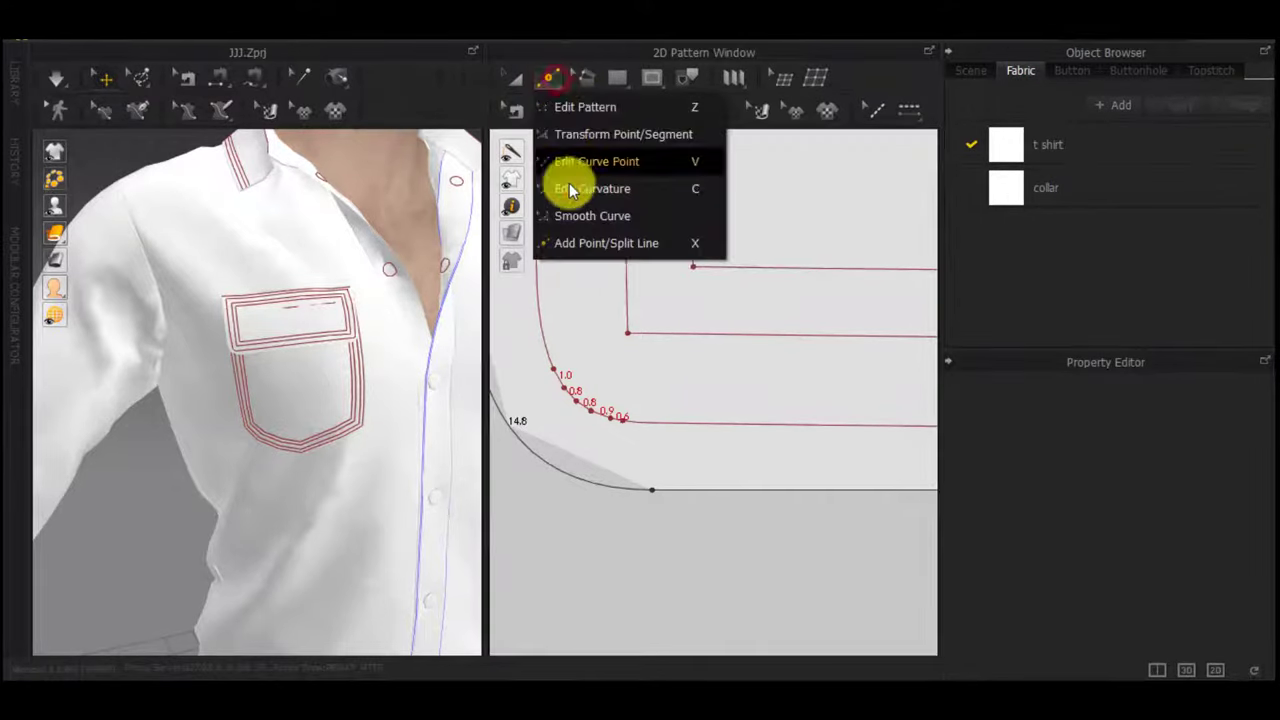
{"action": "left_click", "coordinate": [570, 190]}
{"action": "right_click", "coordinate": [666, 322]}
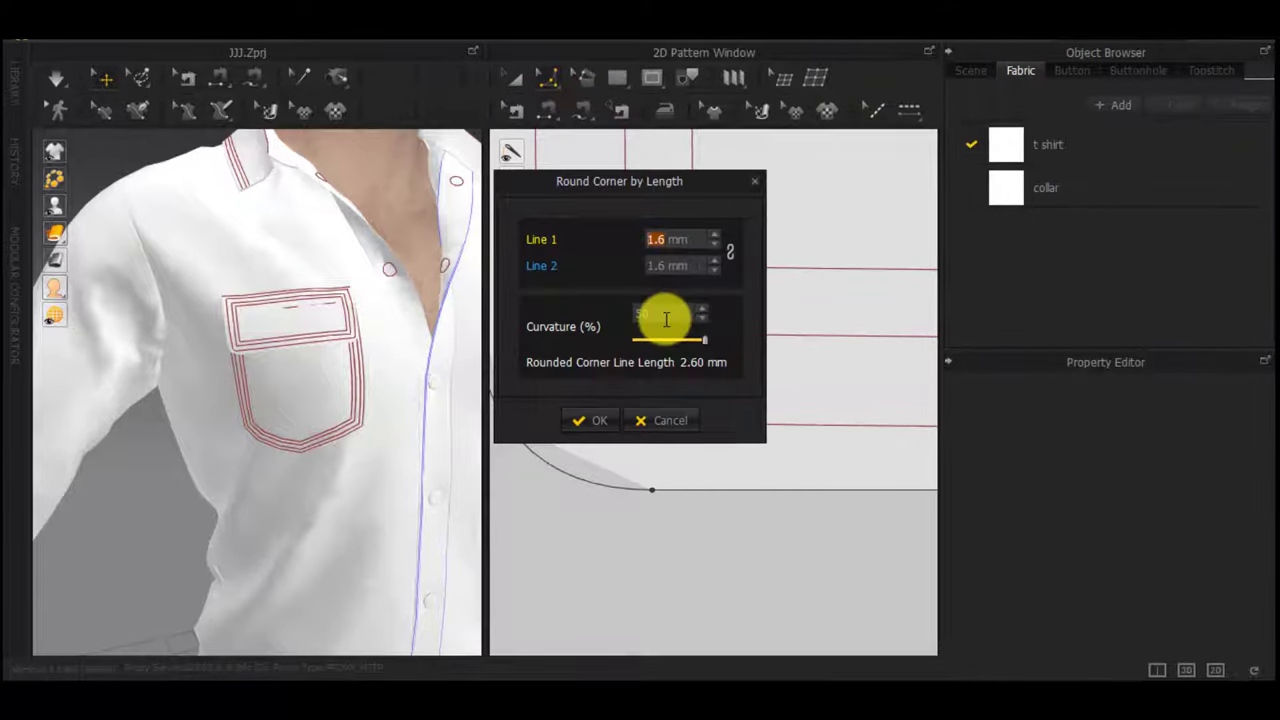
{"action": "type", "text": "8"}
{"action": "key", "text": "BackSpace"}
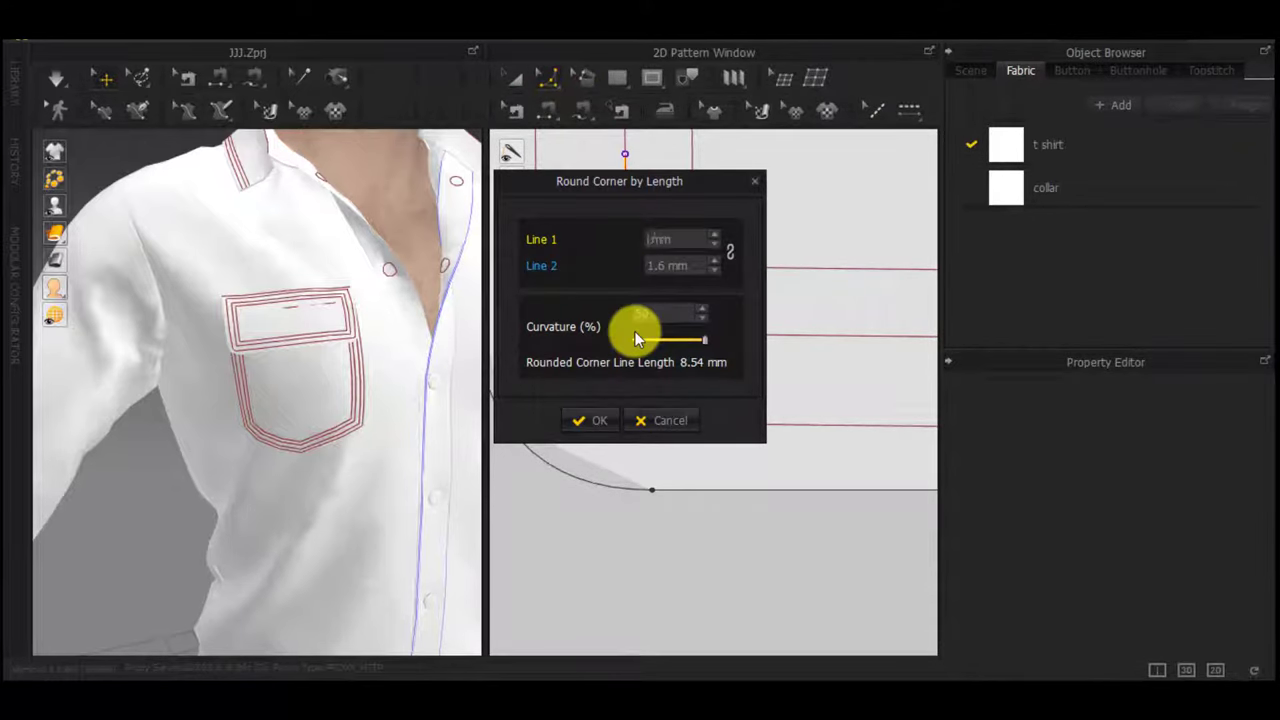
{"action": "type", "text": "6"}
{"action": "left_click", "coordinate": [598, 427]}
{"action": "scroll", "coordinate": [690, 391], "scroll_direction": "down", "scroll_amount": 3}
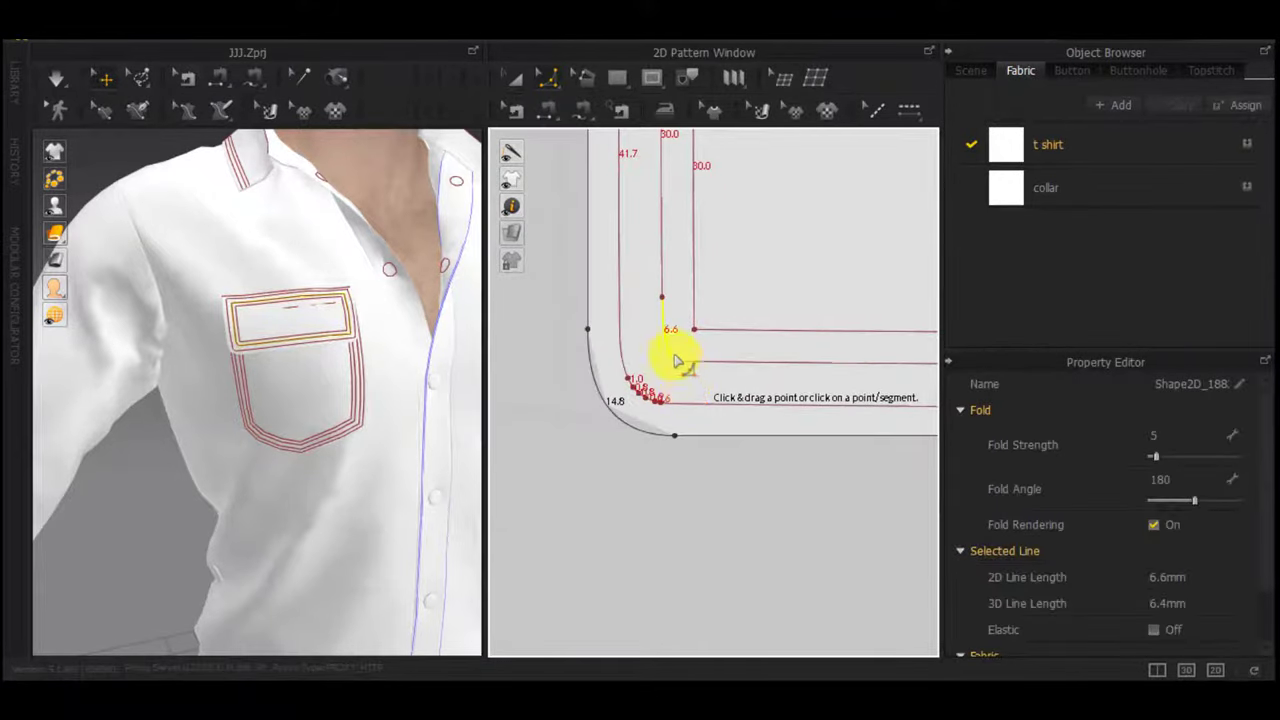
{"action": "key", "text": "ctrl+z"}
Try to round the middle internal line's lower left corner with 6 mm along both lines
{"action": "scroll", "coordinate": [668, 366], "scroll_direction": "up", "scroll_amount": 3}
{"action": "left_click_drag", "start_coordinate": [718, 342], "coordinate": [716, 343]}
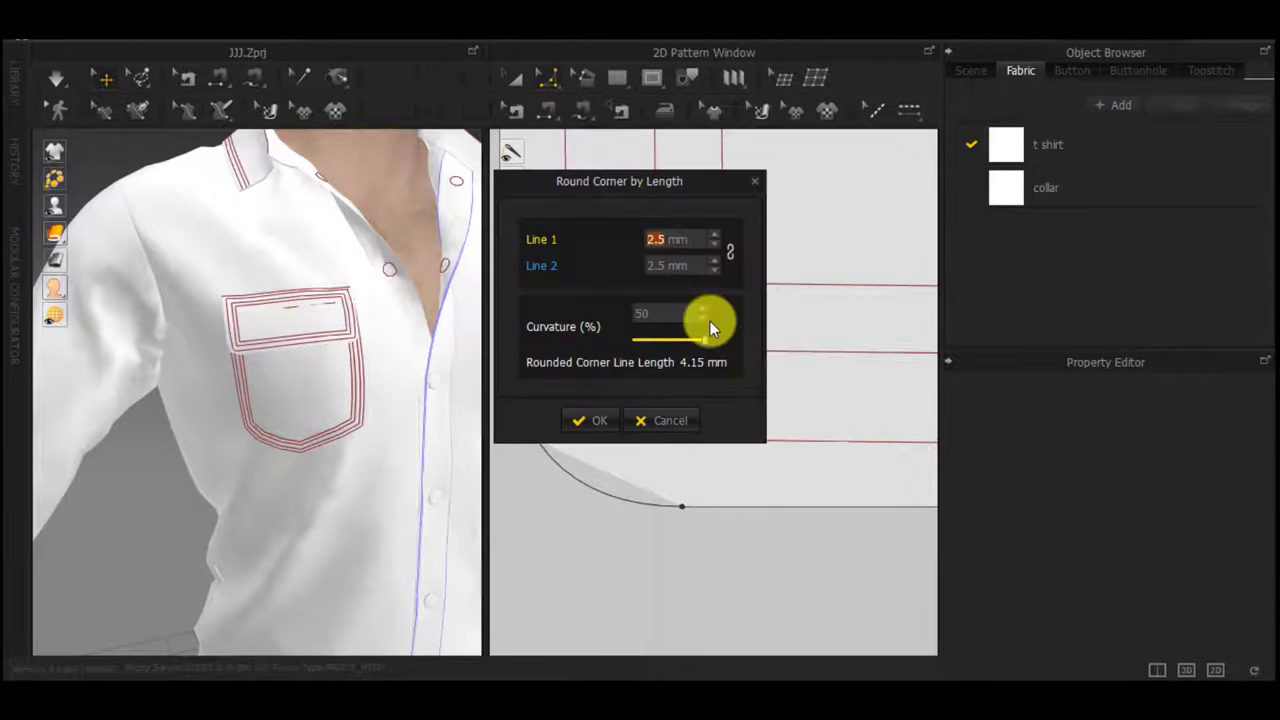
{"action": "type", "text": "6"}
{"action": "double_click", "coordinate": [659, 264]}
{"action": "type", "text": "6"}
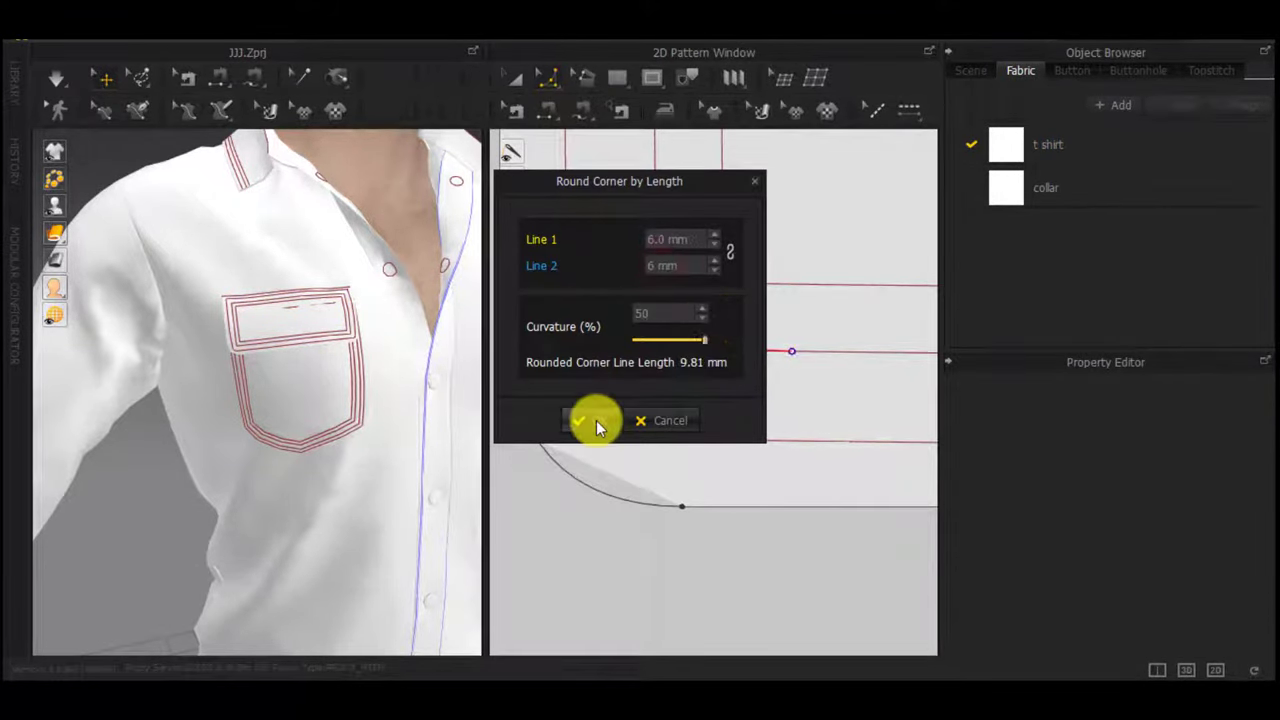
{"action": "left_click", "coordinate": [597, 421]}
{"action": "scroll", "coordinate": [687, 415], "scroll_direction": "down", "scroll_amount": 2}
{"action": "mouse_move", "coordinate": [706, 414]}
{"action": "middle_mouse_down"}
{"action": "mouse_move", "coordinate": [677, 420]}
{"action": "mouse_move", "coordinate": [709, 413]}
{"action": "middle_mouse_up"}
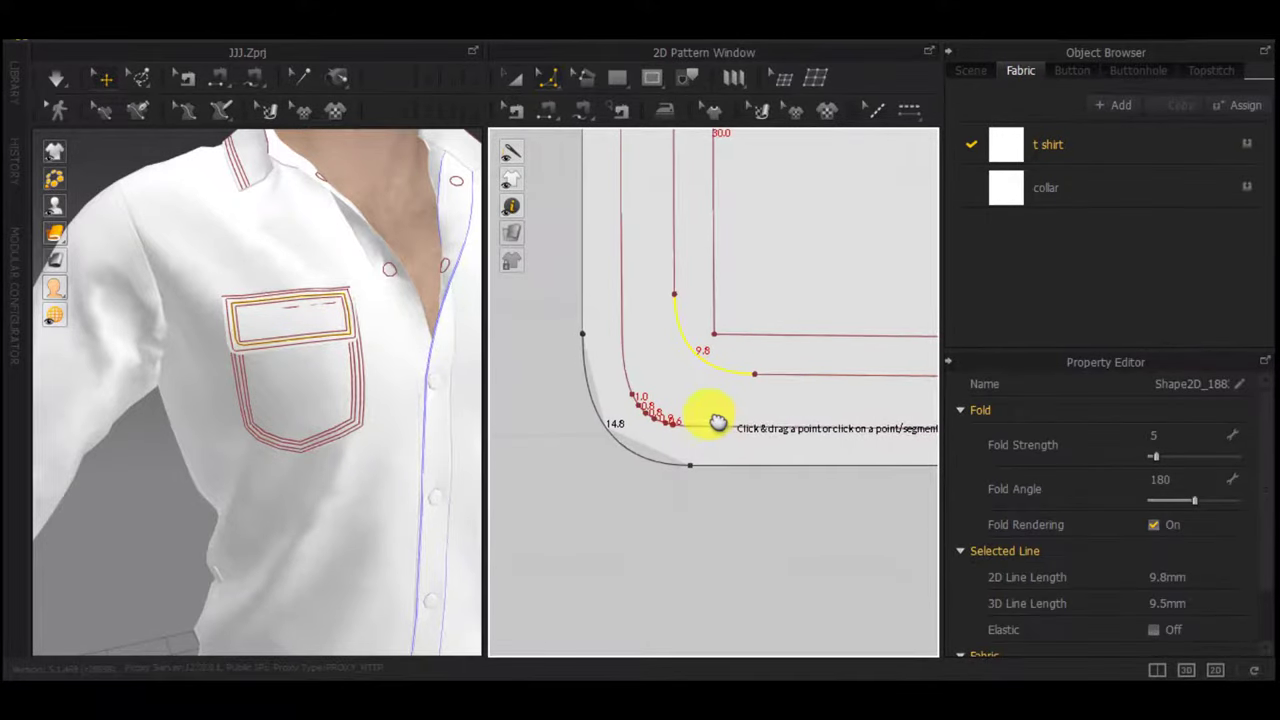
{"action": "key", "text": "ctrl+z"}
Round the middle internal line's lower left corner by length, with Line 1 and Line 2 both at 3 mm
{"action": "scroll", "coordinate": [676, 374], "scroll_direction": "up", "scroll_amount": 1}
{"action": "scroll", "coordinate": [677, 376], "scroll_direction": "up", "scroll_amount": 1}
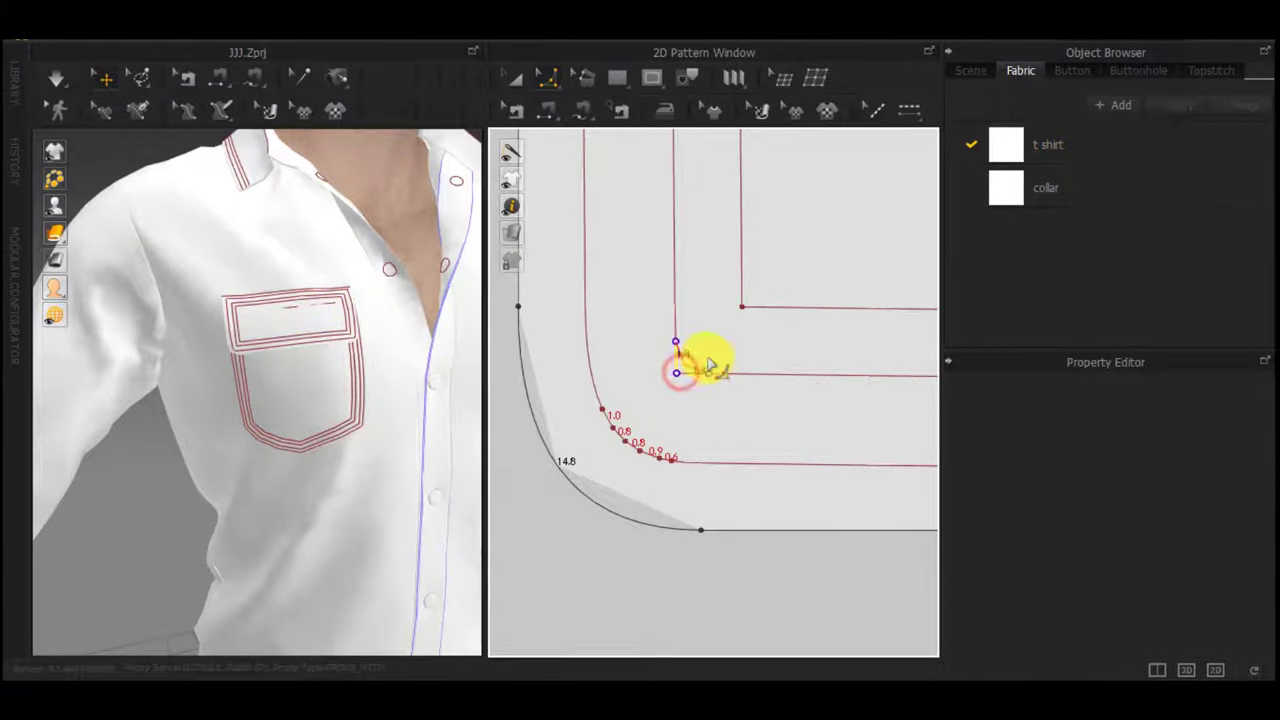
{"action": "left_click_drag", "start_coordinate": [708, 365], "coordinate": [712, 354]}
{"action": "right_click", "coordinate": [712, 354]}
{"action": "type", "text": "3"}
{"action": "double_click", "coordinate": [659, 265]}
{"action": "type", "text": "3"}
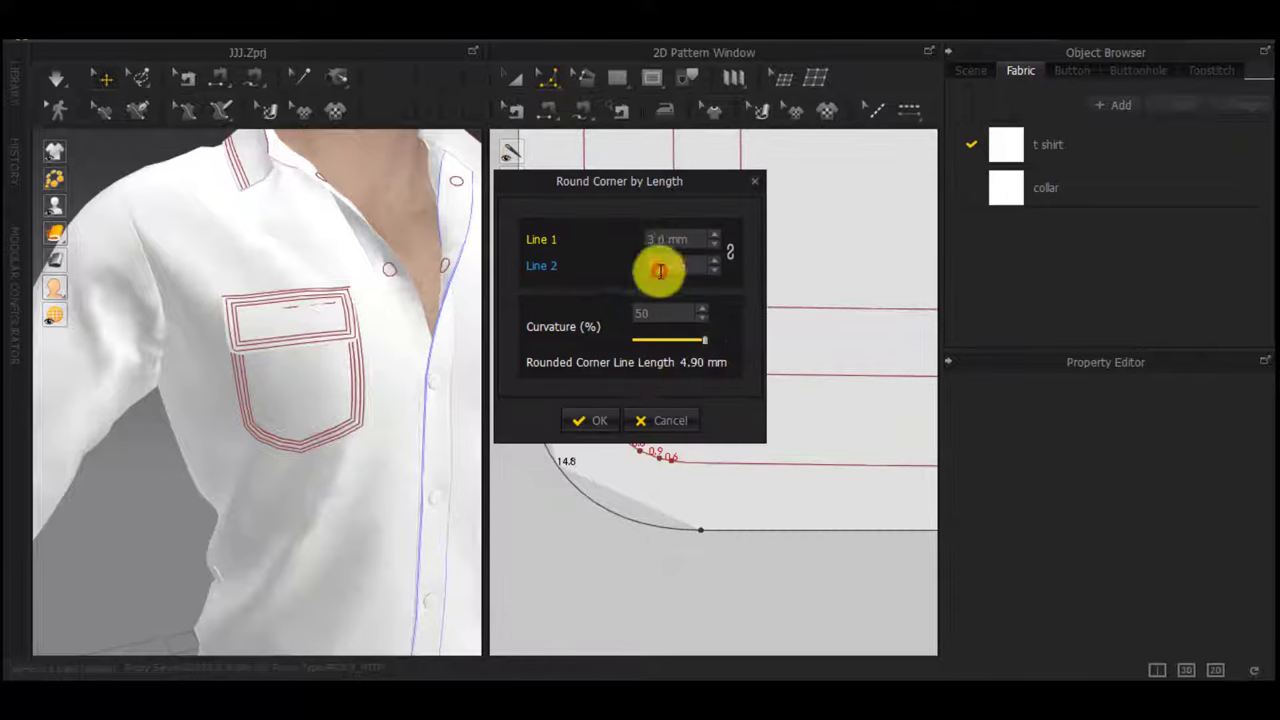
{"action": "left_click_drag", "start_coordinate": [655, 183], "coordinate": [483, 222]}
{"action": "left_click", "coordinate": [421, 455]}
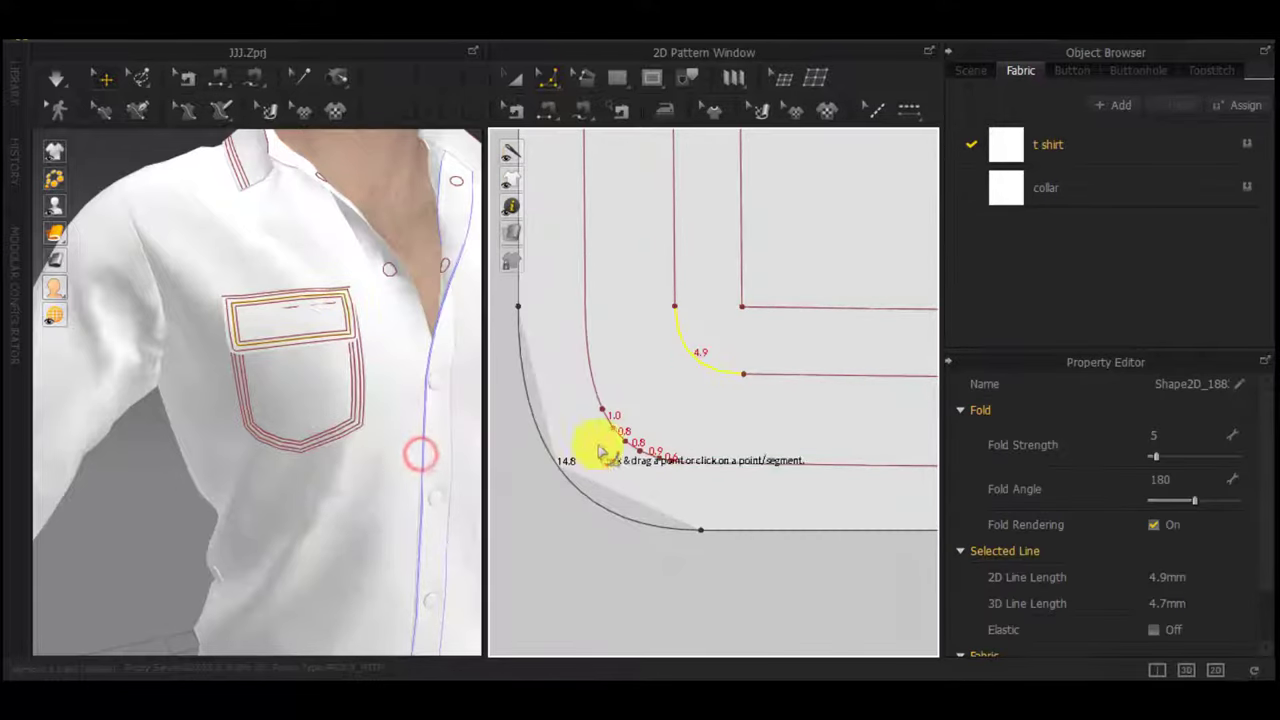
Round the middle internal line's lower right corner by length, with 3 mm along both lines
{"action": "scroll", "coordinate": [709, 403], "scroll_direction": "down", "scroll_amount": 3}
{"action": "middle_click_drag", "start_coordinate": [882, 420], "coordinate": [628, 438]}
{"action": "scroll", "coordinate": [764, 430], "scroll_direction": "down", "scroll_amount": 3}
{"action": "middle_click_drag", "start_coordinate": [817, 440], "coordinate": [579, 448]}
{"action": "left_click_drag", "start_coordinate": [724, 424], "coordinate": [718, 415]}
{"action": "right_click", "coordinate": [718, 415]}
{"action": "type", "text": "3"}
{"action": "double_click", "coordinate": [674, 267]}
{"action": "type", "text": "3"}
{"action": "left_click", "coordinate": [593, 414]}
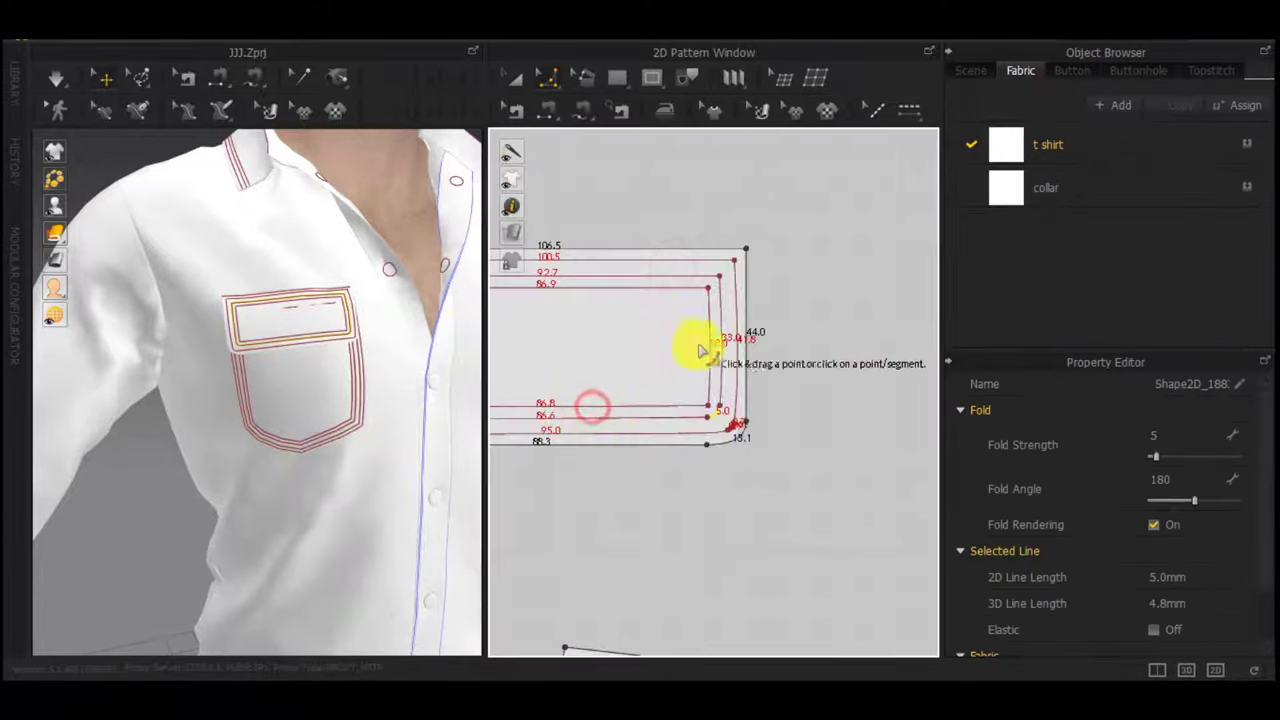
Round the middle internal line's upper right corner by length, with Line 1 at 3 mm
{"action": "scroll", "coordinate": [706, 345], "scroll_direction": "up", "scroll_amount": 3}
{"action": "left_click", "coordinate": [744, 233]}
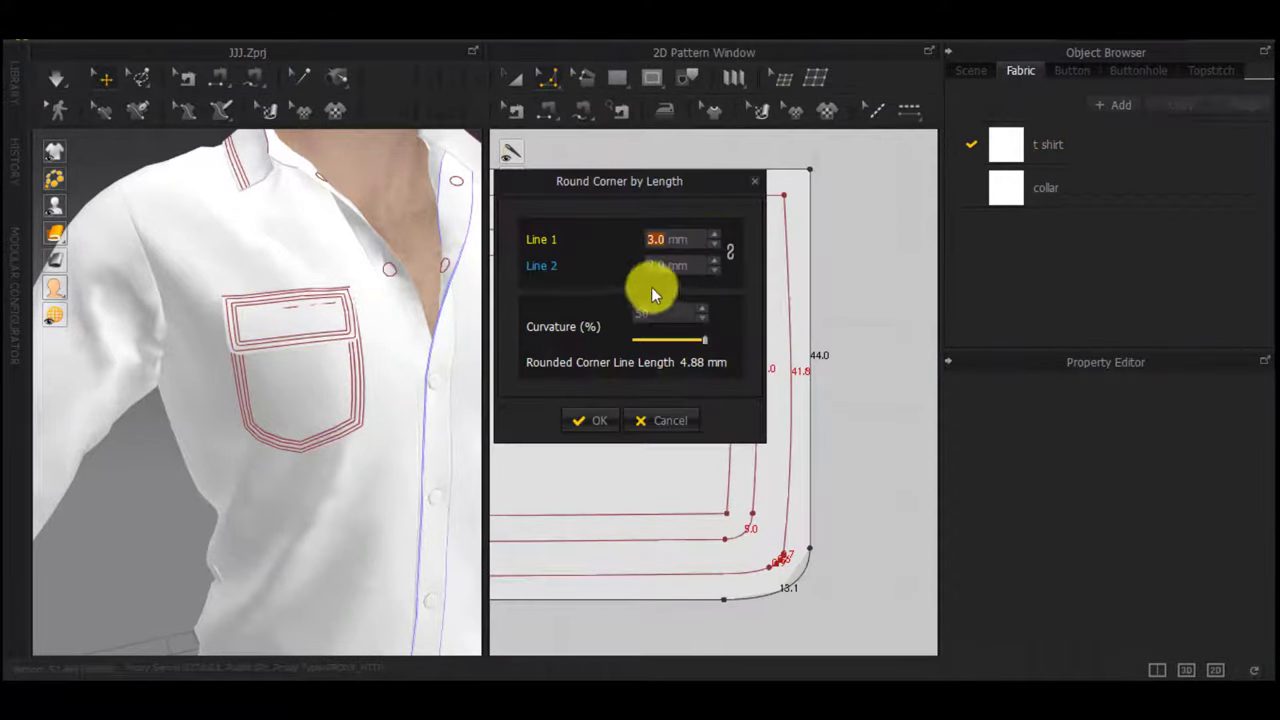
{"action": "left_click", "coordinate": [577, 418]}
Round the middle internal line's upper left corner by length, with Line 1 and Line 2 both at 3 mm
{"action": "middle_click_drag", "start_coordinate": [708, 364], "coordinate": [994, 391]}
{"action": "scroll", "coordinate": [758, 388], "scroll_direction": "down", "scroll_amount": 3}
{"action": "scroll", "coordinate": [610, 338], "scroll_direction": "up", "scroll_amount": 3}
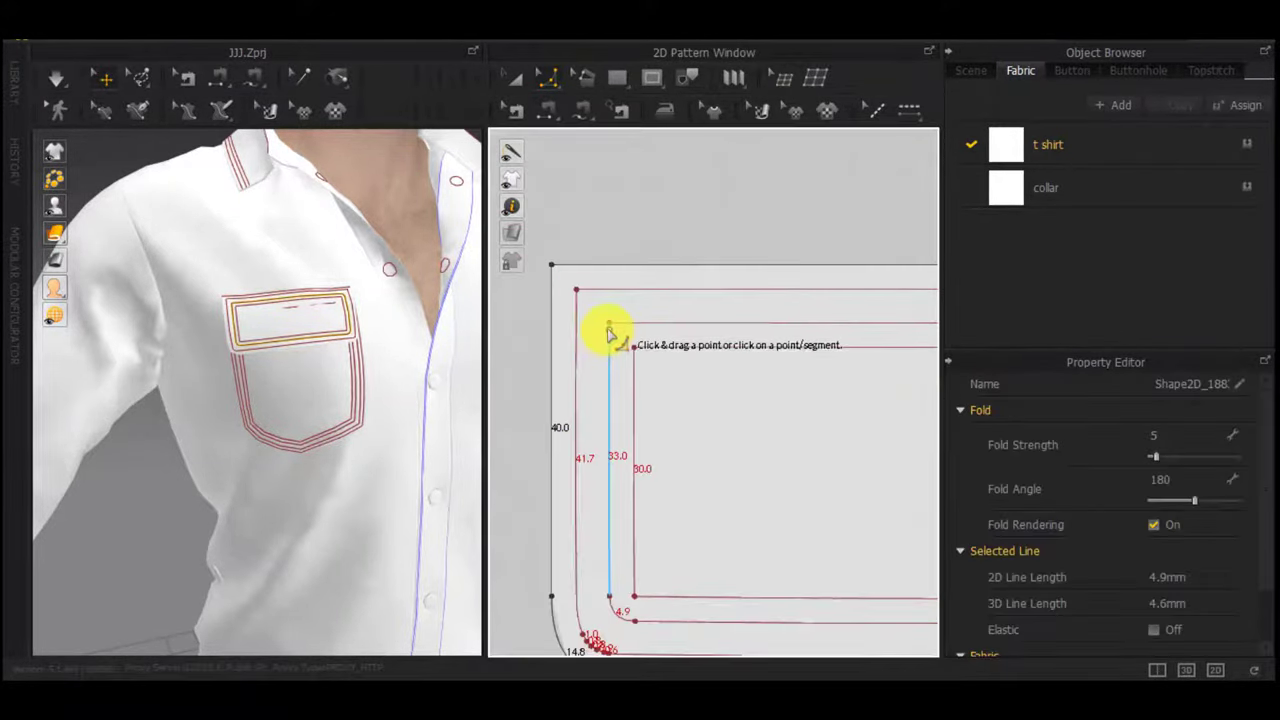
{"action": "left_click_drag", "start_coordinate": [609, 324], "coordinate": [615, 332]}
{"action": "scroll", "coordinate": [615, 335], "scroll_direction": "up", "scroll_amount": 1}
{"action": "right_click", "coordinate": [616, 335]}
{"action": "double_click", "coordinate": [670, 268]}
{"action": "type", "text": "3"}
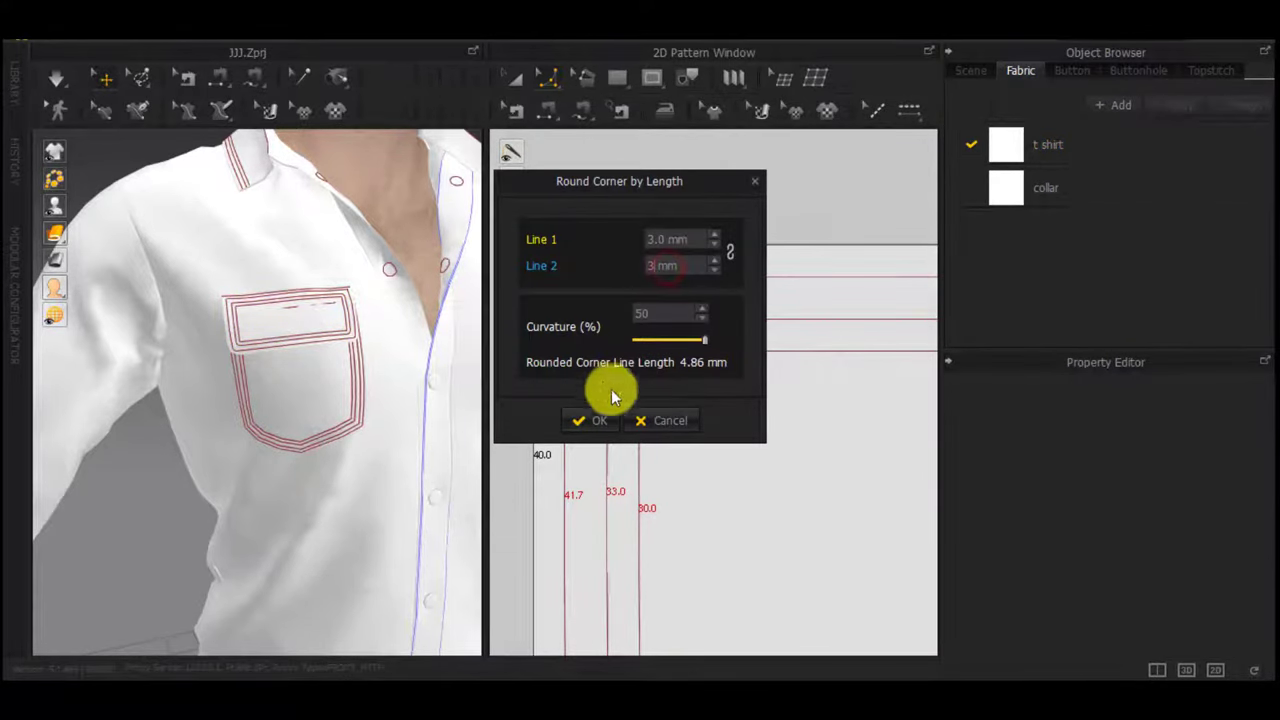
{"action": "left_click", "coordinate": [591, 425]}
Round the innermost internal line's upper right and lower right corners by length, using 3 mm
{"action": "scroll", "coordinate": [650, 440], "scroll_direction": "down", "scroll_amount": 1}
{"action": "middle_click_drag", "start_coordinate": [700, 445], "coordinate": [643, 443]}
{"action": "middle_click_drag", "start_coordinate": [760, 440], "coordinate": [307, 463]}
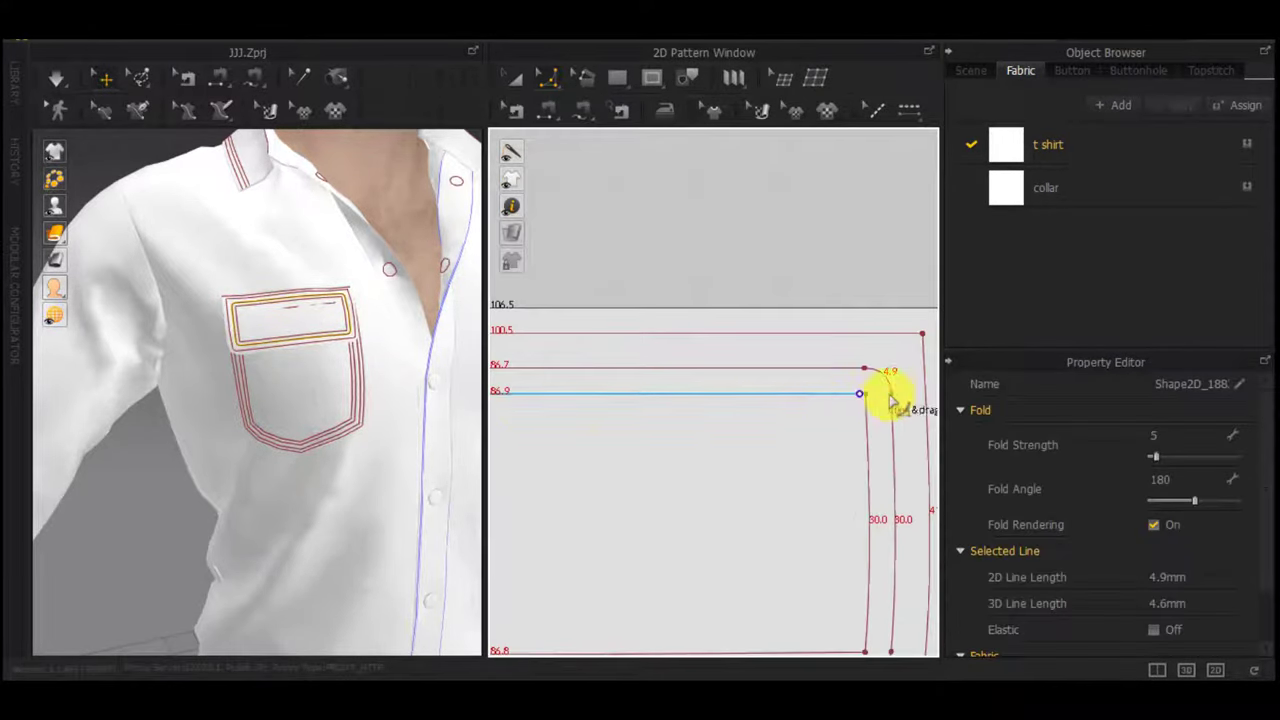
{"action": "left_click_drag", "start_coordinate": [865, 394], "coordinate": [818, 420]}
{"action": "right_click", "coordinate": [847, 424]}
{"action": "type", "text": "3"}
{"action": "left_click", "coordinate": [584, 422]}
{"action": "left_click", "coordinate": [665, 268]}
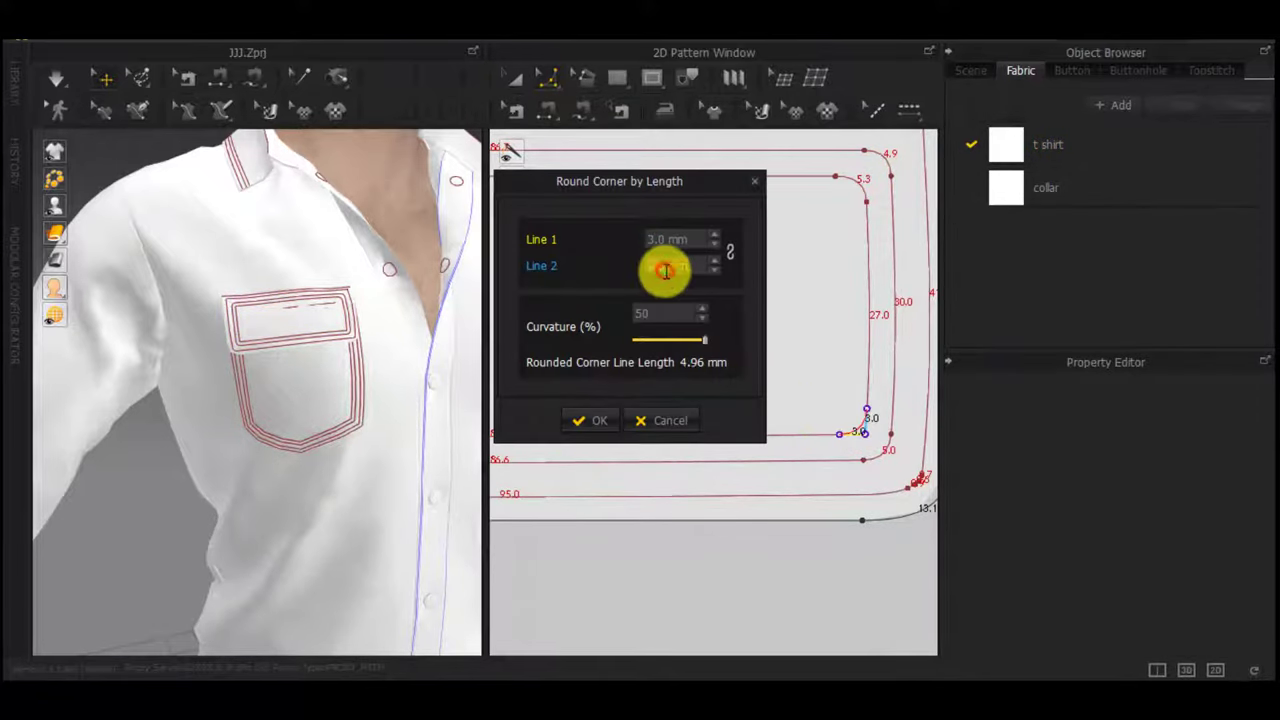
{"action": "left_click", "coordinate": [601, 420]}
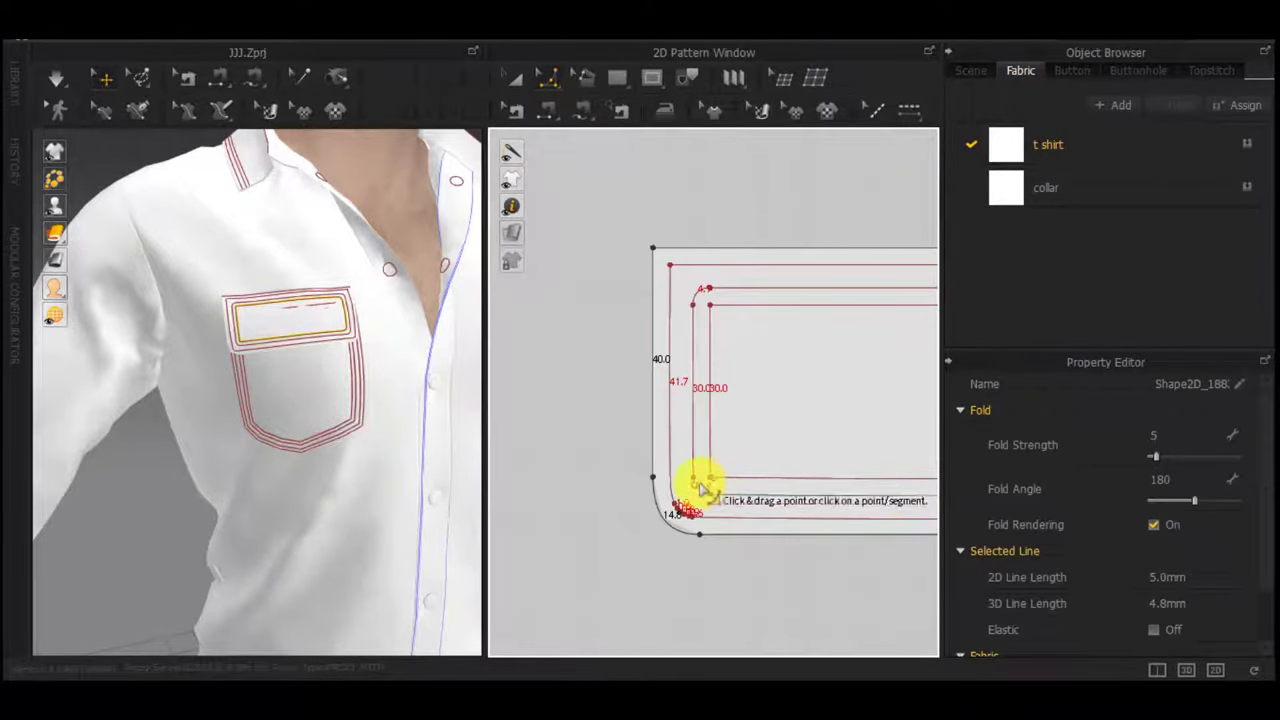
Round the innermost internal line's lower left and upper left corners by length, with 3 mm along both lines
{"action": "left_click_drag", "start_coordinate": [733, 473], "coordinate": [736, 475]}
{"action": "type", "text": "3"}
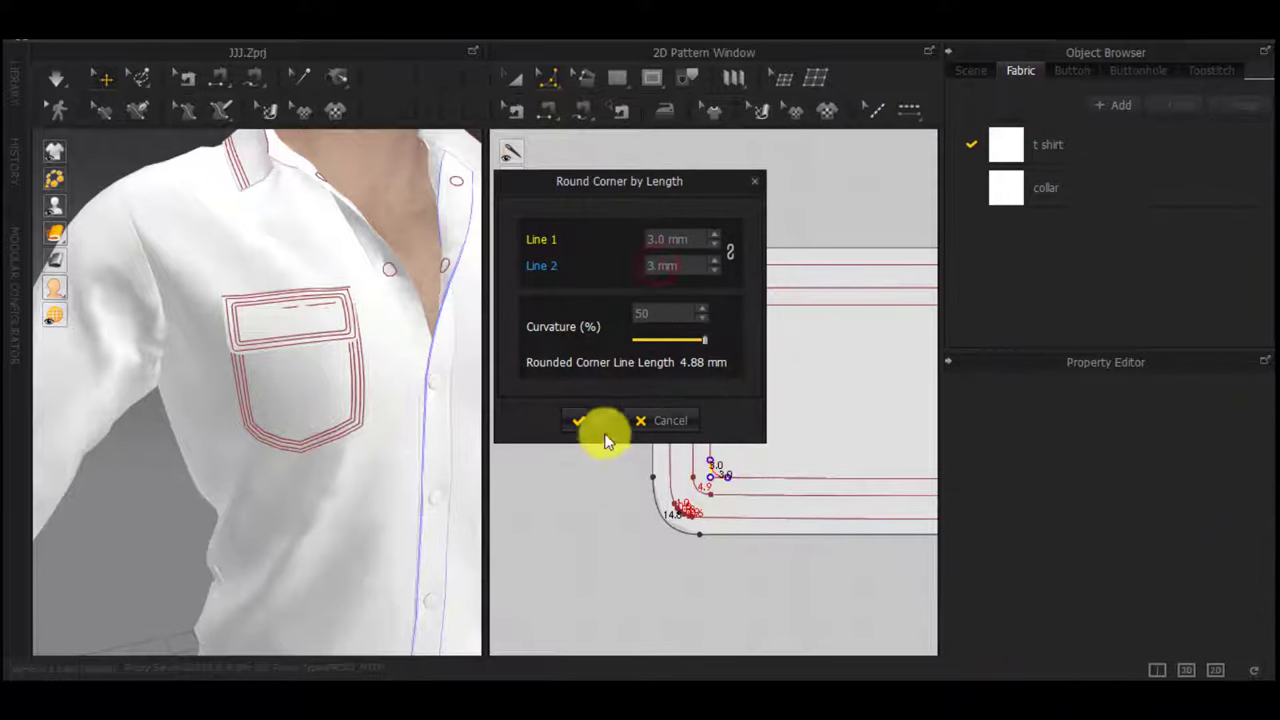
{"action": "left_click", "coordinate": [598, 422]}
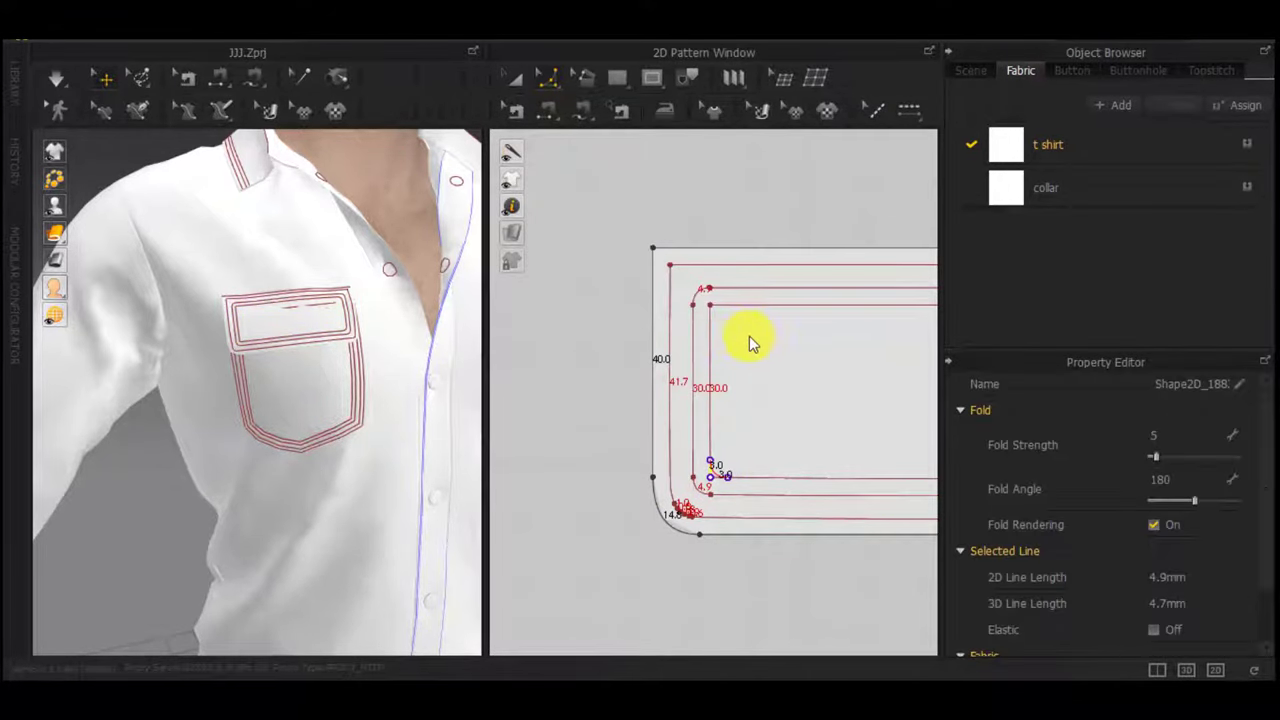
{"action": "left_click_drag", "start_coordinate": [713, 308], "coordinate": [724, 324]}
{"action": "double_click", "coordinate": [654, 240]}
{"action": "type", "text": "3"}
{"action": "double_click", "coordinate": [662, 264]}
{"action": "type", "text": "3"}
{"action": "left_click", "coordinate": [581, 422]}
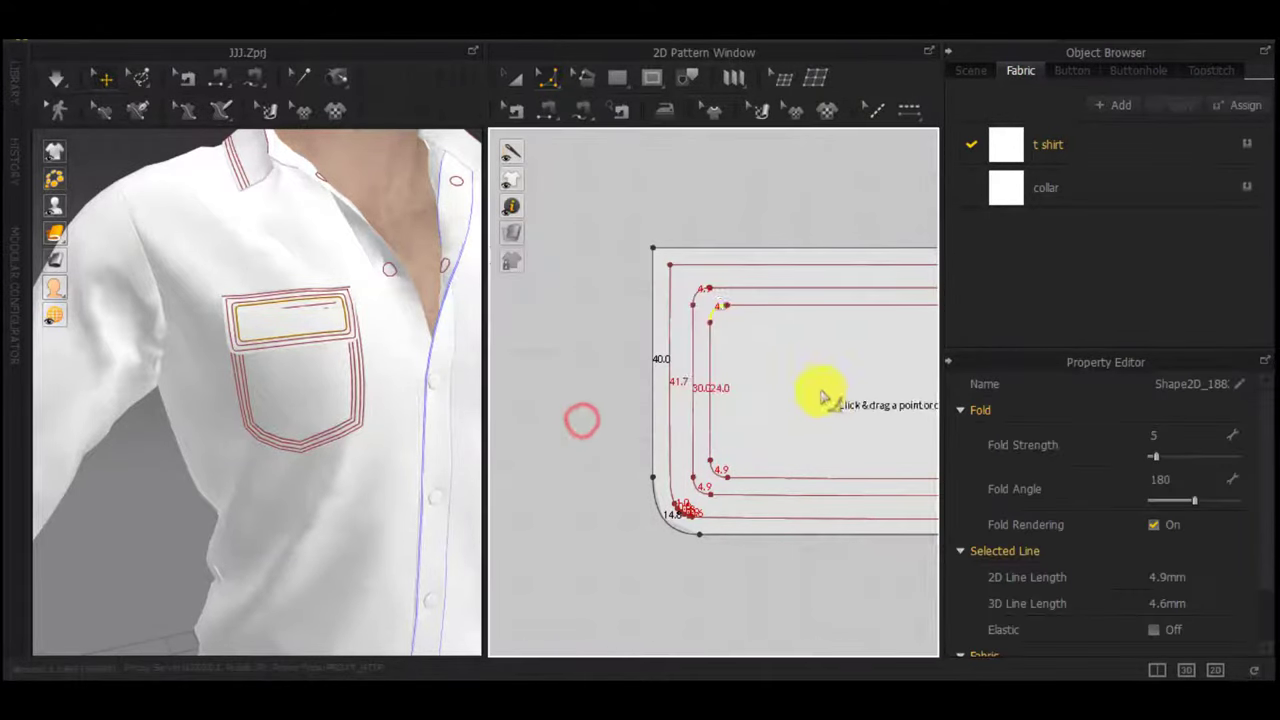
Round the outermost internal line's upper right and upper left corners by length, with 3 mm along both lines
{"action": "middle_click_drag", "start_coordinate": [823, 394], "coordinate": [640, 384]}
{"action": "left_click_drag", "start_coordinate": [882, 258], "coordinate": [856, 262]}
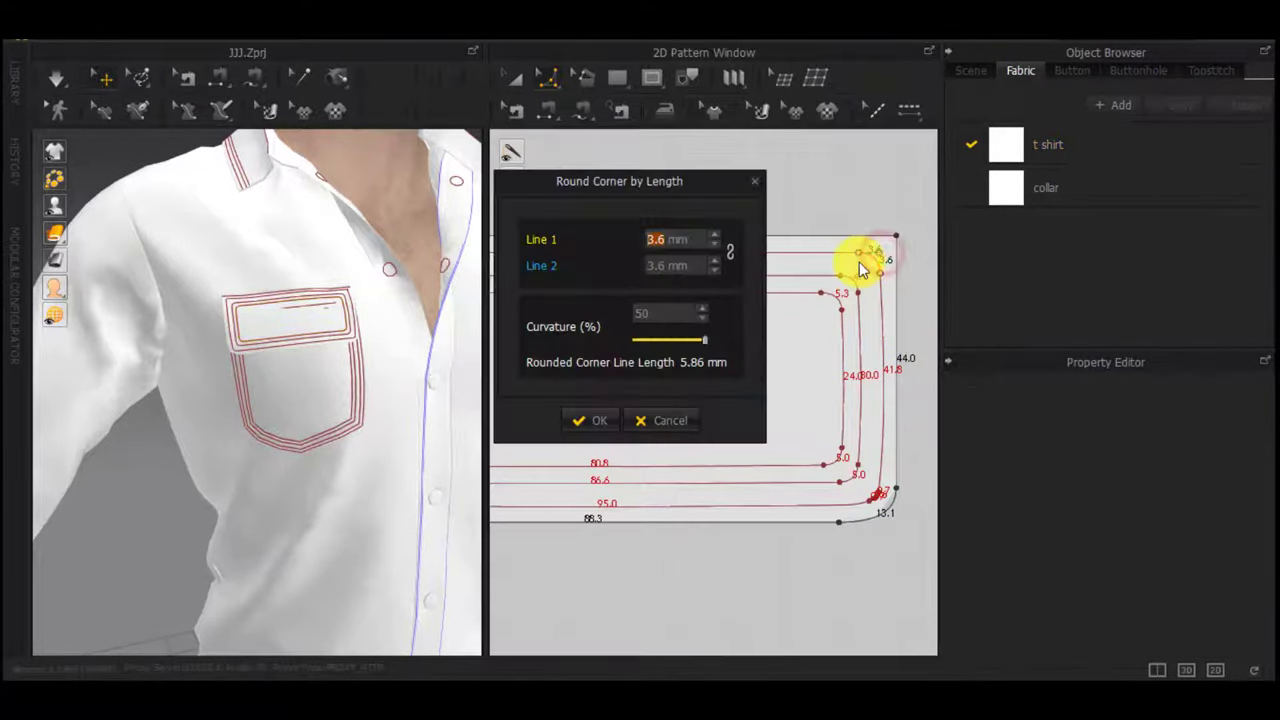
{"action": "left_click", "coordinate": [594, 408]}
{"action": "middle_click_drag", "start_coordinate": [636, 373], "coordinate": [944, 373]}
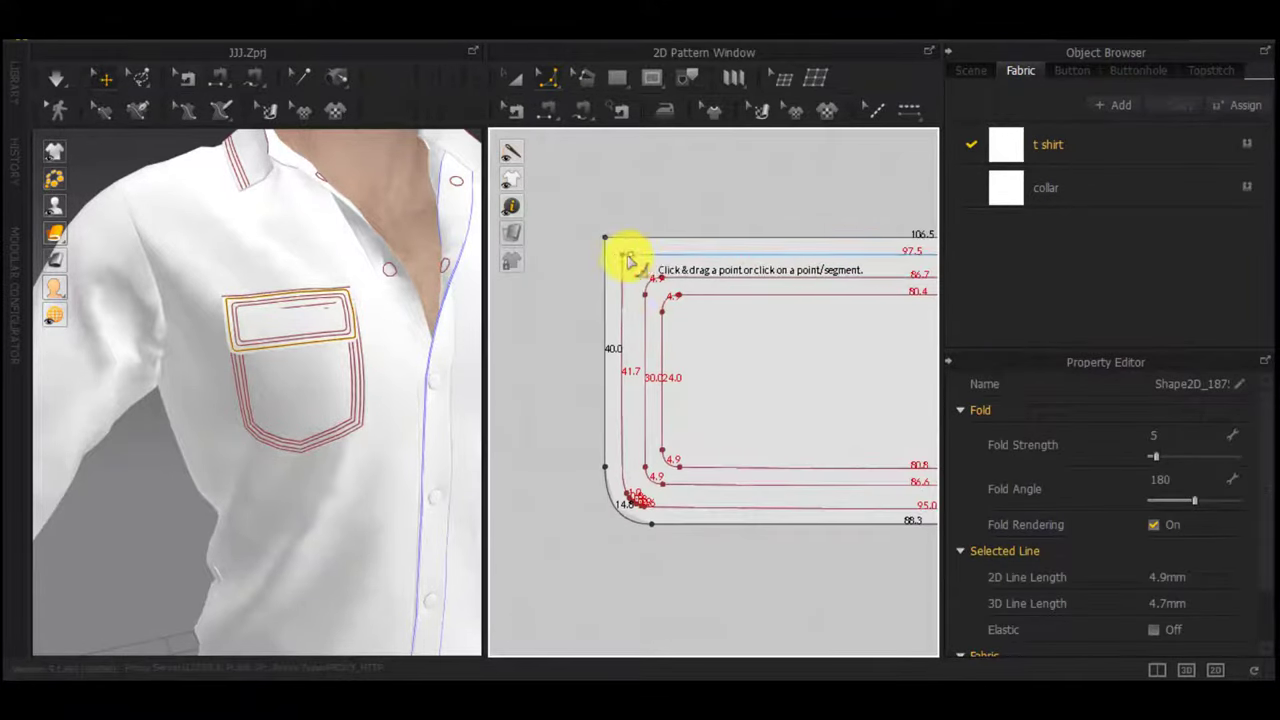
{"action": "left_click_drag", "start_coordinate": [624, 256], "coordinate": [651, 288]}
{"action": "type", "text": "3"}
{"action": "double_click", "coordinate": [673, 262]}
{"action": "type", "text": "3"}
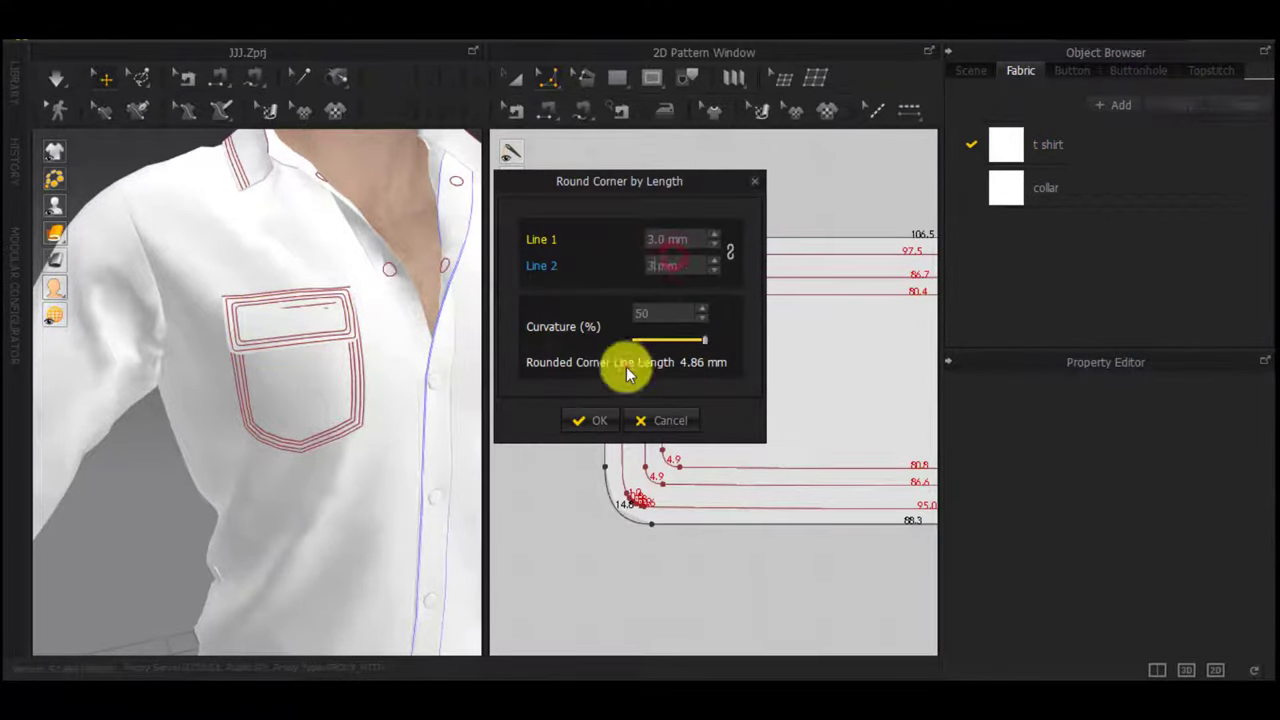
{"action": "left_click", "coordinate": [606, 418]}
Examine the flap's rounded internal lines above the pocket on the 3D shirt
{"action": "scroll", "coordinate": [700, 495], "scroll_direction": "down", "scroll_amount": 5}
{"action": "middle_click_drag", "start_coordinate": [771, 543], "coordinate": [643, 500]}
{"action": "scroll", "coordinate": [298, 318], "scroll_direction": "up", "scroll_amount": 5}
{"action": "middle_click_drag", "start_coordinate": [298, 318], "coordinate": [297, 376]}
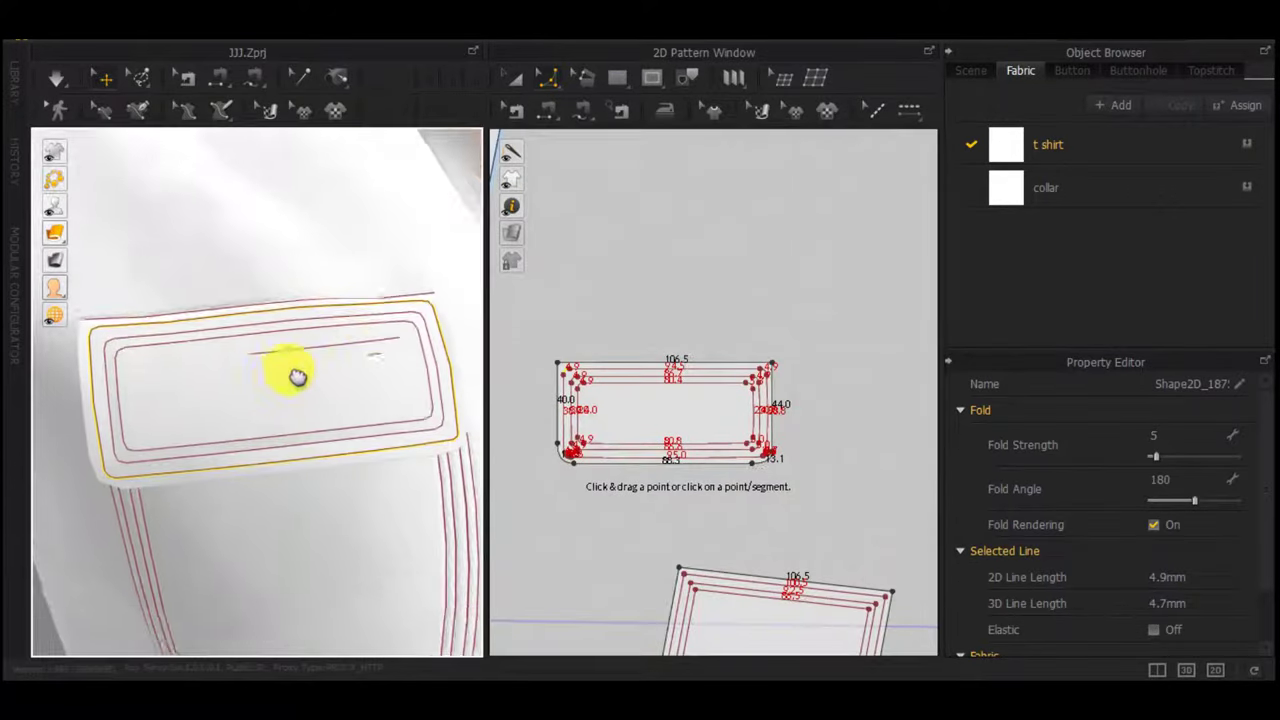
{"action": "scroll", "coordinate": [410, 478], "scroll_direction": "down", "scroll_amount": 5}
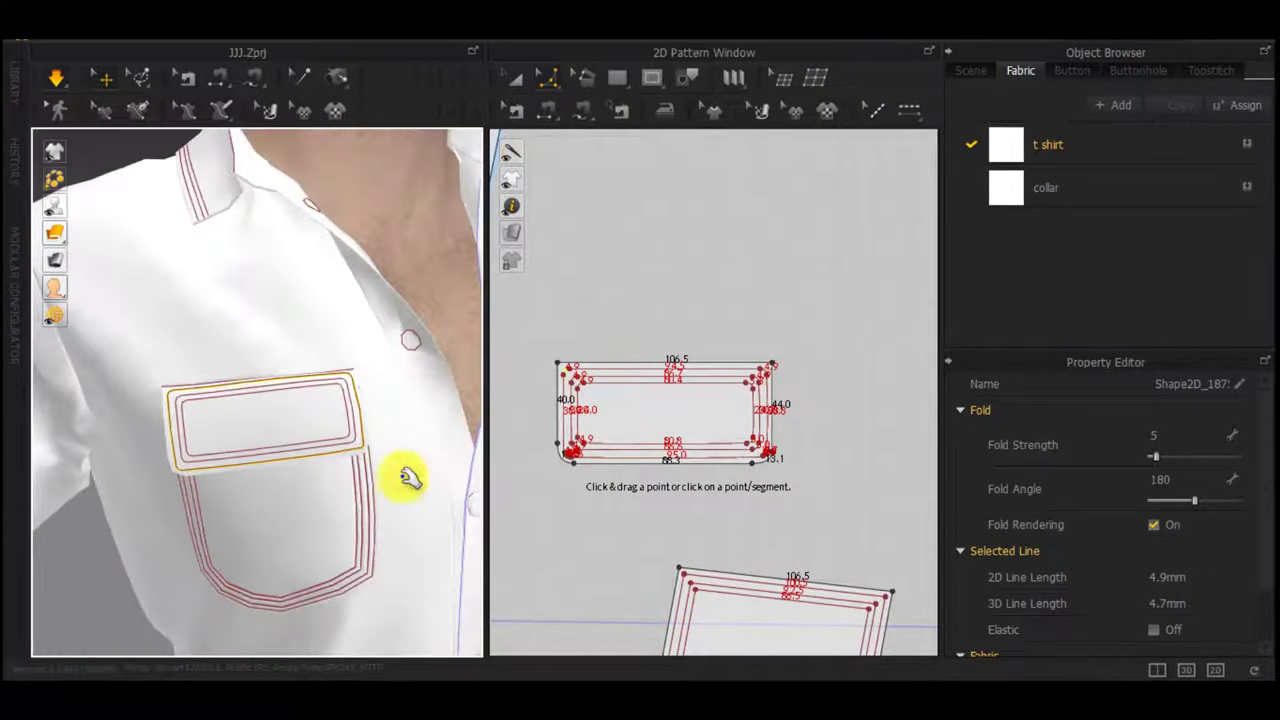
Create a mirrored linked copy of the chest pocket flap and place it beside the opposite front panel
{"action": "scroll", "coordinate": [708, 468], "scroll_direction": "down", "scroll_amount": 2}
{"action": "key", "text": "a"}
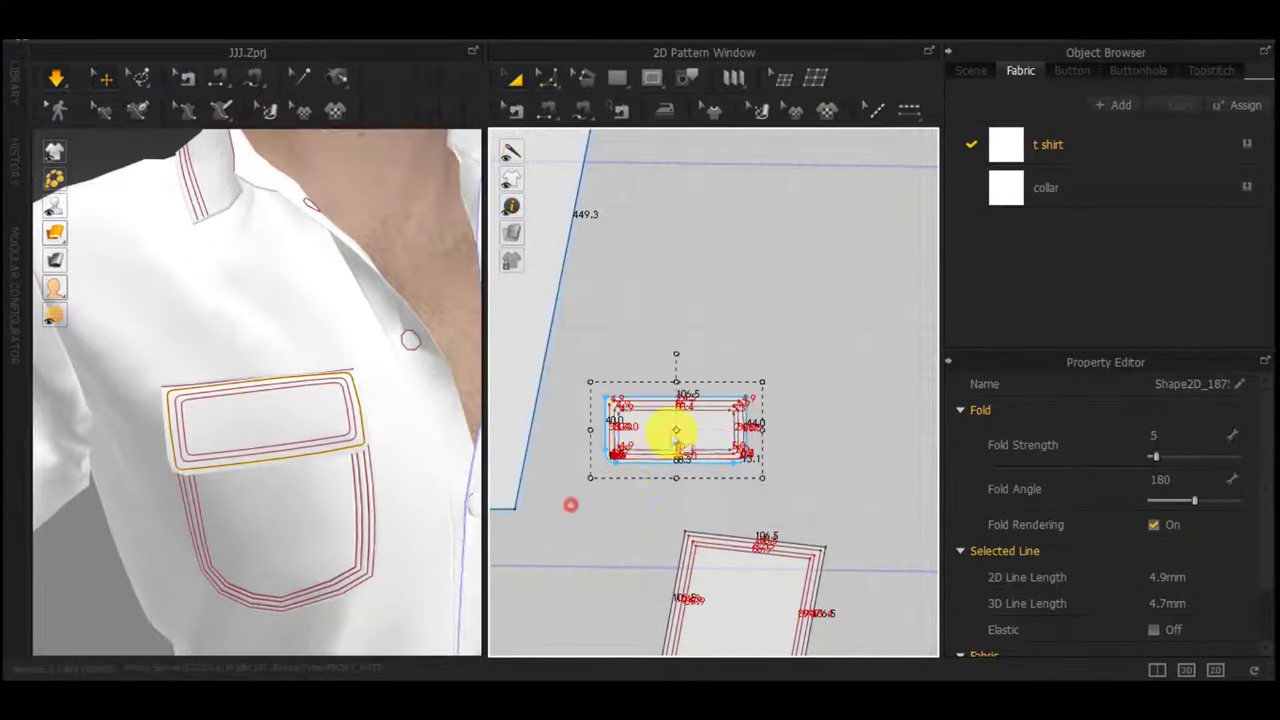
{"action": "right_click", "coordinate": [735, 420]}
{"action": "left_click", "coordinate": [776, 305]}
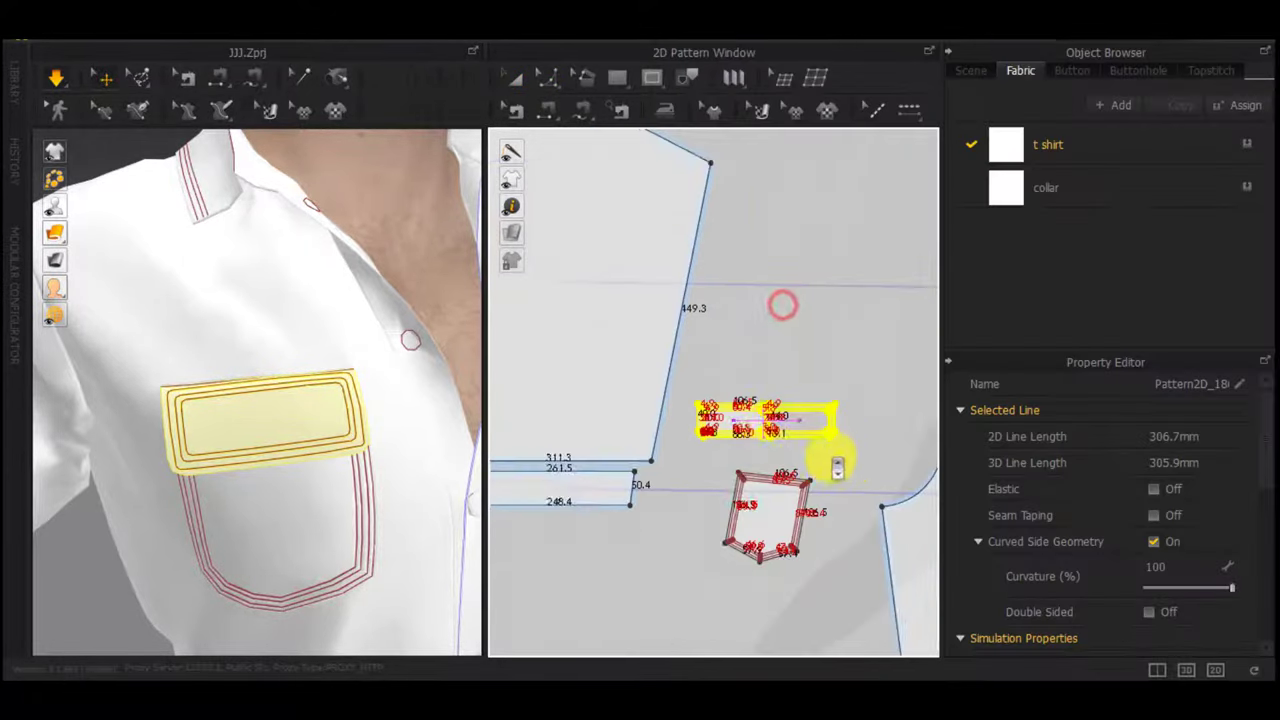
{"action": "middle_click_drag", "start_coordinate": [838, 468], "coordinate": [737, 449]}
{"action": "scroll", "coordinate": [829, 449], "scroll_direction": "down", "scroll_amount": 4}
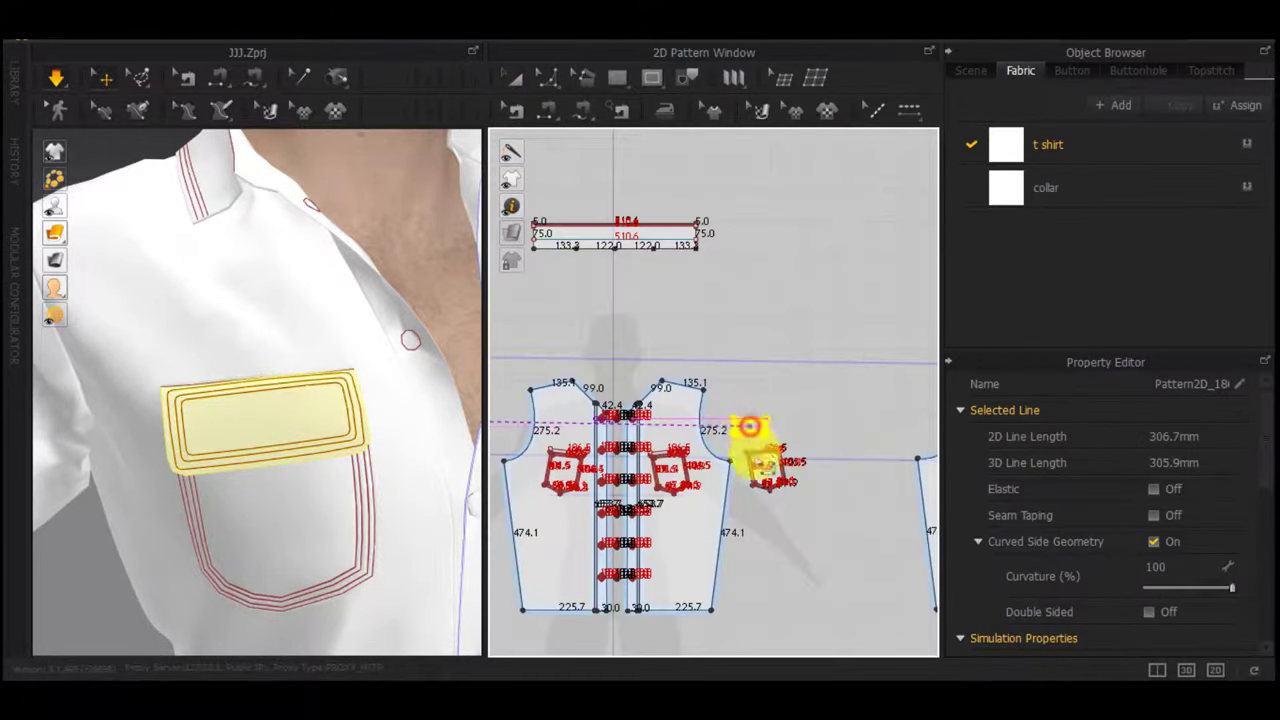
{"action": "left_click", "coordinate": [750, 426]}
Sew the mirrored flap's upper edge to the internal line above the pocket on the opposite front panel
{"action": "scroll", "coordinate": [752, 442], "scroll_direction": "up", "scroll_amount": 4}
{"action": "key", "text": "n"}
{"action": "left_click", "coordinate": [729, 333]}
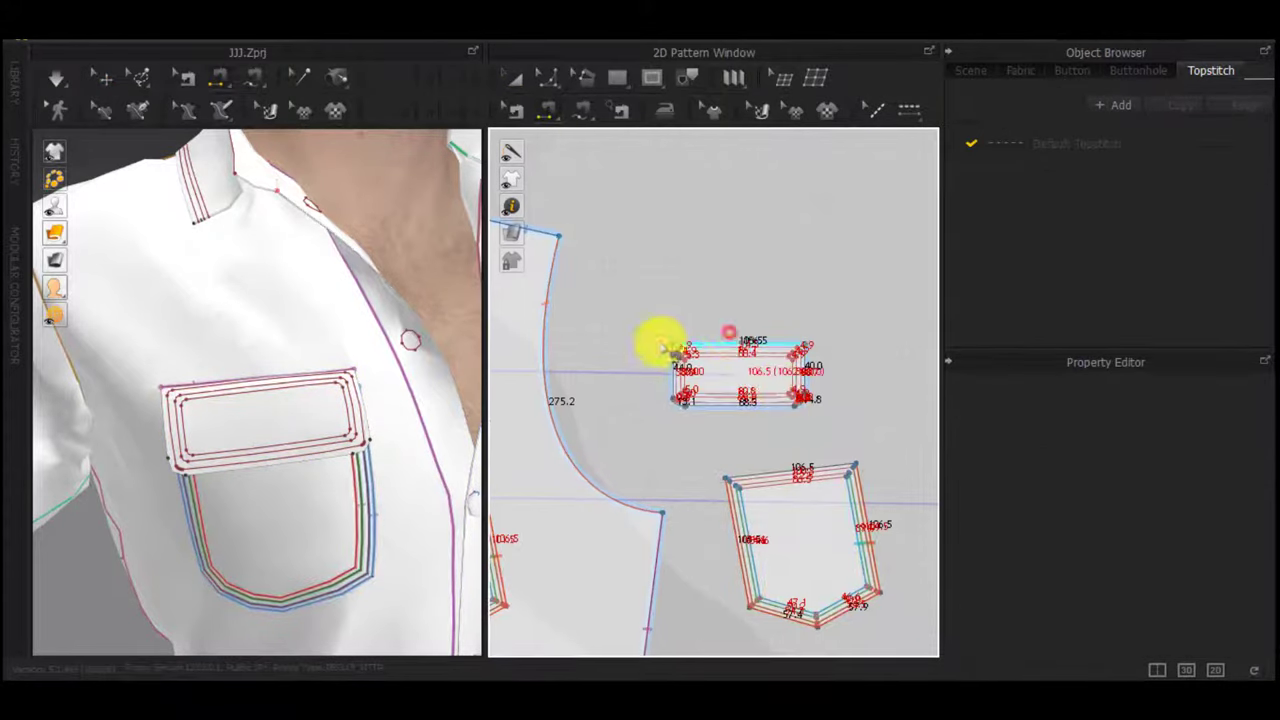
{"action": "middle_click_drag", "start_coordinate": [562, 394], "coordinate": [812, 401]}
{"action": "scroll", "coordinate": [393, 464], "scroll_direction": "down", "scroll_amount": 5}
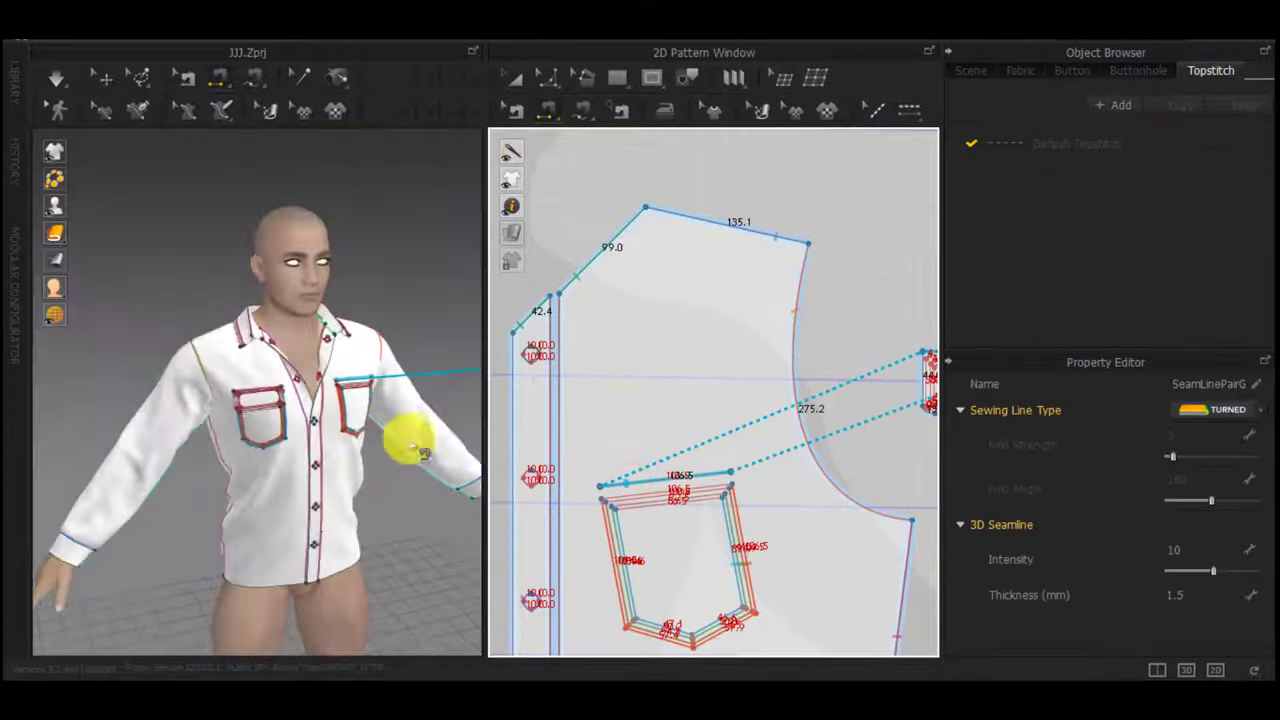
Simulate the garment so the newly sewn flap drapes over the second chest pocket
{"action": "key", "text": "space"}
{"action": "middle_click_drag", "start_coordinate": [410, 441], "coordinate": [344, 443]}
{"action": "right_click_drag", "start_coordinate": [344, 443], "coordinate": [186, 457]}
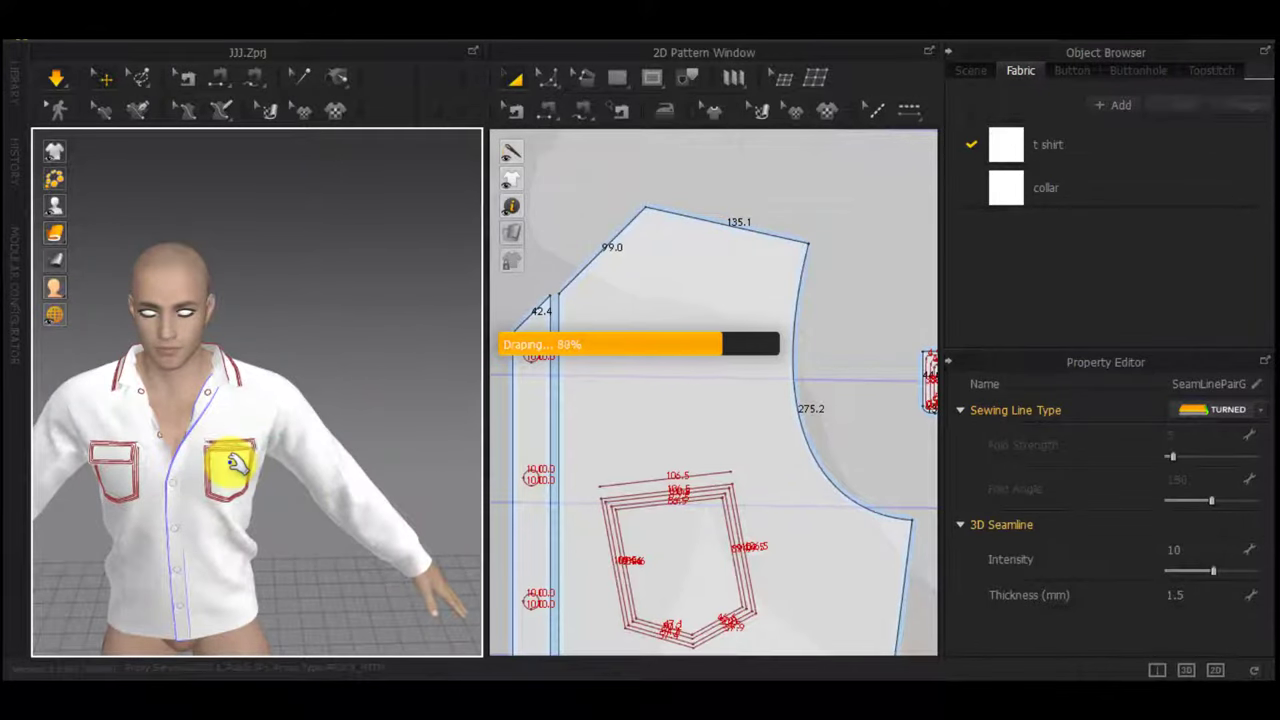
{"action": "scroll", "coordinate": [230, 465], "scroll_direction": "up", "scroll_amount": 6}
{"action": "scroll", "coordinate": [723, 369], "scroll_direction": "down", "scroll_amount": 4}
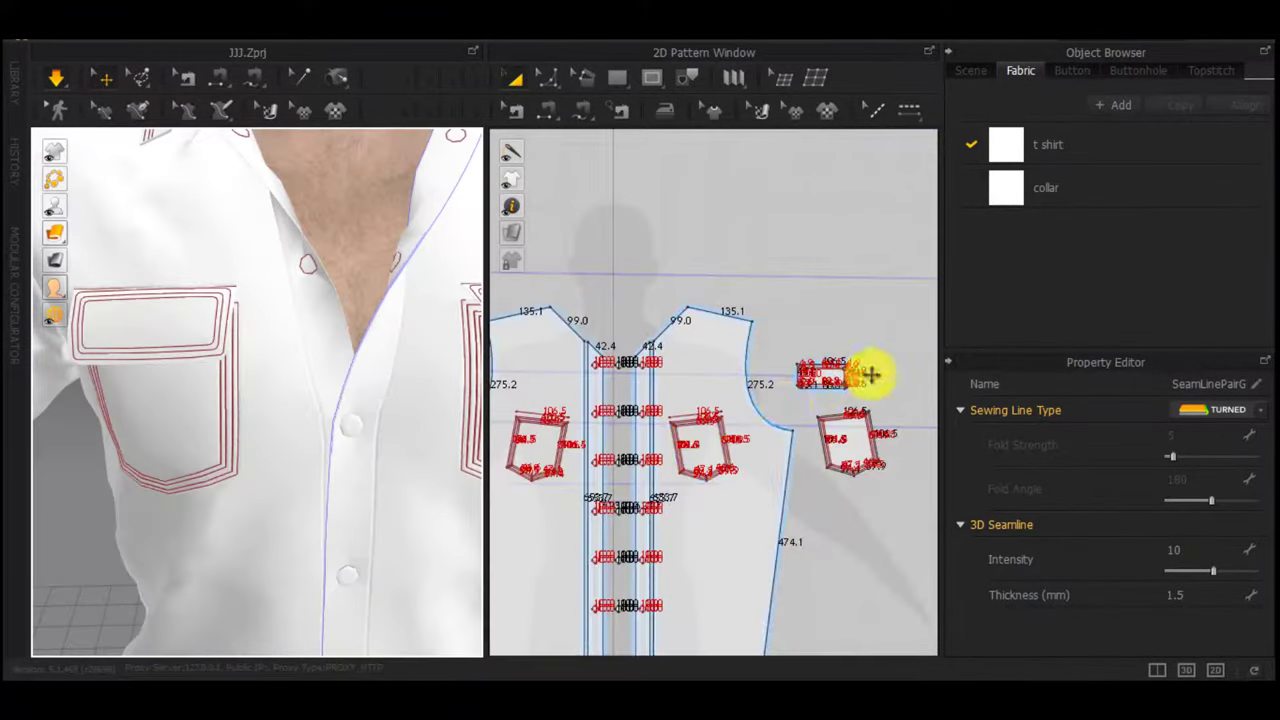
Make a Layer Clone (Over) of the mirrored flap and place it directly above the original pattern
{"action": "left_click_drag", "start_coordinate": [880, 352], "coordinate": [789, 409]}
{"action": "scroll", "coordinate": [828, 367], "scroll_direction": "up", "scroll_amount": 5}
{"action": "right_click", "coordinate": [829, 394]}
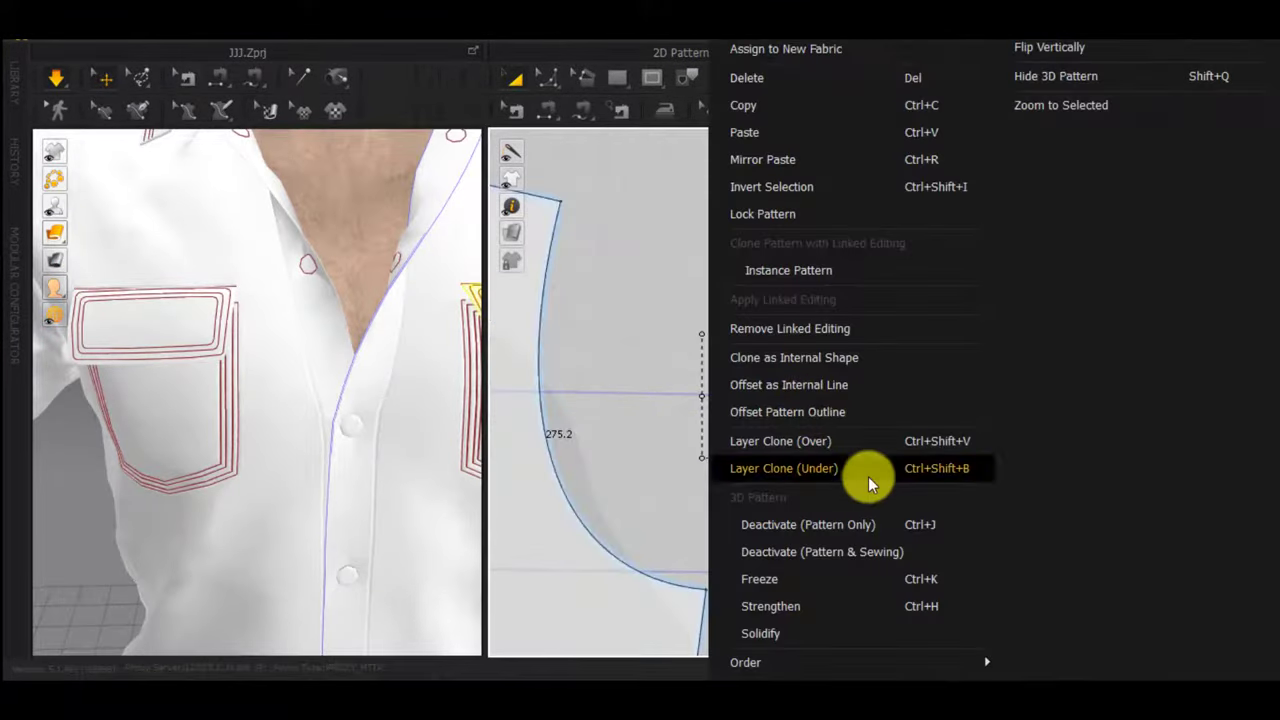
{"action": "left_click", "coordinate": [857, 441]}
{"action": "left_click", "coordinate": [812, 249]}
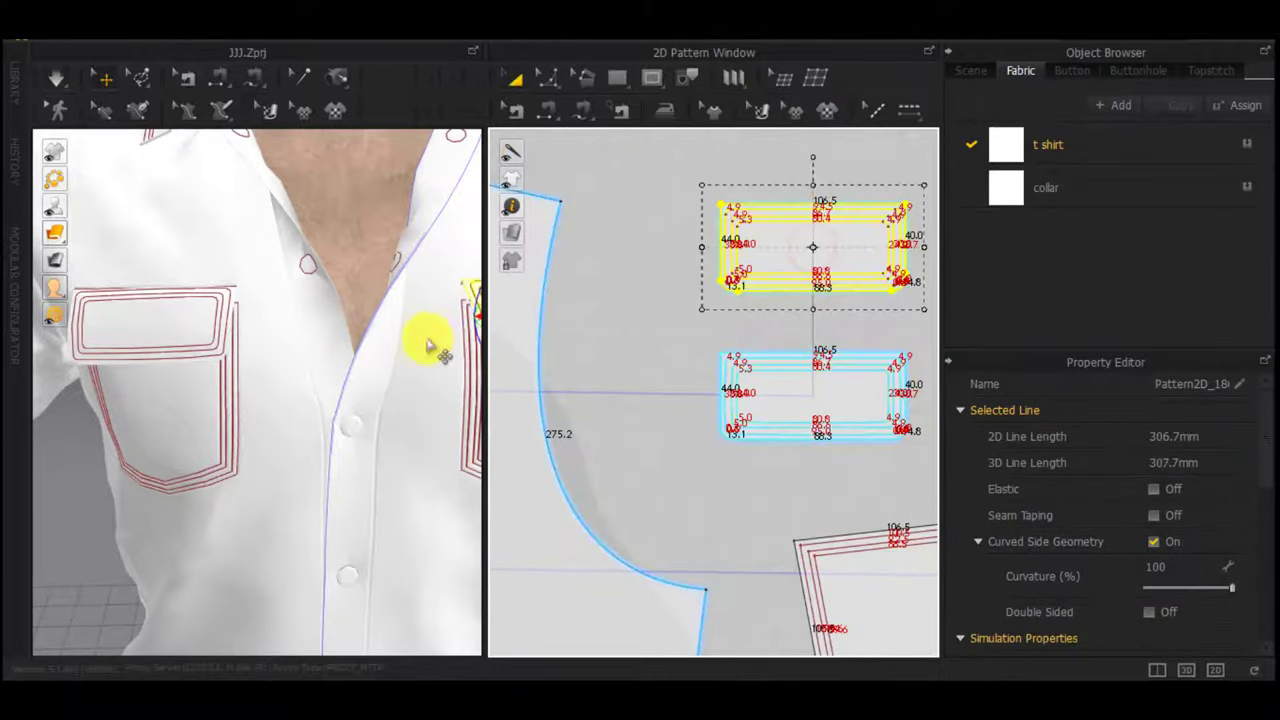
Simulate the garment and examine how the pocket flaps on both sides drape and are layered
{"action": "key", "text": "space"}
{"action": "right_click_drag", "start_coordinate": [428, 345], "coordinate": [380, 364]}
{"action": "left_click", "coordinate": [390, 261]}
{"action": "right_click_drag", "start_coordinate": [364, 262], "coordinate": [310, 262]}
{"action": "scroll", "coordinate": [370, 332], "scroll_direction": "up", "scroll_amount": 5}
{"action": "scroll", "coordinate": [380, 320], "scroll_direction": "down", "scroll_amount": 4}
{"action": "scroll", "coordinate": [369, 229], "scroll_direction": "up", "scroll_amount": 3}
{"action": "scroll", "coordinate": [369, 229], "scroll_direction": "down", "scroll_amount": 3}
{"action": "right_click_drag", "start_coordinate": [397, 228], "coordinate": [414, 251]}
{"action": "scroll", "coordinate": [416, 251], "scroll_direction": "down", "scroll_amount": 3}
{"action": "scroll", "coordinate": [673, 306], "scroll_direction": "down", "scroll_amount": 3}
{"action": "middle_click_drag", "start_coordinate": [734, 322], "coordinate": [1275, 242]}
{"action": "middle_click_drag", "start_coordinate": [669, 280], "coordinate": [895, 256]}
{"action": "left_click_drag", "start_coordinate": [803, 171], "coordinate": [641, 279]}
{"action": "scroll", "coordinate": [716, 333], "scroll_direction": "down", "scroll_amount": 3}
{"action": "middle_click_drag", "start_coordinate": [728, 324], "coordinate": [558, 326]}
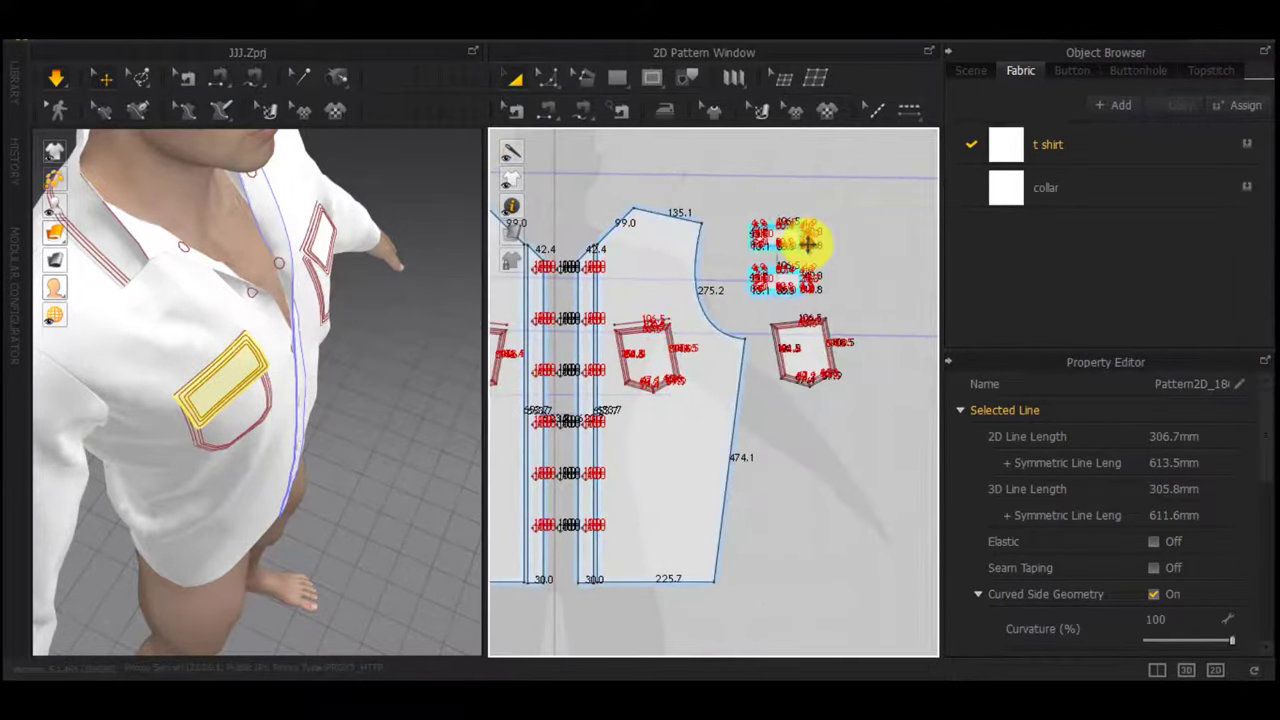
Delete the layer clone above the mirrored flap and let the remaining flap settle in simulation
{"action": "left_click", "coordinate": [808, 244]}
{"action": "key", "text": "space"}
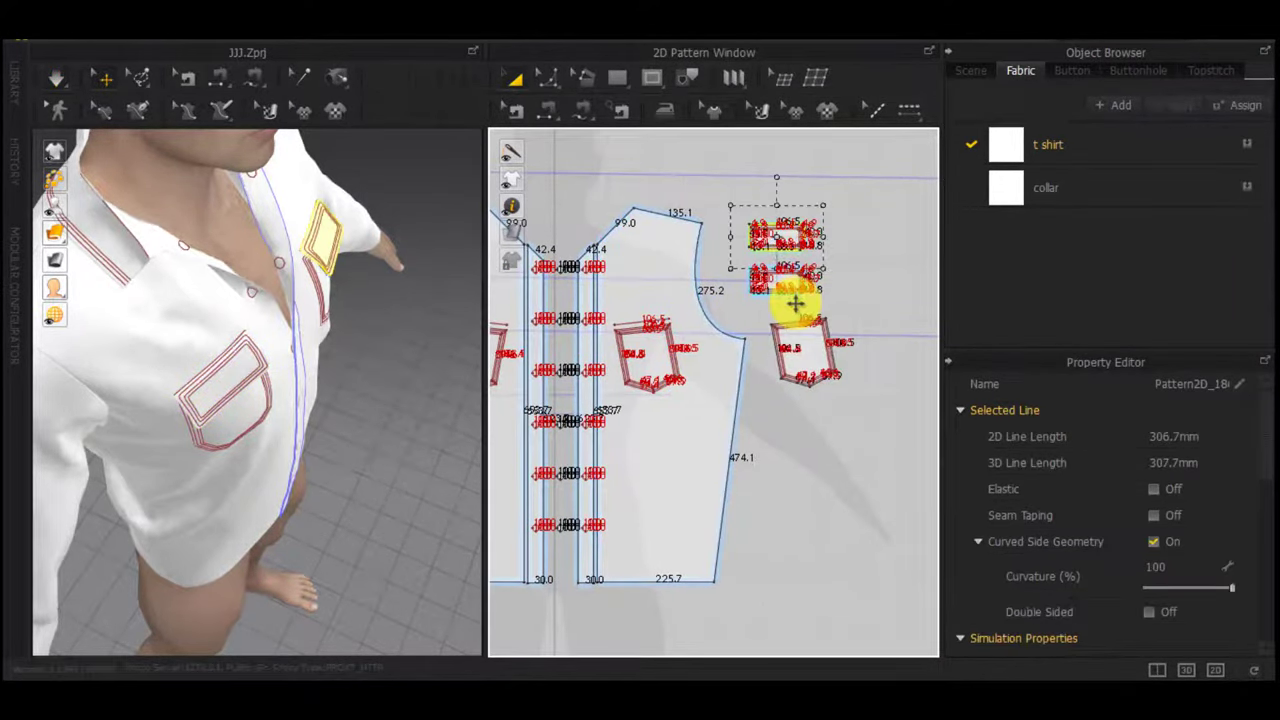
{"action": "left_click_drag", "start_coordinate": [796, 303], "coordinate": [797, 304]}
{"action": "right_click_drag", "start_coordinate": [248, 328], "coordinate": [197, 281]}
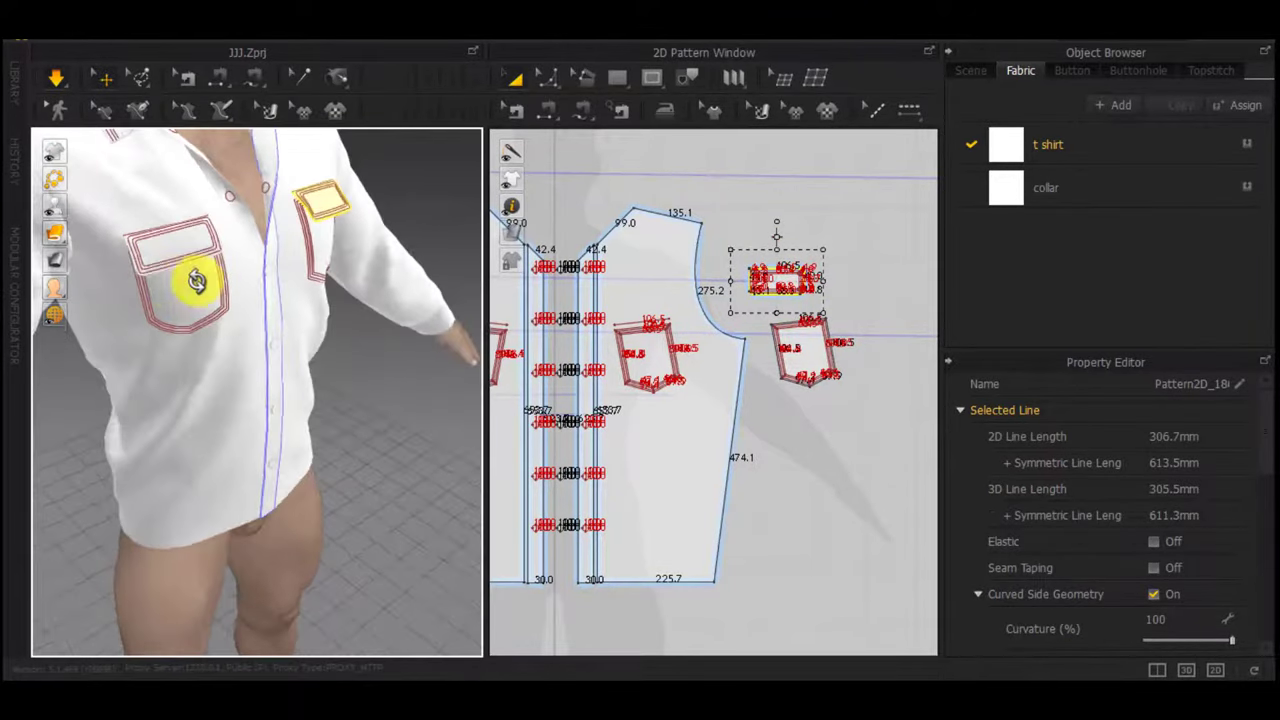
{"action": "scroll", "coordinate": [331, 243], "scroll_direction": "up", "scroll_amount": 3}
{"action": "right_click_drag", "start_coordinate": [331, 243], "coordinate": [317, 280]}
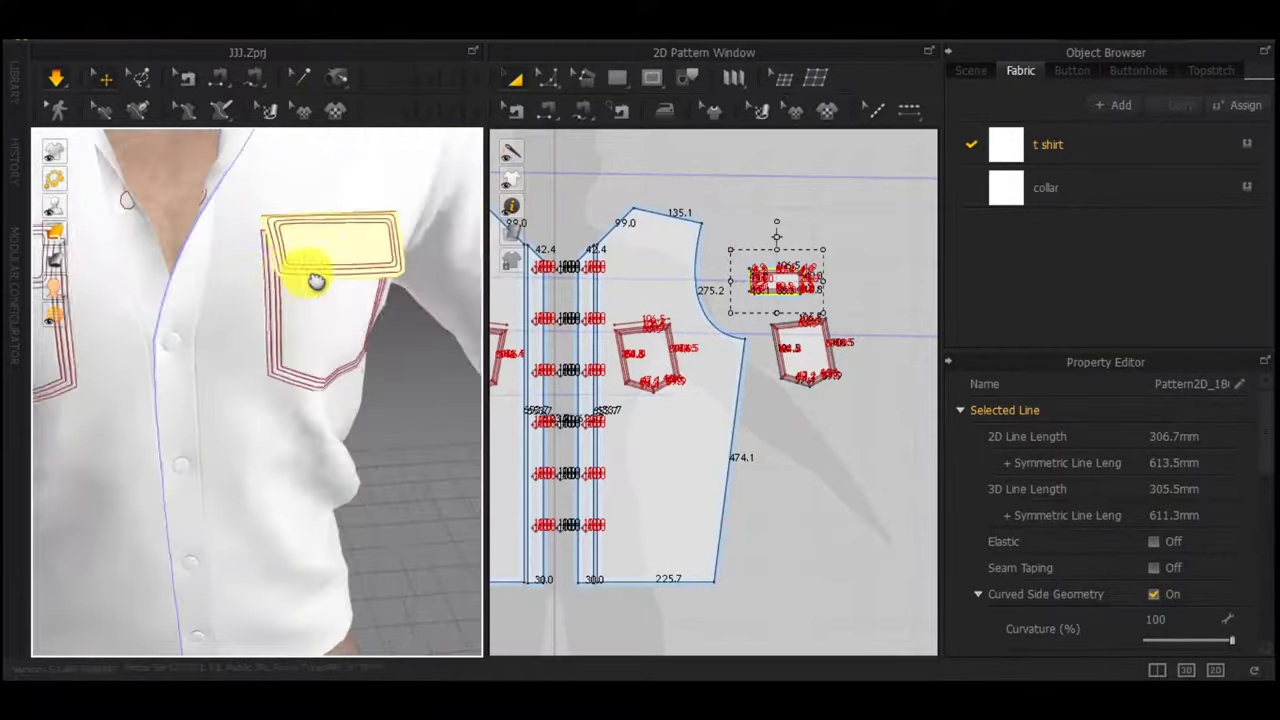
{"action": "scroll", "coordinate": [317, 280], "scroll_direction": "up", "scroll_amount": 4}
{"action": "middle_click_drag", "start_coordinate": [317, 280], "coordinate": [270, 422]}
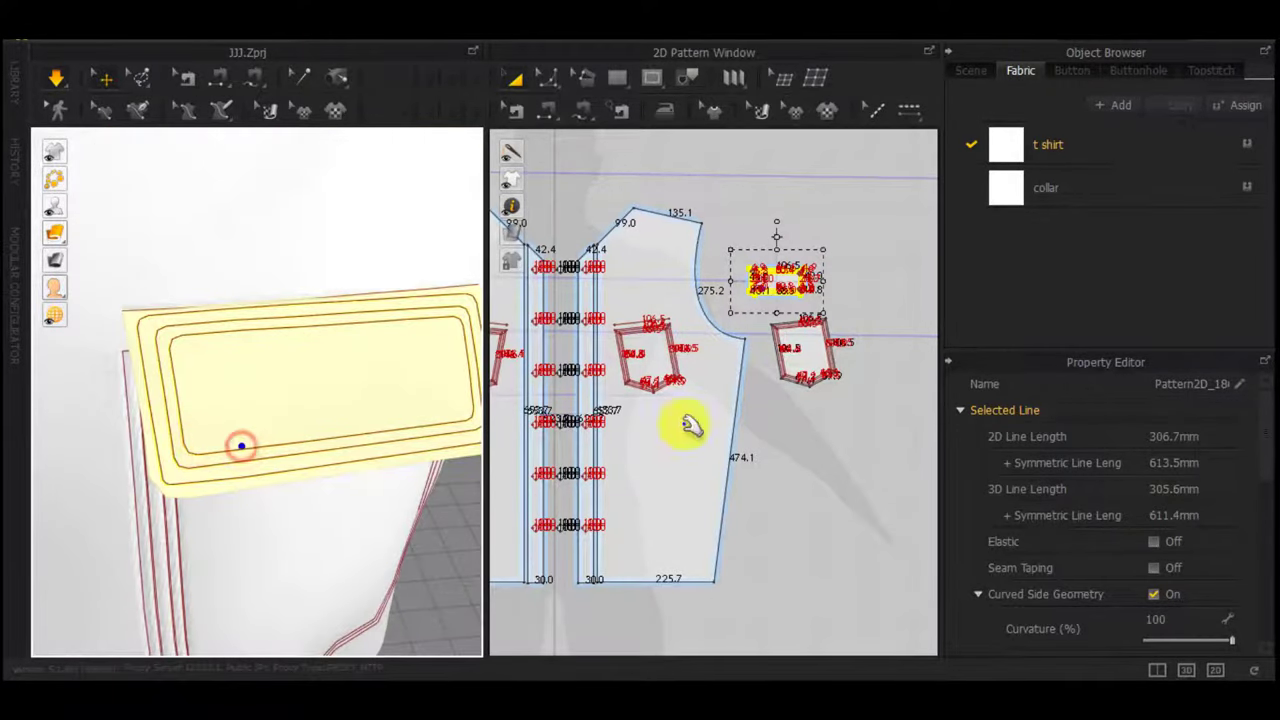
{"action": "scroll", "coordinate": [760, 322], "scroll_direction": "up", "scroll_amount": 9}
{"action": "scroll", "coordinate": [758, 314], "scroll_direction": "down", "scroll_amount": 5}
{"action": "middle_click_drag", "start_coordinate": [748, 218], "coordinate": [756, 307]}
{"action": "scroll", "coordinate": [756, 307], "scroll_direction": "up", "scroll_amount": 2}
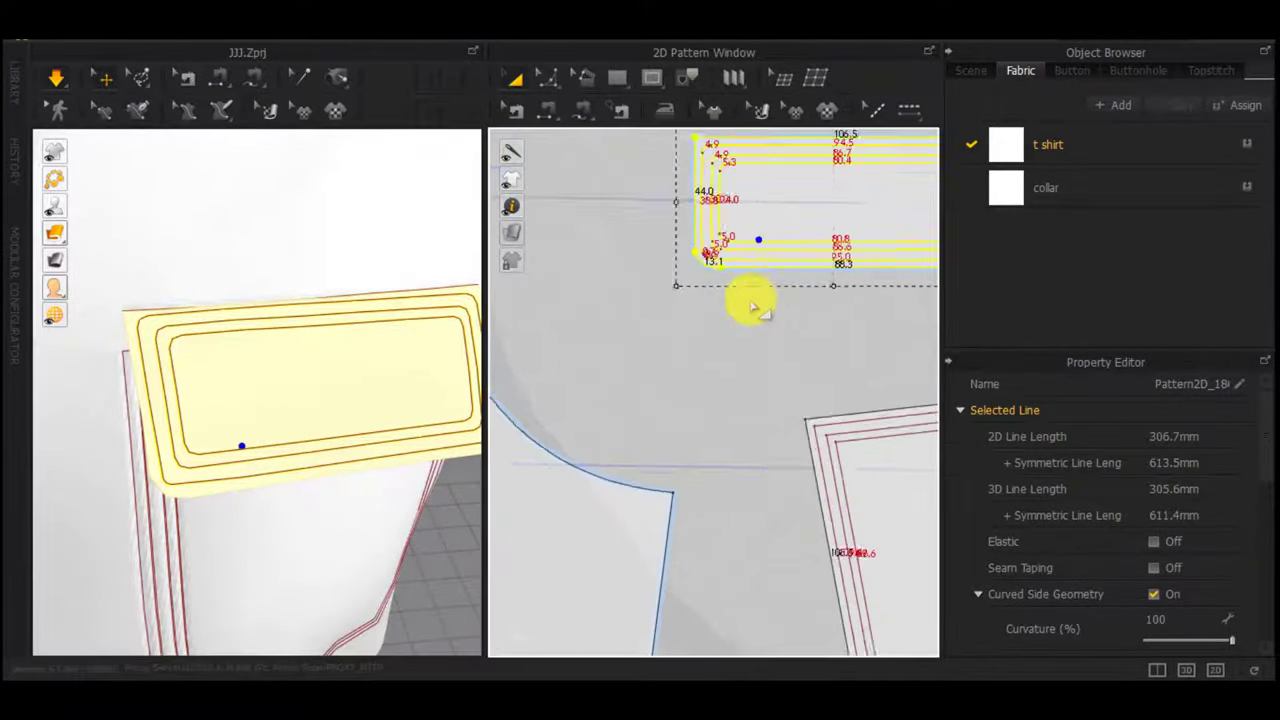
{"action": "left_click", "coordinate": [627, 77]}
{"action": "left_click", "coordinate": [654, 138]}
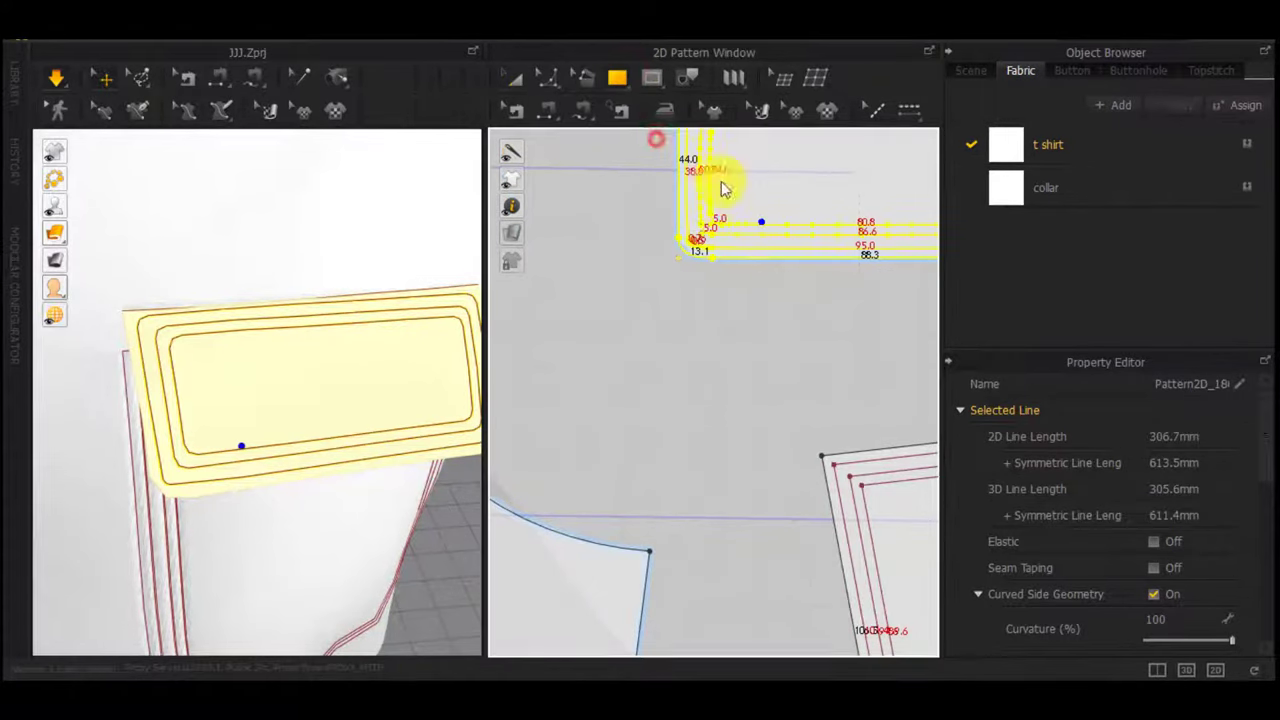
{"action": "middle_click_drag", "start_coordinate": [750, 200], "coordinate": [748, 233]}
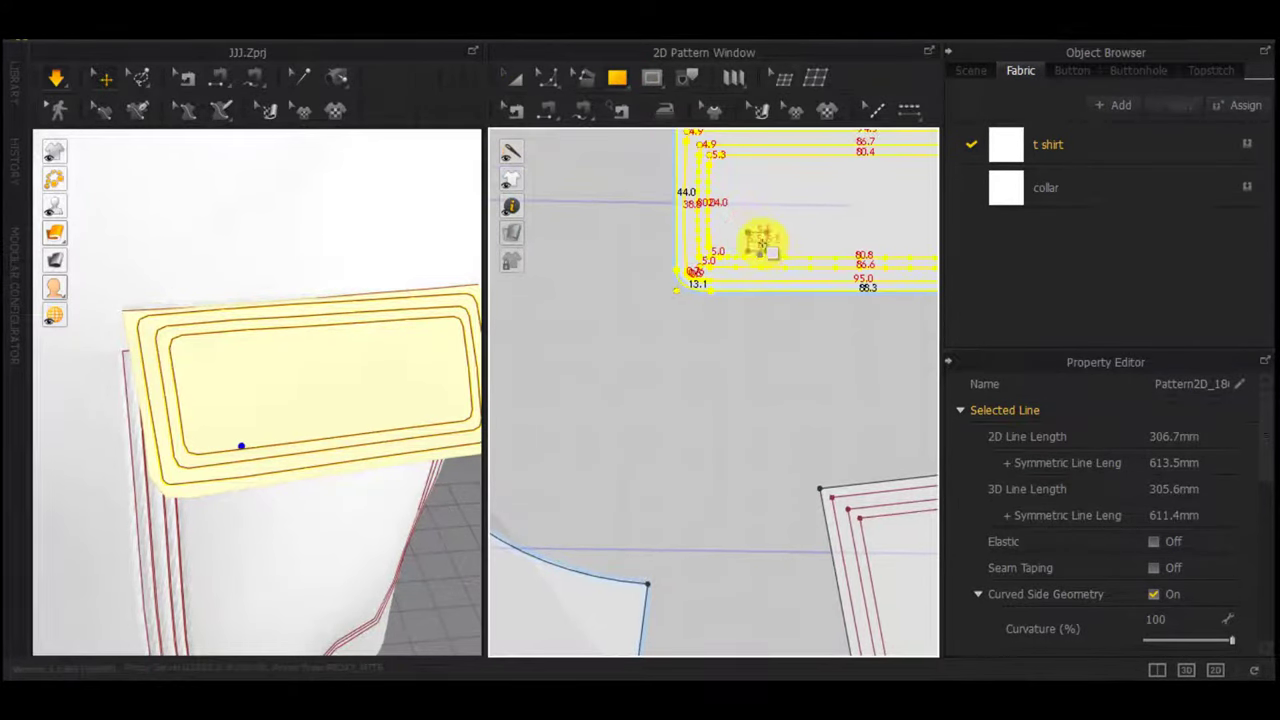
{"action": "left_click_drag", "start_coordinate": [762, 243], "coordinate": [768, 250]}
{"action": "key", "text": "ctrl+z"}
Draw a small circle about 17.2 mm in circumference inside the mirrored flap near its lower corner using the Ellipse tool
{"action": "left_click", "coordinate": [621, 79]}
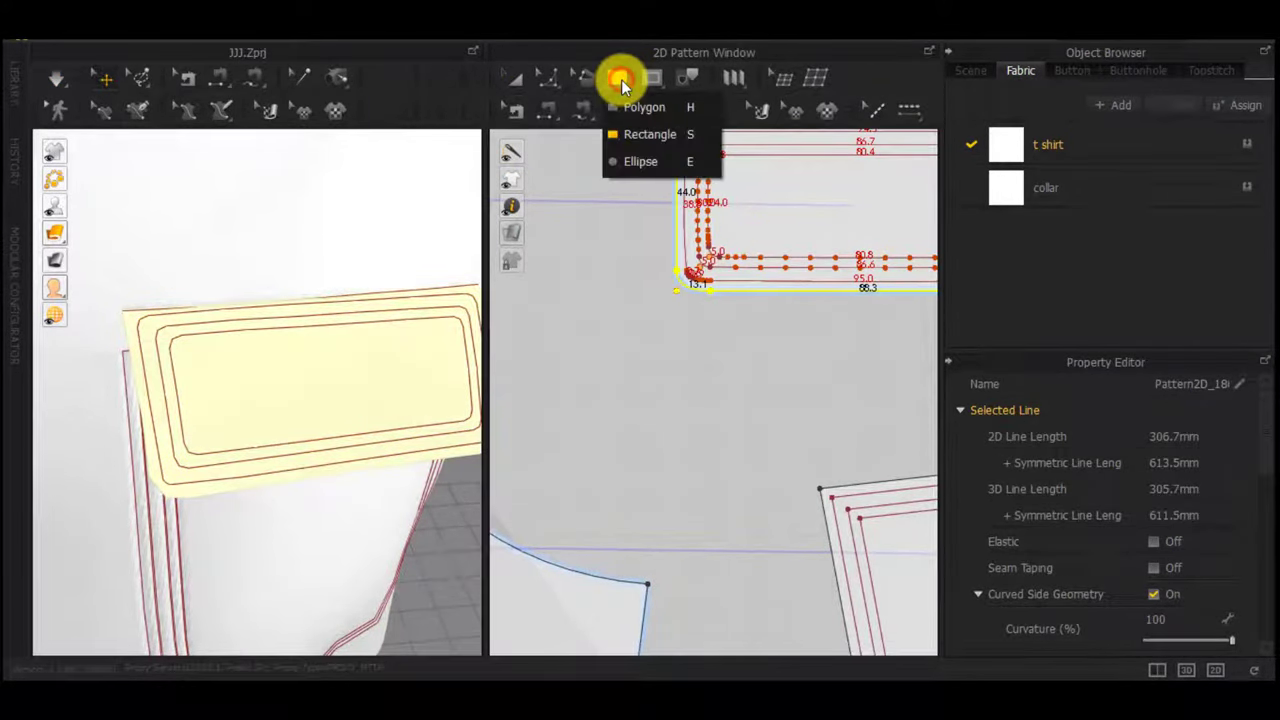
{"action": "left_click", "coordinate": [640, 161]}
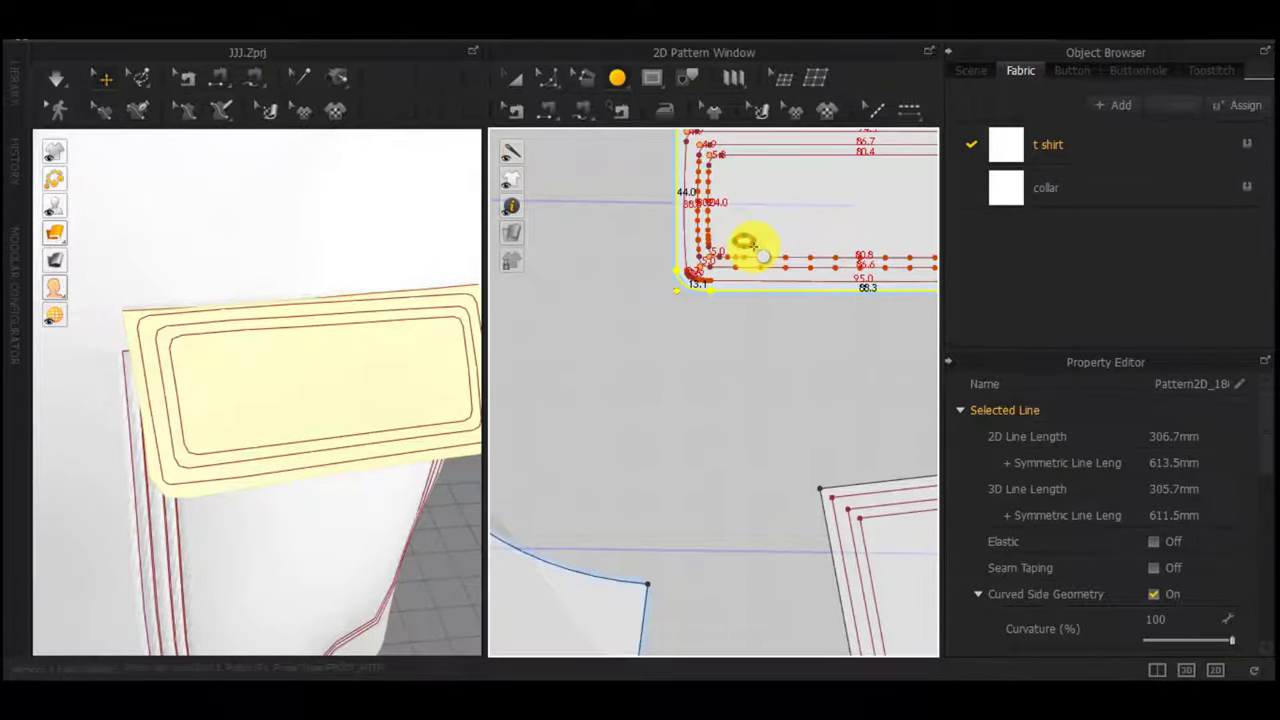
{"action": "left_click_drag", "start_coordinate": [753, 245], "coordinate": [755, 247]}
{"action": "key", "text": "ctrl+z"}
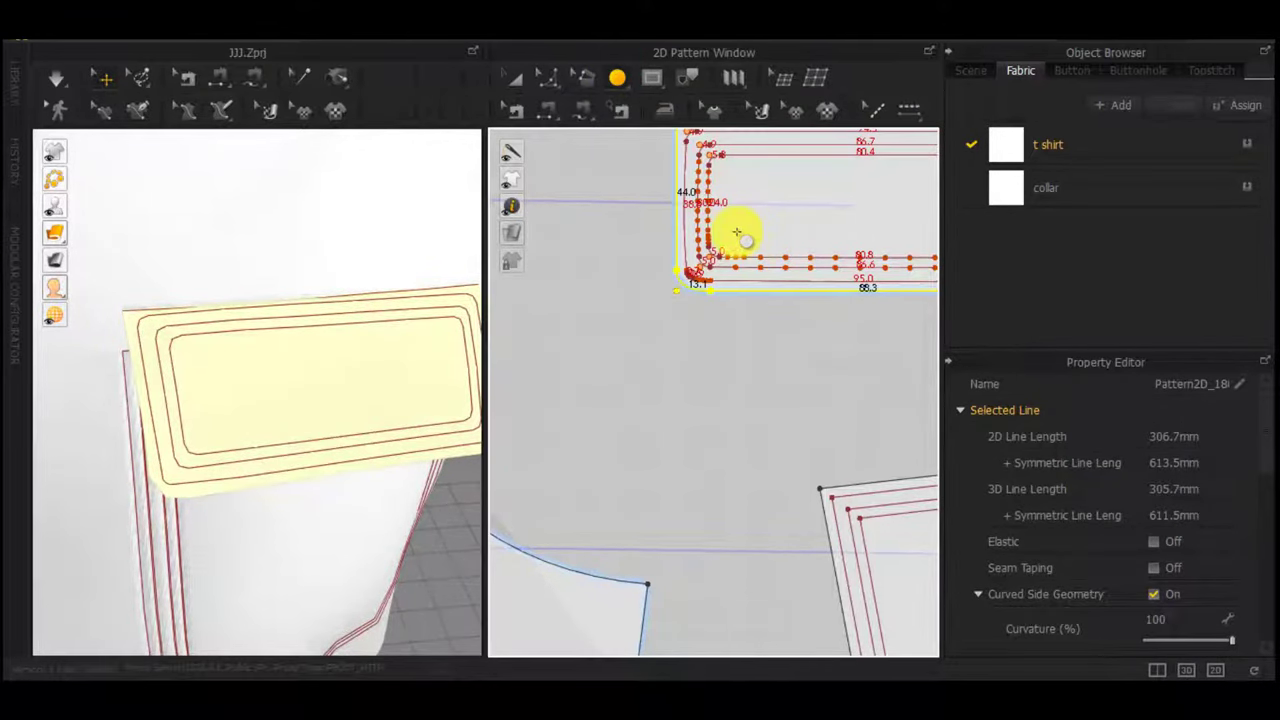
{"action": "left_click_drag", "start_coordinate": [757, 240], "coordinate": [757, 244]}
{"action": "scroll", "coordinate": [755, 246], "scroll_direction": "up", "scroll_amount": 2}
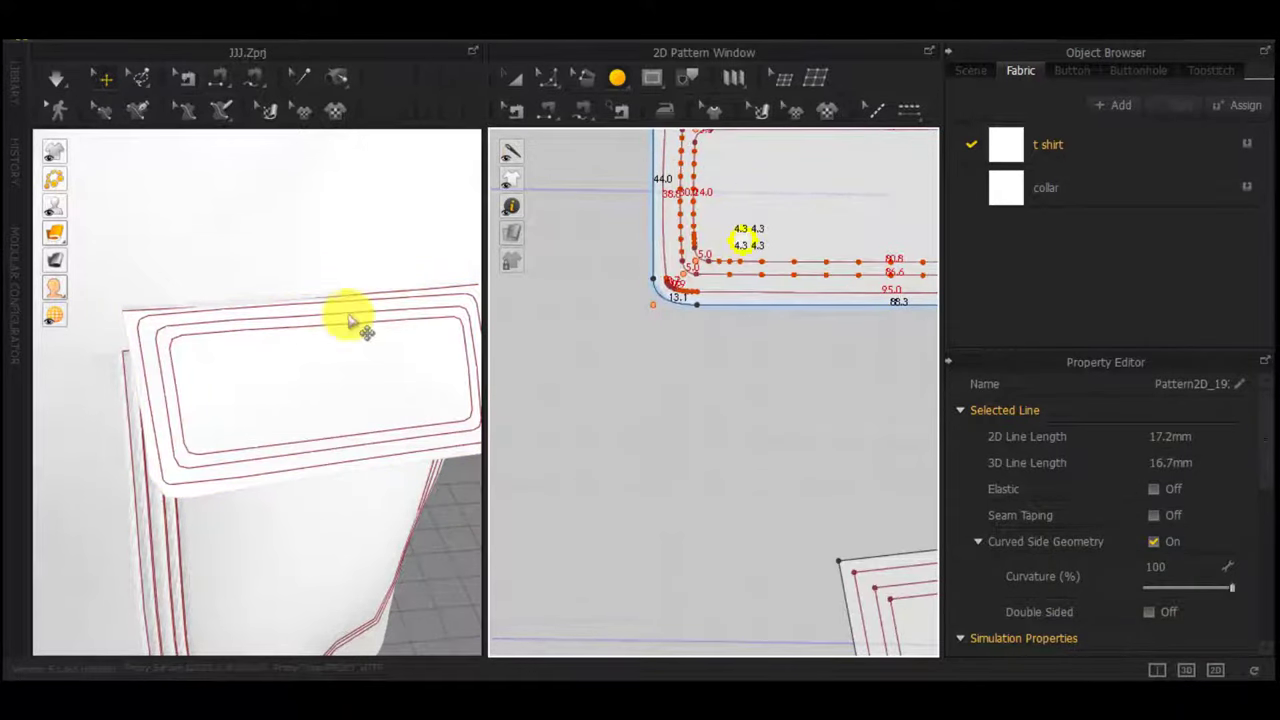
Examine the 3D pocket flap for the circle drawn on it, comparing with its position on the 2D pattern
{"action": "key", "text": "a"}
{"action": "scroll", "coordinate": [203, 432], "scroll_direction": "down", "scroll_amount": 5}
{"action": "right_click_drag", "start_coordinate": [186, 437], "coordinate": [400, 372]}
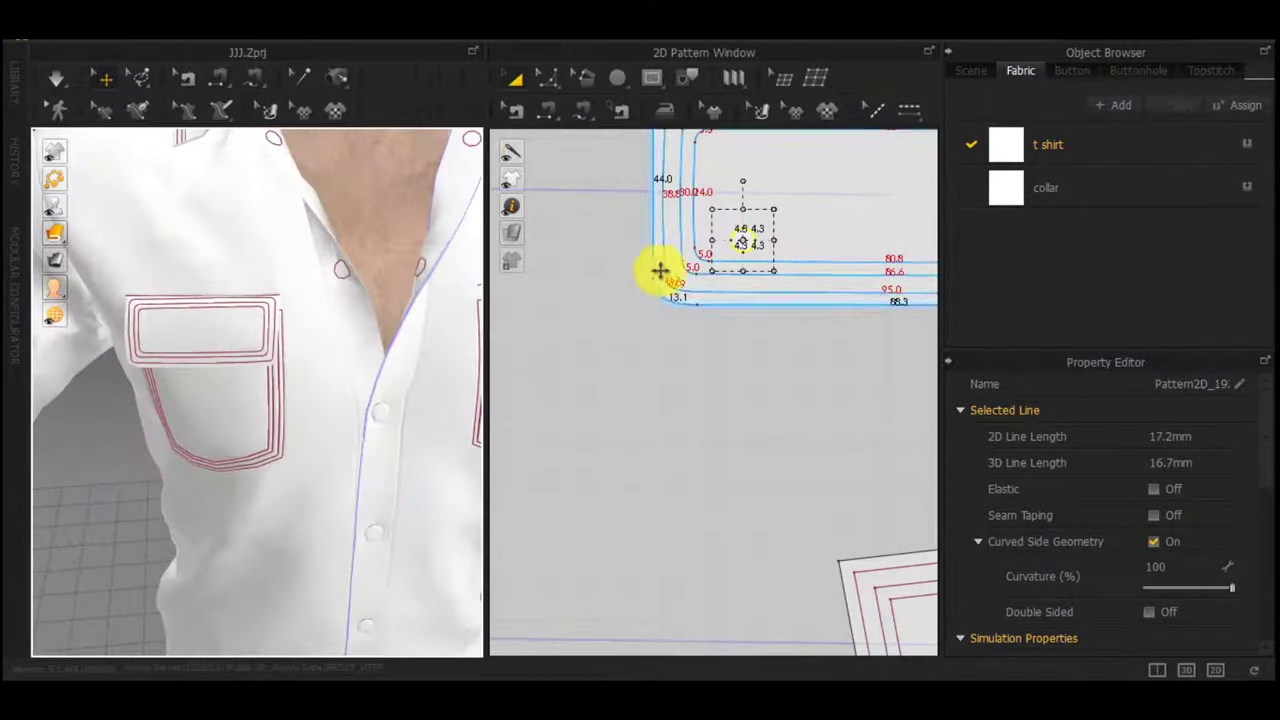
{"action": "right_click", "coordinate": [815, 238]}
{"action": "middle_click_drag", "start_coordinate": [358, 316], "coordinate": [166, 325]}
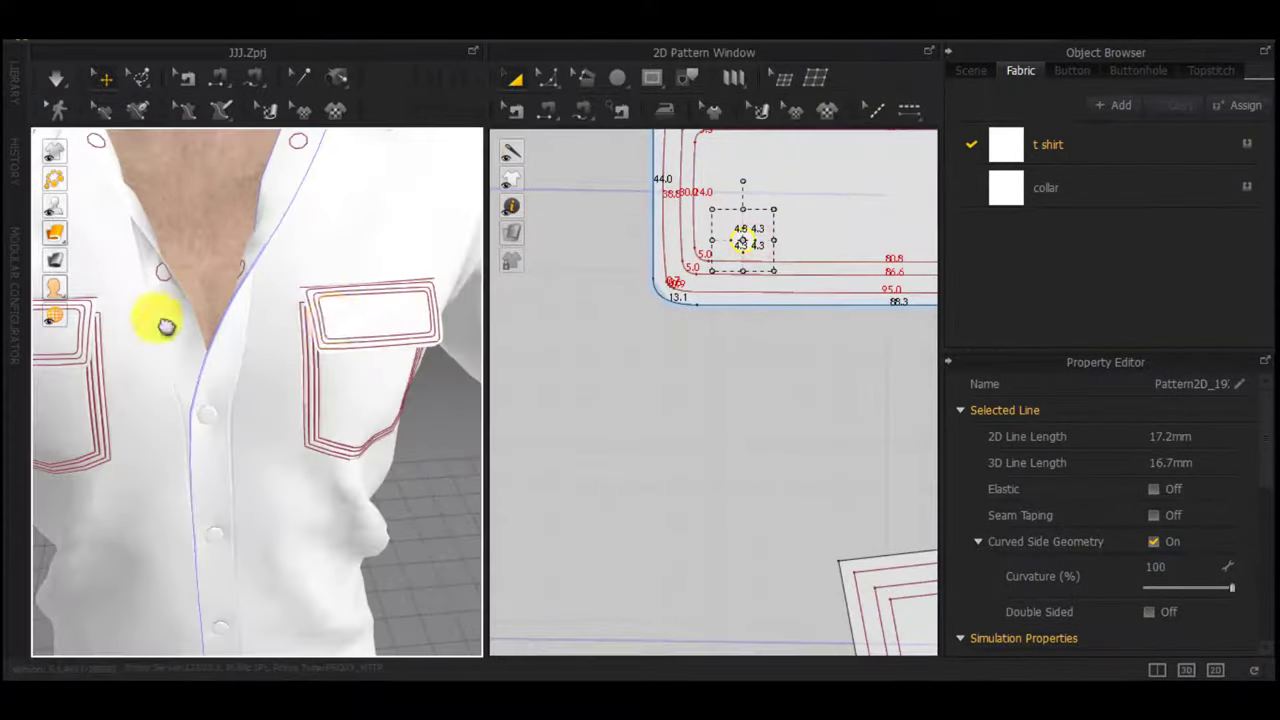
{"action": "scroll", "coordinate": [383, 309], "scroll_direction": "up", "scroll_amount": 4}
{"action": "middle_click_drag", "start_coordinate": [376, 308], "coordinate": [262, 390]}
{"action": "scroll", "coordinate": [366, 320], "scroll_direction": "up", "scroll_amount": 3}
{"action": "left_click", "coordinate": [377, 295]}
{"action": "scroll", "coordinate": [763, 243], "scroll_direction": "up", "scroll_amount": 5}
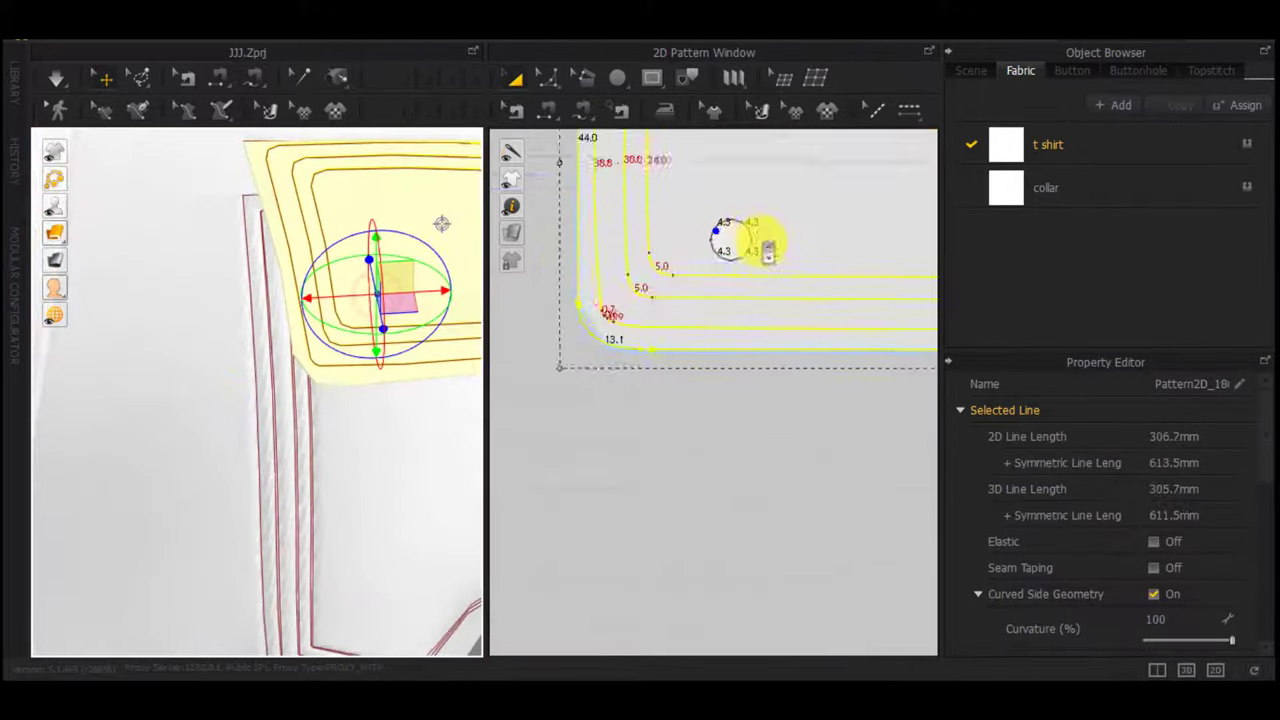
{"action": "left_click", "coordinate": [711, 236]}
{"action": "scroll", "coordinate": [326, 333], "scroll_direction": "down", "scroll_amount": 2}
{"action": "right_click_drag", "start_coordinate": [331, 342], "coordinate": [365, 308]}
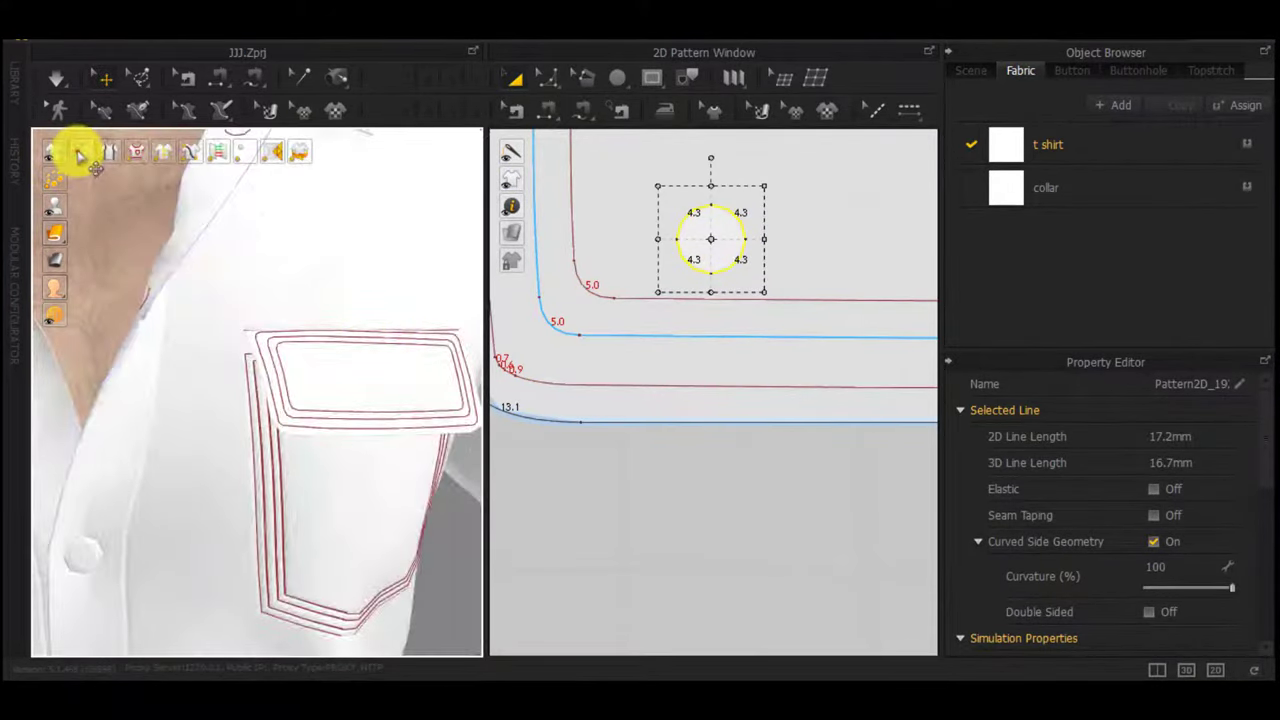
Toggle the whole garment's display off and back on in 3D
{"action": "left_click", "coordinate": [80, 154]}
{"action": "left_click", "coordinate": [88, 151]}
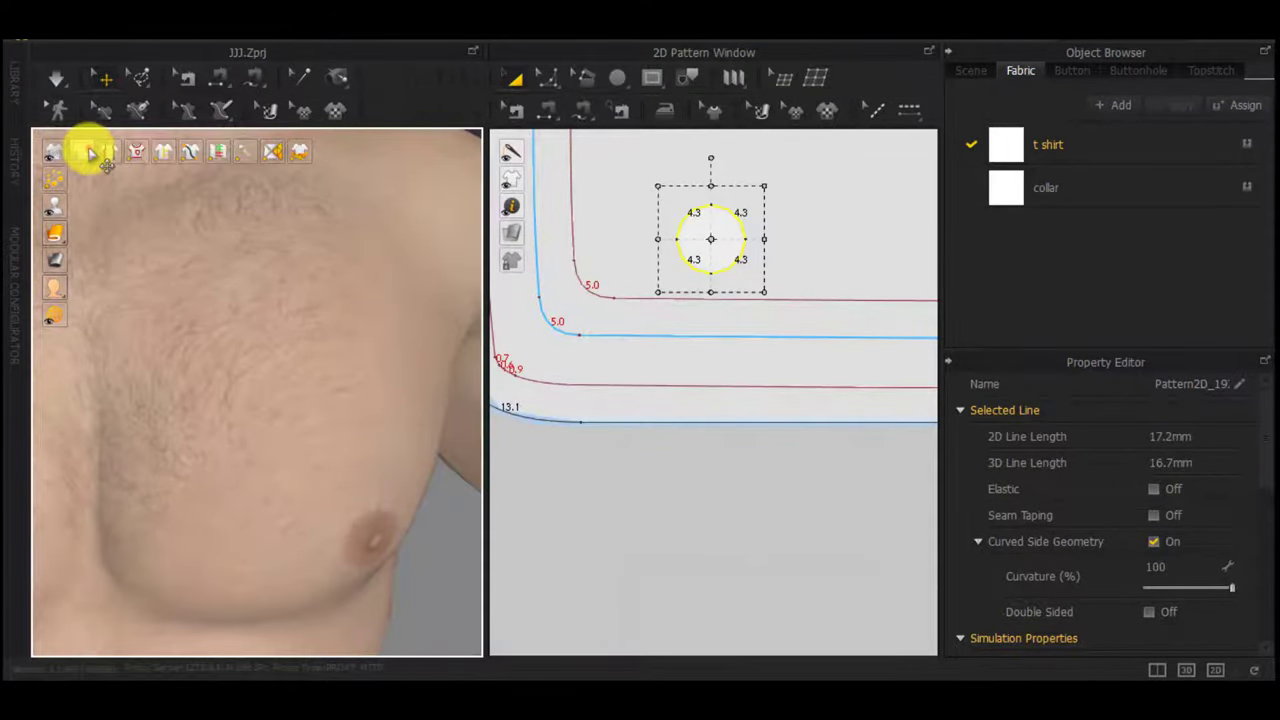
{"action": "left_click", "coordinate": [90, 153]}
{"action": "scroll", "coordinate": [186, 354], "scroll_direction": "down", "scroll_amount": 4}
{"action": "scroll", "coordinate": [249, 312], "scroll_direction": "down", "scroll_amount": 1}
{"action": "scroll", "coordinate": [743, 308], "scroll_direction": "down", "scroll_amount": 4}
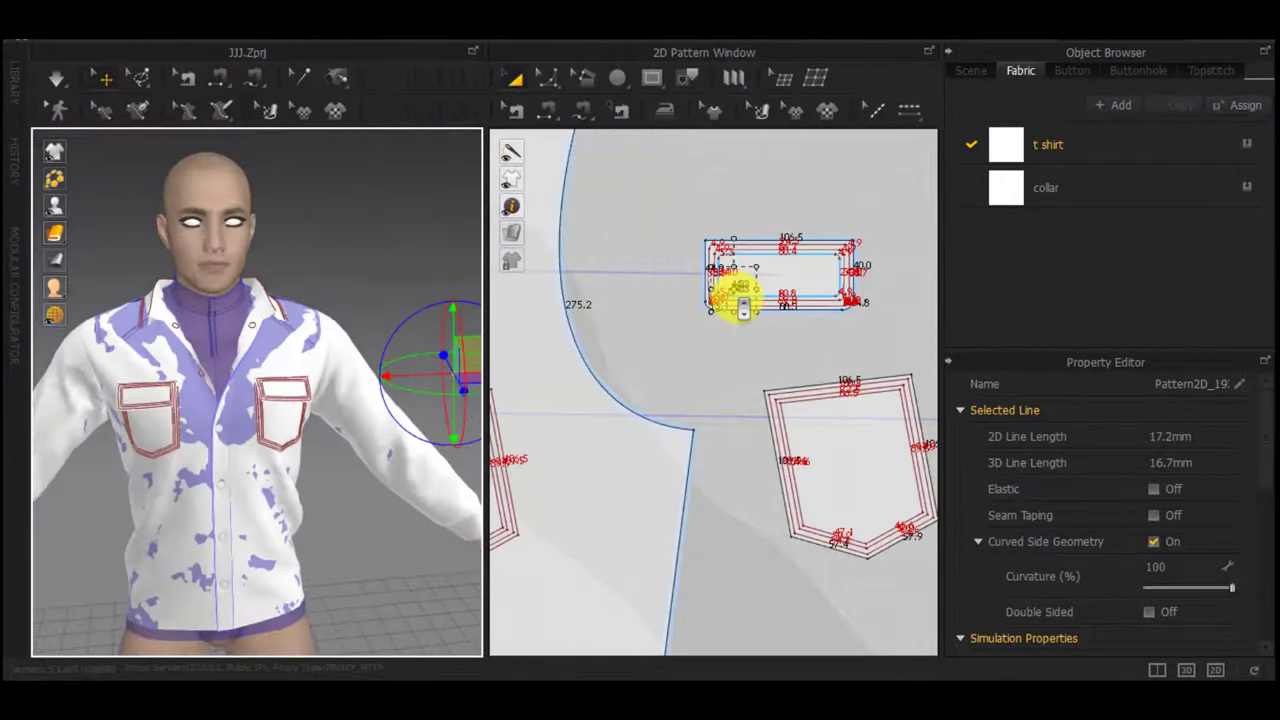
Select the pattern group of the purple garment under the shirt and hide it in 3D
{"action": "left_click", "coordinate": [742, 302]}
{"action": "left_click", "coordinate": [406, 349]}
{"action": "scroll", "coordinate": [694, 300], "scroll_direction": "up", "scroll_amount": 4}
{"action": "scroll", "coordinate": [696, 299], "scroll_direction": "down", "scroll_amount": 8}
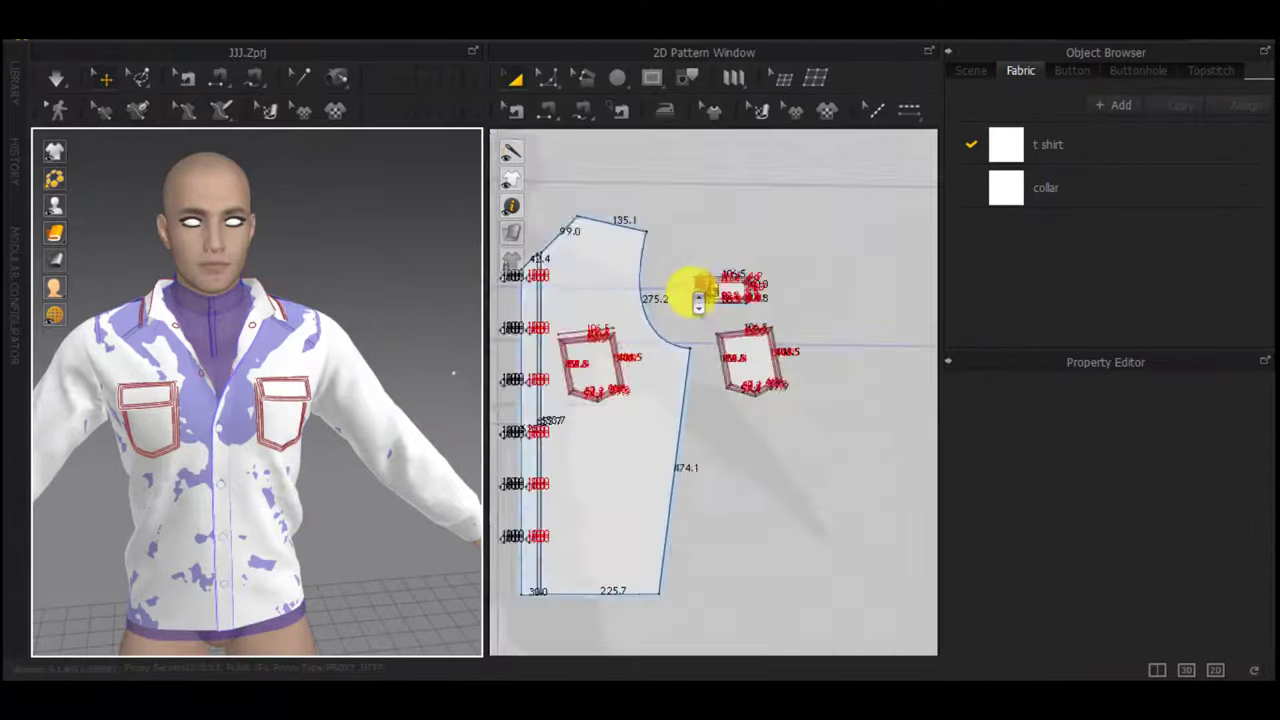
{"action": "scroll", "coordinate": [698, 298], "scroll_direction": "down", "scroll_amount": 8}
{"action": "left_click_drag", "start_coordinate": [822, 394], "coordinate": [631, 234]}
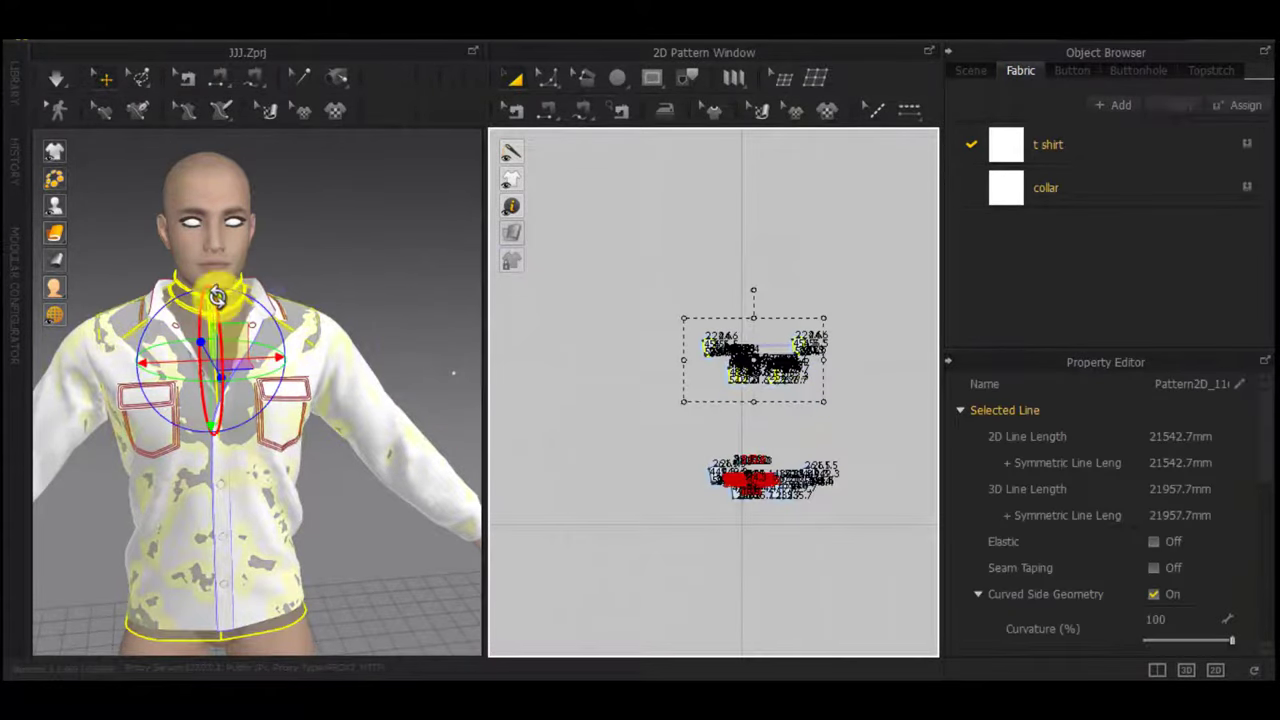
{"action": "left_click", "coordinate": [378, 298]}
{"action": "scroll", "coordinate": [293, 405], "scroll_direction": "up", "scroll_amount": 8}
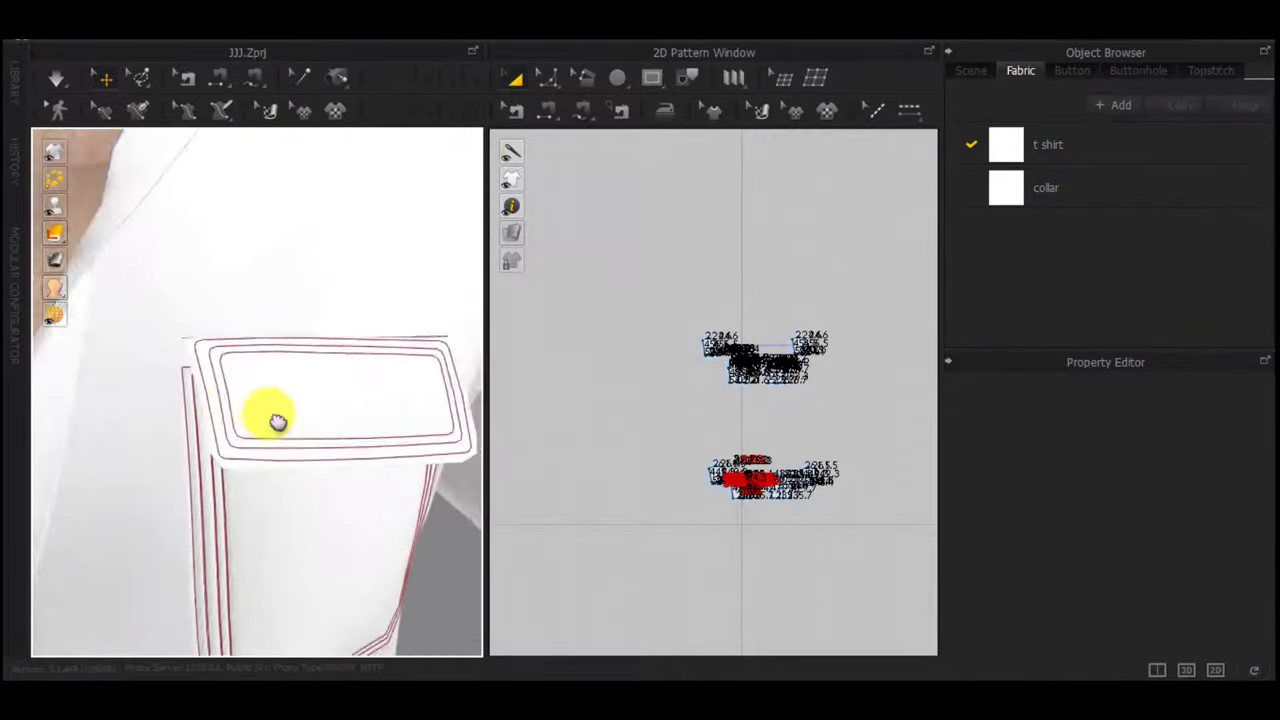
Select the small circle on the mirrored flap and enlarge it to about 28.9 mm in circumference
{"action": "scroll", "coordinate": [735, 355], "scroll_direction": "up", "scroll_amount": 15}
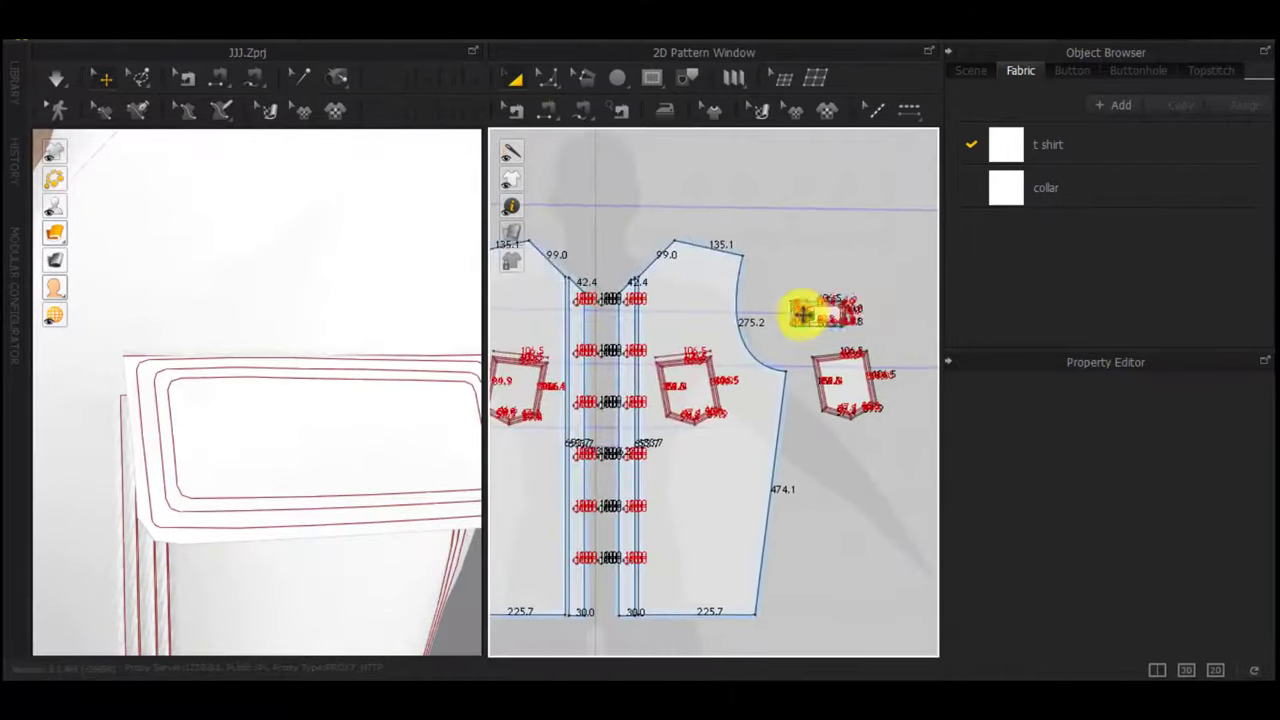
{"action": "scroll", "coordinate": [762, 360], "scroll_direction": "up", "scroll_amount": 5}
{"action": "left_click", "coordinate": [773, 314]}
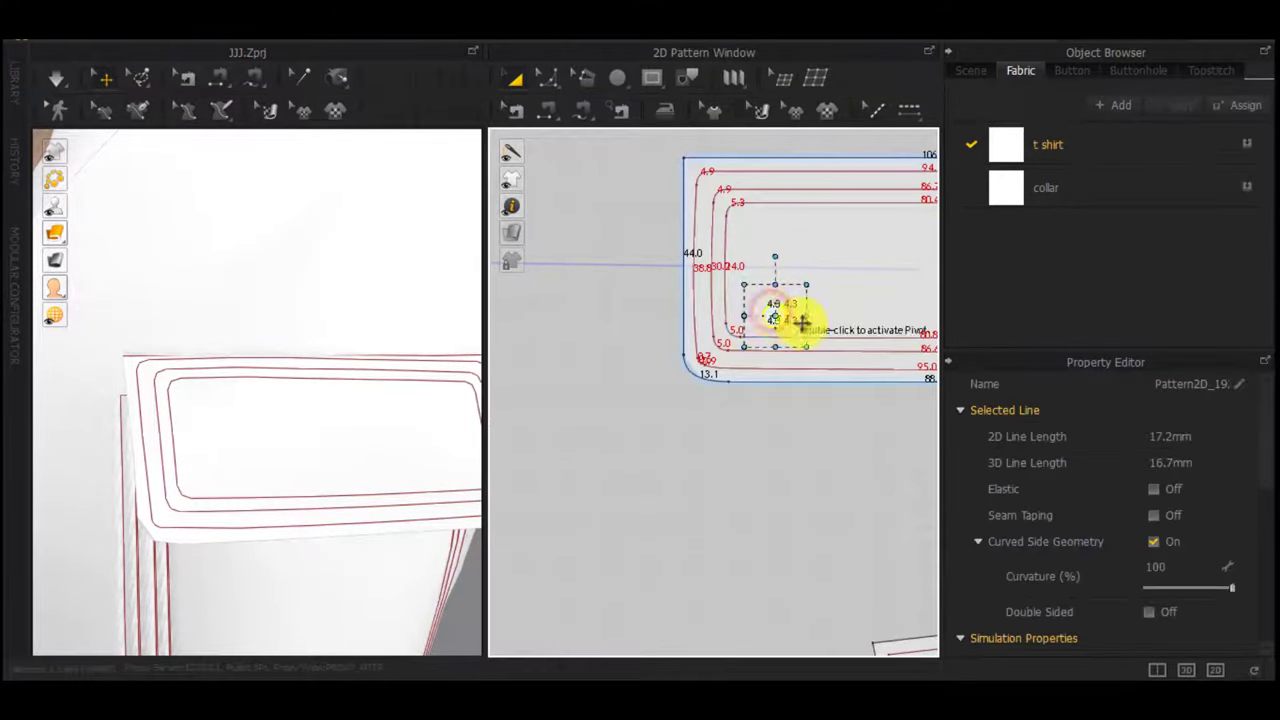
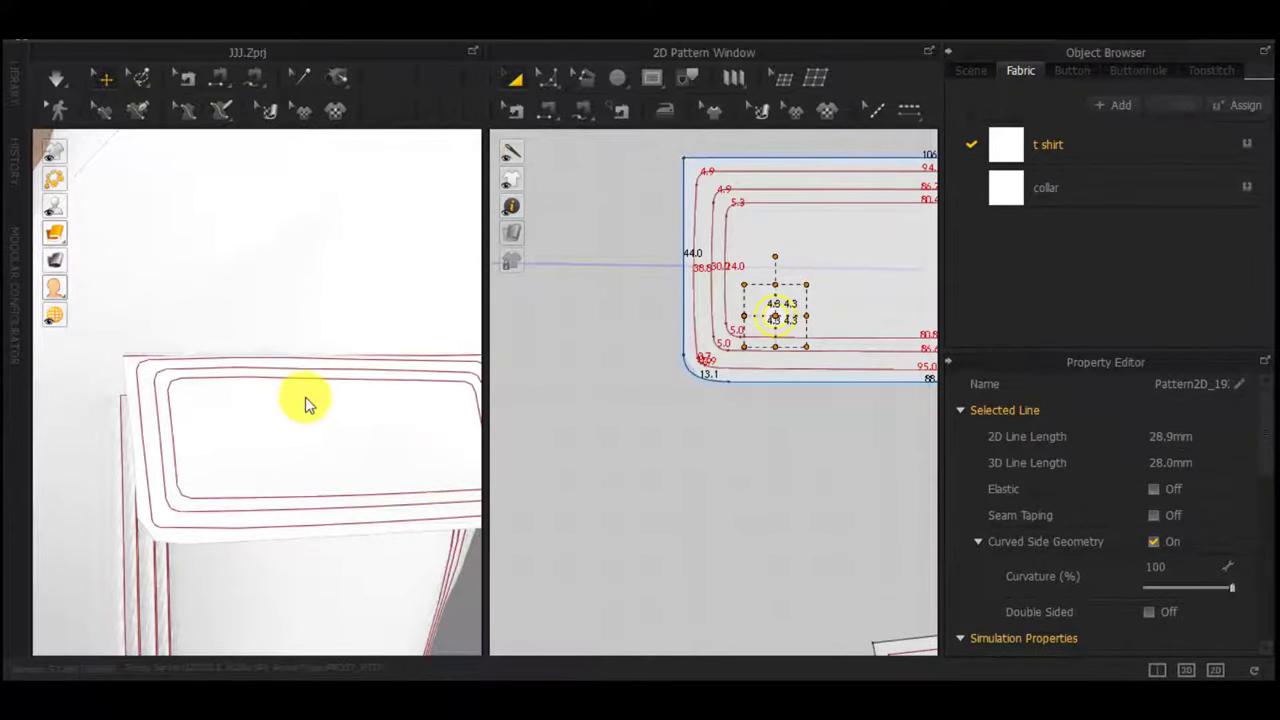
Simulate the garment and pull on the mirrored flap in 3D to settle it over the pocket
{"action": "middle_click_drag", "start_coordinate": [318, 480], "coordinate": [344, 291]}
{"action": "right_click_drag", "start_coordinate": [344, 291], "coordinate": [178, 472]}
{"action": "key", "text": "space"}
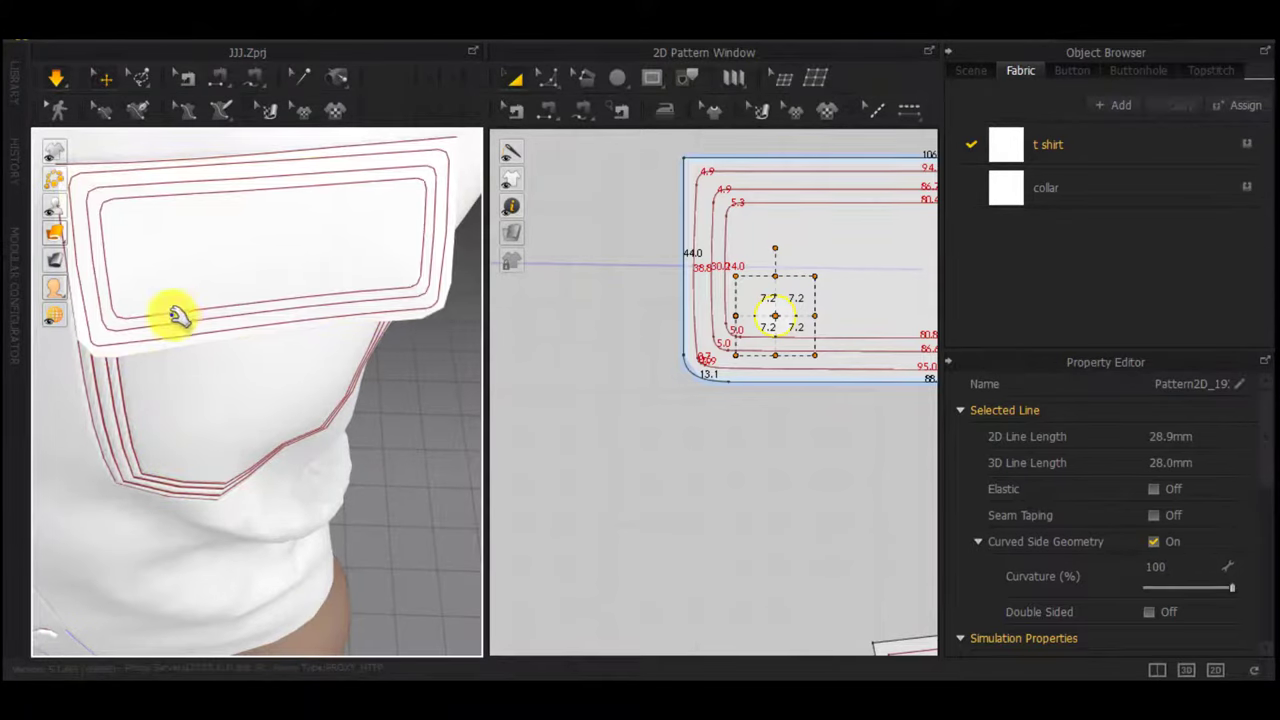
{"action": "left_click_drag", "start_coordinate": [224, 310], "coordinate": [340, 284]}
{"action": "right_click_drag", "start_coordinate": [352, 262], "coordinate": [243, 204]}
{"action": "left_click_drag", "start_coordinate": [217, 303], "coordinate": [356, 186]}
{"action": "right_click_drag", "start_coordinate": [364, 189], "coordinate": [350, 235]}
{"action": "scroll", "coordinate": [137, 391], "scroll_direction": "down", "scroll_amount": 3}
{"action": "middle_click_drag", "start_coordinate": [350, 235], "coordinate": [374, 294]}
{"action": "scroll", "coordinate": [374, 296], "scroll_direction": "down", "scroll_amount": 4}
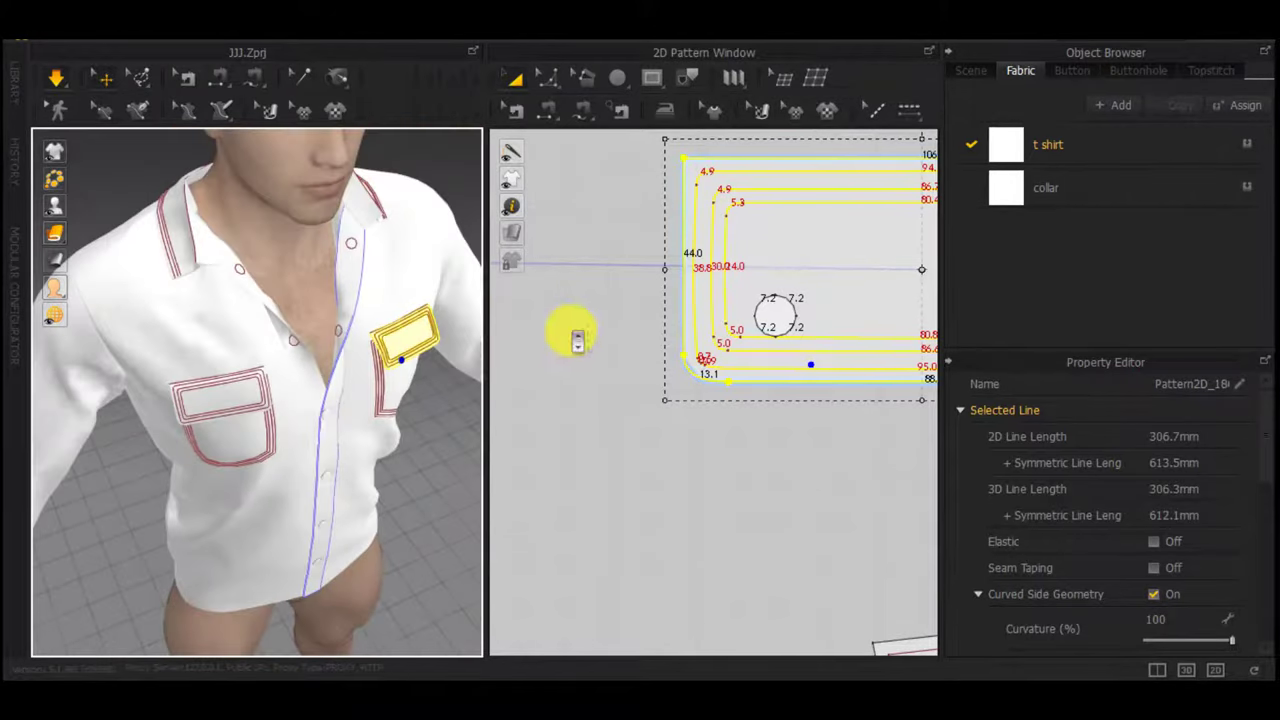
Move the small circular piece off the flap in the 2D pattern and delete it
{"action": "scroll", "coordinate": [577, 337], "scroll_direction": "down", "scroll_amount": 6}
{"action": "middle_click_drag", "start_coordinate": [790, 342], "coordinate": [1088, 332]}
{"action": "scroll", "coordinate": [530, 310], "scroll_direction": "up", "scroll_amount": 5}
{"action": "middle_click_drag", "start_coordinate": [631, 276], "coordinate": [560, 380]}
{"action": "scroll", "coordinate": [562, 384], "scroll_direction": "up", "scroll_amount": 5}
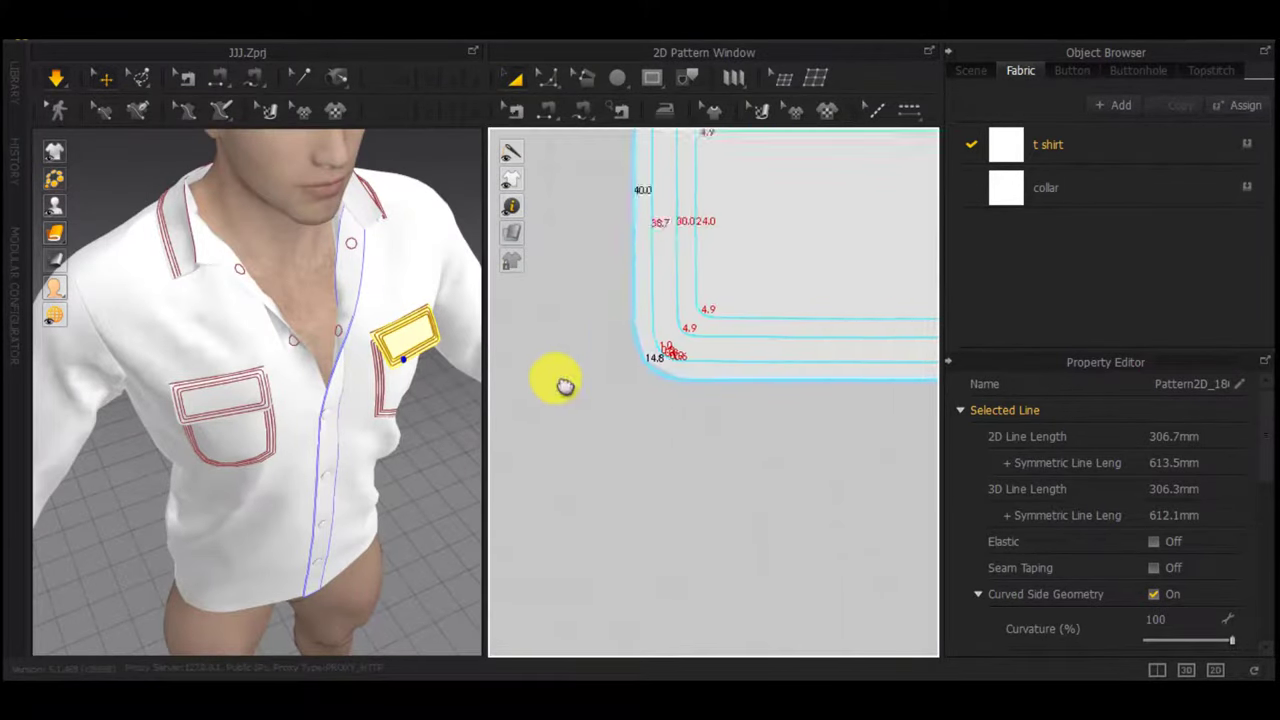
{"action": "scroll", "coordinate": [563, 386], "scroll_direction": "down", "scroll_amount": 5}
{"action": "scroll", "coordinate": [756, 378], "scroll_direction": "down", "scroll_amount": 5}
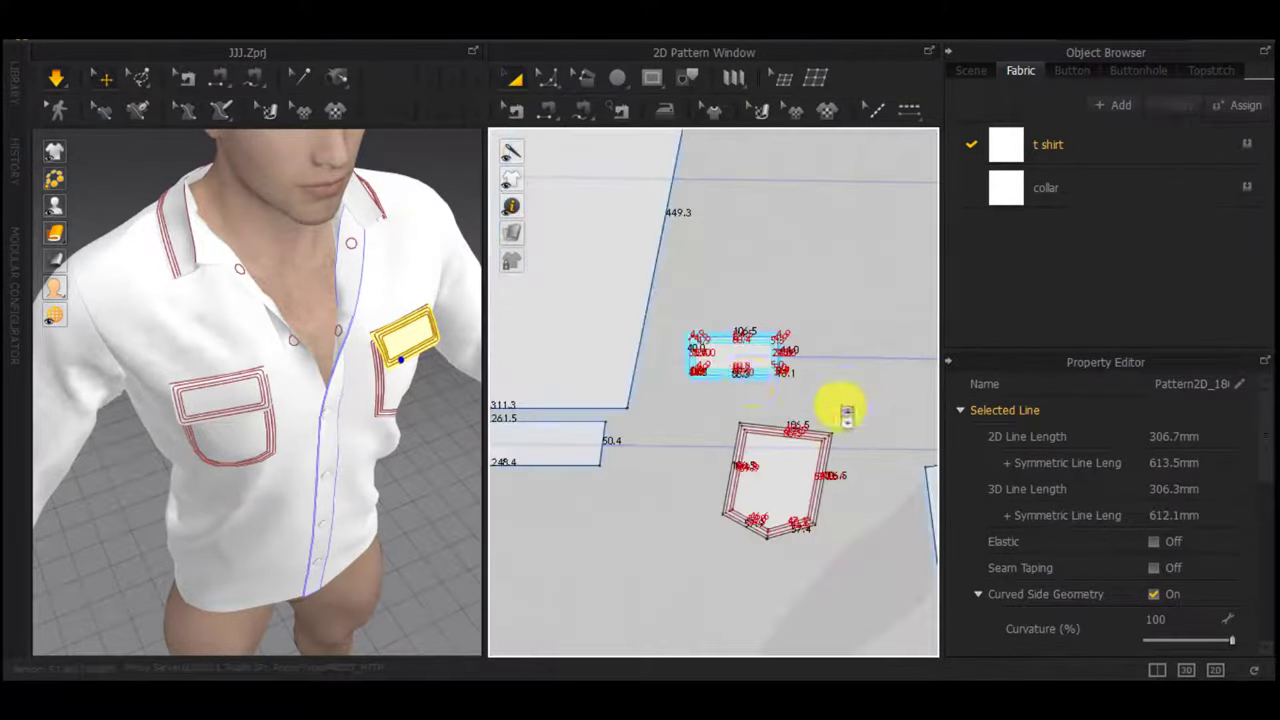
{"action": "middle_click_drag", "start_coordinate": [847, 415], "coordinate": [285, 388]}
{"action": "middle_click_drag", "start_coordinate": [886, 358], "coordinate": [778, 378]}
{"action": "scroll", "coordinate": [780, 378], "scroll_direction": "up", "scroll_amount": 6}
{"action": "scroll", "coordinate": [744, 365], "scroll_direction": "up", "scroll_amount": 5}
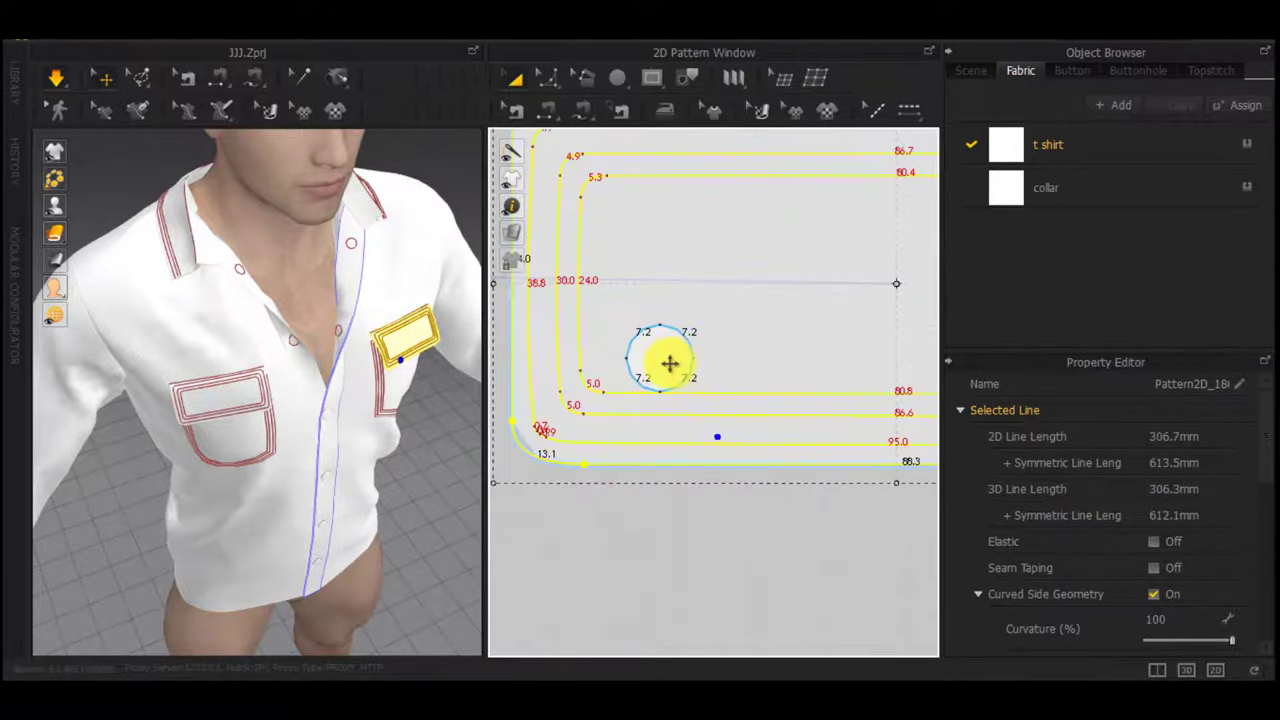
{"action": "left_click_drag", "start_coordinate": [670, 363], "coordinate": [641, 522]}
{"action": "left_click", "coordinate": [704, 505]}
{"action": "scroll", "coordinate": [401, 398], "scroll_direction": "down", "scroll_amount": 3}
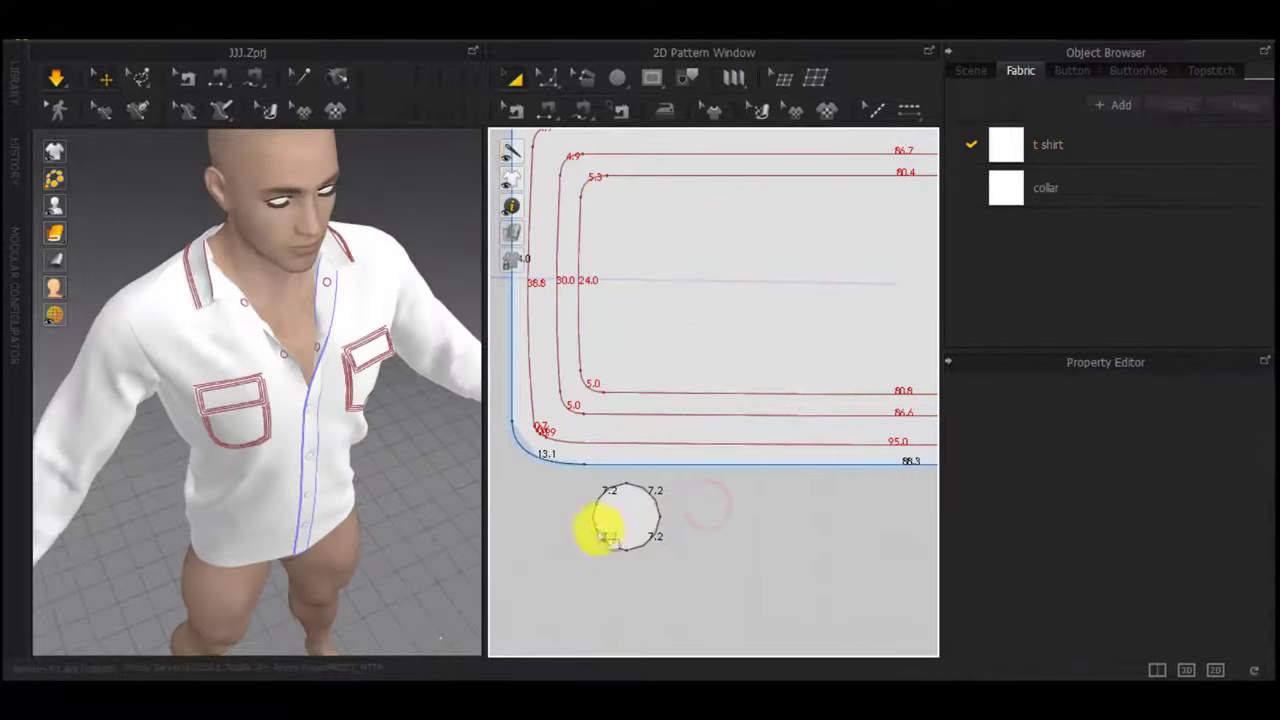
{"action": "left_click", "coordinate": [614, 502]}
{"action": "scroll", "coordinate": [405, 510], "scroll_direction": "down", "scroll_amount": 6}
{"action": "left_click", "coordinate": [406, 510]}
{"action": "left_click_drag", "start_coordinate": [604, 508], "coordinate": [641, 347]}
{"action": "key", "text": "Delete"}
Draw an internal ellipse about 19.8 mm in circumference near the flap's lower corner, check it in 3D and delete it
{"action": "left_click", "coordinate": [655, 79]}
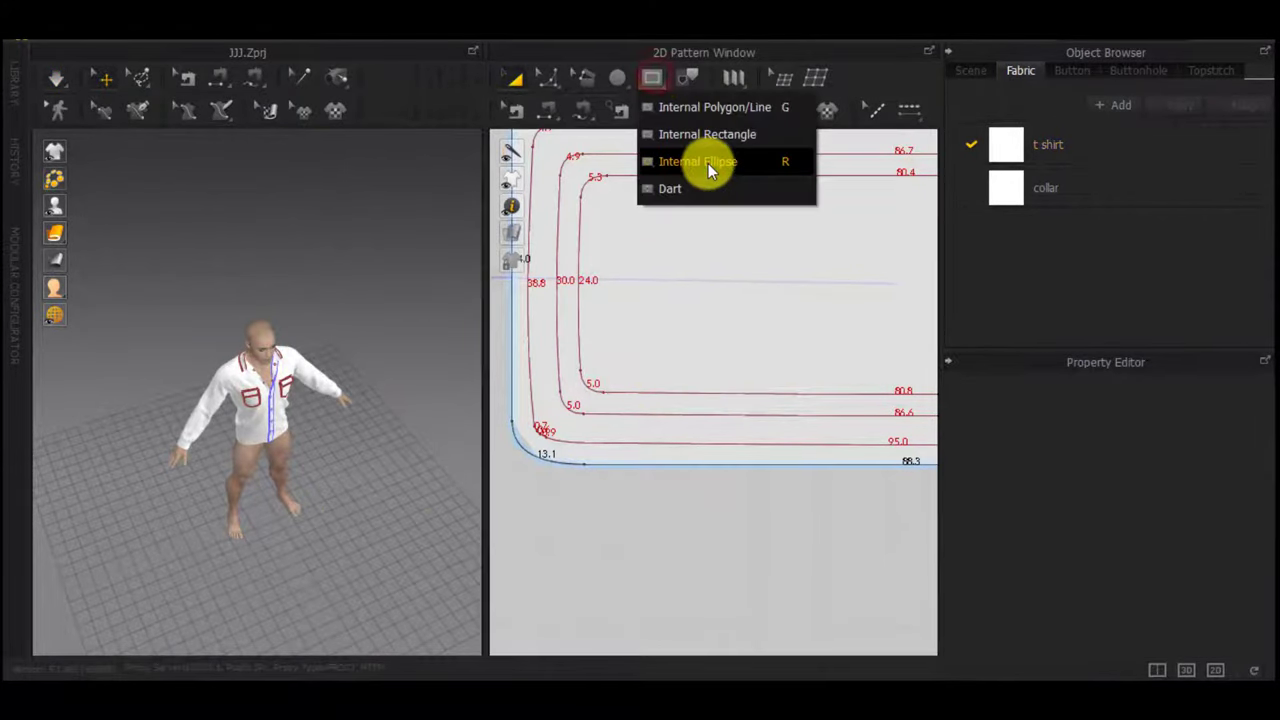
{"action": "left_click", "coordinate": [708, 163]}
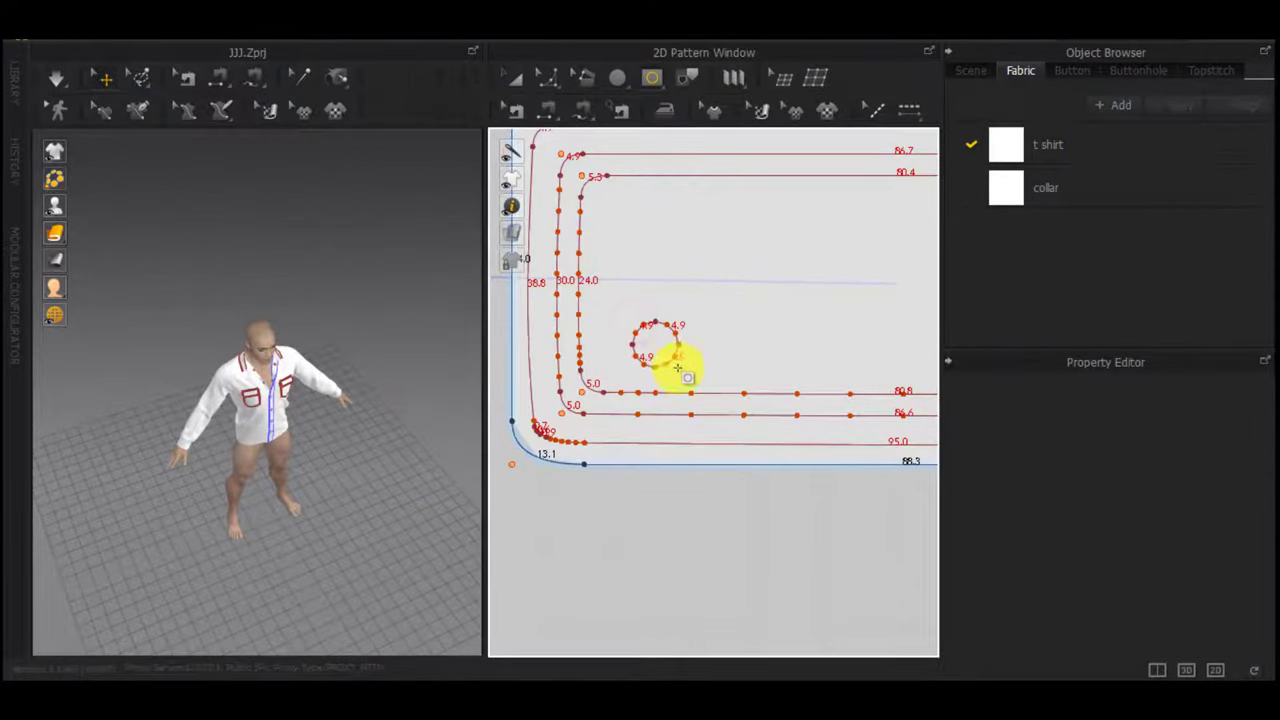
{"action": "left_click", "coordinate": [677, 368]}
{"action": "scroll", "coordinate": [349, 417], "scroll_direction": "up", "scroll_amount": 8}
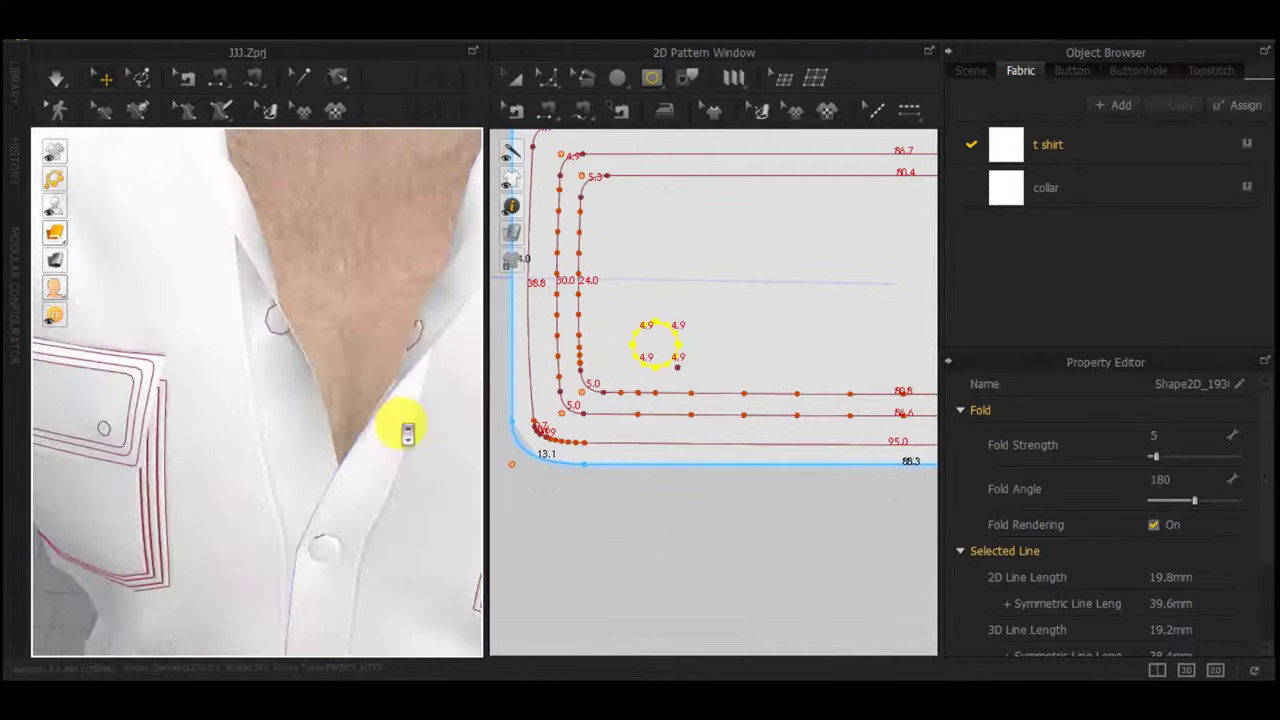
{"action": "middle_click_drag", "start_coordinate": [404, 428], "coordinate": [354, 474]}
{"action": "scroll", "coordinate": [334, 375], "scroll_direction": "down", "scroll_amount": 6}
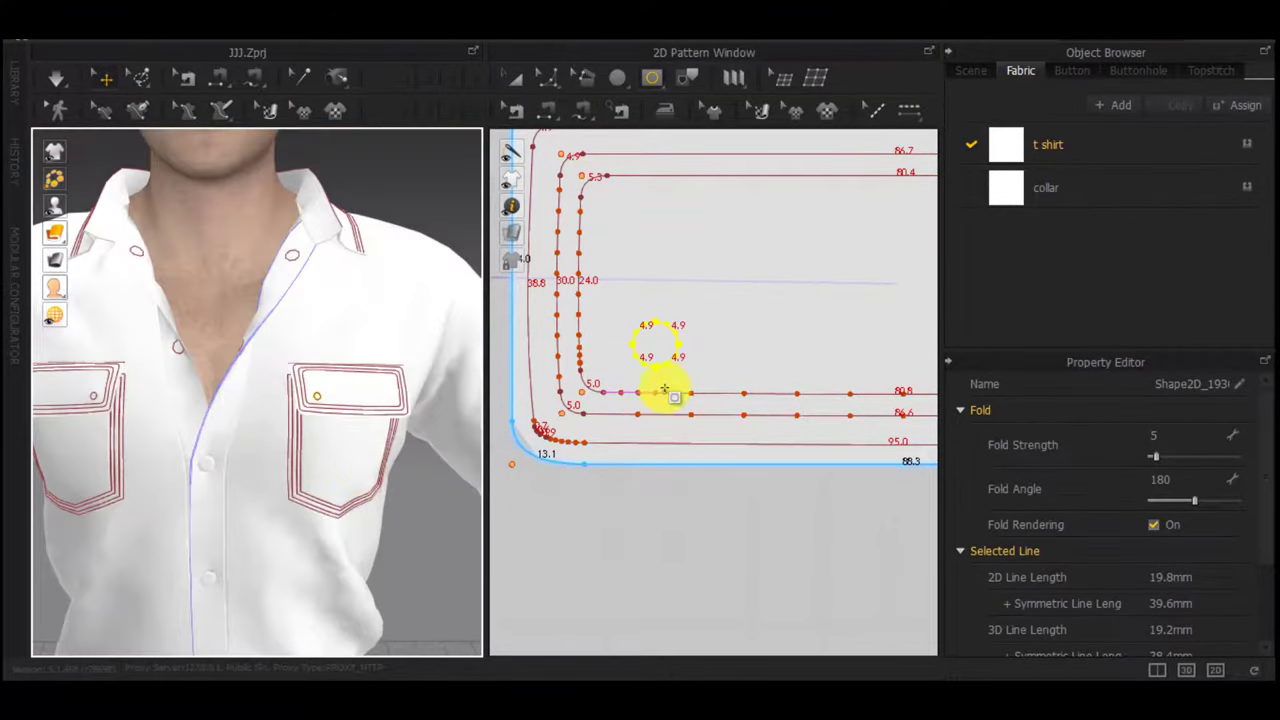
{"action": "key", "text": "Delete"}
Draw an internal circle about 40.6 mm in circumference near the flap's lower corner and check its size in 3D
{"action": "mouse_move", "coordinate": [637, 309]}
{"action": "left_mouse_down"}
{"action": "mouse_move", "coordinate": [726, 295]}
{"action": "mouse_move", "coordinate": [683, 332]}
{"action": "left_mouse_up"}
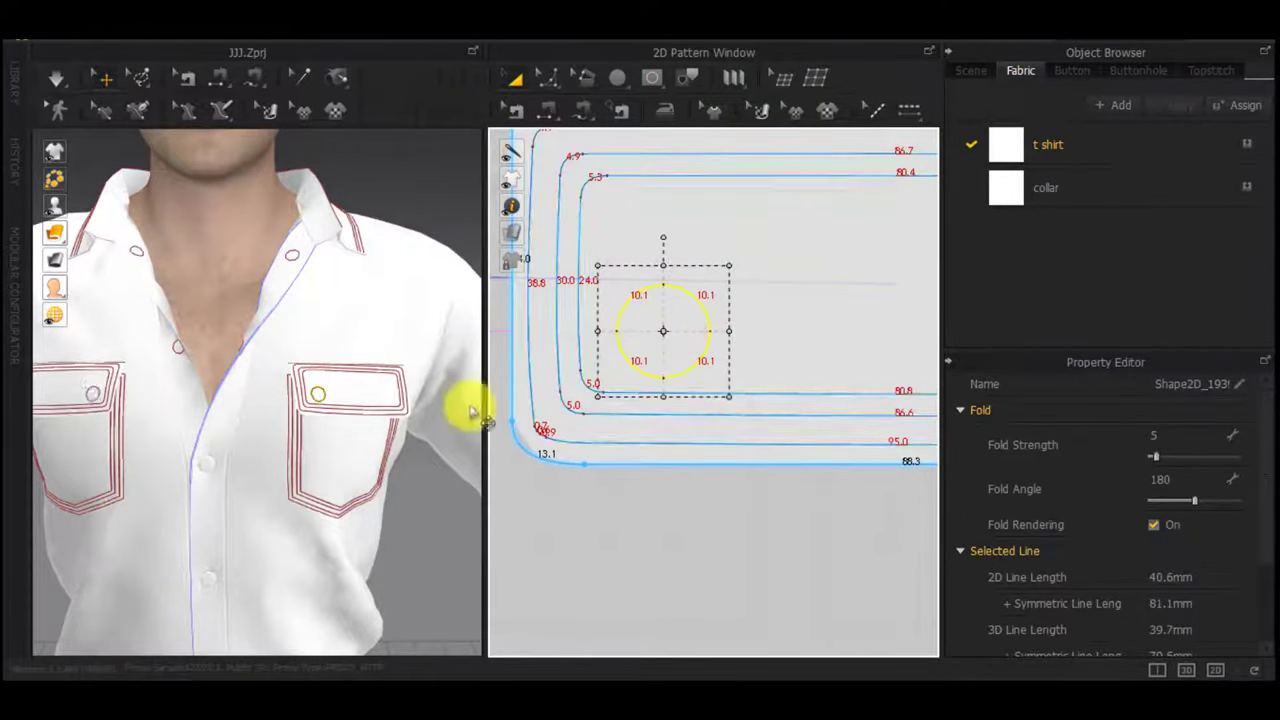
{"action": "scroll", "coordinate": [366, 404], "scroll_direction": "up", "scroll_amount": 5}
{"action": "middle_click_drag", "start_coordinate": [363, 406], "coordinate": [331, 441]}
{"action": "scroll", "coordinate": [720, 399], "scroll_direction": "down", "scroll_amount": 3}
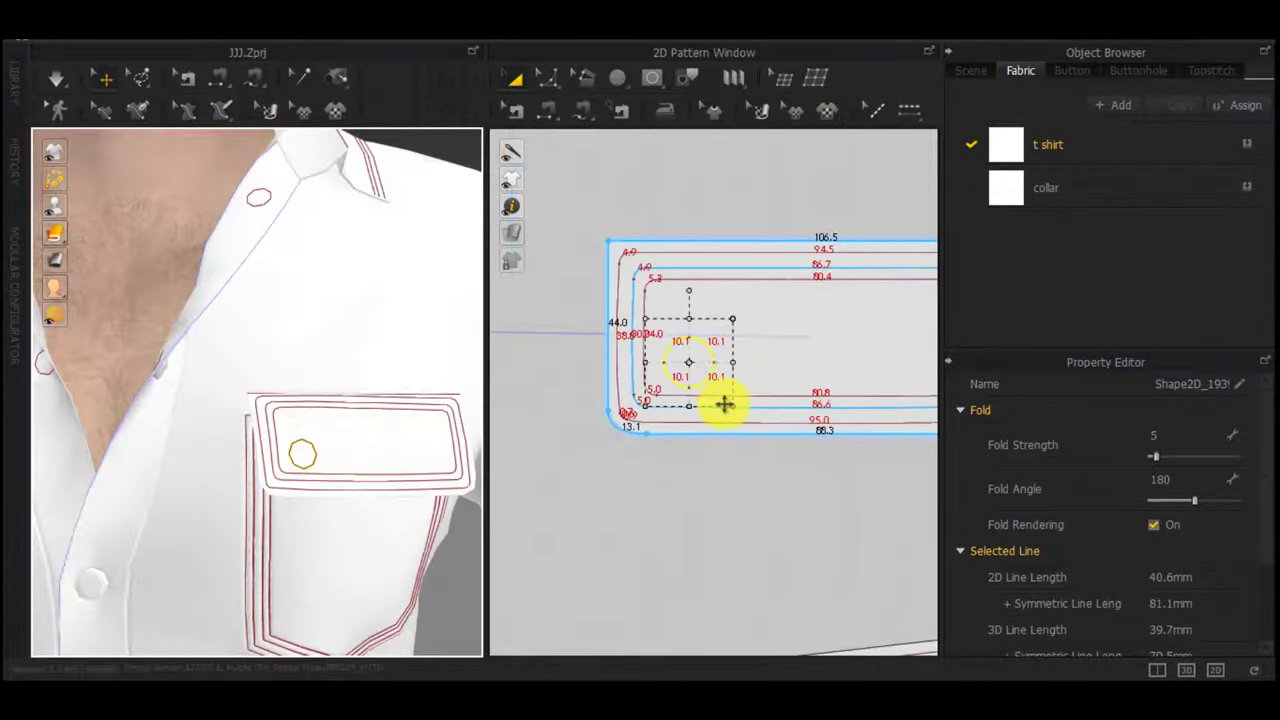
Copy the circle and paste it level with the original near the flap's opposite corner, about 62.7 mm away
{"action": "middle_click_drag", "start_coordinate": [724, 406], "coordinate": [611, 420]}
{"action": "key", "text": "ctrl+c"}
{"action": "key", "text": "ctrl+v"}
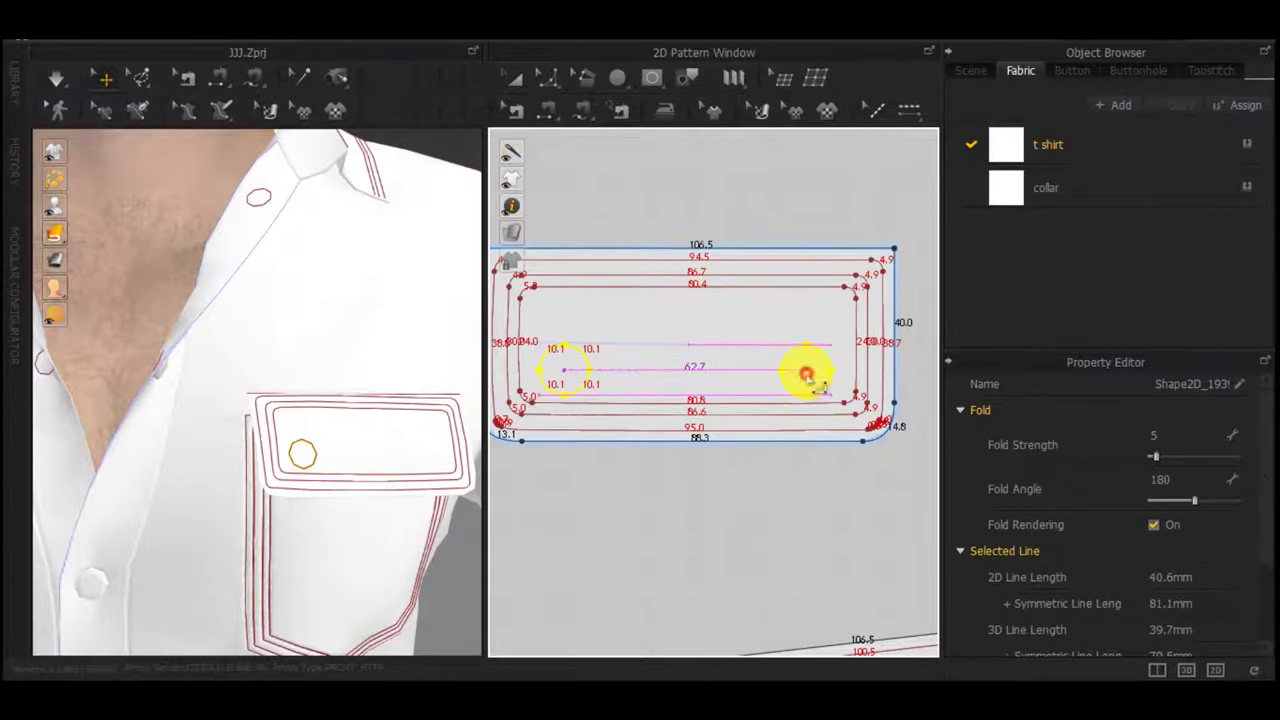
{"action": "left_click", "coordinate": [806, 374]}
{"action": "scroll", "coordinate": [337, 446], "scroll_direction": "down", "scroll_amount": 3}
{"action": "scroll", "coordinate": [310, 478], "scroll_direction": "down", "scroll_amount": 2}
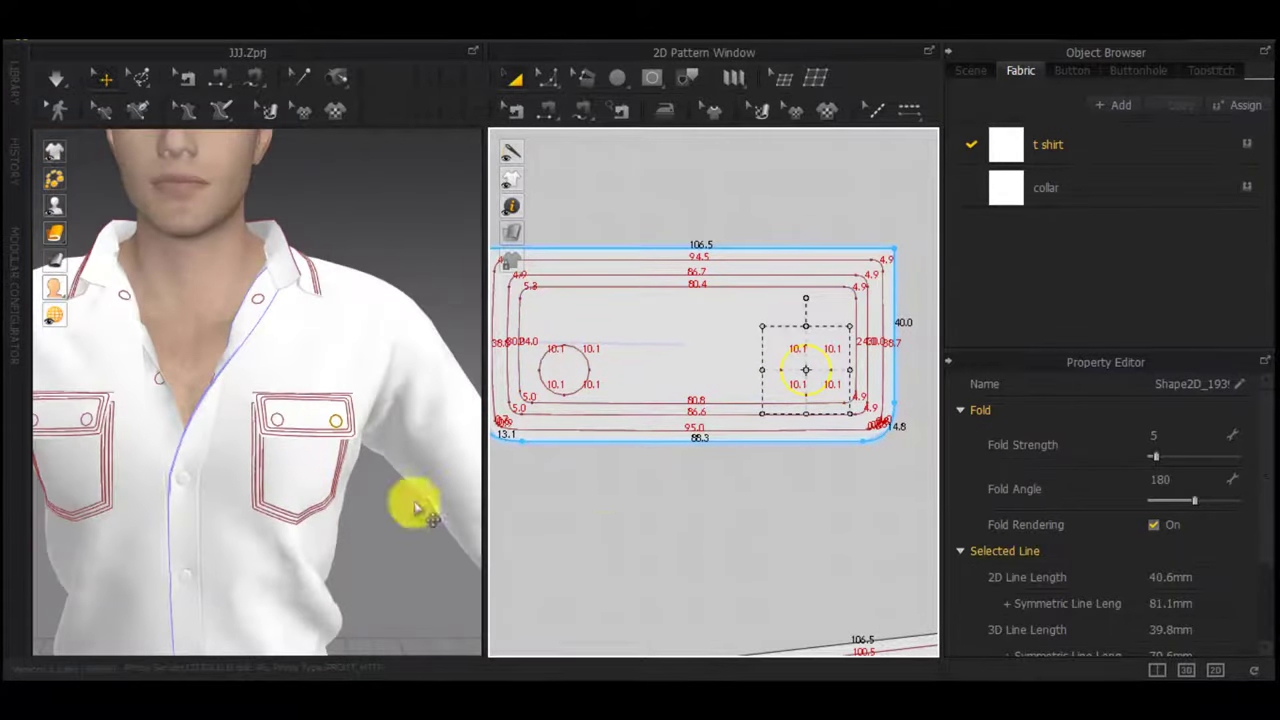
Select the flap over the pointed pocket and hide it in 3D to uncover the pocket
{"action": "scroll", "coordinate": [305, 455], "scroll_direction": "up", "scroll_amount": 4}
{"action": "left_click", "coordinate": [310, 460]}
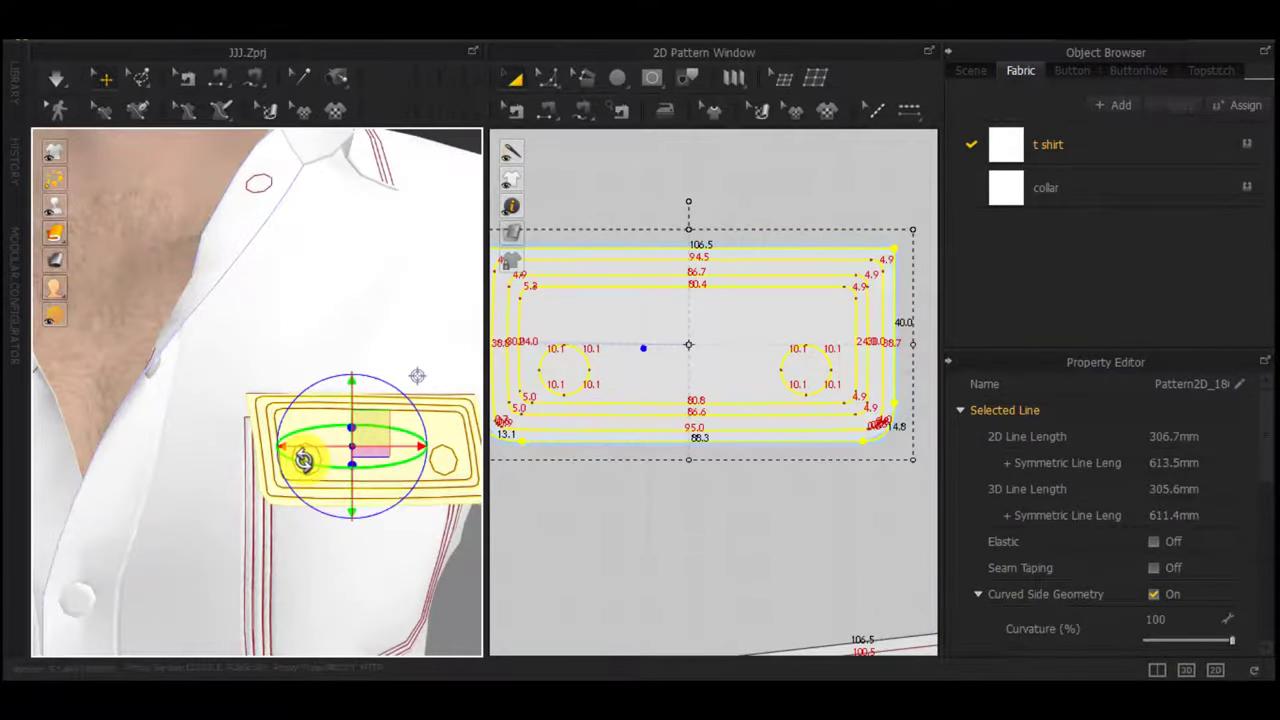
{"action": "key", "text": "shift+q"}
{"action": "left_click", "coordinate": [305, 464]}
{"action": "key", "text": "shift+q"}
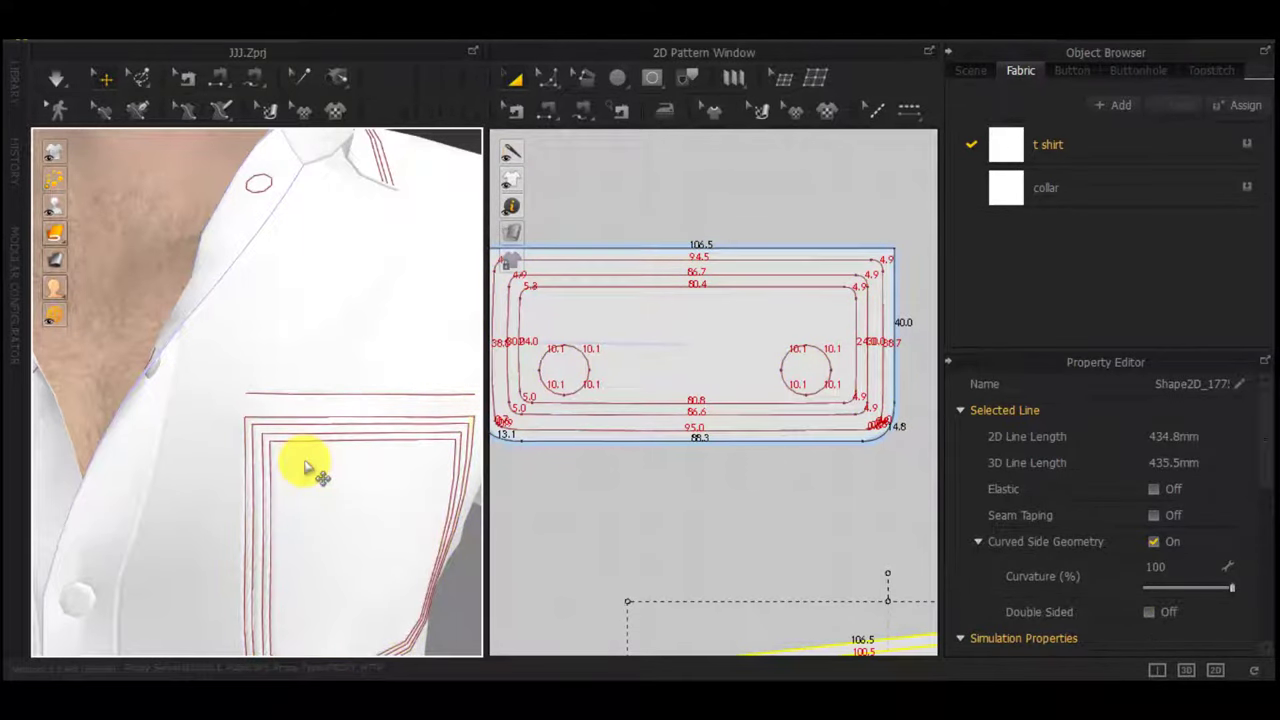
Locate the pointed pocket's pattern and paste the copied circle inside its upper corner
{"action": "left_click", "coordinate": [305, 462]}
{"action": "scroll", "coordinate": [714, 495], "scroll_direction": "down", "scroll_amount": 5}
{"action": "middle_click_drag", "start_coordinate": [714, 495], "coordinate": [706, 335]}
{"action": "scroll", "coordinate": [706, 398], "scroll_direction": "up", "scroll_amount": 8}
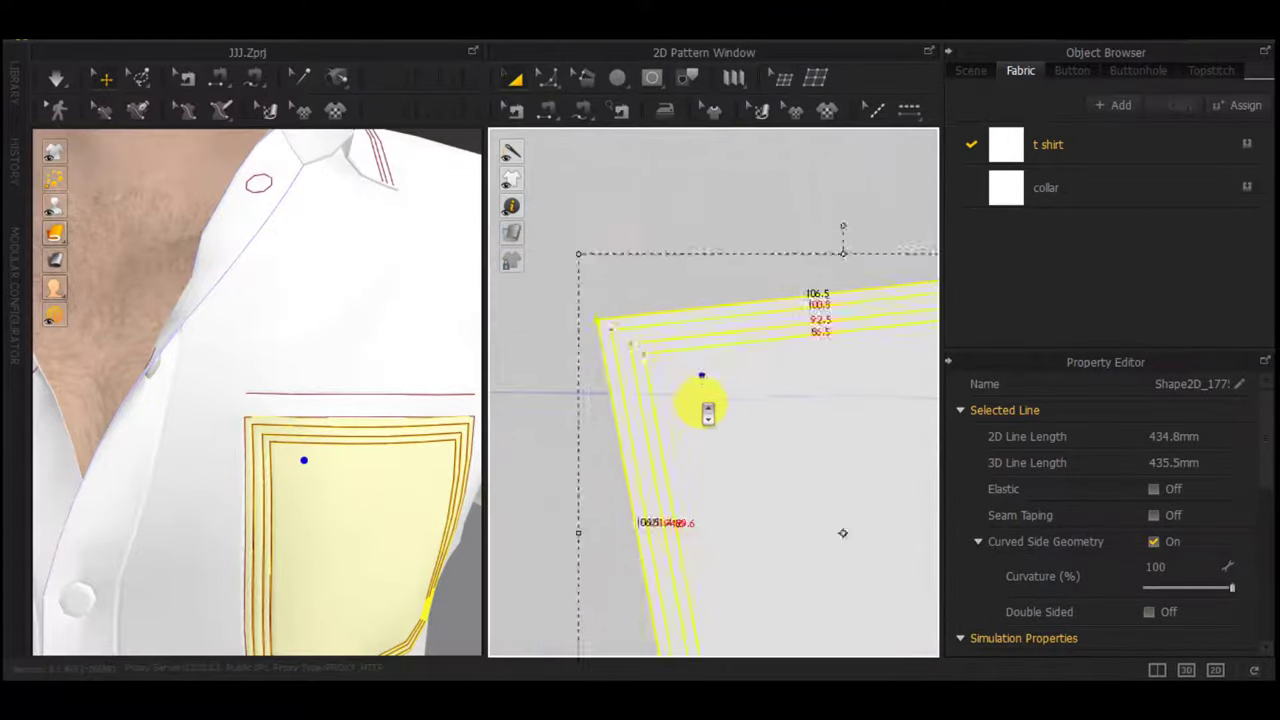
{"action": "left_click", "coordinate": [640, 186]}
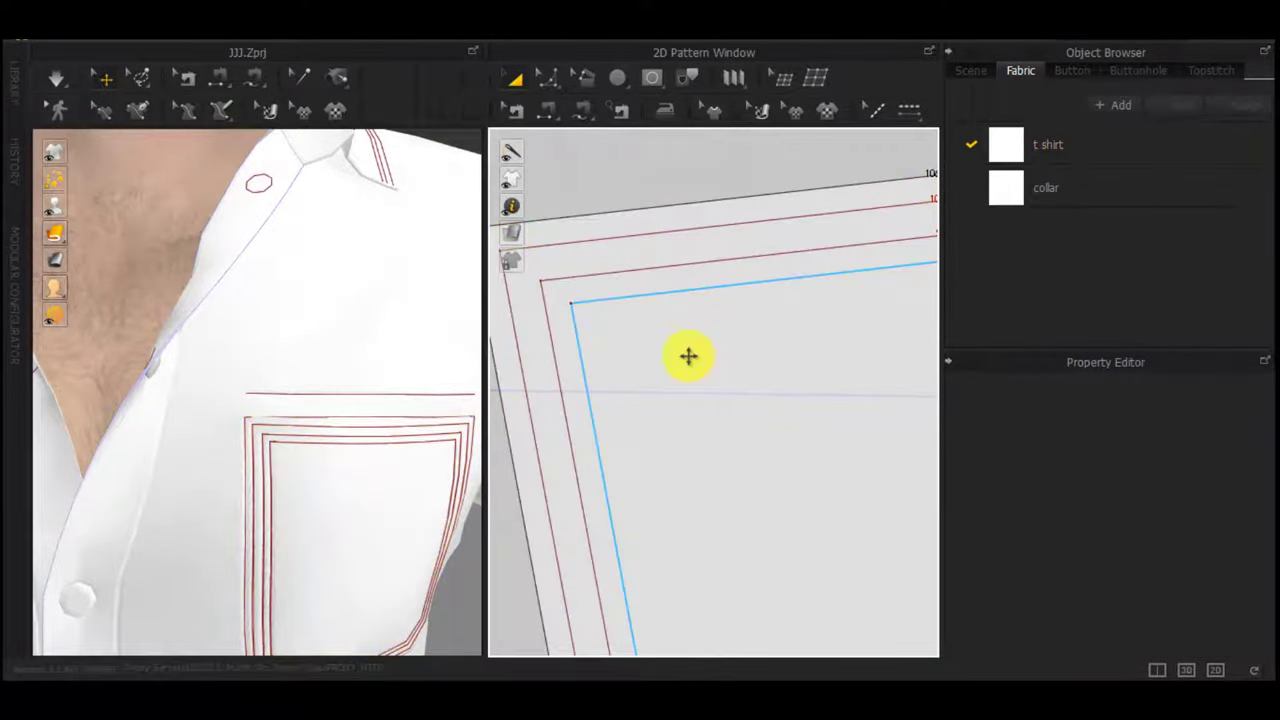
{"action": "key", "text": "ctrl+v"}
{"action": "left_click", "coordinate": [713, 377]}
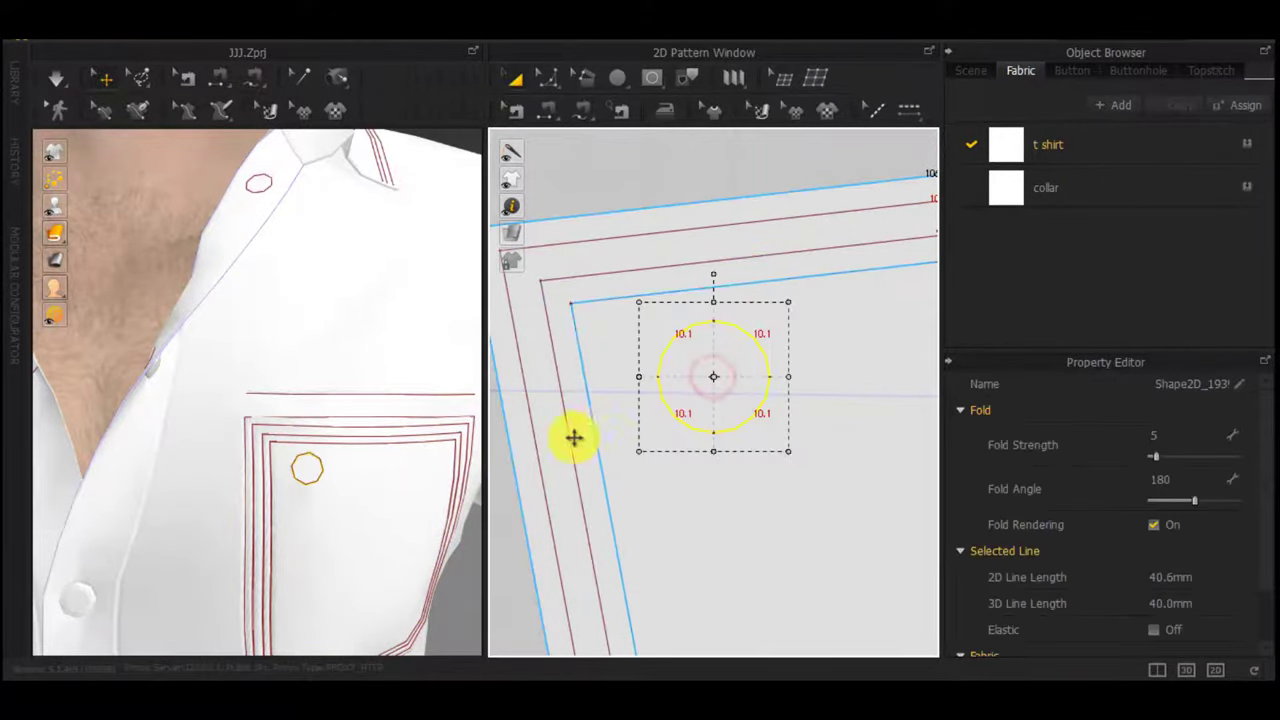
Show the hidden flap in 3D again
{"action": "scroll", "coordinate": [672, 437], "scroll_direction": "down", "scroll_amount": 6}
{"action": "right_click", "coordinate": [673, 249]}
{"action": "left_click", "coordinate": [637, 351]}
{"action": "left_click_drag", "start_coordinate": [546, 317], "coordinate": [766, 182]}
Free-sew the pocket's circle to the matching circle on the flap and start the simulation
{"action": "key", "text": "m"}
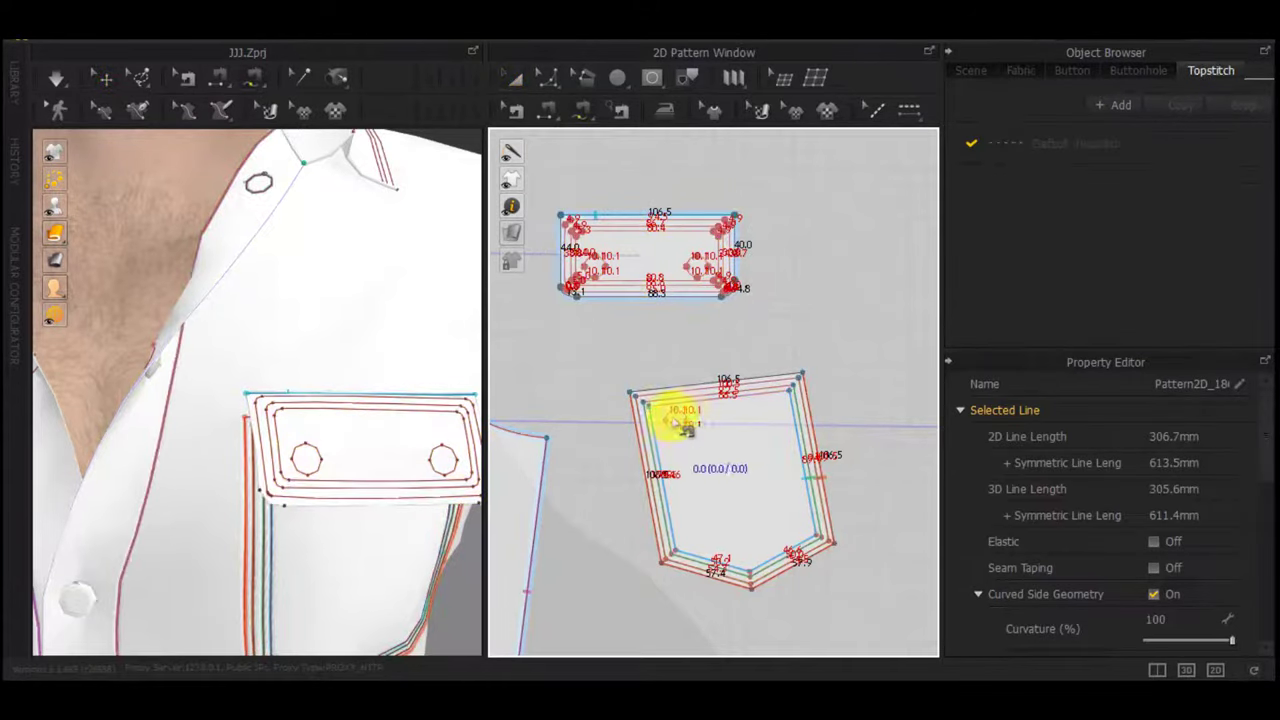
{"action": "left_click", "coordinate": [682, 411]}
{"action": "right_click_drag", "start_coordinate": [359, 517], "coordinate": [373, 520]}
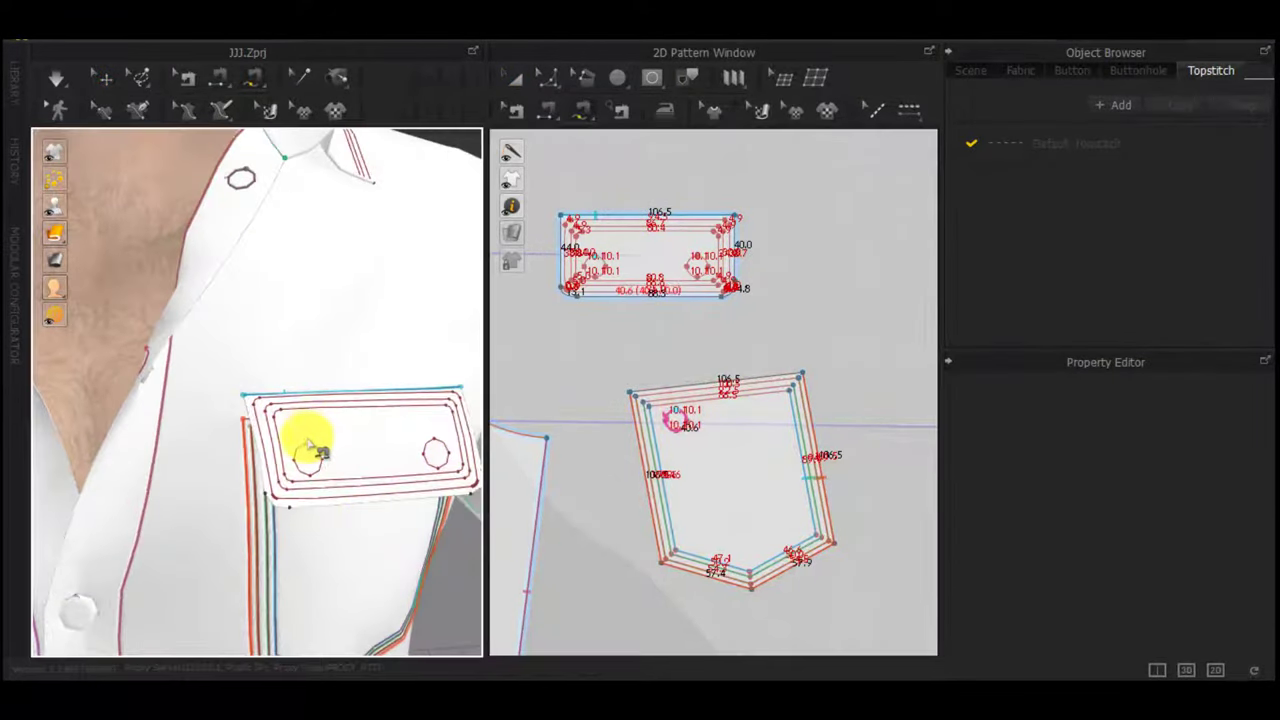
{"action": "left_click", "coordinate": [319, 452]}
{"action": "scroll", "coordinate": [620, 432], "scroll_direction": "up", "scroll_amount": 4}
{"action": "key", "text": "space"}
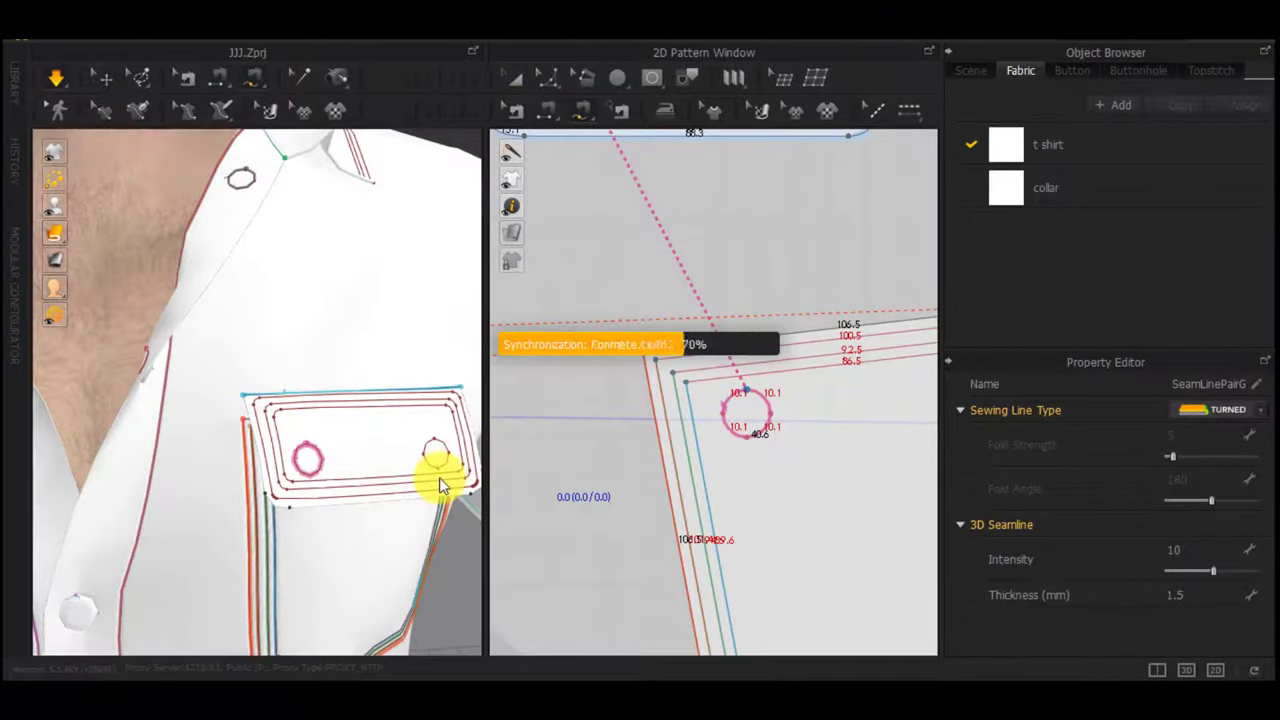
Select the circle in the pointed pocket's upper corner and delete it
{"action": "right_click_drag", "start_coordinate": [439, 477], "coordinate": [428, 567]}
{"action": "scroll", "coordinate": [696, 438], "scroll_direction": "down", "scroll_amount": 4}
{"action": "scroll", "coordinate": [725, 437], "scroll_direction": "up", "scroll_amount": 4}
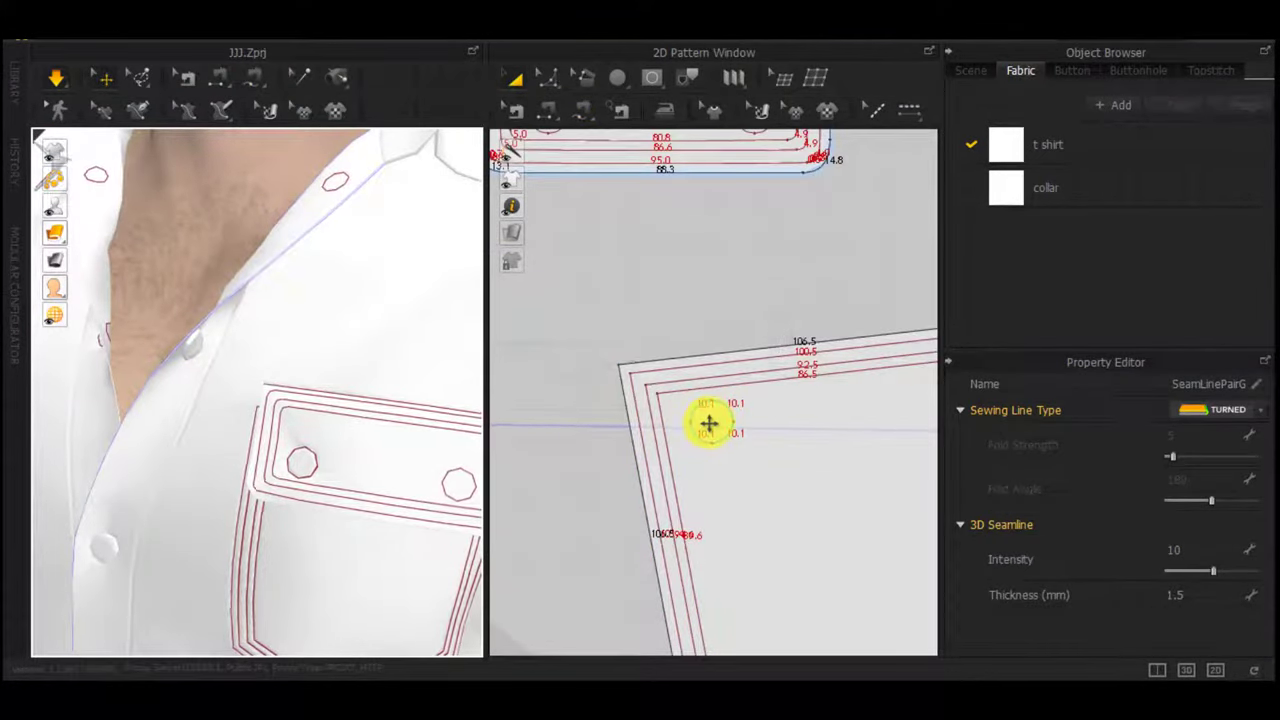
{"action": "scroll", "coordinate": [708, 424], "scroll_direction": "down", "scroll_amount": 3}
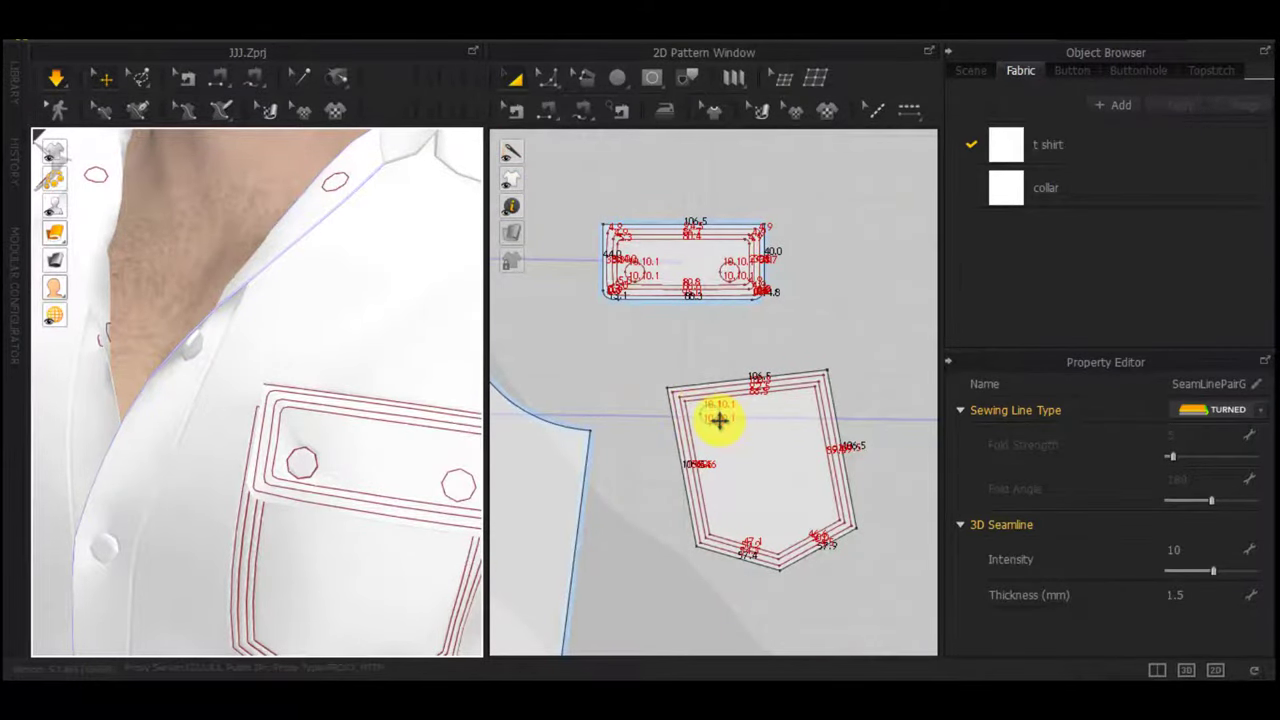
{"action": "left_click", "coordinate": [719, 421]}
{"action": "left_click", "coordinate": [722, 424]}
{"action": "scroll", "coordinate": [721, 423], "scroll_direction": "up", "scroll_amount": 5}
{"action": "left_click", "coordinate": [699, 397]}
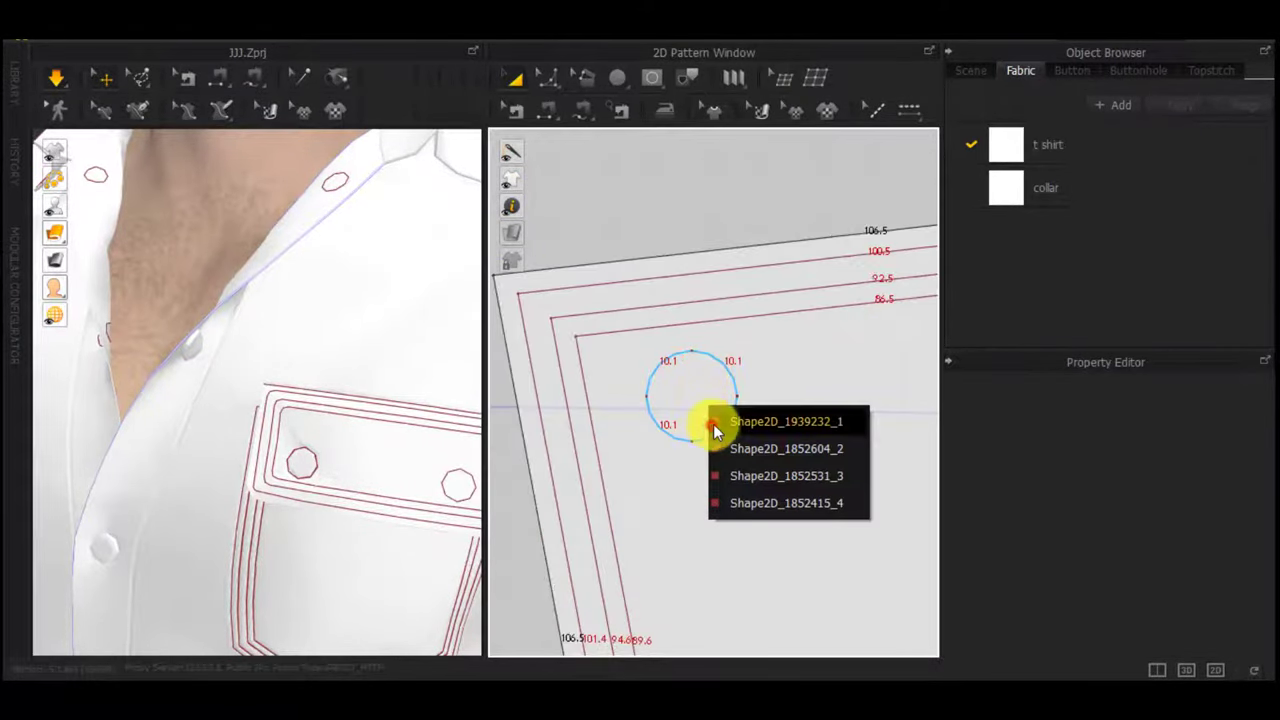
{"action": "left_click", "coordinate": [716, 424]}
{"action": "key", "text": "Delete"}
Copy both flap circles onto the pocket's upper area and shift one of them up to follow the slanted edge
{"action": "scroll", "coordinate": [714, 422], "scroll_direction": "down", "scroll_amount": 5}
{"action": "middle_click_drag", "start_coordinate": [723, 349], "coordinate": [752, 427]}
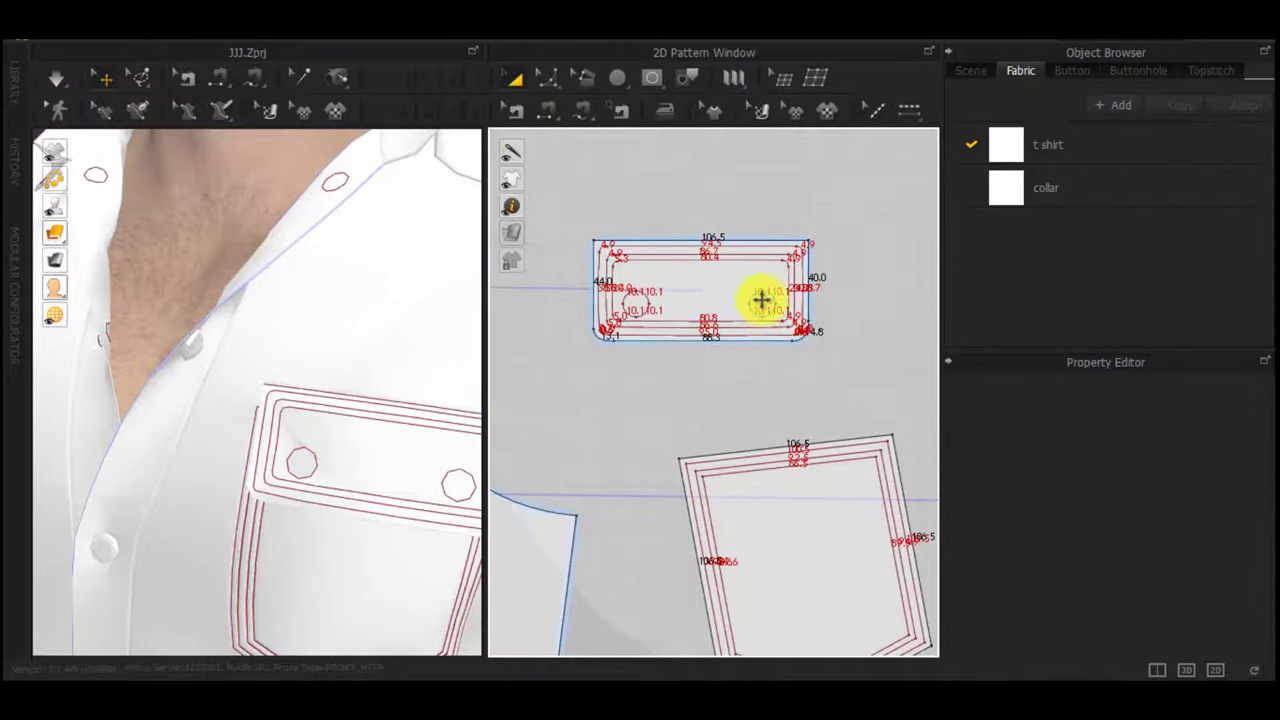
{"action": "left_click", "coordinate": [762, 303]}
{"action": "left_click", "coordinate": [780, 321]}
{"action": "left_click", "coordinate": [650, 314], "text": "shift"}
{"action": "left_click", "coordinate": [686, 335], "text": "shift"}
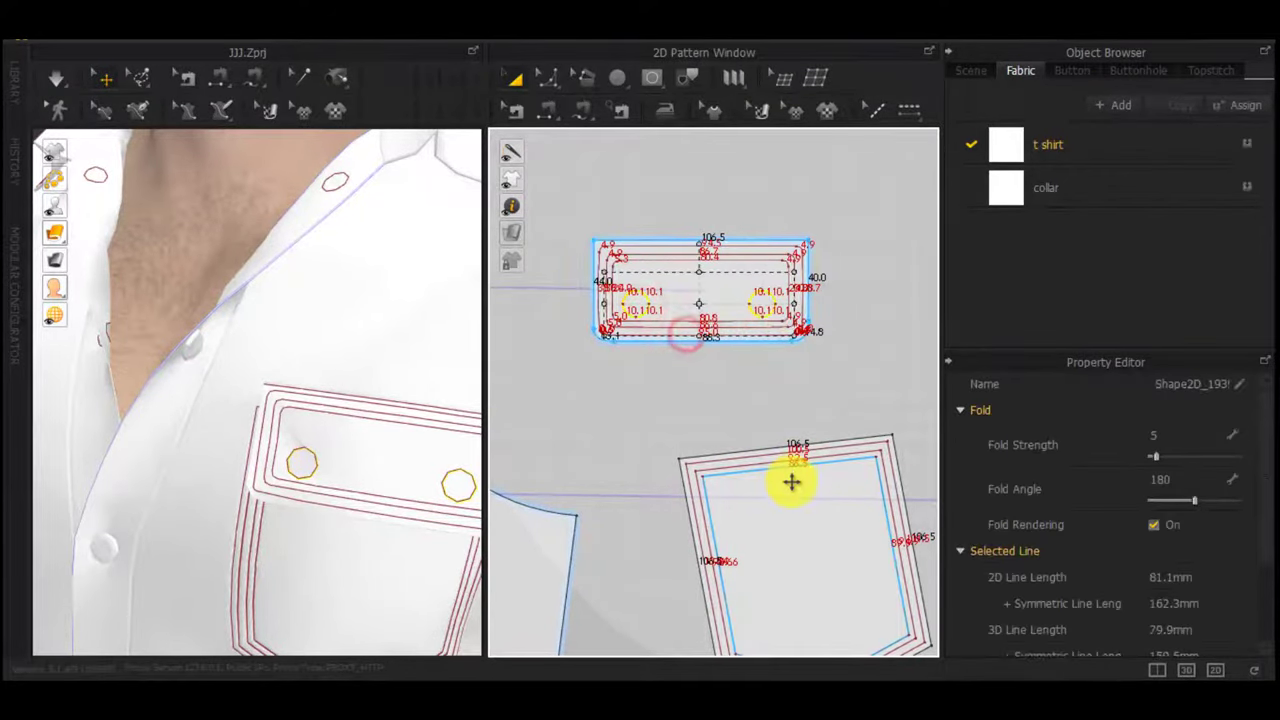
{"action": "key", "text": "ctrl+v"}
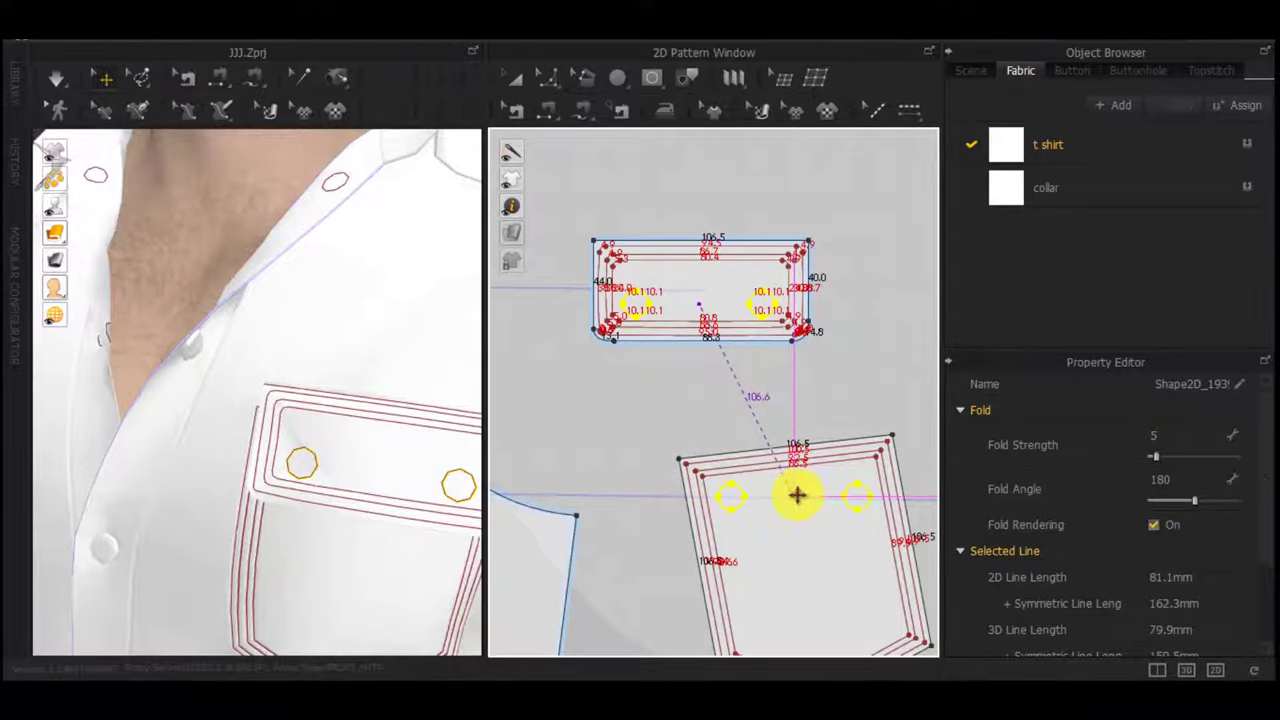
{"action": "left_click", "coordinate": [797, 494]}
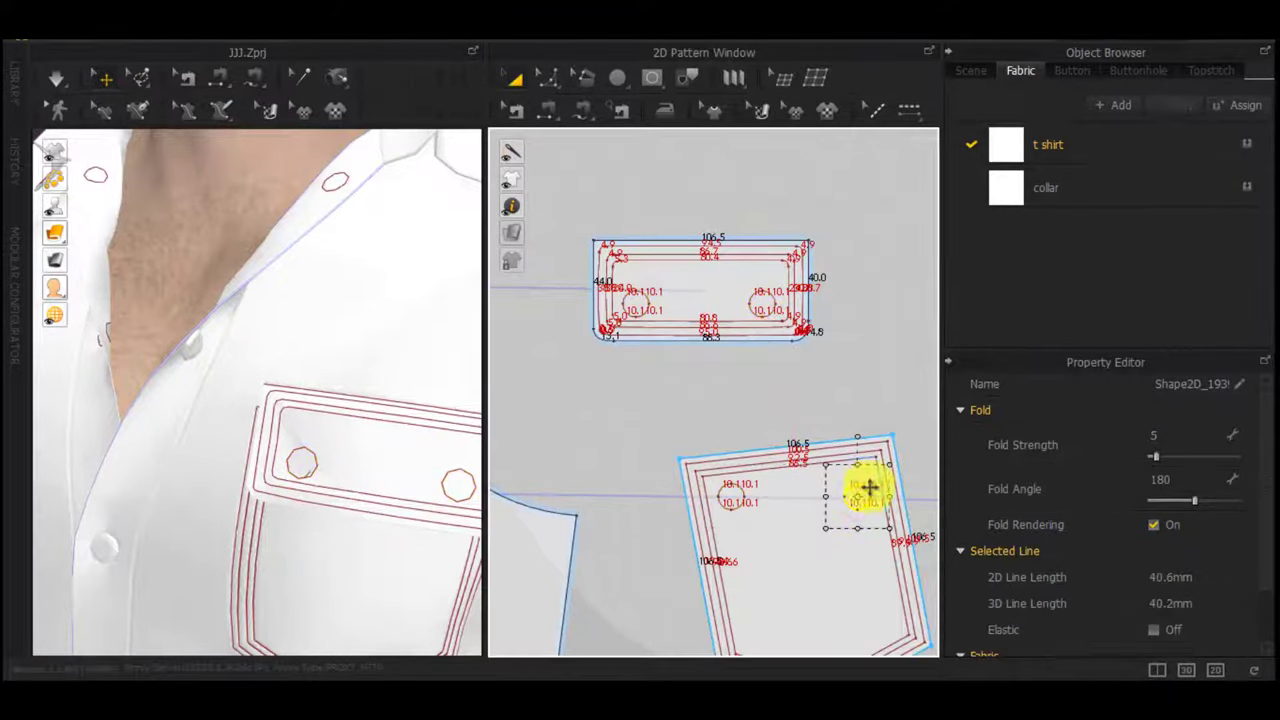
{"action": "scroll", "coordinate": [862, 489], "scroll_direction": "up", "scroll_amount": 3}
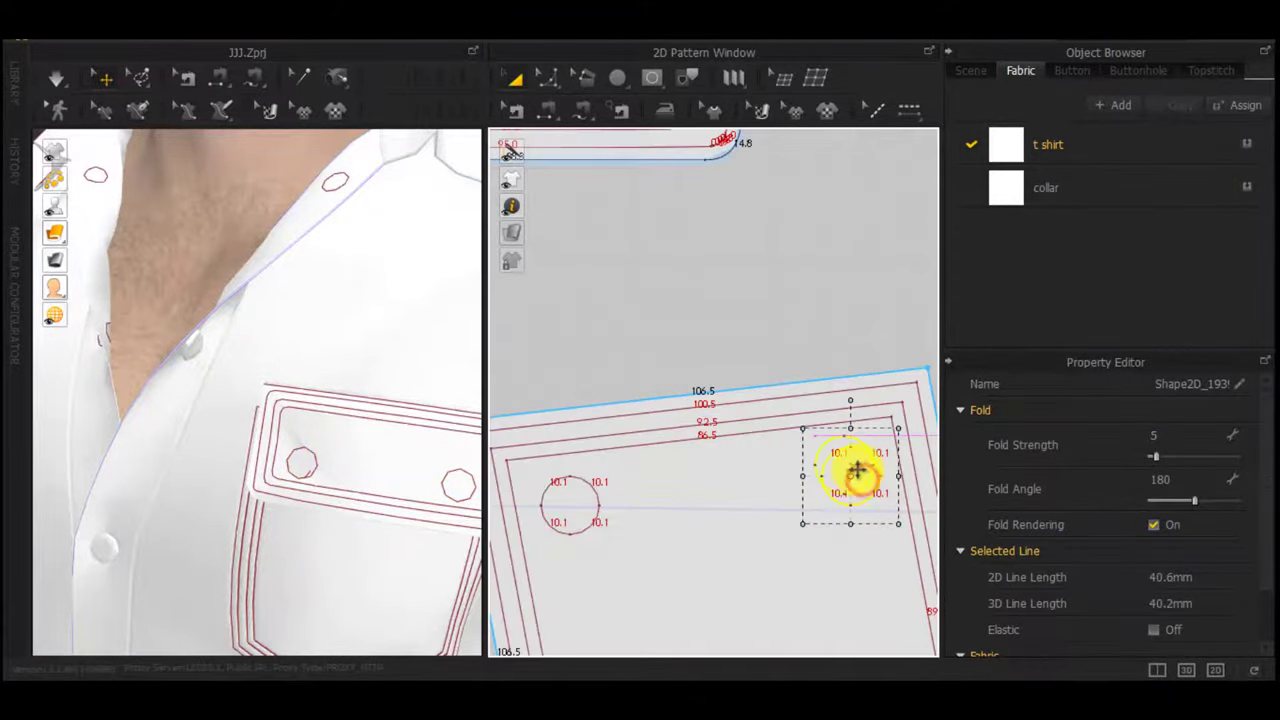
{"action": "left_click", "coordinate": [771, 266]}
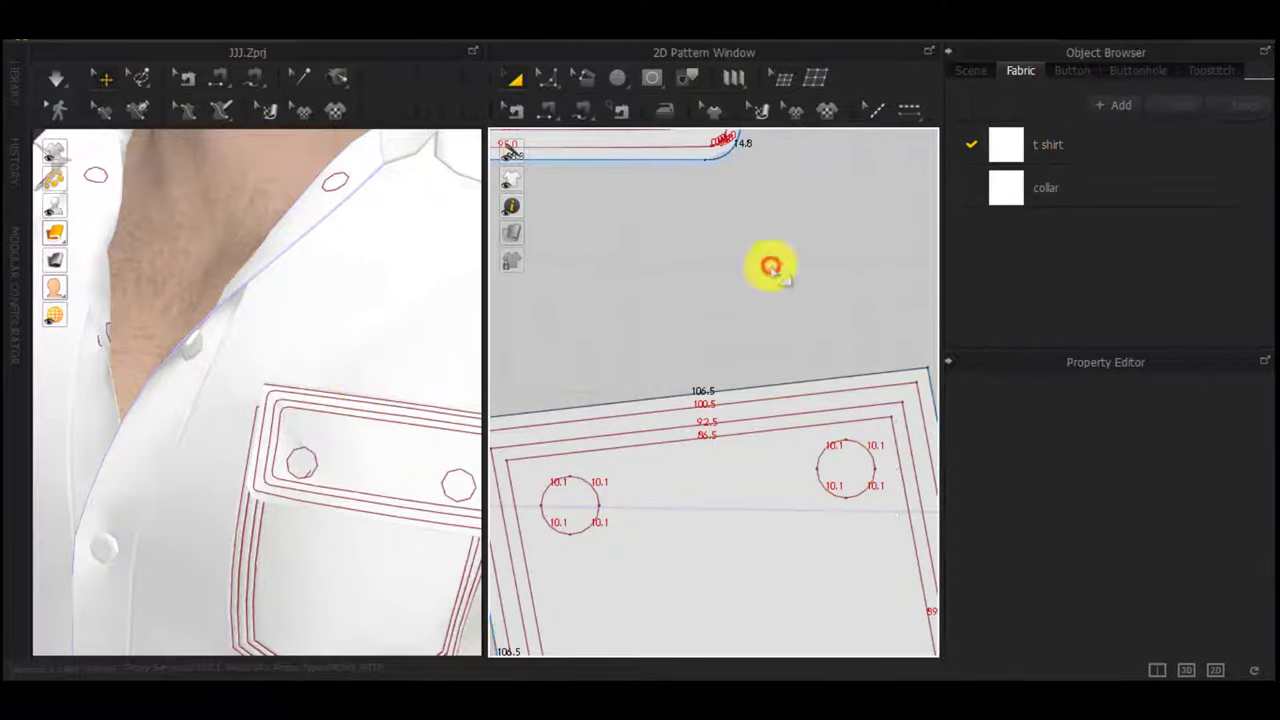
Free-sew the two pocket circles to the matching flap circles and simulate the garment to pull the flap down
{"action": "key", "text": "space"}
{"action": "key", "text": "m"}
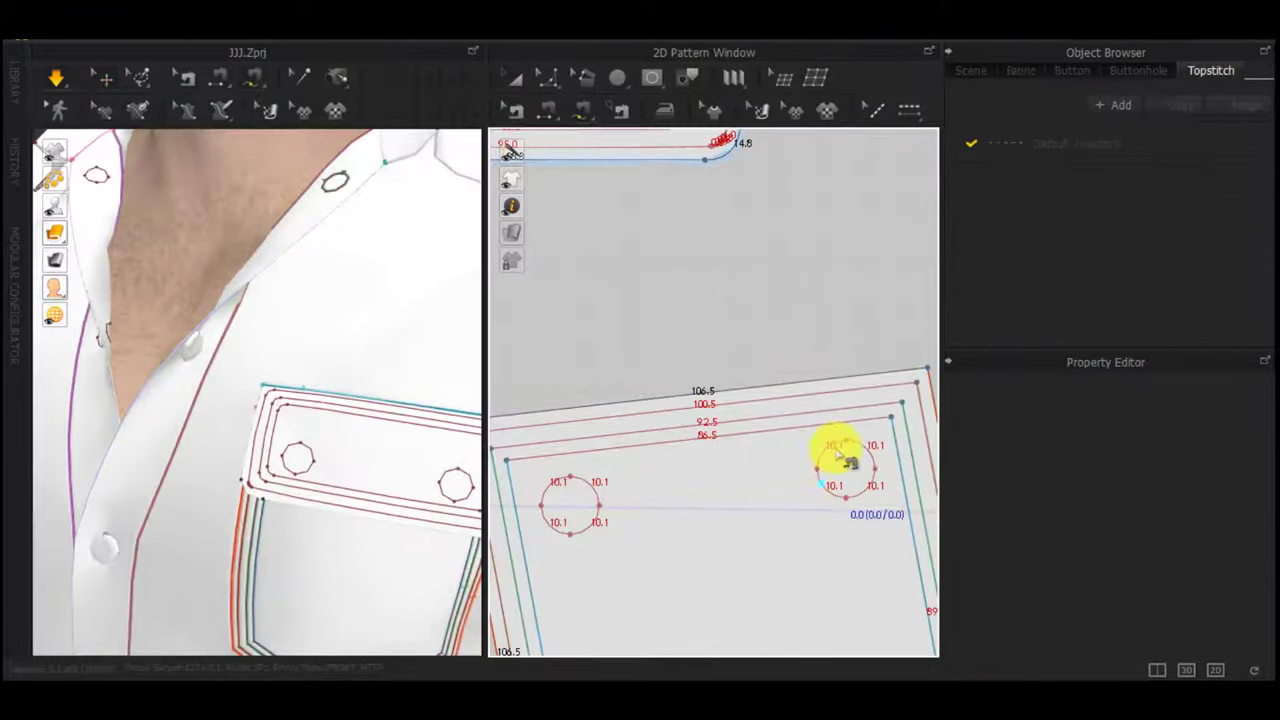
{"action": "scroll", "coordinate": [795, 425], "scroll_direction": "down", "scroll_amount": 3}
{"action": "scroll", "coordinate": [707, 238], "scroll_direction": "down", "scroll_amount": 2}
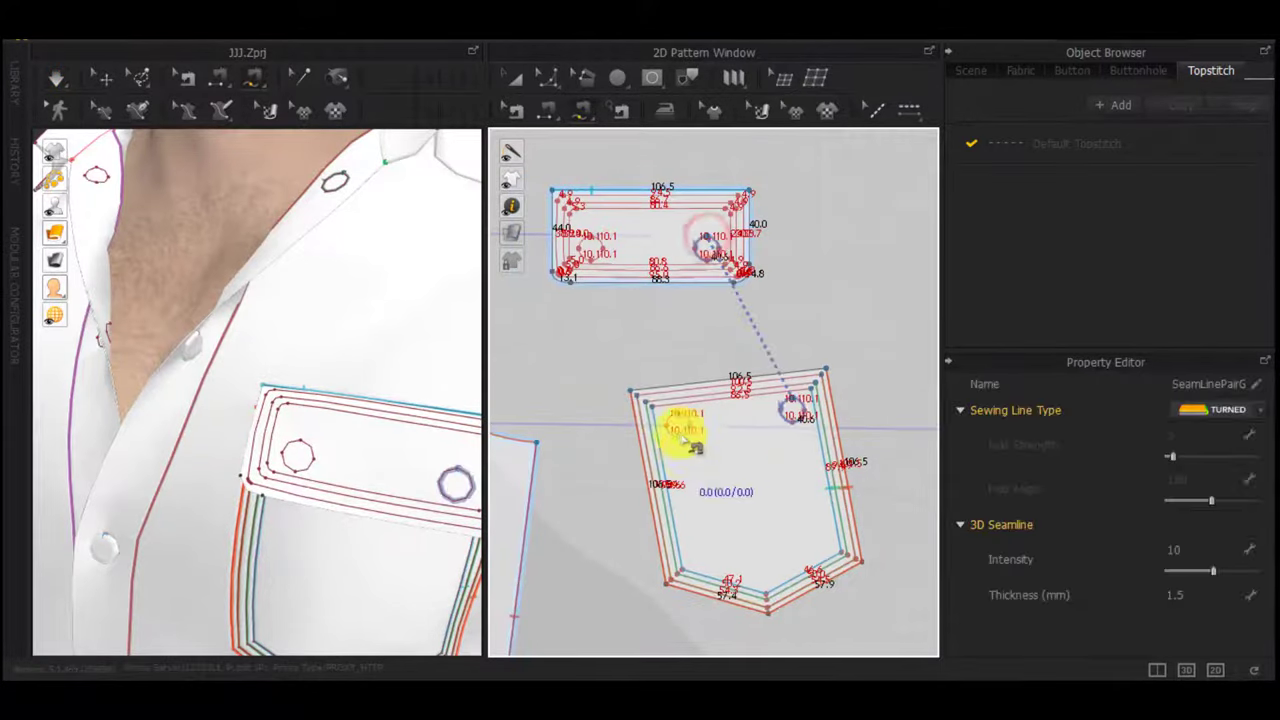
{"action": "key", "text": "space"}
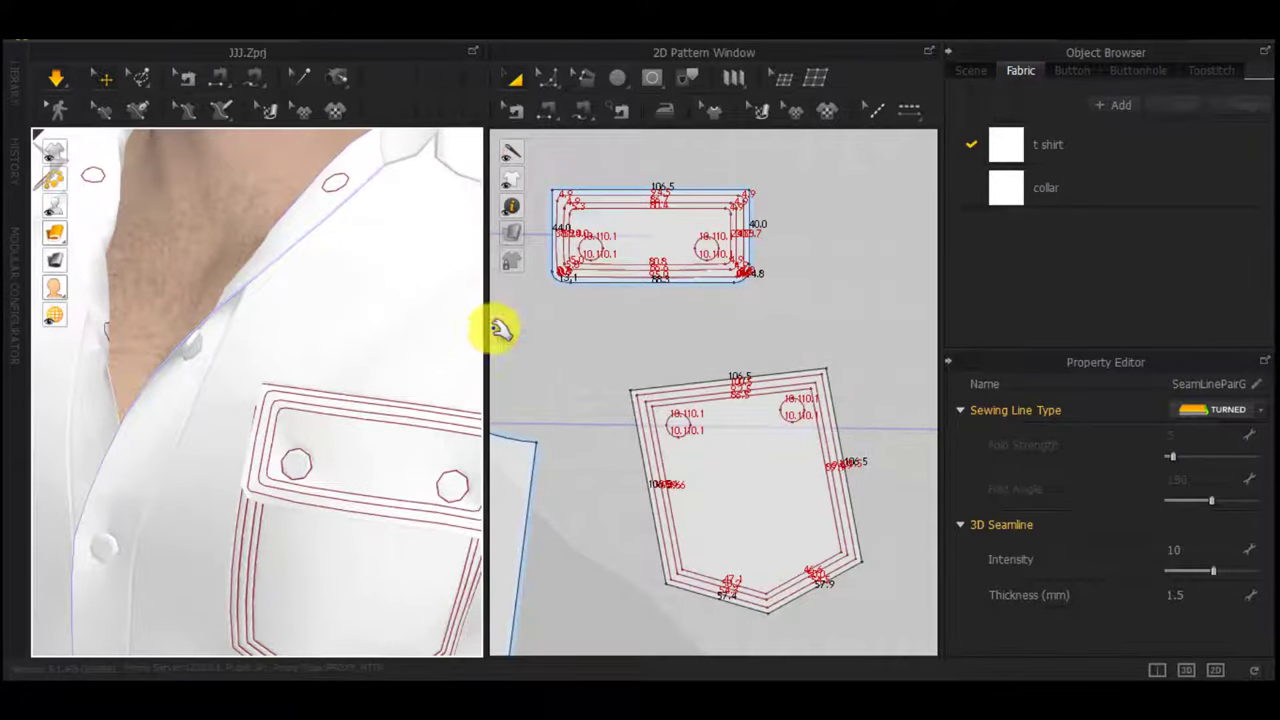
{"action": "scroll", "coordinate": [477, 420], "scroll_direction": "down", "scroll_amount": 5}
{"action": "scroll", "coordinate": [462, 476], "scroll_direction": "up", "scroll_amount": 5}
{"action": "middle_click_drag", "start_coordinate": [460, 482], "coordinate": [371, 395]}
{"action": "left_click", "coordinate": [428, 439]}
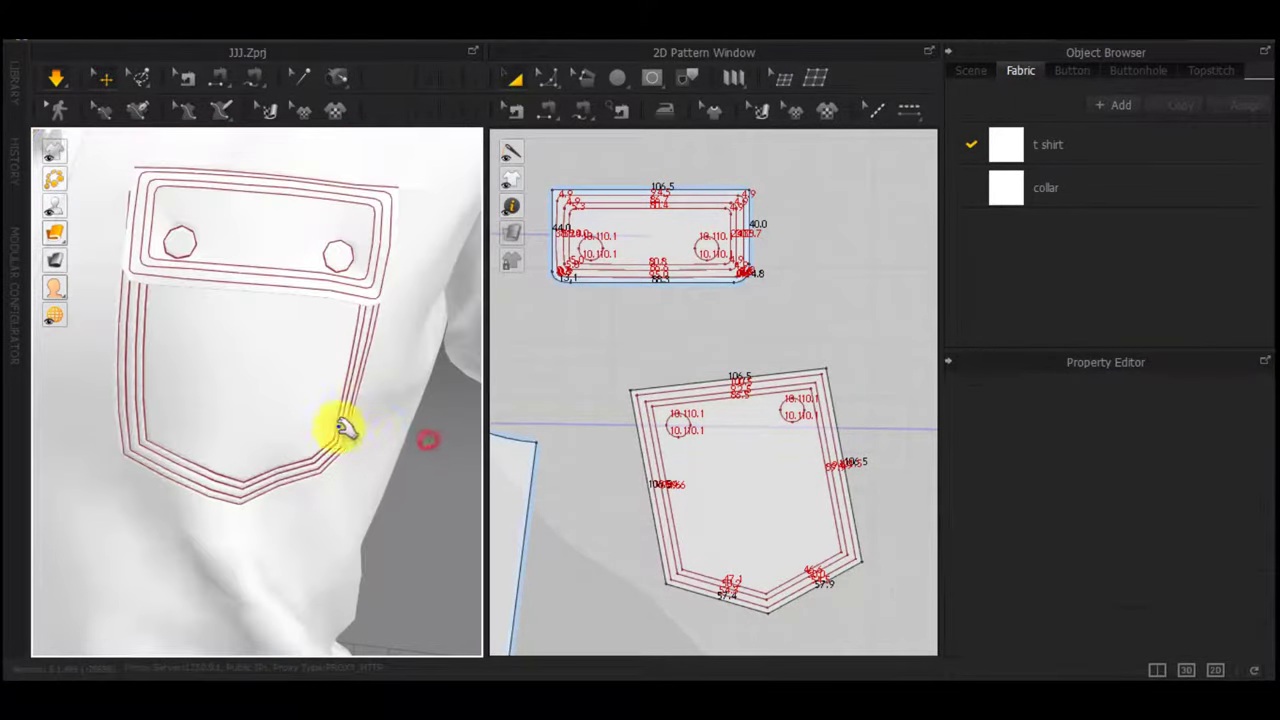
Nudge the pointed pocket's flap outward on the avatar and simulate the garment to settle it
{"action": "scroll", "coordinate": [343, 428], "scroll_direction": "down", "scroll_amount": 5}
{"action": "right_click_drag", "start_coordinate": [303, 400], "coordinate": [456, 445]}
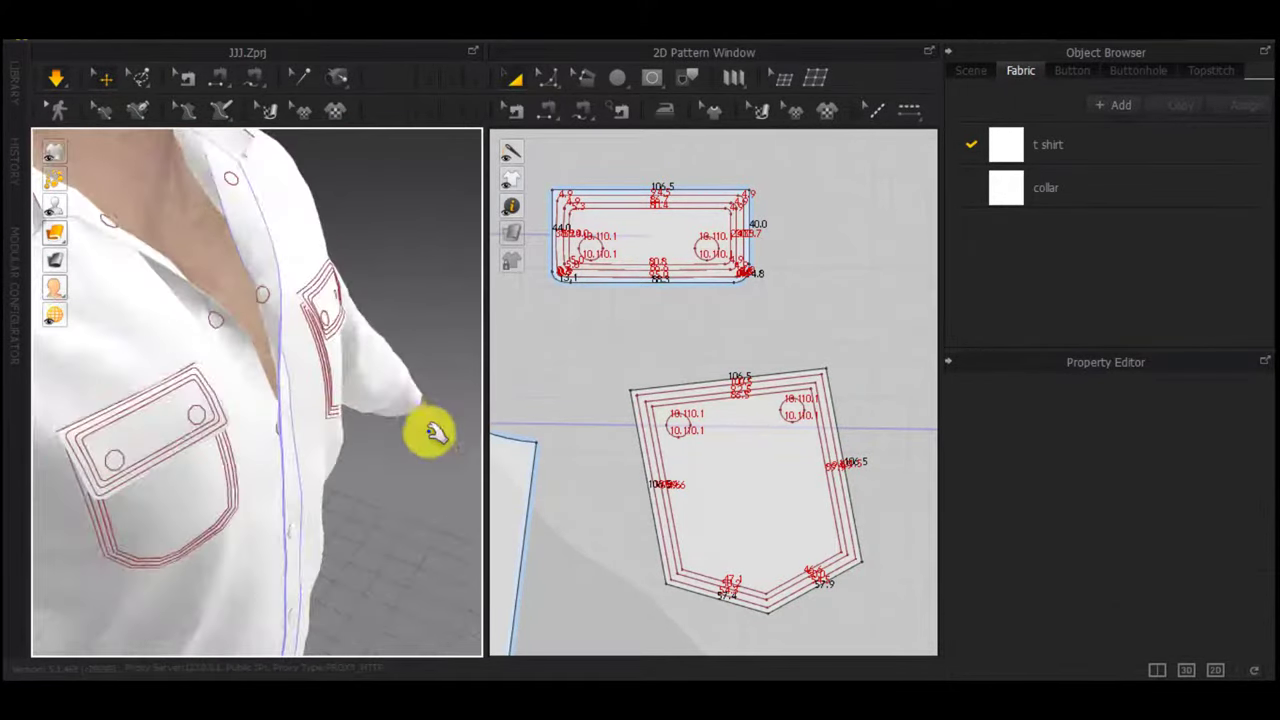
{"action": "left_click", "coordinate": [335, 309]}
{"action": "key", "text": "m"}
{"action": "scroll", "coordinate": [354, 303], "scroll_direction": "up", "scroll_amount": 3}
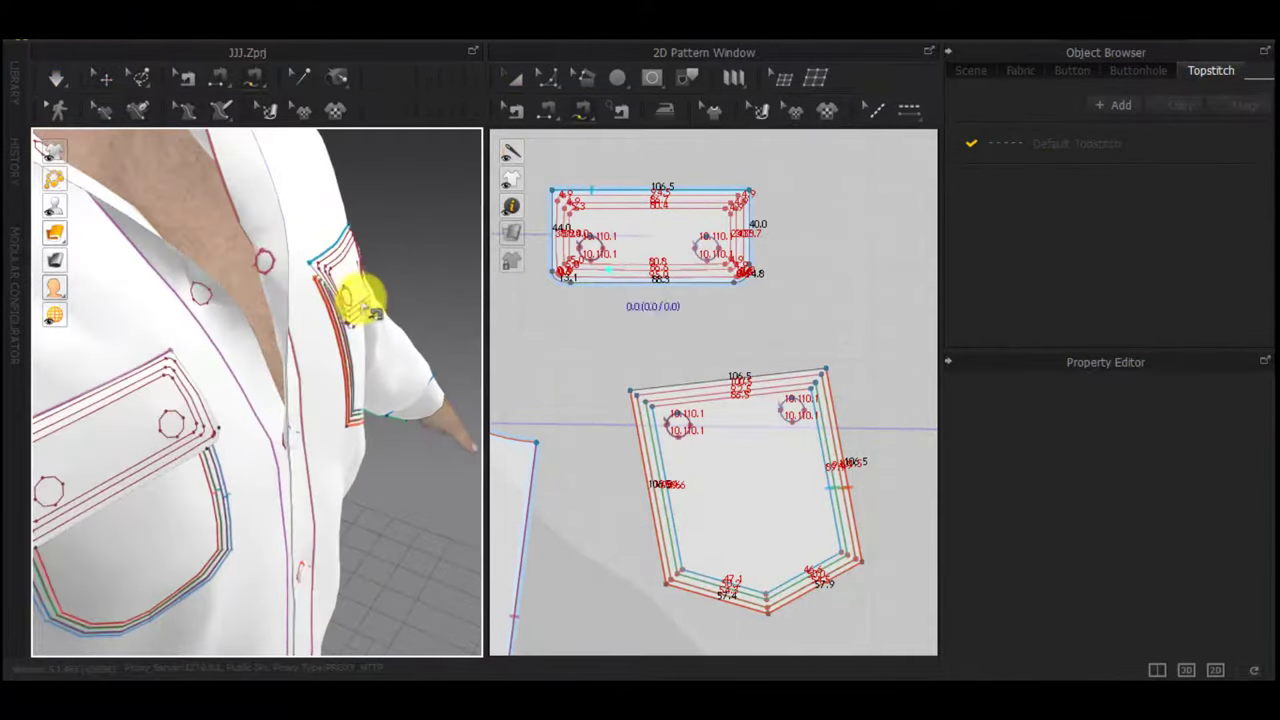
{"action": "key", "text": "q"}
{"action": "left_click_drag", "start_coordinate": [366, 293], "coordinate": [431, 274]}
{"action": "right_click_drag", "start_coordinate": [428, 283], "coordinate": [374, 262]}
{"action": "key", "text": "space"}
{"action": "scroll", "coordinate": [374, 266], "scroll_direction": "up", "scroll_amount": 3}
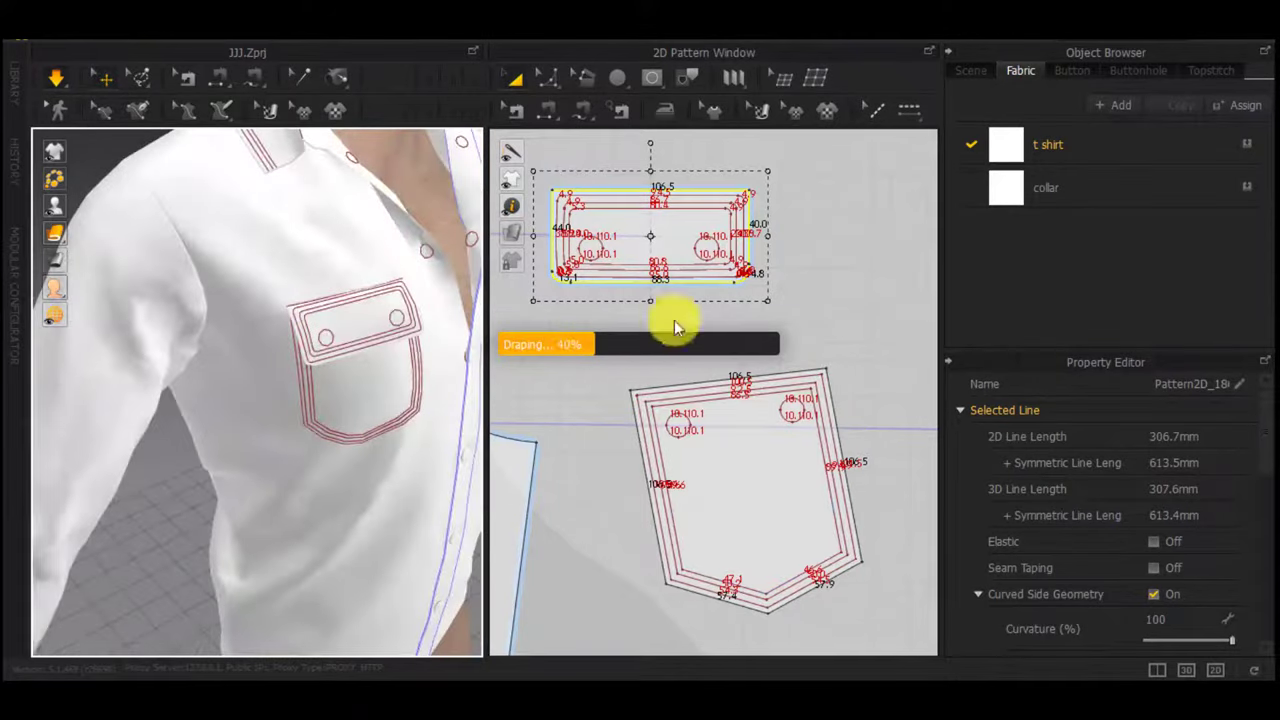
{"action": "left_click", "coordinate": [683, 431]}
{"action": "left_click", "coordinate": [853, 348]}
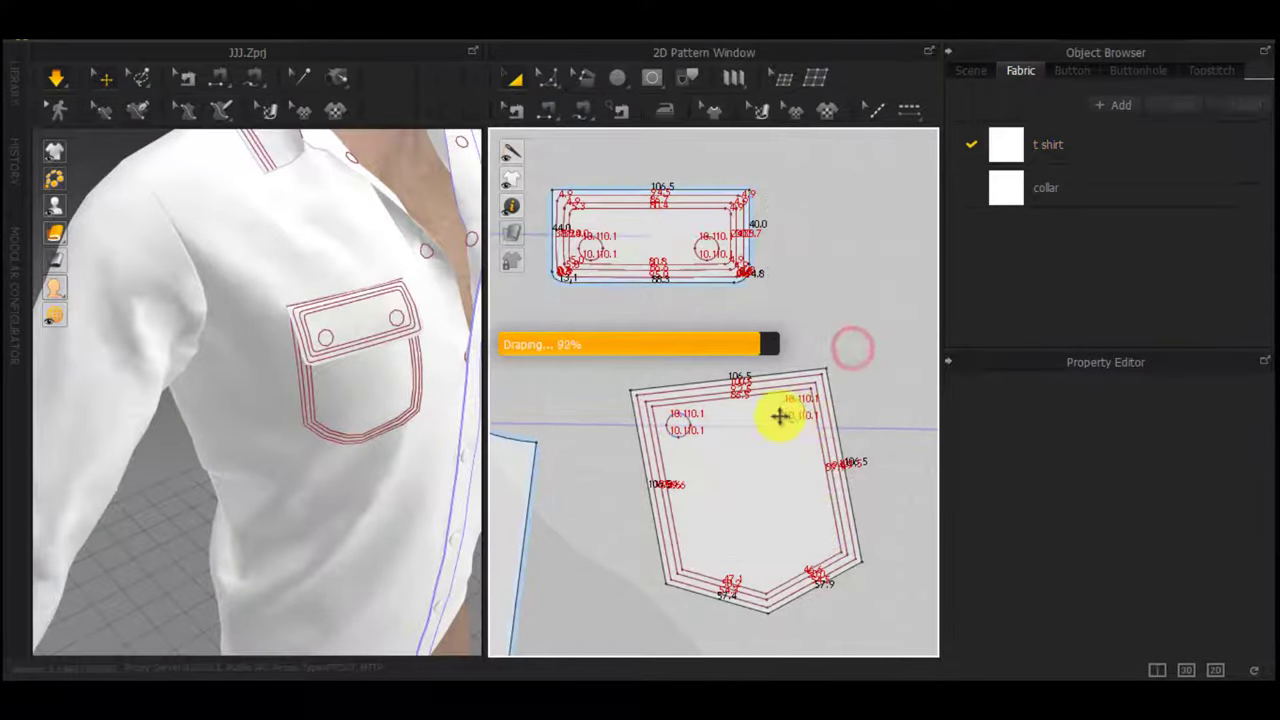
Paste the two copied flap circles onto the other pocket's upper area and shift one up to follow the slanted edge
{"action": "middle_click_drag", "start_coordinate": [608, 496], "coordinate": [1014, 432]}
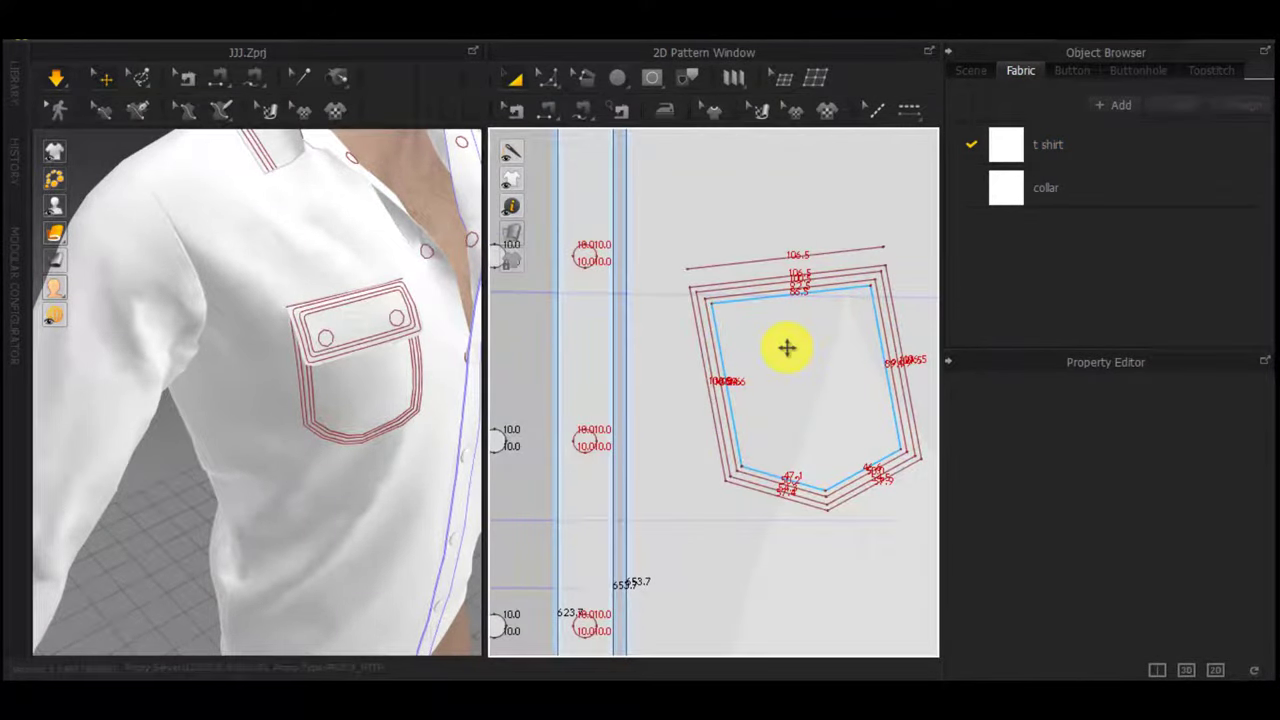
{"action": "scroll", "coordinate": [787, 348], "scroll_direction": "down", "scroll_amount": 4}
{"action": "middle_click_drag", "start_coordinate": [888, 371], "coordinate": [1051, 334]}
{"action": "middle_click_drag", "start_coordinate": [677, 420], "coordinate": [839, 400]}
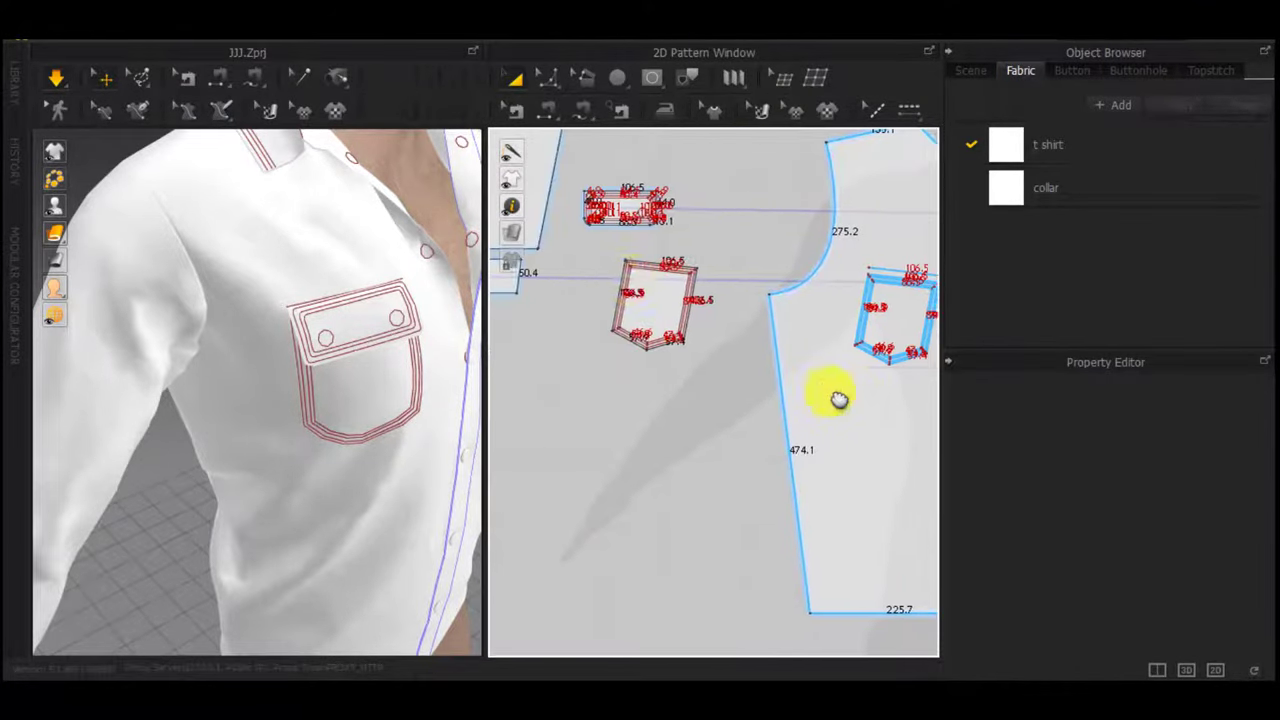
{"action": "scroll", "coordinate": [640, 285], "scroll_direction": "up", "scroll_amount": 4}
{"action": "scroll", "coordinate": [645, 285], "scroll_direction": "up", "scroll_amount": 2}
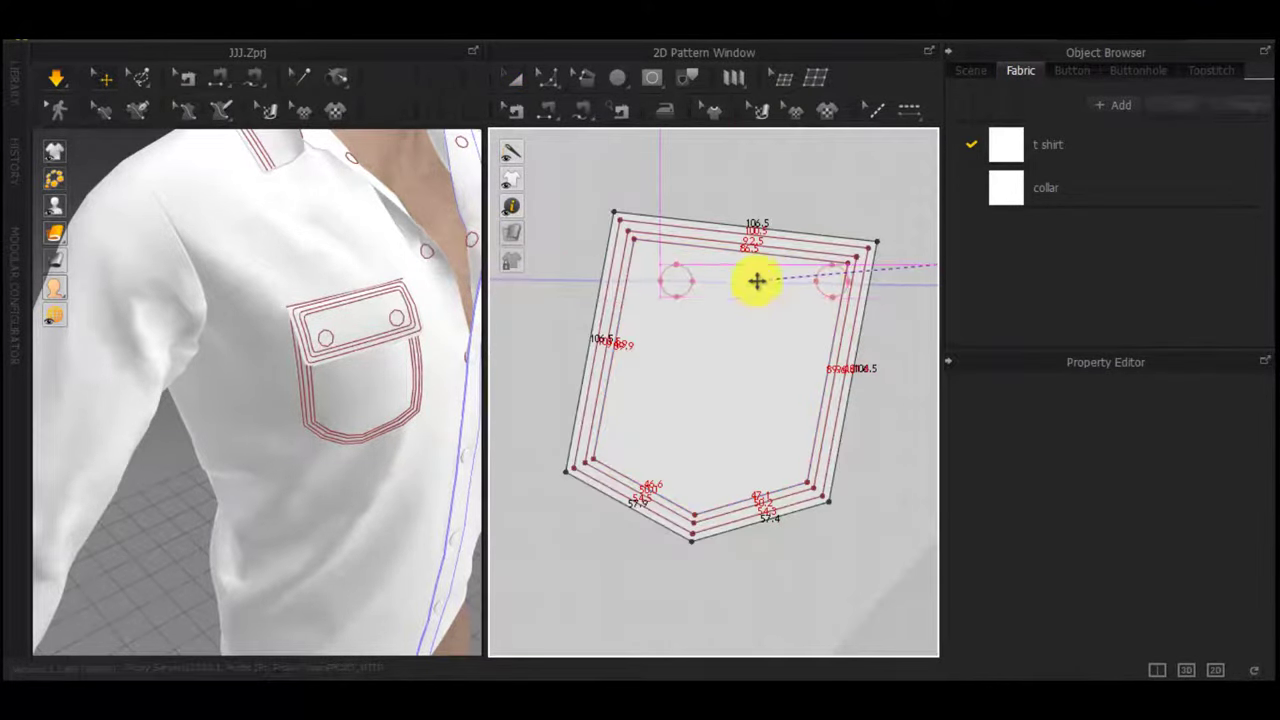
{"action": "left_click", "coordinate": [657, 290]}
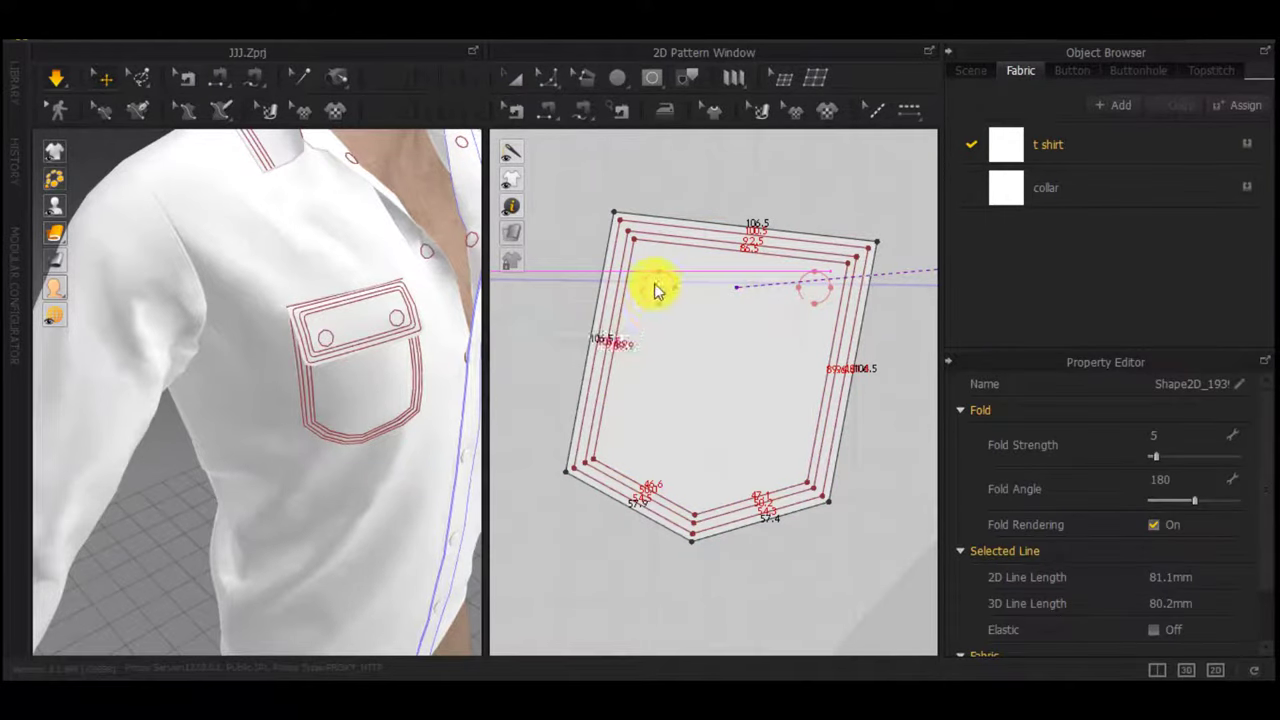
{"action": "key", "text": "a"}
{"action": "left_click", "coordinate": [656, 289]}
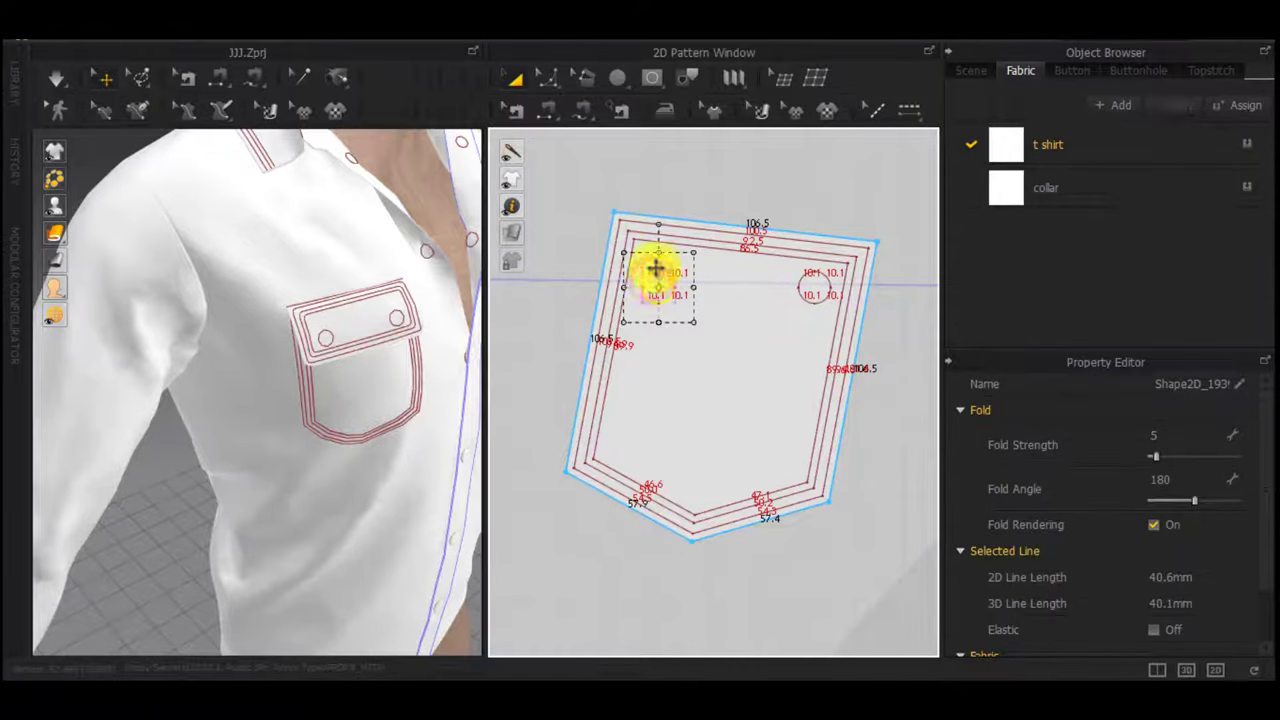
{"action": "scroll", "coordinate": [655, 268], "scroll_direction": "up", "scroll_amount": 3}
{"action": "scroll", "coordinate": [661, 294], "scroll_direction": "down", "scroll_amount": 5}
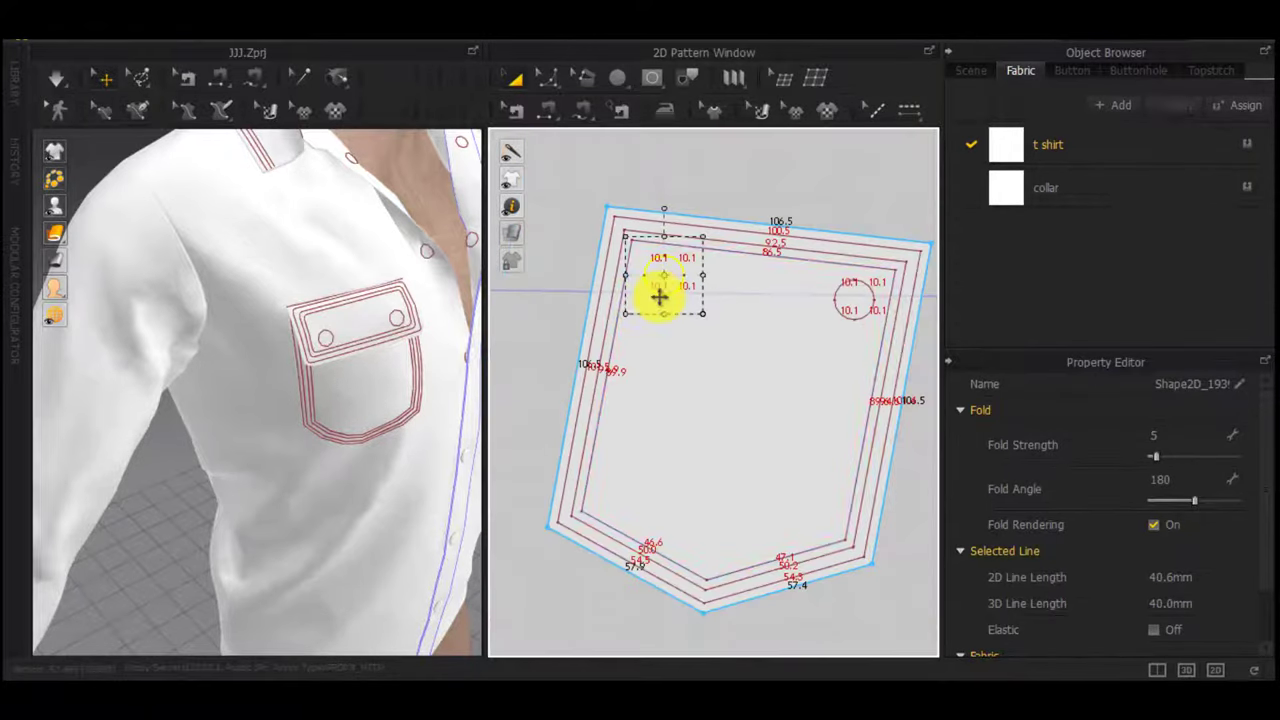
Free-sew this pocket's two circles to the matching circles on its flap and simulate the garment
{"action": "key", "text": "m"}
{"action": "double_click", "coordinate": [661, 283]}
{"action": "double_click", "coordinate": [586, 149]}
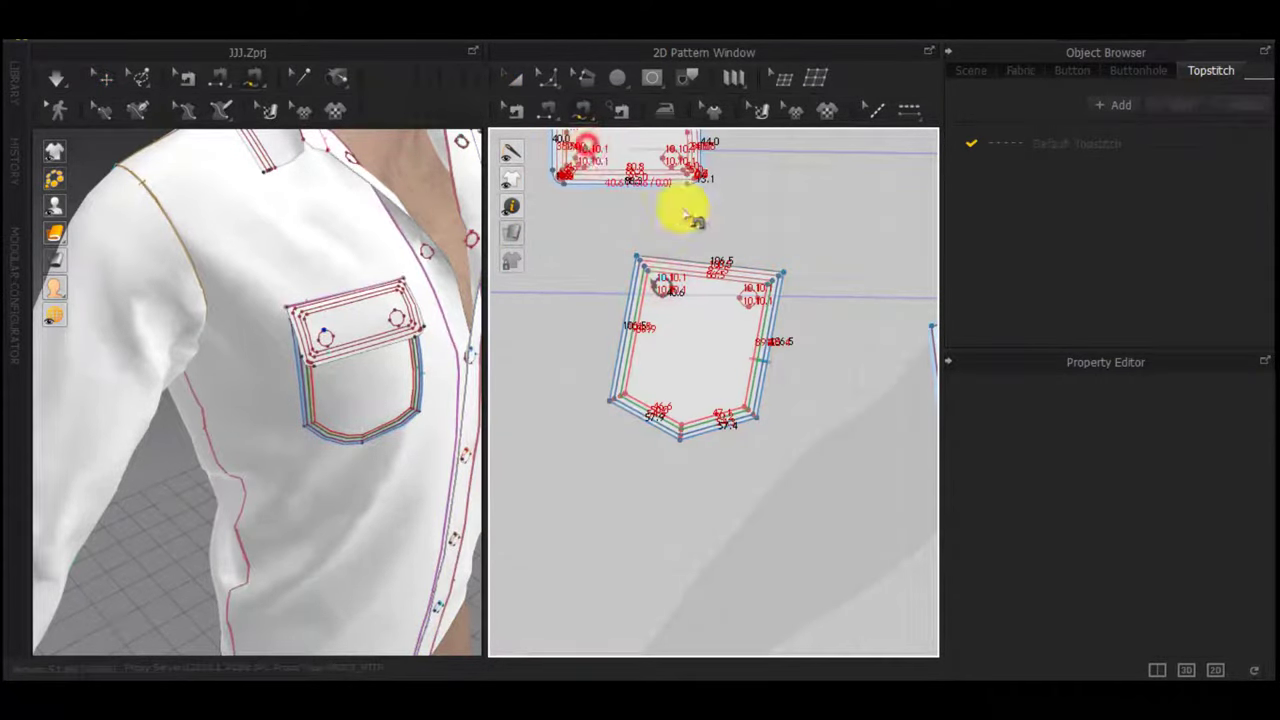
{"action": "double_click", "coordinate": [749, 293]}
{"action": "double_click", "coordinate": [666, 151]}
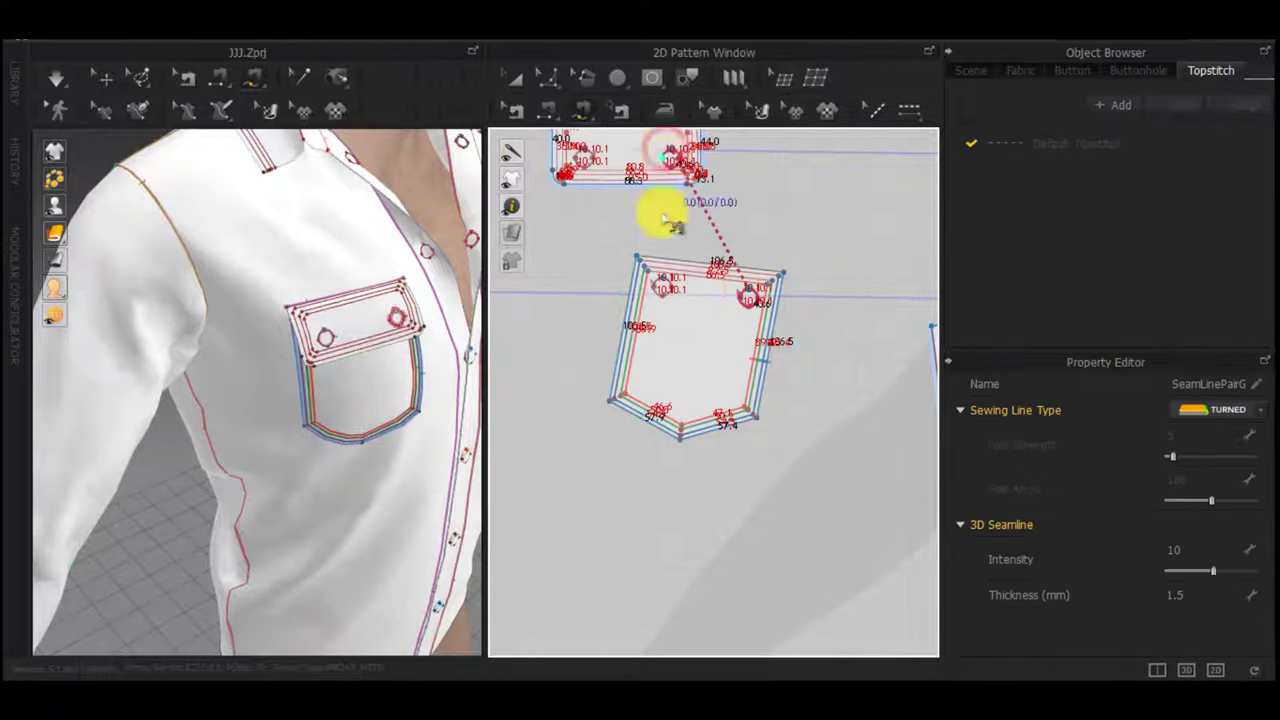
{"action": "key", "text": "space"}
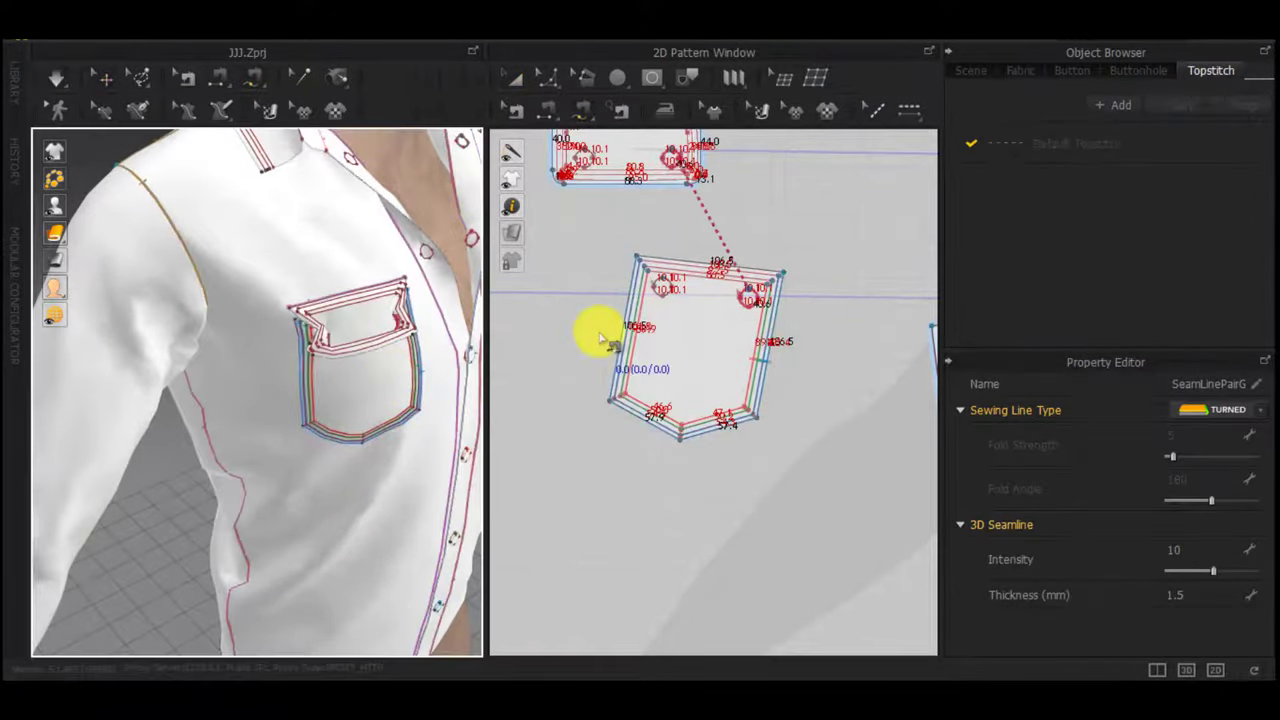
Correct the sewing between the pocket's shifted circle and its flap circle, and simulate the garment again
{"action": "key", "text": "b"}
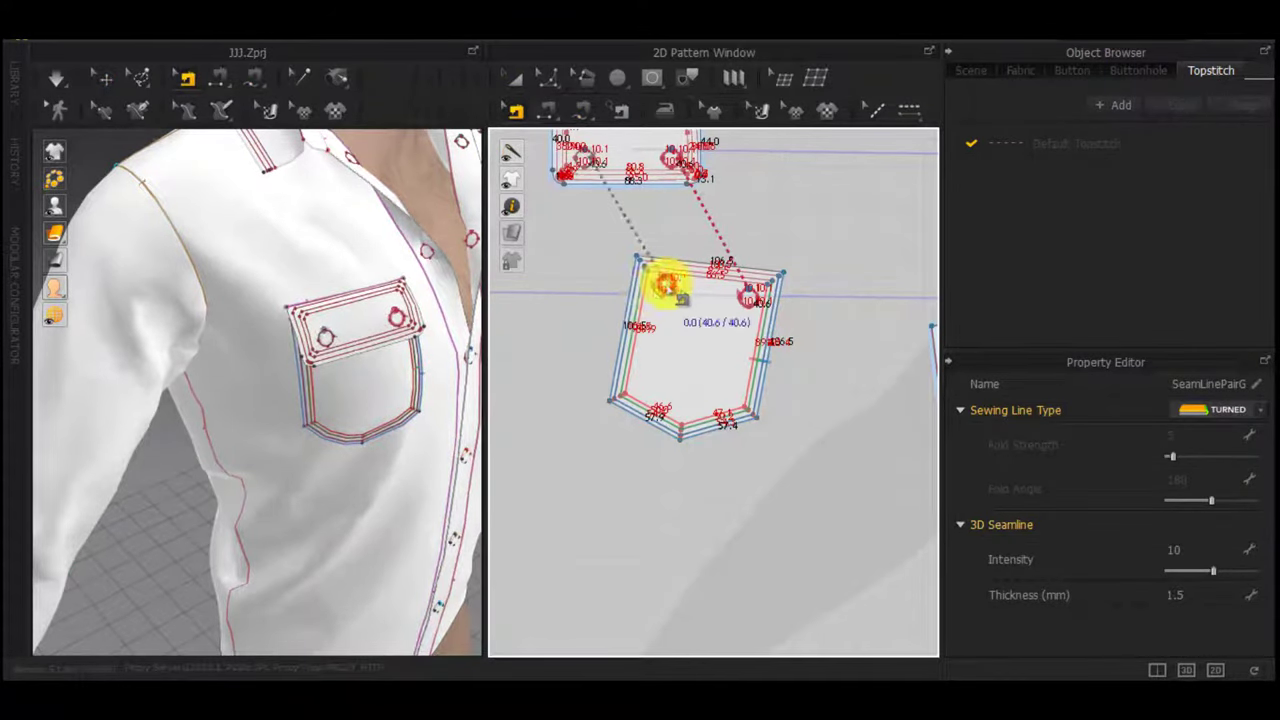
{"action": "key", "text": "space"}
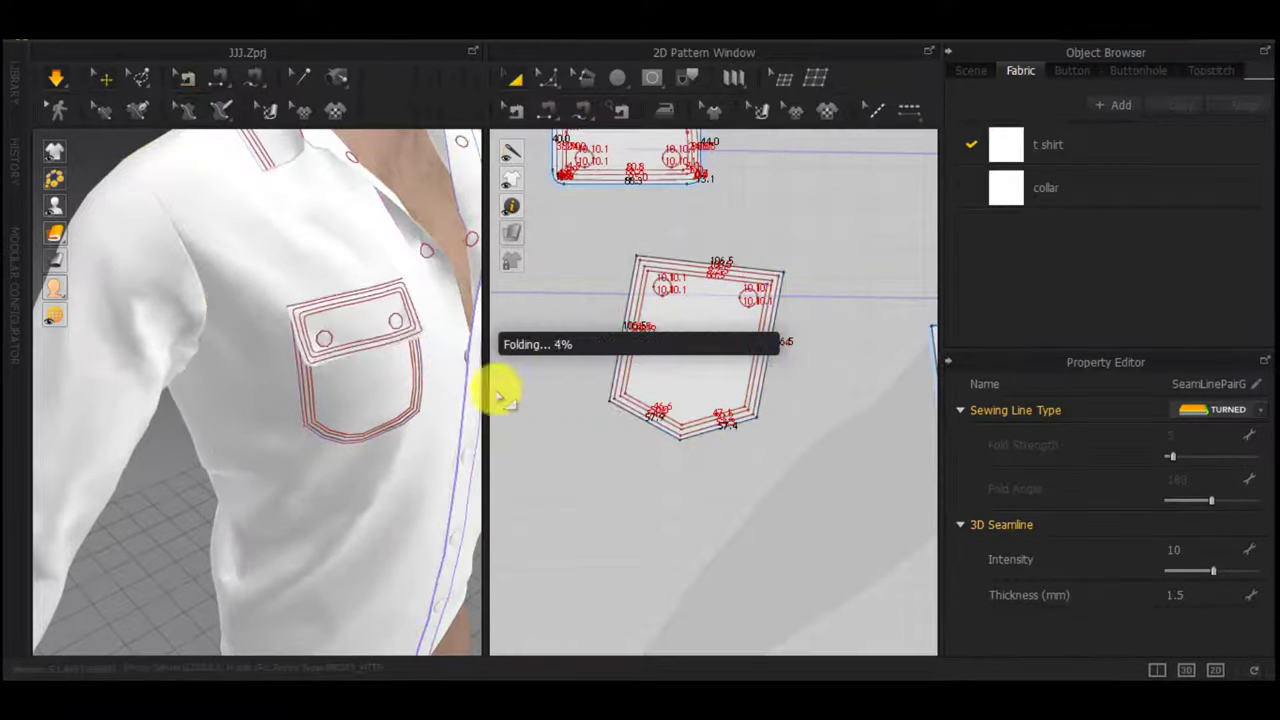
{"action": "scroll", "coordinate": [400, 378], "scroll_direction": "down", "scroll_amount": 5}
{"action": "right_click_drag", "start_coordinate": [400, 378], "coordinate": [275, 350]}
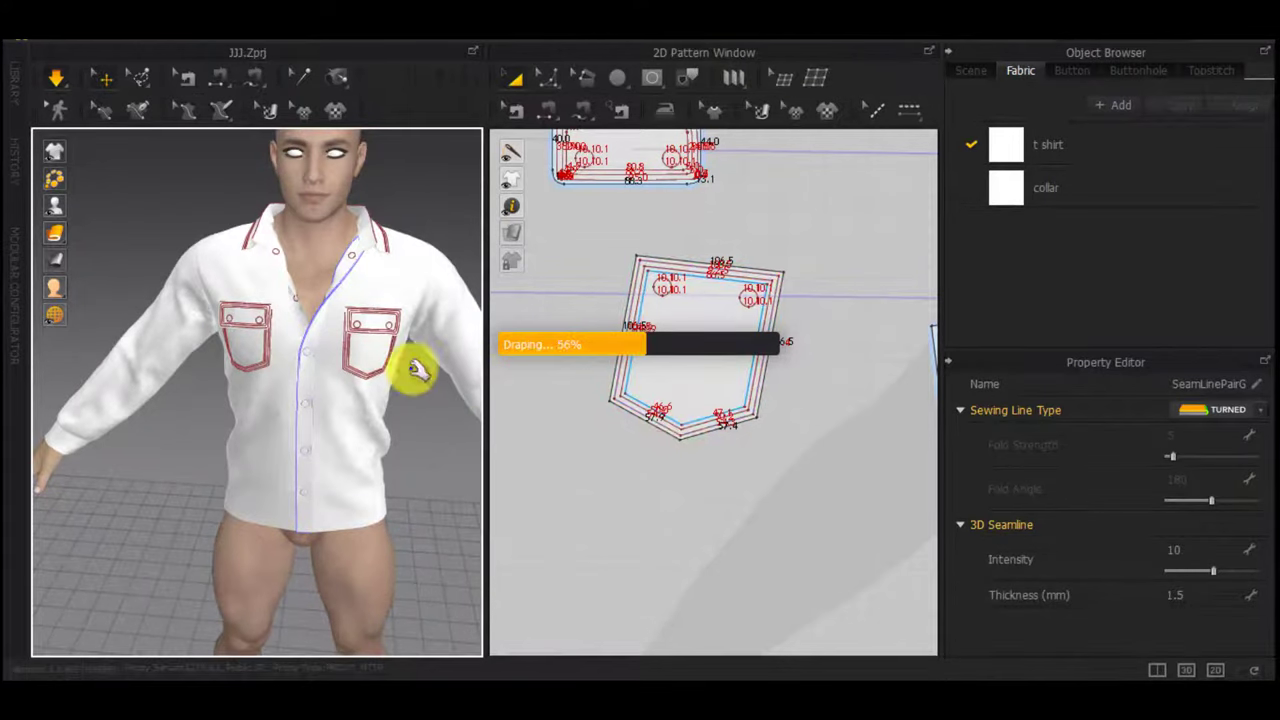
{"action": "scroll", "coordinate": [678, 232], "scroll_direction": "down", "scroll_amount": 1}
Clone the flap's two circles as separate patterns and place them just above the flap pattern
{"action": "middle_click_drag", "start_coordinate": [673, 222], "coordinate": [745, 296]}
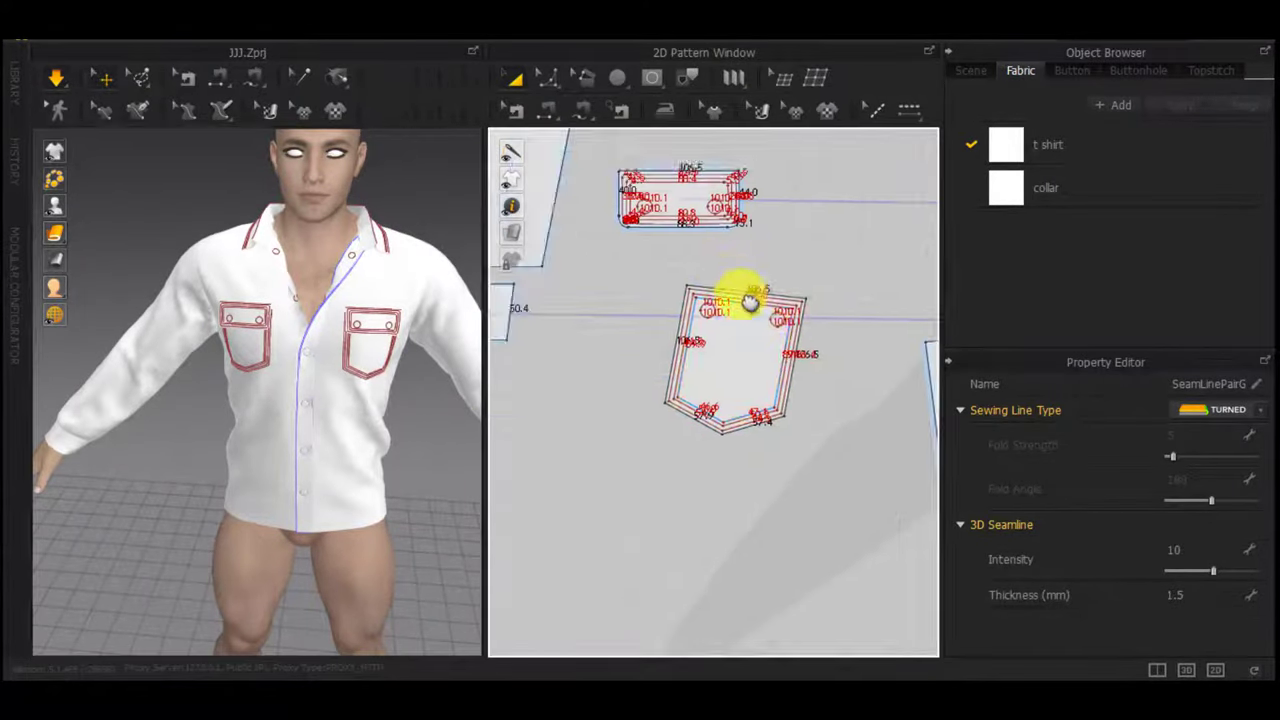
{"action": "scroll", "coordinate": [738, 294], "scroll_direction": "up", "scroll_amount": 4}
{"action": "left_click", "coordinate": [617, 213]}
{"action": "left_click", "coordinate": [682, 232]}
{"action": "left_click", "coordinate": [748, 209], "text": "shift"}
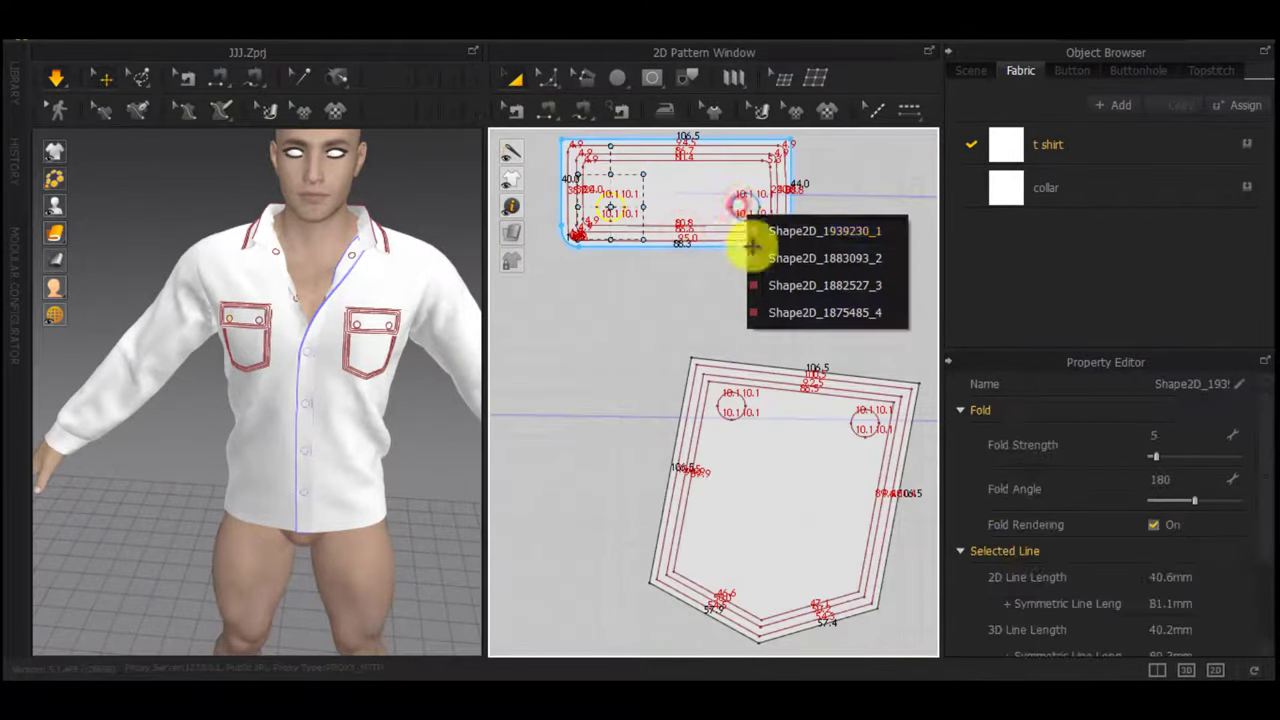
{"action": "left_click", "coordinate": [781, 236], "text": "shift"}
{"action": "right_click", "coordinate": [746, 194]}
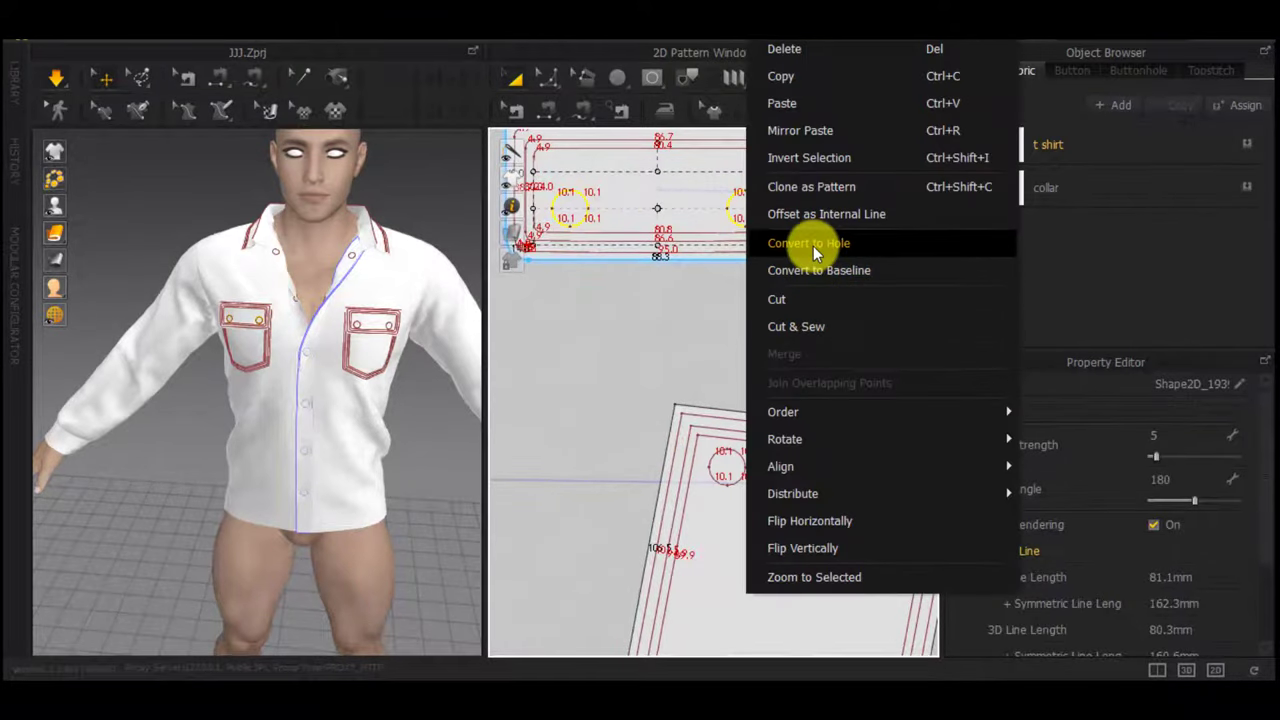
{"action": "left_click", "coordinate": [809, 189]}
{"action": "scroll", "coordinate": [660, 343], "scroll_direction": "down", "scroll_amount": 3}
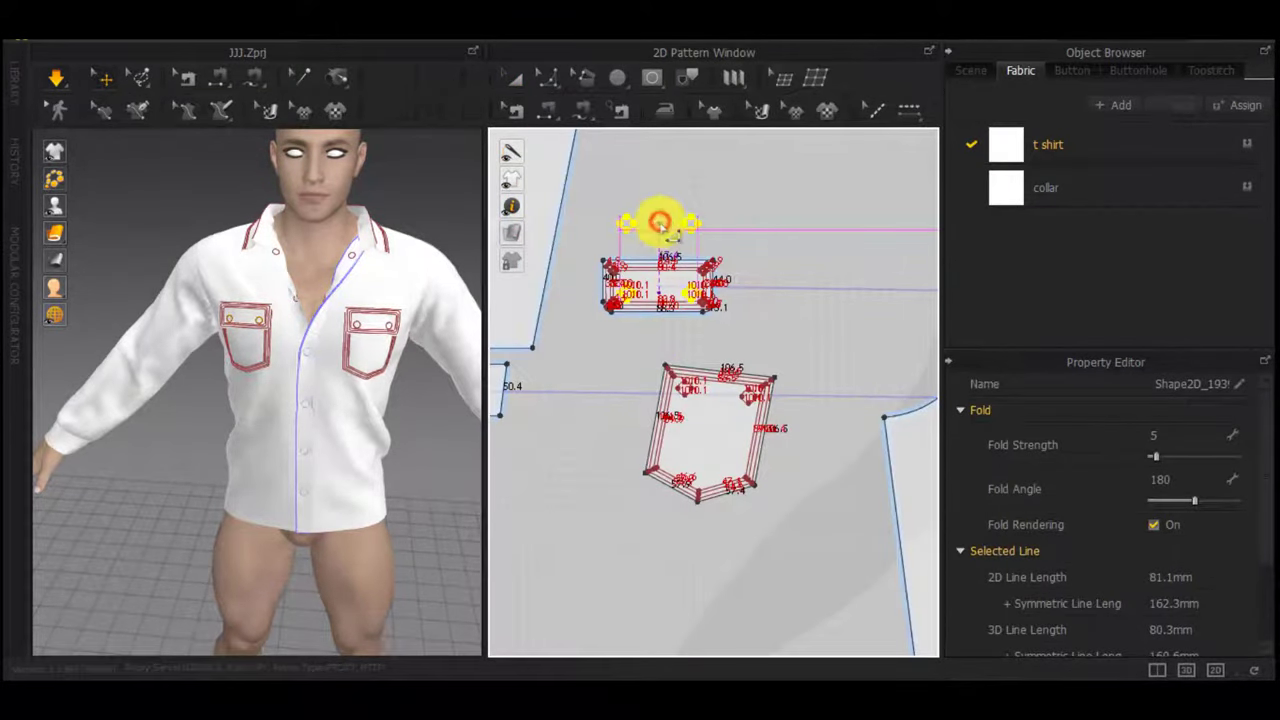
{"action": "left_click", "coordinate": [662, 224]}
Free-sew each cloned circle to the matching circle on the flap
{"action": "key", "text": "m"}
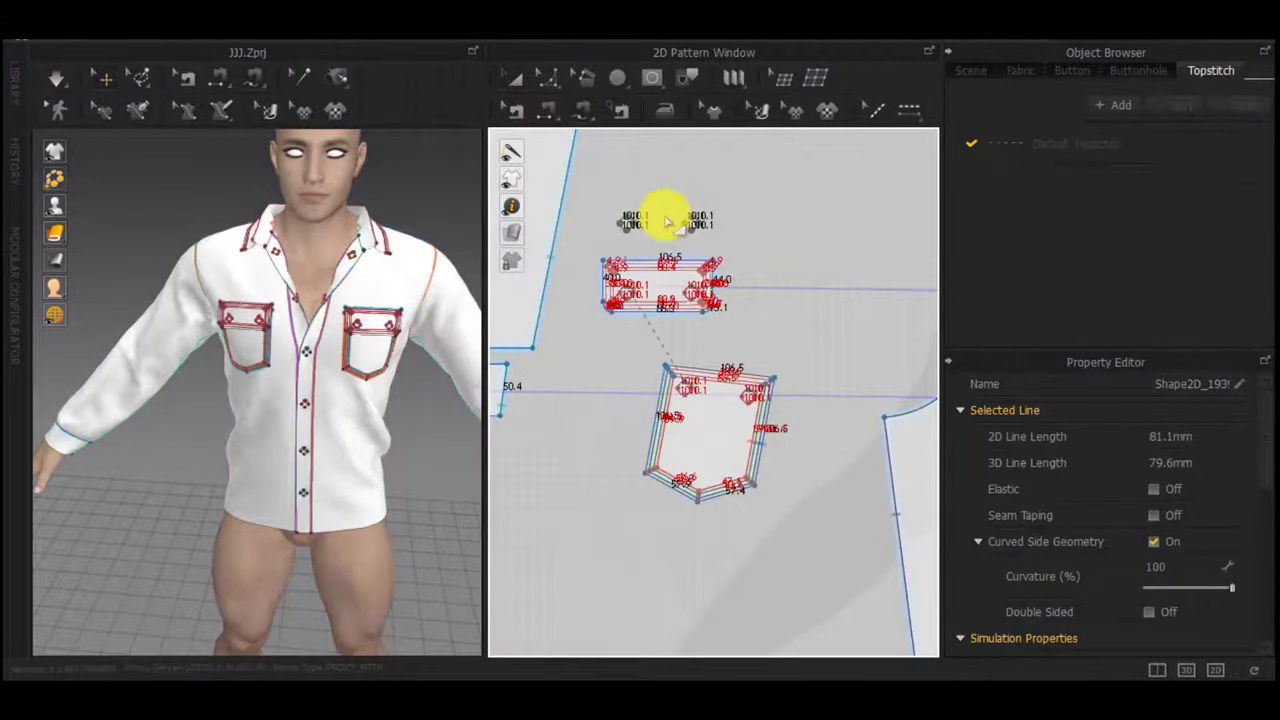
{"action": "scroll", "coordinate": [673, 218], "scroll_direction": "up", "scroll_amount": 5}
{"action": "double_click", "coordinate": [748, 220]}
{"action": "middle_click_drag", "start_coordinate": [690, 482], "coordinate": [772, 473]}
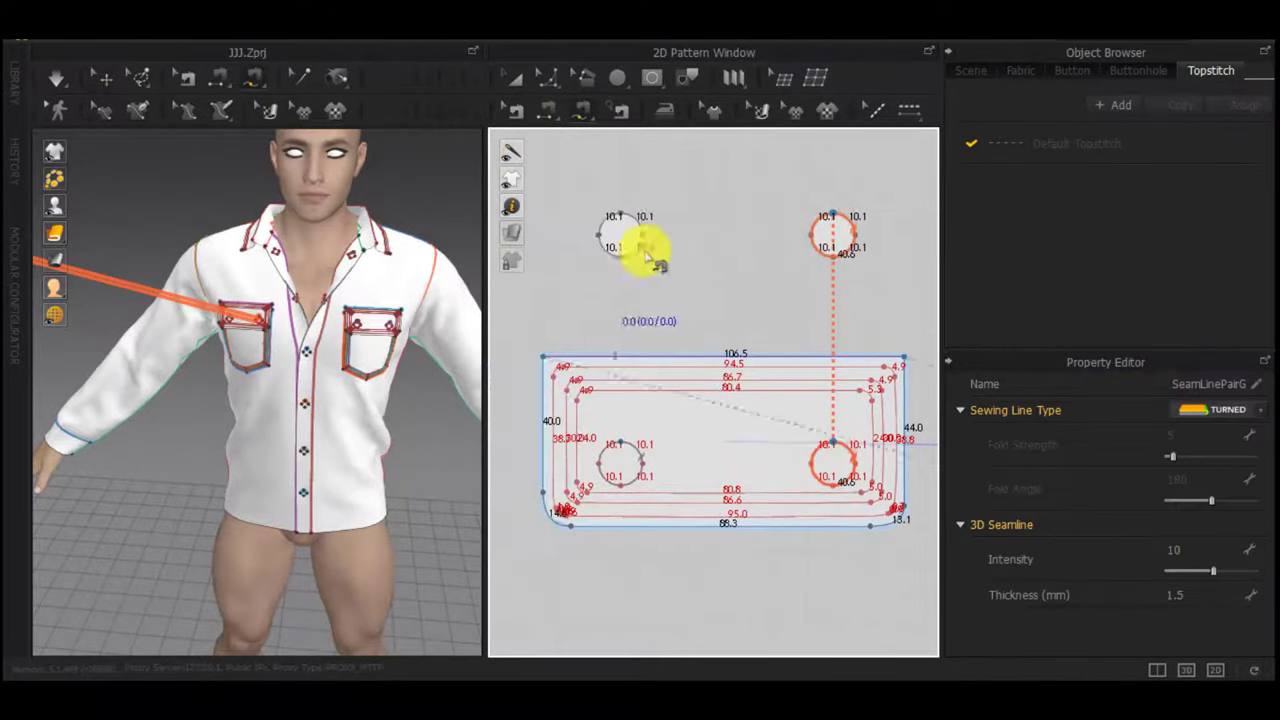
{"action": "double_click", "coordinate": [624, 215]}
{"action": "double_click", "coordinate": [626, 445]}
{"action": "scroll", "coordinate": [806, 334], "scroll_direction": "down", "scroll_amount": 3}
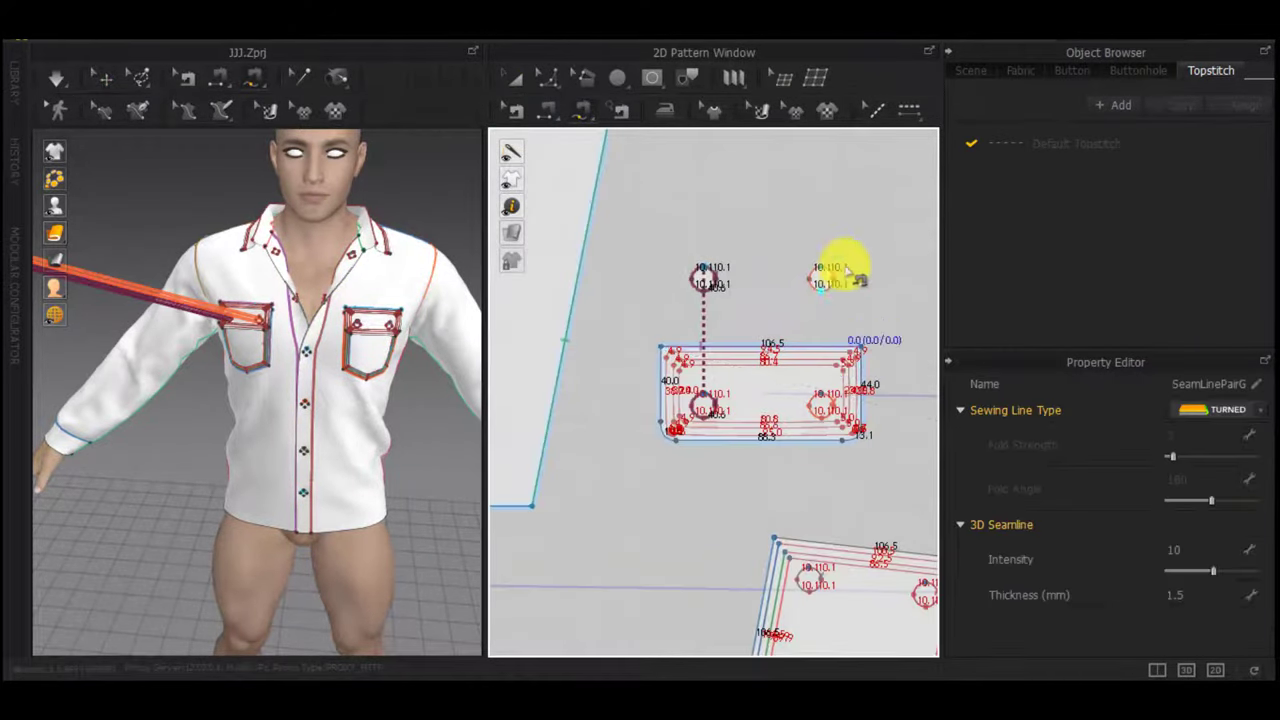
Set the additional rendering thickness of the two cloned circle patterns to 1.5
{"action": "key", "text": "a"}
{"action": "left_click_drag", "start_coordinate": [856, 246], "coordinate": [672, 323]}
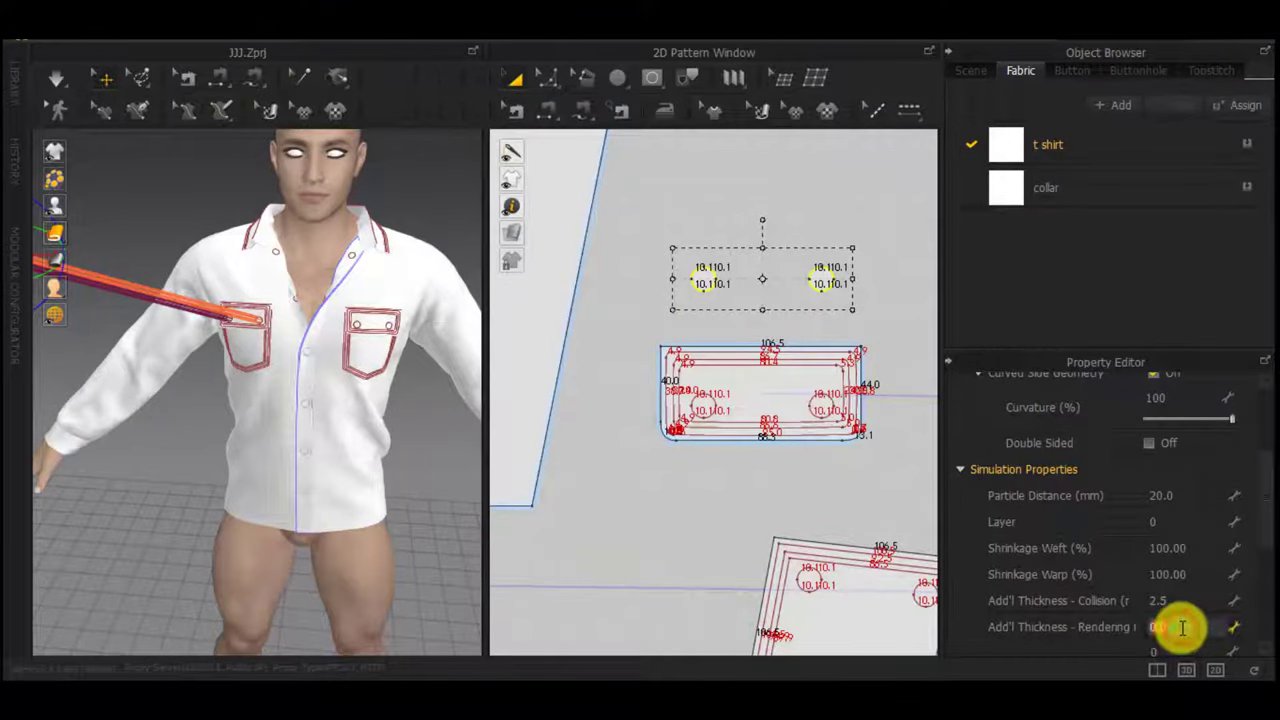
{"action": "left_click", "coordinate": [697, 507]}
Superimpose the two cloned circle patterns onto the pocket flap in the 3D garment
{"action": "scroll", "coordinate": [215, 470], "scroll_direction": "down", "scroll_amount": 3}
{"action": "middle_click_drag", "start_coordinate": [255, 497], "coordinate": [342, 522]}
{"action": "scroll", "coordinate": [347, 506], "scroll_direction": "up", "scroll_amount": 4}
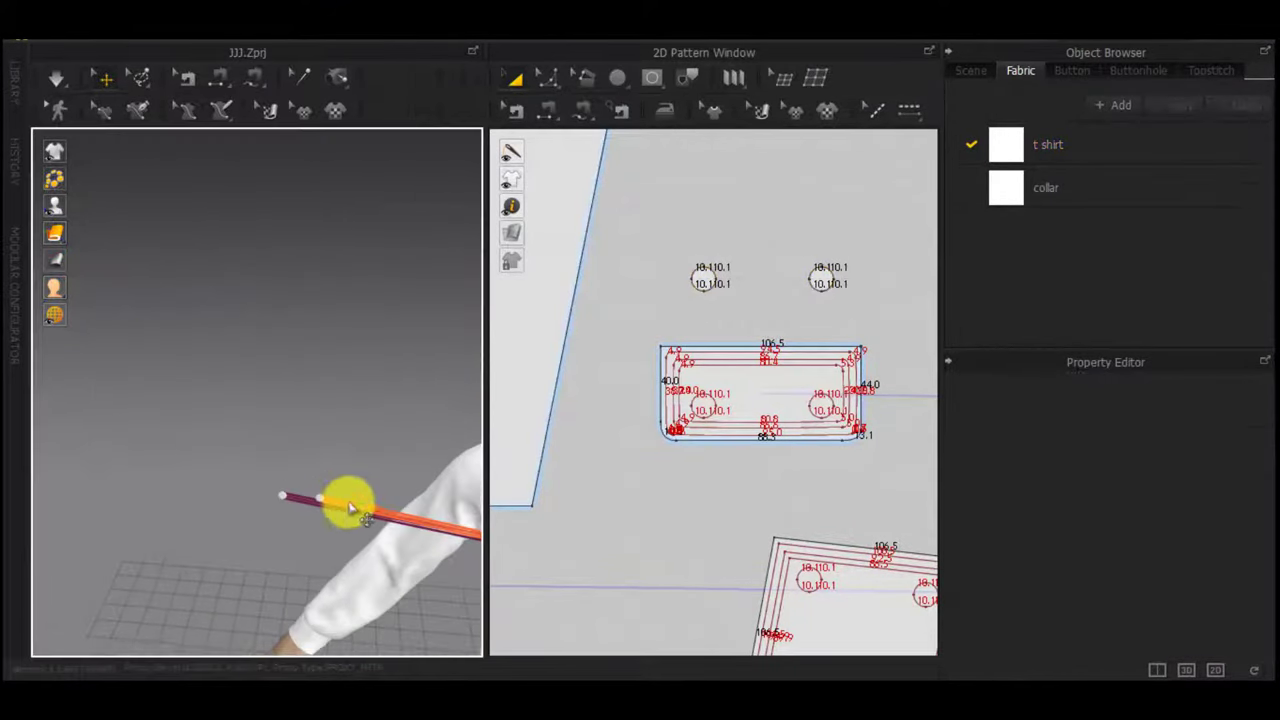
{"action": "left_click_drag", "start_coordinate": [882, 231], "coordinate": [835, 281]}
{"action": "left_click_drag", "start_coordinate": [606, 370], "coordinate": [602, 372]}
{"action": "right_click", "coordinate": [320, 498]}
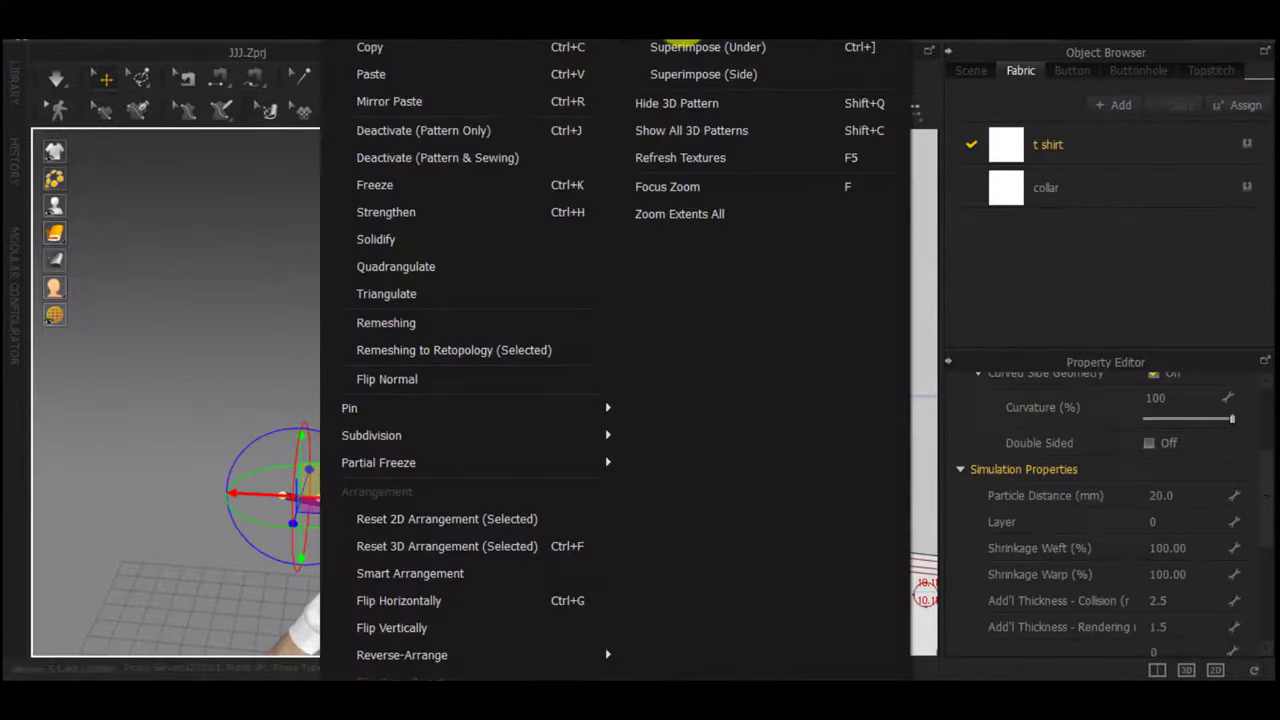
{"action": "left_click", "coordinate": [680, 29]}
Simulate the garment to settle the two button pieces on the flap and check them from the front
{"action": "middle_click_drag", "start_coordinate": [358, 428], "coordinate": [182, 389]}
{"action": "scroll", "coordinate": [338, 466], "scroll_direction": "up", "scroll_amount": 4}
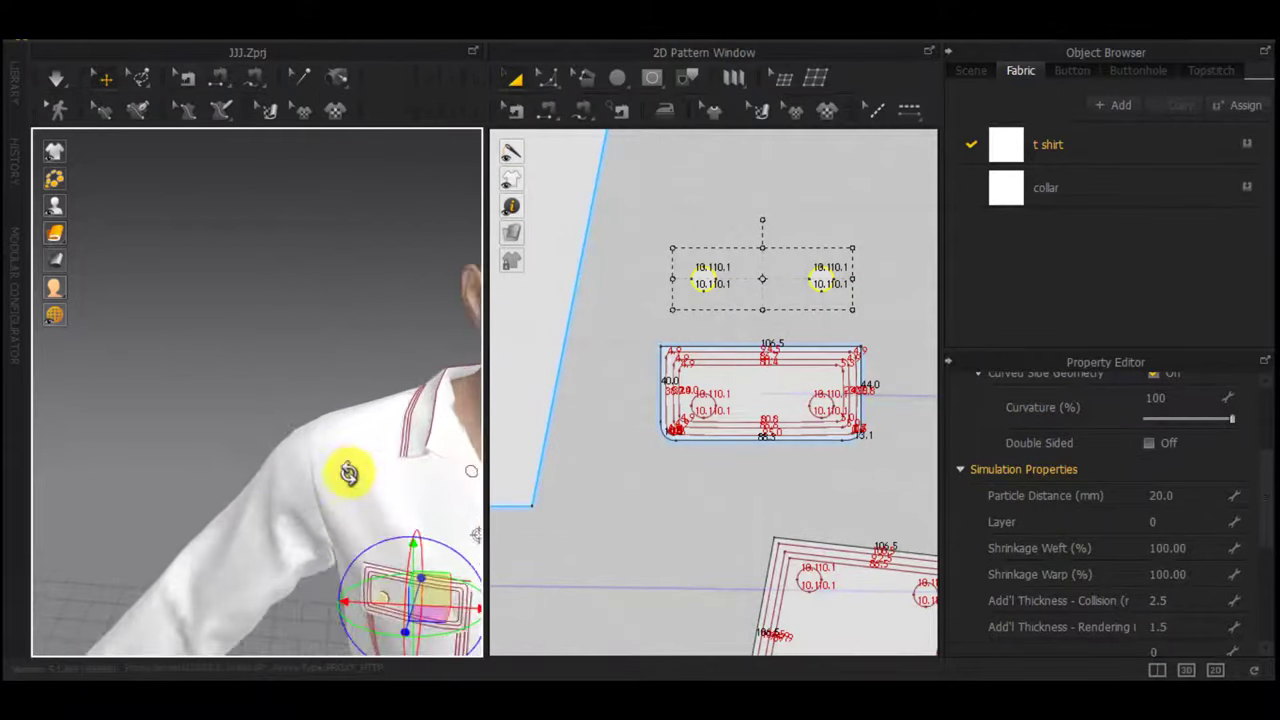
{"action": "middle_click_drag", "start_coordinate": [349, 474], "coordinate": [349, 606]}
{"action": "middle_click_drag", "start_coordinate": [314, 522], "coordinate": [192, 240]}
{"action": "scroll", "coordinate": [194, 242], "scroll_direction": "down", "scroll_amount": 4}
{"action": "right_click_drag", "start_coordinate": [330, 310], "coordinate": [382, 399]}
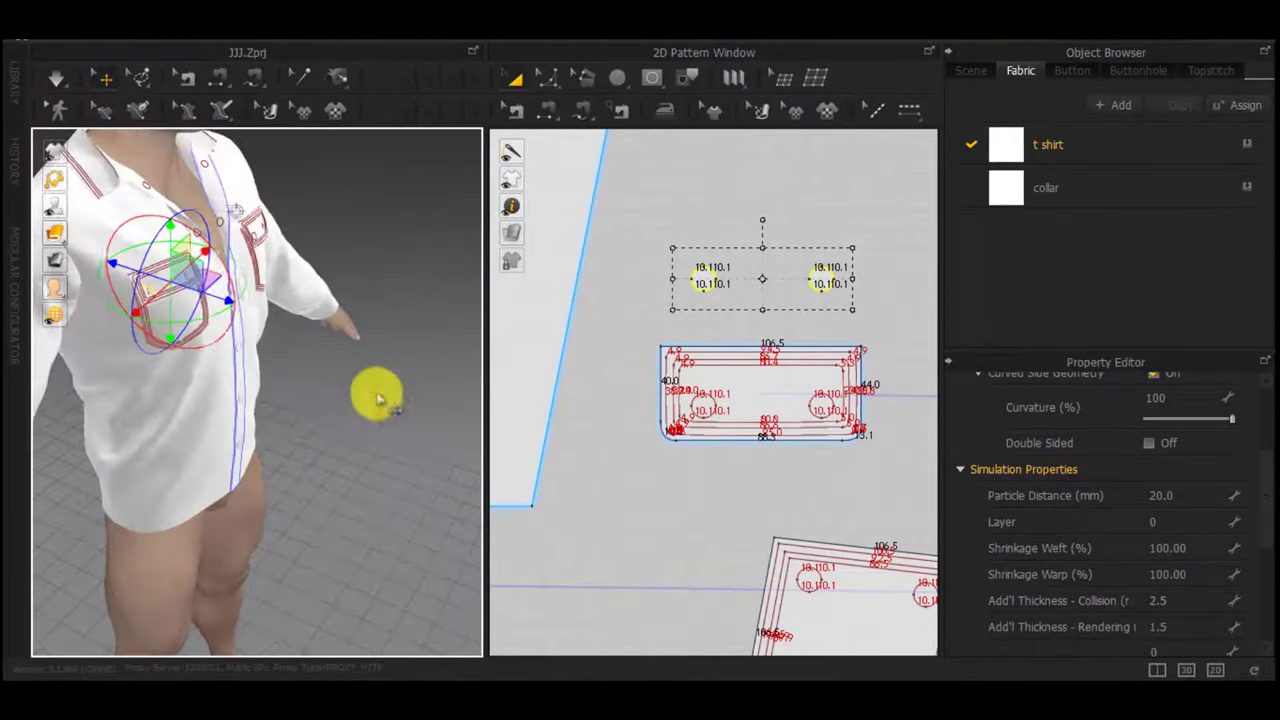
{"action": "left_click", "coordinate": [362, 394]}
{"action": "scroll", "coordinate": [228, 373], "scroll_direction": "up", "scroll_amount": 6}
{"action": "key", "text": "space"}
{"action": "scroll", "coordinate": [286, 277], "scroll_direction": "down", "scroll_amount": 5}
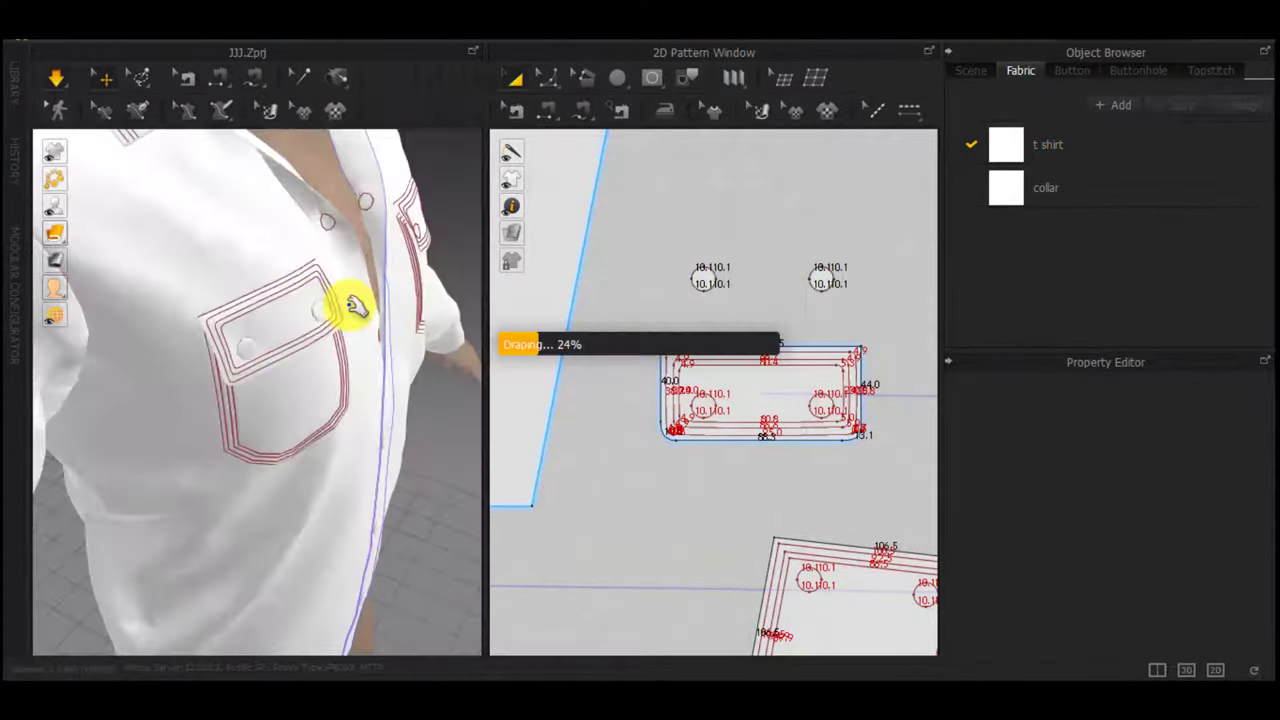
{"action": "scroll", "coordinate": [303, 251], "scroll_direction": "down", "scroll_amount": 2}
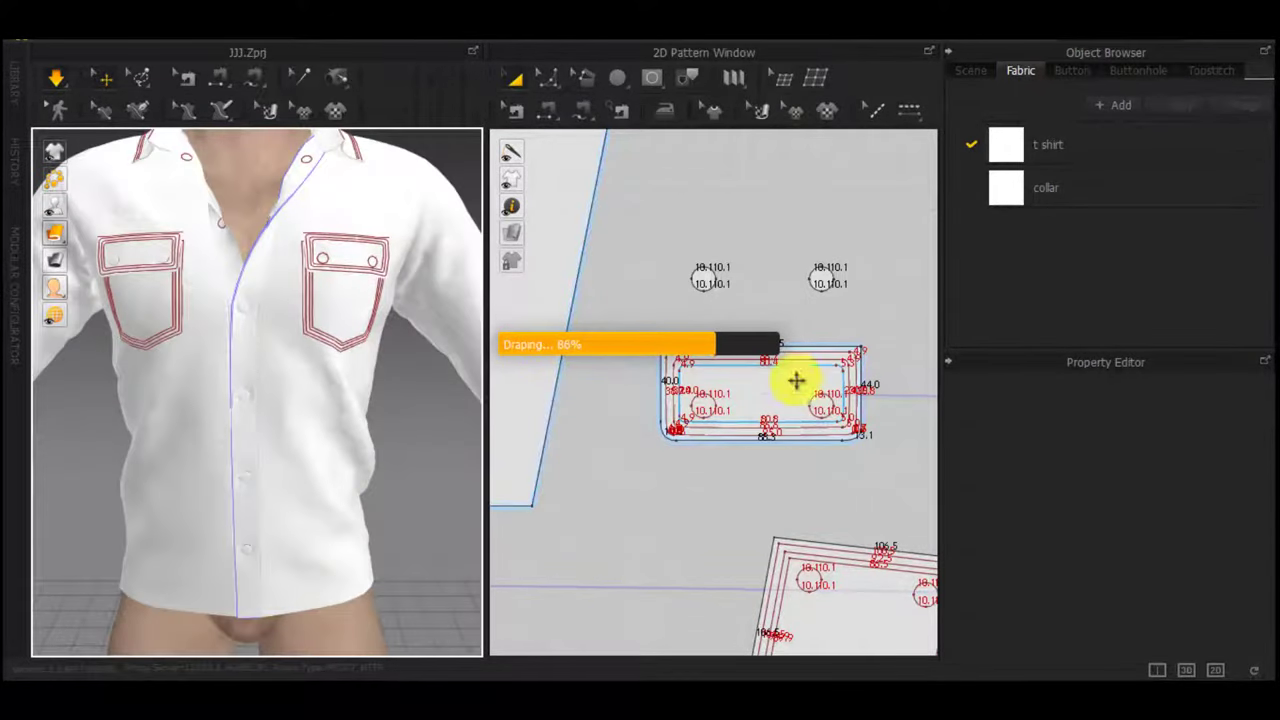
Clone the other flap's two circles as separate patterns and place them above that flap pattern
{"action": "scroll", "coordinate": [884, 282], "scroll_direction": "down", "scroll_amount": 2}
{"action": "middle_click_drag", "start_coordinate": [886, 284], "coordinate": [600, 295]}
{"action": "scroll", "coordinate": [705, 292], "scroll_direction": "down", "scroll_amount": 4}
{"action": "middle_click_drag", "start_coordinate": [866, 337], "coordinate": [613, 340]}
{"action": "scroll", "coordinate": [836, 334], "scroll_direction": "up", "scroll_amount": 5}
{"action": "left_click", "coordinate": [829, 300]}
{"action": "left_click", "coordinate": [851, 333]}
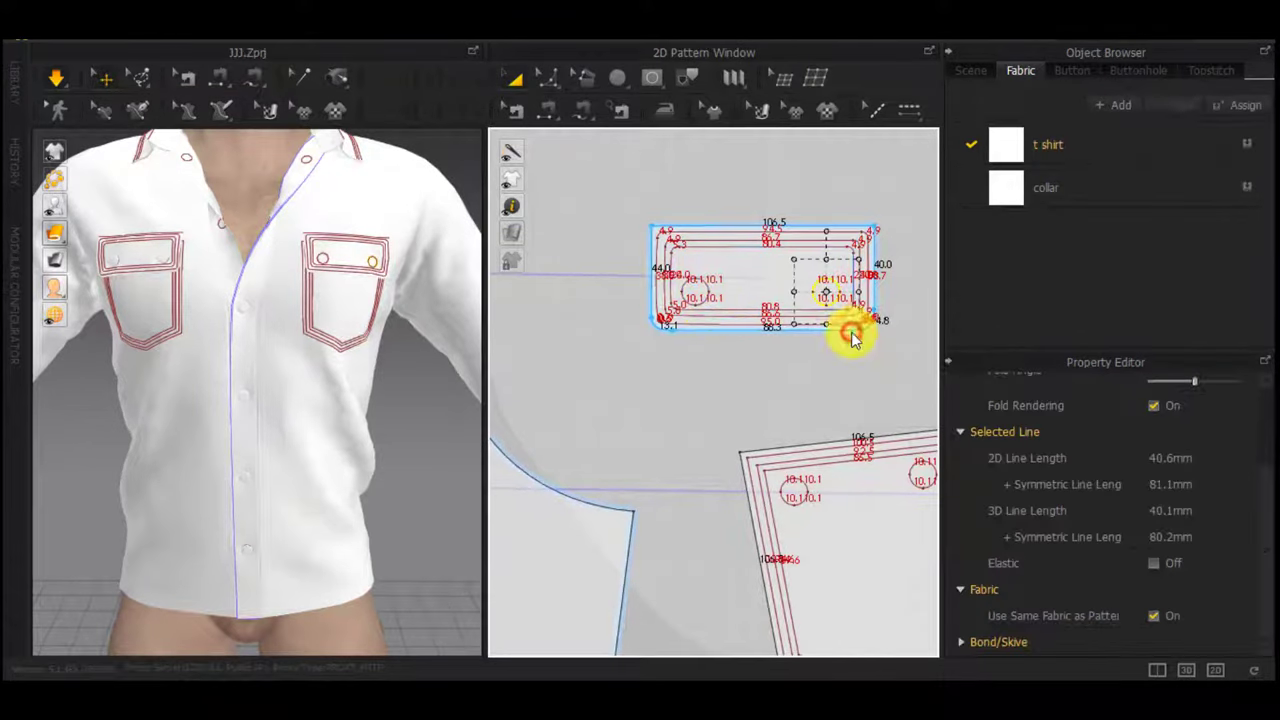
{"action": "left_click", "coordinate": [700, 288], "text": "shift"}
{"action": "left_click", "coordinate": [774, 313]}
{"action": "right_click", "coordinate": [709, 293]}
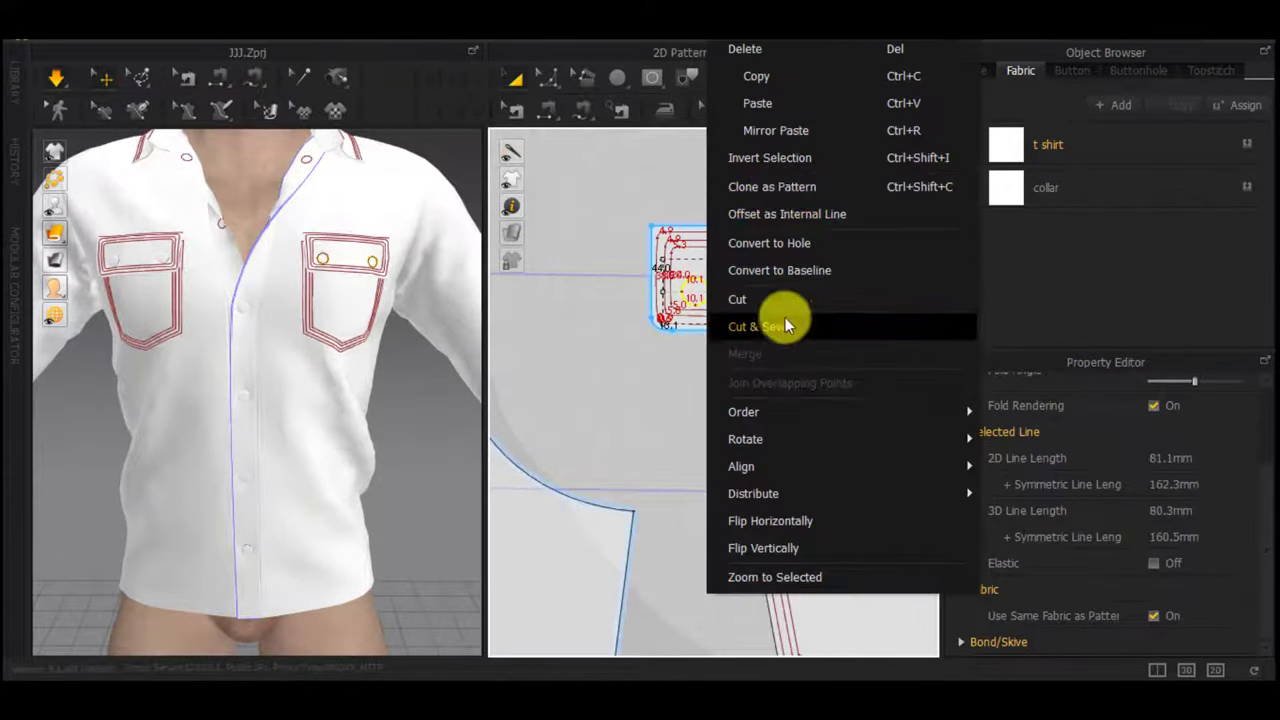
{"action": "left_click", "coordinate": [774, 189]}
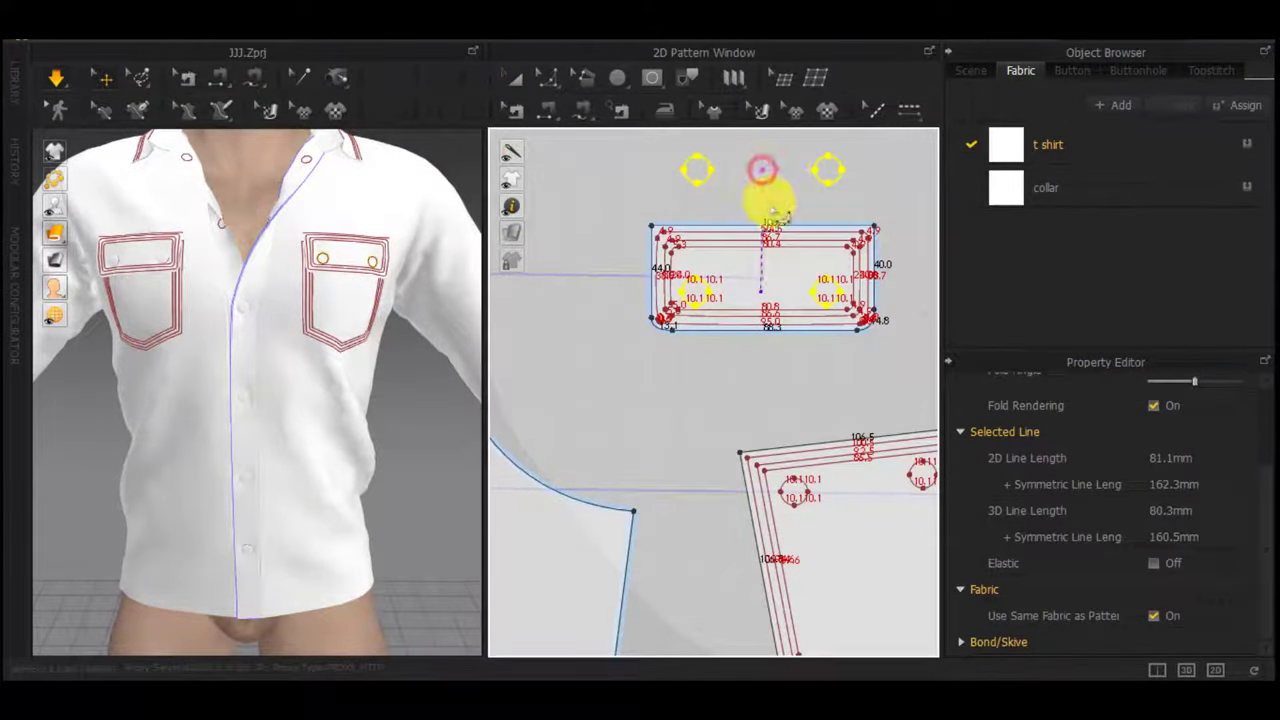
{"action": "left_click", "coordinate": [762, 170]}
Free-sew the two cloned circles to the matching circles on the pocket flap below them
{"action": "key", "text": "m"}
{"action": "left_click", "coordinate": [825, 158]}
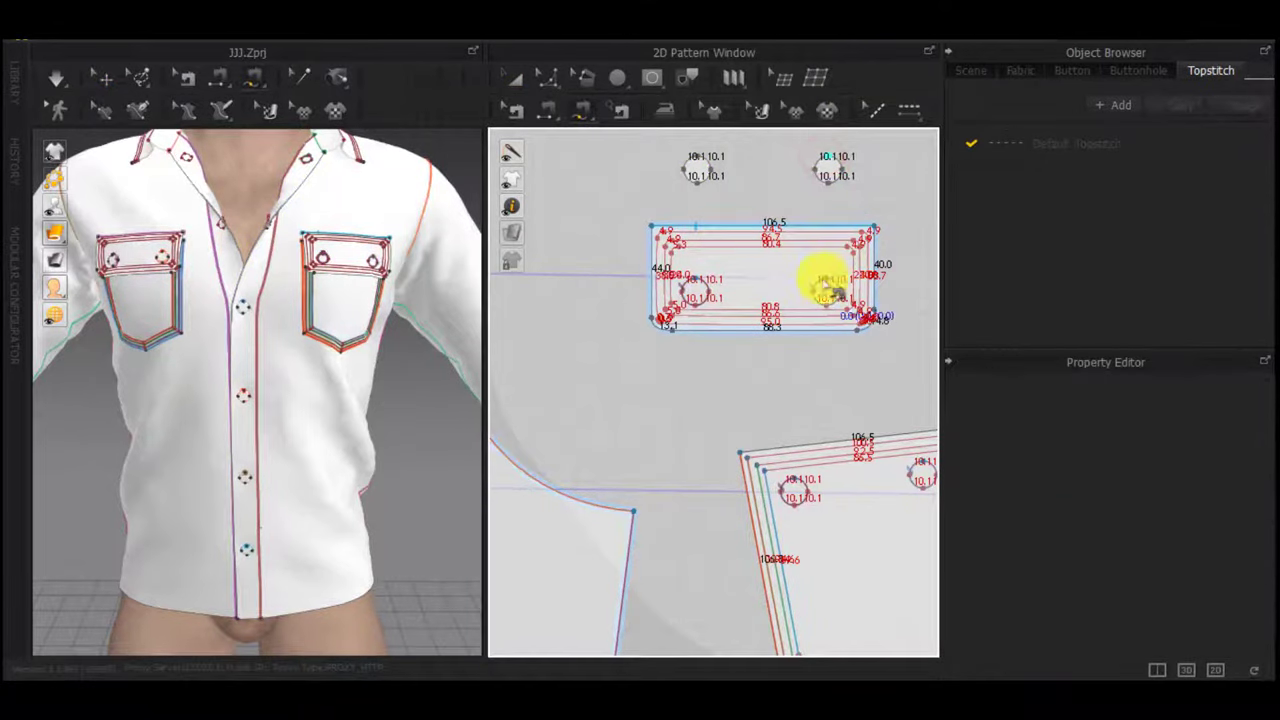
{"action": "left_click", "coordinate": [650, 410]}
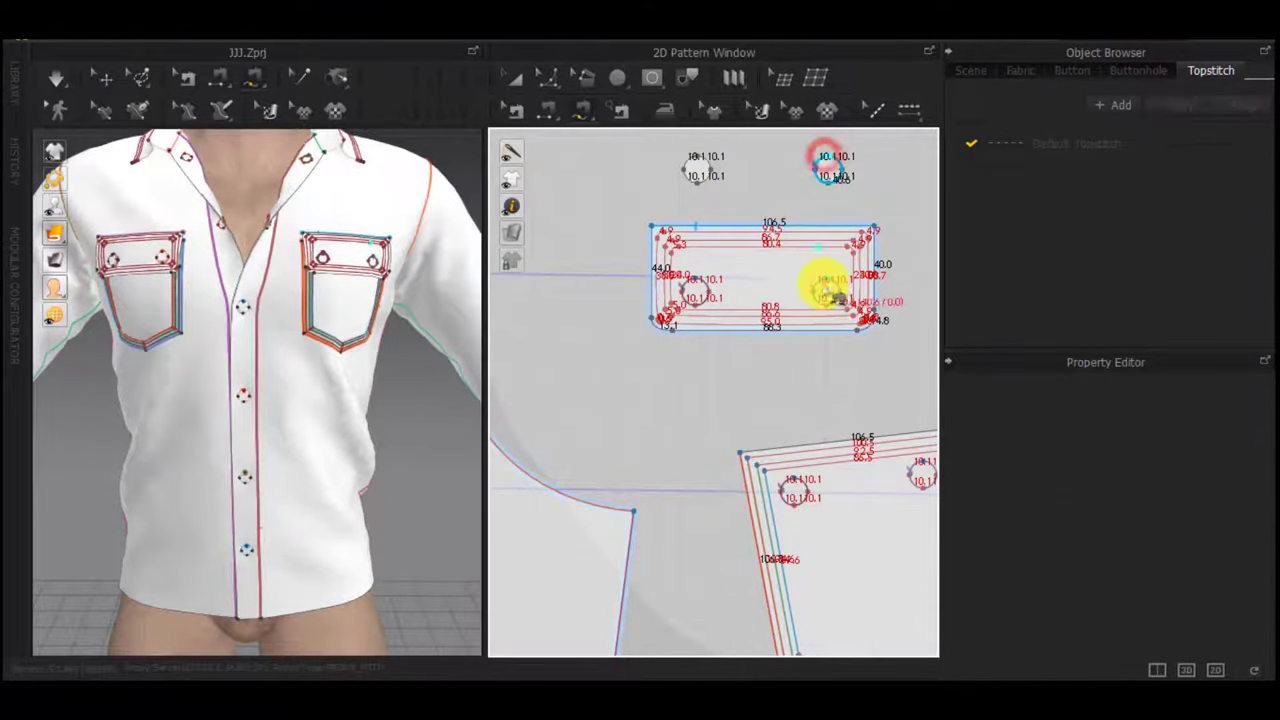
{"action": "left_click", "coordinate": [823, 284]}
{"action": "left_click", "coordinate": [697, 163]}
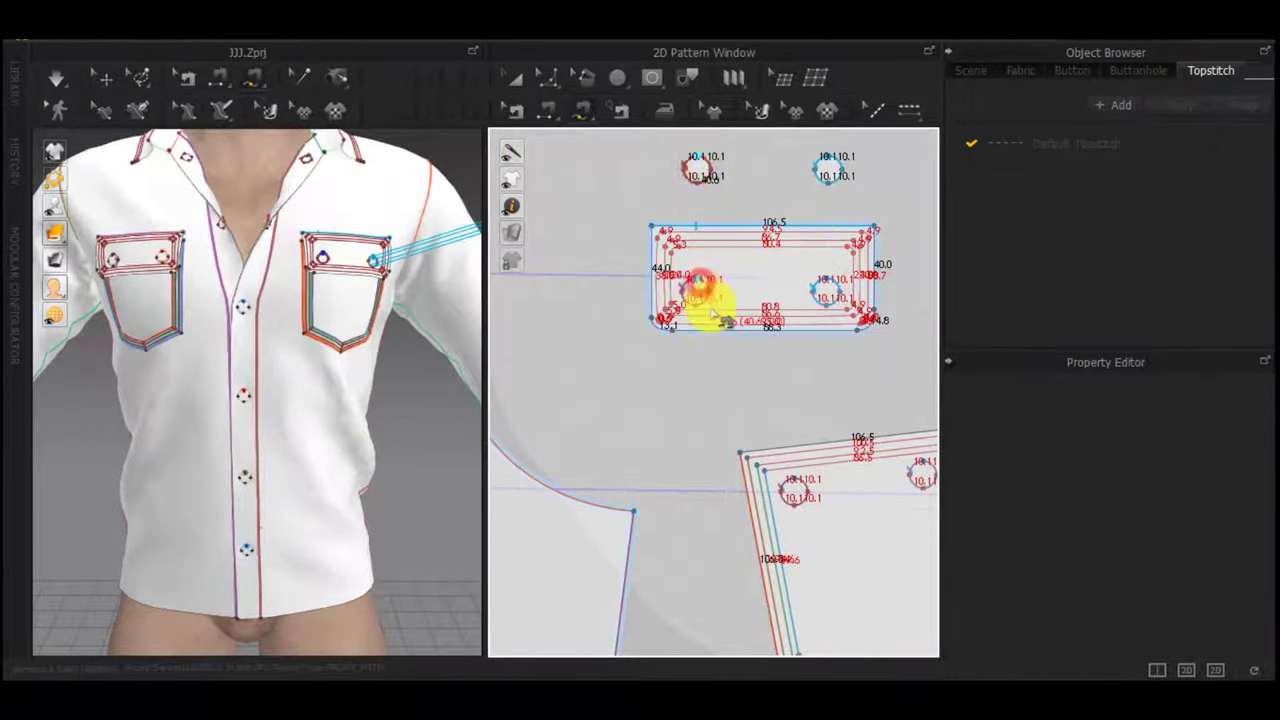
{"action": "left_click", "coordinate": [699, 284]}
Set the two sewn circle pieces onto the pocket flap as buttons and simulate the garment to settle them
{"action": "key", "text": "a"}
{"action": "left_click_drag", "start_coordinate": [888, 155], "coordinate": [660, 203]}
{"action": "scroll", "coordinate": [1140, 572], "scroll_direction": "down", "scroll_amount": 8}
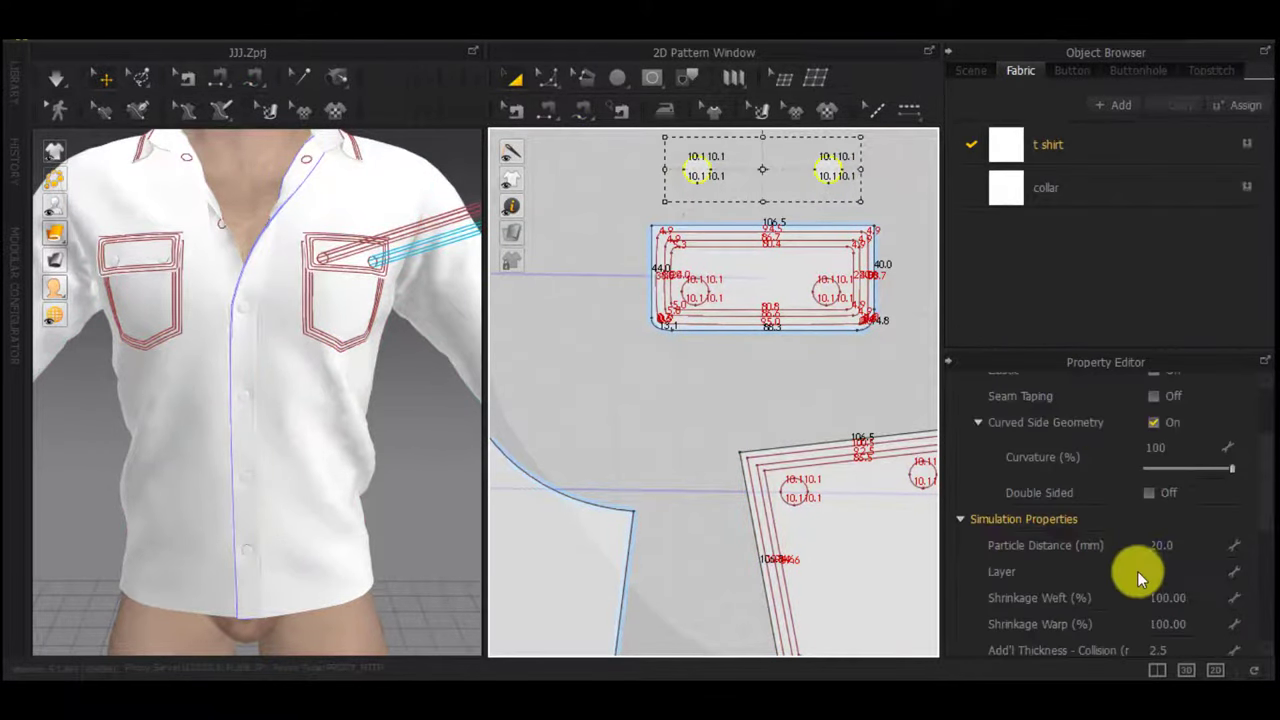
{"action": "left_click", "coordinate": [810, 382]}
{"action": "key", "text": "space"}
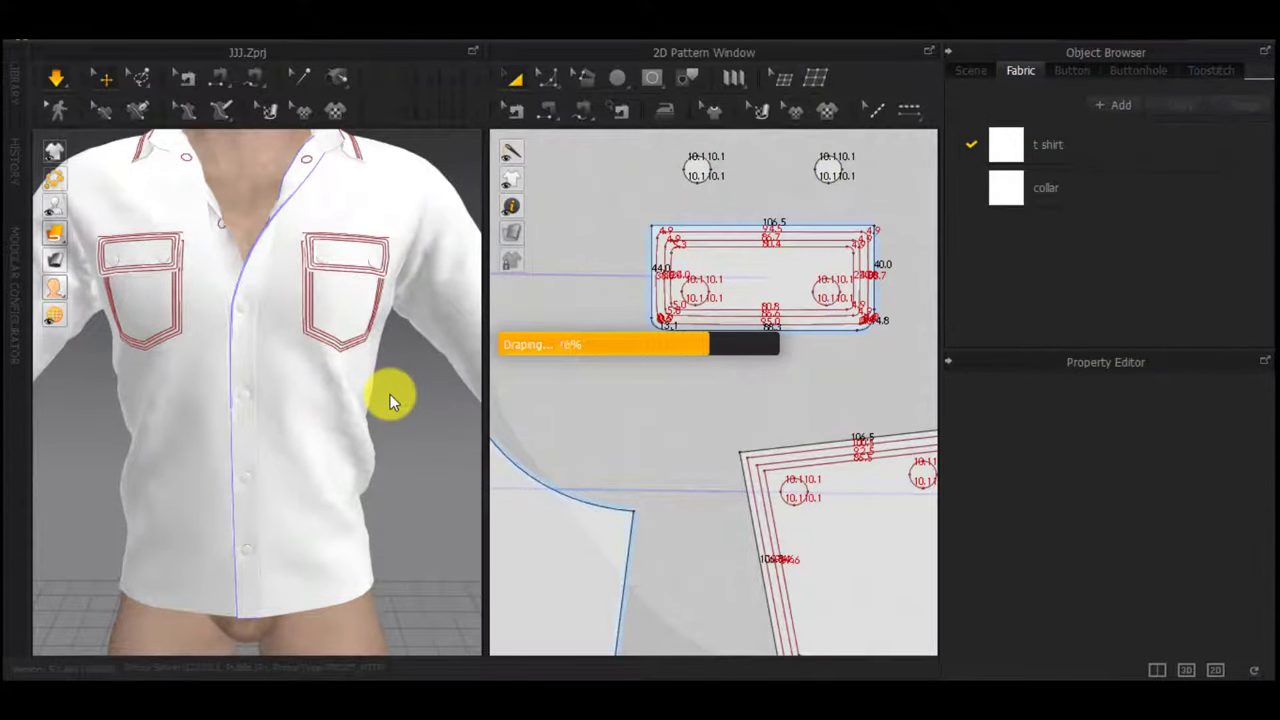
Try offsetting the front placket's inner long edge as an internal line at 3 mm
{"action": "scroll", "coordinate": [390, 394], "scroll_direction": "down", "scroll_amount": 3}
{"action": "scroll", "coordinate": [742, 525], "scroll_direction": "down", "scroll_amount": 3}
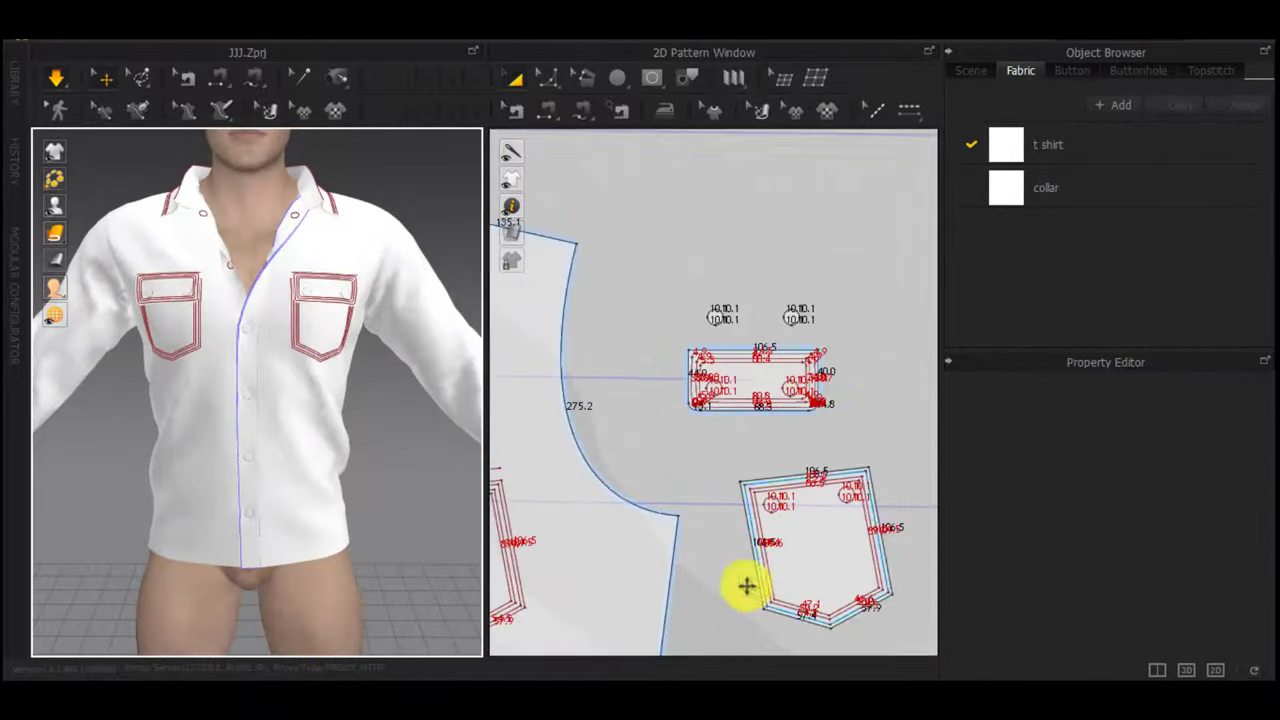
{"action": "middle_click_drag", "start_coordinate": [746, 586], "coordinate": [930, 310]}
{"action": "middle_click_drag", "start_coordinate": [746, 466], "coordinate": [869, 450]}
{"action": "scroll", "coordinate": [640, 473], "scroll_direction": "up", "scroll_amount": 4}
{"action": "left_click", "coordinate": [653, 444]}
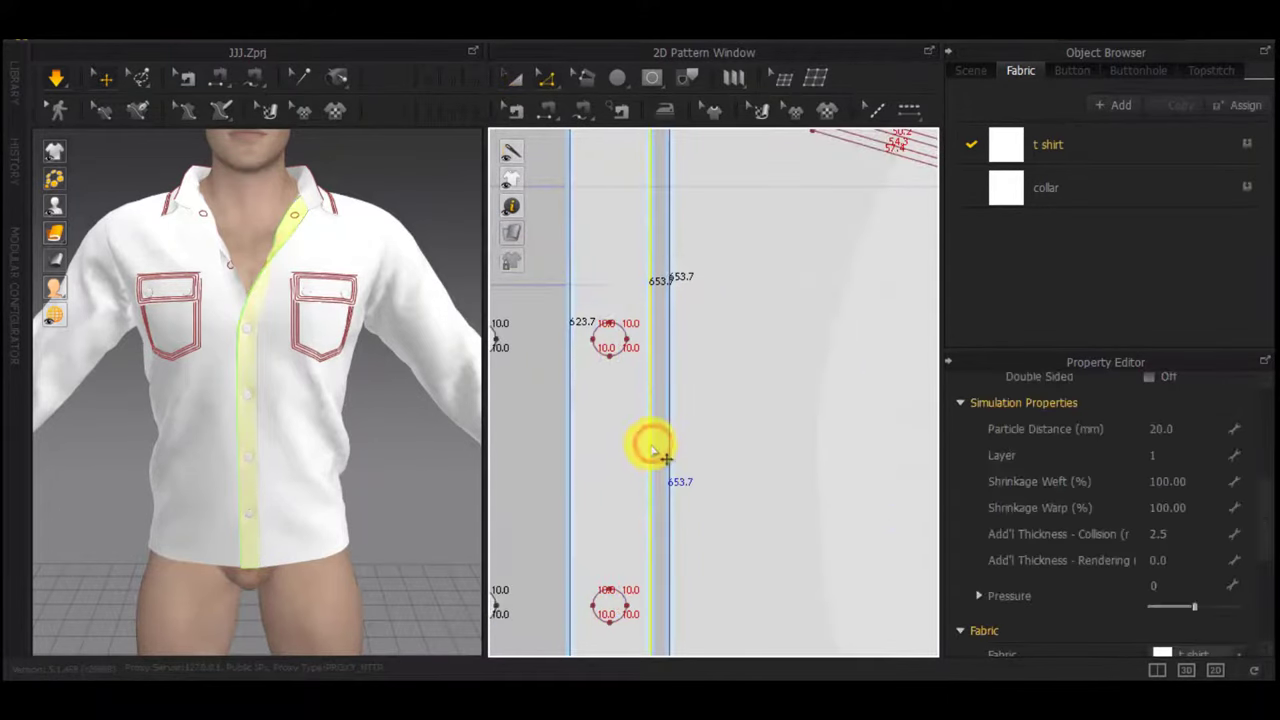
{"action": "right_click", "coordinate": [653, 446]}
{"action": "left_click", "coordinate": [702, 567]}
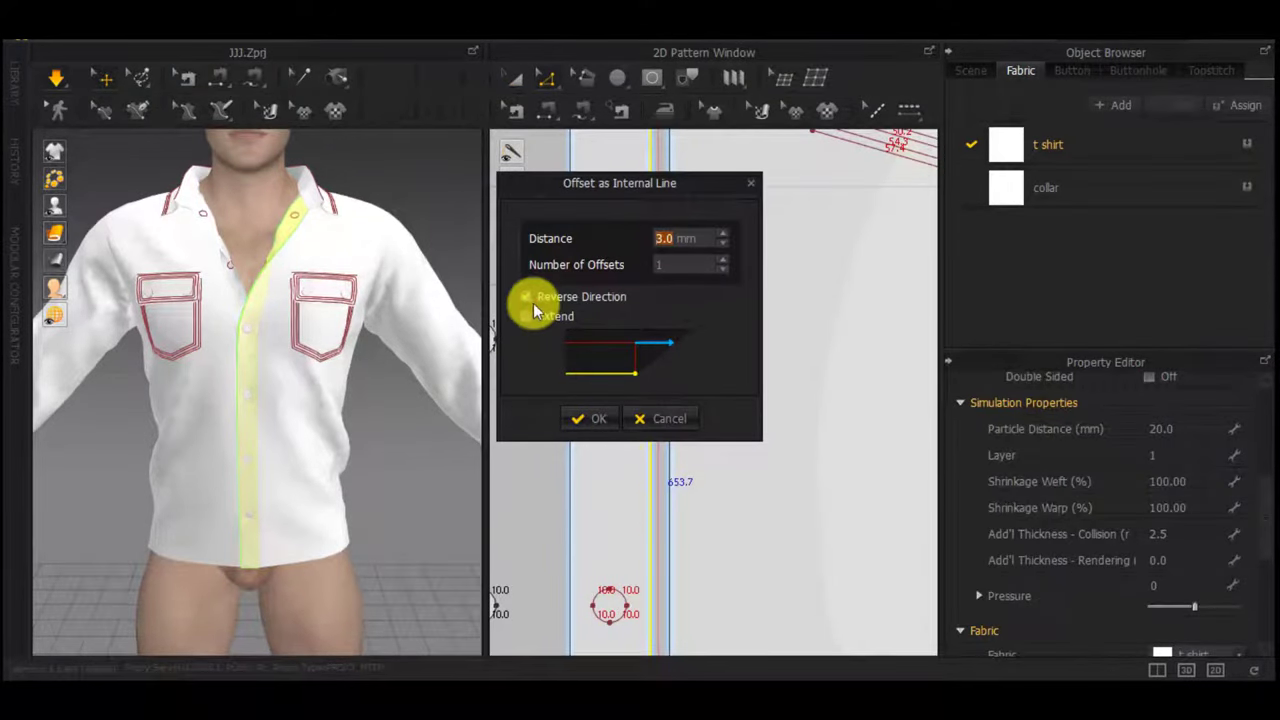
{"action": "left_click", "coordinate": [588, 420]}
{"action": "scroll", "coordinate": [300, 420], "scroll_direction": "up", "scroll_amount": 5}
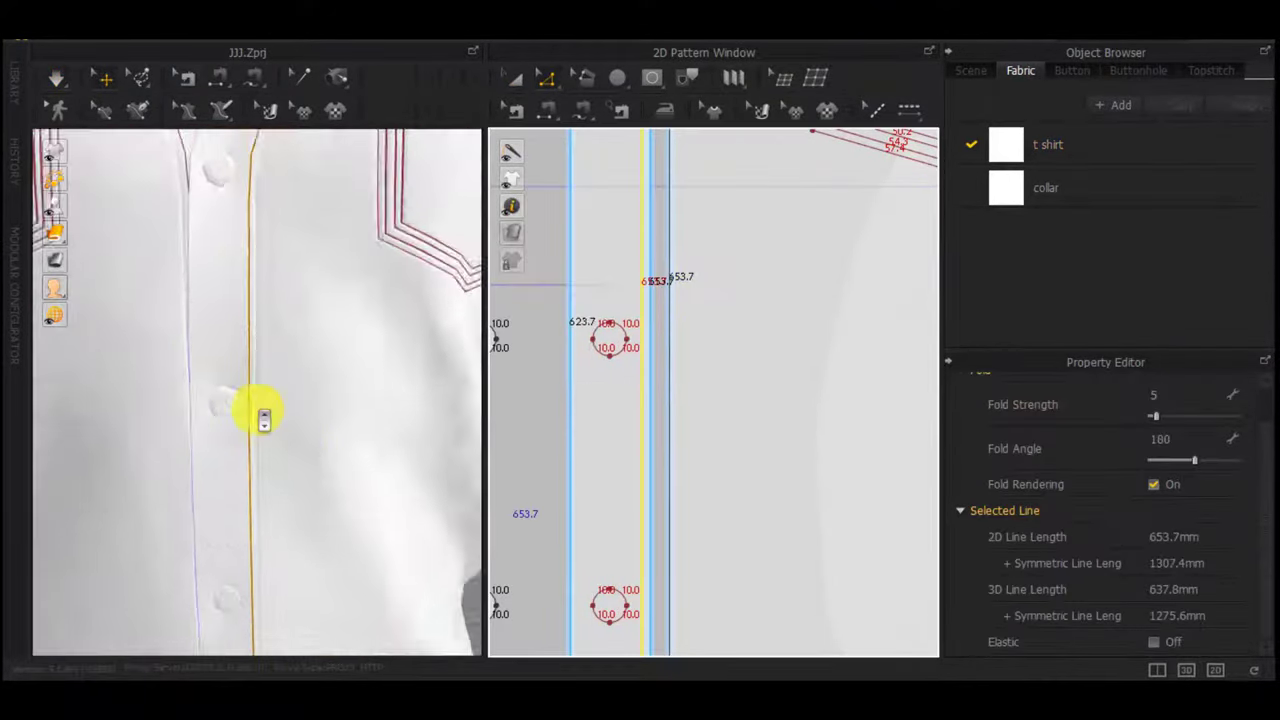
{"action": "key", "text": "Delete"}
Offset both long edges of the front placket inward as internal lines at 5 mm
{"action": "right_click", "coordinate": [652, 438]}
{"action": "left_click", "coordinate": [719, 564]}
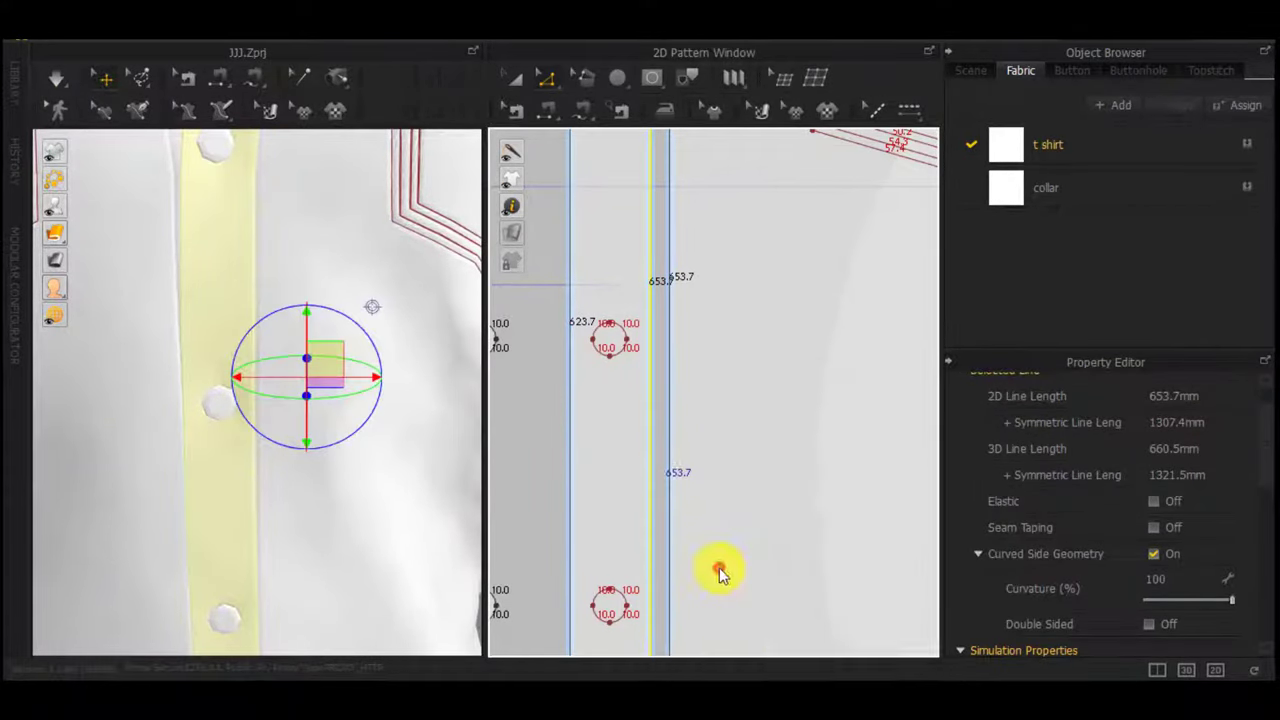
{"action": "type", "text": "5"}
{"action": "key", "text": "Return"}
{"action": "left_click", "coordinate": [569, 432]}
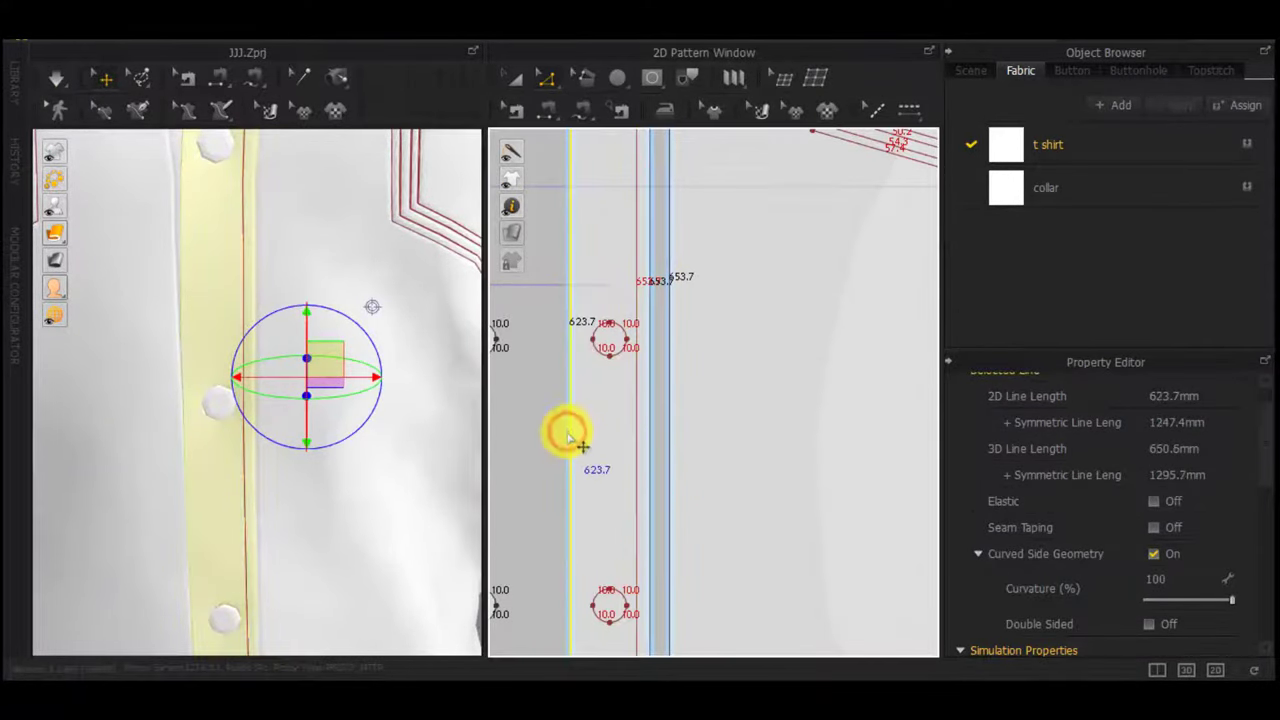
{"action": "right_click", "coordinate": [569, 432]}
{"action": "left_click", "coordinate": [640, 559]}
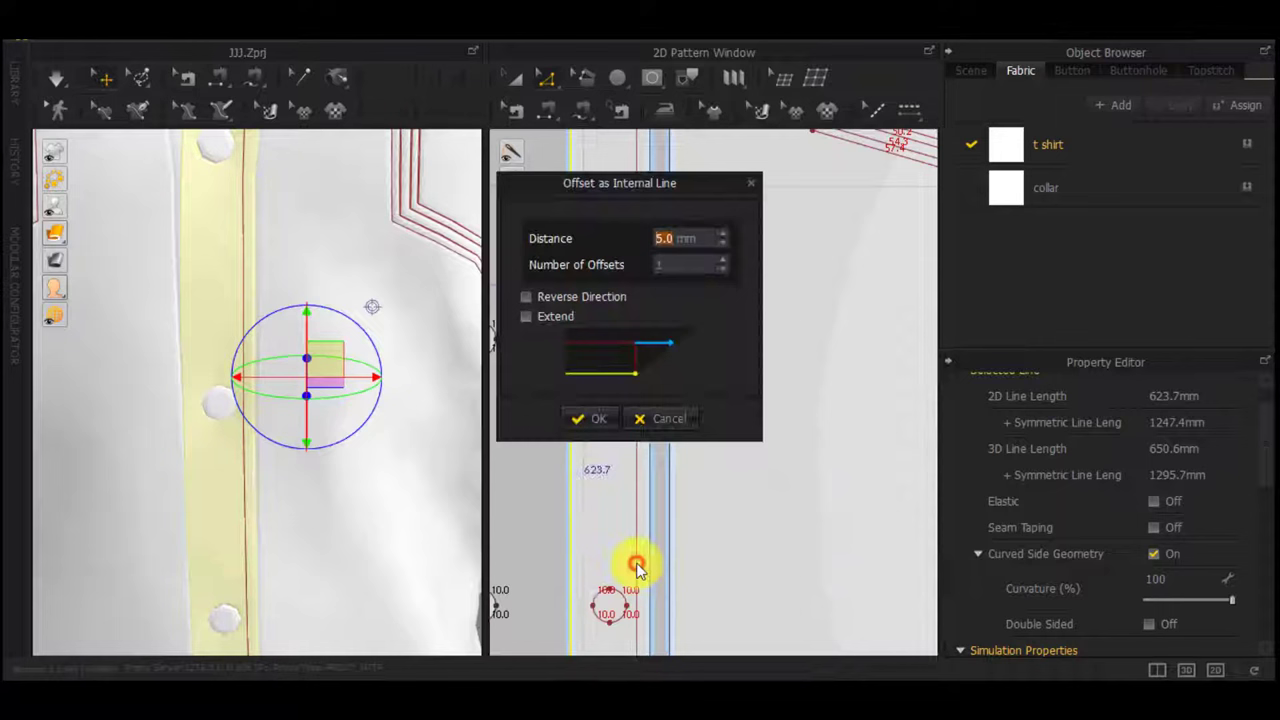
{"action": "left_click", "coordinate": [601, 412]}
Extend or trim both placket internal lines to the pattern outline
{"action": "scroll", "coordinate": [604, 505], "scroll_direction": "down", "scroll_amount": 8}
{"action": "scroll", "coordinate": [604, 448], "scroll_direction": "up", "scroll_amount": 7}
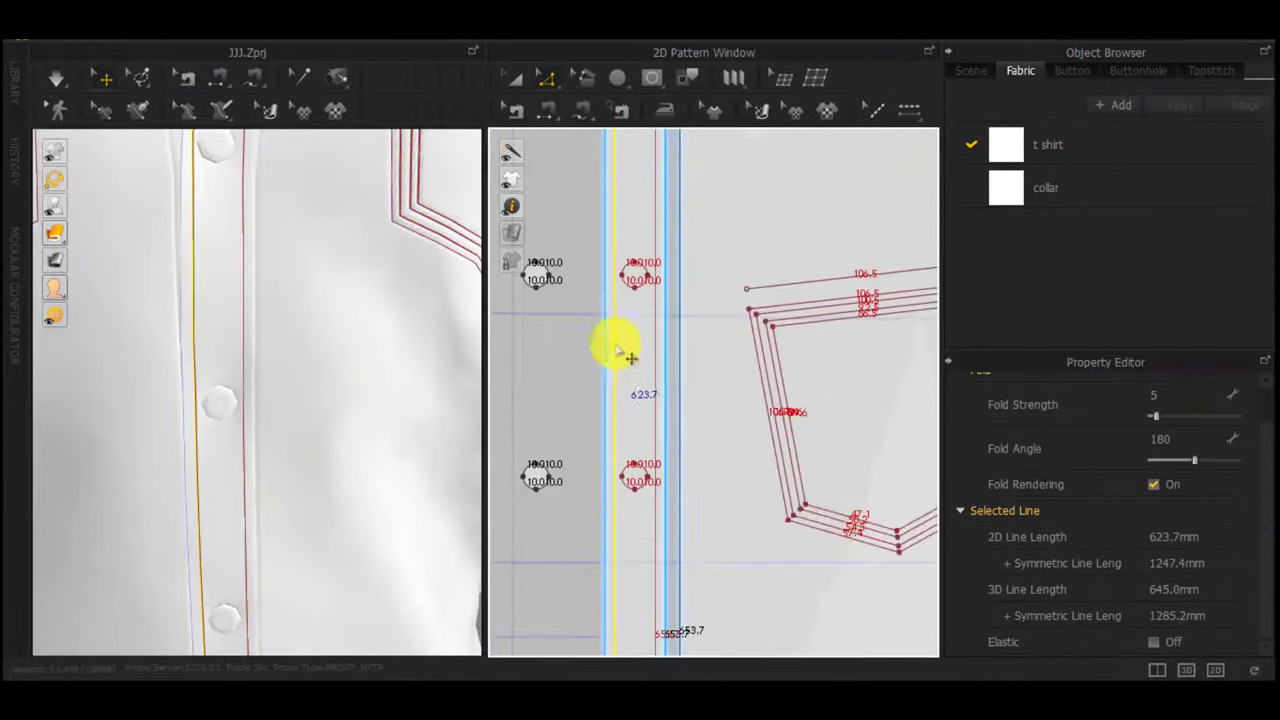
{"action": "middle_click_drag", "start_coordinate": [620, 355], "coordinate": [624, 598]}
{"action": "right_click", "coordinate": [656, 460]}
{"action": "left_click", "coordinate": [703, 382]}
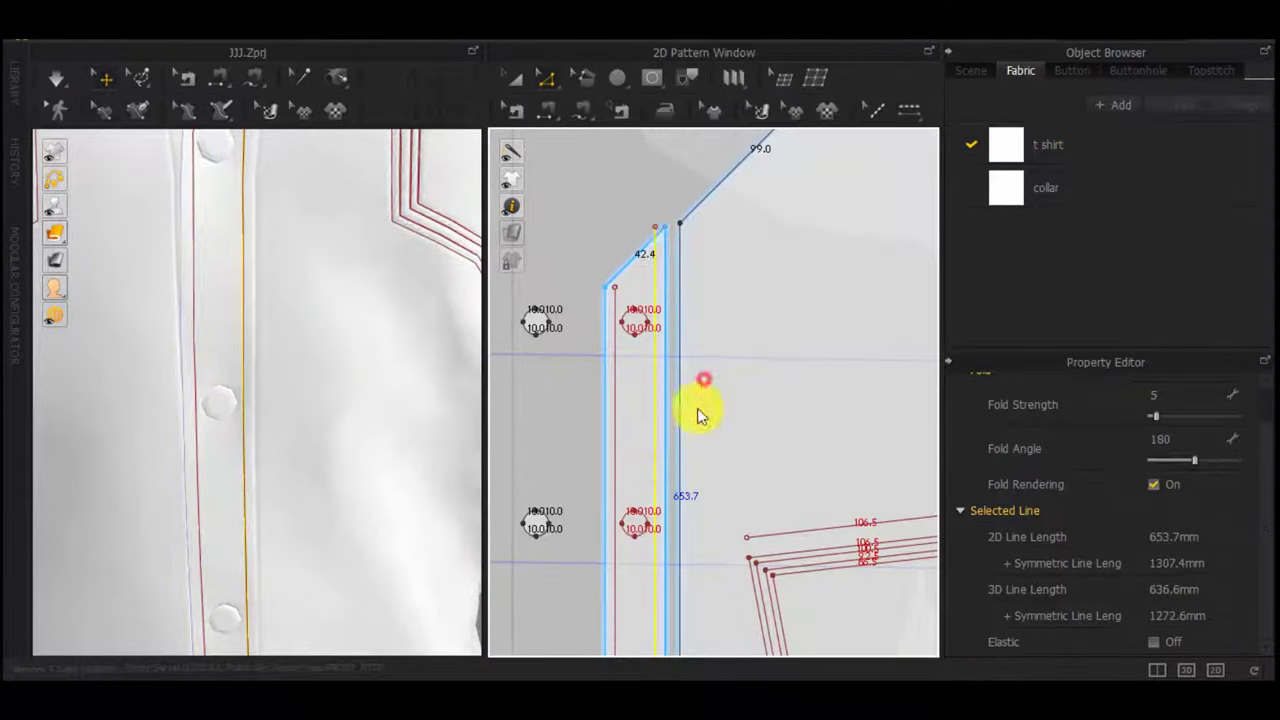
{"action": "left_click", "coordinate": [613, 446]}
{"action": "right_click", "coordinate": [618, 449]}
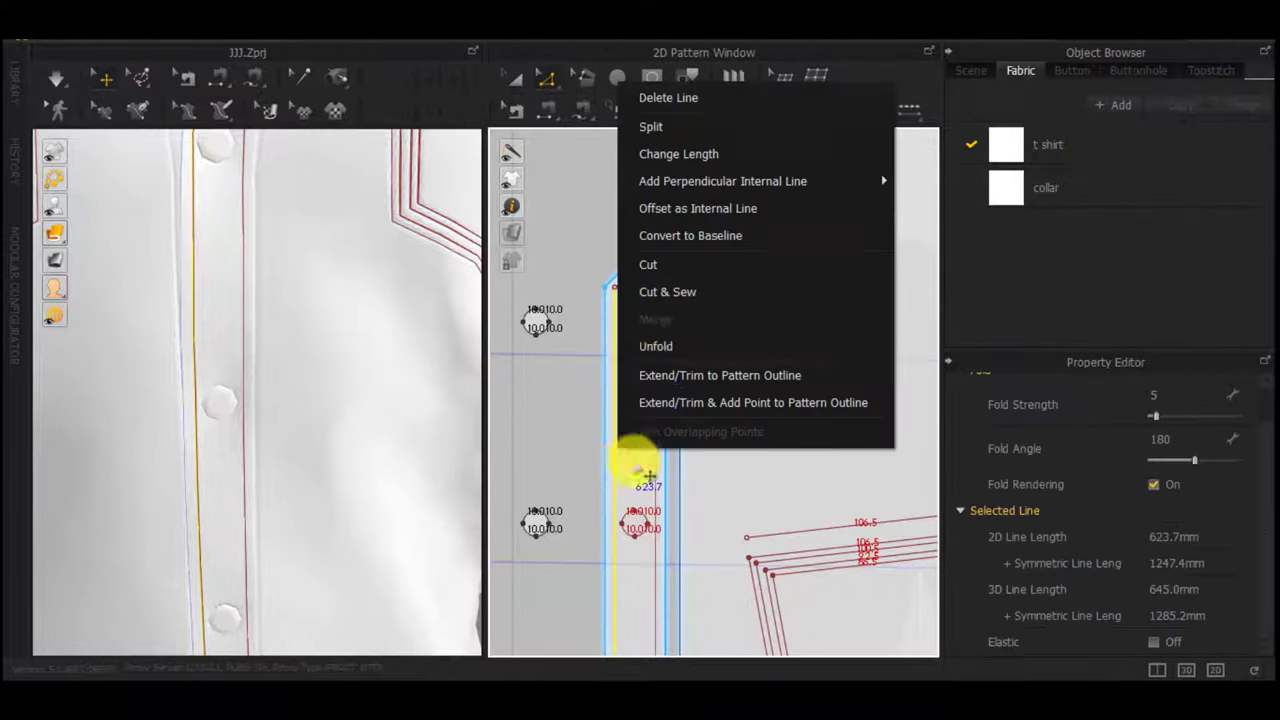
{"action": "left_click", "coordinate": [684, 375]}
Simulate the garment and check the new internal lines on both plackets up close
{"action": "scroll", "coordinate": [605, 457], "scroll_direction": "down", "scroll_amount": 6}
{"action": "middle_click_drag", "start_coordinate": [565, 580], "coordinate": [714, 411]}
{"action": "scroll", "coordinate": [715, 360], "scroll_direction": "up", "scroll_amount": 6}
{"action": "middle_click_drag", "start_coordinate": [648, 342], "coordinate": [632, 660]}
{"action": "scroll", "coordinate": [345, 458], "scroll_direction": "up", "scroll_amount": 6}
{"action": "middle_click_drag", "start_coordinate": [415, 350], "coordinate": [337, 402]}
{"action": "scroll", "coordinate": [357, 430], "scroll_direction": "down", "scroll_amount": 8}
{"action": "key", "text": "space"}
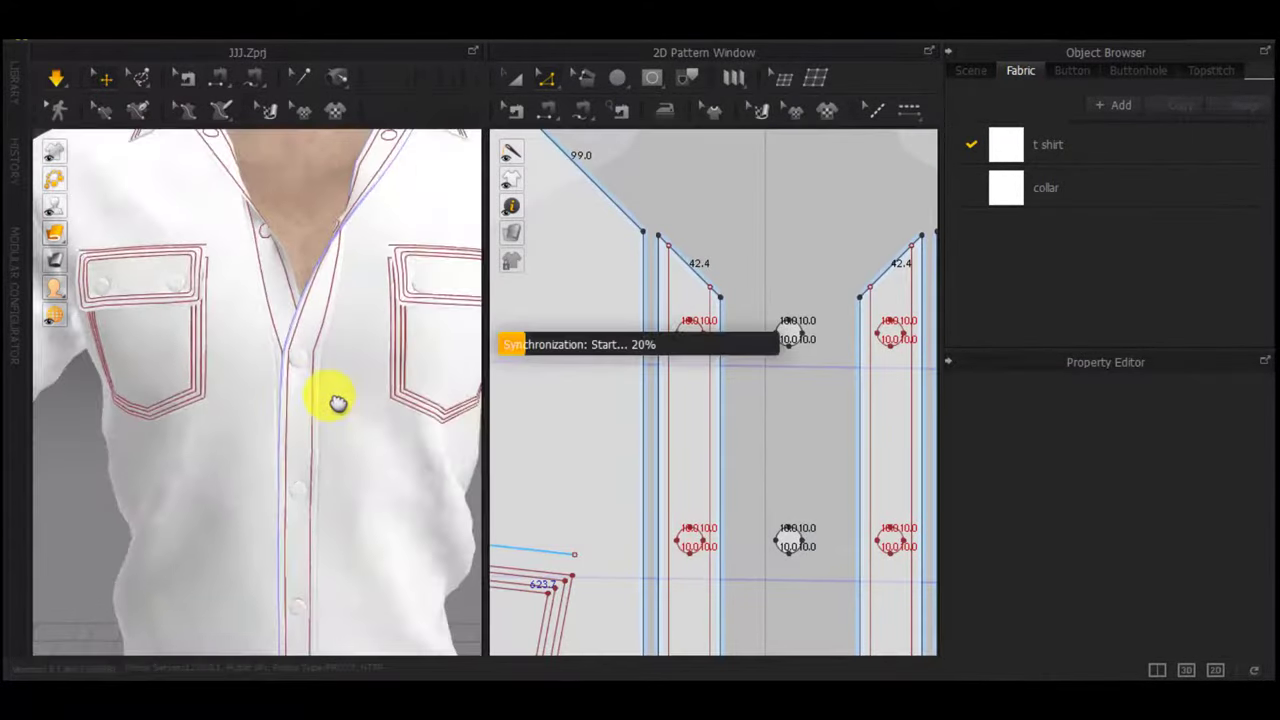
{"action": "scroll", "coordinate": [330, 390], "scroll_direction": "up", "scroll_amount": 5}
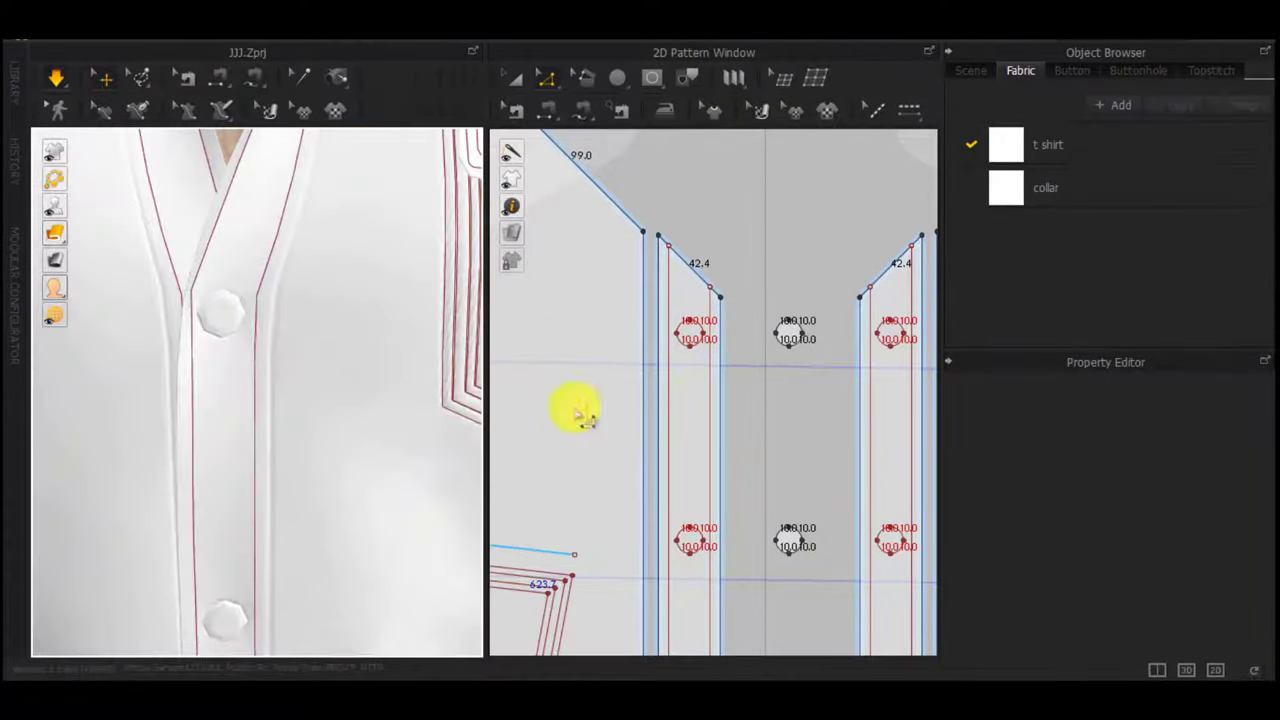
{"action": "scroll", "coordinate": [680, 406], "scroll_direction": "up", "scroll_amount": 4}
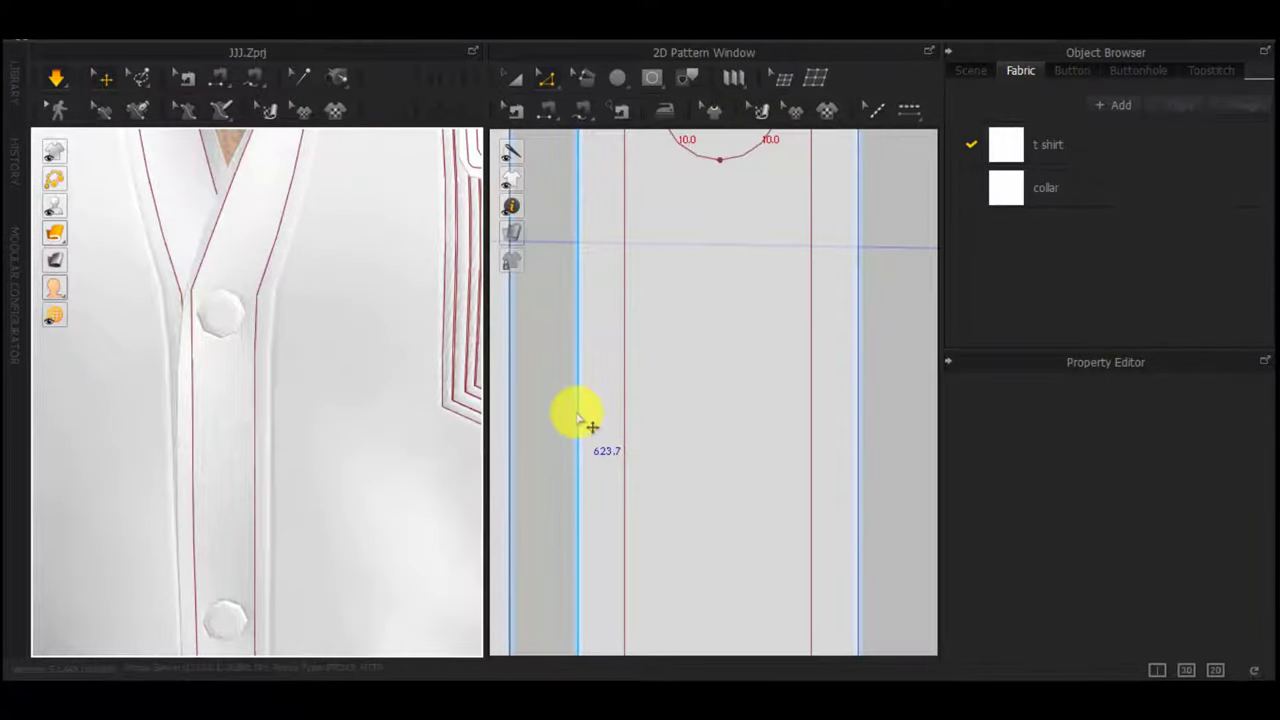
Examine the fit of the shirt body around the avatar, from the front round to the side
{"action": "scroll", "coordinate": [585, 420], "scroll_direction": "down", "scroll_amount": 6}
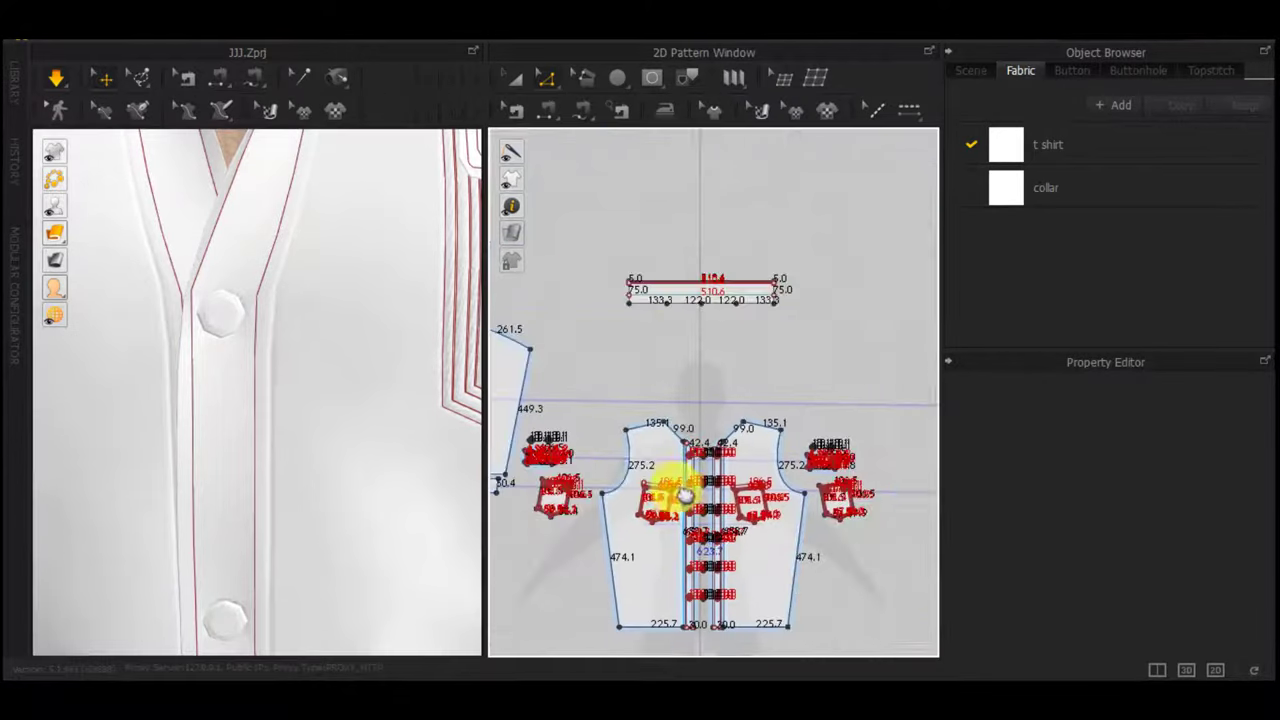
{"action": "middle_click_drag", "start_coordinate": [685, 495], "coordinate": [762, 250]}
{"action": "scroll", "coordinate": [323, 400], "scroll_direction": "down", "scroll_amount": 6}
{"action": "middle_click_drag", "start_coordinate": [314, 490], "coordinate": [340, 380]}
{"action": "right_click_drag", "start_coordinate": [340, 380], "coordinate": [245, 388]}
{"action": "left_click_drag", "start_coordinate": [280, 437], "coordinate": [227, 482]}
{"action": "right_click_drag", "start_coordinate": [343, 494], "coordinate": [430, 484]}
{"action": "right_click_drag", "start_coordinate": [192, 430], "coordinate": [305, 424]}
{"action": "left_click_drag", "start_coordinate": [363, 417], "coordinate": [472, 492]}
{"action": "right_click_drag", "start_coordinate": [389, 412], "coordinate": [492, 514]}
{"action": "left_click_drag", "start_coordinate": [373, 412], "coordinate": [482, 462]}
{"action": "scroll", "coordinate": [400, 463], "scroll_direction": "down", "scroll_amount": 3}
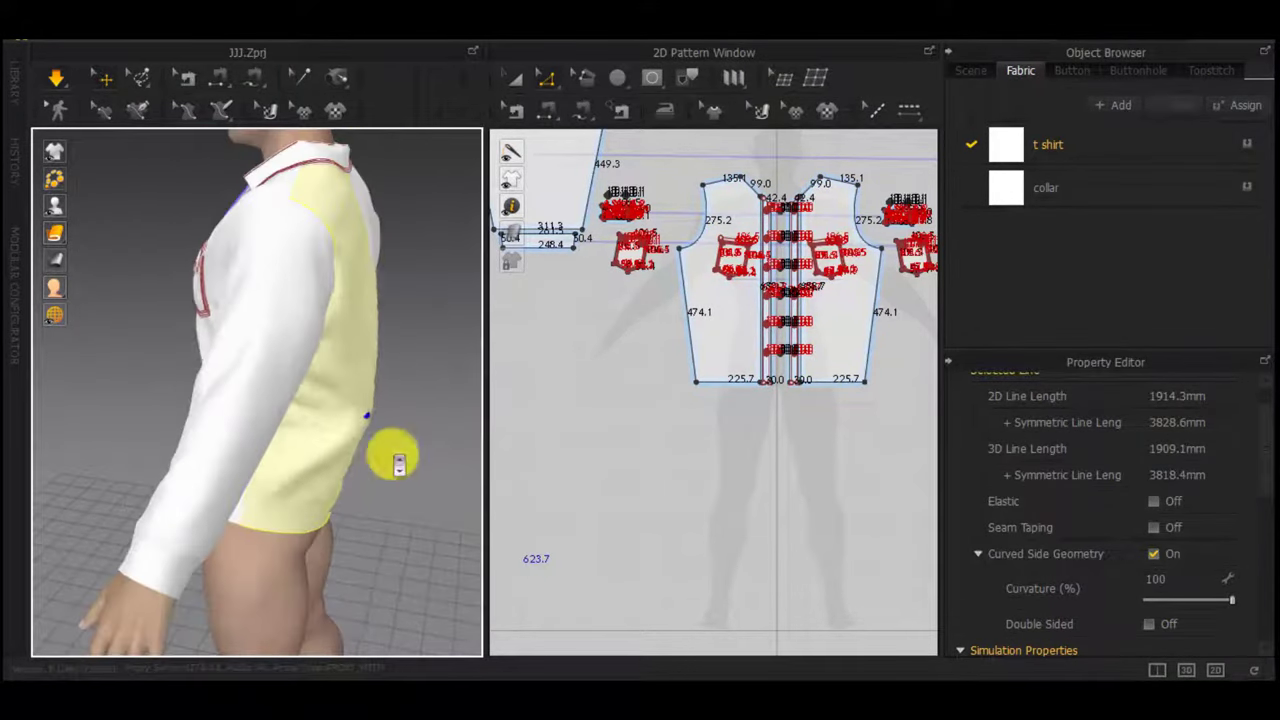
Try narrowing the back panels by moving their centre edges inward about 47 mm, simulating the result
{"action": "scroll", "coordinate": [744, 462], "scroll_direction": "down", "scroll_amount": 5}
{"action": "middle_click_drag", "start_coordinate": [846, 443], "coordinate": [724, 496]}
{"action": "scroll", "coordinate": [746, 432], "scroll_direction": "up", "scroll_amount": 5}
{"action": "left_click", "coordinate": [749, 426]}
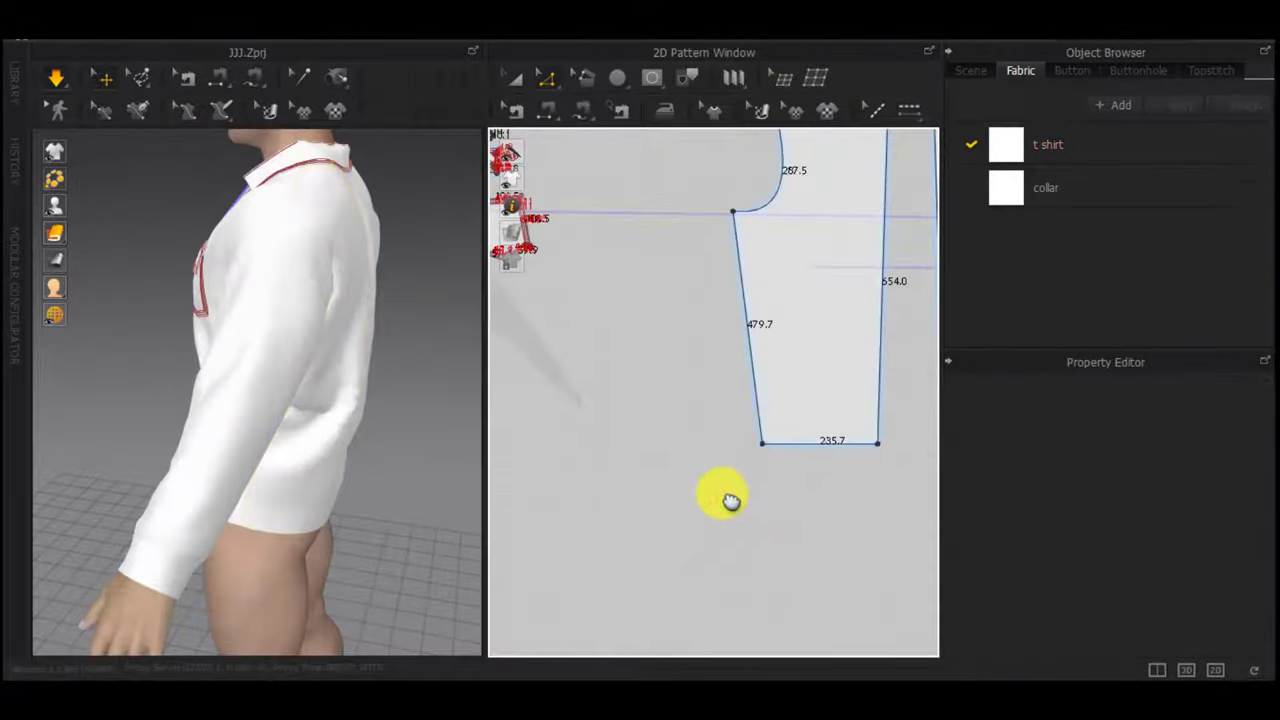
{"action": "scroll", "coordinate": [724, 489], "scroll_direction": "down", "scroll_amount": 2}
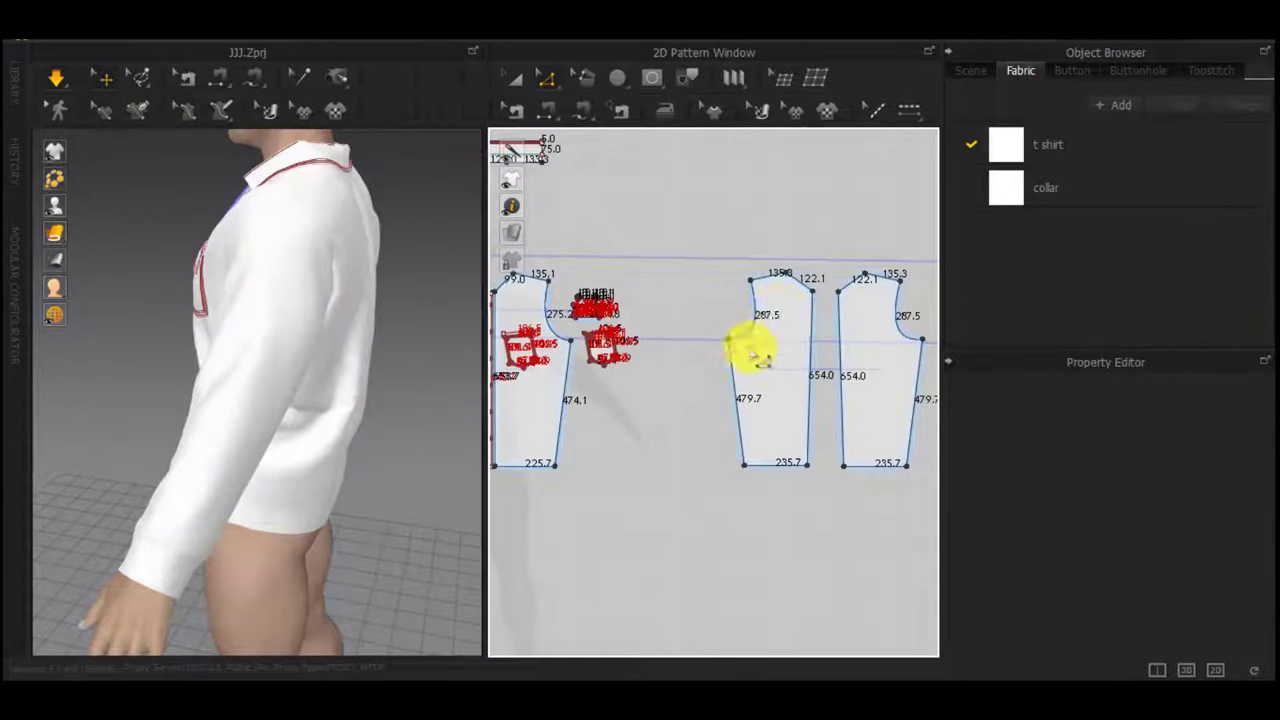
{"action": "left_click_drag", "start_coordinate": [809, 396], "coordinate": [795, 397]}
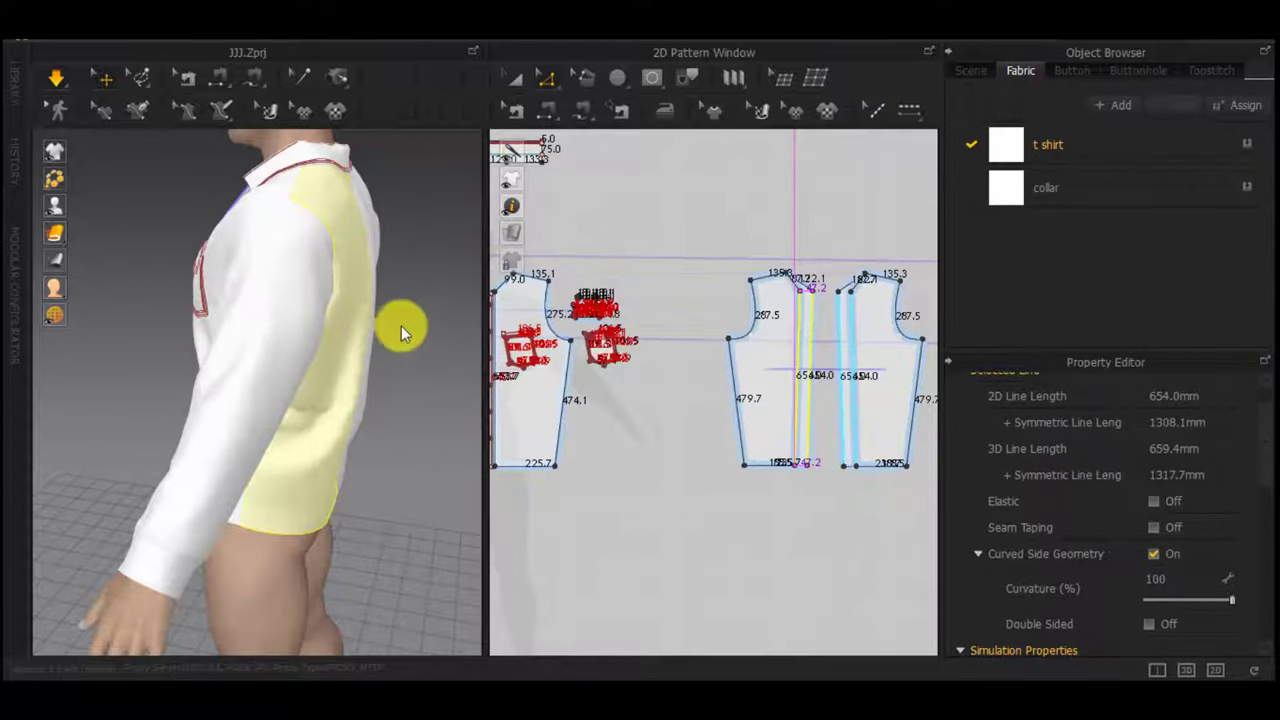
{"action": "right_click_drag", "start_coordinate": [411, 323], "coordinate": [603, 316]}
{"action": "key", "text": "space"}
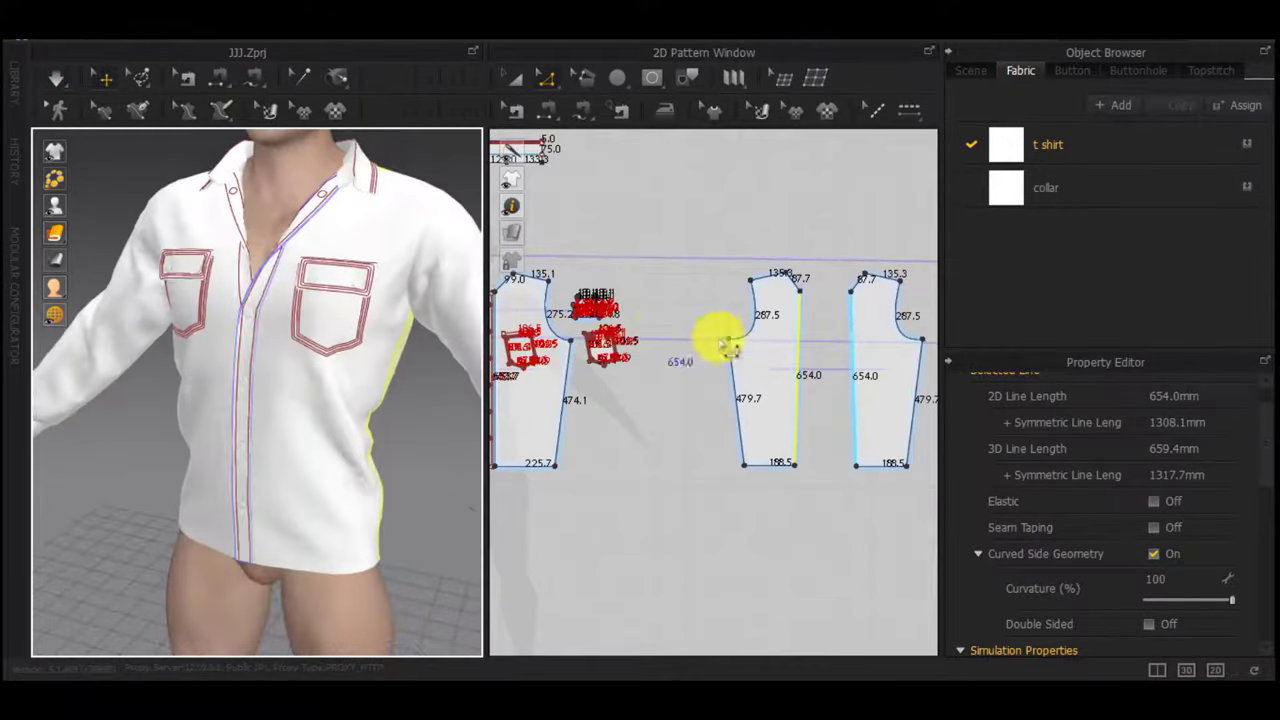
{"action": "key", "text": "ctrl+z"}
{"action": "key", "text": "space"}
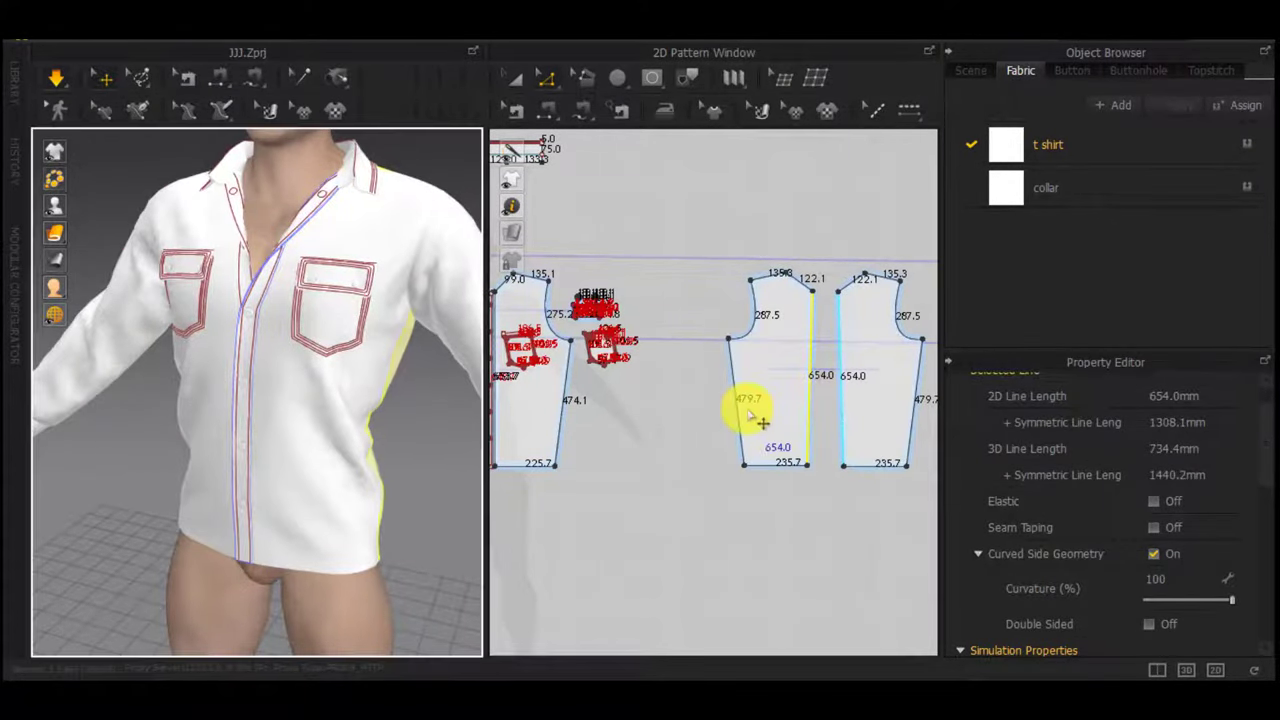
Try tapering the back panels by moving their lower centre points inward 20 mm, and simulate the garment
{"action": "right_click_drag", "start_coordinate": [362, 394], "coordinate": [205, 374]}
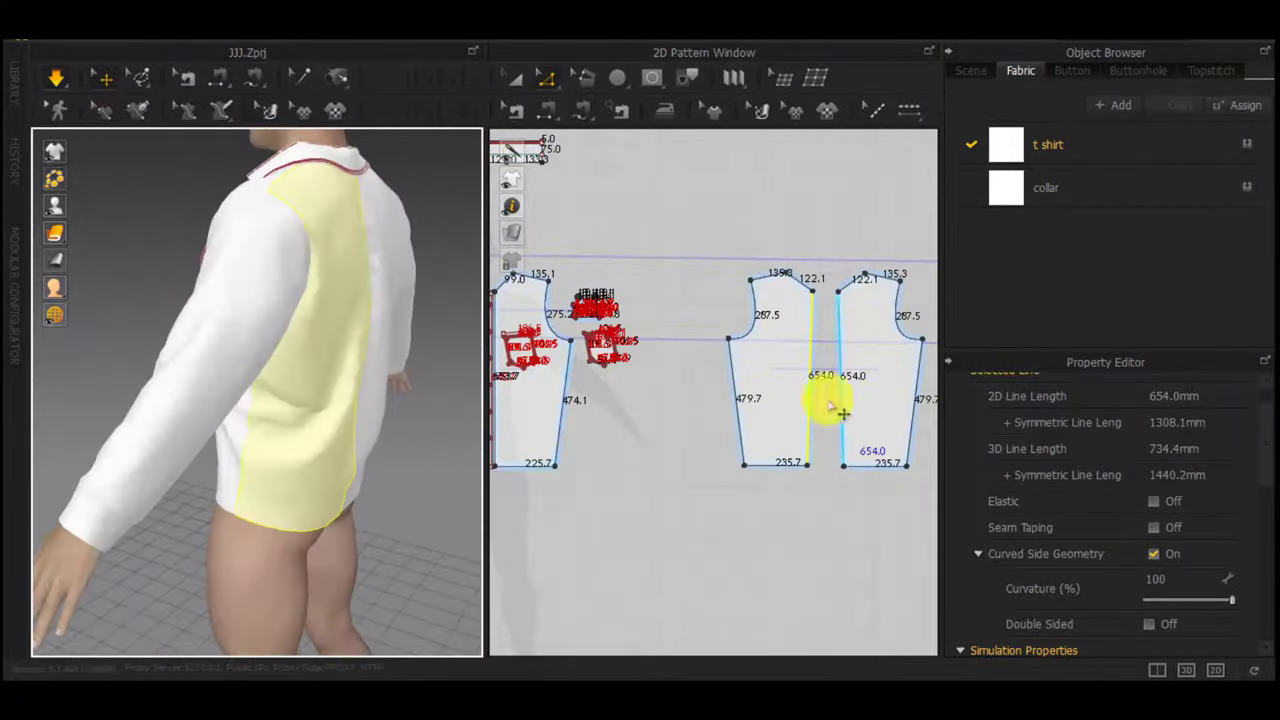
{"action": "left_click", "coordinate": [809, 224]}
{"action": "left_click_drag", "start_coordinate": [808, 466], "coordinate": [795, 470]}
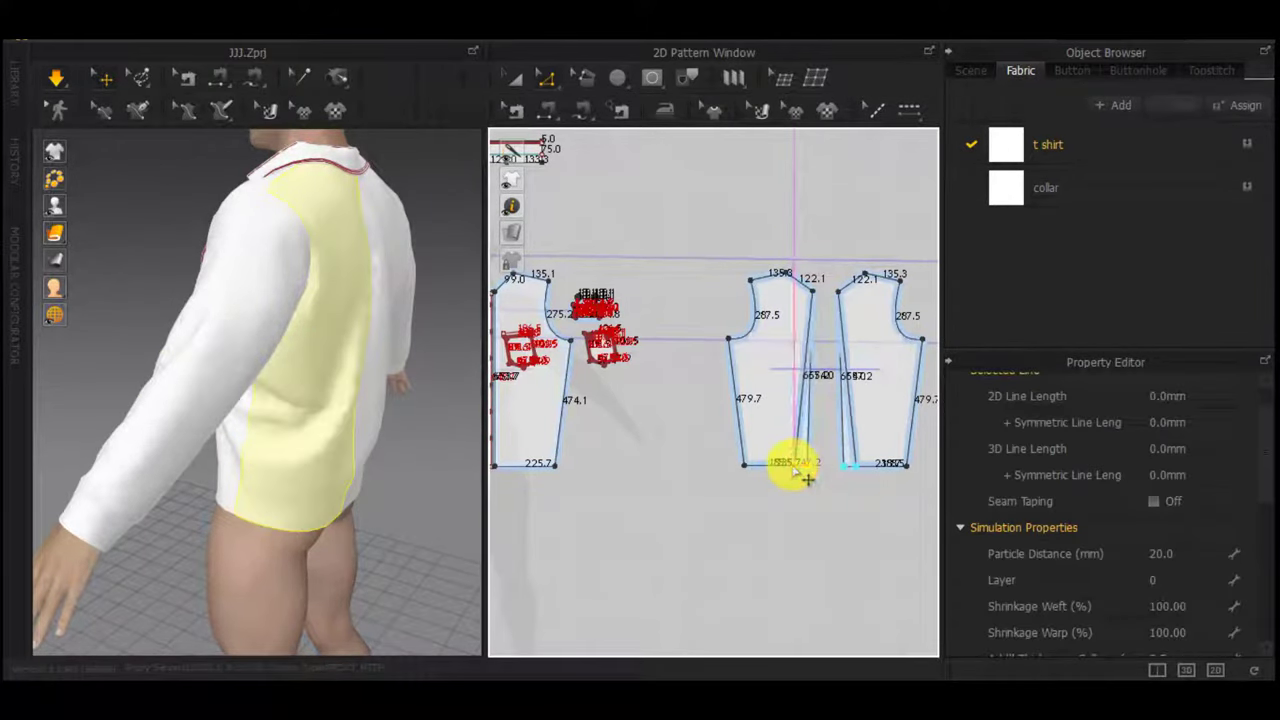
{"action": "right_click", "coordinate": [795, 471]}
{"action": "type", "text": "20"}
{"action": "key", "text": "Return"}
{"action": "right_click_drag", "start_coordinate": [310, 500], "coordinate": [219, 486]}
{"action": "key", "text": "space"}
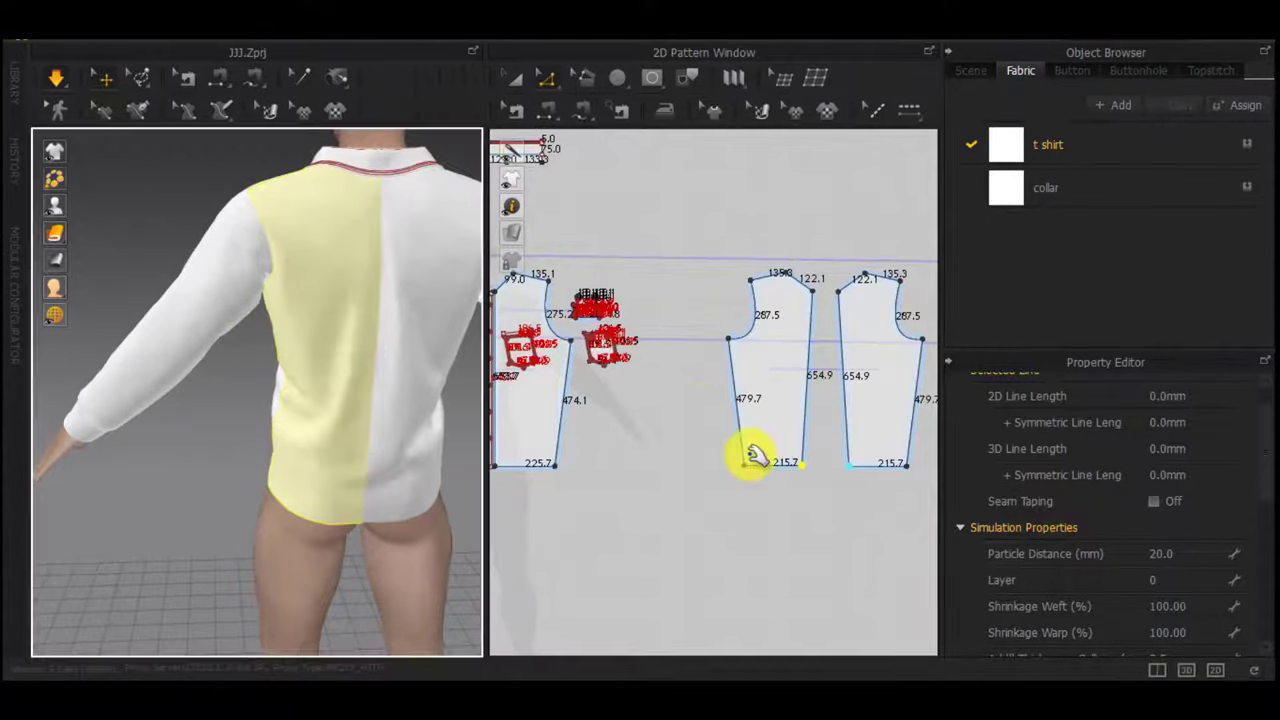
Try curving the back panels' side edges inward in simulation, and revert this together with the lower centre point shift
{"action": "scroll", "coordinate": [743, 425], "scroll_direction": "up", "scroll_amount": 4}
{"action": "left_click_drag", "start_coordinate": [736, 419], "coordinate": [752, 420]}
{"action": "middle_click_drag", "start_coordinate": [872, 403], "coordinate": [743, 418]}
{"action": "scroll", "coordinate": [743, 418], "scroll_direction": "down", "scroll_amount": 3}
{"action": "key", "text": "space"}
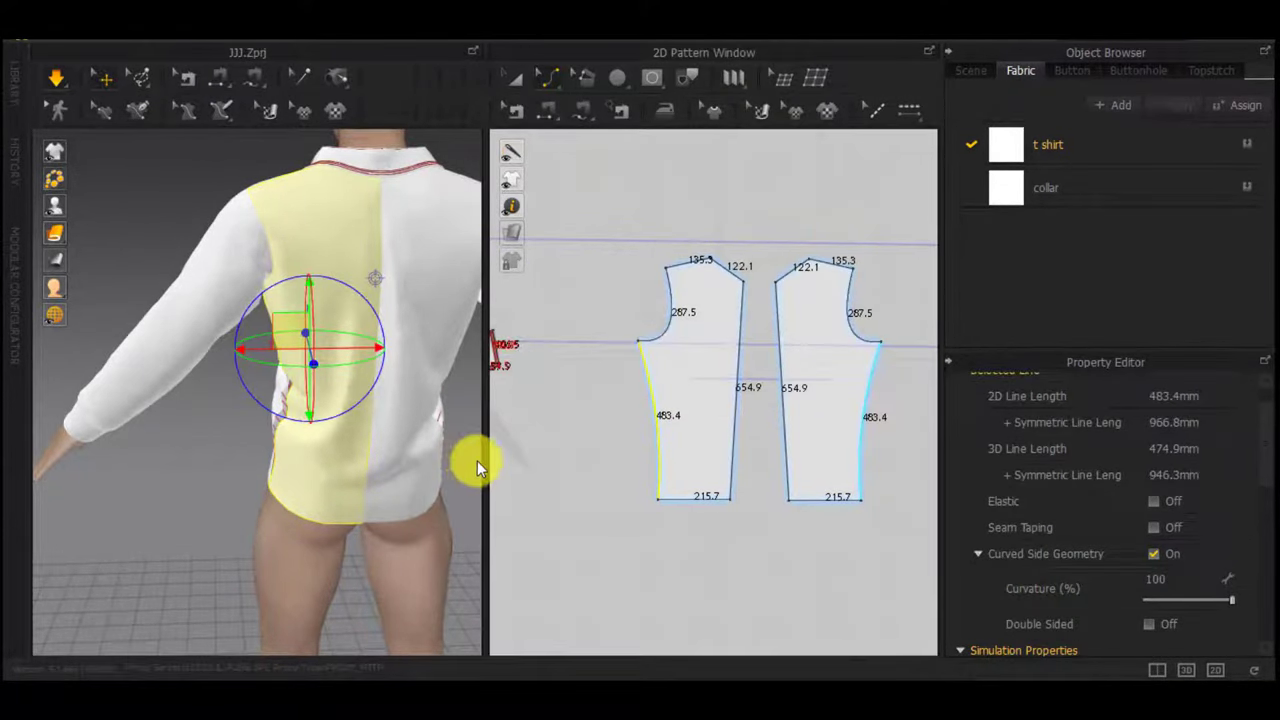
{"action": "right_click_drag", "start_coordinate": [477, 460], "coordinate": [551, 411]}
{"action": "key", "text": "ctrl+z"}
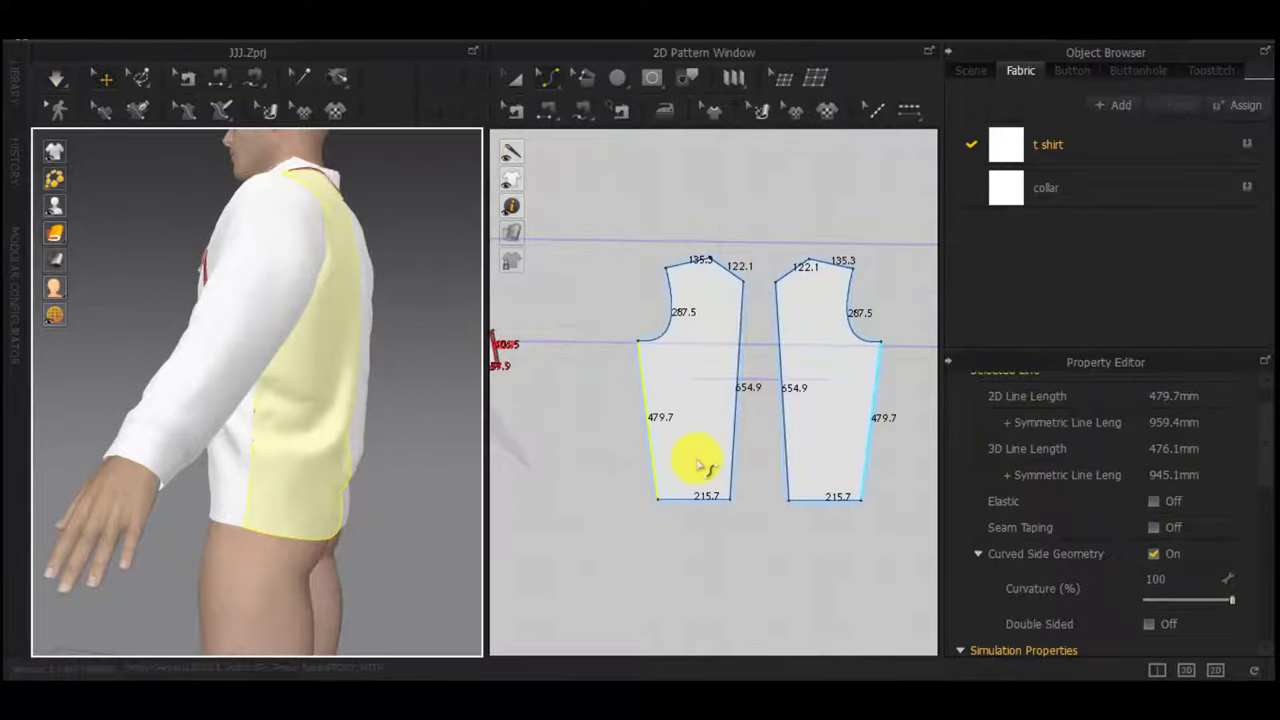
{"action": "key", "text": "space"}
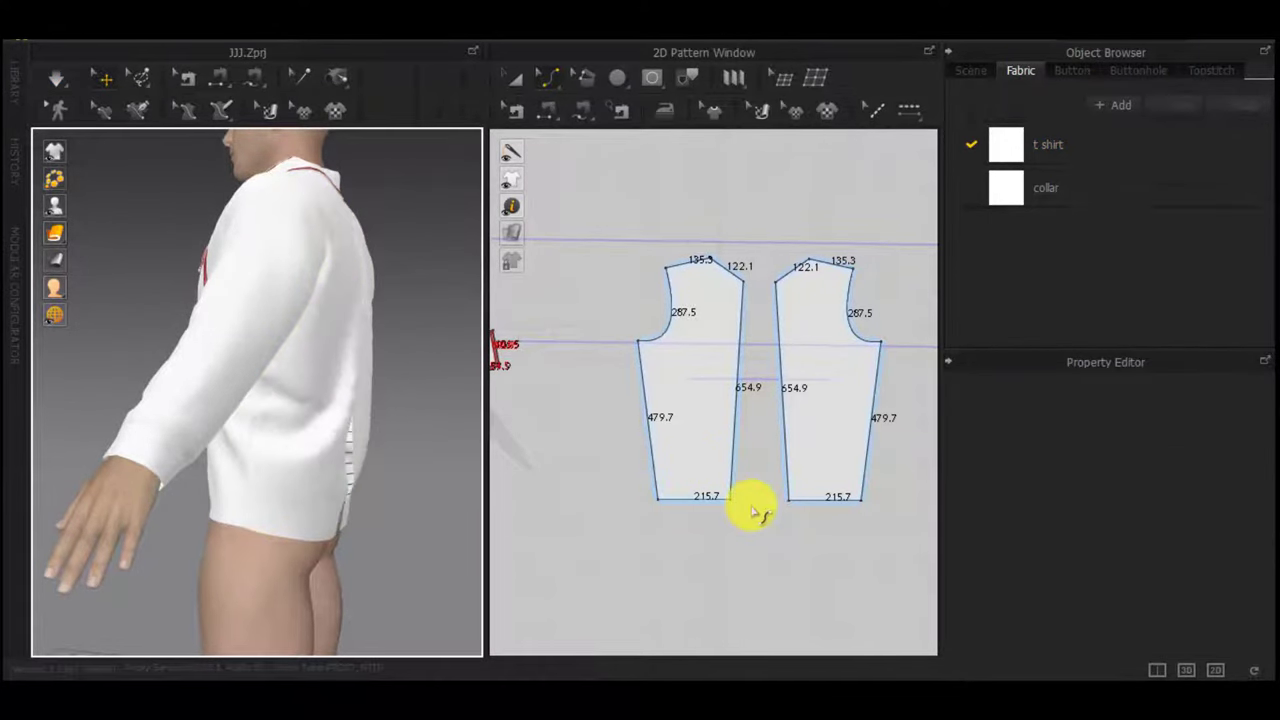
{"action": "key", "text": "space"}
Add a point on the back panels' side edges about 211 mm above the hem
{"action": "key", "text": "x"}
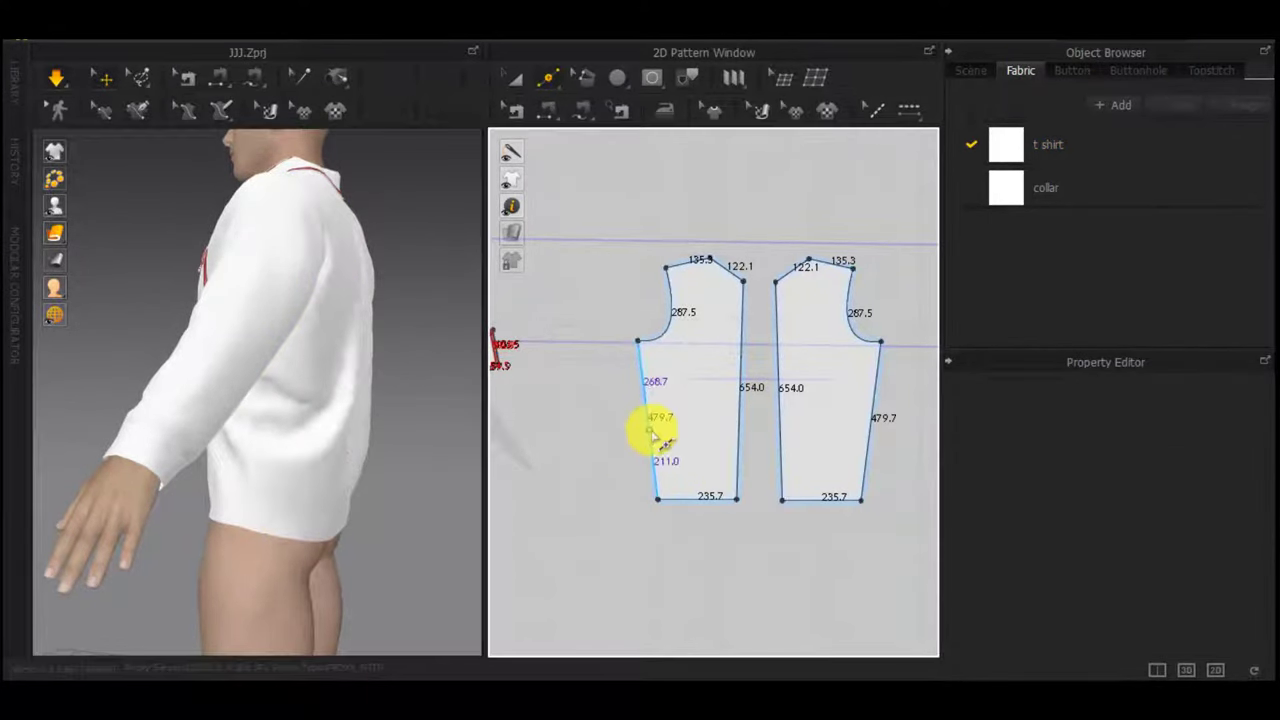
{"action": "right_click", "coordinate": [648, 430]}
{"action": "left_click", "coordinate": [582, 491]}
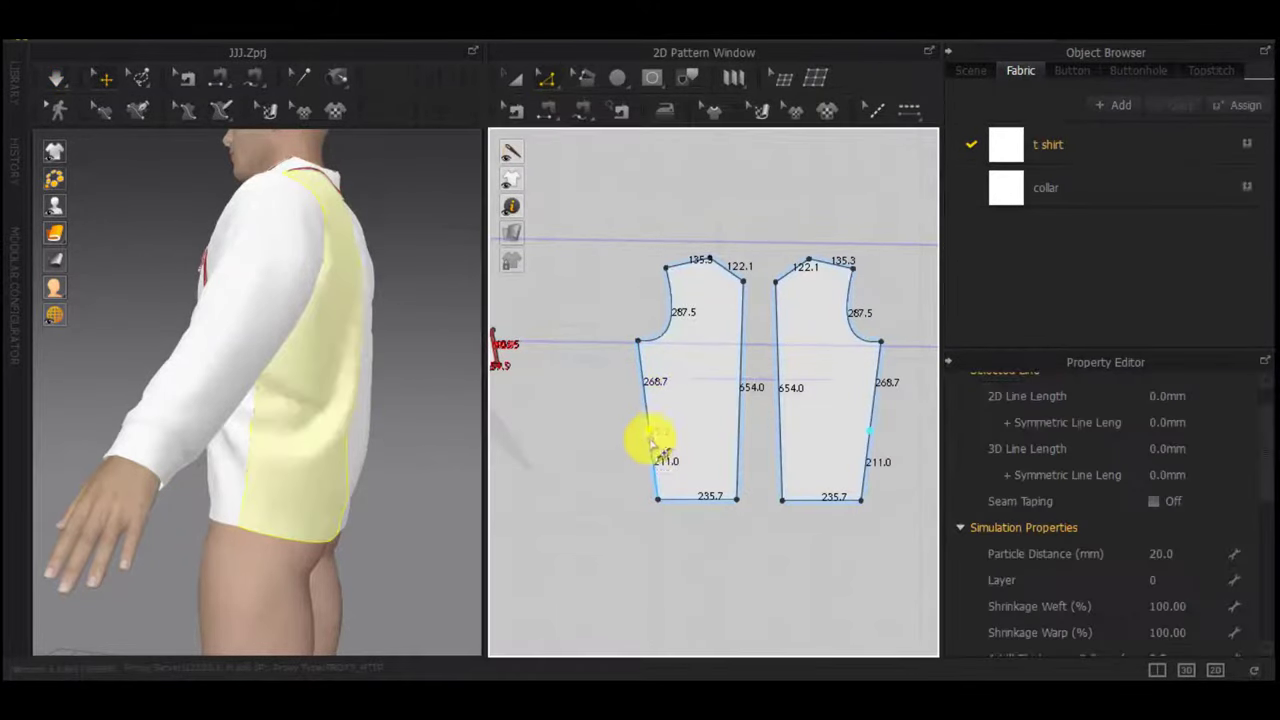
Move the new side points inward to shape the waist, simulate the garment, and check it from behind and the side
{"action": "left_click_drag", "start_coordinate": [650, 432], "coordinate": [666, 431]}
{"action": "right_click_drag", "start_coordinate": [428, 436], "coordinate": [277, 439]}
{"action": "key", "text": "space"}
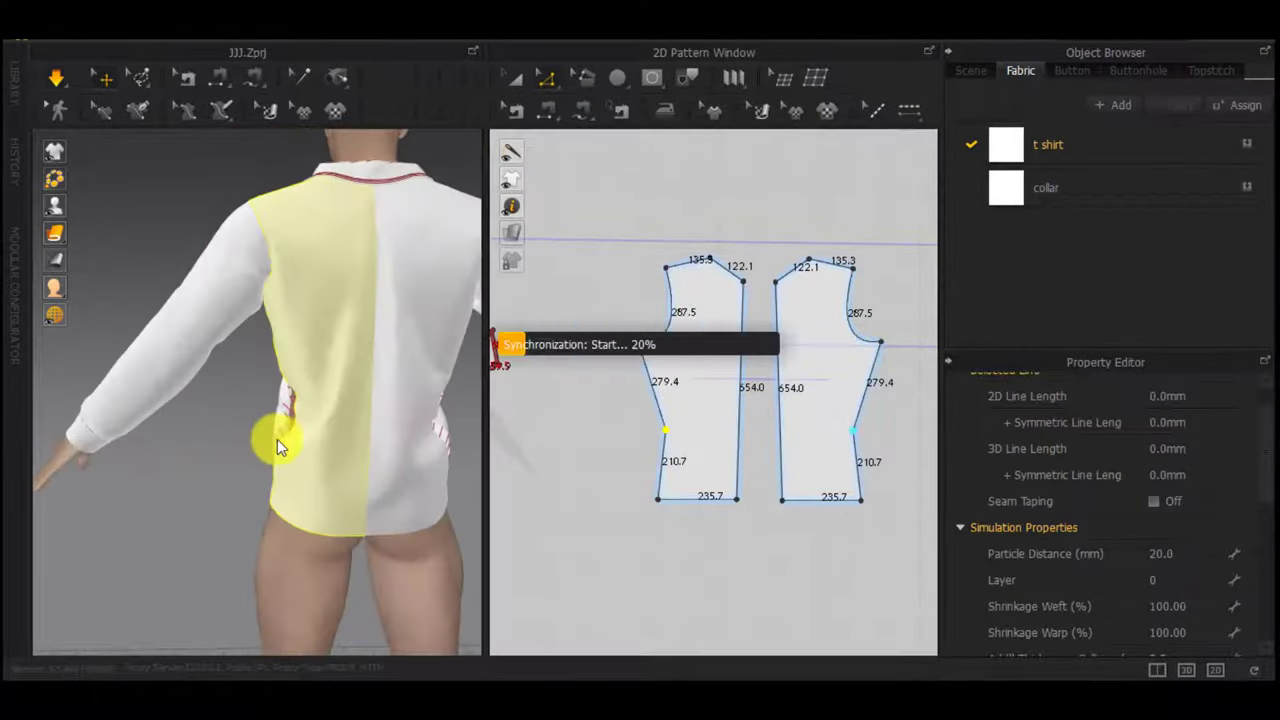
{"action": "right_click_drag", "start_coordinate": [380, 448], "coordinate": [335, 397]}
{"action": "mouse_move", "coordinate": [360, 395]}
{"action": "left_mouse_down"}
{"action": "mouse_move", "coordinate": [318, 406]}
{"action": "mouse_move", "coordinate": [286, 446]}
{"action": "mouse_move", "coordinate": [357, 294]}
{"action": "mouse_move", "coordinate": [317, 318]}
{"action": "left_mouse_up"}
{"action": "right_click_drag", "start_coordinate": [317, 318], "coordinate": [625, 315]}
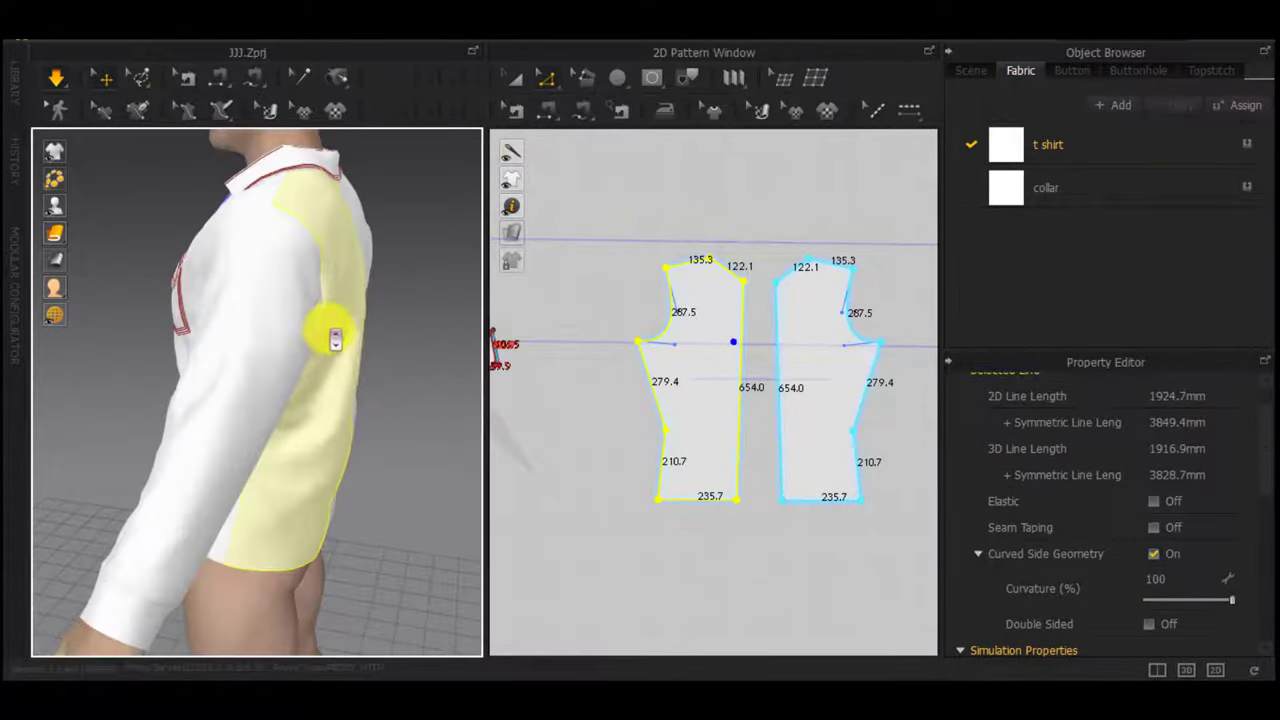
Examine the waist shaping from the front and side, tugging at the body panels in the running simulation
{"action": "right_click_drag", "start_coordinate": [335, 340], "coordinate": [485, 438]}
{"action": "left_click_drag", "start_coordinate": [449, 437], "coordinate": [606, 463]}
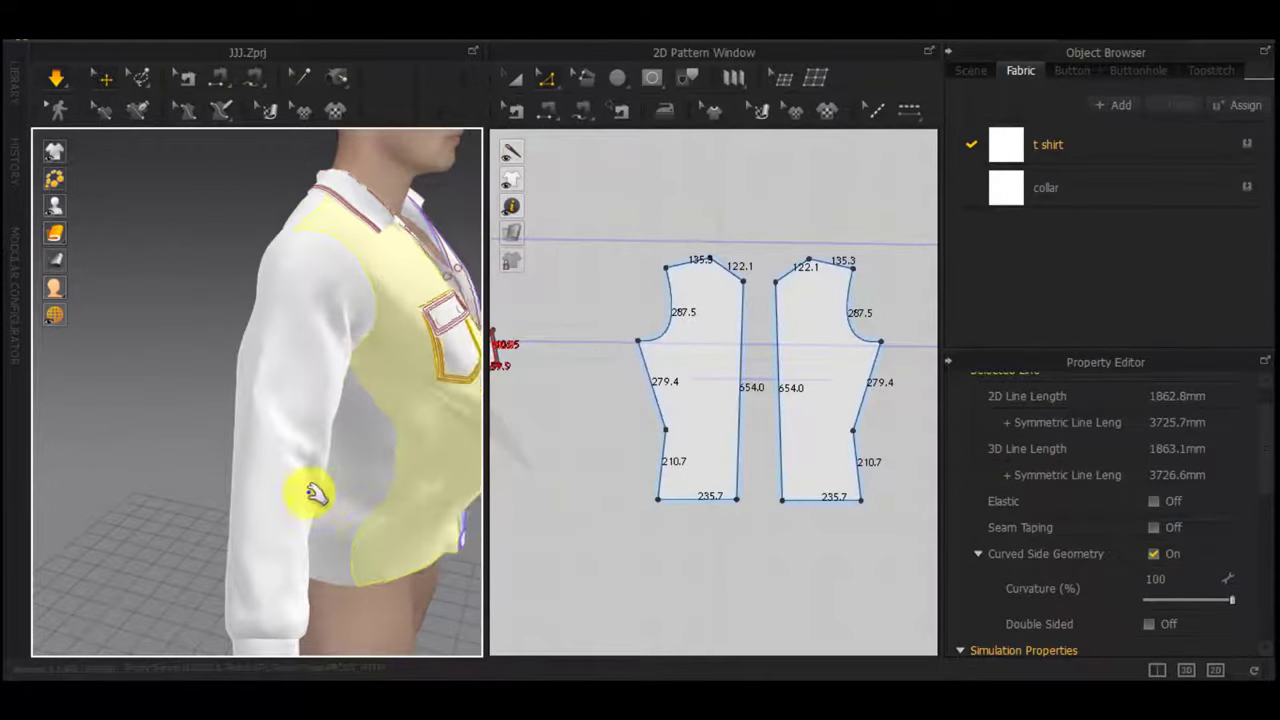
{"action": "right_click_drag", "start_coordinate": [316, 494], "coordinate": [477, 494]}
{"action": "left_click_drag", "start_coordinate": [312, 492], "coordinate": [271, 372]}
{"action": "scroll", "coordinate": [366, 503], "scroll_direction": "down", "scroll_amount": 3}
{"action": "right_click_drag", "start_coordinate": [366, 503], "coordinate": [274, 568]}
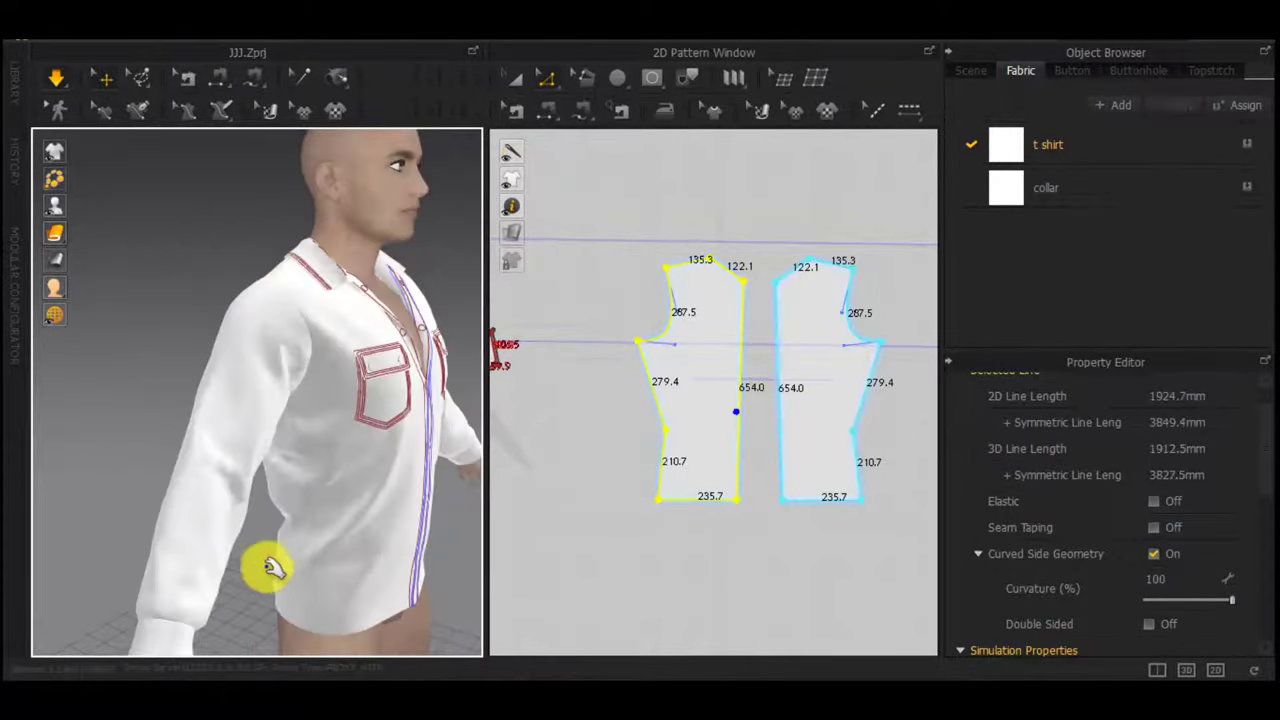
{"action": "left_click", "coordinate": [277, 567]}
{"action": "left_click_drag", "start_coordinate": [280, 582], "coordinate": [287, 650]}
Locate the cuff pattern below the sleeve, and check the matching cuff on the garment
{"action": "scroll", "coordinate": [505, 556], "scroll_direction": "down", "scroll_amount": 5}
{"action": "middle_click_drag", "start_coordinate": [535, 550], "coordinate": [790, 523]}
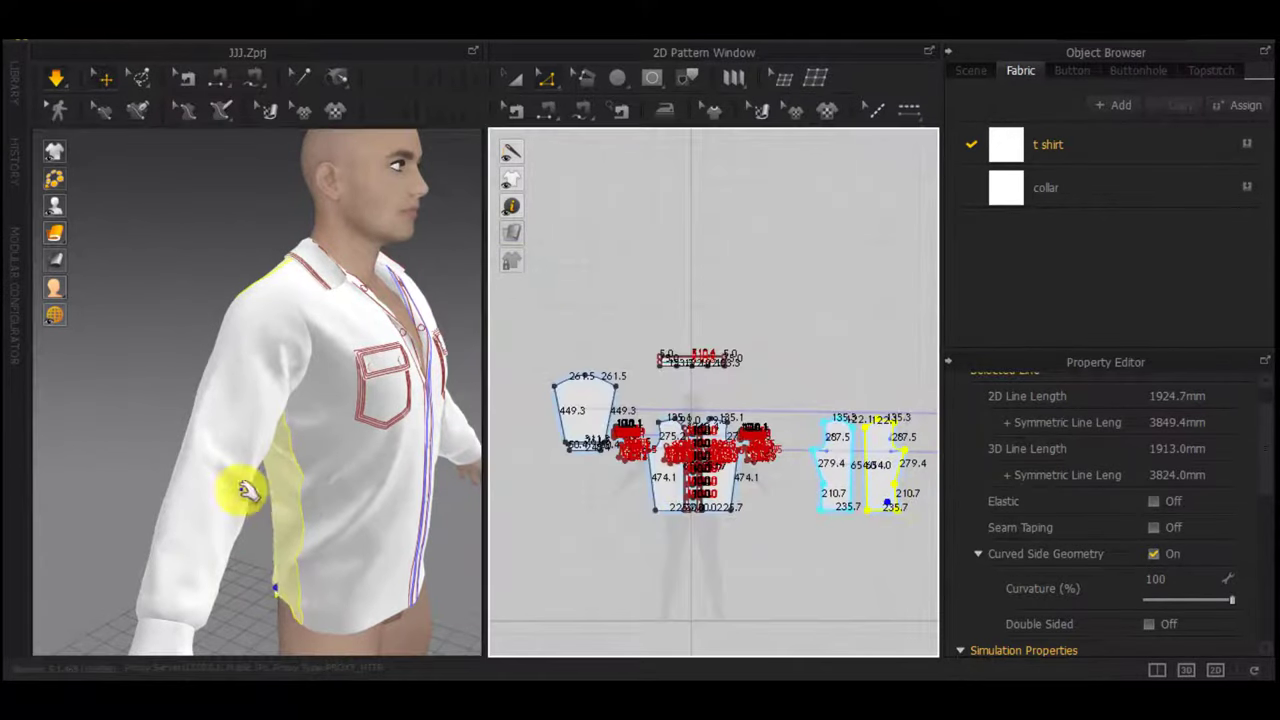
{"action": "scroll", "coordinate": [247, 490], "scroll_direction": "down", "scroll_amount": 3}
{"action": "scroll", "coordinate": [571, 494], "scroll_direction": "up", "scroll_amount": 5}
{"action": "middle_click_drag", "start_coordinate": [570, 352], "coordinate": [641, 438]}
{"action": "left_click", "coordinate": [652, 437]}
{"action": "scroll", "coordinate": [660, 450], "scroll_direction": "up", "scroll_amount": 5}
{"action": "double_click", "coordinate": [736, 416]}
{"action": "scroll", "coordinate": [657, 463], "scroll_direction": "down", "scroll_amount": 3}
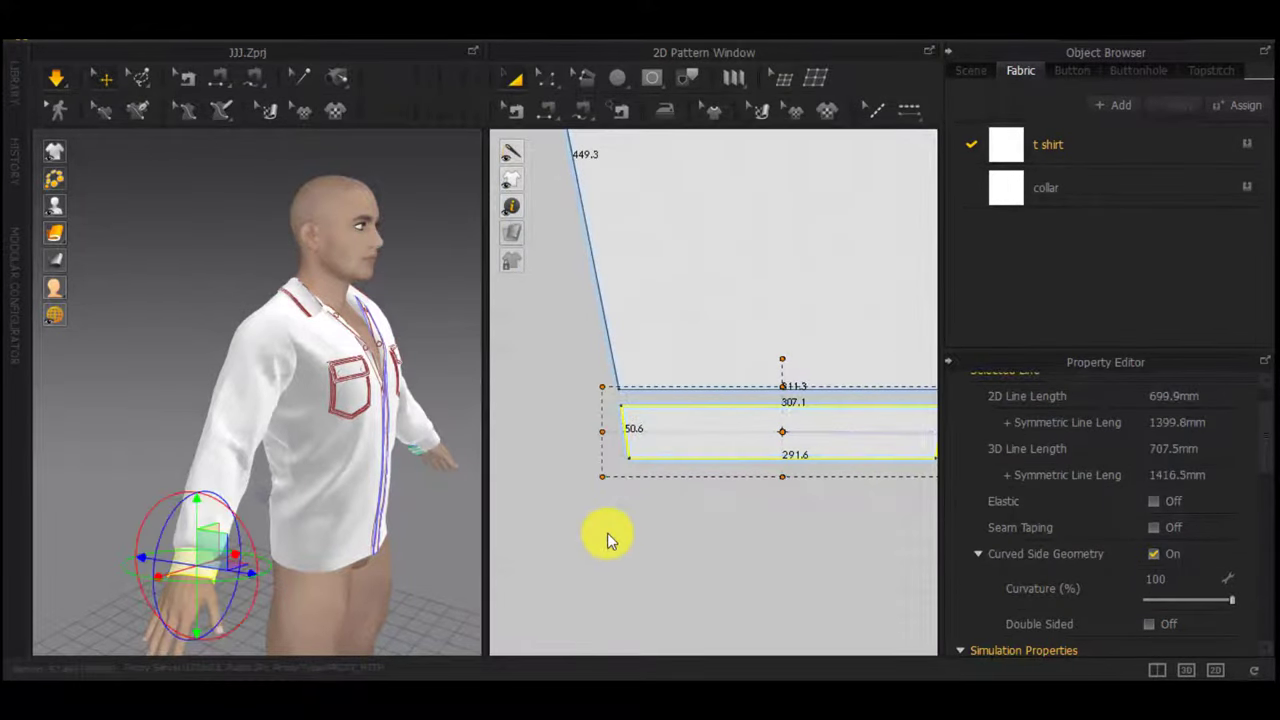
{"action": "scroll", "coordinate": [283, 489], "scroll_direction": "up", "scroll_amount": 4}
{"action": "right_click_drag", "start_coordinate": [283, 489], "coordinate": [51, 427]}
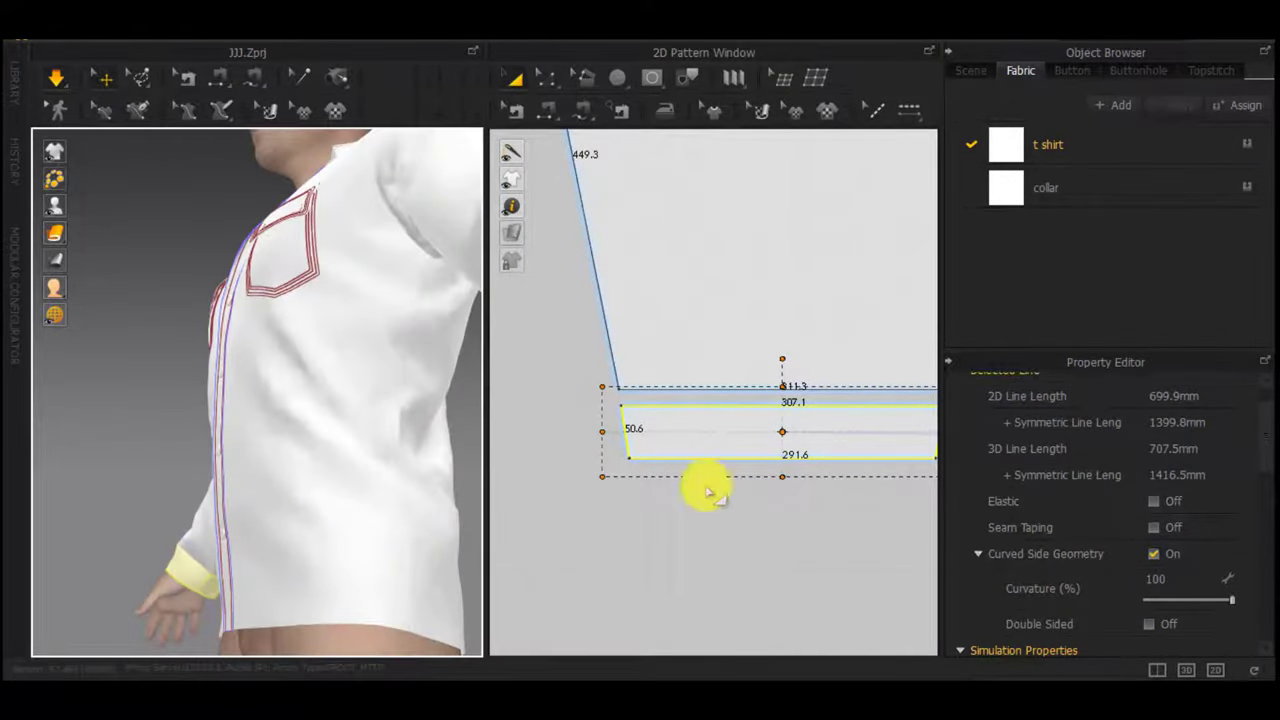
{"action": "scroll", "coordinate": [695, 565], "scroll_direction": "down", "scroll_amount": 1}
{"action": "left_click", "coordinate": [683, 532]}
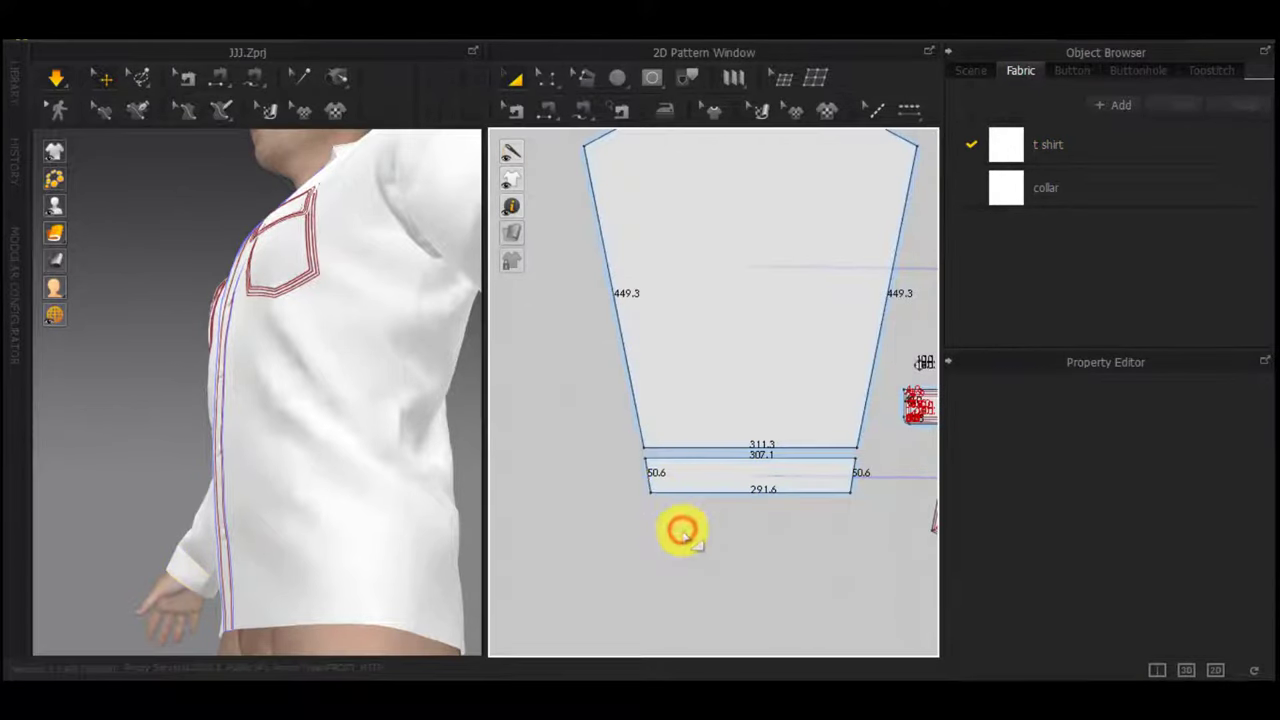
Try drawing an internal square of about 16.4 mm near the cuff's short end, and undo it
{"action": "key", "text": "s"}
{"action": "scroll", "coordinate": [667, 479], "scroll_direction": "up", "scroll_amount": 5}
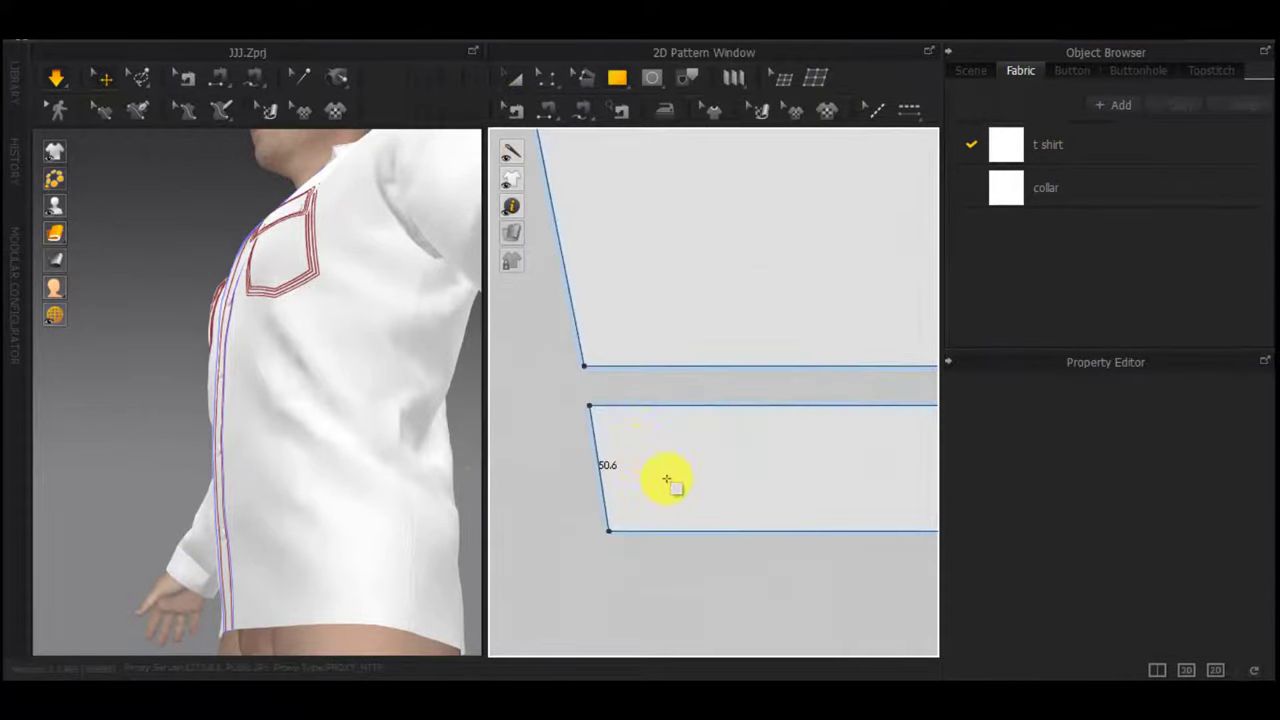
{"action": "left_click_drag", "start_coordinate": [671, 487], "coordinate": [672, 488]}
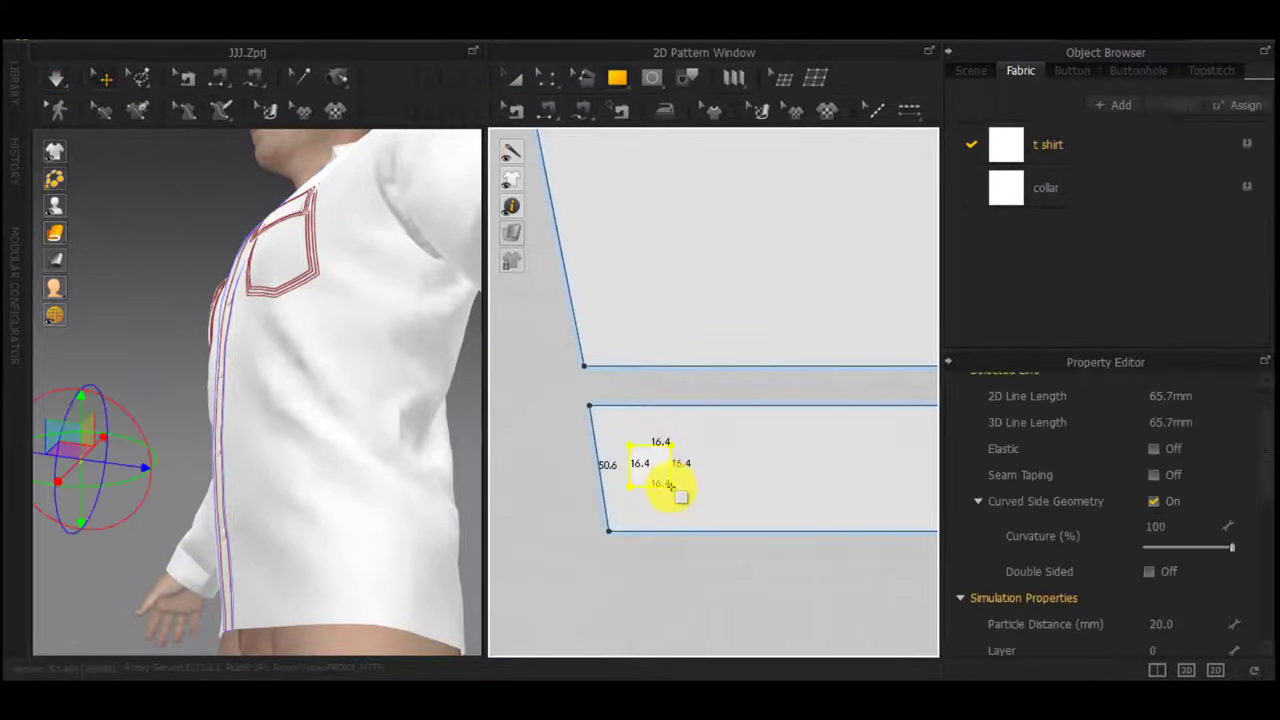
{"action": "key", "text": "ctrl+z"}
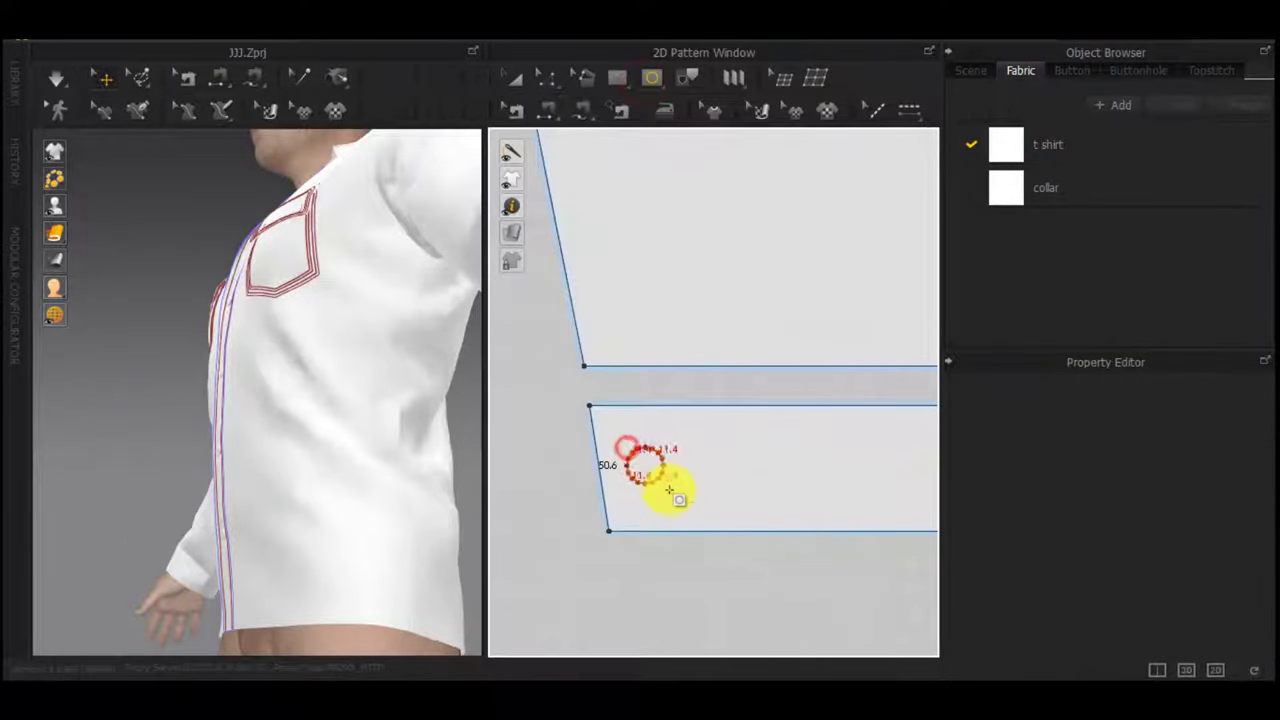
Draw an internal circle about 59.6 mm in circumference near one cuff end, and place a copy at the other end
{"action": "left_click_drag", "start_coordinate": [675, 492], "coordinate": [675, 492]}
{"action": "right_click_drag", "start_coordinate": [120, 534], "coordinate": [737, 527]}
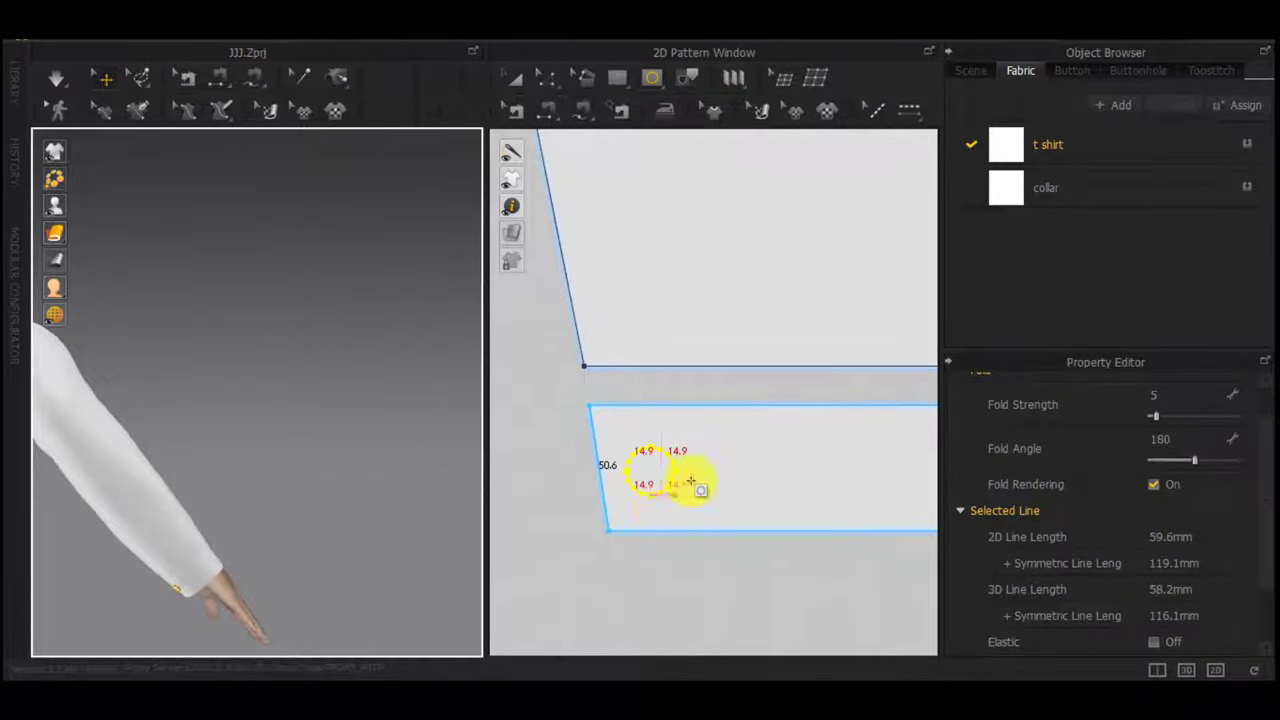
{"action": "scroll", "coordinate": [717, 505], "scroll_direction": "down", "scroll_amount": 3}
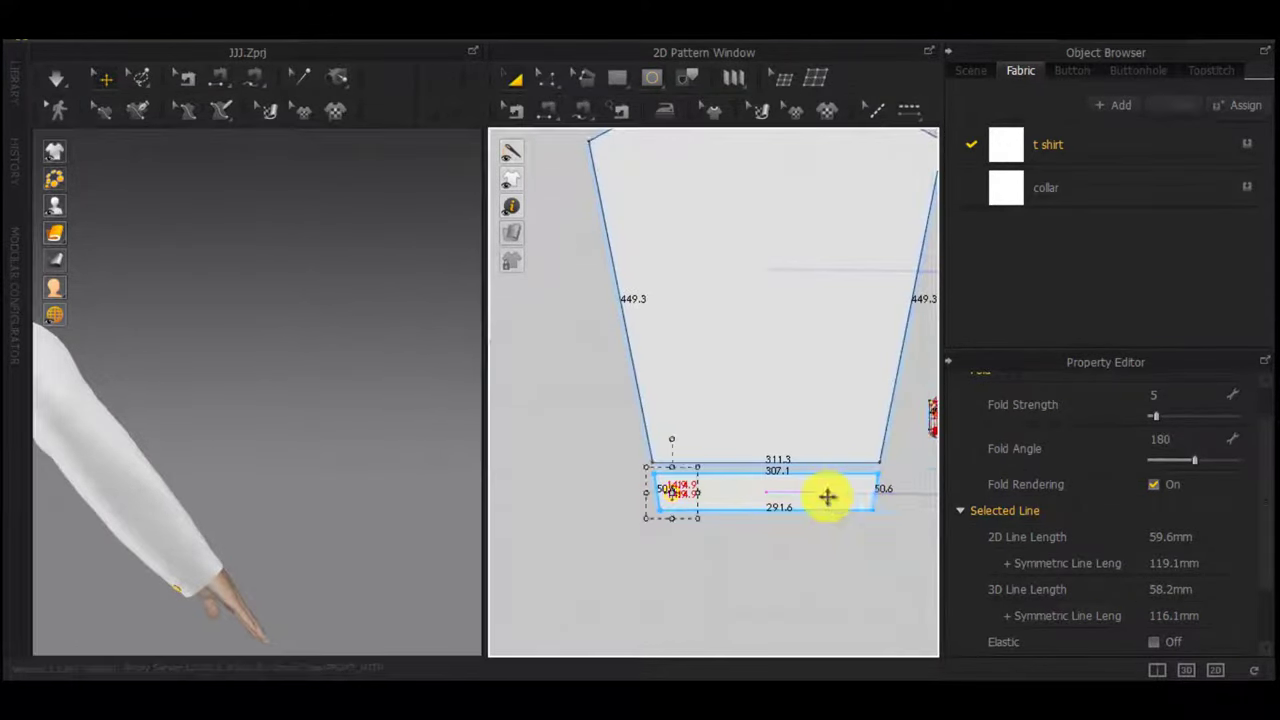
{"action": "scroll", "coordinate": [739, 514], "scroll_direction": "up", "scroll_amount": 4}
{"action": "scroll", "coordinate": [790, 490], "scroll_direction": "down", "scroll_amount": 3}
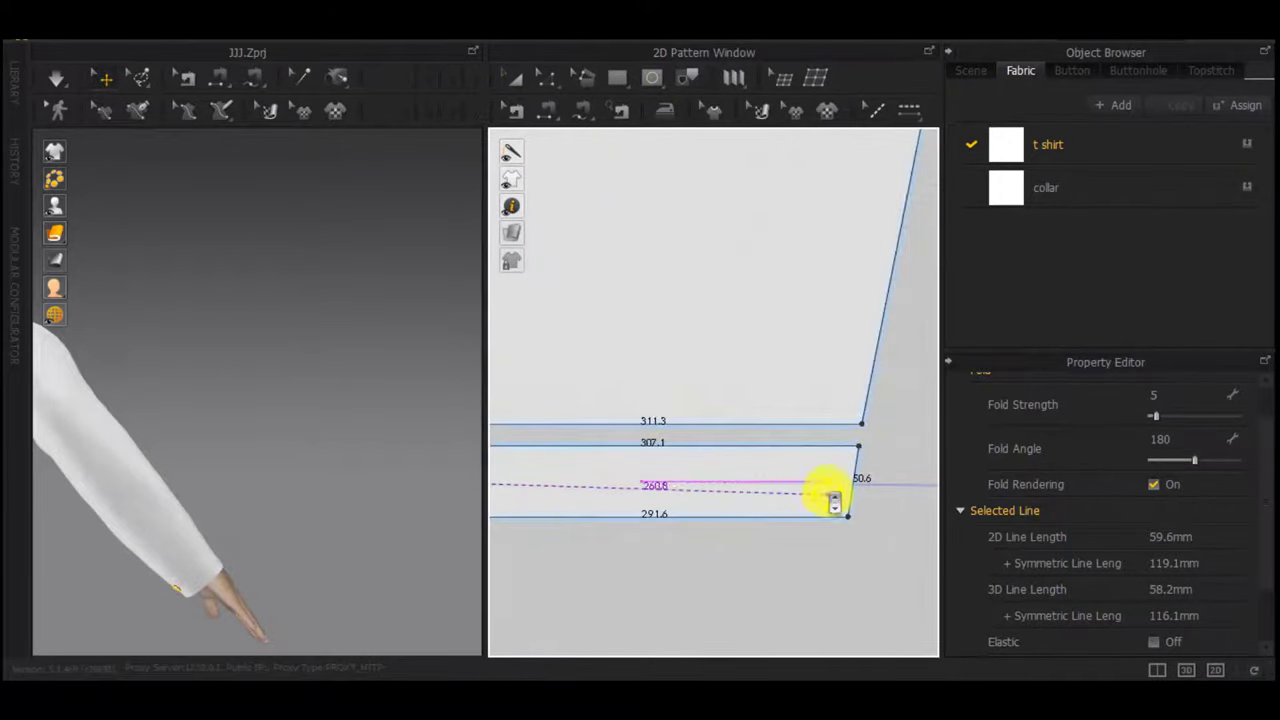
{"action": "middle_click_drag", "start_coordinate": [829, 495], "coordinate": [893, 490]}
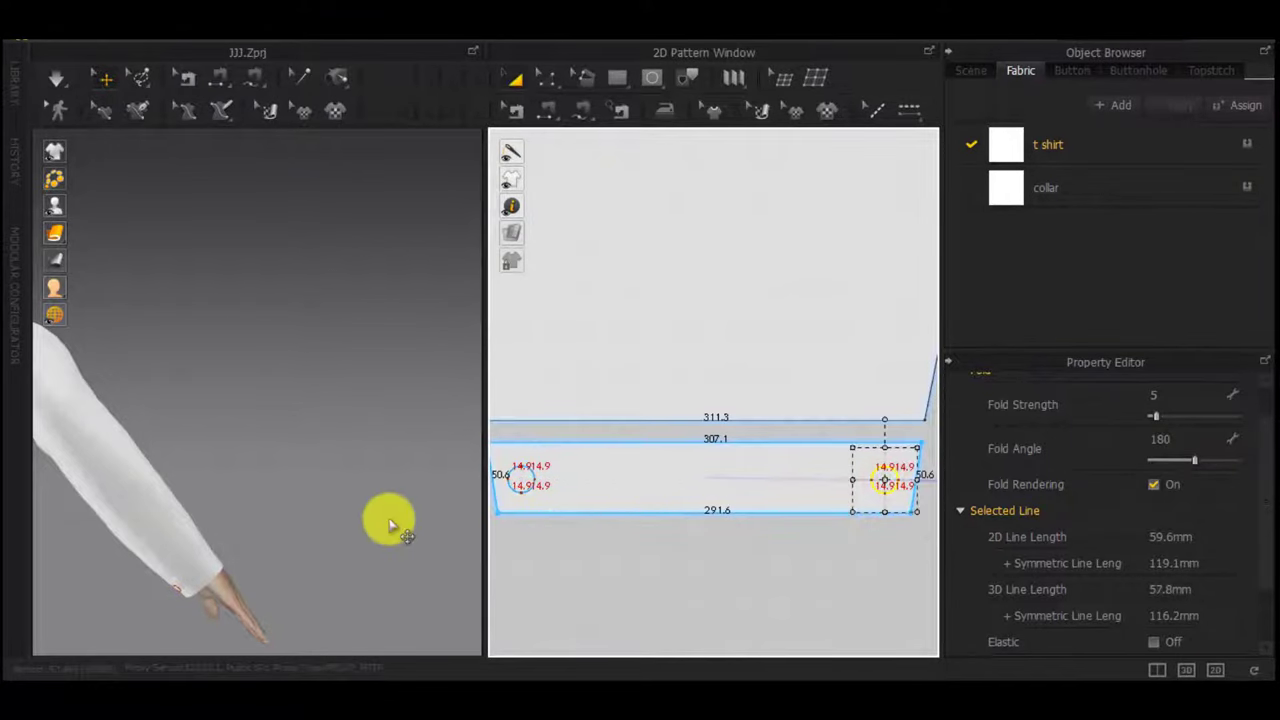
Join the two cuff circles with free sewing, and delete the seam between the cuff's short ends
{"action": "key", "text": "m"}
{"action": "left_click", "coordinate": [884, 471]}
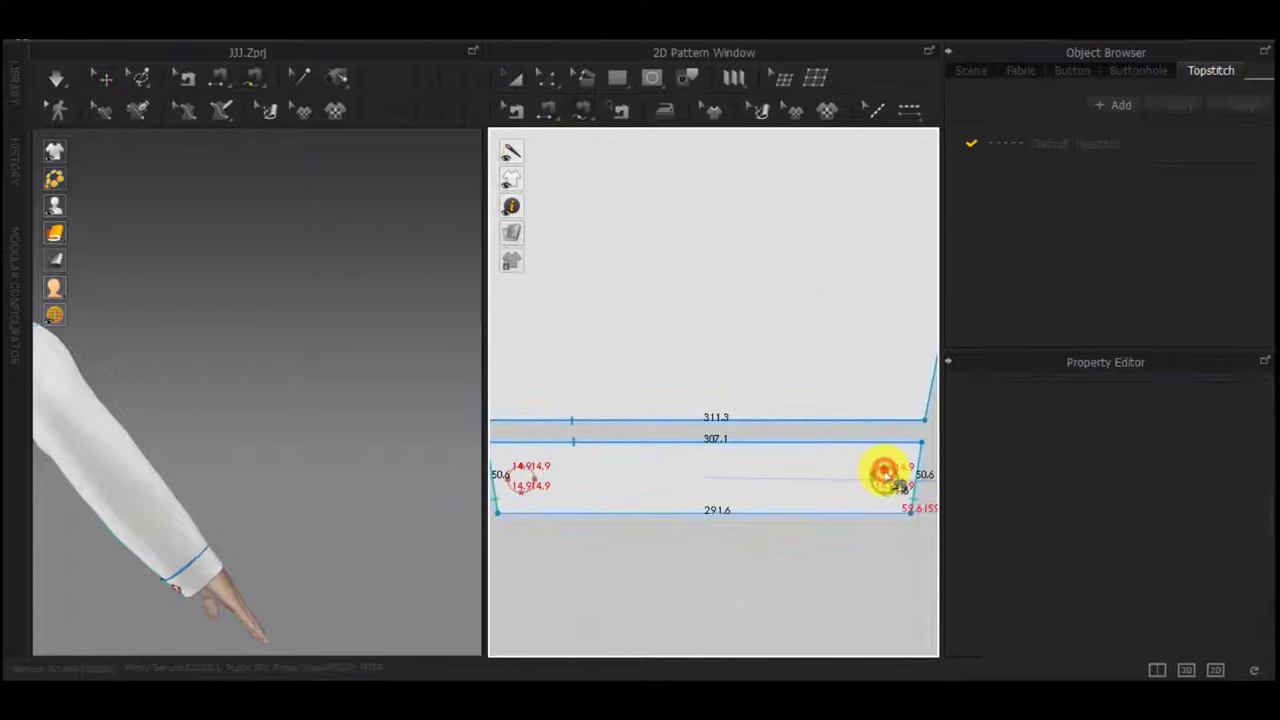
{"action": "left_click", "coordinate": [522, 466]}
{"action": "right_click_drag", "start_coordinate": [358, 490], "coordinate": [246, 517]}
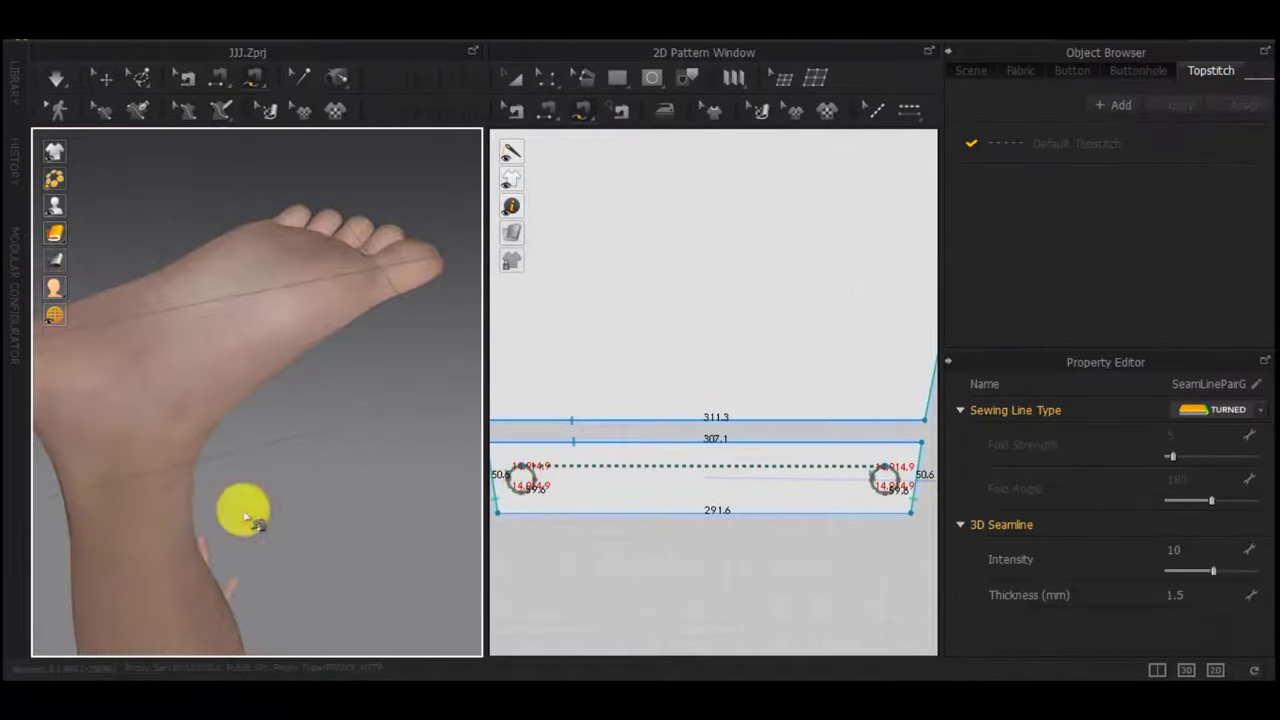
{"action": "key", "text": "b"}
{"action": "key", "text": "Delete"}
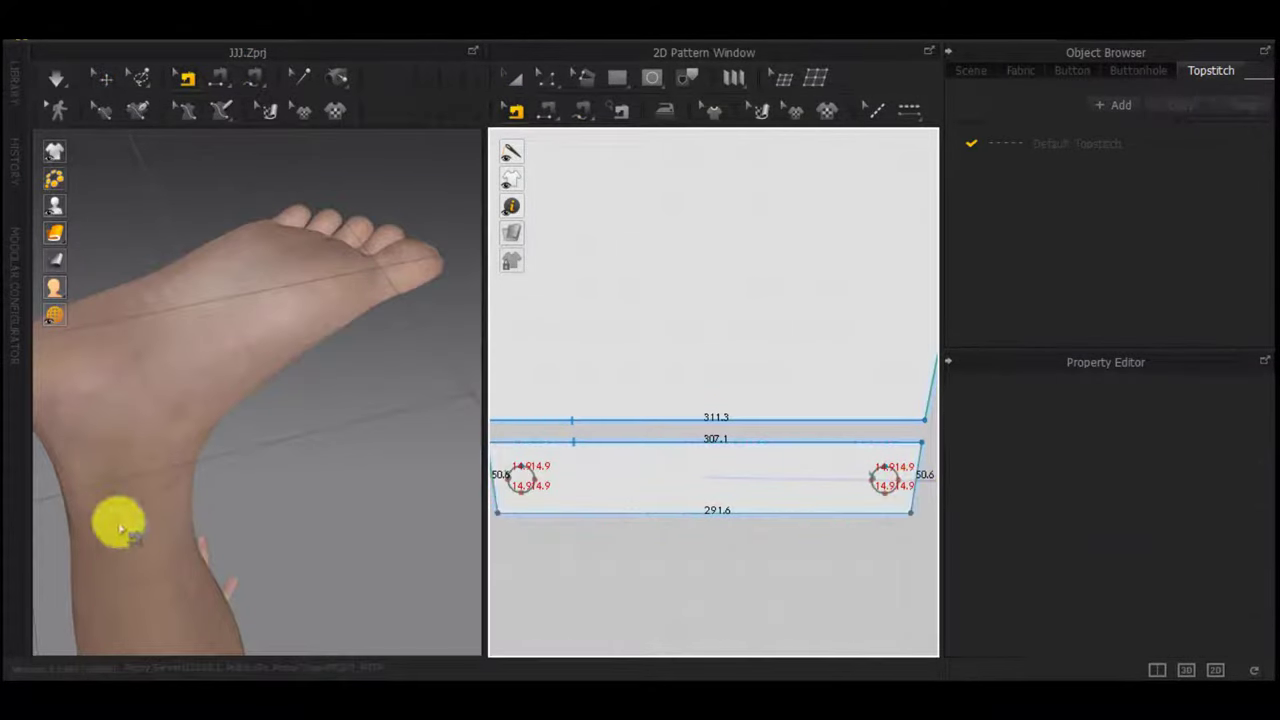
Simulate the garment, and pull the cuff's circled ends so that they overlap at the wrist
{"action": "right_click_drag", "start_coordinate": [120, 525], "coordinate": [226, 463]}
{"action": "middle_click_drag", "start_coordinate": [226, 463], "coordinate": [248, 432]}
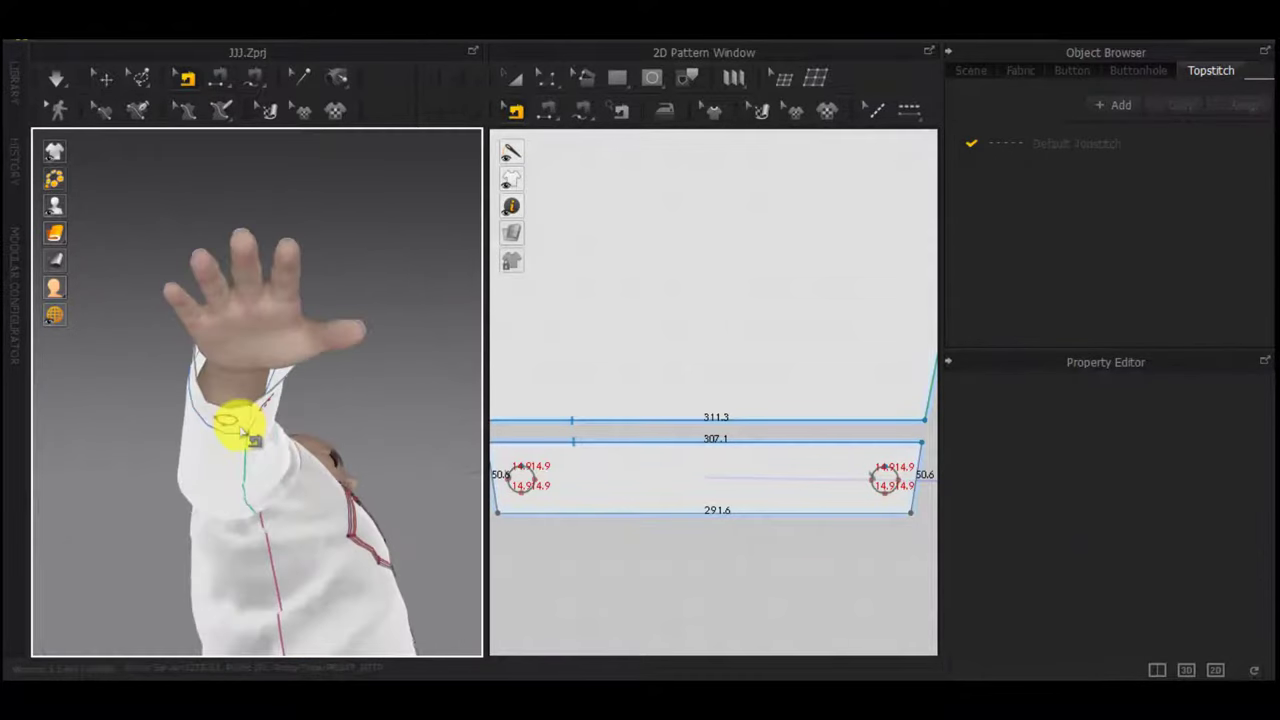
{"action": "key", "text": "space"}
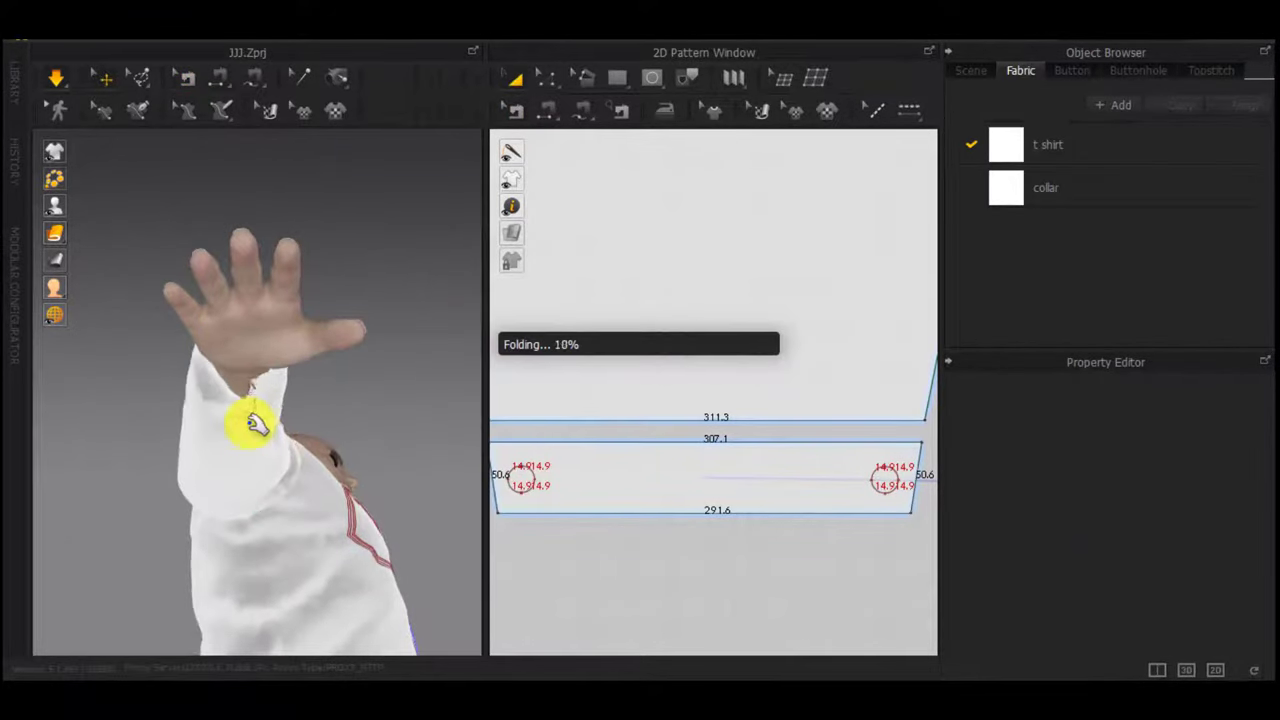
{"action": "right_click_drag", "start_coordinate": [251, 423], "coordinate": [560, 466]}
{"action": "left_click", "coordinate": [226, 382]}
{"action": "left_click_drag", "start_coordinate": [172, 362], "coordinate": [180, 422]}
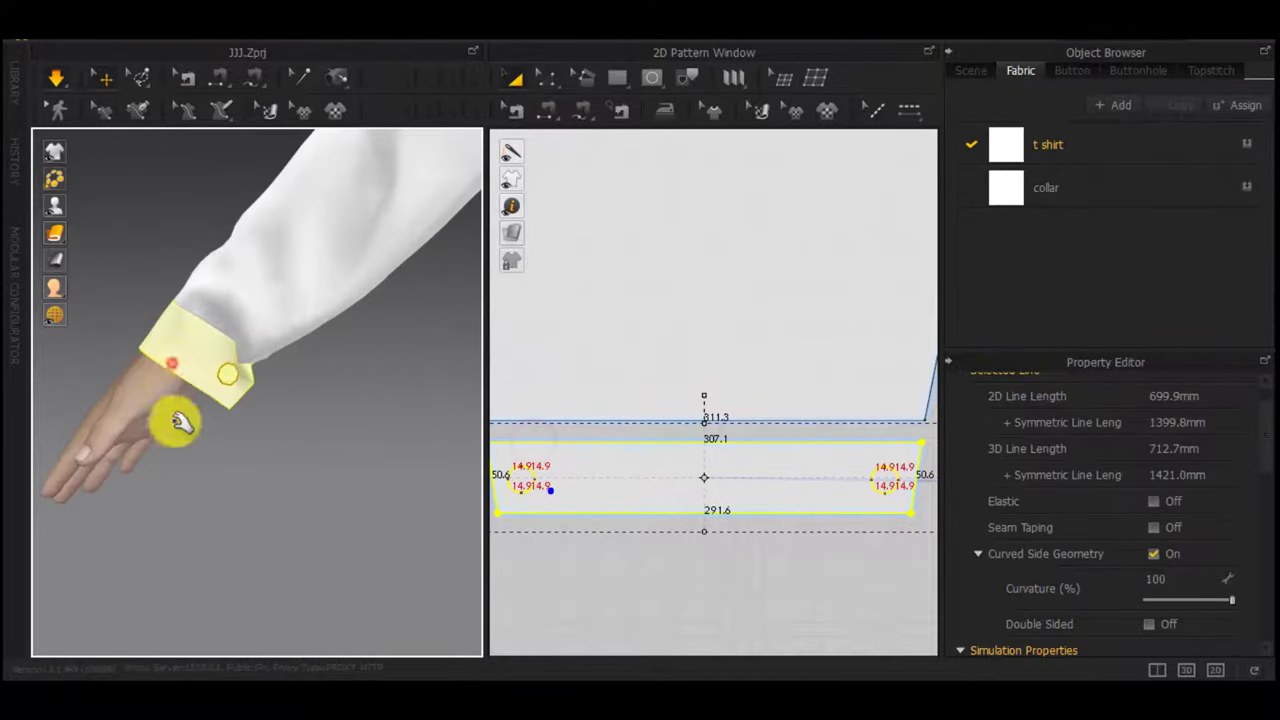
{"action": "left_click_drag", "start_coordinate": [208, 380], "coordinate": [232, 372]}
Pull the lower sleeve and the cuff's loose corner in simulation to settle the overlap
{"action": "left_click_drag", "start_coordinate": [274, 337], "coordinate": [338, 285]}
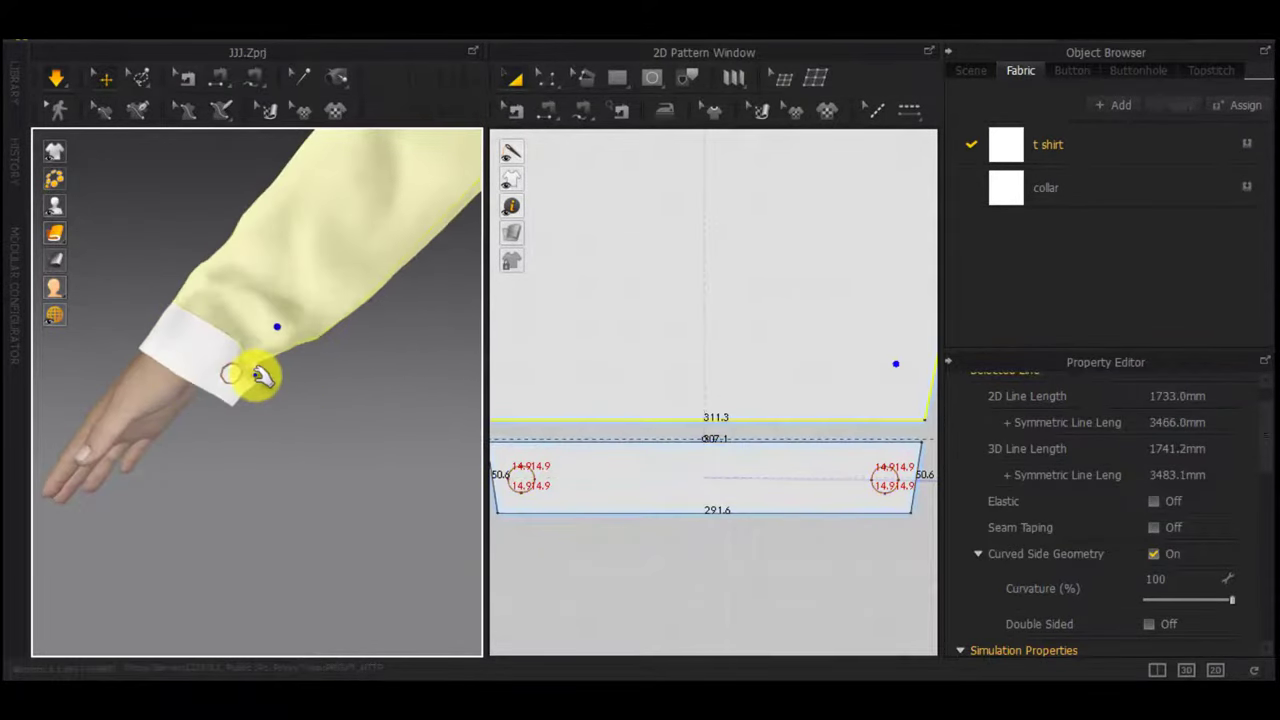
{"action": "left_click_drag", "start_coordinate": [260, 376], "coordinate": [213, 384]}
{"action": "right_click_drag", "start_coordinate": [213, 385], "coordinate": [3, 405]}
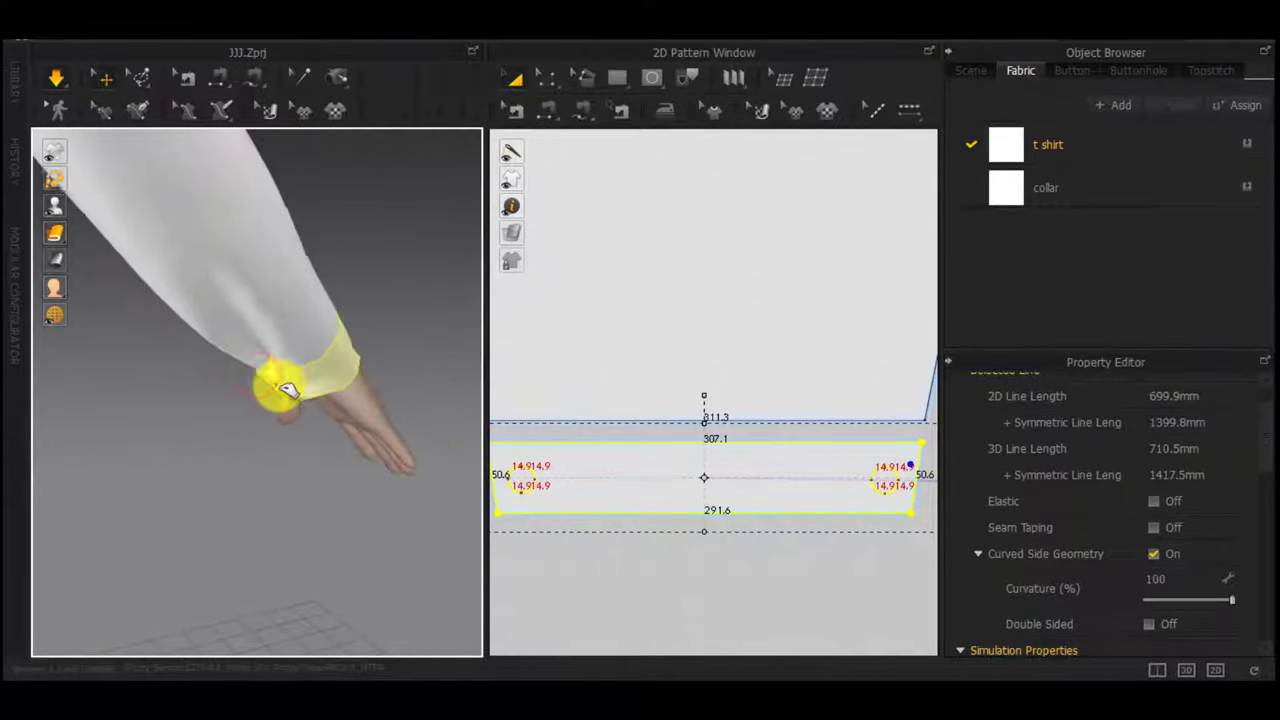
{"action": "right_click_drag", "start_coordinate": [287, 390], "coordinate": [33, 401]}
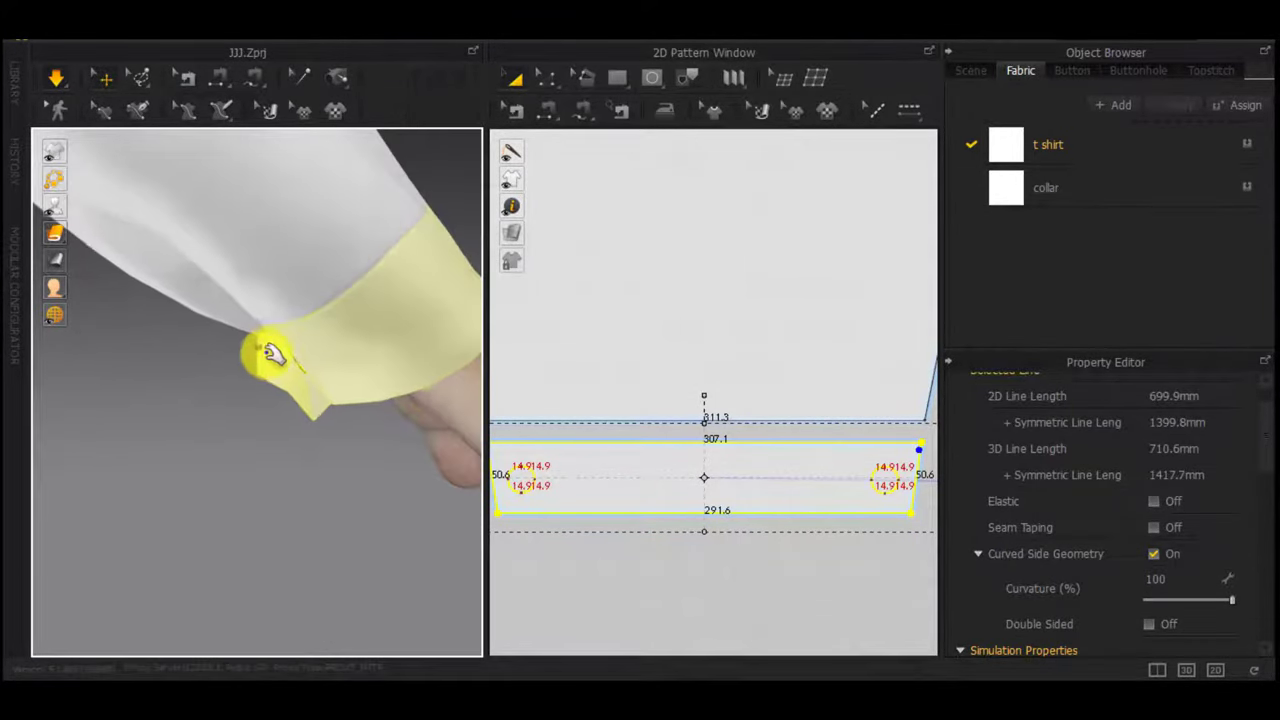
{"action": "left_click_drag", "start_coordinate": [263, 351], "coordinate": [243, 467]}
{"action": "scroll", "coordinate": [592, 508], "scroll_direction": "down", "scroll_amount": 3}
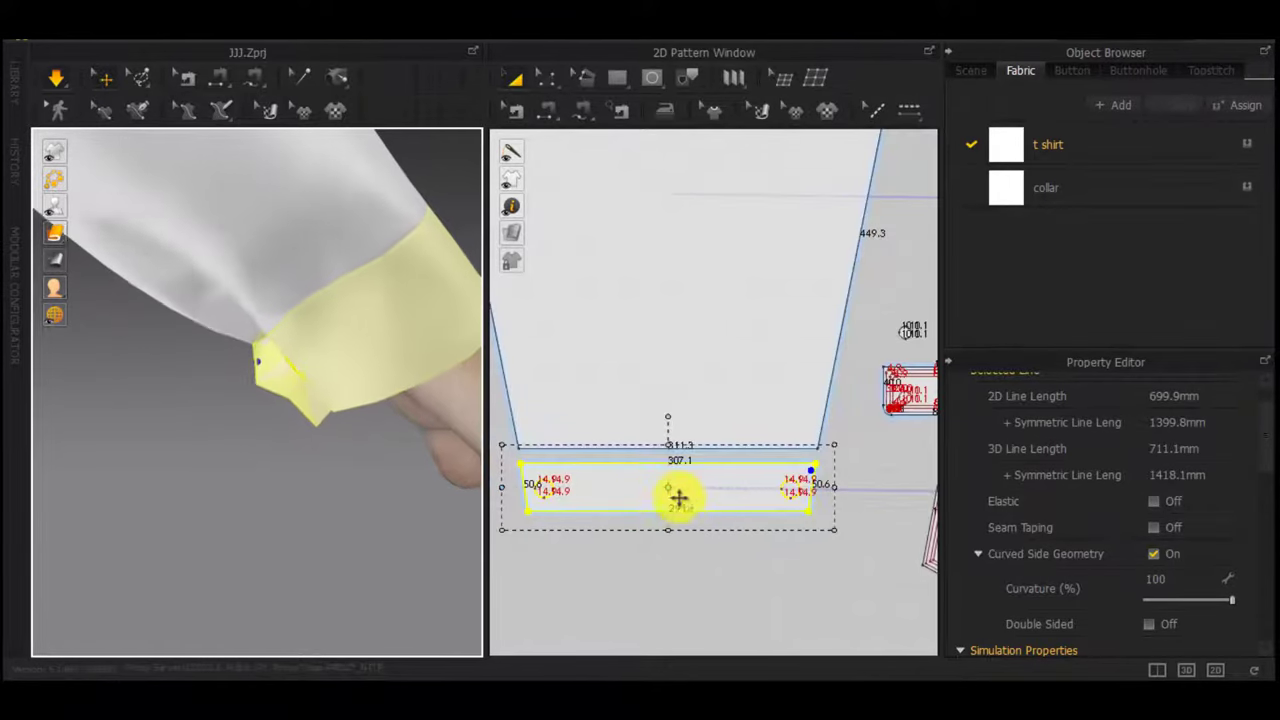
Examine the overlapped cuff on the whole figure, and inspect the circles on the opposite wrist's cuff
{"action": "right_click_drag", "start_coordinate": [325, 441], "coordinate": [4, 503]}
{"action": "scroll", "coordinate": [154, 418], "scroll_direction": "down", "scroll_amount": 8}
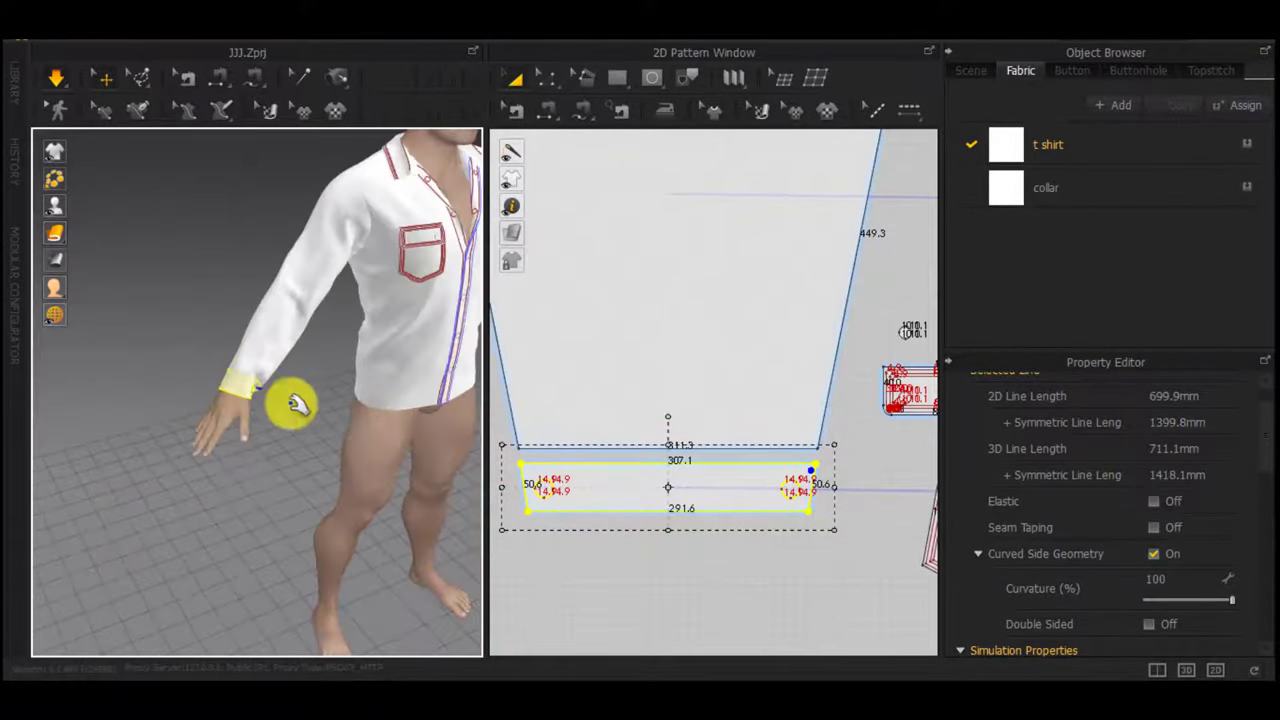
{"action": "middle_click_drag", "start_coordinate": [297, 403], "coordinate": [154, 393]}
{"action": "right_click_drag", "start_coordinate": [154, 393], "coordinate": [91, 334]}
{"action": "scroll", "coordinate": [91, 334], "scroll_direction": "up", "scroll_amount": 3}
{"action": "middle_click_drag", "start_coordinate": [91, 334], "coordinate": [120, 243]}
{"action": "right_click_drag", "start_coordinate": [120, 243], "coordinate": [329, 320]}
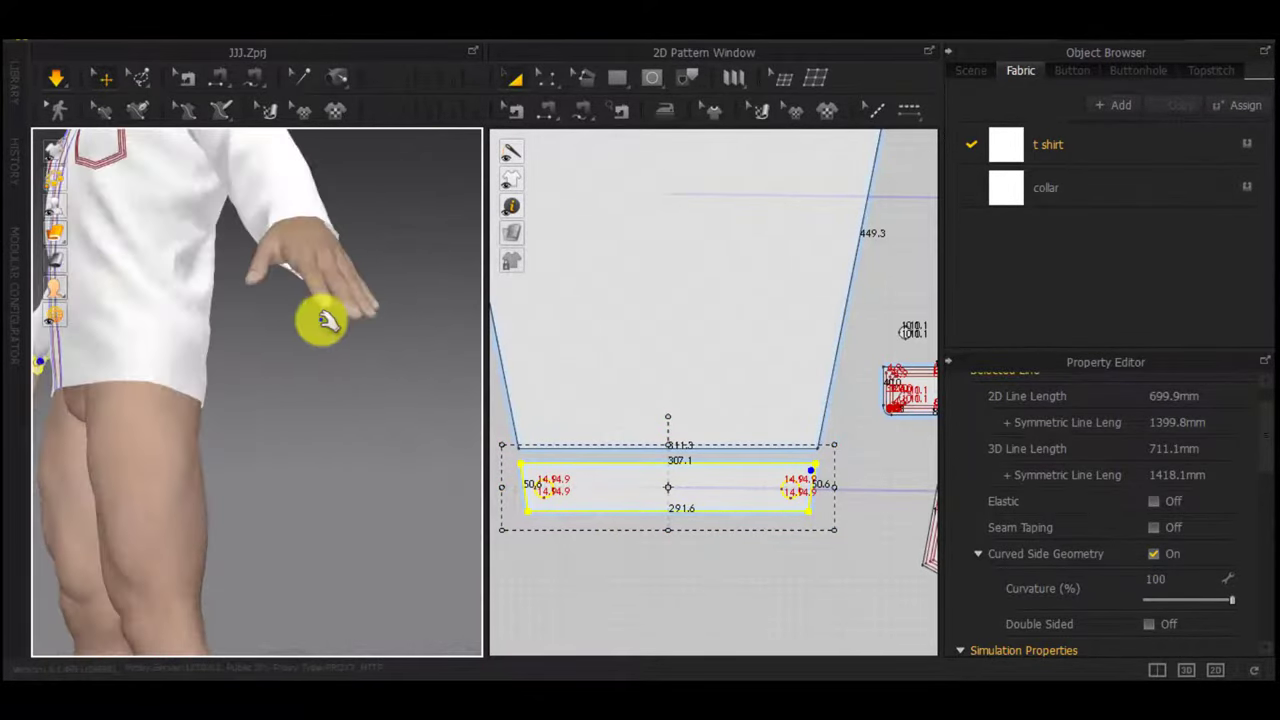
{"action": "middle_click_drag", "start_coordinate": [329, 320], "coordinate": [425, 447]}
{"action": "left_click", "coordinate": [427, 440]}
{"action": "right_click_drag", "start_coordinate": [427, 440], "coordinate": [254, 340]}
{"action": "middle_click_drag", "start_coordinate": [254, 340], "coordinate": [349, 389]}
{"action": "scroll", "coordinate": [311, 381], "scroll_direction": "up", "scroll_amount": 5}
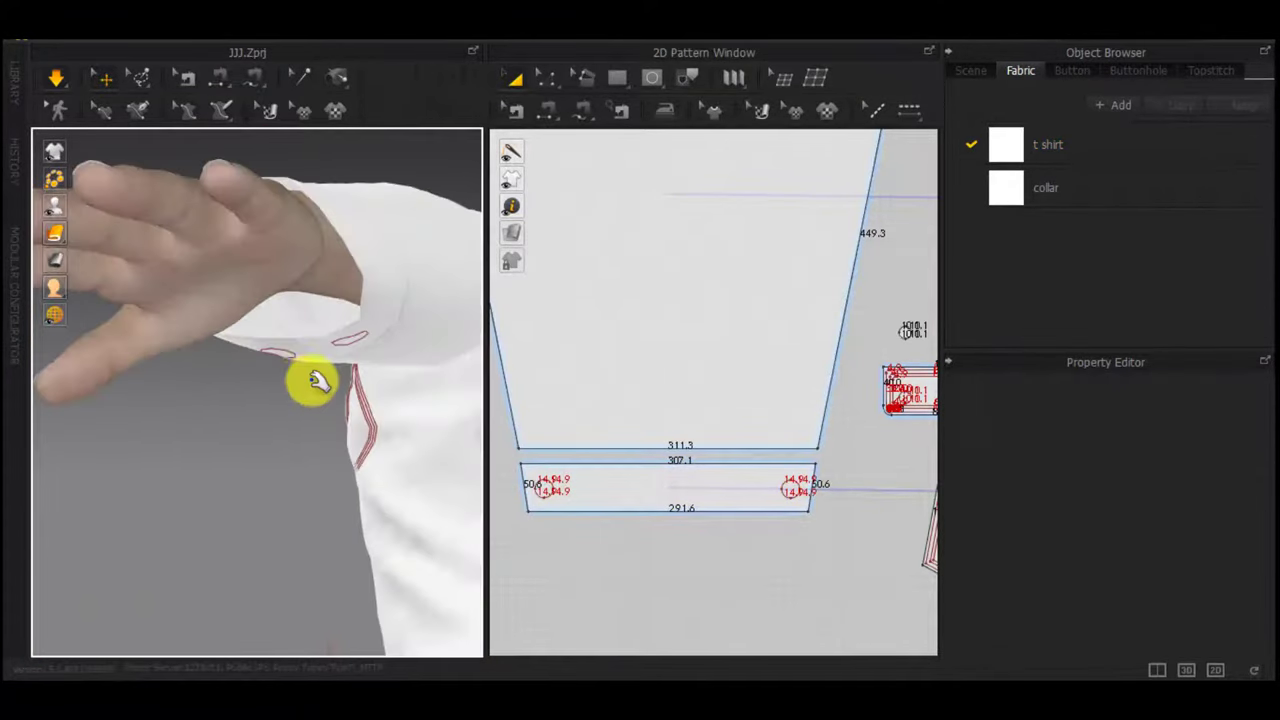
Delete the seam joining the short ends of the opposite sleeve's cuff
{"action": "scroll", "coordinate": [320, 384], "scroll_direction": "down", "scroll_amount": 1}
{"action": "scroll", "coordinate": [640, 428], "scroll_direction": "down", "scroll_amount": 3}
{"action": "scroll", "coordinate": [868, 436], "scroll_direction": "down", "scroll_amount": 3}
{"action": "middle_click_drag", "start_coordinate": [763, 437], "coordinate": [470, 432]}
{"action": "middle_click_drag", "start_coordinate": [810, 430], "coordinate": [752, 436]}
{"action": "scroll", "coordinate": [756, 438], "scroll_direction": "down", "scroll_amount": 1}
{"action": "scroll", "coordinate": [813, 459], "scroll_direction": "up", "scroll_amount": 6}
{"action": "key", "text": "b"}
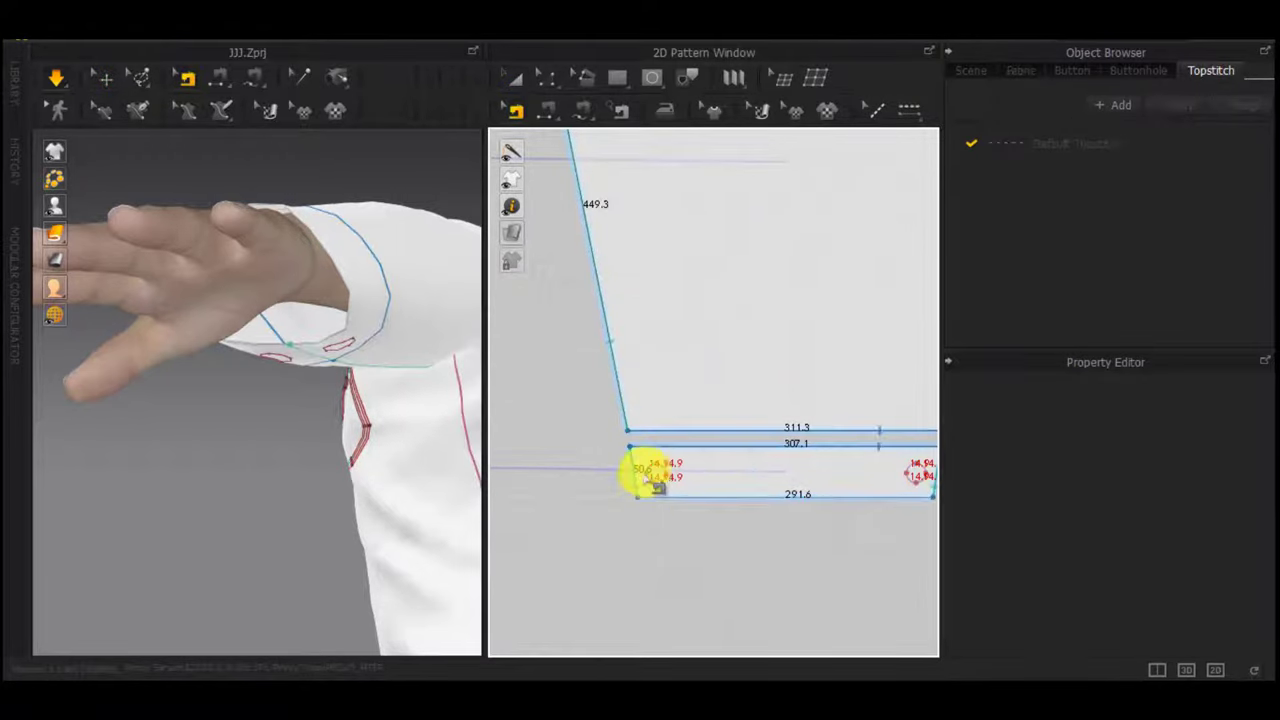
{"action": "left_click", "coordinate": [630, 476]}
{"action": "key", "text": "Delete"}
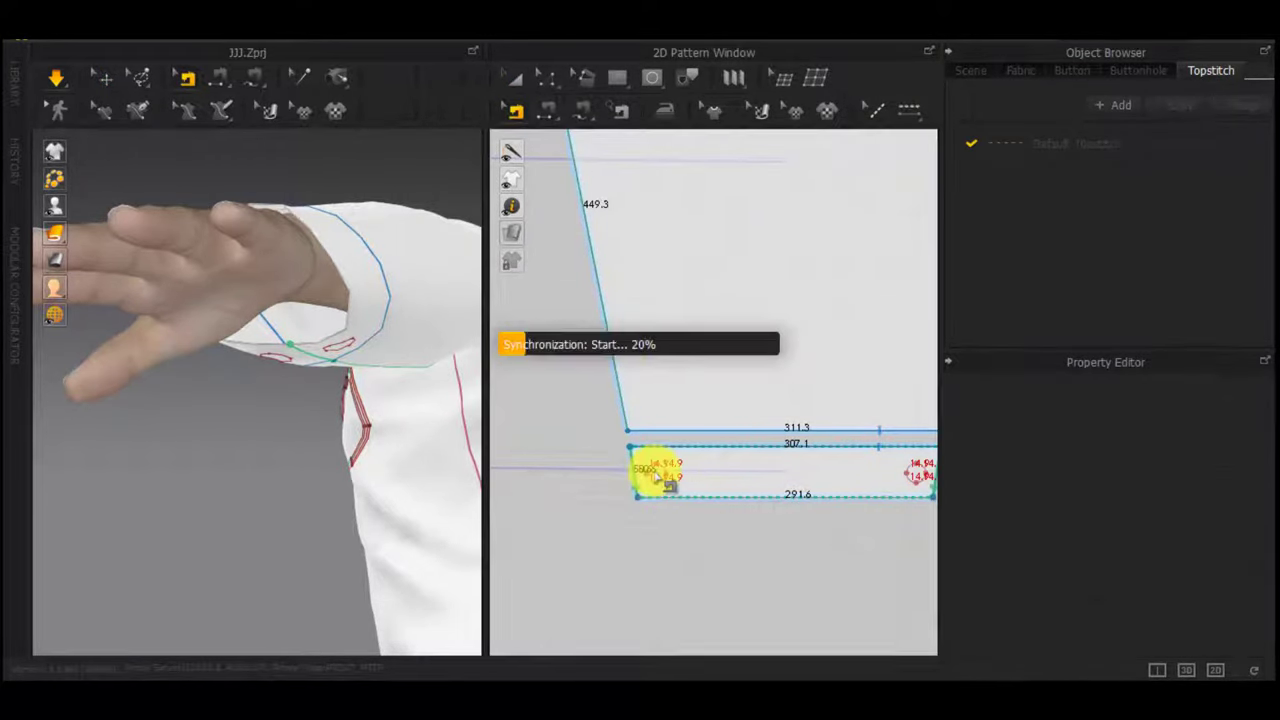
Join the circles at both ends of the opposite cuff with free sewing
{"action": "key", "text": "m"}
{"action": "scroll", "coordinate": [661, 466], "scroll_direction": "up", "scroll_amount": 3}
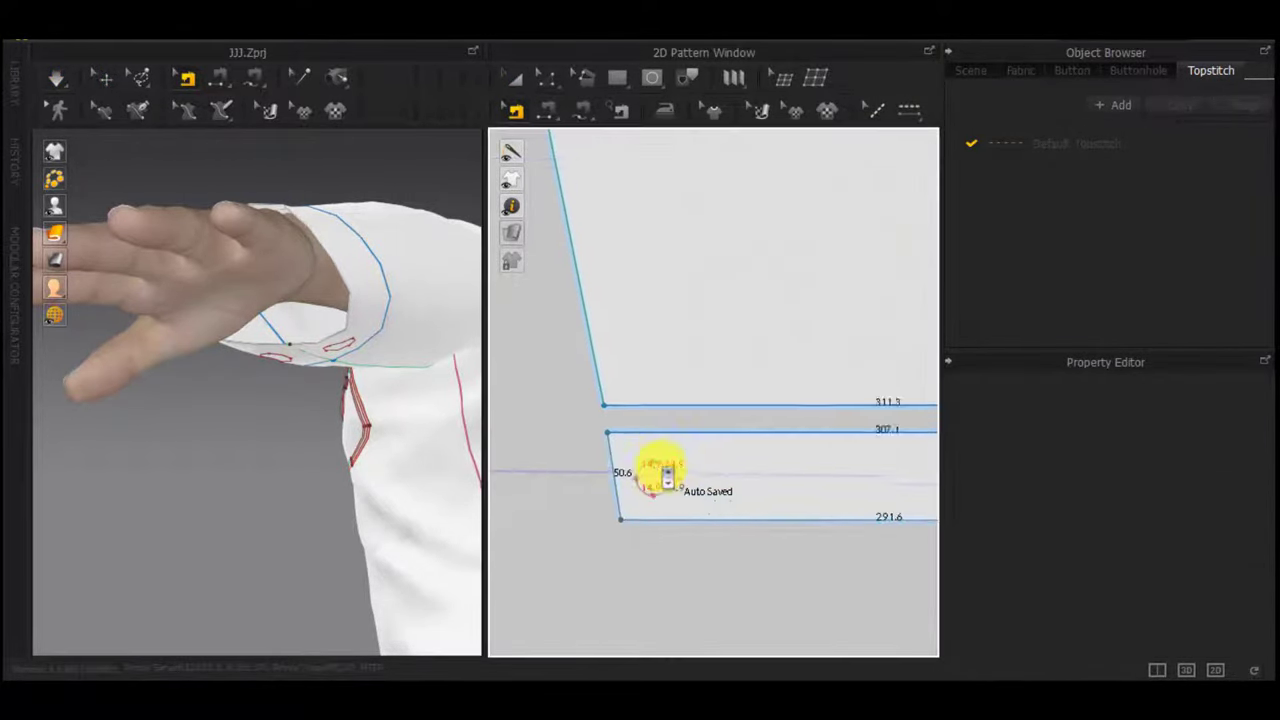
{"action": "left_click", "coordinate": [650, 465]}
{"action": "left_click", "coordinate": [650, 465]}
{"action": "scroll", "coordinate": [806, 505], "scroll_direction": "down", "scroll_amount": 3}
{"action": "scroll", "coordinate": [840, 500], "scroll_direction": "down", "scroll_amount": 3}
{"action": "scroll", "coordinate": [679, 495], "scroll_direction": "up", "scroll_amount": 4}
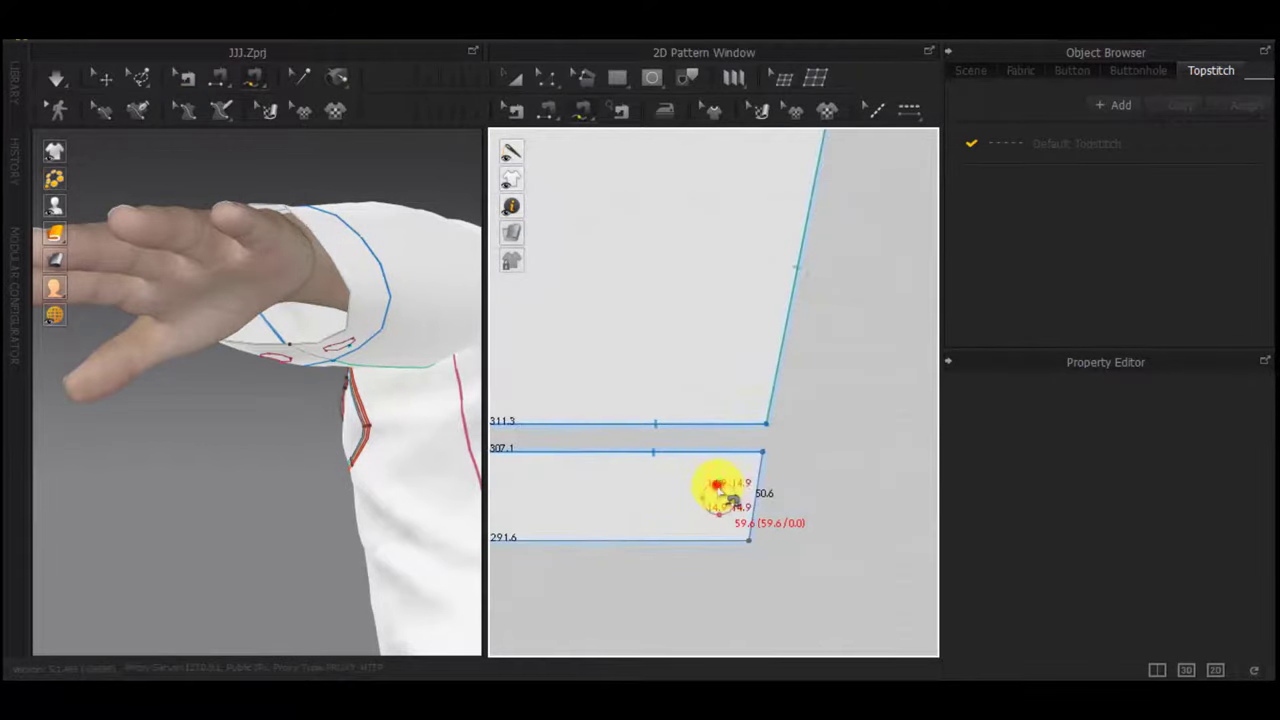
{"action": "left_click", "coordinate": [718, 484]}
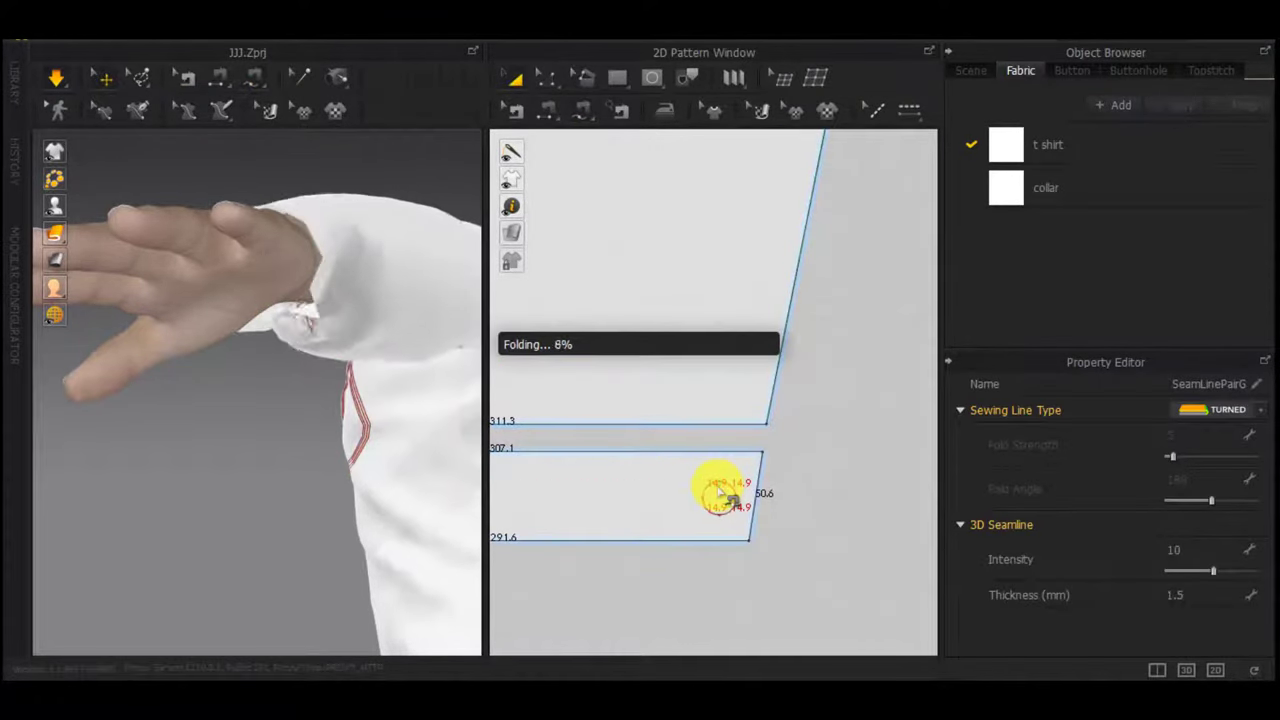
Simulate the garment, and pull the second cuff's ends around the wrist while checking the overlap
{"action": "right_click_drag", "start_coordinate": [217, 377], "coordinate": [277, 533]}
{"action": "scroll", "coordinate": [280, 525], "scroll_direction": "up", "scroll_amount": 4}
{"action": "middle_click_drag", "start_coordinate": [297, 494], "coordinate": [305, 335]}
{"action": "left_click", "coordinate": [296, 482]}
{"action": "right_click_drag", "start_coordinate": [288, 502], "coordinate": [8, 554]}
{"action": "left_click_drag", "start_coordinate": [246, 443], "coordinate": [214, 585]}
{"action": "scroll", "coordinate": [268, 502], "scroll_direction": "up", "scroll_amount": 3}
{"action": "right_click_drag", "start_coordinate": [216, 585], "coordinate": [337, 541]}
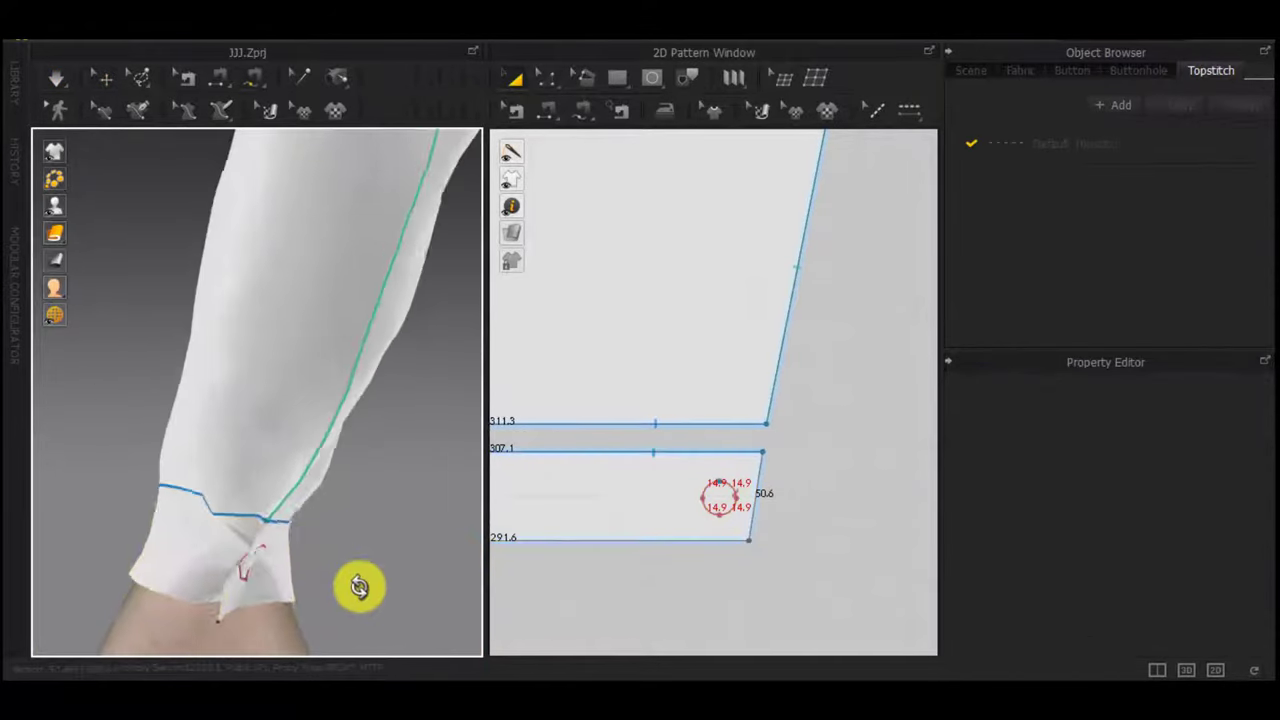
Resume the simulation, and pull the second cuff's overlapping end into place beneath the hand
{"action": "right_click_drag", "start_coordinate": [360, 587], "coordinate": [658, 540]}
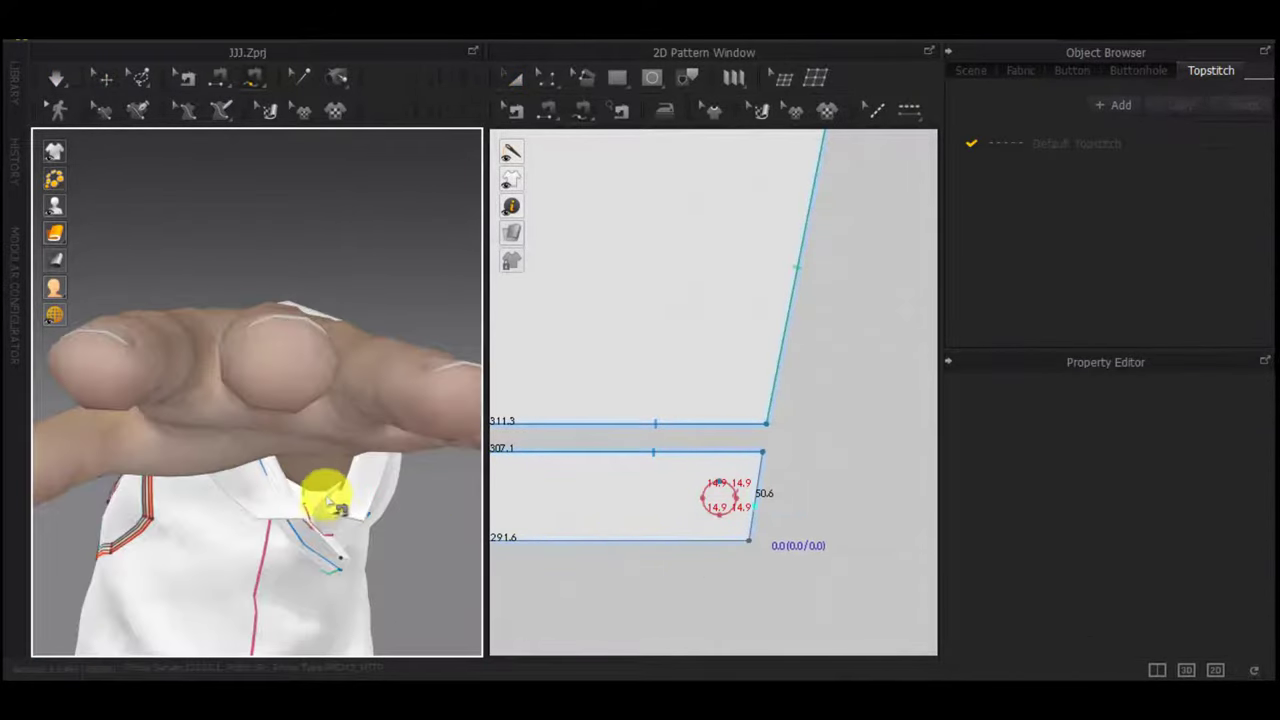
{"action": "key", "text": "a"}
{"action": "key", "text": "space"}
{"action": "left_click_drag", "start_coordinate": [328, 491], "coordinate": [318, 489]}
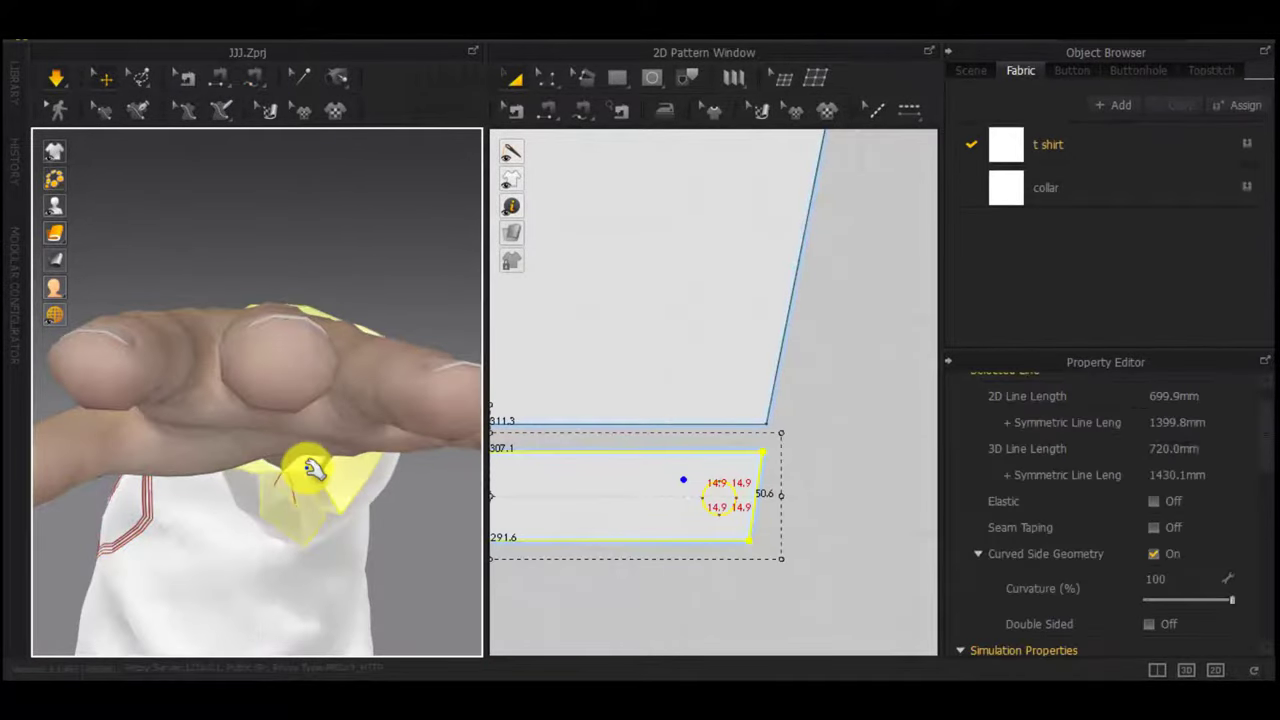
{"action": "scroll", "coordinate": [699, 507], "scroll_direction": "down", "scroll_amount": 5}
{"action": "scroll", "coordinate": [740, 503], "scroll_direction": "down", "scroll_amount": 5}
{"action": "middle_click_drag", "start_coordinate": [663, 548], "coordinate": [870, 525]}
{"action": "scroll", "coordinate": [573, 483], "scroll_direction": "up", "scroll_amount": 10}
{"action": "scroll", "coordinate": [636, 492], "scroll_direction": "down", "scroll_amount": 3}
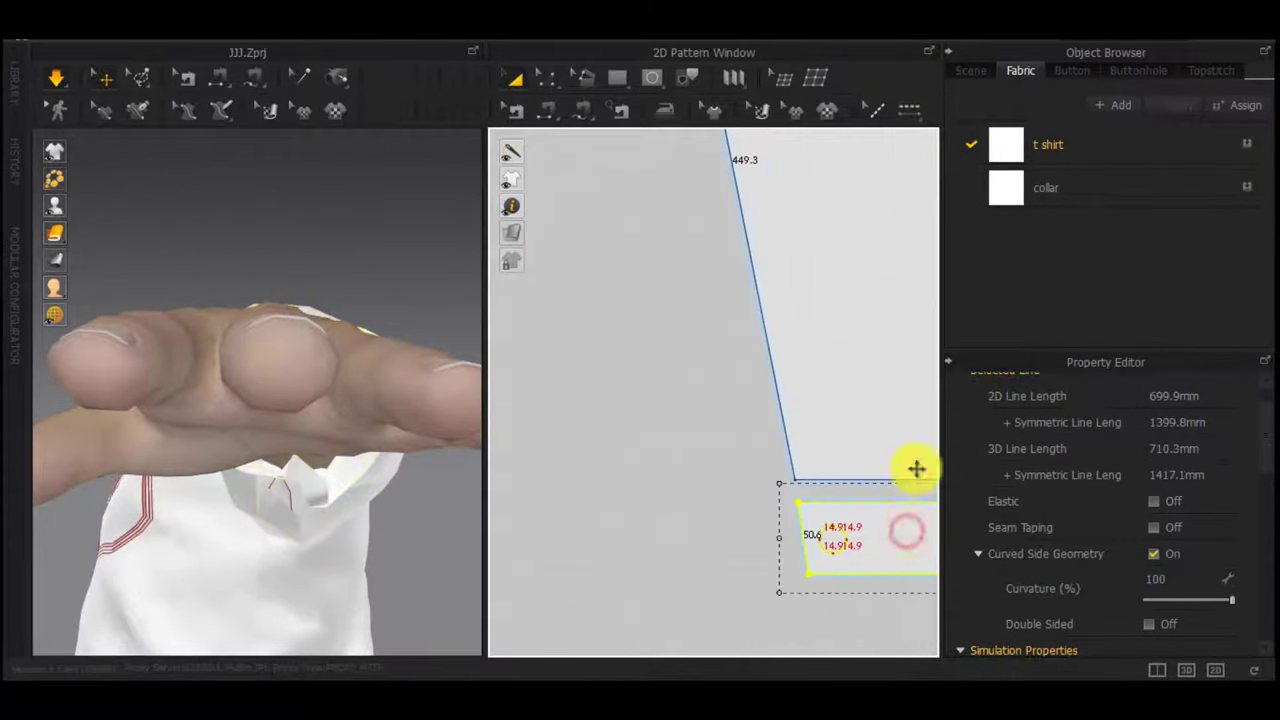
{"action": "left_click", "coordinate": [1246, 187]}
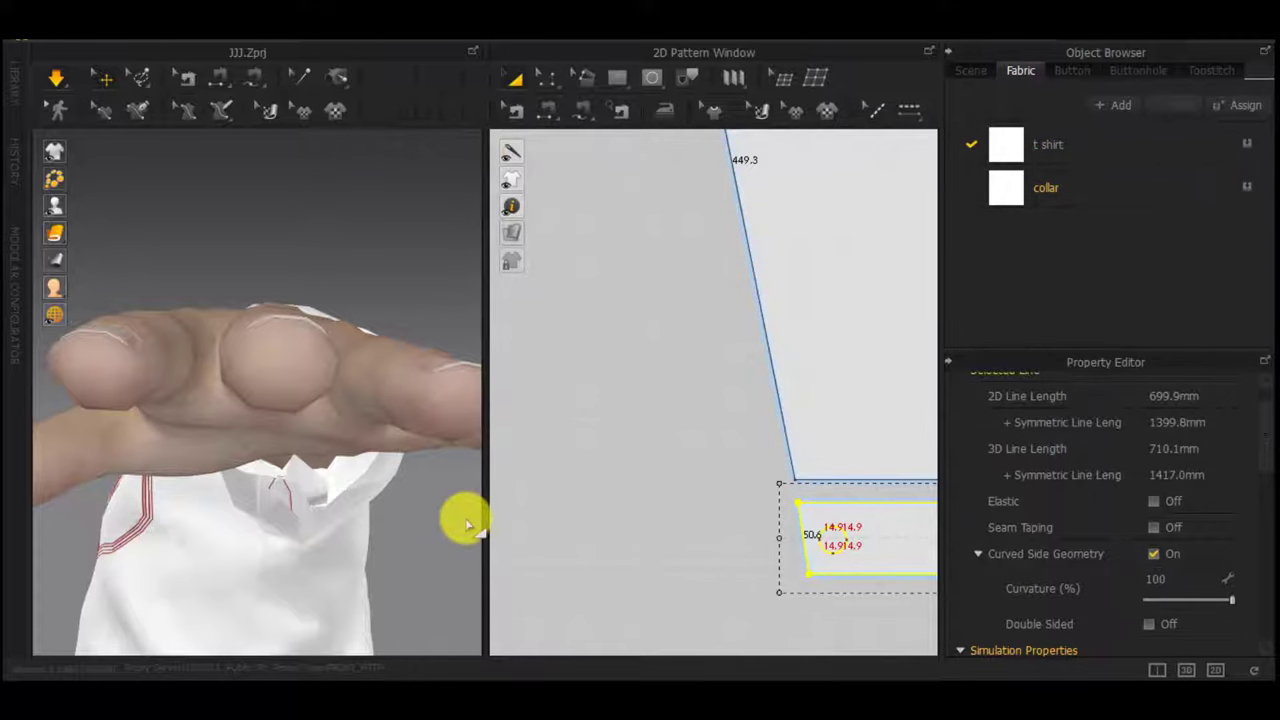
{"action": "scroll", "coordinate": [467, 524], "scroll_direction": "down", "scroll_amount": 4}
{"action": "left_click", "coordinate": [1246, 187]}
{"action": "left_click", "coordinate": [672, 370]}
Pull the second cuff's loose end into place around the wrist while simulating the garment
{"action": "key", "text": "space"}
{"action": "right_click_drag", "start_coordinate": [290, 515], "coordinate": [394, 525]}
{"action": "left_click", "coordinate": [228, 492]}
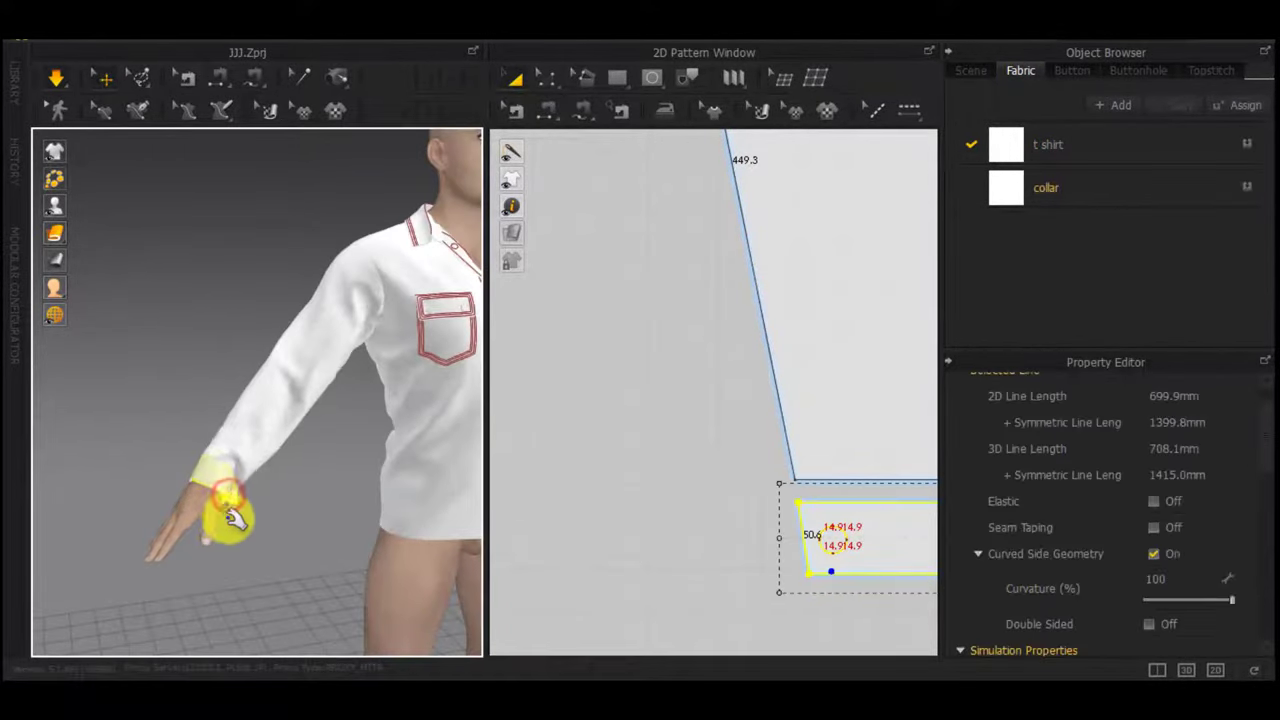
{"action": "left_click", "coordinate": [284, 412]}
{"action": "right_click_drag", "start_coordinate": [397, 437], "coordinate": [269, 340]}
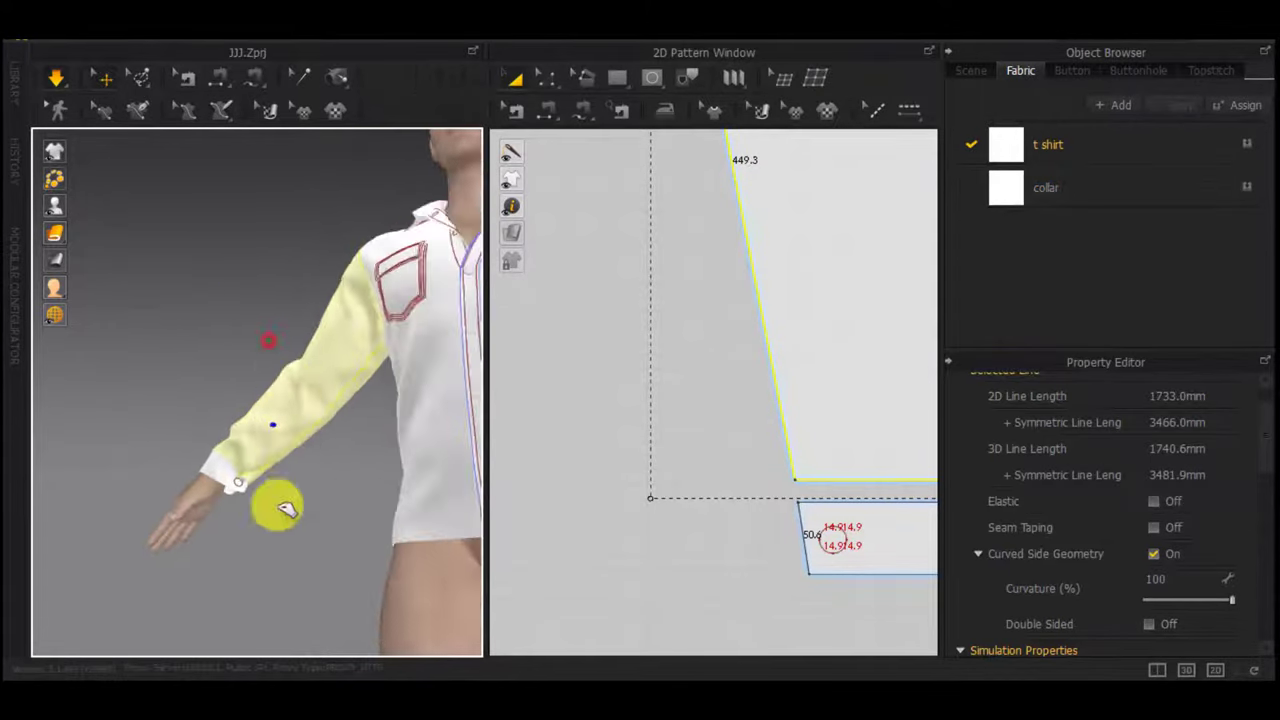
{"action": "scroll", "coordinate": [341, 620], "scroll_direction": "up", "scroll_amount": 4}
{"action": "left_click", "coordinate": [338, 618]}
{"action": "right_click_drag", "start_coordinate": [395, 530], "coordinate": [345, 480]}
{"action": "left_click_drag", "start_coordinate": [277, 563], "coordinate": [237, 591]}
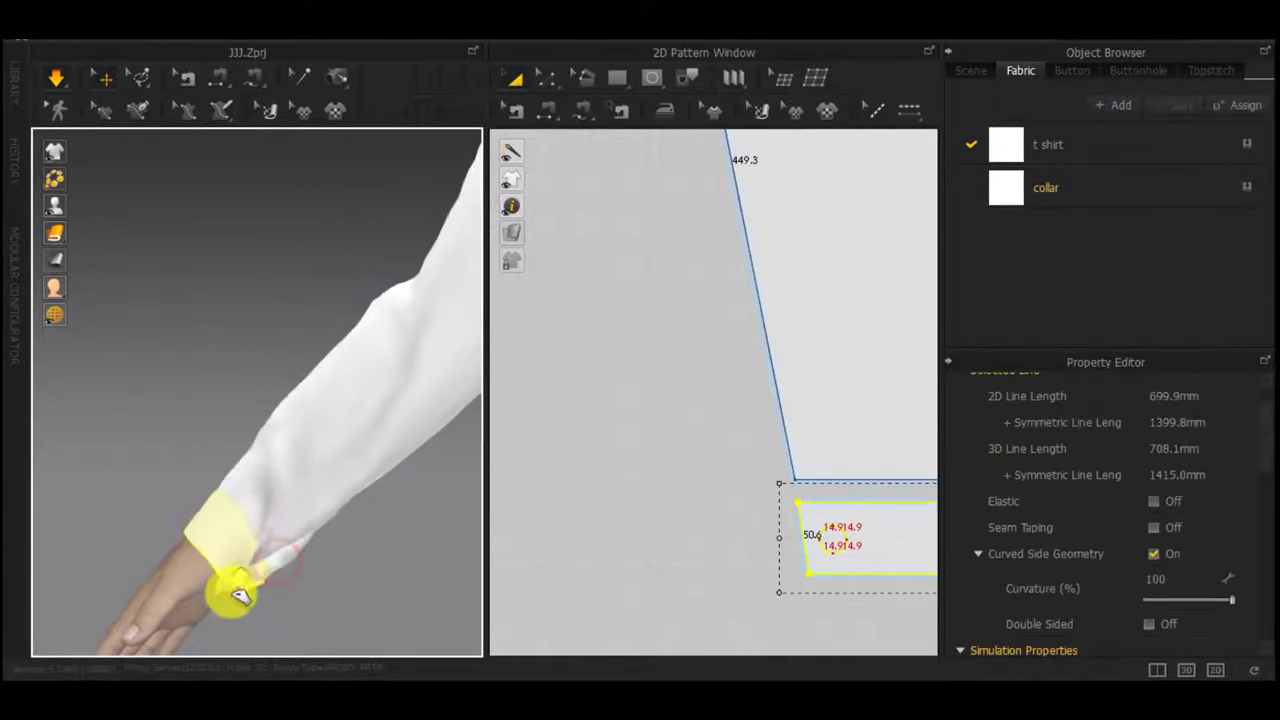
{"action": "left_click_drag", "start_coordinate": [315, 509], "coordinate": [423, 506]}
Examine the simulated shirt from the back and front, including both sleeves and their fastened cuffs
{"action": "right_click_drag", "start_coordinate": [423, 506], "coordinate": [2, 546]}
{"action": "scroll", "coordinate": [363, 537], "scroll_direction": "down", "scroll_amount": 5}
{"action": "right_click_drag", "start_coordinate": [363, 537], "coordinate": [606, 566]}
{"action": "scroll", "coordinate": [249, 511], "scroll_direction": "down", "scroll_amount": 2}
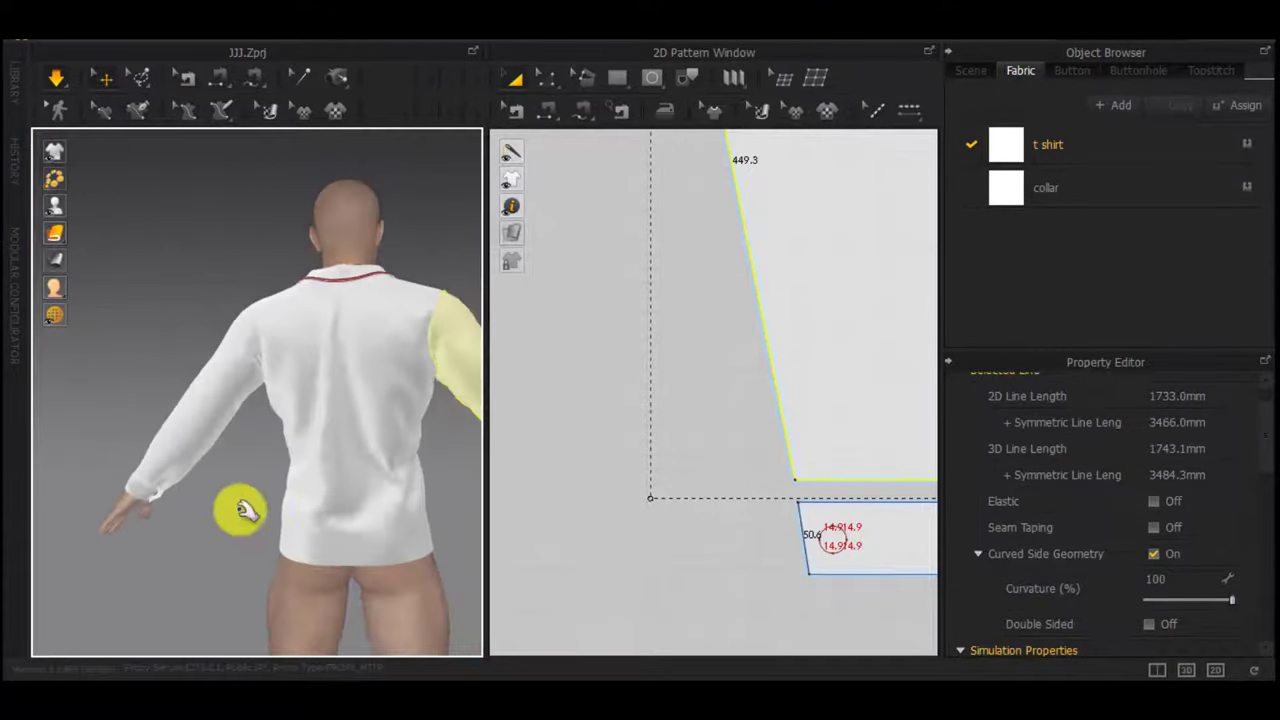
{"action": "right_click_drag", "start_coordinate": [249, 511], "coordinate": [231, 474]}
{"action": "left_click", "coordinate": [231, 471]}
{"action": "scroll", "coordinate": [355, 582], "scroll_direction": "down", "scroll_amount": 3}
{"action": "right_click_drag", "start_coordinate": [217, 570], "coordinate": [360, 586]}
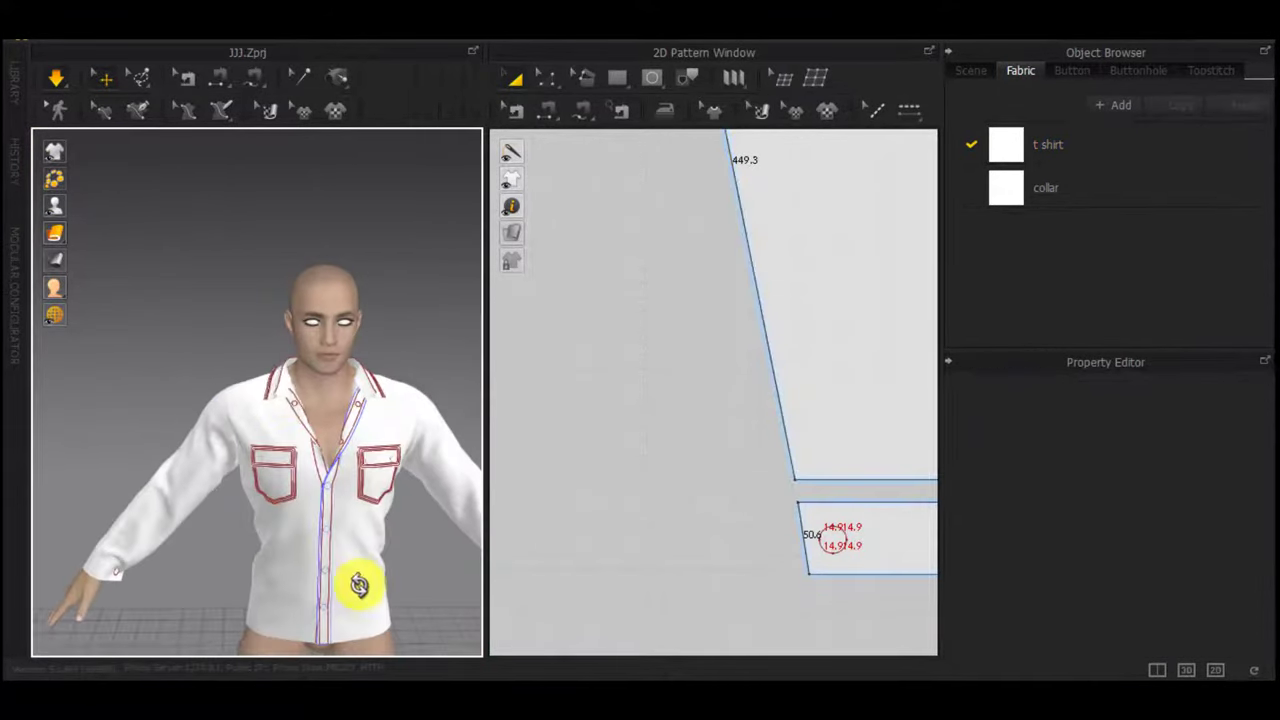
Select the collar, and check which pattern pieces use the collar and t shirt fabrics
{"action": "left_click", "coordinate": [285, 385]}
{"action": "left_click", "coordinate": [285, 387]}
{"action": "scroll", "coordinate": [780, 489], "scroll_direction": "down", "scroll_amount": 6}
{"action": "middle_click_drag", "start_coordinate": [812, 467], "coordinate": [830, 441]}
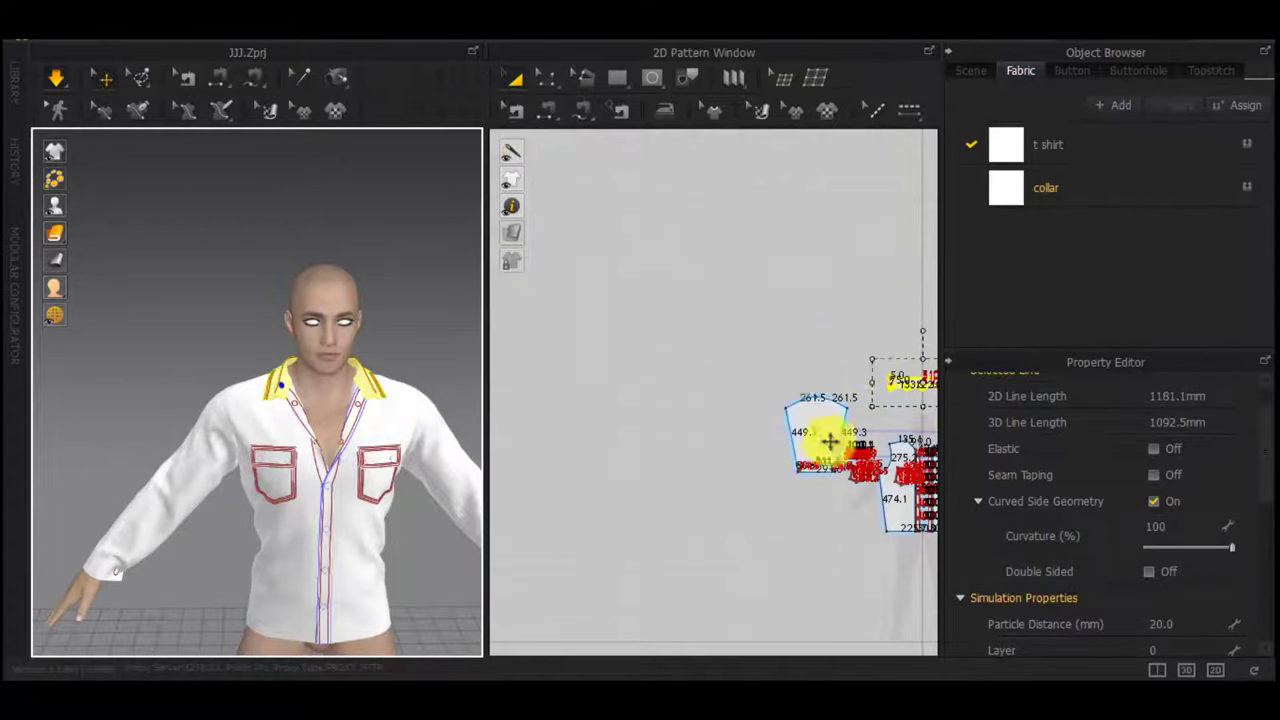
{"action": "middle_click_drag", "start_coordinate": [758, 337], "coordinate": [640, 326]}
{"action": "left_click", "coordinate": [1003, 190]}
{"action": "left_click", "coordinate": [862, 203]}
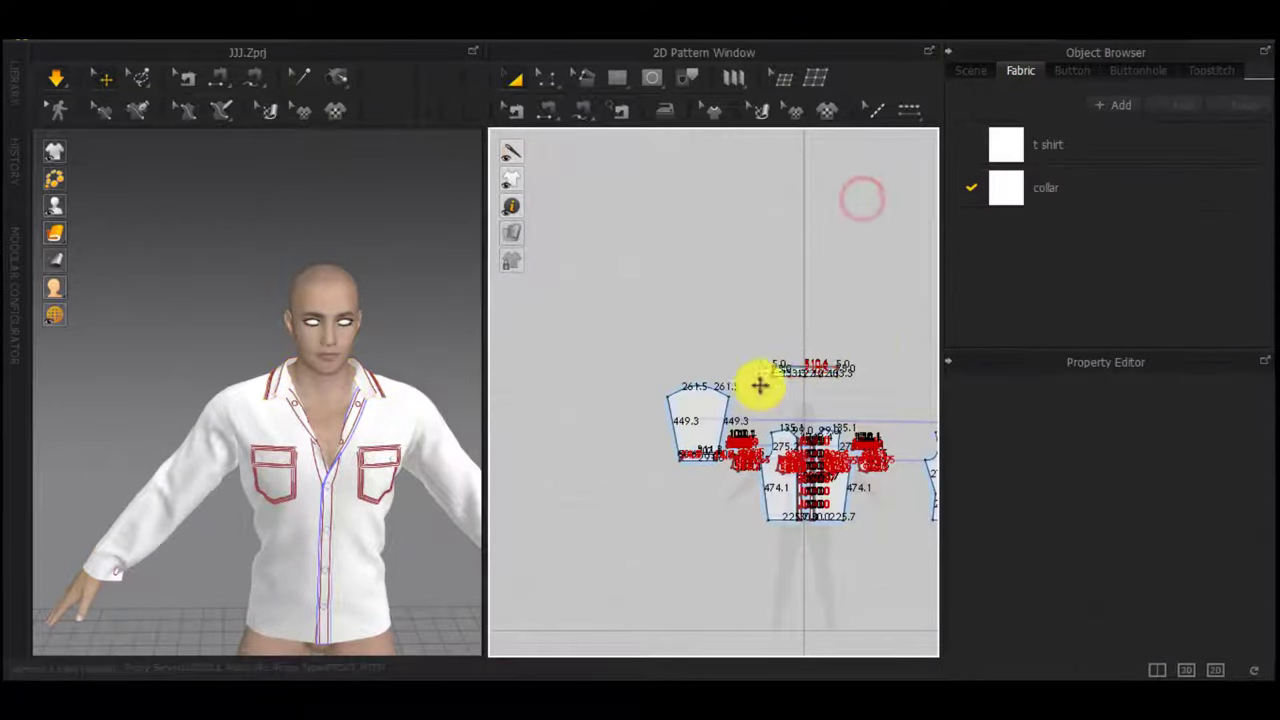
{"action": "left_click", "coordinate": [1006, 187]}
{"action": "left_click", "coordinate": [1006, 150]}
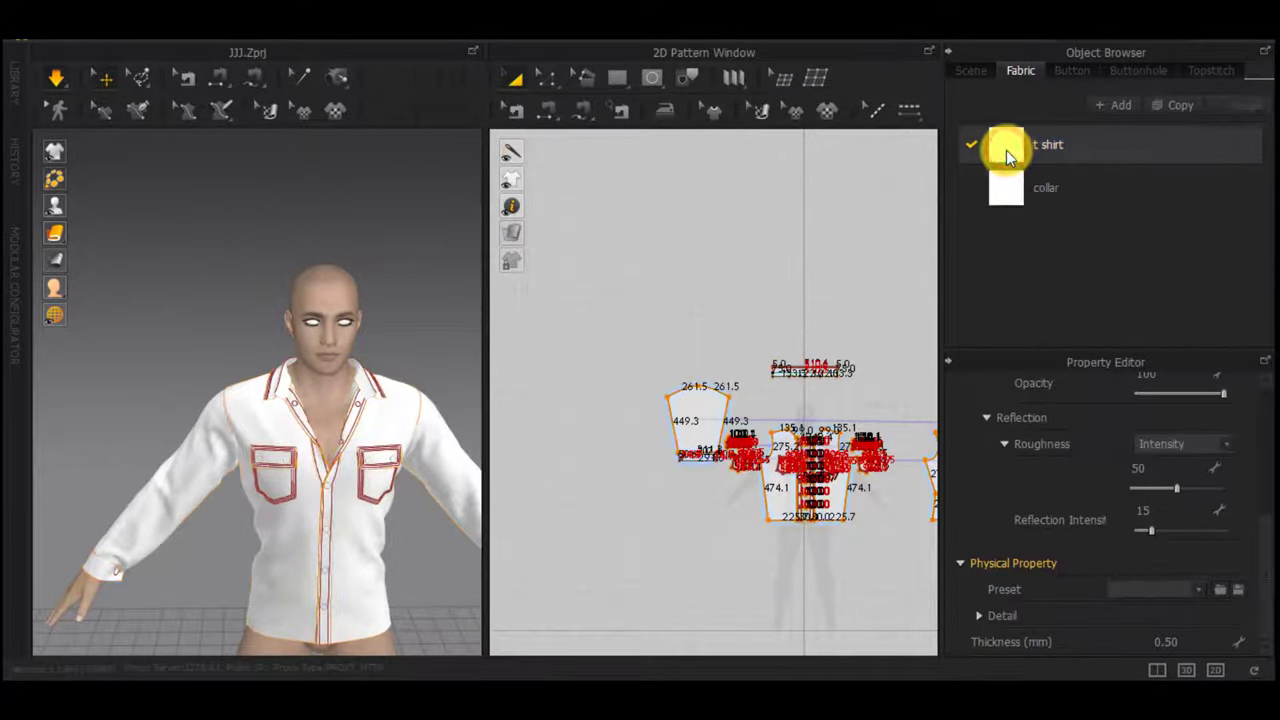
Examine the shirt's front hem, button placket and collar, ending with a side view of the neck
{"action": "left_click", "coordinate": [461, 288]}
{"action": "scroll", "coordinate": [293, 456], "scroll_direction": "down", "scroll_amount": 3}
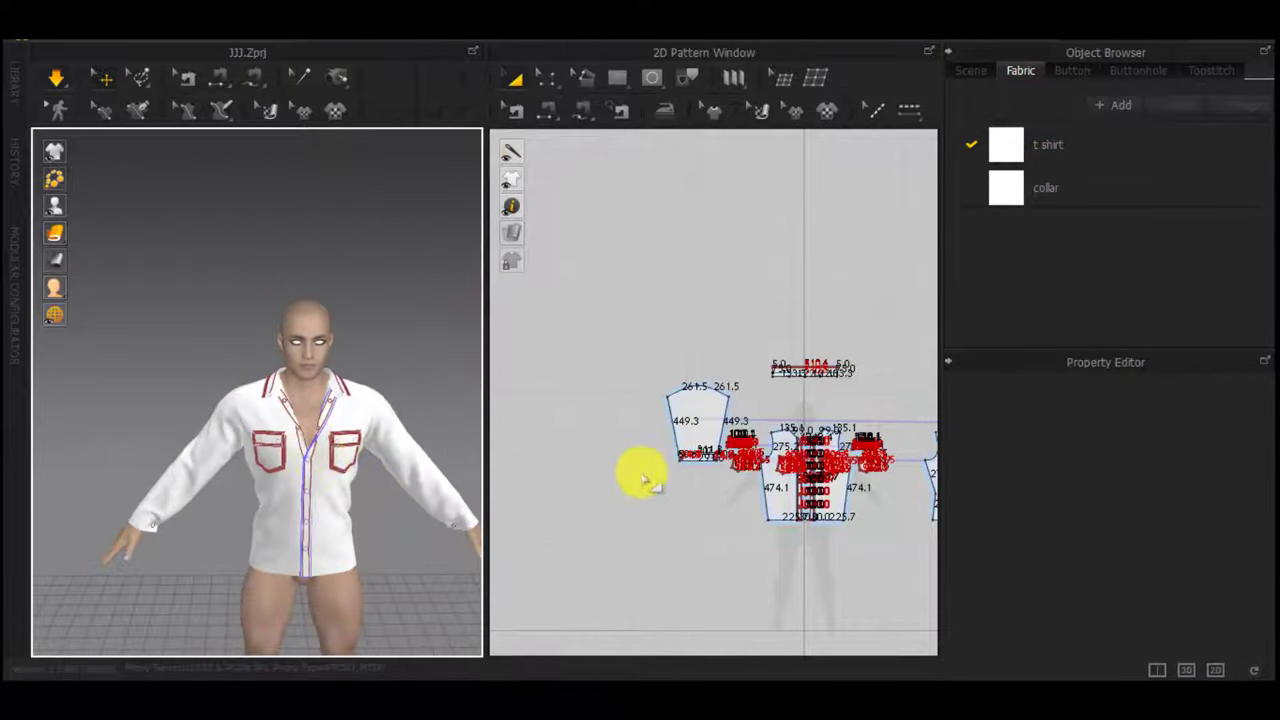
{"action": "scroll", "coordinate": [643, 479], "scroll_direction": "down", "scroll_amount": 3}
{"action": "middle_click_drag", "start_coordinate": [297, 446], "coordinate": [295, 345]}
{"action": "scroll", "coordinate": [375, 290], "scroll_direction": "up", "scroll_amount": 4}
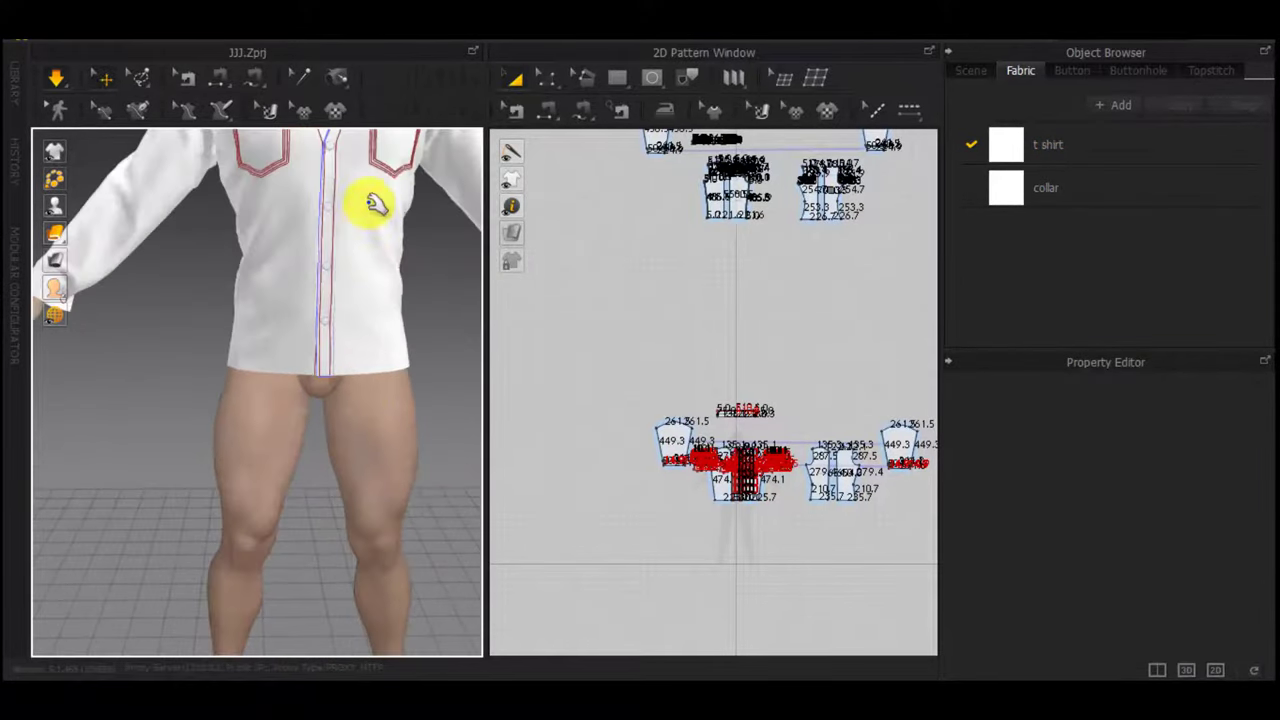
{"action": "middle_click_drag", "start_coordinate": [374, 203], "coordinate": [322, 380]}
{"action": "scroll", "coordinate": [320, 378], "scroll_direction": "up", "scroll_amount": 4}
{"action": "middle_click_drag", "start_coordinate": [440, 354], "coordinate": [344, 507]}
{"action": "right_click_drag", "start_coordinate": [273, 405], "coordinate": [452, 422]}
{"action": "scroll", "coordinate": [735, 381], "scroll_direction": "up", "scroll_amount": 2}
Try to move the end point of one of the collar's parallel internal lines inward from the short edge
{"action": "middle_click_drag", "start_coordinate": [735, 381], "coordinate": [732, 318]}
{"action": "scroll", "coordinate": [744, 454], "scroll_direction": "up", "scroll_amount": 4}
{"action": "scroll", "coordinate": [665, 424], "scroll_direction": "up", "scroll_amount": 5}
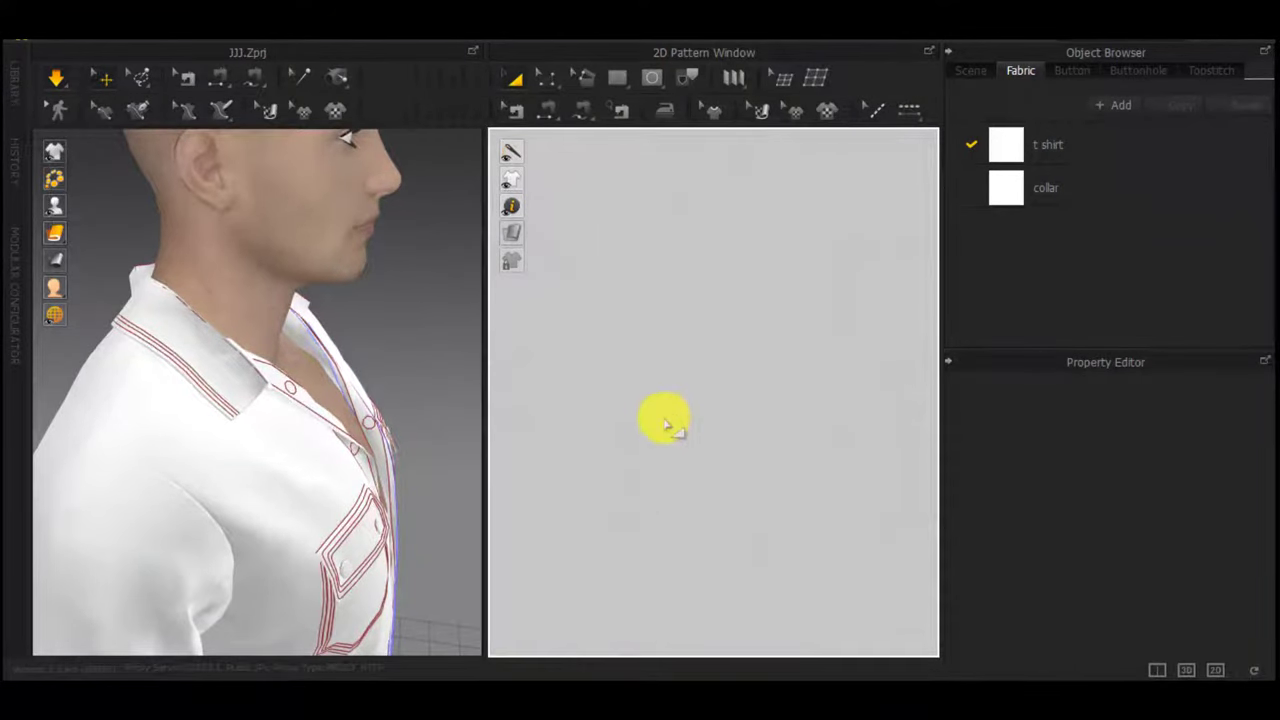
{"action": "scroll", "coordinate": [691, 423], "scroll_direction": "down", "scroll_amount": 5}
{"action": "middle_click_drag", "start_coordinate": [681, 427], "coordinate": [818, 306]}
{"action": "scroll", "coordinate": [732, 422], "scroll_direction": "up", "scroll_amount": 3}
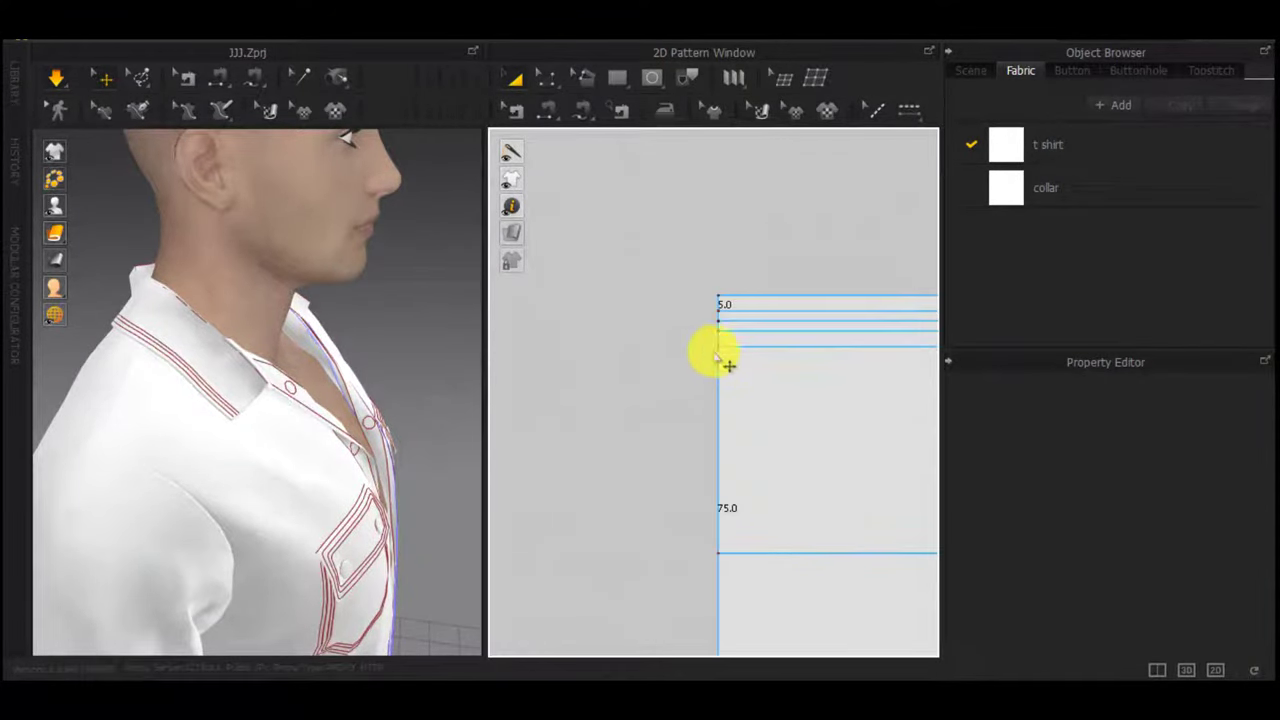
{"action": "key", "text": "z"}
{"action": "left_click", "coordinate": [720, 347]}
{"action": "left_click_drag", "start_coordinate": [720, 347], "coordinate": [753, 347]}
{"action": "right_click", "coordinate": [753, 347]}
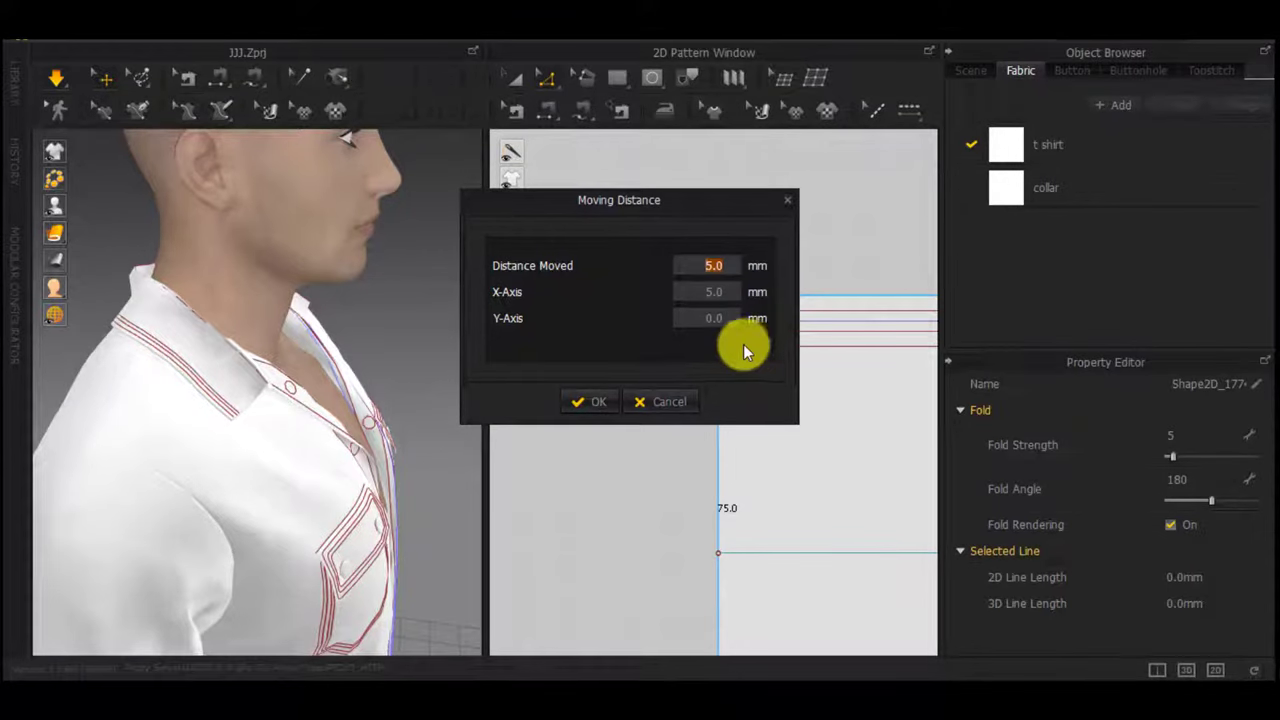
{"action": "left_click", "coordinate": [676, 400]}
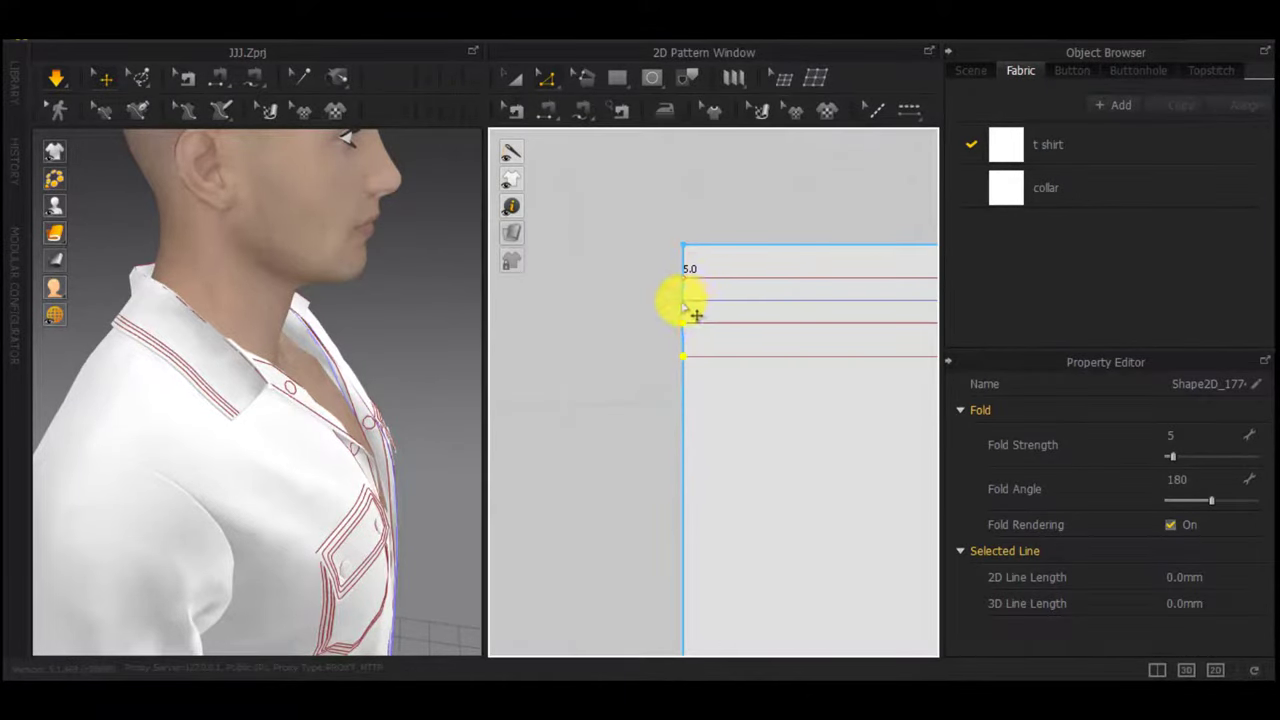
Try to move the collar line end points inward together with the sewn line's point, and undo the move
{"action": "left_click", "coordinate": [685, 288]}
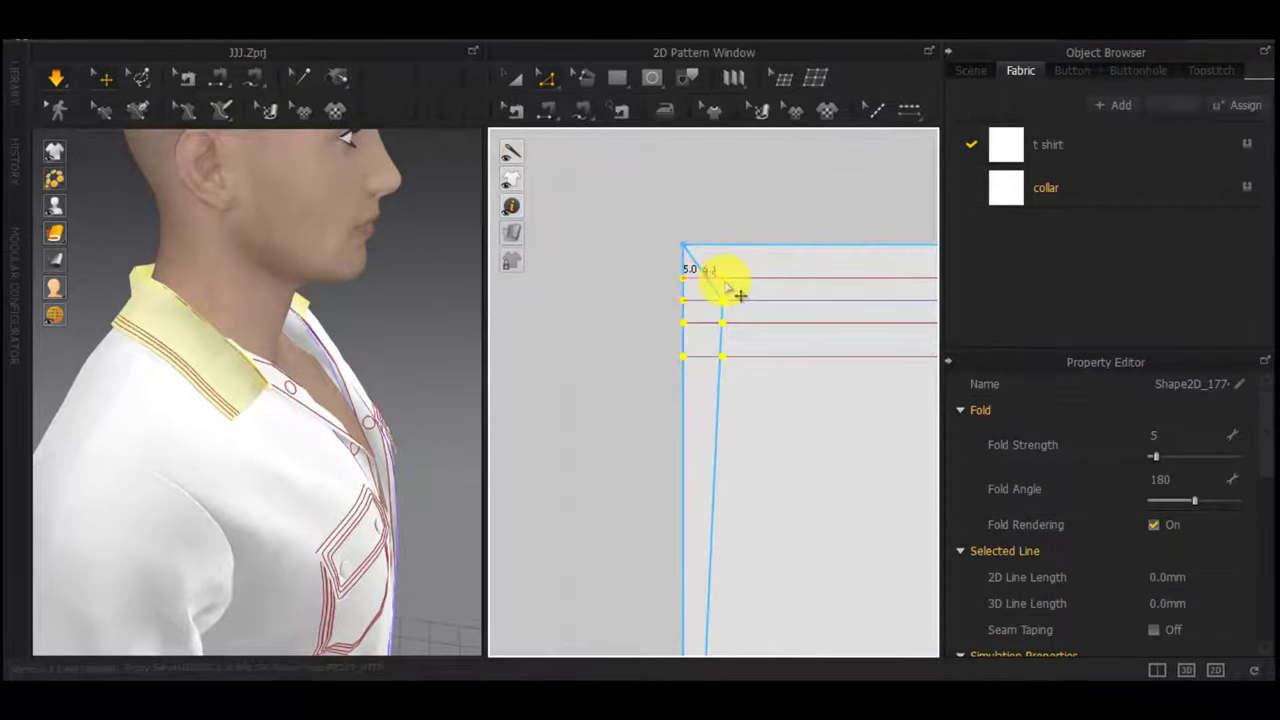
{"action": "left_click_drag", "start_coordinate": [727, 287], "coordinate": [727, 287]}
{"action": "key", "text": "ctrl+z"}
{"action": "left_click", "coordinate": [630, 311]}
{"action": "scroll", "coordinate": [669, 323], "scroll_direction": "up", "scroll_amount": 5}
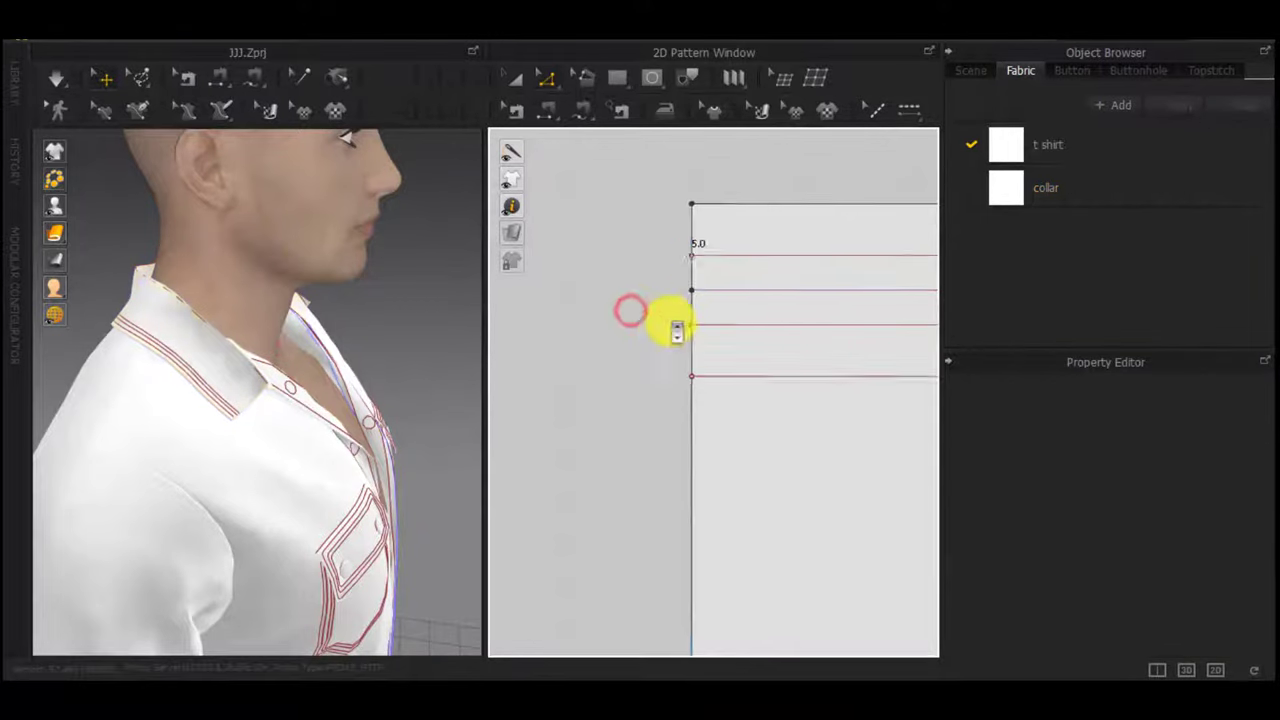
Move the end points of the three parallel internal lines 10 mm inward from the collar's short edge
{"action": "left_click", "coordinate": [697, 326]}
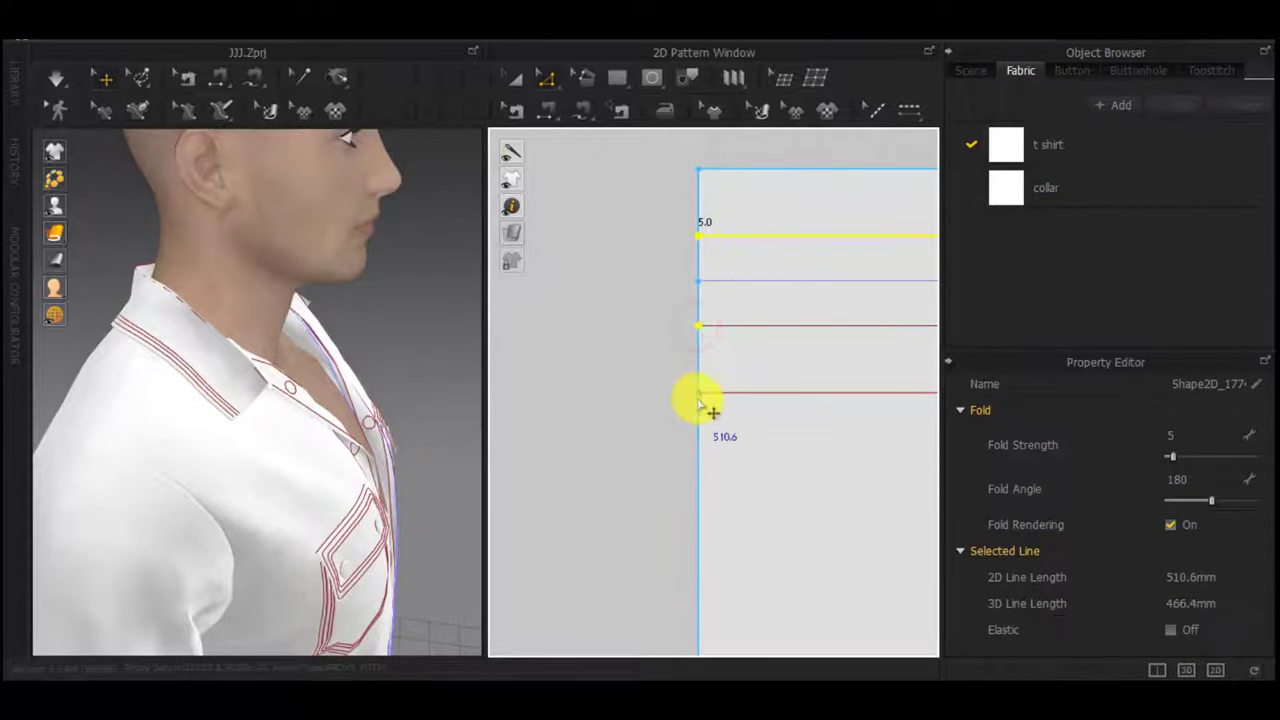
{"action": "left_click_drag", "start_coordinate": [699, 397], "coordinate": [749, 398]}
{"action": "right_click", "coordinate": [749, 398]}
{"action": "type", "text": "10"}
{"action": "key", "text": "Return"}
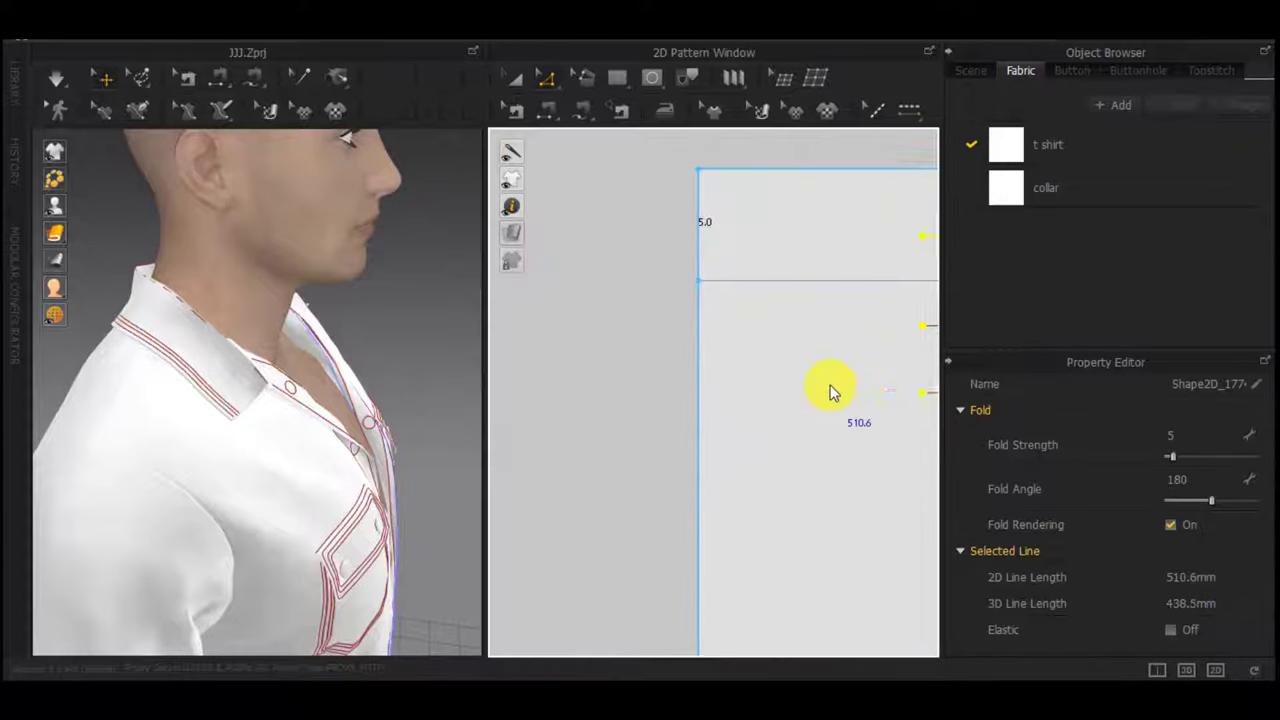
{"action": "scroll", "coordinate": [830, 391], "scroll_direction": "down", "scroll_amount": 4}
{"action": "middle_click_drag", "start_coordinate": [829, 391], "coordinate": [658, 388]}
{"action": "left_click", "coordinate": [695, 317]}
Offset the collar's 75 mm short edge inward by 10 mm as an internal line
{"action": "scroll", "coordinate": [590, 375], "scroll_direction": "down", "scroll_amount": 4}
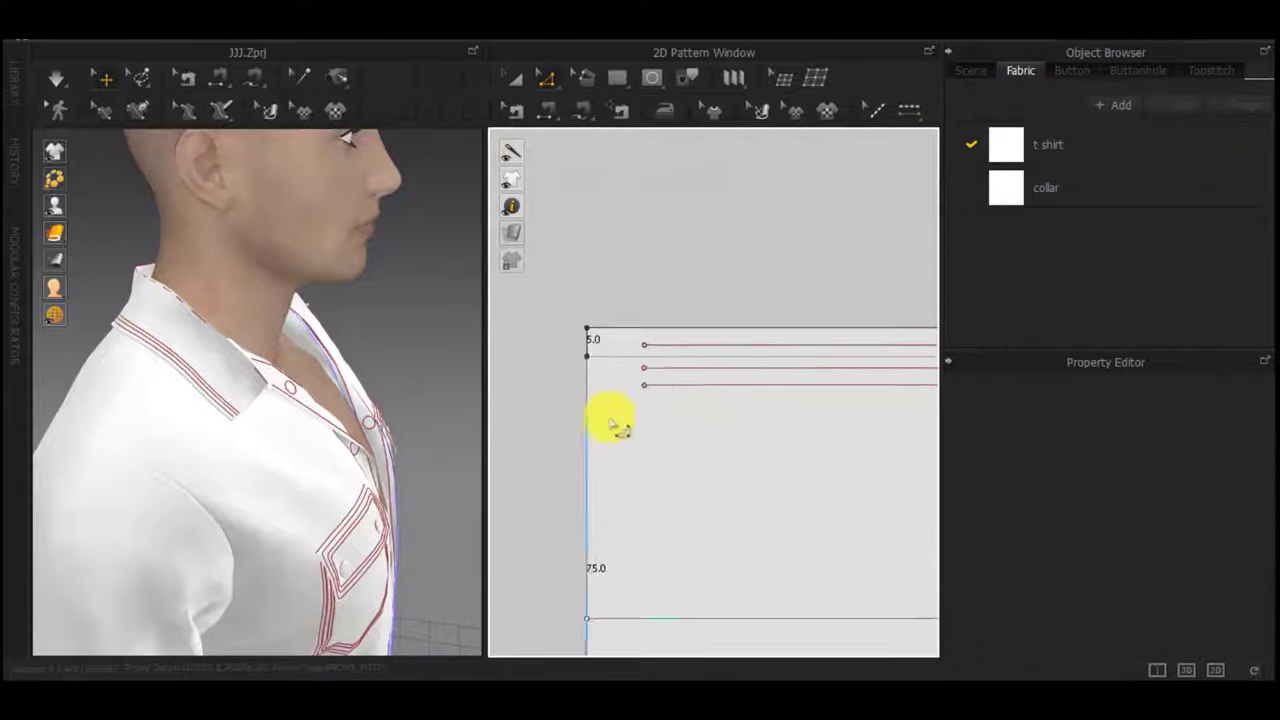
{"action": "middle_click_drag", "start_coordinate": [646, 471], "coordinate": [668, 250]}
{"action": "right_click", "coordinate": [607, 290]}
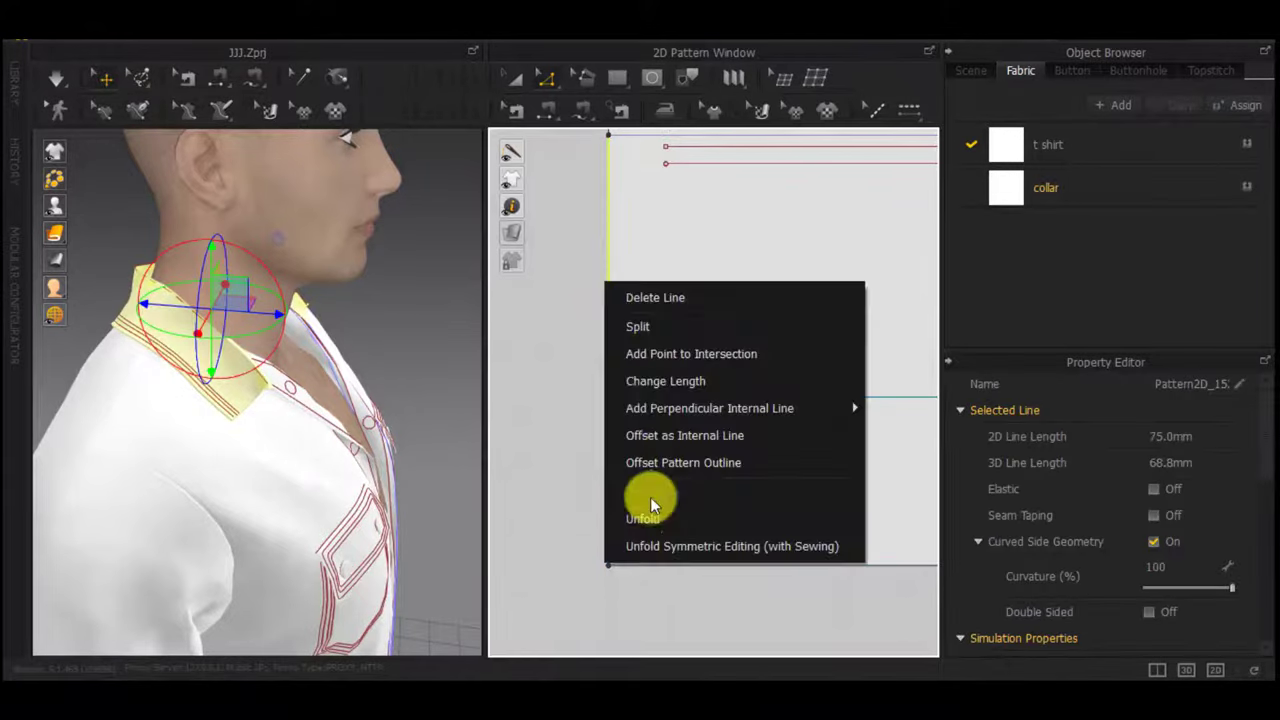
{"action": "left_click", "coordinate": [665, 430]}
{"action": "type", "text": "10"}
{"action": "key", "text": "Return"}
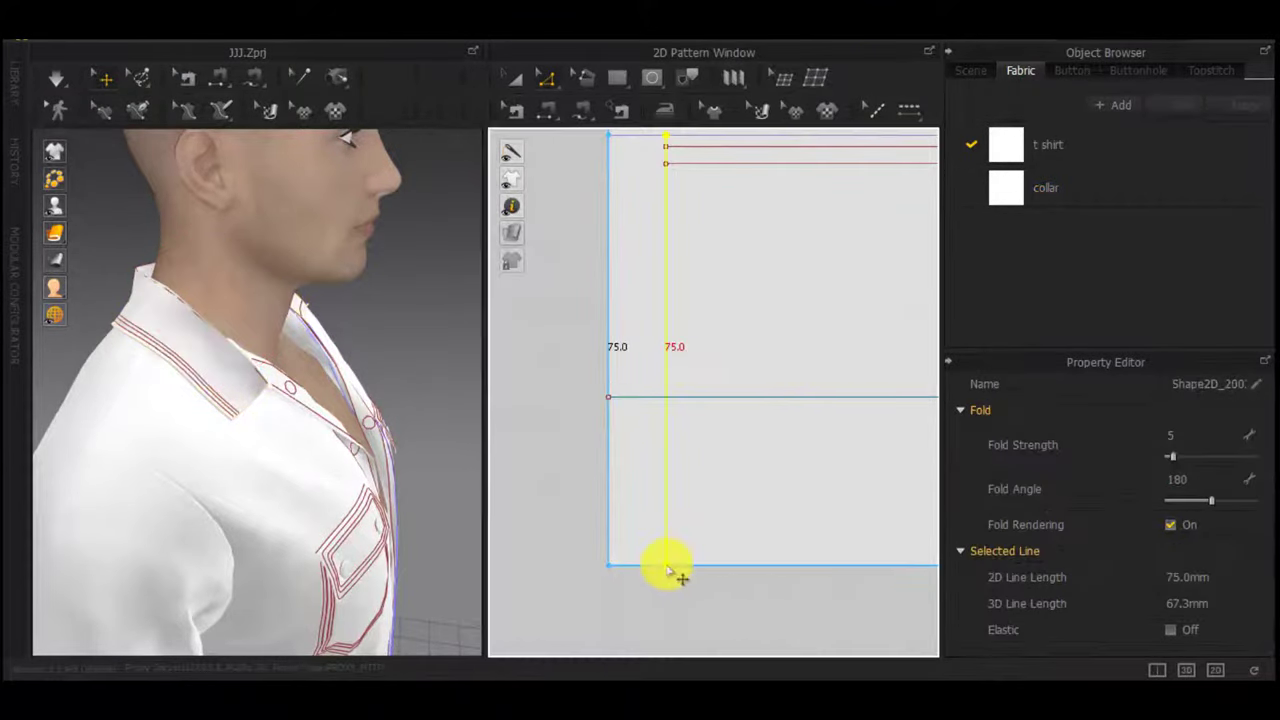
Shorten the new vertical internal line so its lower end meets the collar's fold line
{"action": "left_click", "coordinate": [665, 567]}
{"action": "right_click_drag", "start_coordinate": [430, 492], "coordinate": [283, 450]}
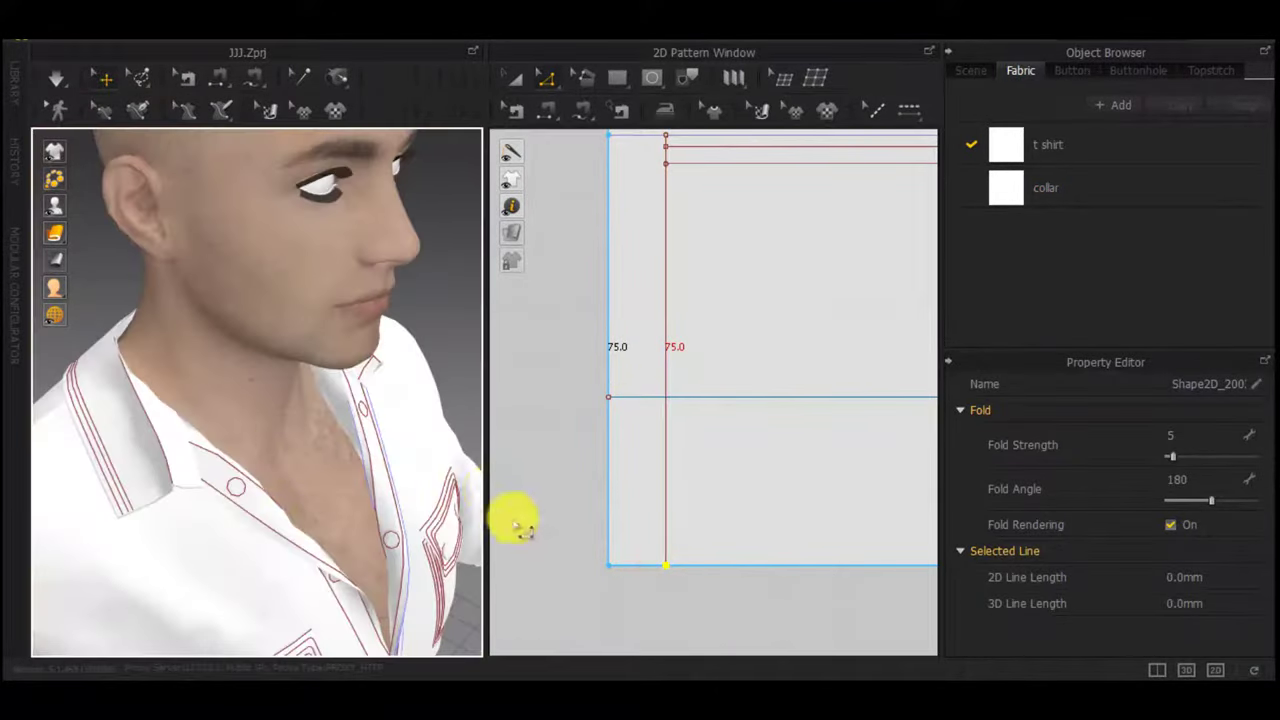
{"action": "left_click_drag", "start_coordinate": [665, 566], "coordinate": [667, 398]}
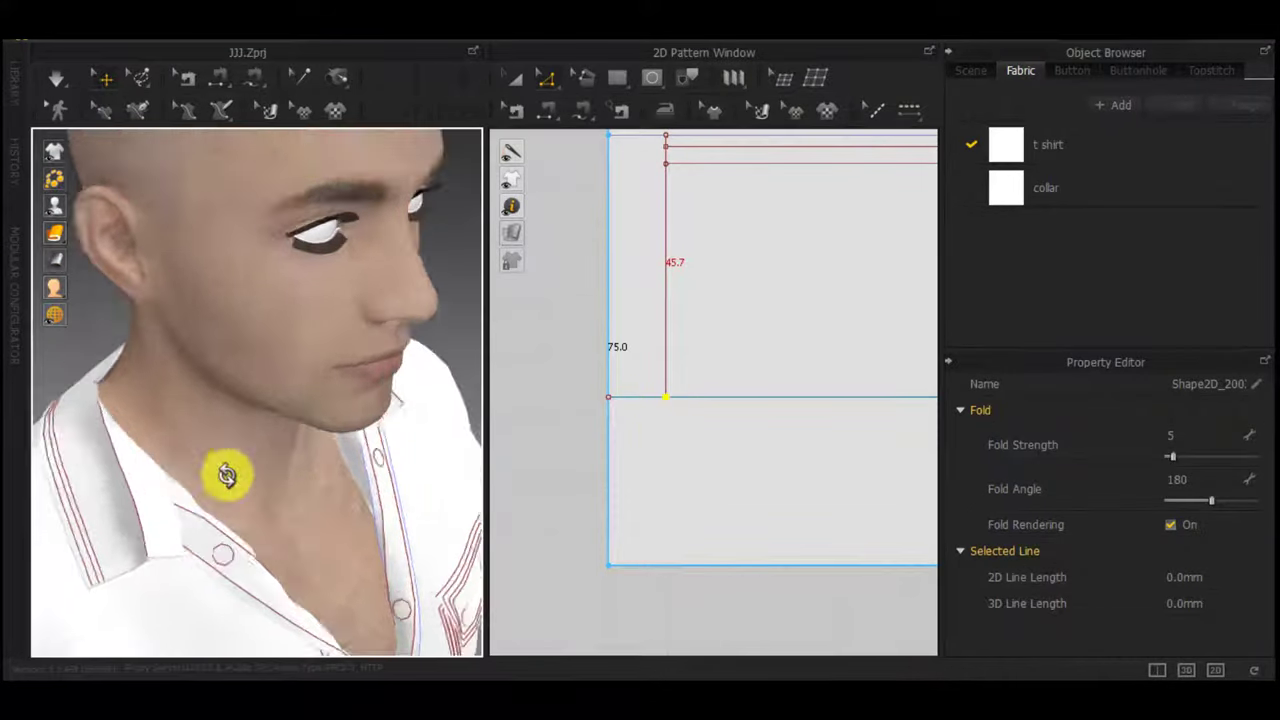
Examine the collar point on the avatar, and undo the shortening of the vertical internal line
{"action": "left_click", "coordinate": [669, 470]}
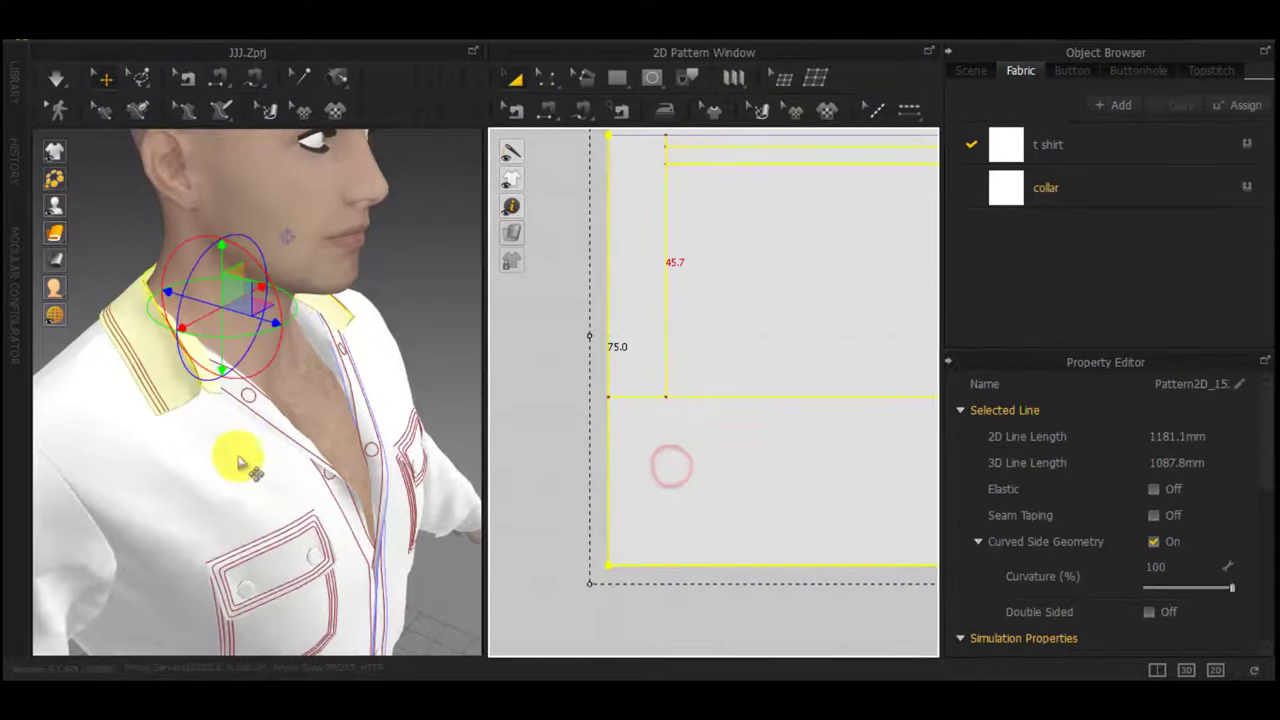
{"action": "right_click_drag", "start_coordinate": [209, 423], "coordinate": [100, 429]}
{"action": "right_click", "coordinate": [100, 429]}
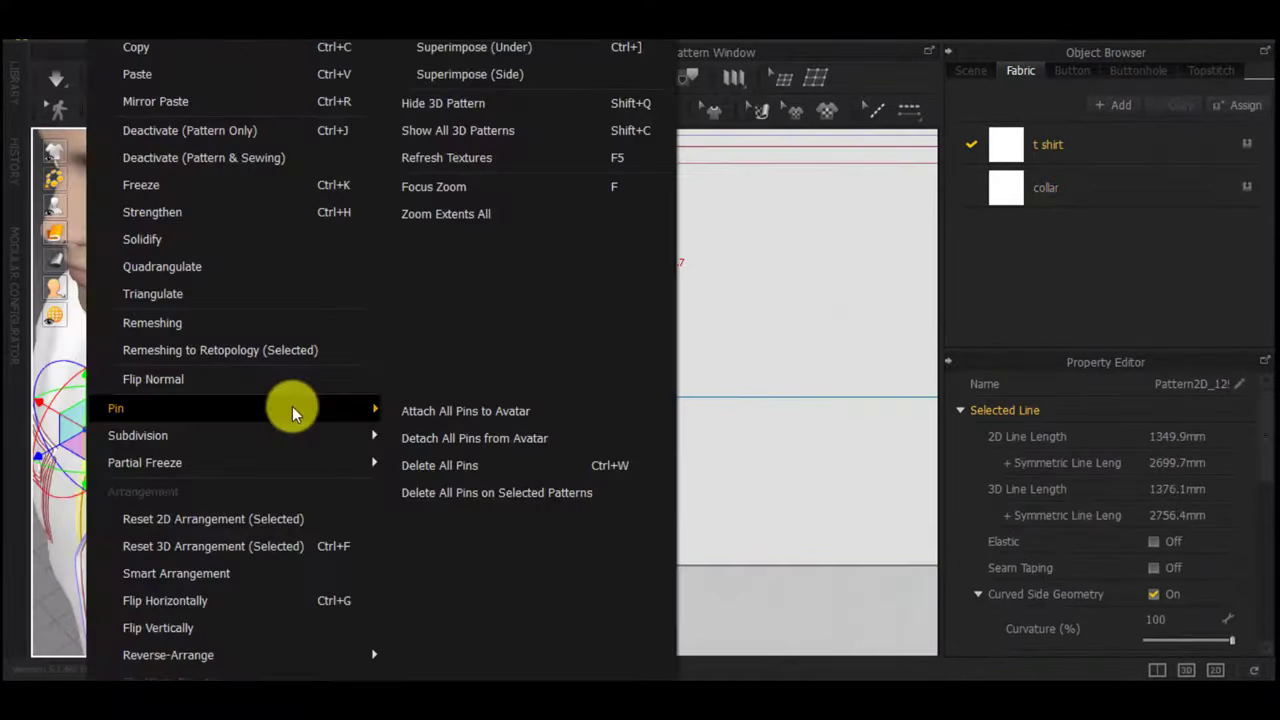
{"action": "left_click", "coordinate": [44, 633]}
{"action": "right_click_drag", "start_coordinate": [347, 394], "coordinate": [351, 466]}
{"action": "scroll", "coordinate": [129, 409], "scroll_direction": "up", "scroll_amount": 3}
{"action": "middle_click_drag", "start_coordinate": [351, 466], "coordinate": [176, 362]}
{"action": "key", "text": "ctrl+z"}
{"action": "key", "text": "ctrl+z"}
{"action": "key", "text": "ctrl+z"}
{"action": "key", "text": "ctrl+z"}
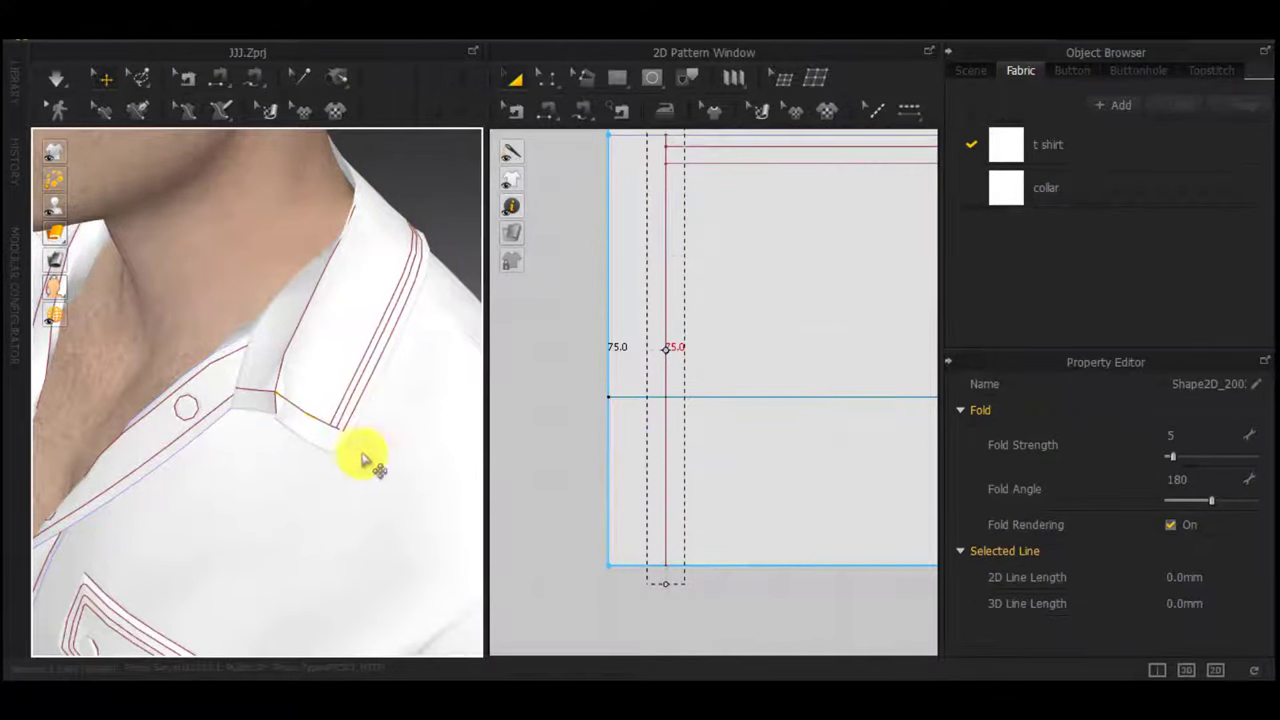
Try to move the fold line's end point onto the vertical internal line, undo it, and simulate the collar
{"action": "key", "text": "z"}
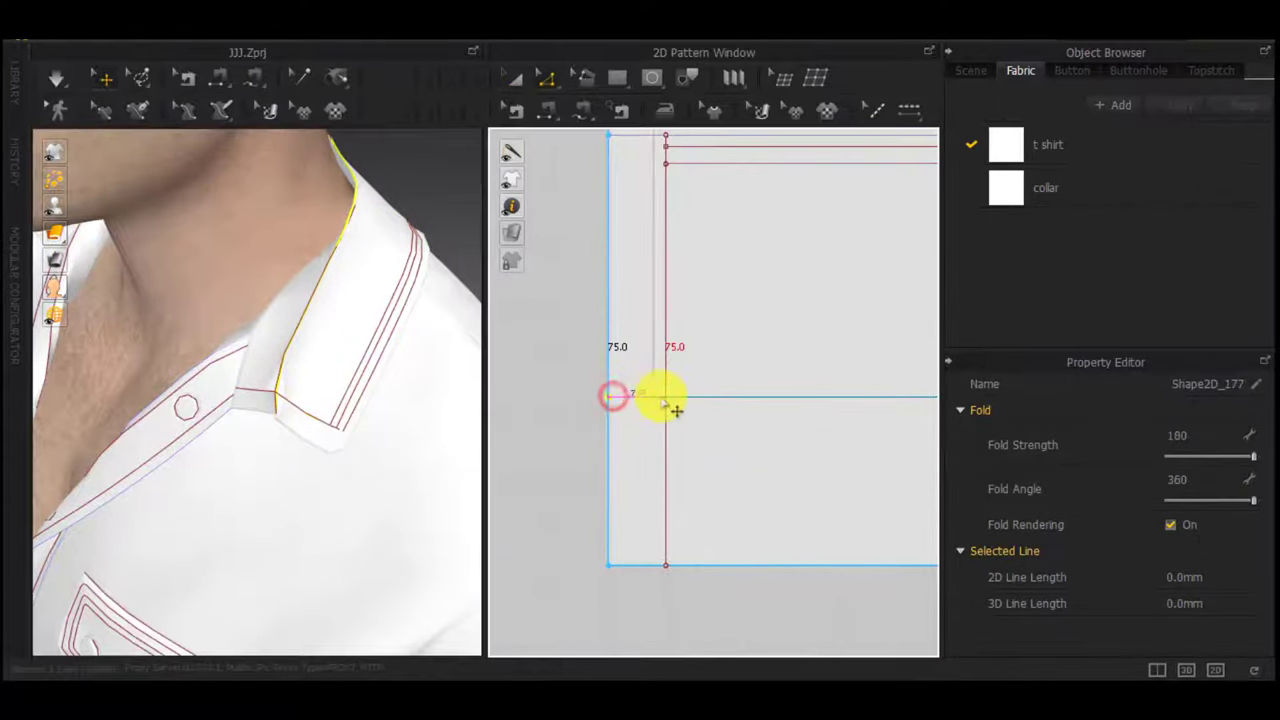
{"action": "key", "text": "ctrl+z"}
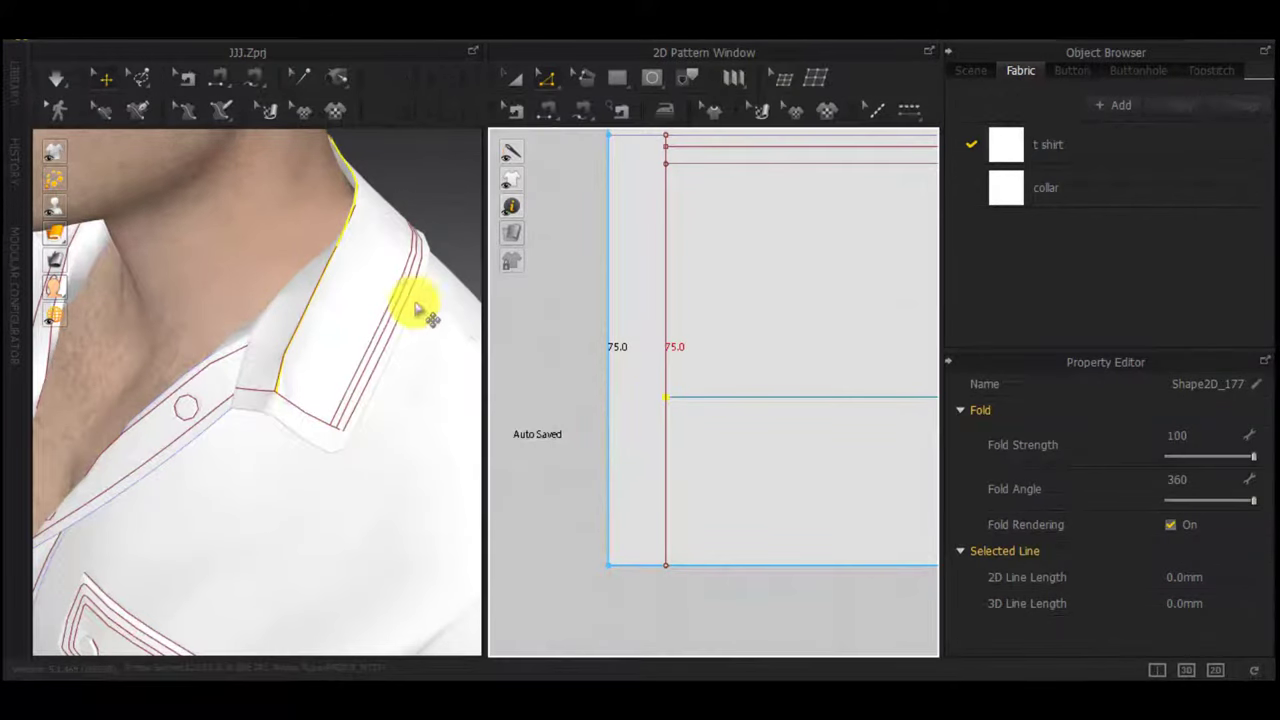
{"action": "key", "text": "space"}
{"action": "scroll", "coordinate": [365, 320], "scroll_direction": "down", "scroll_amount": 4}
{"action": "right_click_drag", "start_coordinate": [365, 320], "coordinate": [397, 271]}
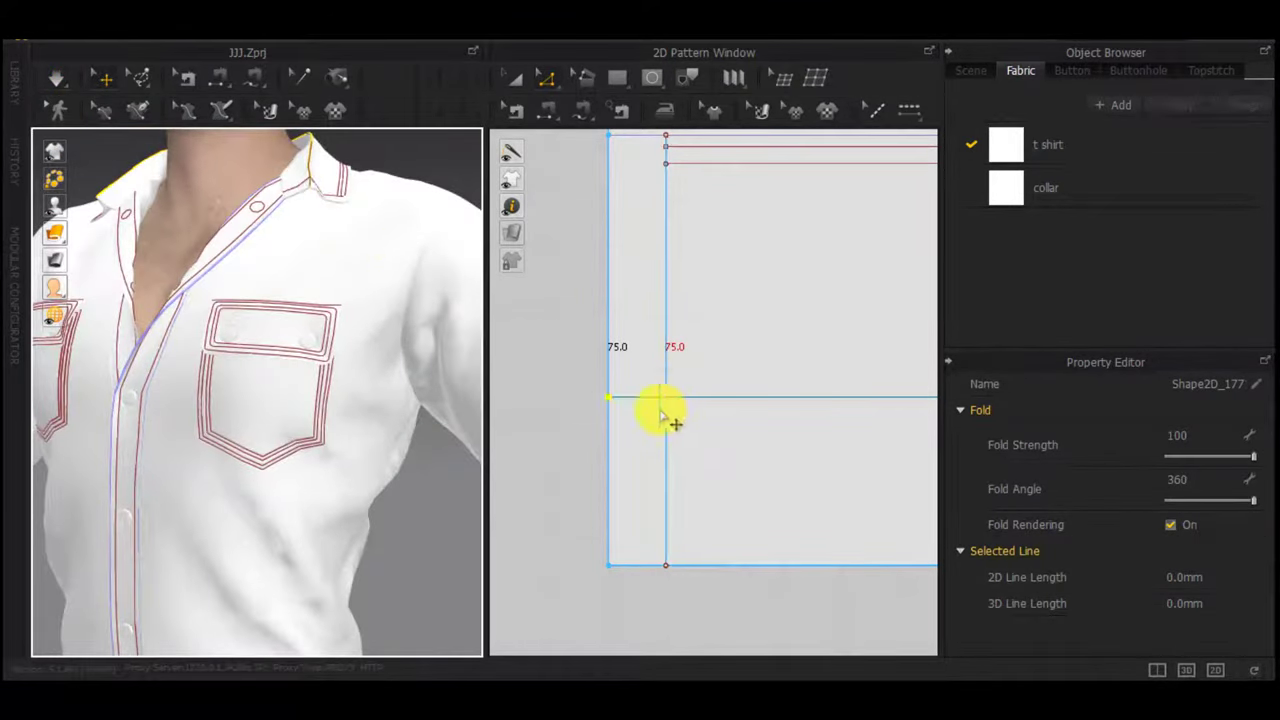
{"action": "key", "text": "space"}
Extend the vertical internal line to the collar's pattern outline so it crosses the three parallel lines' ends
{"action": "middle_click_drag", "start_coordinate": [674, 269], "coordinate": [673, 433]}
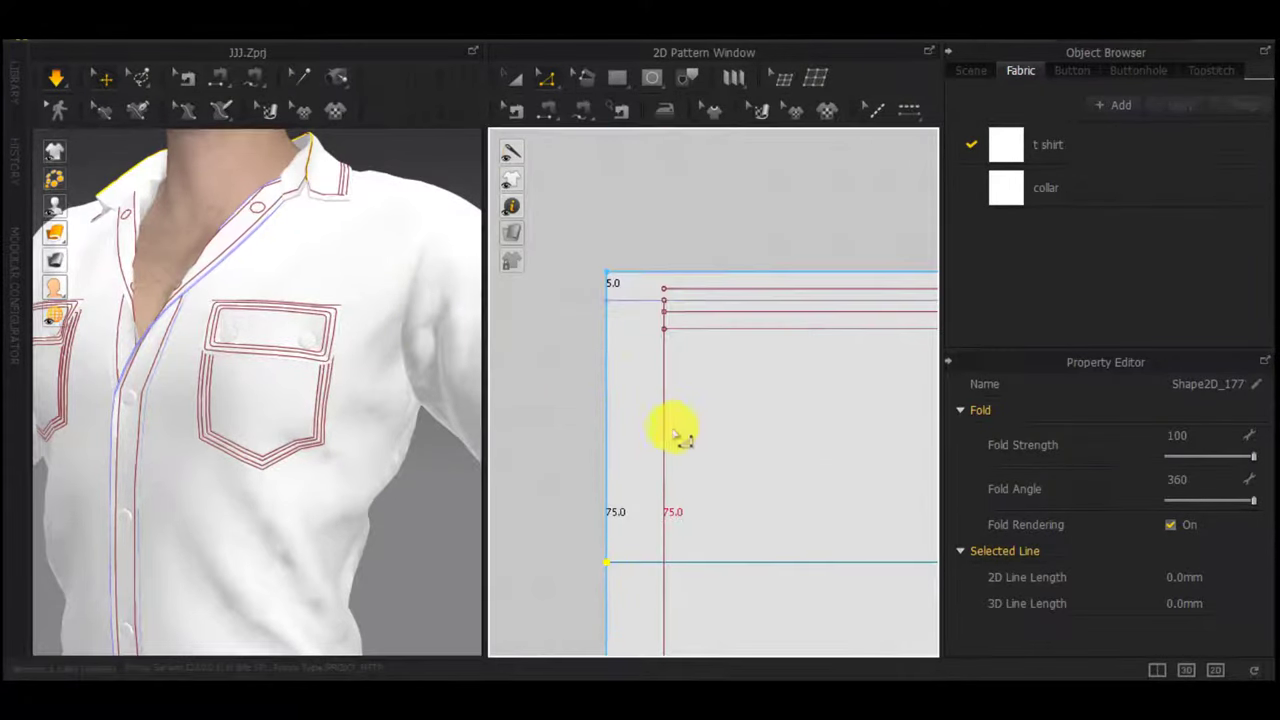
{"action": "scroll", "coordinate": [666, 290], "scroll_direction": "up", "scroll_amount": 5}
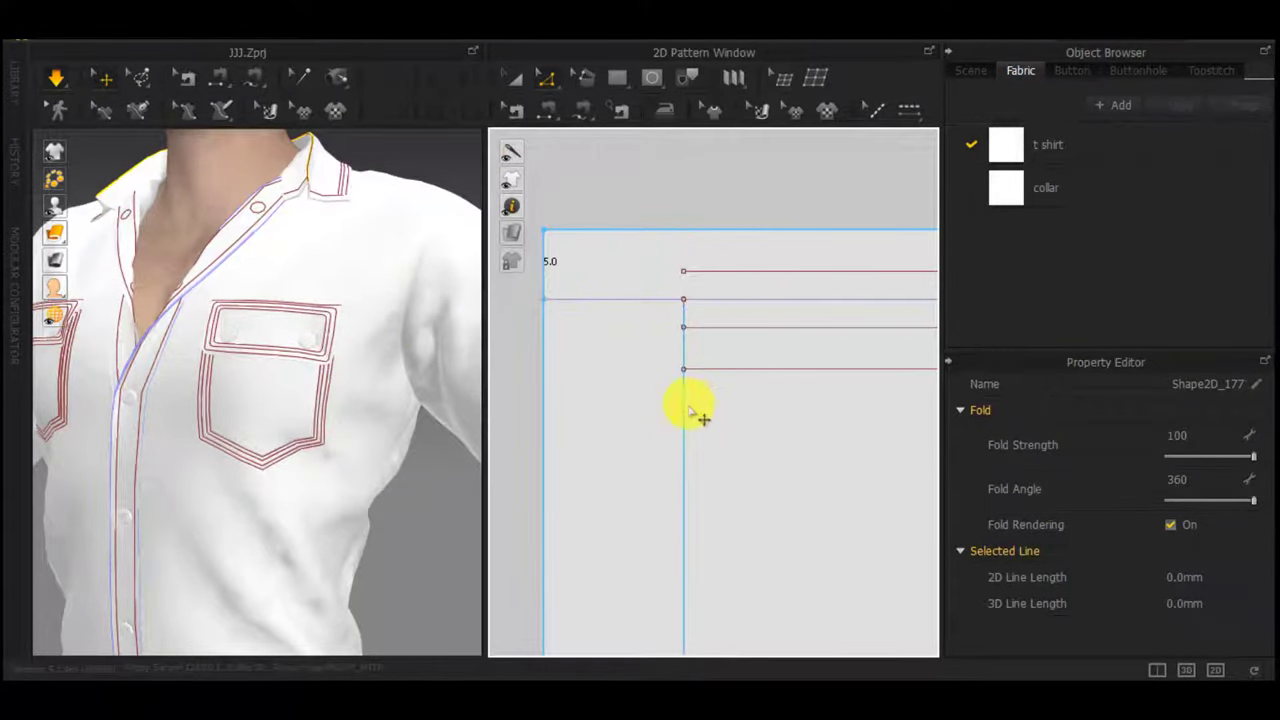
{"action": "scroll", "coordinate": [690, 458], "scroll_direction": "up", "scroll_amount": 1}
{"action": "right_click", "coordinate": [685, 458]}
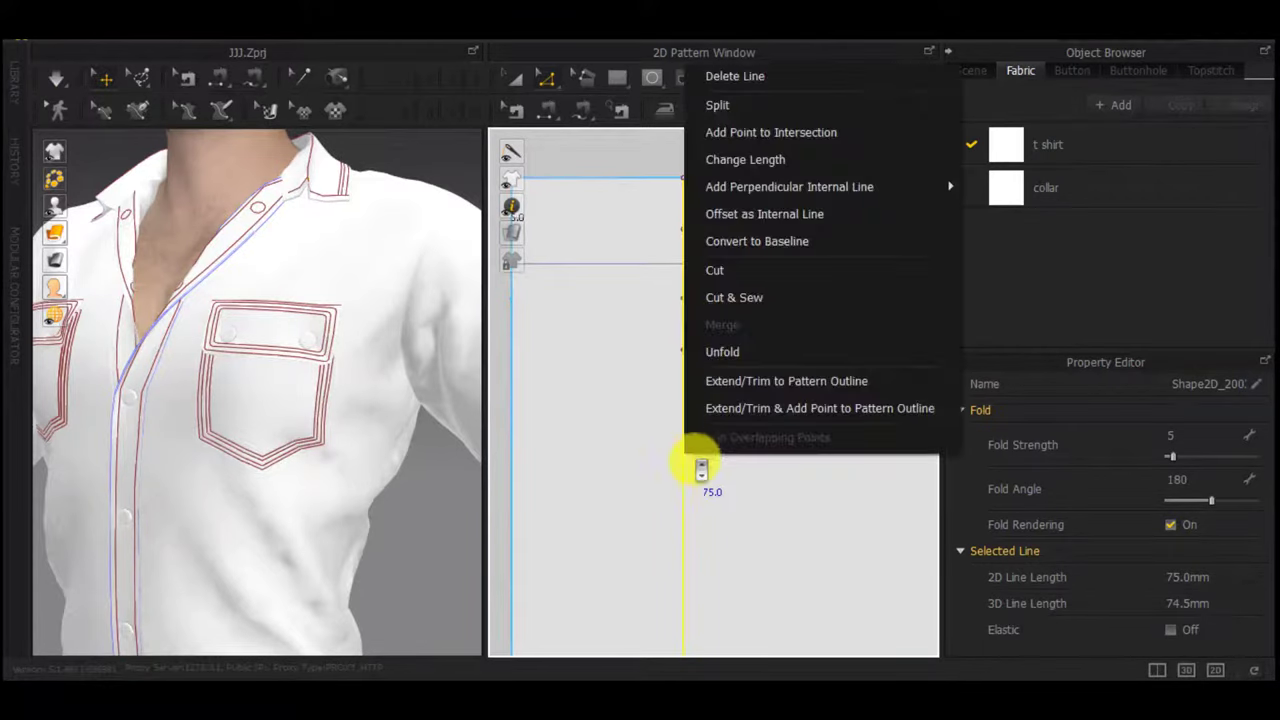
{"action": "left_click", "coordinate": [734, 370]}
{"action": "left_click", "coordinate": [745, 530]}
{"action": "scroll", "coordinate": [745, 530], "scroll_direction": "down", "scroll_amount": 4}
{"action": "middle_click_drag", "start_coordinate": [745, 530], "coordinate": [731, 143]}
{"action": "scroll", "coordinate": [715, 505], "scroll_direction": "down", "scroll_amount": 2}
{"action": "mouse_move", "coordinate": [715, 505]}
{"action": "middle_mouse_down"}
{"action": "mouse_move", "coordinate": [706, 414]}
{"action": "mouse_move", "coordinate": [714, 520]}
{"action": "middle_mouse_up"}
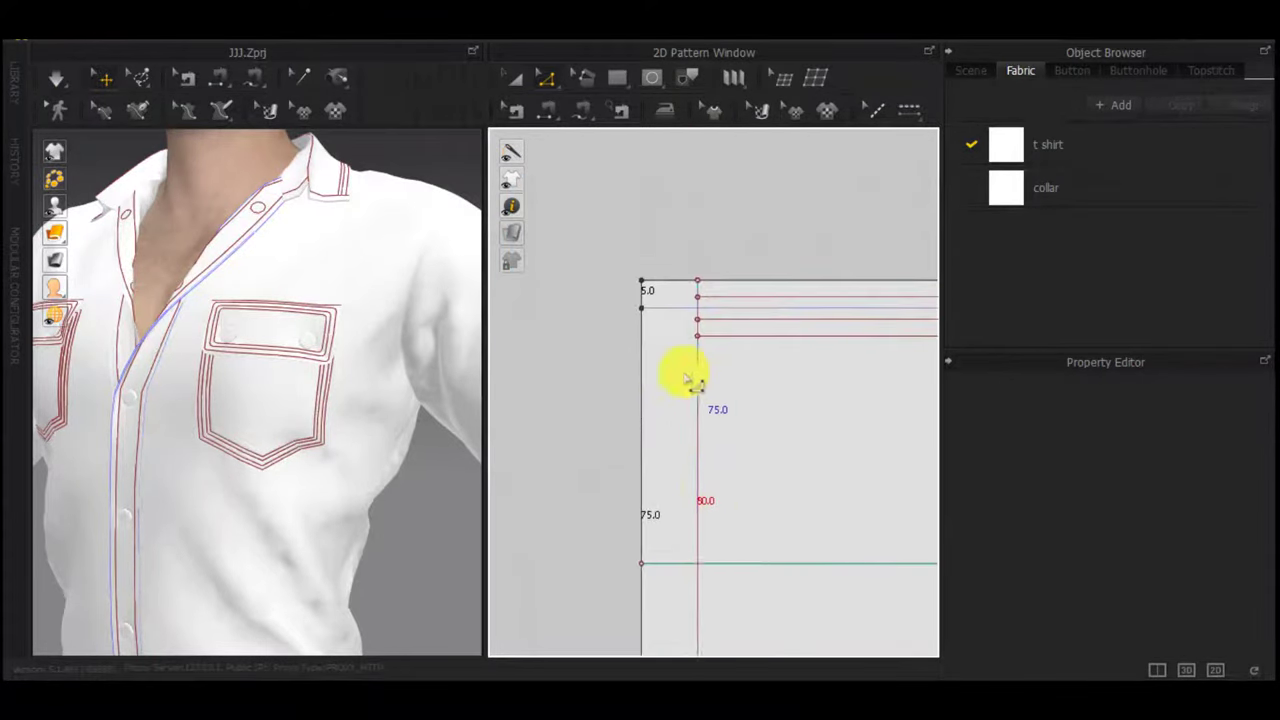
Delete the extra outline point beside the fold line on the collar's short edge, near its upper corner
{"action": "right_click", "coordinate": [641, 380]}
{"action": "left_click", "coordinate": [611, 335]}
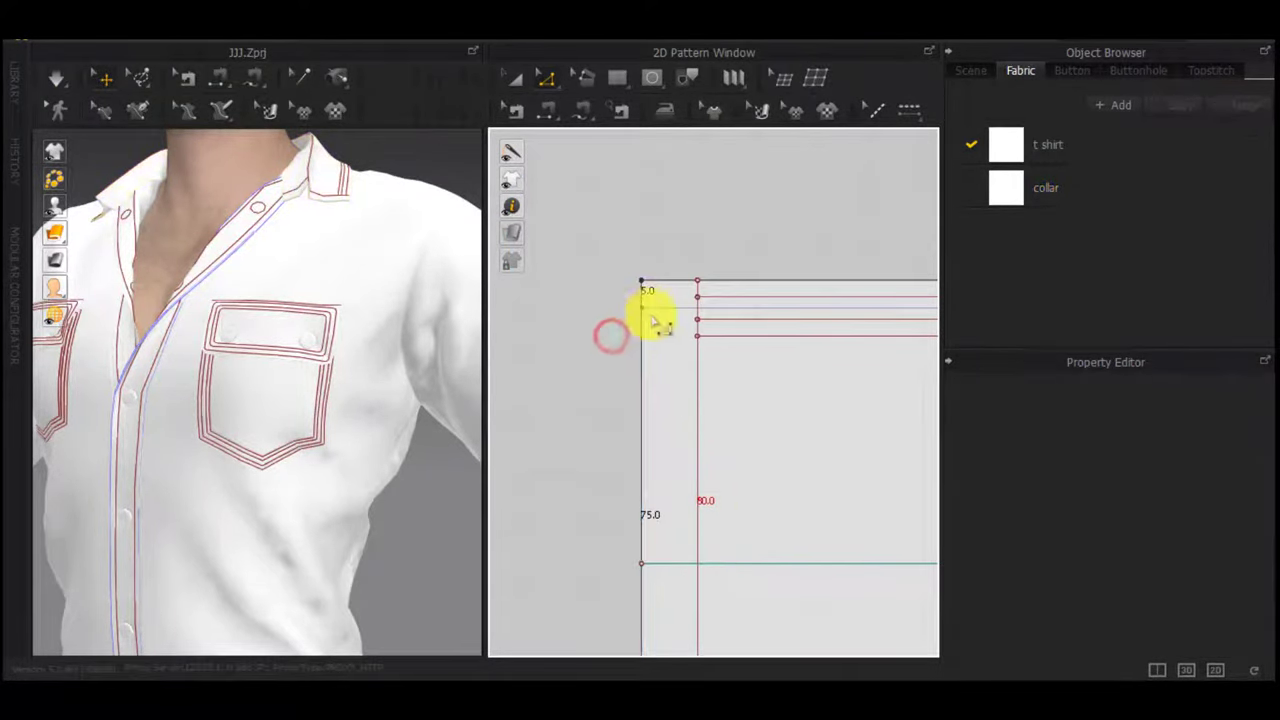
{"action": "left_click", "coordinate": [643, 306]}
{"action": "key", "text": "Delete"}
Offset the collar's short edge inward by 3 mm as an internal line
{"action": "scroll", "coordinate": [643, 394], "scroll_direction": "down", "scroll_amount": 3}
{"action": "middle_click_drag", "start_coordinate": [640, 474], "coordinate": [638, 399]}
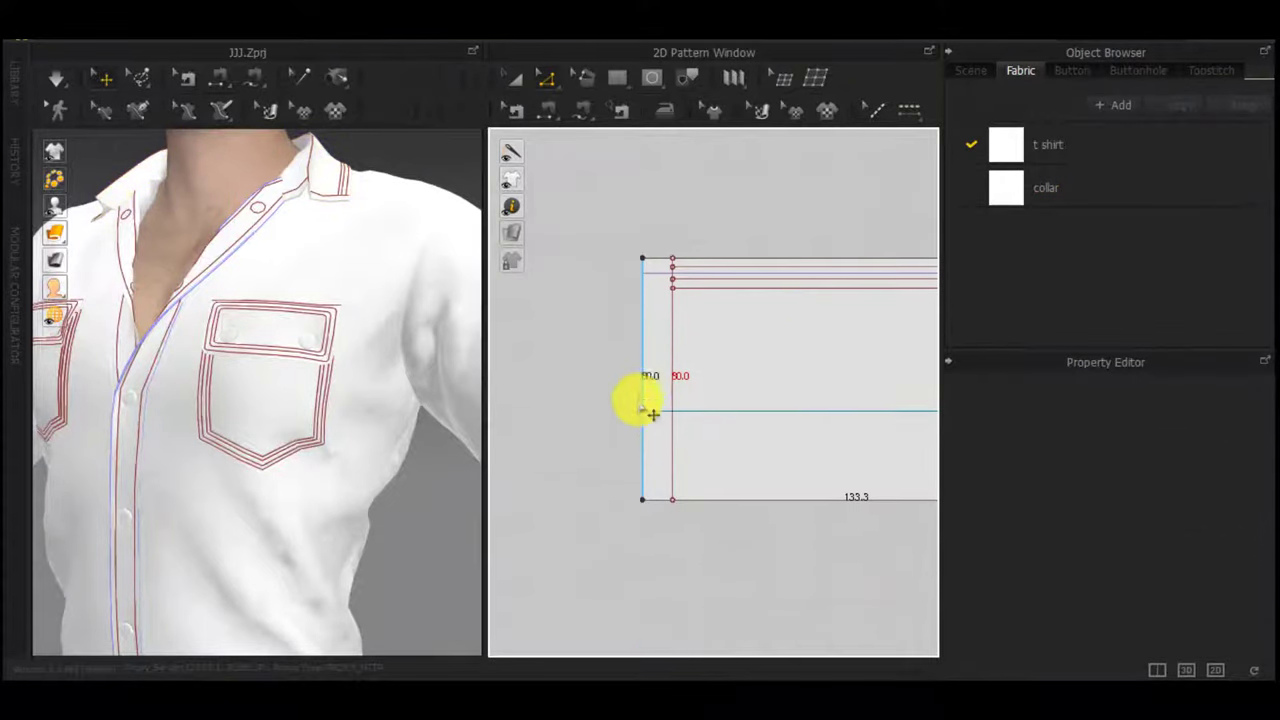
{"action": "right_click", "coordinate": [642, 380]}
{"action": "left_click", "coordinate": [700, 533]}
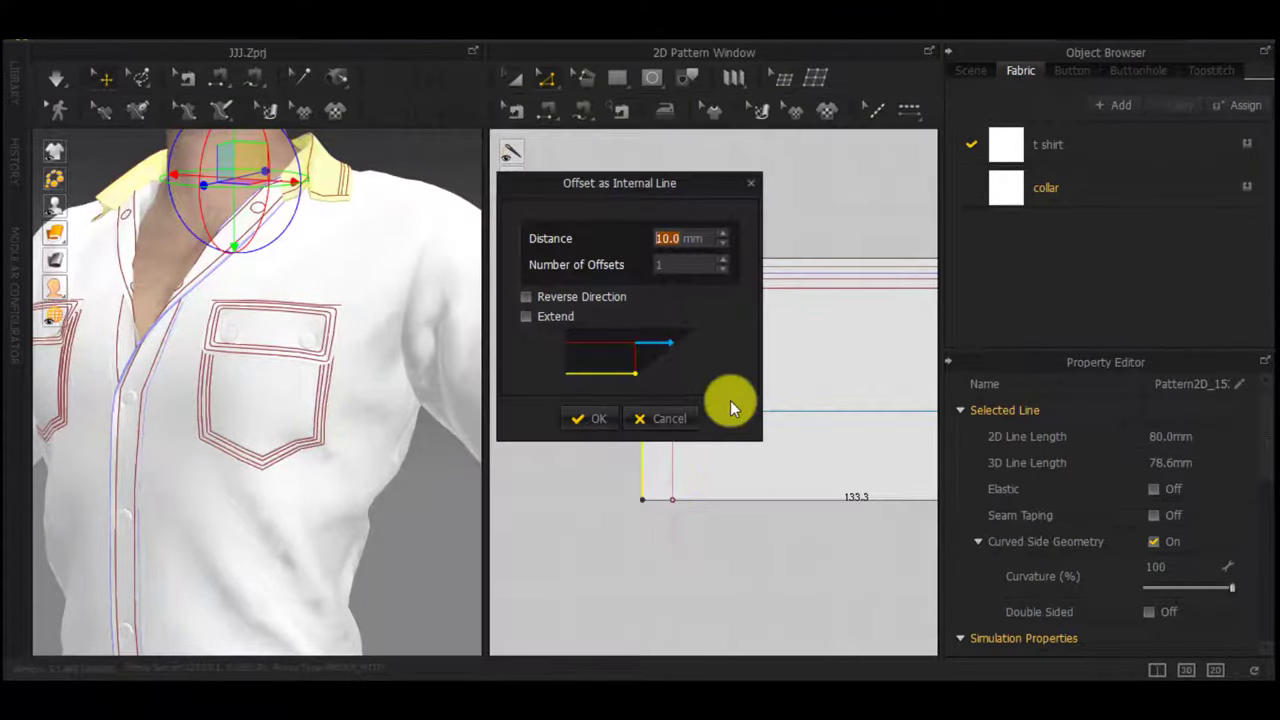
{"action": "left_click", "coordinate": [604, 415]}
Offset the vertical internal line at the parallel lines' ends by 3 mm in the reverse direction, toward the collar's short edge
{"action": "right_click_drag", "start_coordinate": [321, 181], "coordinate": [264, 259]}
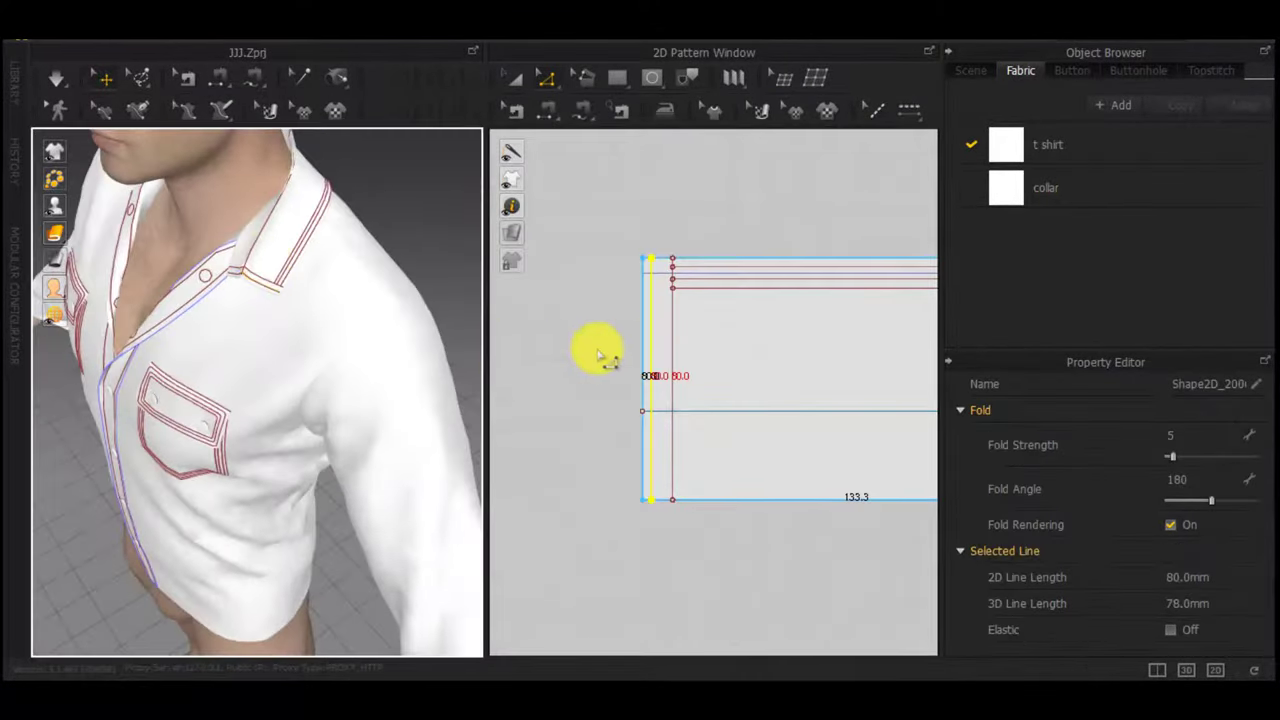
{"action": "scroll", "coordinate": [597, 347], "scroll_direction": "up", "scroll_amount": 3}
{"action": "right_click", "coordinate": [770, 333]}
{"action": "left_click", "coordinate": [842, 502]}
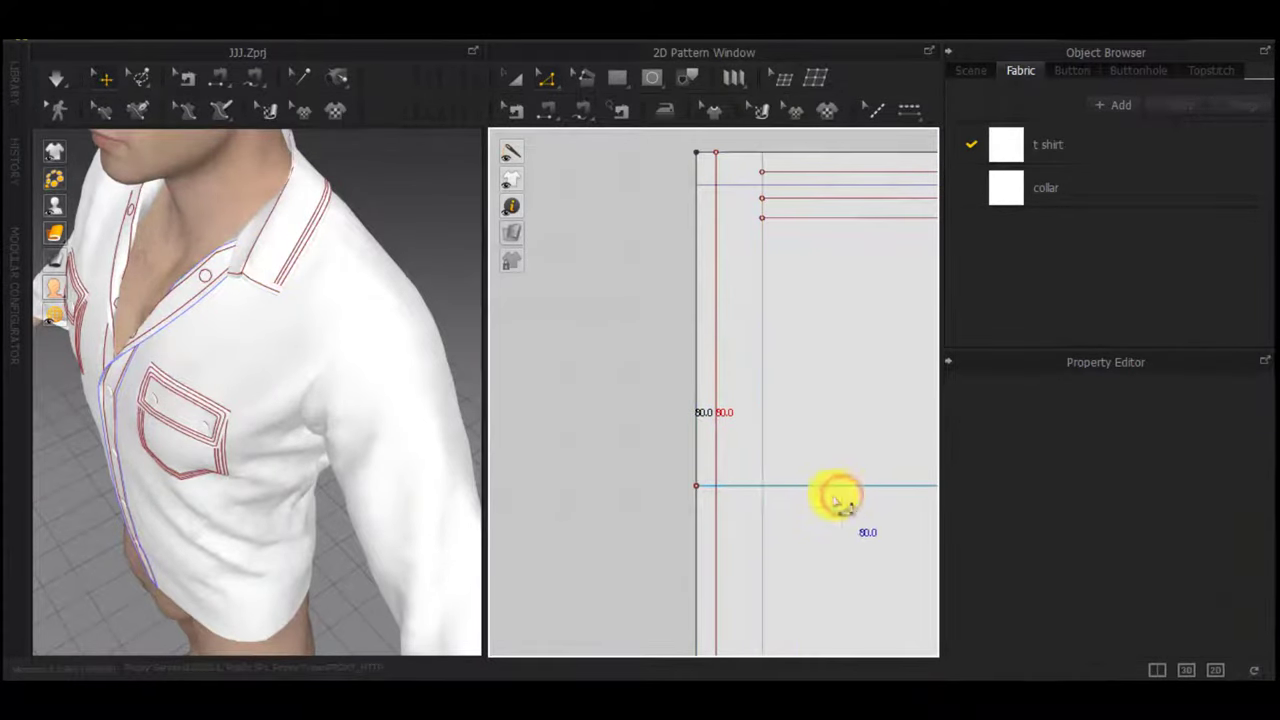
{"action": "left_click", "coordinate": [763, 428]}
{"action": "right_click", "coordinate": [768, 395]}
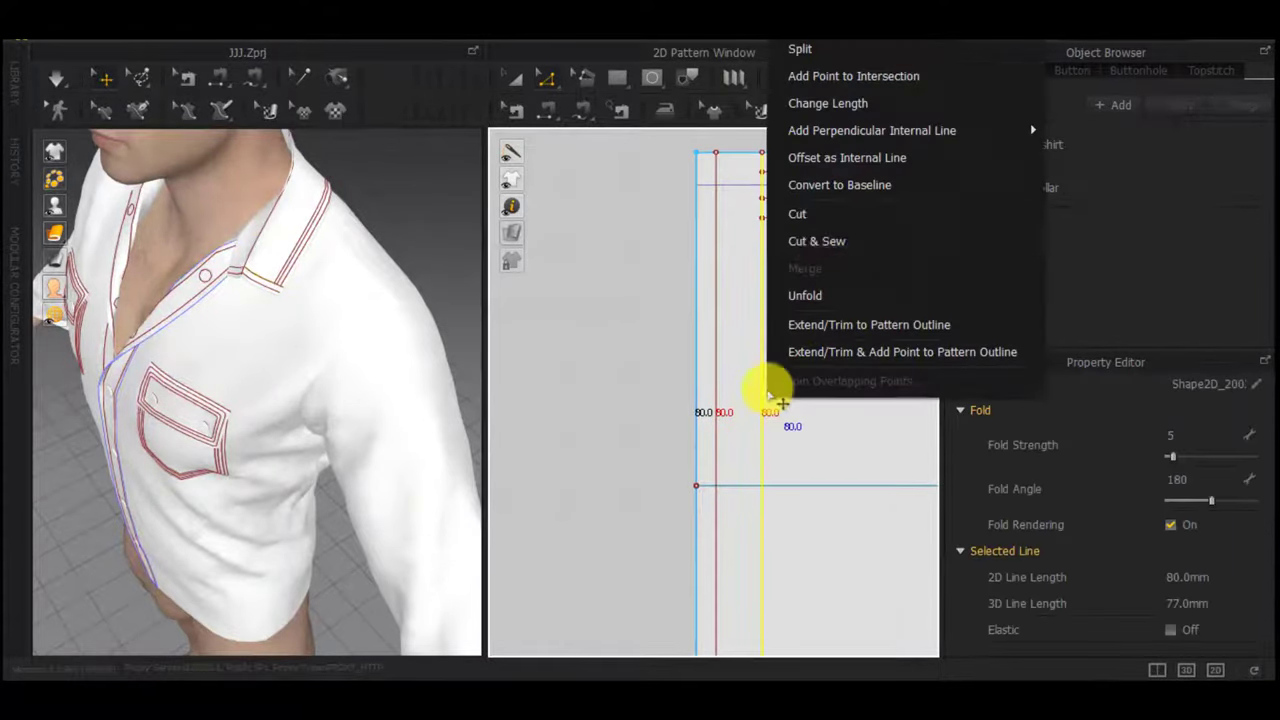
{"action": "left_click", "coordinate": [857, 165]}
{"action": "left_click", "coordinate": [557, 290]}
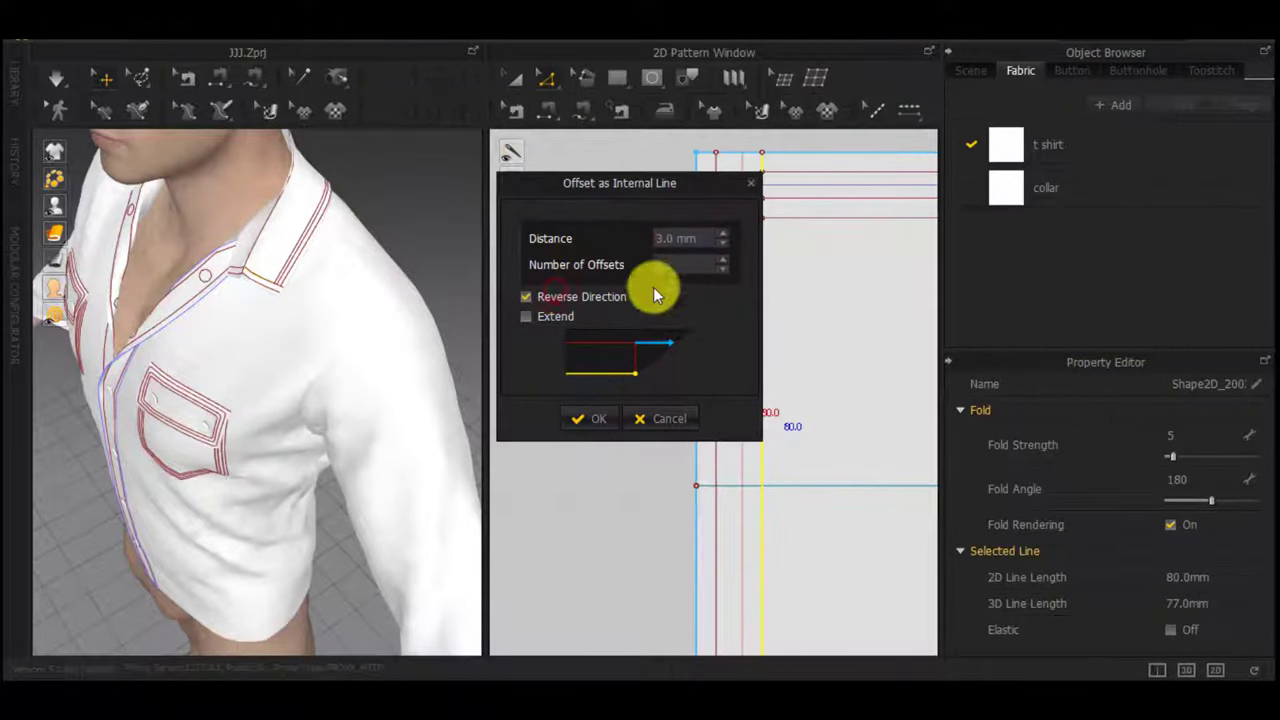
{"action": "left_click", "coordinate": [590, 412]}
{"action": "scroll", "coordinate": [717, 433], "scroll_direction": "down", "scroll_amount": 3}
{"action": "middle_click_drag", "start_coordinate": [805, 457], "coordinate": [560, 445]}
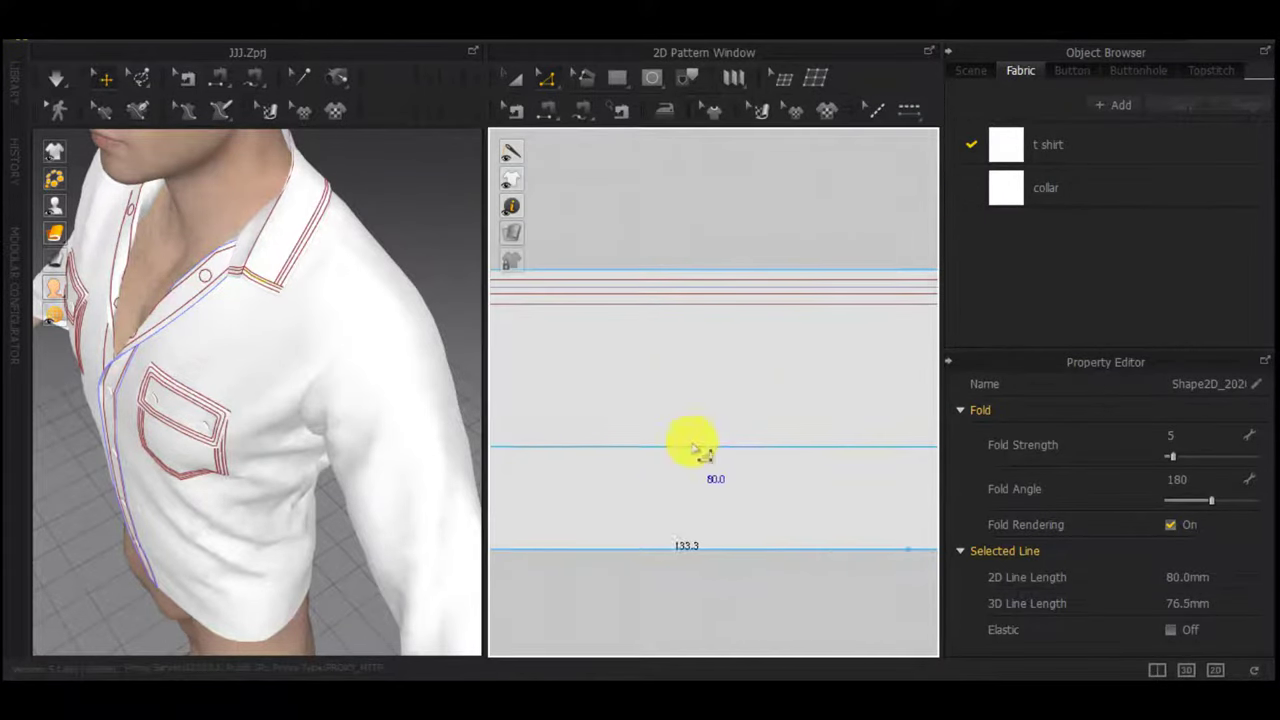
{"action": "scroll", "coordinate": [692, 446], "scroll_direction": "down", "scroll_amount": 3}
{"action": "middle_click_drag", "start_coordinate": [764, 458], "coordinate": [602, 458]}
{"action": "middle_click_drag", "start_coordinate": [777, 428], "coordinate": [535, 430]}
{"action": "middle_click_drag", "start_coordinate": [862, 420], "coordinate": [545, 422]}
{"action": "scroll", "coordinate": [760, 399], "scroll_direction": "up", "scroll_amount": 3}
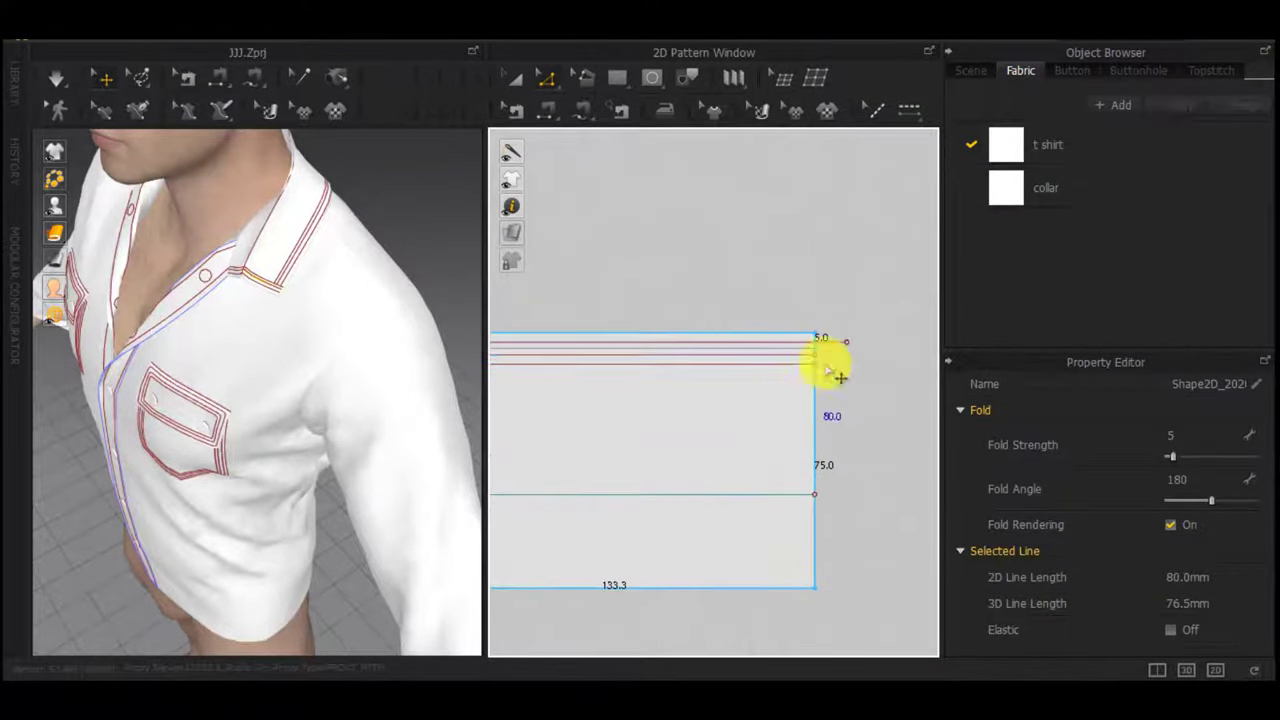
{"action": "scroll", "coordinate": [808, 360], "scroll_direction": "up", "scroll_amount": 4}
{"action": "left_click_drag", "start_coordinate": [785, 373], "coordinate": [772, 378]}
{"action": "right_click", "coordinate": [772, 378]}
{"action": "left_click", "coordinate": [646, 397]}
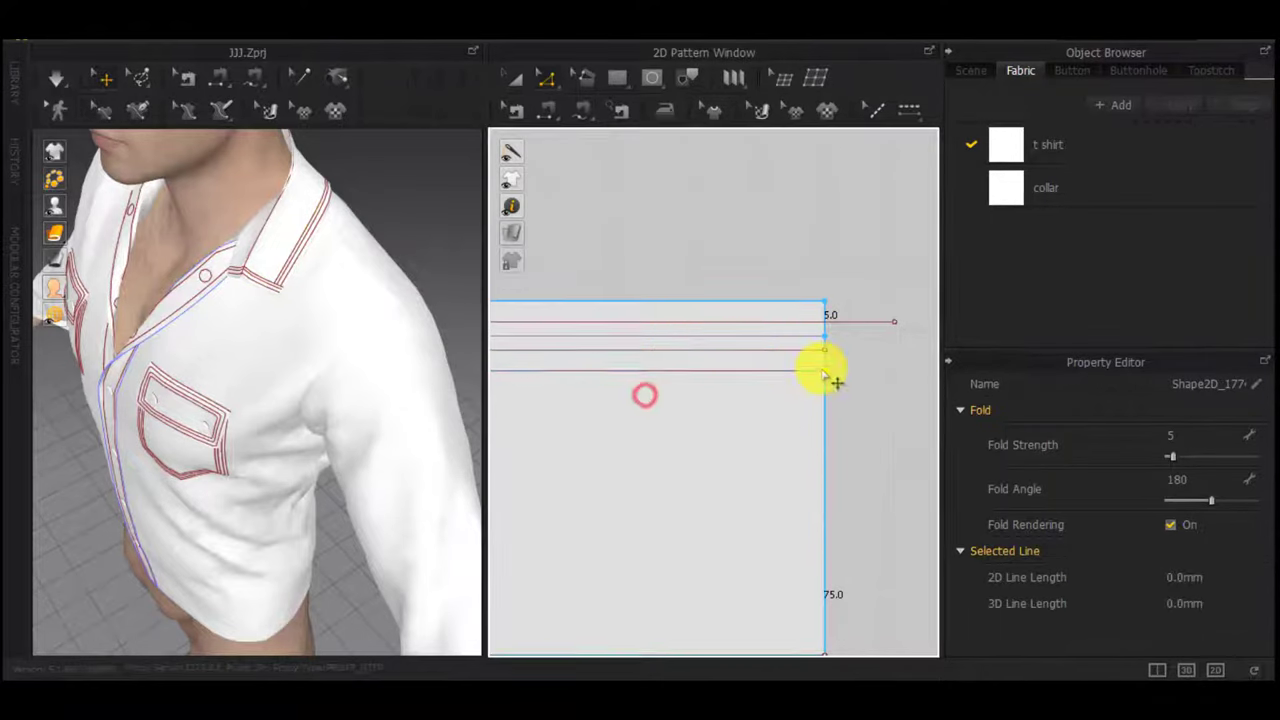
{"action": "scroll", "coordinate": [808, 351], "scroll_direction": "up", "scroll_amount": 4}
{"action": "scroll", "coordinate": [810, 340], "scroll_direction": "down", "scroll_amount": 2}
{"action": "right_click", "coordinate": [778, 327]}
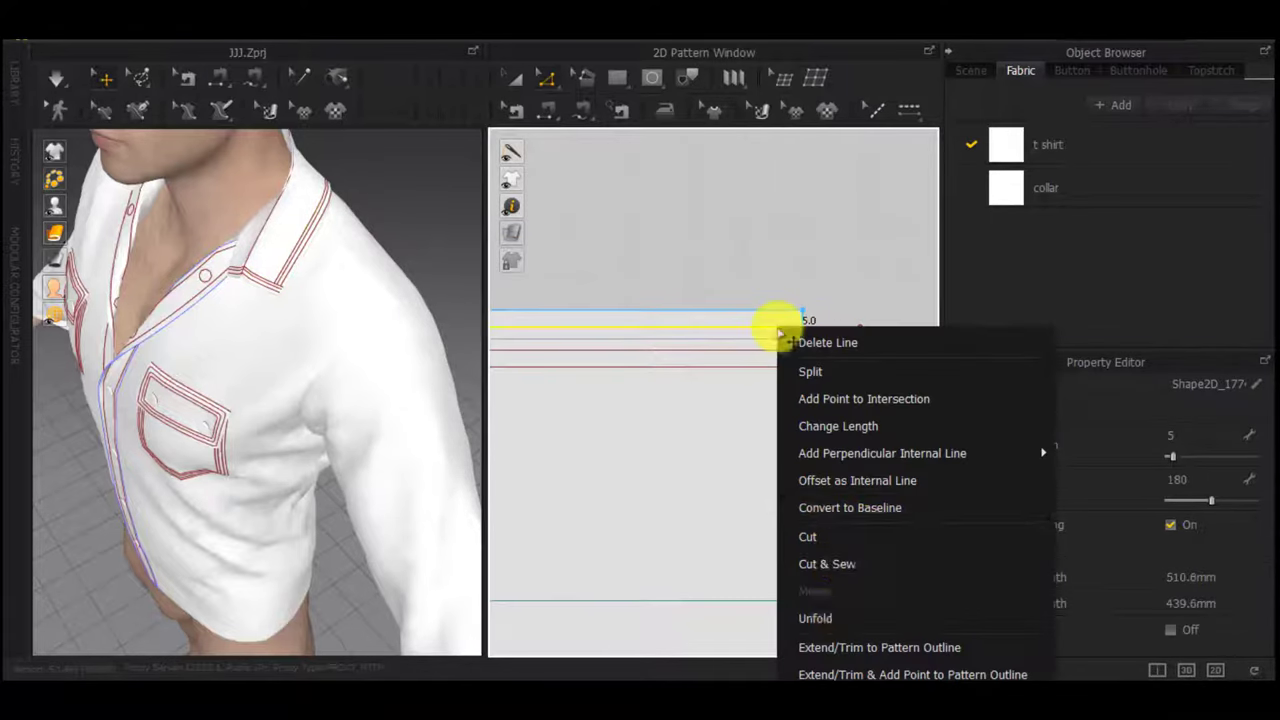
{"action": "left_click", "coordinate": [736, 552]}
Move the overshooting end point of the uppermost parallel line back onto the outline at the collar's opposite short end
{"action": "scroll", "coordinate": [575, 495], "scroll_direction": "down", "scroll_amount": 3}
{"action": "mouse_move", "coordinate": [575, 495]}
{"action": "middle_mouse_down"}
{"action": "mouse_move", "coordinate": [1272, 494]}
{"action": "mouse_move", "coordinate": [563, 494]}
{"action": "middle_mouse_up"}
{"action": "scroll", "coordinate": [745, 444], "scroll_direction": "up", "scroll_amount": 3}
{"action": "left_click", "coordinate": [568, 430]}
{"action": "left_click", "coordinate": [624, 425]}
{"action": "left_click_drag", "start_coordinate": [622, 403], "coordinate": [590, 408]}
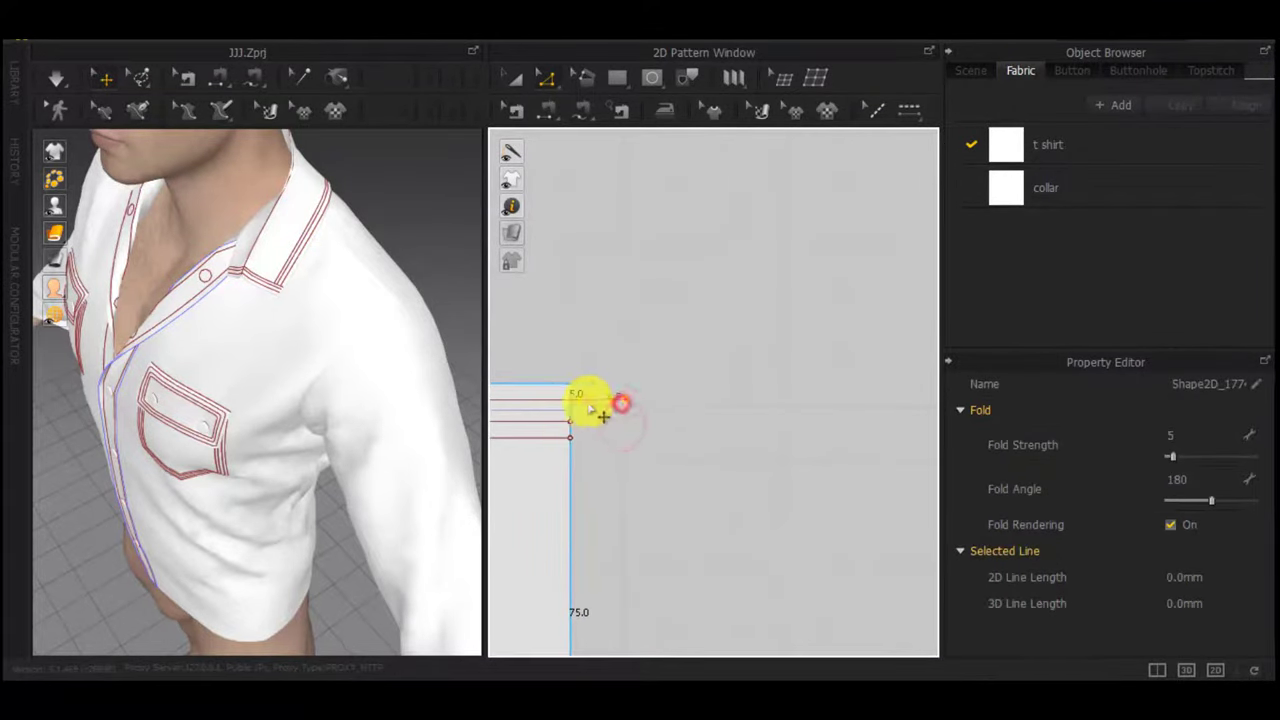
Delete the extra outline point near the upper corner of the collar's opposite short edge
{"action": "middle_click_drag", "start_coordinate": [550, 499], "coordinate": [684, 507]}
{"action": "scroll", "coordinate": [692, 410], "scroll_direction": "up", "scroll_amount": 2}
{"action": "left_click", "coordinate": [706, 425]}
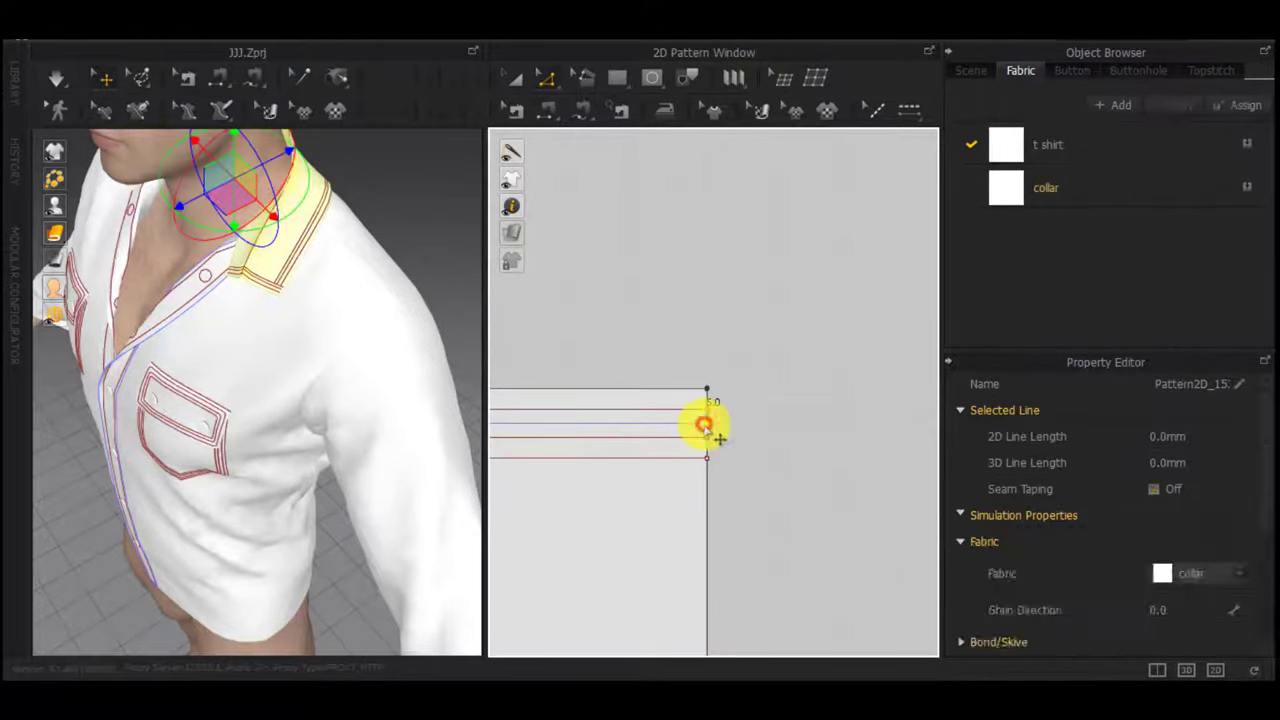
{"action": "key", "text": "Delete"}
Move the end points of the three parallel lines 10 mm inward from the short edge, with X -10 and Y 0 mm
{"action": "left_click_drag", "start_coordinate": [723, 481], "coordinate": [657, 438]}
{"action": "scroll", "coordinate": [657, 438], "scroll_direction": "up", "scroll_amount": 1}
{"action": "right_click", "coordinate": [657, 438]}
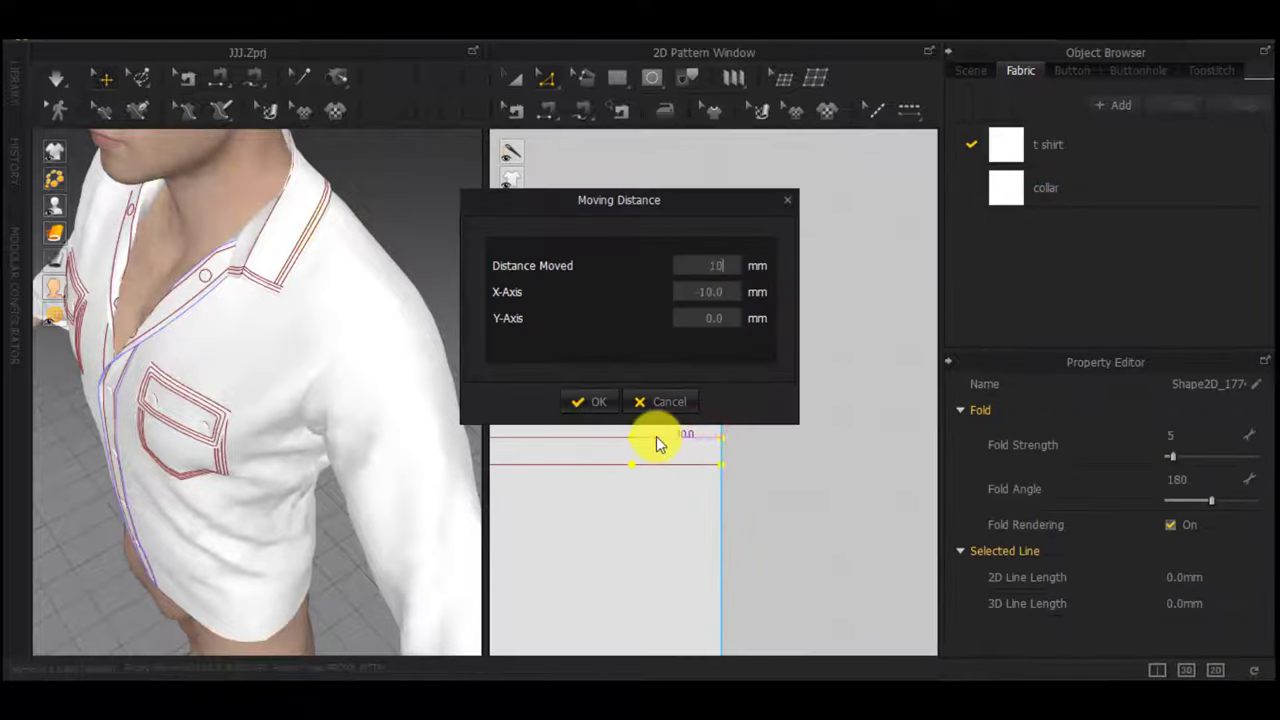
{"action": "key", "text": "Return"}
Offset this short edge inward by 10 mm as an internal line passing through the parallel lines' ends
{"action": "left_click", "coordinate": [719, 457]}
{"action": "right_click", "coordinate": [718, 457]}
{"action": "left_click", "coordinate": [753, 344]}
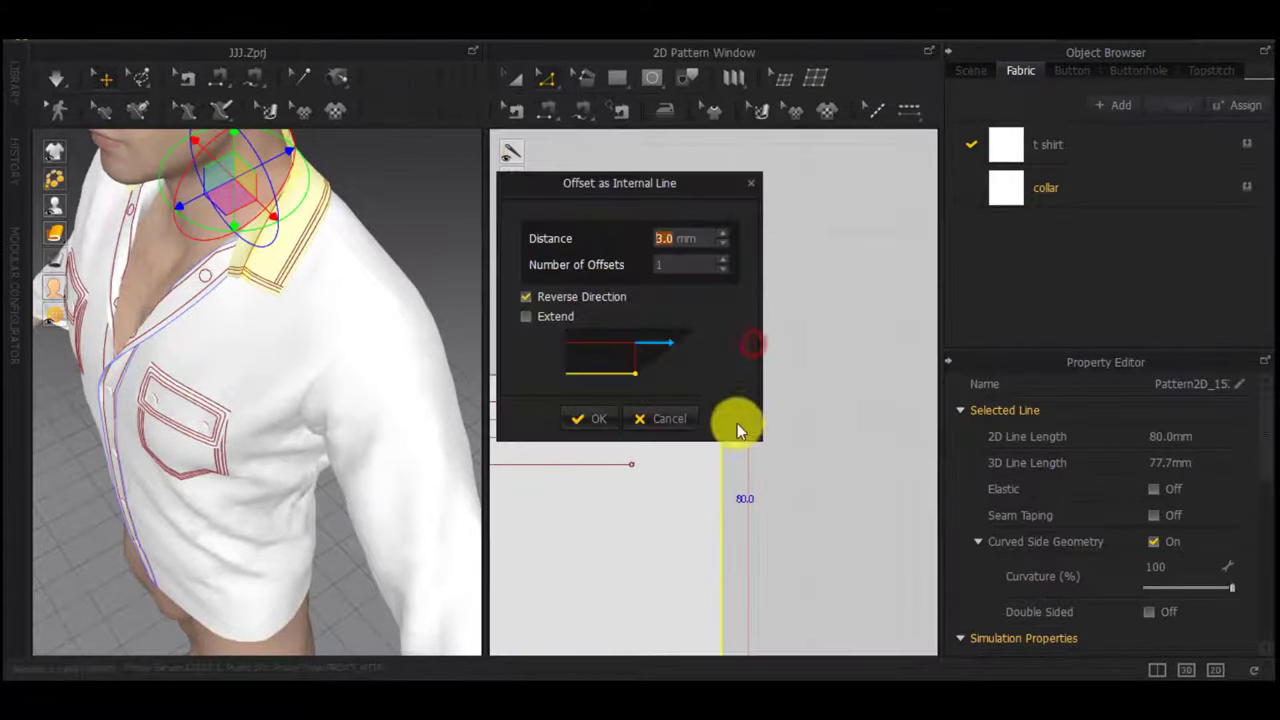
{"action": "left_click", "coordinate": [561, 302]}
{"action": "type", "text": "10"}
{"action": "key", "text": "Return"}
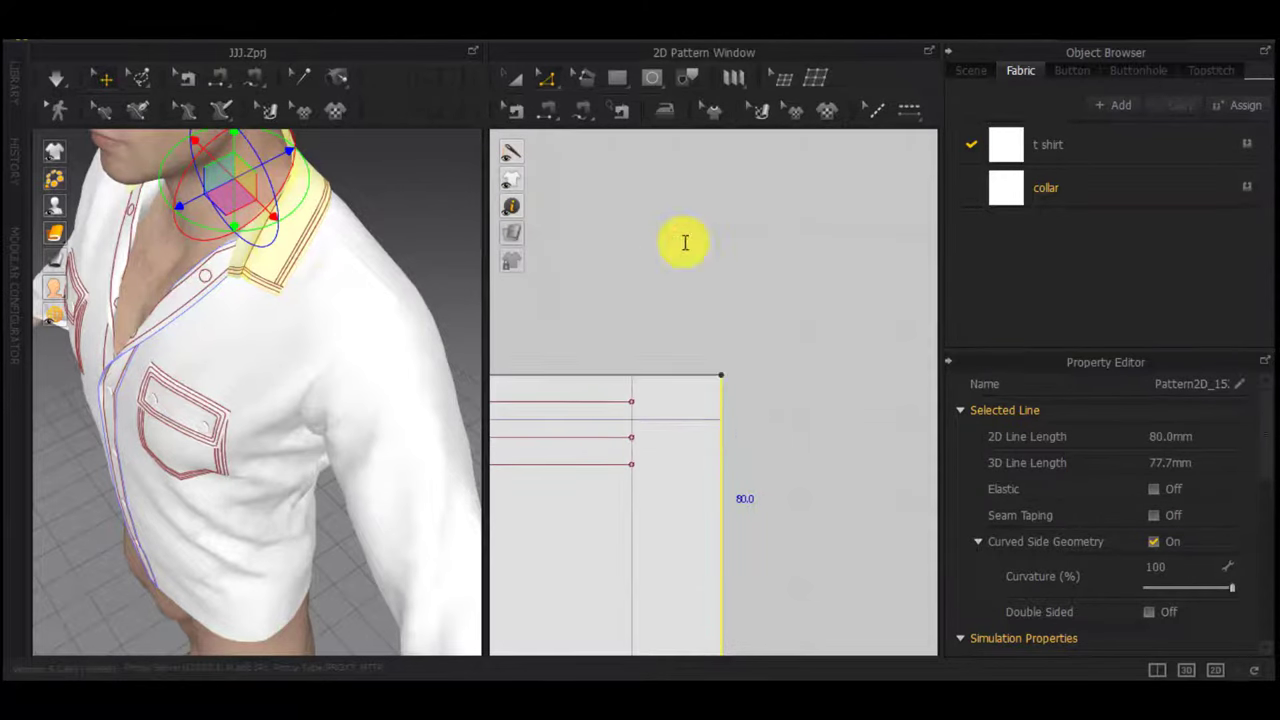
Add a second internal line offset 3 mm inward from the same short edge
{"action": "right_click", "coordinate": [723, 489]}
{"action": "left_click", "coordinate": [757, 366]}
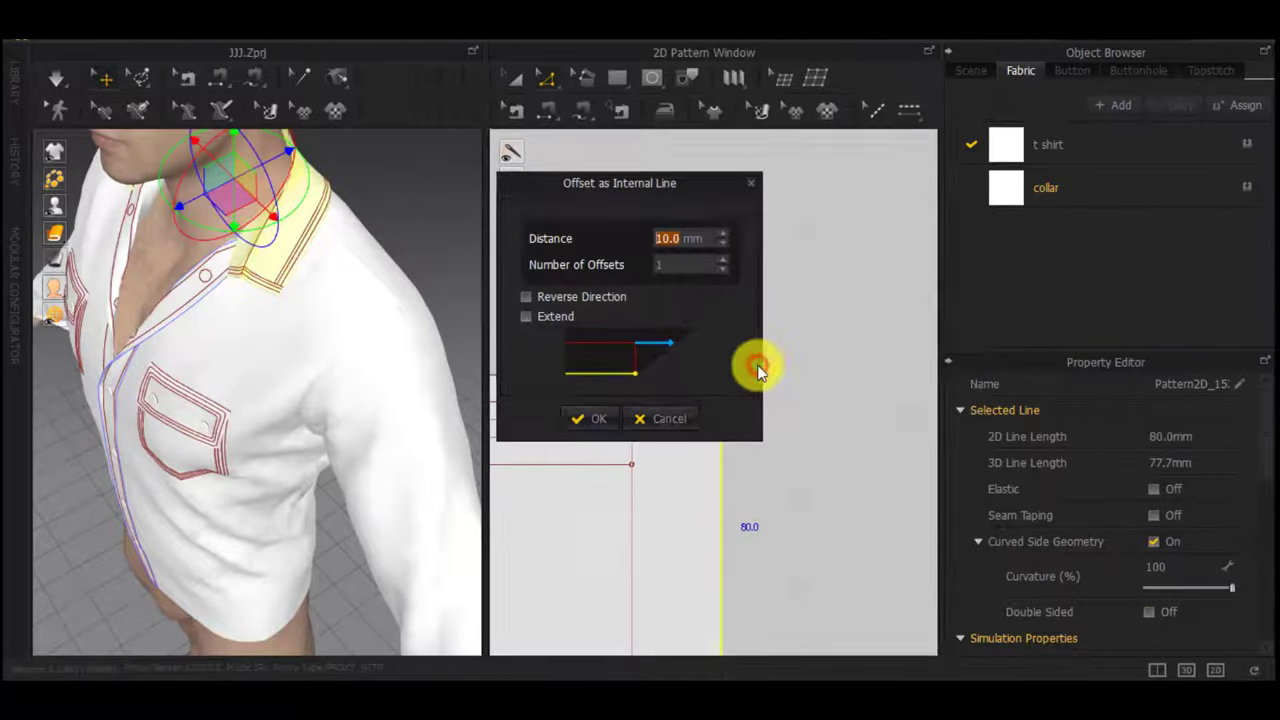
{"action": "left_click", "coordinate": [569, 306]}
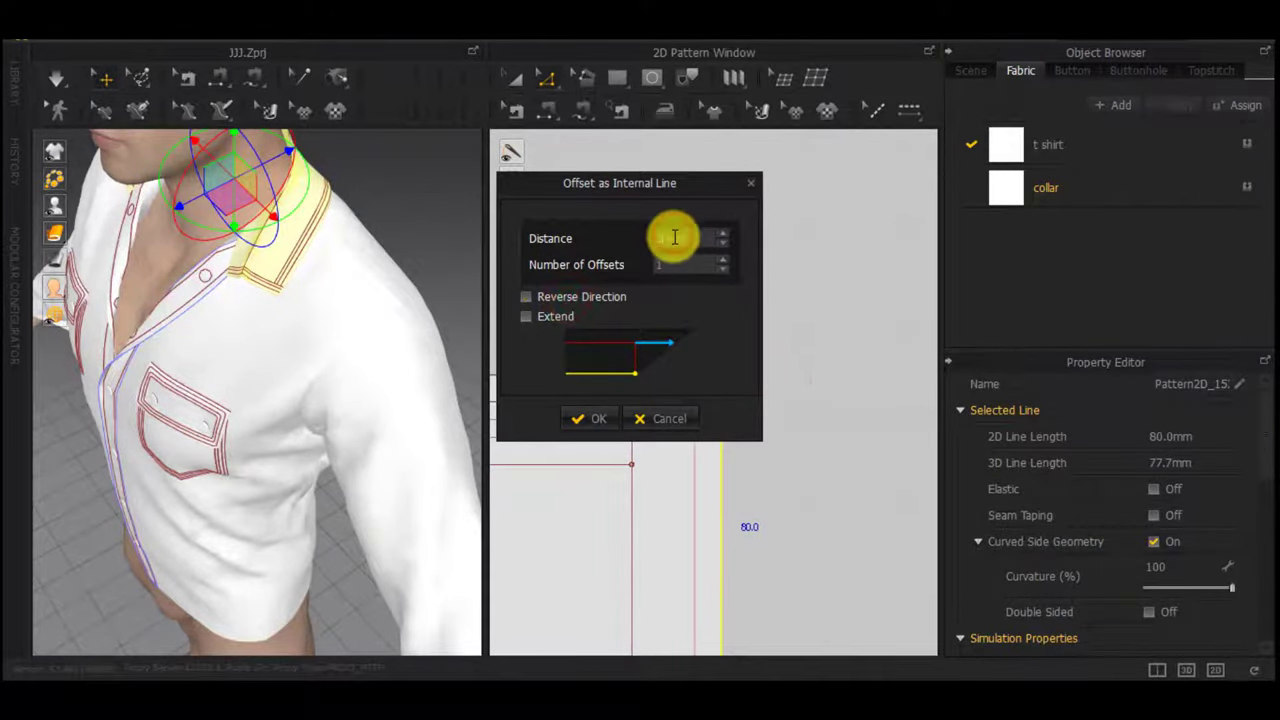
{"action": "key", "text": "Return"}
Offset the inner vertical internal line by 3 mm toward the collar's short edge
{"action": "right_click", "coordinate": [630, 518]}
{"action": "left_click", "coordinate": [708, 282]}
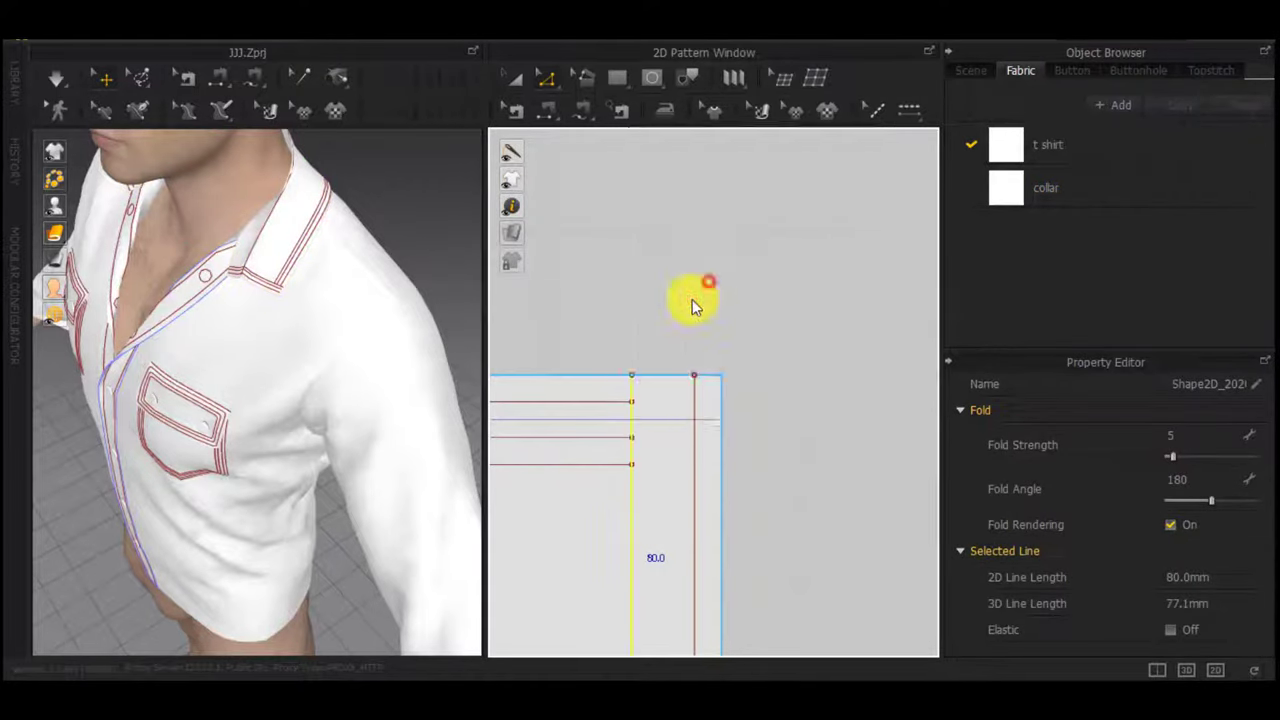
{"action": "left_click", "coordinate": [612, 418]}
{"action": "scroll", "coordinate": [665, 495], "scroll_direction": "down", "scroll_amount": 4}
{"action": "middle_click_drag", "start_coordinate": [665, 495], "coordinate": [664, 198]}
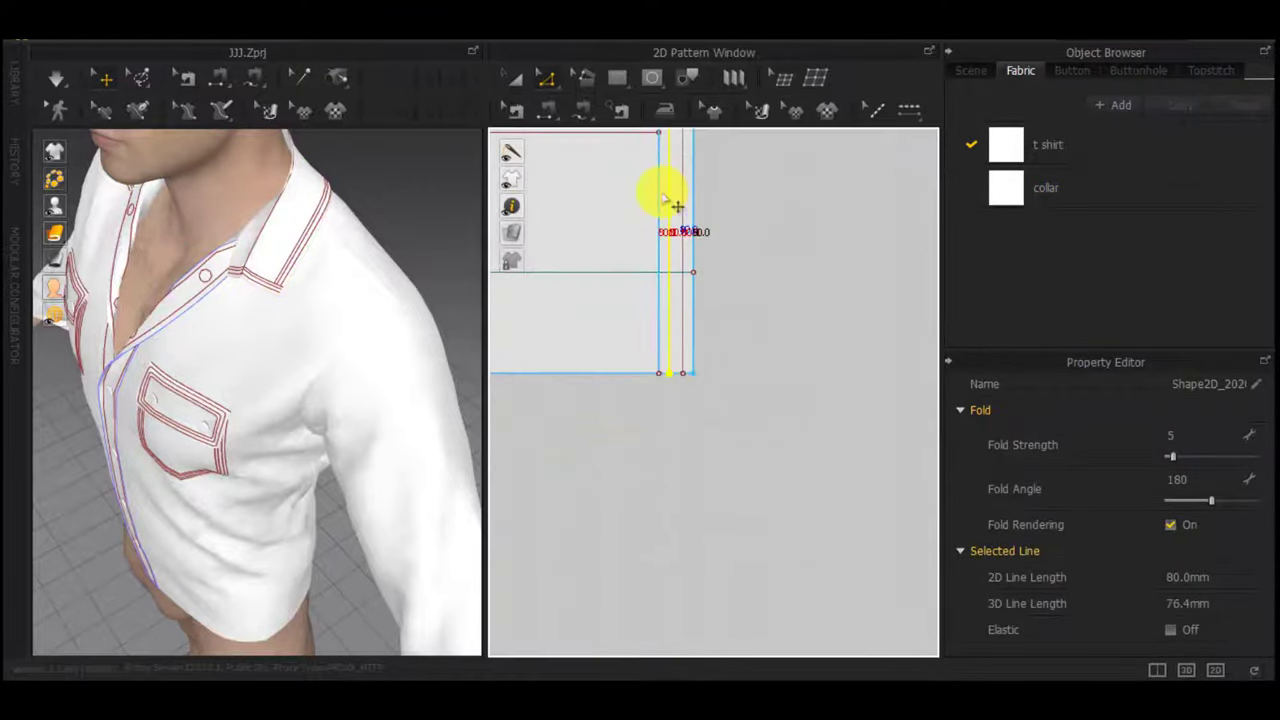
Simulate the shirt and pull the collar so it settles with its new internal lines, checking it on the avatar
{"action": "right_click_drag", "start_coordinate": [175, 385], "coordinate": [229, 243]}
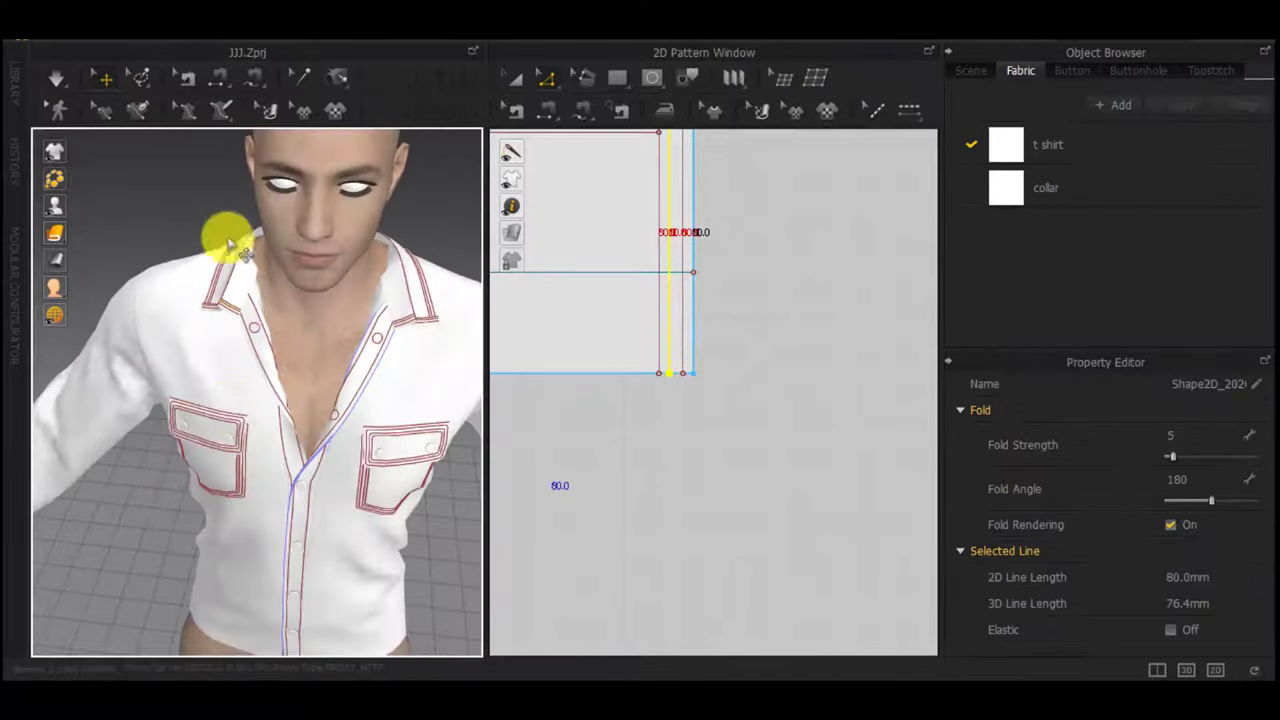
{"action": "left_click", "coordinate": [204, 222]}
{"action": "key", "text": "space"}
{"action": "right_click_drag", "start_coordinate": [306, 449], "coordinate": [251, 263]}
{"action": "left_click", "coordinate": [306, 251]}
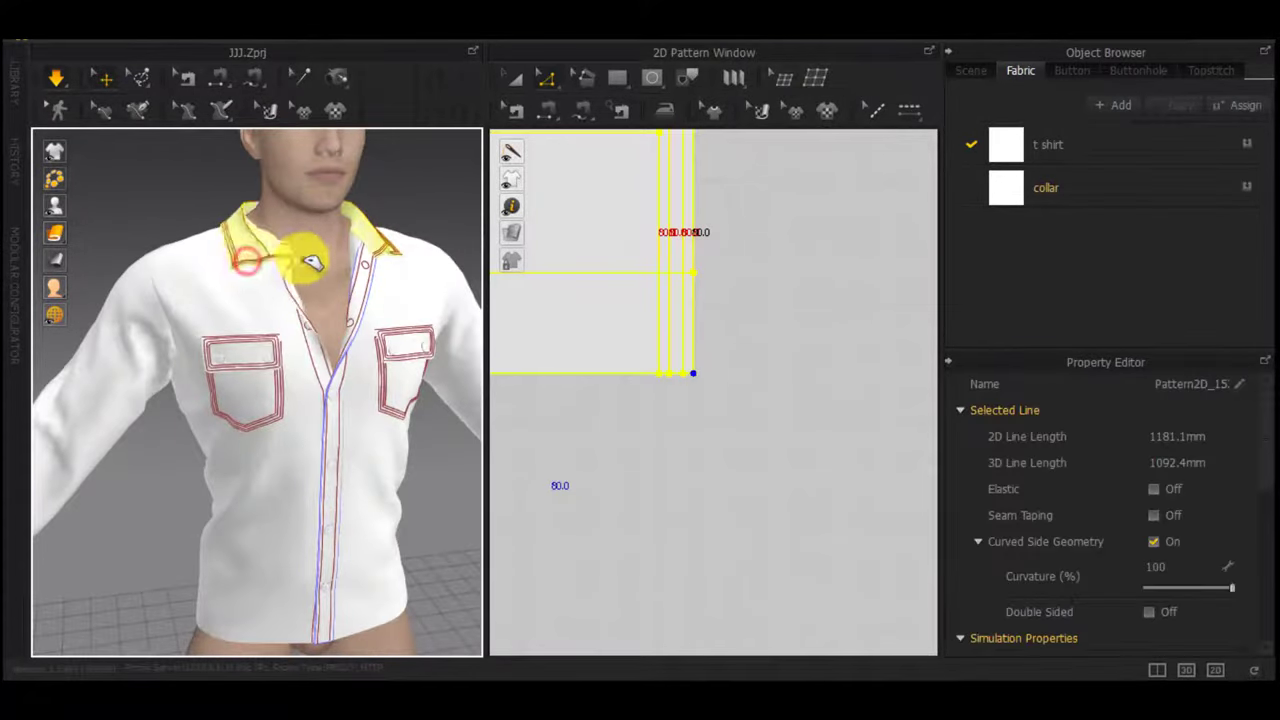
{"action": "left_click_drag", "start_coordinate": [301, 296], "coordinate": [444, 242]}
{"action": "scroll", "coordinate": [349, 350], "scroll_direction": "down", "scroll_amount": 3}
{"action": "left_click", "coordinate": [406, 496]}
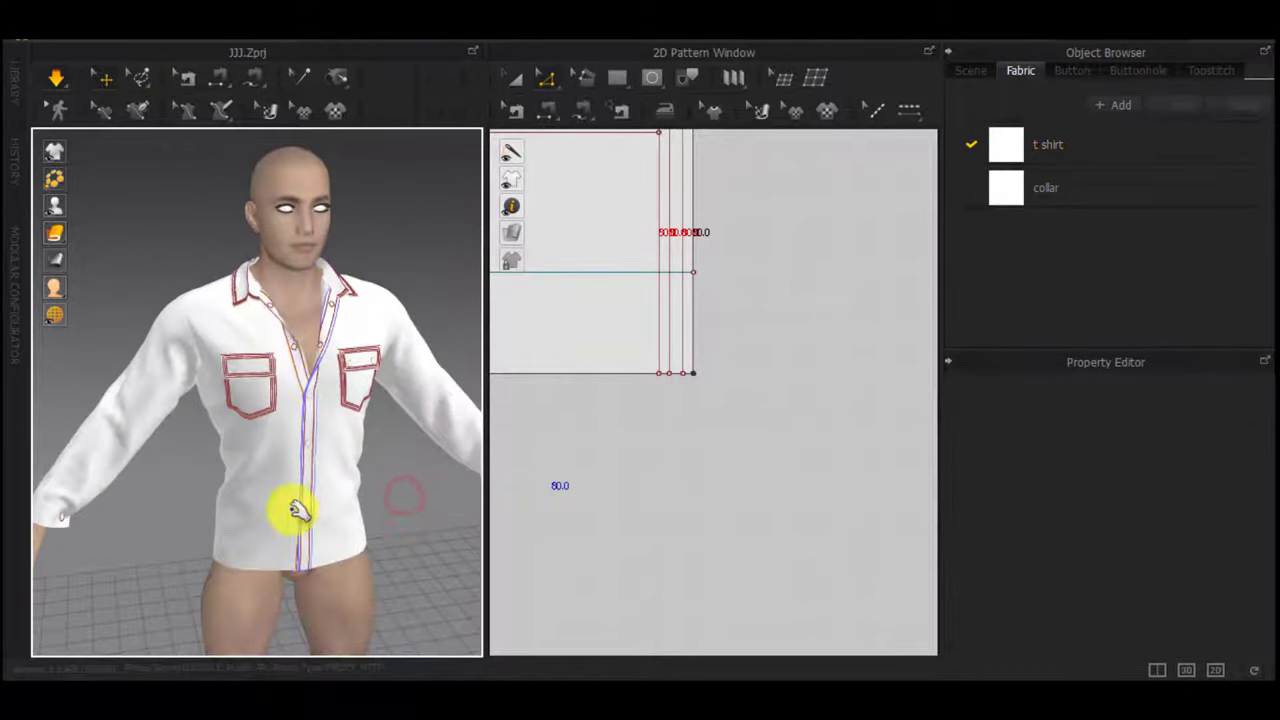
{"action": "right_click_drag", "start_coordinate": [292, 511], "coordinate": [256, 510]}
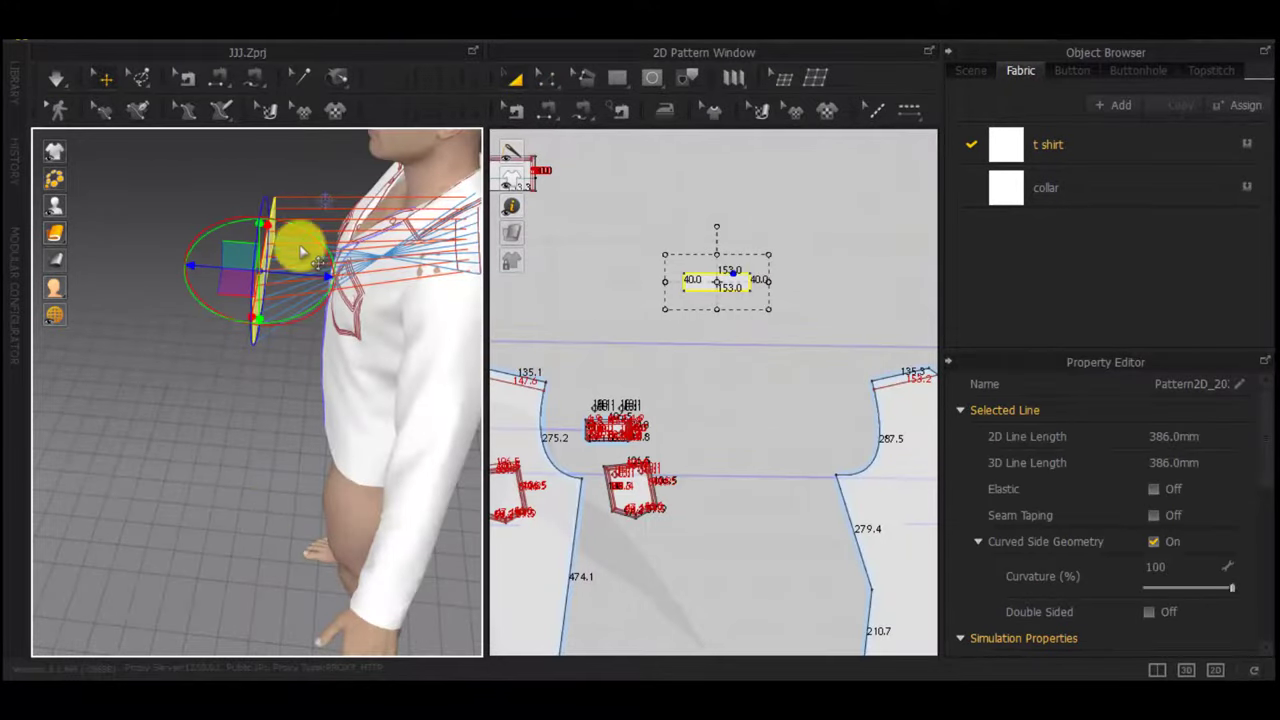
Delete the seams joining both long edges of the 153 × 40 mm strip to the shirt
{"action": "right_click_drag", "start_coordinate": [301, 251], "coordinate": [541, 272]}
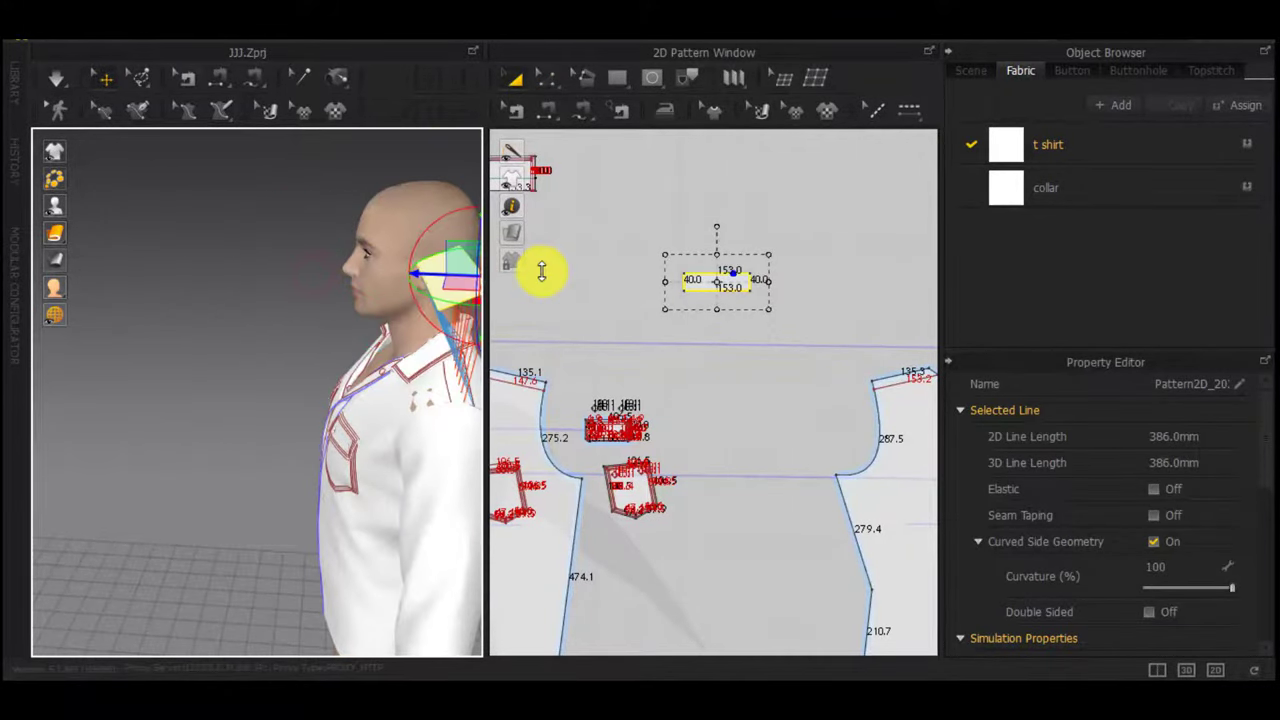
{"action": "key", "text": "b"}
{"action": "left_click", "coordinate": [721, 292]}
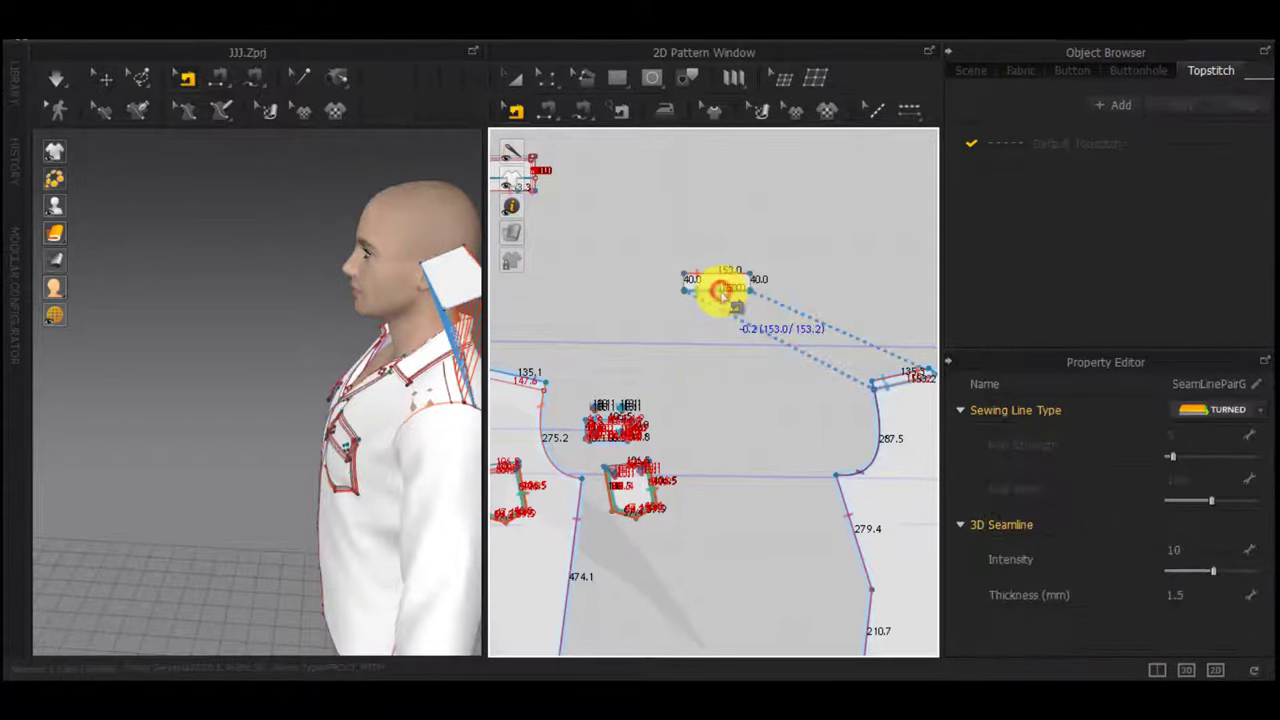
{"action": "left_click", "coordinate": [717, 274]}
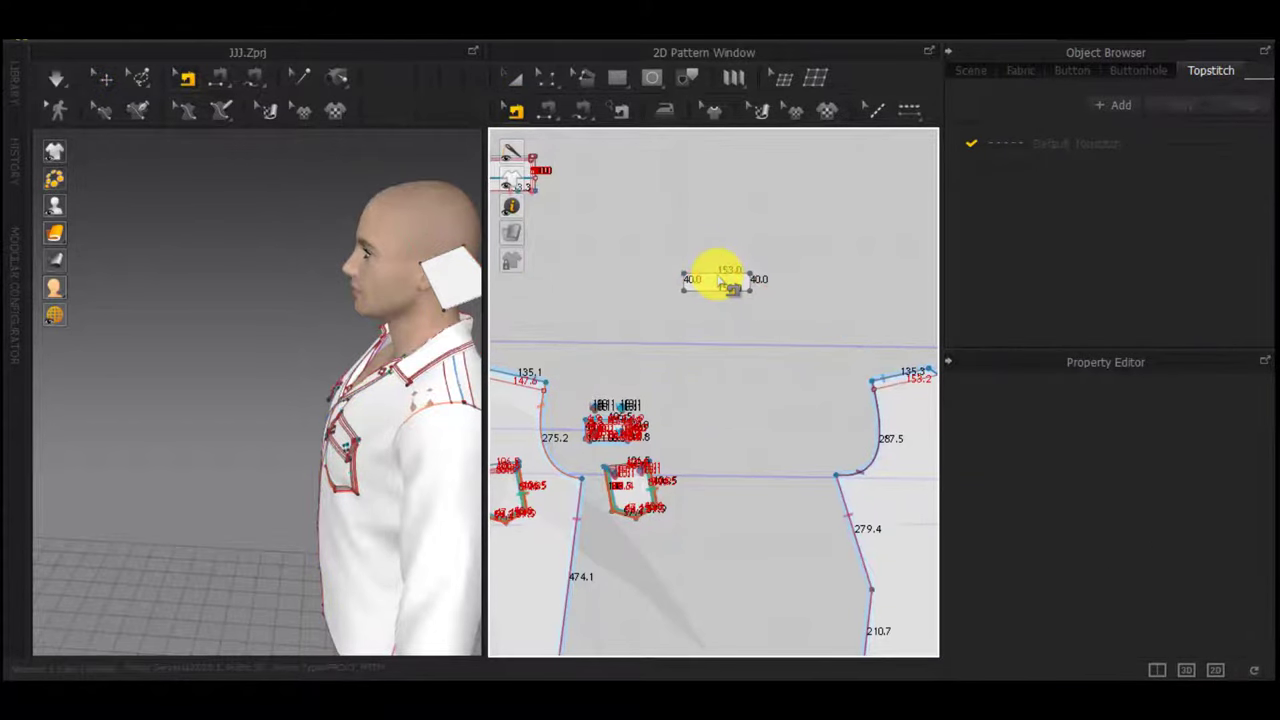
Sew the strip's upper long edge to the 153.2 mm shoulder internal line in reversed direction, and its lower long edge to the 147.6 mm line
{"action": "right_click_drag", "start_coordinate": [446, 384], "coordinate": [338, 378]}
{"action": "left_click", "coordinate": [424, 400]}
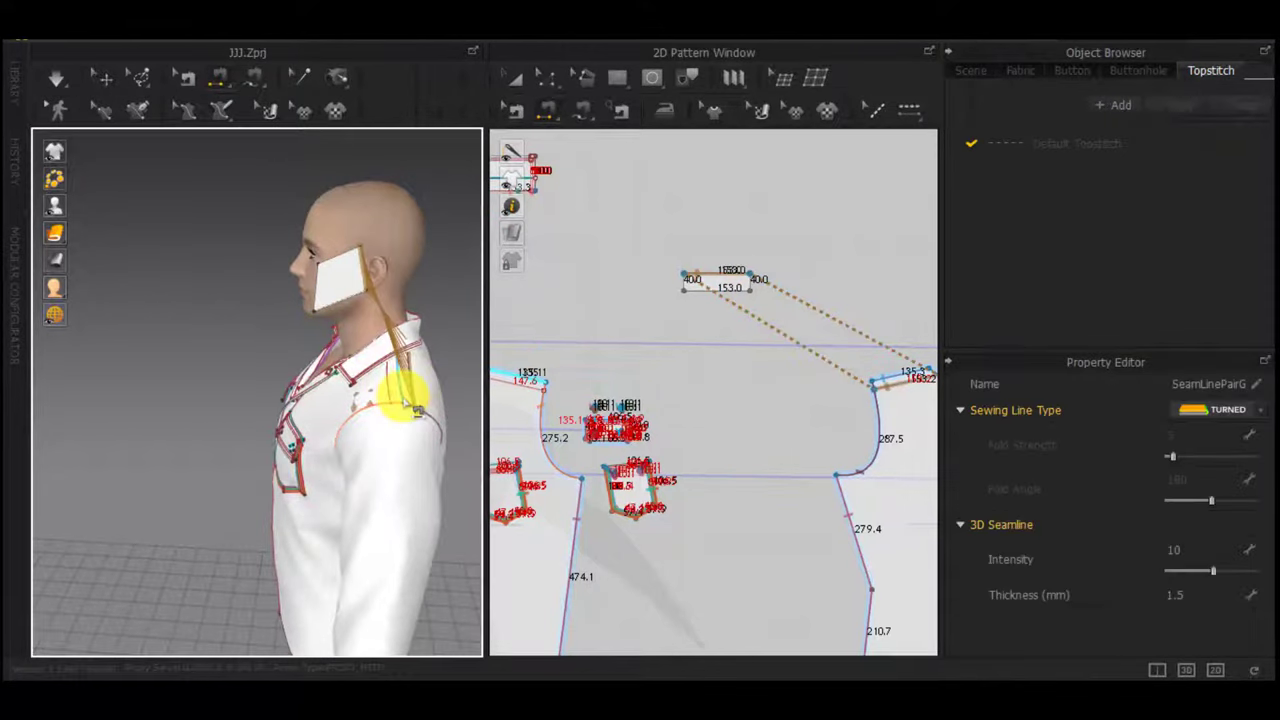
{"action": "key", "text": "ctrl+b"}
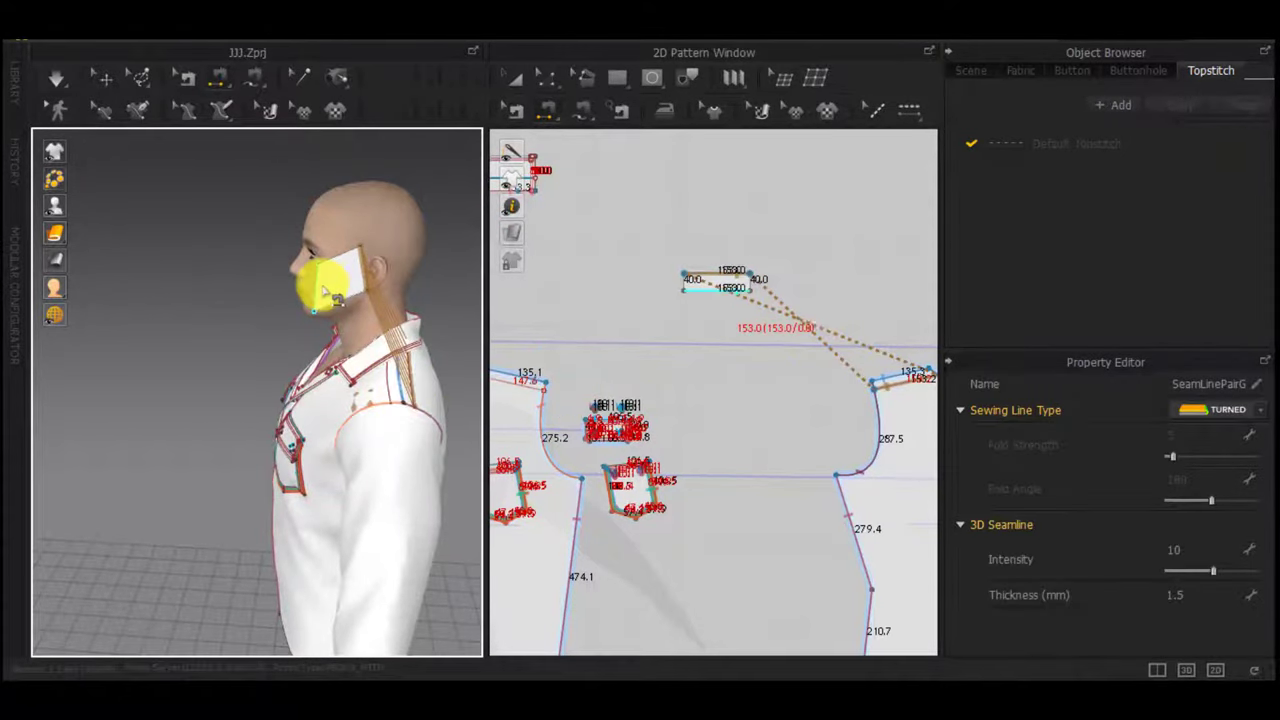
{"action": "left_click", "coordinate": [324, 287]}
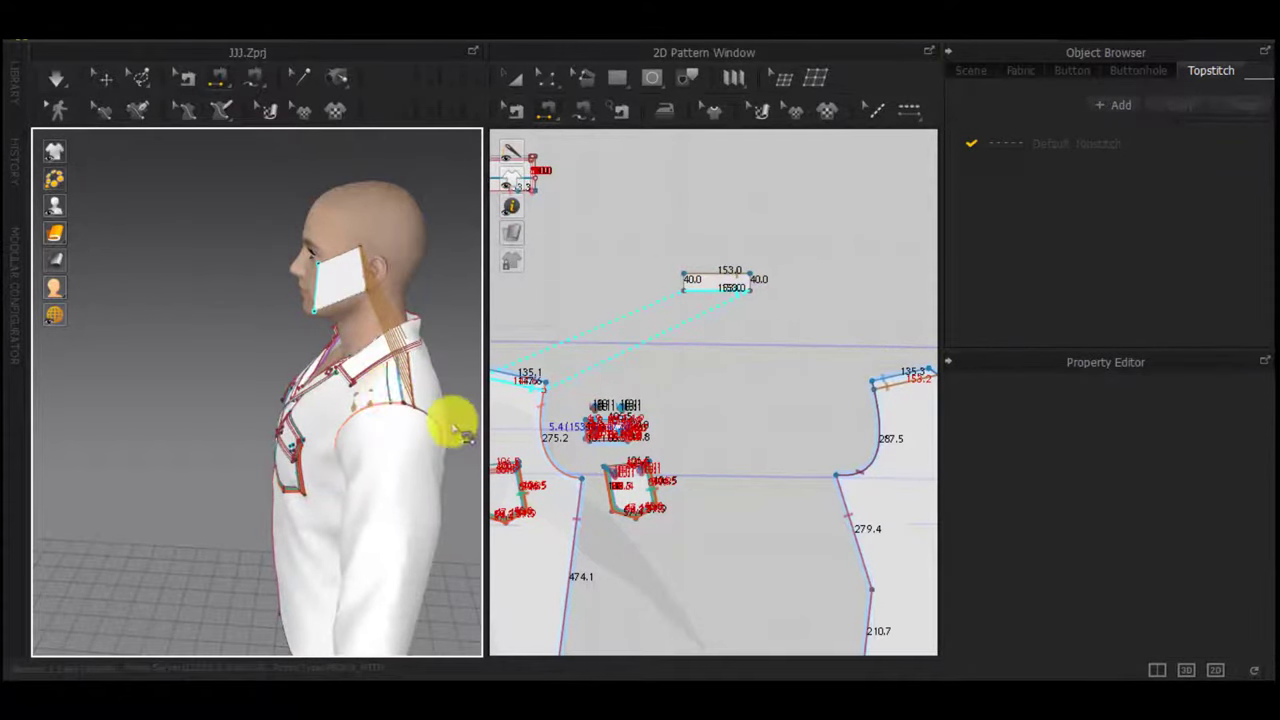
{"action": "left_click", "coordinate": [465, 436]}
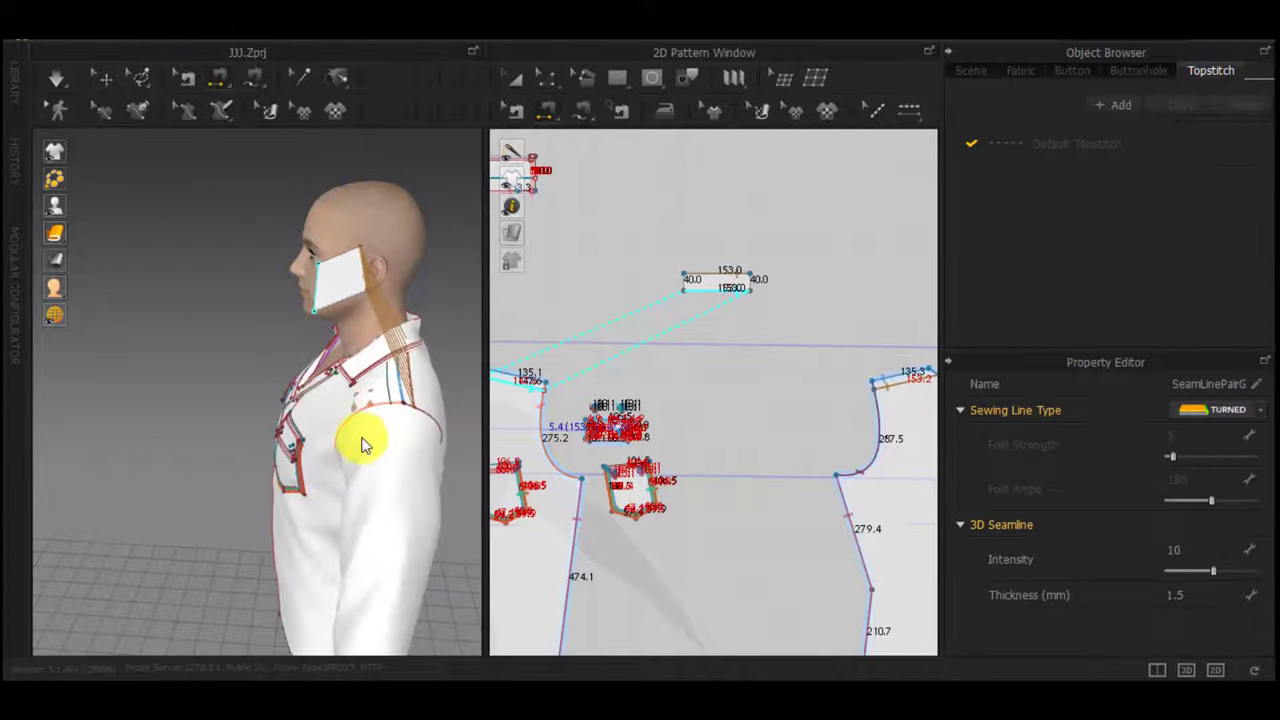
Simulate the garment so the sewn strip drapes over the shoulder, and examine it from the side
{"action": "right_click_drag", "start_coordinate": [331, 423], "coordinate": [414, 451]}
{"action": "scroll", "coordinate": [251, 323], "scroll_direction": "up", "scroll_amount": 2}
{"action": "middle_click_drag", "start_coordinate": [251, 323], "coordinate": [350, 507]}
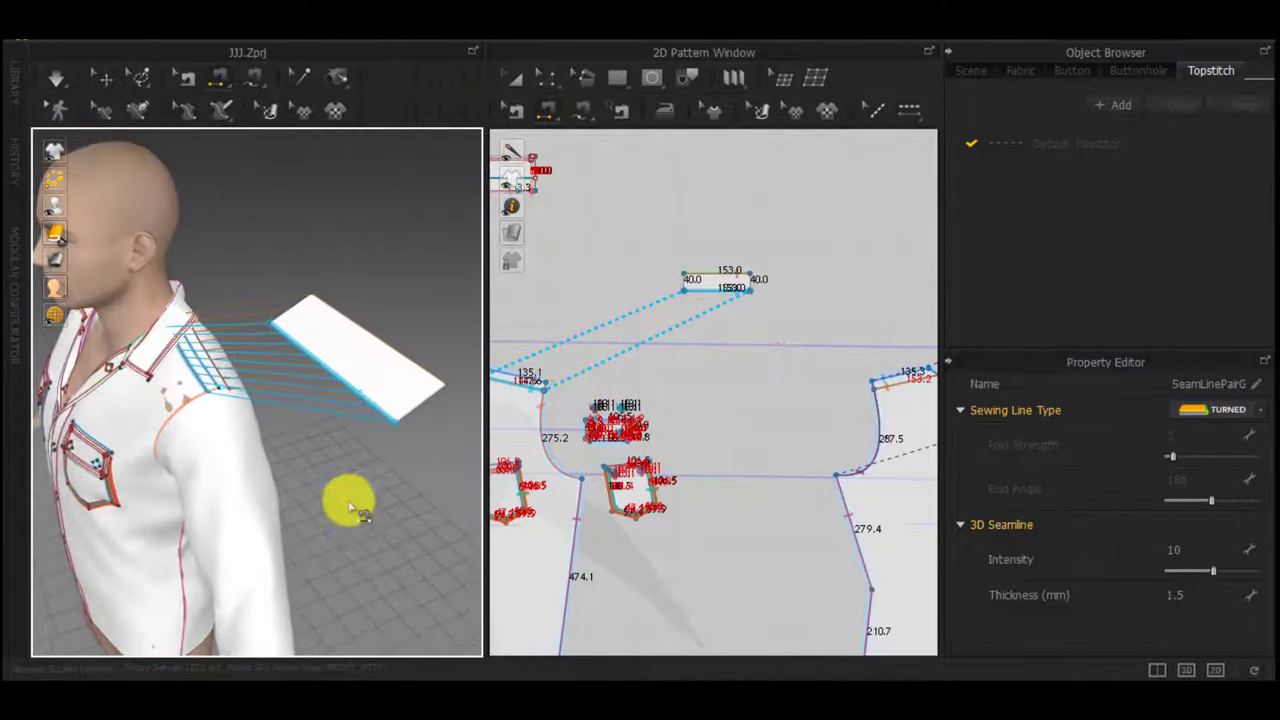
{"action": "key", "text": "space"}
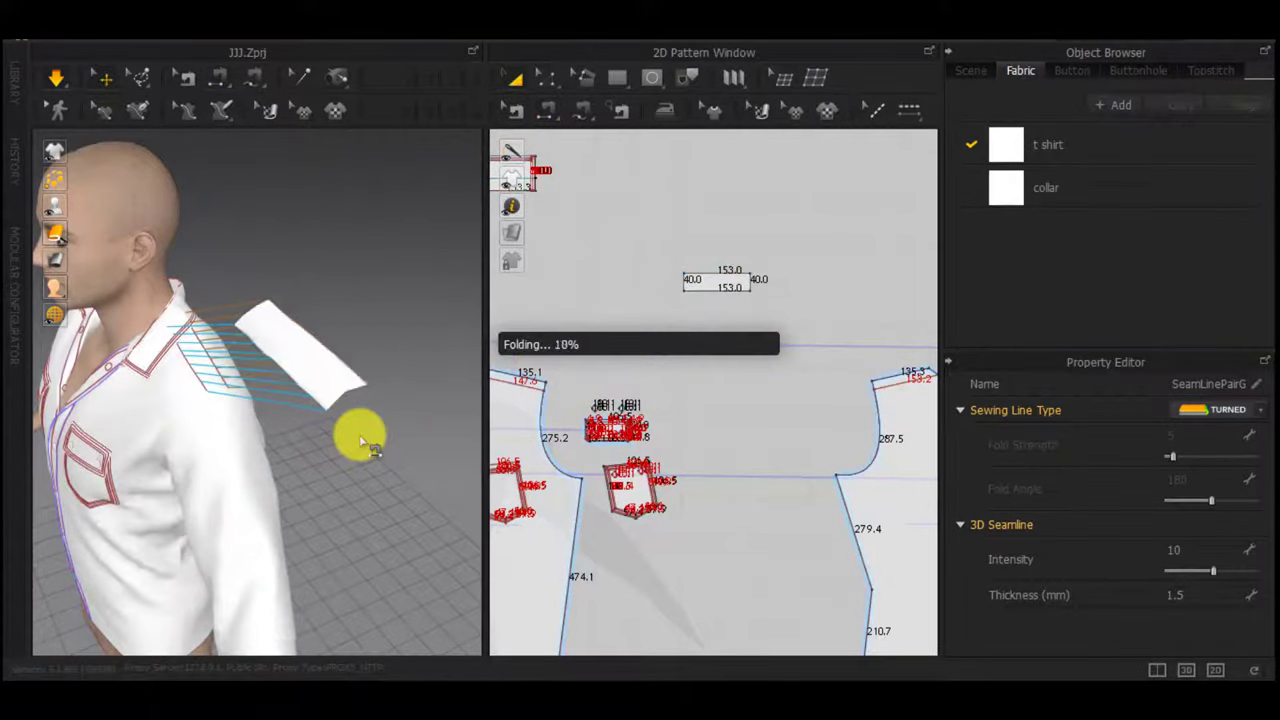
{"action": "scroll", "coordinate": [191, 398], "scroll_direction": "up", "scroll_amount": 2}
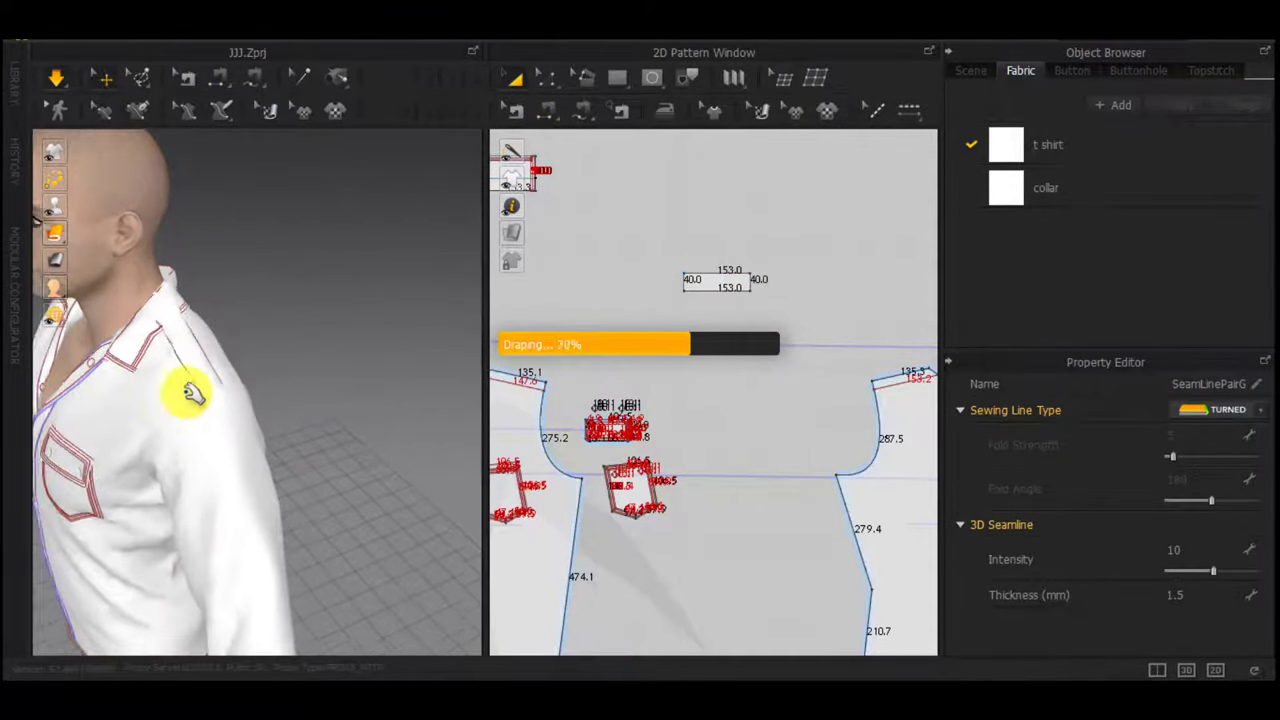
{"action": "middle_click_drag", "start_coordinate": [125, 336], "coordinate": [297, 360]}
{"action": "right_click_drag", "start_coordinate": [297, 360], "coordinate": [412, 362]}
{"action": "scroll", "coordinate": [583, 260], "scroll_direction": "down", "scroll_amount": 1}
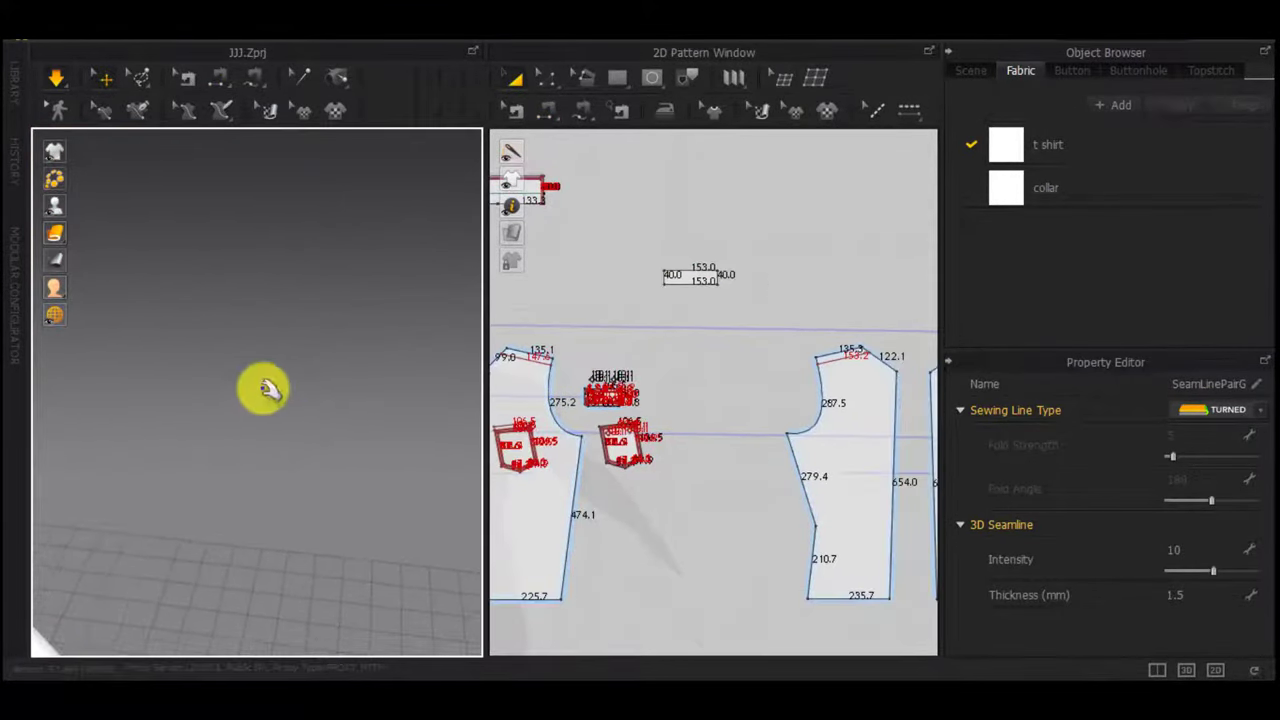
Set the collar's layer to 1, and check from the side how it settles over the shoulder strip
{"action": "scroll", "coordinate": [186, 475], "scroll_direction": "down", "scroll_amount": 4}
{"action": "middle_click_drag", "start_coordinate": [160, 463], "coordinate": [267, 398]}
{"action": "left_click", "coordinate": [266, 399]}
{"action": "scroll", "coordinate": [194, 447], "scroll_direction": "up", "scroll_amount": 4}
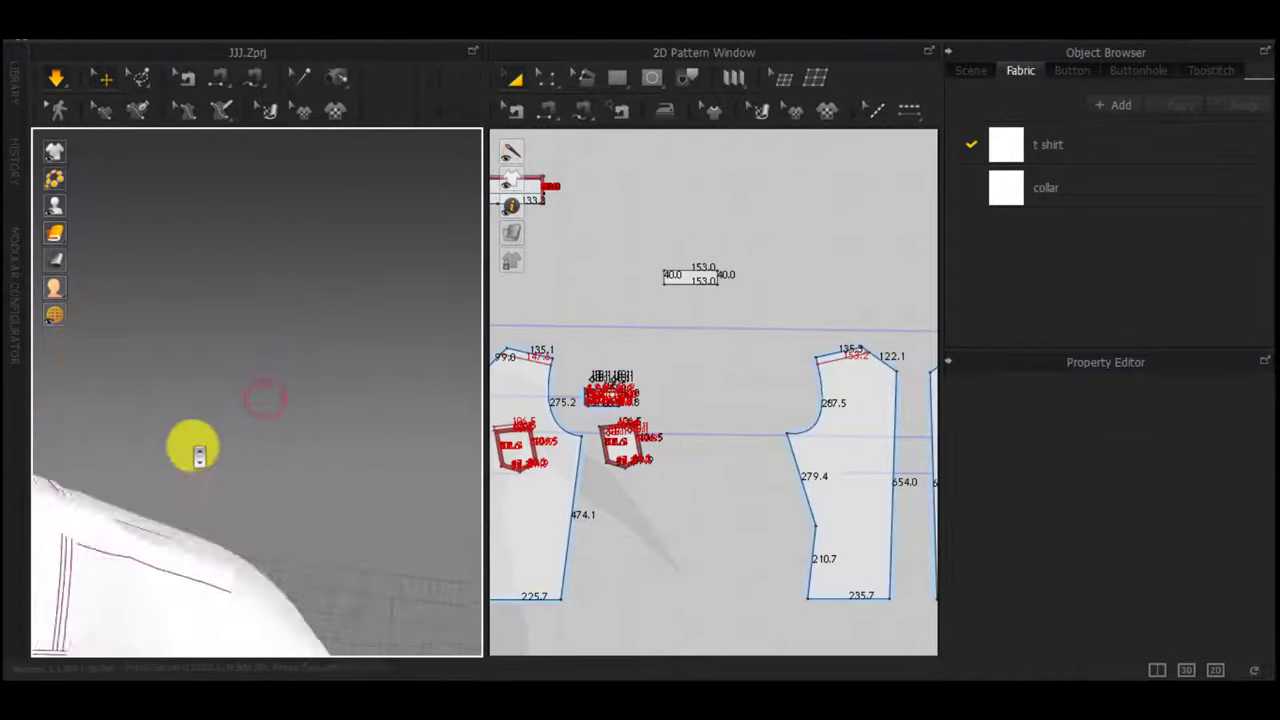
{"action": "middle_click_drag", "start_coordinate": [194, 447], "coordinate": [338, 368]}
{"action": "left_click_drag", "start_coordinate": [323, 423], "coordinate": [733, 294]}
{"action": "left_click", "coordinate": [686, 277]}
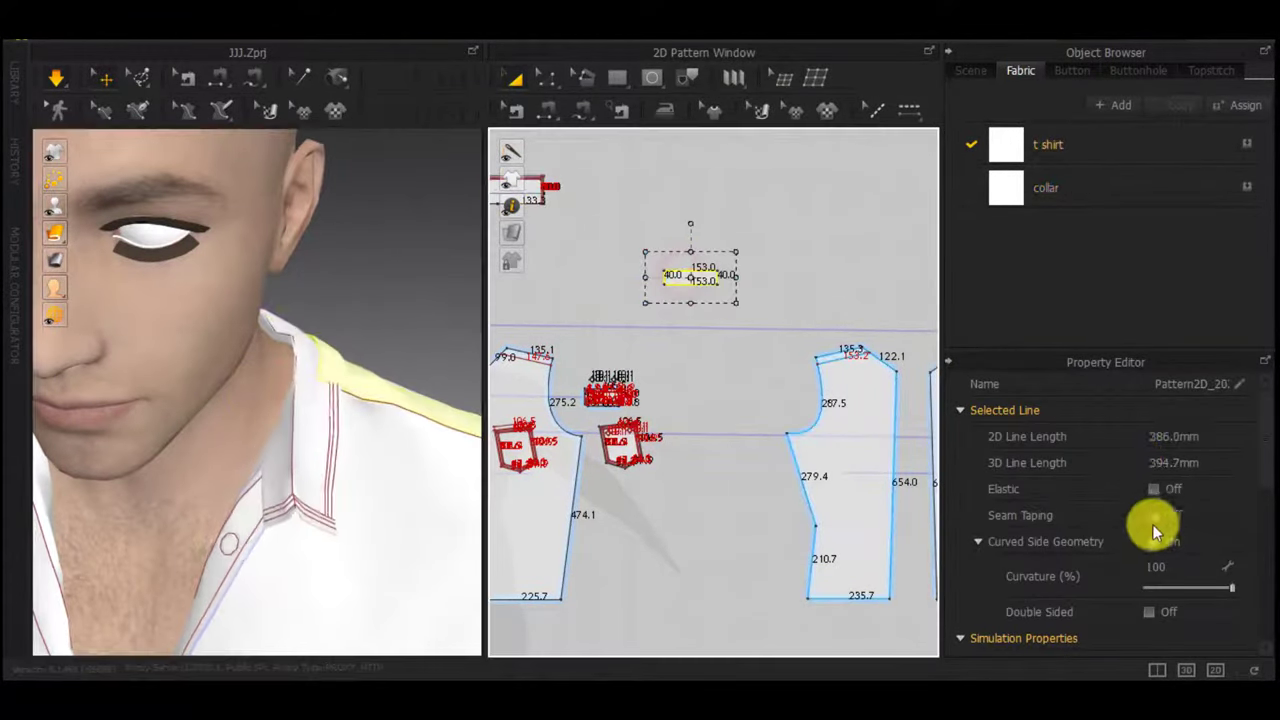
{"action": "scroll", "coordinate": [1145, 550], "scroll_direction": "down", "scroll_amount": 5}
{"action": "left_click", "coordinate": [327, 462]}
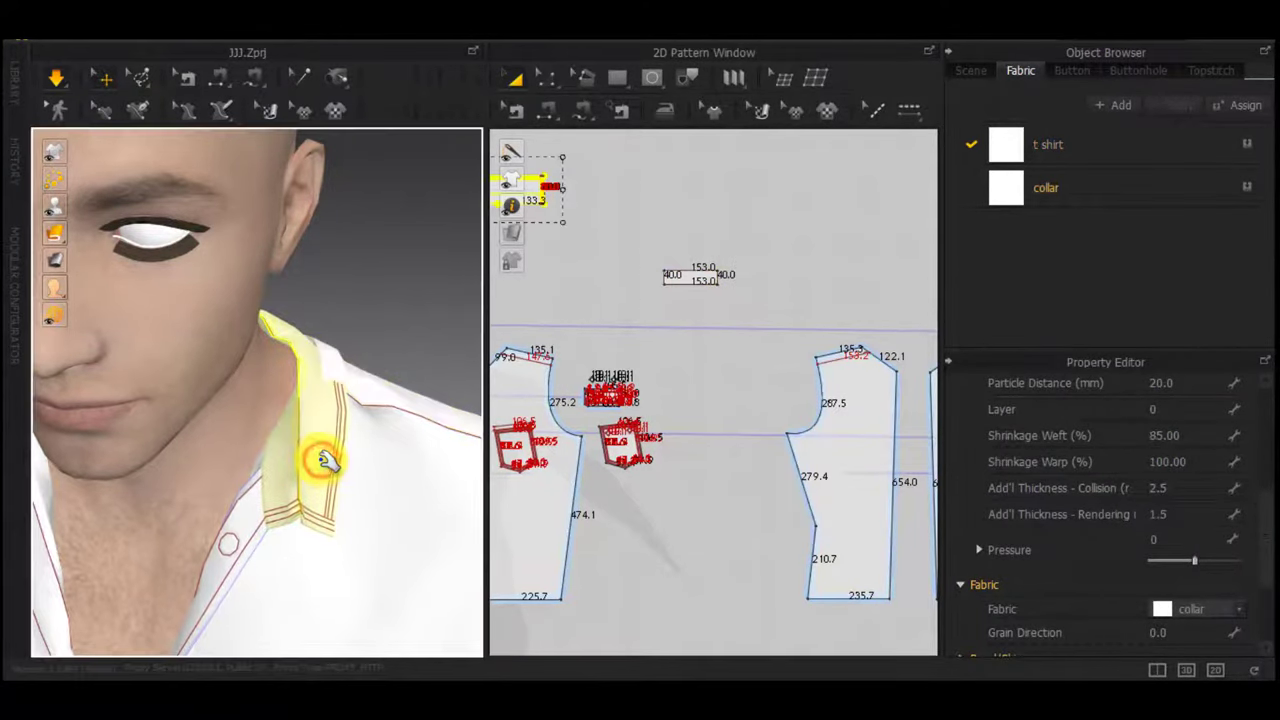
{"action": "left_click", "coordinate": [1165, 410]}
{"action": "left_click", "coordinate": [849, 222]}
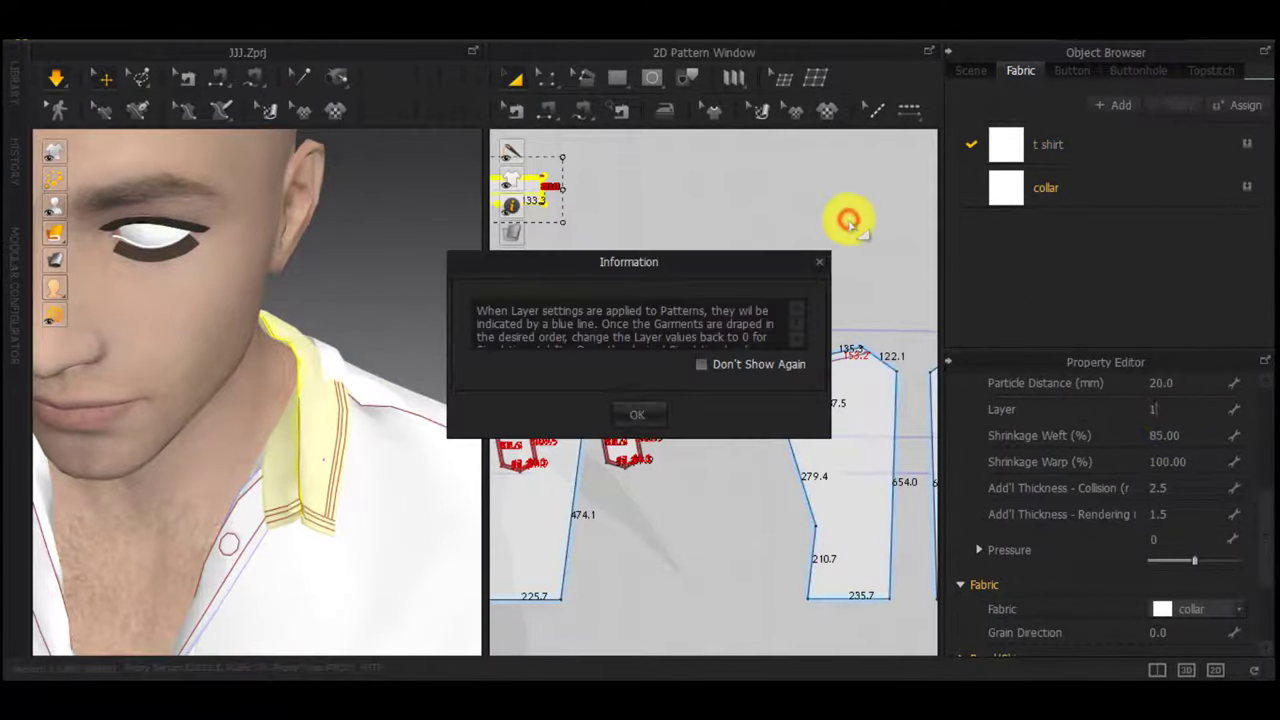
{"action": "left_click", "coordinate": [626, 414]}
{"action": "left_click", "coordinate": [440, 303]}
{"action": "right_click_drag", "start_coordinate": [420, 315], "coordinate": [243, 405]}
{"action": "scroll", "coordinate": [346, 456], "scroll_direction": "down", "scroll_amount": 3}
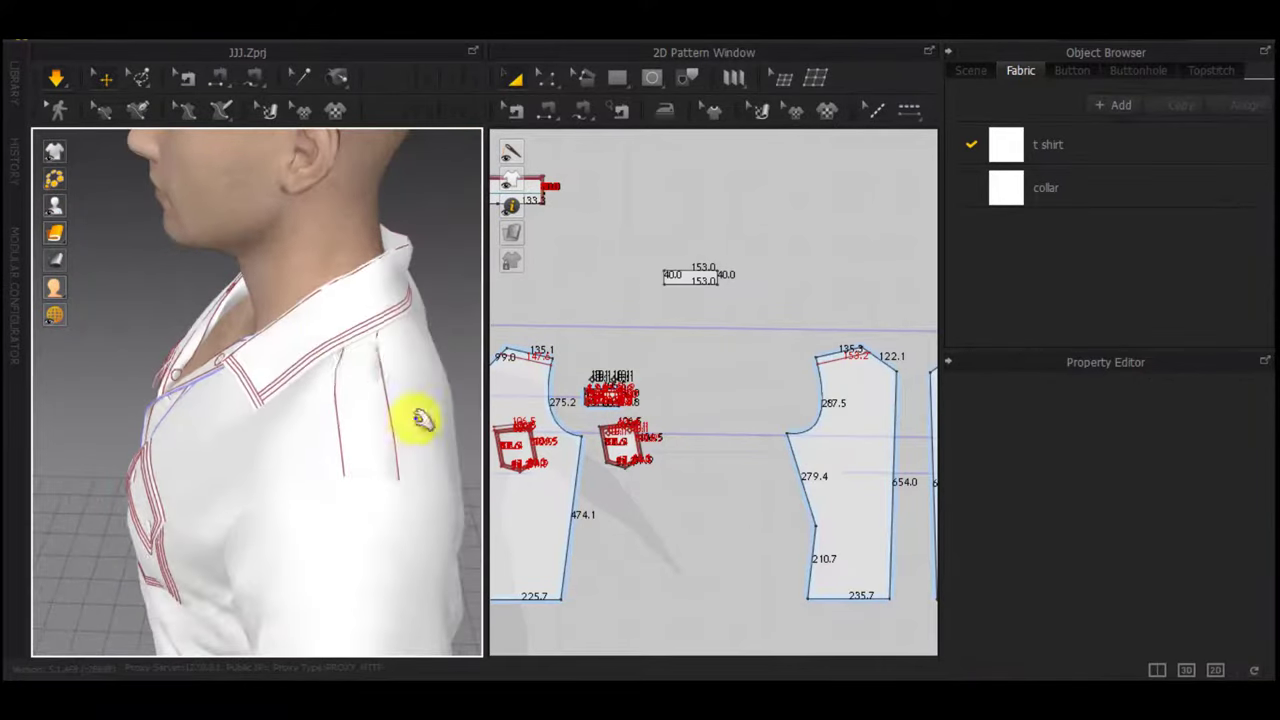
Delete the seams on both long edges of the 153 × 40 mm strip
{"action": "scroll", "coordinate": [701, 294], "scroll_direction": "up", "scroll_amount": 5}
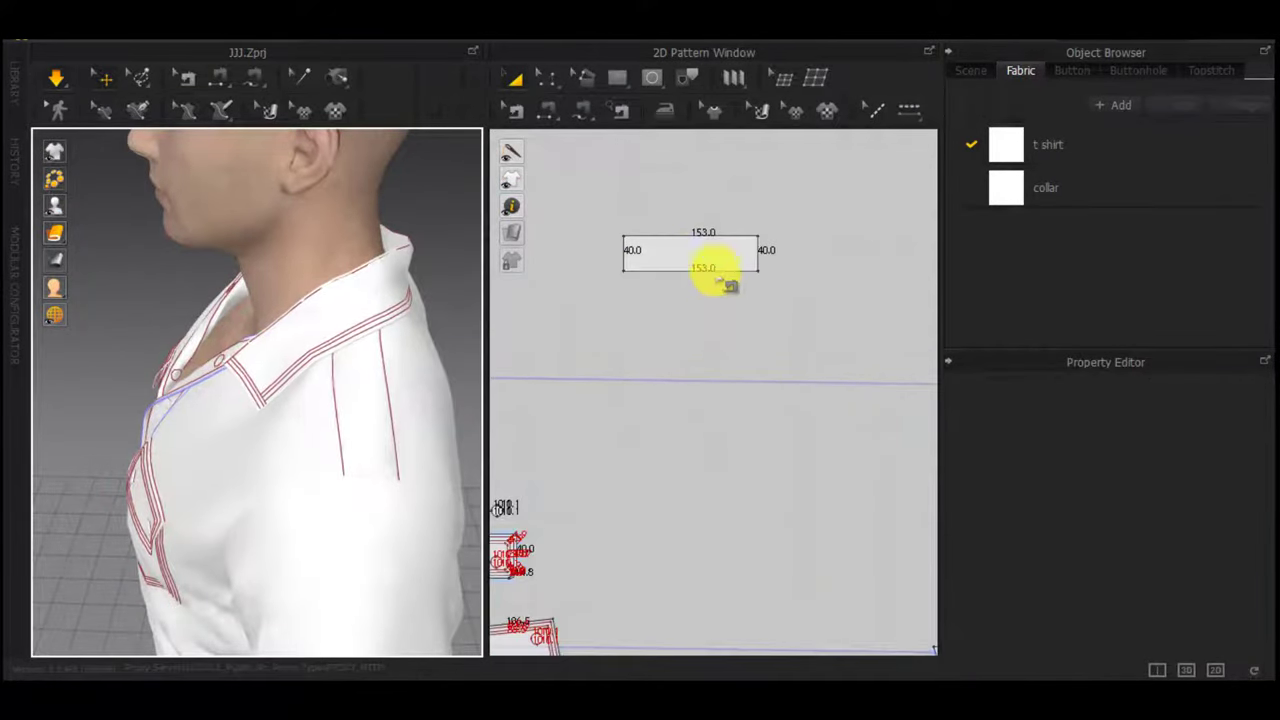
{"action": "key", "text": "b"}
{"action": "left_click", "coordinate": [716, 267]}
{"action": "left_click", "coordinate": [709, 232]}
{"action": "key", "text": "Delete"}
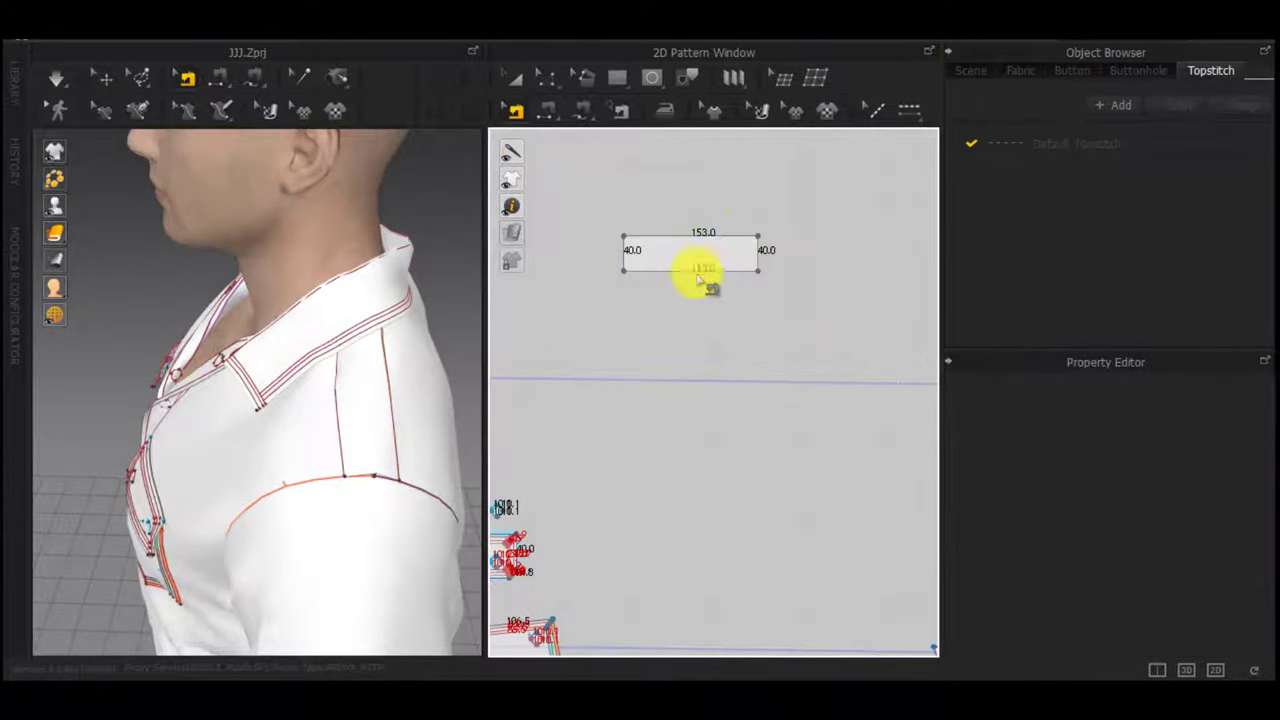
Try to free-sew the strip's 40 mm short edge to the back panel's neckline segment between the shoulder point and the 153.2 mm internal line
{"action": "left_click", "coordinate": [374, 470]}
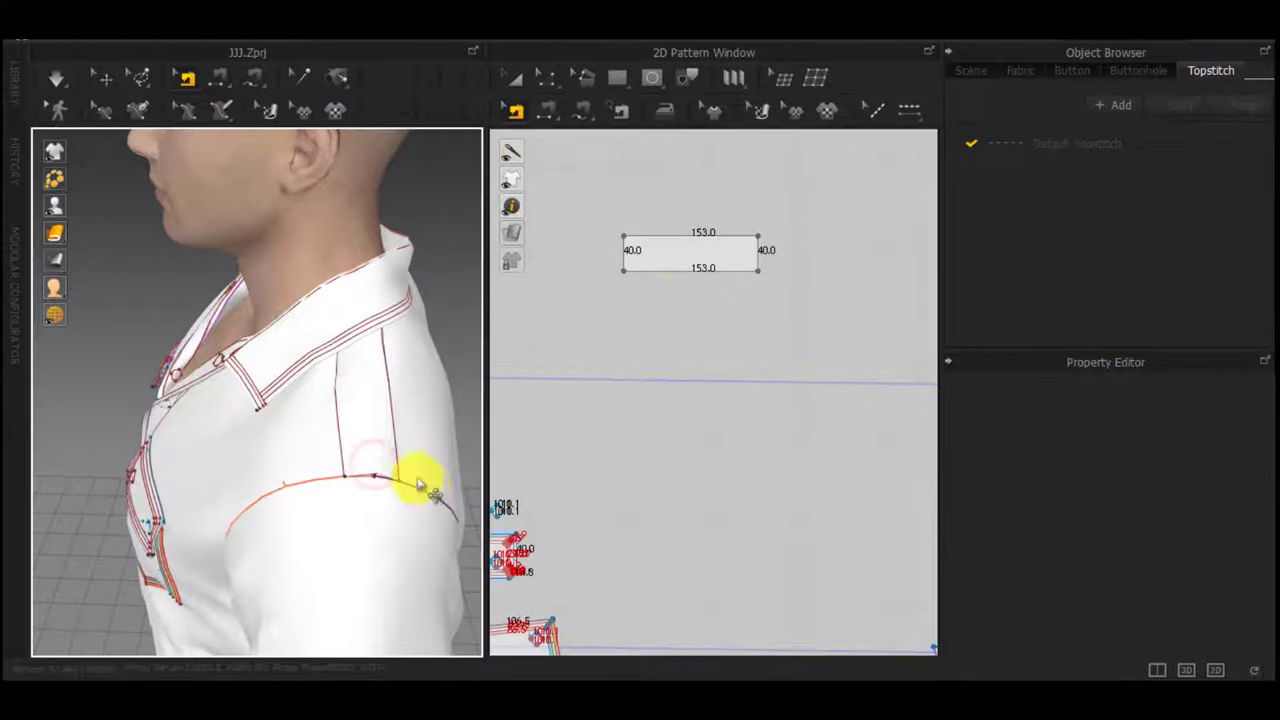
{"action": "key", "text": "a"}
{"action": "left_click", "coordinate": [380, 464]}
{"action": "key", "text": "m"}
{"action": "left_click", "coordinate": [758, 270]}
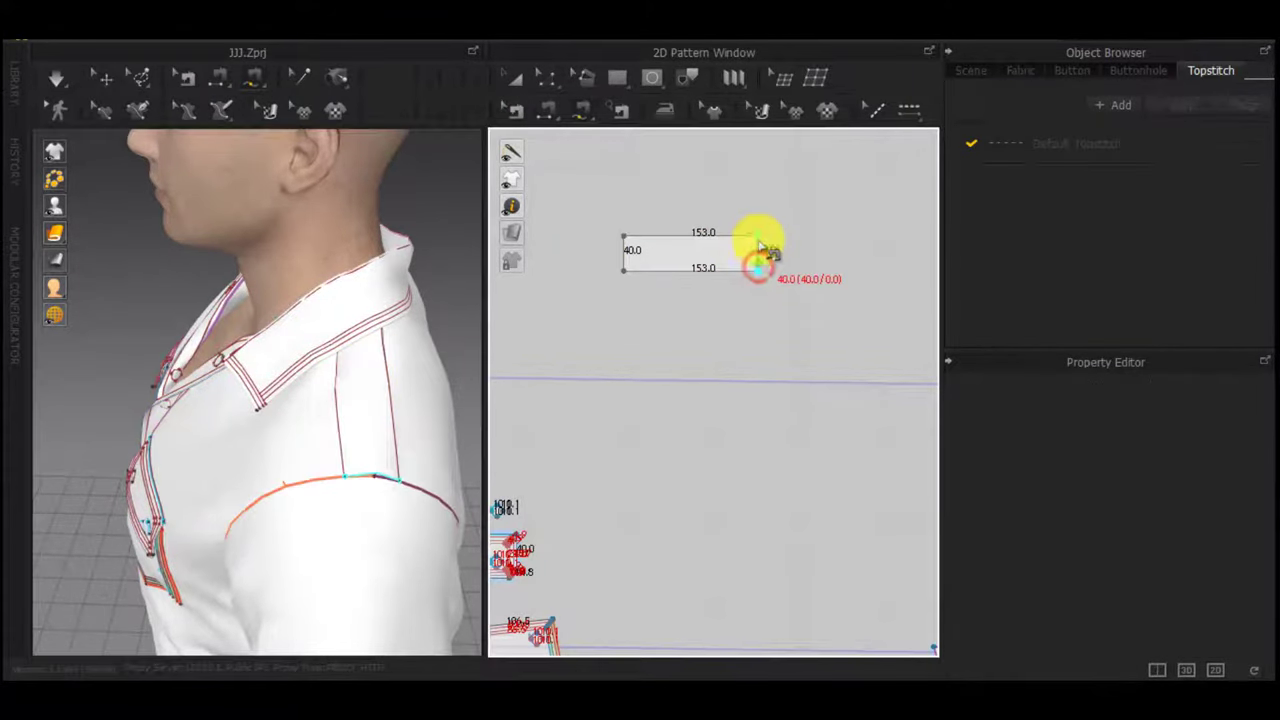
{"action": "left_click", "coordinate": [759, 239]}
{"action": "middle_click_drag", "start_coordinate": [885, 430], "coordinate": [657, 363]}
{"action": "scroll", "coordinate": [657, 363], "scroll_direction": "down", "scroll_amount": 2}
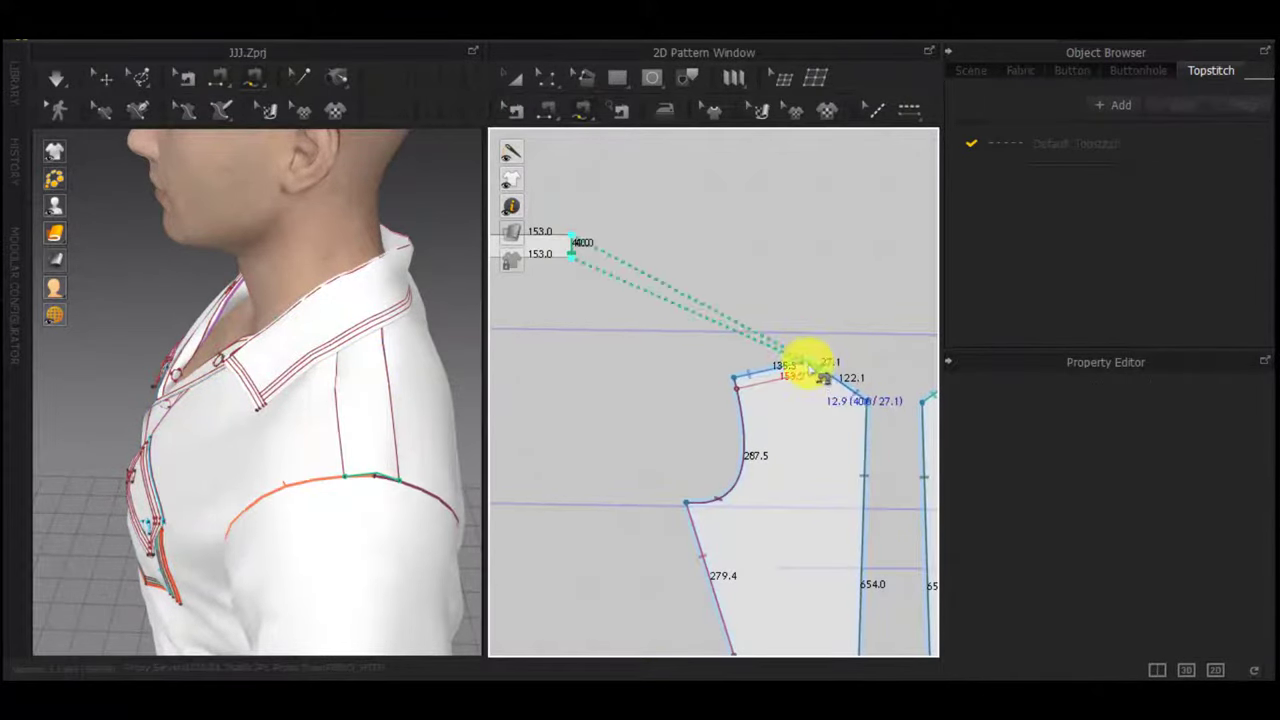
{"action": "scroll", "coordinate": [815, 372], "scroll_direction": "up", "scroll_amount": 5}
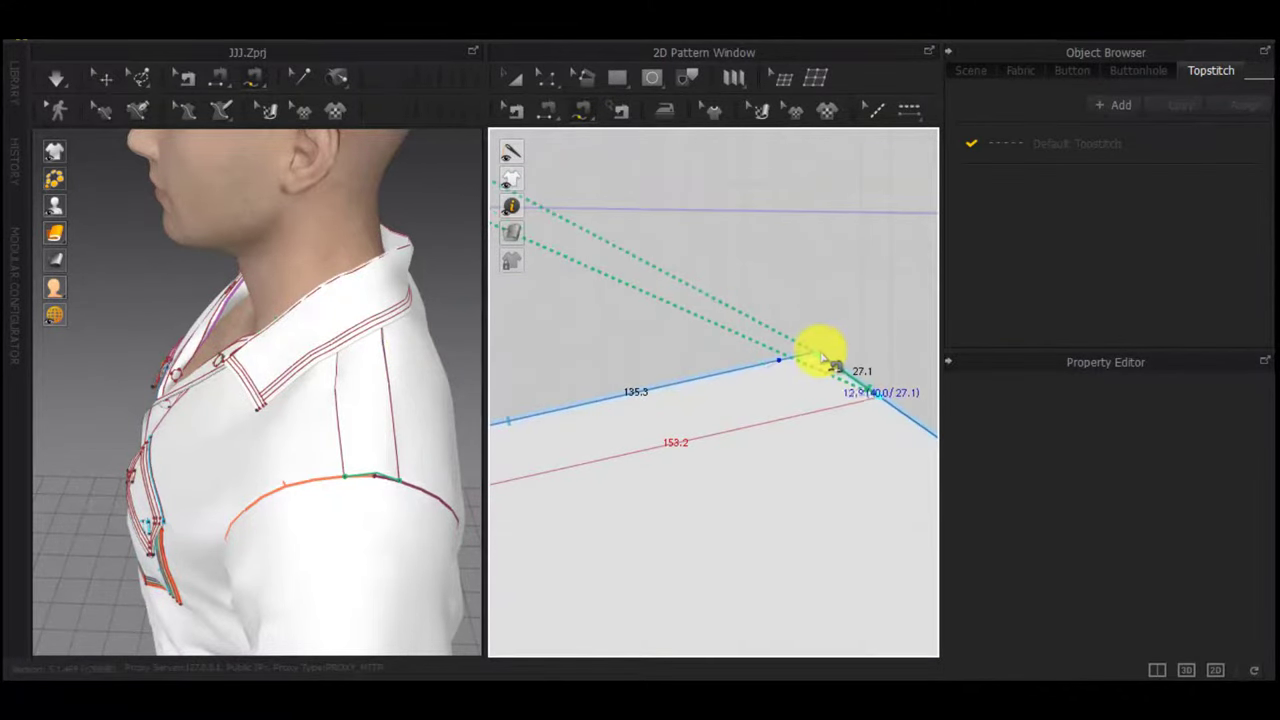
{"action": "left_click", "coordinate": [819, 354]}
{"action": "scroll", "coordinate": [811, 320], "scroll_direction": "down", "scroll_amount": 3}
{"action": "scroll", "coordinate": [811, 323], "scroll_direction": "down", "scroll_amount": 1}
{"action": "middle_click_drag", "start_coordinate": [702, 311], "coordinate": [850, 508]}
{"action": "scroll", "coordinate": [806, 495], "scroll_direction": "down", "scroll_amount": 4}
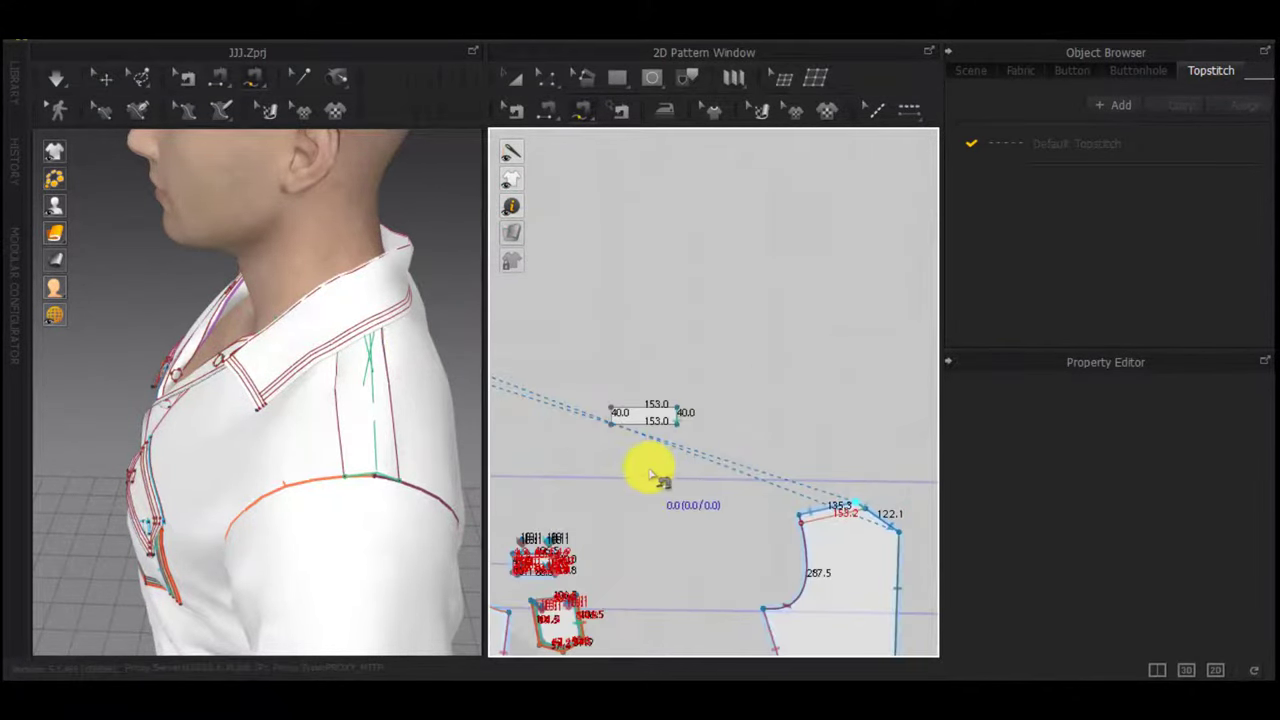
{"action": "scroll", "coordinate": [392, 457], "scroll_direction": "up", "scroll_amount": 2}
{"action": "key", "text": "Return"}
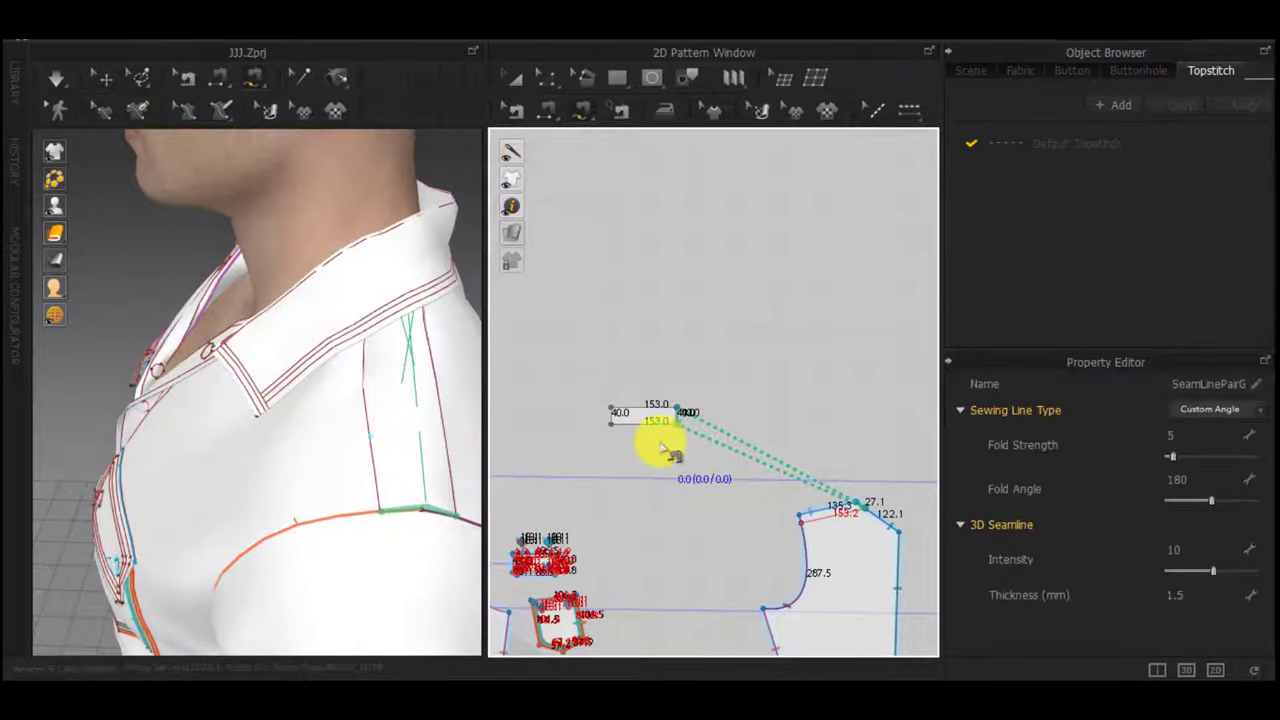
{"action": "left_click", "coordinate": [684, 436]}
Move the strip up off the avatar's shoulder in 3D so its short ends are exposed
{"action": "key", "text": "a"}
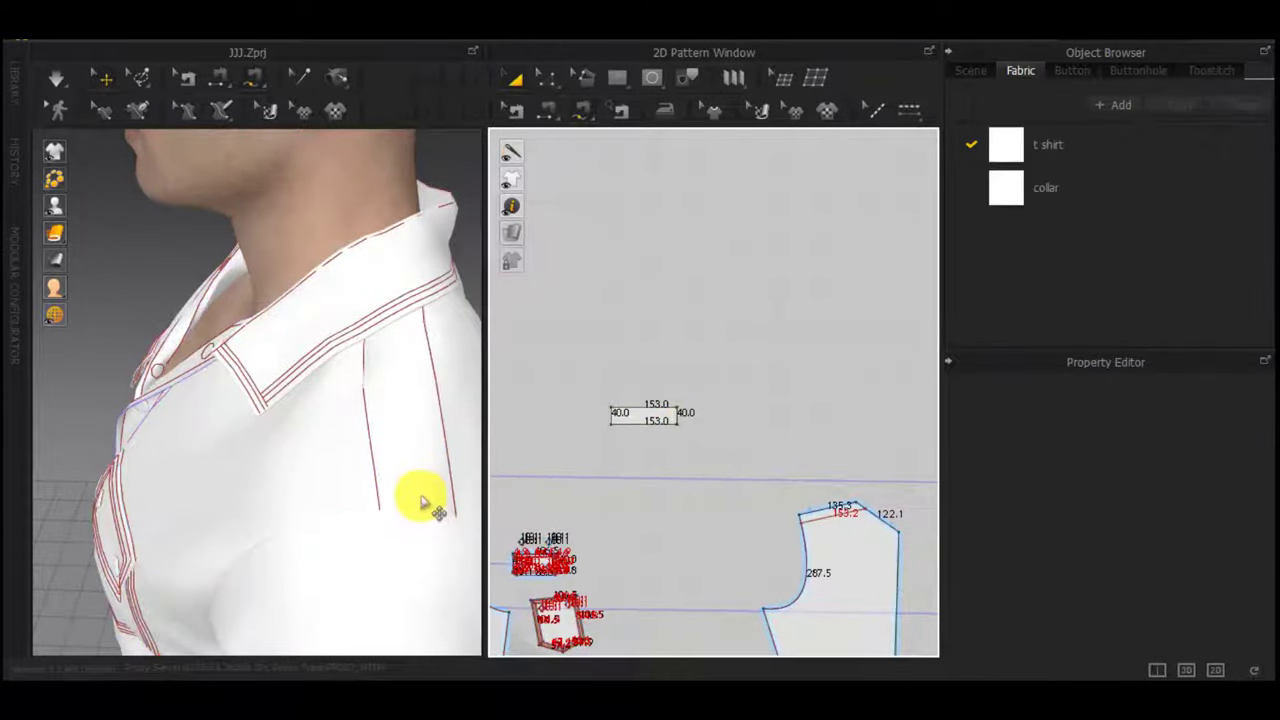
{"action": "right_click_drag", "start_coordinate": [424, 501], "coordinate": [540, 458]}
{"action": "left_click_drag", "start_coordinate": [411, 479], "coordinate": [448, 428]}
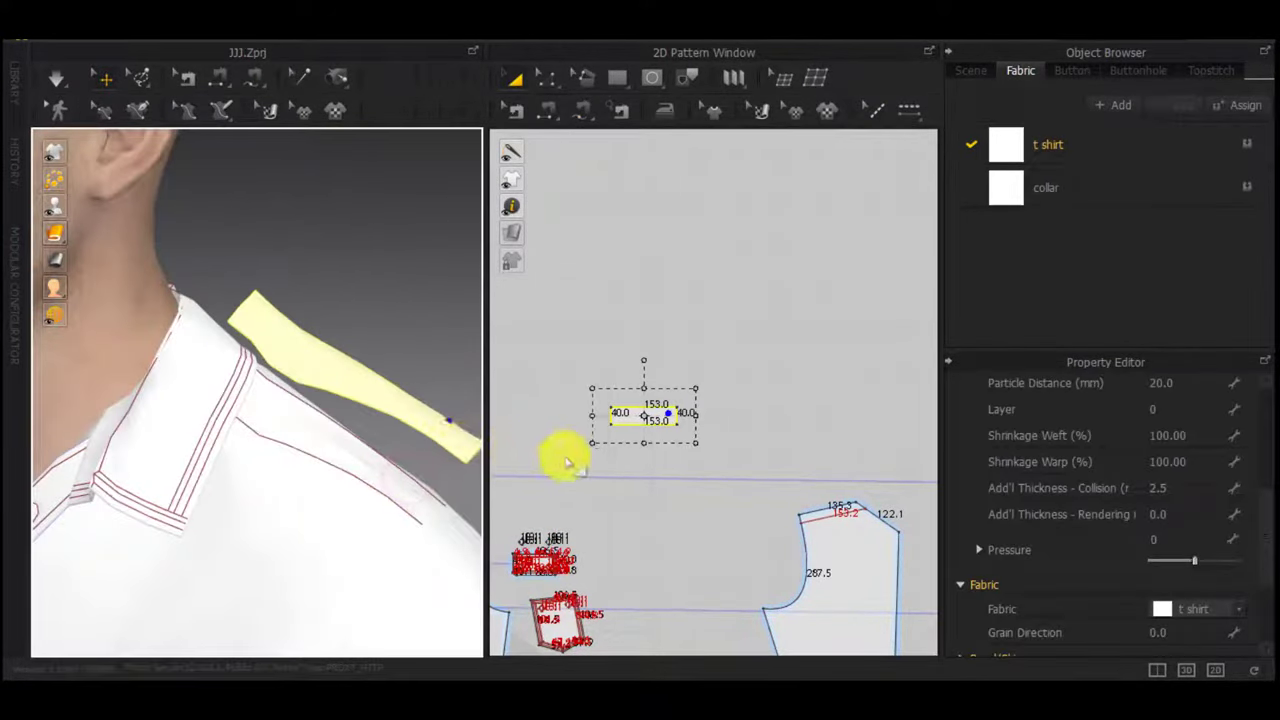
{"action": "left_click", "coordinate": [477, 447]}
Try to free-sew the strip's 40 mm short edge to the front panel around its shoulder line
{"action": "key", "text": "m"}
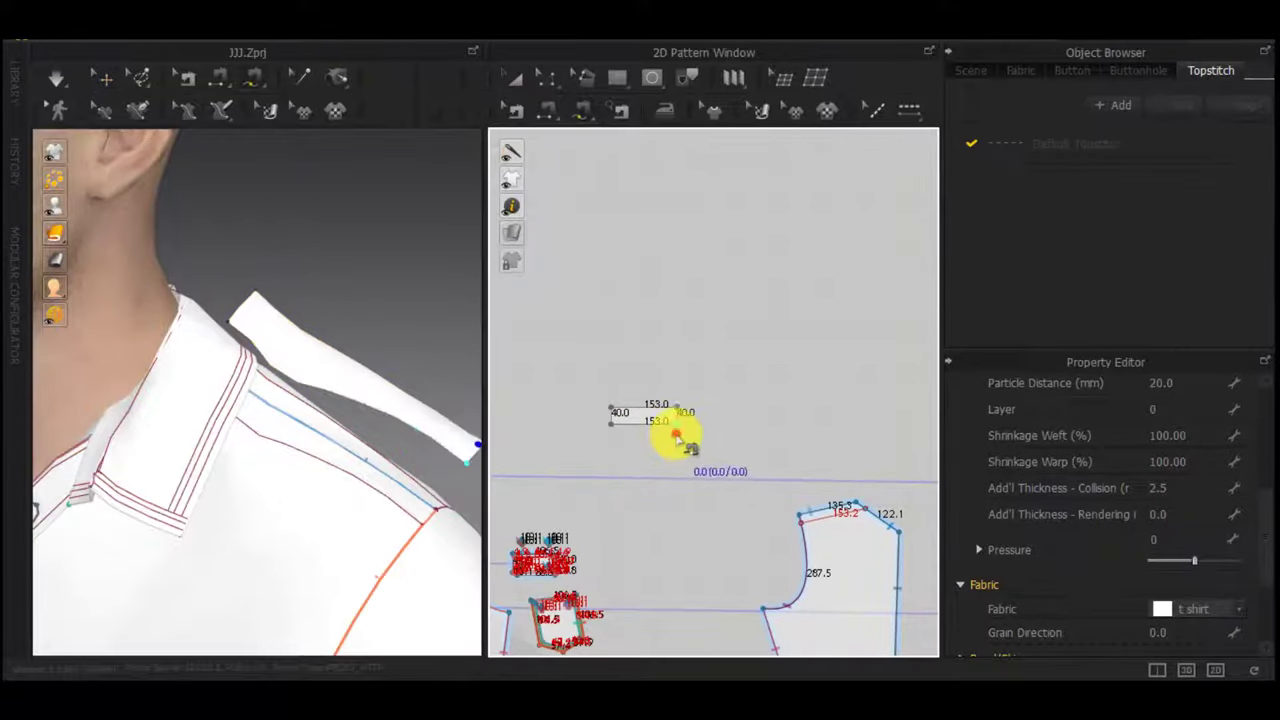
{"action": "left_click", "coordinate": [676, 437]}
{"action": "left_click", "coordinate": [678, 412]}
{"action": "scroll", "coordinate": [557, 530], "scroll_direction": "down", "scroll_amount": 4}
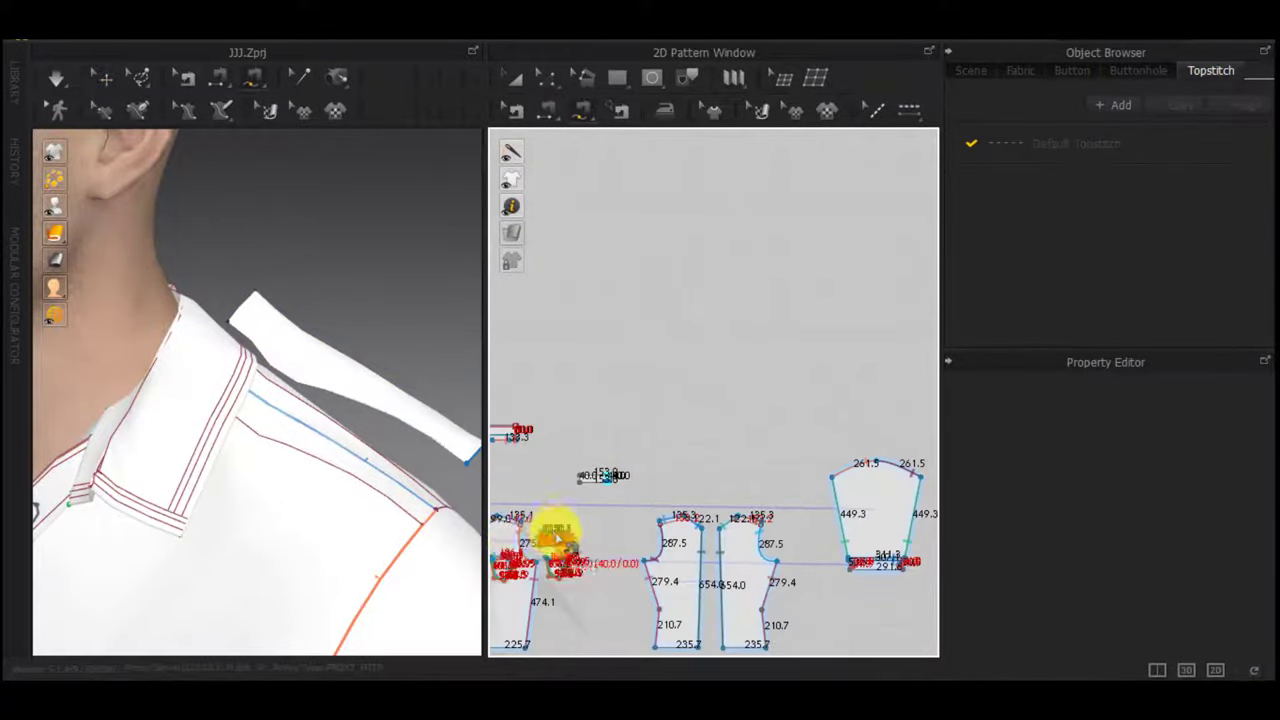
{"action": "middle_click_drag", "start_coordinate": [557, 531], "coordinate": [696, 520]}
{"action": "scroll", "coordinate": [651, 523], "scroll_direction": "up", "scroll_amount": 5}
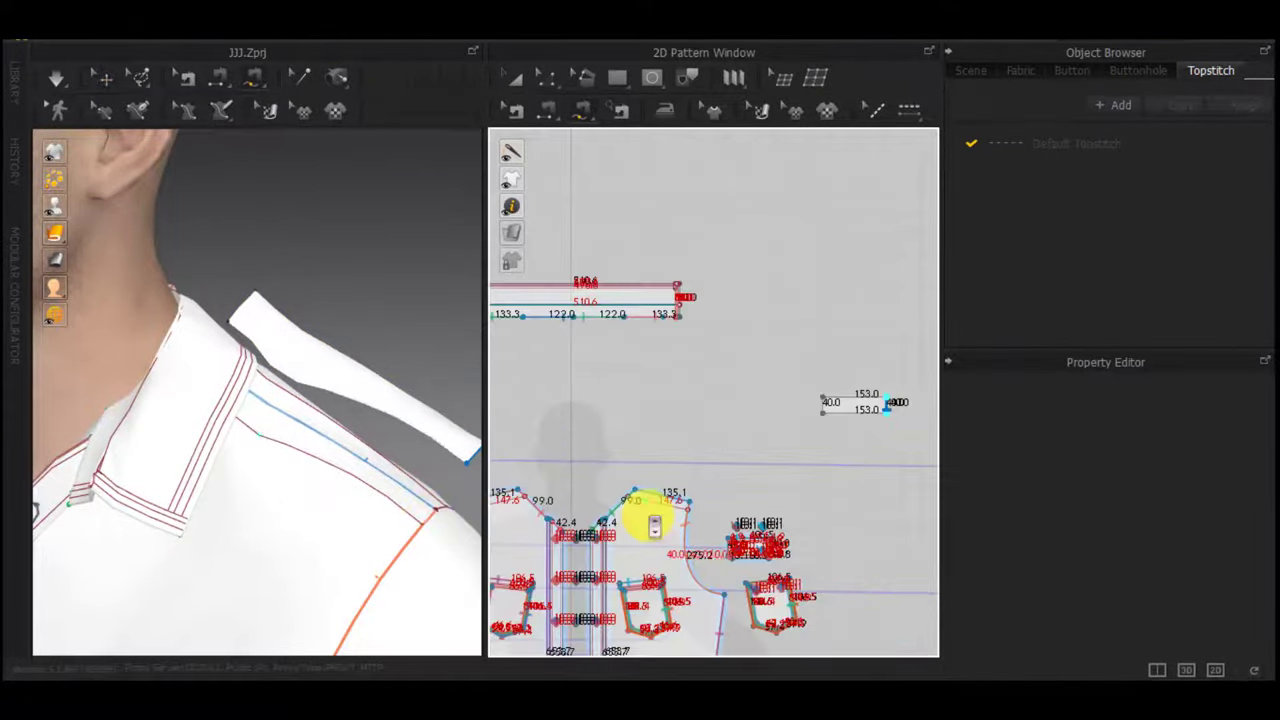
{"action": "left_click", "coordinate": [606, 475]}
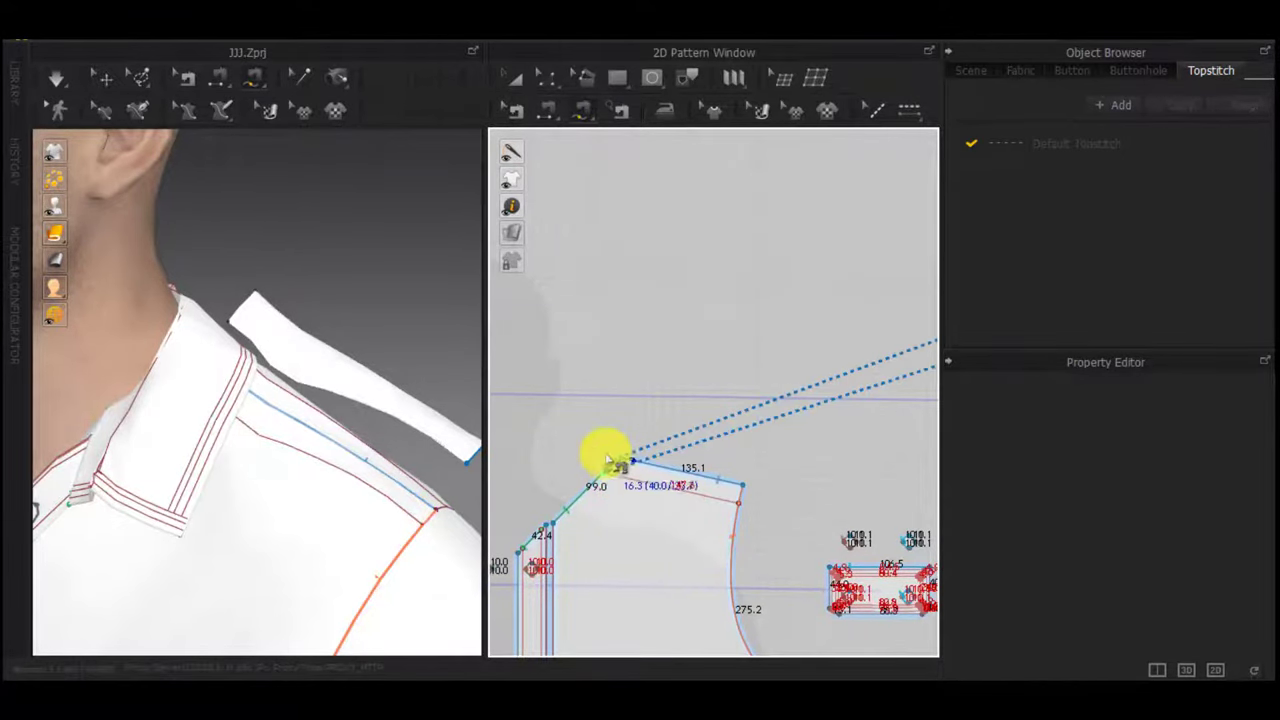
{"action": "right_click_drag", "start_coordinate": [394, 454], "coordinate": [312, 386]}
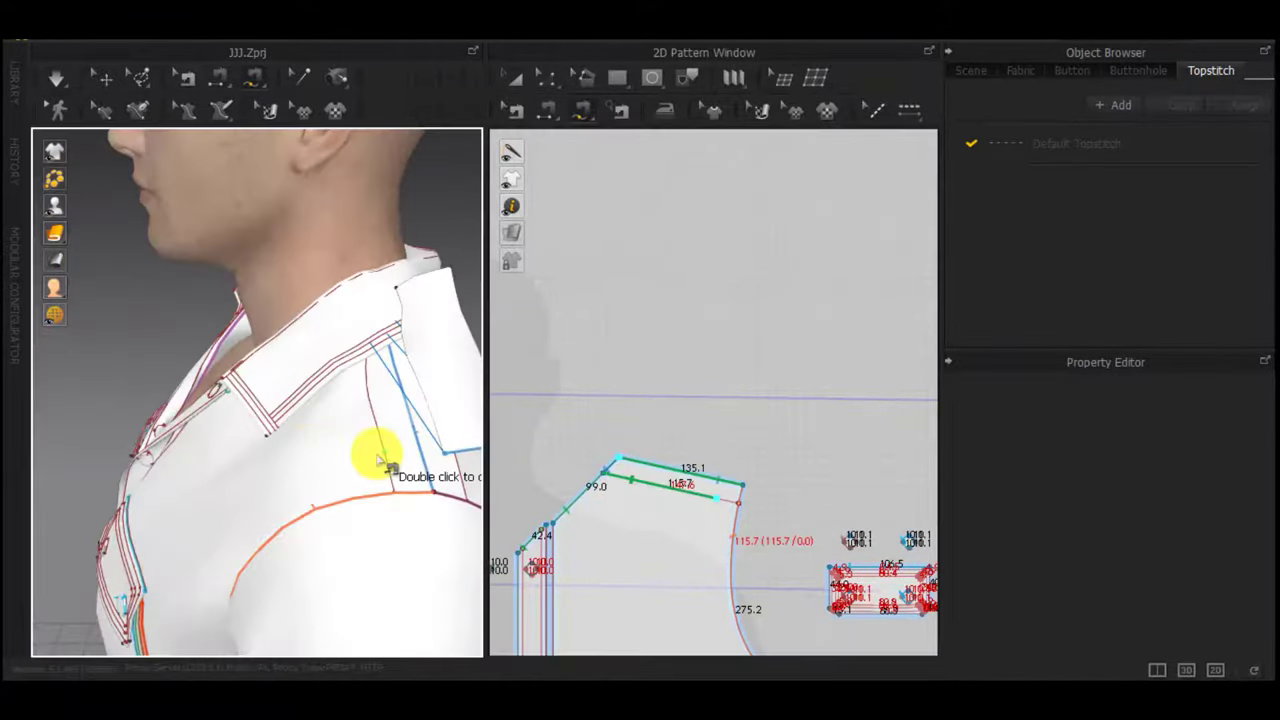
{"action": "left_click", "coordinate": [616, 468]}
{"action": "key", "text": "ctrl+z"}
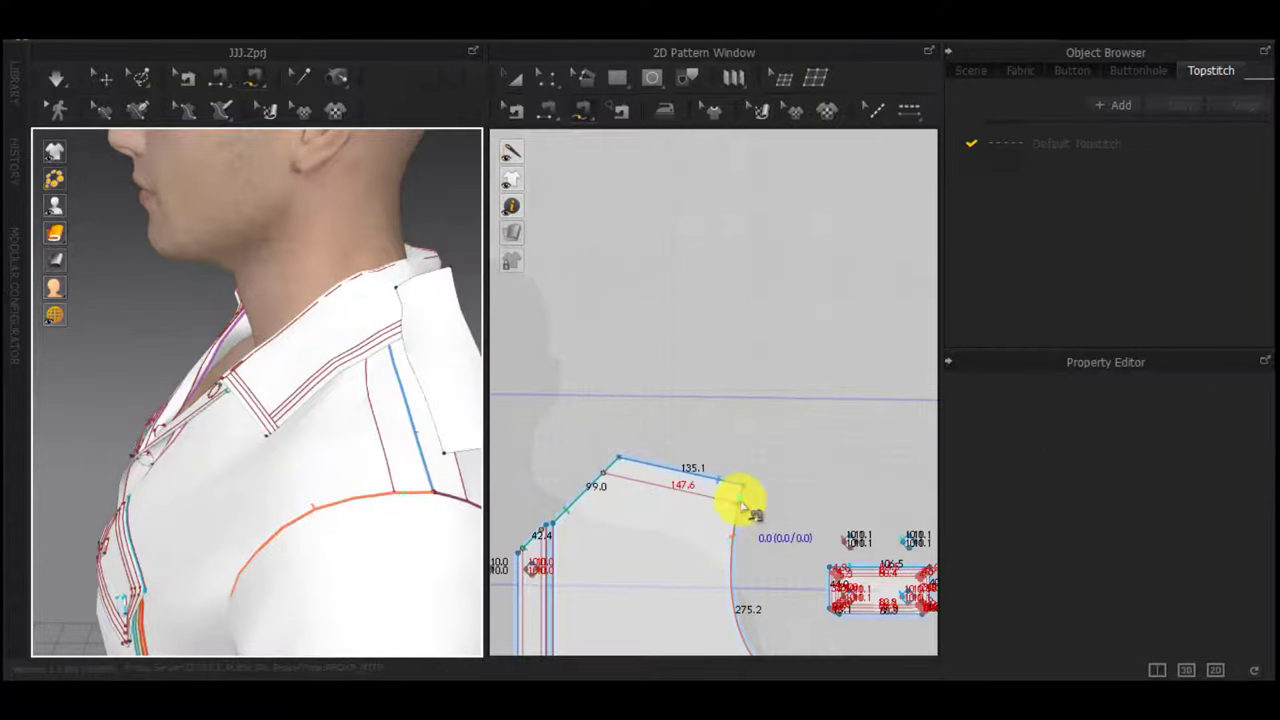
{"action": "left_click", "coordinate": [741, 509]}
{"action": "left_click", "coordinate": [742, 485]}
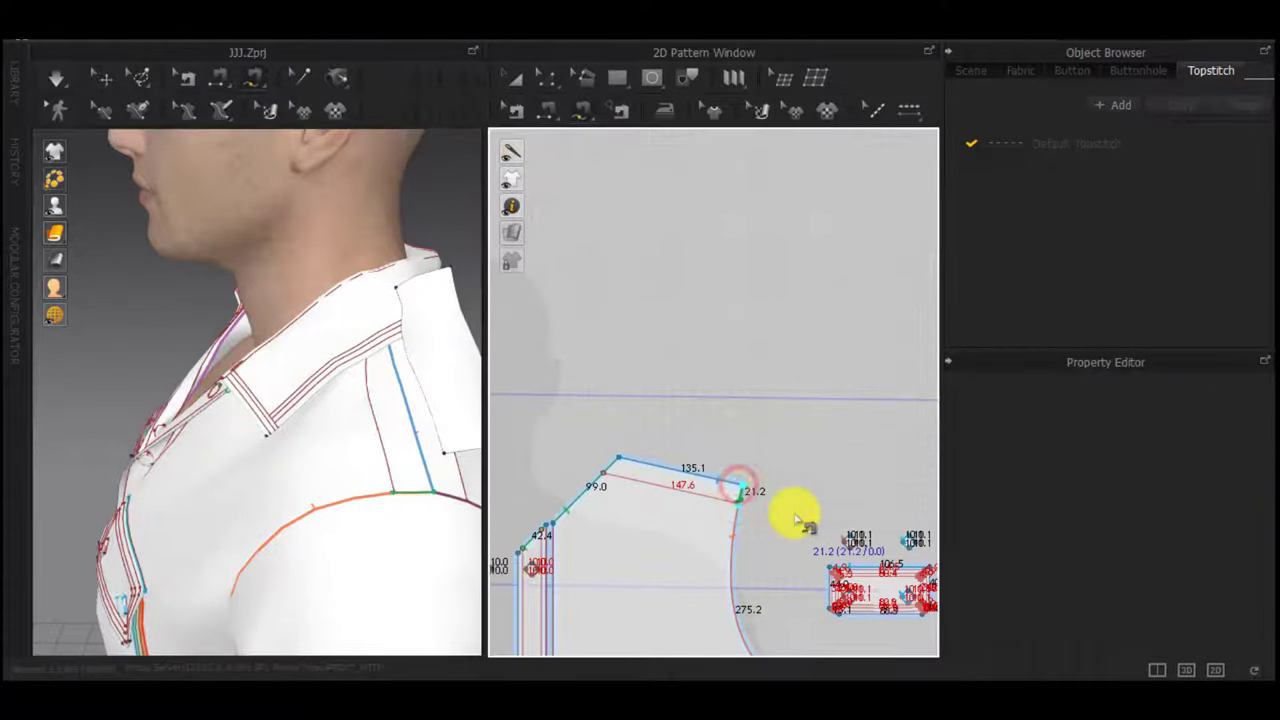
Split the strip's 40 mm short edge uniformly into two 20 mm segments
{"action": "scroll", "coordinate": [812, 455], "scroll_direction": "down", "scroll_amount": 3}
{"action": "middle_click_drag", "start_coordinate": [770, 466], "coordinate": [564, 481]}
{"action": "scroll", "coordinate": [644, 461], "scroll_direction": "down", "scroll_amount": 1}
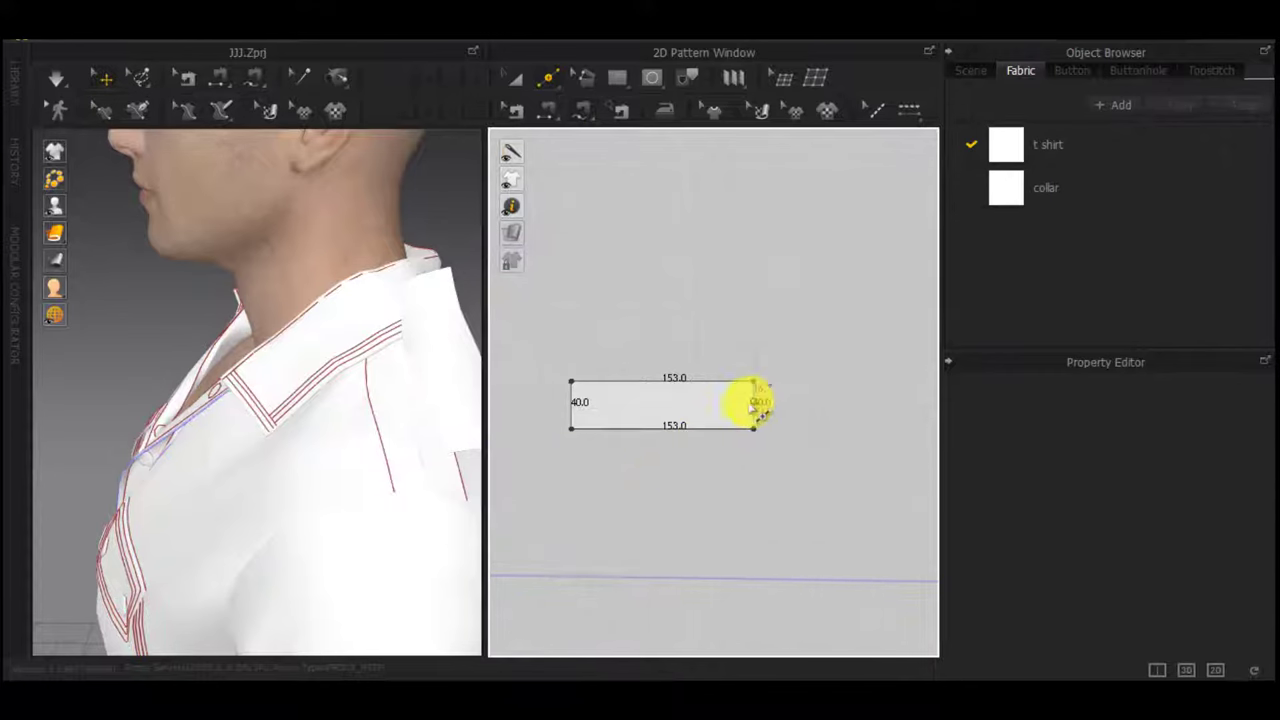
{"action": "right_click", "coordinate": [752, 404]}
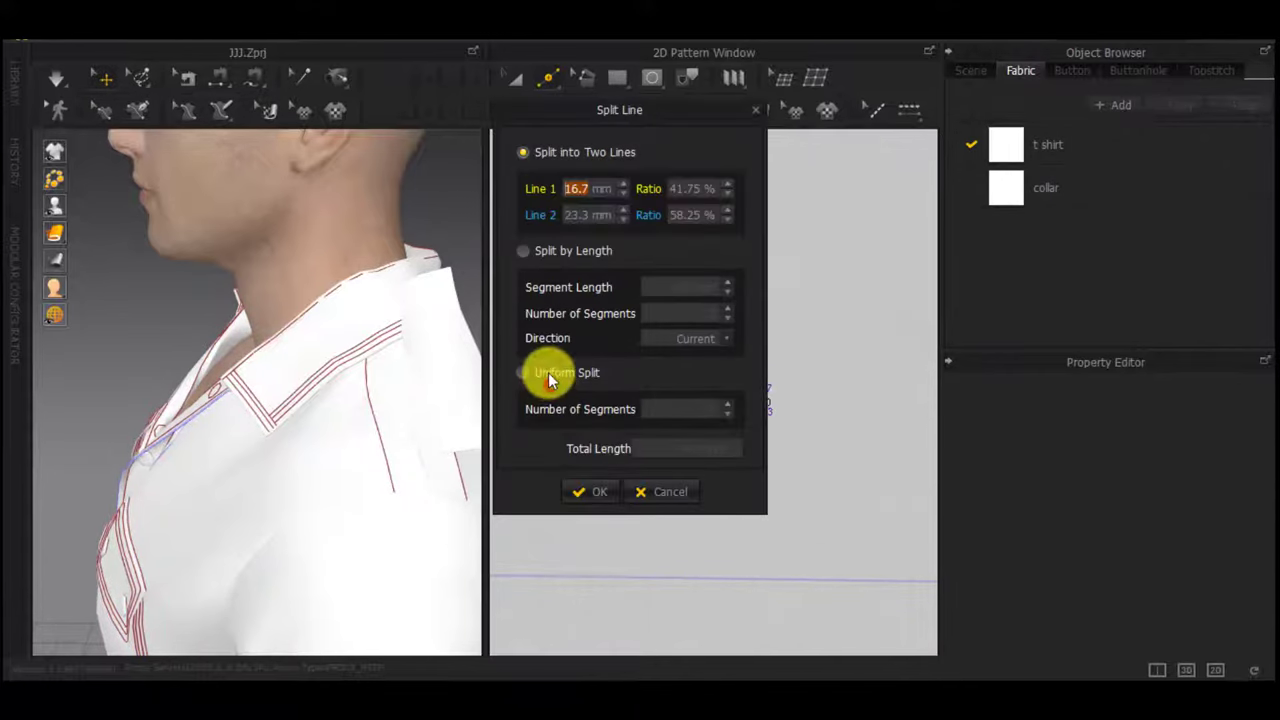
{"action": "left_click", "coordinate": [576, 480]}
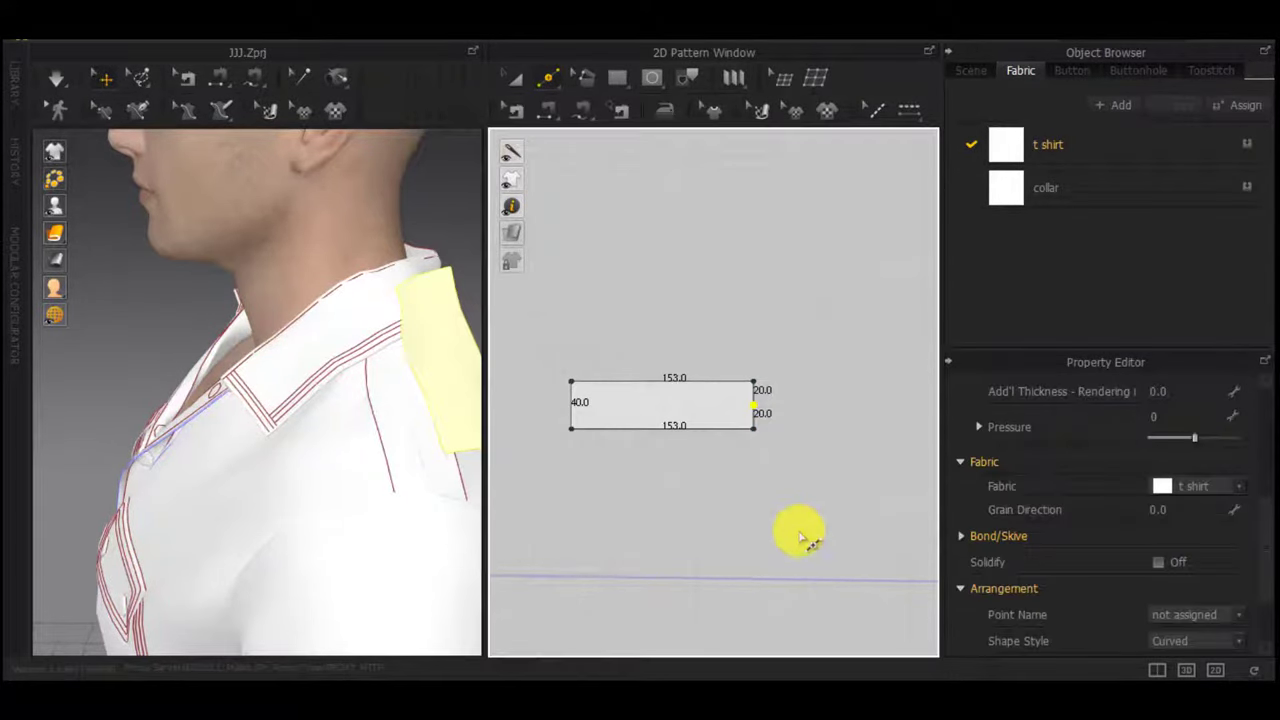
{"action": "left_click", "coordinate": [812, 468]}
Try to free-sew the lower 20 mm half of the strip's split edge to the back panel's neckline segment beside the shoulder point
{"action": "key", "text": "m"}
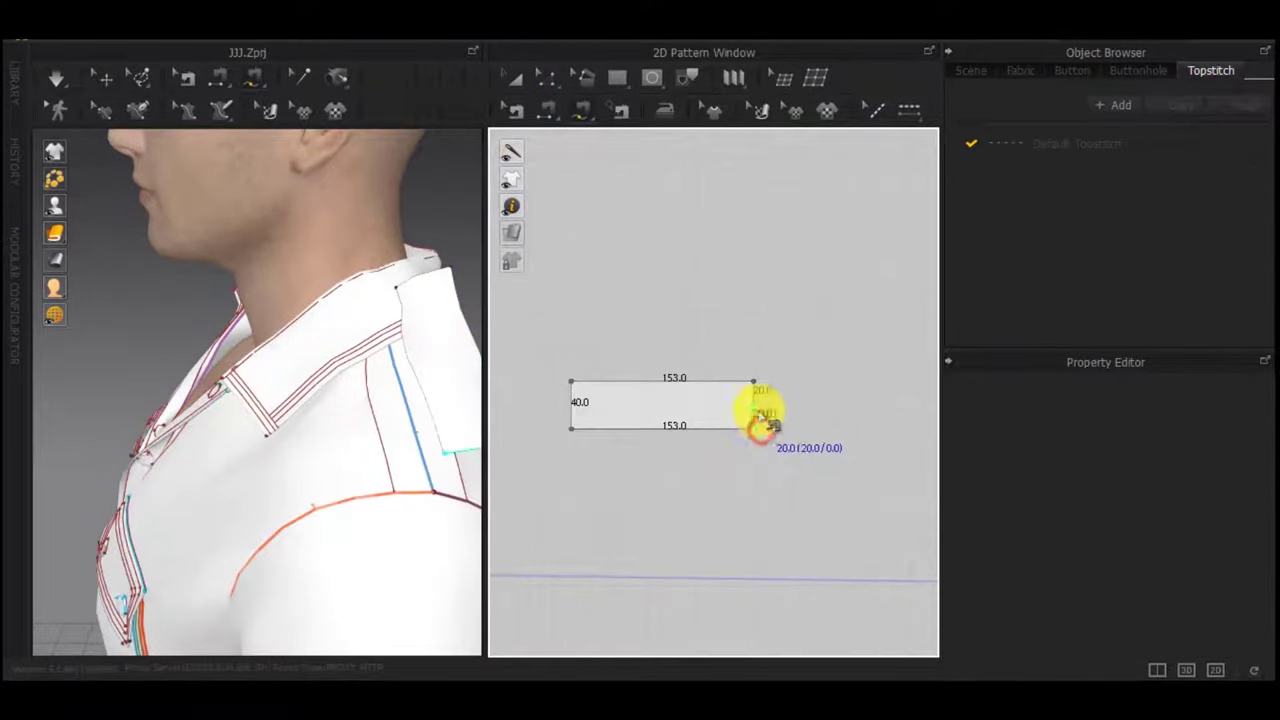
{"action": "left_click", "coordinate": [757, 411]}
{"action": "scroll", "coordinate": [773, 492], "scroll_direction": "down", "scroll_amount": 4}
{"action": "middle_click_drag", "start_coordinate": [880, 560], "coordinate": [662, 497]}
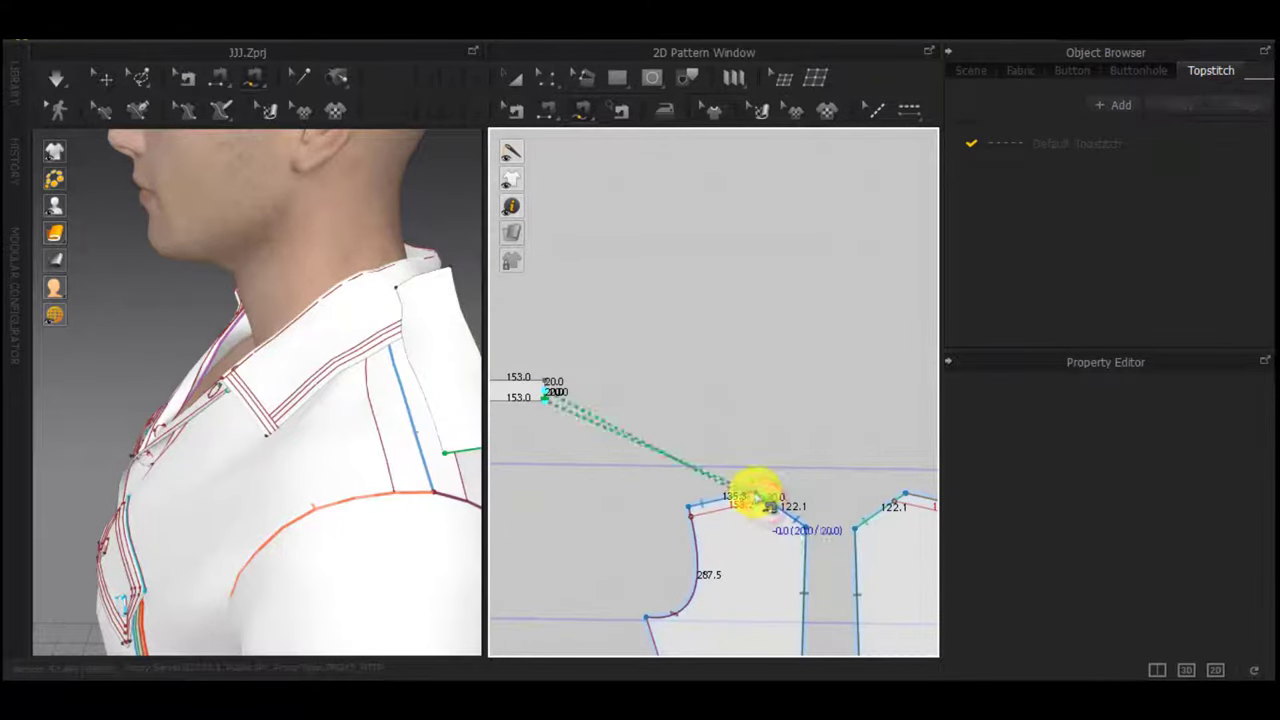
{"action": "scroll", "coordinate": [760, 497], "scroll_direction": "up", "scroll_amount": 5}
{"action": "left_click", "coordinate": [768, 452]}
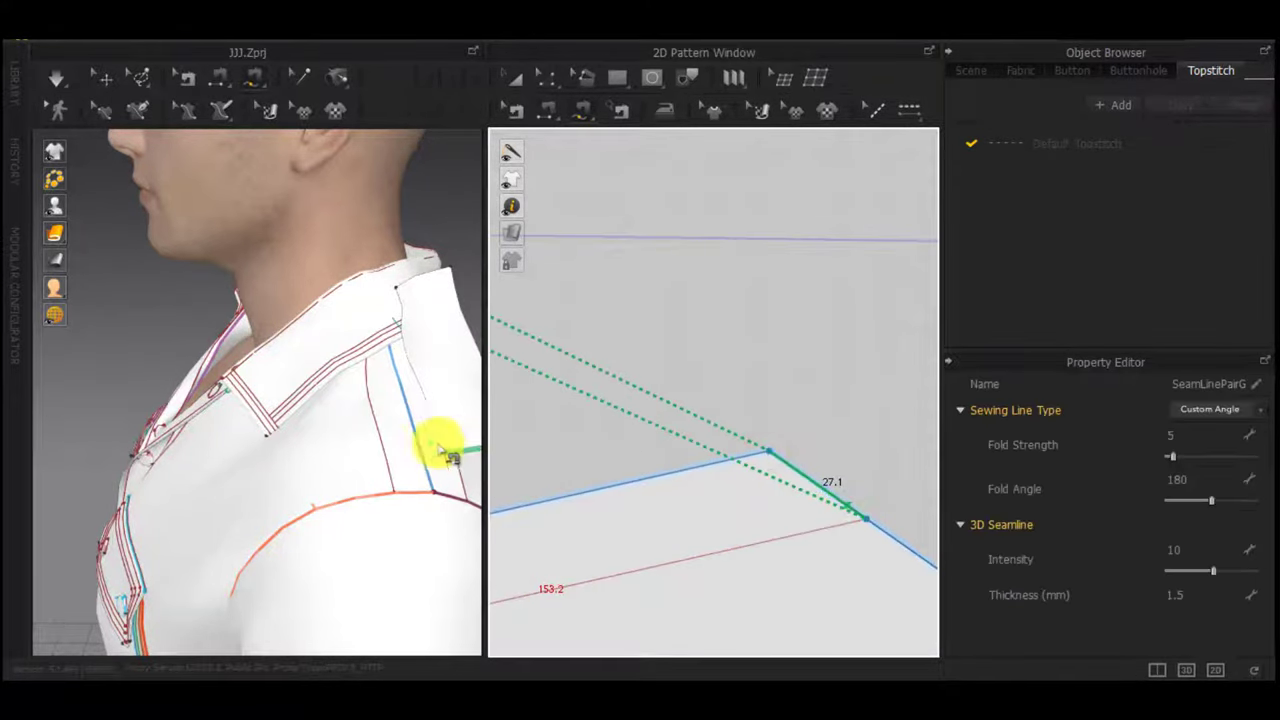
{"action": "middle_click_drag", "start_coordinate": [437, 443], "coordinate": [270, 437]}
{"action": "key", "text": "ctrl+z"}
Free-sew the front panel's armhole segment between the 147.6 mm internal line and shoulder point to the lower half of the strip's split edge
{"action": "scroll", "coordinate": [641, 514], "scroll_direction": "down", "scroll_amount": 4}
{"action": "middle_click_drag", "start_coordinate": [540, 542], "coordinate": [783, 461]}
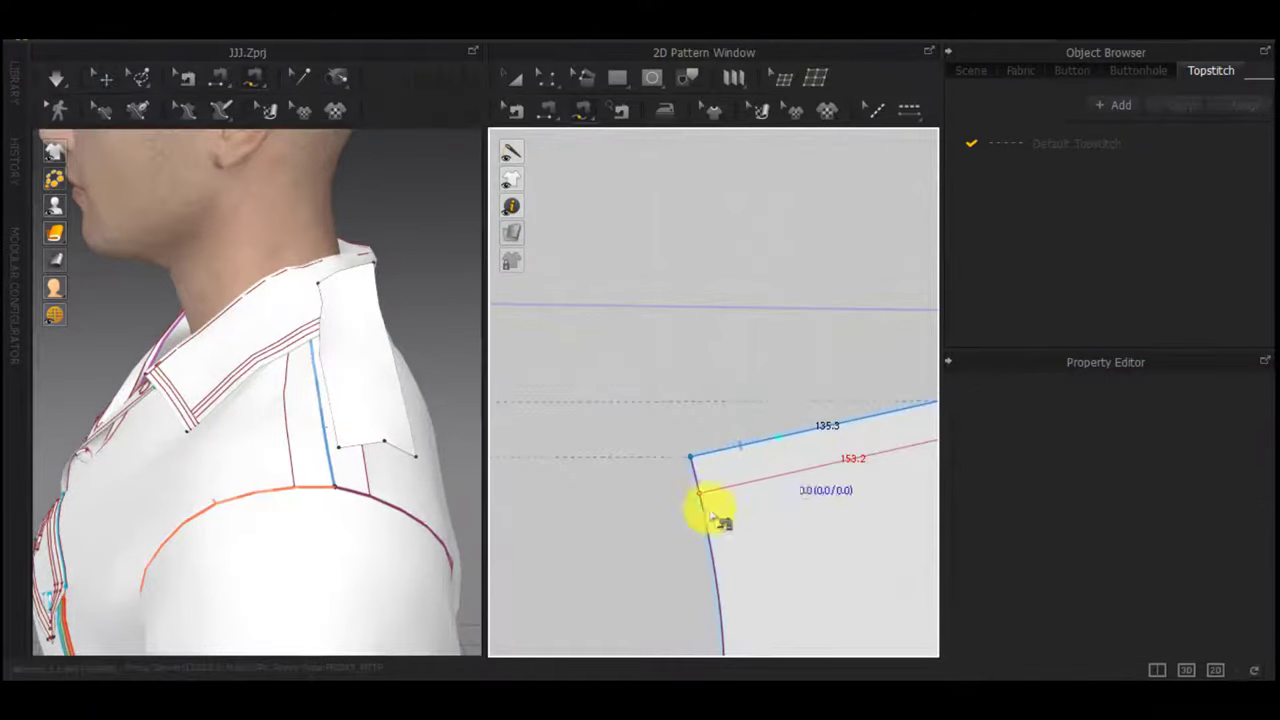
{"action": "scroll", "coordinate": [335, 495], "scroll_direction": "down", "scroll_amount": 2}
{"action": "scroll", "coordinate": [728, 513], "scroll_direction": "down", "scroll_amount": 5}
{"action": "scroll", "coordinate": [720, 520], "scroll_direction": "down", "scroll_amount": 3}
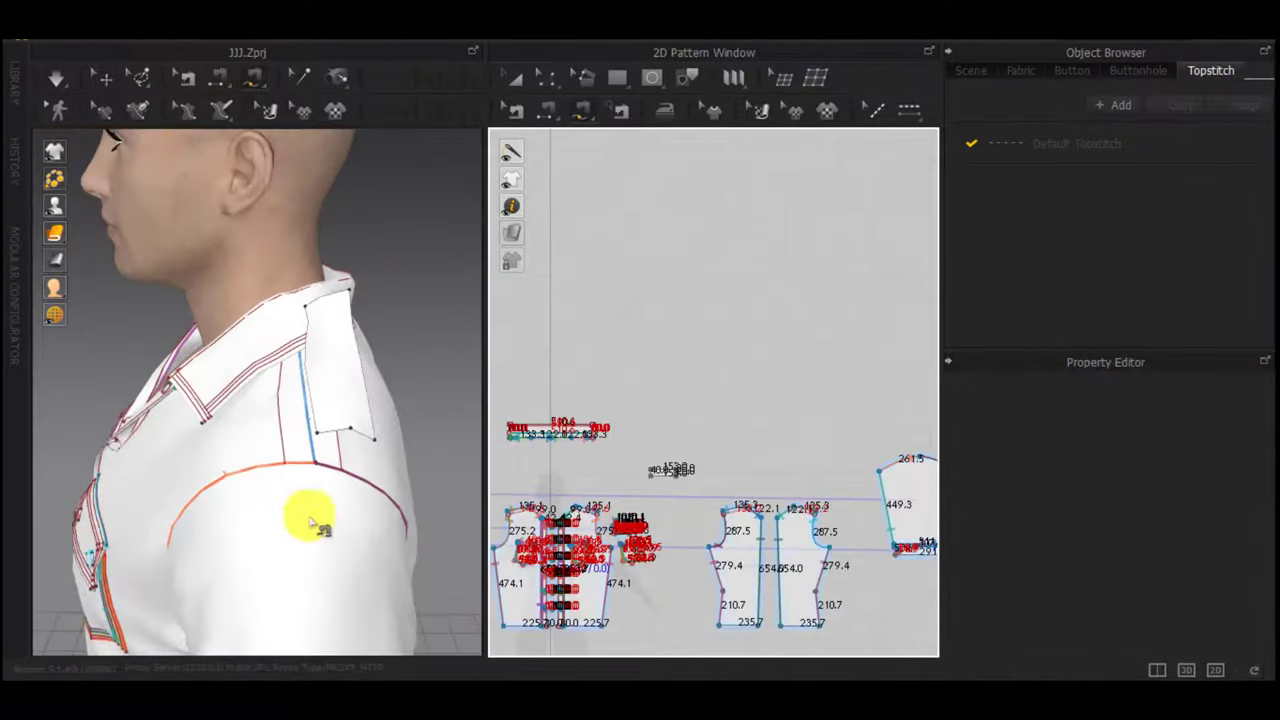
{"action": "scroll", "coordinate": [609, 510], "scroll_direction": "up", "scroll_amount": 5}
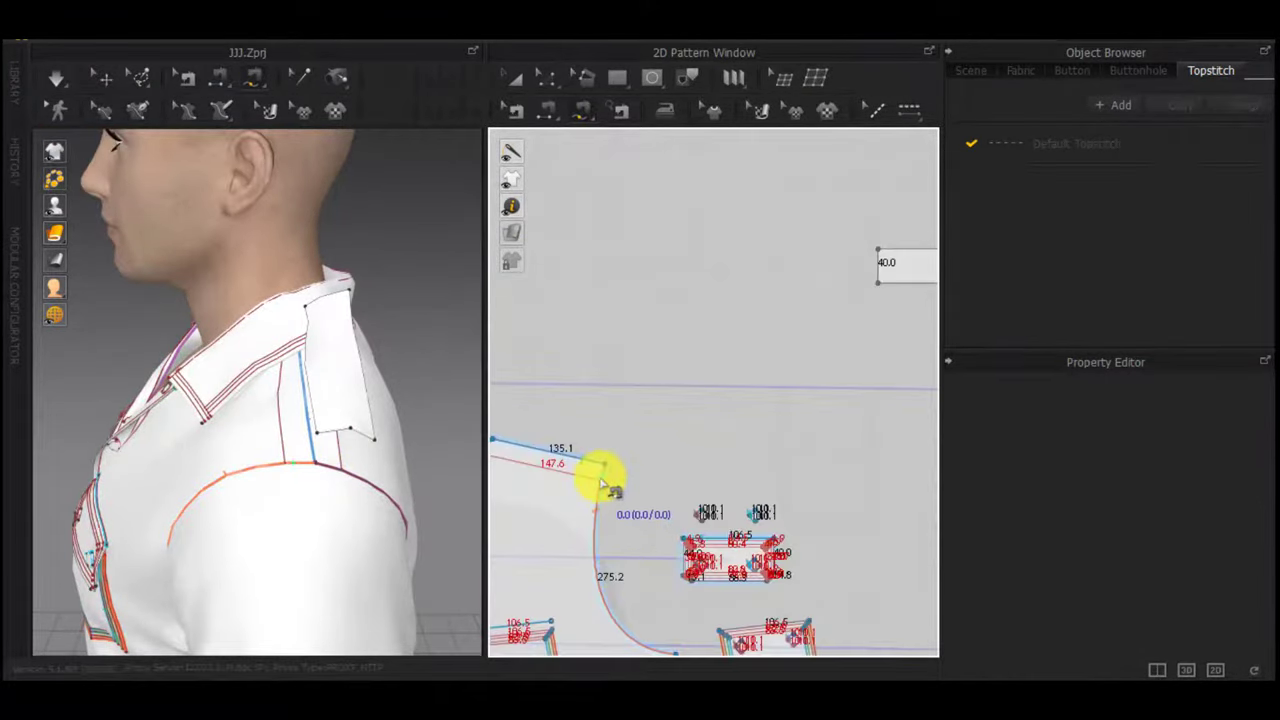
{"action": "scroll", "coordinate": [603, 490], "scroll_direction": "up", "scroll_amount": 3}
{"action": "left_click", "coordinate": [621, 404]}
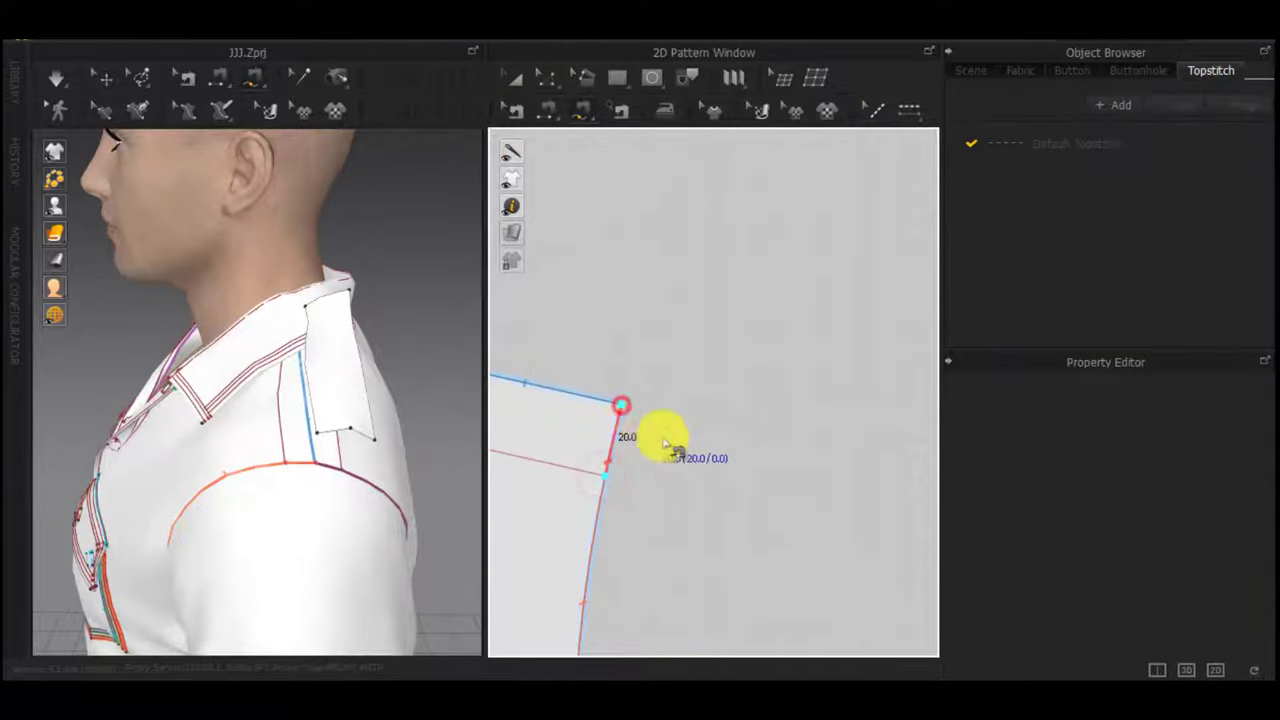
{"action": "scroll", "coordinate": [664, 442], "scroll_direction": "down", "scroll_amount": 3}
{"action": "middle_click_drag", "start_coordinate": [741, 494], "coordinate": [614, 617]}
{"action": "scroll", "coordinate": [612, 620], "scroll_direction": "down", "scroll_amount": 3}
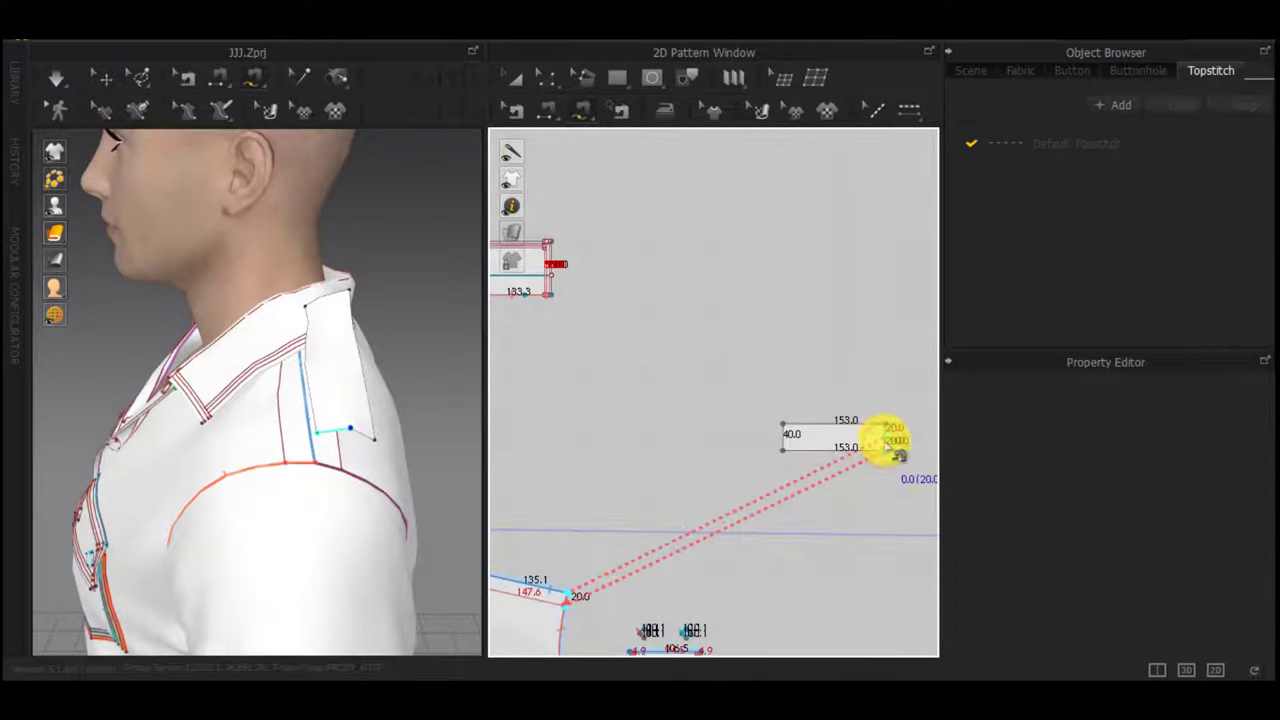
{"action": "left_click", "coordinate": [855, 452]}
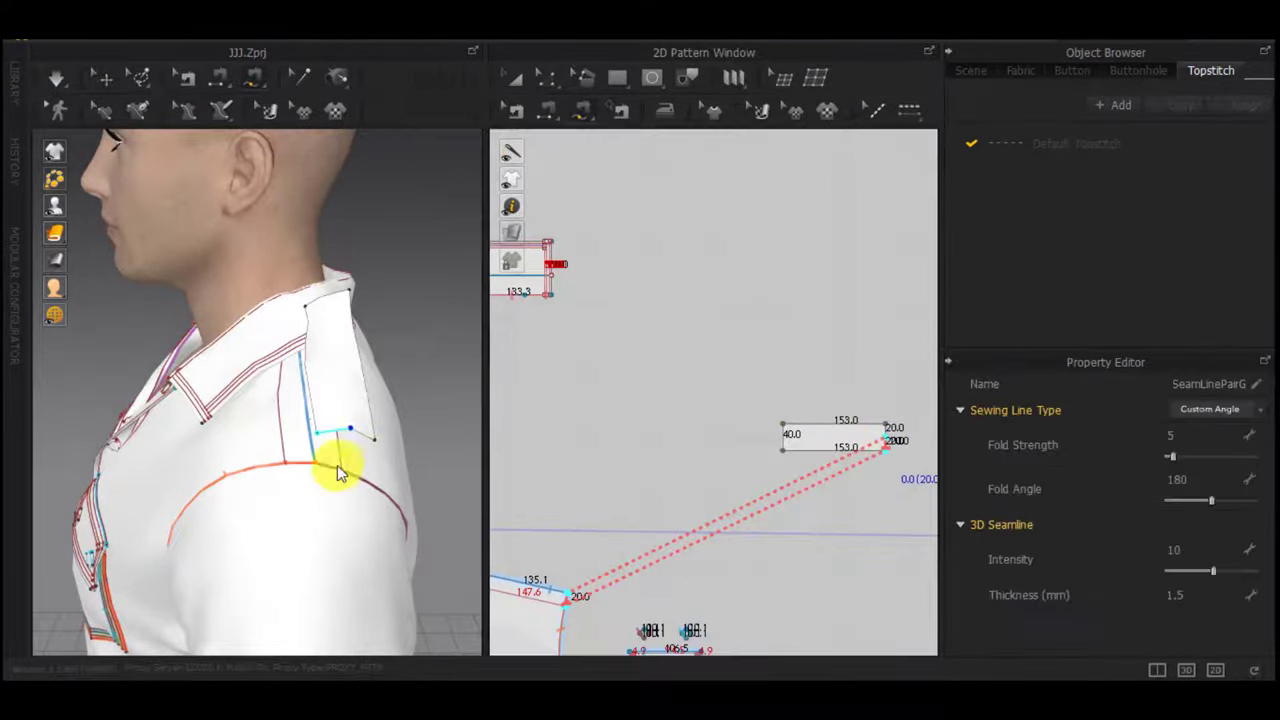
{"action": "middle_click_drag", "start_coordinate": [413, 475], "coordinate": [376, 474]}
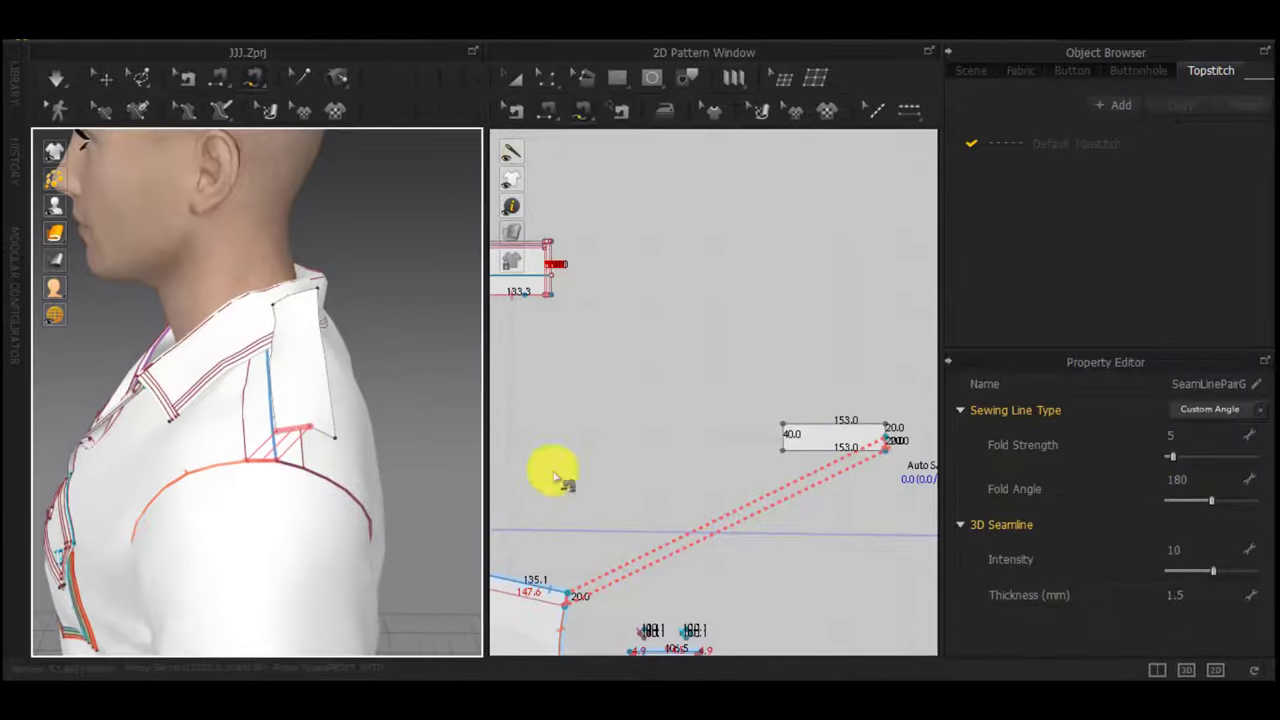
Free-sew the upper 20 mm half of the strip's split edge to the back panel's armhole segment between the shoulder point and 153.2 mm internal line
{"action": "left_click", "coordinate": [886, 438]}
{"action": "left_click", "coordinate": [886, 424]}
{"action": "scroll", "coordinate": [296, 459], "scroll_direction": "down", "scroll_amount": 3}
{"action": "scroll", "coordinate": [907, 534], "scroll_direction": "down", "scroll_amount": 5}
{"action": "middle_click_drag", "start_coordinate": [797, 516], "coordinate": [590, 465]}
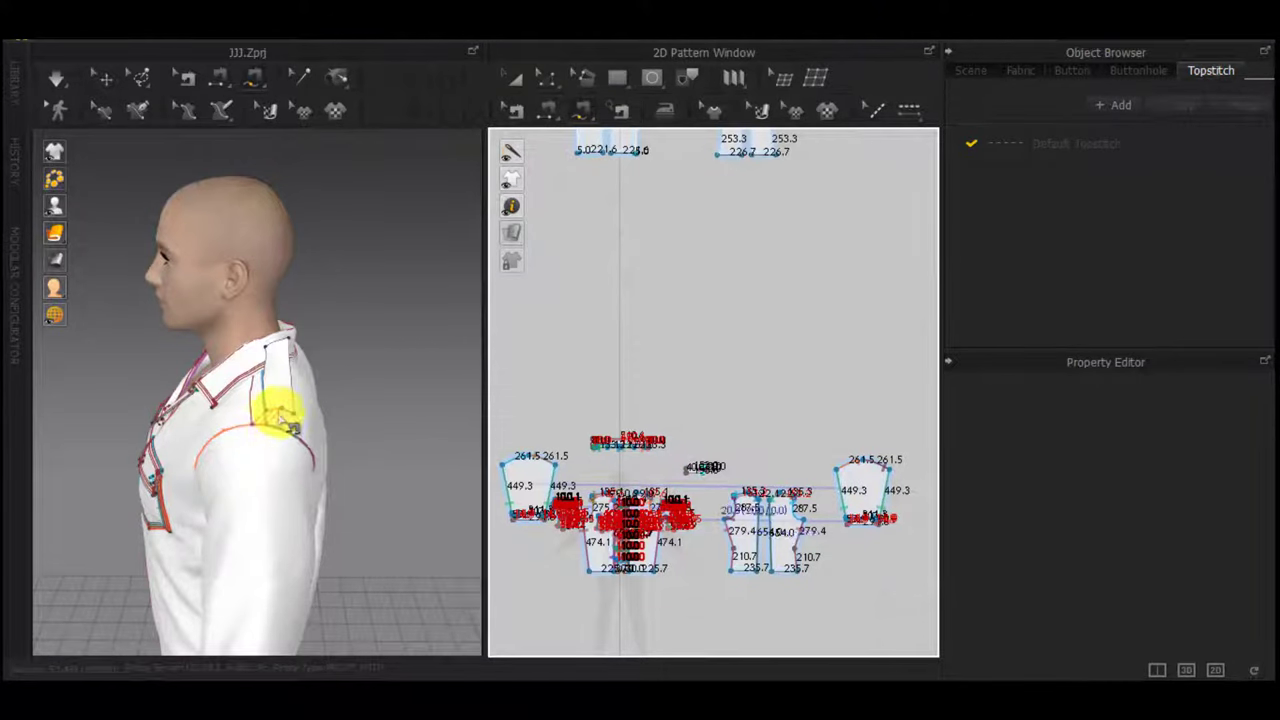
{"action": "scroll", "coordinate": [280, 425], "scroll_direction": "up", "scroll_amount": 4}
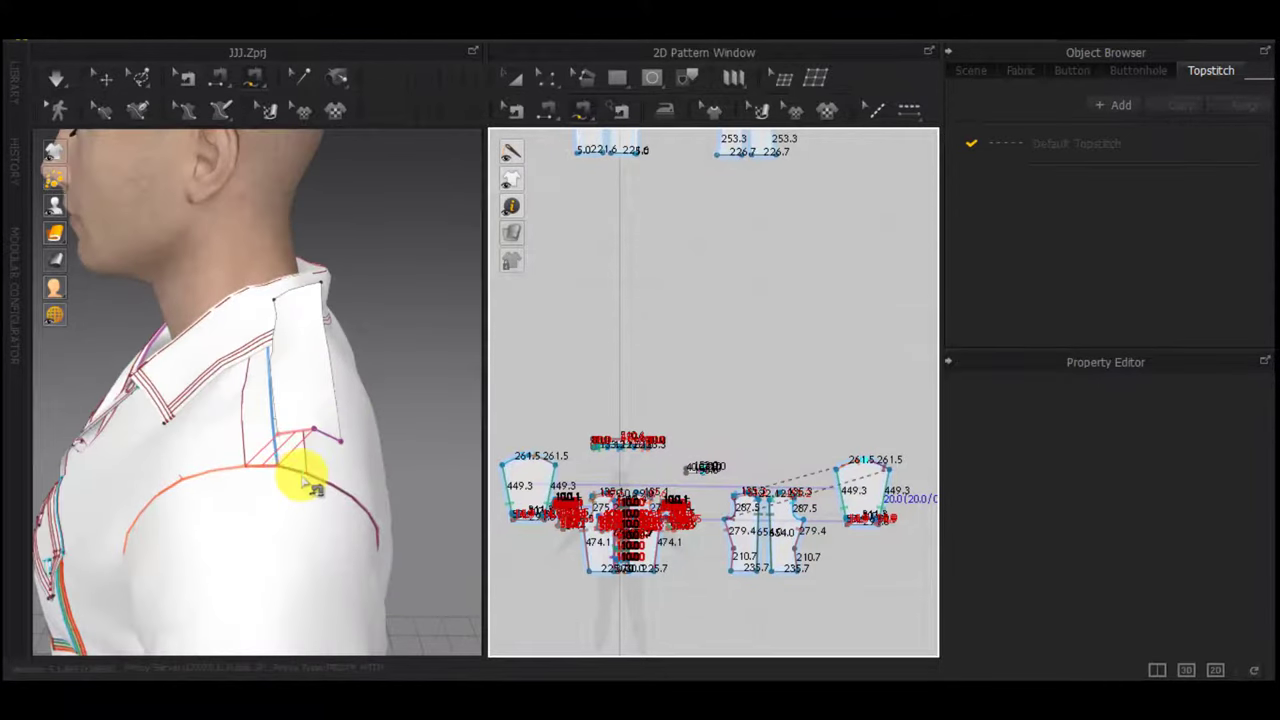
{"action": "scroll", "coordinate": [790, 527], "scroll_direction": "up", "scroll_amount": 5}
{"action": "scroll", "coordinate": [795, 530], "scroll_direction": "up", "scroll_amount": 3}
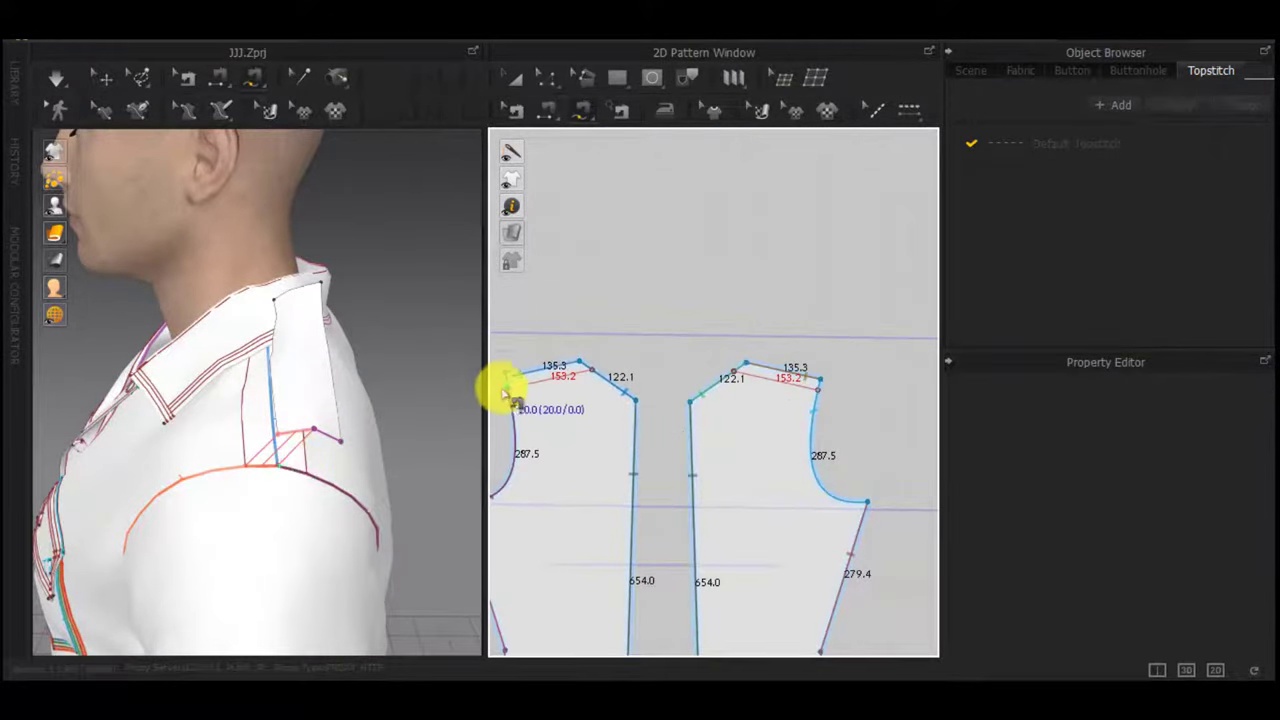
{"action": "scroll", "coordinate": [507, 389], "scroll_direction": "up", "scroll_amount": 6}
{"action": "middle_click_drag", "start_coordinate": [521, 406], "coordinate": [557, 411]}
{"action": "left_click", "coordinate": [546, 407]}
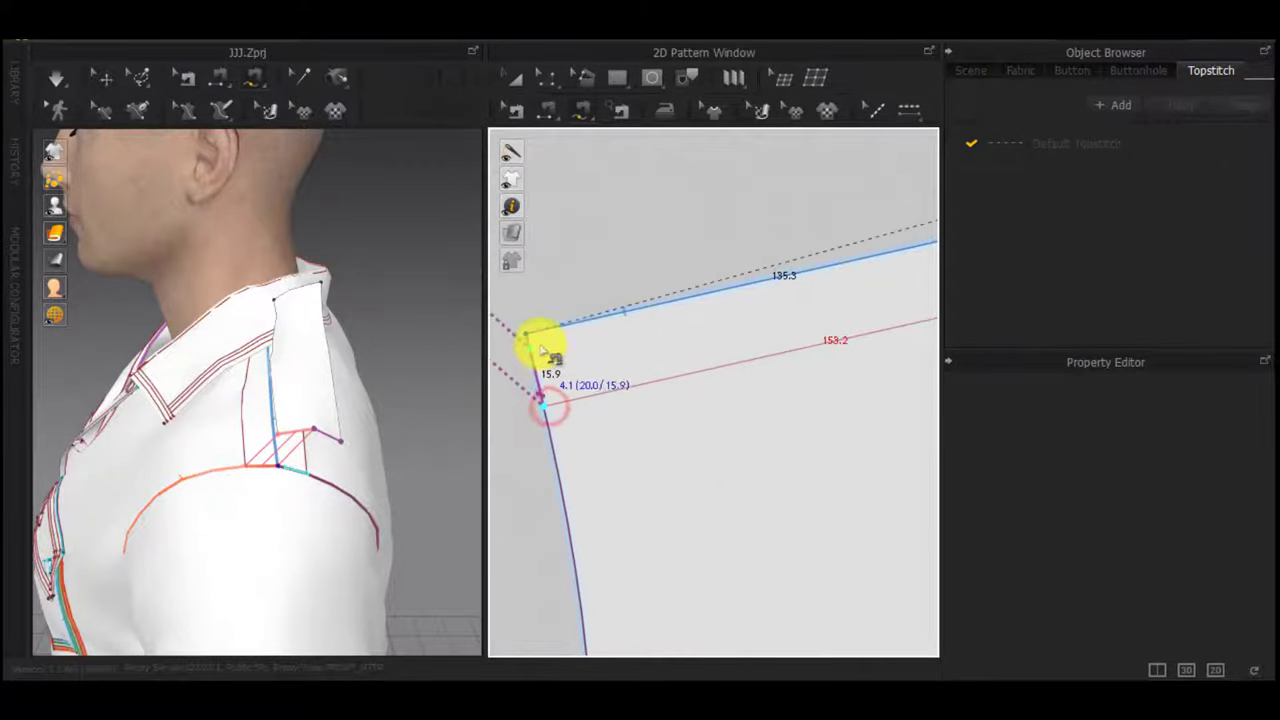
{"action": "left_click", "coordinate": [516, 338]}
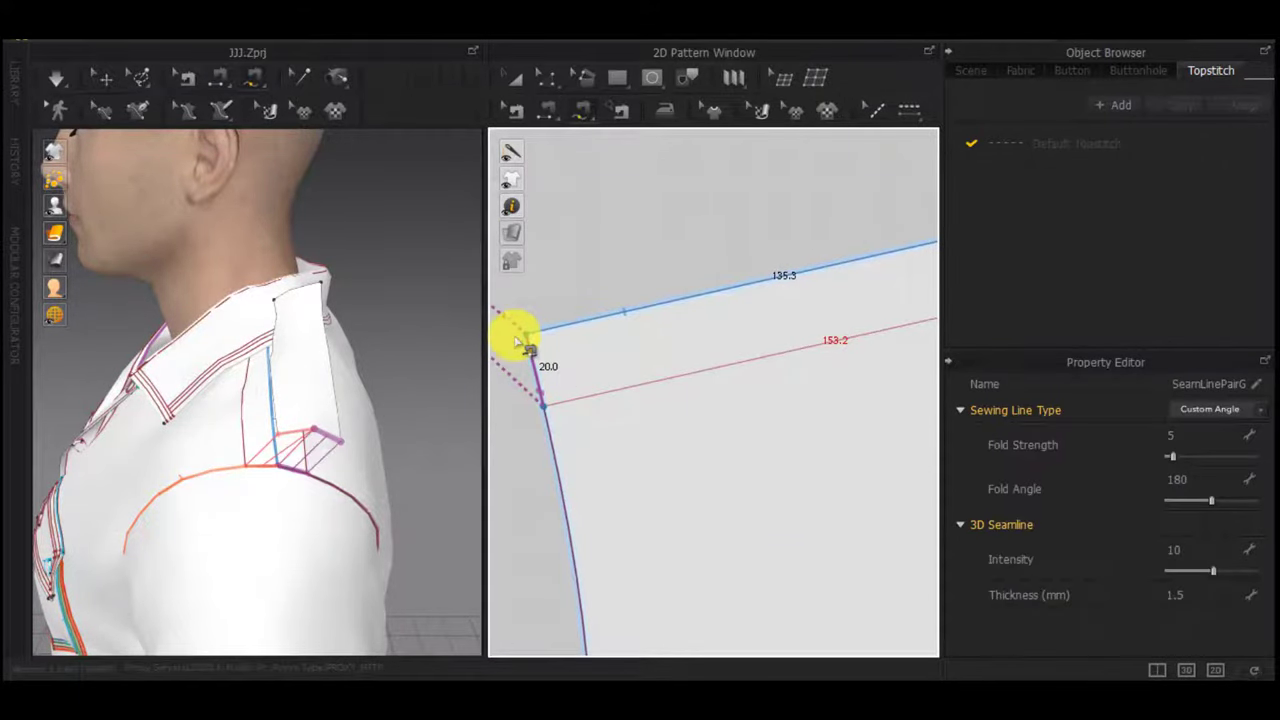
Run the simulation to pull the strip's sewn end onto the armhole seam, and stop it
{"action": "right_click_drag", "start_coordinate": [232, 371], "coordinate": [316, 400]}
{"action": "key", "text": "space"}
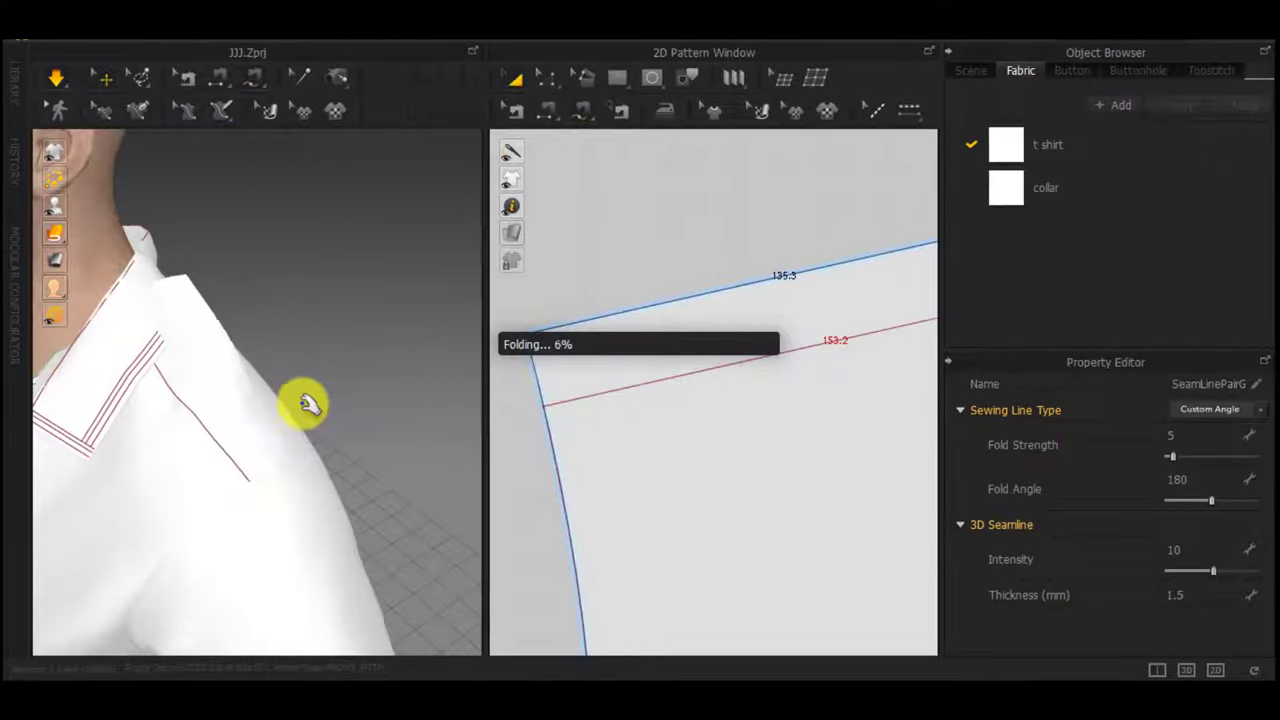
{"action": "mouse_move", "coordinate": [201, 417]}
{"action": "right_mouse_down"}
{"action": "mouse_move", "coordinate": [117, 417]}
{"action": "mouse_move", "coordinate": [211, 369]}
{"action": "mouse_move", "coordinate": [223, 414]}
{"action": "right_mouse_up"}
{"action": "key", "text": "space"}
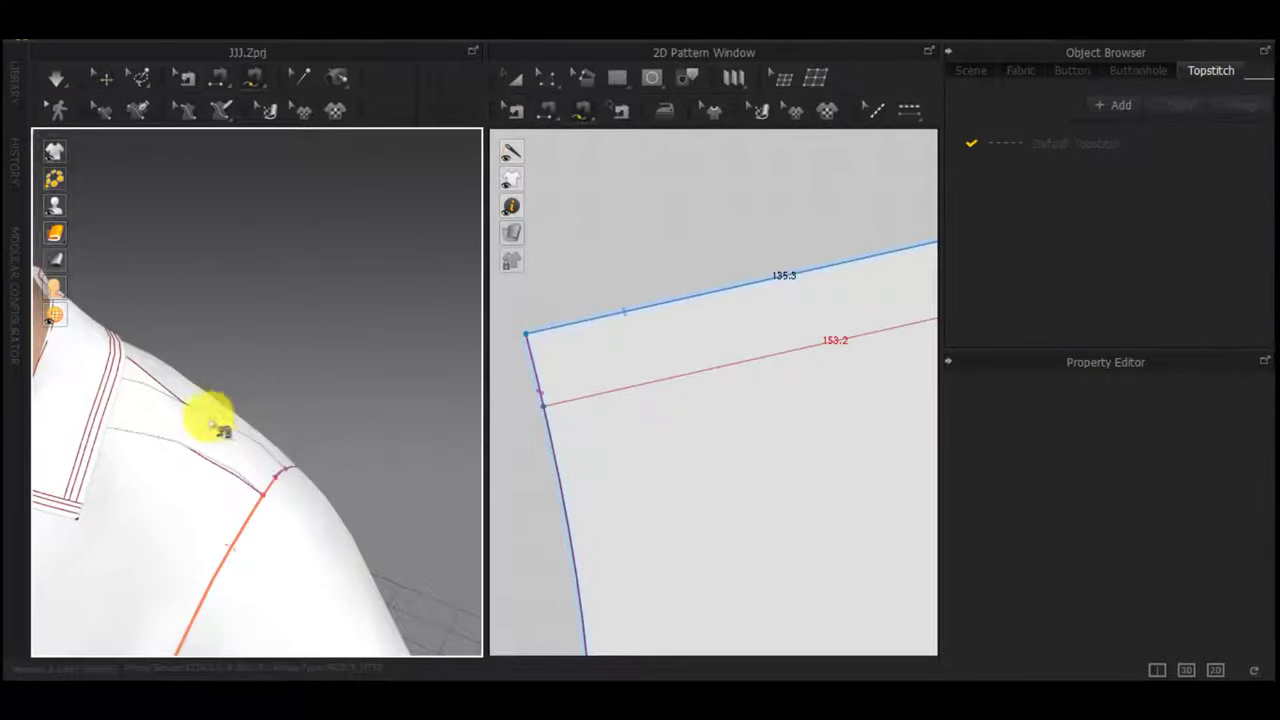
Shorten the strip by moving its unsewn 40 mm end inward until the long edges are about 127.2 mm
{"action": "key", "text": "q"}
{"action": "left_click", "coordinate": [188, 422]}
{"action": "scroll", "coordinate": [188, 427], "scroll_direction": "down", "scroll_amount": 3}
{"action": "scroll", "coordinate": [686, 416], "scroll_direction": "down", "scroll_amount": 10}
{"action": "middle_click_drag", "start_coordinate": [780, 440], "coordinate": [1046, 557]}
{"action": "middle_click_drag", "start_coordinate": [520, 390], "coordinate": [654, 503]}
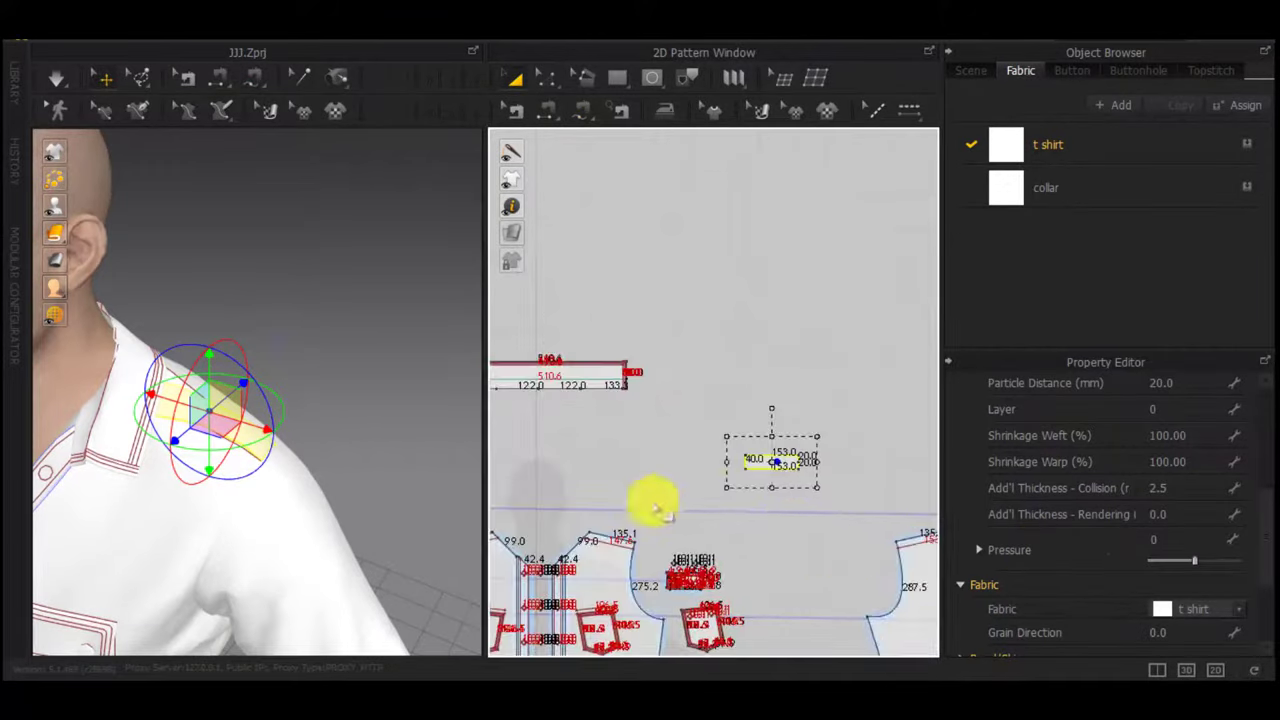
{"action": "scroll", "coordinate": [724, 475], "scroll_direction": "up", "scroll_amount": 3}
{"action": "scroll", "coordinate": [675, 518], "scroll_direction": "up", "scroll_amount": 3}
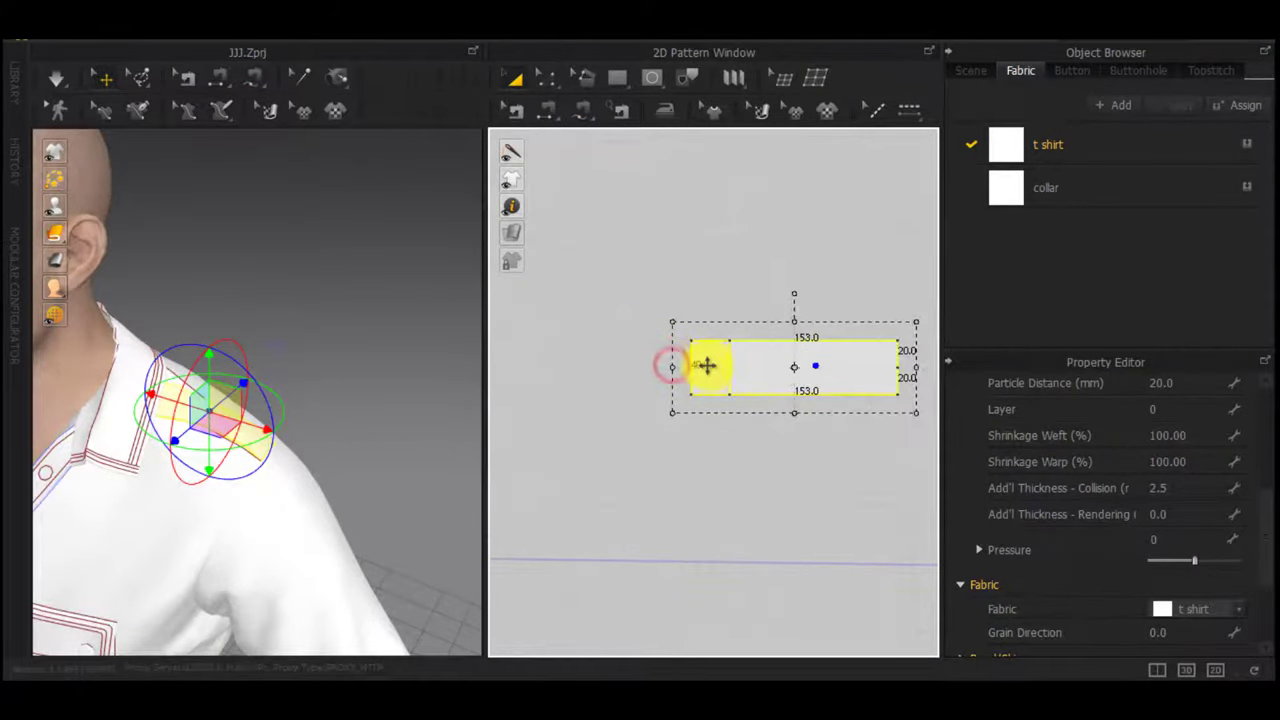
{"action": "left_click_drag", "start_coordinate": [707, 366], "coordinate": [707, 367]}
{"action": "left_click", "coordinate": [714, 445]}
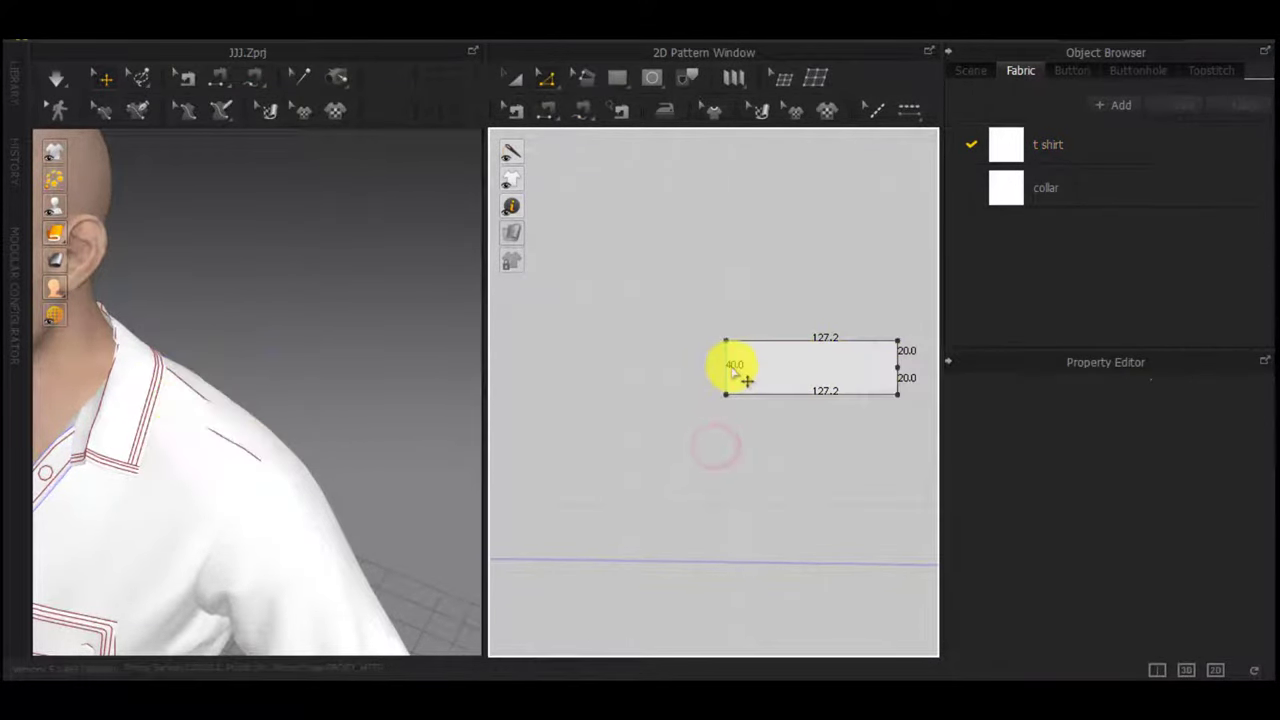
Split the strip's unsewn 40 mm end edge uniformly into two 20 mm segments
{"action": "right_click", "coordinate": [728, 373]}
{"action": "left_click", "coordinate": [559, 373]}
{"action": "left_click", "coordinate": [585, 491]}
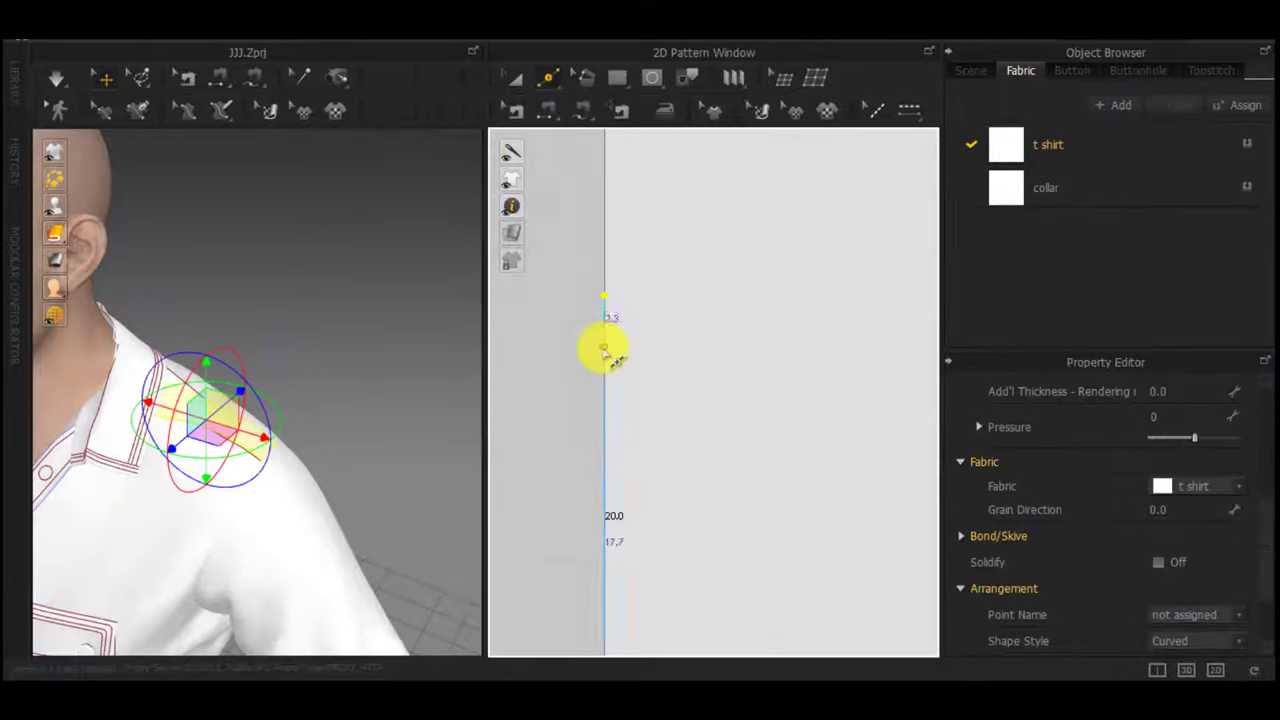
{"action": "scroll", "coordinate": [608, 349], "scroll_direction": "down", "scroll_amount": 5}
{"action": "key", "text": "z"}
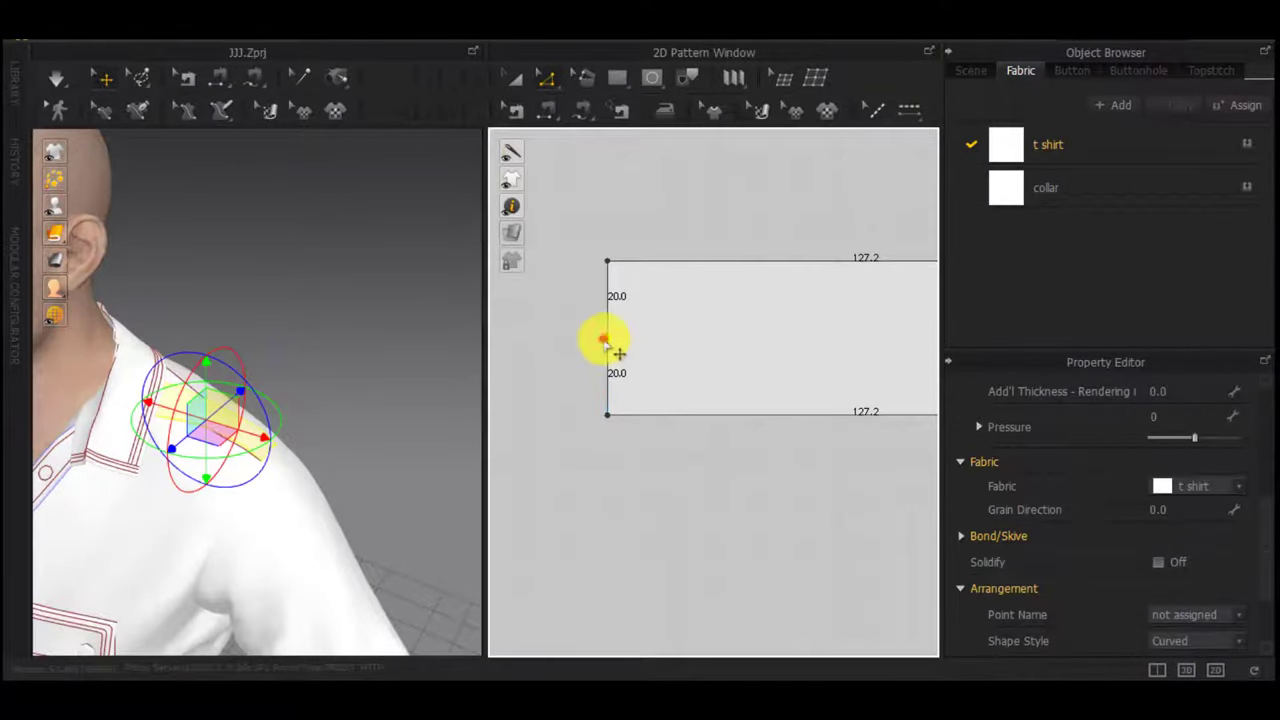
Move the midpoint of the strip's unsewn end outward by 30 mm to form a pointed tip
{"action": "left_click_drag", "start_coordinate": [604, 341], "coordinate": [516, 341]}
{"action": "right_click", "coordinate": [516, 341]}
{"action": "type", "text": "30"}
{"action": "left_click", "coordinate": [610, 398]}
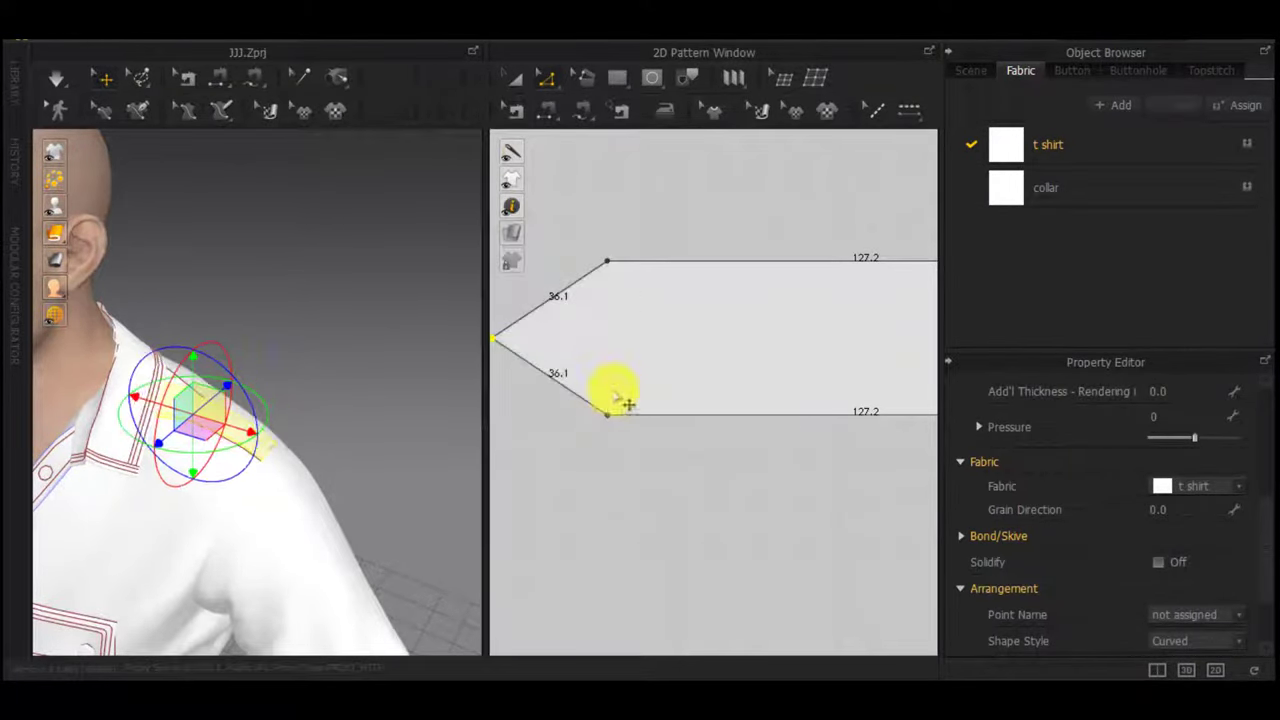
Raise the pointed strip above the shoulder in the 3D view
{"action": "scroll", "coordinate": [606, 422], "scroll_direction": "down", "scroll_amount": 3}
{"action": "right_click_drag", "start_coordinate": [300, 440], "coordinate": [205, 376]}
{"action": "left_click_drag", "start_coordinate": [191, 370], "coordinate": [226, 312]}
{"action": "middle_click_drag", "start_coordinate": [573, 427], "coordinate": [655, 413]}
{"action": "right_click_drag", "start_coordinate": [257, 295], "coordinate": [324, 493]}
{"action": "left_click", "coordinate": [612, 459]}
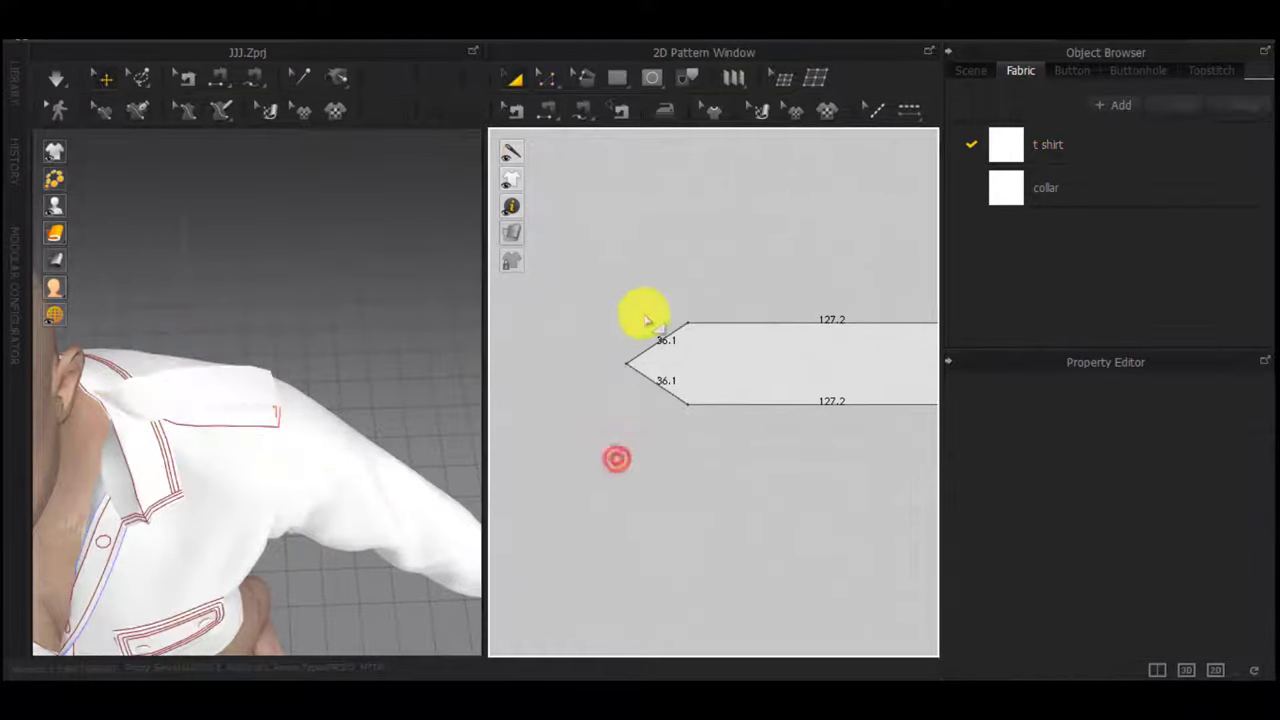
Extend the strip's pointed end slightly so that each slanted edge is about 37.6 mm long
{"action": "left_click_drag", "start_coordinate": [704, 302], "coordinate": [705, 304]}
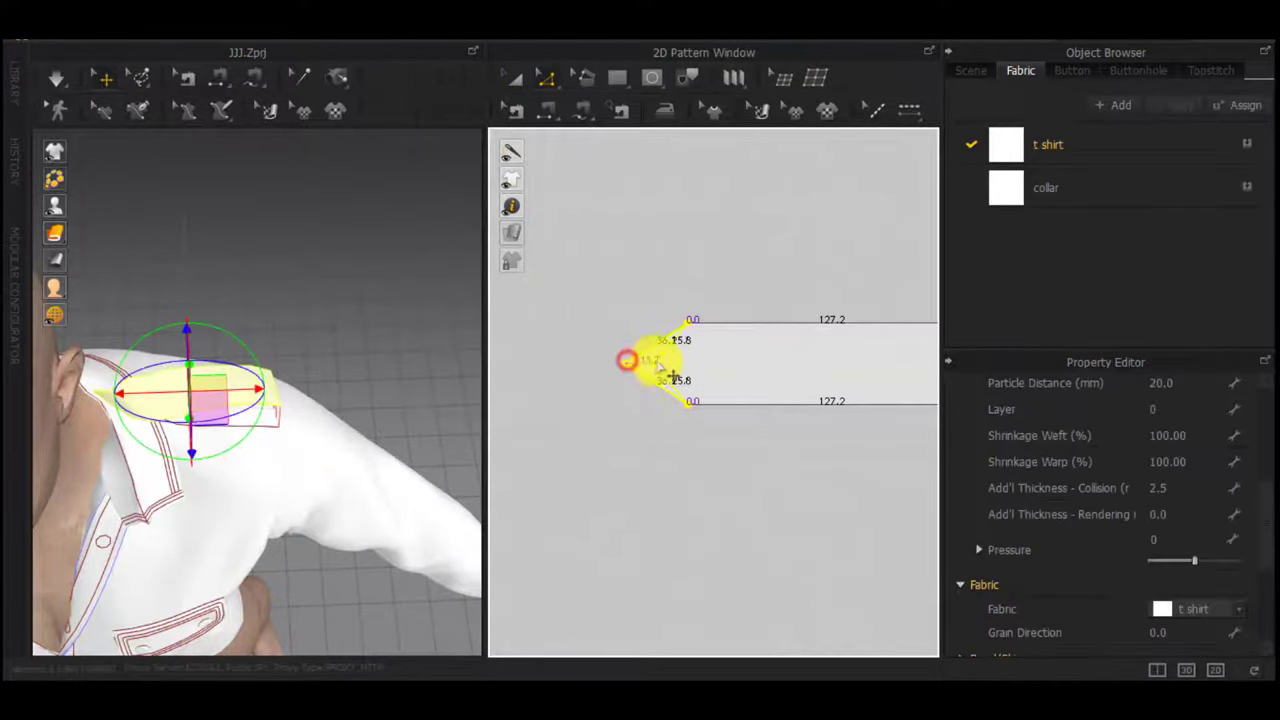
{"action": "left_click_drag", "start_coordinate": [625, 364], "coordinate": [623, 364]}
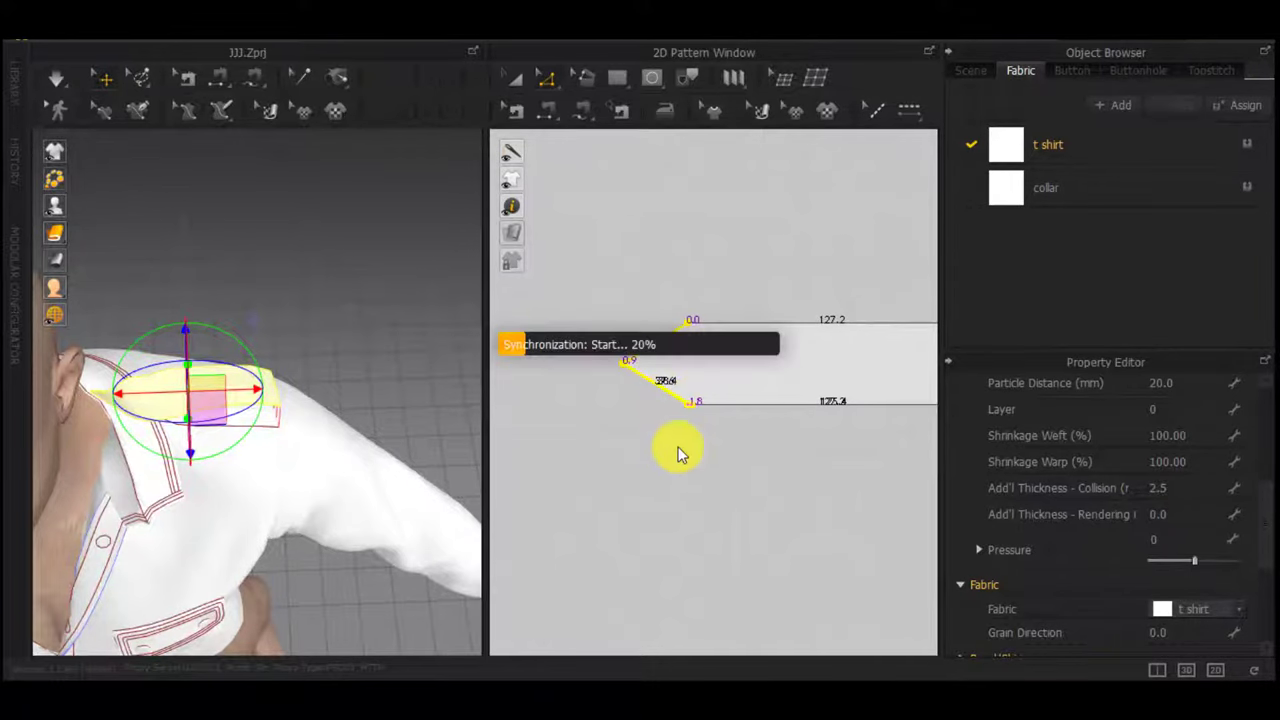
{"action": "left_click", "coordinate": [678, 450]}
{"action": "scroll", "coordinate": [685, 430], "scroll_direction": "up", "scroll_amount": 5}
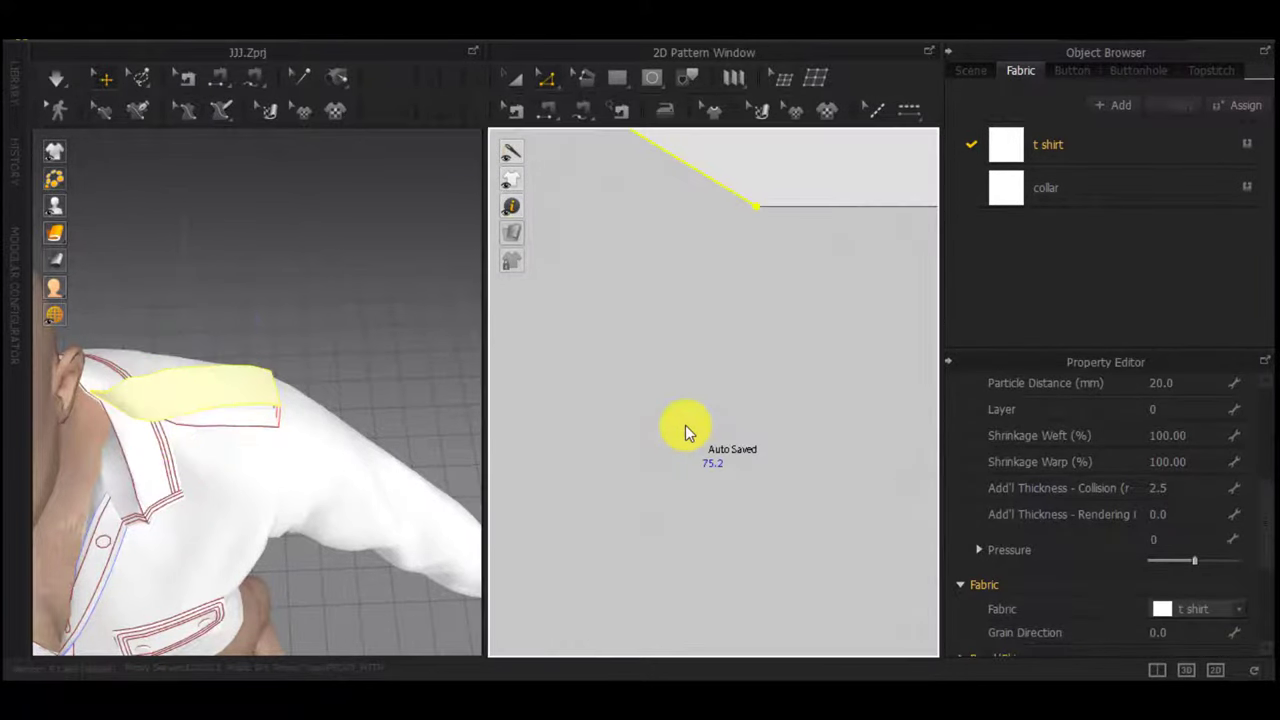
{"action": "scroll", "coordinate": [685, 430], "scroll_direction": "down", "scroll_amount": 3}
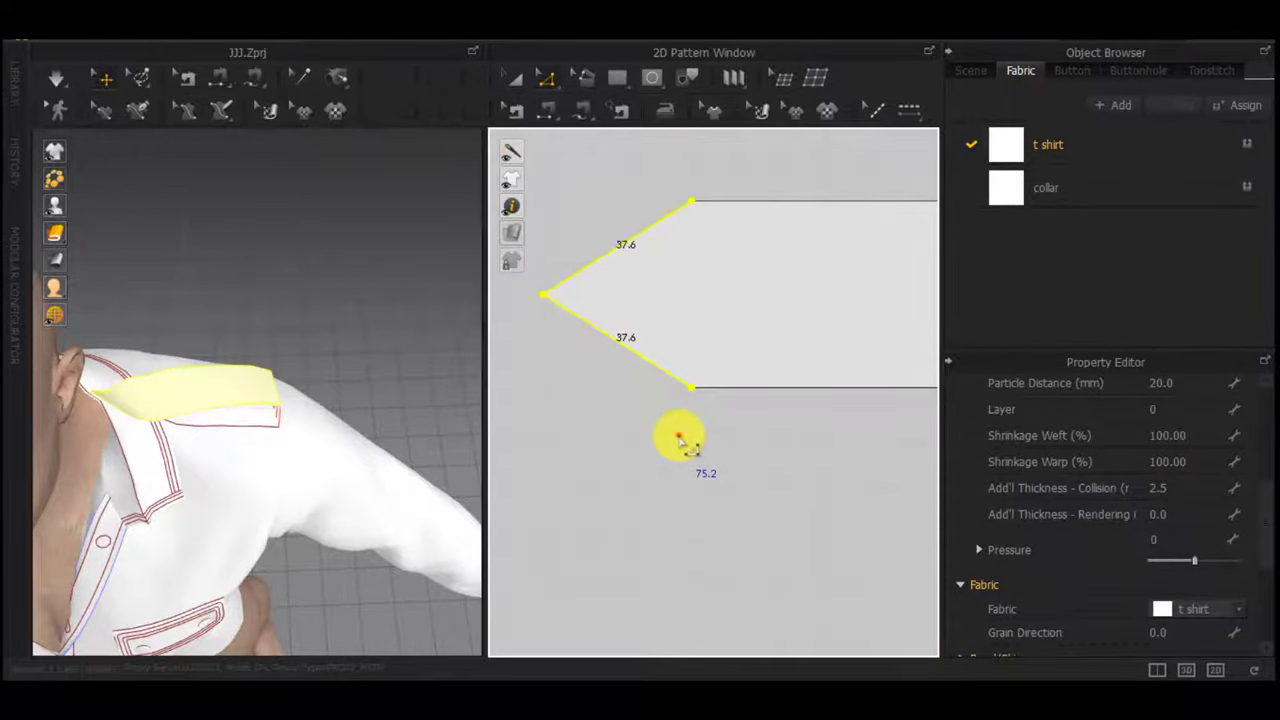
{"action": "left_click", "coordinate": [679, 438]}
Shorten the strip by moving both corners of its slanted edges and its tip 30 mm toward the sewn end
{"action": "left_click", "coordinate": [690, 387]}
{"action": "left_click_drag", "start_coordinate": [691, 201], "coordinate": [820, 201], "text": "shift"}
{"action": "right_click", "coordinate": [820, 201]}
{"action": "key", "text": "Return"}
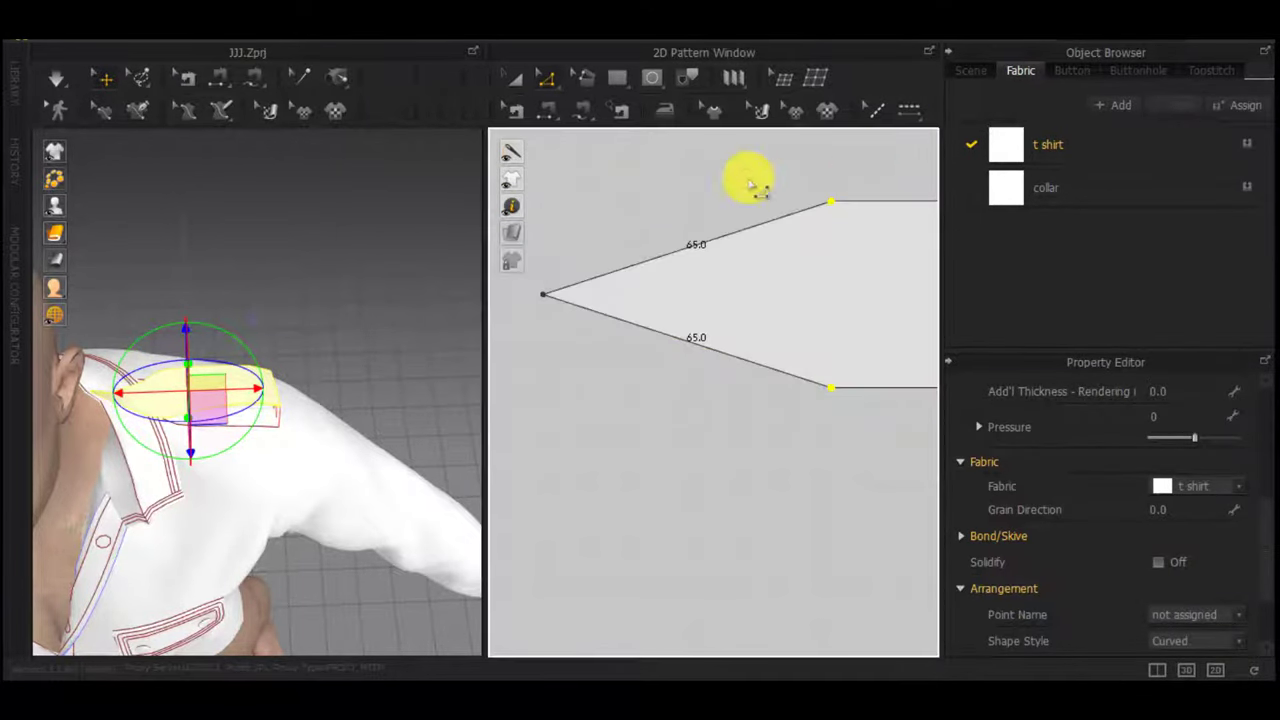
{"action": "left_click_drag", "start_coordinate": [545, 296], "coordinate": [634, 297], "text": "shift"}
{"action": "right_click", "coordinate": [634, 297]}
{"action": "type", "text": "30"}
{"action": "key", "text": "Return"}
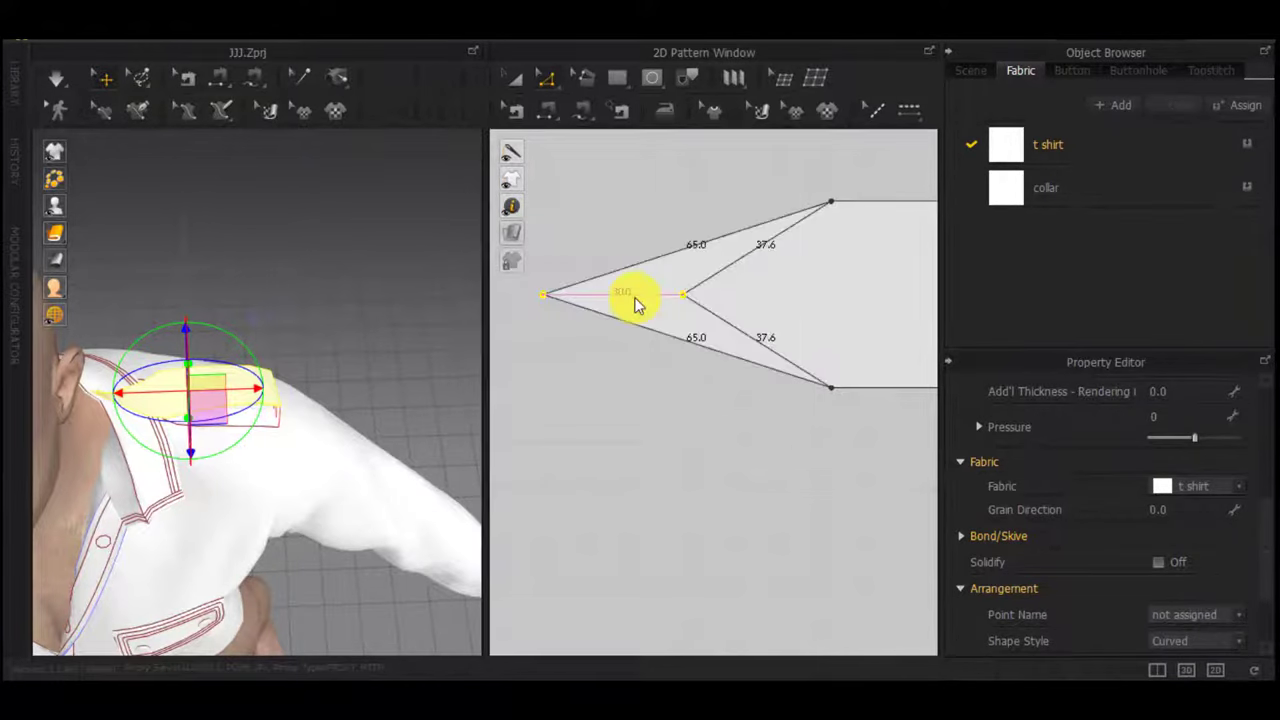
Draw an internal circle with a line length of about 37.3 mm inside the strip's pointed end
{"action": "scroll", "coordinate": [634, 297], "scroll_direction": "down", "scroll_amount": 4}
{"action": "right_click_drag", "start_coordinate": [240, 403], "coordinate": [275, 345]}
{"action": "key", "text": "s"}
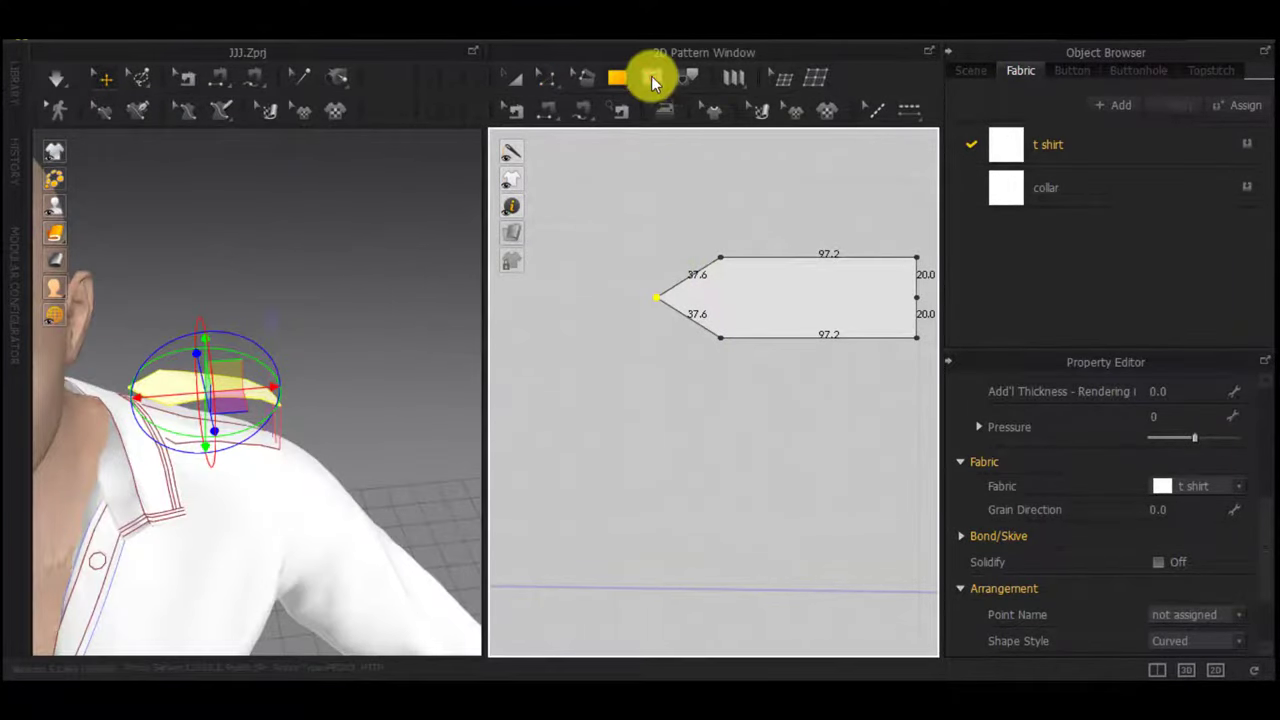
{"action": "left_click", "coordinate": [651, 77]}
{"action": "left_click", "coordinate": [656, 164]}
{"action": "scroll", "coordinate": [698, 315], "scroll_direction": "up", "scroll_amount": 3}
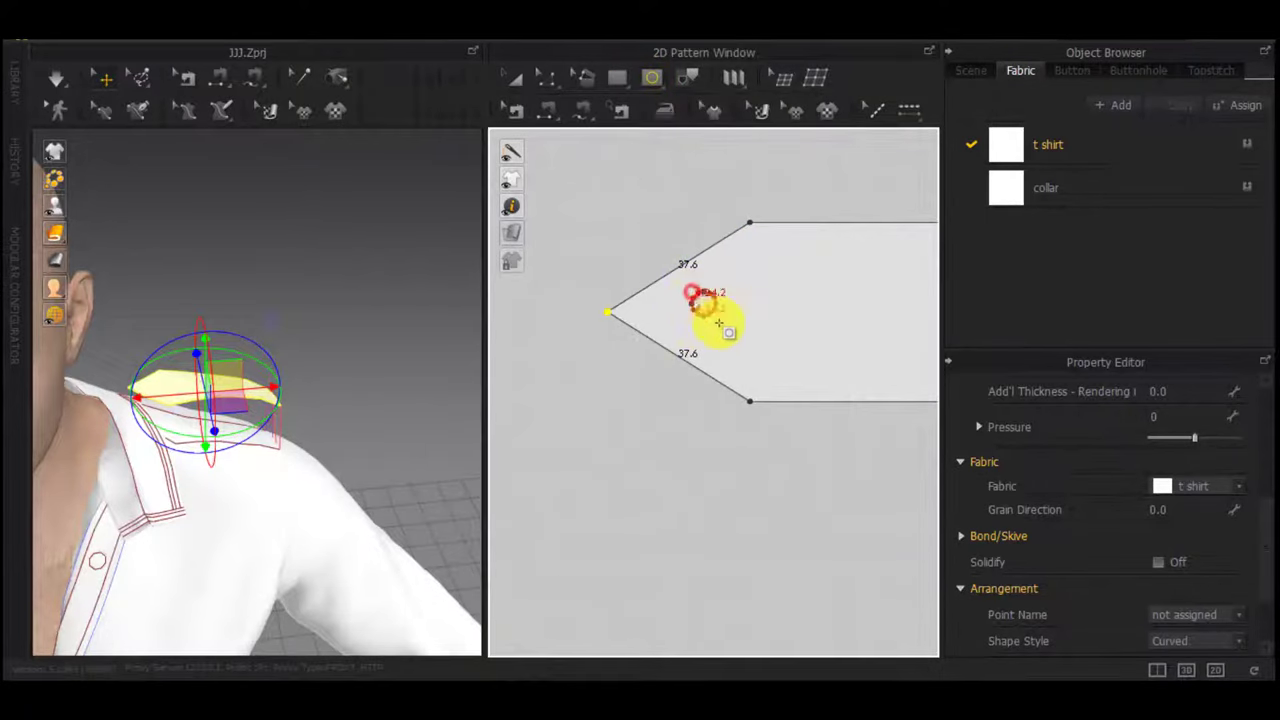
{"action": "right_click_drag", "start_coordinate": [408, 388], "coordinate": [57, 398]}
{"action": "scroll", "coordinate": [718, 328], "scroll_direction": "up", "scroll_amount": 4}
Enlarge the strip's circle to a line length of about 39.7 mm and centre it across the strip's width
{"action": "key", "text": "a"}
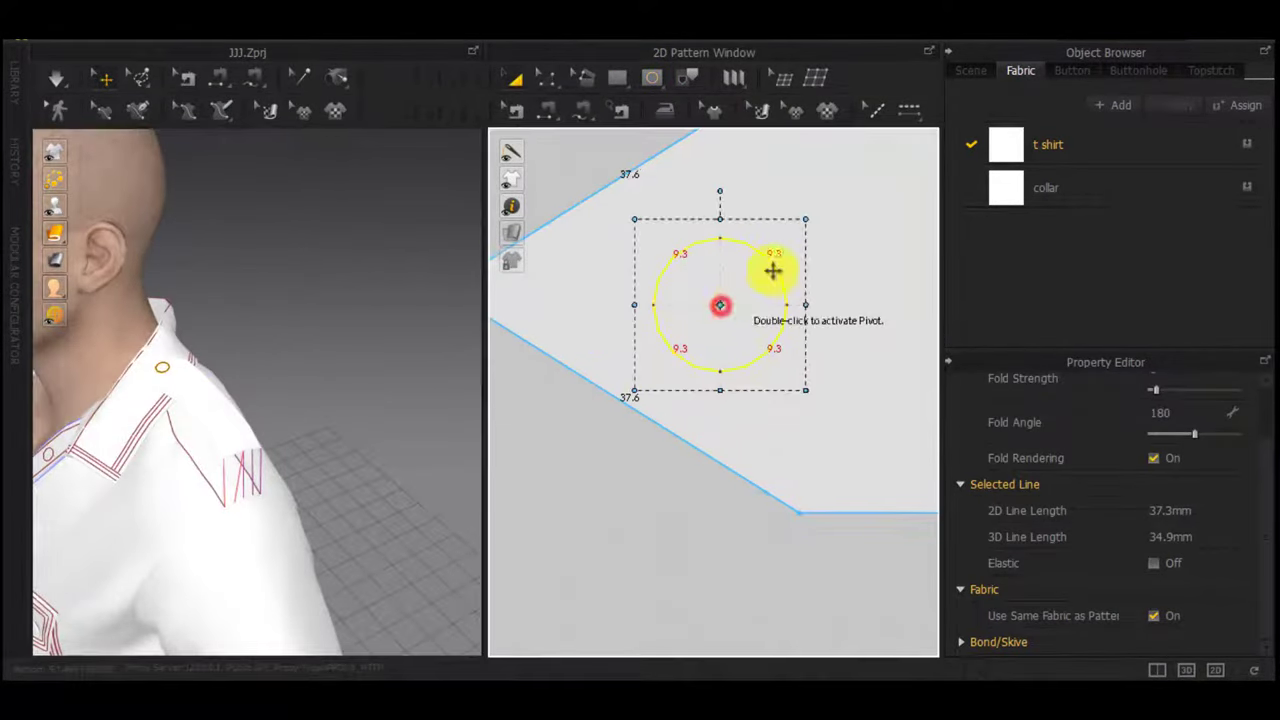
{"action": "left_click_drag", "start_coordinate": [758, 291], "coordinate": [762, 275]}
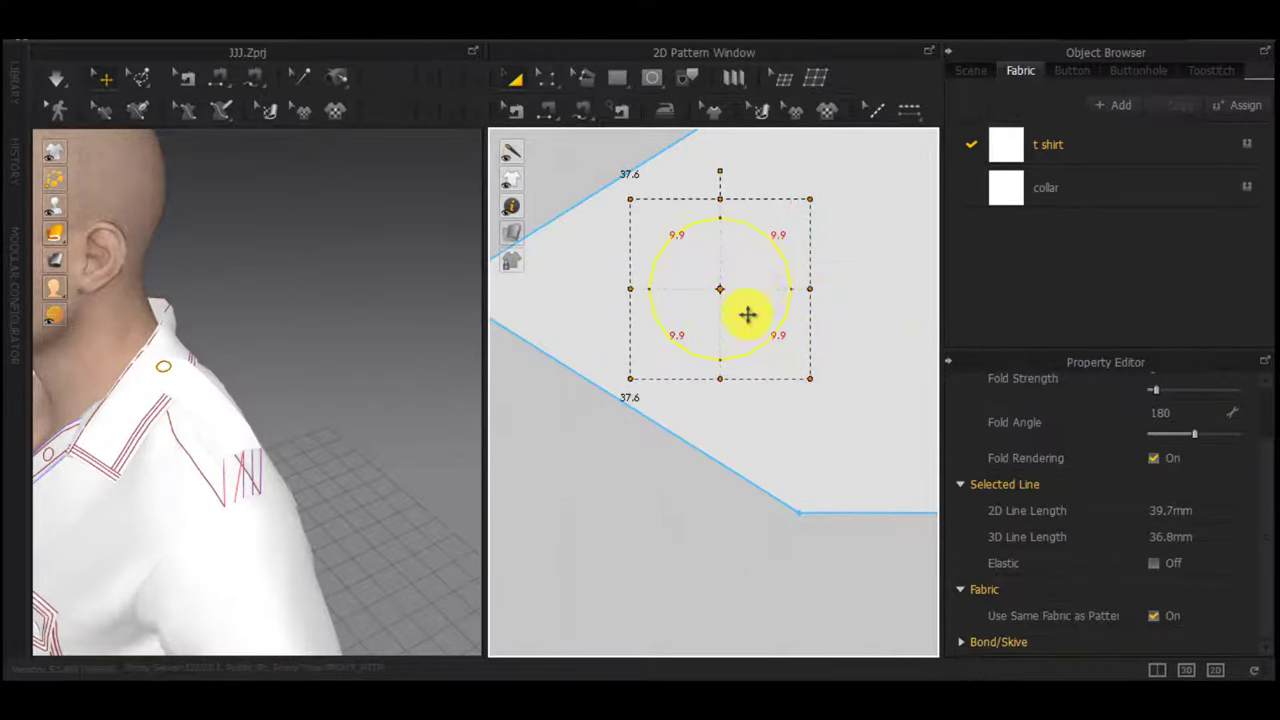
{"action": "scroll", "coordinate": [748, 326], "scroll_direction": "down", "scroll_amount": 3}
{"action": "middle_click_drag", "start_coordinate": [704, 447], "coordinate": [764, 476]}
{"action": "scroll", "coordinate": [790, 470], "scroll_direction": "down", "scroll_amount": 2}
{"action": "middle_click_drag", "start_coordinate": [790, 470], "coordinate": [685, 350]}
{"action": "scroll", "coordinate": [684, 350], "scroll_direction": "down", "scroll_amount": 2}
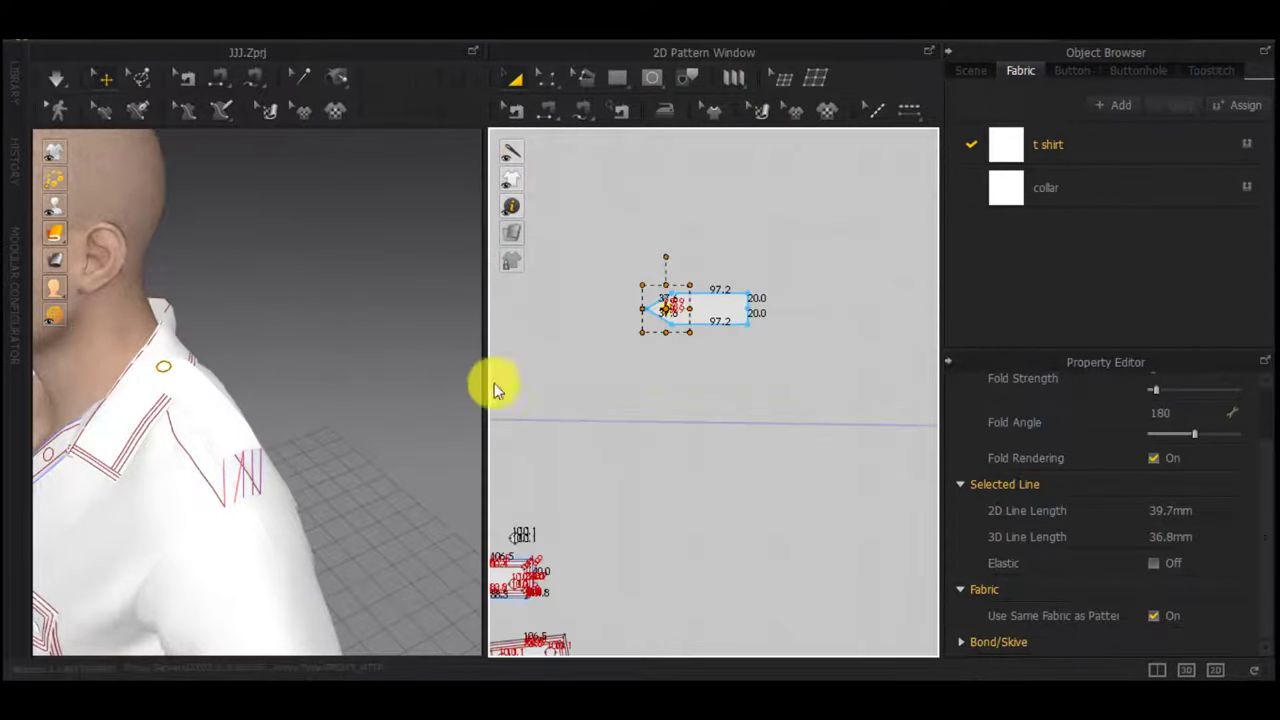
{"action": "scroll", "coordinate": [760, 435], "scroll_direction": "down", "scroll_amount": 2}
Examine where the strip's circle lies over the collar and the front panel's shoulder area
{"action": "left_click", "coordinate": [168, 418]}
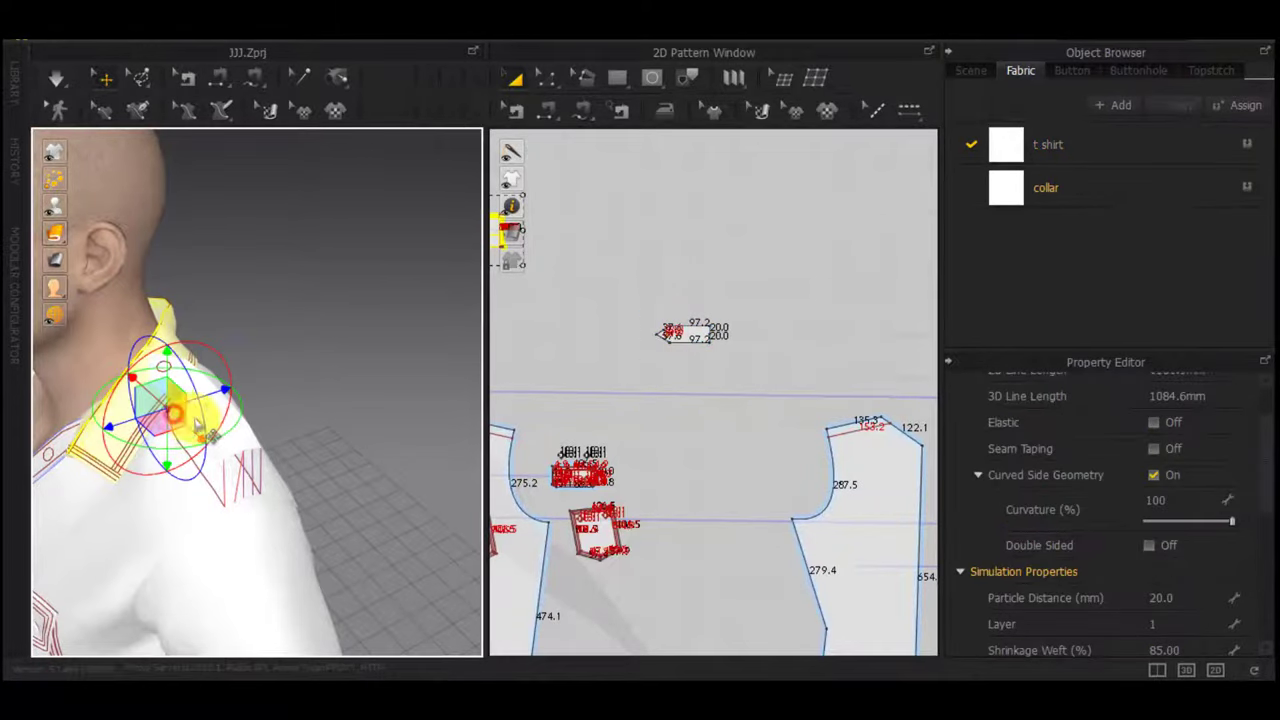
{"action": "scroll", "coordinate": [149, 453], "scroll_direction": "up", "scroll_amount": 4}
{"action": "middle_click_drag", "start_coordinate": [226, 412], "coordinate": [270, 397]}
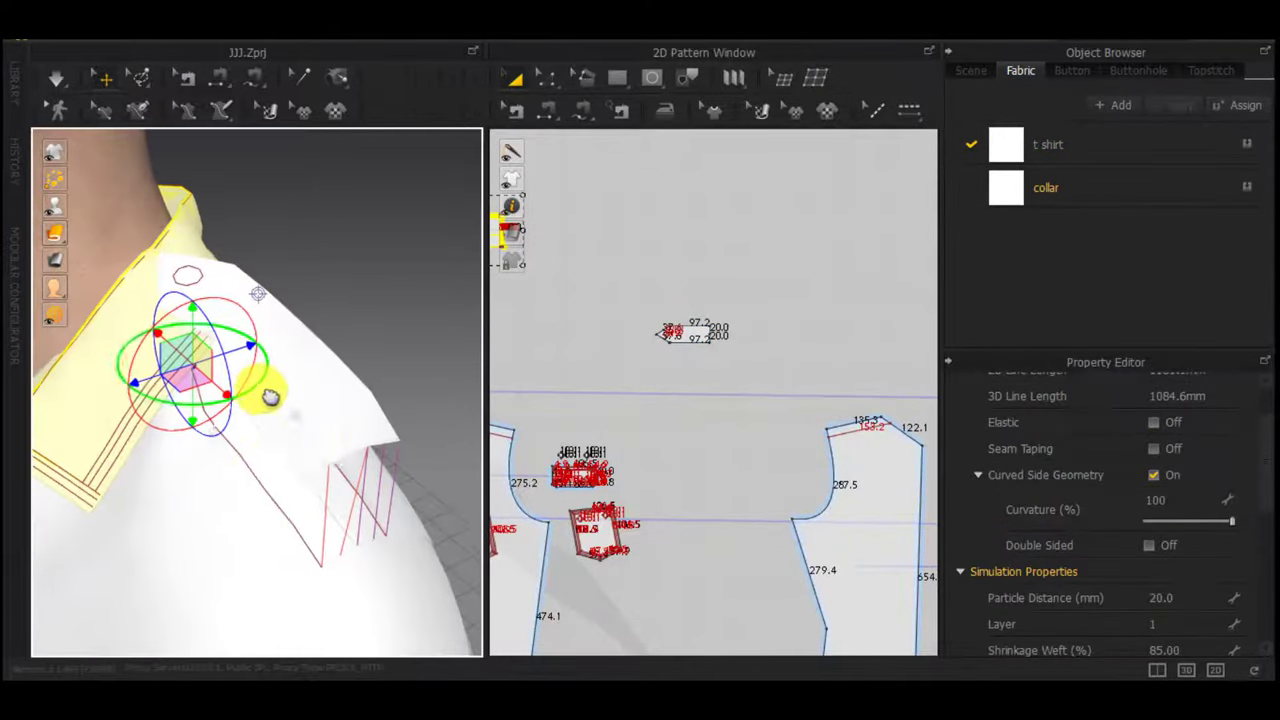
{"action": "left_click", "coordinate": [267, 464]}
{"action": "scroll", "coordinate": [512, 413], "scroll_direction": "up", "scroll_amount": 4}
{"action": "middle_click_drag", "start_coordinate": [512, 413], "coordinate": [763, 329]}
{"action": "scroll", "coordinate": [635, 361], "scroll_direction": "up", "scroll_amount": 2}
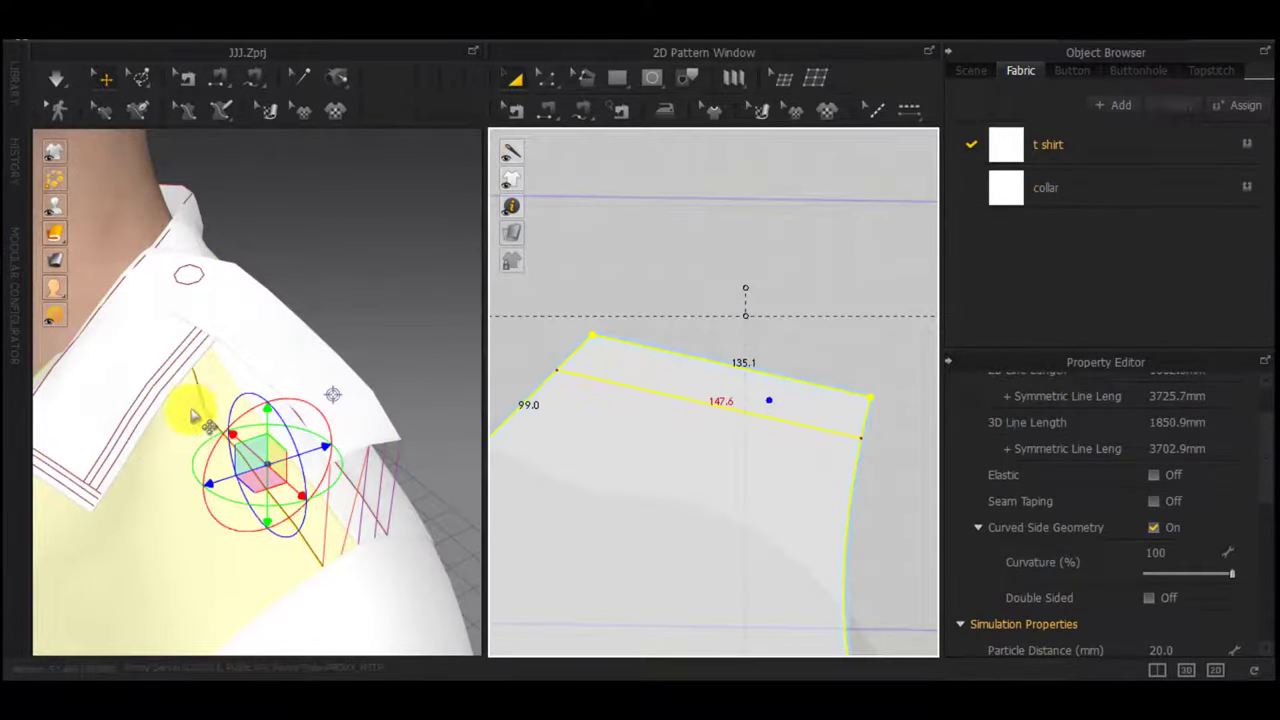
{"action": "left_click", "coordinate": [192, 369]}
{"action": "key", "text": "s"}
{"action": "scroll", "coordinate": [847, 280], "scroll_direction": "down", "scroll_amount": 3}
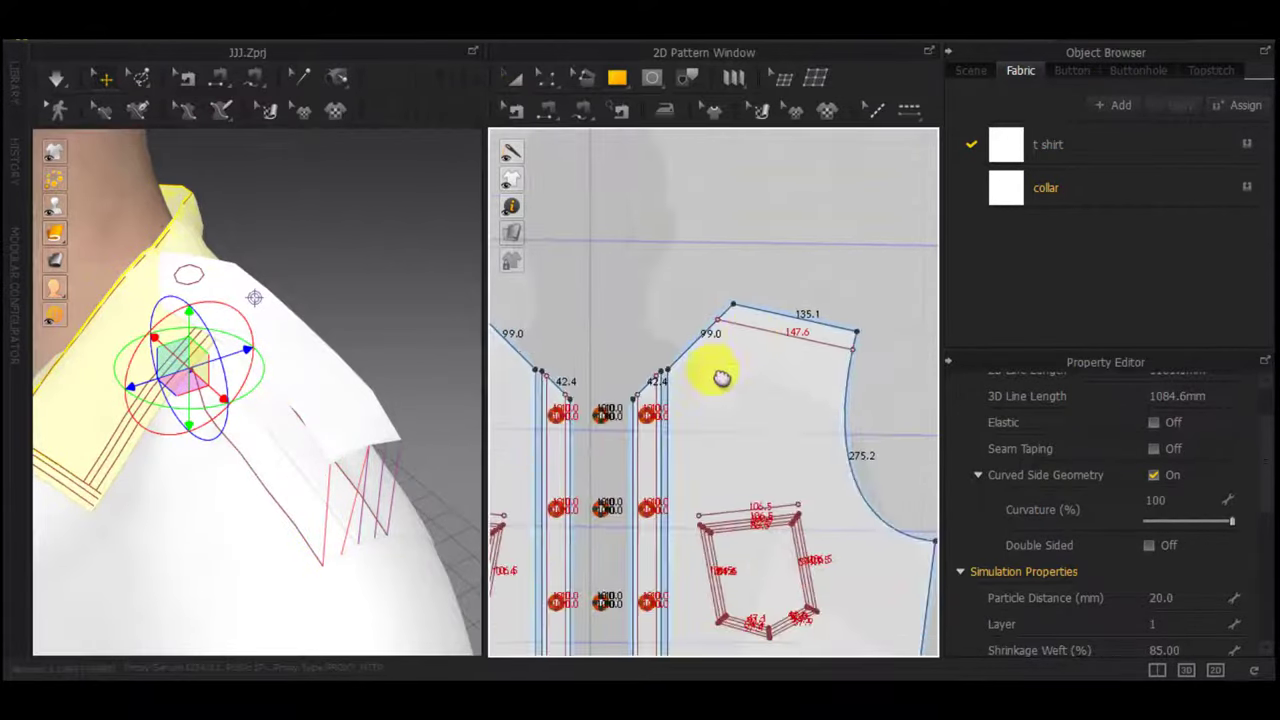
{"action": "scroll", "coordinate": [723, 377], "scroll_direction": "down", "scroll_amount": 3}
{"action": "scroll", "coordinate": [849, 304], "scroll_direction": "up", "scroll_amount": 3}
Copy the strip's circle onto the front panel at the neck end of its 135.1 mm shoulder line
{"action": "key", "text": "a"}
{"action": "middle_click_drag", "start_coordinate": [849, 304], "coordinate": [1135, 192]}
{"action": "scroll", "coordinate": [797, 356], "scroll_direction": "up", "scroll_amount": 4}
{"action": "left_click", "coordinate": [771, 351]}
{"action": "scroll", "coordinate": [698, 419], "scroll_direction": "down", "scroll_amount": 2}
{"action": "scroll", "coordinate": [532, 451], "scroll_direction": "up", "scroll_amount": 3}
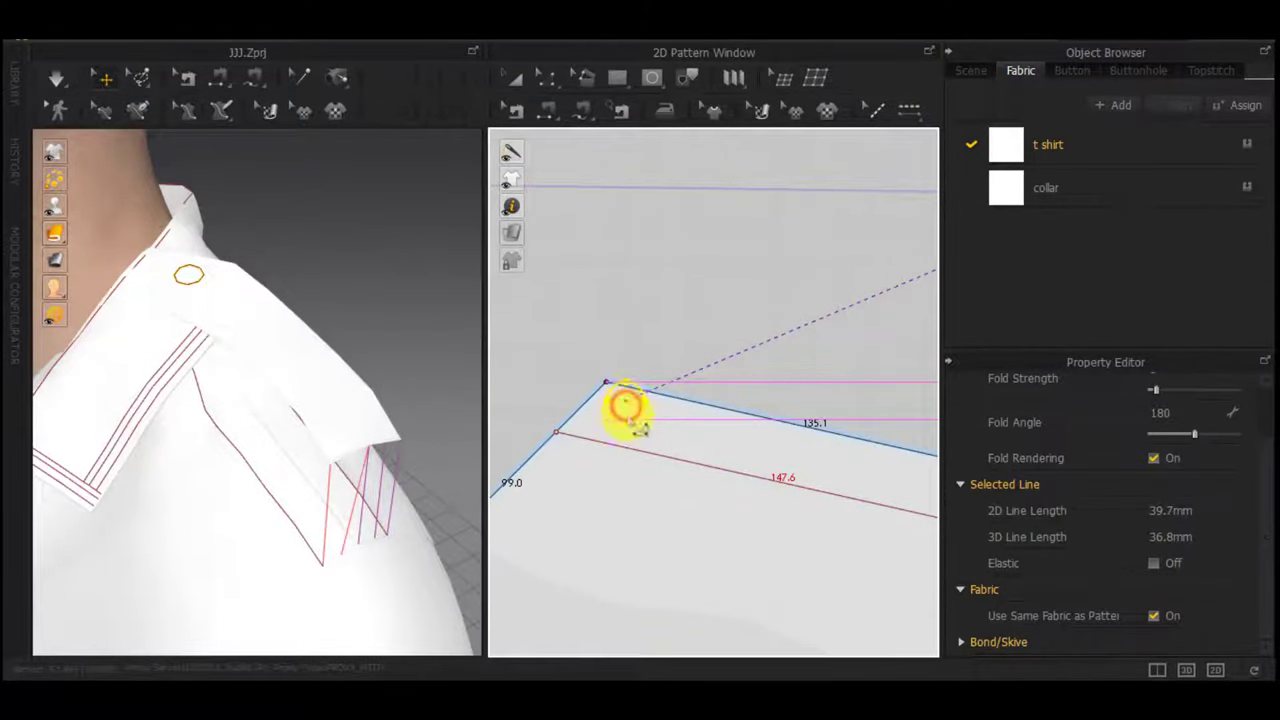
{"action": "left_click", "coordinate": [626, 406]}
{"action": "scroll", "coordinate": [626, 408], "scroll_direction": "up", "scroll_amount": 5}
{"action": "left_click_drag", "start_coordinate": [625, 395], "coordinate": [625, 396]}
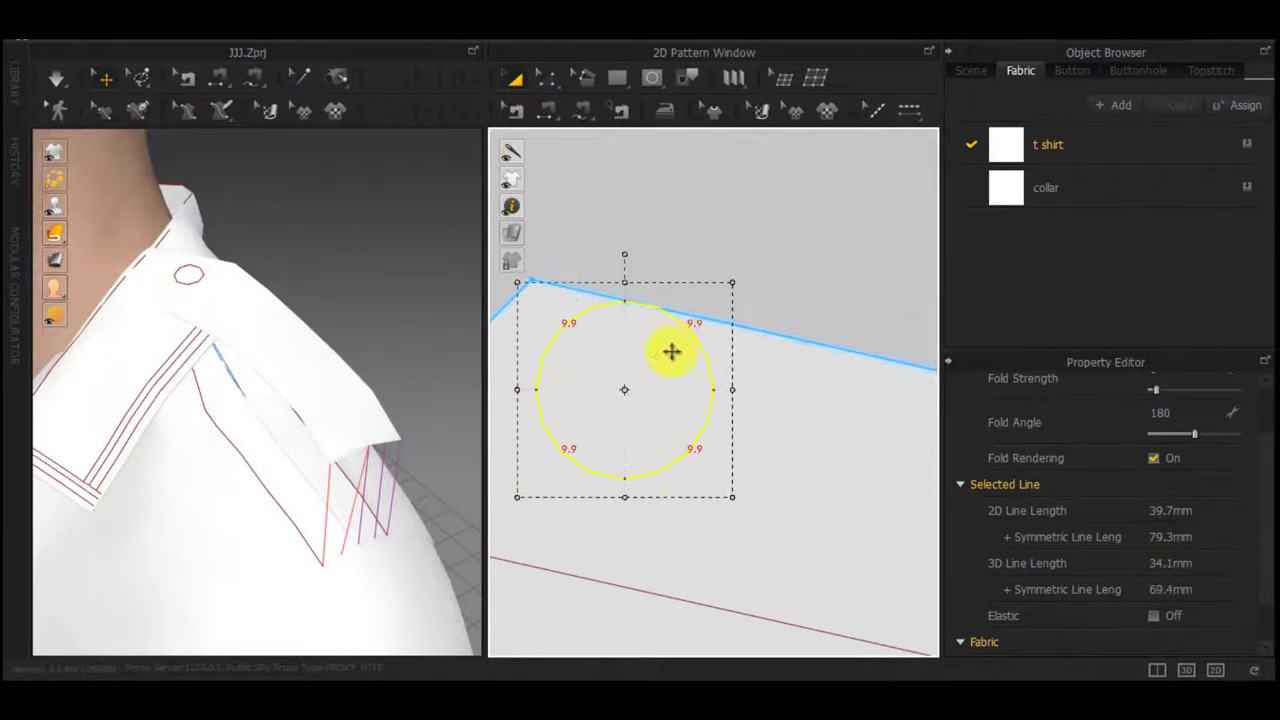
Free-sew the front panel's circle to the circle on the strip, and run the simulation to drape the strip
{"action": "left_click", "coordinate": [713, 181]}
{"action": "key", "text": "m"}
{"action": "left_click", "coordinate": [620, 301]}
{"action": "scroll", "coordinate": [621, 308], "scroll_direction": "down", "scroll_amount": 4}
{"action": "middle_click_drag", "start_coordinate": [710, 320], "coordinate": [558, 405]}
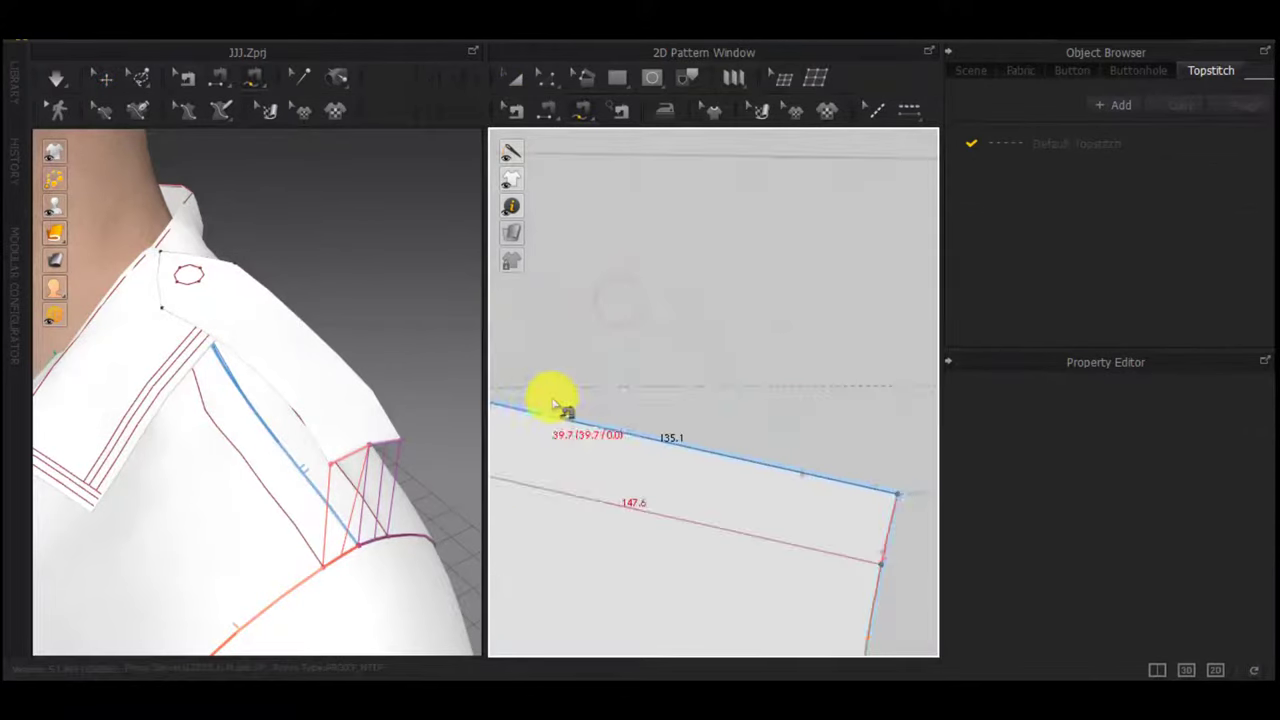
{"action": "scroll", "coordinate": [575, 402], "scroll_direction": "down", "scroll_amount": 5}
{"action": "scroll", "coordinate": [797, 294], "scroll_direction": "up", "scroll_amount": 5}
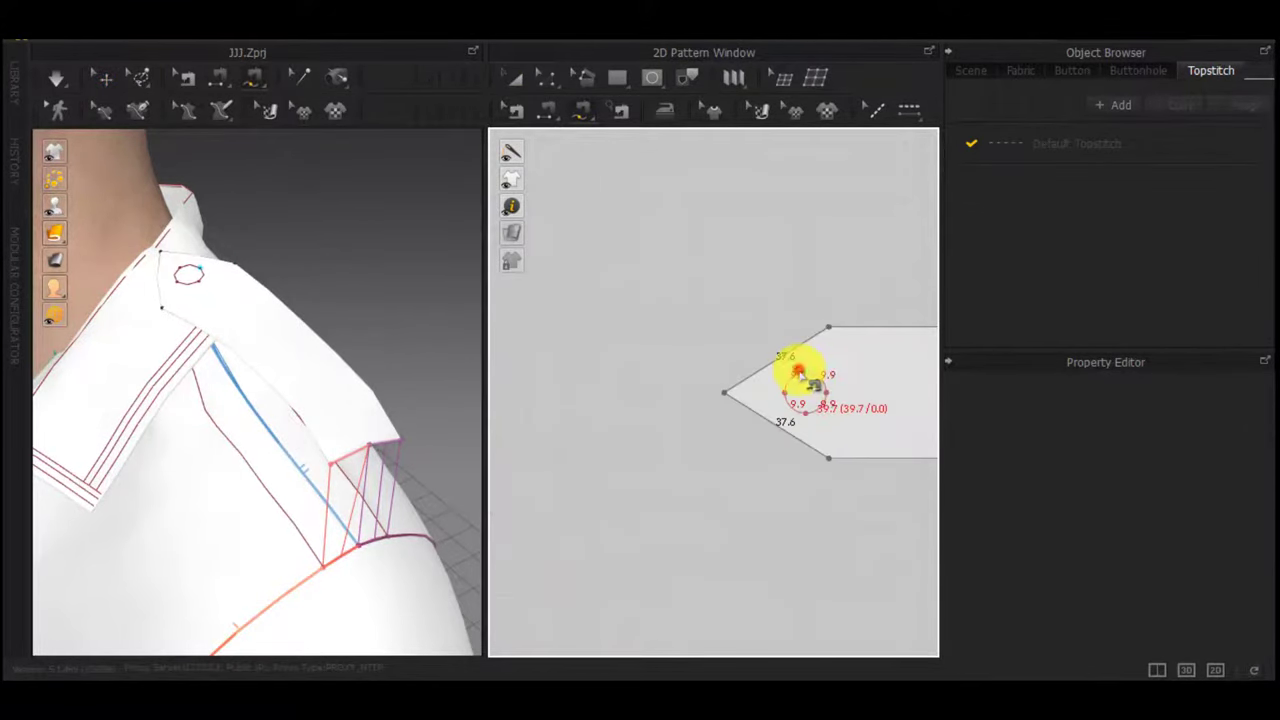
{"action": "left_click", "coordinate": [799, 372]}
{"action": "scroll", "coordinate": [230, 384], "scroll_direction": "down", "scroll_amount": 4}
{"action": "right_click_drag", "start_coordinate": [232, 382], "coordinate": [306, 372]}
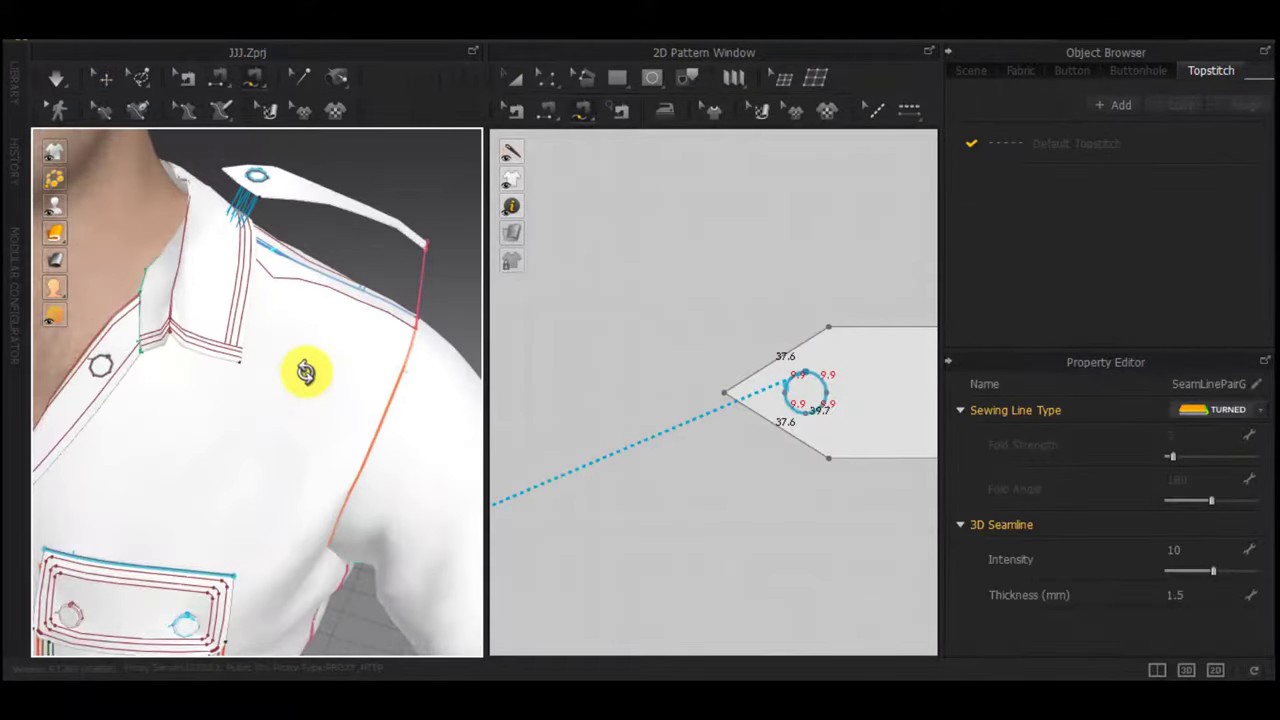
{"action": "key", "text": "space"}
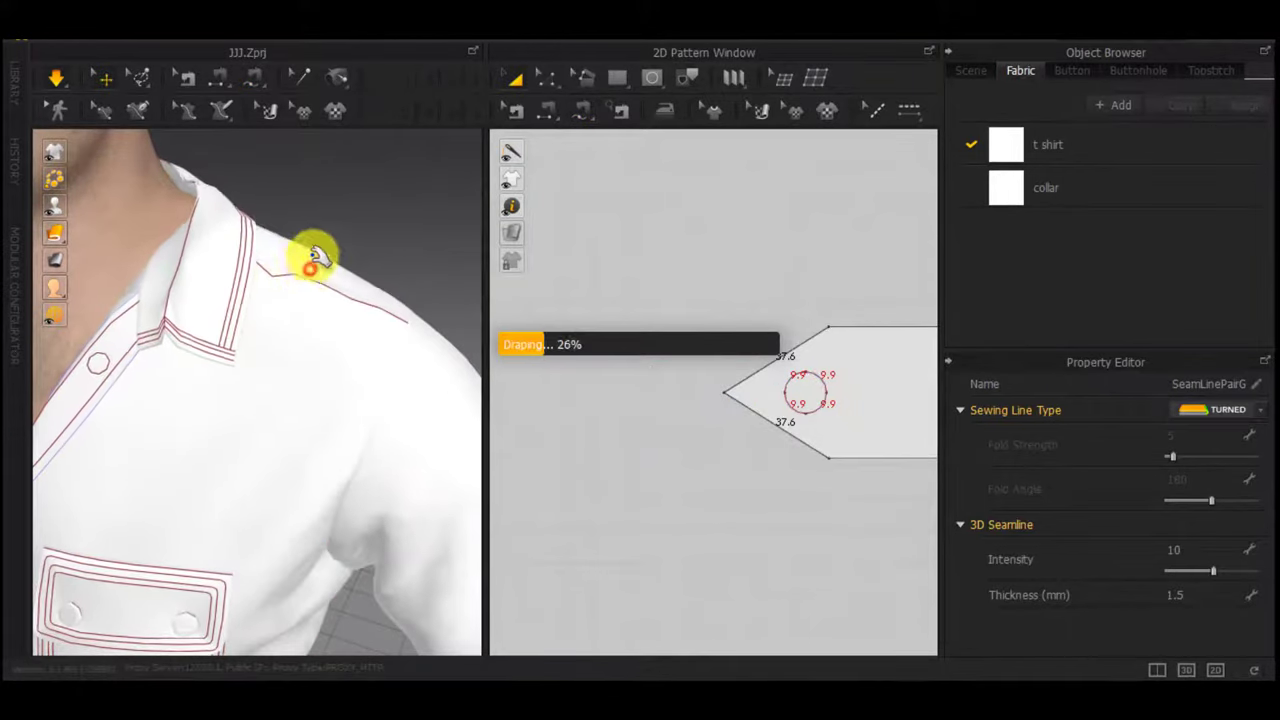
Pull the draped strap on the shoulder during simulation to check how it lies along the shoulder line
{"action": "left_click_drag", "start_coordinate": [312, 256], "coordinate": [346, 221]}
{"action": "scroll", "coordinate": [656, 455], "scroll_direction": "down", "scroll_amount": 4}
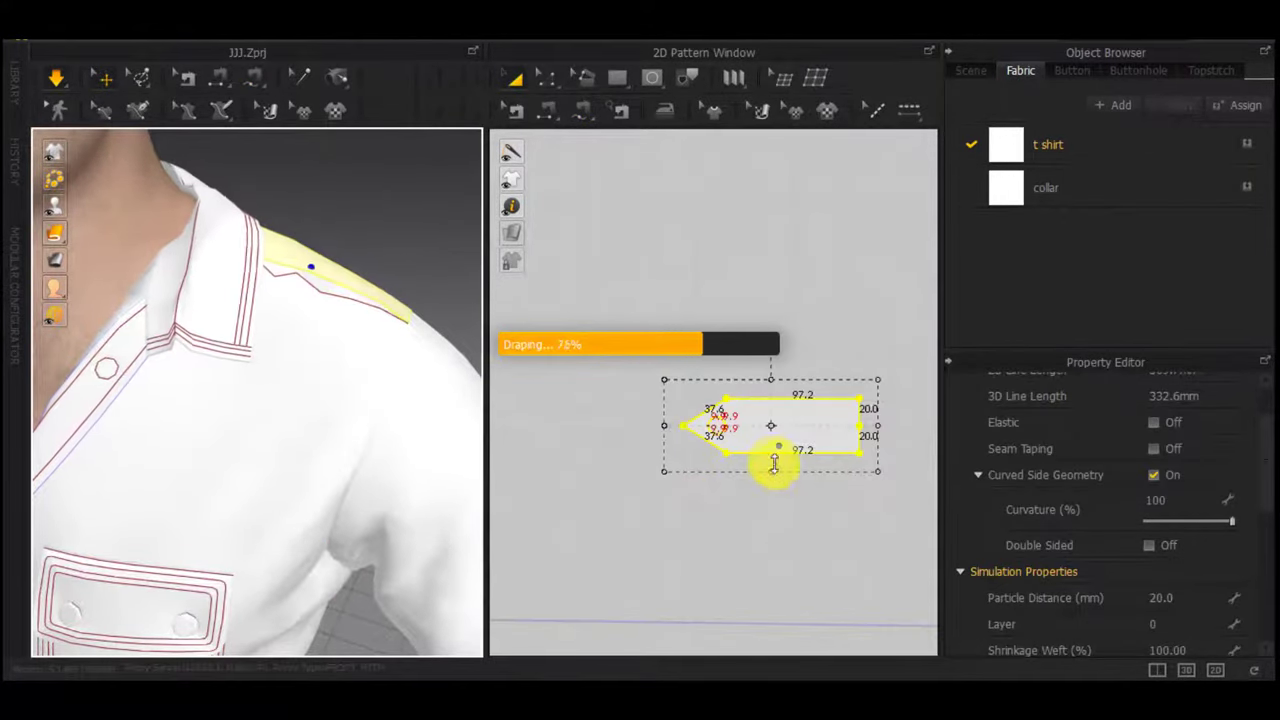
{"action": "left_click", "coordinate": [763, 551]}
{"action": "left_click", "coordinate": [772, 427]}
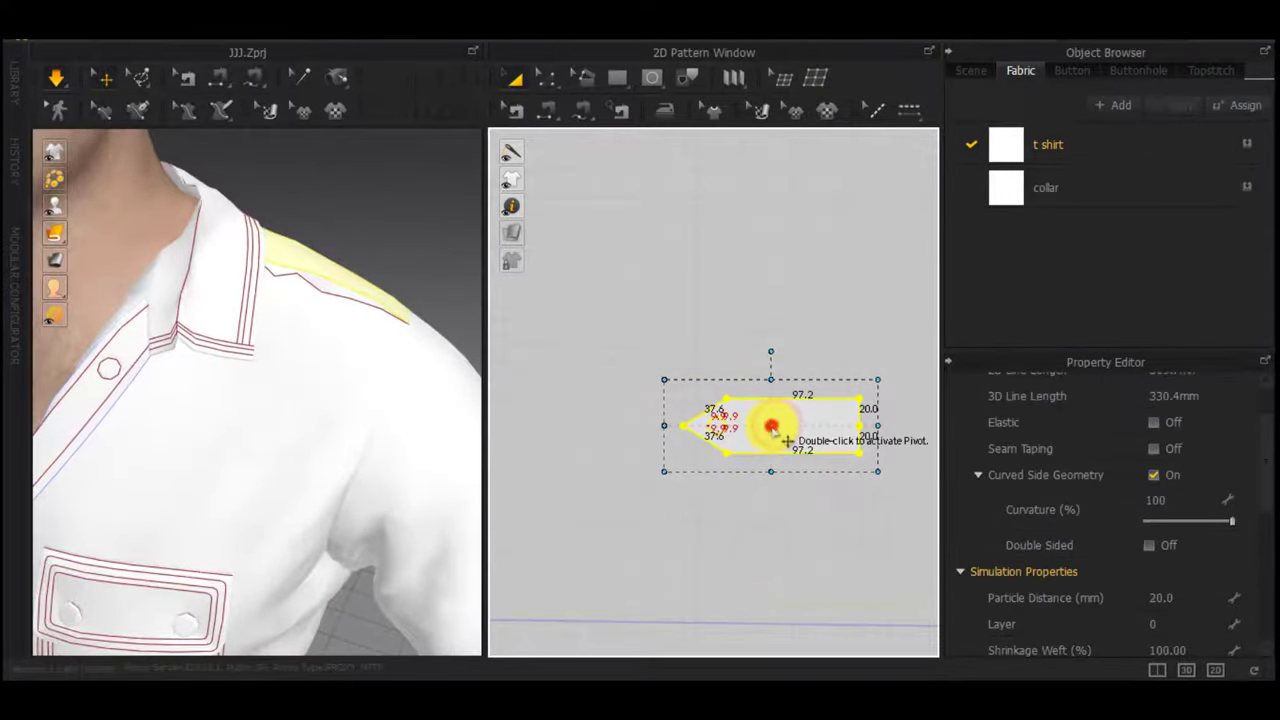
{"action": "left_click", "coordinate": [891, 429]}
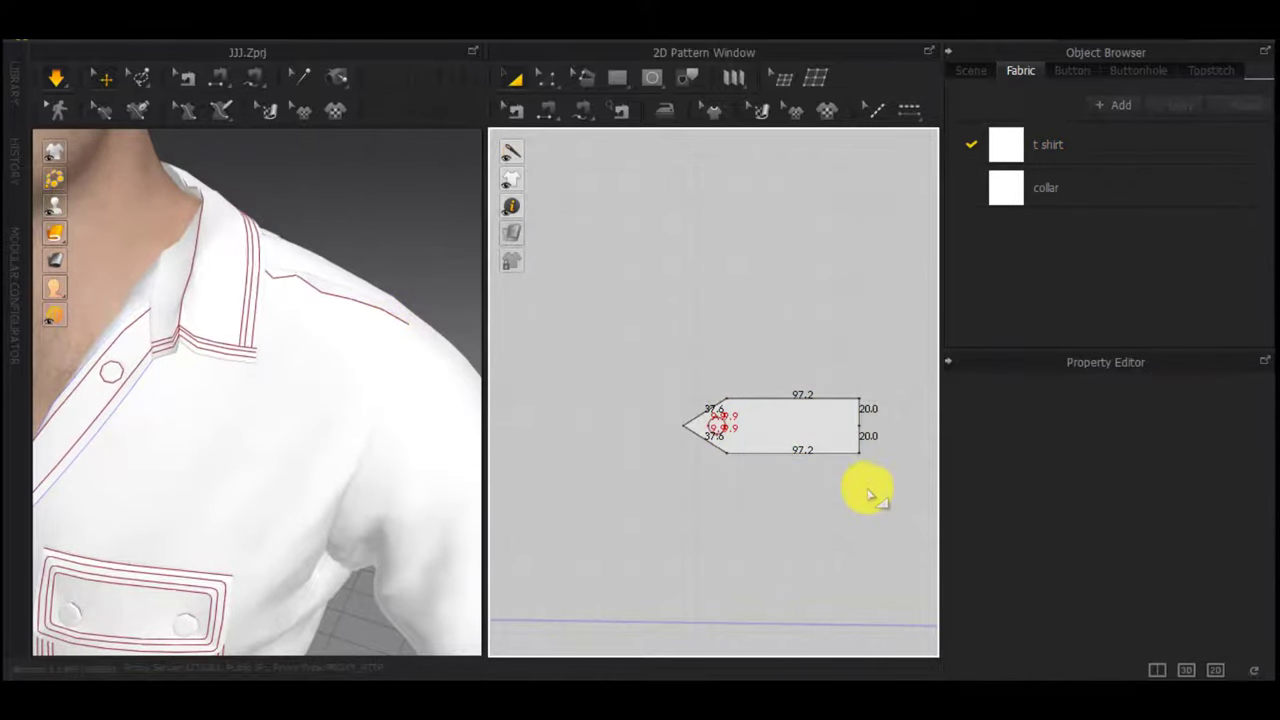
Move the strap's square armhole end outward to lengthen both long edges to 127.2 mm
{"action": "left_click_drag", "start_coordinate": [868, 487], "coordinate": [835, 364]}
{"action": "key", "text": "z"}
{"action": "left_click_drag", "start_coordinate": [875, 476], "coordinate": [847, 365]}
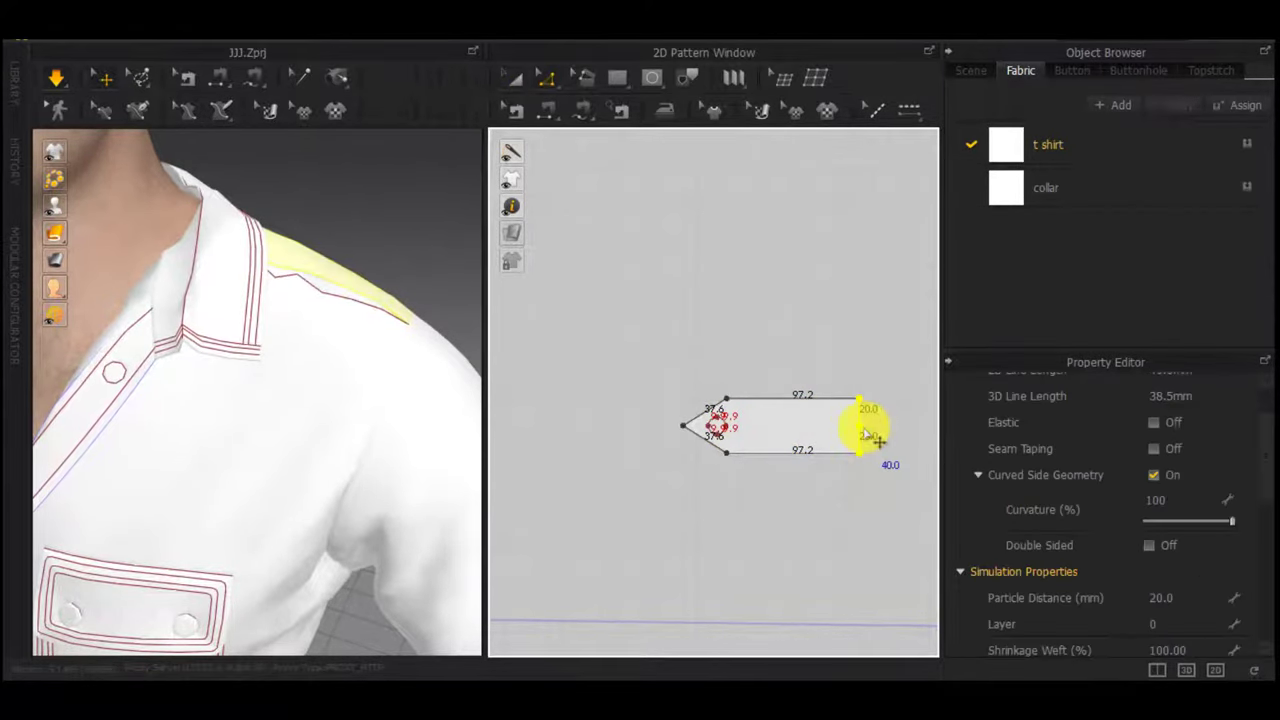
{"action": "key", "text": "ctrl+z"}
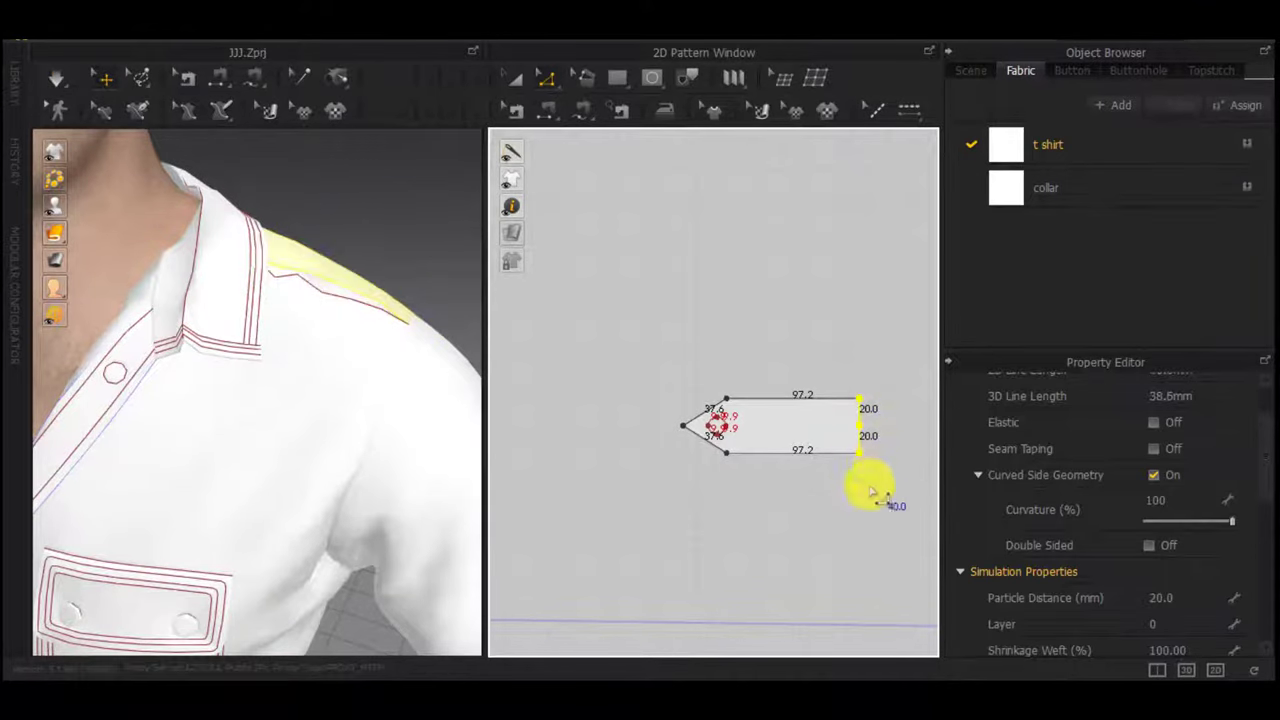
{"action": "left_click", "coordinate": [869, 490]}
{"action": "left_click", "coordinate": [859, 454]}
{"action": "left_click_drag", "start_coordinate": [861, 403], "coordinate": [887, 405]}
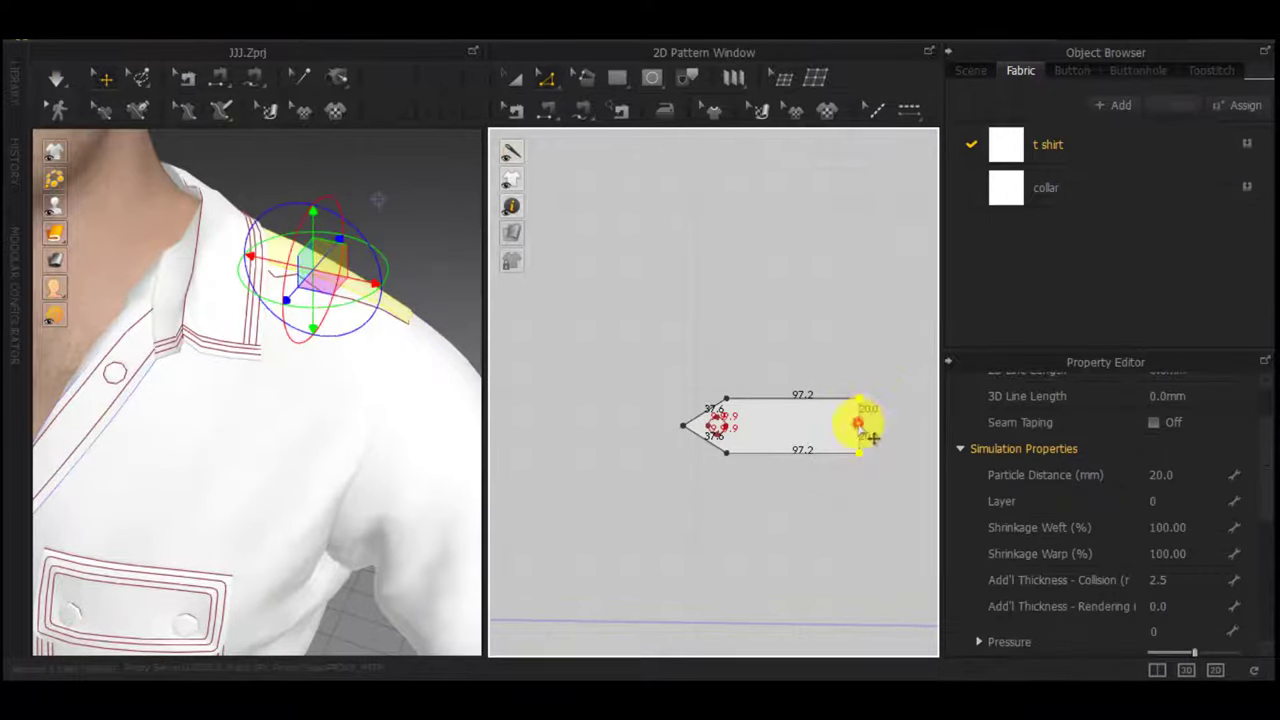
{"action": "left_click_drag", "start_coordinate": [860, 396], "coordinate": [877, 396]}
{"action": "right_click", "coordinate": [877, 396]}
{"action": "key", "text": "Return"}
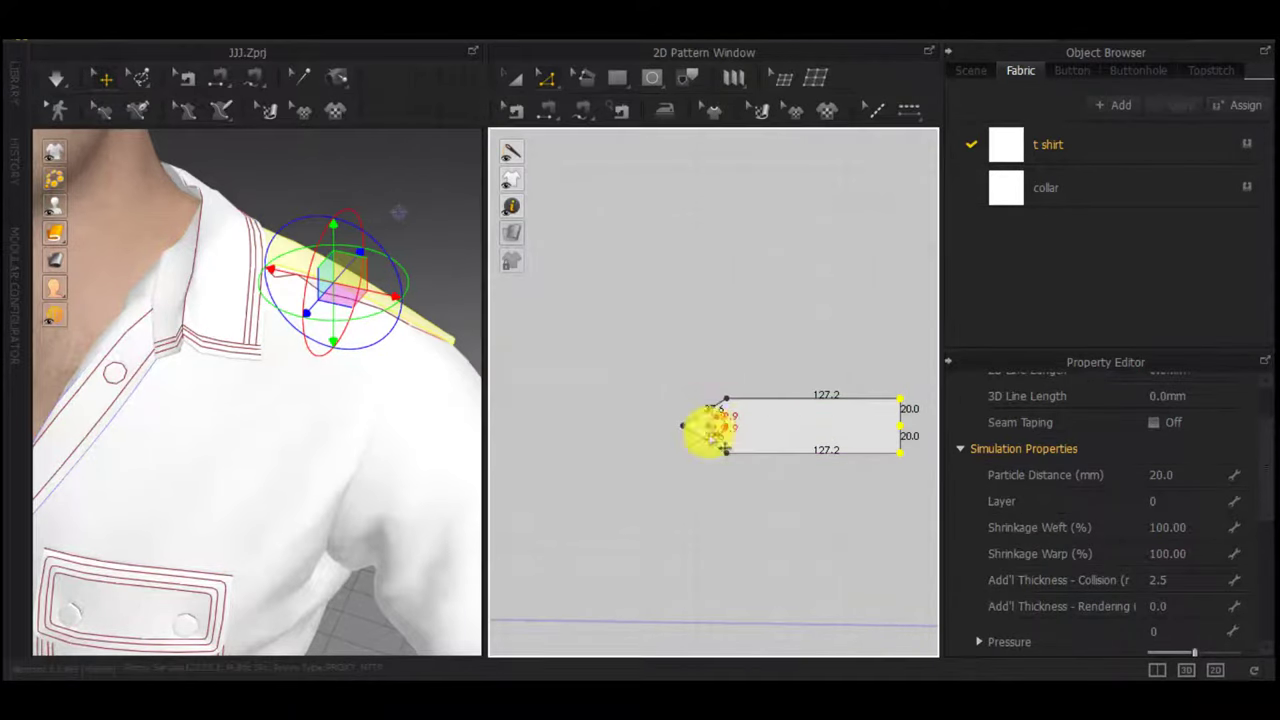
Simulate the lengthened strap and pull it into place on the shoulder, checking it from the front and back
{"action": "key", "text": "space"}
{"action": "right_click_drag", "start_coordinate": [367, 382], "coordinate": [374, 348]}
{"action": "left_click_drag", "start_coordinate": [330, 265], "coordinate": [348, 215]}
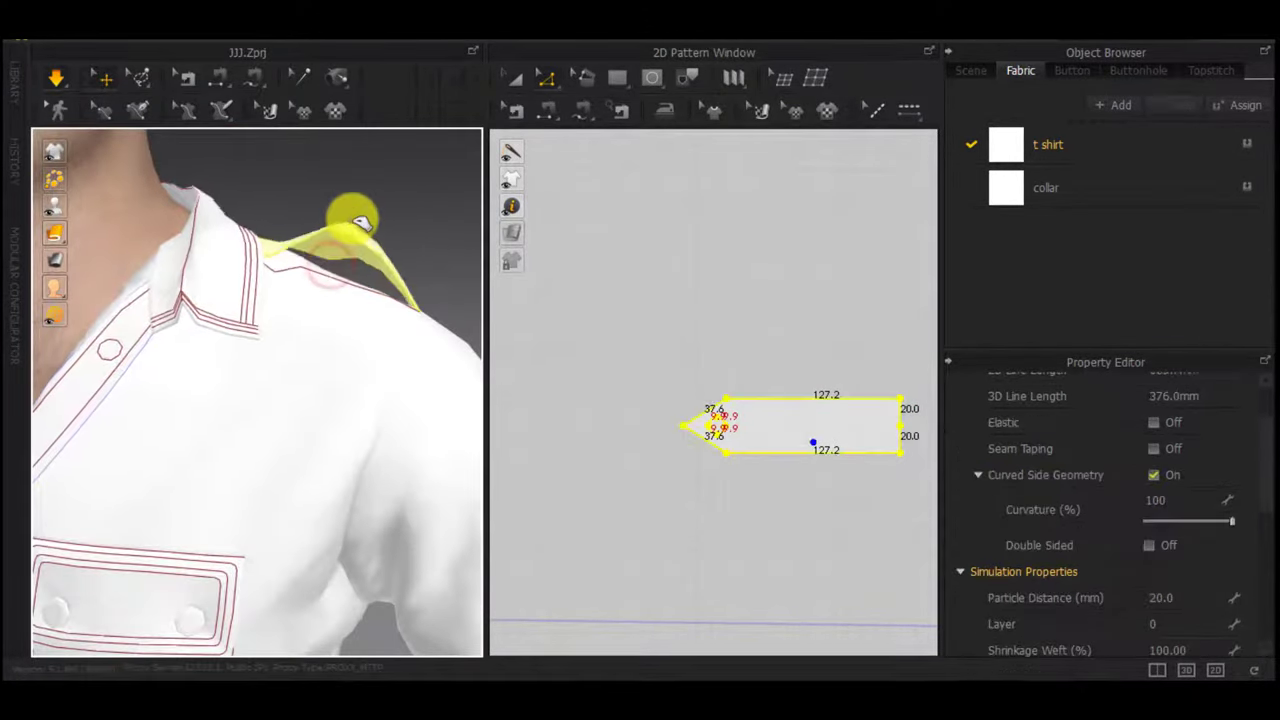
{"action": "right_click_drag", "start_coordinate": [252, 229], "coordinate": [100, 280]}
{"action": "right_click_drag", "start_coordinate": [404, 276], "coordinate": [363, 272]}
{"action": "left_click_drag", "start_coordinate": [358, 275], "coordinate": [311, 211]}
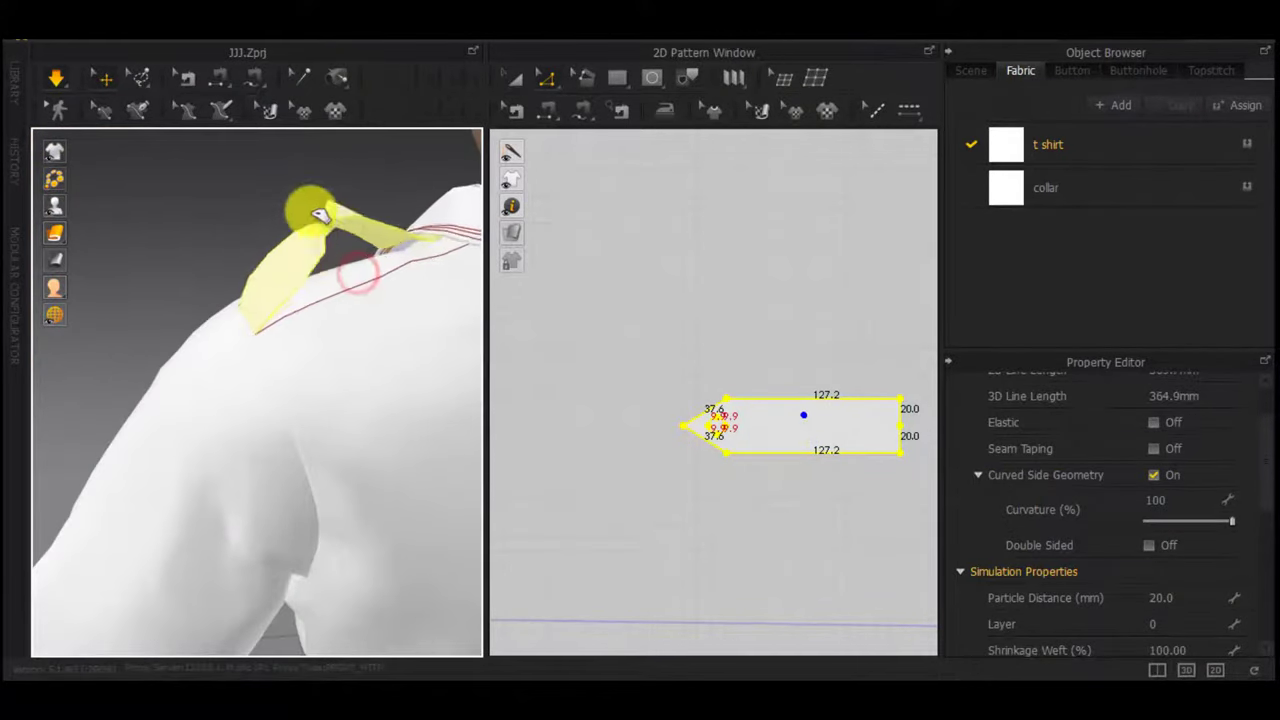
{"action": "right_click_drag", "start_coordinate": [315, 230], "coordinate": [715, 300]}
{"action": "right_click_drag", "start_coordinate": [241, 358], "coordinate": [152, 386]}
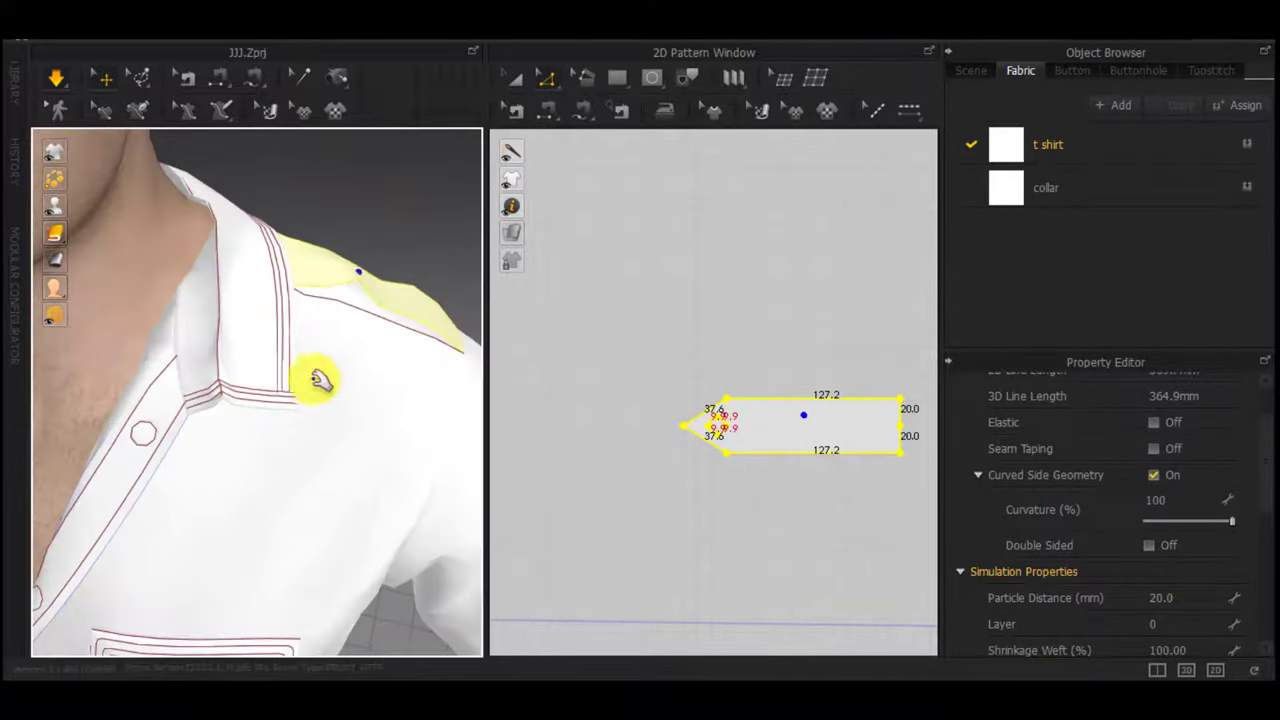
Set the fold strength of the strap's two armhole-end seams to 100 and adjust their fold angle
{"action": "middle_click_drag", "start_coordinate": [905, 434], "coordinate": [800, 431]}
{"action": "key", "text": "b"}
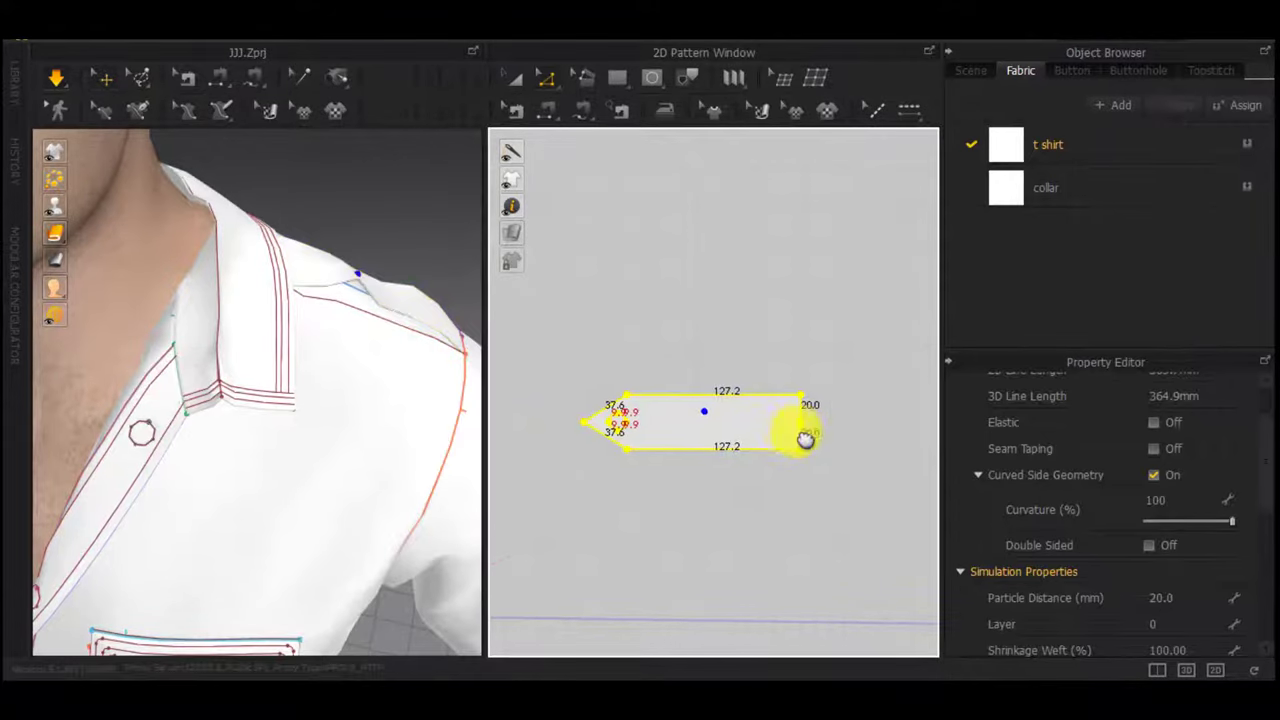
{"action": "left_click_drag", "start_coordinate": [843, 472], "coordinate": [785, 354]}
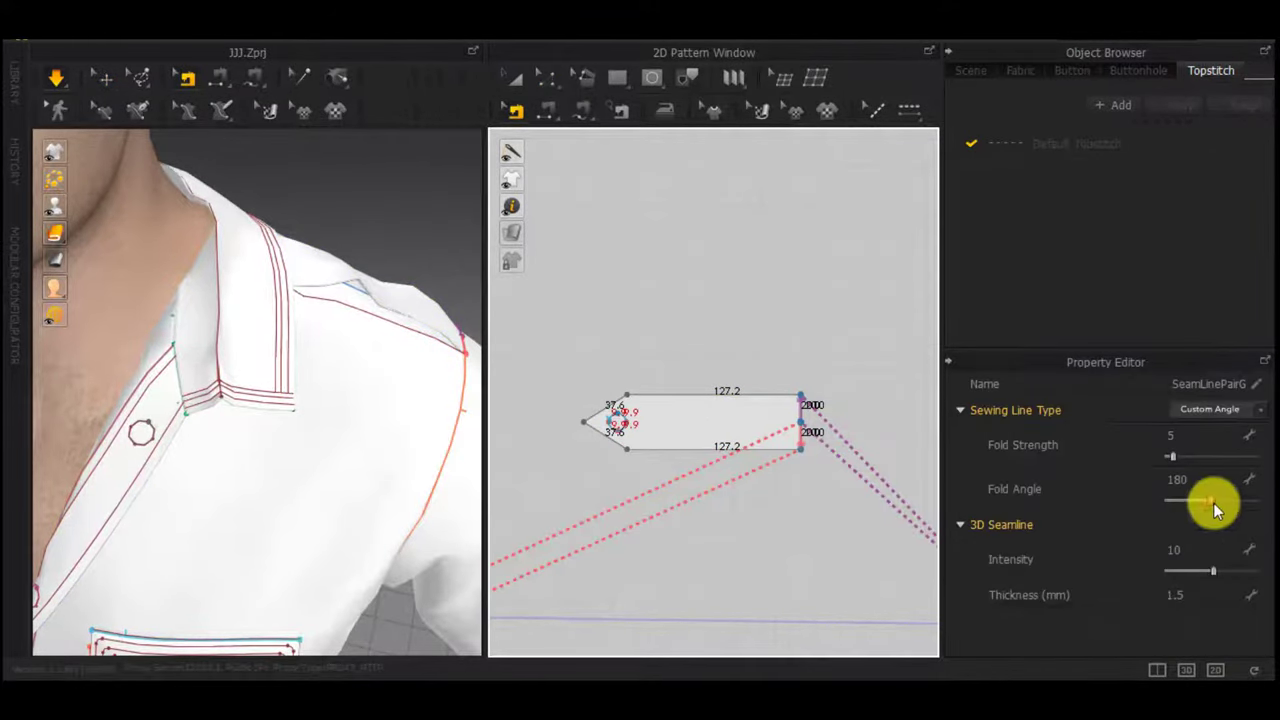
{"action": "left_click_drag", "start_coordinate": [1213, 502], "coordinate": [1272, 462]}
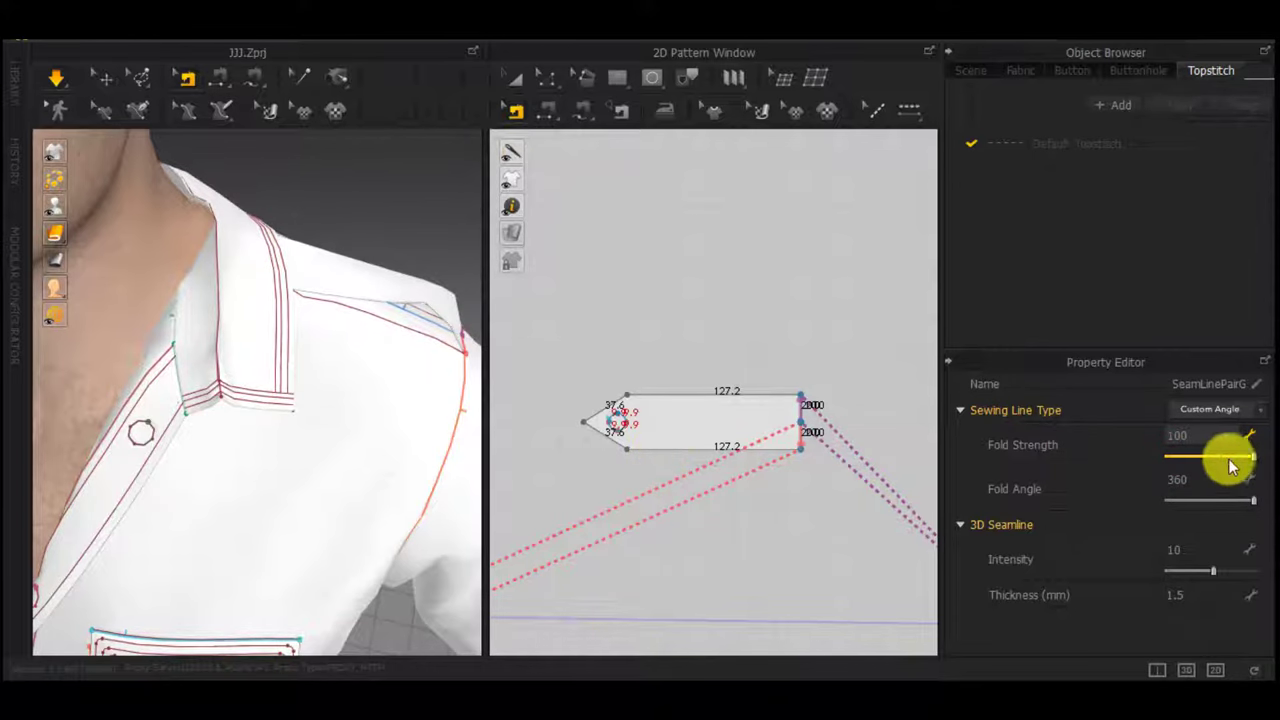
{"action": "left_click_drag", "start_coordinate": [1250, 503], "coordinate": [1222, 501]}
Clone the strap as a symmetric pattern and place the copy across the centre line, below the collar pattern
{"action": "right_click_drag", "start_coordinate": [470, 409], "coordinate": [423, 363]}
{"action": "key", "text": "q"}
{"action": "left_click", "coordinate": [346, 277]}
{"action": "scroll", "coordinate": [423, 363], "scroll_direction": "down", "scroll_amount": 5}
{"action": "right_click_drag", "start_coordinate": [309, 257], "coordinate": [663, 291]}
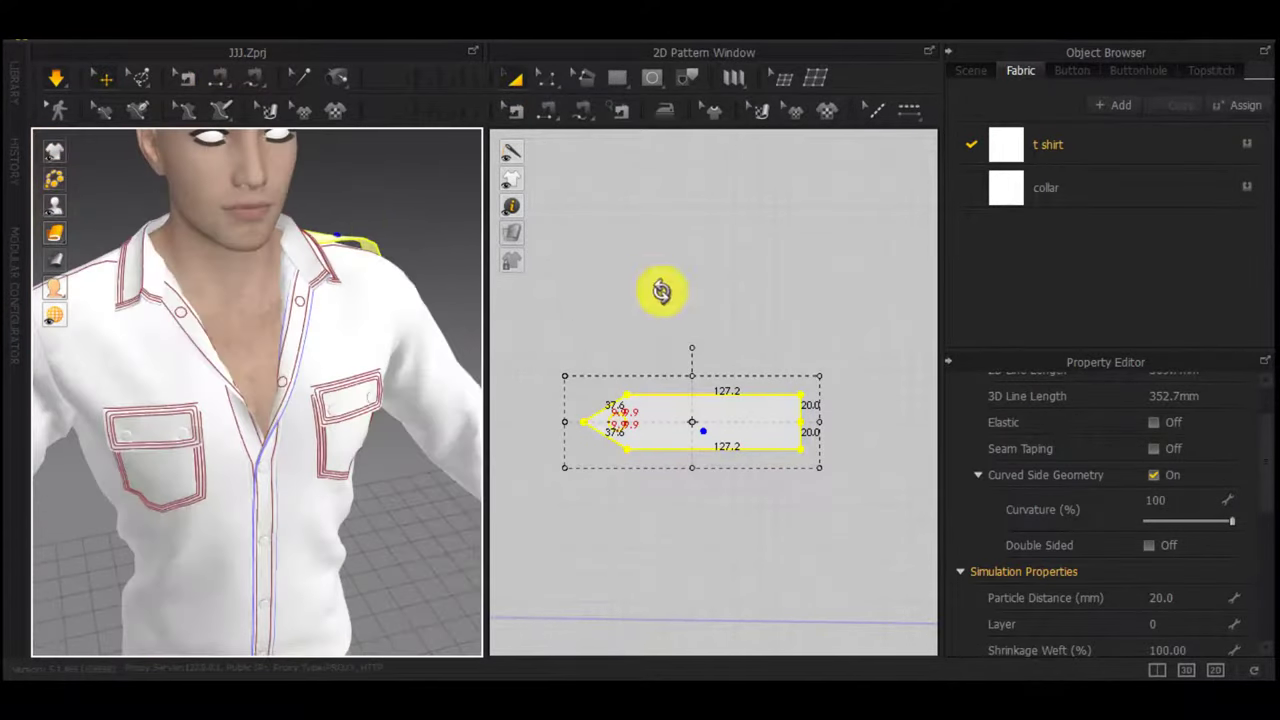
{"action": "scroll", "coordinate": [690, 412], "scroll_direction": "down", "scroll_amount": 4}
{"action": "scroll", "coordinate": [690, 413], "scroll_direction": "down", "scroll_amount": 2}
{"action": "right_click", "coordinate": [699, 413]}
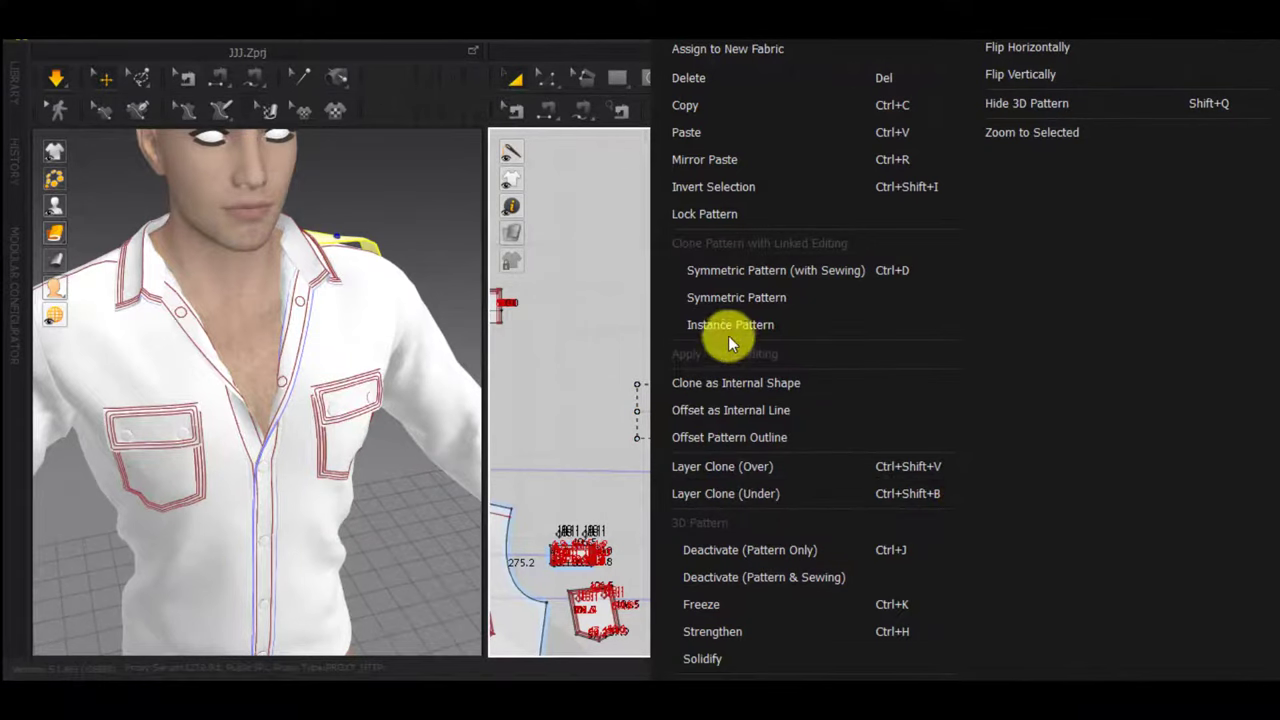
{"action": "left_click", "coordinate": [742, 303]}
{"action": "scroll", "coordinate": [740, 514], "scroll_direction": "down", "scroll_amount": 3}
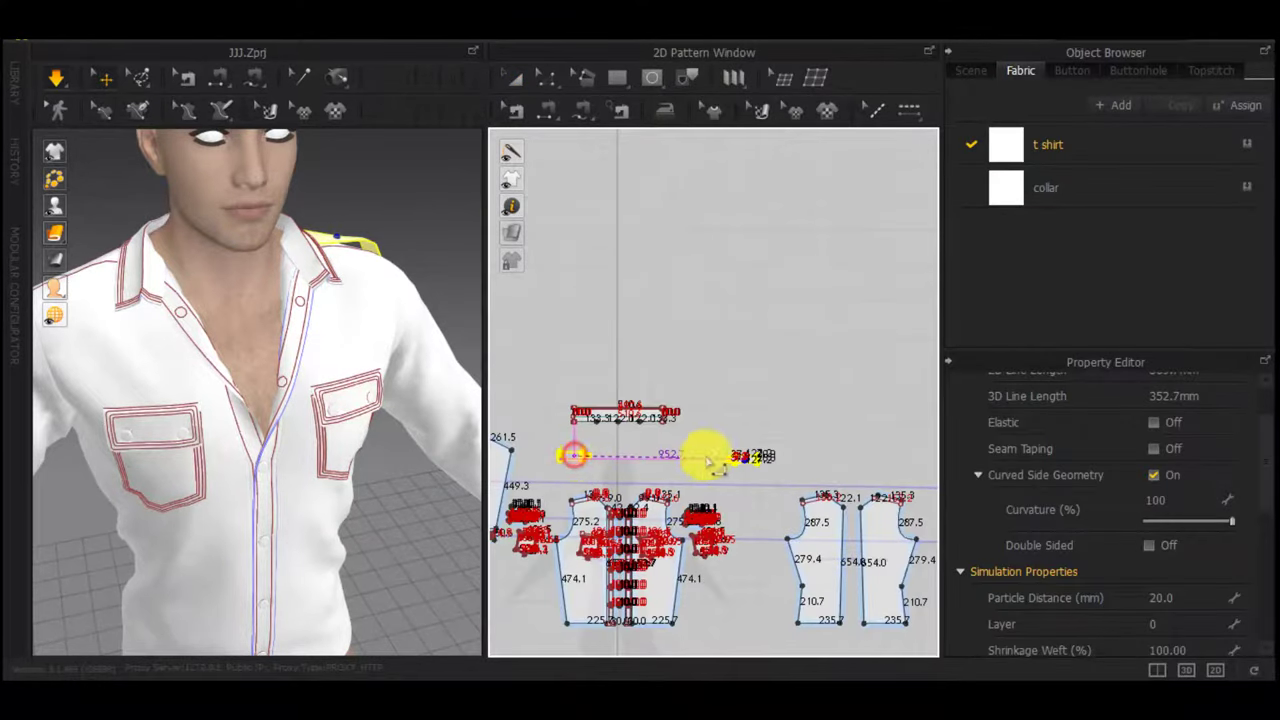
{"action": "left_click", "coordinate": [712, 480]}
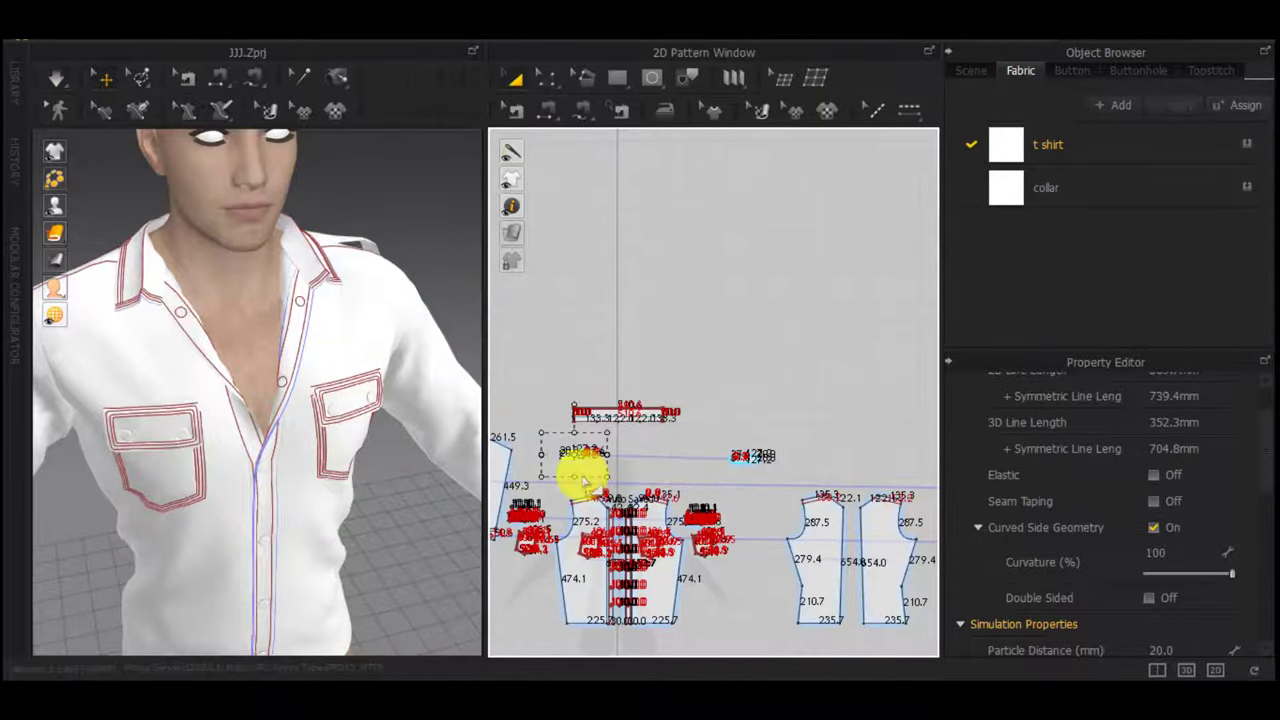
Offset the strap's whole outline inward as an internal line whose armhole end is 30 mm long
{"action": "left_click", "coordinate": [738, 459]}
{"action": "scroll", "coordinate": [733, 466], "scroll_direction": "up", "scroll_amount": 5}
{"action": "middle_click_drag", "start_coordinate": [888, 459], "coordinate": [702, 470]}
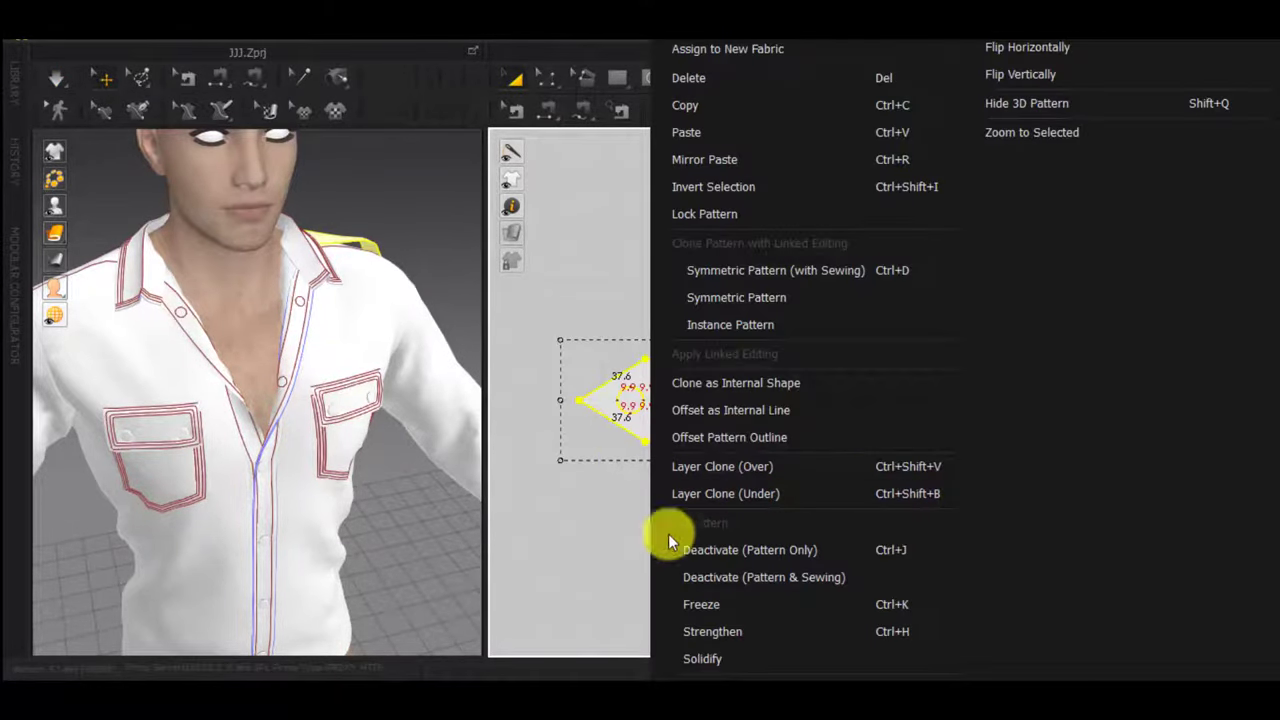
{"action": "left_click", "coordinate": [594, 528]}
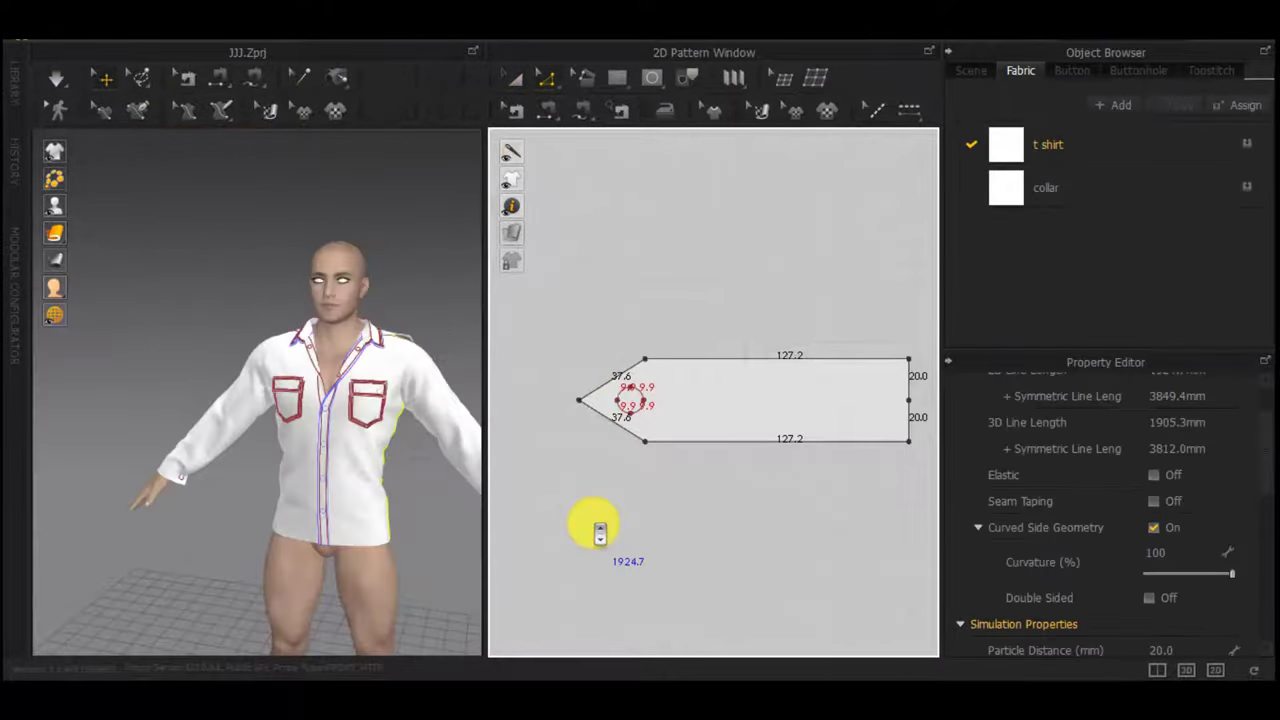
{"action": "right_click", "coordinate": [688, 441]}
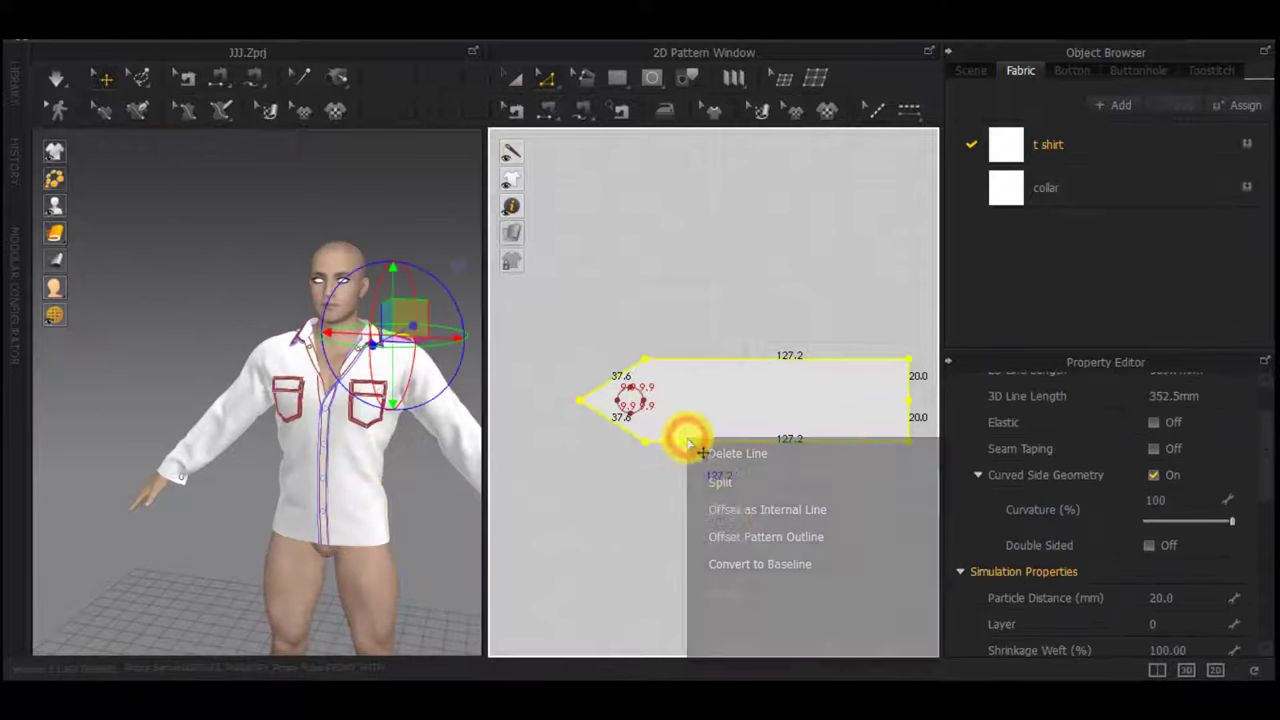
{"action": "left_click", "coordinate": [772, 507]}
{"action": "left_click", "coordinate": [585, 296]}
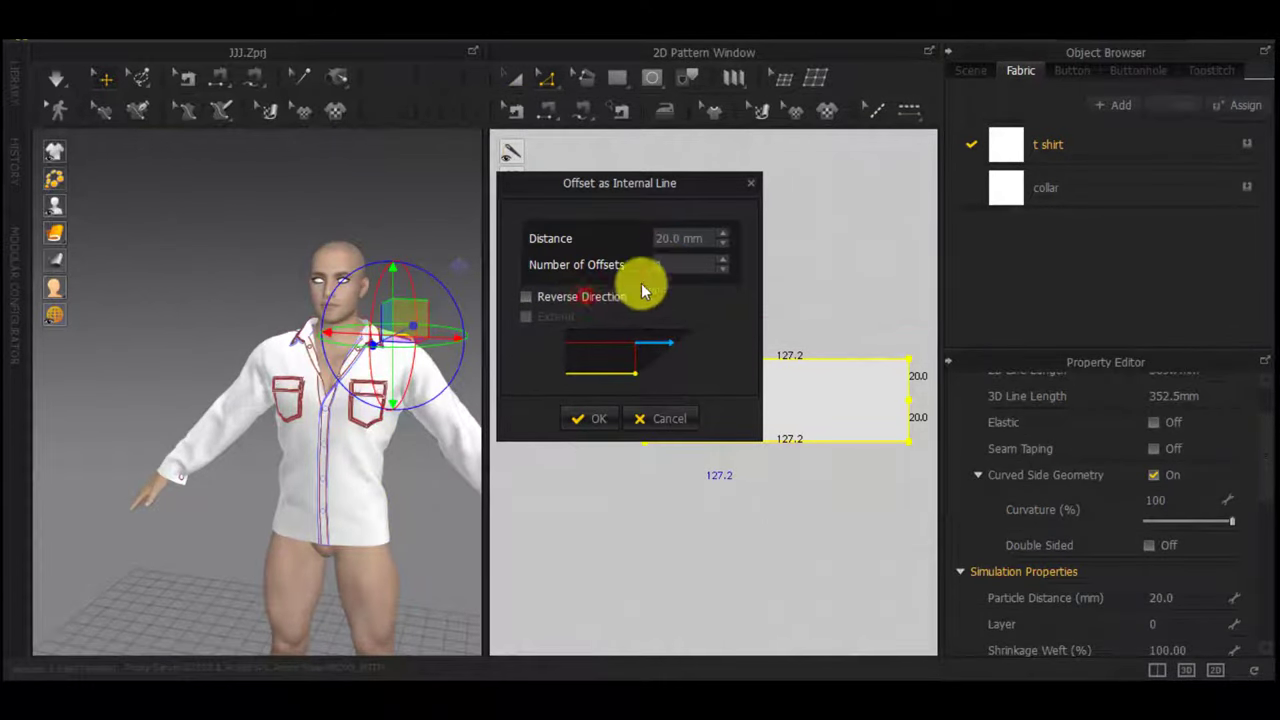
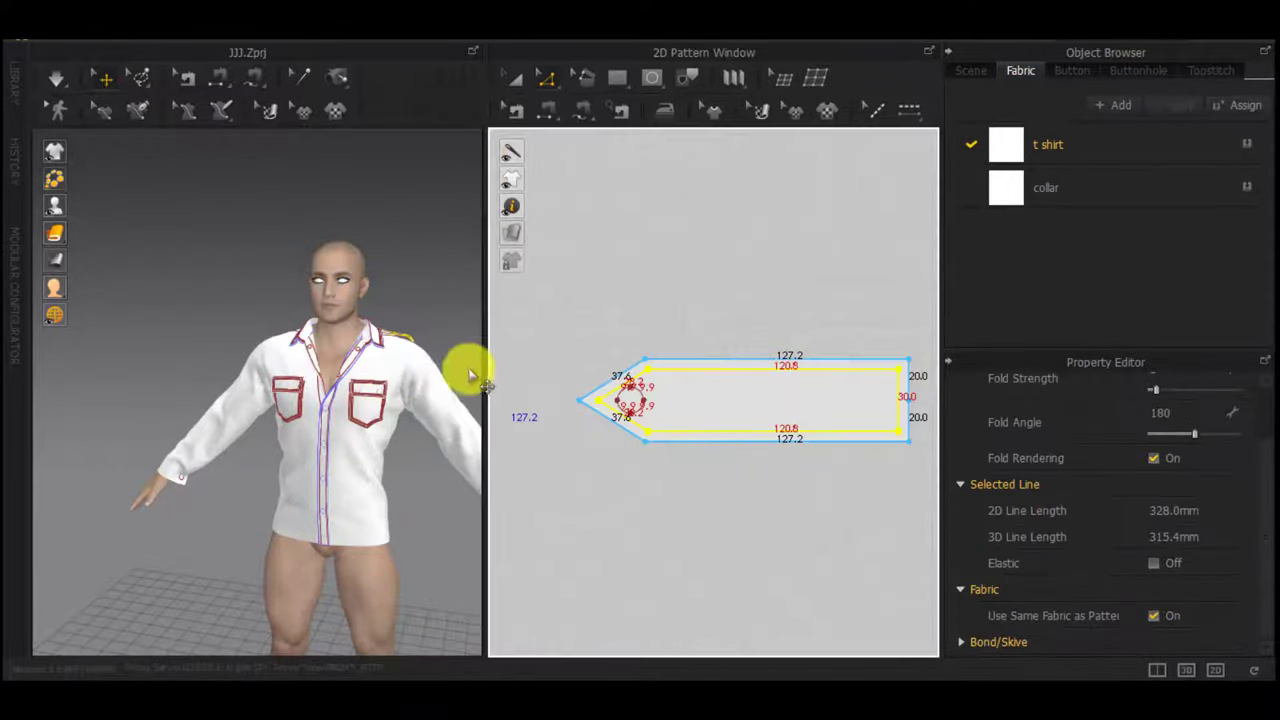
Examine the strap's offset internal line on the shoulder from behind in the 3D view
{"action": "right_click_drag", "start_coordinate": [472, 376], "coordinate": [174, 386]}
{"action": "scroll", "coordinate": [396, 337], "scroll_direction": "up", "scroll_amount": 3}
{"action": "middle_click_drag", "start_coordinate": [396, 337], "coordinate": [176, 343]}
{"action": "scroll", "coordinate": [340, 325], "scroll_direction": "up", "scroll_amount": 4}
{"action": "middle_click_drag", "start_coordinate": [348, 327], "coordinate": [312, 416]}
{"action": "scroll", "coordinate": [719, 470], "scroll_direction": "down", "scroll_amount": 5}
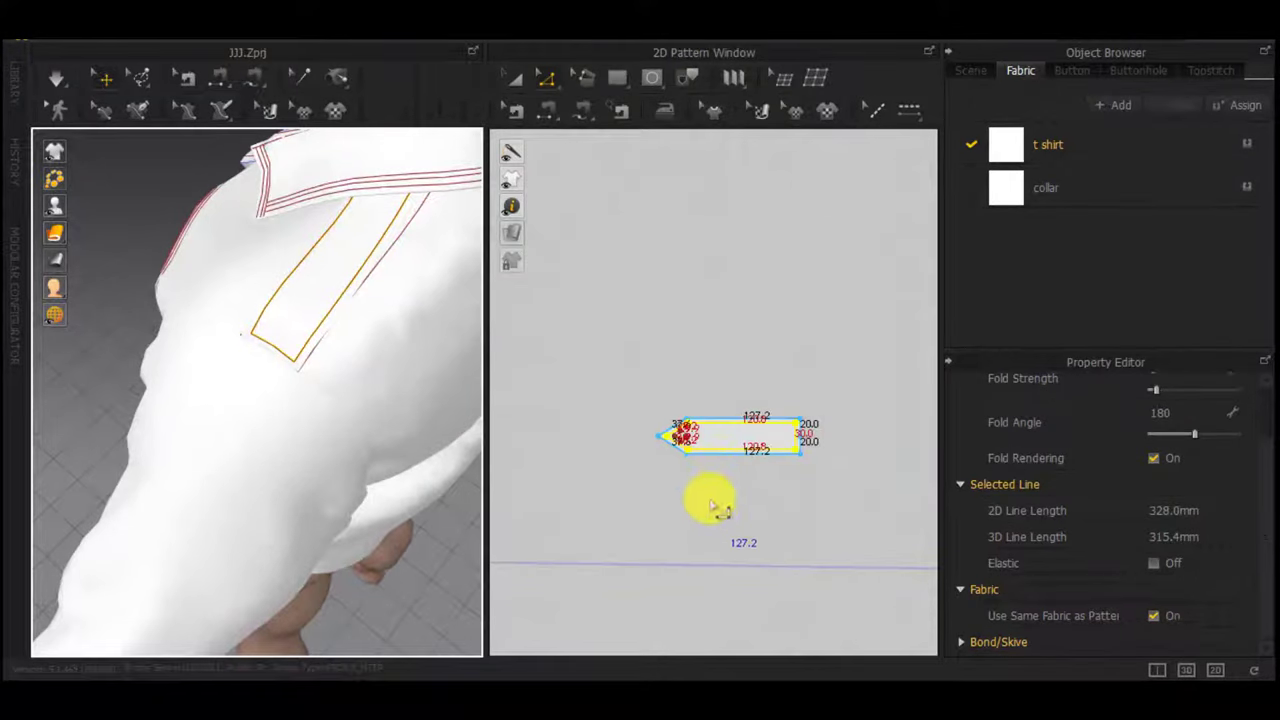
{"action": "scroll", "coordinate": [720, 497], "scroll_direction": "up", "scroll_amount": 4}
Clone the strap with its internal line as a symmetric pattern and place it above the opposite front panel
{"action": "key", "text": "a"}
{"action": "left_click", "coordinate": [735, 486]}
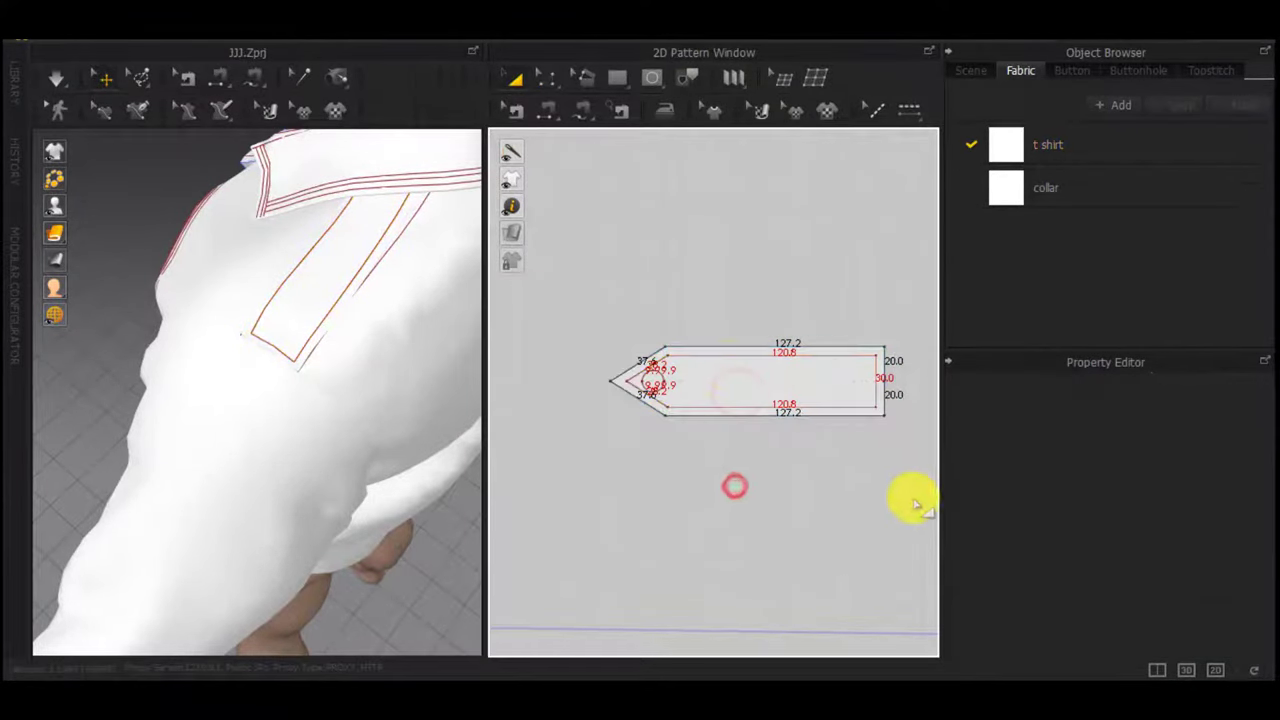
{"action": "left_click_drag", "start_coordinate": [540, 292], "coordinate": [541, 293]}
{"action": "right_click", "coordinate": [718, 364]}
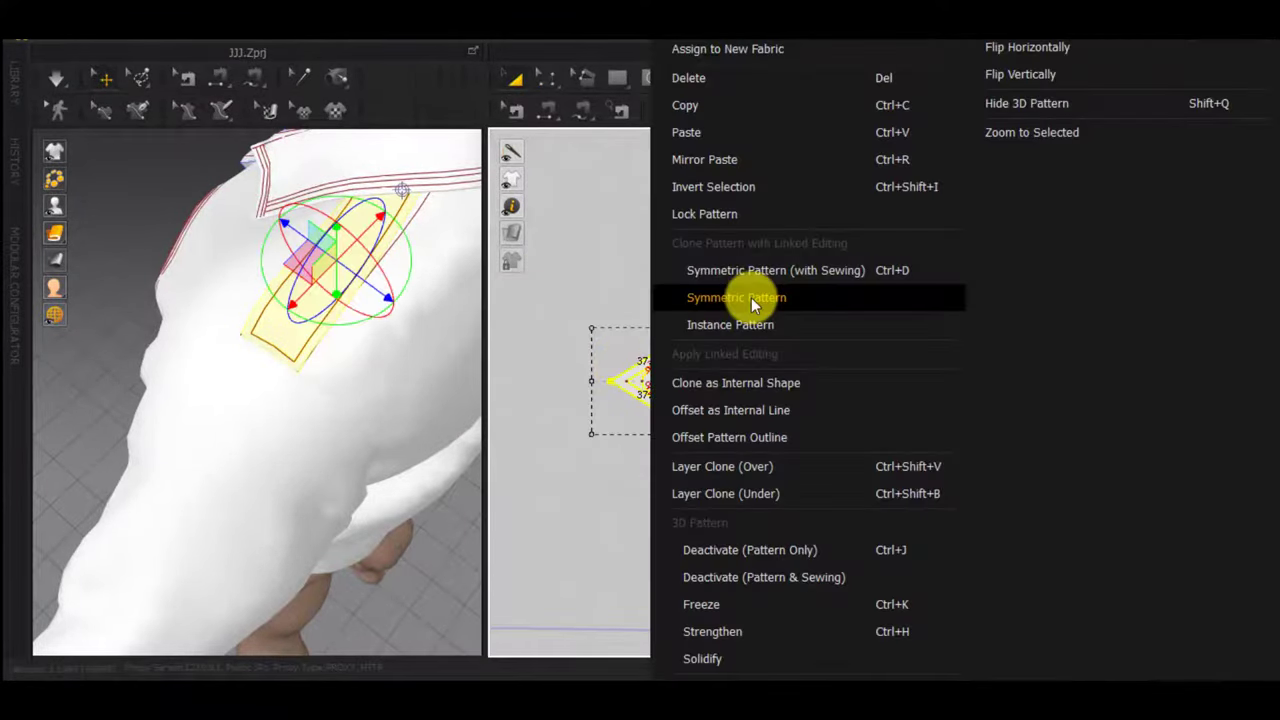
{"action": "left_click", "coordinate": [751, 299]}
{"action": "scroll", "coordinate": [670, 420], "scroll_direction": "down", "scroll_amount": 5}
{"action": "middle_click_drag", "start_coordinate": [649, 437], "coordinate": [950, 458]}
{"action": "scroll", "coordinate": [950, 458], "scroll_direction": "down", "scroll_amount": 1}
{"action": "left_click", "coordinate": [578, 421]}
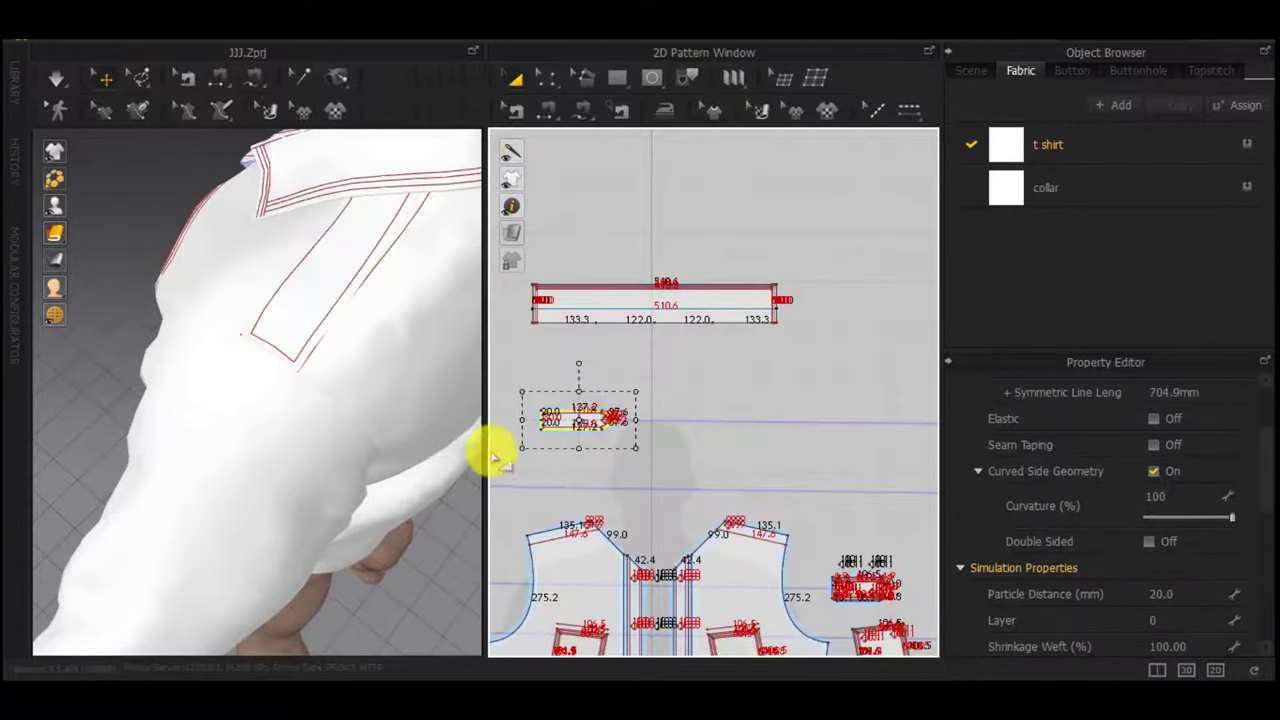
{"action": "right_click_drag", "start_coordinate": [240, 363], "coordinate": [620, 361]}
{"action": "right_click_drag", "start_coordinate": [240, 311], "coordinate": [206, 266]}
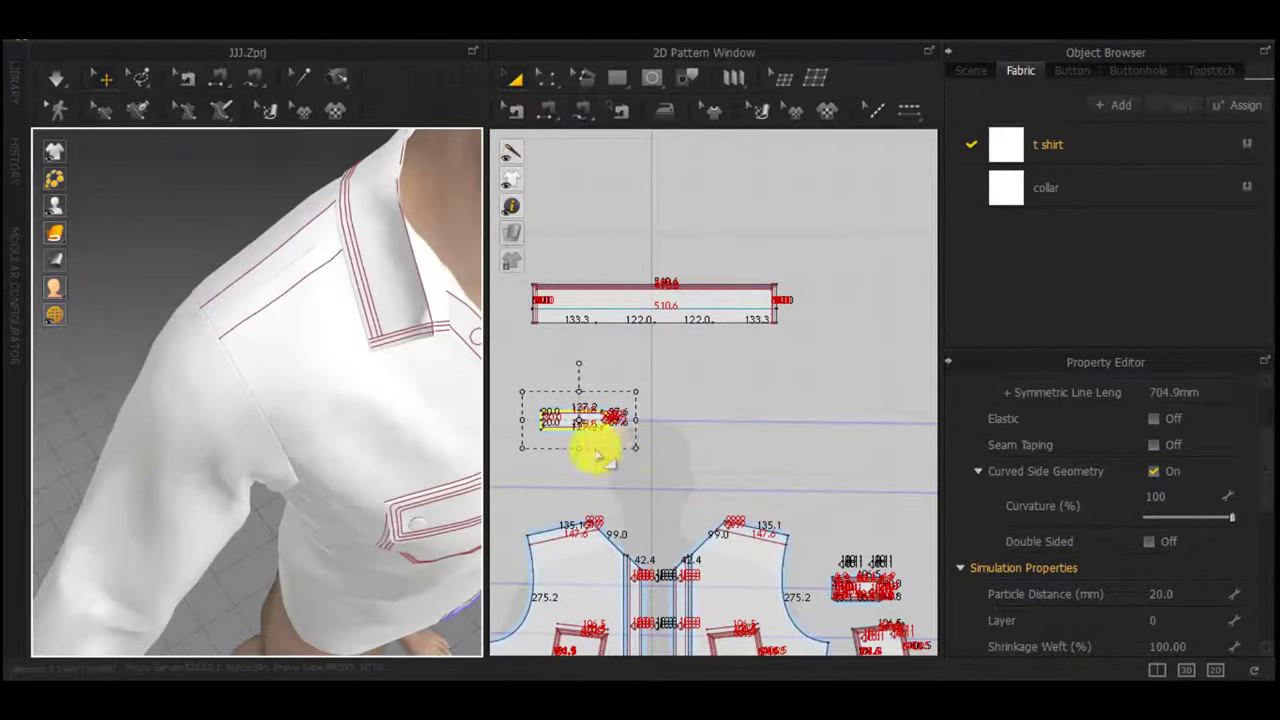
{"action": "scroll", "coordinate": [590, 447], "scroll_direction": "up", "scroll_amount": 5}
{"action": "key", "text": "n"}
{"action": "middle_click_drag", "start_coordinate": [531, 438], "coordinate": [681, 471]}
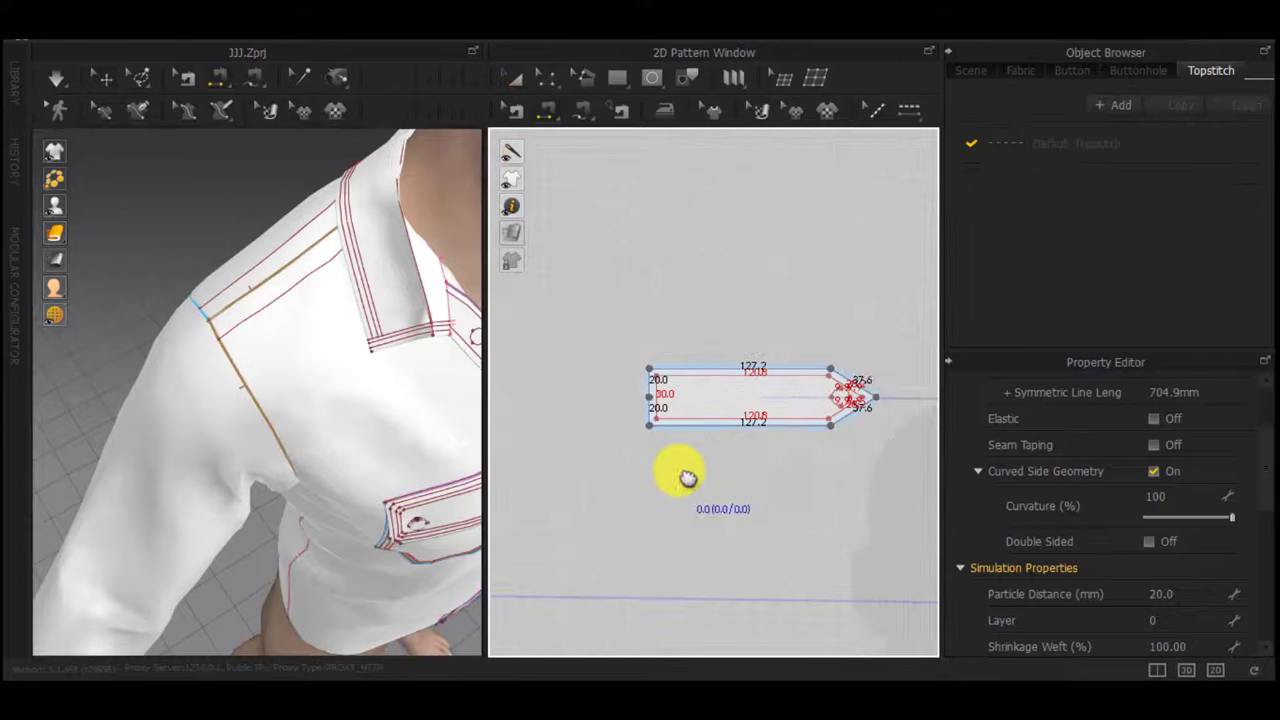
{"action": "left_click", "coordinate": [649, 412]}
{"action": "middle_click_drag", "start_coordinate": [685, 561], "coordinate": [712, 354]}
{"action": "scroll", "coordinate": [644, 217], "scroll_direction": "down", "scroll_amount": 2}
{"action": "scroll", "coordinate": [690, 227], "scroll_direction": "down", "scroll_amount": 2}
Free-sew the top 20 mm of the front panel's armhole to the lower half of the cloned strap's square end
{"action": "key", "text": "m"}
{"action": "scroll", "coordinate": [378, 337], "scroll_direction": "down", "scroll_amount": 3}
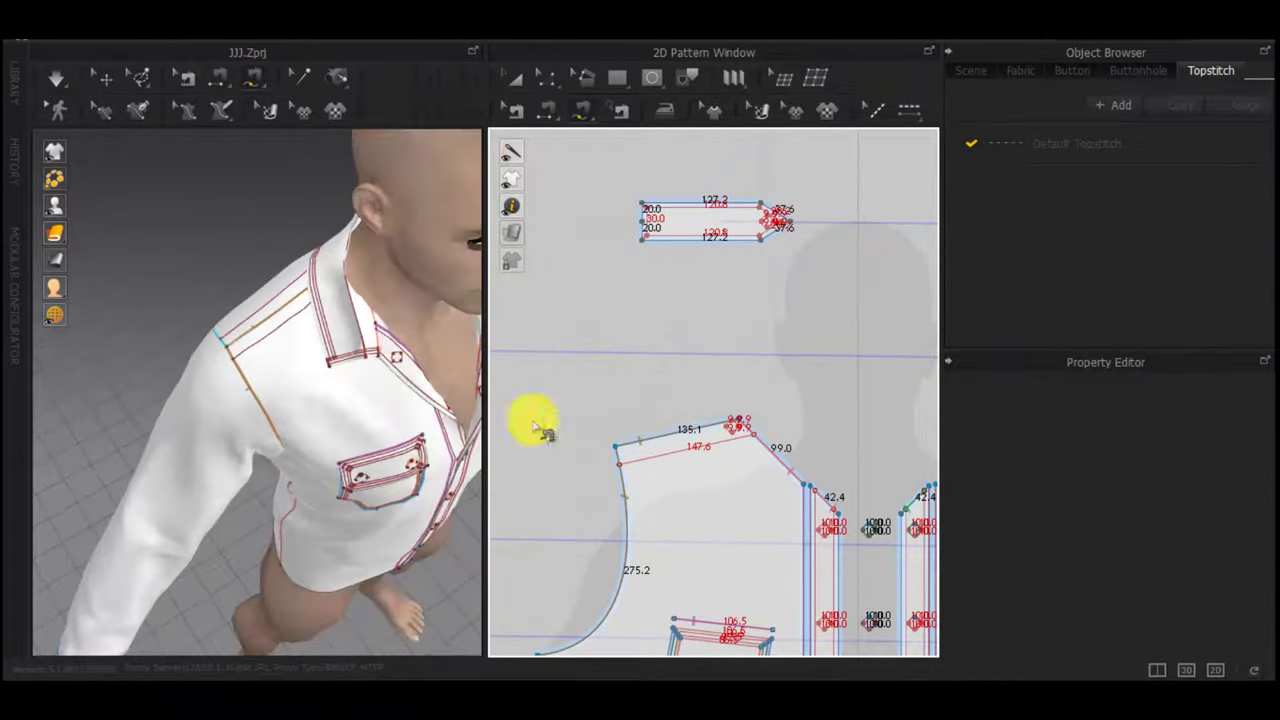
{"action": "left_click", "coordinate": [617, 447]}
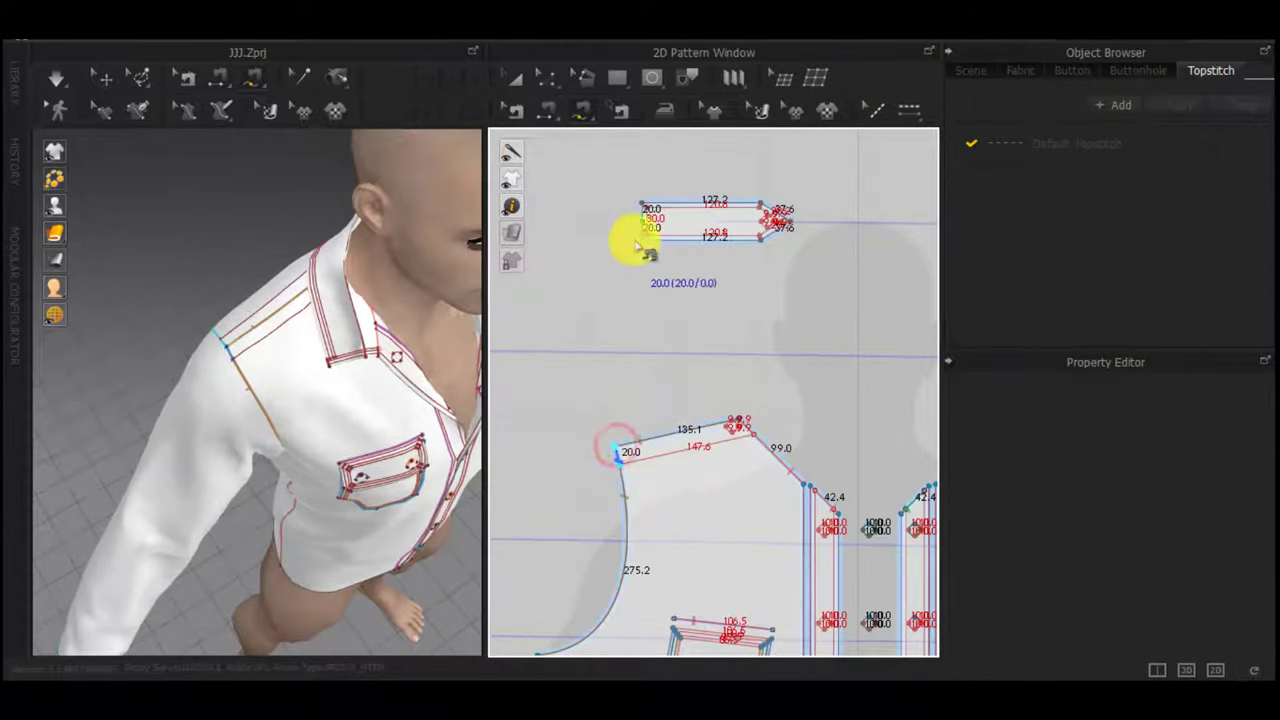
{"action": "scroll", "coordinate": [356, 312], "scroll_direction": "down", "scroll_amount": 5}
{"action": "scroll", "coordinate": [164, 394], "scroll_direction": "up", "scroll_amount": 4}
{"action": "middle_click_drag", "start_coordinate": [124, 439], "coordinate": [288, 348]}
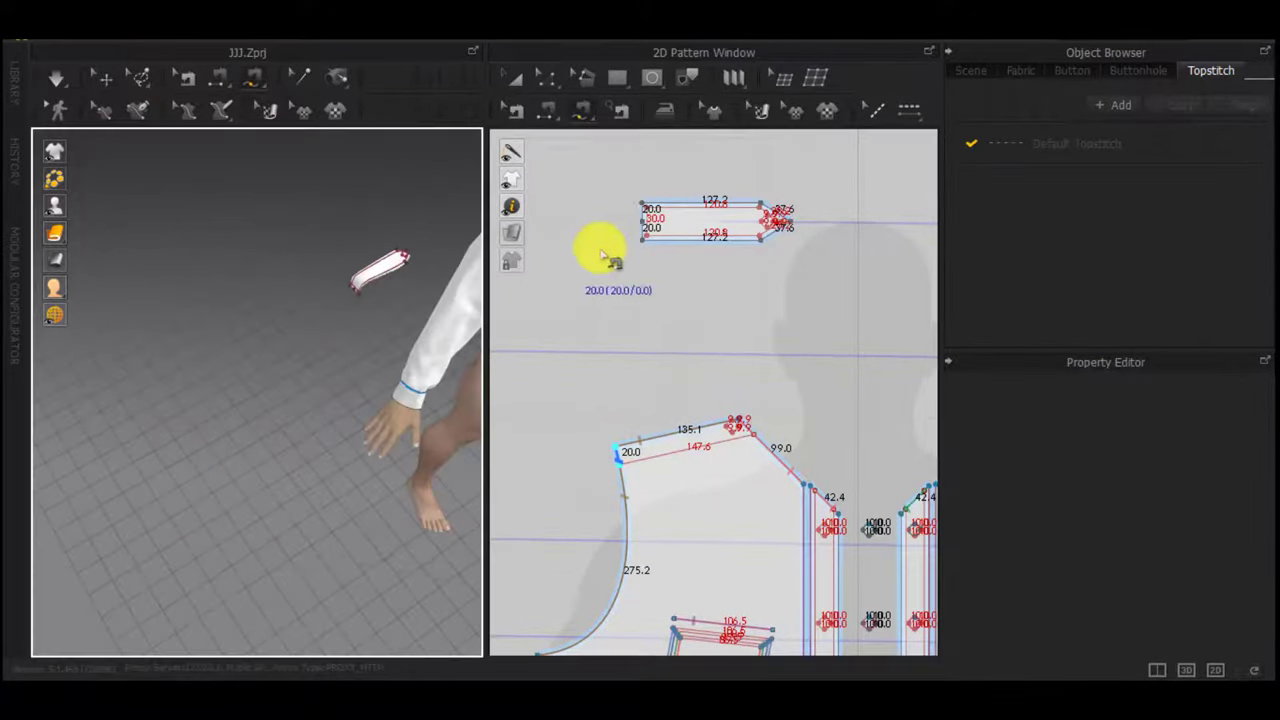
{"action": "scroll", "coordinate": [388, 310], "scroll_direction": "up", "scroll_amount": 4}
{"action": "middle_click_drag", "start_coordinate": [394, 320], "coordinate": [270, 430]}
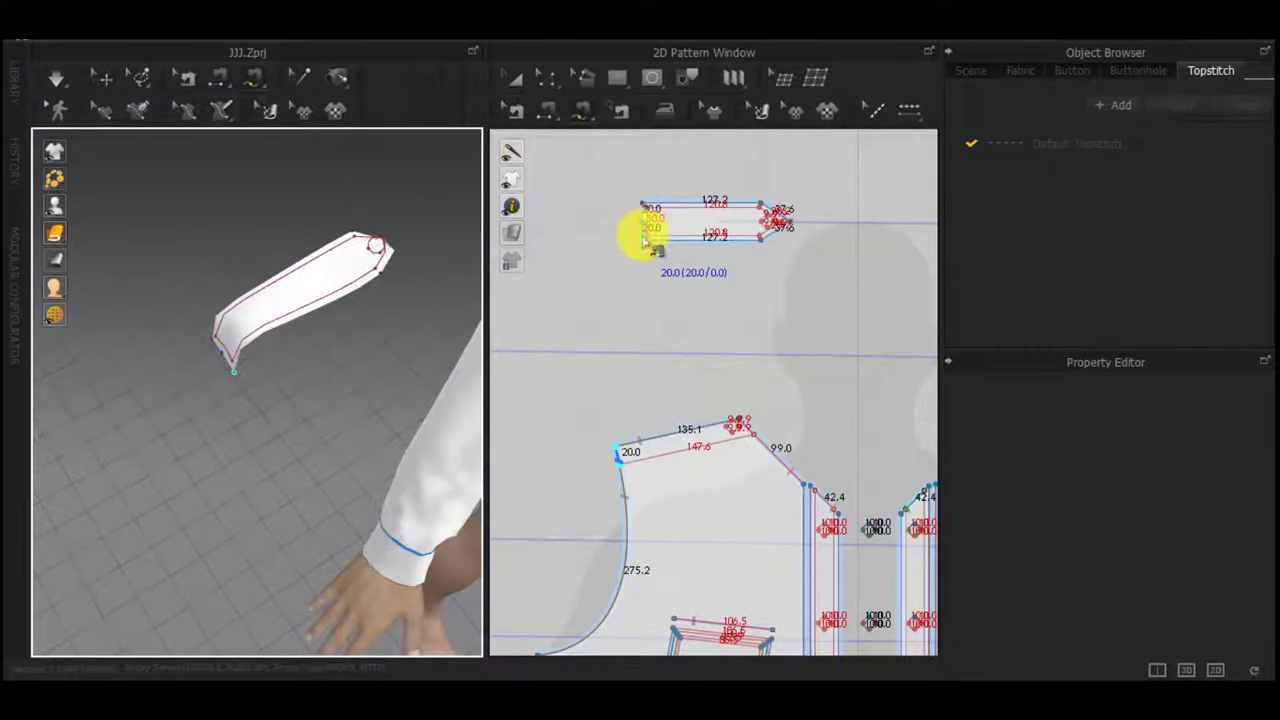
{"action": "left_click", "coordinate": [641, 237]}
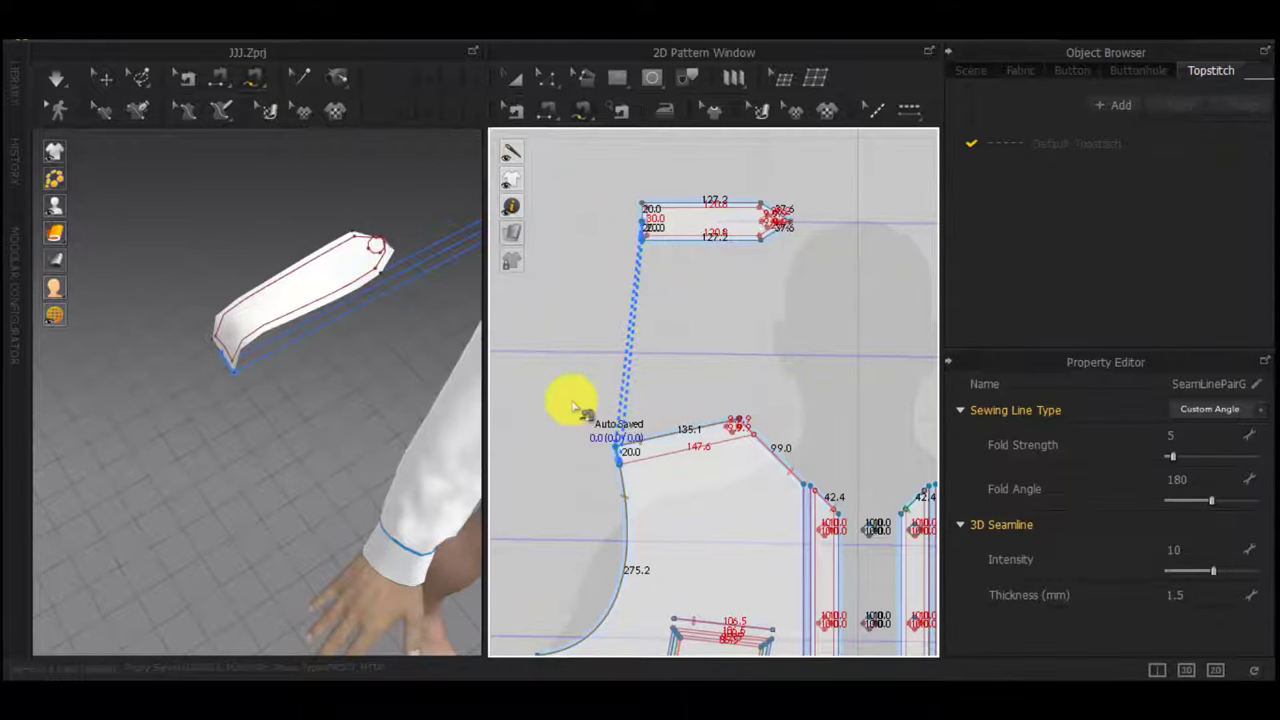
Free-sew the top 19.8 mm of the matching back panel's armhole to the upper half of the cloned strap's square end
{"action": "scroll", "coordinate": [666, 488], "scroll_direction": "down", "scroll_amount": 7}
{"action": "middle_click_drag", "start_coordinate": [778, 508], "coordinate": [710, 487]}
{"action": "middle_click_drag", "start_coordinate": [846, 488], "coordinate": [681, 490]}
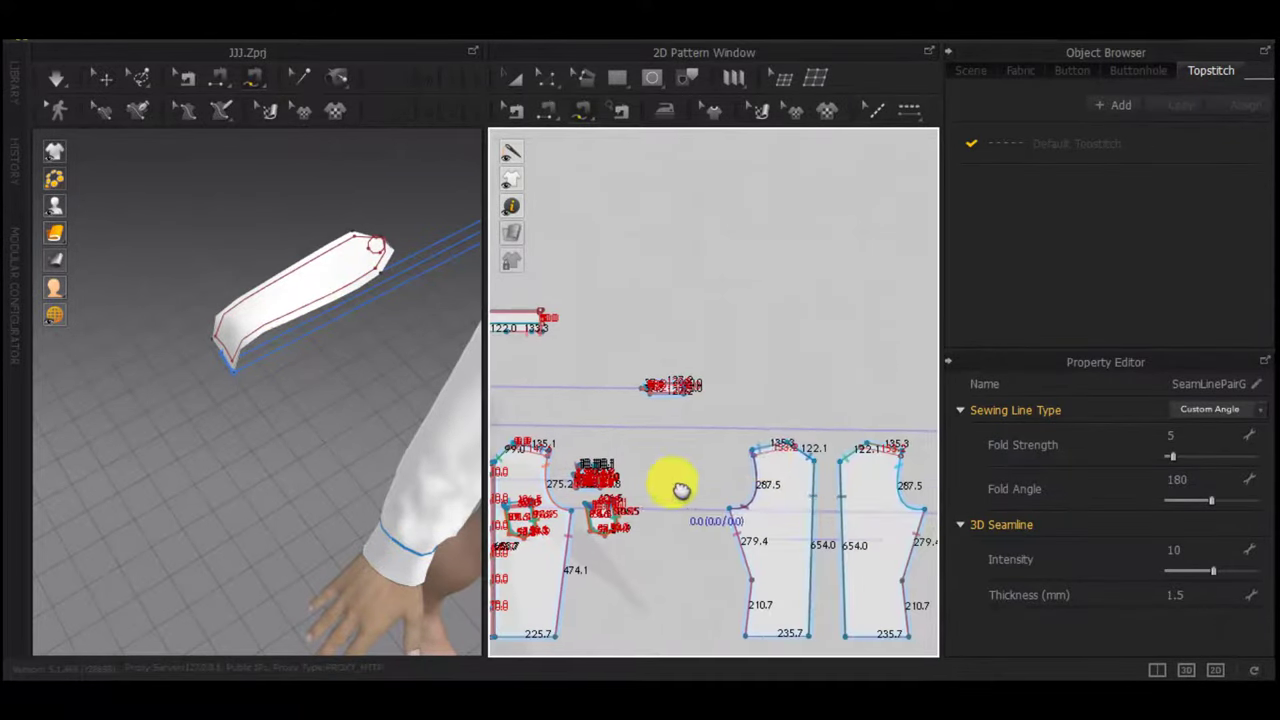
{"action": "middle_click_drag", "start_coordinate": [422, 430], "coordinate": [156, 622]}
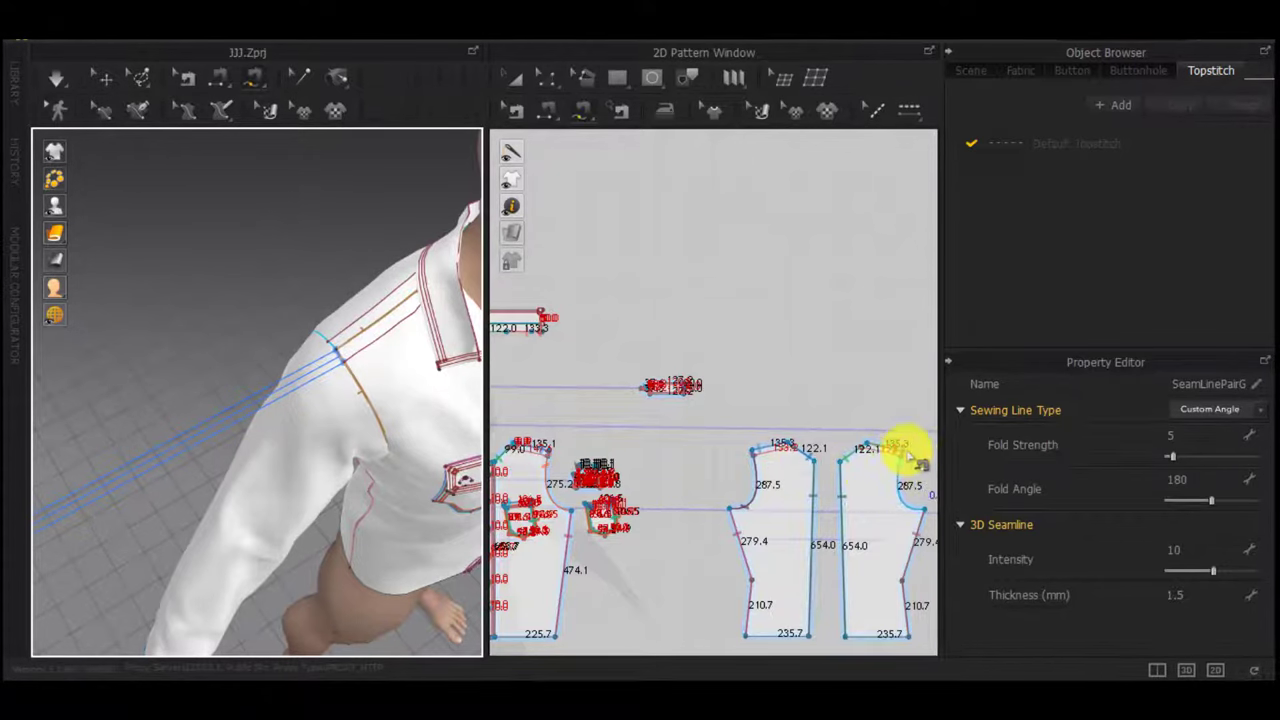
{"action": "scroll", "coordinate": [918, 462], "scroll_direction": "up", "scroll_amount": 3}
{"action": "scroll", "coordinate": [897, 468], "scroll_direction": "up", "scroll_amount": 4}
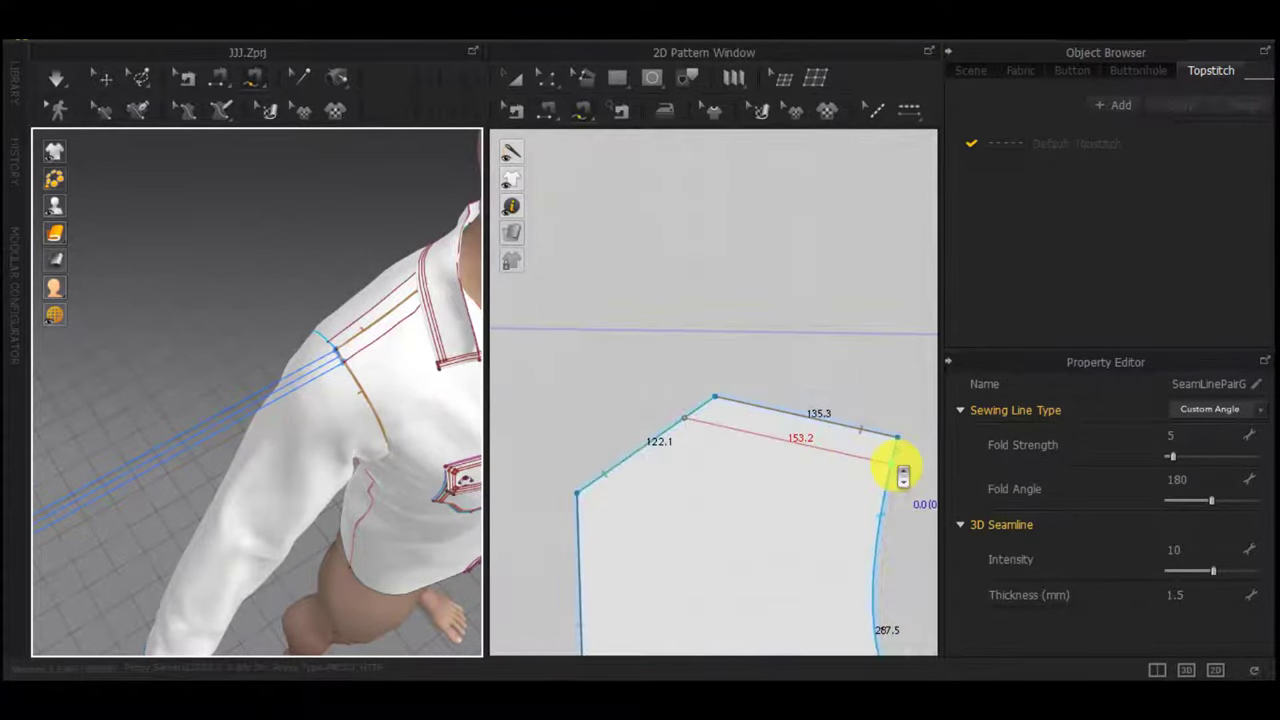
{"action": "left_click", "coordinate": [892, 466]}
{"action": "scroll", "coordinate": [665, 423], "scroll_direction": "down", "scroll_amount": 7}
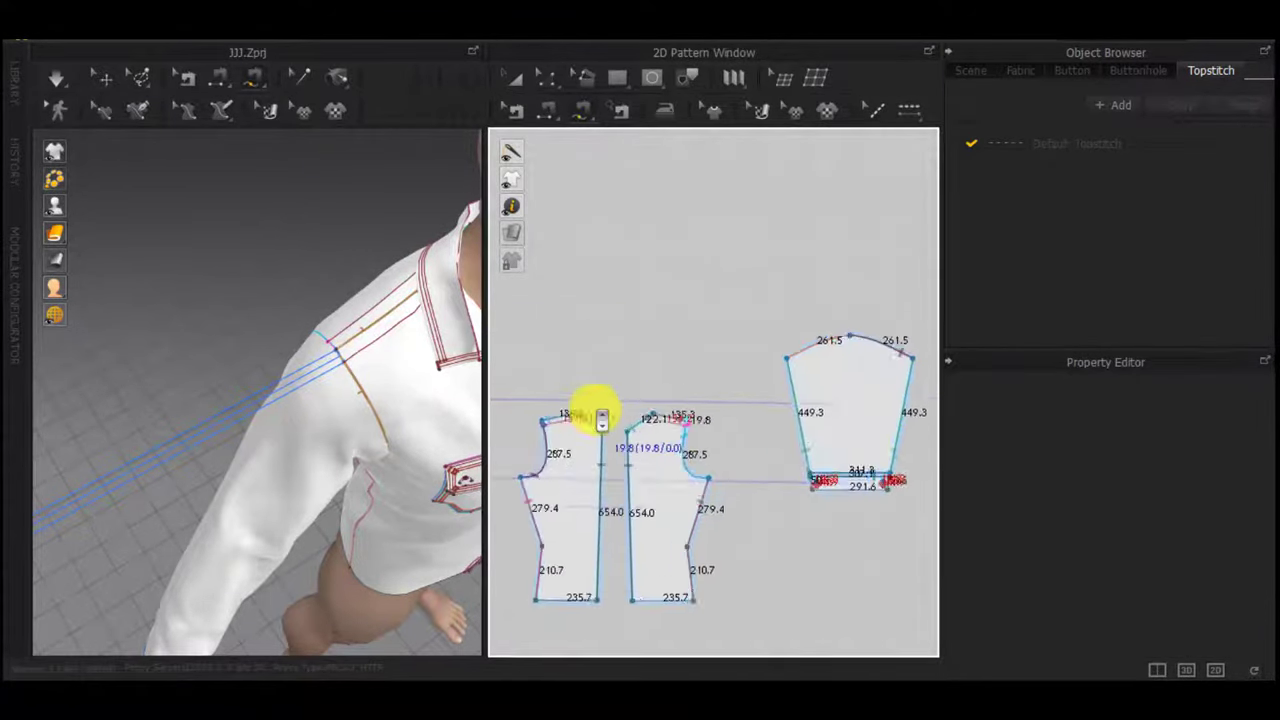
{"action": "middle_click_drag", "start_coordinate": [597, 411], "coordinate": [831, 423]}
{"action": "scroll", "coordinate": [552, 405], "scroll_direction": "up", "scroll_amount": 7}
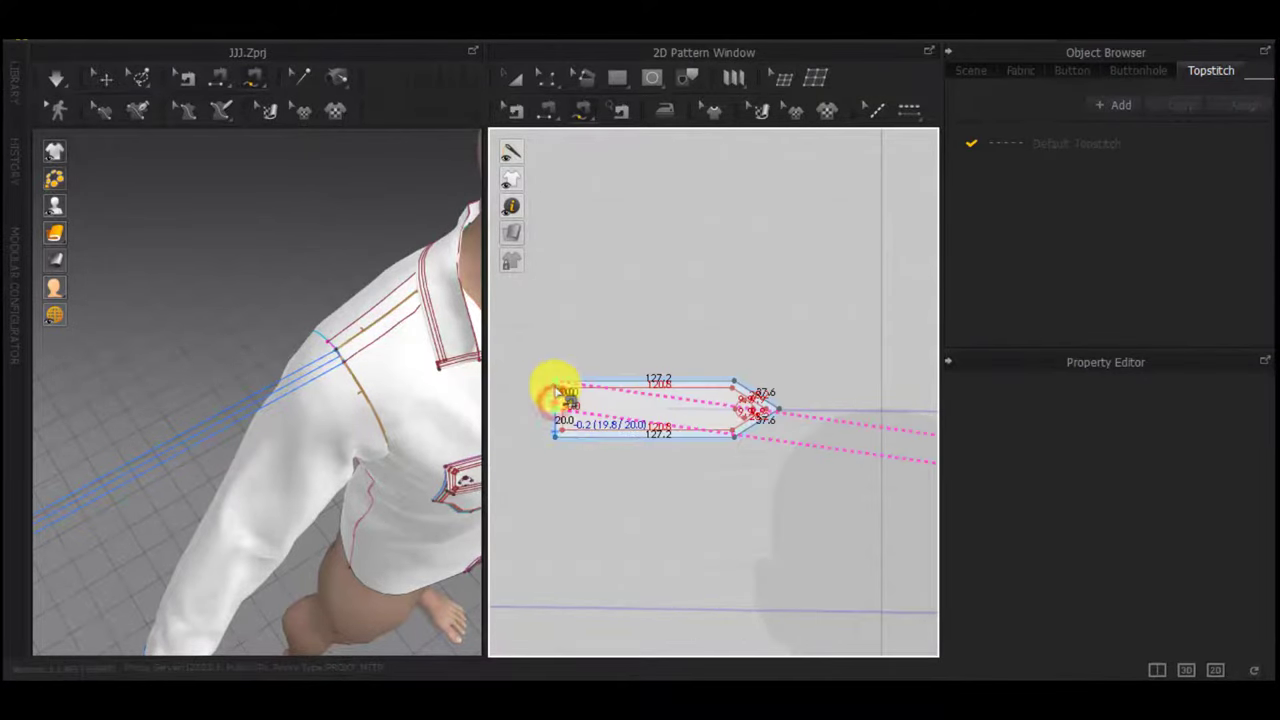
{"action": "left_click", "coordinate": [555, 386]}
Move the cloned strap in the 3D view from beside the sleeve up onto the avatar's shoulder
{"action": "scroll", "coordinate": [264, 413], "scroll_direction": "up", "scroll_amount": 3}
{"action": "middle_click_drag", "start_coordinate": [275, 450], "coordinate": [306, 343]}
{"action": "right_click_drag", "start_coordinate": [306, 343], "coordinate": [328, 390]}
{"action": "scroll", "coordinate": [328, 391], "scroll_direction": "up", "scroll_amount": 2}
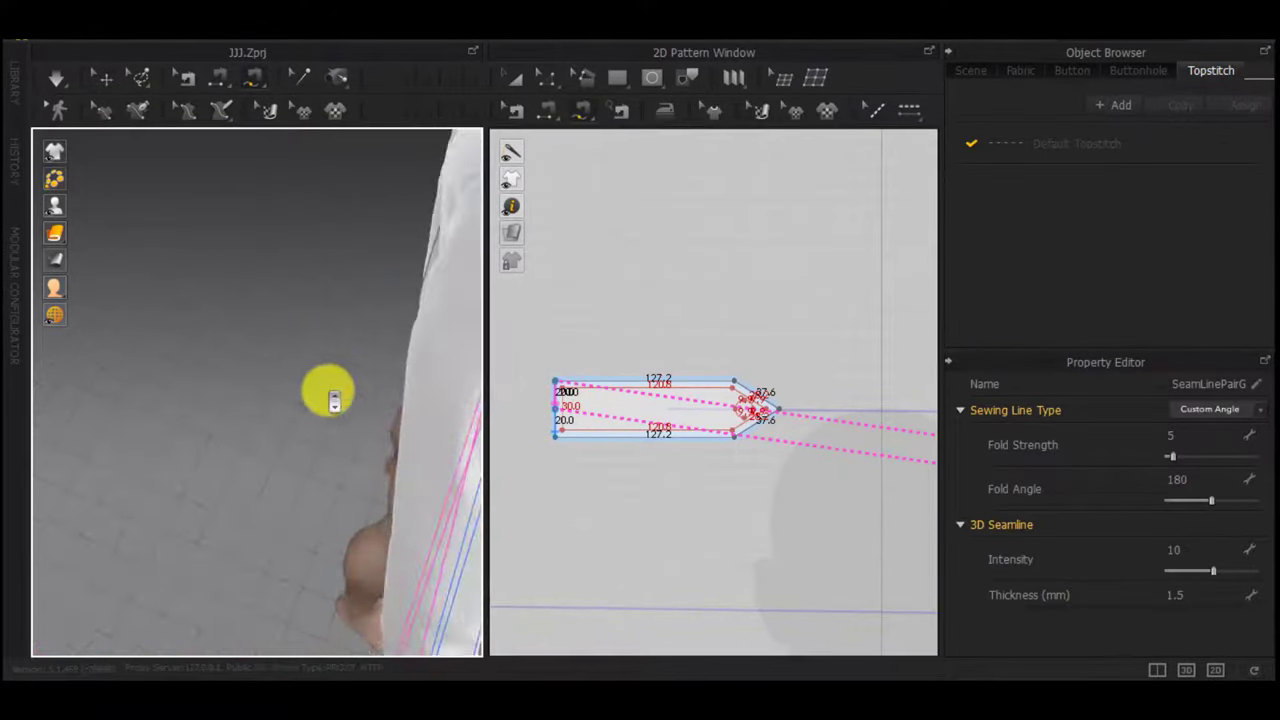
{"action": "scroll", "coordinate": [328, 391], "scroll_direction": "down", "scroll_amount": 4}
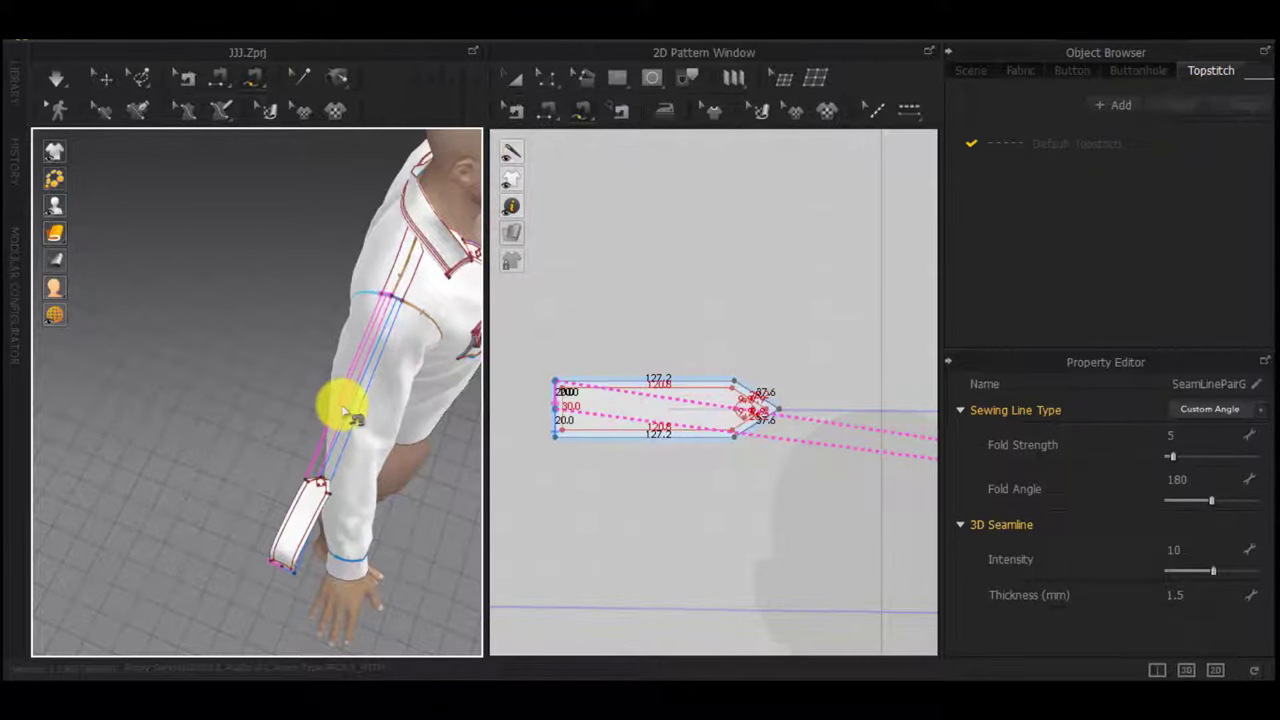
{"action": "key", "text": "q"}
{"action": "left_click_drag", "start_coordinate": [298, 512], "coordinate": [383, 209]}
Free-sew the circle near the front panel's shoulder point to the circle at the cloned strap's pointed end
{"action": "scroll", "coordinate": [655, 408], "scroll_direction": "down", "scroll_amount": 4}
{"action": "middle_click_drag", "start_coordinate": [783, 503], "coordinate": [708, 354]}
{"action": "scroll", "coordinate": [728, 371], "scroll_direction": "down", "scroll_amount": 4}
{"action": "middle_click_drag", "start_coordinate": [833, 449], "coordinate": [486, 409]}
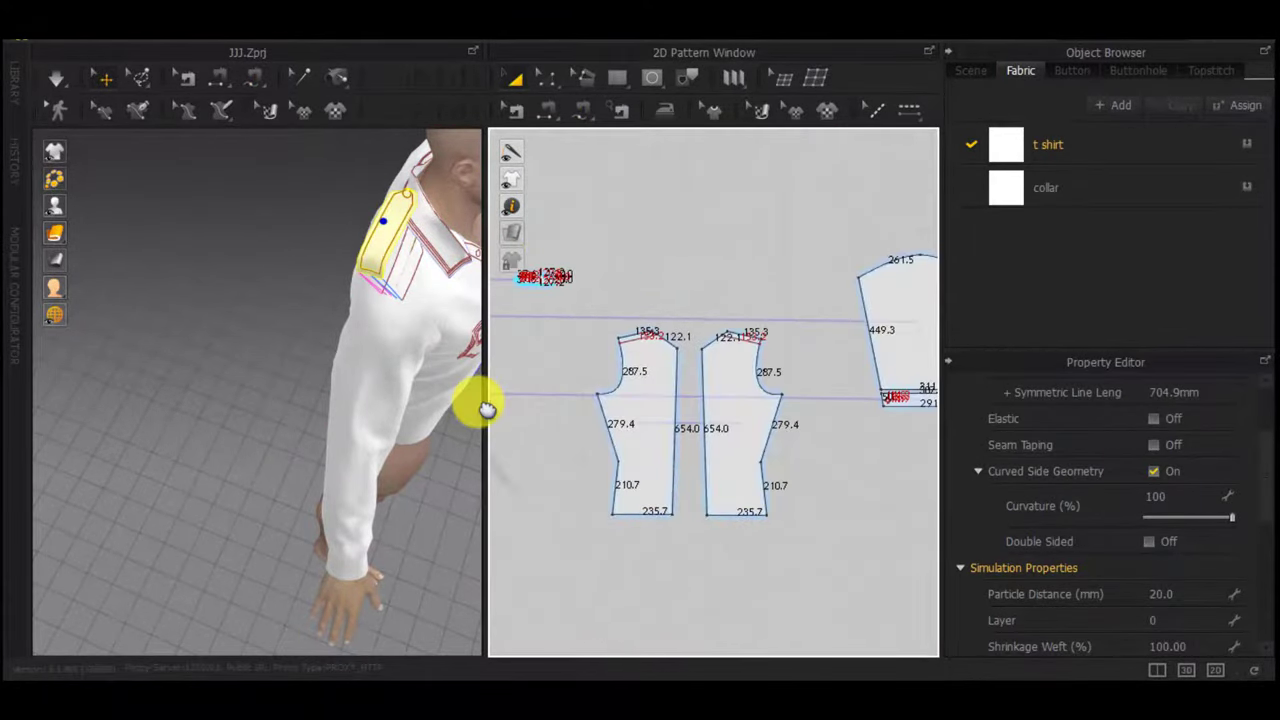
{"action": "middle_click_drag", "start_coordinate": [580, 398], "coordinate": [914, 457]}
{"action": "scroll", "coordinate": [840, 402], "scroll_direction": "up", "scroll_amount": 5}
{"action": "scroll", "coordinate": [573, 376], "scroll_direction": "up", "scroll_amount": 4}
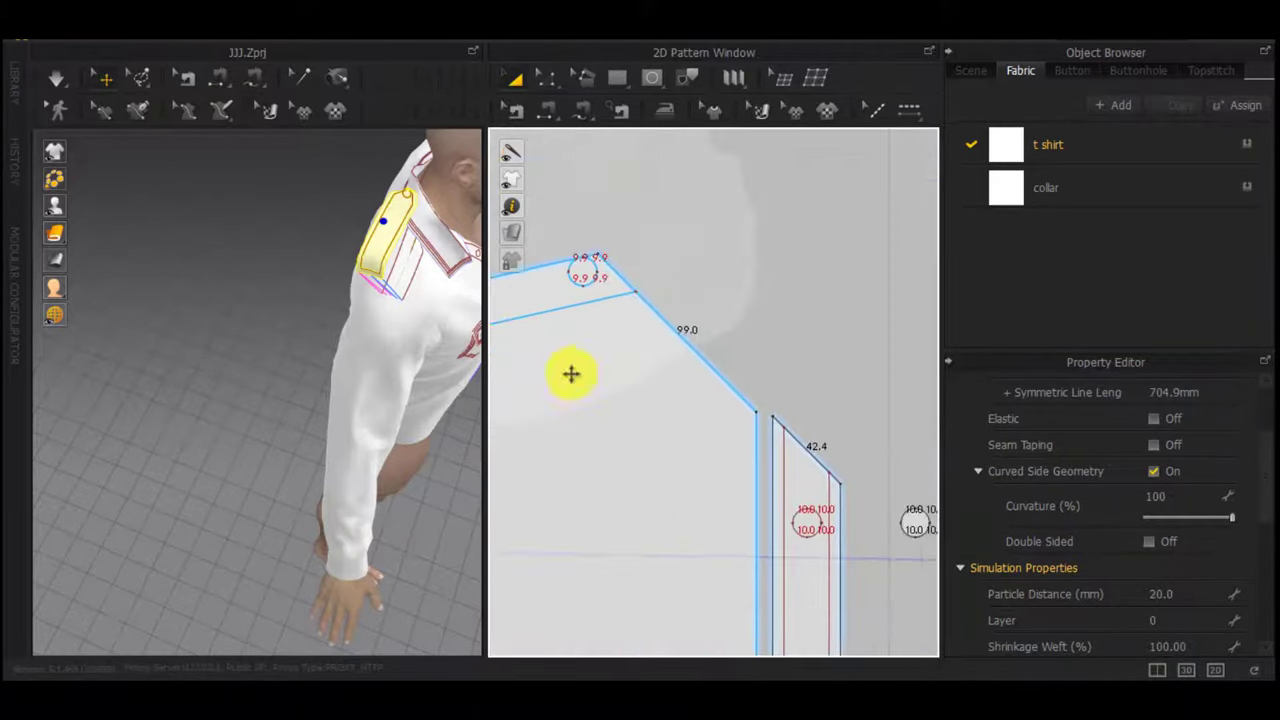
{"action": "middle_click_drag", "start_coordinate": [571, 374], "coordinate": [627, 462]}
{"action": "key", "text": "m"}
{"action": "double_click", "coordinate": [638, 345]}
{"action": "scroll", "coordinate": [636, 260], "scroll_direction": "down", "scroll_amount": 4}
{"action": "middle_click_drag", "start_coordinate": [636, 258], "coordinate": [651, 603]}
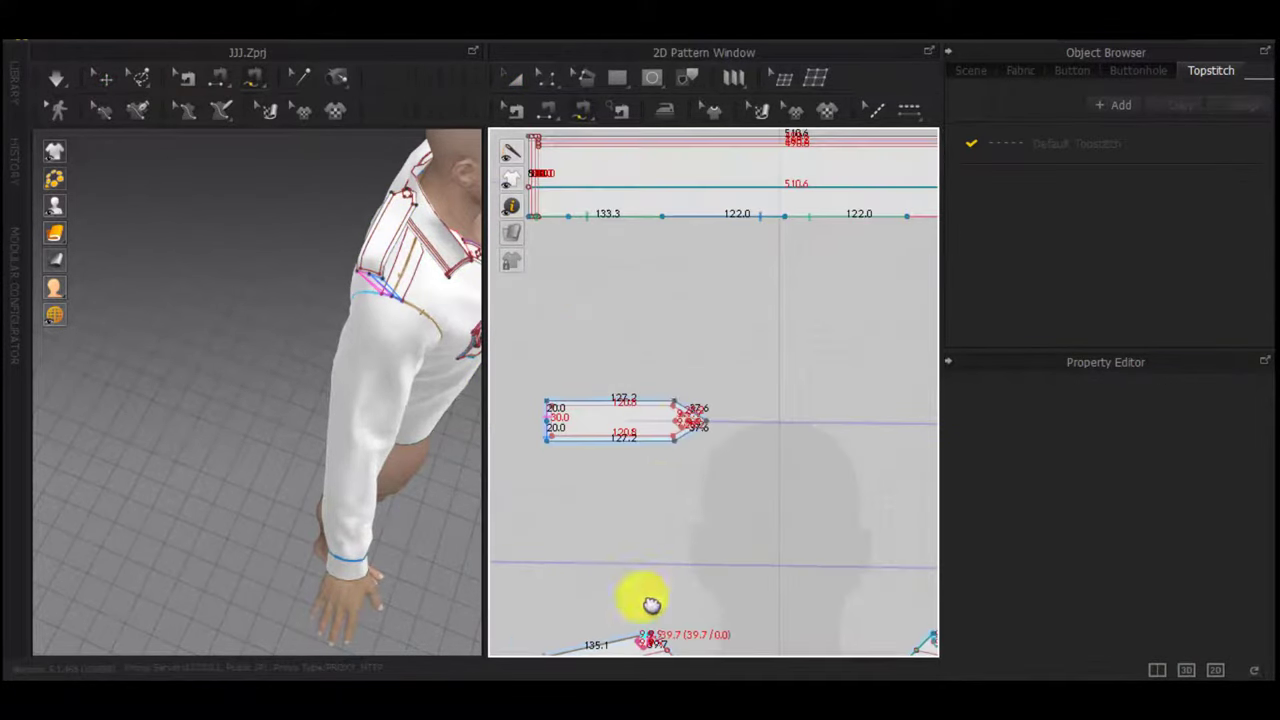
{"action": "scroll", "coordinate": [675, 425], "scroll_direction": "up", "scroll_amount": 5}
{"action": "scroll", "coordinate": [706, 514], "scroll_direction": "down", "scroll_amount": 6}
{"action": "middle_click_drag", "start_coordinate": [728, 542], "coordinate": [714, 355]}
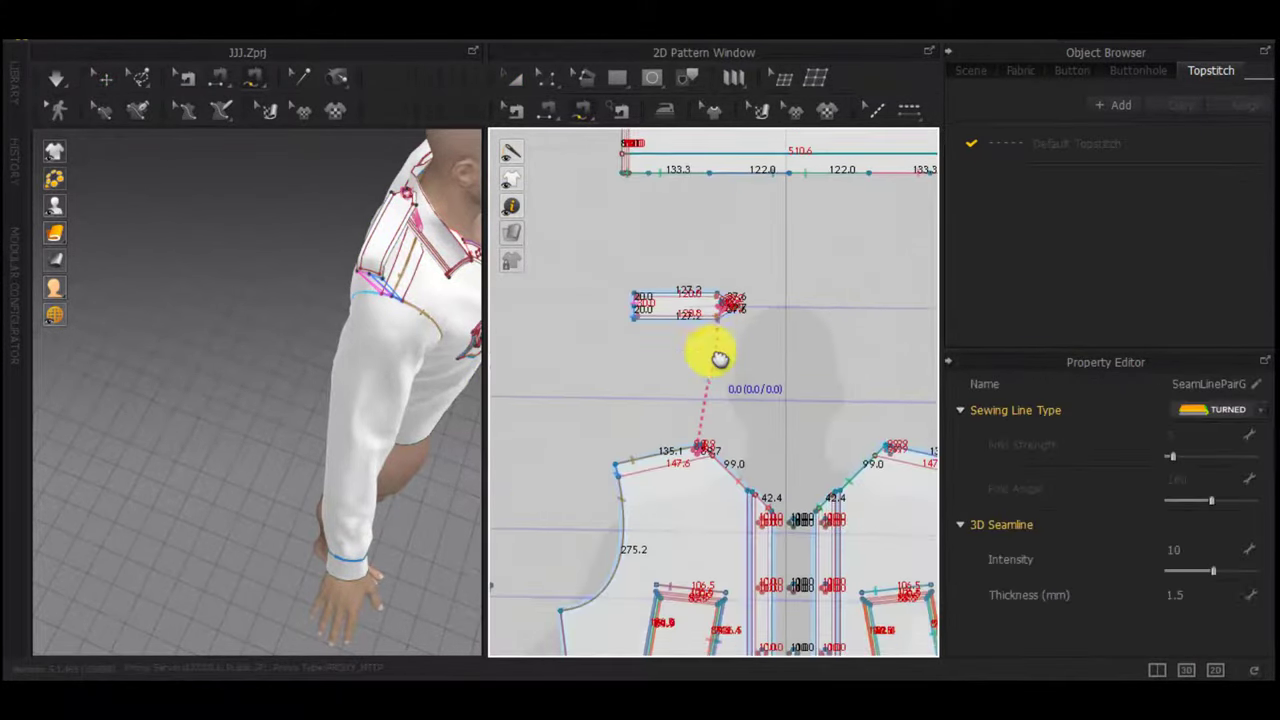
Select the whole cloned strap and simulate the garment so the strap drapes onto the shoulder
{"action": "key", "text": "a"}
{"action": "left_click_drag", "start_coordinate": [757, 275], "coordinate": [556, 361]}
{"action": "key", "text": "space"}
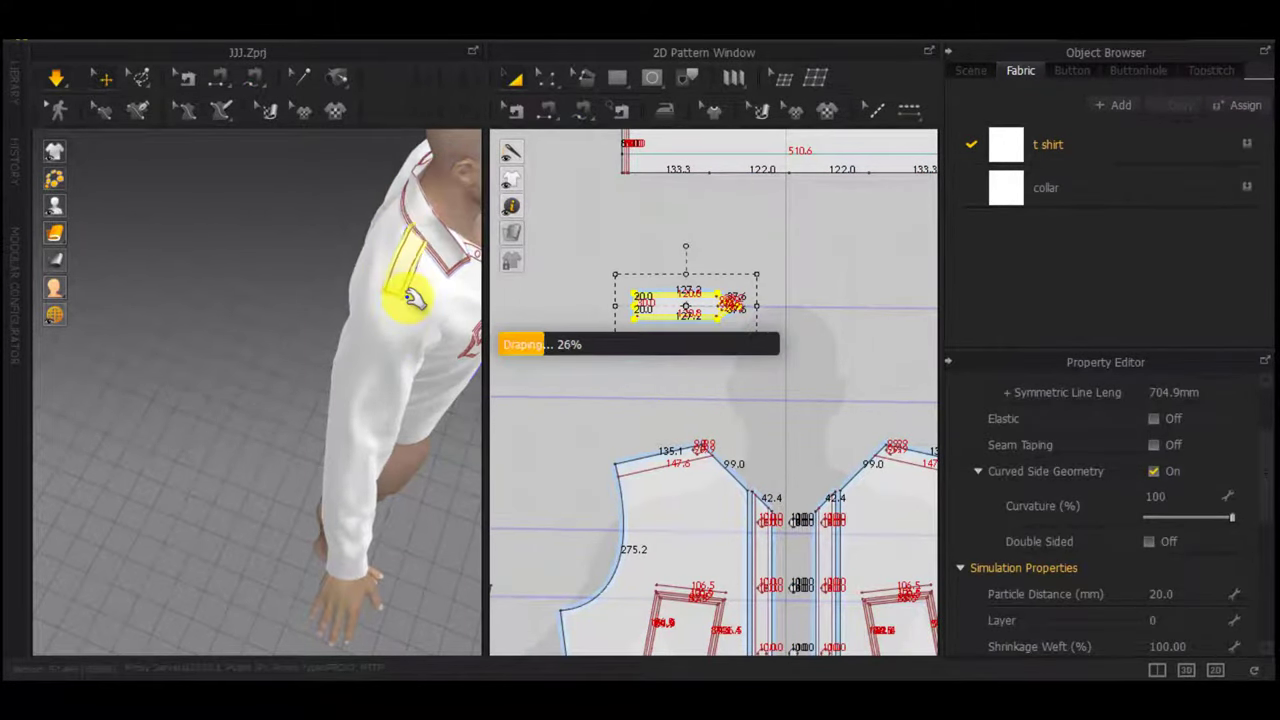
{"action": "scroll", "coordinate": [415, 272], "scroll_direction": "up", "scroll_amount": 2}
{"action": "right_click_drag", "start_coordinate": [415, 270], "coordinate": [329, 303]}
{"action": "middle_click_drag", "start_coordinate": [329, 303], "coordinate": [86, 137]}
{"action": "middle_click_drag", "start_coordinate": [470, 284], "coordinate": [194, 200]}
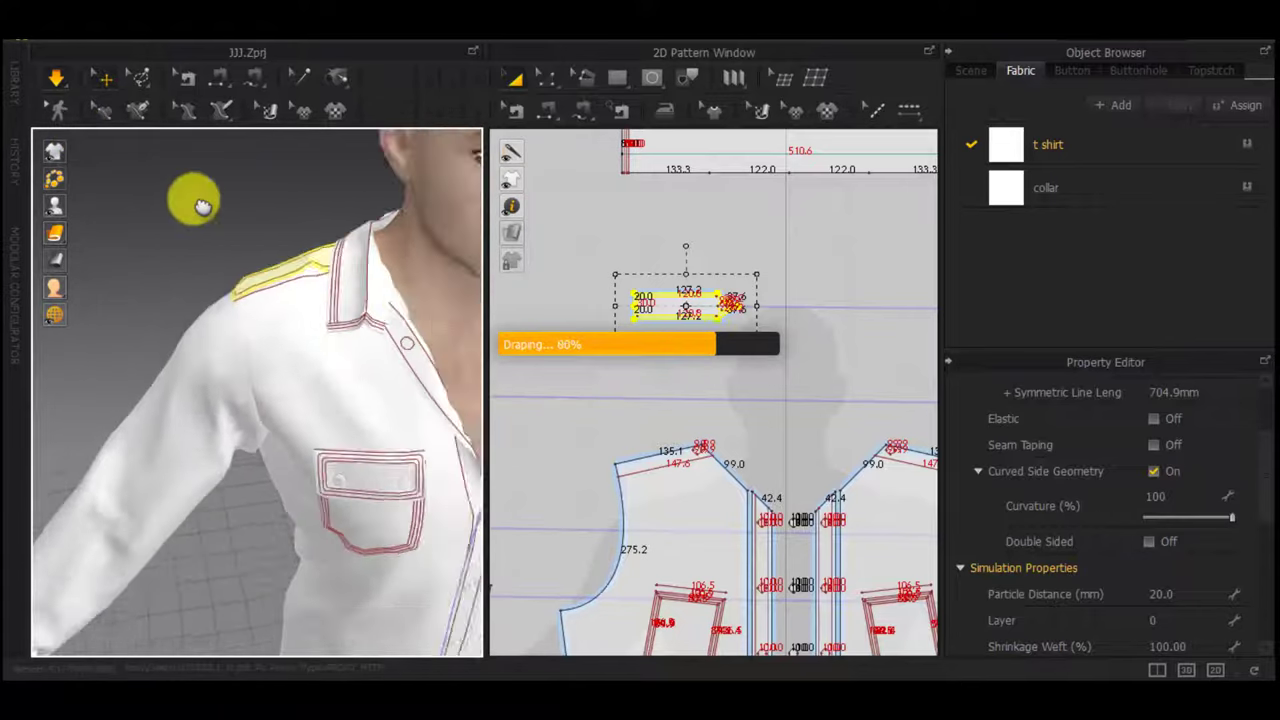
{"action": "scroll", "coordinate": [251, 224], "scroll_direction": "up", "scroll_amount": 2}
{"action": "left_click", "coordinate": [661, 403]}
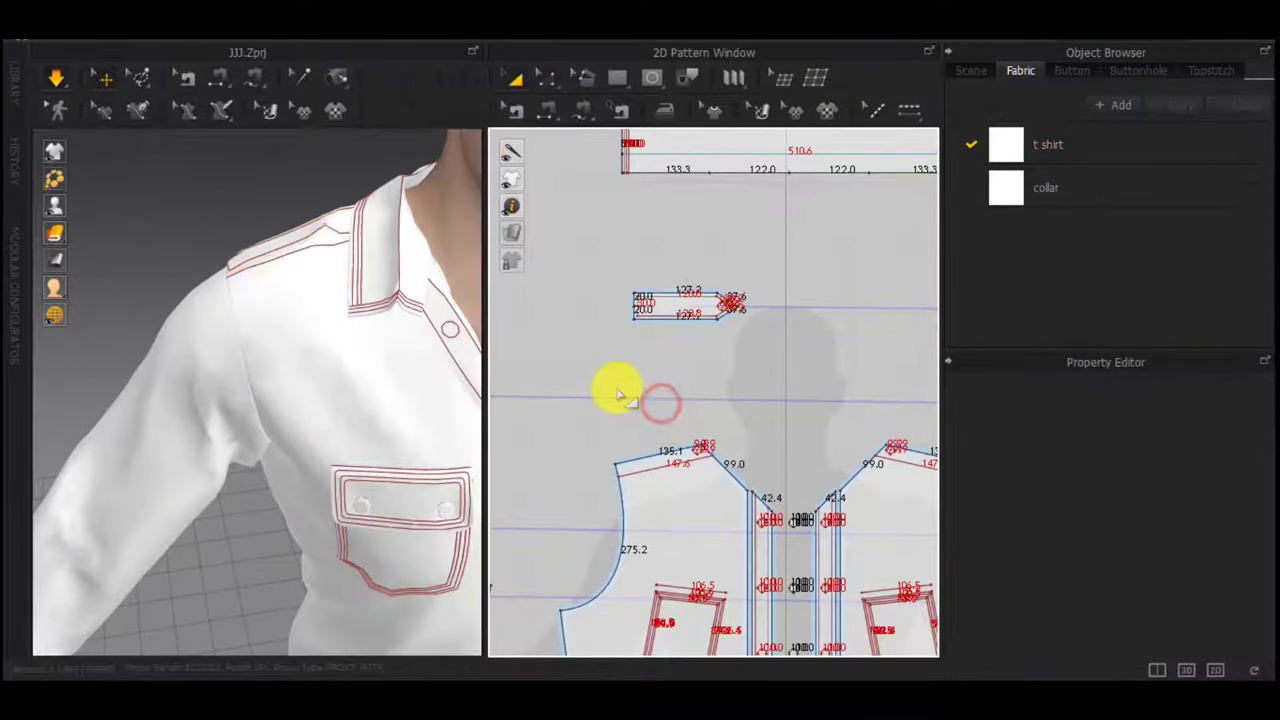
Set the fold strength to 100 and the fold angle to 360 for both seams at the strap's square end
{"action": "key", "text": "m"}
{"action": "scroll", "coordinate": [614, 362], "scroll_direction": "up", "scroll_amount": 5}
{"action": "middle_click_drag", "start_coordinate": [609, 337], "coordinate": [614, 486]}
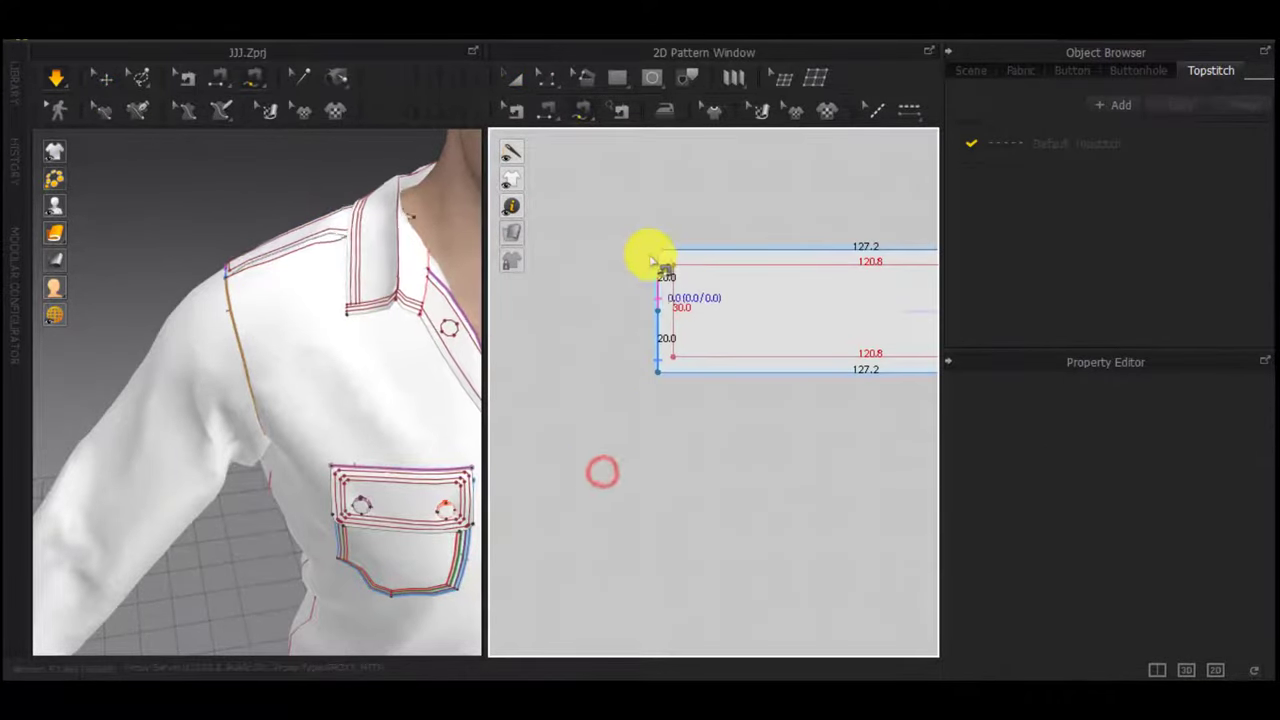
{"action": "key", "text": "b"}
{"action": "left_click_drag", "start_coordinate": [643, 443], "coordinate": [664, 237]}
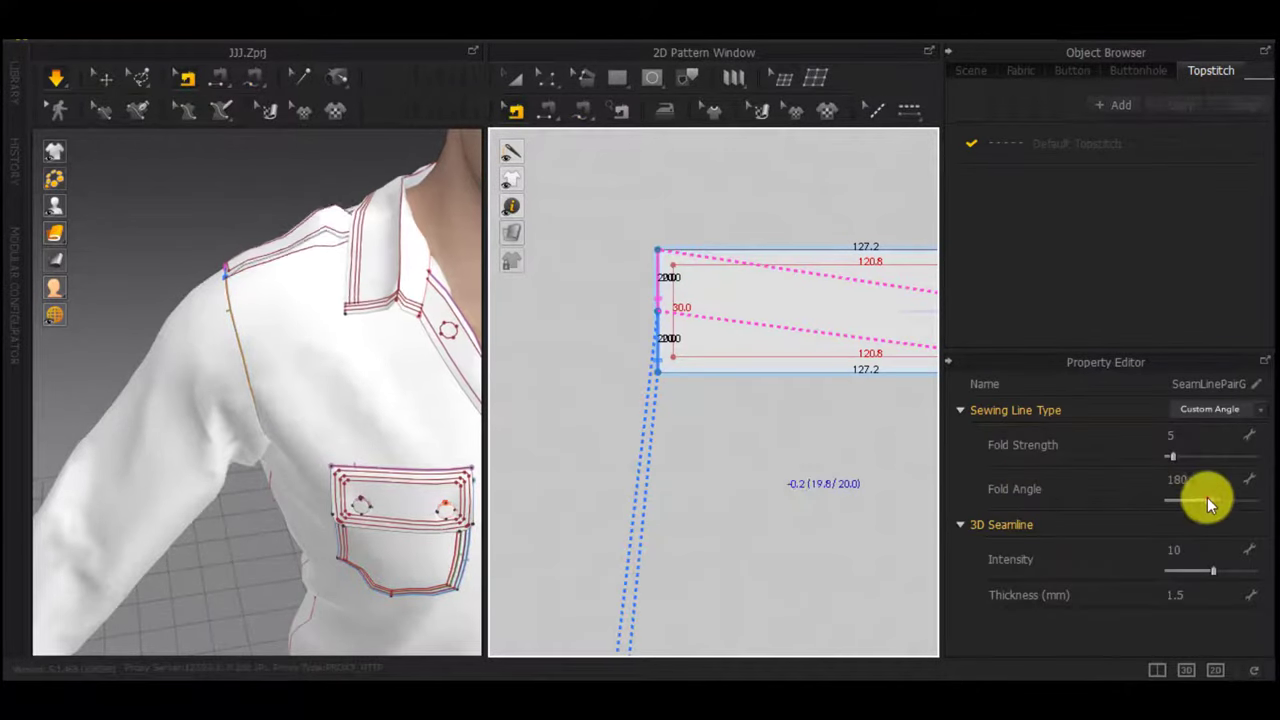
{"action": "left_click_drag", "start_coordinate": [1212, 499], "coordinate": [1268, 504]}
{"action": "left_click_drag", "start_coordinate": [1174, 458], "coordinate": [1268, 458]}
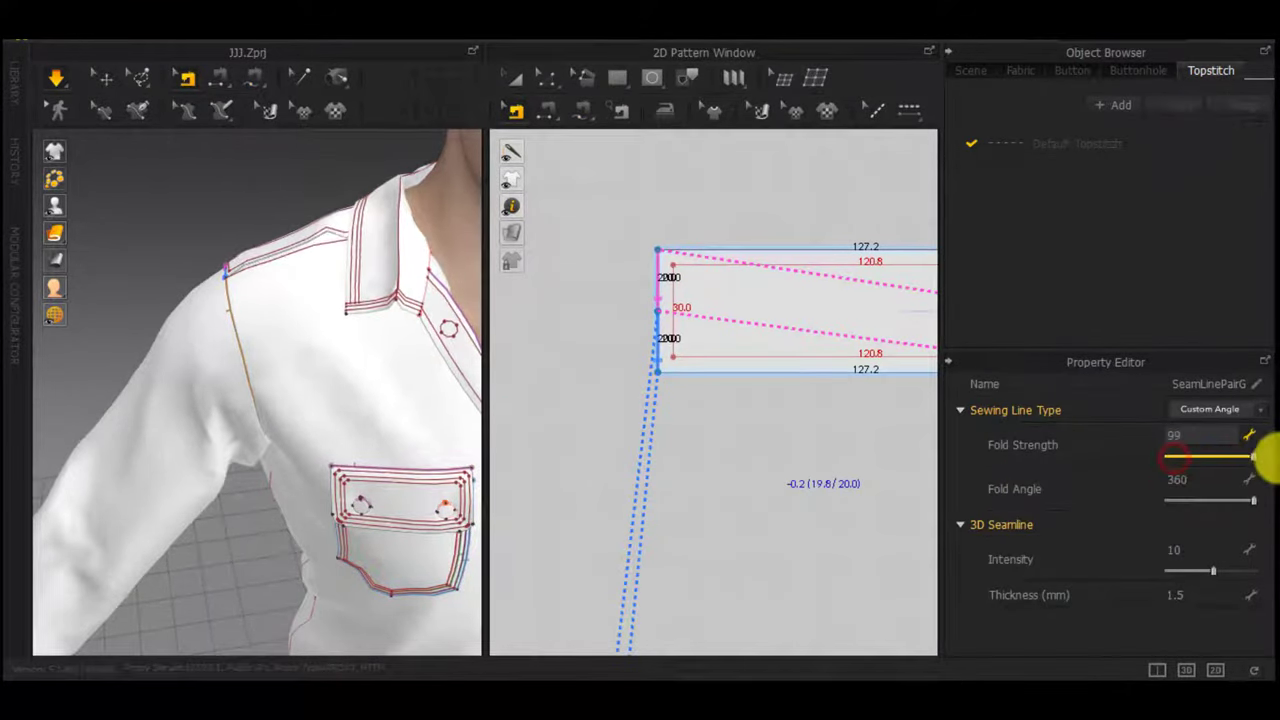
{"action": "scroll", "coordinate": [184, 268], "scroll_direction": "up", "scroll_amount": 2}
{"action": "middle_click_drag", "start_coordinate": [190, 274], "coordinate": [290, 440]}
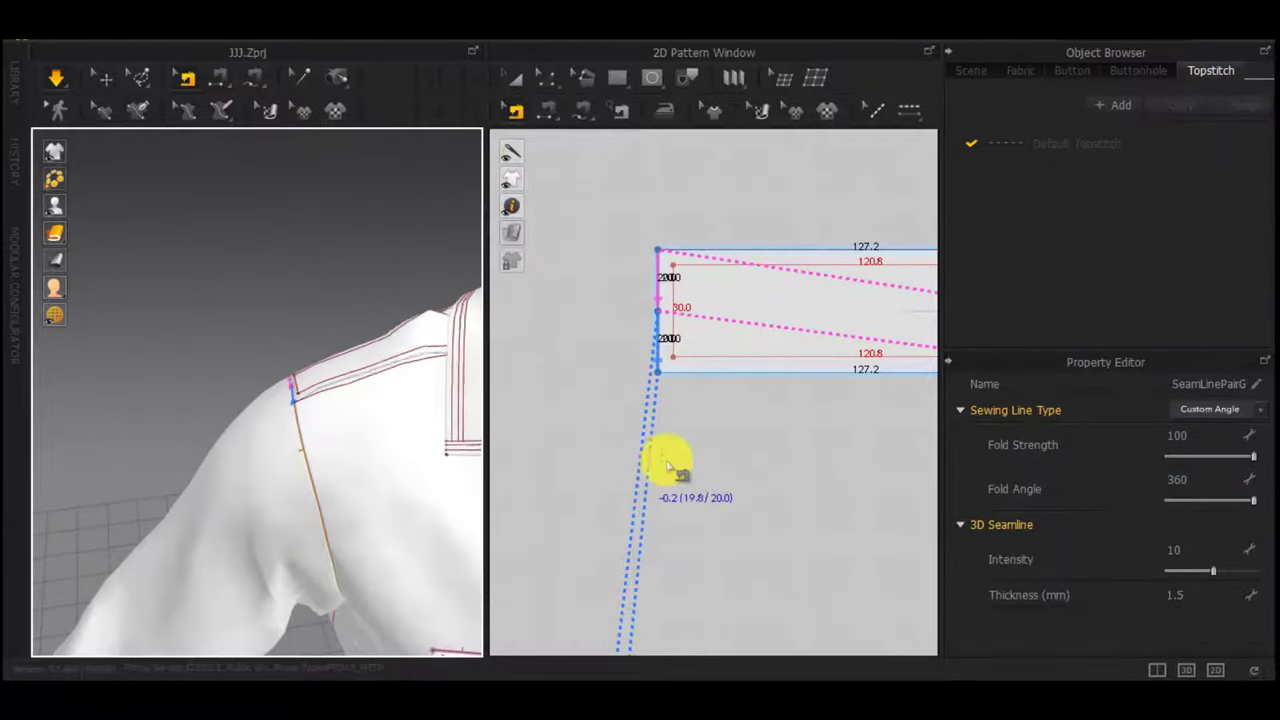
Reselect both seams at the strap's square end and reduce their fold angle to 91
{"action": "left_click", "coordinate": [673, 428]}
{"action": "left_click_drag", "start_coordinate": [630, 390], "coordinate": [674, 236]}
{"action": "left_click_drag", "start_coordinate": [1251, 502], "coordinate": [1245, 502]}
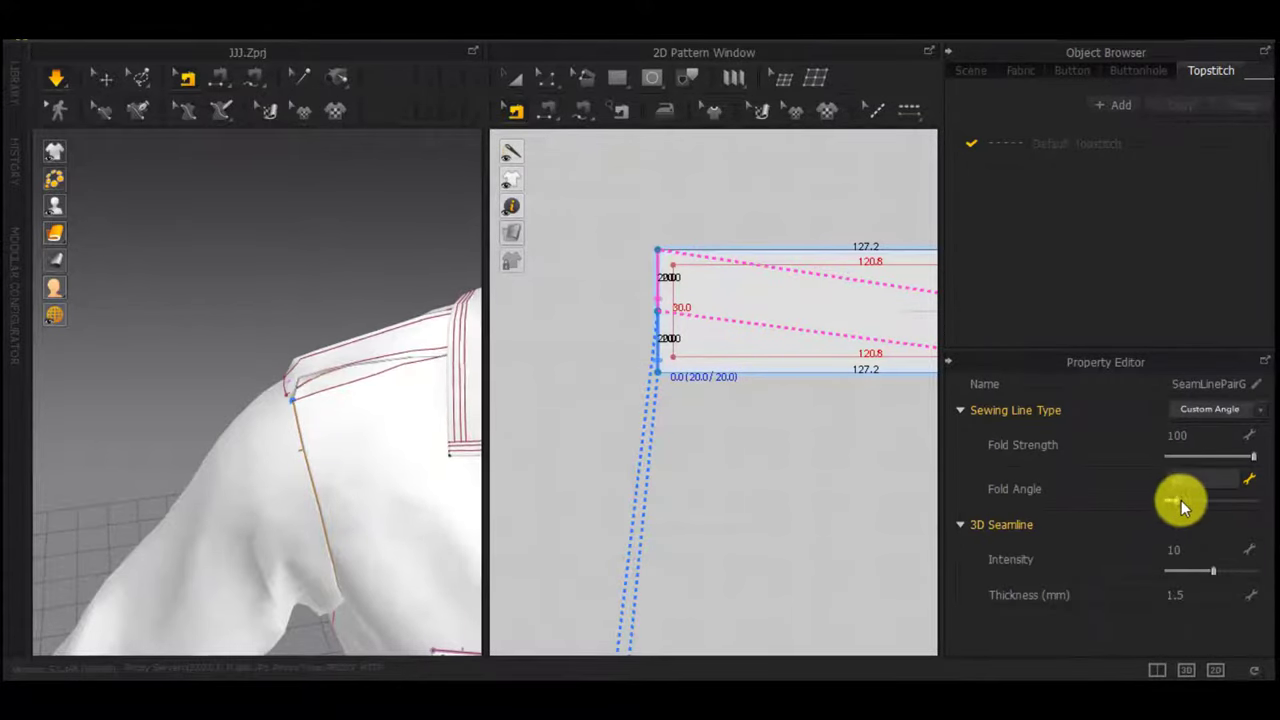
Stop the simulation and lift the strap off the shoulder in the 3D view
{"action": "scroll", "coordinate": [304, 292], "scroll_direction": "down", "scroll_amount": 5}
{"action": "right_click_drag", "start_coordinate": [304, 292], "coordinate": [426, 314]}
{"action": "middle_click_drag", "start_coordinate": [426, 314], "coordinate": [357, 343]}
{"action": "key", "text": "a"}
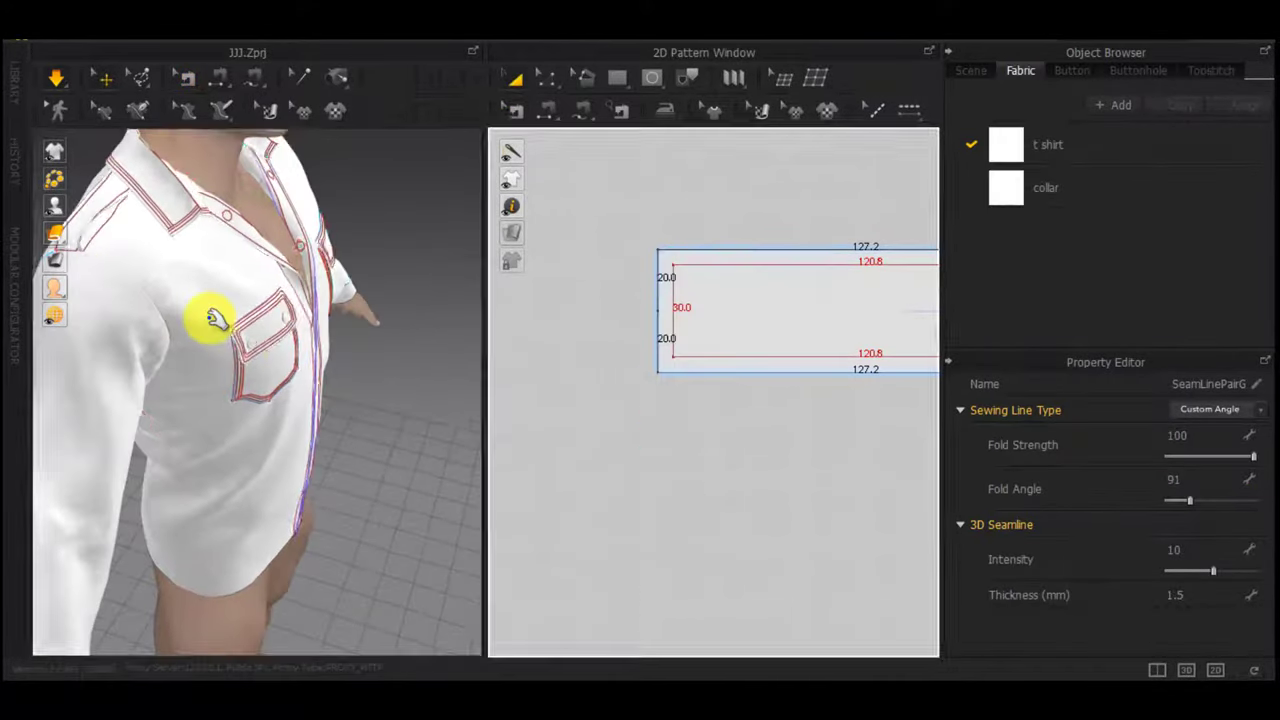
{"action": "right_click_drag", "start_coordinate": [214, 320], "coordinate": [390, 187]}
{"action": "left_click", "coordinate": [178, 217]}
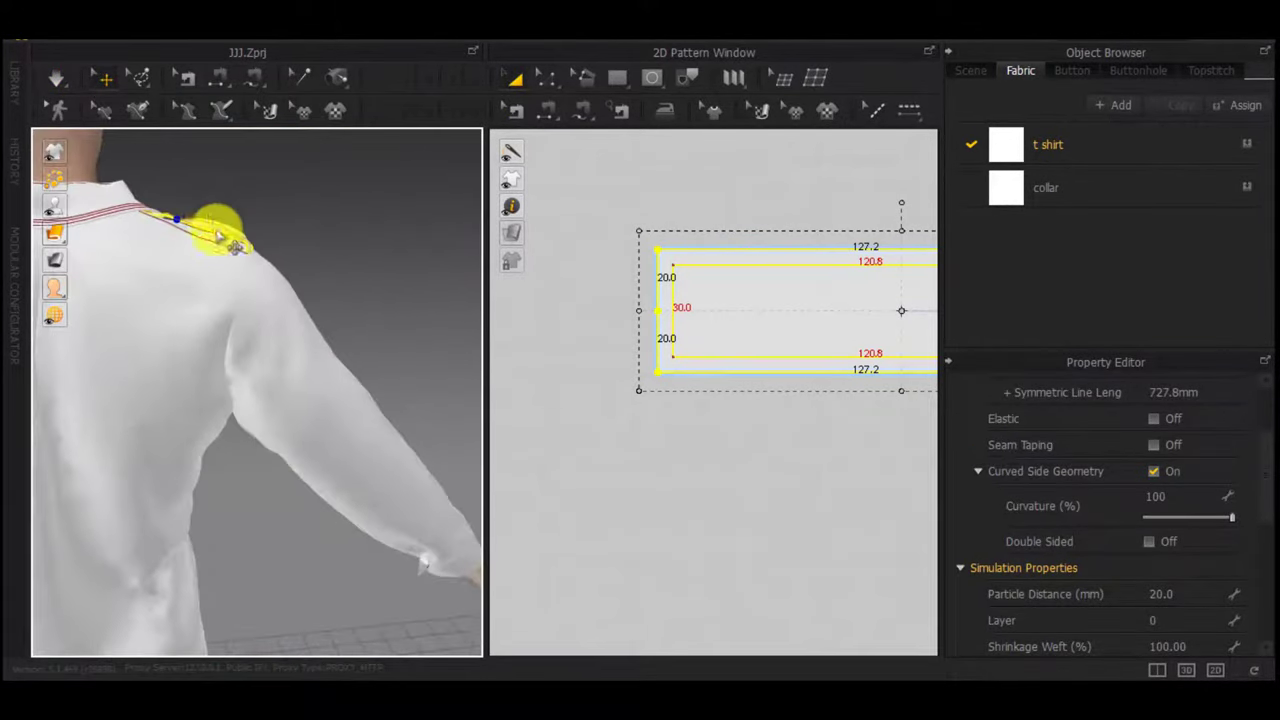
{"action": "left_click_drag", "start_coordinate": [215, 231], "coordinate": [250, 188]}
Inspect the circle seam connecting the raised strap's tip to the front panel under the collar
{"action": "right_click_drag", "start_coordinate": [170, 205], "coordinate": [143, 306]}
{"action": "scroll", "coordinate": [155, 228], "scroll_direction": "up", "scroll_amount": 3}
{"action": "middle_click_drag", "start_coordinate": [157, 229], "coordinate": [400, 570]}
{"action": "key", "text": "b"}
{"action": "left_click", "coordinate": [379, 406]}
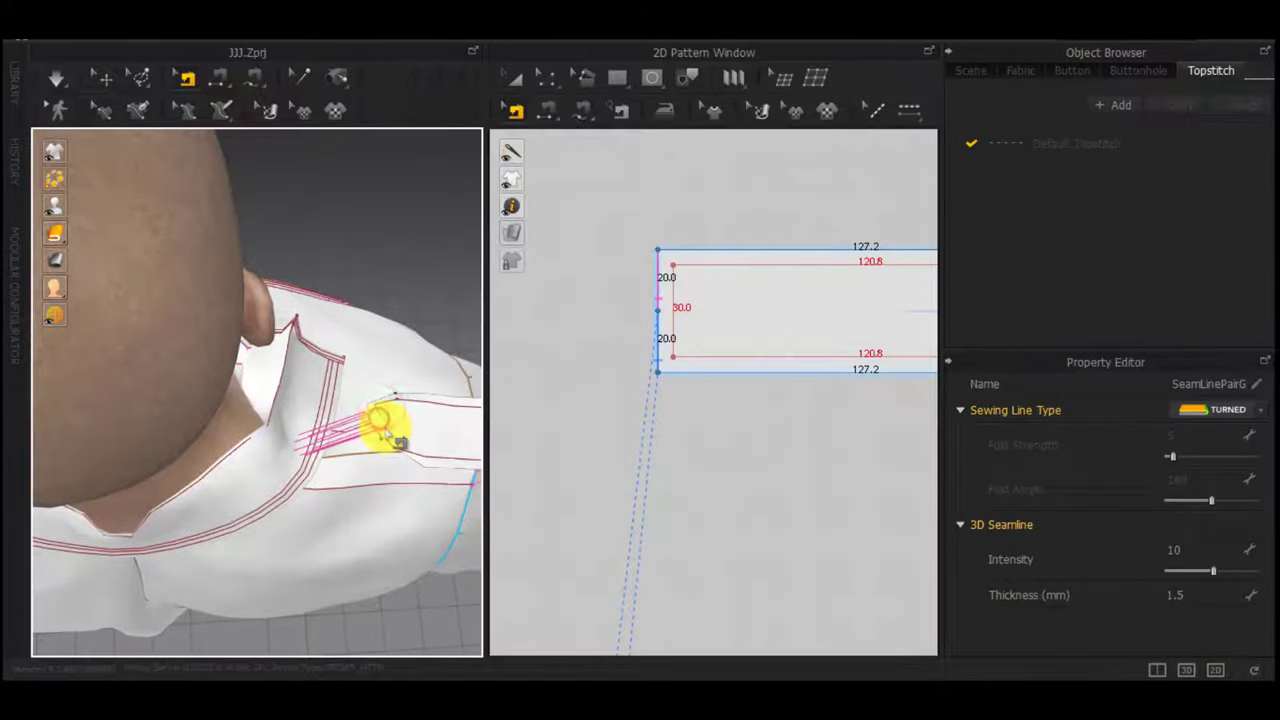
{"action": "right_click_drag", "start_coordinate": [385, 425], "coordinate": [440, 365]}
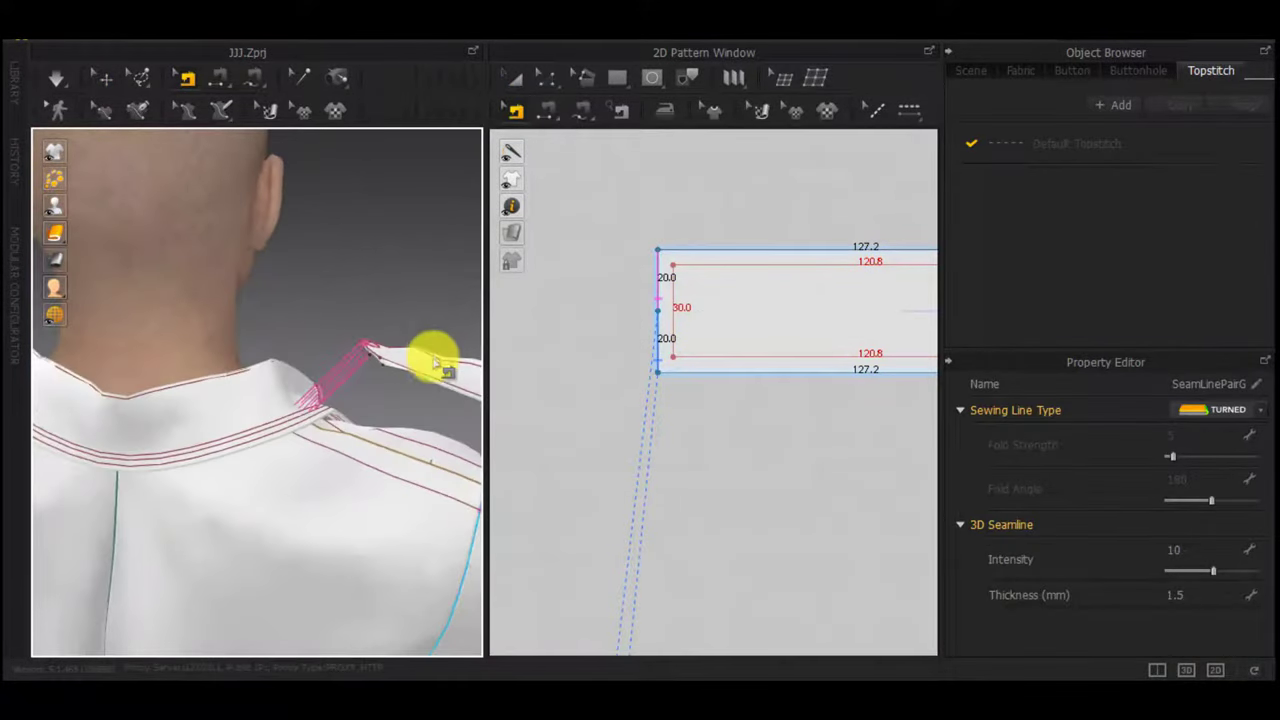
Move the raised strap closer to the neck and simulate it while pulling the collar up from the shoulder
{"action": "key", "text": "q"}
{"action": "left_click_drag", "start_coordinate": [432, 362], "coordinate": [381, 330]}
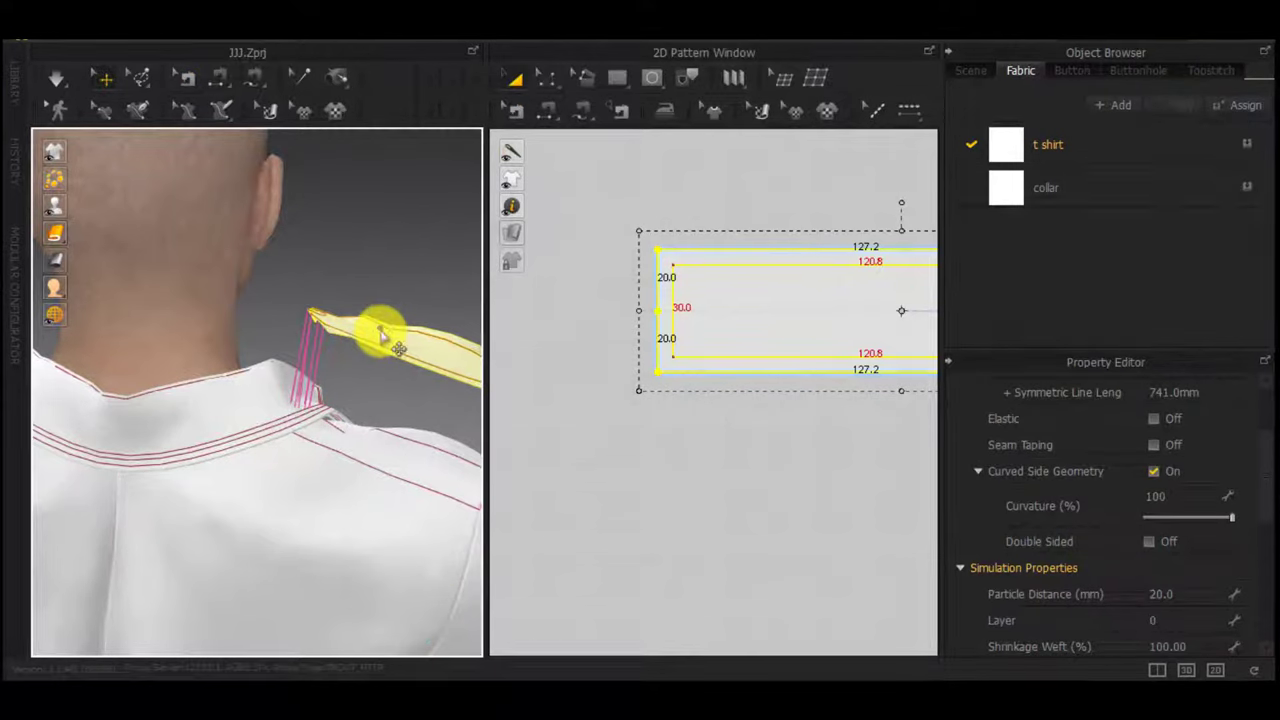
{"action": "right_click_drag", "start_coordinate": [382, 334], "coordinate": [328, 447]}
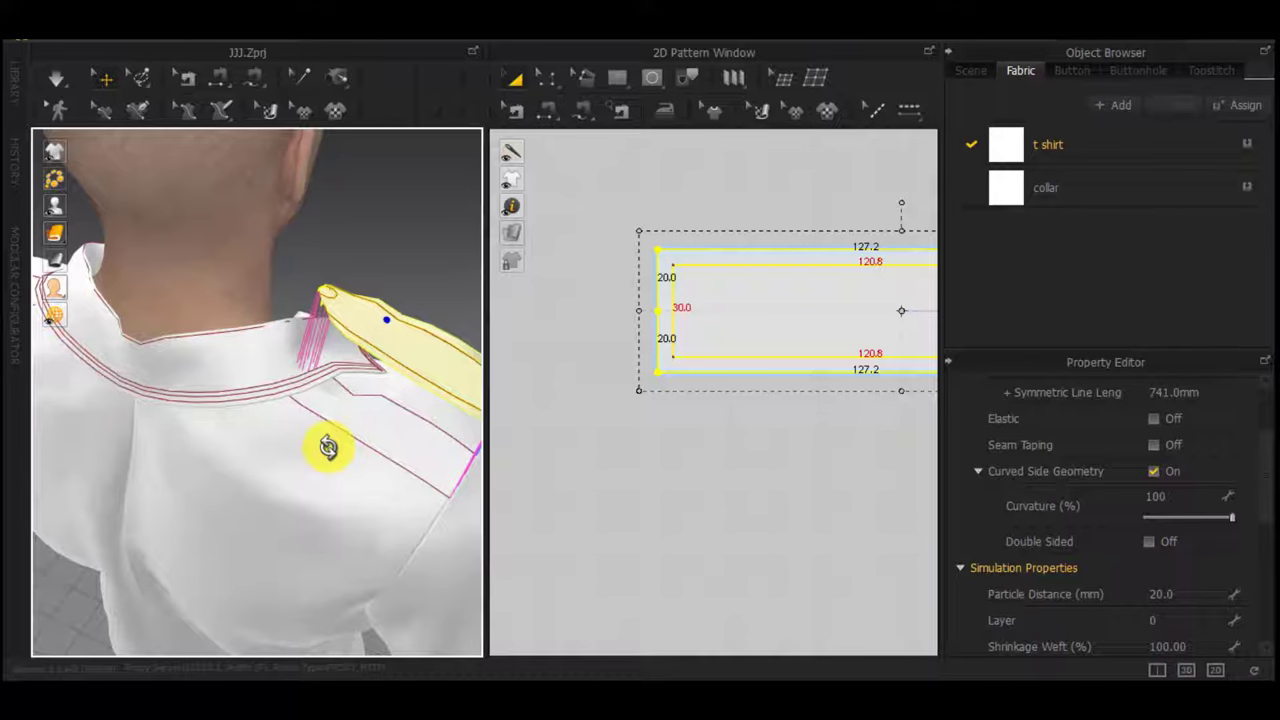
{"action": "key", "text": "space"}
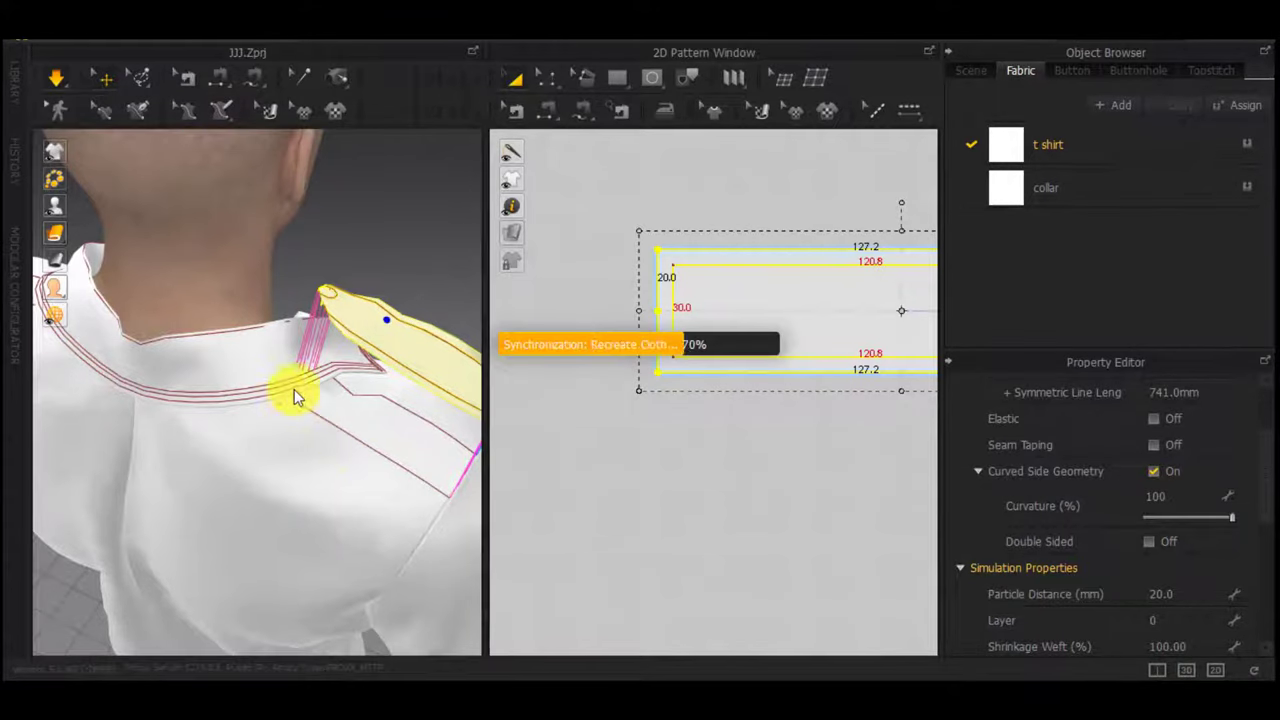
{"action": "left_click_drag", "start_coordinate": [309, 361], "coordinate": [328, 261]}
{"action": "right_click_drag", "start_coordinate": [328, 261], "coordinate": [152, 214]}
{"action": "key", "text": "space"}
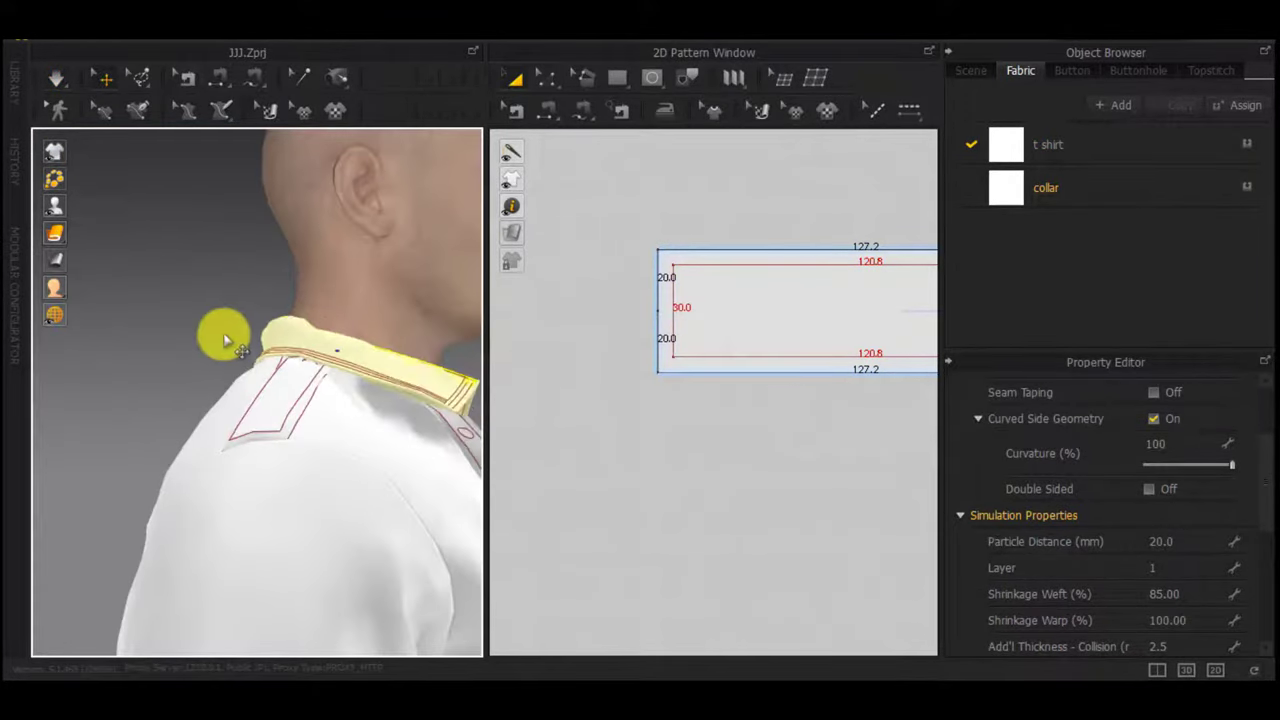
Lift the collar off the neck to free the strap's tip, then simulate again while tugging the fabric beneath it
{"action": "right_click_drag", "start_coordinate": [270, 393], "coordinate": [309, 423]}
{"action": "left_click_drag", "start_coordinate": [321, 366], "coordinate": [337, 272]}
{"action": "right_click_drag", "start_coordinate": [337, 272], "coordinate": [176, 414]}
{"action": "scroll", "coordinate": [297, 369], "scroll_direction": "up", "scroll_amount": 4}
{"action": "middle_click_drag", "start_coordinate": [297, 369], "coordinate": [247, 486]}
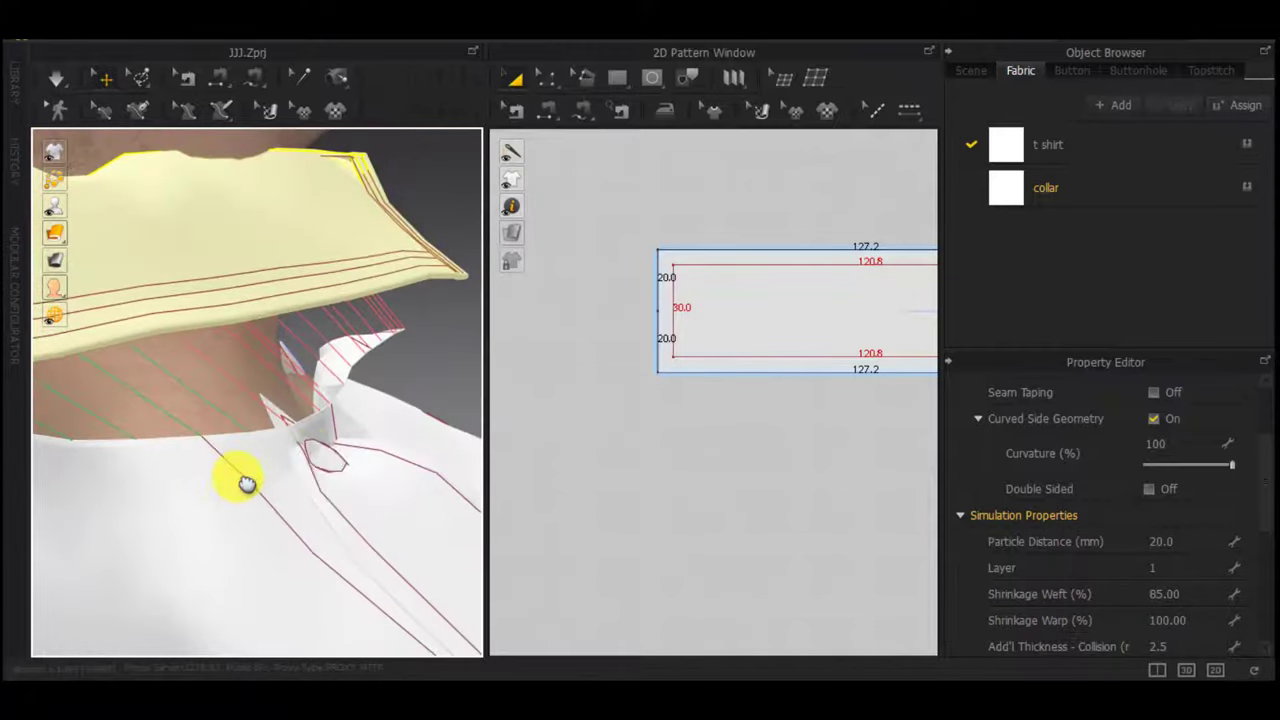
{"action": "key", "text": "space"}
{"action": "right_click_drag", "start_coordinate": [311, 457], "coordinate": [392, 490]}
{"action": "mouse_move", "coordinate": [398, 470]}
{"action": "left_mouse_down"}
{"action": "mouse_move", "coordinate": [446, 427]}
{"action": "mouse_move", "coordinate": [388, 480]}
{"action": "left_mouse_up"}
Shorten the strap by moving its outer tip point inward until both angled edges are about 34 mm long
{"action": "scroll", "coordinate": [388, 480], "scroll_direction": "down", "scroll_amount": 2}
{"action": "scroll", "coordinate": [738, 440], "scroll_direction": "down", "scroll_amount": 4}
{"action": "middle_click_drag", "start_coordinate": [745, 445], "coordinate": [585, 422]}
{"action": "scroll", "coordinate": [765, 393], "scroll_direction": "up", "scroll_amount": 6}
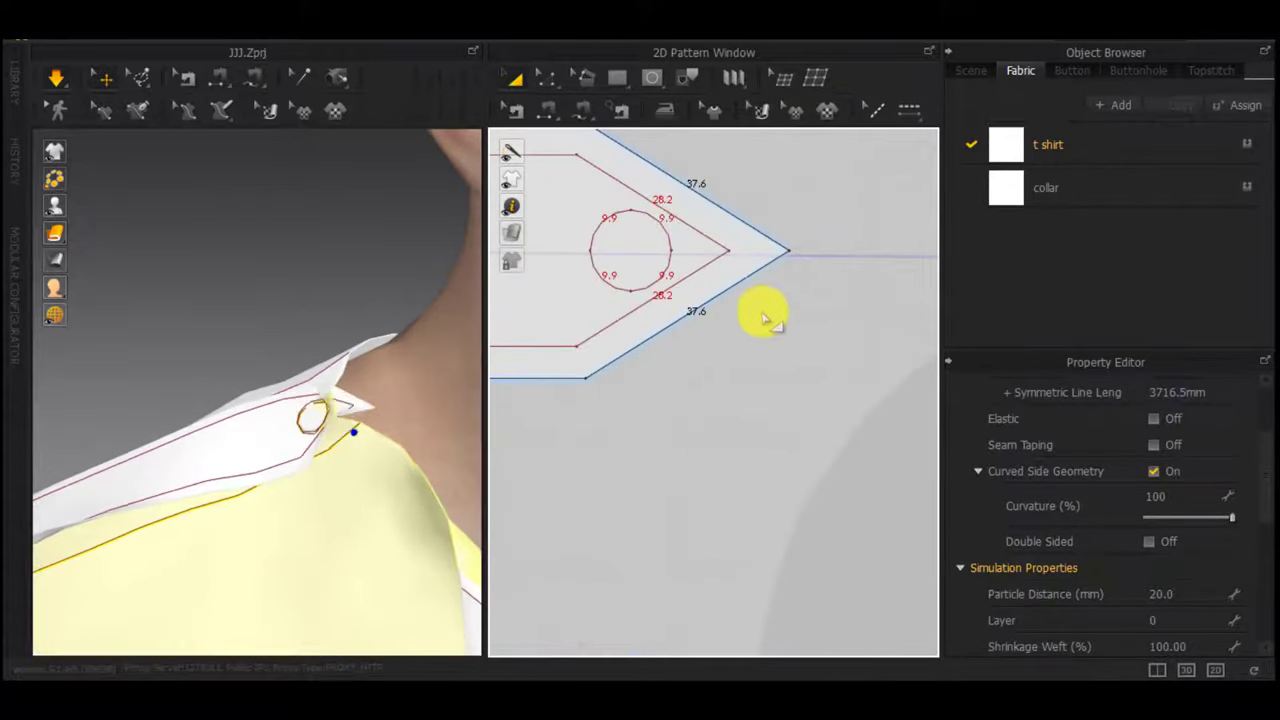
{"action": "left_click", "coordinate": [793, 254]}
{"action": "key", "text": "z"}
{"action": "left_click_drag", "start_coordinate": [790, 251], "coordinate": [760, 251]}
Simulate the shortened strap and pull the front panel's neck corner out from around the strap's tip
{"action": "right_click_drag", "start_coordinate": [251, 388], "coordinate": [263, 501]}
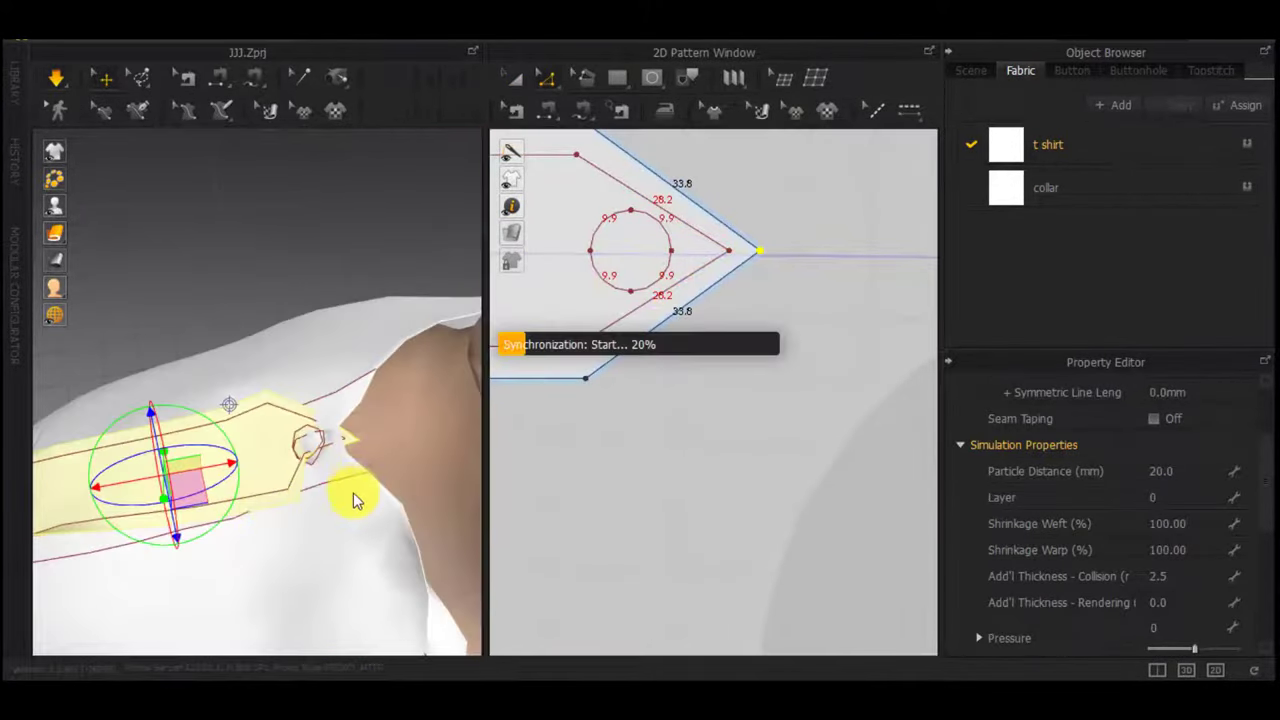
{"action": "key", "text": "space"}
{"action": "left_click_drag", "start_coordinate": [347, 459], "coordinate": [410, 446]}
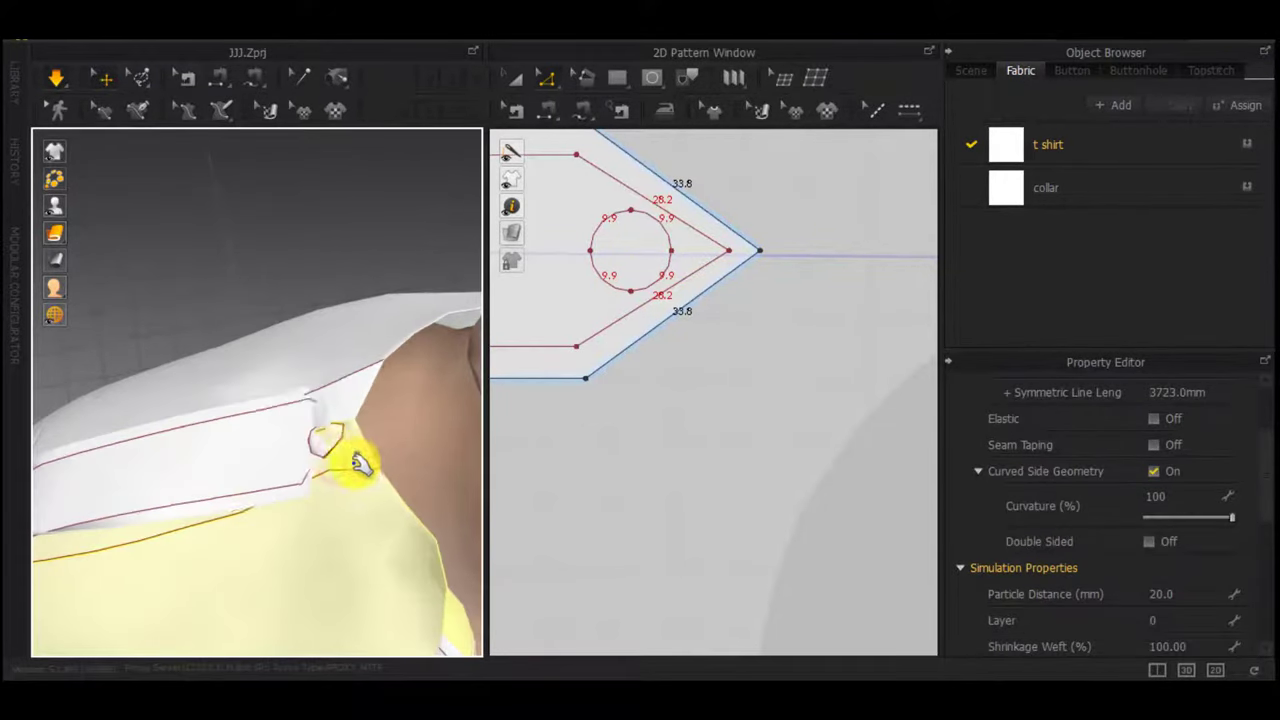
{"action": "right_click_drag", "start_coordinate": [357, 411], "coordinate": [455, 388]}
Select the entire cloned strap in the 2D pattern view, including its internal lines and circle
{"action": "scroll", "coordinate": [620, 330], "scroll_direction": "down", "scroll_amount": 3}
{"action": "middle_click_drag", "start_coordinate": [652, 360], "coordinate": [820, 368]}
{"action": "key", "text": "a"}
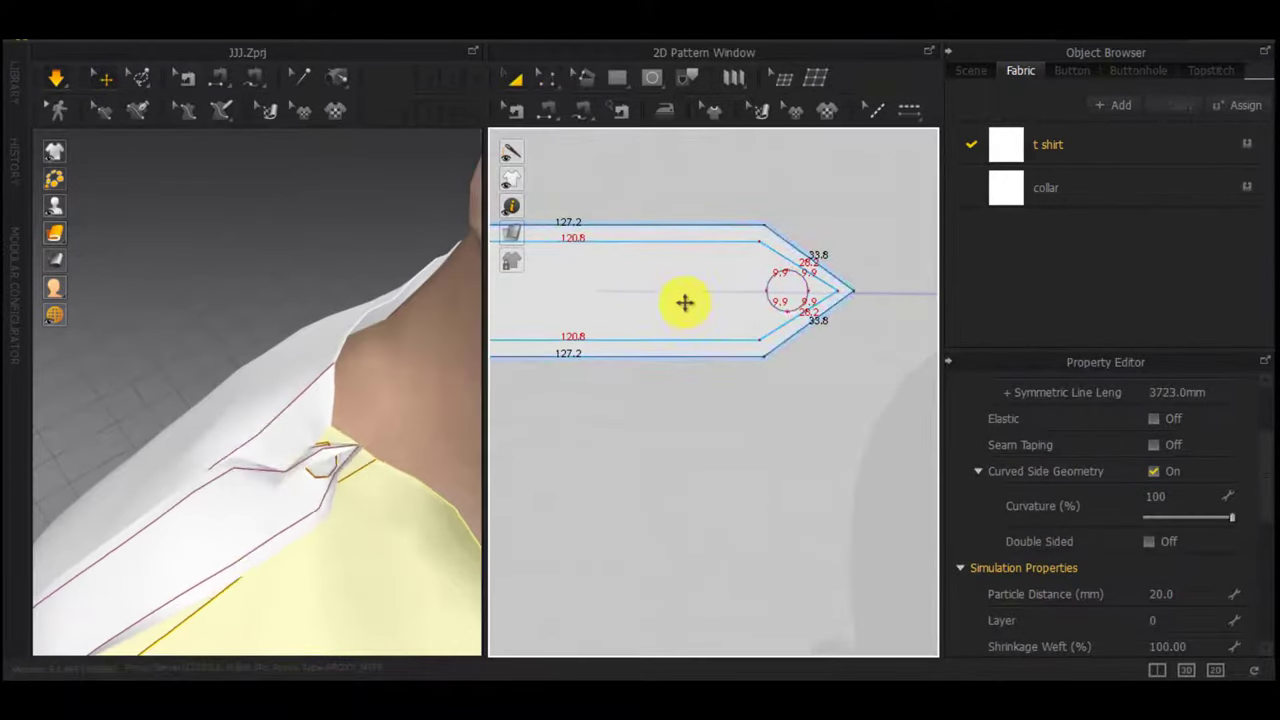
{"action": "left_click", "coordinate": [684, 302]}
{"action": "scroll", "coordinate": [759, 429], "scroll_direction": "down", "scroll_amount": 3}
{"action": "left_click_drag", "start_coordinate": [802, 464], "coordinate": [498, 244]}
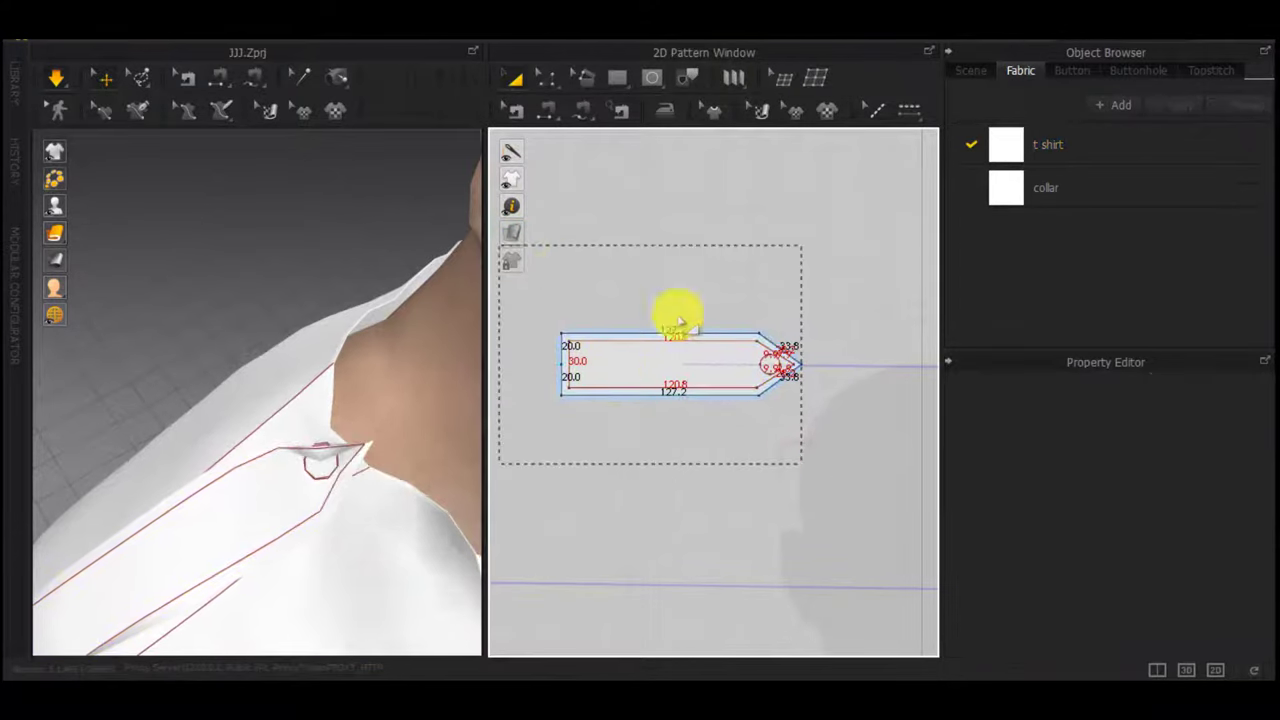
{"action": "left_click", "coordinate": [1155, 477]}
Select the collar pattern and set its simulation layer to 2
{"action": "scroll", "coordinate": [893, 393], "scroll_direction": "down", "scroll_amount": 3}
{"action": "left_click", "coordinate": [832, 217]}
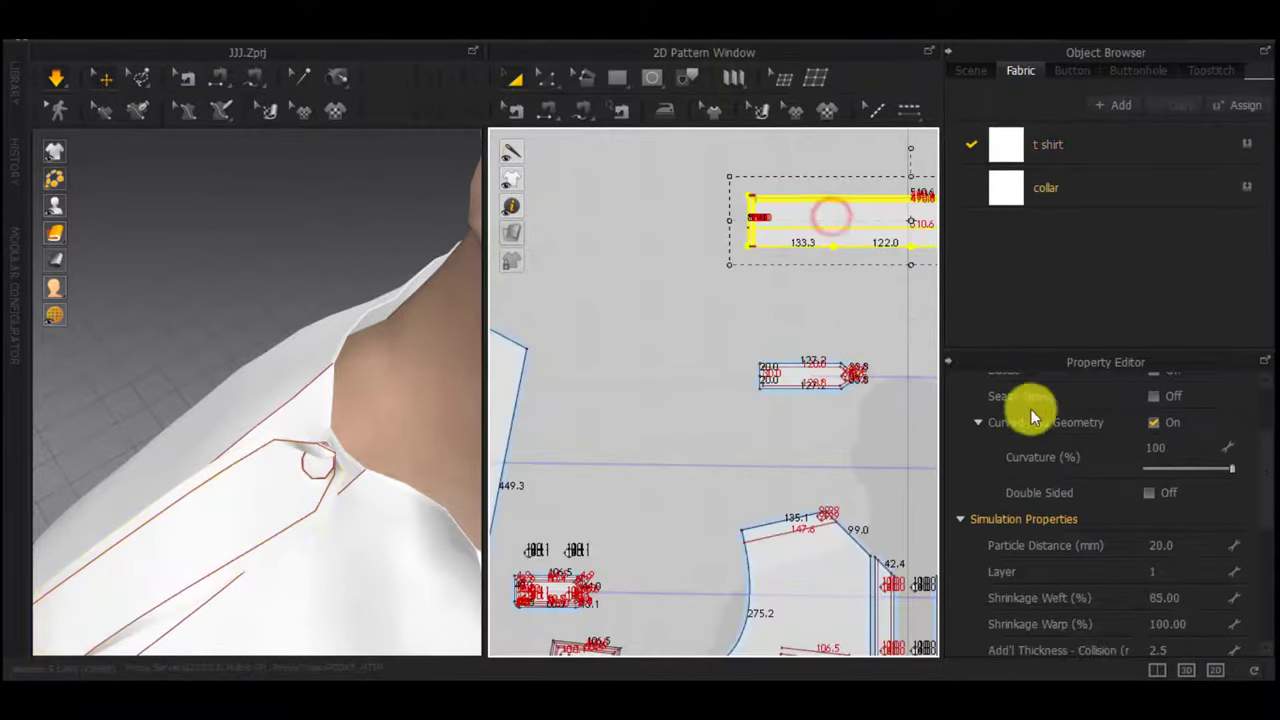
{"action": "scroll", "coordinate": [1100, 480], "scroll_direction": "down", "scroll_amount": 3}
{"action": "type", "text": "2"}
{"action": "left_click", "coordinate": [801, 437]}
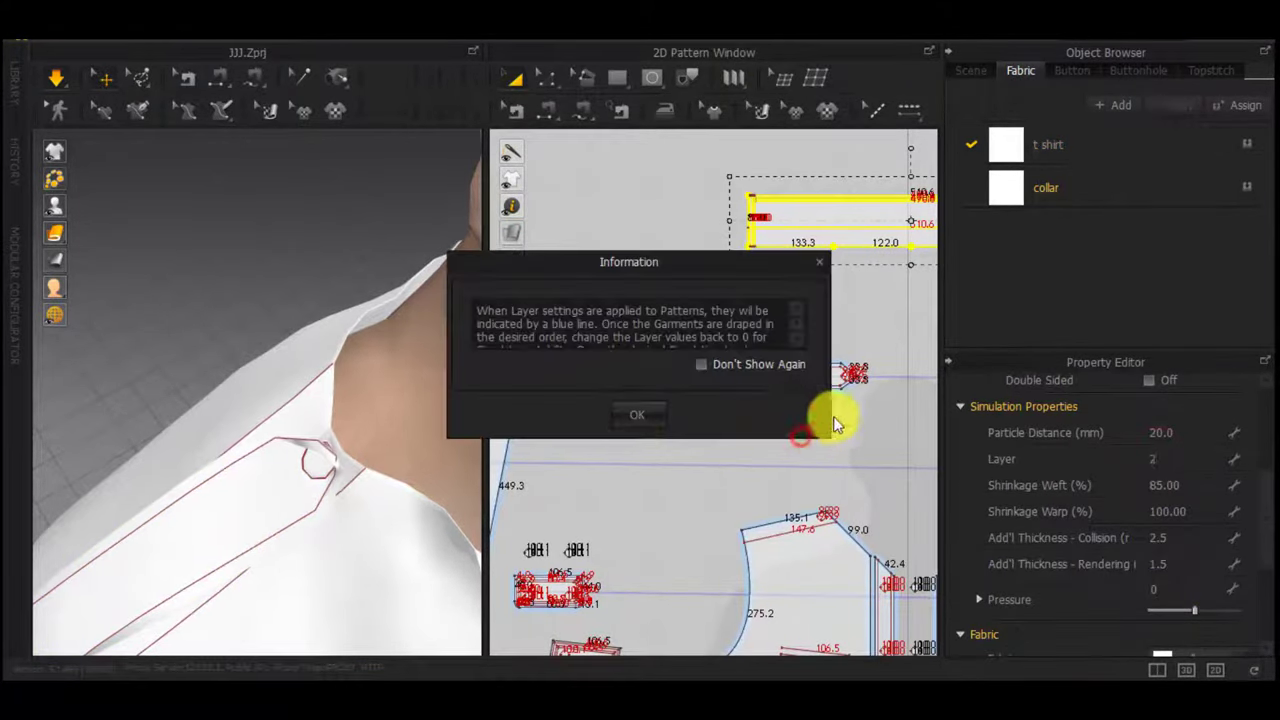
Accept the collar's layer change, and change the simulation layer of the strap beneath the collar whose tip points right
{"action": "left_click", "coordinate": [629, 425]}
{"action": "left_click_drag", "start_coordinate": [903, 440], "coordinate": [703, 334]}
{"action": "left_click", "coordinate": [1178, 510]}
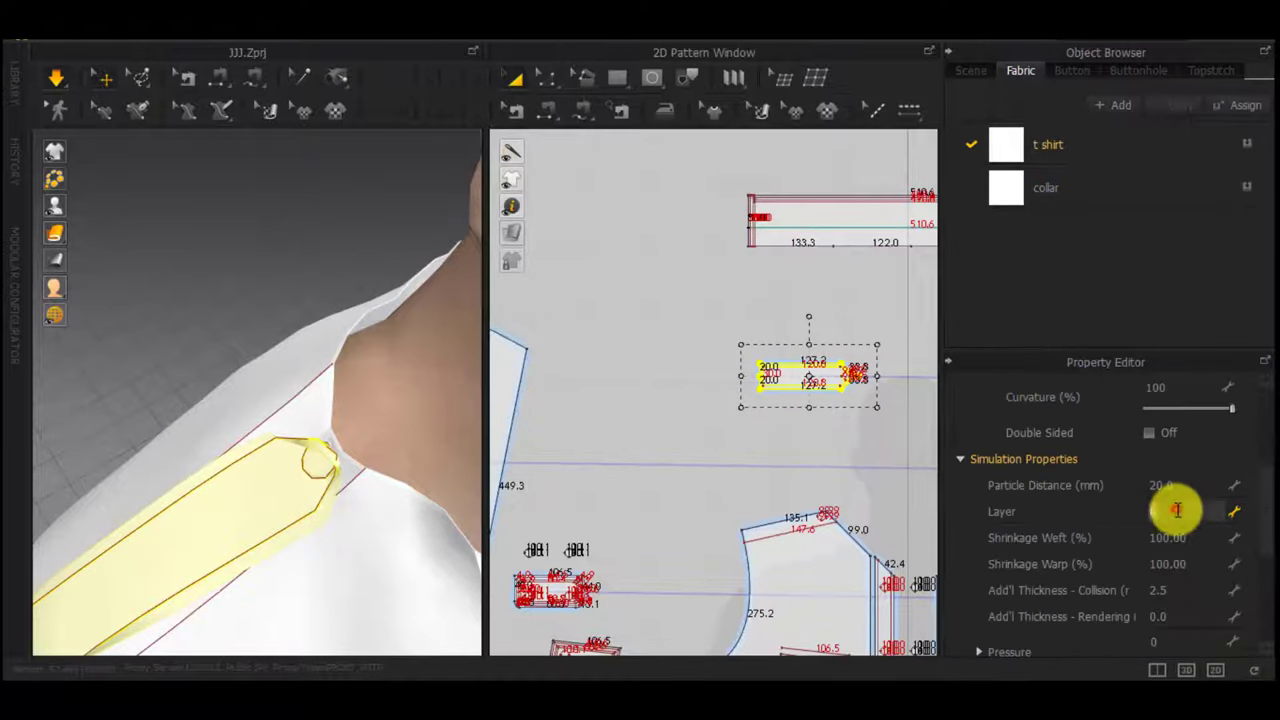
{"action": "left_click", "coordinate": [822, 444]}
{"action": "left_click", "coordinate": [628, 412]}
Select the entire opposite strap, whose tip points left in the 2D pattern view, and set its simulation layer to 1
{"action": "middle_click_drag", "start_coordinate": [791, 449], "coordinate": [580, 395]}
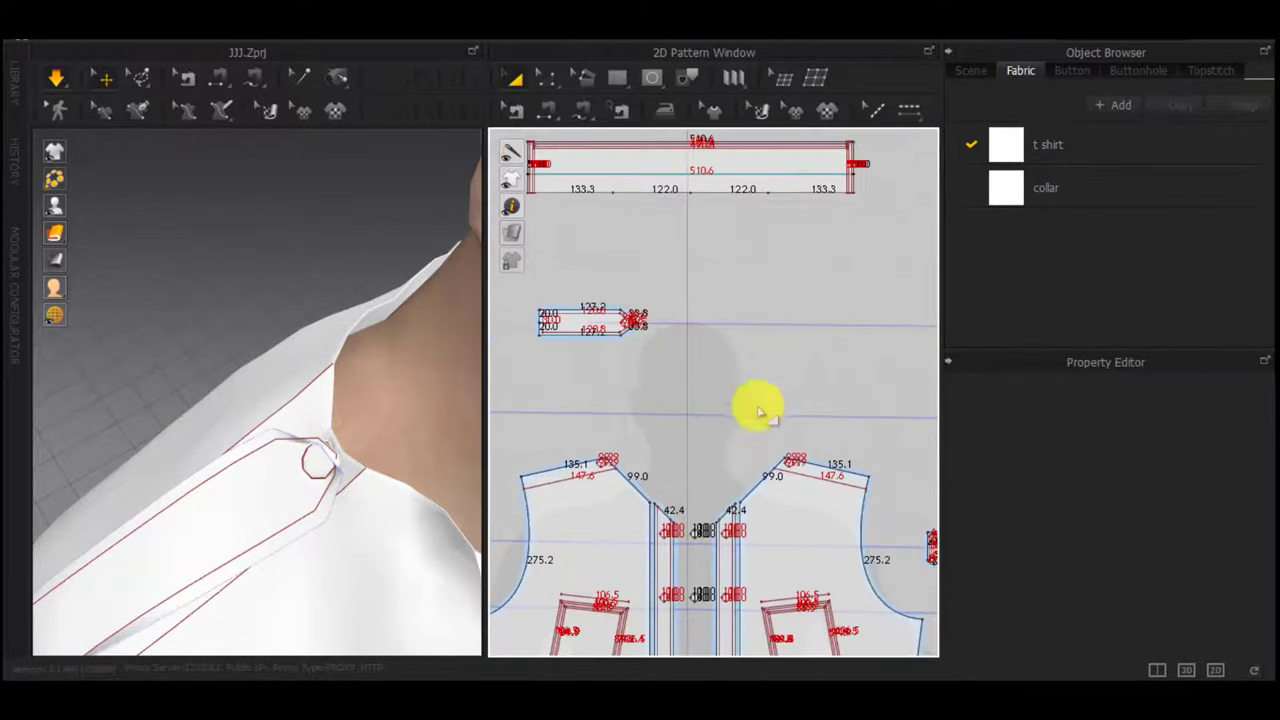
{"action": "scroll", "coordinate": [836, 413], "scroll_direction": "down", "scroll_amount": 4}
{"action": "scroll", "coordinate": [837, 413], "scroll_direction": "up", "scroll_amount": 4}
{"action": "middle_click_drag", "start_coordinate": [803, 417], "coordinate": [708, 467]}
{"action": "left_click", "coordinate": [788, 304]}
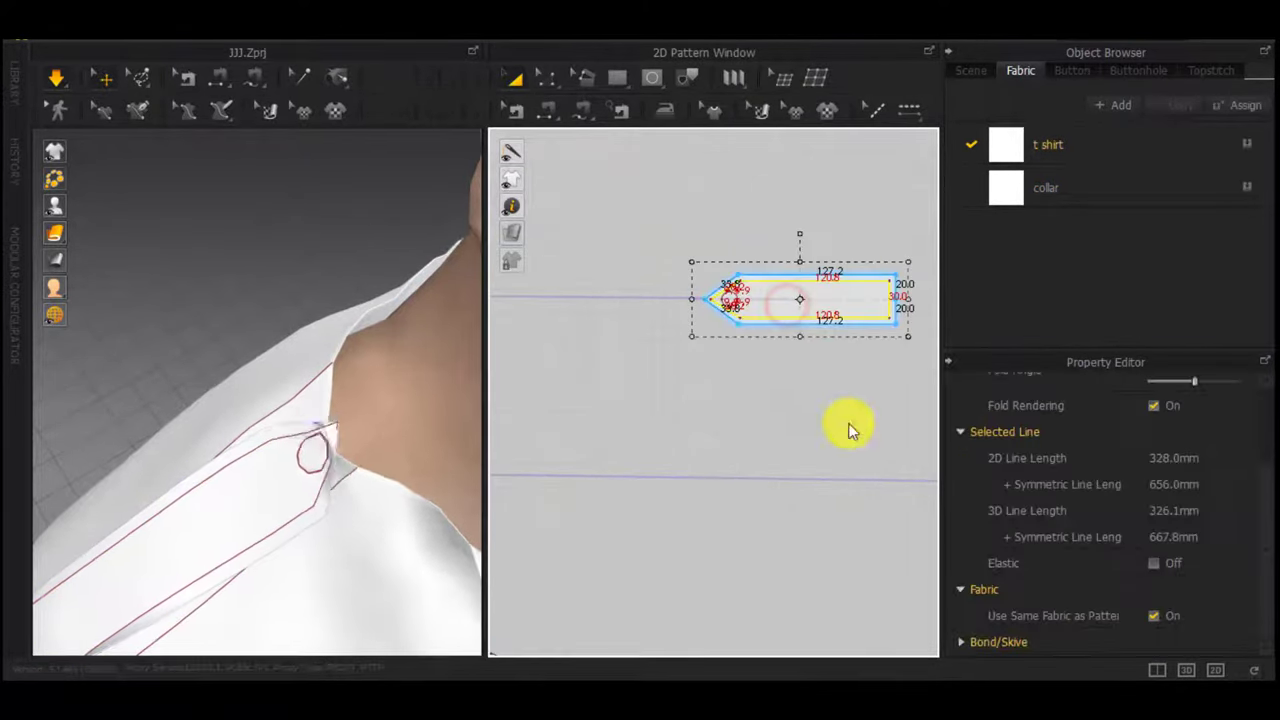
{"action": "left_click", "coordinate": [846, 417]}
{"action": "left_click_drag", "start_coordinate": [651, 202], "coordinate": [649, 200]}
{"action": "scroll", "coordinate": [1096, 552], "scroll_direction": "down", "scroll_amount": 5}
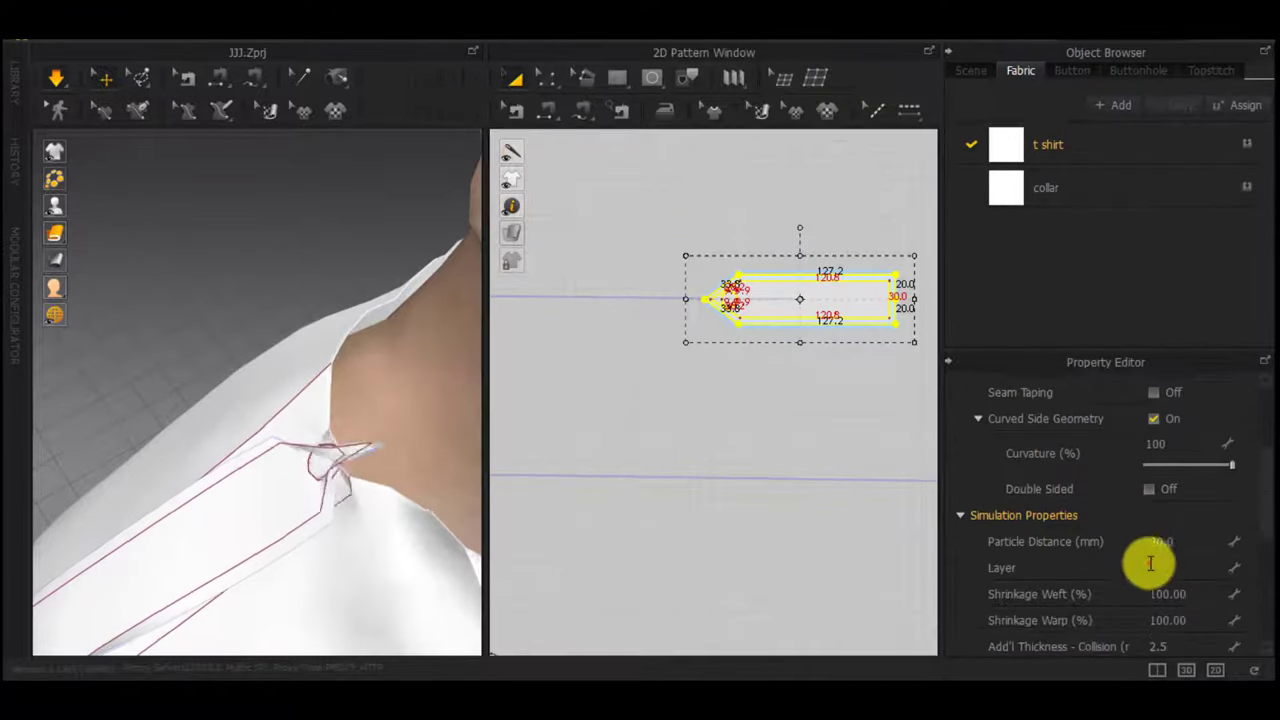
{"action": "left_click", "coordinate": [1184, 566]}
{"action": "left_click", "coordinate": [743, 507]}
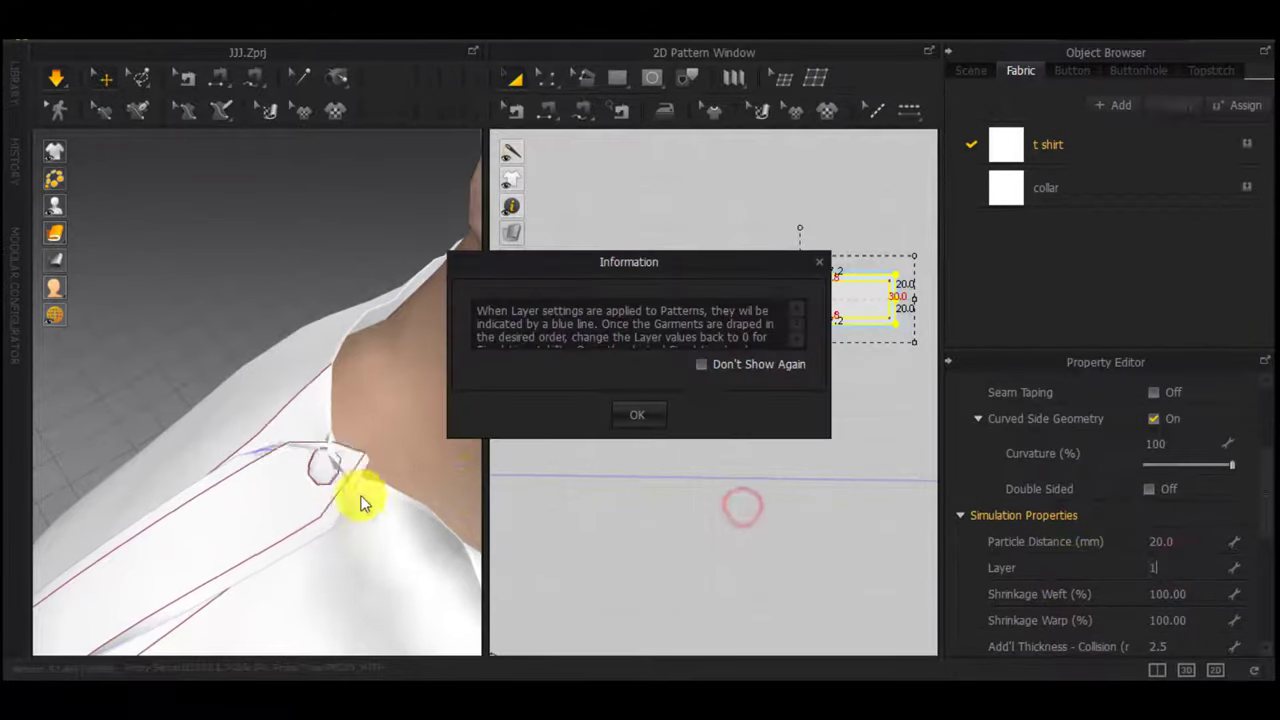
{"action": "left_click", "coordinate": [613, 414]}
Pull the front panel's neck corner away from the strap's tip on the simulated garment
{"action": "left_click", "coordinate": [457, 391]}
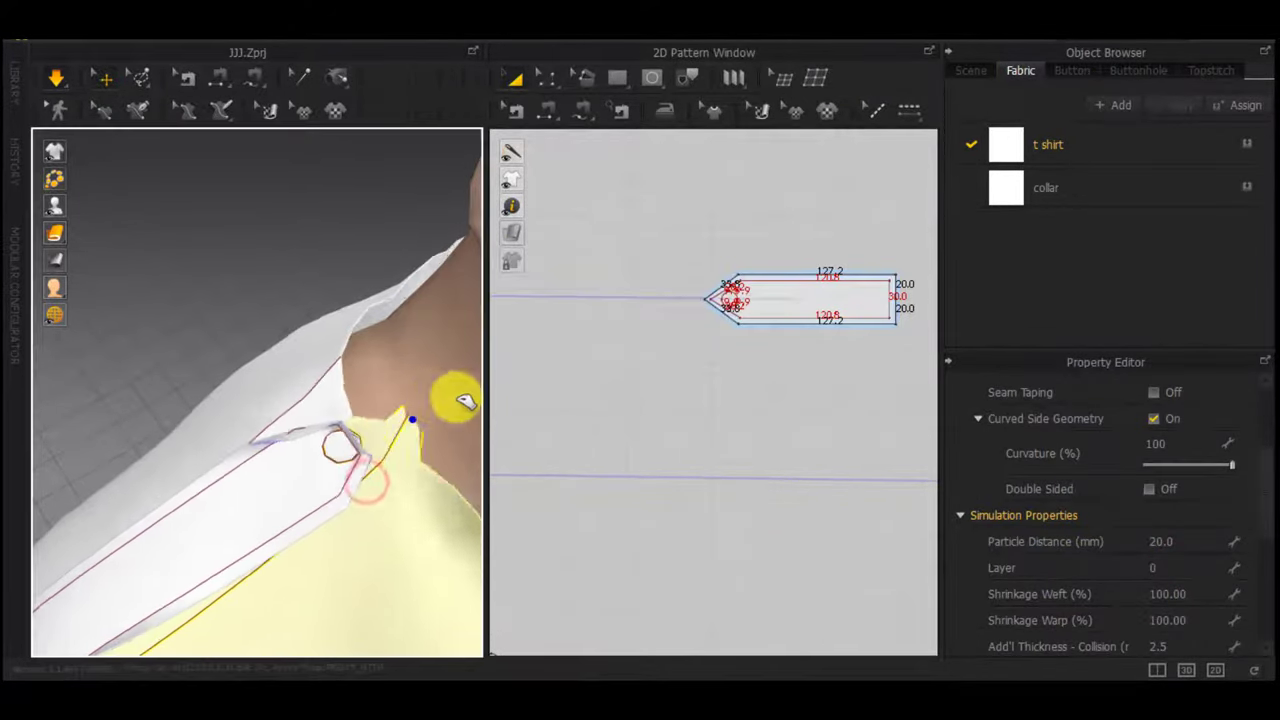
Simulate the shirt and pull the shoulder strap so it drapes over the shoulder seam
{"action": "left_click", "coordinate": [302, 444]}
{"action": "key", "text": "space"}
{"action": "right_click_drag", "start_coordinate": [318, 455], "coordinate": [270, 352]}
{"action": "left_click_drag", "start_coordinate": [249, 480], "coordinate": [242, 371]}
{"action": "right_click_drag", "start_coordinate": [240, 395], "coordinate": [2, 451]}
{"action": "right_click_drag", "start_coordinate": [400, 460], "coordinate": [211, 561]}
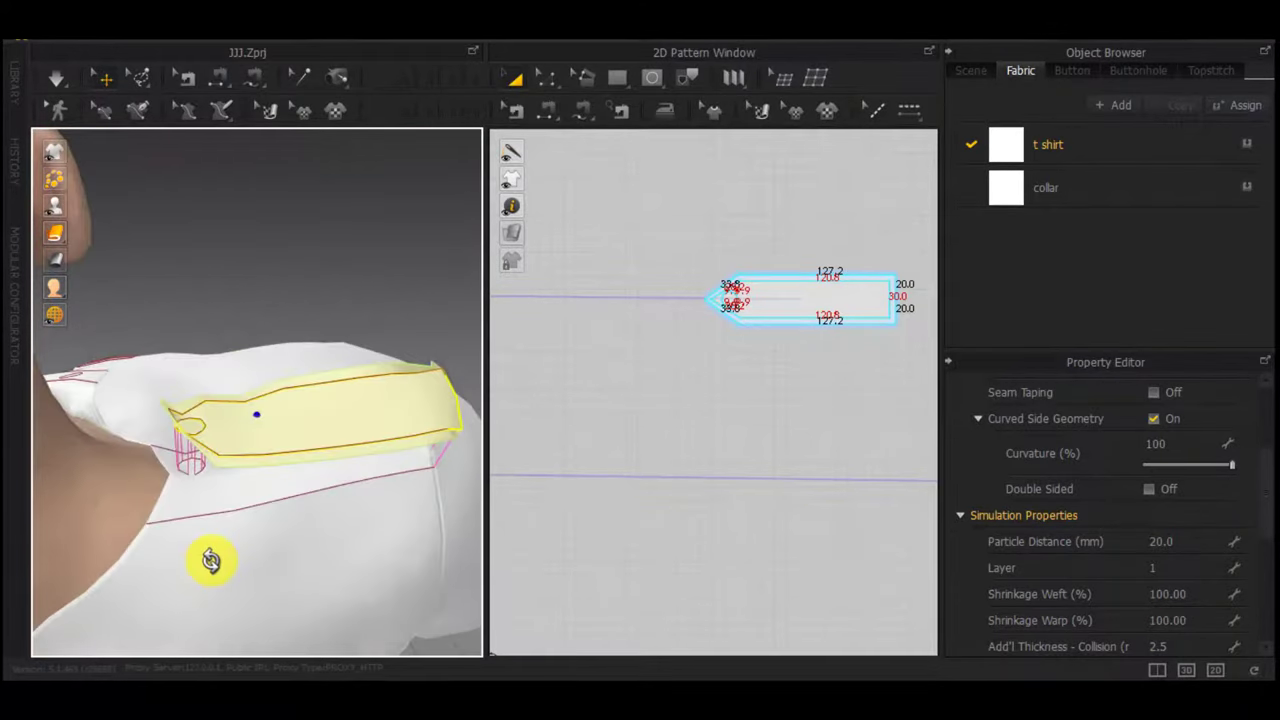
{"action": "key", "text": "space"}
{"action": "right_click_drag", "start_coordinate": [353, 512], "coordinate": [352, 466]}
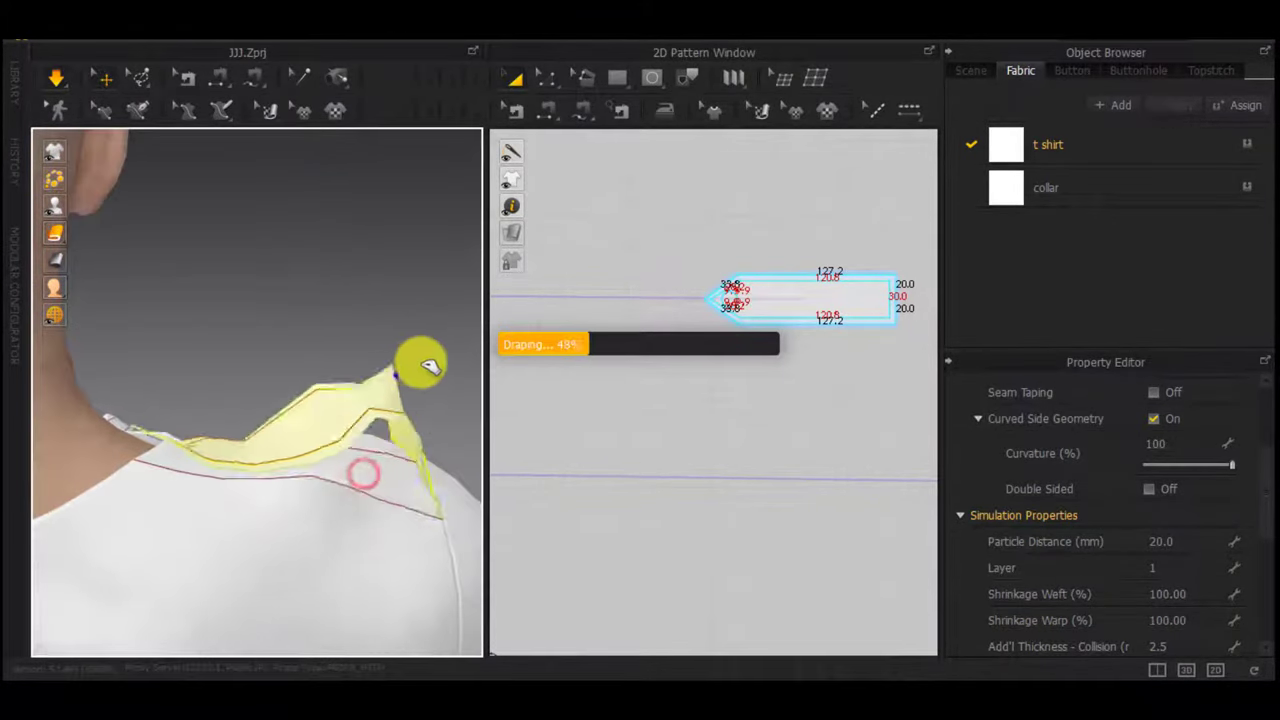
{"action": "right_click_drag", "start_coordinate": [466, 363], "coordinate": [20, 484]}
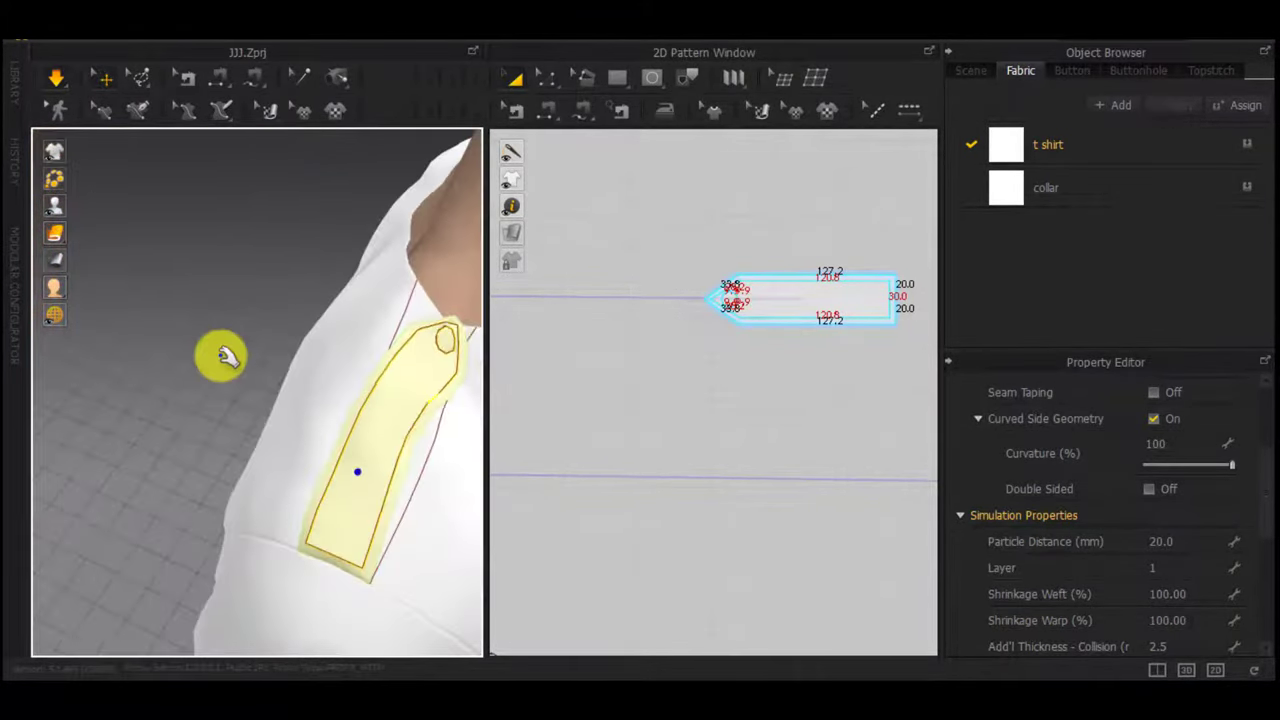
Adjust the collar's drape around the neck and check its points on both sides of the front
{"action": "scroll", "coordinate": [373, 390], "scroll_direction": "up", "scroll_amount": 1}
{"action": "middle_click_drag", "start_coordinate": [373, 390], "coordinate": [216, 286]}
{"action": "right_click_drag", "start_coordinate": [216, 286], "coordinate": [248, 268]}
{"action": "scroll", "coordinate": [597, 318], "scroll_direction": "up", "scroll_amount": 4}
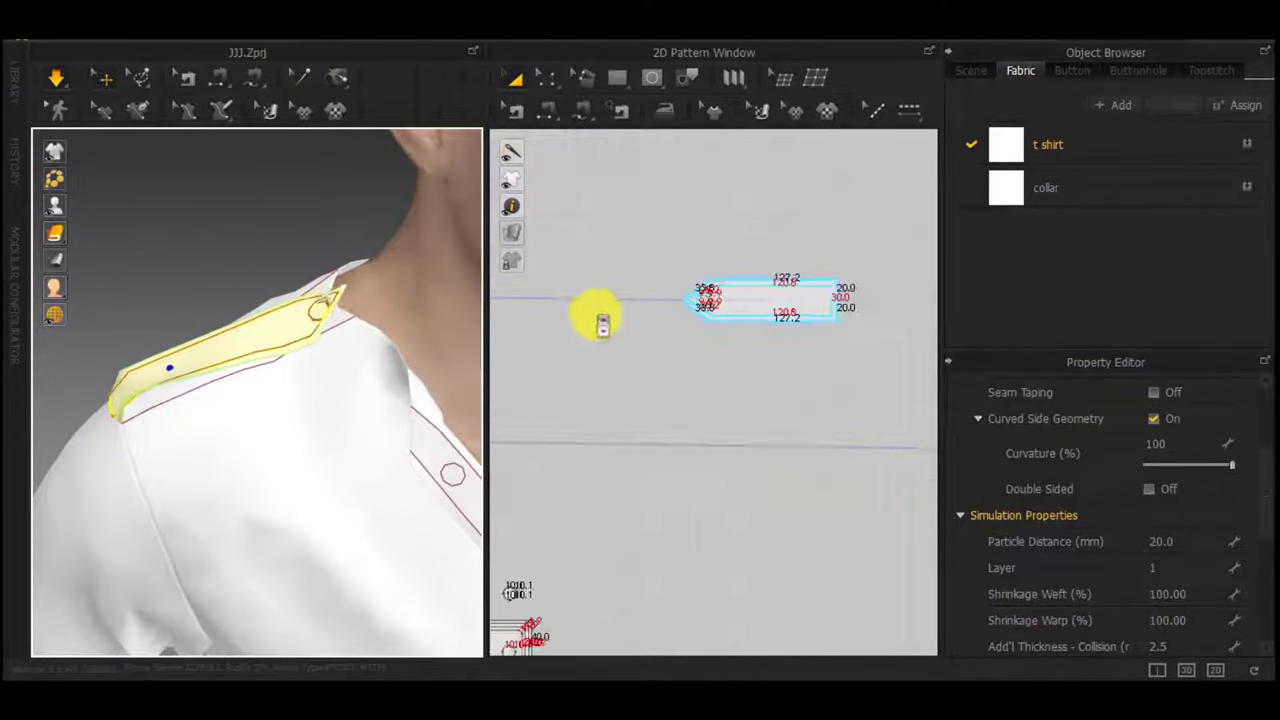
{"action": "middle_click_drag", "start_coordinate": [630, 322], "coordinate": [923, 429]}
{"action": "middle_click_drag", "start_coordinate": [766, 417], "coordinate": [870, 433]}
{"action": "left_click_drag", "start_coordinate": [864, 253], "coordinate": [490, 373]}
{"action": "right_click_drag", "start_coordinate": [440, 309], "coordinate": [302, 300]}
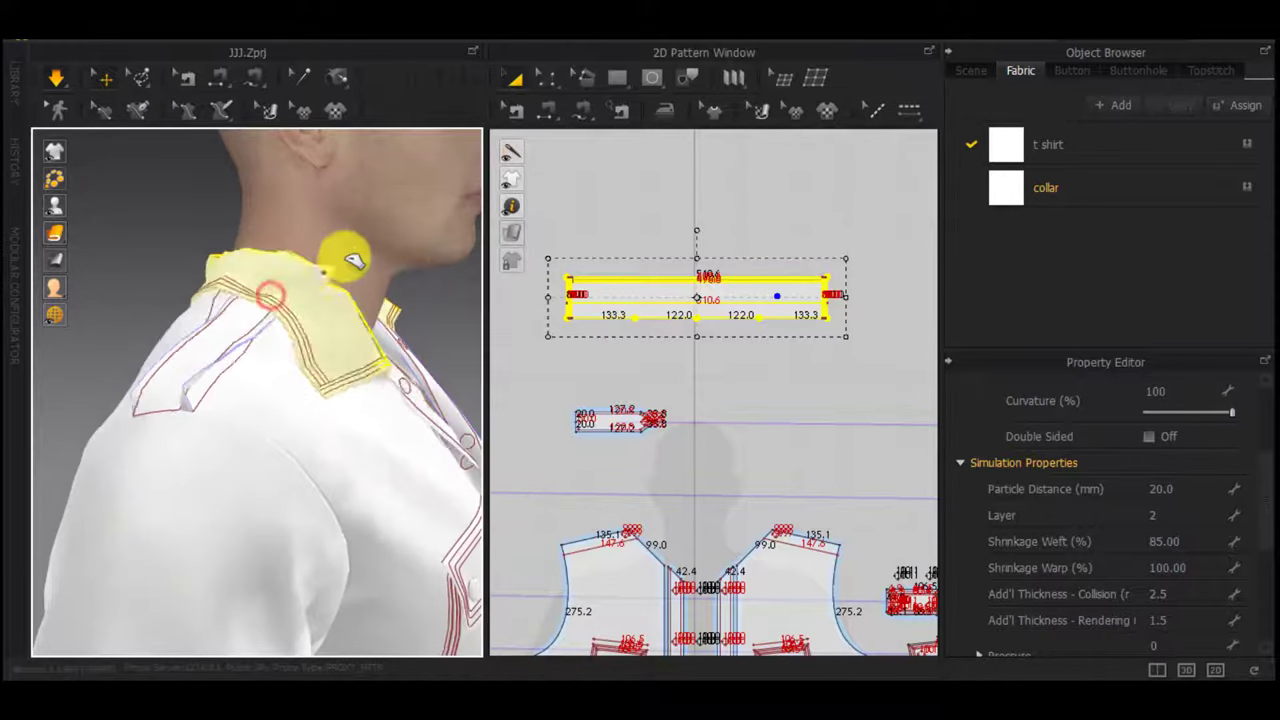
{"action": "right_click_drag", "start_coordinate": [262, 355], "coordinate": [108, 354]}
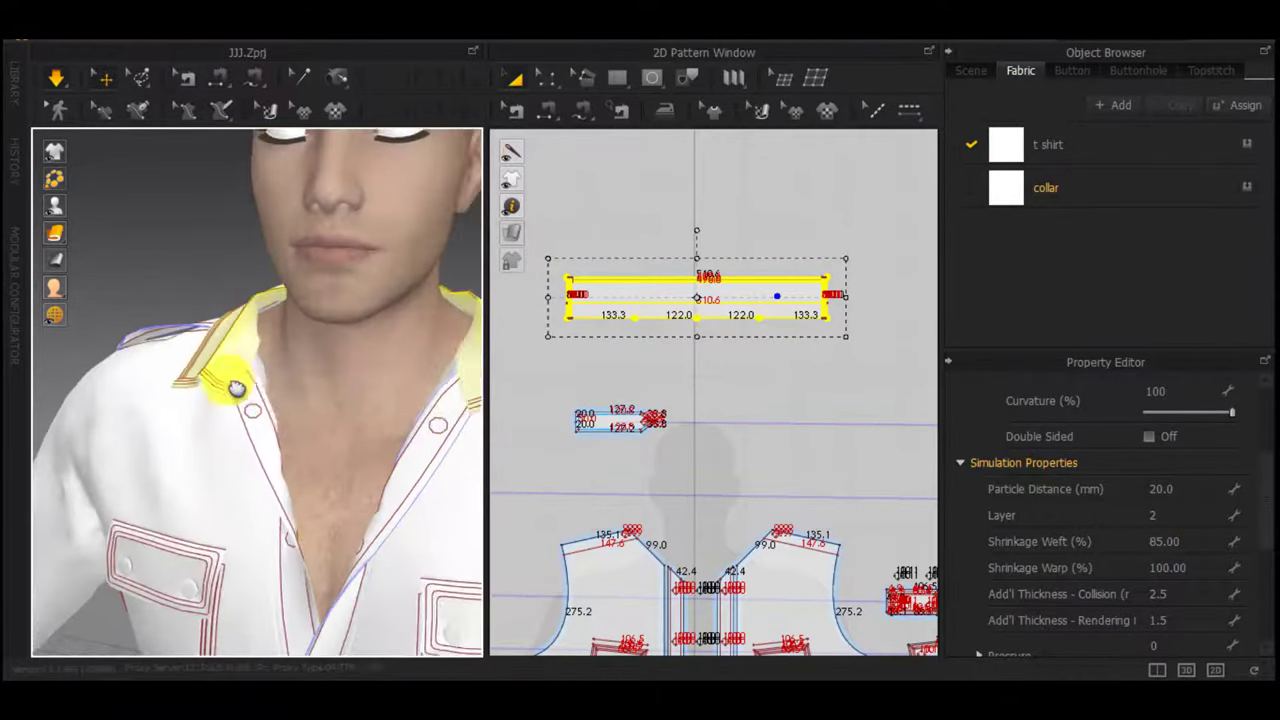
{"action": "middle_click_drag", "start_coordinate": [430, 382], "coordinate": [257, 343]}
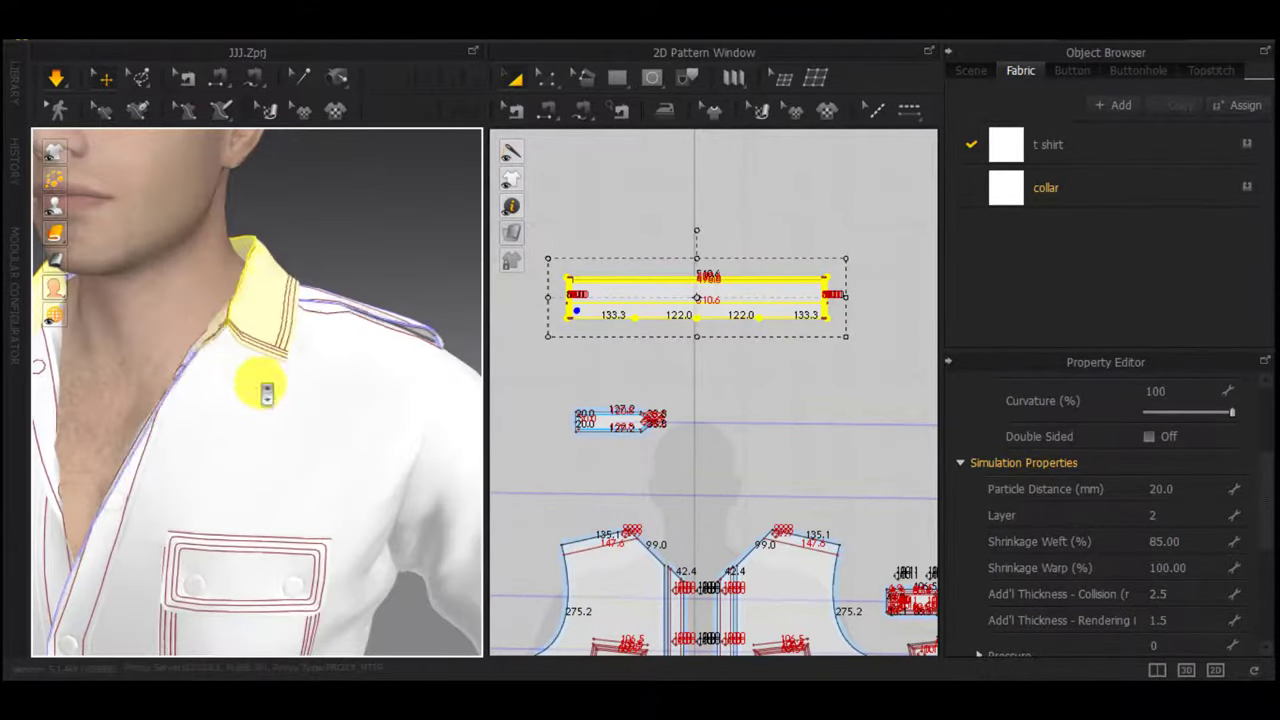
{"action": "scroll", "coordinate": [266, 394], "scroll_direction": "down", "scroll_amount": 3}
{"action": "middle_click_drag", "start_coordinate": [266, 396], "coordinate": [386, 404]}
{"action": "left_click", "coordinate": [430, 246]}
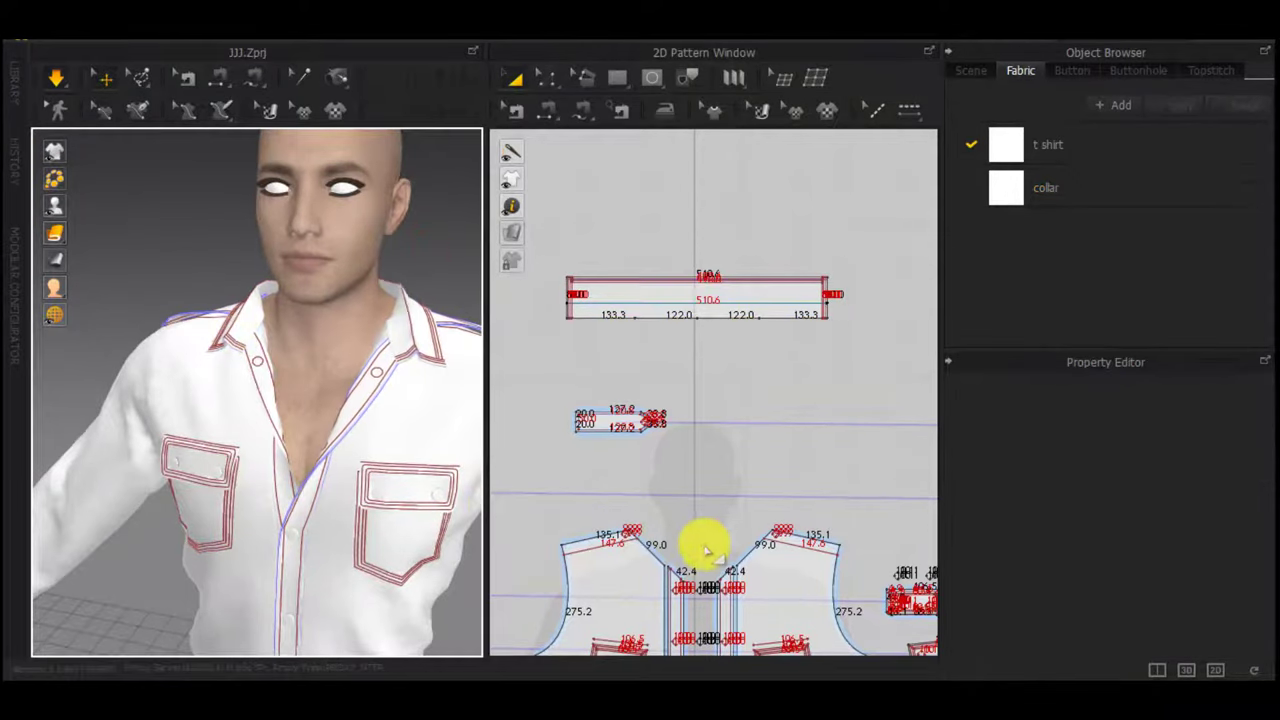
Edit the sewing at the placket's top button and simulate to close the shirt at the neck
{"action": "middle_click_drag", "start_coordinate": [700, 545], "coordinate": [689, 325]}
{"action": "left_click", "coordinate": [710, 406]}
{"action": "right_click_drag", "start_coordinate": [365, 373], "coordinate": [392, 358]}
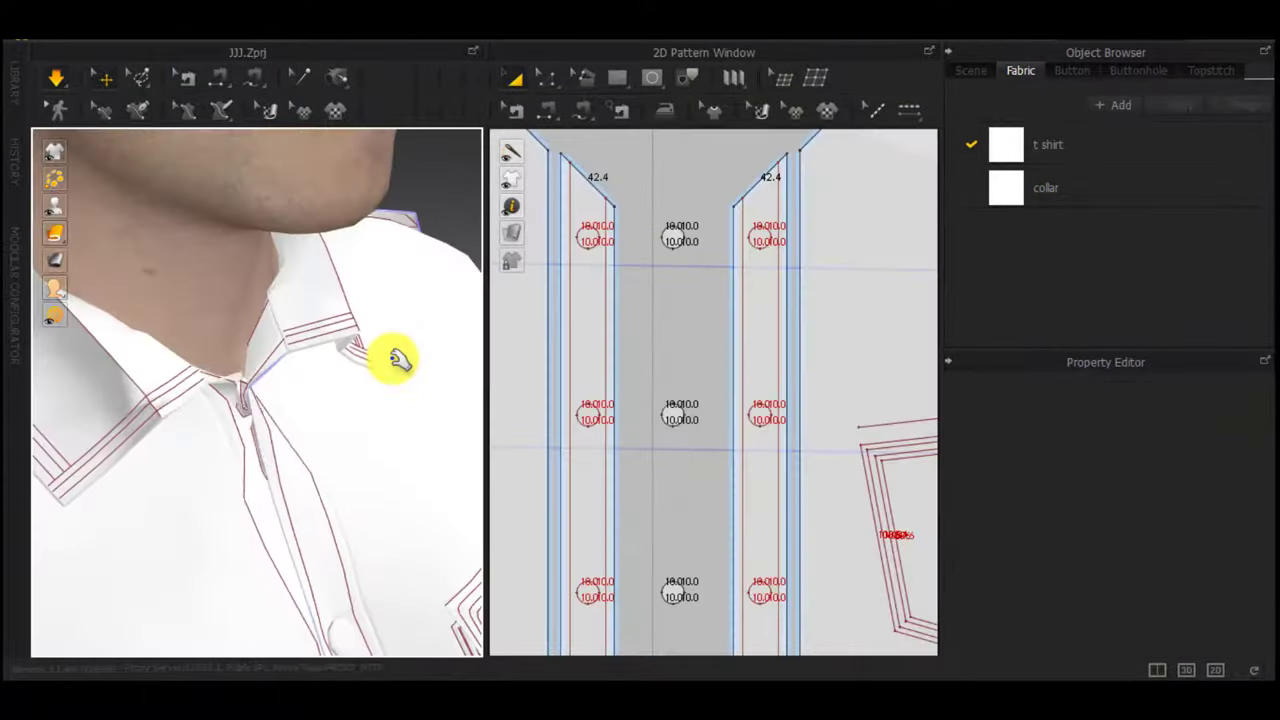
{"action": "right_click_drag", "start_coordinate": [400, 357], "coordinate": [213, 493]}
{"action": "left_click", "coordinate": [213, 493]}
{"action": "left_click_drag", "start_coordinate": [213, 493], "coordinate": [214, 492]}
{"action": "right_click_drag", "start_coordinate": [214, 492], "coordinate": [323, 457]}
{"action": "left_click", "coordinate": [399, 434]}
{"action": "key", "text": "space"}
{"action": "key", "text": "b"}
{"action": "left_click", "coordinate": [364, 364]}
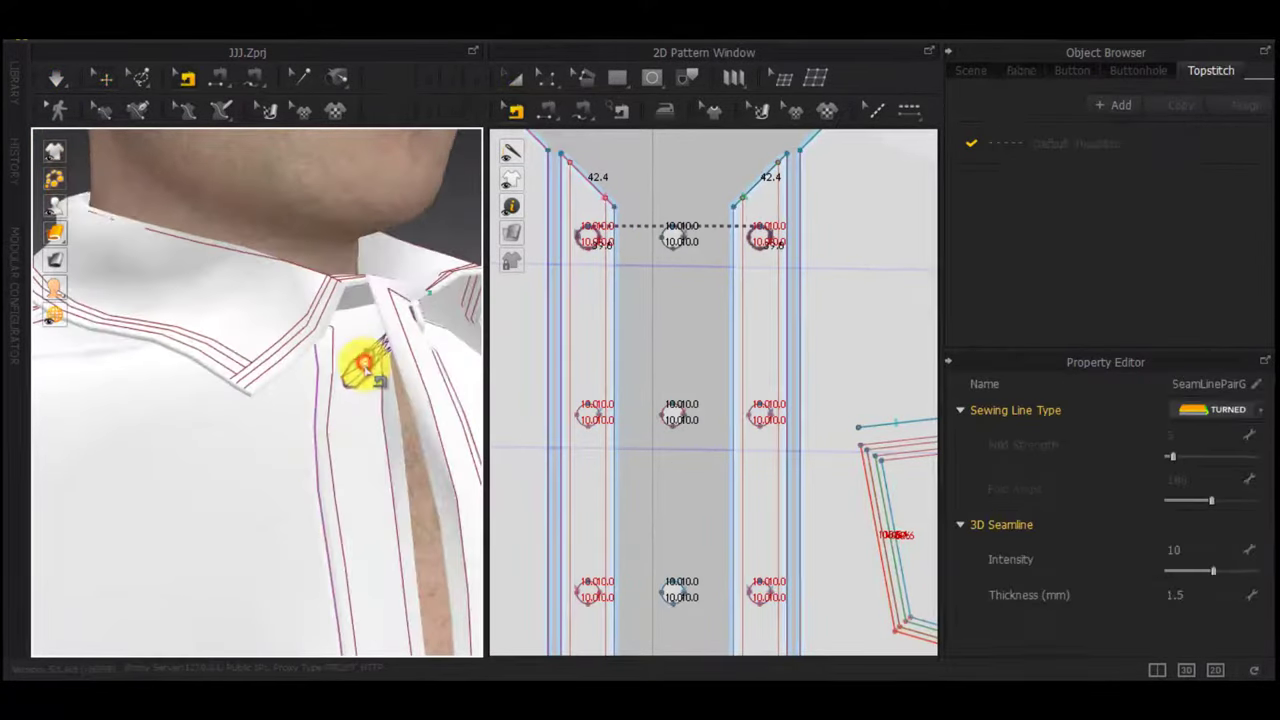
{"action": "key", "text": "space"}
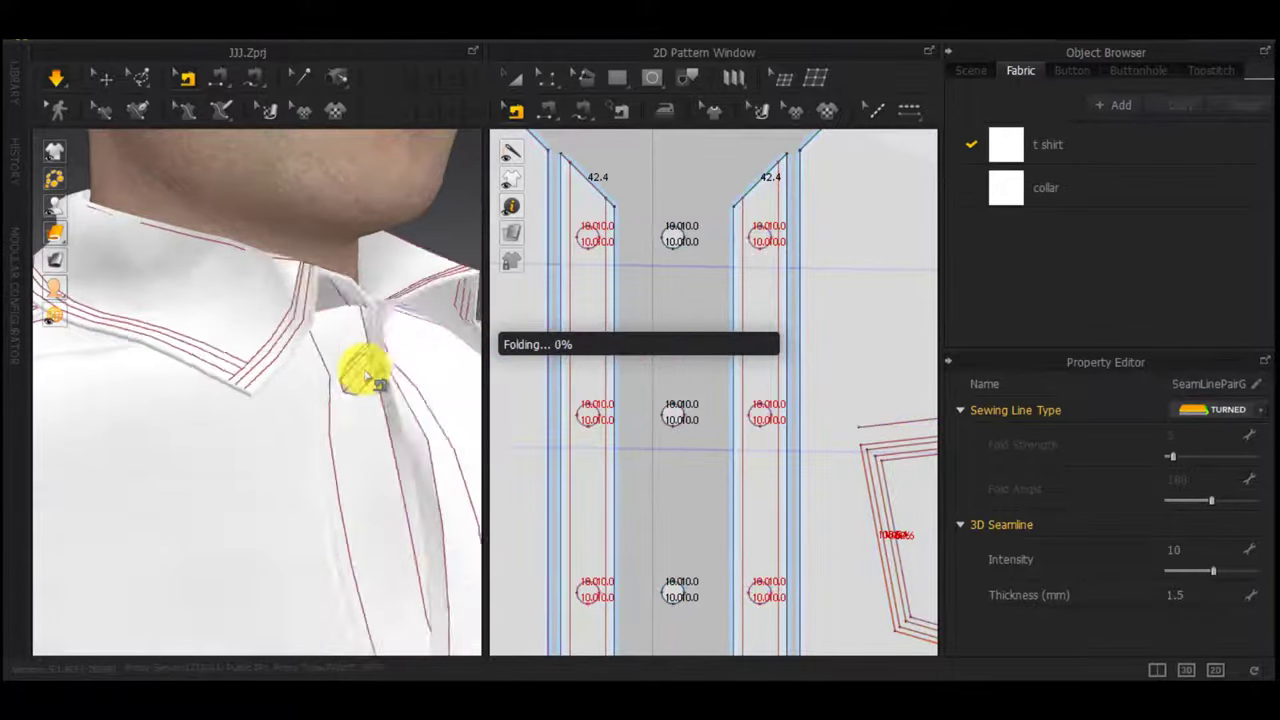
Check the closed collar and the whole shirt on the avatar from several angles
{"action": "scroll", "coordinate": [368, 388], "scroll_direction": "down", "scroll_amount": 3}
{"action": "right_click_drag", "start_coordinate": [368, 390], "coordinate": [249, 409]}
{"action": "scroll", "coordinate": [296, 472], "scroll_direction": "down", "scroll_amount": 3}
{"action": "right_click_drag", "start_coordinate": [296, 469], "coordinate": [371, 483]}
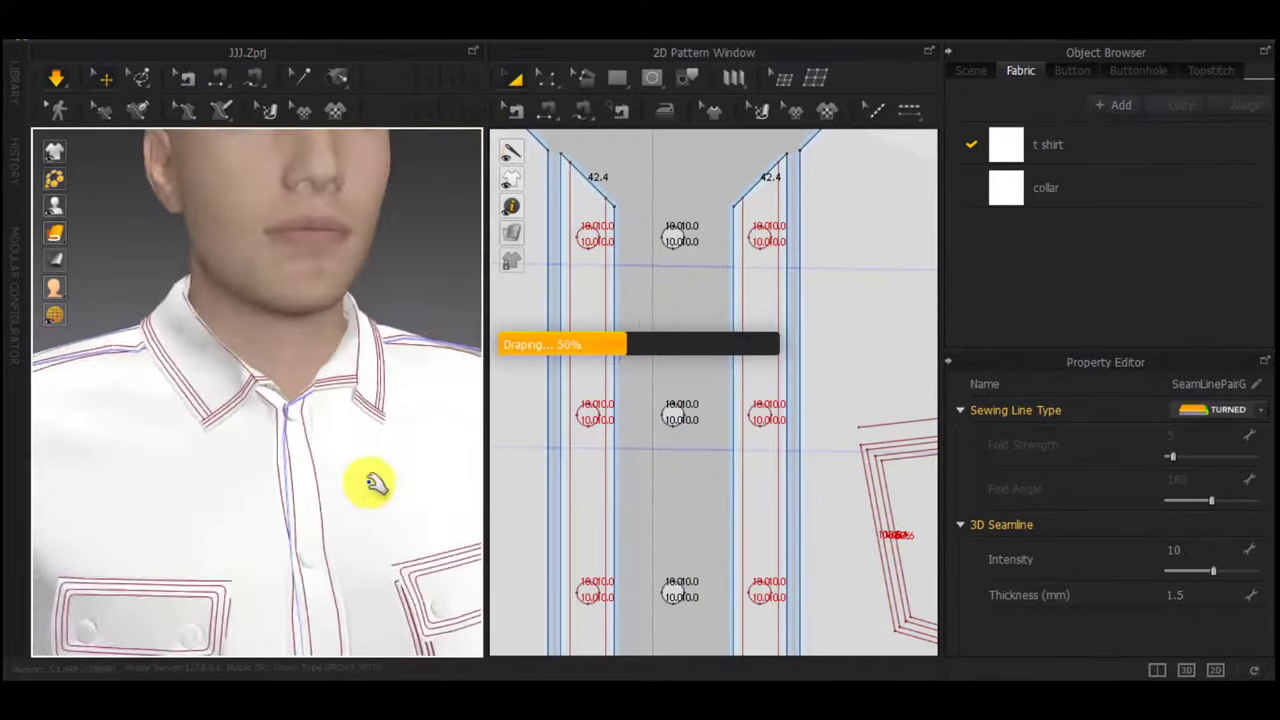
{"action": "scroll", "coordinate": [320, 460], "scroll_direction": "down", "scroll_amount": 5}
{"action": "left_click", "coordinate": [283, 497]}
{"action": "right_click_drag", "start_coordinate": [253, 516], "coordinate": [508, 576]}
{"action": "left_click", "coordinate": [409, 374]}
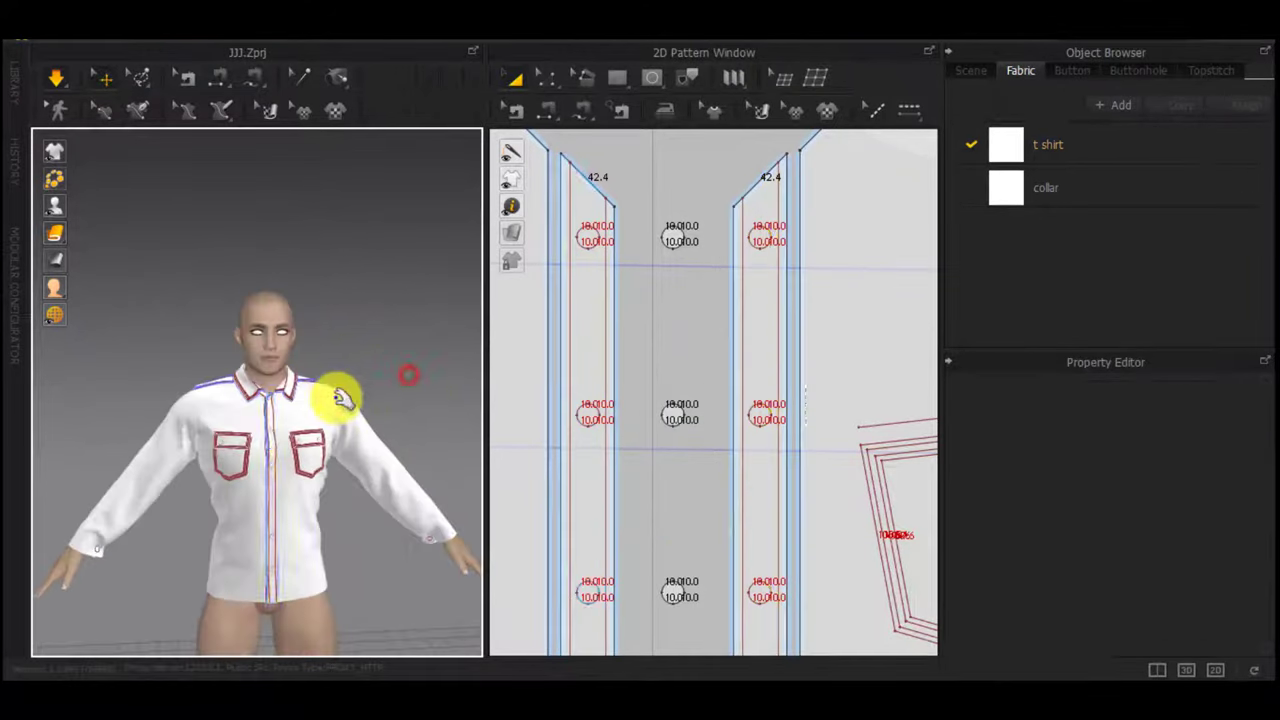
Pull the front placket, both front hems and the back hem down to smooth the simulated shirt
{"action": "scroll", "coordinate": [330, 402], "scroll_direction": "up", "scroll_amount": 5}
{"action": "left_click_drag", "start_coordinate": [298, 566], "coordinate": [268, 606]}
{"action": "scroll", "coordinate": [268, 606], "scroll_direction": "down", "scroll_amount": 3}
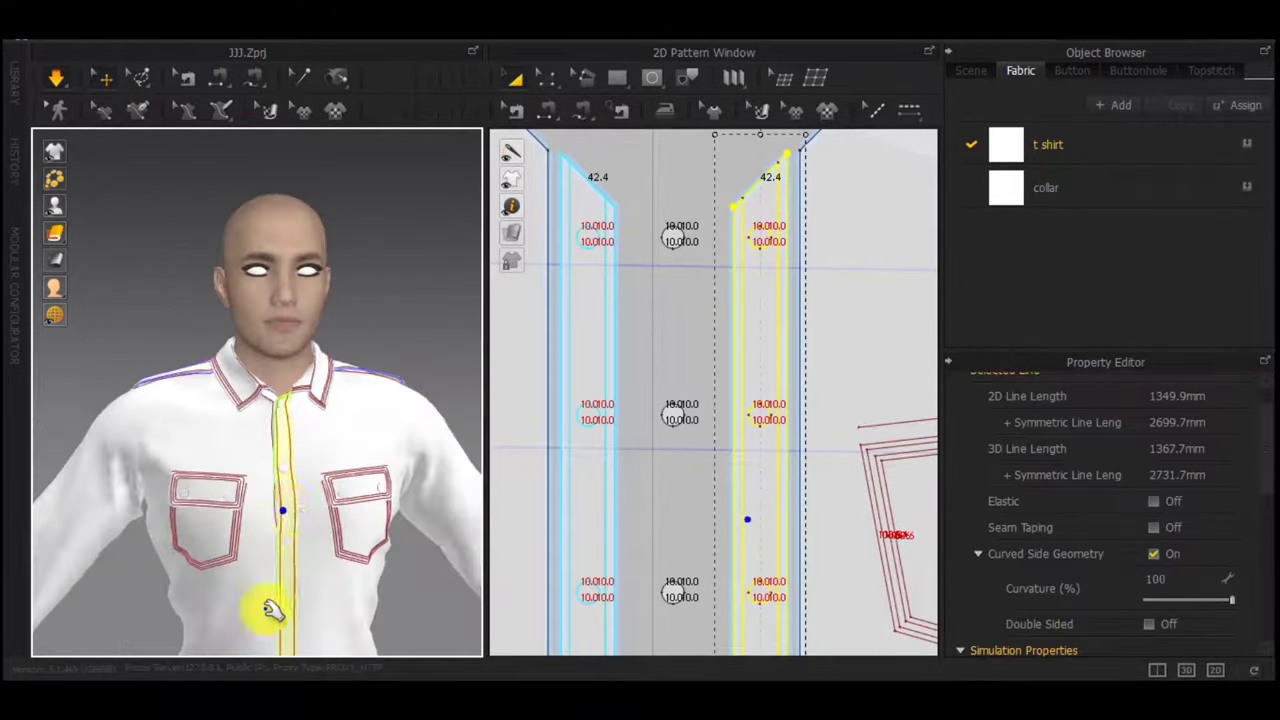
{"action": "middle_click_drag", "start_coordinate": [268, 606], "coordinate": [307, 485]}
{"action": "left_click_drag", "start_coordinate": [224, 586], "coordinate": [221, 665]}
{"action": "left_click_drag", "start_coordinate": [420, 569], "coordinate": [368, 662]}
{"action": "right_click_drag", "start_coordinate": [250, 570], "coordinate": [441, 581]}
{"action": "left_click_drag", "start_coordinate": [411, 507], "coordinate": [314, 574]}
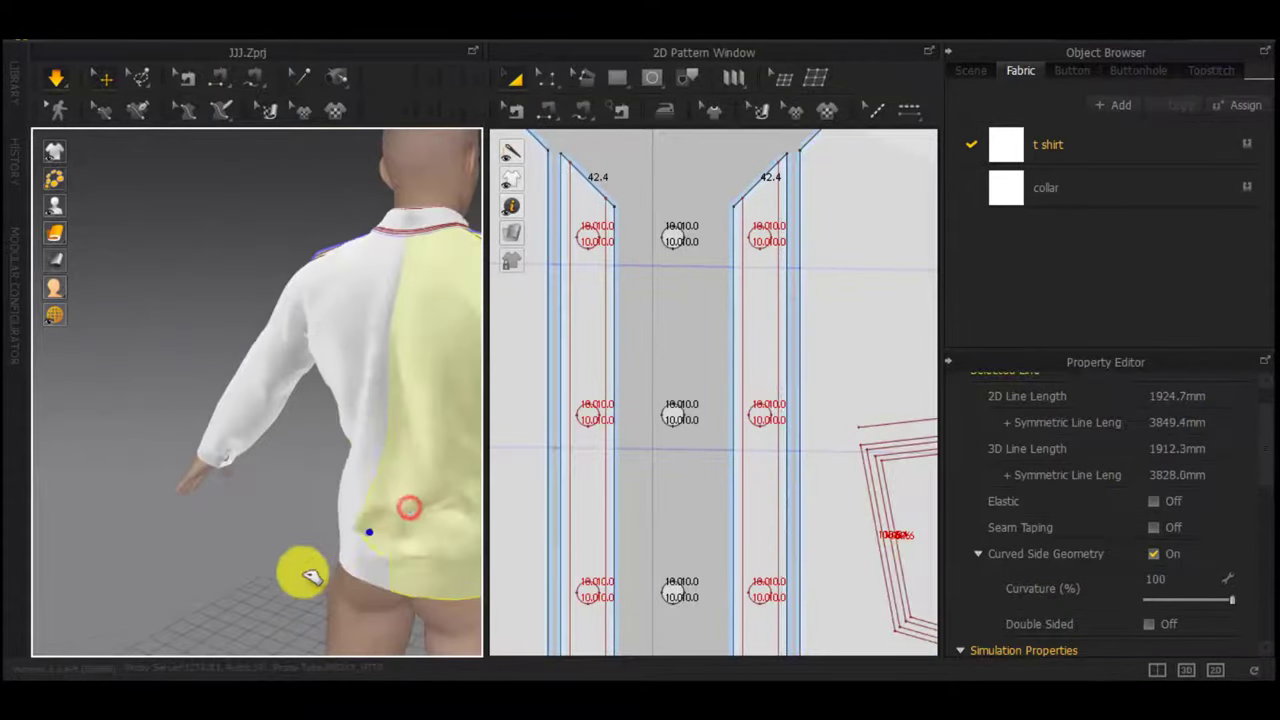
Select all shirt pattern pieces and deactivate their patterns and sewing to clear them from the avatar
{"action": "right_click_drag", "start_coordinate": [385, 580], "coordinate": [289, 583]}
{"action": "middle_click_drag", "start_coordinate": [332, 541], "coordinate": [226, 450]}
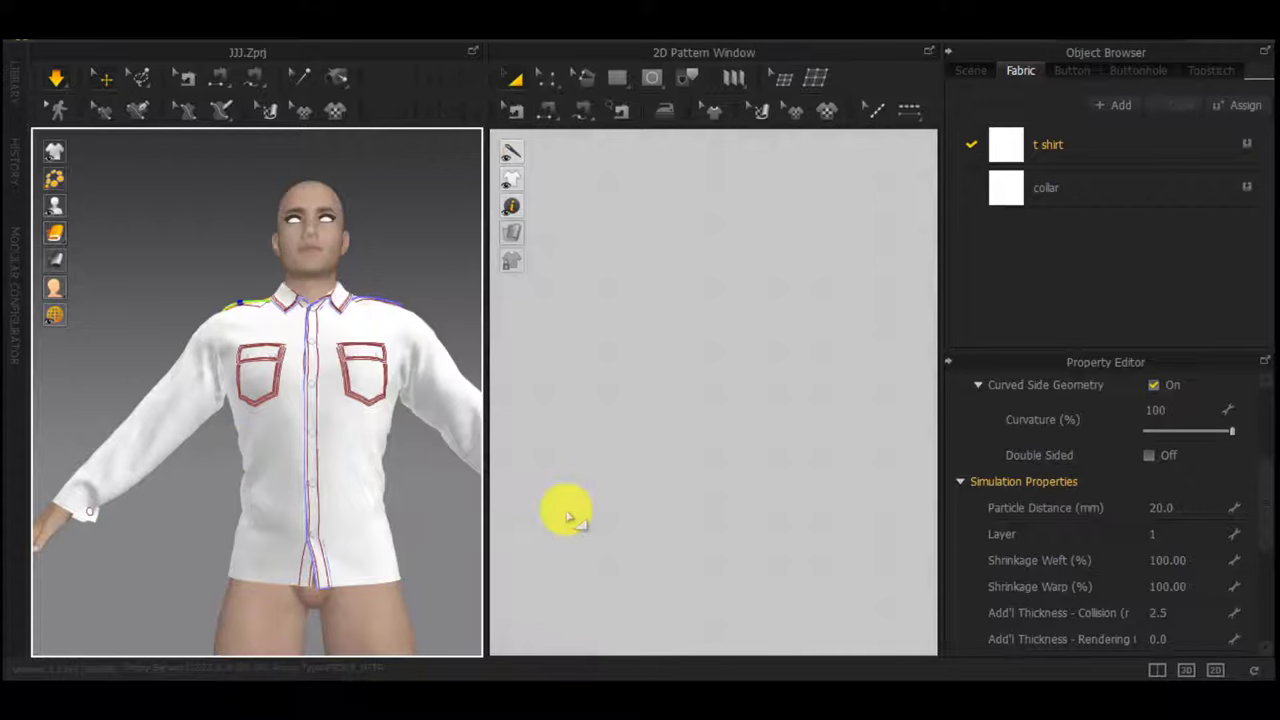
{"action": "scroll", "coordinate": [568, 517], "scroll_direction": "down", "scroll_amount": 6}
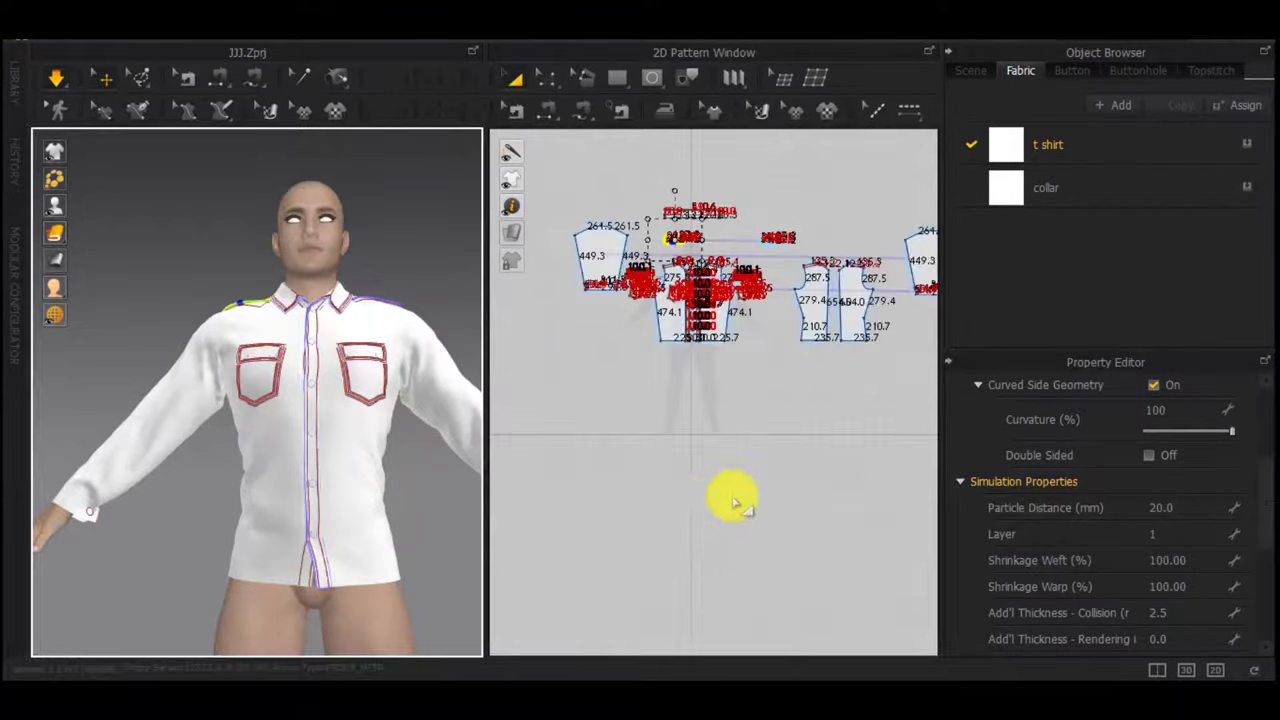
{"action": "left_click_drag", "start_coordinate": [809, 488], "coordinate": [532, 268]}
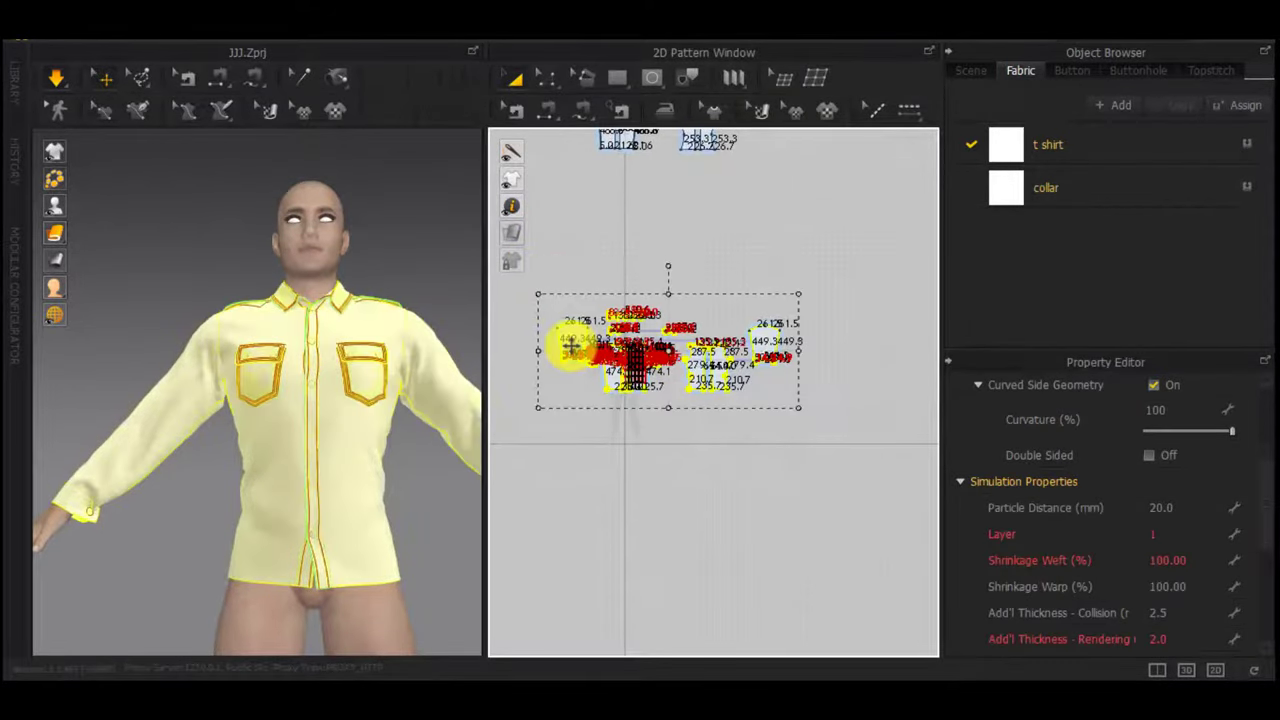
{"action": "right_click", "coordinate": [356, 336]}
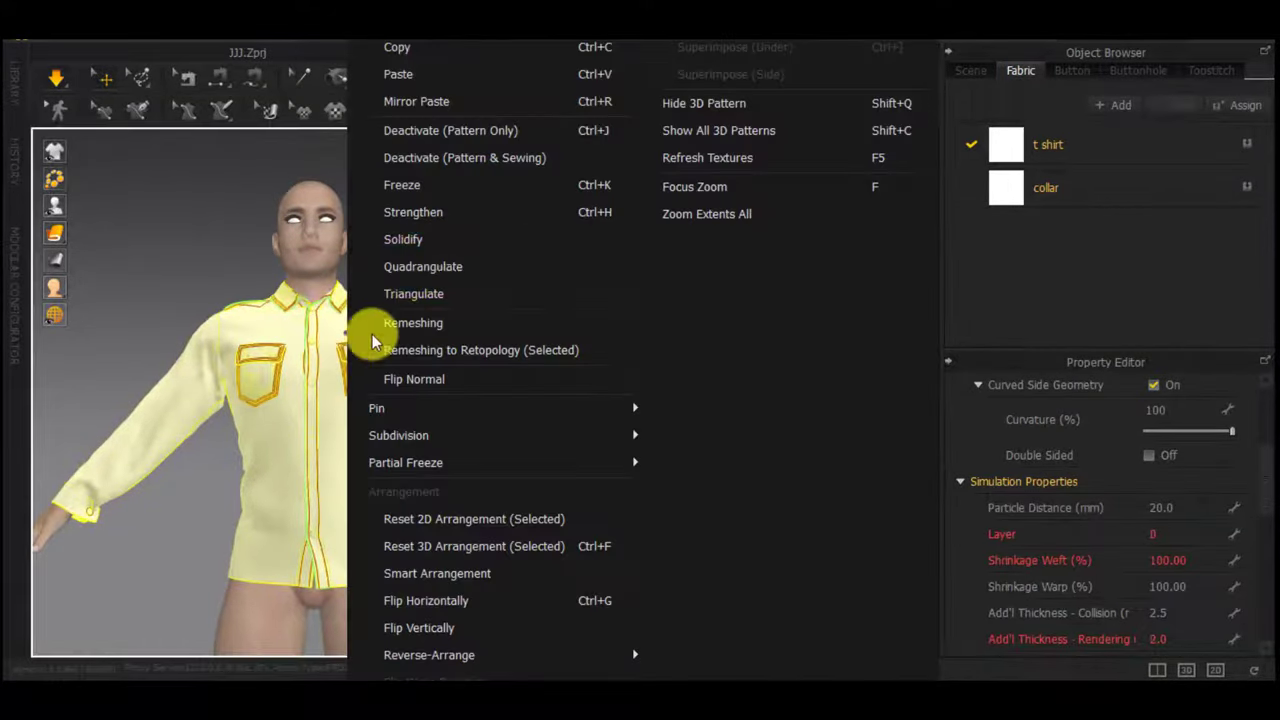
{"action": "left_click", "coordinate": [457, 164]}
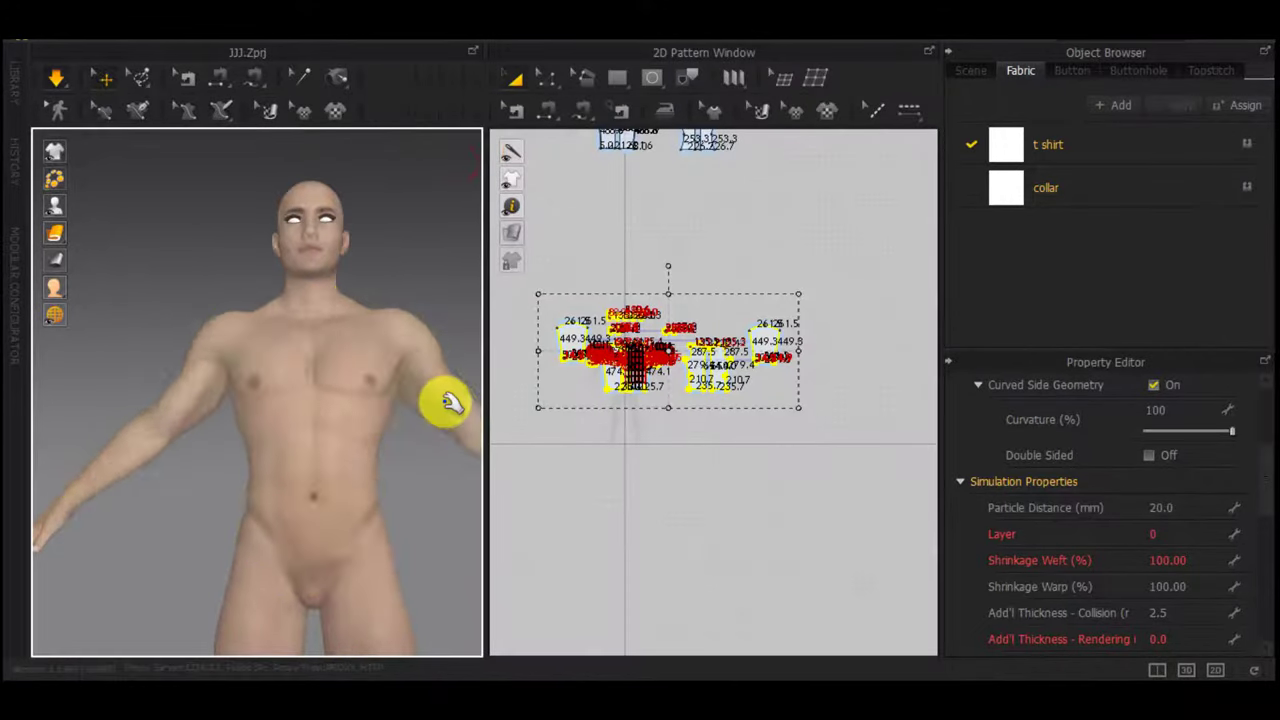
{"action": "scroll", "coordinate": [448, 404], "scroll_direction": "down", "scroll_amount": 3}
{"action": "right_click_drag", "start_coordinate": [395, 418], "coordinate": [361, 411]}
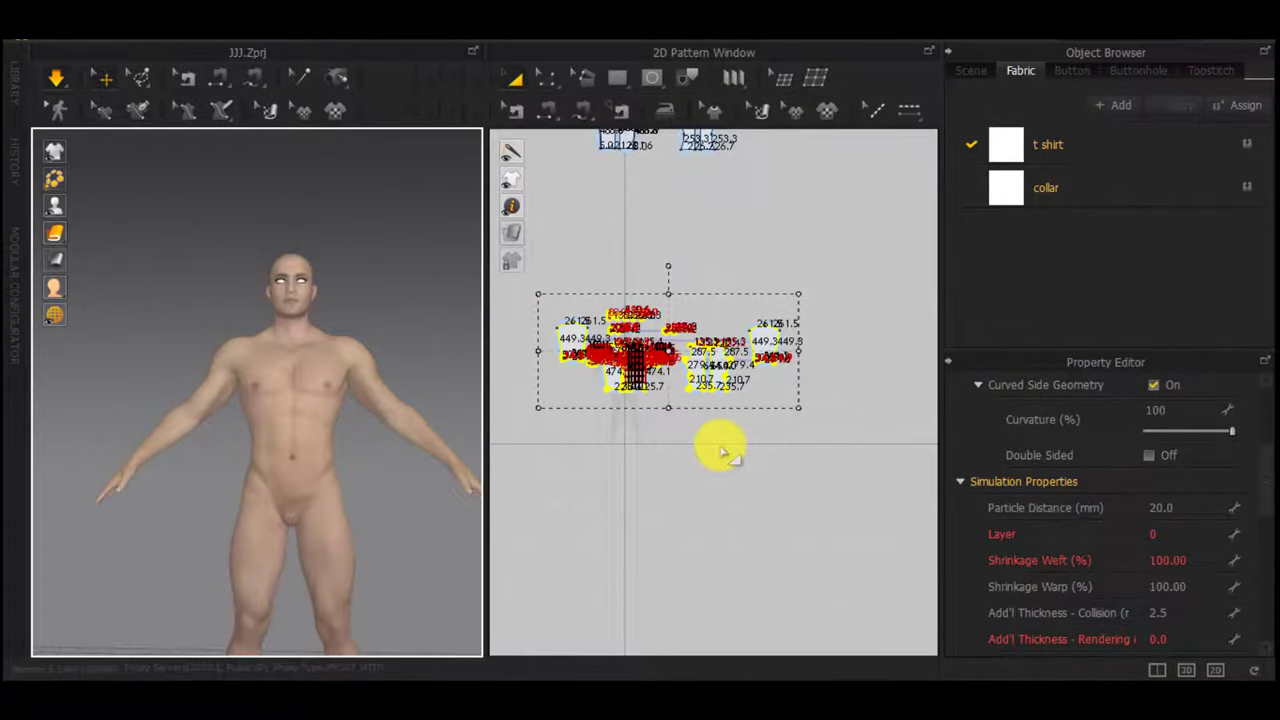
Move the earlier garment's patterns and the shirt's patterns upward in 2D, clear of the avatar silhouette
{"action": "scroll", "coordinate": [720, 445], "scroll_direction": "down", "scroll_amount": 3}
{"action": "left_click_drag", "start_coordinate": [799, 206], "coordinate": [597, 312]}
{"action": "scroll", "coordinate": [676, 275], "scroll_direction": "up", "scroll_amount": 5}
{"action": "left_click_drag", "start_coordinate": [680, 280], "coordinate": [681, 128]}
{"action": "middle_click_drag", "start_coordinate": [692, 370], "coordinate": [694, 386]}
{"action": "scroll", "coordinate": [694, 388], "scroll_direction": "down", "scroll_amount": 3}
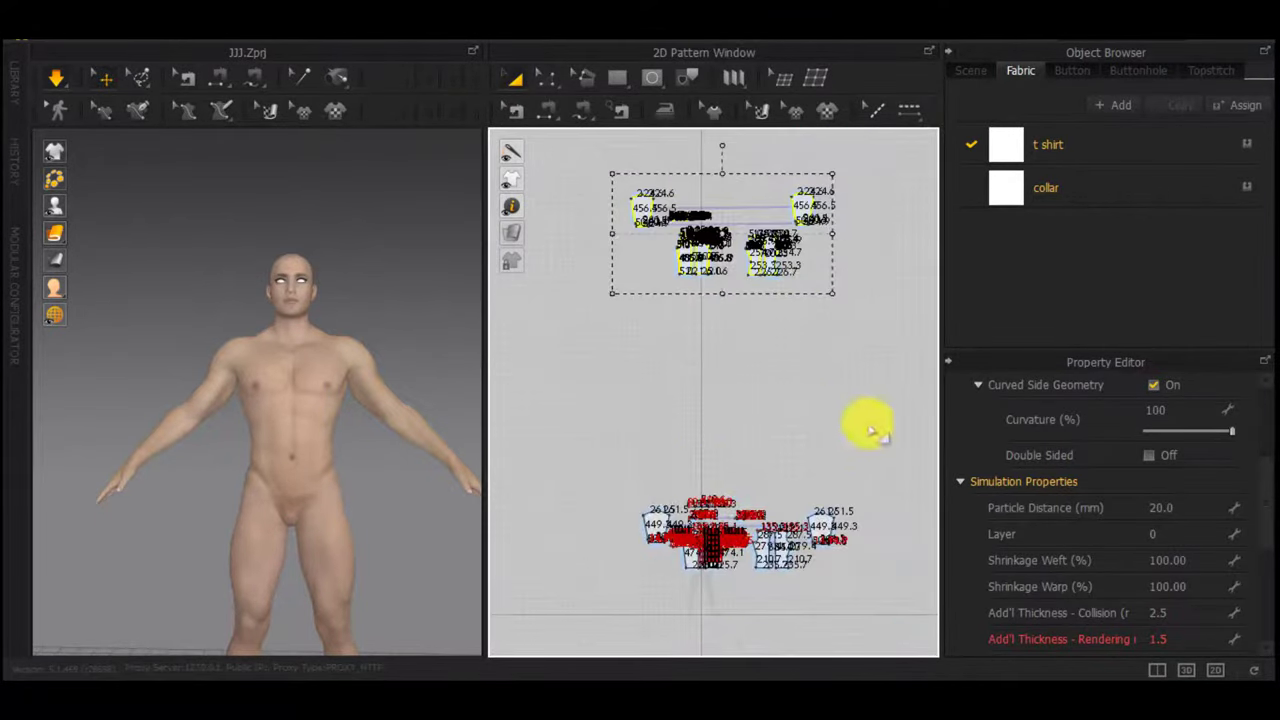
{"action": "left_click_drag", "start_coordinate": [877, 469], "coordinate": [630, 620]}
{"action": "left_click_drag", "start_coordinate": [698, 556], "coordinate": [685, 360]}
{"action": "middle_click_drag", "start_coordinate": [701, 613], "coordinate": [746, 404]}
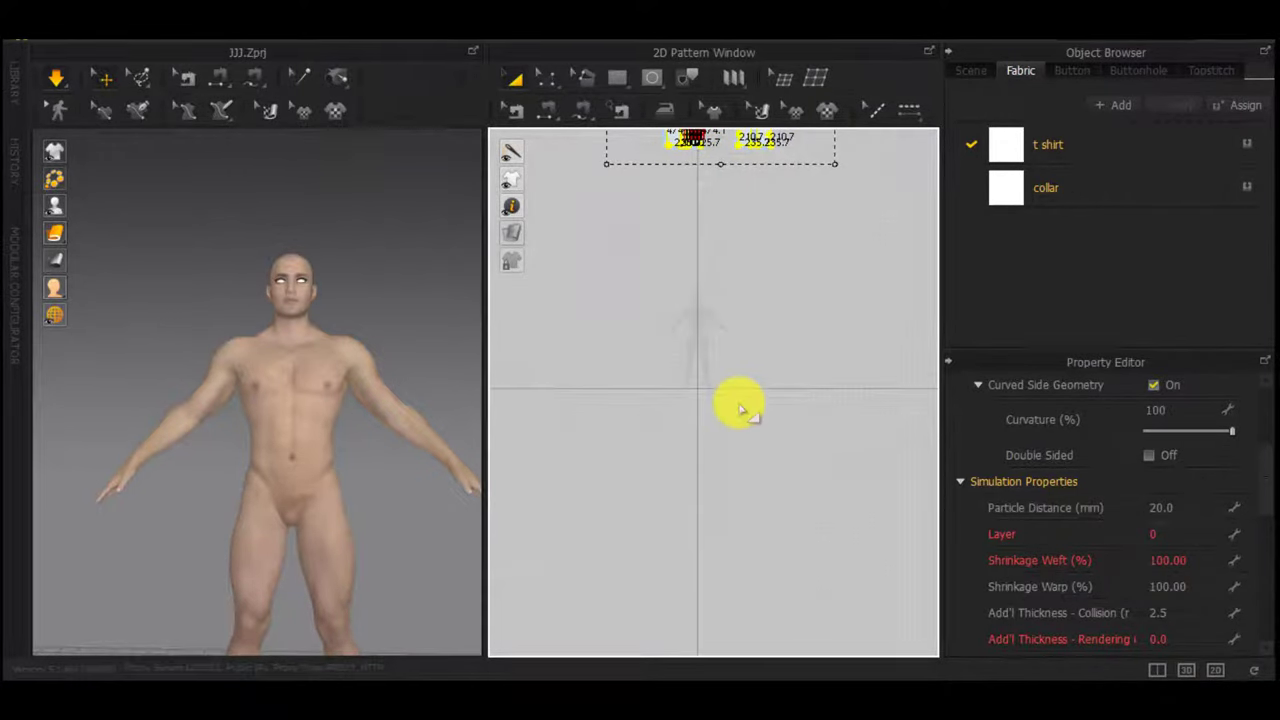
Add a new fabric named pants
{"action": "left_click", "coordinate": [1113, 106]}
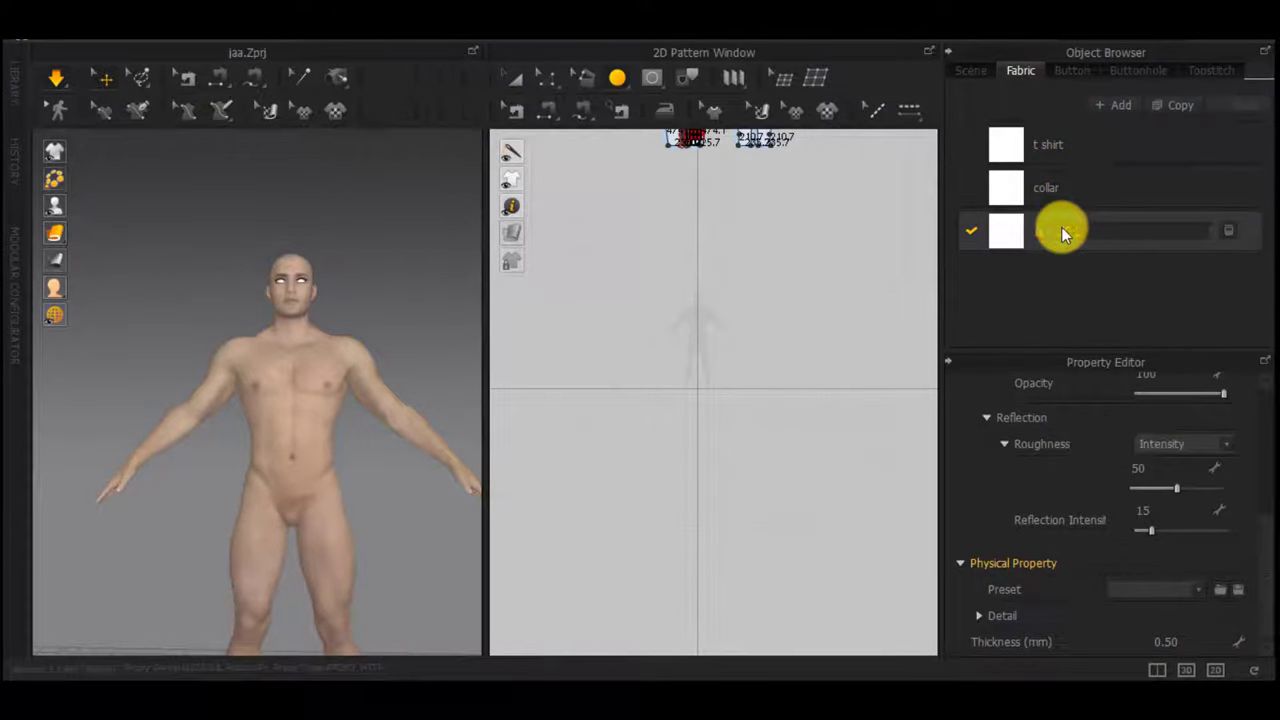
{"action": "type", "text": "pants"}
{"action": "left_click", "coordinate": [872, 294]}
{"action": "left_click", "coordinate": [684, 513]}
Create a 700 mm wide and 50 mm high waistband rectangle at the silhouette's waist
{"action": "scroll", "coordinate": [695, 344], "scroll_direction": "up", "scroll_amount": 5}
{"action": "scroll", "coordinate": [701, 355], "scroll_direction": "up", "scroll_amount": 2}
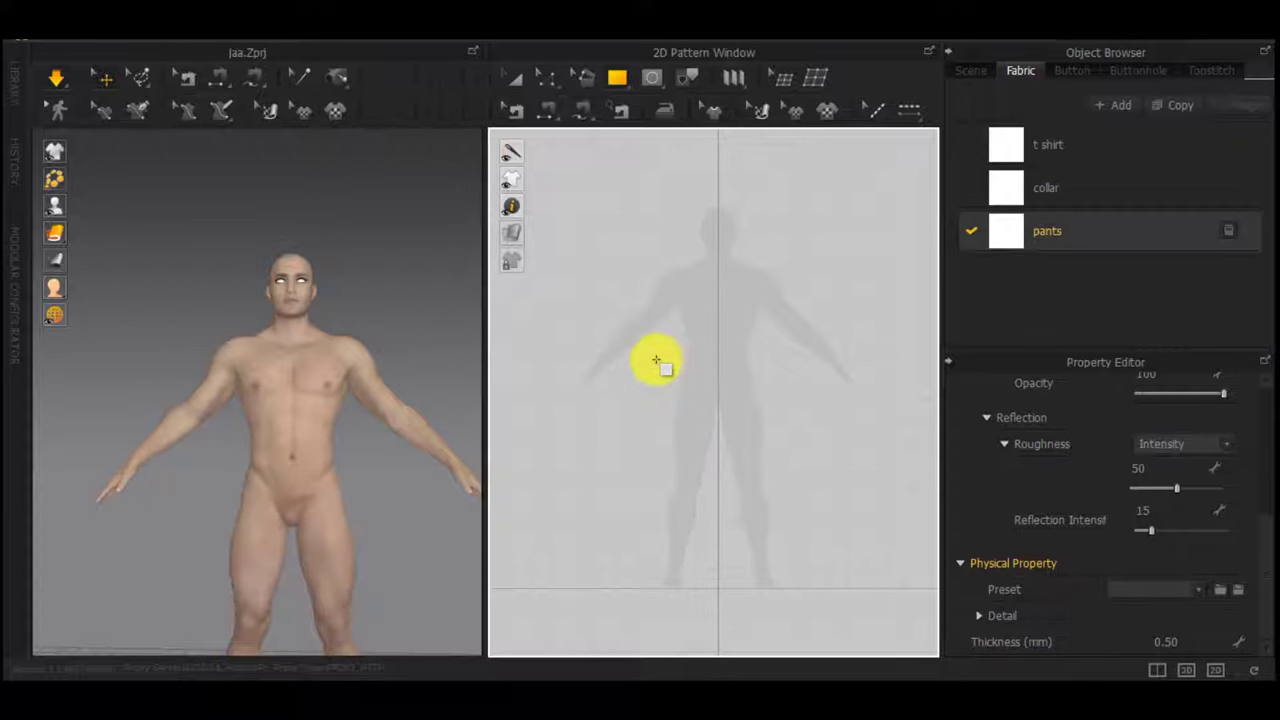
{"action": "left_click", "coordinate": [656, 360]}
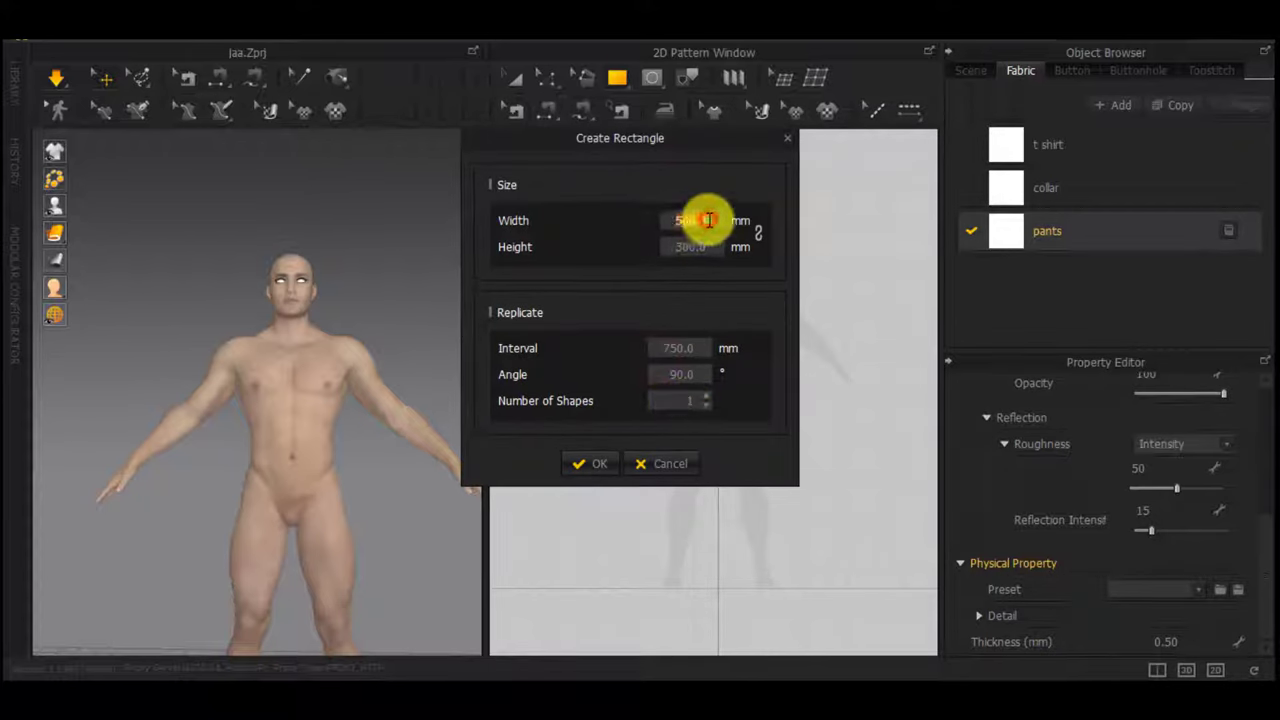
{"action": "left_click_drag", "start_coordinate": [660, 141], "coordinate": [433, 229]}
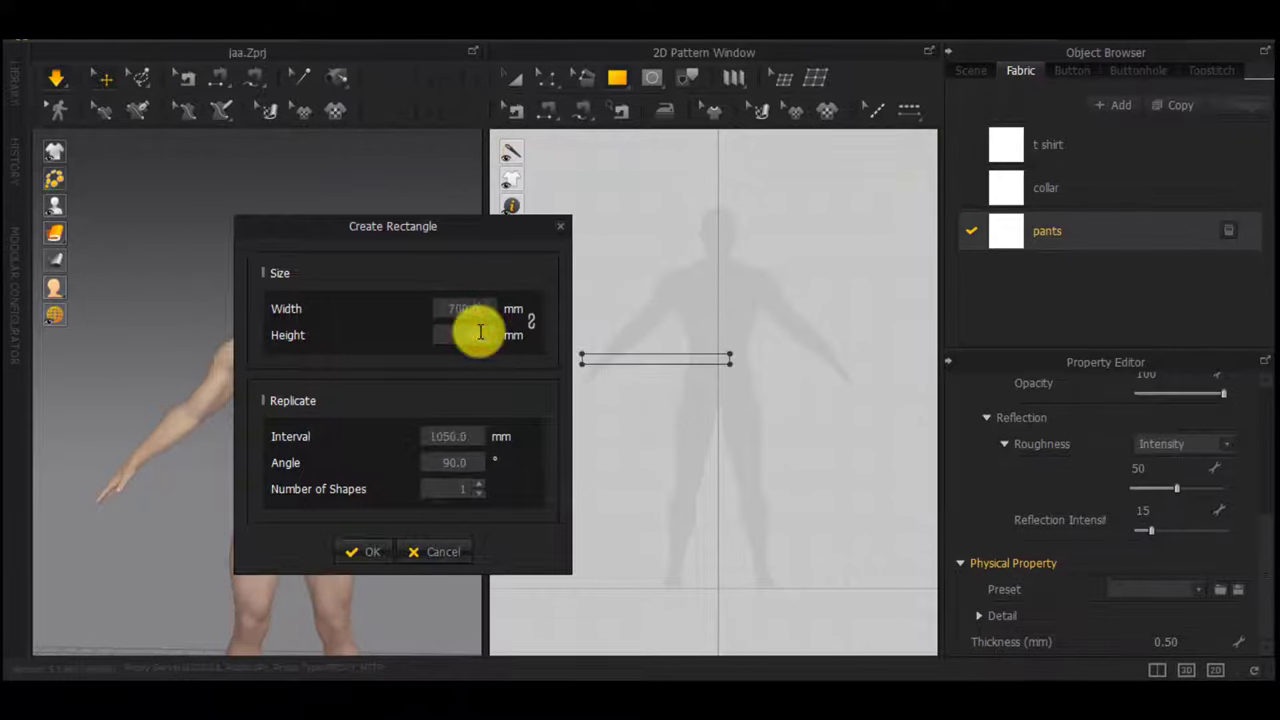
{"action": "key", "text": "Return"}
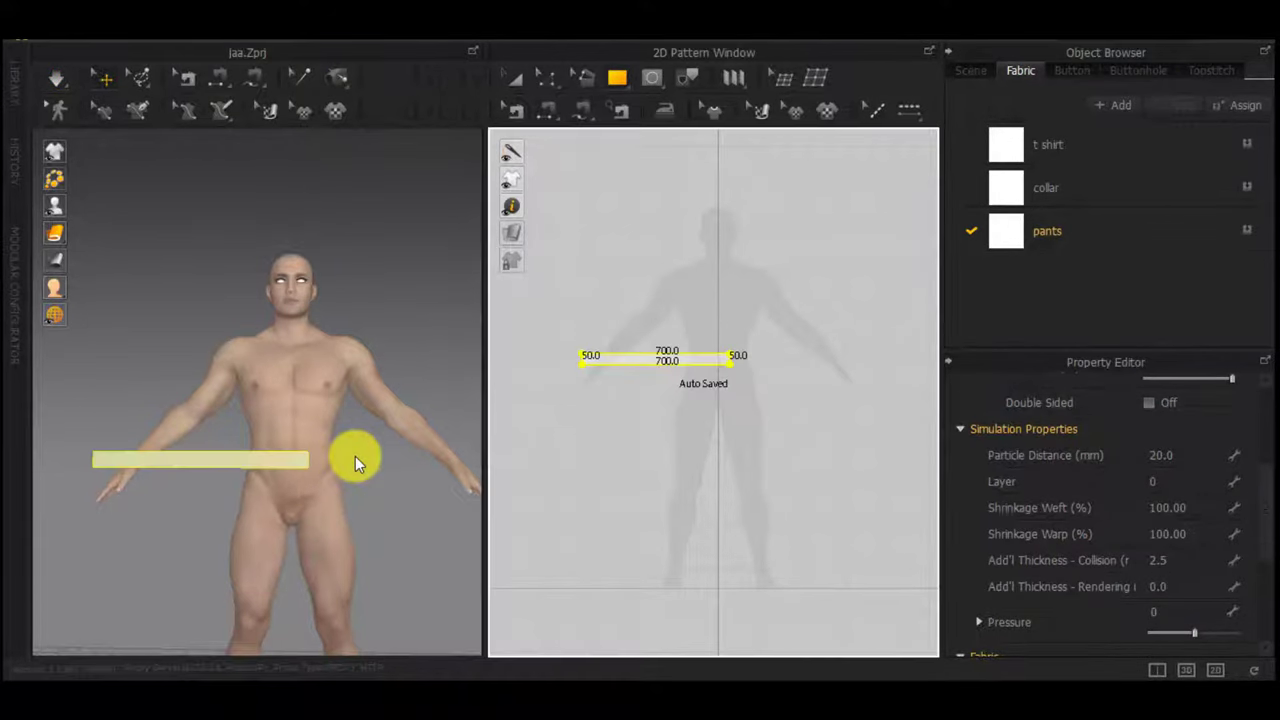
Show the avatar's arrangement points and wrap the waistband around the waist from the back
{"action": "key", "text": "shift+f"}
{"action": "right_click_drag", "start_coordinate": [355, 457], "coordinate": [715, 466]}
{"action": "left_click", "coordinate": [271, 469]}
{"action": "right_click_drag", "start_coordinate": [271, 470], "coordinate": [44, 513]}
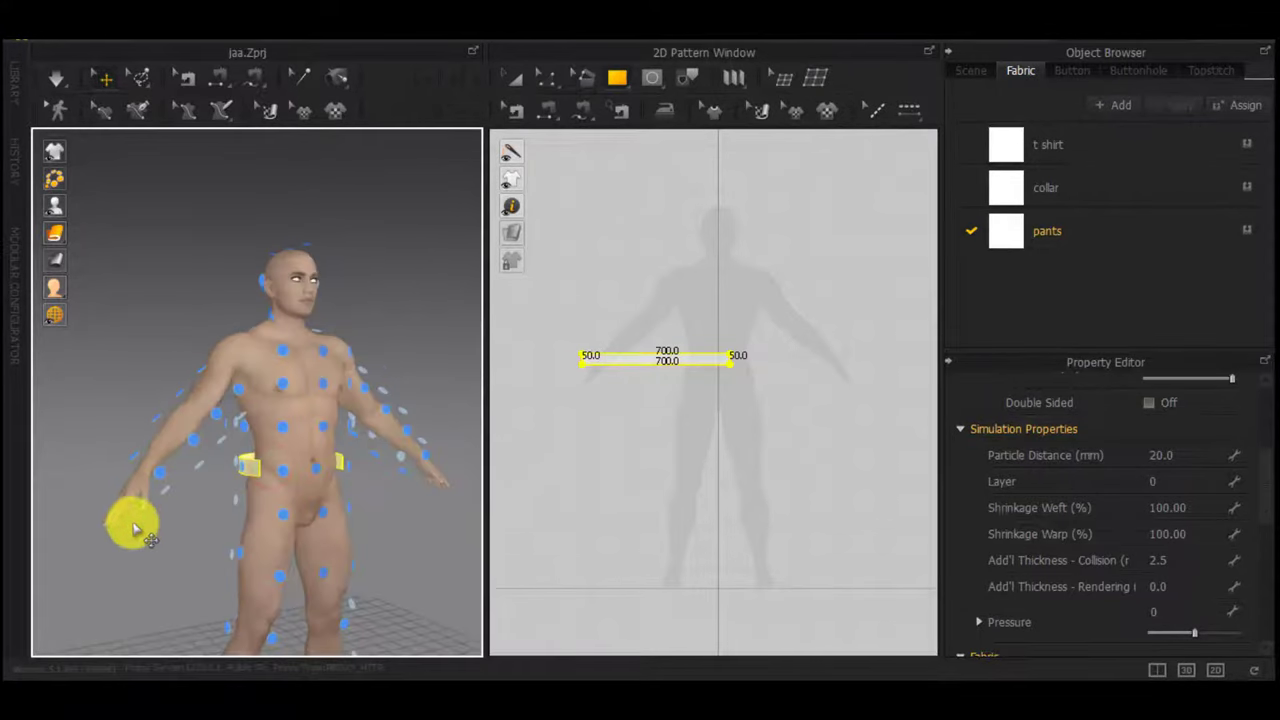
Sew the waistband's two 50 mm short ends together with segment sewing
{"action": "key", "text": "n"}
{"action": "scroll", "coordinate": [720, 357], "scroll_direction": "up", "scroll_amount": 4}
{"action": "left_click", "coordinate": [749, 357]}
{"action": "scroll", "coordinate": [780, 380], "scroll_direction": "down", "scroll_amount": 6}
{"action": "scroll", "coordinate": [664, 375], "scroll_direction": "up", "scroll_amount": 6}
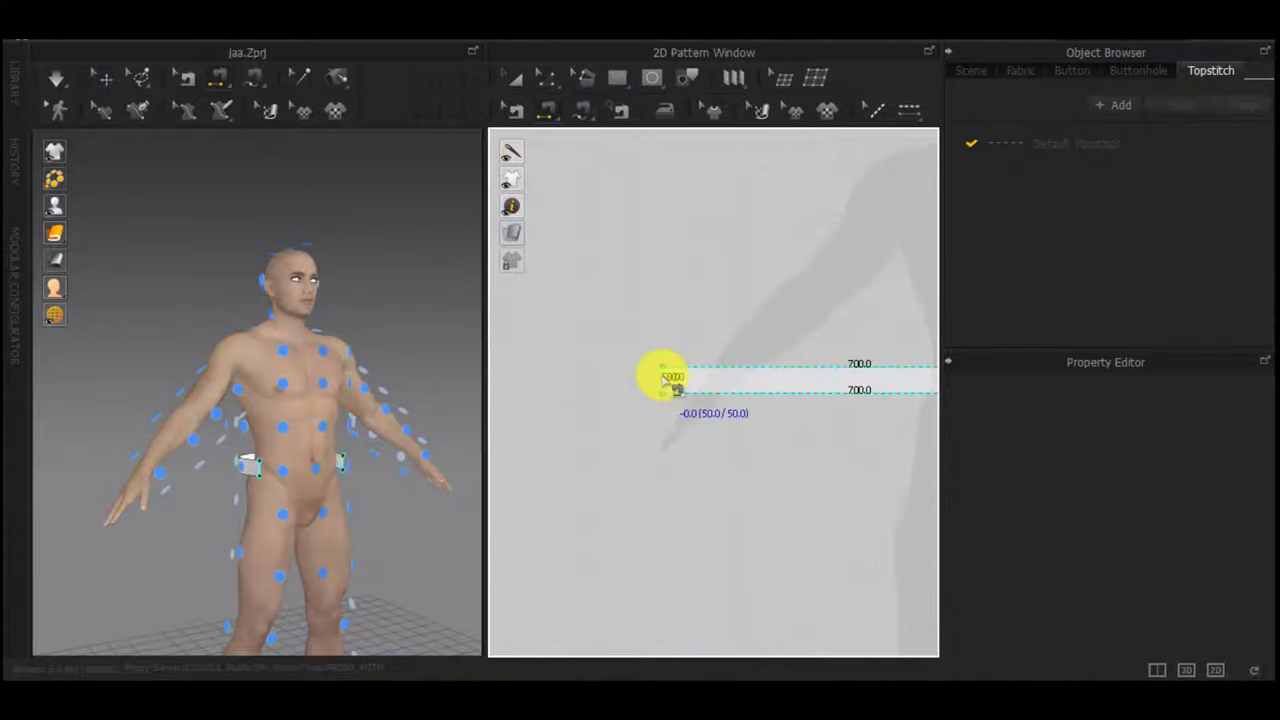
{"action": "left_click", "coordinate": [663, 374]}
Centre the waistband pattern on the silhouette's vertical axis and simulate it around the waist
{"action": "scroll", "coordinate": [675, 436], "scroll_direction": "down", "scroll_amount": 3}
{"action": "key", "text": "a"}
{"action": "left_click_drag", "start_coordinate": [744, 404], "coordinate": [830, 349]}
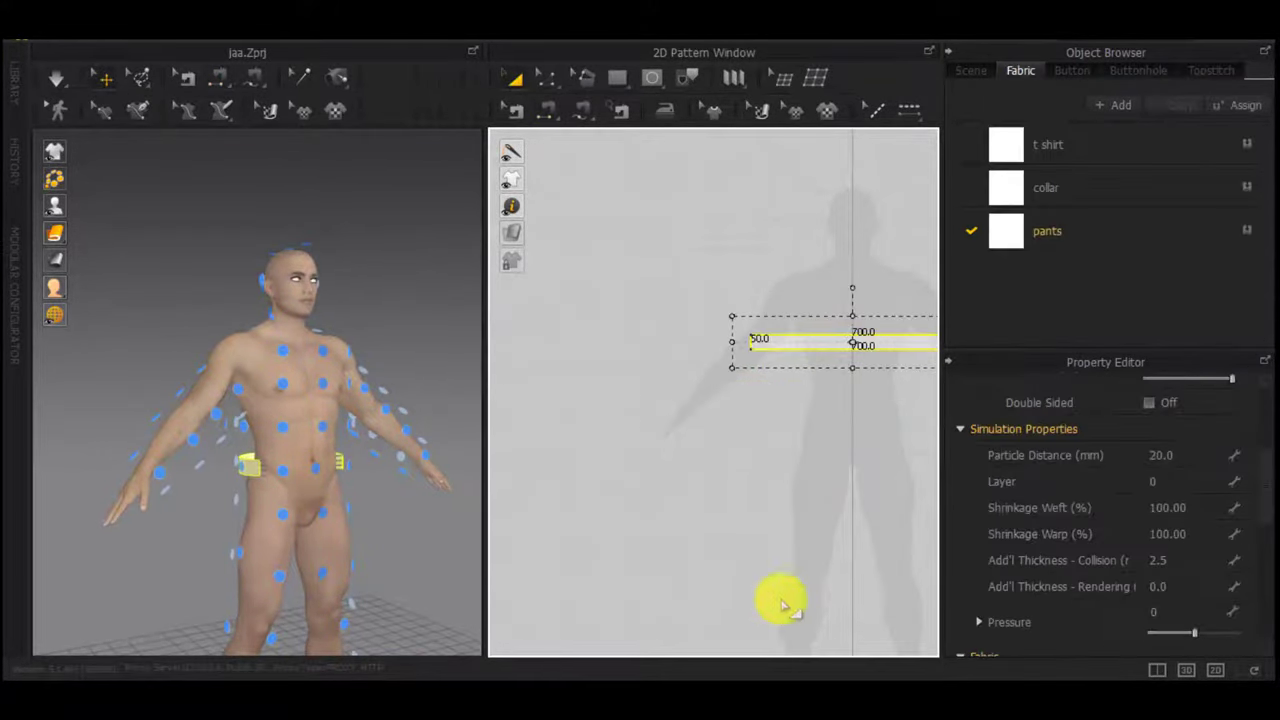
{"action": "key", "text": "space"}
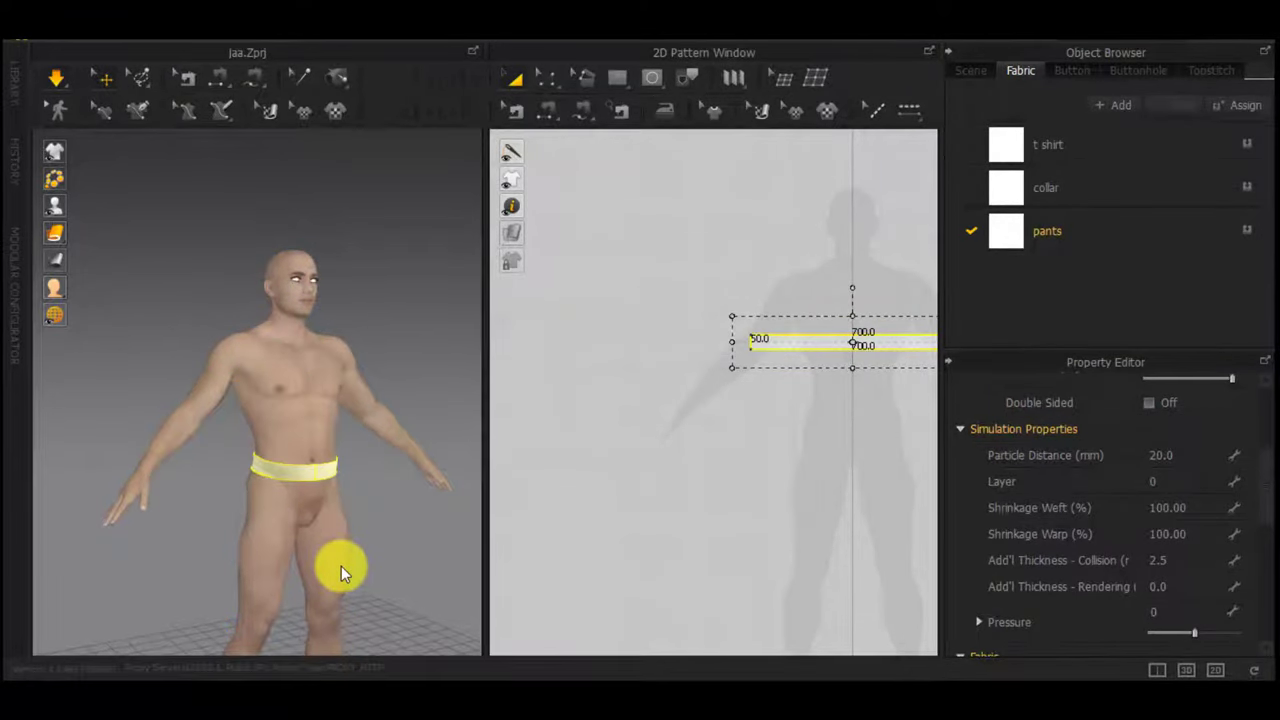
Pull the simulated waistband up at the front and back to seat it around the avatar's waist
{"action": "mouse_move", "coordinate": [309, 485]}
{"action": "left_mouse_down"}
{"action": "mouse_move", "coordinate": [305, 416]}
{"action": "mouse_move", "coordinate": [308, 483]}
{"action": "left_mouse_up"}
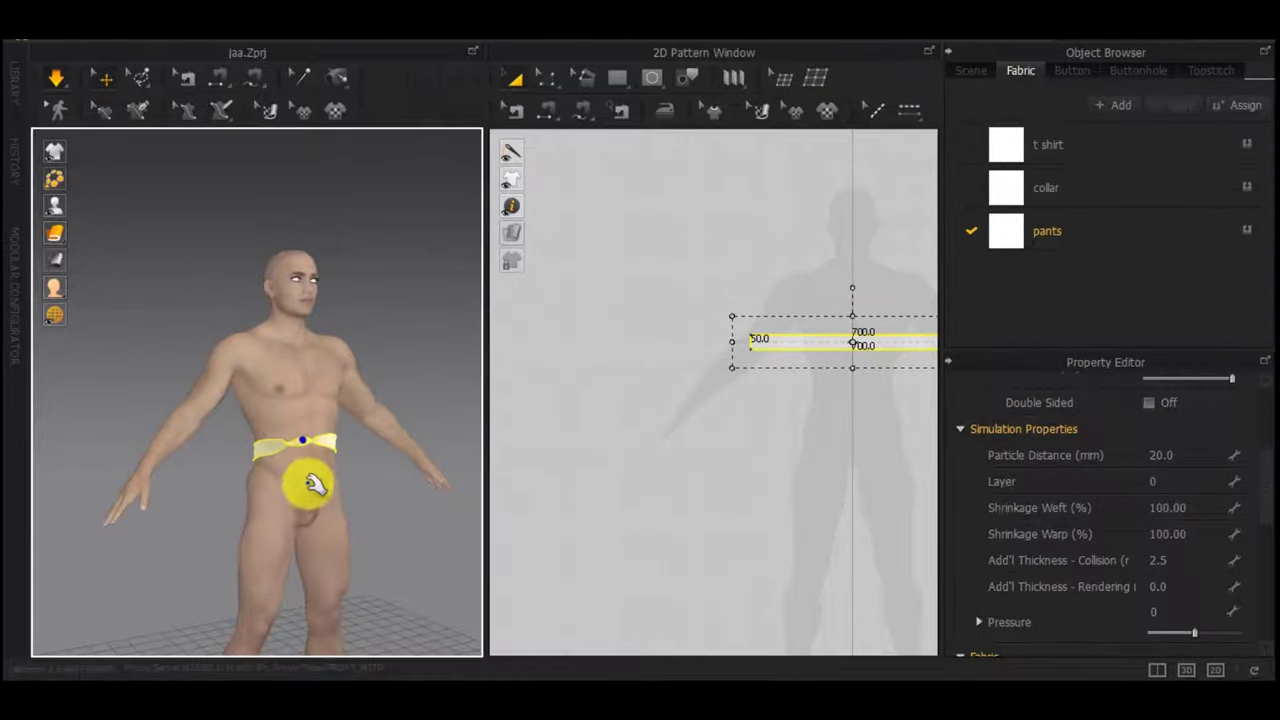
{"action": "right_click_drag", "start_coordinate": [293, 546], "coordinate": [338, 512]}
{"action": "scroll", "coordinate": [345, 540], "scroll_direction": "up", "scroll_amount": 5}
{"action": "right_click_drag", "start_coordinate": [351, 566], "coordinate": [312, 474]}
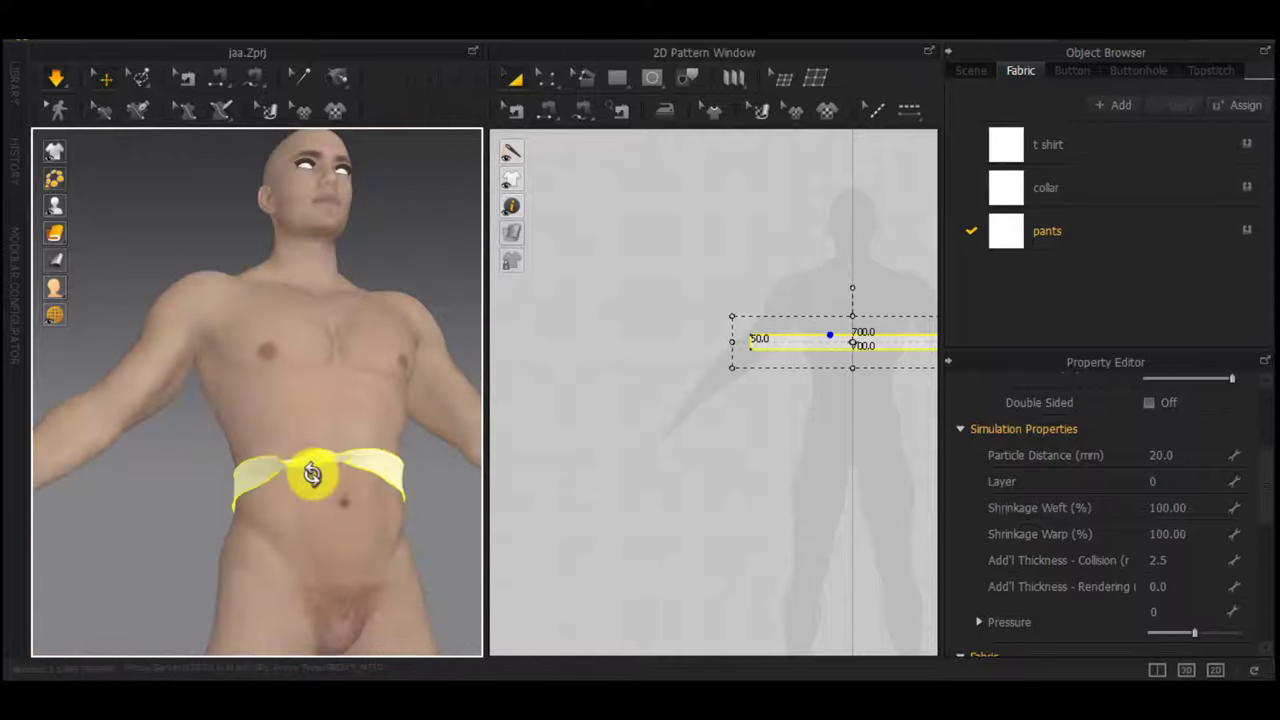
{"action": "left_click_drag", "start_coordinate": [358, 463], "coordinate": [336, 436]}
{"action": "right_click_drag", "start_coordinate": [335, 500], "coordinate": [574, 518]}
{"action": "left_click_drag", "start_coordinate": [234, 508], "coordinate": [238, 420]}
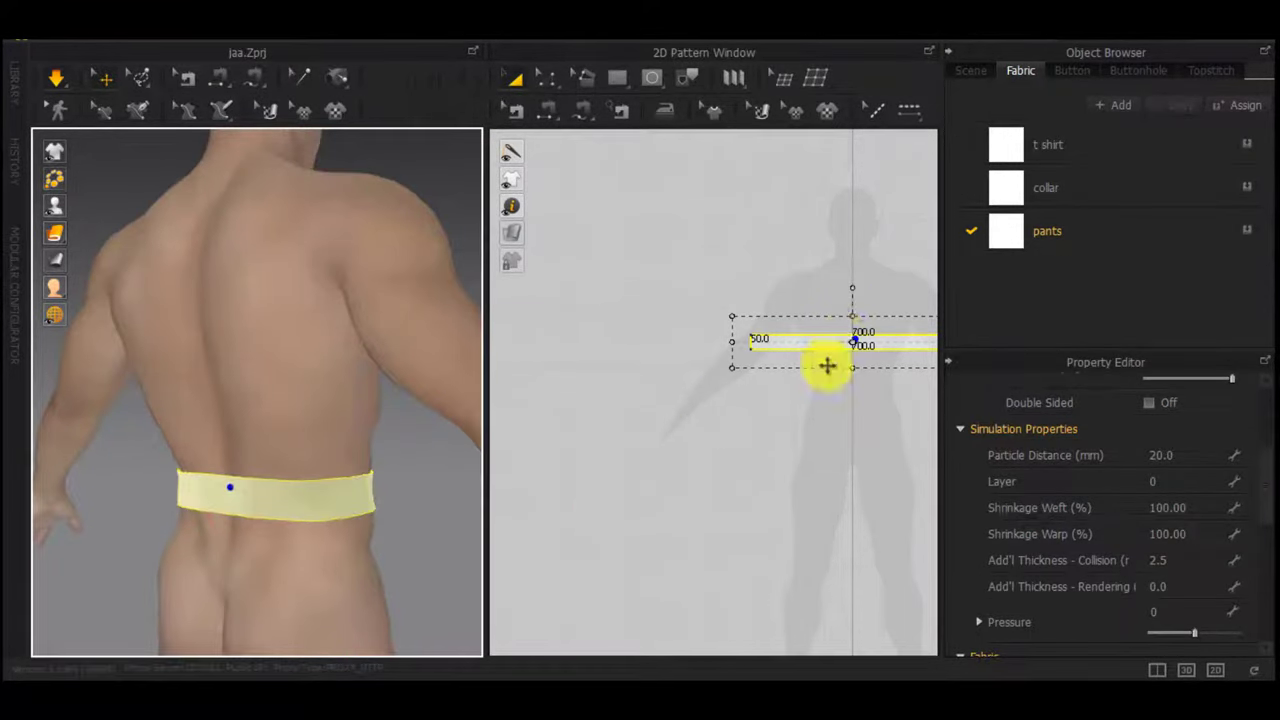
Narrow the centred waistband pattern to about 606 mm and simulate it so it fits tighter around the waist
{"action": "left_click", "coordinate": [854, 342]}
{"action": "middle_click_drag", "start_coordinate": [854, 343], "coordinate": [807, 353]}
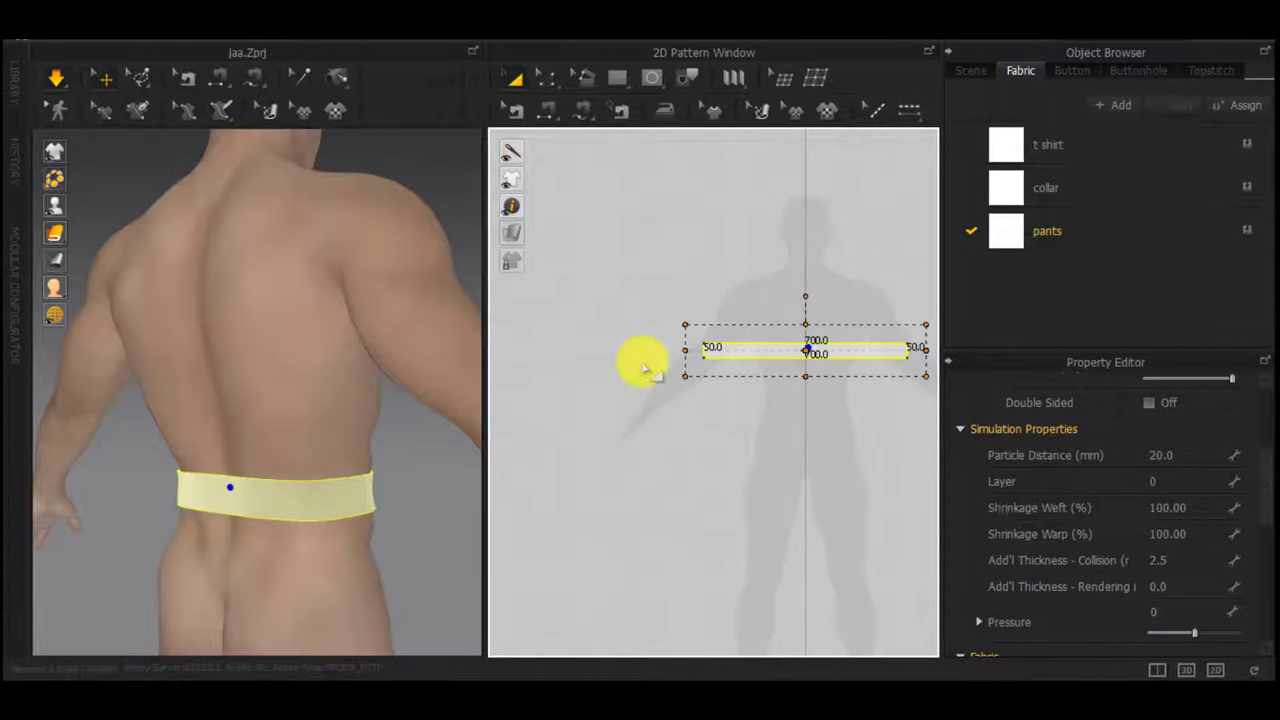
{"action": "left_click_drag", "start_coordinate": [706, 364], "coordinate": [705, 366]}
{"action": "left_click", "coordinate": [697, 410]}
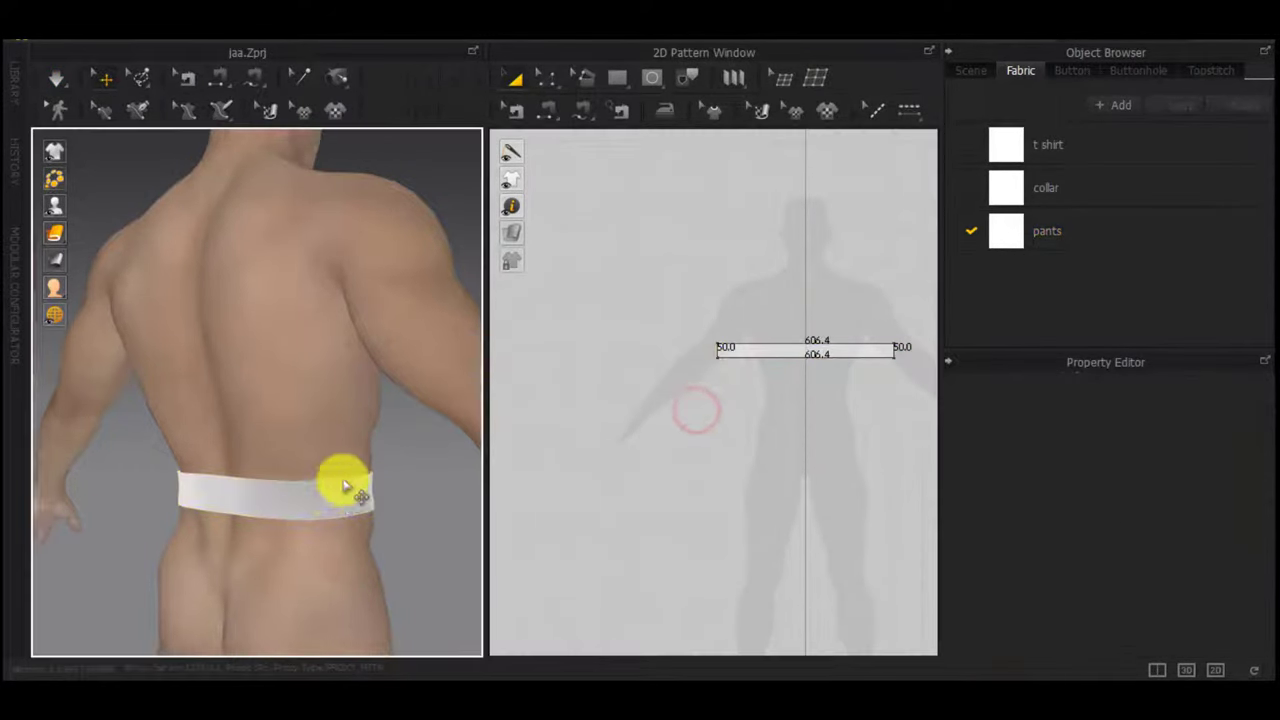
{"action": "right_click_drag", "start_coordinate": [344, 482], "coordinate": [111, 495]}
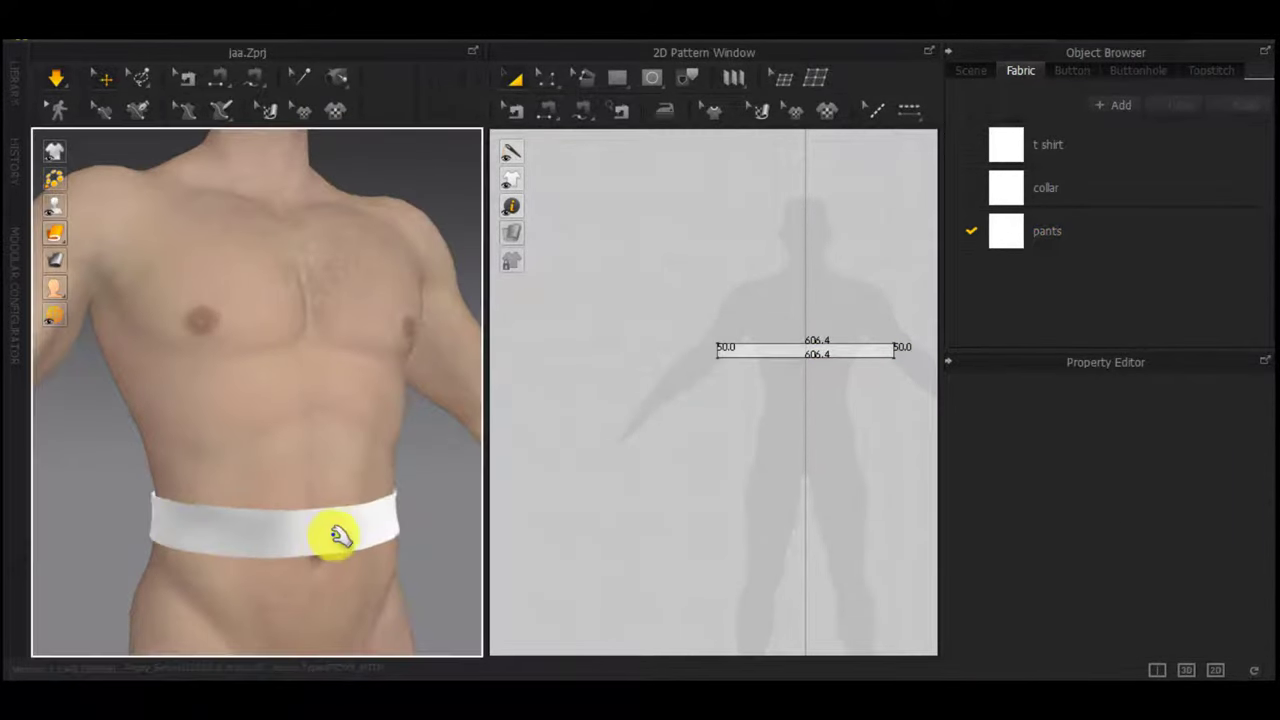
Add a new fabric for the waistband and name it details
{"action": "left_click", "coordinate": [341, 541]}
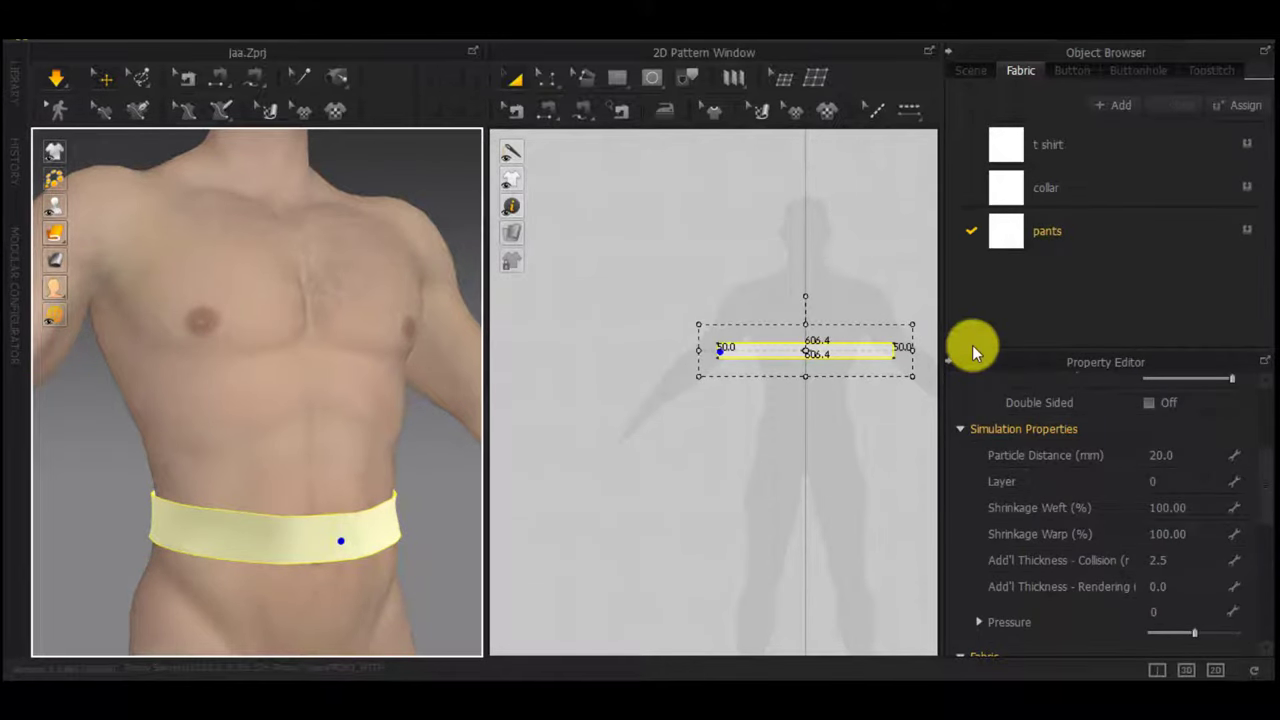
{"action": "double_click", "coordinate": [1061, 276]}
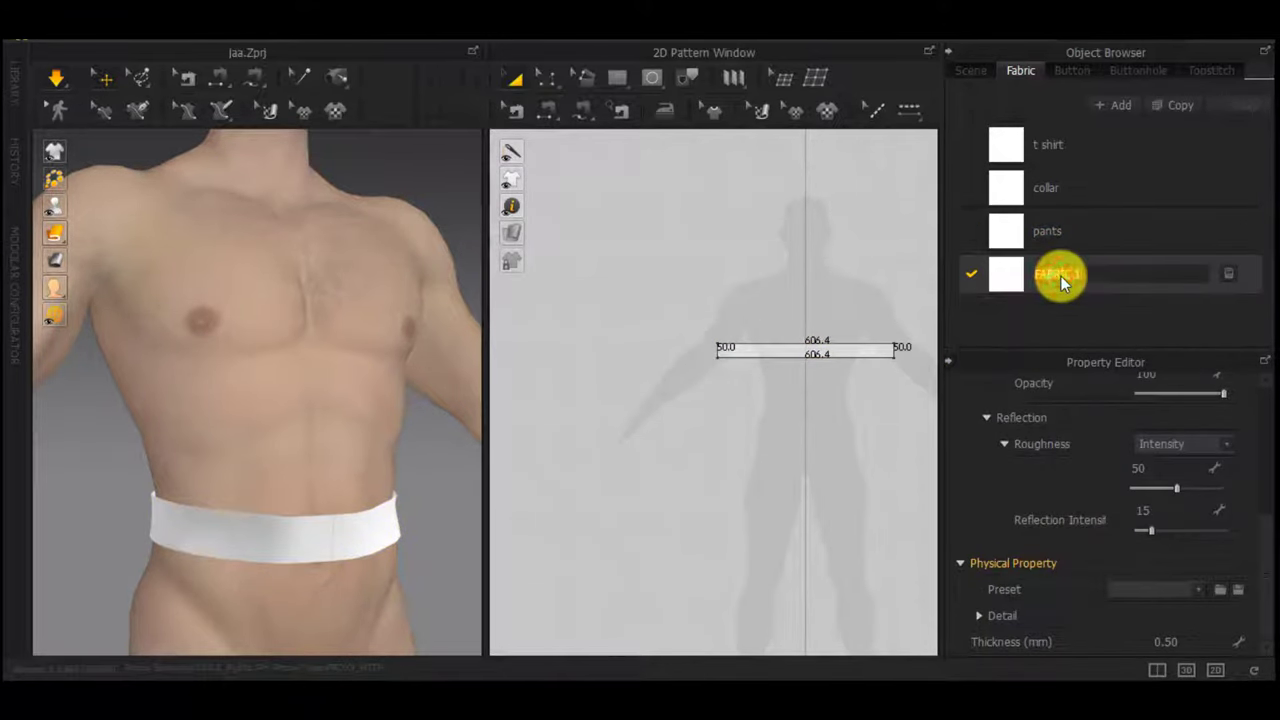
{"action": "type", "text": "eetails"}
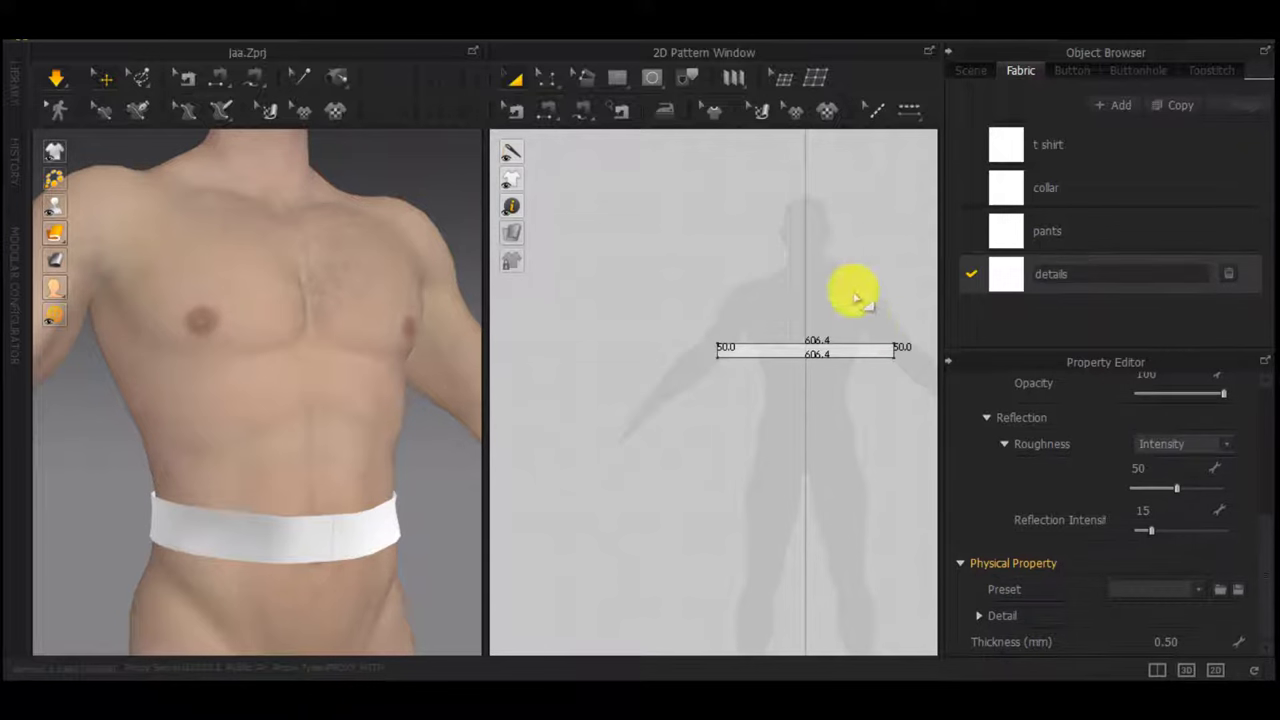
{"action": "left_click_drag", "start_coordinate": [794, 263], "coordinate": [908, 352]}
Give the details fabric the Trim_Hardware physical preset and assign the fabric to the waistband
{"action": "left_click", "coordinate": [994, 278]}
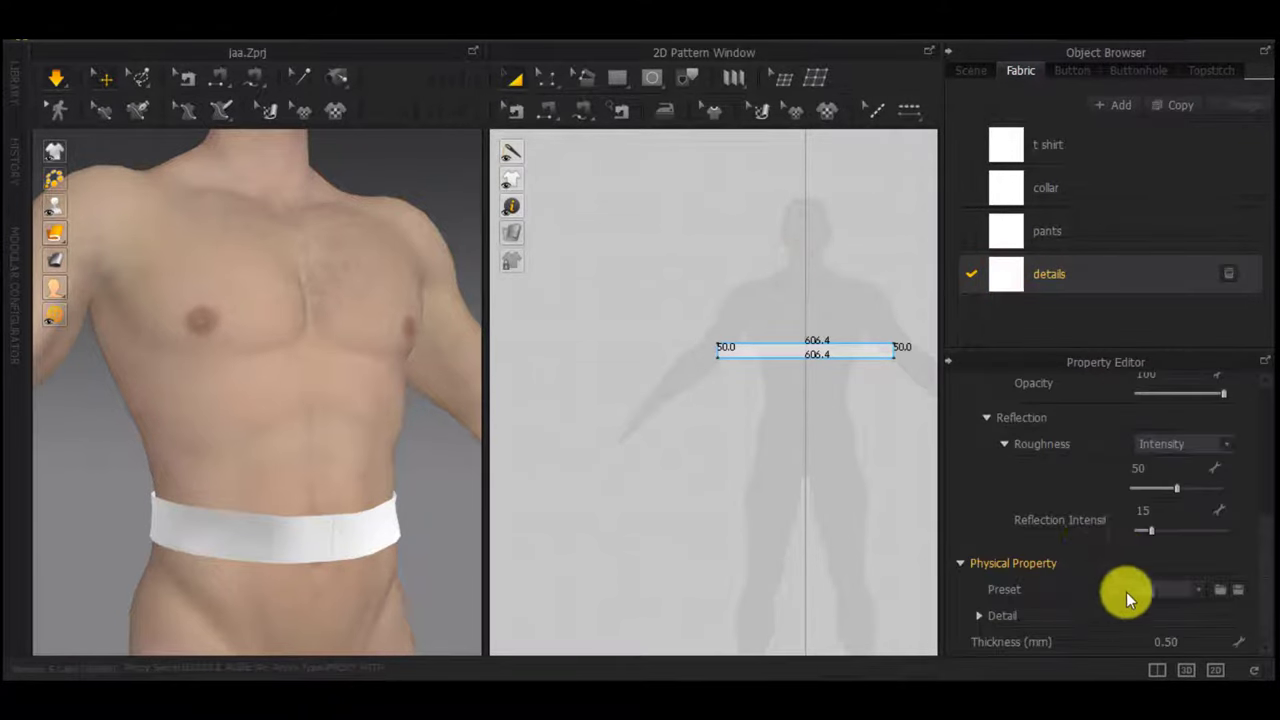
{"action": "left_click", "coordinate": [1126, 592]}
{"action": "left_click", "coordinate": [1176, 637]}
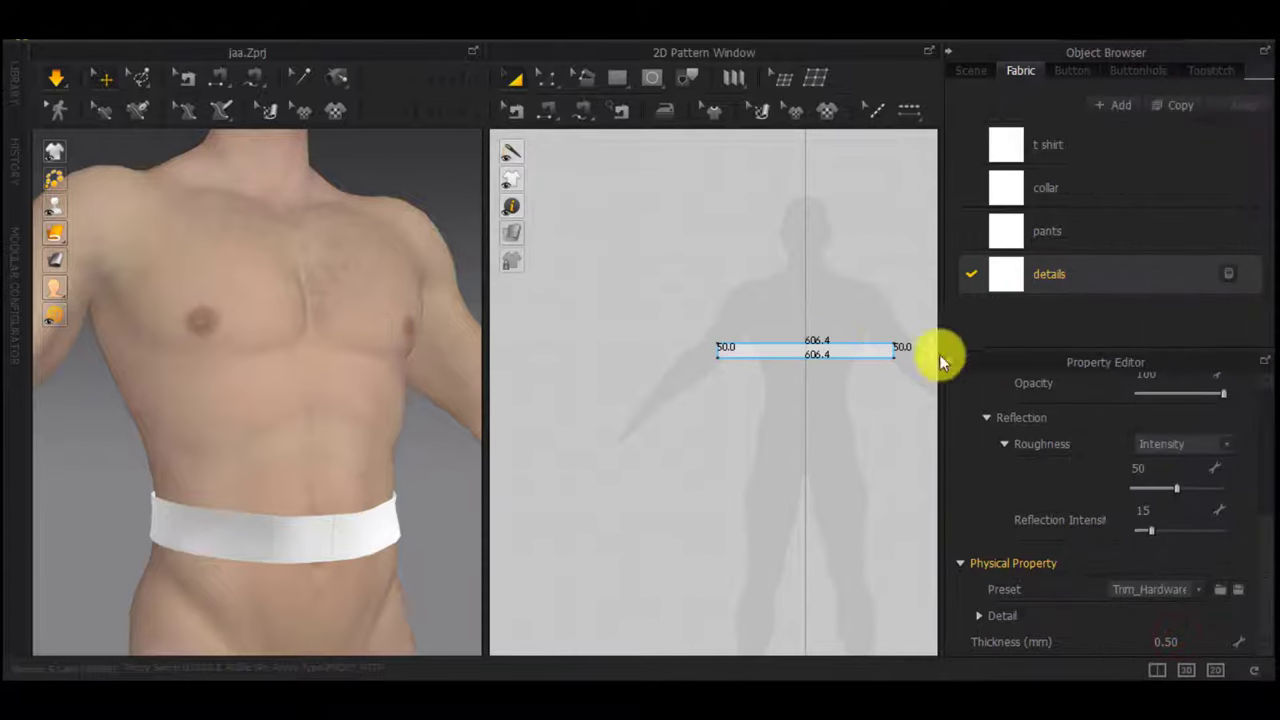
{"action": "left_click", "coordinate": [871, 351]}
{"action": "left_click", "coordinate": [1247, 274]}
Draw a rectangular leg panel about 239 mm wide and 1056 mm long below the waistband over one leg
{"action": "right_click_drag", "start_coordinate": [380, 415], "coordinate": [308, 518]}
{"action": "middle_click_drag", "start_coordinate": [777, 479], "coordinate": [773, 400]}
{"action": "key", "text": "s"}
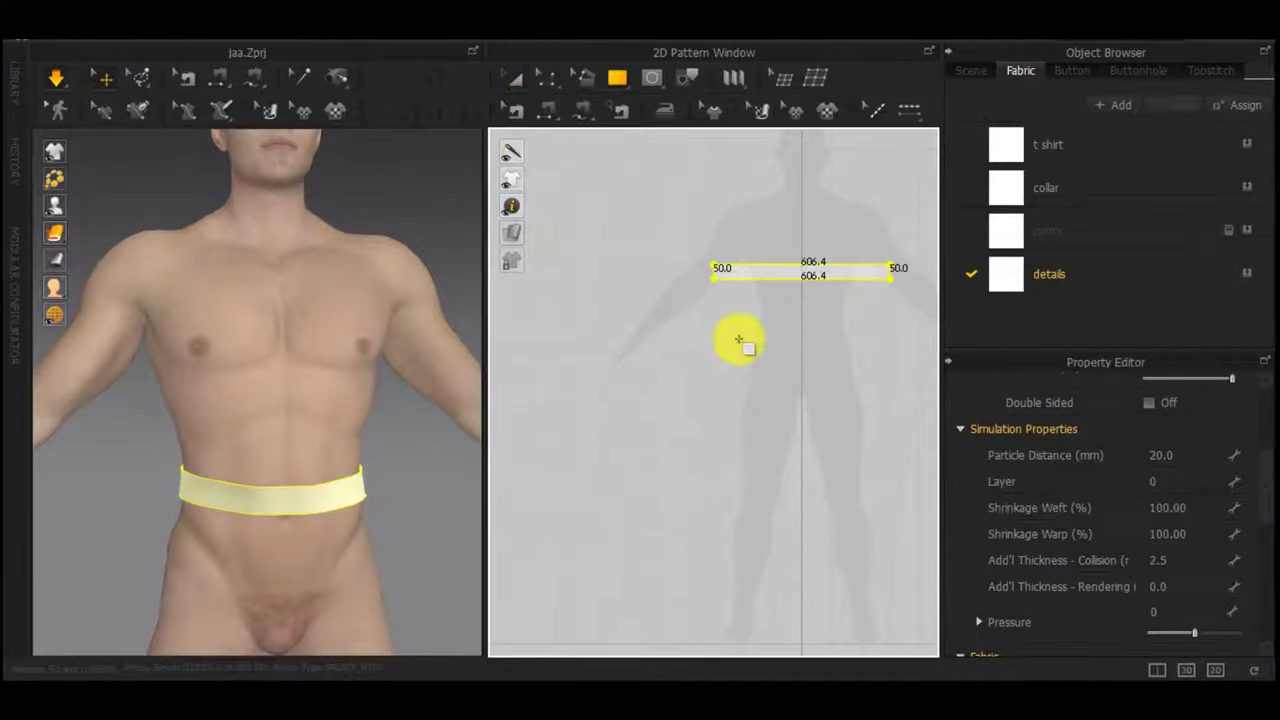
{"action": "mouse_move", "coordinate": [738, 340]}
{"action": "left_mouse_down"}
{"action": "mouse_move", "coordinate": [797, 509]}
{"action": "mouse_move", "coordinate": [808, 643]}
{"action": "left_mouse_up"}
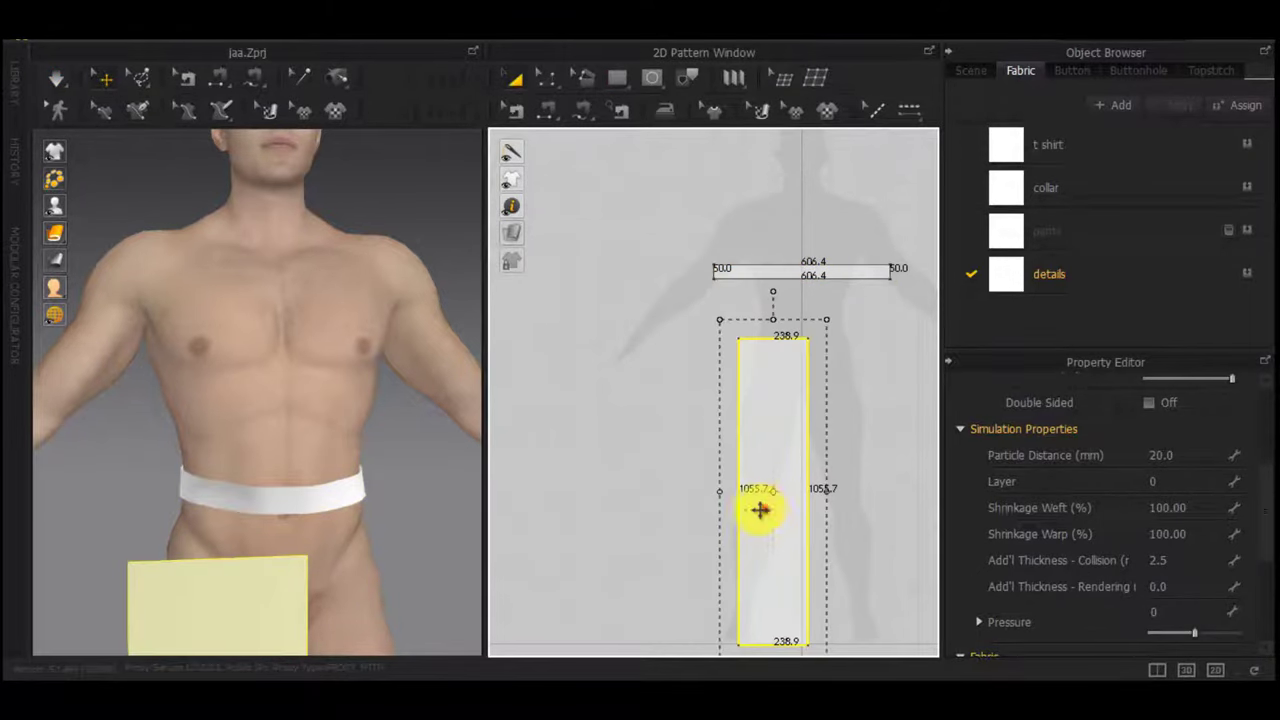
{"action": "left_click_drag", "start_coordinate": [761, 510], "coordinate": [751, 511]}
{"action": "scroll", "coordinate": [785, 535], "scroll_direction": "up", "scroll_amount": 5}
{"action": "scroll", "coordinate": [788, 536], "scroll_direction": "down", "scroll_amount": 6}
{"action": "middle_click_drag", "start_coordinate": [793, 570], "coordinate": [797, 499]}
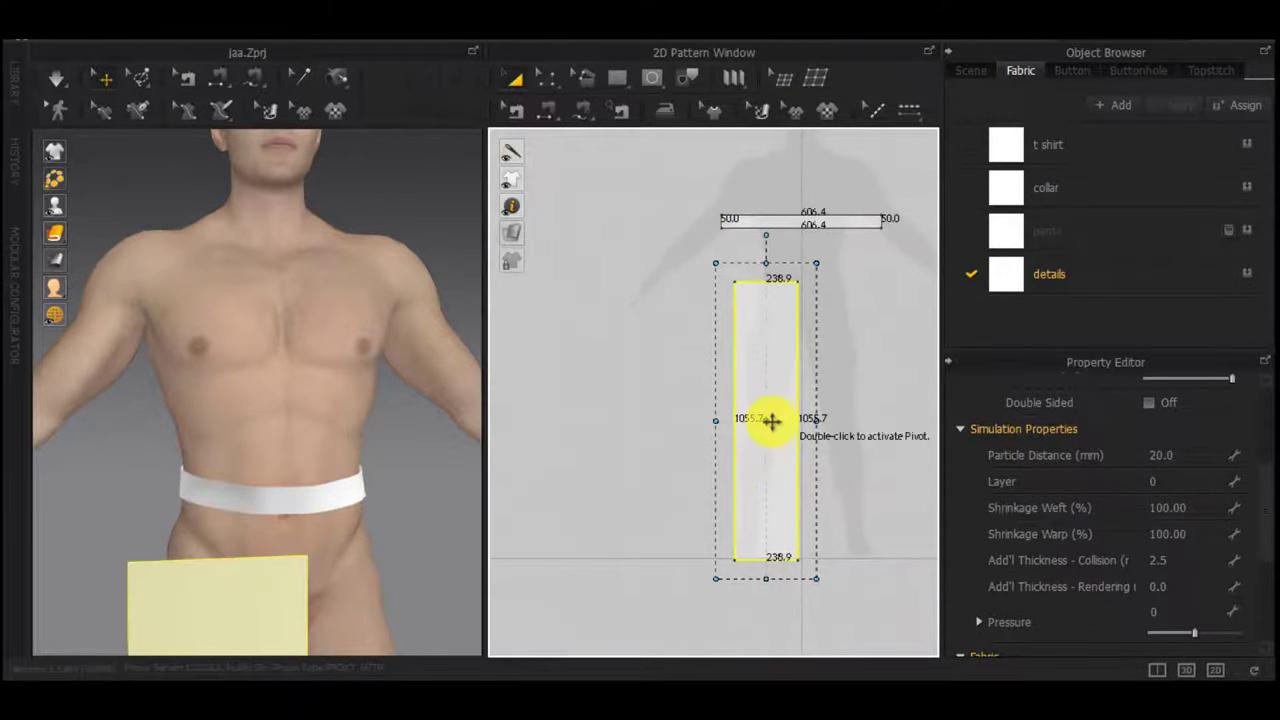
Resize the leg panel to about 267 mm wide and 985 mm long, and centre it over the leg silhouette
{"action": "left_click_drag", "start_coordinate": [810, 455], "coordinate": [806, 445]}
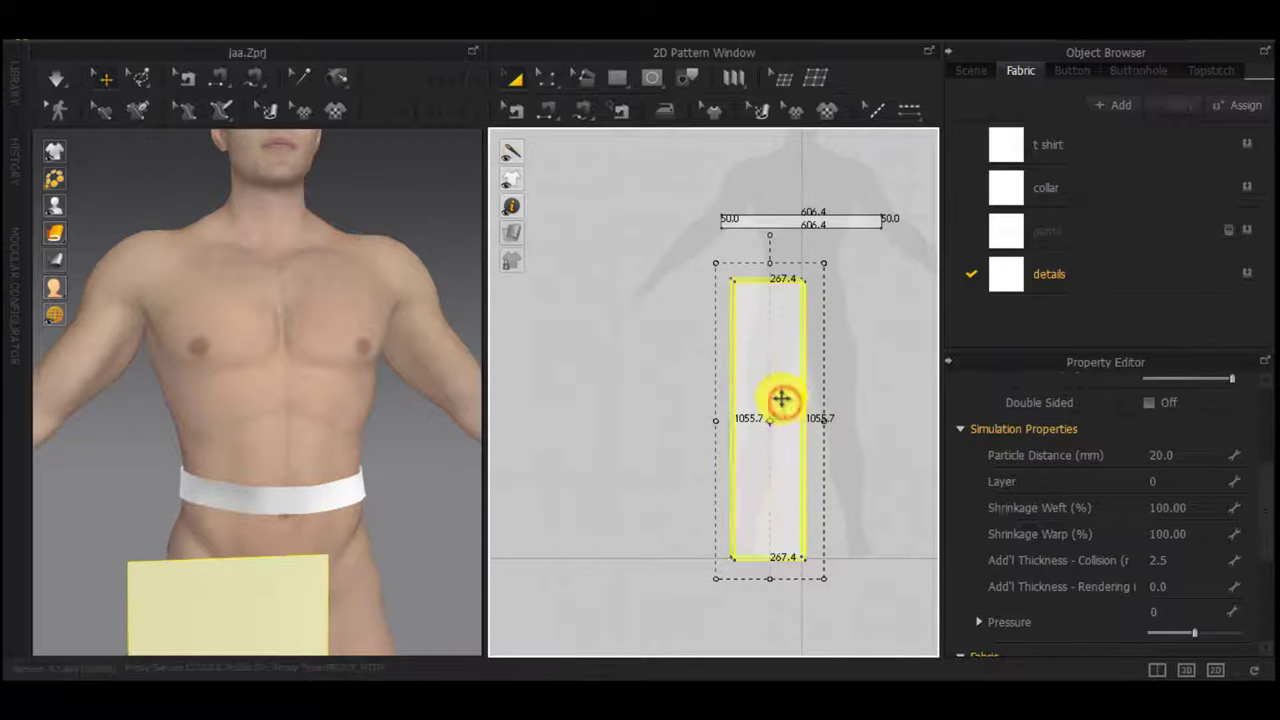
{"action": "left_click_drag", "start_coordinate": [778, 385], "coordinate": [778, 384]}
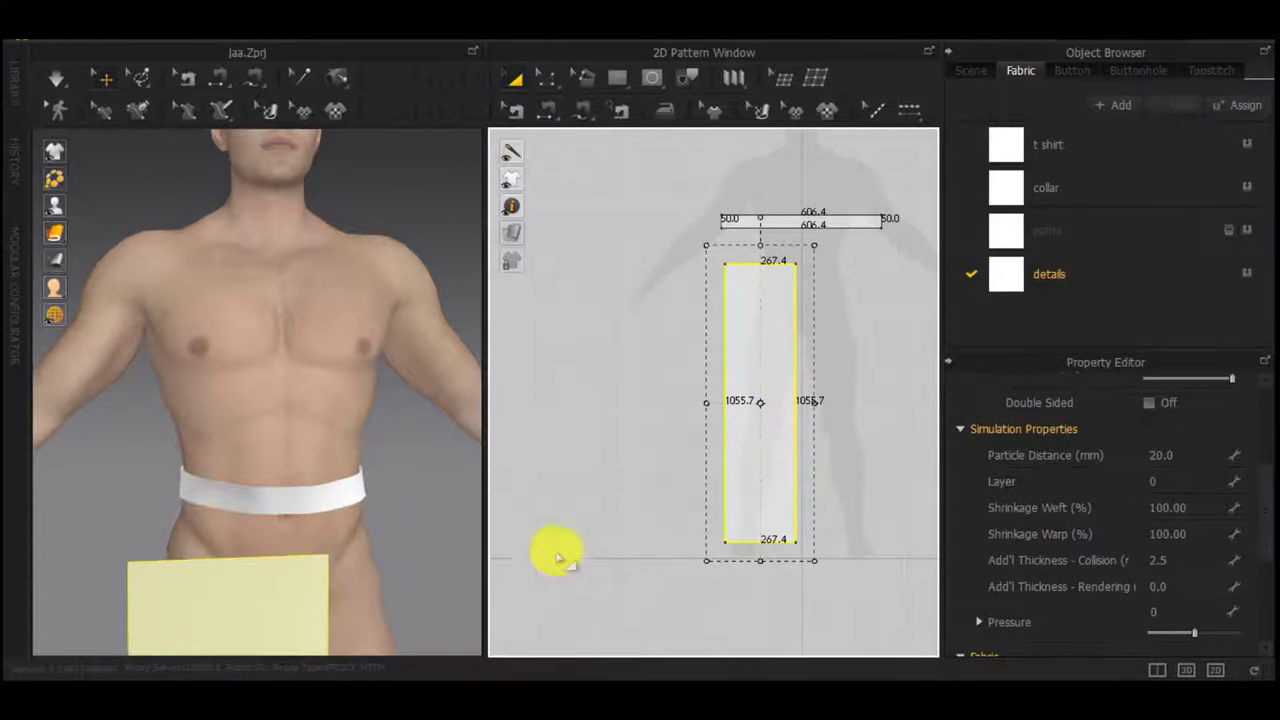
{"action": "left_click_drag", "start_coordinate": [760, 541], "coordinate": [760, 542]}
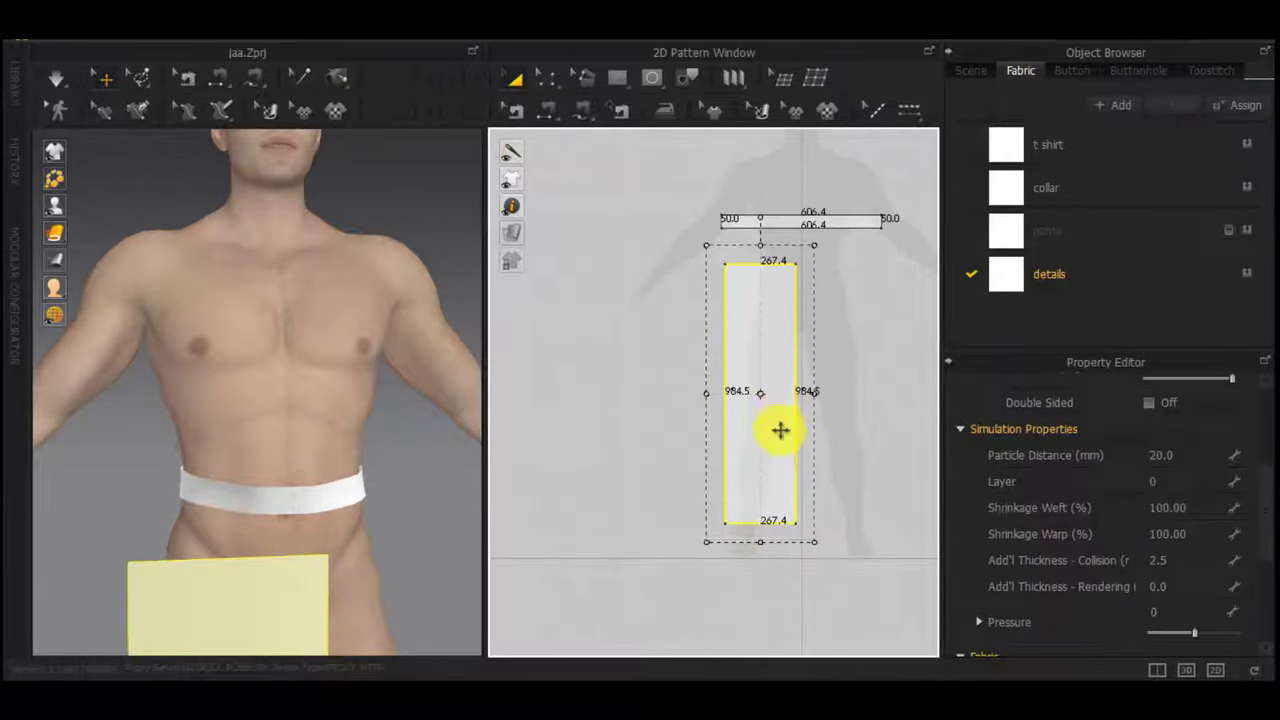
{"action": "left_click_drag", "start_coordinate": [780, 444], "coordinate": [795, 510]}
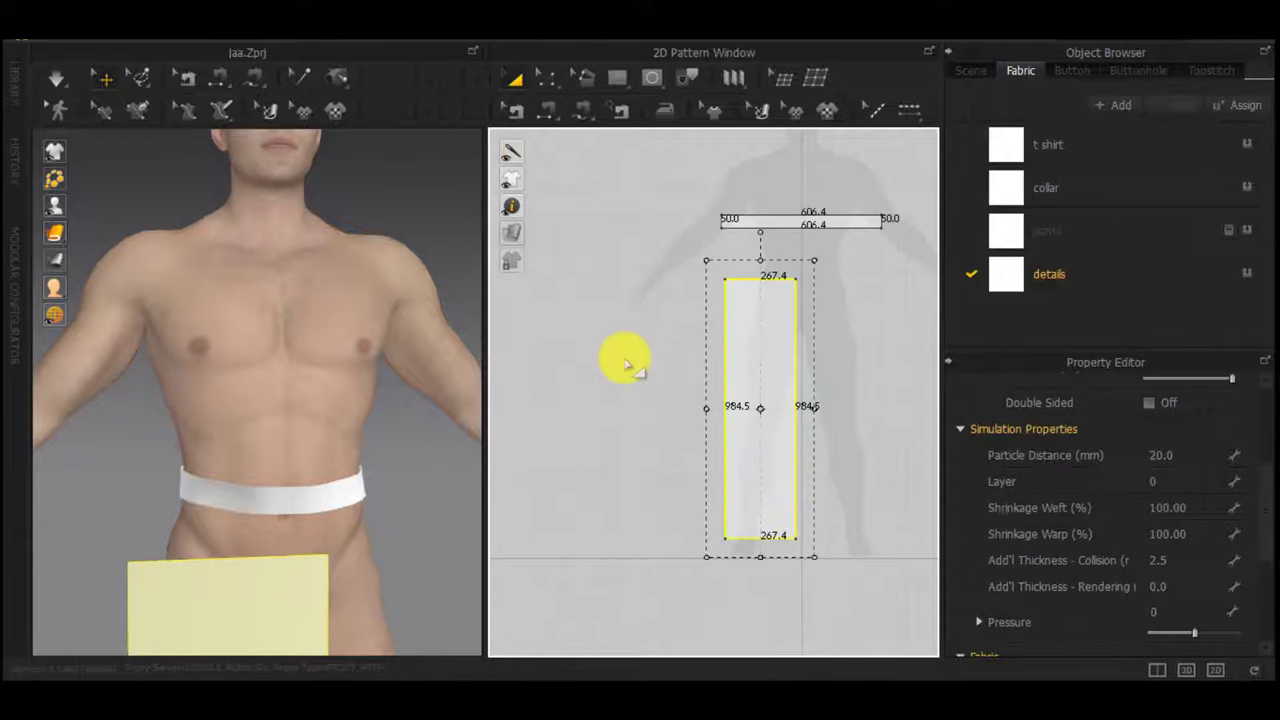
Split the leg panel's inner edge 150 mm below its top corner, then split off another 50 mm below that
{"action": "scroll", "coordinate": [790, 305], "scroll_direction": "up", "scroll_amount": 3}
{"action": "left_click", "coordinate": [834, 350]}
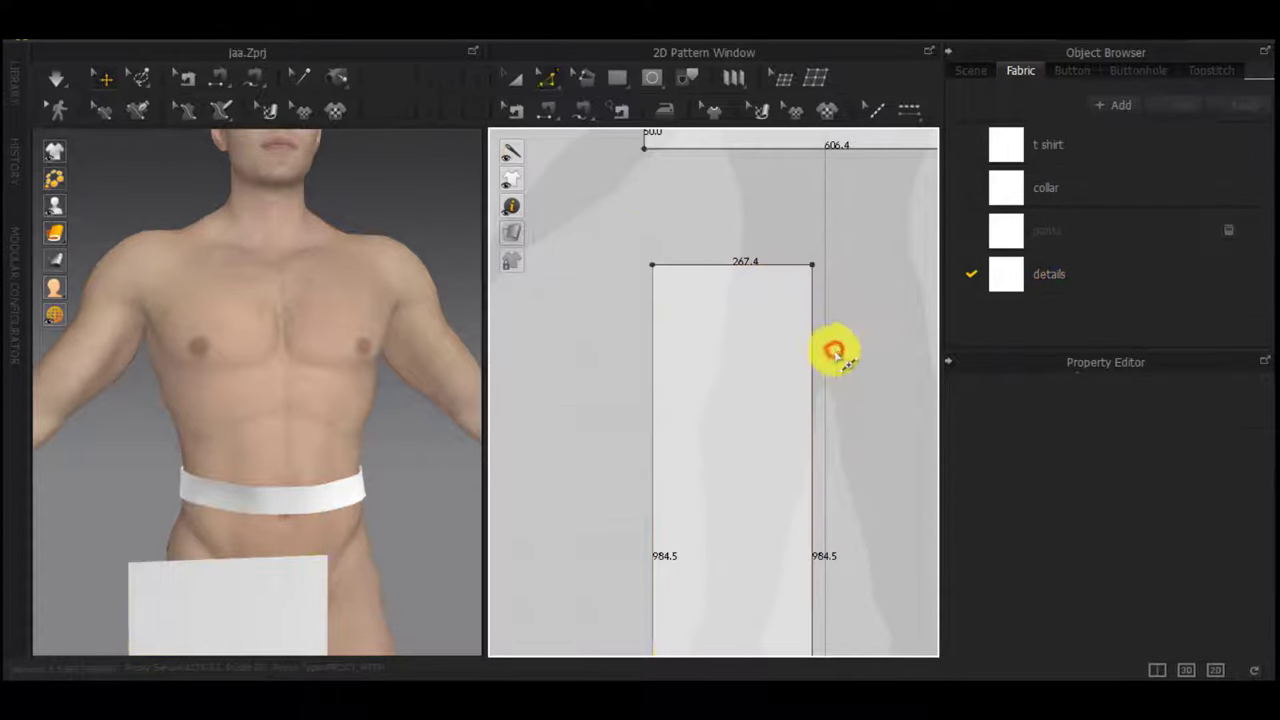
{"action": "right_click", "coordinate": [813, 352]}
{"action": "key", "text": "Return"}
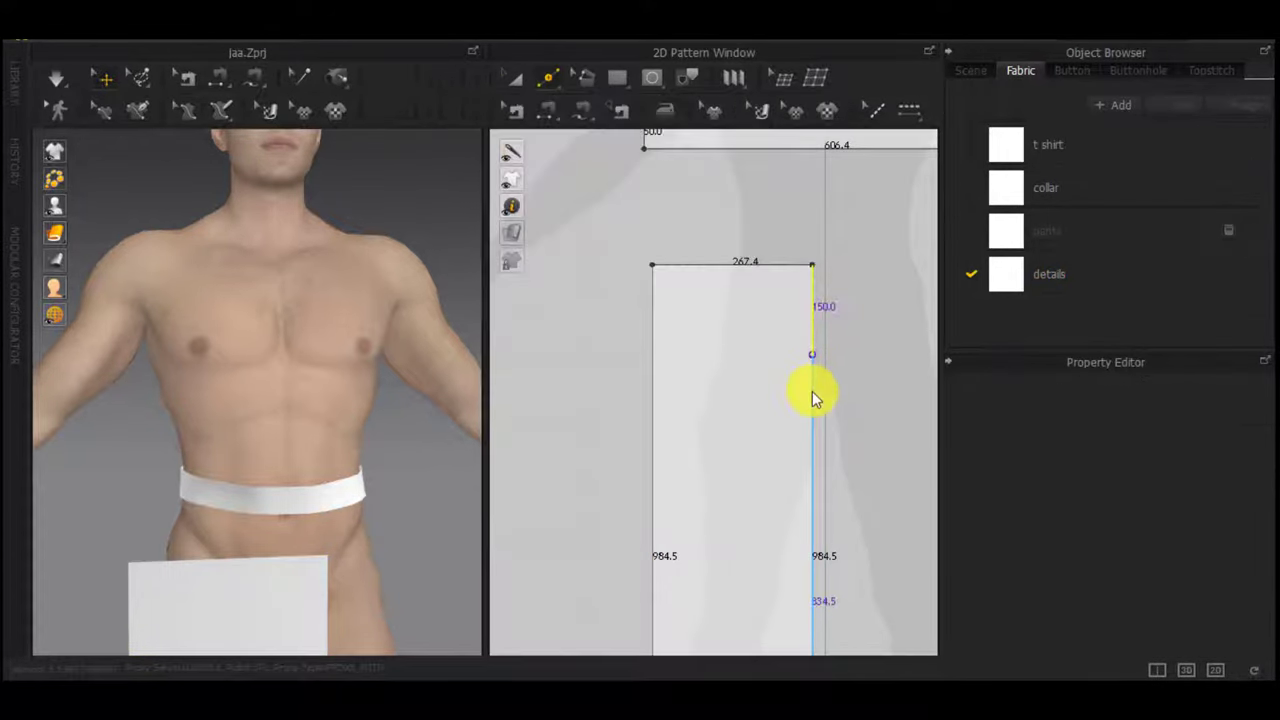
{"action": "right_click", "coordinate": [812, 399]}
{"action": "type", "text": "50"}
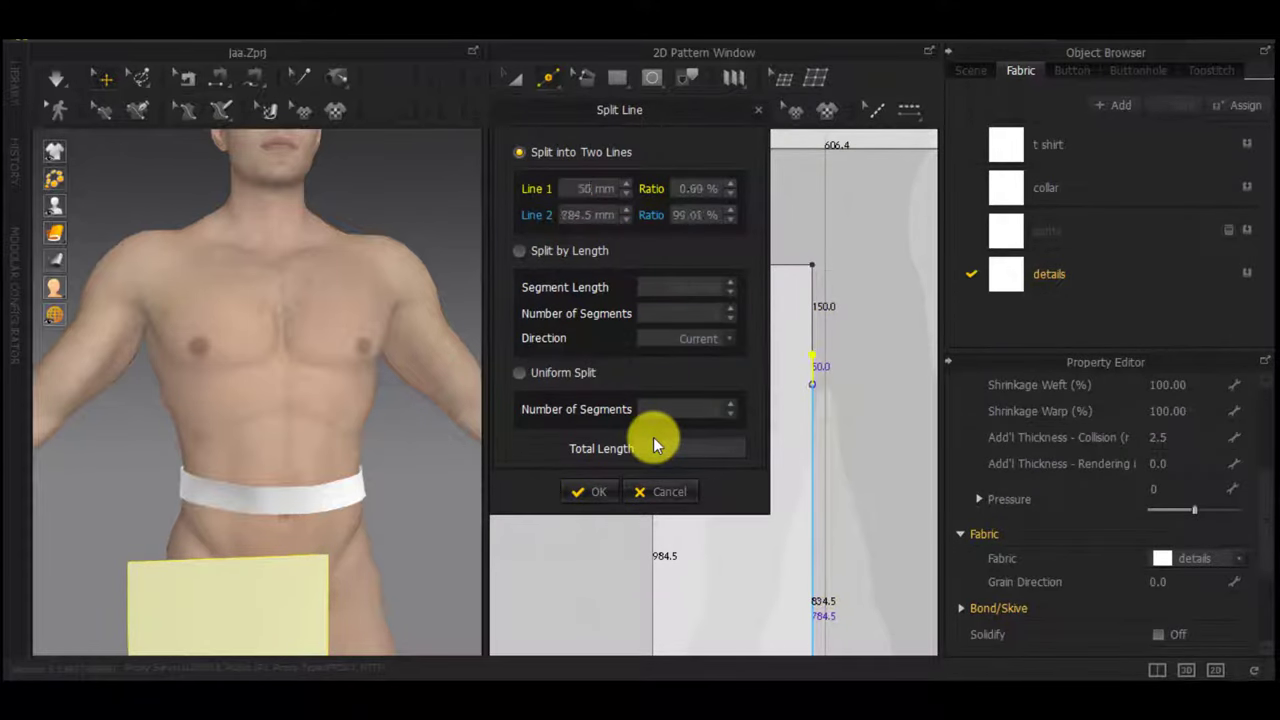
{"action": "key", "text": "Return"}
Pull the lower inner edge outward to form a crotch extension, widening the hem to about 335 mm
{"action": "left_click", "coordinate": [814, 454]}
{"action": "left_click_drag", "start_coordinate": [832, 458], "coordinate": [855, 457]}
{"action": "scroll", "coordinate": [812, 491], "scroll_direction": "down", "scroll_amount": 4}
{"action": "middle_click_drag", "start_coordinate": [795, 503], "coordinate": [746, 507]}
{"action": "scroll", "coordinate": [720, 505], "scroll_direction": "down", "scroll_amount": 3}
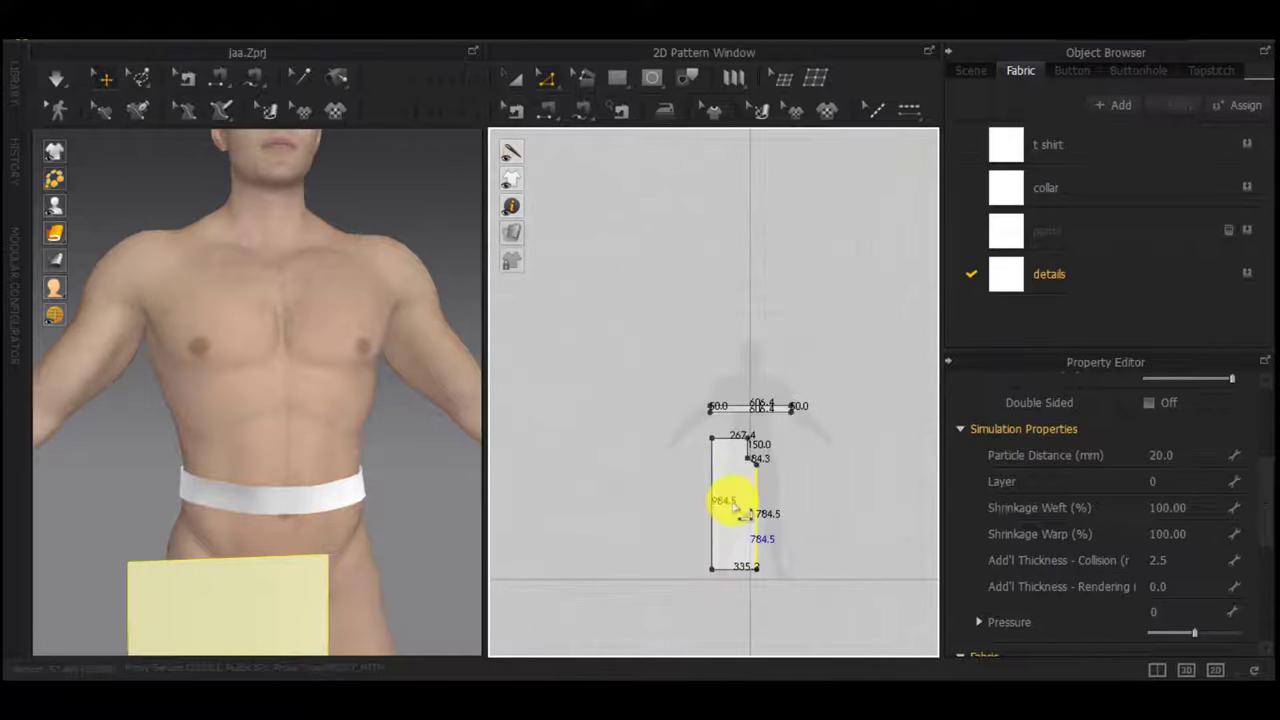
Clone the leg panel as a symmetric pattern for the other leg and space the two panels around the centre line
{"action": "left_click", "coordinate": [833, 503]}
{"action": "right_click", "coordinate": [727, 480]}
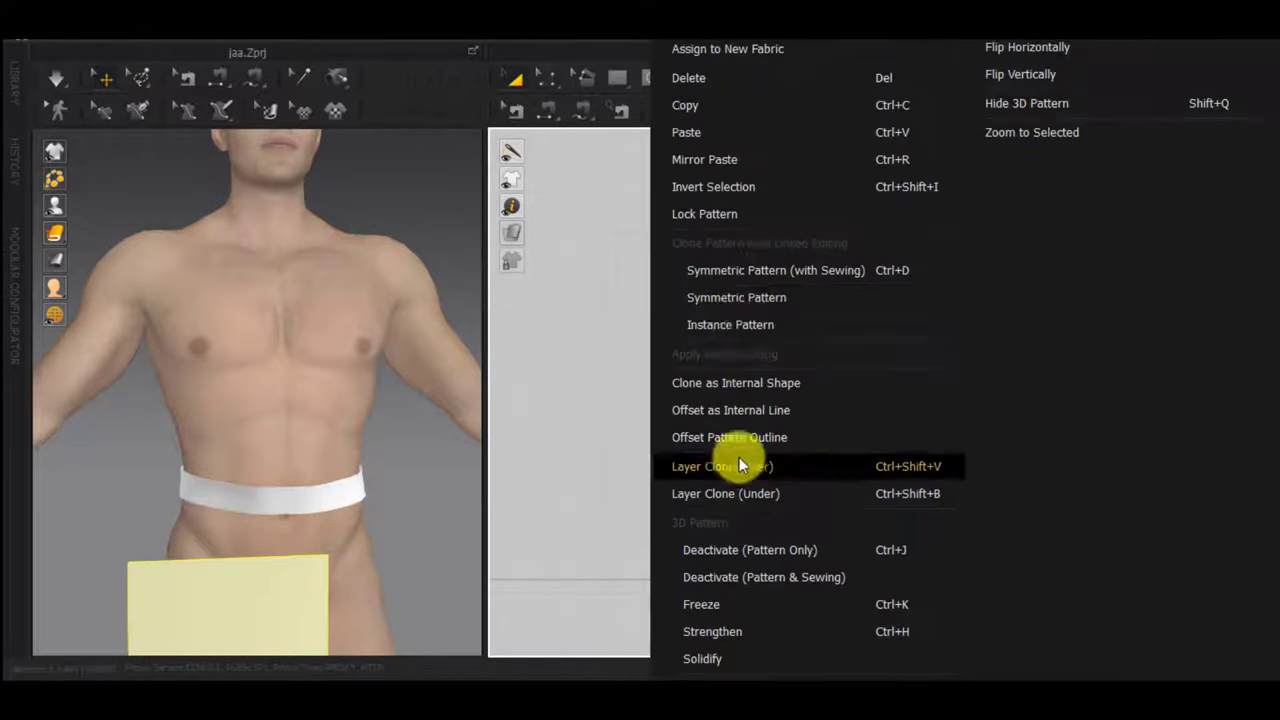
{"action": "left_click", "coordinate": [735, 292]}
{"action": "left_click", "coordinate": [801, 502]}
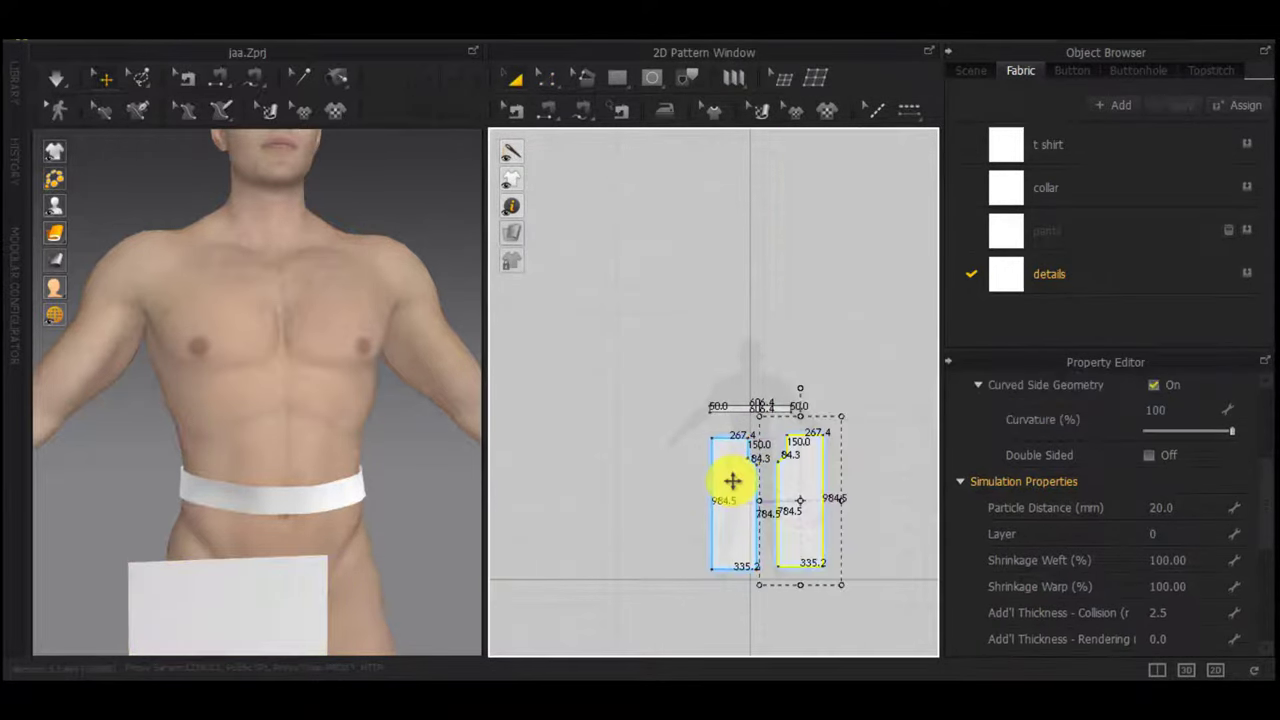
{"action": "left_click_drag", "start_coordinate": [732, 480], "coordinate": [711, 481]}
{"action": "scroll", "coordinate": [832, 513], "scroll_direction": "down", "scroll_amount": 4}
{"action": "scroll", "coordinate": [840, 498], "scroll_direction": "up", "scroll_amount": 4}
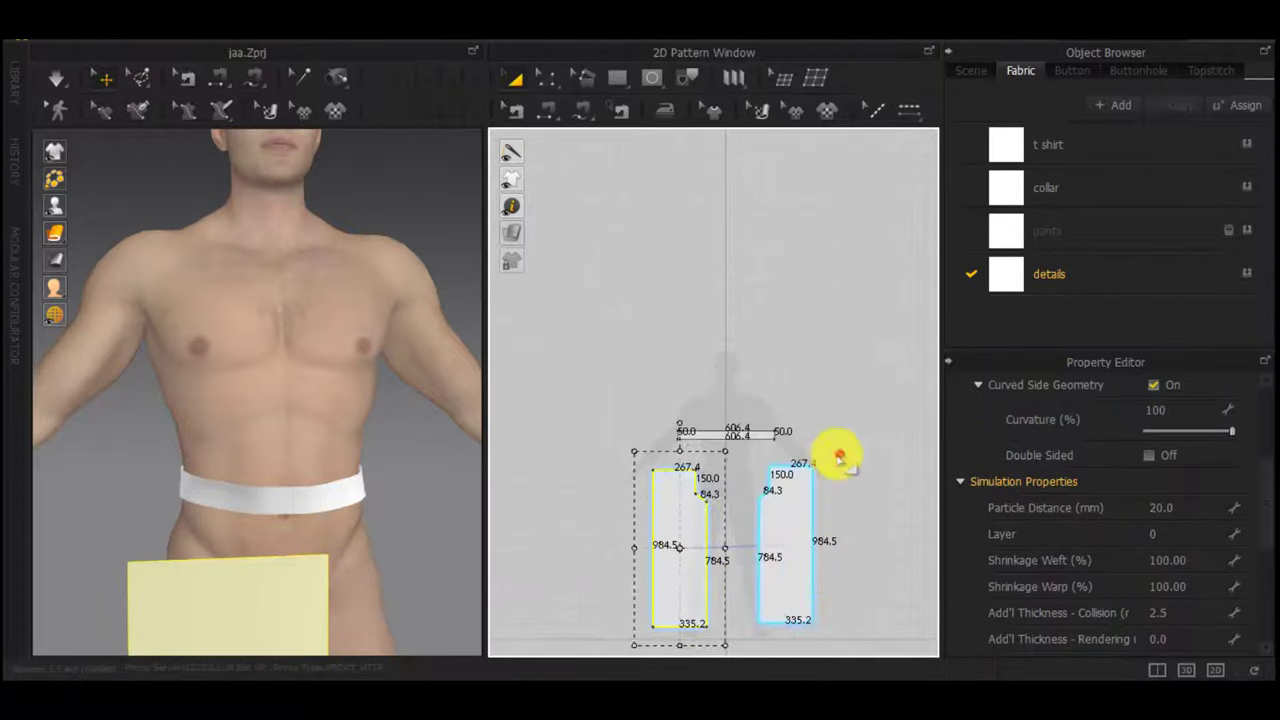
Copy both leg panels and paste the pair beside the originals for the back of the pants
{"action": "left_click_drag", "start_coordinate": [841, 452], "coordinate": [602, 641]}
{"action": "key", "text": "ctrl+c"}
{"action": "key", "text": "ctrl+v"}
{"action": "middle_click_drag", "start_coordinate": [838, 527], "coordinate": [599, 527]}
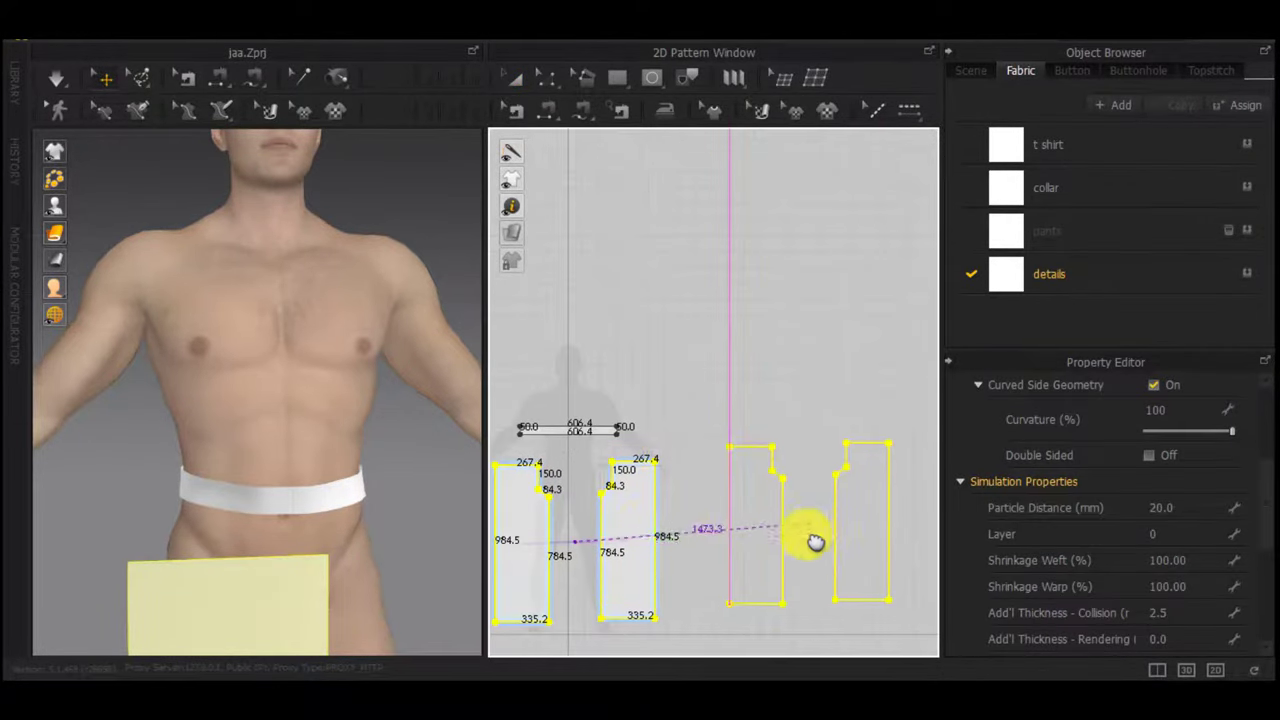
{"action": "left_click", "coordinate": [837, 542]}
{"action": "scroll", "coordinate": [430, 563], "scroll_direction": "down", "scroll_amount": 6}
{"action": "scroll", "coordinate": [432, 560], "scroll_direction": "down", "scroll_amount": 2}
{"action": "middle_click_drag", "start_coordinate": [432, 560], "coordinate": [314, 530]}
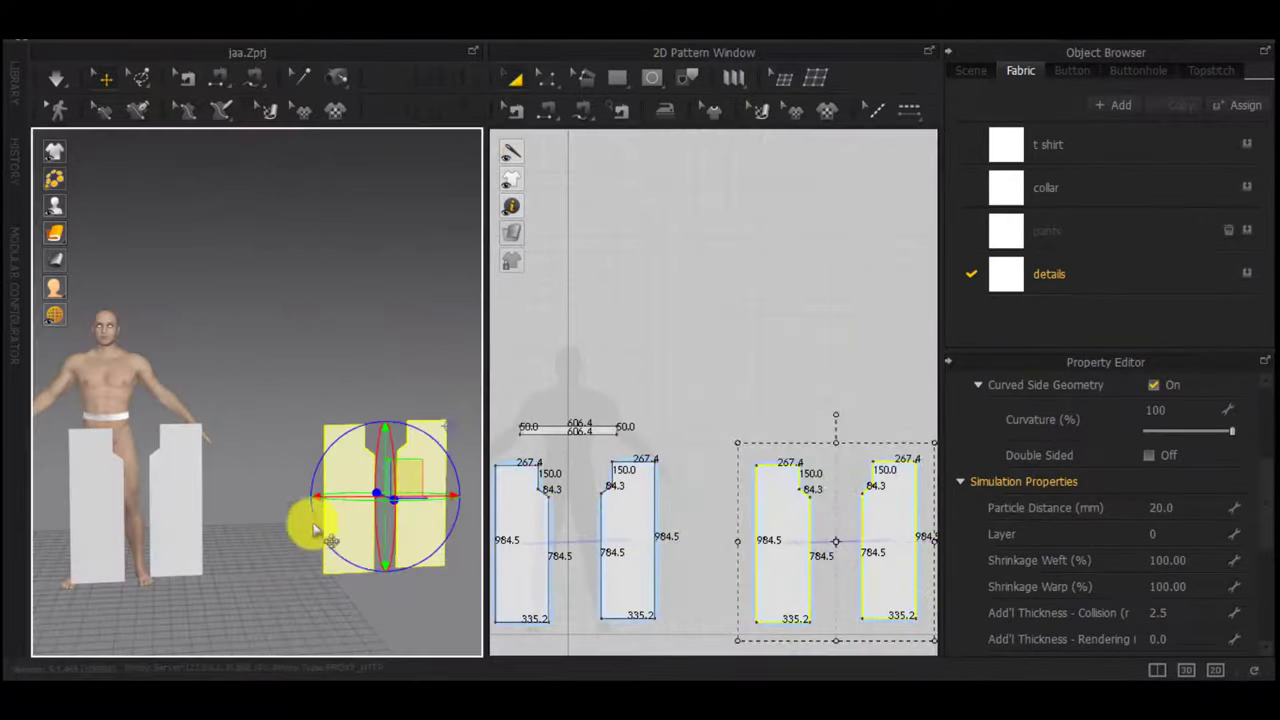
Flip the copied panels horizontally in 3D and move the pair across behind the avatar
{"action": "right_click", "coordinate": [342, 490]}
{"action": "left_click", "coordinate": [422, 597]}
{"action": "right_click_drag", "start_coordinate": [354, 530], "coordinate": [340, 570]}
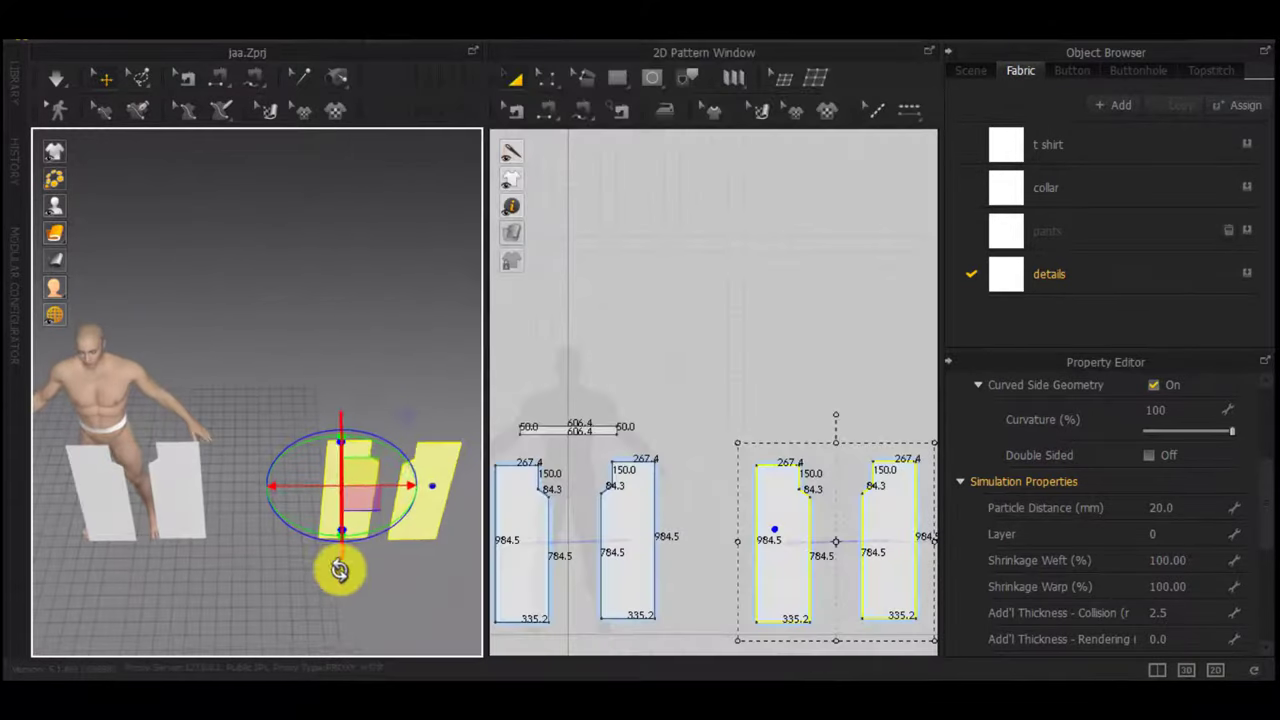
{"action": "left_click_drag", "start_coordinate": [392, 485], "coordinate": [138, 486]}
{"action": "right_click_drag", "start_coordinate": [140, 494], "coordinate": [251, 486]}
{"action": "middle_click_drag", "start_coordinate": [245, 610], "coordinate": [272, 522]}
{"action": "scroll", "coordinate": [272, 522], "scroll_direction": "up", "scroll_amount": 1}
Adjust the rear panels' positions in 3D so they stand closer behind the avatar's legs
{"action": "left_click_drag", "start_coordinate": [282, 528], "coordinate": [231, 499]}
{"action": "right_click_drag", "start_coordinate": [236, 504], "coordinate": [369, 478]}
{"action": "left_click", "coordinate": [369, 474]}
{"action": "left_click", "coordinate": [234, 481]}
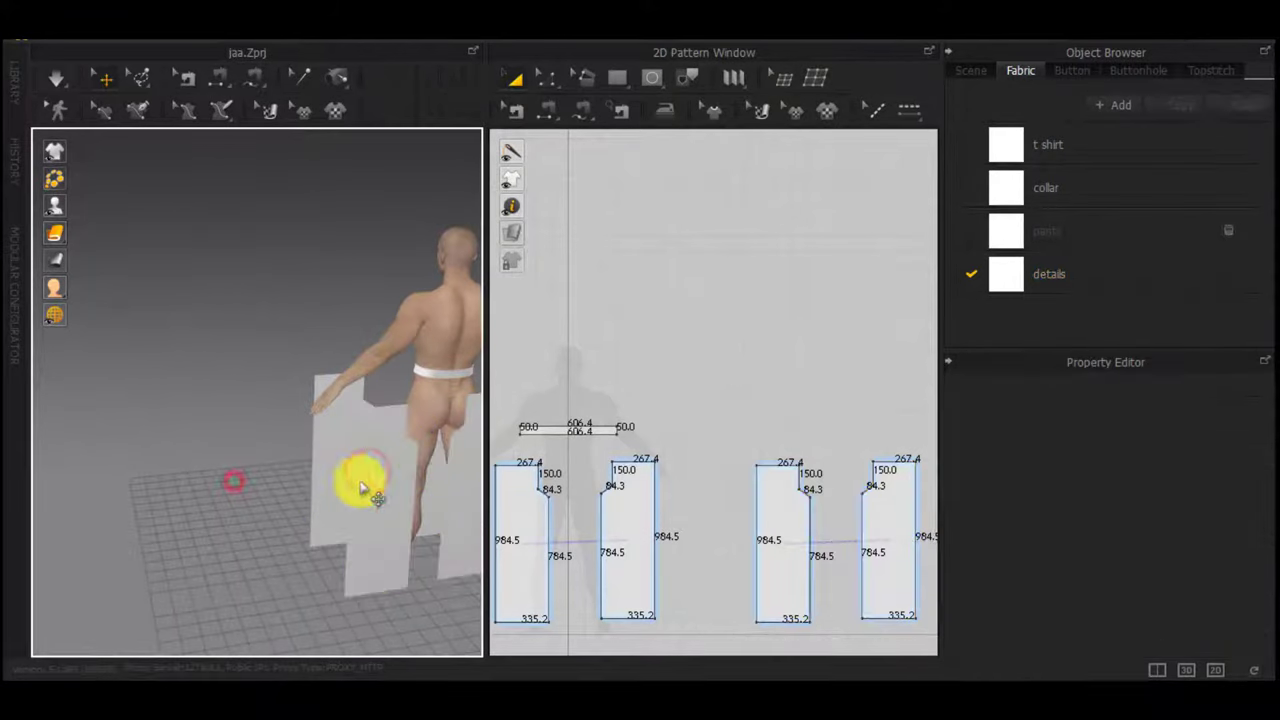
{"action": "left_click_drag", "start_coordinate": [360, 481], "coordinate": [388, 471]}
{"action": "right_click_drag", "start_coordinate": [314, 484], "coordinate": [655, 452]}
Position both front panels before the avatar's legs in 3D and change the garment display style
{"action": "left_click_drag", "start_coordinate": [241, 494], "coordinate": [208, 493]}
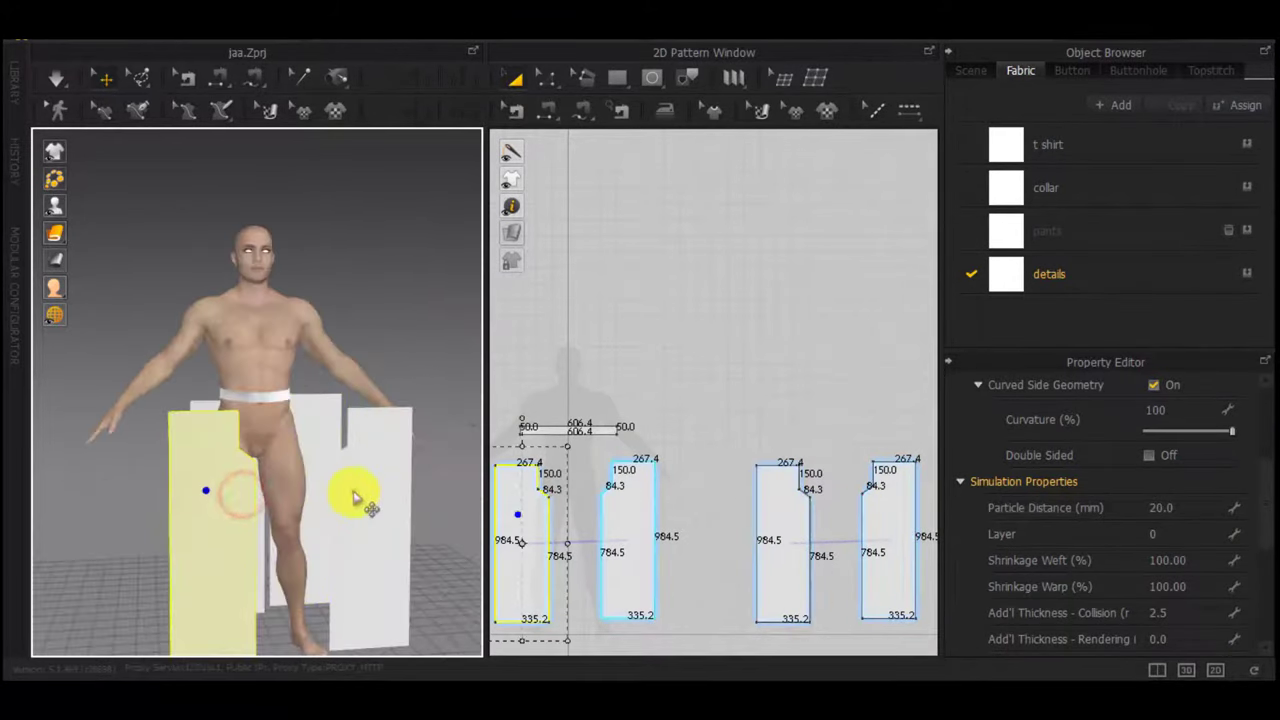
{"action": "left_click_drag", "start_coordinate": [355, 492], "coordinate": [293, 495]}
{"action": "mouse_move", "coordinate": [60, 235]}
{"action": "left_click", "coordinate": [106, 234]}
{"action": "right_click_drag", "start_coordinate": [120, 284], "coordinate": [131, 343]}
Convert the rear panel's inner crotch corner point to a curve point
{"action": "scroll", "coordinate": [812, 493], "scroll_direction": "up", "scroll_amount": 6}
{"action": "key", "text": "z"}
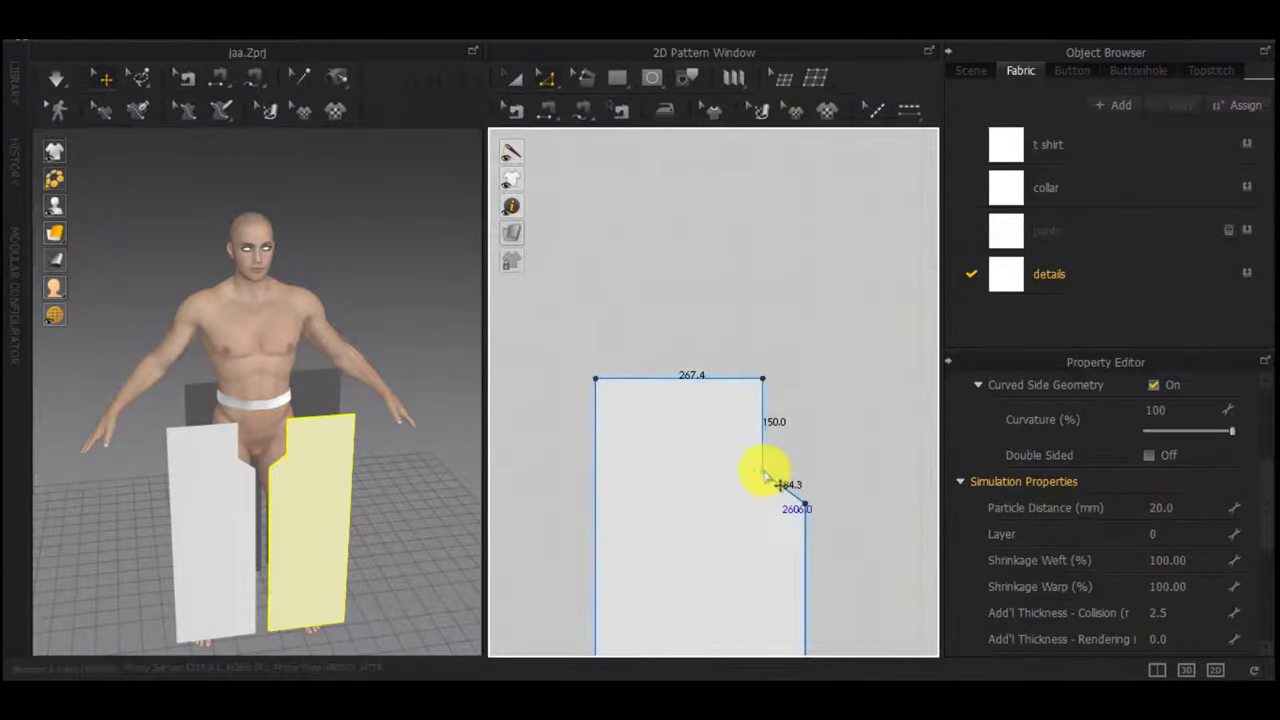
{"action": "right_click", "coordinate": [763, 470]}
{"action": "left_click", "coordinate": [819, 563]}
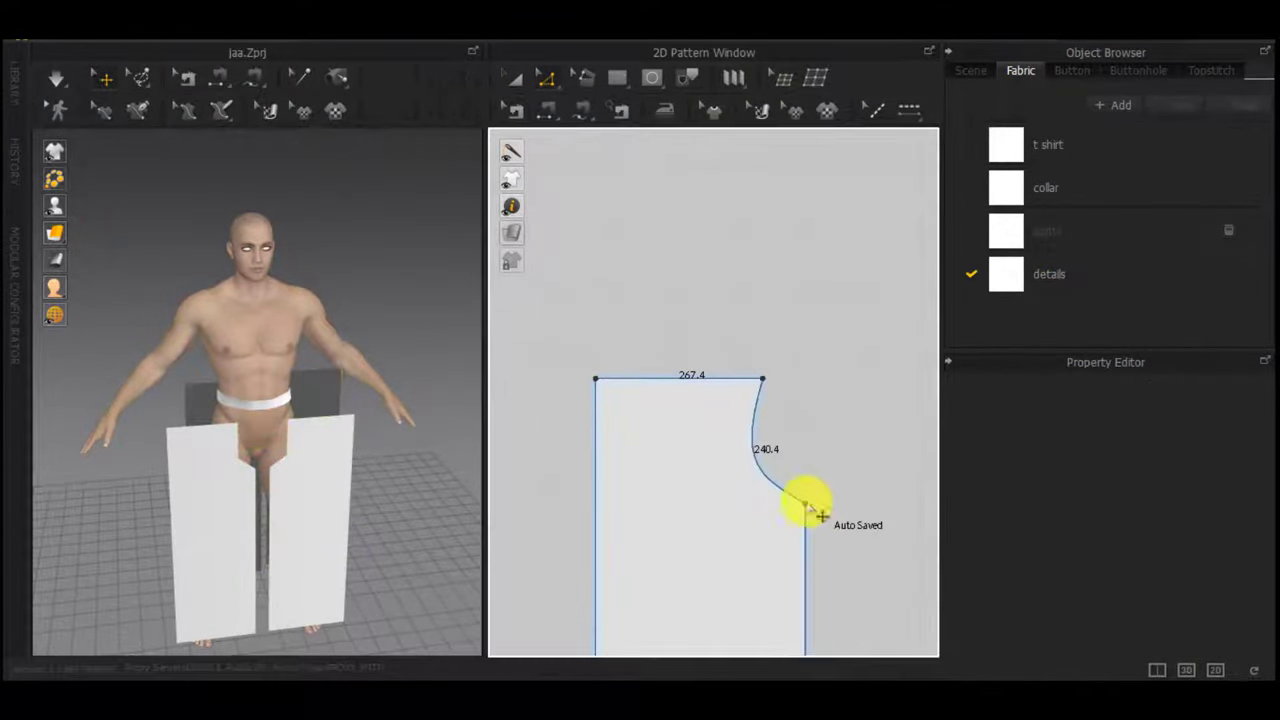
Reshape the rear panel's crotch curve into a deeper arc about 264 mm long
{"action": "left_click_drag", "start_coordinate": [769, 485], "coordinate": [752, 523]}
{"action": "right_click_drag", "start_coordinate": [250, 455], "coordinate": [650, 420]}
{"action": "left_click_drag", "start_coordinate": [735, 479], "coordinate": [760, 485]}
{"action": "scroll", "coordinate": [837, 487], "scroll_direction": "down", "scroll_amount": 3}
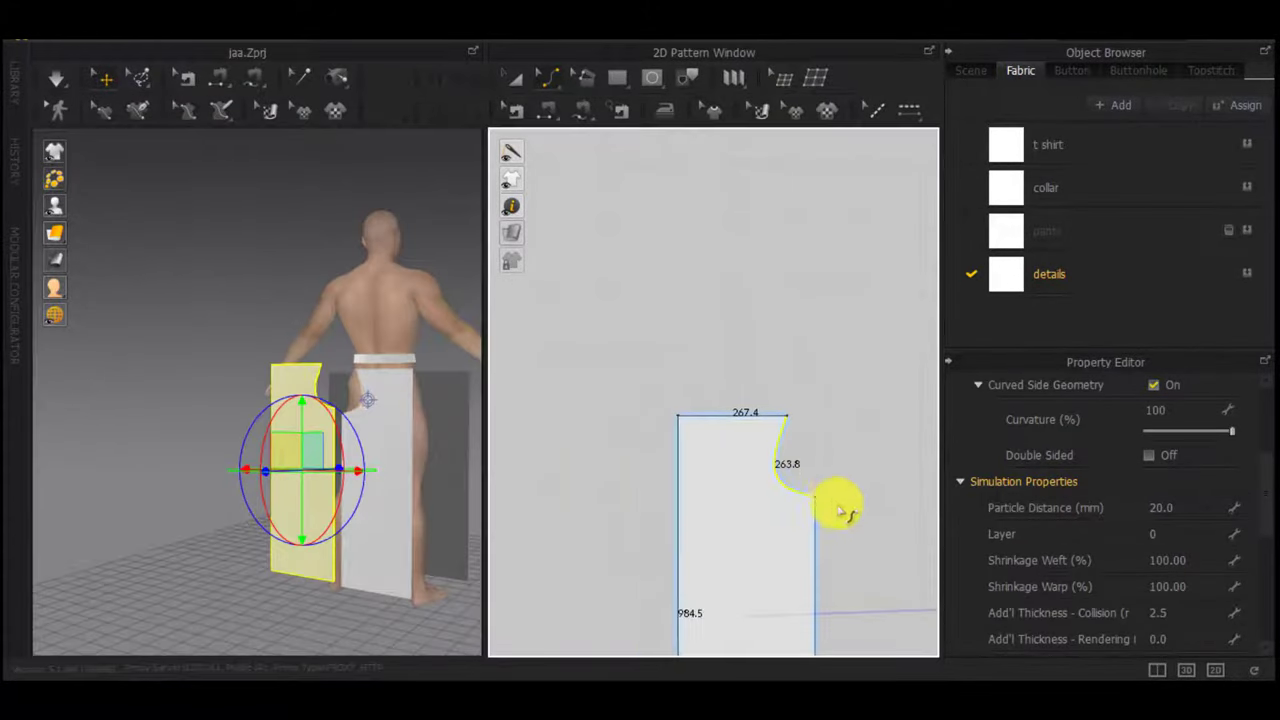
{"action": "middle_click_drag", "start_coordinate": [838, 506], "coordinate": [815, 468]}
Sew the outer side edges of the front and rear panels on the avatar's right leg with segment sewing
{"action": "right_click_drag", "start_coordinate": [328, 483], "coordinate": [804, 520]}
{"action": "scroll", "coordinate": [804, 520], "scroll_direction": "down", "scroll_amount": 5}
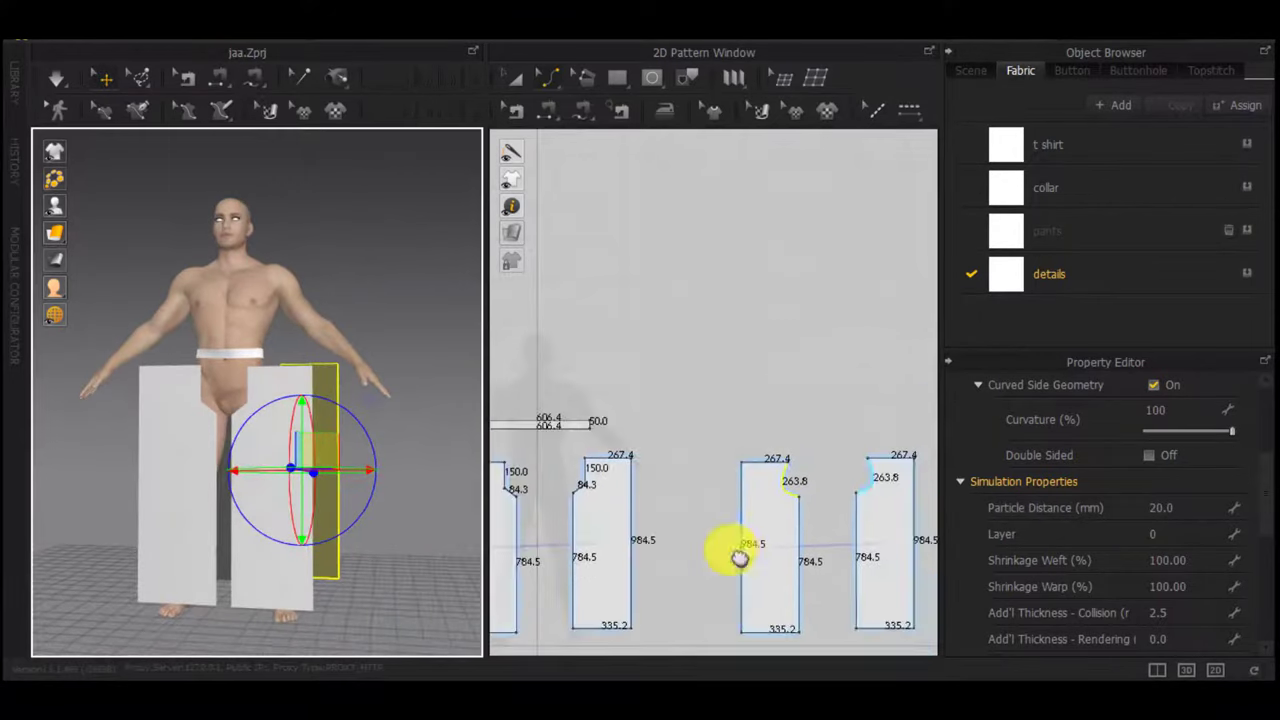
{"action": "middle_click_drag", "start_coordinate": [737, 554], "coordinate": [783, 480]}
{"action": "key", "text": "n"}
{"action": "right_click_drag", "start_coordinate": [295, 487], "coordinate": [395, 501]}
{"action": "left_click", "coordinate": [289, 500]}
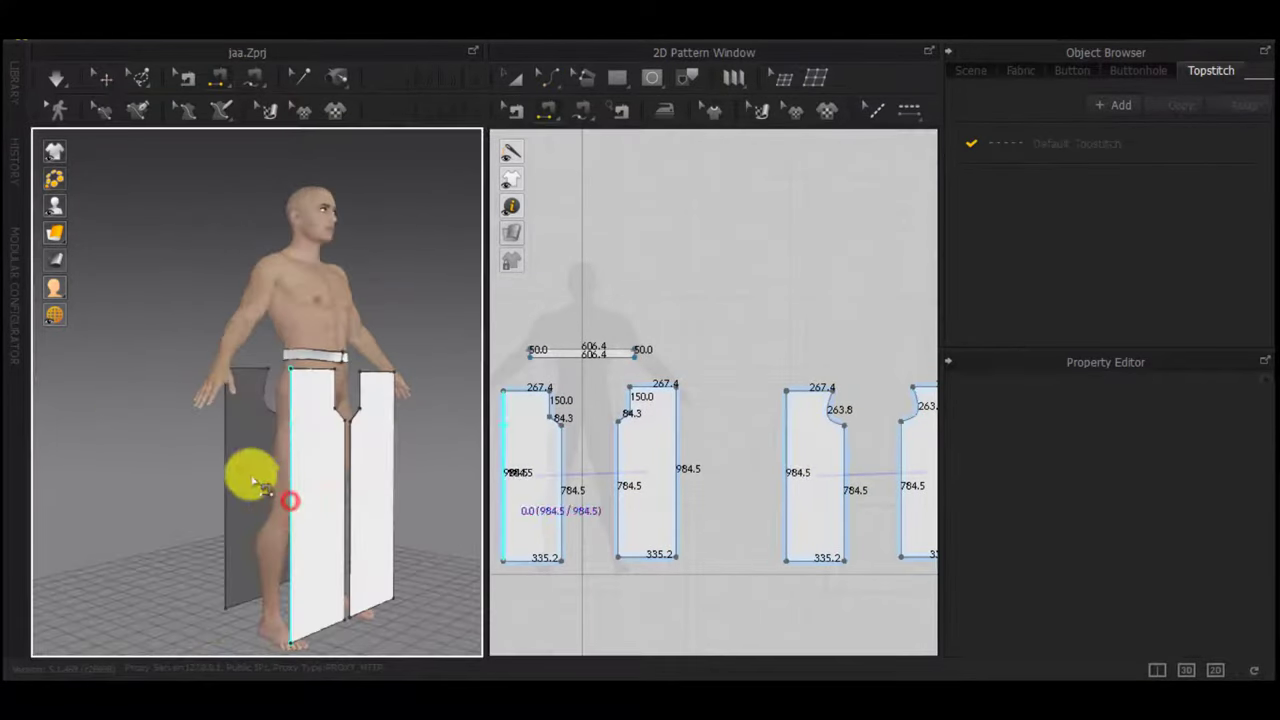
{"action": "left_click", "coordinate": [215, 467]}
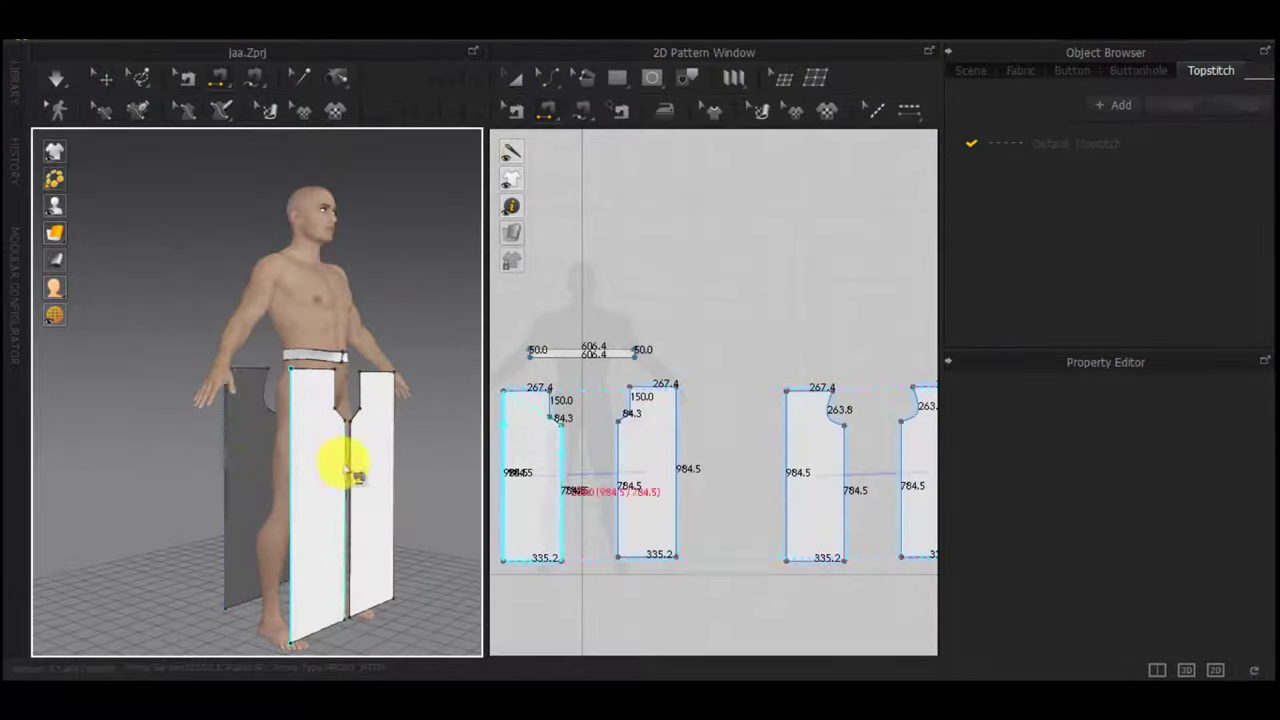
{"action": "left_click", "coordinate": [233, 457]}
Sew the 784.5 mm inner leg edges of the same front and rear panels together
{"action": "left_click", "coordinate": [899, 470]}
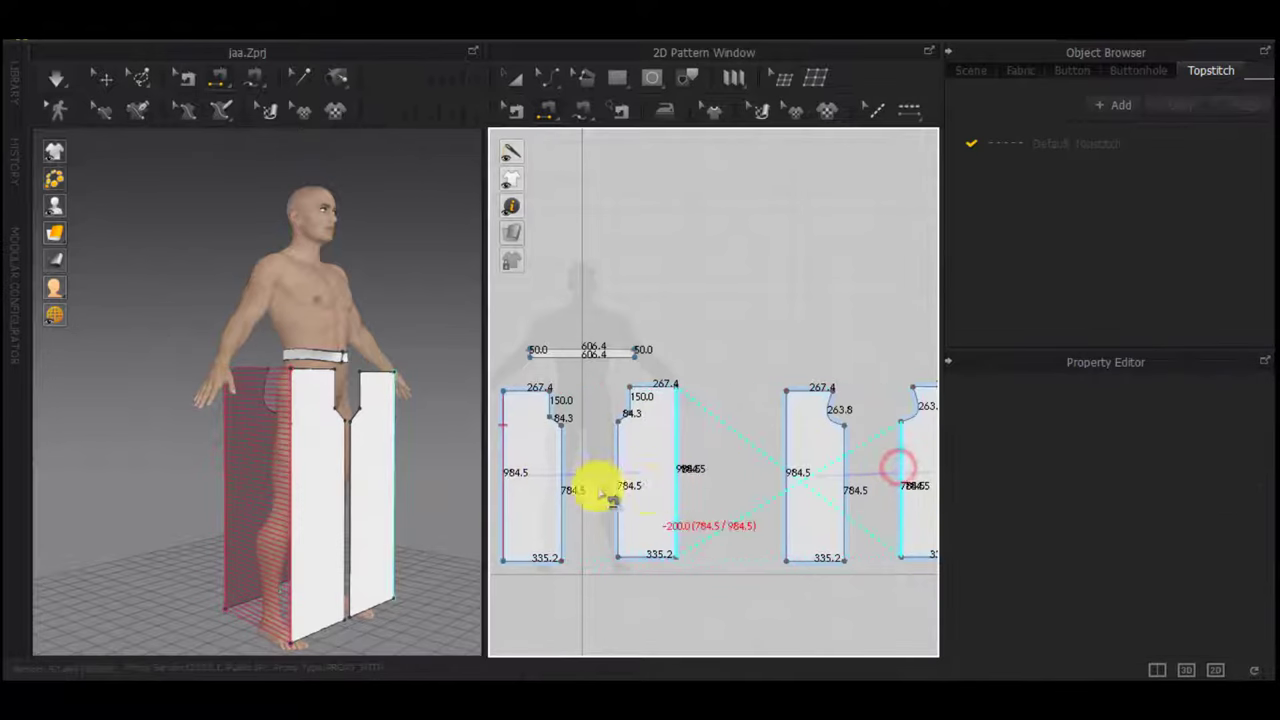
{"action": "left_click", "coordinate": [554, 485]}
{"action": "right_click_drag", "start_coordinate": [315, 492], "coordinate": [189, 500]}
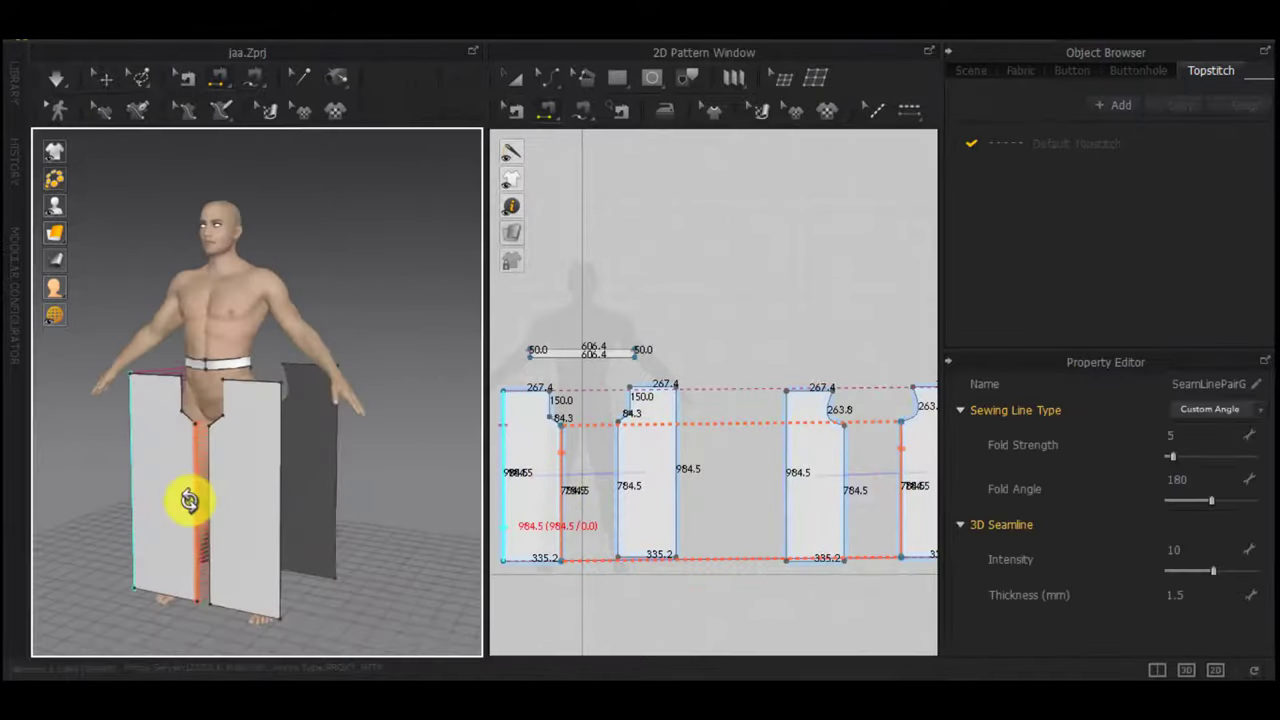
Sew the 984.5 mm outer edges and the 784.5 mm inner leg edges of the avatar's left front and rear panels together
{"action": "left_click", "coordinate": [271, 478]}
{"action": "left_click", "coordinate": [338, 458]}
{"action": "left_click", "coordinate": [832, 462]}
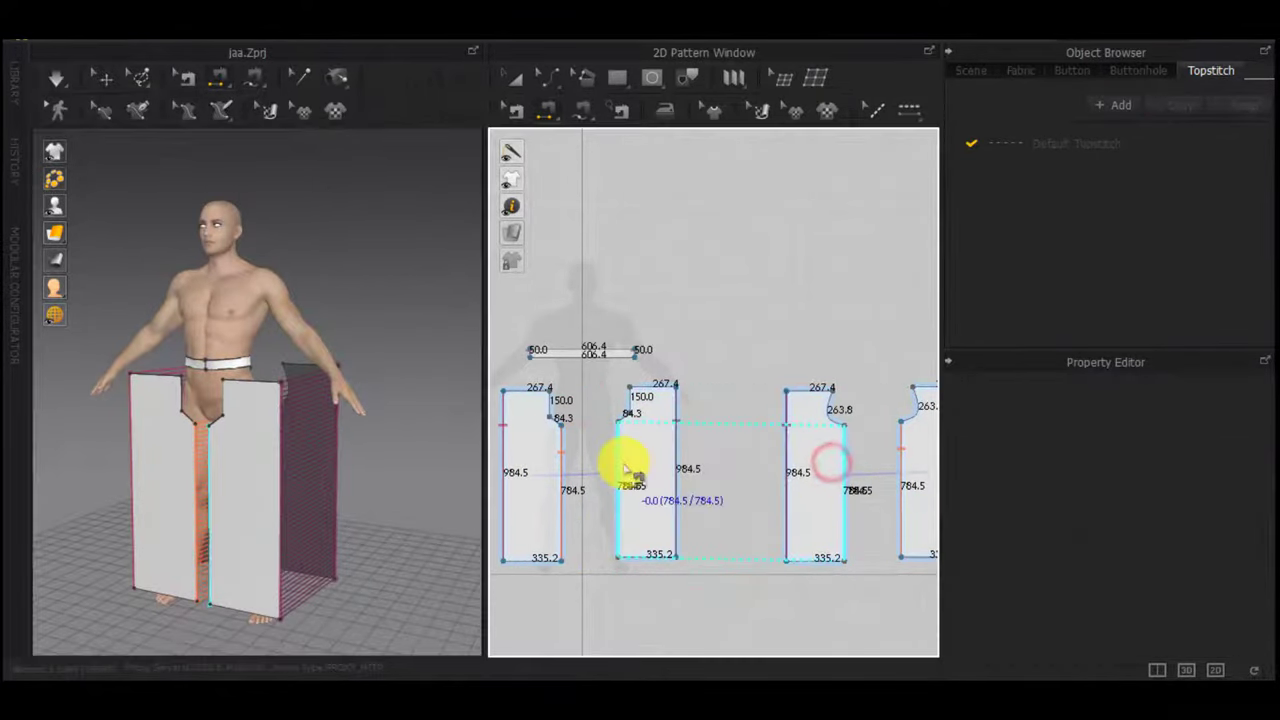
{"action": "left_click", "coordinate": [624, 462]}
Sew the two front panels together along their 84.3 mm slanted crotch edges and 150.0 mm centre edges
{"action": "scroll", "coordinate": [600, 432], "scroll_direction": "up", "scroll_amount": 5}
{"action": "left_click", "coordinate": [684, 384]}
{"action": "middle_click_drag", "start_coordinate": [642, 401], "coordinate": [837, 422]}
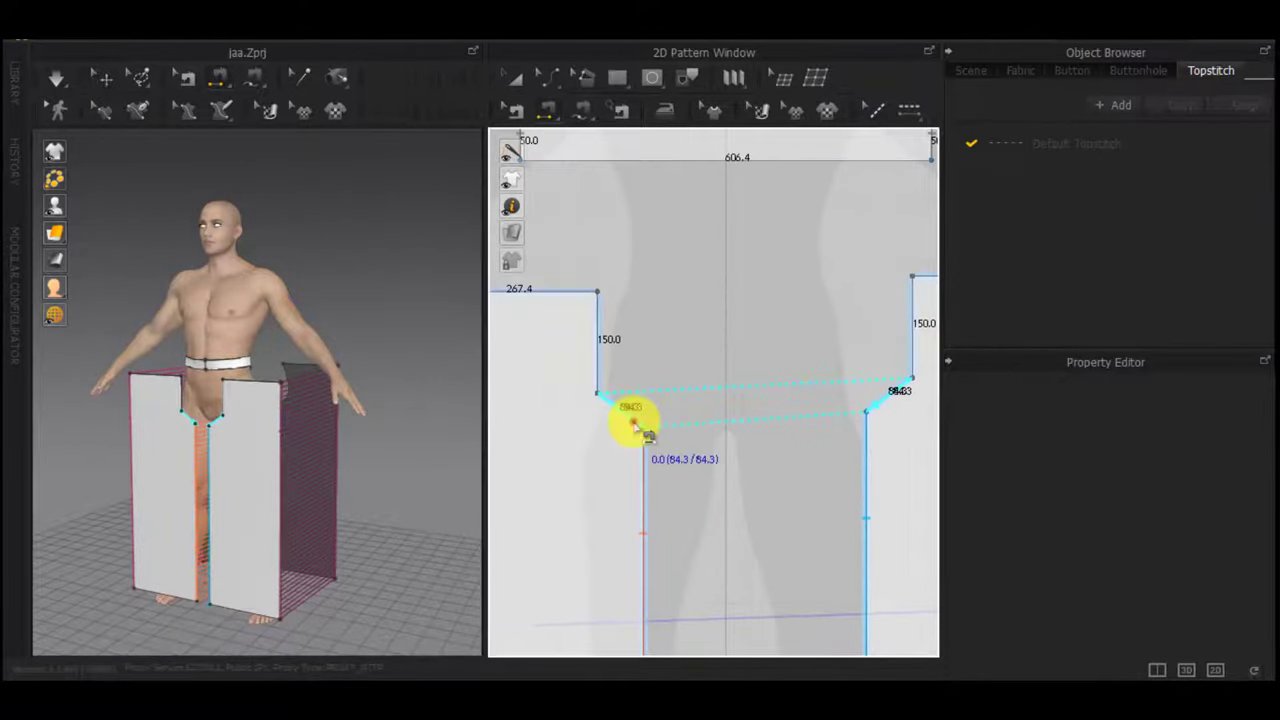
{"action": "left_click", "coordinate": [629, 427]}
{"action": "left_click", "coordinate": [606, 361]}
{"action": "left_click", "coordinate": [914, 349]}
Sew the curved 263.8 mm crotch edges of the two rear panels together
{"action": "scroll", "coordinate": [869, 420], "scroll_direction": "down", "scroll_amount": 5}
{"action": "scroll", "coordinate": [887, 452], "scroll_direction": "down", "scroll_amount": 3}
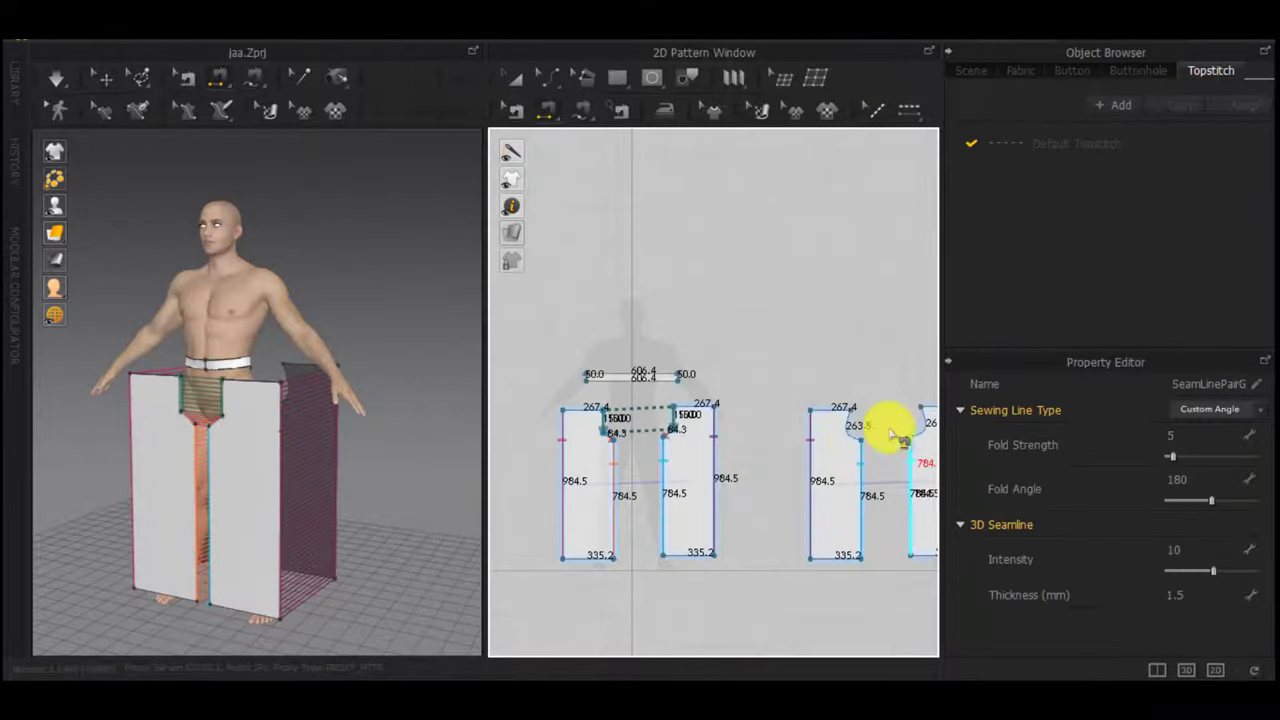
{"action": "left_click", "coordinate": [850, 434]}
{"action": "left_click", "coordinate": [918, 430]}
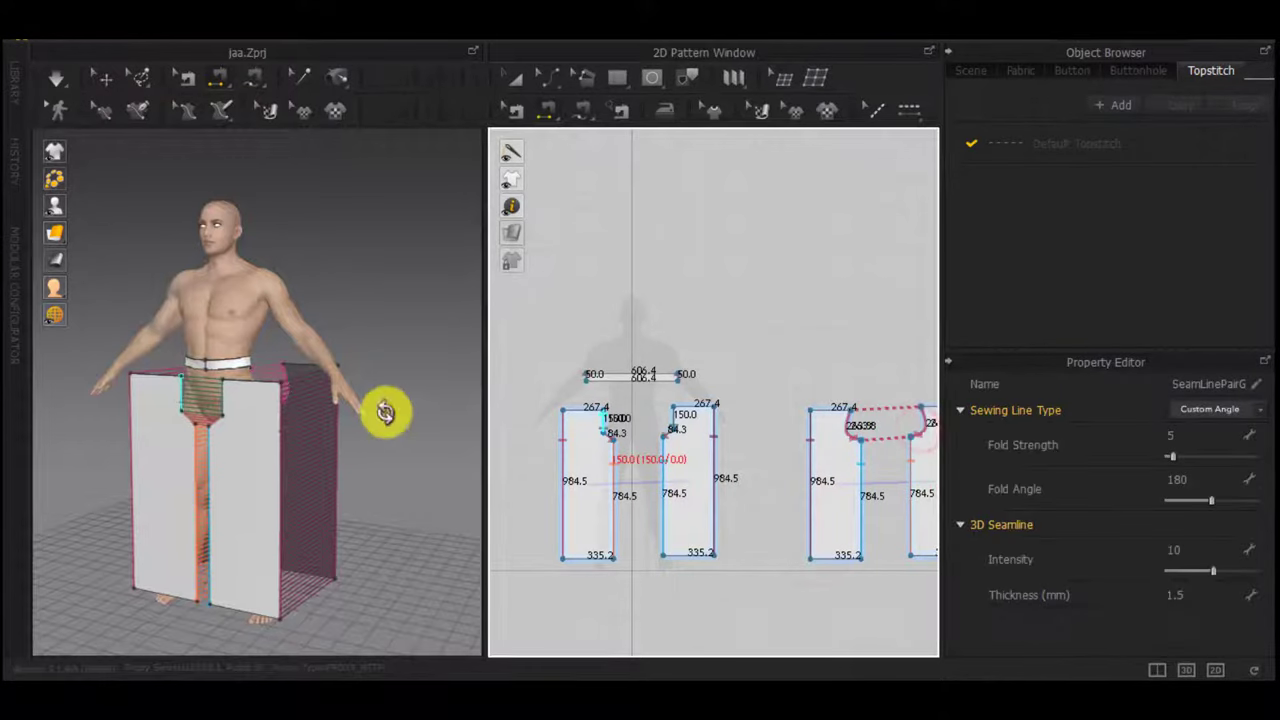
Simulate the sewn leg panels and pull the cloth so the pants settle on the avatar
{"action": "right_click_drag", "start_coordinate": [385, 411], "coordinate": [87, 454]}
{"action": "key", "text": "space"}
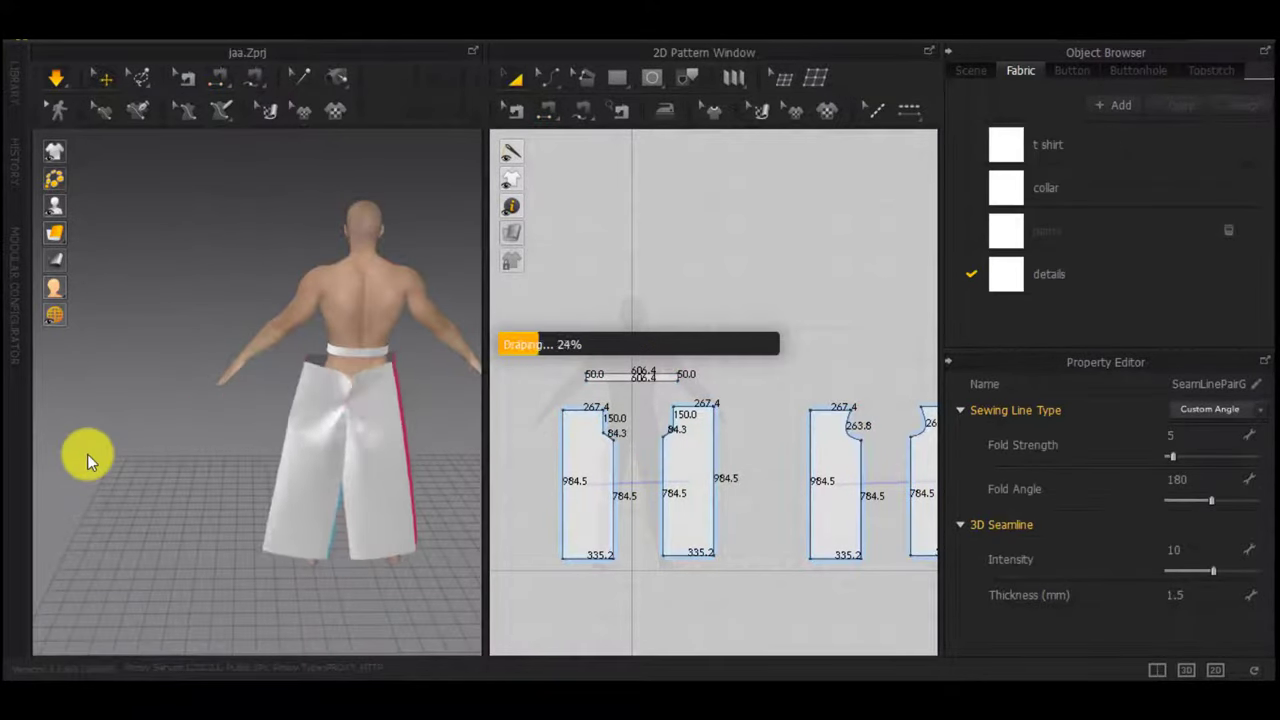
{"action": "left_click_drag", "start_coordinate": [358, 364], "coordinate": [307, 425]}
{"action": "right_click_drag", "start_coordinate": [452, 424], "coordinate": [162, 393]}
{"action": "scroll", "coordinate": [340, 426], "scroll_direction": "up", "scroll_amount": 5}
{"action": "left_click", "coordinate": [281, 436]}
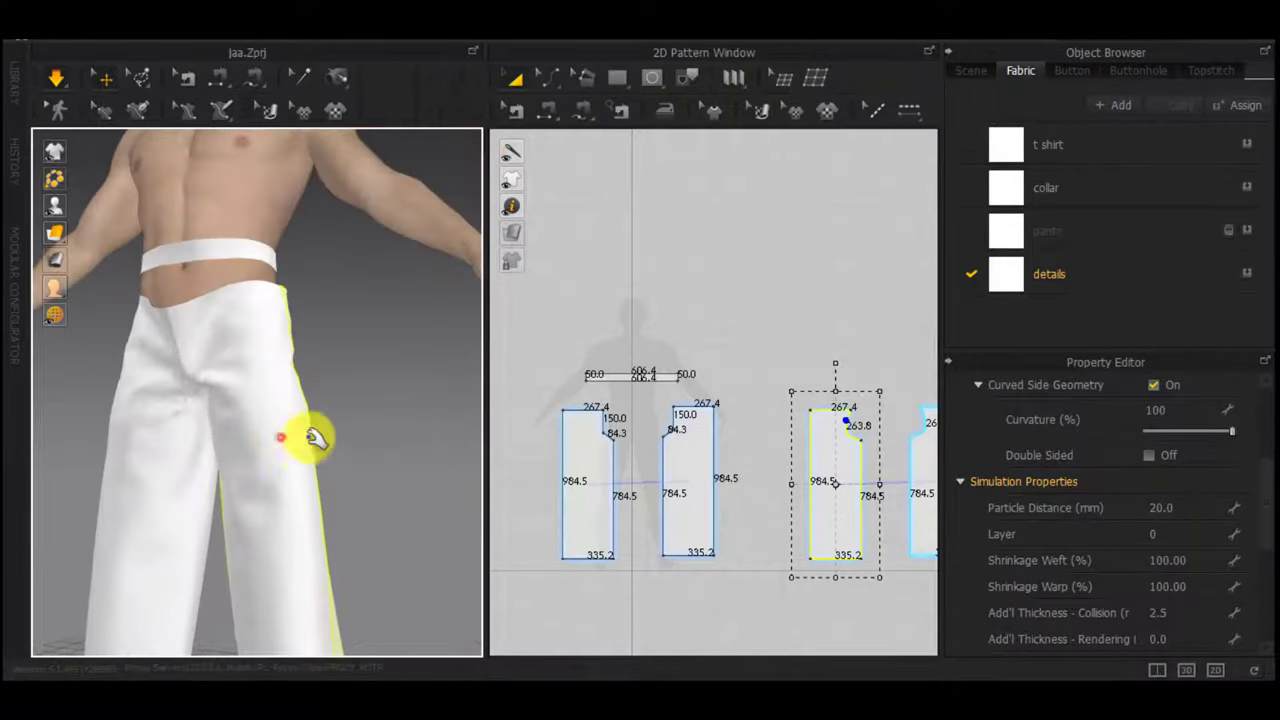
Split the waistband's lower edge with Uniform Split into four equal segments of 151.6 mm
{"action": "middle_click_drag", "start_coordinate": [606, 431], "coordinate": [676, 456]}
{"action": "scroll", "coordinate": [661, 459], "scroll_direction": "up", "scroll_amount": 4}
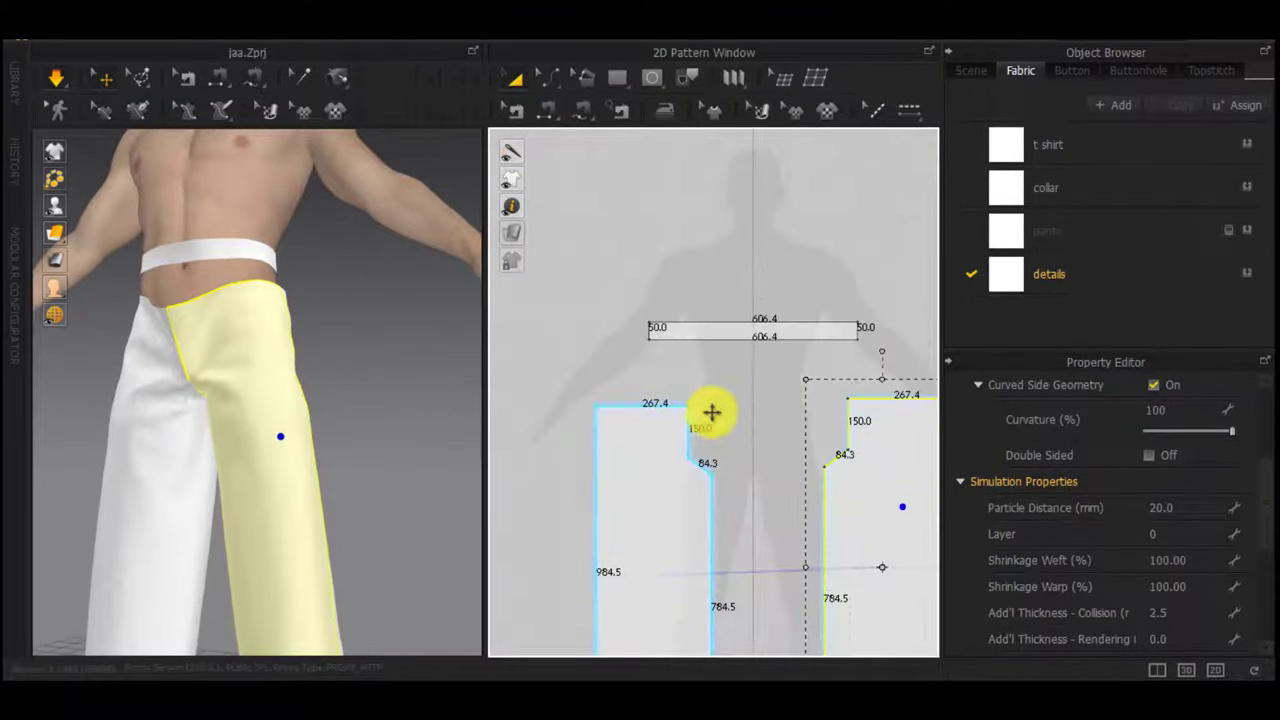
{"action": "key", "text": "x"}
{"action": "left_click", "coordinate": [734, 371]}
{"action": "right_click", "coordinate": [734, 340]}
{"action": "left_click", "coordinate": [565, 380]}
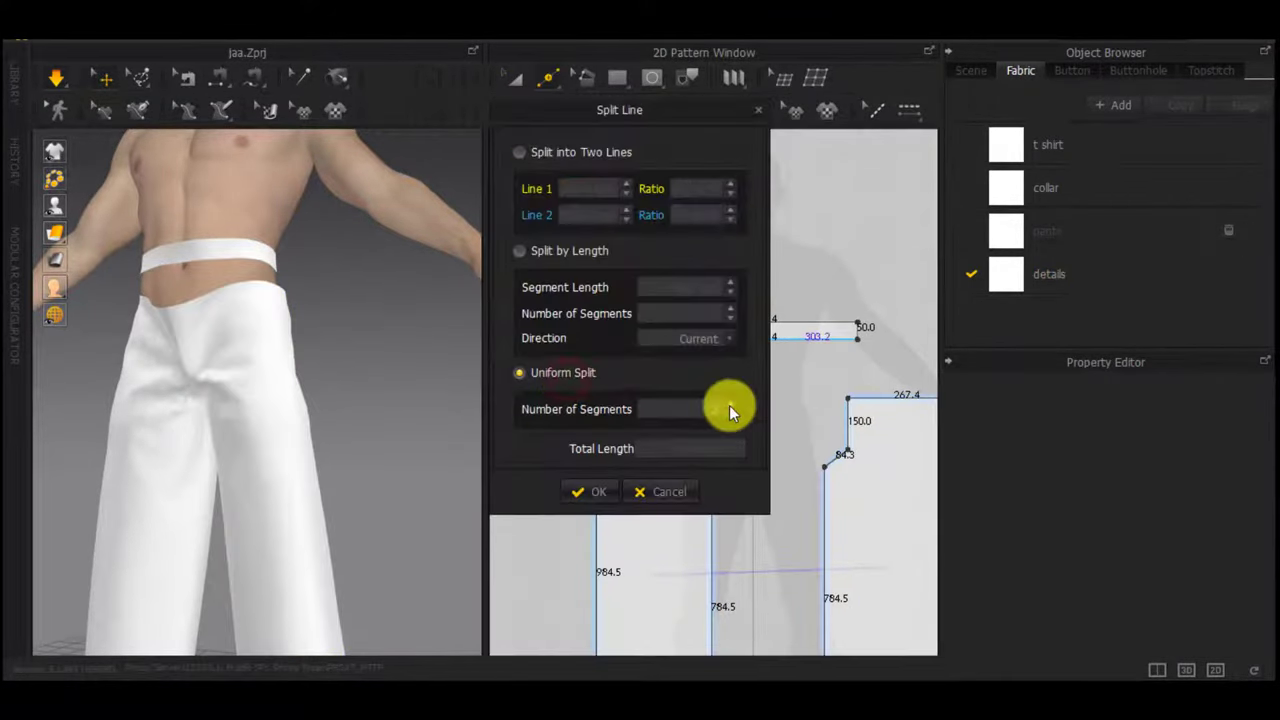
{"action": "left_click", "coordinate": [730, 404]}
{"action": "left_click", "coordinate": [608, 491]}
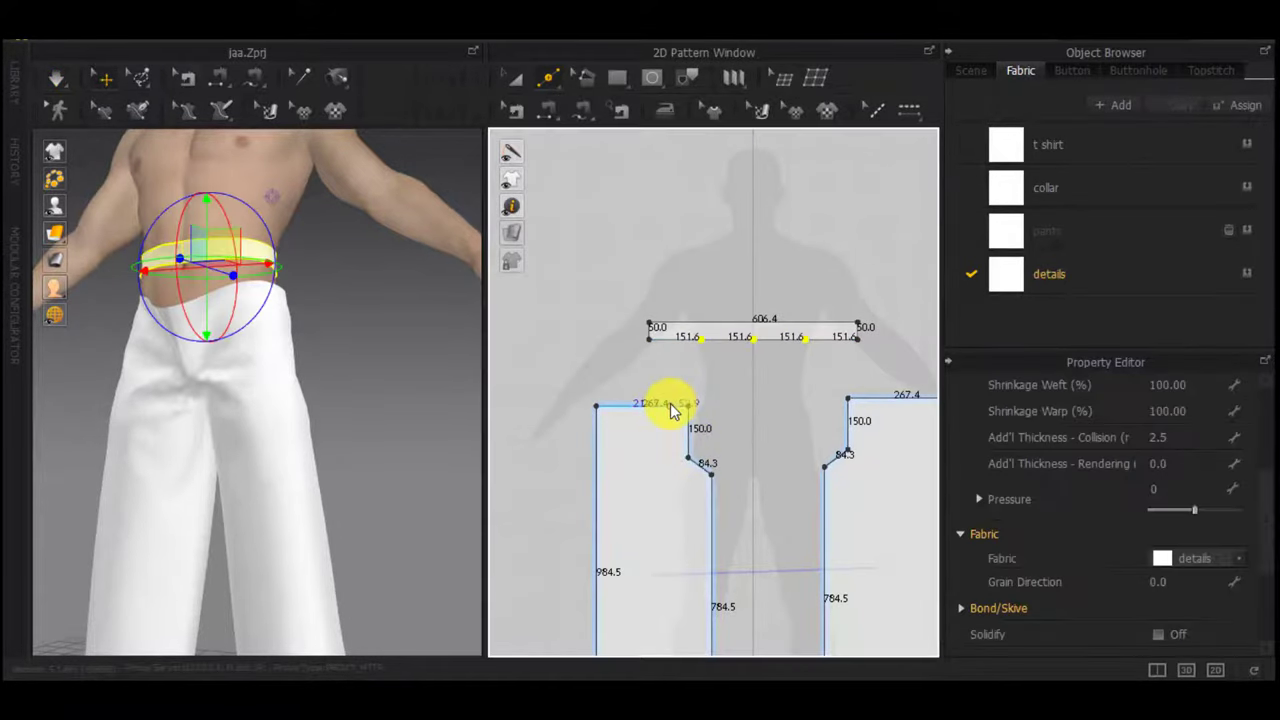
Sew each front panel's top edge to one of the outermost 151.6 mm segments on the waistband's lower edge
{"action": "key", "text": "n"}
{"action": "left_click", "coordinate": [656, 406]}
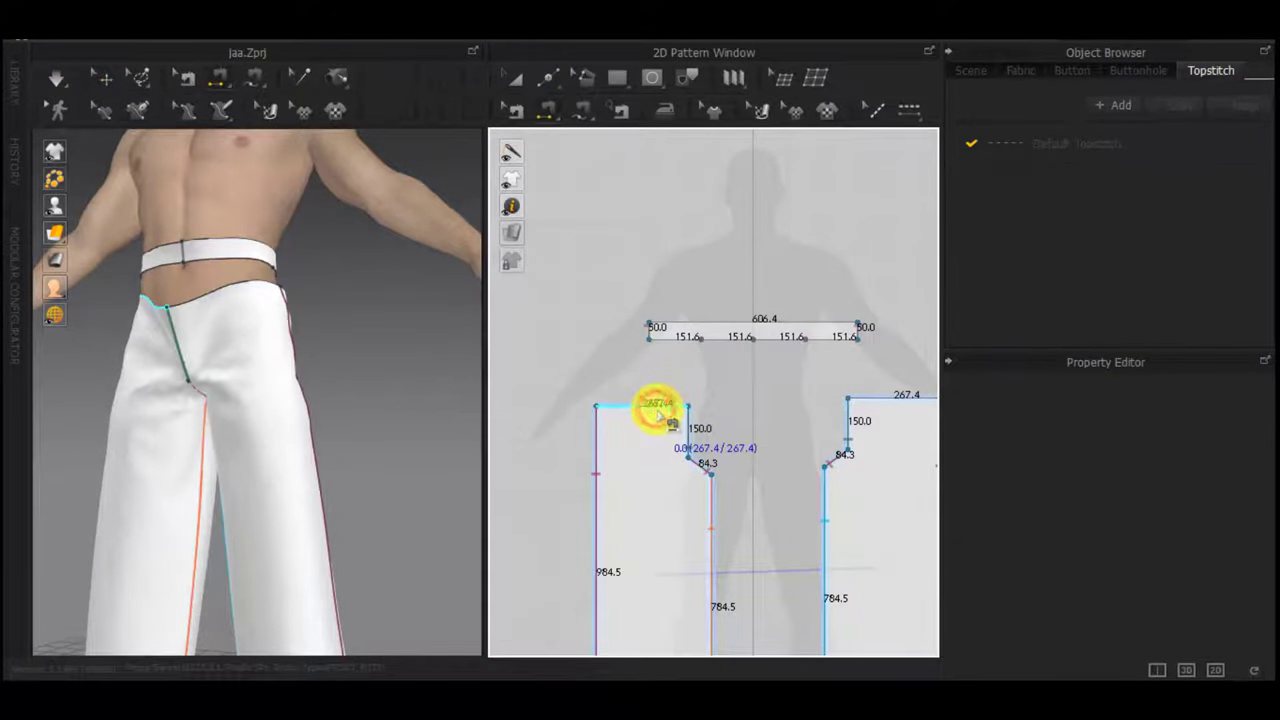
{"action": "left_click", "coordinate": [848, 344]}
{"action": "left_click", "coordinate": [884, 400]}
{"action": "left_click", "coordinate": [655, 342]}
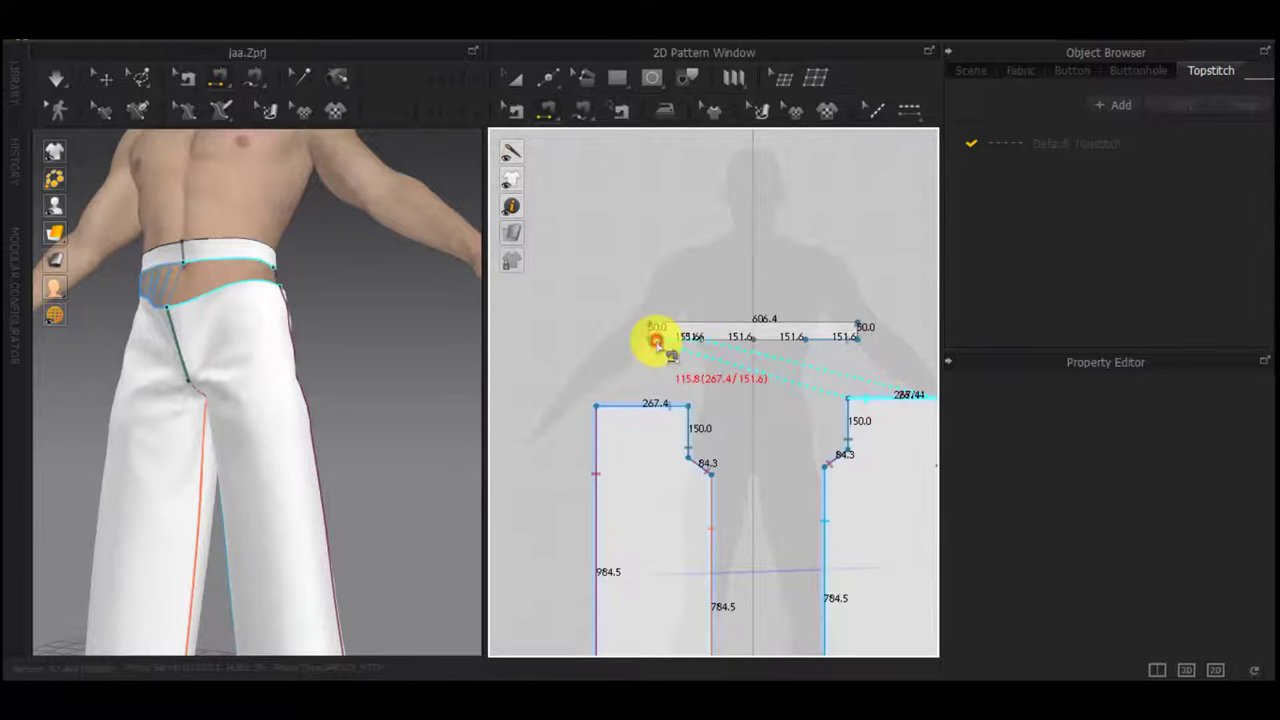
Sew both rear panels' top edges to the waistband's rear segments and simulate the joined pants
{"action": "scroll", "coordinate": [657, 345], "scroll_direction": "down", "scroll_amount": 4}
{"action": "right_click_drag", "start_coordinate": [416, 302], "coordinate": [134, 367]}
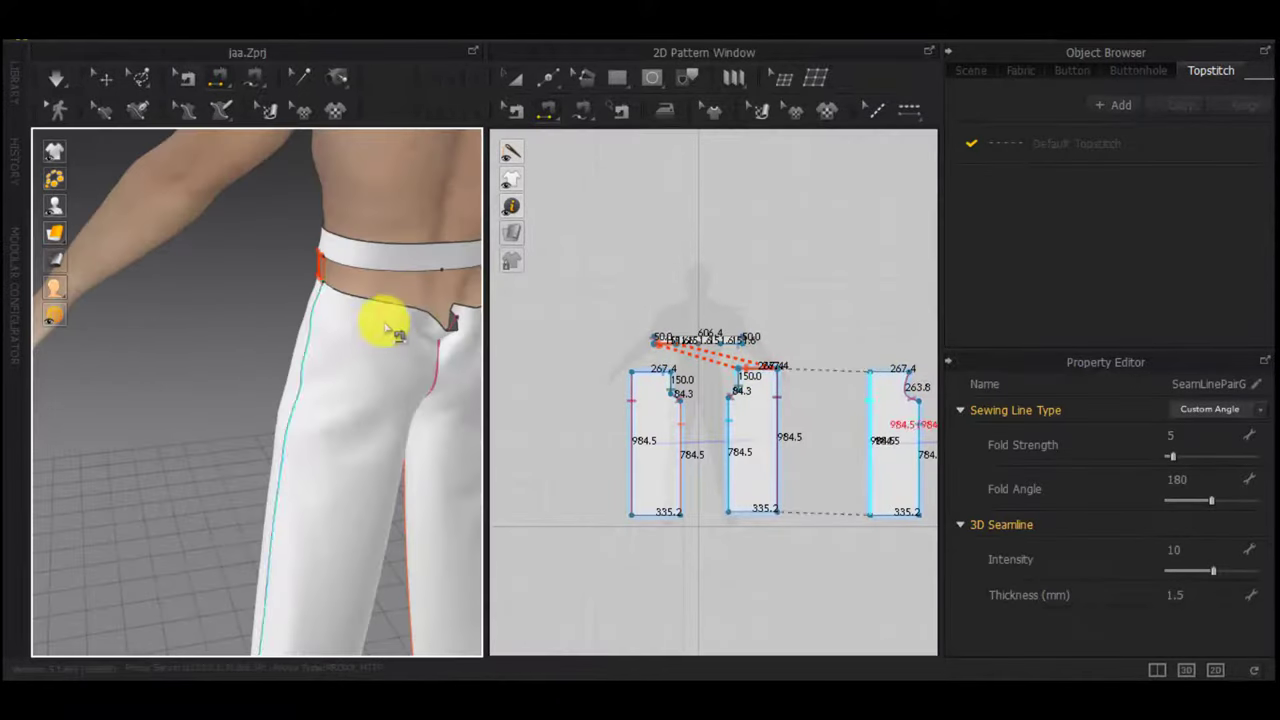
{"action": "left_click", "coordinate": [384, 307]}
{"action": "left_click", "coordinate": [378, 272]}
{"action": "right_click_drag", "start_coordinate": [422, 300], "coordinate": [716, 357]}
{"action": "left_click", "coordinate": [329, 358]}
{"action": "left_click", "coordinate": [338, 317]}
{"action": "key", "text": "space"}
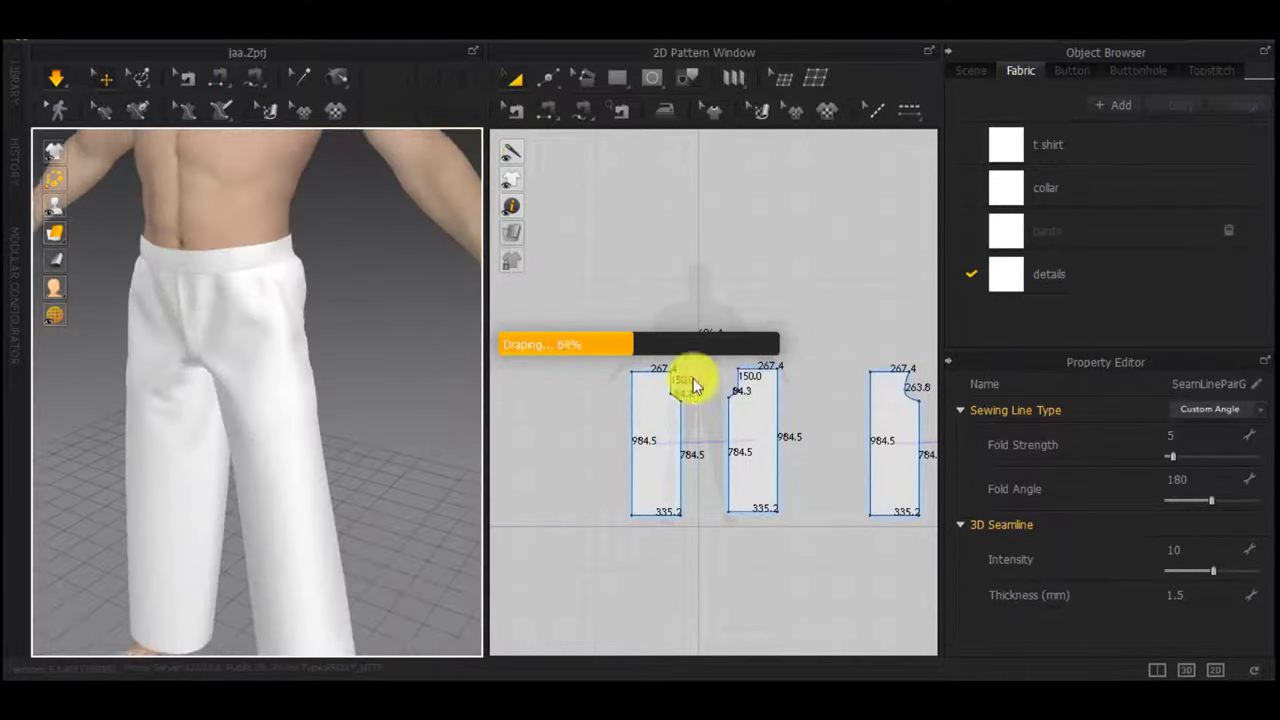
Move the outer top corner of the front panels 50 mm horizontally toward the centre
{"action": "scroll", "coordinate": [634, 403], "scroll_direction": "up", "scroll_amount": 5}
{"action": "left_click", "coordinate": [562, 392]}
{"action": "left_click", "coordinate": [629, 318]}
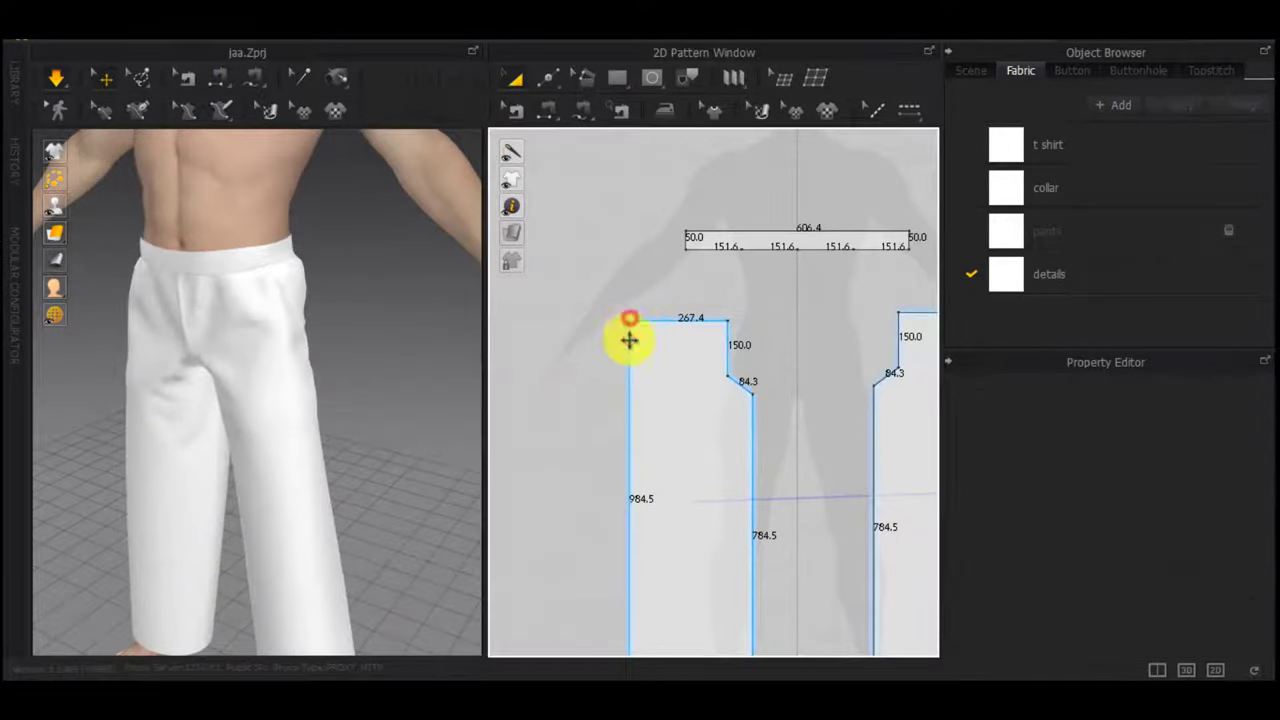
{"action": "key", "text": "z"}
{"action": "left_click", "coordinate": [631, 321]}
{"action": "scroll", "coordinate": [665, 381], "scroll_direction": "down", "scroll_amount": 4}
{"action": "mouse_move", "coordinate": [773, 384]}
{"action": "middle_mouse_down"}
{"action": "mouse_move", "coordinate": [591, 386]}
{"action": "mouse_move", "coordinate": [795, 390]}
{"action": "middle_mouse_up"}
{"action": "scroll", "coordinate": [579, 362], "scroll_direction": "up", "scroll_amount": 5}
{"action": "left_click_drag", "start_coordinate": [661, 340], "coordinate": [708, 340]}
{"action": "right_click", "coordinate": [708, 340]}
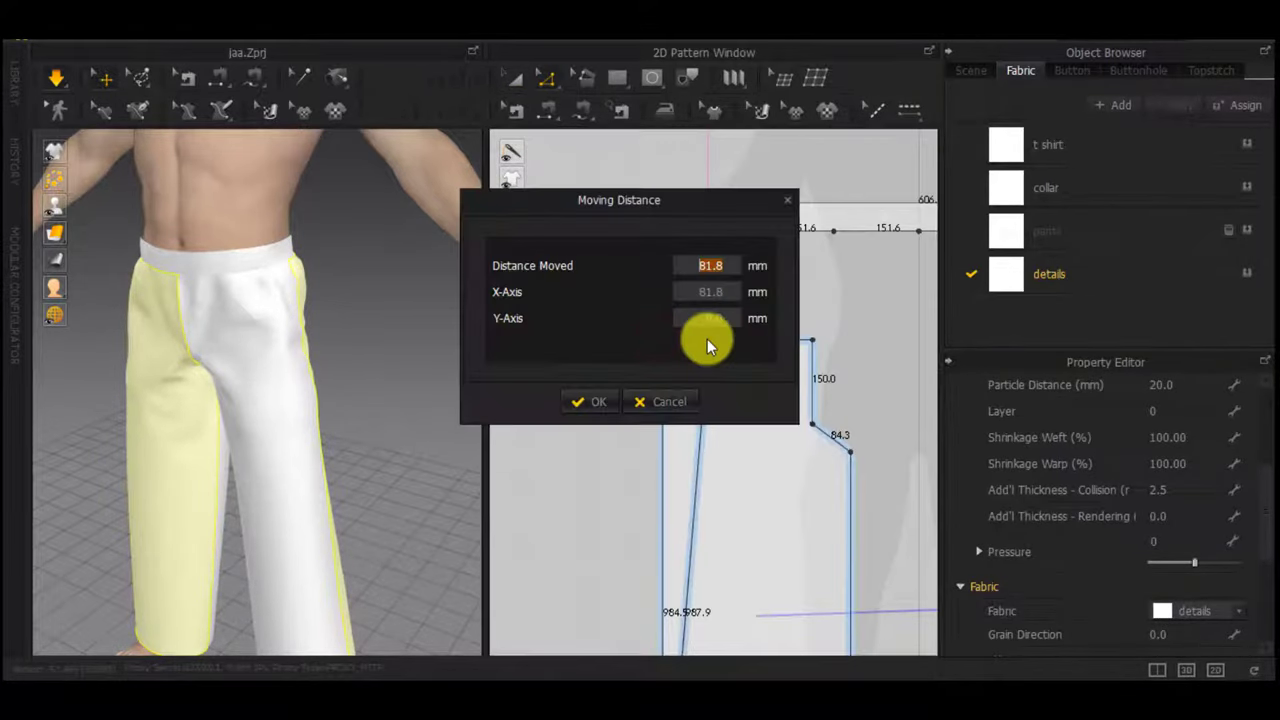
{"action": "type", "text": "50"}
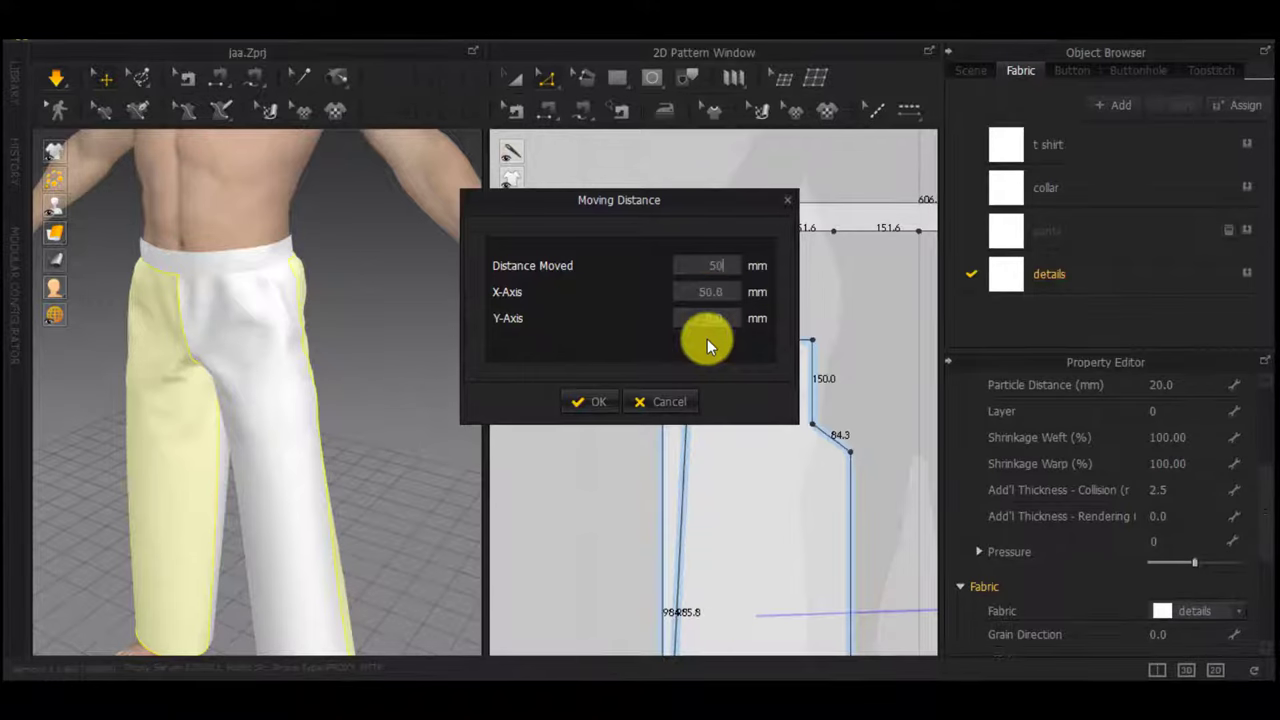
{"action": "key", "text": "Return"}
Simulate the pants with the front panels' outer top corners moved inward
{"action": "right_click_drag", "start_coordinate": [340, 346], "coordinate": [463, 346]}
{"action": "key", "text": "space"}
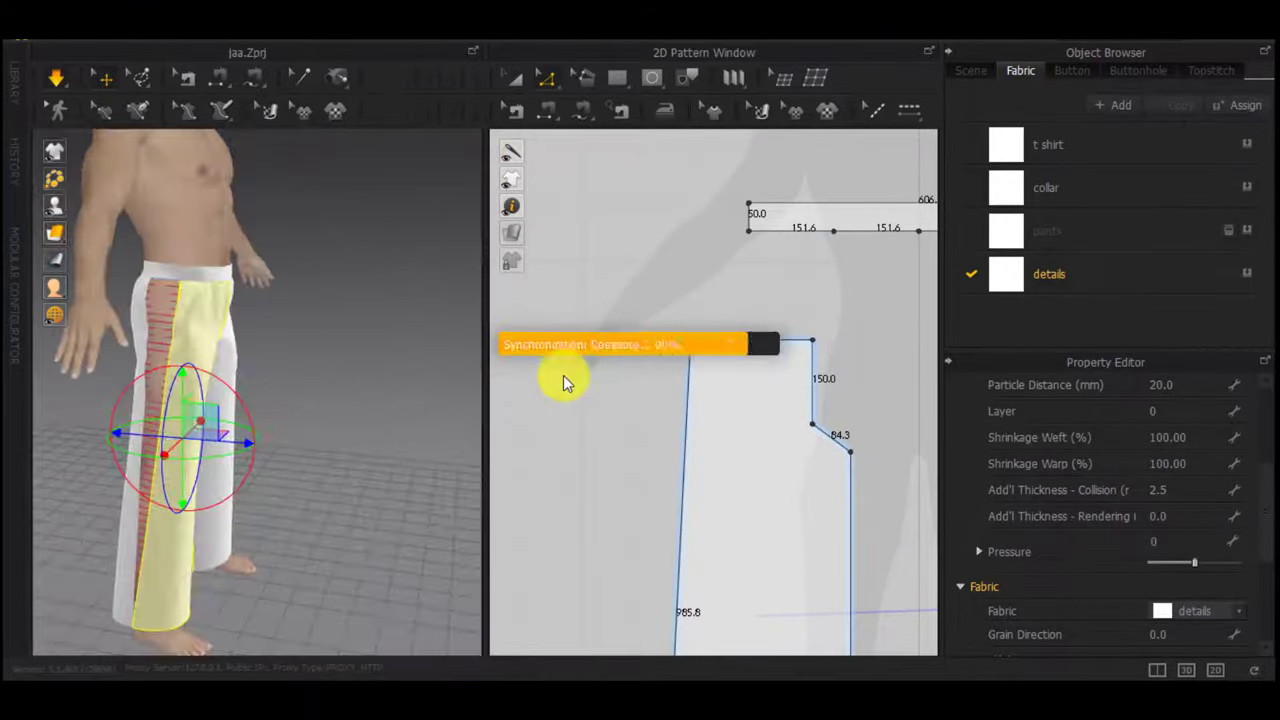
{"action": "right_click_drag", "start_coordinate": [100, 356], "coordinate": [66, 335]}
{"action": "scroll", "coordinate": [741, 540], "scroll_direction": "down", "scroll_amount": 5}
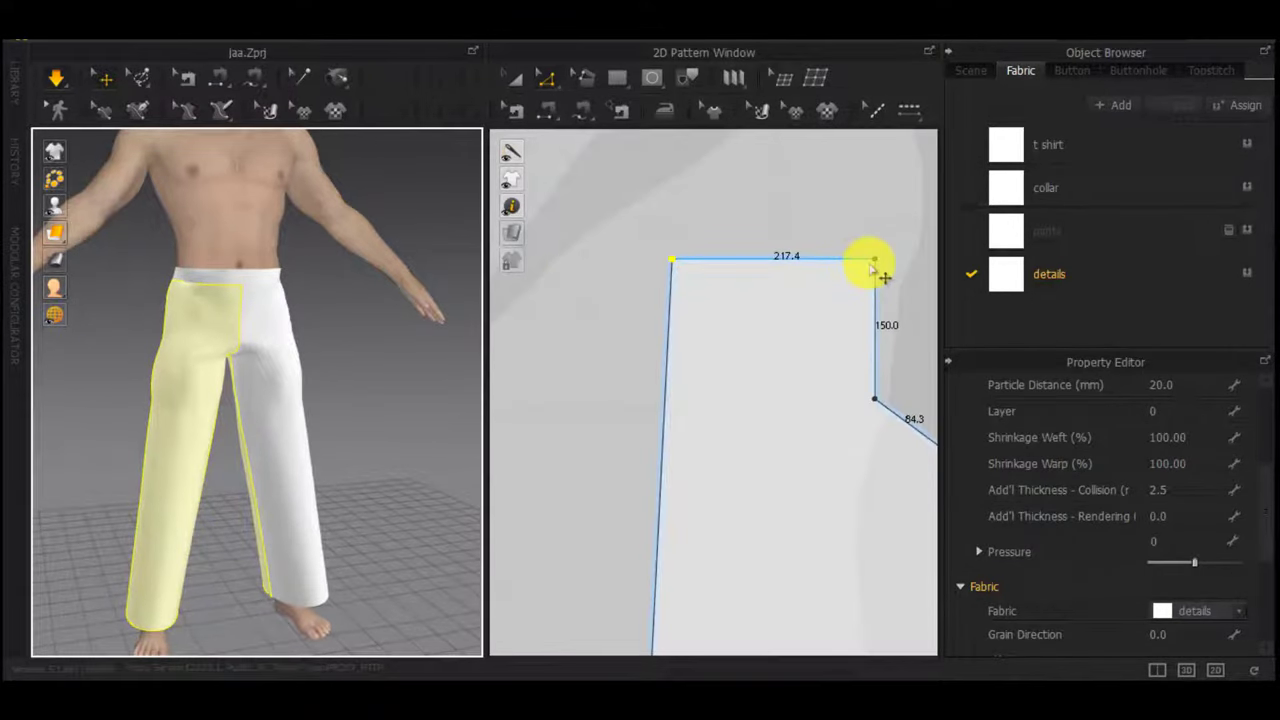
Move the front panels' inner top corner 50 mm horizontally toward the outer side and simulate
{"action": "left_click", "coordinate": [876, 260]}
{"action": "right_click", "coordinate": [836, 263]}
{"action": "type", "text": "50"}
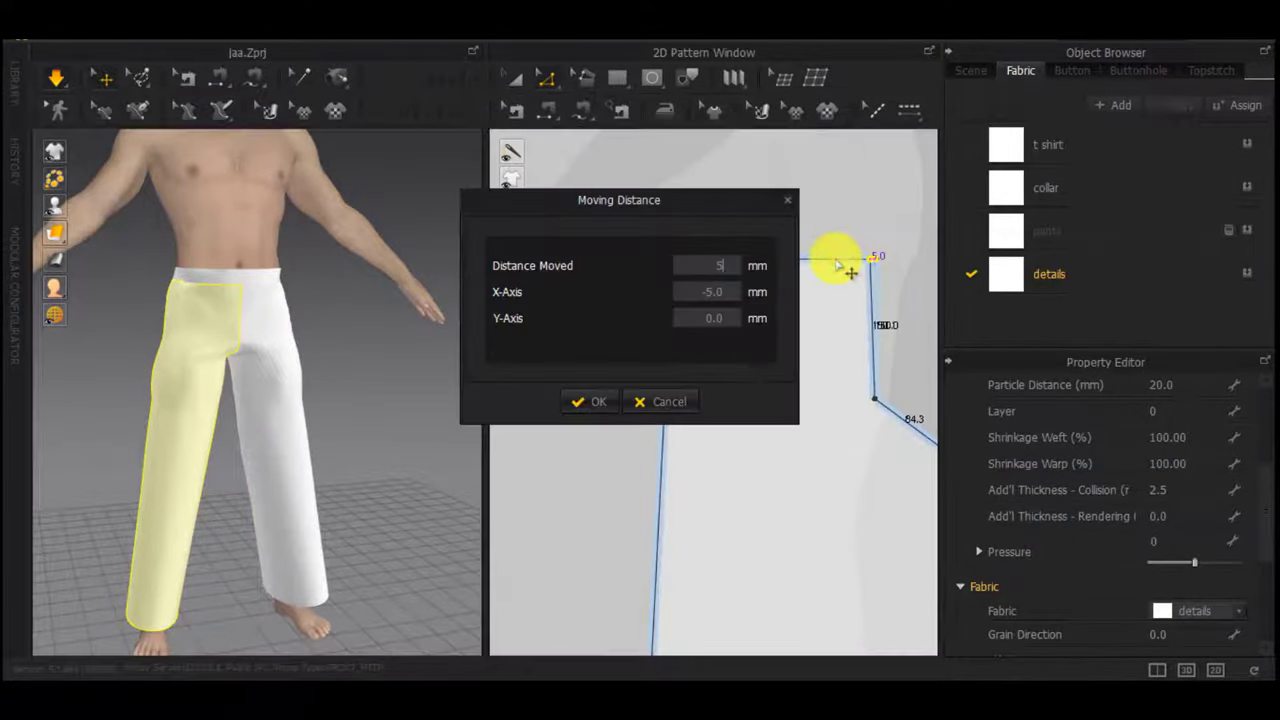
{"action": "key", "text": "Return"}
{"action": "scroll", "coordinate": [232, 310], "scroll_direction": "up", "scroll_amount": 4}
{"action": "key", "text": "space"}
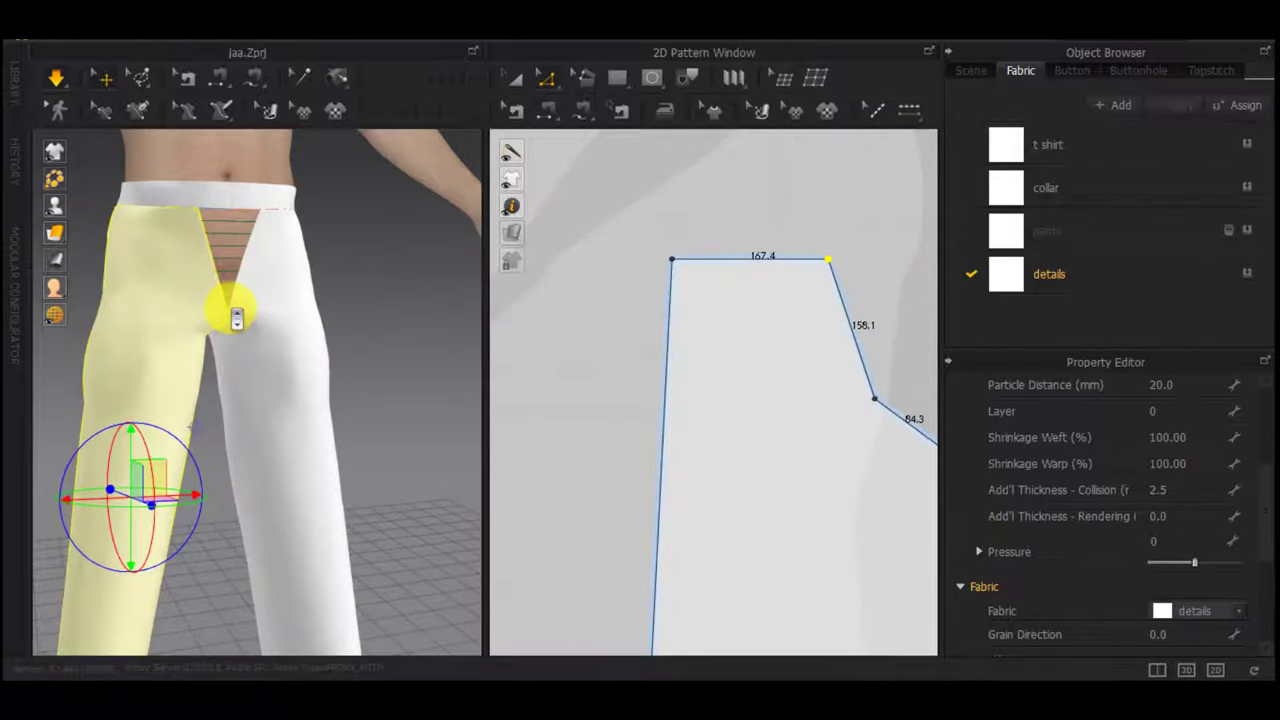
Check the side of the pants and undo the moves of the front panels' inner and outer top corners
{"action": "right_click_drag", "start_coordinate": [230, 308], "coordinate": [371, 321]}
{"action": "scroll", "coordinate": [371, 321], "scroll_direction": "down", "scroll_amount": 2}
{"action": "scroll", "coordinate": [649, 400], "scroll_direction": "down", "scroll_amount": 3}
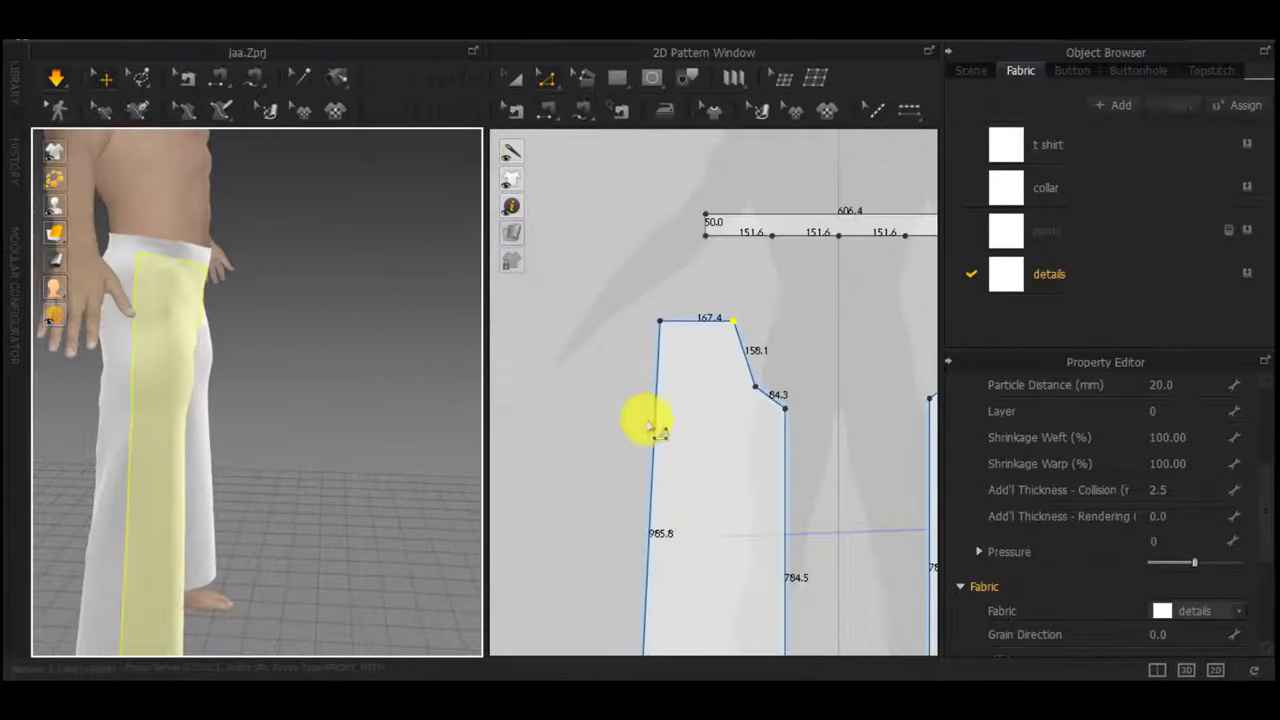
{"action": "middle_click_drag", "start_coordinate": [690, 424], "coordinate": [617, 402]}
{"action": "key", "text": "ctrl+z"}
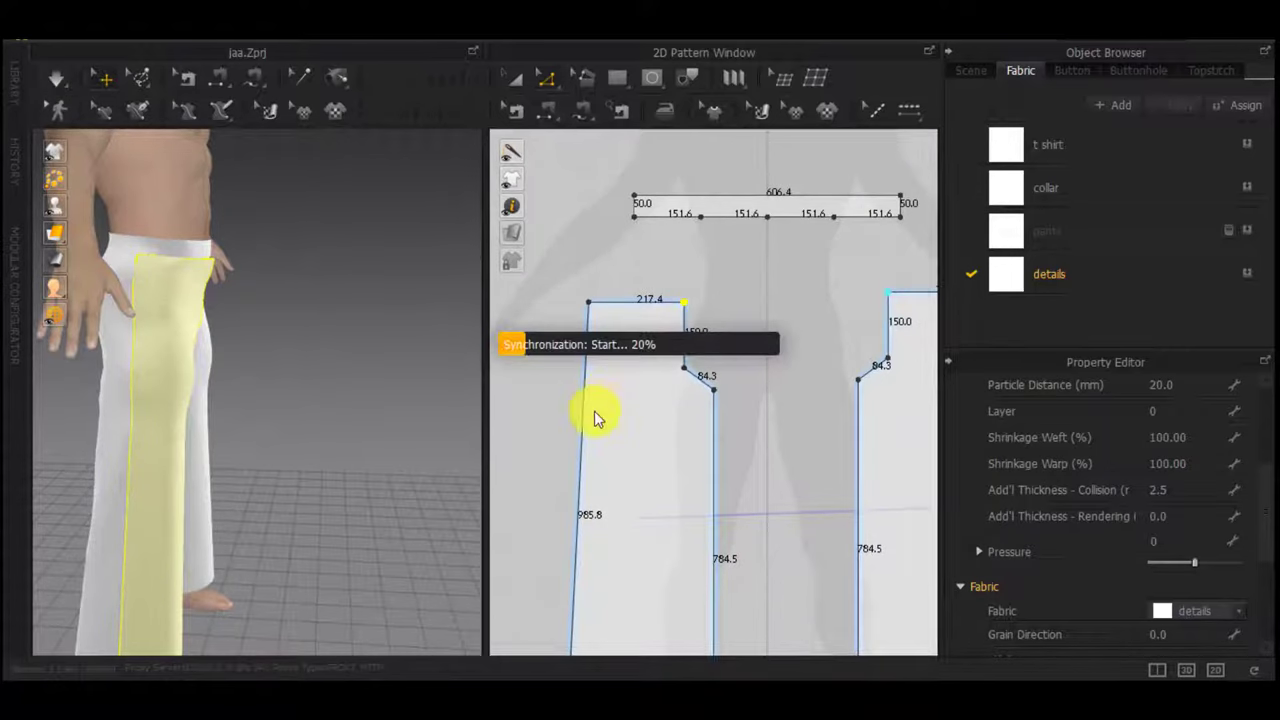
{"action": "key", "text": "ctrl+z"}
{"action": "scroll", "coordinate": [600, 418], "scroll_direction": "down", "scroll_amount": 5}
{"action": "key", "text": "ctrl+z"}
{"action": "key", "text": "ctrl+z"}
Move only the front panels' inner top corner 50 mm toward the outer side, leaving the side edge straight
{"action": "scroll", "coordinate": [588, 408], "scroll_direction": "up", "scroll_amount": 5}
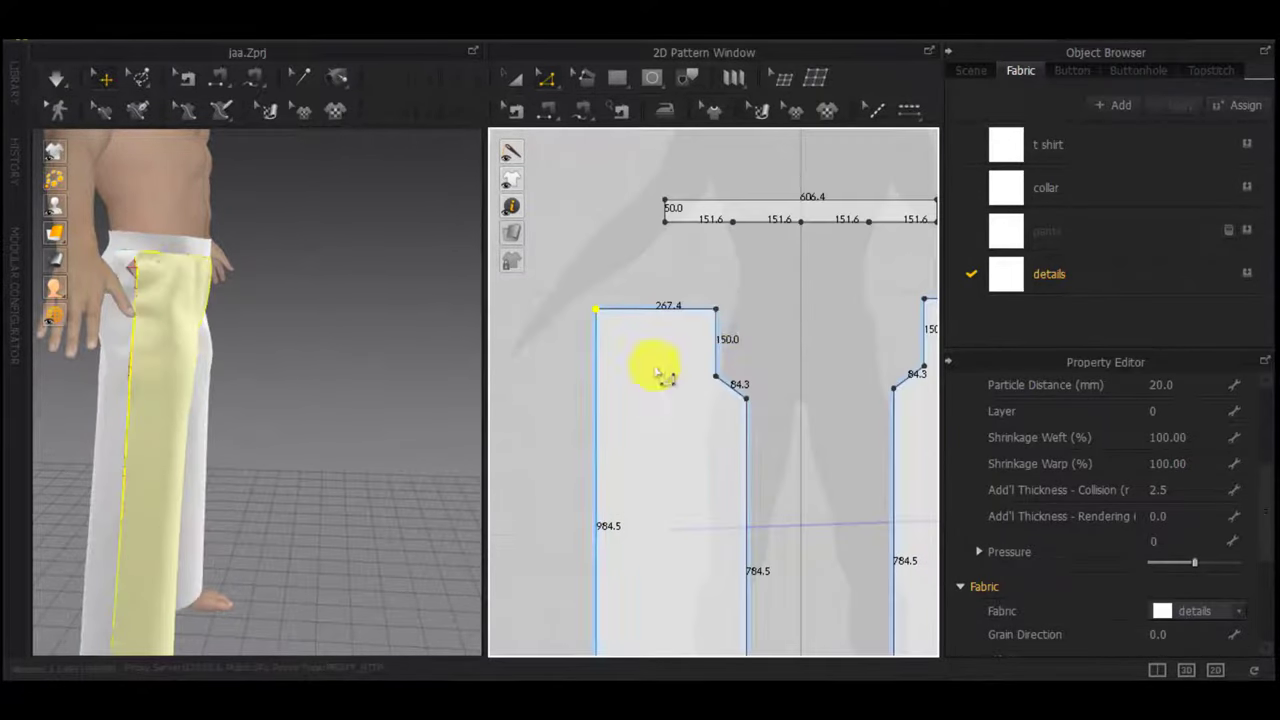
{"action": "mouse_move", "coordinate": [719, 312]}
{"action": "left_mouse_down"}
{"action": "mouse_move", "coordinate": [680, 312]}
{"action": "mouse_move", "coordinate": [696, 313]}
{"action": "left_mouse_up"}
{"action": "key", "text": "ctrl+z"}
{"action": "right_click", "coordinate": [697, 316]}
{"action": "type", "text": "50"}
{"action": "key", "text": "Return"}
Narrow the rear panels' top edge to 187.4 mm by moving its inner corner outward in two moves, the second 30 mm
{"action": "scroll", "coordinate": [712, 356], "scroll_direction": "down", "scroll_amount": 5}
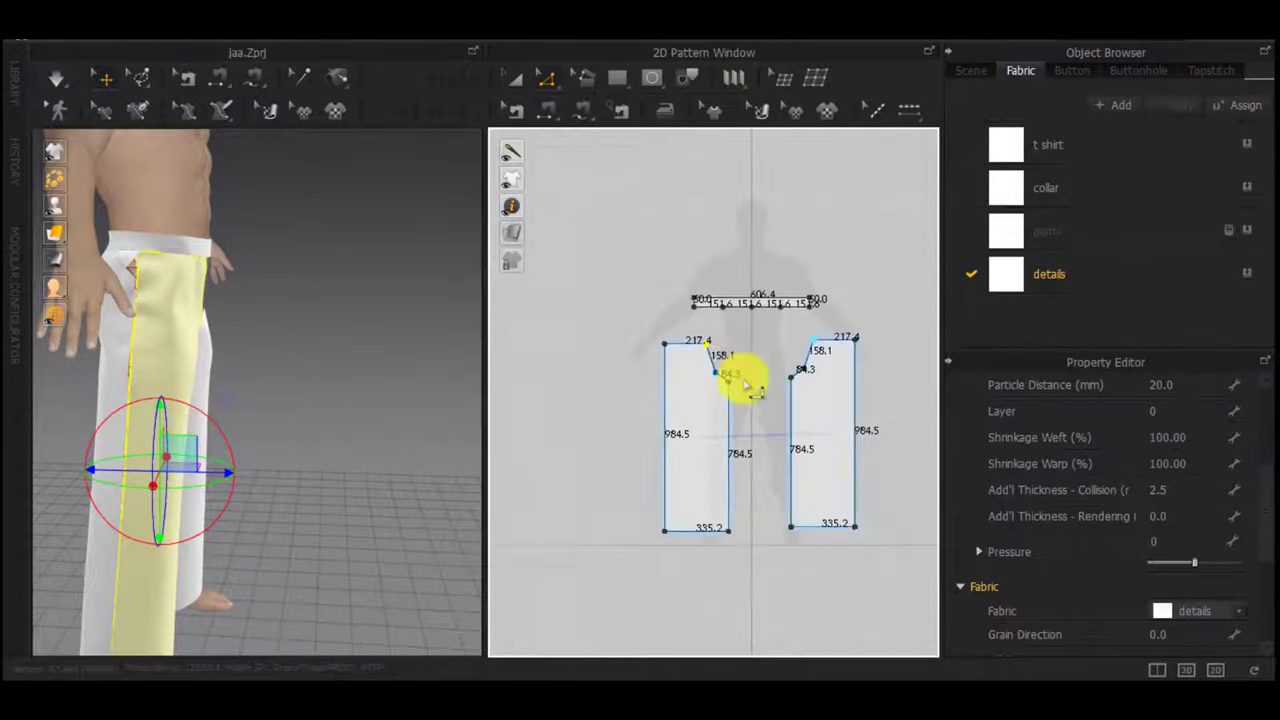
{"action": "middle_click_drag", "start_coordinate": [747, 378], "coordinate": [546, 373]}
{"action": "scroll", "coordinate": [822, 341], "scroll_direction": "up", "scroll_amount": 5}
{"action": "left_click_drag", "start_coordinate": [830, 339], "coordinate": [734, 382]}
{"action": "right_click", "coordinate": [788, 343]}
{"action": "key", "text": "Return"}
{"action": "scroll", "coordinate": [668, 404], "scroll_direction": "down", "scroll_amount": 5}
{"action": "scroll", "coordinate": [735, 372], "scroll_direction": "up", "scroll_amount": 4}
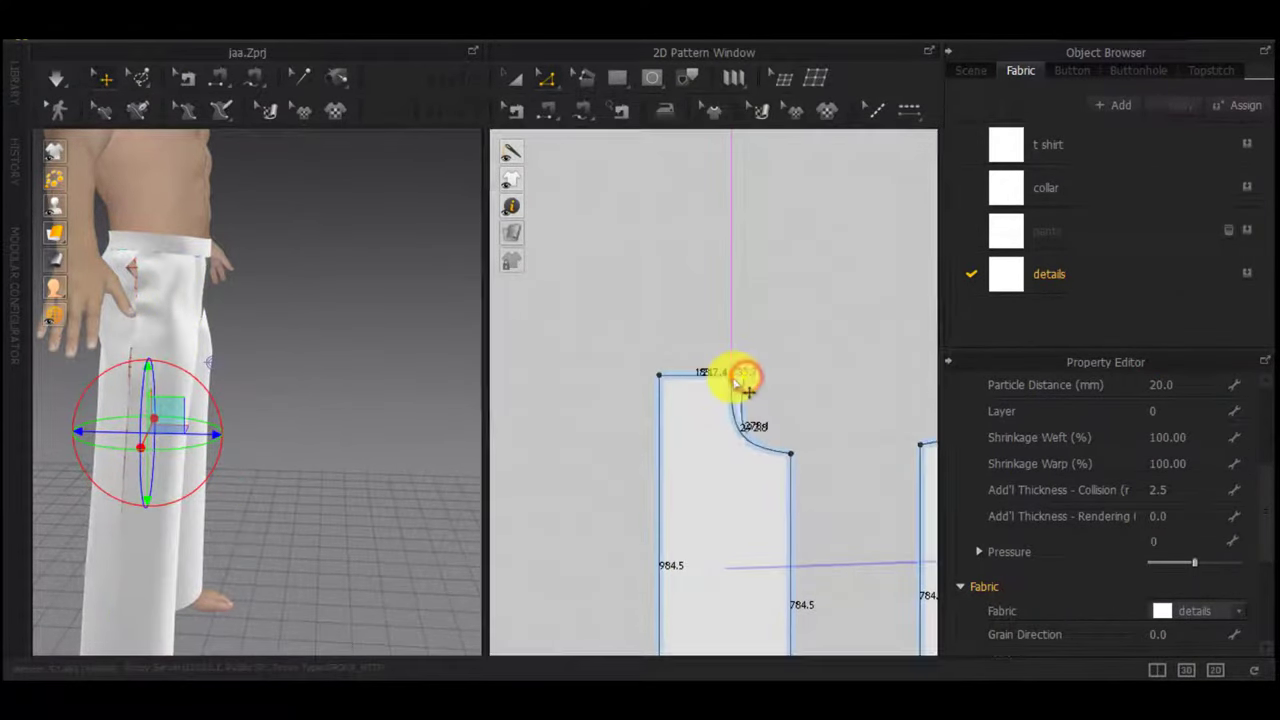
{"action": "right_click", "coordinate": [734, 382]}
{"action": "type", "text": "30"}
{"action": "key", "text": "Return"}
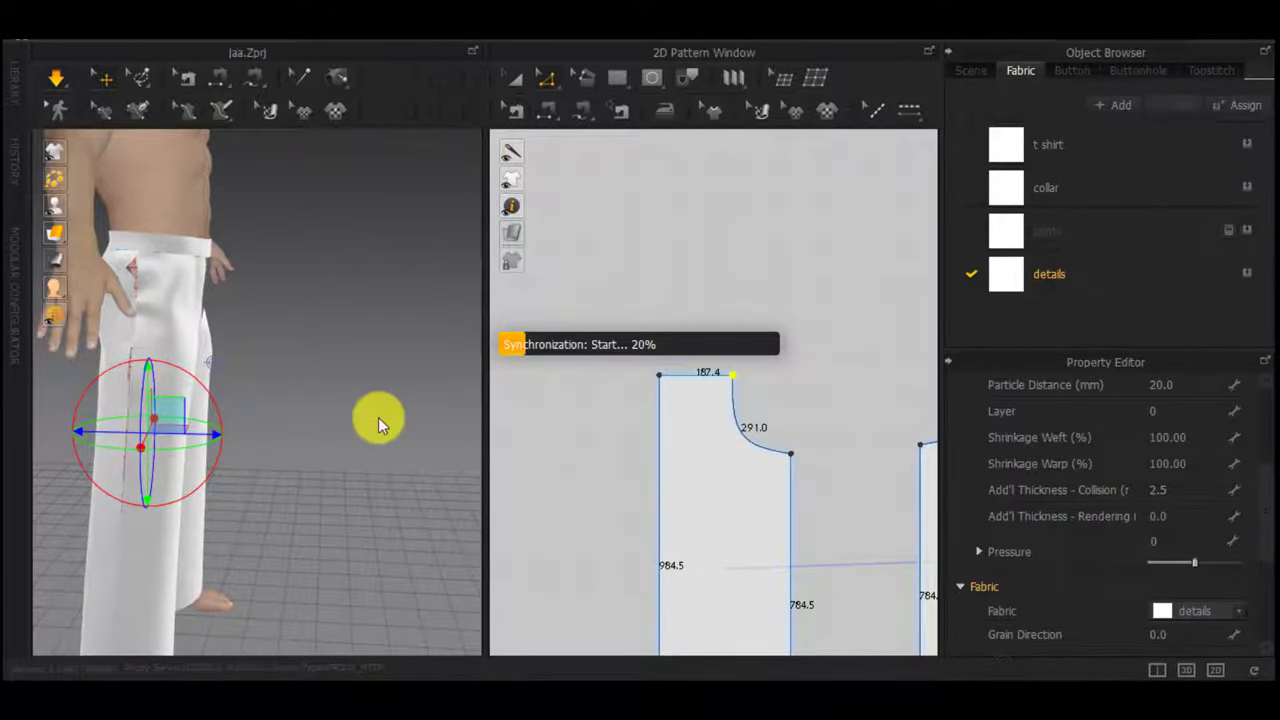
Simulate the narrowed pants and bow the rear panels' outer side edges outward into a shallow curve about 992.6 mm long
{"action": "right_click_drag", "start_coordinate": [317, 369], "coordinate": [434, 351]}
{"action": "left_click", "coordinate": [318, 323]}
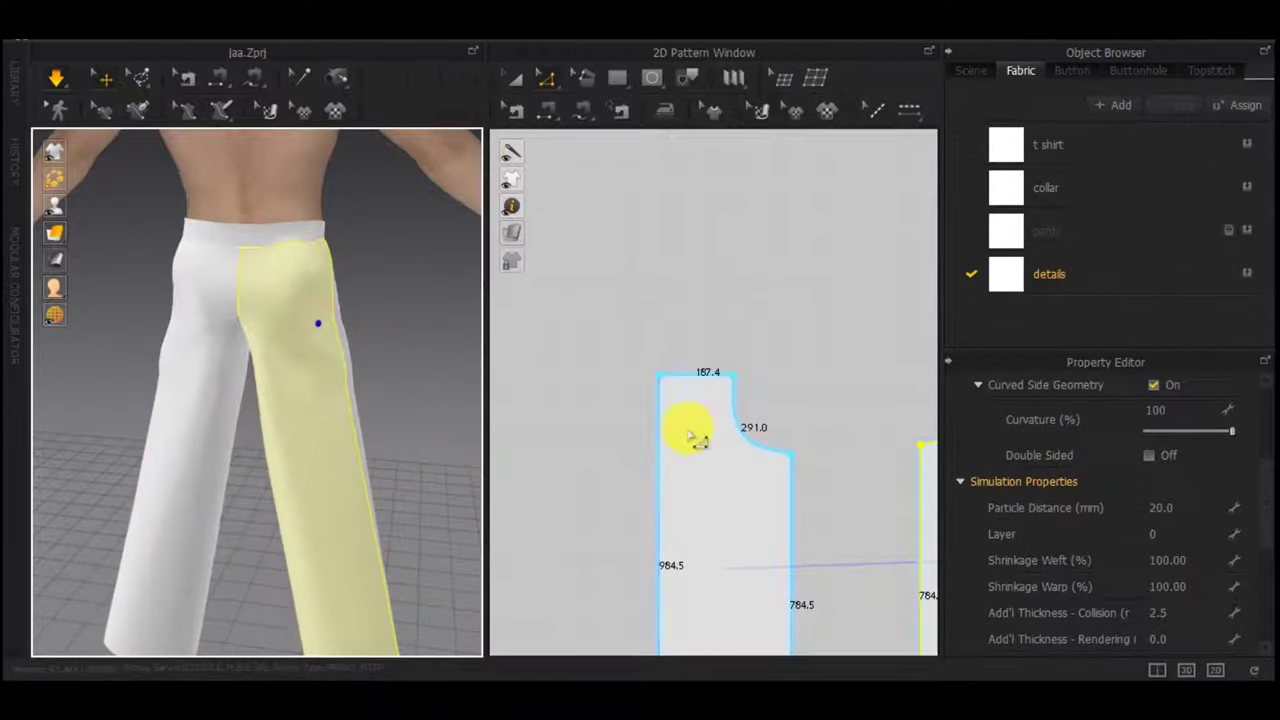
{"action": "scroll", "coordinate": [705, 445], "scroll_direction": "down", "scroll_amount": 3}
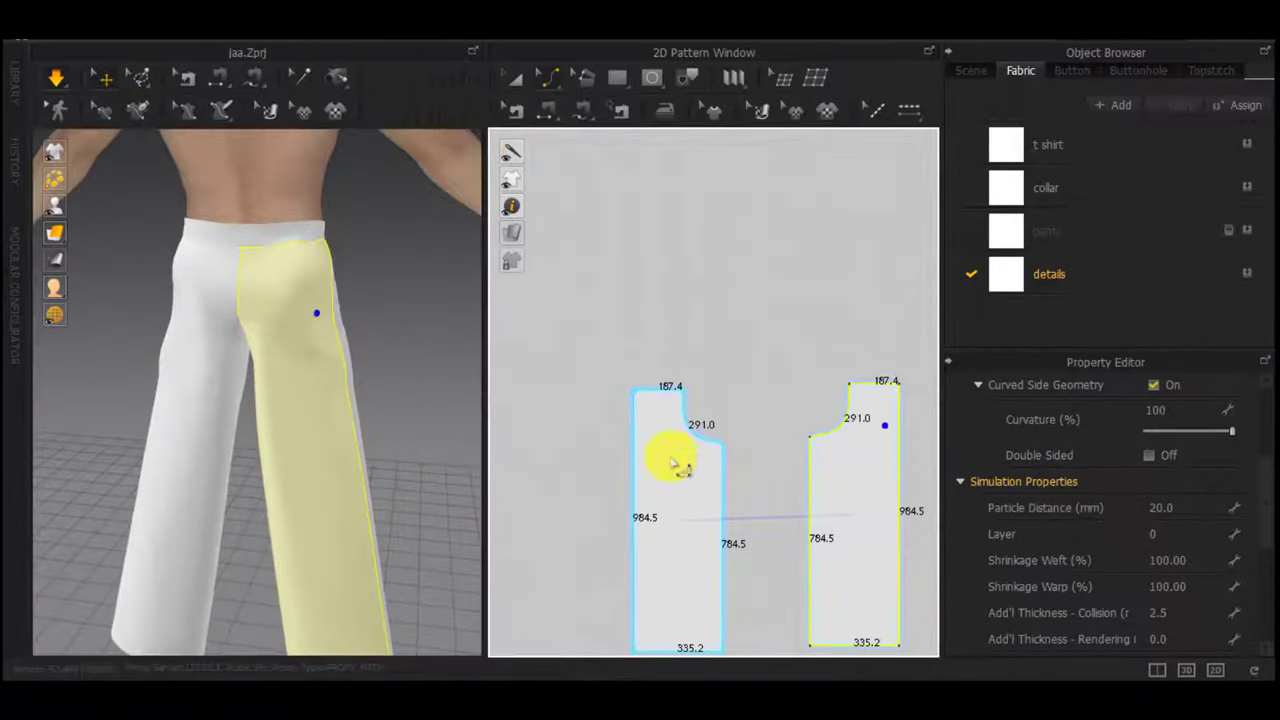
{"action": "left_click", "coordinate": [631, 455]}
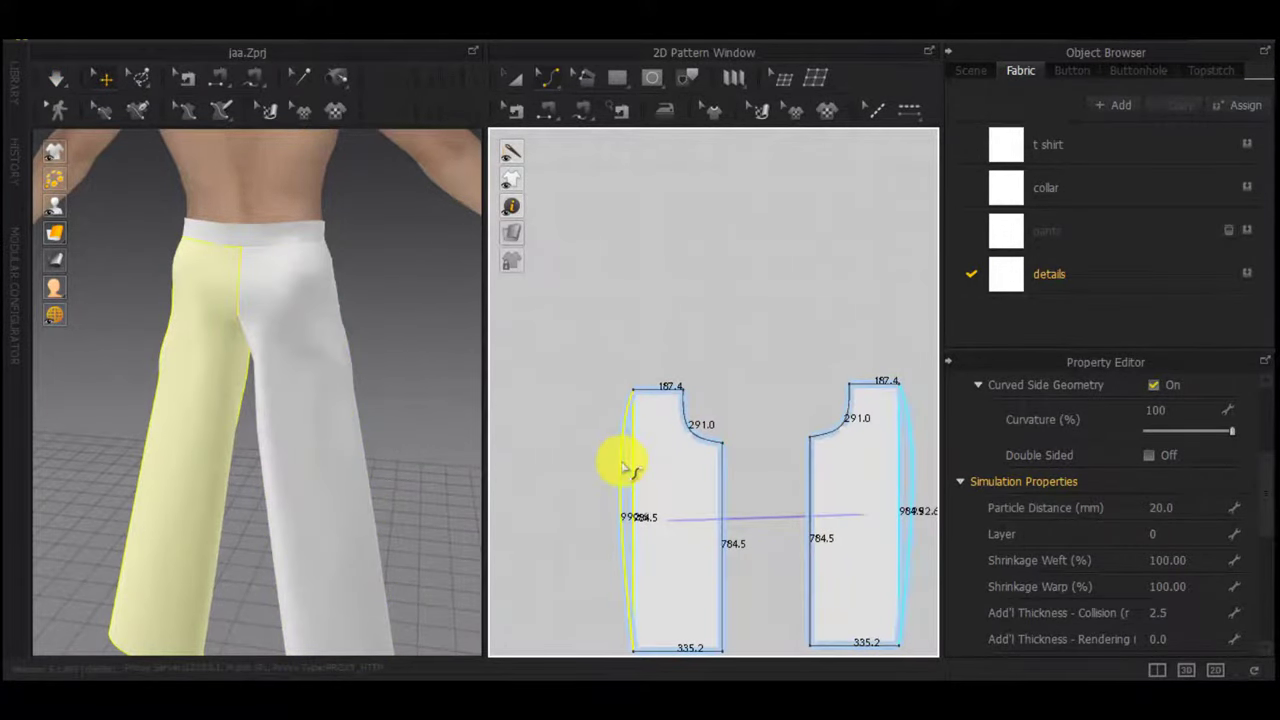
{"action": "key", "text": "space"}
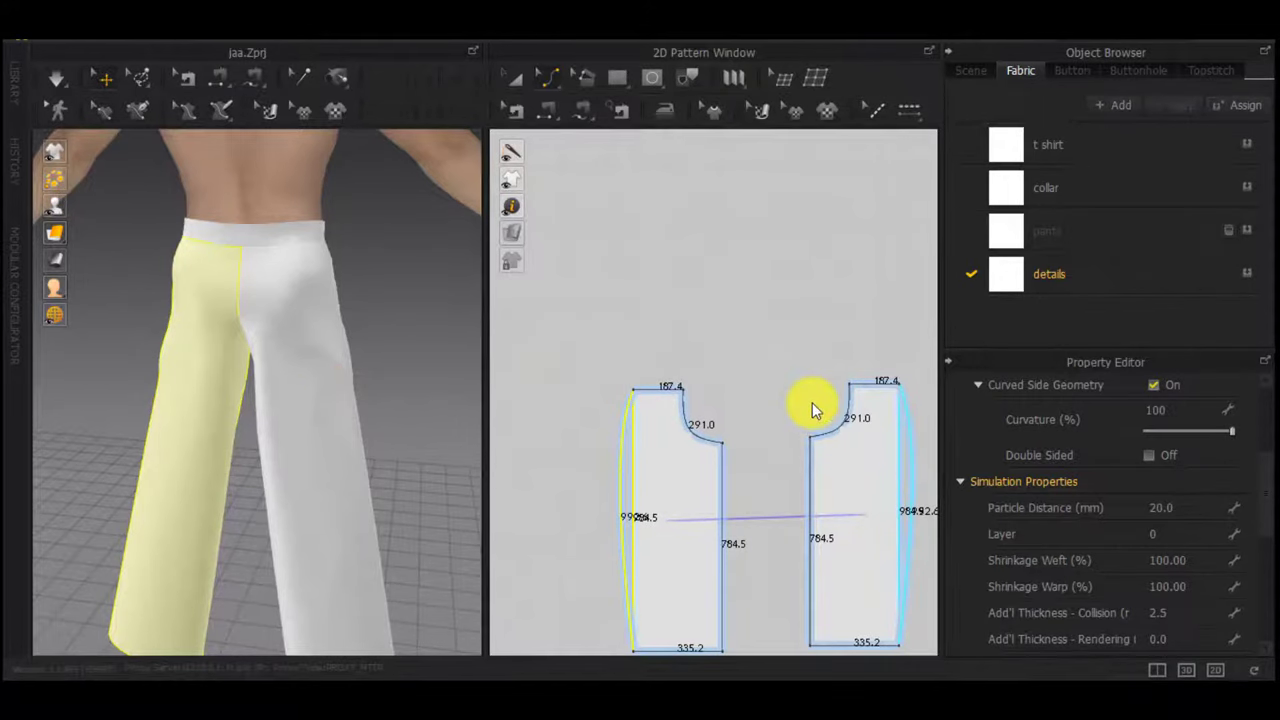
Move both rear panels slightly away from the body, simulate, and tug the front leg cloth into place
{"action": "scroll", "coordinate": [812, 402], "scroll_direction": "down", "scroll_amount": 5}
{"action": "key", "text": "a"}
{"action": "left_click_drag", "start_coordinate": [875, 366], "coordinate": [737, 523]}
{"action": "right_click_drag", "start_coordinate": [396, 380], "coordinate": [307, 406]}
{"action": "left_click_drag", "start_coordinate": [195, 505], "coordinate": [180, 507]}
{"action": "key", "text": "space"}
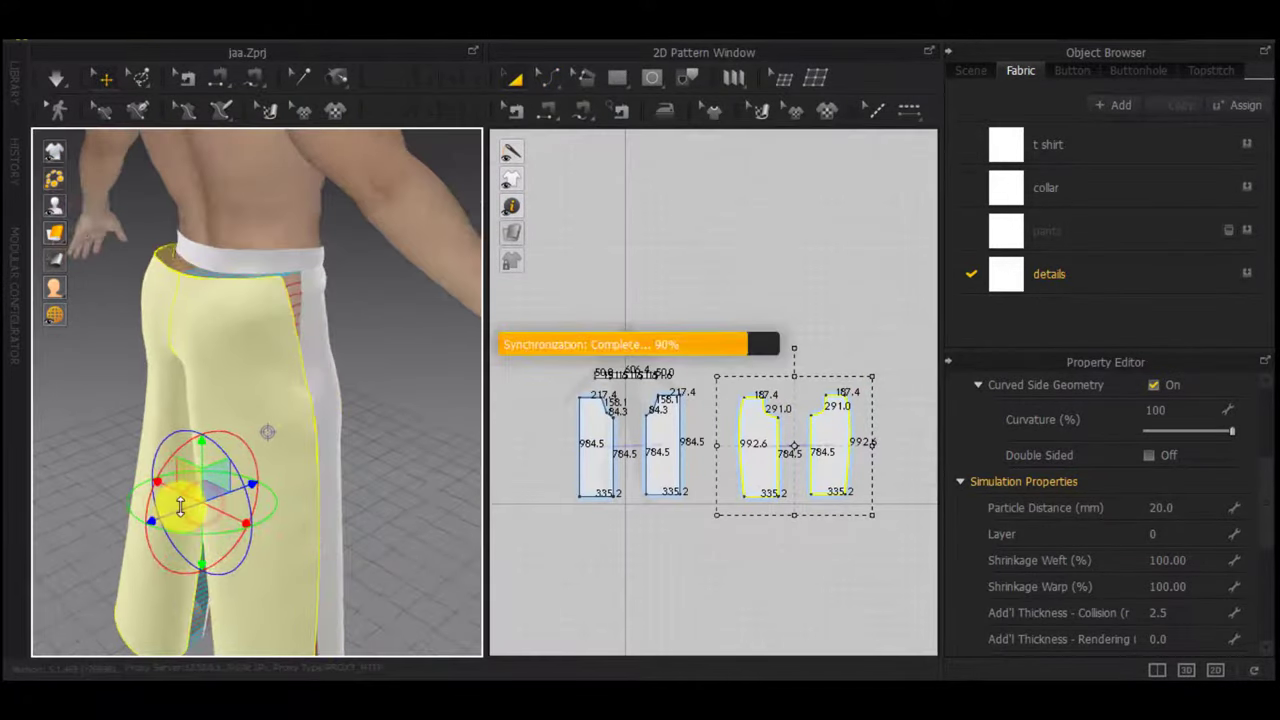
{"action": "right_click_drag", "start_coordinate": [390, 450], "coordinate": [364, 359]}
{"action": "left_click", "coordinate": [349, 306]}
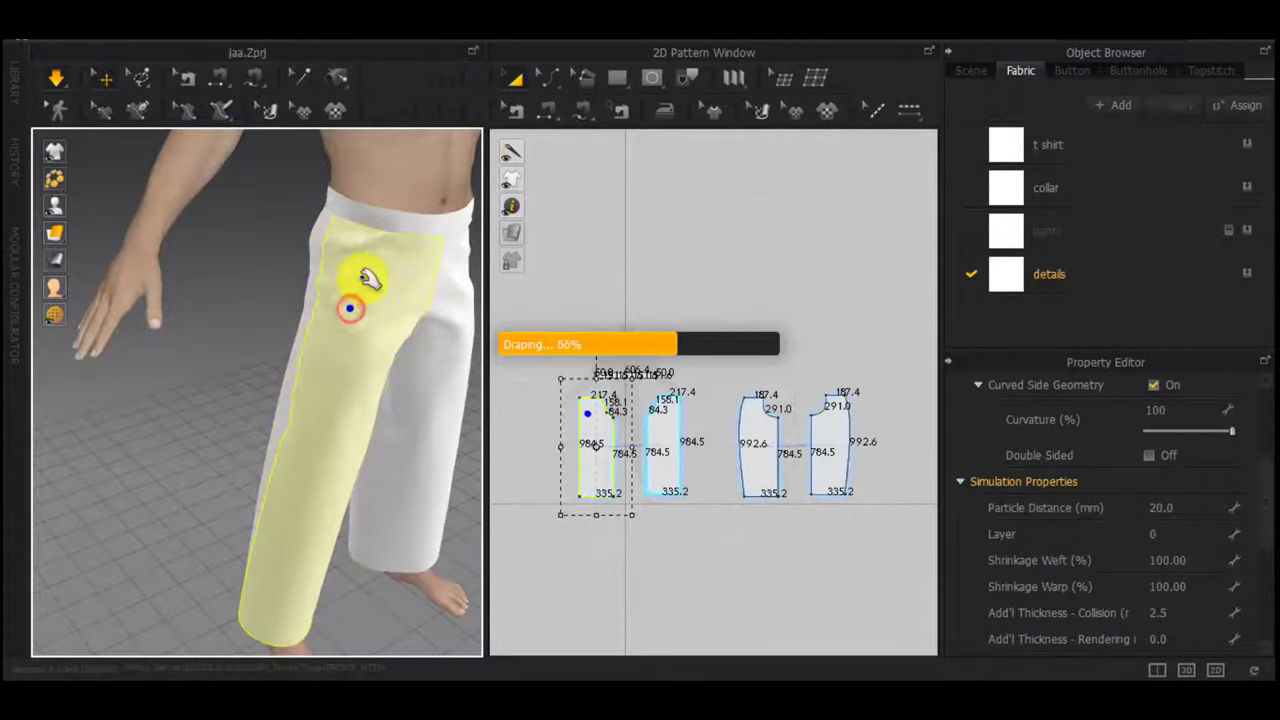
{"action": "left_click_drag", "start_coordinate": [363, 281], "coordinate": [357, 332]}
Bow the front panels' outer side edges outward into a shallow curve about 987.4 mm long and simulate
{"action": "scroll", "coordinate": [594, 416], "scroll_direction": "up", "scroll_amount": 6}
{"action": "middle_click_drag", "start_coordinate": [596, 426], "coordinate": [650, 333]}
{"action": "key", "text": "z"}
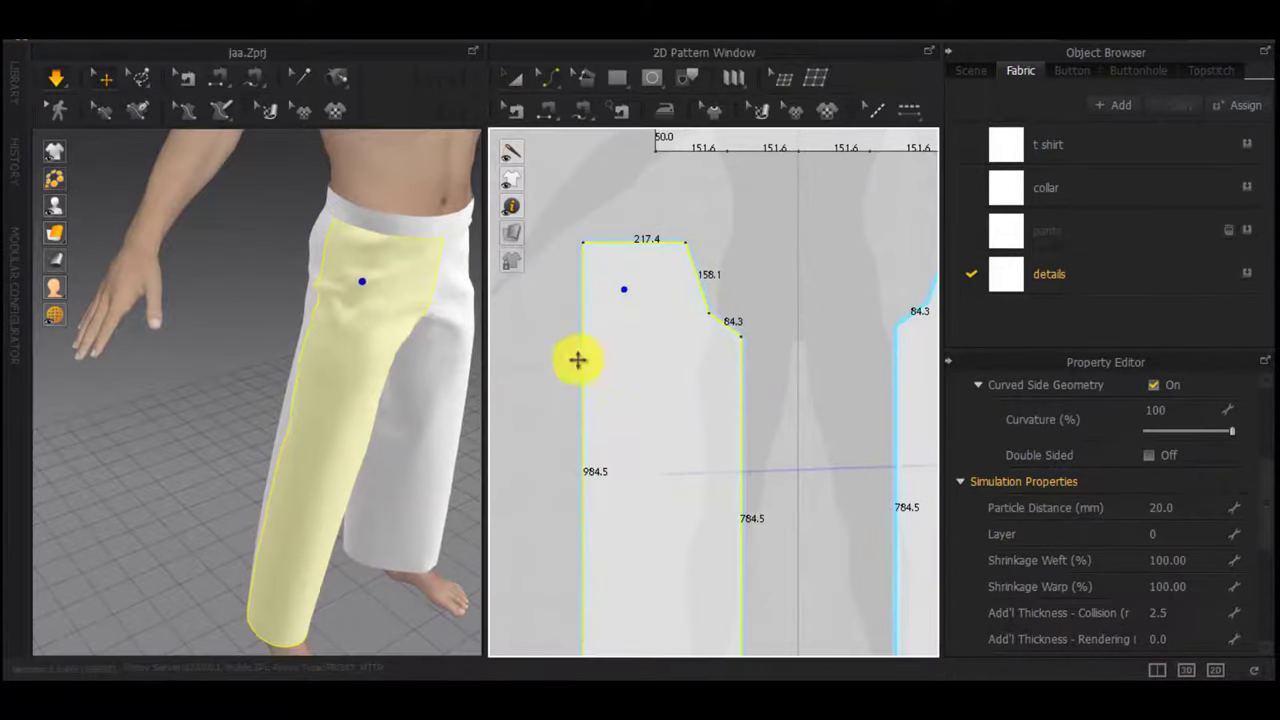
{"action": "left_click", "coordinate": [581, 362]}
{"action": "left_click_drag", "start_coordinate": [583, 368], "coordinate": [567, 373]}
{"action": "scroll", "coordinate": [496, 387], "scroll_direction": "down", "scroll_amount": 4}
{"action": "key", "text": "space"}
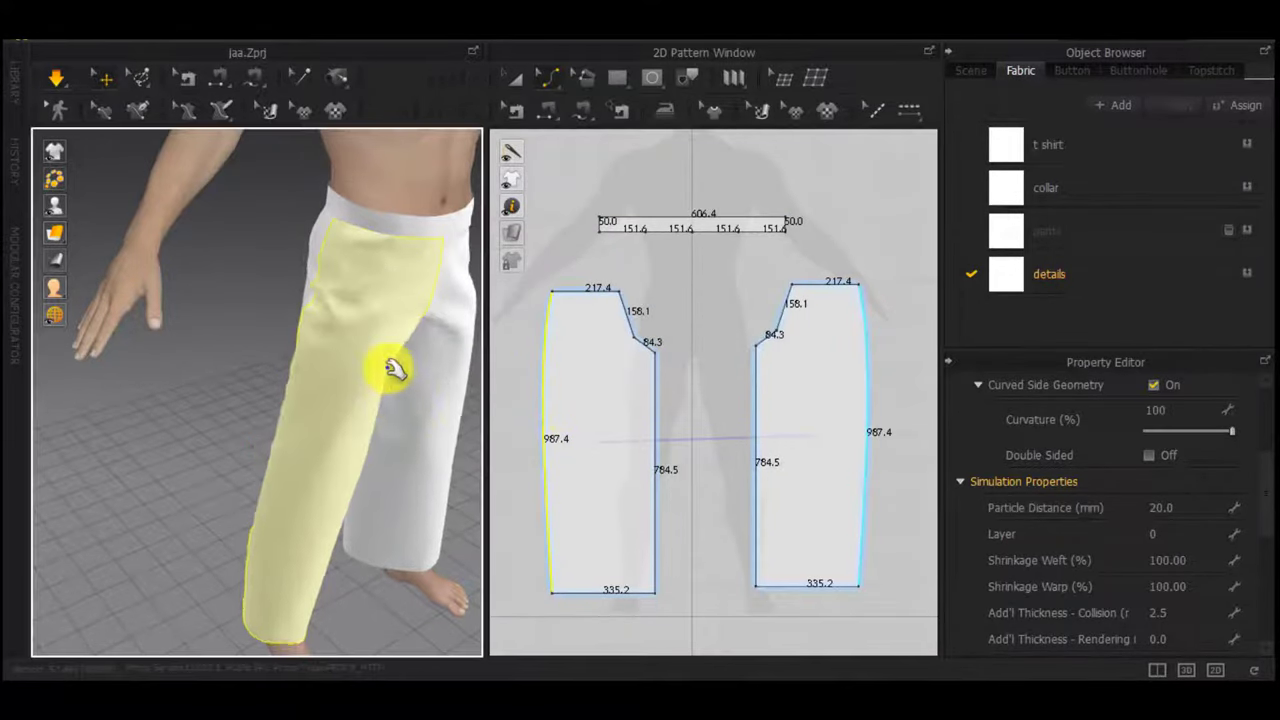
Narrow the front panels' hem by moving the outer bottom corner 50 mm inward
{"action": "right_click_drag", "start_coordinate": [388, 370], "coordinate": [381, 378]}
{"action": "scroll", "coordinate": [381, 378], "scroll_direction": "down", "scroll_amount": 3}
{"action": "key", "text": "z"}
{"action": "left_click", "coordinate": [579, 623]}
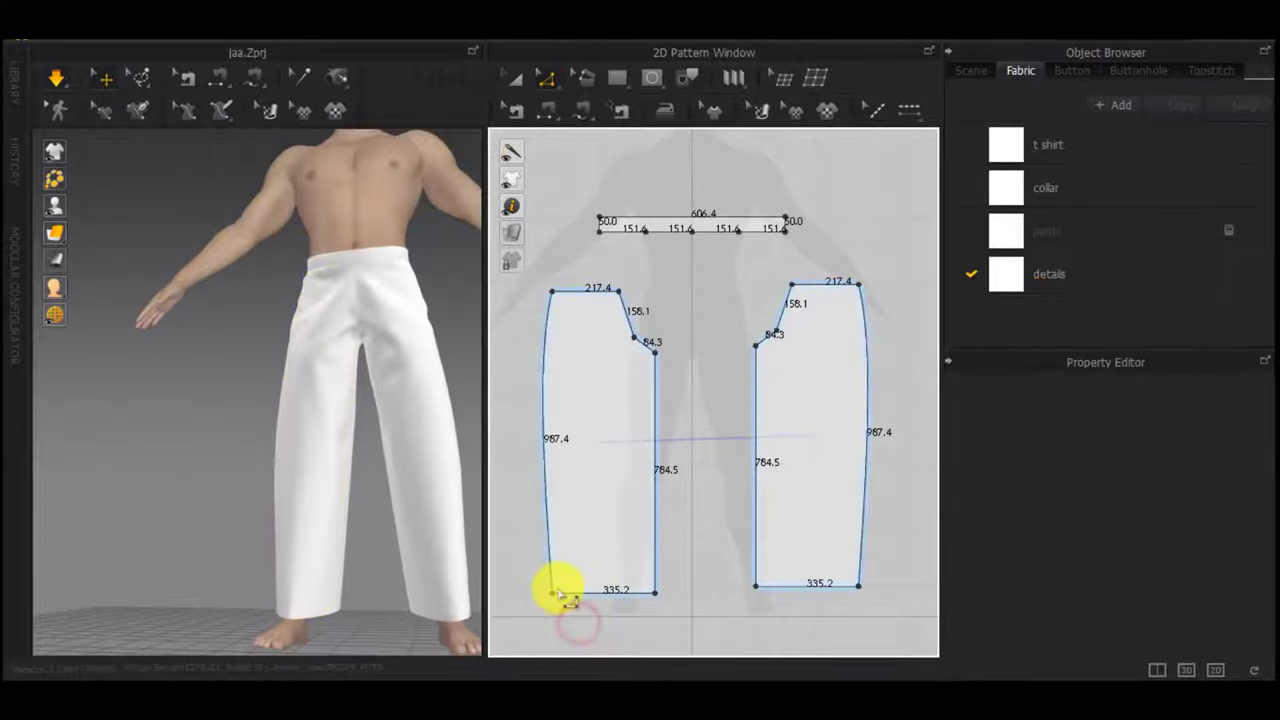
{"action": "left_click_drag", "start_coordinate": [553, 595], "coordinate": [579, 596]}
{"action": "right_click", "coordinate": [579, 596]}
{"action": "type", "text": "50"}
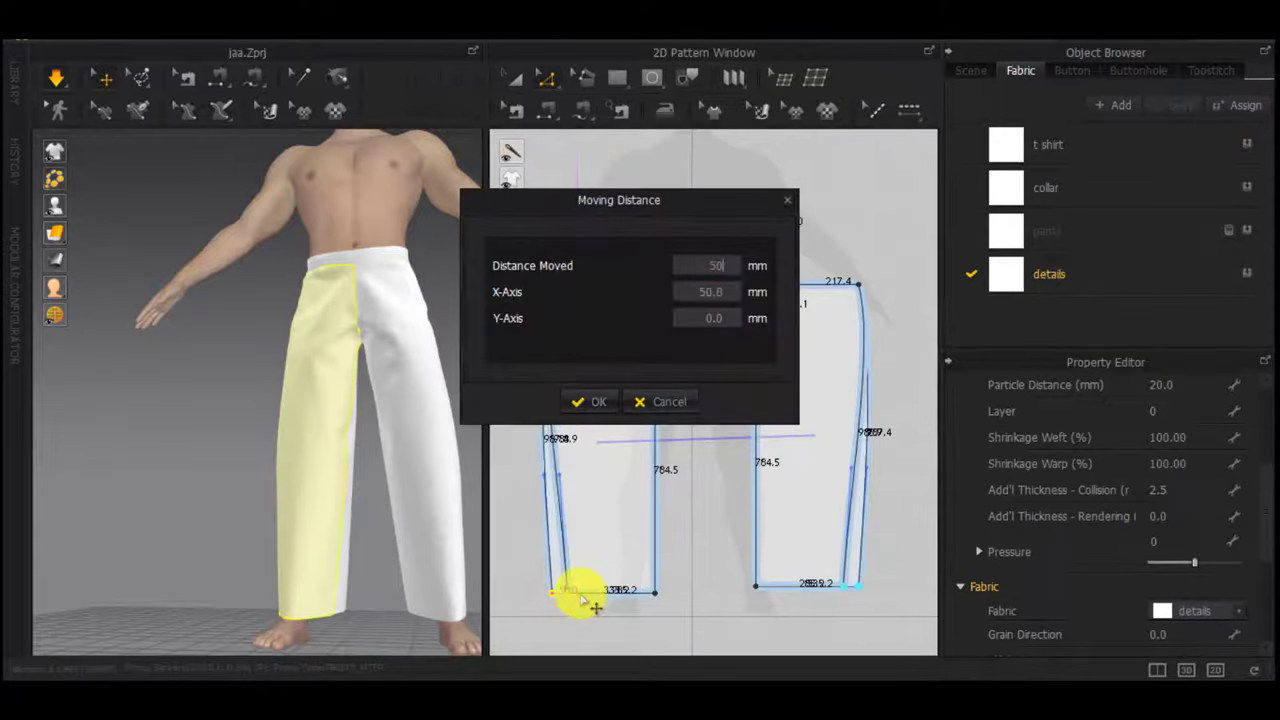
{"action": "key", "text": "Return"}
Narrow the rear panels' hem by moving the outer bottom corner 50 mm inward
{"action": "scroll", "coordinate": [755, 548], "scroll_direction": "down", "scroll_amount": 3}
{"action": "middle_click_drag", "start_coordinate": [850, 556], "coordinate": [652, 543]}
{"action": "scroll", "coordinate": [662, 546], "scroll_direction": "up", "scroll_amount": 4}
{"action": "left_click_drag", "start_coordinate": [768, 567], "coordinate": [790, 570]}
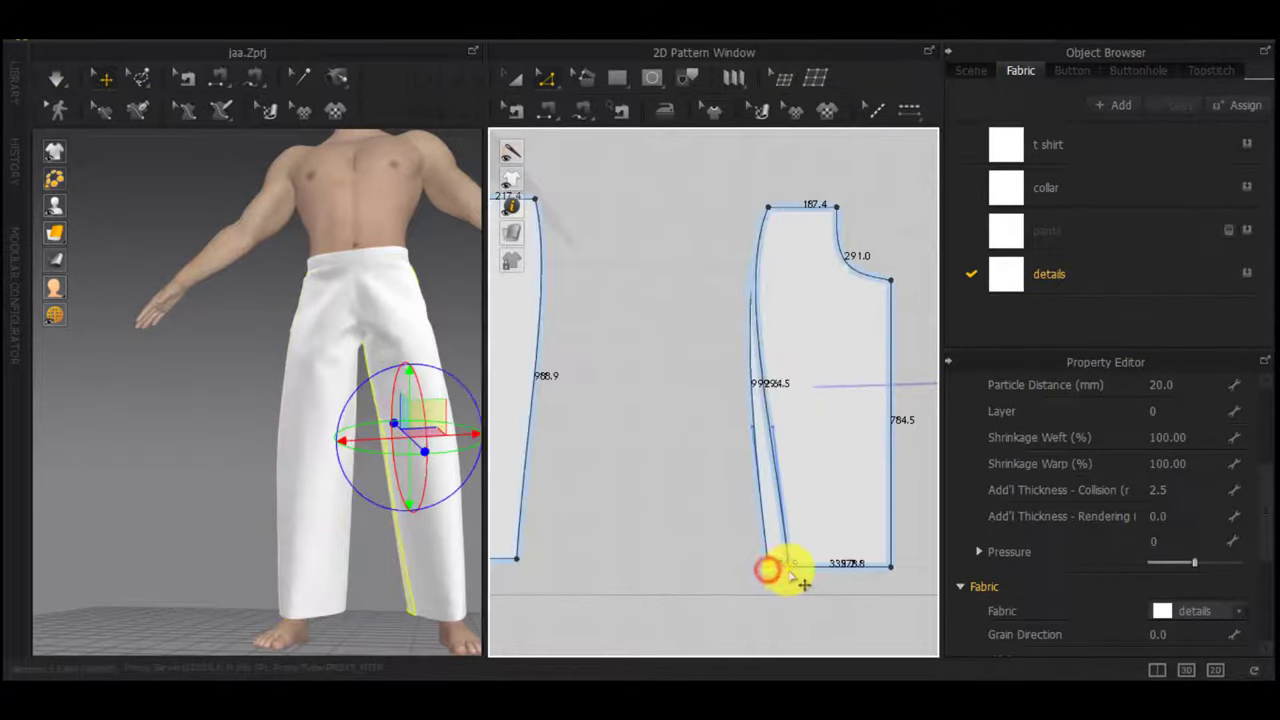
{"action": "right_click", "coordinate": [789, 571]}
{"action": "type", "text": "50"}
{"action": "key", "text": "Return"}
Narrow the rear panels' hem further by moving the inner bottom corner 50 mm inward
{"action": "middle_click_drag", "start_coordinate": [873, 566], "coordinate": [801, 529]}
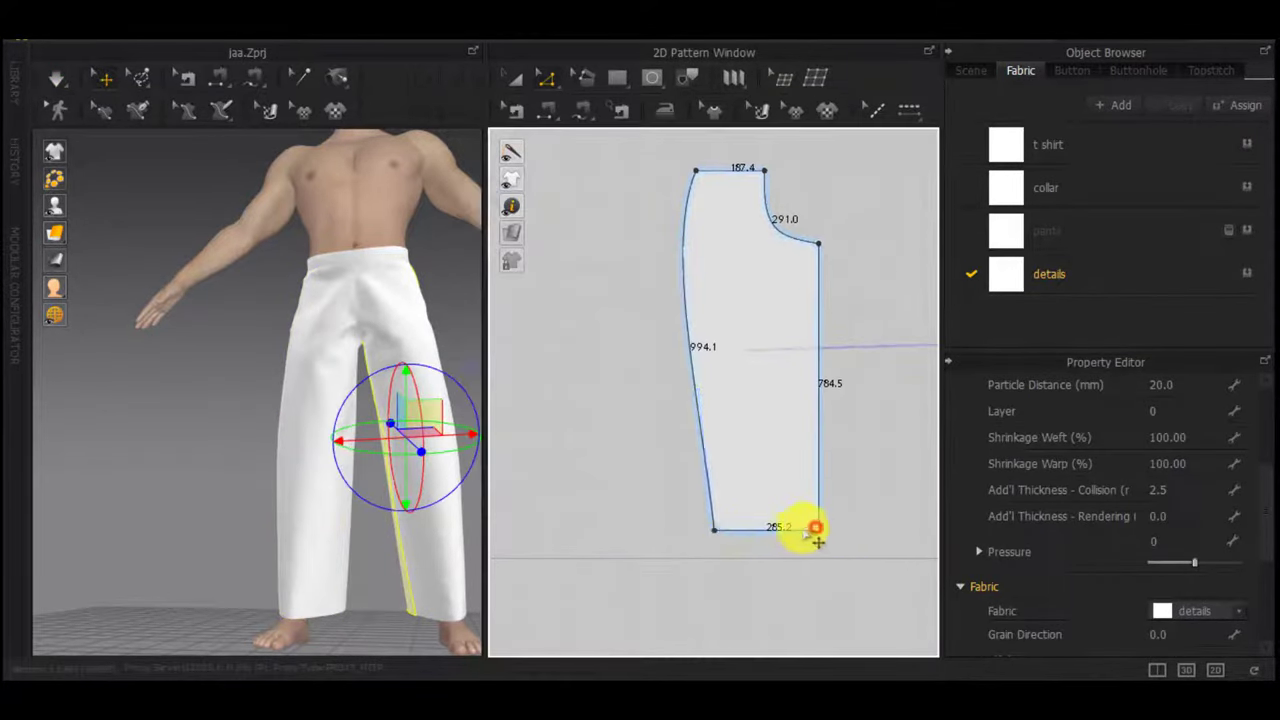
{"action": "left_click_drag", "start_coordinate": [817, 528], "coordinate": [801, 530]}
{"action": "right_click", "coordinate": [801, 530]}
{"action": "type", "text": "50"}
{"action": "key", "text": "Return"}
Narrow the front panels' hem to 235.2 mm by moving the inner bottom corner inward
{"action": "scroll", "coordinate": [669, 541], "scroll_direction": "down", "scroll_amount": 3}
{"action": "middle_click_drag", "start_coordinate": [540, 536], "coordinate": [735, 530]}
{"action": "scroll", "coordinate": [732, 529], "scroll_direction": "up", "scroll_amount": 2}
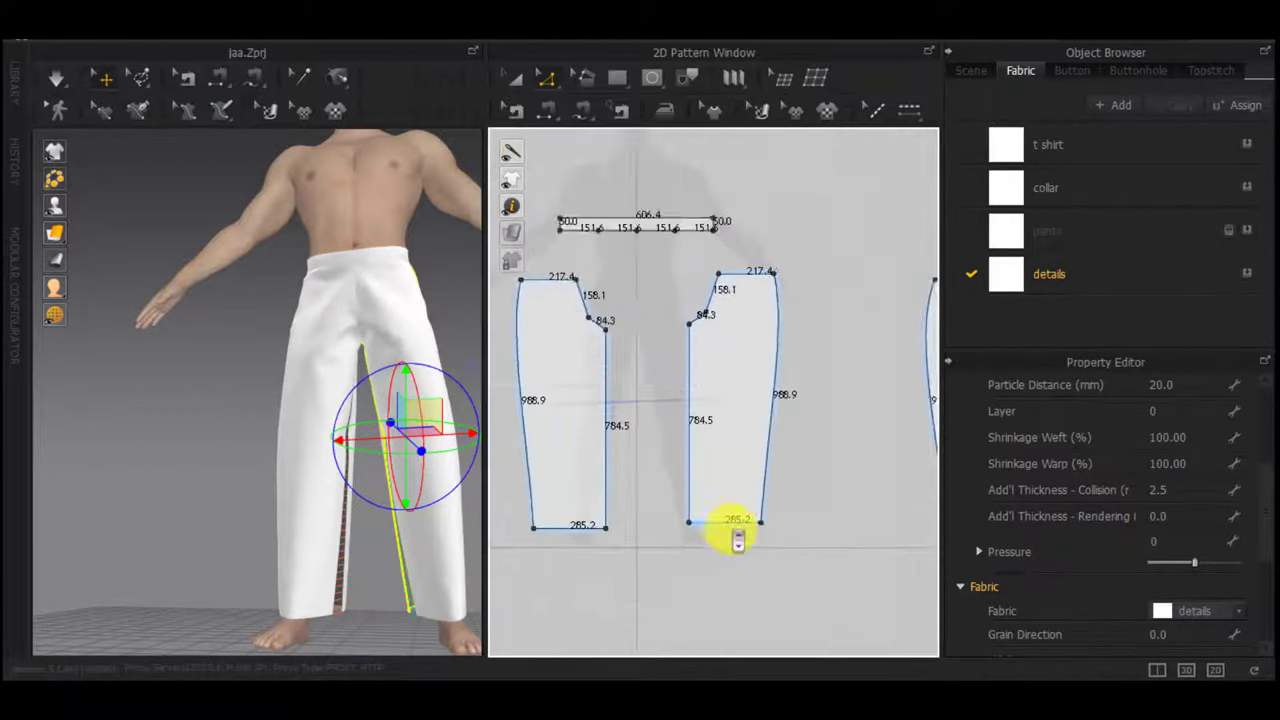
{"action": "scroll", "coordinate": [731, 528], "scroll_direction": "up", "scroll_amount": 3}
{"action": "left_click_drag", "start_coordinate": [658, 519], "coordinate": [674, 523]}
{"action": "right_click", "coordinate": [674, 523]}
{"action": "key", "text": "Return"}
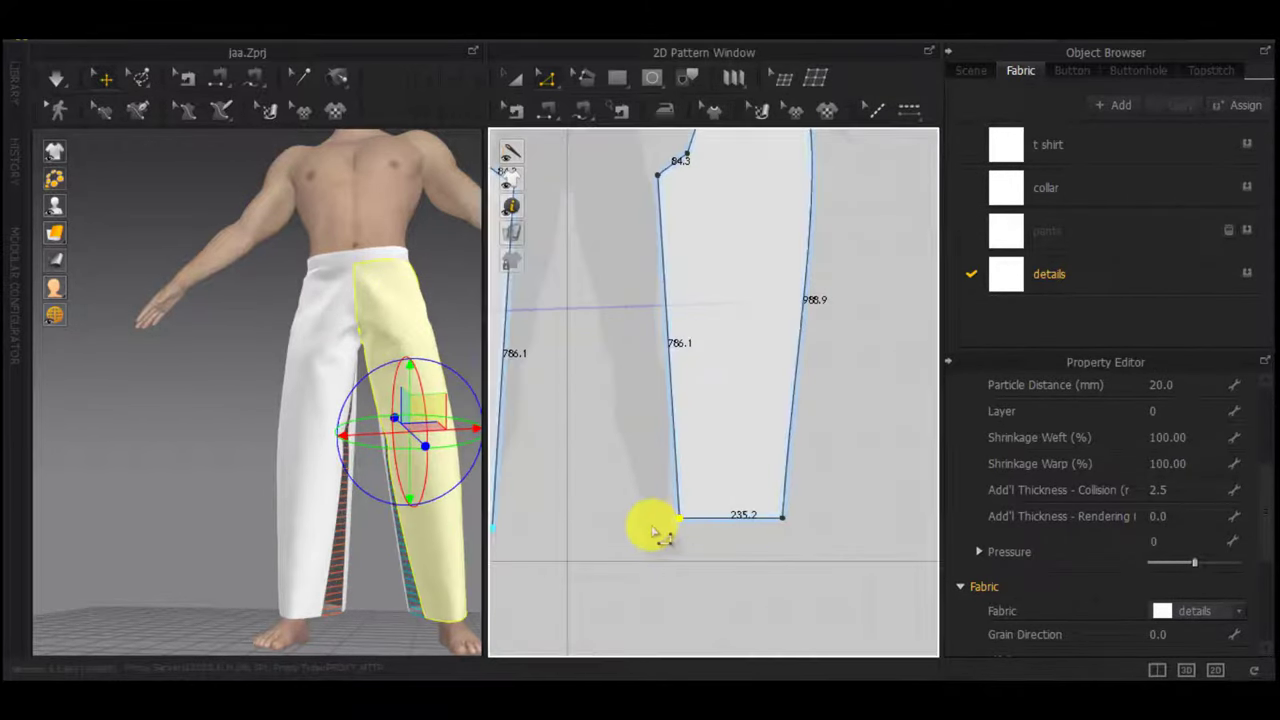
Simulate the tapered pants and tug the rear leg cloth into place near the calf
{"action": "scroll", "coordinate": [655, 523], "scroll_direction": "down", "scroll_amount": 3}
{"action": "key", "text": "space"}
{"action": "right_click_drag", "start_coordinate": [393, 545], "coordinate": [750, 560]}
{"action": "left_click_drag", "start_coordinate": [309, 528], "coordinate": [266, 543]}
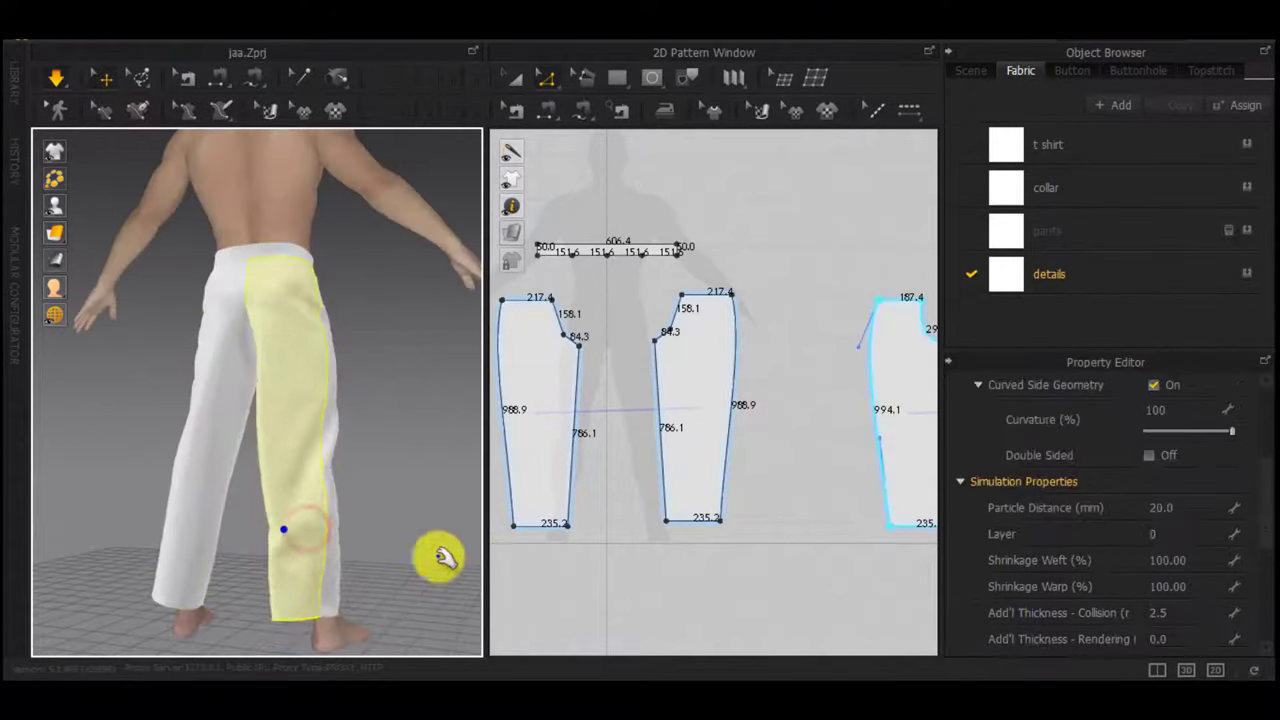
Narrow the front panels' hem to 135.2 mm by moving both bottom corners 50 mm inward
{"action": "middle_click_drag", "start_coordinate": [633, 530], "coordinate": [707, 506]}
{"action": "scroll", "coordinate": [601, 510], "scroll_direction": "up", "scroll_amount": 4}
{"action": "left_click_drag", "start_coordinate": [571, 485], "coordinate": [626, 487]}
{"action": "right_click", "coordinate": [588, 488]}
{"action": "type", "text": "50"}
{"action": "key", "text": "Return"}
{"action": "scroll", "coordinate": [587, 490], "scroll_direction": "down", "scroll_amount": 4}
{"action": "right_click", "coordinate": [626, 487]}
{"action": "type", "text": "50"}
{"action": "key", "text": "Return"}
{"action": "scroll", "coordinate": [735, 538], "scroll_direction": "down", "scroll_amount": 4}
{"action": "middle_click_drag", "start_coordinate": [735, 540], "coordinate": [706, 535]}
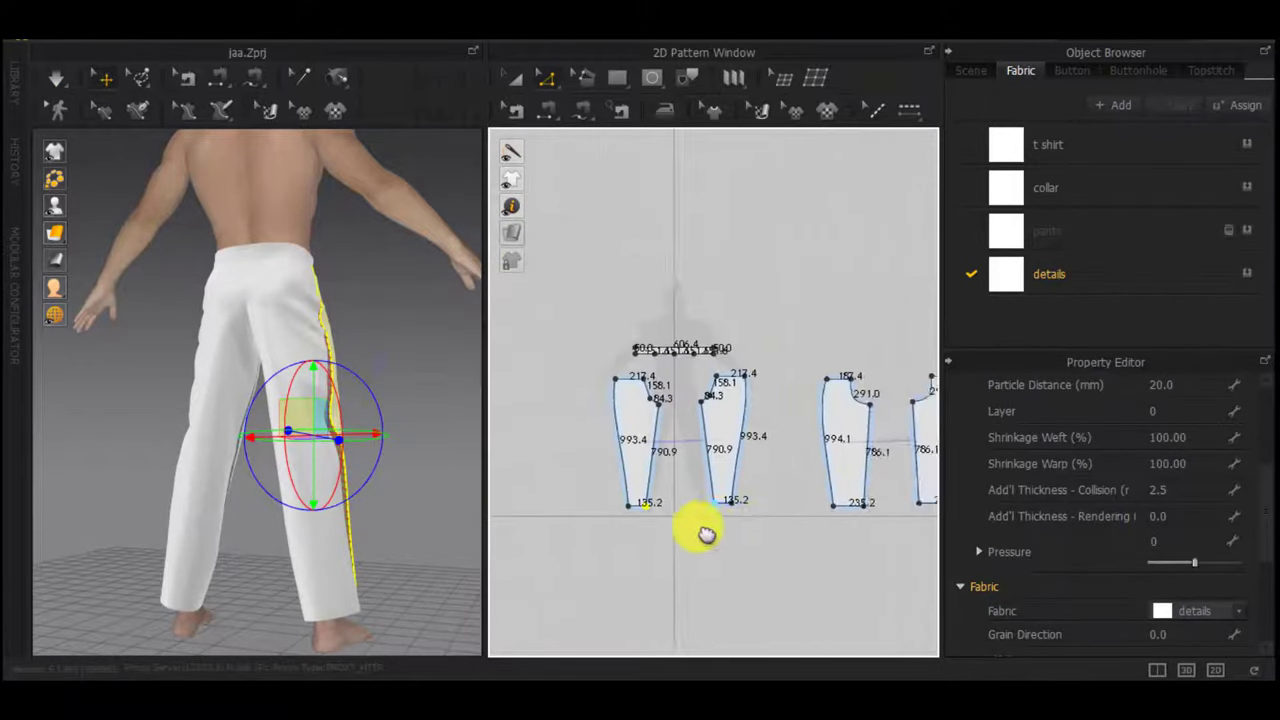
Narrow the rear panels' hem to 135.2 mm by moving both bottom corners 50 mm inward
{"action": "scroll", "coordinate": [856, 509], "scroll_direction": "up", "scroll_amount": 4}
{"action": "left_click_drag", "start_coordinate": [783, 501], "coordinate": [857, 499]}
{"action": "right_click", "coordinate": [805, 504]}
{"action": "type", "text": "50"}
{"action": "key", "text": "Return"}
{"action": "right_click", "coordinate": [857, 499]}
{"action": "type", "text": "50"}
{"action": "key", "text": "Return"}
{"action": "scroll", "coordinate": [622, 516], "scroll_direction": "down", "scroll_amount": 4}
{"action": "middle_click_drag", "start_coordinate": [631, 522], "coordinate": [749, 511]}
Simulate the narrowed legs and tug the cloth around the knee and thigh into place from front and back
{"action": "key", "text": "space"}
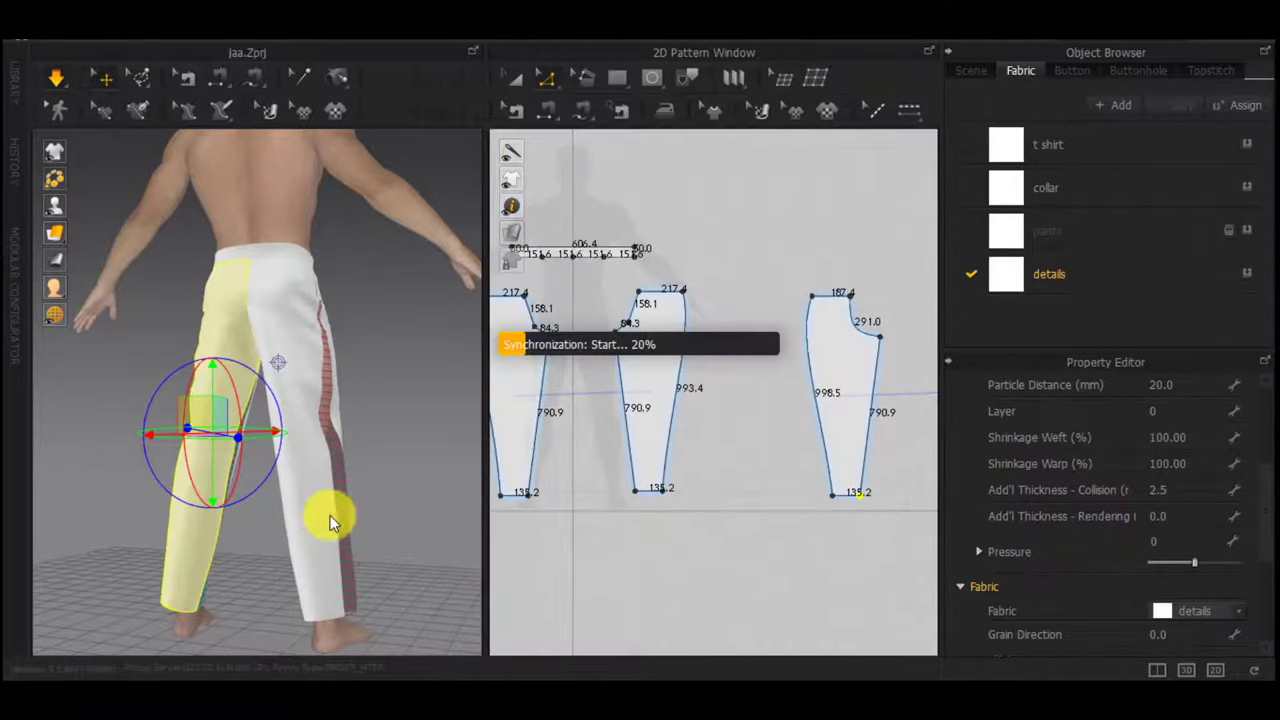
{"action": "right_click_drag", "start_coordinate": [286, 484], "coordinate": [61, 483]}
{"action": "left_click_drag", "start_coordinate": [323, 459], "coordinate": [353, 537]}
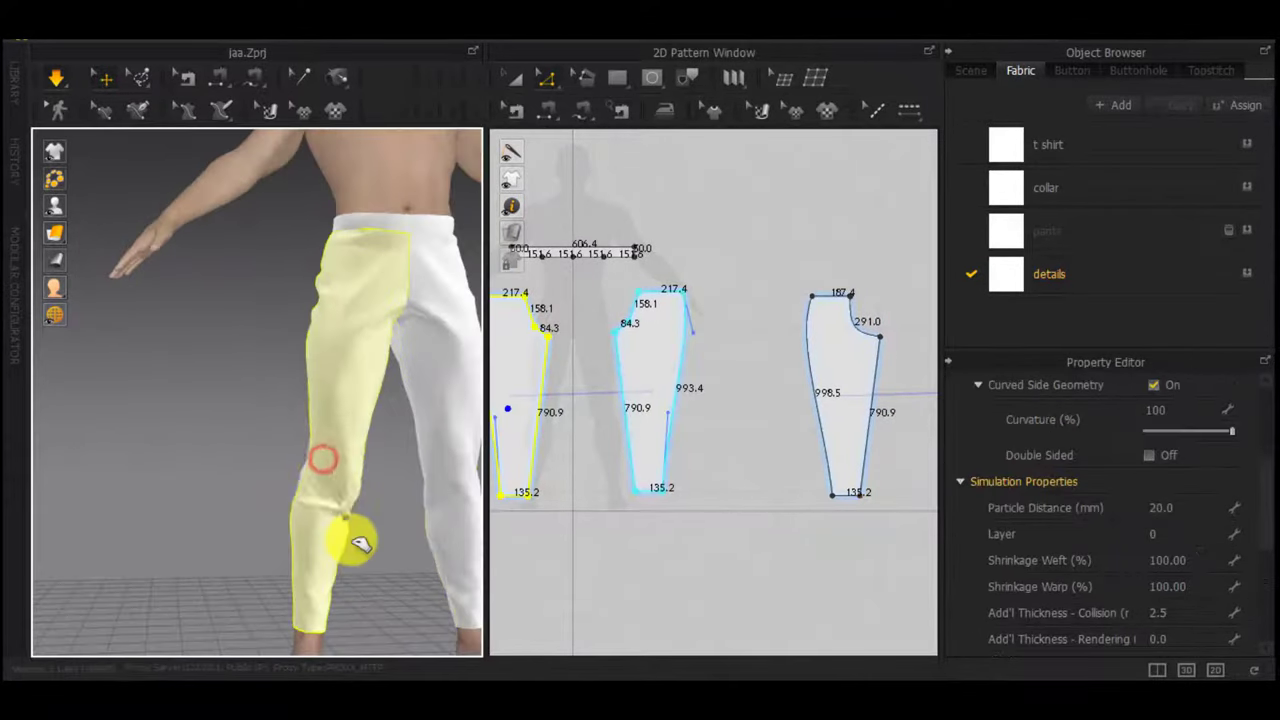
{"action": "right_click_drag", "start_coordinate": [353, 539], "coordinate": [570, 558]}
{"action": "left_click_drag", "start_coordinate": [299, 434], "coordinate": [330, 434]}
{"action": "right_click_drag", "start_coordinate": [330, 438], "coordinate": [64, 455]}
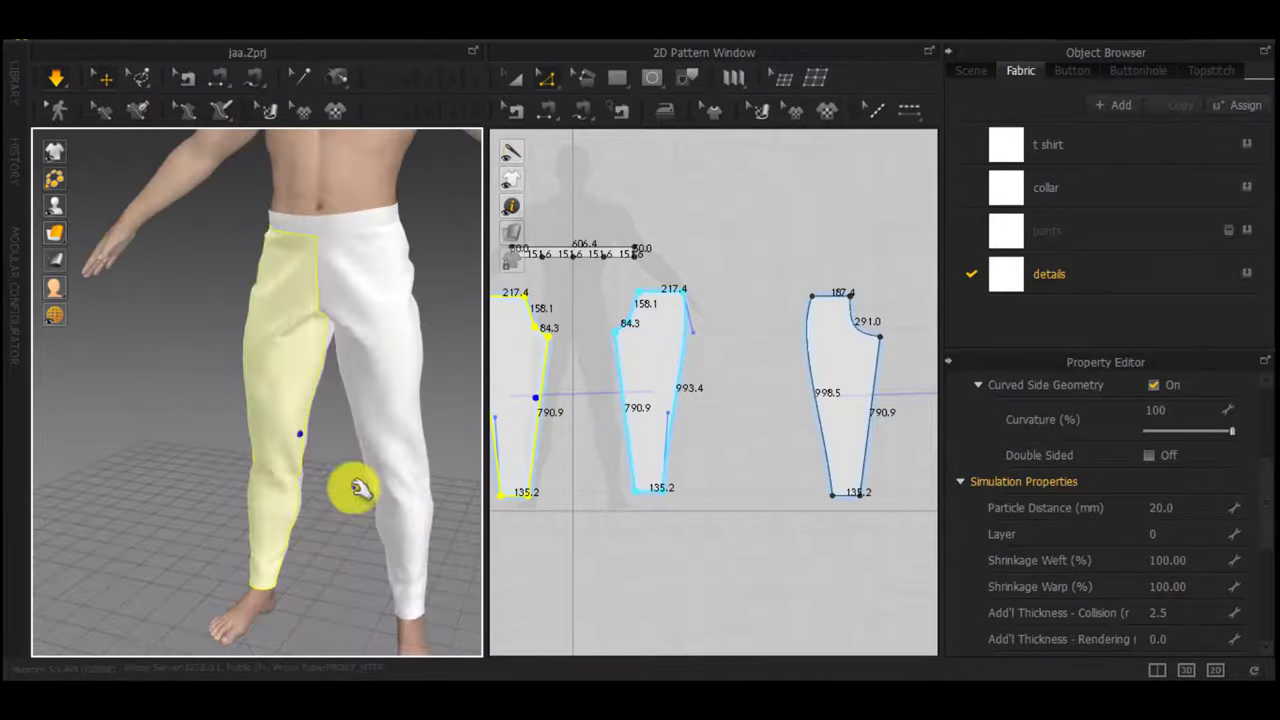
Adjust both curve handles of the front panels' outer side edges to make a smoother curve about 995.0 mm long, and simulate
{"action": "scroll", "coordinate": [414, 506], "scroll_direction": "down", "scroll_amount": 1}
{"action": "scroll", "coordinate": [420, 508], "scroll_direction": "up", "scroll_amount": 2}
{"action": "middle_click_drag", "start_coordinate": [622, 490], "coordinate": [803, 470]}
{"action": "scroll", "coordinate": [651, 447], "scroll_direction": "up", "scroll_amount": 4}
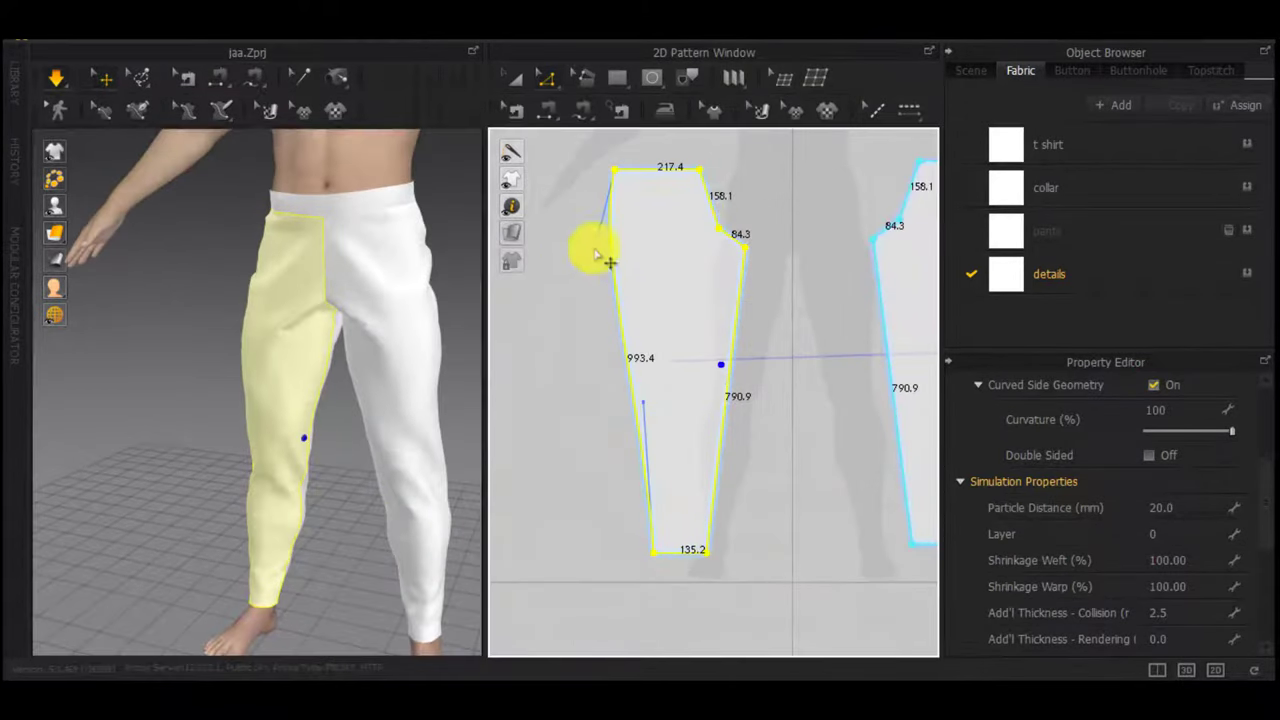
{"action": "left_click", "coordinate": [646, 400]}
{"action": "left_click_drag", "start_coordinate": [656, 370], "coordinate": [653, 368]}
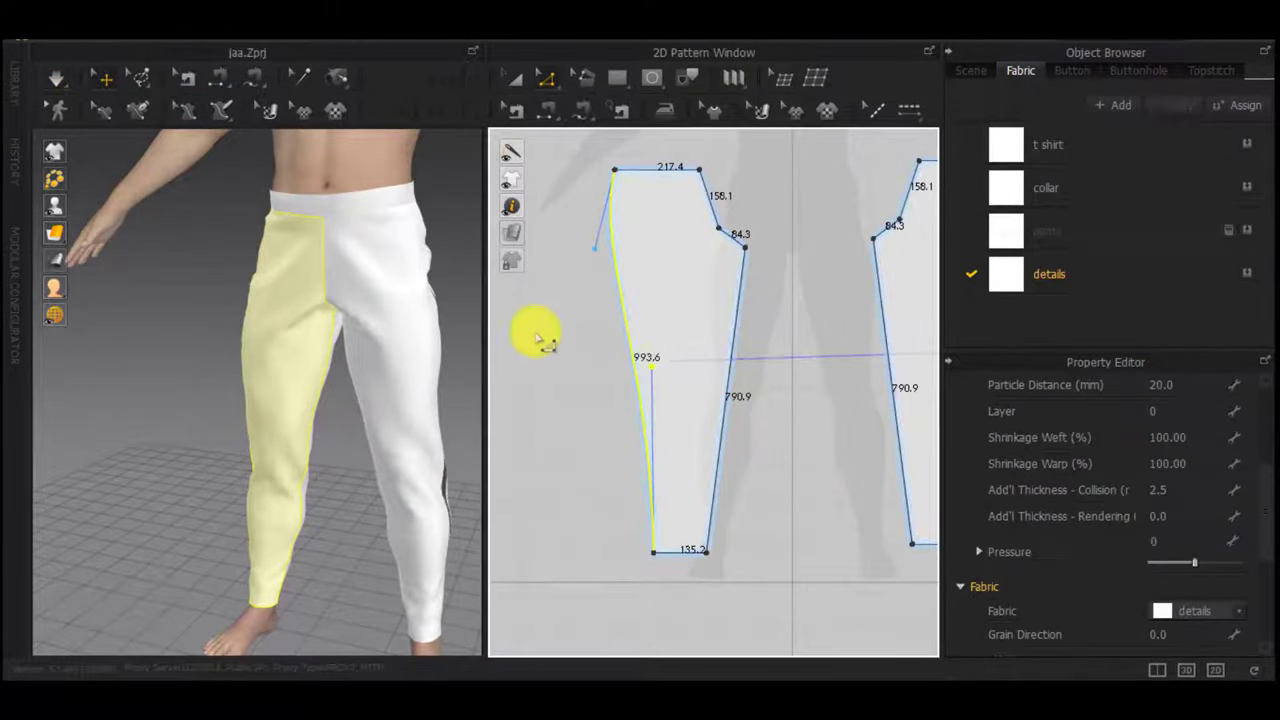
{"action": "right_click_drag", "start_coordinate": [388, 408], "coordinate": [282, 436]}
{"action": "key", "text": "space"}
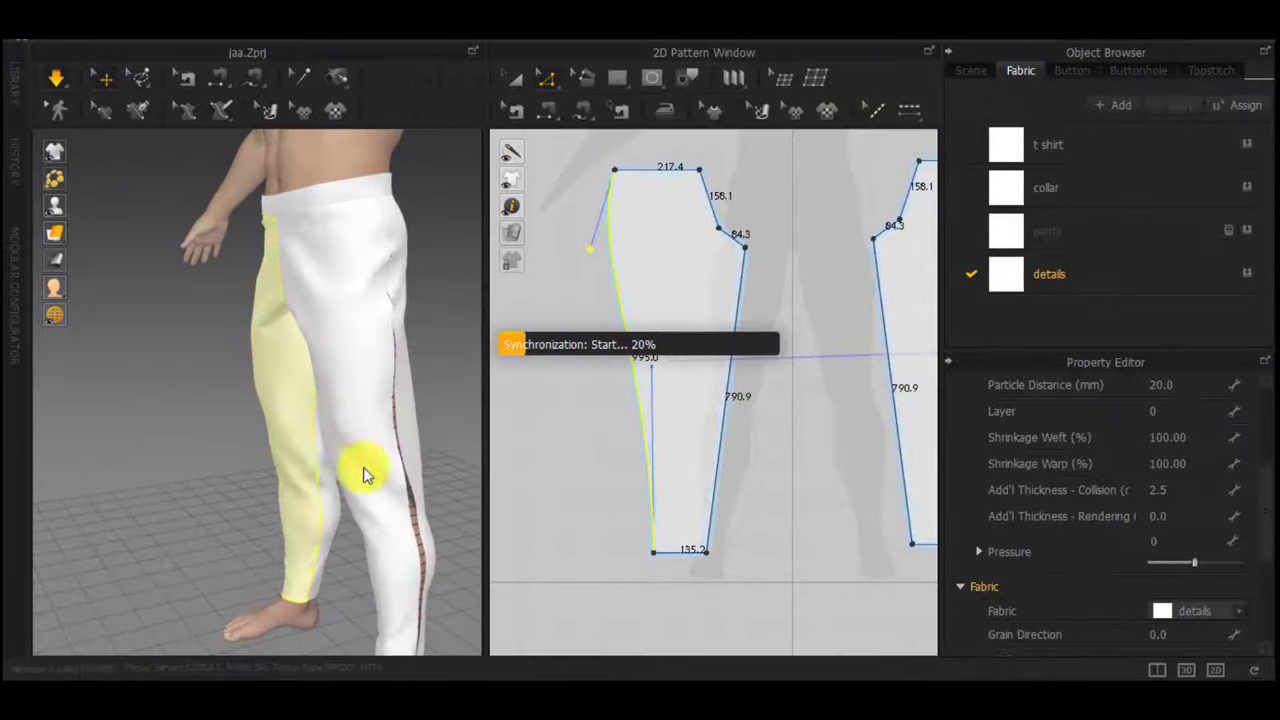
Adjust both curve handles of the rear panels' outer side edges to make a curve about 1001.9 mm long, and simulate
{"action": "scroll", "coordinate": [605, 484], "scroll_direction": "down", "scroll_amount": 5}
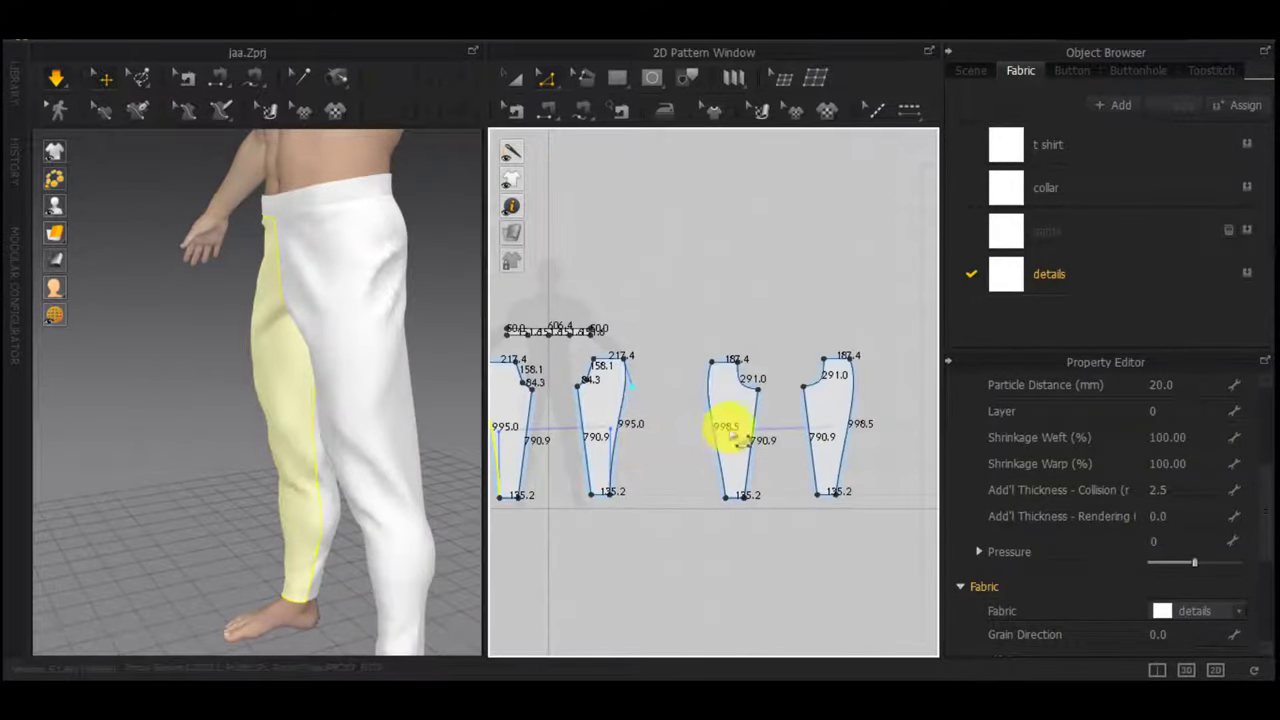
{"action": "scroll", "coordinate": [730, 431], "scroll_direction": "up", "scroll_amount": 2}
{"action": "left_click", "coordinate": [706, 446]}
{"action": "scroll", "coordinate": [710, 452], "scroll_direction": "up", "scroll_amount": 1}
{"action": "left_click_drag", "start_coordinate": [711, 457], "coordinate": [711, 420]}
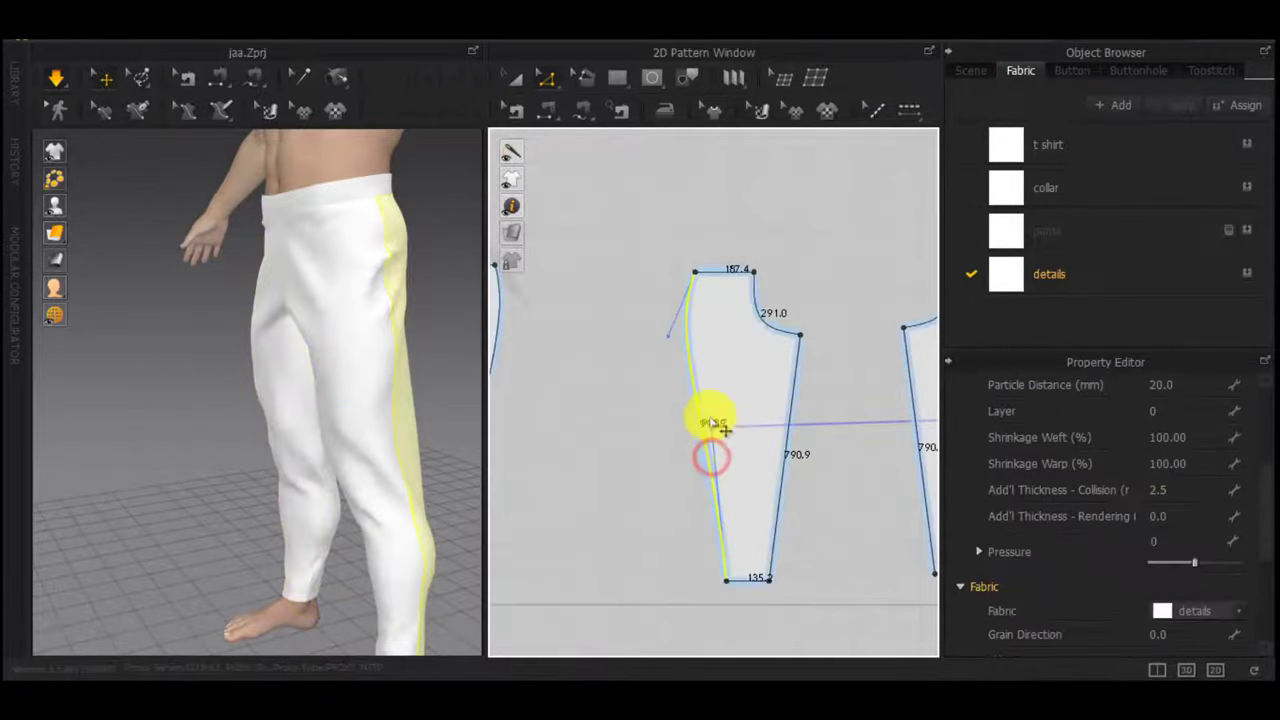
{"action": "left_click_drag", "start_coordinate": [666, 335], "coordinate": [661, 343]}
{"action": "key", "text": "space"}
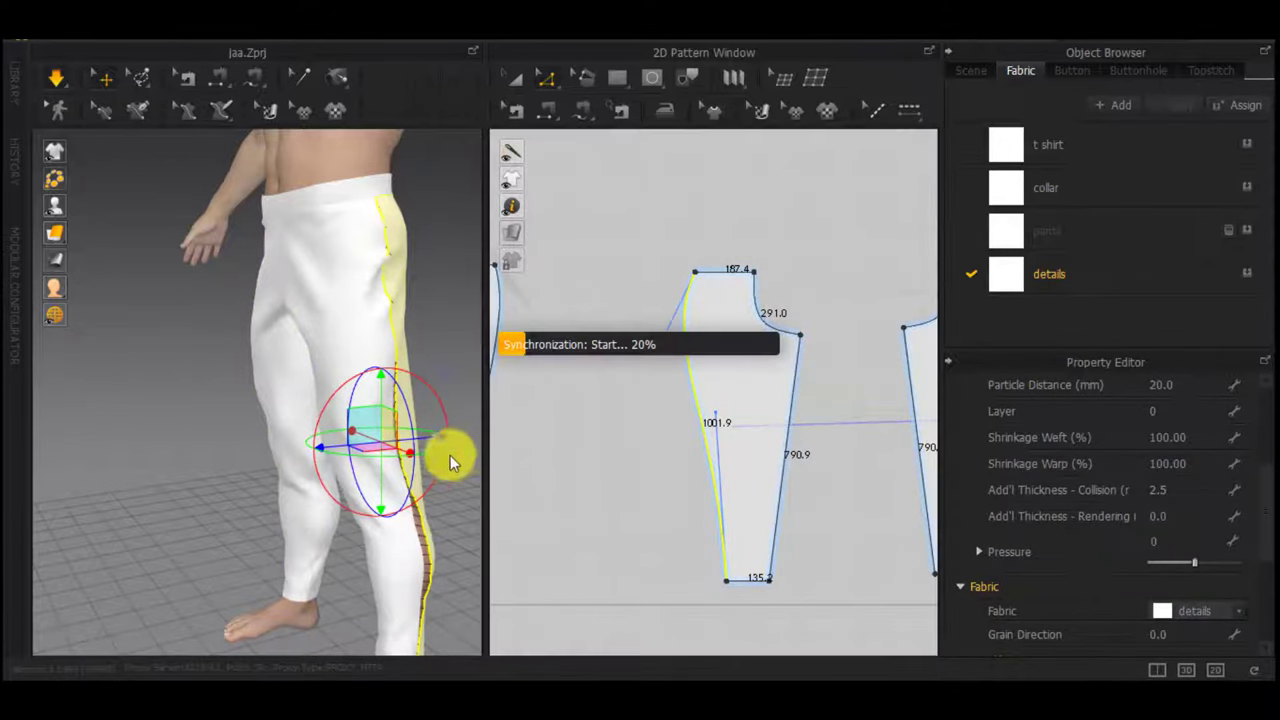
Tug the cloth along the side seam and flatten the rear panels' hip curve to an outer edge about 998.2 mm long
{"action": "scroll", "coordinate": [460, 296], "scroll_direction": "up", "scroll_amount": 3}
{"action": "left_click_drag", "start_coordinate": [460, 288], "coordinate": [473, 342]}
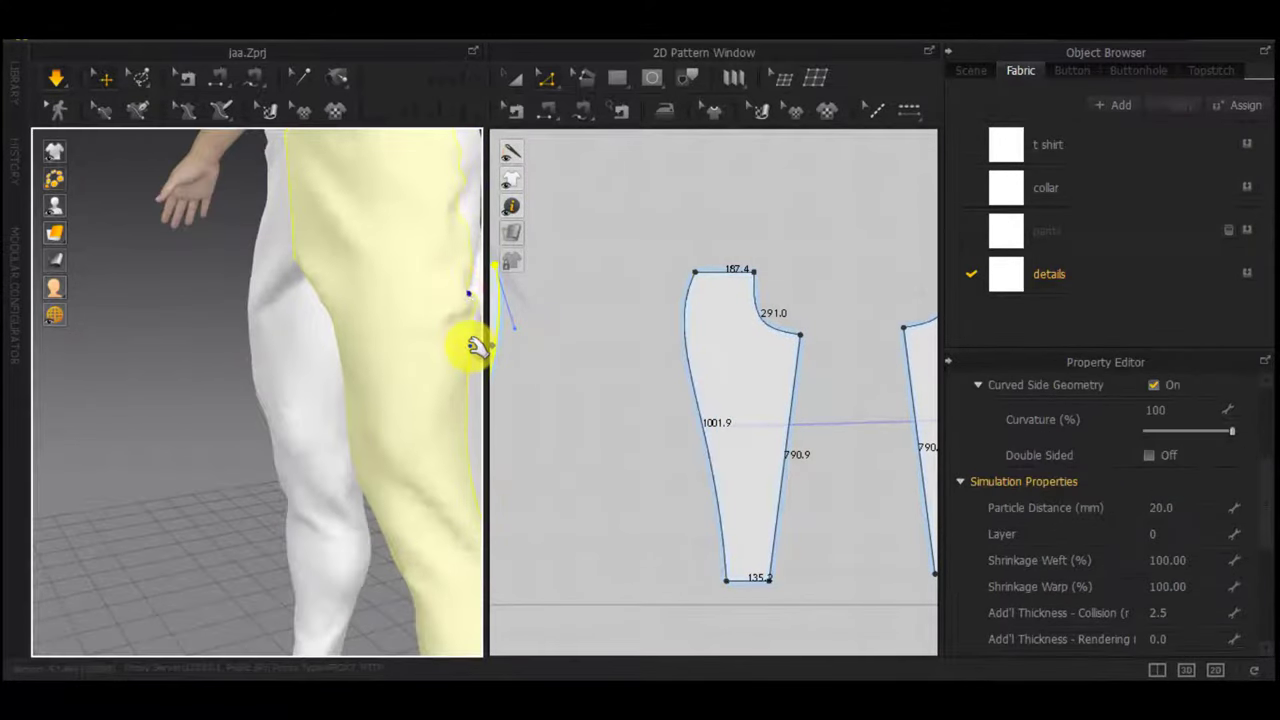
{"action": "right_click_drag", "start_coordinate": [450, 190], "coordinate": [393, 196]}
{"action": "left_click", "coordinate": [468, 247]}
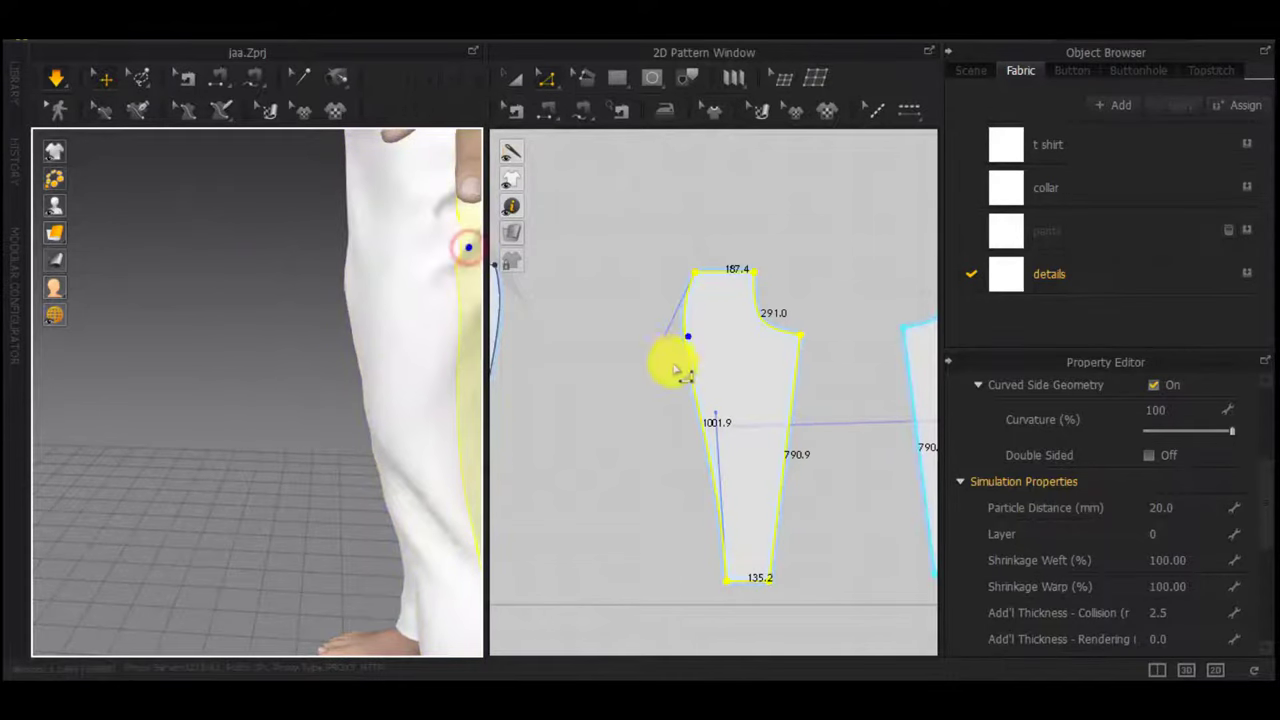
{"action": "left_click", "coordinate": [668, 365]}
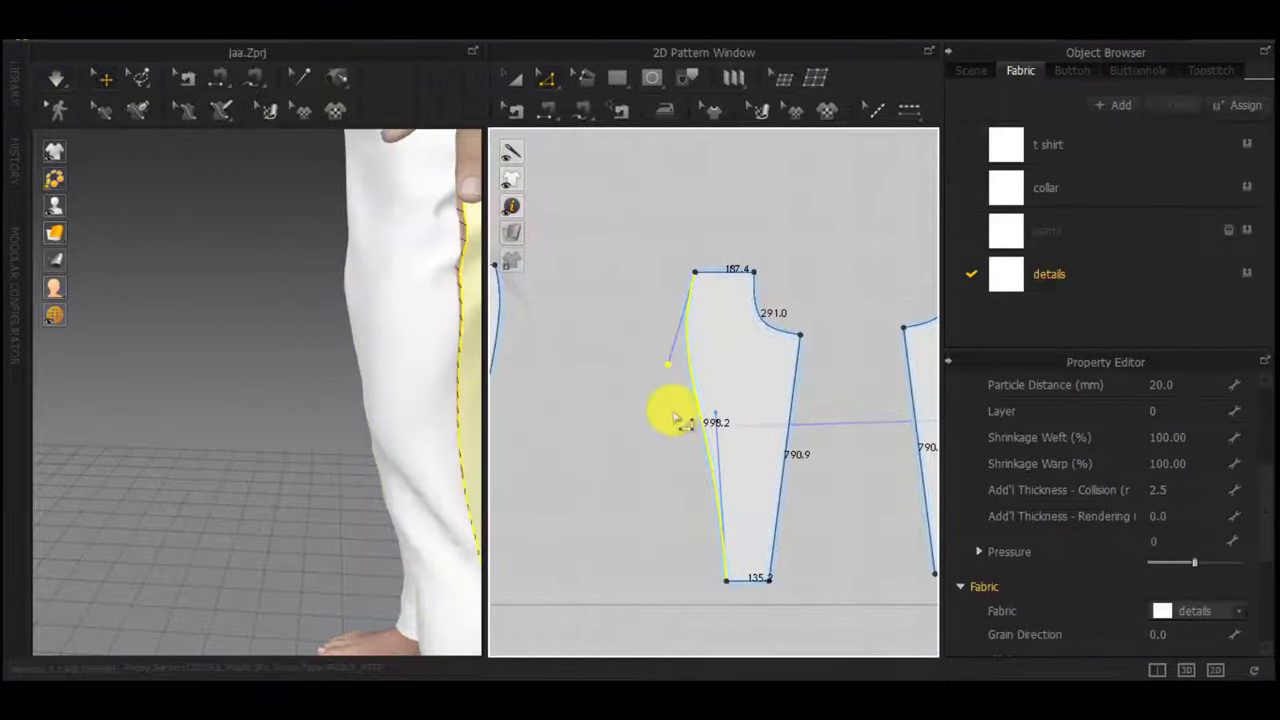
Flatten the front panels' hip curve to an outer edge about 993.1 mm long and simulate
{"action": "scroll", "coordinate": [674, 412], "scroll_direction": "down", "scroll_amount": 2}
{"action": "middle_click_drag", "start_coordinate": [600, 392], "coordinate": [674, 382]}
{"action": "left_click", "coordinate": [633, 363]}
{"action": "scroll", "coordinate": [633, 361], "scroll_direction": "up", "scroll_amount": 3}
{"action": "left_click", "coordinate": [675, 362]}
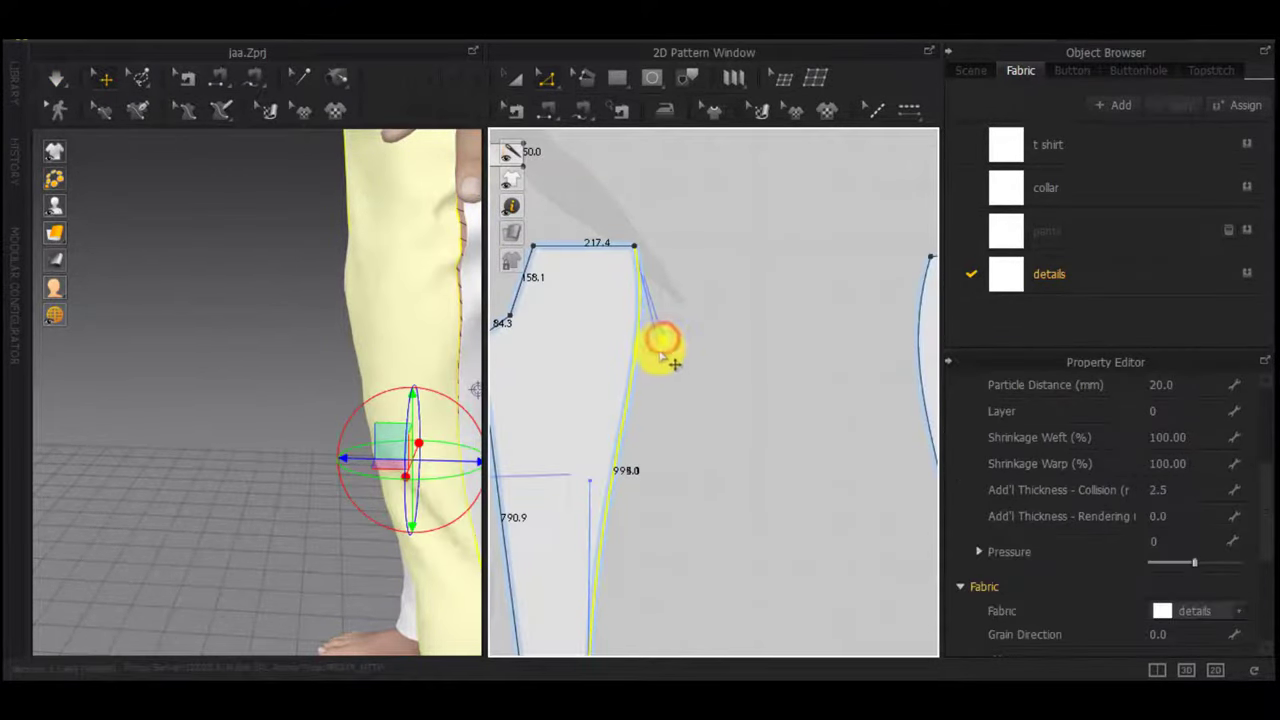
{"action": "scroll", "coordinate": [411, 423], "scroll_direction": "down", "scroll_amount": 2}
{"action": "key", "text": "space"}
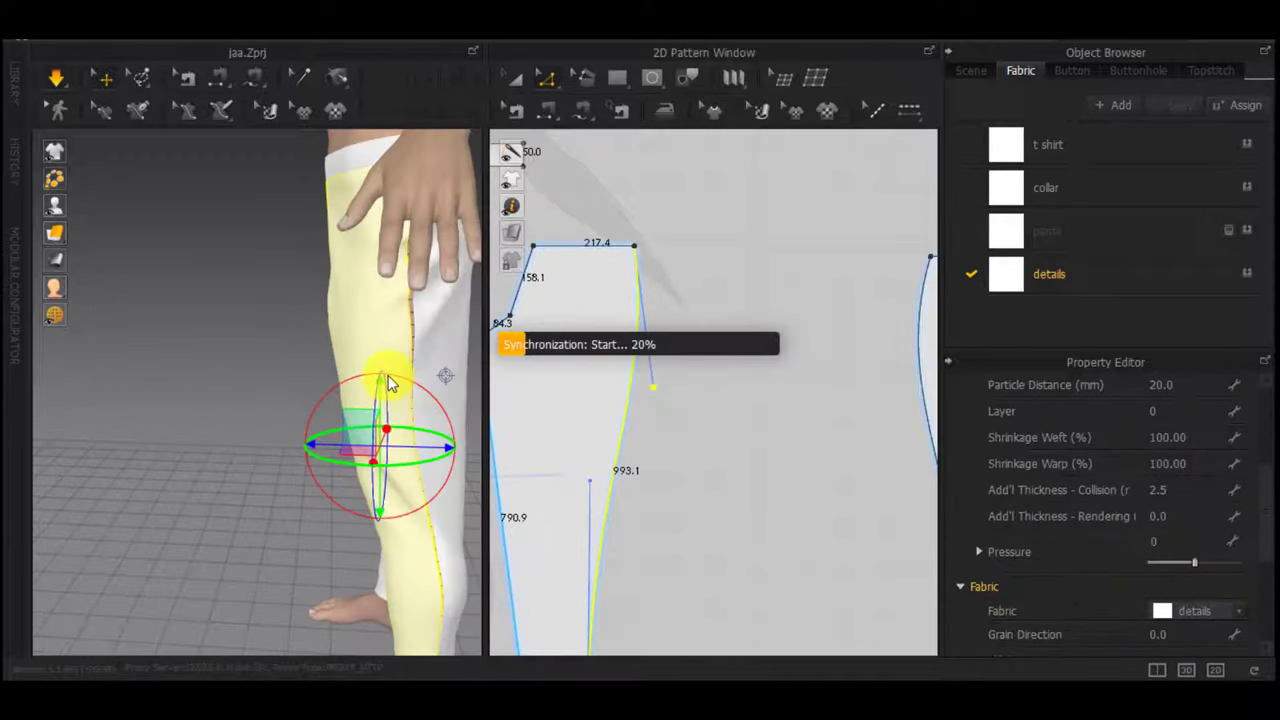
Tug the cloth on the front of both legs to settle the wrinkles at the thighs and knees
{"action": "right_click_drag", "start_coordinate": [377, 317], "coordinate": [483, 328]}
{"action": "left_click", "coordinate": [427, 308]}
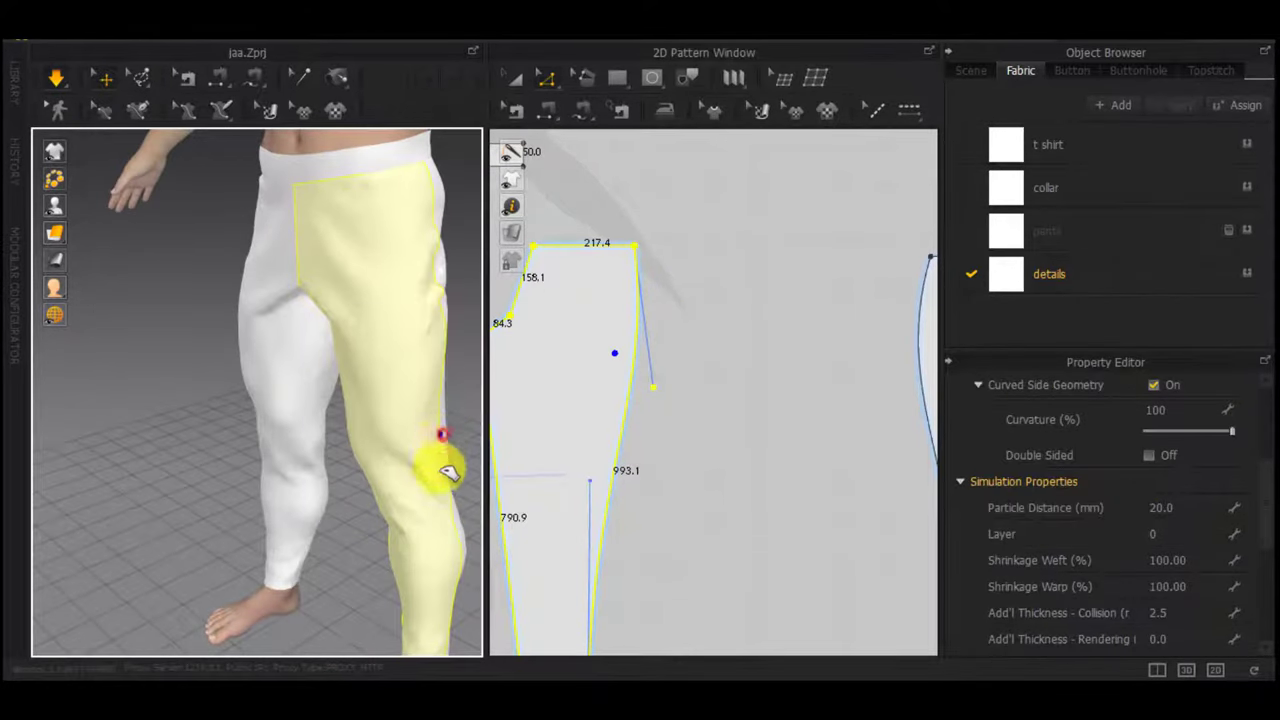
{"action": "key", "text": "2"}
{"action": "left_click_drag", "start_coordinate": [391, 434], "coordinate": [397, 574]}
{"action": "left_click_drag", "start_coordinate": [280, 366], "coordinate": [257, 449]}
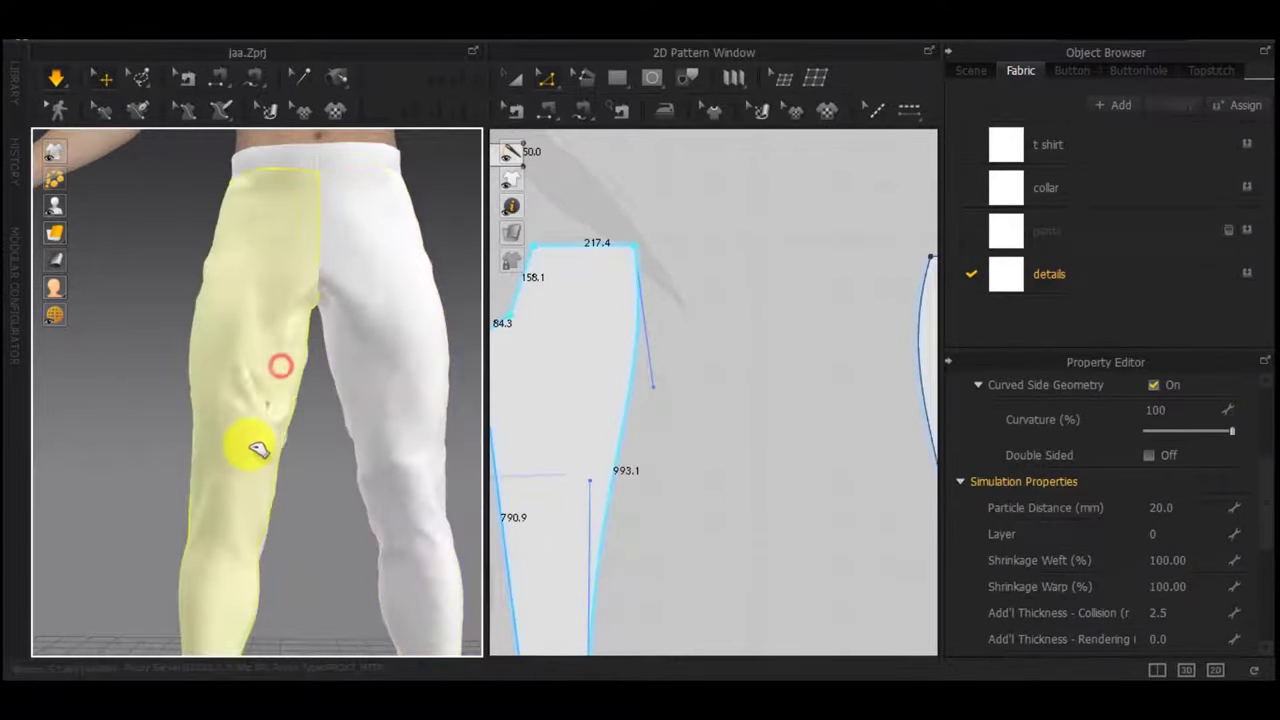
{"action": "scroll", "coordinate": [348, 272], "scroll_direction": "up", "scroll_amount": 2}
{"action": "scroll", "coordinate": [352, 276], "scroll_direction": "up", "scroll_amount": 1}
Move the front panels' crotch bend point outward, giving segments about 154.3 and 78.8 mm long, and simulate
{"action": "left_click", "coordinate": [350, 222]}
{"action": "scroll", "coordinate": [585, 387], "scroll_direction": "down", "scroll_amount": 2}
{"action": "middle_click_drag", "start_coordinate": [586, 387], "coordinate": [806, 388]}
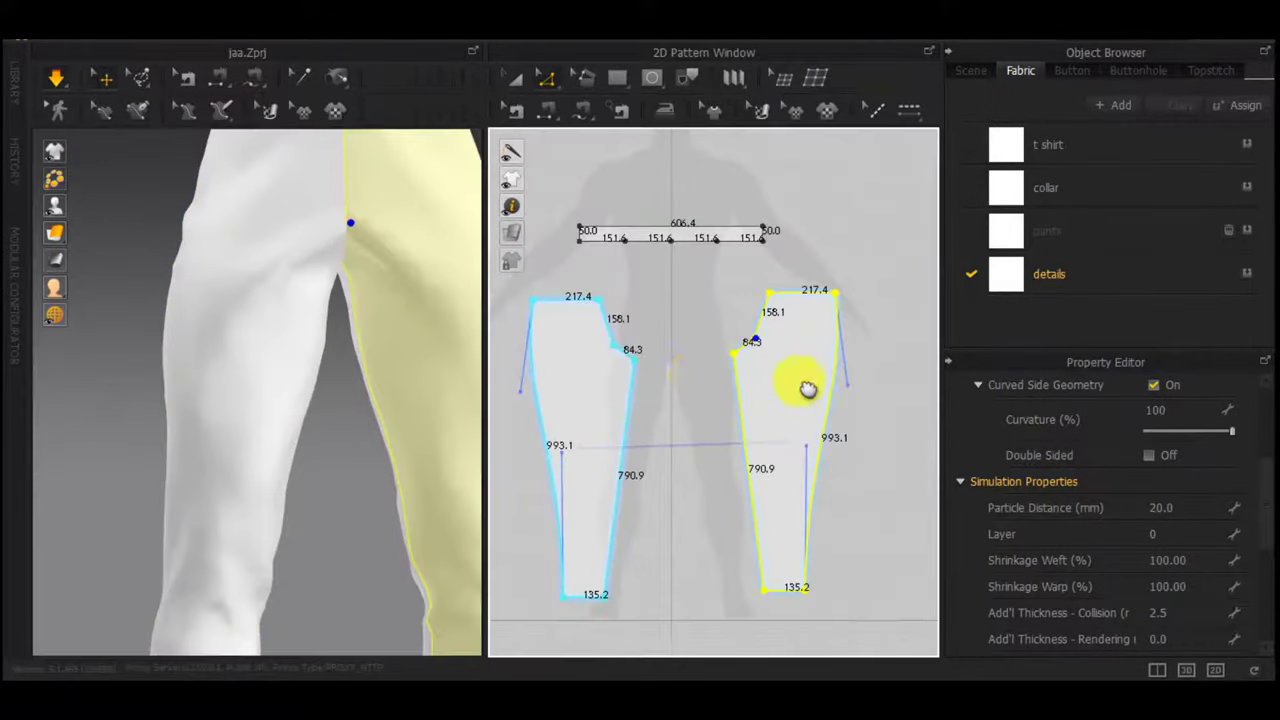
{"action": "left_click", "coordinate": [690, 376]}
{"action": "scroll", "coordinate": [590, 352], "scroll_direction": "up", "scroll_amount": 5}
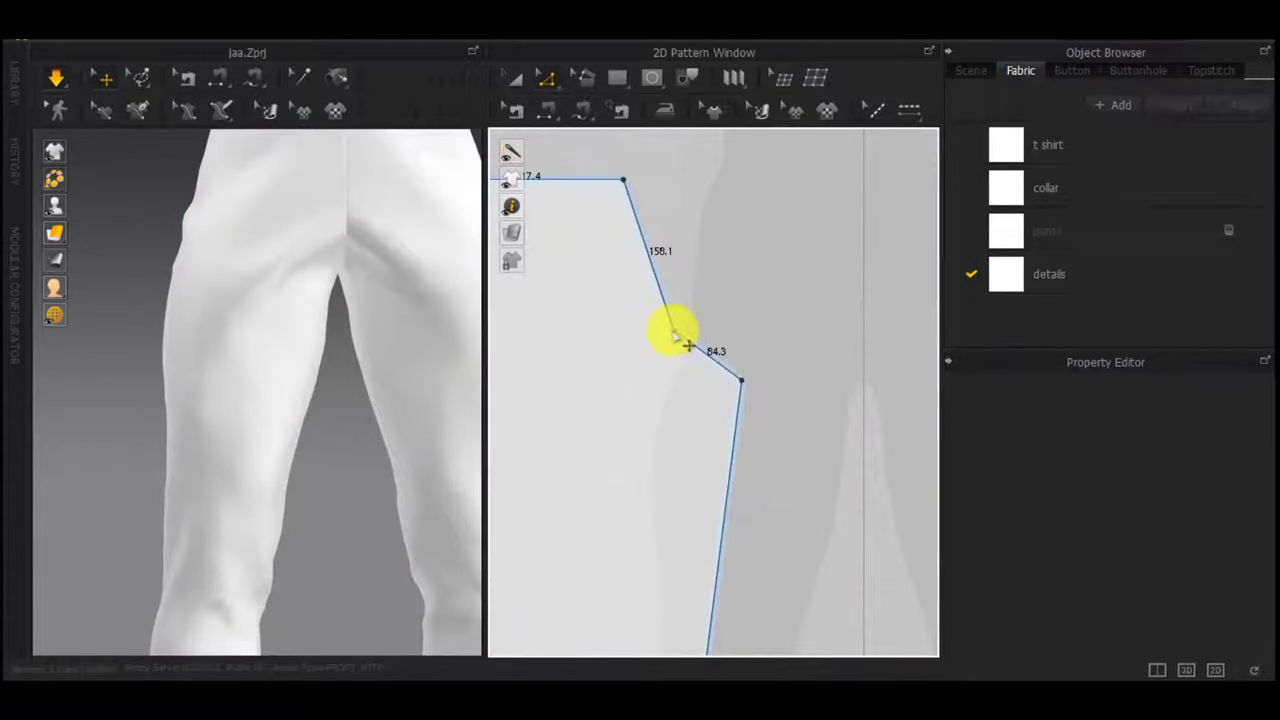
{"action": "left_click", "coordinate": [688, 345]}
{"action": "left_click_drag", "start_coordinate": [694, 322], "coordinate": [694, 321]}
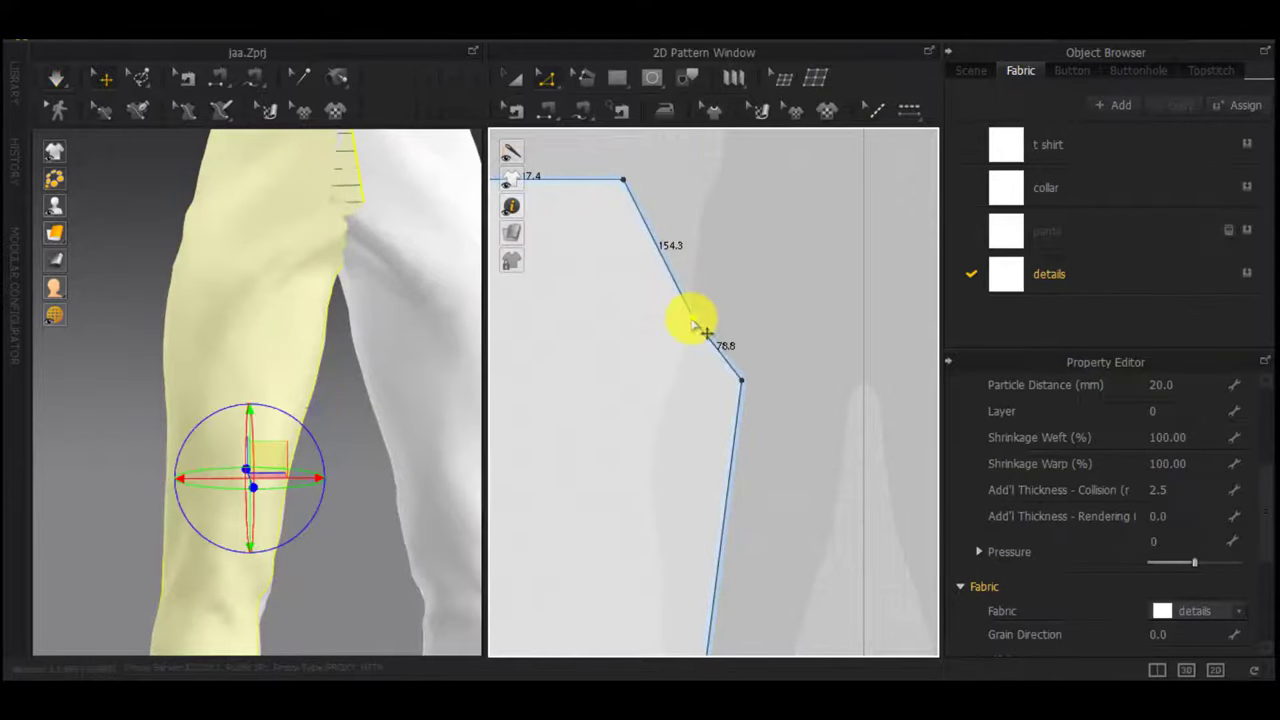
{"action": "middle_click_drag", "start_coordinate": [426, 364], "coordinate": [348, 510]}
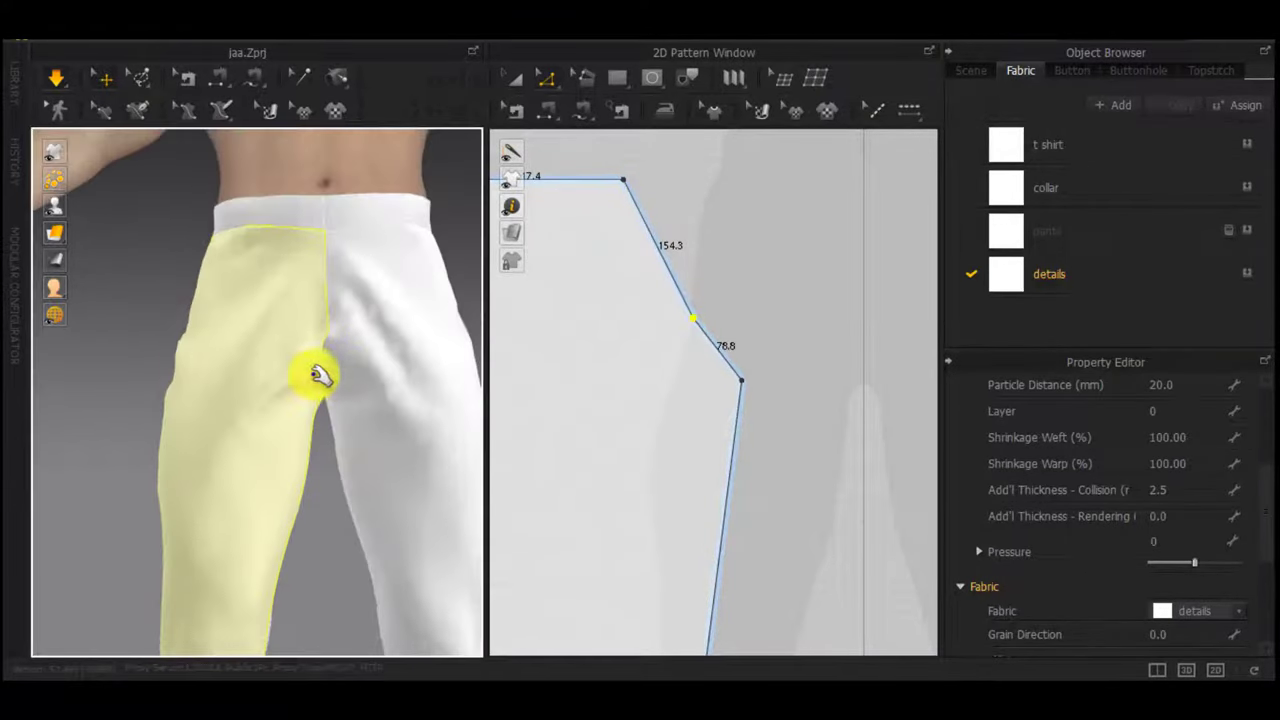
Tug the cloth at the crotch and hide the front panel of the avatar's right leg to expose the crotch seam
{"action": "left_click", "coordinate": [307, 384]}
{"action": "scroll", "coordinate": [345, 388], "scroll_direction": "up", "scroll_amount": 3}
{"action": "key", "text": "shift+q"}
{"action": "right_click_drag", "start_coordinate": [341, 388], "coordinate": [486, 449]}
{"action": "left_click", "coordinate": [370, 355]}
Move the front panels' crotch bend point so the upper segment runs vertically, about 137.8 mm long
{"action": "scroll", "coordinate": [684, 366], "scroll_direction": "down", "scroll_amount": 4}
{"action": "middle_click_drag", "start_coordinate": [670, 396], "coordinate": [530, 386]}
{"action": "scroll", "coordinate": [668, 306], "scroll_direction": "up", "scroll_amount": 5}
{"action": "left_click_drag", "start_coordinate": [667, 288], "coordinate": [753, 290]}
{"action": "middle_click_drag", "start_coordinate": [753, 290], "coordinate": [733, 391]}
{"action": "scroll", "coordinate": [499, 377], "scroll_direction": "down", "scroll_amount": 2}
{"action": "scroll", "coordinate": [392, 386], "scroll_direction": "down", "scroll_amount": 1}
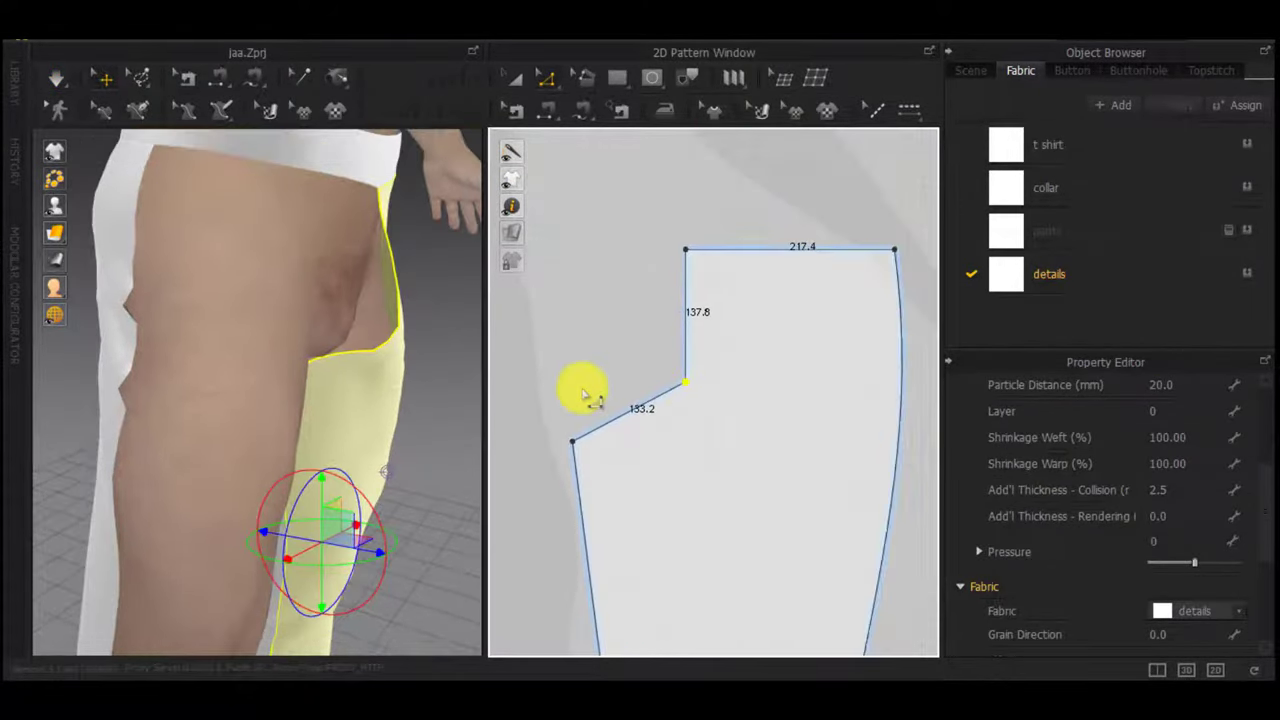
Shorten the front panels' lower crotch segment to about 91.4 mm by moving the crotch tip inward, and simulate
{"action": "left_click_drag", "start_coordinate": [574, 441], "coordinate": [608, 423]}
{"action": "right_click_drag", "start_coordinate": [423, 416], "coordinate": [318, 365]}
{"action": "key", "text": "space"}
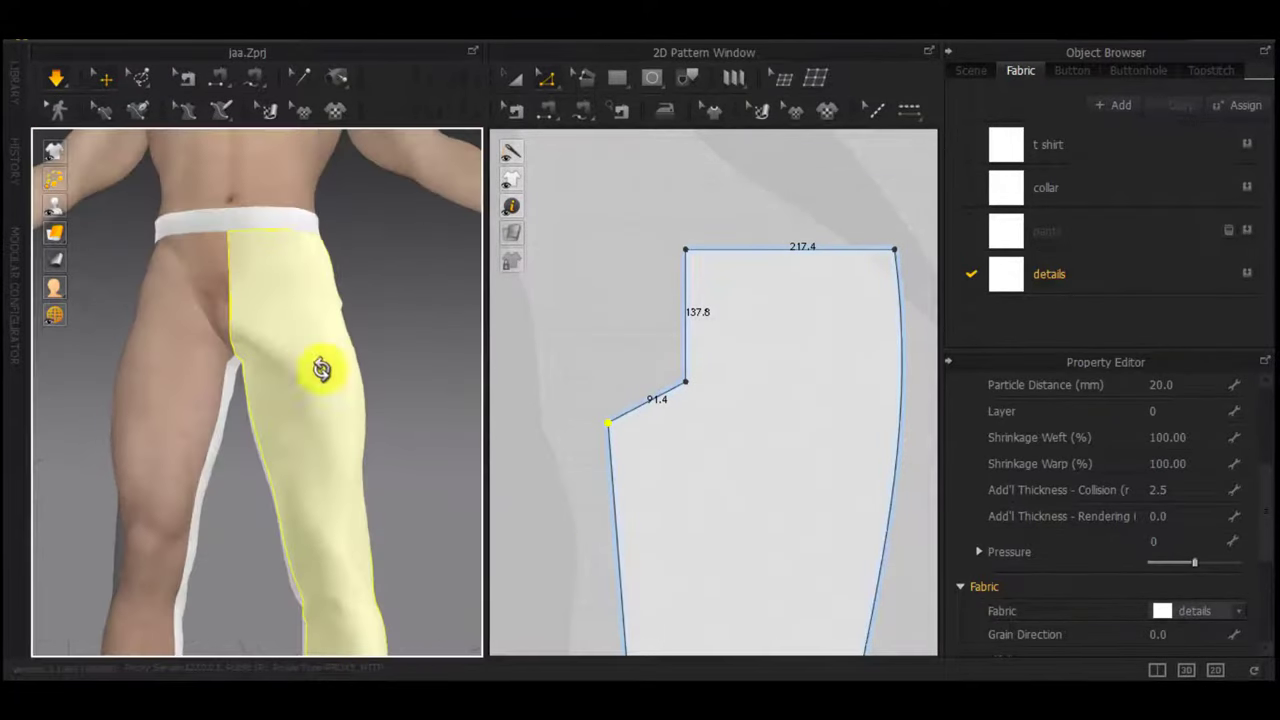
Show the hidden front leg panel again on the avatar
{"action": "scroll", "coordinate": [590, 441], "scroll_direction": "down", "scroll_amount": 3}
{"action": "middle_click_drag", "start_coordinate": [590, 441], "coordinate": [868, 421]}
{"action": "key", "text": "a"}
{"action": "left_click", "coordinate": [589, 441]}
{"action": "key", "text": "shift+q"}
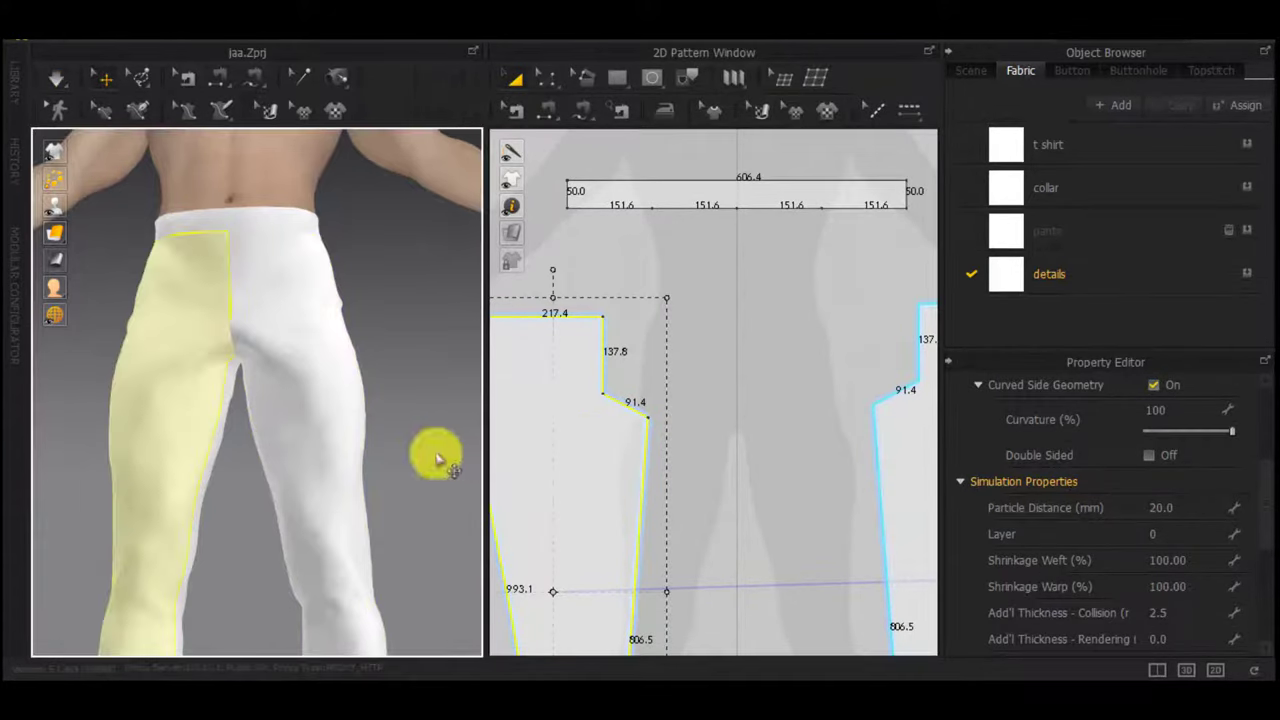
{"action": "right_click_drag", "start_coordinate": [324, 429], "coordinate": [299, 497]}
{"action": "left_click_drag", "start_coordinate": [211, 235], "coordinate": [211, 192]}
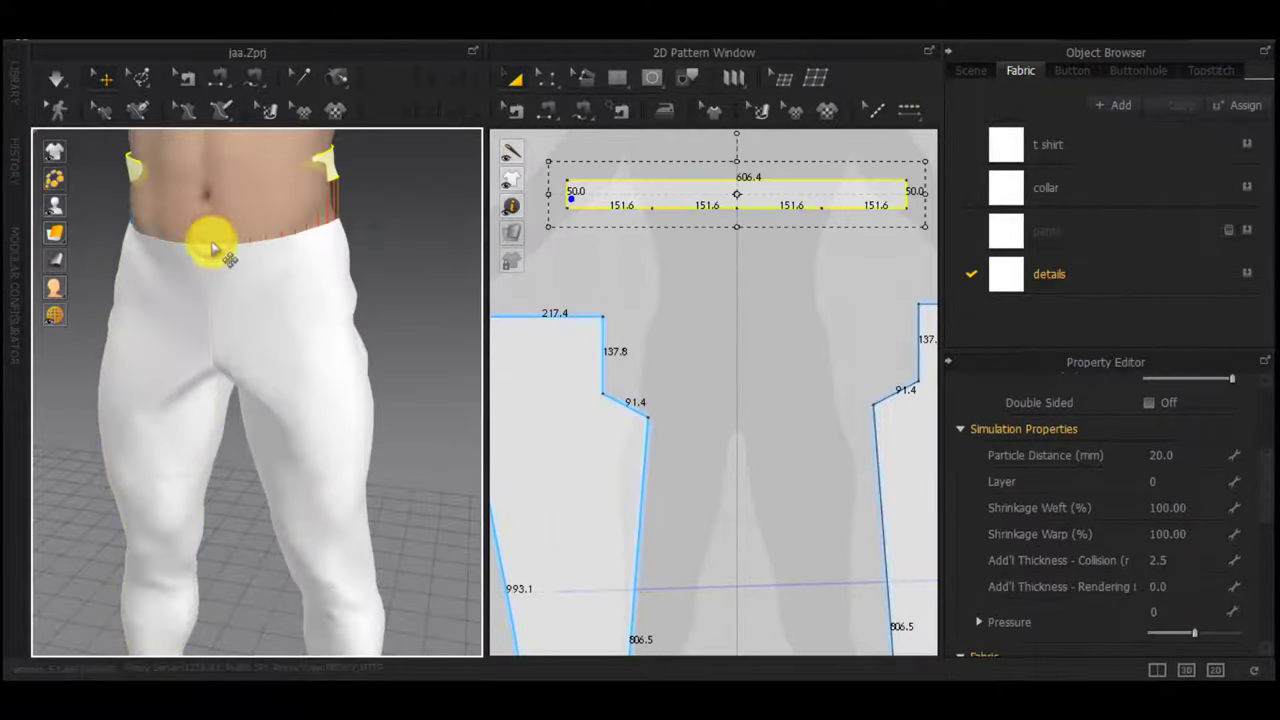
{"action": "key", "text": "ctrl+z"}
Simulate the reshaped pants and examine the fit from the sides and the front
{"action": "scroll", "coordinate": [240, 305], "scroll_direction": "down", "scroll_amount": 3}
{"action": "right_click_drag", "start_coordinate": [240, 308], "coordinate": [366, 306]}
{"action": "left_click", "coordinate": [366, 306]}
{"action": "key", "text": "space"}
{"action": "right_click_drag", "start_coordinate": [150, 346], "coordinate": [334, 331]}
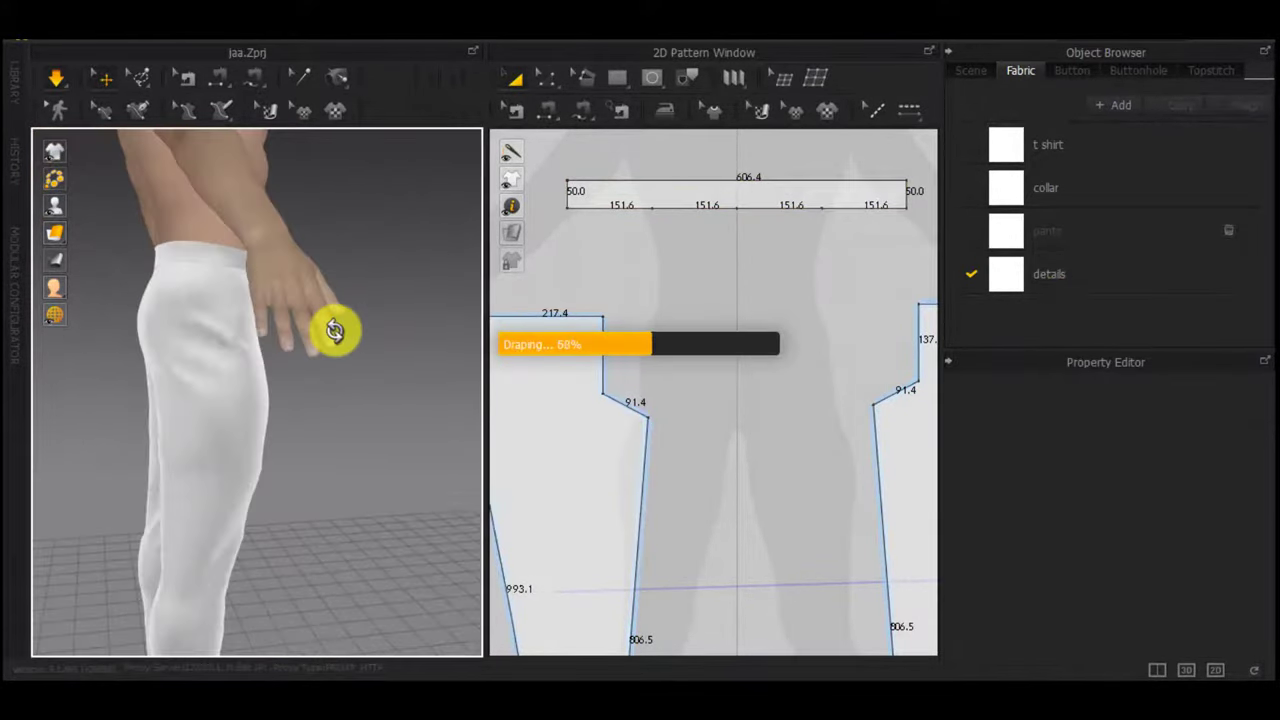
{"action": "right_click", "coordinate": [335, 331]}
{"action": "right_click", "coordinate": [711, 417]}
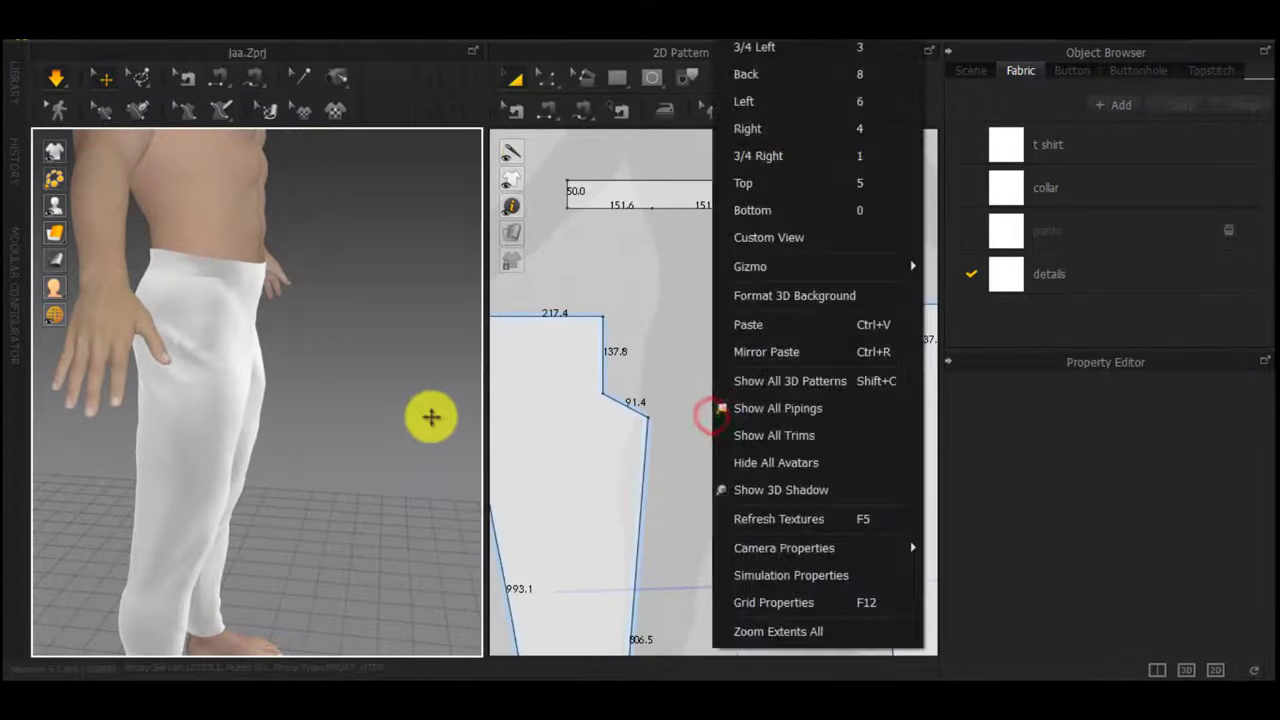
{"action": "right_click", "coordinate": [381, 397]}
{"action": "left_click", "coordinate": [278, 400]}
{"action": "right_click_drag", "start_coordinate": [281, 400], "coordinate": [382, 369]}
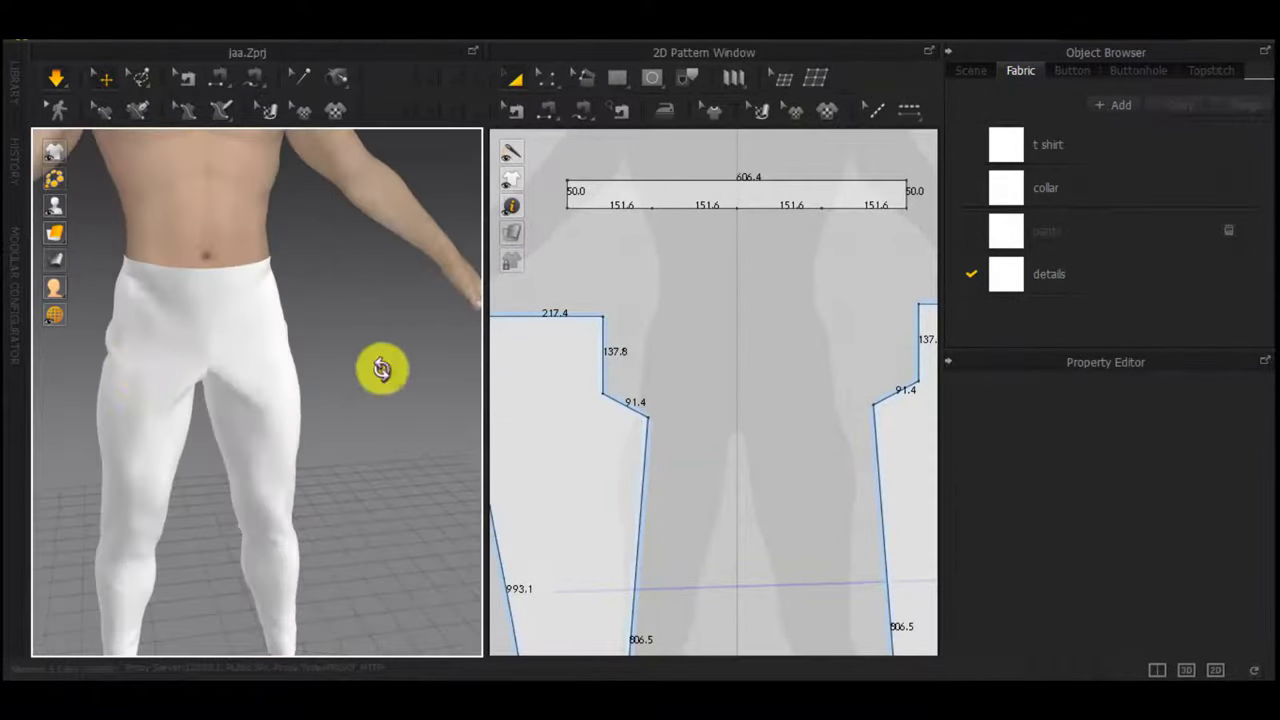
Hide one front leg panel on the avatar to expose the crotch of the opposite leg
{"action": "left_click", "coordinate": [200, 323]}
{"action": "right_click_drag", "start_coordinate": [204, 407], "coordinate": [217, 320]}
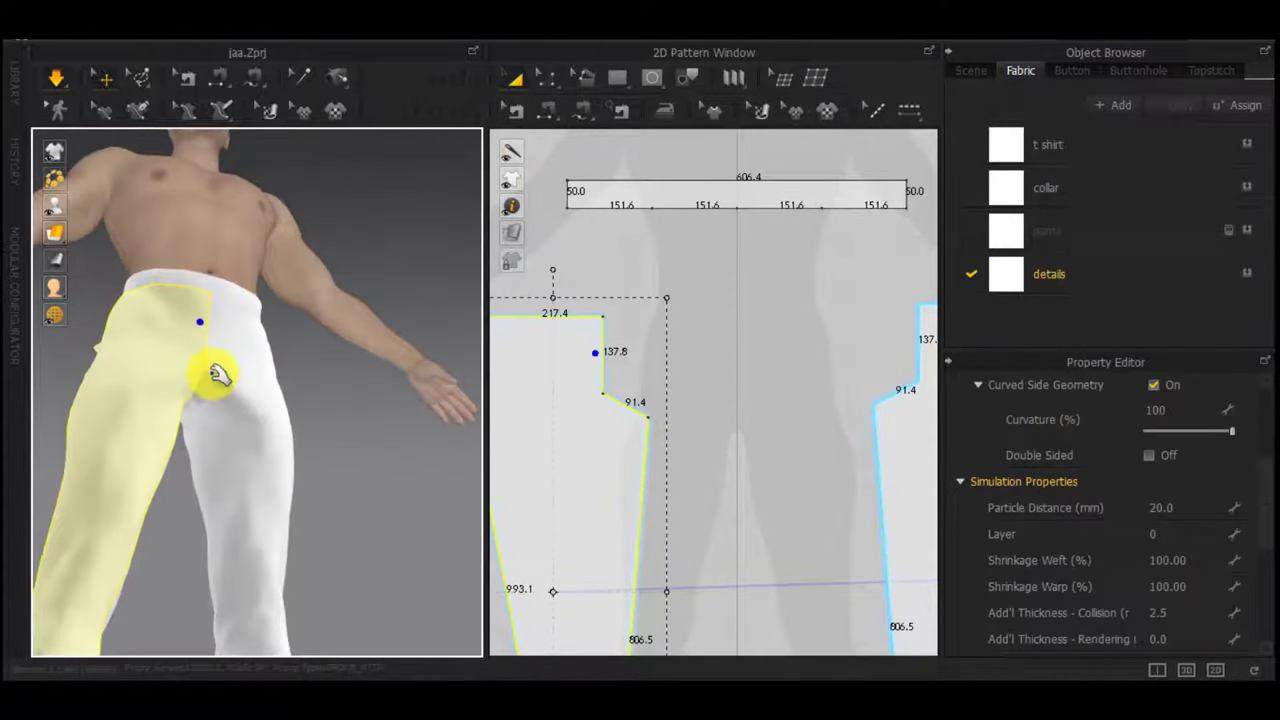
{"action": "key", "text": "shift+q"}
{"action": "mouse_move", "coordinate": [217, 372]}
{"action": "right_mouse_down"}
{"action": "mouse_move", "coordinate": [272, 503]}
{"action": "mouse_move", "coordinate": [208, 378]}
{"action": "right_mouse_up"}
Move the front panels' crotch bend point outward about 24.6 mm along the lower segment, making the upper segment about 150.9 mm long
{"action": "middle_click_drag", "start_coordinate": [868, 406], "coordinate": [698, 412]}
{"action": "scroll", "coordinate": [698, 412], "scroll_direction": "up", "scroll_amount": 4}
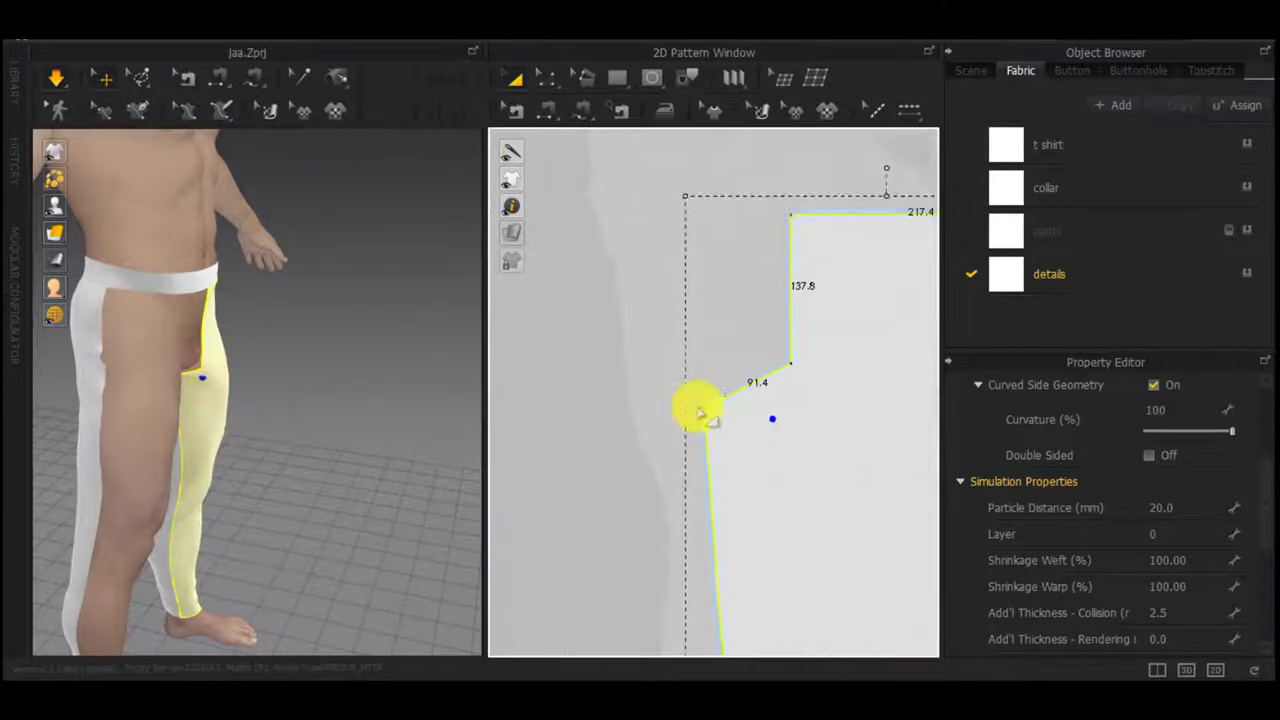
{"action": "left_click", "coordinate": [653, 386]}
{"action": "left_click_drag", "start_coordinate": [818, 353], "coordinate": [787, 372]}
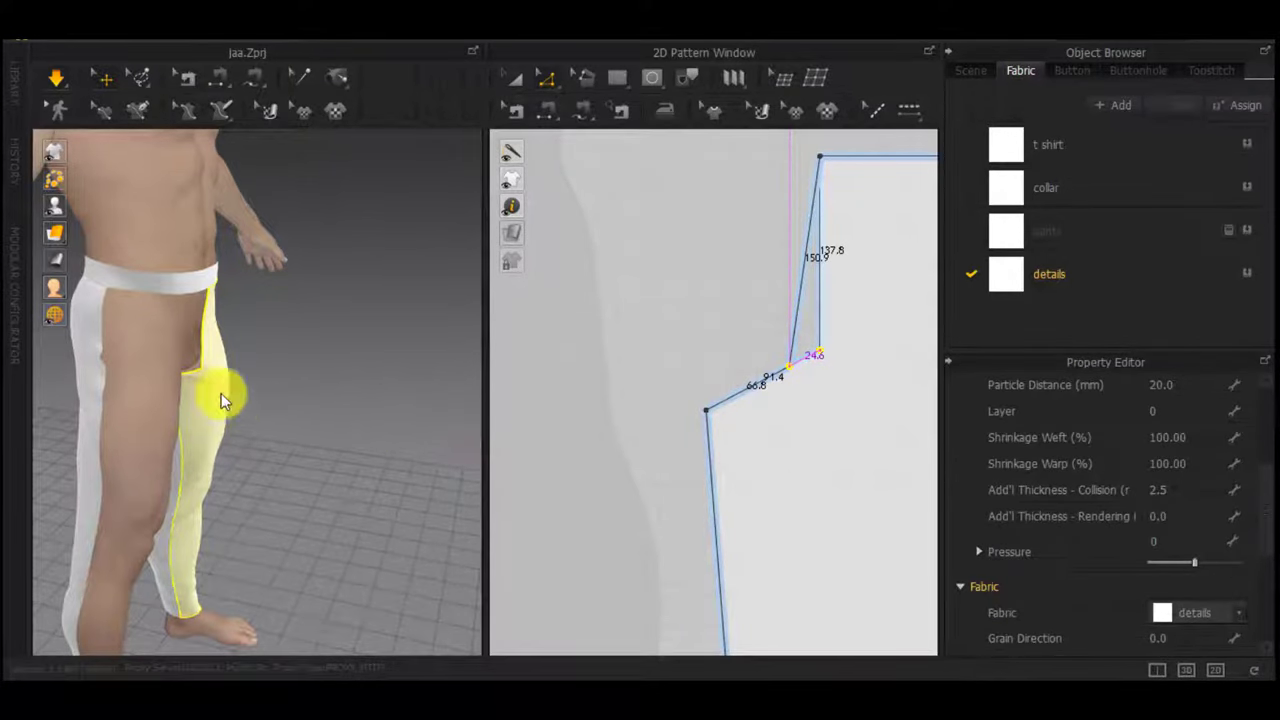
{"action": "scroll", "coordinate": [206, 366], "scroll_direction": "up", "scroll_amount": 4}
{"action": "middle_click_drag", "start_coordinate": [194, 373], "coordinate": [246, 350]}
{"action": "key", "text": "space"}
{"action": "left_click", "coordinate": [248, 313]}
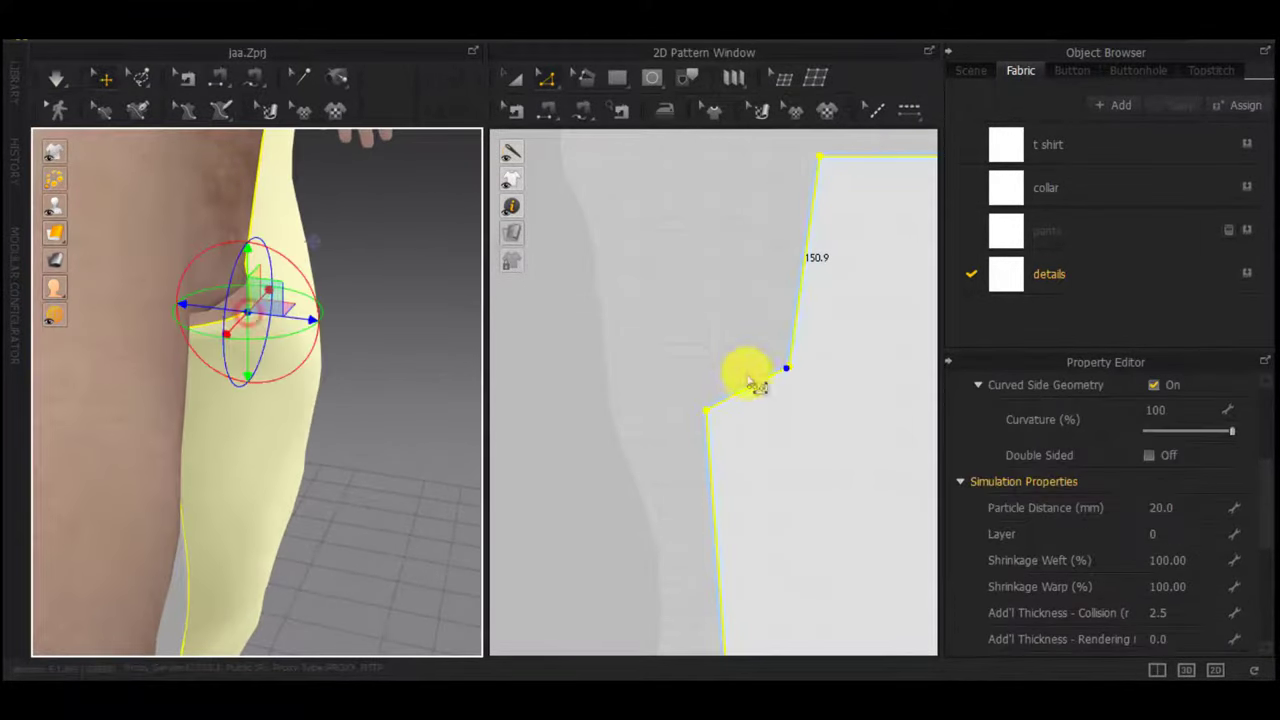
Move the crotch bend point further outward, leaving segments of about 166.4 mm and 42.6 mm, and simulate
{"action": "left_click", "coordinate": [787, 370]}
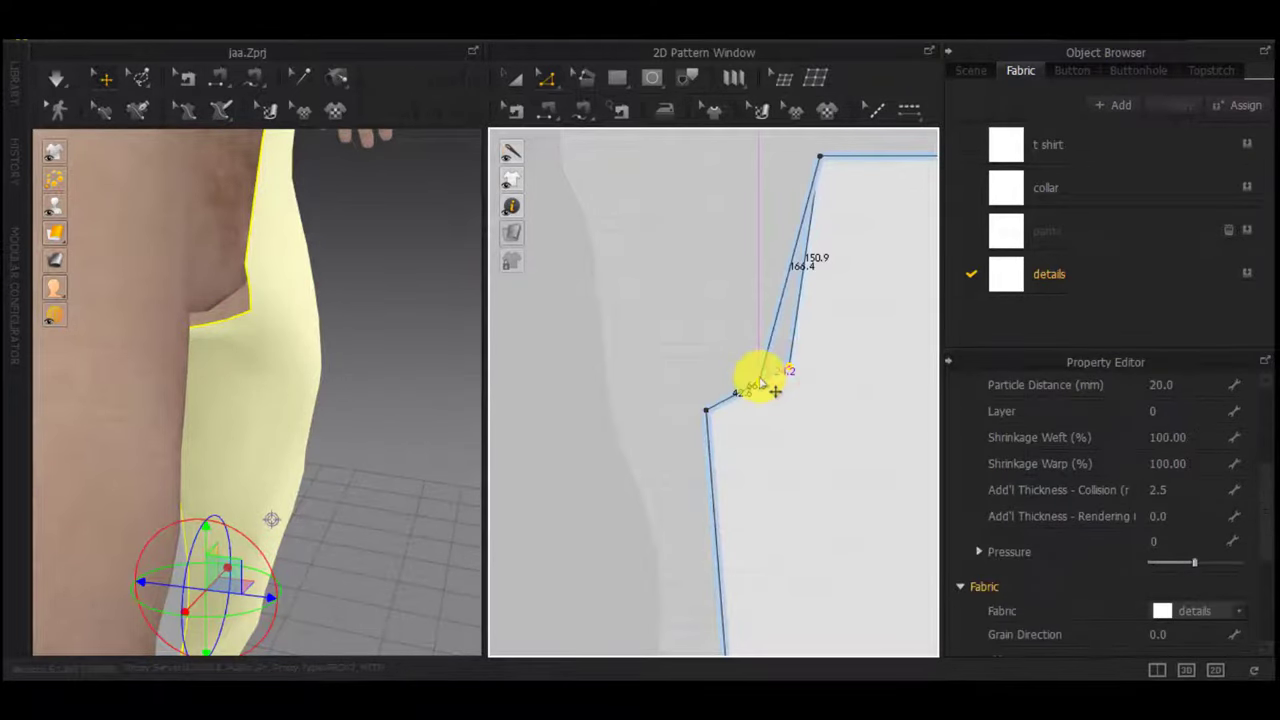
{"action": "left_click_drag", "start_coordinate": [760, 383], "coordinate": [759, 382]}
{"action": "right_click_drag", "start_coordinate": [388, 360], "coordinate": [218, 311]}
{"action": "key", "text": "space"}
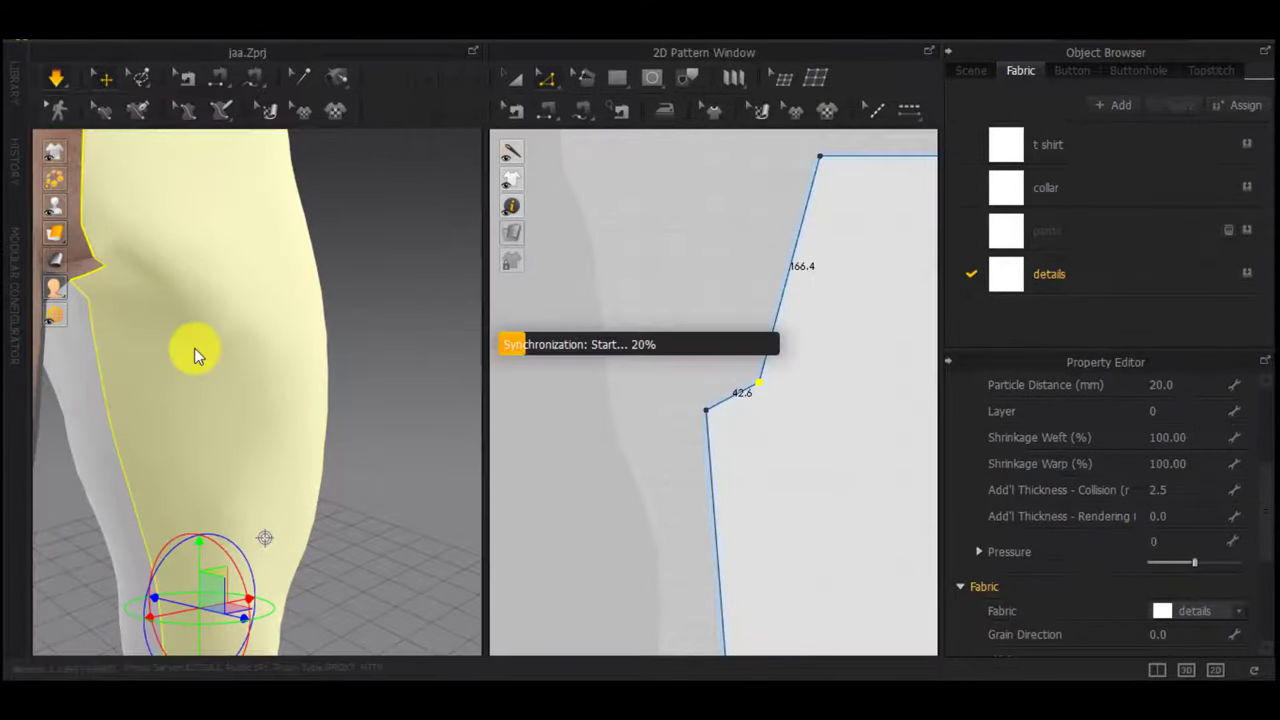
{"action": "right_click_drag", "start_coordinate": [203, 356], "coordinate": [342, 405]}
{"action": "scroll", "coordinate": [345, 406], "scroll_direction": "down", "scroll_amount": 4}
{"action": "scroll", "coordinate": [530, 435], "scroll_direction": "down", "scroll_amount": 4}
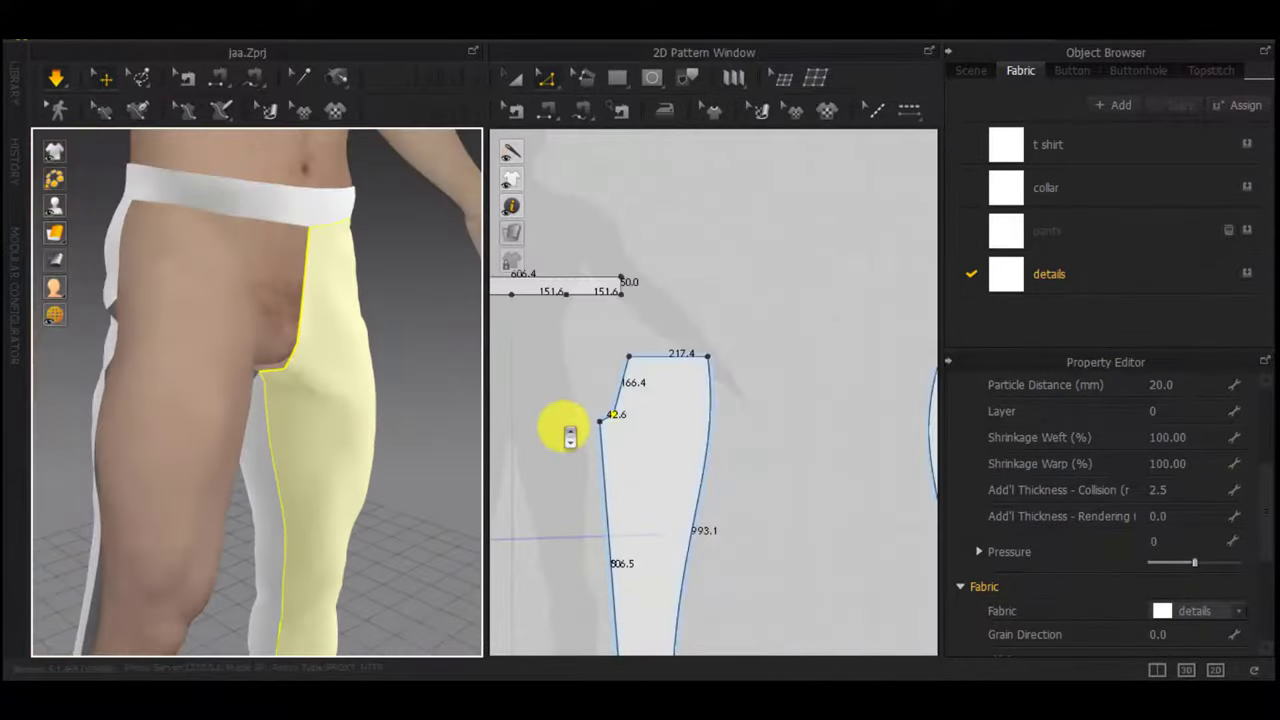
Show the hidden front leg panel again and tug the simulated cloth at the outer thigh to settle it
{"action": "left_click", "coordinate": [511, 462]}
{"action": "key", "text": "shift+q"}
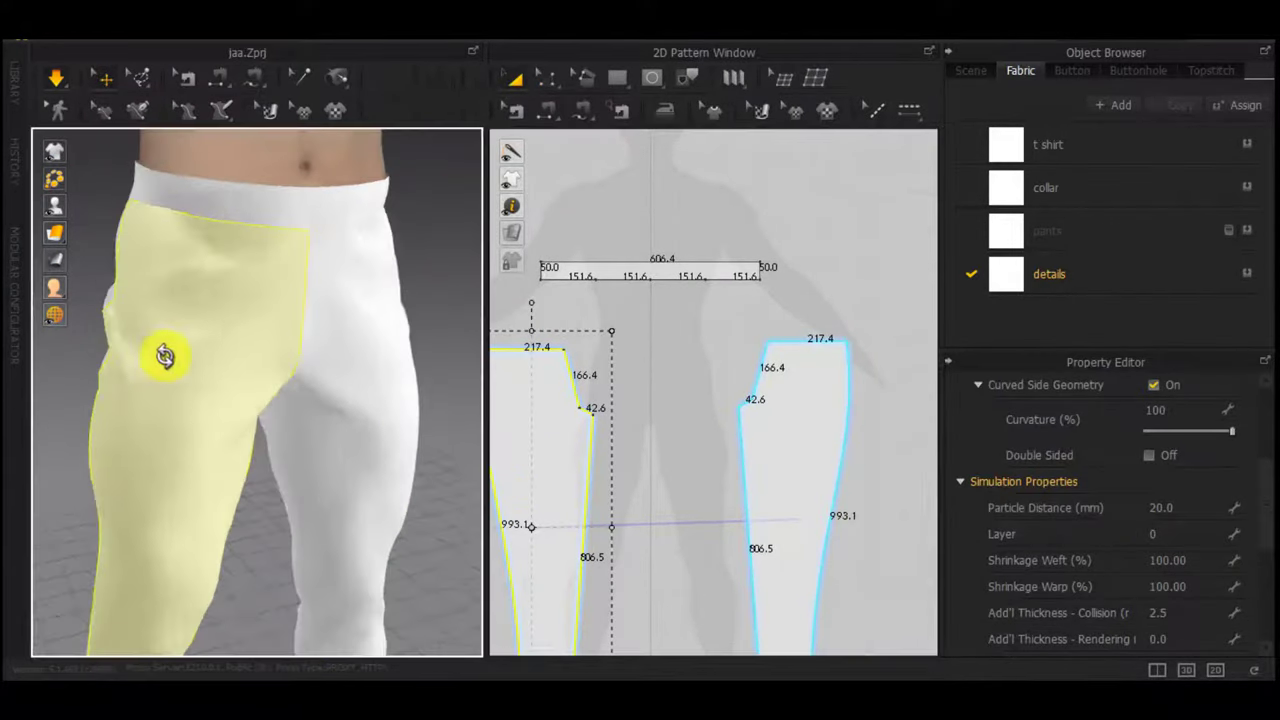
{"action": "right_click_drag", "start_coordinate": [165, 356], "coordinate": [299, 336]}
{"action": "left_click_drag", "start_coordinate": [127, 384], "coordinate": [88, 460]}
{"action": "right_click_drag", "start_coordinate": [95, 462], "coordinate": [191, 477]}
{"action": "left_click_drag", "start_coordinate": [191, 477], "coordinate": [168, 458]}
{"action": "scroll", "coordinate": [229, 326], "scroll_direction": "down", "scroll_amount": 3}
{"action": "middle_click_drag", "start_coordinate": [229, 326], "coordinate": [249, 377]}
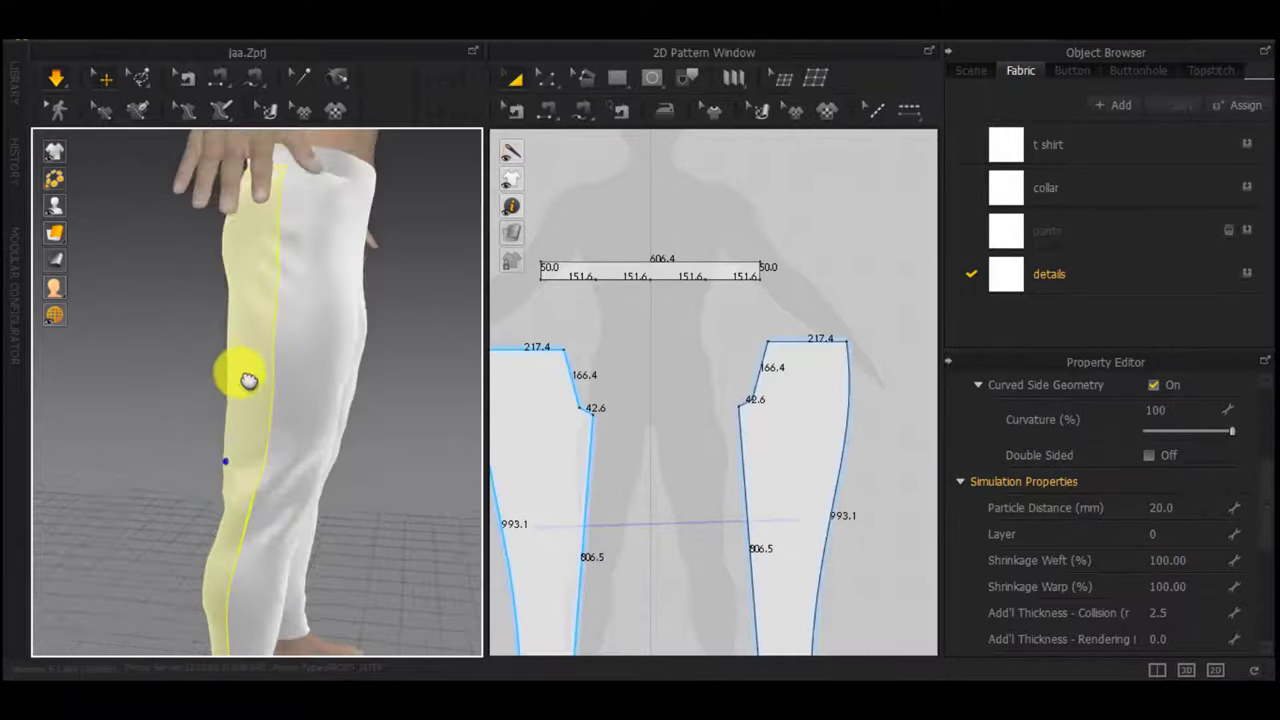
Compare the sewn side seam lengths of the front and back leg panels on both legs
{"action": "scroll", "coordinate": [249, 380], "scroll_direction": "down", "scroll_amount": 2}
{"action": "middle_click_drag", "start_coordinate": [734, 423], "coordinate": [661, 350]}
{"action": "key", "text": "b"}
{"action": "left_click", "coordinate": [772, 361]}
{"action": "middle_click_drag", "start_coordinate": [841, 396], "coordinate": [766, 372]}
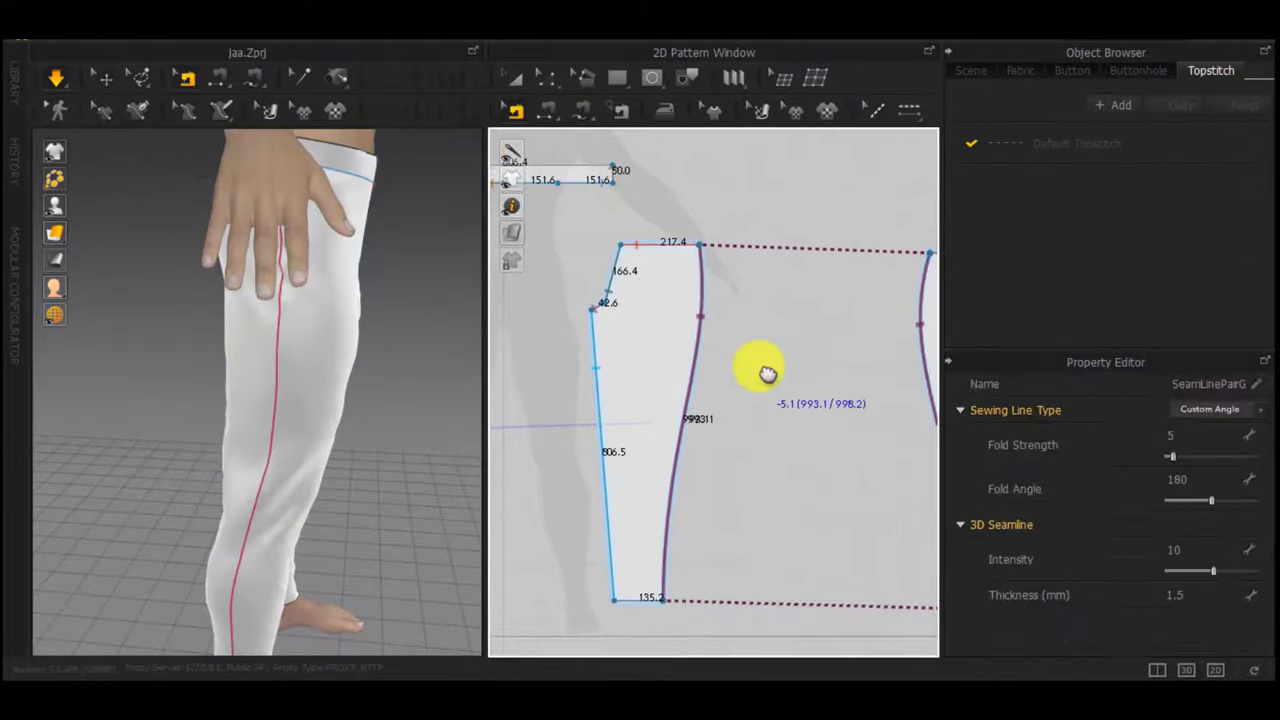
{"action": "scroll", "coordinate": [731, 375], "scroll_direction": "up", "scroll_amount": 5}
{"action": "scroll", "coordinate": [804, 402], "scroll_direction": "down", "scroll_amount": 4}
{"action": "middle_click_drag", "start_coordinate": [828, 408], "coordinate": [566, 348]}
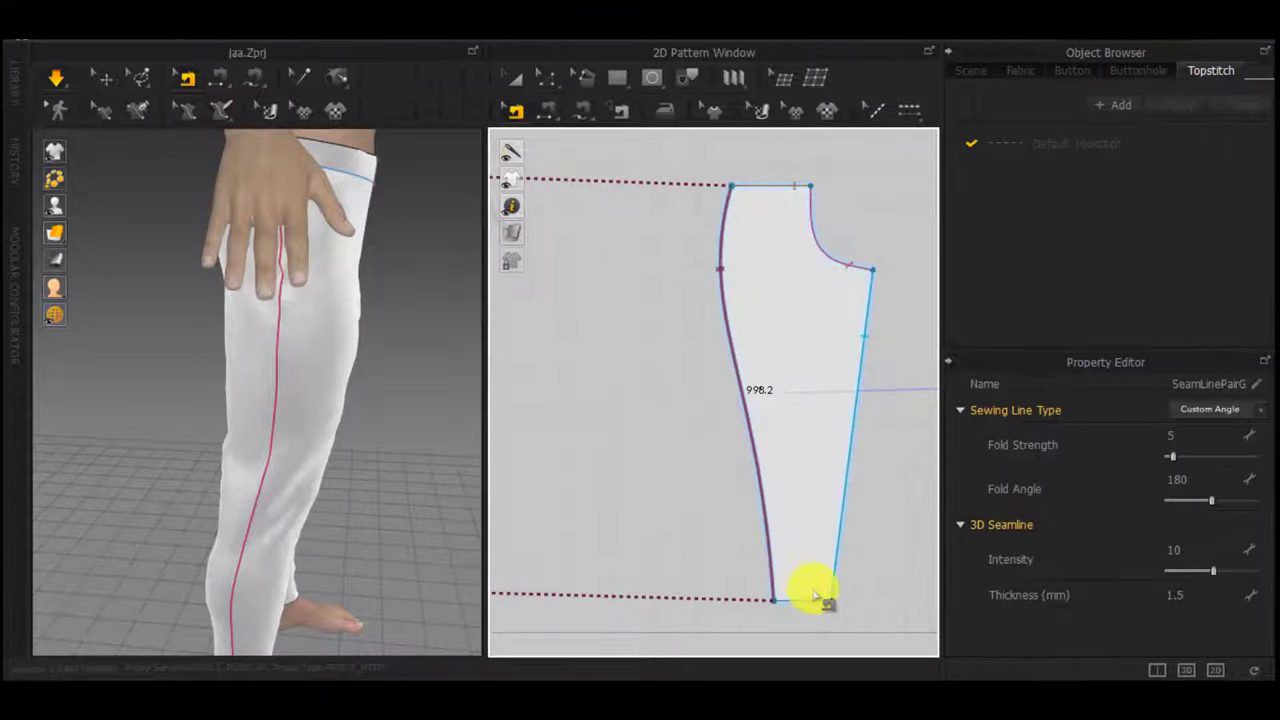
{"action": "scroll", "coordinate": [675, 513], "scroll_direction": "down", "scroll_amount": 2}
{"action": "middle_click_drag", "start_coordinate": [675, 513], "coordinate": [1002, 490]}
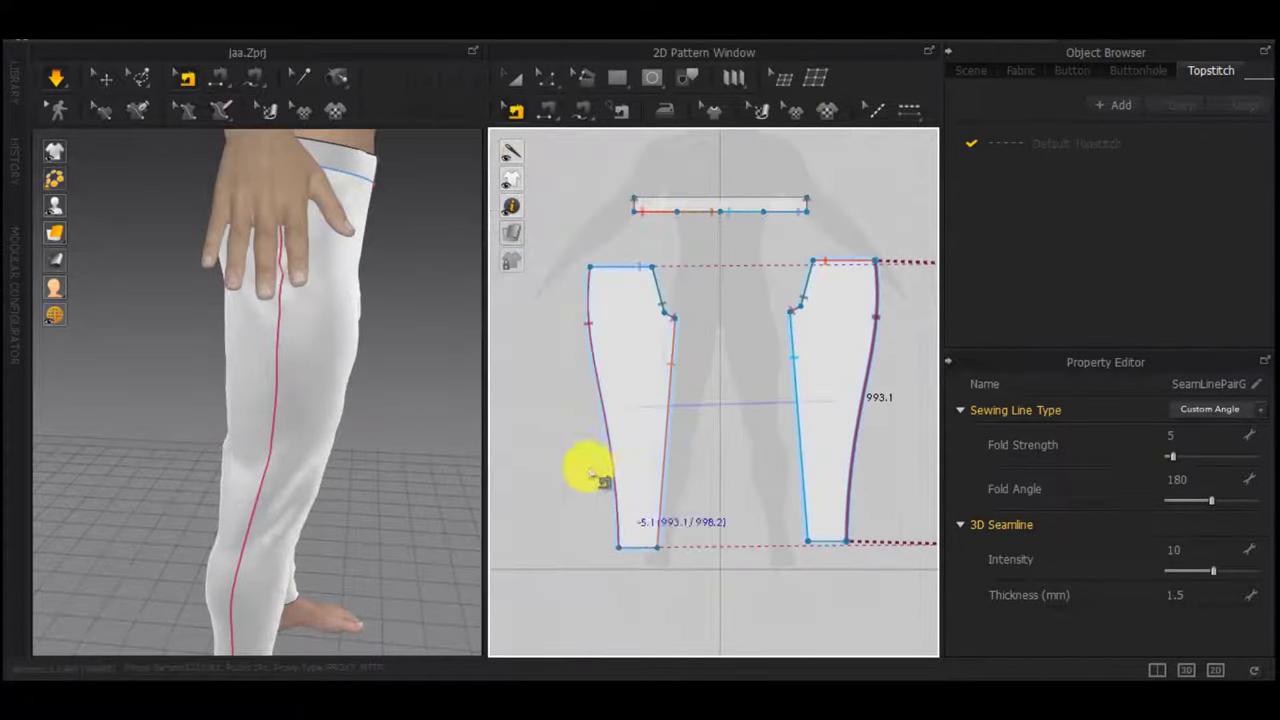
{"action": "left_click", "coordinate": [603, 426]}
{"action": "scroll", "coordinate": [805, 543], "scroll_direction": "down", "scroll_amount": 1}
{"action": "scroll", "coordinate": [806, 543], "scroll_direction": "down", "scroll_amount": 2}
{"action": "middle_click_drag", "start_coordinate": [806, 543], "coordinate": [477, 507]}
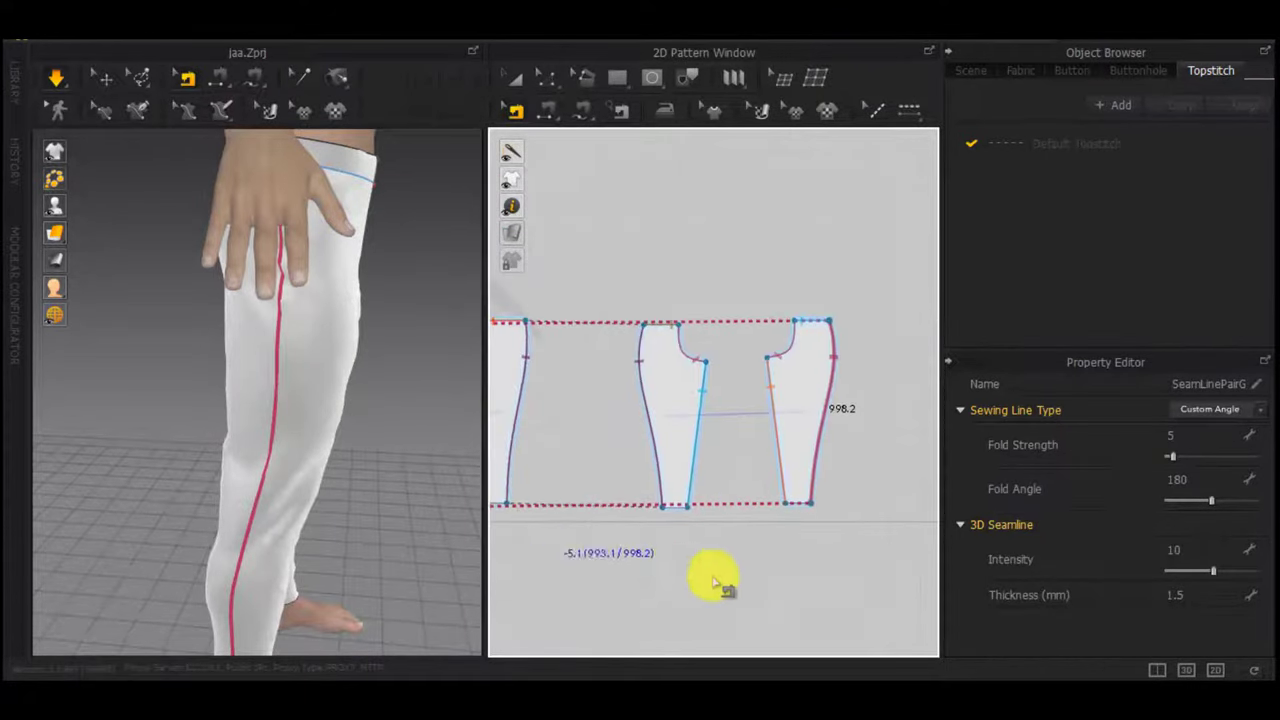
{"action": "left_click", "coordinate": [697, 552]}
Raise the back leg panels' hem edges by 5 mm to shorten their side seams
{"action": "key", "text": "z"}
{"action": "scroll", "coordinate": [675, 511], "scroll_direction": "up", "scroll_amount": 3}
{"action": "left_click", "coordinate": [674, 507]}
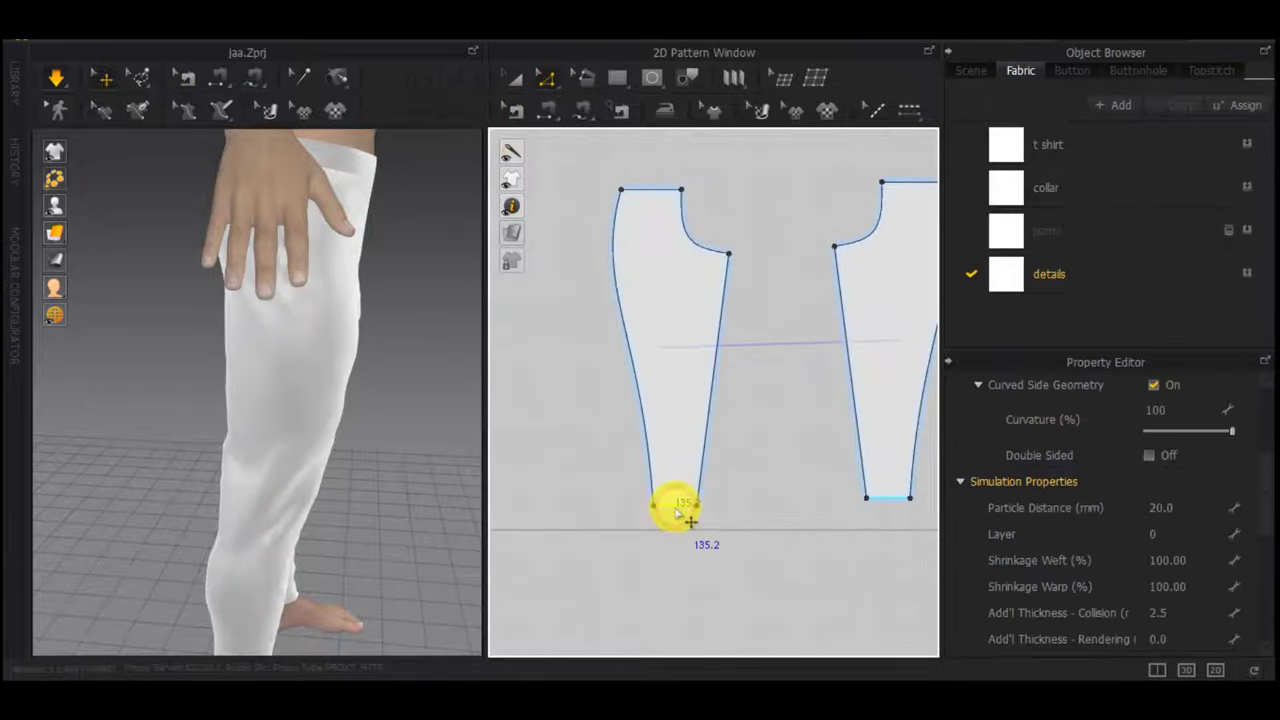
{"action": "right_click", "coordinate": [674, 510]}
{"action": "left_click", "coordinate": [670, 522]}
{"action": "left_click_drag", "start_coordinate": [671, 512], "coordinate": [671, 505]}
{"action": "right_click", "coordinate": [671, 505]}
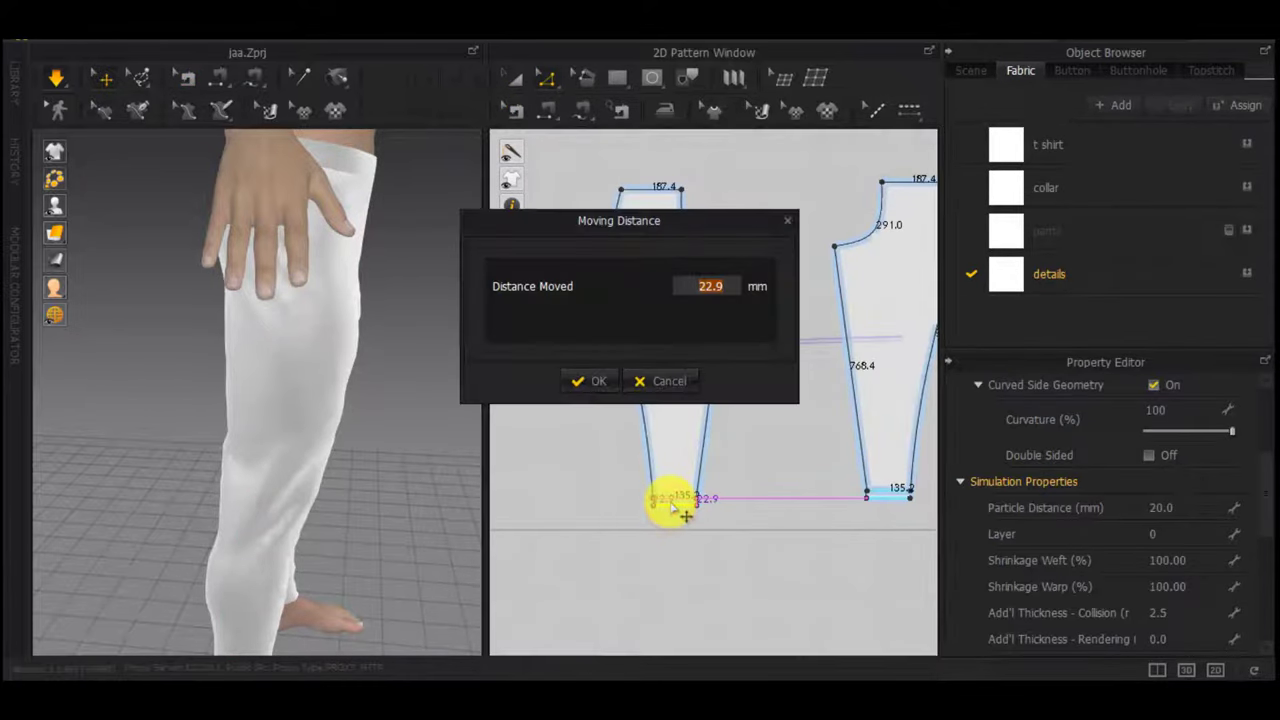
{"action": "type", "text": "5"}
{"action": "key", "text": "Return"}
Check the length difference between the front and back side seams after shortening the back panels
{"action": "key", "text": "b"}
{"action": "left_click", "coordinate": [633, 396]}
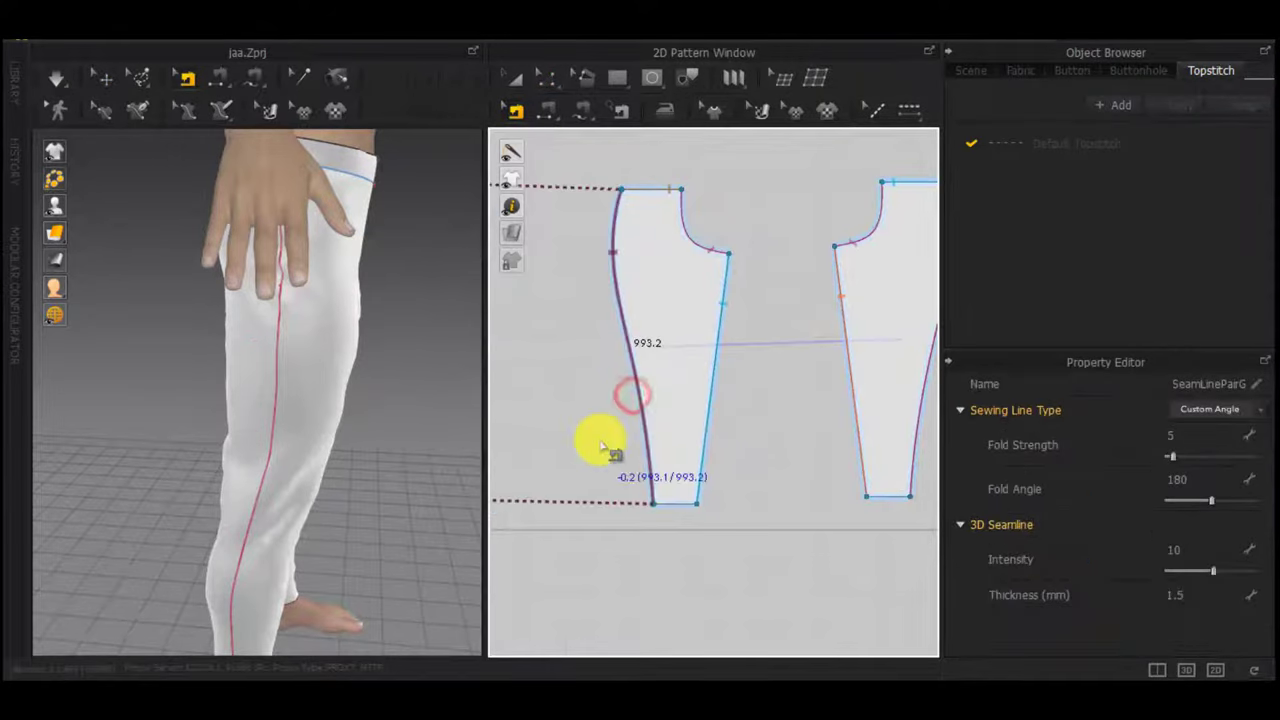
{"action": "middle_click_drag", "start_coordinate": [505, 445], "coordinate": [820, 449]}
{"action": "scroll", "coordinate": [392, 468], "scroll_direction": "down", "scroll_amount": 2}
Simulate the pants, pull the cloth up at the front waist, and examine the fit all around
{"action": "right_click_drag", "start_coordinate": [392, 468], "coordinate": [289, 411]}
{"action": "key", "text": "space"}
{"action": "left_click", "coordinate": [206, 333]}
{"action": "scroll", "coordinate": [289, 411], "scroll_direction": "down", "scroll_amount": 2}
{"action": "left_click_drag", "start_coordinate": [309, 342], "coordinate": [297, 288]}
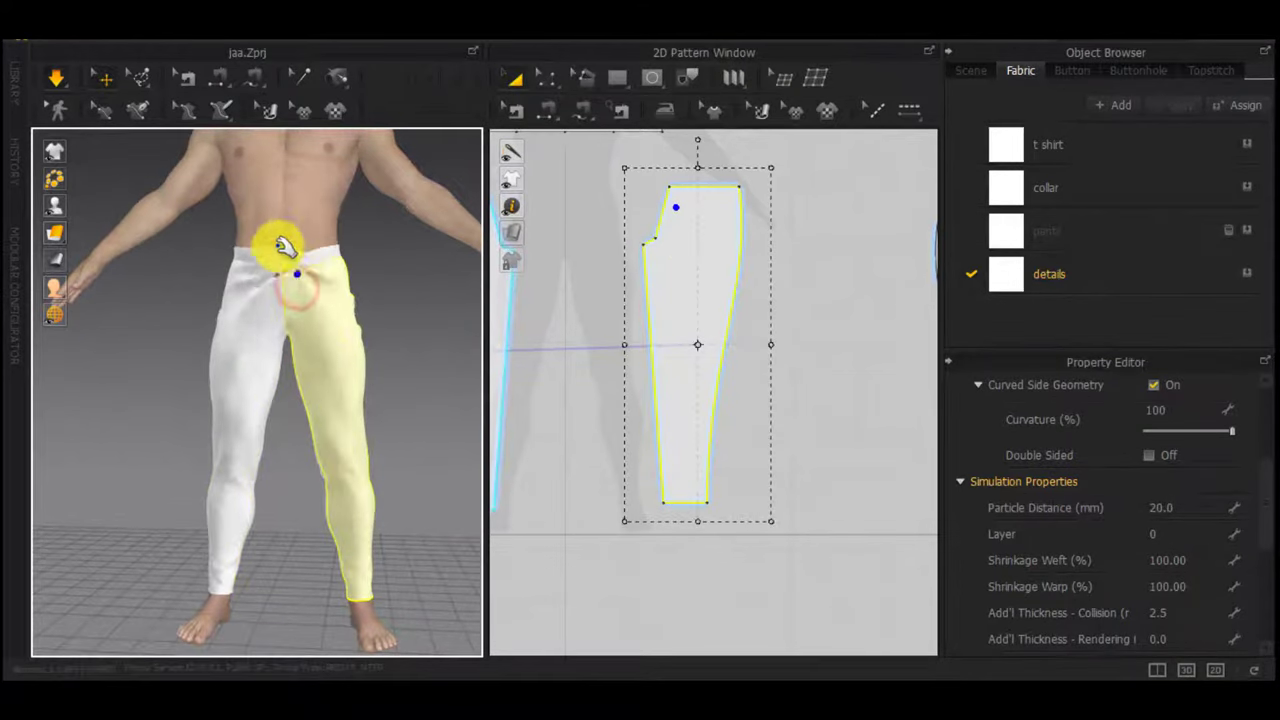
{"action": "left_click", "coordinate": [271, 256]}
{"action": "right_click_drag", "start_coordinate": [338, 297], "coordinate": [185, 330]}
{"action": "left_click", "coordinate": [282, 369]}
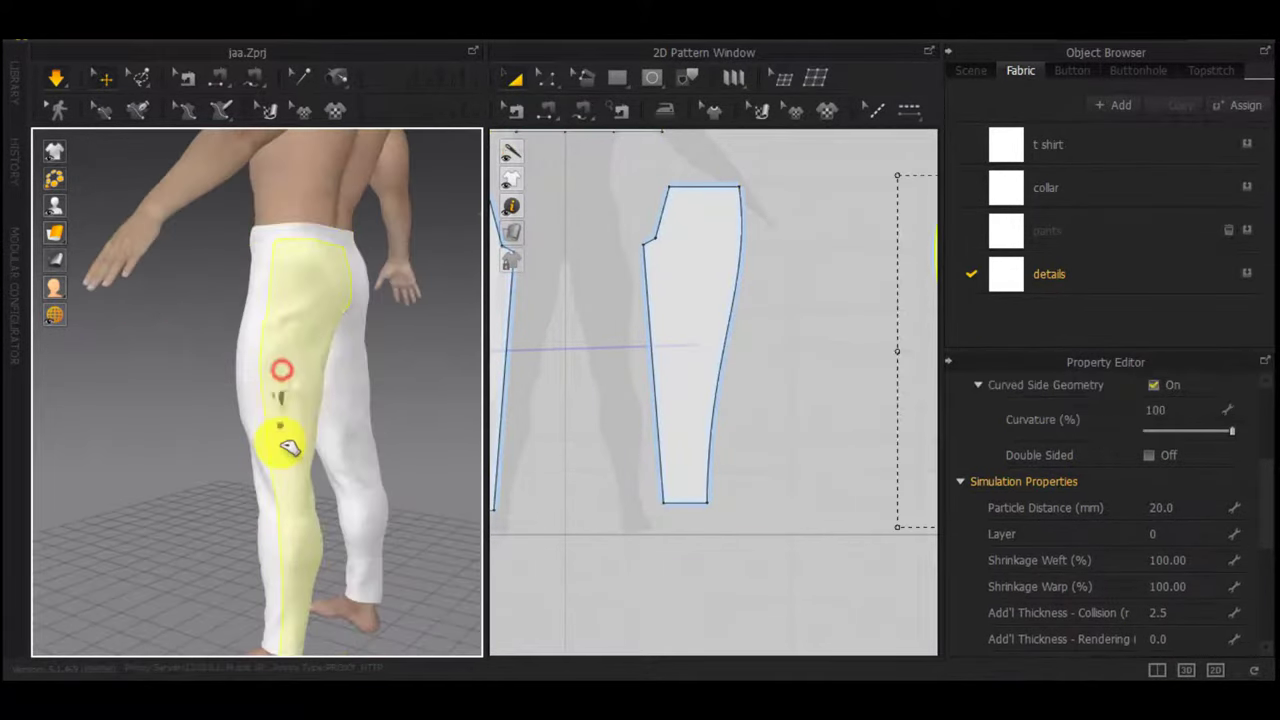
{"action": "right_click_drag", "start_coordinate": [284, 447], "coordinate": [351, 493]}
{"action": "left_click", "coordinate": [269, 507]}
Stop the simulation and select the front leg panel in the pattern layout
{"action": "middle_click_drag", "start_coordinate": [668, 550], "coordinate": [712, 571]}
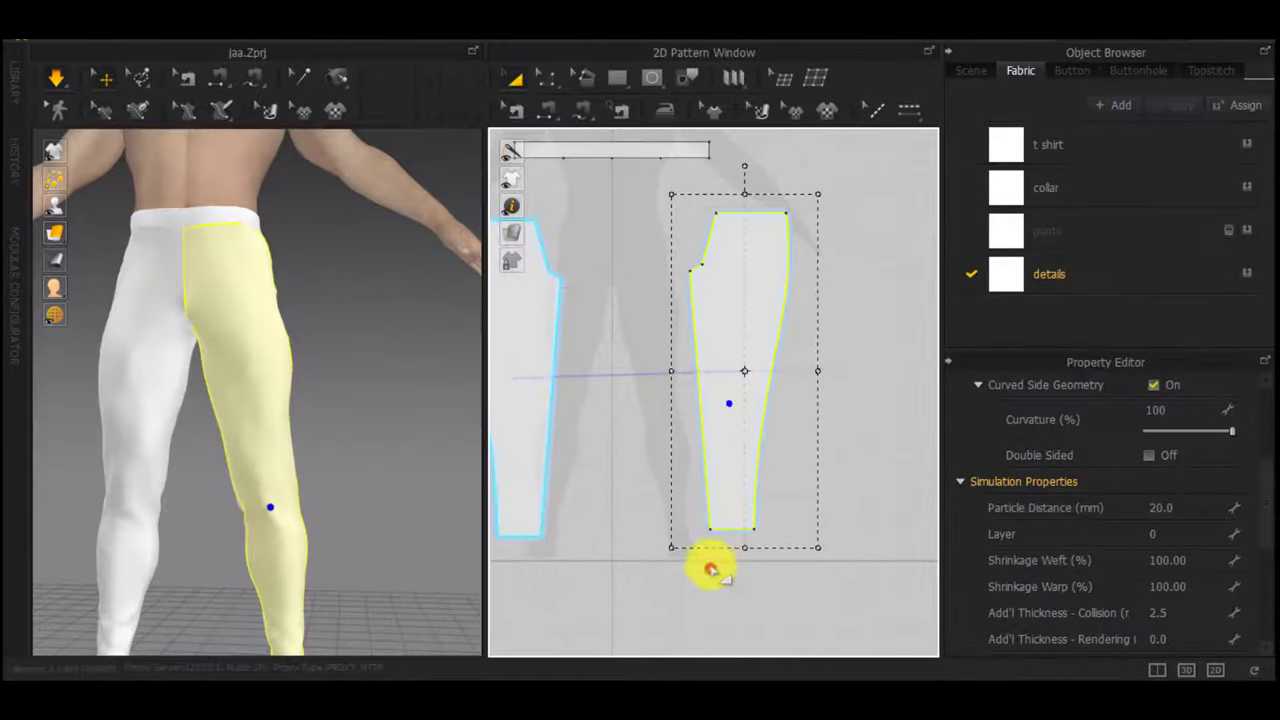
{"action": "left_click", "coordinate": [712, 571]}
{"action": "scroll", "coordinate": [690, 498], "scroll_direction": "down", "scroll_amount": 4}
{"action": "middle_click_drag", "start_coordinate": [690, 498], "coordinate": [741, 490]}
{"action": "left_click", "coordinate": [667, 411]}
{"action": "scroll", "coordinate": [668, 428], "scroll_direction": "up", "scroll_amount": 6}
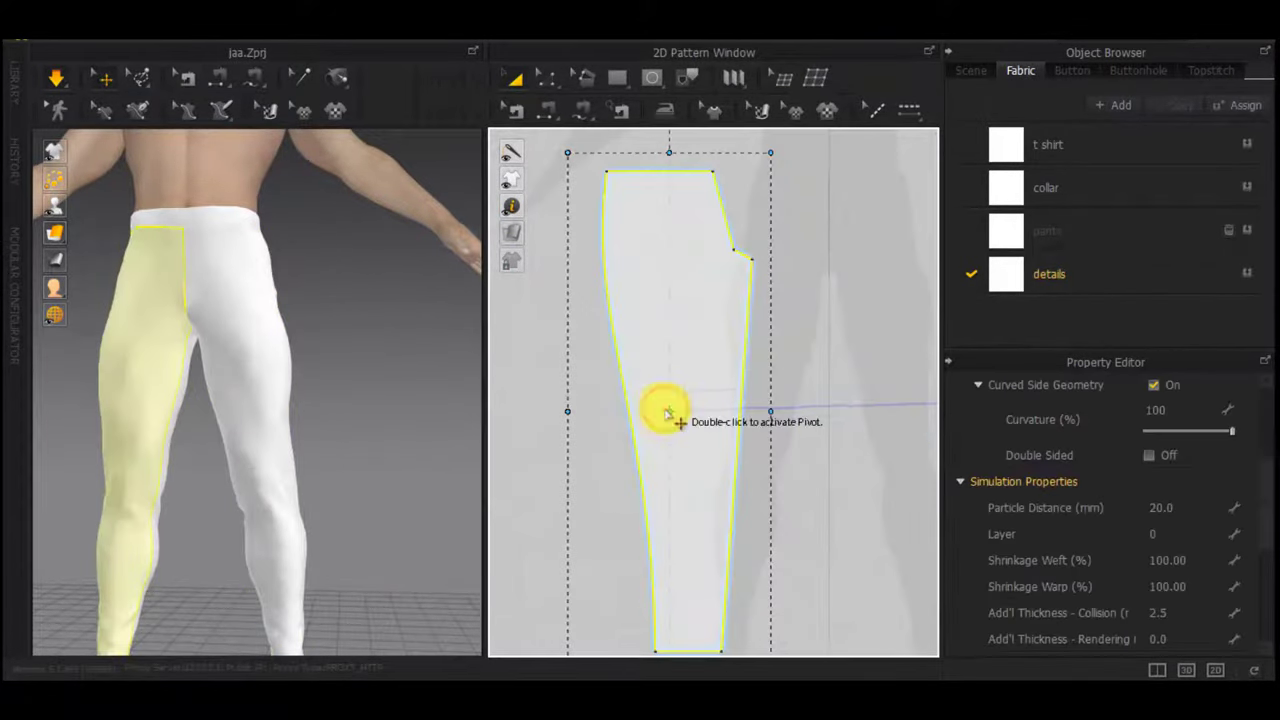
{"action": "key", "text": "space"}
{"action": "scroll", "coordinate": [829, 500], "scroll_direction": "down", "scroll_amount": 3}
{"action": "middle_click_drag", "start_coordinate": [800, 505], "coordinate": [410, 506]}
{"action": "left_click", "coordinate": [793, 447]}
{"action": "scroll", "coordinate": [766, 486], "scroll_direction": "down", "scroll_amount": 2}
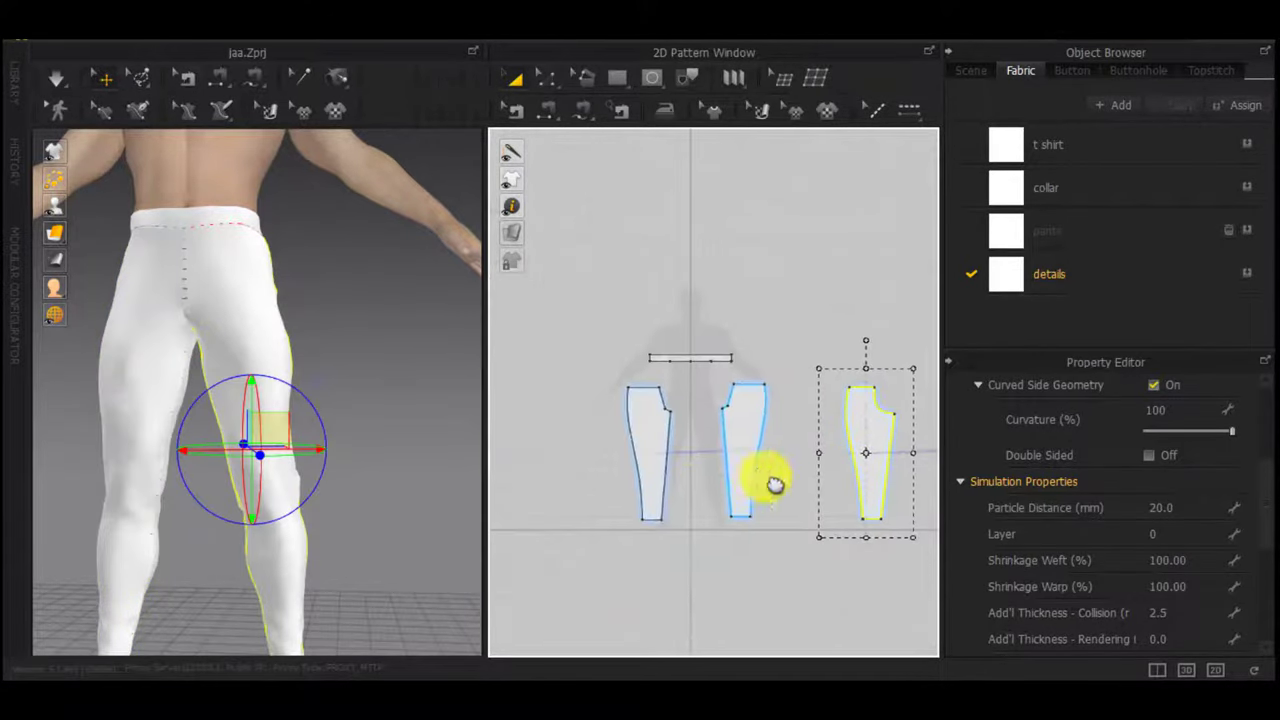
{"action": "left_click", "coordinate": [657, 480]}
{"action": "scroll", "coordinate": [666, 416], "scroll_direction": "up", "scroll_amount": 5}
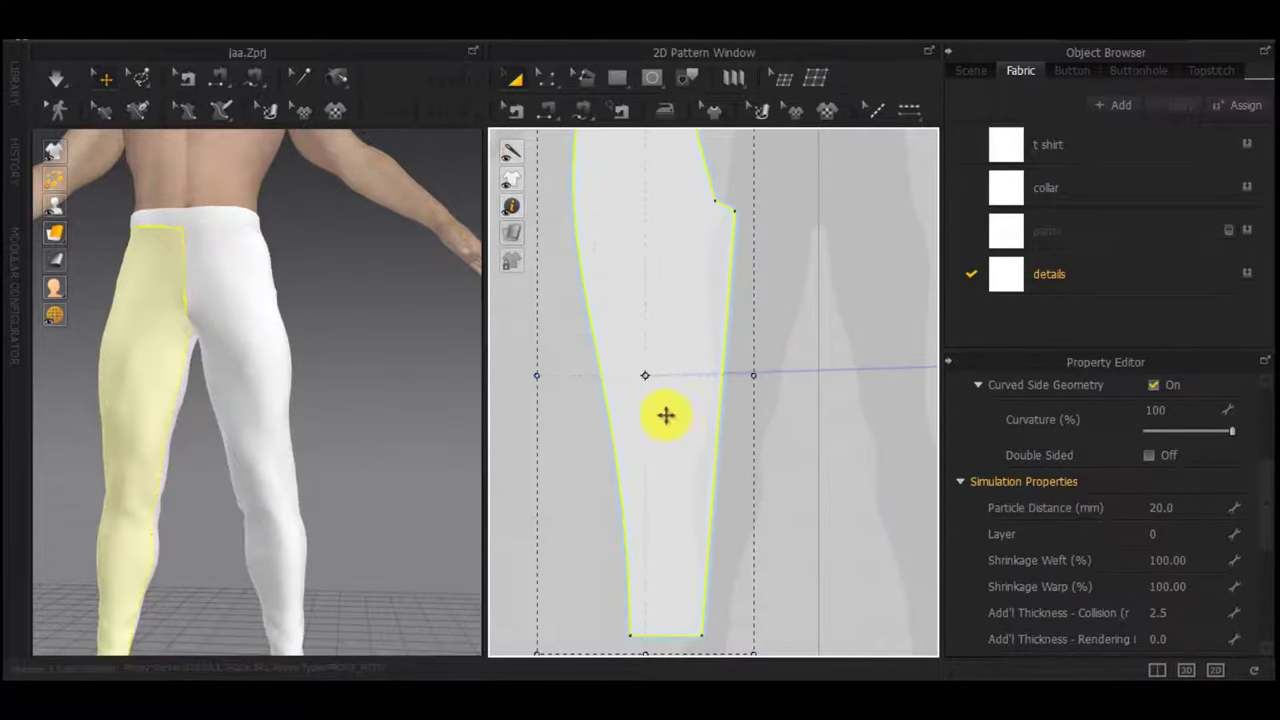
{"action": "left_click", "coordinate": [749, 378]}
{"action": "left_click", "coordinate": [656, 373]}
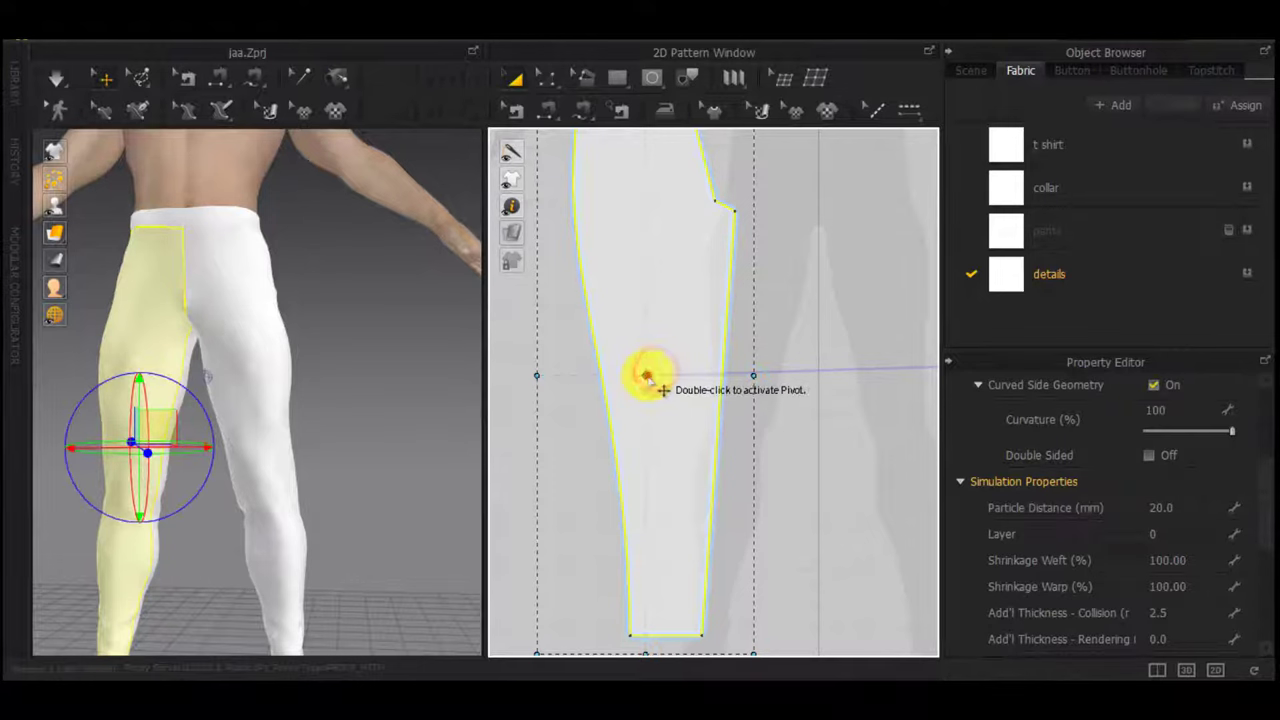
{"action": "left_click", "coordinate": [754, 375]}
{"action": "type", "text": "105"}
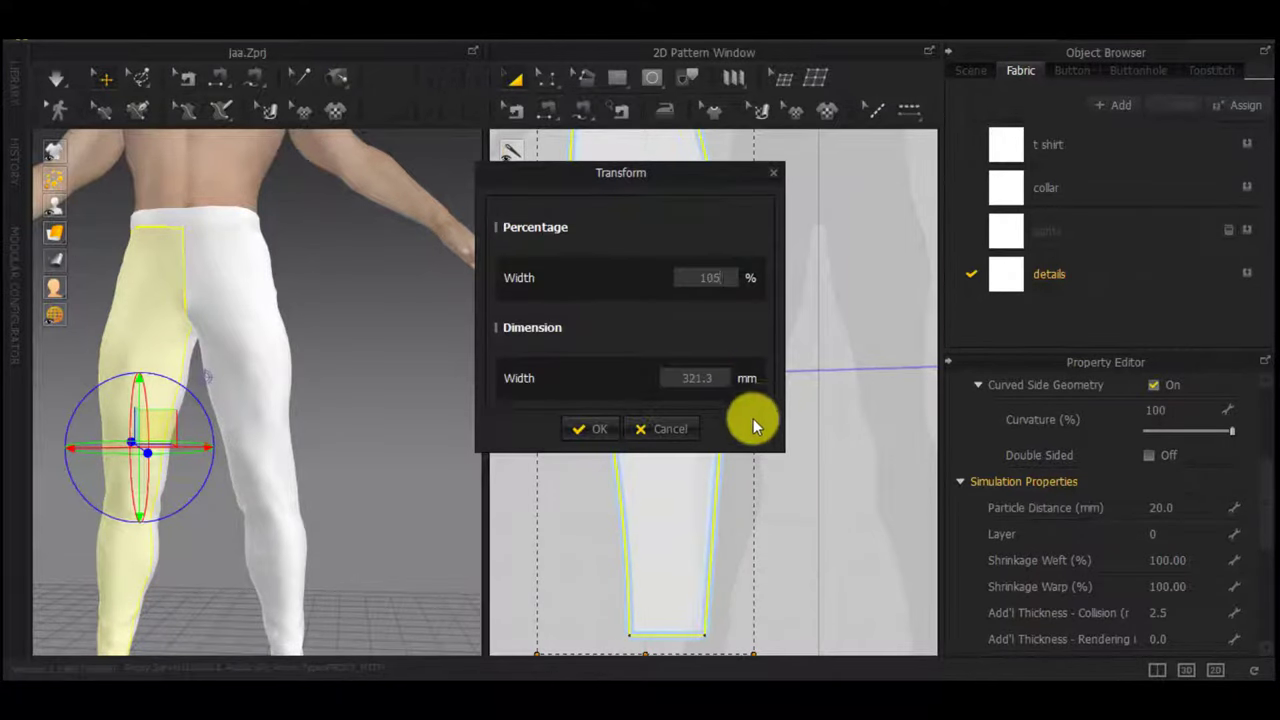
{"action": "type", "text": "0"}
{"action": "left_click", "coordinate": [689, 428]}
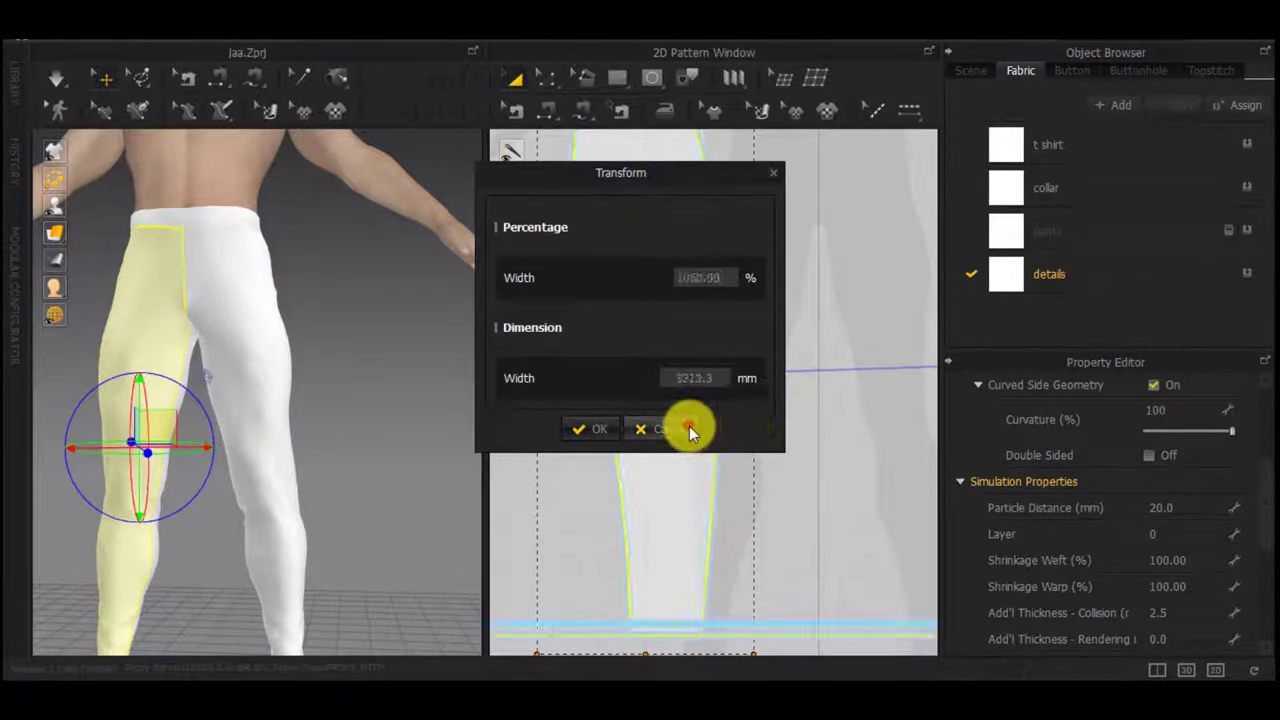
Scale the front leg panels to 105% of their width
{"action": "scroll", "coordinate": [690, 441], "scroll_direction": "down", "scroll_amount": 3}
{"action": "left_click_drag", "start_coordinate": [731, 408], "coordinate": [736, 408]}
{"action": "right_click", "coordinate": [736, 408]}
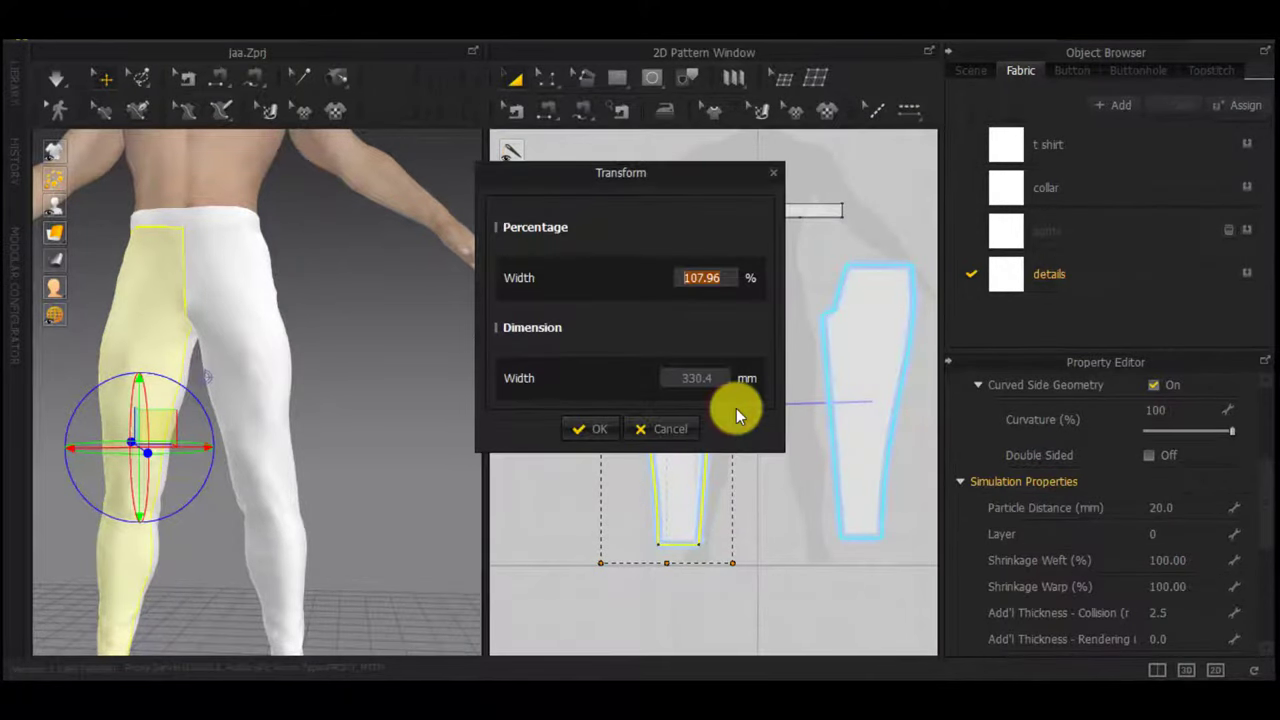
{"action": "type", "text": "105"}
{"action": "key", "text": "Return"}
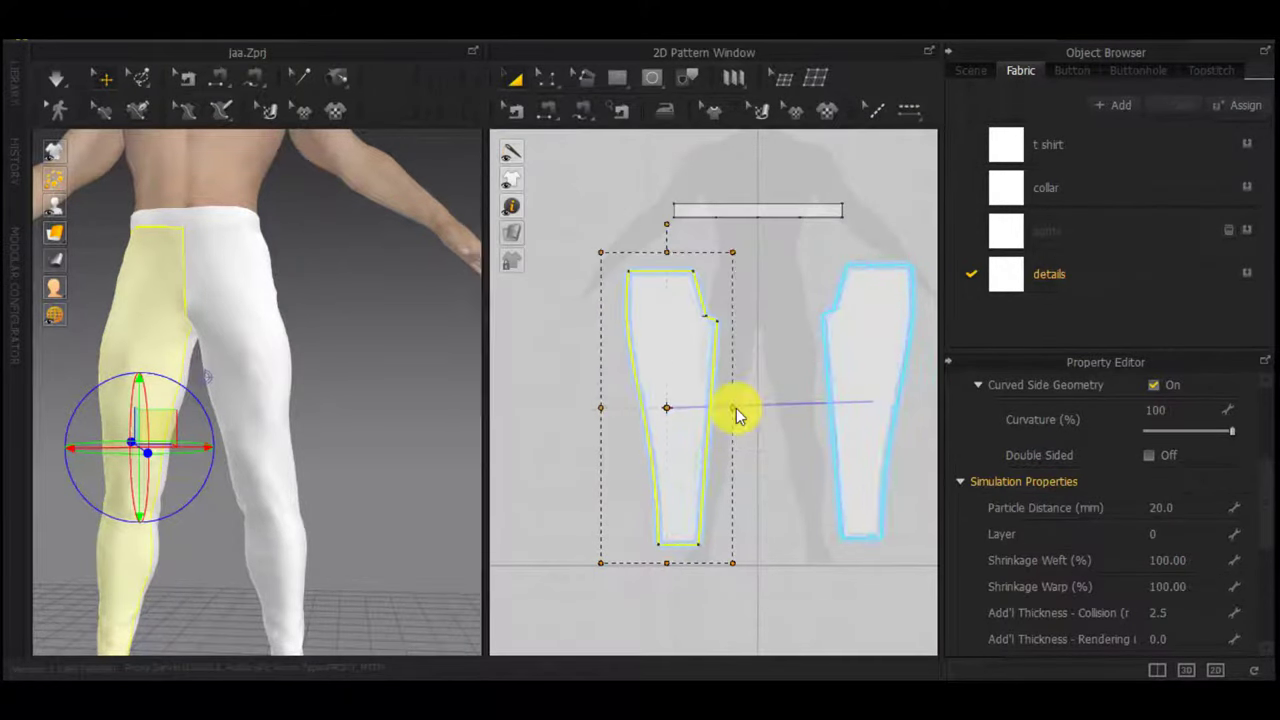
Scale the back leg panels to 107% of their width
{"action": "scroll", "coordinate": [630, 455], "scroll_direction": "down", "scroll_amount": 5}
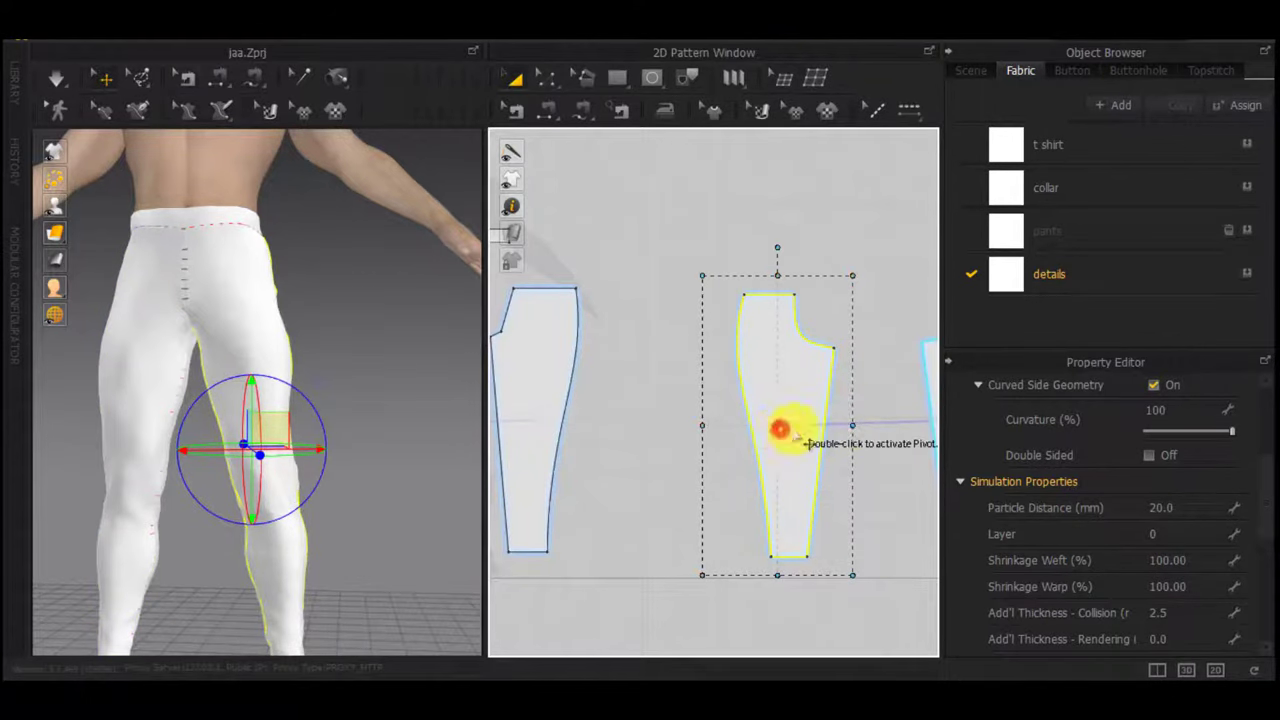
{"action": "left_click_drag", "start_coordinate": [852, 425], "coordinate": [863, 424]}
{"action": "right_click", "coordinate": [864, 425]}
{"action": "type", "text": "107"}
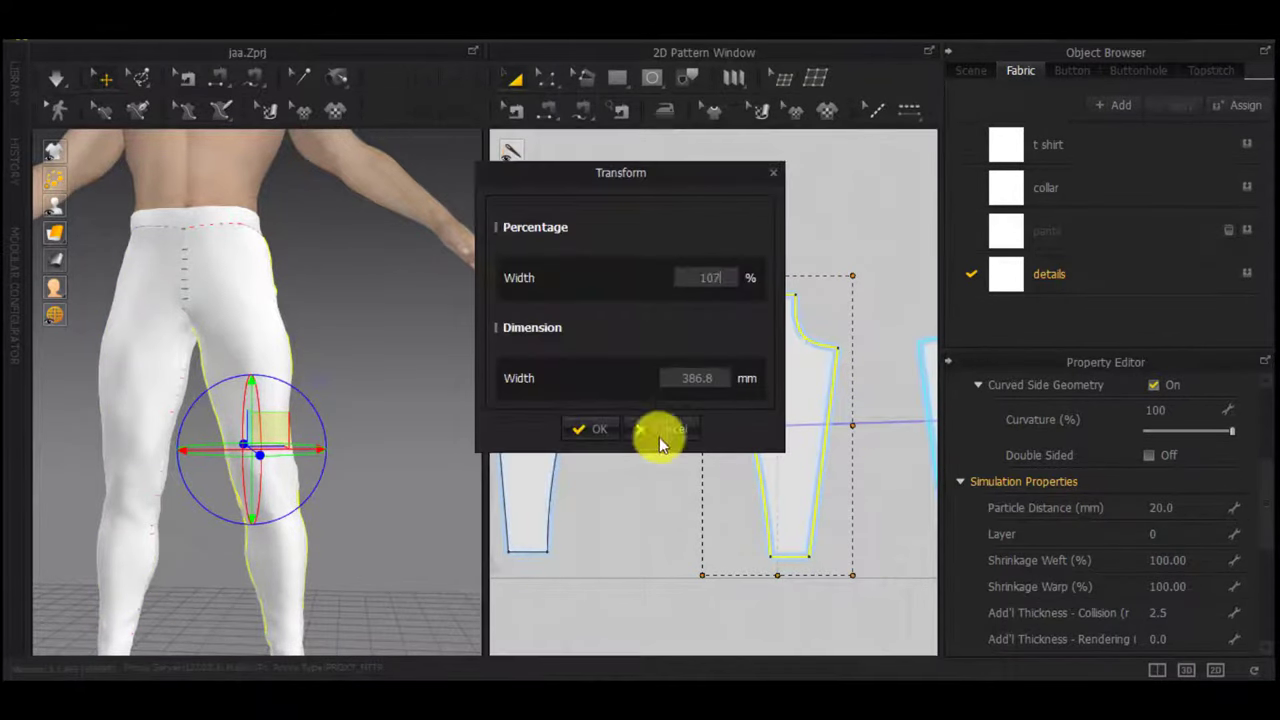
{"action": "left_click", "coordinate": [603, 434]}
Simulate the widened pants, tugging the cloth at the hip, thigh and knee to settle it, and examine the side
{"action": "scroll", "coordinate": [594, 490], "scroll_direction": "down", "scroll_amount": 3}
{"action": "right_click_drag", "start_coordinate": [228, 482], "coordinate": [426, 548]}
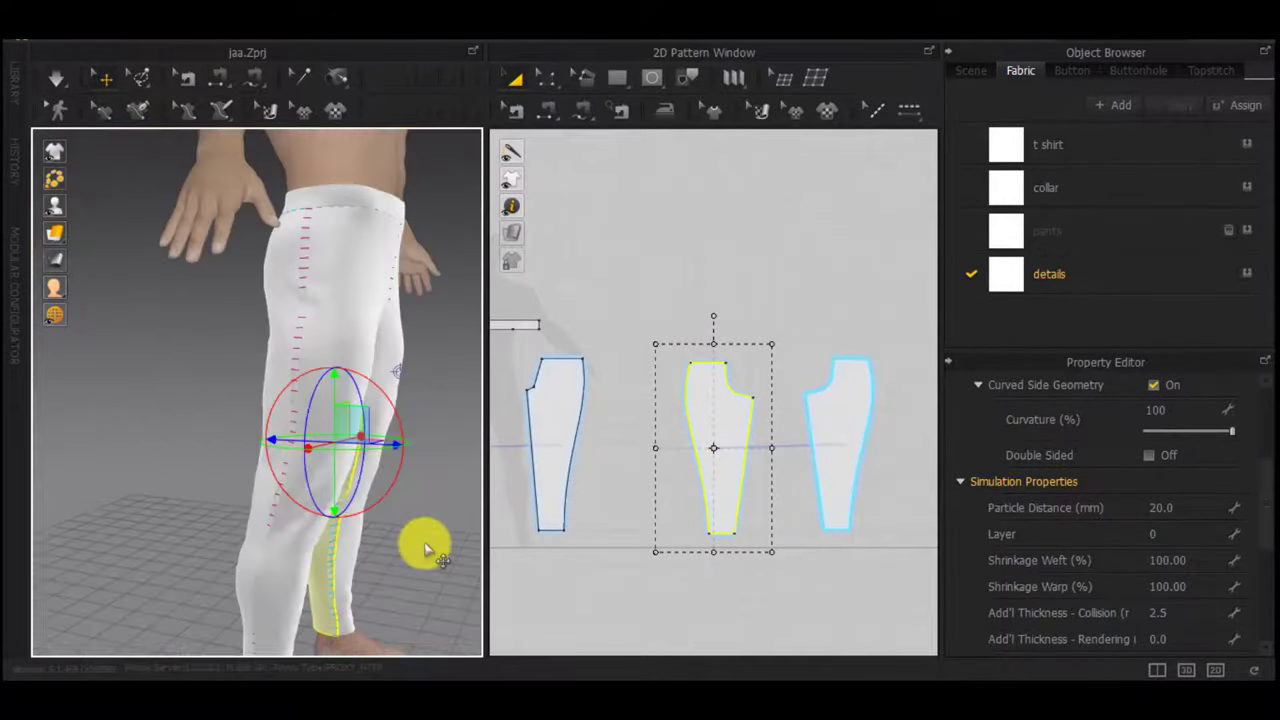
{"action": "key", "text": "space"}
{"action": "right_click_drag", "start_coordinate": [374, 487], "coordinate": [329, 442]}
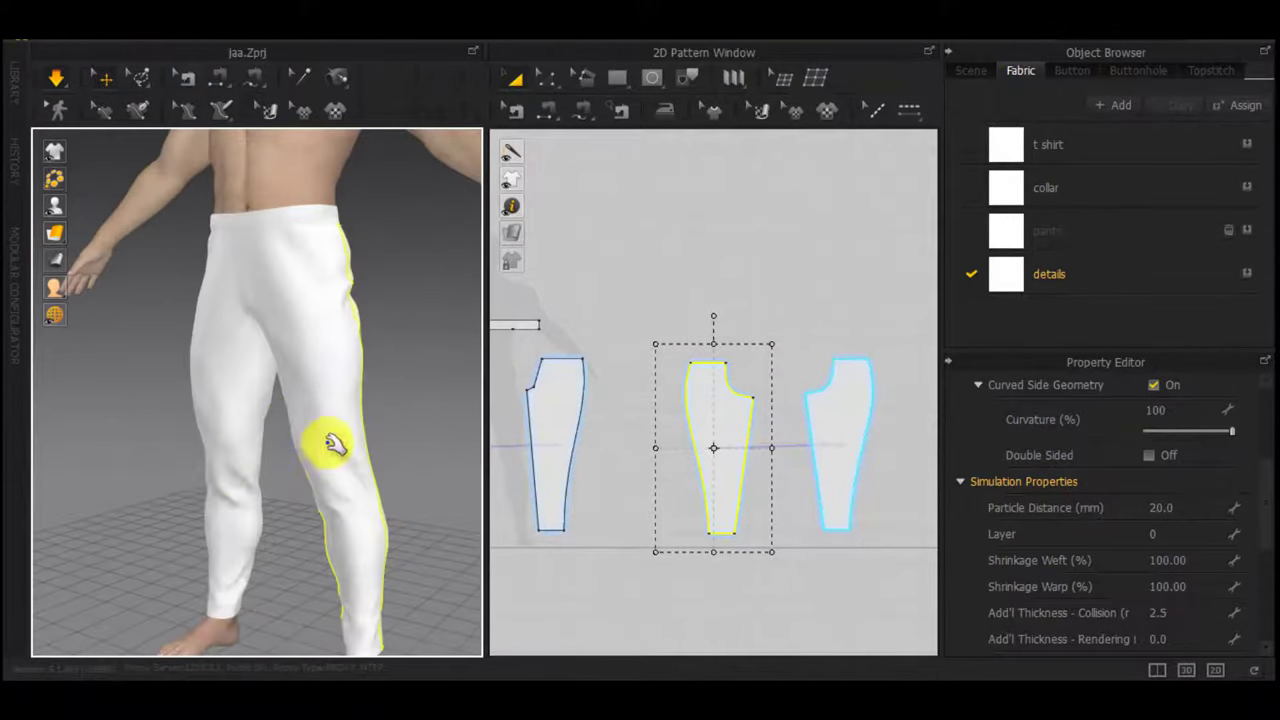
{"action": "left_click_drag", "start_coordinate": [310, 418], "coordinate": [290, 406]}
{"action": "left_click_drag", "start_coordinate": [332, 300], "coordinate": [280, 377]}
{"action": "left_click_drag", "start_coordinate": [334, 260], "coordinate": [325, 212]}
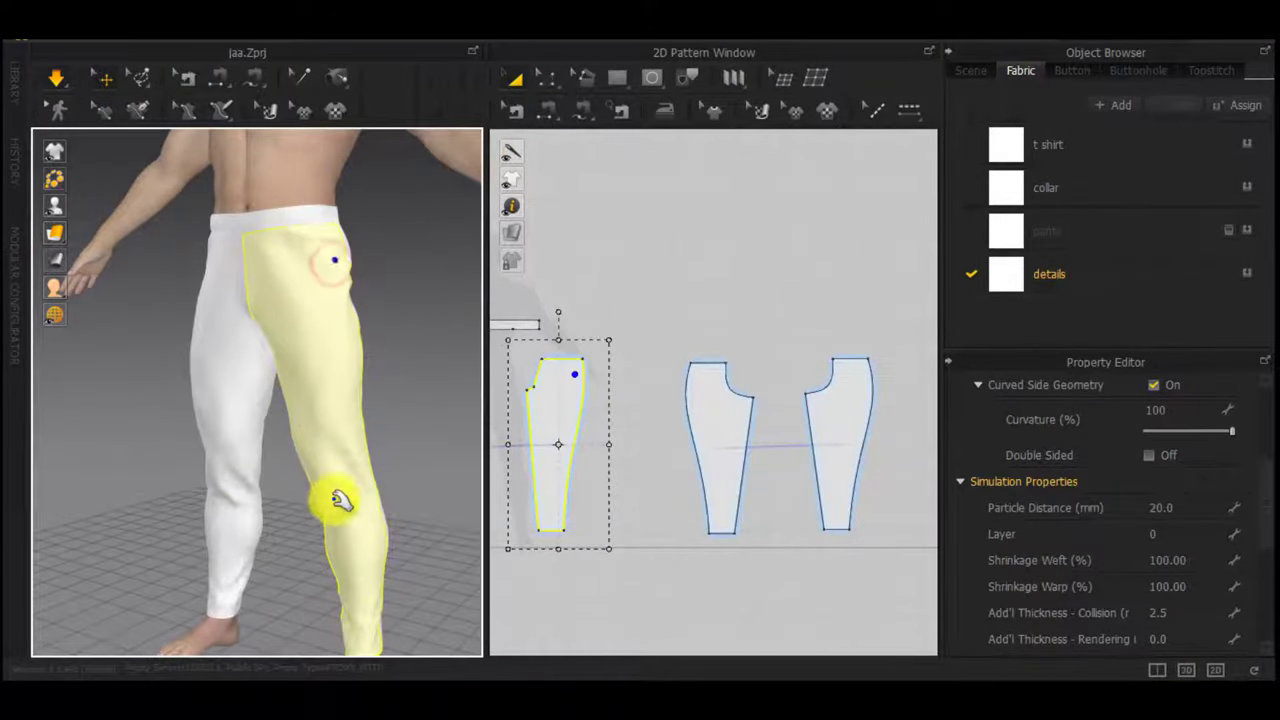
{"action": "left_click_drag", "start_coordinate": [334, 482], "coordinate": [266, 500]}
{"action": "right_click_drag", "start_coordinate": [266, 500], "coordinate": [433, 526]}
{"action": "right_click_drag", "start_coordinate": [240, 517], "coordinate": [300, 354]}
{"action": "left_click", "coordinate": [303, 355]}
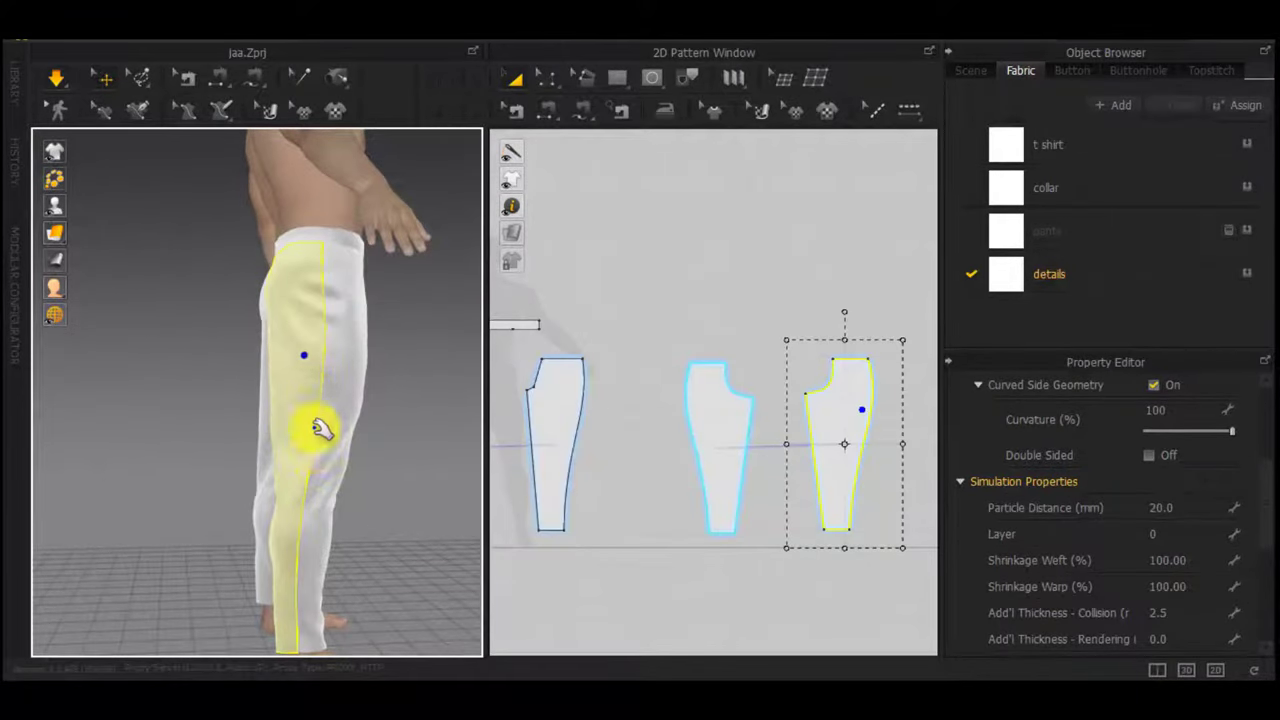
Compare the front and back side seam lengths after widening the panels
{"action": "scroll", "coordinate": [318, 375], "scroll_direction": "up", "scroll_amount": 2}
{"action": "key", "text": "b"}
{"action": "scroll", "coordinate": [621, 408], "scroll_direction": "up", "scroll_amount": 4}
{"action": "left_click", "coordinate": [782, 398]}
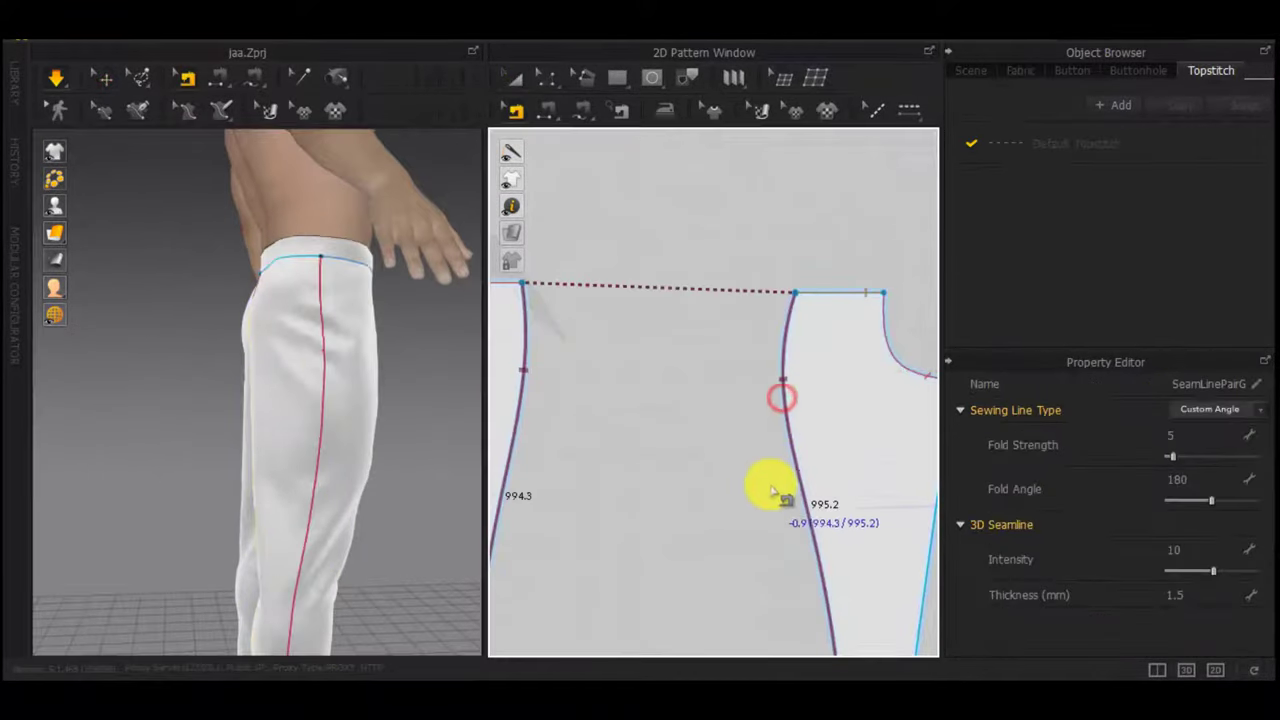
{"action": "scroll", "coordinate": [698, 519], "scroll_direction": "down", "scroll_amount": 3}
Examine the legs and hems of the widened pants on the avatar from the front
{"action": "middle_click_drag", "start_coordinate": [678, 524], "coordinate": [734, 514]}
{"action": "right_click_drag", "start_coordinate": [446, 490], "coordinate": [195, 490]}
{"action": "middle_click_drag", "start_coordinate": [260, 490], "coordinate": [286, 298]}
{"action": "left_click", "coordinate": [366, 426]}
{"action": "key", "text": "z"}
{"action": "right_click_drag", "start_coordinate": [350, 536], "coordinate": [357, 502]}
{"action": "scroll", "coordinate": [357, 500], "scroll_direction": "down", "scroll_amount": 2}
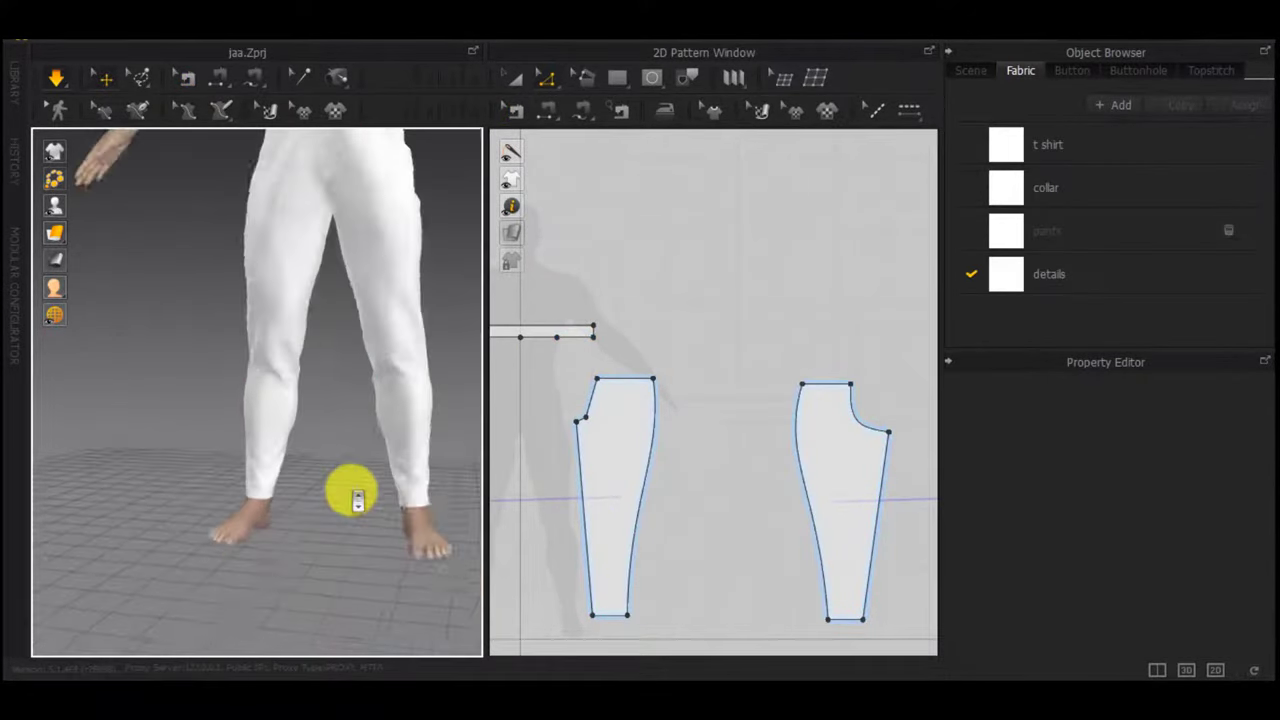
Draw a three-segment internal line, about 74, 115 and 70 mm, off the front leg panel's side seam at the knee
{"action": "scroll", "coordinate": [358, 497], "scroll_direction": "down", "scroll_amount": 2}
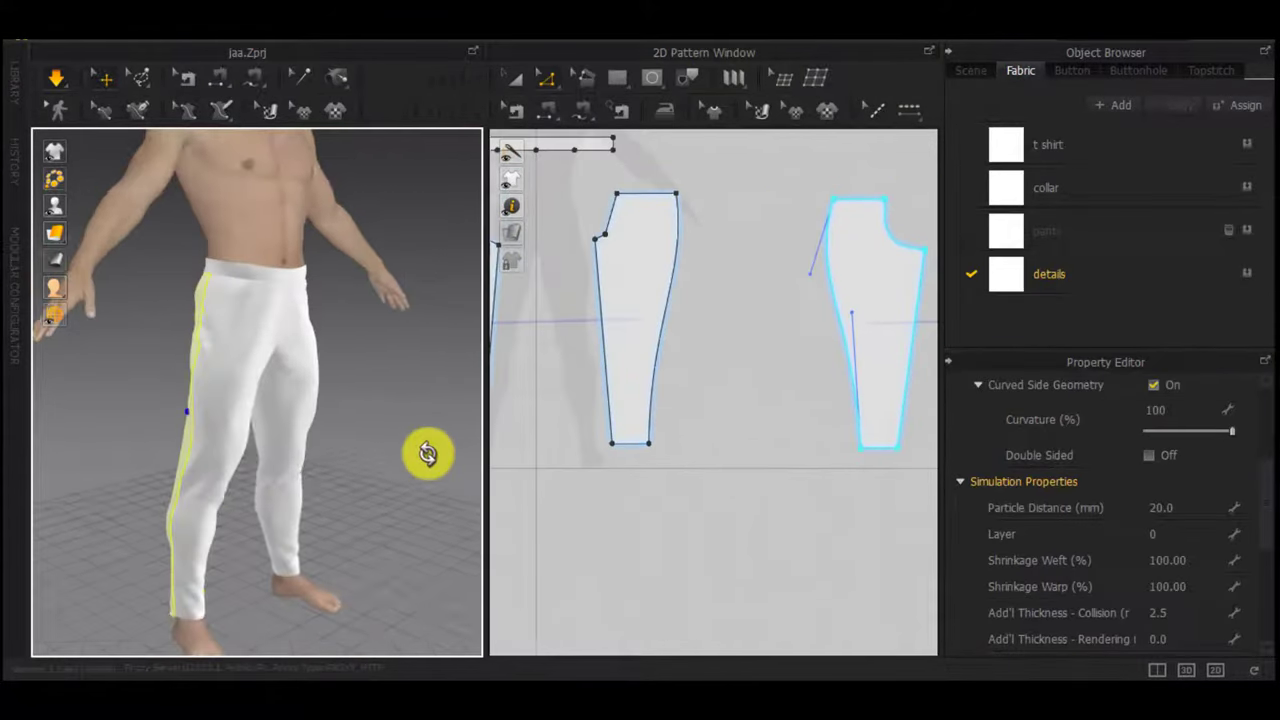
{"action": "right_click_drag", "start_coordinate": [428, 452], "coordinate": [450, 452]}
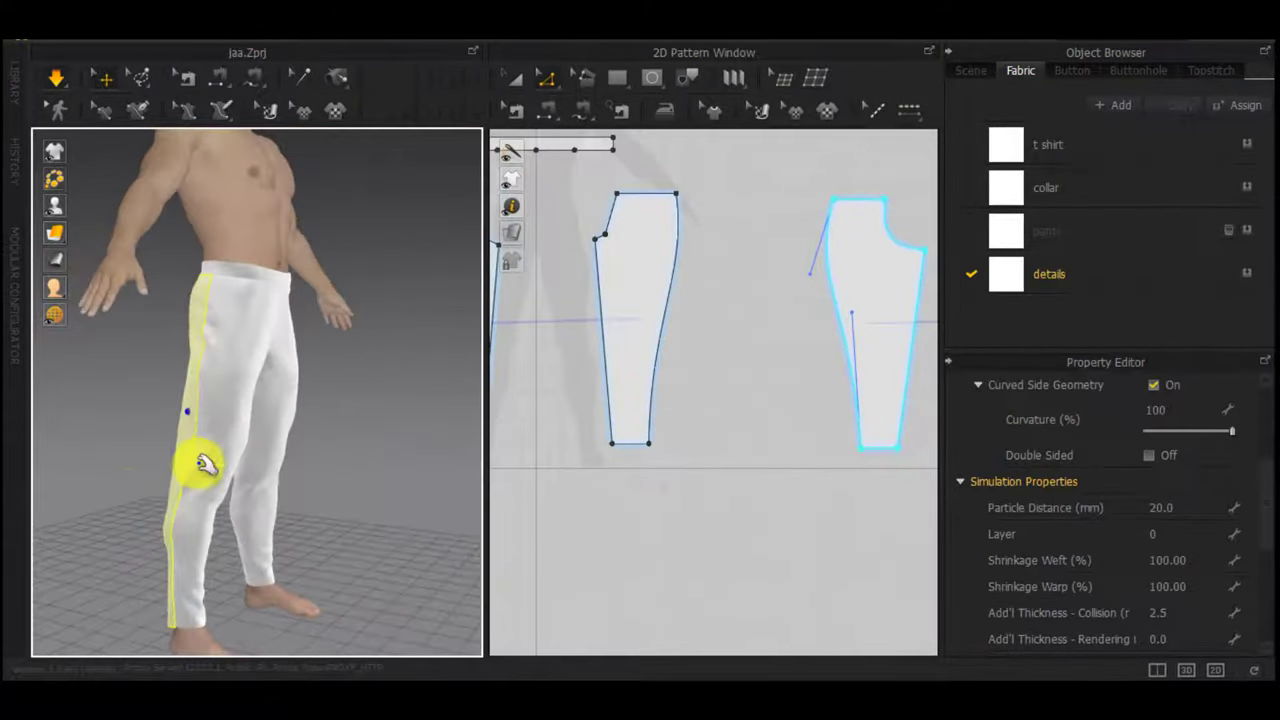
{"action": "left_click", "coordinate": [196, 463]}
{"action": "middle_click_drag", "start_coordinate": [626, 438], "coordinate": [932, 444]}
{"action": "scroll", "coordinate": [777, 370], "scroll_direction": "up", "scroll_amount": 5}
{"action": "key", "text": "g"}
{"action": "scroll", "coordinate": [671, 329], "scroll_direction": "up", "scroll_amount": 3}
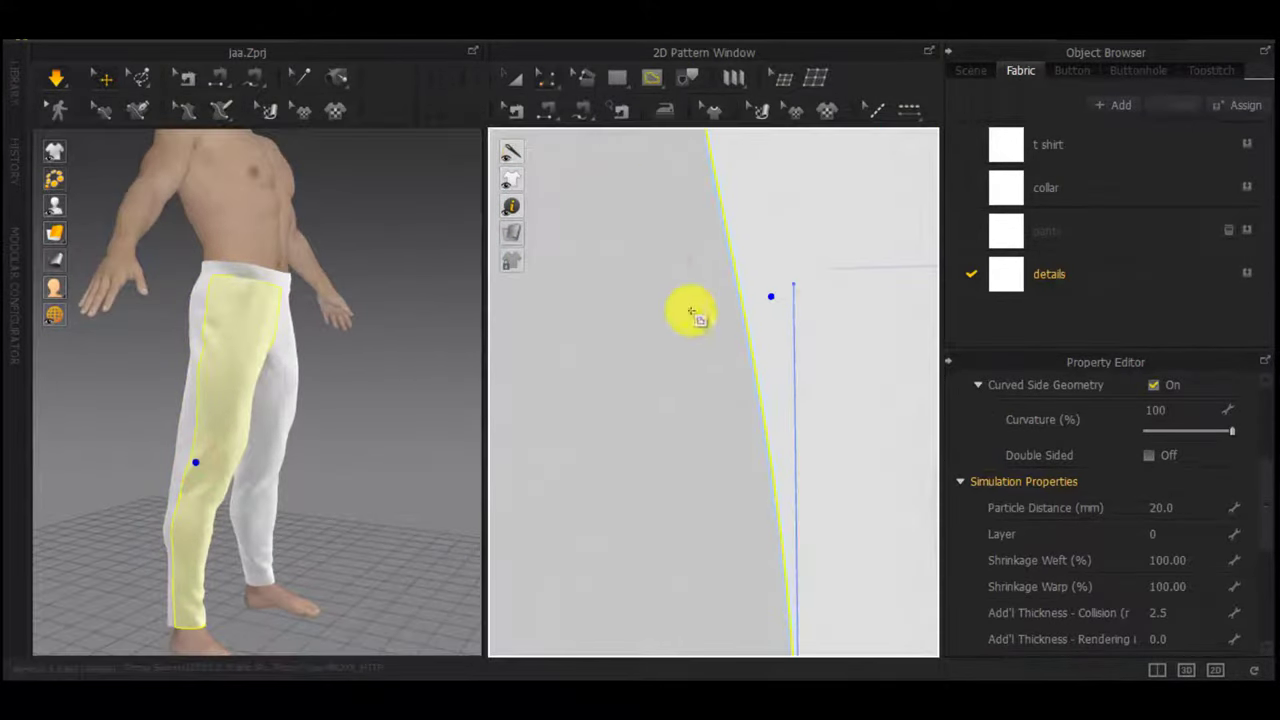
{"action": "left_click", "coordinate": [709, 305]}
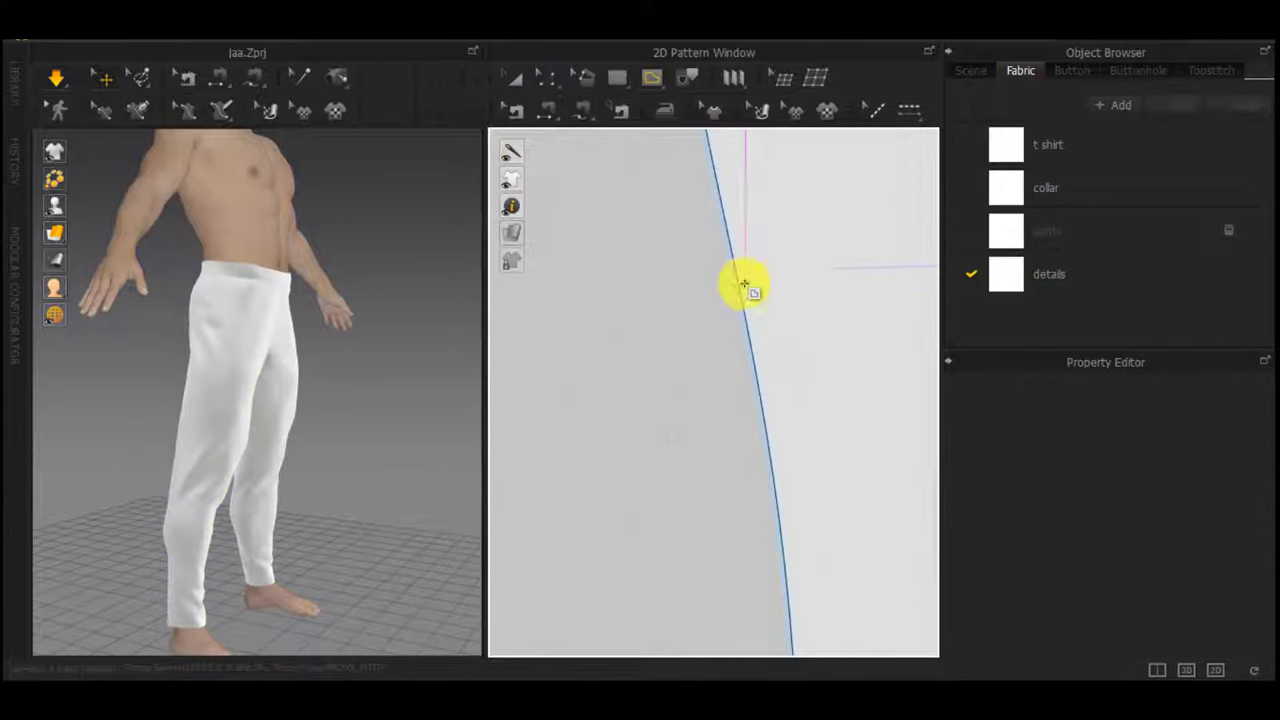
{"action": "left_click_drag", "start_coordinate": [736, 287], "coordinate": [840, 294]}
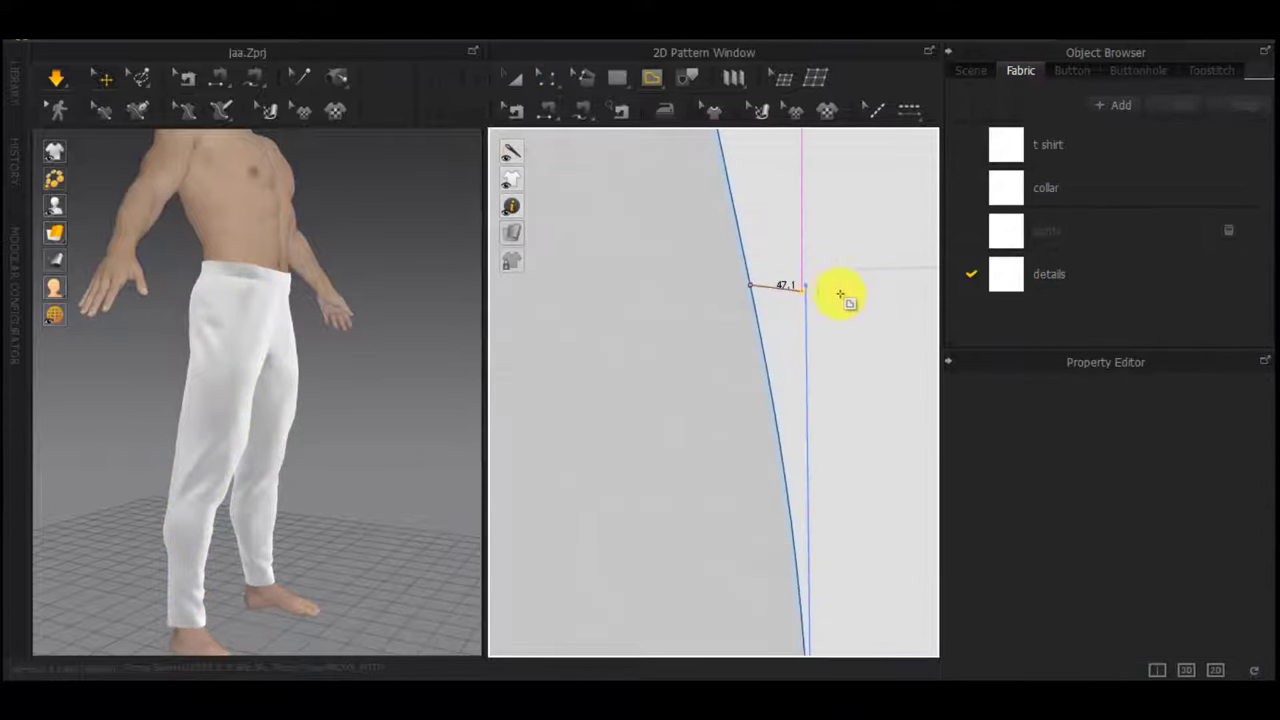
{"action": "scroll", "coordinate": [876, 301], "scroll_direction": "down", "scroll_amount": 3}
{"action": "middle_click_drag", "start_coordinate": [874, 301], "coordinate": [838, 302]}
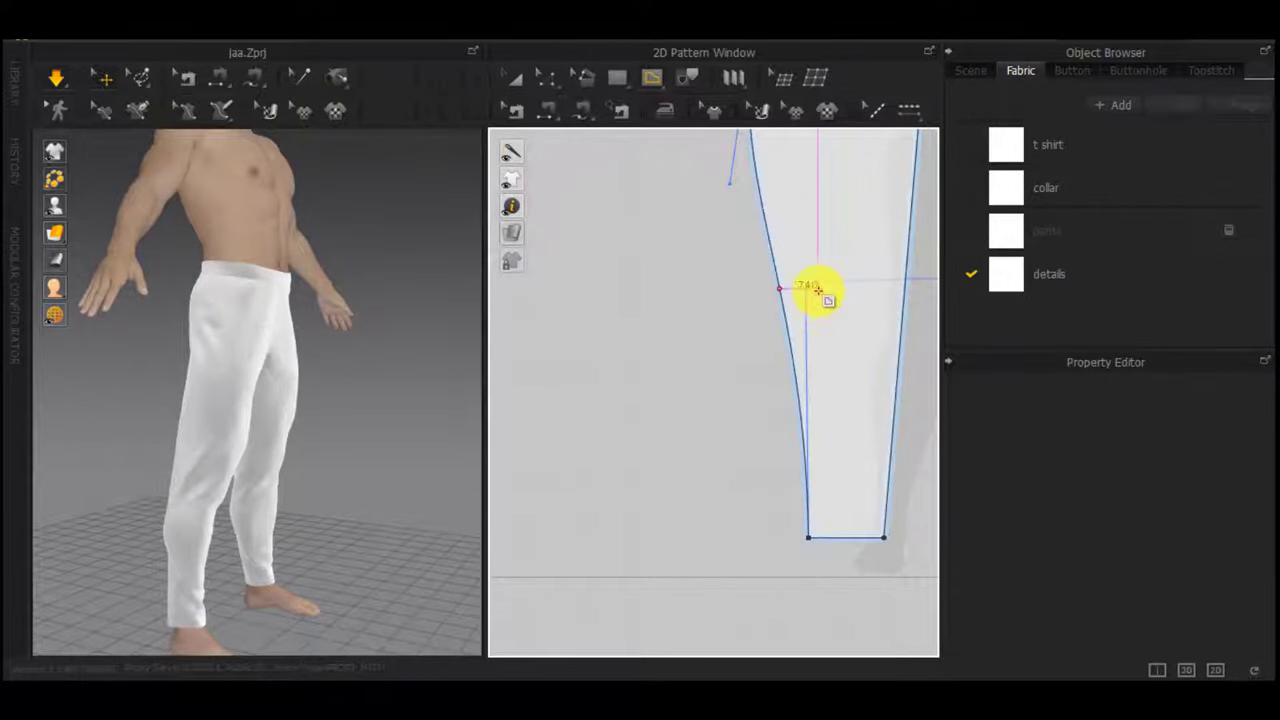
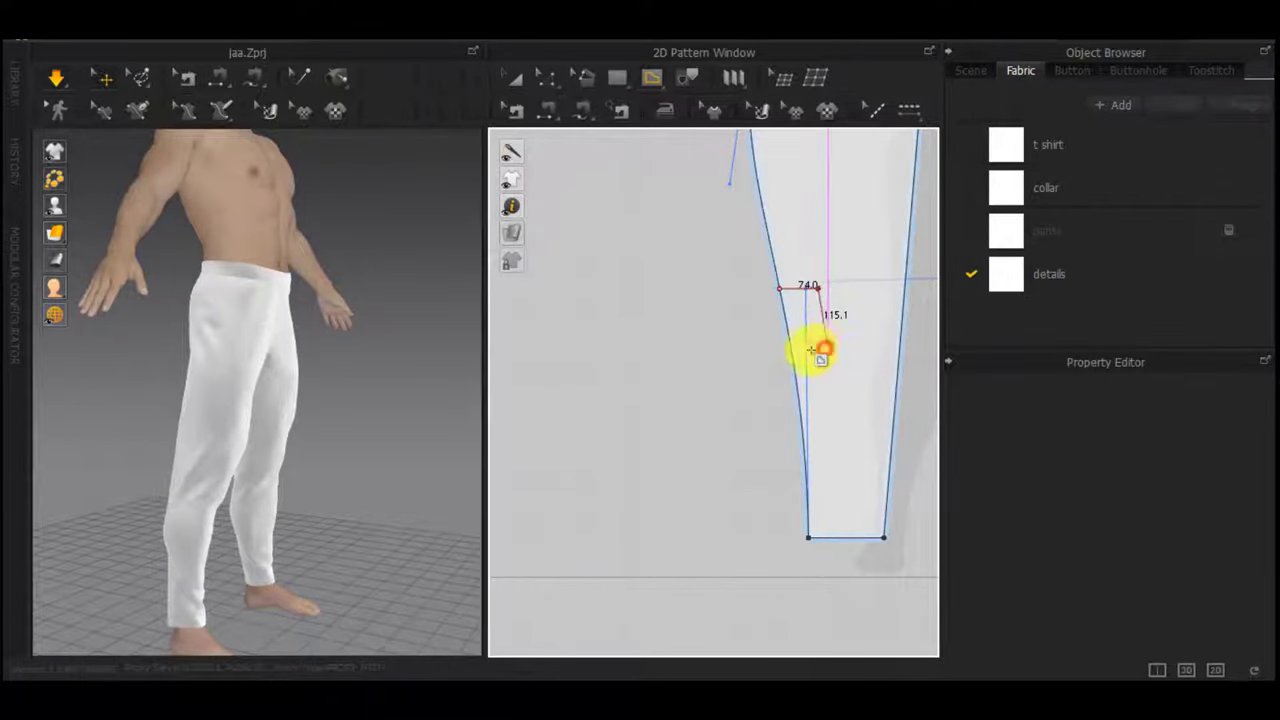
{"action": "scroll", "coordinate": [793, 352], "scroll_direction": "up", "scroll_amount": 3}
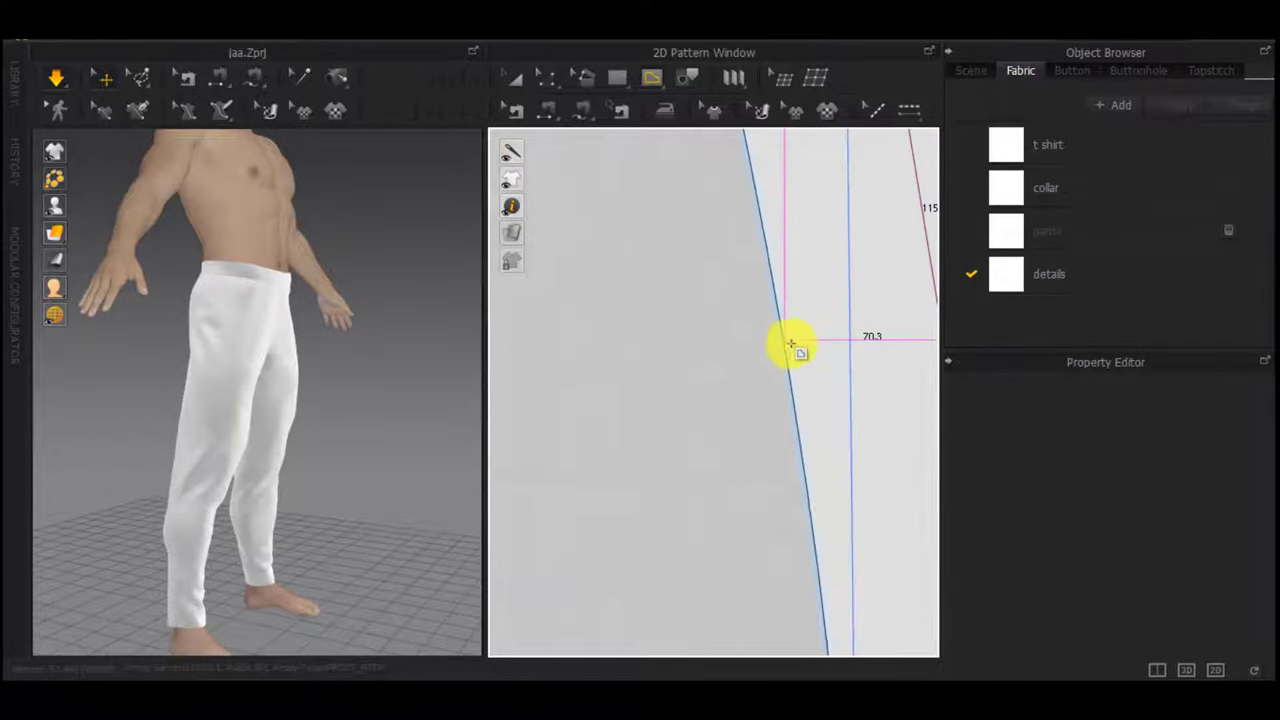
{"action": "left_click", "coordinate": [789, 339]}
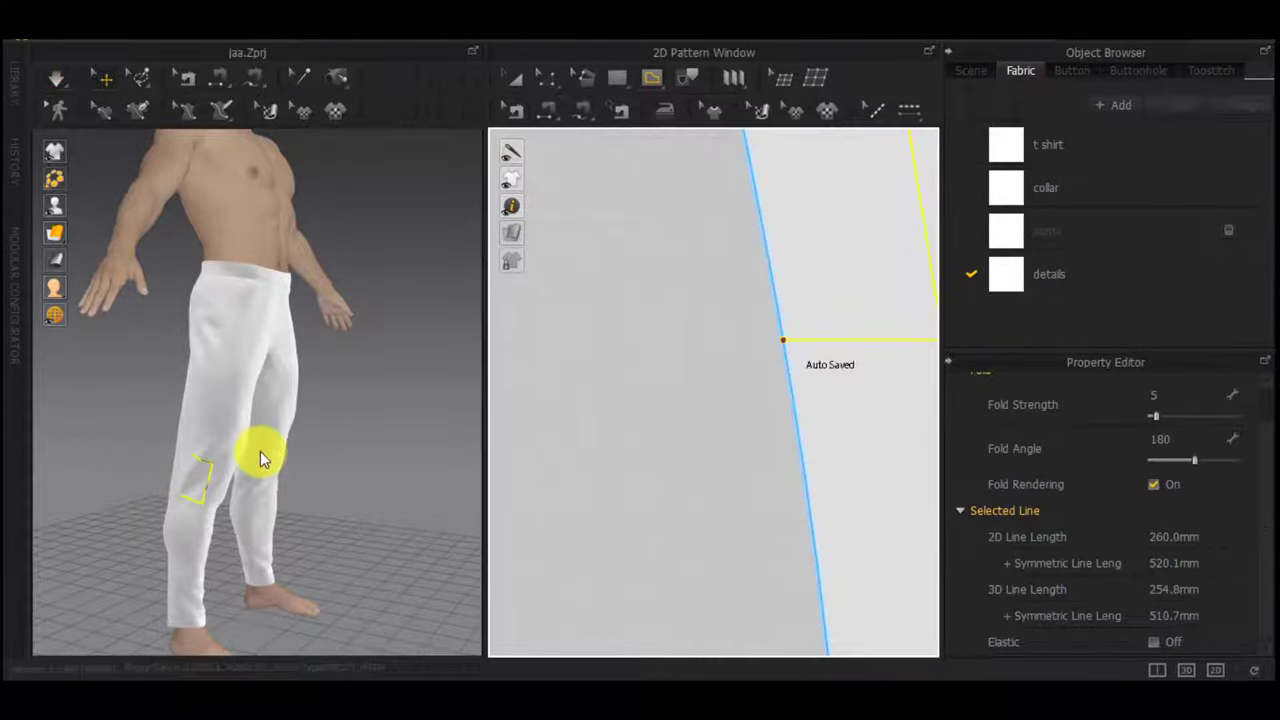
Move the internal line's middle segment farther from the side seam, judging its placement on the avatar from several angles
{"action": "right_click_drag", "start_coordinate": [260, 451], "coordinate": [319, 443]}
{"action": "scroll", "coordinate": [667, 397], "scroll_direction": "down", "scroll_amount": 2}
{"action": "mouse_move", "coordinate": [235, 465]}
{"action": "right_mouse_down"}
{"action": "mouse_move", "coordinate": [94, 480]}
{"action": "mouse_move", "coordinate": [245, 470]}
{"action": "right_mouse_up"}
{"action": "key", "text": "z"}
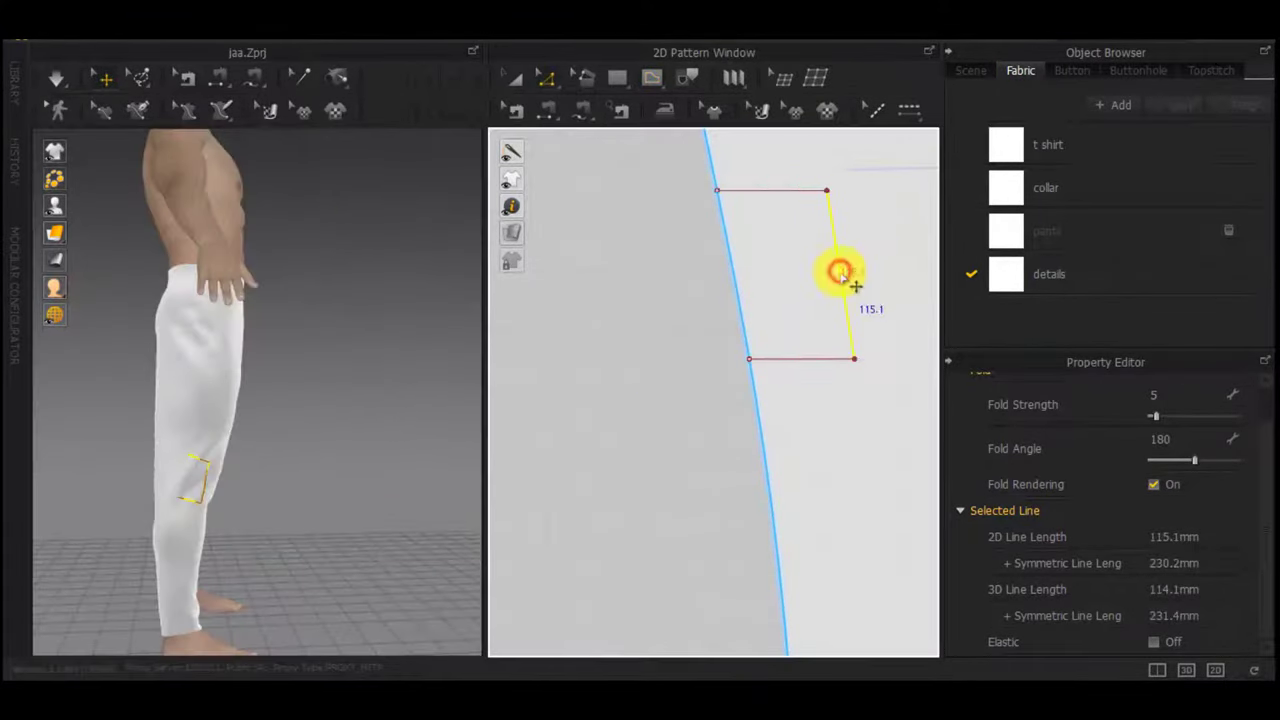
{"action": "left_click_drag", "start_coordinate": [840, 275], "coordinate": [868, 274]}
{"action": "right_click_drag", "start_coordinate": [248, 390], "coordinate": [157, 376]}
Convert both inner corners of the knee line to curve points
{"action": "right_click", "coordinate": [855, 191]}
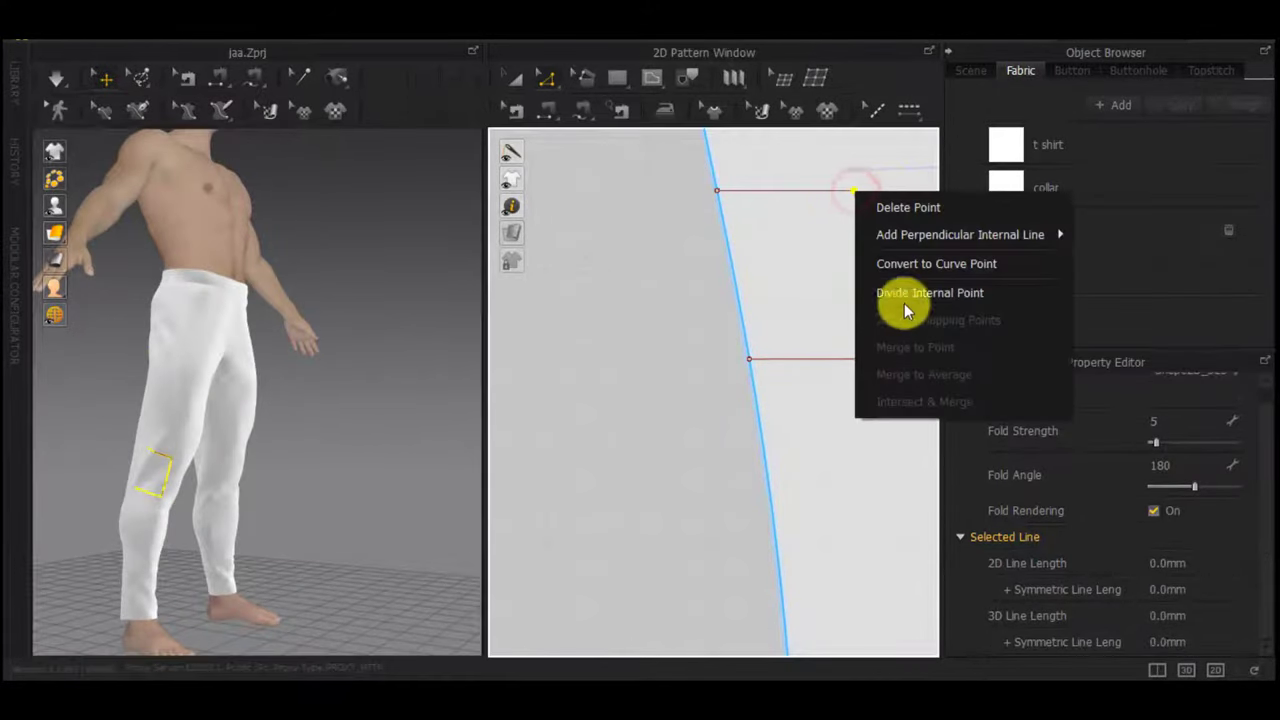
{"action": "left_click", "coordinate": [905, 268]}
{"action": "right_click", "coordinate": [881, 362]}
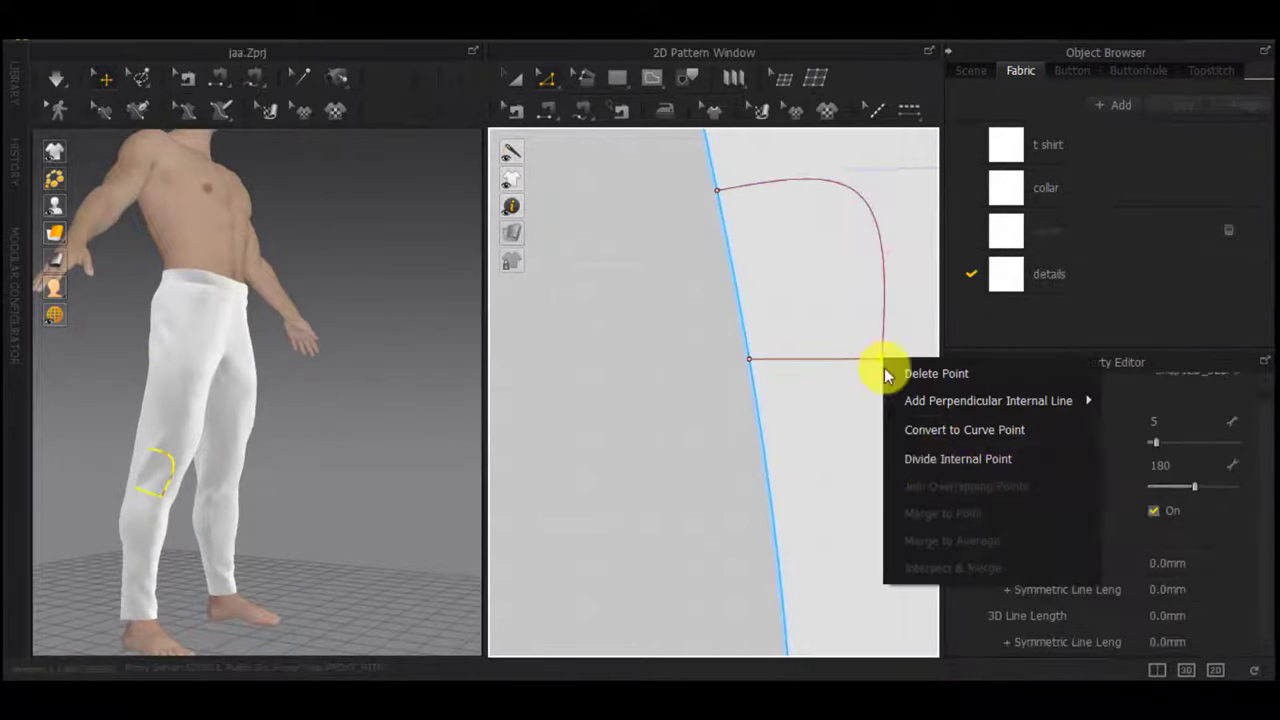
{"action": "left_click", "coordinate": [932, 432]}
Check which operations are available for the curved knee line and whether its enclosed area can be selected
{"action": "scroll", "coordinate": [818, 425], "scroll_direction": "down", "scroll_amount": 2}
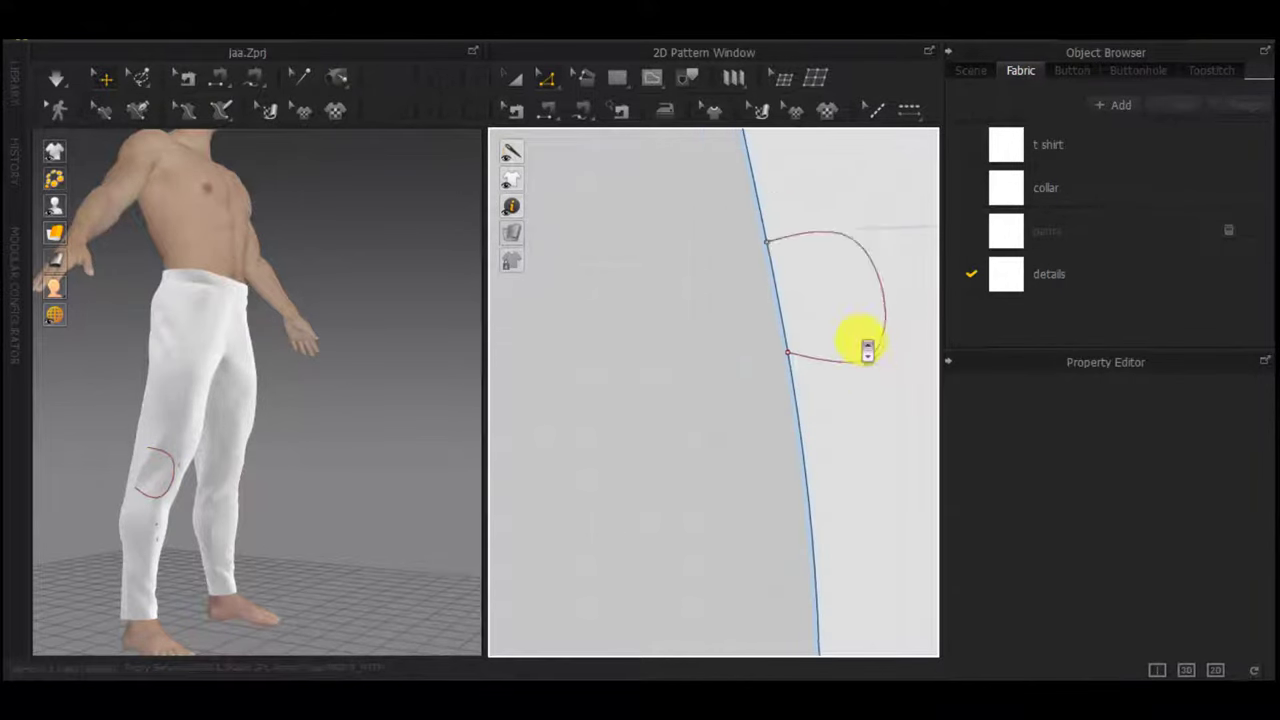
{"action": "left_click", "coordinate": [880, 293]}
{"action": "right_click", "coordinate": [866, 295]}
{"action": "left_click", "coordinate": [814, 302]}
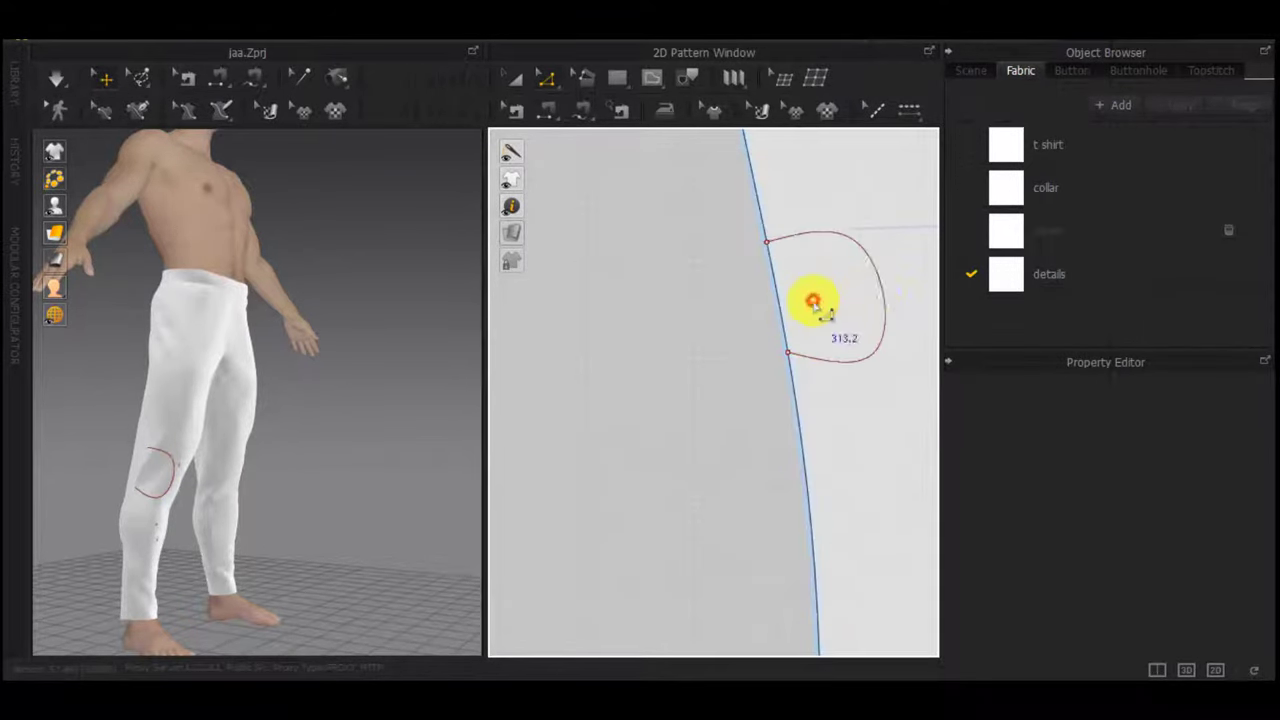
{"action": "right_click", "coordinate": [885, 290]}
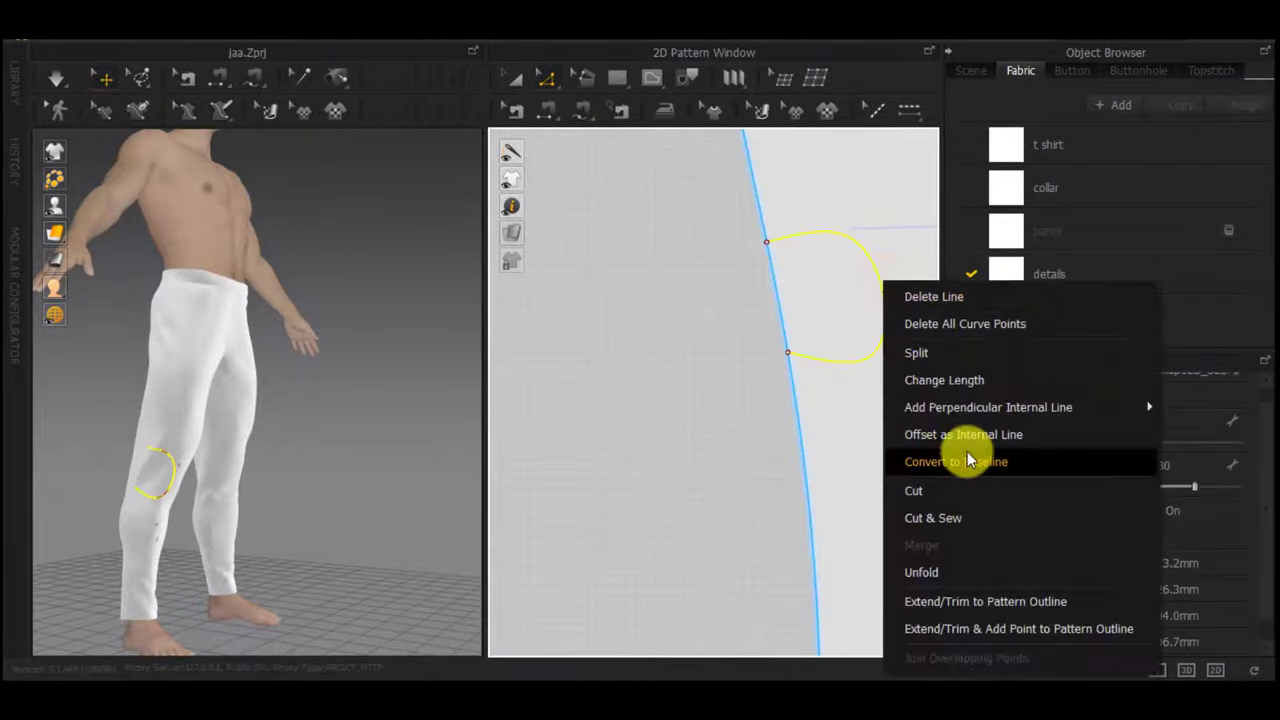
{"action": "left_click", "coordinate": [735, 380]}
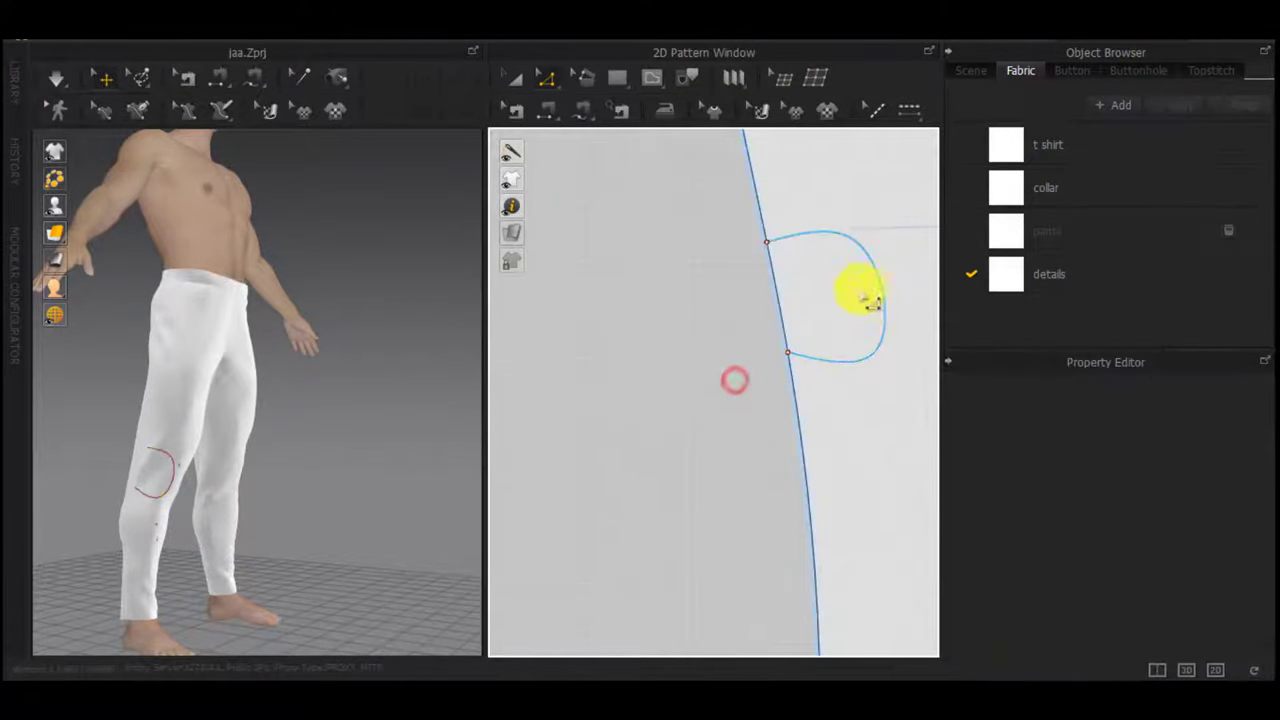
{"action": "key", "text": "a"}
{"action": "left_click", "coordinate": [841, 293]}
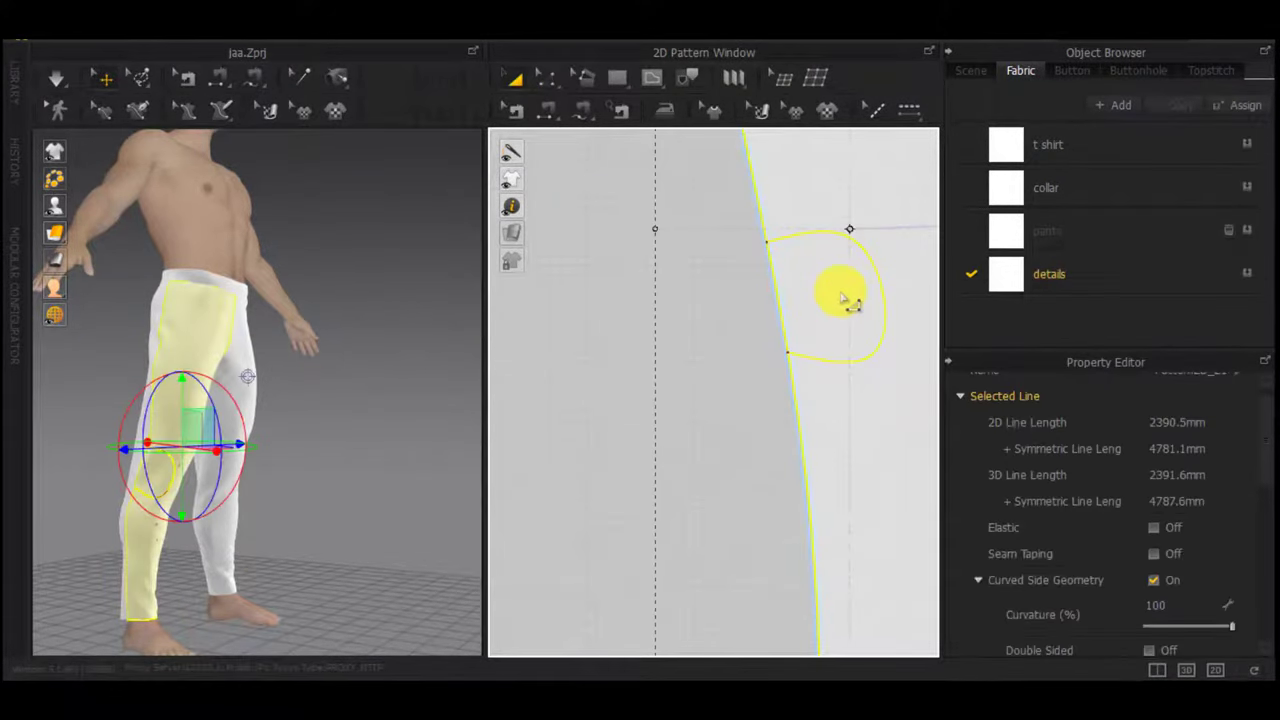
{"action": "key", "text": "z"}
Close the curved knee outline with a straight internal line about 116 mm long along the side seam
{"action": "key", "text": "g"}
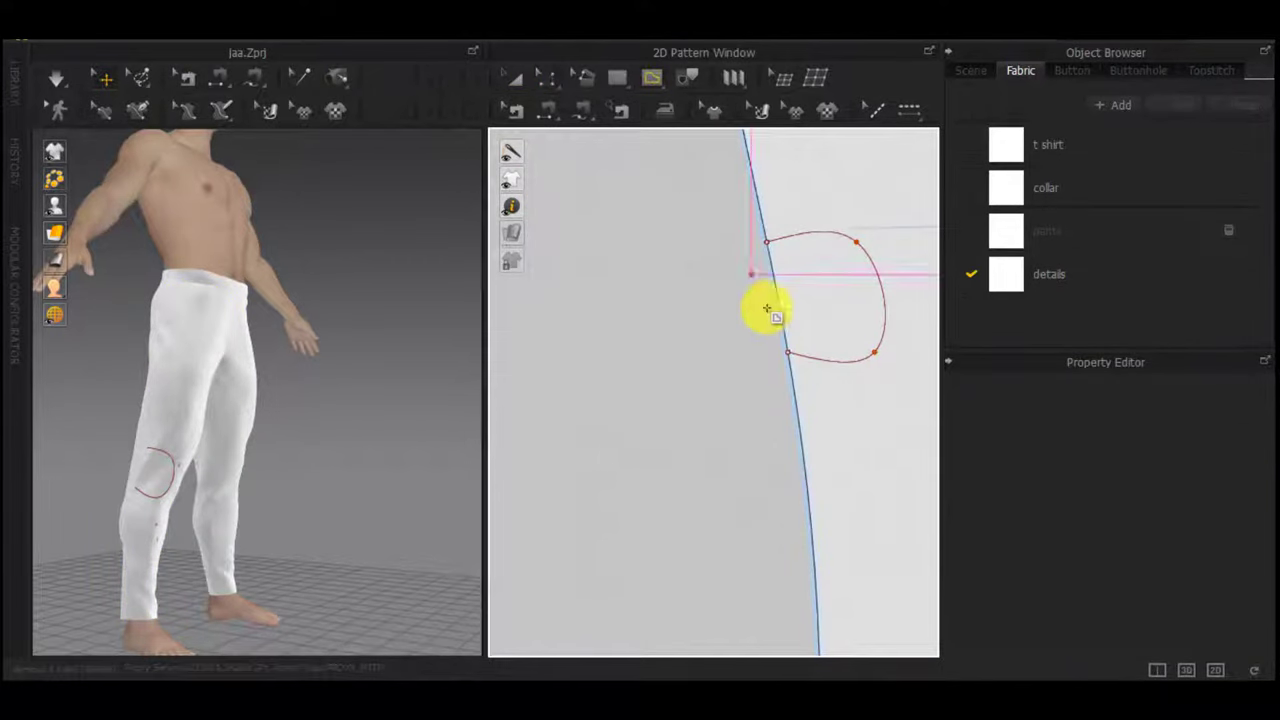
{"action": "left_click", "coordinate": [790, 353]}
{"action": "scroll", "coordinate": [766, 239], "scroll_direction": "up", "scroll_amount": 3}
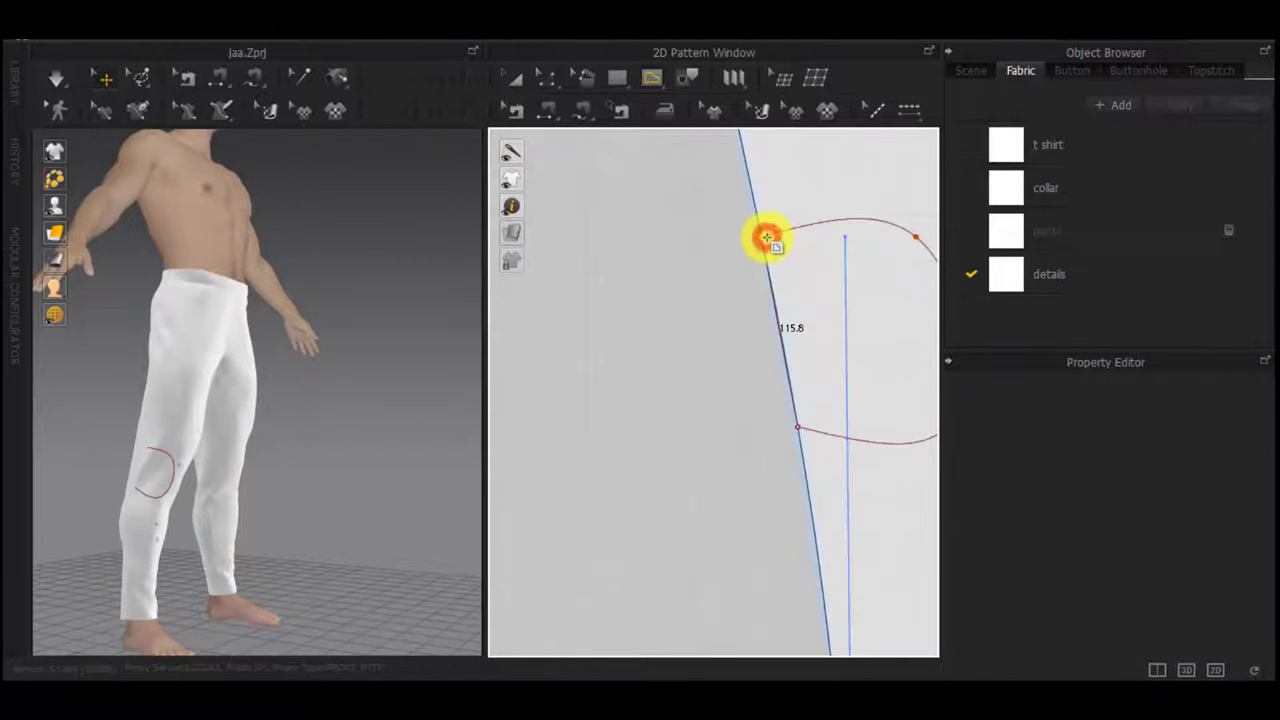
{"action": "left_click", "coordinate": [766, 237]}
Try to clone the selected panel with its knee outline as an internal shape
{"action": "left_click", "coordinate": [851, 220], "text": "shift"}
{"action": "right_click", "coordinate": [843, 329]}
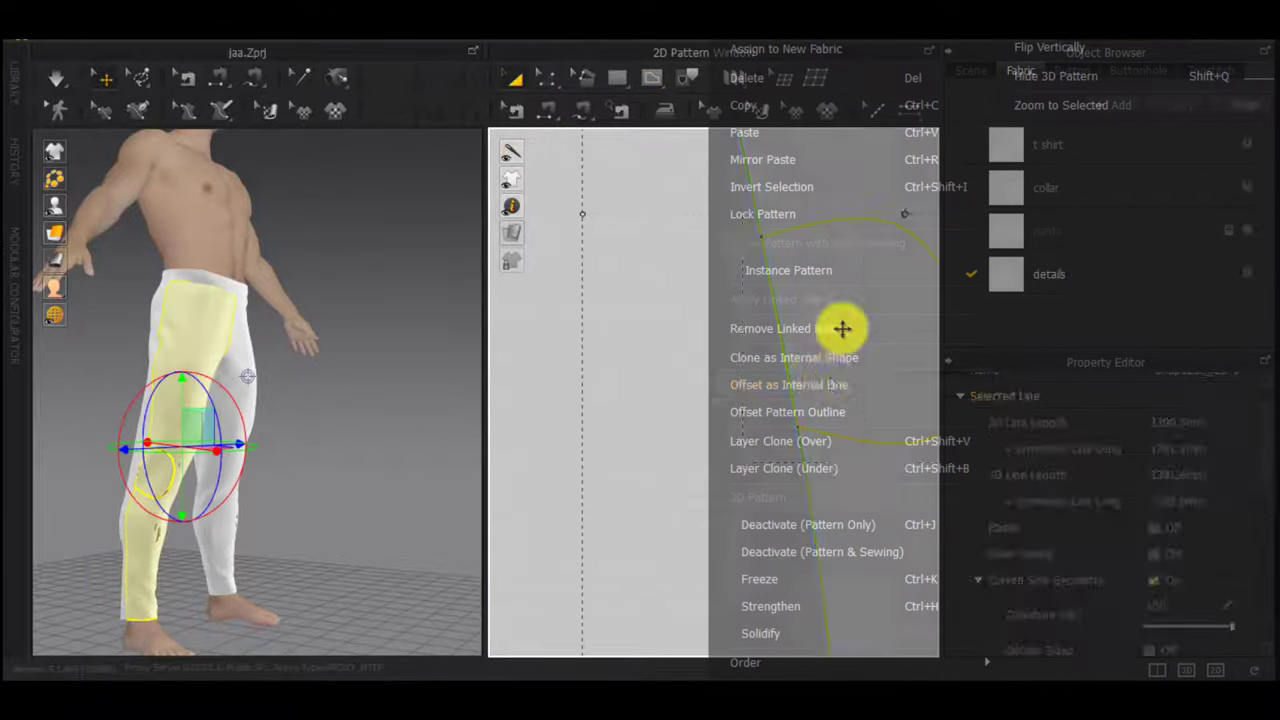
{"action": "left_click", "coordinate": [814, 363]}
{"action": "scroll", "coordinate": [738, 350], "scroll_direction": "down", "scroll_amount": 3}
{"action": "key", "text": "Escape"}
{"action": "scroll", "coordinate": [762, 347], "scroll_direction": "up", "scroll_amount": 2}
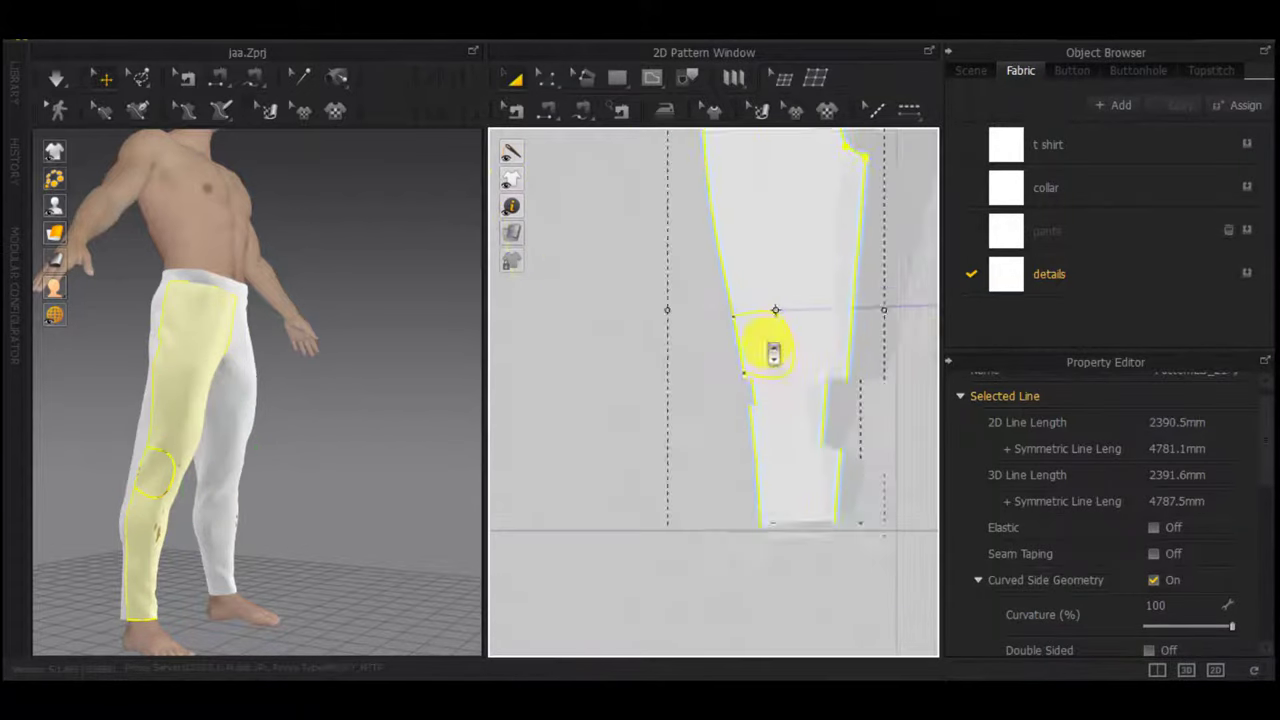
{"action": "left_click", "coordinate": [761, 301]}
{"action": "left_click", "coordinate": [622, 323]}
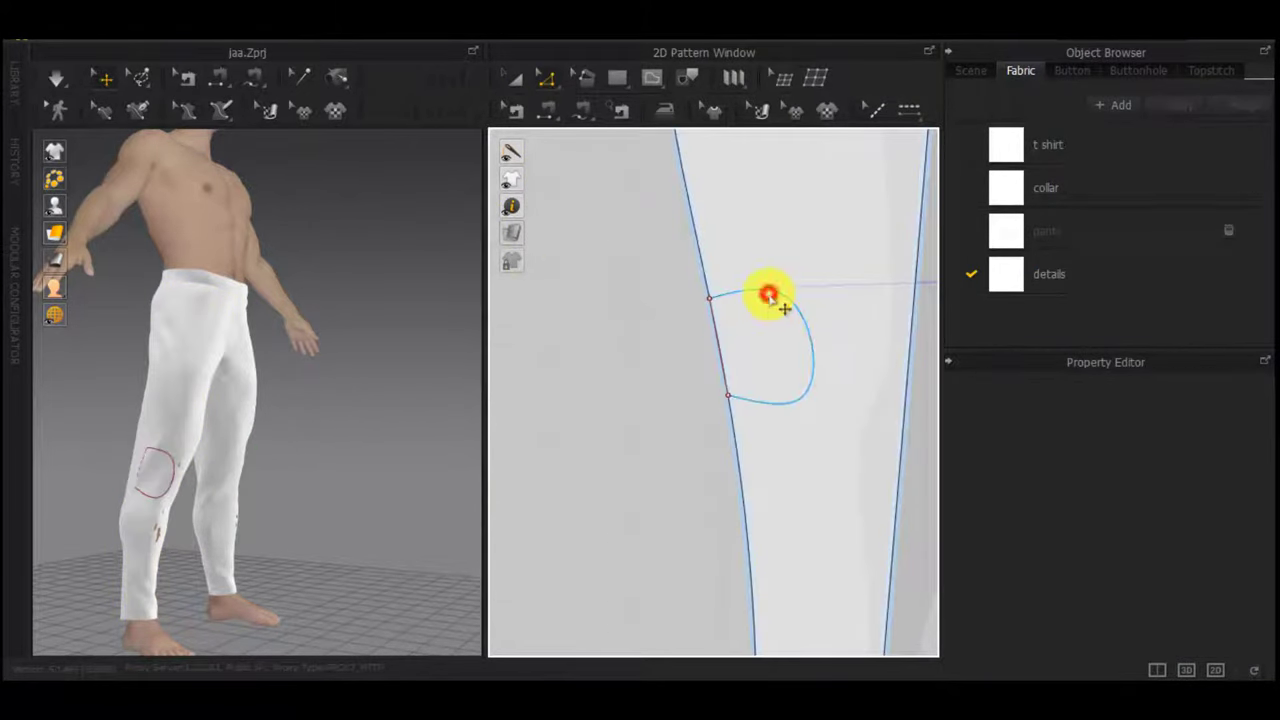
Try to select the closed knee outline as one piece and shift it, then undo the shift
{"action": "left_click", "coordinate": [769, 296]}
{"action": "scroll", "coordinate": [744, 324], "scroll_direction": "up", "scroll_amount": 3}
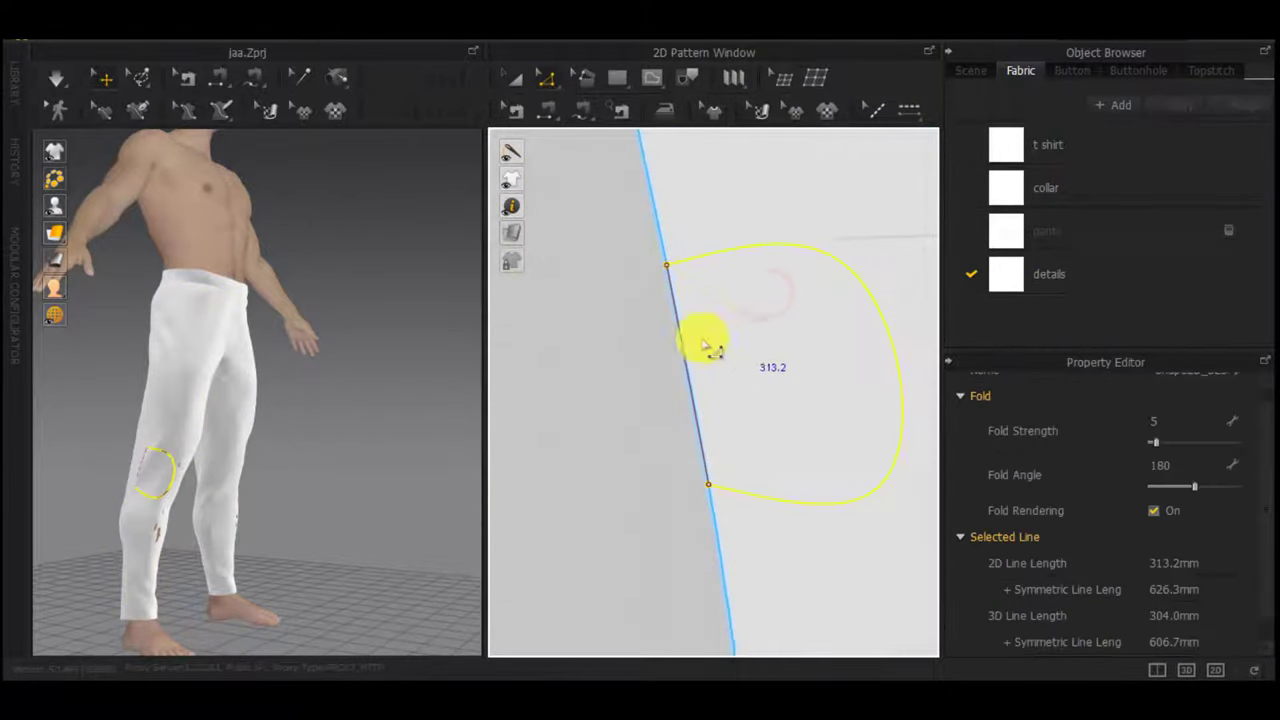
{"action": "scroll", "coordinate": [716, 276], "scroll_direction": "up", "scroll_amount": 1}
{"action": "key", "text": "a"}
{"action": "right_click", "coordinate": [714, 276]}
{"action": "left_click", "coordinate": [592, 307]}
{"action": "scroll", "coordinate": [600, 311], "scroll_direction": "down", "scroll_amount": 3}
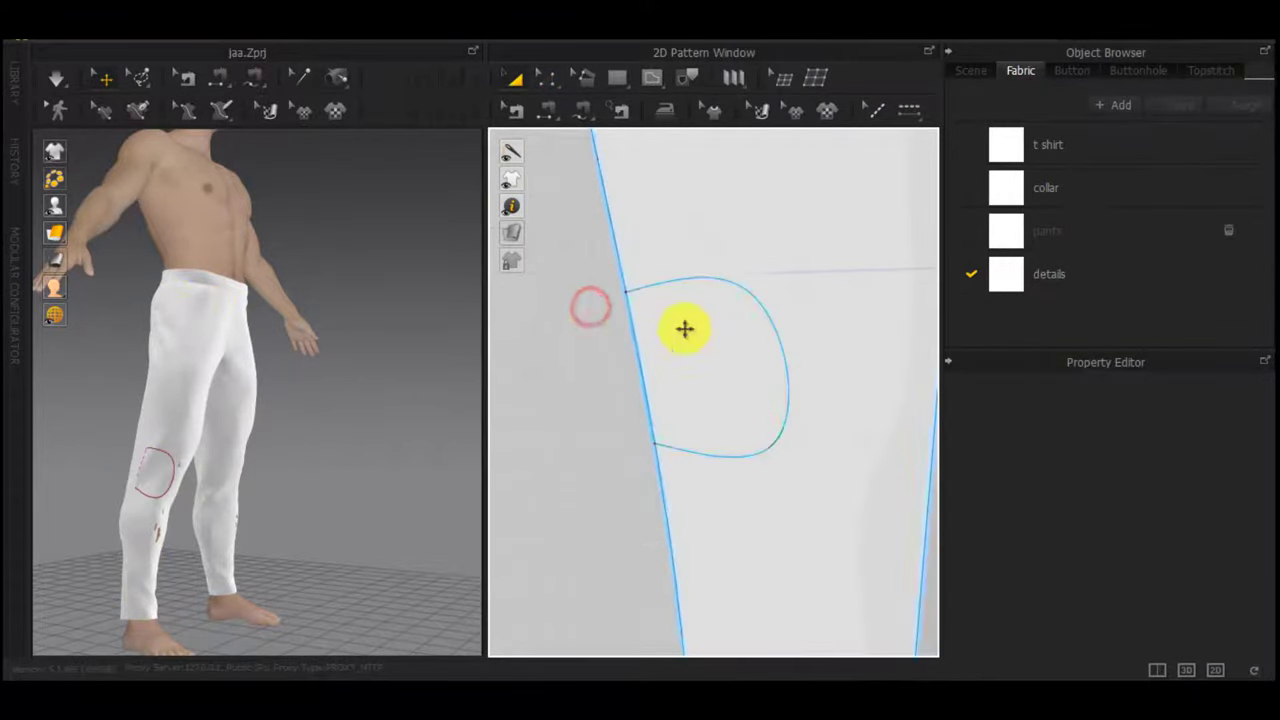
{"action": "scroll", "coordinate": [684, 329], "scroll_direction": "up", "scroll_amount": 4}
{"action": "scroll", "coordinate": [605, 333], "scroll_direction": "down", "scroll_amount": 3}
{"action": "left_click", "coordinate": [625, 329]}
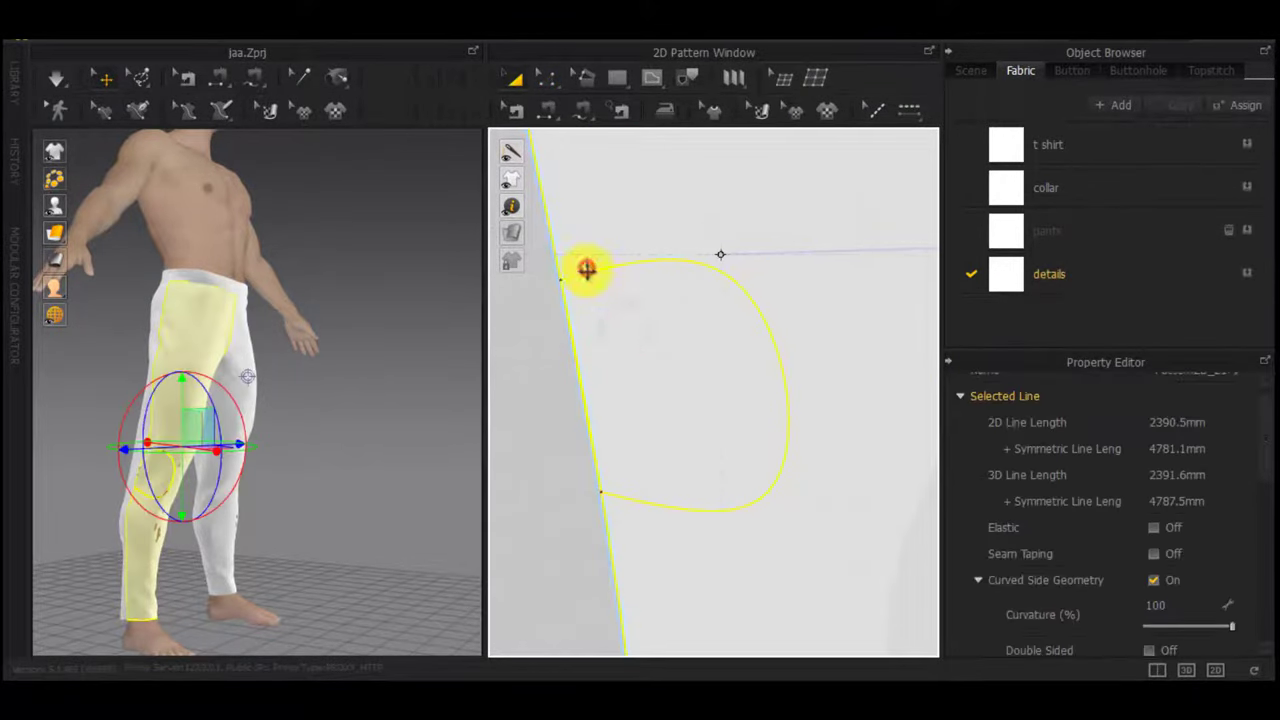
{"action": "left_click", "coordinate": [587, 268]}
{"action": "left_click_drag", "start_coordinate": [587, 275], "coordinate": [621, 269]}
{"action": "key", "text": "ctrl+z"}
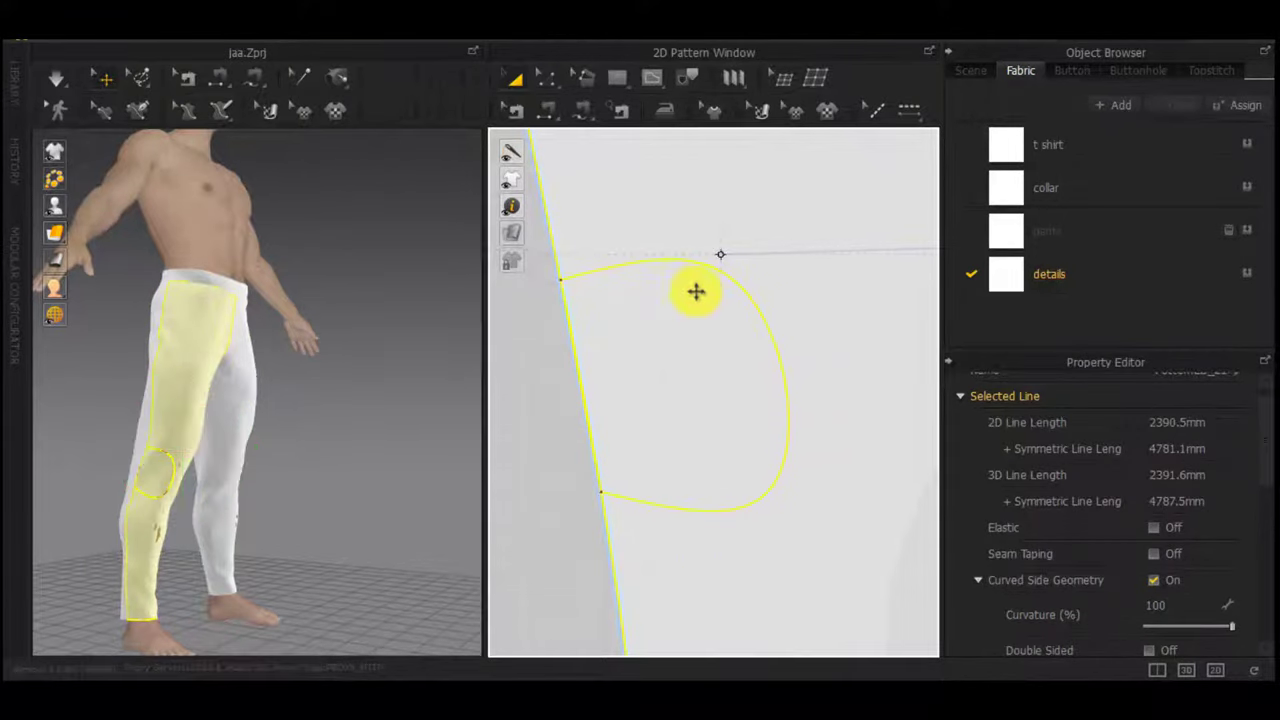
Move the curved knee line and its straight closing line inward, away from the front leg panel's side seam
{"action": "left_click", "coordinate": [695, 291]}
{"action": "key", "text": "z"}
{"action": "left_click", "coordinate": [752, 300]}
{"action": "left_click_drag", "start_coordinate": [761, 304], "coordinate": [781, 296]}
{"action": "scroll", "coordinate": [629, 386], "scroll_direction": "up", "scroll_amount": 3}
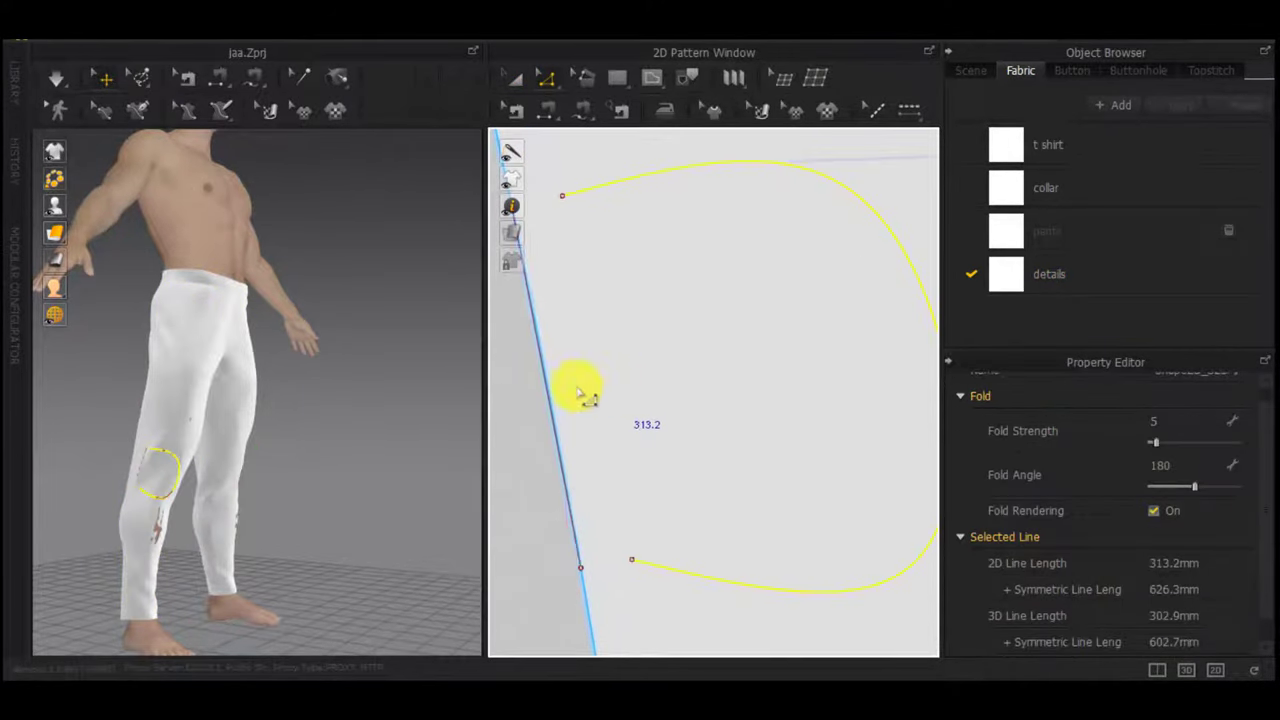
{"action": "left_click_drag", "start_coordinate": [549, 386], "coordinate": [601, 380]}
Adjust the lower corner where the straight and curved knee lines meet, and inspect the upper corner
{"action": "scroll", "coordinate": [632, 516], "scroll_direction": "up", "scroll_amount": 5}
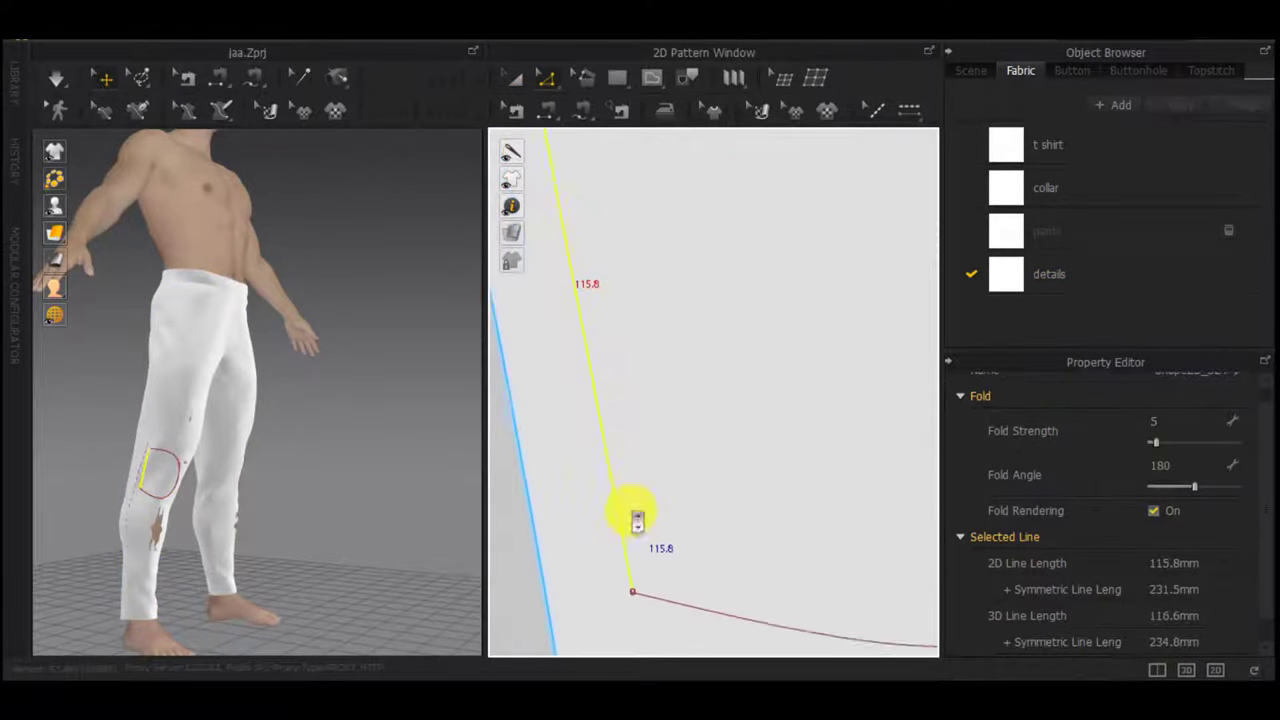
{"action": "left_click", "coordinate": [638, 581]}
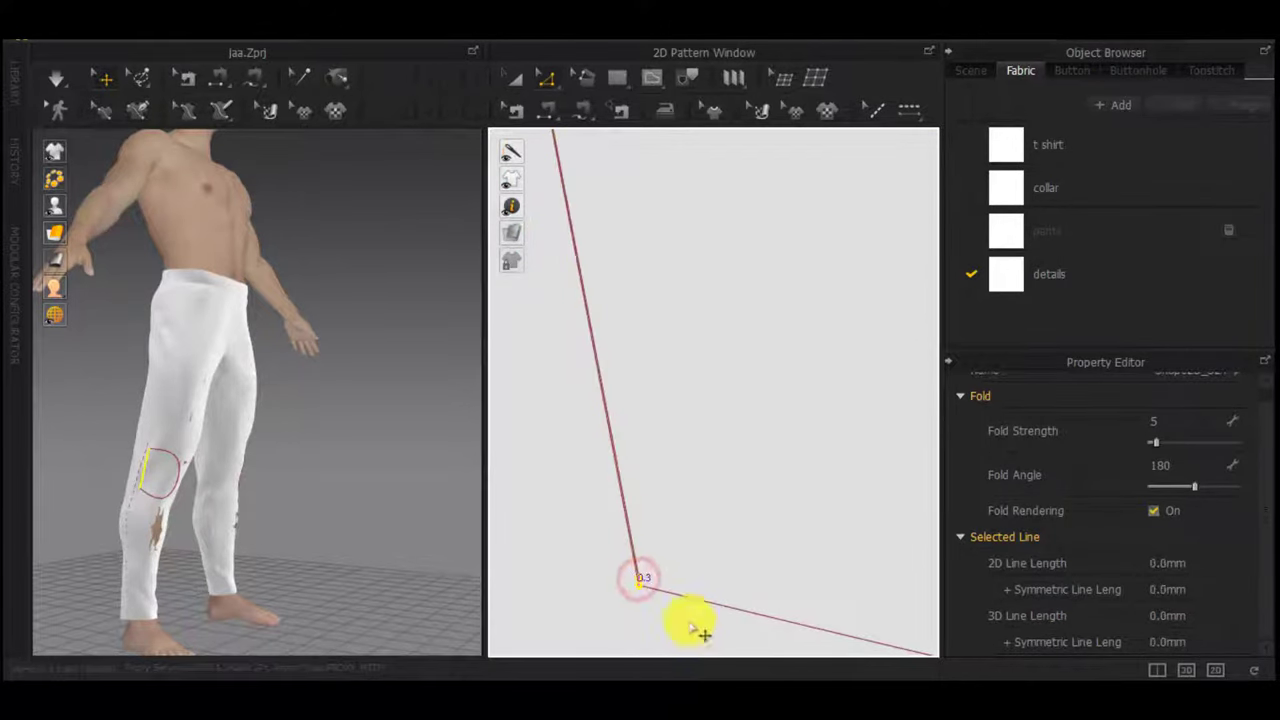
{"action": "middle_click_drag", "start_coordinate": [655, 480], "coordinate": [671, 611]}
{"action": "scroll", "coordinate": [634, 574], "scroll_direction": "down", "scroll_amount": 4}
{"action": "scroll", "coordinate": [594, 450], "scroll_direction": "up", "scroll_amount": 4}
{"action": "scroll", "coordinate": [635, 236], "scroll_direction": "up", "scroll_amount": 4}
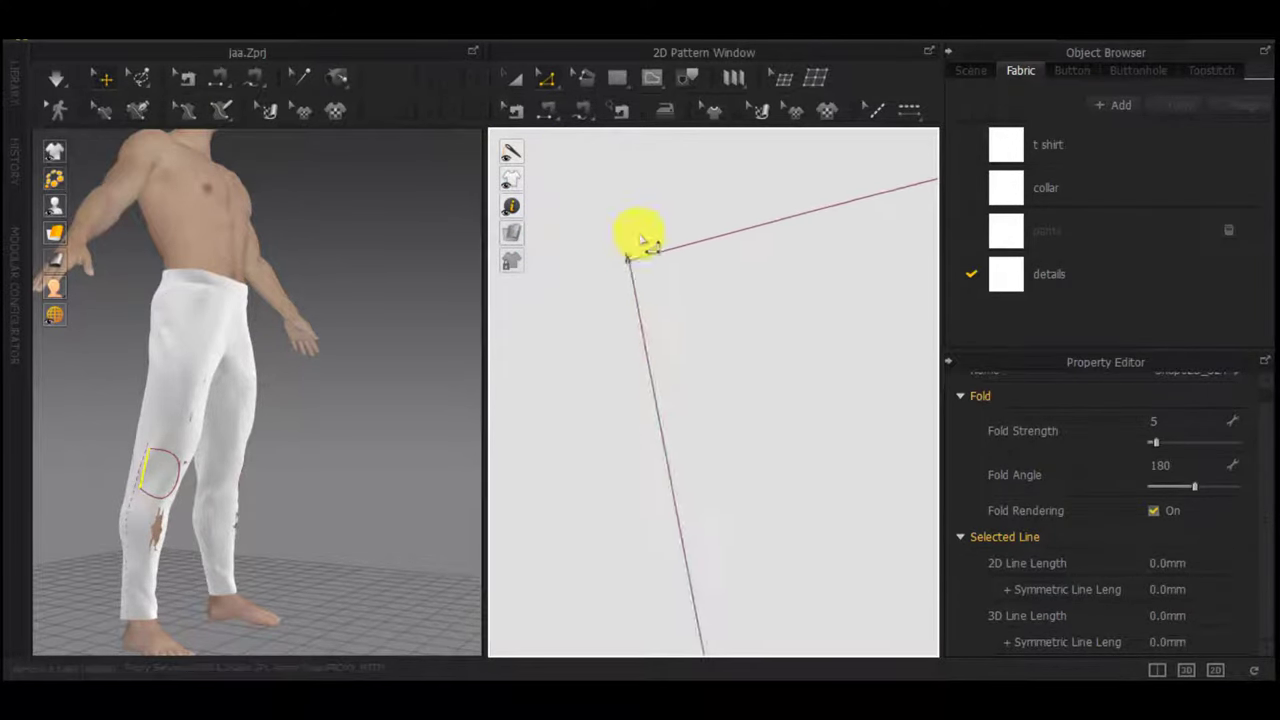
{"action": "scroll", "coordinate": [670, 340], "scroll_direction": "down", "scroll_amount": 5}
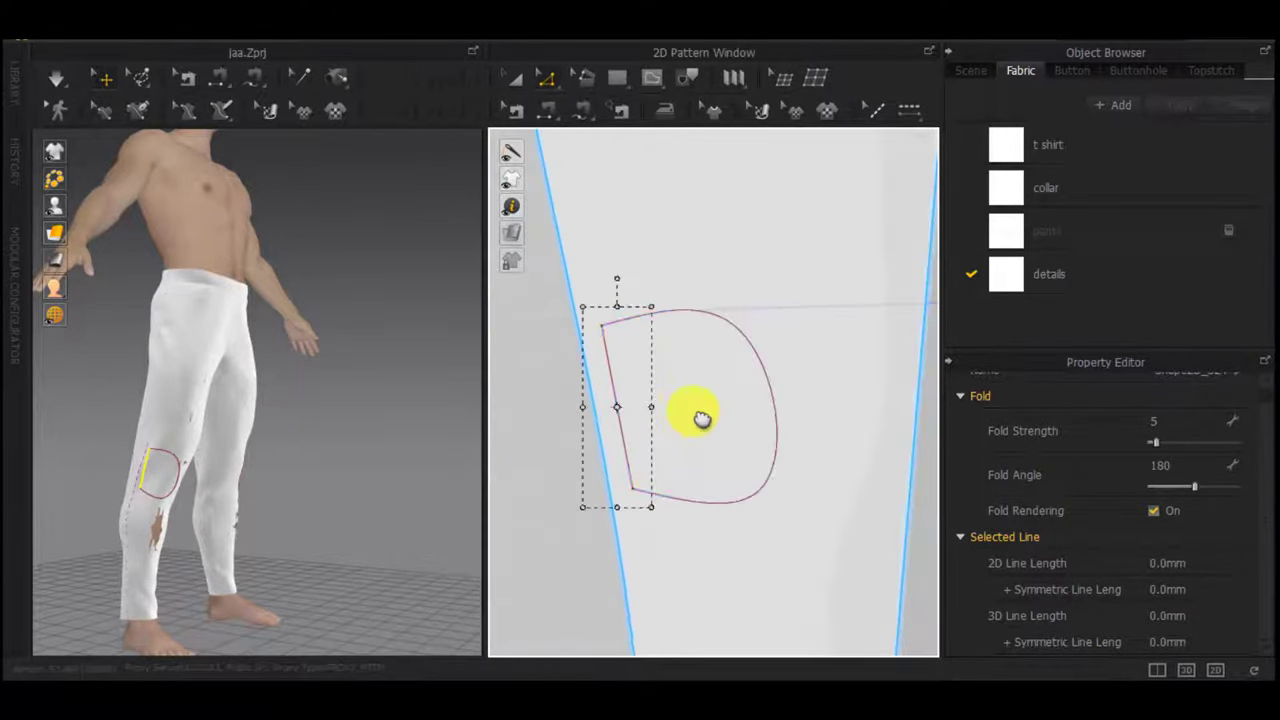
Try to select the straight and curved knee lines together as a single closed shape
{"action": "left_click", "coordinate": [688, 402]}
{"action": "left_click", "coordinate": [622, 329]}
{"action": "left_click", "coordinate": [609, 295]}
{"action": "left_click", "coordinate": [531, 331]}
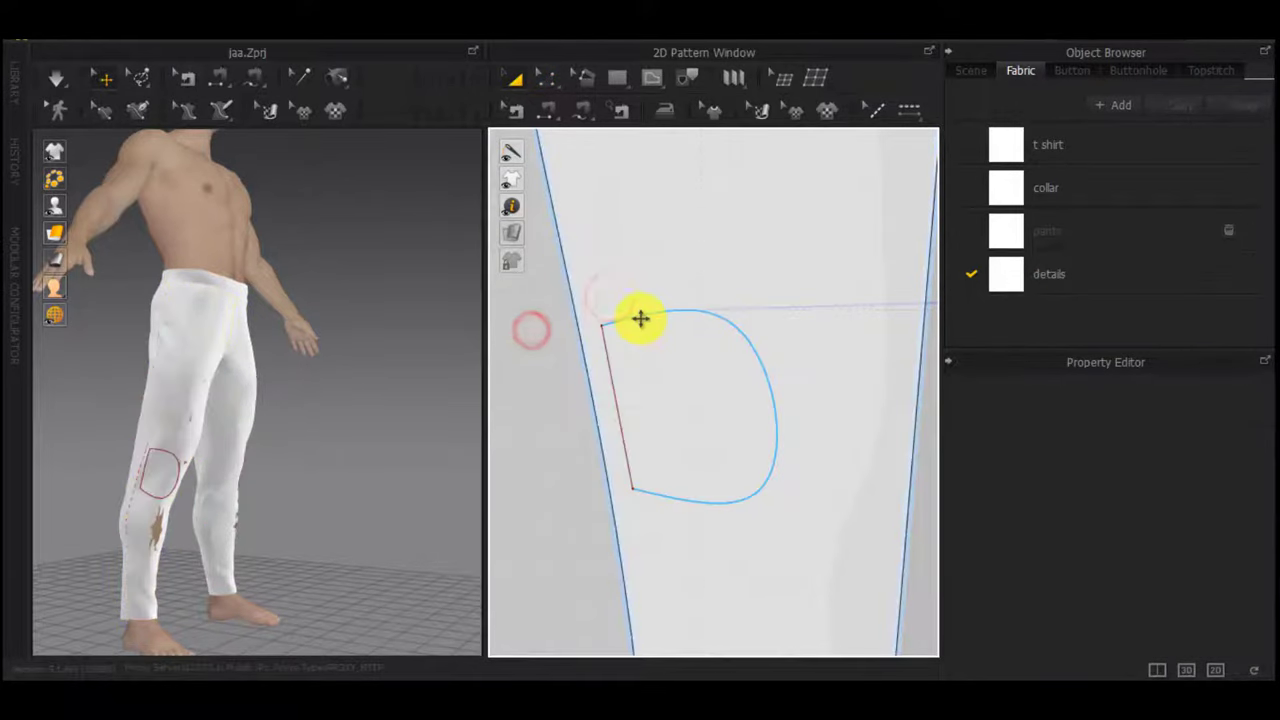
{"action": "left_click", "coordinate": [640, 318]}
{"action": "scroll", "coordinate": [616, 368], "scroll_direction": "up", "scroll_amount": 3}
{"action": "left_click", "coordinate": [606, 368]}
{"action": "left_click", "coordinate": [531, 422]}
Redraw the knee outline off the side seam as a larger three-segment internal line, about 105, 168 and 86 mm
{"action": "scroll", "coordinate": [550, 422], "scroll_direction": "down", "scroll_amount": 4}
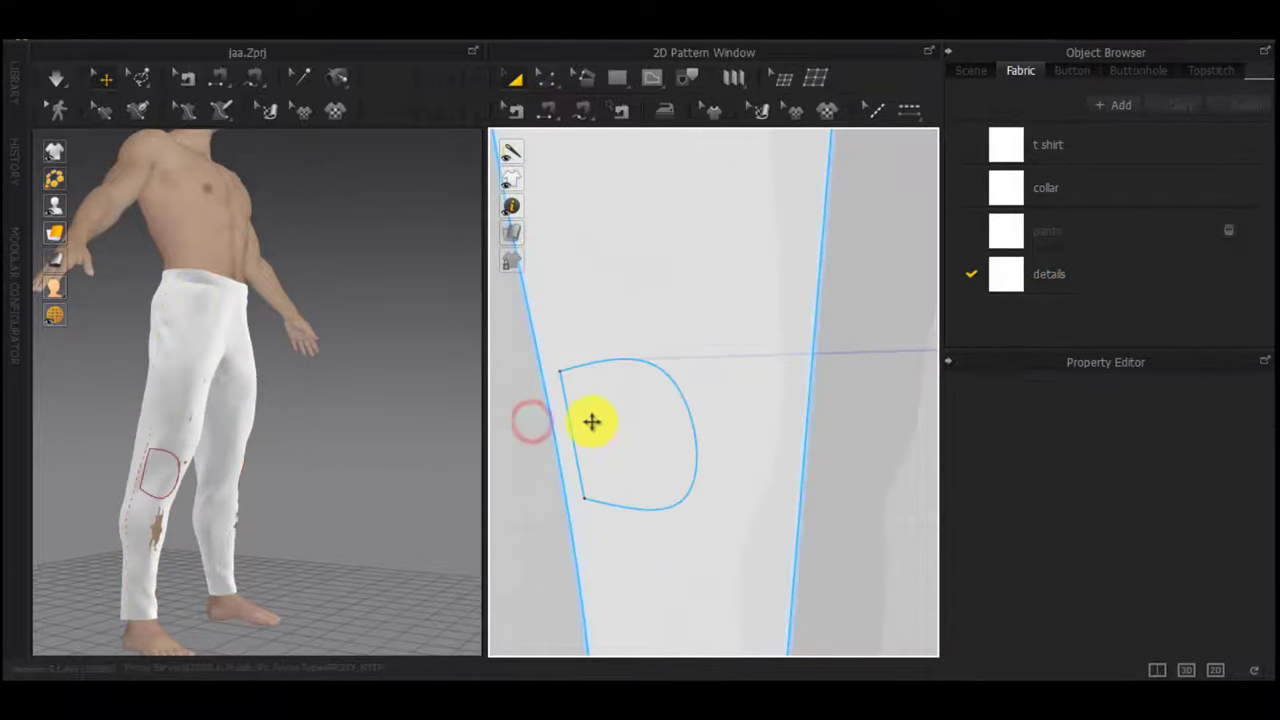
{"action": "left_click", "coordinate": [605, 421]}
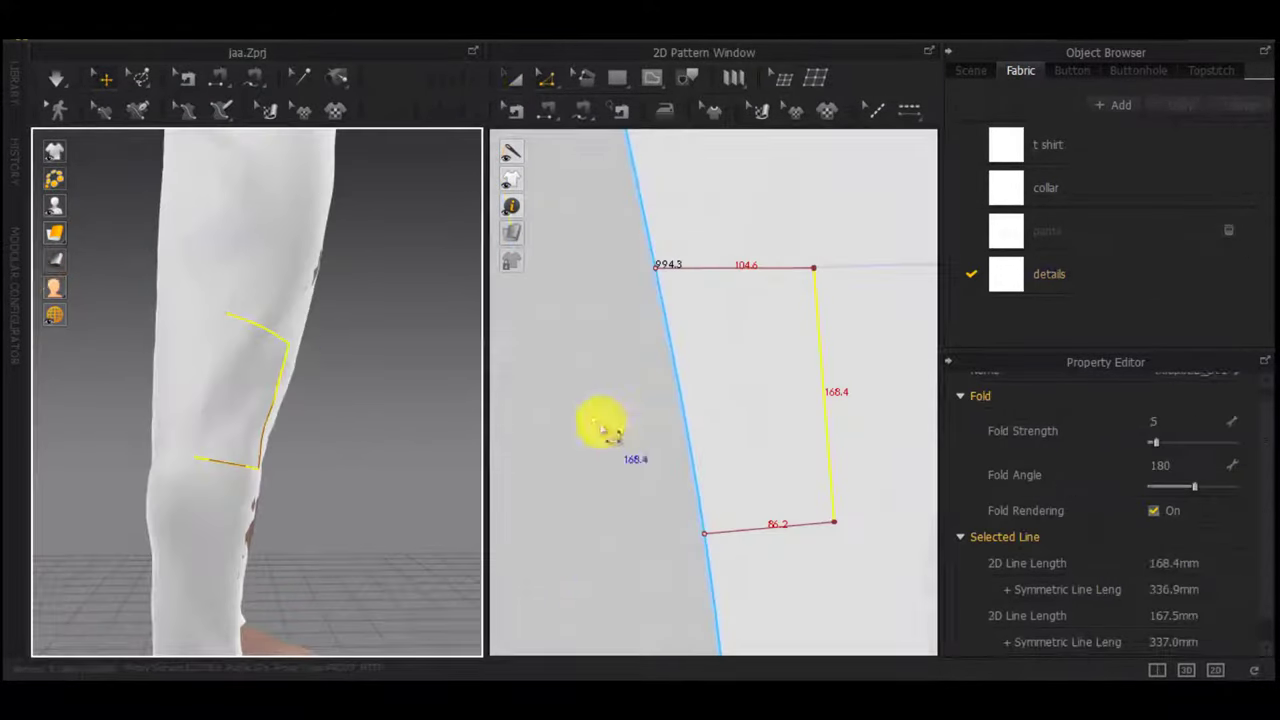
{"action": "scroll", "coordinate": [680, 370], "scroll_direction": "down", "scroll_amount": 4}
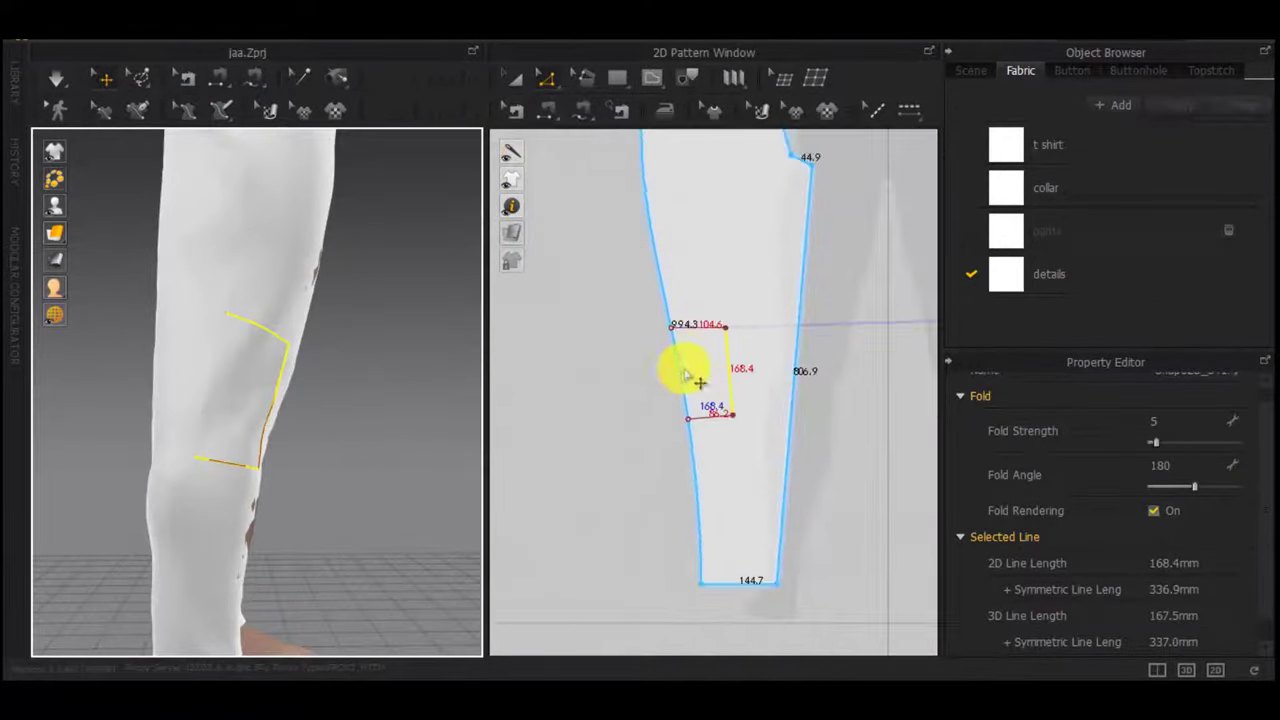
Select all three segments of the front leg's knee outline and paste a copy against the side seam of the back leg panel
{"action": "scroll", "coordinate": [686, 371], "scroll_direction": "up", "scroll_amount": 5}
{"action": "scroll", "coordinate": [796, 353], "scroll_direction": "down", "scroll_amount": 9}
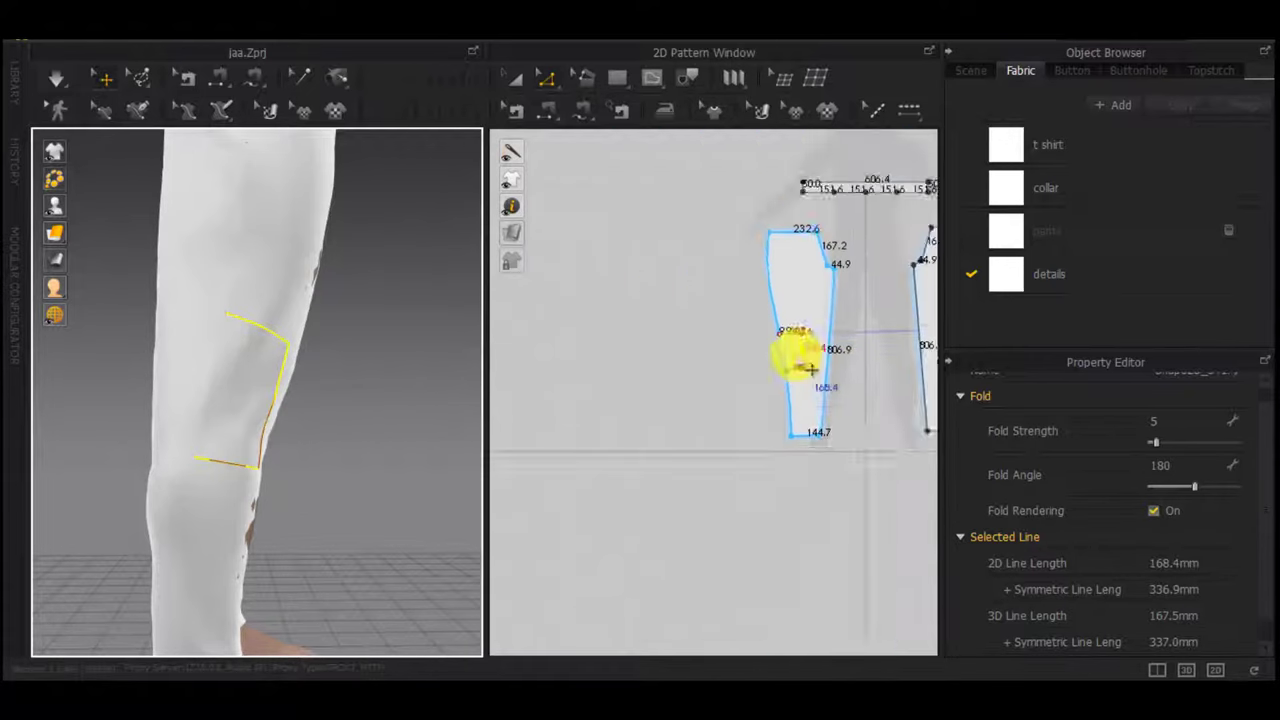
{"action": "middle_click_drag", "start_coordinate": [842, 378], "coordinate": [572, 376]}
{"action": "scroll", "coordinate": [647, 345], "scroll_direction": "up", "scroll_amount": 5}
{"action": "left_click", "coordinate": [644, 307], "text": "shift"}
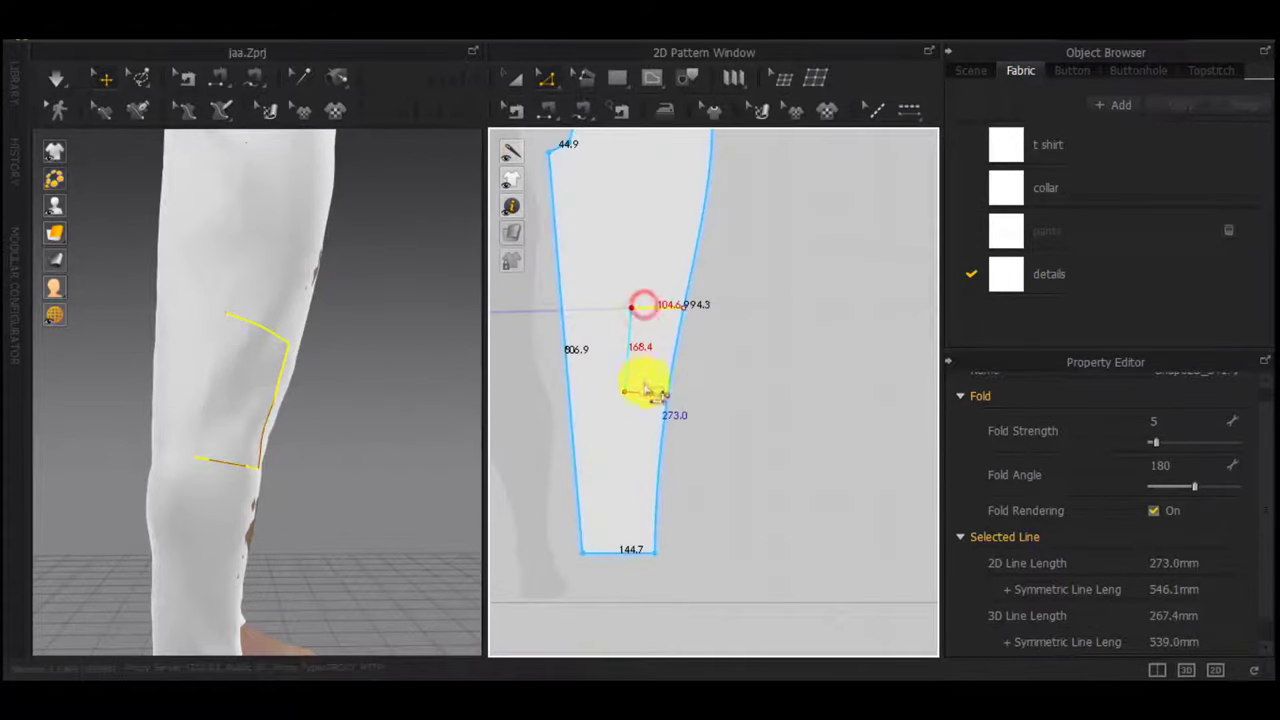
{"action": "scroll", "coordinate": [583, 375], "scroll_direction": "down", "scroll_amount": 3}
{"action": "middle_click_drag", "start_coordinate": [521, 371], "coordinate": [823, 373]}
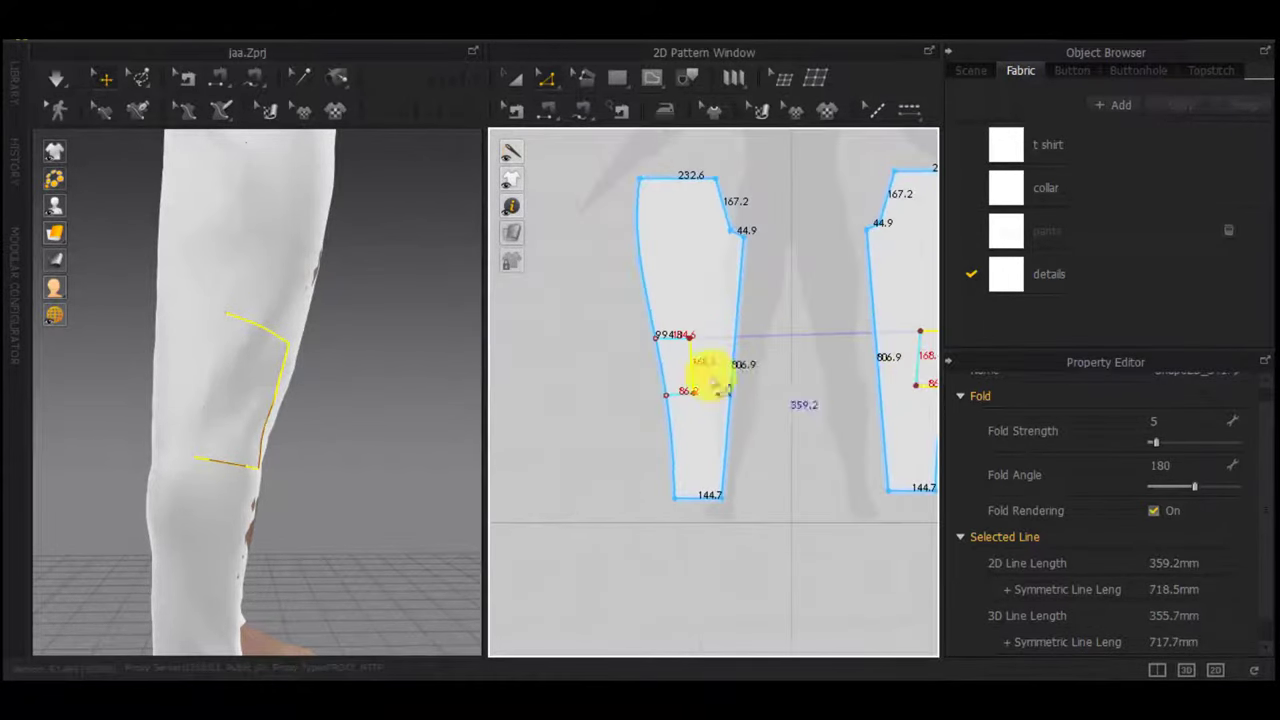
{"action": "left_click", "coordinate": [566, 376]}
{"action": "left_click", "coordinate": [676, 340]}
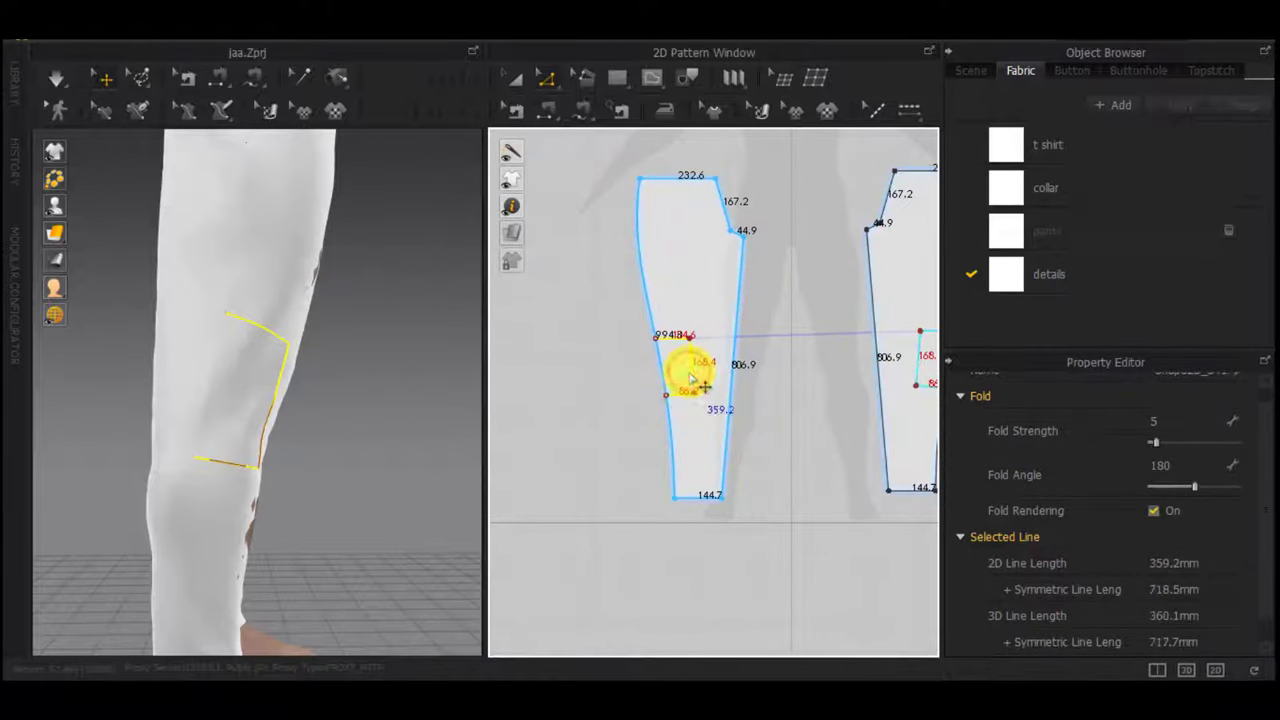
{"action": "scroll", "coordinate": [822, 386], "scroll_direction": "down", "scroll_amount": 3}
{"action": "scroll", "coordinate": [848, 370], "scroll_direction": "up", "scroll_amount": 4}
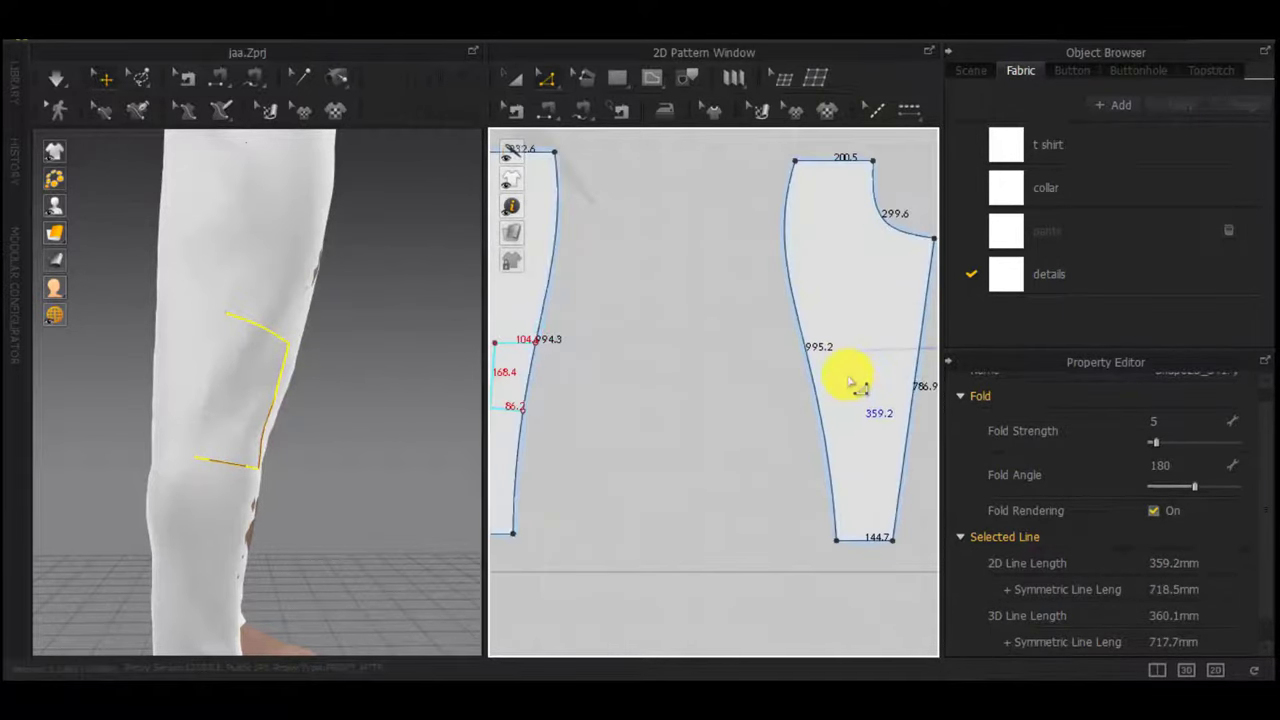
{"action": "key", "text": "ctrl+r"}
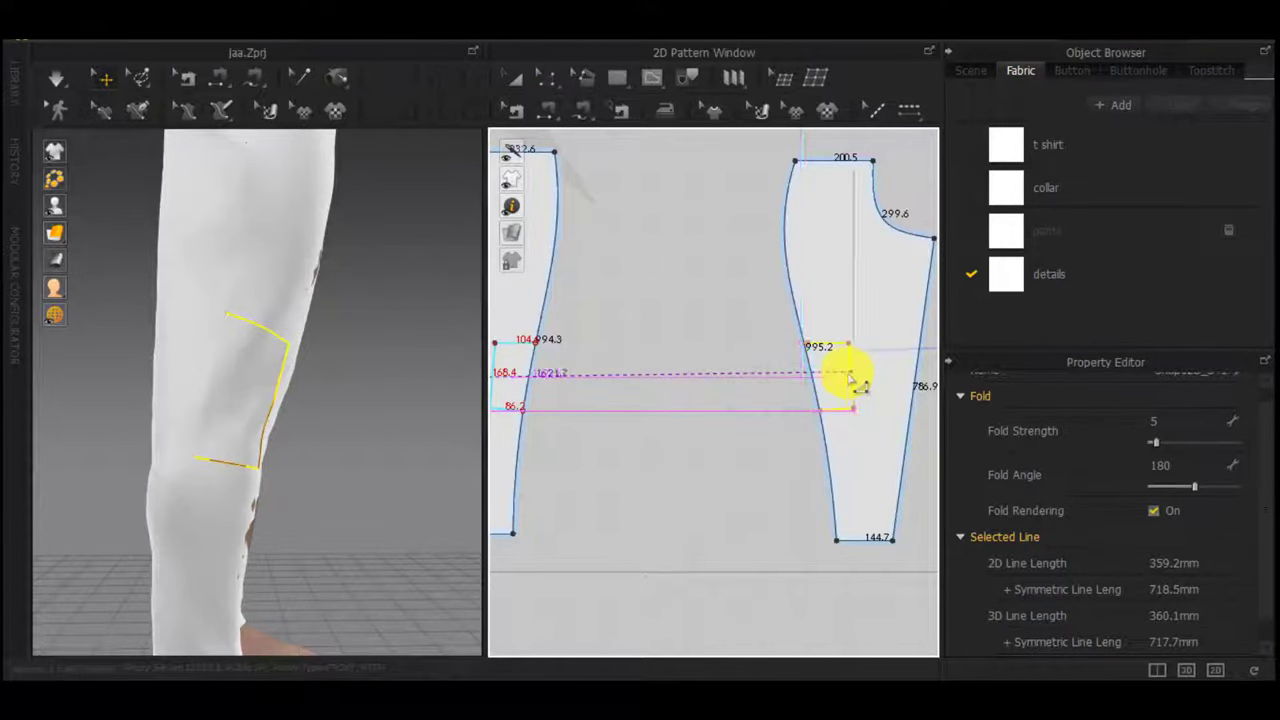
{"action": "left_click_drag", "start_coordinate": [848, 372], "coordinate": [850, 375]}
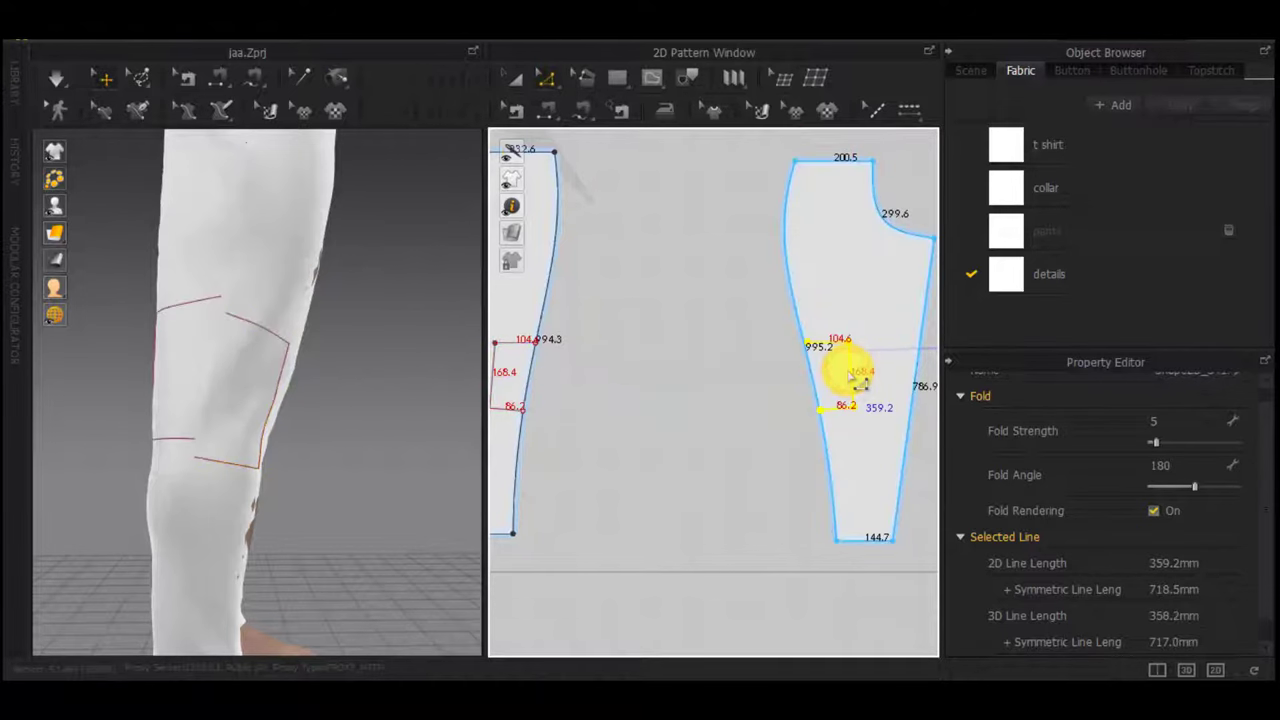
Shift the pasted knee outline vertically on the back leg panel to line up with the front outline at the side seam
{"action": "scroll", "coordinate": [857, 378], "scroll_direction": "up", "scroll_amount": 4}
{"action": "scroll", "coordinate": [860, 380], "scroll_direction": "down", "scroll_amount": 3}
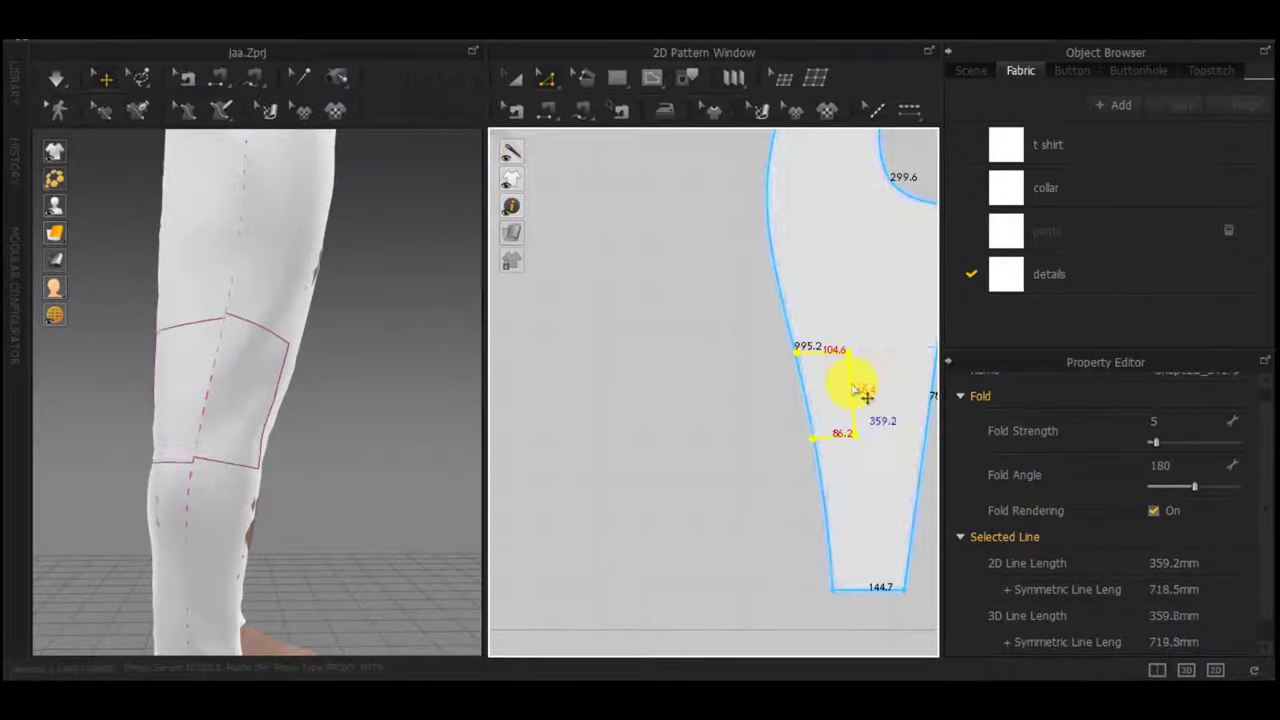
{"action": "scroll", "coordinate": [857, 390], "scroll_direction": "up", "scroll_amount": 3}
{"action": "left_click_drag", "start_coordinate": [849, 388], "coordinate": [849, 379]}
{"action": "scroll", "coordinate": [188, 411], "scroll_direction": "up", "scroll_amount": 5}
{"action": "middle_click_drag", "start_coordinate": [189, 412], "coordinate": [370, 387]}
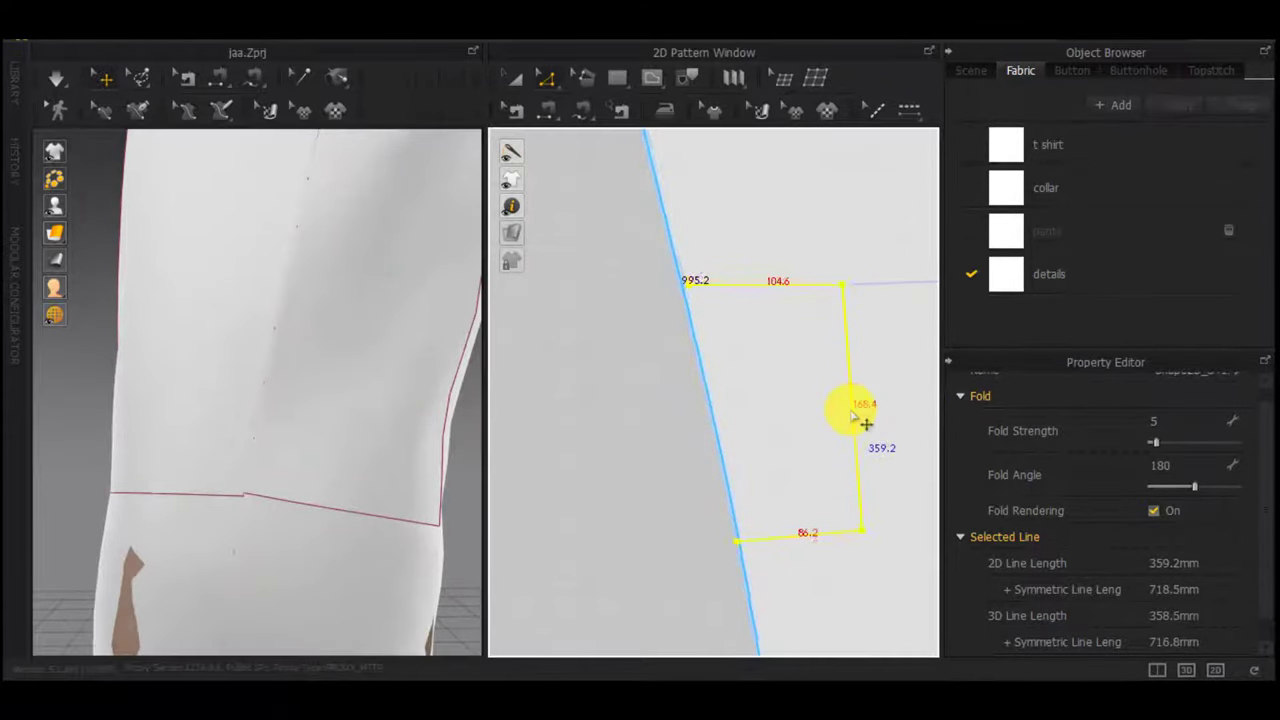
{"action": "scroll", "coordinate": [866, 420], "scroll_direction": "up", "scroll_amount": 5}
{"action": "scroll", "coordinate": [190, 480], "scroll_direction": "up", "scroll_amount": 5}
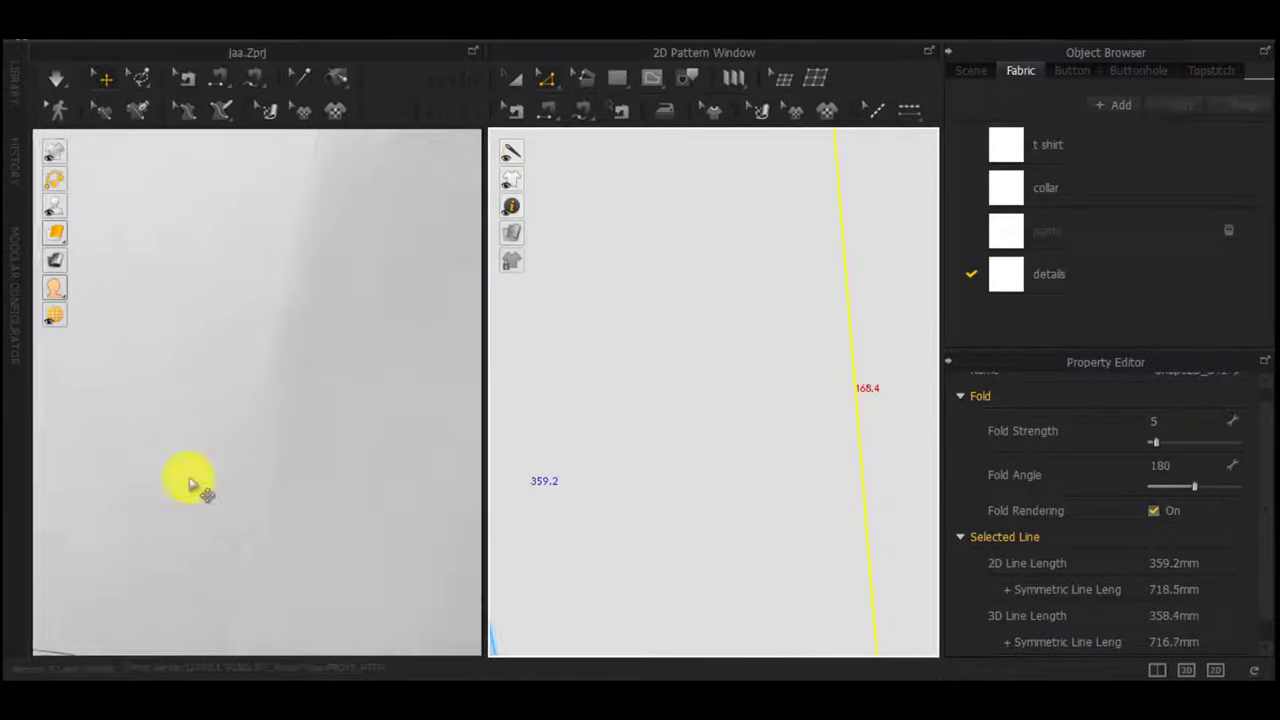
{"action": "middle_click_drag", "start_coordinate": [213, 497], "coordinate": [243, 369]}
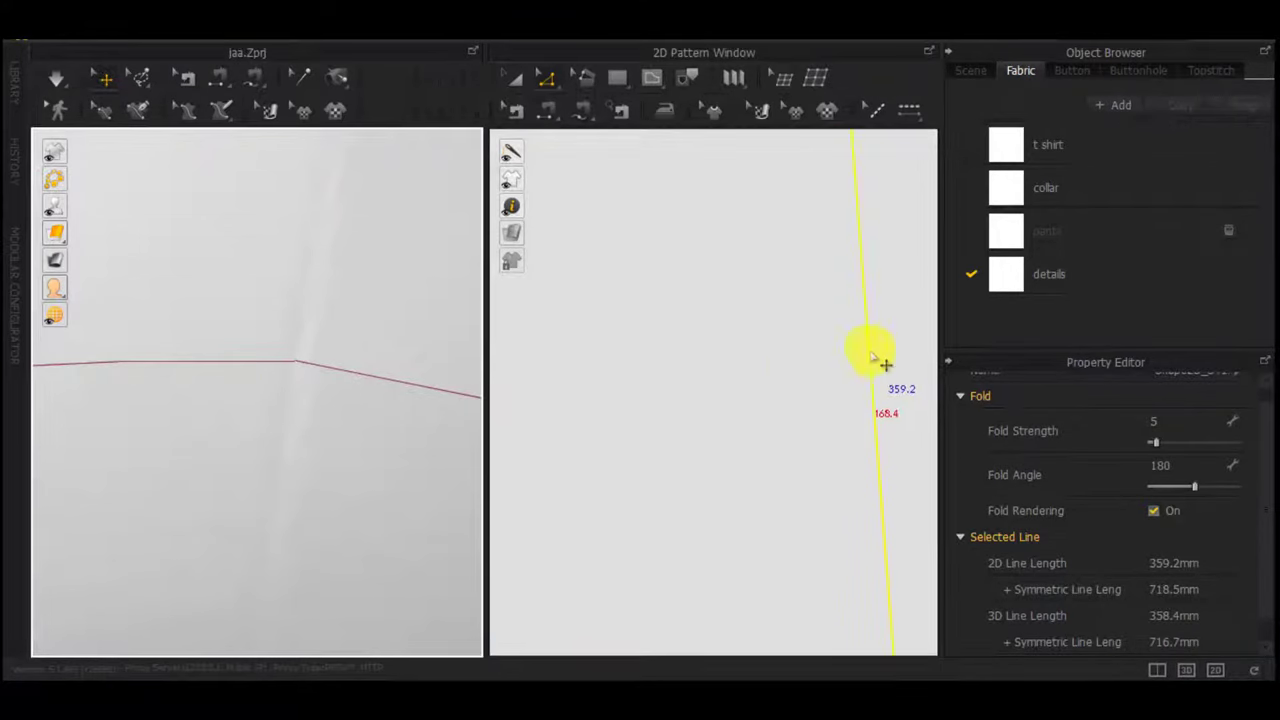
{"action": "left_click", "coordinate": [870, 350]}
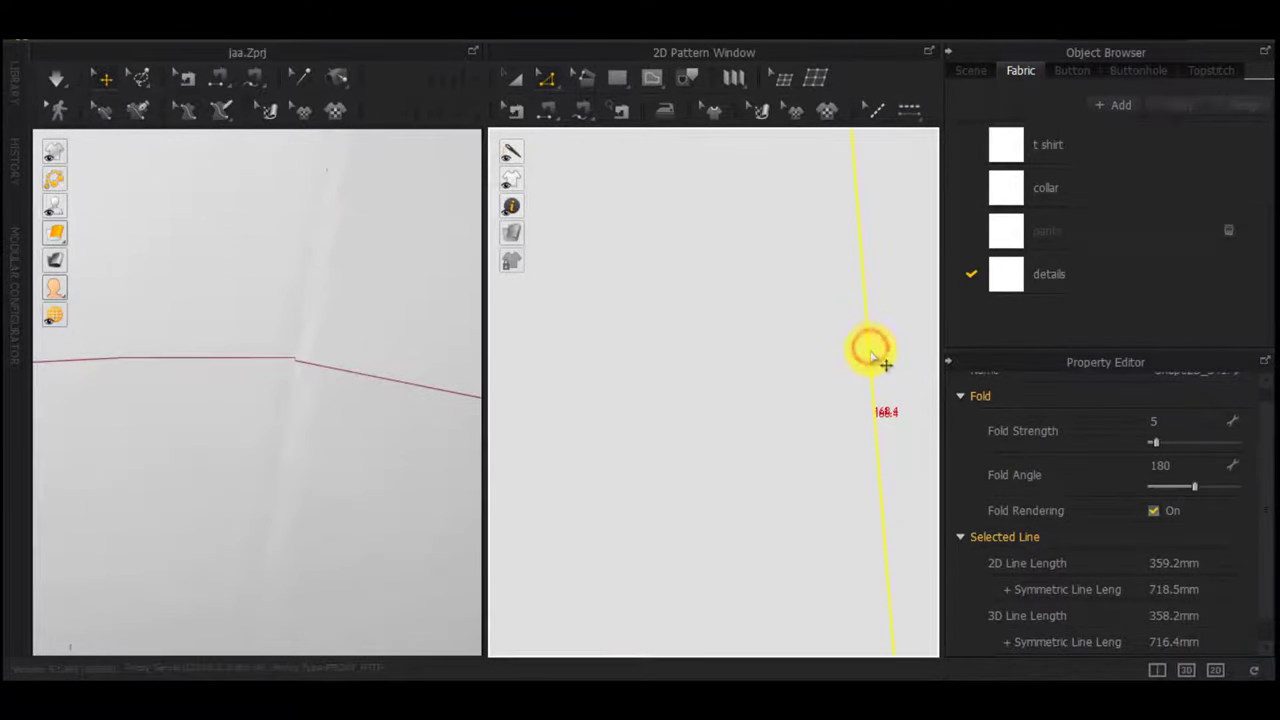
Move the inner vertical line of the back panel's knee outline 10 mm toward the side seam
{"action": "scroll", "coordinate": [871, 356], "scroll_direction": "down", "scroll_amount": 5}
{"action": "scroll", "coordinate": [322, 388], "scroll_direction": "down", "scroll_amount": 5}
{"action": "right_click_drag", "start_coordinate": [314, 389], "coordinate": [341, 406]}
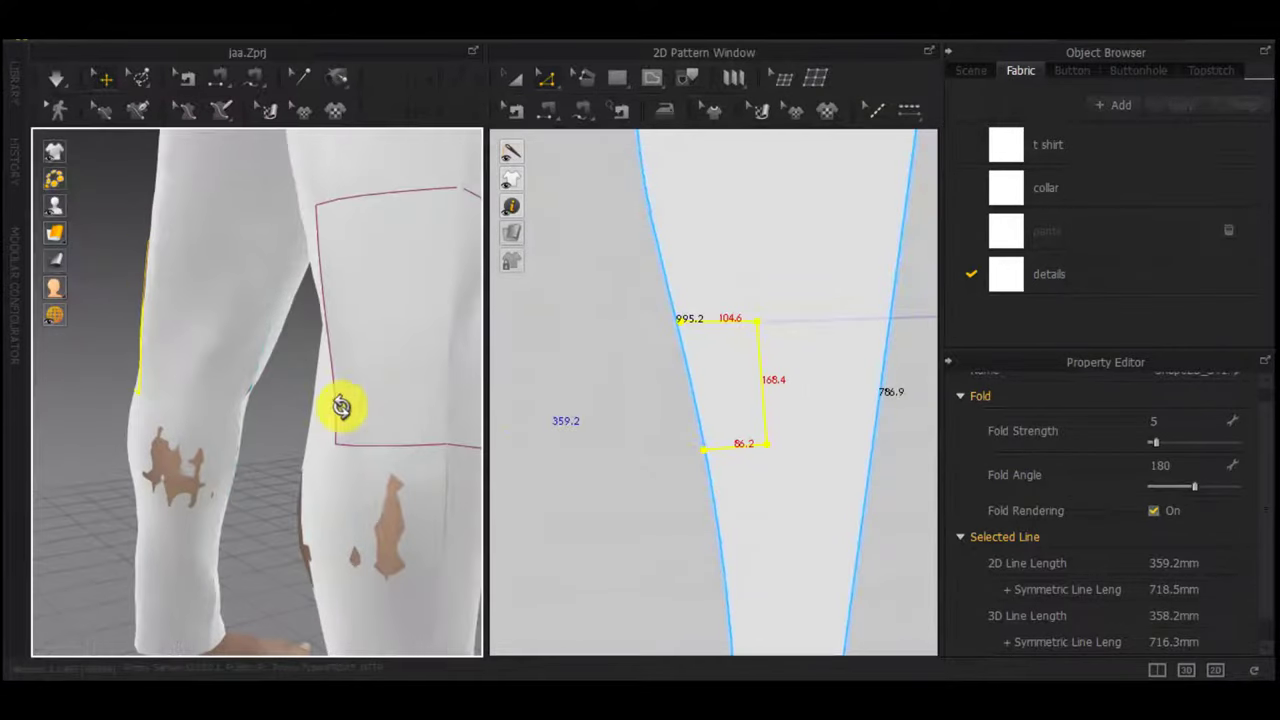
{"action": "scroll", "coordinate": [752, 382], "scroll_direction": "up", "scroll_amount": 2}
{"action": "left_click_drag", "start_coordinate": [768, 380], "coordinate": [758, 380]}
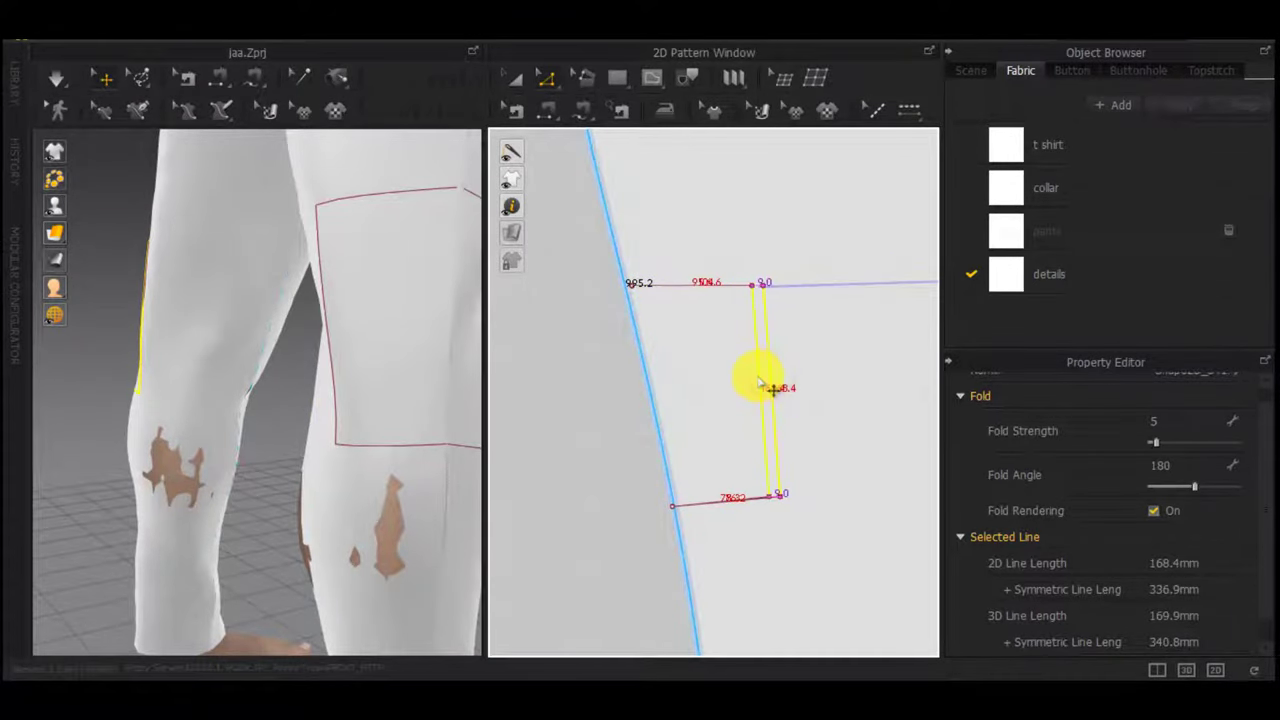
{"action": "right_click", "coordinate": [758, 380]}
{"action": "key", "text": "Return"}
Move the inner vertical line of the front panel's knee outline 10 mm toward the side seam
{"action": "scroll", "coordinate": [388, 416], "scroll_direction": "down", "scroll_amount": 2}
{"action": "right_click_drag", "start_coordinate": [388, 416], "coordinate": [206, 403]}
{"action": "scroll", "coordinate": [206, 403], "scroll_direction": "down", "scroll_amount": 1}
{"action": "scroll", "coordinate": [624, 398], "scroll_direction": "down", "scroll_amount": 5}
{"action": "middle_click_drag", "start_coordinate": [624, 402], "coordinate": [948, 358]}
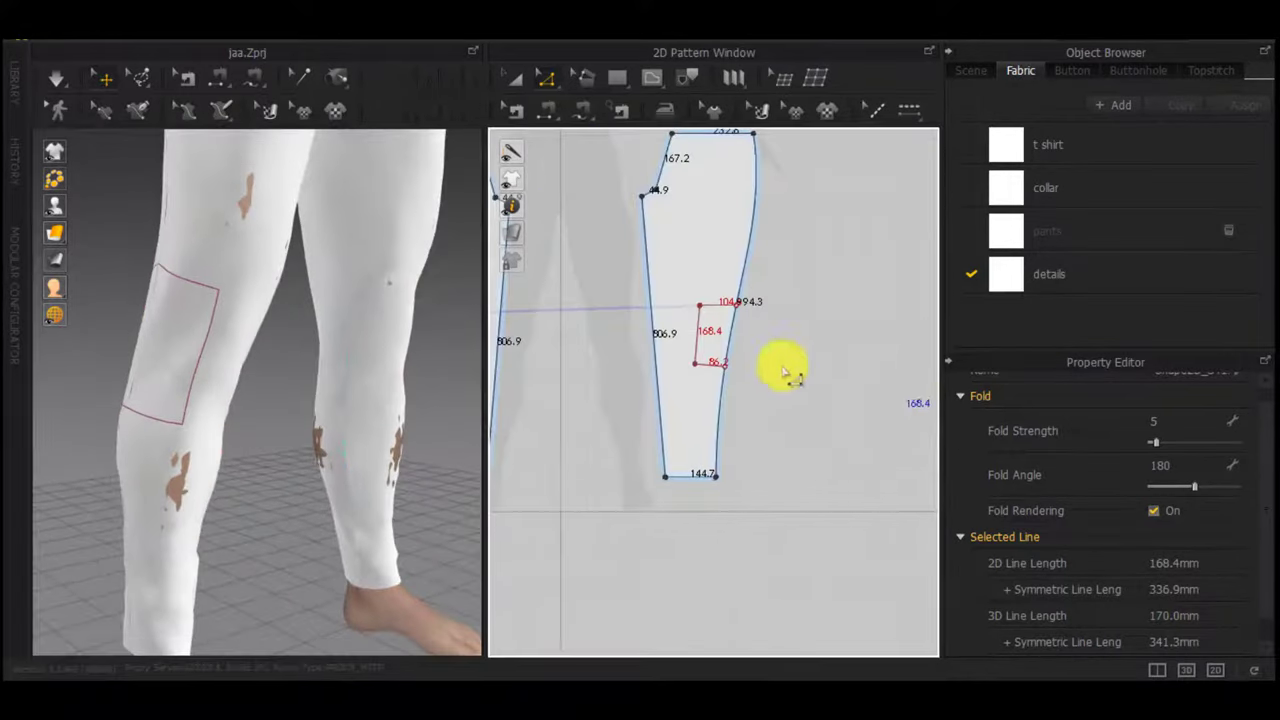
{"action": "left_click_drag", "start_coordinate": [700, 341], "coordinate": [710, 336]}
{"action": "right_click", "coordinate": [710, 336]}
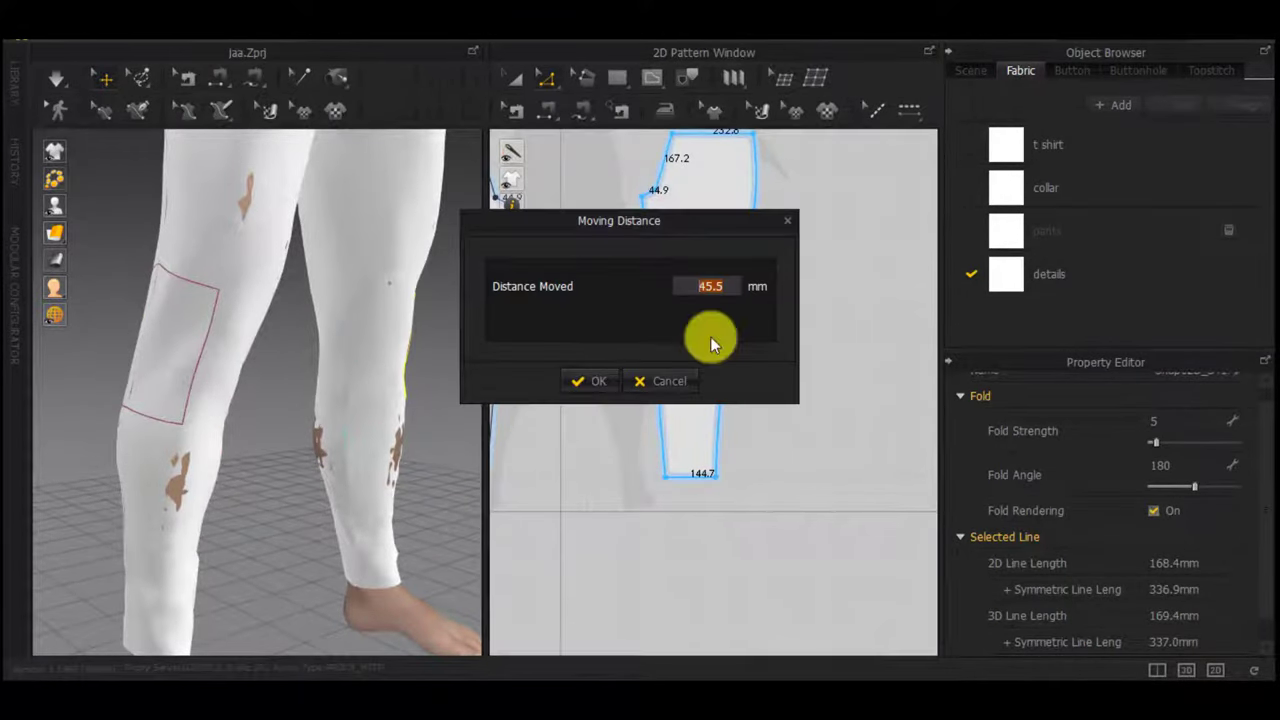
{"action": "type", "text": "10"}
{"action": "key", "text": "Return"}
Move the whole back knee outline sideways so the outer end of its upper line sits on the side seam
{"action": "right_click_drag", "start_coordinate": [257, 378], "coordinate": [326, 363]}
{"action": "scroll", "coordinate": [328, 363], "scroll_direction": "up", "scroll_amount": 4}
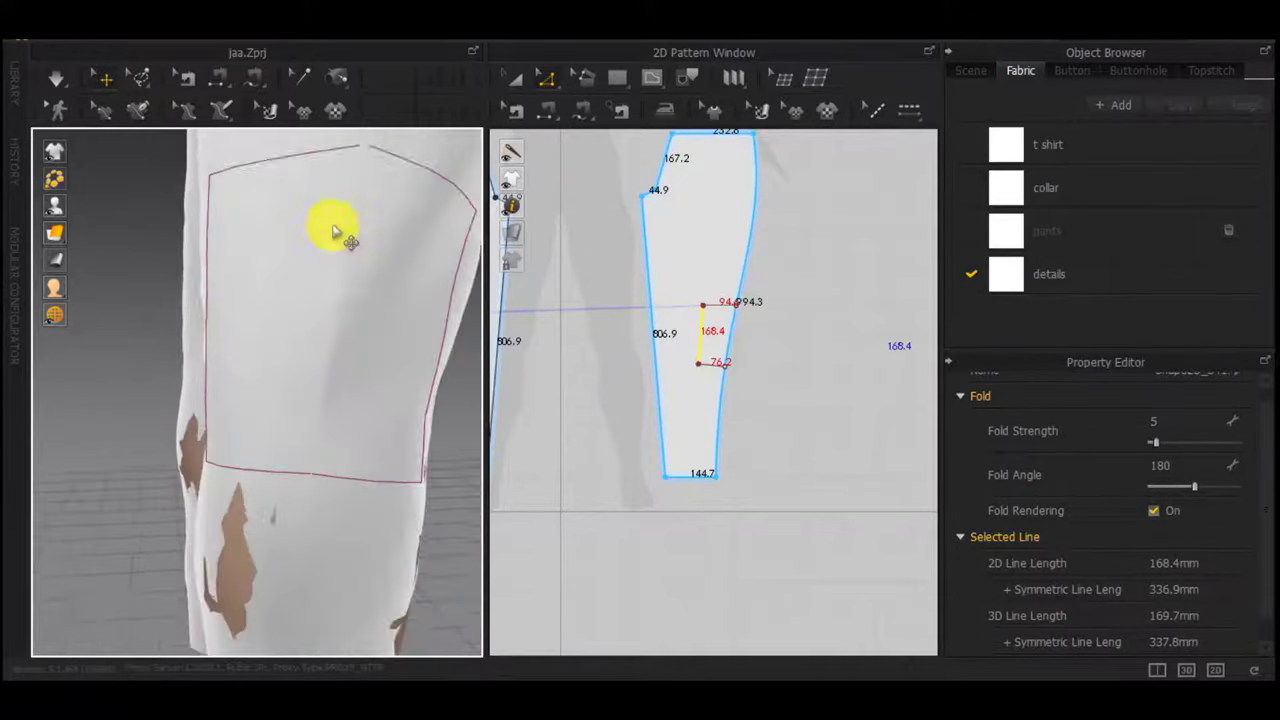
{"action": "middle_click_drag", "start_coordinate": [334, 229], "coordinate": [446, 436]}
{"action": "scroll", "coordinate": [733, 310], "scroll_direction": "up", "scroll_amount": 6}
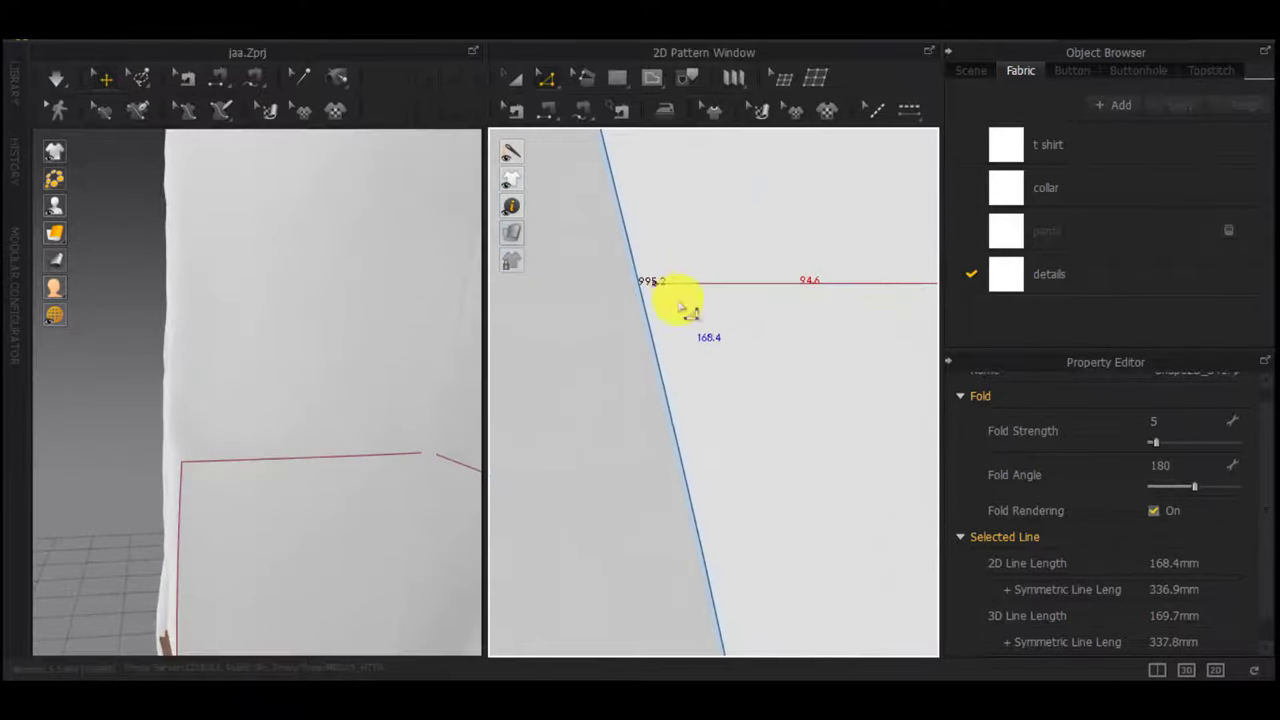
{"action": "double_click", "coordinate": [654, 286]}
{"action": "left_click_drag", "start_coordinate": [654, 286], "coordinate": [645, 290]}
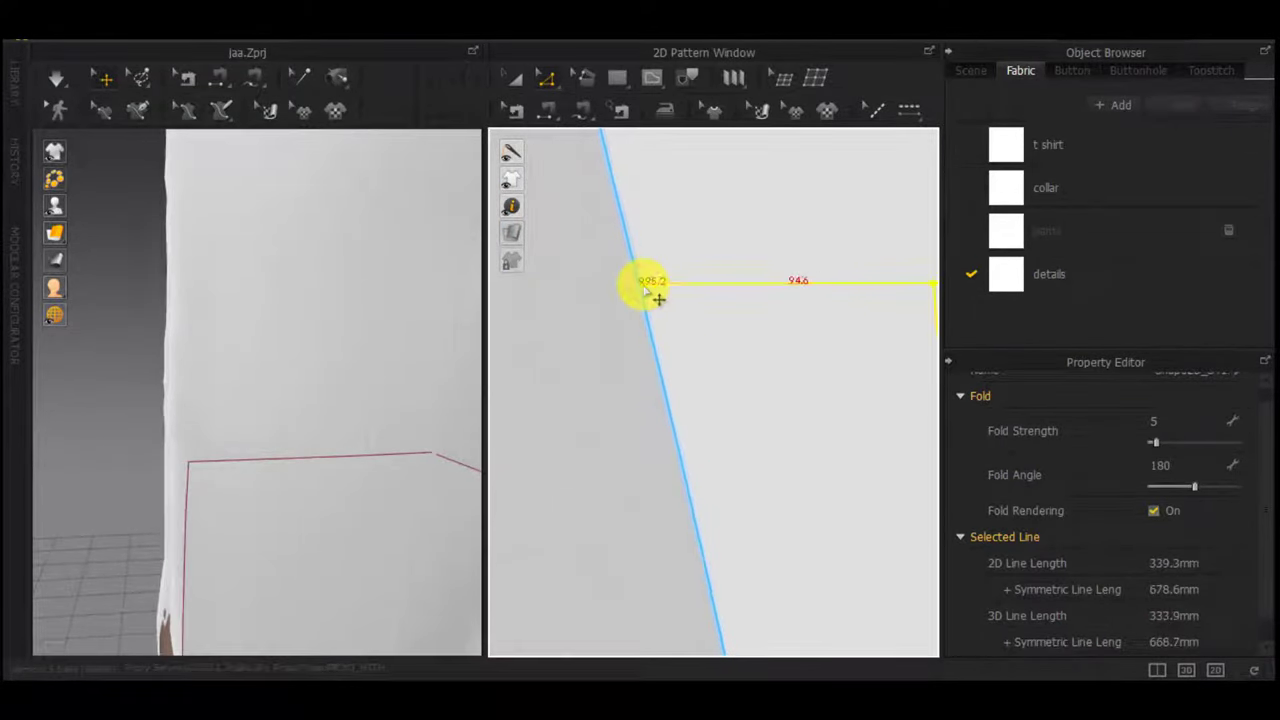
{"action": "left_click", "coordinate": [647, 288]}
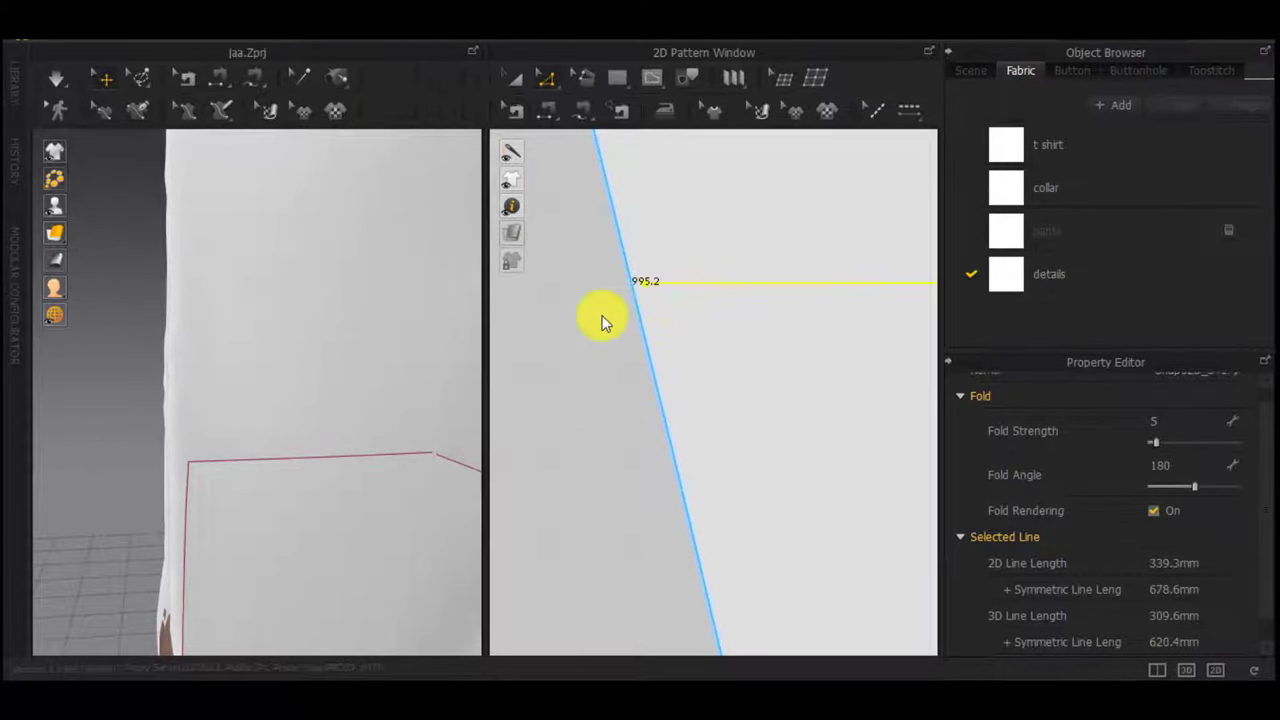
Slide the upper endpoint of the back knee outline slightly down the side seam to meet the front panel's line
{"action": "left_click", "coordinate": [642, 286]}
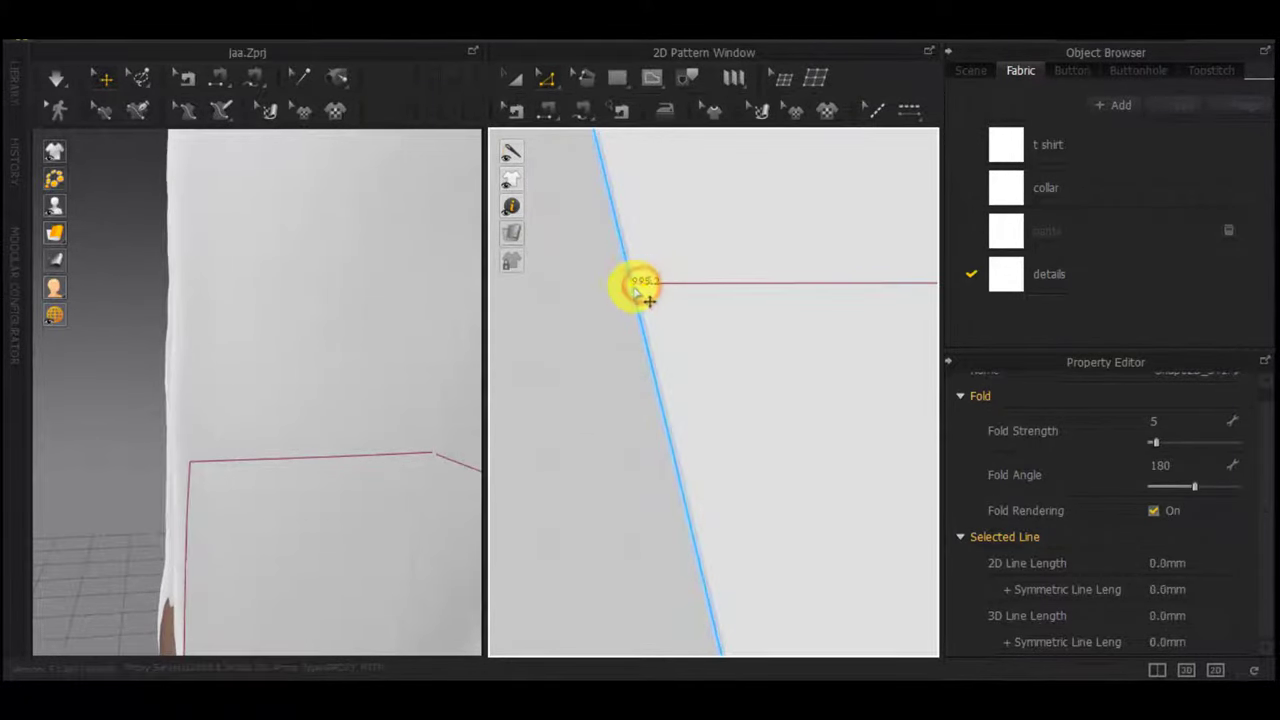
{"action": "left_click_drag", "start_coordinate": [638, 287], "coordinate": [632, 290]}
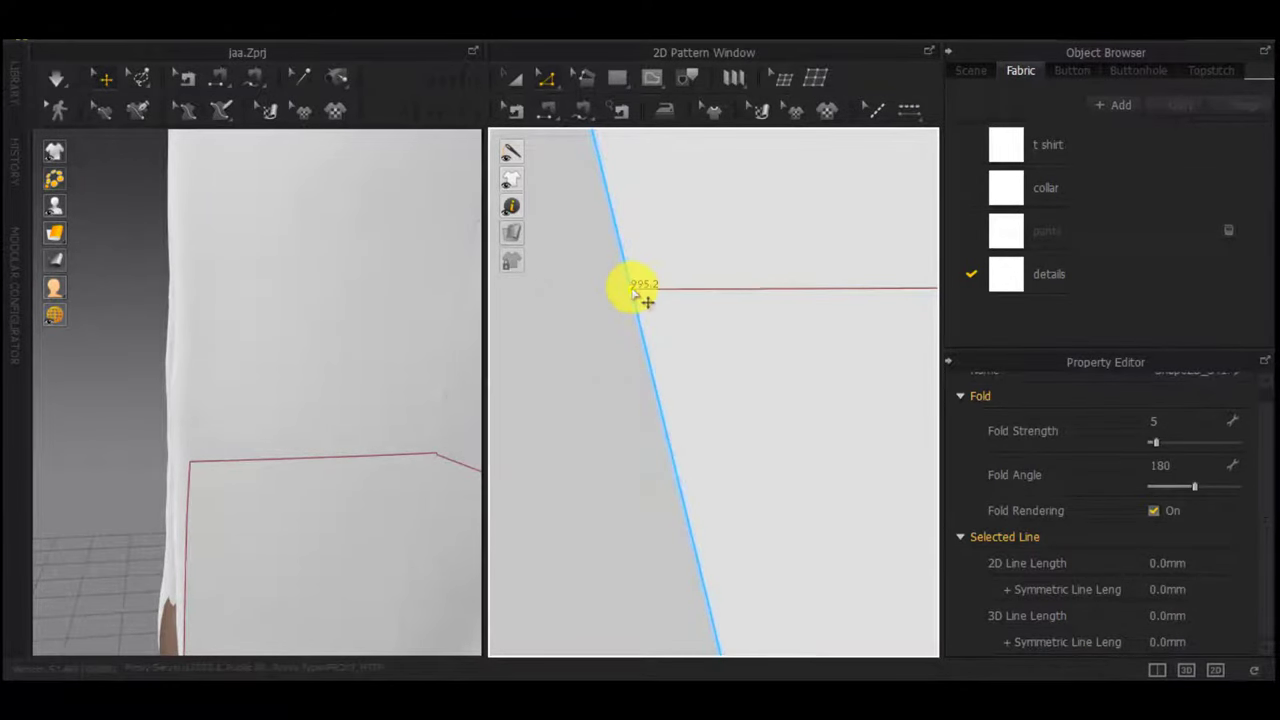
{"action": "scroll", "coordinate": [452, 398], "scroll_direction": "up", "scroll_amount": 3}
{"action": "middle_click_drag", "start_coordinate": [400, 430], "coordinate": [371, 465]}
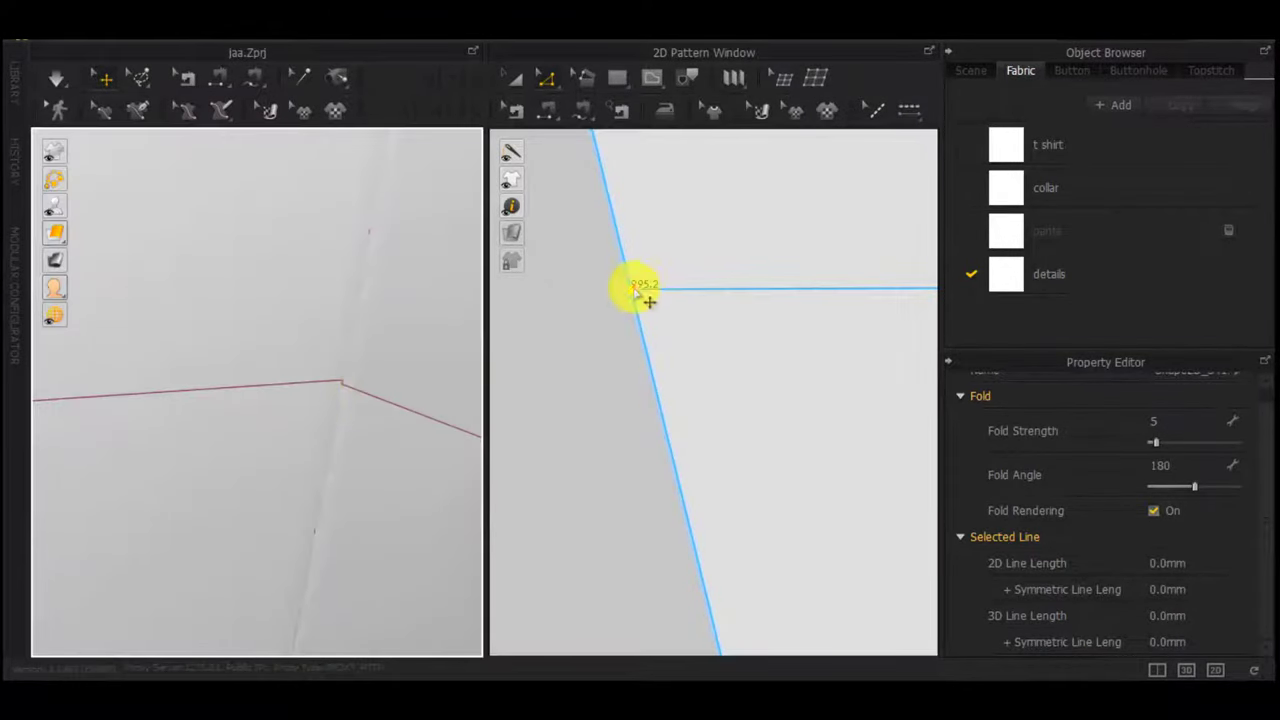
{"action": "left_click_drag", "start_coordinate": [635, 291], "coordinate": [638, 304]}
{"action": "scroll", "coordinate": [384, 412], "scroll_direction": "down", "scroll_amount": 5}
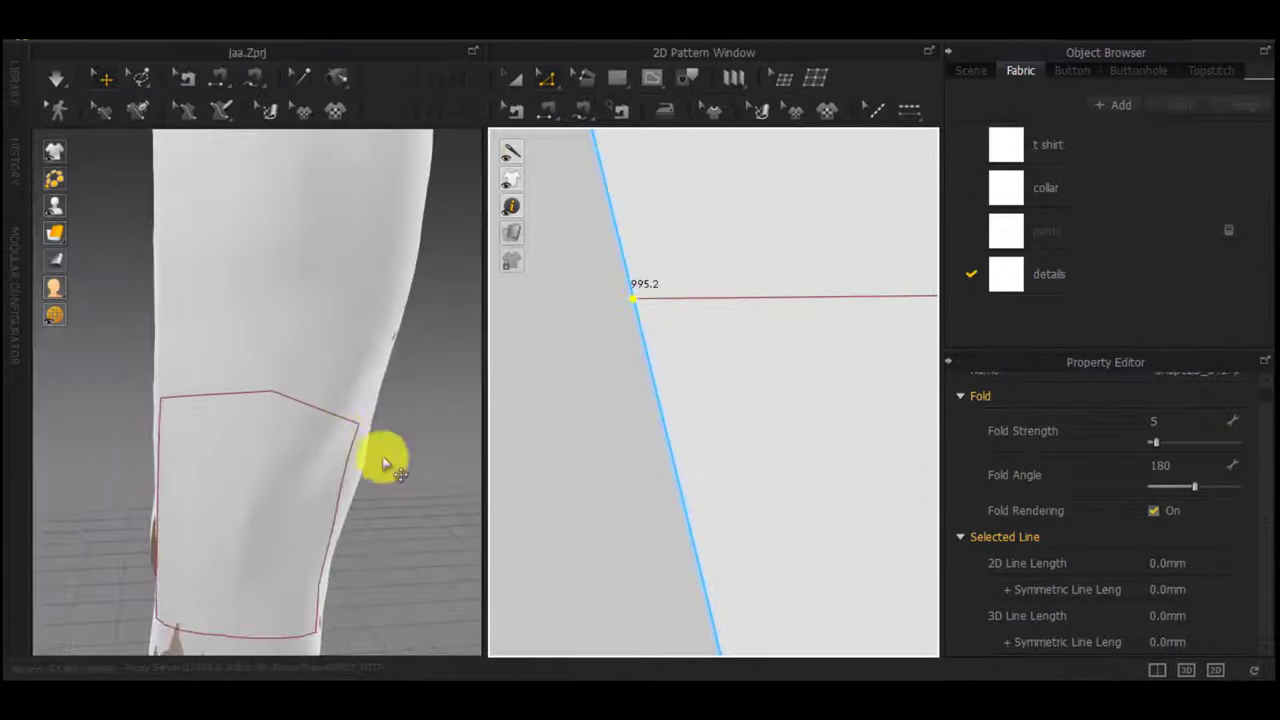
Try to move only the lower endpoint of the back knee outline inward onto the side seam
{"action": "middle_click_drag", "start_coordinate": [387, 462], "coordinate": [420, 242]}
{"action": "scroll", "coordinate": [763, 362], "scroll_direction": "down", "scroll_amount": 3}
{"action": "middle_click_drag", "start_coordinate": [838, 378], "coordinate": [686, 371]}
{"action": "scroll", "coordinate": [758, 388], "scroll_direction": "down", "scroll_amount": 4}
{"action": "scroll", "coordinate": [471, 287], "scroll_direction": "down", "scroll_amount": 1}
{"action": "middle_click_drag", "start_coordinate": [800, 398], "coordinate": [623, 250]}
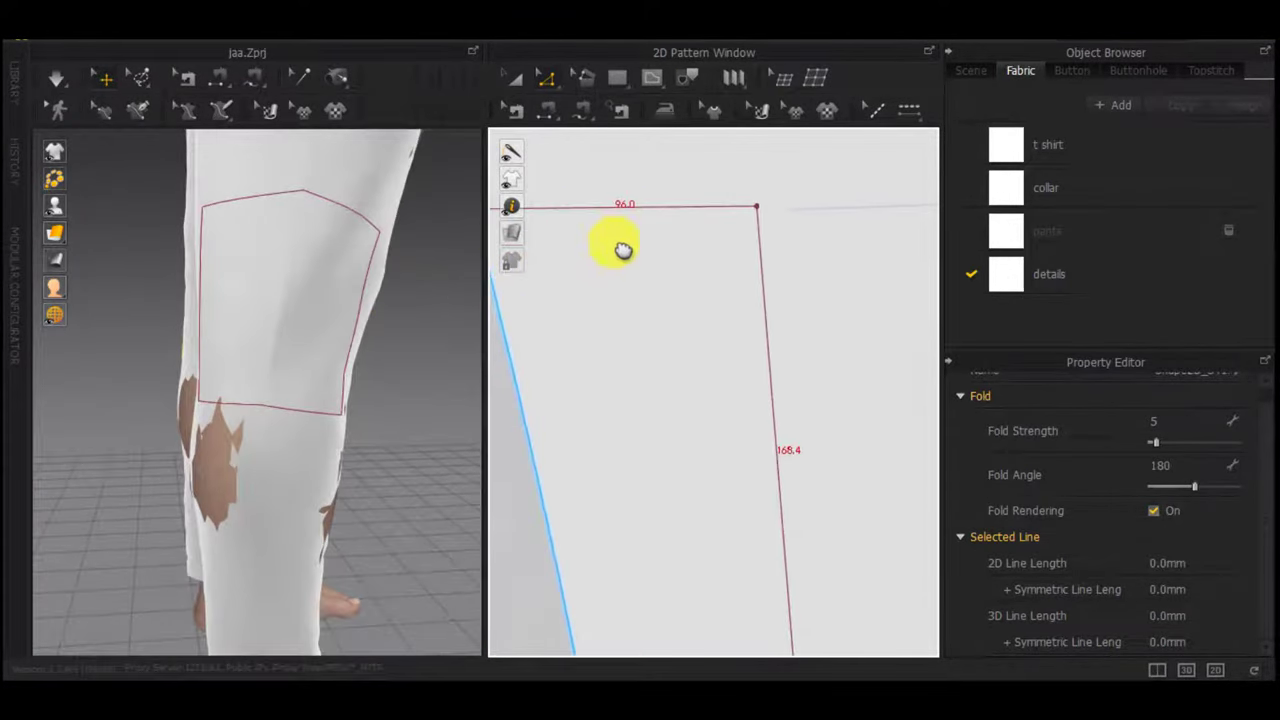
{"action": "scroll", "coordinate": [628, 257], "scroll_direction": "down", "scroll_amount": 3}
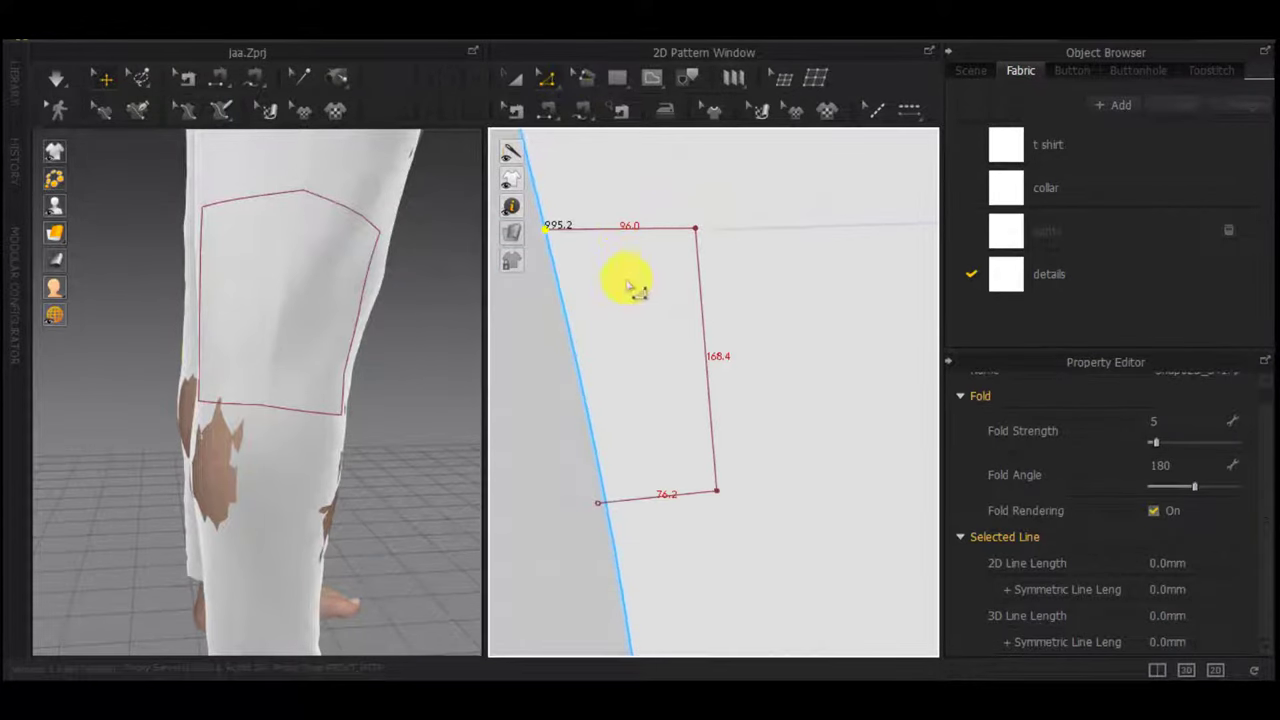
{"action": "middle_click_drag", "start_coordinate": [605, 445], "coordinate": [687, 418]}
{"action": "scroll", "coordinate": [678, 484], "scroll_direction": "up", "scroll_amount": 6}
{"action": "left_click_drag", "start_coordinate": [687, 430], "coordinate": [710, 438]}
{"action": "scroll", "coordinate": [286, 384], "scroll_direction": "down", "scroll_amount": 1}
{"action": "right_click_drag", "start_coordinate": [286, 384], "coordinate": [345, 386]}
{"action": "scroll", "coordinate": [807, 400], "scroll_direction": "down", "scroll_amount": 4}
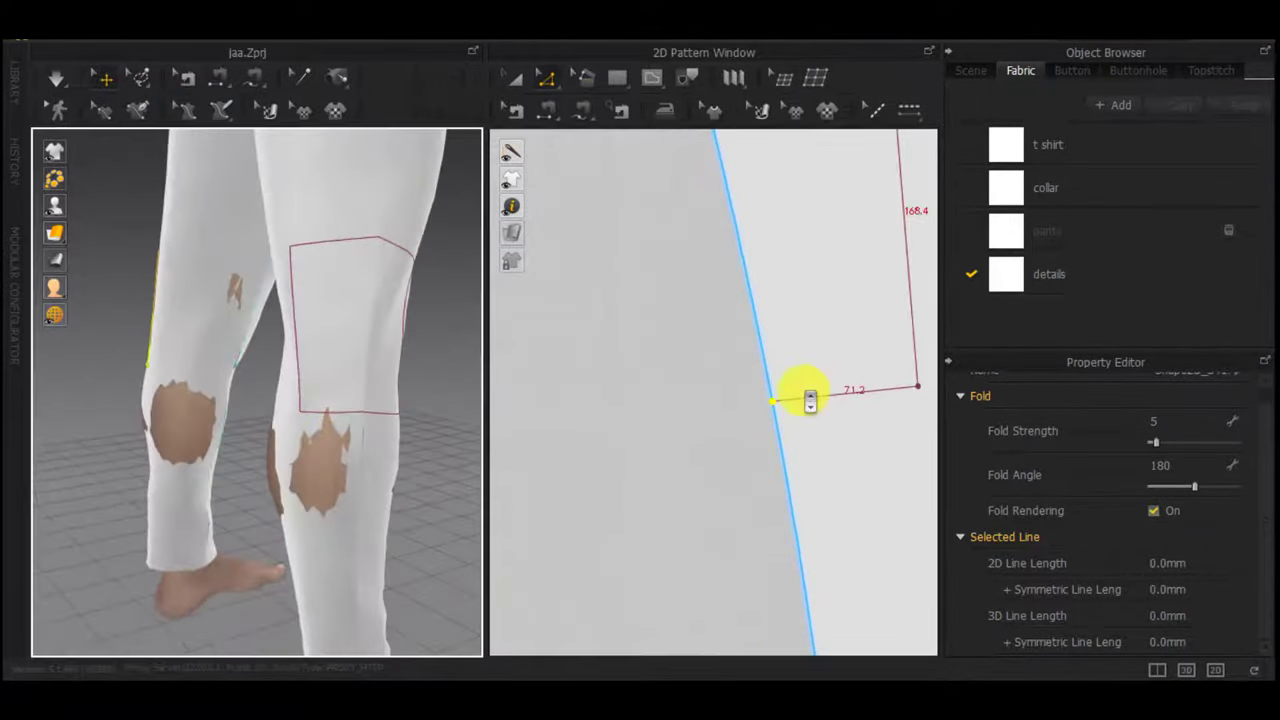
{"action": "scroll", "coordinate": [648, 441], "scroll_direction": "down", "scroll_amount": 4}
{"action": "middle_click_drag", "start_coordinate": [643, 440], "coordinate": [626, 405]}
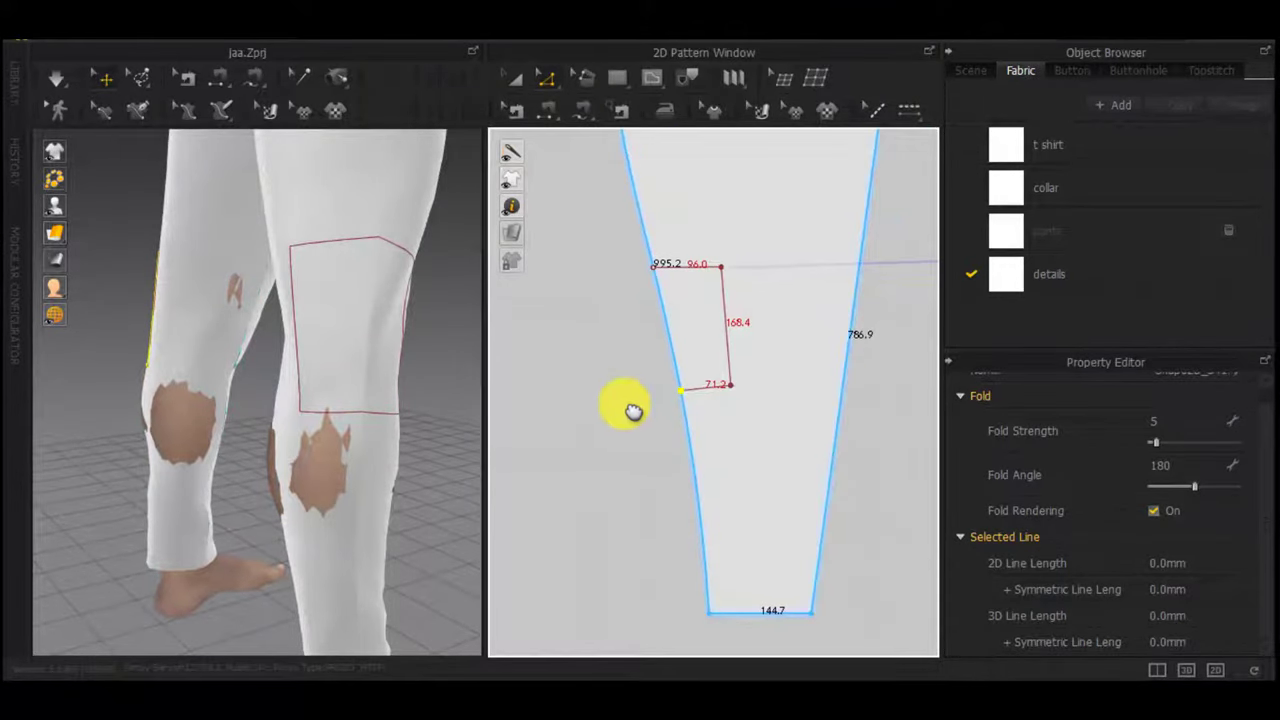
Move the back knee outline's bottom line inward along its length so its outer end lies on the side seam
{"action": "scroll", "coordinate": [718, 398], "scroll_direction": "up", "scroll_amount": 5}
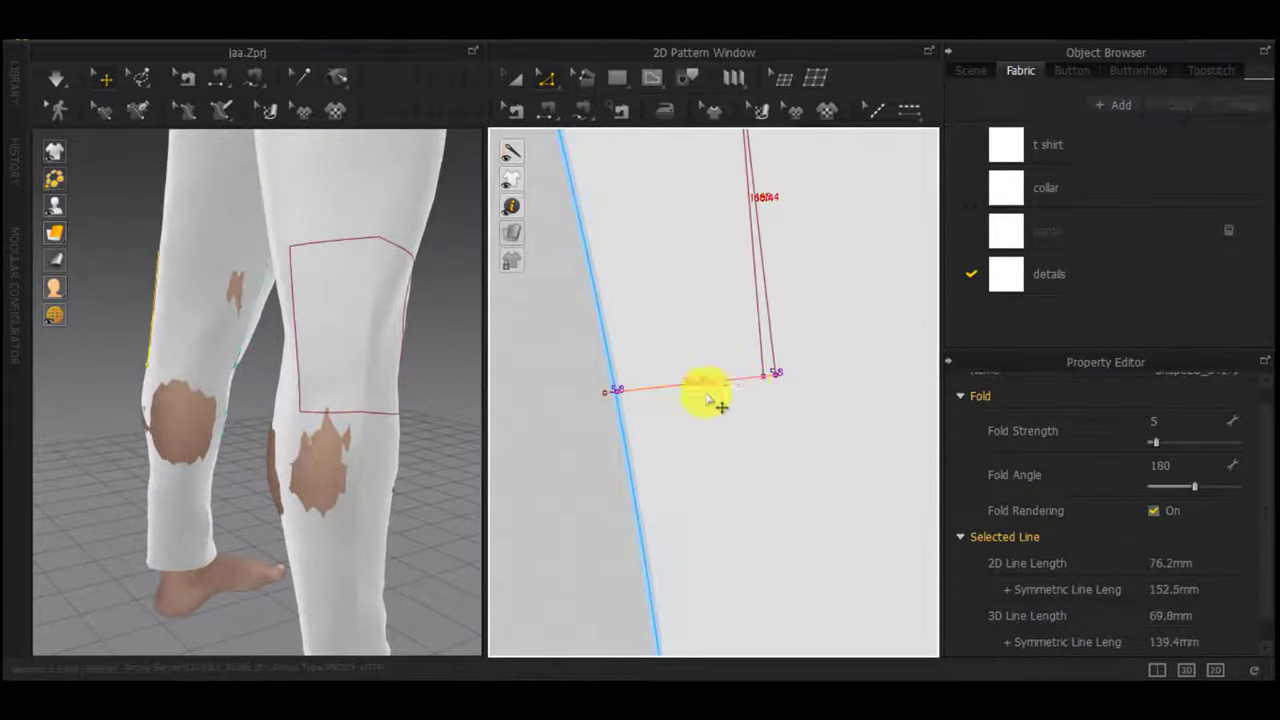
{"action": "left_click_drag", "start_coordinate": [707, 398], "coordinate": [706, 398]}
{"action": "scroll", "coordinate": [360, 412], "scroll_direction": "up", "scroll_amount": 3}
{"action": "right_click_drag", "start_coordinate": [360, 414], "coordinate": [318, 414]}
{"action": "scroll", "coordinate": [618, 396], "scroll_direction": "up", "scroll_amount": 5}
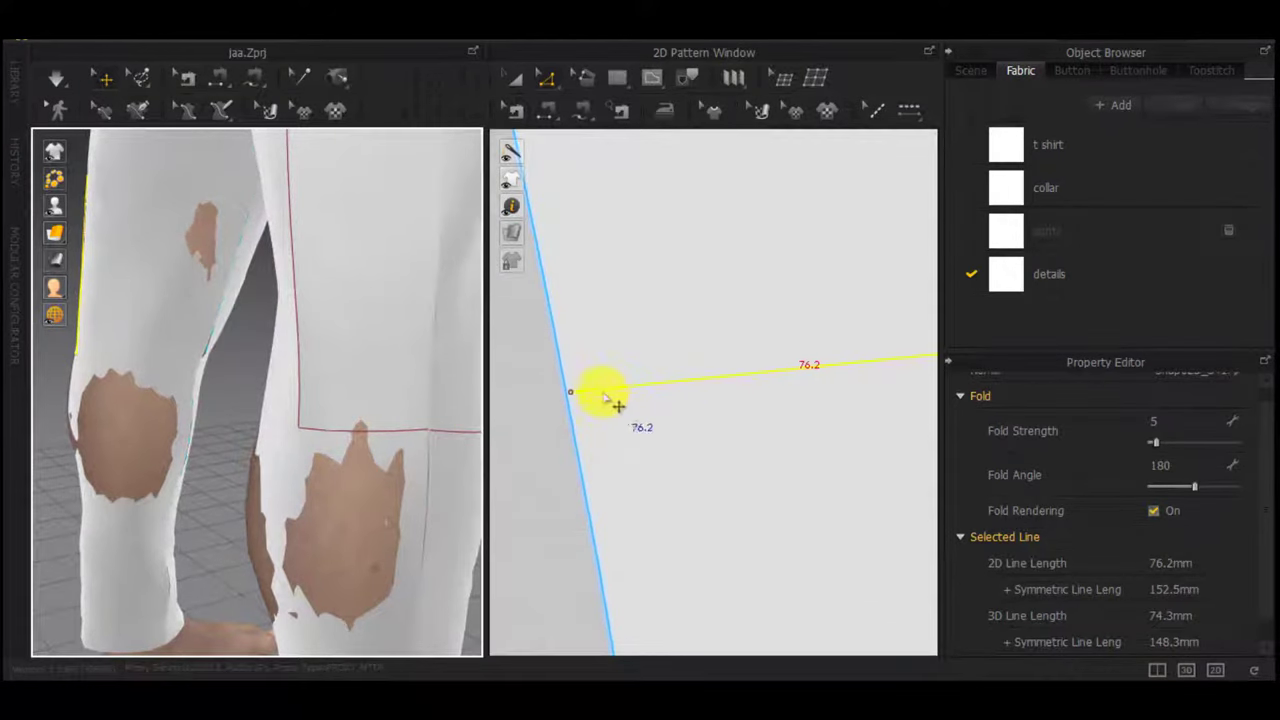
{"action": "left_click_drag", "start_coordinate": [602, 393], "coordinate": [598, 391]}
{"action": "left_click", "coordinate": [551, 423]}
Inspect the upper corner where the knee outlines meet, and simulate the garment to settle the pants
{"action": "right_click_drag", "start_coordinate": [394, 428], "coordinate": [248, 414]}
{"action": "scroll", "coordinate": [340, 425], "scroll_direction": "down", "scroll_amount": 3}
{"action": "scroll", "coordinate": [346, 428], "scroll_direction": "up", "scroll_amount": 5}
{"action": "left_click", "coordinate": [322, 200]}
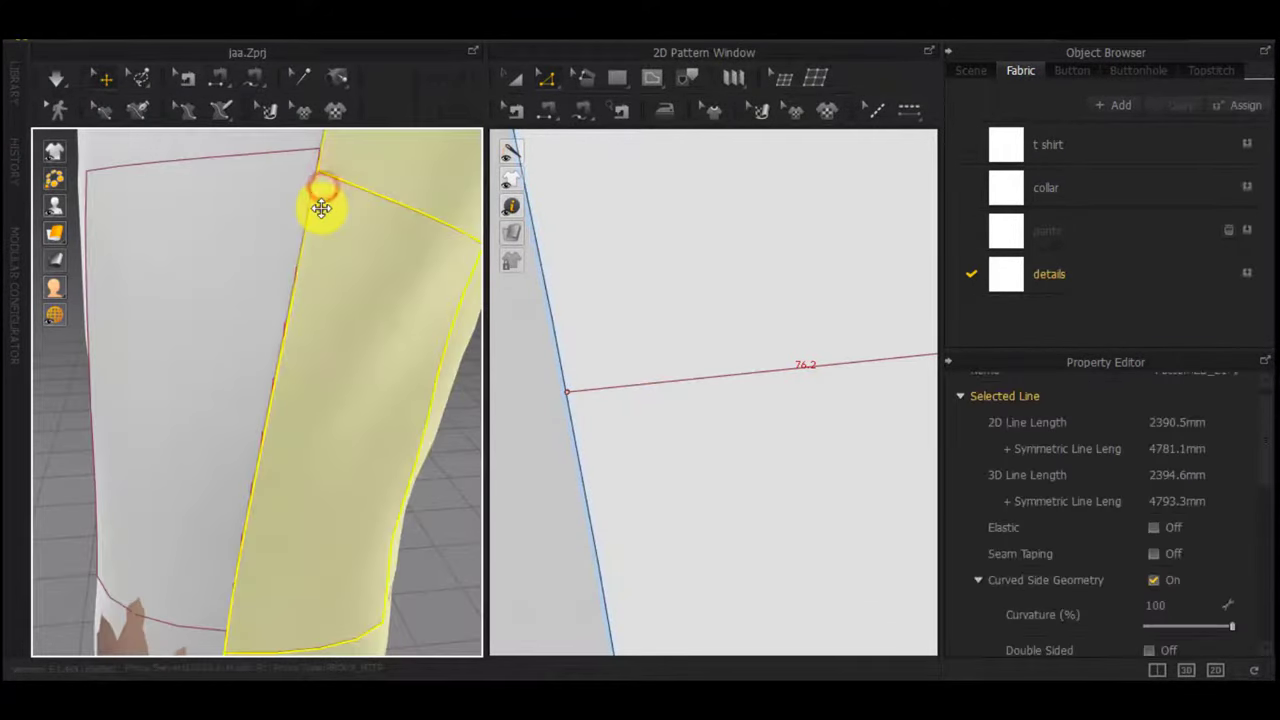
{"action": "key", "text": "space"}
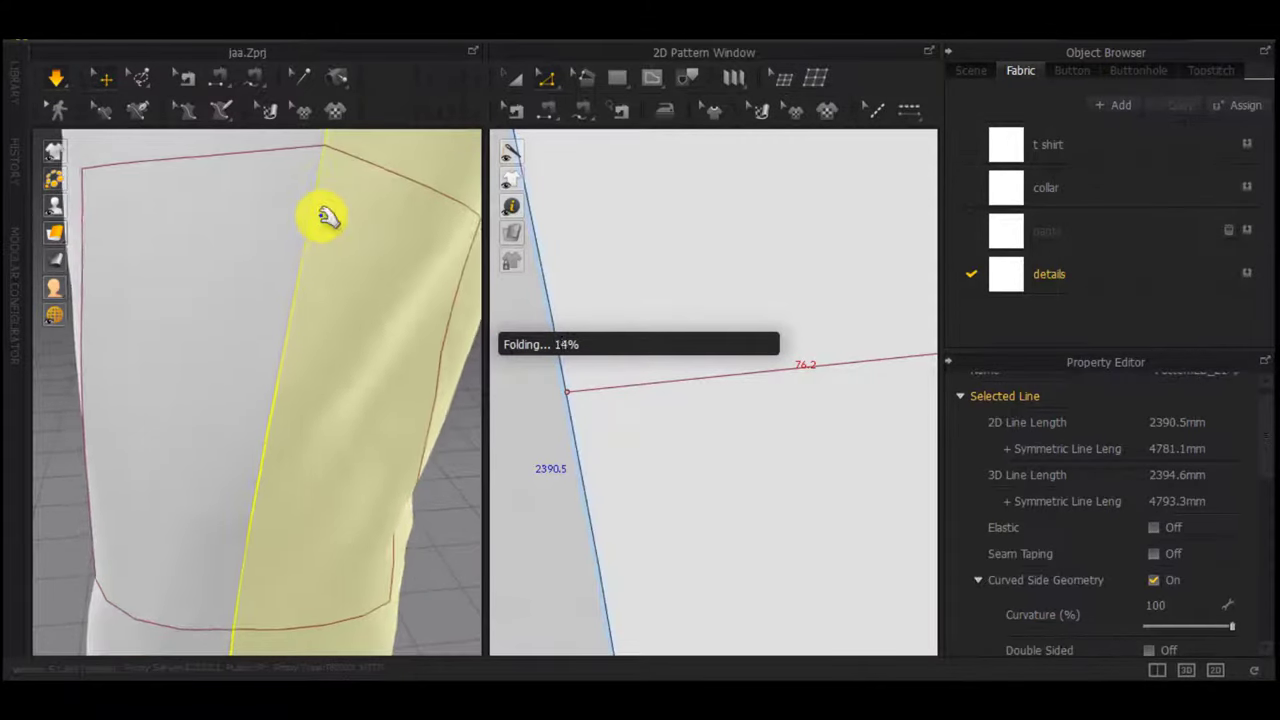
Adjust the lower endpoint of the back knee outline along the side seam to join the front outline
{"action": "scroll", "coordinate": [325, 215], "scroll_direction": "down", "scroll_amount": 3}
{"action": "right_click_drag", "start_coordinate": [262, 267], "coordinate": [297, 341]}
{"action": "scroll", "coordinate": [562, 380], "scroll_direction": "up", "scroll_amount": 3}
{"action": "left_click_drag", "start_coordinate": [583, 411], "coordinate": [597, 476]}
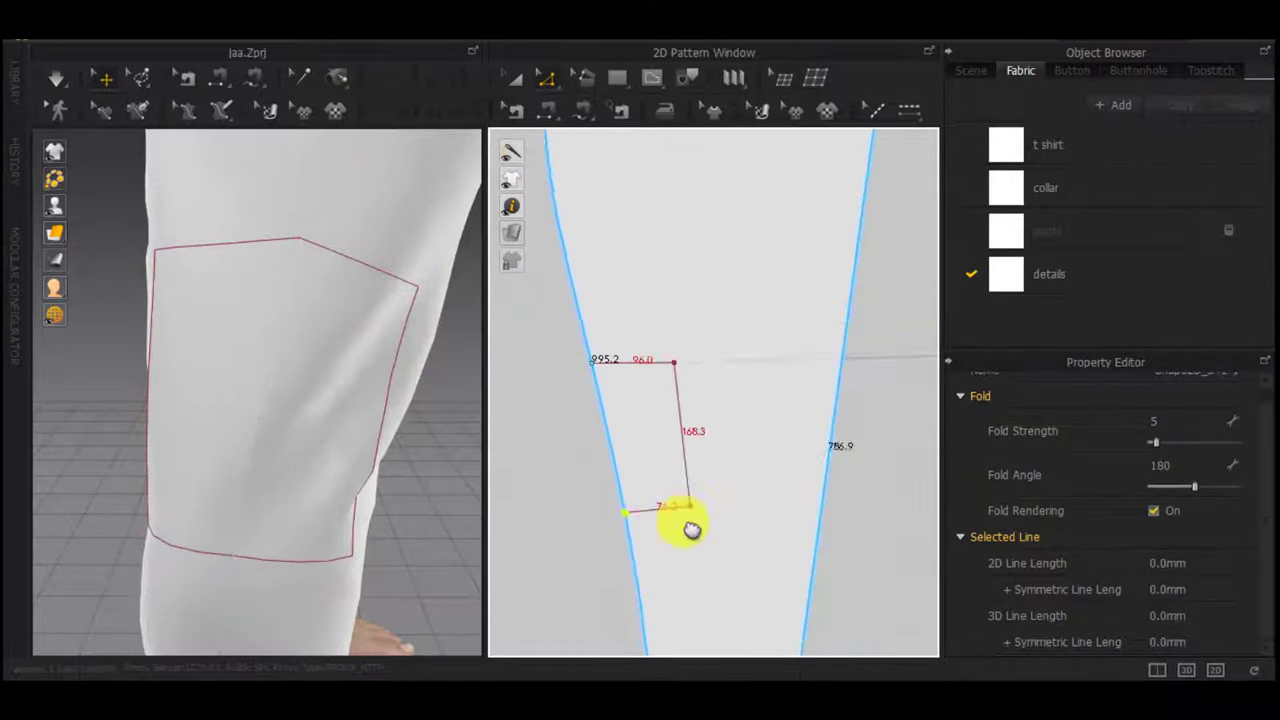
Try sliding the back knee outline's upper endpoint farther down the side seam, check it on the avatar, and undo the move
{"action": "scroll", "coordinate": [668, 445], "scroll_direction": "up", "scroll_amount": 3}
{"action": "left_click_drag", "start_coordinate": [653, 421], "coordinate": [666, 456]}
{"action": "mouse_move", "coordinate": [268, 358]}
{"action": "right_mouse_down"}
{"action": "mouse_move", "coordinate": [348, 346]}
{"action": "mouse_move", "coordinate": [271, 352]}
{"action": "right_mouse_up"}
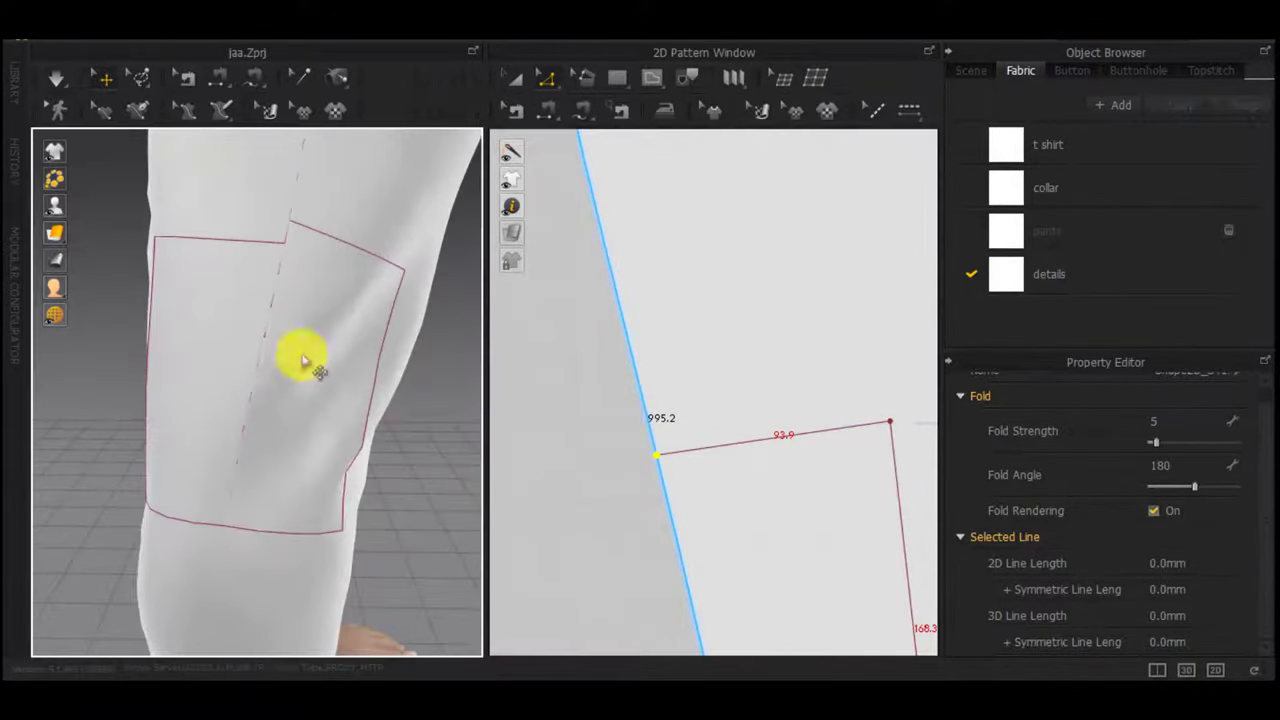
{"action": "key", "text": "ctrl+z"}
Slide the back knee outline's upper endpoint farther down along the side seam
{"action": "scroll", "coordinate": [651, 416], "scroll_direction": "up", "scroll_amount": 3}
{"action": "left_click_drag", "start_coordinate": [665, 432], "coordinate": [688, 492]}
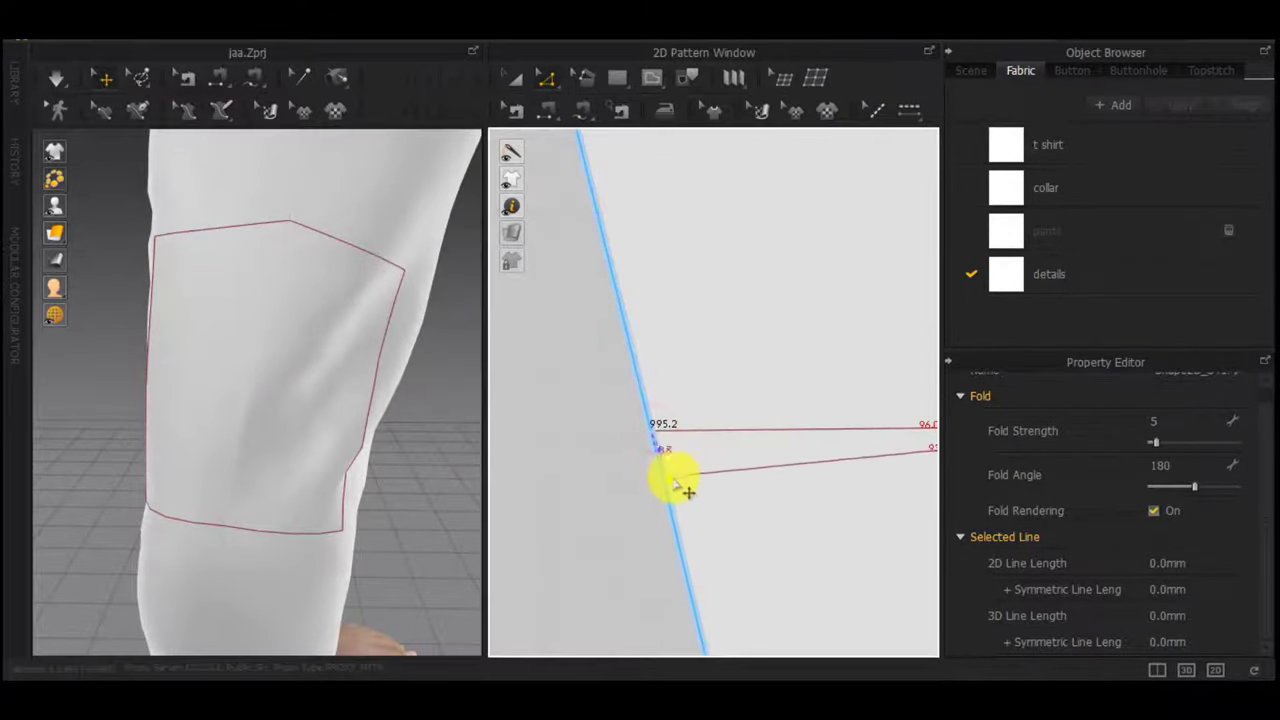
{"action": "right_click", "coordinate": [677, 501]}
{"action": "key", "text": "Return"}
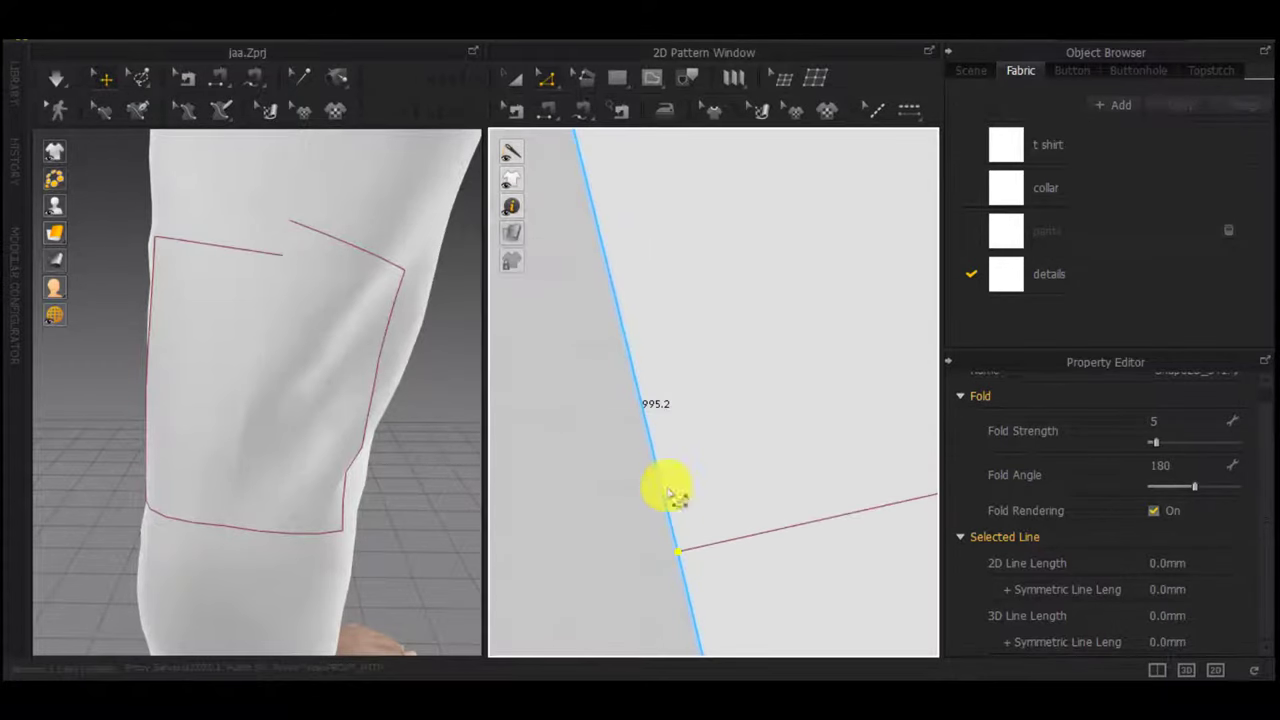
{"action": "scroll", "coordinate": [343, 388], "scroll_direction": "down", "scroll_amount": 3}
{"action": "scroll", "coordinate": [613, 450], "scroll_direction": "down", "scroll_amount": 4}
Move the front knee outline's upper endpoint 20 mm down along the side seam and simulate the garment
{"action": "middle_click_drag", "start_coordinate": [727, 448], "coordinate": [844, 444]}
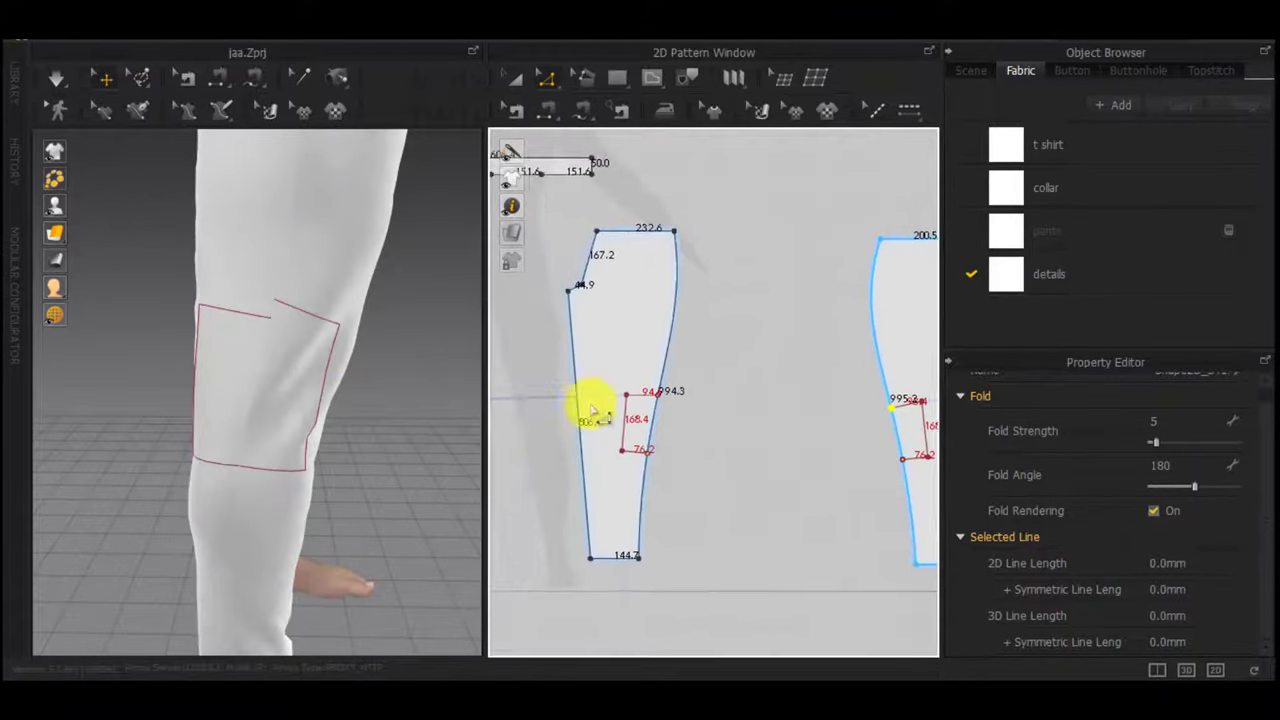
{"action": "scroll", "coordinate": [655, 401], "scroll_direction": "up", "scroll_amount": 8}
{"action": "left_click_drag", "start_coordinate": [714, 327], "coordinate": [704, 380]}
{"action": "right_click", "coordinate": [704, 380]}
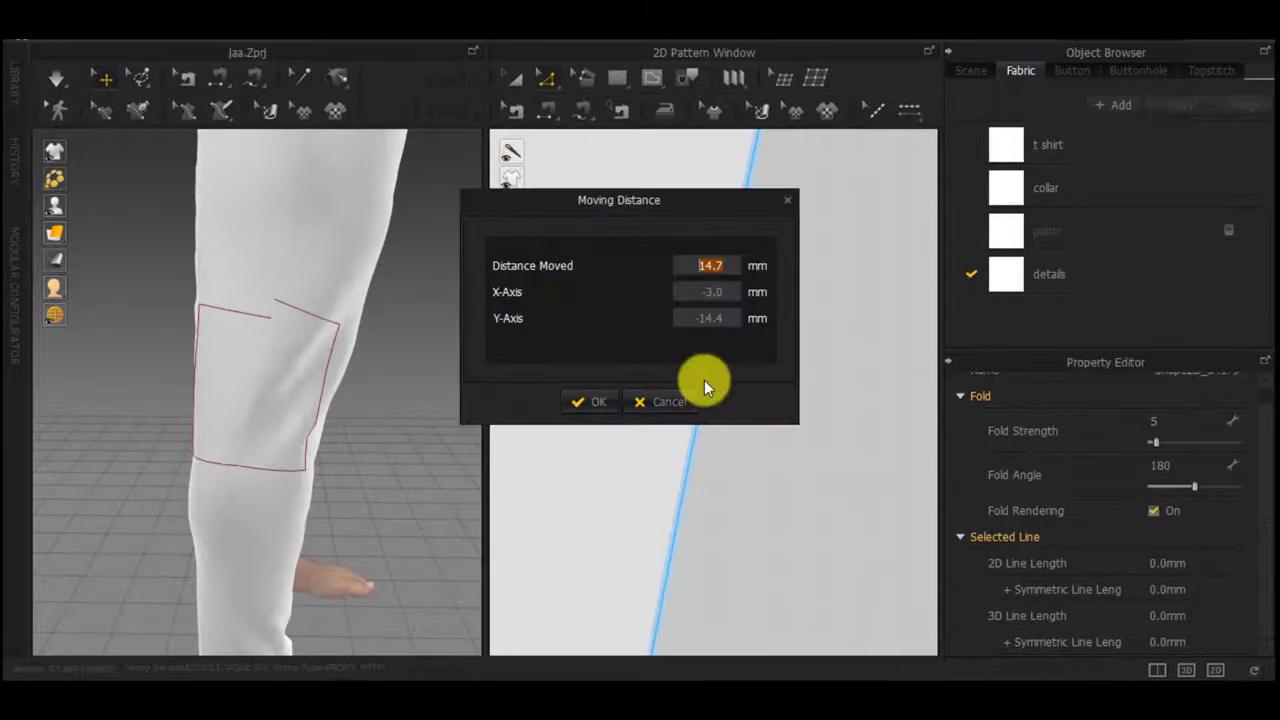
{"action": "type", "text": "20"}
{"action": "key", "text": "Return"}
{"action": "right_click_drag", "start_coordinate": [240, 368], "coordinate": [140, 351]}
{"action": "key", "text": "space"}
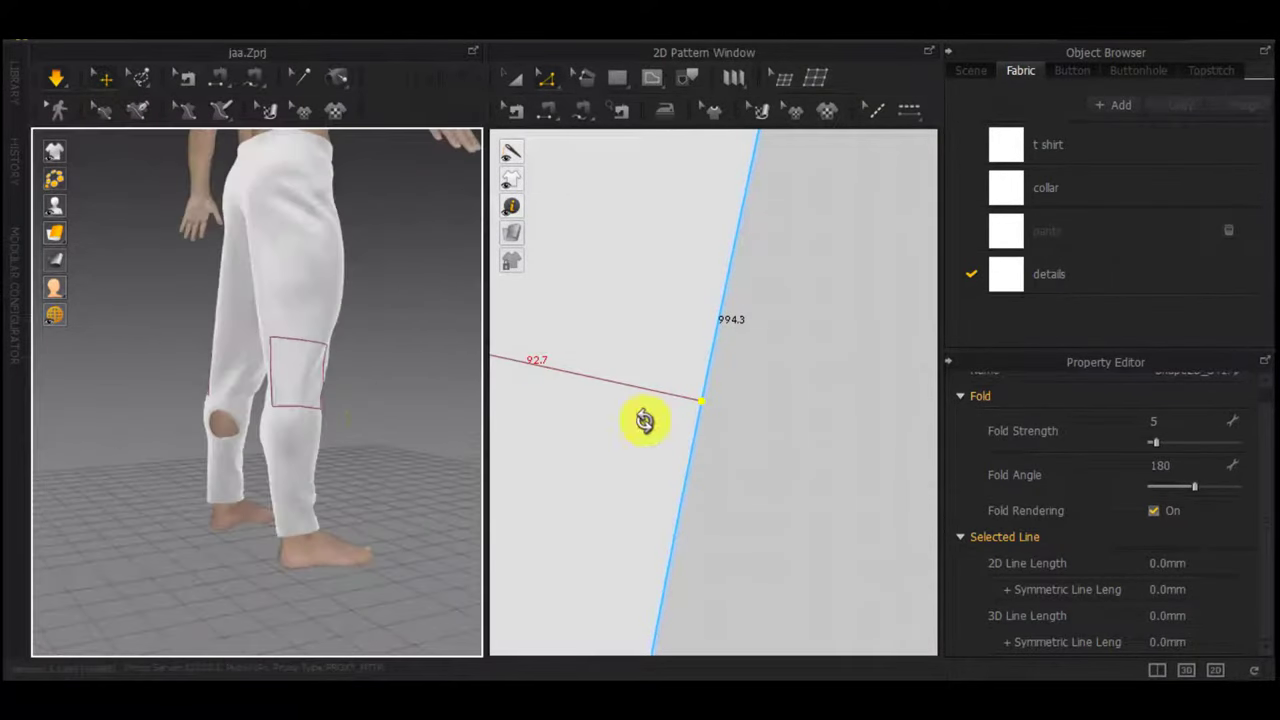
Create a rectangular pattern piece 92.7 mm wide and 168.4 mm high beside the front leg's knee outline
{"action": "scroll", "coordinate": [794, 443], "scroll_direction": "down", "scroll_amount": 4}
{"action": "middle_click_drag", "start_coordinate": [737, 440], "coordinate": [705, 420]}
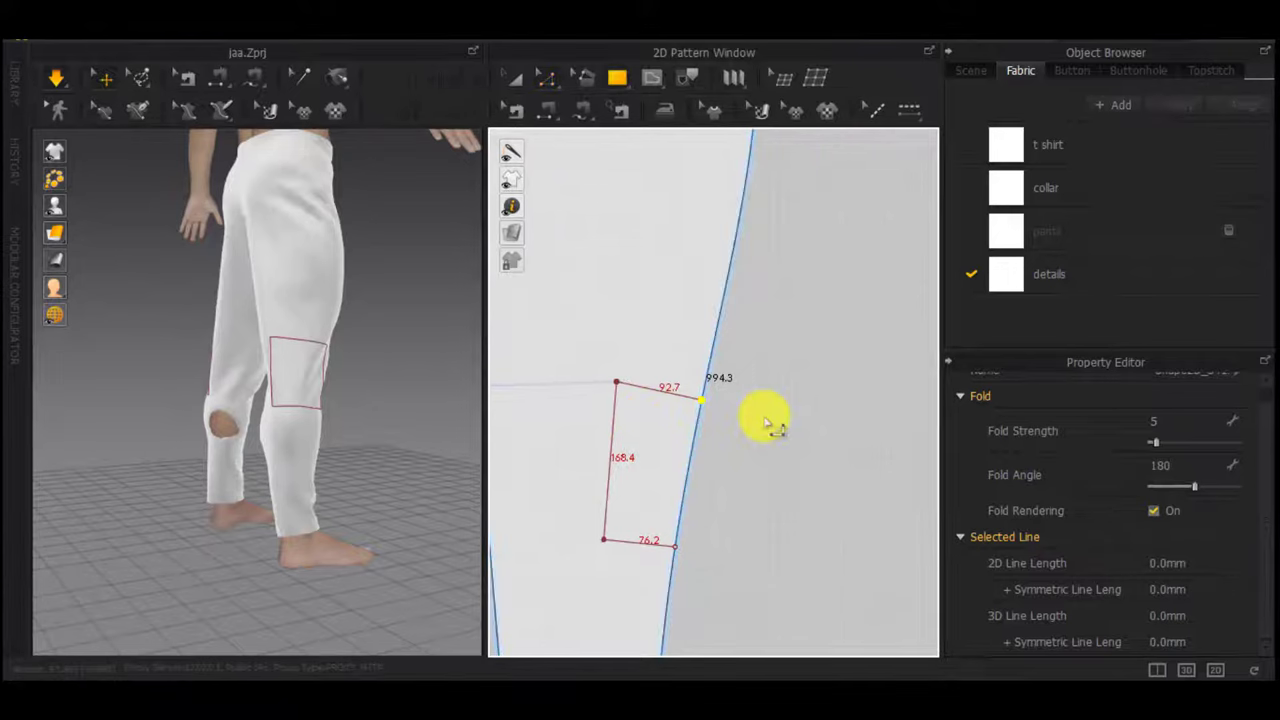
{"action": "scroll", "coordinate": [770, 415], "scroll_direction": "down", "scroll_amount": 4}
{"action": "scroll", "coordinate": [767, 412], "scroll_direction": "up", "scroll_amount": 4}
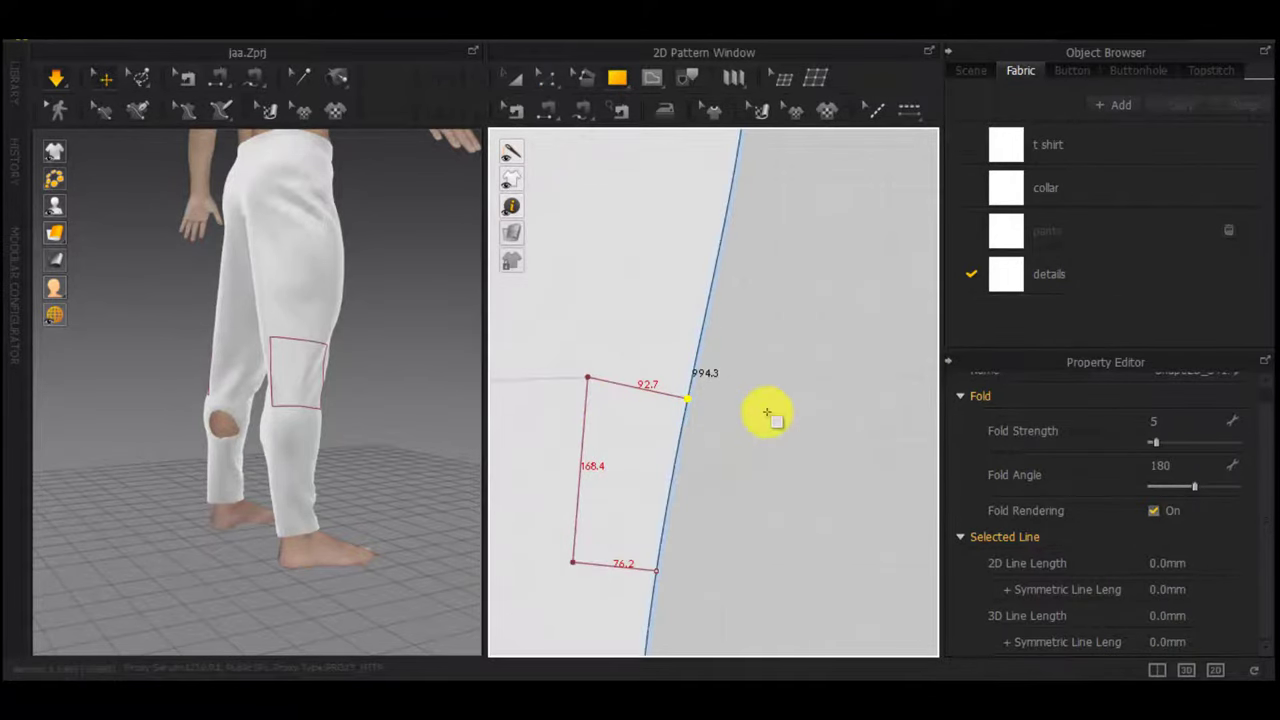
{"action": "left_click", "coordinate": [767, 412]}
{"action": "left_click_drag", "start_coordinate": [690, 156], "coordinate": [367, 204]}
{"action": "type", "text": "9"}
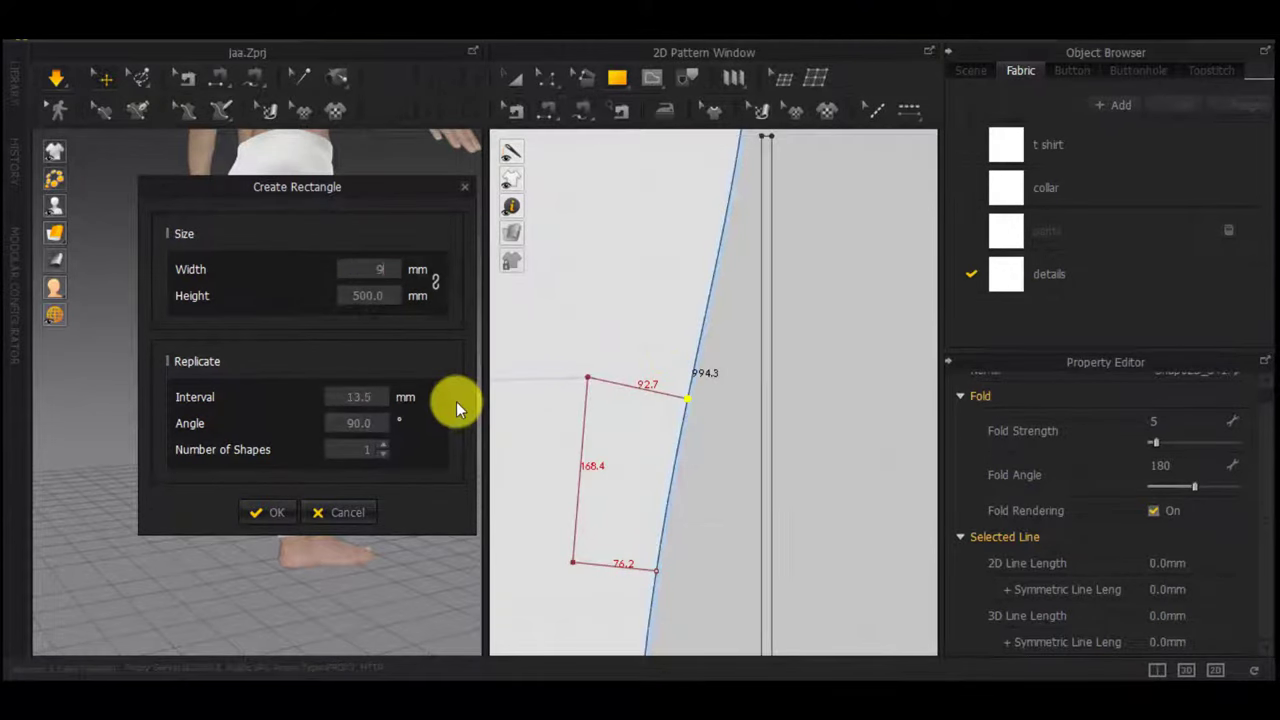
{"action": "type", "text": "2.7"}
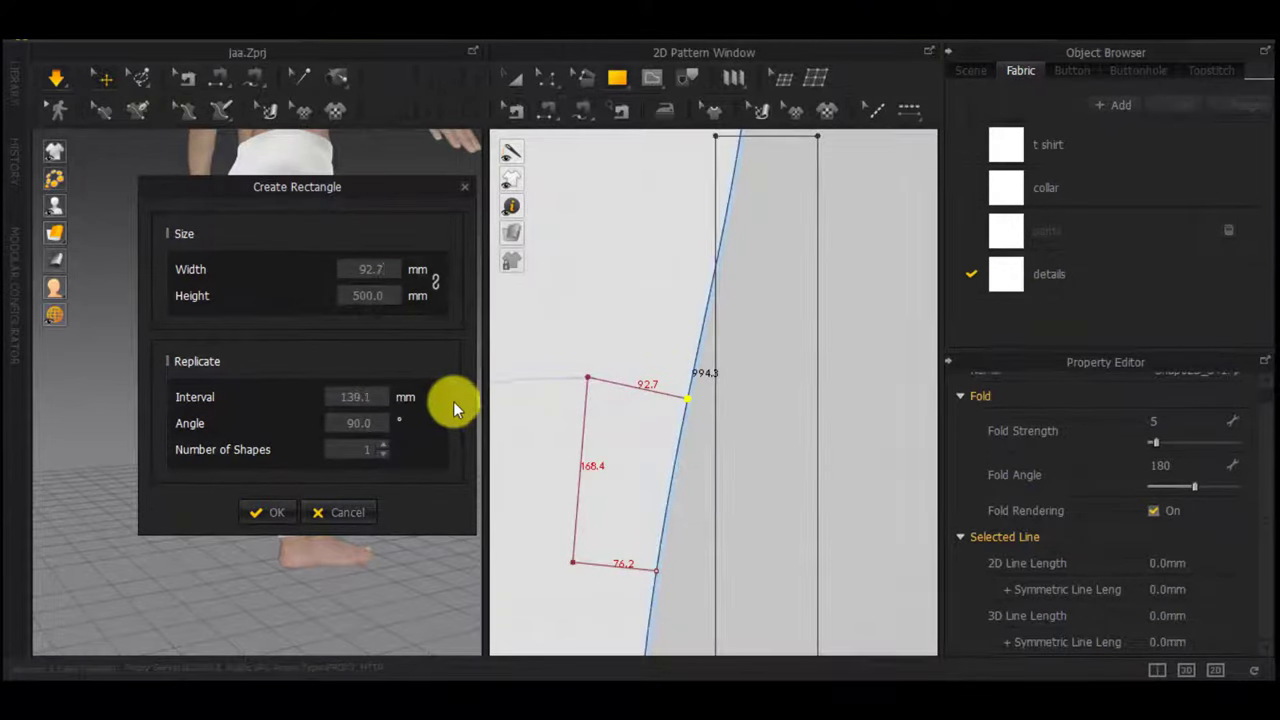
{"action": "type", "text": "168"}
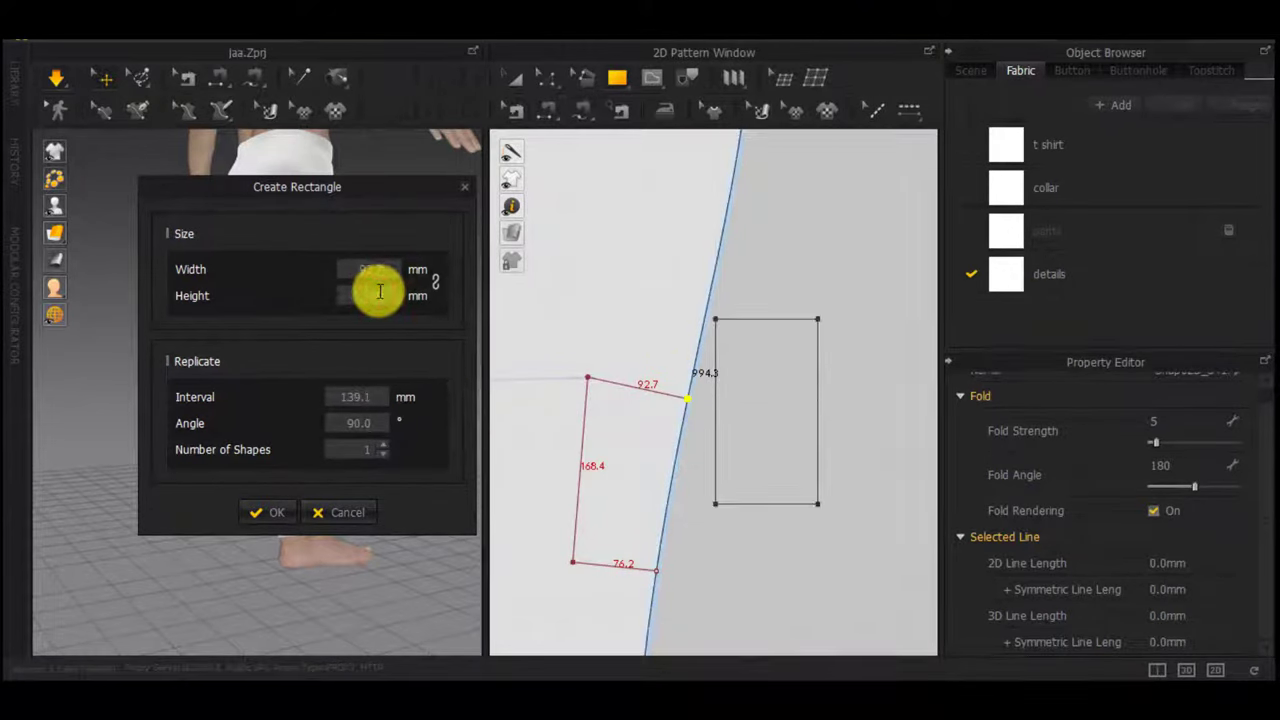
{"action": "key", "text": "Return"}
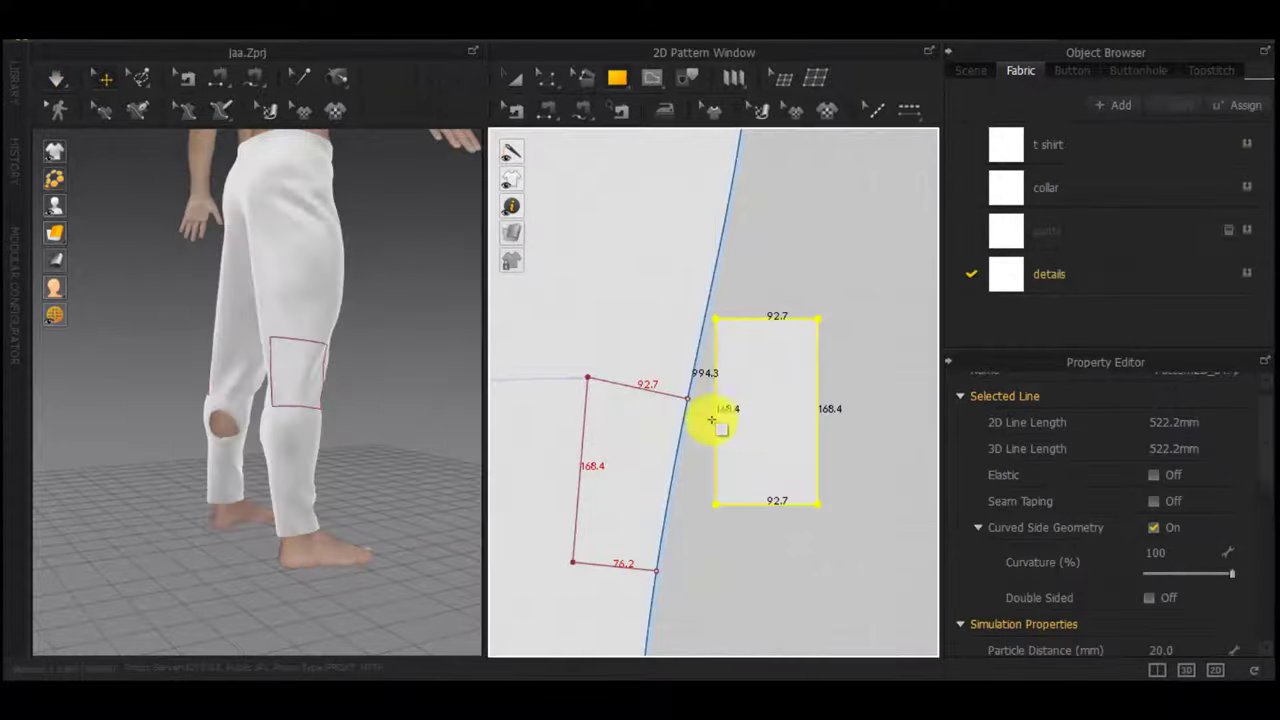
Move the rectangle's lower corner farthest from the front leg 16 mm inward along the bottom edge
{"action": "key", "text": "z"}
{"action": "left_click", "coordinate": [805, 562]}
{"action": "left_click", "coordinate": [818, 505]}
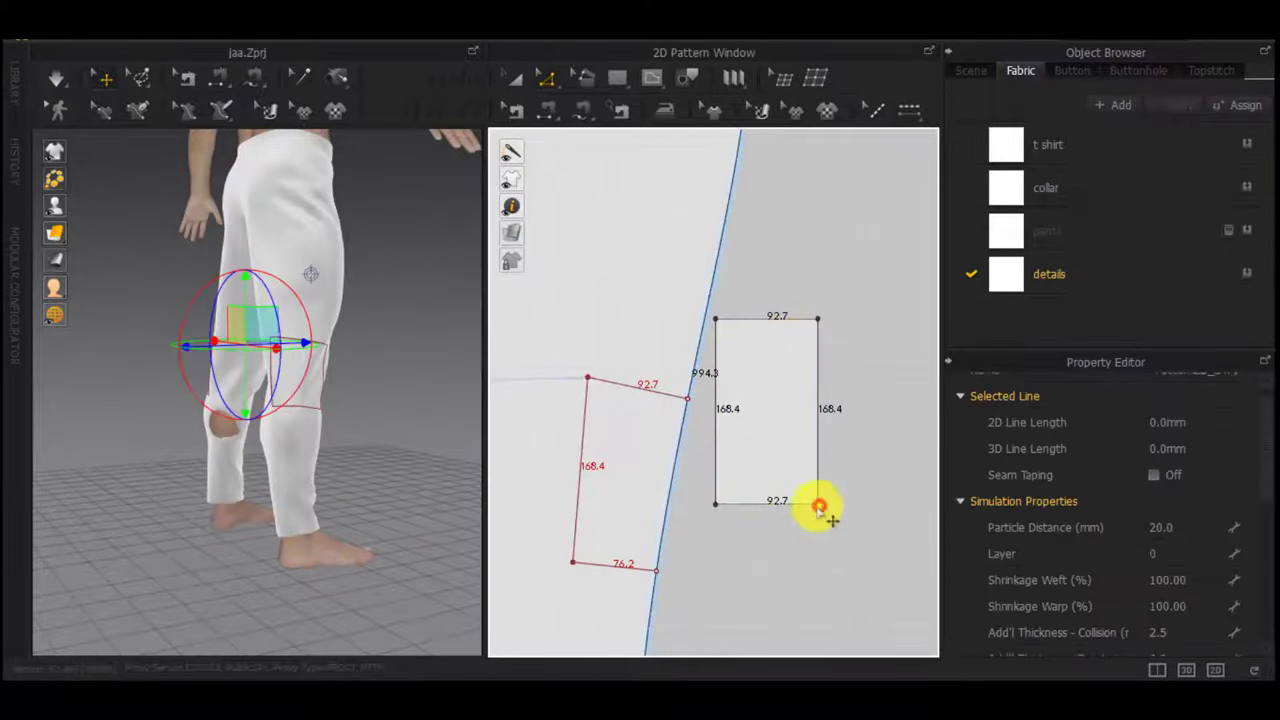
{"action": "right_click", "coordinate": [803, 510]}
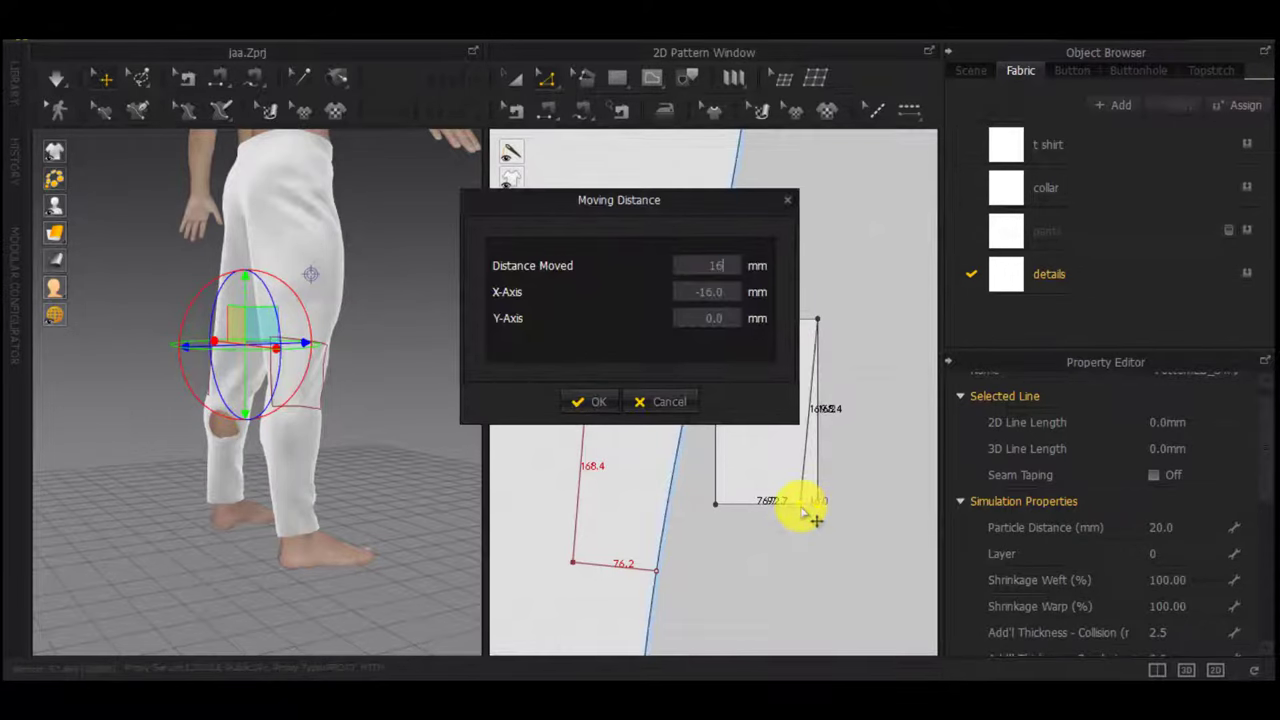
{"action": "type", "text": "16"}
{"action": "key", "text": "Return"}
{"action": "scroll", "coordinate": [812, 510], "scroll_direction": "up", "scroll_amount": 3}
{"action": "scroll", "coordinate": [804, 500], "scroll_direction": "down", "scroll_amount": 2}
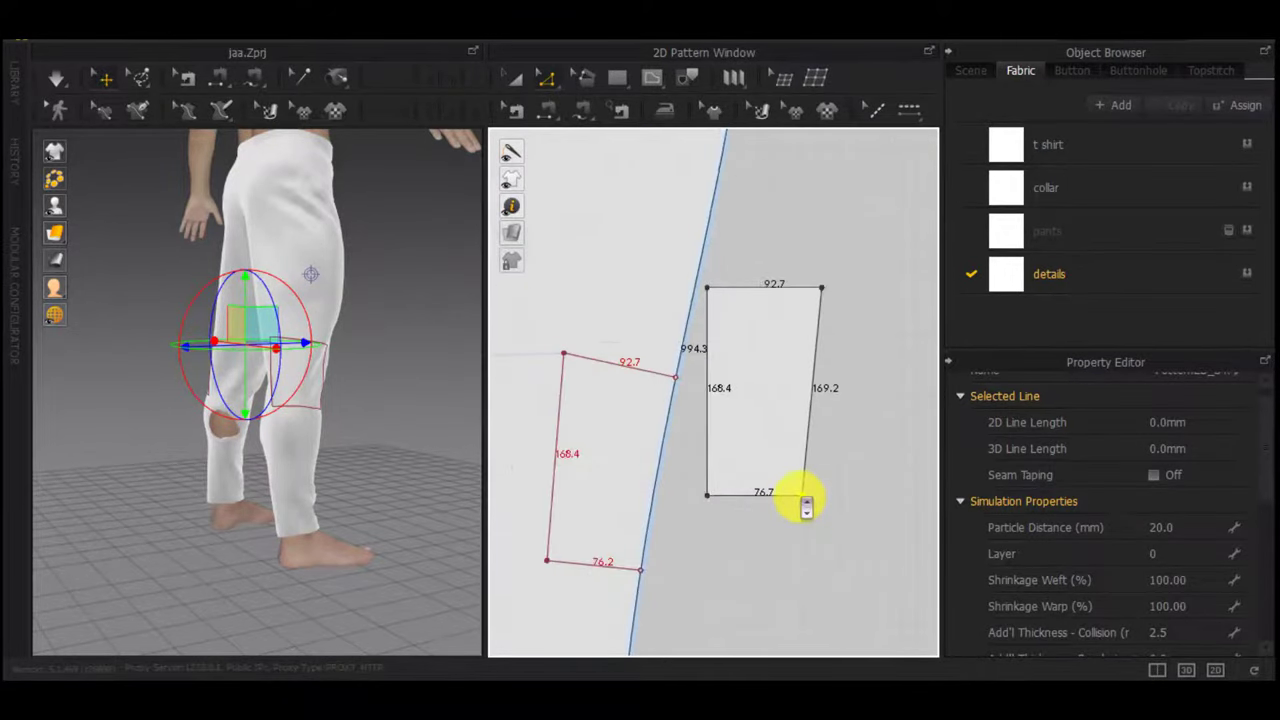
Nudge the same lower corner inward by 0.3 mm, then a little more to bring the bottom edge to 76.2 mm
{"action": "right_click", "coordinate": [796, 502]}
{"action": "type", "text": ".3"}
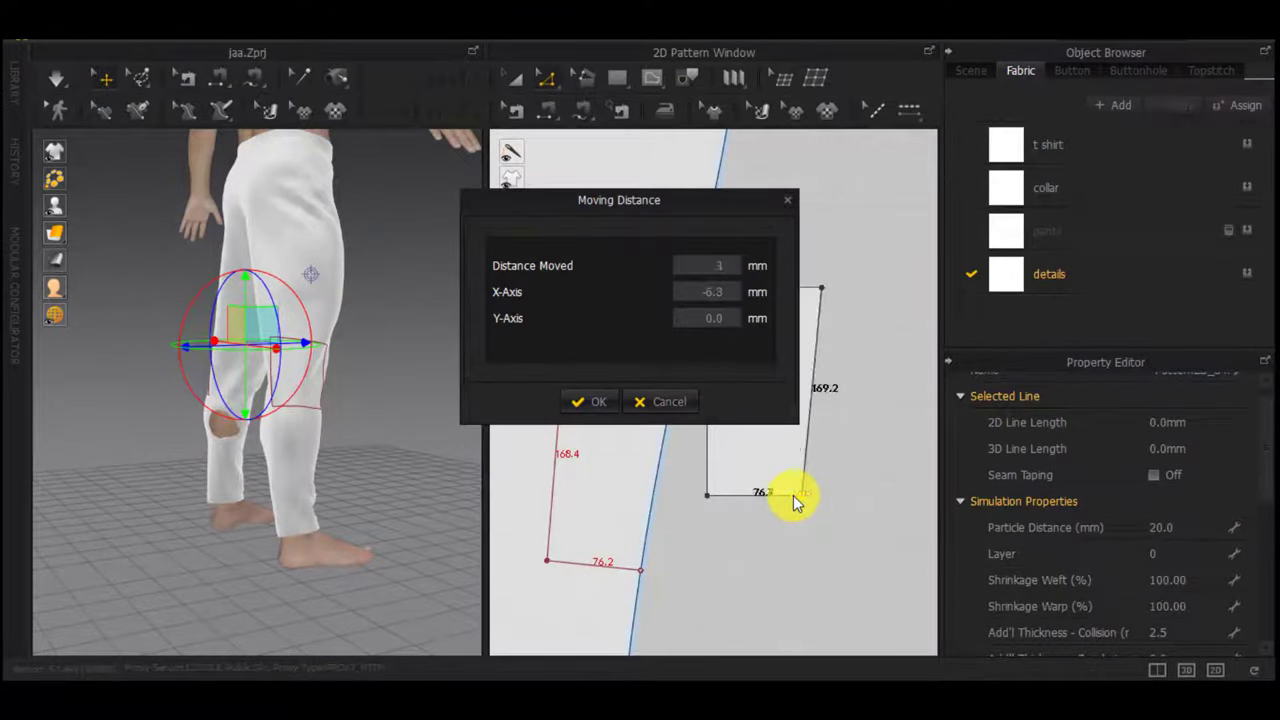
{"action": "key", "text": "Return"}
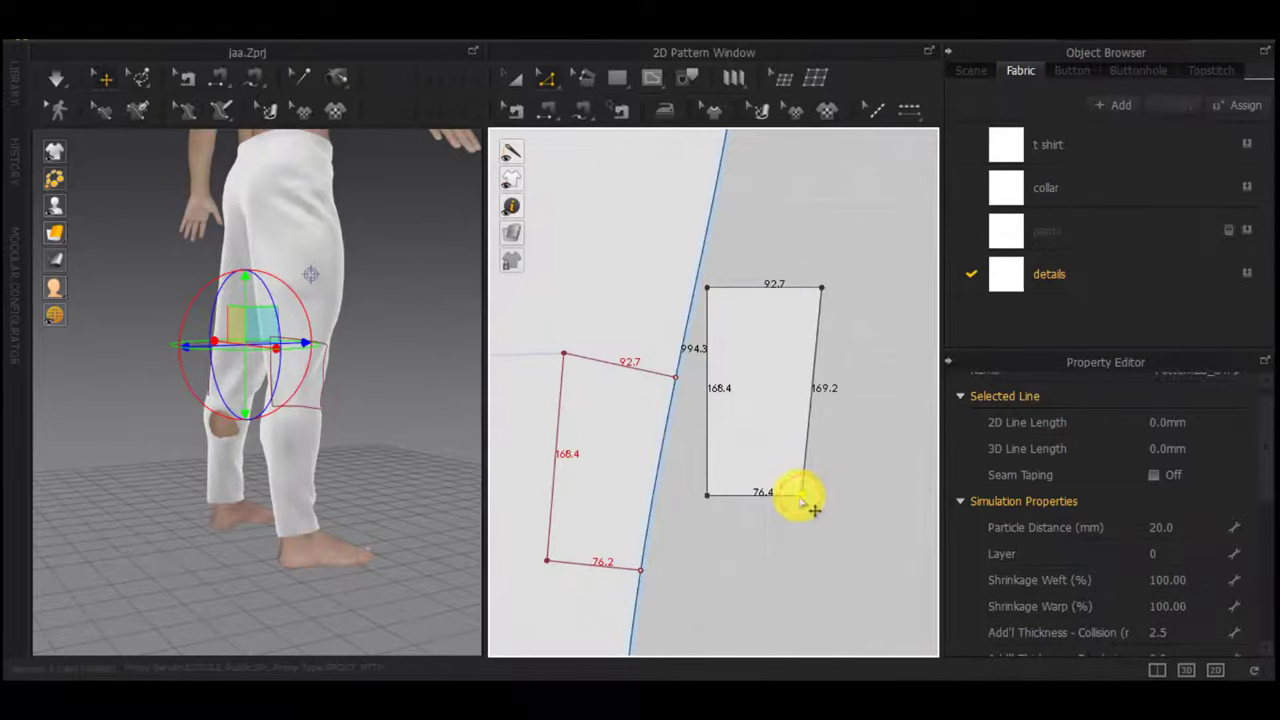
{"action": "left_click_drag", "start_coordinate": [814, 510], "coordinate": [800, 500]}
{"action": "right_click", "coordinate": [800, 500]}
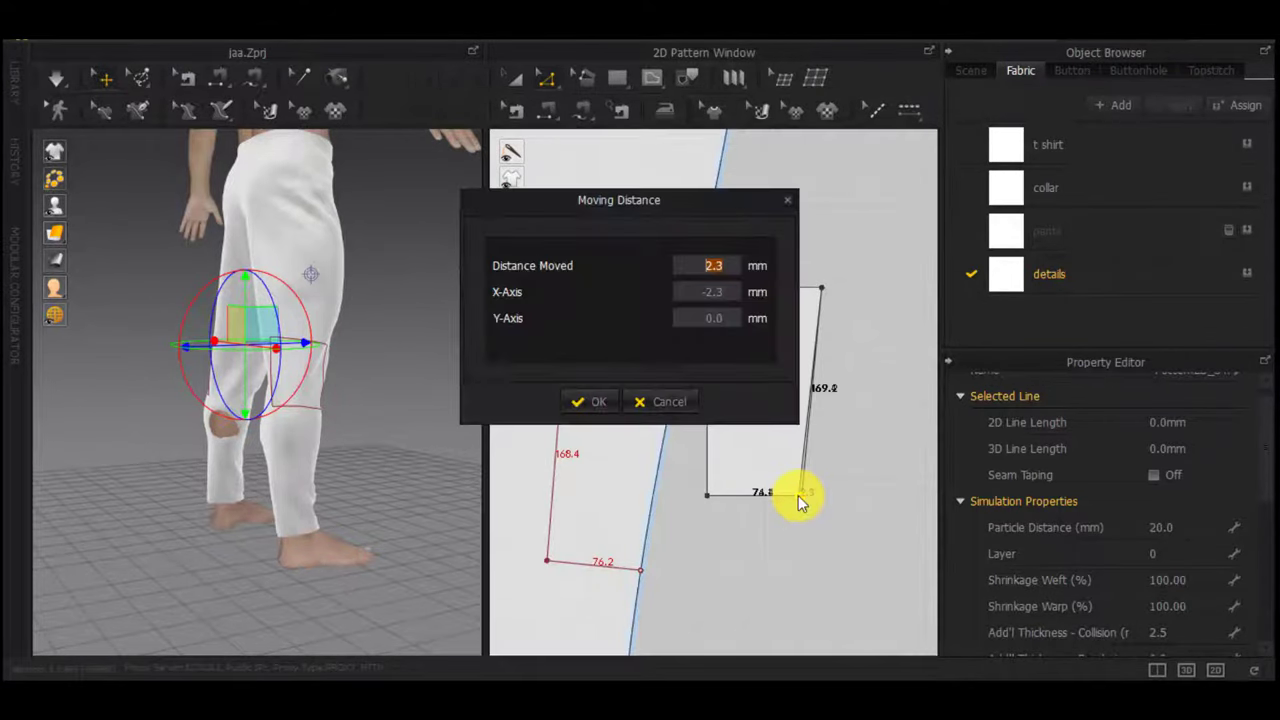
{"action": "left_click", "coordinate": [611, 401]}
Round the upper inner corner of the front knee outline with the Smooth Curve tool, using 30 mm on both lines
{"action": "scroll", "coordinate": [781, 540], "scroll_direction": "down", "scroll_amount": 4}
{"action": "middle_click_drag", "start_coordinate": [774, 553], "coordinate": [765, 518]}
{"action": "scroll", "coordinate": [765, 516], "scroll_direction": "down", "scroll_amount": 2}
{"action": "scroll", "coordinate": [765, 515], "scroll_direction": "up", "scroll_amount": 4}
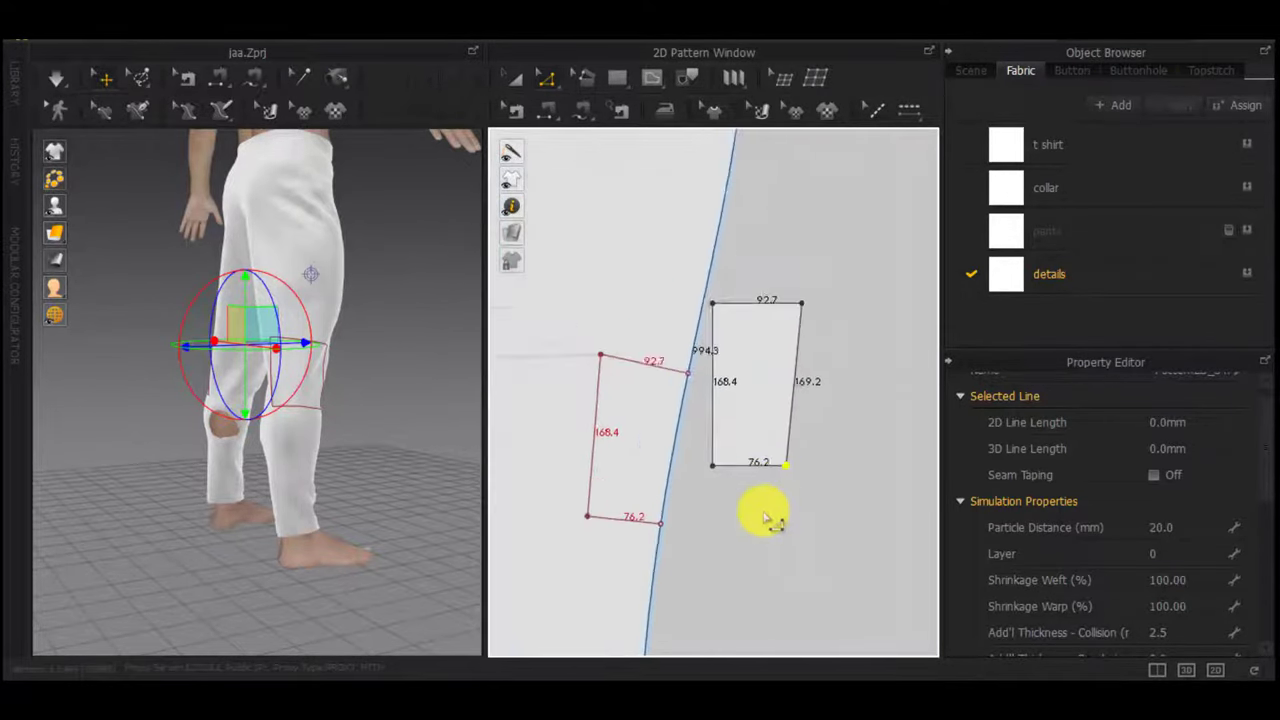
{"action": "scroll", "coordinate": [766, 518], "scroll_direction": "up", "scroll_amount": 1}
{"action": "left_click", "coordinate": [550, 79]}
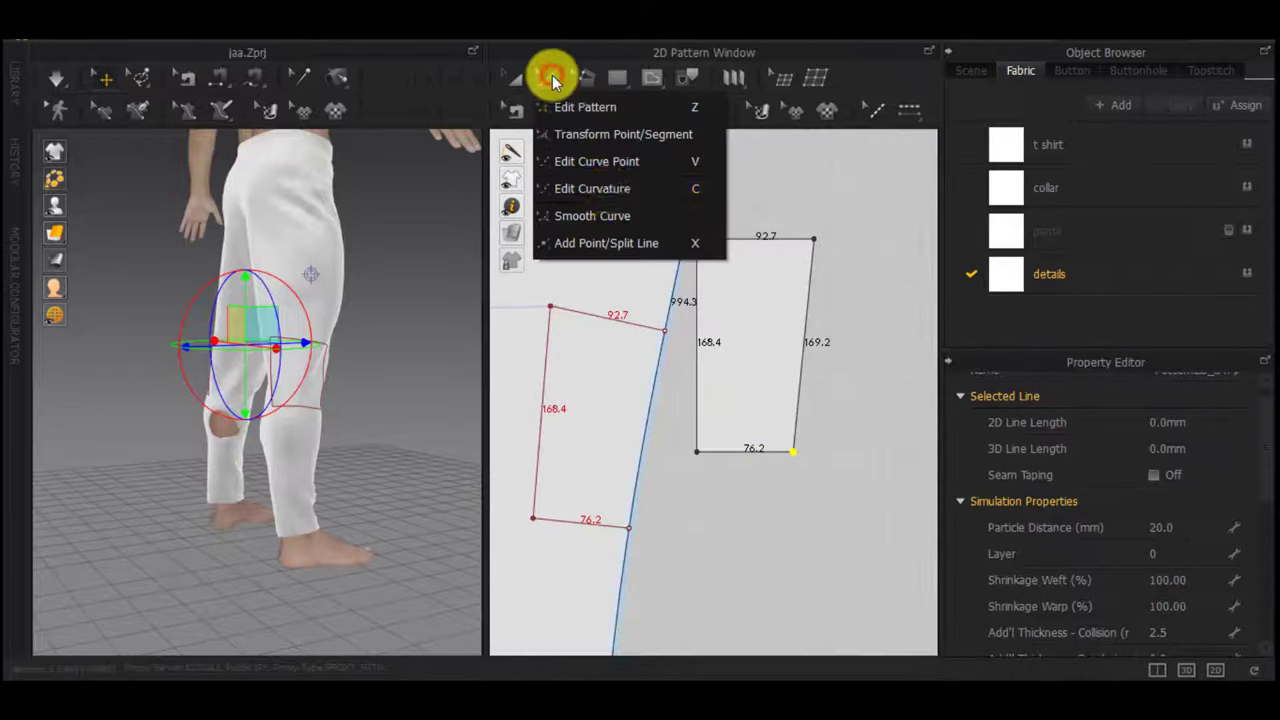
{"action": "left_click", "coordinate": [606, 210]}
{"action": "left_click_drag", "start_coordinate": [552, 306], "coordinate": [581, 345]}
{"action": "right_click", "coordinate": [581, 345]}
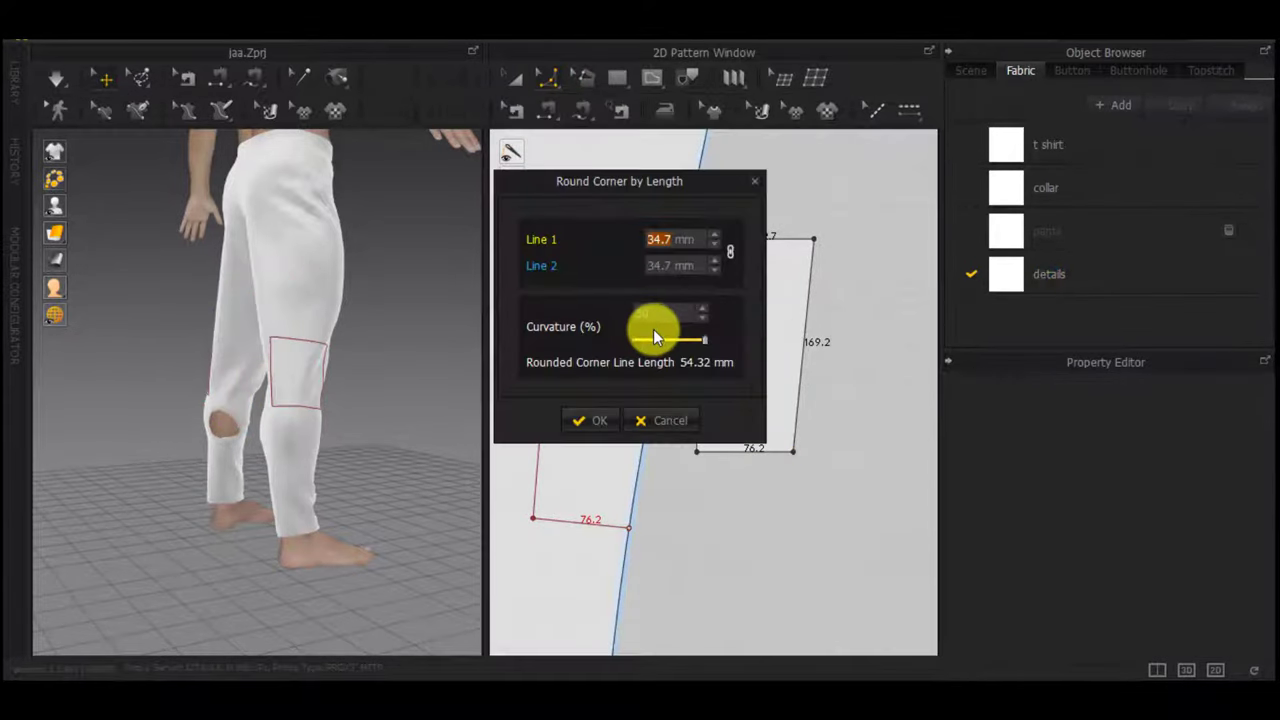
{"action": "type", "text": "30"}
{"action": "left_click", "coordinate": [590, 415]}
Round the lower inner corner of the front knee outline by 30 mm on both lines
{"action": "middle_click_drag", "start_coordinate": [593, 442], "coordinate": [629, 334]}
{"action": "left_click_drag", "start_coordinate": [569, 410], "coordinate": [594, 389]}
{"action": "right_click", "coordinate": [594, 389]}
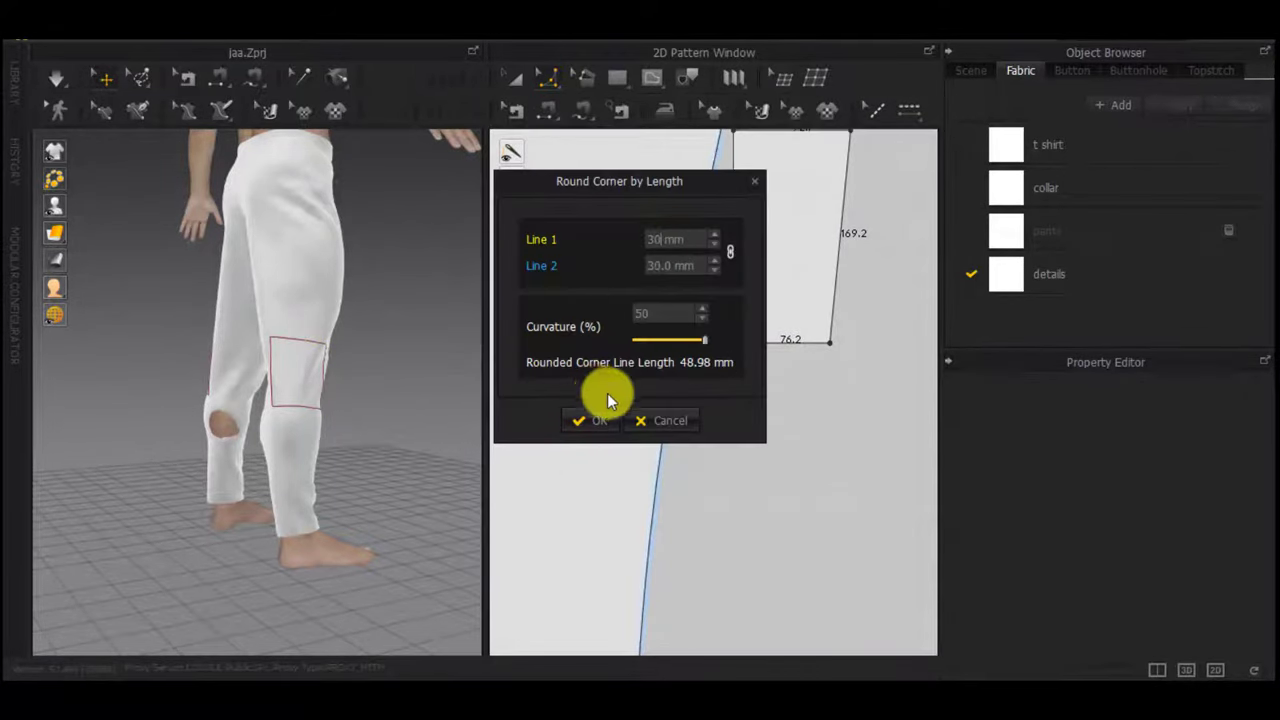
{"action": "key", "text": "Return"}
Round the detail piece's two corners nearest the front leg by 30 mm each
{"action": "left_click", "coordinate": [736, 347]}
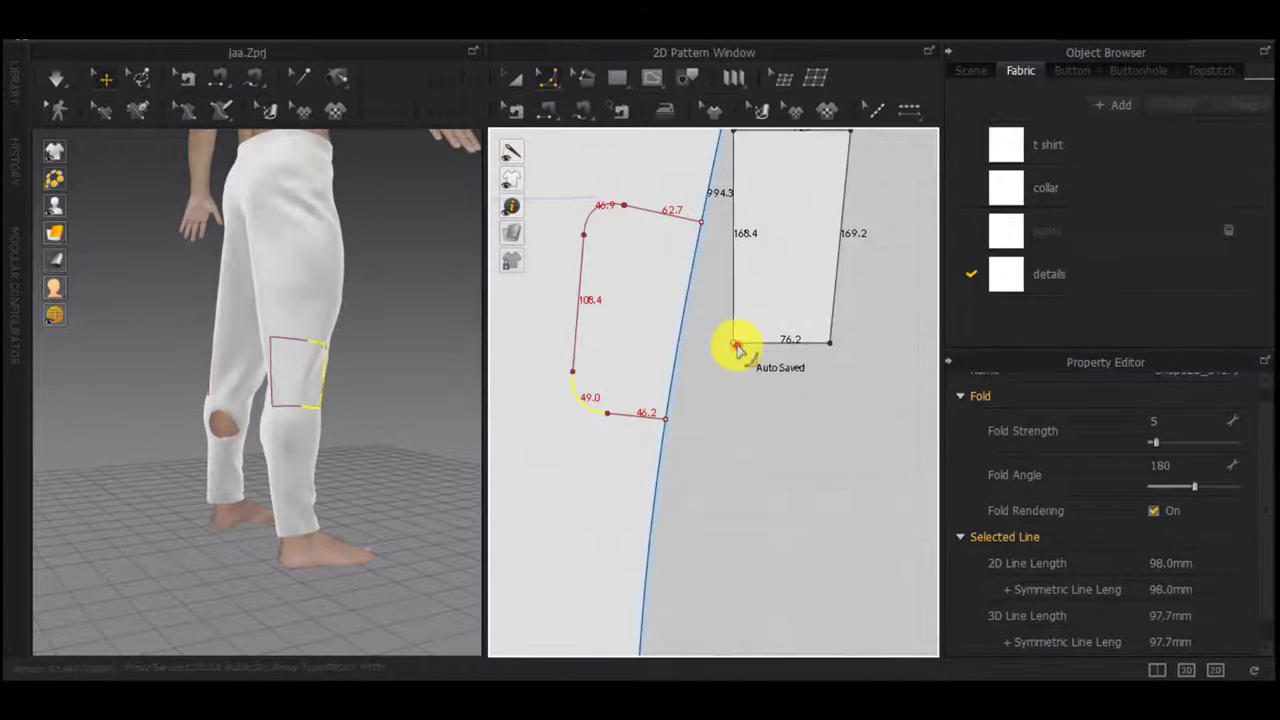
{"action": "left_click_drag", "start_coordinate": [735, 344], "coordinate": [755, 329]}
{"action": "right_click", "coordinate": [755, 329]}
{"action": "type", "text": "30"}
{"action": "key", "text": "Return"}
{"action": "middle_click_drag", "start_coordinate": [771, 178], "coordinate": [768, 349]}
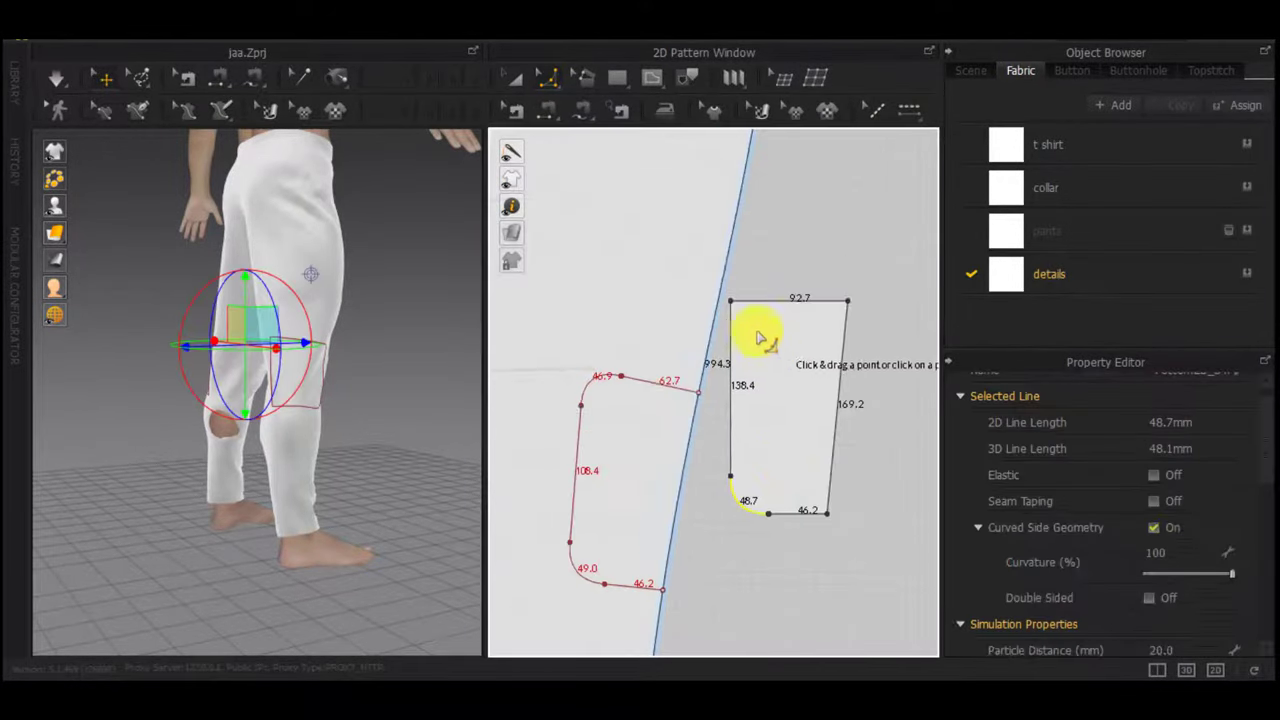
{"action": "left_click_drag", "start_coordinate": [729, 310], "coordinate": [740, 330]}
{"action": "type", "text": "30"}
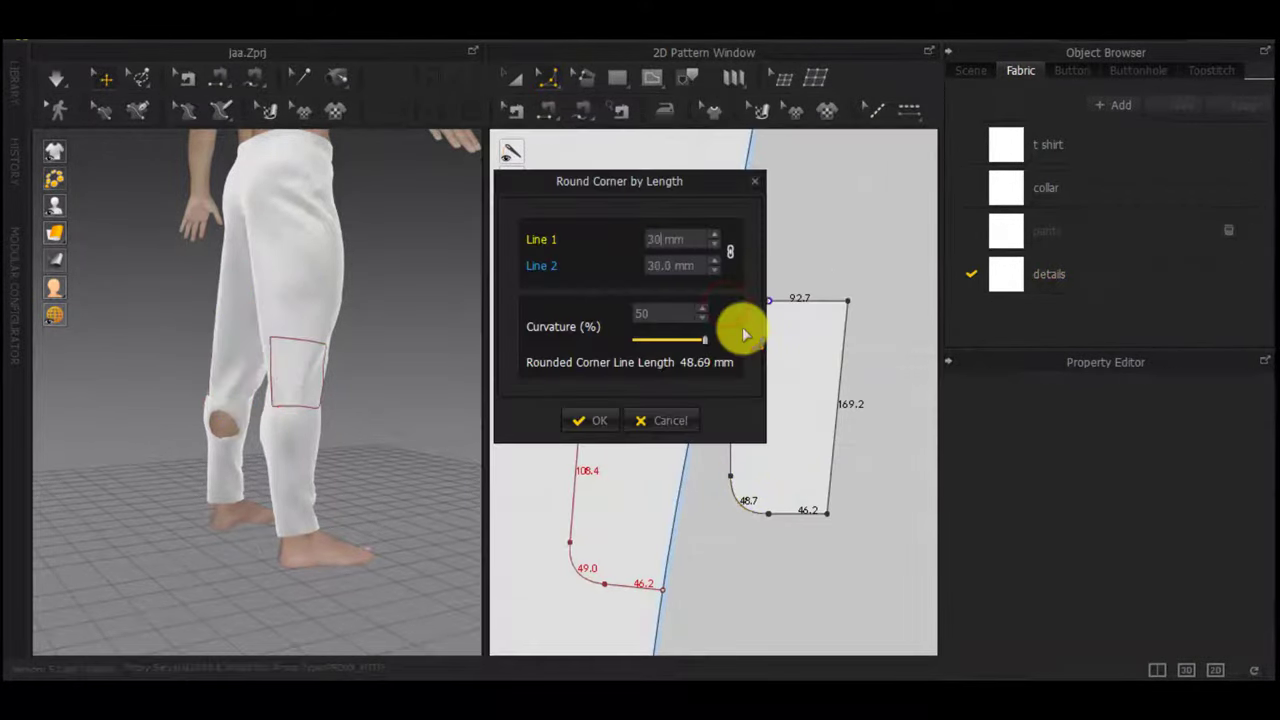
{"action": "key", "text": "Return"}
Create a linked mirrored copy of the detail piece and place it beside the opposite front leg
{"action": "scroll", "coordinate": [415, 408], "scroll_direction": "down", "scroll_amount": 5}
{"action": "right_click_drag", "start_coordinate": [388, 411], "coordinate": [414, 443]}
{"action": "scroll", "coordinate": [697, 497], "scroll_direction": "down", "scroll_amount": 5}
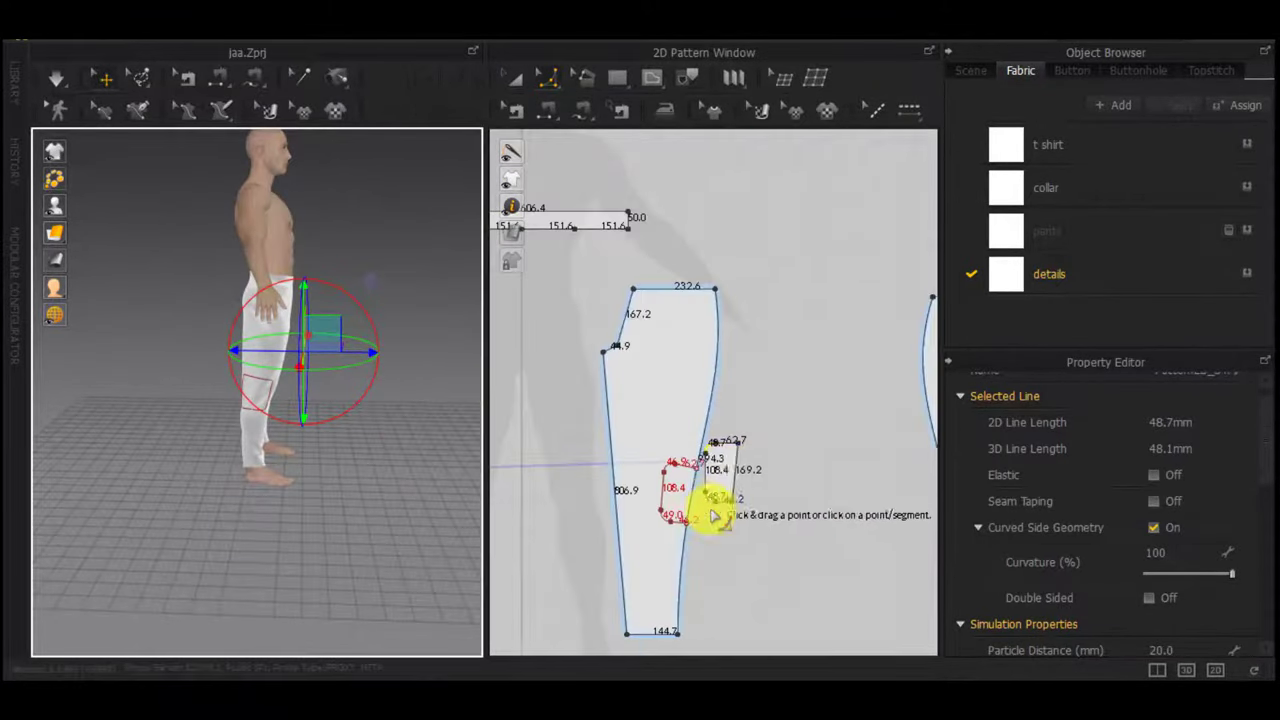
{"action": "key", "text": "a"}
{"action": "right_click", "coordinate": [715, 469]}
{"action": "left_click", "coordinate": [729, 299]}
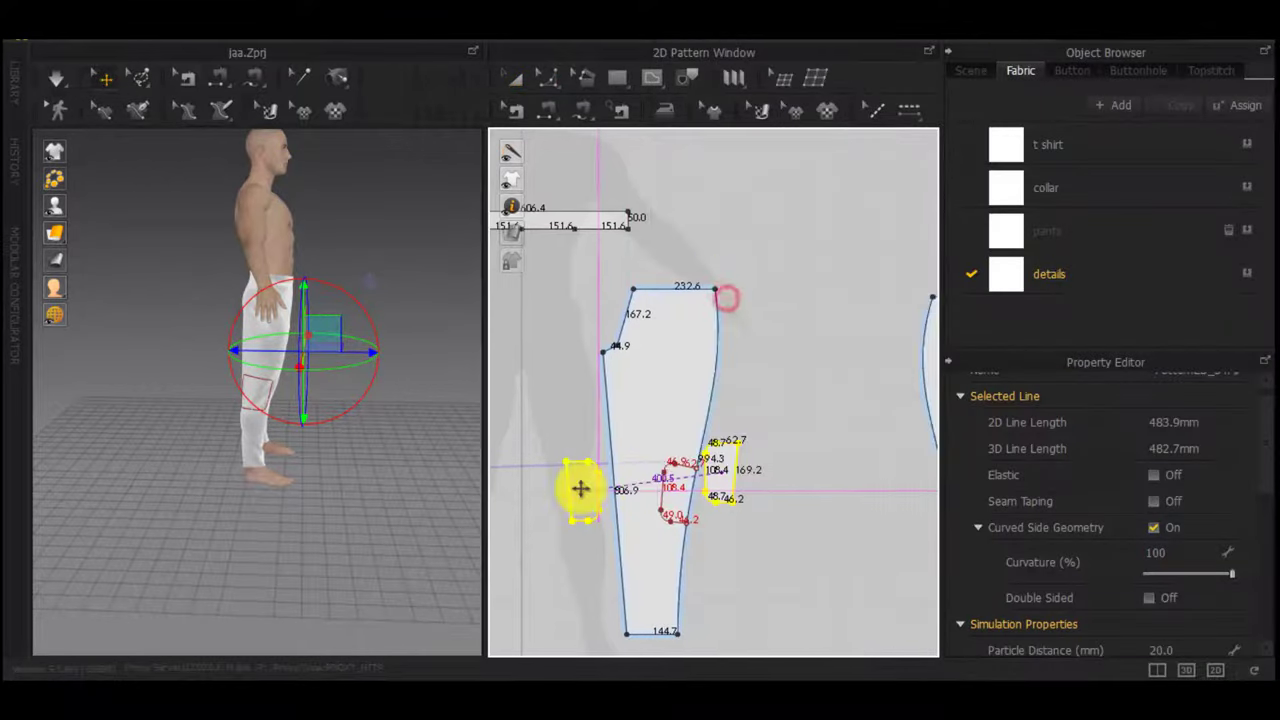
{"action": "mouse_move", "coordinate": [592, 491]}
{"action": "middle_mouse_down"}
{"action": "mouse_move", "coordinate": [851, 474]}
{"action": "mouse_move", "coordinate": [580, 512]}
{"action": "middle_mouse_up"}
{"action": "left_click", "coordinate": [650, 512]}
Round the upper and lower inner corners of the back knee outline by 30 mm each
{"action": "middle_click_drag", "start_coordinate": [829, 514], "coordinate": [672, 518]}
{"action": "scroll", "coordinate": [763, 520], "scroll_direction": "down", "scroll_amount": 1}
{"action": "scroll", "coordinate": [838, 467], "scroll_direction": "up", "scroll_amount": 5}
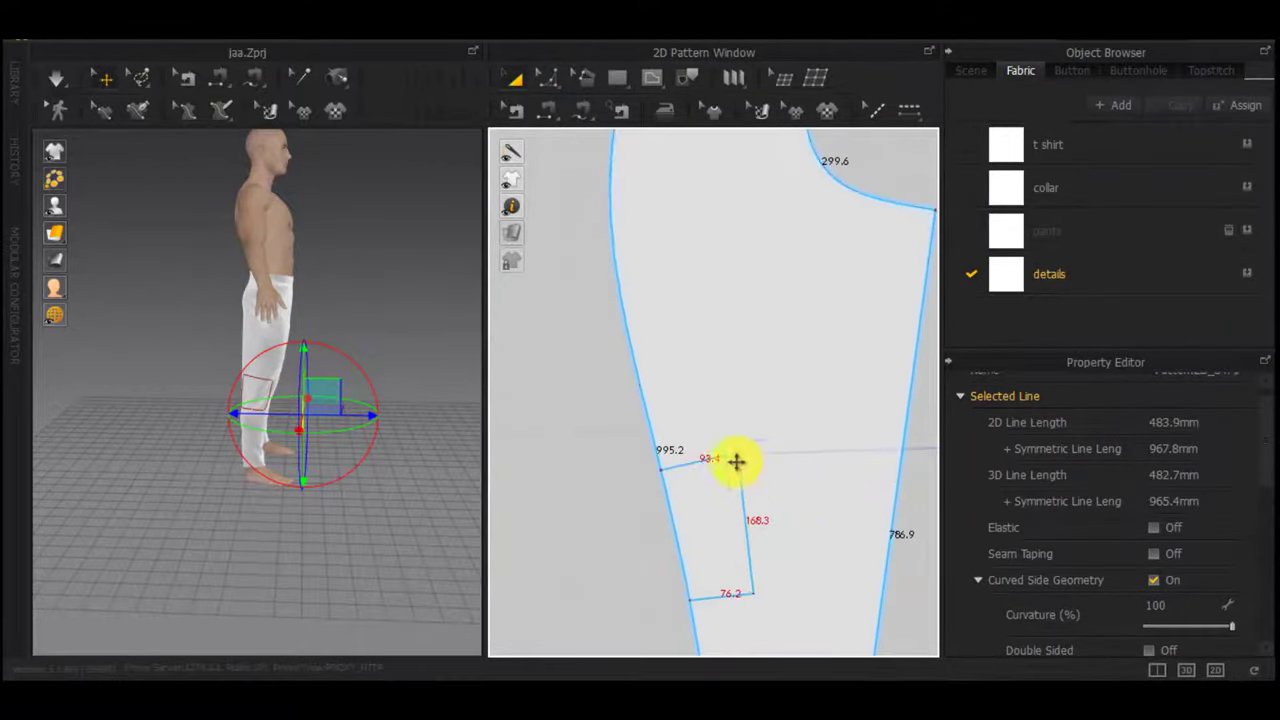
{"action": "key", "text": "z"}
{"action": "left_click", "coordinate": [738, 454]}
{"action": "left_click", "coordinate": [545, 80]}
{"action": "left_click", "coordinate": [609, 207]}
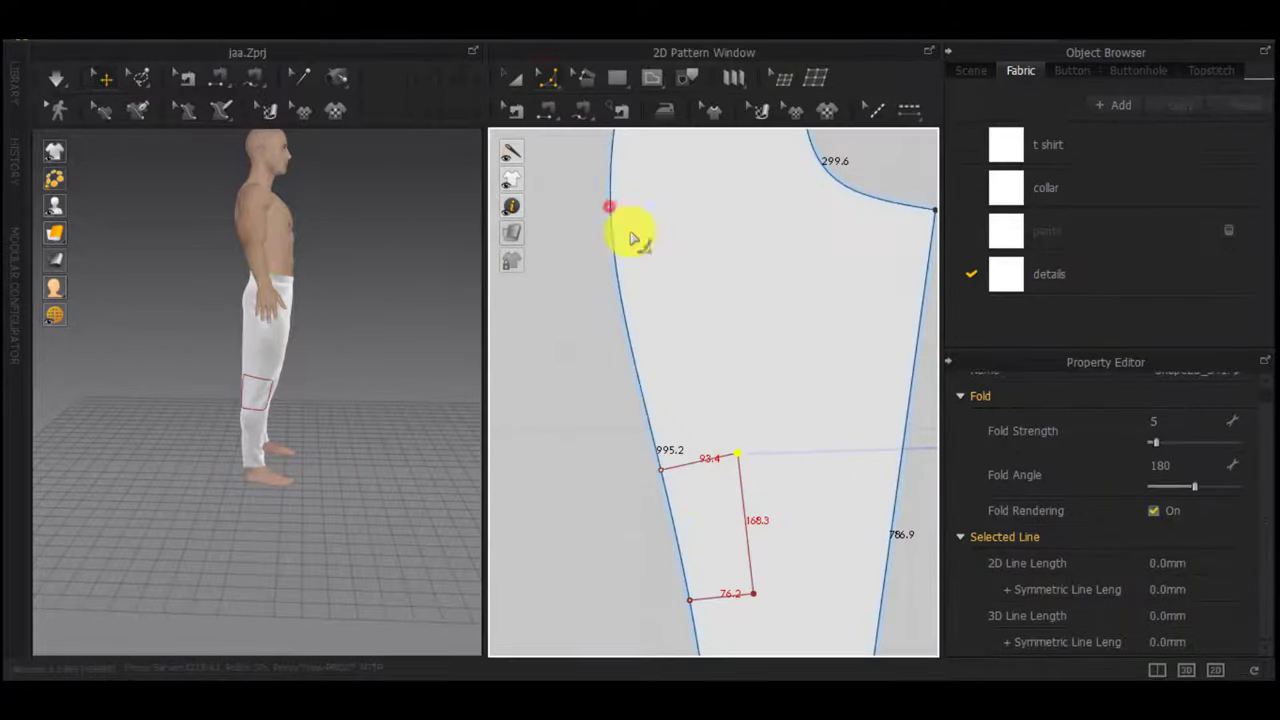
{"action": "left_click", "coordinate": [736, 455]}
{"action": "key", "text": "Return"}
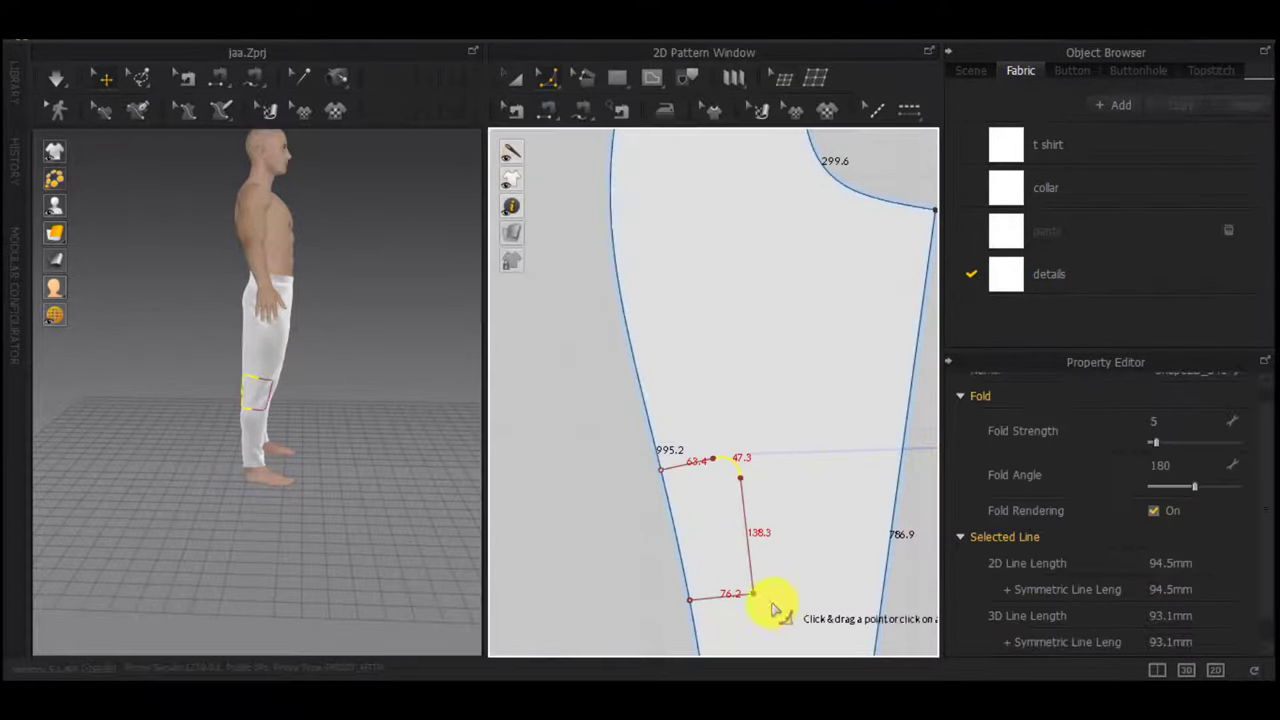
{"action": "left_click_drag", "start_coordinate": [753, 593], "coordinate": [745, 584]}
{"action": "type", "text": "30"}
{"action": "key", "text": "Return"}
{"action": "scroll", "coordinate": [748, 593], "scroll_direction": "down", "scroll_amount": 4}
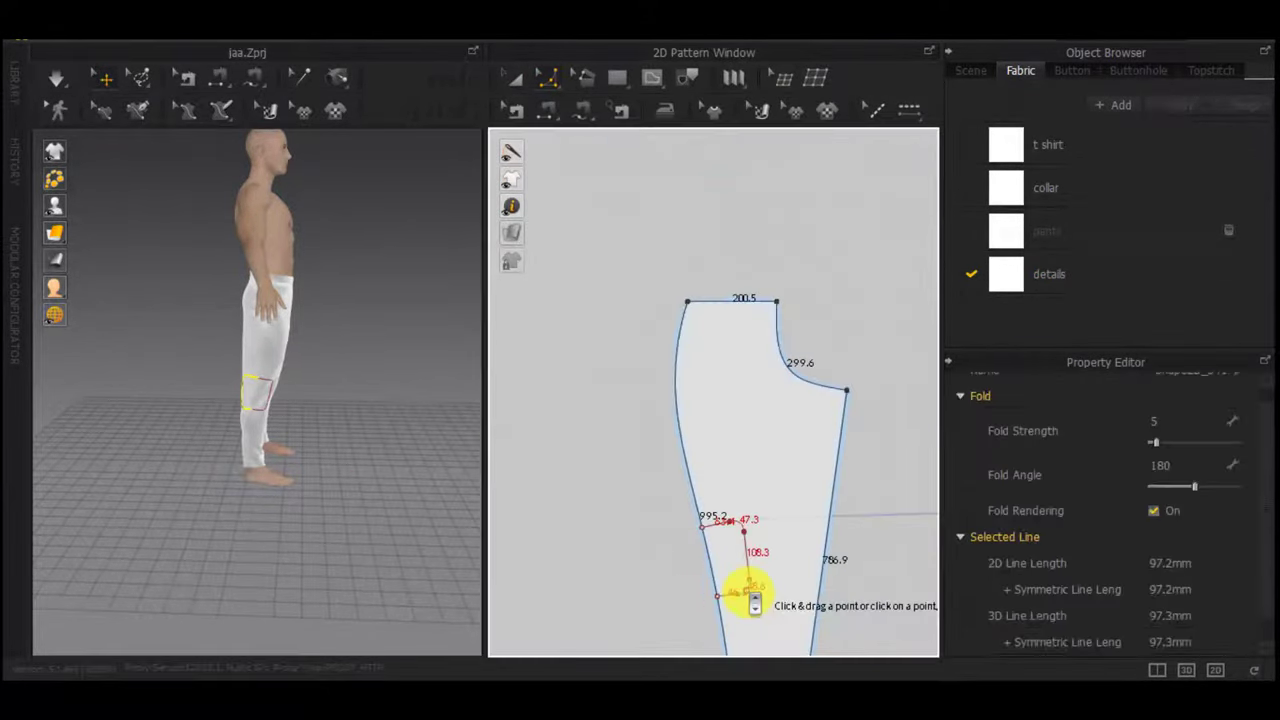
{"action": "middle_click_drag", "start_coordinate": [632, 577], "coordinate": [876, 444]}
{"action": "key", "text": "a"}
{"action": "left_click", "coordinate": [672, 398]}
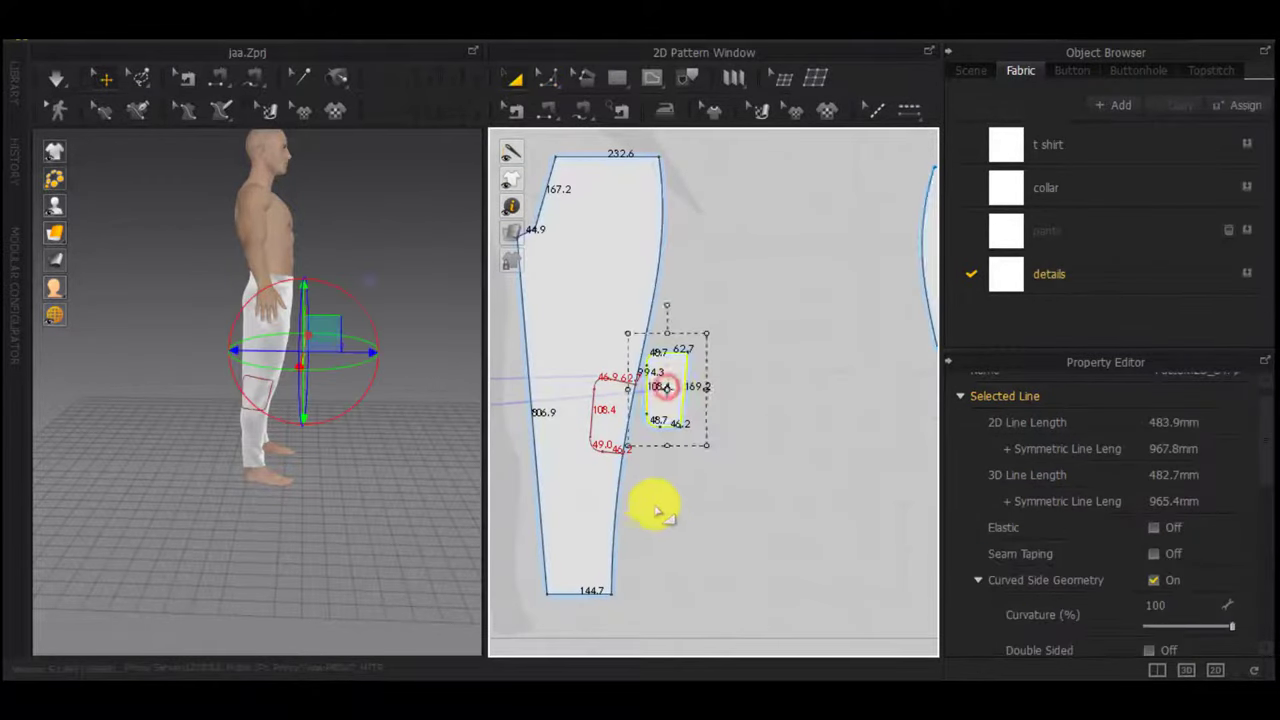
{"action": "scroll", "coordinate": [664, 506], "scroll_direction": "down", "scroll_amount": 2}
{"action": "right_click", "coordinate": [660, 407]}
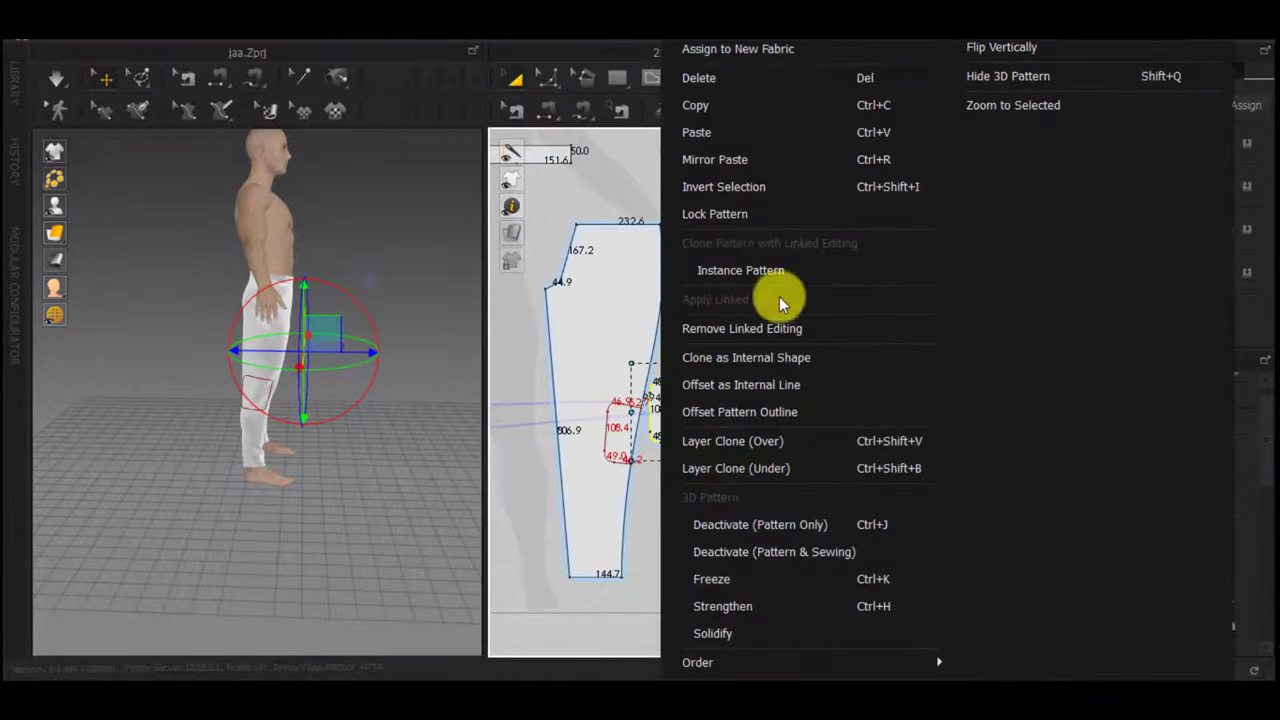
{"action": "left_click", "coordinate": [592, 170]}
Copy both front detail pieces together and paste the pair beside the knee outlines of the two back legs
{"action": "scroll", "coordinate": [690, 435], "scroll_direction": "down", "scroll_amount": 3}
{"action": "middle_click_drag", "start_coordinate": [676, 488], "coordinate": [603, 467]}
{"action": "left_click", "coordinate": [791, 398]}
{"action": "left_click", "coordinate": [583, 415], "text": "shift"}
{"action": "key", "text": "ctrl+c"}
{"action": "key", "text": "ctrl+v"}
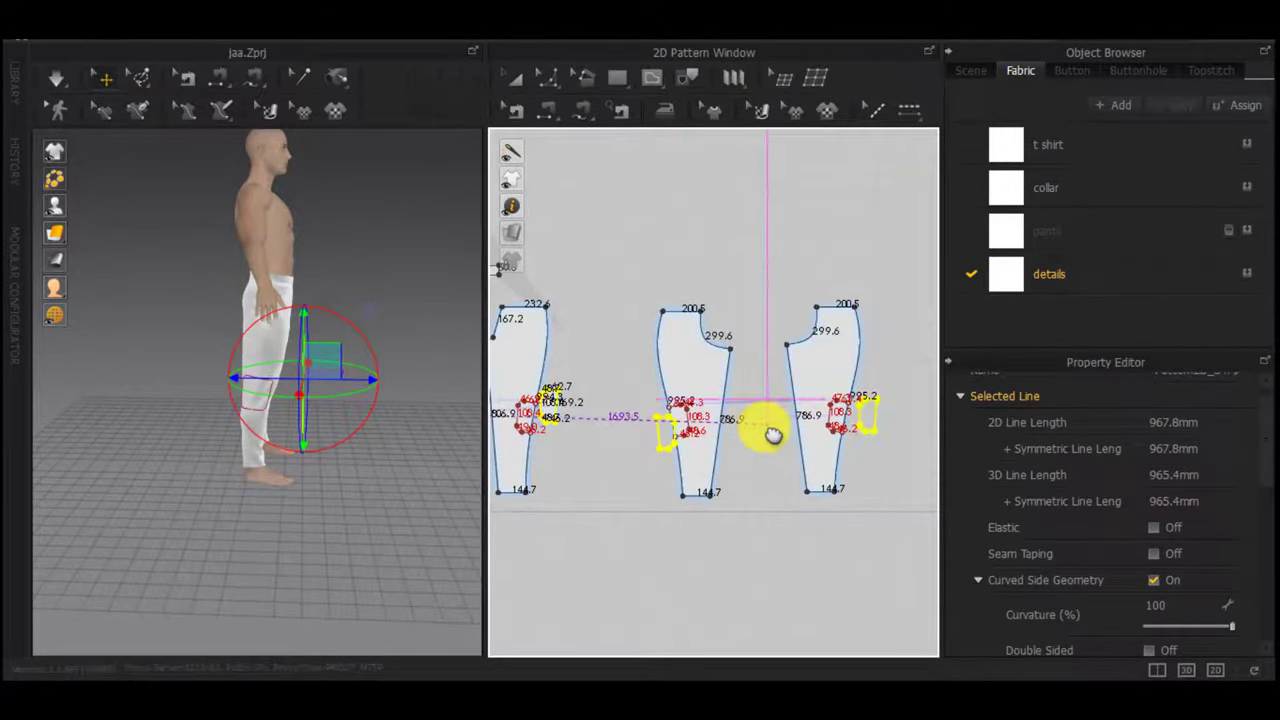
{"action": "left_click", "coordinate": [766, 429]}
Shift the pasted detail piece slightly outward from the back leg's side seam
{"action": "scroll", "coordinate": [657, 435], "scroll_direction": "up", "scroll_amount": 5}
{"action": "left_click", "coordinate": [679, 428]}
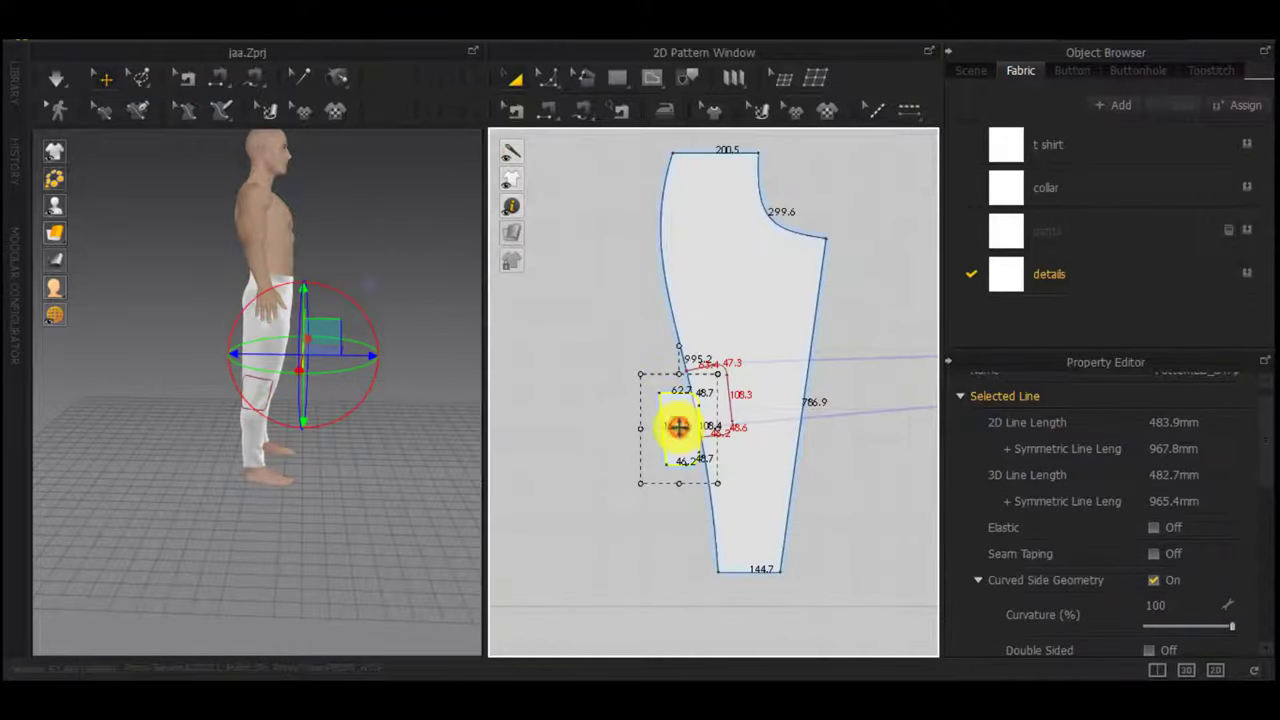
{"action": "left_click_drag", "start_coordinate": [645, 391], "coordinate": [631, 392]}
{"action": "scroll", "coordinate": [802, 482], "scroll_direction": "down", "scroll_amount": 4}
{"action": "middle_click_drag", "start_coordinate": [802, 482], "coordinate": [650, 488]}
{"action": "right_click_drag", "start_coordinate": [384, 430], "coordinate": [400, 480]}
{"action": "middle_click_drag", "start_coordinate": [640, 550], "coordinate": [1231, 475]}
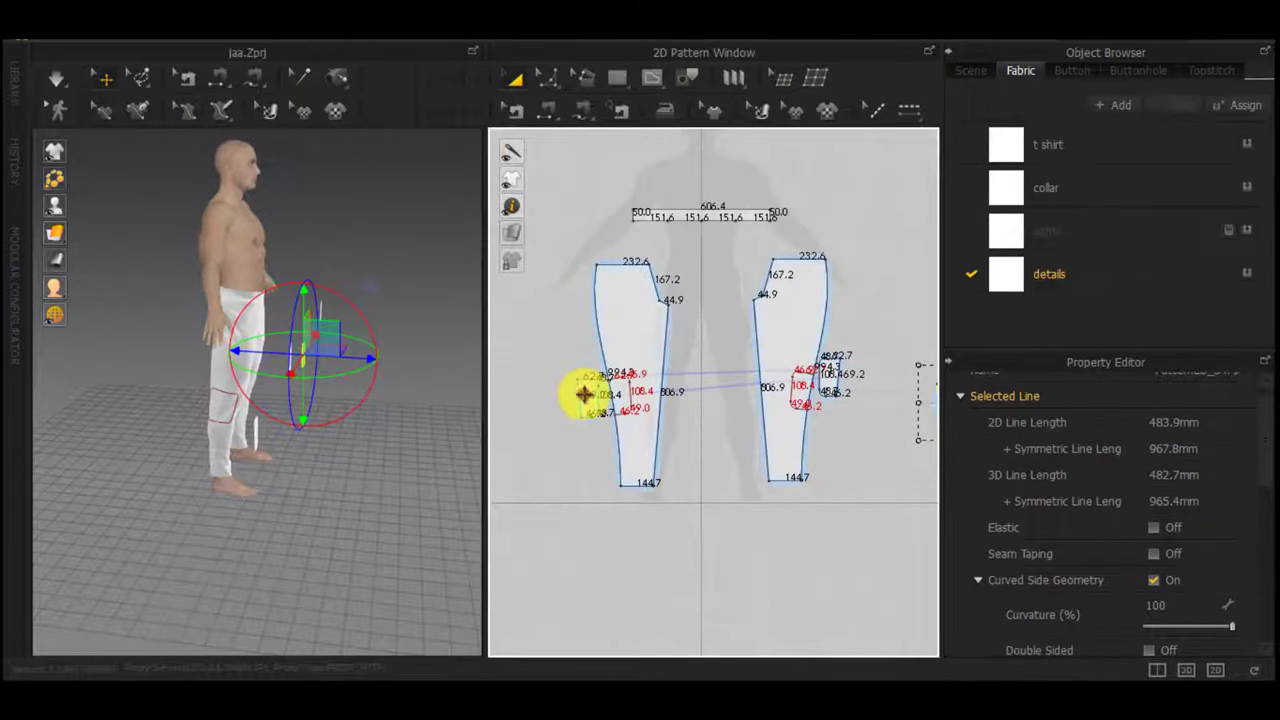
Move the front leg's detail piece toward the avatar's knee in 3D and flip it horizontally
{"action": "left_click", "coordinate": [584, 394]}
{"action": "mouse_move", "coordinate": [402, 438]}
{"action": "right_mouse_down"}
{"action": "mouse_move", "coordinate": [217, 451]}
{"action": "mouse_move", "coordinate": [397, 456]}
{"action": "right_mouse_up"}
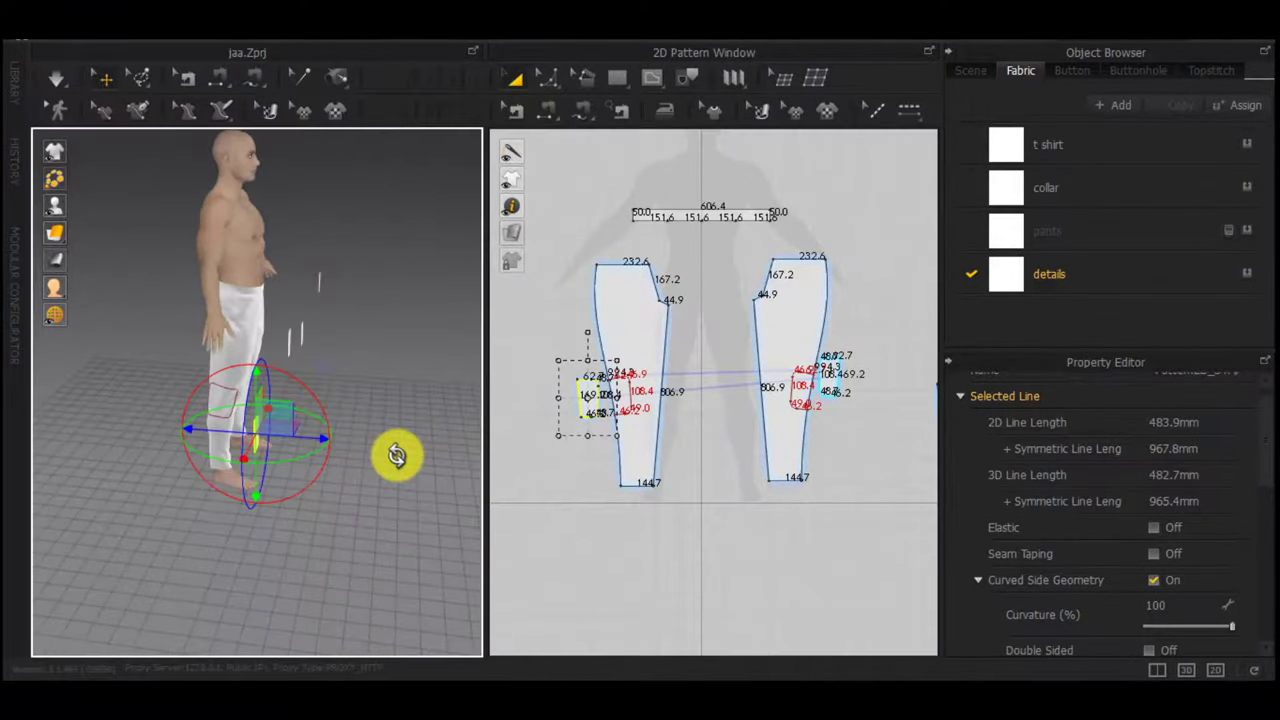
{"action": "left_click_drag", "start_coordinate": [311, 454], "coordinate": [268, 454]}
{"action": "right_click", "coordinate": [253, 439]}
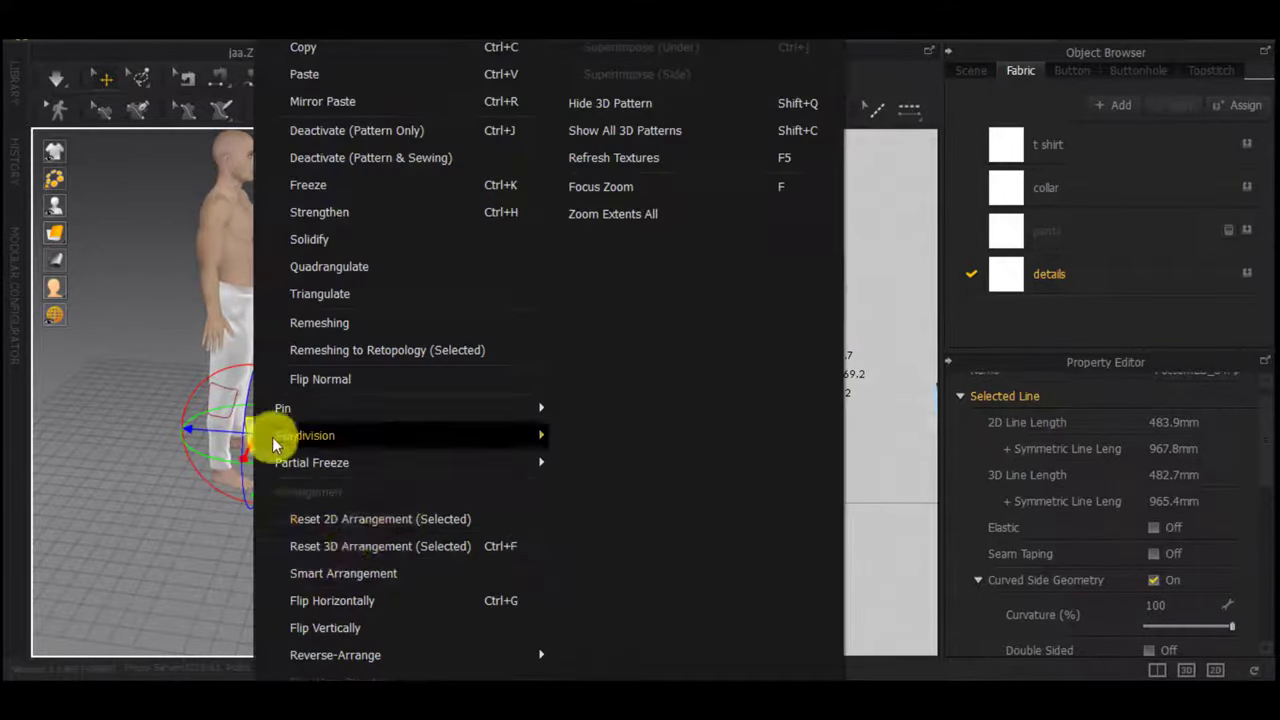
{"action": "left_click", "coordinate": [357, 601]}
Rotate and move the flipped detail piece in 3D until it sits beside the front half of the knee outline
{"action": "scroll", "coordinate": [286, 476], "scroll_direction": "up", "scroll_amount": 3}
{"action": "scroll", "coordinate": [289, 479], "scroll_direction": "up", "scroll_amount": 1}
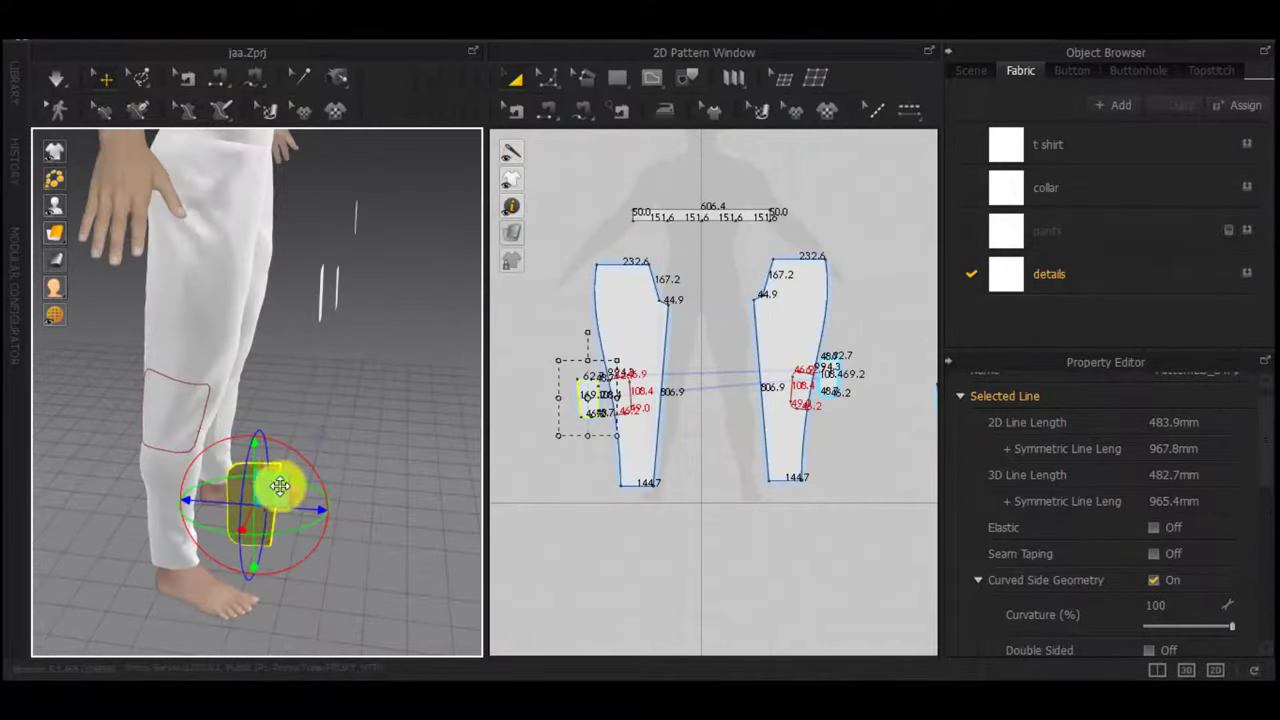
{"action": "left_click_drag", "start_coordinate": [214, 534], "coordinate": [8, 447]}
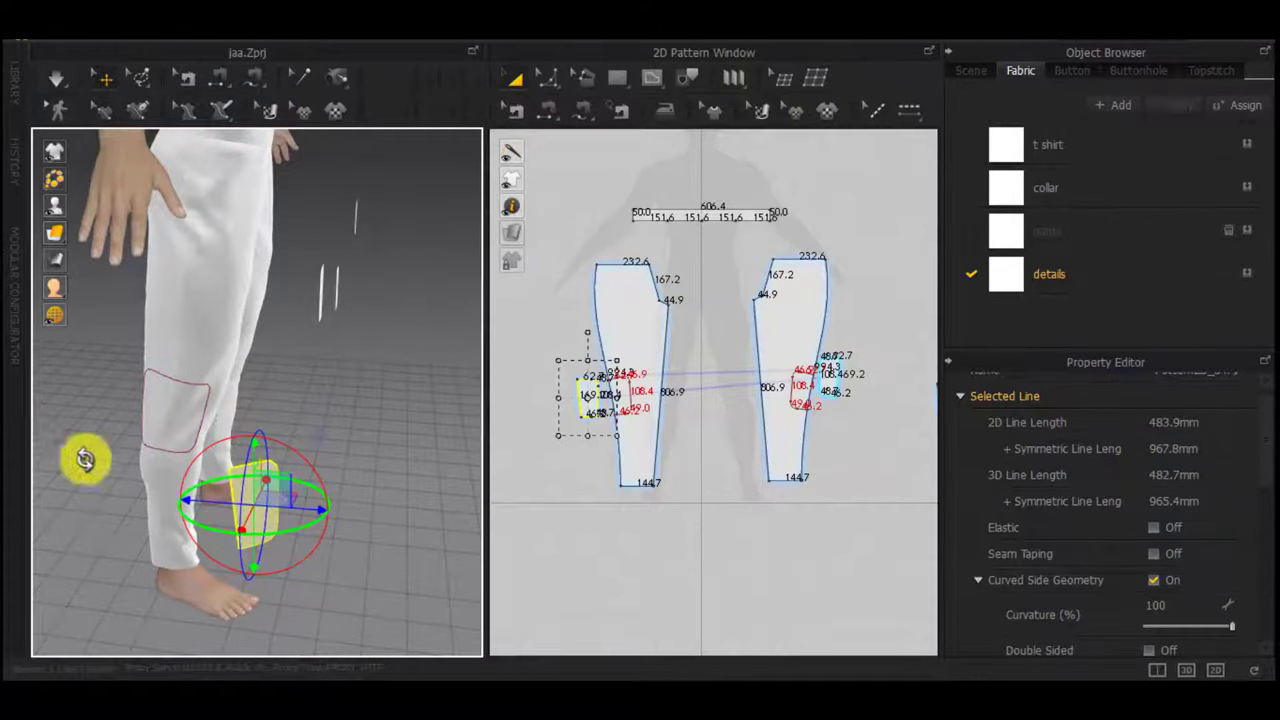
{"action": "left_click_drag", "start_coordinate": [260, 531], "coordinate": [214, 527]}
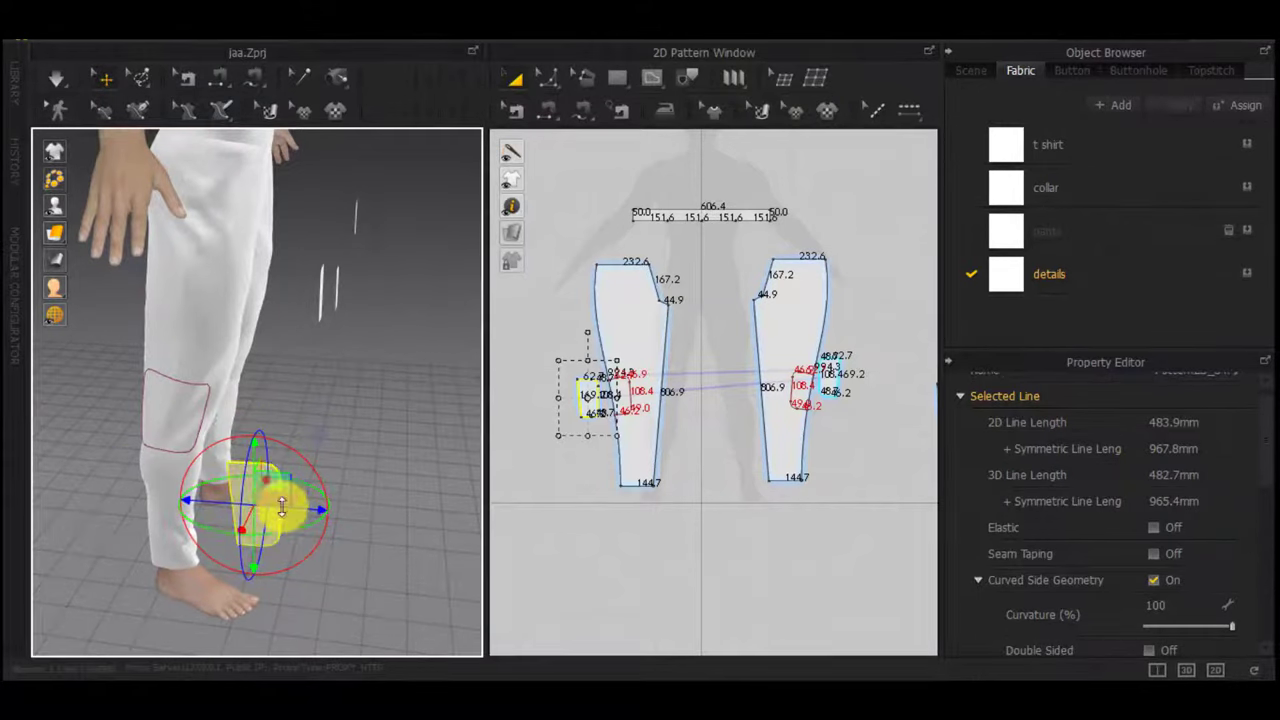
{"action": "left_click_drag", "start_coordinate": [286, 507], "coordinate": [200, 434]}
{"action": "right_click_drag", "start_coordinate": [196, 437], "coordinate": [114, 451]}
{"action": "left_click_drag", "start_coordinate": [200, 470], "coordinate": [309, 443]}
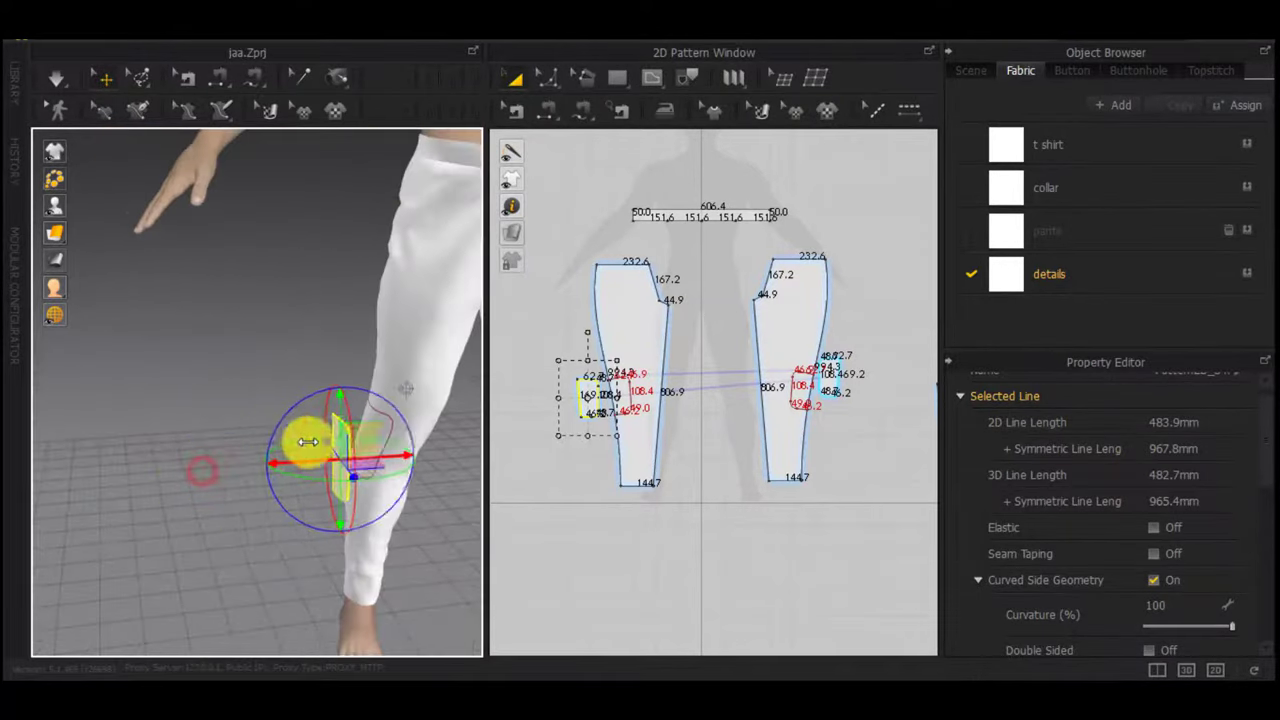
{"action": "right_click_drag", "start_coordinate": [303, 506], "coordinate": [437, 408]}
Pick a back leg's detail piece among the floating pieces in 3D and bring it close to the avatar's legs
{"action": "scroll", "coordinate": [794, 520], "scroll_direction": "down", "scroll_amount": 4}
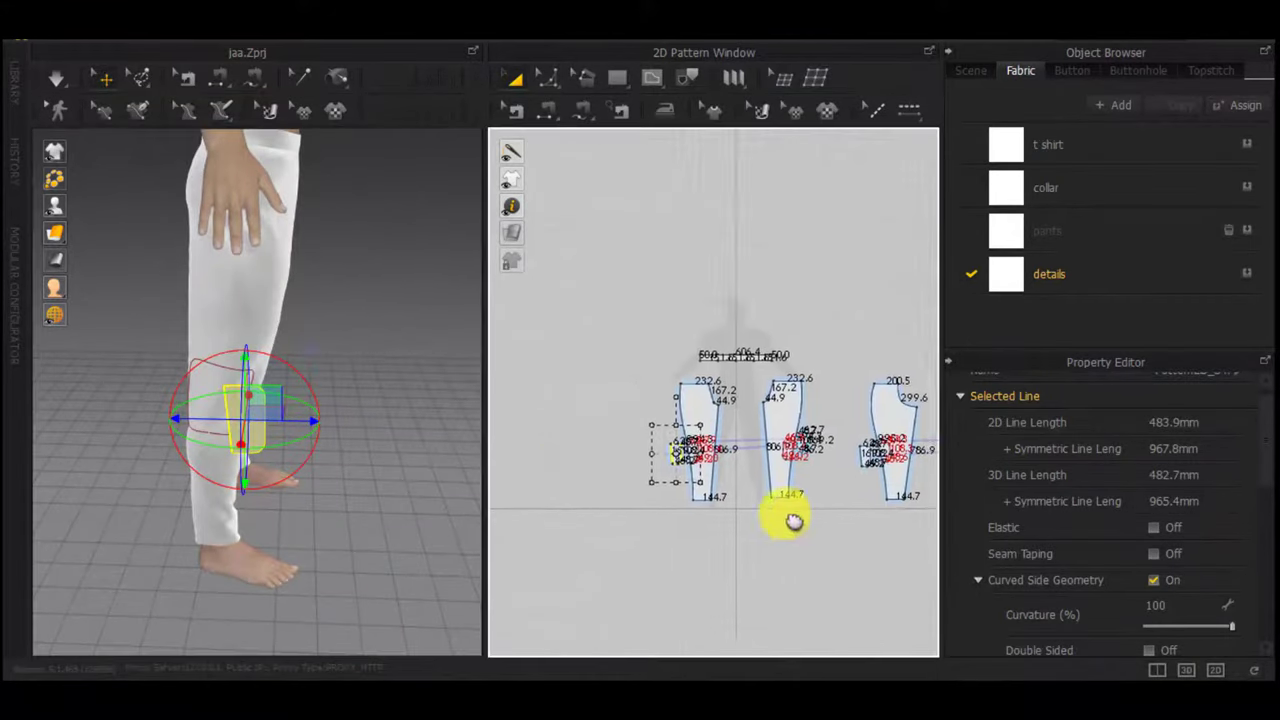
{"action": "middle_click_drag", "start_coordinate": [794, 520], "coordinate": [782, 502]}
{"action": "right_click", "coordinate": [666, 506]}
{"action": "left_click", "coordinate": [582, 508]}
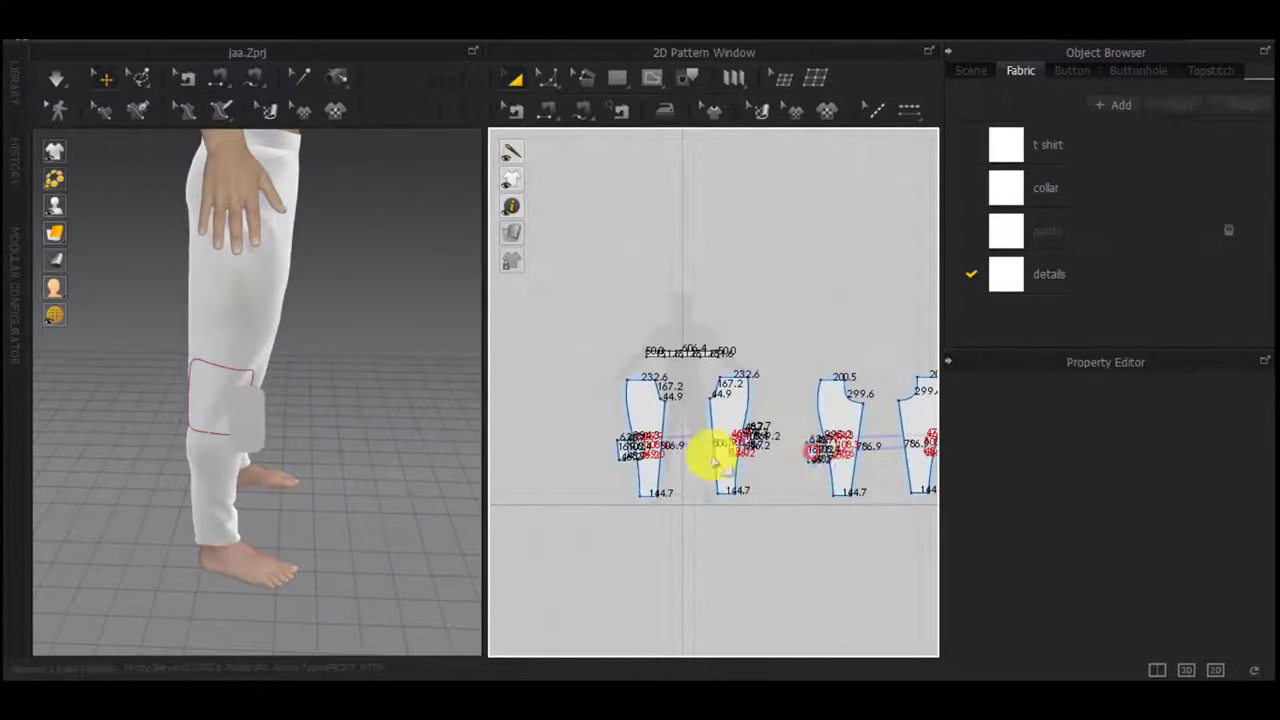
{"action": "left_click", "coordinate": [810, 452]}
{"action": "right_click_drag", "start_coordinate": [270, 385], "coordinate": [235, 405]}
{"action": "left_click", "coordinate": [166, 268]}
{"action": "left_click", "coordinate": [292, 271]}
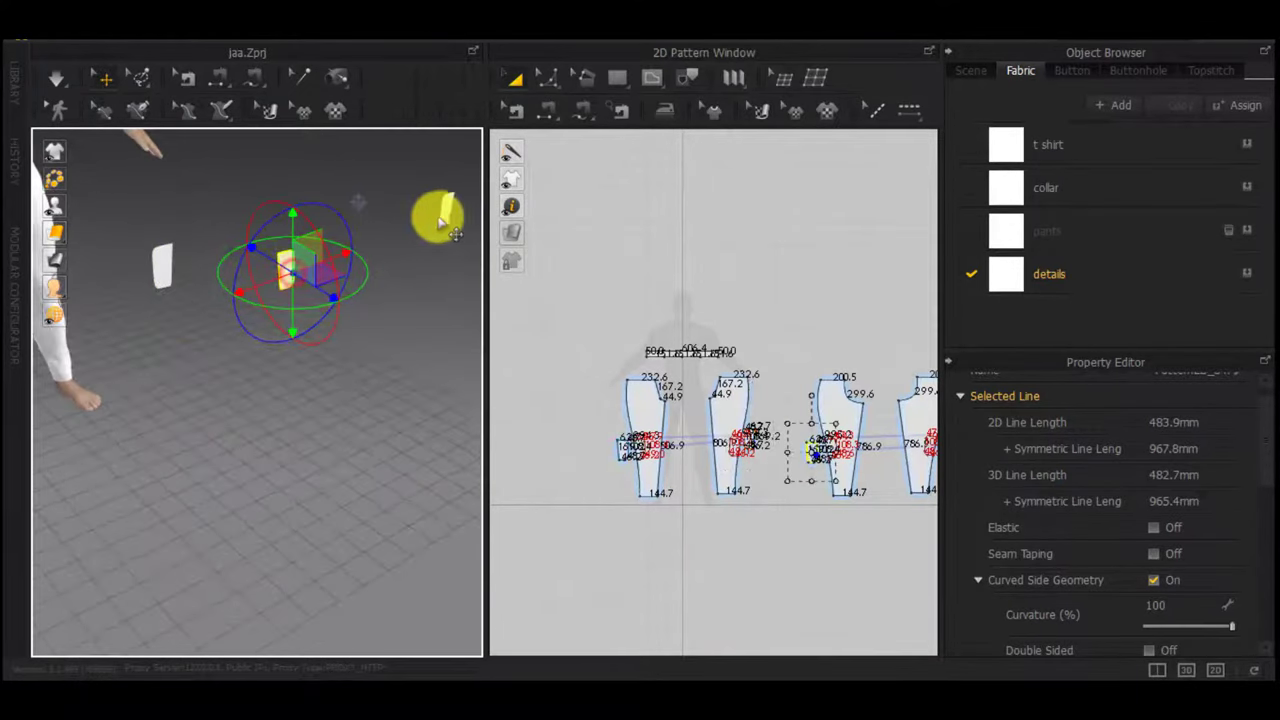
{"action": "right_click_drag", "start_coordinate": [440, 218], "coordinate": [217, 355]}
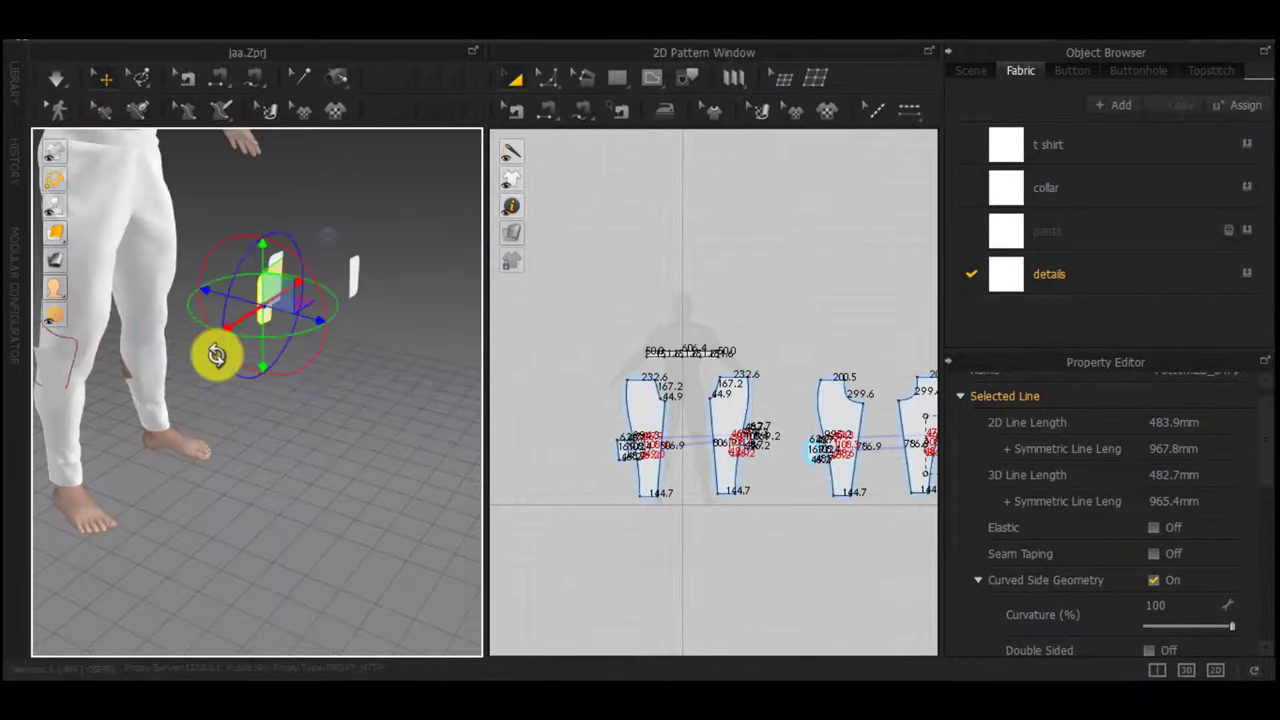
{"action": "left_click_drag", "start_coordinate": [217, 355], "coordinate": [37, 431]}
{"action": "right_click_drag", "start_coordinate": [78, 405], "coordinate": [131, 381]}
{"action": "scroll", "coordinate": [194, 424], "scroll_direction": "down", "scroll_amount": 5}
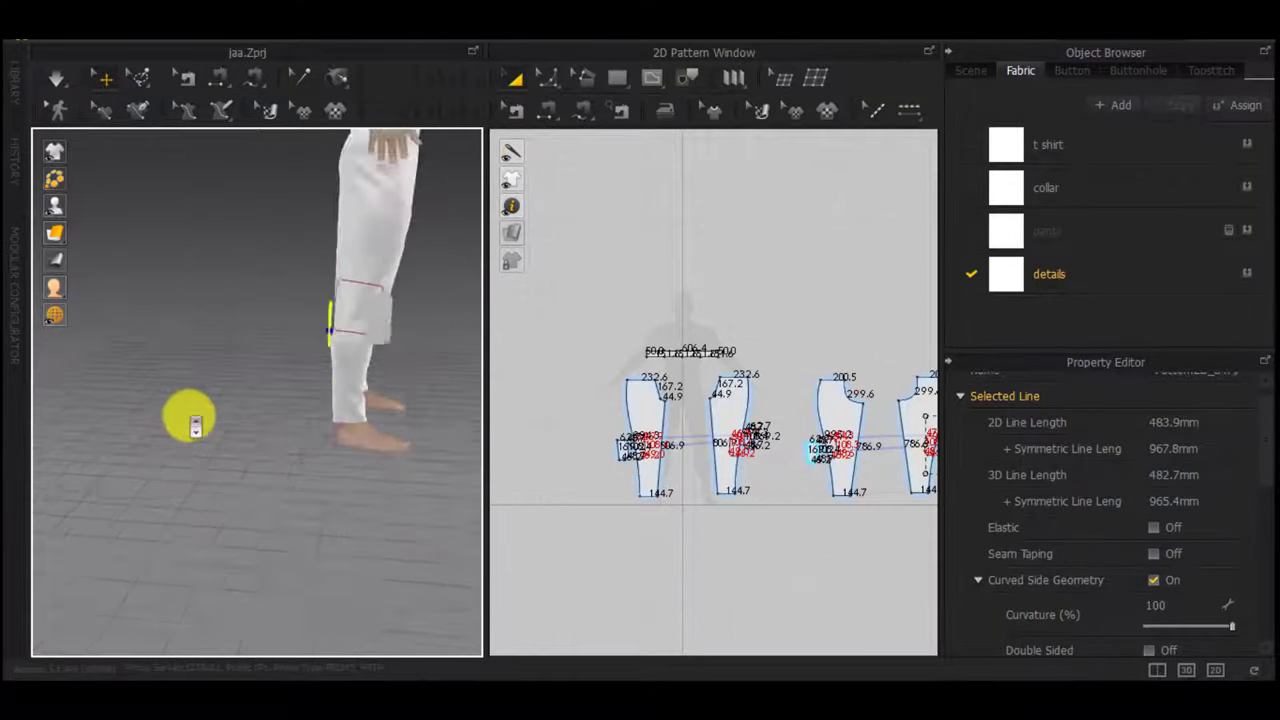
{"action": "right_click_drag", "start_coordinate": [194, 424], "coordinate": [188, 406]}
{"action": "middle_click_drag", "start_coordinate": [143, 346], "coordinate": [347, 509]}
{"action": "right_click_drag", "start_coordinate": [347, 509], "coordinate": [240, 508]}
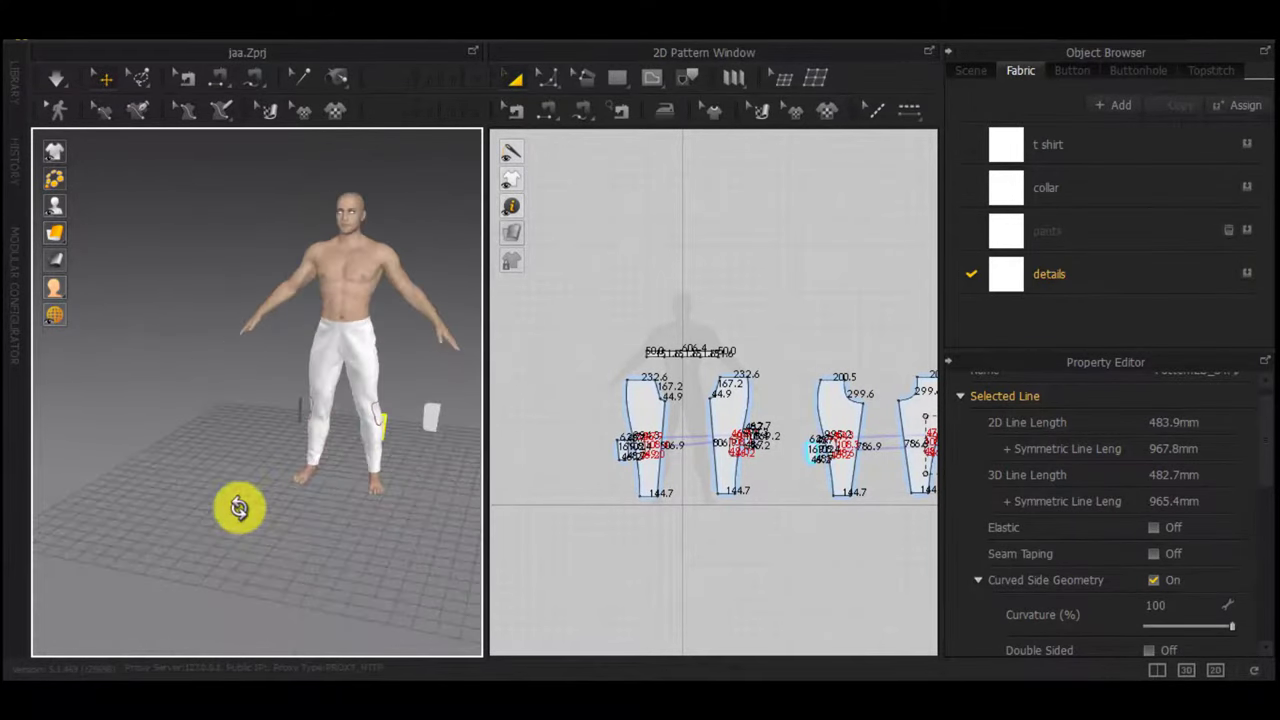
{"action": "middle_click_drag", "start_coordinate": [697, 501], "coordinate": [603, 492]}
{"action": "left_click", "coordinate": [390, 421]}
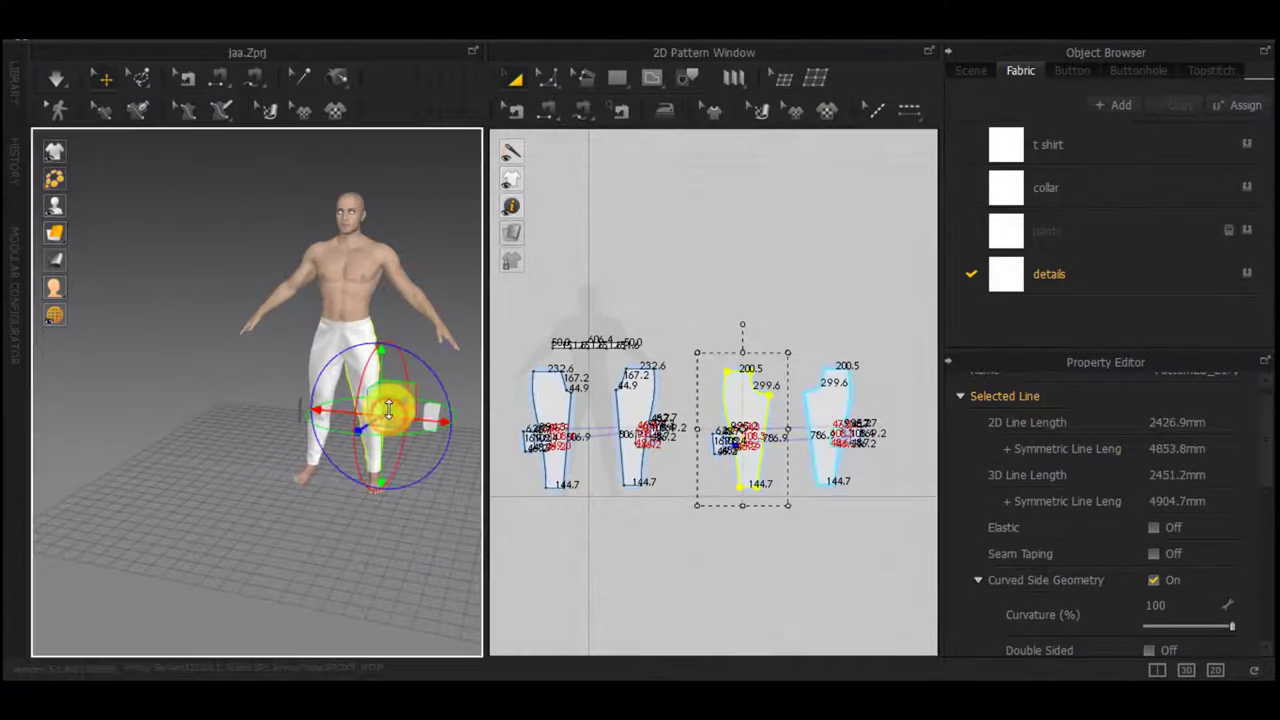
{"action": "left_click_drag", "start_coordinate": [388, 421], "coordinate": [325, 421]}
{"action": "key", "text": "ctrl+z"}
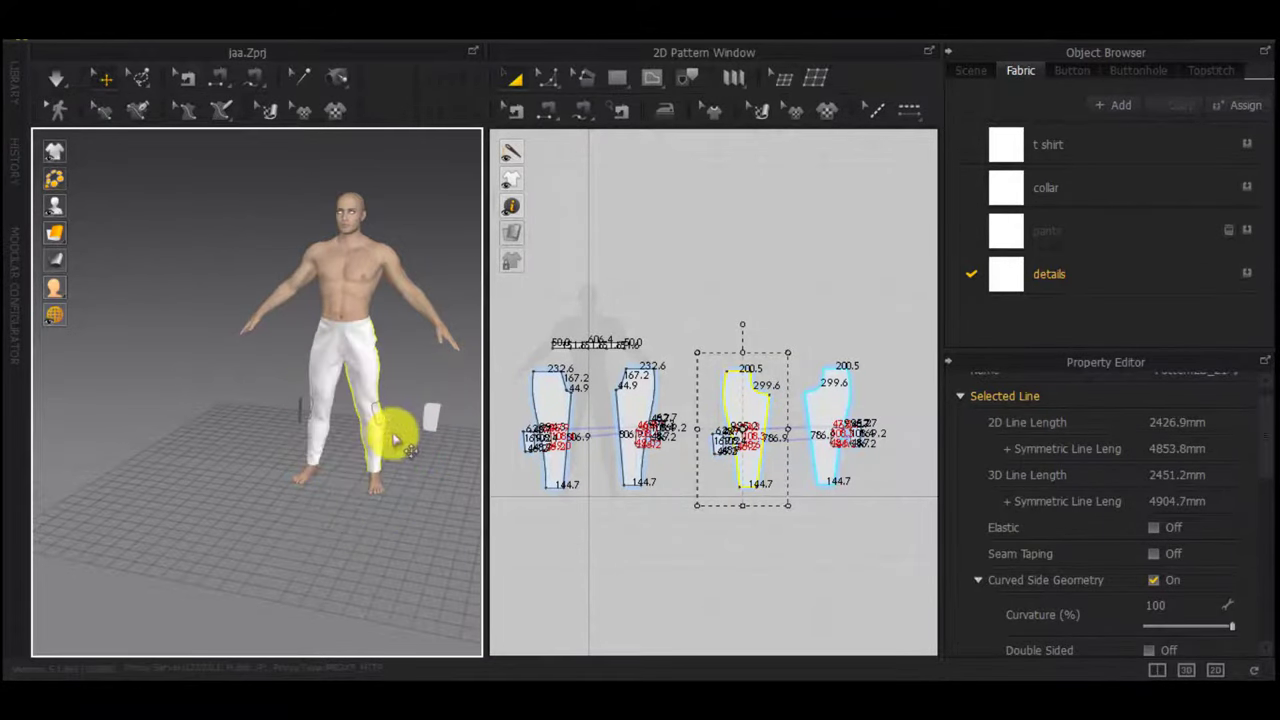
Turn the back detail piece and place it beside the back half of the knee outline, next to the front piece
{"action": "right_click_drag", "start_coordinate": [398, 442], "coordinate": [347, 441]}
{"action": "scroll", "coordinate": [380, 443], "scroll_direction": "up", "scroll_amount": 3}
{"action": "middle_click_drag", "start_coordinate": [380, 443], "coordinate": [295, 460]}
{"action": "left_click", "coordinate": [339, 452]}
{"action": "left_click_drag", "start_coordinate": [298, 463], "coordinate": [271, 464]}
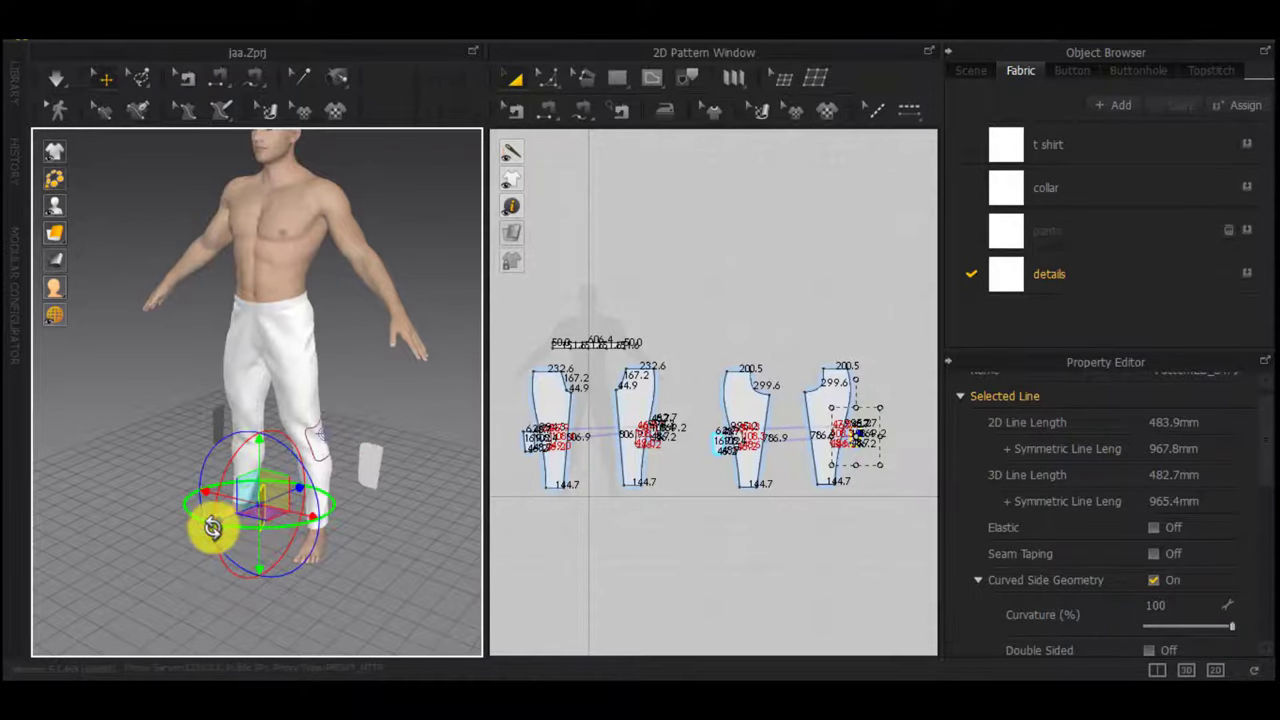
{"action": "right_click_drag", "start_coordinate": [213, 527], "coordinate": [393, 532]}
{"action": "left_click_drag", "start_coordinate": [263, 503], "coordinate": [160, 513]}
{"action": "right_click_drag", "start_coordinate": [160, 513], "coordinate": [245, 507]}
{"action": "left_click_drag", "start_coordinate": [245, 500], "coordinate": [92, 472]}
{"action": "right_click_drag", "start_coordinate": [92, 472], "coordinate": [170, 475]}
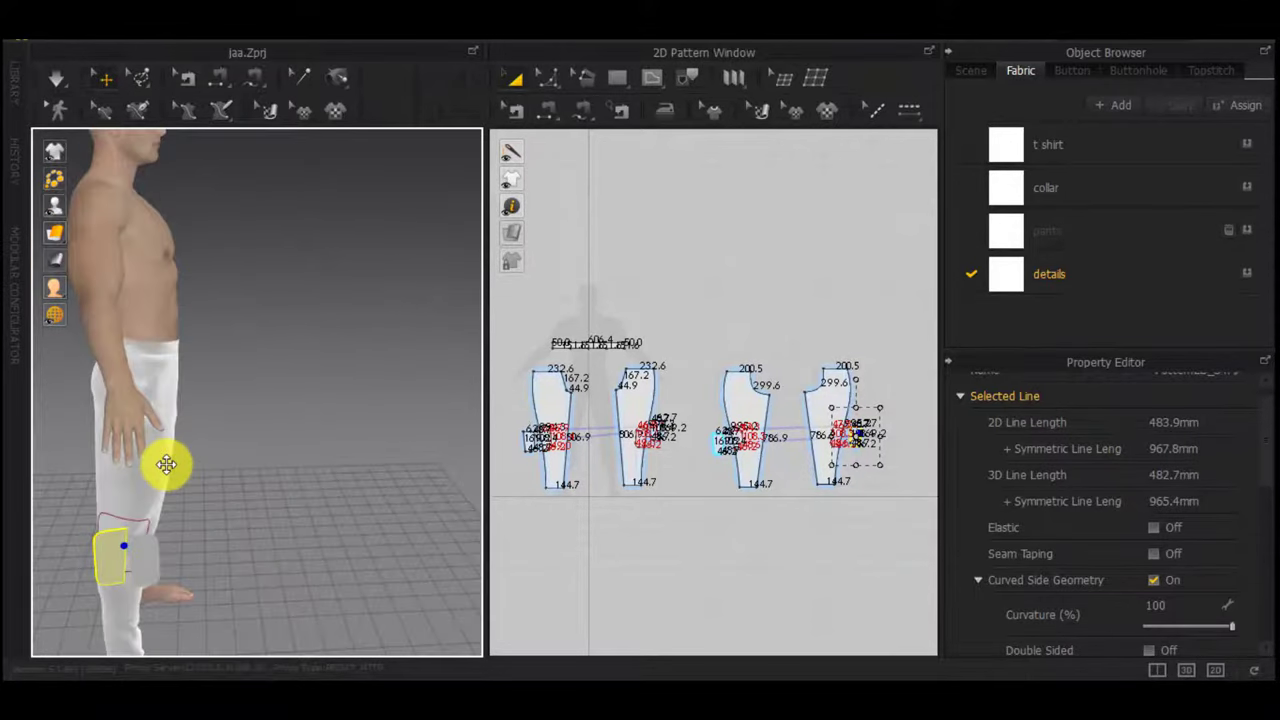
Turn the remaining front and back detail pieces and bring them near the avatar's other knee in 3D
{"action": "right_click_drag", "start_coordinate": [385, 534], "coordinate": [220, 530]}
{"action": "left_click", "coordinate": [349, 449]}
{"action": "right_click_drag", "start_coordinate": [345, 452], "coordinate": [194, 468]}
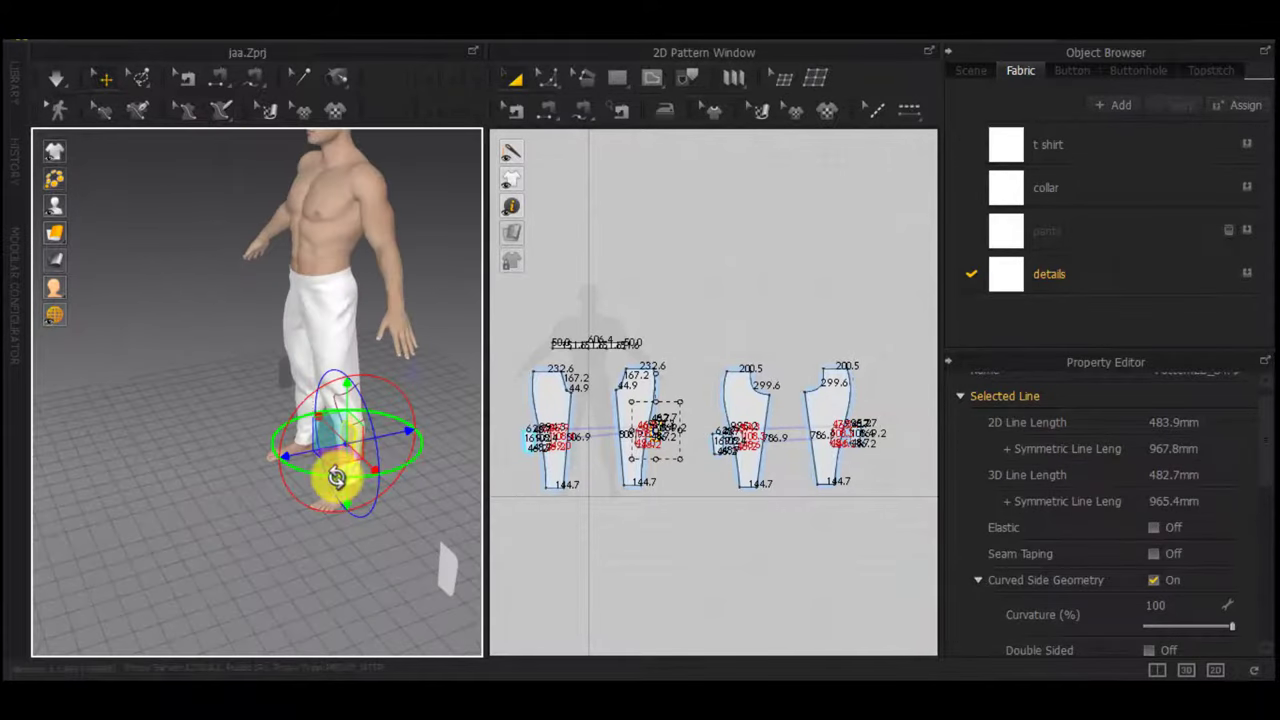
{"action": "left_click_drag", "start_coordinate": [454, 573], "coordinate": [417, 480]}
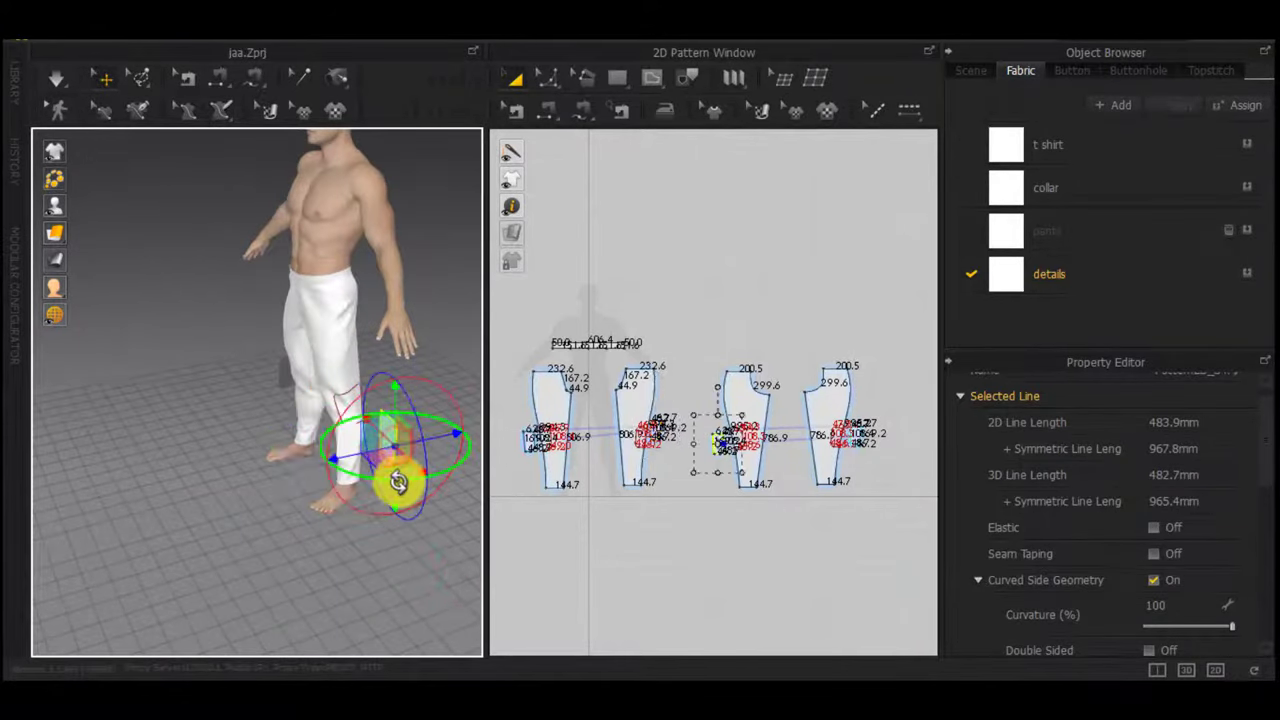
{"action": "right_click_drag", "start_coordinate": [478, 467], "coordinate": [571, 521]}
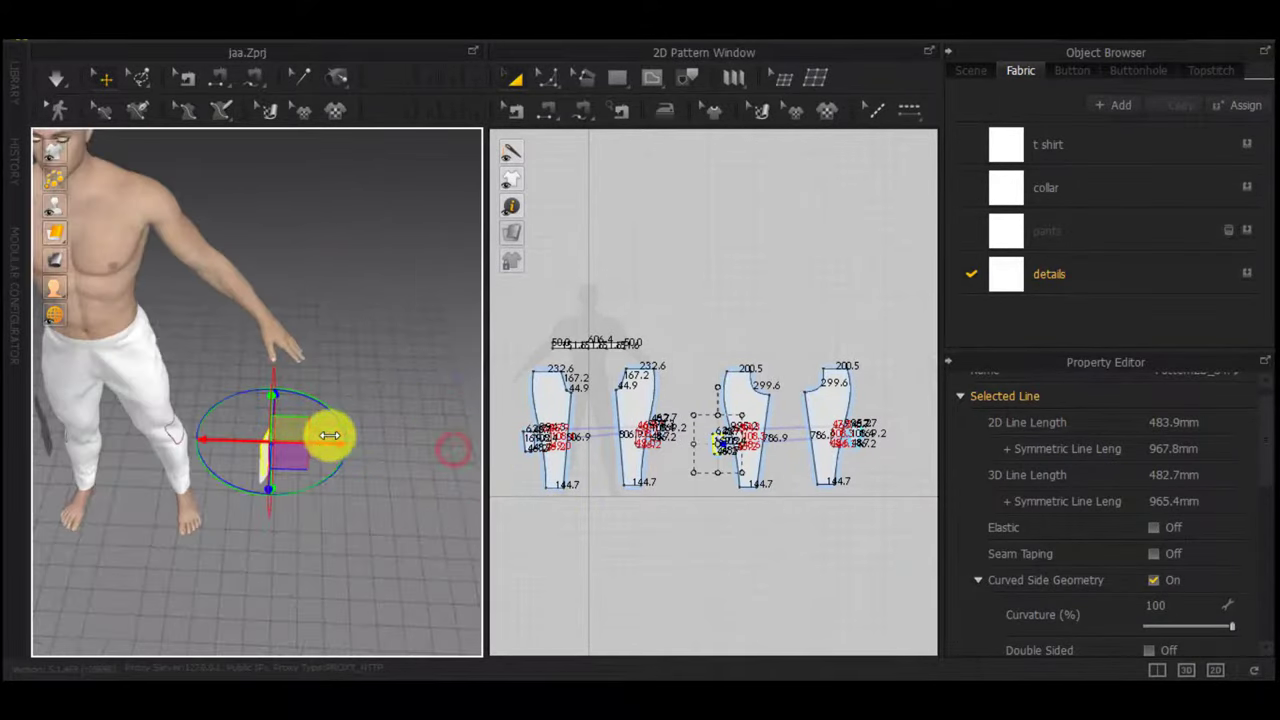
{"action": "right_click_drag", "start_coordinate": [330, 435], "coordinate": [222, 406]}
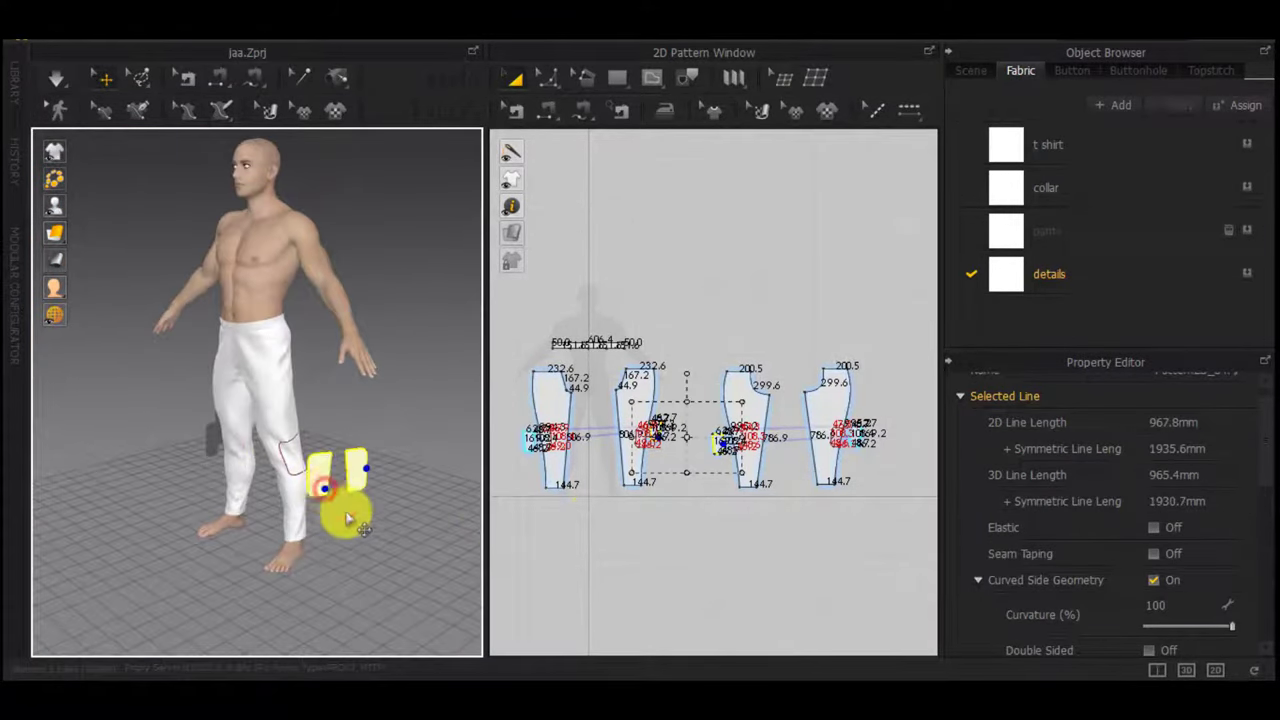
Move both remaining detail pieces together against the knee outline on the avatar's other leg
{"action": "right_click_drag", "start_coordinate": [347, 517], "coordinate": [325, 488]}
{"action": "left_click_drag", "start_coordinate": [249, 469], "coordinate": [275, 480]}
{"action": "right_click_drag", "start_coordinate": [298, 486], "coordinate": [146, 444]}
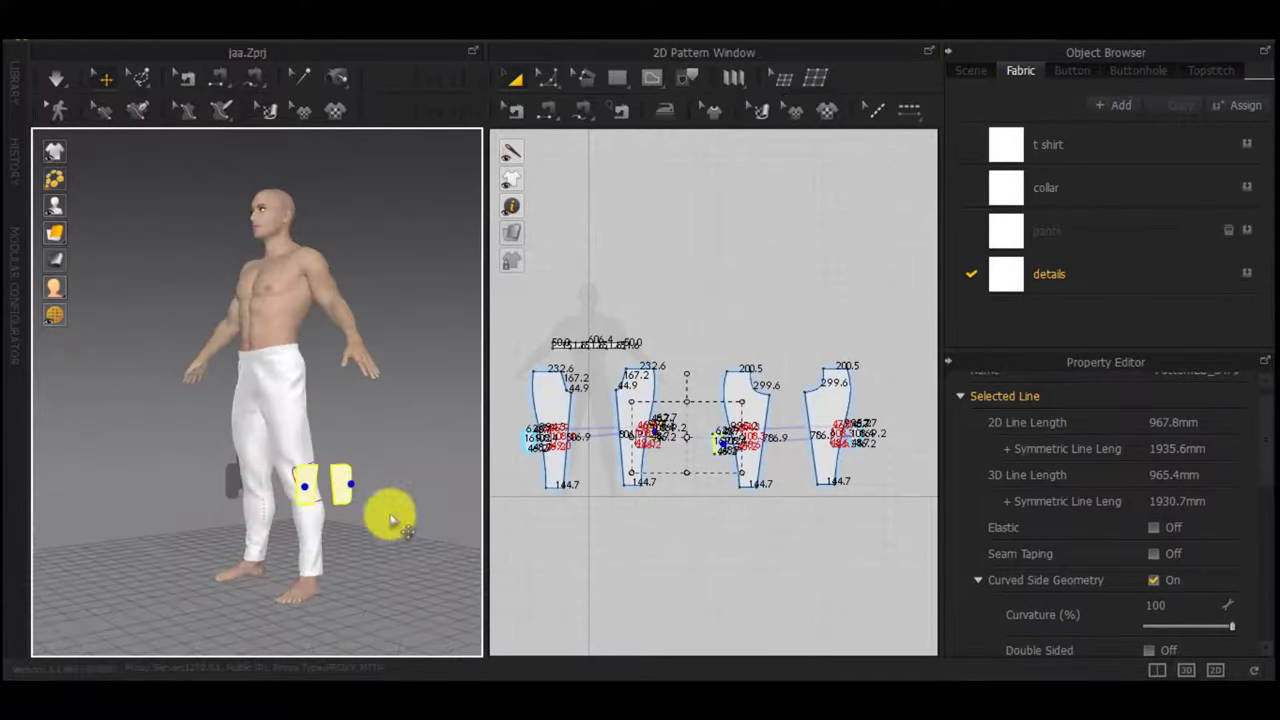
{"action": "right_click_drag", "start_coordinate": [391, 519], "coordinate": [380, 514]}
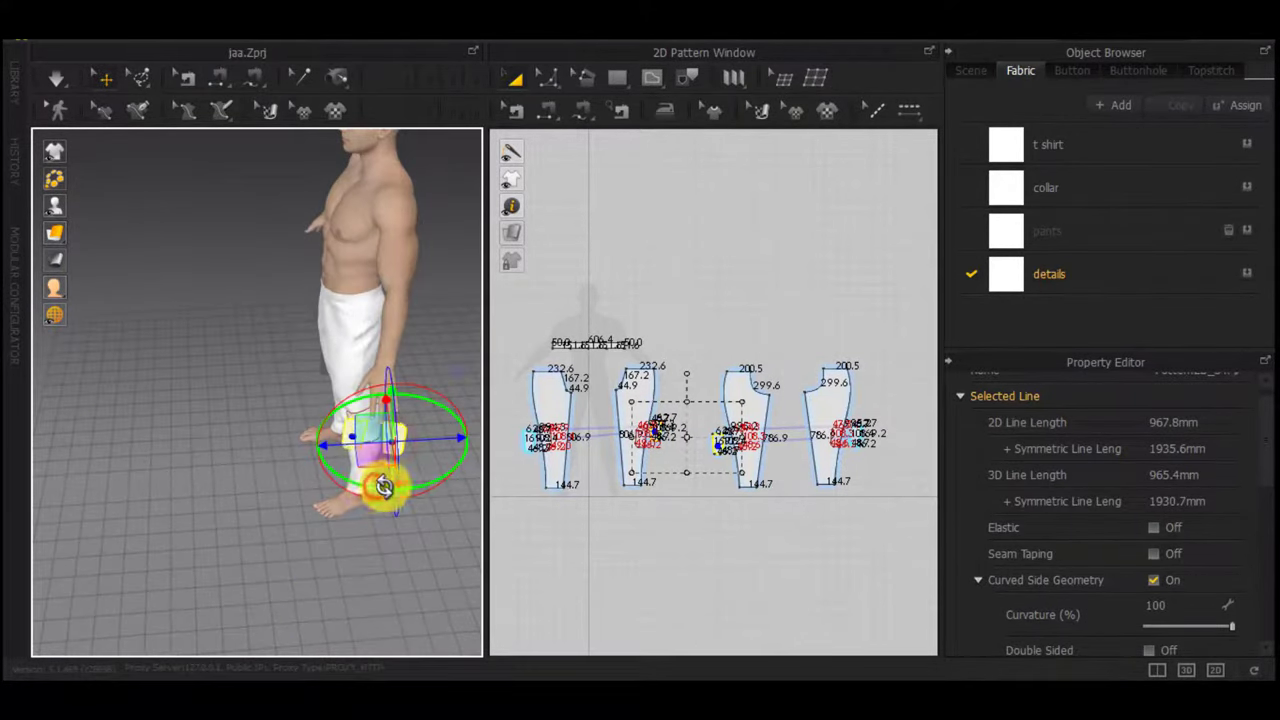
{"action": "left_click", "coordinate": [263, 426]}
Free-sew the front detail piece's upper, rounded and lower edges to the matching knee outline on the first front leg
{"action": "right_click_drag", "start_coordinate": [263, 426], "coordinate": [625, 390]}
{"action": "scroll", "coordinate": [403, 445], "scroll_direction": "up", "scroll_amount": 4}
{"action": "right_click_drag", "start_coordinate": [403, 445], "coordinate": [308, 448]}
{"action": "scroll", "coordinate": [311, 444], "scroll_direction": "up", "scroll_amount": 2}
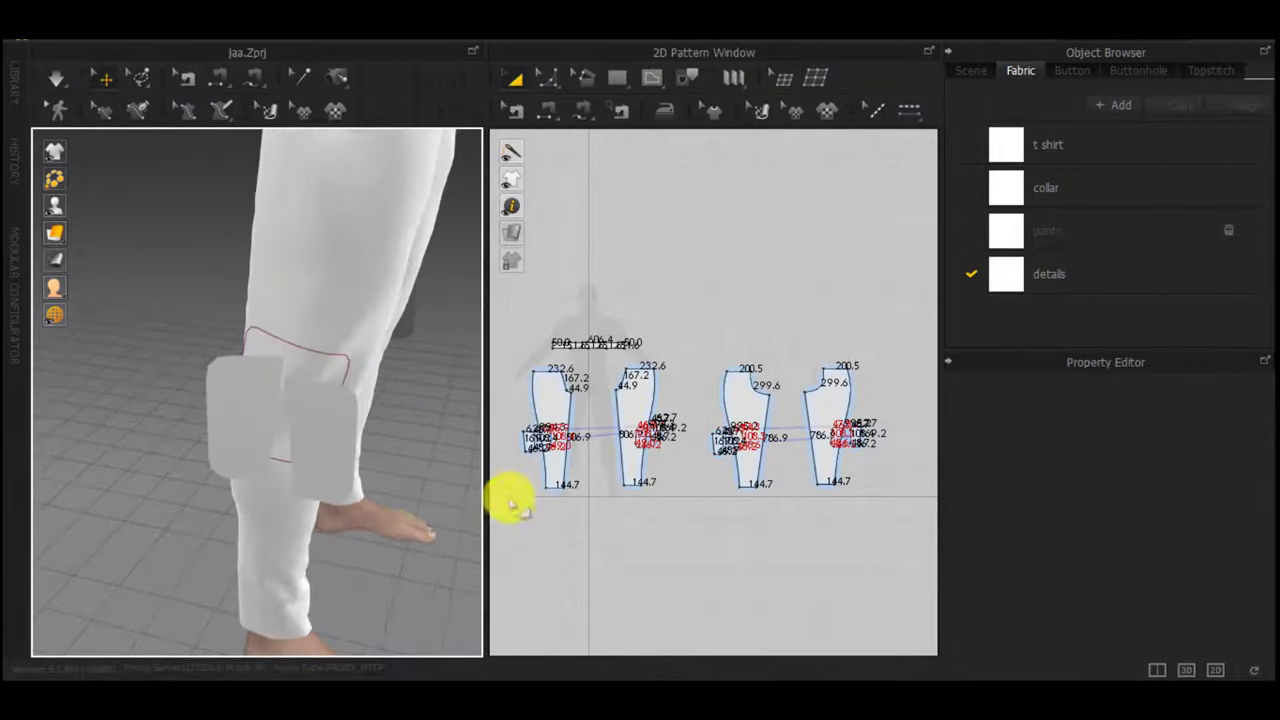
{"action": "scroll", "coordinate": [330, 424], "scroll_direction": "up", "scroll_amount": 2}
{"action": "key", "text": "m"}
{"action": "left_click", "coordinate": [291, 377]}
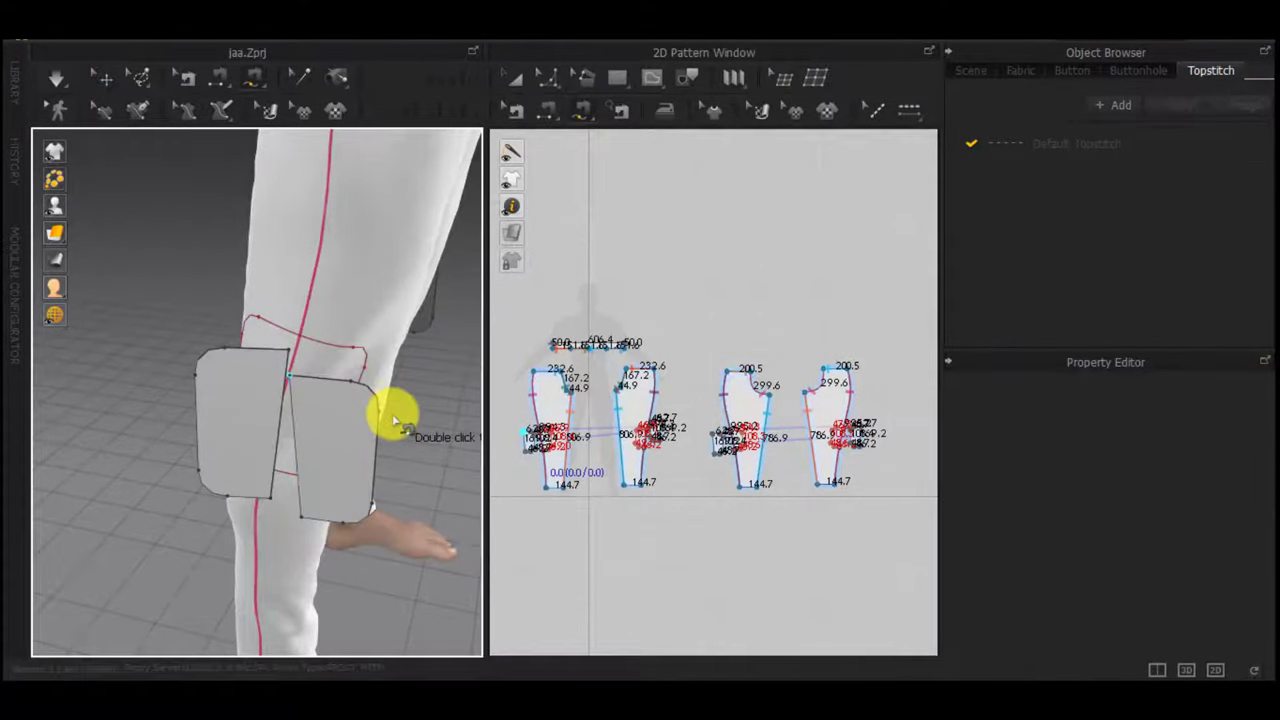
{"action": "scroll", "coordinate": [500, 443], "scroll_direction": "up", "scroll_amount": 5}
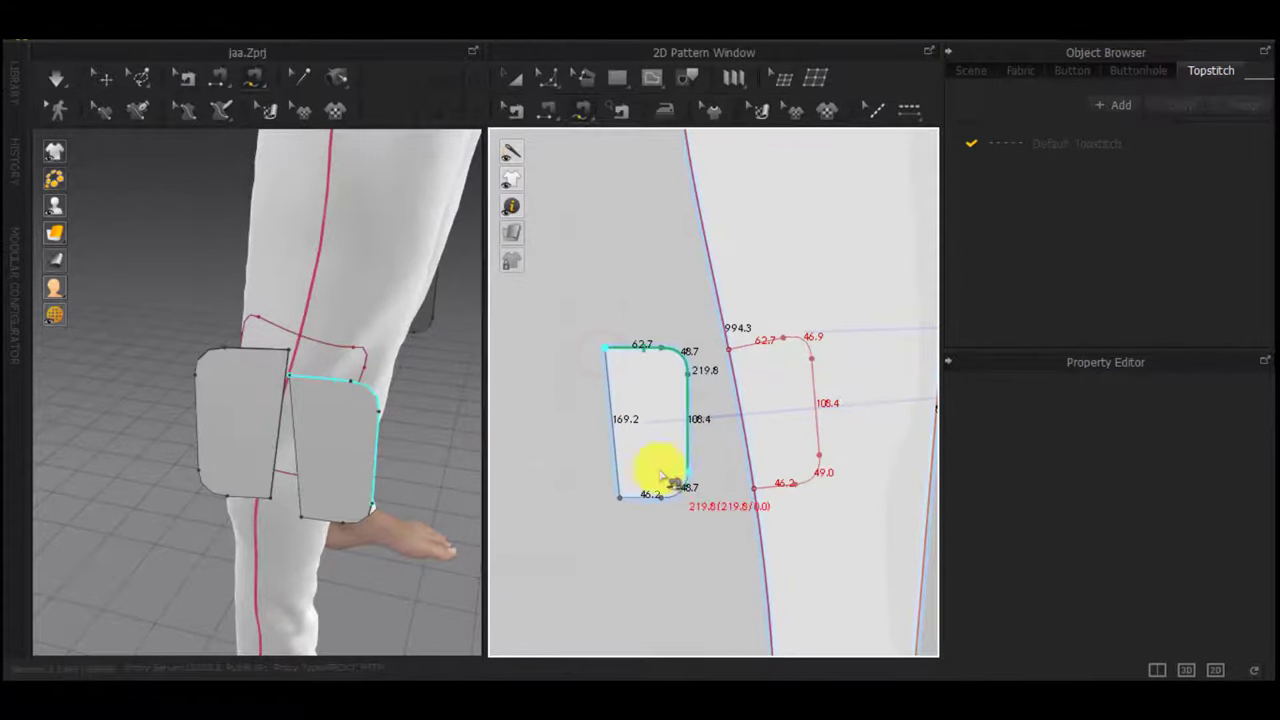
{"action": "left_click", "coordinate": [622, 497]}
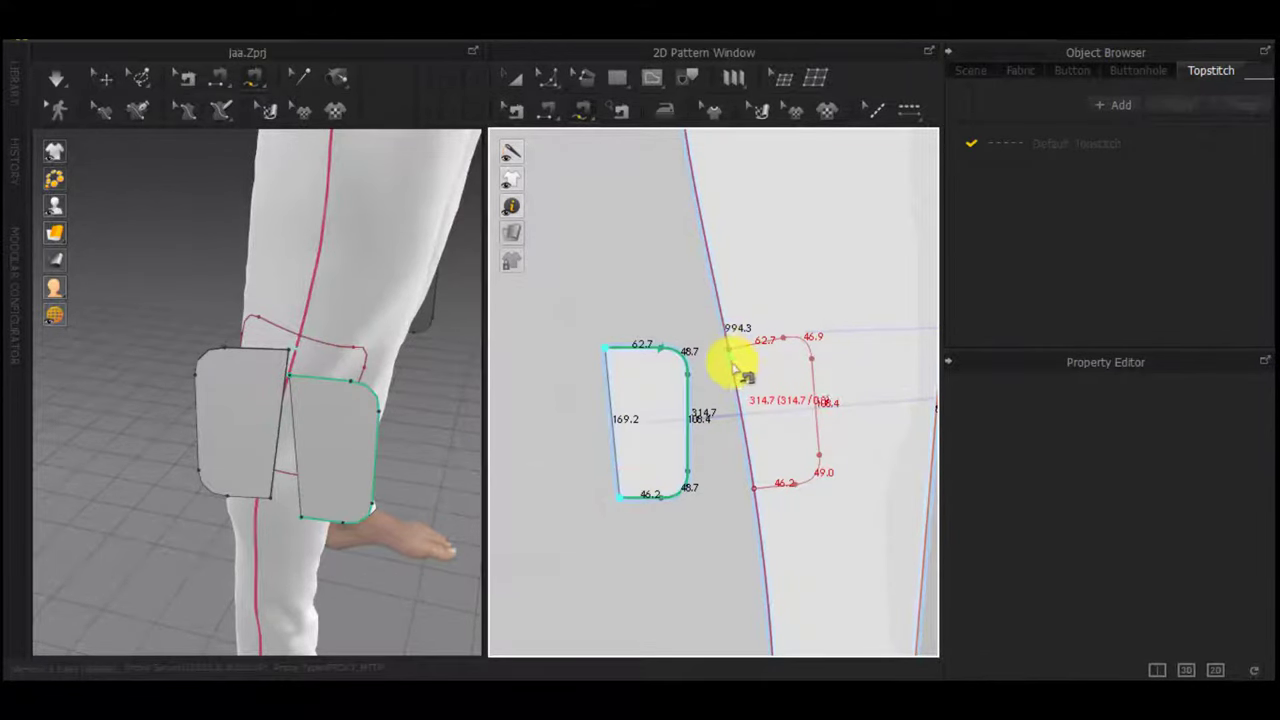
{"action": "left_click", "coordinate": [732, 349]}
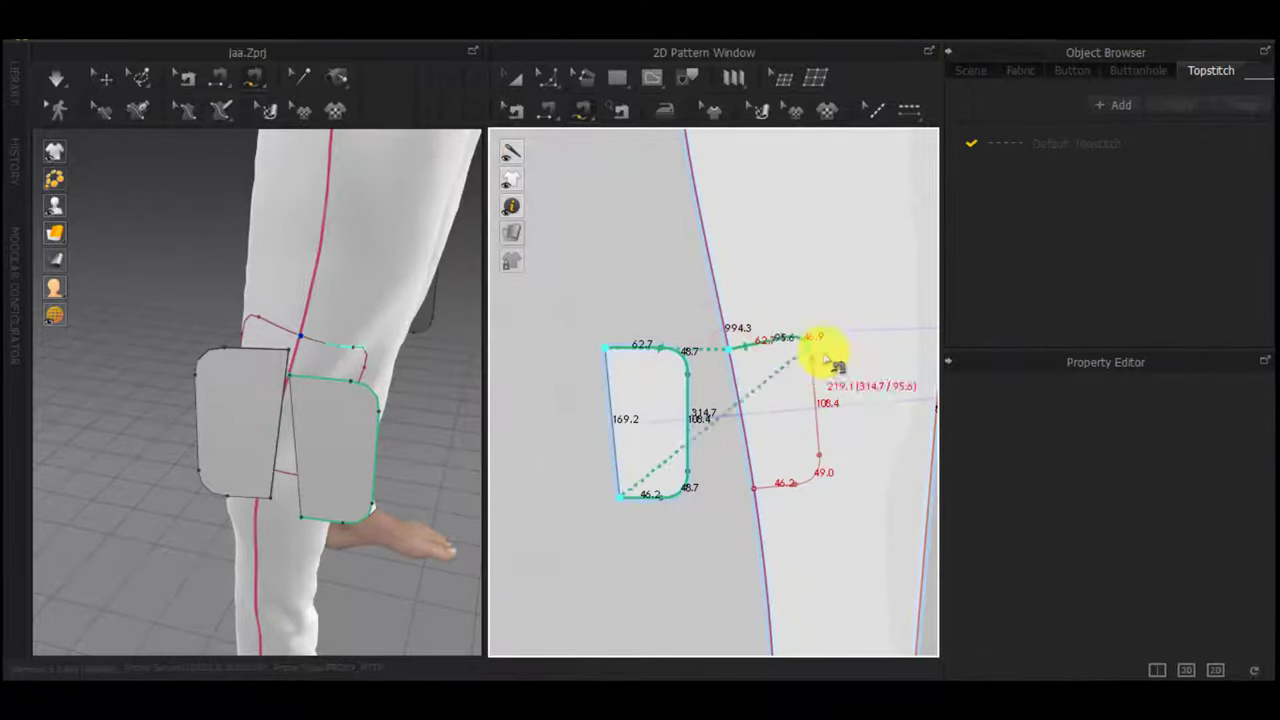
{"action": "left_click", "coordinate": [768, 496]}
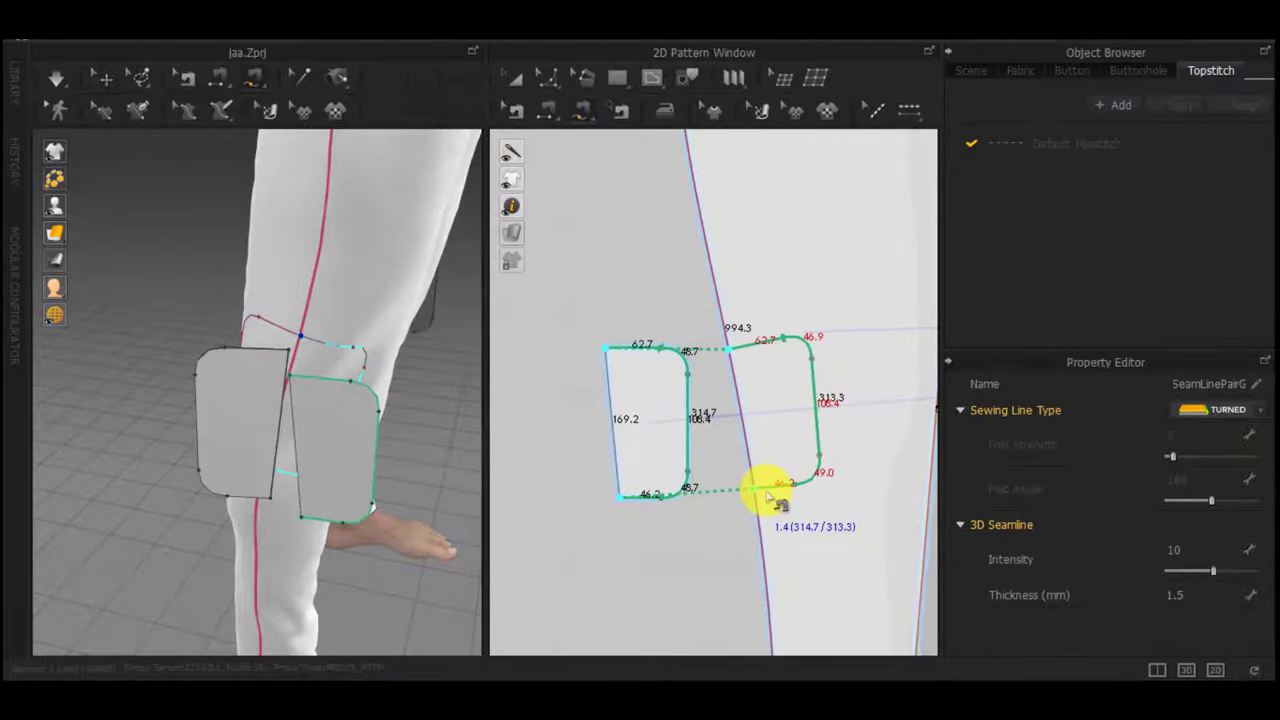
Free-sew the outer back leg's detail piece to its knee outline, from the upper seam point to the lower one
{"action": "scroll", "coordinate": [246, 428], "scroll_direction": "down", "scroll_amount": 3}
{"action": "scroll", "coordinate": [757, 437], "scroll_direction": "down", "scroll_amount": 8}
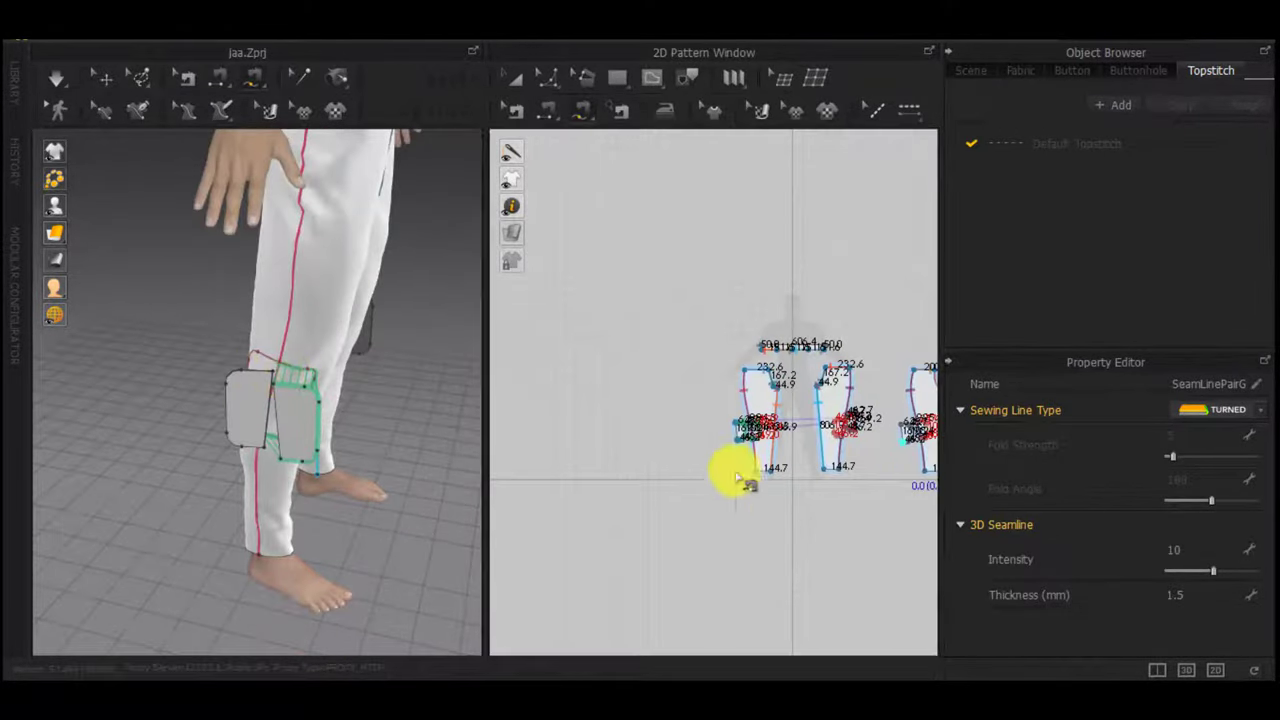
{"action": "middle_click_drag", "start_coordinate": [736, 474], "coordinate": [589, 464]}
{"action": "scroll", "coordinate": [805, 404], "scroll_direction": "up", "scroll_amount": 6}
{"action": "middle_click_drag", "start_coordinate": [797, 408], "coordinate": [516, 430]}
{"action": "scroll", "coordinate": [804, 422], "scroll_direction": "up", "scroll_amount": 6}
{"action": "scroll", "coordinate": [833, 482], "scroll_direction": "down", "scroll_amount": 3}
{"action": "left_click", "coordinate": [841, 458]}
{"action": "left_click", "coordinate": [779, 621]}
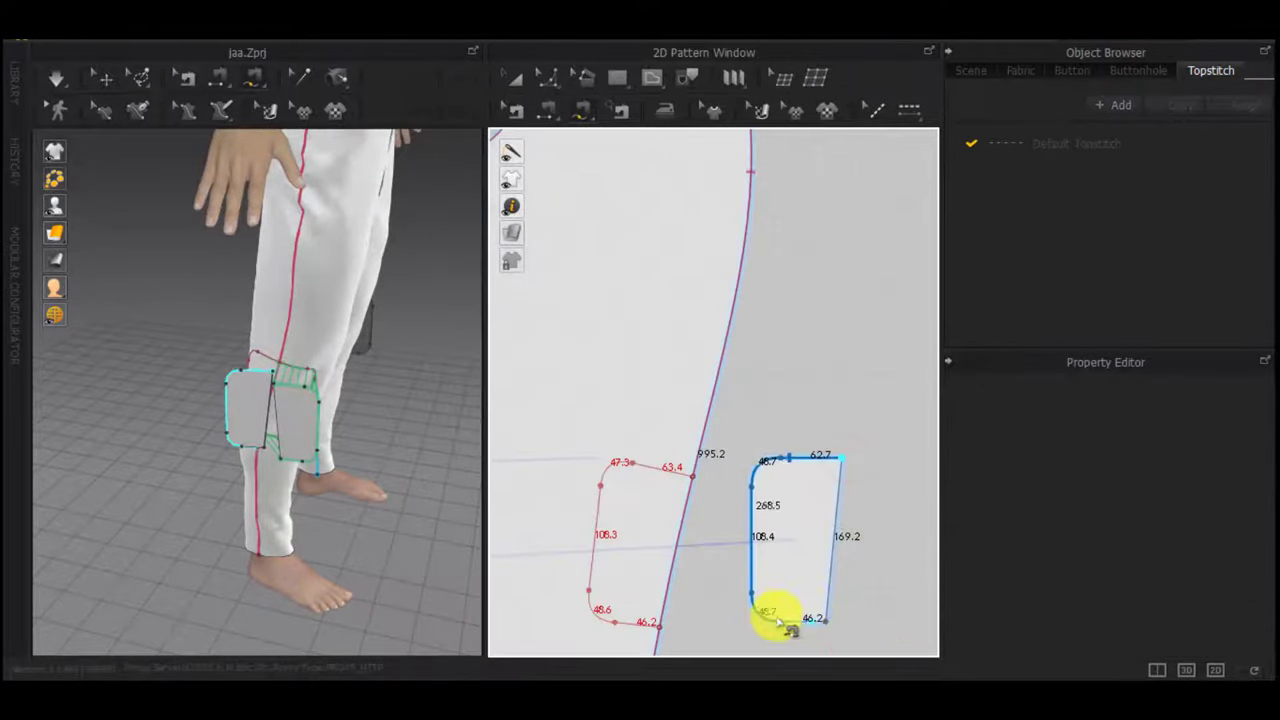
{"action": "left_click", "coordinate": [819, 619]}
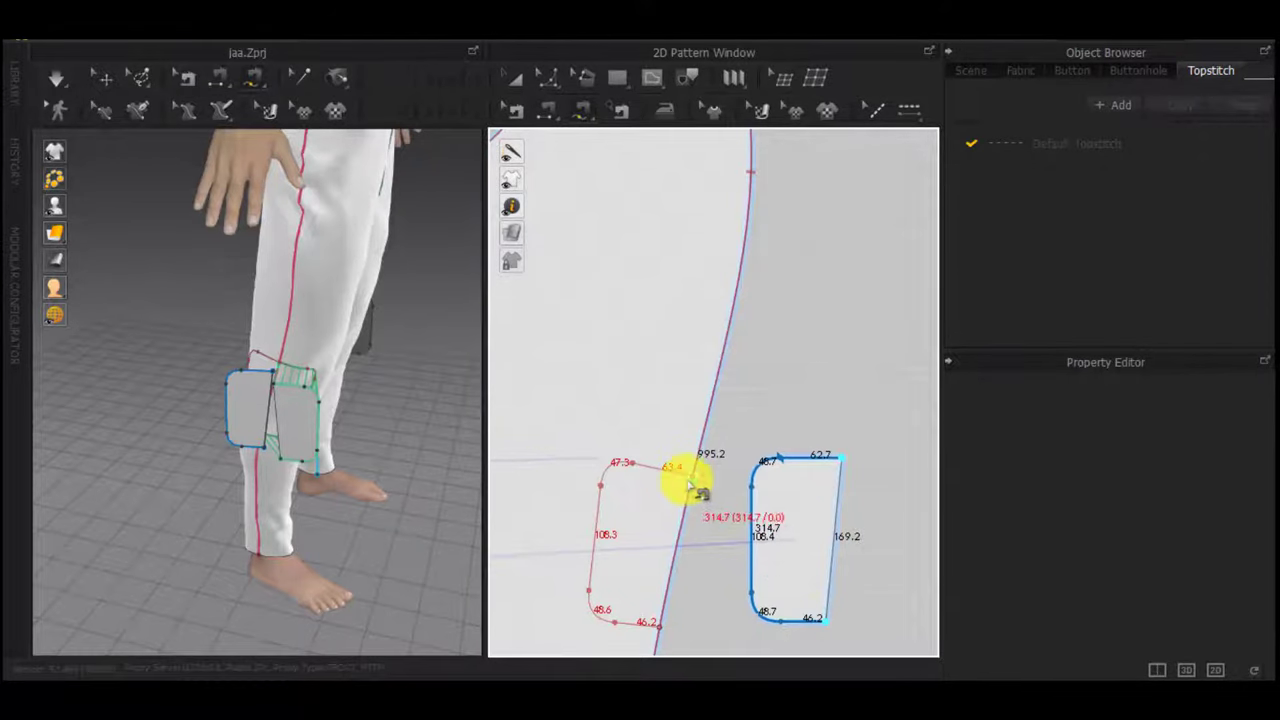
{"action": "left_click", "coordinate": [690, 478]}
{"action": "left_click", "coordinate": [663, 627]}
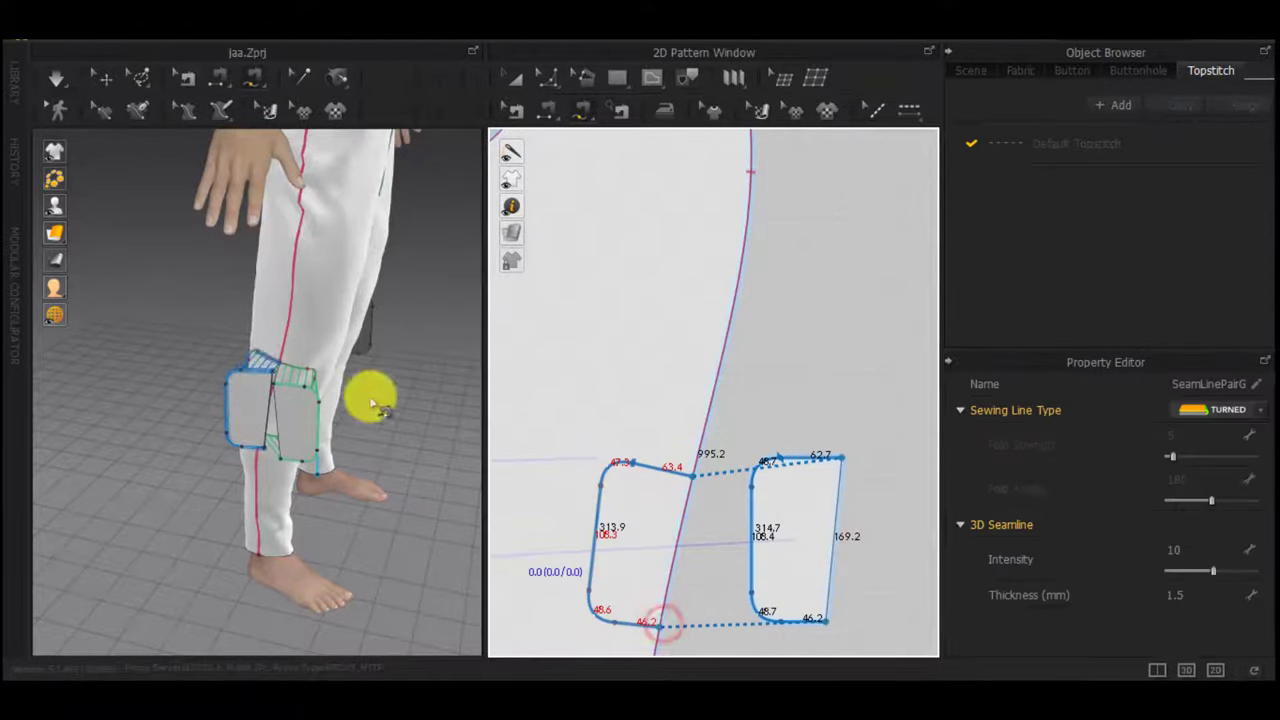
Free-sew the inner back leg's detail piece to its knee outline, from the upper seam point to the lower one
{"action": "right_click_drag", "start_coordinate": [370, 399], "coordinate": [4, 347]}
{"action": "scroll", "coordinate": [665, 508], "scroll_direction": "down", "scroll_amount": 8}
{"action": "middle_click_drag", "start_coordinate": [662, 543], "coordinate": [876, 540]}
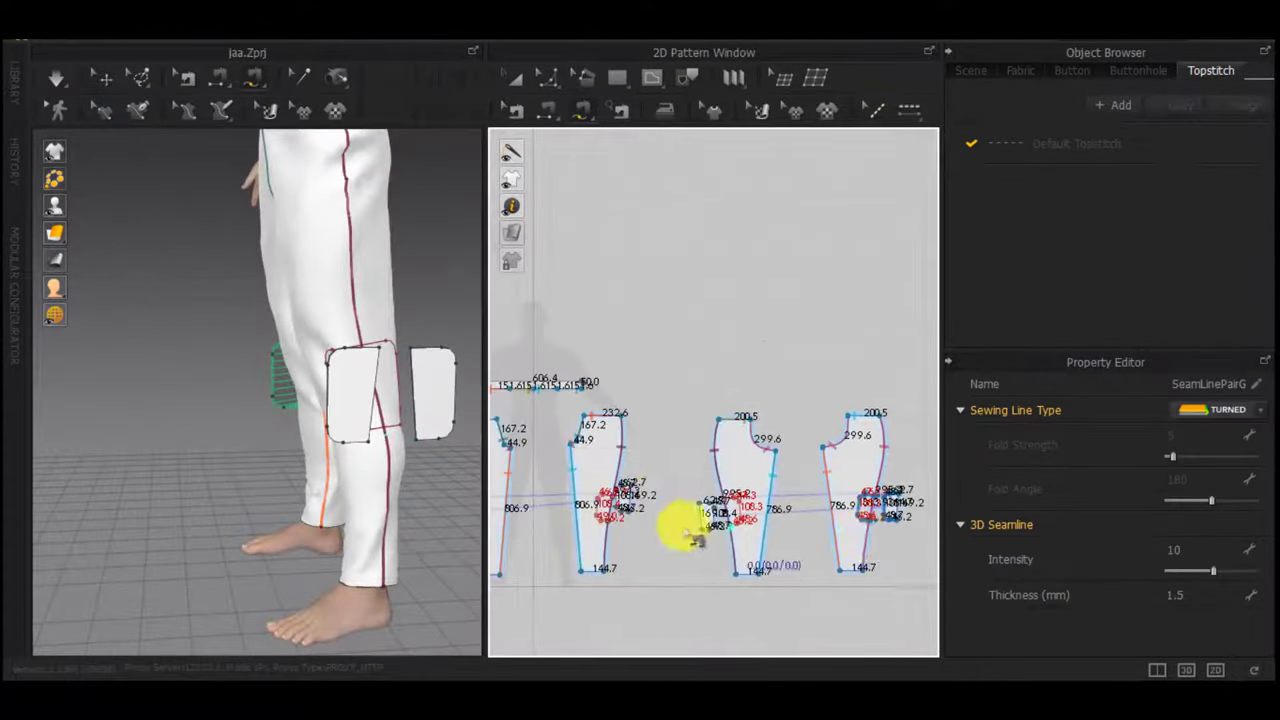
{"action": "scroll", "coordinate": [681, 508], "scroll_direction": "up", "scroll_amount": 6}
{"action": "left_click", "coordinate": [788, 507]}
{"action": "left_click", "coordinate": [802, 619]}
{"action": "middle_click_drag", "start_coordinate": [845, 604], "coordinate": [723, 602]}
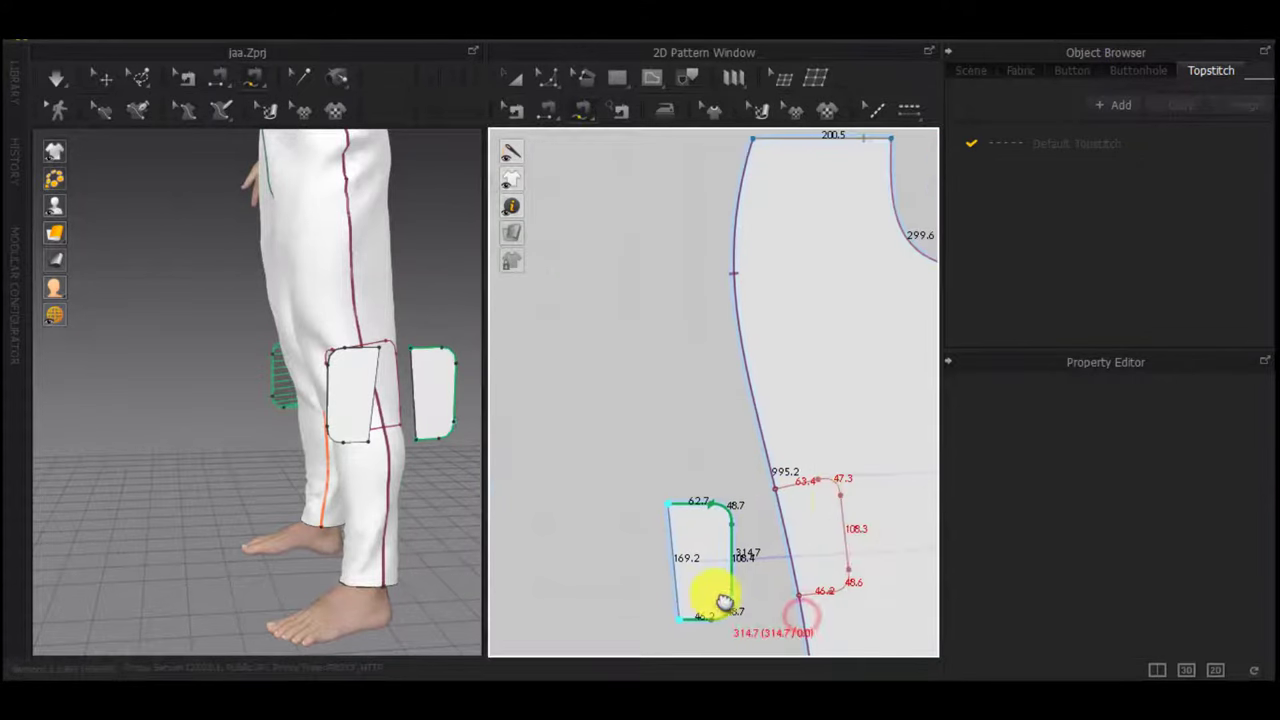
{"action": "left_click", "coordinate": [775, 489]}
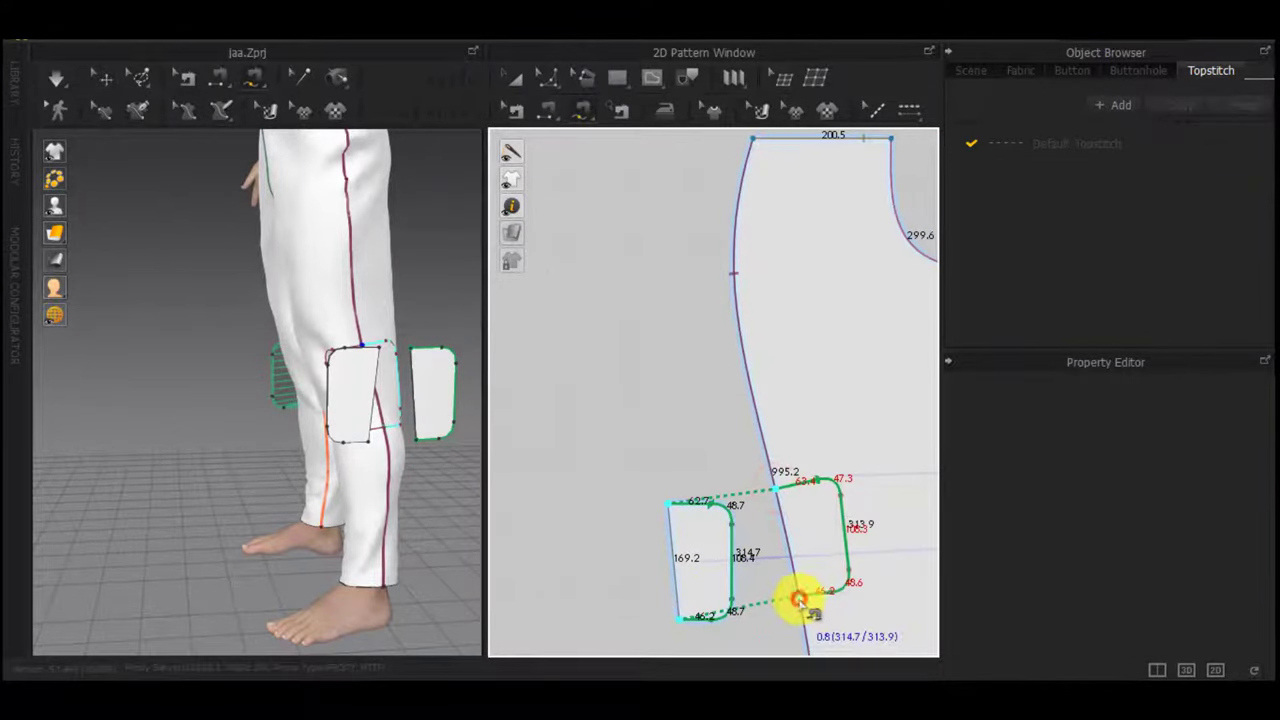
{"action": "left_click", "coordinate": [799, 599]}
Free-sew the remaining front leg's detail piece along its upper, rounded and lower edges to the matching knee outline
{"action": "scroll", "coordinate": [796, 604], "scroll_direction": "down", "scroll_amount": 5}
{"action": "scroll", "coordinate": [634, 580], "scroll_direction": "up", "scroll_amount": 3}
{"action": "left_click", "coordinate": [602, 507]}
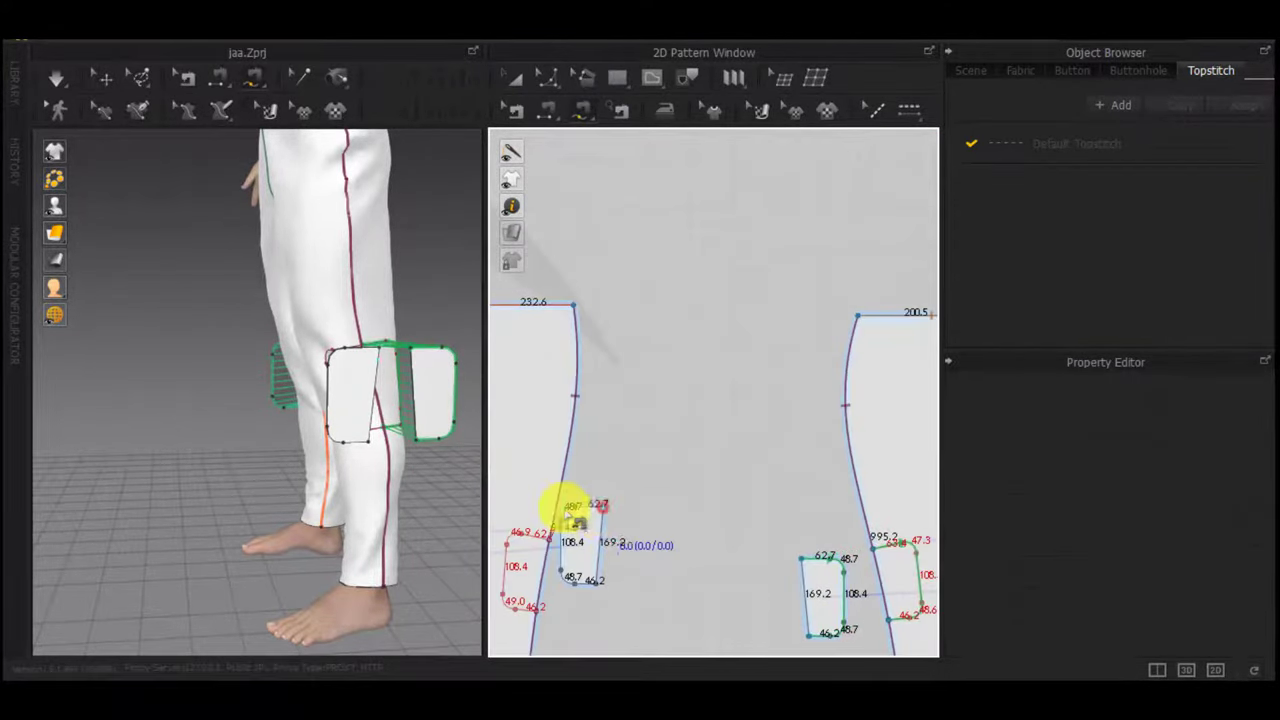
{"action": "left_click", "coordinate": [594, 580]}
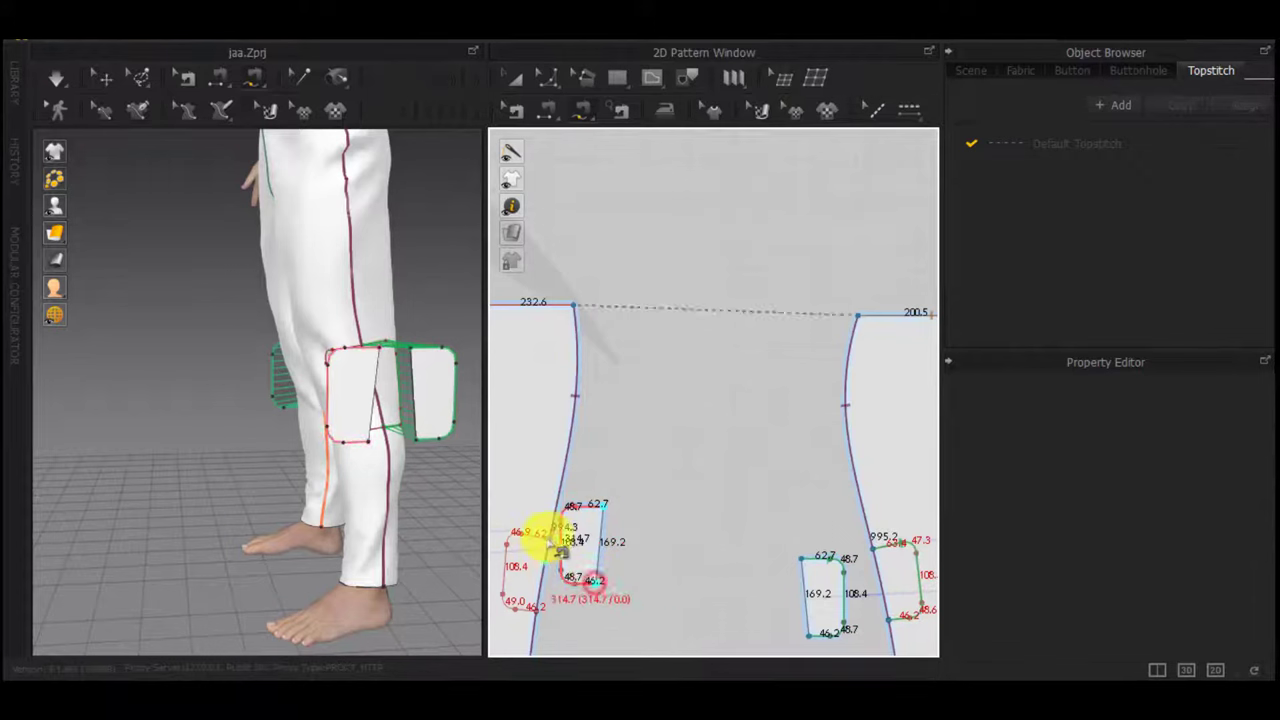
{"action": "left_click", "coordinate": [534, 613]}
Run a test simulation with the sewn knee pieces and undo it
{"action": "right_click_drag", "start_coordinate": [405, 436], "coordinate": [548, 470]}
{"action": "key", "text": "space"}
{"action": "key", "text": "ctrl+z"}
Create a narrow rectangular strip 190 mm wide and 10 mm high below the front detail piece
{"action": "middle_click_drag", "start_coordinate": [658, 546], "coordinate": [859, 486]}
{"action": "scroll", "coordinate": [859, 491], "scroll_direction": "up", "scroll_amount": 4}
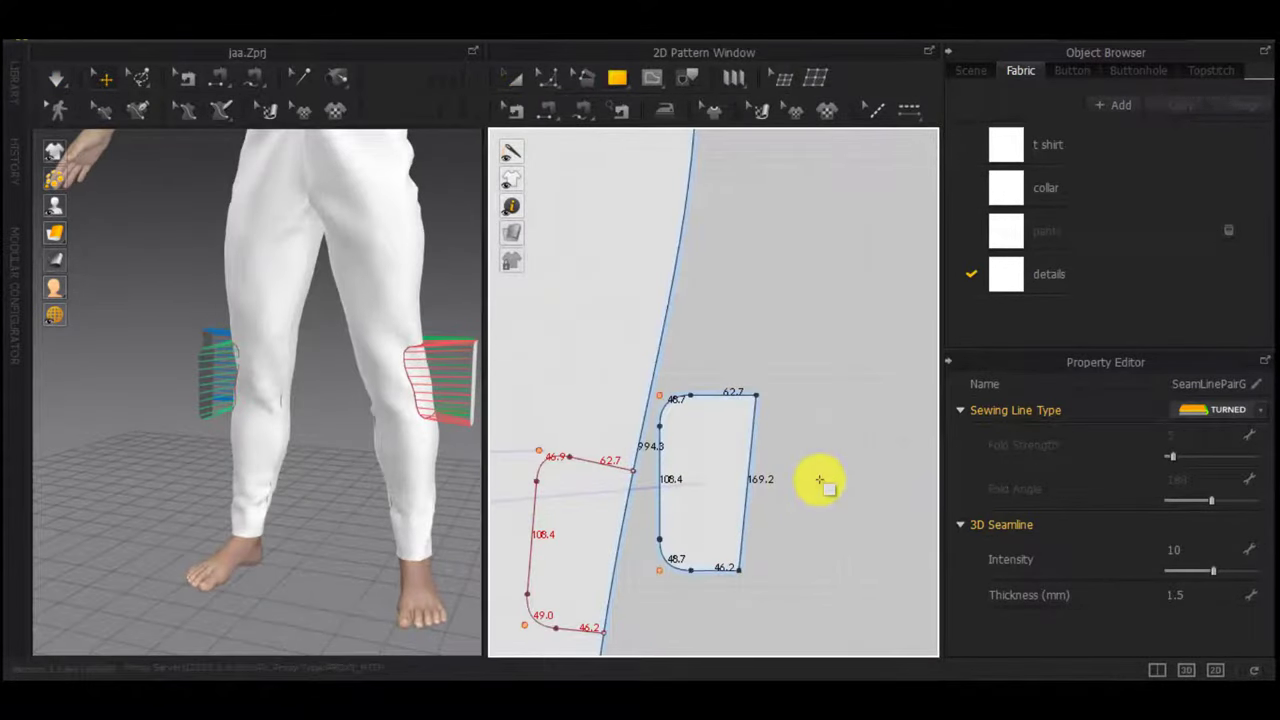
{"action": "right_click_drag", "start_coordinate": [457, 435], "coordinate": [351, 442]}
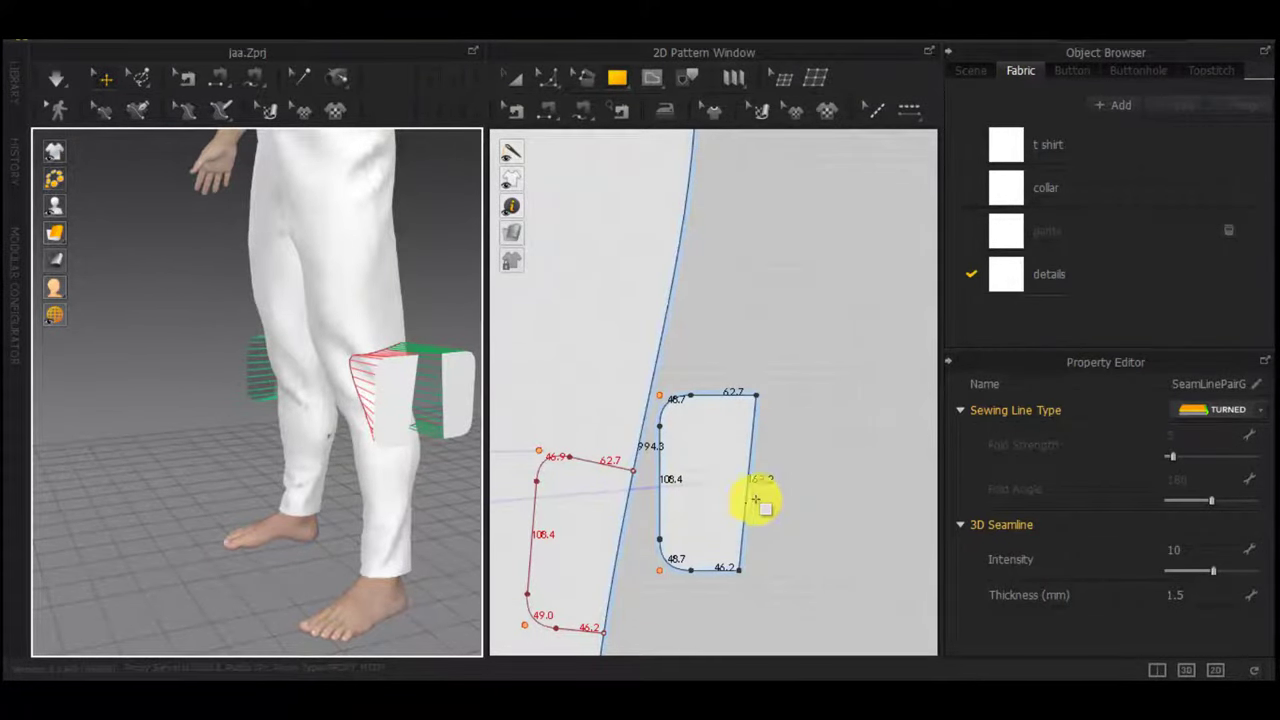
{"action": "middle_click_drag", "start_coordinate": [755, 499], "coordinate": [772, 421]}
{"action": "key", "text": "b"}
{"action": "scroll", "coordinate": [690, 480], "scroll_direction": "down", "scroll_amount": 4}
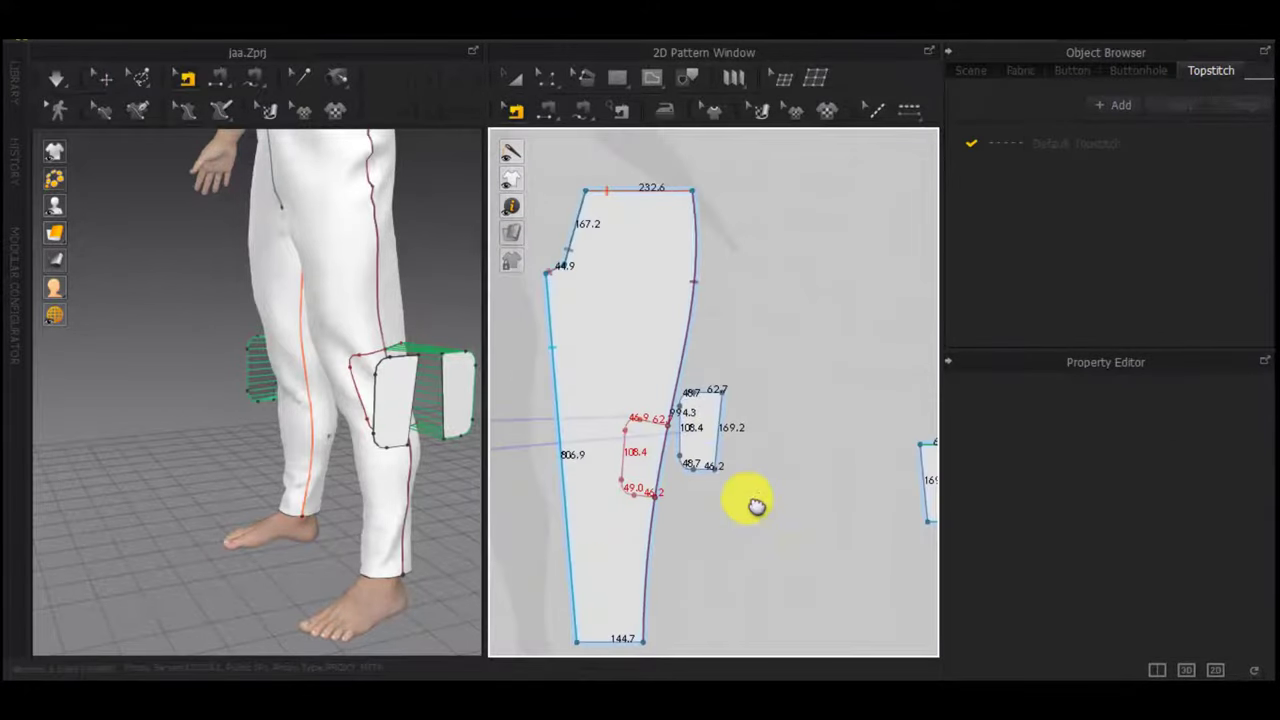
{"action": "key", "text": "s"}
{"action": "left_click", "coordinate": [736, 507]}
{"action": "type", "text": "190"}
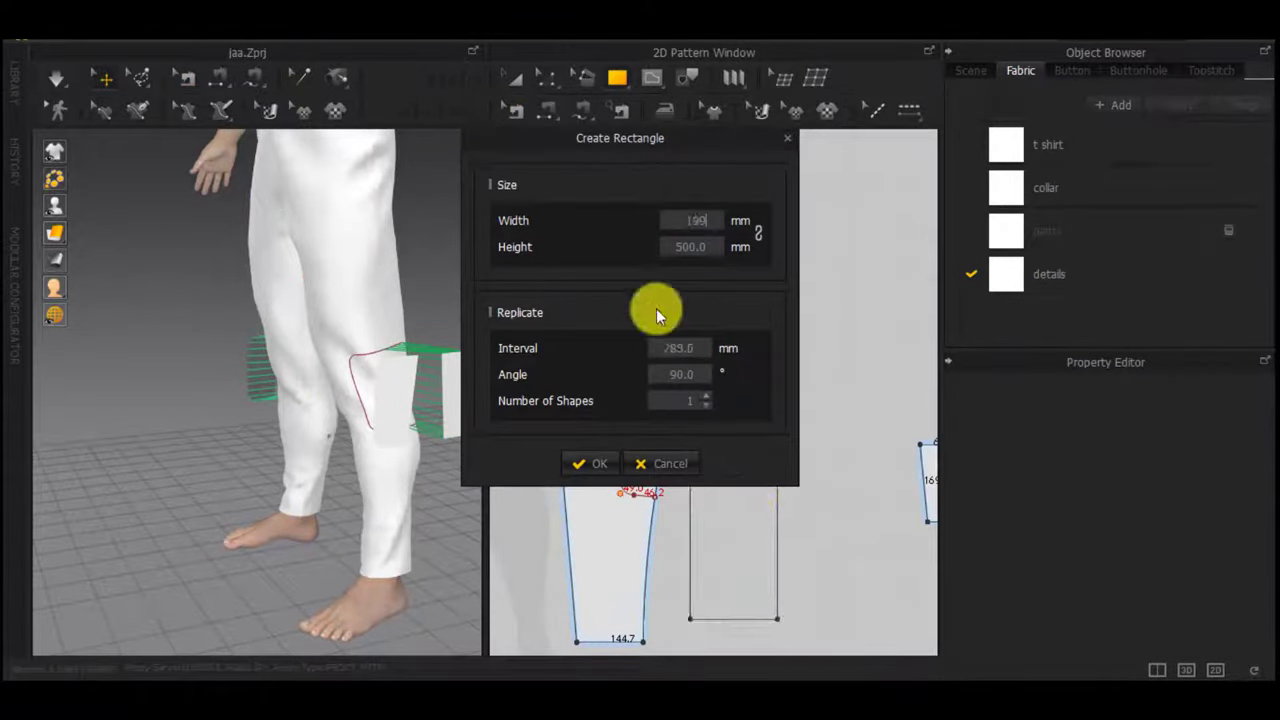
{"action": "left_click_drag", "start_coordinate": [620, 147], "coordinate": [535, 157]}
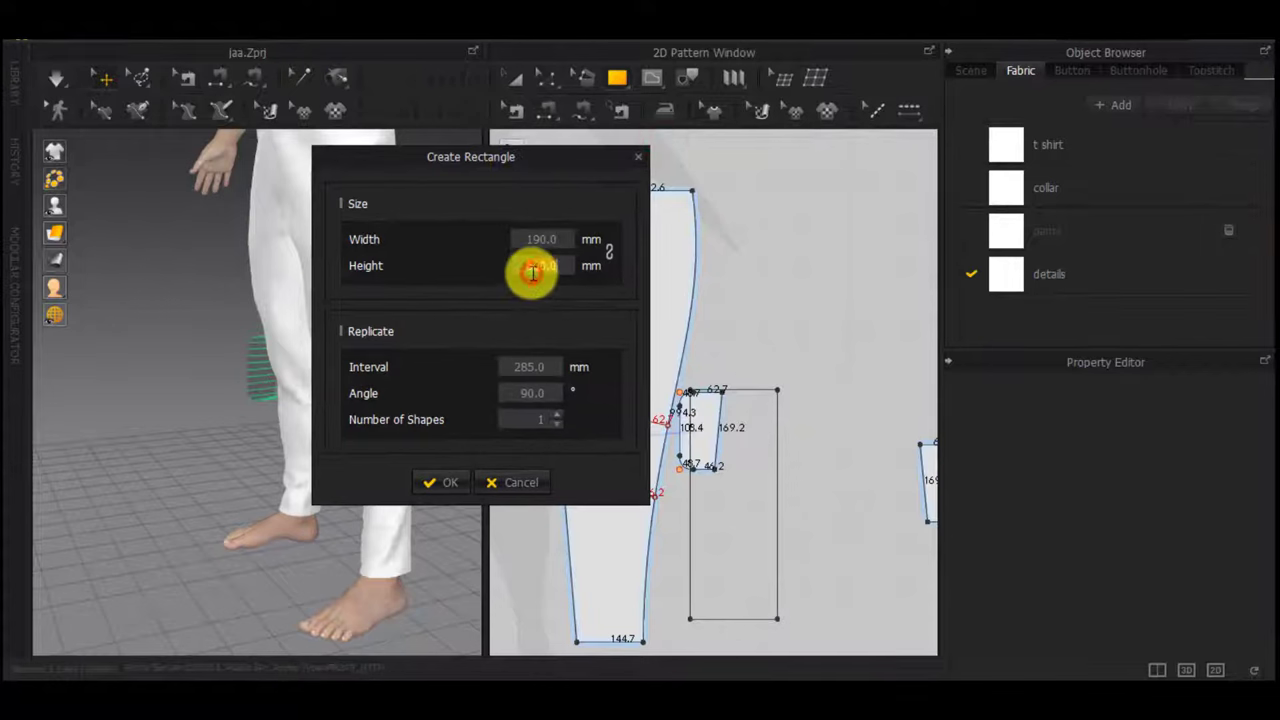
{"action": "left_click", "coordinate": [463, 483]}
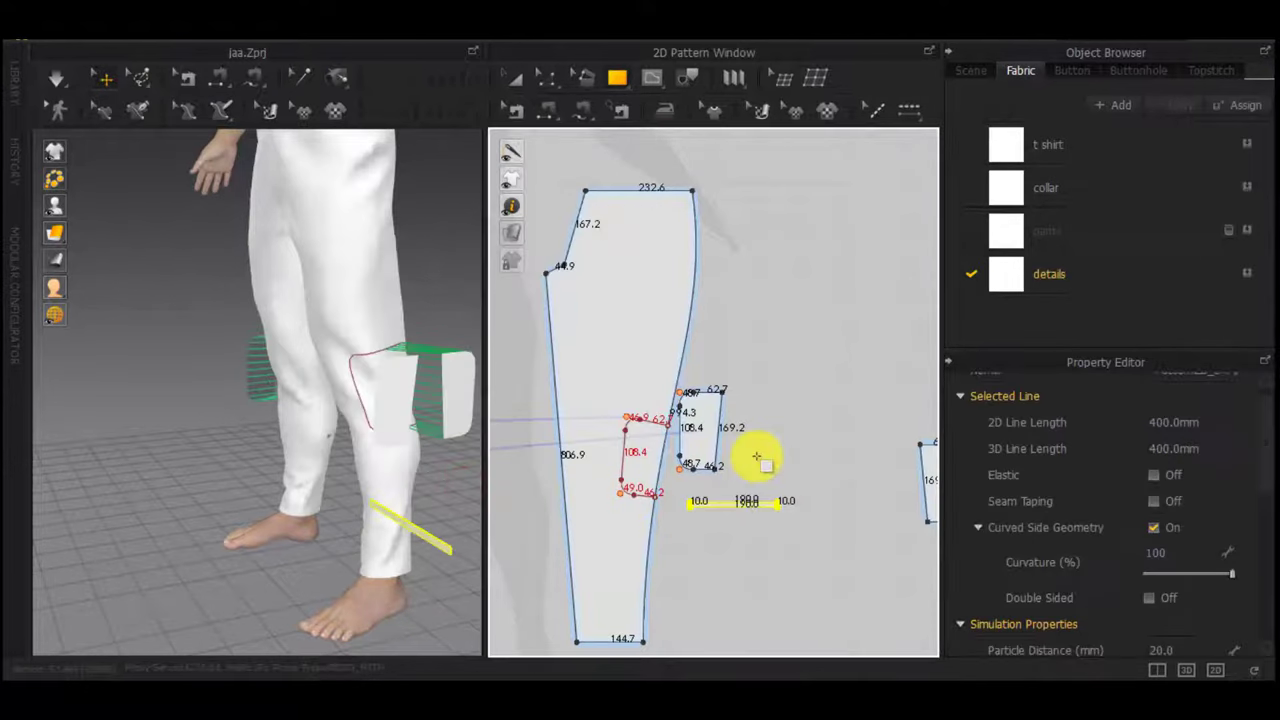
Split the strip's upper edge into two equal 95 mm segments
{"action": "scroll", "coordinate": [742, 530], "scroll_direction": "up", "scroll_amount": 4}
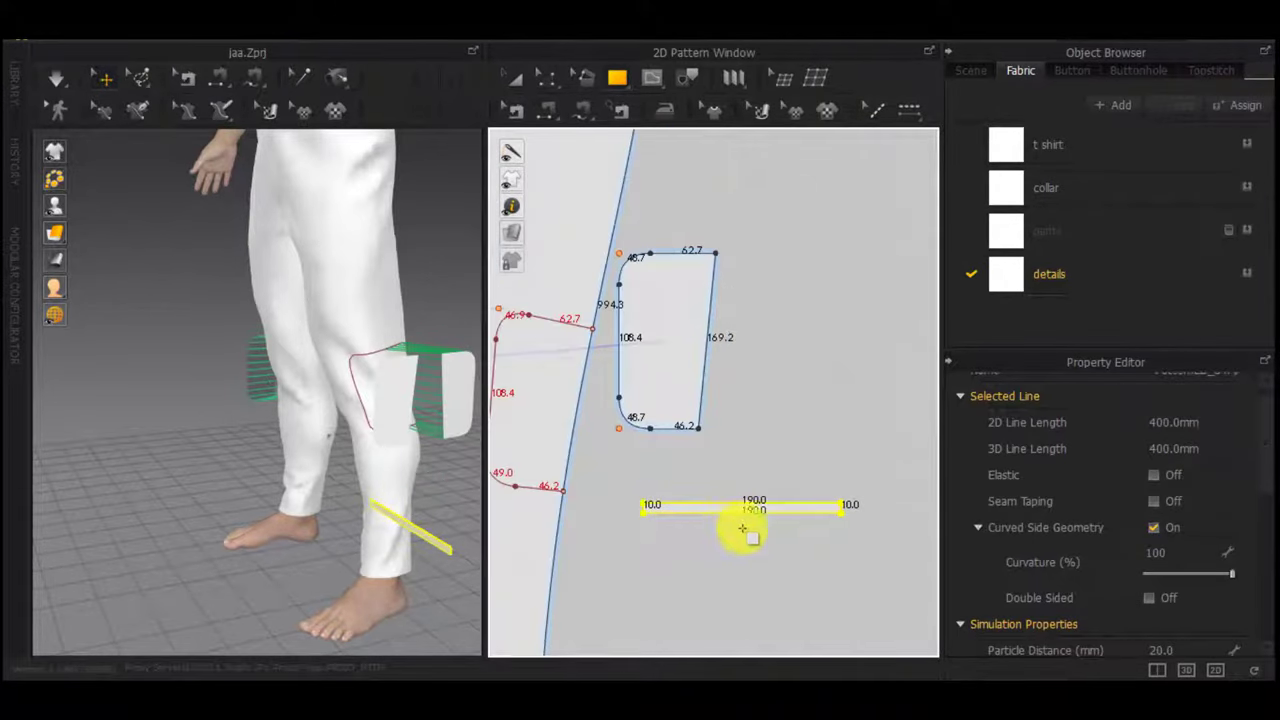
{"action": "left_click", "coordinate": [766, 582]}
{"action": "right_click", "coordinate": [736, 507]}
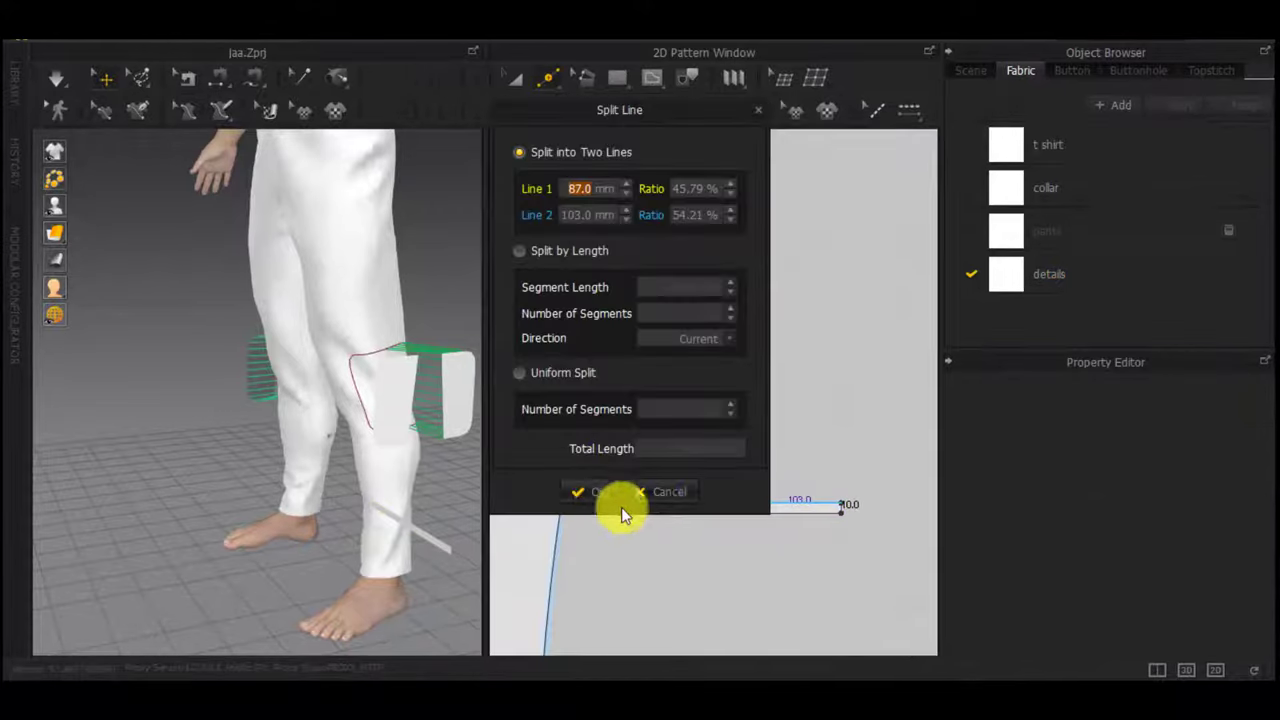
{"action": "left_click", "coordinate": [603, 494]}
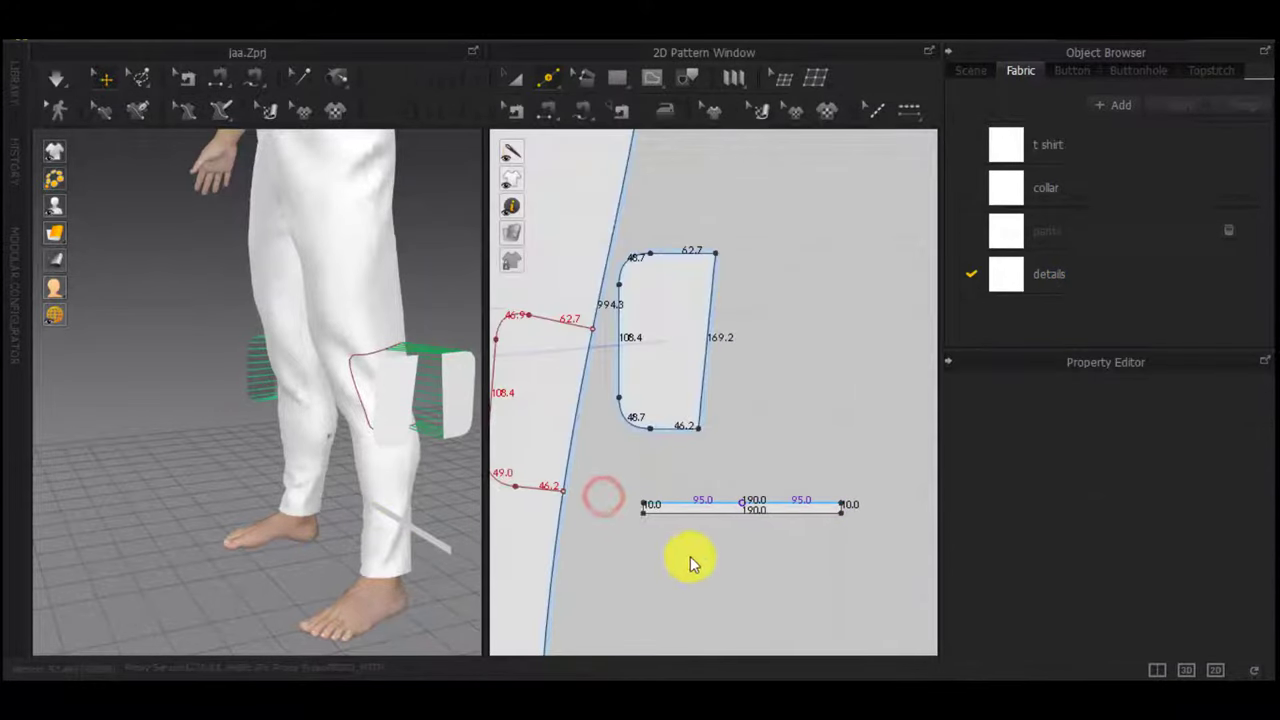
Turn the narrow strip to face the side of the leg and move it just beneath the two detail pieces in 3D
{"action": "left_click", "coordinate": [457, 509]}
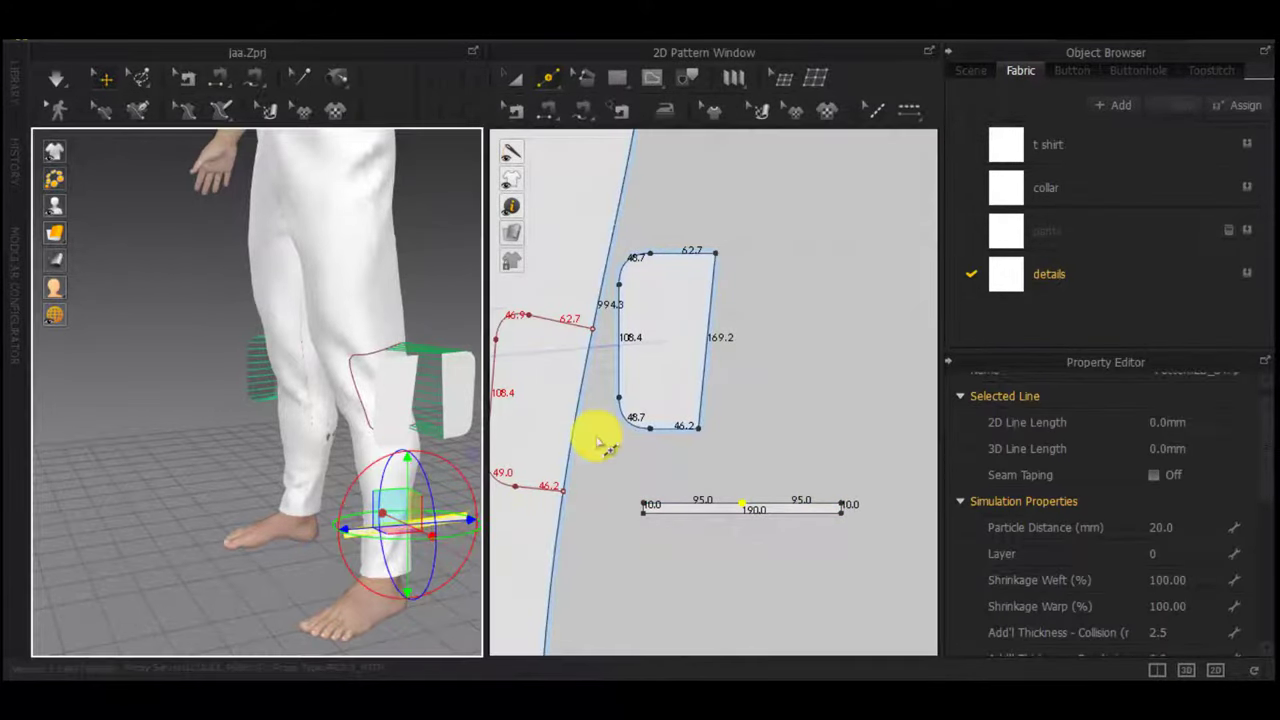
{"action": "key", "text": "b"}
{"action": "scroll", "coordinate": [648, 419], "scroll_direction": "down", "scroll_amount": 4}
{"action": "left_click", "coordinate": [452, 356]}
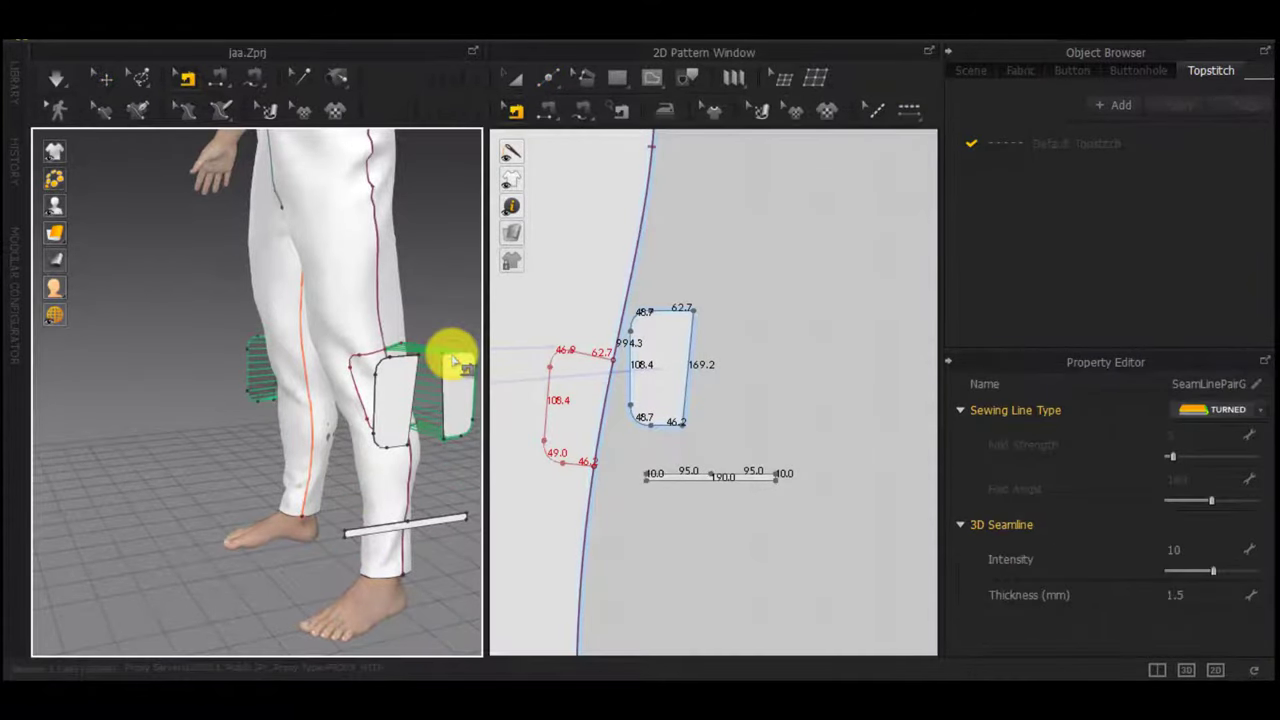
{"action": "right_click_drag", "start_coordinate": [452, 360], "coordinate": [315, 340]}
{"action": "key", "text": "q"}
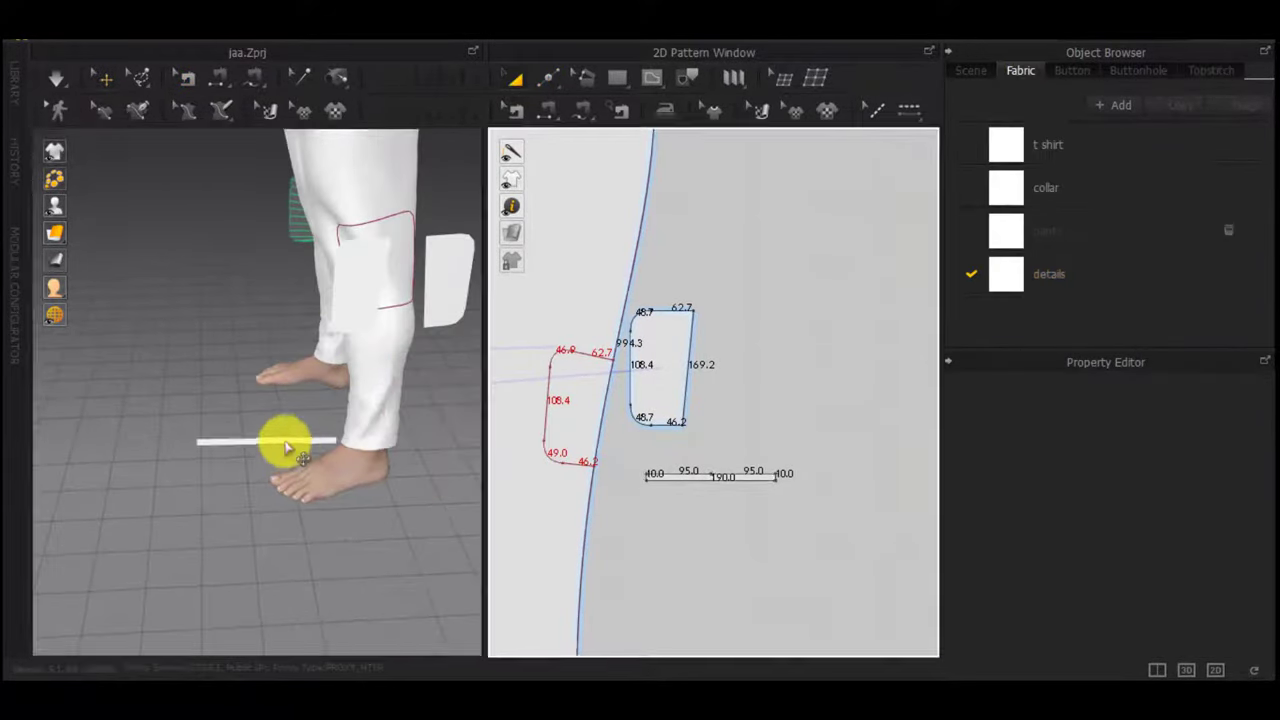
{"action": "left_click_drag", "start_coordinate": [284, 441], "coordinate": [434, 362]}
{"action": "right_click_drag", "start_coordinate": [434, 362], "coordinate": [397, 320]}
{"action": "right_click_drag", "start_coordinate": [421, 384], "coordinate": [666, 436]}
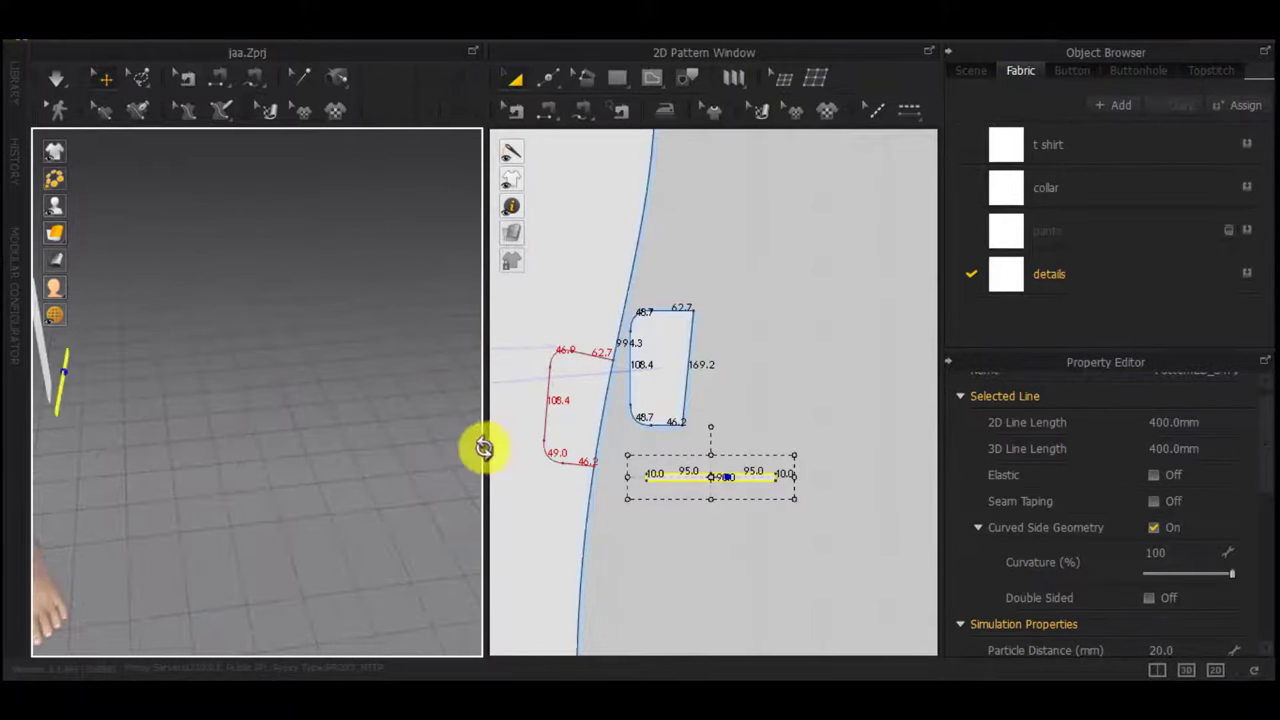
{"action": "right_click_drag", "start_coordinate": [484, 448], "coordinate": [263, 400]}
{"action": "scroll", "coordinate": [381, 440], "scroll_direction": "up", "scroll_amount": 2}
Free-sew the front detail piece's lower rounded corner and bottom edge to the first half of the strip's upper edge
{"action": "scroll", "coordinate": [494, 437], "scroll_direction": "up", "scroll_amount": 4}
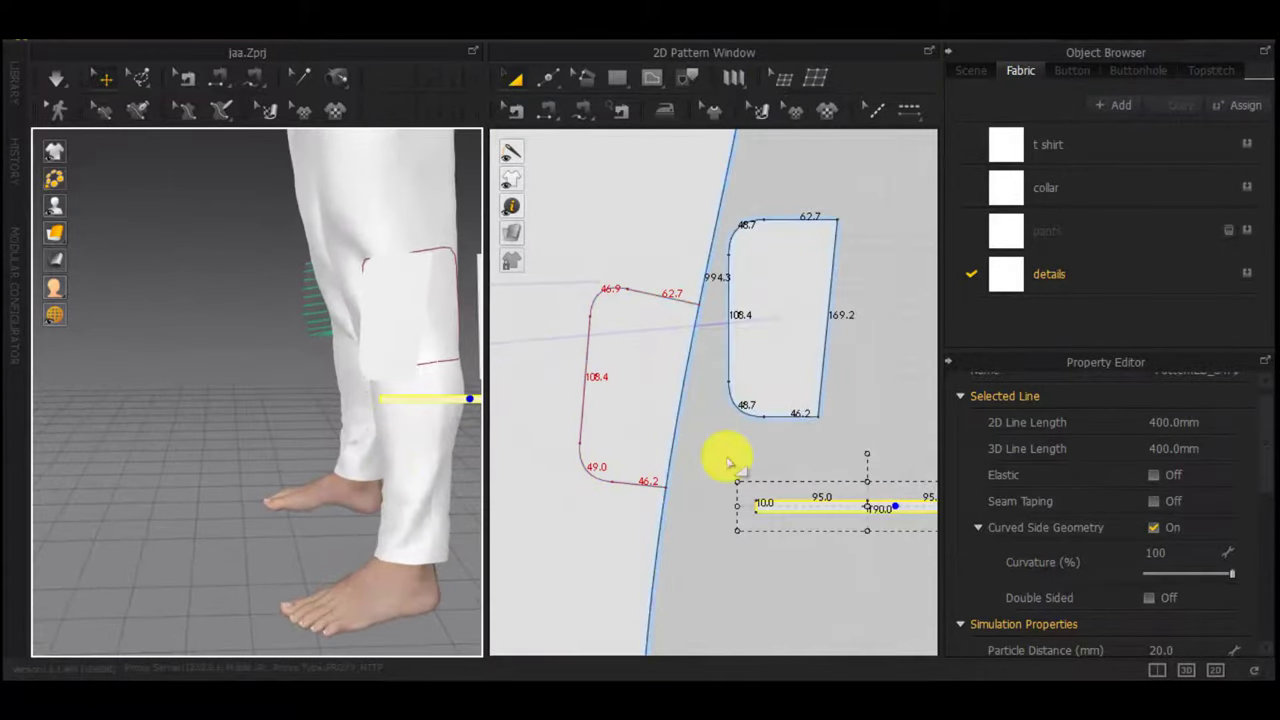
{"action": "key", "text": "m"}
{"action": "left_click", "coordinate": [727, 386]}
{"action": "left_click", "coordinate": [821, 422]}
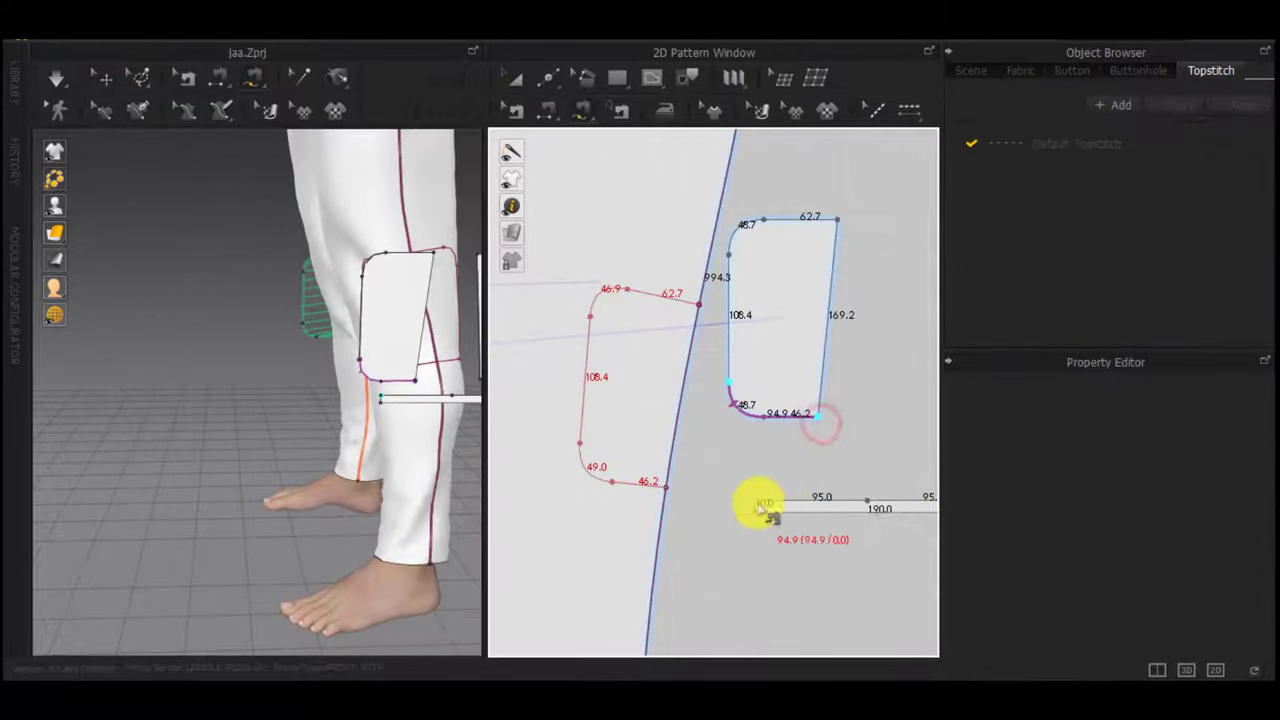
{"action": "left_click", "coordinate": [760, 503]}
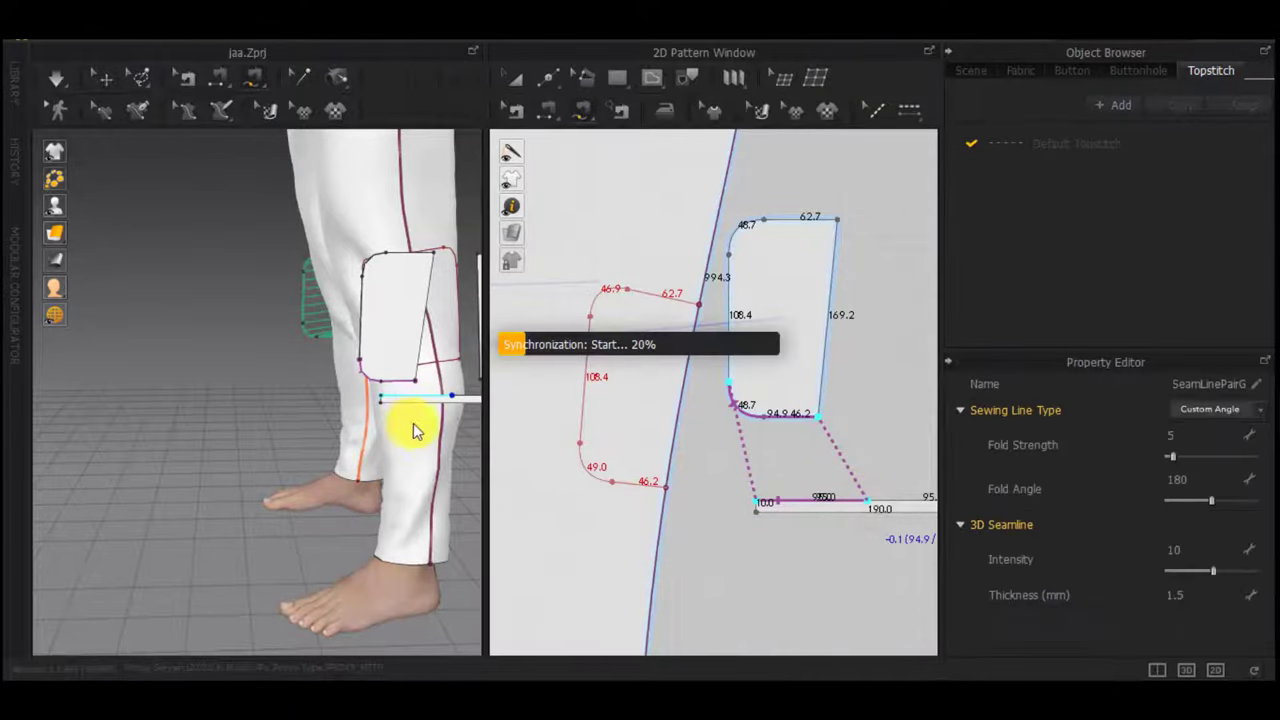
Free-sew the back detail piece's lower rounded corner and bottom edge to the second half of the strip's upper edge
{"action": "middle_click_drag", "start_coordinate": [407, 358], "coordinate": [293, 356]}
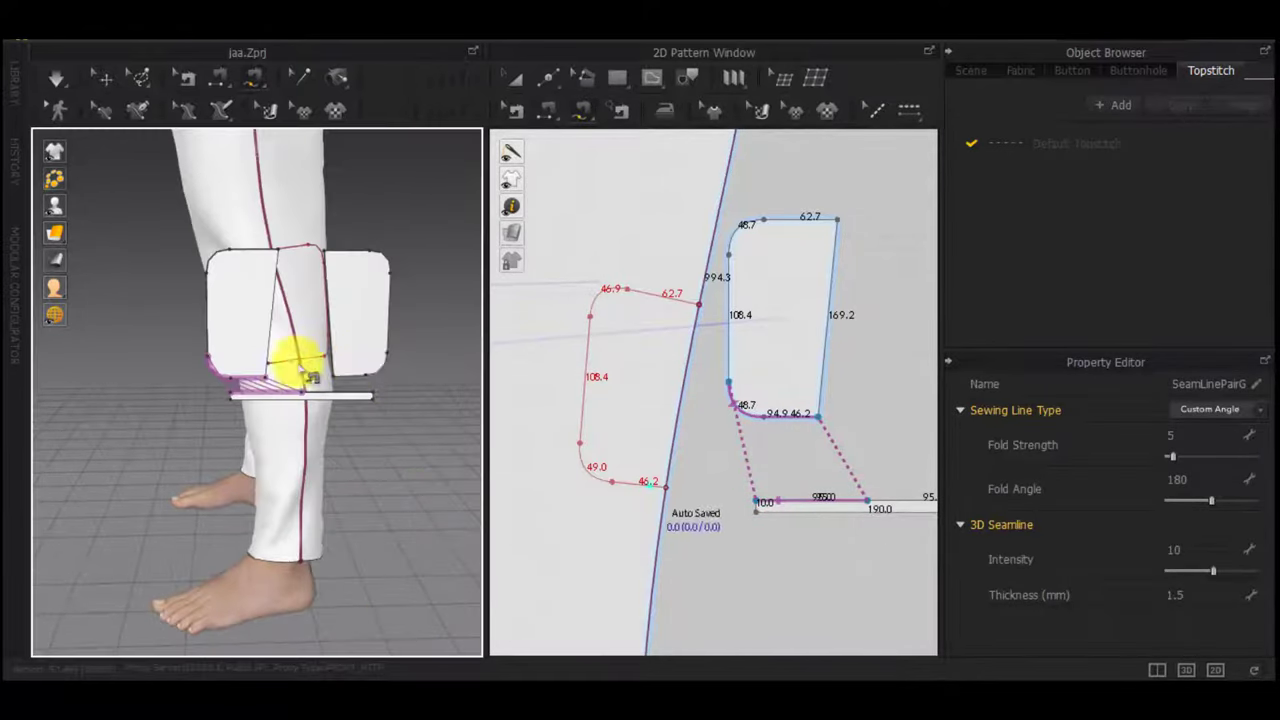
{"action": "left_click", "coordinate": [391, 358]}
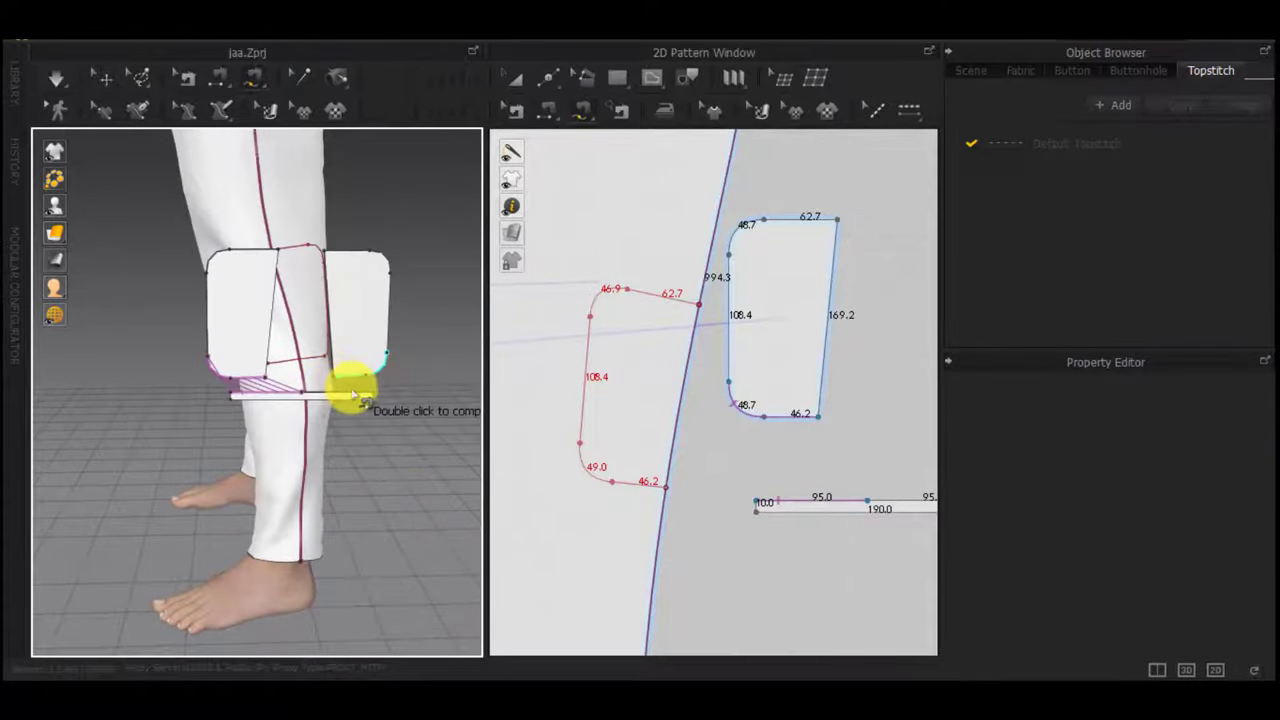
{"action": "scroll", "coordinate": [400, 365], "scroll_direction": "up", "scroll_amount": 2}
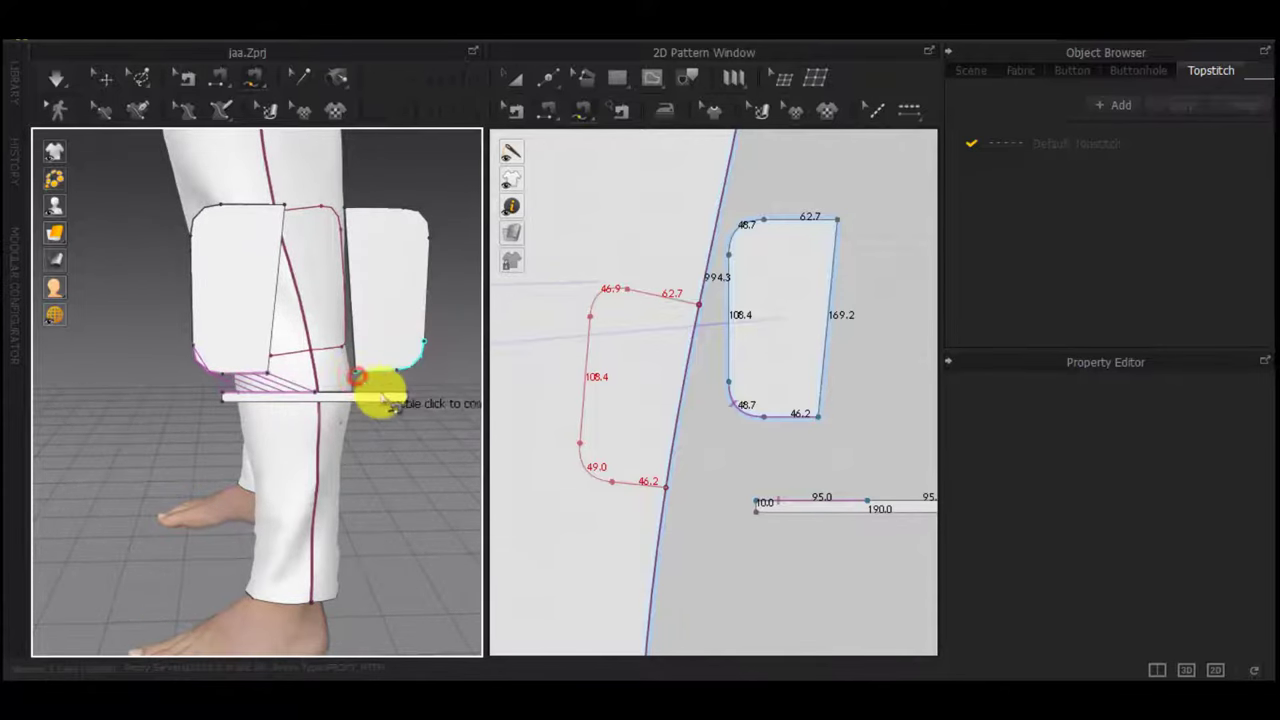
{"action": "middle_click_drag", "start_coordinate": [880, 514], "coordinate": [665, 513]}
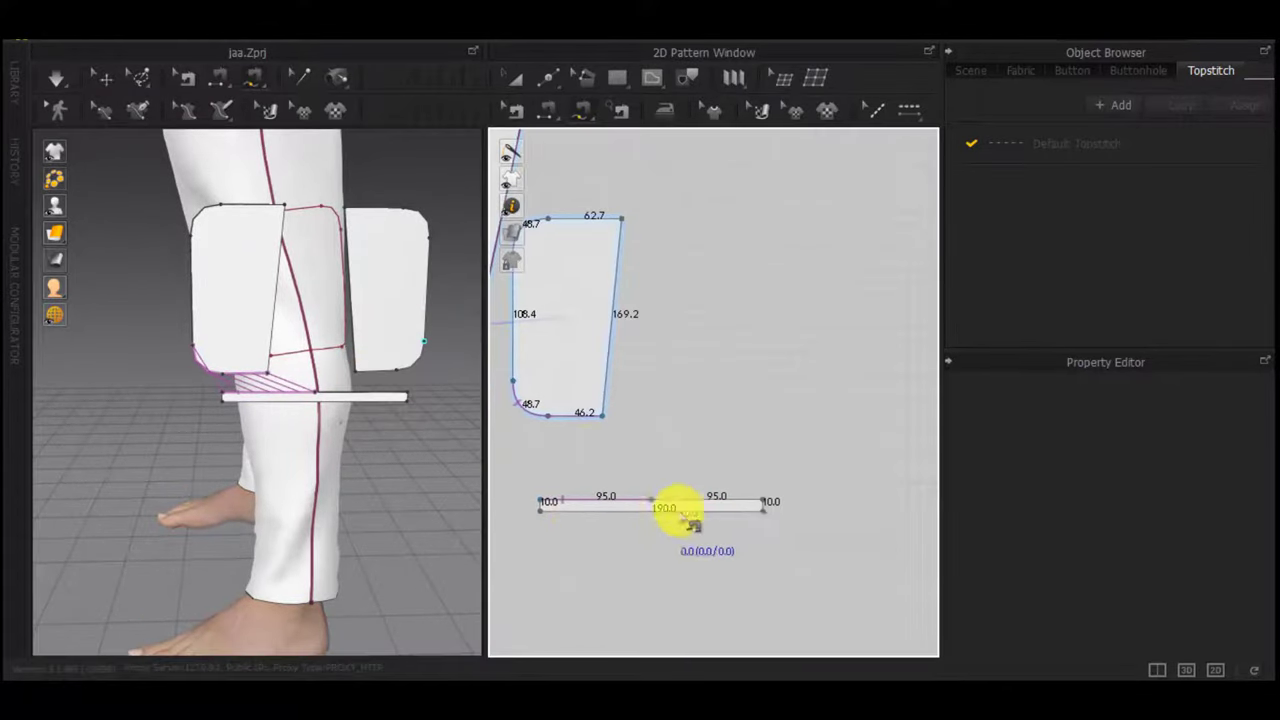
{"action": "left_click", "coordinate": [356, 372]}
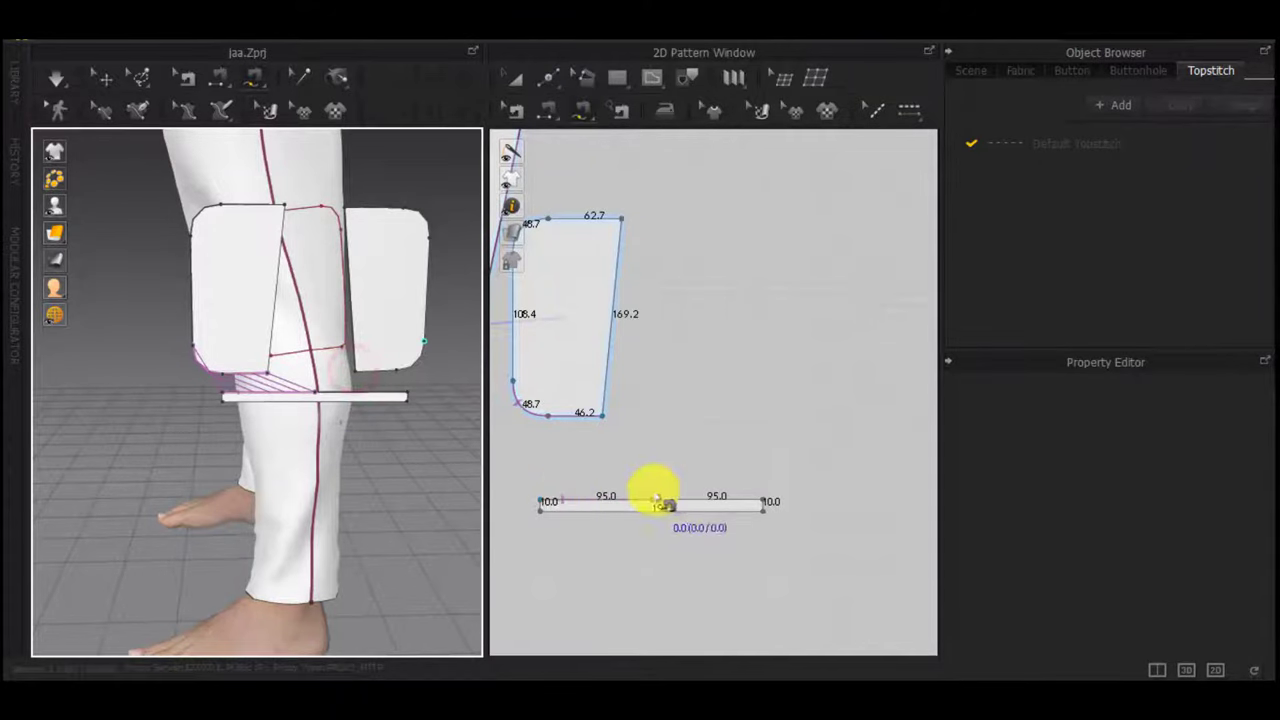
{"action": "scroll", "coordinate": [332, 377], "scroll_direction": "up", "scroll_amount": 1}
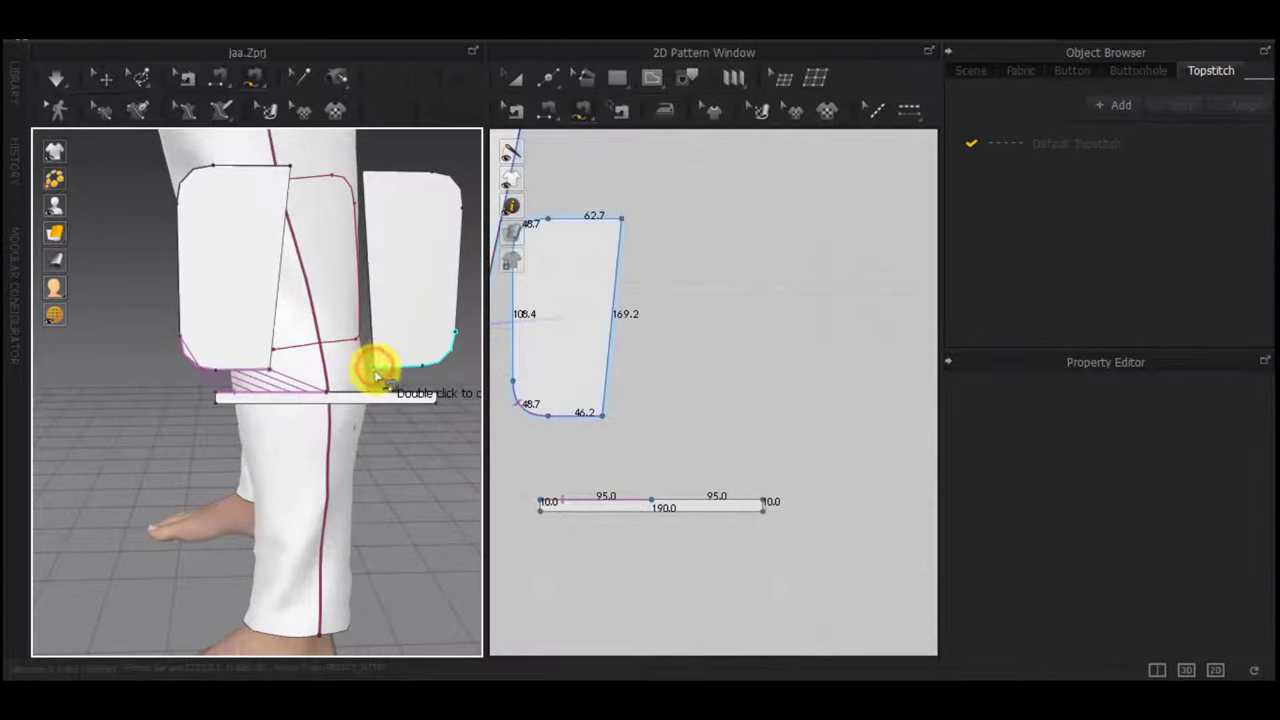
{"action": "scroll", "coordinate": [378, 375], "scroll_direction": "up", "scroll_amount": 1}
{"action": "scroll", "coordinate": [595, 413], "scroll_direction": "down", "scroll_amount": 5}
{"action": "scroll", "coordinate": [731, 440], "scroll_direction": "up", "scroll_amount": 6}
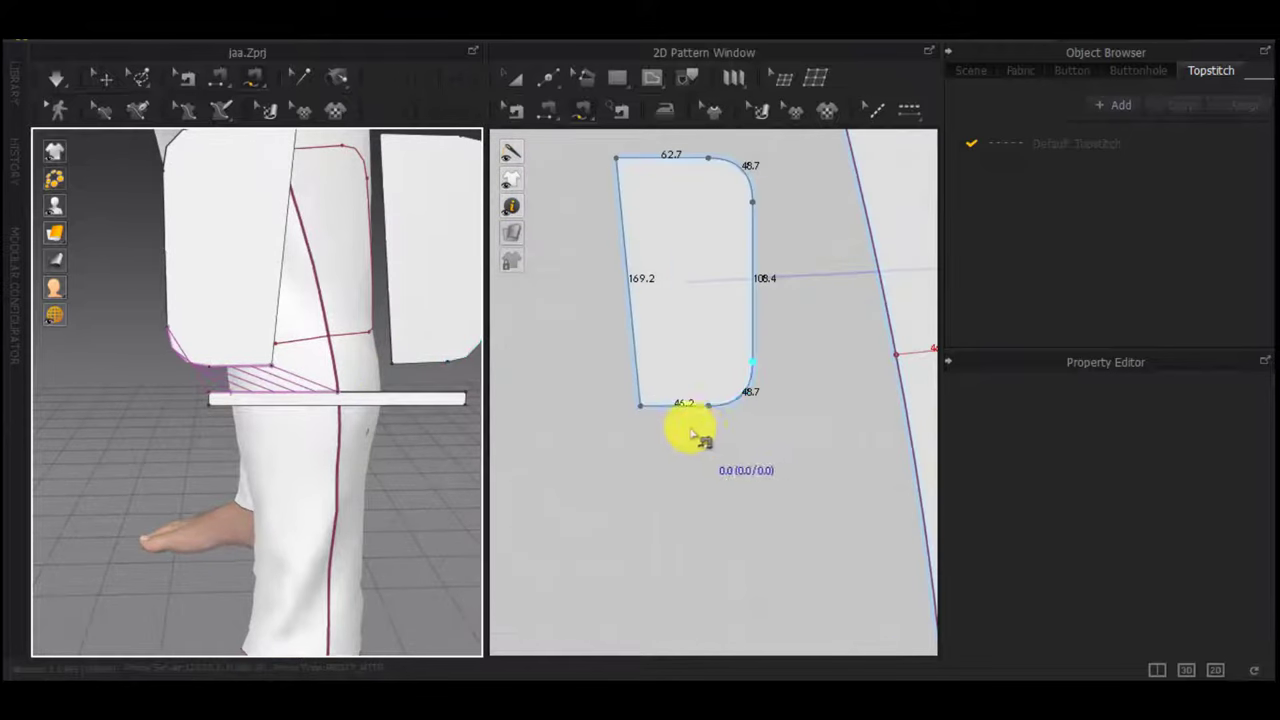
{"action": "left_click", "coordinate": [643, 411]}
{"action": "scroll", "coordinate": [419, 399], "scroll_direction": "down", "scroll_amount": 1}
{"action": "scroll", "coordinate": [520, 440], "scroll_direction": "down", "scroll_amount": 5}
{"action": "middle_click_drag", "start_coordinate": [530, 459], "coordinate": [780, 454]}
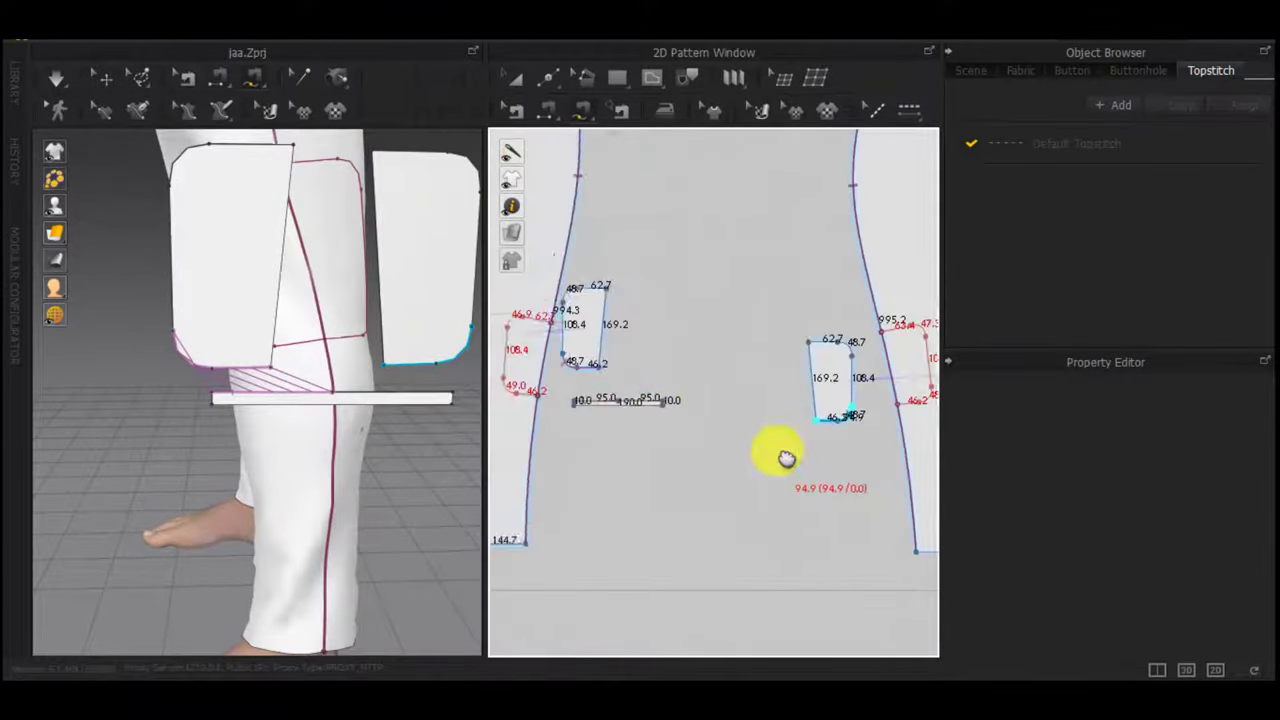
{"action": "scroll", "coordinate": [628, 412], "scroll_direction": "up", "scroll_amount": 3}
{"action": "left_click", "coordinate": [608, 402]}
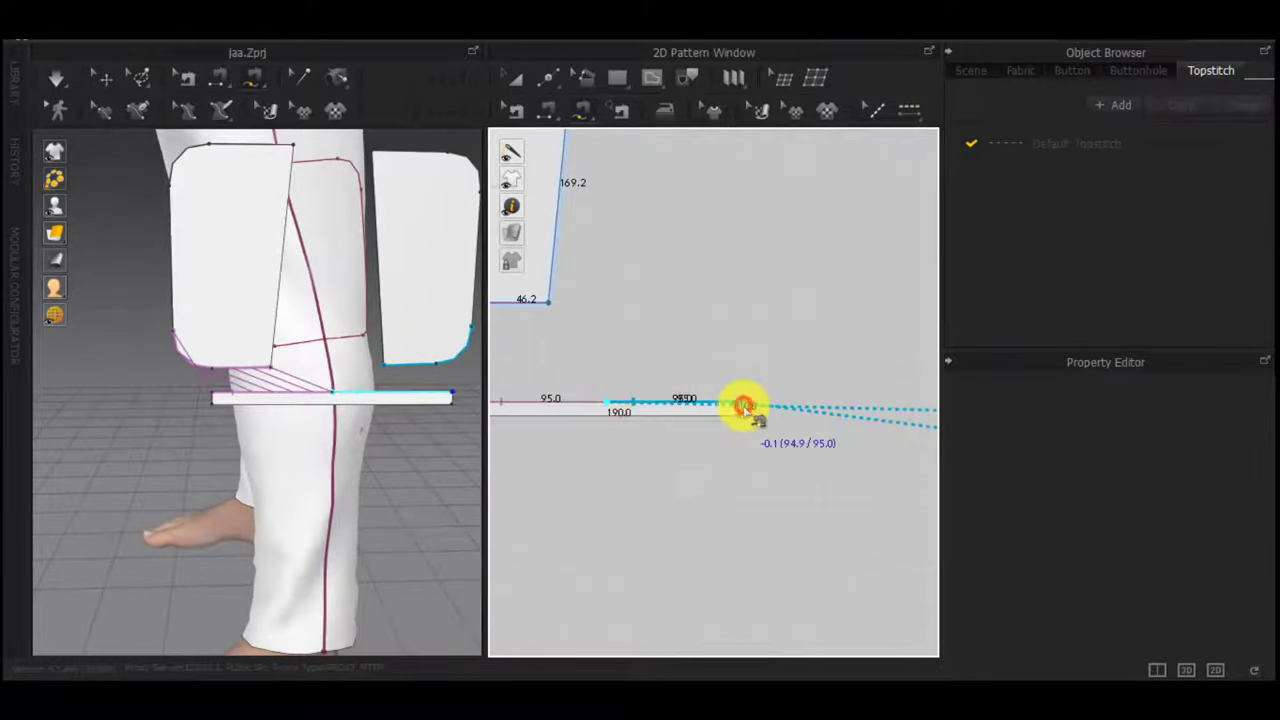
{"action": "left_click", "coordinate": [745, 407]}
Create a vertical rectangular strip 10 mm wide and 108.4 mm high beside the front detail piece in the 2D pattern
{"action": "right_click_drag", "start_coordinate": [470, 368], "coordinate": [226, 357]}
{"action": "scroll", "coordinate": [410, 450], "scroll_direction": "down", "scroll_amount": 2}
{"action": "scroll", "coordinate": [675, 472], "scroll_direction": "down", "scroll_amount": 5}
{"action": "middle_click_drag", "start_coordinate": [675, 472], "coordinate": [772, 497]}
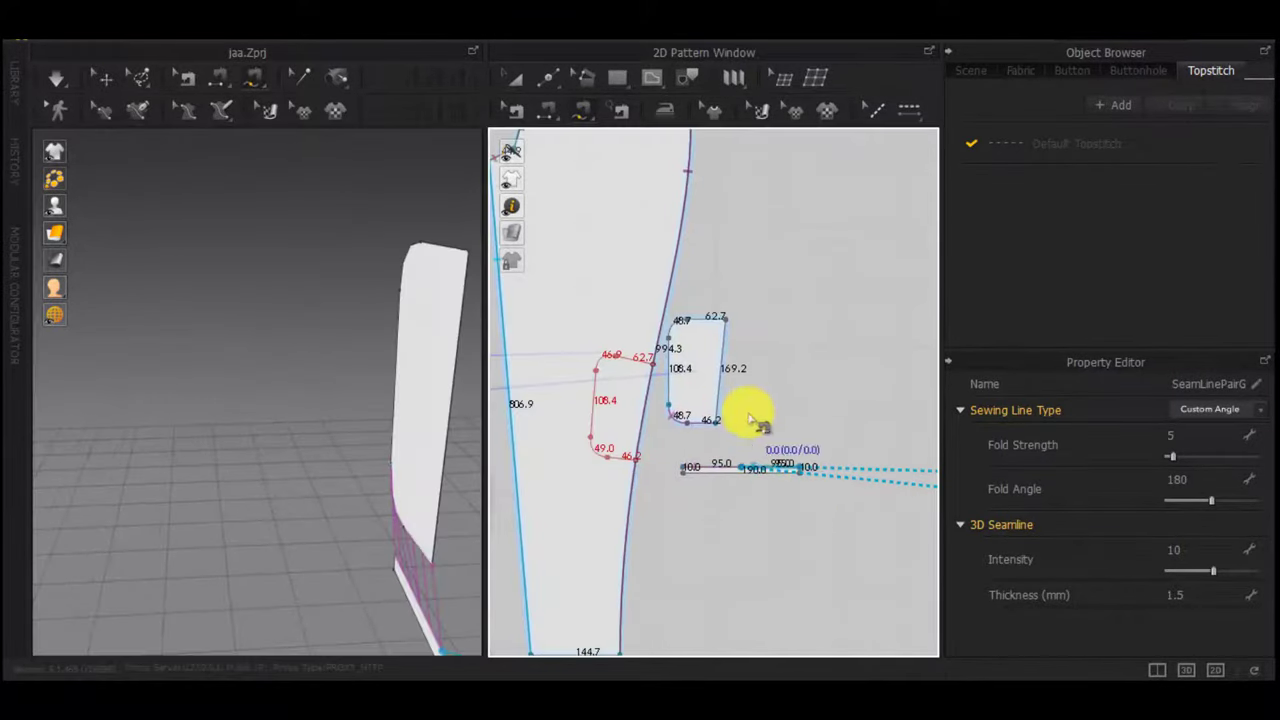
{"action": "key", "text": "s"}
{"action": "left_click", "coordinate": [776, 358]}
{"action": "type", "text": "105"}
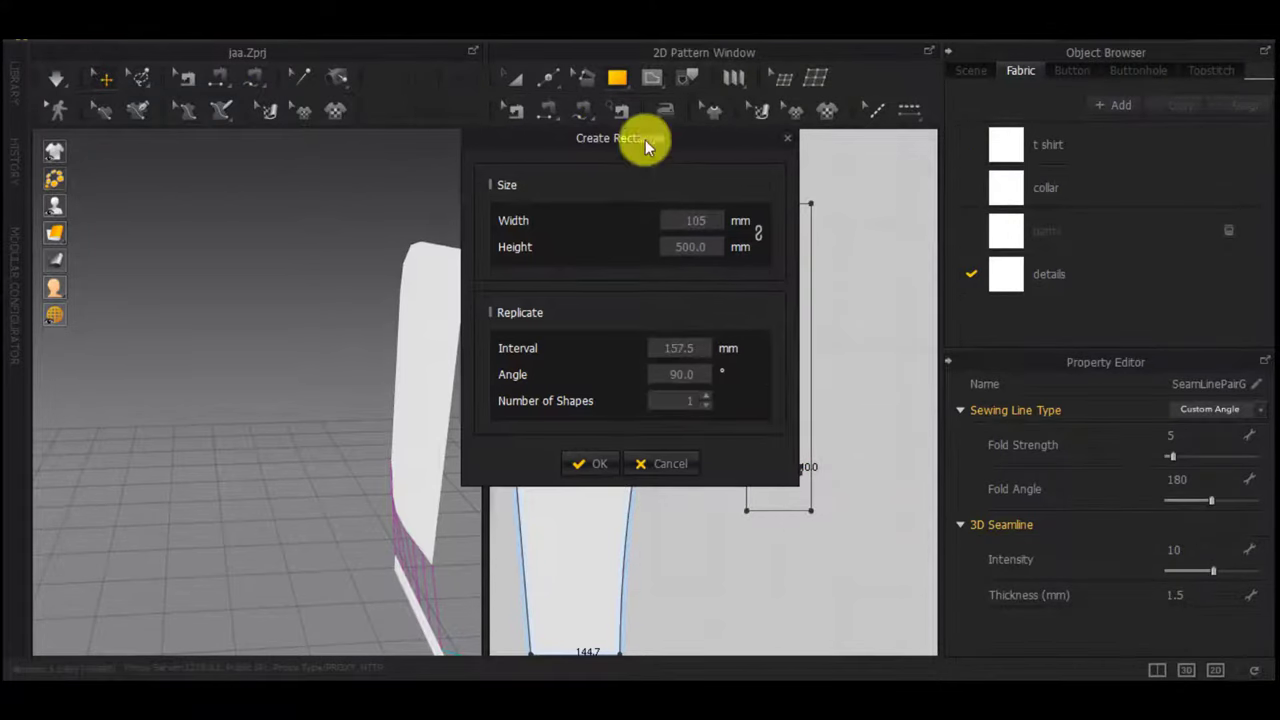
{"action": "left_click_drag", "start_coordinate": [645, 140], "coordinate": [419, 248]}
{"action": "key", "text": "BackSpace"}
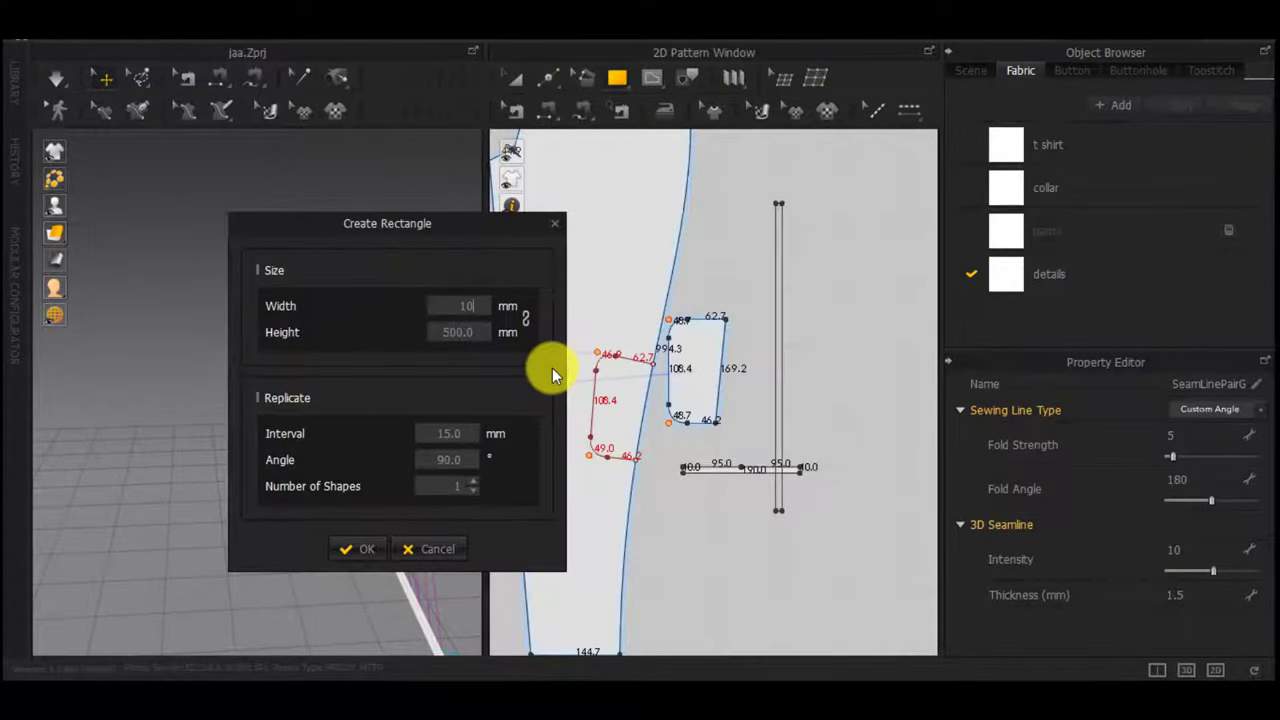
{"action": "type", "text": "8.4"}
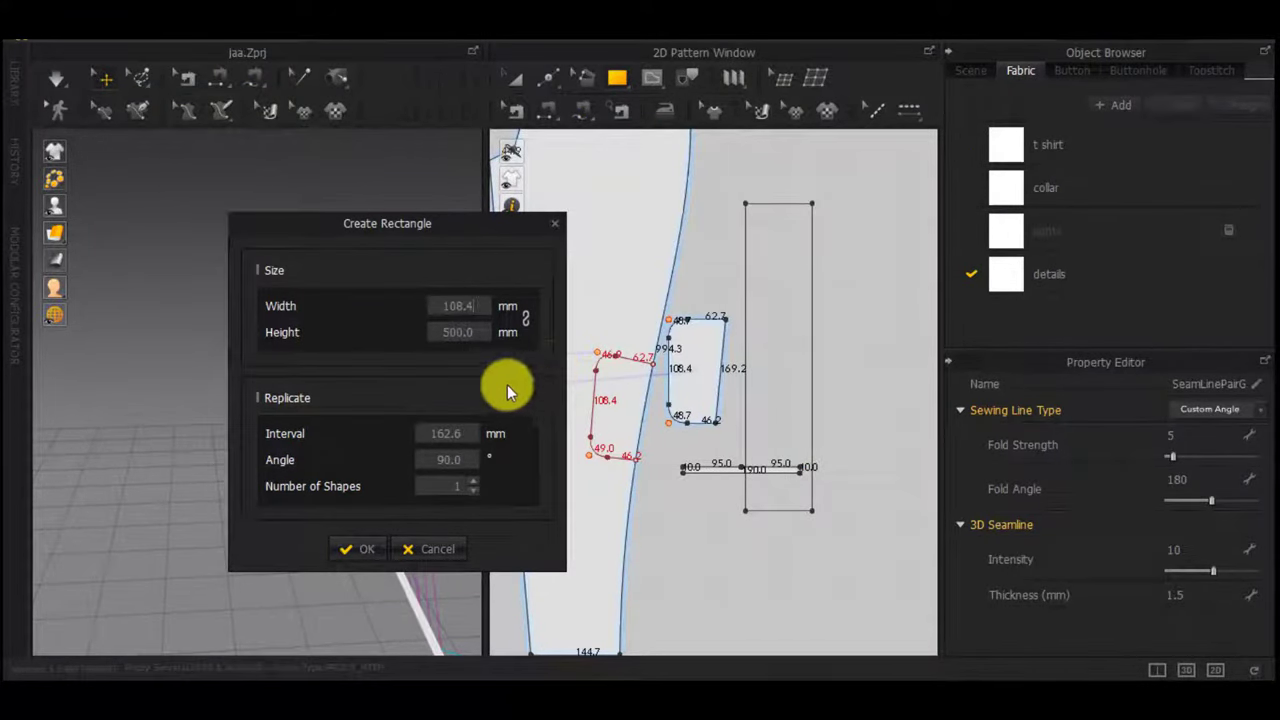
{"action": "left_click", "coordinate": [473, 336]}
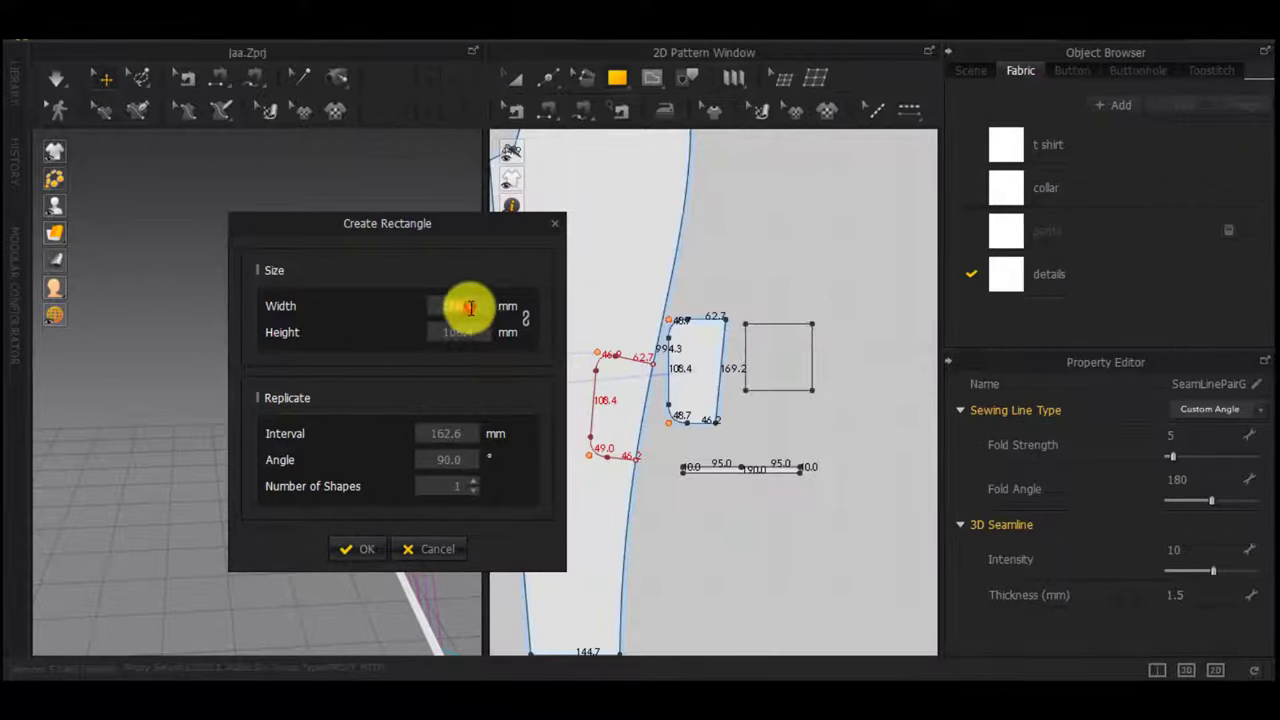
{"action": "key", "text": "Return"}
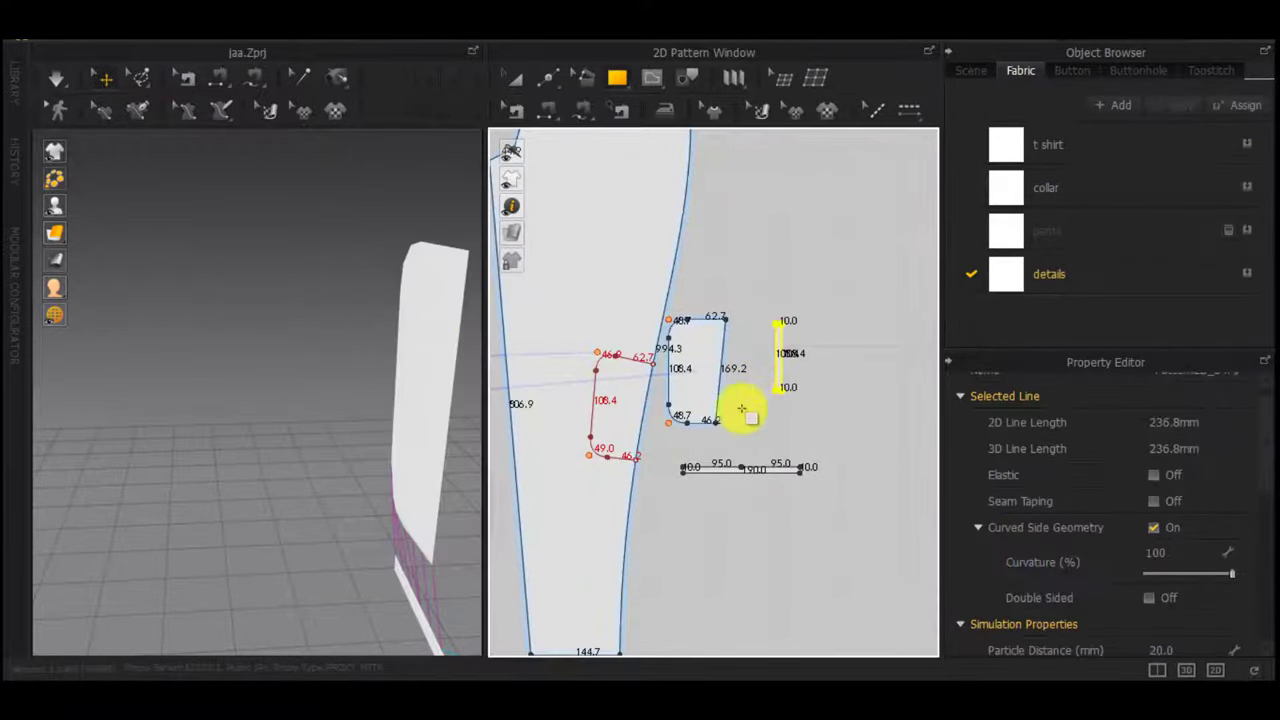
Sew one long edge of the new vertical strip to the front detail piece's straight outer edge
{"action": "key", "text": "n"}
{"action": "left_click", "coordinate": [784, 349]}
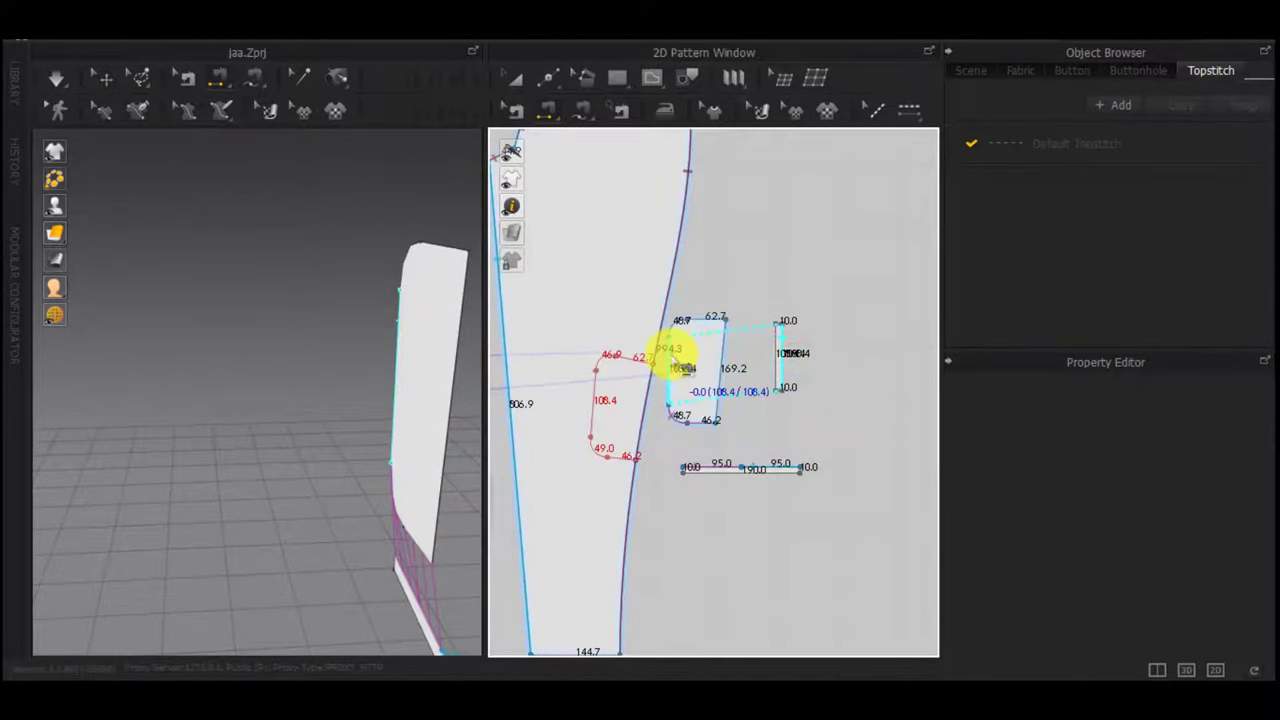
{"action": "left_click", "coordinate": [670, 353]}
Bring the vertical strip up from the floor in 3D and place it next to the front detail piece's outer edge
{"action": "scroll", "coordinate": [347, 460], "scroll_direction": "down", "scroll_amount": 5}
{"action": "right_click_drag", "start_coordinate": [349, 463], "coordinate": [714, 496]}
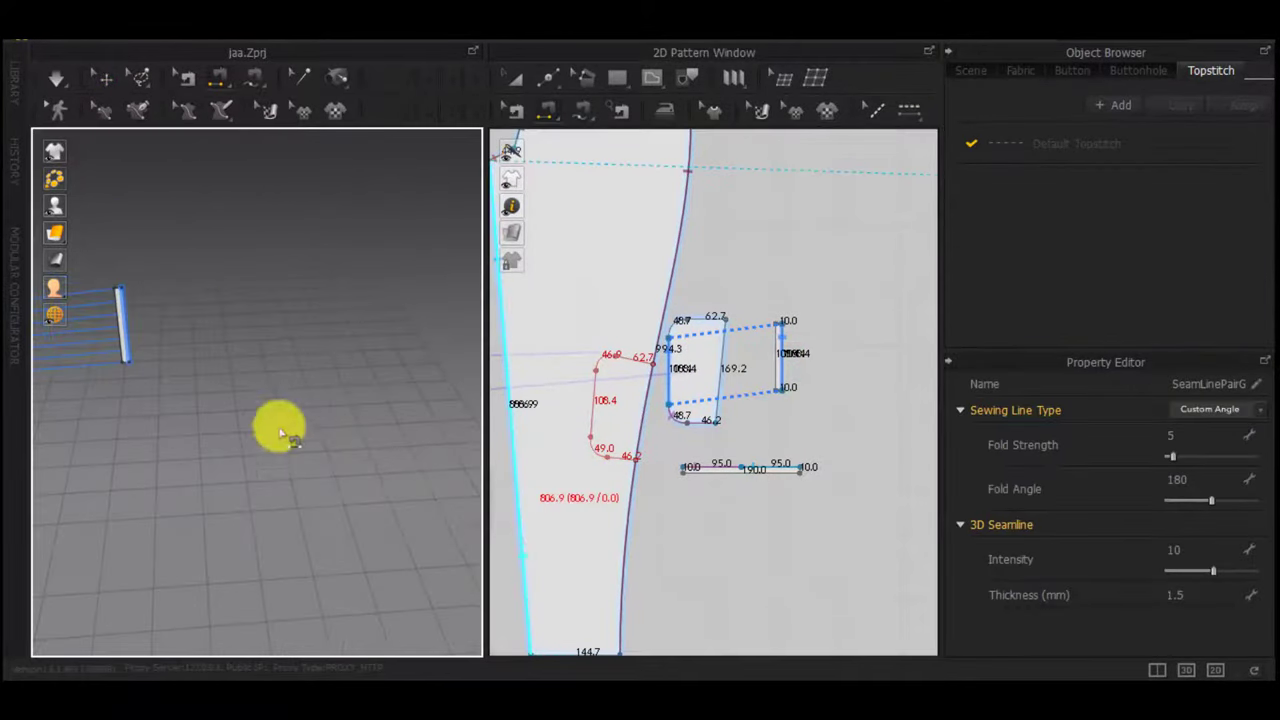
{"action": "key", "text": "a"}
{"action": "left_click", "coordinate": [125, 333]}
{"action": "right_click_drag", "start_coordinate": [125, 333], "coordinate": [11, 417]}
{"action": "right_click", "coordinate": [11, 417]}
{"action": "left_click", "coordinate": [118, 394]}
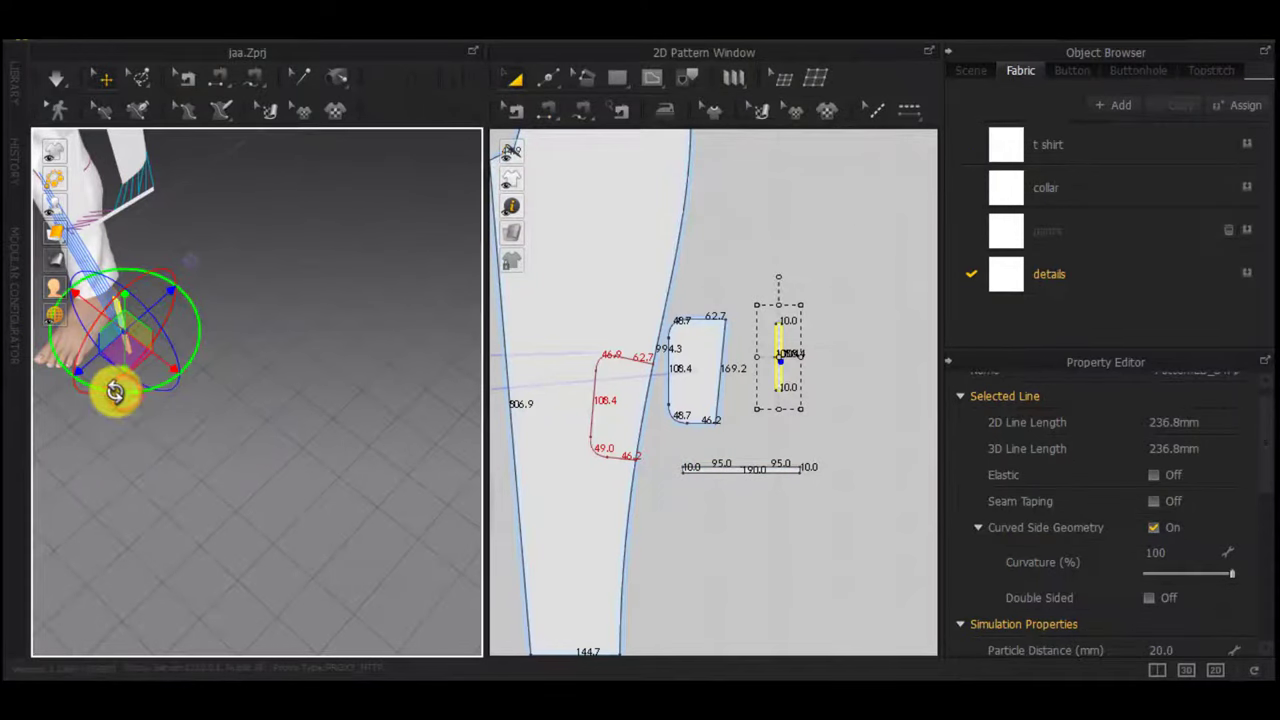
{"action": "right_click_drag", "start_coordinate": [157, 355], "coordinate": [571, 326]}
{"action": "left_click", "coordinate": [164, 341]}
{"action": "right_click_drag", "start_coordinate": [339, 327], "coordinate": [771, 368]}
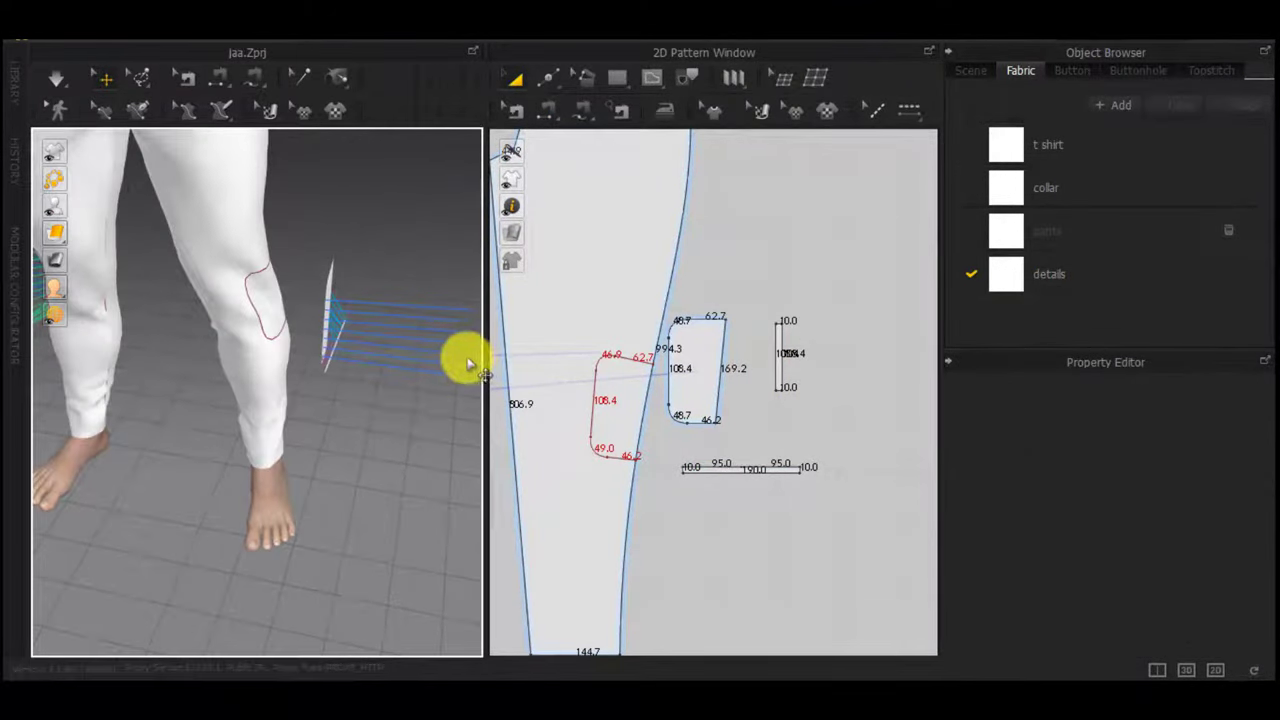
{"action": "left_click_drag", "start_coordinate": [468, 362], "coordinate": [300, 362]}
{"action": "right_click_drag", "start_coordinate": [300, 362], "coordinate": [188, 317]}
{"action": "left_click_drag", "start_coordinate": [188, 317], "coordinate": [272, 361]}
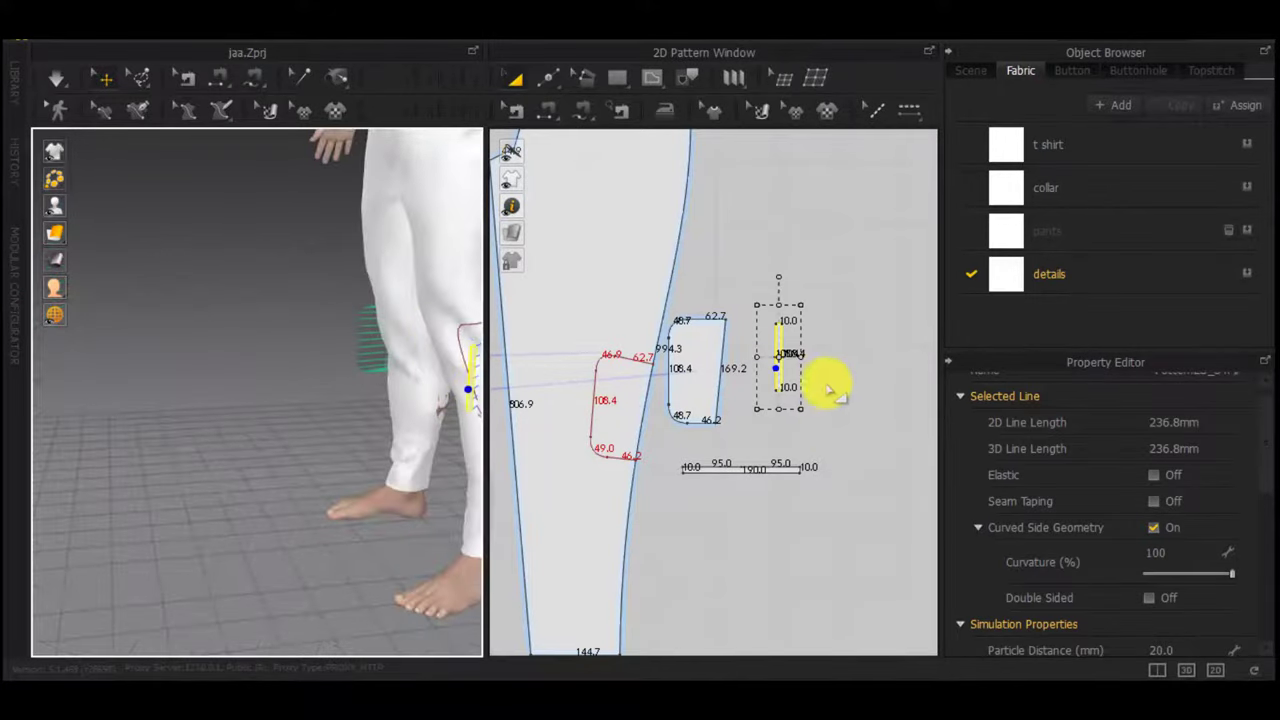
Make a linked symmetric copy of the vertical strip and place it near the back detail piece in the 2D pattern
{"action": "right_click", "coordinate": [775, 353]}
{"action": "left_click", "coordinate": [763, 293]}
{"action": "scroll", "coordinate": [769, 408], "scroll_direction": "down", "scroll_amount": 5}
{"action": "middle_click_drag", "start_coordinate": [832, 443], "coordinate": [746, 439]}
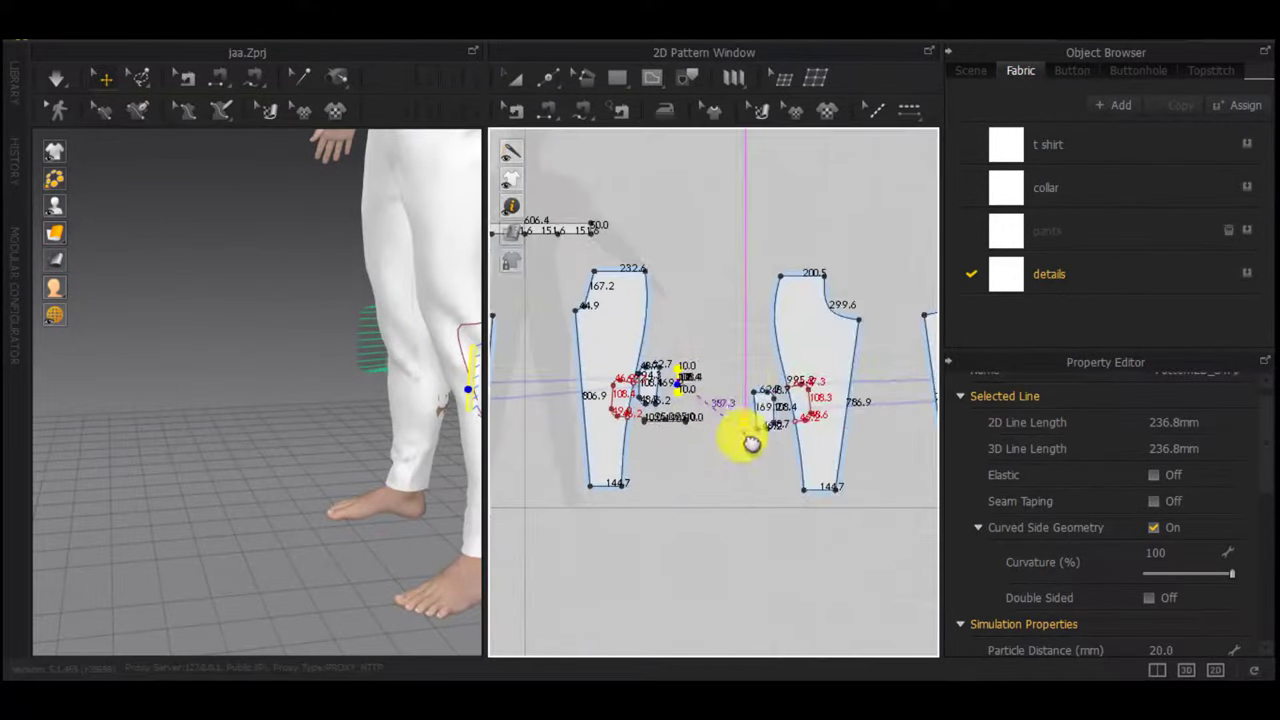
{"action": "left_click", "coordinate": [742, 396]}
{"action": "scroll", "coordinate": [746, 380], "scroll_direction": "up", "scroll_amount": 5}
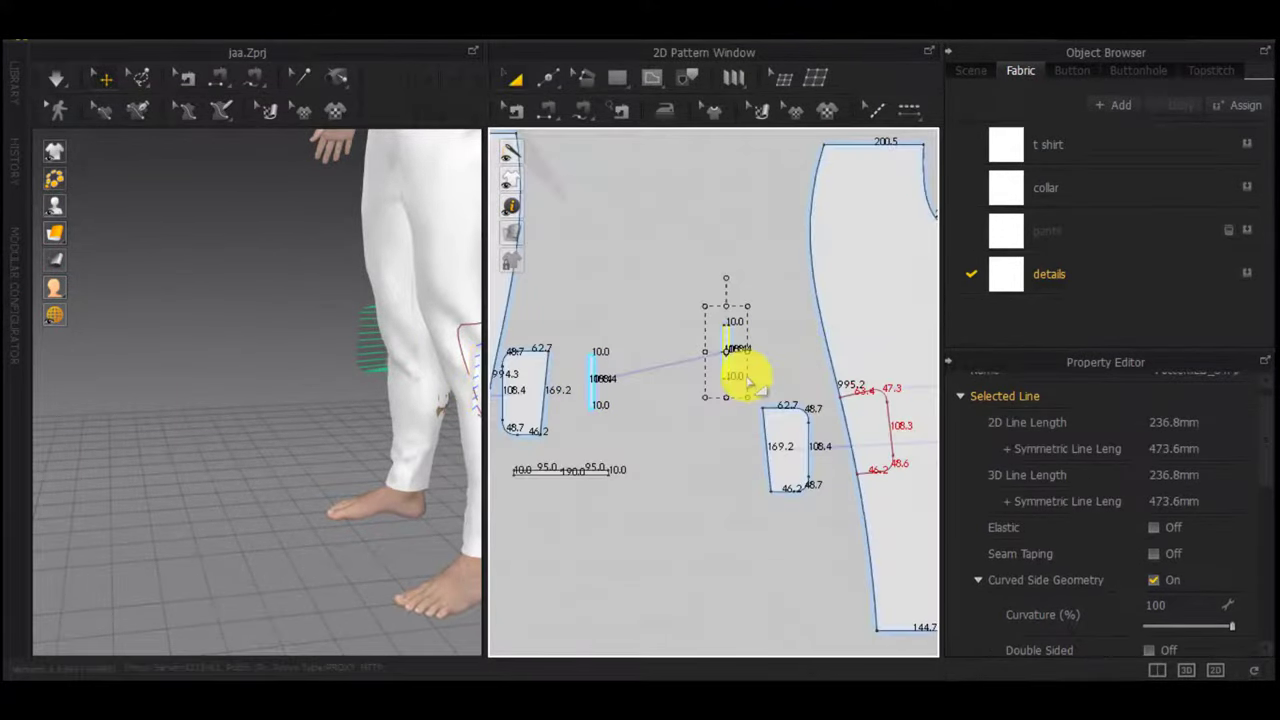
Position the copied strip in 3D behind the leg, next to the back detail piece
{"action": "key", "text": "n"}
{"action": "scroll", "coordinate": [350, 438], "scroll_direction": "down", "scroll_amount": 2}
{"action": "scroll", "coordinate": [356, 442], "scroll_direction": "down", "scroll_amount": 5}
{"action": "key", "text": "a"}
{"action": "left_click", "coordinate": [729, 331]}
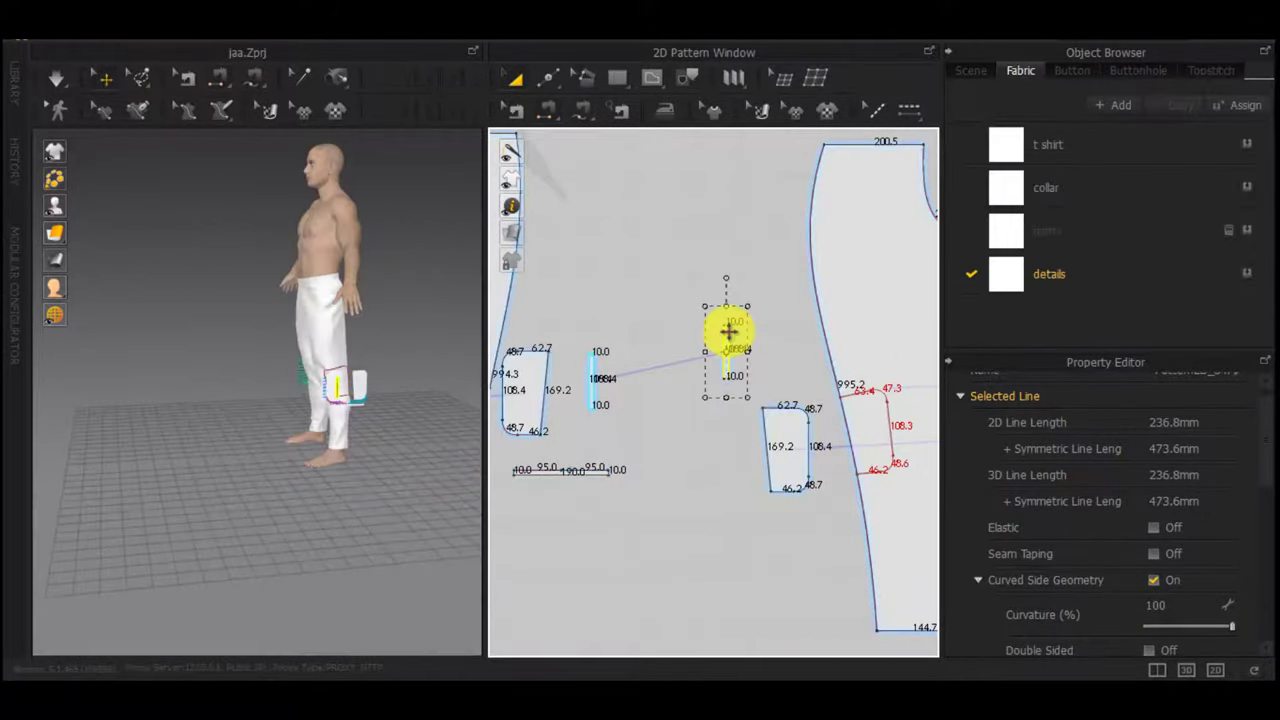
{"action": "right_click_drag", "start_coordinate": [315, 437], "coordinate": [227, 456]}
{"action": "scroll", "coordinate": [357, 426], "scroll_direction": "up", "scroll_amount": 5}
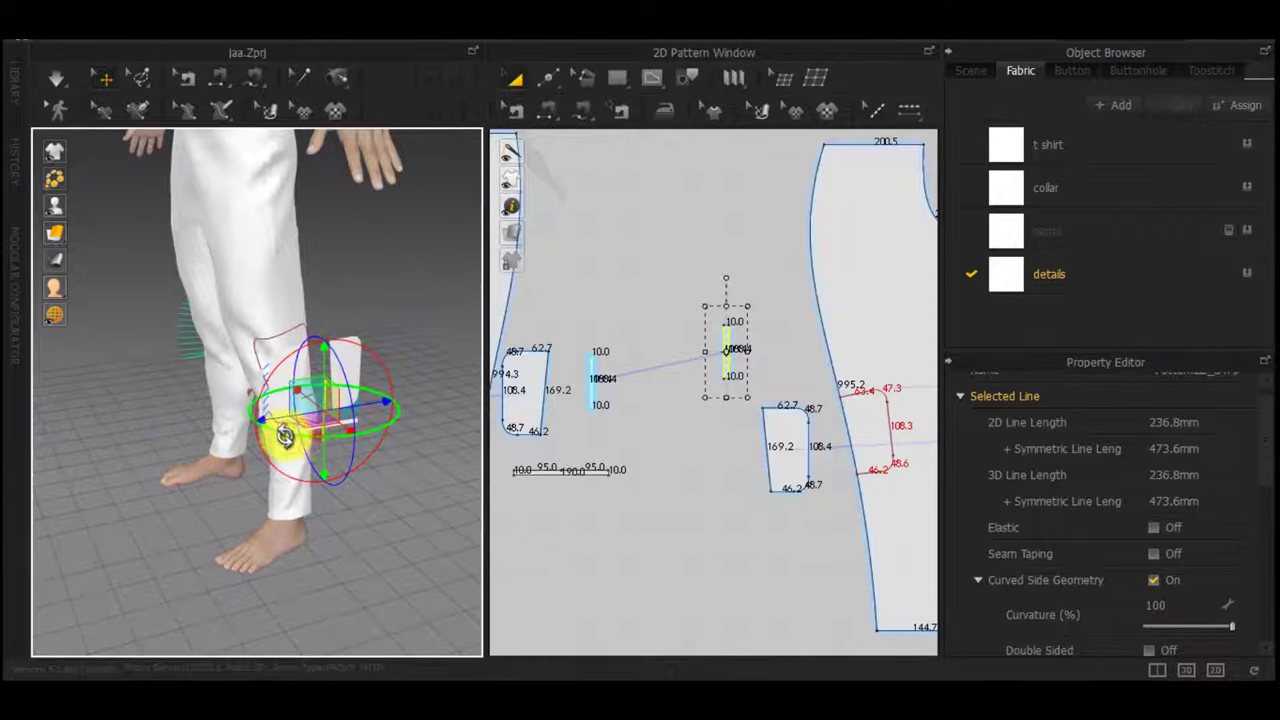
{"action": "right_click_drag", "start_coordinate": [349, 431], "coordinate": [252, 430]}
{"action": "left_click_drag", "start_coordinate": [378, 416], "coordinate": [528, 422]}
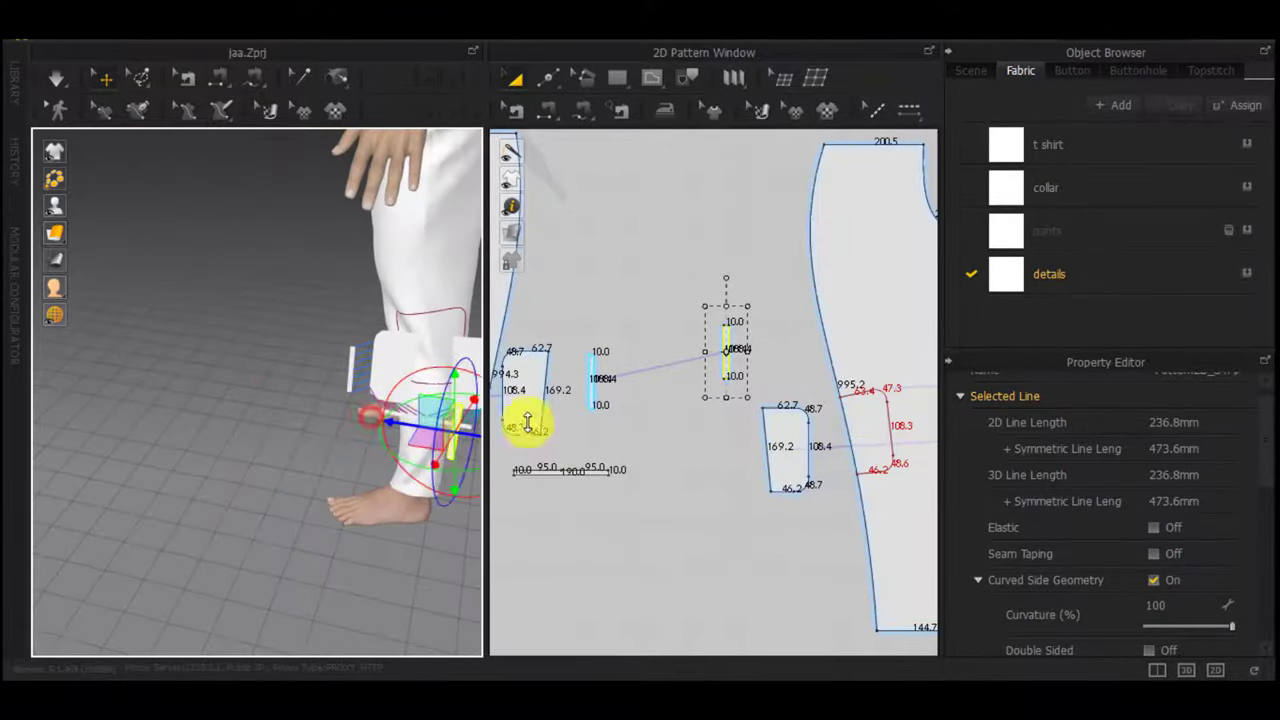
{"action": "right_click_drag", "start_coordinate": [527, 423], "coordinate": [401, 486]}
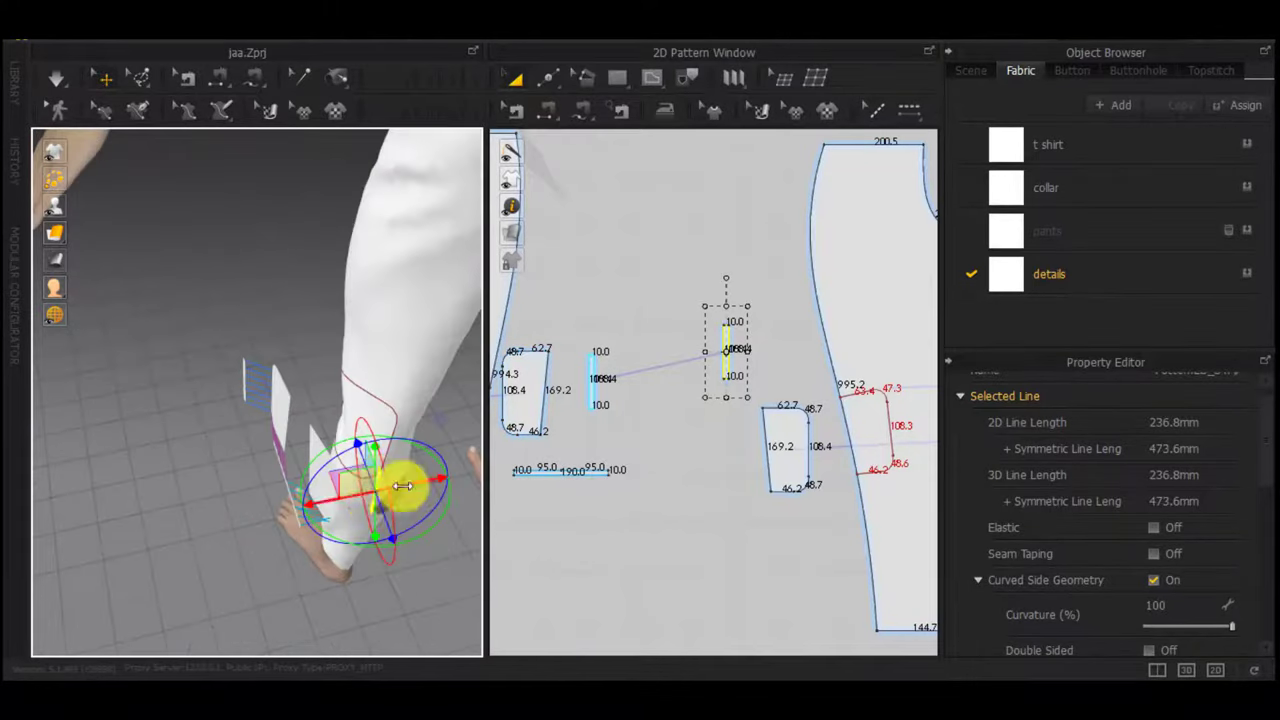
{"action": "mouse_move", "coordinate": [340, 501]}
{"action": "left_mouse_down"}
{"action": "mouse_move", "coordinate": [320, 508]}
{"action": "mouse_move", "coordinate": [338, 514]}
{"action": "left_mouse_up"}
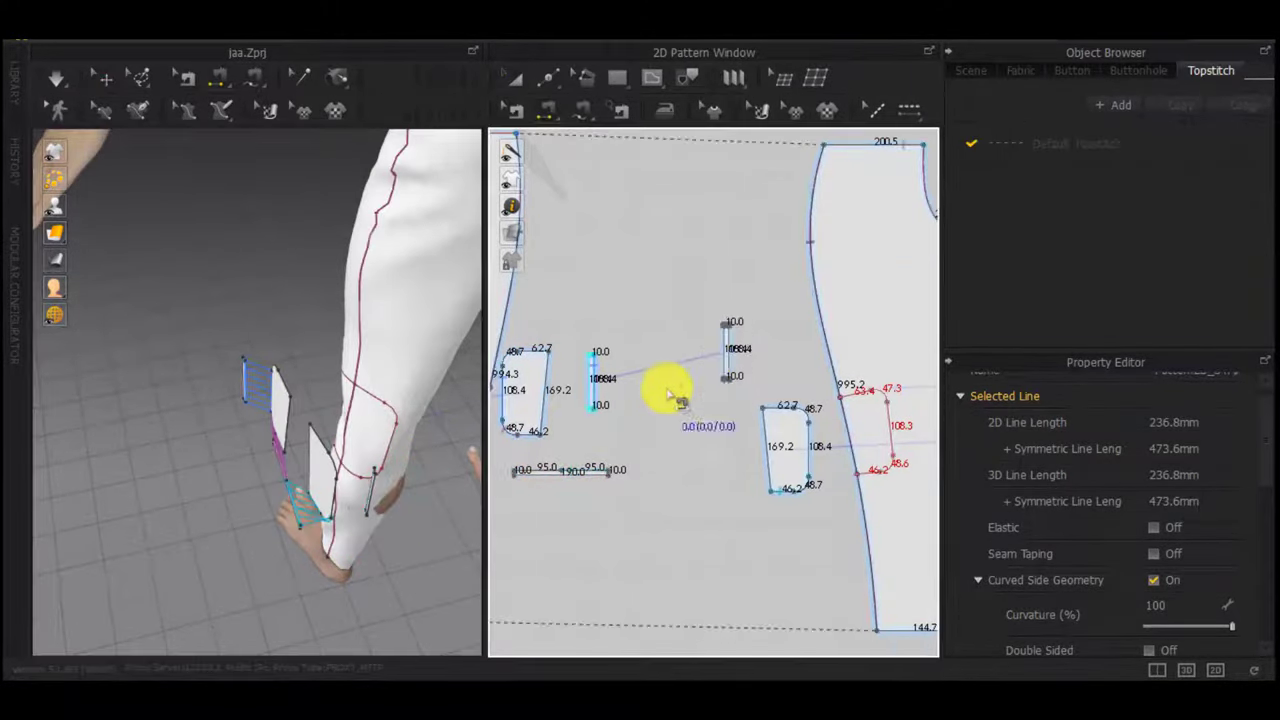
Sew one long edge of the copied strip to the back detail piece's straight outer edge
{"action": "scroll", "coordinate": [640, 400], "scroll_direction": "up", "scroll_amount": 5}
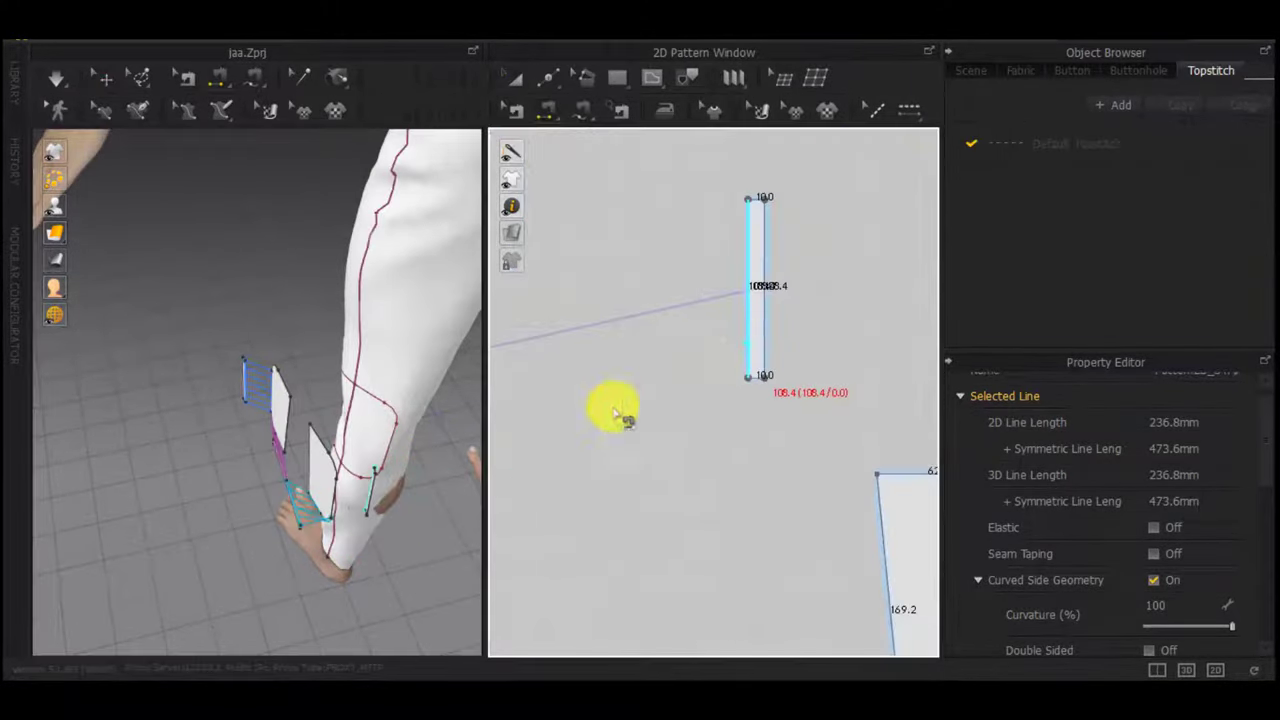
{"action": "right_click_drag", "start_coordinate": [440, 490], "coordinate": [500, 508]}
{"action": "key", "text": "q"}
{"action": "left_click", "coordinate": [434, 535]}
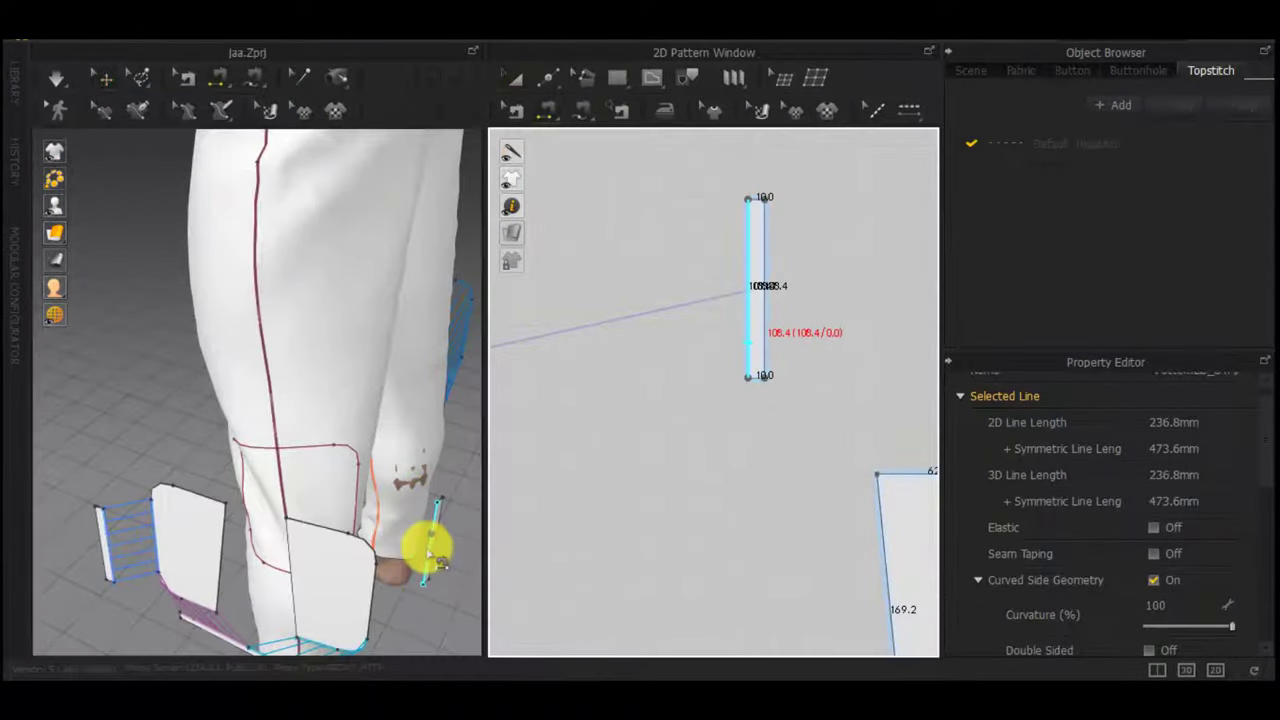
{"action": "left_click", "coordinate": [378, 614]}
{"action": "right_click_drag", "start_coordinate": [388, 617], "coordinate": [260, 606]}
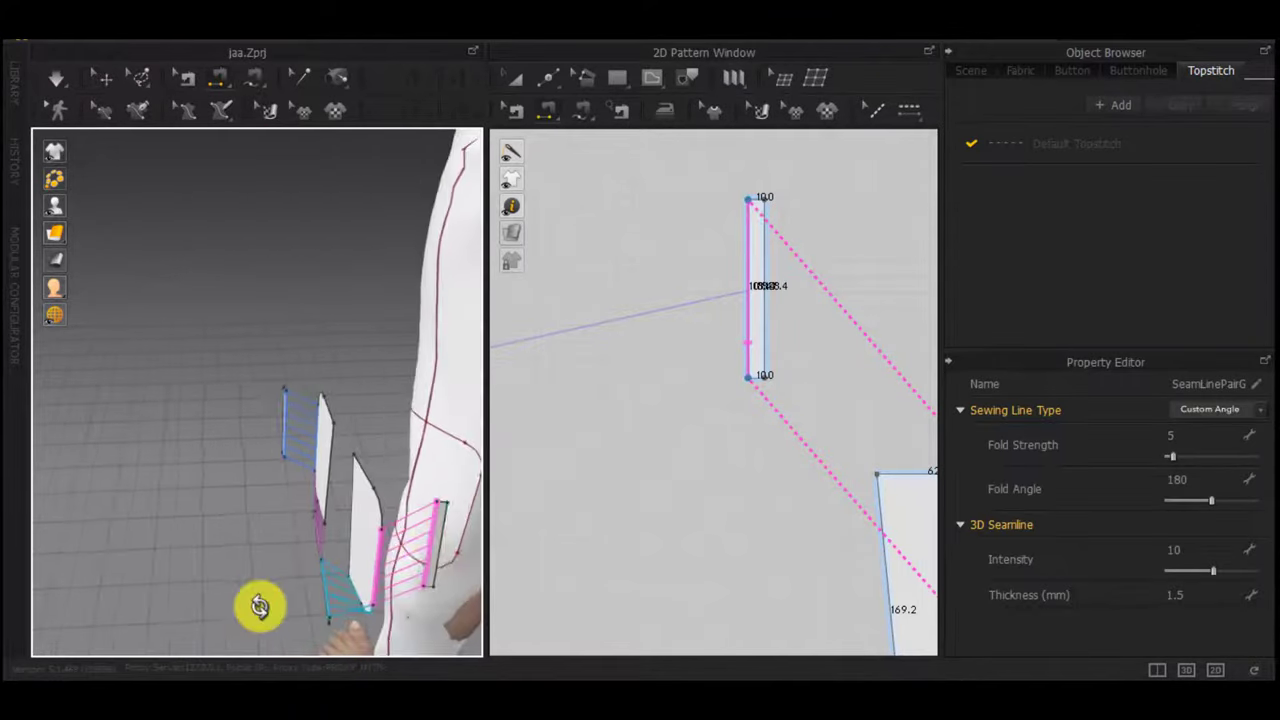
Sew the copied strip's other long edge to the long vertical line of the knee outline on the back leg
{"action": "right_click_drag", "start_coordinate": [434, 566], "coordinate": [450, 457]}
{"action": "left_click", "coordinate": [389, 517]}
{"action": "left_click", "coordinate": [418, 509]}
{"action": "middle_click_drag", "start_coordinate": [350, 530], "coordinate": [416, 245]}
{"action": "left_click", "coordinate": [284, 428]}
{"action": "right_click_drag", "start_coordinate": [271, 480], "coordinate": [400, 535]}
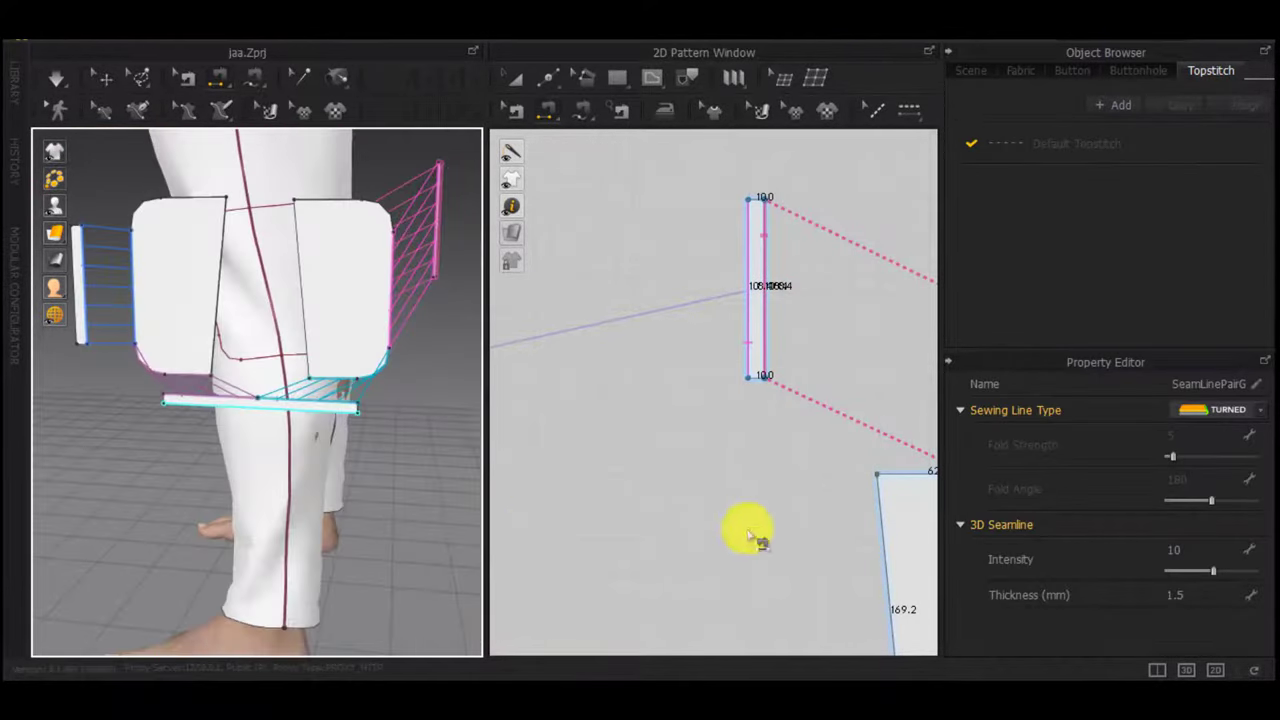
Split the horizontal strip's lower edge into two equal 95 mm segments
{"action": "scroll", "coordinate": [755, 538], "scroll_direction": "down", "scroll_amount": 6}
{"action": "middle_click_drag", "start_coordinate": [755, 541], "coordinate": [863, 475]}
{"action": "scroll", "coordinate": [773, 532], "scroll_direction": "up", "scroll_amount": 4}
{"action": "scroll", "coordinate": [773, 532], "scroll_direction": "up", "scroll_amount": 2}
{"action": "key", "text": "z"}
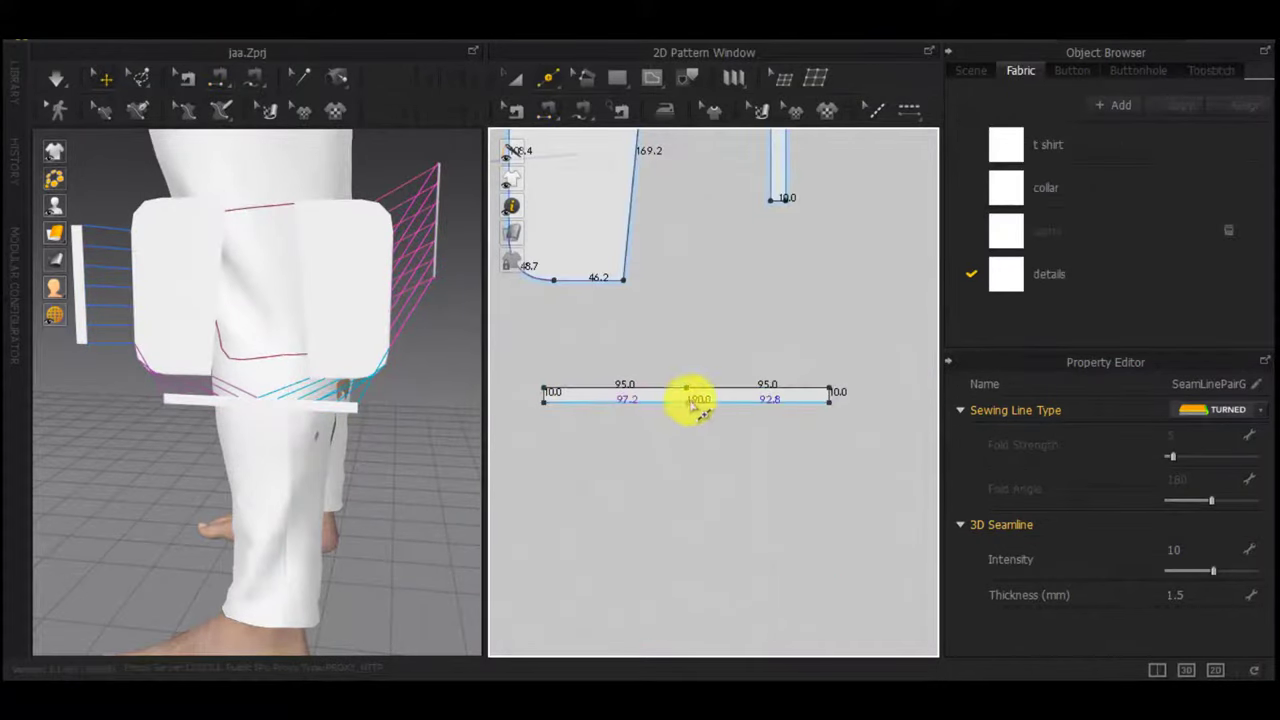
{"action": "right_click", "coordinate": [690, 403]}
{"action": "left_click", "coordinate": [560, 372]}
{"action": "key", "text": "Return"}
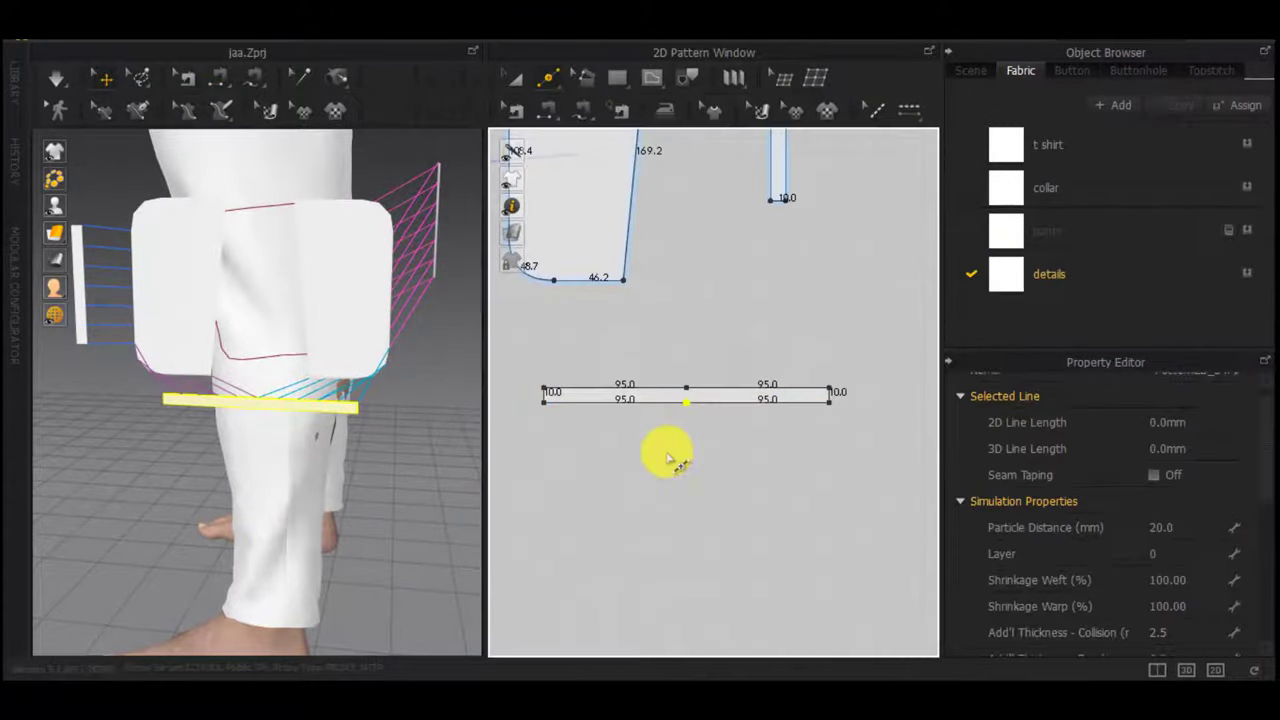
Free-sew the first half of the horizontal strip's lower edge to the front leg outline's lower rounded corner and bottom line
{"action": "key", "text": "m"}
{"action": "middle_click_drag", "start_coordinate": [637, 458], "coordinate": [766, 457]}
{"action": "left_click", "coordinate": [676, 403]}
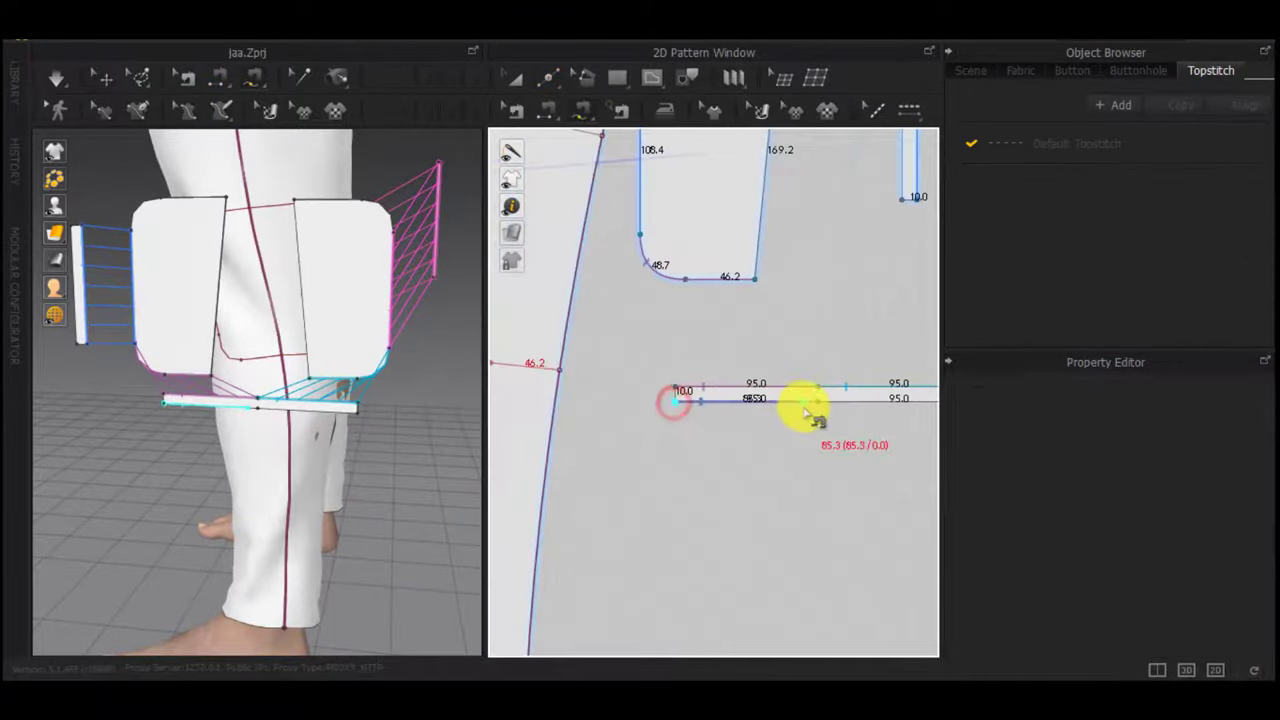
{"action": "left_click", "coordinate": [817, 404]}
{"action": "middle_click_drag", "start_coordinate": [550, 375], "coordinate": [790, 476]}
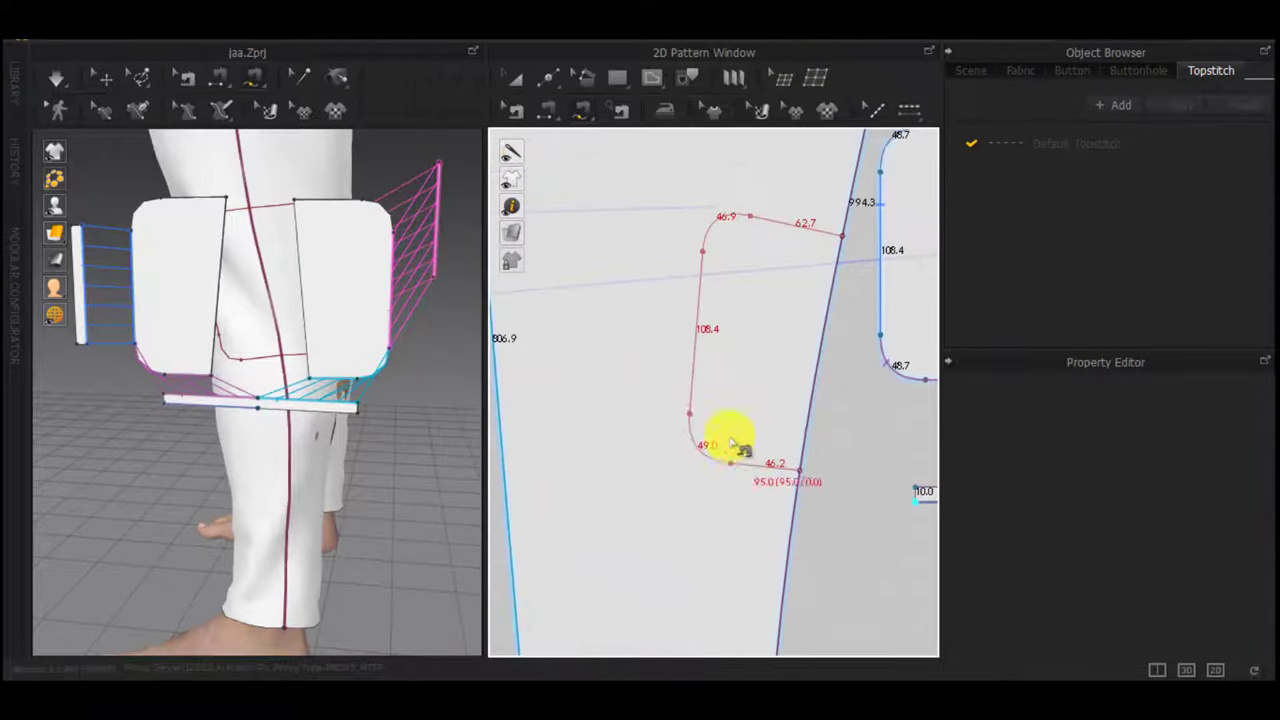
{"action": "left_click", "coordinate": [798, 473]}
{"action": "right_click_drag", "start_coordinate": [221, 443], "coordinate": [159, 436]}
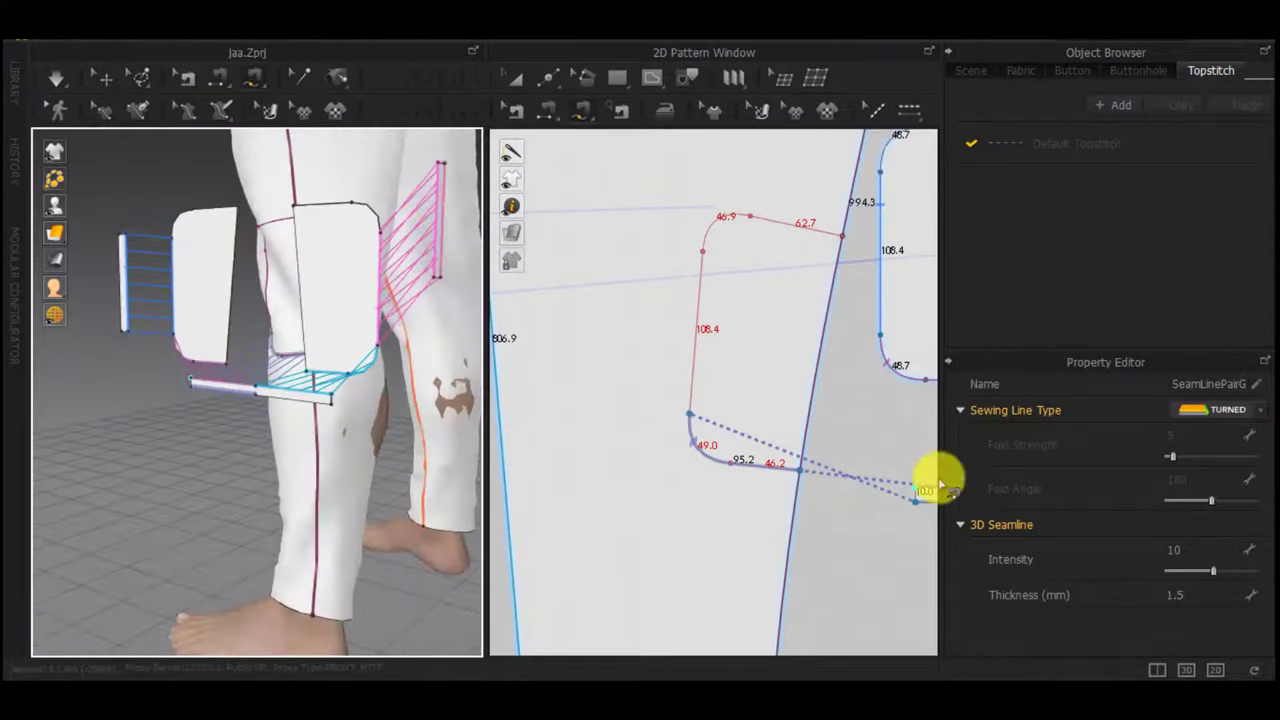
Free-sew the back leg outline's lower rounded corner and bottom line to the second half of the horizontal strip's lower edge
{"action": "middle_click_drag", "start_coordinate": [886, 506], "coordinate": [584, 501]}
{"action": "middle_click_drag", "start_coordinate": [765, 511], "coordinate": [490, 496]}
{"action": "scroll", "coordinate": [780, 445], "scroll_direction": "down", "scroll_amount": 4}
{"action": "middle_click_drag", "start_coordinate": [876, 468], "coordinate": [728, 468]}
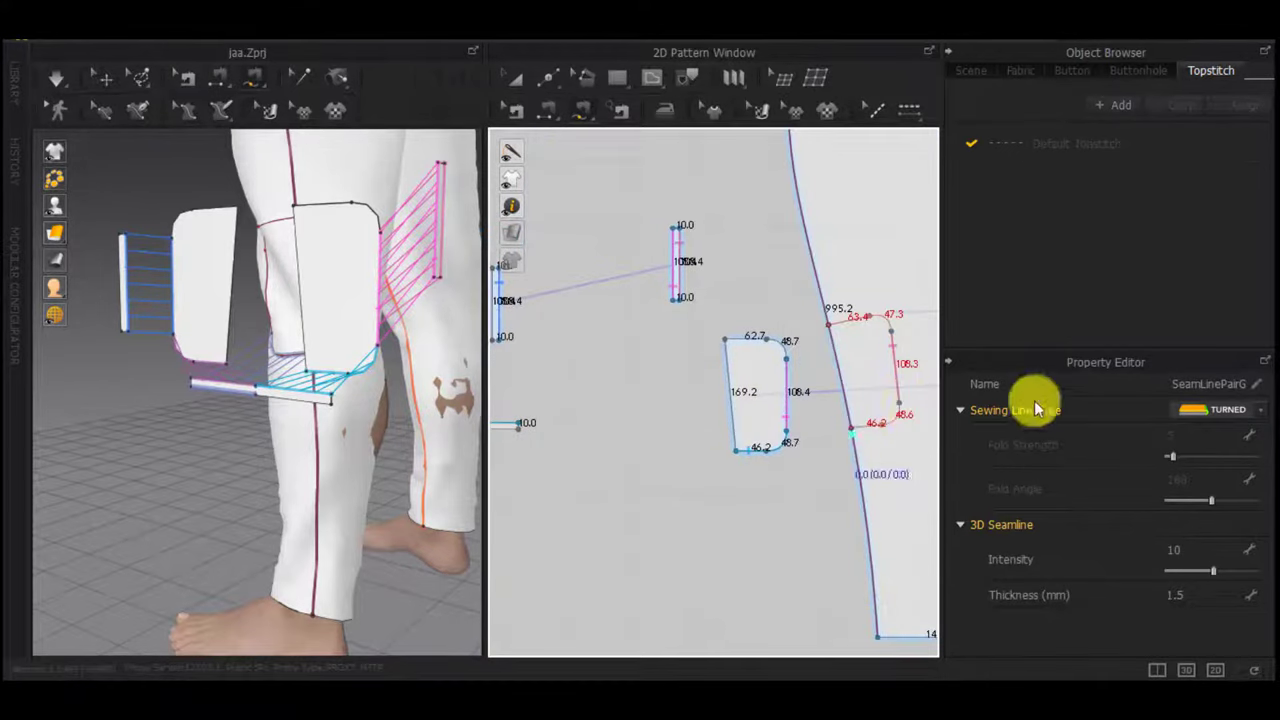
{"action": "left_click", "coordinate": [906, 402]}
{"action": "left_click", "coordinate": [851, 431]}
{"action": "scroll", "coordinate": [530, 464], "scroll_direction": "down", "scroll_amount": 2}
{"action": "middle_click_drag", "start_coordinate": [555, 468], "coordinate": [746, 476]}
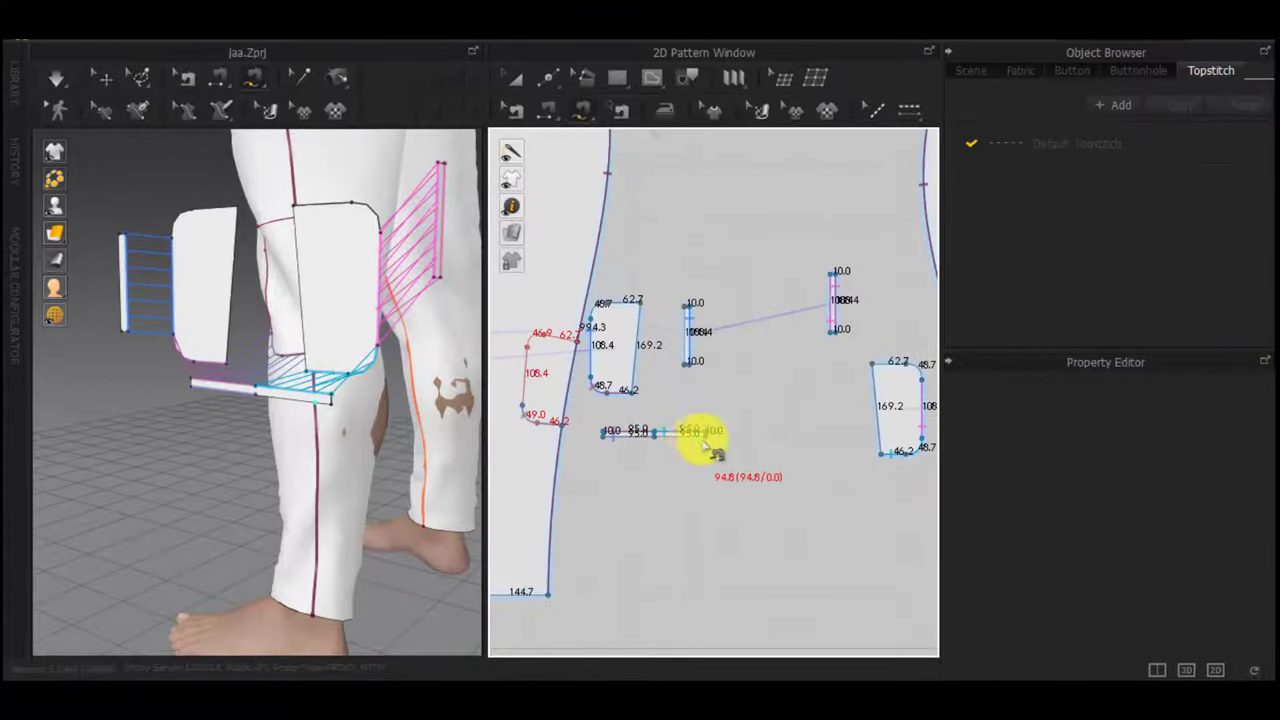
{"action": "left_click", "coordinate": [709, 437]}
{"action": "left_click", "coordinate": [657, 441]}
Try simulating the garment with the horizontal strip's new seams
{"action": "key", "text": "space"}
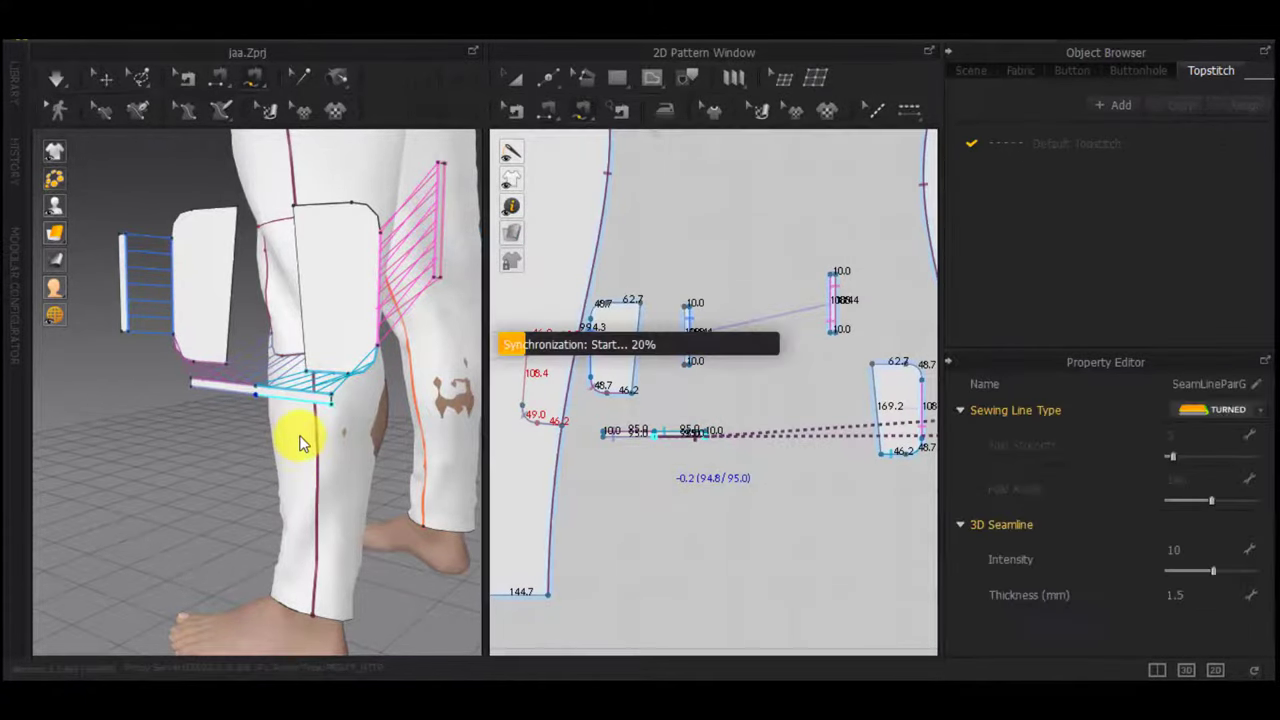
{"action": "right_click_drag", "start_coordinate": [313, 386], "coordinate": [510, 425]}
{"action": "key", "text": "space"}
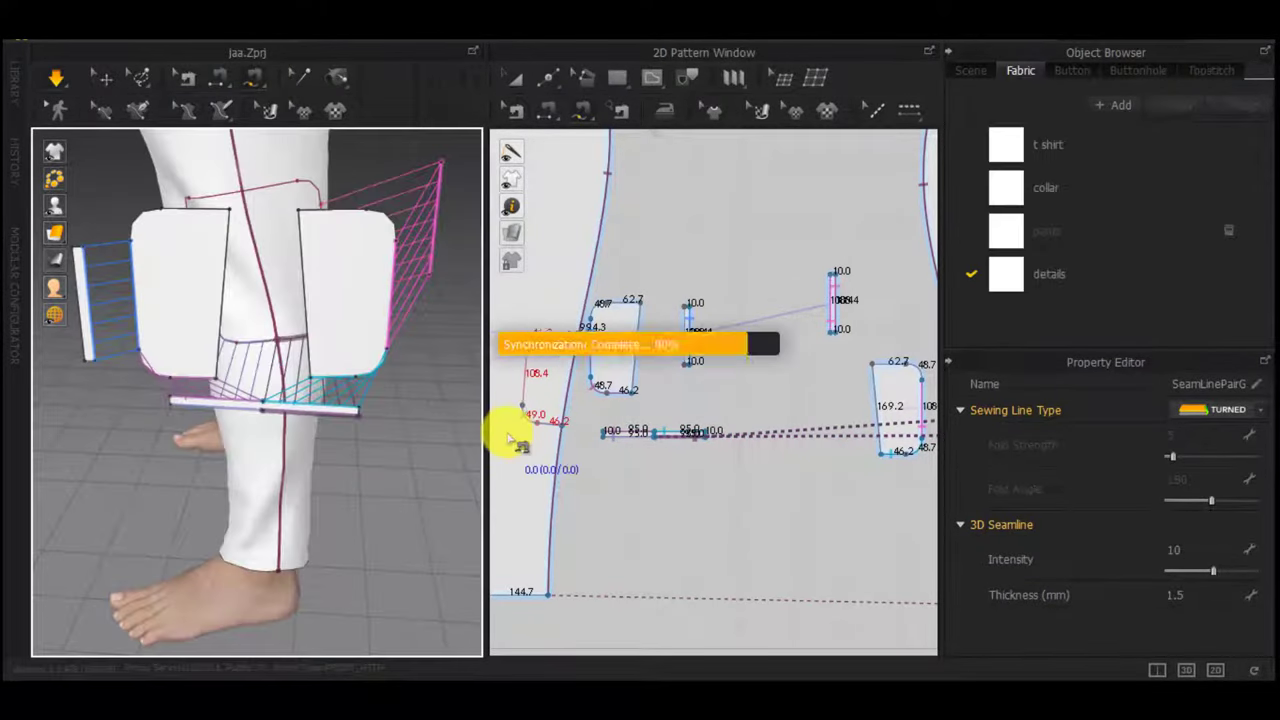
{"action": "right_click_drag", "start_coordinate": [367, 411], "coordinate": [320, 392]}
{"action": "key", "text": "ctrl+z"}
Sew the front vertical strip's free long edge to the long vertical line of the knee outline on the front leg
{"action": "key", "text": "n"}
{"action": "left_click", "coordinate": [232, 390]}
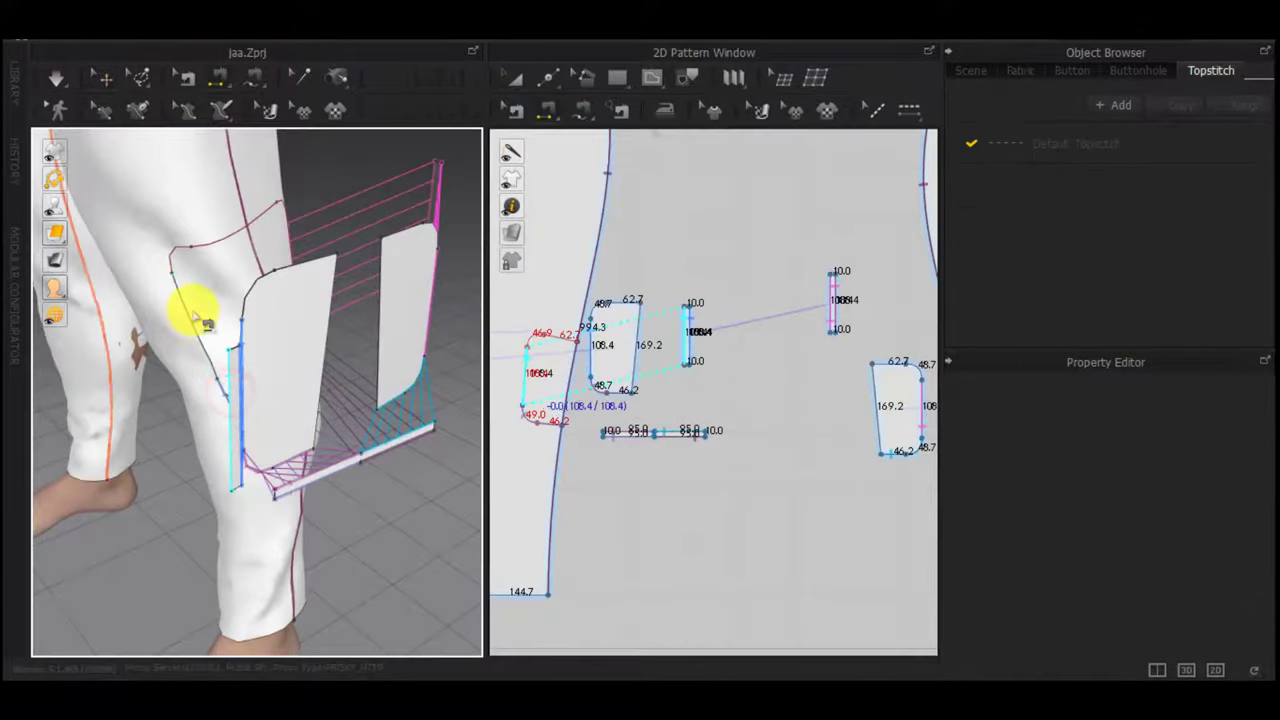
{"action": "left_click", "coordinate": [520, 370]}
{"action": "right_click_drag", "start_coordinate": [376, 371], "coordinate": [312, 284]}
{"action": "left_click", "coordinate": [343, 301]}
{"action": "left_click", "coordinate": [265, 308]}
Simulate the garment so the detail pieces and strips drape onto the leg, and inspect the front detail piece up close
{"action": "key", "text": "space"}
{"action": "scroll", "coordinate": [312, 284], "scroll_direction": "up", "scroll_amount": 3}
{"action": "middle_click_drag", "start_coordinate": [312, 284], "coordinate": [341, 417]}
{"action": "right_click_drag", "start_coordinate": [342, 418], "coordinate": [494, 411]}
{"action": "left_click", "coordinate": [470, 404]}
{"action": "left_click_drag", "start_coordinate": [500, 404], "coordinate": [640, 451]}
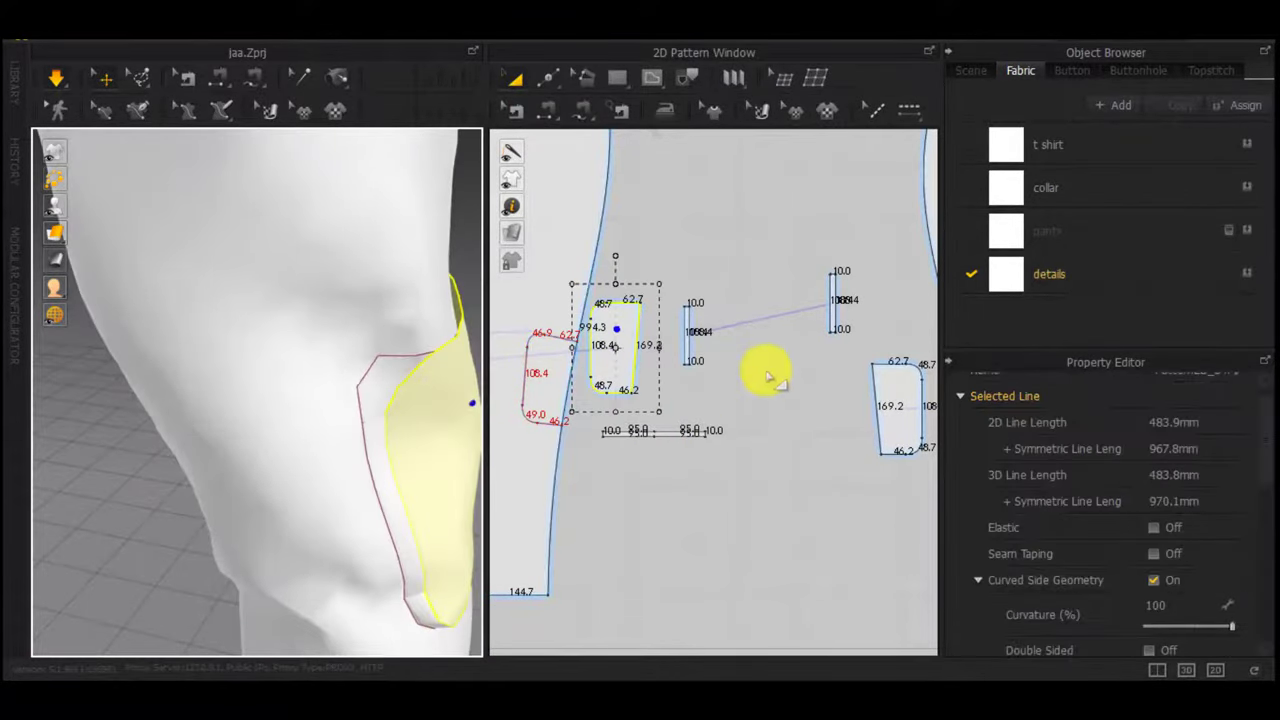
Select the two vertical strips and the horizontal strip and assign the details fabric to them
{"action": "left_click", "coordinate": [794, 366]}
{"action": "left_click_drag", "start_coordinate": [865, 231], "coordinate": [680, 372]}
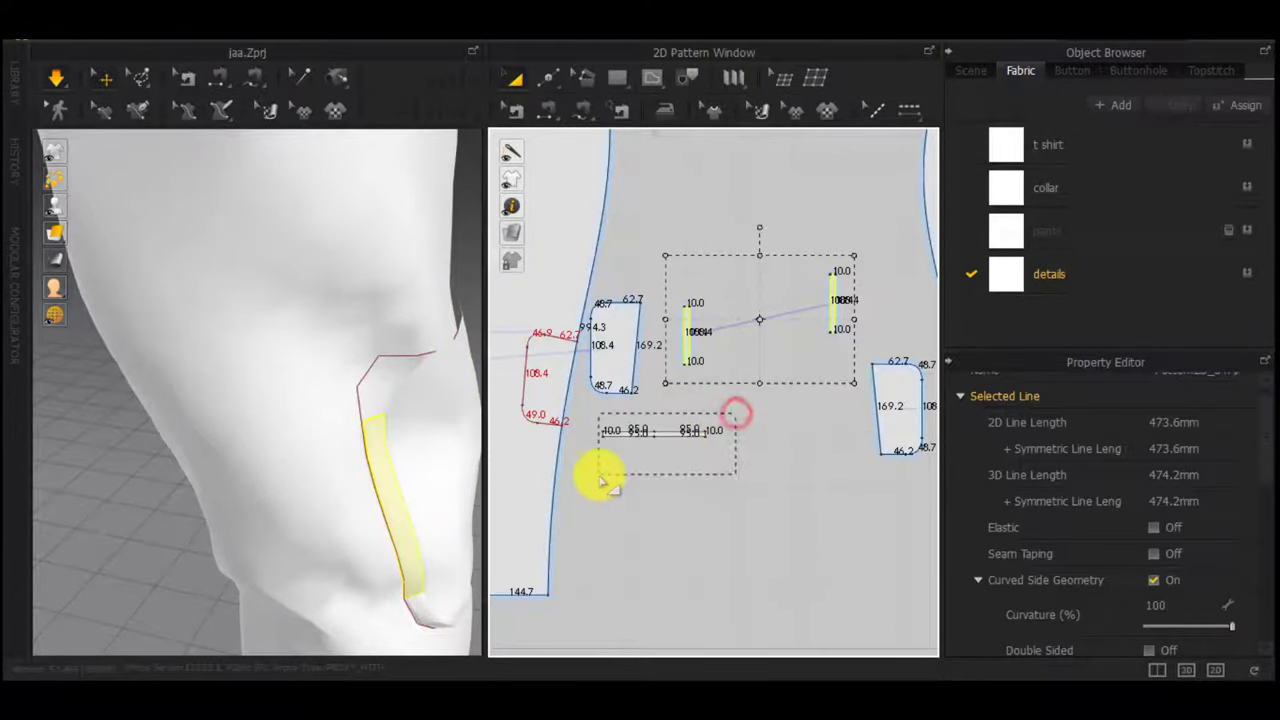
{"action": "left_click_drag", "start_coordinate": [599, 476], "coordinate": [598, 476], "text": "shift"}
{"action": "left_click", "coordinate": [1249, 273]}
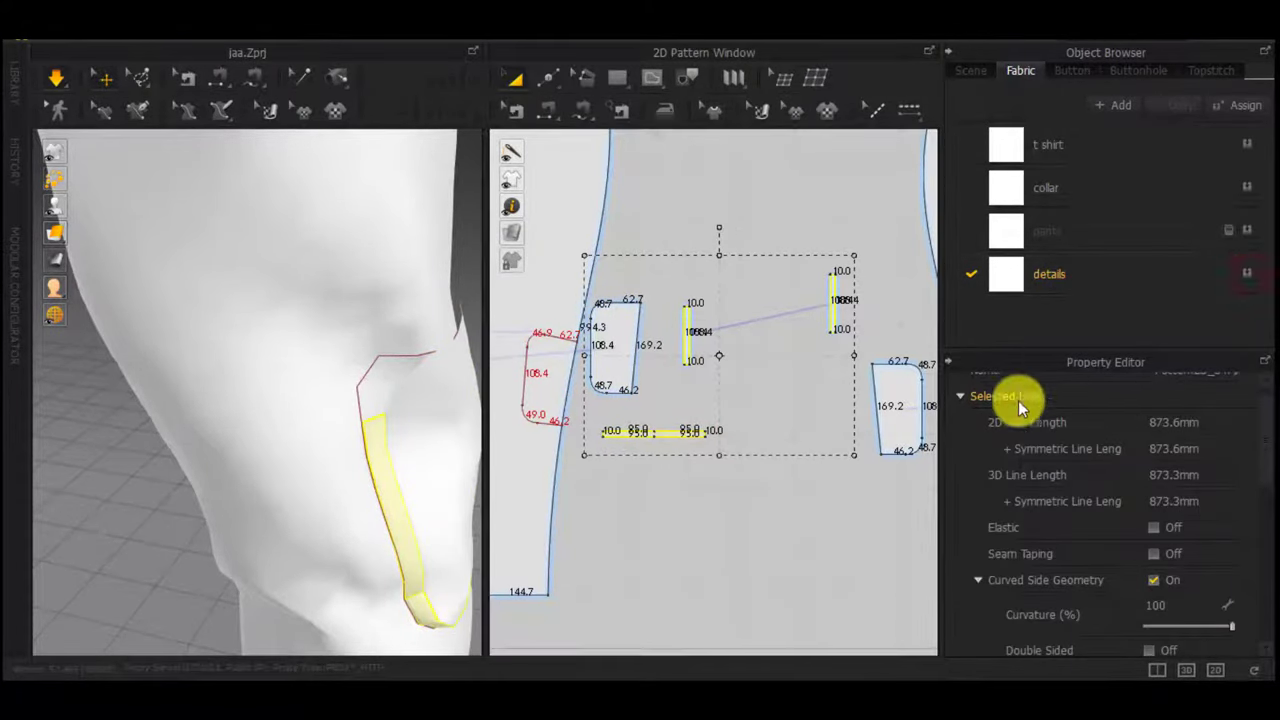
Assign the pants fabric to the two rounded knee detail pieces and check which pieces use the pants and details fabrics
{"action": "left_click", "coordinate": [766, 546]}
{"action": "left_click", "coordinate": [897, 401]}
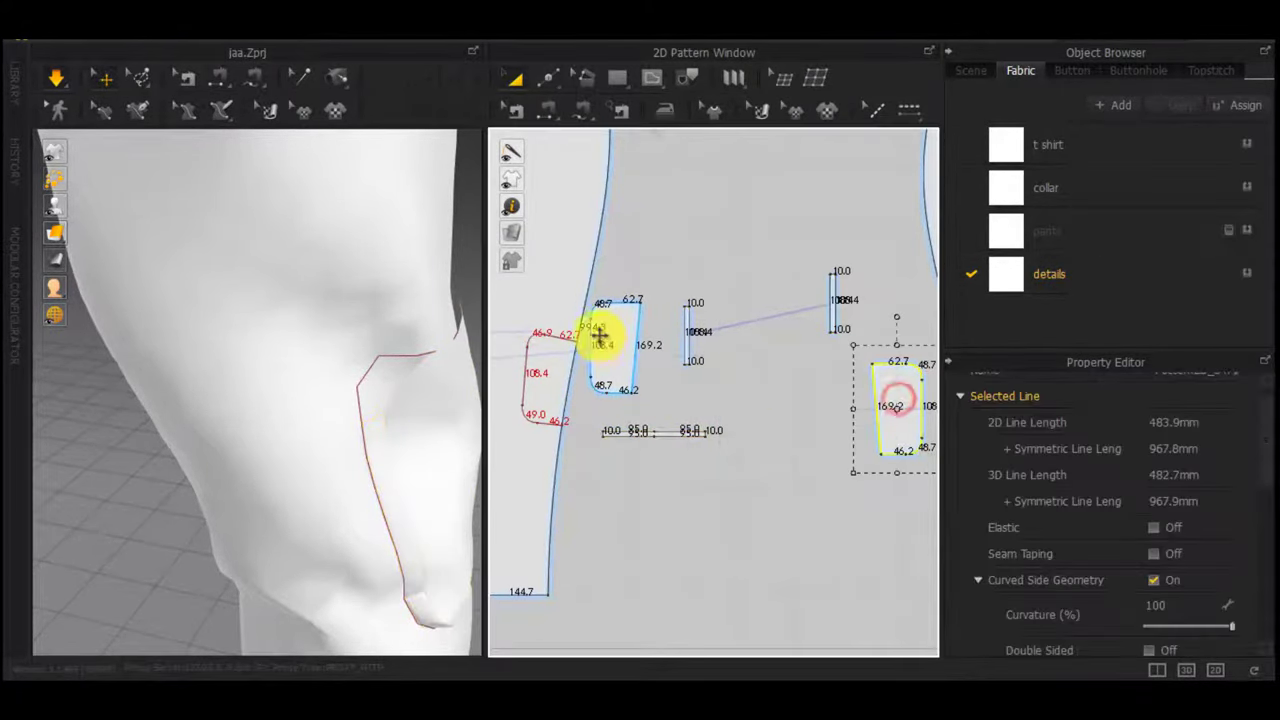
{"action": "left_click", "coordinate": [1247, 231]}
{"action": "left_click", "coordinate": [796, 517]}
{"action": "left_click", "coordinate": [1003, 238]}
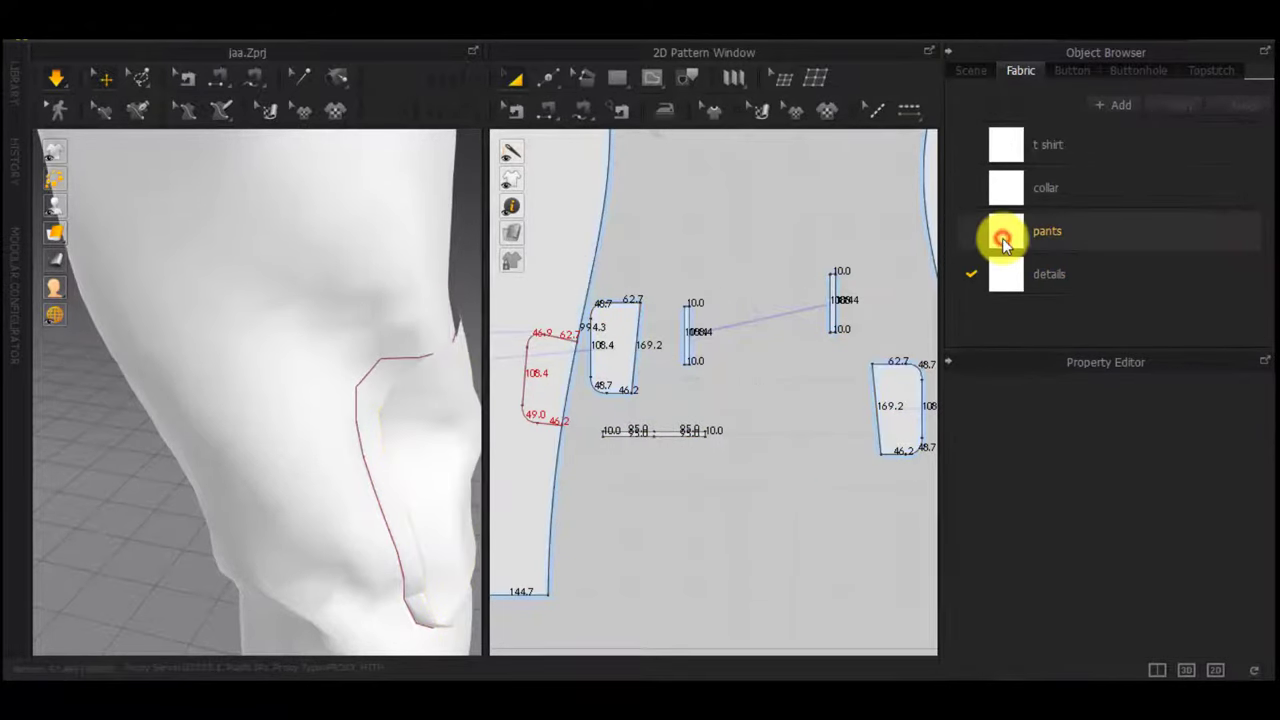
{"action": "scroll", "coordinate": [763, 486], "scroll_direction": "down", "scroll_amount": 5}
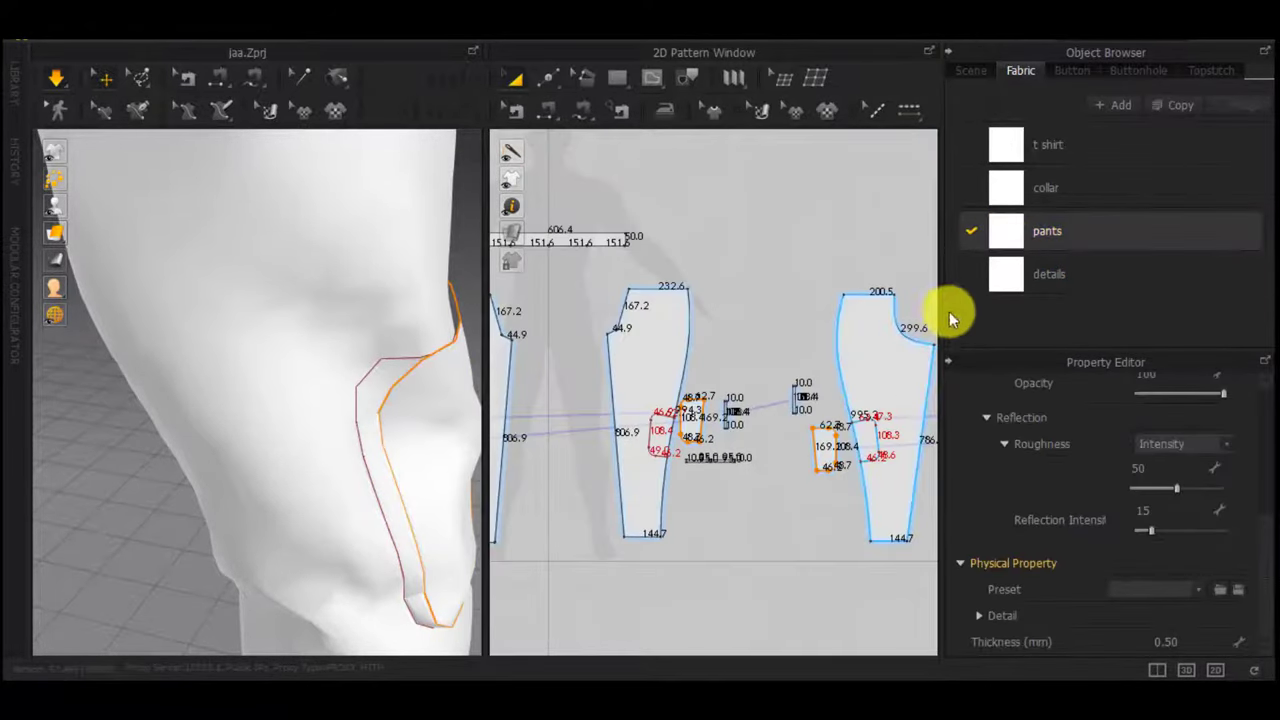
{"action": "left_click", "coordinate": [1000, 275]}
{"action": "right_click_drag", "start_coordinate": [448, 477], "coordinate": [412, 462]}
{"action": "scroll", "coordinate": [697, 472], "scroll_direction": "up", "scroll_amount": 6}
{"action": "left_click", "coordinate": [999, 238]}
{"action": "key", "text": "z"}
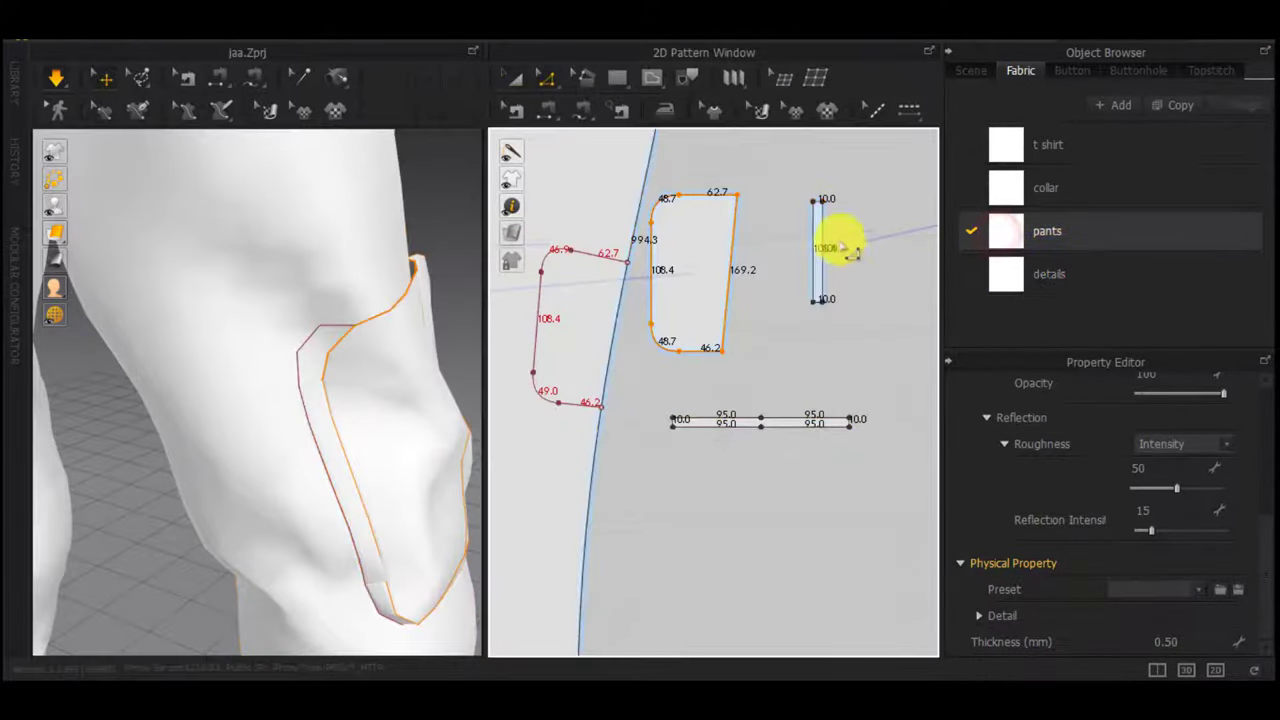
{"action": "scroll", "coordinate": [839, 228], "scroll_direction": "up", "scroll_amount": 4}
{"action": "middle_click_drag", "start_coordinate": [839, 224], "coordinate": [843, 402]}
{"action": "scroll", "coordinate": [835, 370], "scroll_direction": "up", "scroll_amount": 5}
{"action": "left_click_drag", "start_coordinate": [716, 318], "coordinate": [710, 322]}
{"action": "right_click", "coordinate": [710, 322]}
{"action": "type", "text": "4"}
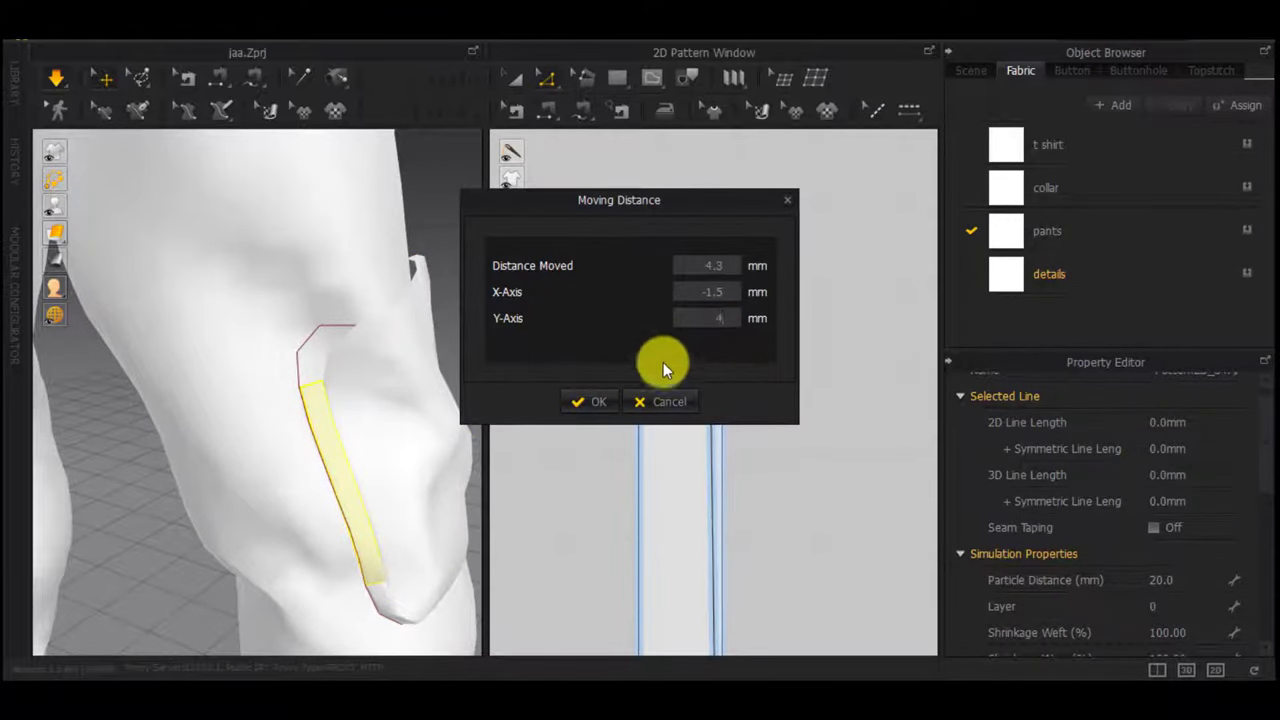
{"action": "left_click_drag", "start_coordinate": [697, 205], "coordinate": [572, 387]}
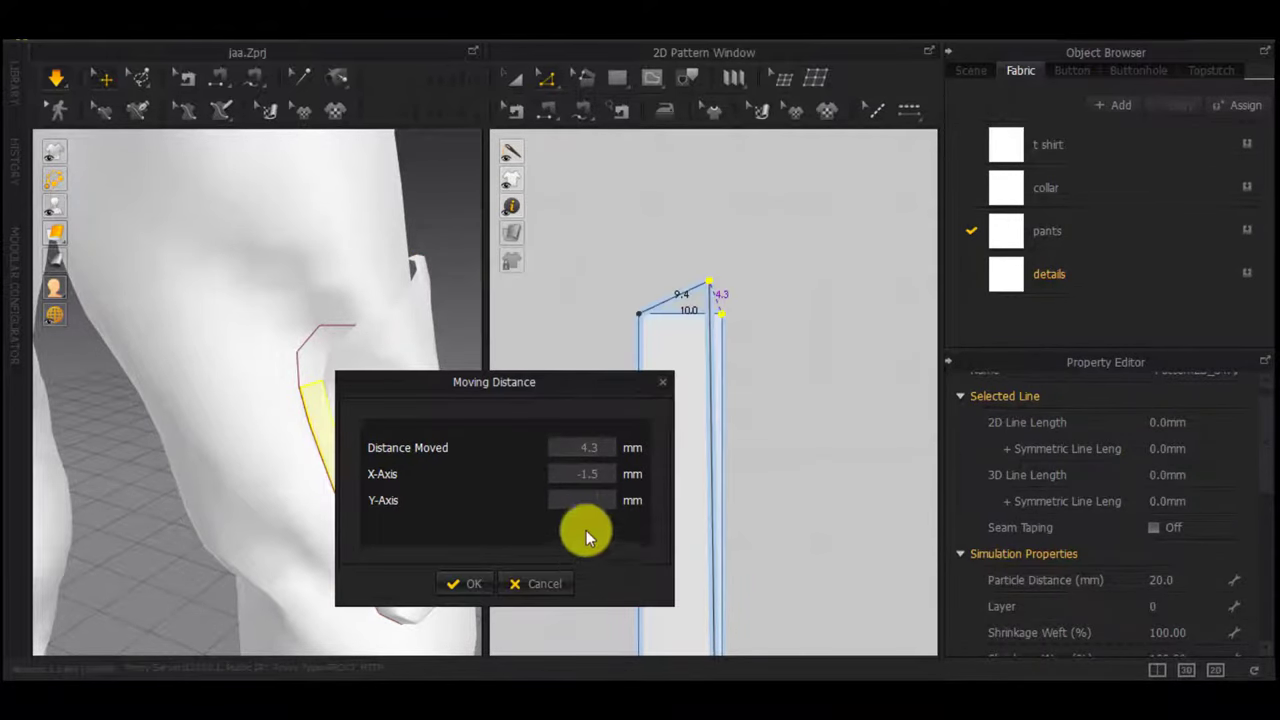
{"action": "left_click", "coordinate": [661, 380]}
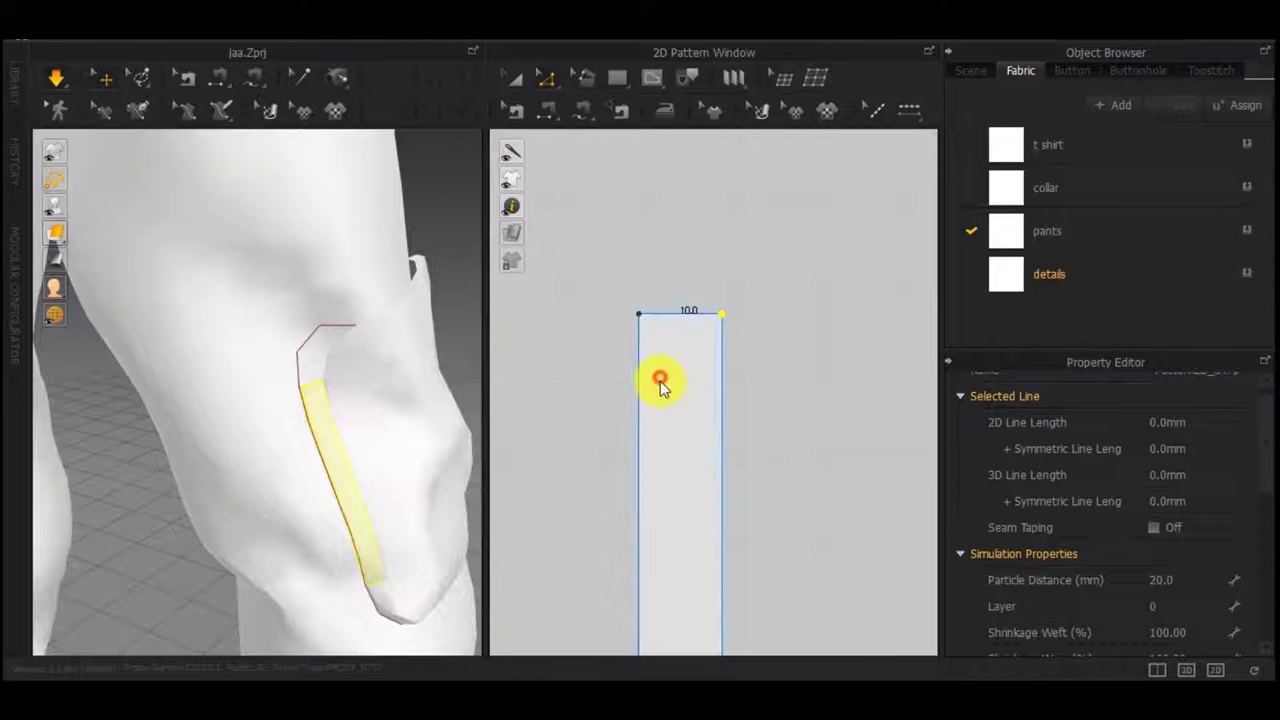
Taper the top of the vertical strip above the horizontal strip by moving both upper corner points 4 mm inward horizontally
{"action": "left_click_drag", "start_coordinate": [722, 316], "coordinate": [705, 318]}
{"action": "right_click", "coordinate": [705, 318]}
{"action": "double_click", "coordinate": [694, 265]}
{"action": "type", "text": "4"}
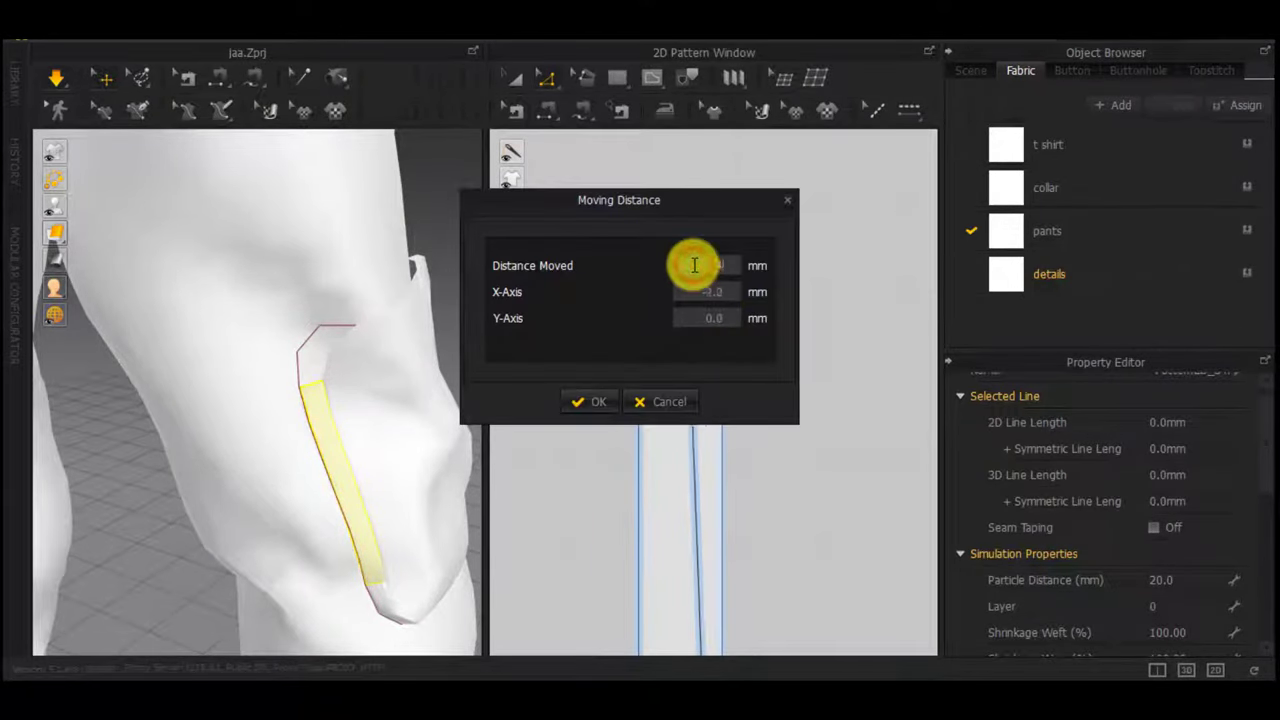
{"action": "left_click", "coordinate": [608, 400]}
{"action": "left_click_drag", "start_coordinate": [640, 315], "coordinate": [666, 318]}
{"action": "right_click", "coordinate": [666, 318]}
{"action": "type", "text": "4"}
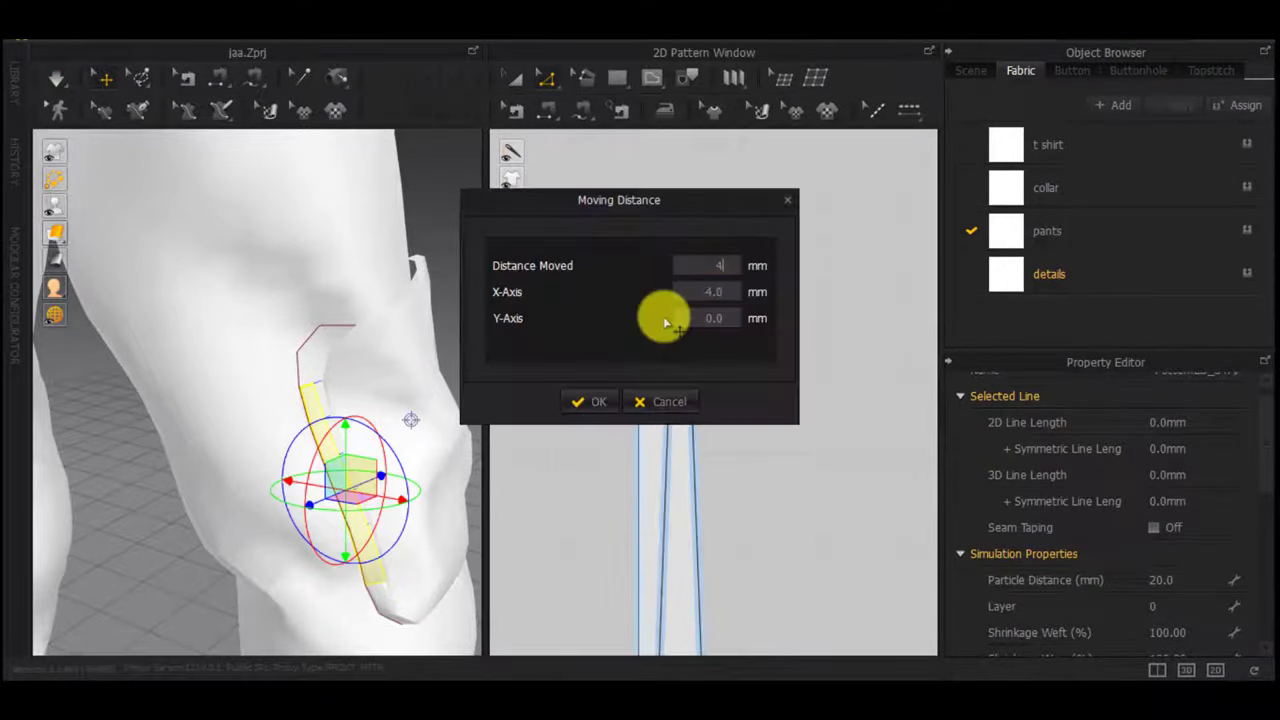
Move the selected narrow strip point by 4 mm along the X-axis, and simulate the garment while pulling the leg pocket patch
{"action": "key", "text": "Return"}
{"action": "scroll", "coordinate": [500, 507], "scroll_direction": "down", "scroll_amount": 1}
{"action": "scroll", "coordinate": [467, 519], "scroll_direction": "down", "scroll_amount": 2}
{"action": "key", "text": "space"}
{"action": "right_click_drag", "start_coordinate": [373, 536], "coordinate": [2, 530]}
{"action": "right_click_drag", "start_coordinate": [375, 470], "coordinate": [725, 470]}
{"action": "left_click_drag", "start_coordinate": [384, 366], "coordinate": [605, 438]}
Create a 223 × 10 mm rectangular strip above the left pocket patch and shift it sideways
{"action": "scroll", "coordinate": [605, 440], "scroll_direction": "down", "scroll_amount": 4}
{"action": "middle_click_drag", "start_coordinate": [606, 488], "coordinate": [850, 358]}
{"action": "scroll", "coordinate": [850, 364], "scroll_direction": "down", "scroll_amount": 4}
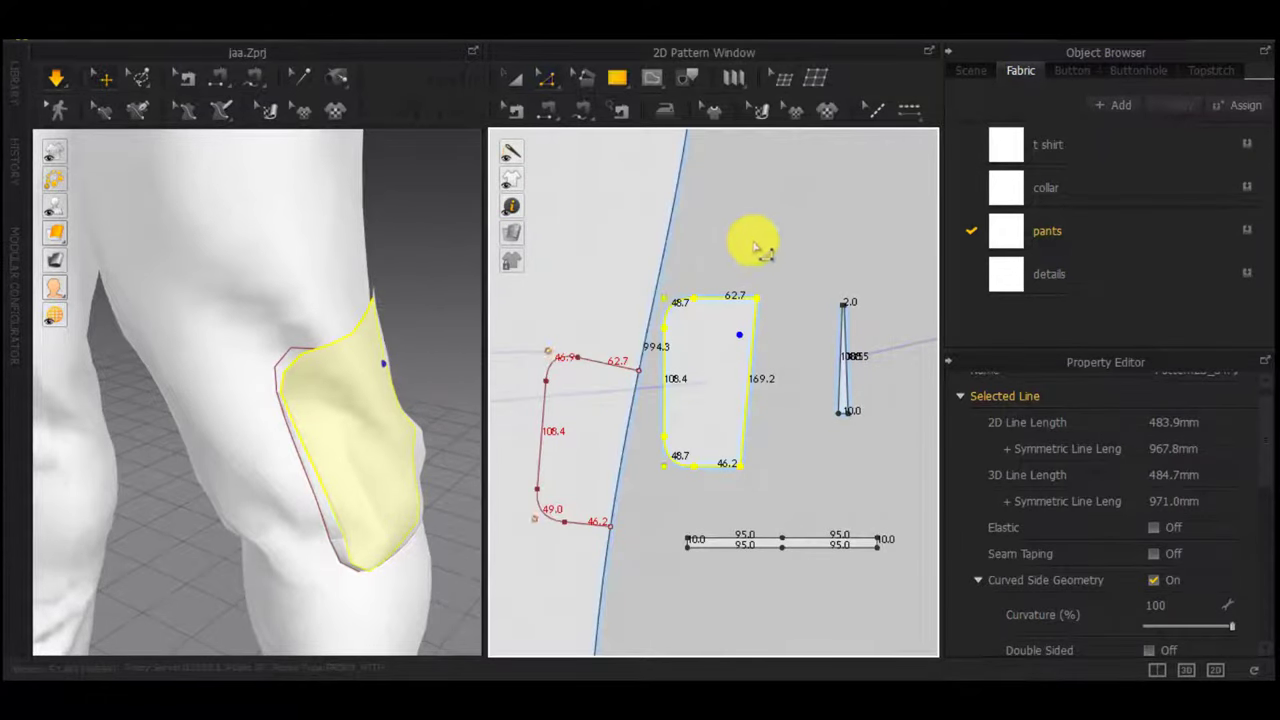
{"action": "left_click", "coordinate": [757, 248]}
{"action": "type", "text": "222"}
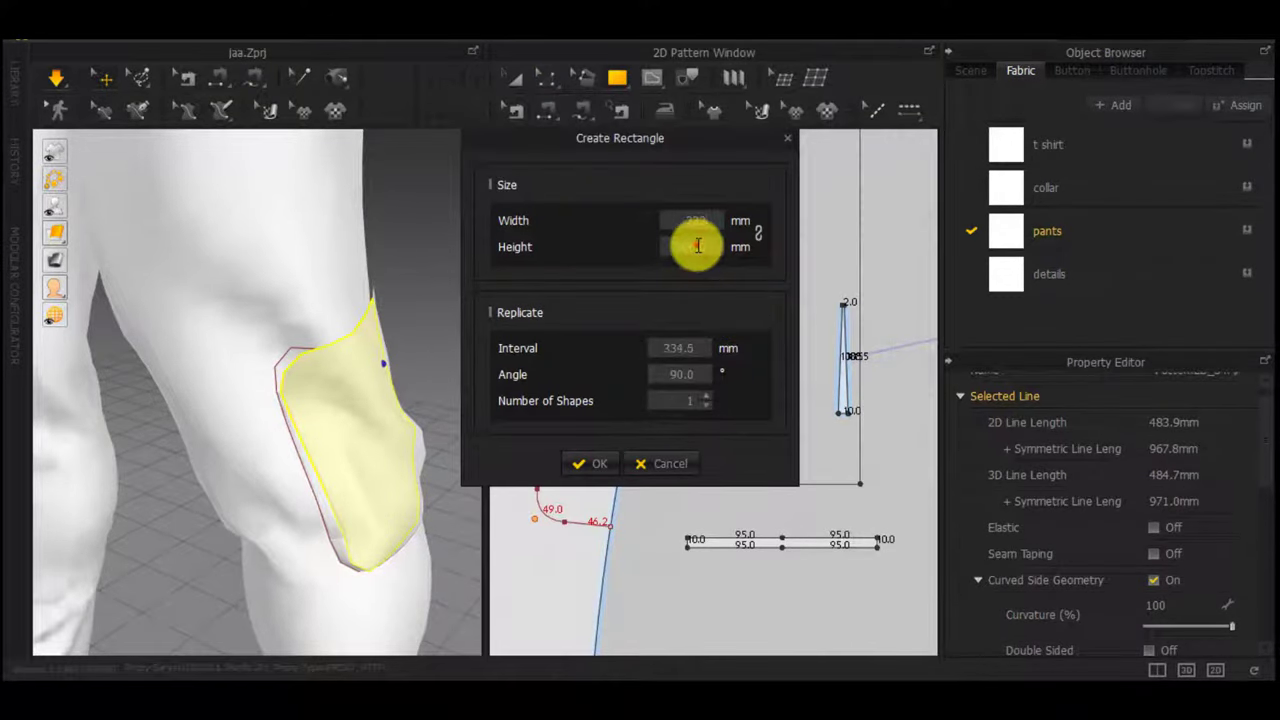
{"action": "double_click", "coordinate": [695, 247]}
{"action": "type", "text": "10"}
{"action": "key", "text": "Return"}
{"action": "middle_click_drag", "start_coordinate": [736, 272], "coordinate": [724, 334]}
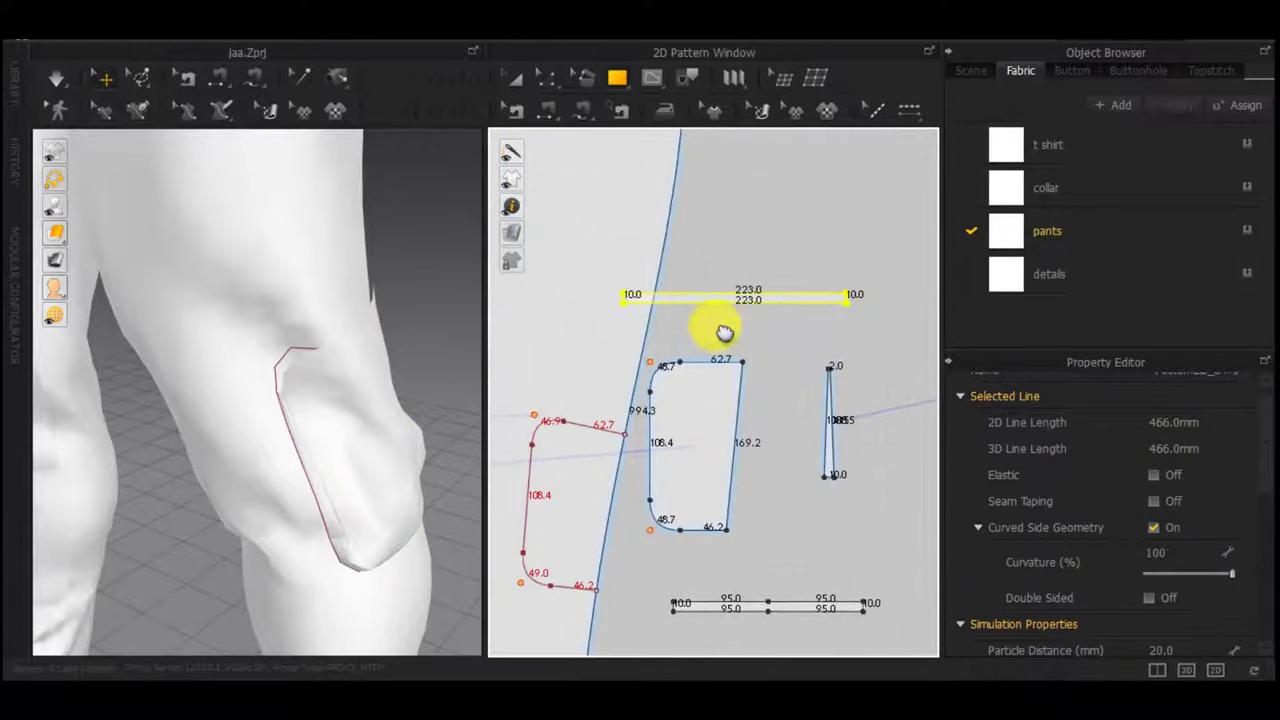
{"action": "key", "text": "a"}
{"action": "left_click_drag", "start_coordinate": [804, 297], "coordinate": [804, 298]}
Split the lower and upper long edges of the strip at their midpoints into 111.5 mm halves
{"action": "key", "text": "z"}
{"action": "left_click", "coordinate": [789, 338]}
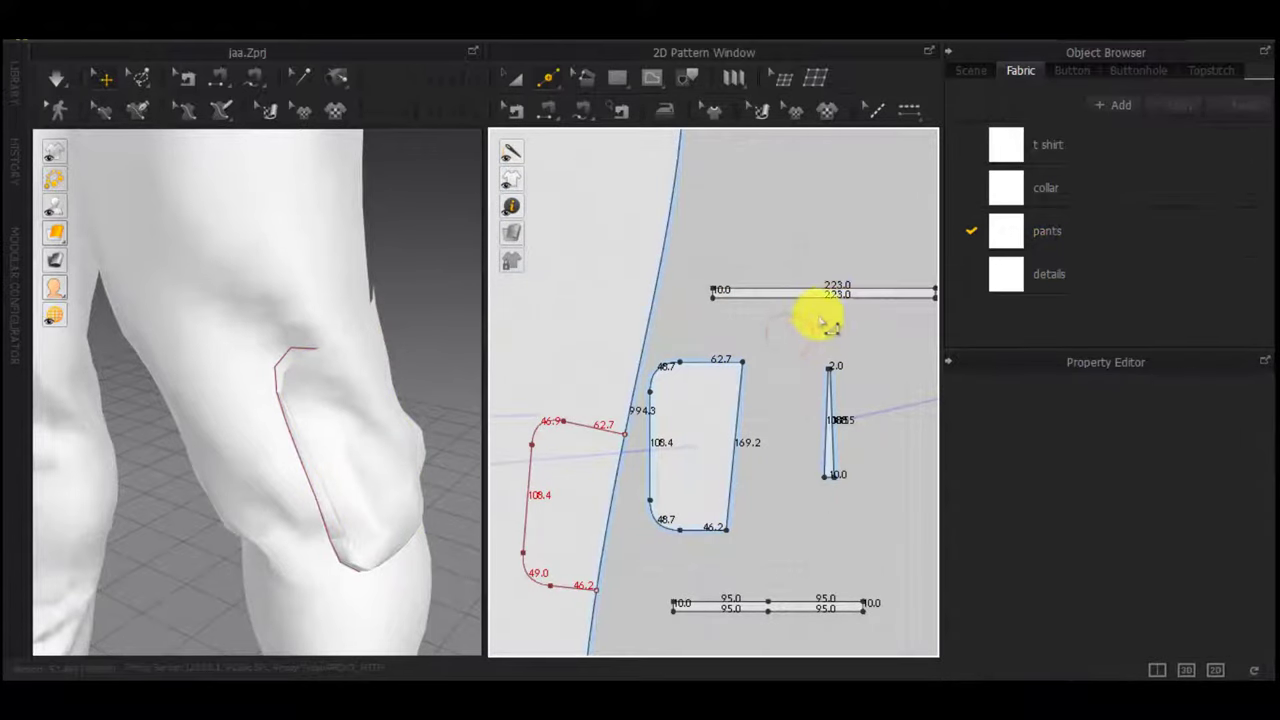
{"action": "scroll", "coordinate": [819, 316], "scroll_direction": "up", "scroll_amount": 4}
{"action": "right_click", "coordinate": [833, 278]}
{"action": "left_click", "coordinate": [534, 370]}
{"action": "left_click", "coordinate": [593, 483]}
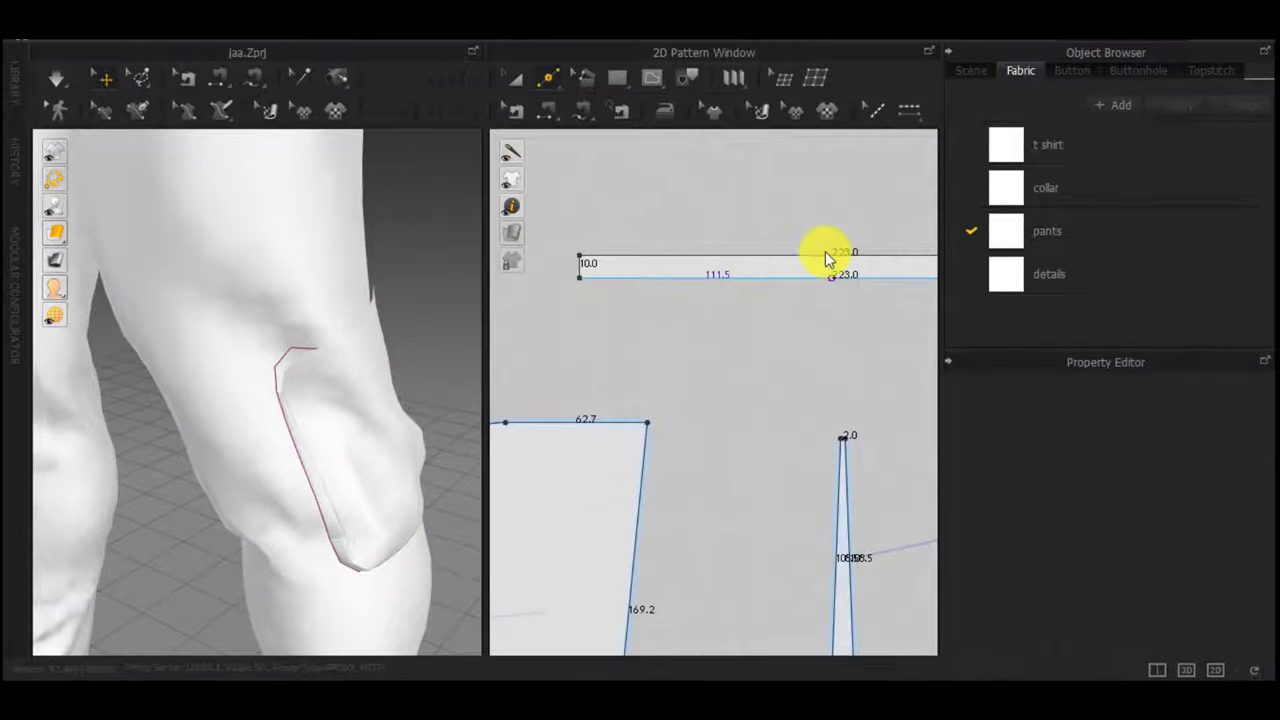
{"action": "right_click", "coordinate": [828, 256]}
{"action": "left_click", "coordinate": [566, 371]}
{"action": "left_click", "coordinate": [578, 480]}
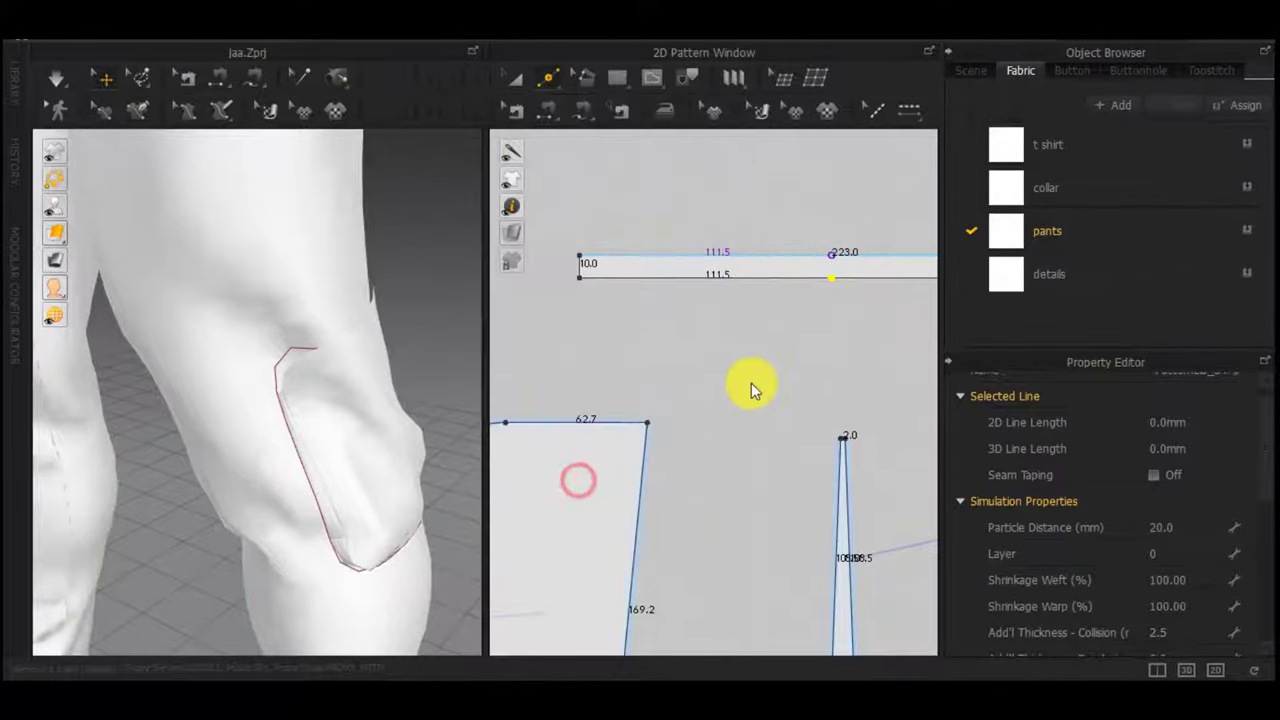
Sew the left pocket patch's top edge and upper rounded corner to the left half of the strip's upper edge
{"action": "scroll", "coordinate": [735, 353], "scroll_direction": "down", "scroll_amount": 3}
{"action": "key", "text": "m"}
{"action": "left_click", "coordinate": [702, 378]}
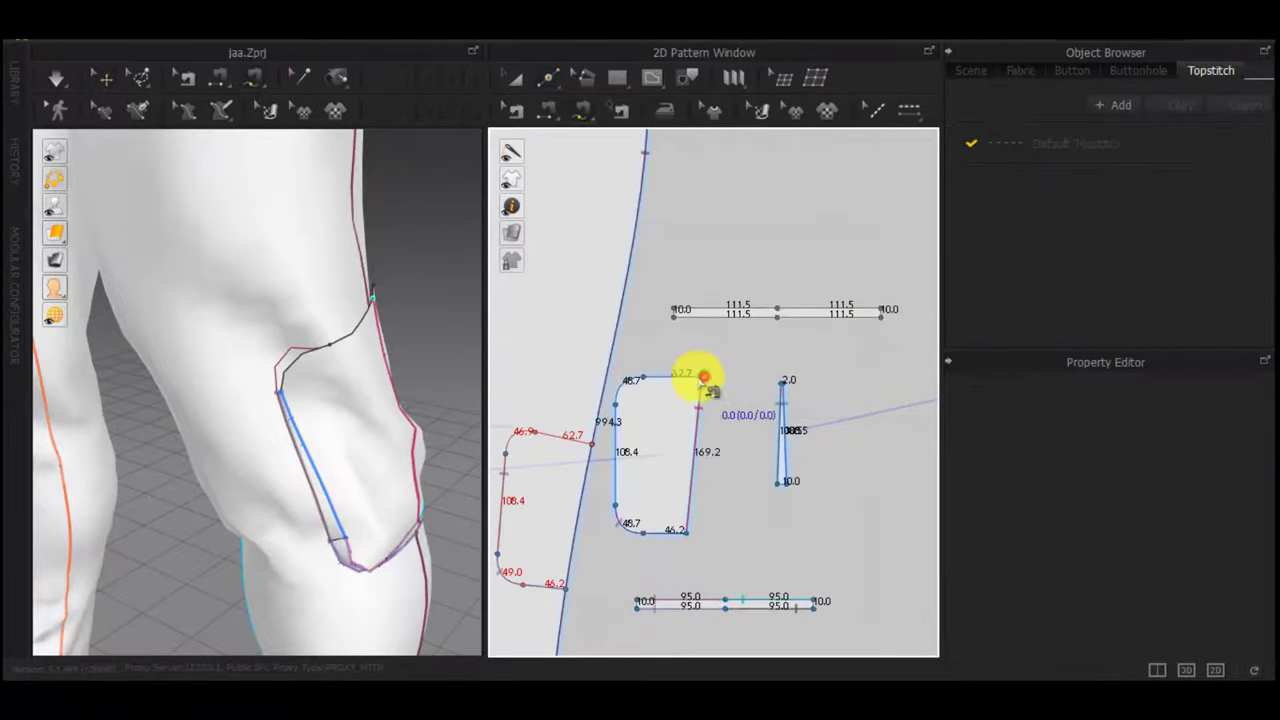
{"action": "left_click", "coordinate": [616, 404]}
{"action": "left_click", "coordinate": [778, 310]}
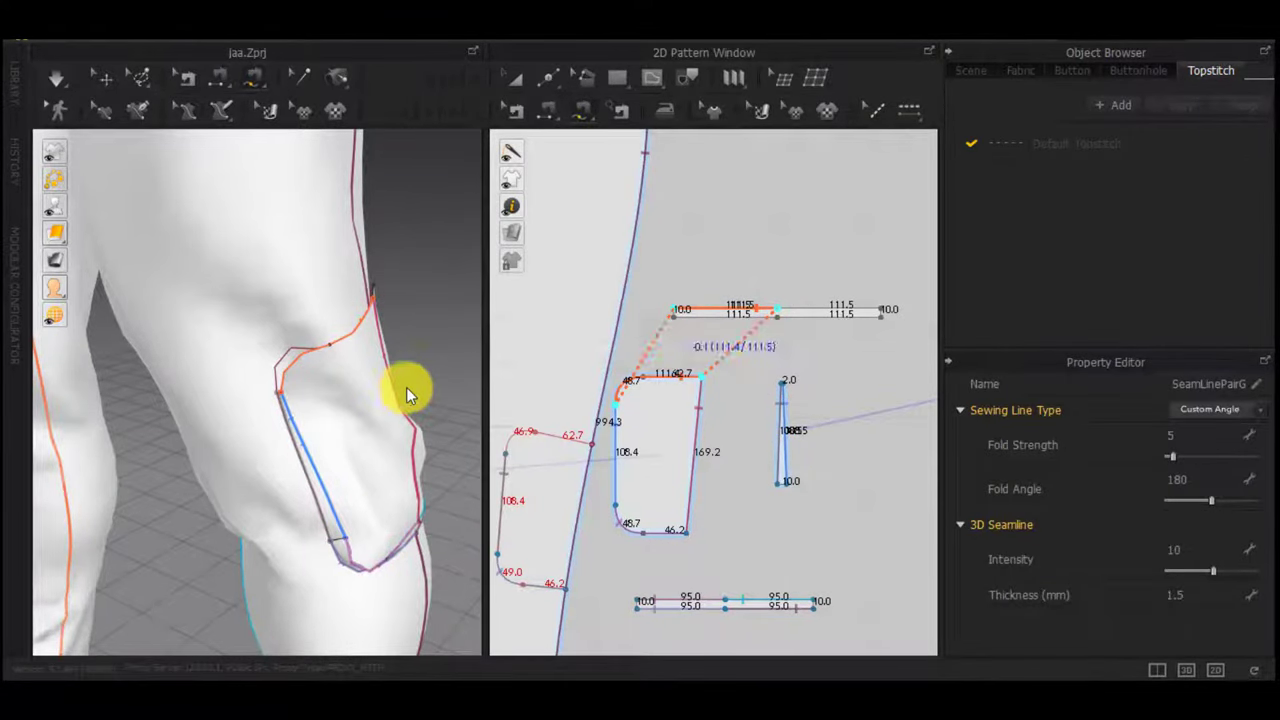
Reposition the new strip beside the leg in the 3D view
{"action": "scroll", "coordinate": [407, 393], "scroll_direction": "down", "scroll_amount": 4}
{"action": "right_click_drag", "start_coordinate": [394, 393], "coordinate": [297, 495]}
{"action": "key", "text": "q"}
{"action": "left_click_drag", "start_coordinate": [385, 579], "coordinate": [386, 551]}
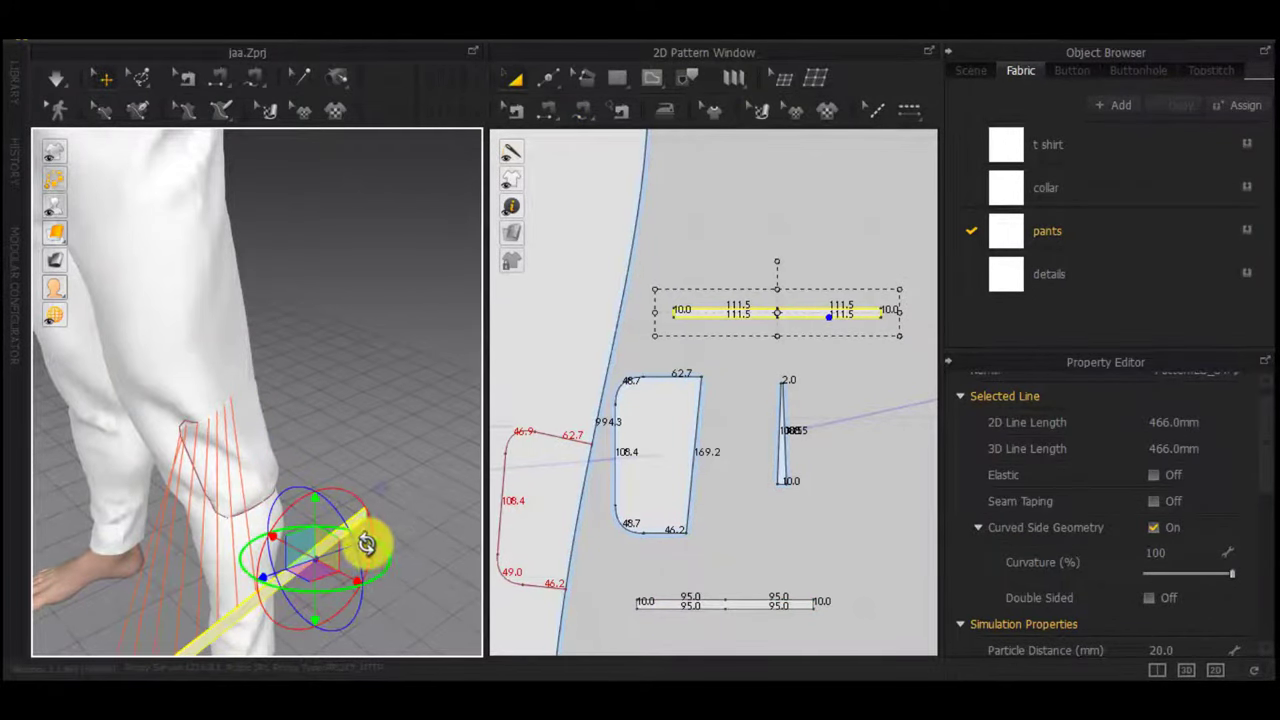
{"action": "right_click_drag", "start_coordinate": [366, 543], "coordinate": [313, 431]}
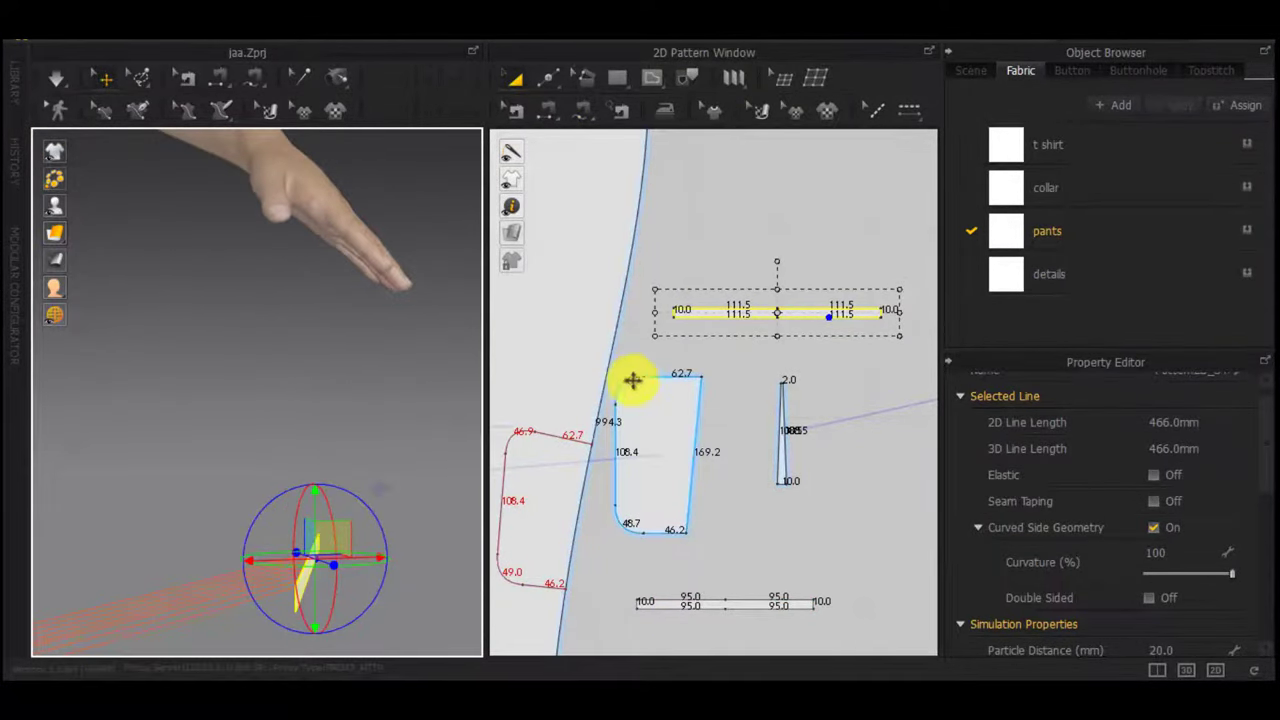
Undo the sewing between the left pocket patch and the strip
{"action": "key", "text": "n"}
{"action": "left_click", "coordinate": [664, 377]}
{"action": "left_click", "coordinate": [715, 315]}
{"action": "key", "text": "ctrl+z"}
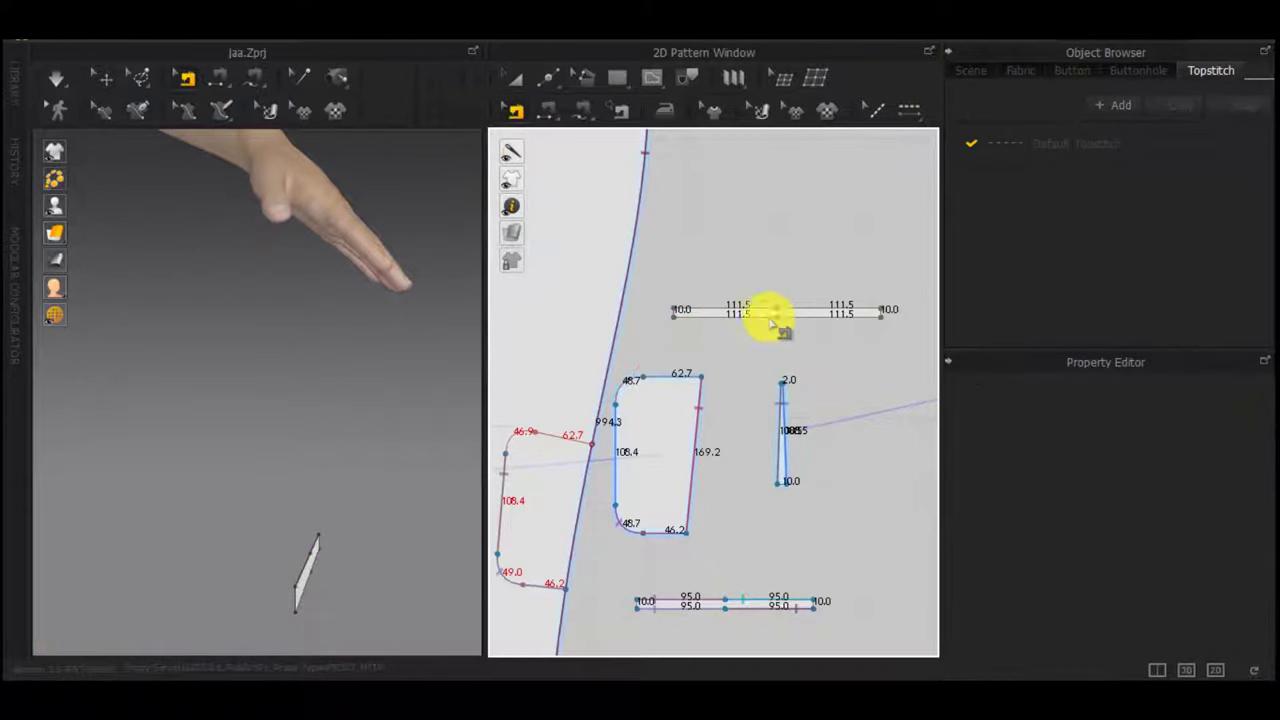
Sew the strip's upper-left half to the left pants panel's pocket outline and its lower-left half to the left patch's top edge
{"action": "left_click", "coordinate": [783, 304]}
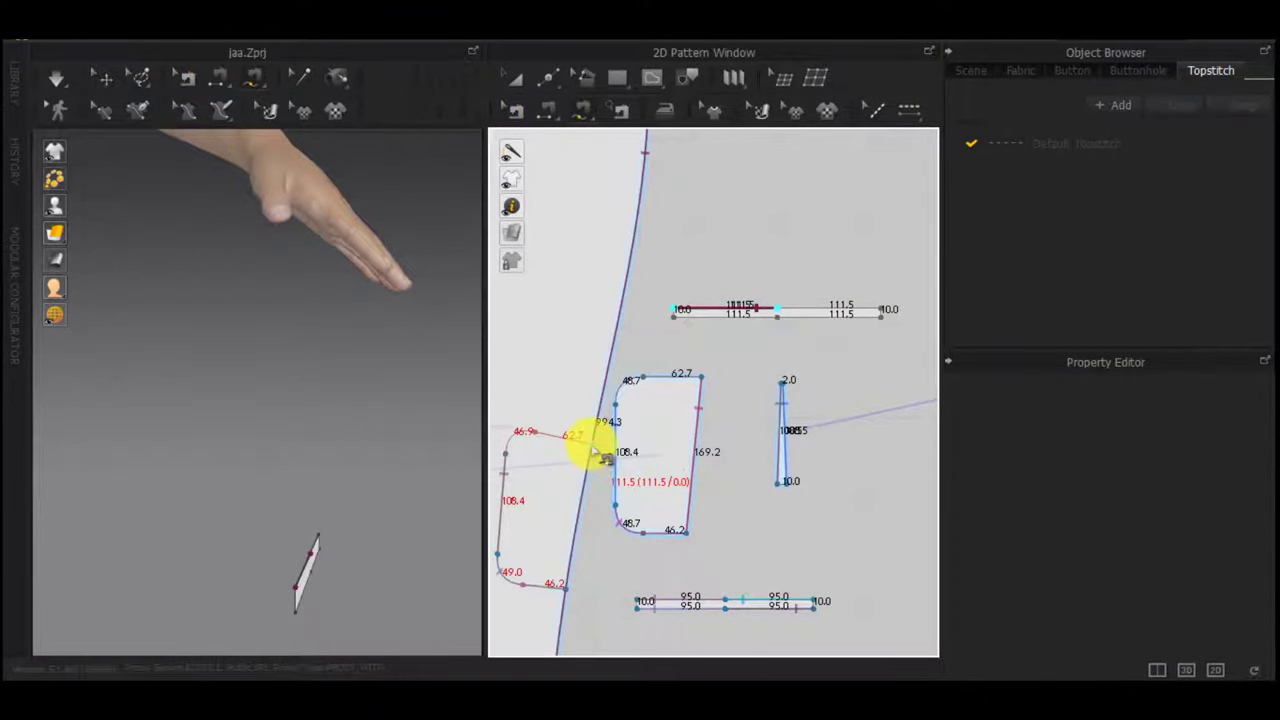
{"action": "left_click", "coordinate": [506, 454]}
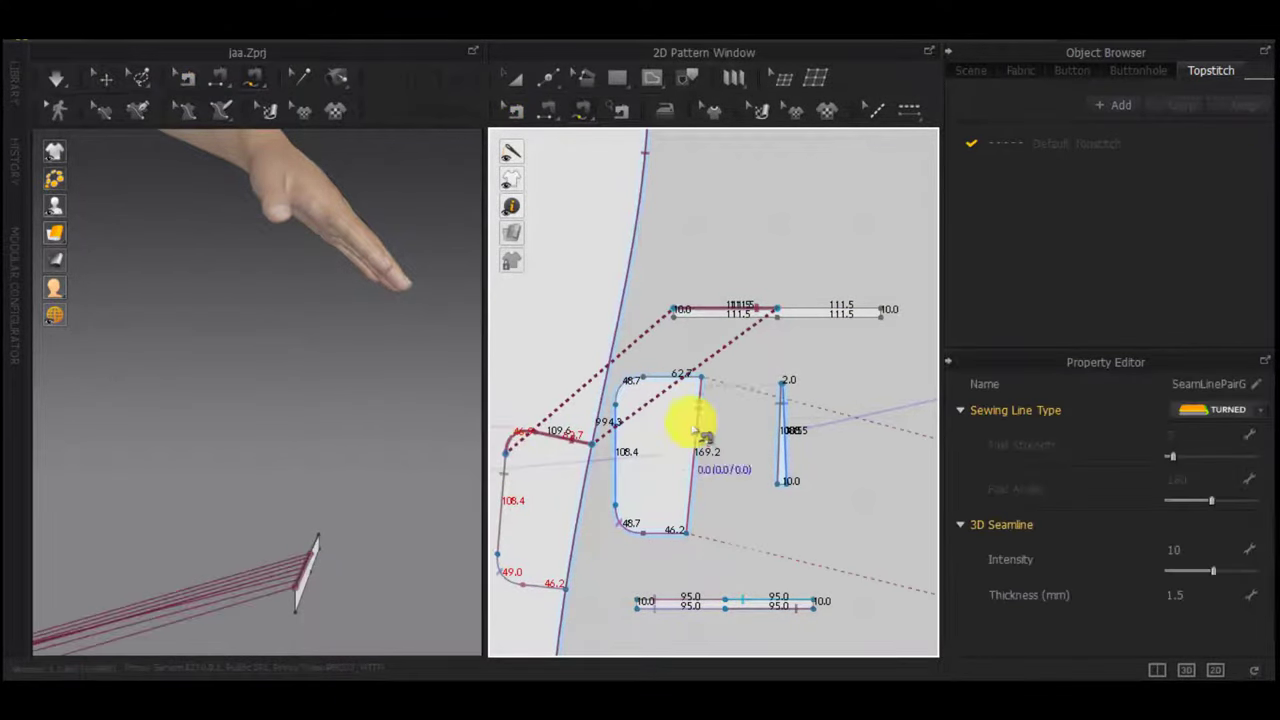
{"action": "left_click", "coordinate": [778, 318]}
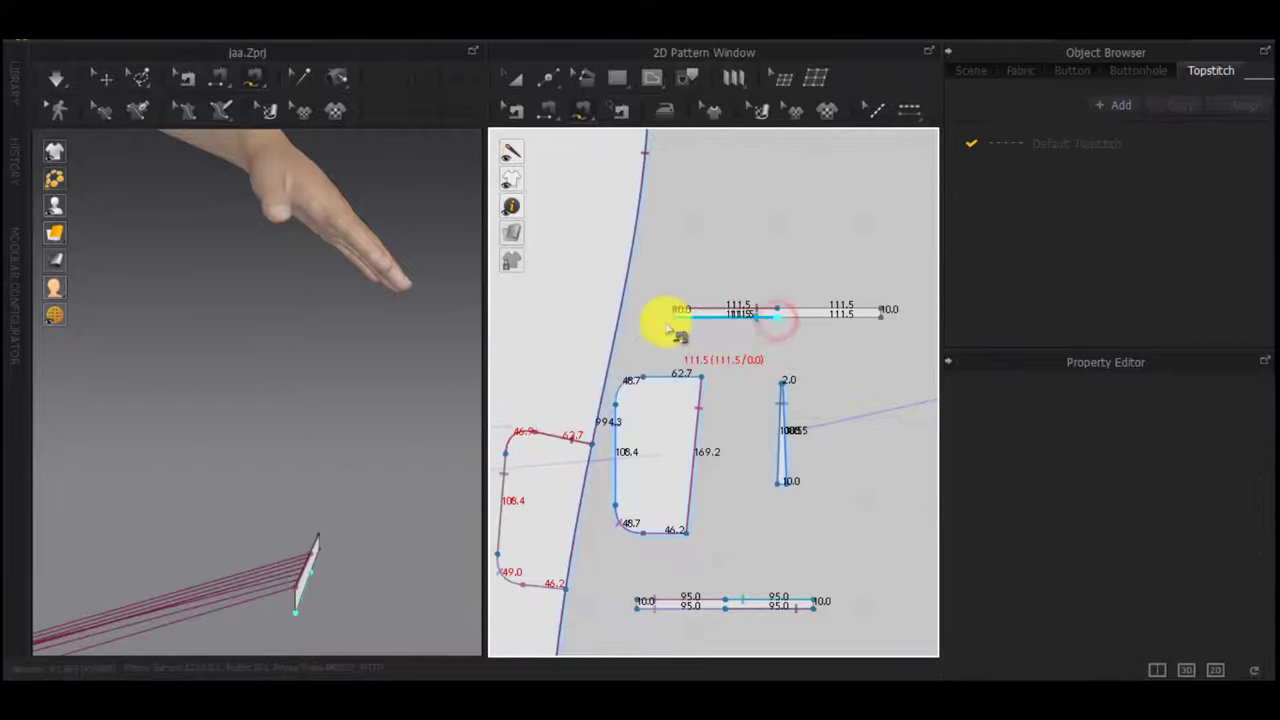
{"action": "left_click", "coordinate": [611, 406]}
Sew the right half of the strip's lower edge to the right pocket patch's top edge and rounded corner
{"action": "middle_click_drag", "start_coordinate": [795, 357], "coordinate": [627, 403]}
{"action": "scroll", "coordinate": [695, 370], "scroll_direction": "down", "scroll_amount": 2}
{"action": "left_click", "coordinate": [683, 358]}
{"action": "left_click", "coordinate": [750, 357]}
{"action": "left_click", "coordinate": [789, 458]}
{"action": "left_click", "coordinate": [844, 473]}
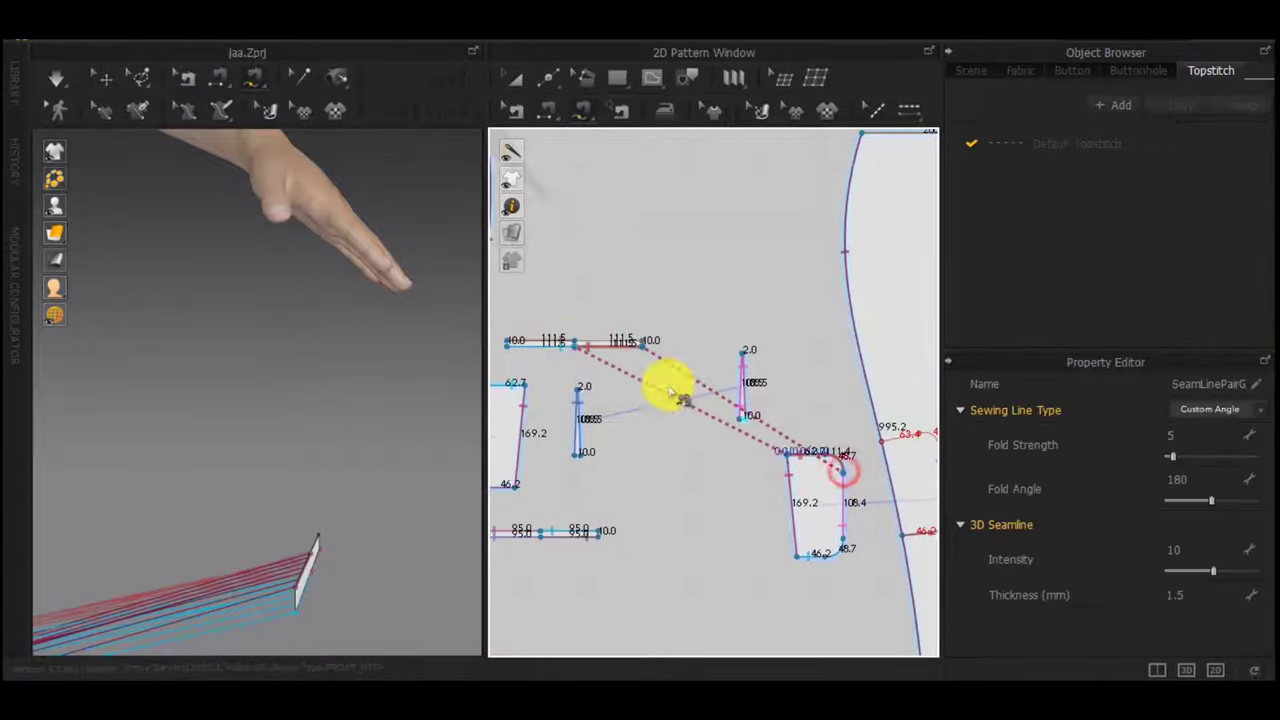
{"action": "left_click", "coordinate": [573, 341]}
{"action": "left_click", "coordinate": [642, 340]}
{"action": "middle_click_drag", "start_coordinate": [811, 424], "coordinate": [736, 424]}
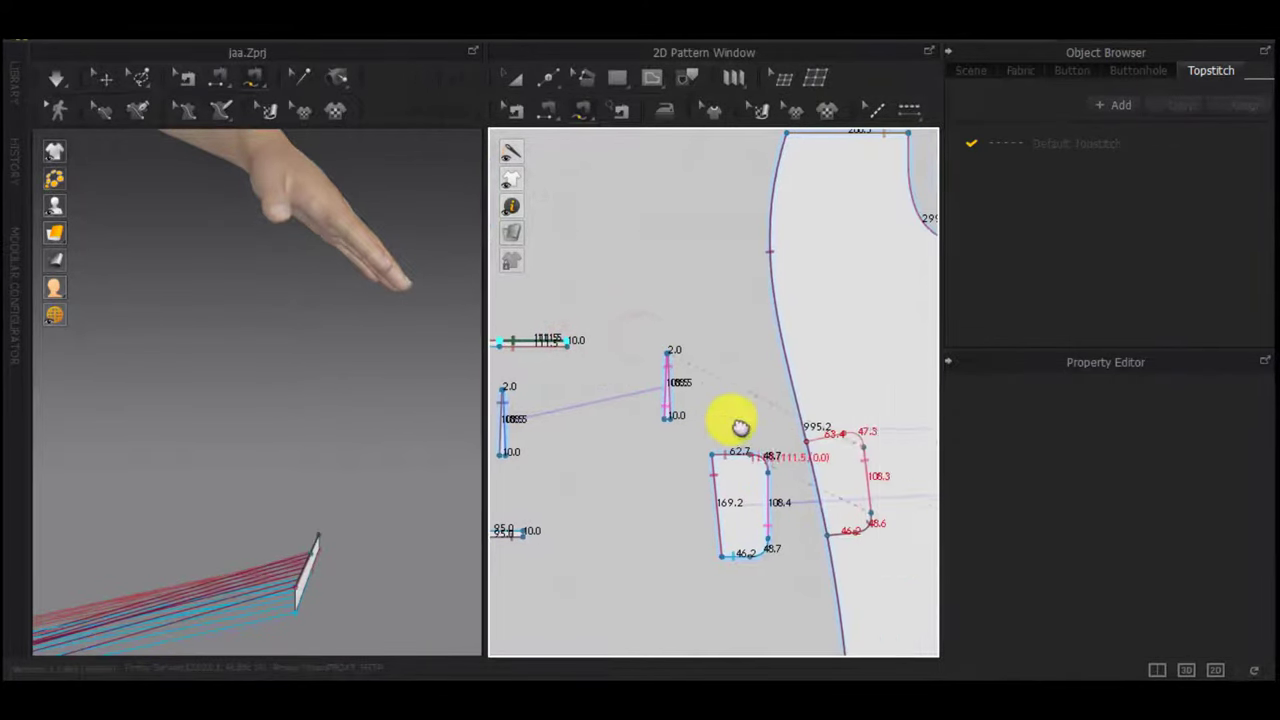
{"action": "left_click", "coordinate": [806, 442]}
{"action": "scroll", "coordinate": [808, 449], "scroll_direction": "up", "scroll_amount": 5}
{"action": "key", "text": "Escape"}
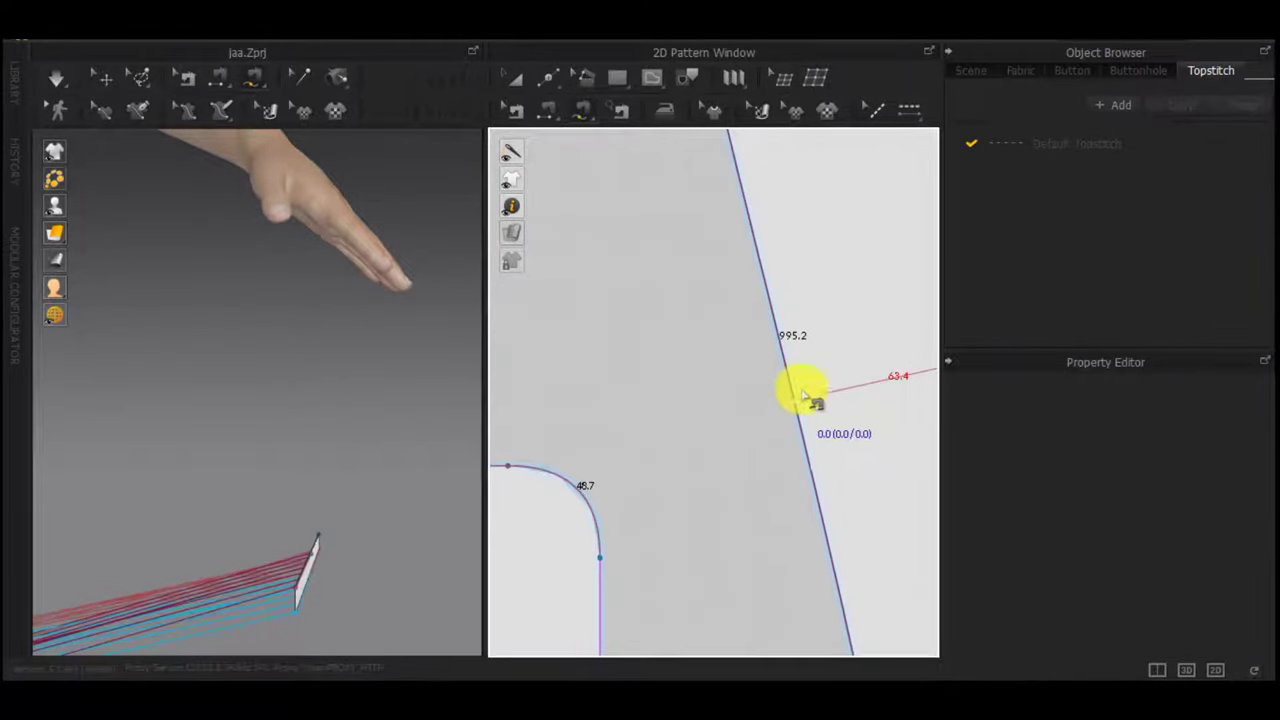
Sew the top and upper corner of the right pants panel's pocket outline to the right half of the strip's upper edge
{"action": "scroll", "coordinate": [798, 400], "scroll_direction": "down", "scroll_amount": 2}
{"action": "middle_click_drag", "start_coordinate": [808, 408], "coordinate": [706, 413]}
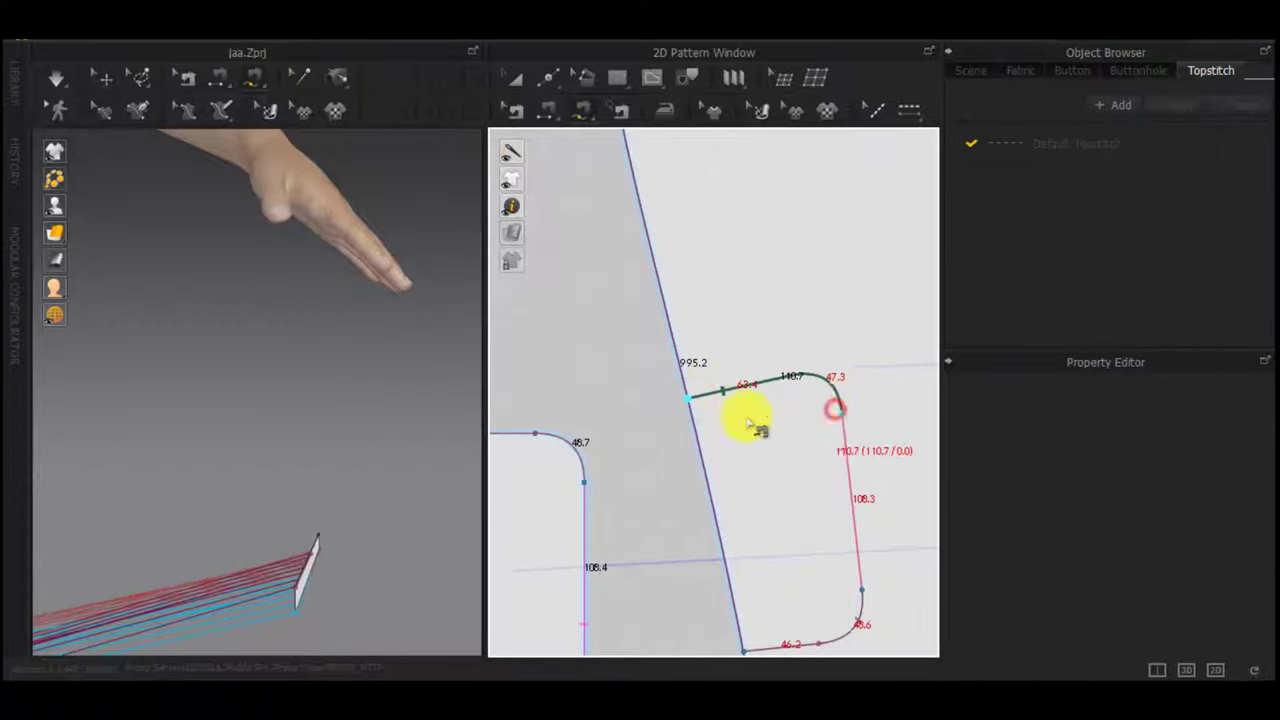
{"action": "scroll", "coordinate": [603, 387], "scroll_direction": "down", "scroll_amount": 4}
{"action": "middle_click_drag", "start_coordinate": [602, 387], "coordinate": [930, 505]}
{"action": "scroll", "coordinate": [634, 392], "scroll_direction": "up", "scroll_amount": 3}
{"action": "left_click", "coordinate": [600, 396]}
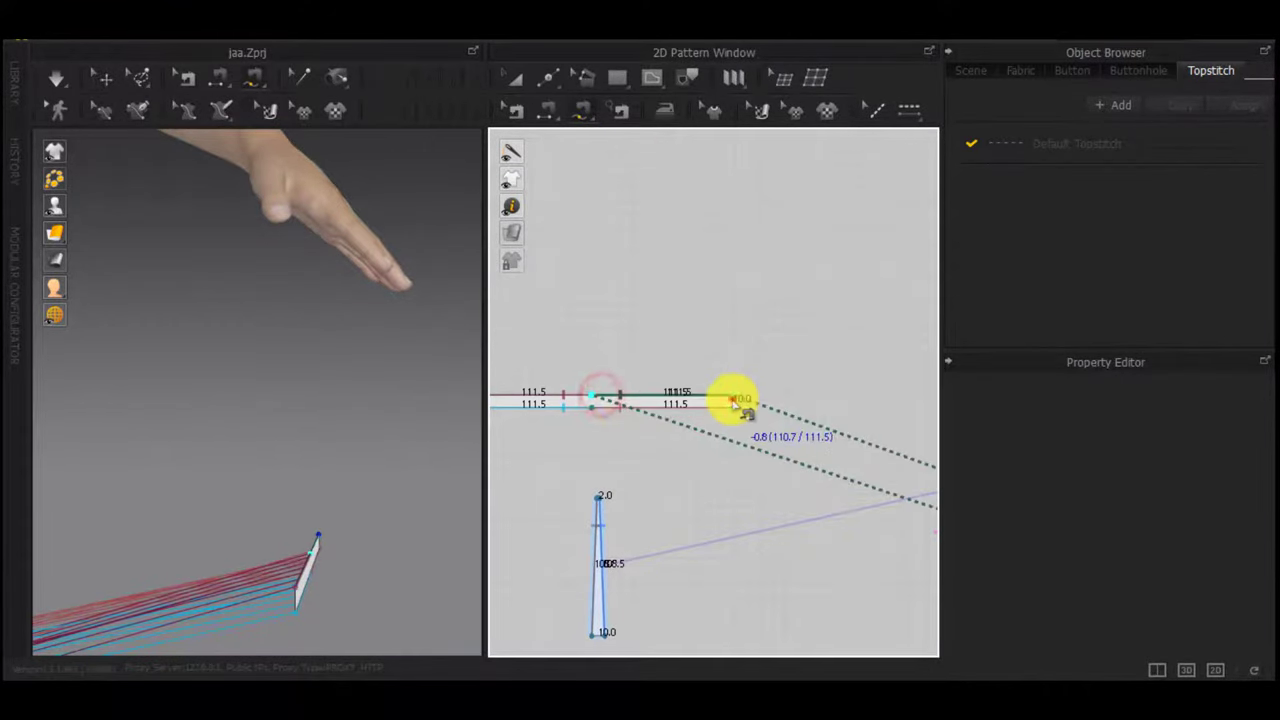
{"action": "left_click", "coordinate": [733, 400]}
Move the strip close to the pocket opening on the leg in 3D and start the simulation
{"action": "right_click_drag", "start_coordinate": [377, 457], "coordinate": [329, 565]}
{"action": "key", "text": "q"}
{"action": "left_click_drag", "start_coordinate": [314, 556], "coordinate": [300, 467]}
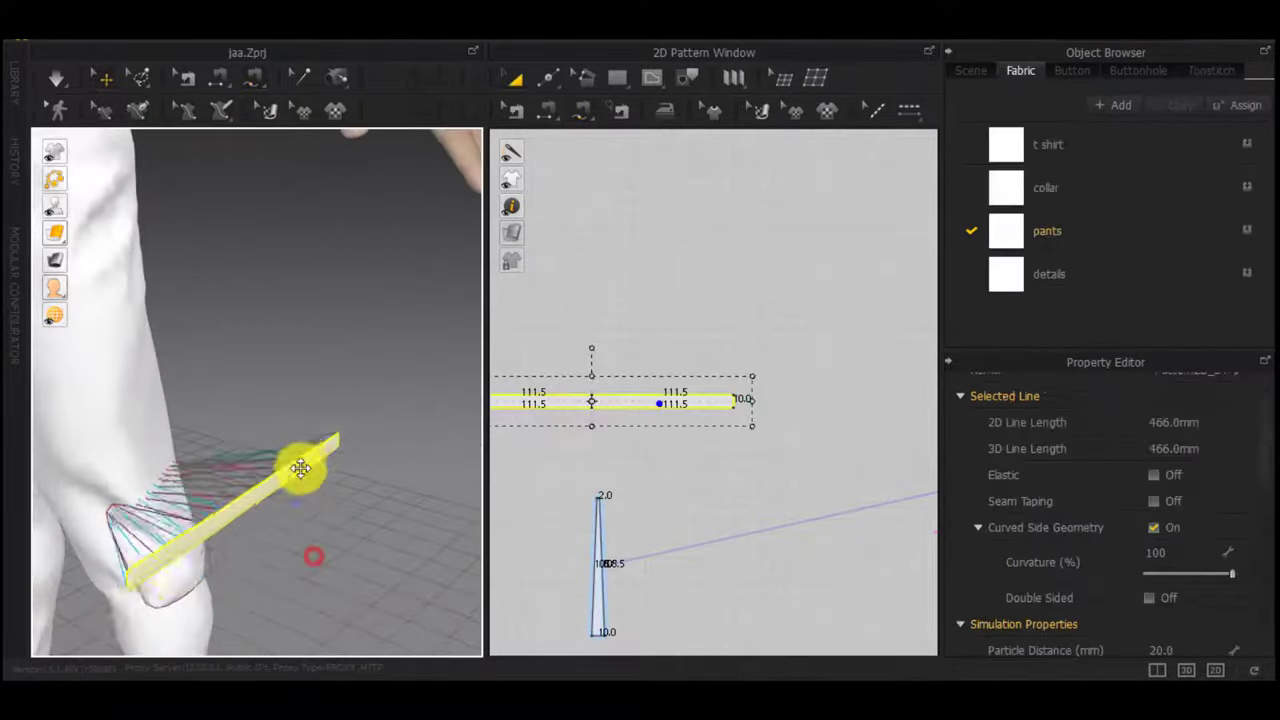
{"action": "right_click_drag", "start_coordinate": [300, 467], "coordinate": [283, 546]}
{"action": "middle_click_drag", "start_coordinate": [283, 546], "coordinate": [500, 360]}
{"action": "scroll", "coordinate": [411, 407], "scroll_direction": "down", "scroll_amount": 2}
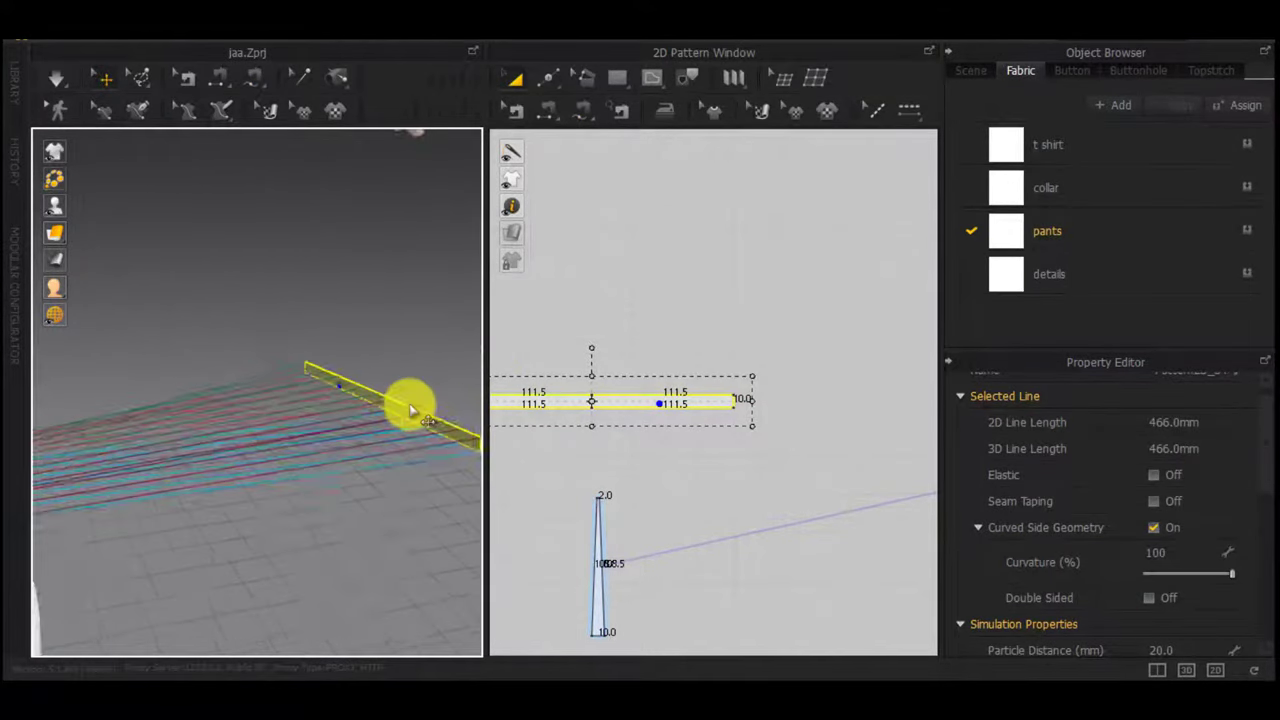
{"action": "scroll", "coordinate": [411, 409], "scroll_direction": "down", "scroll_amount": 3}
{"action": "left_click_drag", "start_coordinate": [355, 411], "coordinate": [129, 445]}
{"action": "key", "text": "space"}
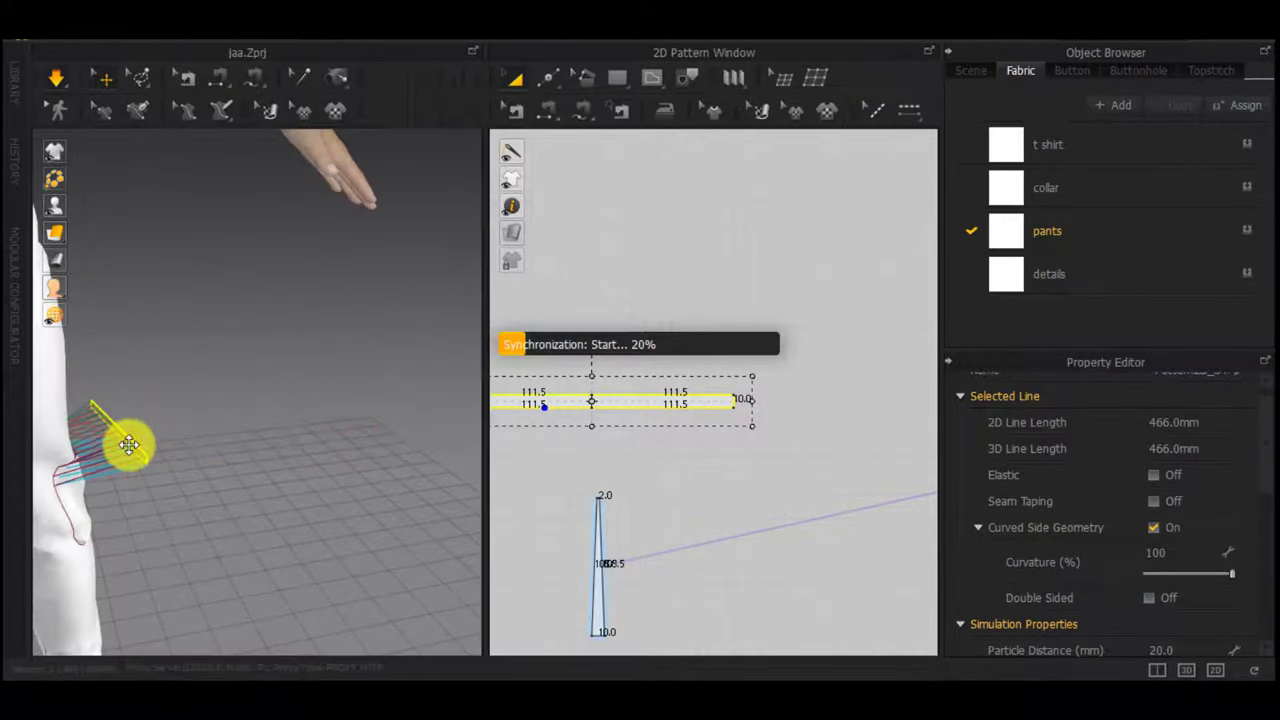
Check the draped strip around the leg and pull the pocket patch into shape during the simulation
{"action": "right_click_drag", "start_coordinate": [194, 427], "coordinate": [103, 433]}
{"action": "scroll", "coordinate": [307, 424], "scroll_direction": "up", "scroll_amount": 3}
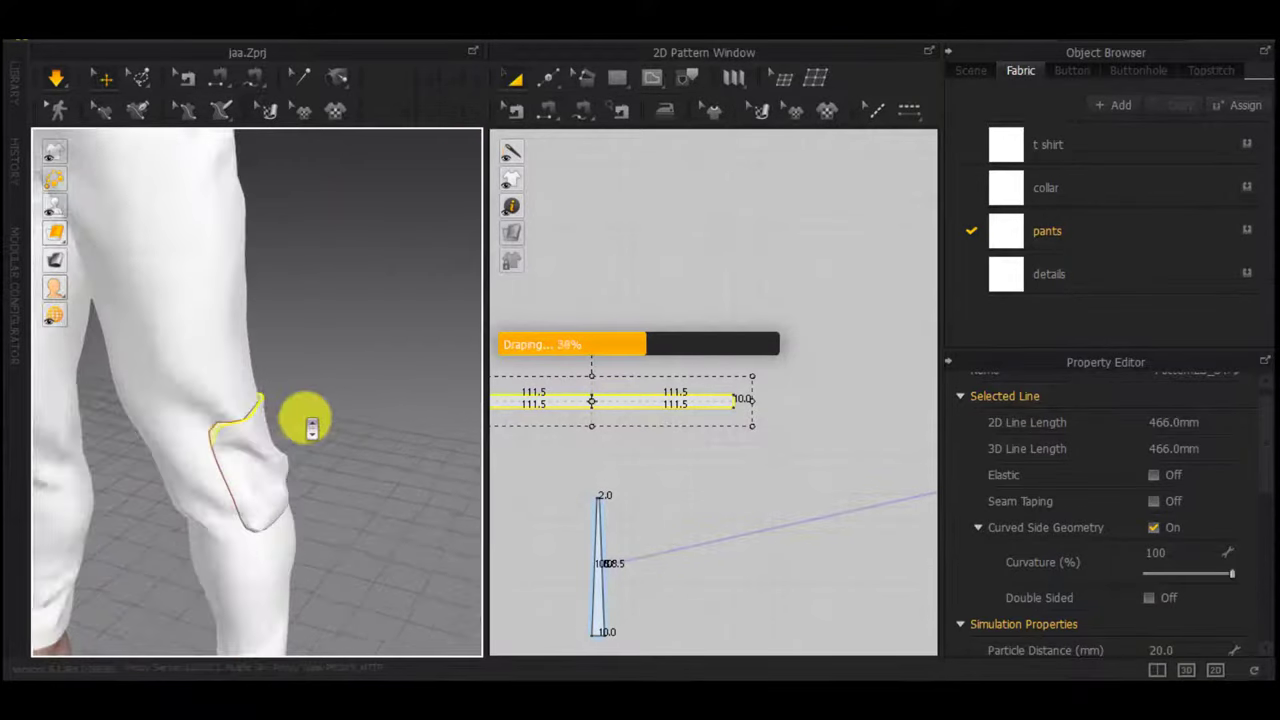
{"action": "right_click_drag", "start_coordinate": [311, 428], "coordinate": [166, 443]}
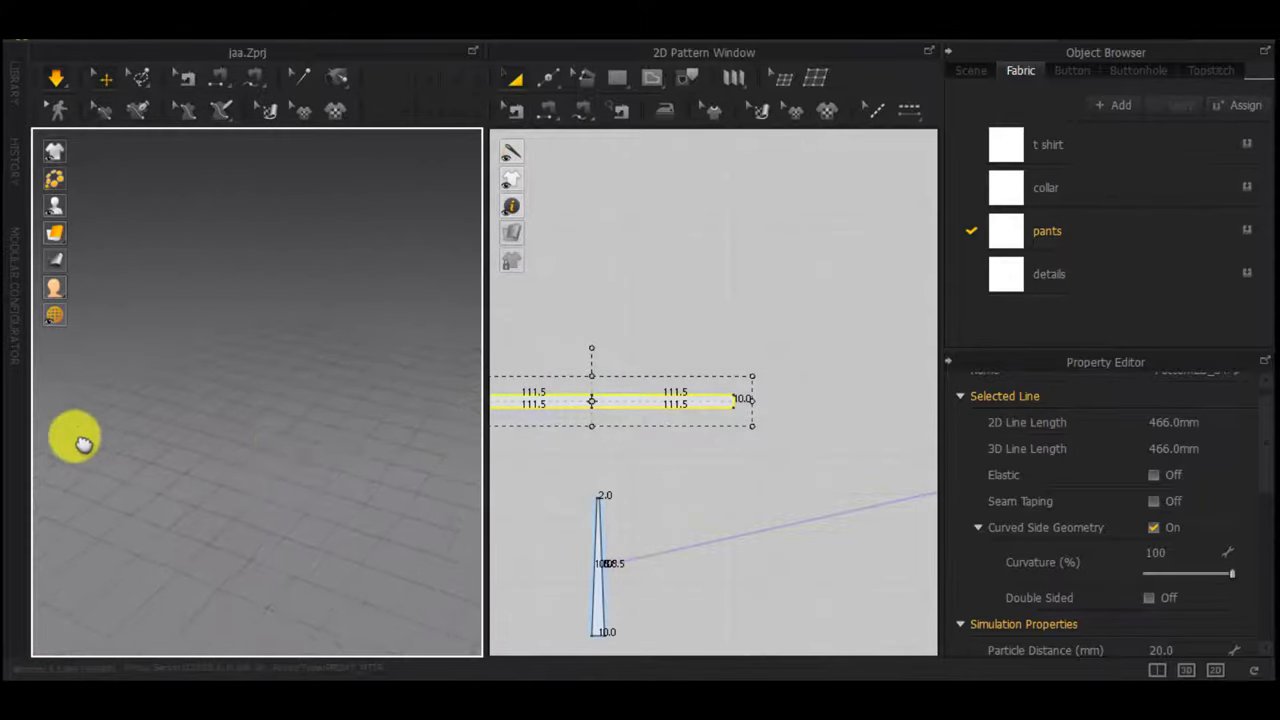
{"action": "left_click", "coordinate": [381, 428]}
{"action": "right_click_drag", "start_coordinate": [383, 429], "coordinate": [87, 431]}
{"action": "left_click_drag", "start_coordinate": [306, 555], "coordinate": [324, 597]}
Assign the details fabric to the 223 mm strip
{"action": "right_click_drag", "start_coordinate": [326, 598], "coordinate": [103, 498]}
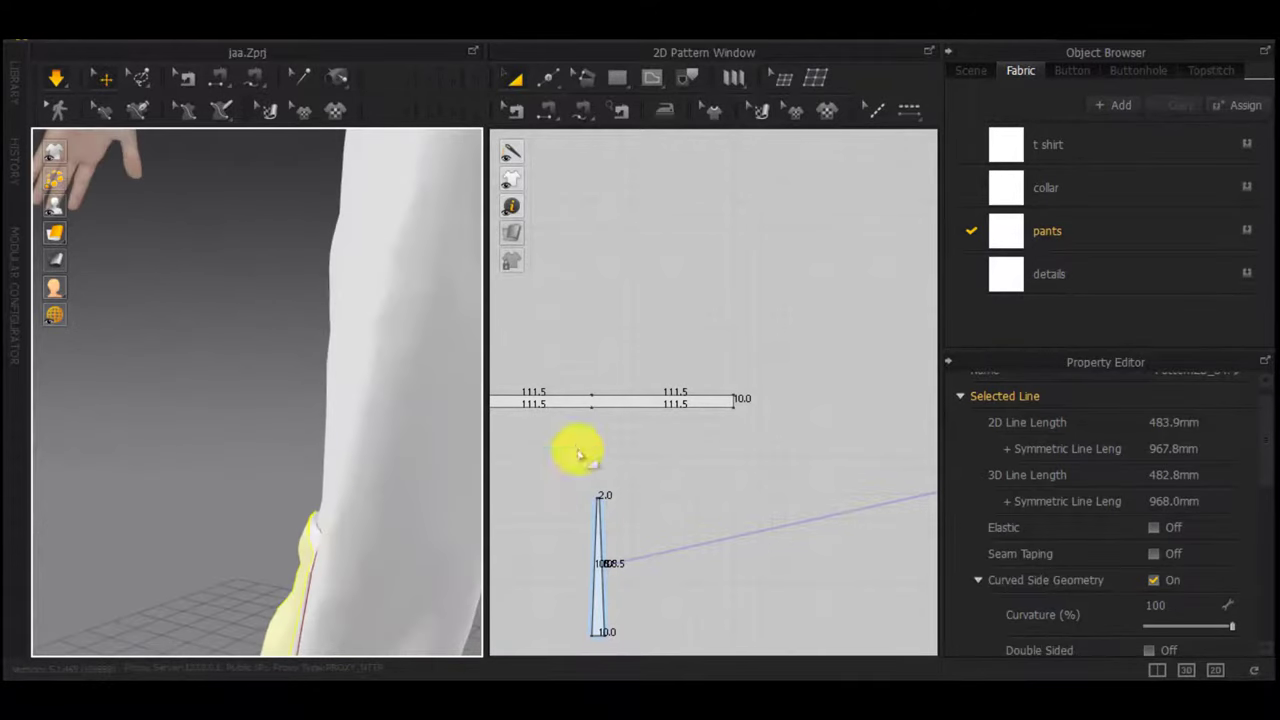
{"action": "left_click", "coordinate": [651, 399]}
{"action": "left_click", "coordinate": [1240, 271]}
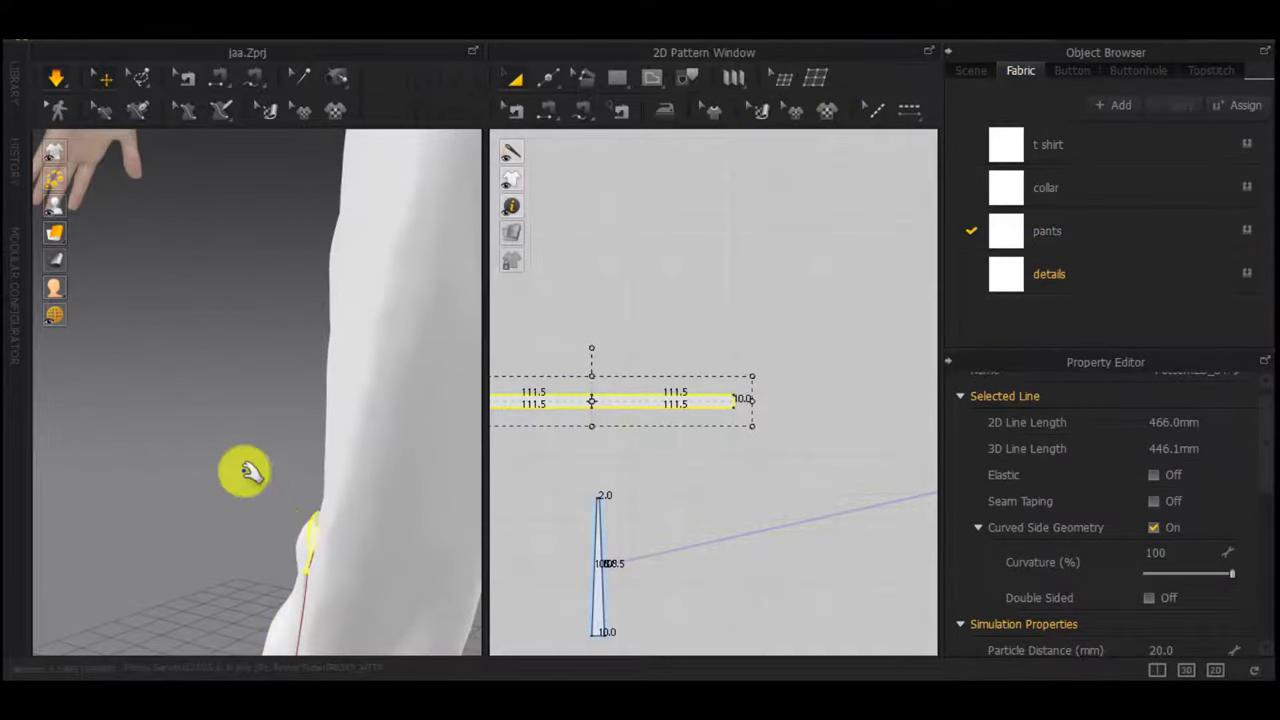
Pull the leg fabric and pocket around the strip in 3D to settle the drape during the simulation
{"action": "right_click_drag", "start_coordinate": [245, 470], "coordinate": [446, 511]}
{"action": "left_click_drag", "start_coordinate": [355, 557], "coordinate": [411, 561]}
{"action": "left_click_drag", "start_coordinate": [317, 541], "coordinate": [429, 510]}
{"action": "right_click_drag", "start_coordinate": [429, 510], "coordinate": [371, 580]}
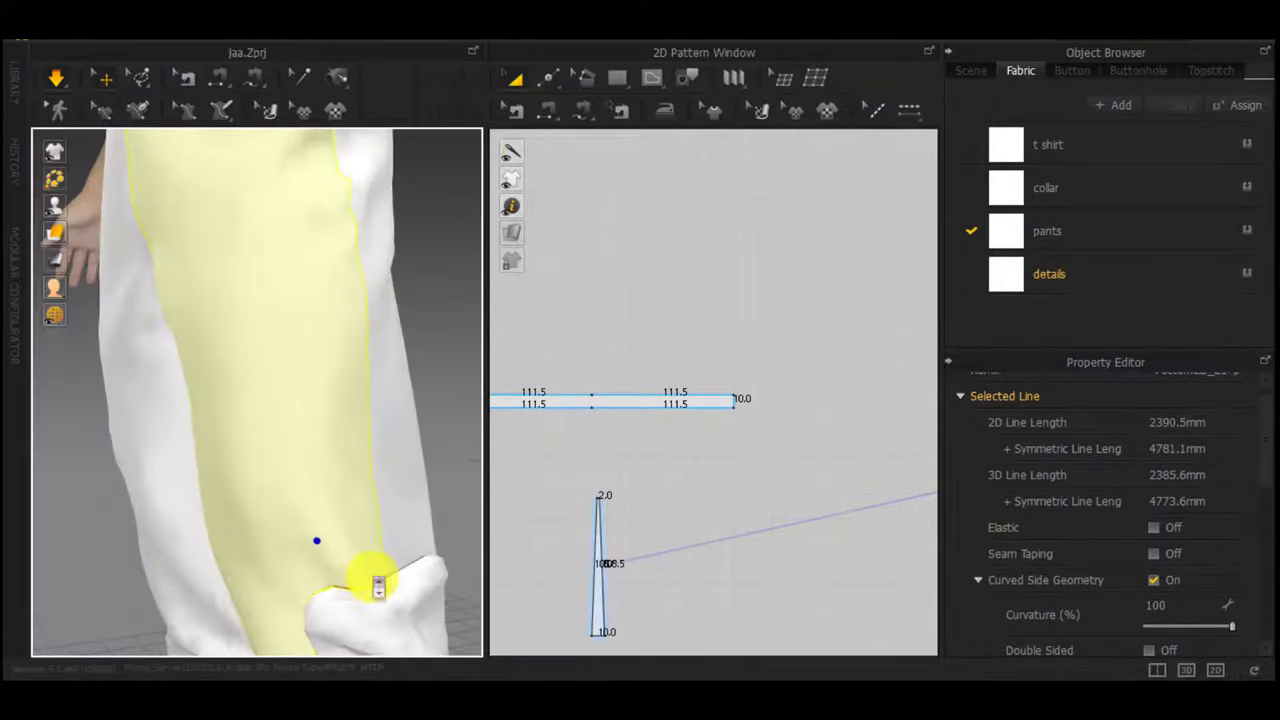
{"action": "scroll", "coordinate": [371, 578], "scroll_direction": "down", "scroll_amount": 3}
{"action": "left_click_drag", "start_coordinate": [354, 557], "coordinate": [428, 560]}
{"action": "right_click_drag", "start_coordinate": [427, 558], "coordinate": [308, 560]}
{"action": "left_click", "coordinate": [452, 545]}
{"action": "scroll", "coordinate": [452, 545], "scroll_direction": "up", "scroll_amount": 3}
Try to change the fold angle of the turned seams joining the strip's upper edge to the pants panels
{"action": "key", "text": "b"}
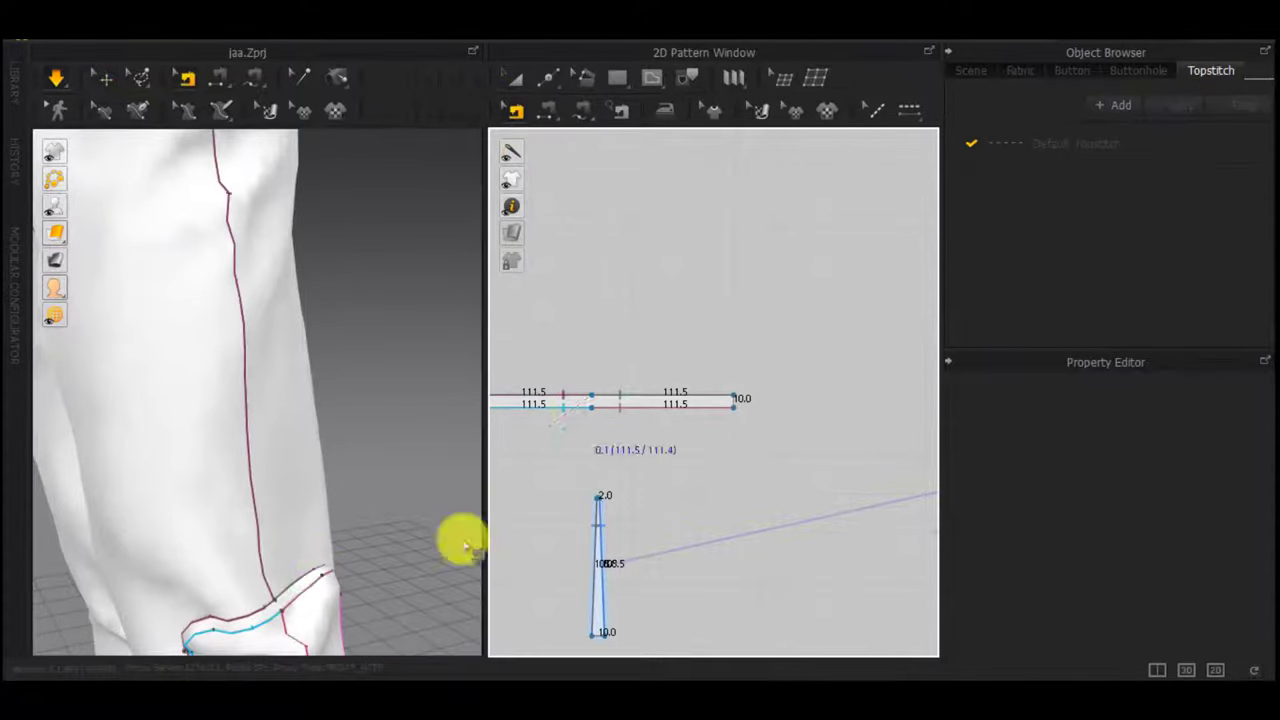
{"action": "left_click", "coordinate": [287, 590]}
{"action": "left_click_drag", "start_coordinate": [771, 363], "coordinate": [461, 405]}
{"action": "middle_click_drag", "start_coordinate": [549, 482], "coordinate": [670, 493]}
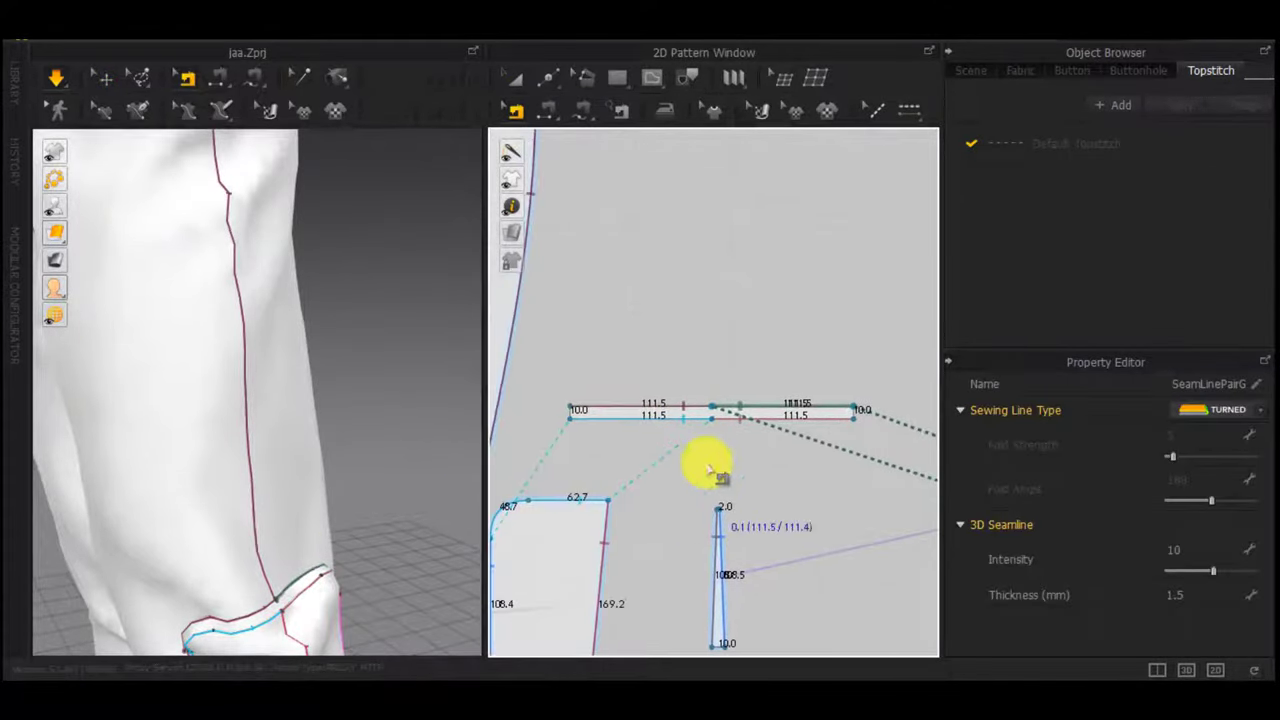
{"action": "left_click", "coordinate": [669, 404]}
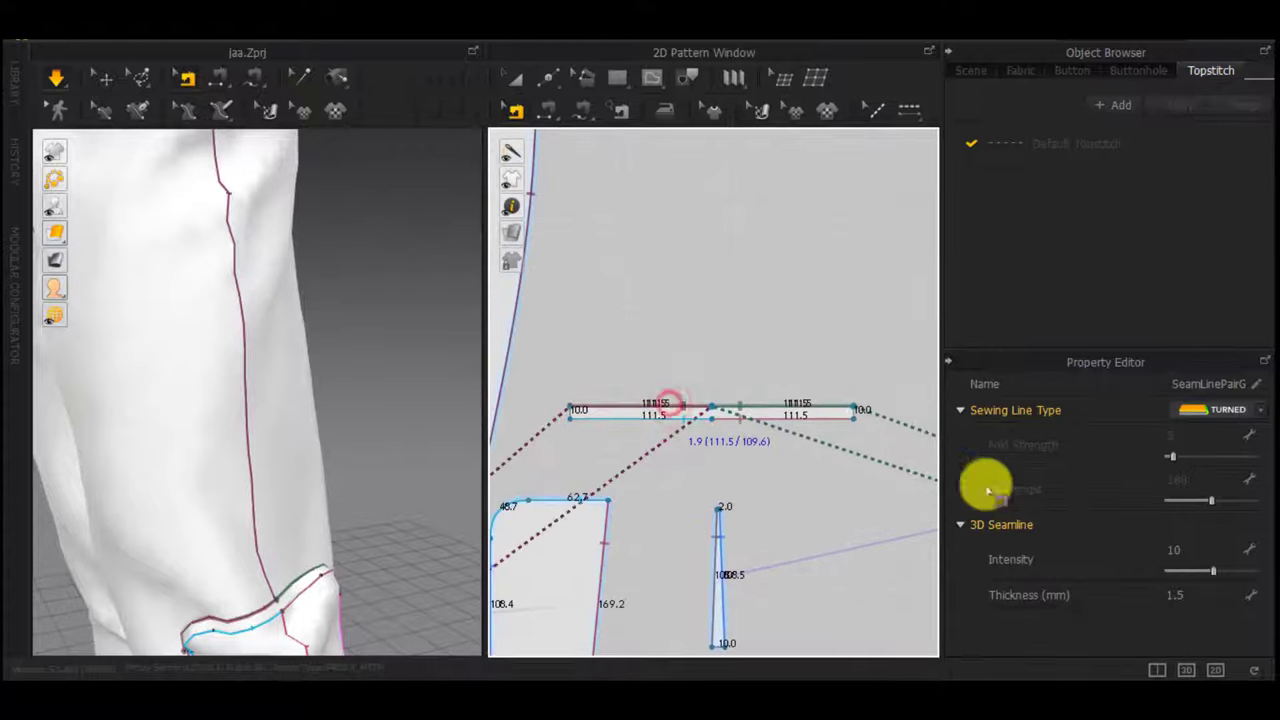
{"action": "left_click", "coordinate": [1209, 498]}
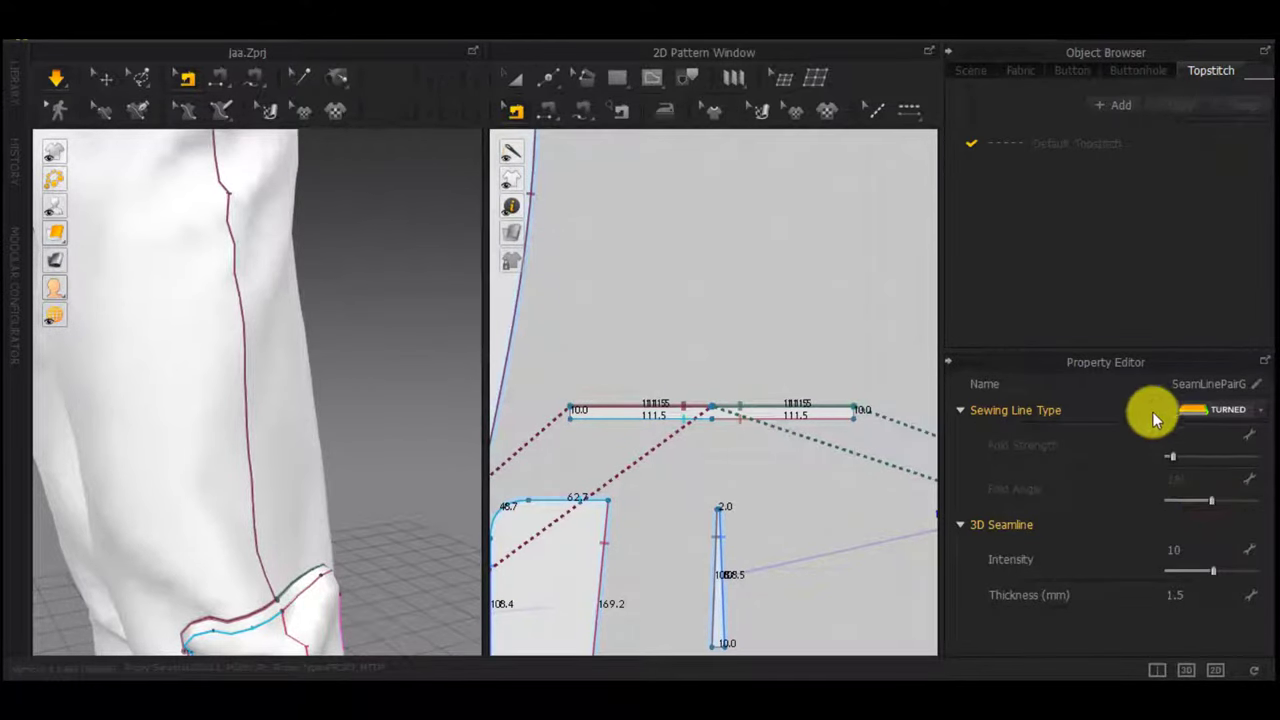
{"action": "left_click", "coordinate": [1187, 497]}
{"action": "scroll", "coordinate": [508, 520], "scroll_direction": "down", "scroll_amount": 5}
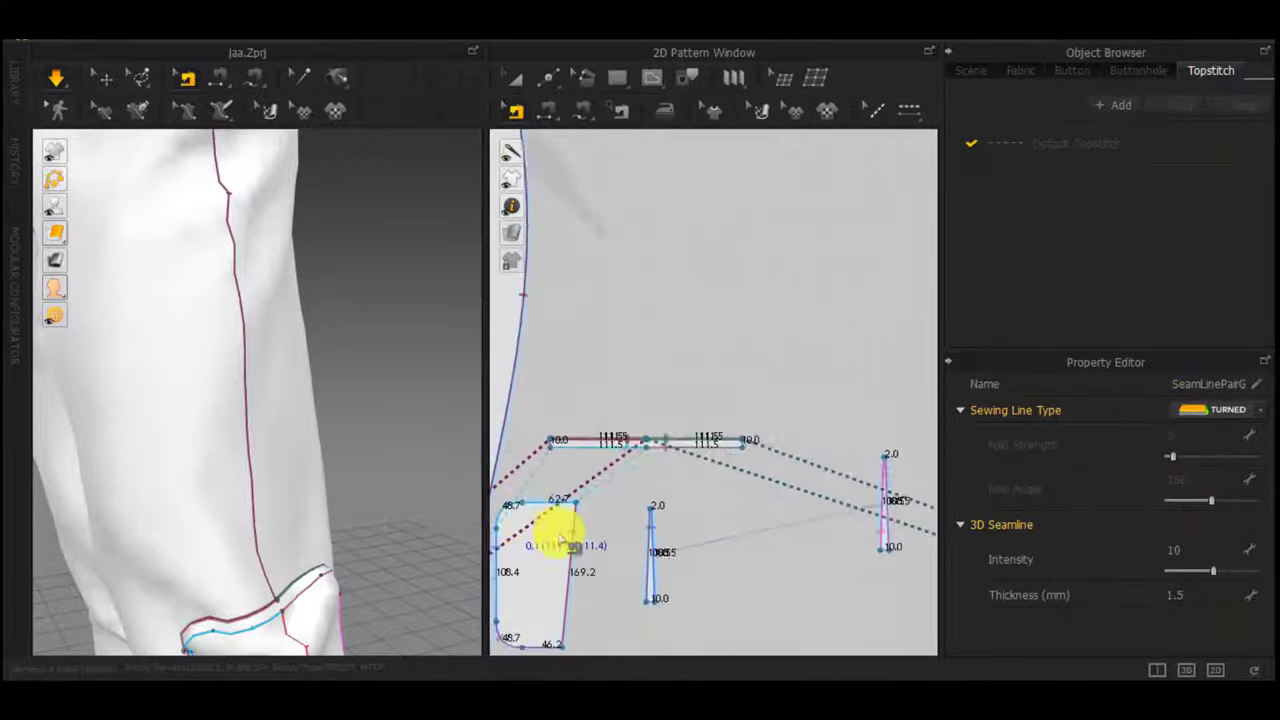
{"action": "left_click", "coordinate": [607, 479]}
{"action": "left_click", "coordinate": [1213, 498]}
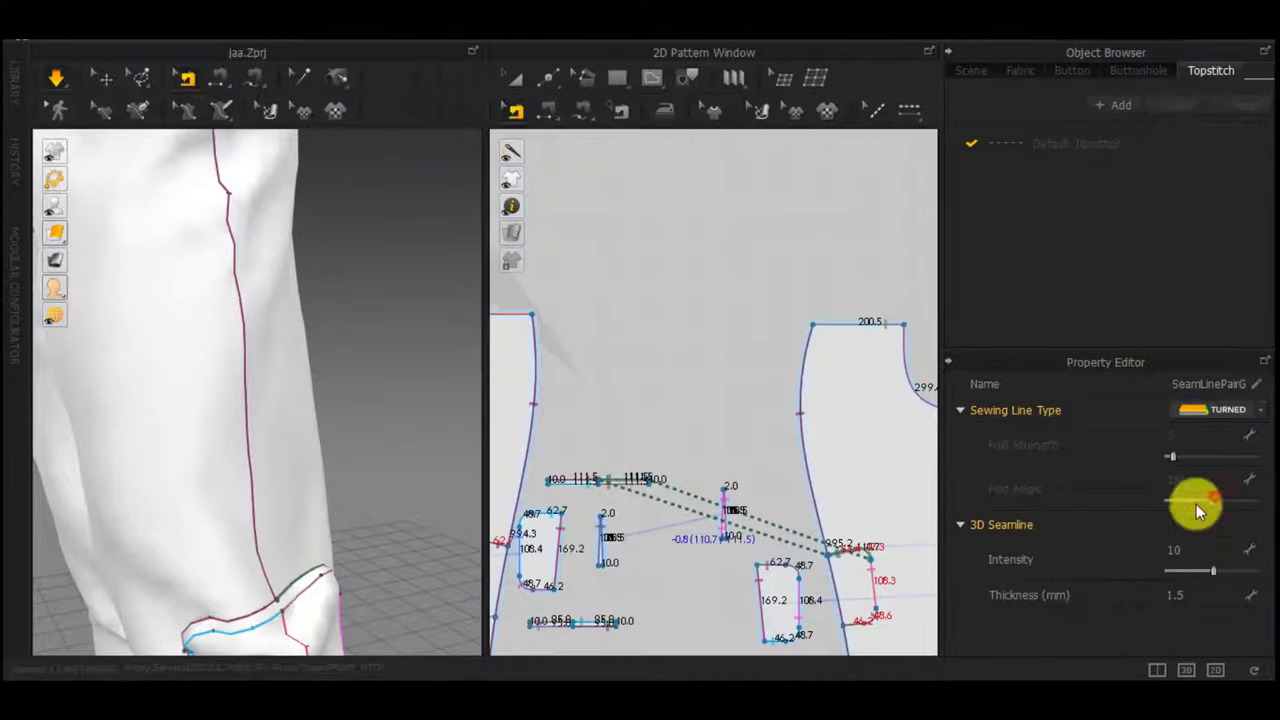
{"action": "left_click", "coordinate": [733, 341]}
Pull the pocket patch and the leg fabric around it in 3D to settle the drape during the simulation
{"action": "right_click_drag", "start_coordinate": [378, 532], "coordinate": [470, 490]}
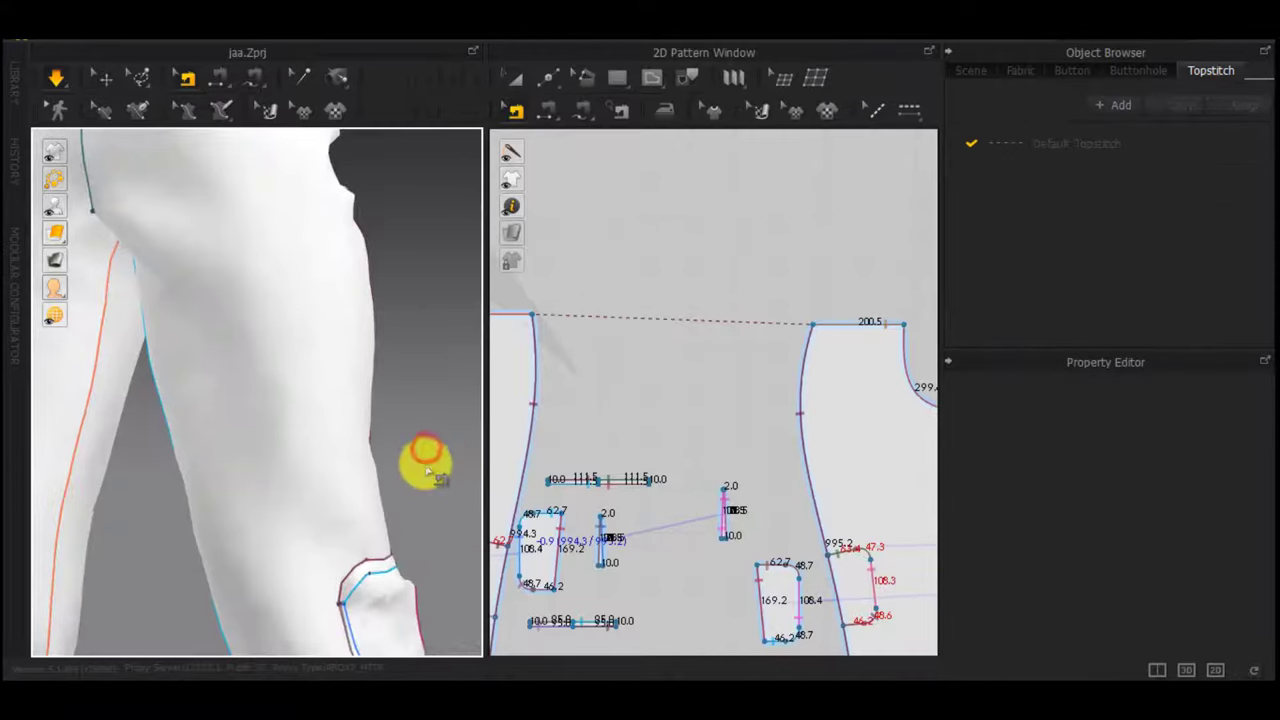
{"action": "key", "text": "a"}
{"action": "scroll", "coordinate": [380, 600], "scroll_direction": "down", "scroll_amount": 2}
{"action": "right_click_drag", "start_coordinate": [377, 620], "coordinate": [360, 563]}
{"action": "left_click", "coordinate": [354, 562]}
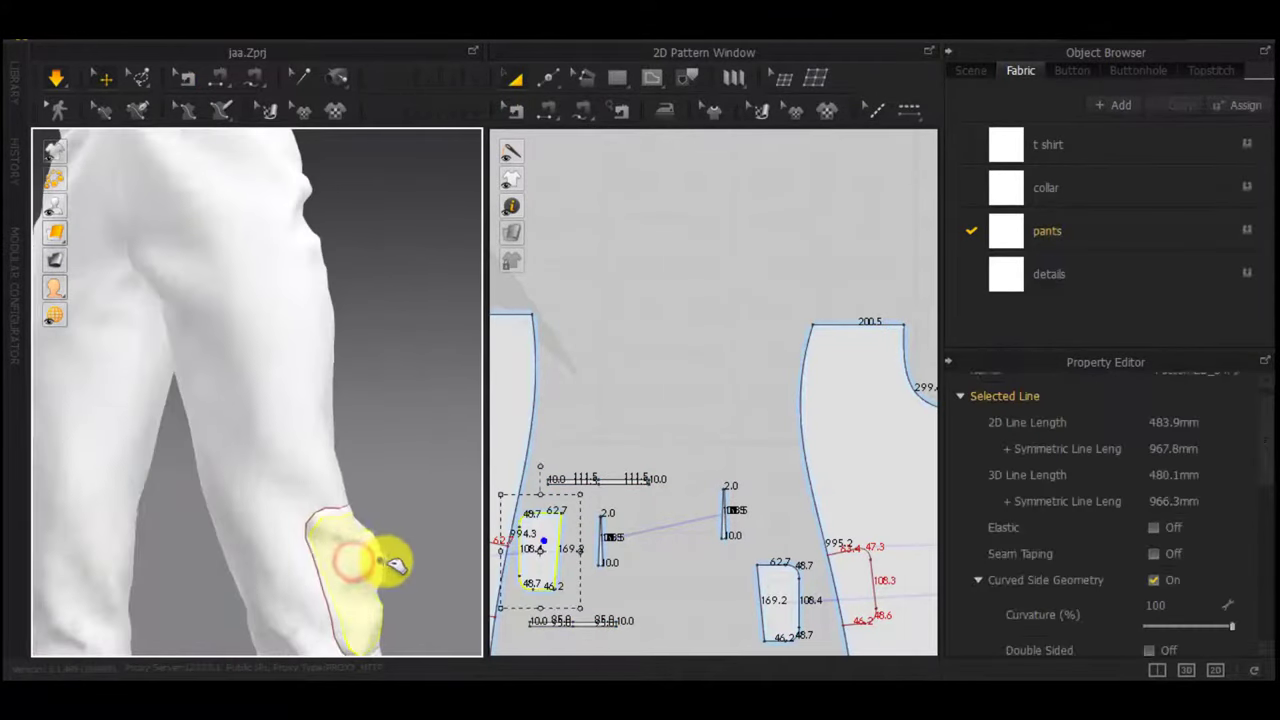
{"action": "left_click_drag", "start_coordinate": [380, 562], "coordinate": [338, 569]}
{"action": "right_click_drag", "start_coordinate": [427, 579], "coordinate": [336, 569]}
{"action": "left_click_drag", "start_coordinate": [312, 569], "coordinate": [303, 592]}
{"action": "scroll", "coordinate": [655, 564], "scroll_direction": "down", "scroll_amount": 3}
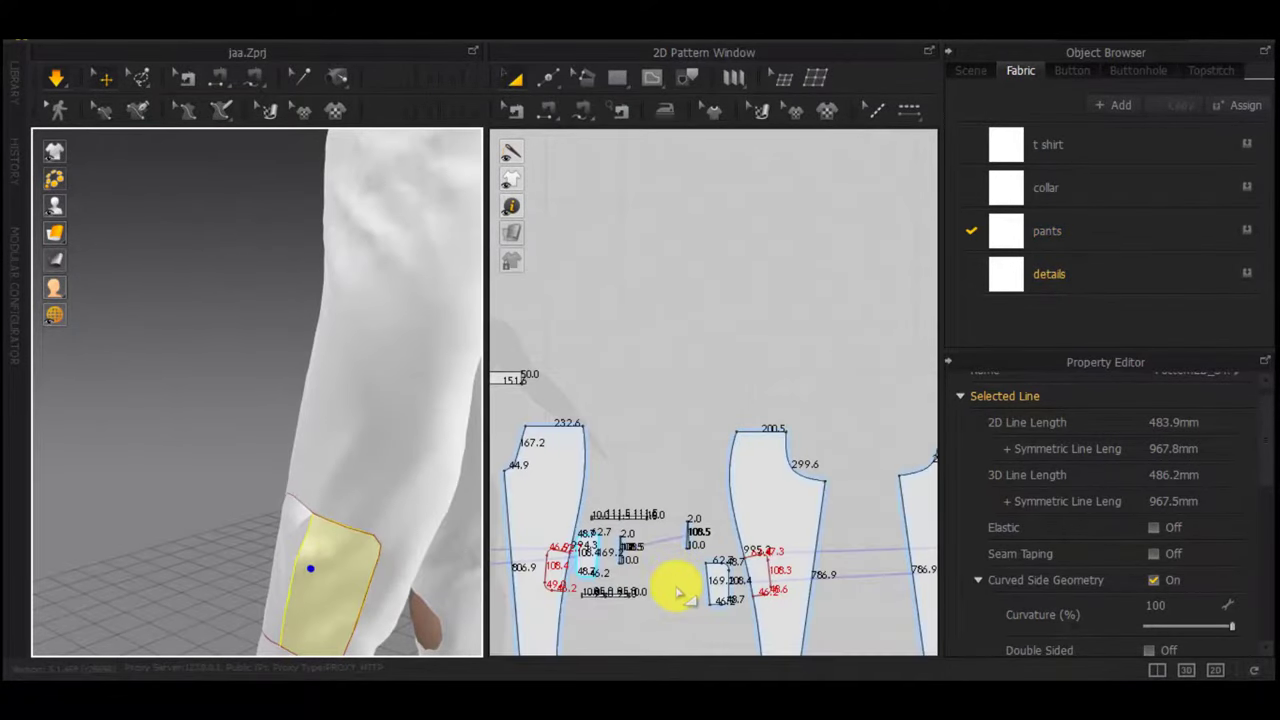
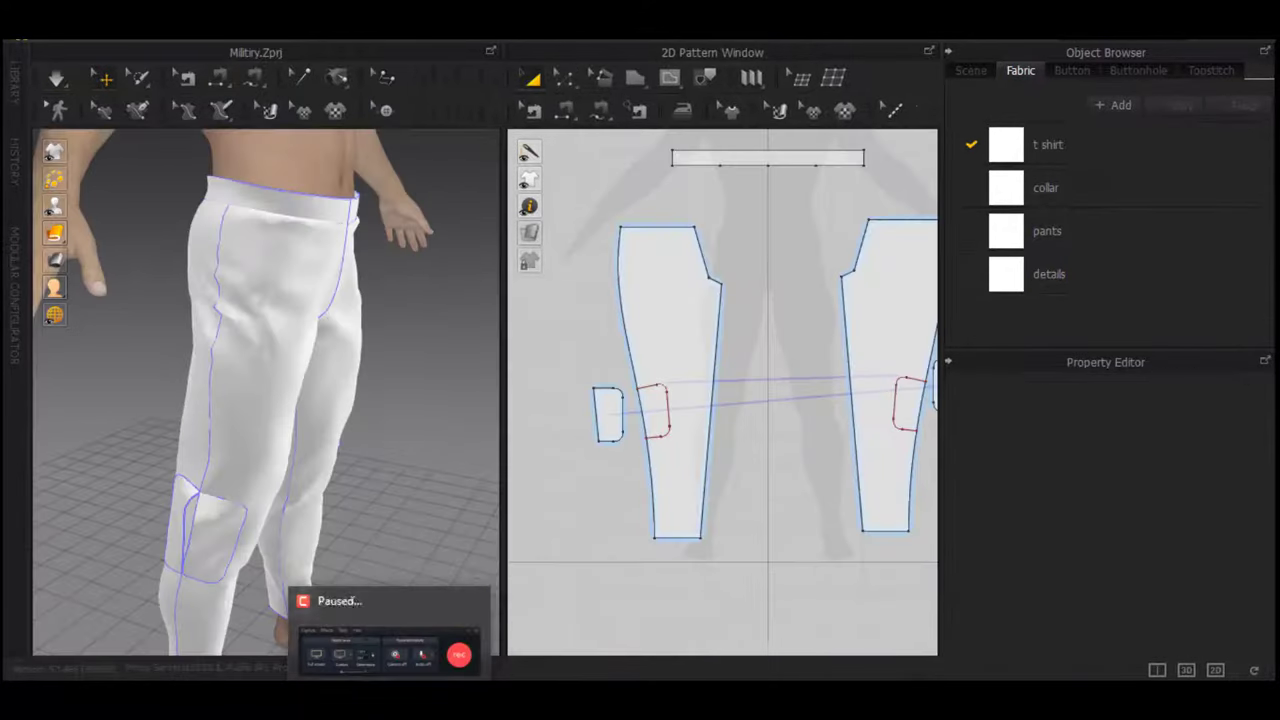
Try a slanted internal line about 161.6 mm long from the waist edge to the outer side edge of the pants' front panel
{"action": "left_click", "coordinate": [621, 388]}
{"action": "scroll", "coordinate": [667, 222], "scroll_direction": "up", "scroll_amount": 6}
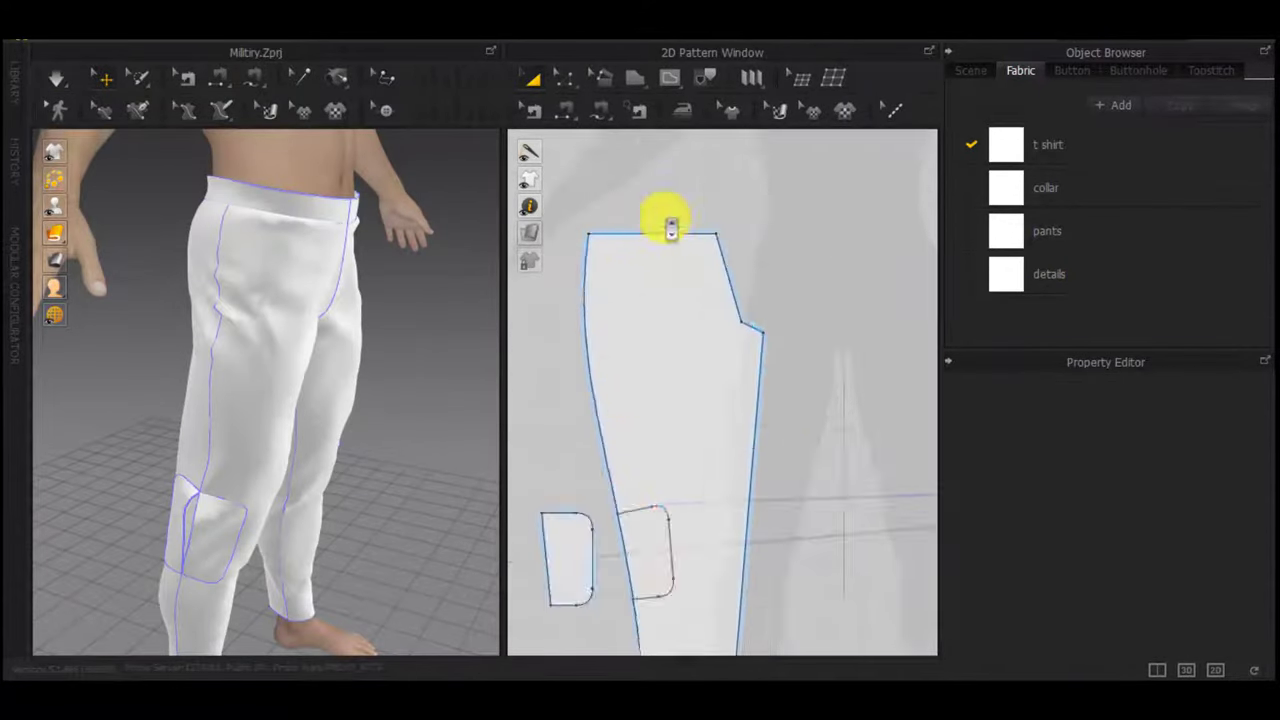
{"action": "middle_click_drag", "start_coordinate": [622, 307], "coordinate": [673, 284]}
{"action": "key", "text": "g"}
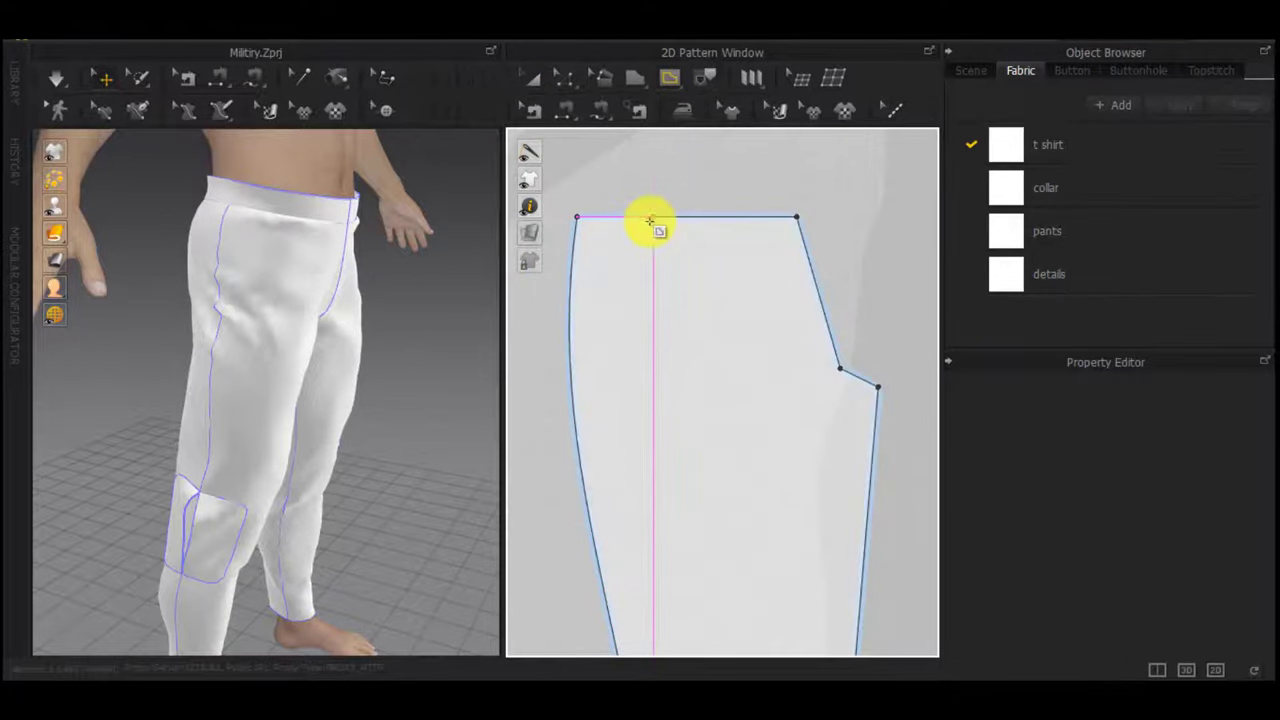
{"action": "scroll", "coordinate": [577, 350], "scroll_direction": "up", "scroll_amount": 2}
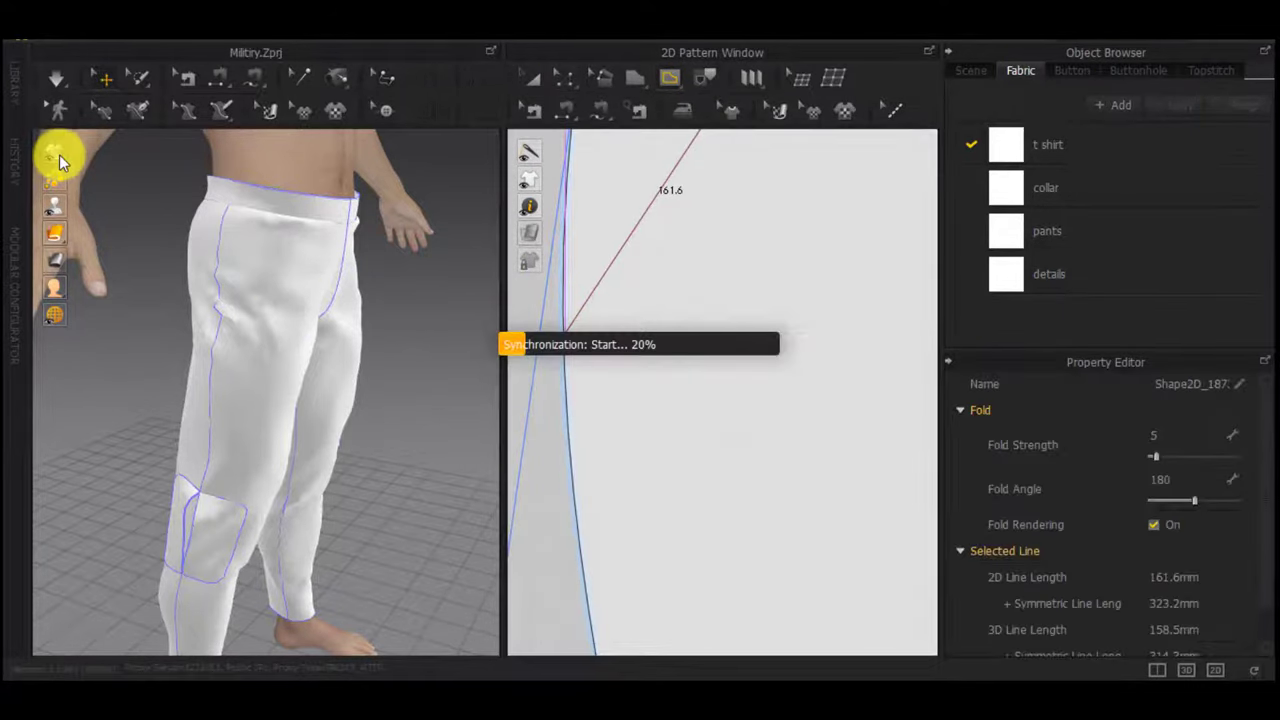
{"action": "scroll", "coordinate": [618, 287], "scroll_direction": "down", "scroll_amount": 3}
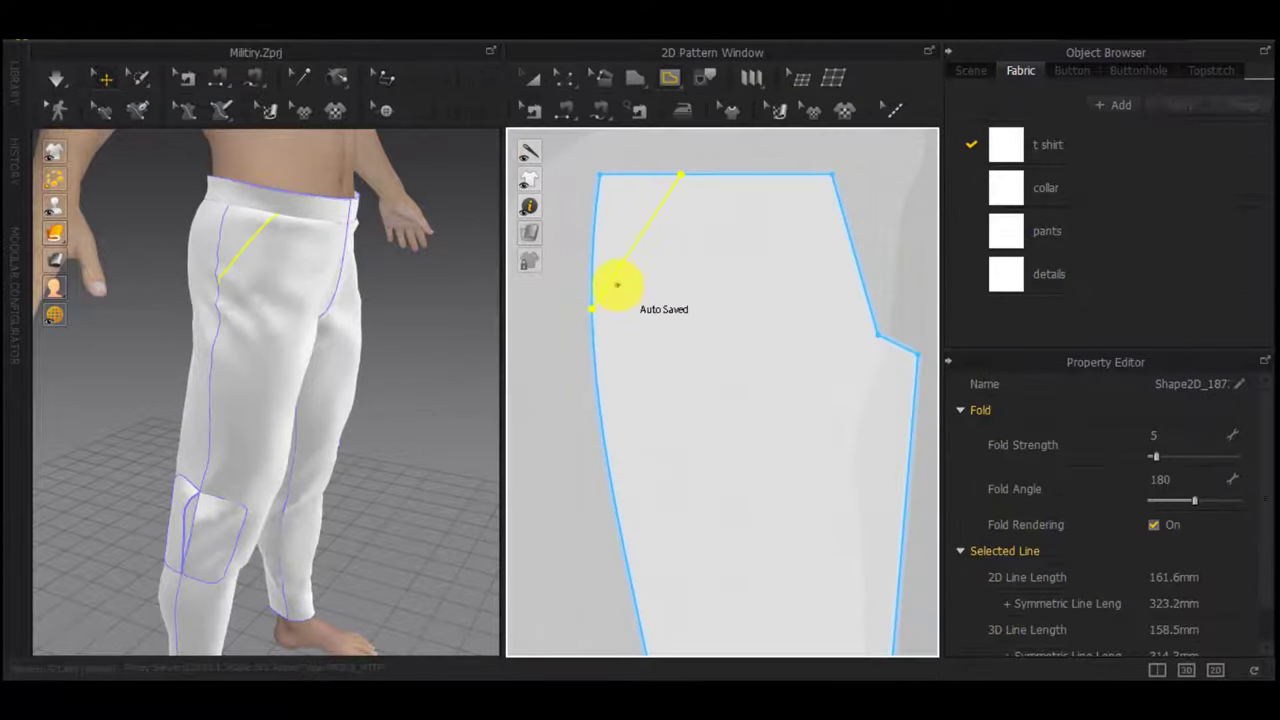
{"action": "right_click_drag", "start_coordinate": [217, 260], "coordinate": [366, 298]}
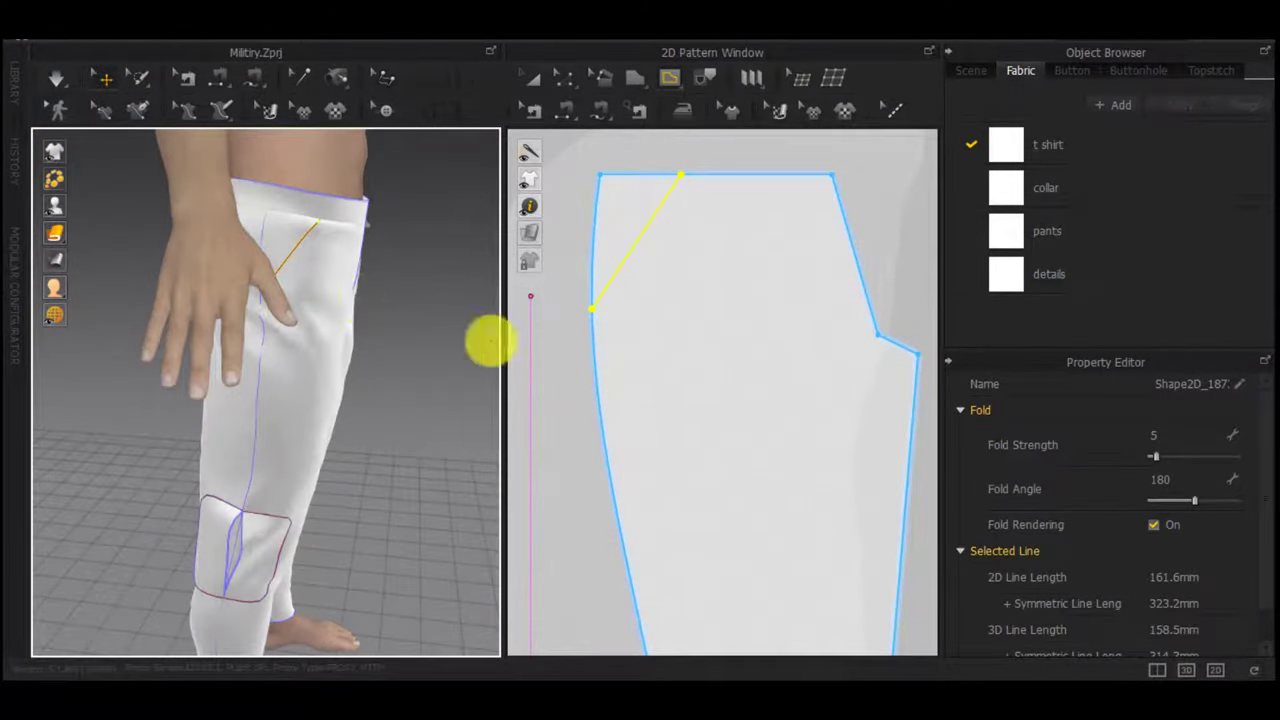
{"action": "key", "text": "Delete"}
Copy the four pocket strips and paste the copies in the 2D pattern beside the outermost front panel's pocket patch
{"action": "scroll", "coordinate": [700, 428], "scroll_direction": "down", "scroll_amount": 4}
{"action": "middle_click_drag", "start_coordinate": [726, 428], "coordinate": [722, 223]}
{"action": "scroll", "coordinate": [660, 355], "scroll_direction": "up", "scroll_amount": 5}
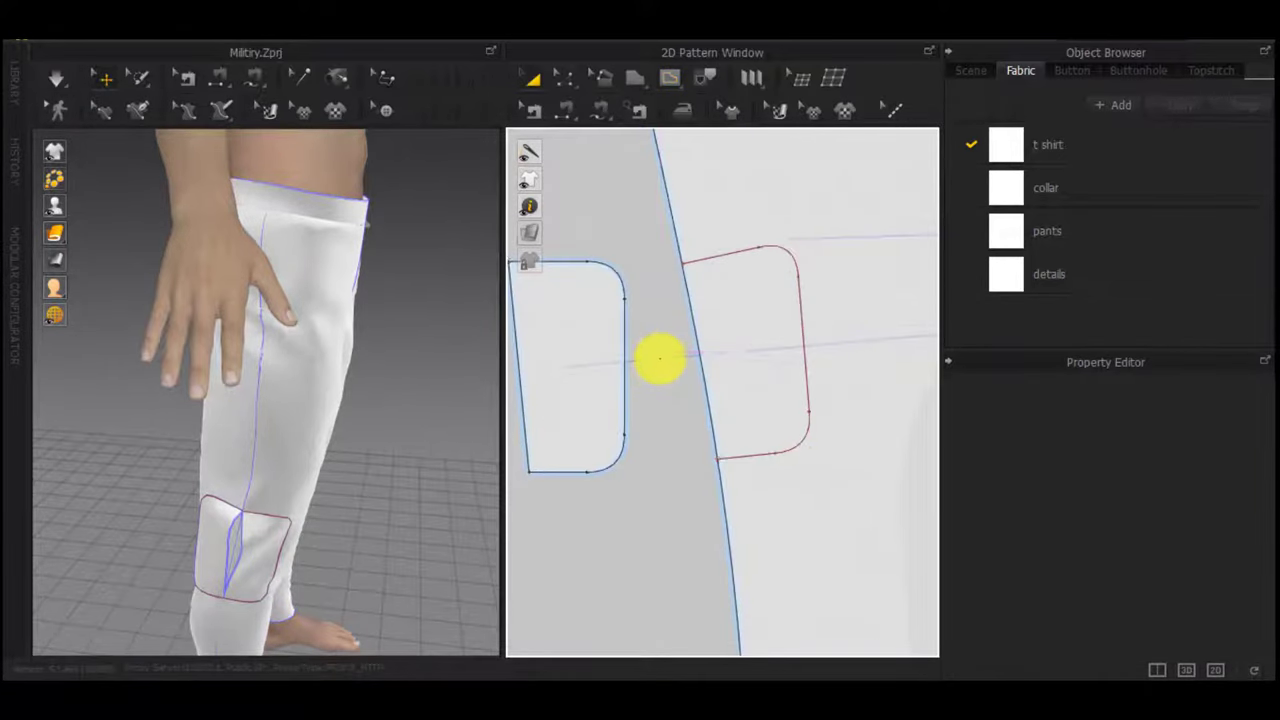
{"action": "middle_click_drag", "start_coordinate": [660, 358], "coordinate": [690, 314]}
{"action": "middle_click_drag", "start_coordinate": [340, 515], "coordinate": [381, 426]}
{"action": "scroll", "coordinate": [766, 403], "scroll_direction": "down", "scroll_amount": 6}
{"action": "middle_click_drag", "start_coordinate": [766, 403], "coordinate": [558, 415]}
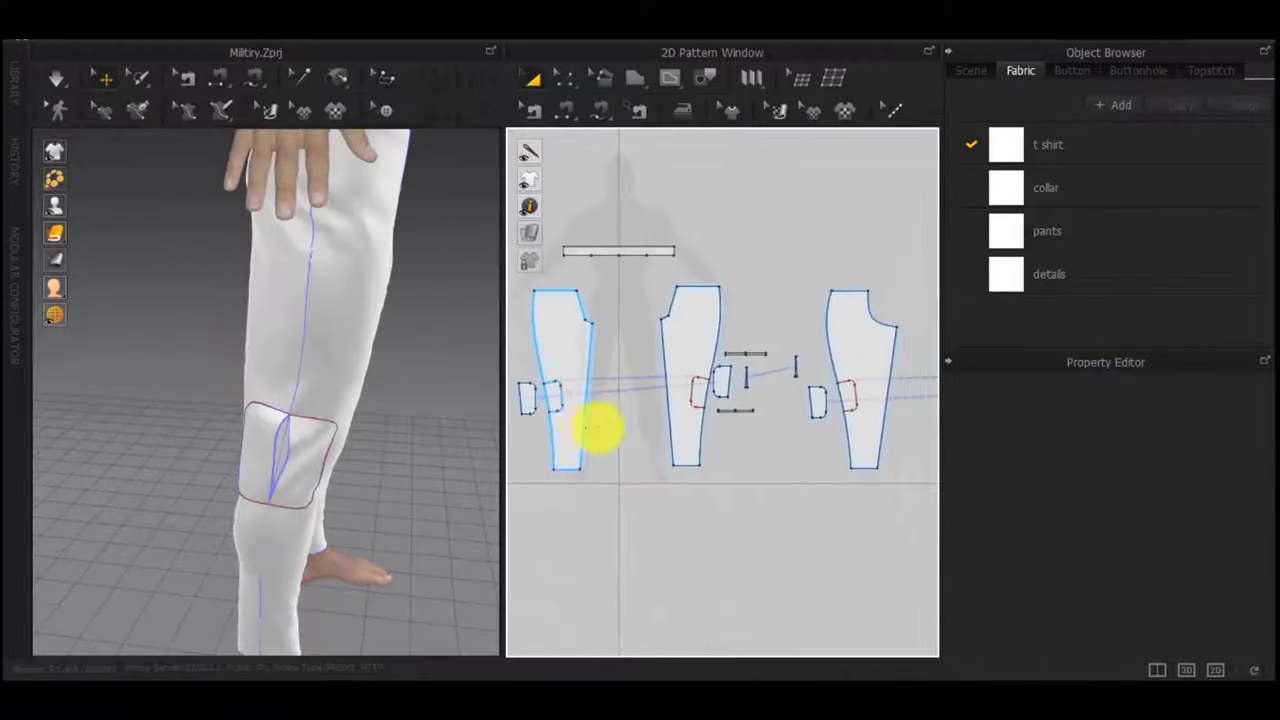
{"action": "scroll", "coordinate": [778, 431], "scroll_direction": "up", "scroll_amount": 4}
{"action": "left_click", "coordinate": [693, 383]}
{"action": "left_click", "coordinate": [708, 306], "text": "shift"}
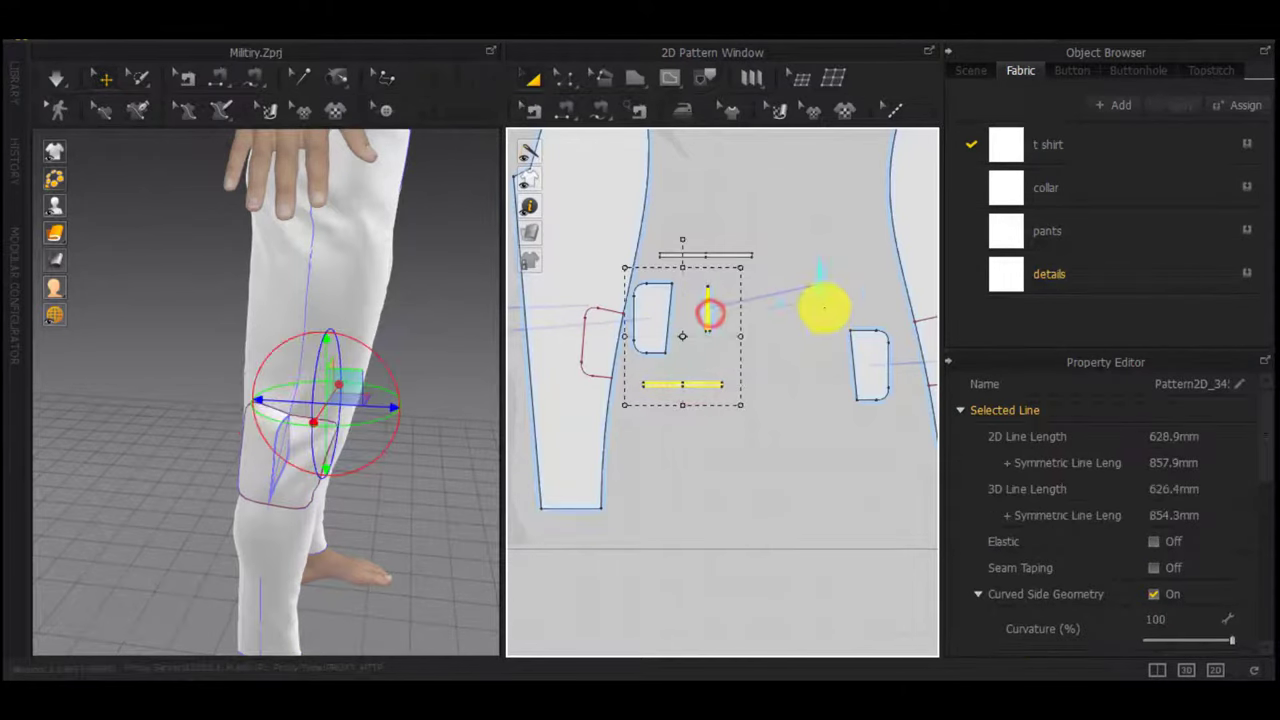
{"action": "left_click", "coordinate": [820, 288], "text": "shift"}
{"action": "left_click", "coordinate": [698, 256], "text": "shift"}
{"action": "scroll", "coordinate": [694, 408], "scroll_direction": "down", "scroll_amount": 5}
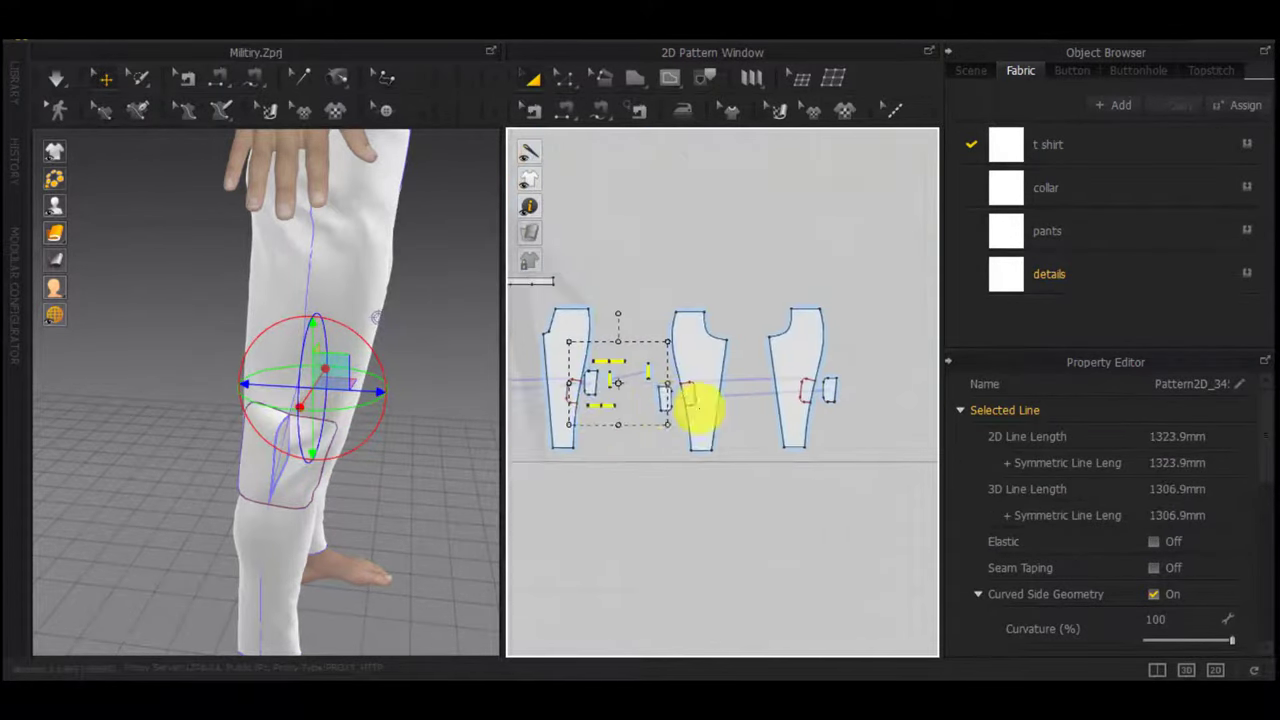
{"action": "left_click", "coordinate": [713, 351]}
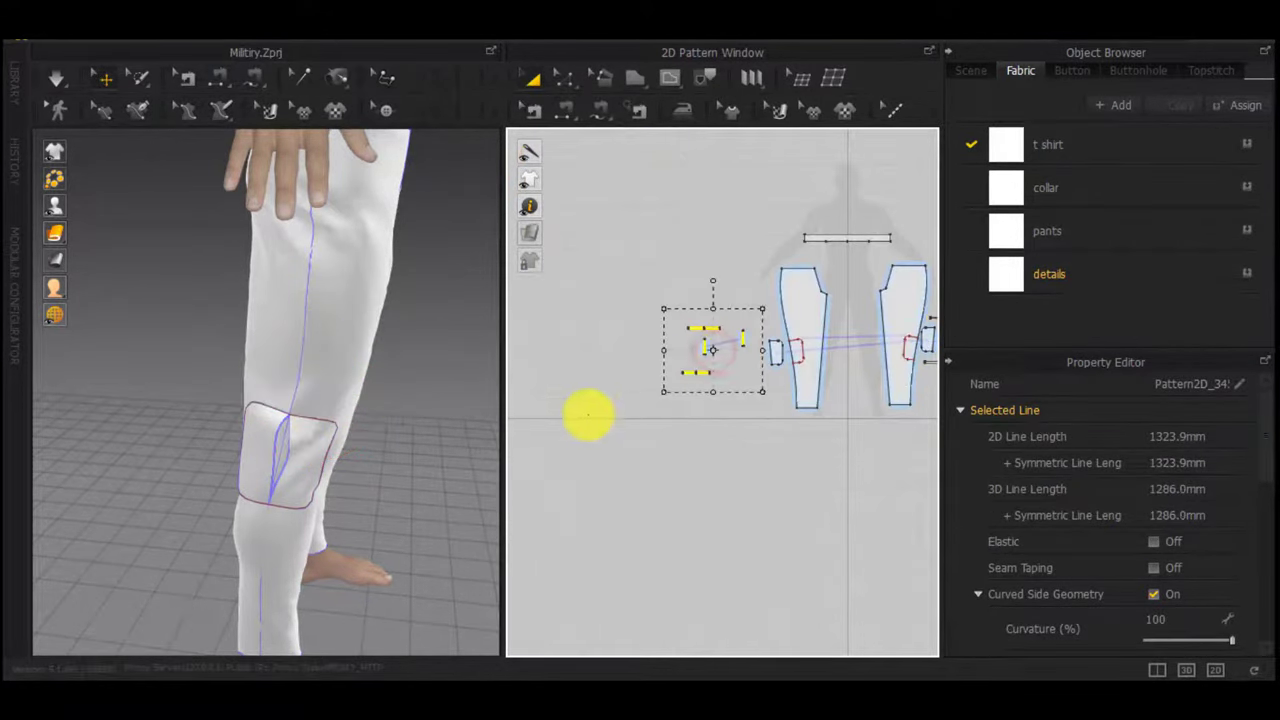
Move the pasted strips in 3D up beside the avatar's right leg at the pocket area
{"action": "scroll", "coordinate": [326, 434], "scroll_direction": "down", "scroll_amount": 5}
{"action": "scroll", "coordinate": [228, 454], "scroll_direction": "down", "scroll_amount": 2}
{"action": "mouse_move", "coordinate": [253, 465]}
{"action": "right_mouse_down"}
{"action": "mouse_move", "coordinate": [167, 528]}
{"action": "mouse_move", "coordinate": [223, 474]}
{"action": "mouse_move", "coordinate": [209, 490]}
{"action": "right_mouse_up"}
{"action": "left_click_drag", "start_coordinate": [119, 538], "coordinate": [214, 414]}
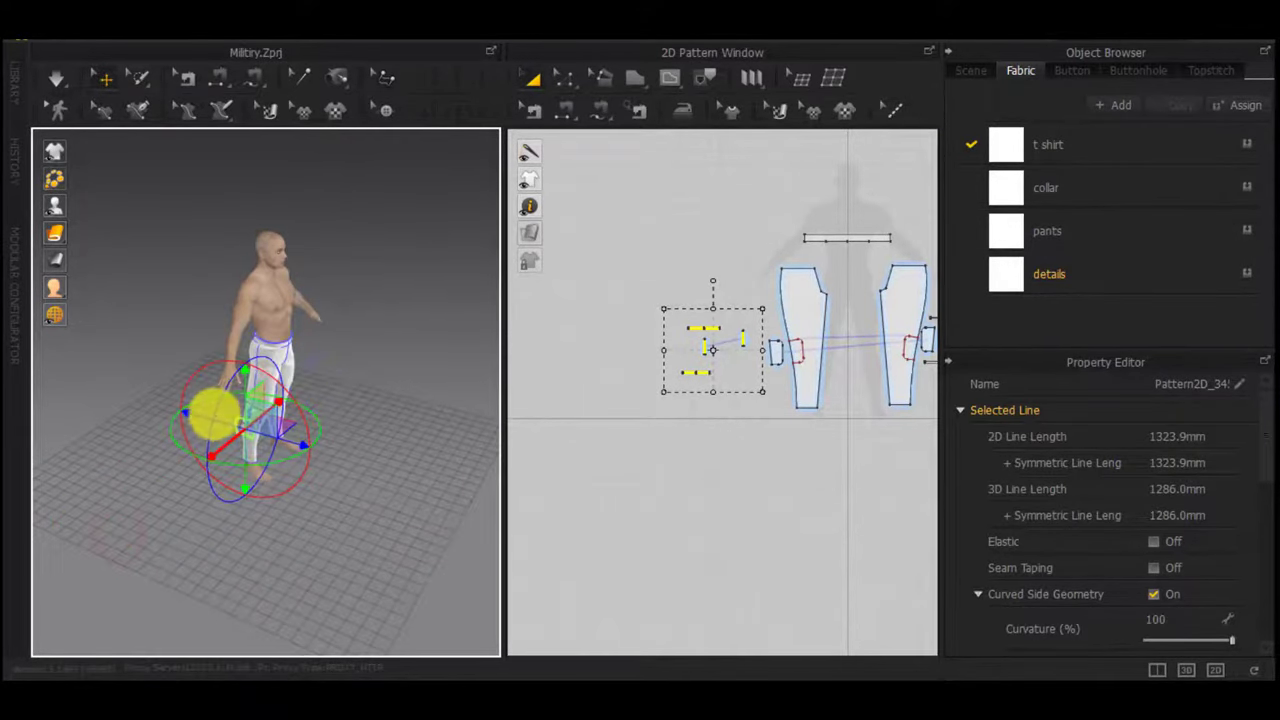
Delete the turned seams that join the two pocket patches to the front and back panels on the copied strips' leg
{"action": "scroll", "coordinate": [774, 385], "scroll_direction": "up", "scroll_amount": 3}
{"action": "key", "text": "b"}
{"action": "scroll", "coordinate": [778, 346], "scroll_direction": "up", "scroll_amount": 3}
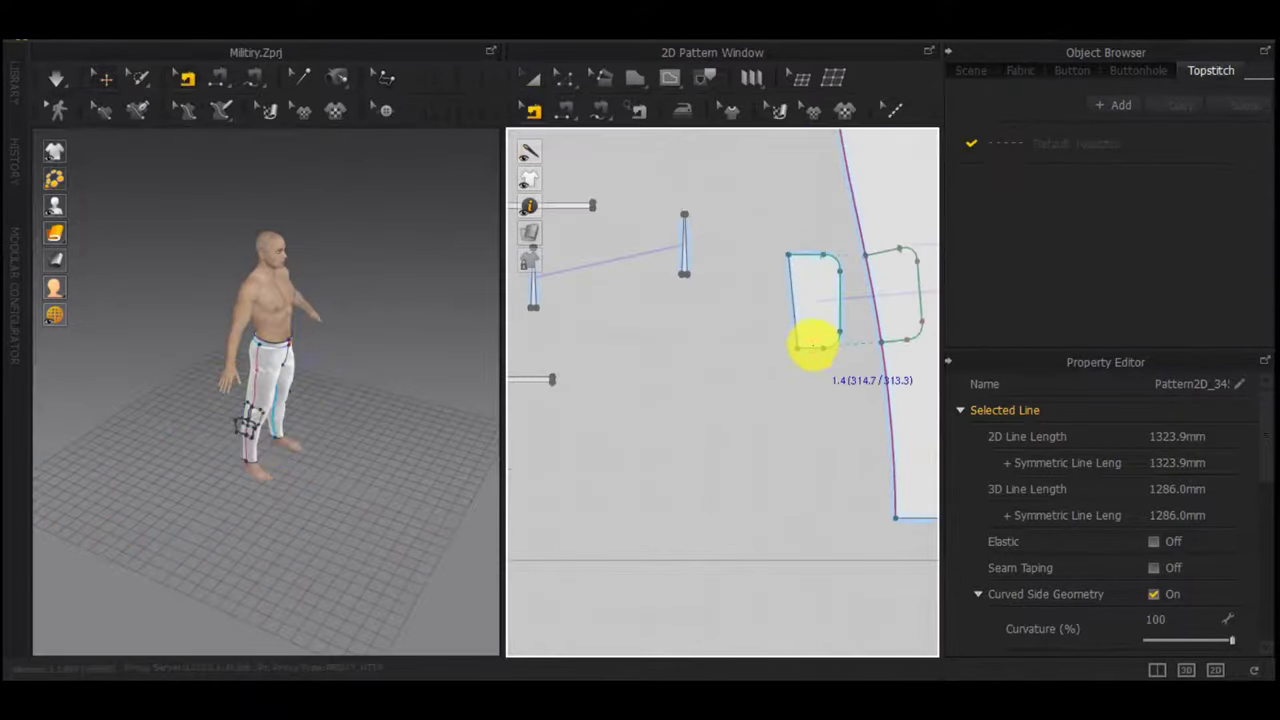
{"action": "left_click", "coordinate": [812, 345]}
{"action": "left_click", "coordinate": [842, 385]}
{"action": "middle_click_drag", "start_coordinate": [844, 386], "coordinate": [637, 371]}
{"action": "scroll", "coordinate": [637, 371], "scroll_direction": "down", "scroll_amount": 2}
{"action": "scroll", "coordinate": [638, 371], "scroll_direction": "down", "scroll_amount": 2}
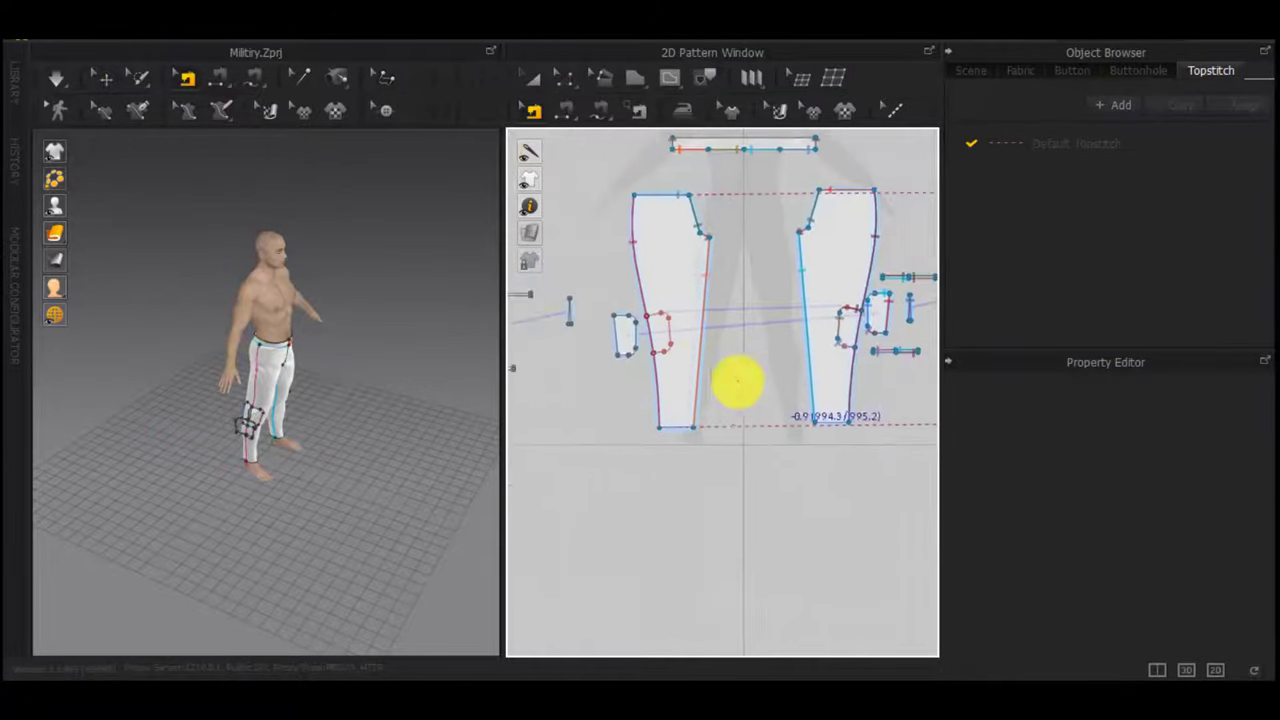
{"action": "middle_click_drag", "start_coordinate": [858, 362], "coordinate": [544, 361]}
{"action": "left_click", "coordinate": [811, 342]}
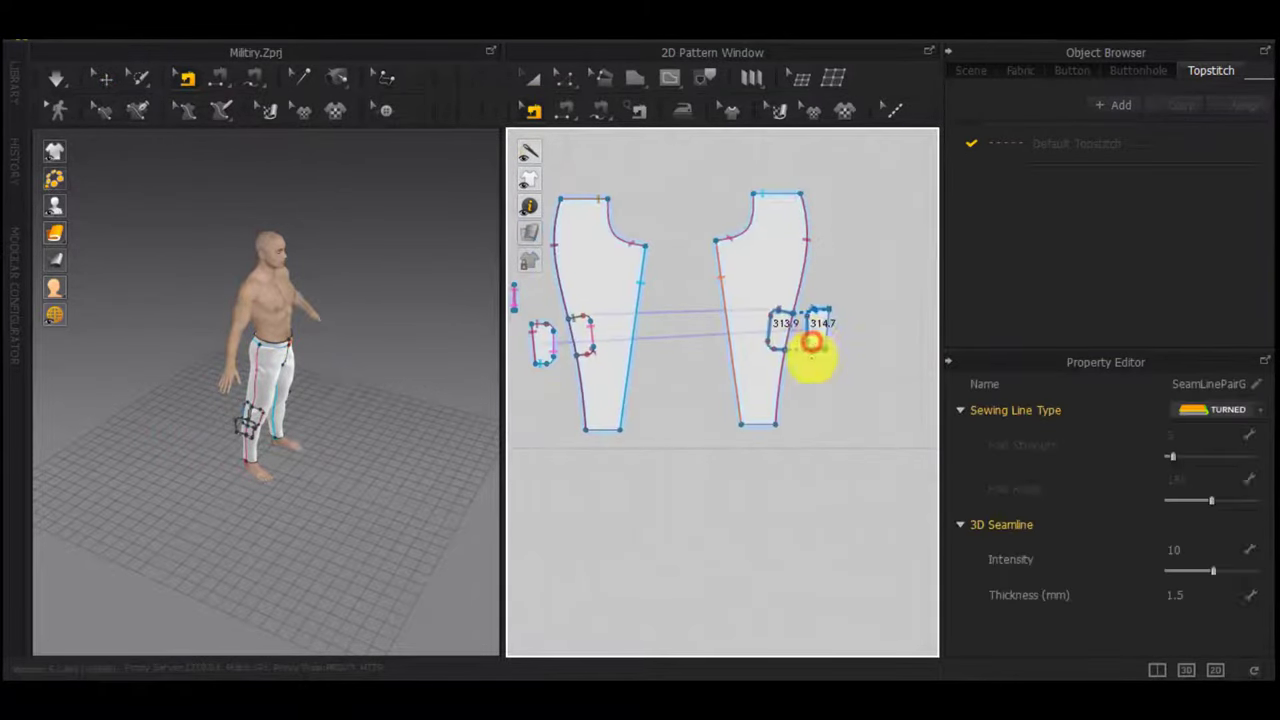
{"action": "key", "text": "Delete"}
Move the detached back pocket patch in 3D away from the outer side of the leg
{"action": "scroll", "coordinate": [256, 433], "scroll_direction": "up", "scroll_amount": 3}
{"action": "scroll", "coordinate": [256, 433], "scroll_direction": "up", "scroll_amount": 1}
{"action": "right_click_drag", "start_coordinate": [258, 432], "coordinate": [294, 537]}
{"action": "scroll", "coordinate": [294, 537], "scroll_direction": "up", "scroll_amount": 2}
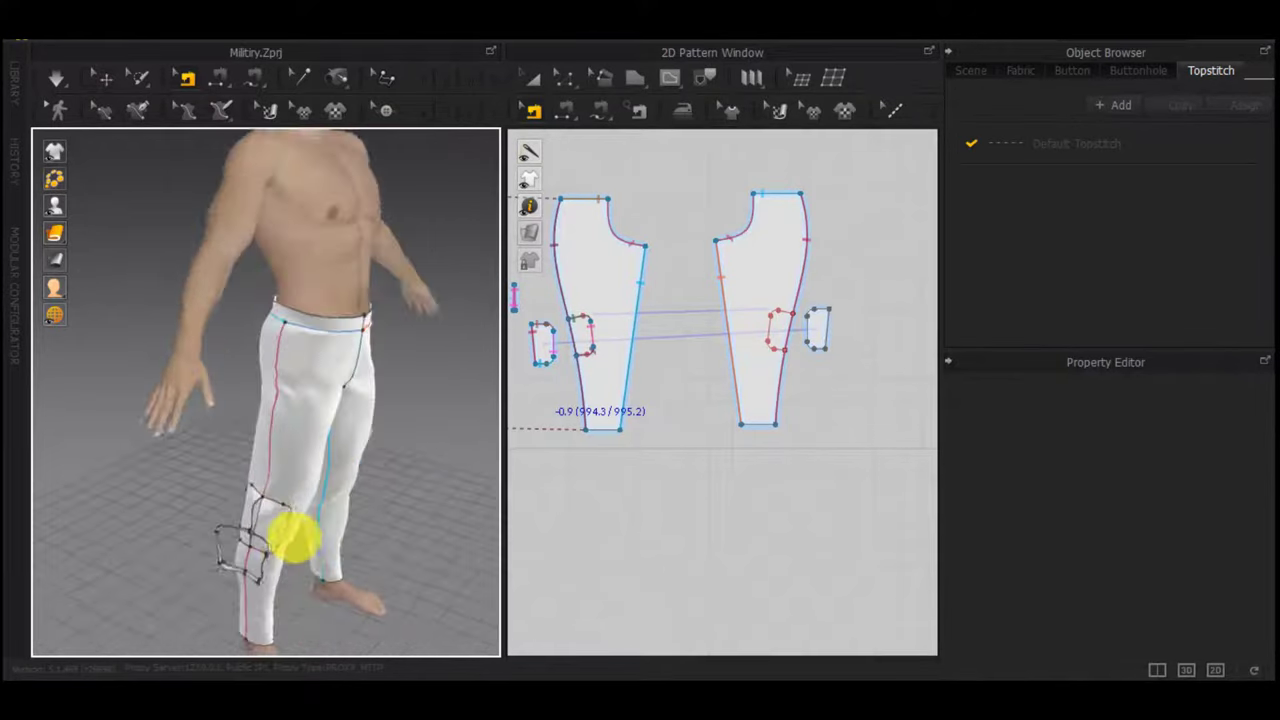
{"action": "scroll", "coordinate": [346, 314], "scroll_direction": "up", "scroll_amount": 2}
{"action": "scroll", "coordinate": [303, 440], "scroll_direction": "up", "scroll_amount": 1}
{"action": "key", "text": "q"}
{"action": "left_click", "coordinate": [294, 477]}
{"action": "right_click_drag", "start_coordinate": [266, 458], "coordinate": [245, 484]}
{"action": "left_click_drag", "start_coordinate": [277, 479], "coordinate": [208, 489]}
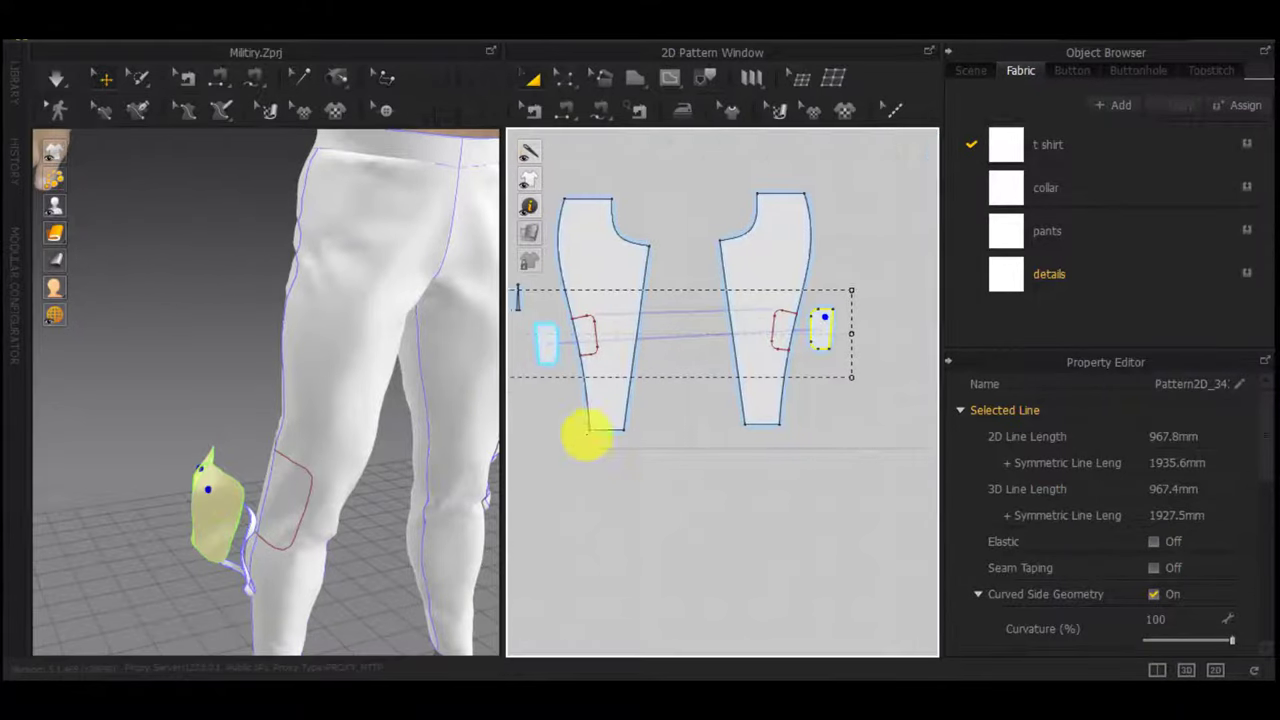
{"action": "middle_click_drag", "start_coordinate": [586, 434], "coordinate": [1064, 381]}
{"action": "left_click", "coordinate": [547, 387]}
{"action": "scroll", "coordinate": [557, 316], "scroll_direction": "up", "scroll_amount": 4}
{"action": "key", "text": "n"}
{"action": "left_click", "coordinate": [558, 316]}
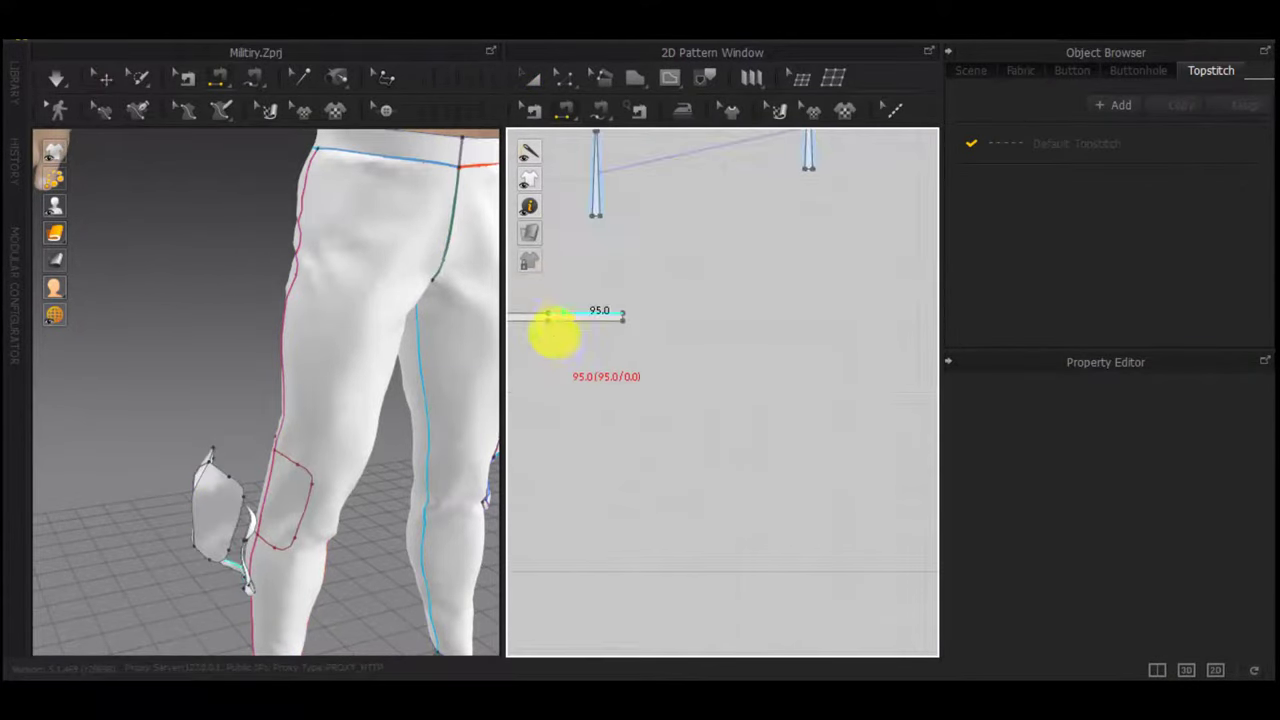
{"action": "right_click_drag", "start_coordinate": [319, 580], "coordinate": [177, 426]}
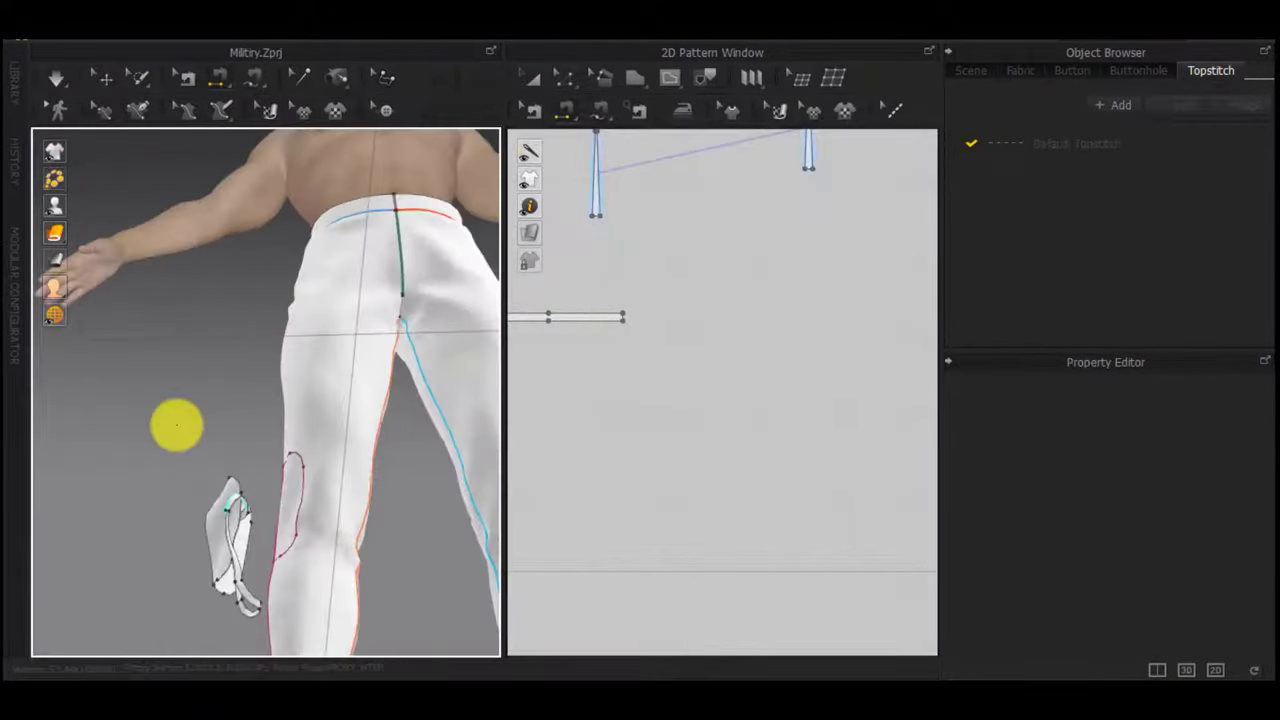
{"action": "mouse_move", "coordinate": [212, 583]}
{"action": "right_mouse_down"}
{"action": "mouse_move", "coordinate": [383, 609]}
{"action": "mouse_move", "coordinate": [206, 571]}
{"action": "right_mouse_up"}
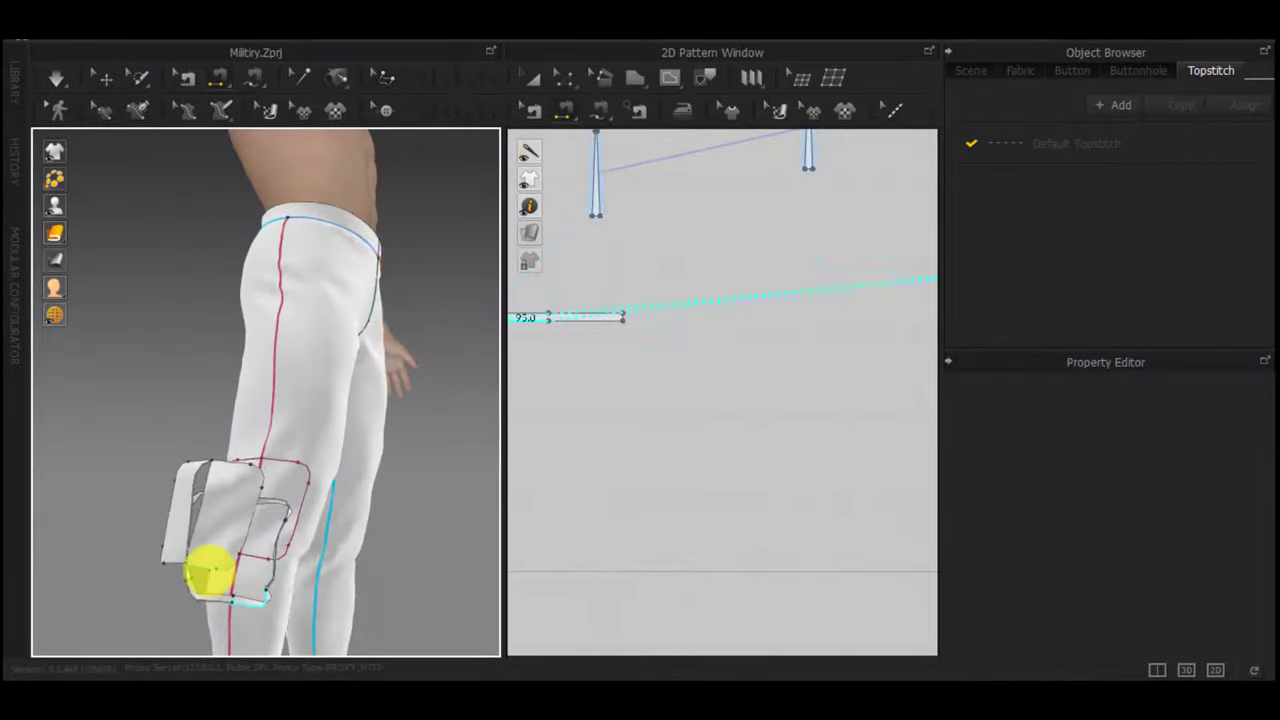
{"action": "middle_click_drag", "start_coordinate": [583, 501], "coordinate": [750, 500]}
{"action": "key", "text": "Escape"}
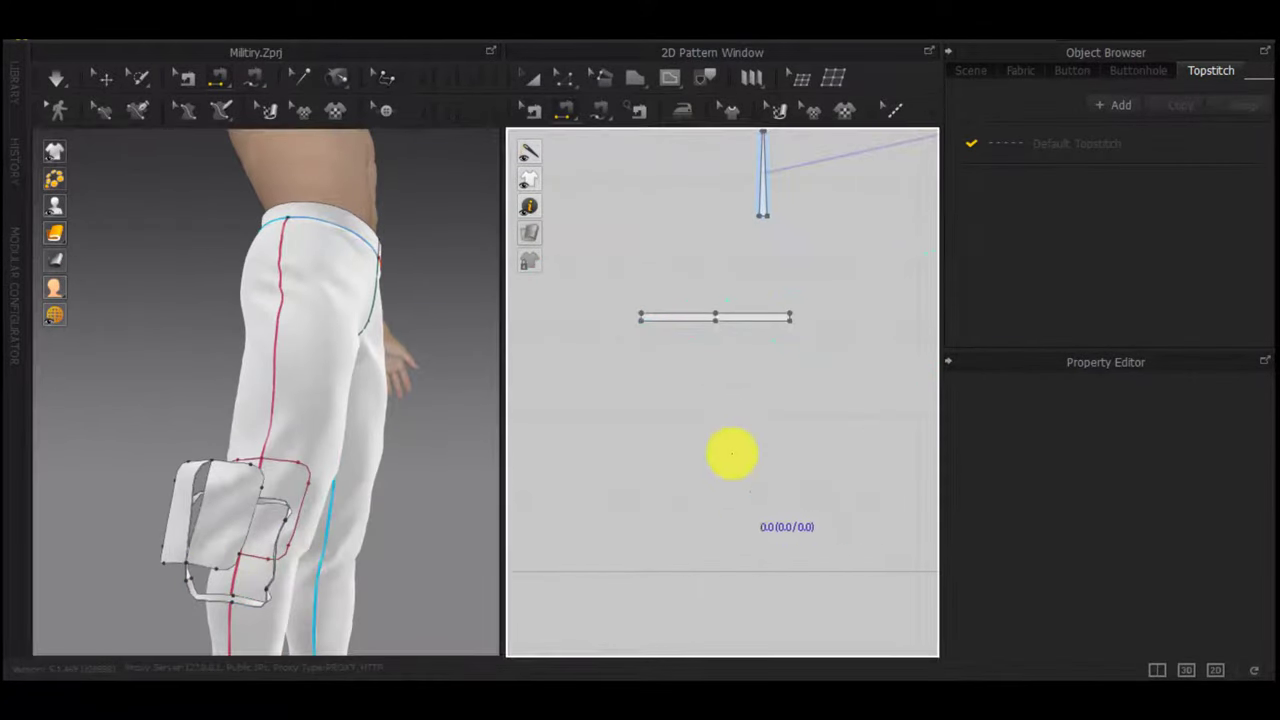
{"action": "key", "text": "b"}
{"action": "scroll", "coordinate": [206, 568], "scroll_direction": "up", "scroll_amount": 3}
{"action": "middle_click_drag", "start_coordinate": [206, 568], "coordinate": [313, 393]}
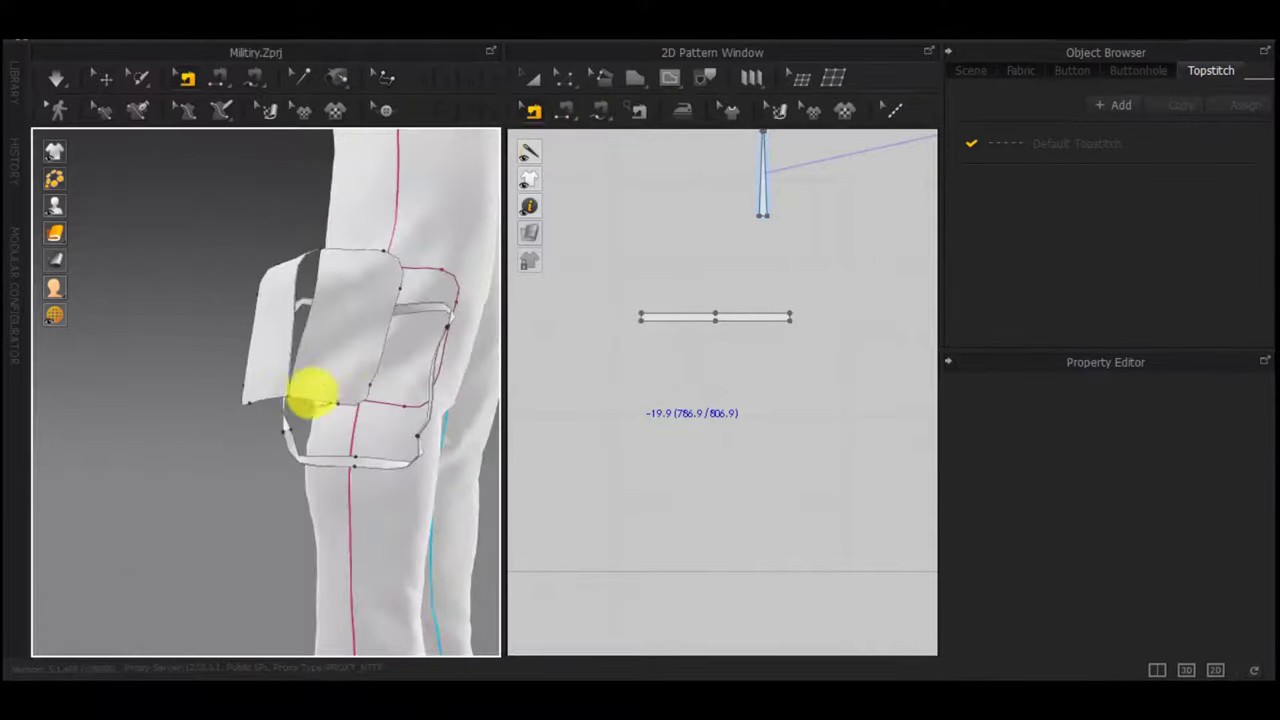
{"action": "key", "text": "m"}
{"action": "left_click", "coordinate": [292, 392]}
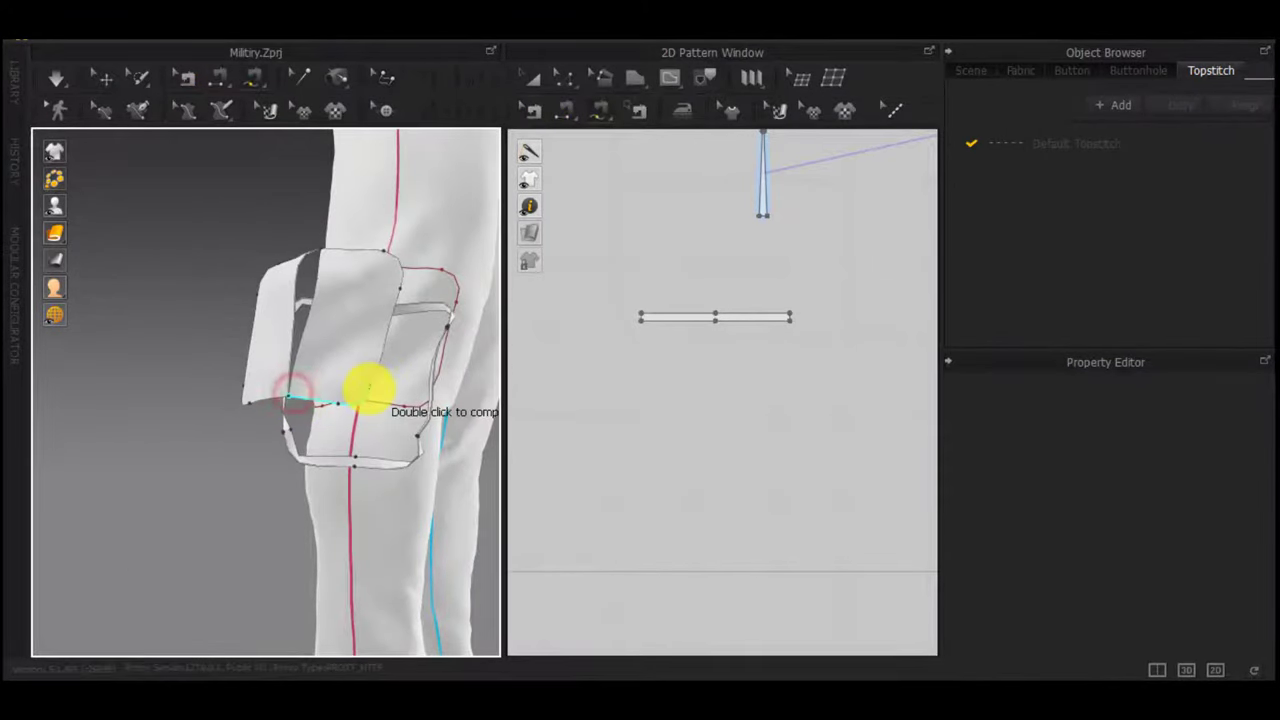
{"action": "left_click", "coordinate": [370, 388]}
{"action": "right_click_drag", "start_coordinate": [355, 462], "coordinate": [406, 458]}
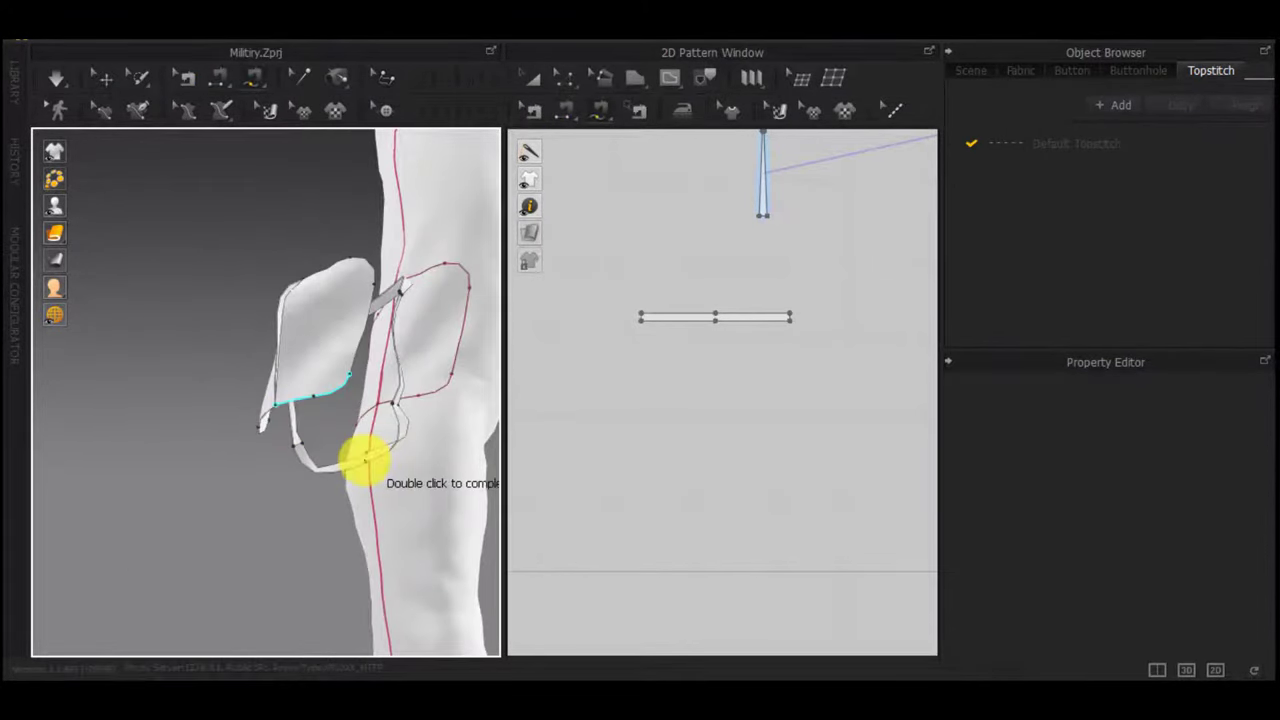
{"action": "scroll", "coordinate": [366, 460], "scroll_direction": "up", "scroll_amount": 5}
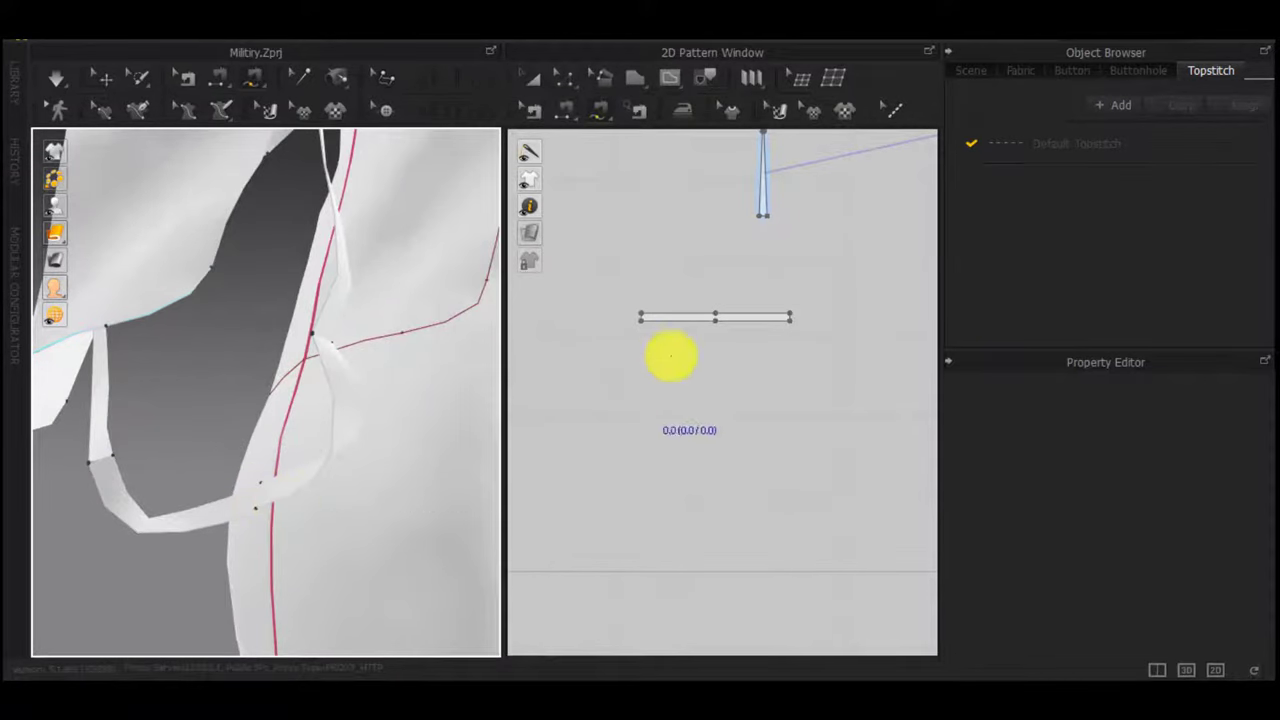
{"action": "left_click", "coordinate": [727, 332]}
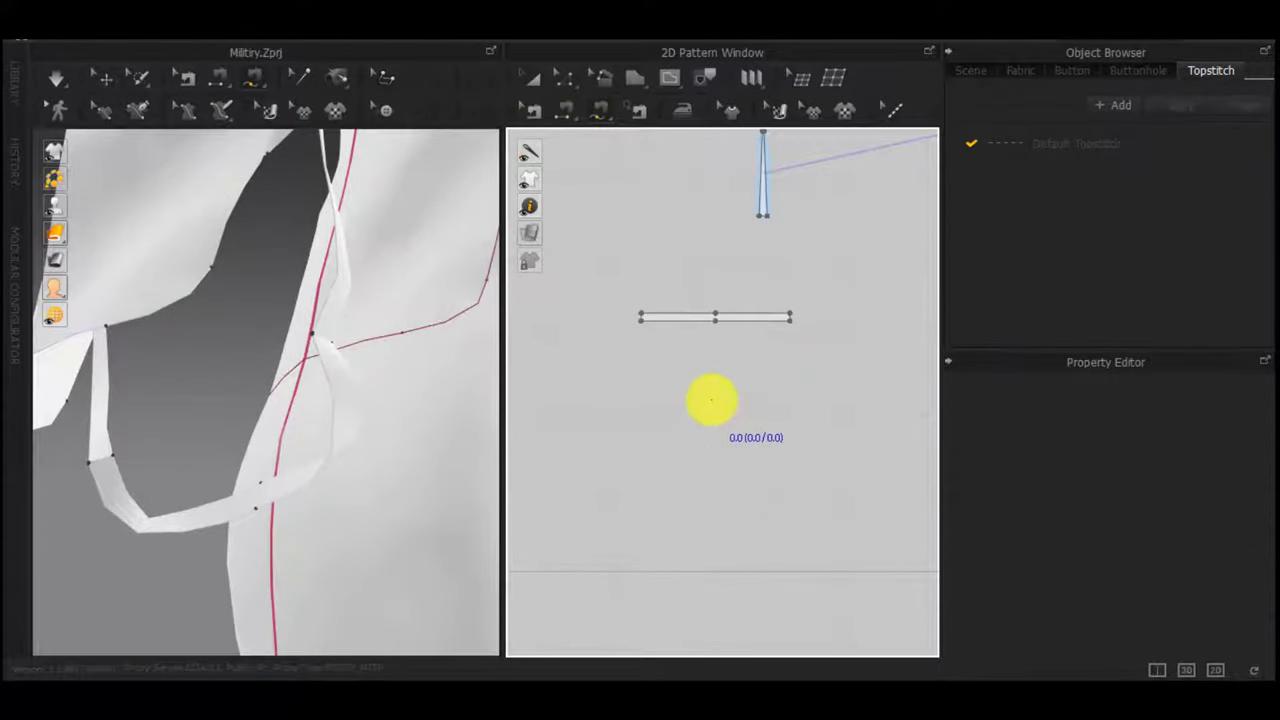
{"action": "key", "text": "a"}
{"action": "scroll", "coordinate": [226, 466], "scroll_direction": "down", "scroll_amount": 5}
{"action": "mouse_move", "coordinate": [290, 500]}
{"action": "right_mouse_down"}
{"action": "mouse_move", "coordinate": [329, 529]}
{"action": "mouse_move", "coordinate": [209, 623]}
{"action": "mouse_move", "coordinate": [160, 597]}
{"action": "mouse_move", "coordinate": [140, 606]}
{"action": "right_mouse_up"}
{"action": "scroll", "coordinate": [686, 429], "scroll_direction": "up", "scroll_amount": 3}
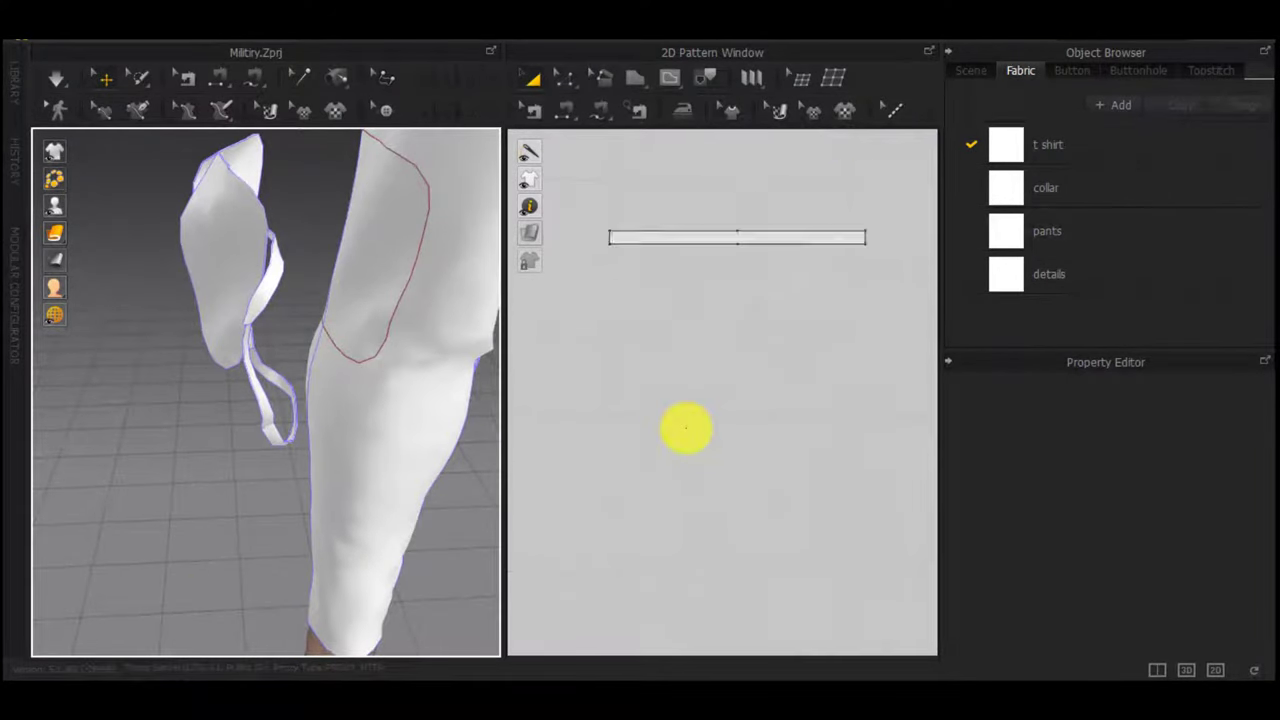
Free-sew one half of the lower strip's long edge to the back pocket patch's bottom edge, including its rounded corner
{"action": "key", "text": "m"}
{"action": "left_click", "coordinate": [755, 186]}
{"action": "right_click_drag", "start_coordinate": [386, 405], "coordinate": [617, 341]}
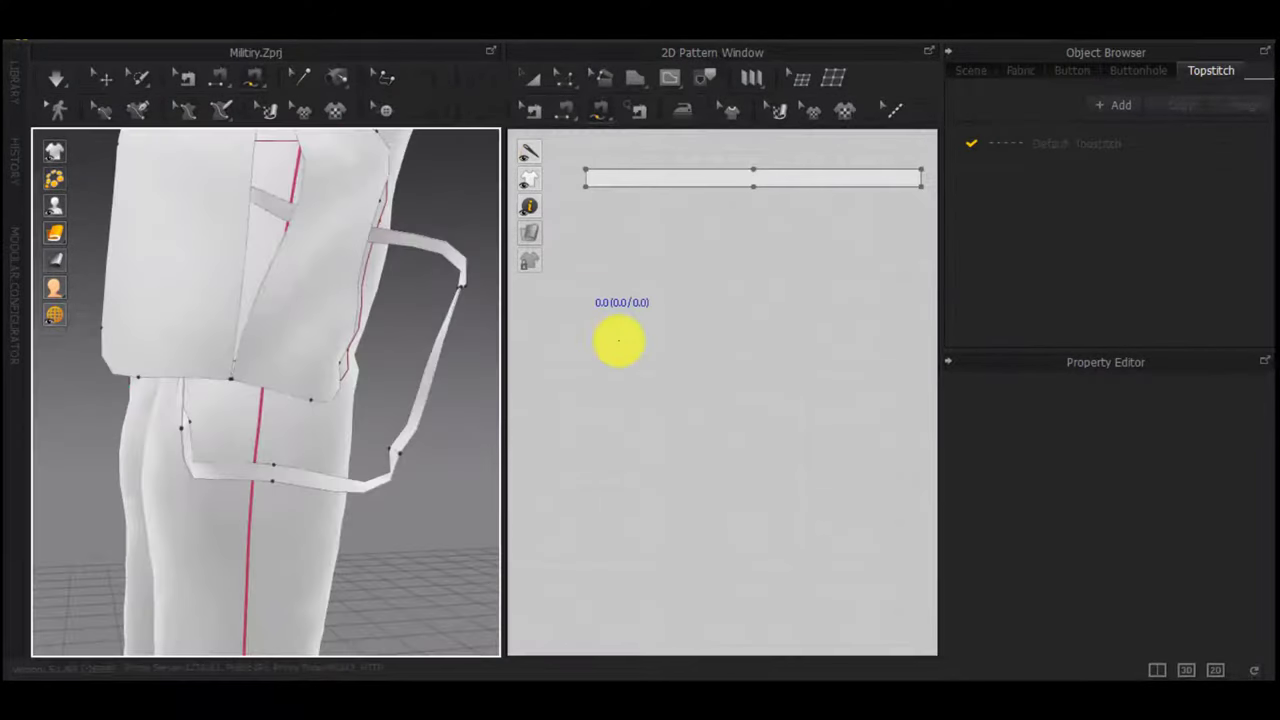
{"action": "left_click", "coordinate": [752, 185]}
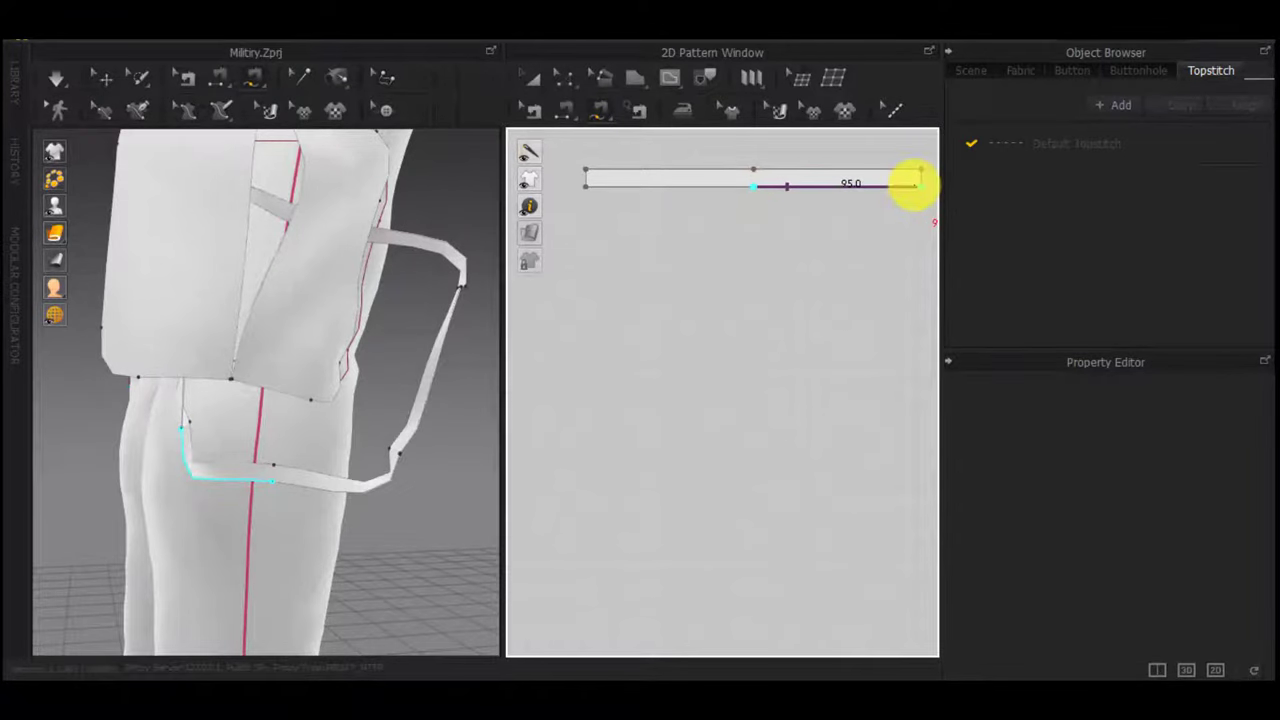
{"action": "right_click_drag", "start_coordinate": [240, 367], "coordinate": [246, 399]}
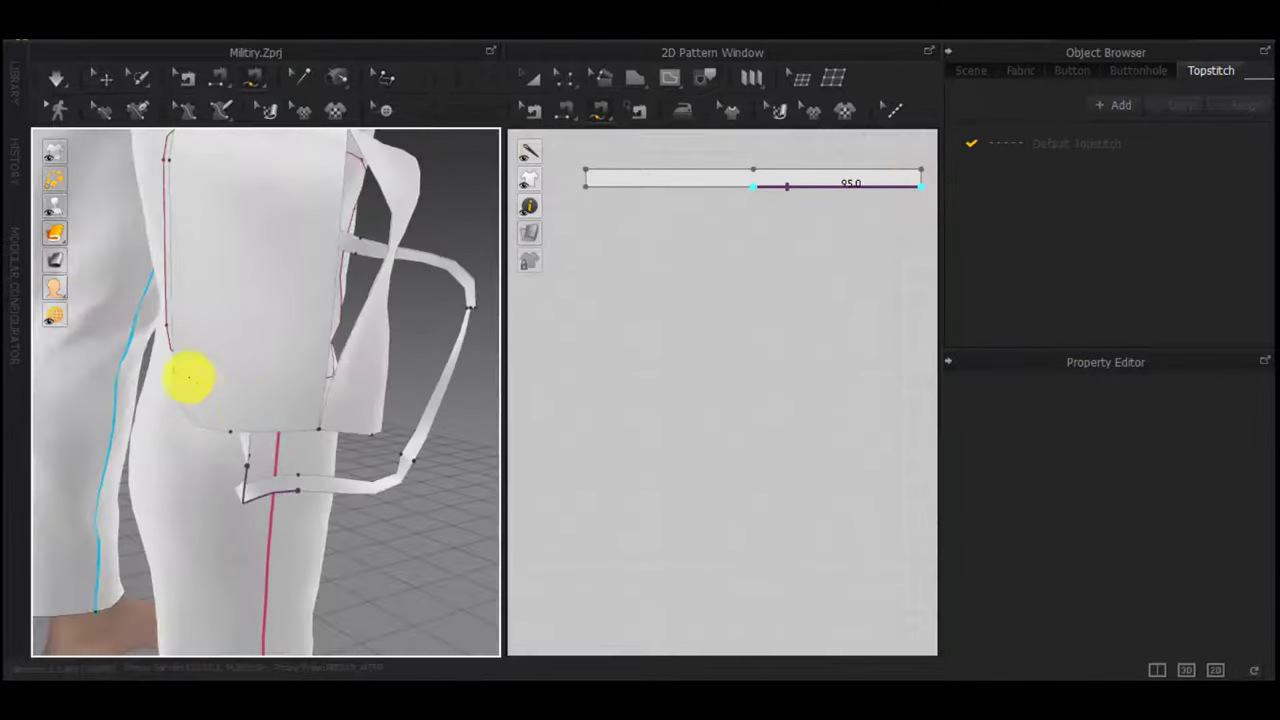
{"action": "left_click", "coordinate": [314, 428]}
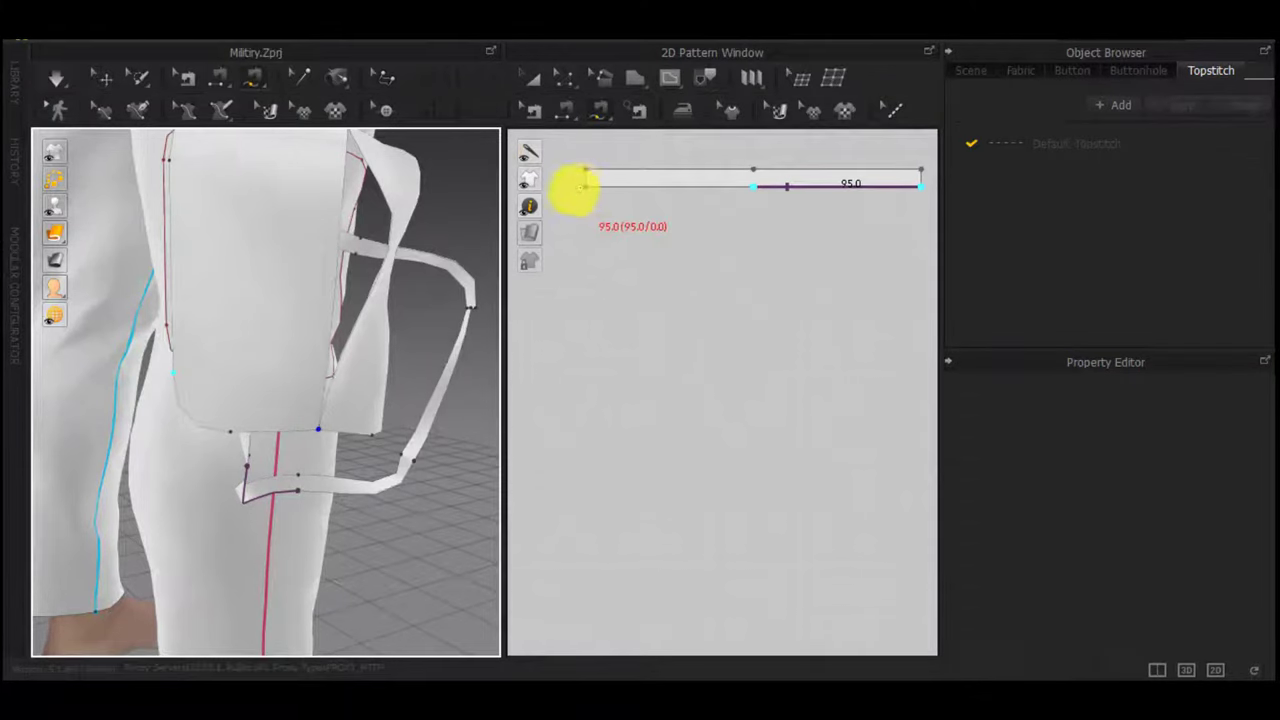
{"action": "left_click", "coordinate": [207, 430]}
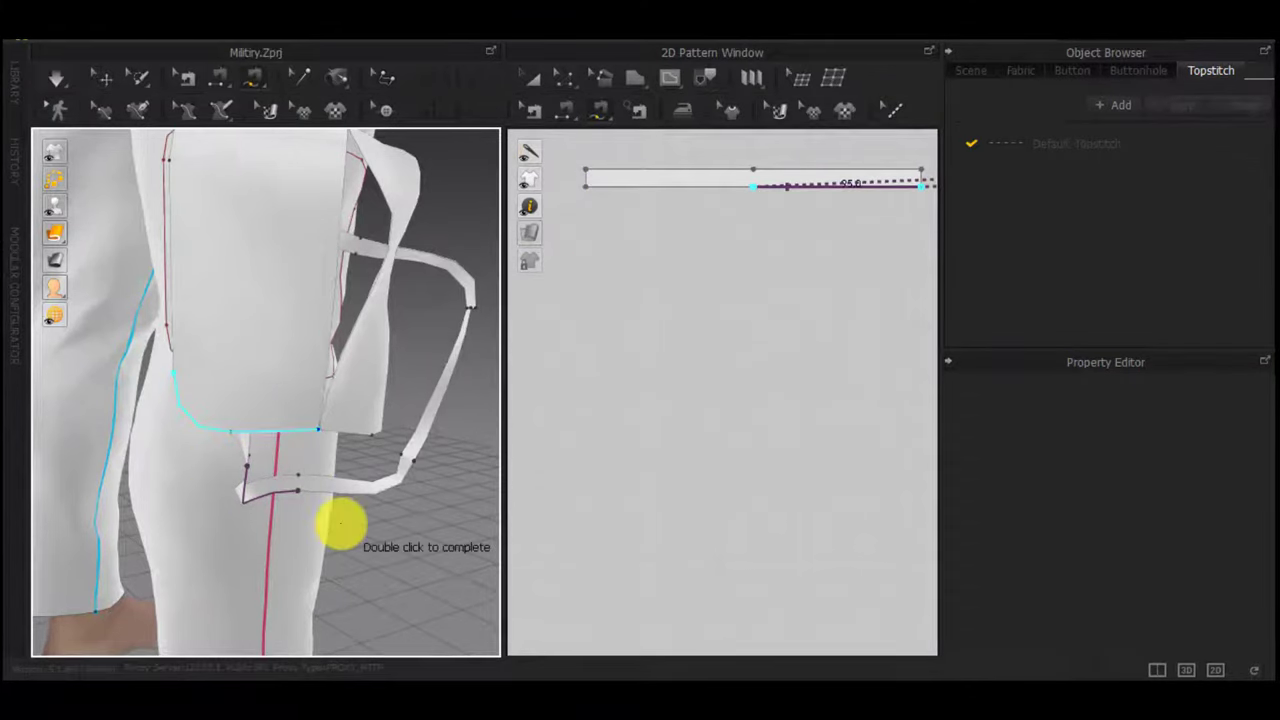
{"action": "right_click_drag", "start_coordinate": [341, 523], "coordinate": [283, 523]}
{"action": "mouse_move", "coordinate": [259, 489]}
{"action": "middle_mouse_down"}
{"action": "mouse_move", "coordinate": [191, 443]}
{"action": "mouse_move", "coordinate": [255, 480]}
{"action": "middle_mouse_up"}
{"action": "scroll", "coordinate": [183, 431], "scroll_direction": "down", "scroll_amount": 3}
{"action": "scroll", "coordinate": [183, 431], "scroll_direction": "up", "scroll_amount": 3}
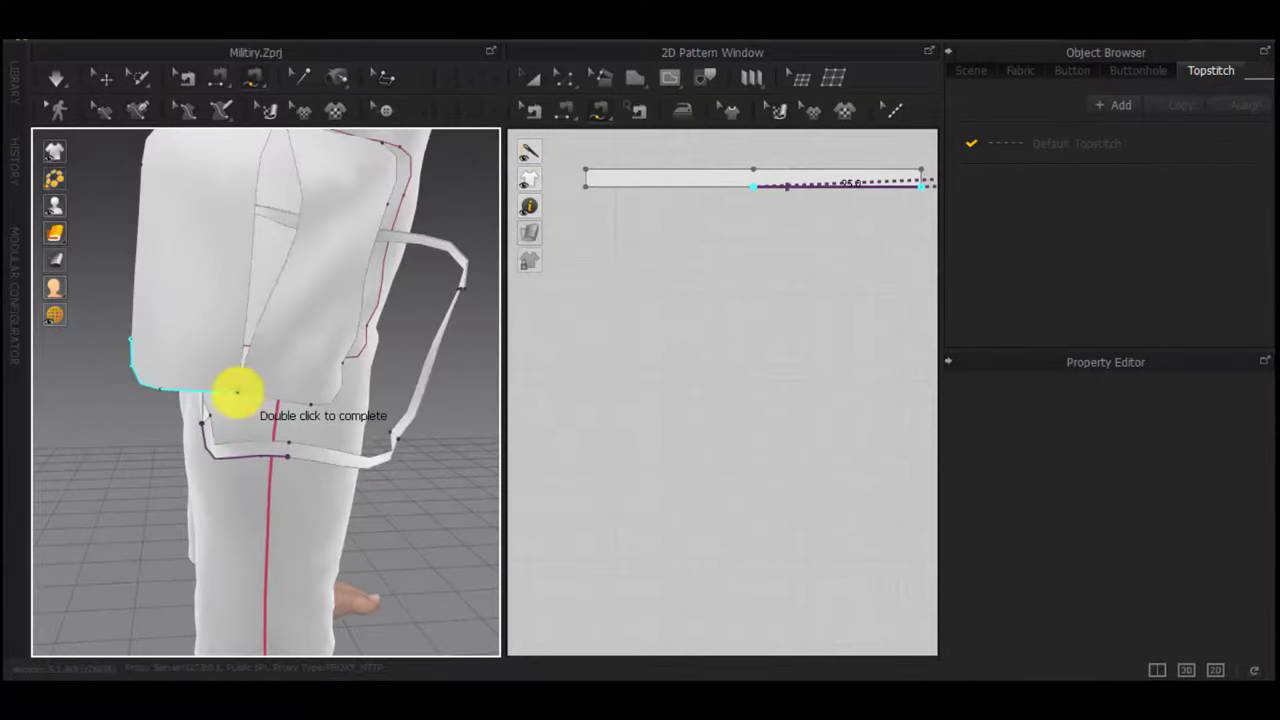
{"action": "double_click", "coordinate": [237, 411]}
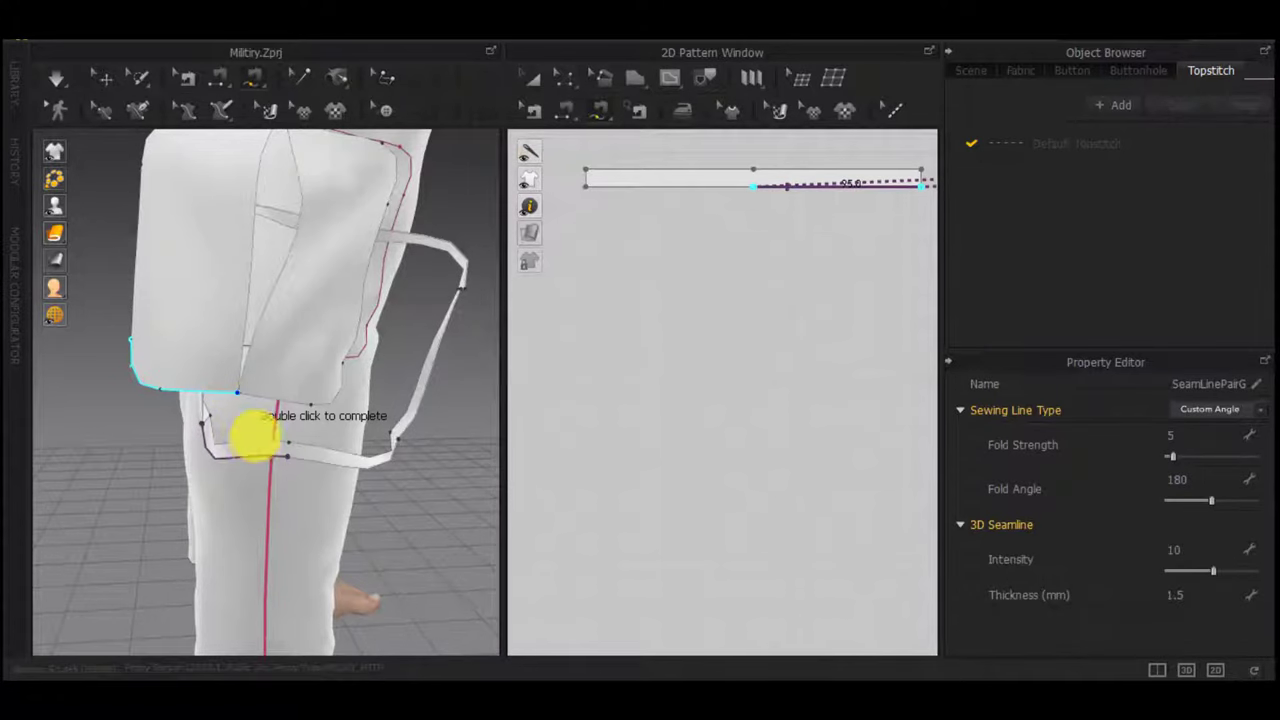
{"action": "double_click", "coordinate": [269, 474]}
{"action": "right_click_drag", "start_coordinate": [270, 474], "coordinate": [237, 458]}
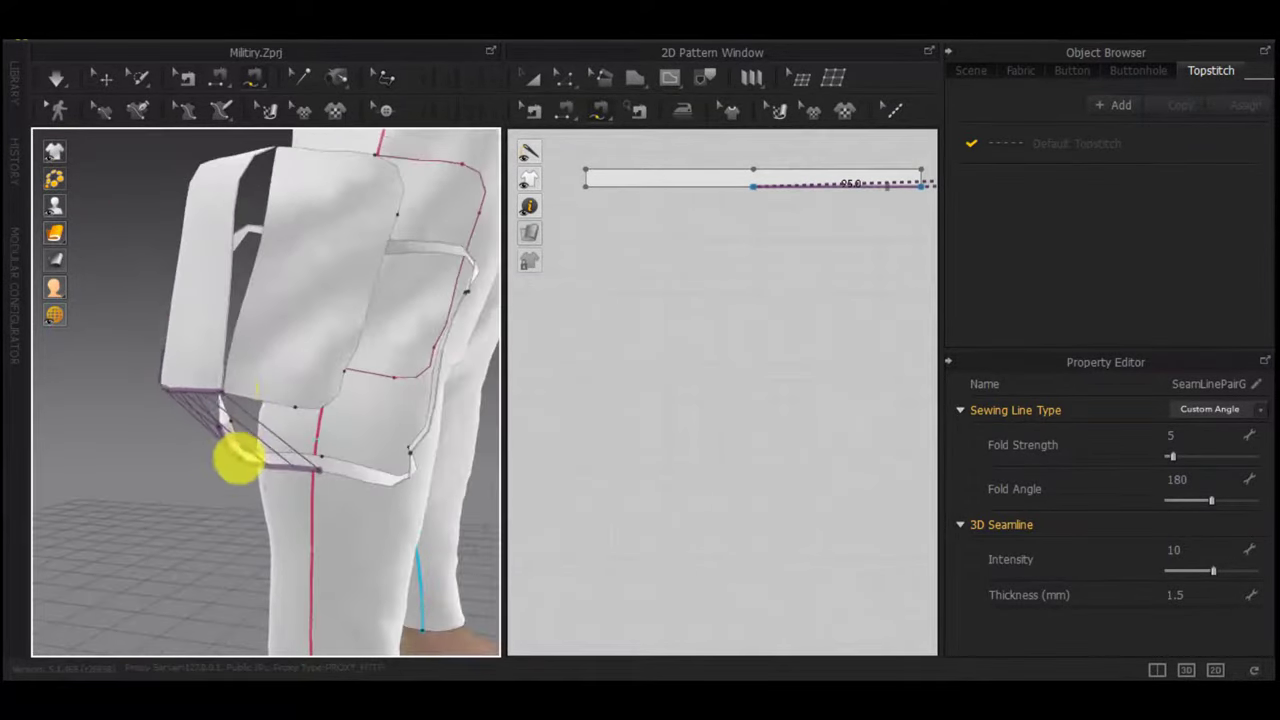
Free-sew the other half of the lower strip's edge to the front pocket patch's bottom edge and rounded corner
{"action": "left_click", "coordinate": [591, 193]}
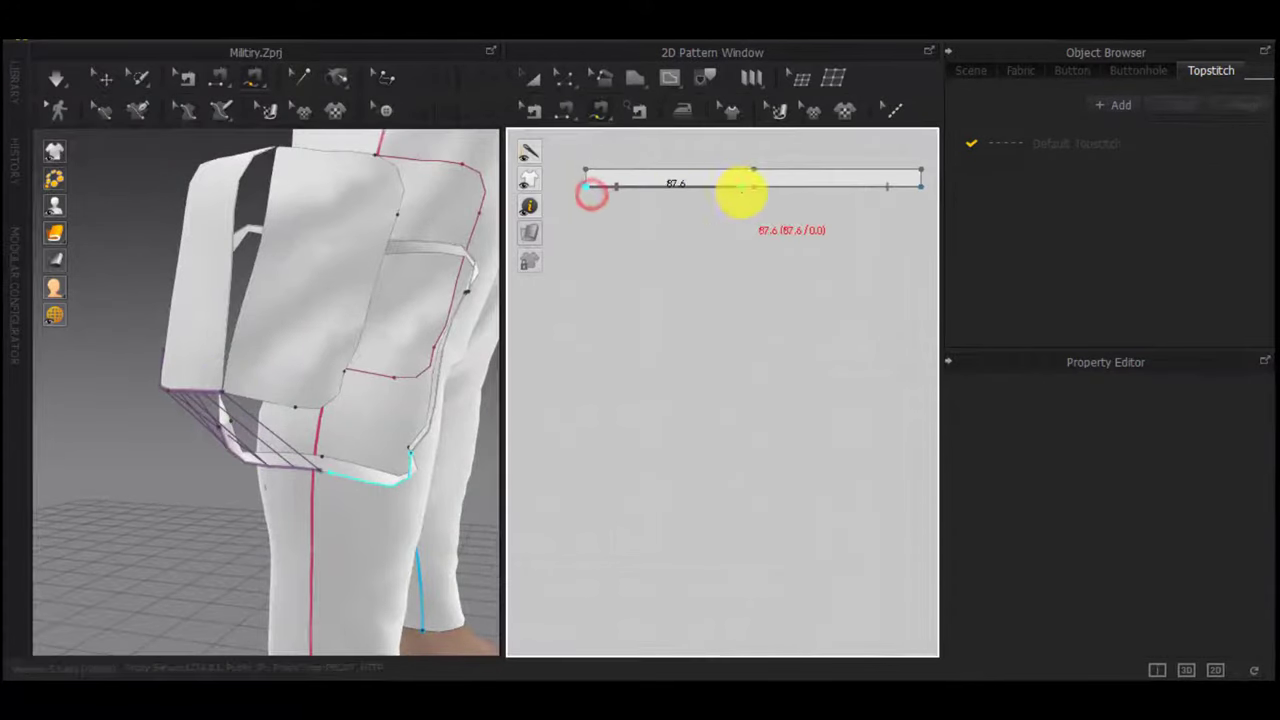
{"action": "left_click", "coordinate": [752, 192]}
{"action": "left_click", "coordinate": [223, 394]}
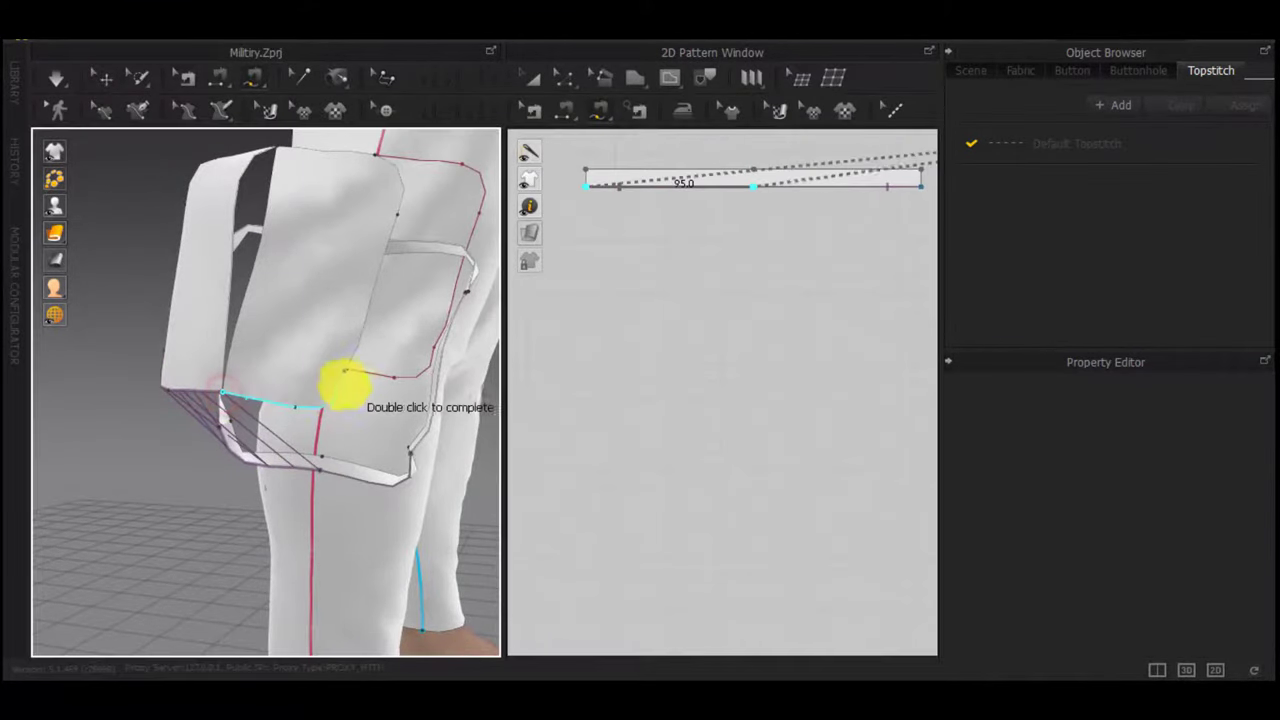
{"action": "left_click", "coordinate": [346, 371]}
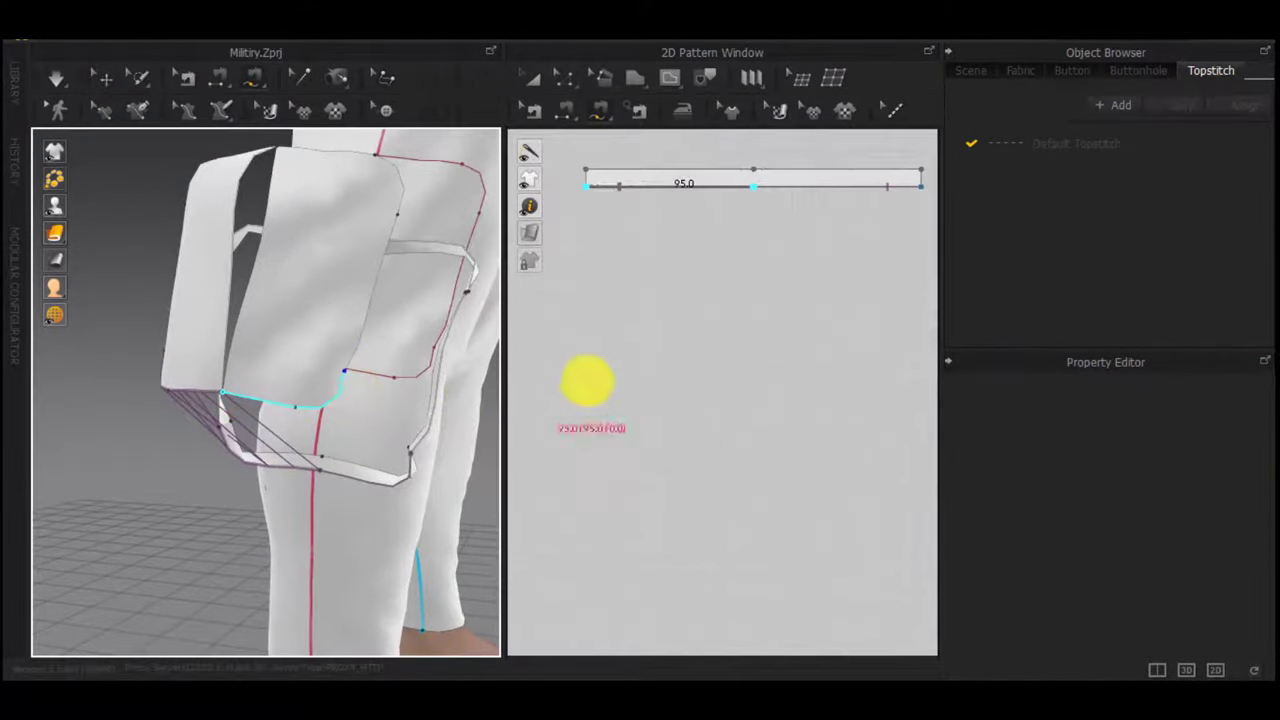
{"action": "double_click", "coordinate": [340, 371]}
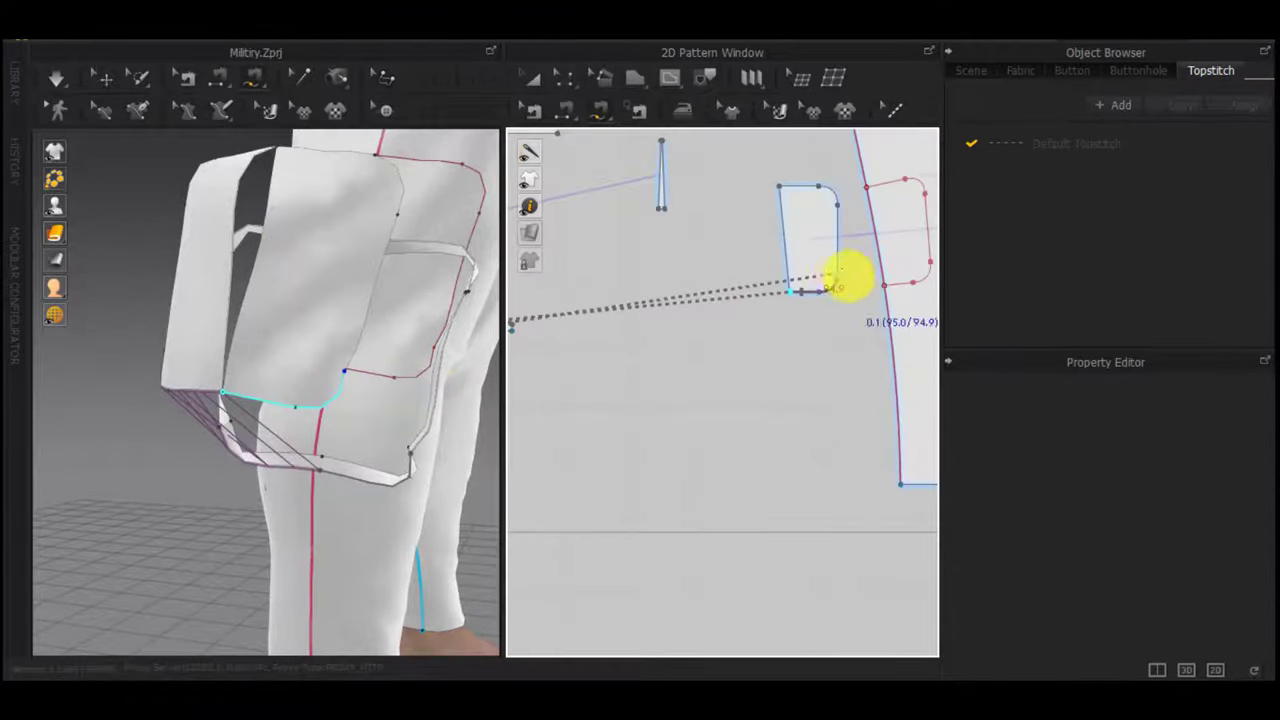
{"action": "left_click", "coordinate": [837, 274]}
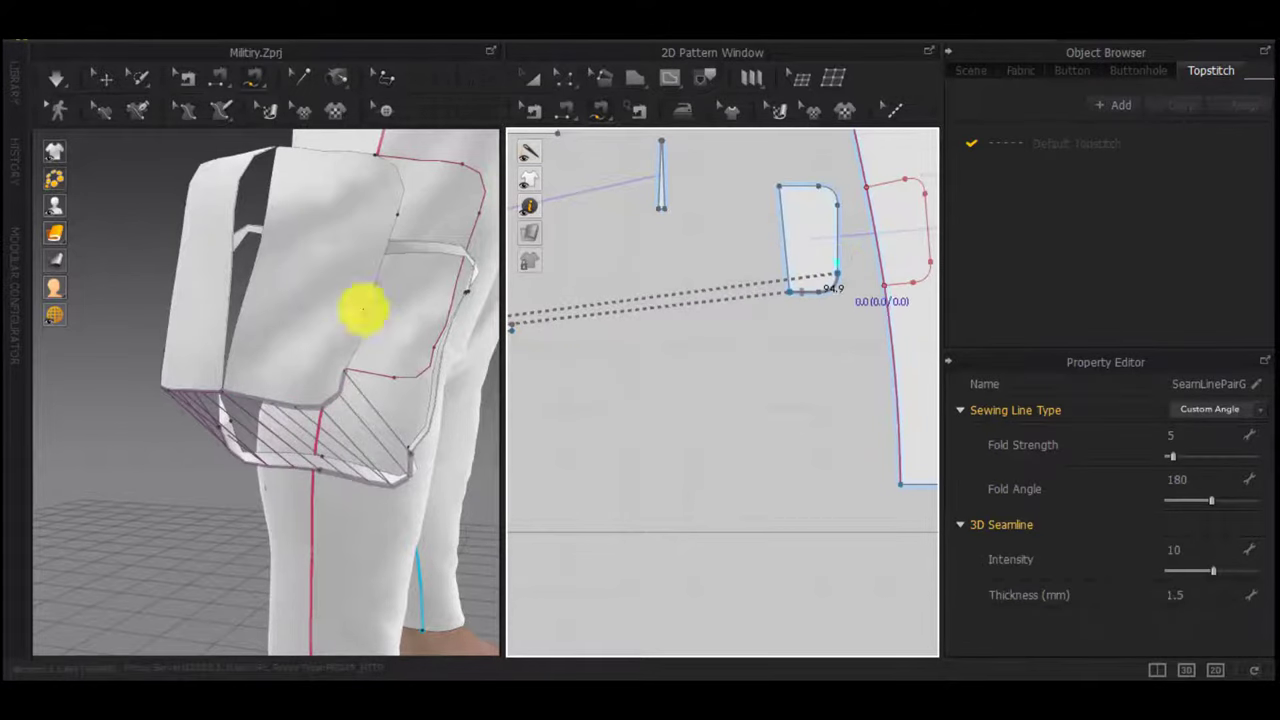
{"action": "scroll", "coordinate": [668, 412], "scroll_direction": "down", "scroll_amount": 2}
{"action": "key", "text": "n"}
{"action": "left_click", "coordinate": [781, 300]}
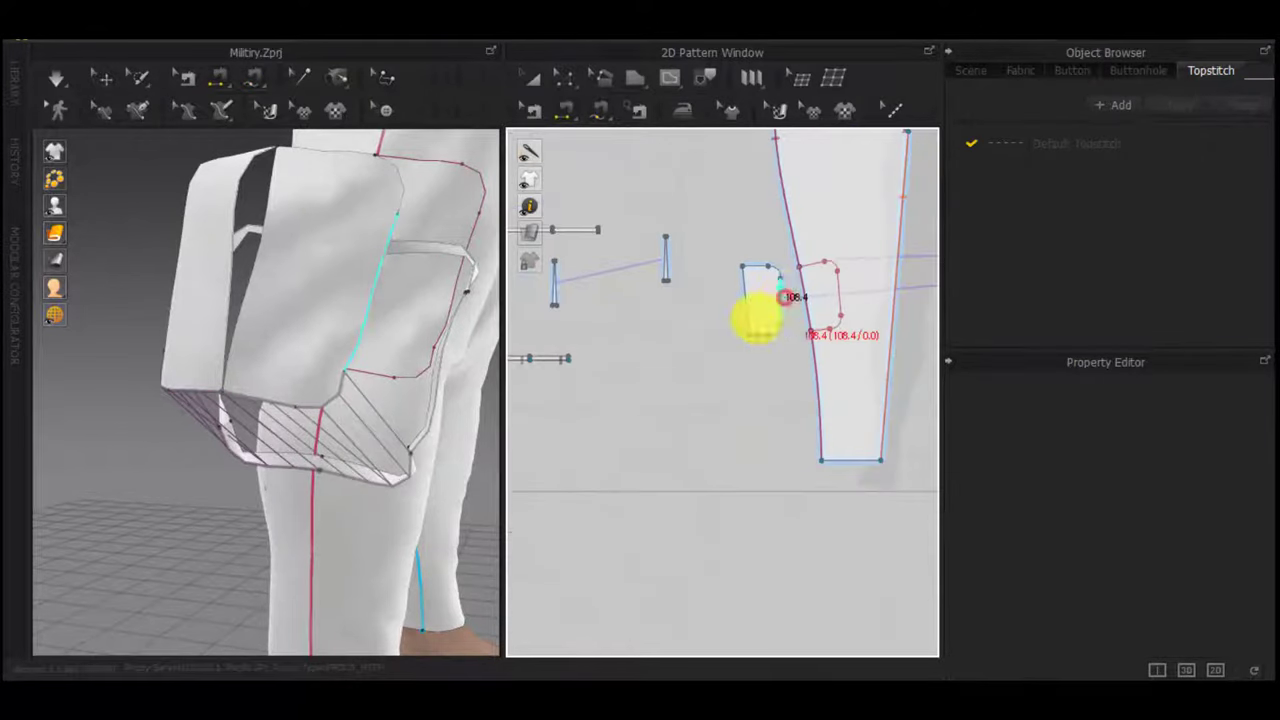
{"action": "middle_click_drag", "start_coordinate": [699, 378], "coordinate": [764, 394]}
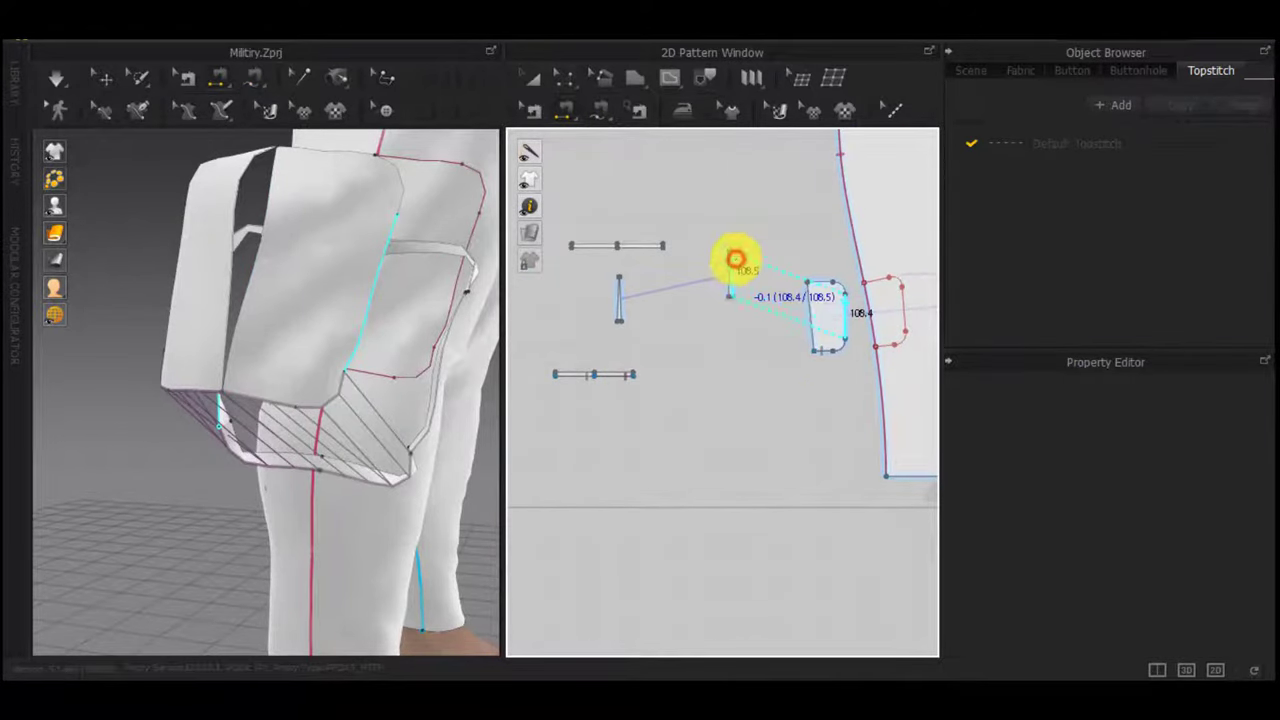
{"action": "left_click", "coordinate": [736, 259]}
{"action": "left_click", "coordinate": [621, 289]}
{"action": "right_click_drag", "start_coordinate": [375, 332], "coordinate": [192, 400]}
{"action": "key", "text": "ctrl+z"}
Segment-sew the front pocket patch's straight side edge to the vertical strip farther from that patch in the 2D pattern
{"action": "left_click", "coordinate": [846, 306]}
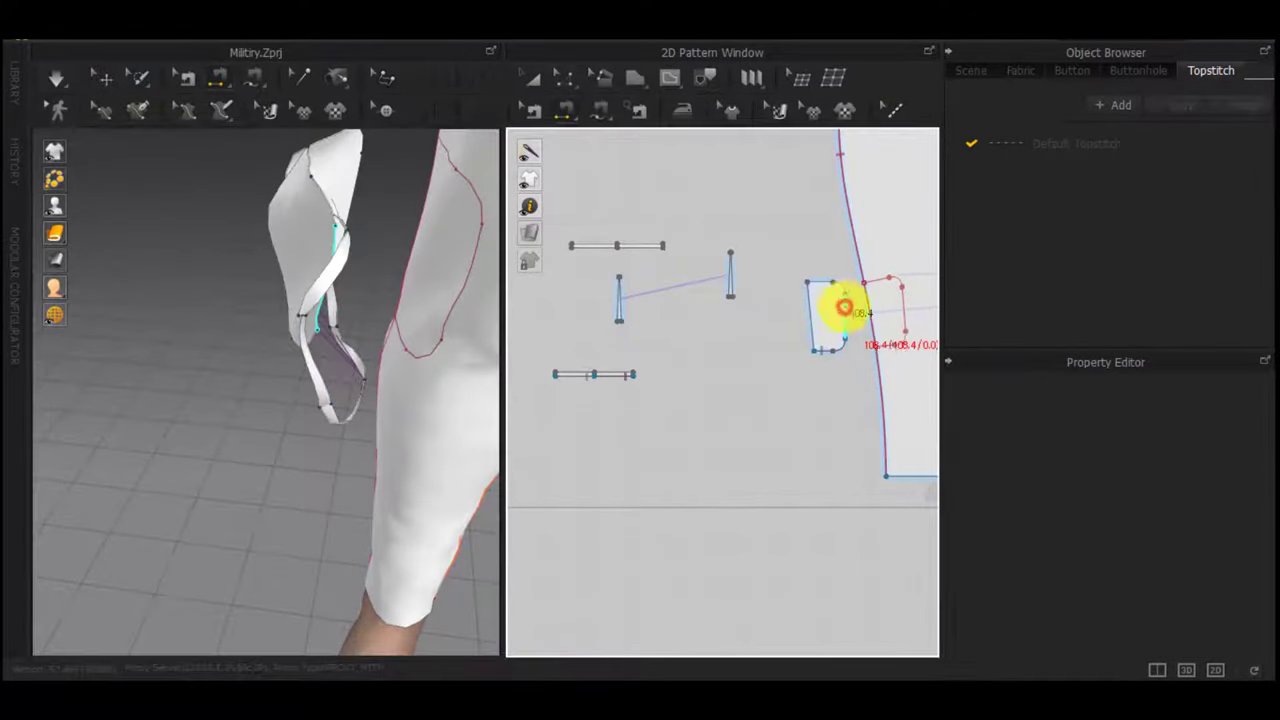
{"action": "scroll", "coordinate": [690, 316], "scroll_direction": "down", "scroll_amount": 2}
{"action": "right_click_drag", "start_coordinate": [461, 297], "coordinate": [606, 292]}
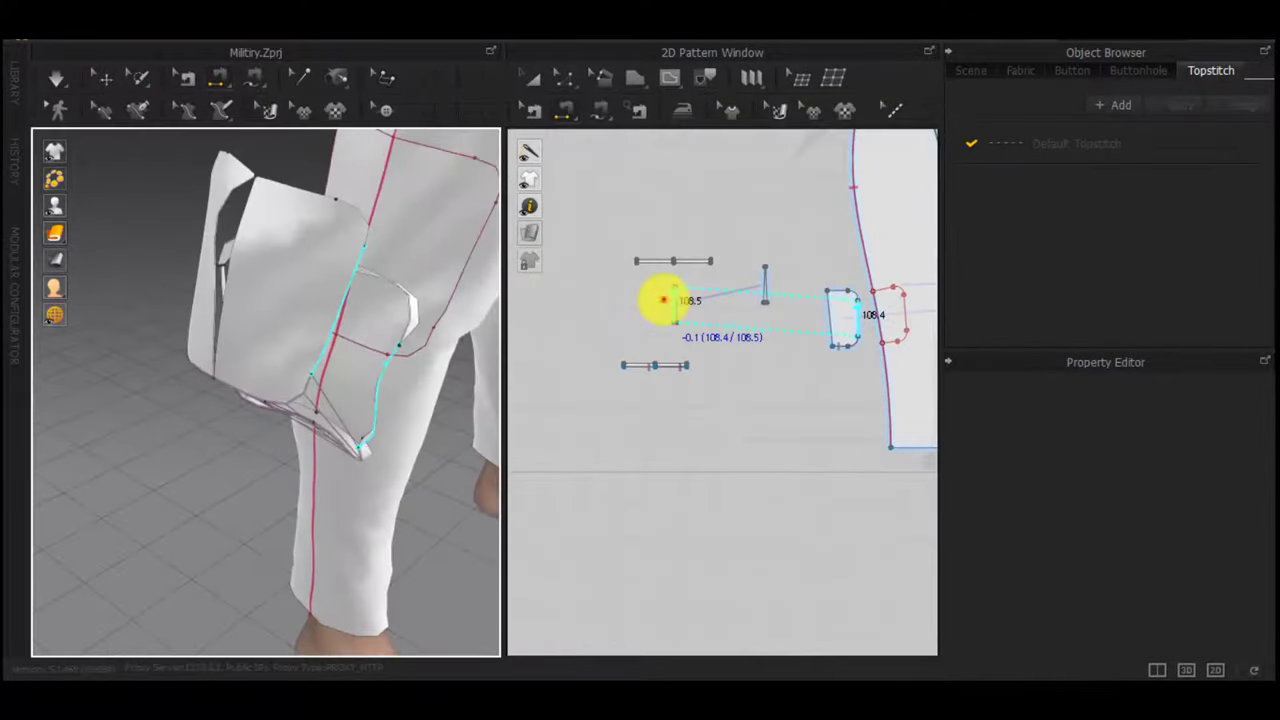
{"action": "left_click", "coordinate": [664, 300]}
{"action": "right_click_drag", "start_coordinate": [372, 345], "coordinate": [600, 340]}
{"action": "middle_click_drag", "start_coordinate": [454, 392], "coordinate": [363, 373]}
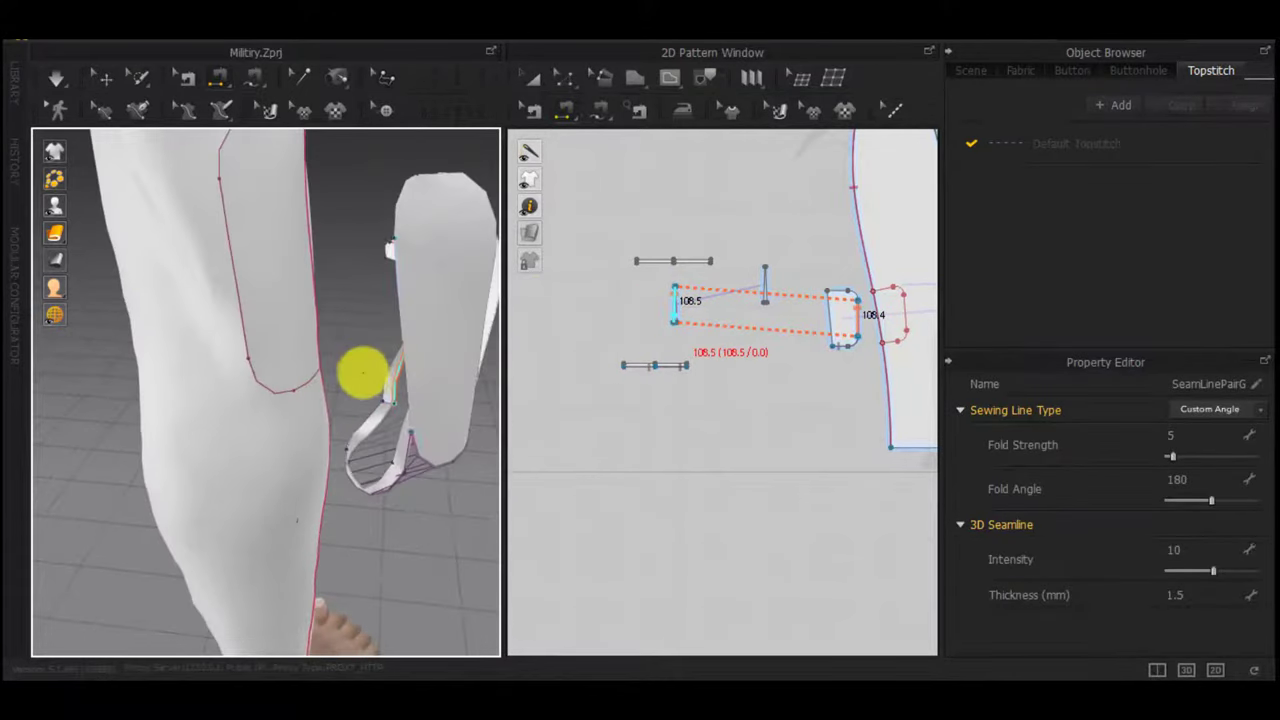
Segment-sew the back pocket patch's straight side edge to the remaining vertical strip
{"action": "left_click", "coordinate": [413, 340]}
{"action": "right_click_drag", "start_coordinate": [413, 340], "coordinate": [175, 358]}
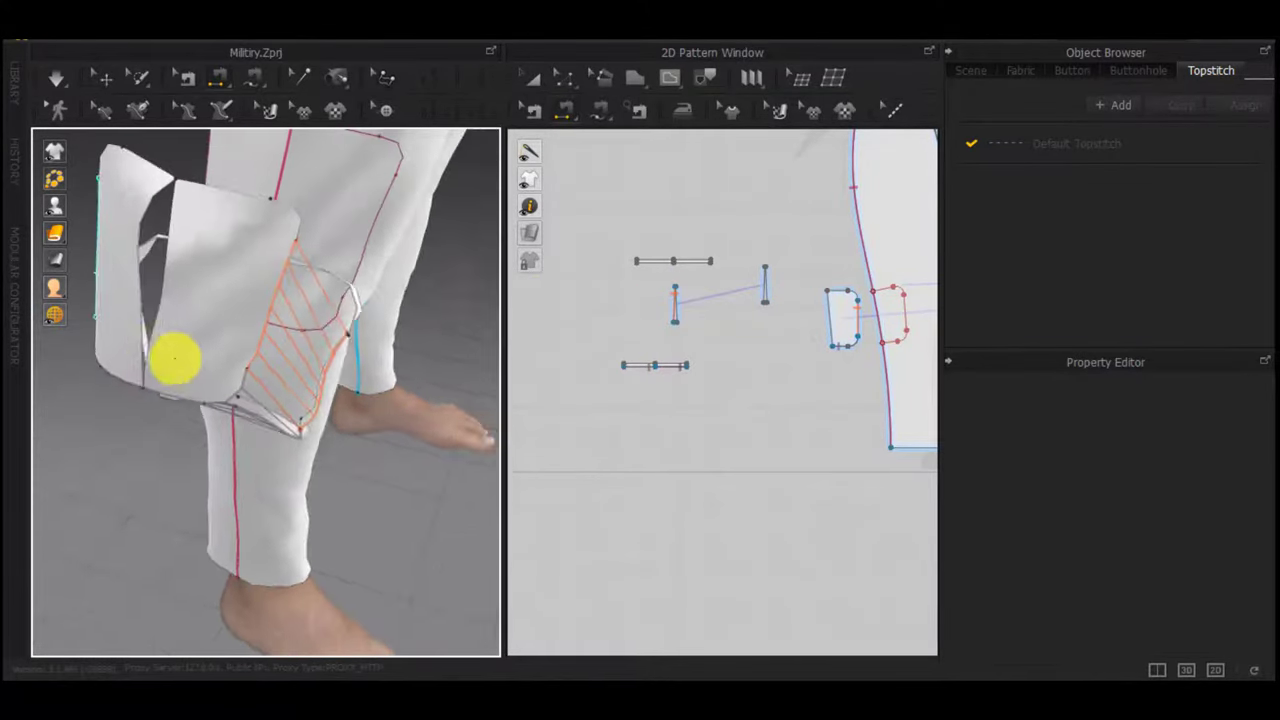
{"action": "left_click", "coordinate": [674, 296]}
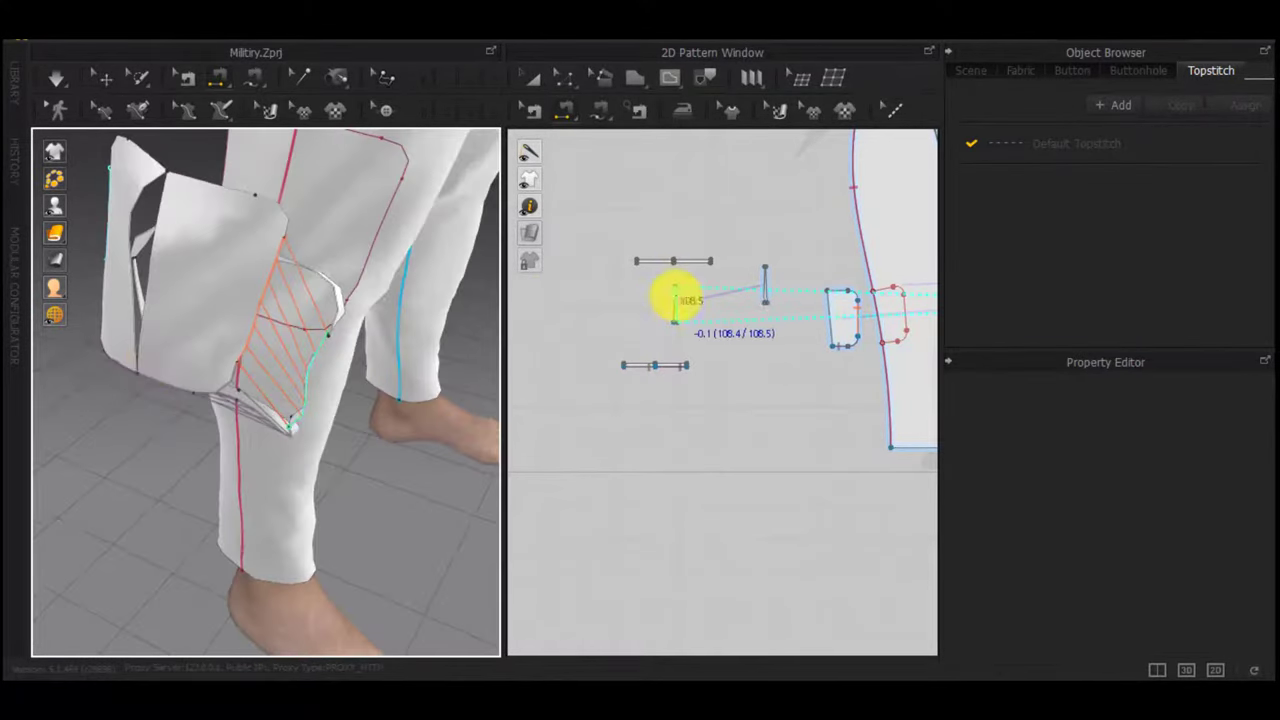
{"action": "left_click", "coordinate": [771, 285]}
{"action": "right_click_drag", "start_coordinate": [251, 311], "coordinate": [412, 314]}
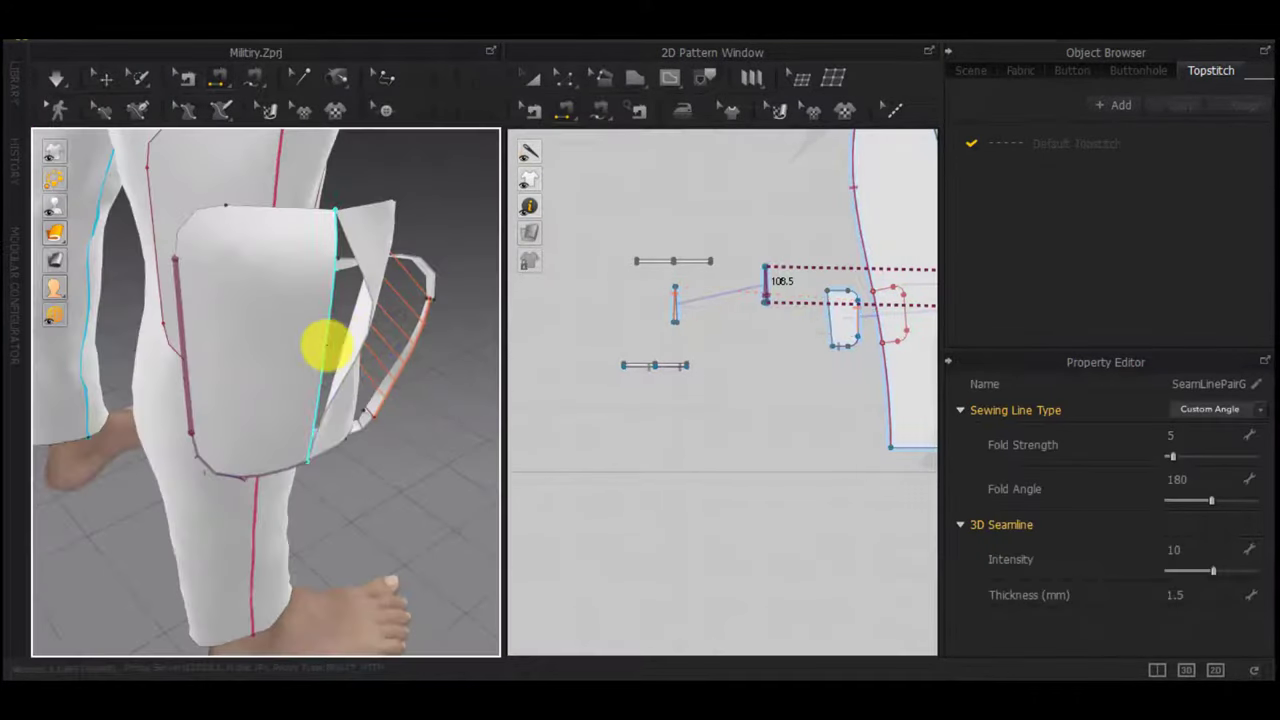
Select both pocket patches in 3D and move them away from the strips
{"action": "key", "text": "q"}
{"action": "left_click", "coordinate": [265, 348]}
{"action": "left_click", "coordinate": [369, 309], "text": "shift"}
{"action": "right_click_drag", "start_coordinate": [310, 337], "coordinate": [482, 432]}
{"action": "key", "text": "n"}
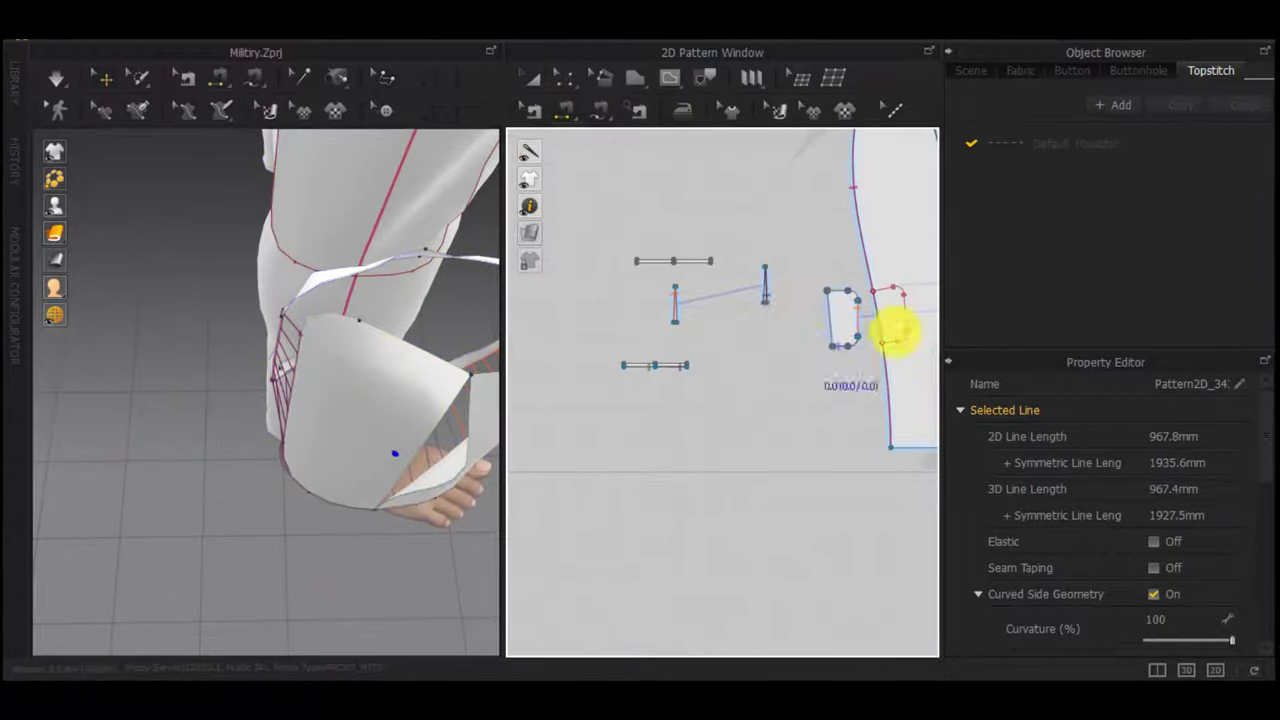
{"action": "scroll", "coordinate": [635, 338], "scroll_direction": "up", "scroll_amount": 5}
{"action": "left_click", "coordinate": [662, 405]}
{"action": "scroll", "coordinate": [763, 350], "scroll_direction": "down", "scroll_amount": 3}
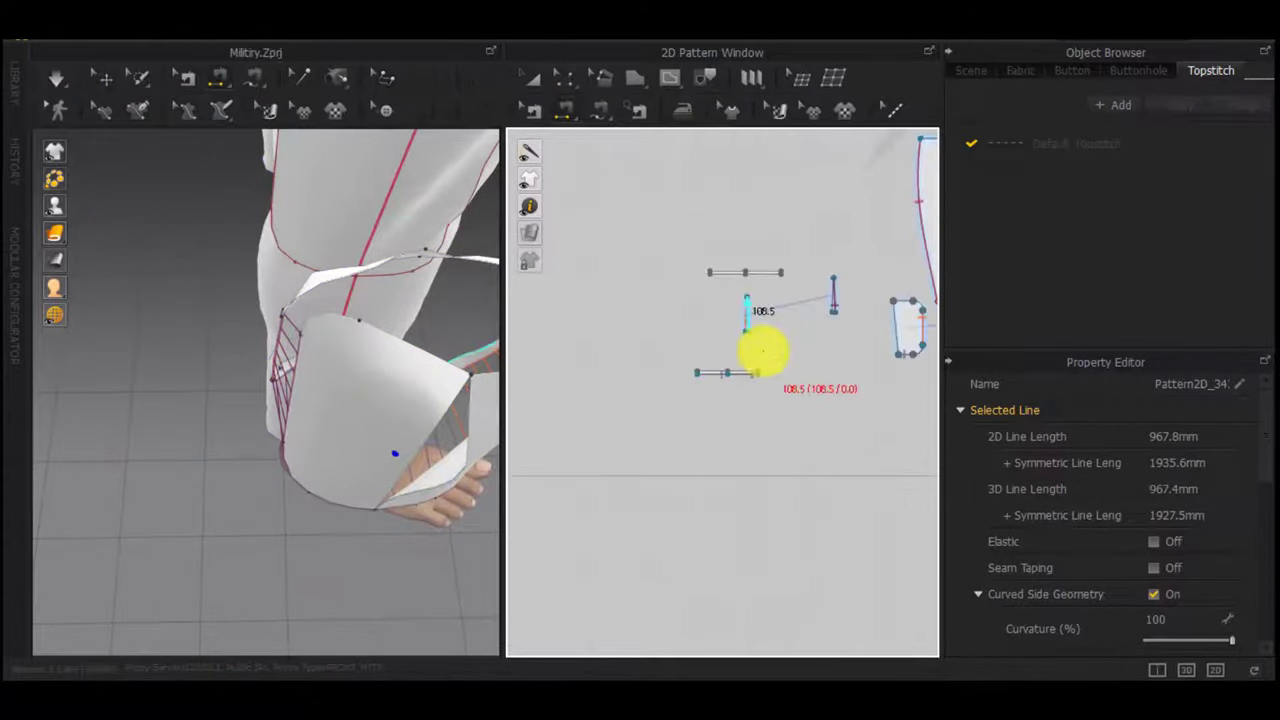
Free-sew the back pocket patch's top edge and rounded upper corner to the matching half of the upper strip
{"action": "scroll", "coordinate": [777, 329], "scroll_direction": "down", "scroll_amount": 4}
{"action": "middle_click_drag", "start_coordinate": [795, 368], "coordinate": [378, 388]}
{"action": "scroll", "coordinate": [818, 326], "scroll_direction": "up", "scroll_amount": 4}
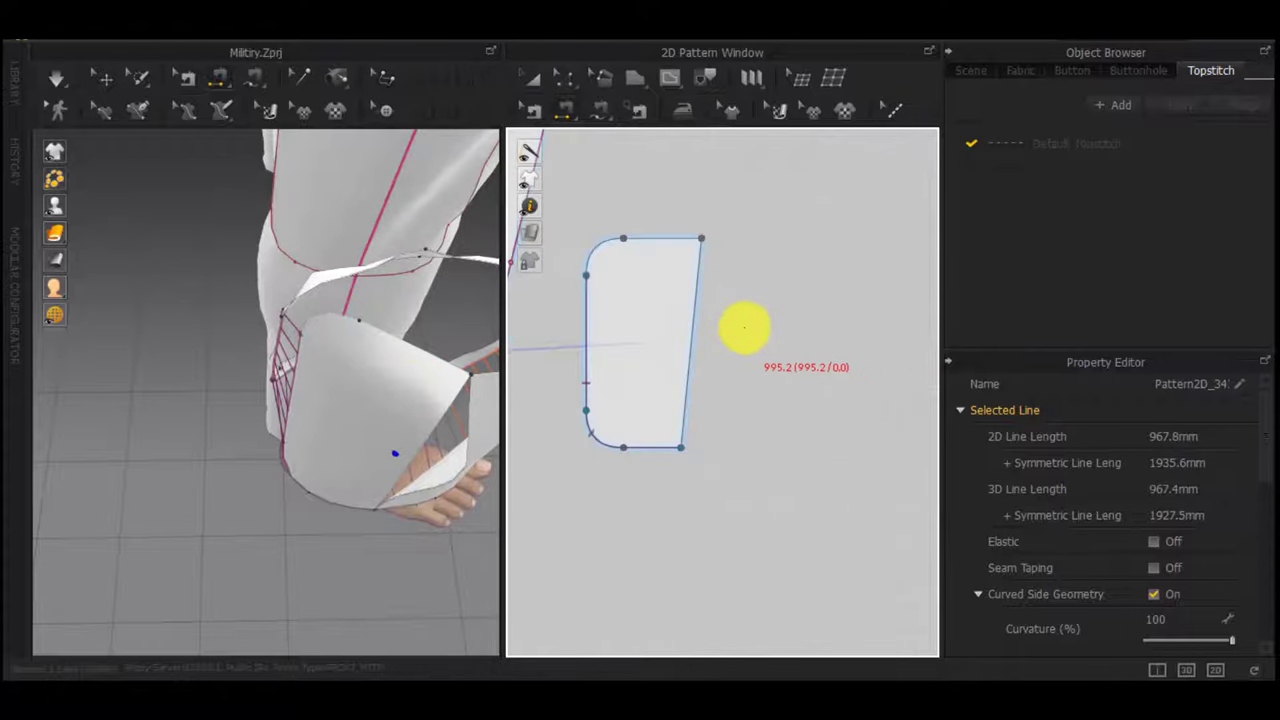
{"action": "left_click", "coordinate": [586, 277]}
{"action": "left_click", "coordinate": [702, 237]}
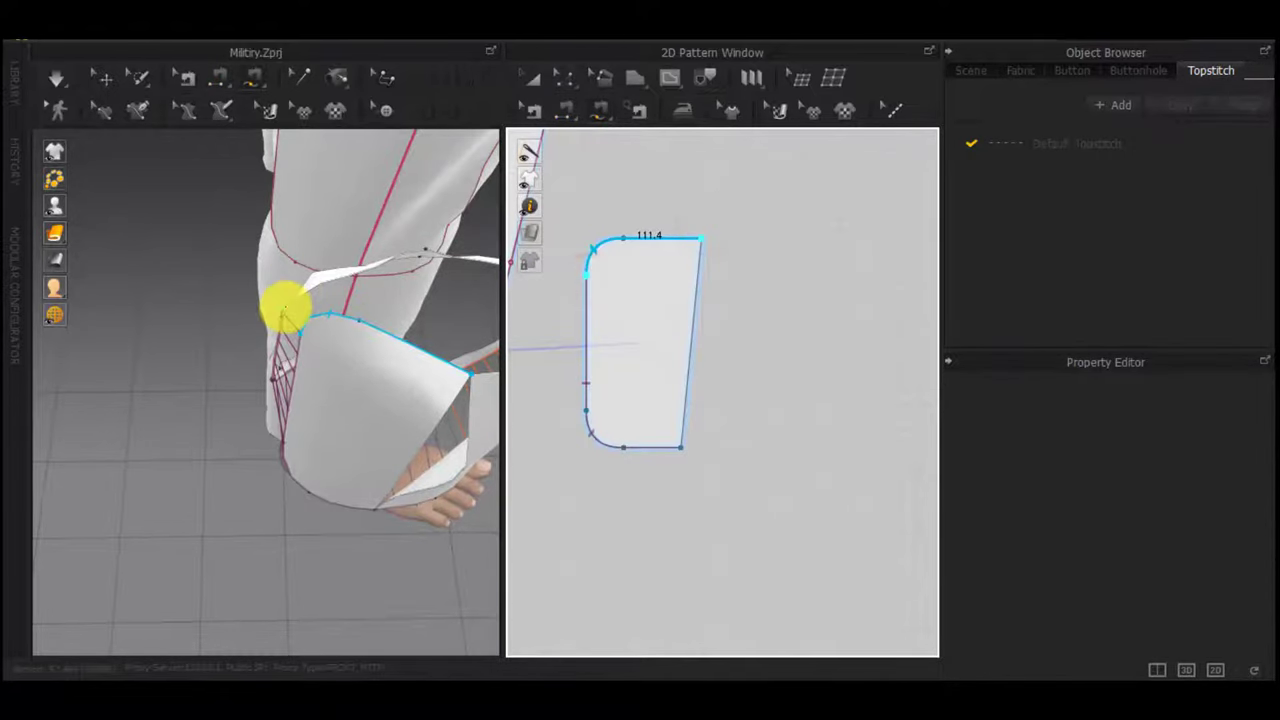
{"action": "right_click_drag", "start_coordinate": [285, 307], "coordinate": [439, 303]}
{"action": "left_click", "coordinate": [270, 353]}
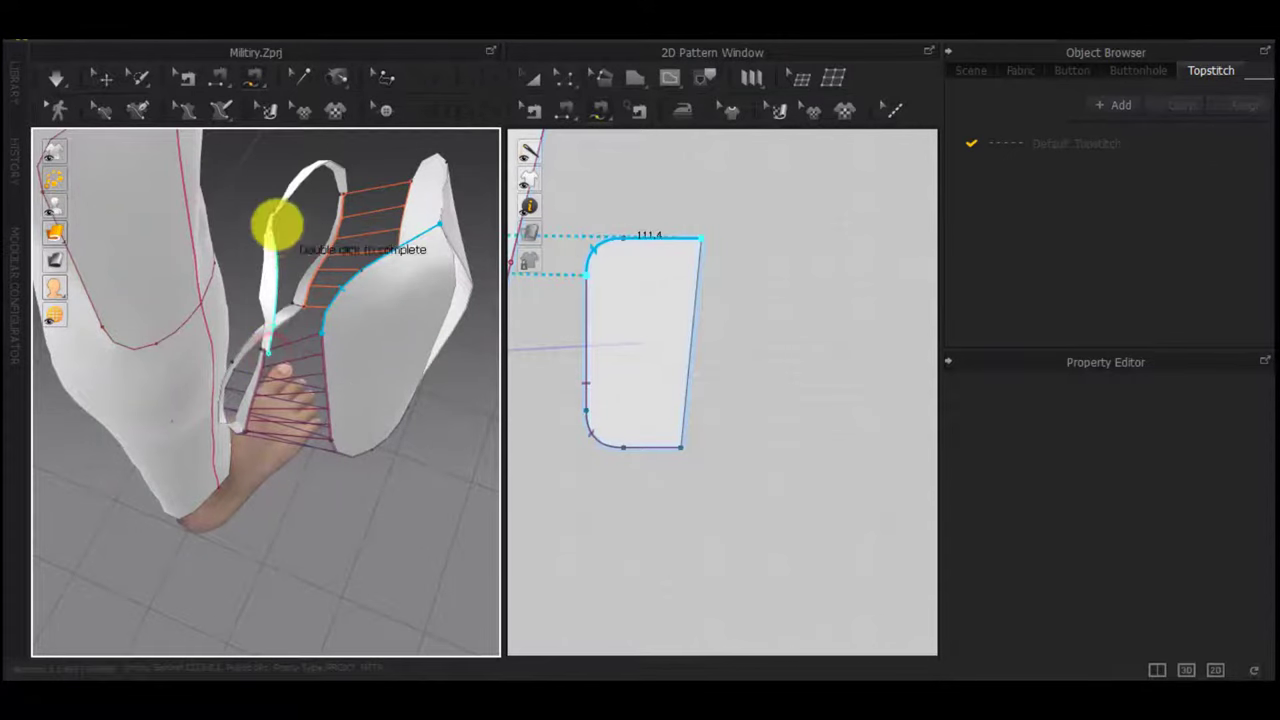
{"action": "scroll", "coordinate": [285, 208], "scroll_direction": "up", "scroll_amount": 3}
{"action": "middle_click_drag", "start_coordinate": [286, 206], "coordinate": [243, 634]}
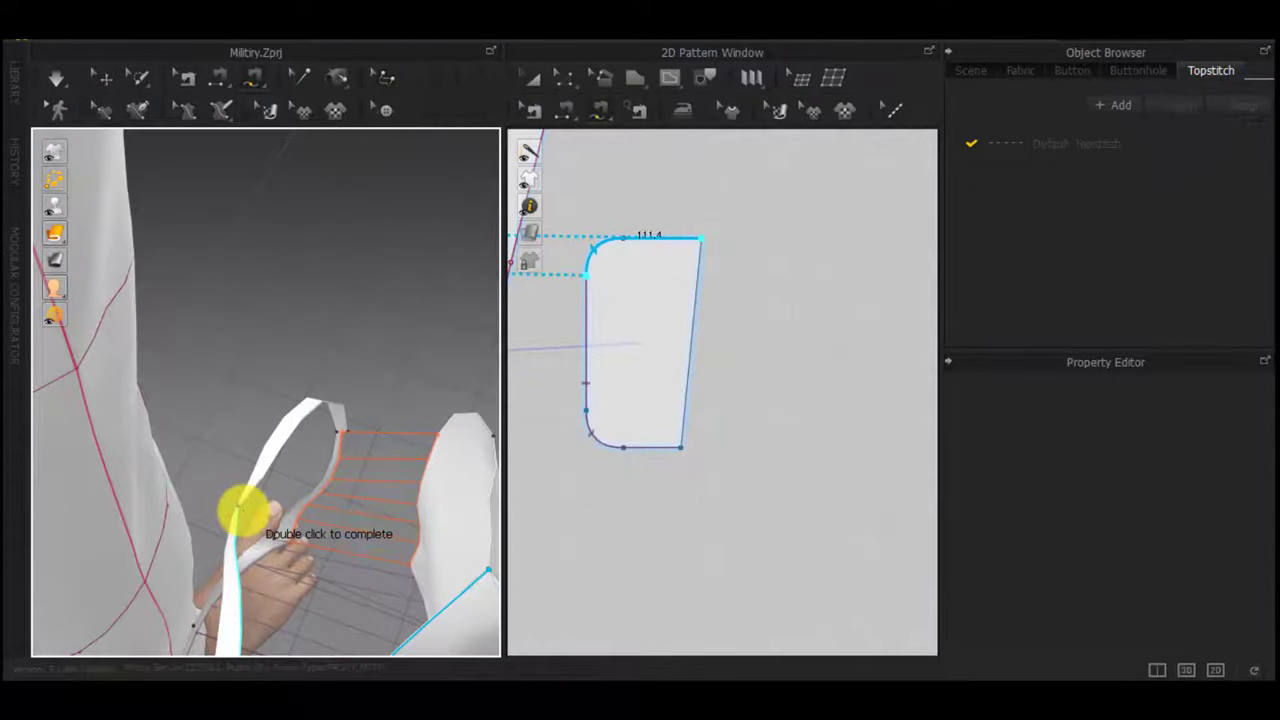
{"action": "right_click_drag", "start_coordinate": [294, 557], "coordinate": [183, 560]}
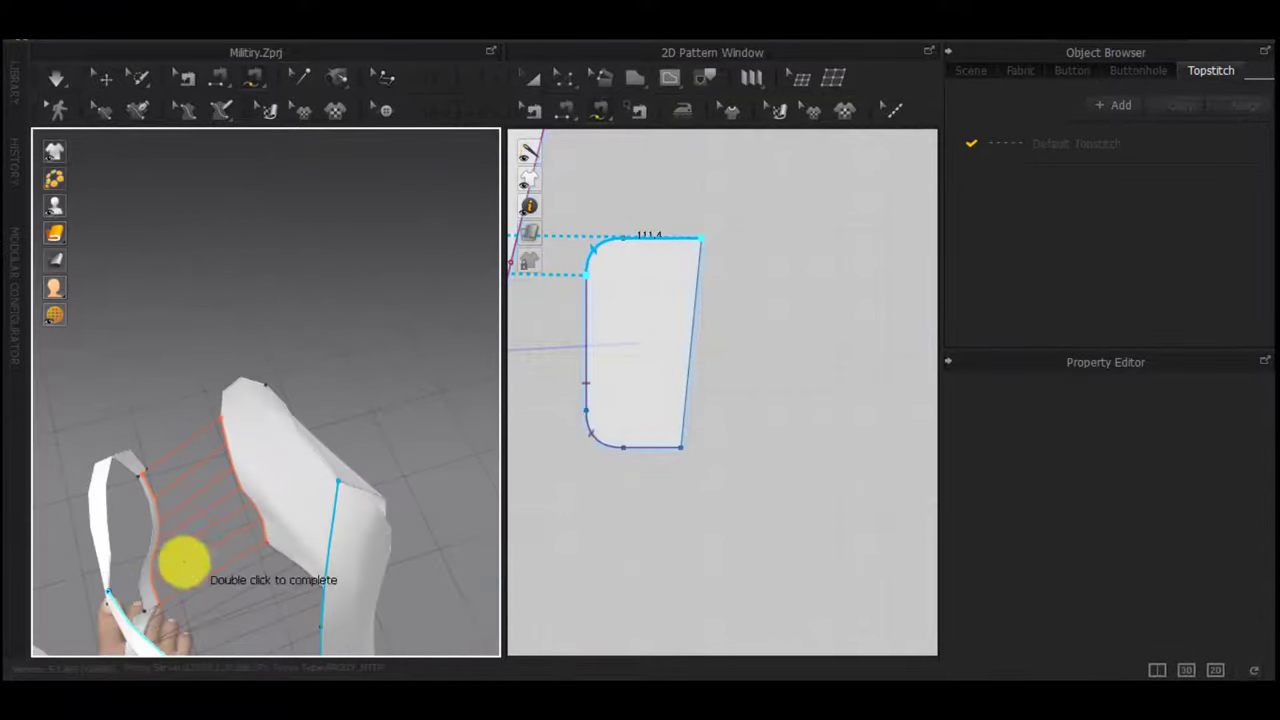
{"action": "left_click", "coordinate": [112, 592]}
{"action": "right_click_drag", "start_coordinate": [112, 592], "coordinate": [312, 389]}
{"action": "scroll", "coordinate": [698, 381], "scroll_direction": "down", "scroll_amount": 4}
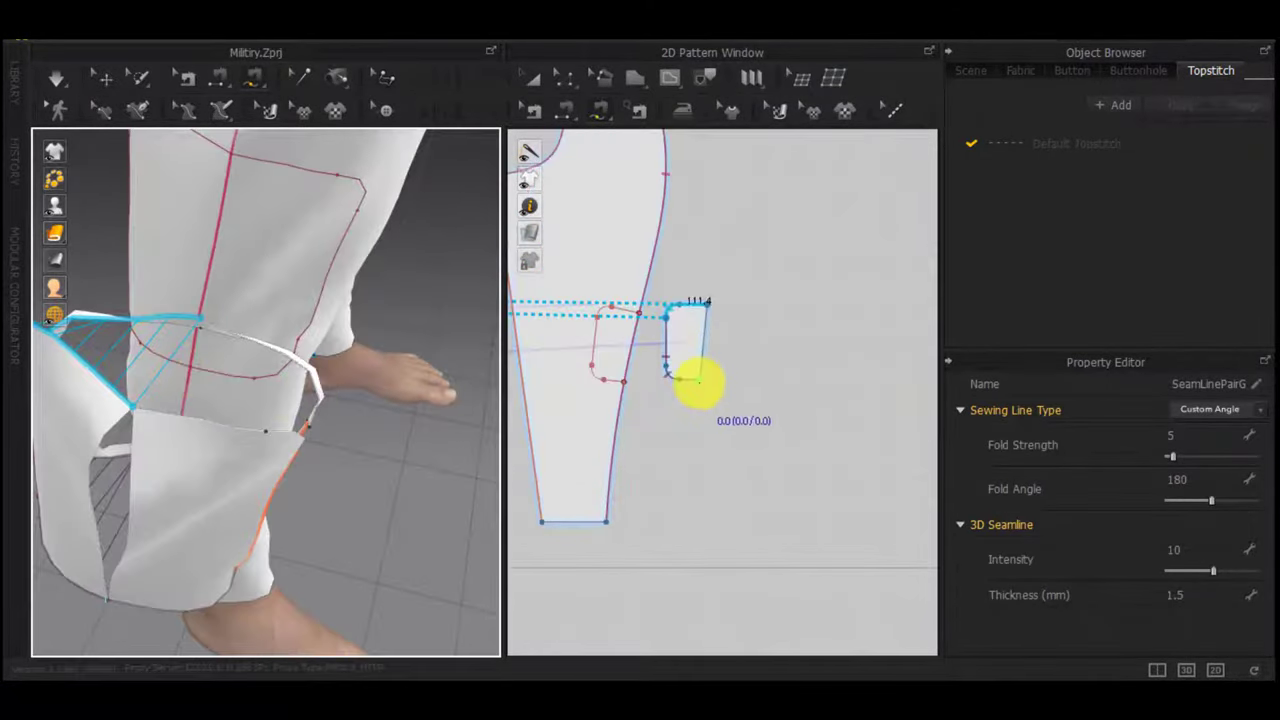
{"action": "scroll", "coordinate": [665, 432], "scroll_direction": "down", "scroll_amount": 4}
{"action": "scroll", "coordinate": [652, 428], "scroll_direction": "up", "scroll_amount": 5}
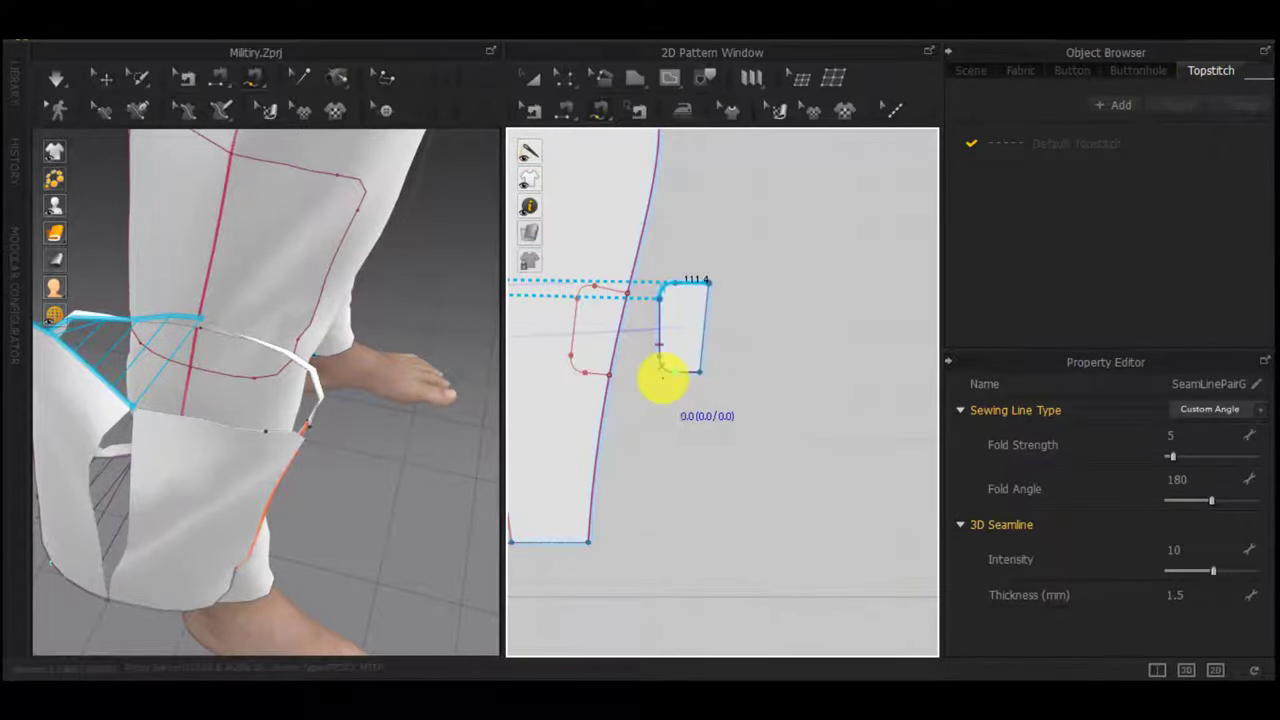
{"action": "right_click_drag", "start_coordinate": [253, 454], "coordinate": [342, 240]}
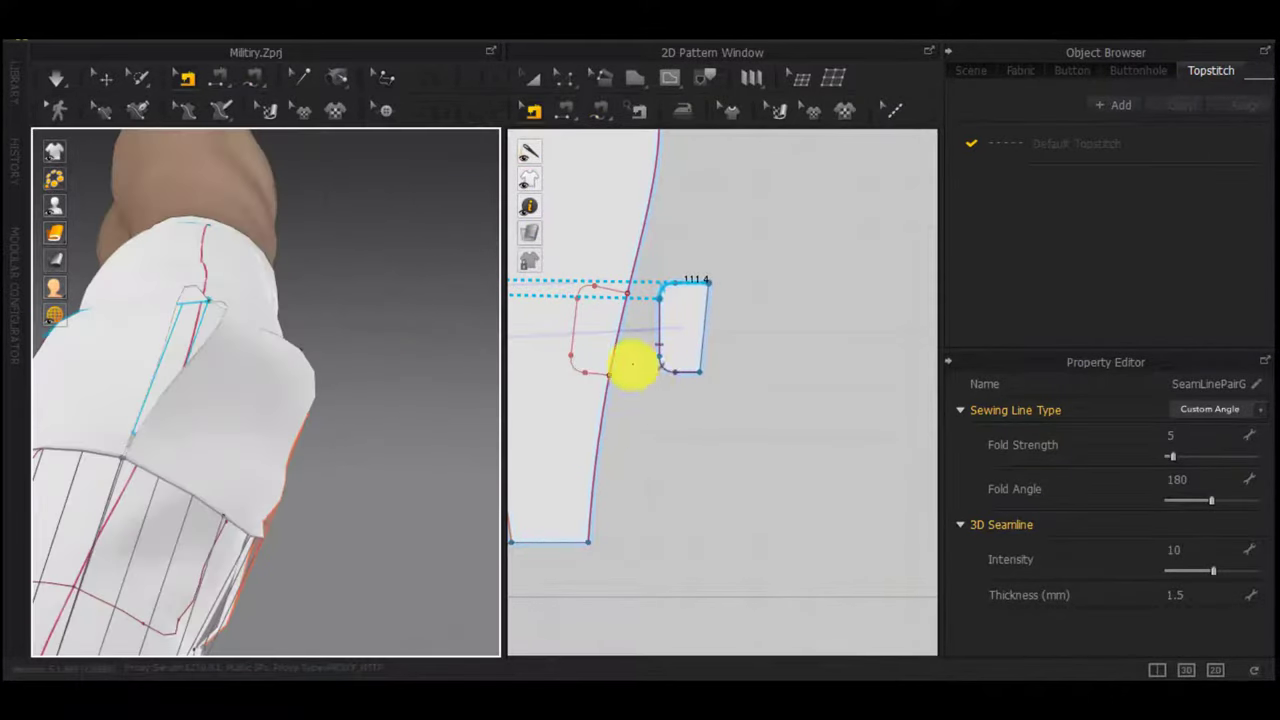
{"action": "right_click_drag", "start_coordinate": [403, 460], "coordinate": [510, 388]}
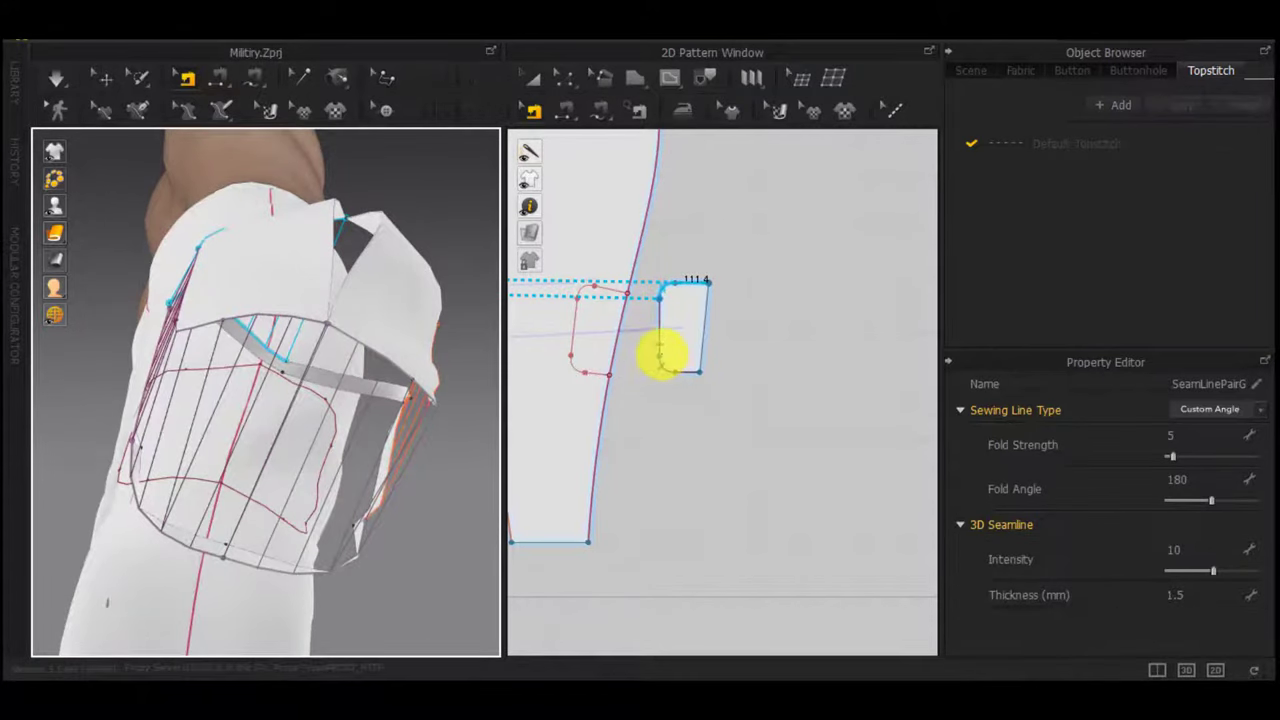
{"action": "key", "text": "m"}
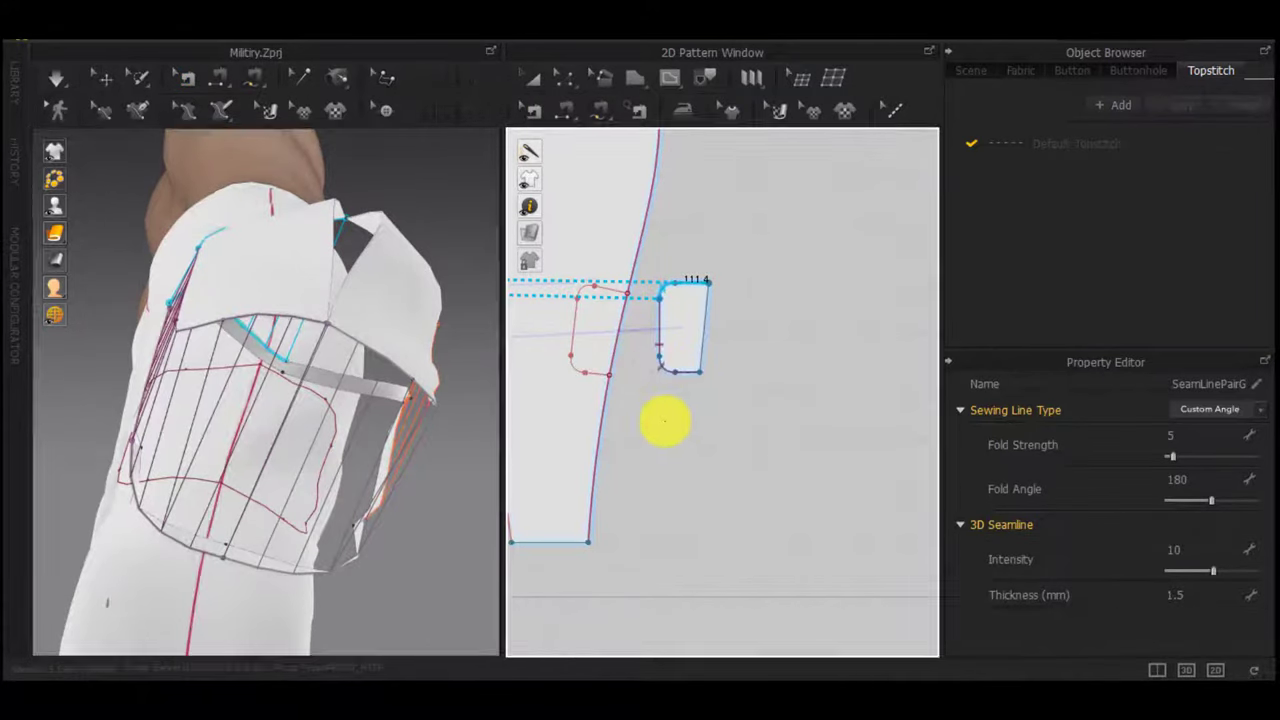
{"action": "right_click_drag", "start_coordinate": [414, 383], "coordinate": [288, 624]}
{"action": "left_click", "coordinate": [246, 361]}
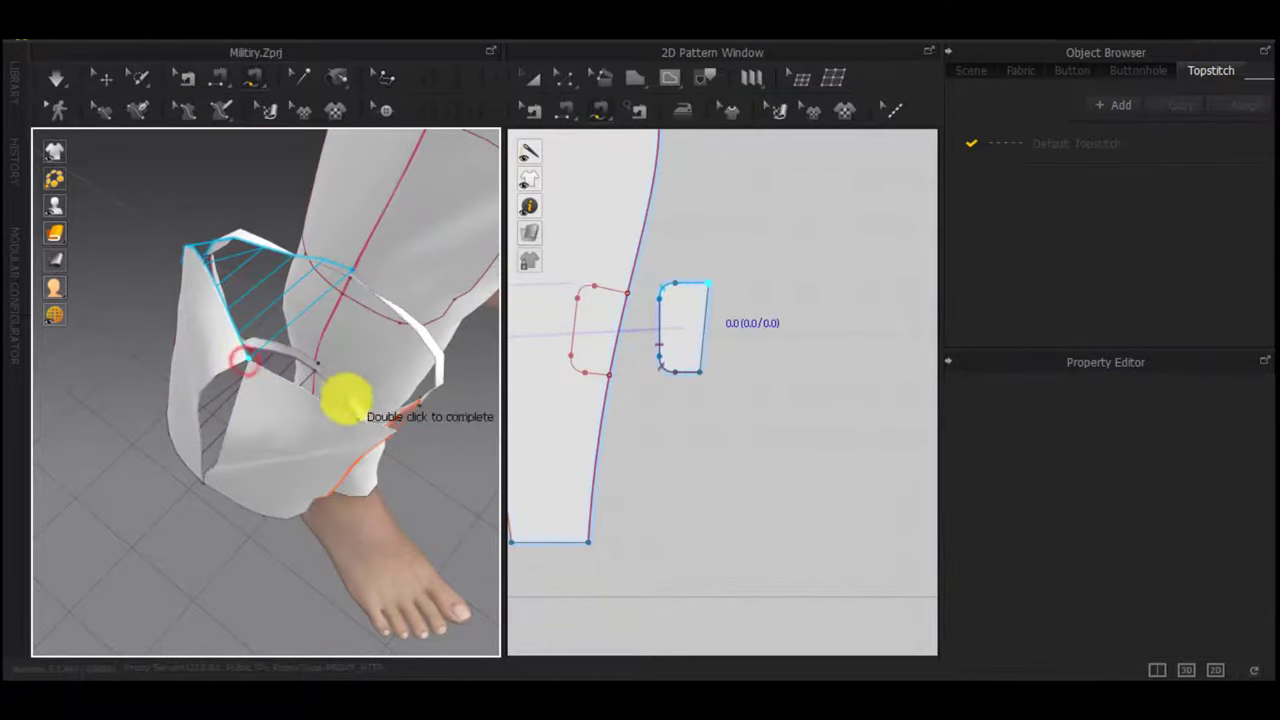
{"action": "right_click_drag", "start_coordinate": [394, 431], "coordinate": [312, 402]}
{"action": "right_click_drag", "start_coordinate": [130, 342], "coordinate": [291, 343]}
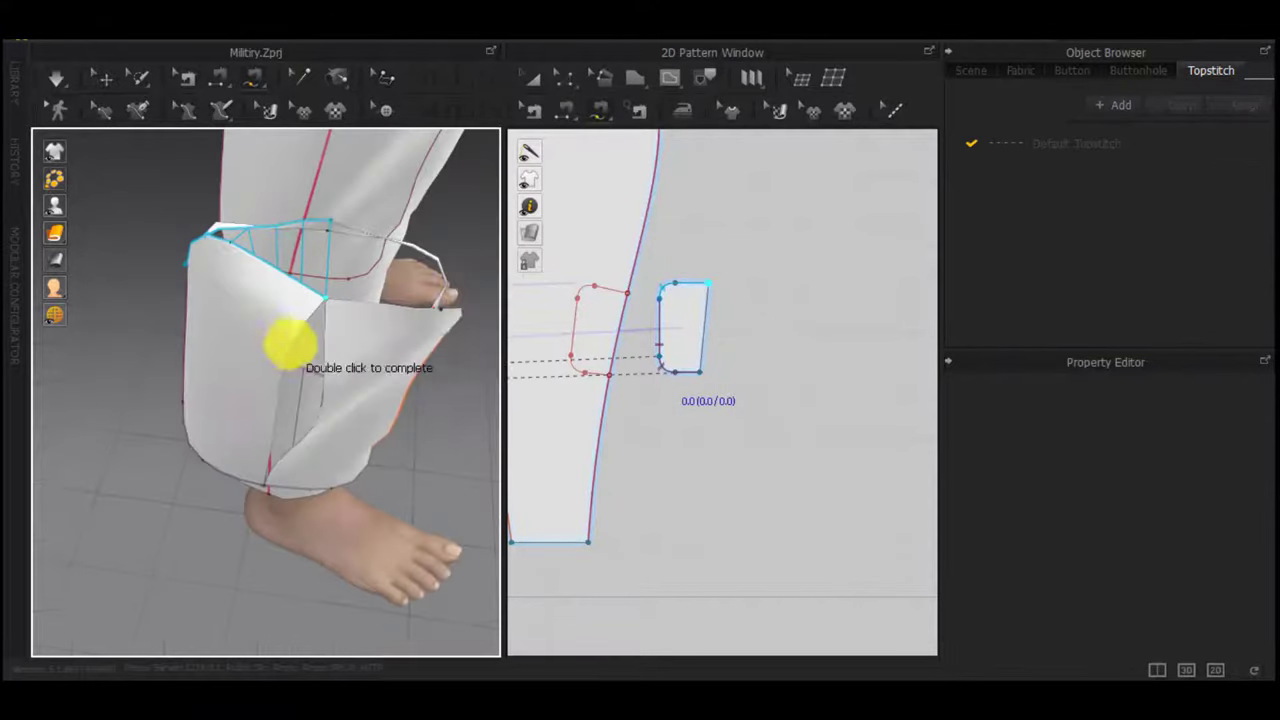
{"action": "scroll", "coordinate": [733, 422], "scroll_direction": "down", "scroll_amount": 4}
{"action": "key", "text": "b"}
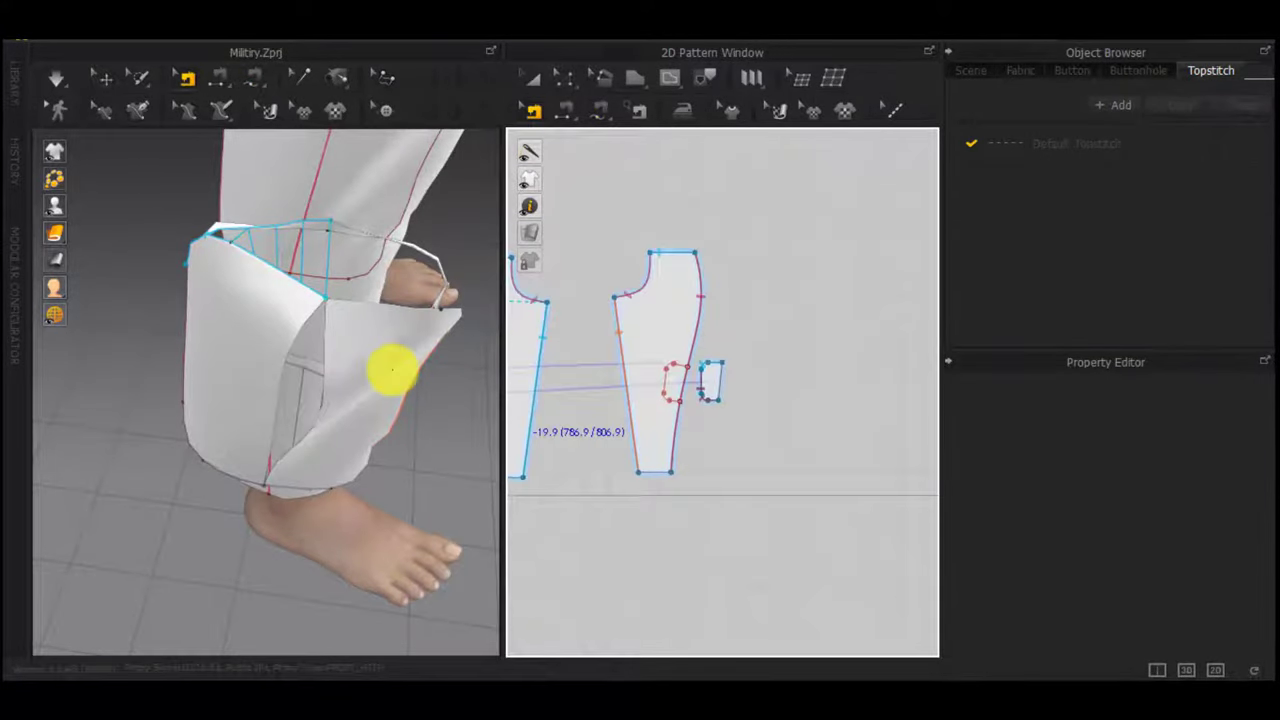
Segment-sew the front and back pocket patches together along their long slanted outer edges
{"action": "key", "text": "n"}
{"action": "left_click", "coordinate": [311, 388]}
{"action": "left_click", "coordinate": [277, 386]}
{"action": "left_click", "coordinate": [323, 386]}
{"action": "right_click_drag", "start_coordinate": [355, 400], "coordinate": [285, 397]}
{"action": "middle_click_drag", "start_coordinate": [620, 382], "coordinate": [1158, 364]}
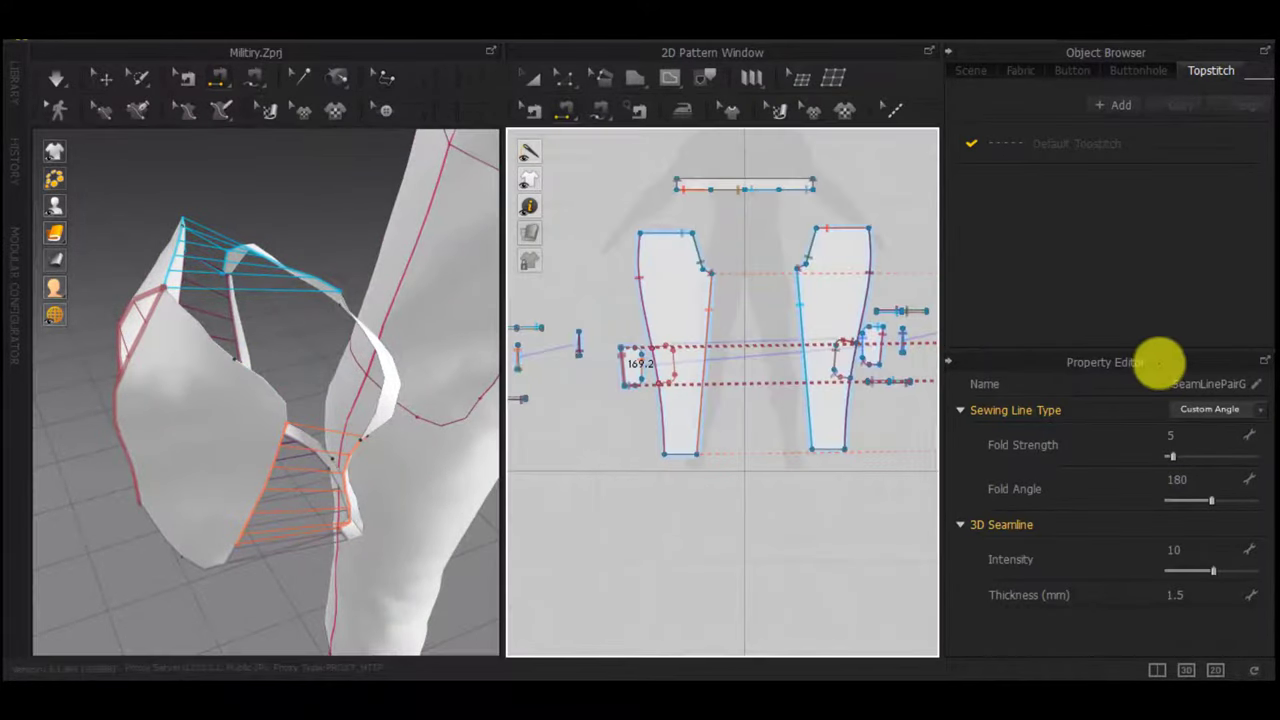
Free-sew the front pocket patch's top edge and rounded upper corner to the remaining half of the upper strip's upper edge
{"action": "scroll", "coordinate": [790, 330], "scroll_direction": "up", "scroll_amount": 5}
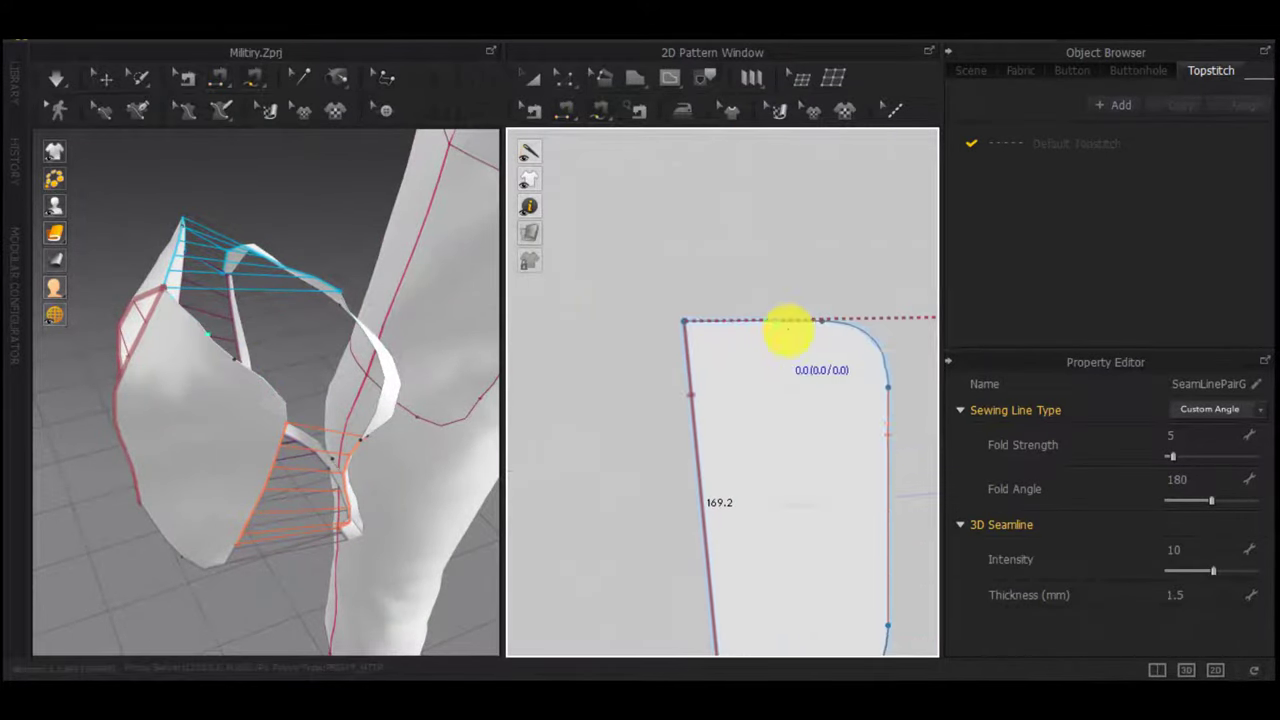
{"action": "left_click", "coordinate": [886, 385]}
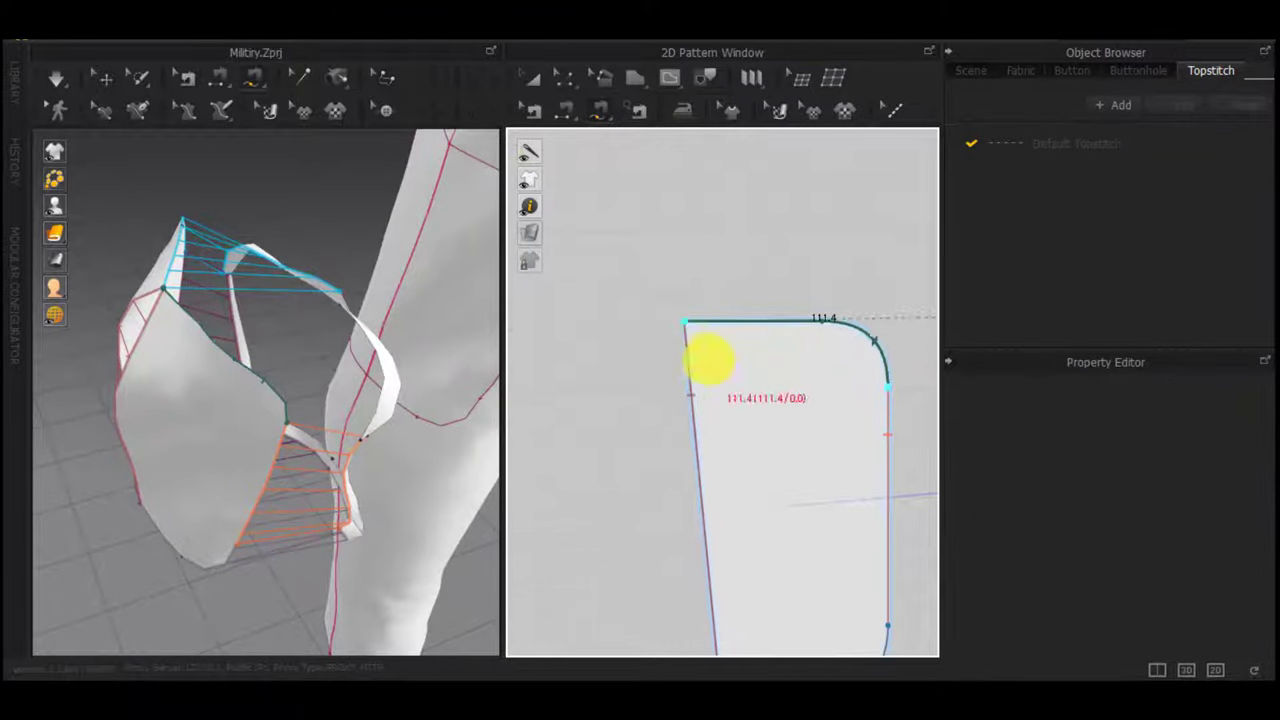
{"action": "scroll", "coordinate": [710, 361], "scroll_direction": "down", "scroll_amount": 4}
{"action": "scroll", "coordinate": [672, 431], "scroll_direction": "down", "scroll_amount": 4}
{"action": "middle_click_drag", "start_coordinate": [612, 431], "coordinate": [779, 423]}
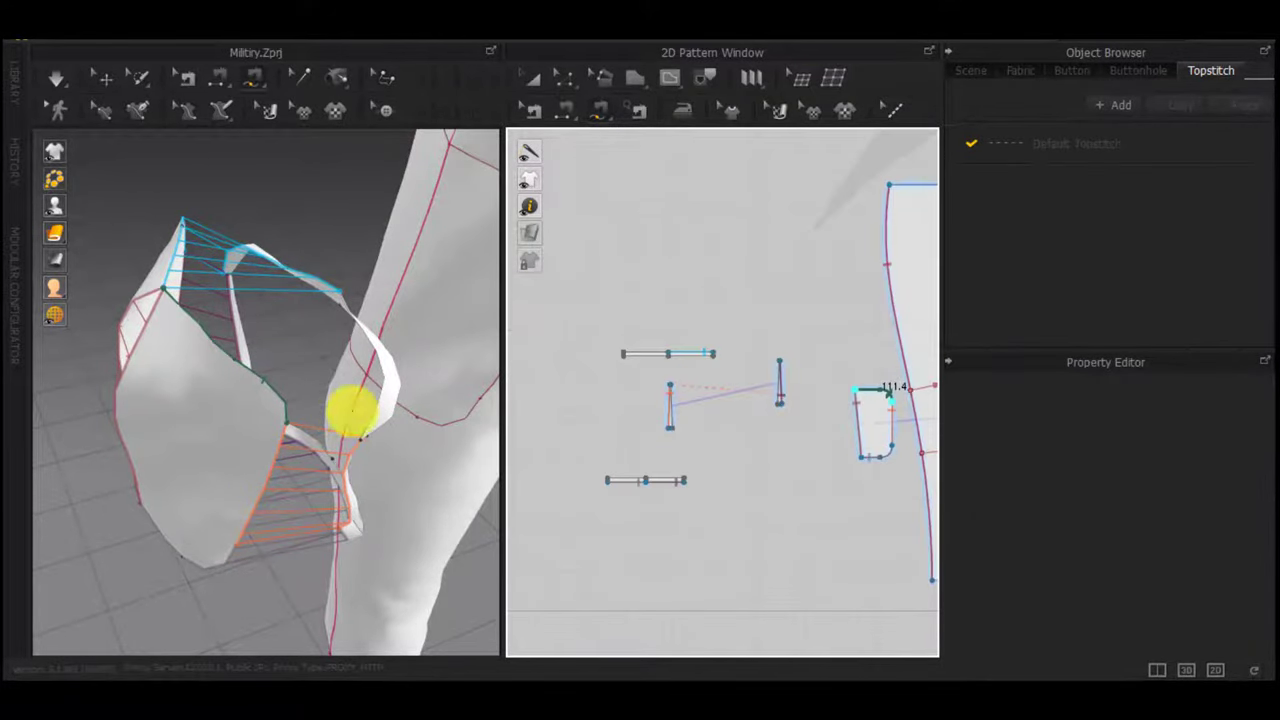
{"action": "scroll", "coordinate": [580, 375], "scroll_direction": "up", "scroll_amount": 3}
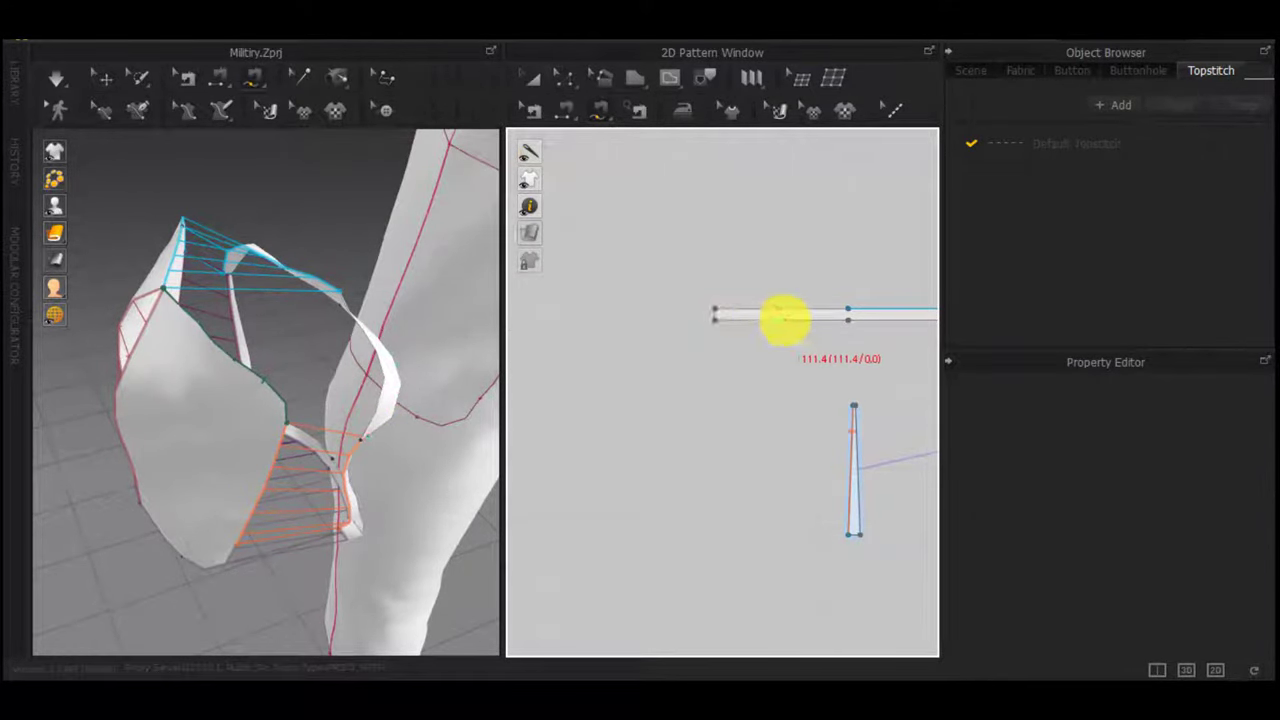
{"action": "left_click", "coordinate": [714, 308]}
{"action": "left_click", "coordinate": [847, 308]}
{"action": "right_click_drag", "start_coordinate": [385, 335], "coordinate": [284, 324]}
Free-sew the same half of the upper strip's lower edge to the top and upper corner of the front pants panel's pocket outline
{"action": "left_click", "coordinate": [715, 321]}
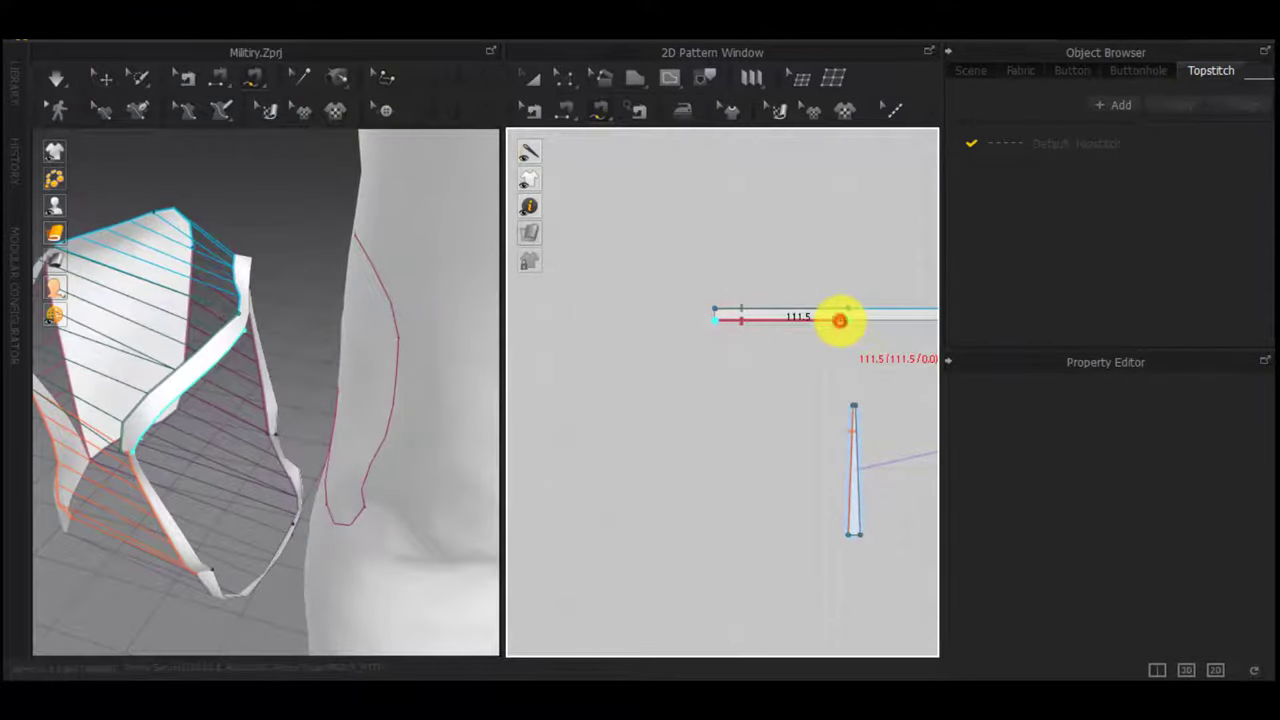
{"action": "left_click", "coordinate": [840, 320]}
{"action": "scroll", "coordinate": [390, 323], "scroll_direction": "down", "scroll_amount": 2}
{"action": "scroll", "coordinate": [814, 356], "scroll_direction": "down", "scroll_amount": 3}
{"action": "middle_click_drag", "start_coordinate": [834, 398], "coordinate": [513, 368]}
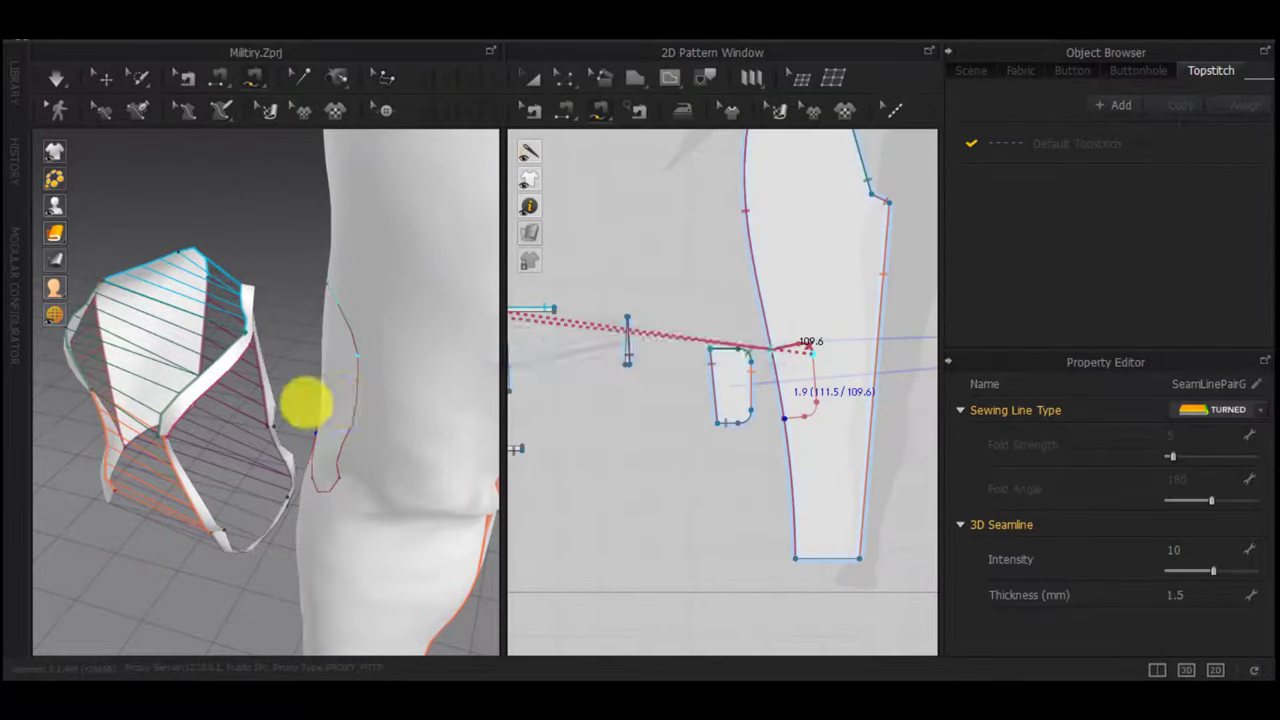
{"action": "right_click_drag", "start_coordinate": [302, 424], "coordinate": [738, 450]}
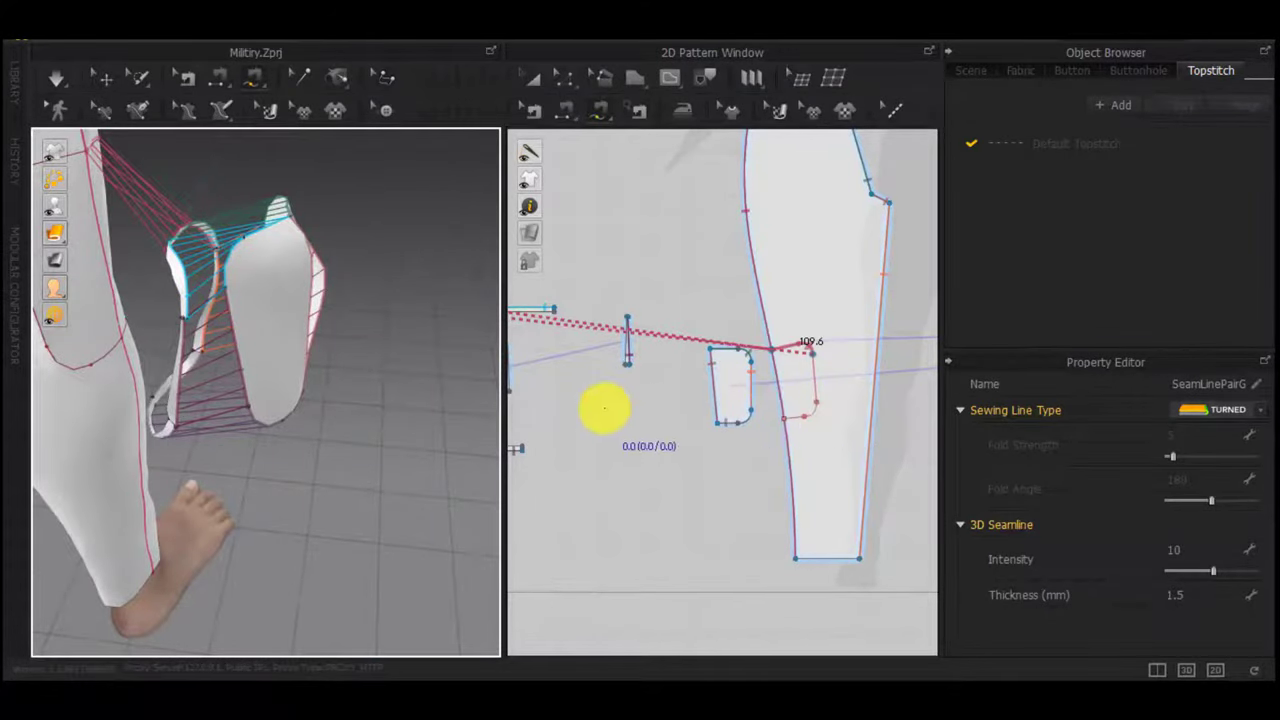
Free-sew the other half of the upper strip's lower edge to the top and upper corner of the back pants panel's pocket outline
{"action": "scroll", "coordinate": [604, 408], "scroll_direction": "up", "scroll_amount": 3}
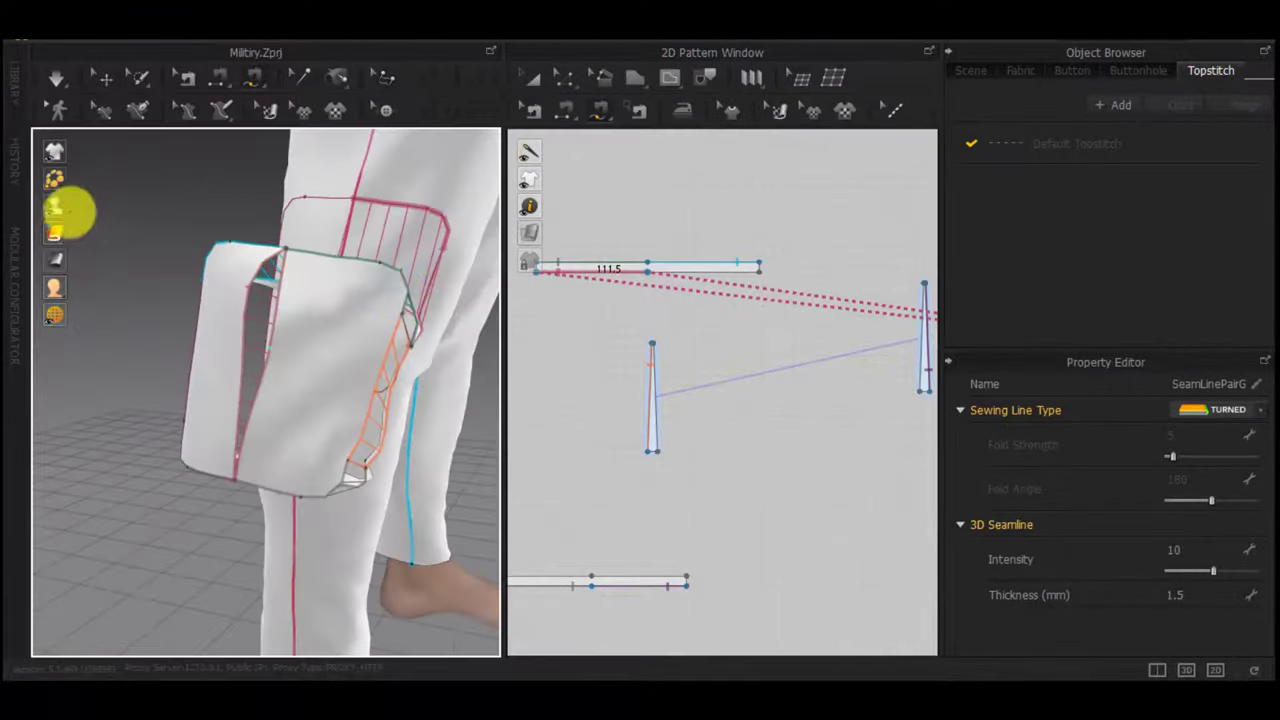
{"action": "mouse_move", "coordinate": [397, 360]}
{"action": "middle_mouse_down"}
{"action": "mouse_move", "coordinate": [449, 174]}
{"action": "mouse_move", "coordinate": [394, 346]}
{"action": "middle_mouse_up"}
{"action": "right_click_drag", "start_coordinate": [394, 346], "coordinate": [585, 543]}
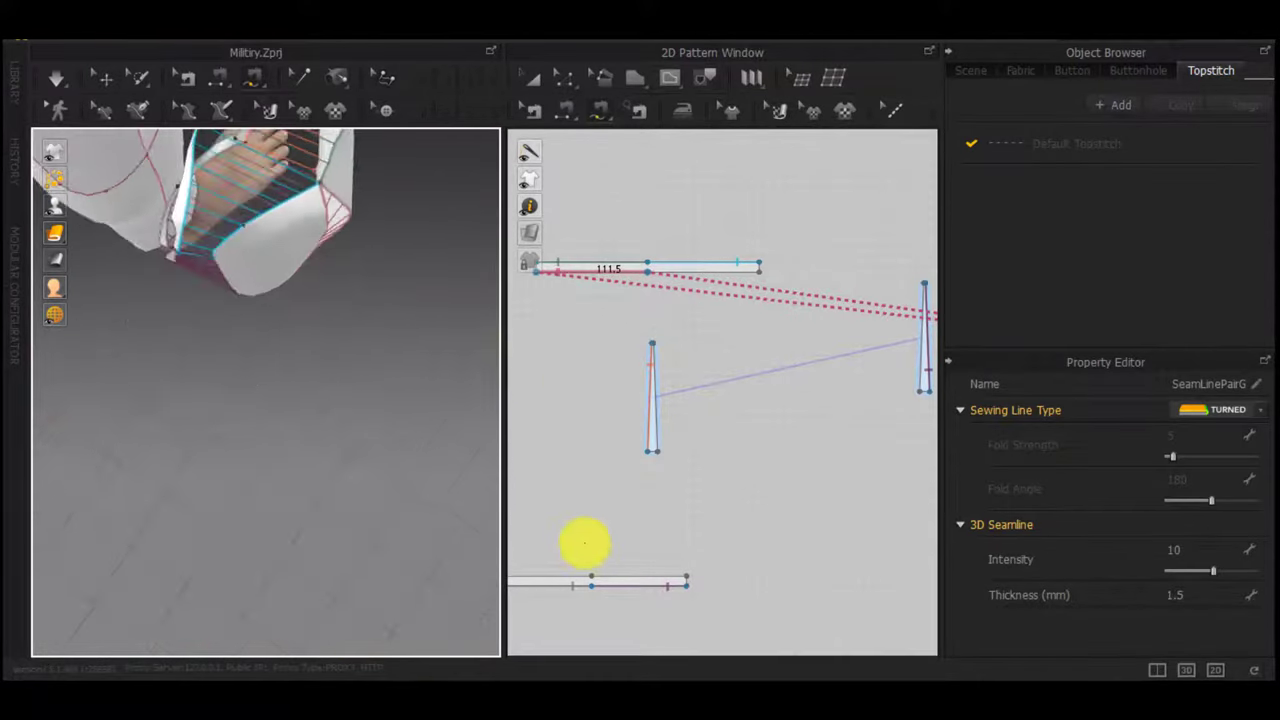
{"action": "middle_click_drag", "start_coordinate": [368, 306], "coordinate": [457, 454]}
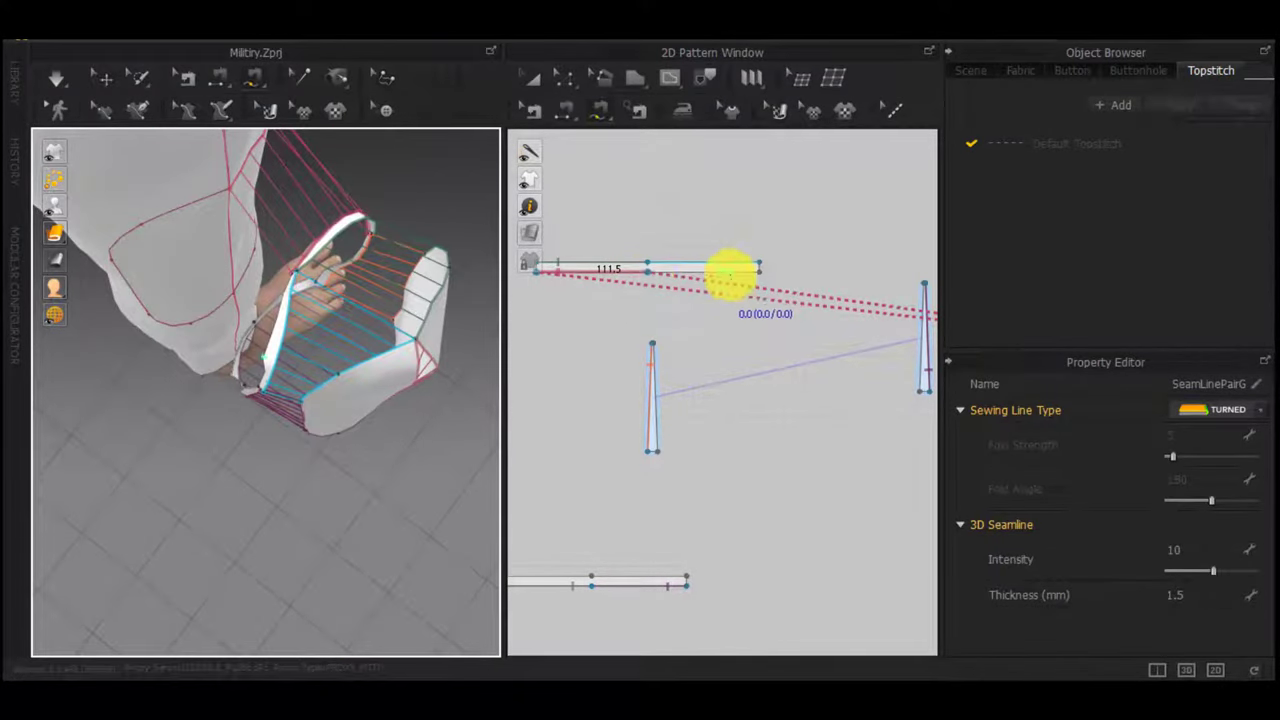
{"action": "left_click", "coordinate": [645, 278]}
{"action": "left_click", "coordinate": [756, 281]}
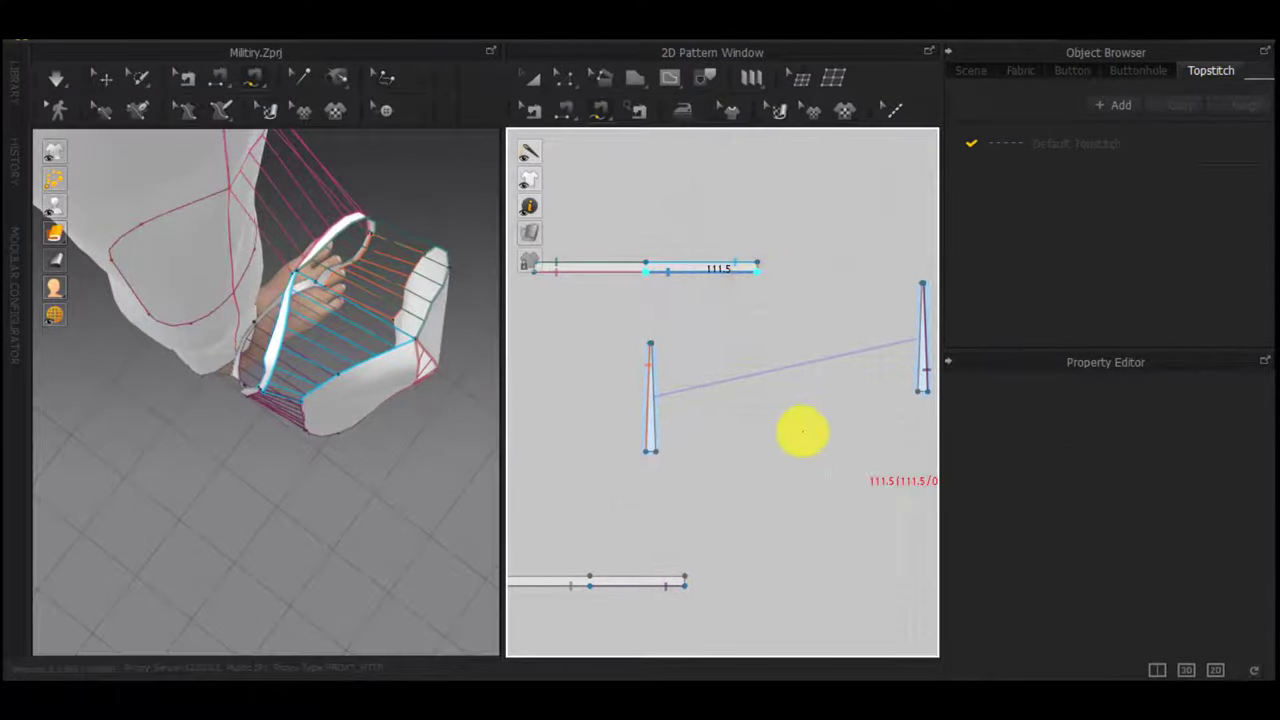
{"action": "middle_click_drag", "start_coordinate": [803, 431], "coordinate": [440, 412]}
{"action": "middle_click_drag", "start_coordinate": [809, 460], "coordinate": [540, 432]}
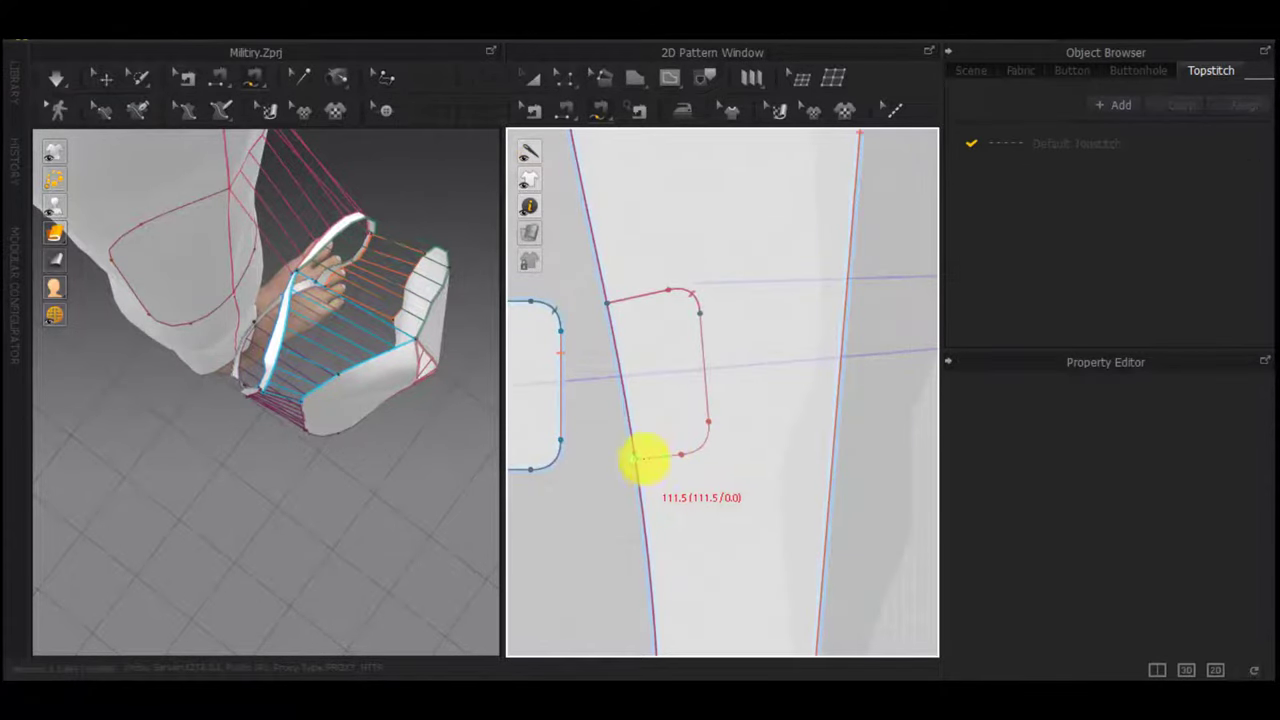
{"action": "right_click_drag", "start_coordinate": [290, 313], "coordinate": [446, 186]}
{"action": "scroll", "coordinate": [714, 429], "scroll_direction": "down", "scroll_amount": 7}
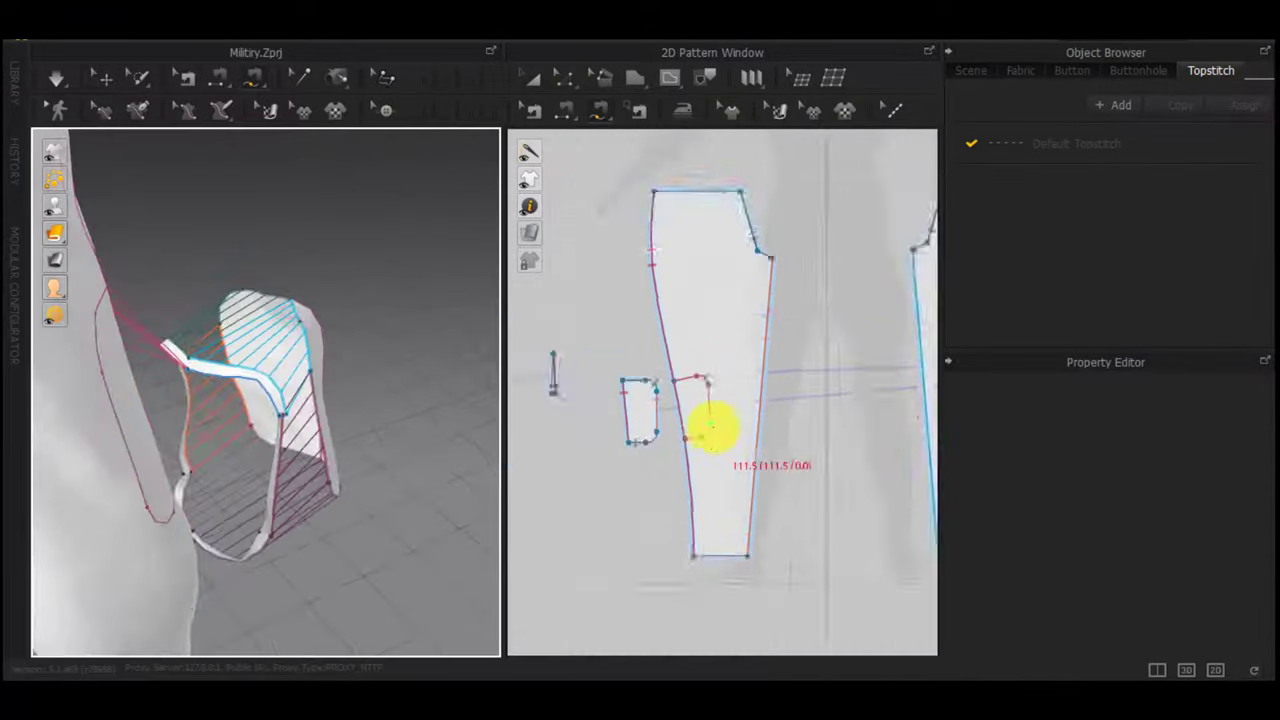
{"action": "middle_click_drag", "start_coordinate": [854, 464], "coordinate": [607, 474]}
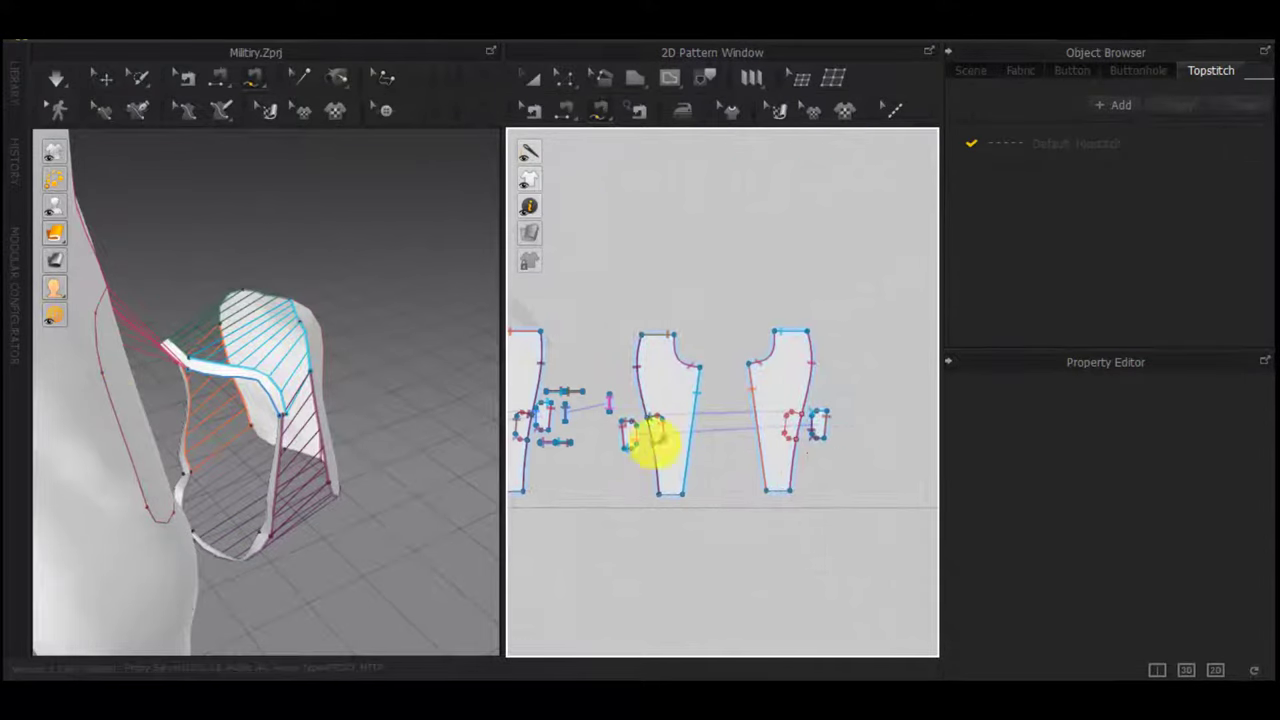
{"action": "scroll", "coordinate": [652, 440], "scroll_direction": "up", "scroll_amount": 5}
{"action": "left_click", "coordinate": [862, 425]}
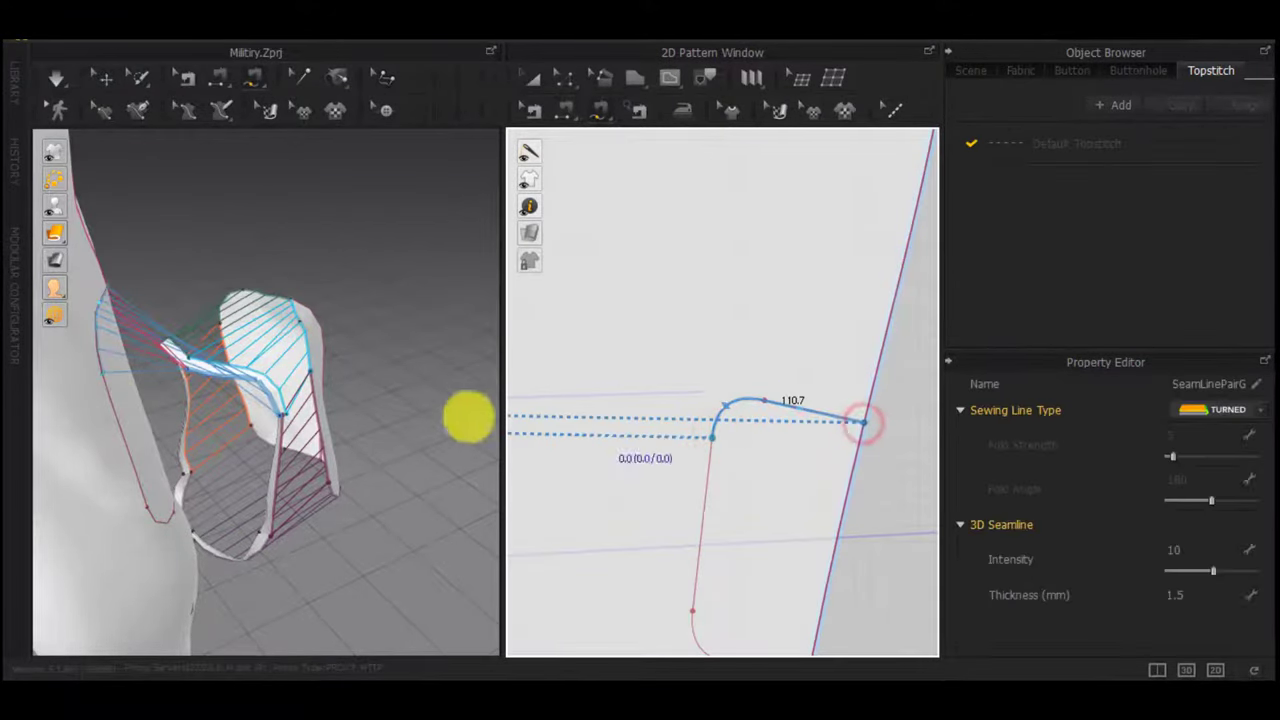
{"action": "right_click_drag", "start_coordinate": [466, 417], "coordinate": [145, 427]}
{"action": "right_click_drag", "start_coordinate": [257, 433], "coordinate": [606, 383]}
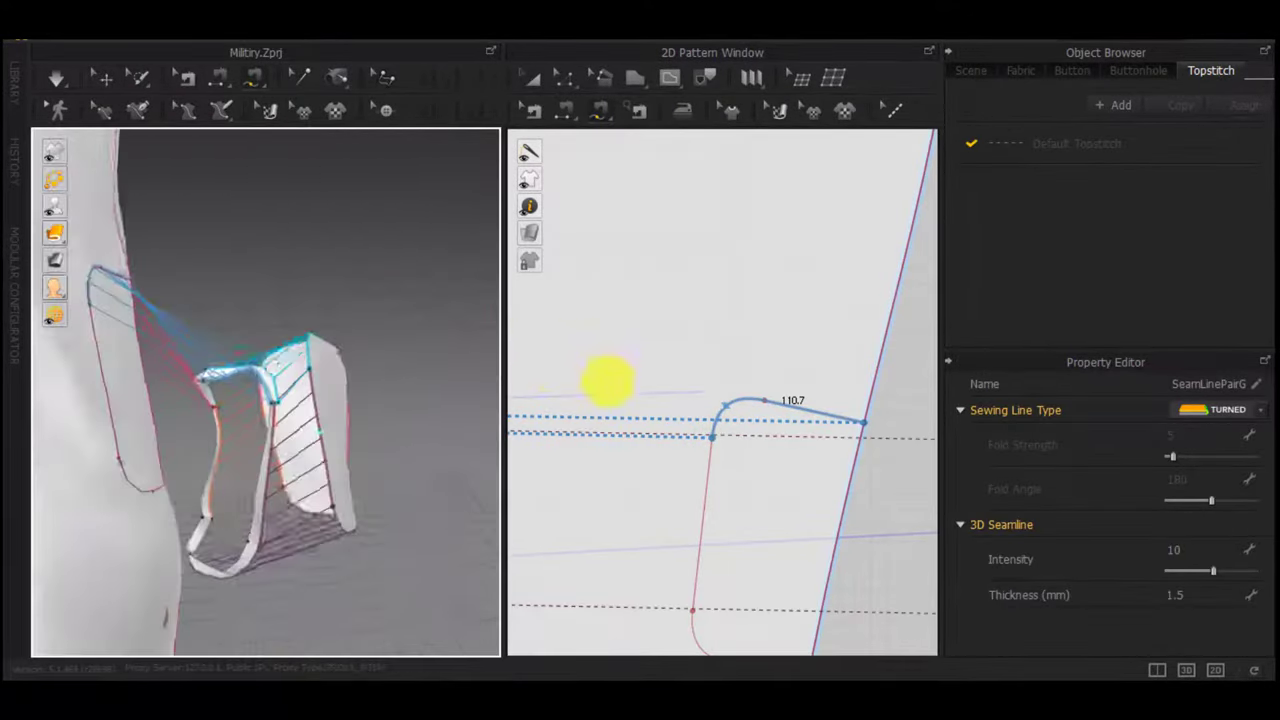
Segment-sew the free long edge of the back patch's vertical strip to the straight side of the back panel's pocket outline
{"action": "scroll", "coordinate": [260, 449], "scroll_direction": "up", "scroll_amount": 3}
{"action": "right_click_drag", "start_coordinate": [260, 449], "coordinate": [154, 472]}
{"action": "key", "text": "n"}
{"action": "left_click", "coordinate": [284, 543]}
{"action": "left_click", "coordinate": [113, 428]}
{"action": "scroll", "coordinate": [741, 428], "scroll_direction": "down", "scroll_amount": 5}
{"action": "scroll", "coordinate": [742, 453], "scroll_direction": "down", "scroll_amount": 2}
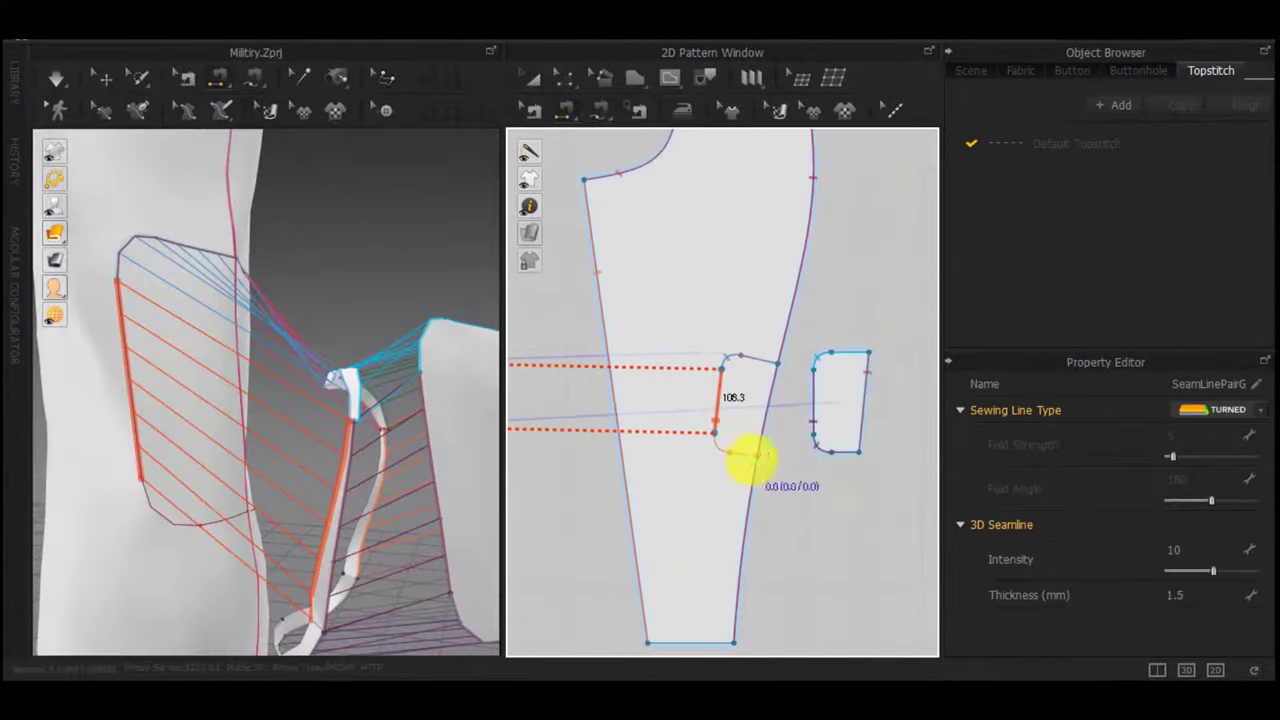
Free-sew the lower edge and lower corner of the back panel's pocket outline to the matching half of the lower strip's upper edge
{"action": "left_click", "coordinate": [750, 457]}
{"action": "left_click", "coordinate": [708, 438]}
{"action": "scroll", "coordinate": [707, 443], "scroll_direction": "down", "scroll_amount": 5}
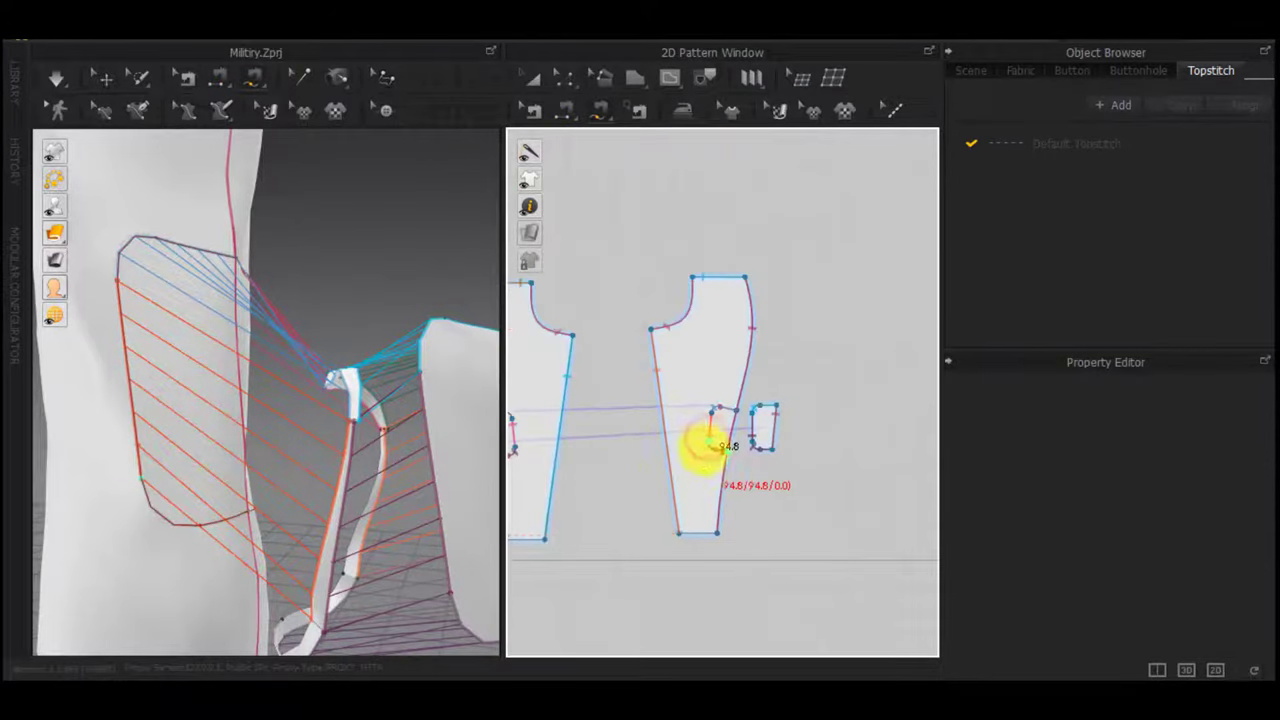
{"action": "middle_click_drag", "start_coordinate": [642, 476], "coordinate": [982, 460]}
{"action": "scroll", "coordinate": [888, 472], "scroll_direction": "up", "scroll_amount": 5}
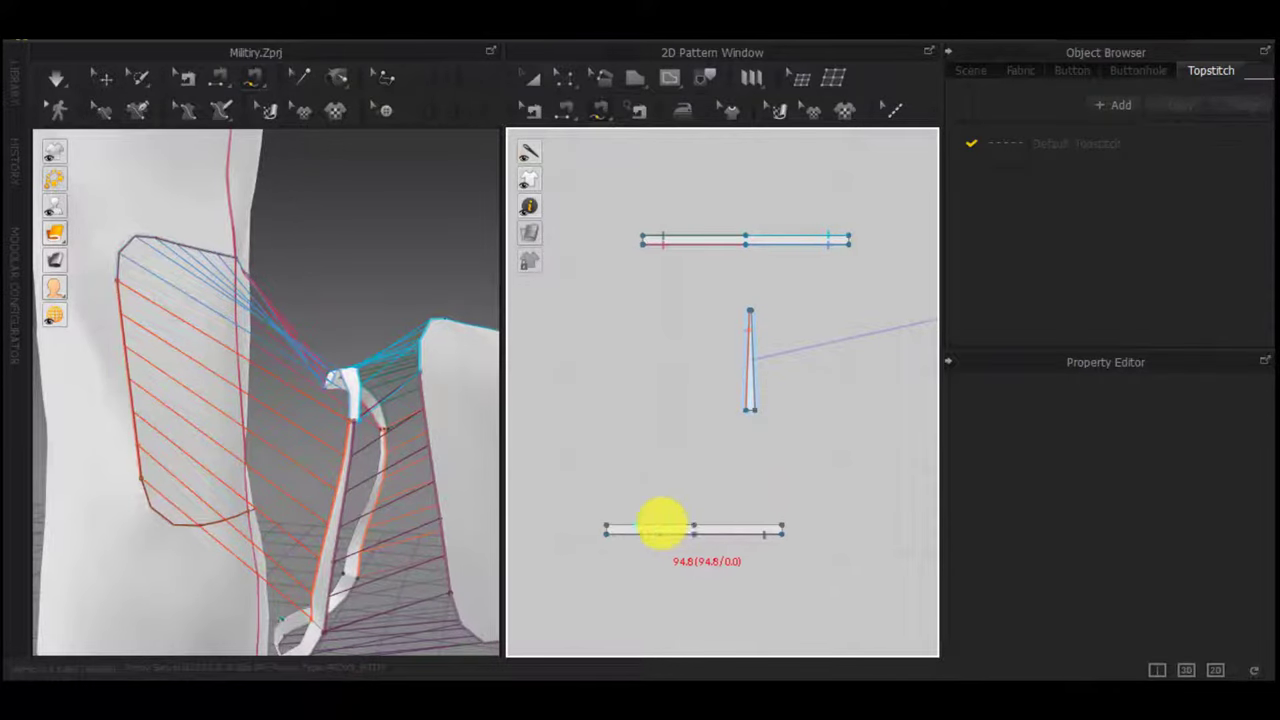
{"action": "left_click", "coordinate": [696, 523]}
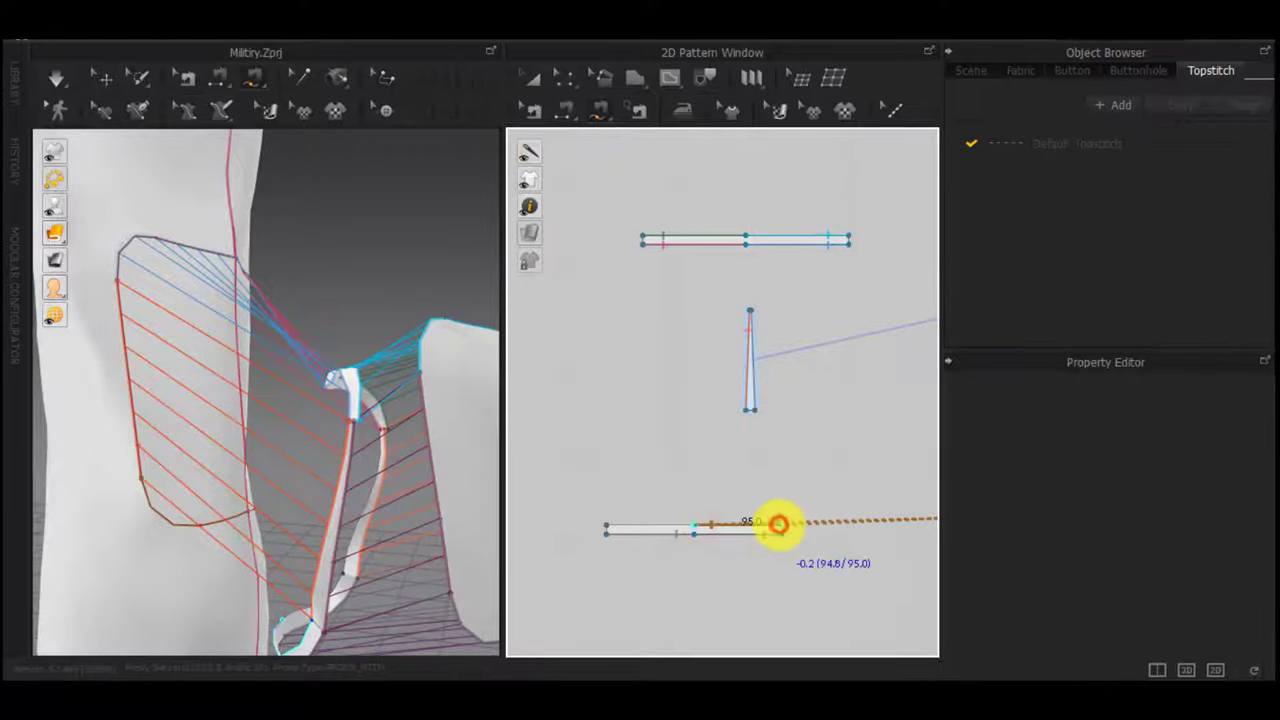
{"action": "left_click", "coordinate": [779, 524]}
{"action": "right_click_drag", "start_coordinate": [385, 545], "coordinate": [203, 580]}
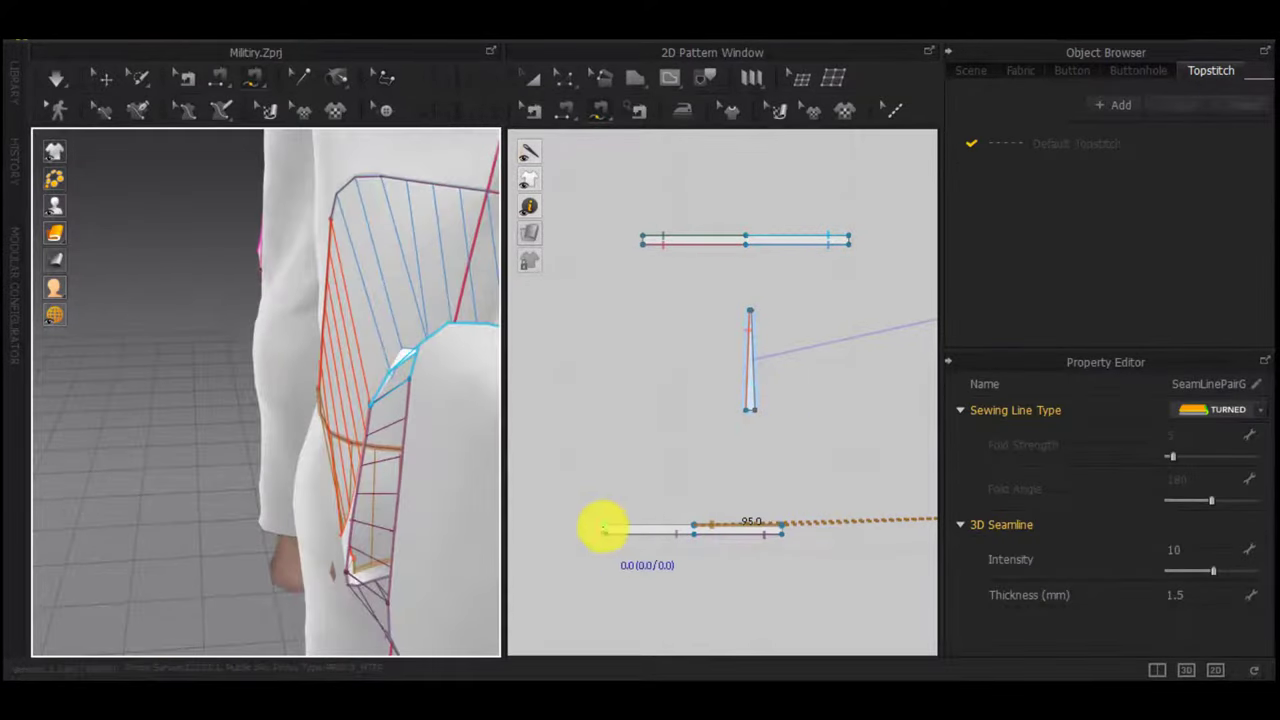
Free-sew the remaining half of the lower strip's upper edge to the lower edge and lower corner of the front panel's pocket outline
{"action": "left_click", "coordinate": [603, 526]}
{"action": "left_click", "coordinate": [690, 525]}
{"action": "right_click_drag", "start_coordinate": [390, 505], "coordinate": [206, 460]}
{"action": "scroll", "coordinate": [205, 459], "scroll_direction": "up", "scroll_amount": 5}
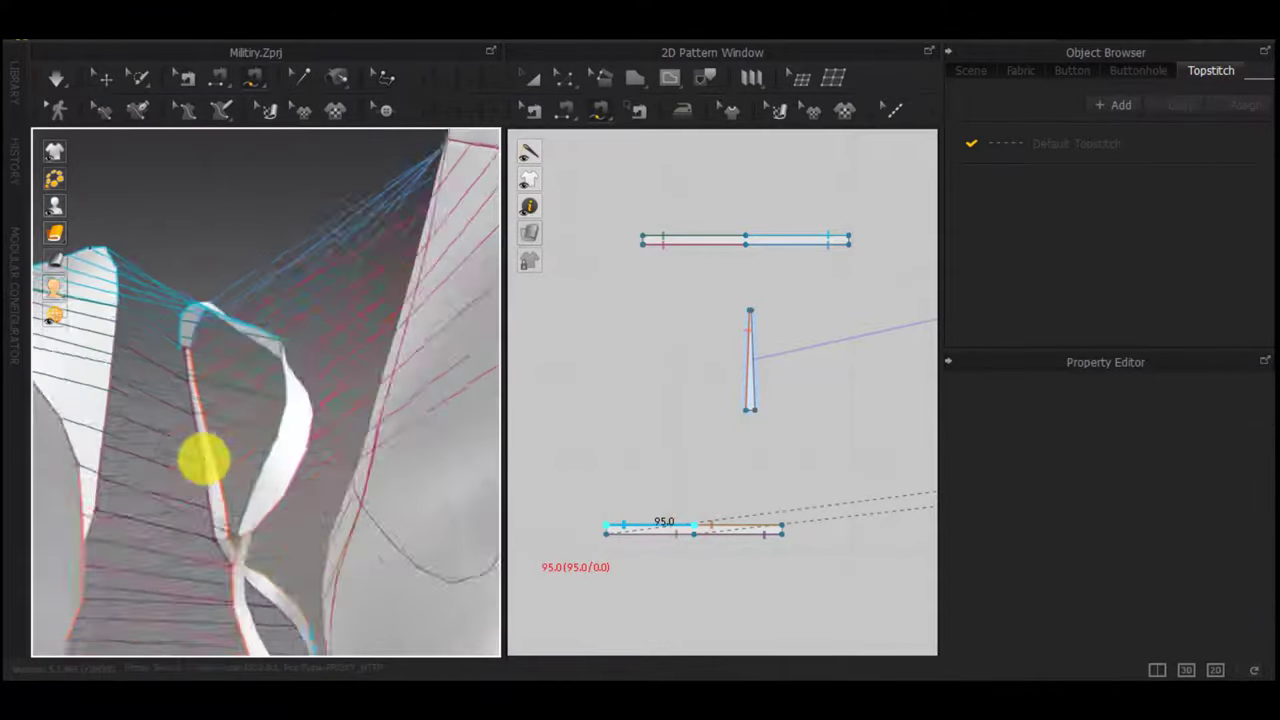
{"action": "middle_click_drag", "start_coordinate": [204, 459], "coordinate": [350, 384]}
{"action": "scroll", "coordinate": [878, 480], "scroll_direction": "down", "scroll_amount": 4}
{"action": "middle_click_drag", "start_coordinate": [876, 500], "coordinate": [643, 412]}
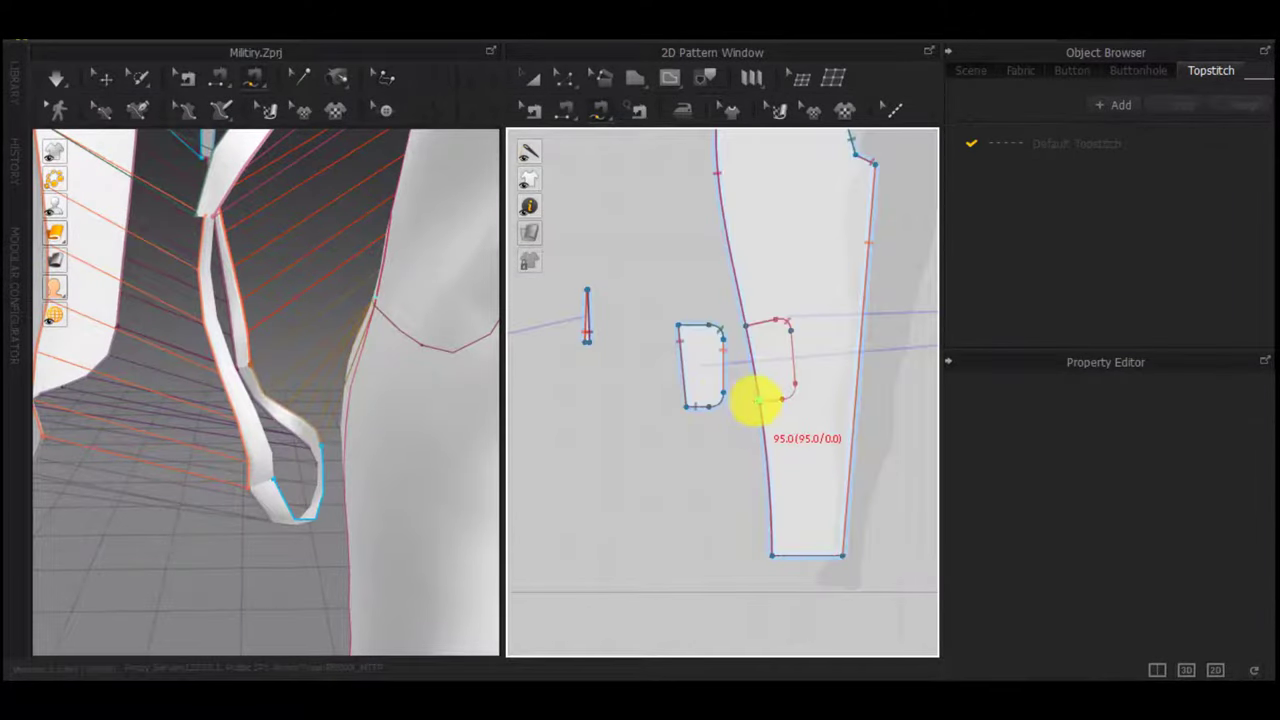
{"action": "scroll", "coordinate": [757, 402], "scroll_direction": "up", "scroll_amount": 3}
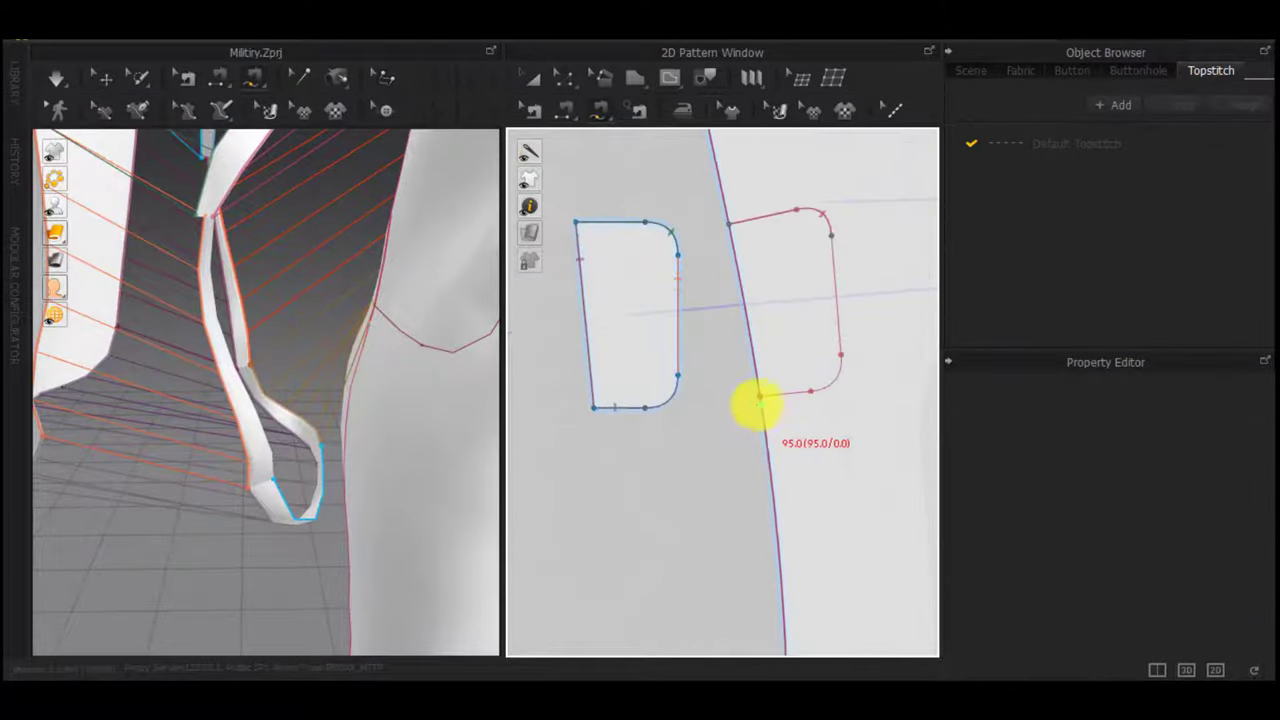
{"action": "left_click", "coordinate": [840, 355]}
{"action": "right_click_drag", "start_coordinate": [288, 430], "coordinate": [375, 463]}
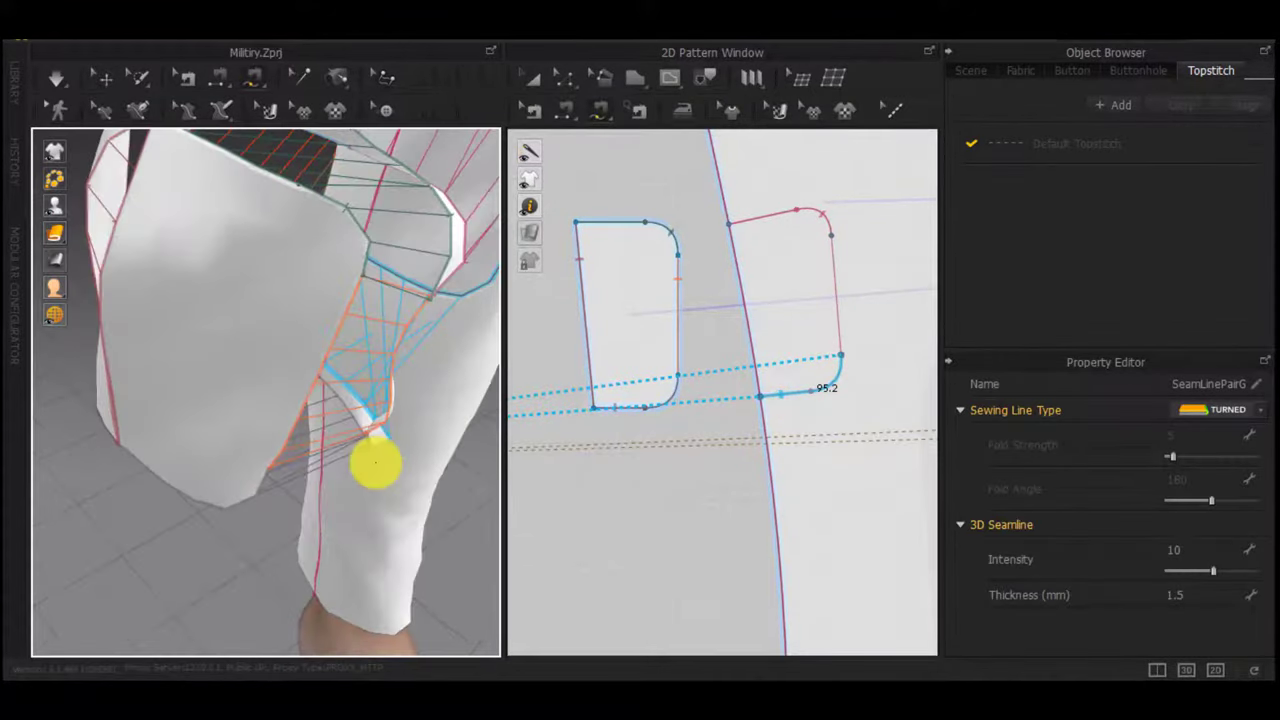
Segment-sew the straight side of the front panel's pocket outline to the free long edge of the front patch's vertical strip, reversing the seam direction
{"action": "key", "text": "n"}
{"action": "left_click", "coordinate": [848, 304]}
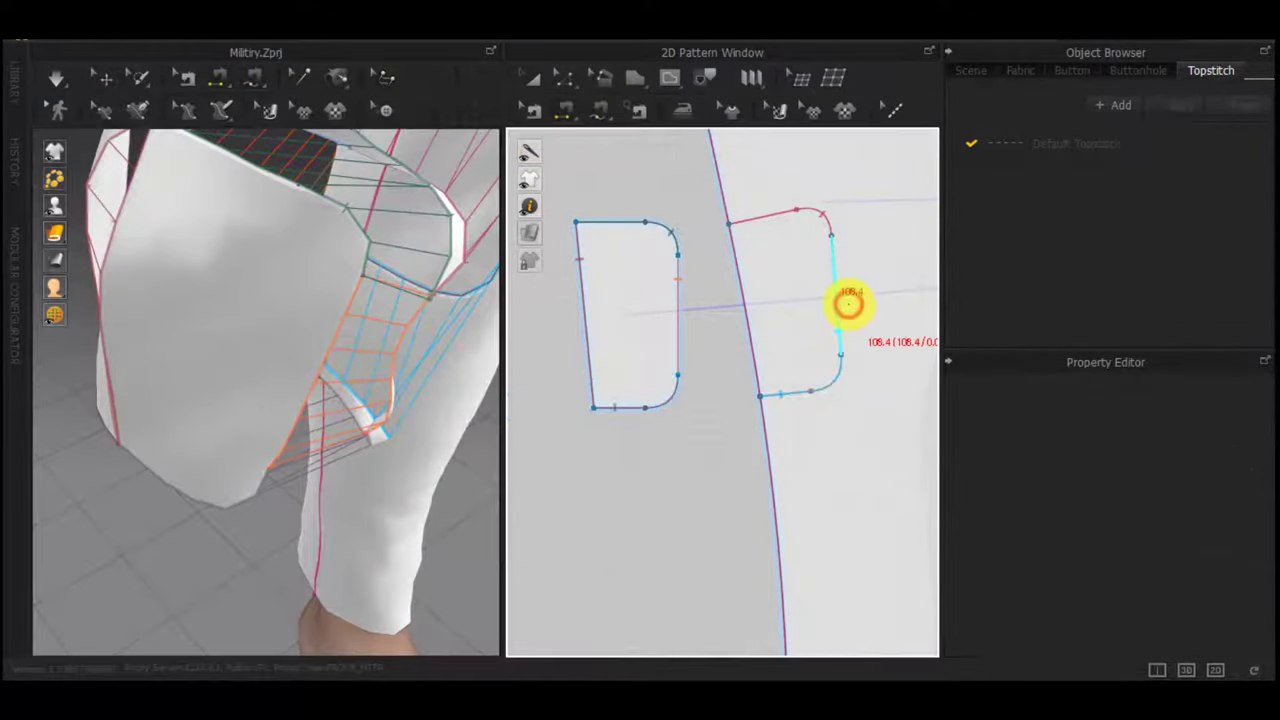
{"action": "right_click_drag", "start_coordinate": [406, 323], "coordinate": [276, 329]}
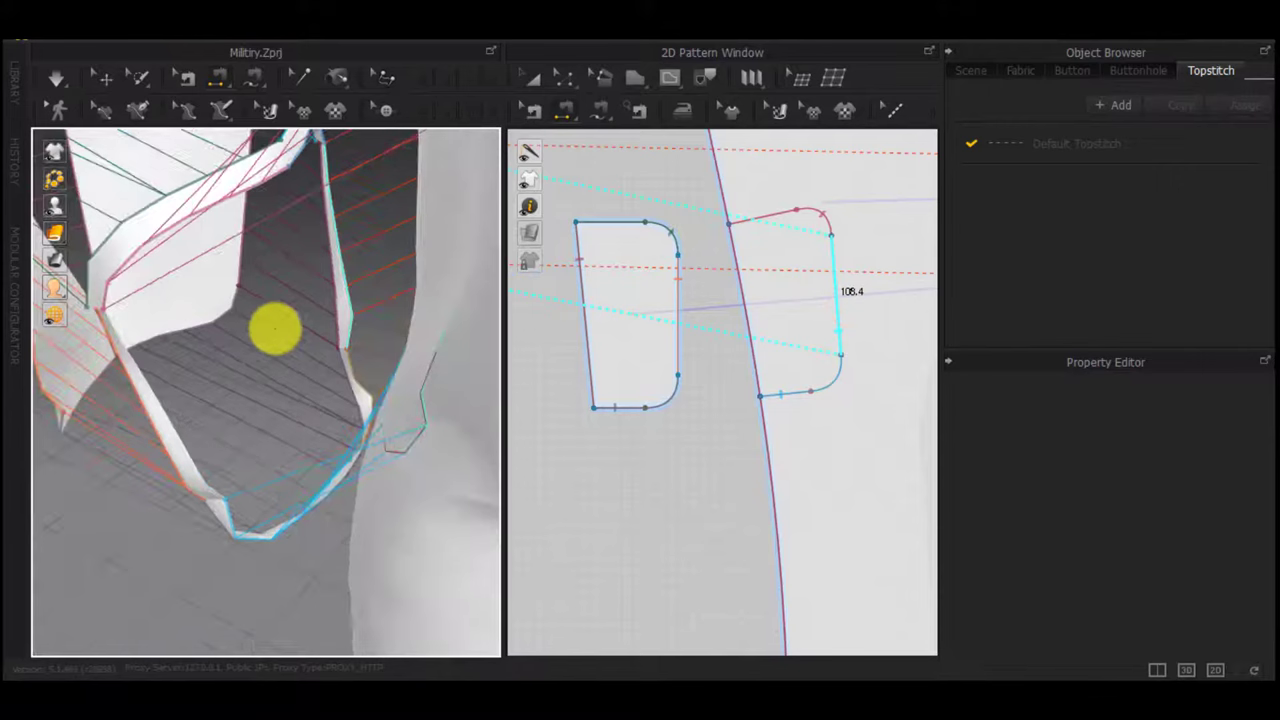
{"action": "left_click", "coordinate": [134, 366]}
{"action": "right_click_drag", "start_coordinate": [134, 366], "coordinate": [397, 367]}
{"action": "key", "text": "ctrl+b"}
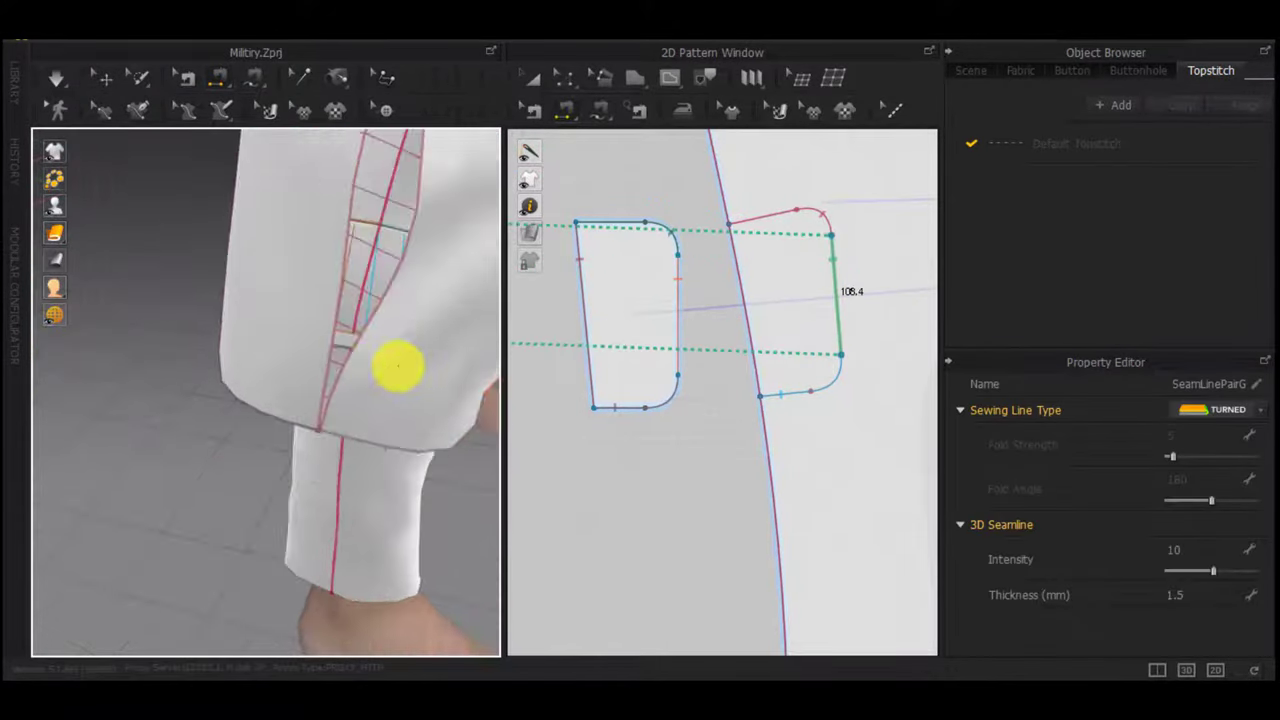
Simulate the pants with the sewn side pockets and check the drape of both legs from several angles
{"action": "scroll", "coordinate": [397, 367], "scroll_direction": "up", "scroll_amount": 4}
{"action": "key", "text": "space"}
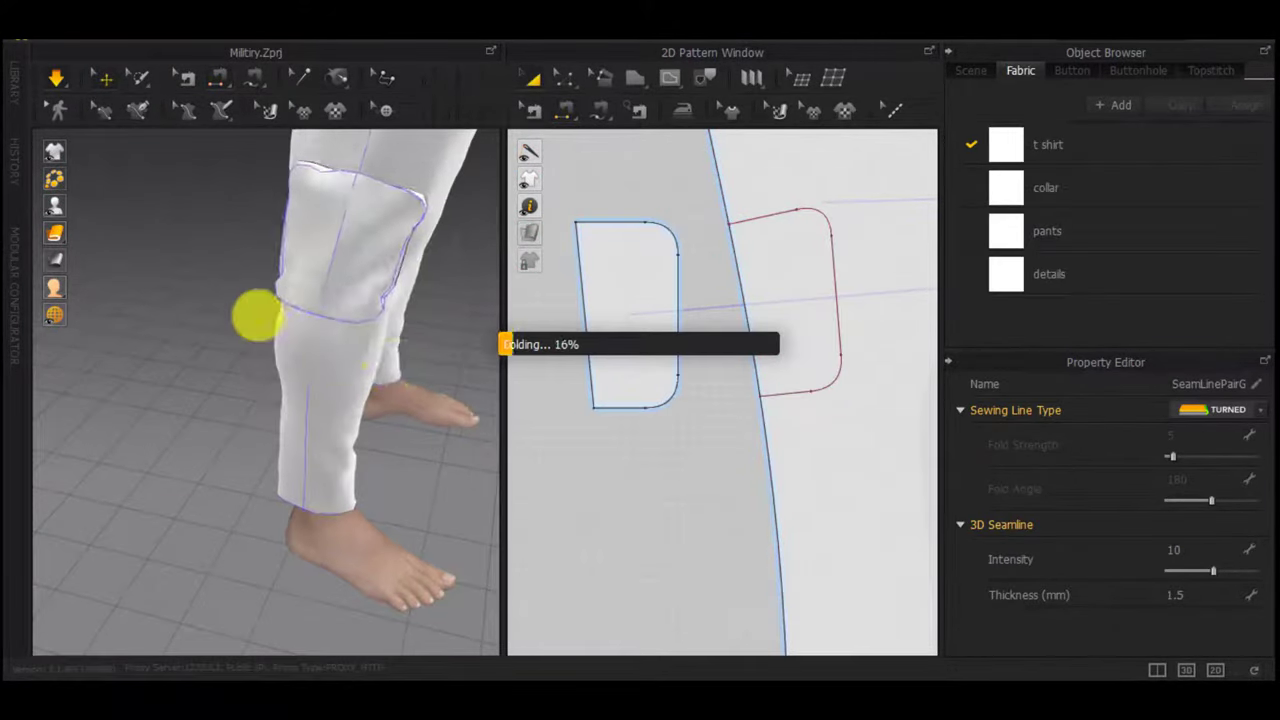
{"action": "right_click_drag", "start_coordinate": [257, 320], "coordinate": [480, 270]}
{"action": "right_click_drag", "start_coordinate": [329, 297], "coordinate": [118, 256]}
{"action": "scroll", "coordinate": [300, 320], "scroll_direction": "up", "scroll_amount": 4}
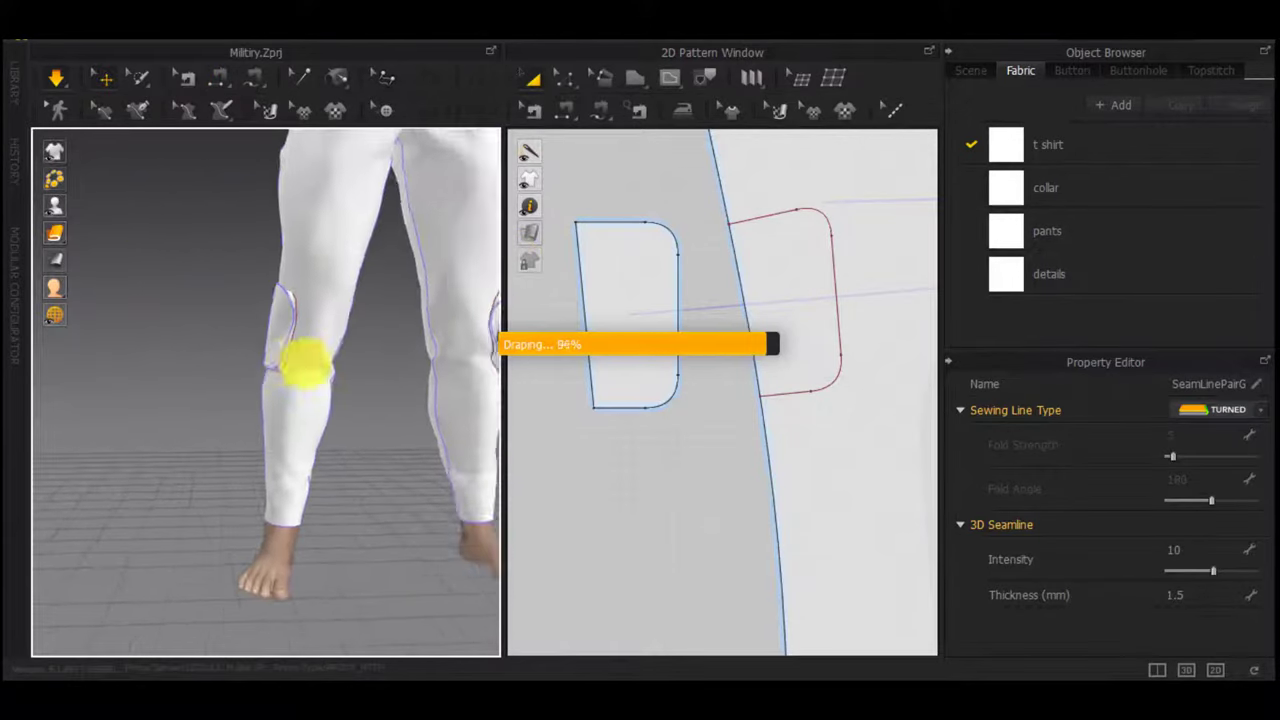
{"action": "right_click_drag", "start_coordinate": [303, 363], "coordinate": [206, 377]}
{"action": "scroll", "coordinate": [167, 358], "scroll_direction": "down", "scroll_amount": 3}
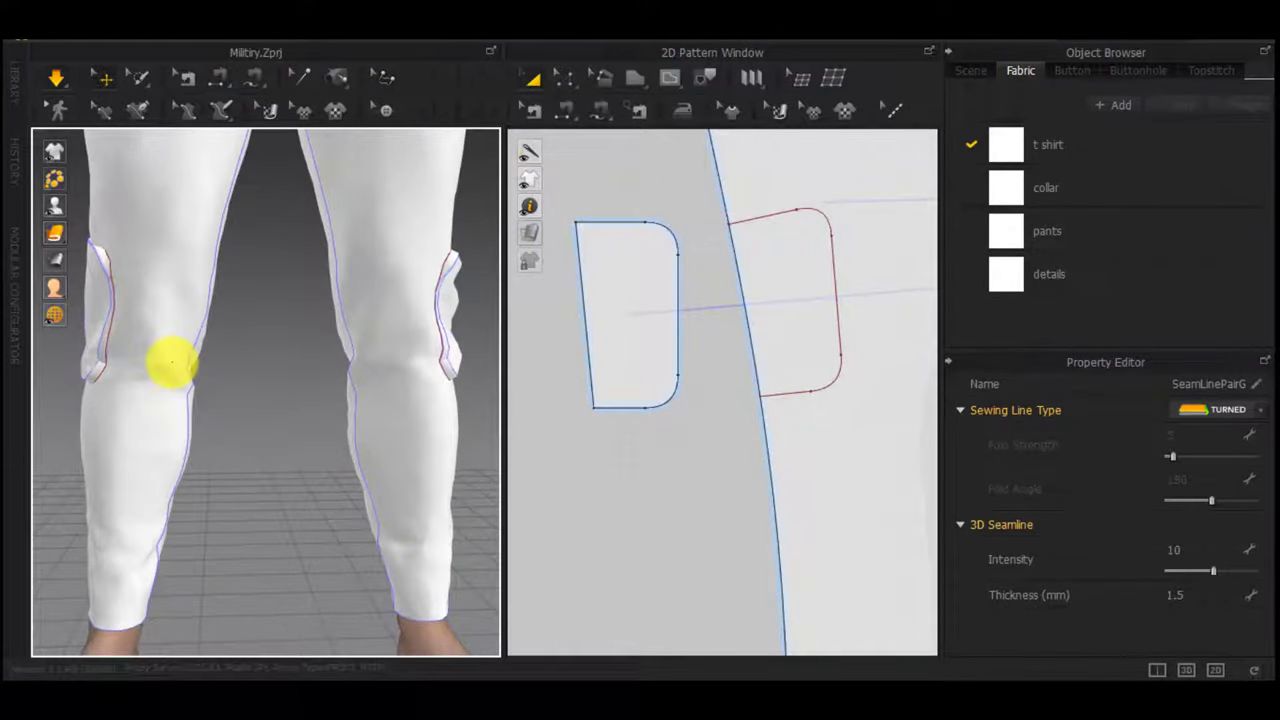
{"action": "scroll", "coordinate": [834, 316], "scroll_direction": "up", "scroll_amount": 5}
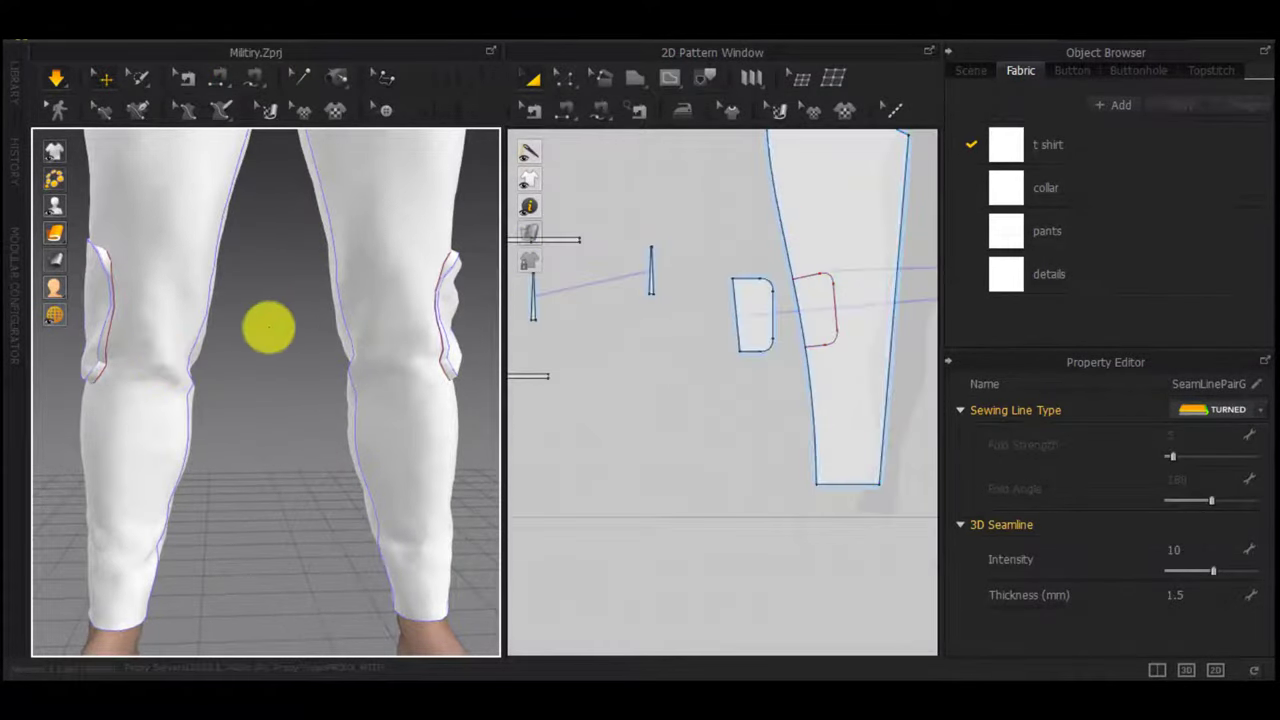
{"action": "scroll", "coordinate": [268, 328], "scroll_direction": "up", "scroll_amount": 3}
{"action": "middle_click_drag", "start_coordinate": [263, 380], "coordinate": [268, 600]}
{"action": "right_click_drag", "start_coordinate": [290, 475], "coordinate": [422, 487]}
Draw a diagonal internal line about 236 mm long from the front pants panel's waist edge down to its side edge
{"action": "right_click_drag", "start_coordinate": [802, 389], "coordinate": [766, 634]}
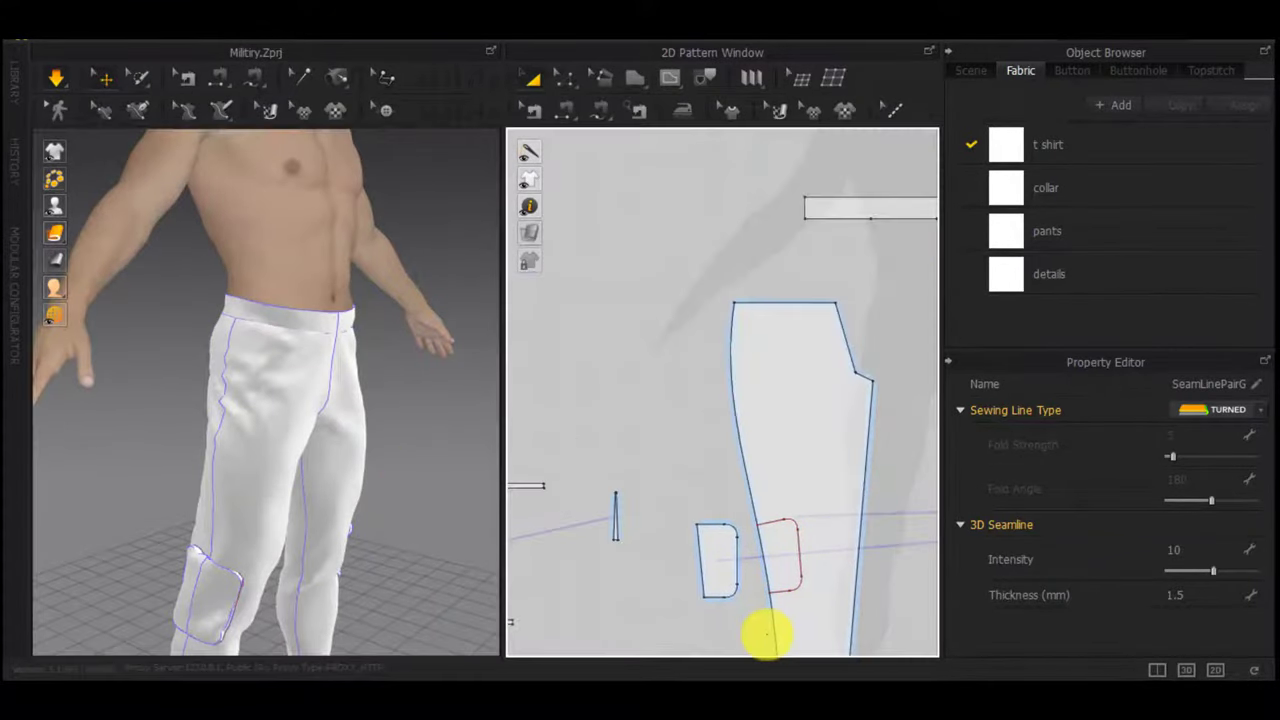
{"action": "key", "text": "g"}
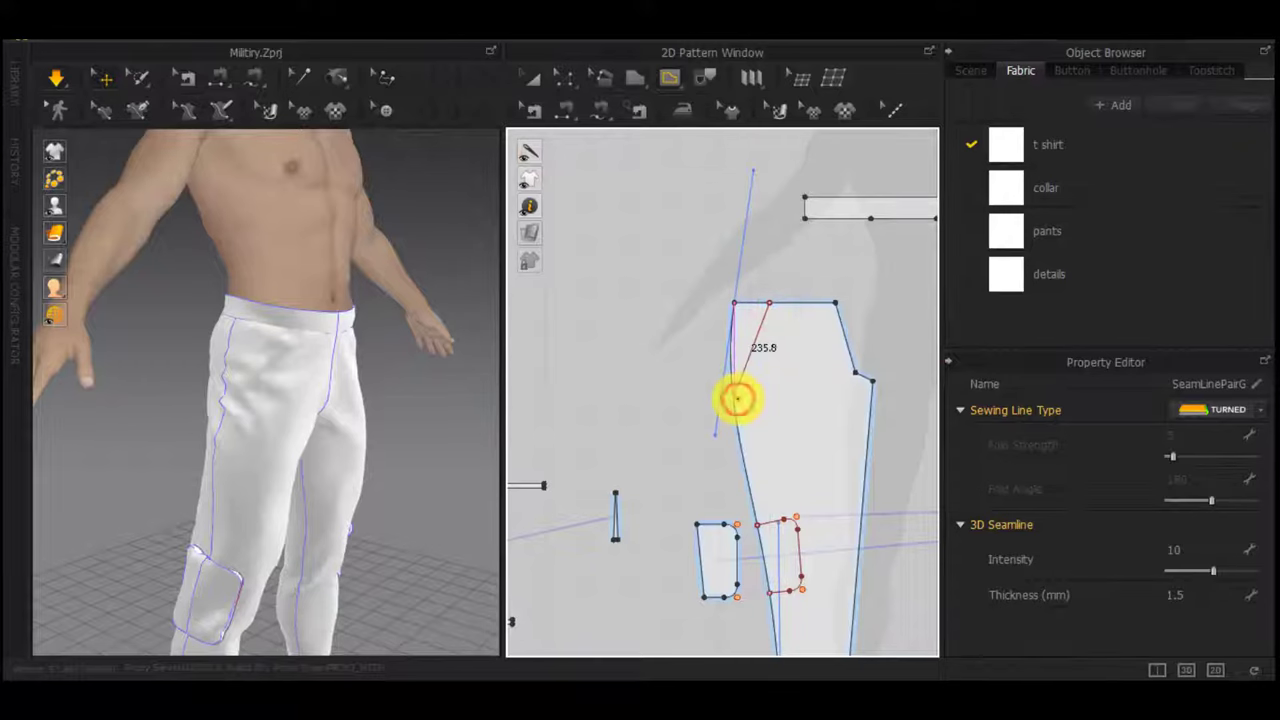
{"action": "double_click", "coordinate": [738, 399]}
{"action": "scroll", "coordinate": [738, 404], "scroll_direction": "down", "scroll_amount": 5}
{"action": "right_click_drag", "start_coordinate": [271, 443], "coordinate": [383, 428]}
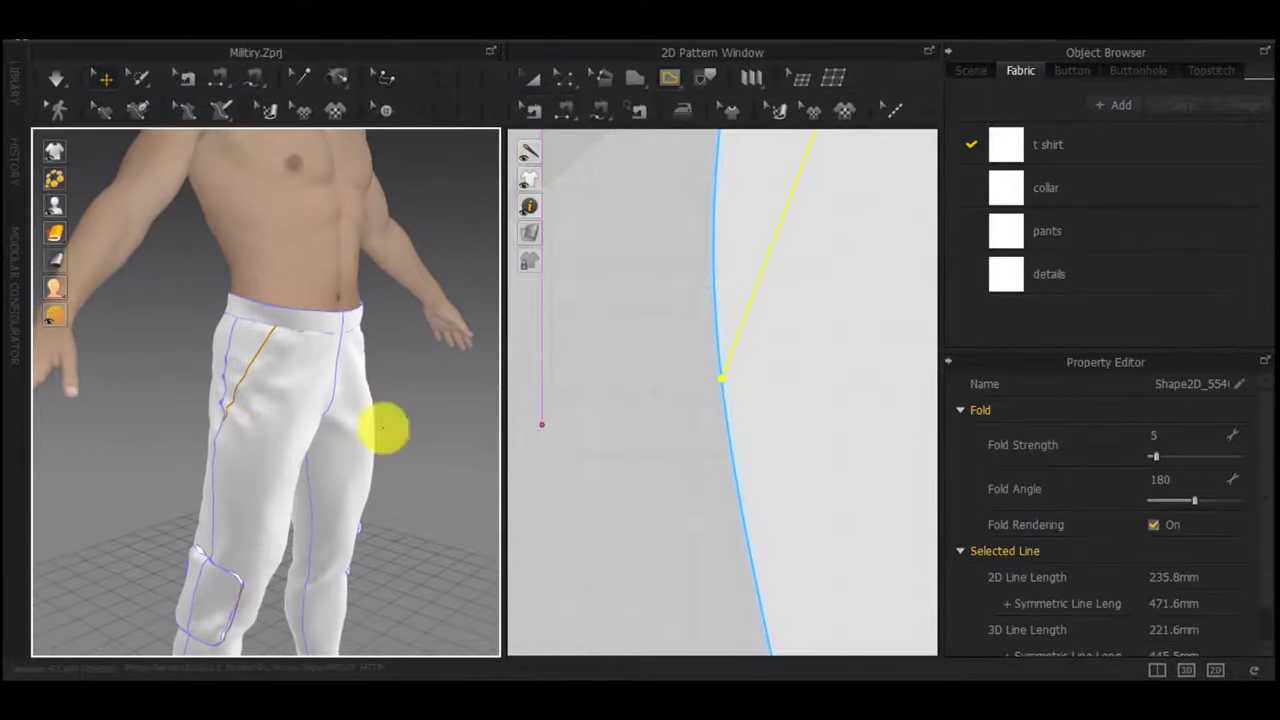
Move the lower end of the diagonal pocket line up along the side edge and place it on the panel outline
{"action": "key", "text": "z"}
{"action": "left_click", "coordinate": [627, 389]}
{"action": "left_click_drag", "start_coordinate": [724, 380], "coordinate": [711, 271]}
{"action": "left_click", "coordinate": [720, 261]}
{"action": "key", "text": "ctrl+z"}
{"action": "scroll", "coordinate": [711, 275], "scroll_direction": "down", "scroll_amount": 5}
{"action": "left_click_drag", "start_coordinate": [655, 217], "coordinate": [687, 236]}
{"action": "scroll", "coordinate": [774, 246], "scroll_direction": "up", "scroll_amount": 5}
{"action": "middle_click_drag", "start_coordinate": [774, 246], "coordinate": [774, 478]}
{"action": "scroll", "coordinate": [658, 516], "scroll_direction": "down", "scroll_amount": 6}
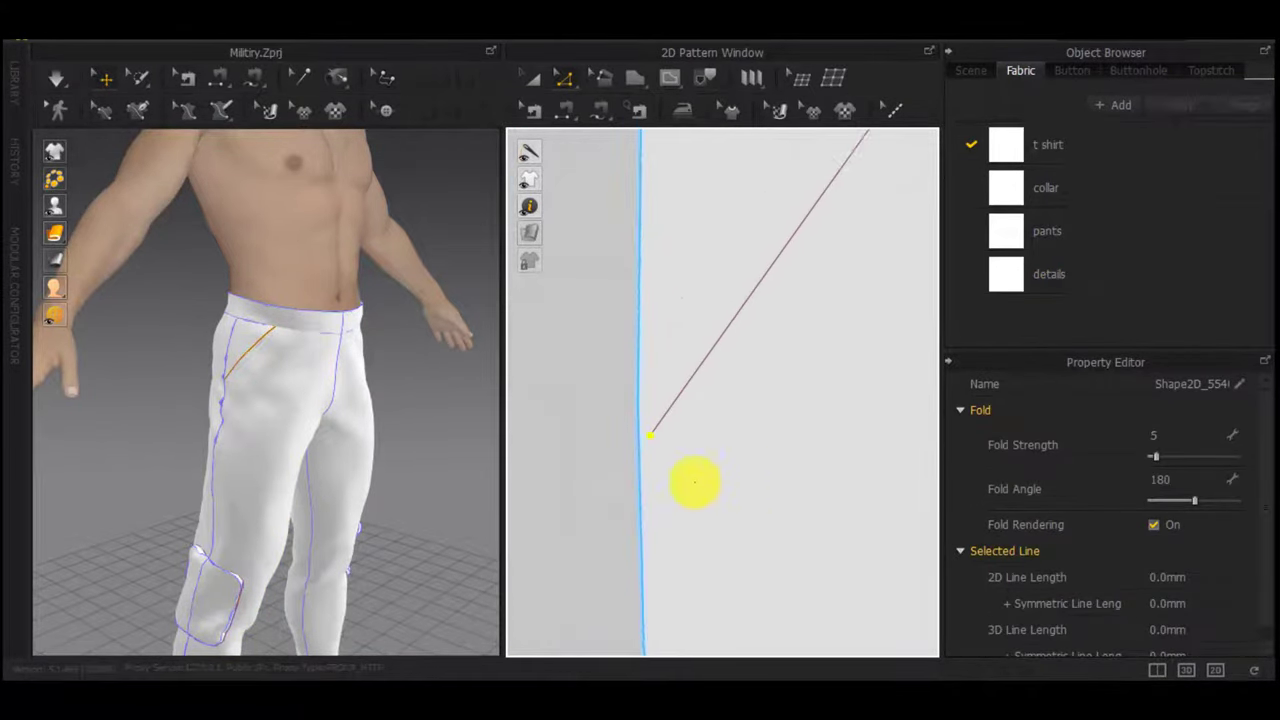
{"action": "left_click", "coordinate": [543, 459]}
{"action": "left_click_drag", "start_coordinate": [651, 437], "coordinate": [639, 434]}
{"action": "middle_click_drag", "start_coordinate": [734, 477], "coordinate": [806, 466]}
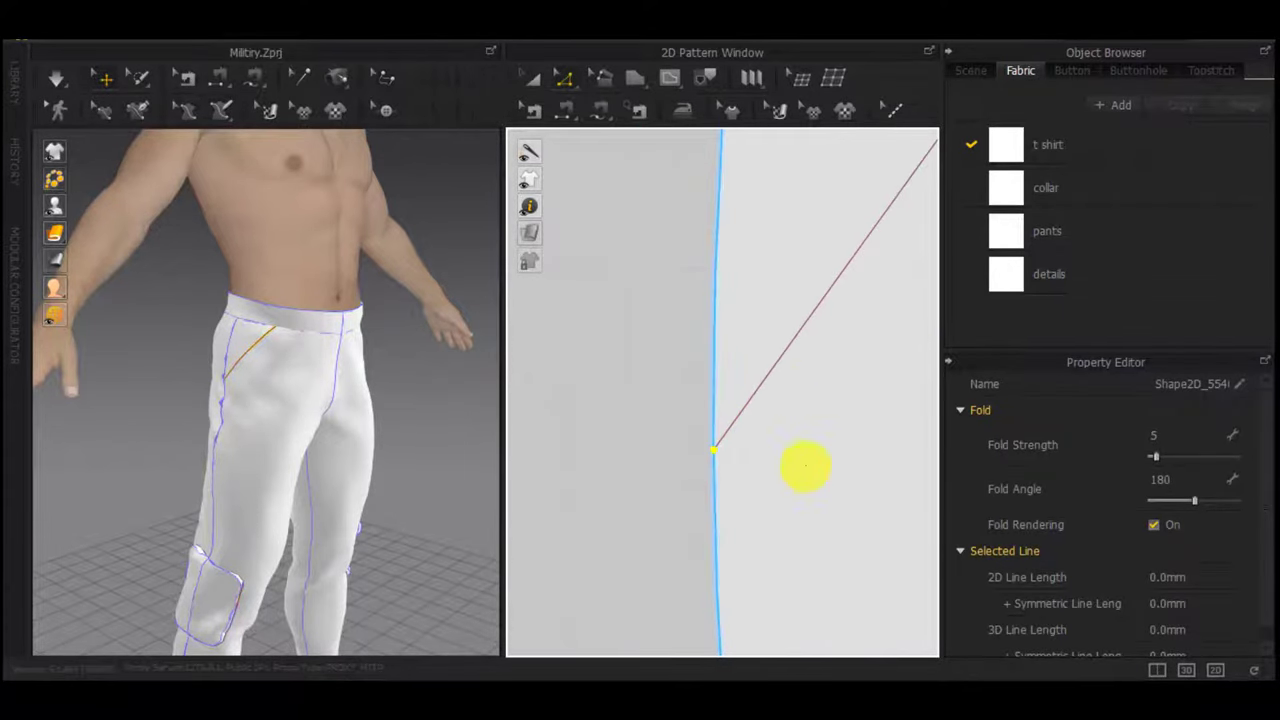
Shift the upper end of the diagonal pocket line along the waist edge, farther from the side corner
{"action": "middle_click_drag", "start_coordinate": [900, 320], "coordinate": [731, 513]}
{"action": "scroll", "coordinate": [731, 513], "scroll_direction": "up", "scroll_amount": 4}
{"action": "scroll", "coordinate": [797, 325], "scroll_direction": "down", "scroll_amount": 5}
{"action": "left_click_drag", "start_coordinate": [752, 430], "coordinate": [809, 430]}
{"action": "left_click", "coordinate": [793, 376]}
{"action": "scroll", "coordinate": [697, 406], "scroll_direction": "up", "scroll_amount": 4}
{"action": "right_click_drag", "start_coordinate": [280, 354], "coordinate": [341, 325]}
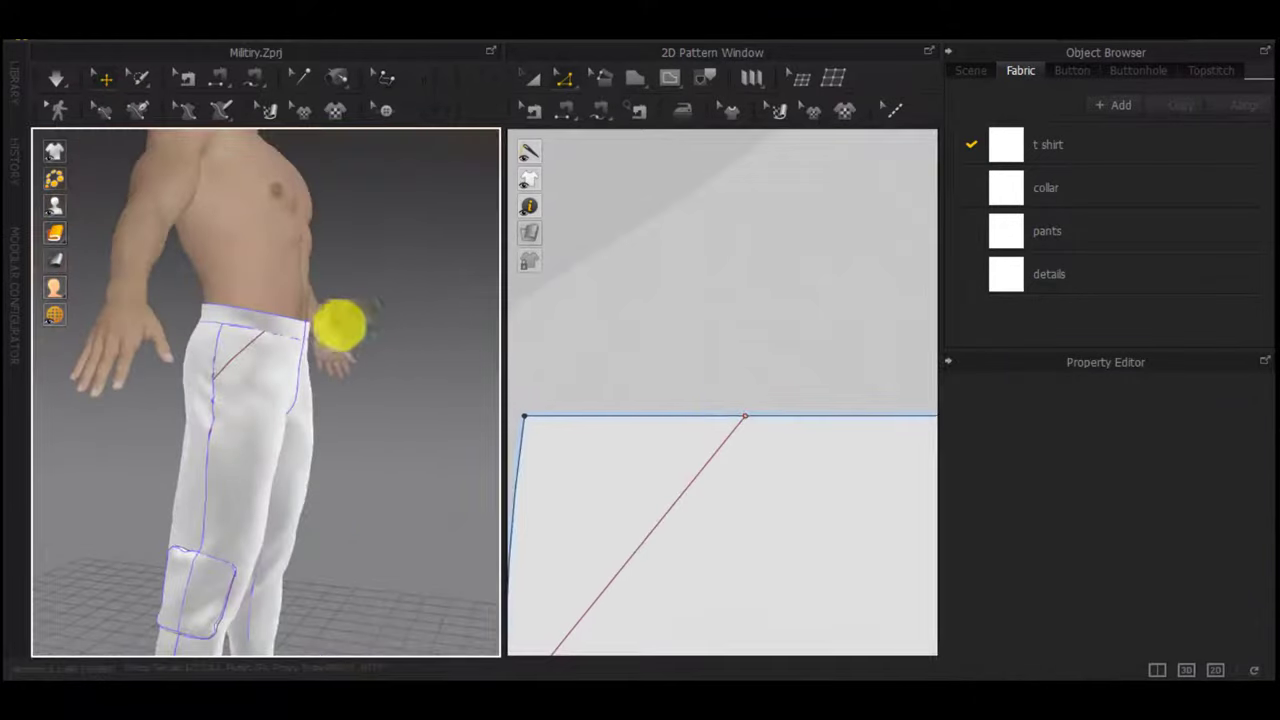
Move the lower end of the pocket line about 20 mm down along the panel's side edge
{"action": "middle_click_drag", "start_coordinate": [675, 456], "coordinate": [794, 207]}
{"action": "left_click", "coordinate": [583, 327]}
{"action": "left_click_drag", "start_coordinate": [624, 466], "coordinate": [628, 515]}
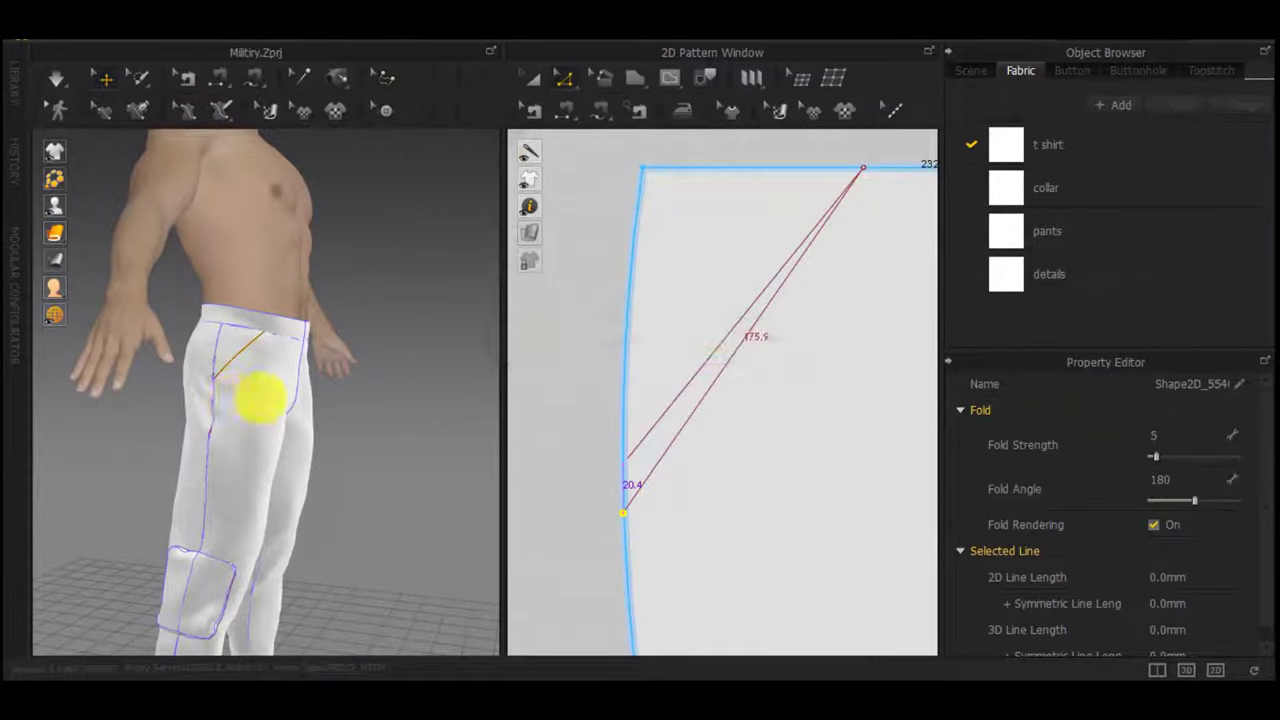
{"action": "scroll", "coordinate": [260, 400], "scroll_direction": "up", "scroll_amount": 10}
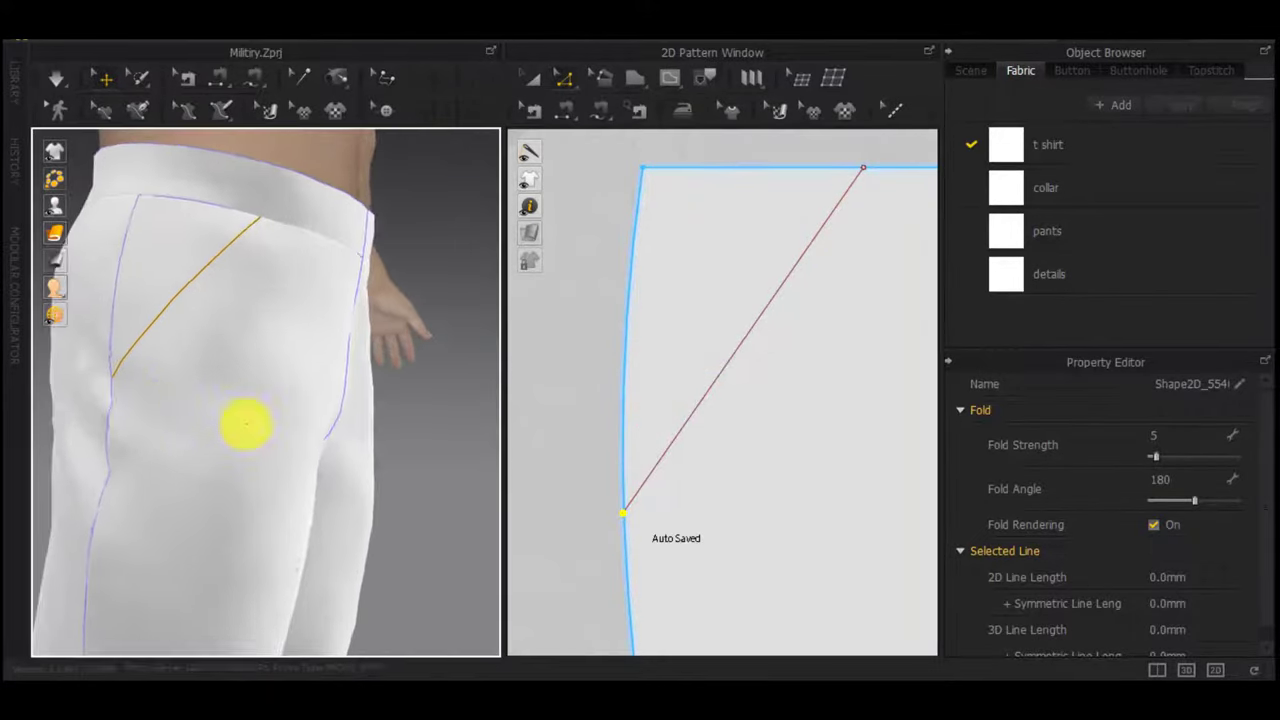
Trim the pocket line's overhanging lower end to the pattern outline
{"action": "scroll", "coordinate": [705, 490], "scroll_direction": "up", "scroll_amount": 5}
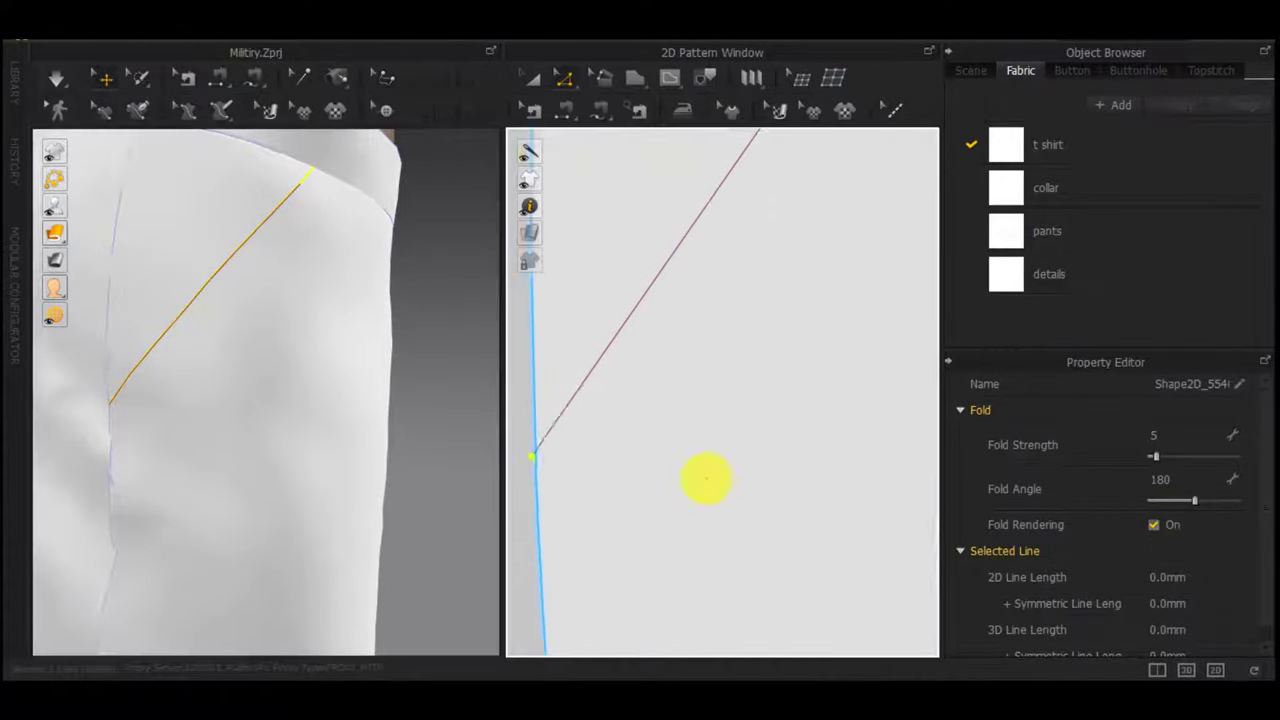
{"action": "middle_click_drag", "start_coordinate": [518, 432], "coordinate": [628, 353]}
{"action": "right_click", "coordinate": [680, 340]}
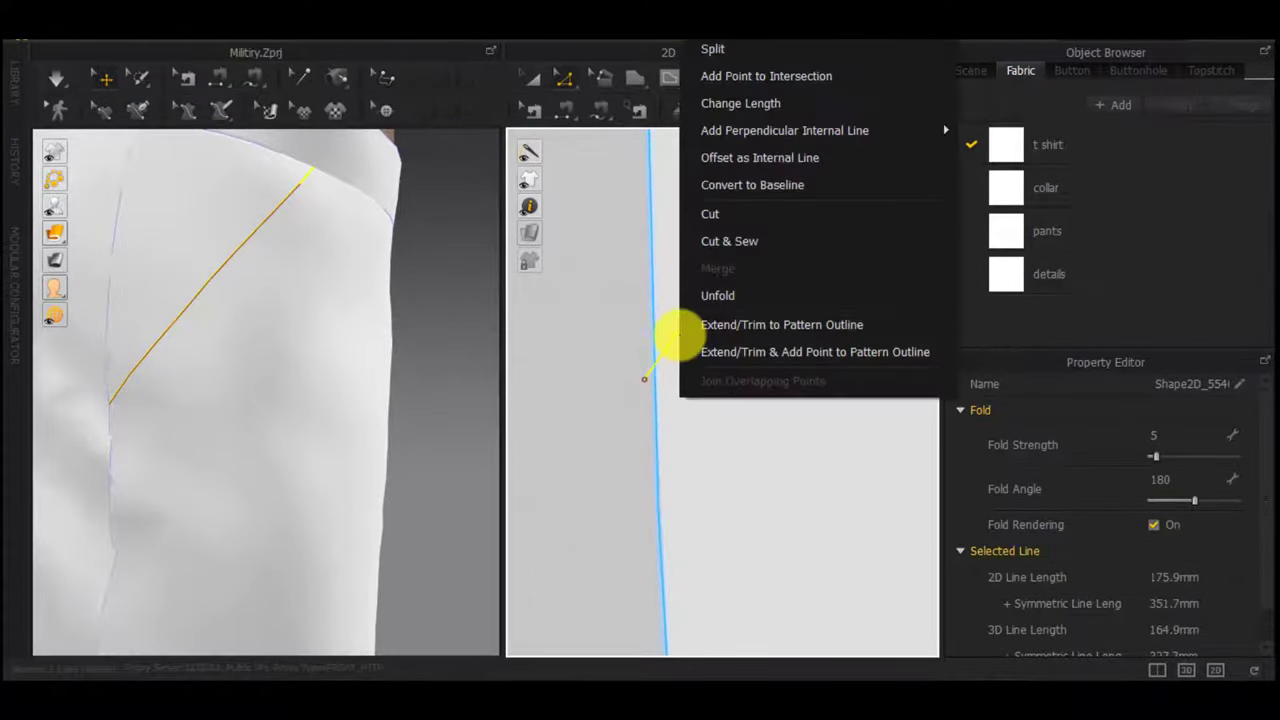
{"action": "left_click", "coordinate": [700, 326]}
{"action": "scroll", "coordinate": [700, 351], "scroll_direction": "down", "scroll_amount": 5}
{"action": "middle_click_drag", "start_coordinate": [770, 290], "coordinate": [700, 446]}
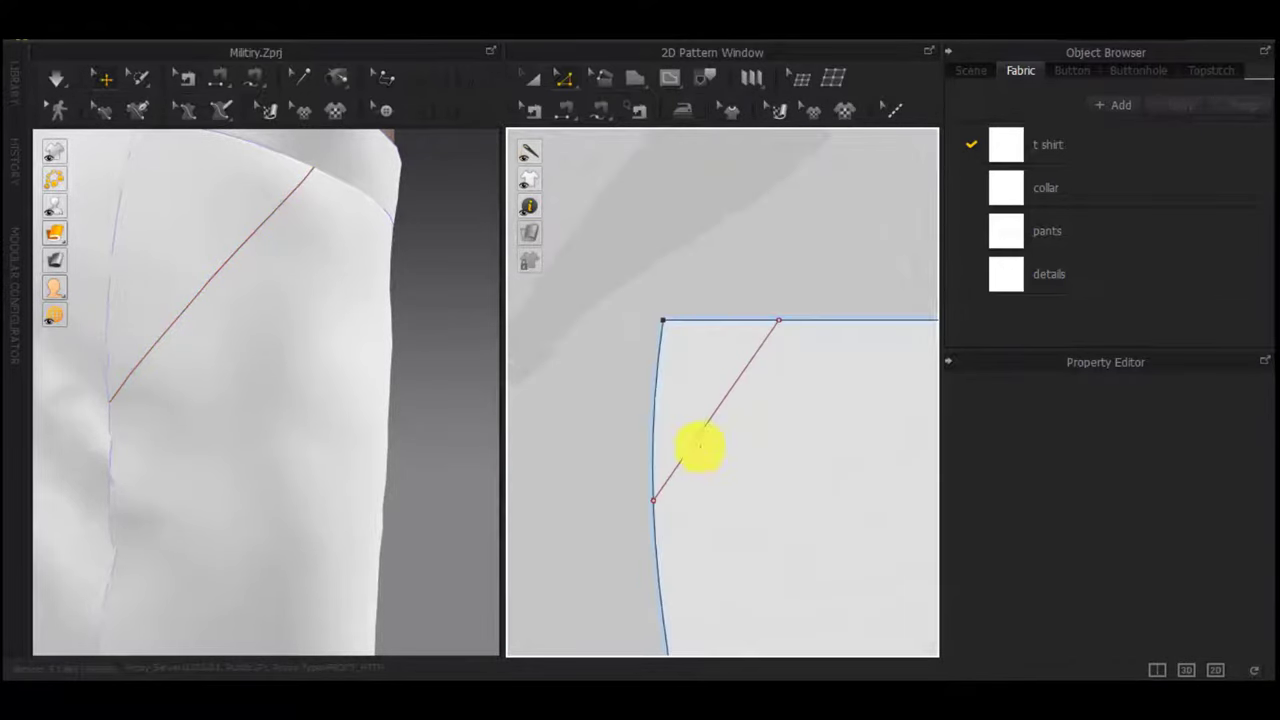
Offset the pocket line by 10 mm as an internal line toward the panel's inside and extend the new line to the pattern outline
{"action": "key", "text": "2"}
{"action": "scroll", "coordinate": [190, 470], "scroll_direction": "down", "scroll_amount": 5}
{"action": "right_click_drag", "start_coordinate": [191, 477], "coordinate": [386, 362]}
{"action": "right_click", "coordinate": [720, 400]}
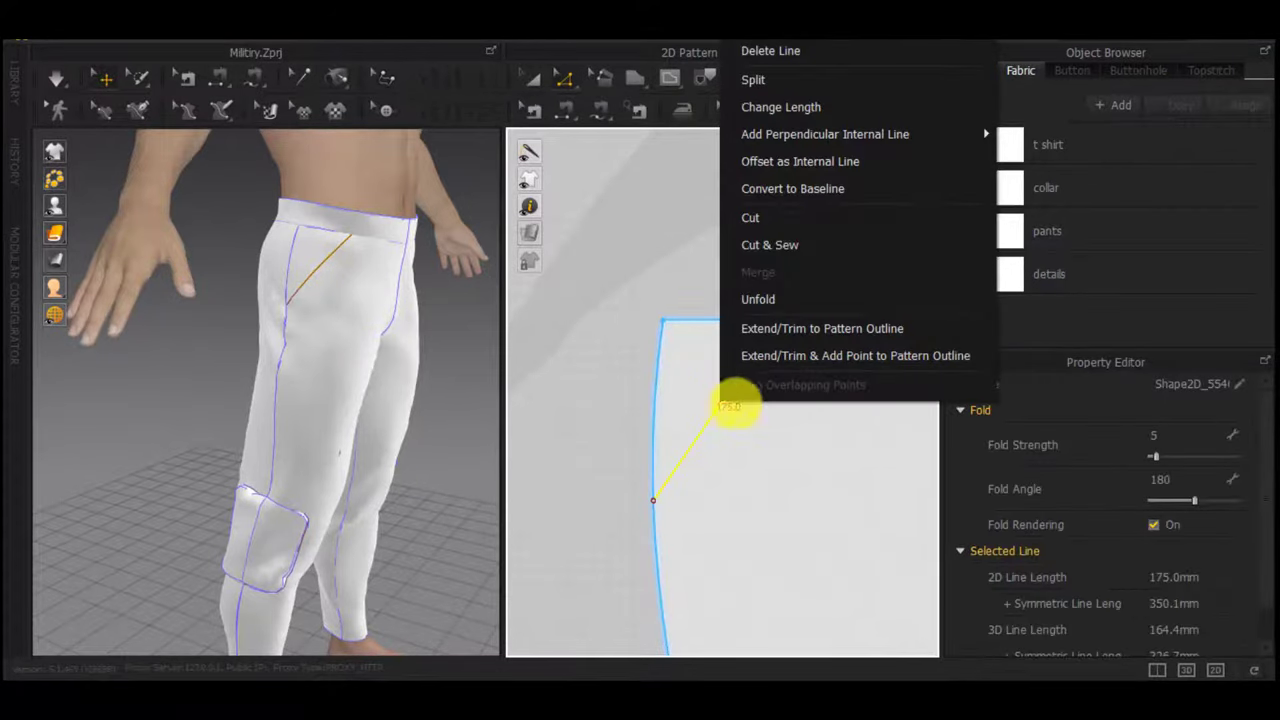
{"action": "left_click", "coordinate": [810, 162]}
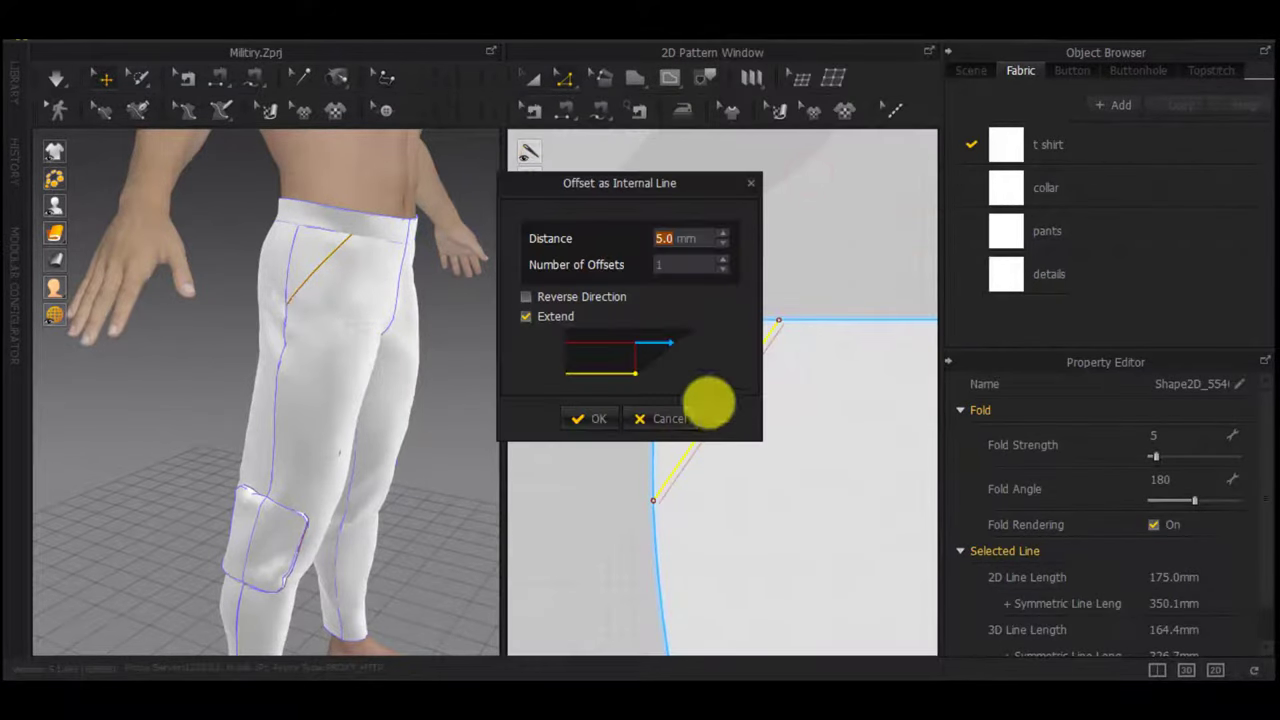
{"action": "type", "text": "10"}
{"action": "key", "text": "Return"}
{"action": "right_click", "coordinate": [706, 444]}
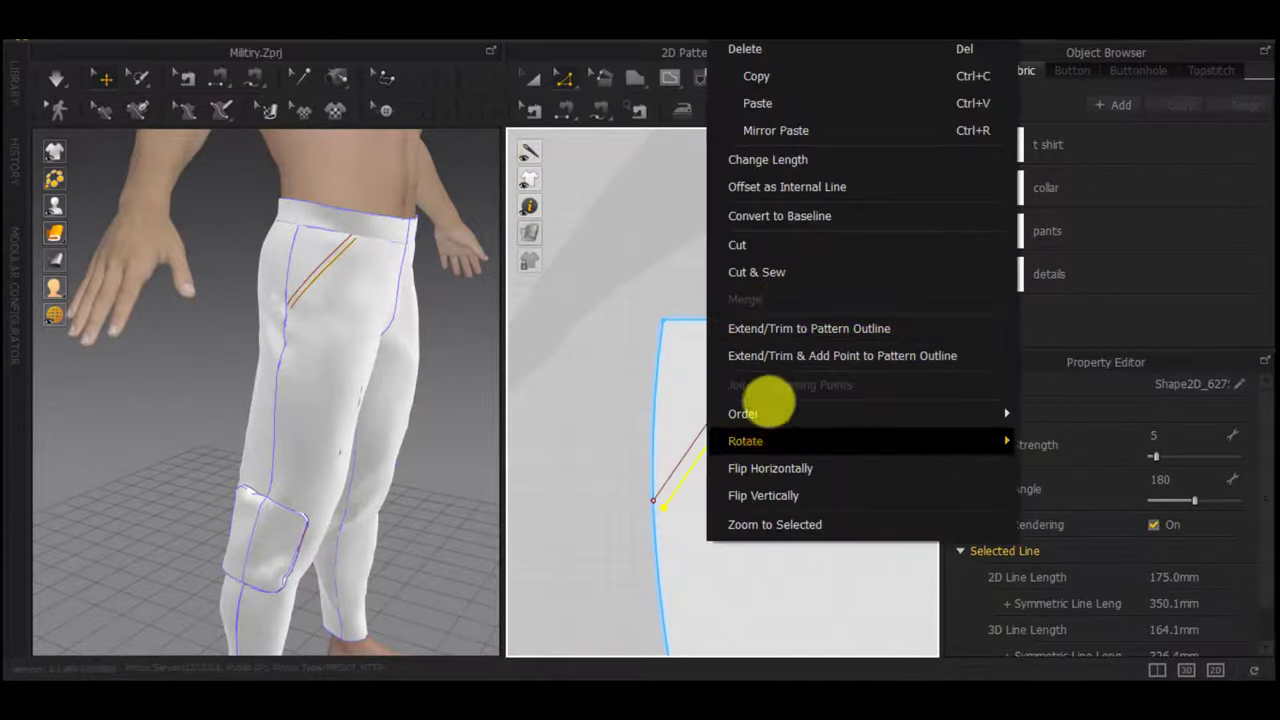
{"action": "left_click", "coordinate": [783, 329]}
Offset the original pocket line by 2 mm as an internal line toward the 10 mm offset line
{"action": "scroll", "coordinate": [735, 406], "scroll_direction": "up", "scroll_amount": 5}
{"action": "right_click", "coordinate": [706, 381]}
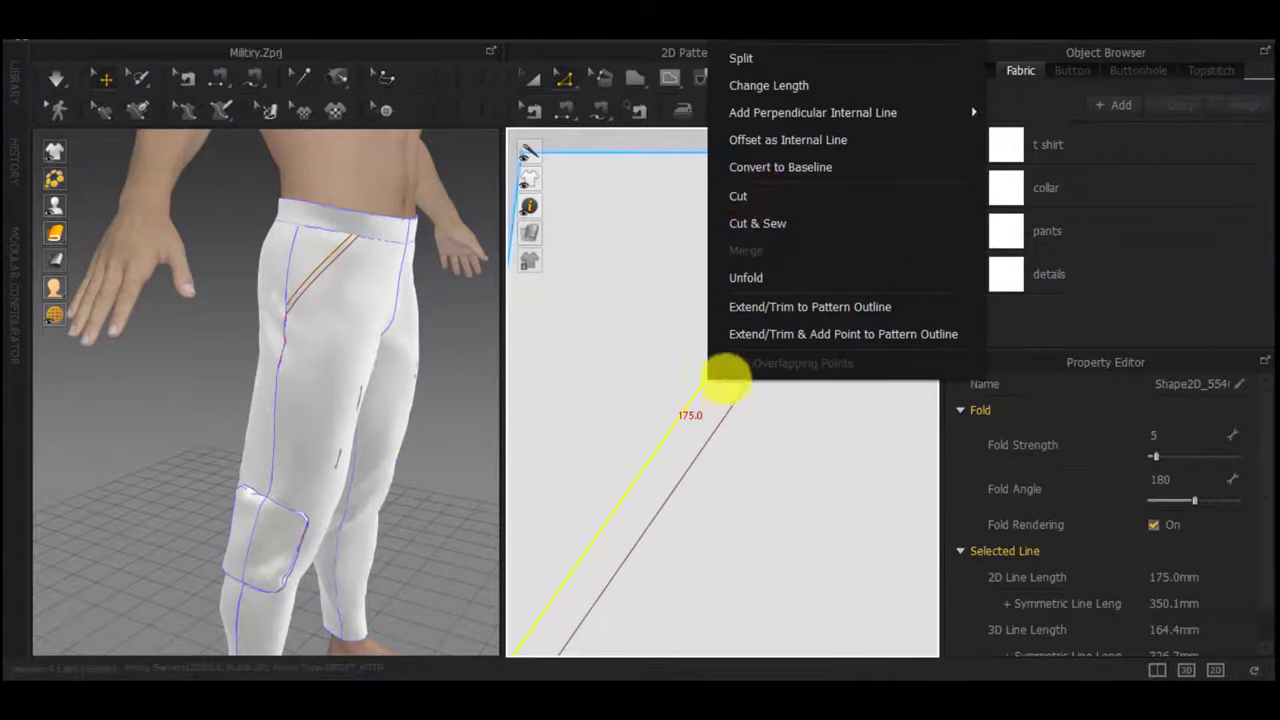
{"action": "left_click", "coordinate": [779, 147]}
{"action": "type", "text": "2"}
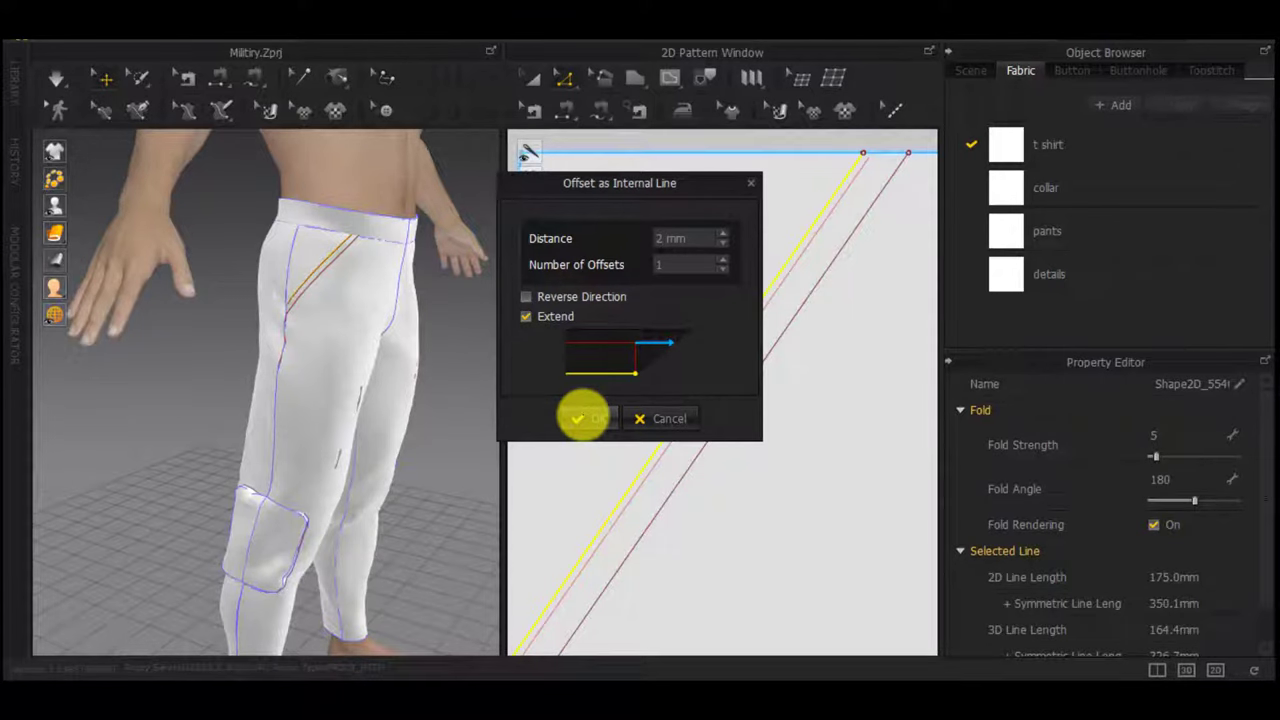
{"action": "left_click", "coordinate": [587, 418]}
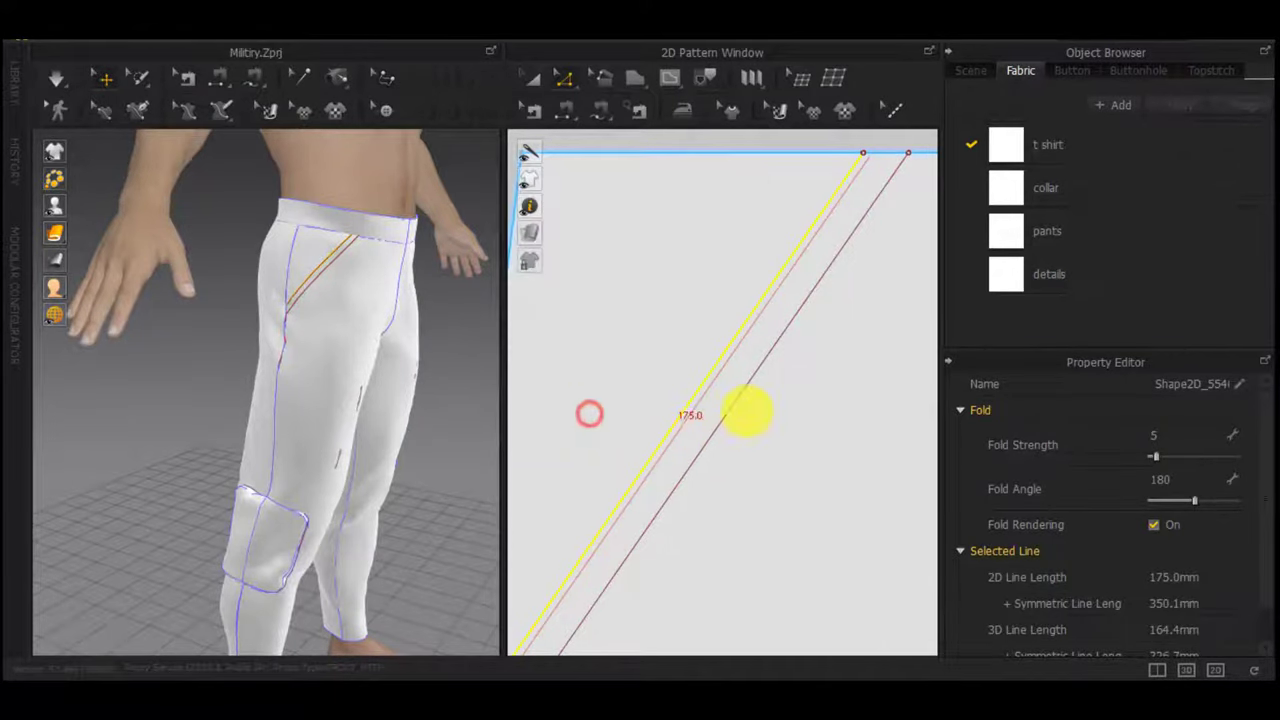
Offset the lower pocket line by 2 mm as an internal line in the reverse direction, toward the original line
{"action": "right_click", "coordinate": [716, 410]}
{"action": "left_click", "coordinate": [790, 184]}
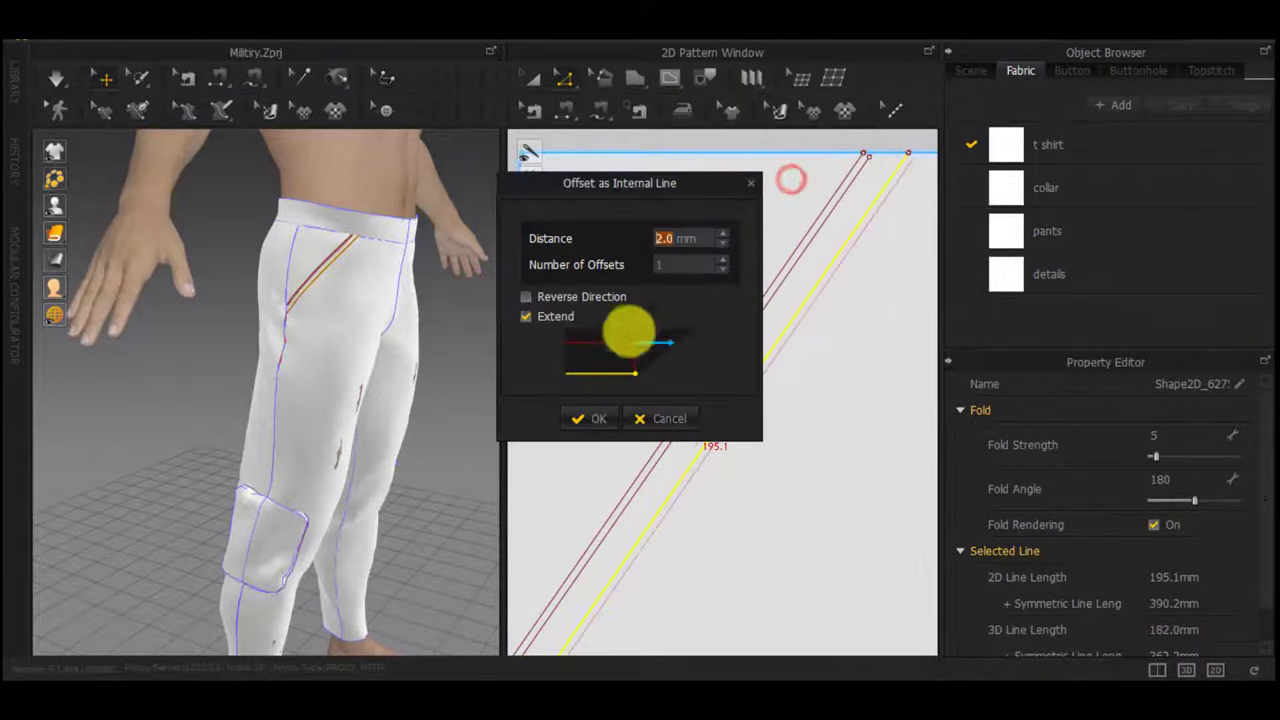
{"action": "left_click", "coordinate": [528, 292]}
{"action": "left_click", "coordinate": [587, 420]}
{"action": "scroll", "coordinate": [750, 415], "scroll_direction": "down", "scroll_amount": 3}
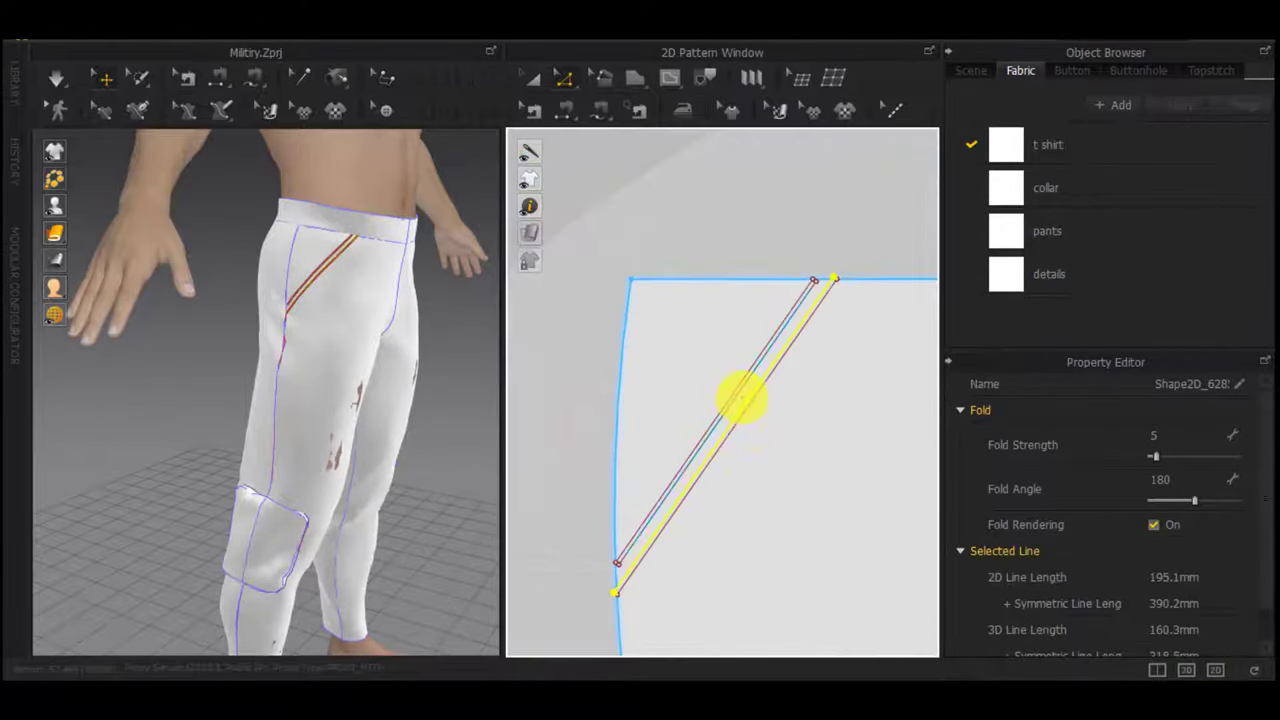
Select both 2 mm offset lines and extend or trim them to the pattern outline
{"action": "scroll", "coordinate": [743, 397], "scroll_direction": "up", "scroll_amount": 4}
{"action": "left_click", "coordinate": [739, 374], "text": "shift"}
{"action": "right_click", "coordinate": [739, 374]}
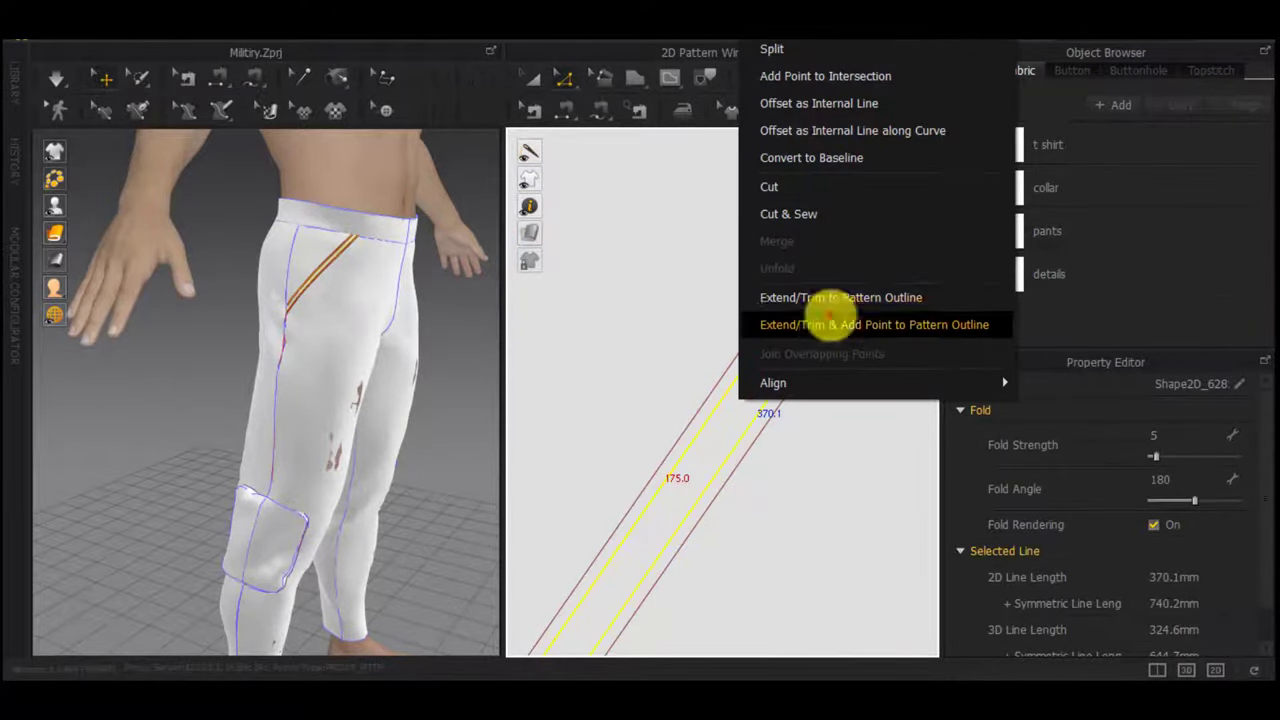
{"action": "left_click", "coordinate": [830, 315]}
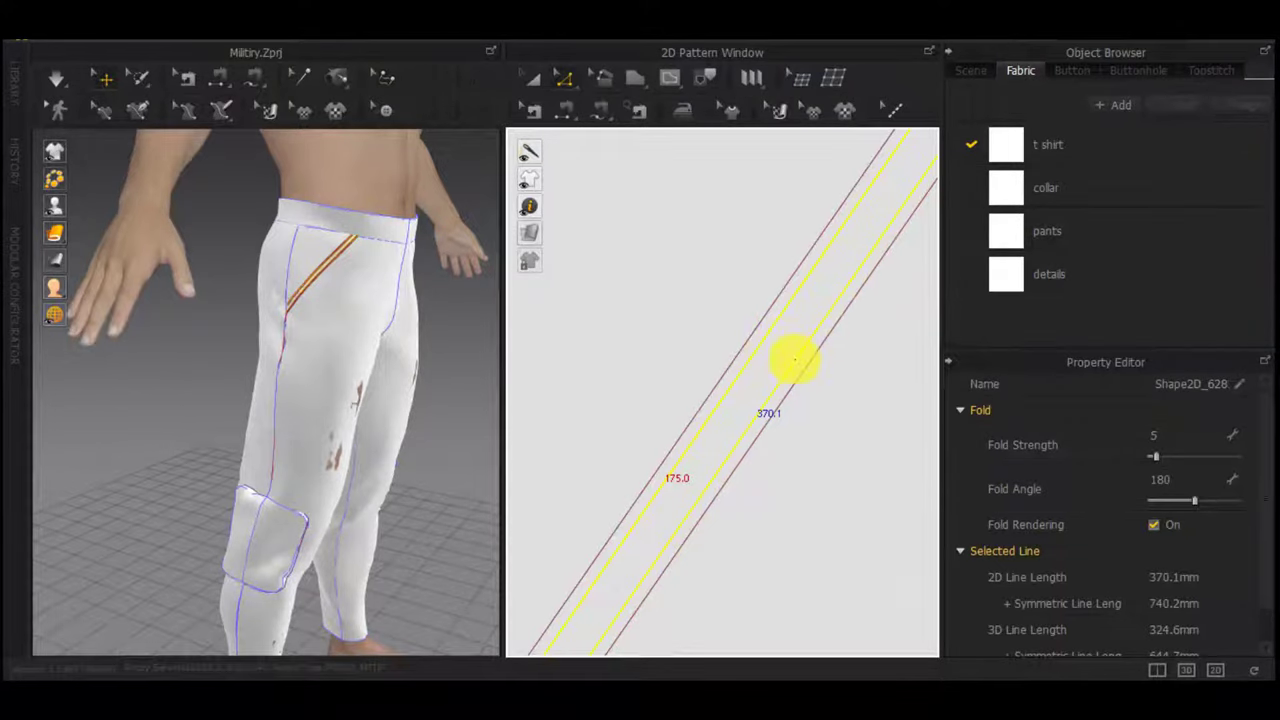
{"action": "scroll", "coordinate": [795, 359], "scroll_direction": "down", "scroll_amount": 3}
{"action": "right_click", "coordinate": [806, 345]}
{"action": "left_click", "coordinate": [914, 388]}
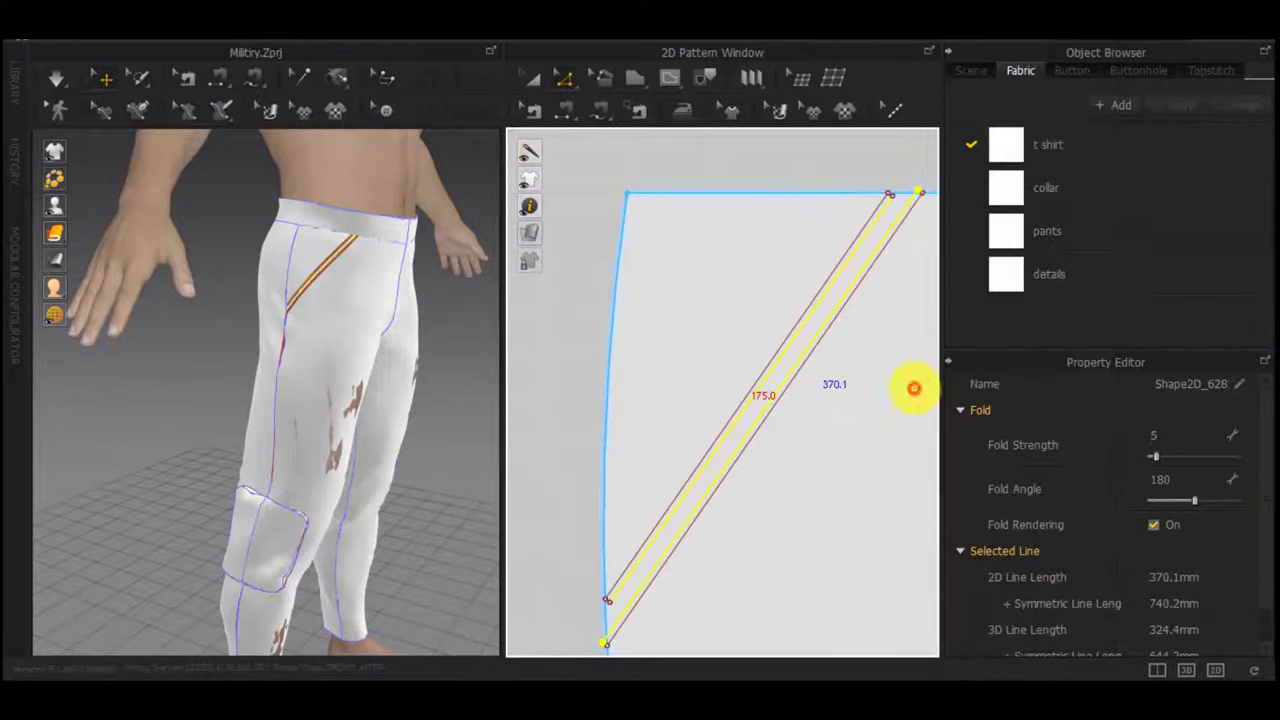
Cut and sew the front pants panel along the lower outer line of the pocket band
{"action": "scroll", "coordinate": [746, 306], "scroll_direction": "up", "scroll_amount": 5}
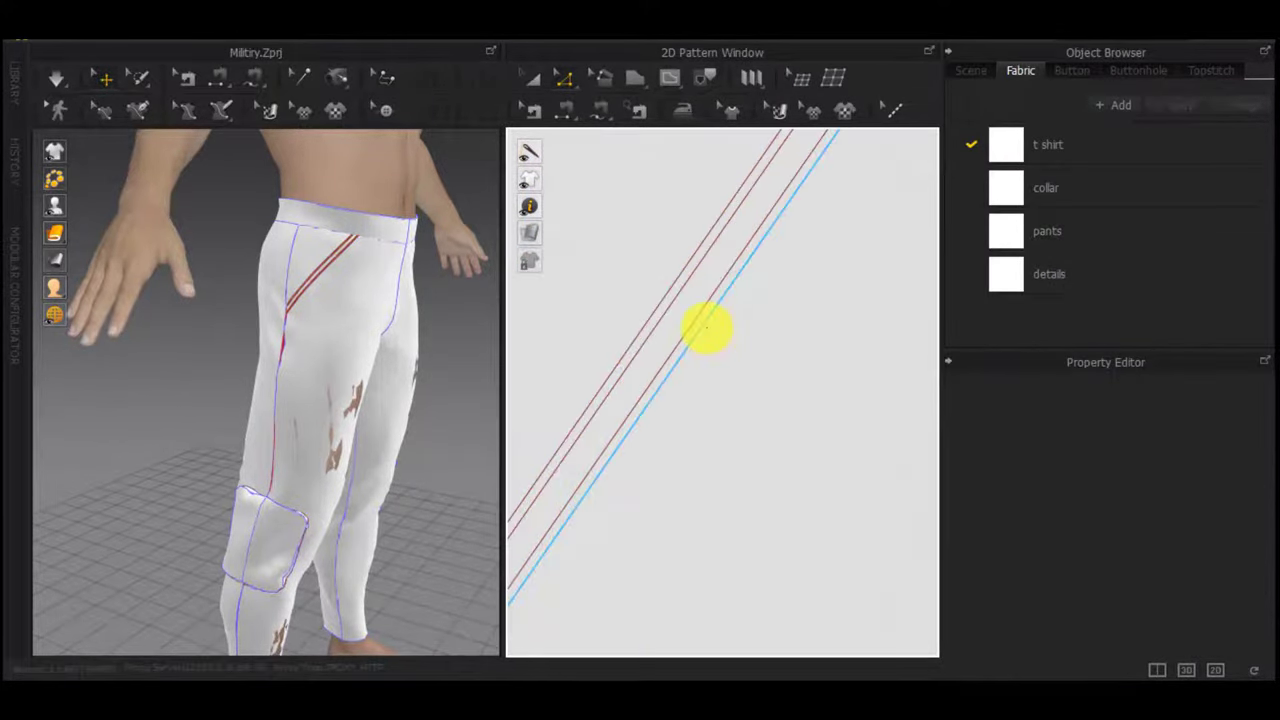
{"action": "left_click", "coordinate": [706, 327]}
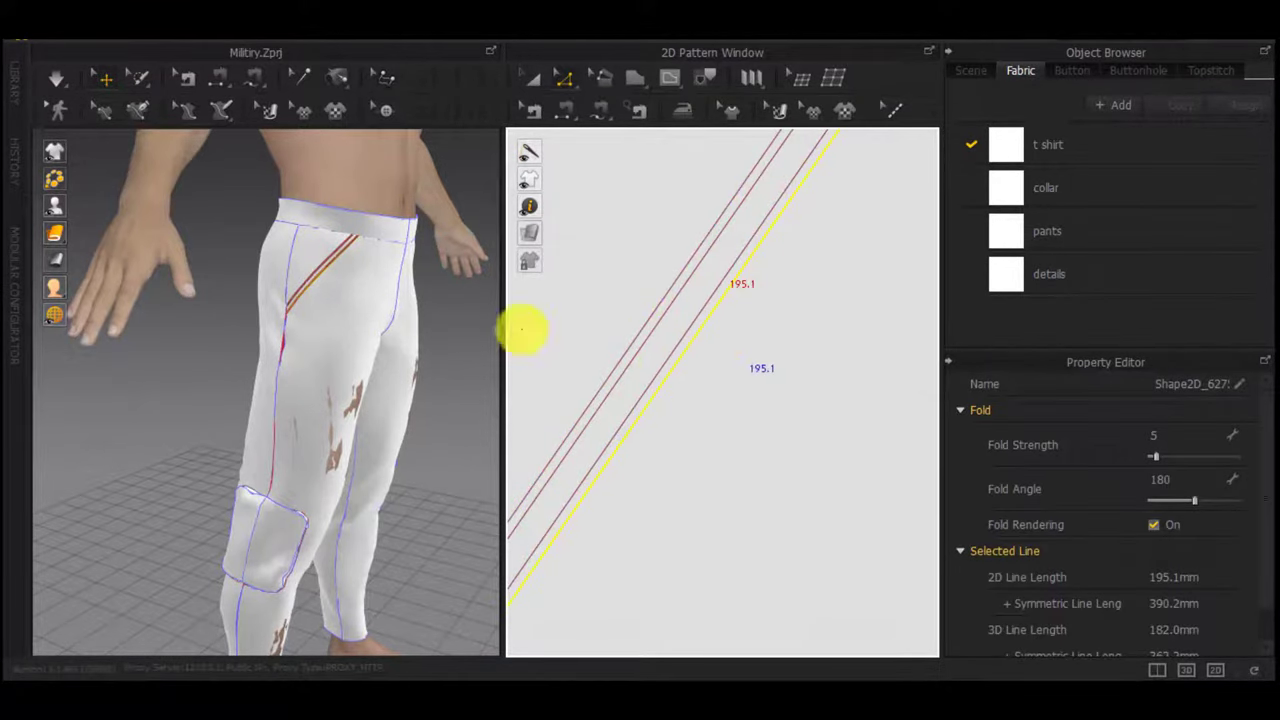
{"action": "scroll", "coordinate": [300, 314], "scroll_direction": "up", "scroll_amount": 4}
{"action": "right_click_drag", "start_coordinate": [300, 314], "coordinate": [311, 371]}
{"action": "scroll", "coordinate": [311, 371], "scroll_direction": "down", "scroll_amount": 4}
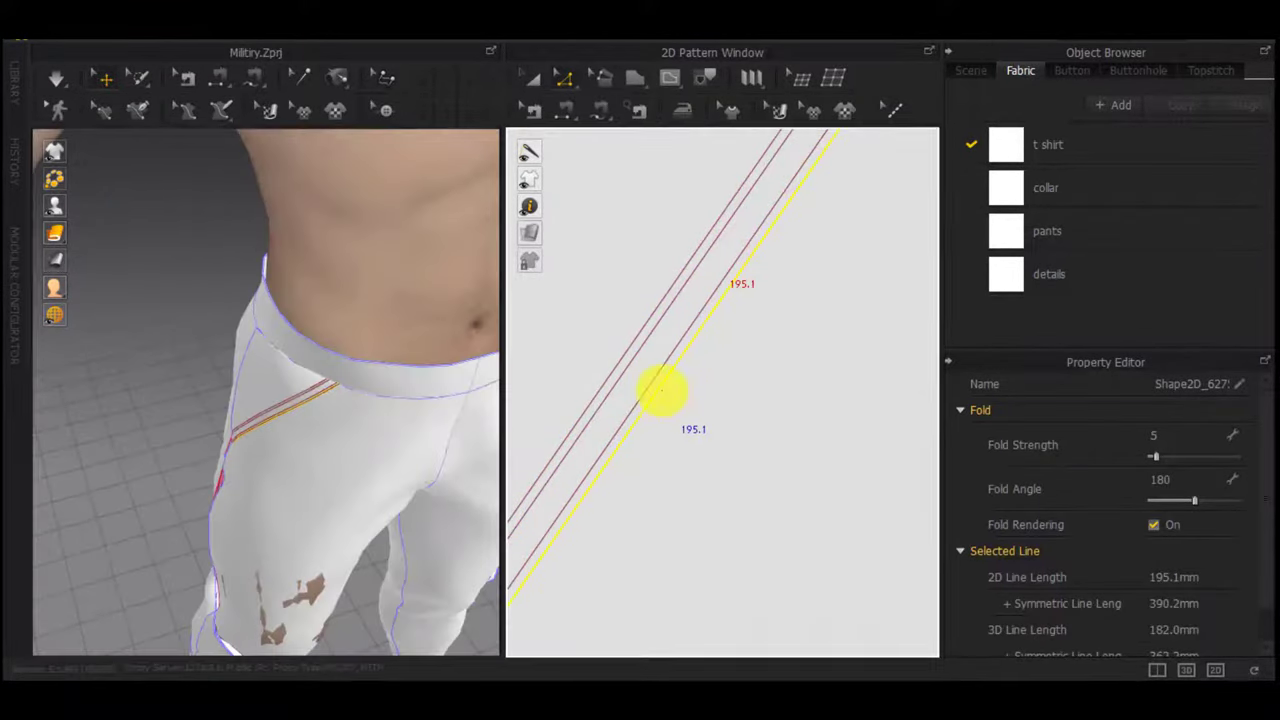
{"action": "right_click", "coordinate": [660, 390]}
{"action": "left_click", "coordinate": [718, 225]}
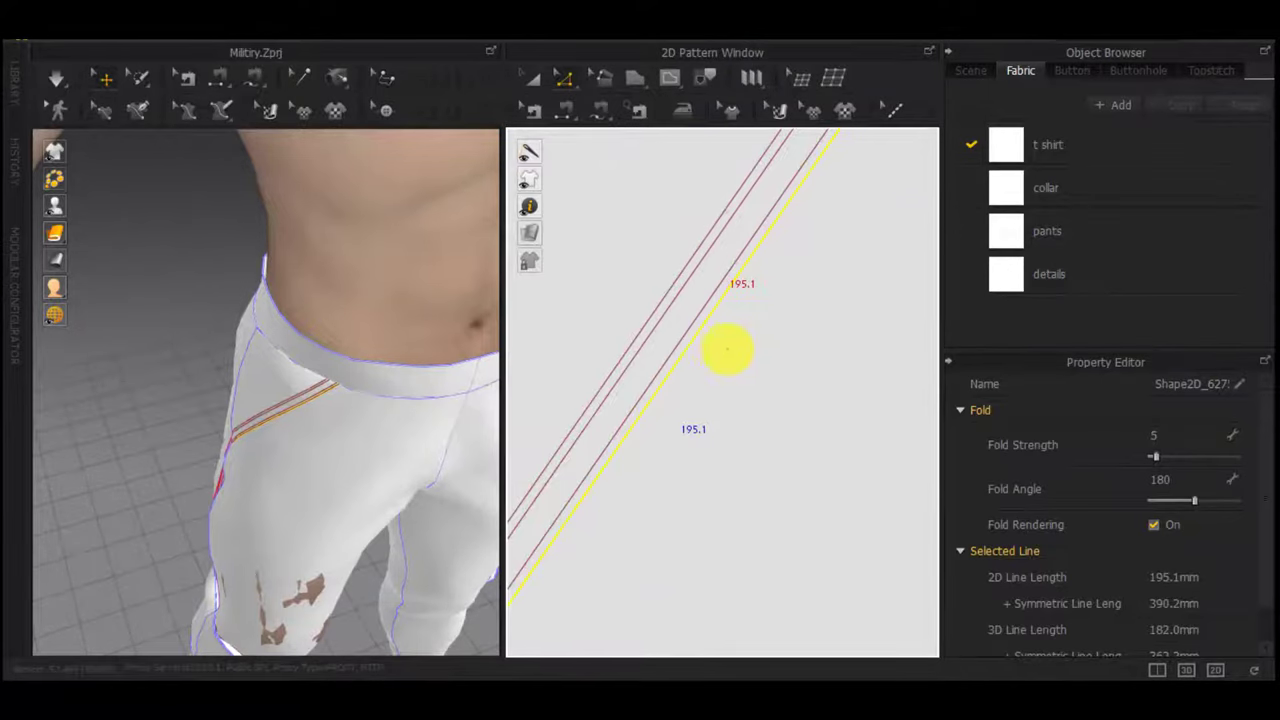
Cut and sew along the original pocket line to separate the narrow band from the triangular corner piece
{"action": "scroll", "coordinate": [727, 348], "scroll_direction": "down", "scroll_amount": 1}
{"action": "right_click", "coordinate": [700, 310]}
{"action": "left_click", "coordinate": [763, 516]}
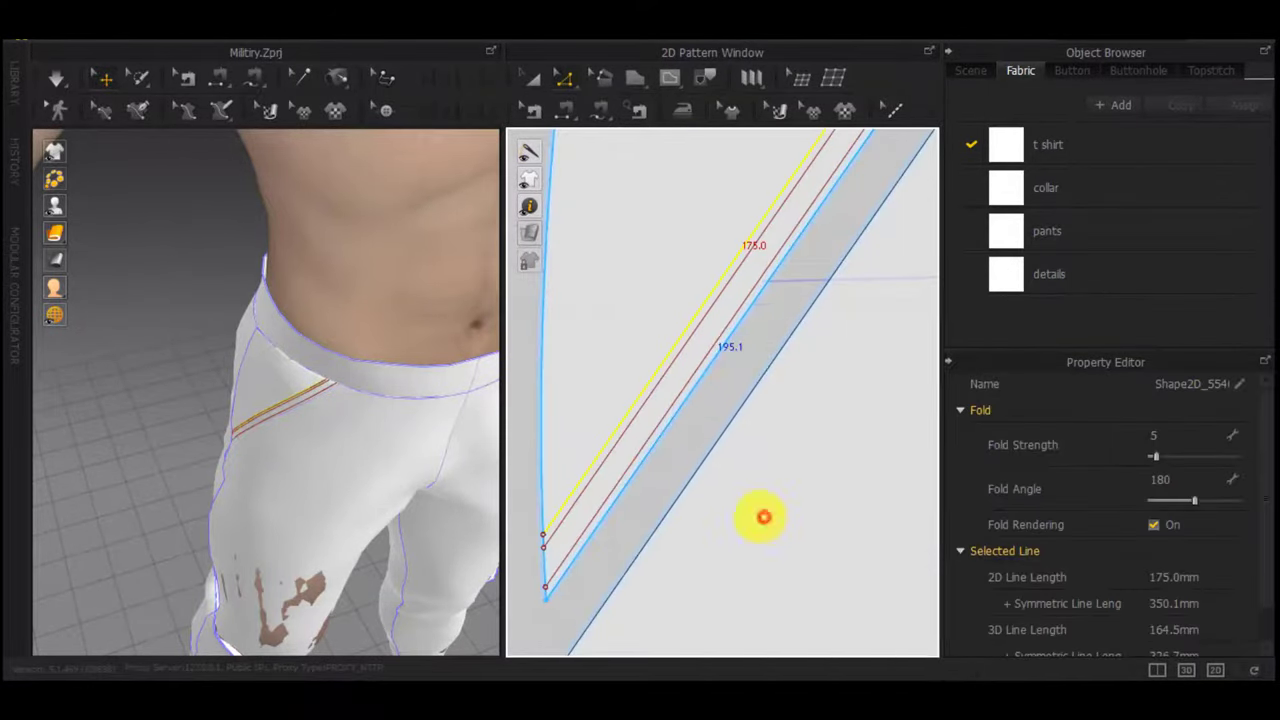
{"action": "scroll", "coordinate": [691, 358], "scroll_direction": "down", "scroll_amount": 4}
{"action": "key", "text": "a"}
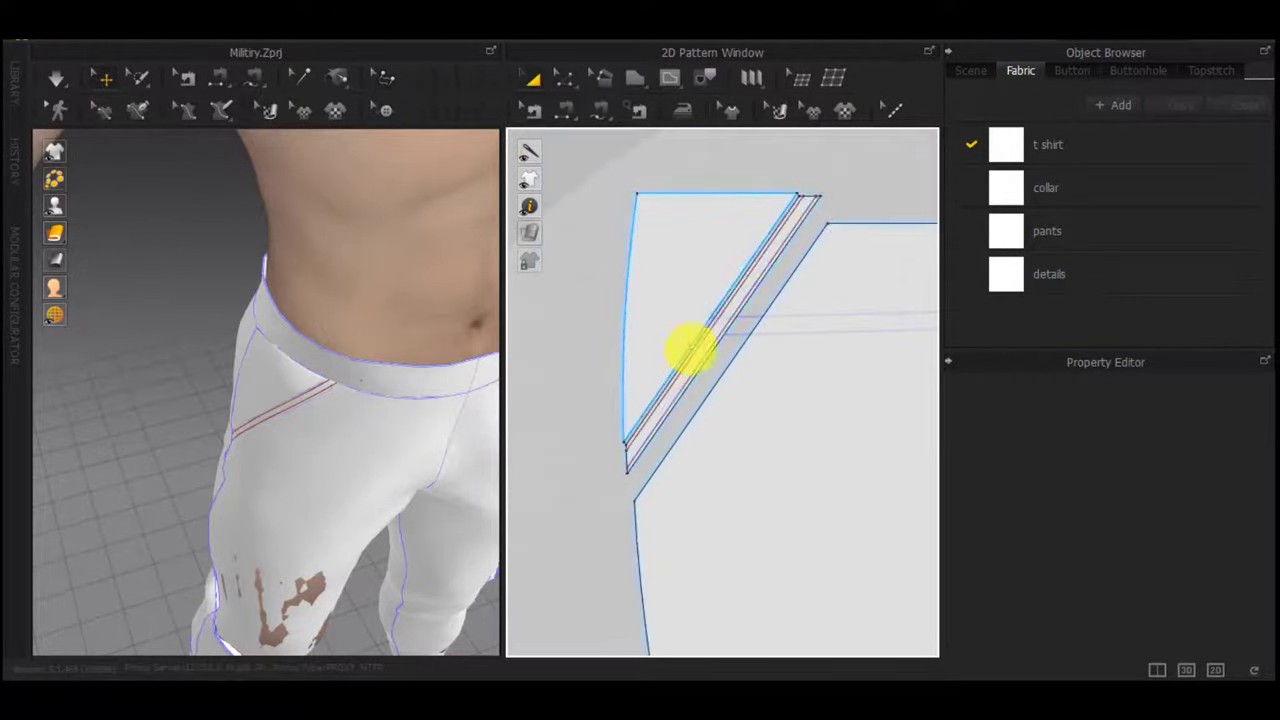
Move the triangular corner piece up and away from the narrow pocket band, leaving a gap between them
{"action": "scroll", "coordinate": [700, 350], "scroll_direction": "up", "scroll_amount": 5}
{"action": "left_click", "coordinate": [720, 352]}
{"action": "right_click", "coordinate": [720, 352]}
{"action": "left_click", "coordinate": [880, 434]}
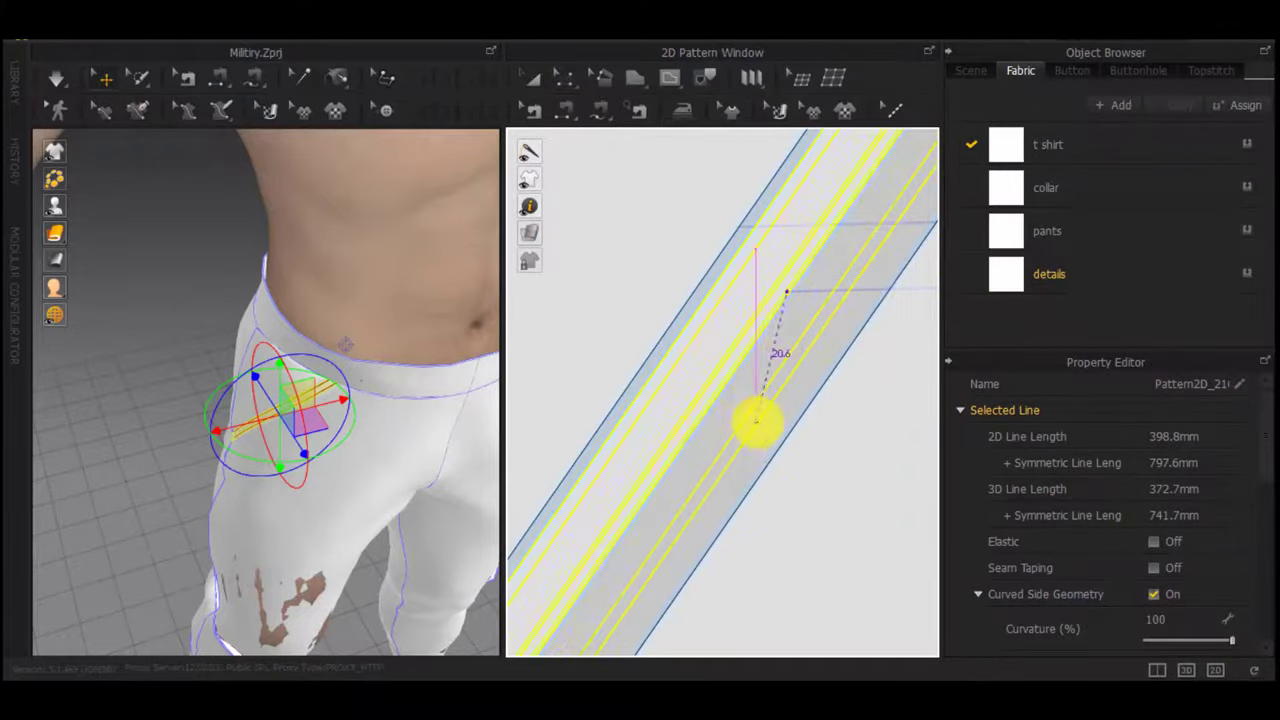
{"action": "scroll", "coordinate": [760, 422], "scroll_direction": "down", "scroll_amount": 5}
{"action": "left_click", "coordinate": [766, 414]}
{"action": "left_click", "coordinate": [851, 274]}
{"action": "scroll", "coordinate": [766, 402], "scroll_direction": "up", "scroll_amount": 5}
{"action": "left_click", "coordinate": [703, 327]}
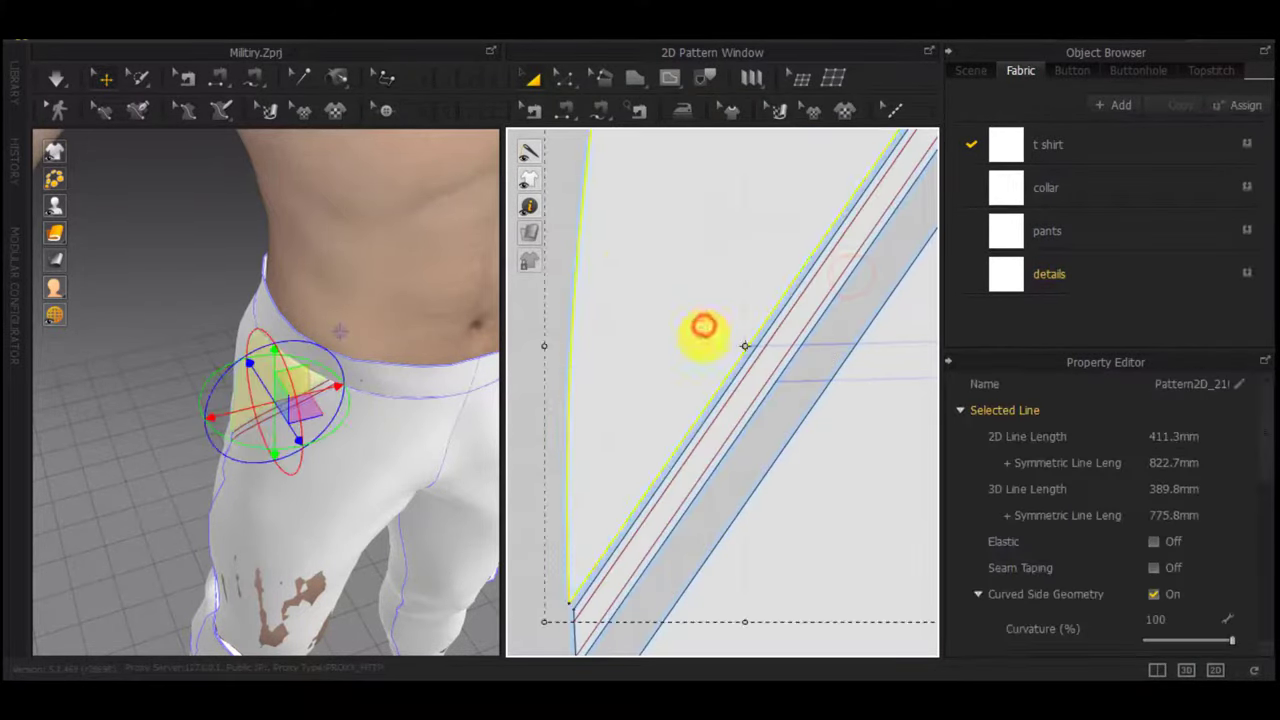
{"action": "scroll", "coordinate": [685, 296], "scroll_direction": "down", "scroll_amount": 4}
{"action": "middle_click_drag", "start_coordinate": [663, 270], "coordinate": [688, 332]}
{"action": "left_click_drag", "start_coordinate": [701, 336], "coordinate": [711, 321]}
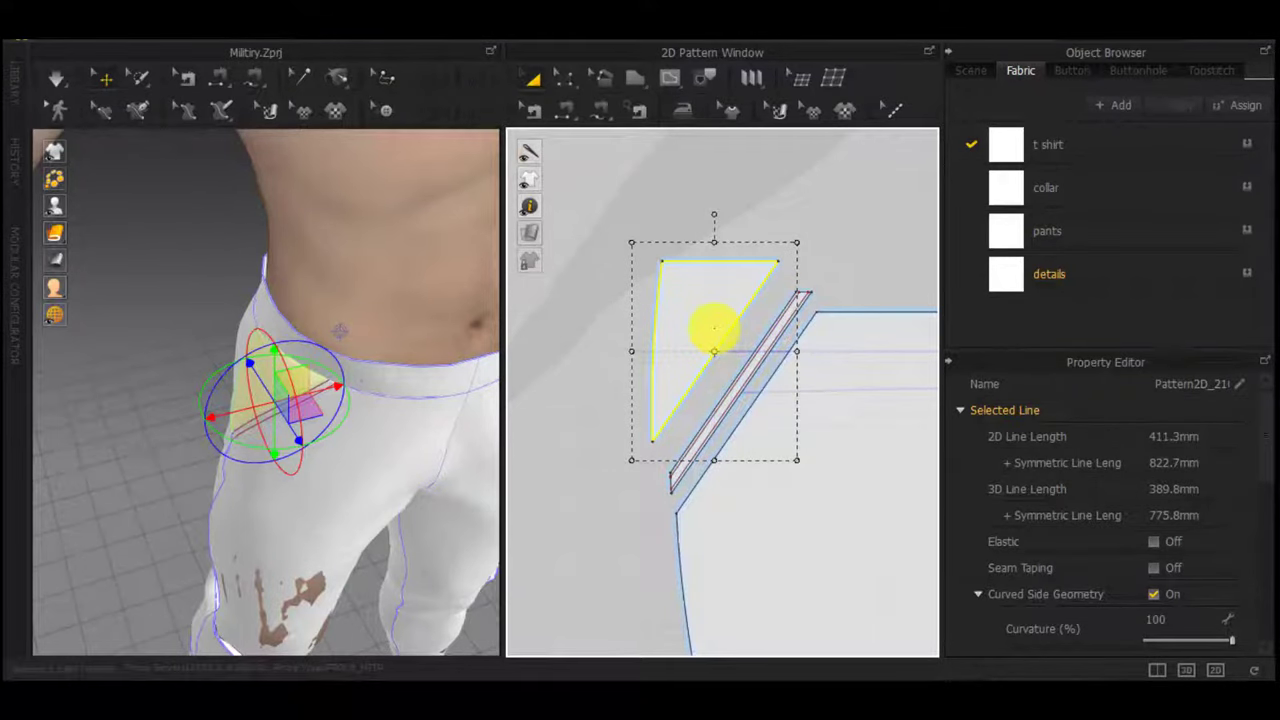
Delete the seam joining the triangular corner piece's slanted edge to the narrow pocket band
{"action": "left_click", "coordinate": [700, 328]}
{"action": "key", "text": "b"}
{"action": "left_click", "coordinate": [711, 350]}
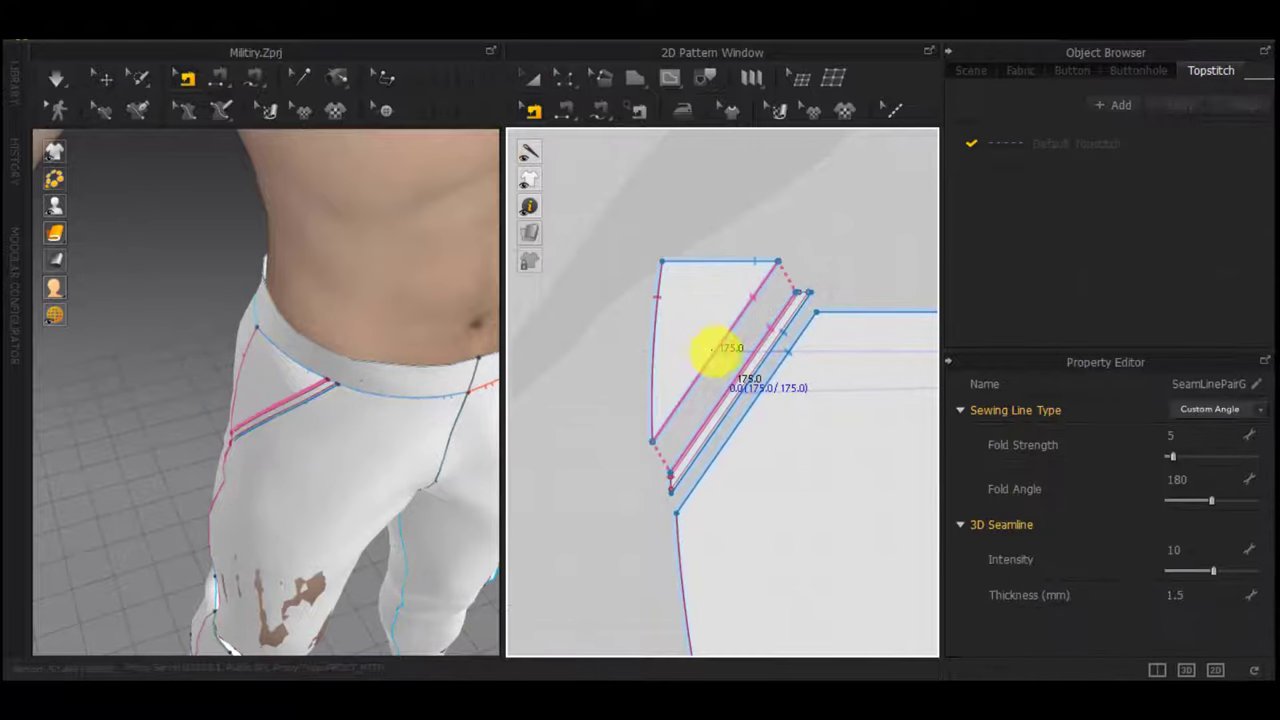
{"action": "key", "text": "Delete"}
Move the opposite leg's triangular piece away from its band and delete the seam between their slanted edges
{"action": "scroll", "coordinate": [714, 352], "scroll_direction": "down", "scroll_amount": 5}
{"action": "middle_click_drag", "start_coordinate": [756, 380], "coordinate": [520, 335]}
{"action": "scroll", "coordinate": [850, 335], "scroll_direction": "up", "scroll_amount": 5}
{"action": "middle_click_drag", "start_coordinate": [742, 195], "coordinate": [787, 455]}
{"action": "key", "text": "a"}
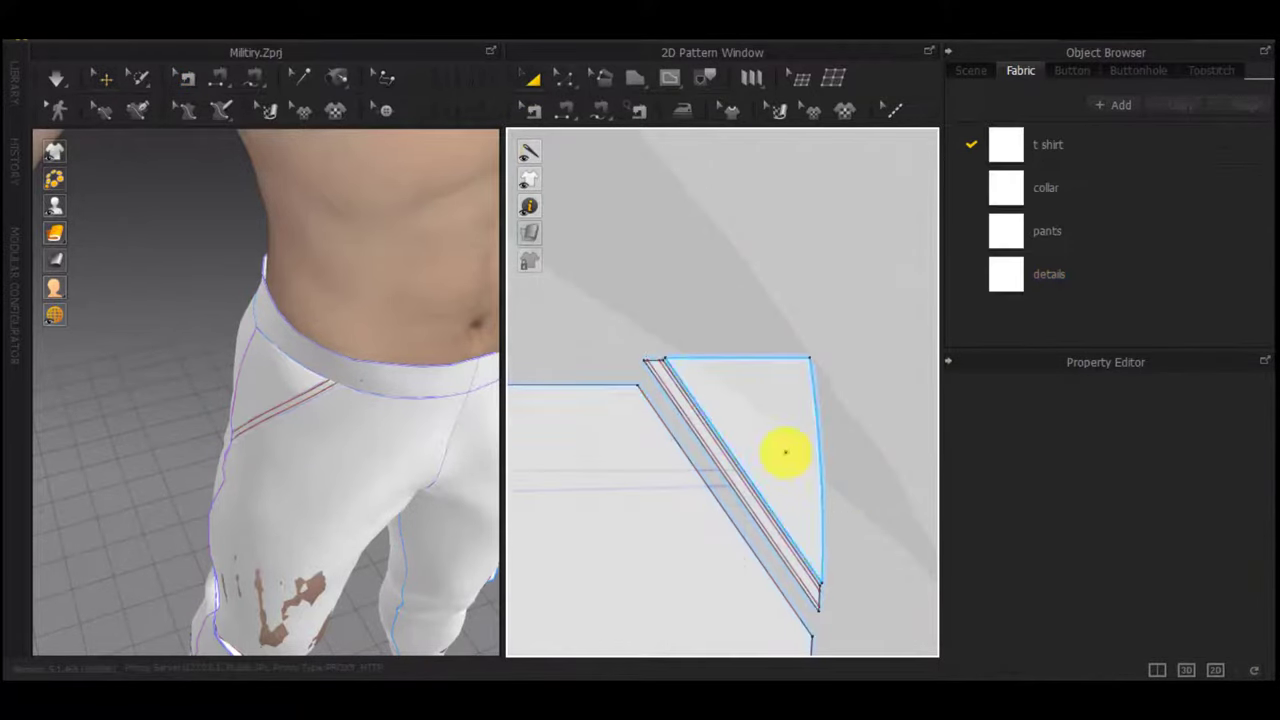
{"action": "left_click_drag", "start_coordinate": [786, 453], "coordinate": [814, 405]}
{"action": "key", "text": "b"}
{"action": "left_click", "coordinate": [774, 434]}
{"action": "key", "text": "Delete"}
Lower the bottom corner of the triangular pocket piece by 30 mm vertically
{"action": "scroll", "coordinate": [774, 434], "scroll_direction": "down", "scroll_amount": 4}
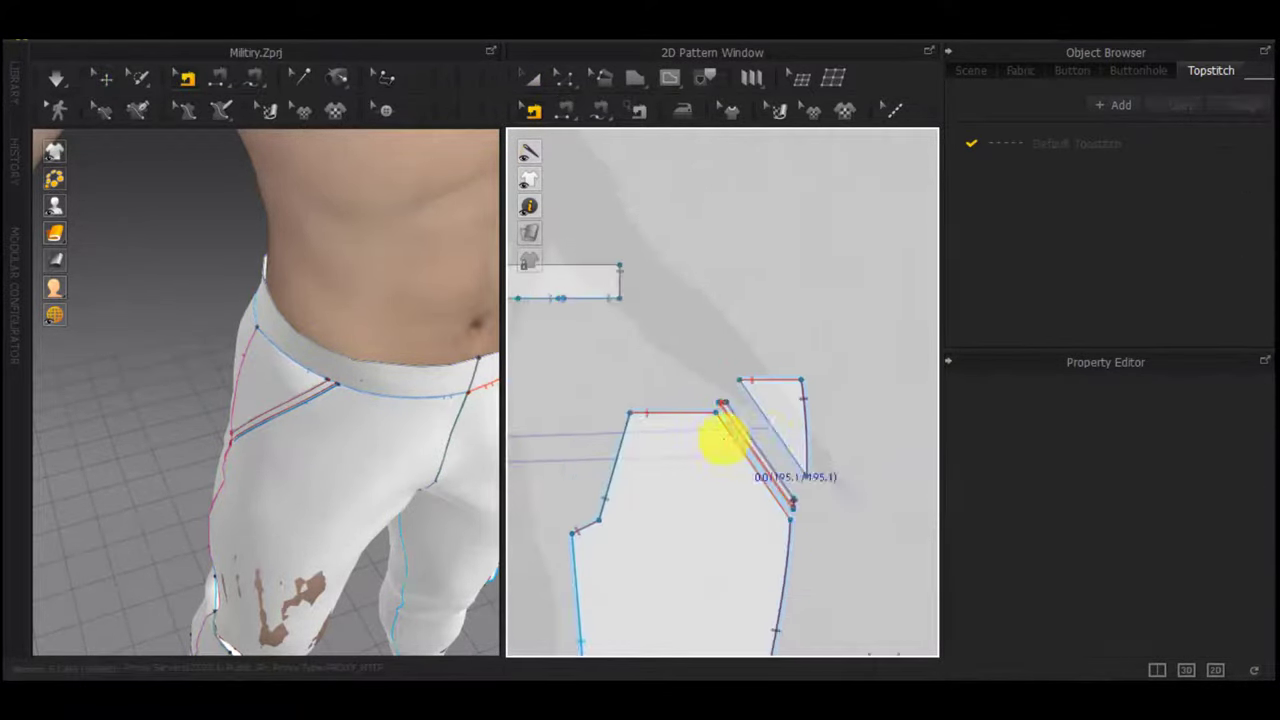
{"action": "middle_click_drag", "start_coordinate": [522, 466], "coordinate": [936, 463]}
{"action": "scroll", "coordinate": [692, 443], "scroll_direction": "down", "scroll_amount": 1}
{"action": "scroll", "coordinate": [696, 442], "scroll_direction": "up", "scroll_amount": 5}
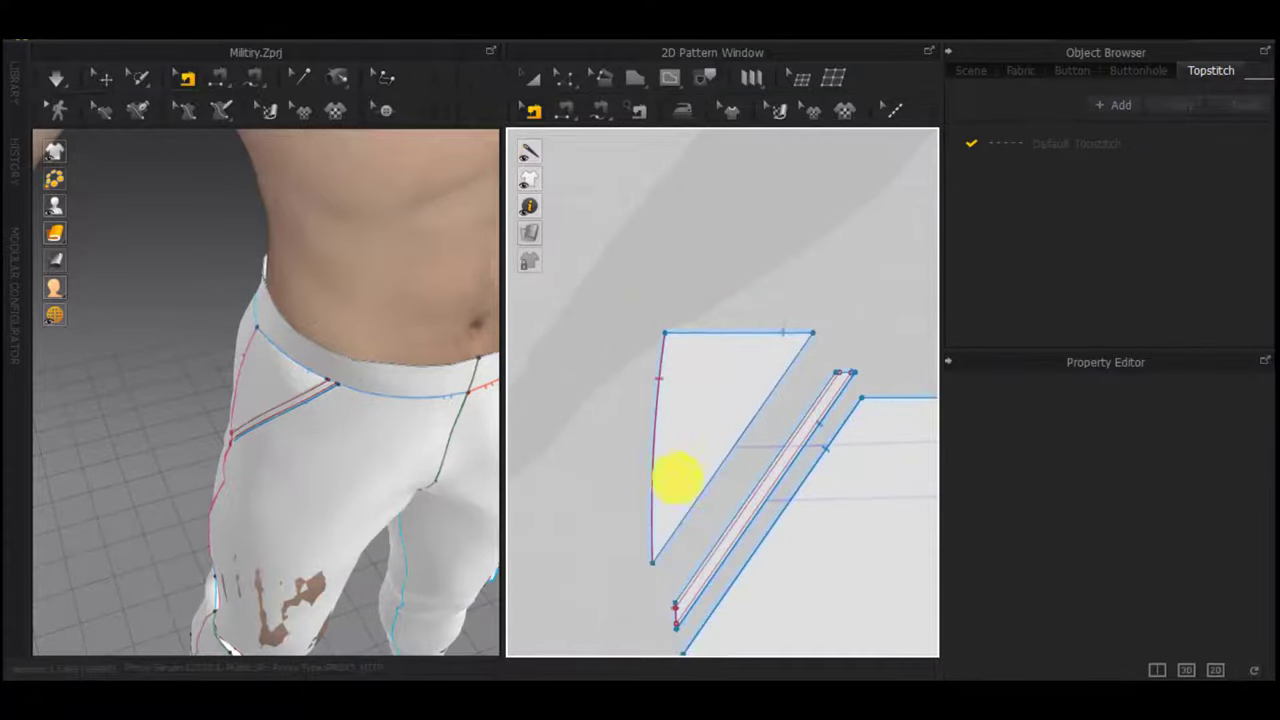
{"action": "key", "text": "a"}
{"action": "scroll", "coordinate": [702, 410], "scroll_direction": "down", "scroll_amount": 4}
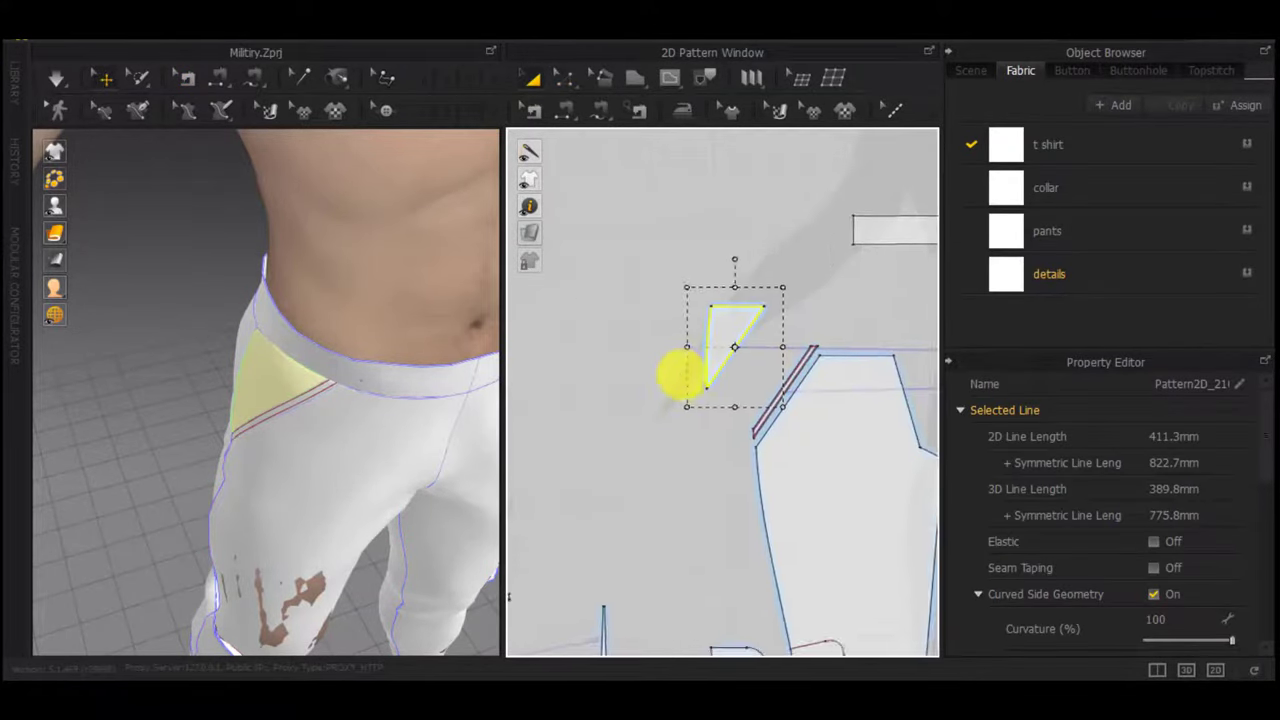
{"action": "scroll", "coordinate": [682, 376], "scroll_direction": "up", "scroll_amount": 4}
{"action": "key", "text": "z"}
{"action": "left_click_drag", "start_coordinate": [750, 414], "coordinate": [745, 518]}
{"action": "right_click", "coordinate": [745, 518]}
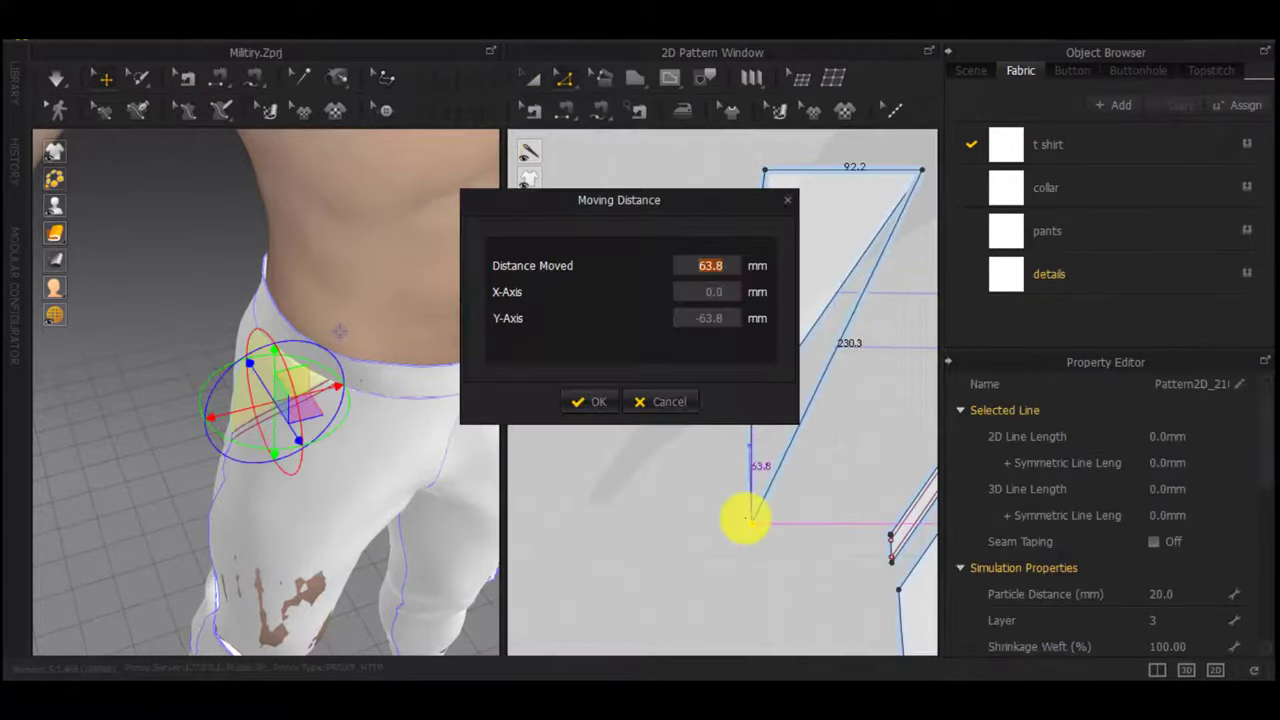
{"action": "type", "text": "1"}
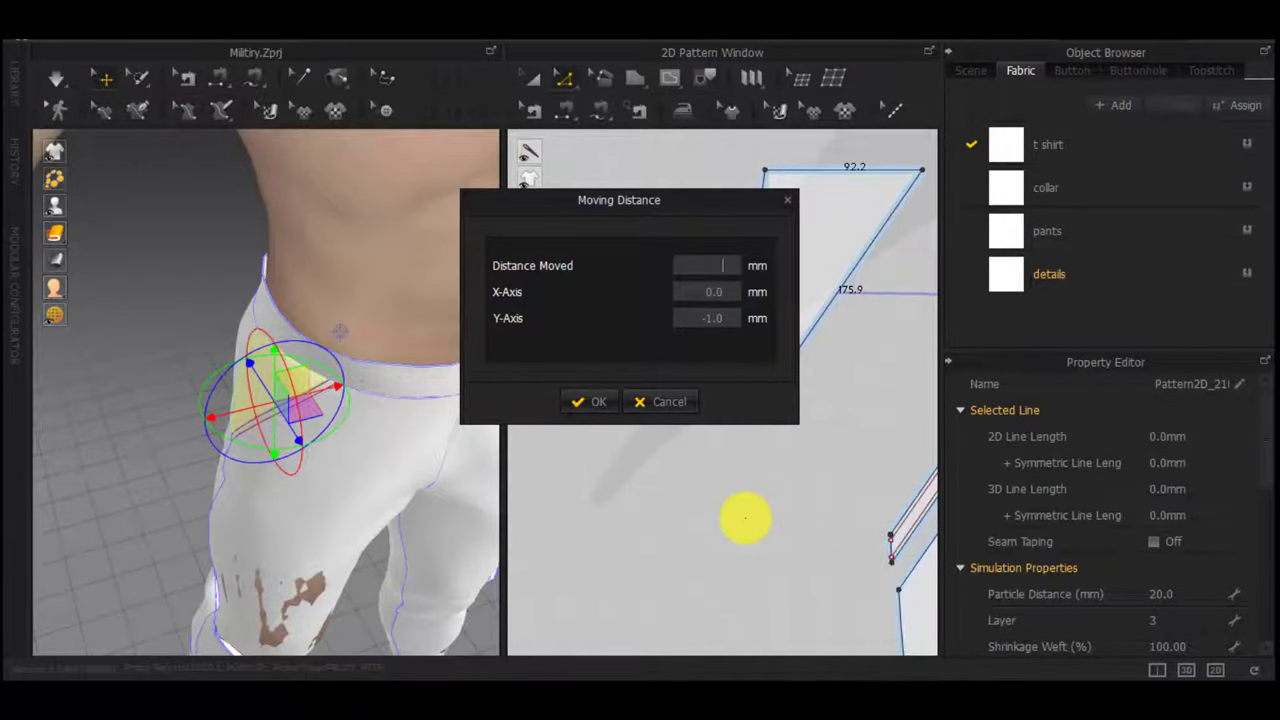
{"action": "type", "text": "00"}
{"action": "key", "text": "Return"}
Move the triangular piece's upper inner corner 30 mm horizontally toward the front panel
{"action": "middle_click_drag", "start_coordinate": [804, 342], "coordinate": [613, 472]}
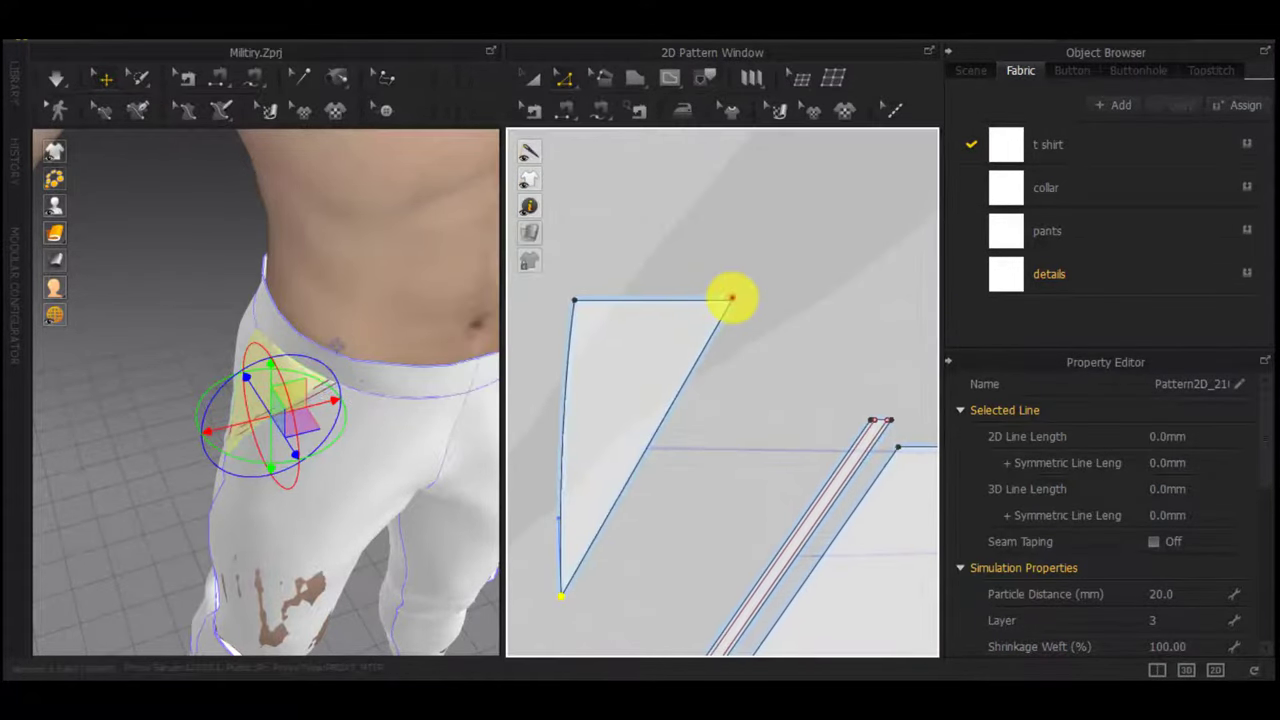
{"action": "left_click_drag", "start_coordinate": [732, 298], "coordinate": [775, 298]}
{"action": "right_click", "coordinate": [775, 298]}
{"action": "type", "text": "30"}
{"action": "key", "text": "Return"}
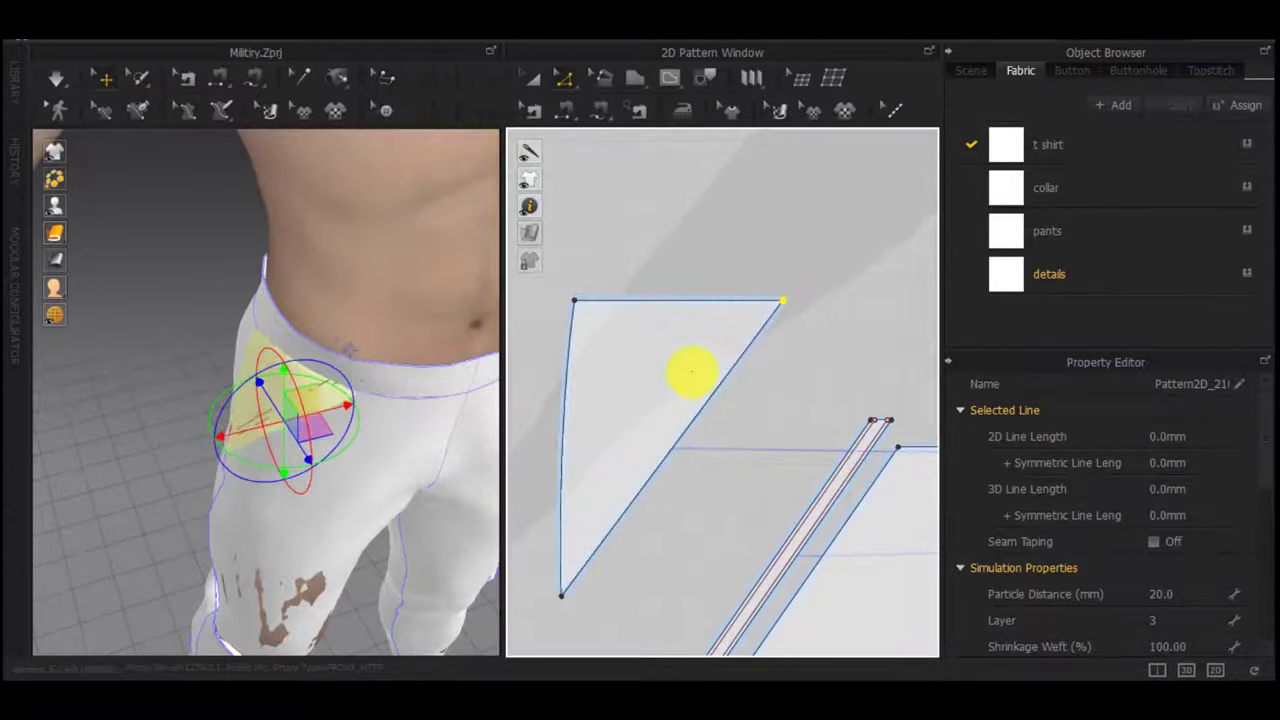
Curve the triangular piece's slanted edge outward into a rounded pocket bag outline about 297 mm long
{"action": "key", "text": "c"}
{"action": "left_click", "coordinate": [703, 434]}
{"action": "left_click_drag", "start_coordinate": [688, 430], "coordinate": [784, 535]}
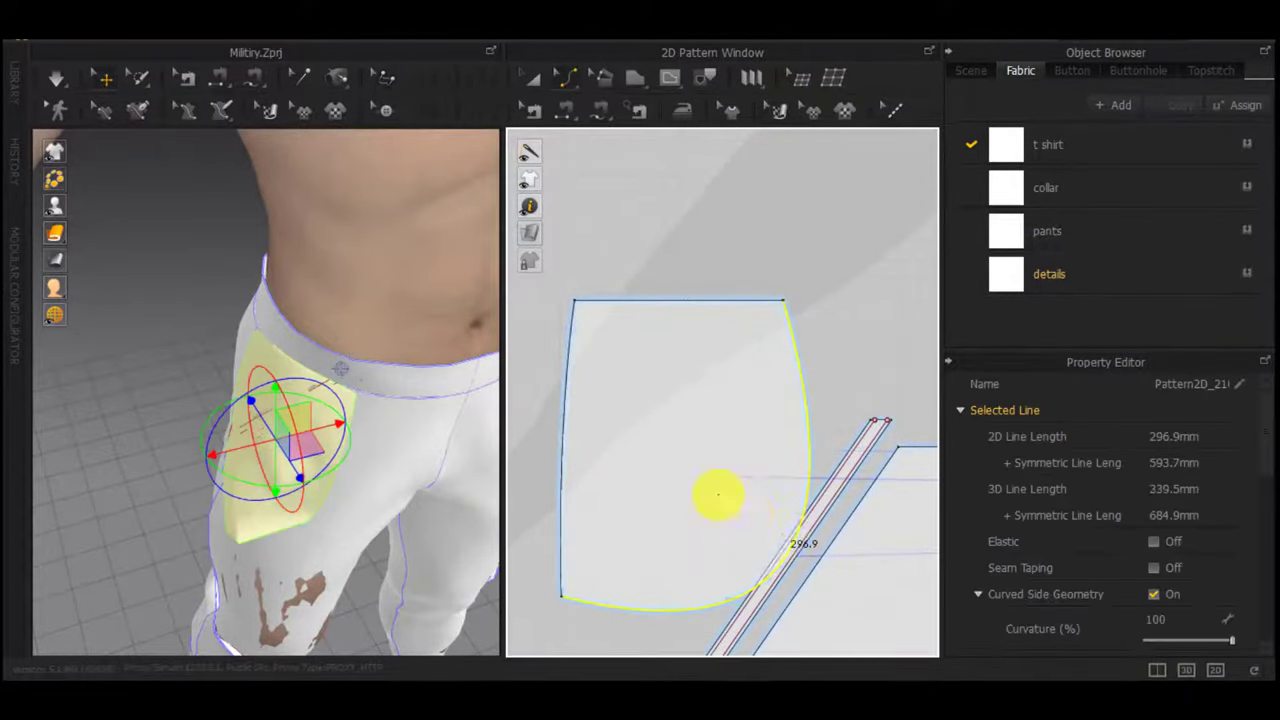
Select both front pocket bag pieces and set their simulation layer to 1
{"action": "scroll", "coordinate": [716, 494], "scroll_direction": "down", "scroll_amount": 5}
{"action": "scroll", "coordinate": [797, 443], "scroll_direction": "down", "scroll_amount": 2}
{"action": "middle_click_drag", "start_coordinate": [797, 443], "coordinate": [633, 441]}
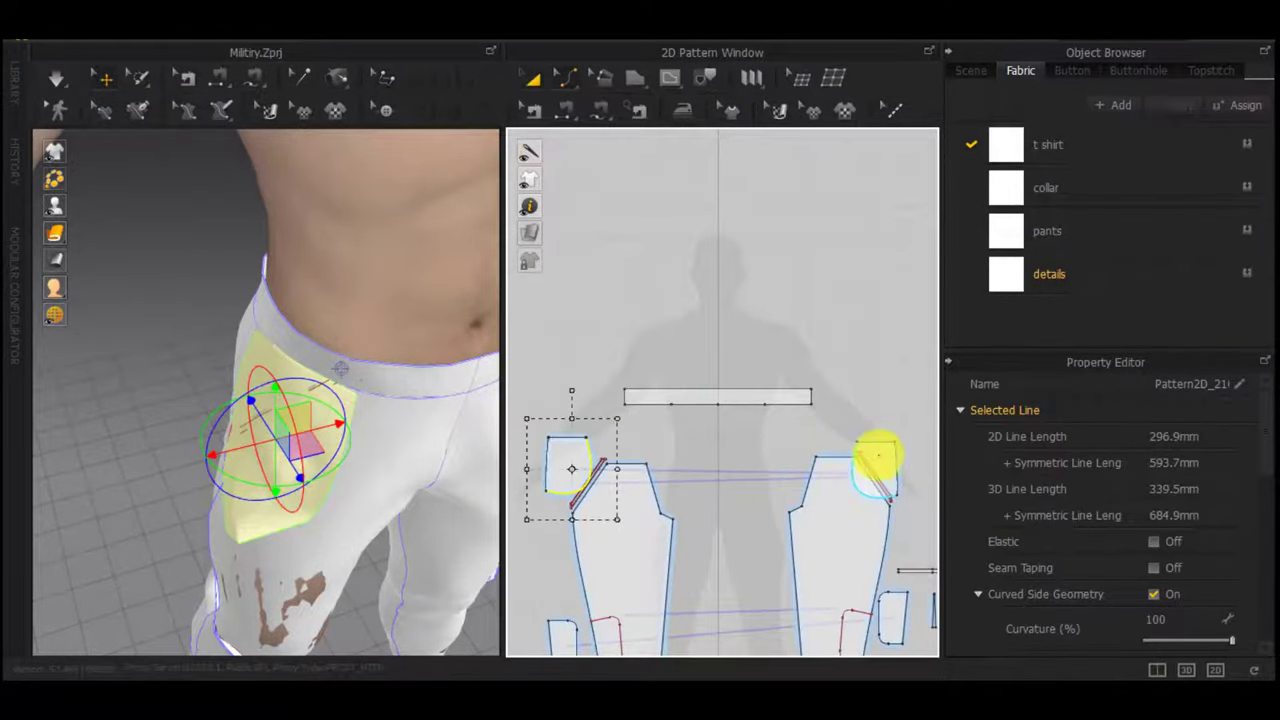
{"action": "left_click", "coordinate": [879, 456]}
{"action": "left_click", "coordinate": [569, 463], "text": "shift"}
{"action": "scroll", "coordinate": [1166, 489], "scroll_direction": "down", "scroll_amount": 3}
{"action": "left_click", "coordinate": [1171, 575]}
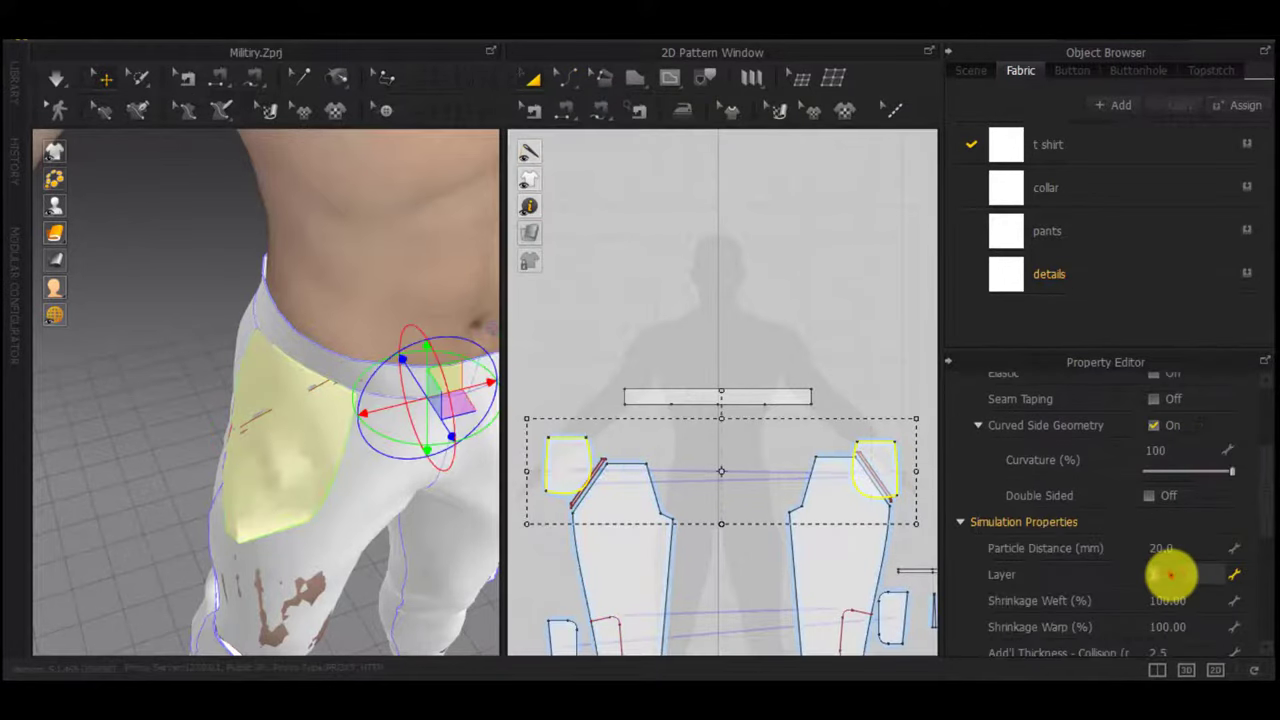
{"action": "type", "text": "1"}
{"action": "left_click", "coordinate": [686, 274]}
{"action": "left_click", "coordinate": [651, 411]}
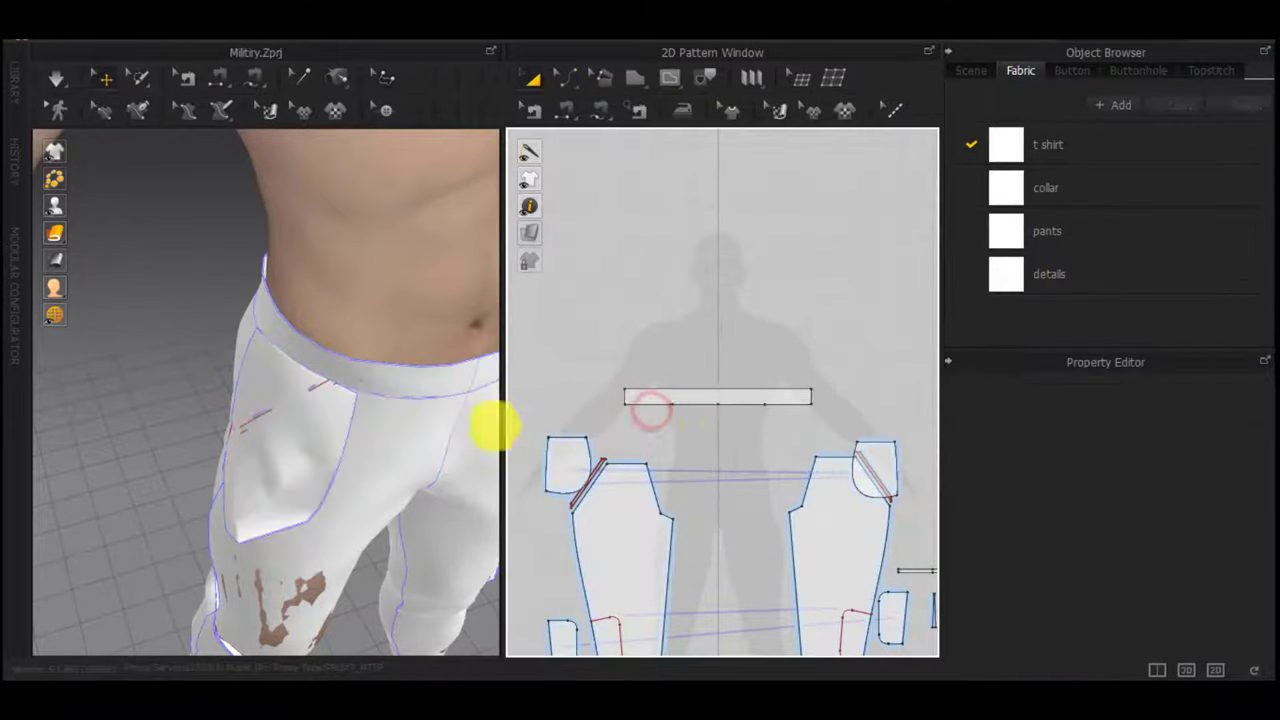
Try to extend the pocket bag's top seam along the waistband's lower edge
{"action": "middle_click_drag", "start_coordinate": [715, 427], "coordinate": [623, 365]}
{"action": "left_click", "coordinate": [708, 411]}
{"action": "key", "text": "b"}
{"action": "scroll", "coordinate": [727, 408], "scroll_direction": "up", "scroll_amount": 5}
{"action": "left_click", "coordinate": [691, 354]}
{"action": "middle_click_drag", "start_coordinate": [907, 343], "coordinate": [668, 398]}
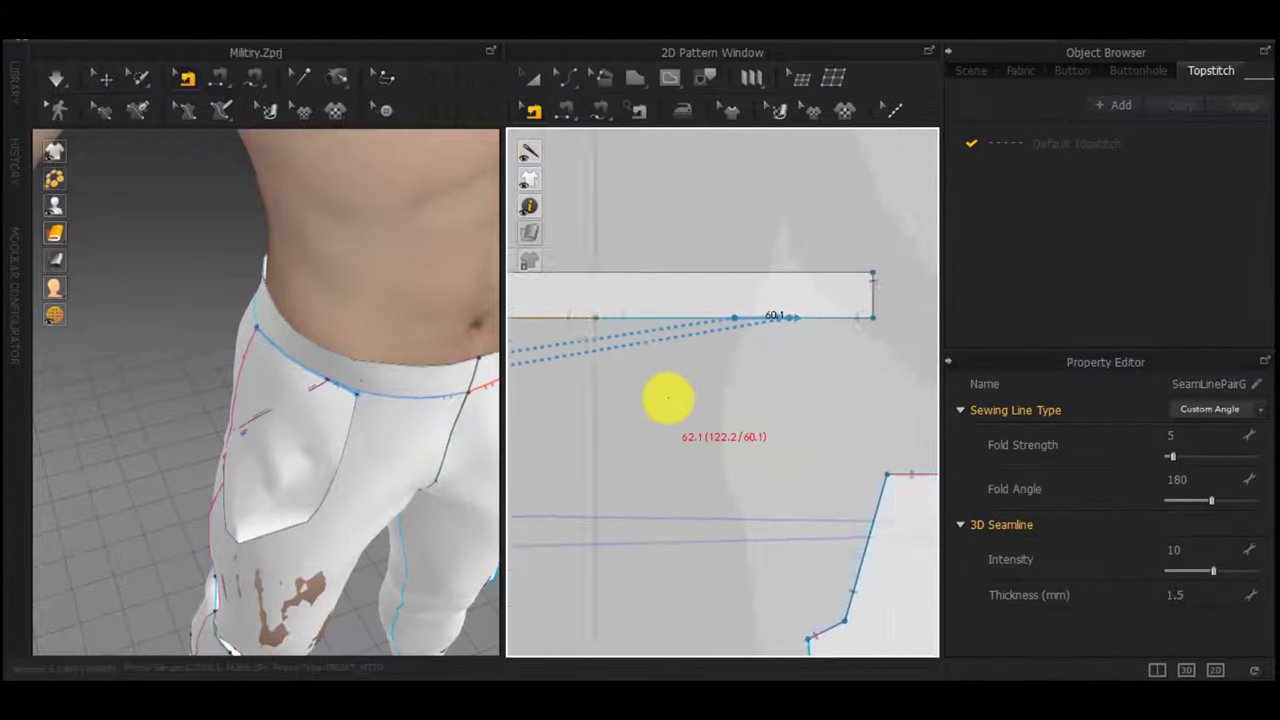
{"action": "scroll", "coordinate": [770, 283], "scroll_direction": "up", "scroll_amount": 3}
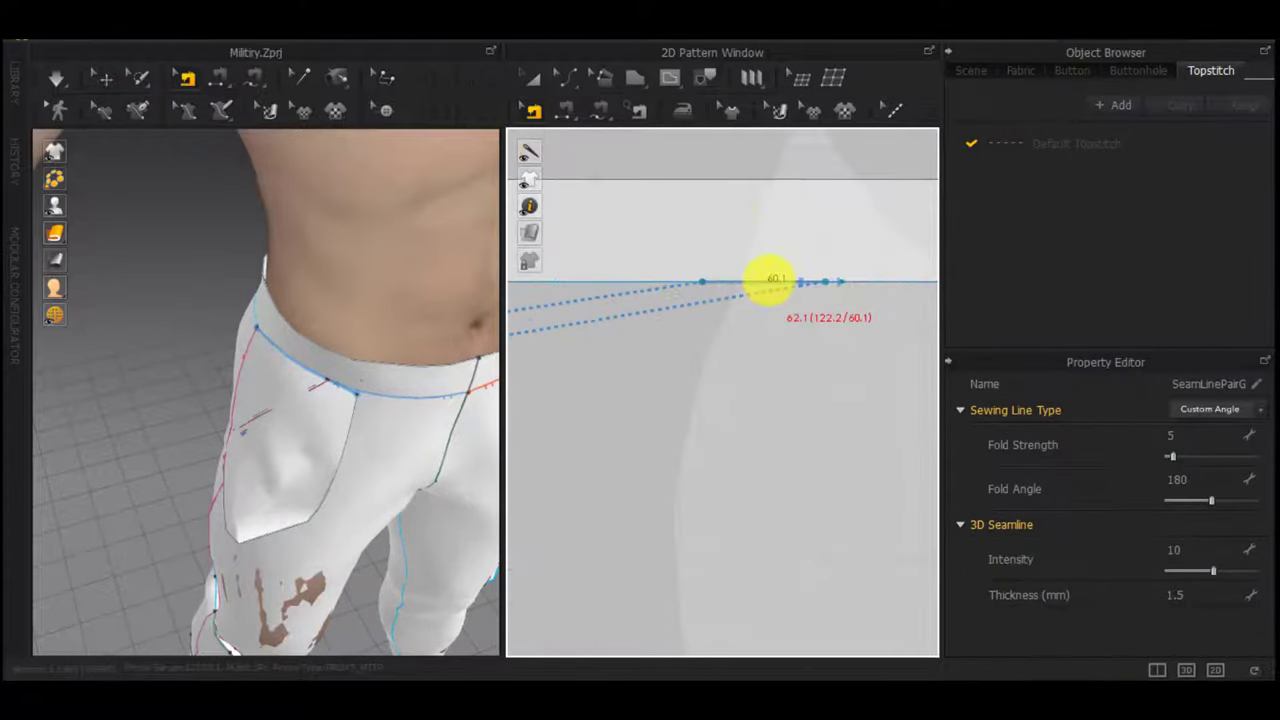
{"action": "left_click", "coordinate": [824, 279]}
{"action": "left_click", "coordinate": [758, 269]}
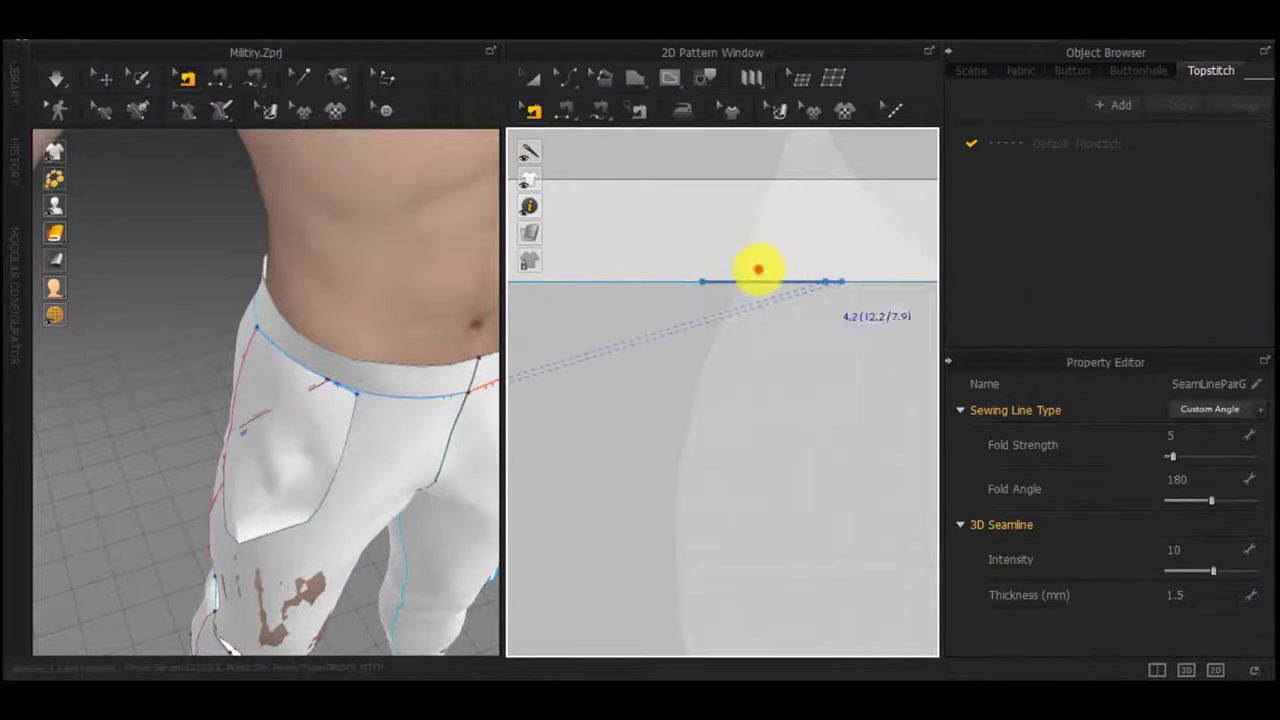
{"action": "scroll", "coordinate": [820, 280], "scroll_direction": "up", "scroll_amount": 3}
{"action": "left_click", "coordinate": [827, 297]}
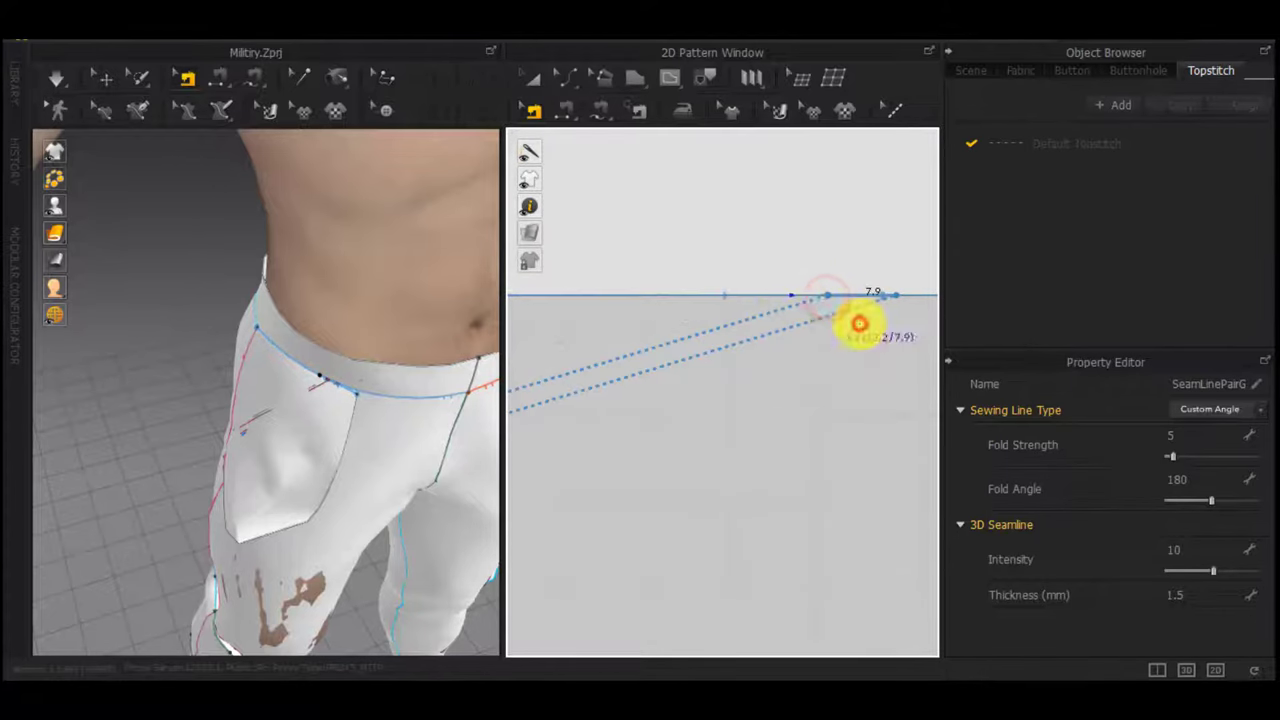
{"action": "left_click", "coordinate": [752, 289]}
{"action": "left_click", "coordinate": [828, 293]}
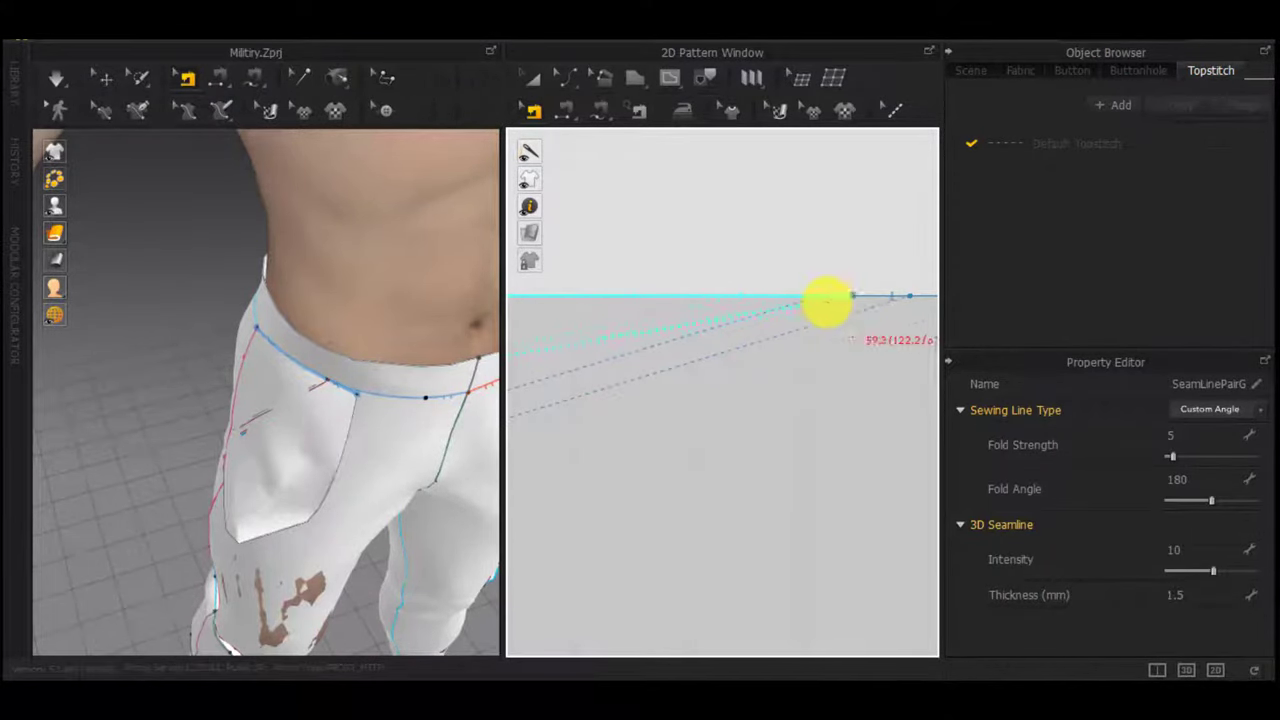
{"action": "left_click_drag", "start_coordinate": [842, 302], "coordinate": [848, 297]}
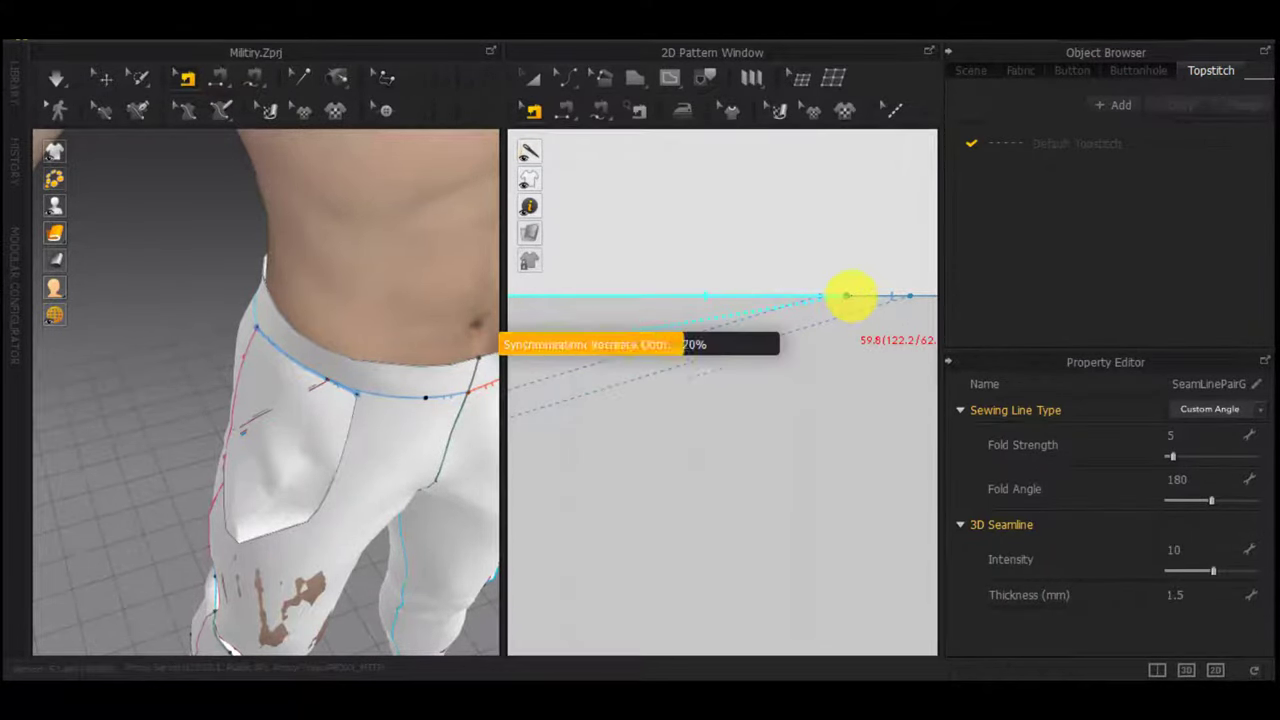
{"action": "right_click_drag", "start_coordinate": [223, 316], "coordinate": [68, 280]}
{"action": "key", "text": "ctrl+z"}
Extend the pocket bag's top seam on the waistband across the narrow band's seam segment, to 68.0 mm
{"action": "scroll", "coordinate": [371, 367], "scroll_direction": "up", "scroll_amount": 3}
{"action": "middle_click_drag", "start_coordinate": [372, 367], "coordinate": [293, 465]}
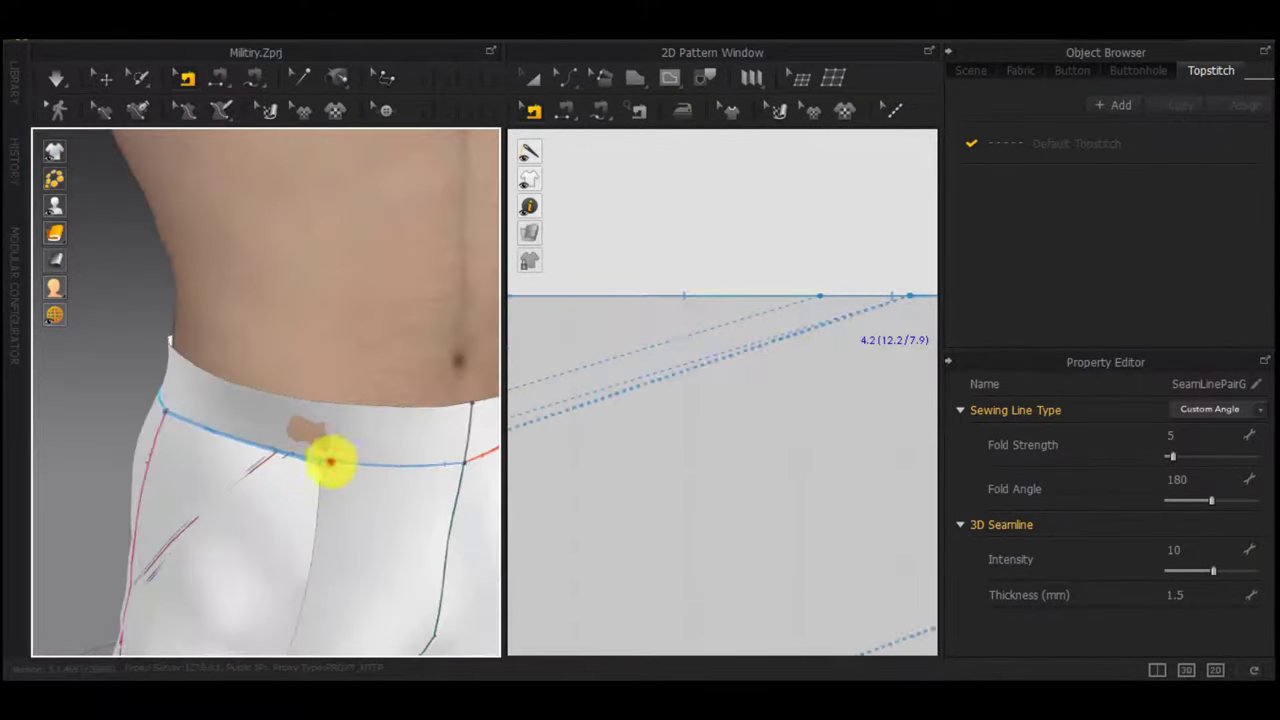
{"action": "scroll", "coordinate": [850, 433], "scroll_direction": "down", "scroll_amount": 3}
{"action": "middle_click_drag", "start_coordinate": [850, 433], "coordinate": [738, 437]}
{"action": "scroll", "coordinate": [624, 357], "scroll_direction": "down", "scroll_amount": 1}
{"action": "left_click", "coordinate": [624, 357]}
{"action": "scroll", "coordinate": [692, 357], "scroll_direction": "up", "scroll_amount": 4}
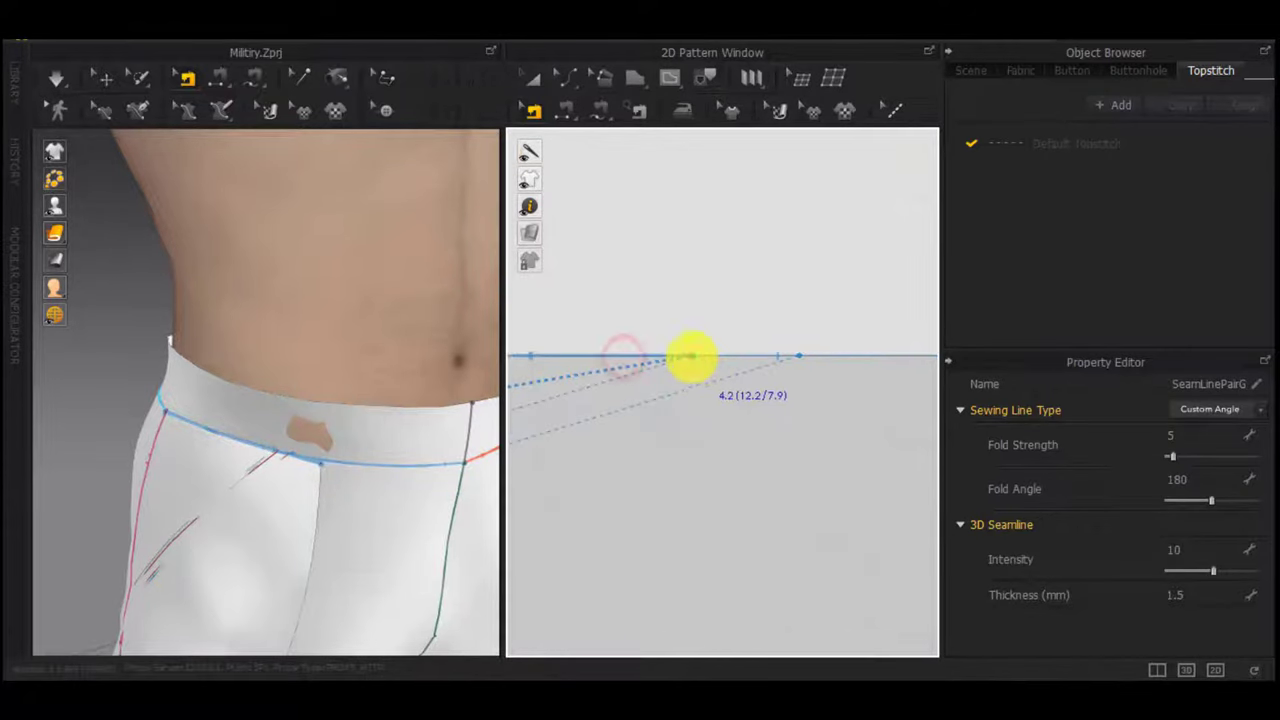
{"action": "left_click_drag", "start_coordinate": [694, 357], "coordinate": [799, 357]}
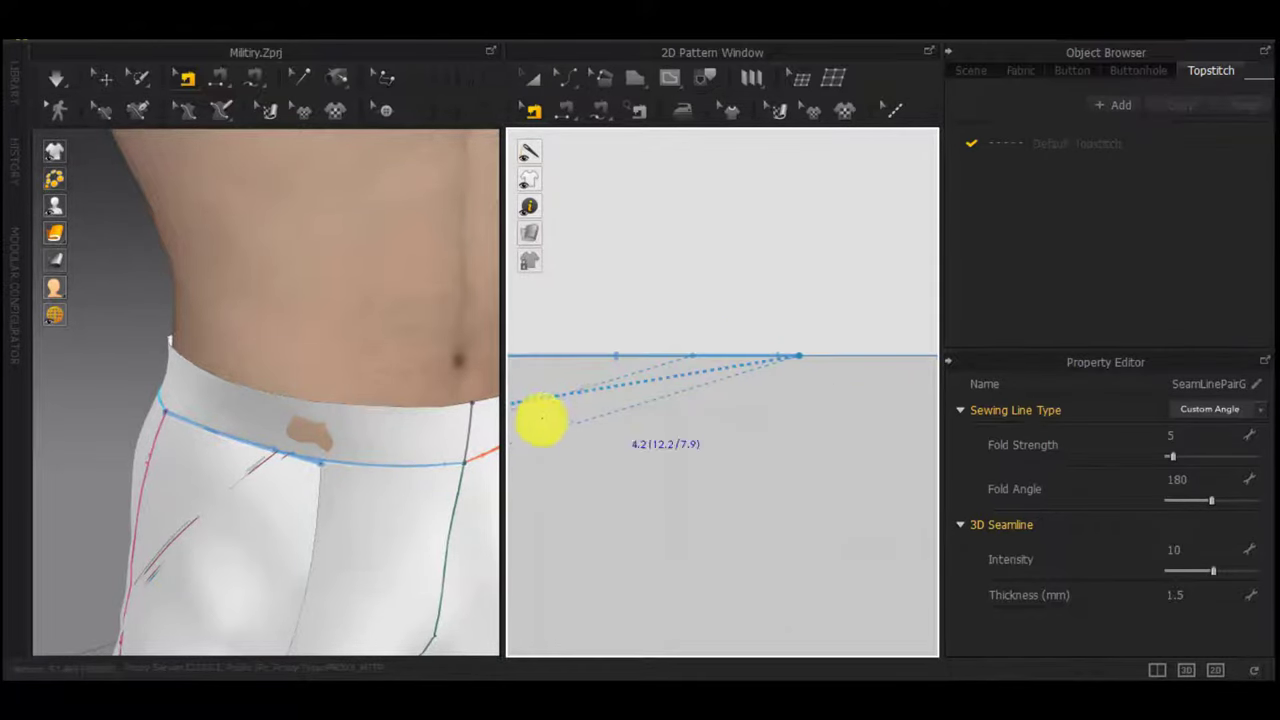
{"action": "right_click_drag", "start_coordinate": [412, 466], "coordinate": [351, 476]}
{"action": "scroll", "coordinate": [612, 492], "scroll_direction": "down", "scroll_amount": 6}
{"action": "middle_click_drag", "start_coordinate": [614, 491], "coordinate": [811, 417]}
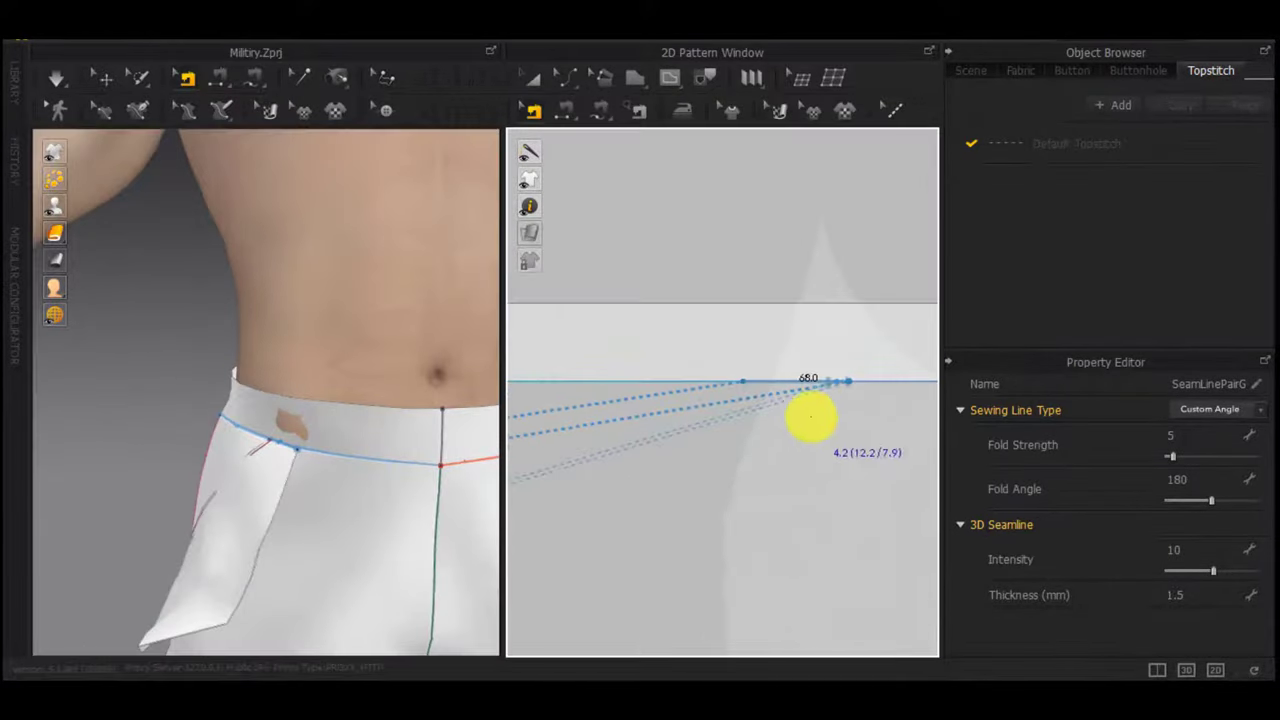
Lengthen the pocket bag's side seam down the back panel's outer edge to about 152 mm
{"action": "scroll", "coordinate": [705, 500], "scroll_direction": "down", "scroll_amount": 3}
{"action": "middle_click_drag", "start_coordinate": [705, 500], "coordinate": [925, 422]}
{"action": "left_click", "coordinate": [592, 512]}
{"action": "scroll", "coordinate": [771, 532], "scroll_direction": "down", "scroll_amount": 4}
{"action": "middle_click_drag", "start_coordinate": [854, 526], "coordinate": [717, 523]}
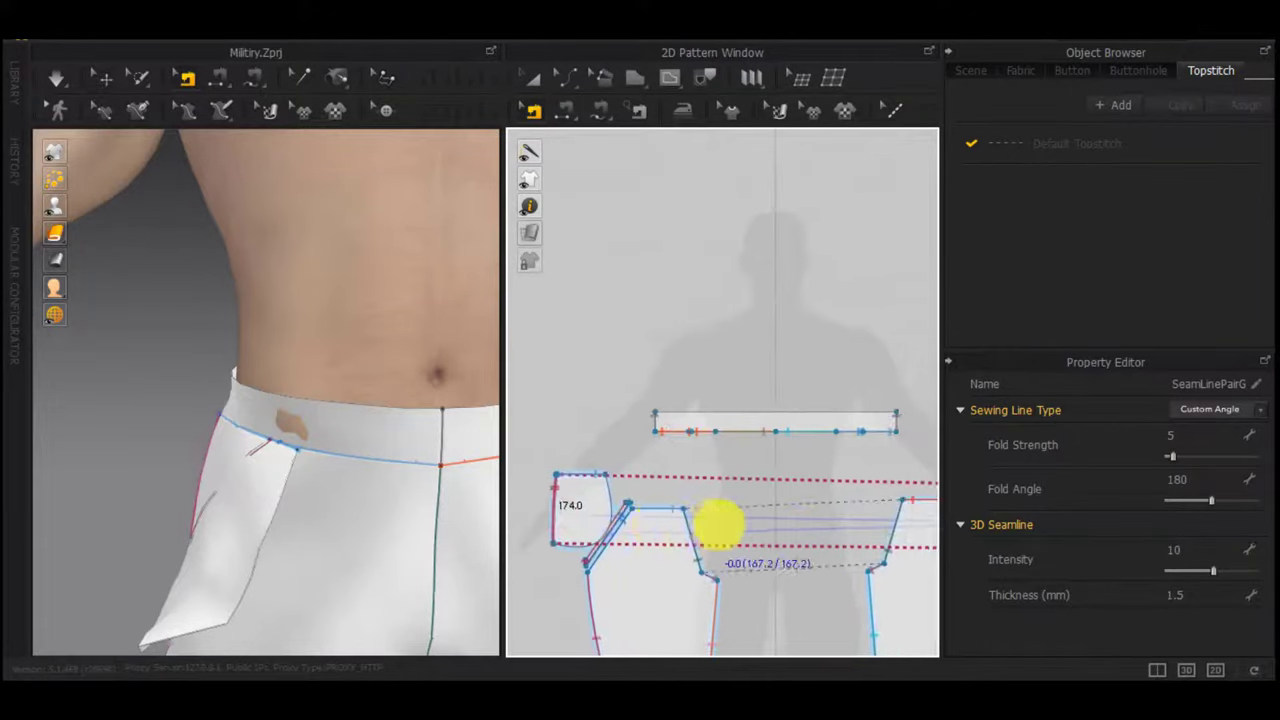
{"action": "scroll", "coordinate": [717, 523], "scroll_direction": "down", "scroll_amount": 1}
{"action": "middle_click_drag", "start_coordinate": [797, 530], "coordinate": [569, 535]}
{"action": "scroll", "coordinate": [569, 535], "scroll_direction": "down", "scroll_amount": 3}
{"action": "middle_click_drag", "start_coordinate": [932, 528], "coordinate": [777, 537]}
{"action": "scroll", "coordinate": [778, 537], "scroll_direction": "up", "scroll_amount": 8}
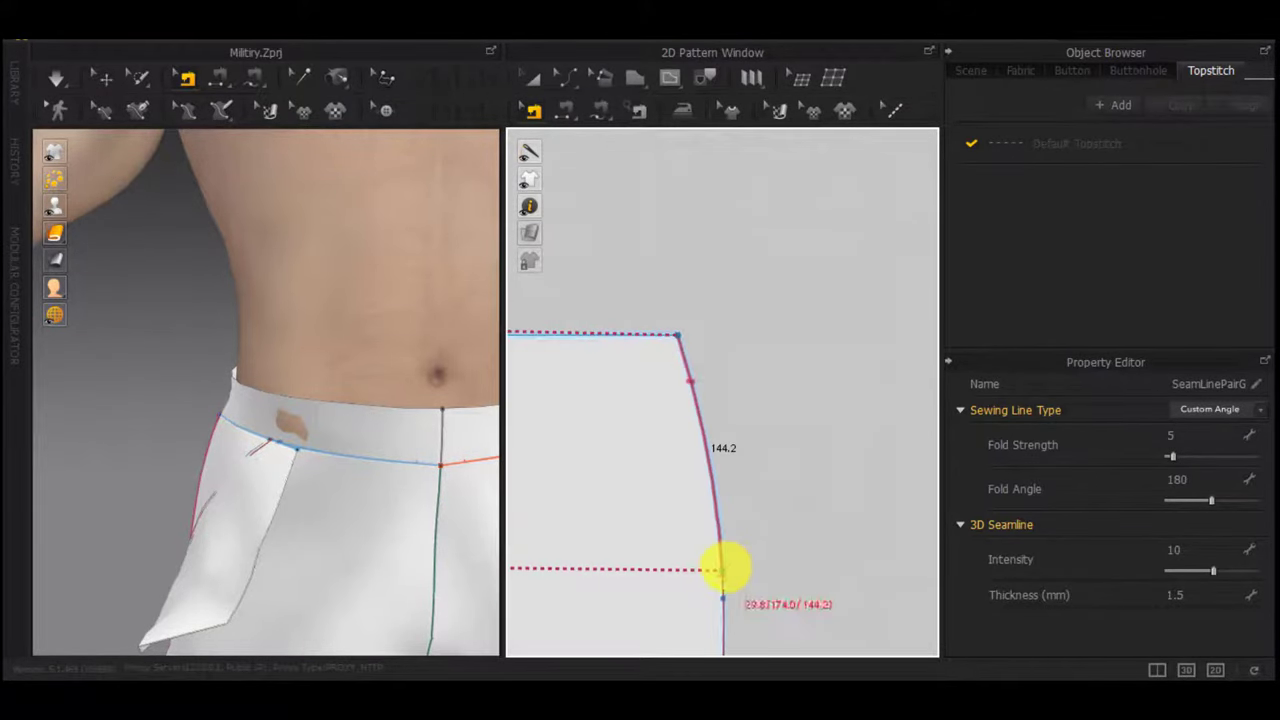
{"action": "left_click", "coordinate": [726, 569]}
{"action": "left_click", "coordinate": [748, 609]}
{"action": "left_click", "coordinate": [713, 526]}
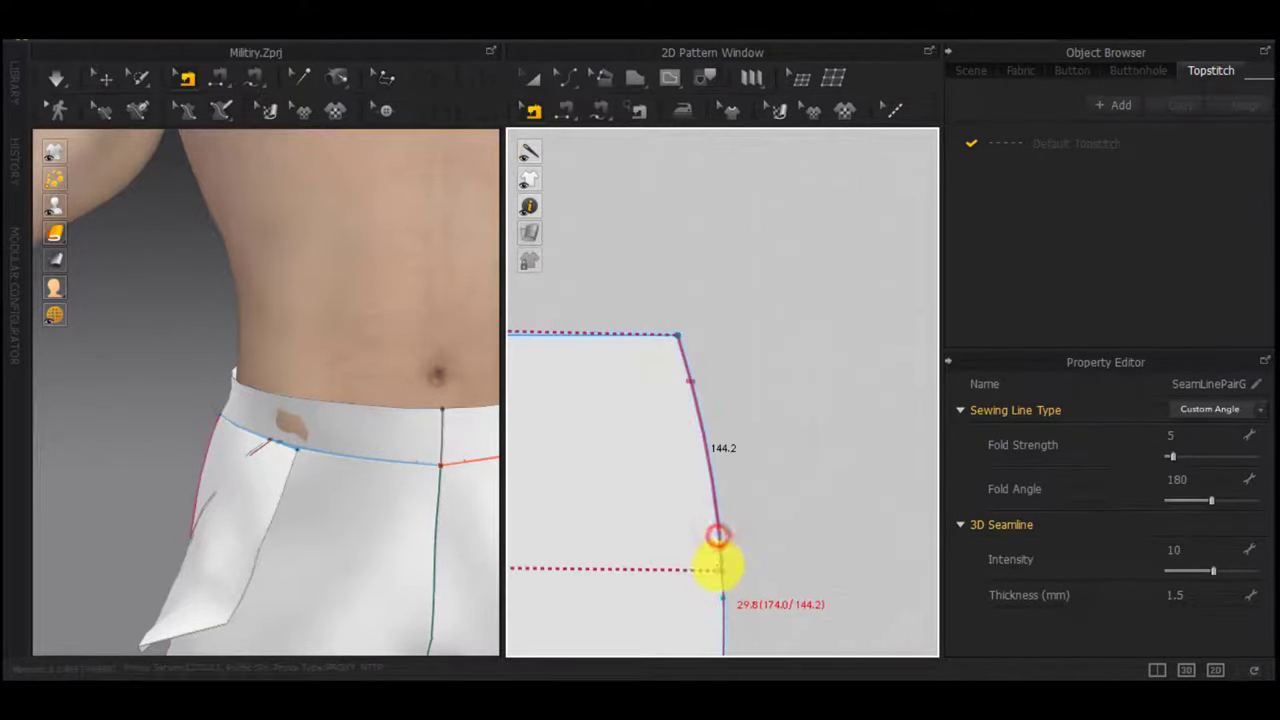
{"action": "left_click", "coordinate": [719, 571]}
{"action": "left_click", "coordinate": [762, 597]}
{"action": "scroll", "coordinate": [734, 570], "scroll_direction": "up", "scroll_amount": 5}
{"action": "left_click_drag", "start_coordinate": [735, 551], "coordinate": [735, 598]}
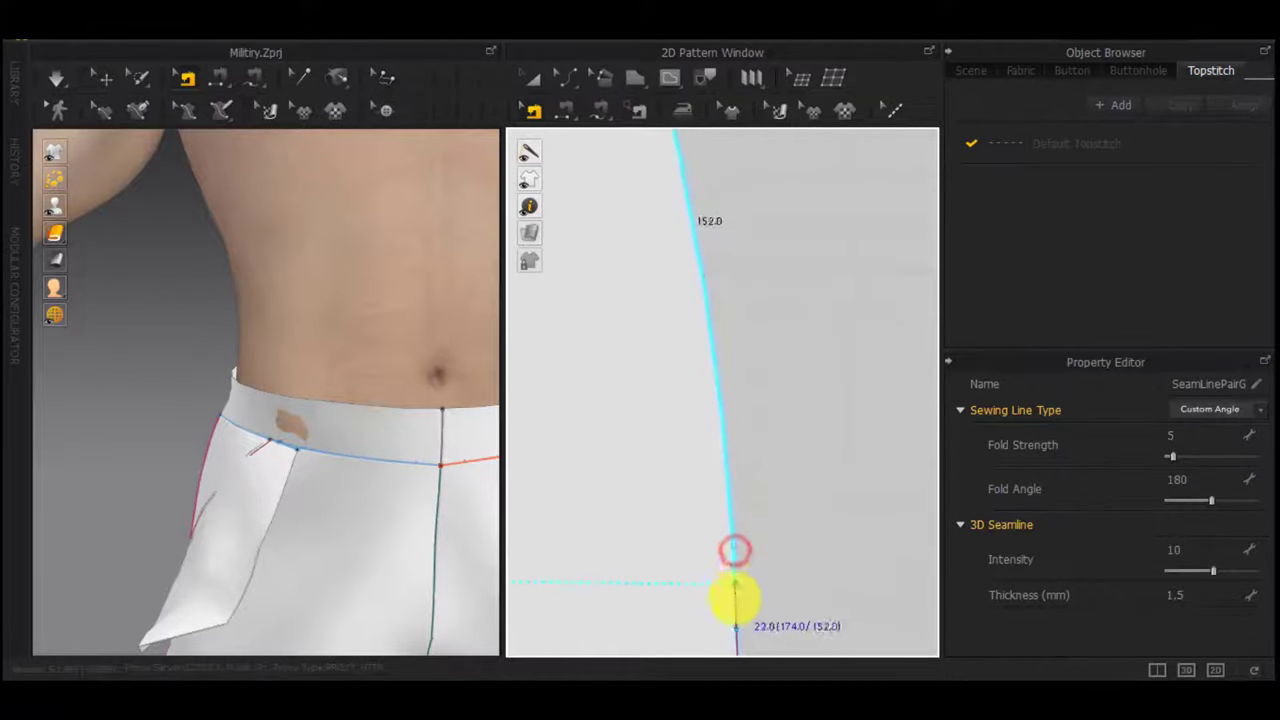
Extend the side seam farther down the back panel's outer edge to match the pocket bag's 174.0 mm side
{"action": "scroll", "coordinate": [752, 623], "scroll_direction": "down", "scroll_amount": 3}
{"action": "middle_click_drag", "start_coordinate": [752, 623], "coordinate": [767, 434]}
{"action": "left_click_drag", "start_coordinate": [767, 434], "coordinate": [768, 470]}
{"action": "left_click", "coordinate": [752, 470]}
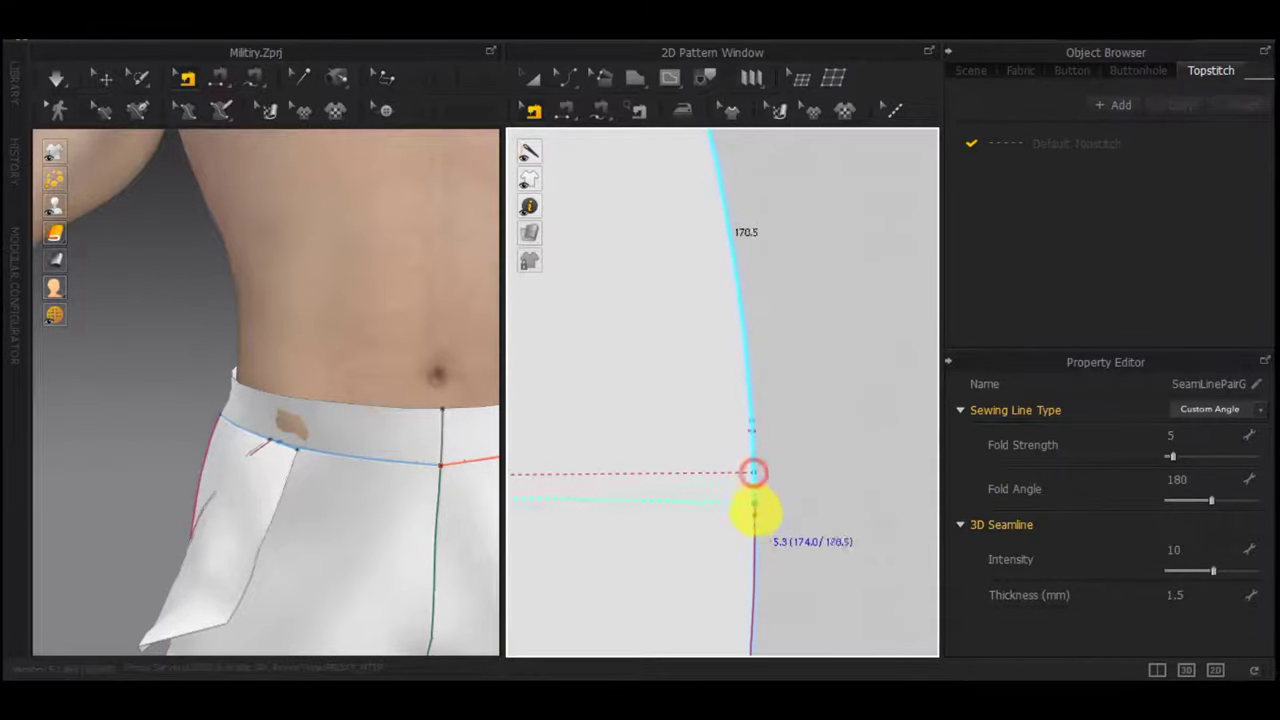
{"action": "left_click", "coordinate": [754, 515]}
Extend the top seam of the wearer's left pocket bag on the waistband across the narrow strip's seam segment, to 68.0 mm
{"action": "scroll", "coordinate": [437, 511], "scroll_direction": "down", "scroll_amount": 4}
{"action": "scroll", "coordinate": [720, 380], "scroll_direction": "down", "scroll_amount": 6}
{"action": "middle_click_drag", "start_coordinate": [668, 418], "coordinate": [889, 431]}
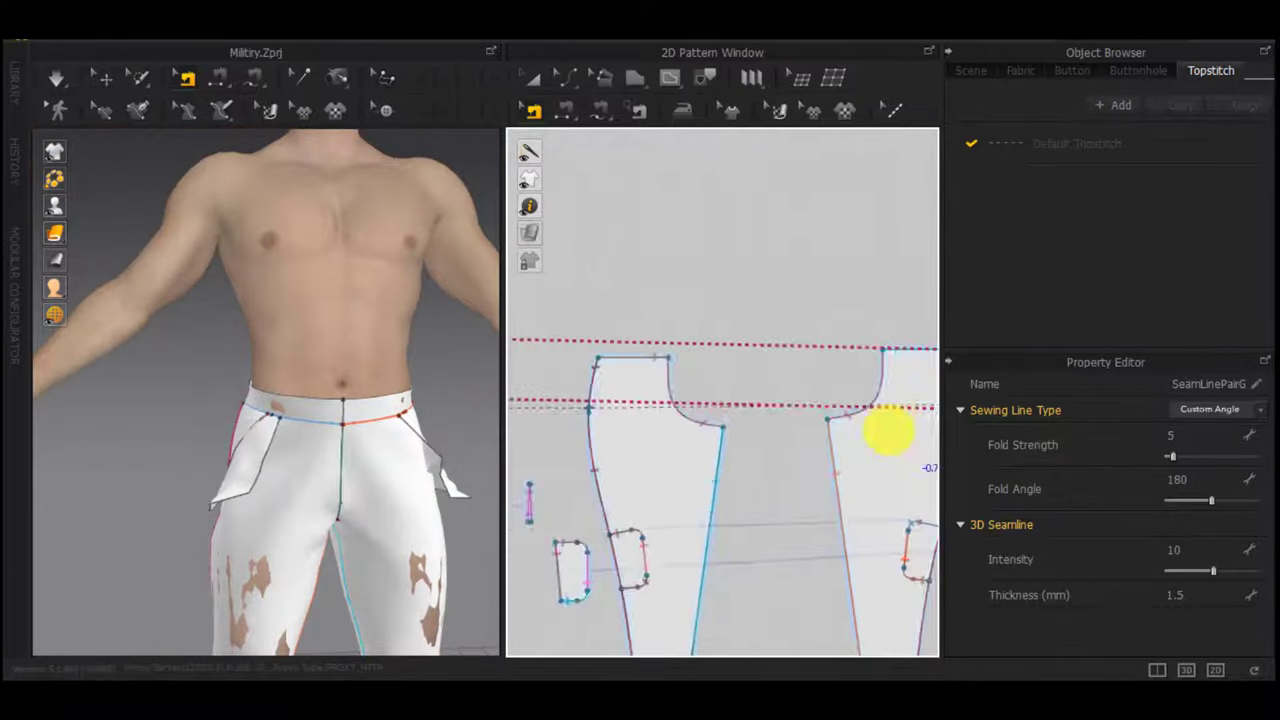
{"action": "scroll", "coordinate": [832, 453], "scroll_direction": "down", "scroll_amount": 4}
{"action": "scroll", "coordinate": [690, 448], "scroll_direction": "up", "scroll_amount": 7}
{"action": "scroll", "coordinate": [680, 531], "scroll_direction": "down", "scroll_amount": 5}
{"action": "scroll", "coordinate": [692, 509], "scroll_direction": "up", "scroll_amount": 3}
{"action": "left_click", "coordinate": [720, 400]}
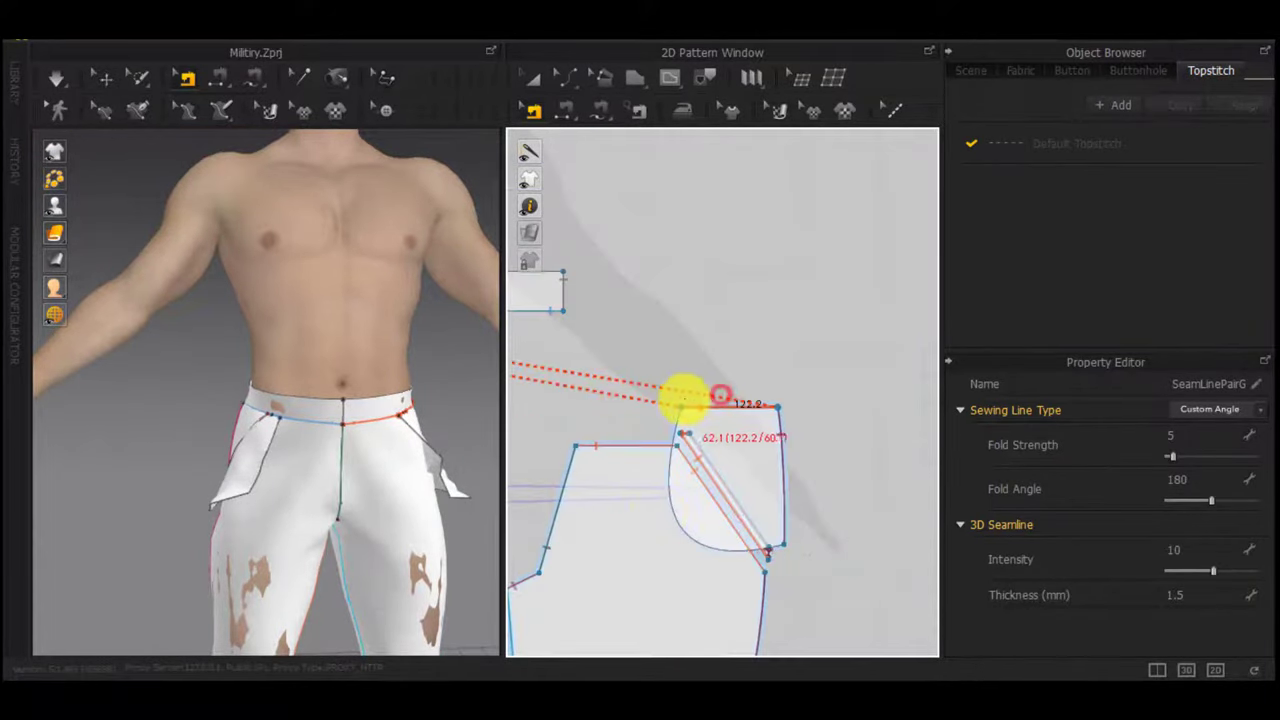
{"action": "middle_click_drag", "start_coordinate": [512, 423], "coordinate": [577, 430]}
{"action": "middle_click_drag", "start_coordinate": [635, 396], "coordinate": [1034, 446]}
{"action": "scroll", "coordinate": [665, 362], "scroll_direction": "up", "scroll_amount": 6}
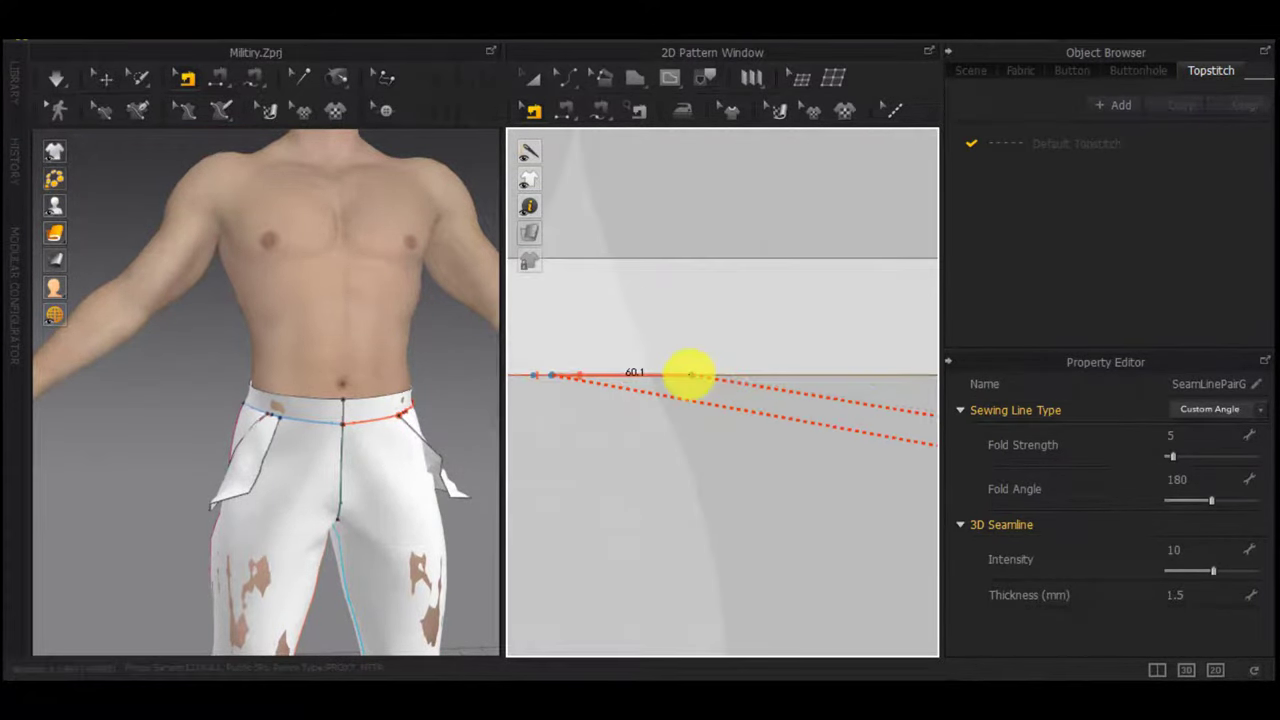
{"action": "right_click_drag", "start_coordinate": [456, 400], "coordinate": [405, 410]}
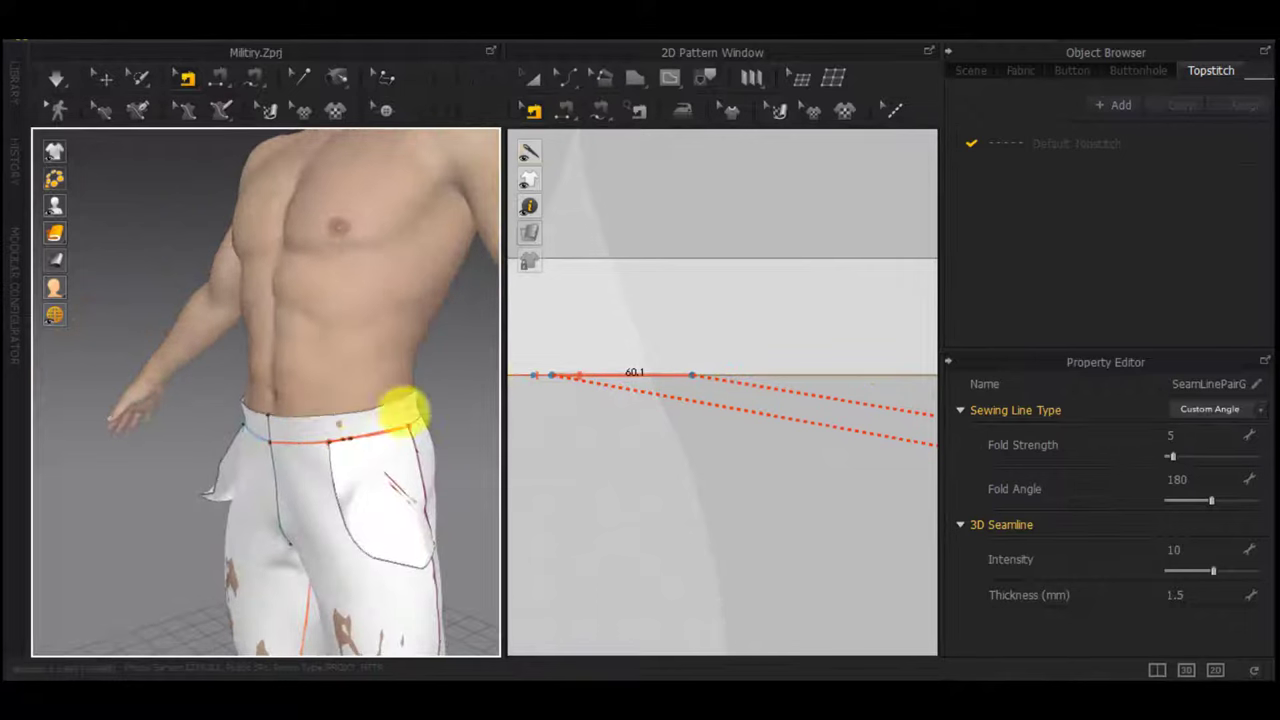
{"action": "left_click", "coordinate": [694, 376]}
{"action": "left_click", "coordinate": [729, 433]}
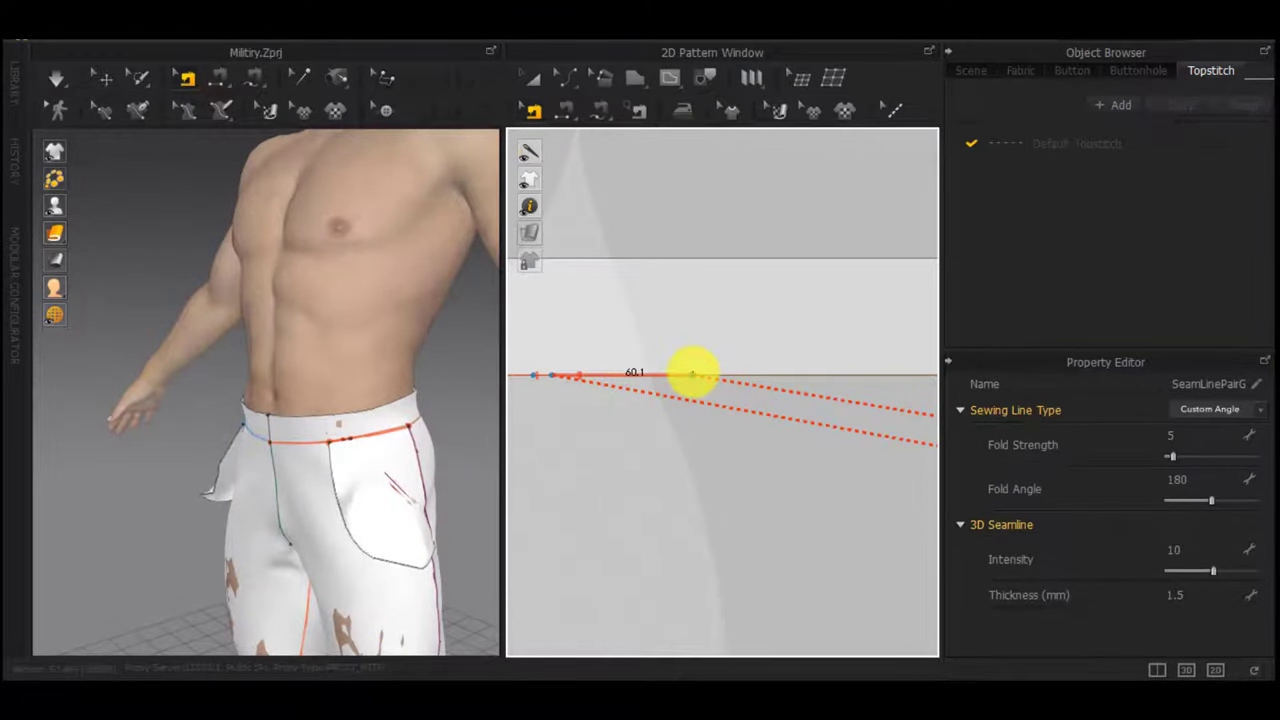
{"action": "middle_click_drag", "start_coordinate": [599, 394], "coordinate": [788, 406]}
{"action": "right_click_drag", "start_coordinate": [740, 388], "coordinate": [652, 391]}
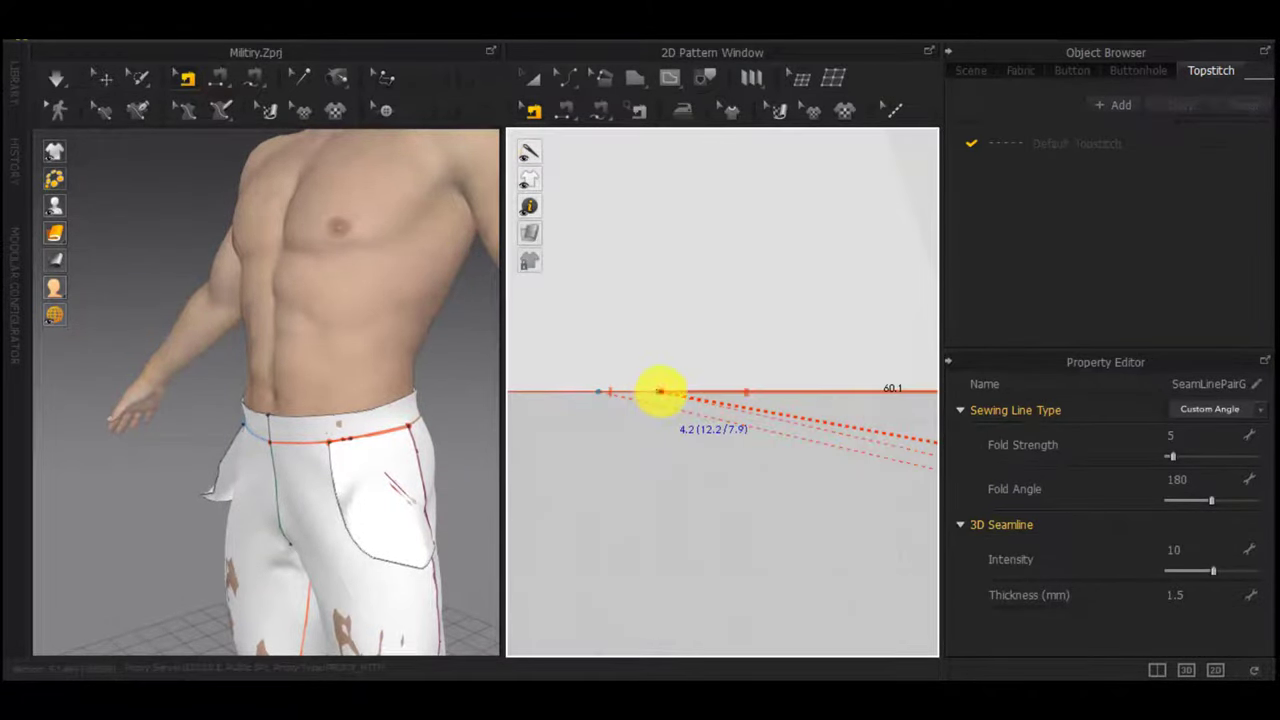
{"action": "left_click_drag", "start_coordinate": [660, 391], "coordinate": [601, 393]}
{"action": "scroll", "coordinate": [603, 437], "scroll_direction": "down", "scroll_amount": 6}
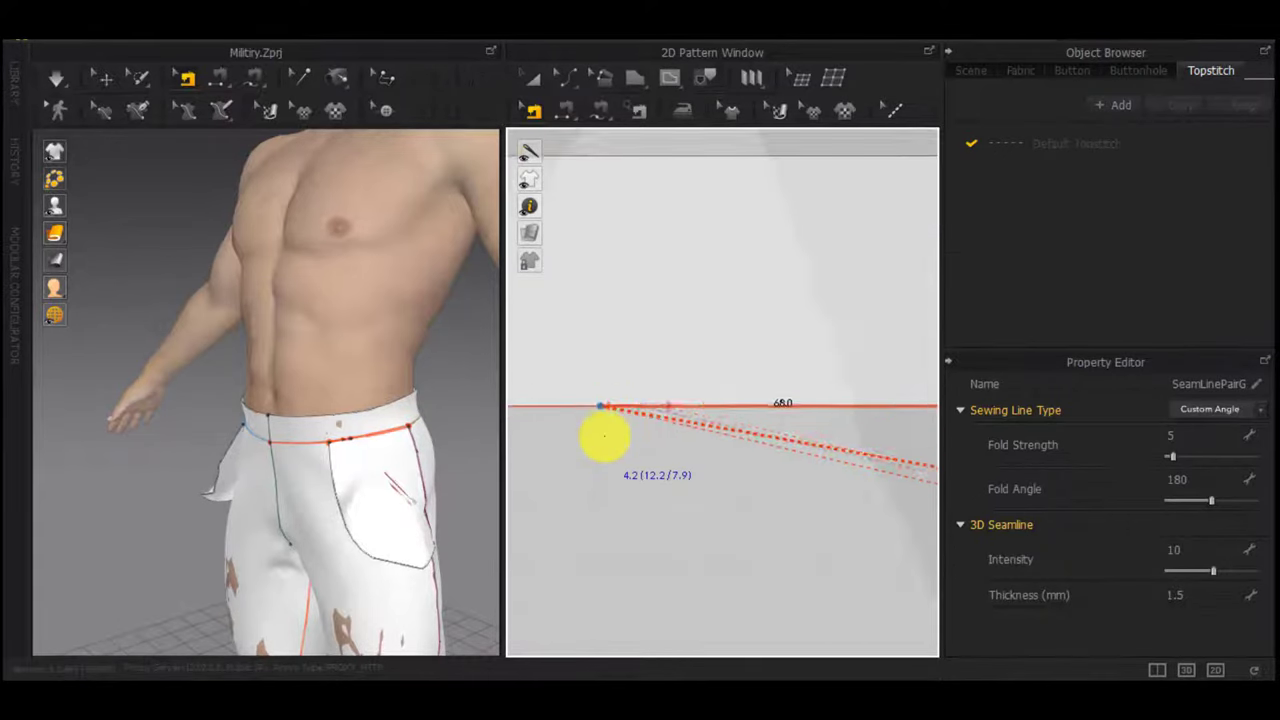
Lengthen the wearer's left pocket bag's top seam along the waistband's lower edge to match the bag's 122.2 mm top edge
{"action": "middle_click_drag", "start_coordinate": [770, 505], "coordinate": [615, 400]}
{"action": "scroll", "coordinate": [615, 400], "scroll_direction": "down", "scroll_amount": 2}
{"action": "middle_click_drag", "start_coordinate": [808, 400], "coordinate": [716, 408]}
{"action": "scroll", "coordinate": [663, 417], "scroll_direction": "up", "scroll_amount": 2}
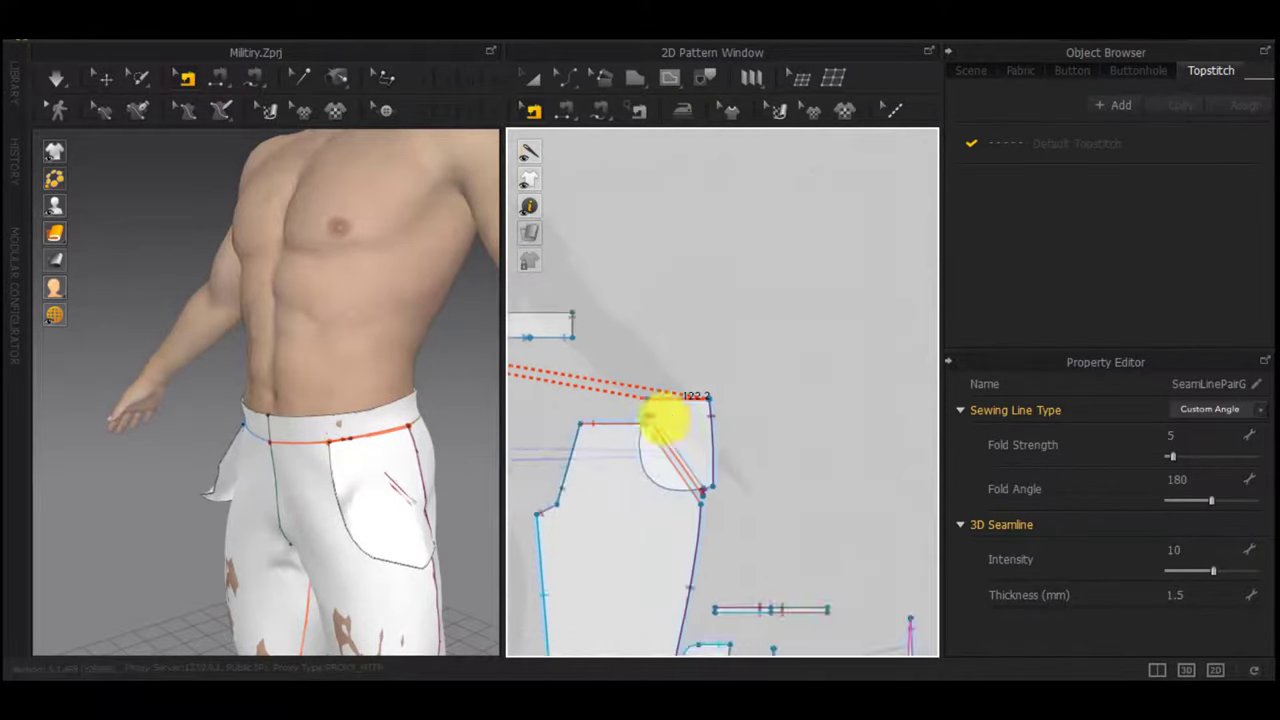
{"action": "middle_click_drag", "start_coordinate": [557, 437], "coordinate": [929, 540]}
{"action": "scroll", "coordinate": [714, 471], "scroll_direction": "up", "scroll_amount": 10}
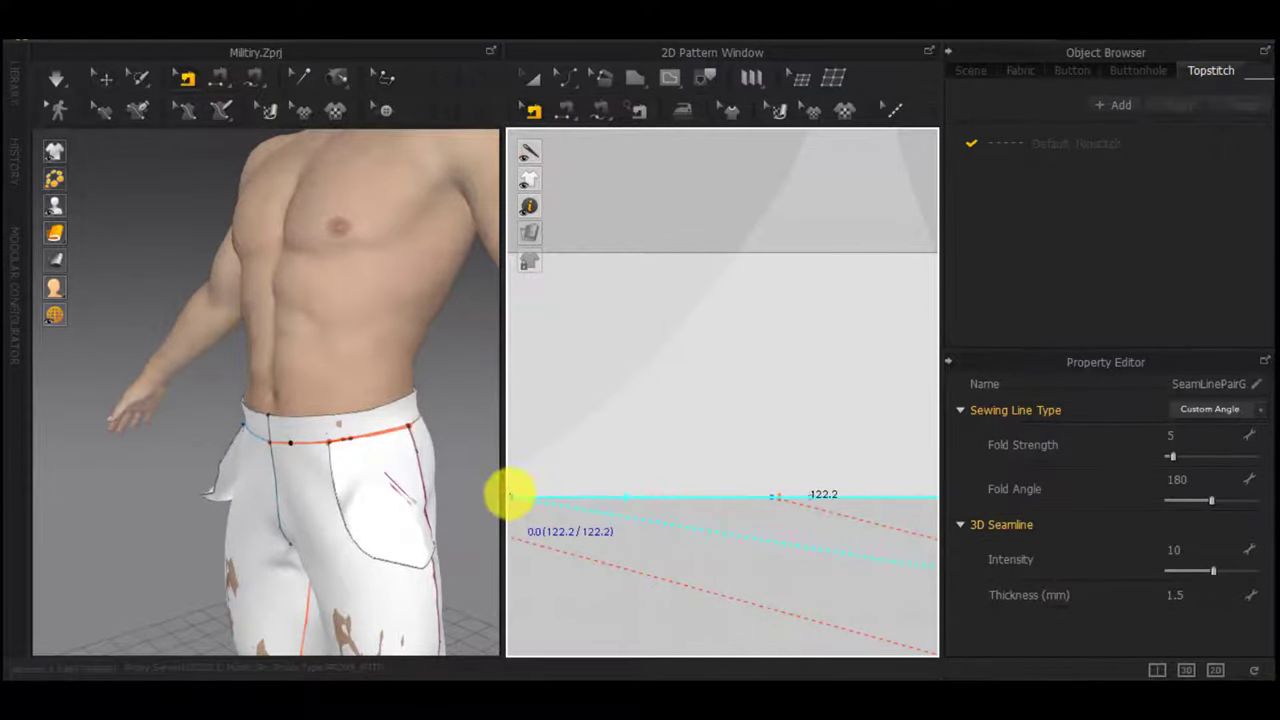
{"action": "scroll", "coordinate": [586, 571], "scroll_direction": "down", "scroll_amount": 5}
{"action": "middle_click_drag", "start_coordinate": [586, 571], "coordinate": [627, 470]}
{"action": "scroll", "coordinate": [694, 571], "scroll_direction": "down", "scroll_amount": 3}
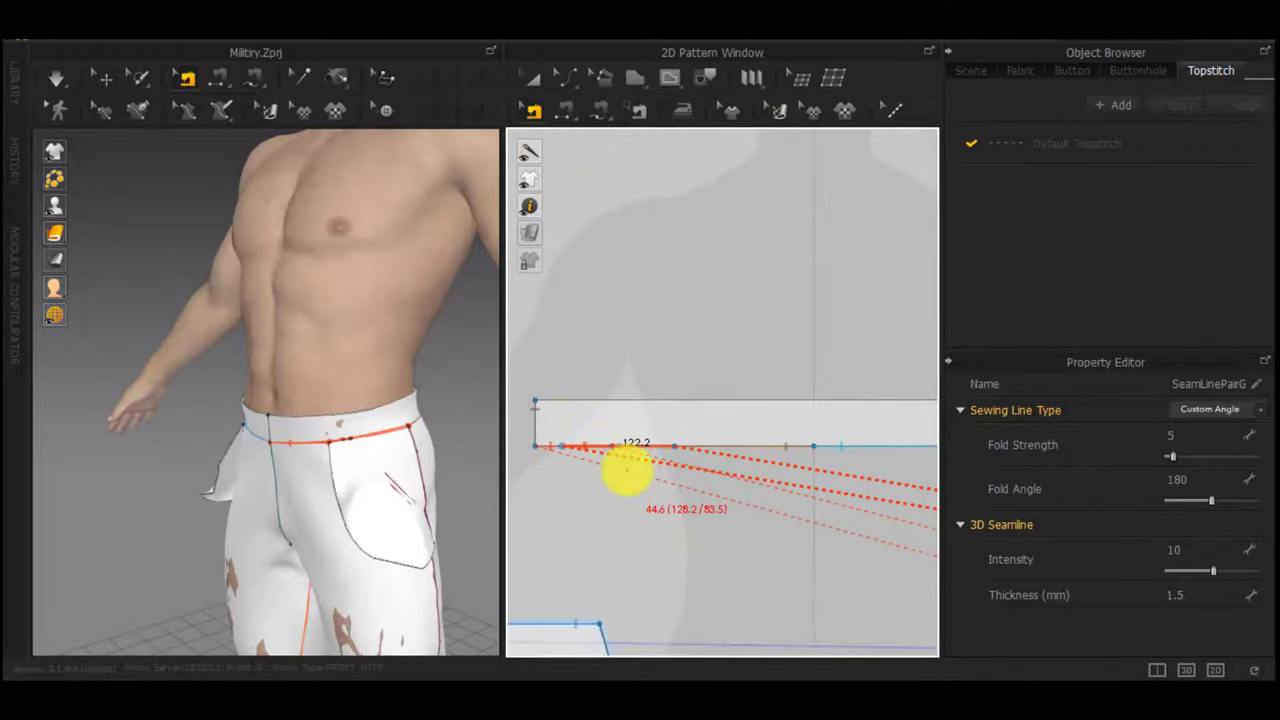
Extend the wearer's right pocket bag's top seam along the waistband's lower edge to 122.2 mm
{"action": "middle_click_drag", "start_coordinate": [888, 557], "coordinate": [554, 411]}
{"action": "middle_click_drag", "start_coordinate": [918, 483], "coordinate": [1266, 488]}
{"action": "middle_click_drag", "start_coordinate": [522, 445], "coordinate": [446, 482]}
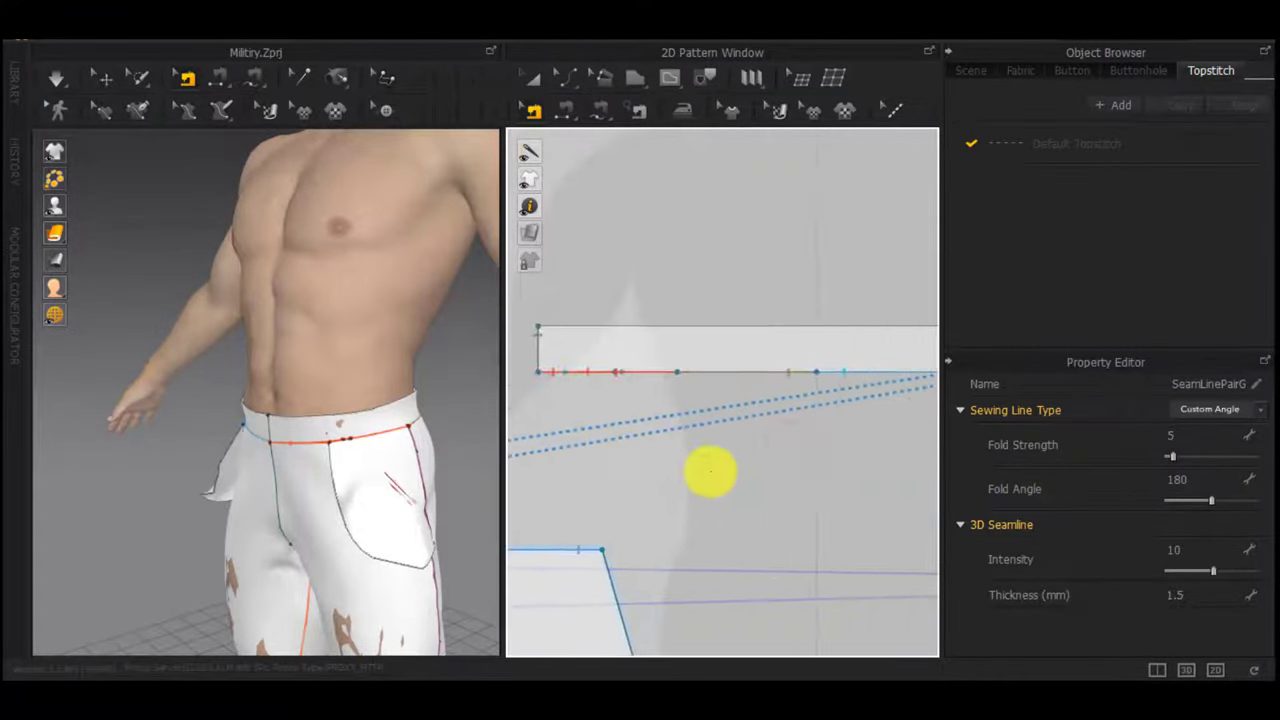
{"action": "middle_click_drag", "start_coordinate": [710, 471], "coordinate": [613, 462]}
{"action": "scroll", "coordinate": [682, 412], "scroll_direction": "up", "scroll_amount": 5}
{"action": "left_click", "coordinate": [796, 341]}
{"action": "left_click", "coordinate": [820, 366]}
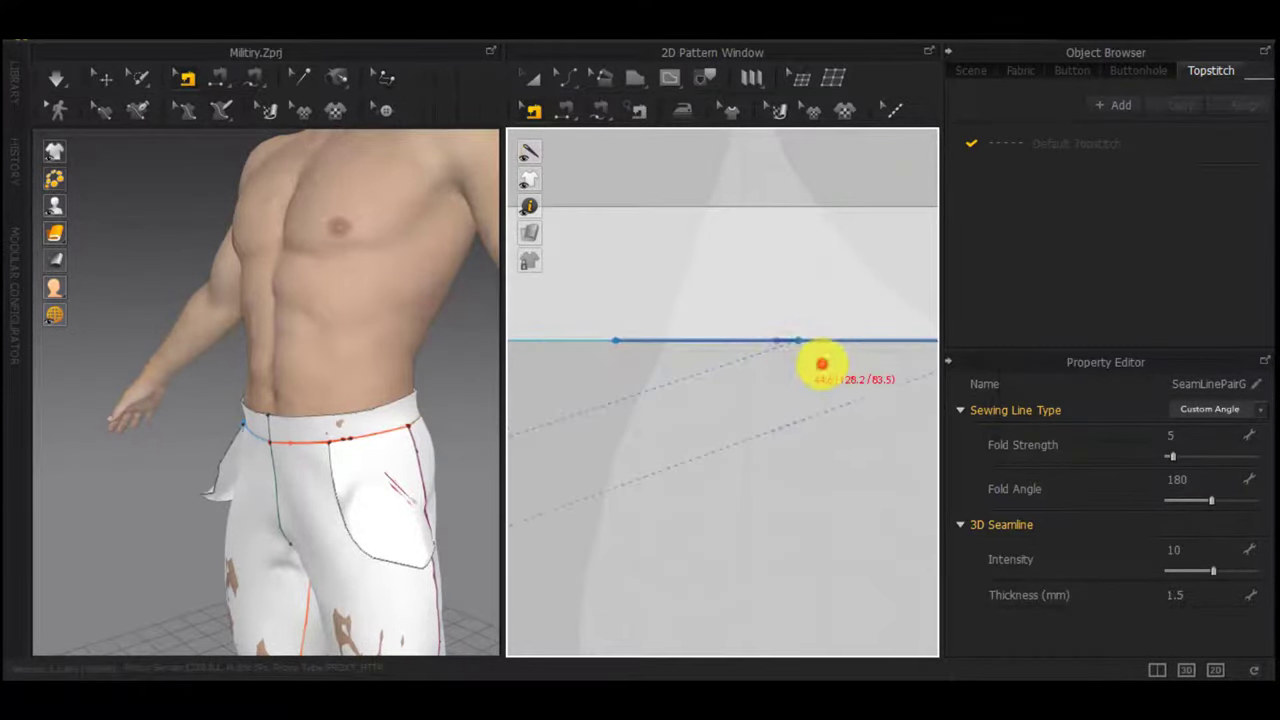
{"action": "left_click", "coordinate": [795, 340]}
{"action": "left_click", "coordinate": [848, 390]}
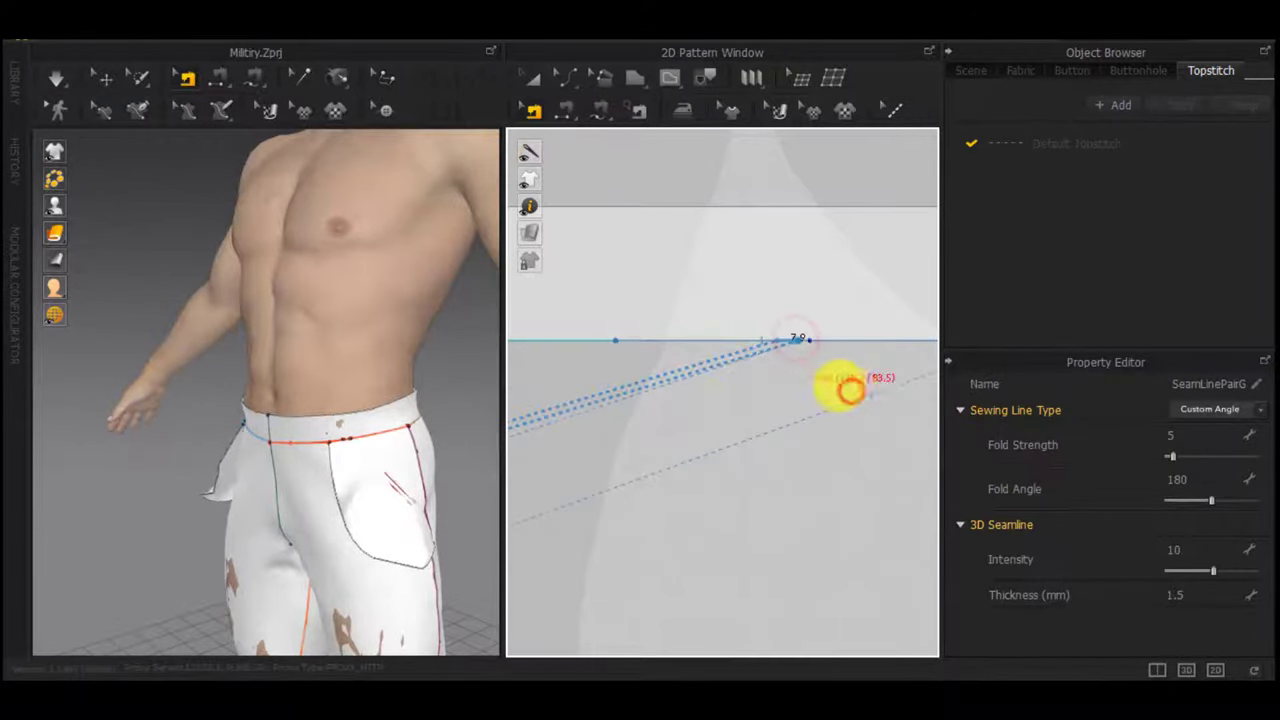
{"action": "left_click", "coordinate": [797, 340]}
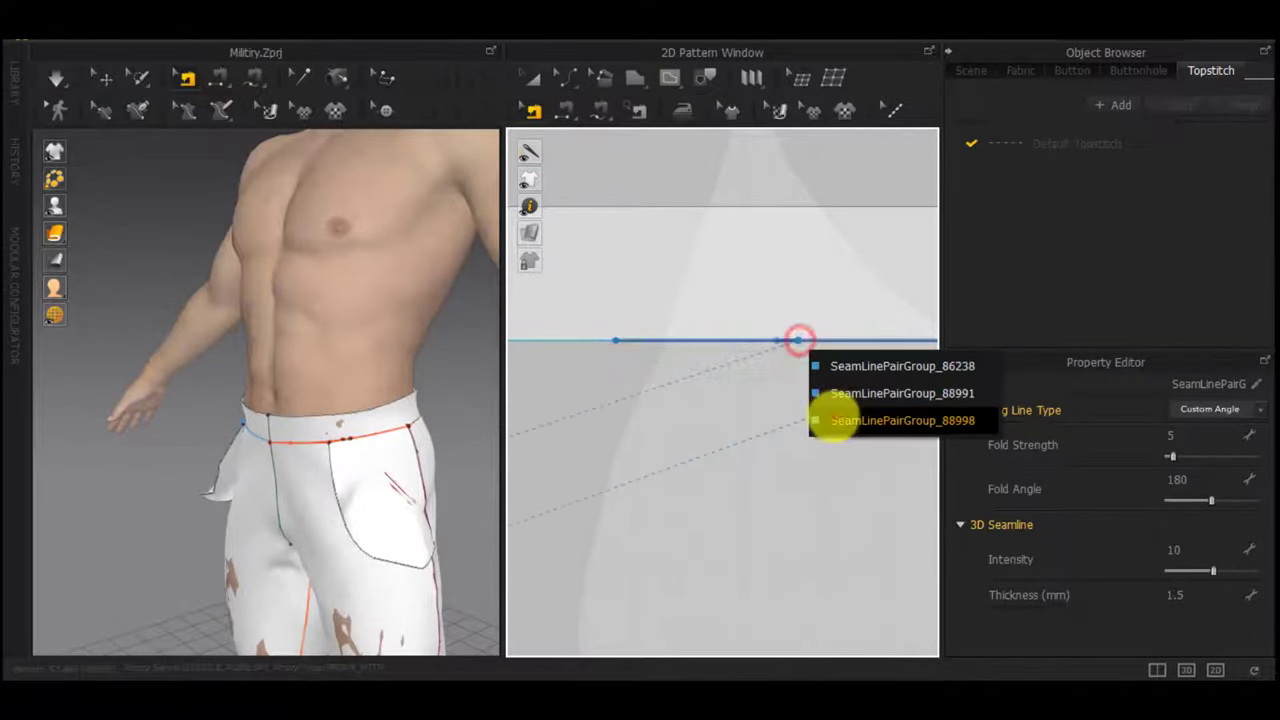
{"action": "left_click", "coordinate": [830, 418]}
{"action": "scroll", "coordinate": [815, 360], "scroll_direction": "down", "scroll_amount": 3}
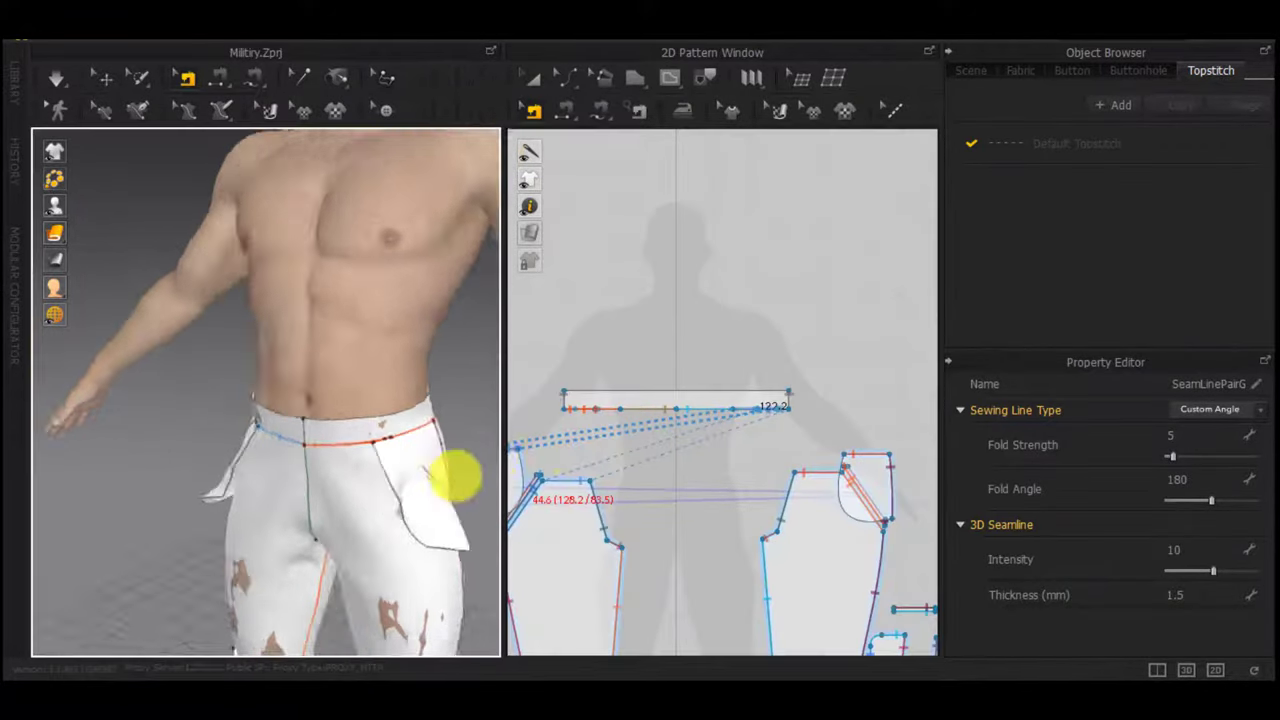
Simulate the pants to pull the resewn pocket bags into place behind the front panels
{"action": "right_click_drag", "start_coordinate": [457, 477], "coordinate": [306, 466]}
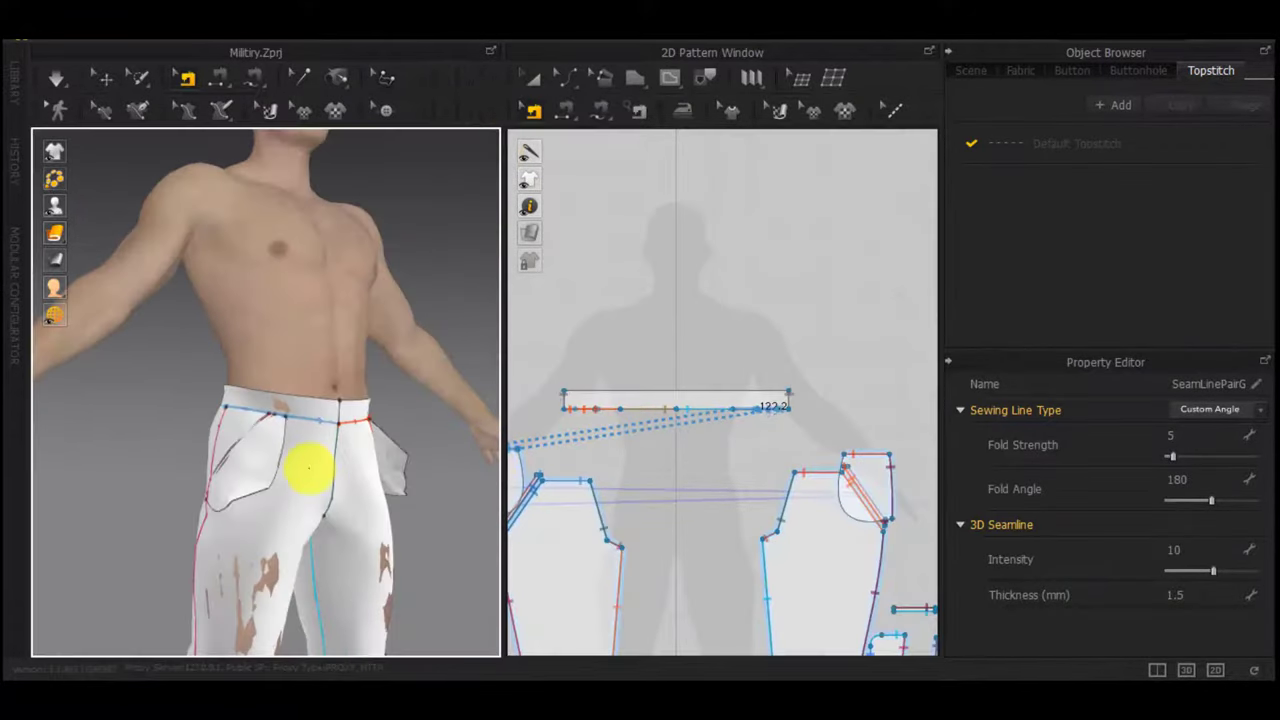
{"action": "scroll", "coordinate": [297, 475], "scroll_direction": "up", "scroll_amount": 3}
{"action": "left_click", "coordinate": [297, 475]}
{"action": "right_click_drag", "start_coordinate": [378, 501], "coordinate": [373, 535]}
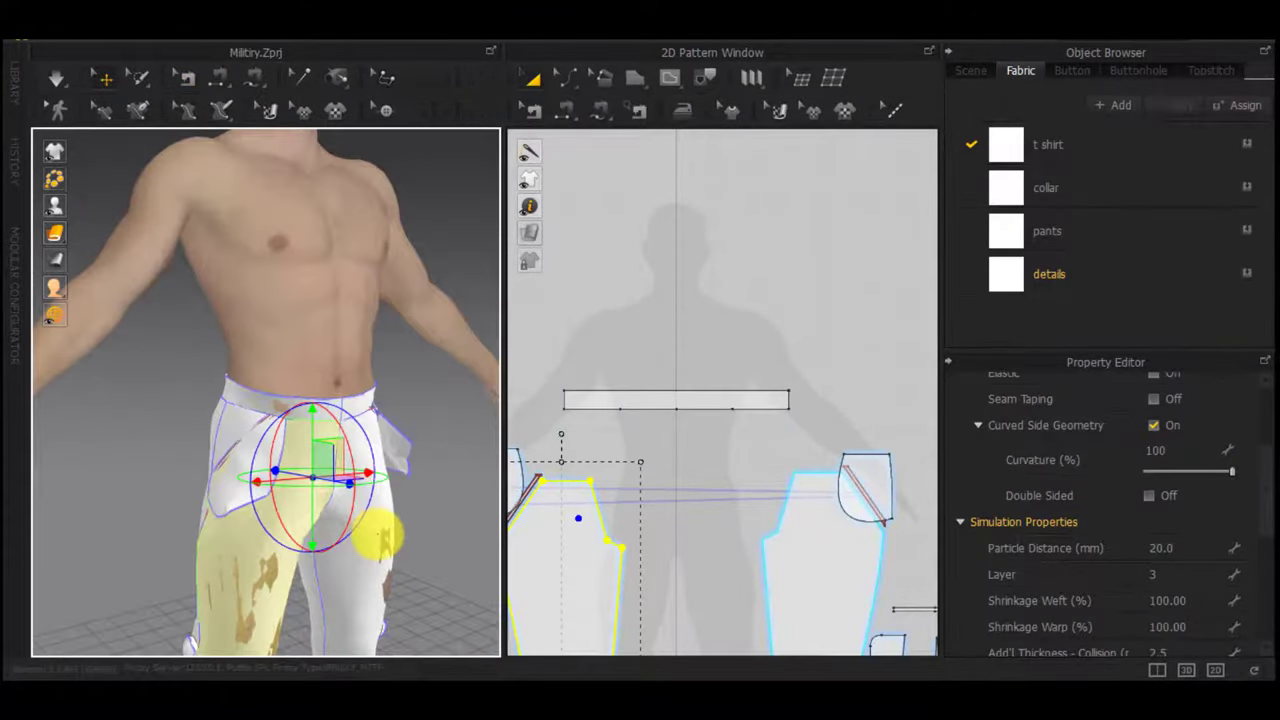
{"action": "key", "text": "space"}
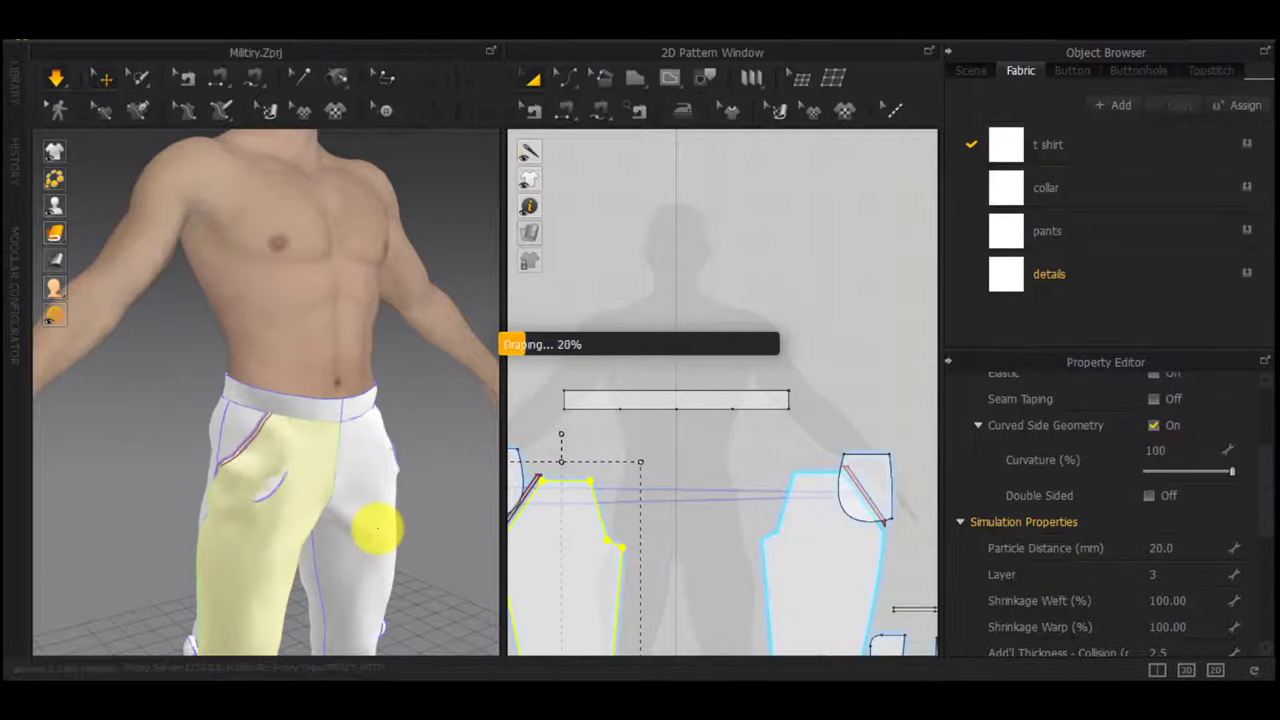
Hide both front leg panels in the 3D view and examine the pocket bags underneath
{"action": "right_click_drag", "start_coordinate": [377, 529], "coordinate": [290, 503]}
{"action": "left_click", "coordinate": [410, 492], "text": "shift"}
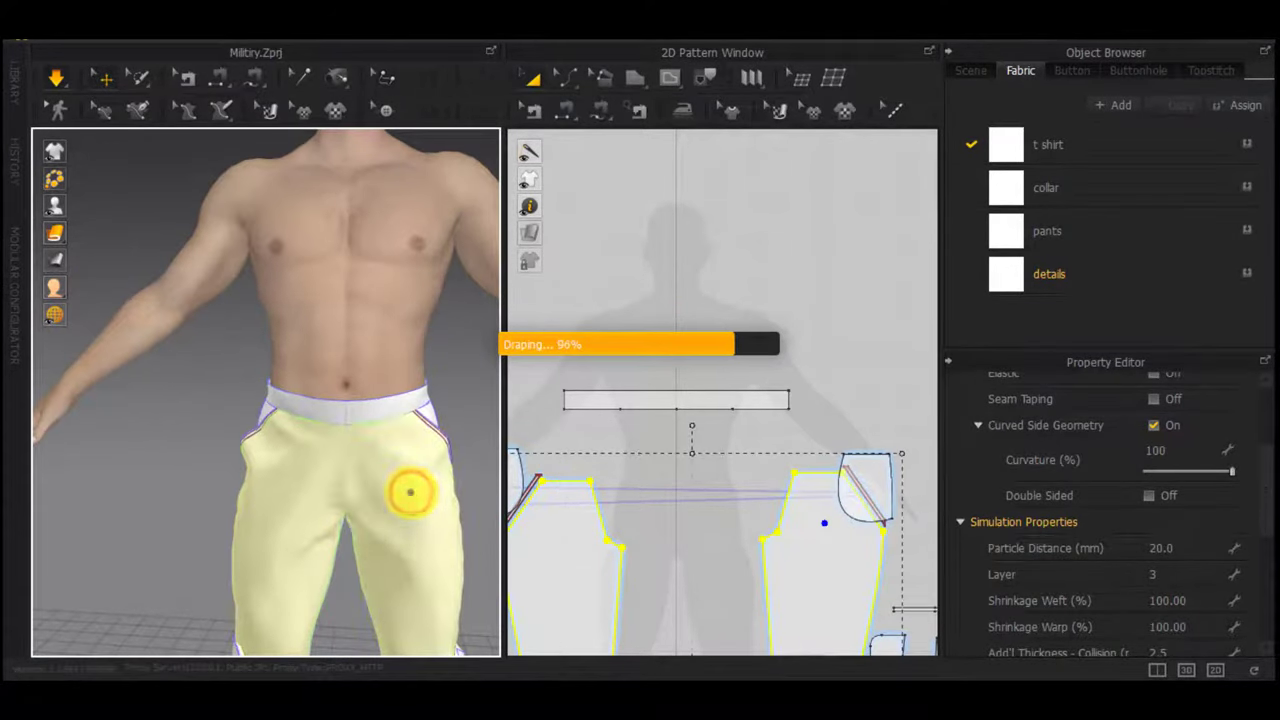
{"action": "key", "text": "shift+q"}
{"action": "right_click_drag", "start_coordinate": [412, 495], "coordinate": [520, 504]}
{"action": "left_click", "coordinate": [314, 506]}
{"action": "right_click_drag", "start_coordinate": [309, 550], "coordinate": [137, 538]}
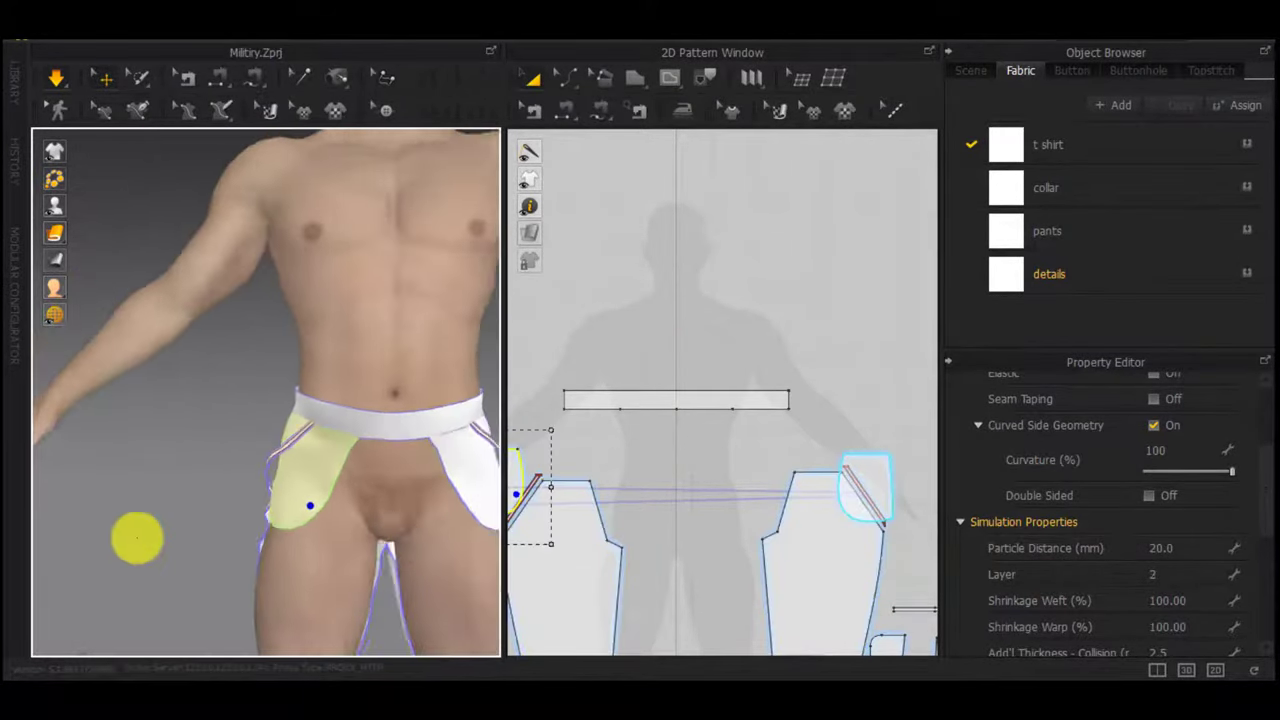
{"action": "middle_click_drag", "start_coordinate": [358, 514], "coordinate": [164, 470]}
{"action": "scroll", "coordinate": [610, 530], "scroll_direction": "down", "scroll_amount": 4}
Show both front leg panels in the 3D view again and clear the selection
{"action": "left_click", "coordinate": [720, 560]}
{"action": "left_click", "coordinate": [598, 565], "text": "shift"}
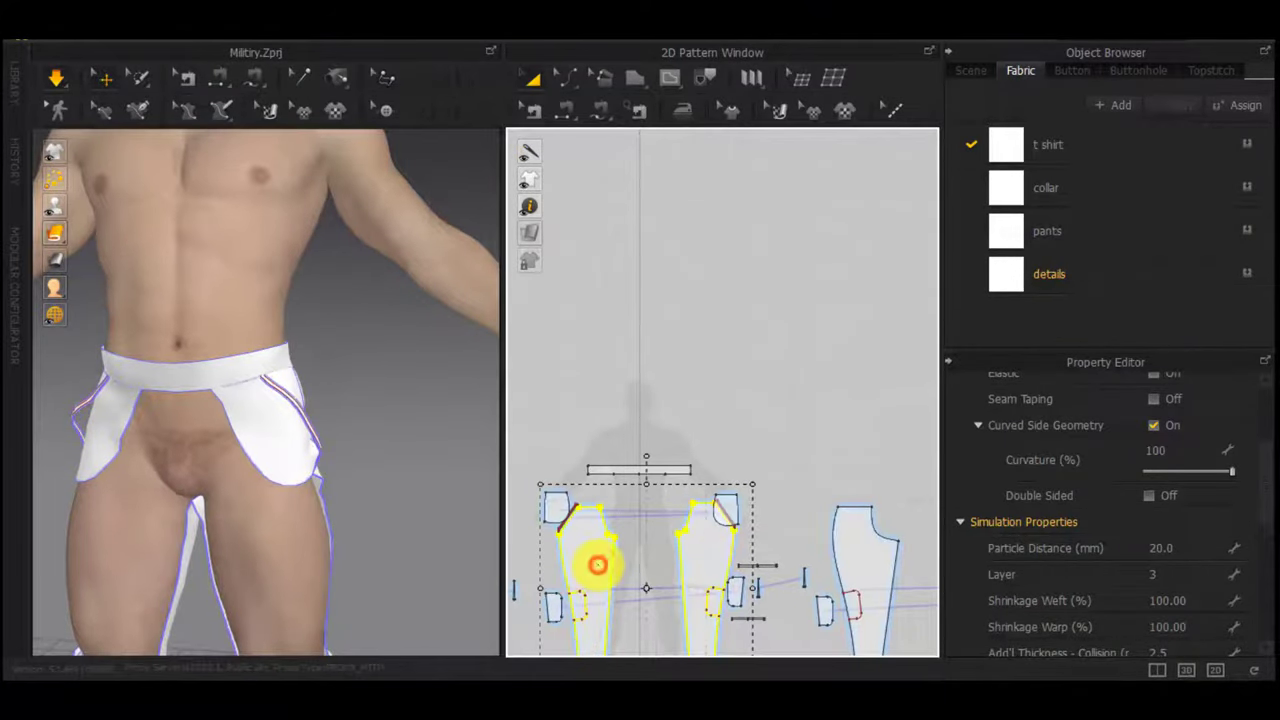
{"action": "key", "text": "shift+q"}
{"action": "left_click", "coordinate": [429, 400]}
{"action": "right_click_drag", "start_coordinate": [342, 400], "coordinate": [397, 432]}
{"action": "scroll", "coordinate": [607, 573], "scroll_direction": "up", "scroll_amount": 5}
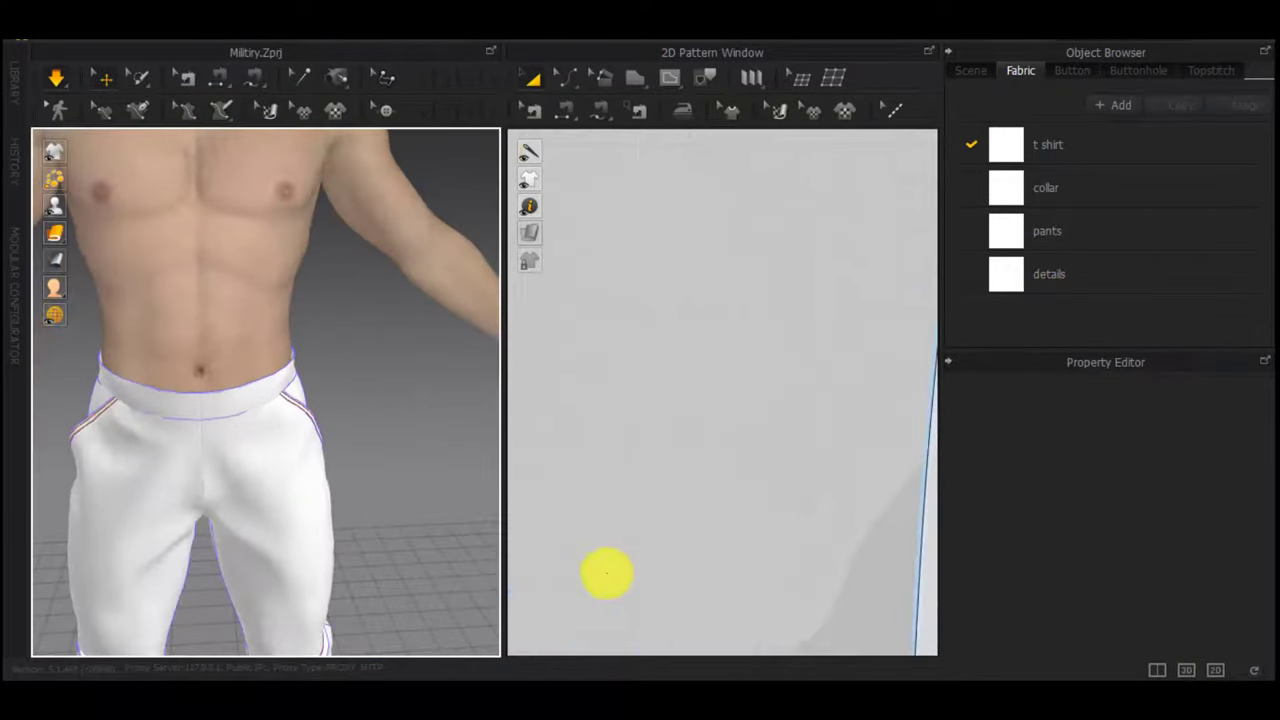
Move both pocket bag patterns outward in the 2D layout, clear of the slanted pocket strips
{"action": "scroll", "coordinate": [605, 346], "scroll_direction": "down", "scroll_amount": 5}
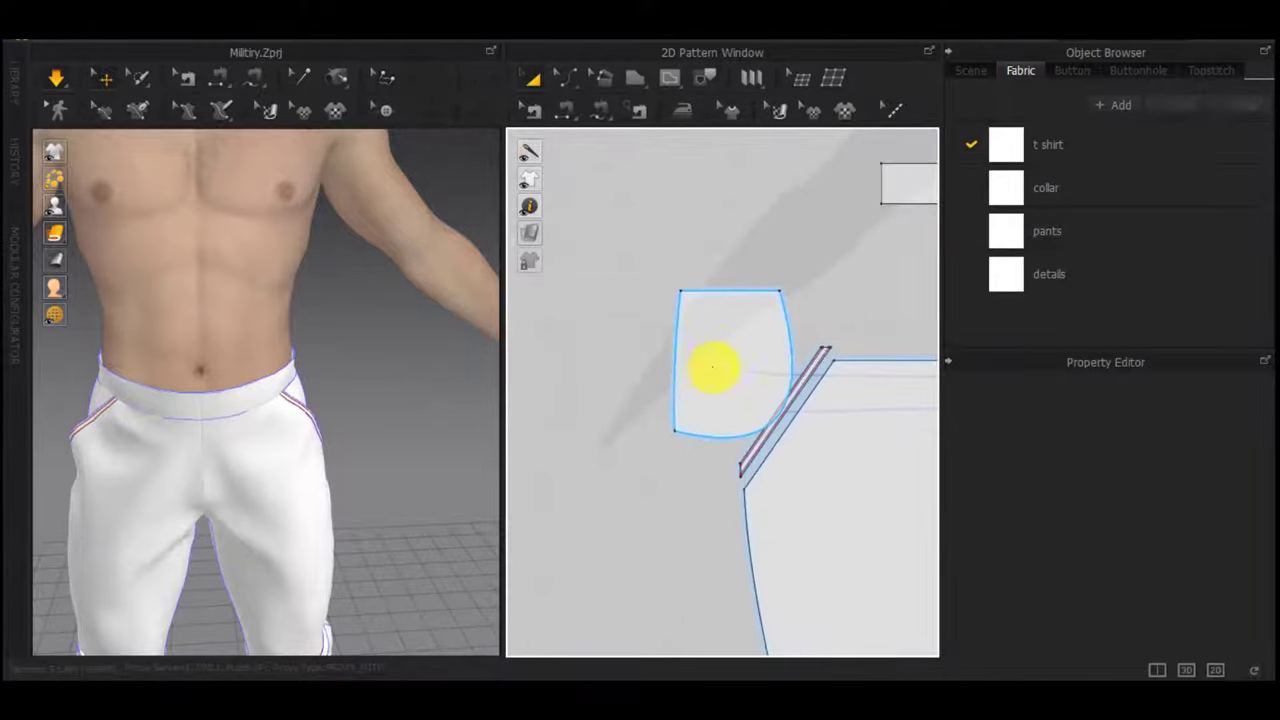
{"action": "left_click_drag", "start_coordinate": [734, 357], "coordinate": [651, 311]}
{"action": "scroll", "coordinate": [648, 358], "scroll_direction": "down", "scroll_amount": 6}
{"action": "middle_click_drag", "start_coordinate": [903, 386], "coordinate": [800, 380]}
{"action": "scroll", "coordinate": [800, 378], "scroll_direction": "up", "scroll_amount": 8}
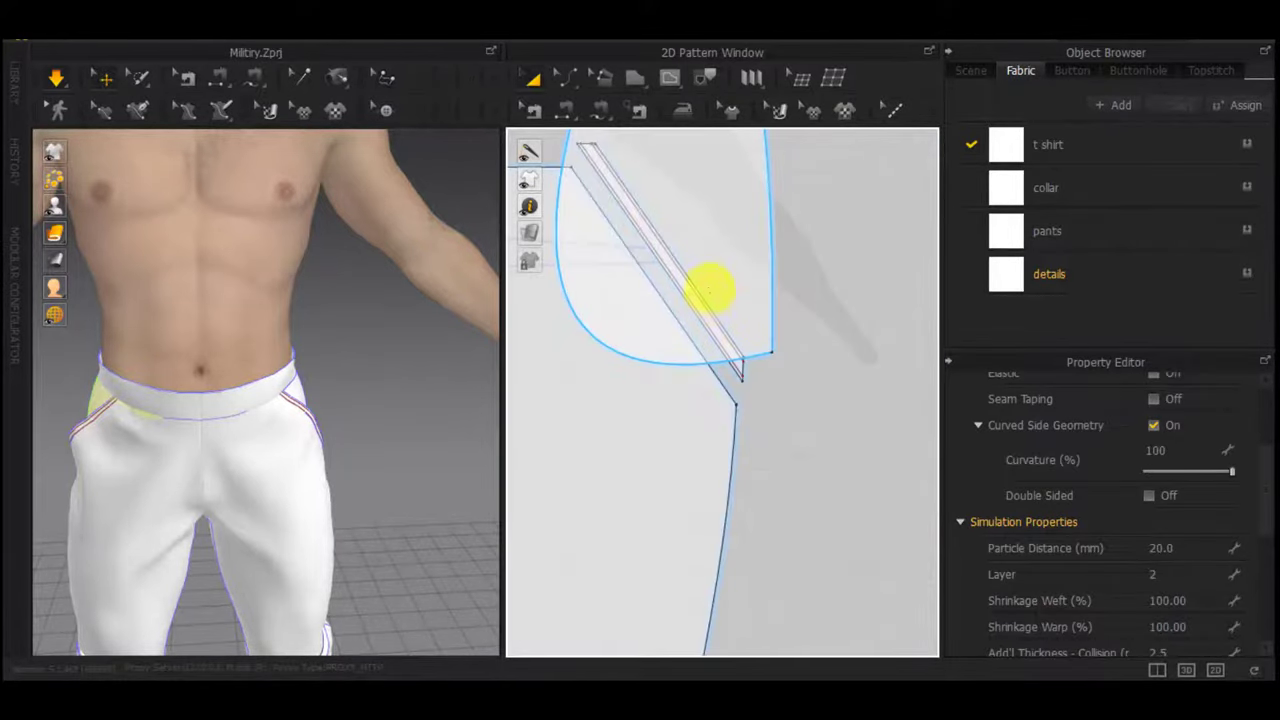
{"action": "left_click_drag", "start_coordinate": [714, 263], "coordinate": [916, 205]}
{"action": "scroll", "coordinate": [832, 284], "scroll_direction": "down", "scroll_amount": 3}
{"action": "scroll", "coordinate": [742, 282], "scroll_direction": "up", "scroll_amount": 6}
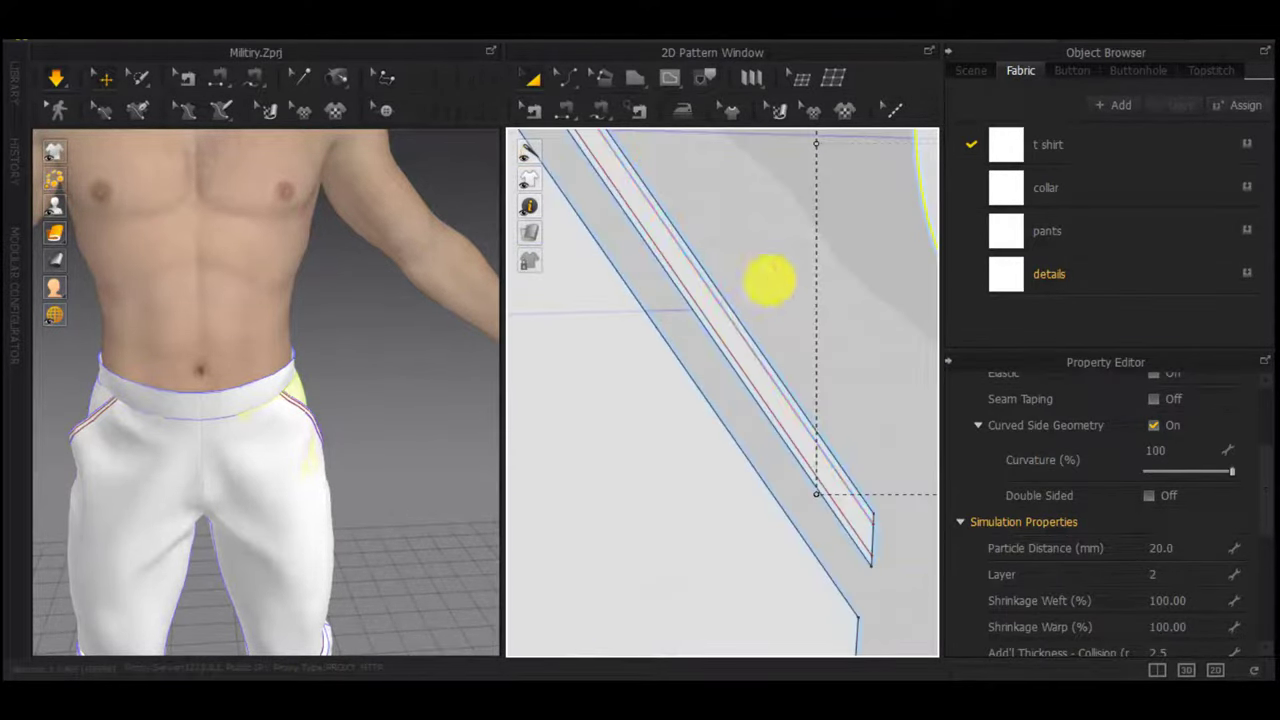
{"action": "left_click", "coordinate": [719, 325]}
{"action": "right_click", "coordinate": [719, 325]}
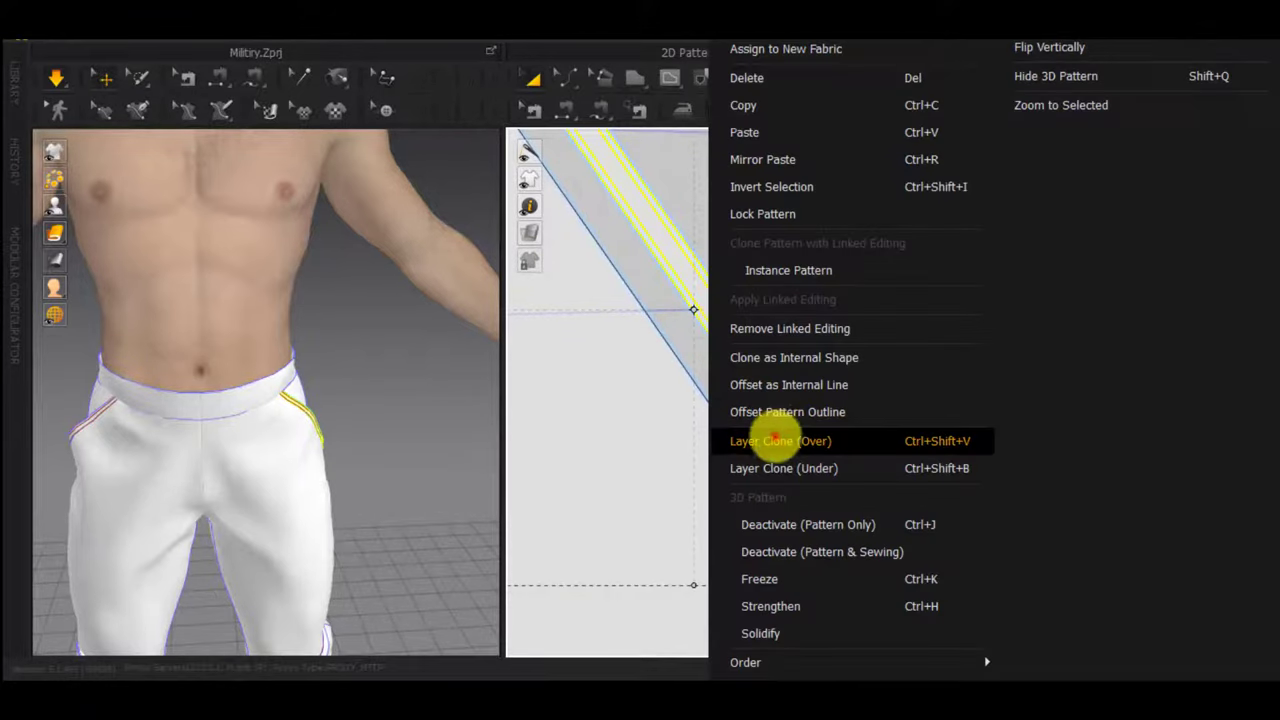
{"action": "left_click", "coordinate": [774, 438]}
{"action": "scroll", "coordinate": [762, 443], "scroll_direction": "down", "scroll_amount": 1}
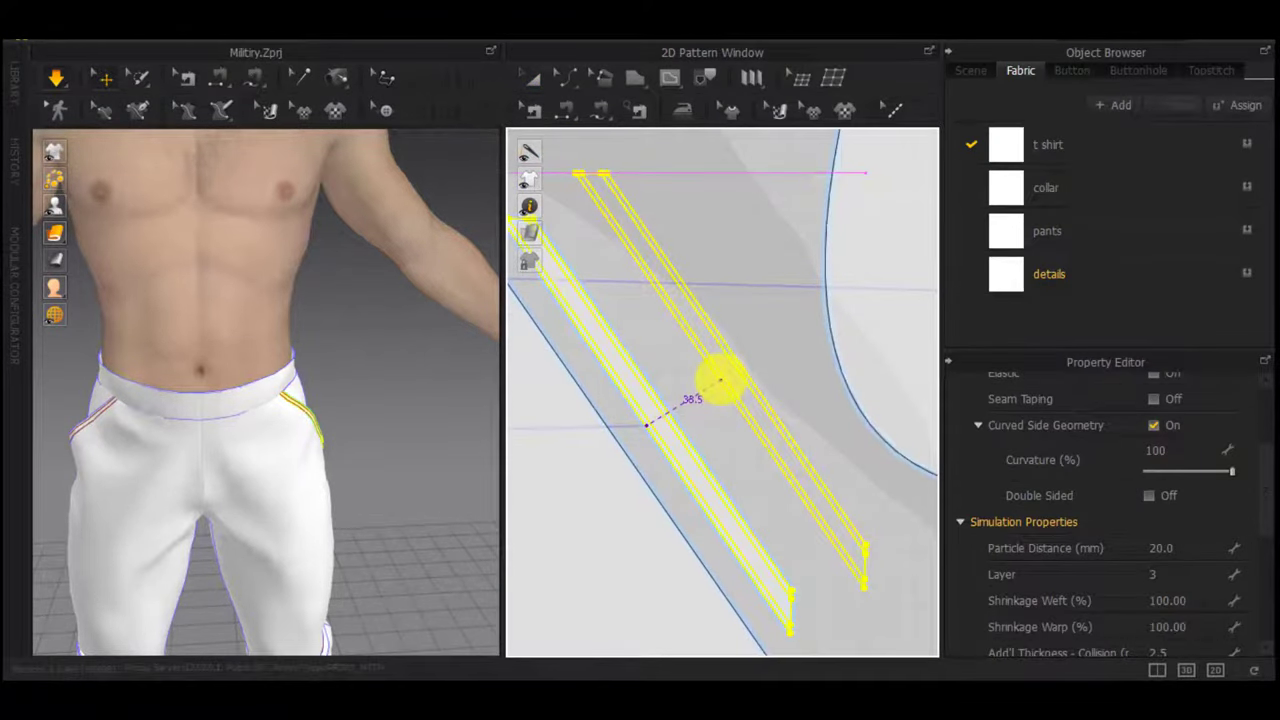
{"action": "key", "text": "Escape"}
{"action": "right_click", "coordinate": [674, 424]}
{"action": "left_click", "coordinate": [772, 358]}
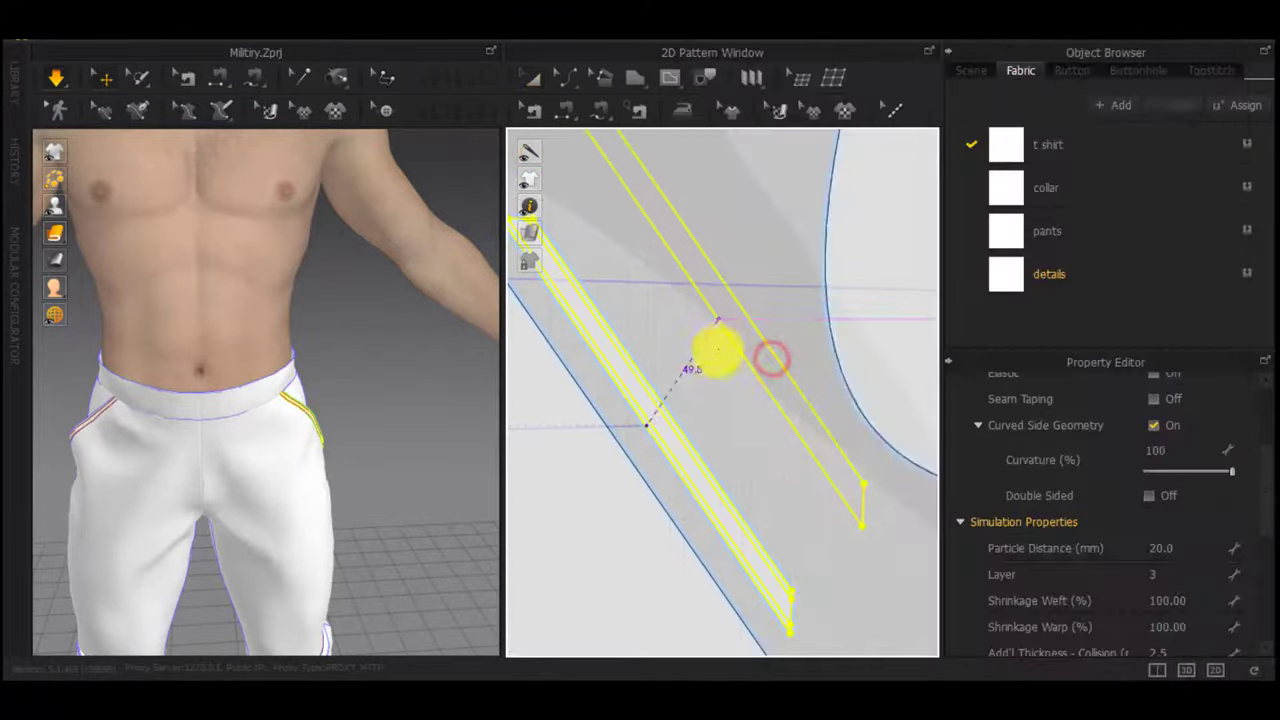
{"action": "scroll", "coordinate": [716, 352], "scroll_direction": "down", "scroll_amount": 3}
Layer-clone the wearer's left slanted pocket strip over itself and place the copy just outside the original
{"action": "right_click", "coordinate": [678, 372]}
{"action": "left_click", "coordinate": [766, 443]}
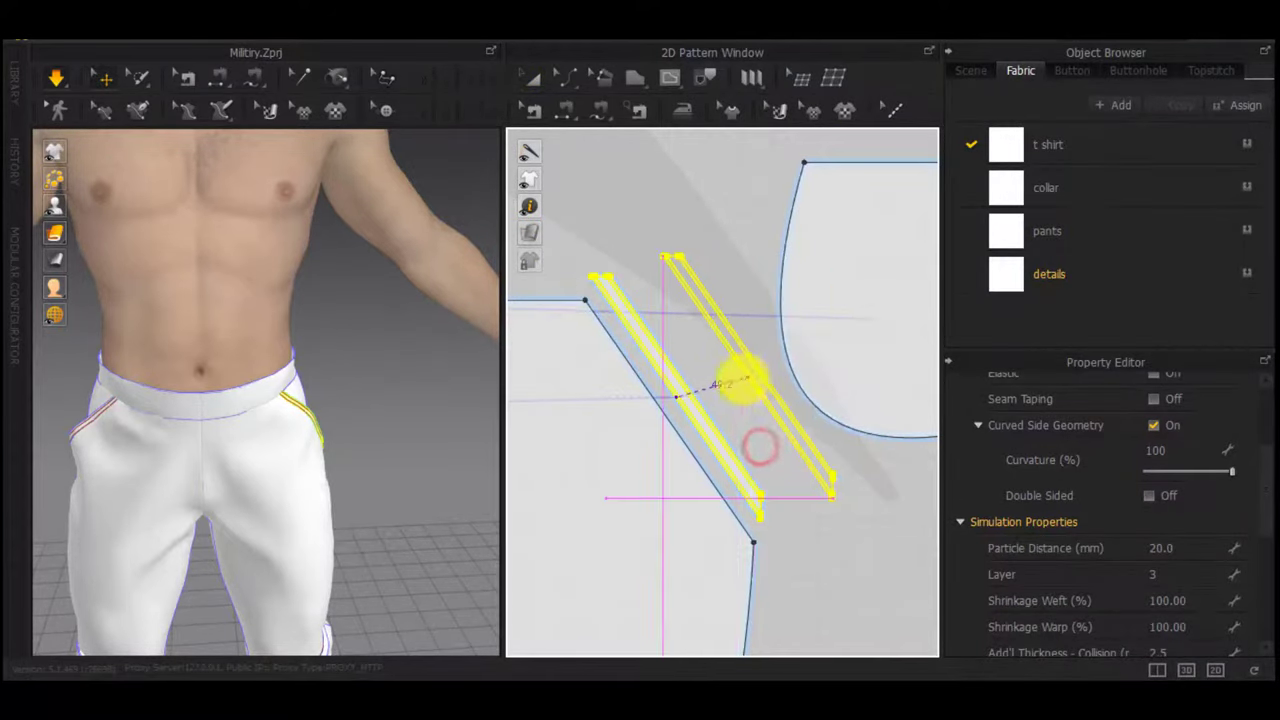
{"action": "left_click", "coordinate": [734, 376]}
Layer-clone the wearer's right slanted pocket strip over itself and place the copy about 27 mm outside the original
{"action": "key", "text": "b"}
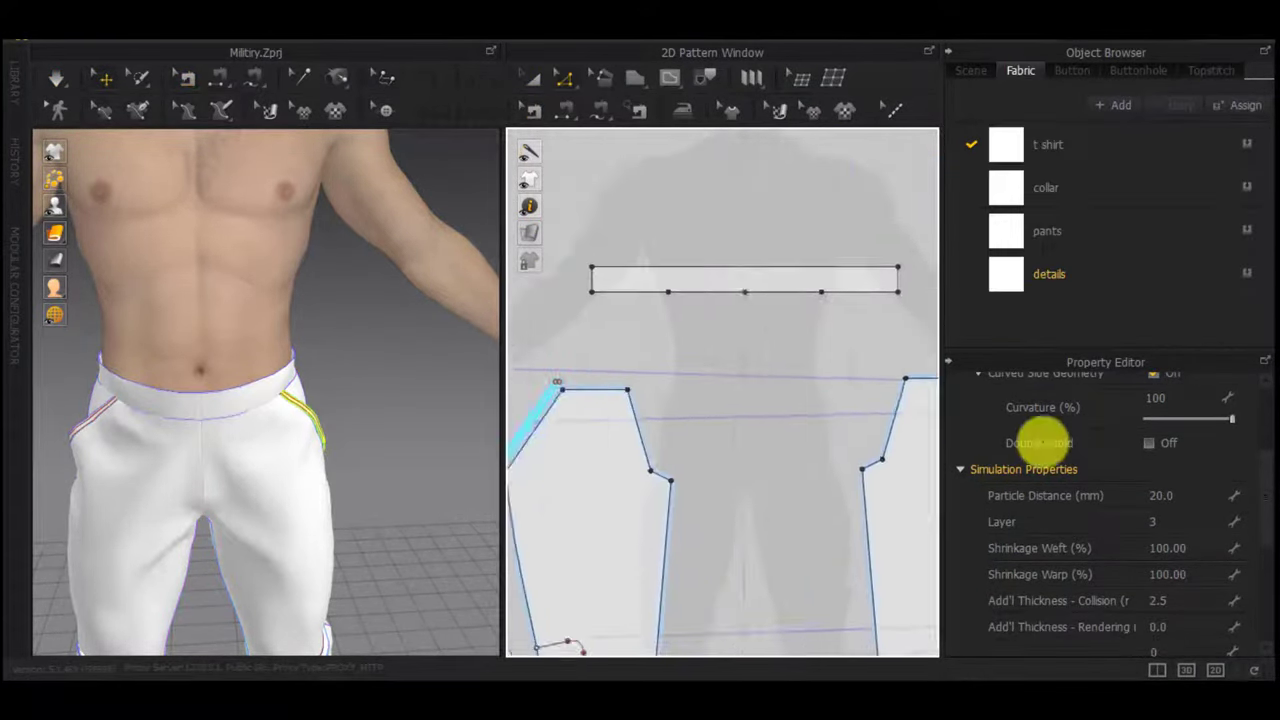
{"action": "scroll", "coordinate": [714, 414], "scroll_direction": "up", "scroll_amount": 3}
{"action": "scroll", "coordinate": [734, 417], "scroll_direction": "up", "scroll_amount": 2}
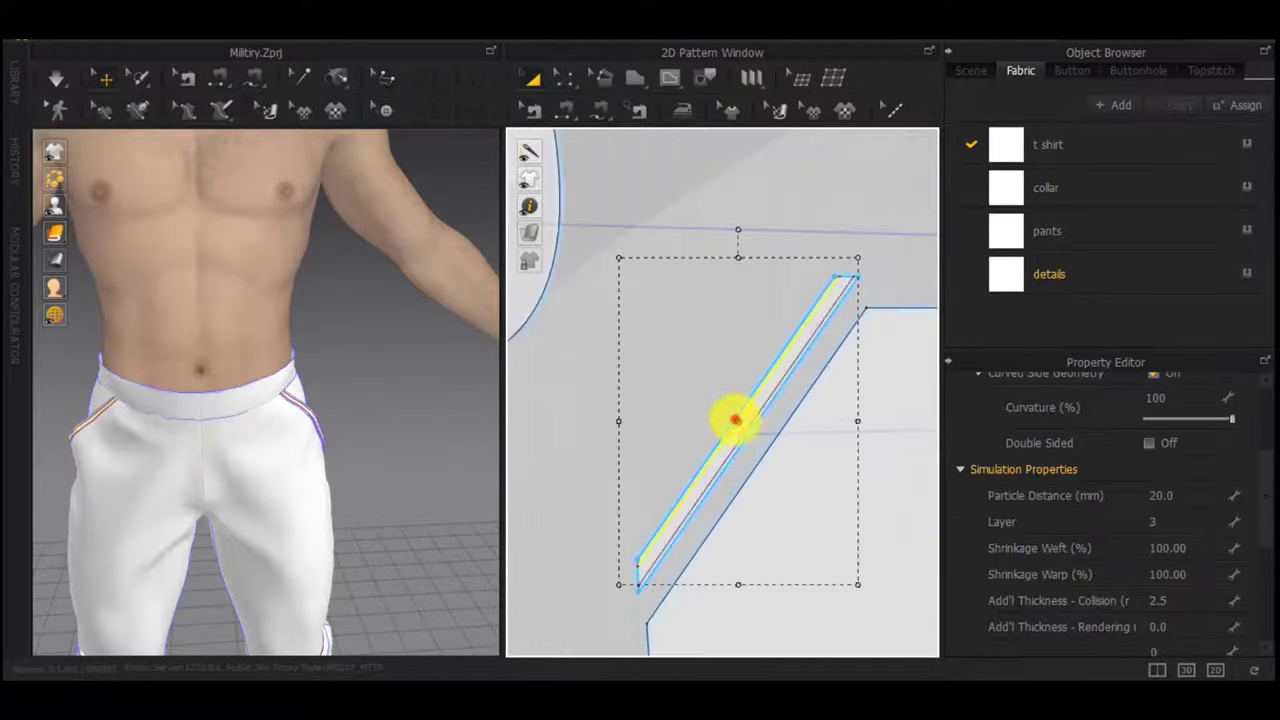
{"action": "left_click", "coordinate": [734, 417]}
{"action": "scroll", "coordinate": [718, 436], "scroll_direction": "up", "scroll_amount": 2}
{"action": "right_click", "coordinate": [757, 415]}
{"action": "left_click", "coordinate": [820, 449]}
{"action": "scroll", "coordinate": [627, 396], "scroll_direction": "down", "scroll_amount": 2}
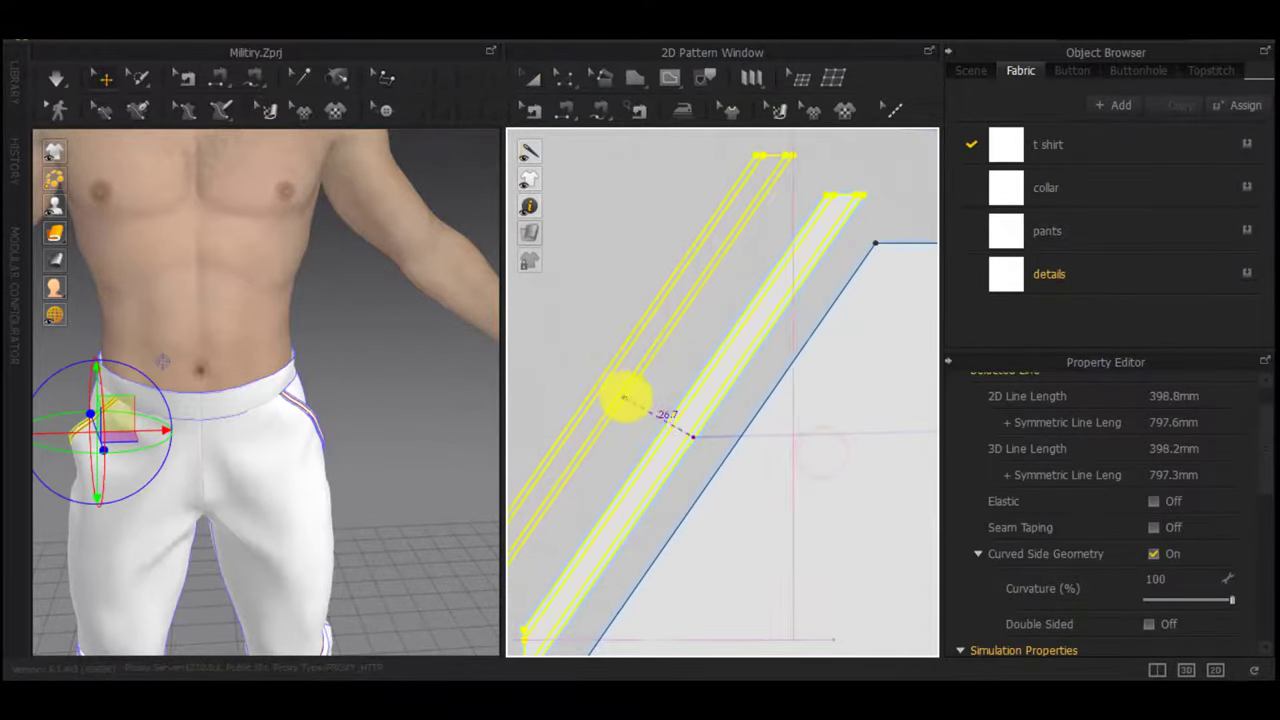
{"action": "left_click", "coordinate": [617, 408]}
{"action": "scroll", "coordinate": [631, 411], "scroll_direction": "down", "scroll_amount": 4}
Simulate the pants with the doubled pocket strips and inspect the drape over the full length
{"action": "left_click", "coordinate": [351, 421]}
{"action": "mouse_move", "coordinate": [351, 421]}
{"action": "right_mouse_down"}
{"action": "mouse_move", "coordinate": [146, 417]}
{"action": "mouse_move", "coordinate": [376, 412]}
{"action": "right_mouse_up"}
{"action": "scroll", "coordinate": [376, 412], "scroll_direction": "down", "scroll_amount": 1}
{"action": "scroll", "coordinate": [376, 412], "scroll_direction": "down", "scroll_amount": 1}
{"action": "right_click_drag", "start_coordinate": [323, 500], "coordinate": [380, 460]}
{"action": "scroll", "coordinate": [270, 412], "scroll_direction": "up", "scroll_amount": 4}
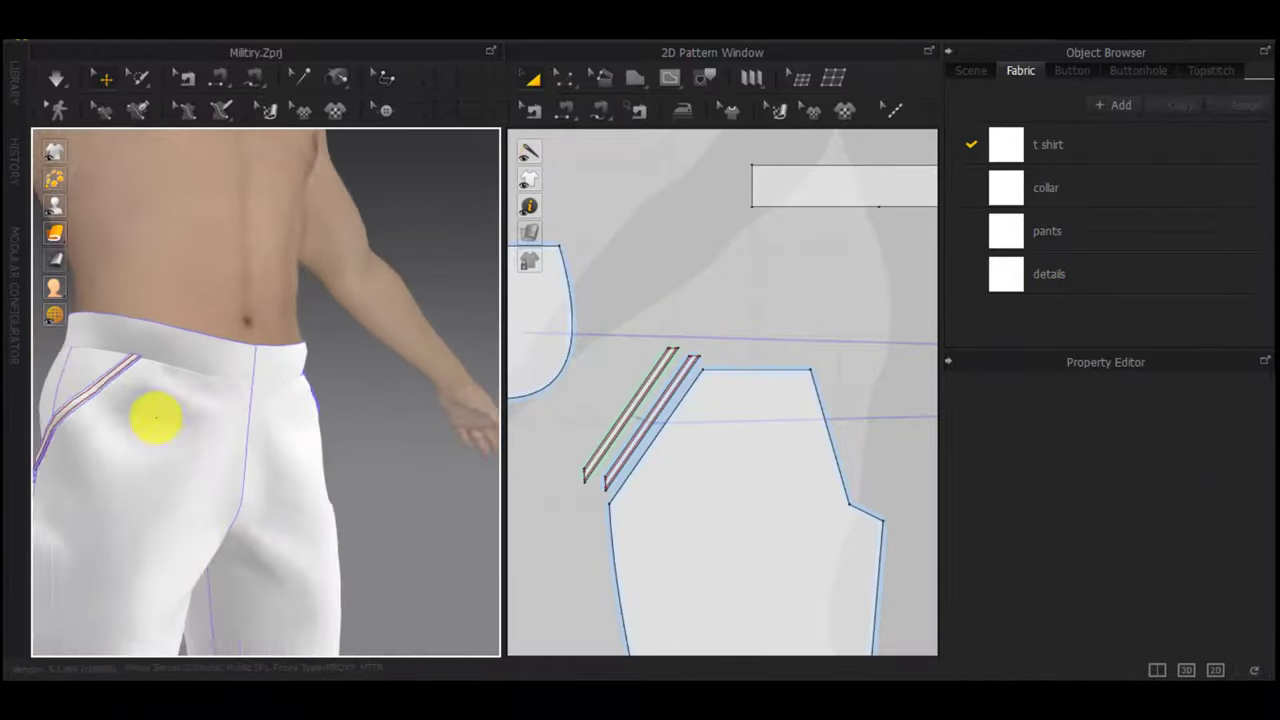
{"action": "middle_click_drag", "start_coordinate": [154, 420], "coordinate": [243, 410]}
{"action": "left_click", "coordinate": [273, 401]}
{"action": "key", "text": "space"}
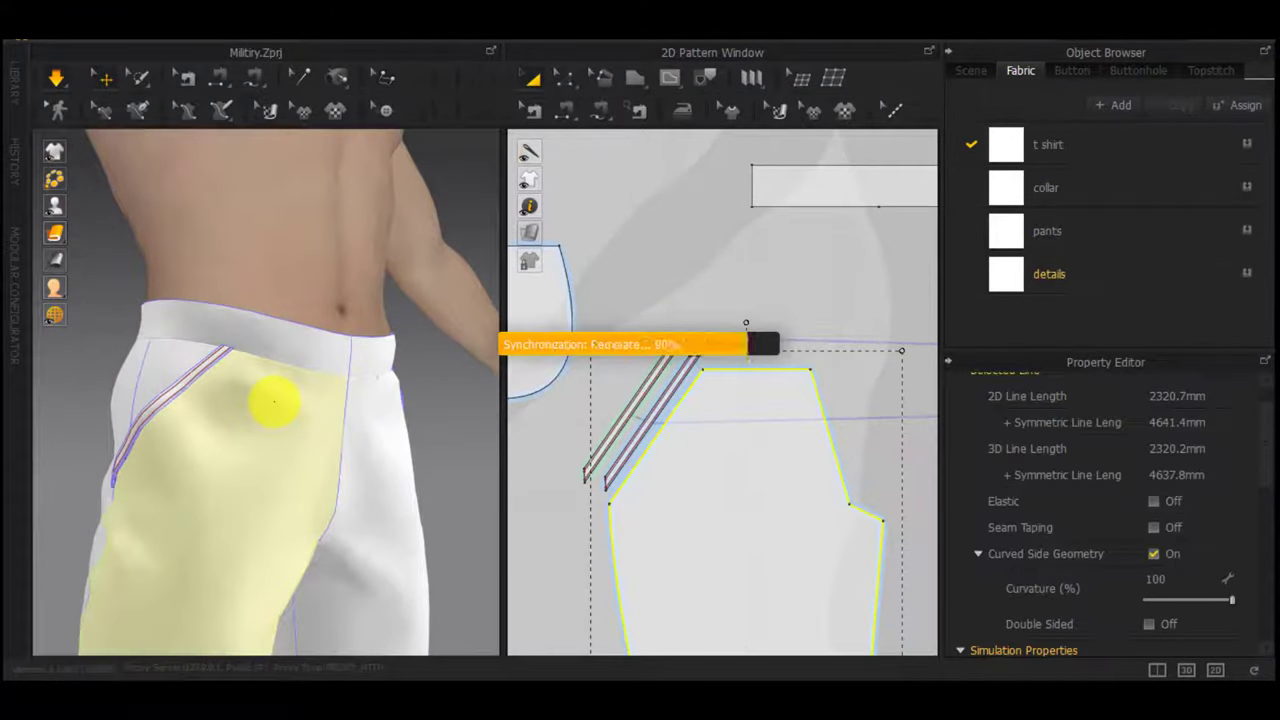
{"action": "scroll", "coordinate": [362, 472], "scroll_direction": "down", "scroll_amount": 3}
{"action": "middle_click_drag", "start_coordinate": [277, 577], "coordinate": [271, 457]}
{"action": "right_click_drag", "start_coordinate": [271, 457], "coordinate": [74, 468]}
{"action": "scroll", "coordinate": [362, 436], "scroll_direction": "down", "scroll_amount": 2}
{"action": "scroll", "coordinate": [758, 460], "scroll_direction": "down", "scroll_amount": 2}
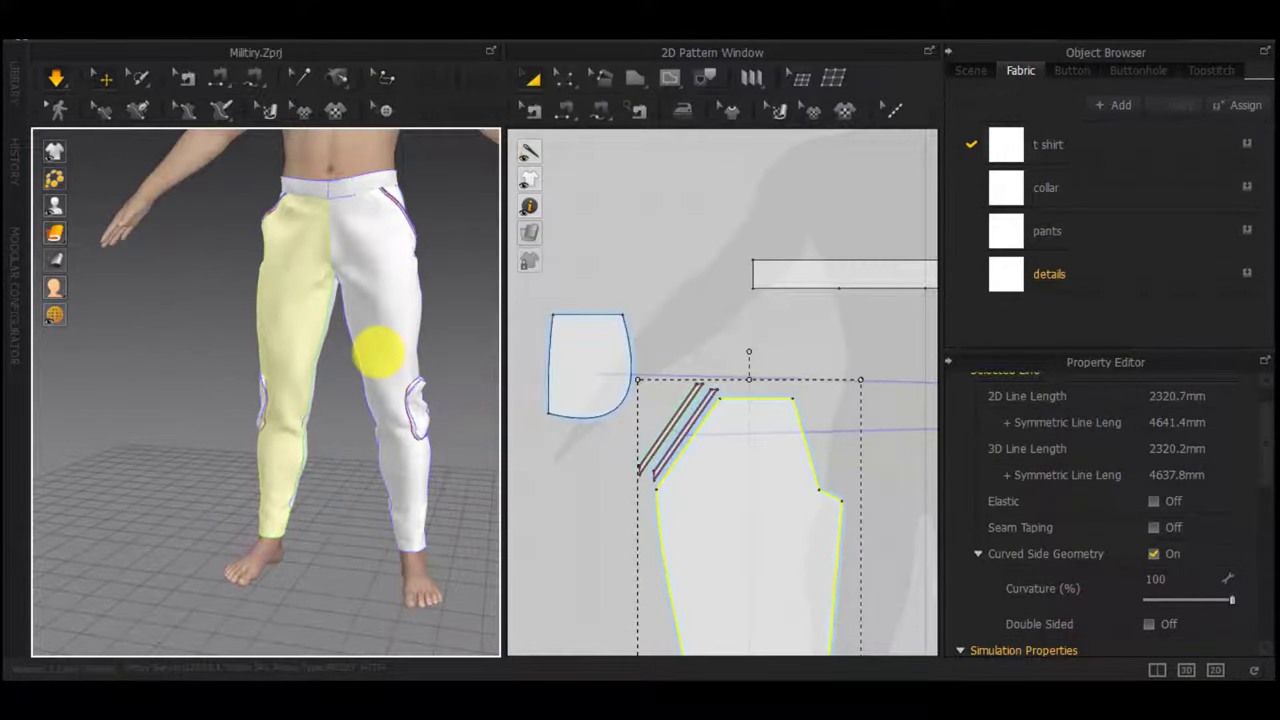
{"action": "middle_click_drag", "start_coordinate": [584, 530], "coordinate": [650, 354]}
{"action": "scroll", "coordinate": [650, 364], "scroll_direction": "down", "scroll_amount": 3}
{"action": "key", "text": "s"}
{"action": "left_click", "coordinate": [641, 371]}
{"action": "left_click", "coordinate": [653, 465]}
{"action": "key", "text": "a"}
Draw a horizontal internal line 45.6 mm long near the upper edge of the front half of the wearer's right cargo pocket
{"action": "right_click_drag", "start_coordinate": [400, 442], "coordinate": [561, 437]}
{"action": "scroll", "coordinate": [250, 408], "scroll_direction": "up", "scroll_amount": 3}
{"action": "left_click", "coordinate": [214, 395]}
{"action": "scroll", "coordinate": [748, 437], "scroll_direction": "up", "scroll_amount": 5}
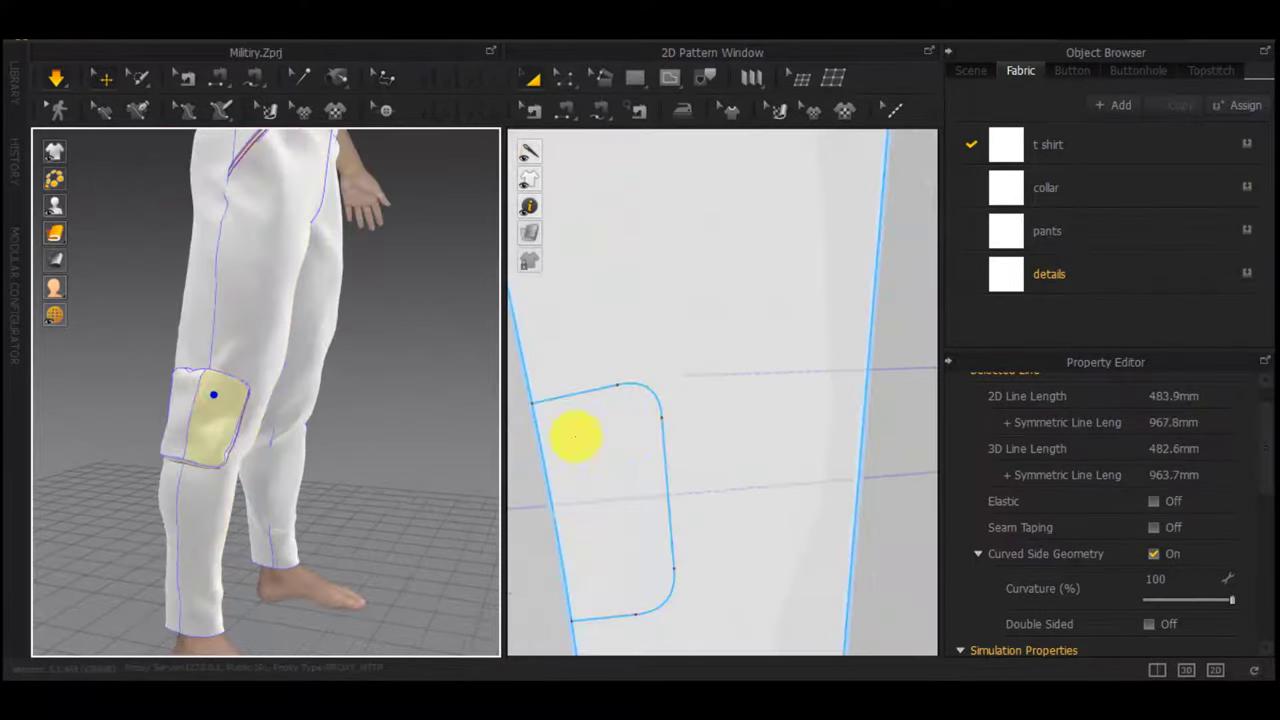
{"action": "middle_click_drag", "start_coordinate": [574, 435], "coordinate": [919, 417]}
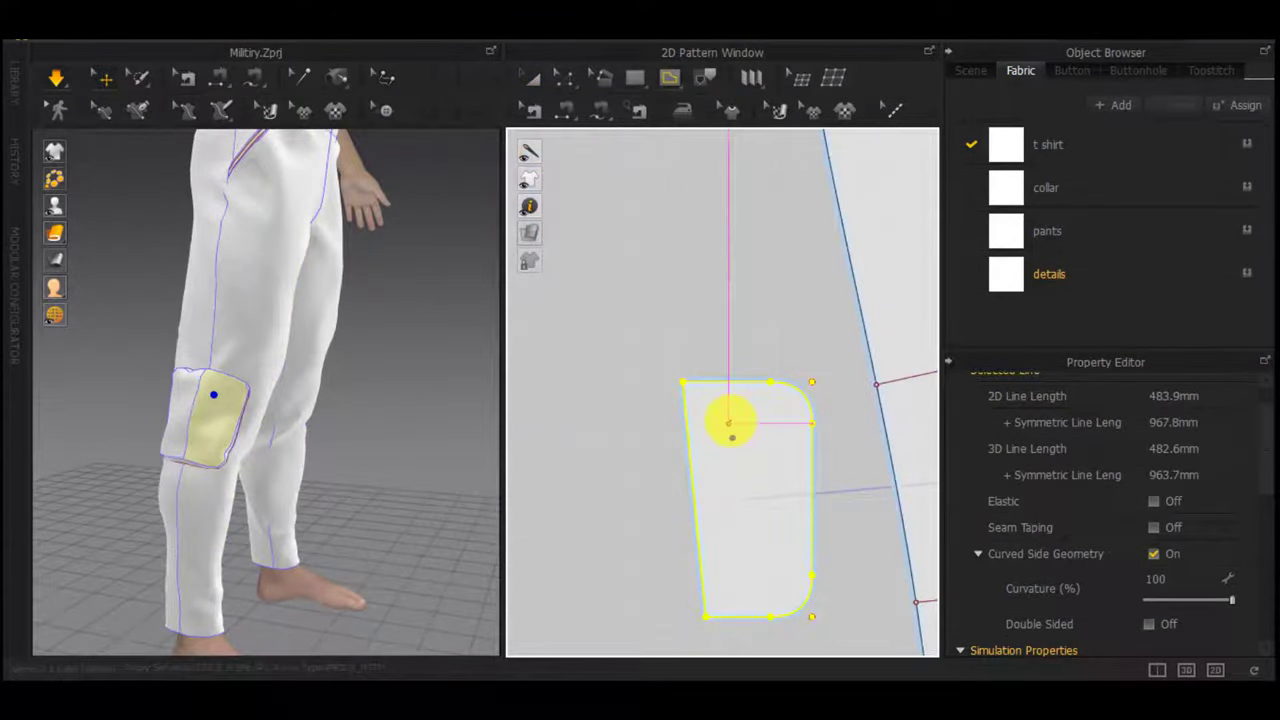
{"action": "key", "text": "a"}
{"action": "left_click", "coordinate": [703, 315]}
{"action": "right_click_drag", "start_coordinate": [175, 420], "coordinate": [188, 383]}
{"action": "scroll", "coordinate": [188, 383], "scroll_direction": "up", "scroll_amount": 5}
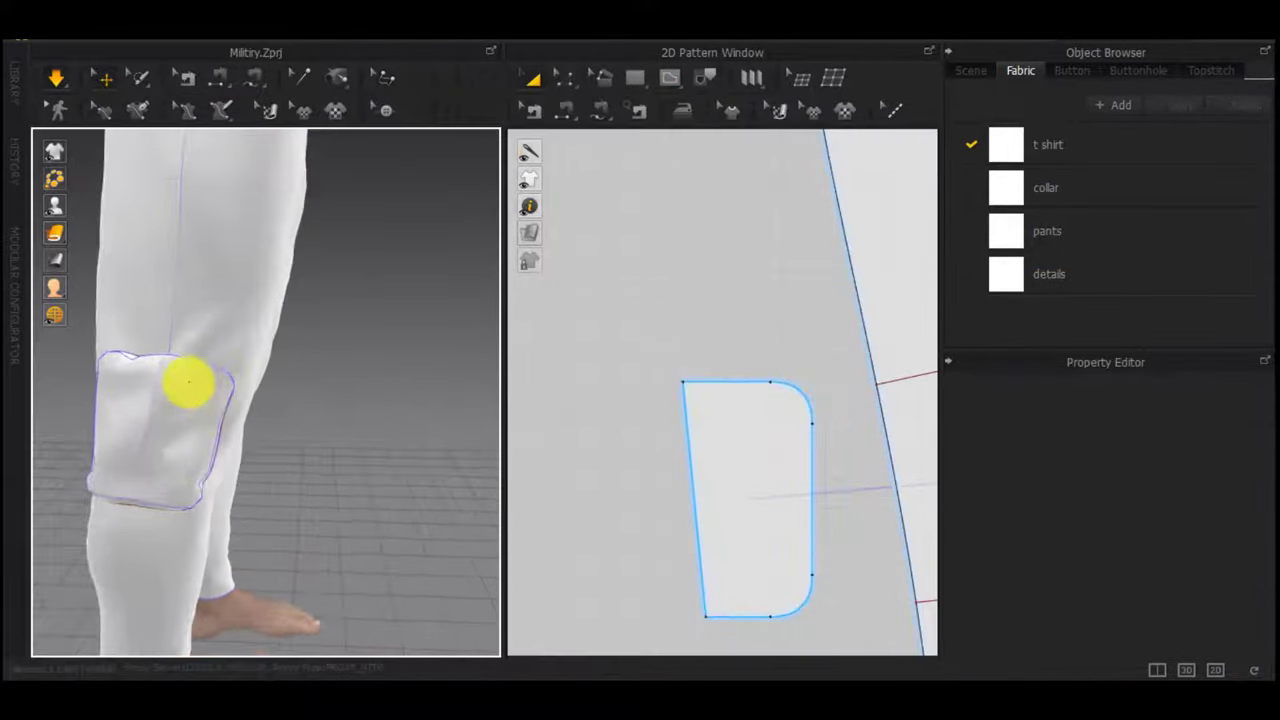
{"action": "left_click", "coordinate": [270, 403]}
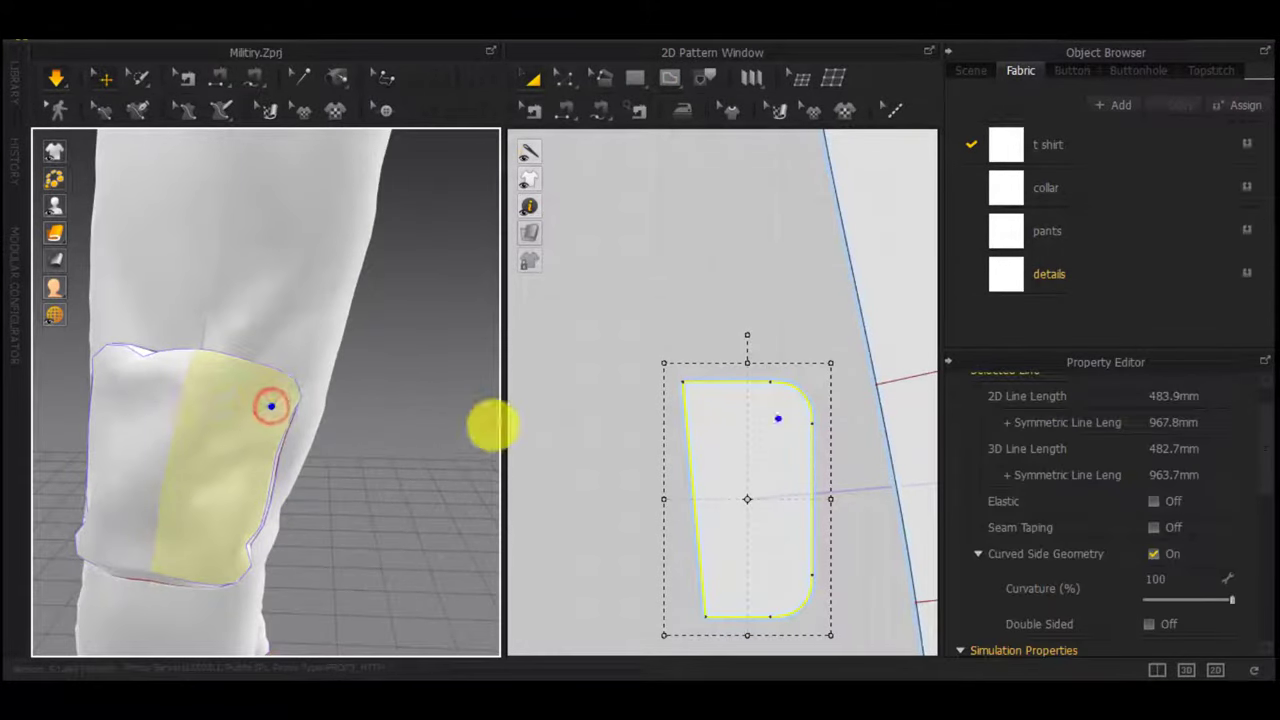
{"action": "scroll", "coordinate": [755, 435], "scroll_direction": "up", "scroll_amount": 2}
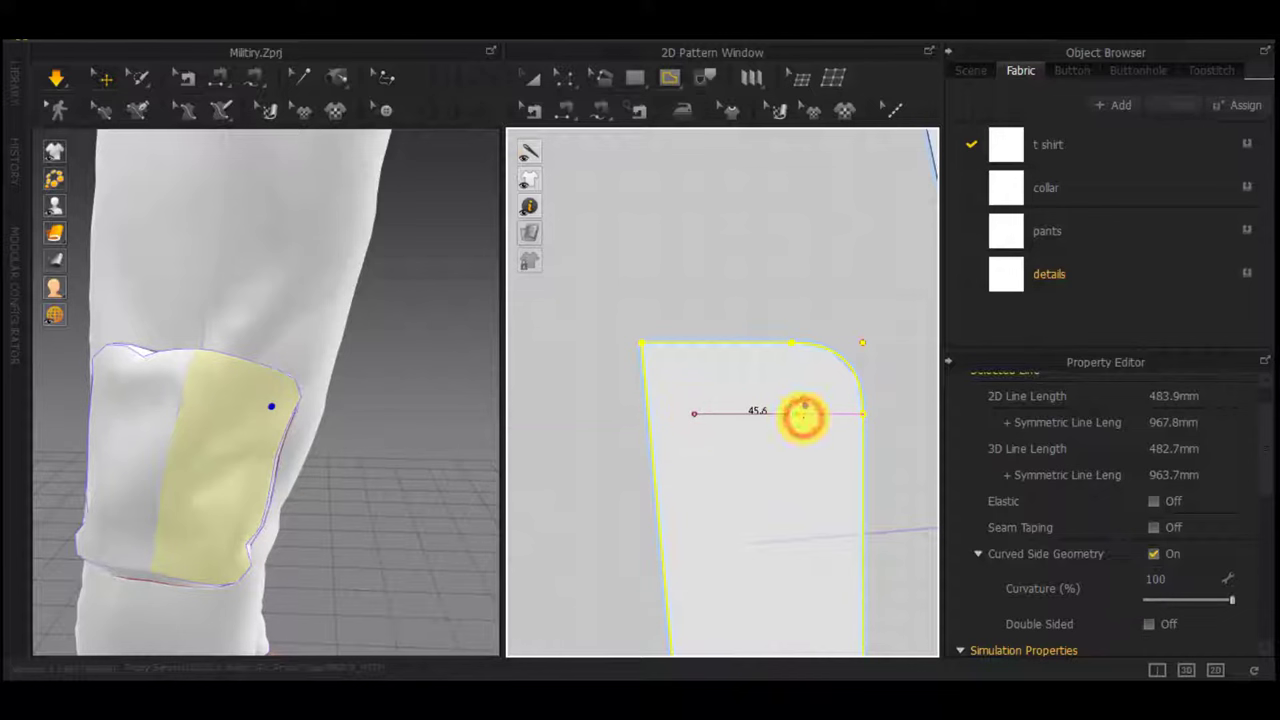
{"action": "double_click", "coordinate": [803, 419]}
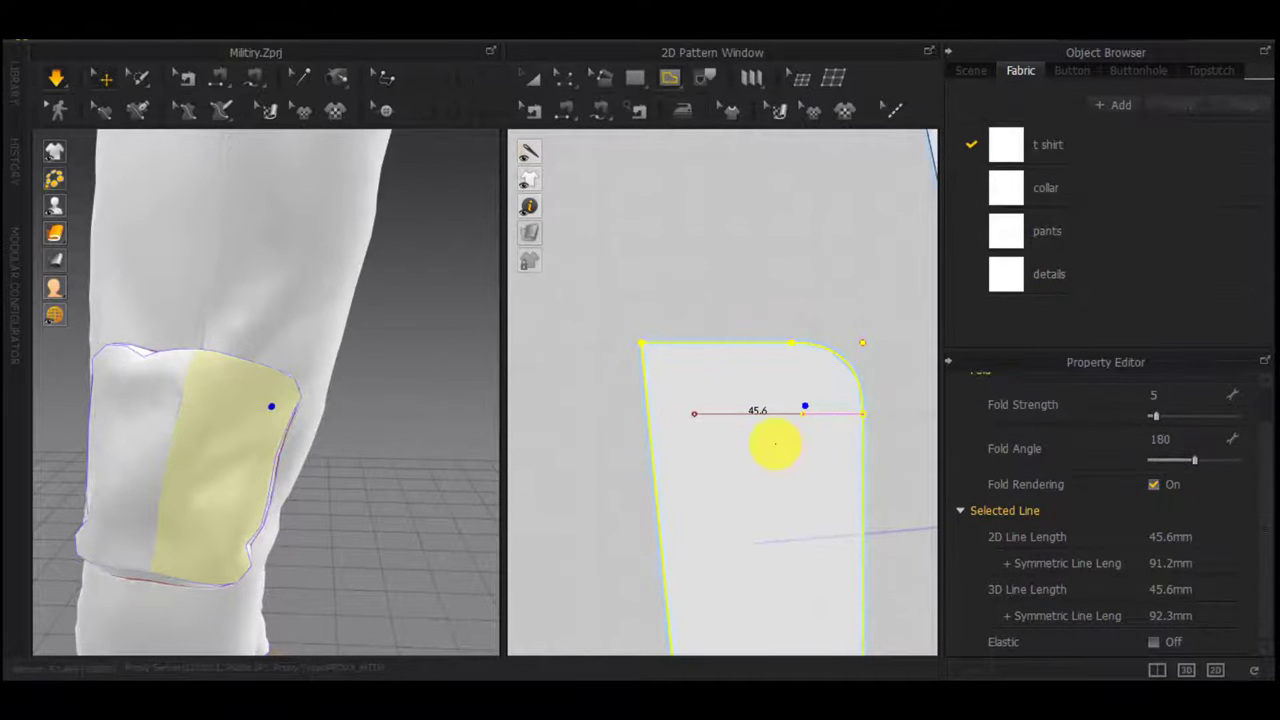
Rotate the internal line slightly so it slopes within the front half of the cargo pocket
{"action": "scroll", "coordinate": [776, 443], "scroll_direction": "down", "scroll_amount": 3}
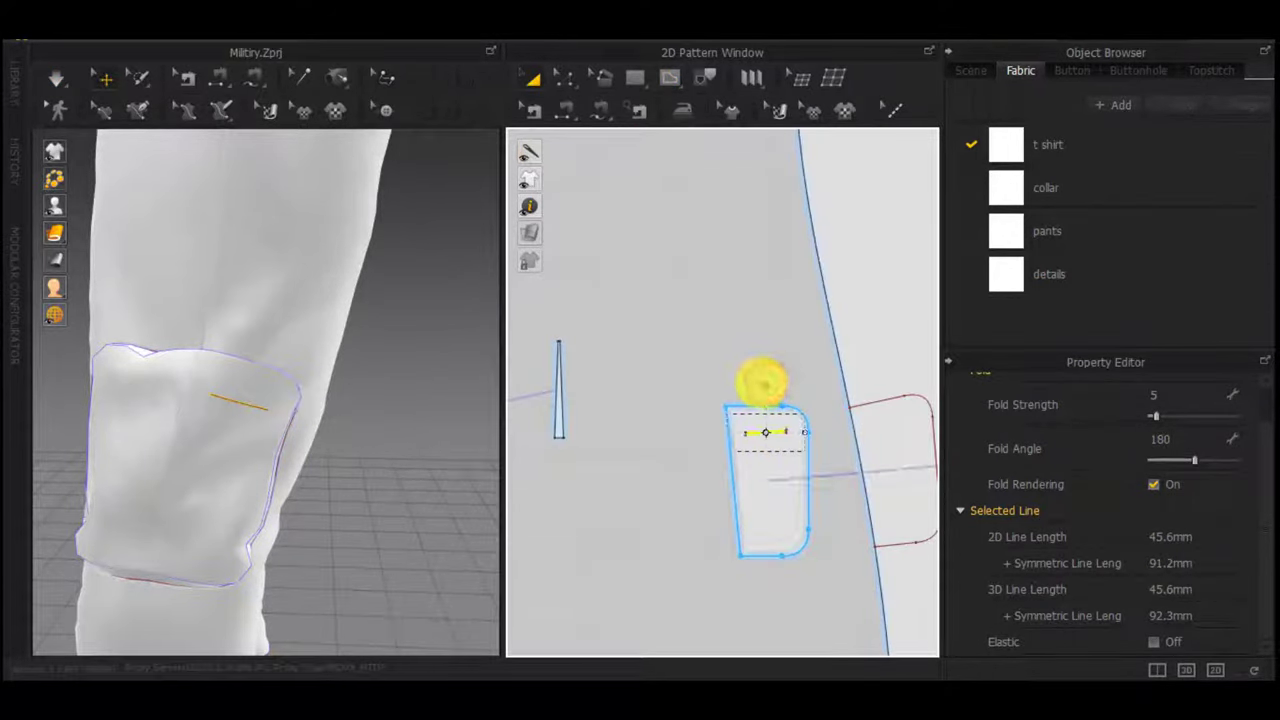
{"action": "scroll", "coordinate": [765, 433], "scroll_direction": "up", "scroll_amount": 3}
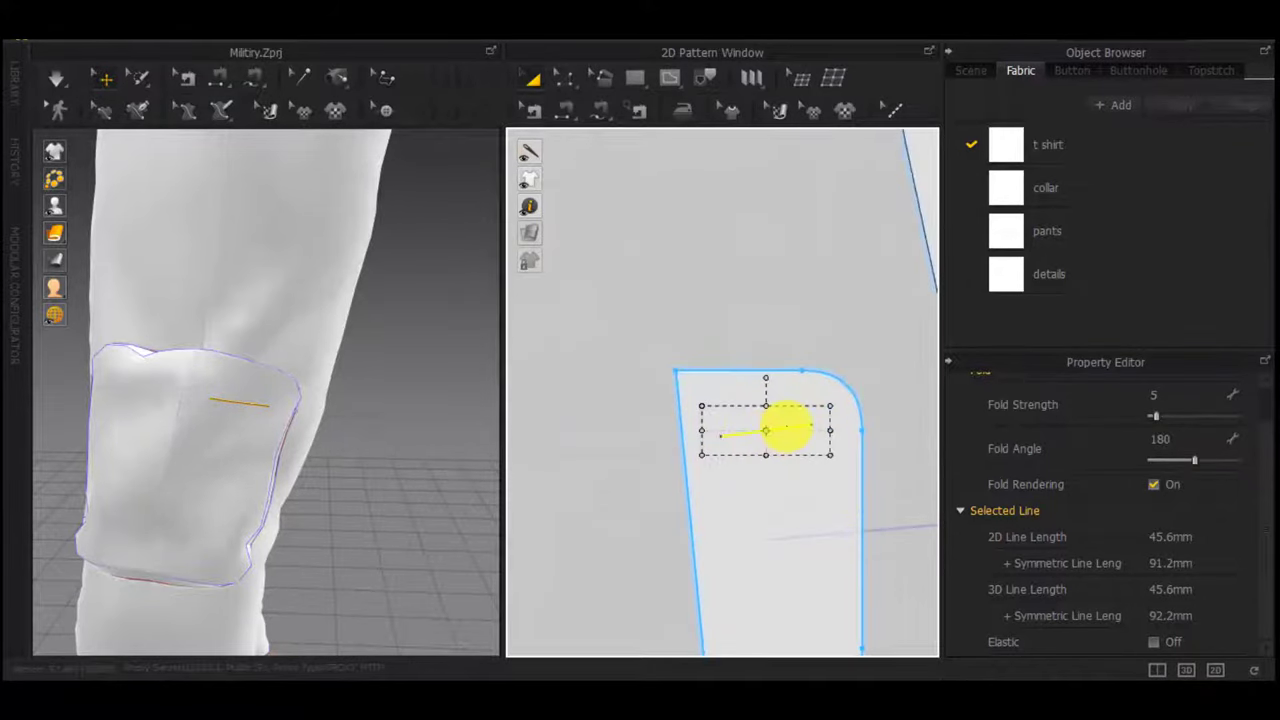
{"action": "scroll", "coordinate": [787, 428], "scroll_direction": "down", "scroll_amount": 5}
Paste a copy of the 45.6 mm internal line near the upper edge of the pocket's back half
{"action": "left_click", "coordinate": [137, 403]}
{"action": "scroll", "coordinate": [700, 454], "scroll_direction": "down", "scroll_amount": 4}
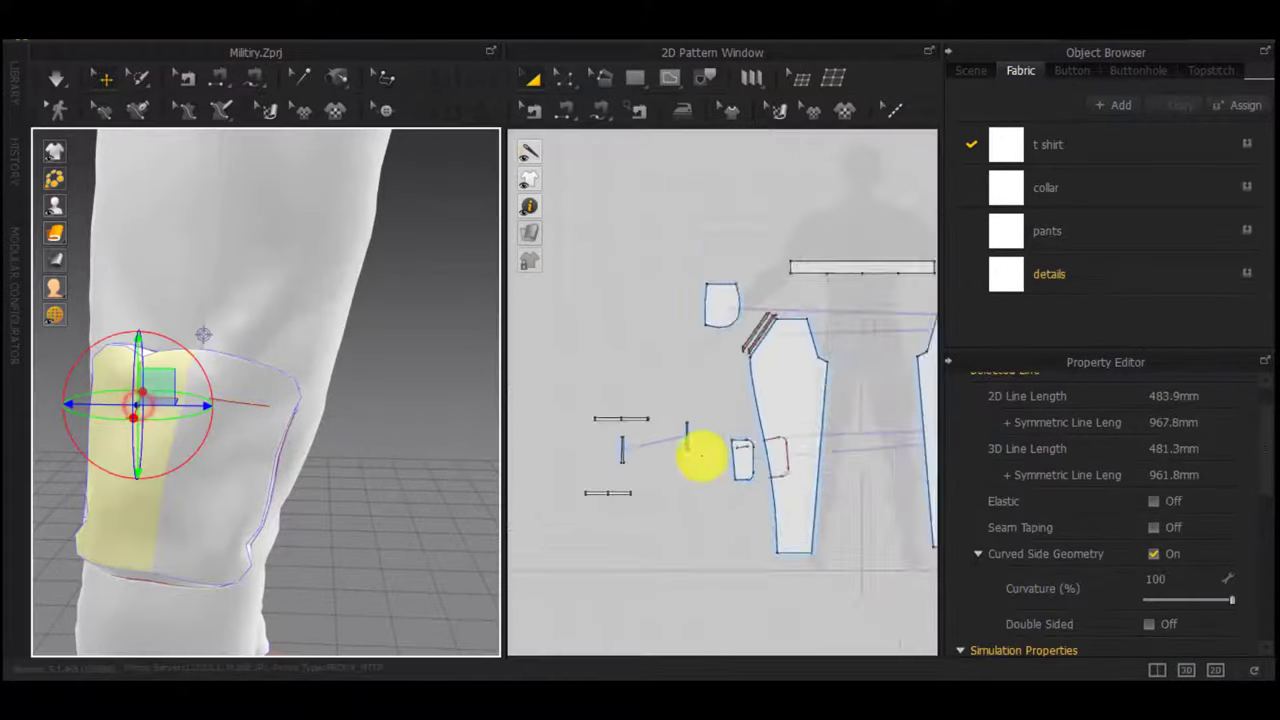
{"action": "middle_click_drag", "start_coordinate": [650, 480], "coordinate": [486, 471]}
{"action": "scroll", "coordinate": [837, 425], "scroll_direction": "up", "scroll_amount": 5}
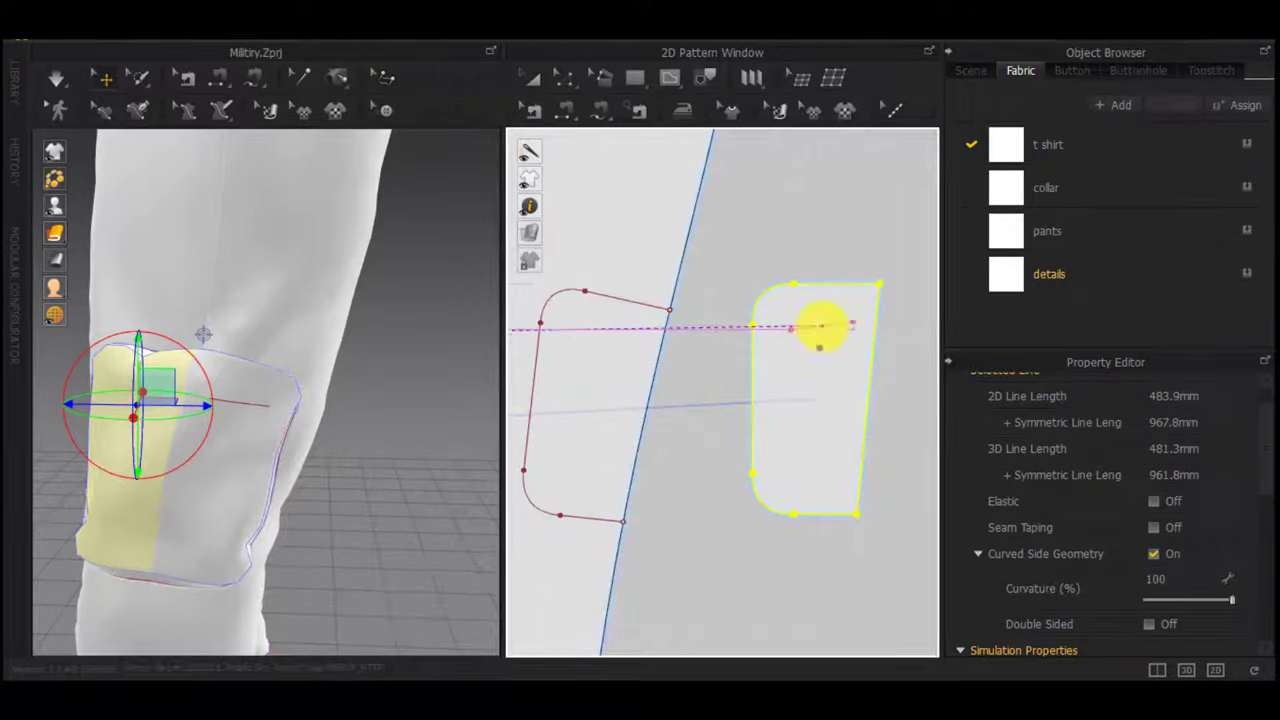
{"action": "left_click", "coordinate": [823, 316]}
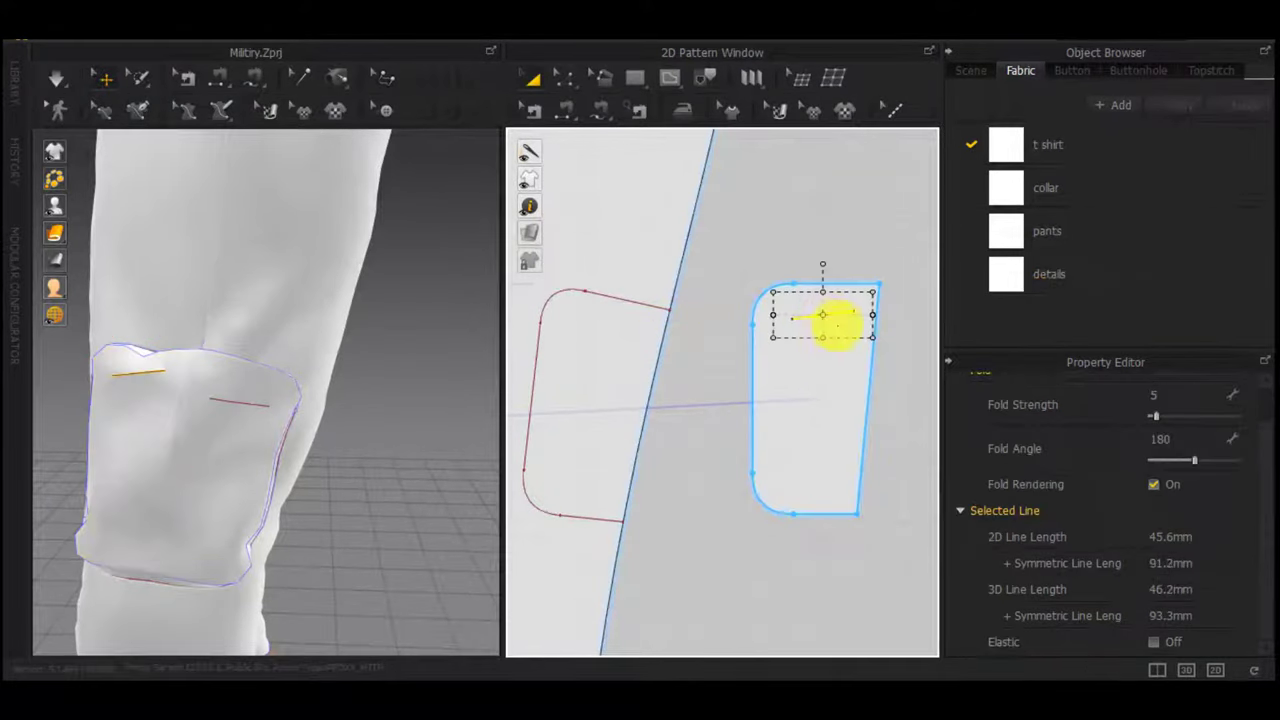
Reposition the copied line on the back pocket half and tilt it to line up with the front half's line
{"action": "left_click", "coordinate": [837, 321]}
{"action": "left_click", "coordinate": [834, 315], "text": "shift"}
{"action": "key", "text": "z"}
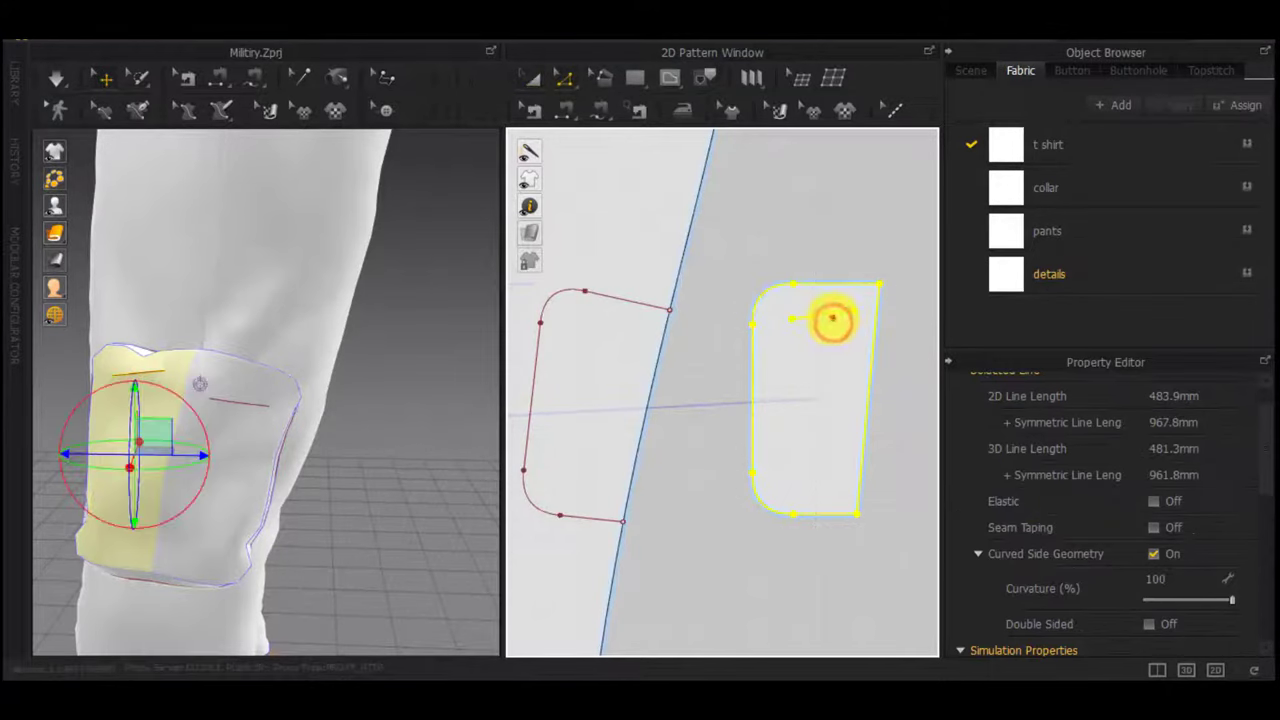
{"action": "left_click", "coordinate": [832, 317]}
{"action": "left_click_drag", "start_coordinate": [832, 317], "coordinate": [825, 328]}
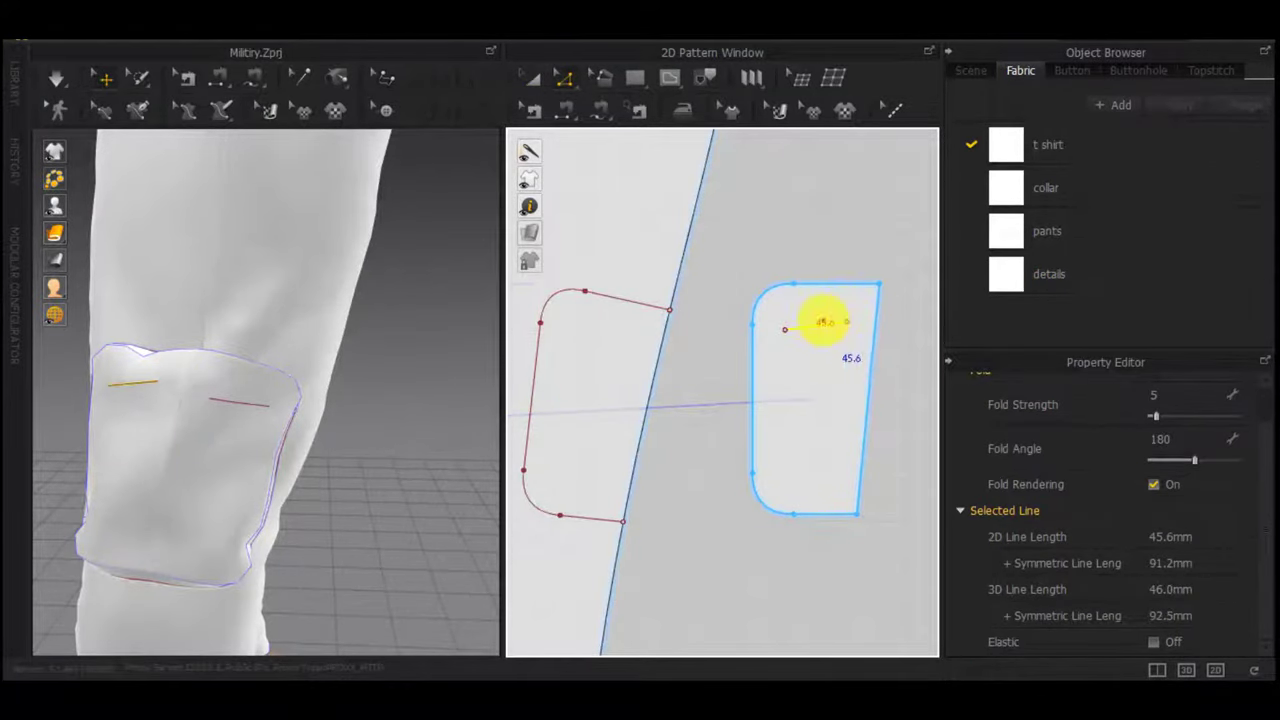
{"action": "left_click_drag", "start_coordinate": [817, 273], "coordinate": [825, 281]}
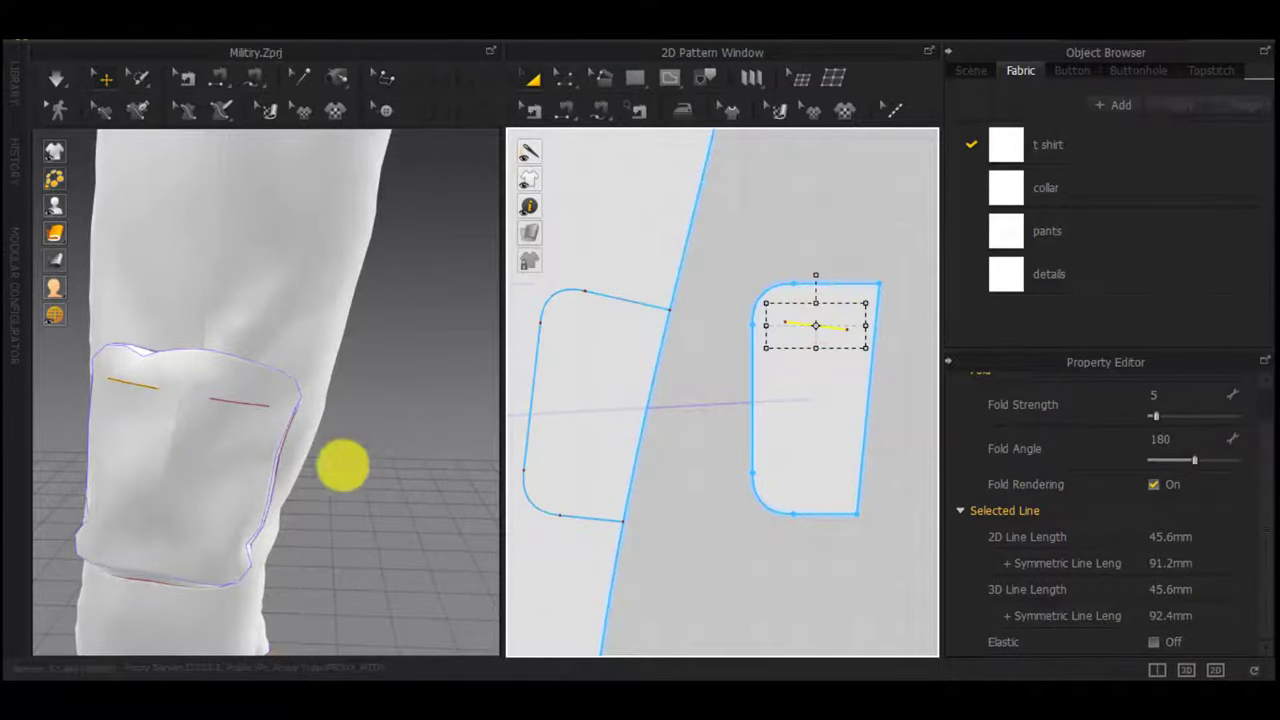
{"action": "right_click_drag", "start_coordinate": [343, 466], "coordinate": [386, 450]}
{"action": "left_click", "coordinate": [709, 278]}
{"action": "left_click", "coordinate": [810, 324]}
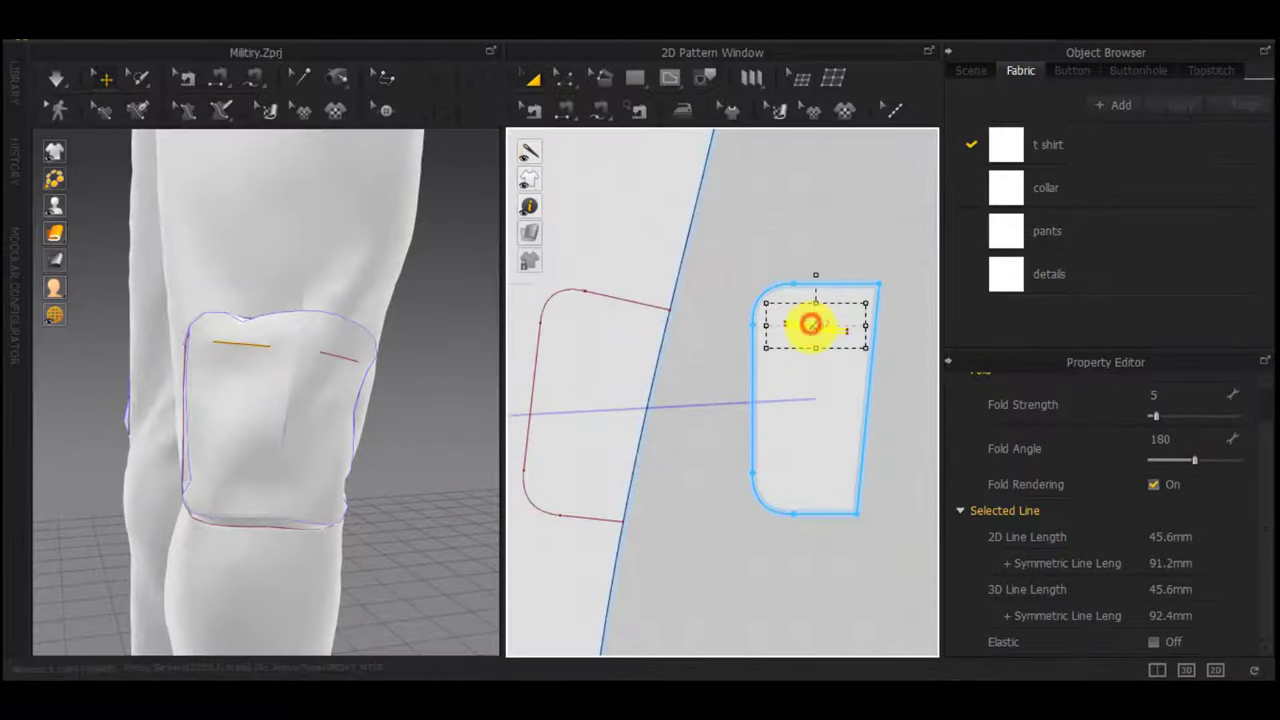
{"action": "scroll", "coordinate": [790, 450], "scroll_direction": "down", "scroll_amount": 2}
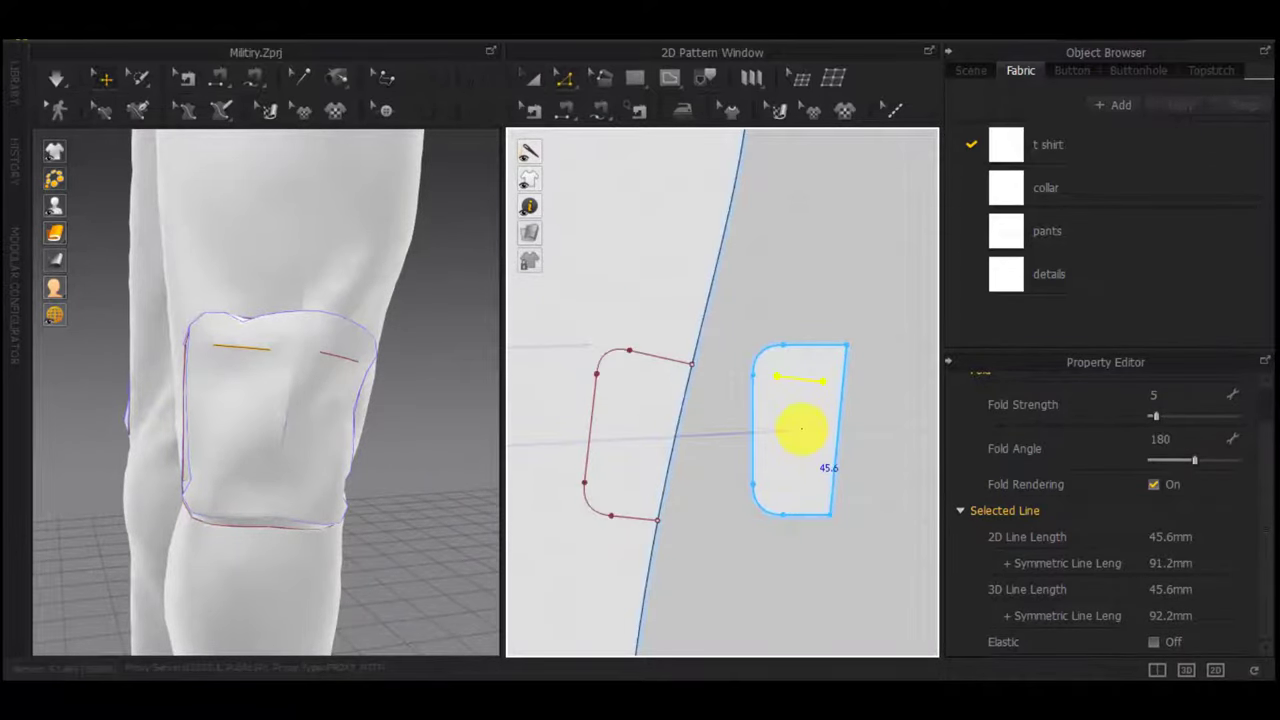
Create a rectangle pattern 45.6 mm wide and about 50 mm high beside the front half of the cargo pocket
{"action": "scroll", "coordinate": [752, 500], "scroll_direction": "down", "scroll_amount": 8}
{"action": "middle_click_drag", "start_coordinate": [594, 511], "coordinate": [991, 466]}
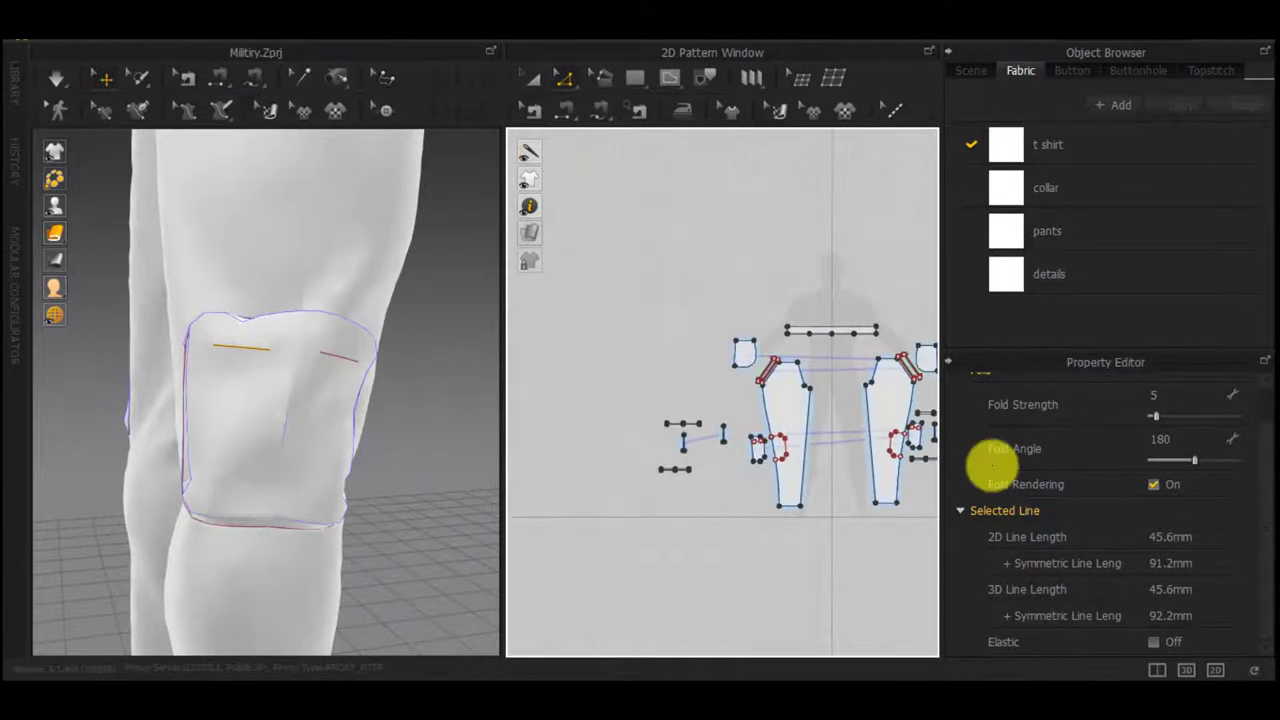
{"action": "middle_click_drag", "start_coordinate": [606, 461], "coordinate": [520, 440]}
{"action": "key", "text": "a"}
{"action": "left_click", "coordinate": [717, 446]}
{"action": "scroll", "coordinate": [637, 434], "scroll_direction": "up", "scroll_amount": 4}
{"action": "key", "text": "s"}
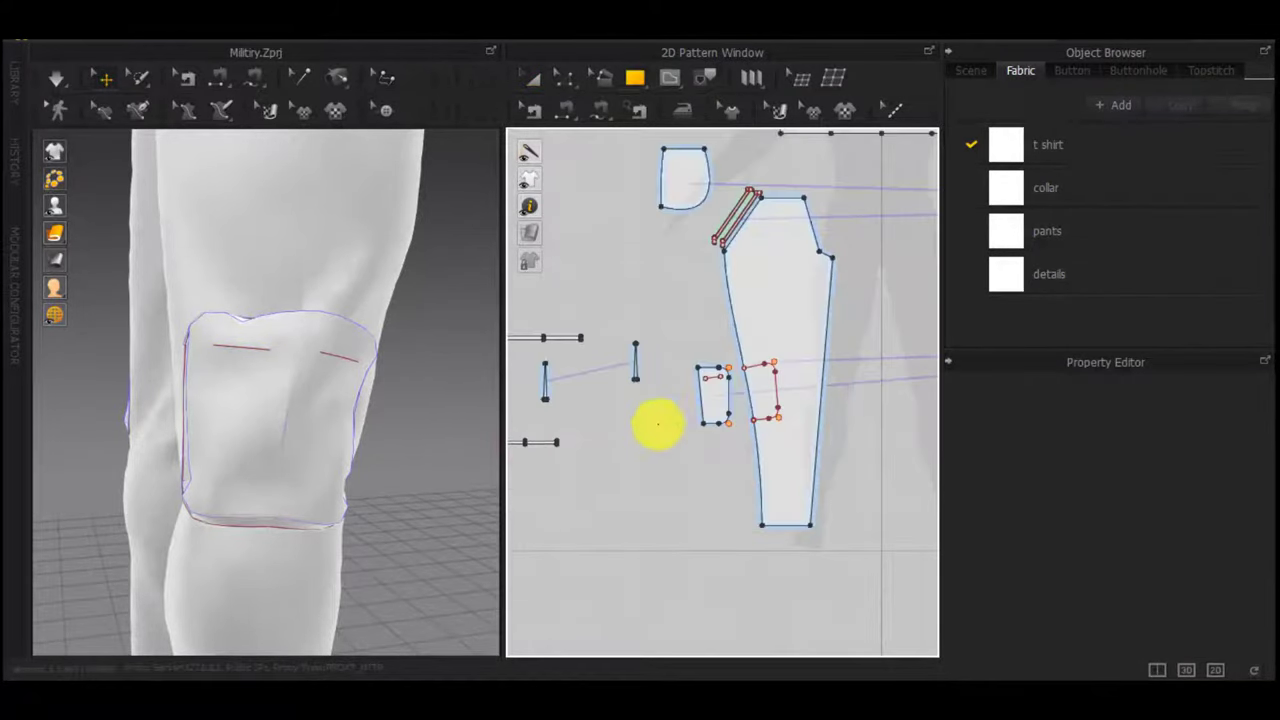
{"action": "left_click", "coordinate": [660, 405]}
{"action": "type", "text": "46"}
{"action": "left_click_drag", "start_coordinate": [653, 144], "coordinate": [404, 173]}
{"action": "type", "text": "6"}
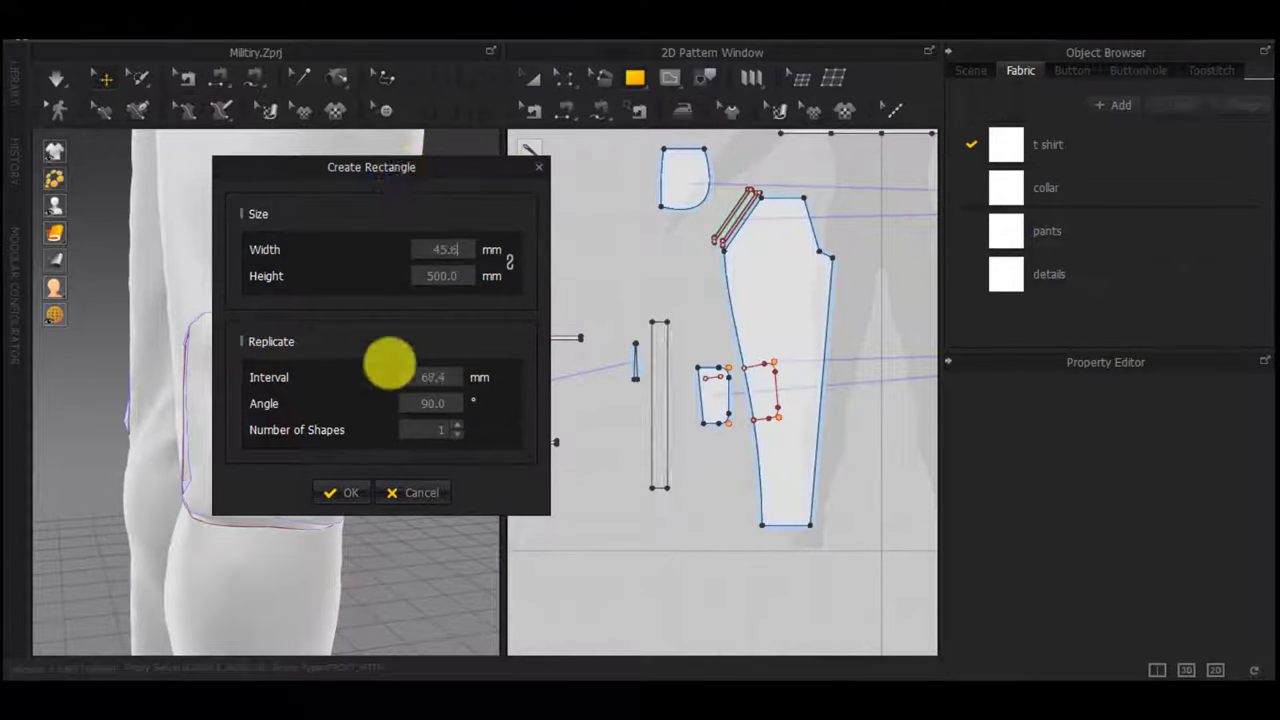
{"action": "left_click", "coordinate": [451, 276]}
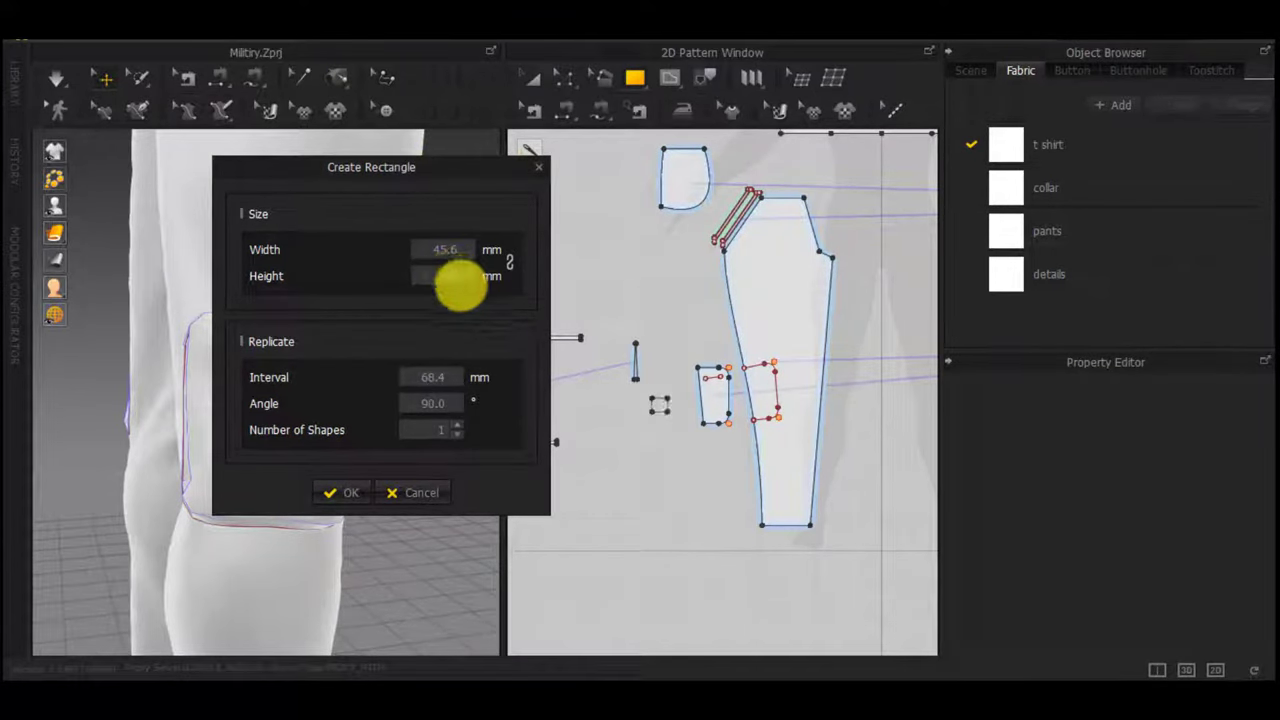
{"action": "key", "text": "Return"}
Raise the small rectangle's lower edge so that its height becomes 25 mm
{"action": "scroll", "coordinate": [266, 513], "scroll_direction": "down", "scroll_amount": 6}
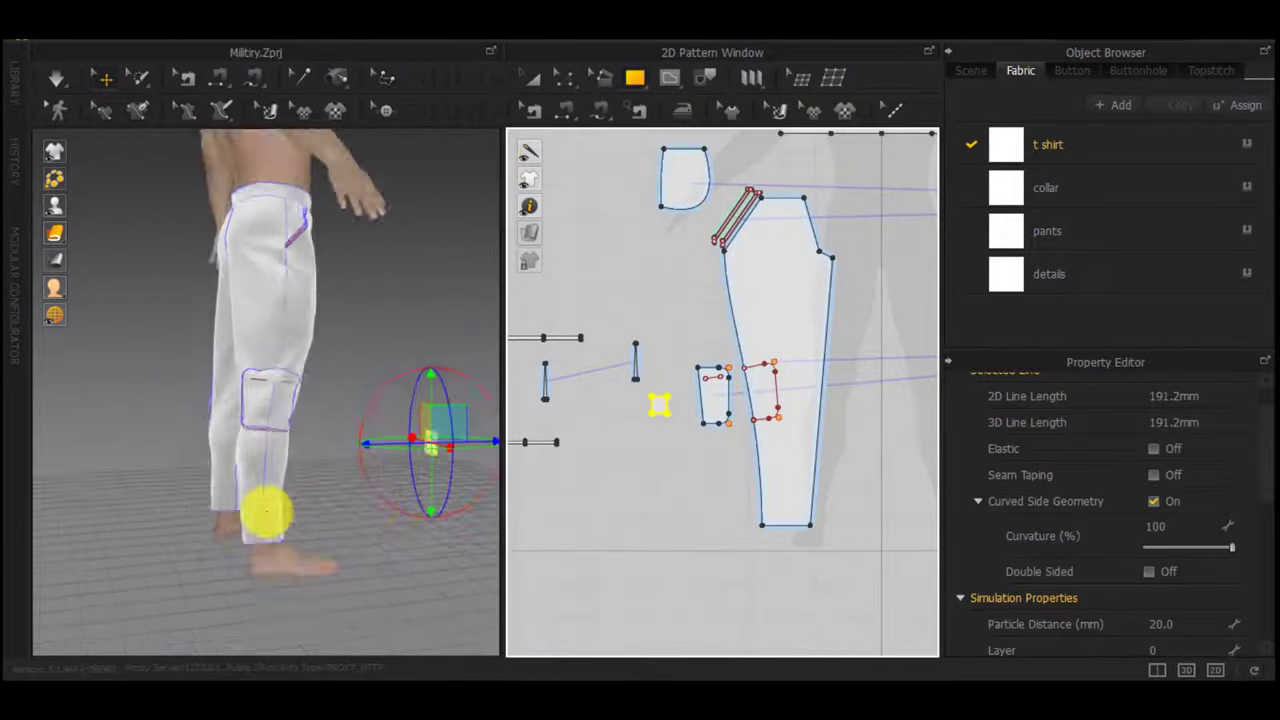
{"action": "right_click_drag", "start_coordinate": [266, 513], "coordinate": [461, 450]}
{"action": "scroll", "coordinate": [635, 411], "scroll_direction": "up", "scroll_amount": 5}
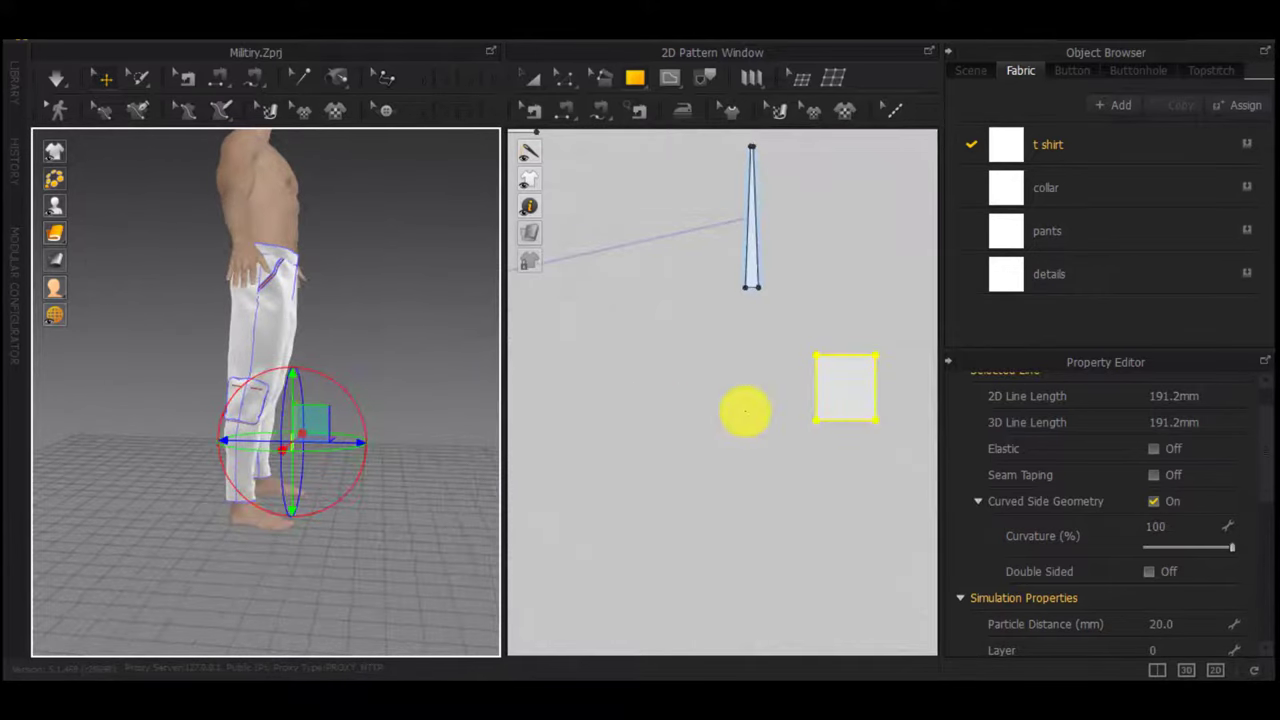
{"action": "key", "text": "z"}
{"action": "left_click", "coordinate": [761, 378]}
{"action": "left_click_drag", "start_coordinate": [845, 421], "coordinate": [845, 388]}
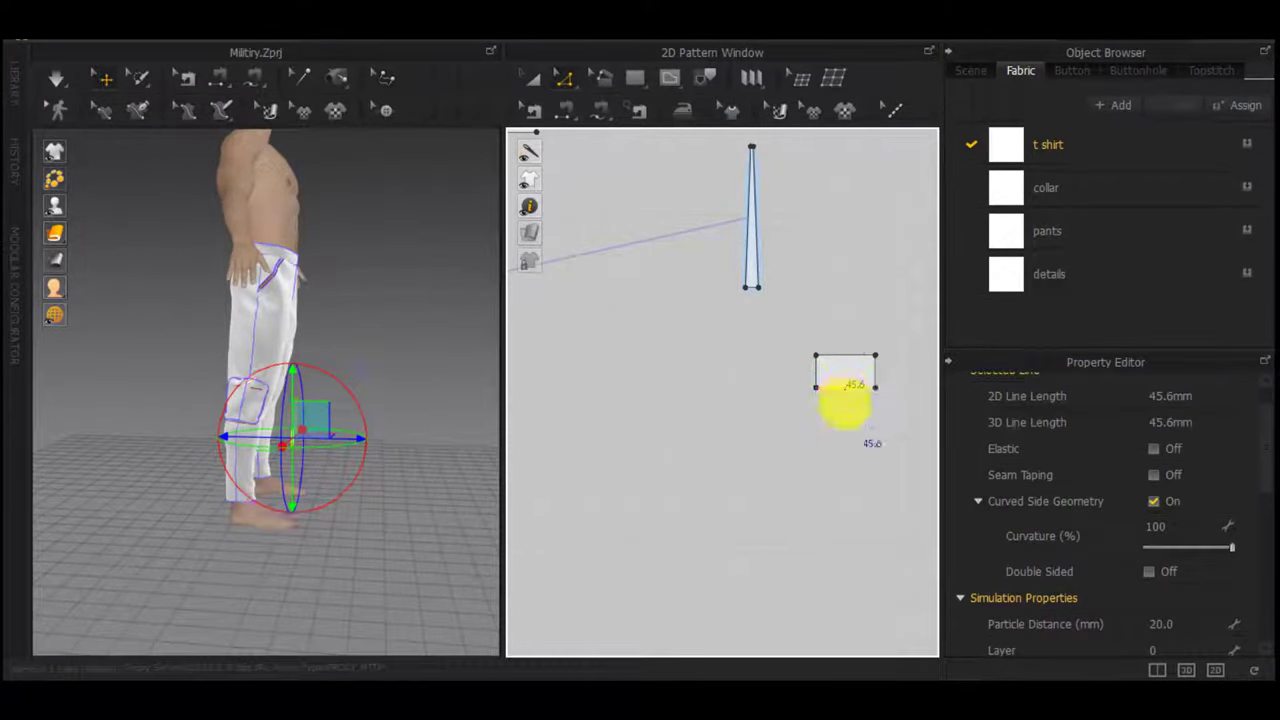
Sew the small rectangle's upper edge to the internal line on the front half of the cargo pocket
{"action": "key", "text": "n"}
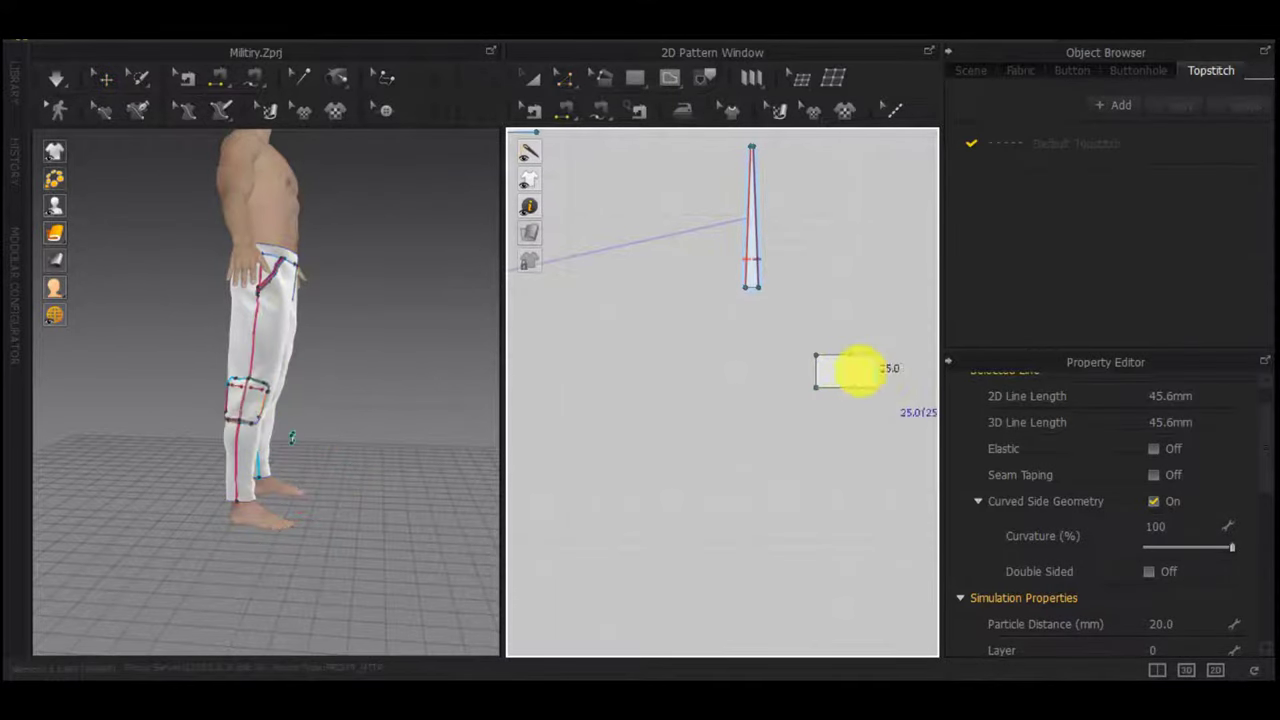
{"action": "left_click", "coordinate": [838, 363]}
{"action": "scroll", "coordinate": [838, 364], "scroll_direction": "down", "scroll_amount": 2}
{"action": "scroll", "coordinate": [838, 363], "scroll_direction": "down", "scroll_amount": 2}
{"action": "middle_click_drag", "start_coordinate": [888, 370], "coordinate": [753, 402]}
{"action": "left_click", "coordinate": [781, 361]}
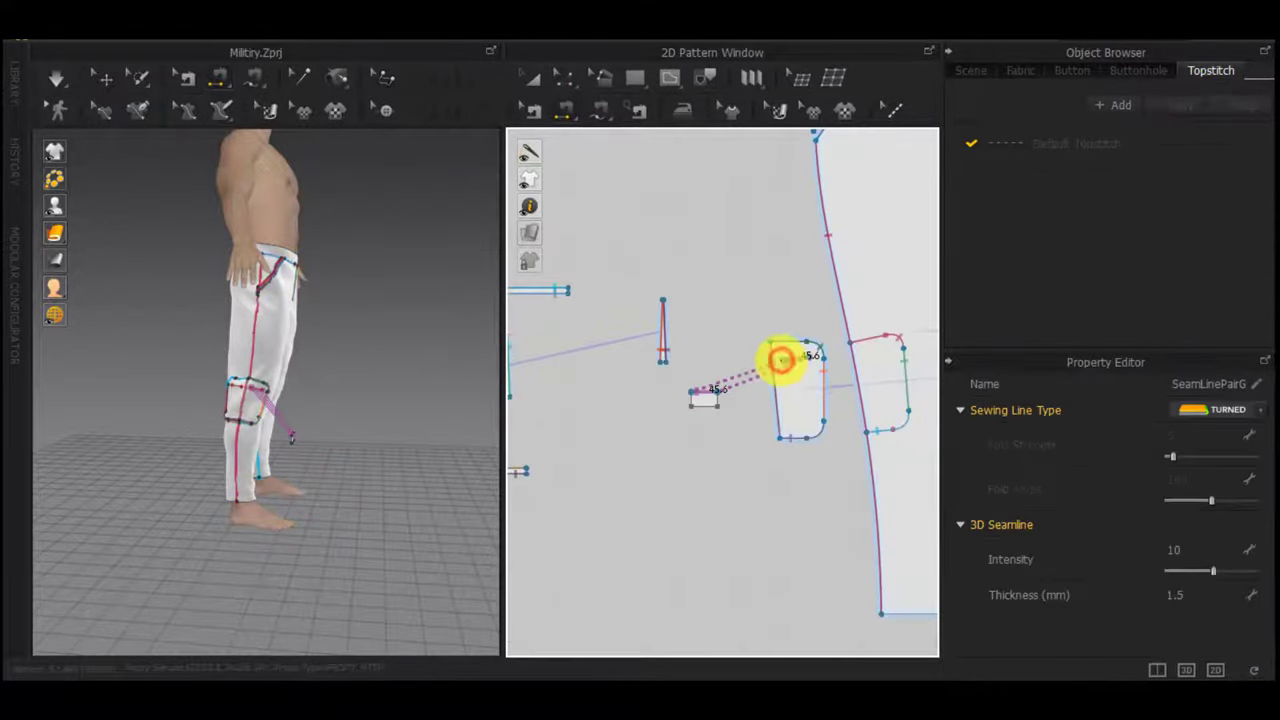
Simulate the pants and inspect how the small rectangle hangs on the cargo pocket
{"action": "right_click_drag", "start_coordinate": [407, 410], "coordinate": [343, 446]}
{"action": "key", "text": "space"}
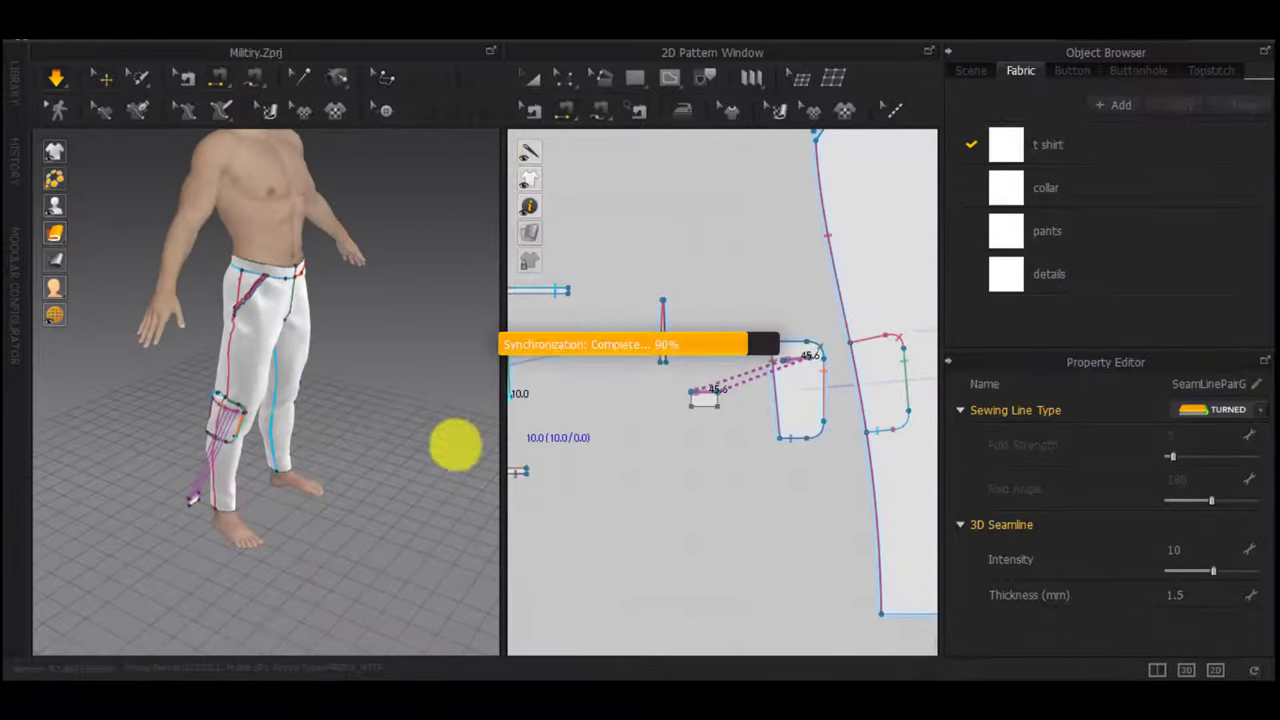
{"action": "scroll", "coordinate": [234, 446], "scroll_direction": "up", "scroll_amount": 4}
{"action": "middle_click_drag", "start_coordinate": [234, 446], "coordinate": [331, 394]}
{"action": "scroll", "coordinate": [331, 392], "scroll_direction": "up", "scroll_amount": 2}
{"action": "scroll", "coordinate": [305, 391], "scroll_direction": "up", "scroll_amount": 8}
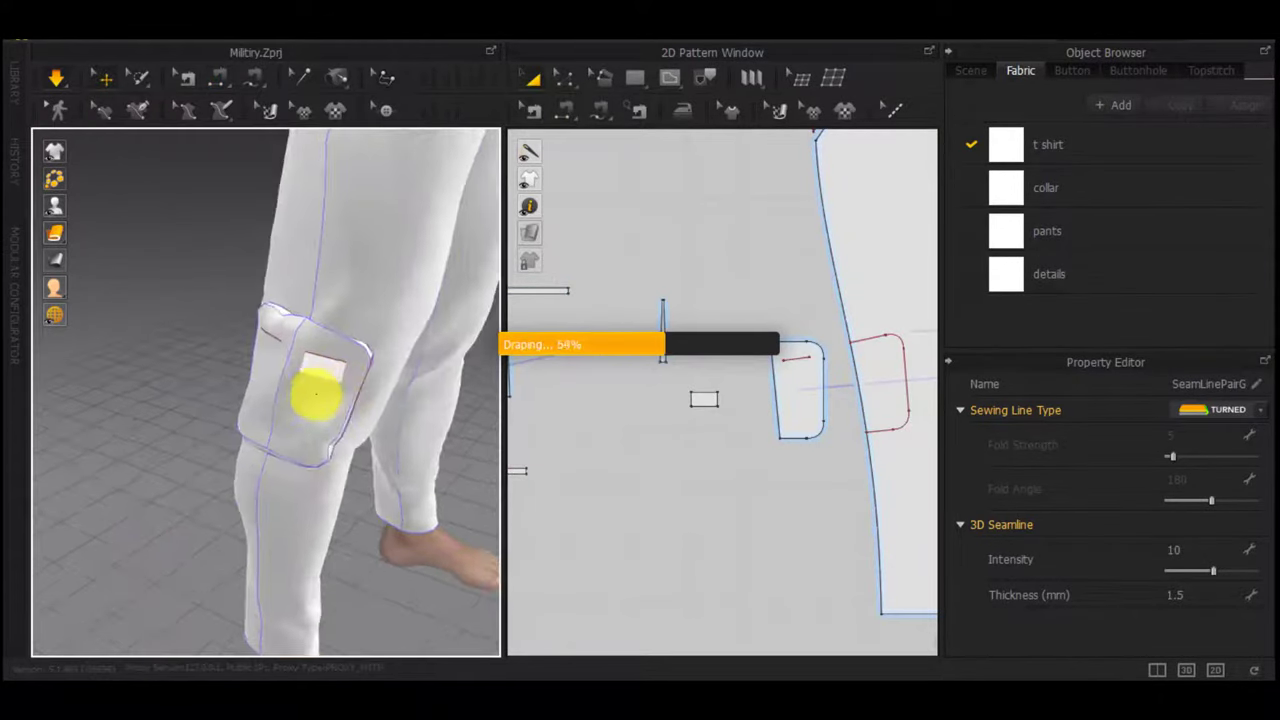
{"action": "scroll", "coordinate": [721, 443], "scroll_direction": "up", "scroll_amount": 8}
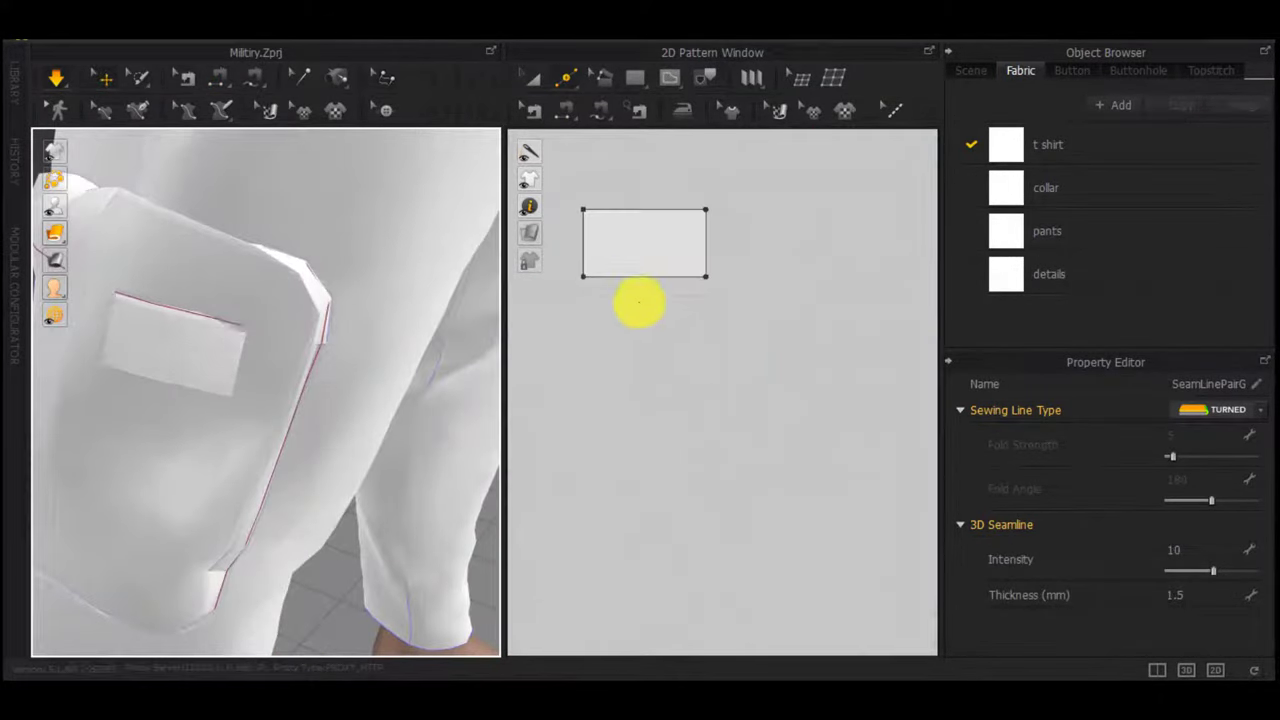
Check the small rectangle's properties and make pants the active fabric
{"action": "left_click", "coordinate": [646, 251]}
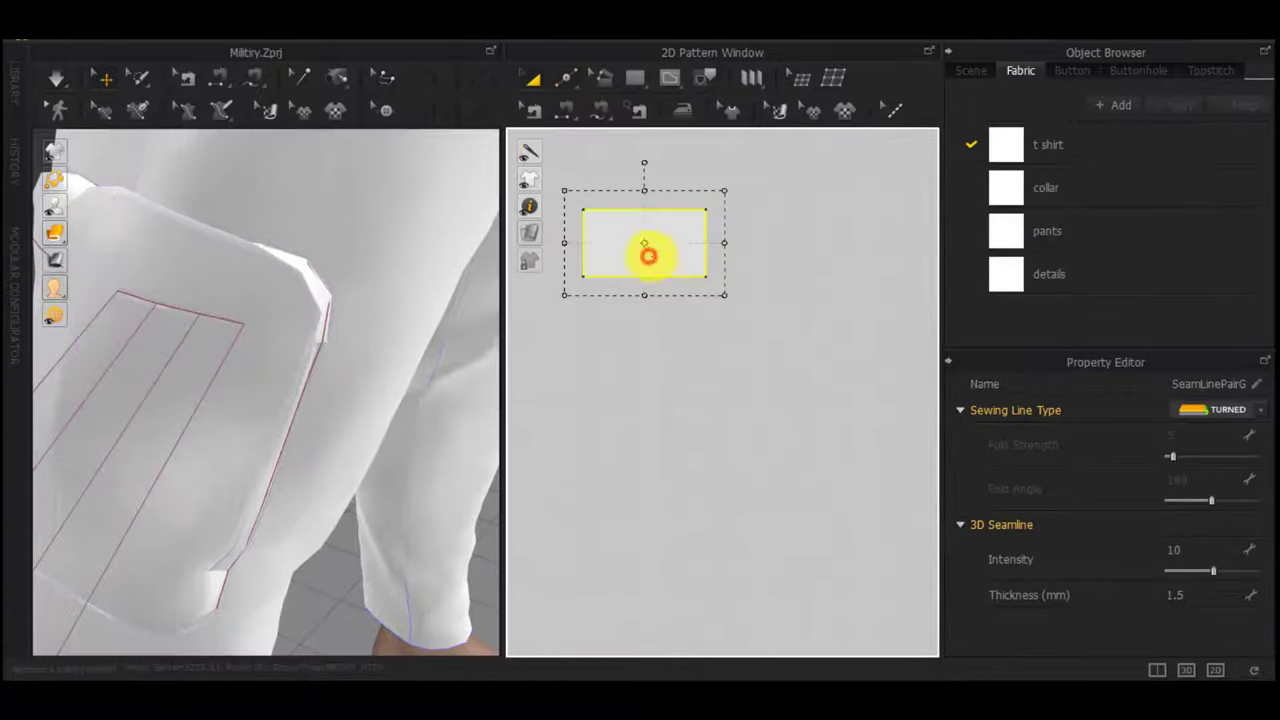
{"action": "scroll", "coordinate": [1160, 525], "scroll_direction": "down", "scroll_amount": 5}
{"action": "scroll", "coordinate": [1165, 528], "scroll_direction": "up", "scroll_amount": 4}
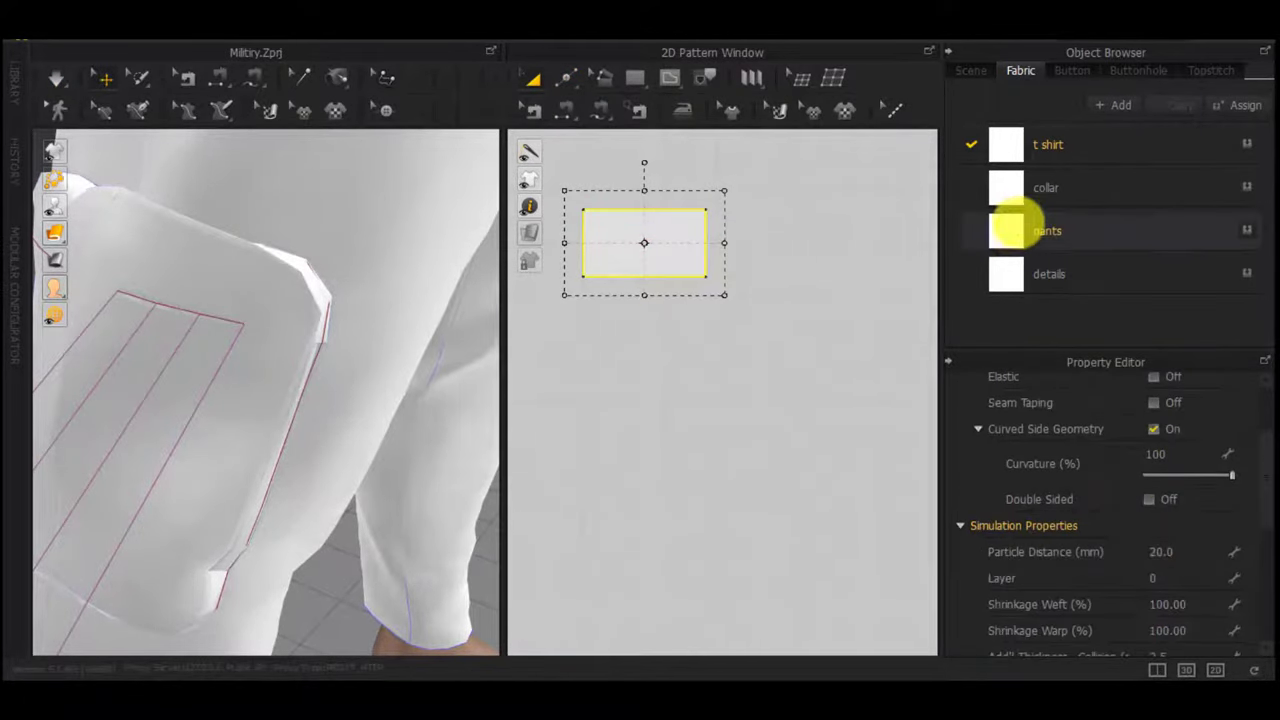
{"action": "left_click", "coordinate": [1016, 233]}
{"action": "scroll", "coordinate": [770, 400], "scroll_direction": "down", "scroll_amount": 10}
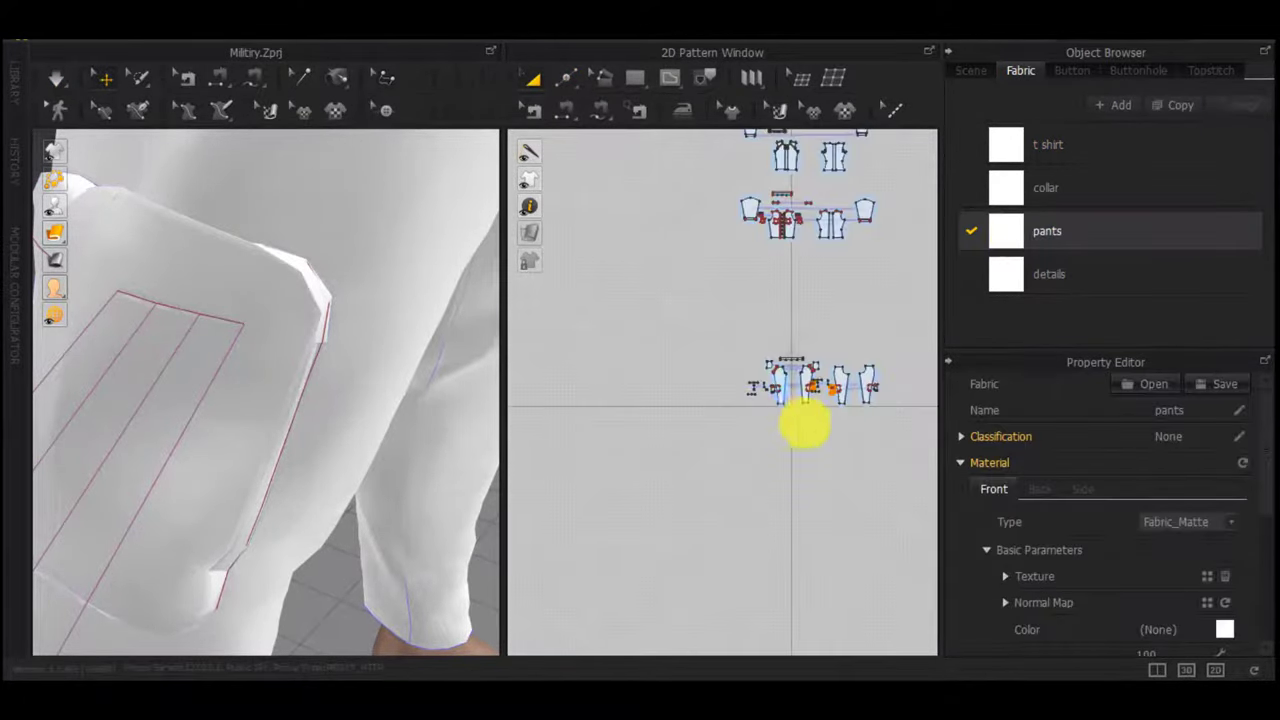
{"action": "scroll", "coordinate": [802, 422], "scroll_direction": "up", "scroll_amount": 5}
{"action": "left_click", "coordinate": [705, 266]}
{"action": "left_click", "coordinate": [837, 277], "text": "shift"}
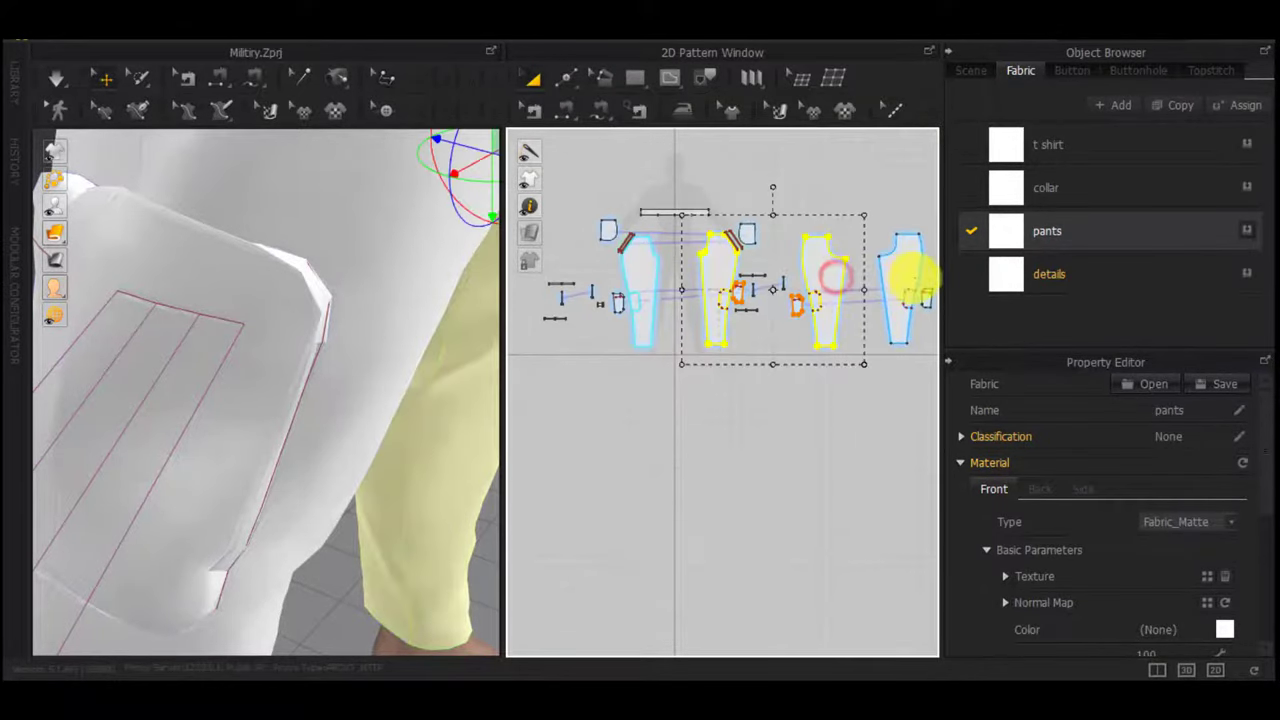
{"action": "left_click", "coordinate": [910, 277], "text": "shift"}
{"action": "left_click", "coordinate": [648, 277], "text": "shift"}
{"action": "left_click", "coordinate": [747, 233], "text": "shift"}
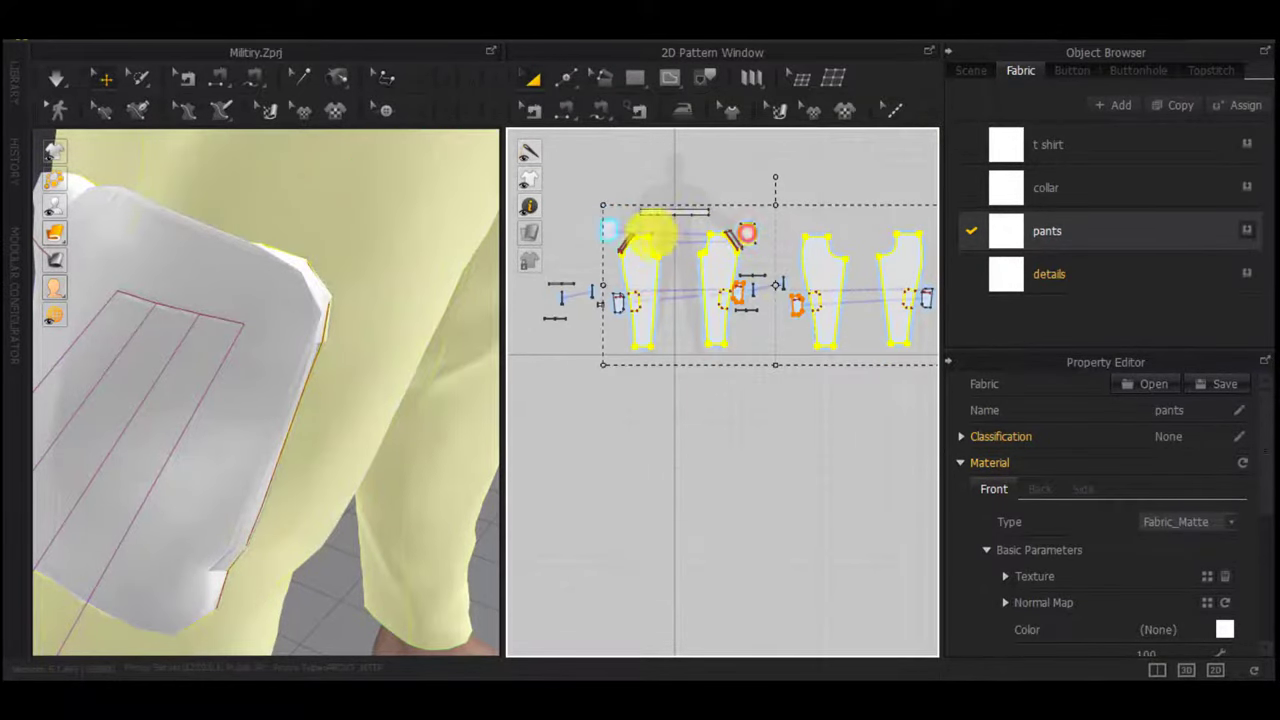
{"action": "left_click", "coordinate": [607, 230], "text": "shift"}
{"action": "scroll", "coordinate": [577, 388], "scroll_direction": "down", "scroll_amount": 3}
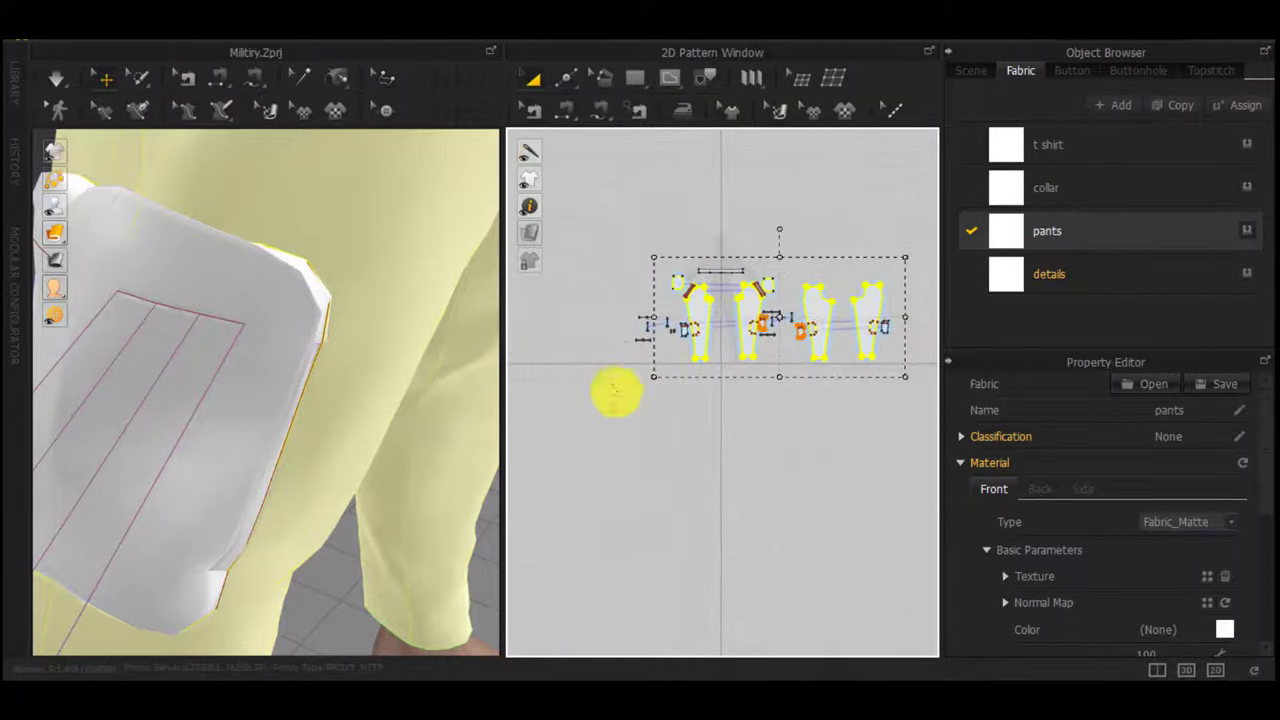
{"action": "left_click_drag", "start_coordinate": [592, 398], "coordinate": [930, 226]}
{"action": "left_click", "coordinate": [829, 470]}
Select all the pants patterns except the waistband and assign the pants fabric to them
{"action": "left_click_drag", "start_coordinate": [911, 443], "coordinate": [578, 250]}
{"action": "scroll", "coordinate": [711, 270], "scroll_direction": "up", "scroll_amount": 5}
{"action": "left_click", "coordinate": [720, 278], "text": "shift"}
{"action": "left_click", "coordinate": [1247, 229]}
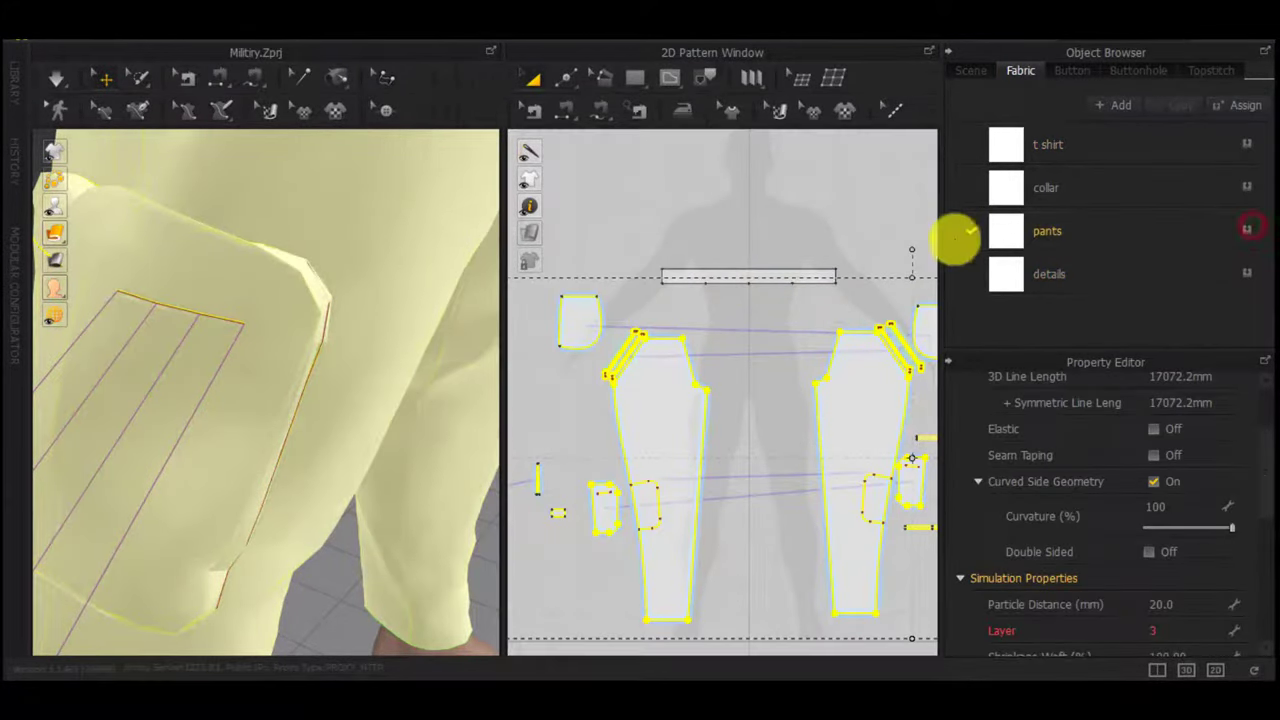
Set the simulation layer of the small rectangle to 3
{"action": "left_click", "coordinate": [838, 214]}
{"action": "scroll", "coordinate": [802, 316], "scroll_direction": "down", "scroll_amount": 3}
{"action": "middle_click_drag", "start_coordinate": [766, 502], "coordinate": [706, 340]}
{"action": "scroll", "coordinate": [618, 260], "scroll_direction": "up", "scroll_amount": 6}
{"action": "scroll", "coordinate": [615, 258], "scroll_direction": "up", "scroll_amount": 3}
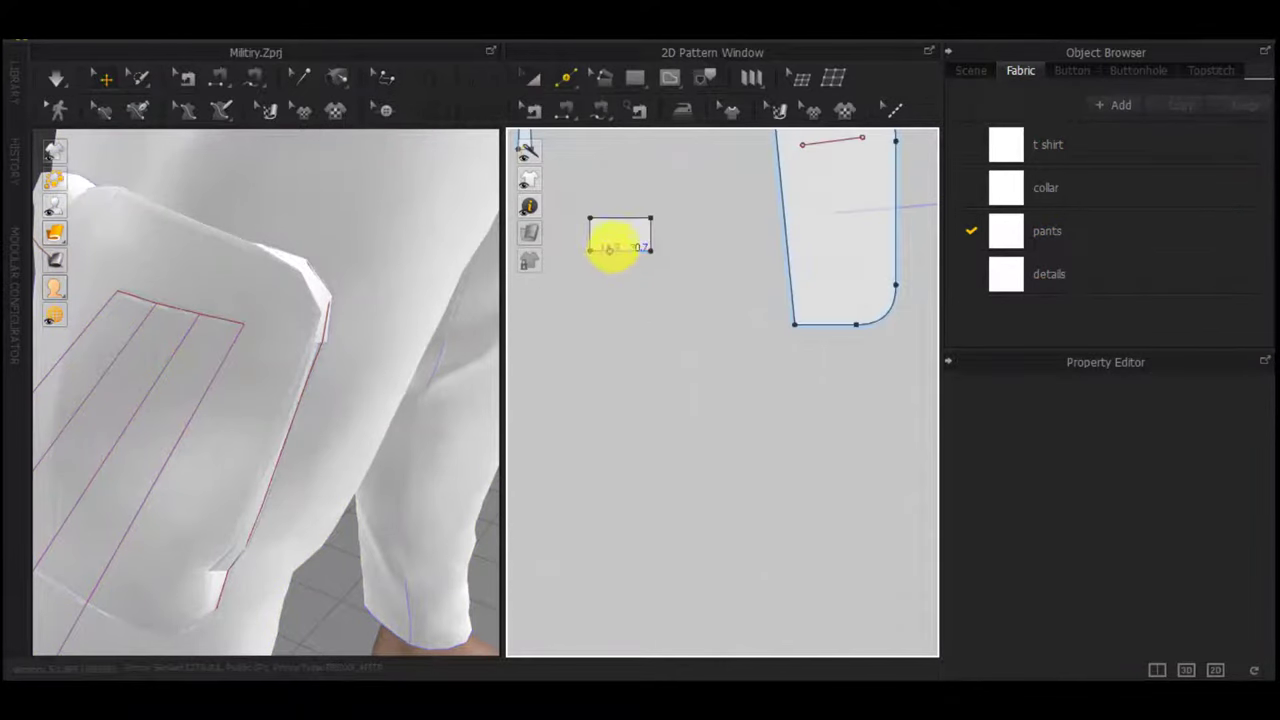
{"action": "left_click", "coordinate": [610, 245]}
{"action": "scroll", "coordinate": [1157, 520], "scroll_direction": "down", "scroll_amount": 3}
{"action": "left_click", "coordinate": [1165, 466]}
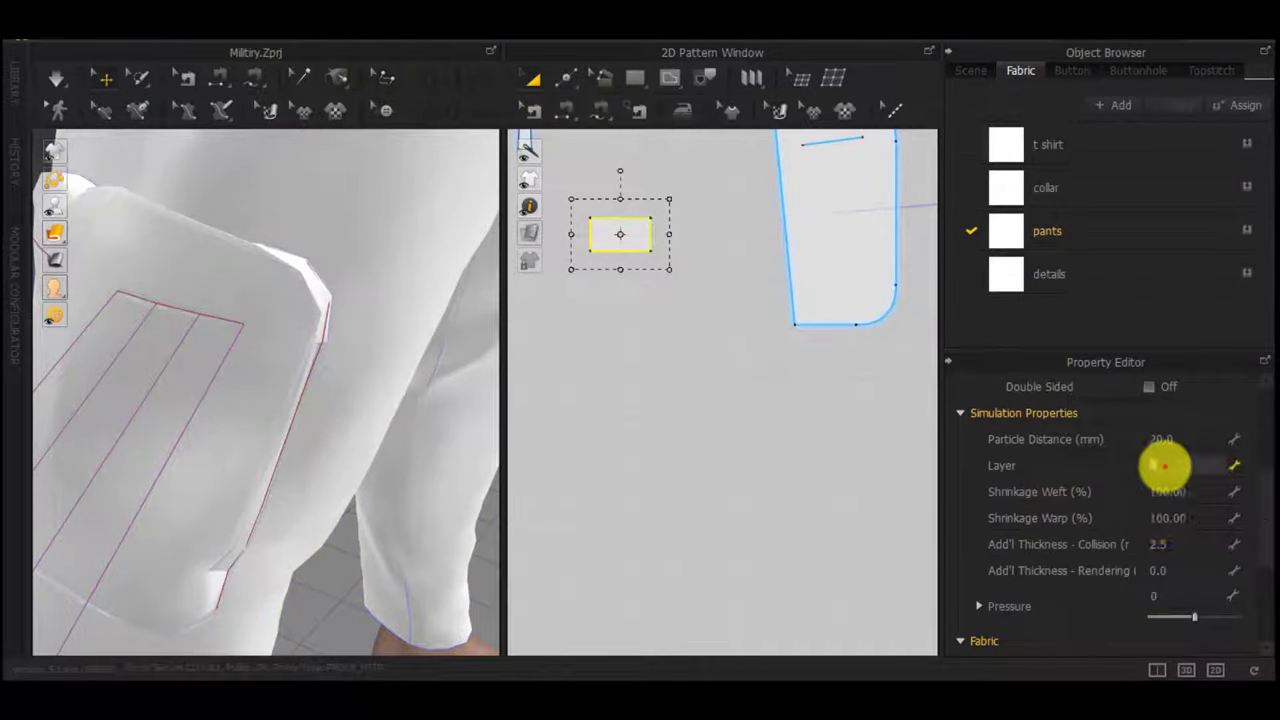
{"action": "type", "text": "1"}
Split the small rectangle's lower edge at its midpoint into two 22.5 mm segments
{"action": "left_click", "coordinate": [740, 437]}
{"action": "left_click", "coordinate": [649, 417]}
{"action": "key", "text": "z"}
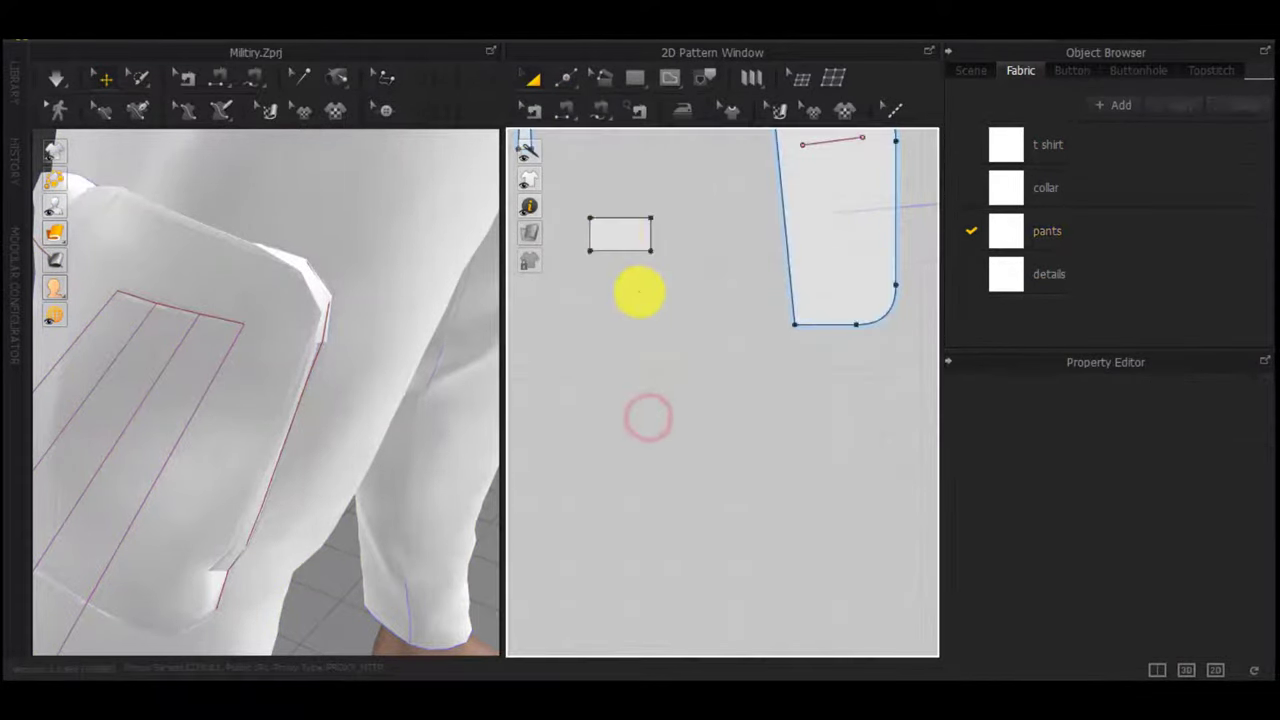
{"action": "scroll", "coordinate": [619, 232], "scroll_direction": "up", "scroll_amount": 2}
{"action": "right_click", "coordinate": [615, 256]}
{"action": "left_click", "coordinate": [541, 371]}
{"action": "left_click", "coordinate": [595, 493]}
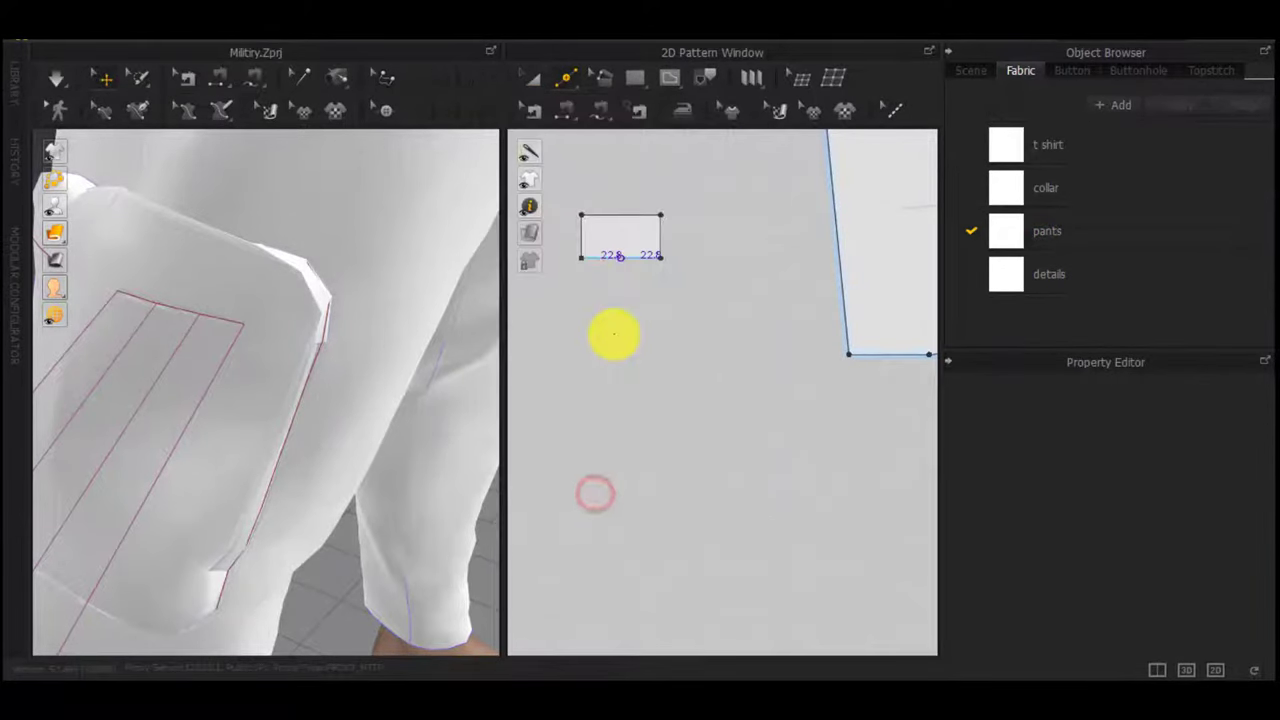
Pull the midpoint of the rectangle's lower edge straight down to form a pointed pocket flap
{"action": "key", "text": "z"}
{"action": "scroll", "coordinate": [616, 261], "scroll_direction": "up", "scroll_amount": 4}
{"action": "left_click_drag", "start_coordinate": [631, 250], "coordinate": [632, 293]}
{"action": "scroll", "coordinate": [293, 467], "scroll_direction": "down", "scroll_amount": 4}
{"action": "scroll", "coordinate": [293, 467], "scroll_direction": "down", "scroll_amount": 2}
{"action": "middle_click_drag", "start_coordinate": [293, 467], "coordinate": [351, 337]}
{"action": "scroll", "coordinate": [300, 400], "scroll_direction": "down", "scroll_amount": 3}
{"action": "middle_click_drag", "start_coordinate": [277, 429], "coordinate": [300, 263]}
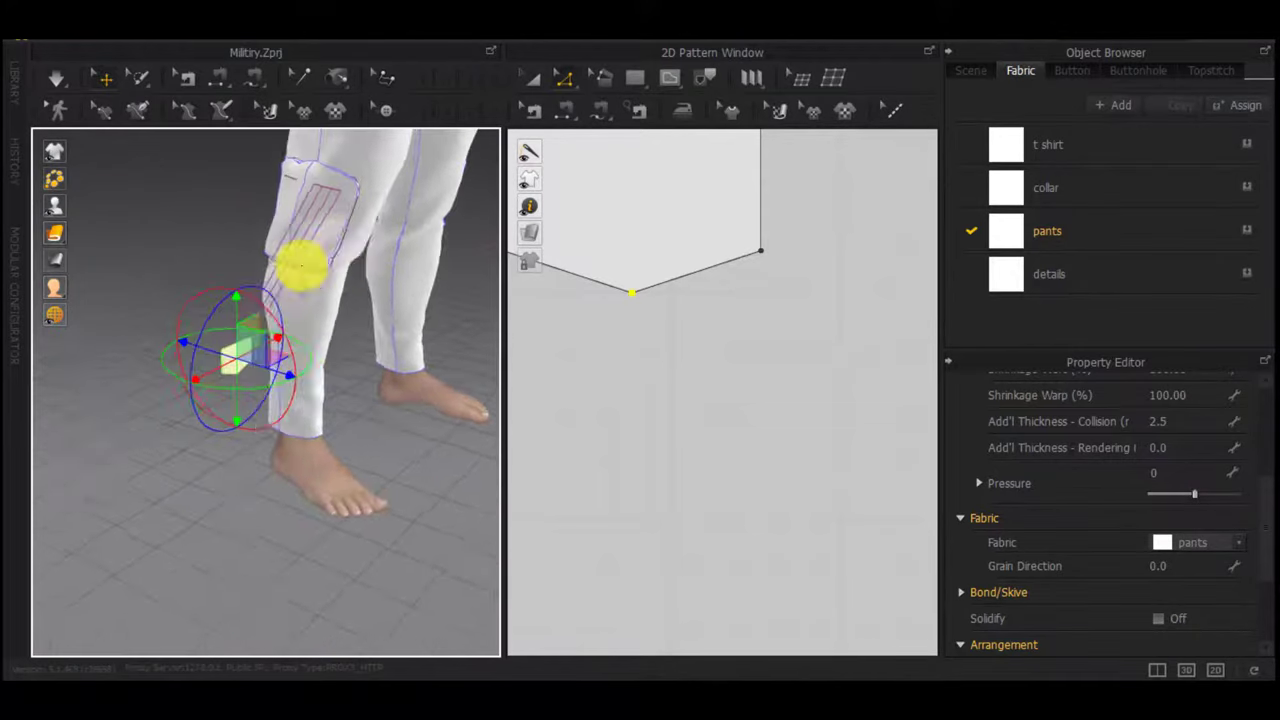
{"action": "right_click_drag", "start_coordinate": [300, 263], "coordinate": [214, 254]}
{"action": "scroll", "coordinate": [250, 333], "scroll_direction": "up", "scroll_amount": 2}
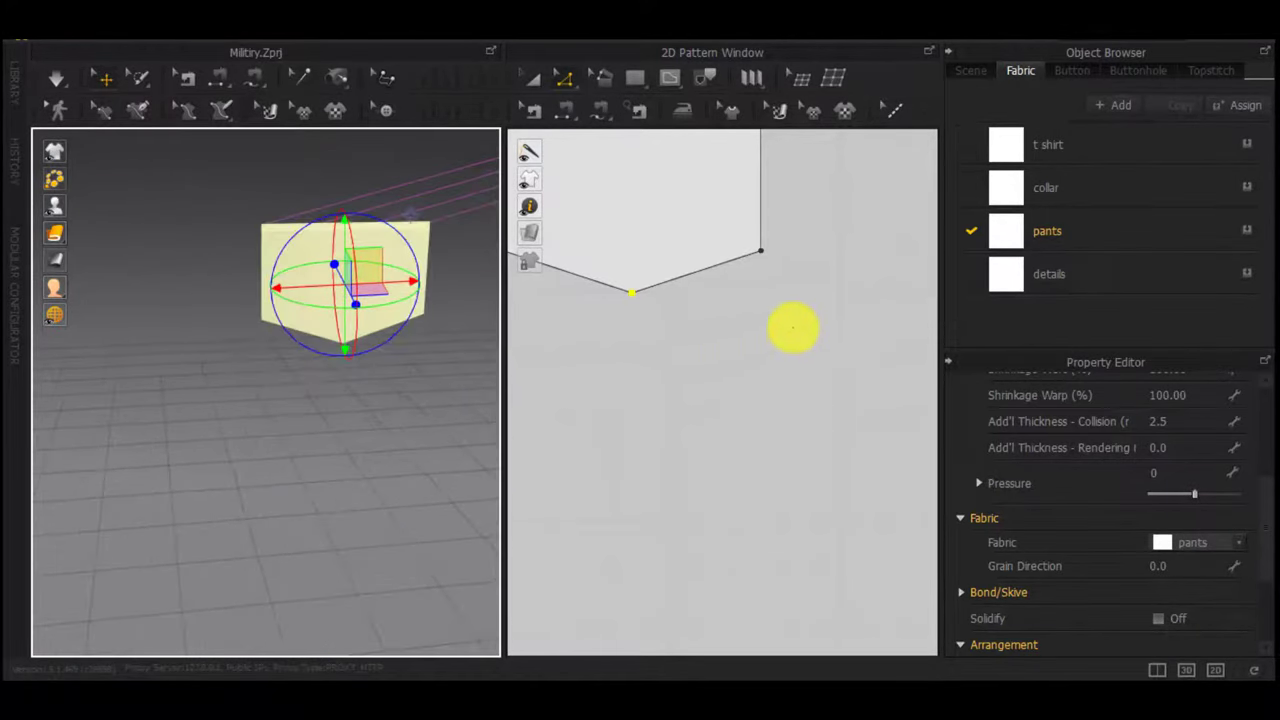
Round both lower side corners of the flap by length, with Line 1 at 5 mm each
{"action": "left_click", "coordinate": [724, 338]}
{"action": "scroll", "coordinate": [688, 357], "scroll_direction": "up", "scroll_amount": 2}
{"action": "middle_click_drag", "start_coordinate": [709, 340], "coordinate": [749, 386]}
{"action": "scroll", "coordinate": [750, 387], "scroll_direction": "down", "scroll_amount": 4}
{"action": "left_click", "coordinate": [570, 74]}
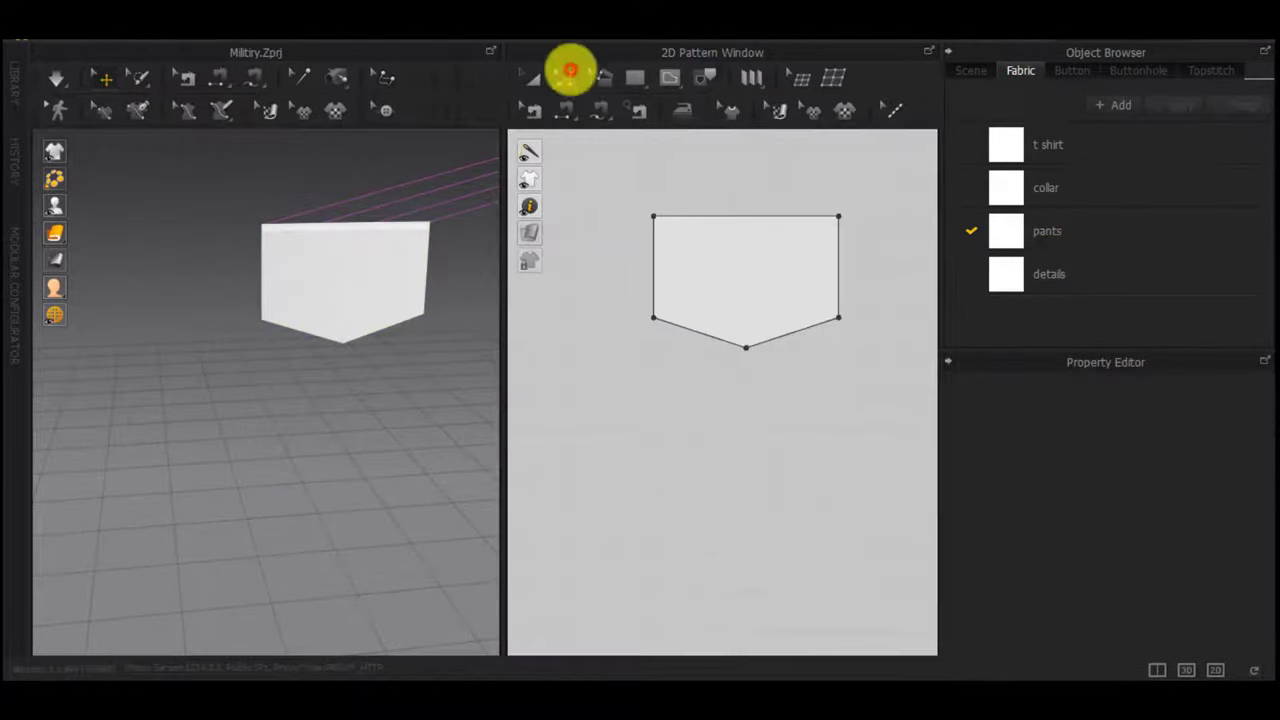
{"action": "left_click", "coordinate": [610, 215]}
{"action": "left_click", "coordinate": [653, 318]}
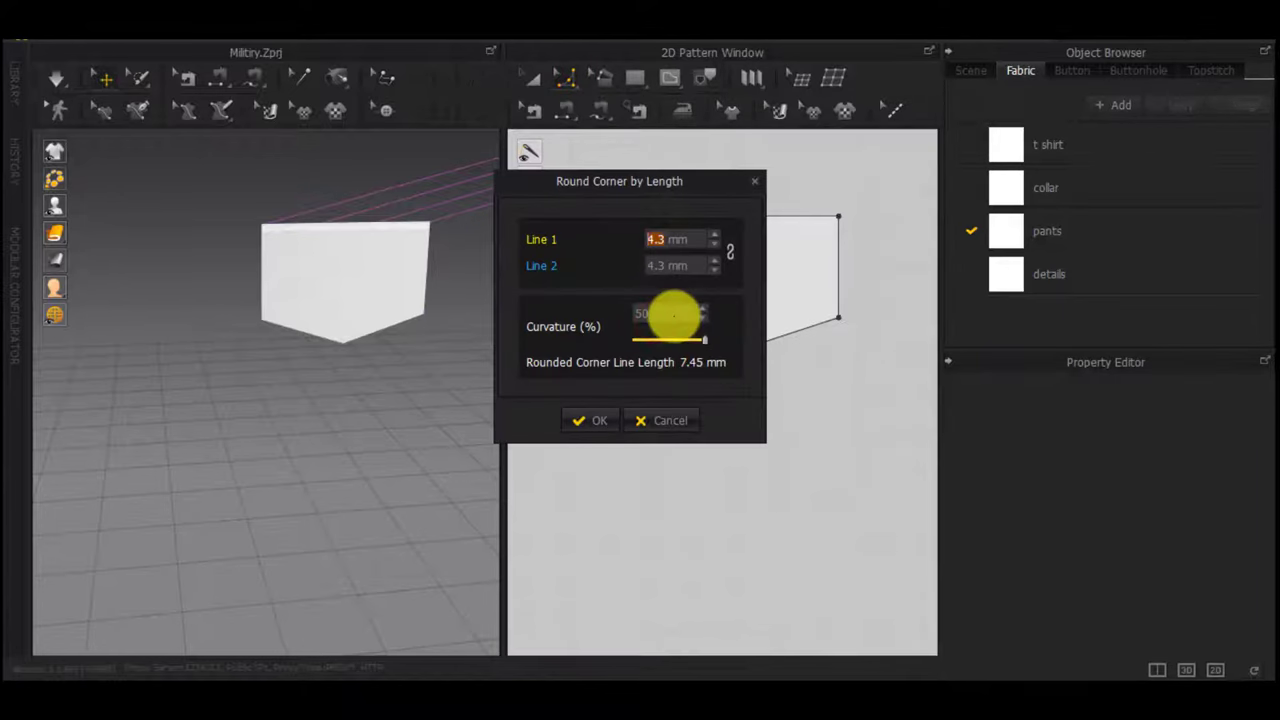
{"action": "type", "text": "5"}
{"action": "left_click_drag", "start_coordinate": [637, 184], "coordinate": [486, 238]}
{"action": "left_click", "coordinate": [436, 477]}
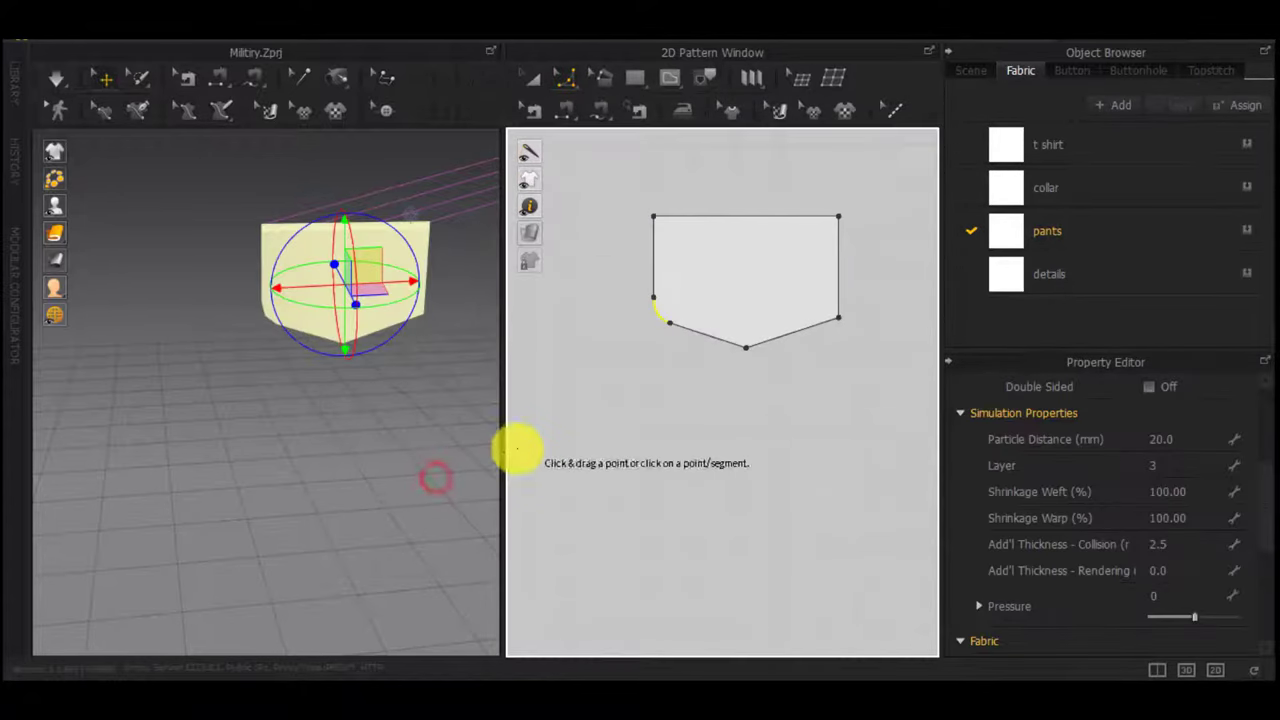
{"action": "left_click", "coordinate": [838, 318]}
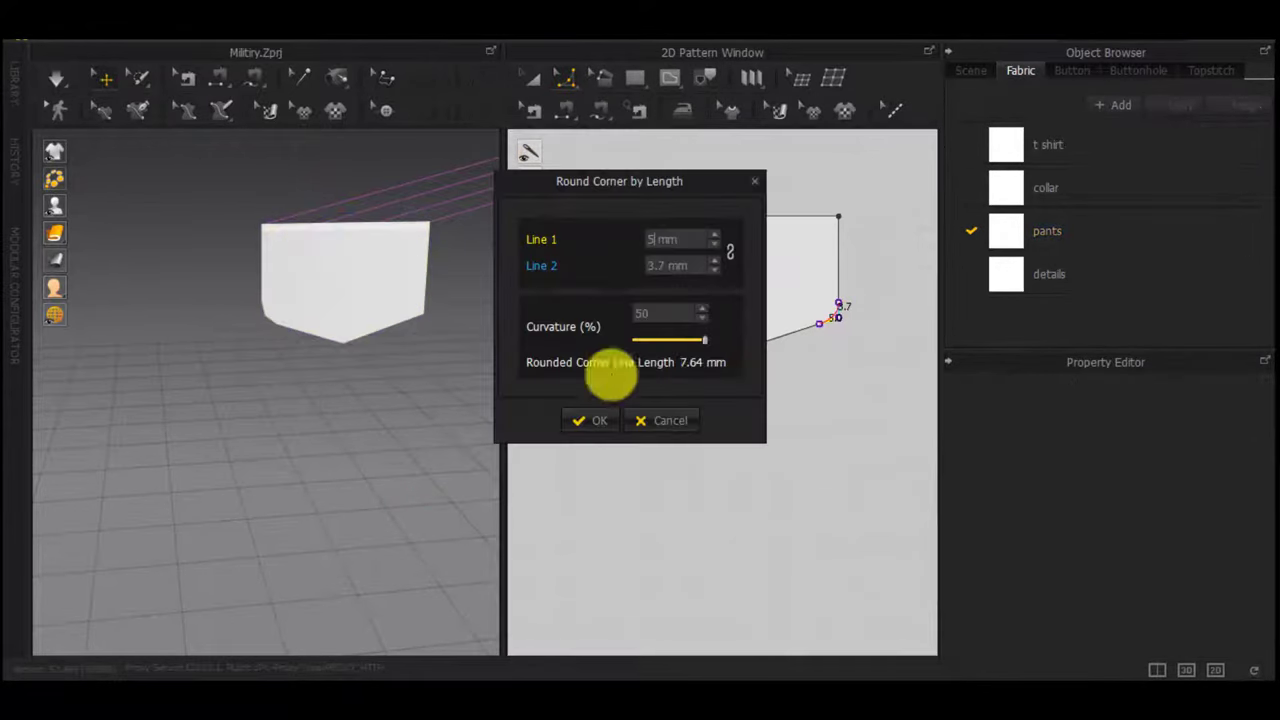
{"action": "left_click", "coordinate": [588, 420]}
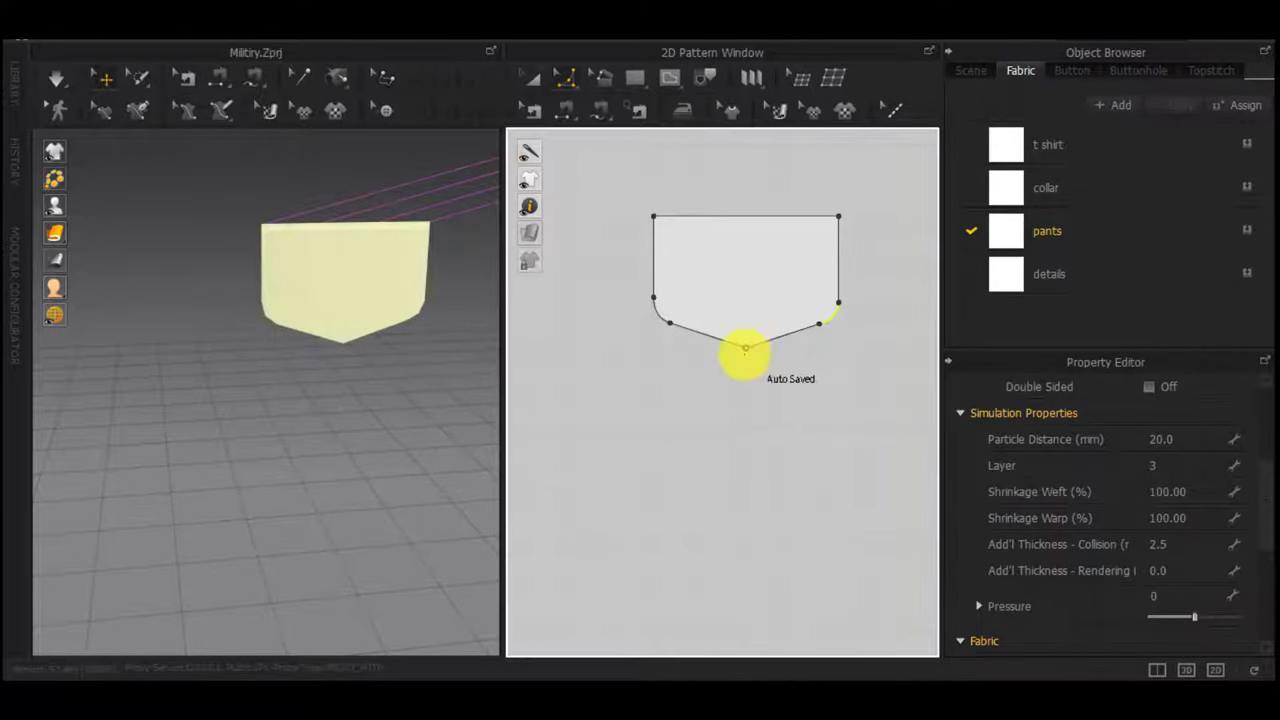
Round the flap's lower centre tip by length, with Line 1 at 5 mm
{"action": "left_click_drag", "start_coordinate": [745, 349], "coordinate": [745, 341]}
{"action": "right_click", "coordinate": [745, 341]}
{"action": "type", "text": "3"}
{"action": "key", "text": "Return"}
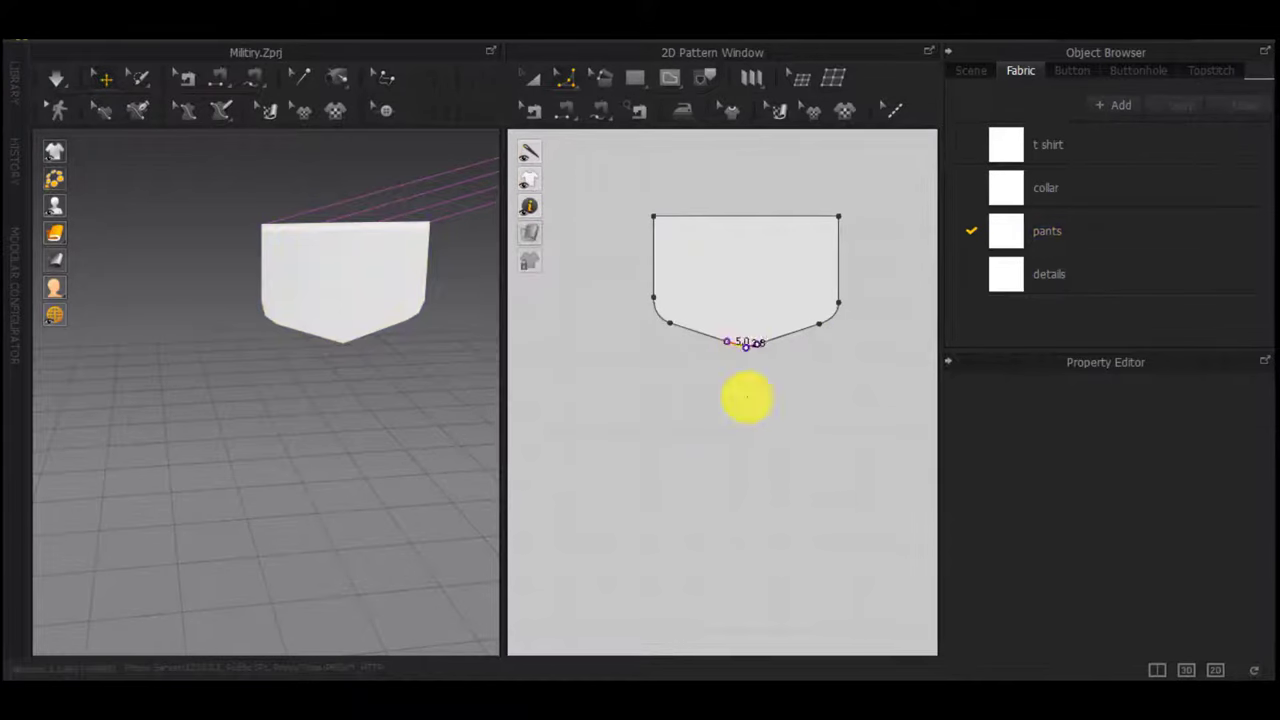
{"action": "scroll", "coordinate": [380, 346], "scroll_direction": "up", "scroll_amount": 3}
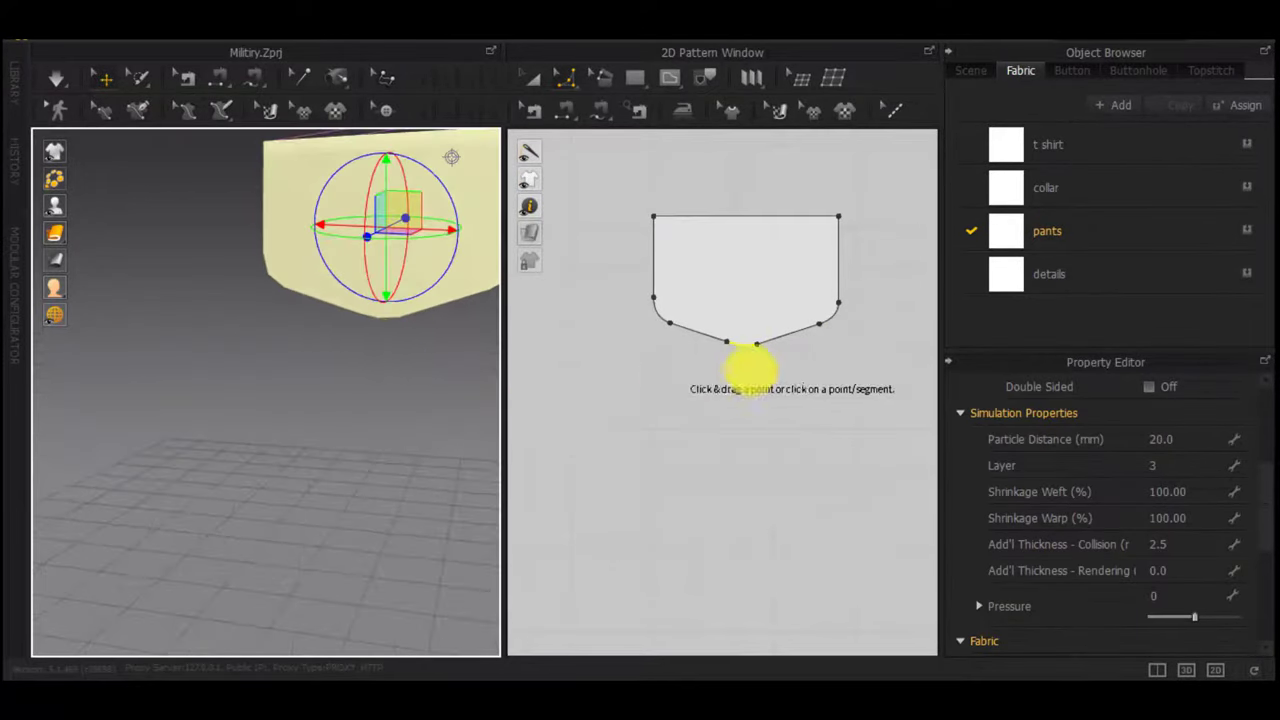
Simulate the pants and inspect how the reshaped flap drapes on the cargo pocket
{"action": "scroll", "coordinate": [758, 369], "scroll_direction": "down", "scroll_amount": 4}
{"action": "scroll", "coordinate": [340, 352], "scroll_direction": "down", "scroll_amount": 4}
{"action": "right_click_drag", "start_coordinate": [369, 437], "coordinate": [506, 466]}
{"action": "key", "text": "space"}
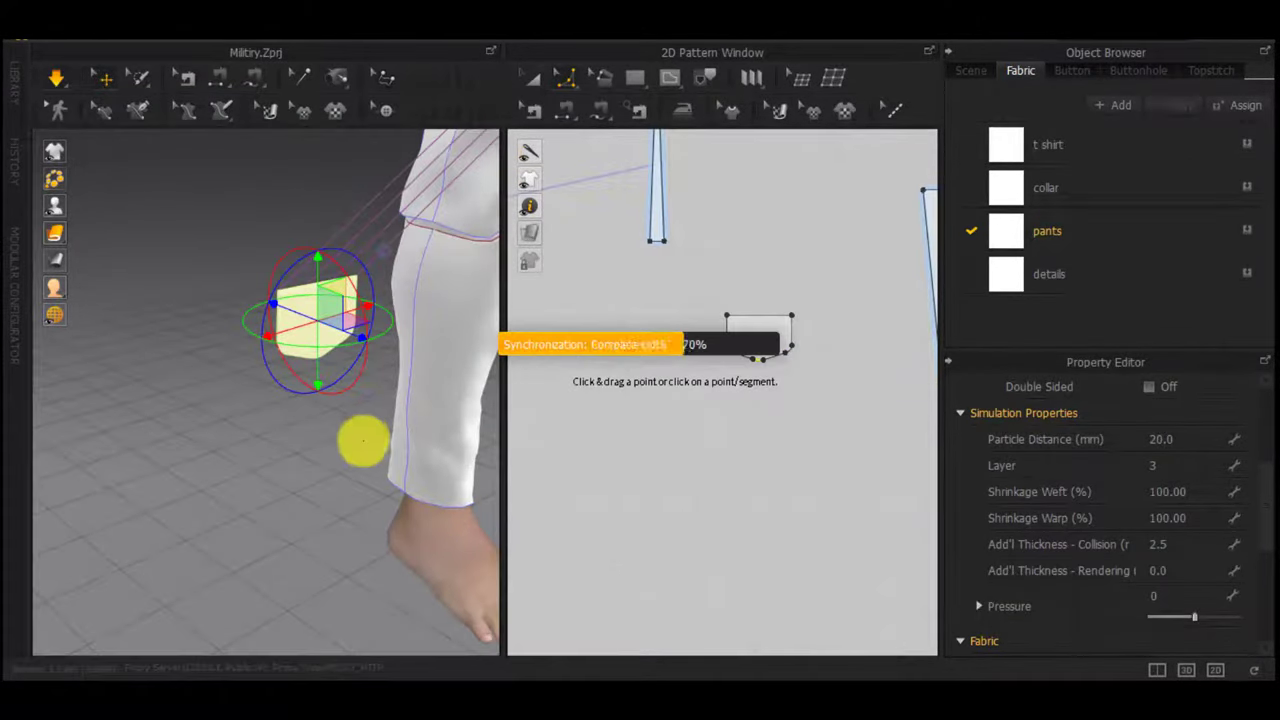
{"action": "right_click_drag", "start_coordinate": [361, 367], "coordinate": [136, 646]}
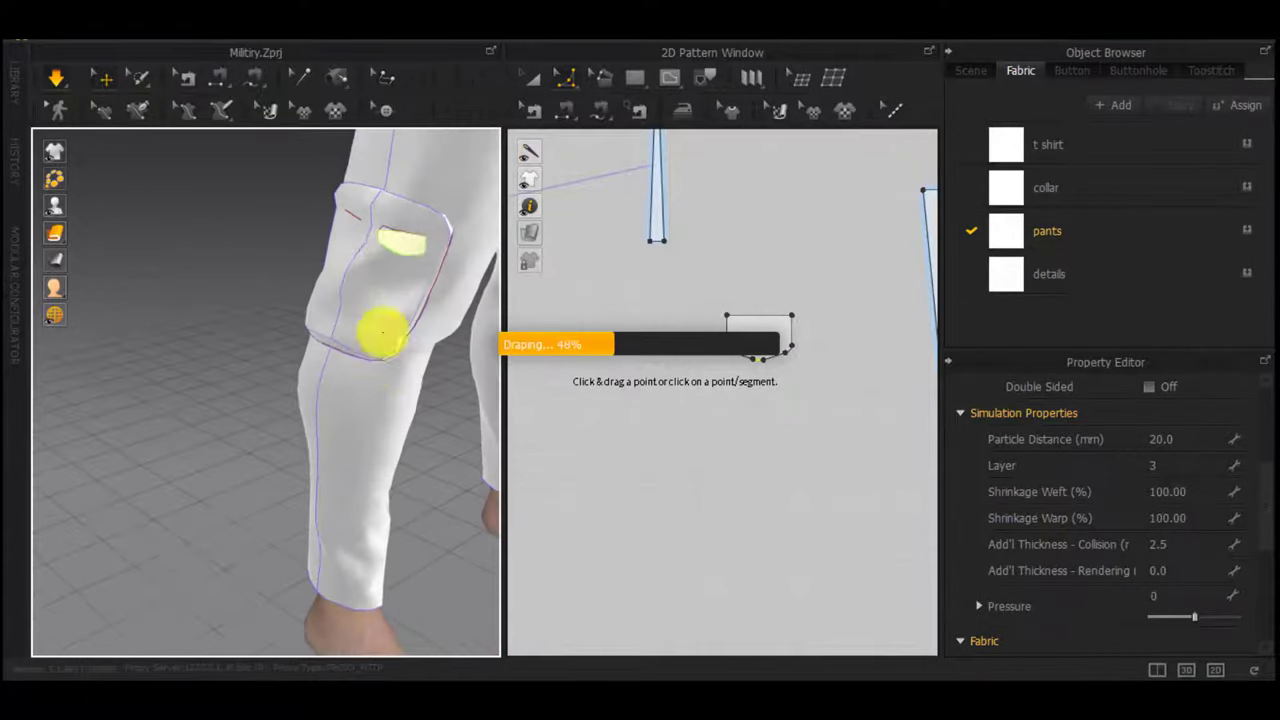
{"action": "right_click_drag", "start_coordinate": [381, 331], "coordinate": [437, 335]}
{"action": "right_click_drag", "start_coordinate": [318, 291], "coordinate": [204, 237]}
{"action": "scroll", "coordinate": [204, 237], "scroll_direction": "up", "scroll_amount": 2}
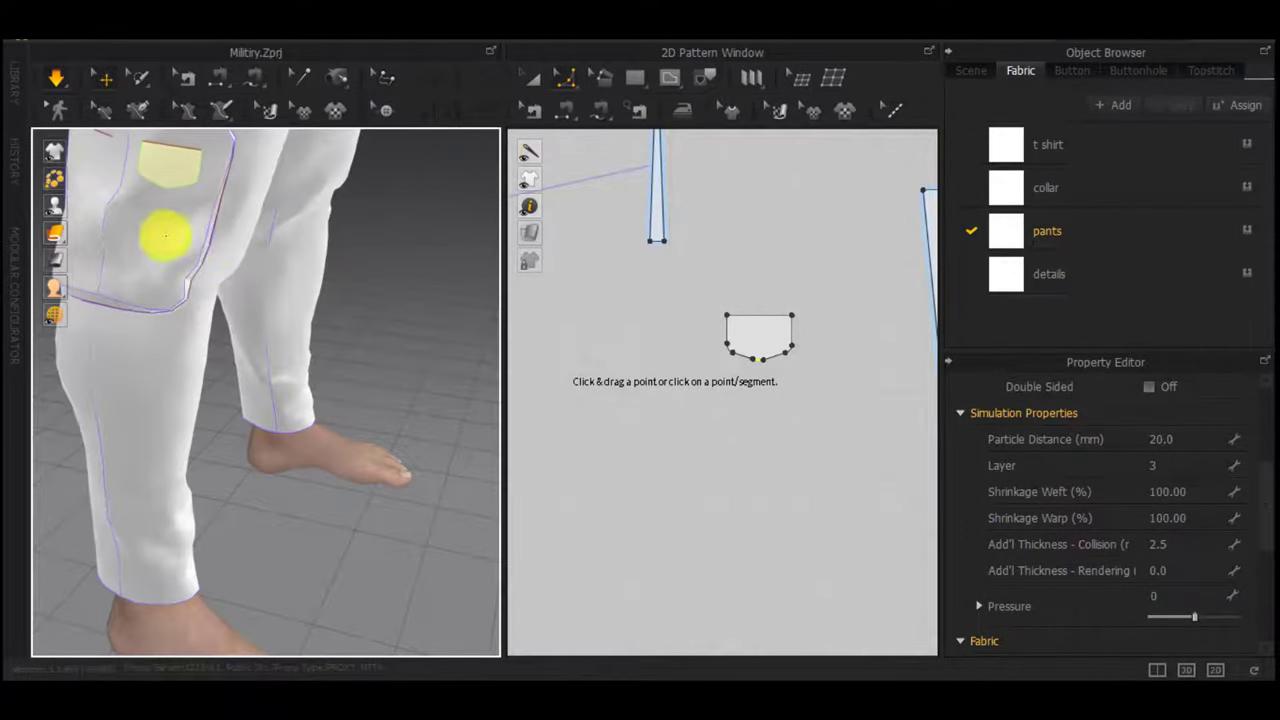
{"action": "scroll", "coordinate": [728, 346], "scroll_direction": "up", "scroll_amount": 4}
Offset the flap's outline inward by 2 mm as an internal line
{"action": "key", "text": "a"}
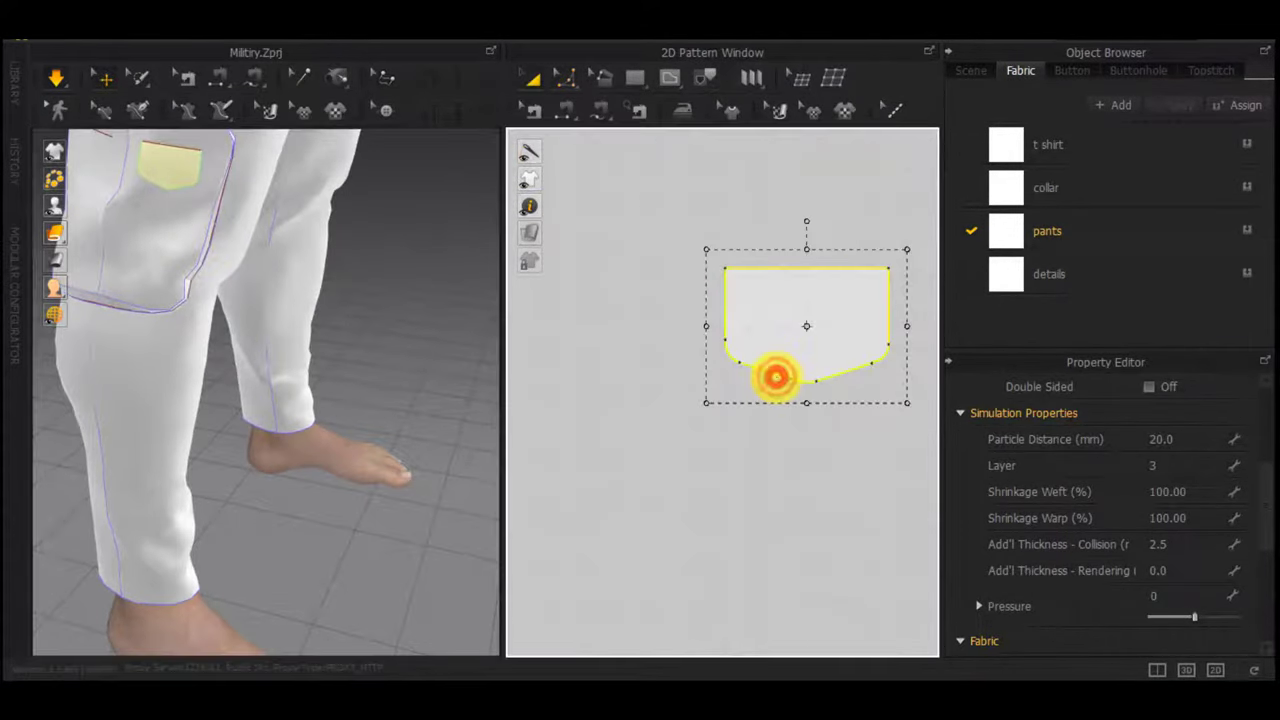
{"action": "right_click", "coordinate": [776, 378]}
{"action": "left_click", "coordinate": [777, 409]}
{"action": "left_click", "coordinate": [528, 296]}
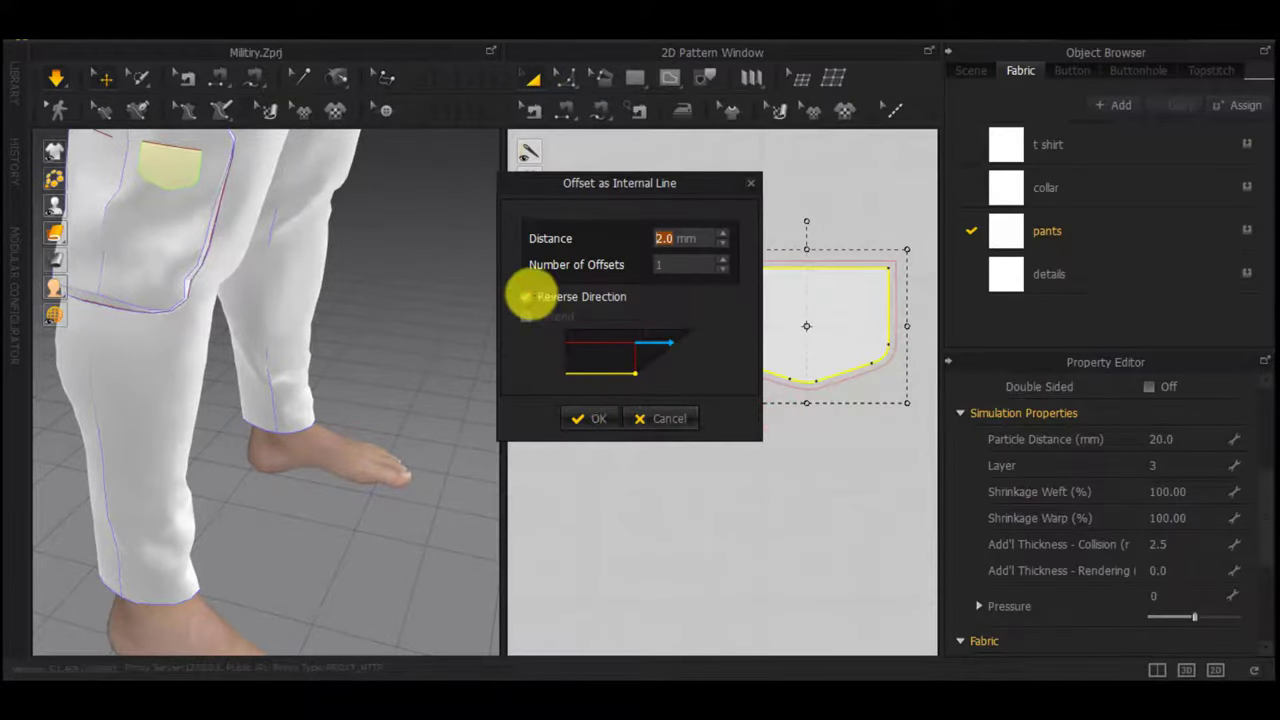
{"action": "left_click", "coordinate": [531, 295]}
{"action": "left_click", "coordinate": [588, 411]}
Add two more nested internal lines inside the flap, each offset 2 mm inward from the previous one
{"action": "scroll", "coordinate": [790, 360], "scroll_direction": "up", "scroll_amount": 4}
{"action": "left_click", "coordinate": [746, 389]}
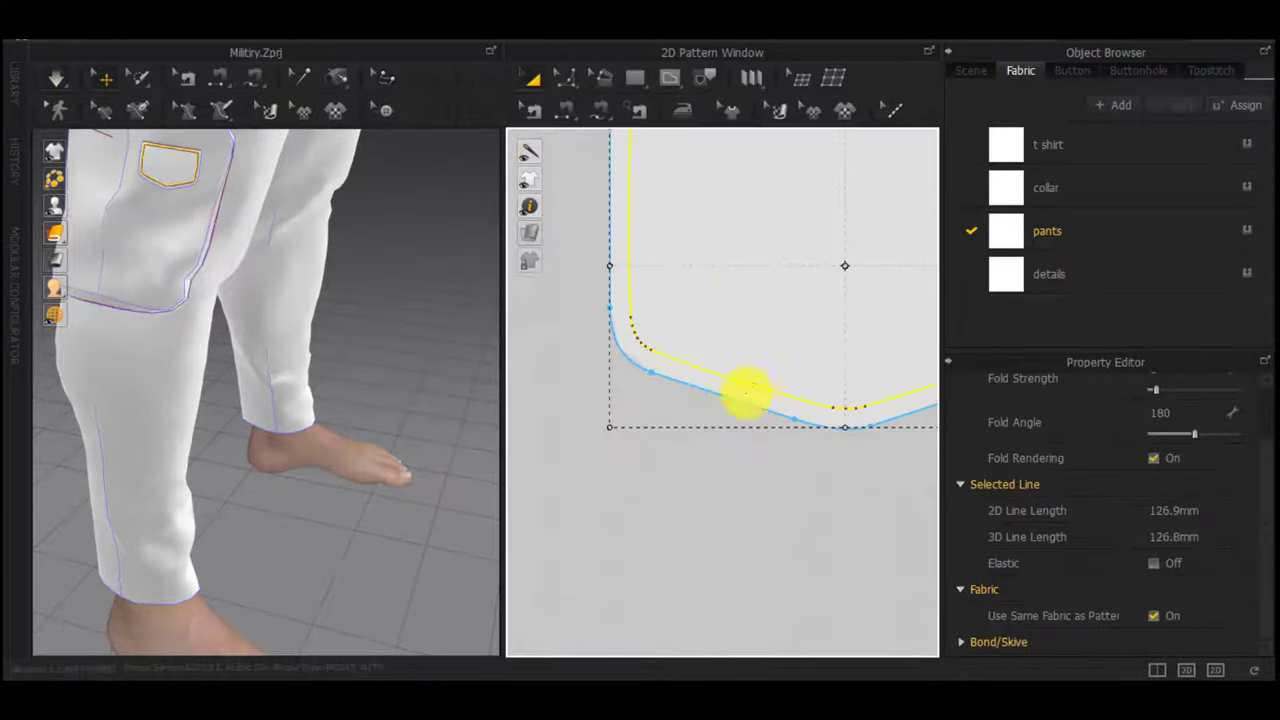
{"action": "right_click", "coordinate": [752, 384]}
{"action": "left_click", "coordinate": [835, 213]}
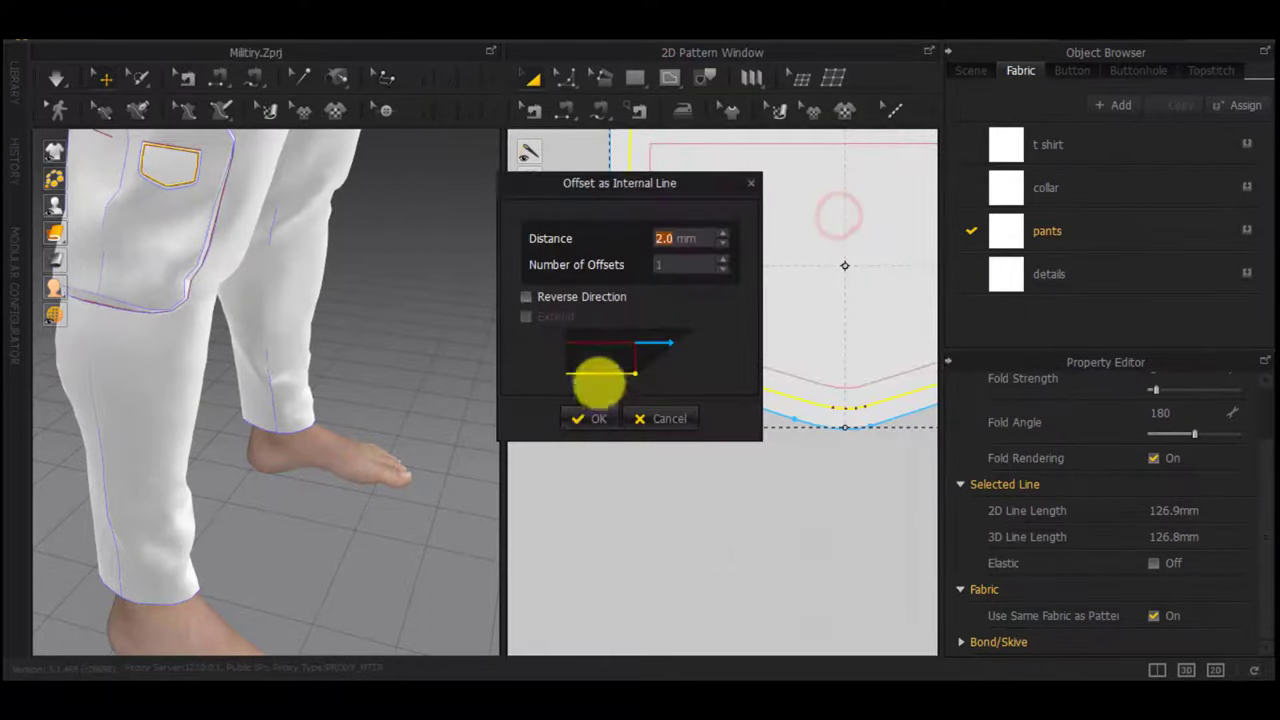
{"action": "left_click", "coordinate": [585, 424]}
{"action": "right_click", "coordinate": [738, 361]}
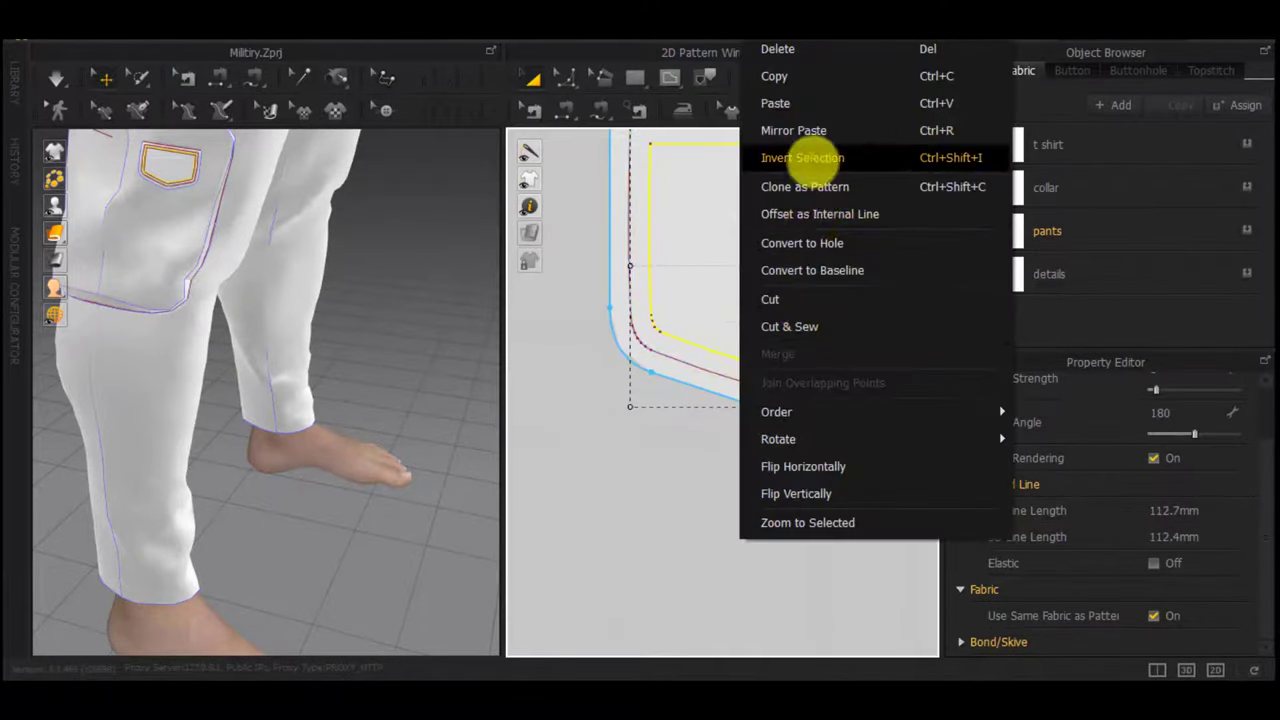
{"action": "left_click", "coordinate": [829, 208]}
{"action": "left_click", "coordinate": [608, 420]}
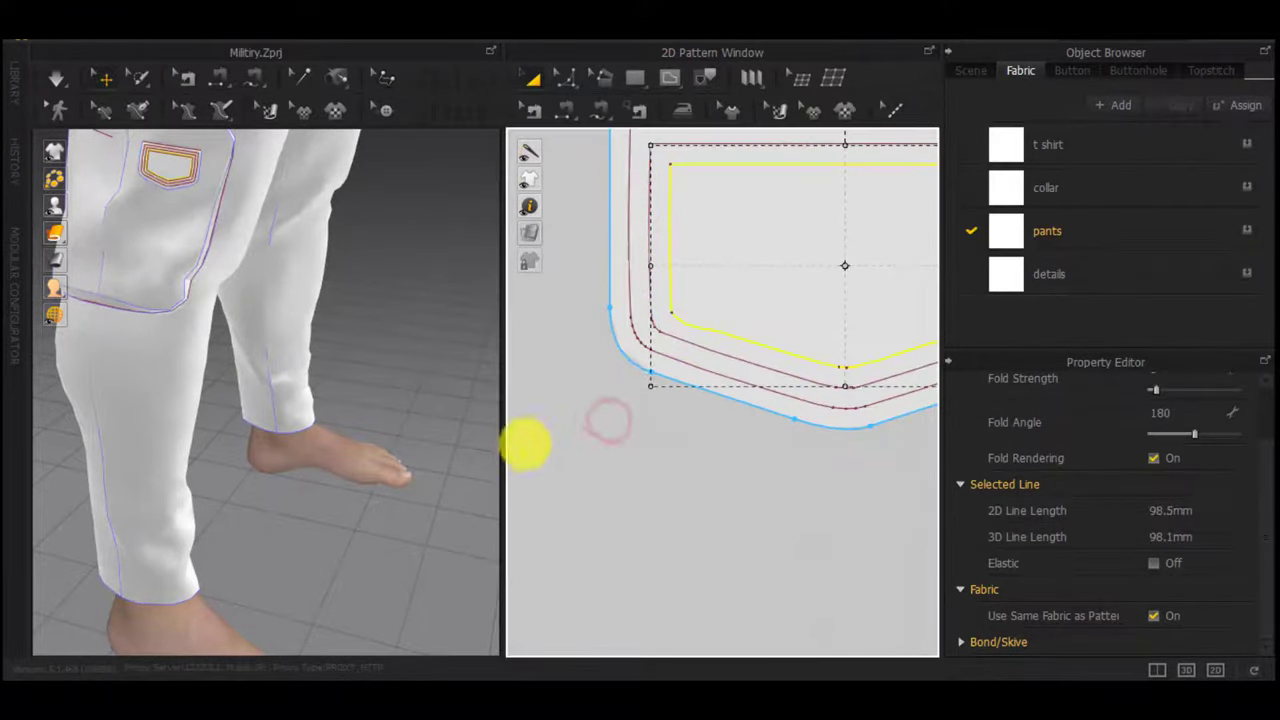
{"action": "middle_click_drag", "start_coordinate": [150, 189], "coordinate": [278, 354]}
{"action": "scroll", "coordinate": [700, 390], "scroll_direction": "down", "scroll_amount": 4}
{"action": "left_click", "coordinate": [714, 458]}
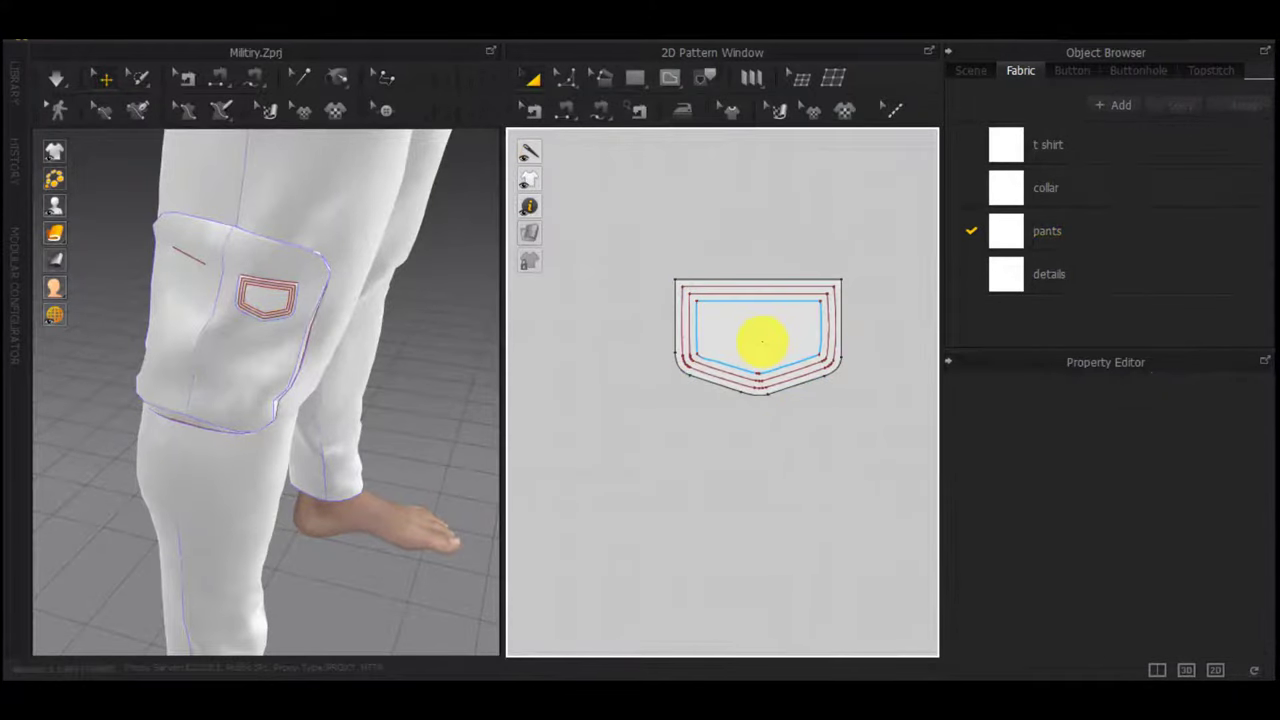
Clone the flap together with its internal lines and place the copy beside the original
{"action": "right_click", "coordinate": [757, 314]}
{"action": "left_click", "coordinate": [682, 428]}
{"action": "left_click_drag", "start_coordinate": [880, 456], "coordinate": [620, 195]}
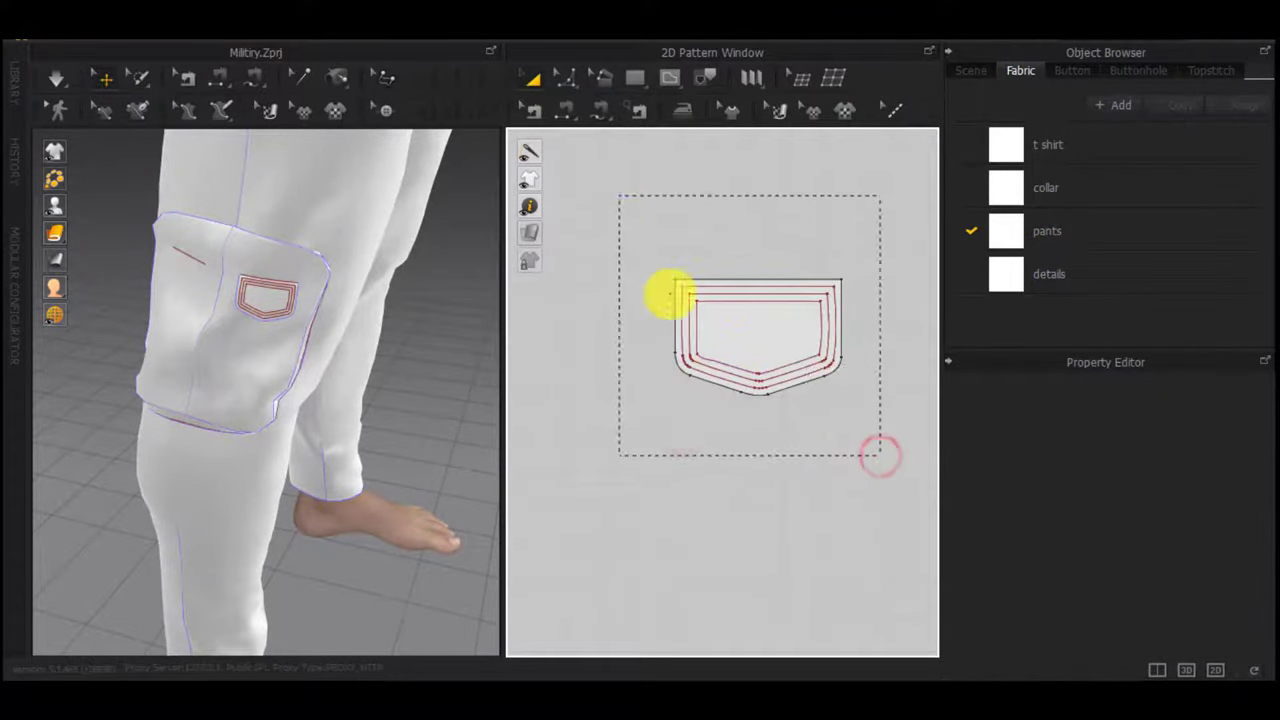
{"action": "right_click", "coordinate": [731, 326]}
{"action": "left_click", "coordinate": [737, 466]}
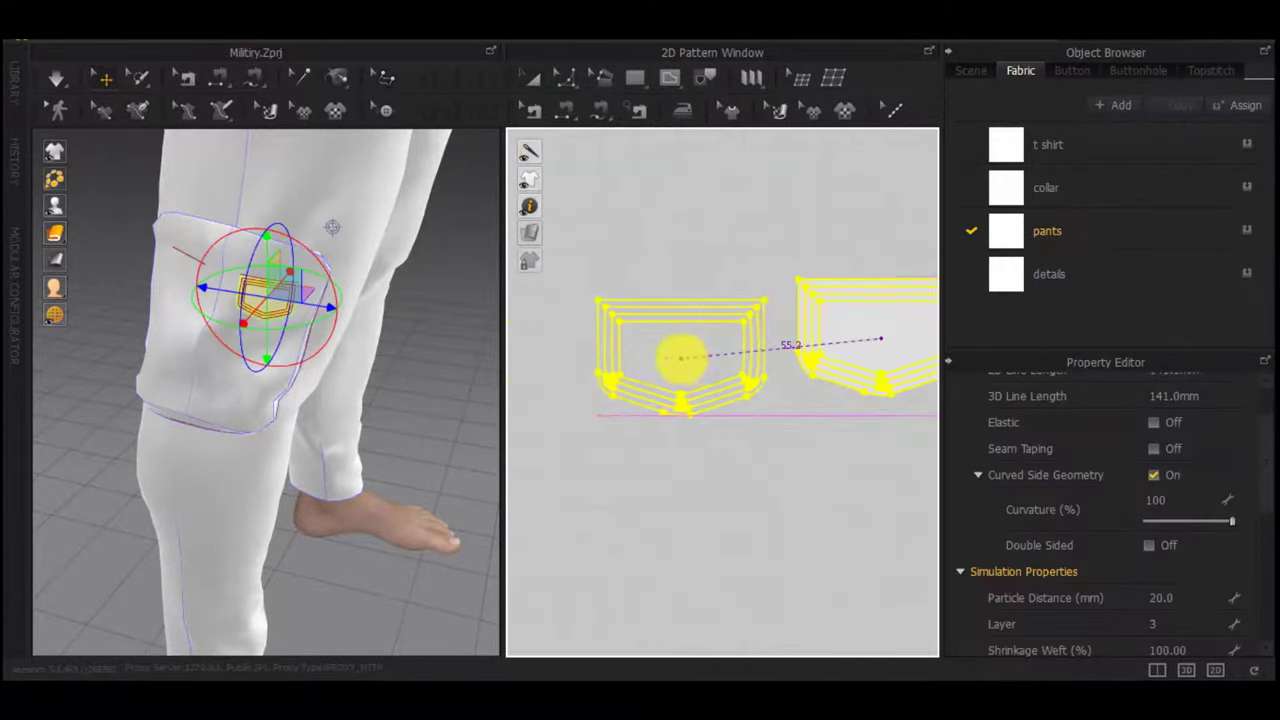
{"action": "left_click", "coordinate": [707, 376]}
Simulate the cloned flap and change the 3D garment surface style to examine its thickness on the cargo pocket
{"action": "scroll", "coordinate": [675, 501], "scroll_direction": "down", "scroll_amount": 6}
{"action": "scroll", "coordinate": [337, 357], "scroll_direction": "up", "scroll_amount": 5}
{"action": "key", "text": "space"}
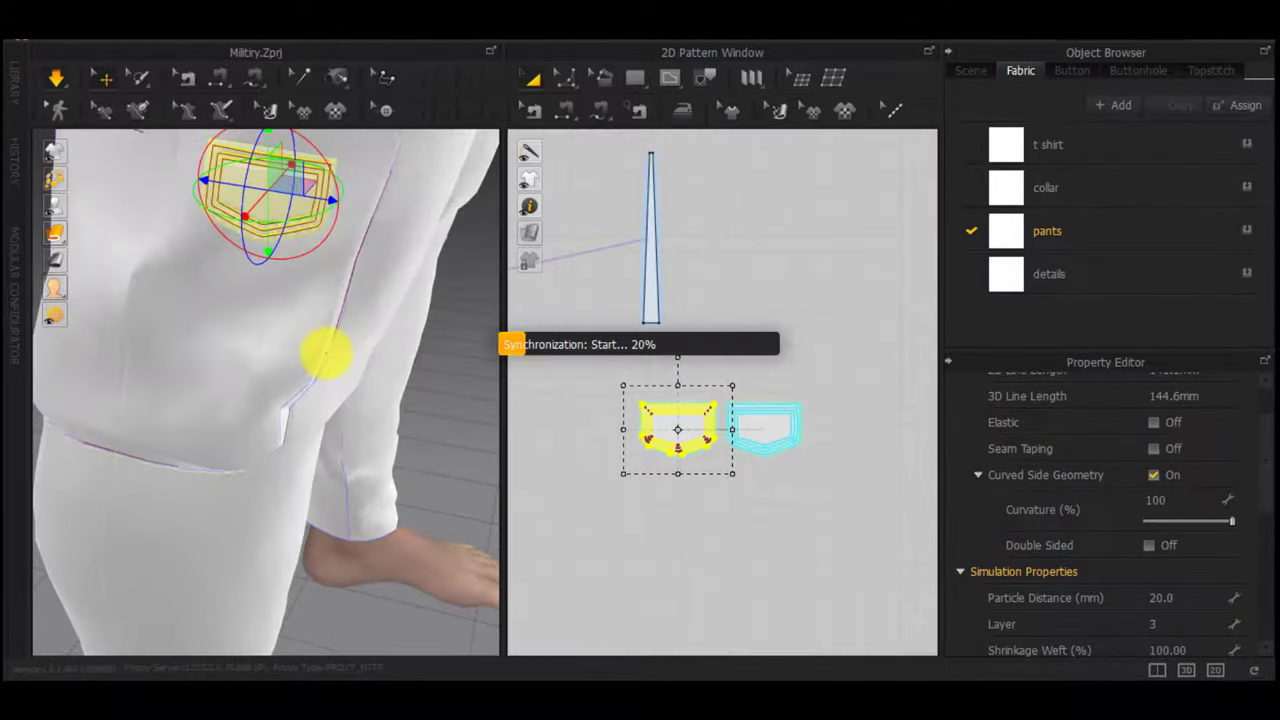
{"action": "right_click_drag", "start_coordinate": [374, 431], "coordinate": [446, 306]}
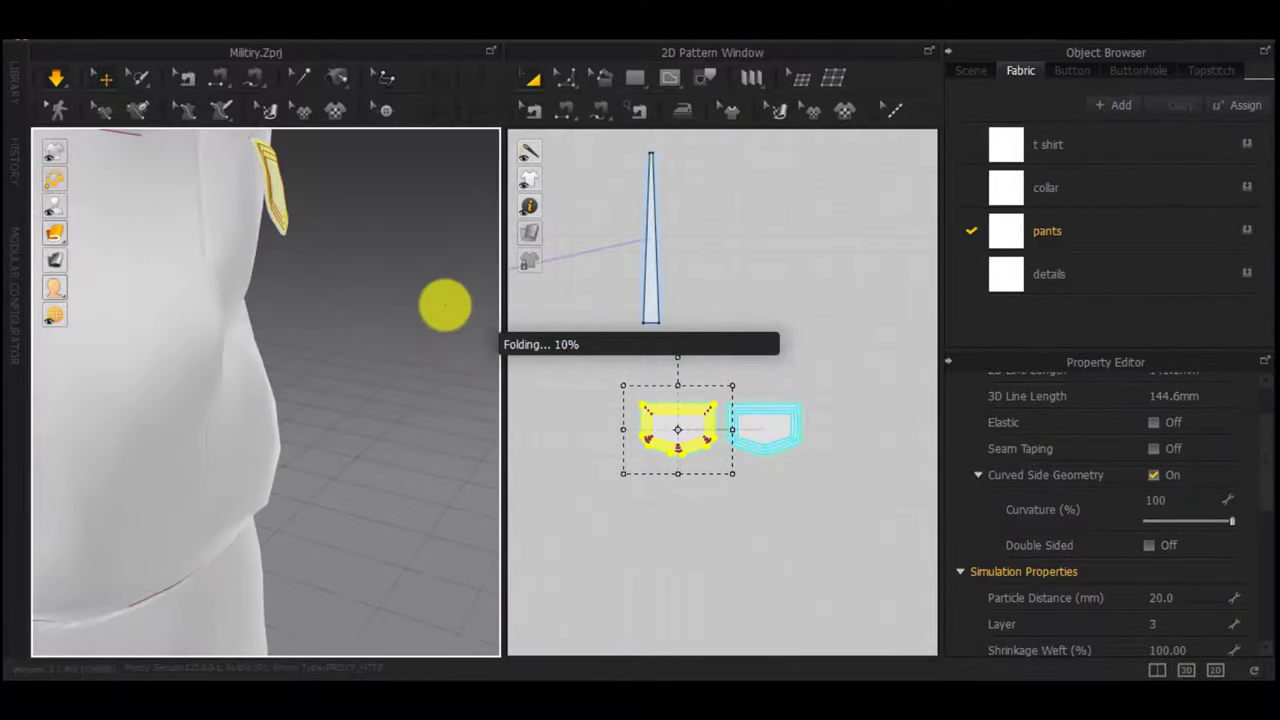
{"action": "mouse_move", "coordinate": [57, 234]}
{"action": "left_click", "coordinate": [106, 237]}
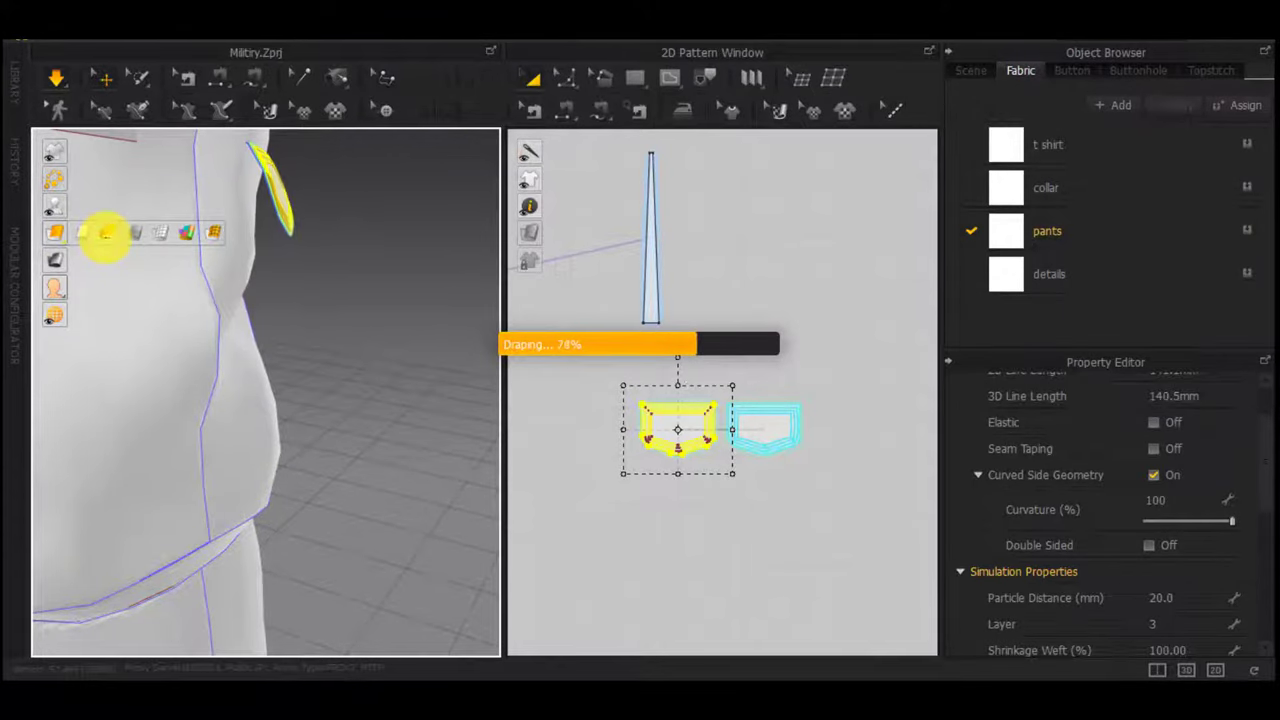
{"action": "scroll", "coordinate": [326, 337], "scroll_direction": "down", "scroll_amount": 5}
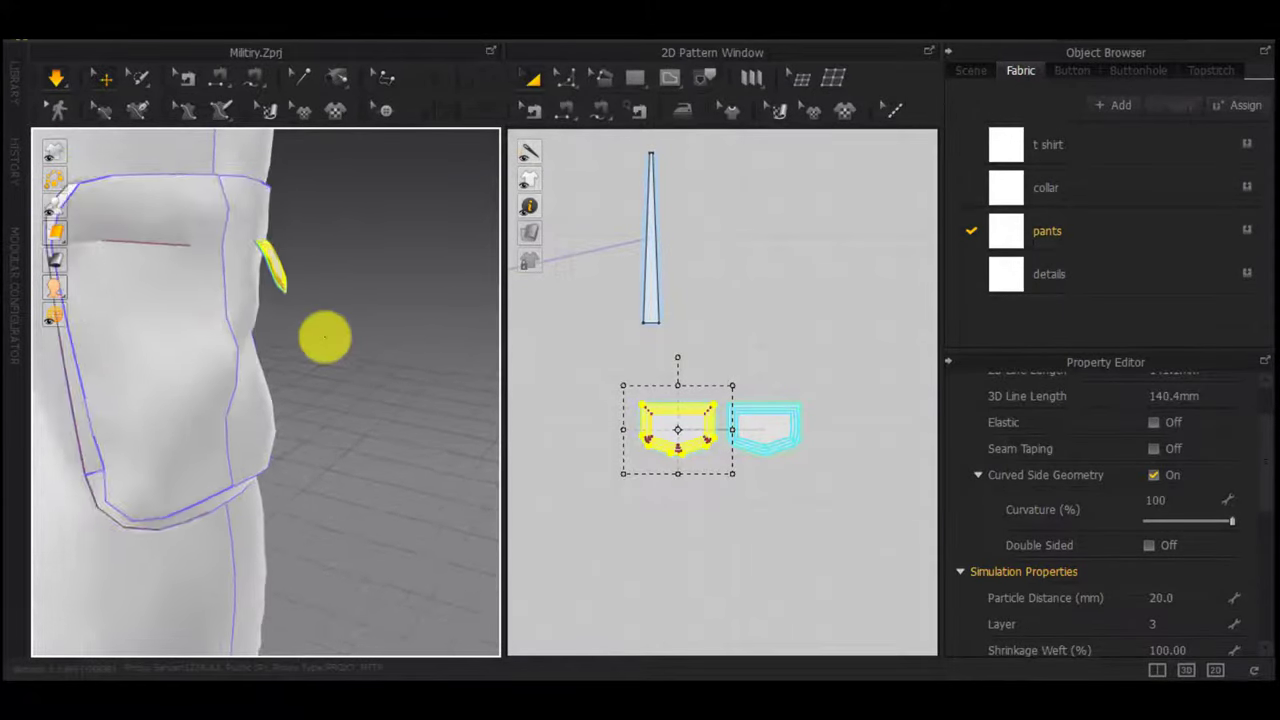
{"action": "scroll", "coordinate": [726, 395], "scroll_direction": "down", "scroll_amount": 5}
{"action": "scroll", "coordinate": [726, 395], "scroll_direction": "down", "scroll_amount": 5}
{"action": "scroll", "coordinate": [680, 418], "scroll_direction": "up", "scroll_amount": 7}
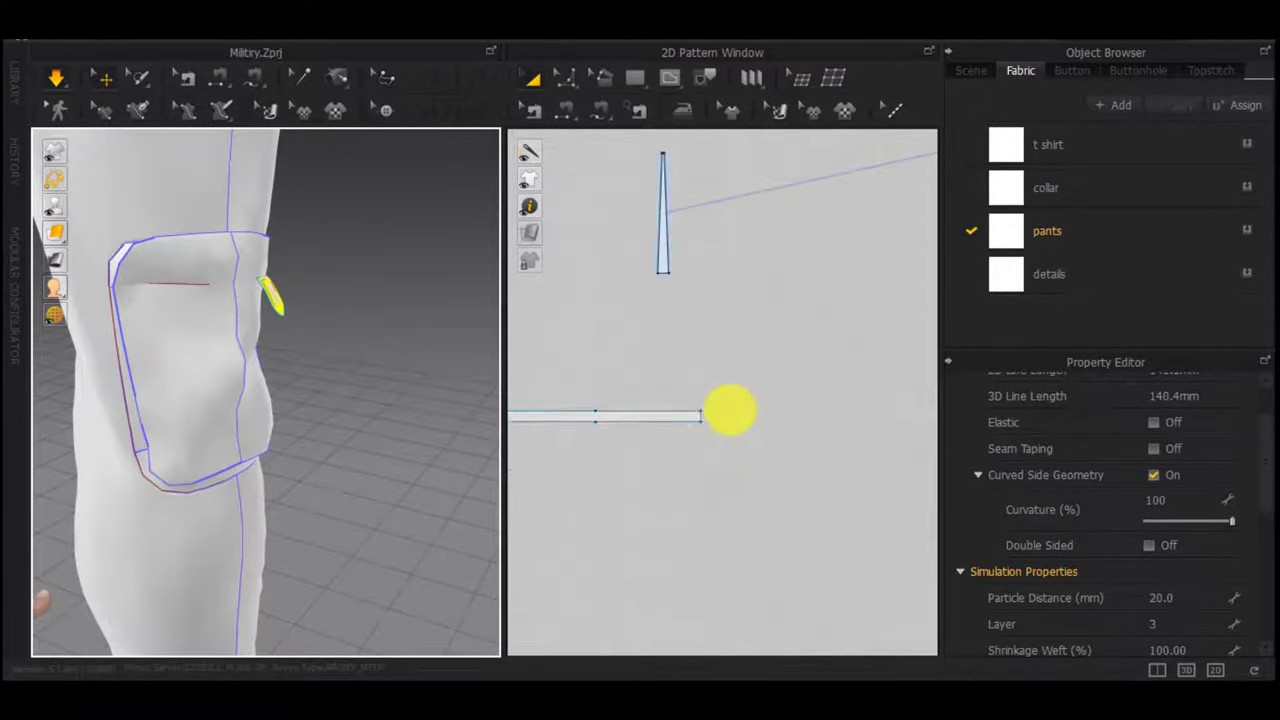
{"action": "scroll", "coordinate": [690, 419], "scroll_direction": "down", "scroll_amount": 5}
{"action": "middle_click_drag", "start_coordinate": [769, 432], "coordinate": [675, 431]}
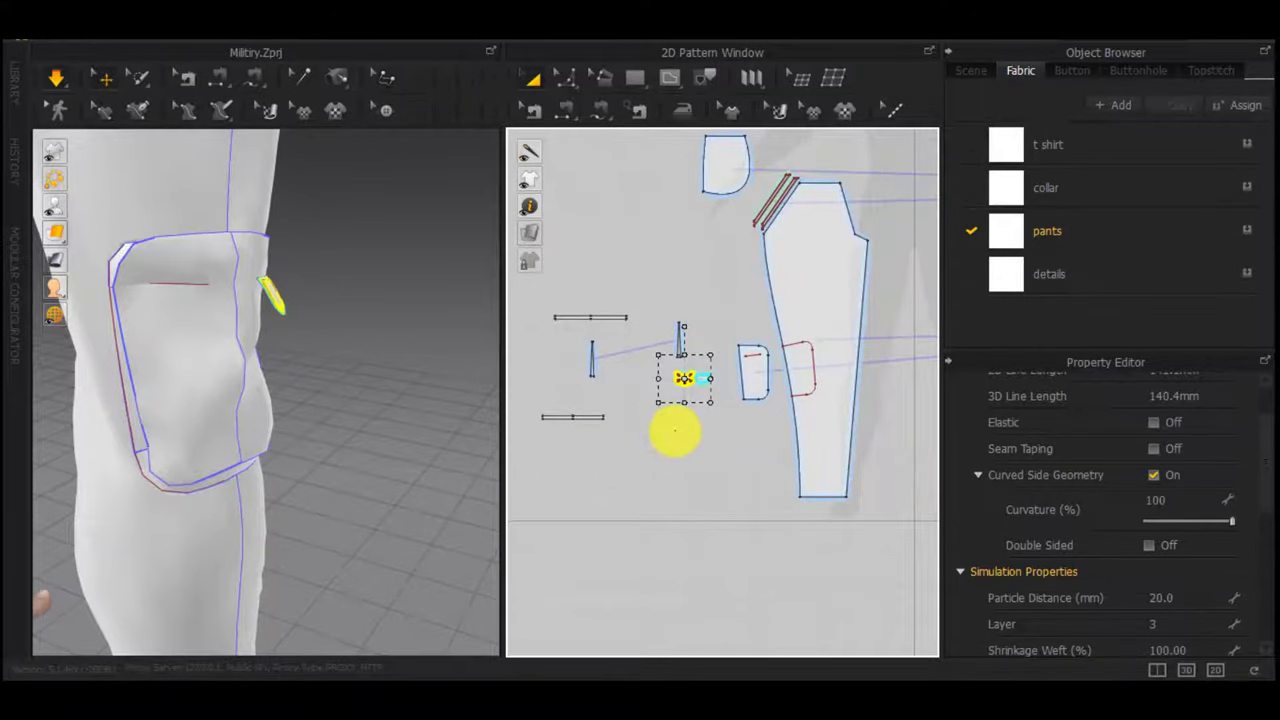
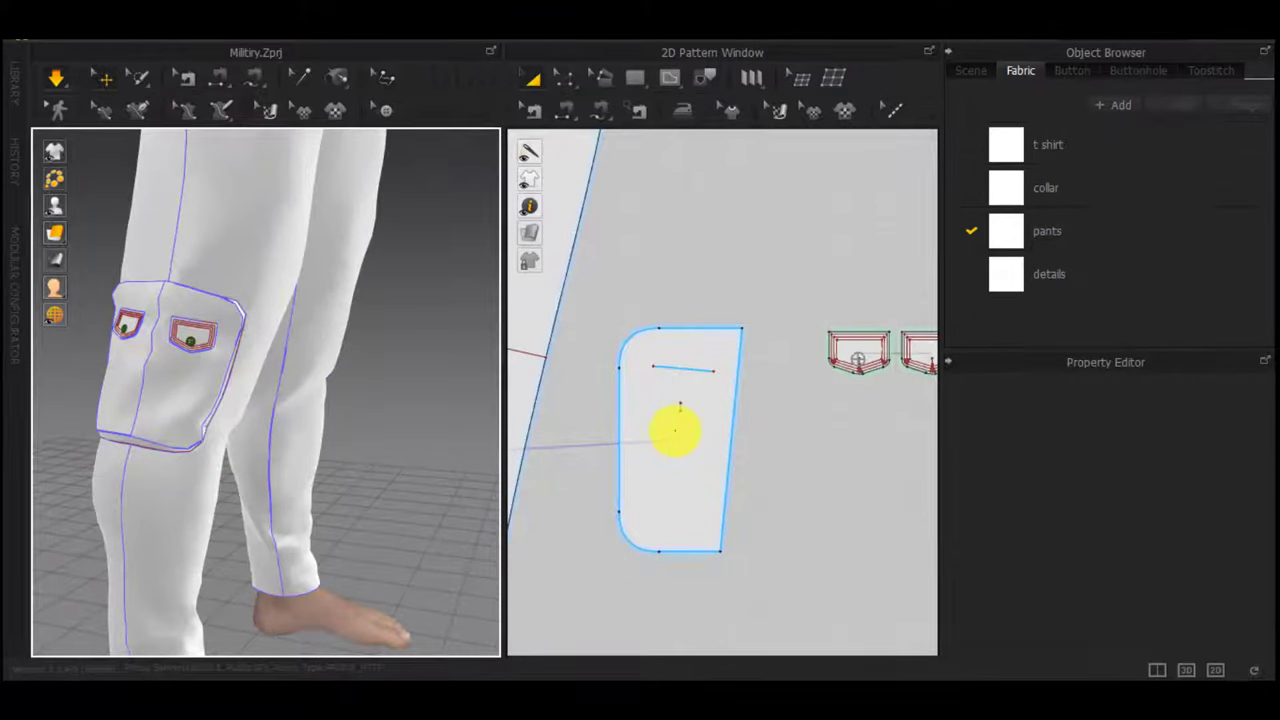
Inspect the cargo pocket flaps on both legs and select the avatar's left front leg pattern
{"action": "scroll", "coordinate": [328, 419], "scroll_direction": "down", "scroll_amount": 5}
{"action": "right_click_drag", "start_coordinate": [314, 420], "coordinate": [265, 412]}
{"action": "scroll", "coordinate": [598, 405], "scroll_direction": "down", "scroll_amount": 7}
{"action": "middle_click_drag", "start_coordinate": [610, 376], "coordinate": [764, 376]}
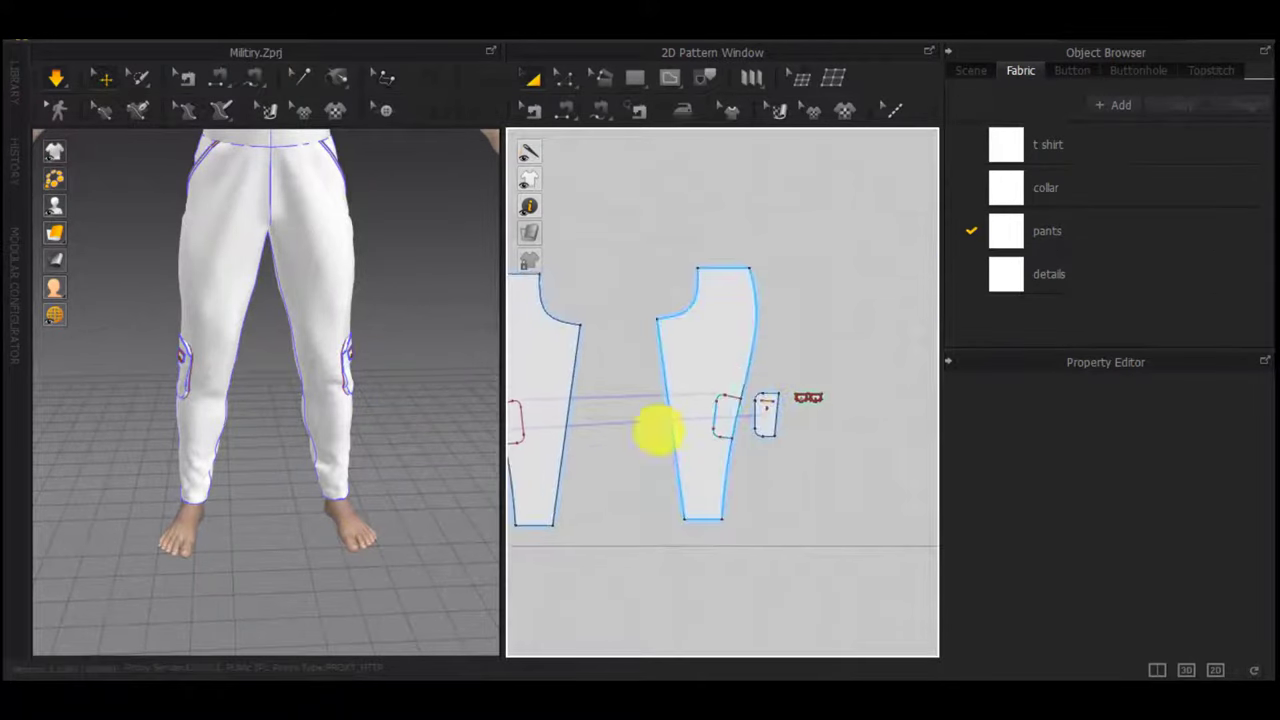
{"action": "middle_click_drag", "start_coordinate": [618, 449], "coordinate": [843, 442]}
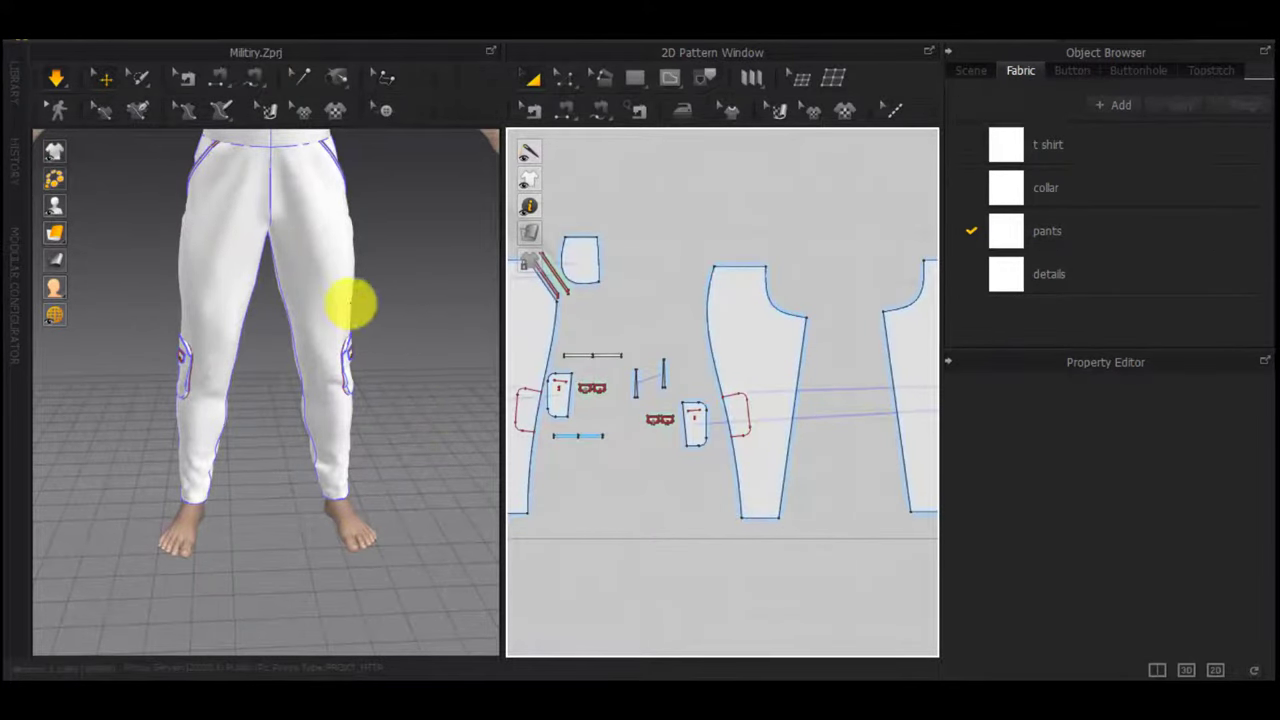
{"action": "middle_click_drag", "start_coordinate": [351, 303], "coordinate": [363, 396]}
{"action": "left_click", "coordinate": [282, 282]}
{"action": "middle_click_drag", "start_coordinate": [657, 348], "coordinate": [850, 363]}
{"action": "scroll", "coordinate": [718, 323], "scroll_direction": "up", "scroll_amount": 5}
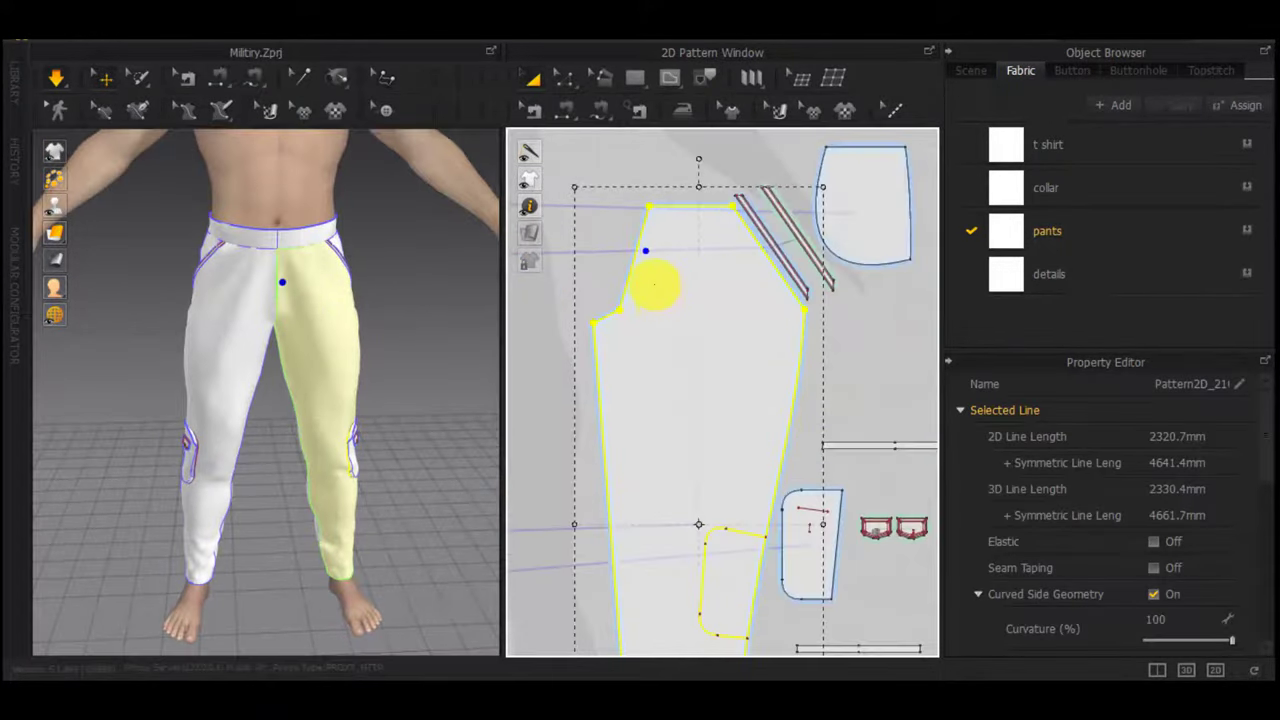
Draw an L-shaped internal fly line on the front leg pattern, about 154 mm down from the waist and 38 mm across to the centre-front edge
{"action": "scroll", "coordinate": [318, 284], "scroll_direction": "up", "scroll_amount": 5}
{"action": "middle_click_drag", "start_coordinate": [320, 209], "coordinate": [301, 476]}
{"action": "scroll", "coordinate": [306, 309], "scroll_direction": "up", "scroll_amount": 3}
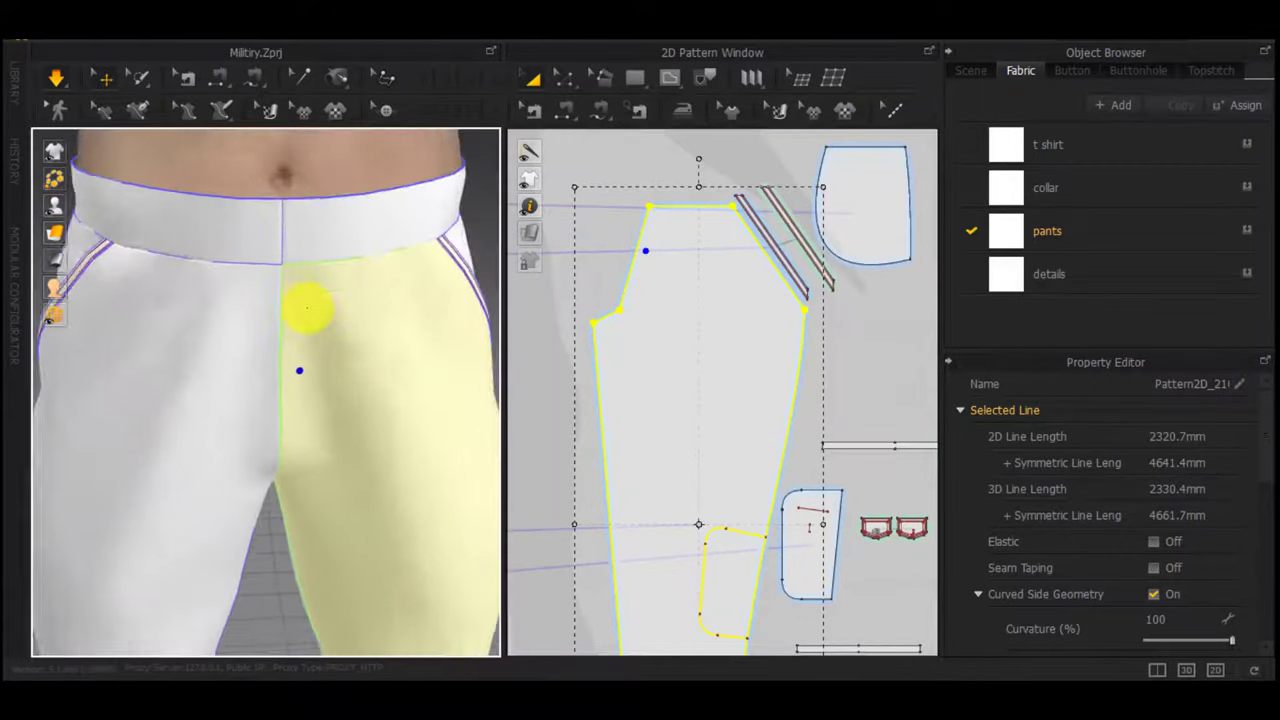
{"action": "left_click", "coordinate": [620, 167]}
{"action": "scroll", "coordinate": [666, 237], "scroll_direction": "up", "scroll_amount": 6}
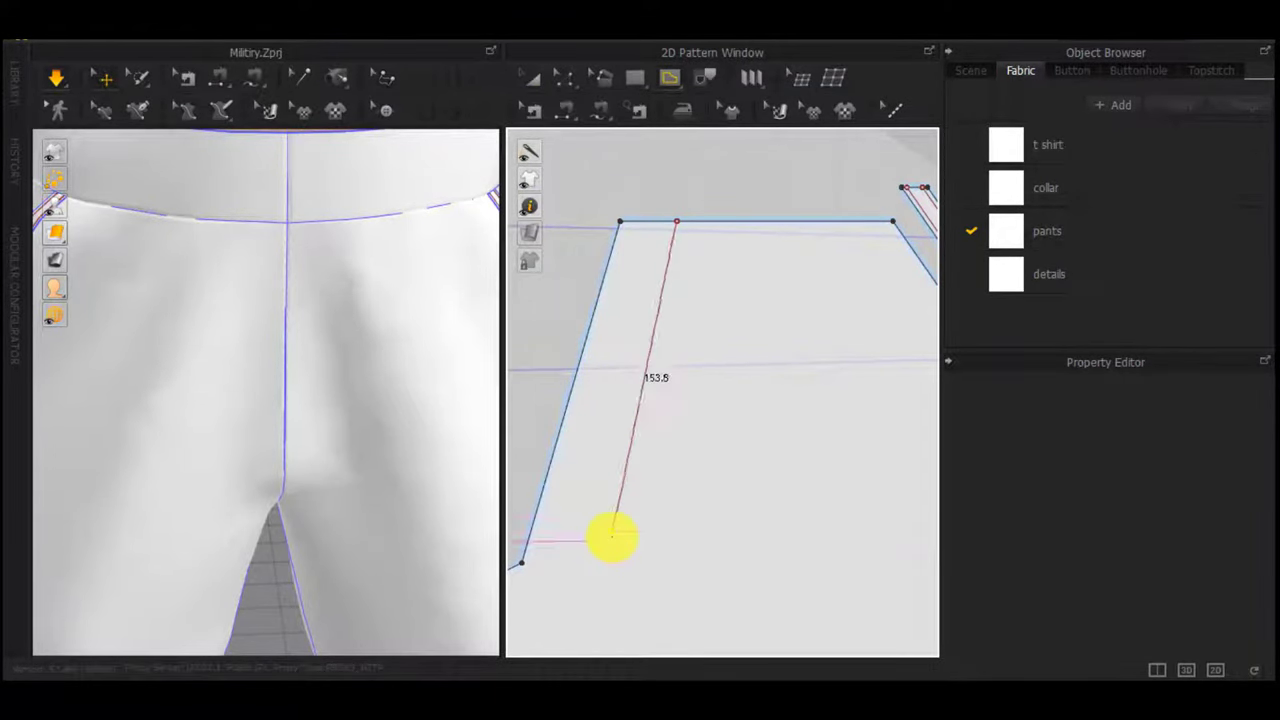
{"action": "scroll", "coordinate": [531, 527], "scroll_direction": "up", "scroll_amount": 3}
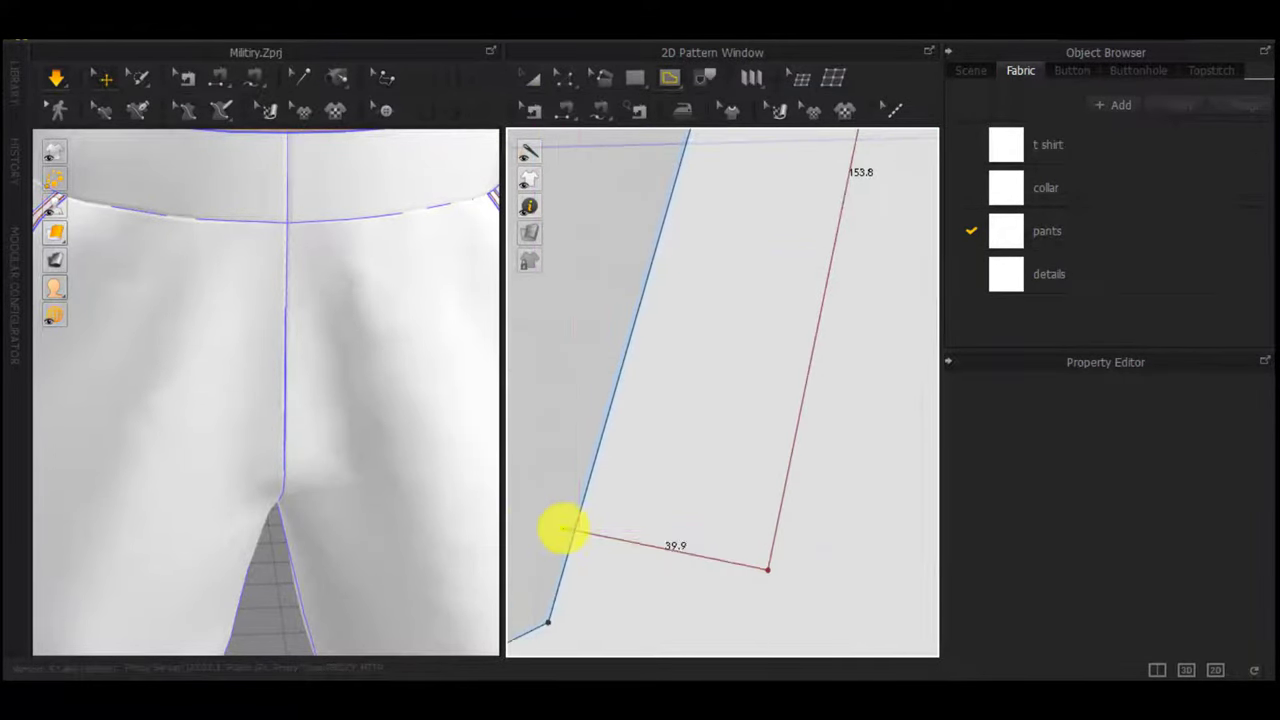
{"action": "left_click", "coordinate": [569, 539]}
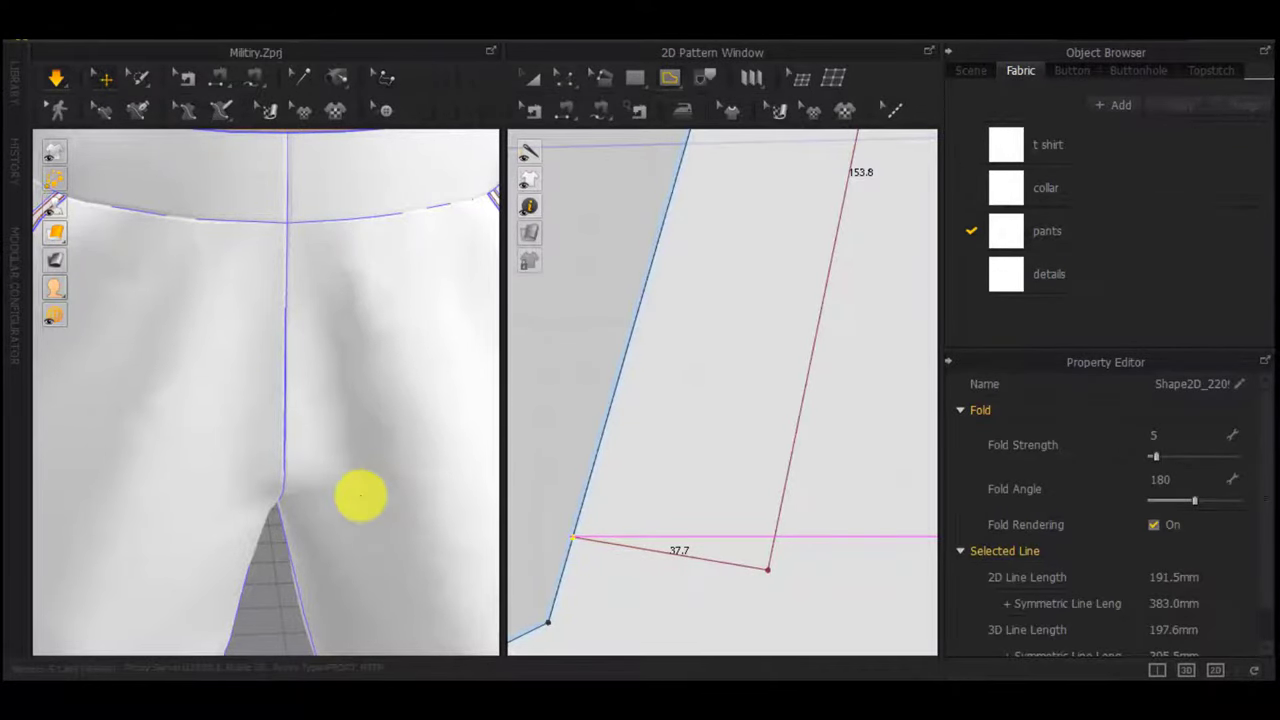
Stop the simulation and shift the fly line's short bottom segment about 15 mm up along the centre-front edge
{"action": "key", "text": "space"}
{"action": "scroll", "coordinate": [360, 495], "scroll_direction": "down", "scroll_amount": 3}
{"action": "scroll", "coordinate": [345, 488], "scroll_direction": "up", "scroll_amount": 2}
{"action": "mouse_move", "coordinate": [334, 480]}
{"action": "right_mouse_down"}
{"action": "mouse_move", "coordinate": [303, 463]}
{"action": "mouse_move", "coordinate": [346, 493]}
{"action": "right_mouse_up"}
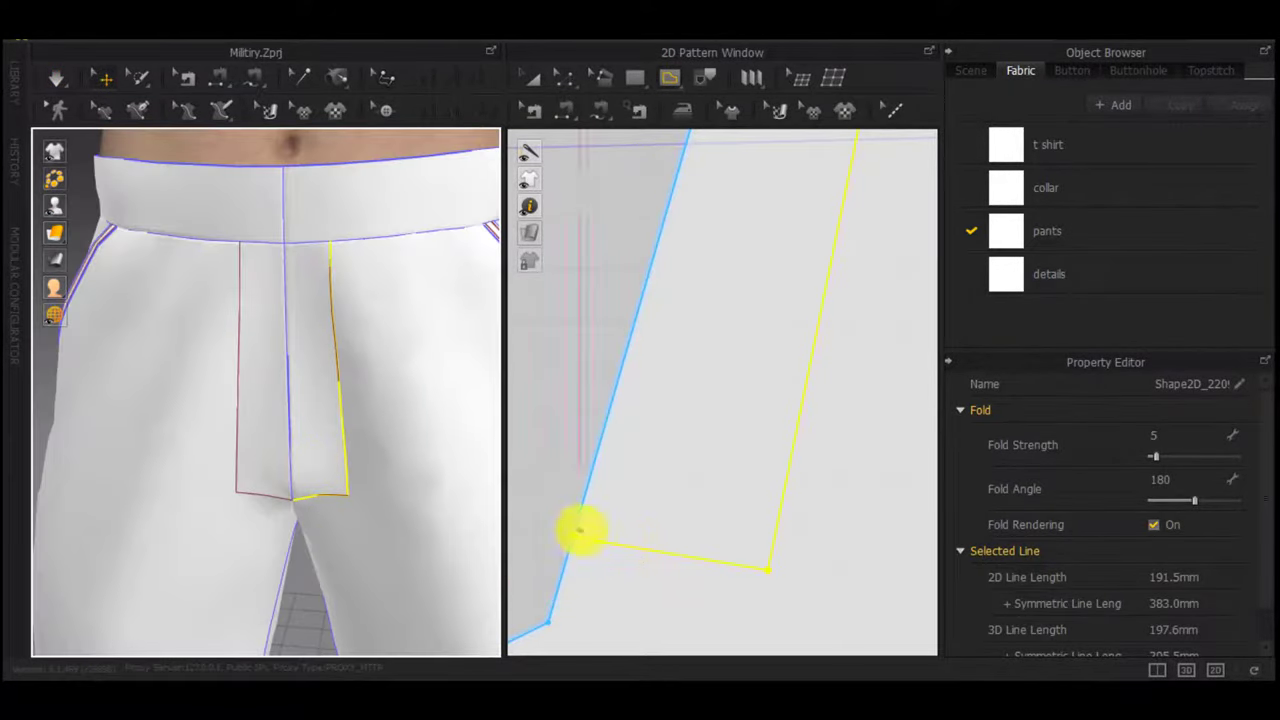
{"action": "key", "text": "z"}
{"action": "left_click_drag", "start_coordinate": [644, 548], "coordinate": [663, 483]}
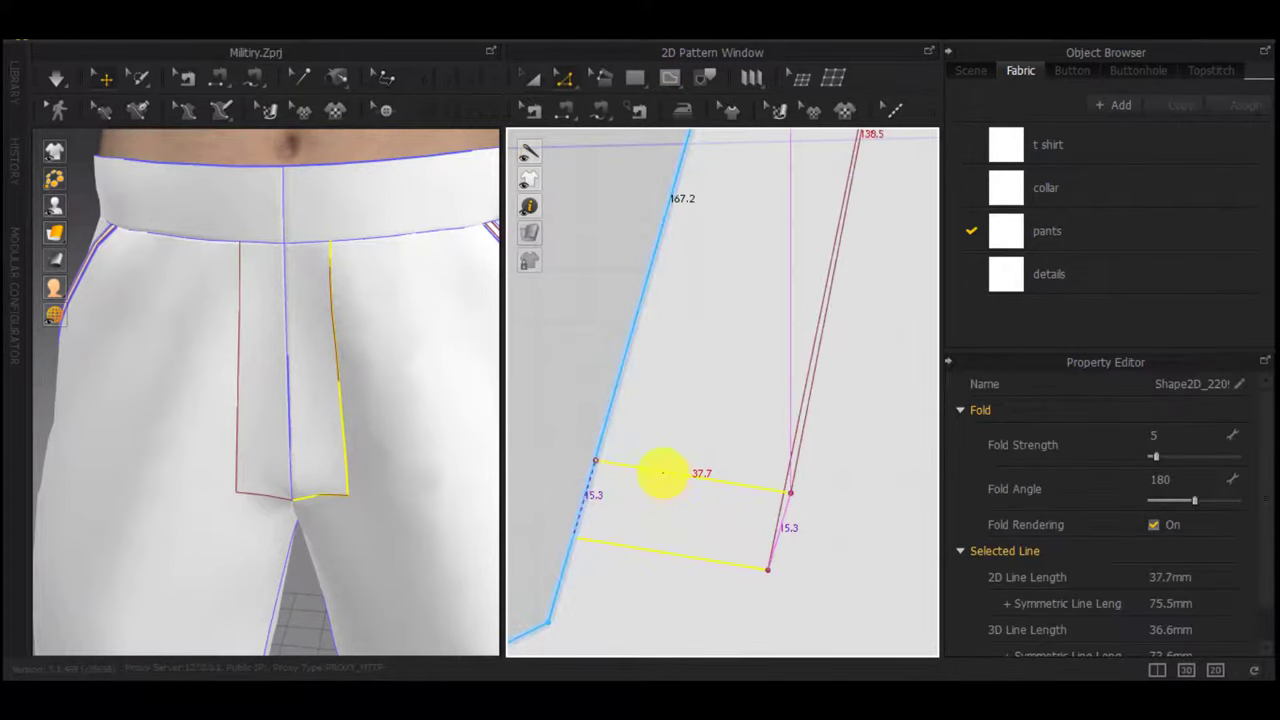
{"action": "scroll", "coordinate": [662, 473], "scroll_direction": "down", "scroll_amount": 3}
{"action": "right_click_drag", "start_coordinate": [364, 469], "coordinate": [381, 443]}
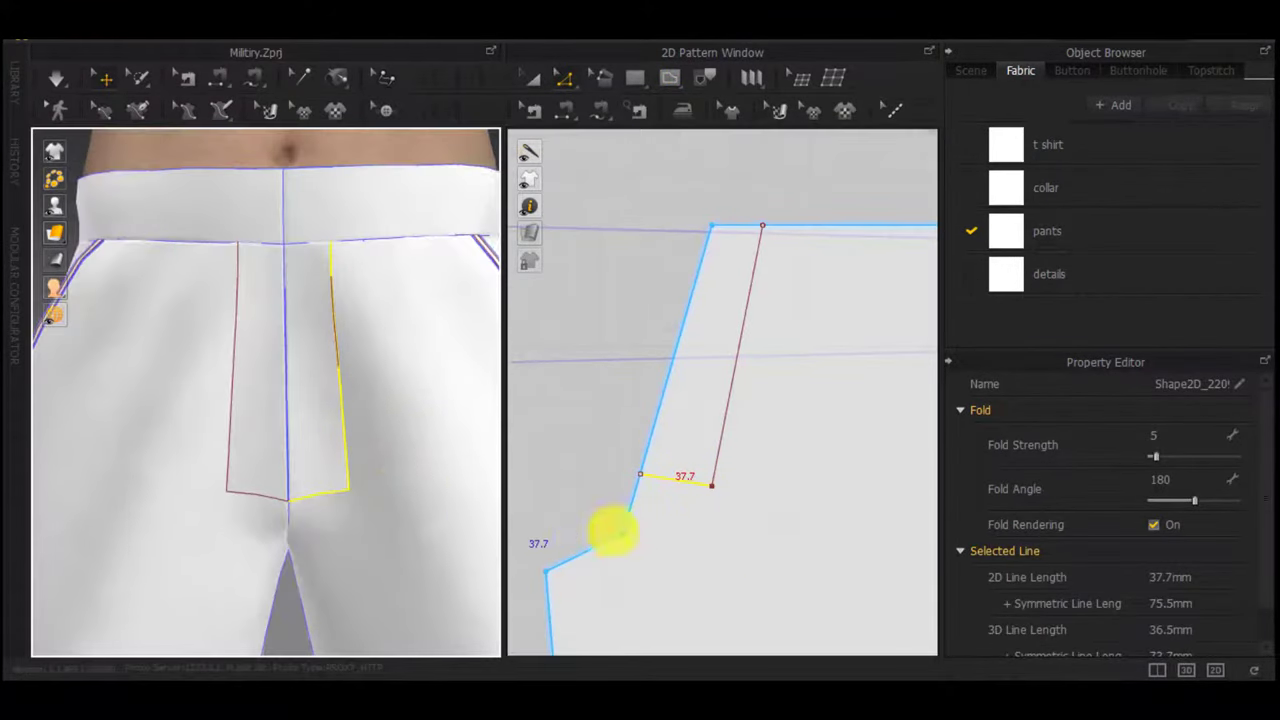
Convert the fly line's lower corner point into a smooth curve
{"action": "scroll", "coordinate": [730, 465], "scroll_direction": "up", "scroll_amount": 4}
{"action": "left_click", "coordinate": [690, 512]}
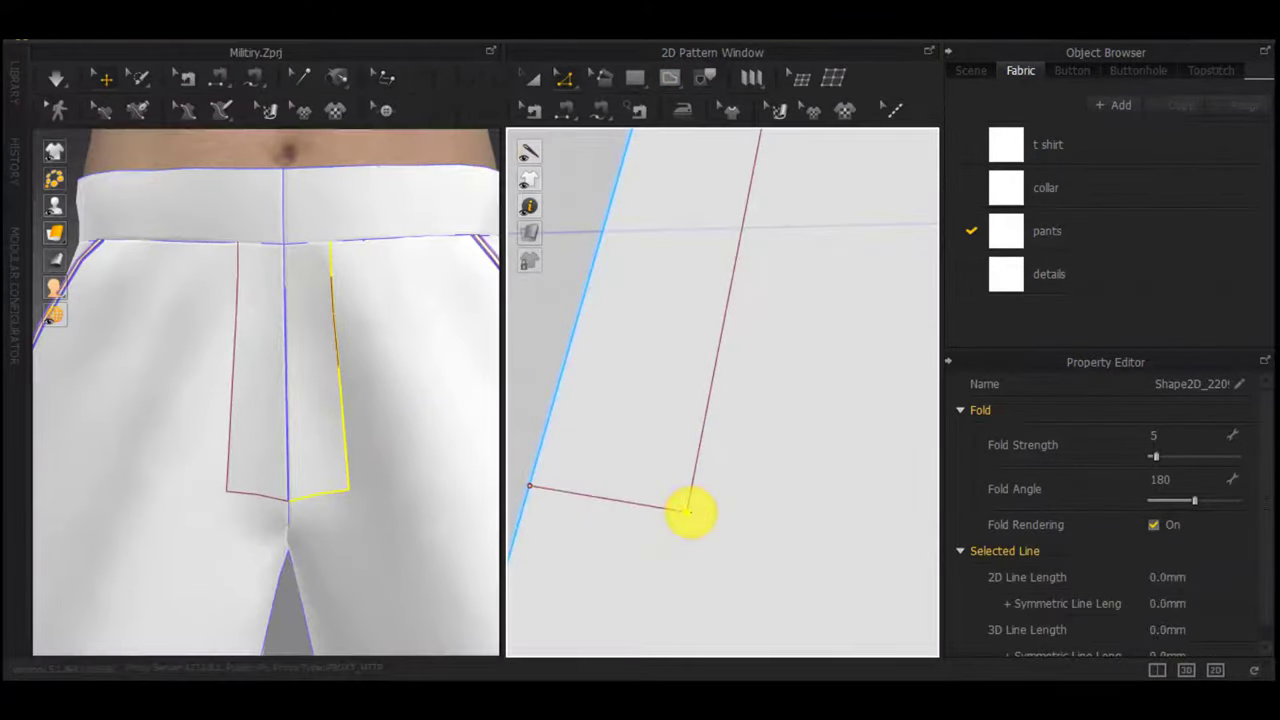
{"action": "scroll", "coordinate": [686, 487], "scroll_direction": "down", "scroll_amount": 3}
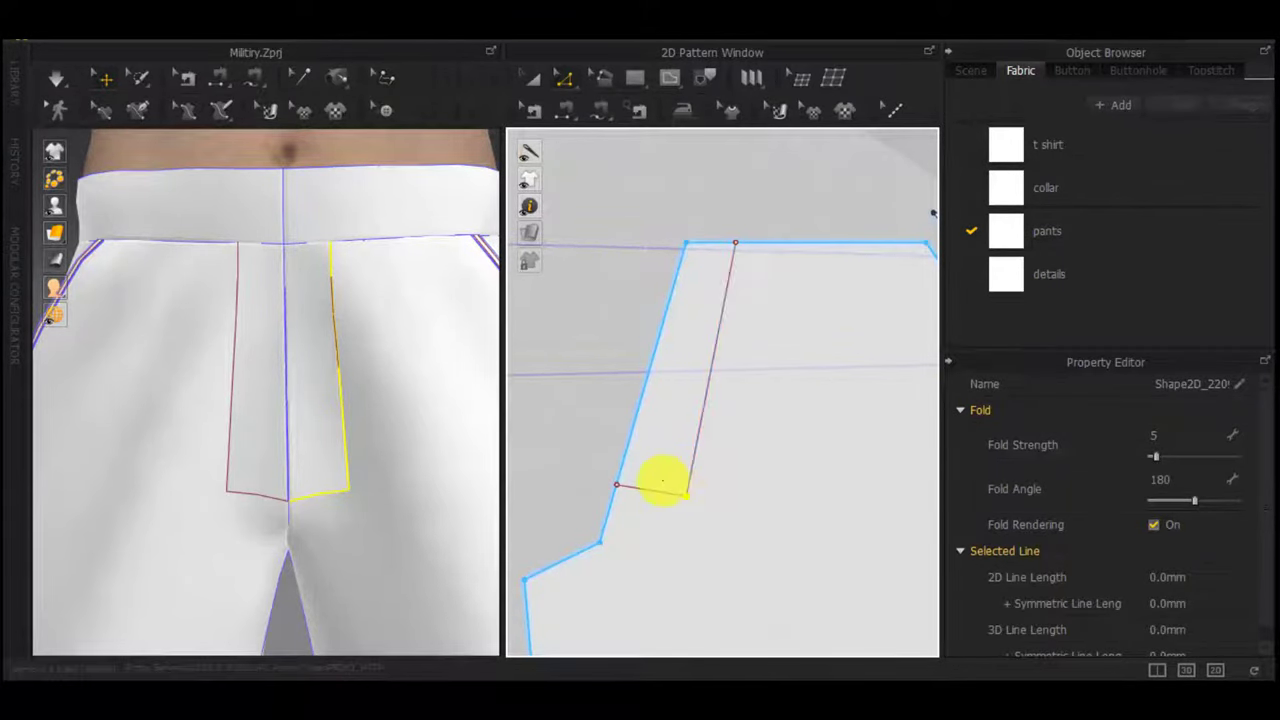
{"action": "right_click", "coordinate": [688, 501]}
{"action": "left_click", "coordinate": [592, 405]}
{"action": "scroll", "coordinate": [671, 491], "scroll_direction": "up", "scroll_amount": 3}
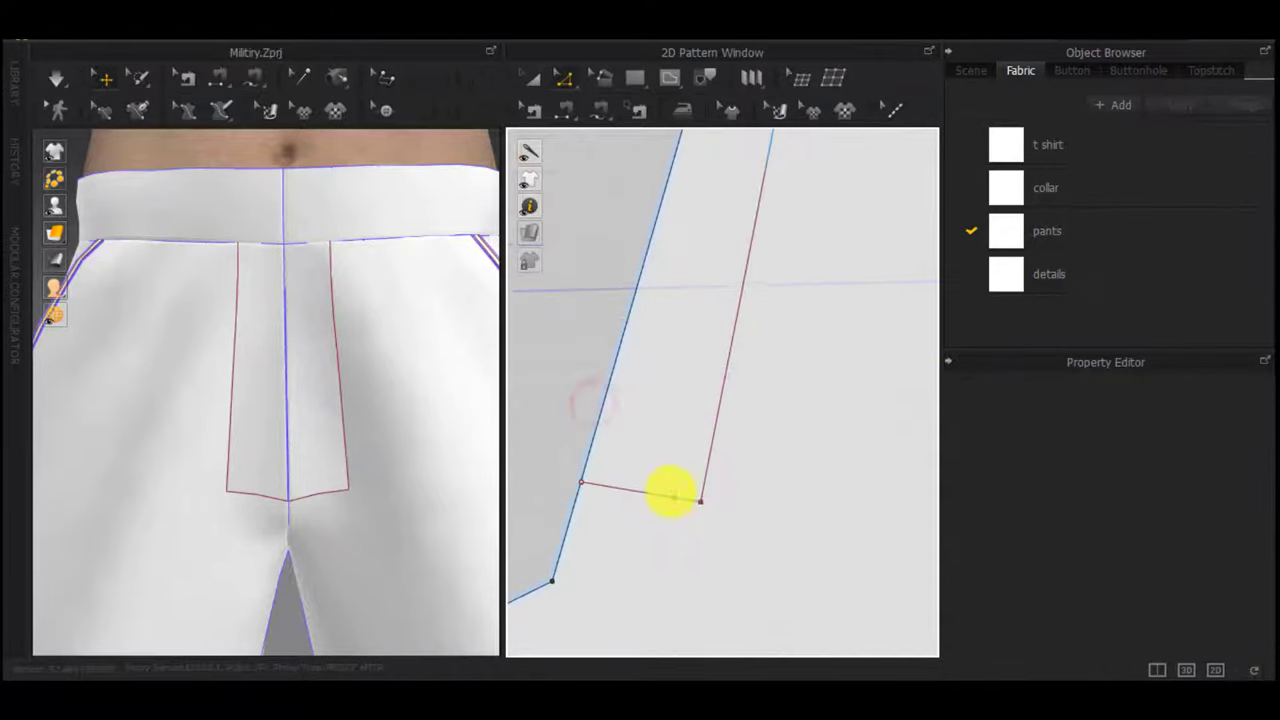
{"action": "right_click", "coordinate": [699, 503]}
{"action": "left_click", "coordinate": [774, 341]}
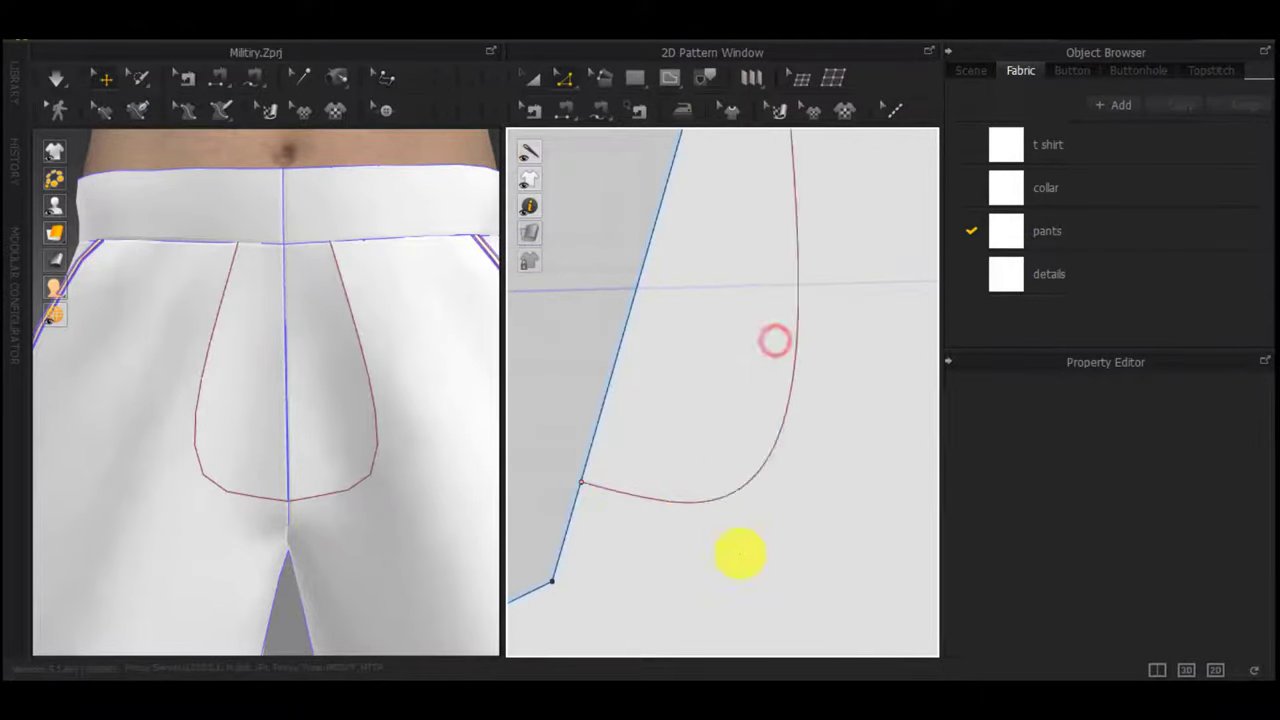
Reshape the fly curve by pulling it inward towards the centre front and adjusting its rounded lower end
{"action": "left_click", "coordinate": [754, 481]}
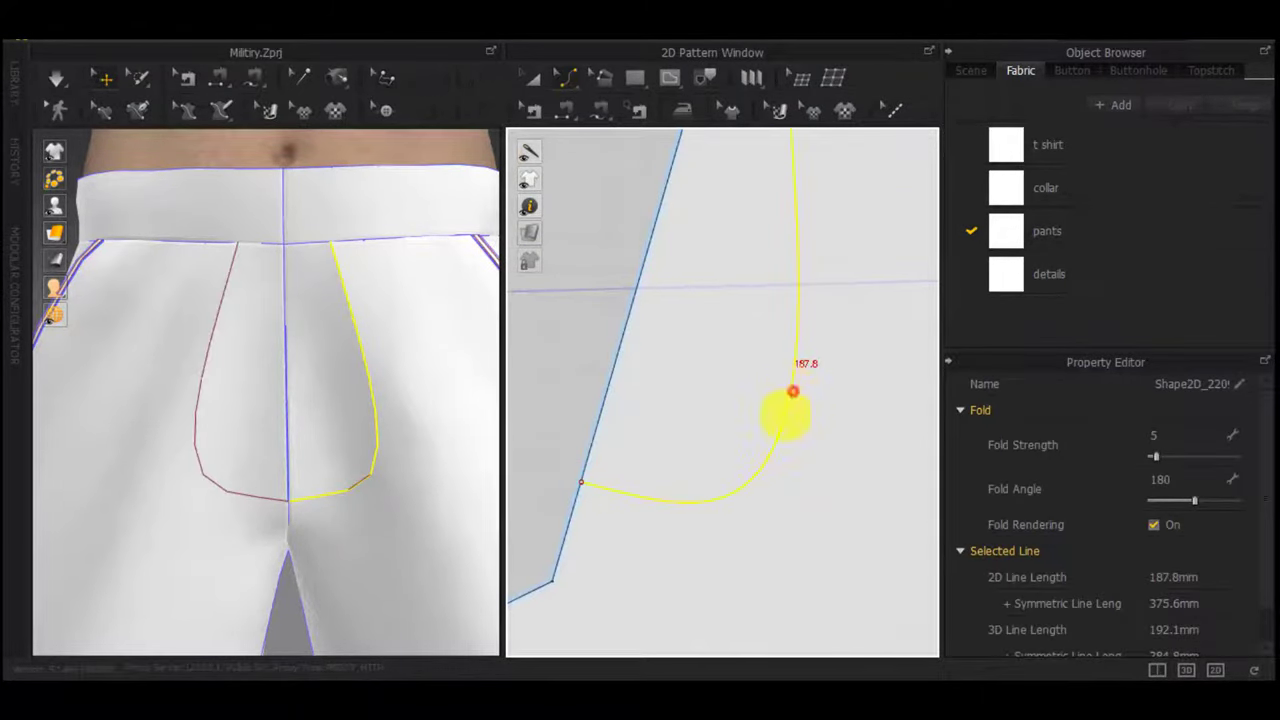
{"action": "left_click_drag", "start_coordinate": [617, 403], "coordinate": [590, 512]}
{"action": "scroll", "coordinate": [701, 496], "scroll_direction": "down", "scroll_amount": 3}
{"action": "scroll", "coordinate": [660, 508], "scroll_direction": "up", "scroll_amount": 6}
{"action": "key", "text": "z"}
{"action": "scroll", "coordinate": [760, 563], "scroll_direction": "down", "scroll_amount": 3}
{"action": "left_click", "coordinate": [790, 563]}
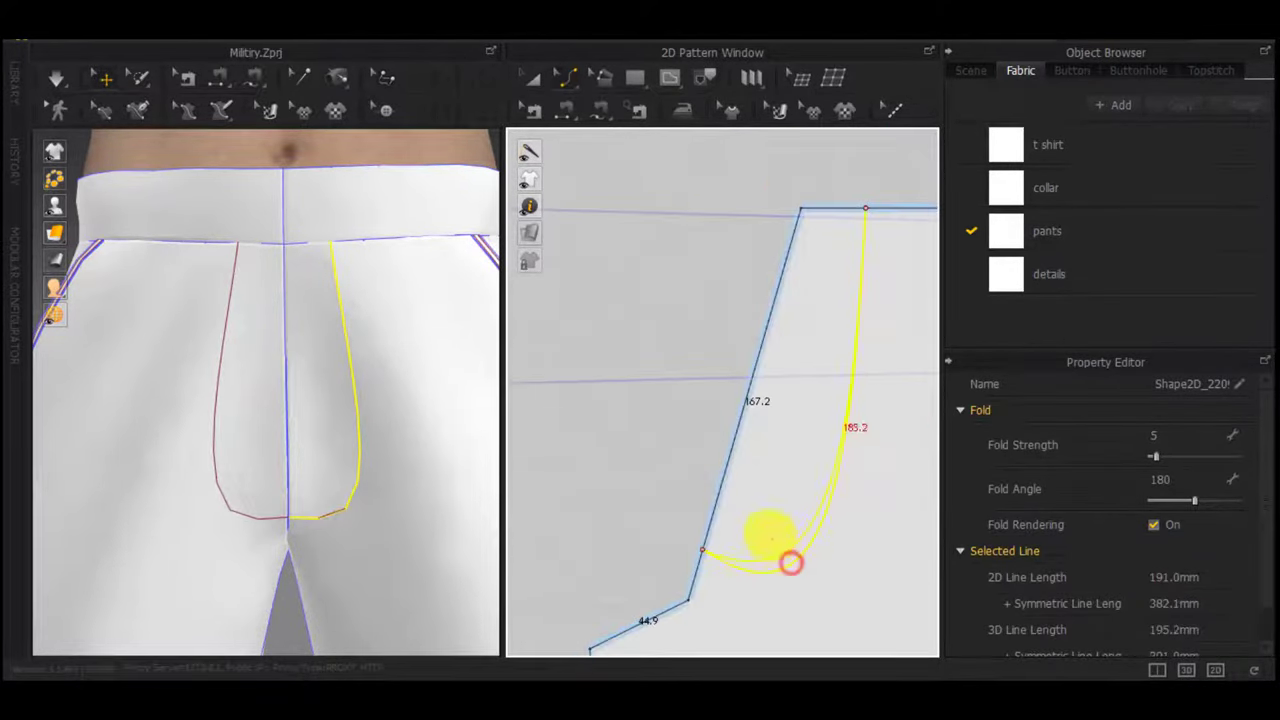
Move the fly curve's lower end point higher along the centre-front edge
{"action": "left_click_drag", "start_coordinate": [748, 532], "coordinate": [734, 426]}
{"action": "scroll", "coordinate": [697, 543], "scroll_direction": "up", "scroll_amount": 4}
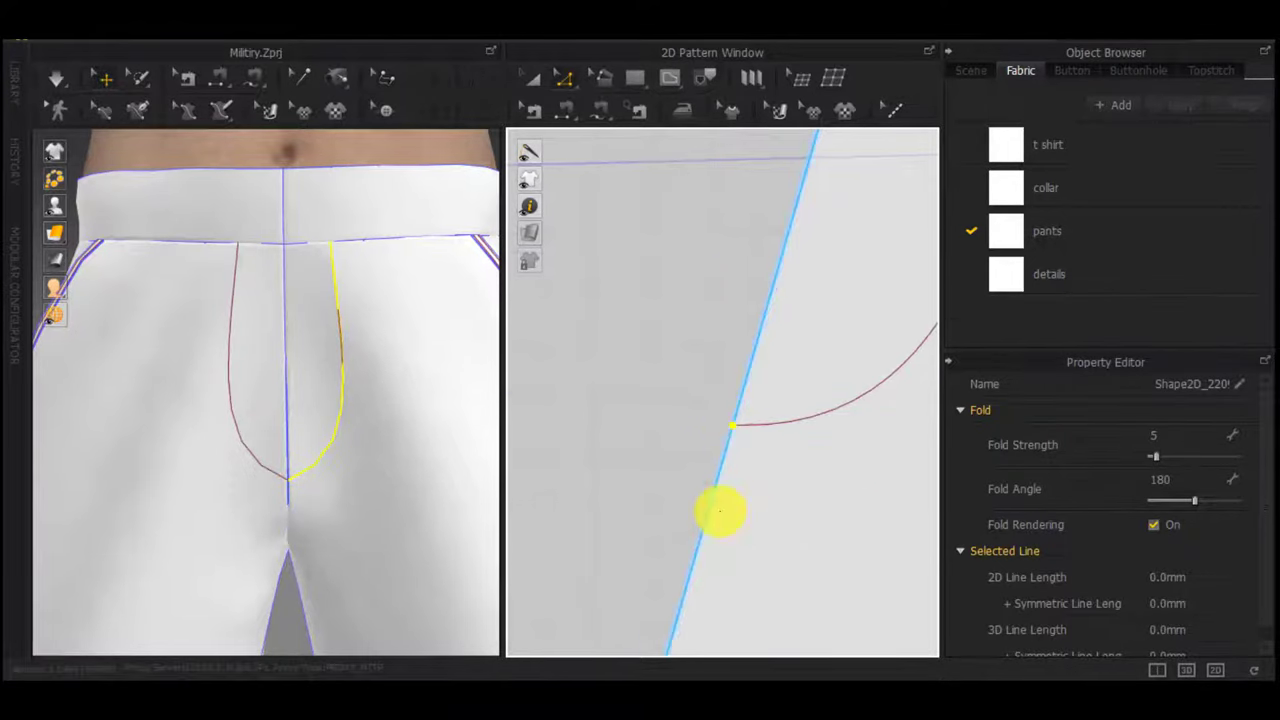
{"action": "scroll", "coordinate": [718, 511], "scroll_direction": "down", "scroll_amount": 4}
{"action": "right_click_drag", "start_coordinate": [320, 463], "coordinate": [299, 579]}
{"action": "middle_click_drag", "start_coordinate": [299, 579], "coordinate": [311, 508]}
Round out the fly curve's lower bend so the whole line is about 154.5 mm long
{"action": "scroll", "coordinate": [797, 450], "scroll_direction": "up", "scroll_amount": 3}
{"action": "key", "text": "c"}
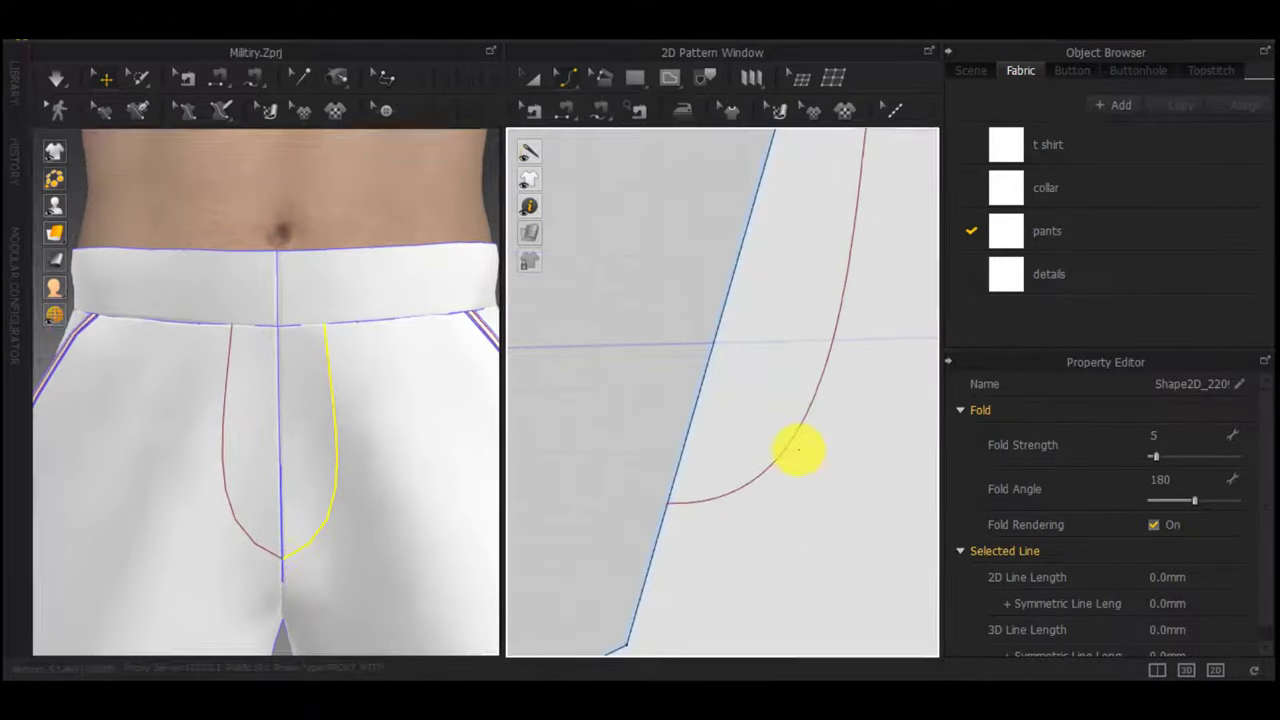
{"action": "left_click_drag", "start_coordinate": [798, 432], "coordinate": [748, 487]}
{"action": "left_click_drag", "start_coordinate": [689, 524], "coordinate": [689, 524]}
{"action": "scroll", "coordinate": [340, 520], "scroll_direction": "down", "scroll_amount": 2}
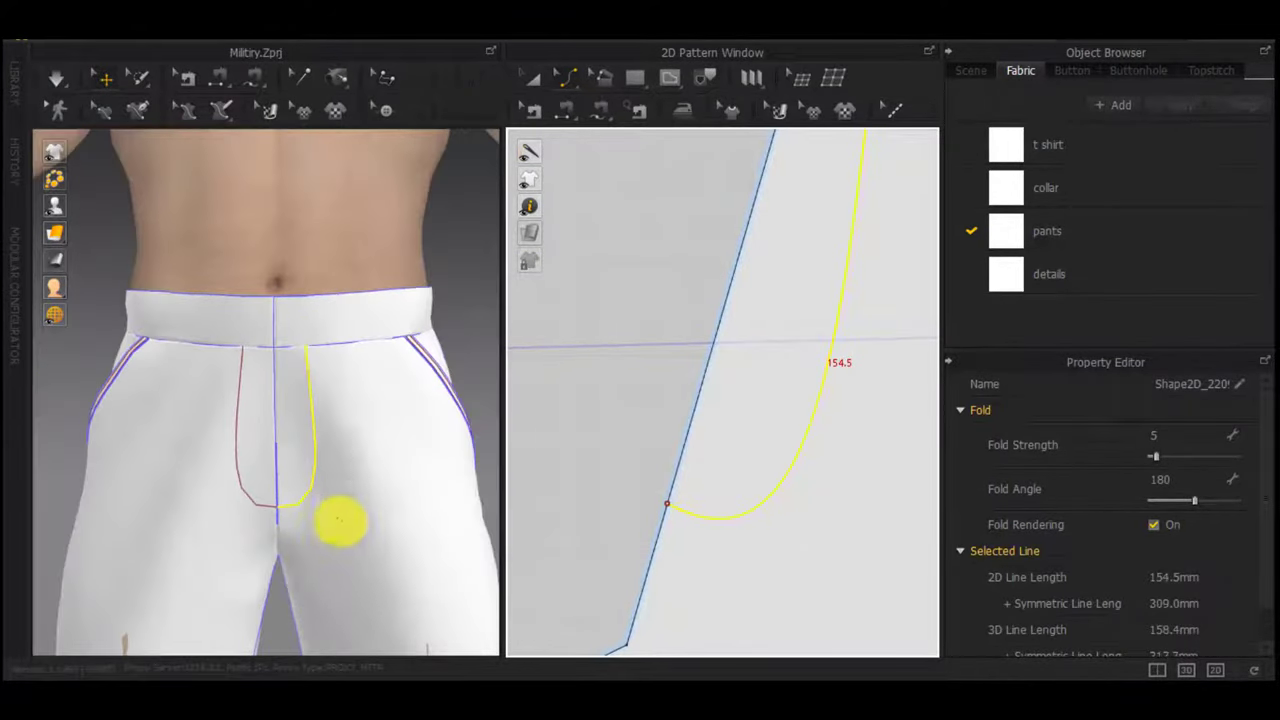
Draw a separate rectangular pattern about 135 mm tall over the fly outline on the front leg
{"action": "scroll", "coordinate": [838, 425], "scroll_direction": "down", "scroll_amount": 3}
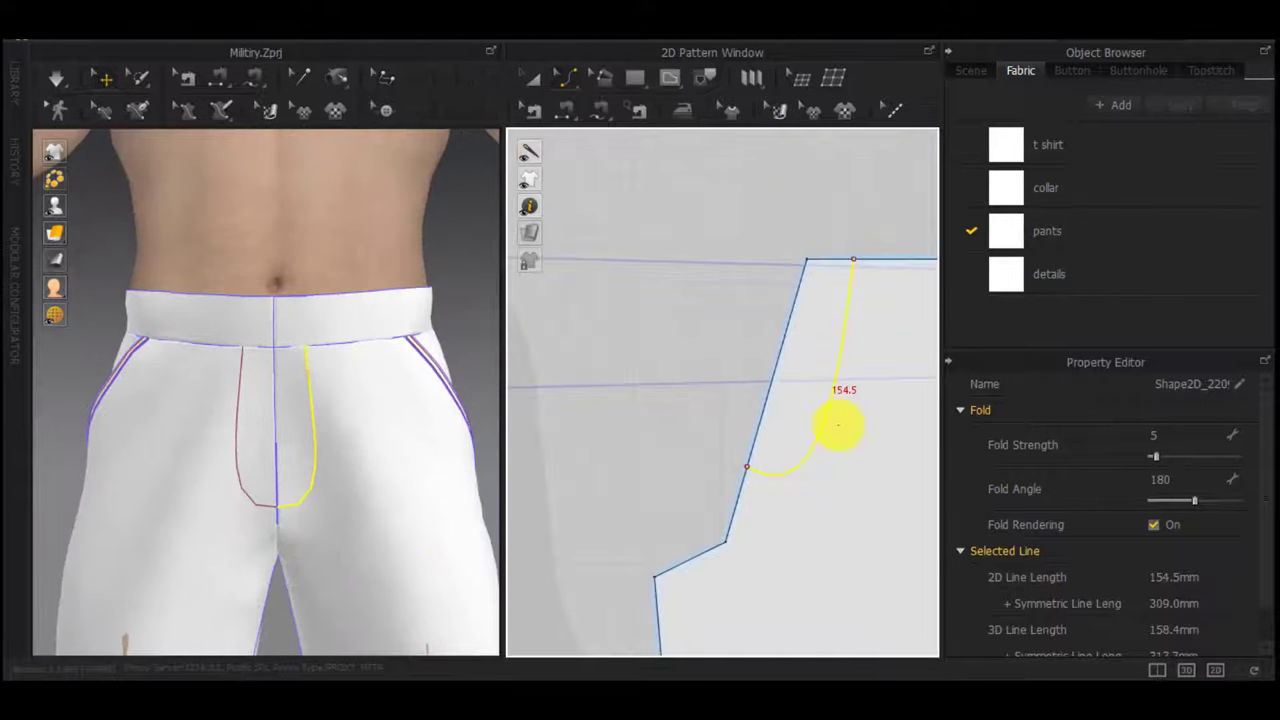
{"action": "left_click", "coordinate": [865, 490]}
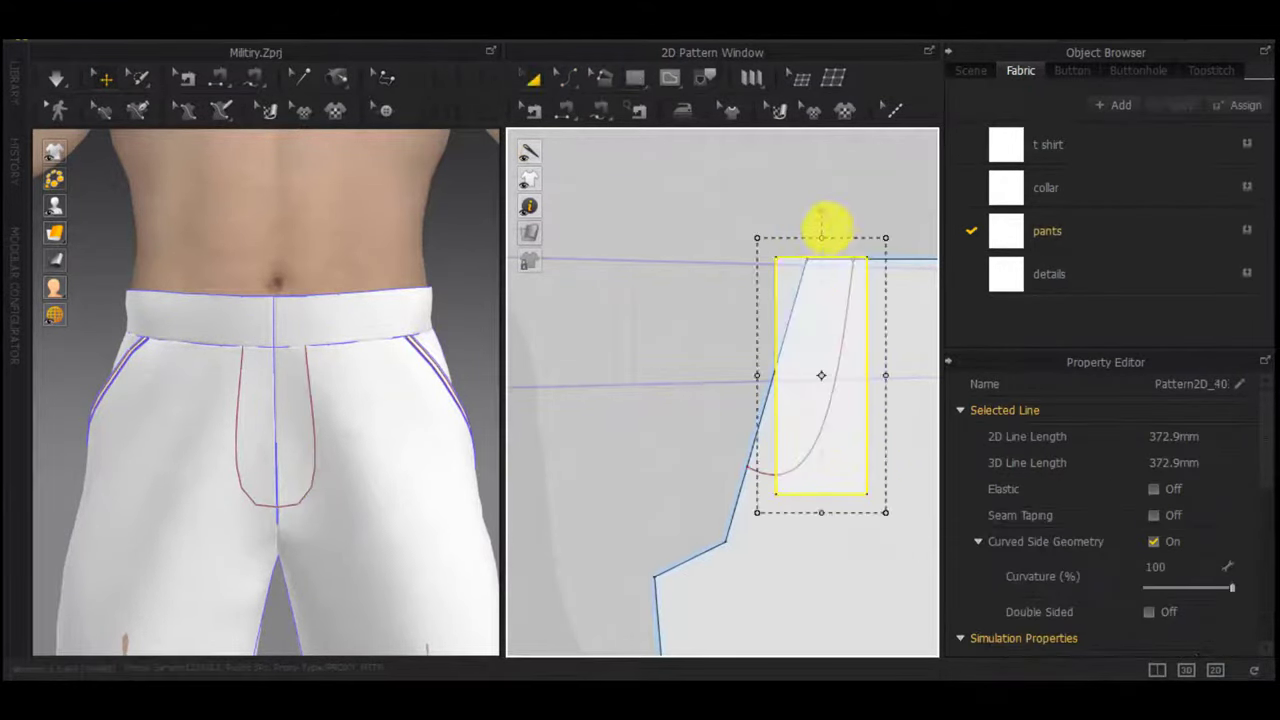
Try rotating the rectangle to align it with the slanted centre-front edge, and undo the rotation and repositioning
{"action": "left_click_drag", "start_coordinate": [860, 228], "coordinate": [864, 234]}
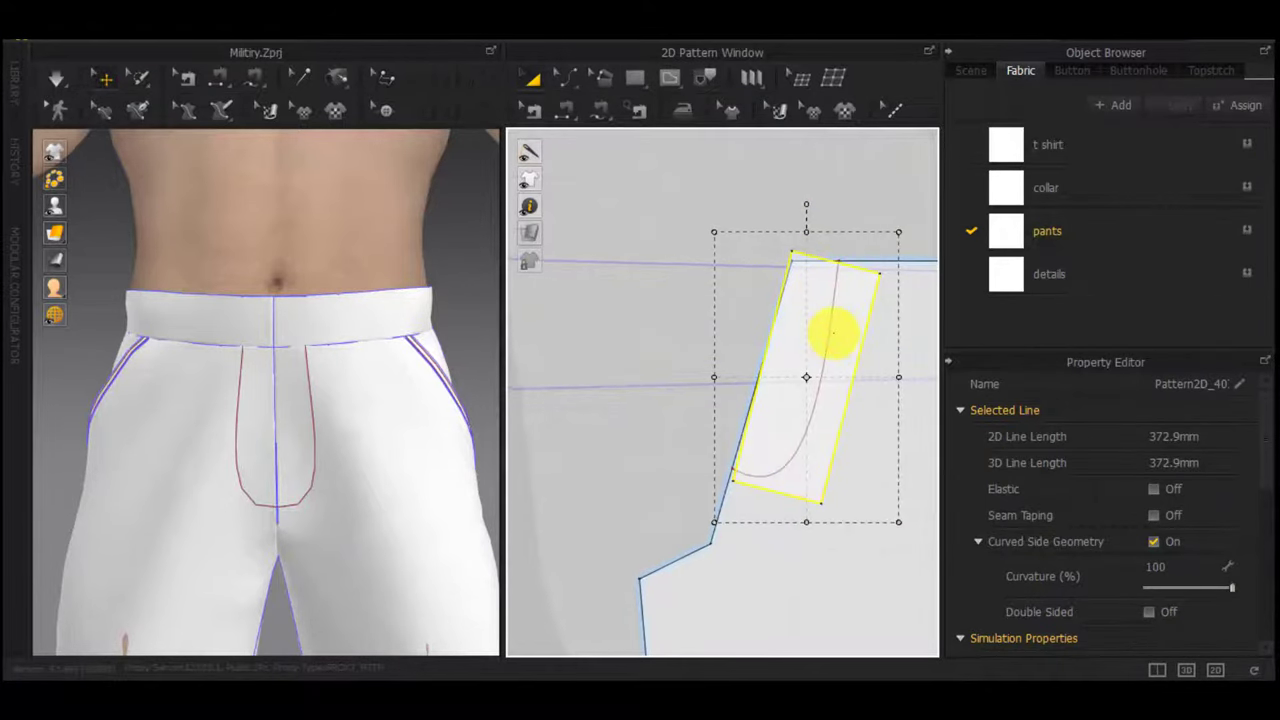
{"action": "left_click_drag", "start_coordinate": [836, 348], "coordinate": [836, 348]}
{"action": "scroll", "coordinate": [836, 340], "scroll_direction": "up", "scroll_amount": 3}
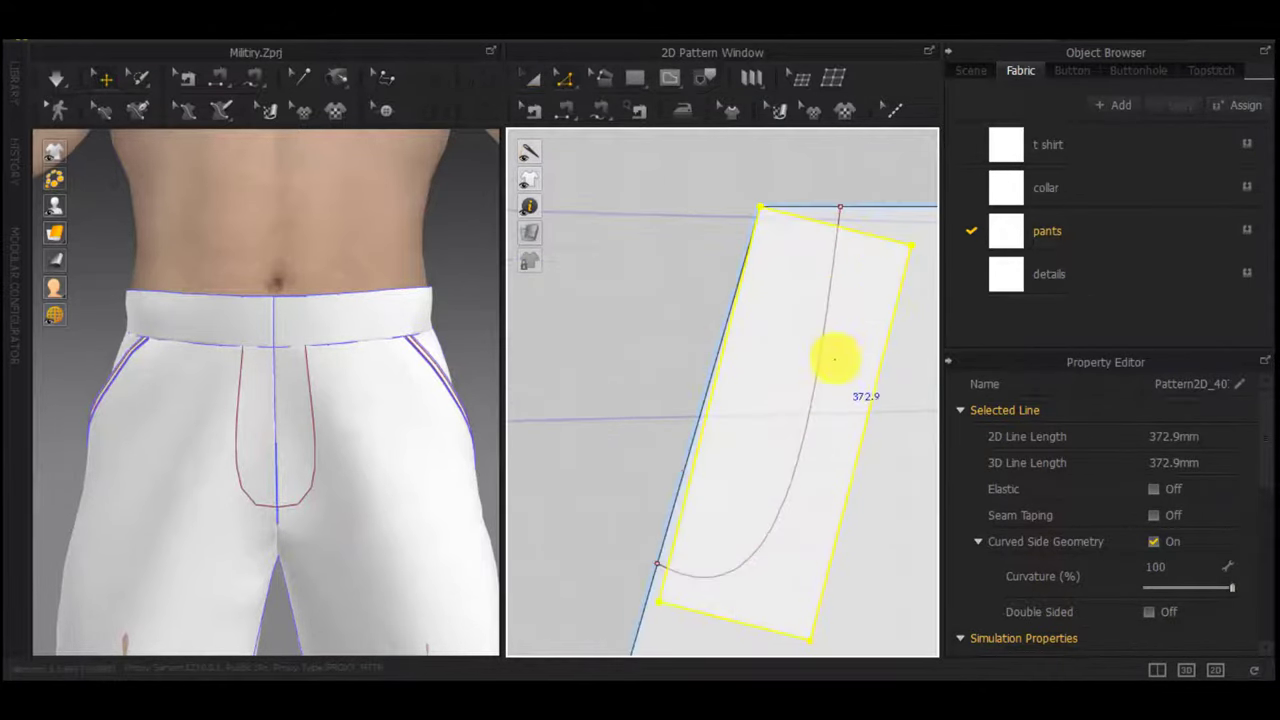
{"action": "key", "text": "z"}
{"action": "left_click", "coordinate": [817, 368]}
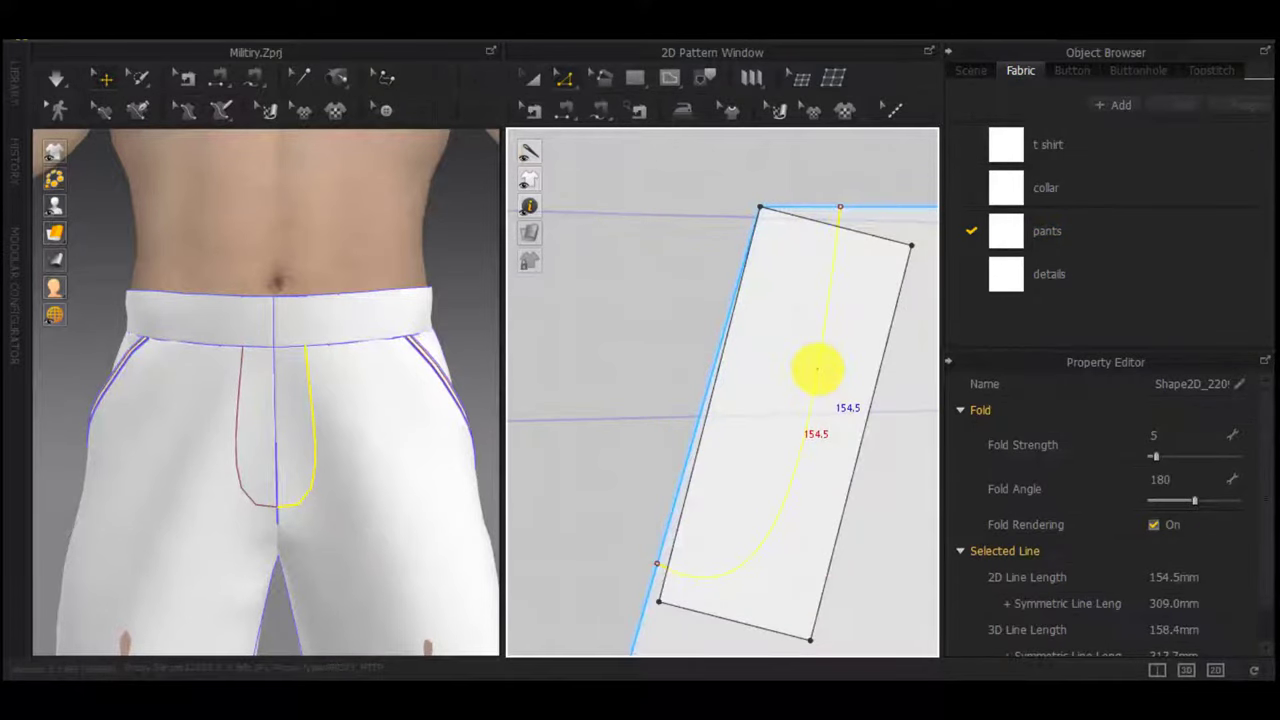
{"action": "key", "text": "ctrl+z"}
{"action": "key", "text": "ctrl+z"}
{"action": "key", "text": "ctrl+z"}
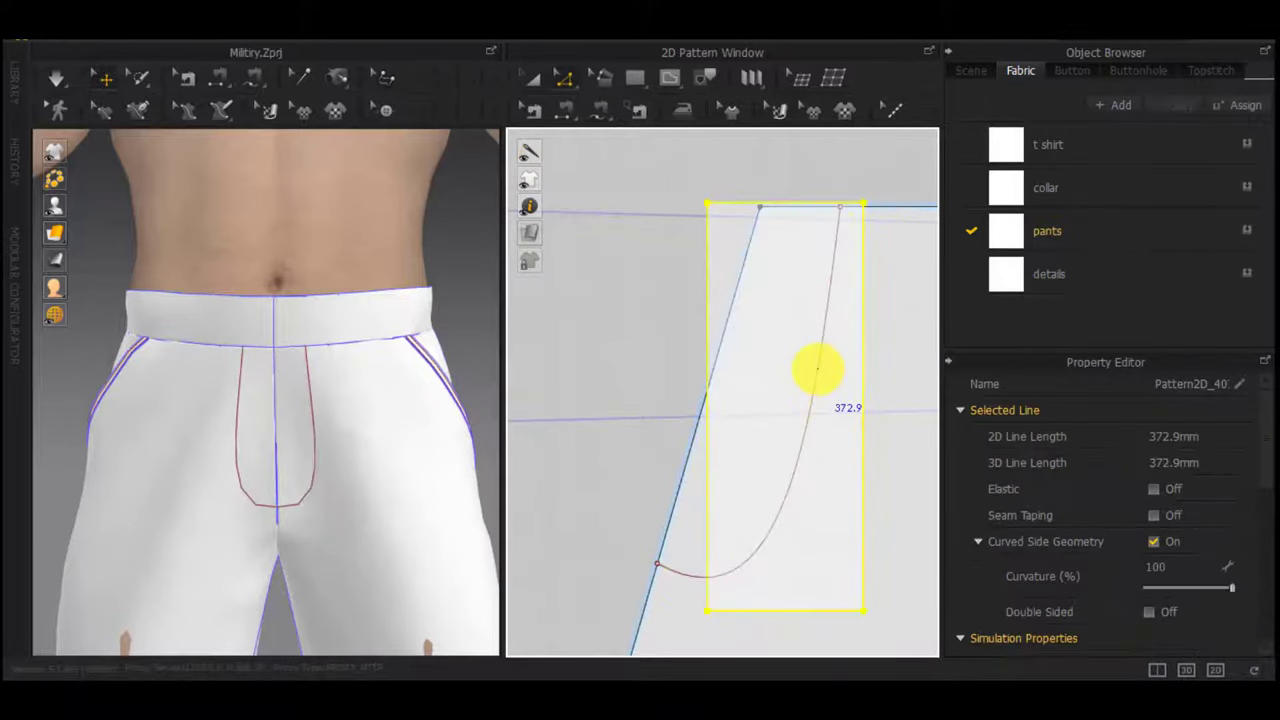
Widen the rectangle towards the centre front and move it so its lower corner meets the fly curve's end point
{"action": "left_click", "coordinate": [668, 316]}
{"action": "left_click_drag", "start_coordinate": [710, 334], "coordinate": [679, 335]}
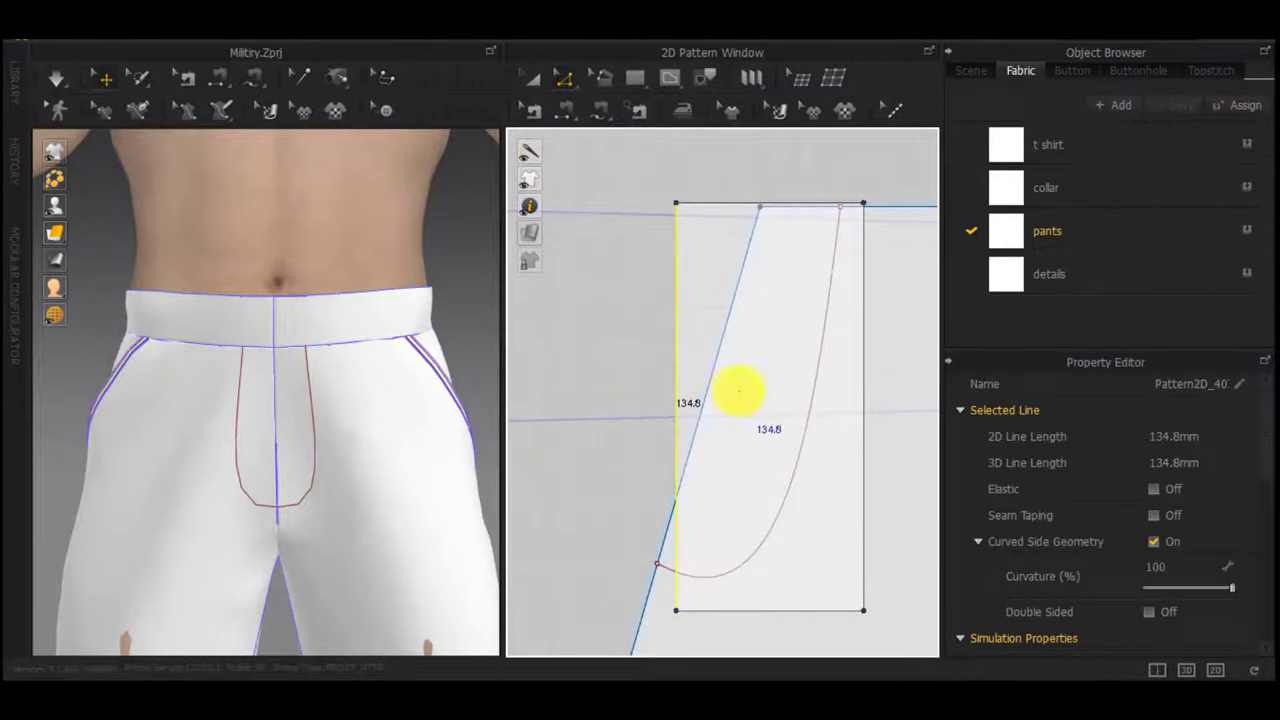
{"action": "key", "text": "a"}
{"action": "left_click_drag", "start_coordinate": [764, 418], "coordinate": [745, 370]}
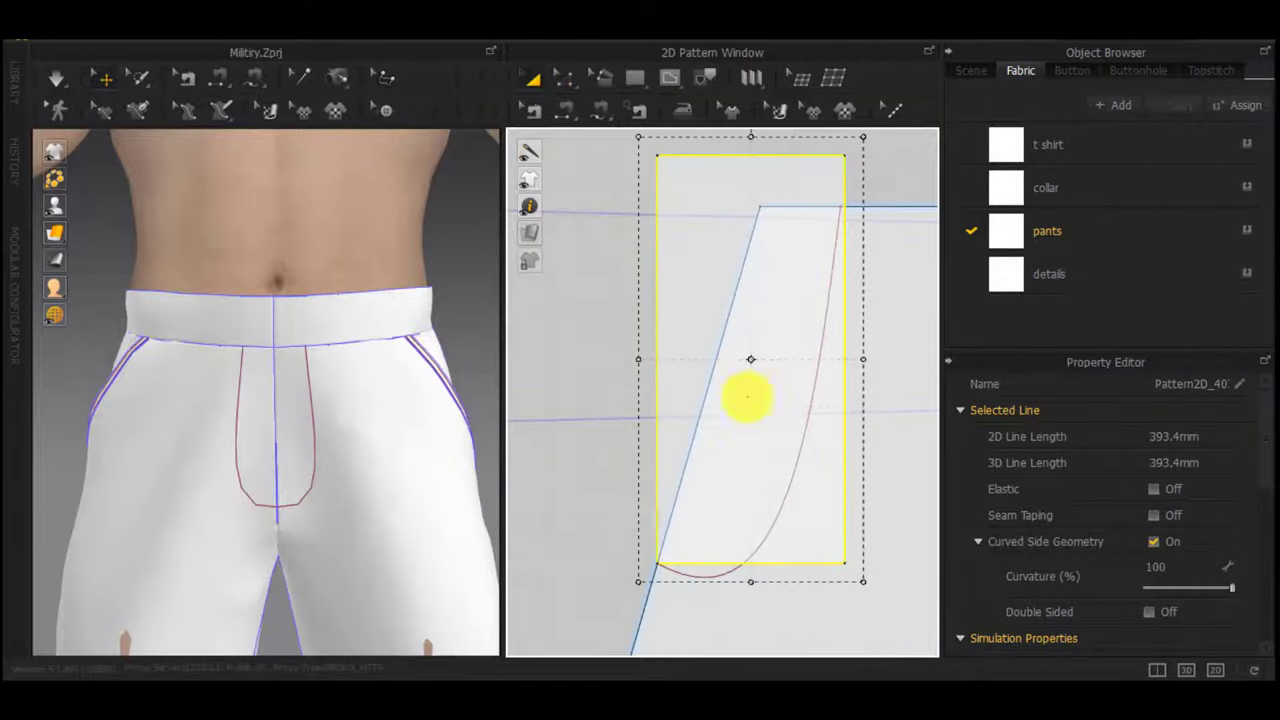
Move the rectangle's two upper corners onto the fly's waist points and its outer lower corner near the fly curve's bend
{"action": "key", "text": "z"}
{"action": "left_click_drag", "start_coordinate": [660, 155], "coordinate": [760, 207]}
{"action": "left_click_drag", "start_coordinate": [843, 208], "coordinate": [840, 207]}
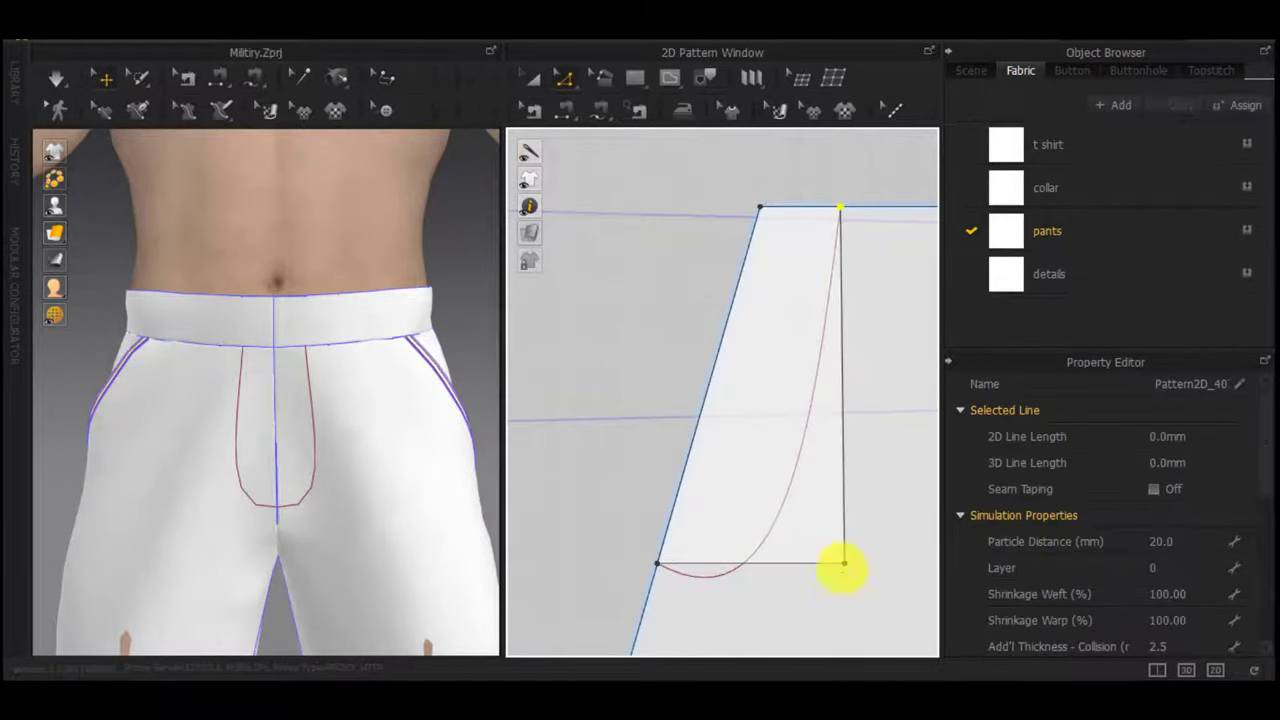
{"action": "left_click_drag", "start_coordinate": [845, 562], "coordinate": [761, 583]}
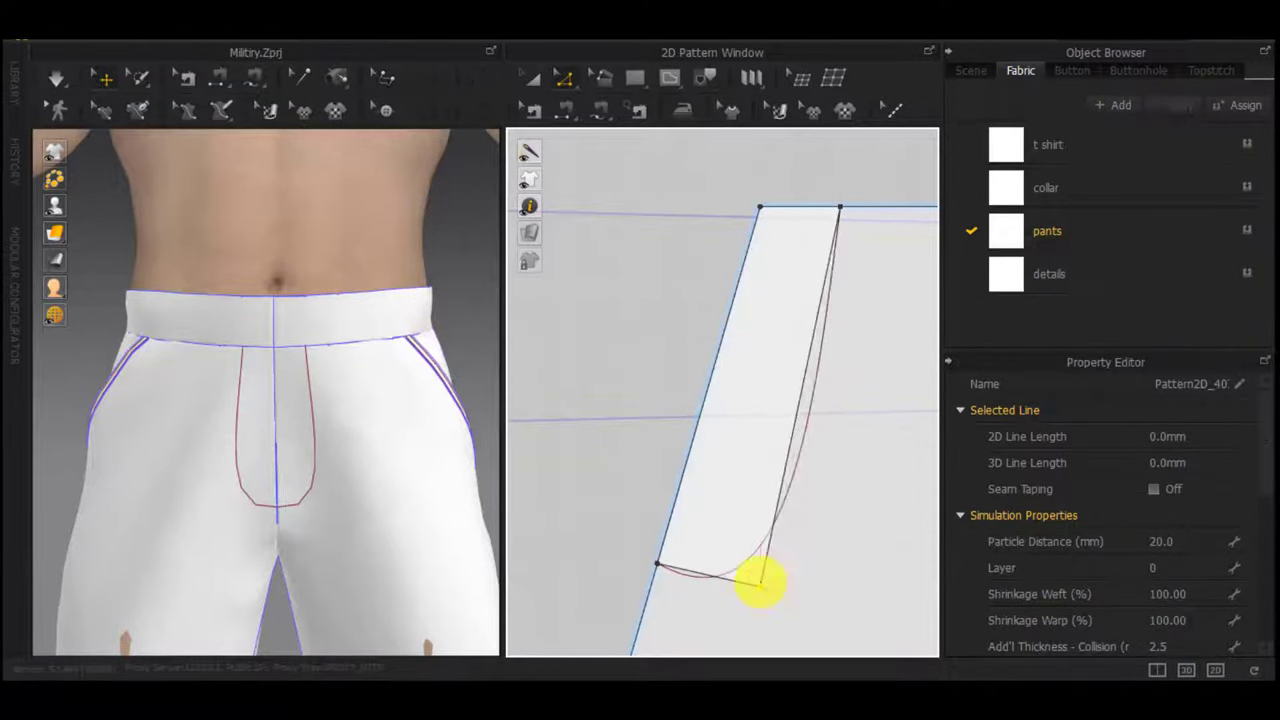
Convert the fly panel's outer lower corner to a smooth curve and bend it along the internal fly line
{"action": "right_click", "coordinate": [762, 583]}
{"action": "left_click", "coordinate": [786, 651]}
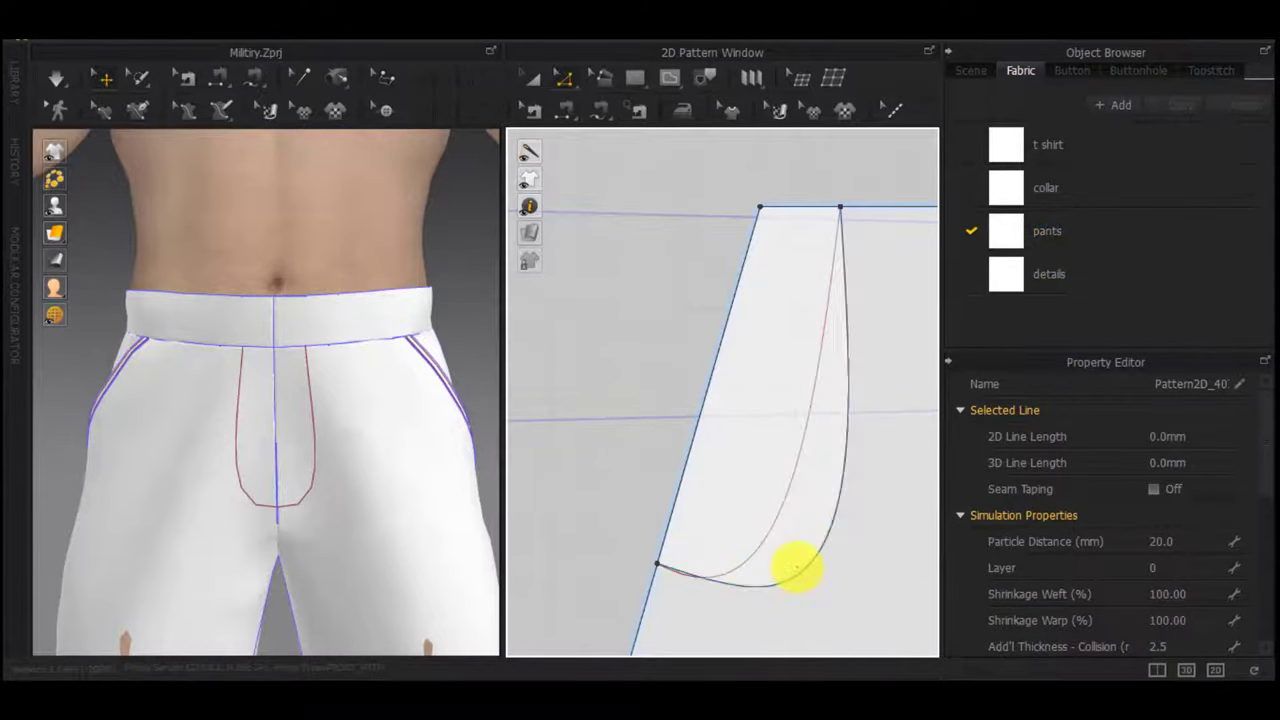
{"action": "left_click", "coordinate": [818, 556]}
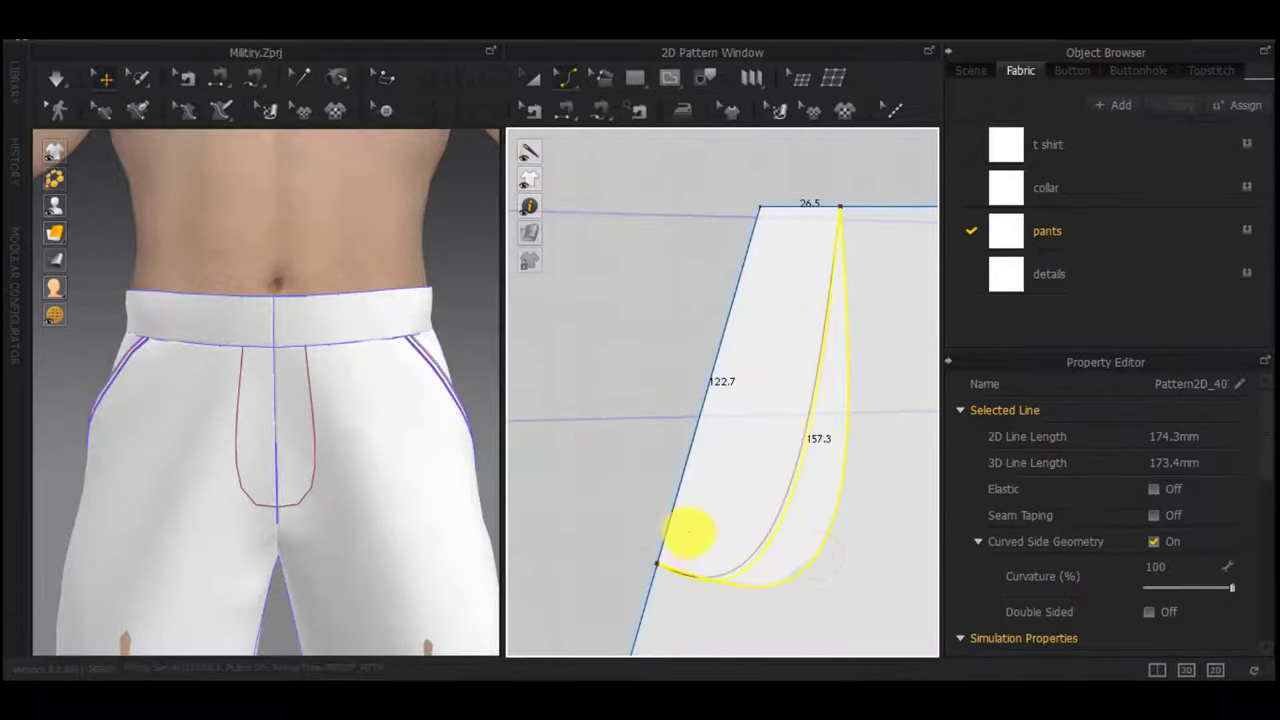
{"action": "left_click_drag", "start_coordinate": [680, 528], "coordinate": [681, 528]}
{"action": "scroll", "coordinate": [763, 468], "scroll_direction": "up", "scroll_amount": 4}
{"action": "scroll", "coordinate": [750, 474], "scroll_direction": "down", "scroll_amount": 2}
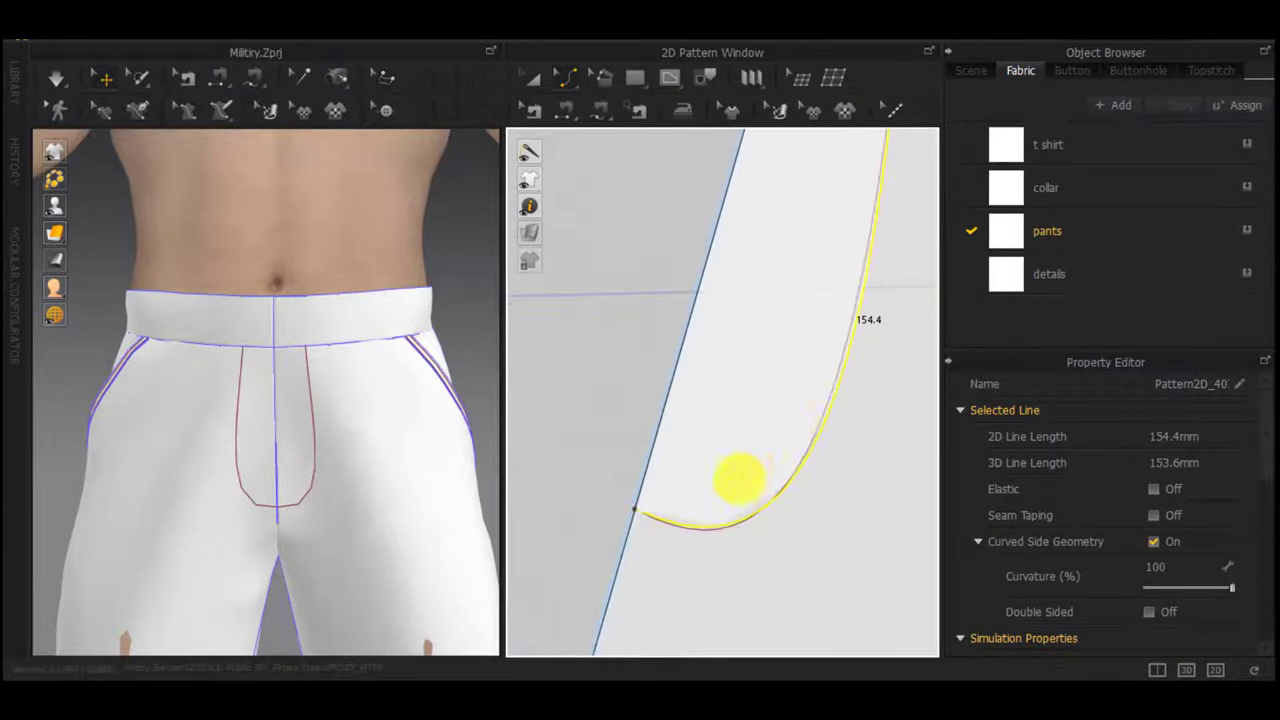
{"action": "scroll", "coordinate": [697, 508], "scroll_direction": "up", "scroll_amount": 4}
Refine the fly panel's lower corner point and curved edge to about 154.4 mm long, matching the internal fly line
{"action": "left_click", "coordinate": [630, 522]}
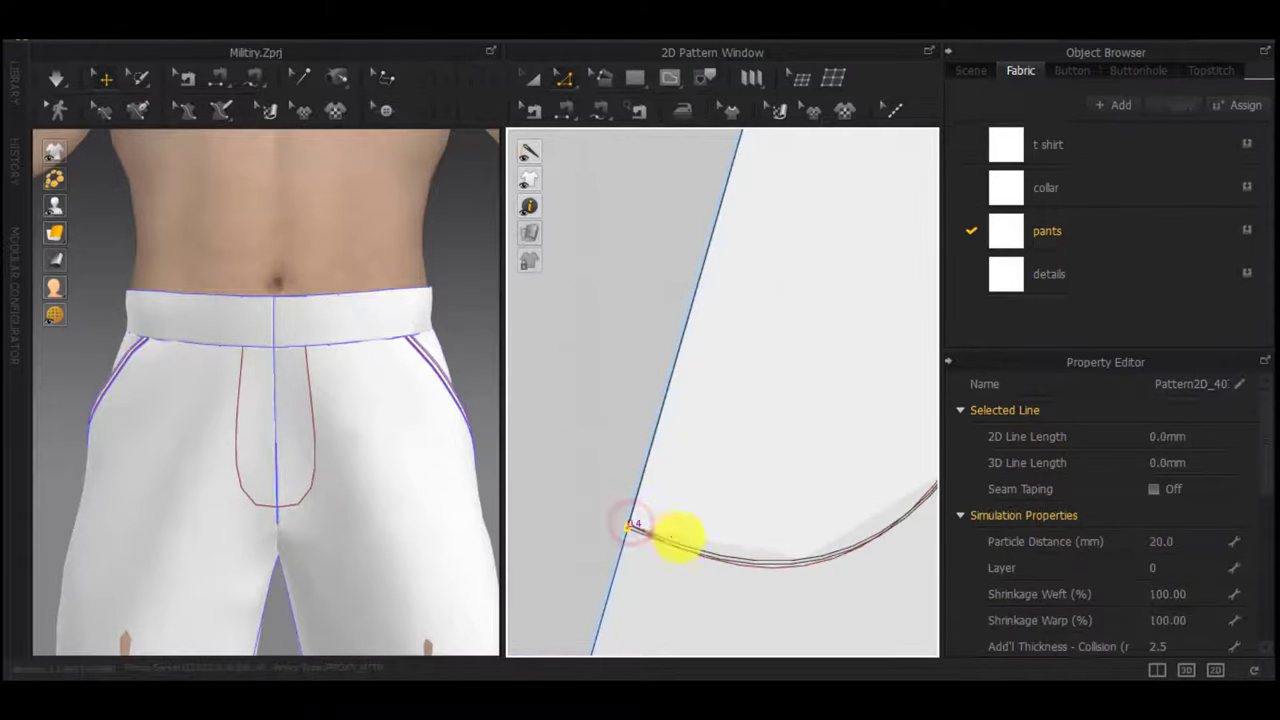
{"action": "scroll", "coordinate": [791, 506], "scroll_direction": "down", "scroll_amount": 2}
{"action": "middle_click_drag", "start_coordinate": [815, 506], "coordinate": [686, 521]}
{"action": "left_click", "coordinate": [804, 454]}
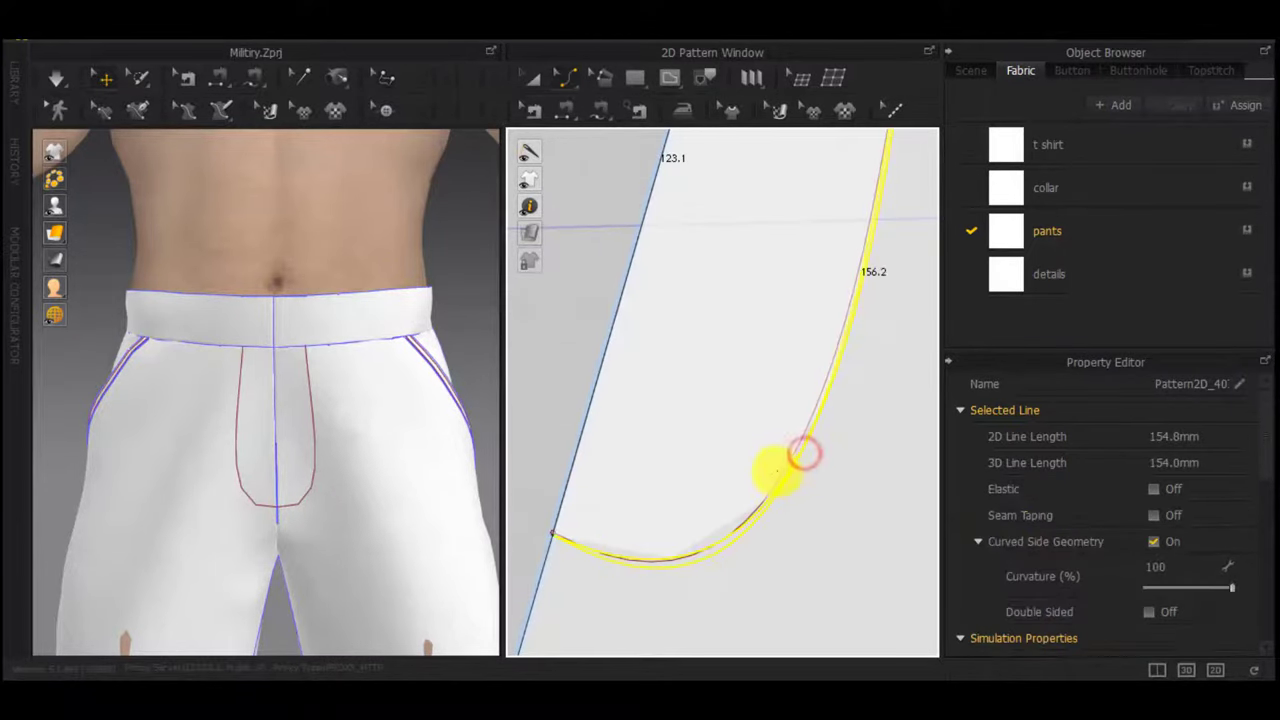
{"action": "left_click", "coordinate": [652, 571]}
{"action": "scroll", "coordinate": [652, 572], "scroll_direction": "up", "scroll_amount": 3}
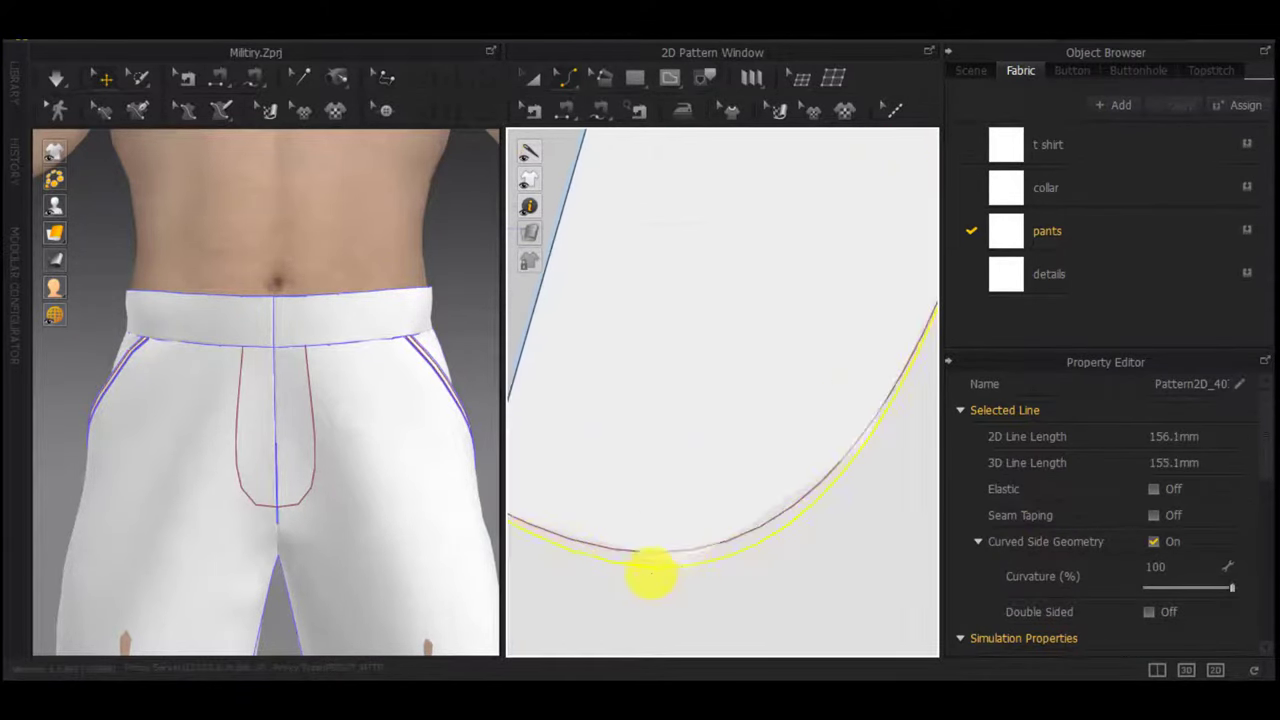
{"action": "scroll", "coordinate": [797, 517], "scroll_direction": "down", "scroll_amount": 5}
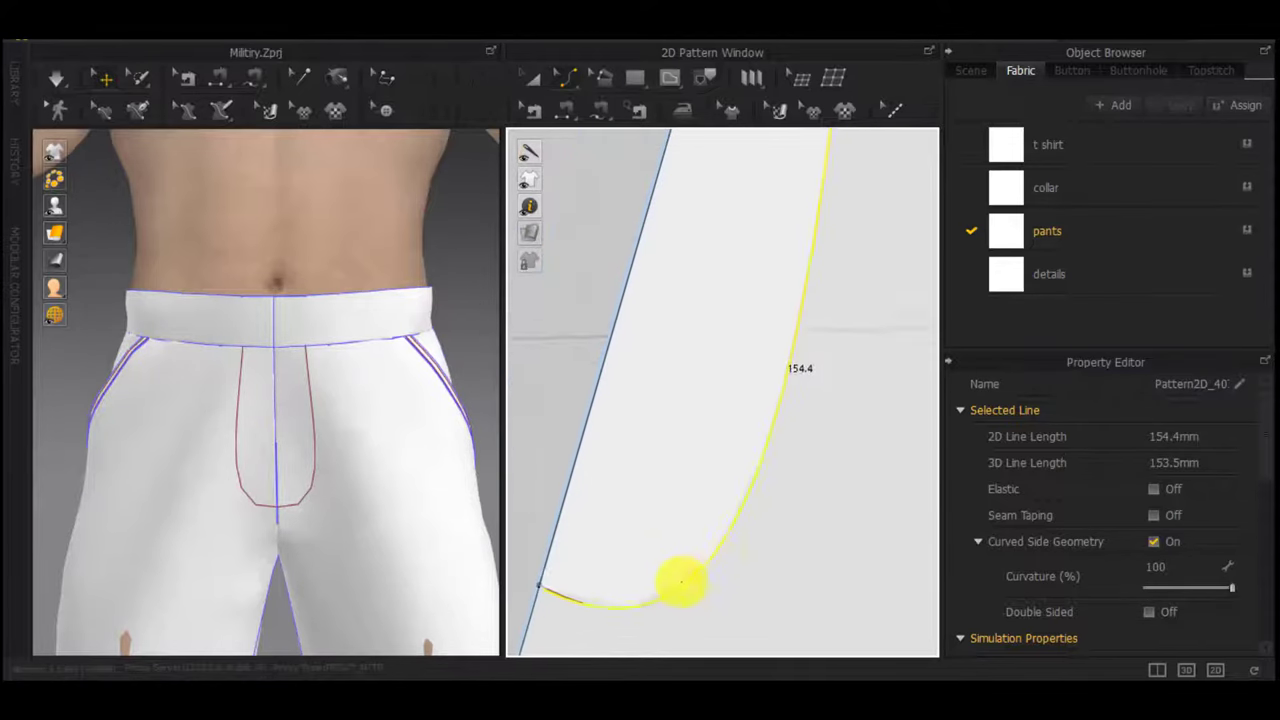
Move the fly panel off the front leg pattern and place it beside the centre-front edge
{"action": "left_click_drag", "start_coordinate": [752, 440], "coordinate": [671, 423]}
{"action": "scroll", "coordinate": [490, 463], "scroll_direction": "down", "scroll_amount": 2}
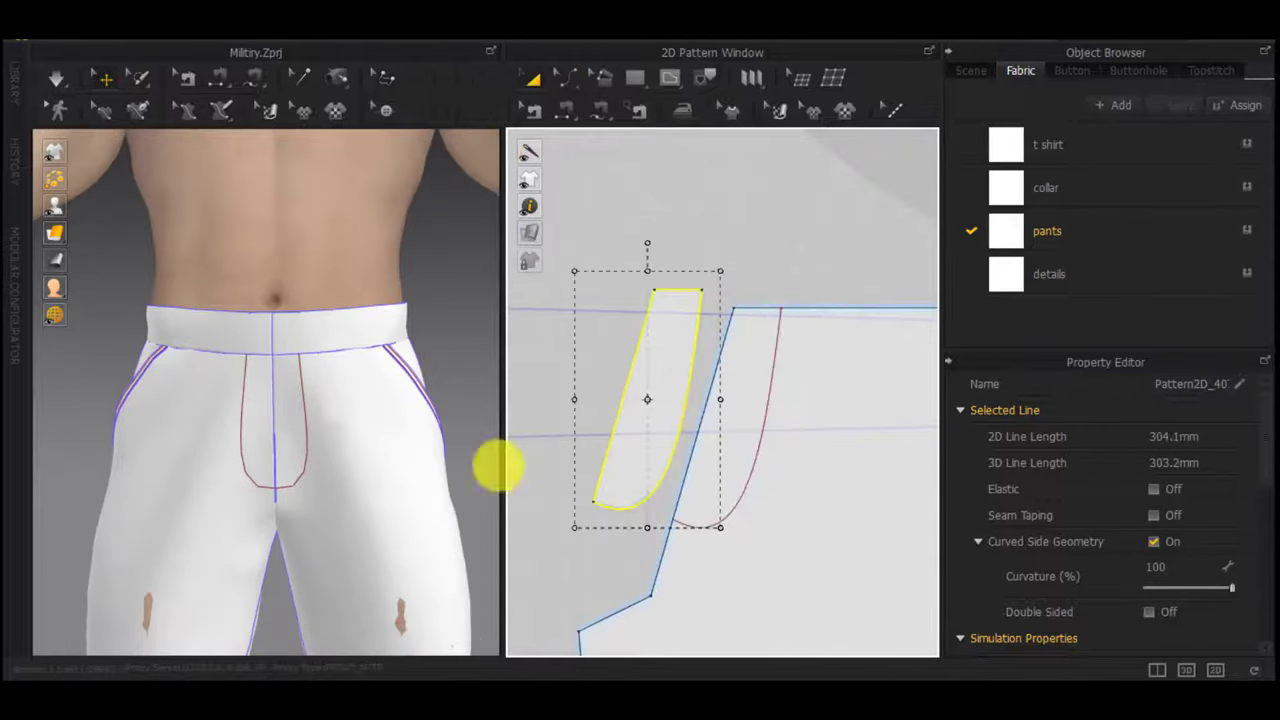
Sew the fly panel's curved edge to the internal fly line on the front leg
{"action": "scroll", "coordinate": [660, 449], "scroll_direction": "down", "scroll_amount": 3}
{"action": "scroll", "coordinate": [665, 448], "scroll_direction": "up", "scroll_amount": 1}
{"action": "key", "text": "n"}
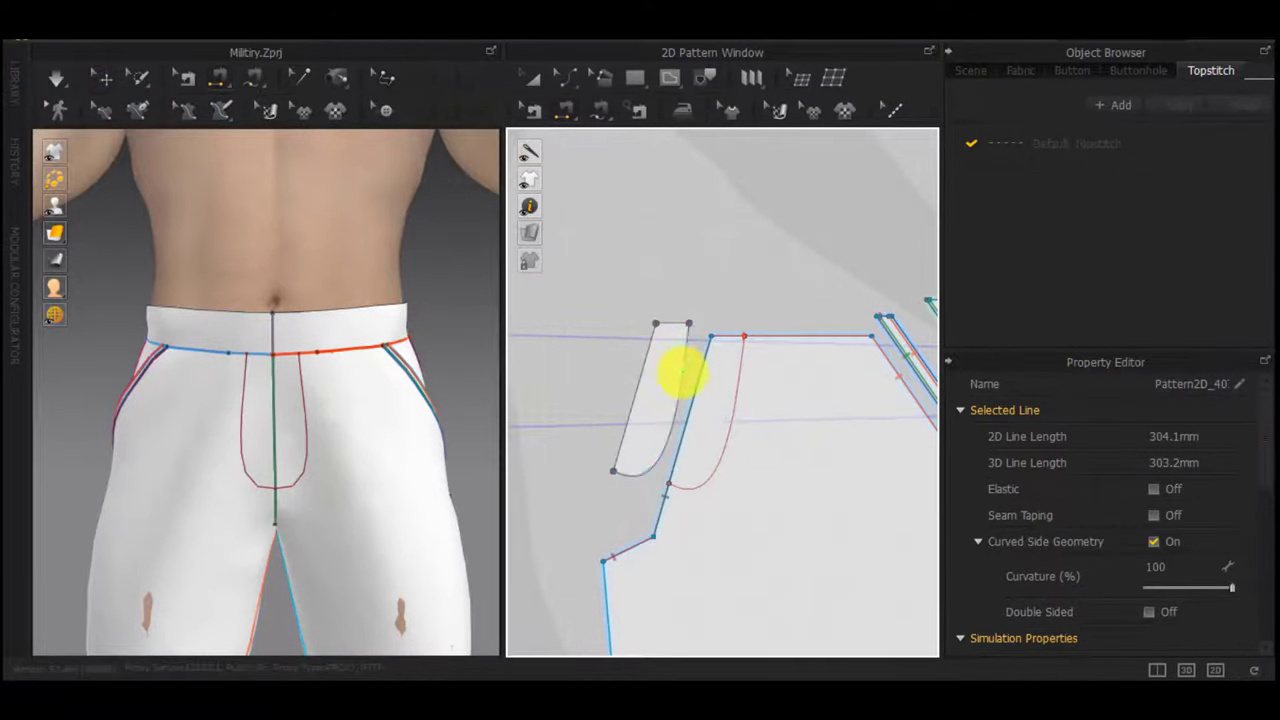
{"action": "left_click", "coordinate": [679, 380]}
{"action": "left_click", "coordinate": [741, 403]}
Move the fly panel in front of the pants' centre-front fly area on the avatar and simulate the drape
{"action": "scroll", "coordinate": [377, 411], "scroll_direction": "down", "scroll_amount": 4}
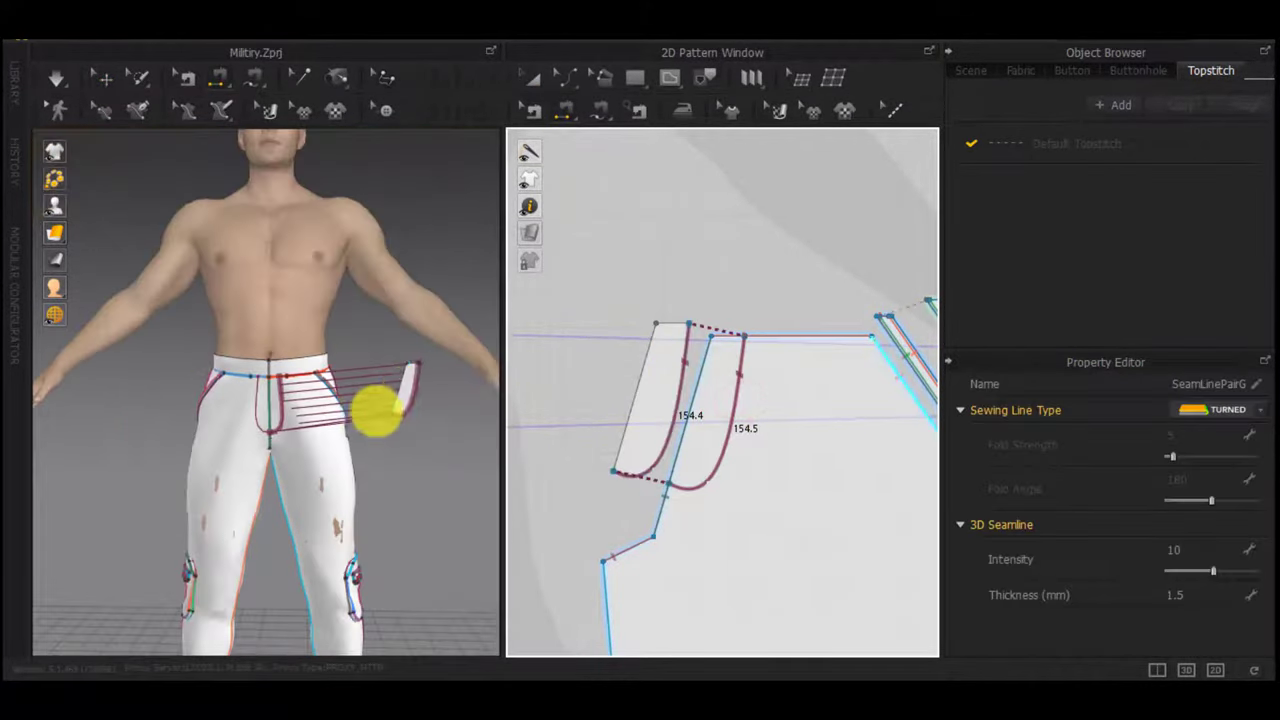
{"action": "key", "text": "q"}
{"action": "left_click_drag", "start_coordinate": [406, 391], "coordinate": [281, 407]}
{"action": "scroll", "coordinate": [291, 410], "scroll_direction": "up", "scroll_amount": 4}
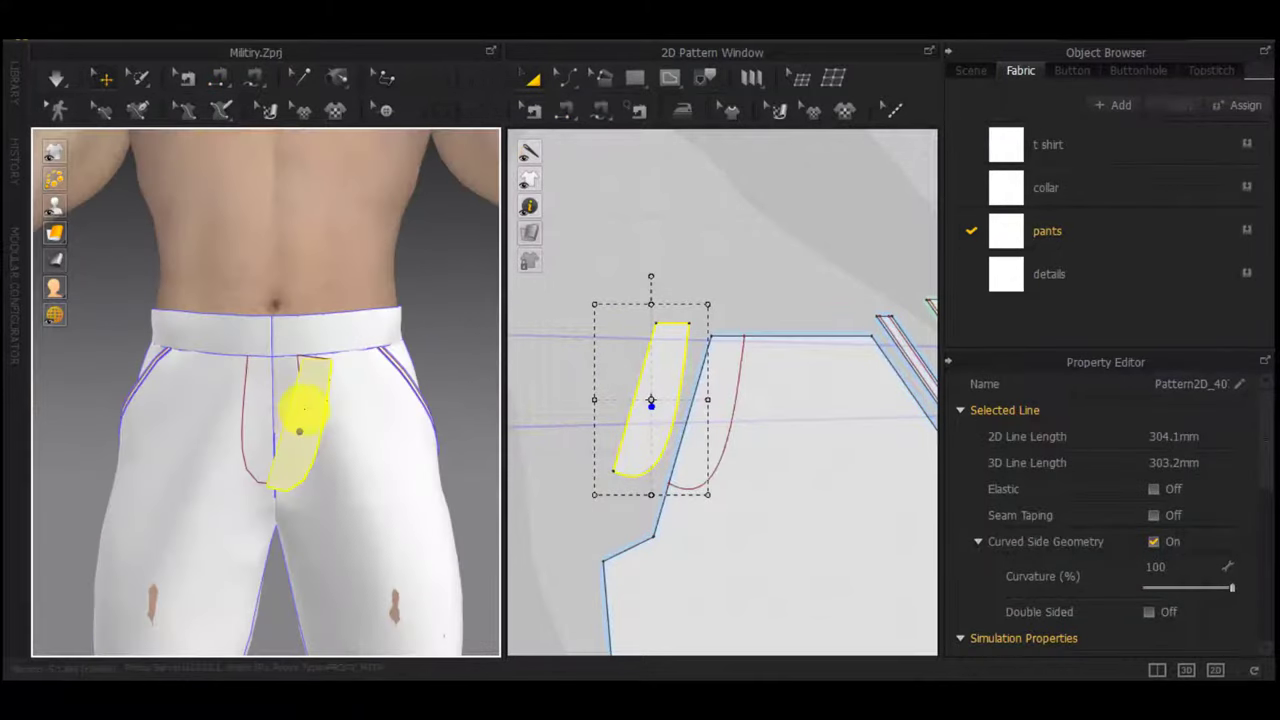
{"action": "key", "text": "space"}
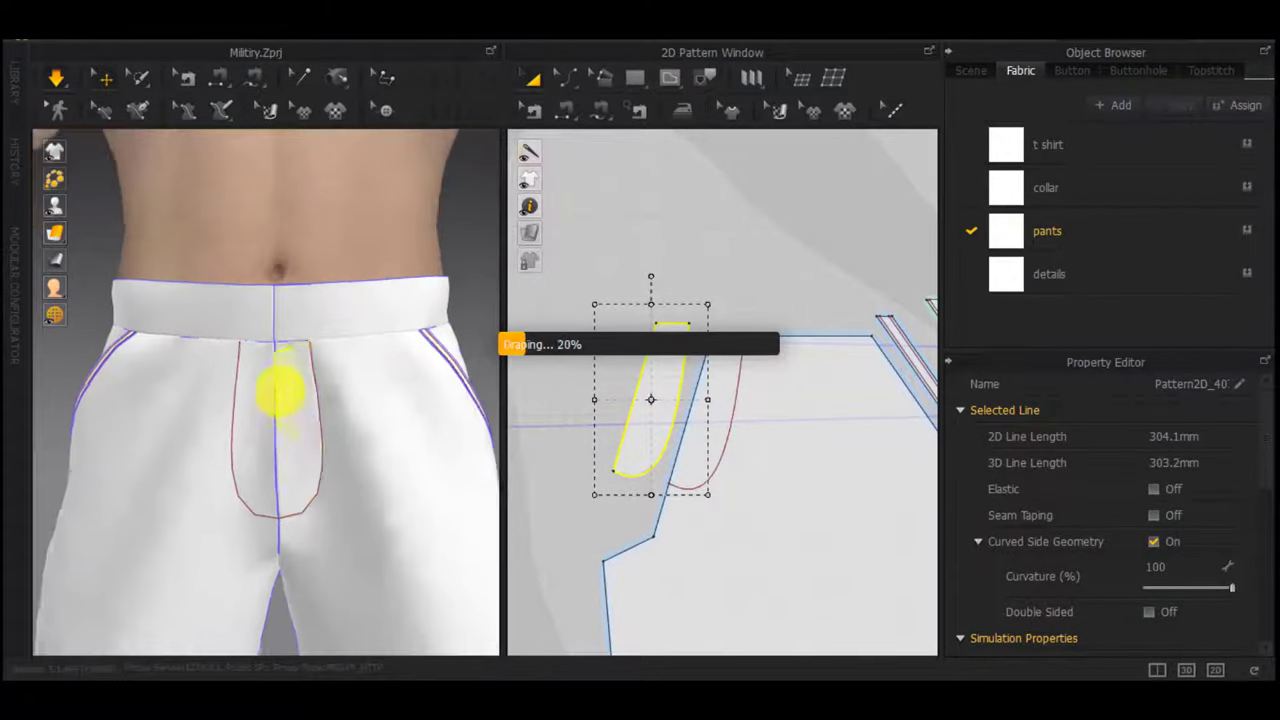
Set the fly panel's simulation layer to 3
{"action": "scroll", "coordinate": [1187, 580], "scroll_direction": "down", "scroll_amount": 3}
{"action": "left_click", "coordinate": [1169, 523]}
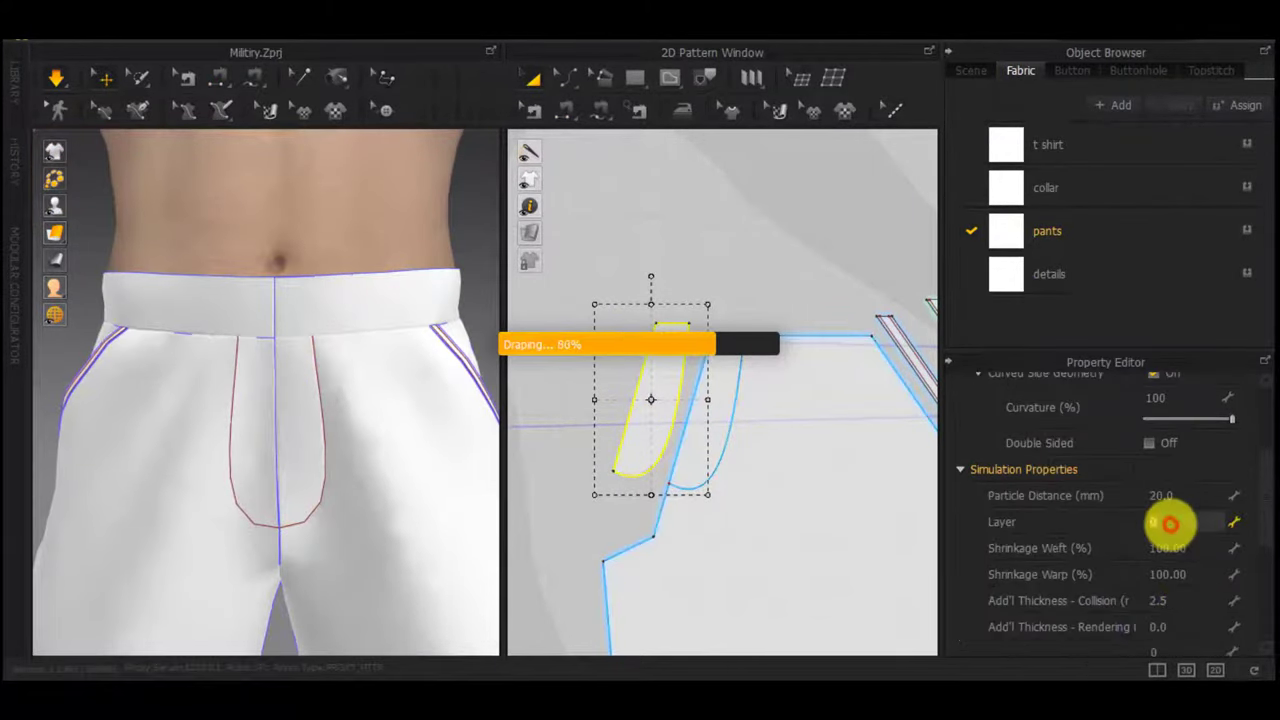
{"action": "type", "text": "3"}
{"action": "left_click", "coordinate": [812, 189]}
{"action": "left_click", "coordinate": [634, 411]}
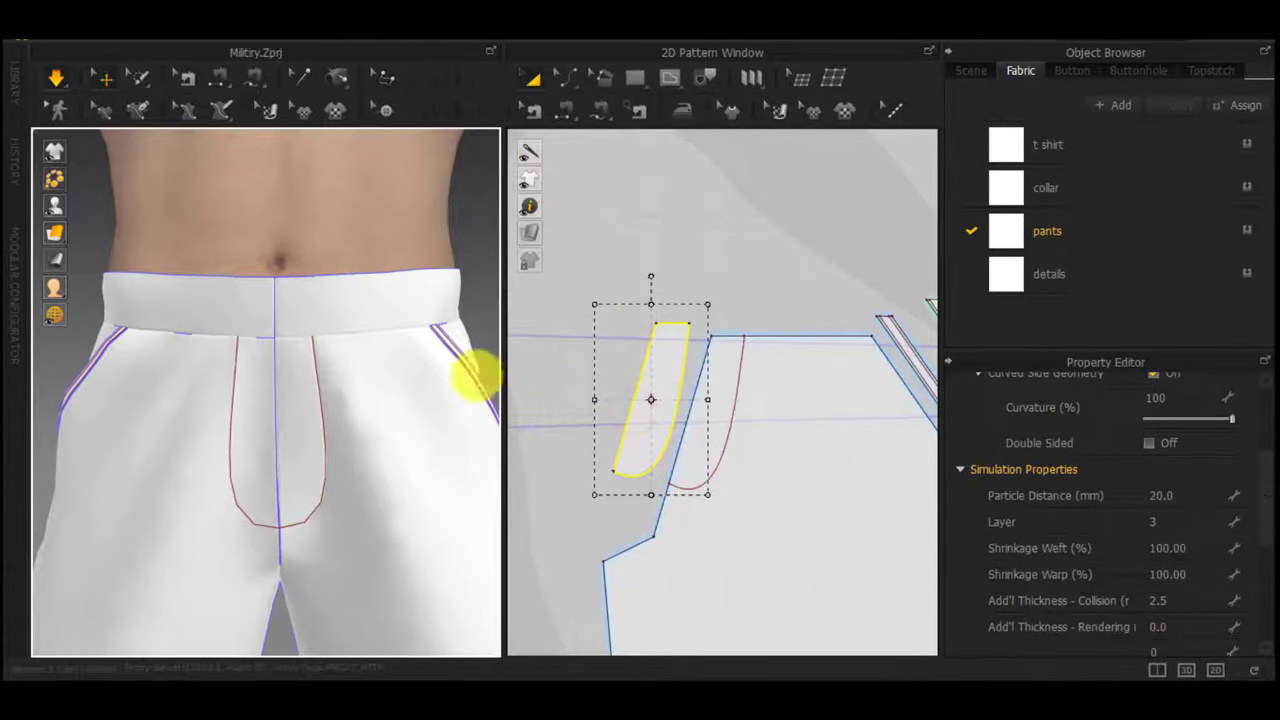
Stop the simulation, pull the fly panel out in front of the pants, and simulate again so it drapes over them
{"action": "key", "text": "space"}
{"action": "scroll", "coordinate": [333, 403], "scroll_direction": "up", "scroll_amount": 3}
{"action": "right_click_drag", "start_coordinate": [333, 403], "coordinate": [466, 511]}
{"action": "left_click", "coordinate": [760, 240]}
{"action": "left_click", "coordinate": [662, 354]}
{"action": "scroll", "coordinate": [382, 457], "scroll_direction": "down", "scroll_amount": 3}
{"action": "left_click_drag", "start_coordinate": [408, 460], "coordinate": [454, 464]}
{"action": "key", "text": "space"}
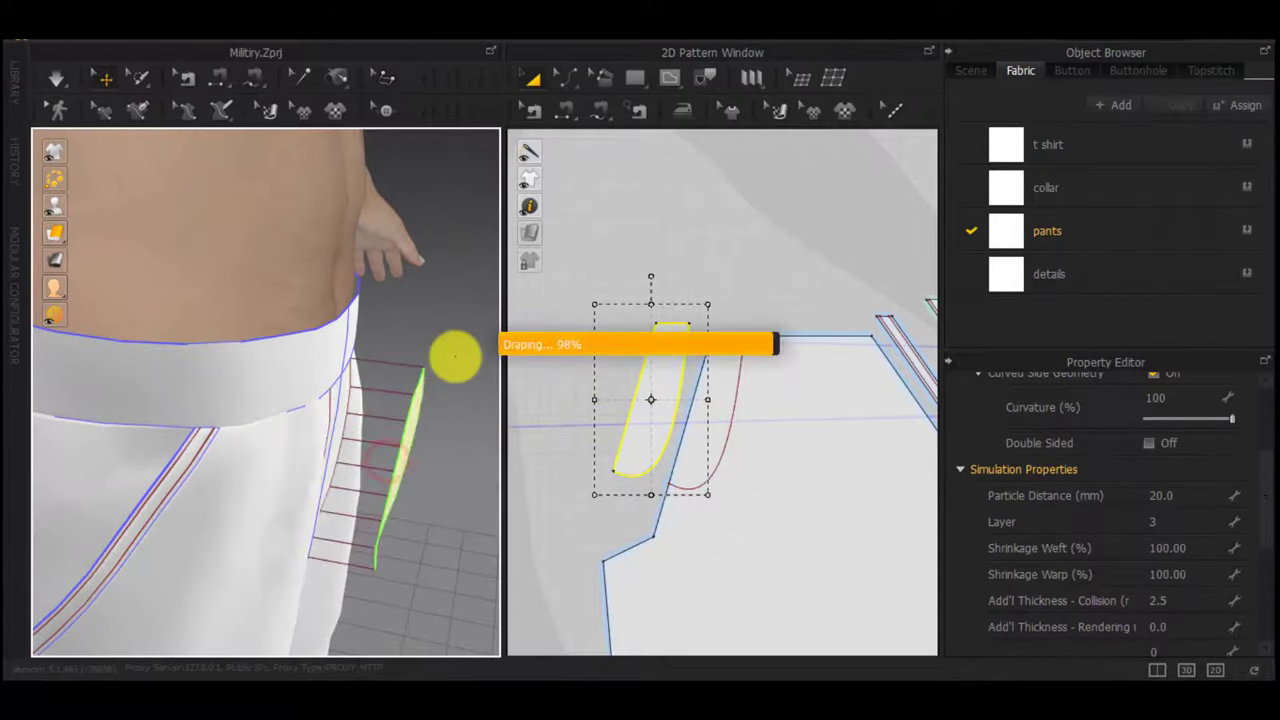
{"action": "right_click_drag", "start_coordinate": [454, 357], "coordinate": [274, 314]}
{"action": "scroll", "coordinate": [345, 357], "scroll_direction": "up", "scroll_amount": 3}
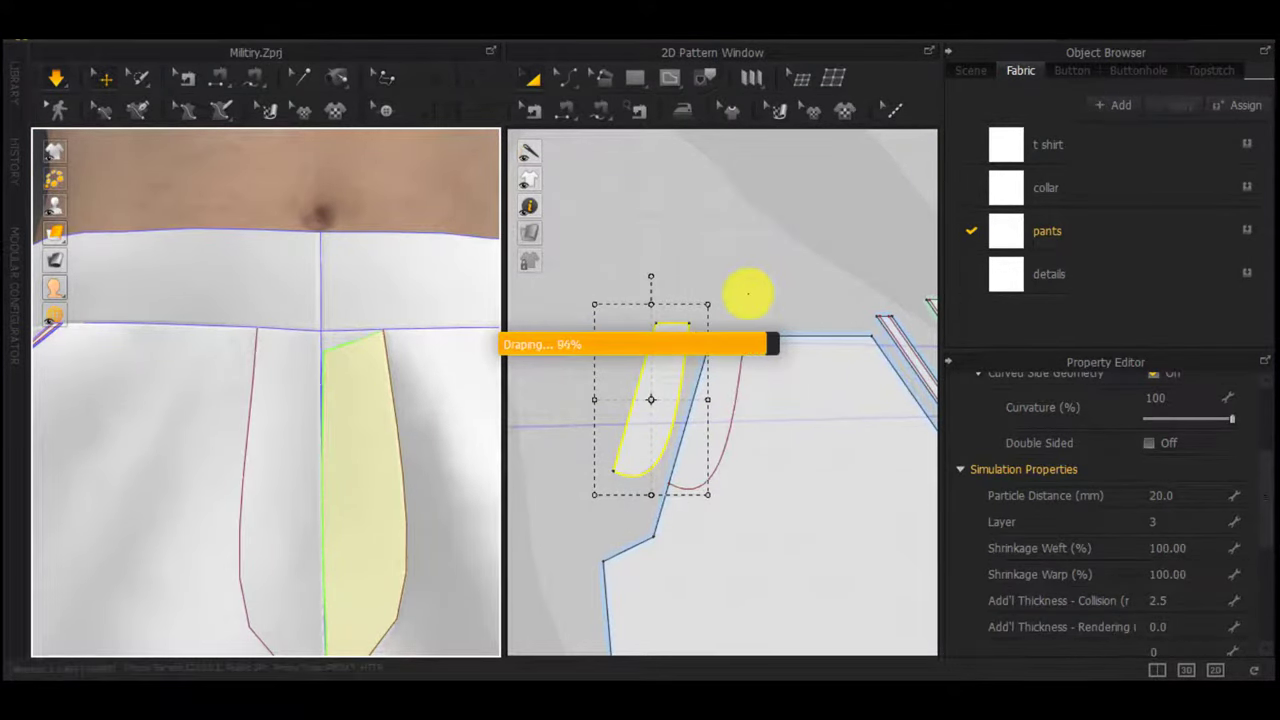
Free-sew the fly panel's 26.5 mm upper edge to the front leg's waist segment between the centre front and the fly line
{"action": "key", "text": "m"}
{"action": "left_click", "coordinate": [657, 323]}
{"action": "left_click", "coordinate": [689, 324]}
{"action": "scroll", "coordinate": [729, 347], "scroll_direction": "up", "scroll_amount": 3}
{"action": "left_click", "coordinate": [688, 321]}
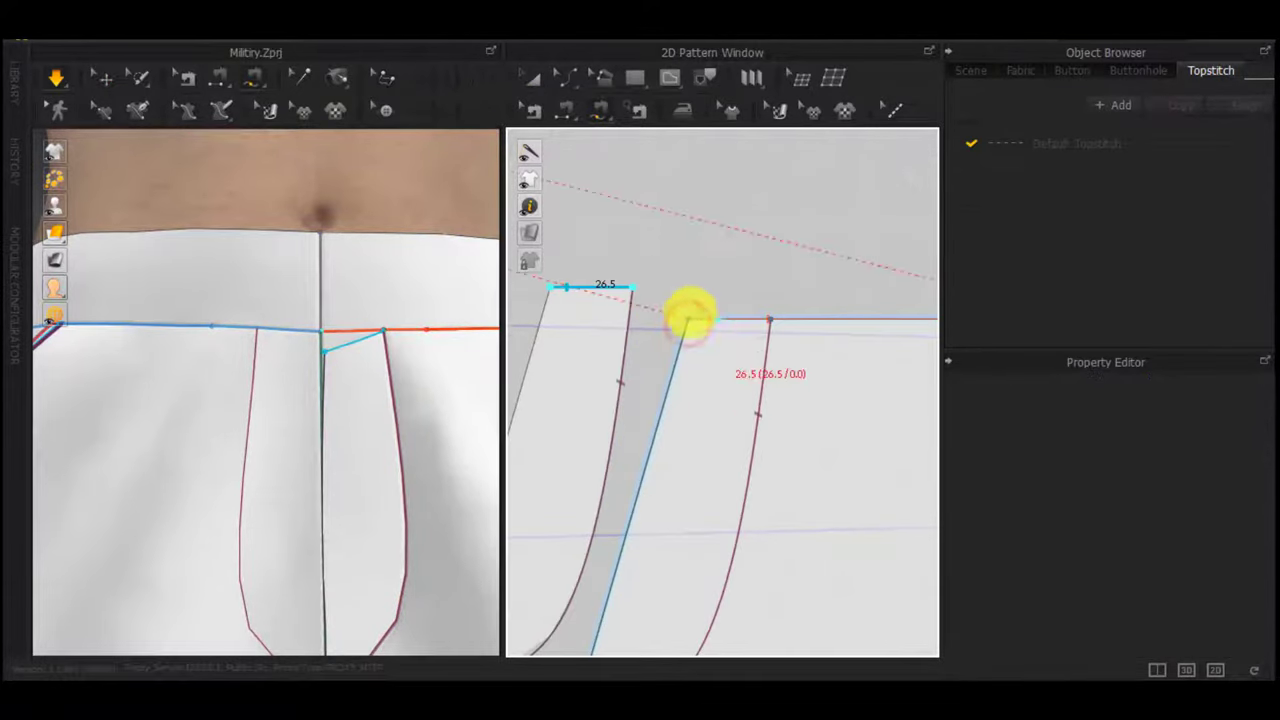
{"action": "left_click", "coordinate": [768, 318]}
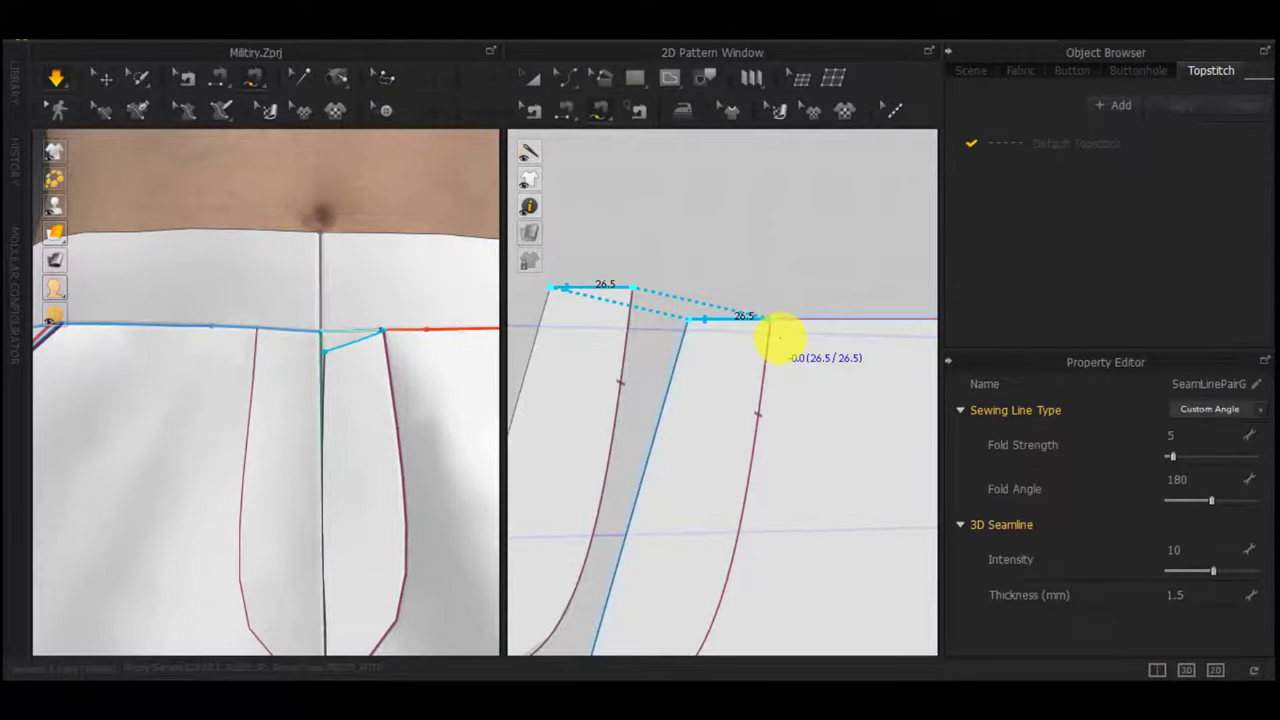
{"action": "key", "text": "a"}
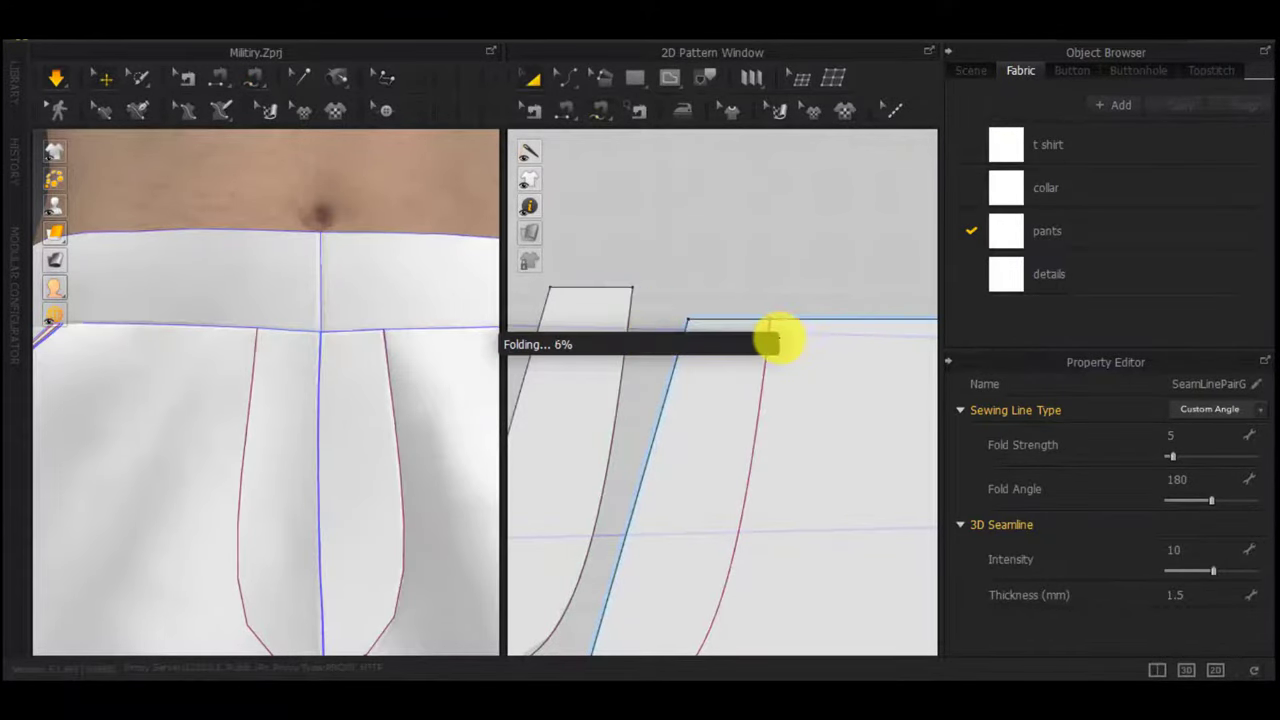
{"action": "scroll", "coordinate": [343, 440], "scroll_direction": "down", "scroll_amount": 2}
{"action": "right_click_drag", "start_coordinate": [343, 440], "coordinate": [325, 494]}
{"action": "left_click", "coordinate": [330, 480]}
{"action": "scroll", "coordinate": [392, 494], "scroll_direction": "down", "scroll_amount": 2}
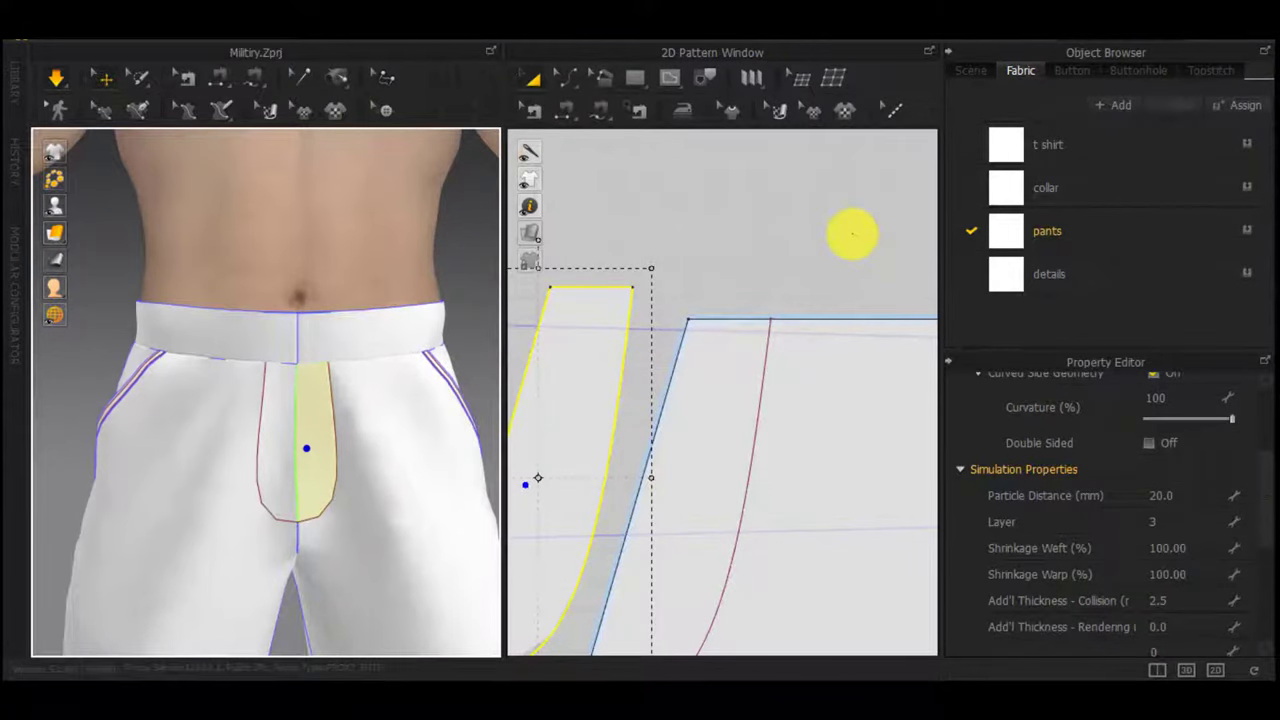
Try offsetting the fly panel's outline inward as an internal line and delete the offset line
{"action": "left_click", "coordinate": [751, 217]}
{"action": "scroll", "coordinate": [624, 326], "scroll_direction": "down", "scroll_amount": 2}
{"action": "middle_click_drag", "start_coordinate": [570, 384], "coordinate": [700, 366]}
{"action": "scroll", "coordinate": [700, 366], "scroll_direction": "down", "scroll_amount": 1}
{"action": "scroll", "coordinate": [700, 366], "scroll_direction": "up", "scroll_amount": 1}
{"action": "key", "text": "z"}
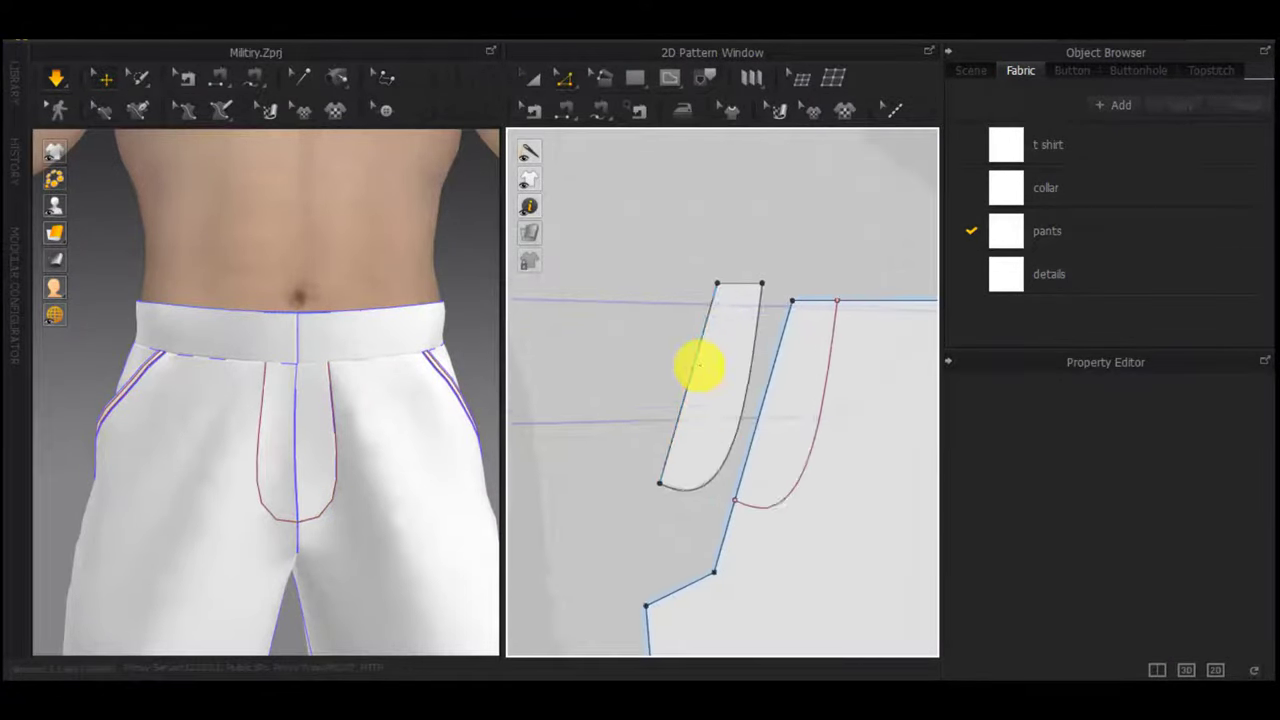
{"action": "scroll", "coordinate": [697, 365], "scroll_direction": "up", "scroll_amount": 1}
{"action": "left_click", "coordinate": [700, 370]}
{"action": "right_click", "coordinate": [700, 371]}
{"action": "left_click", "coordinate": [735, 408]}
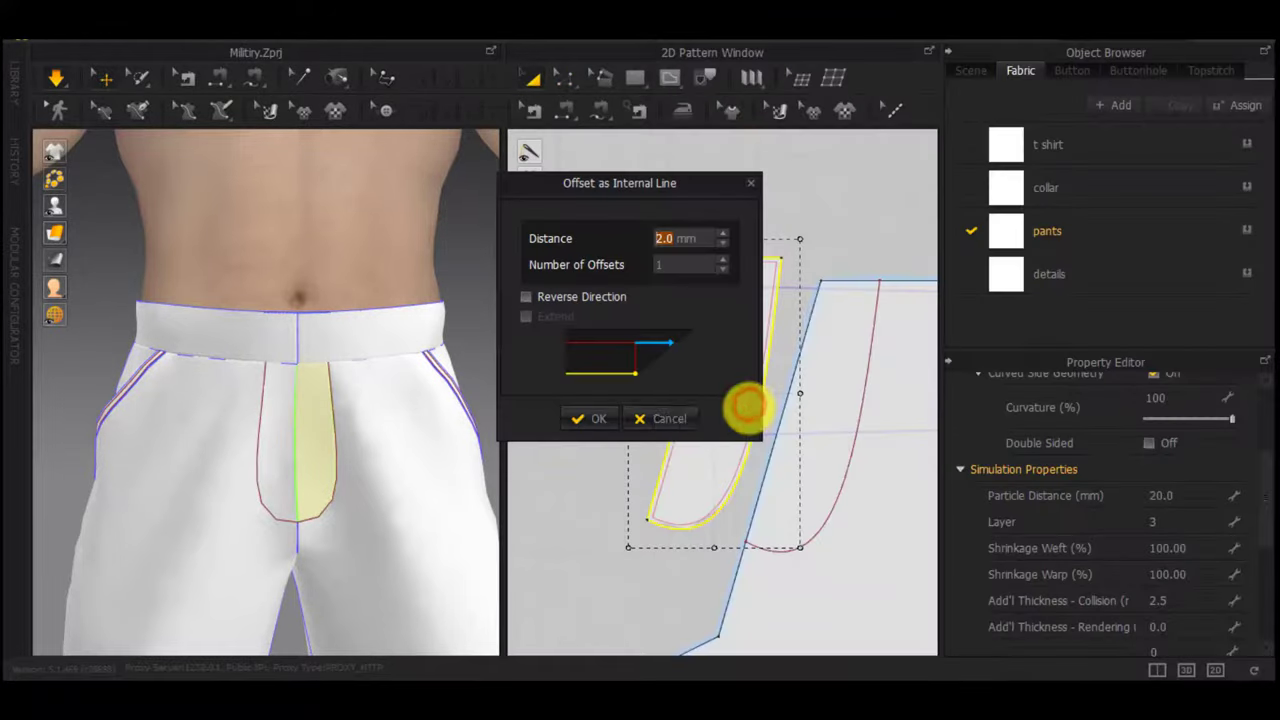
{"action": "key", "text": "Return"}
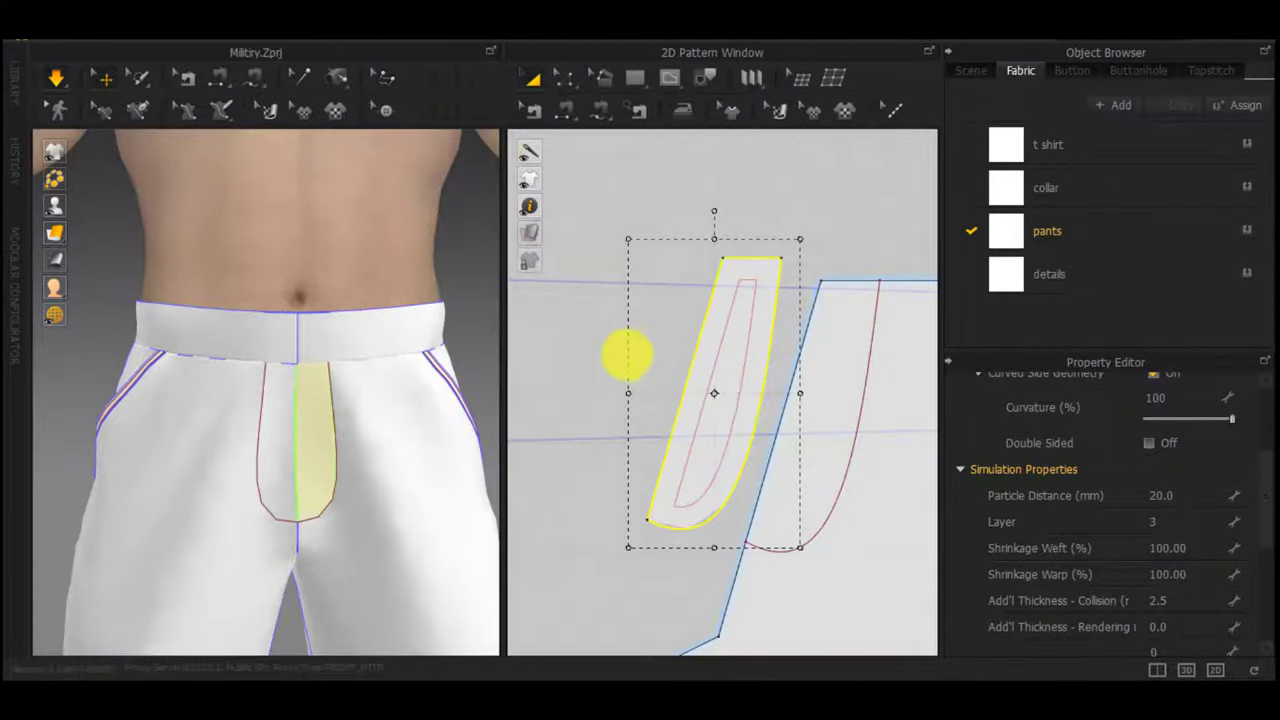
{"action": "left_click", "coordinate": [622, 378]}
{"action": "left_click", "coordinate": [717, 449]}
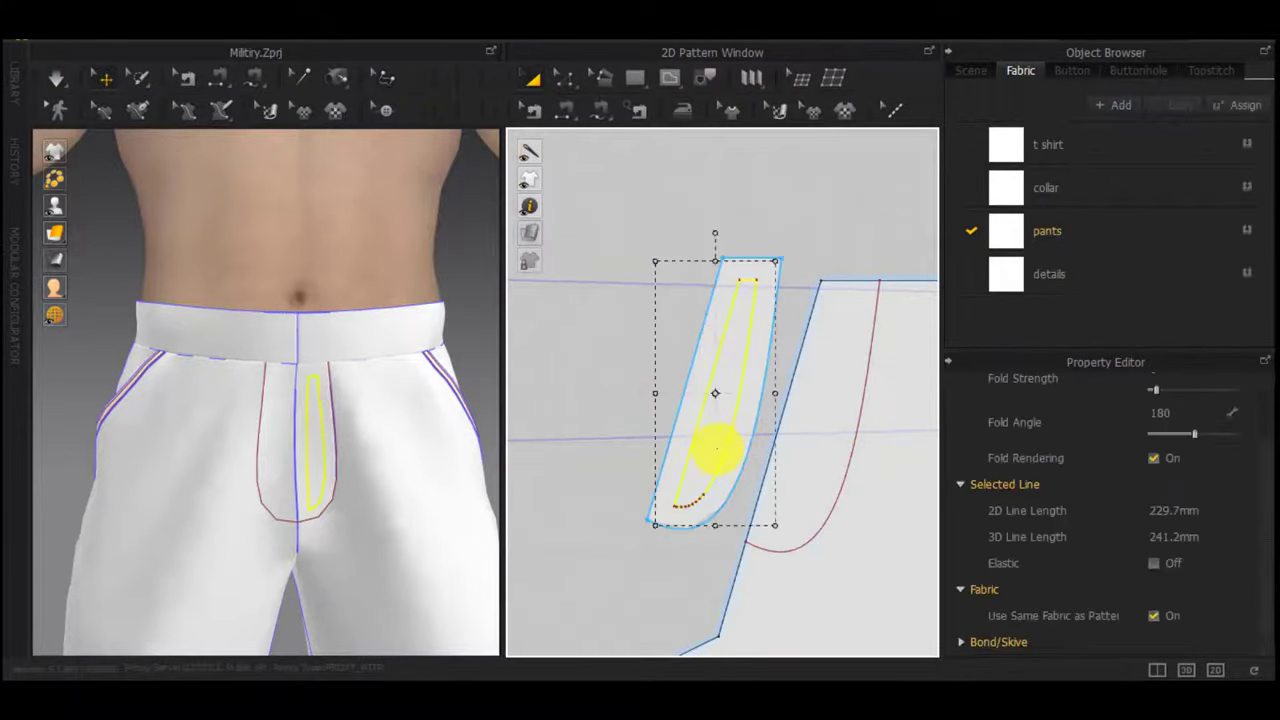
{"action": "key", "text": "Delete"}
Offset the fly panel's outline inward as an internal line, leaving a narrow border around the panel
{"action": "left_click", "coordinate": [720, 500]}
{"action": "scroll", "coordinate": [721, 517], "scroll_direction": "up", "scroll_amount": 2}
{"action": "left_click", "coordinate": [720, 518]}
{"action": "right_click", "coordinate": [710, 515]}
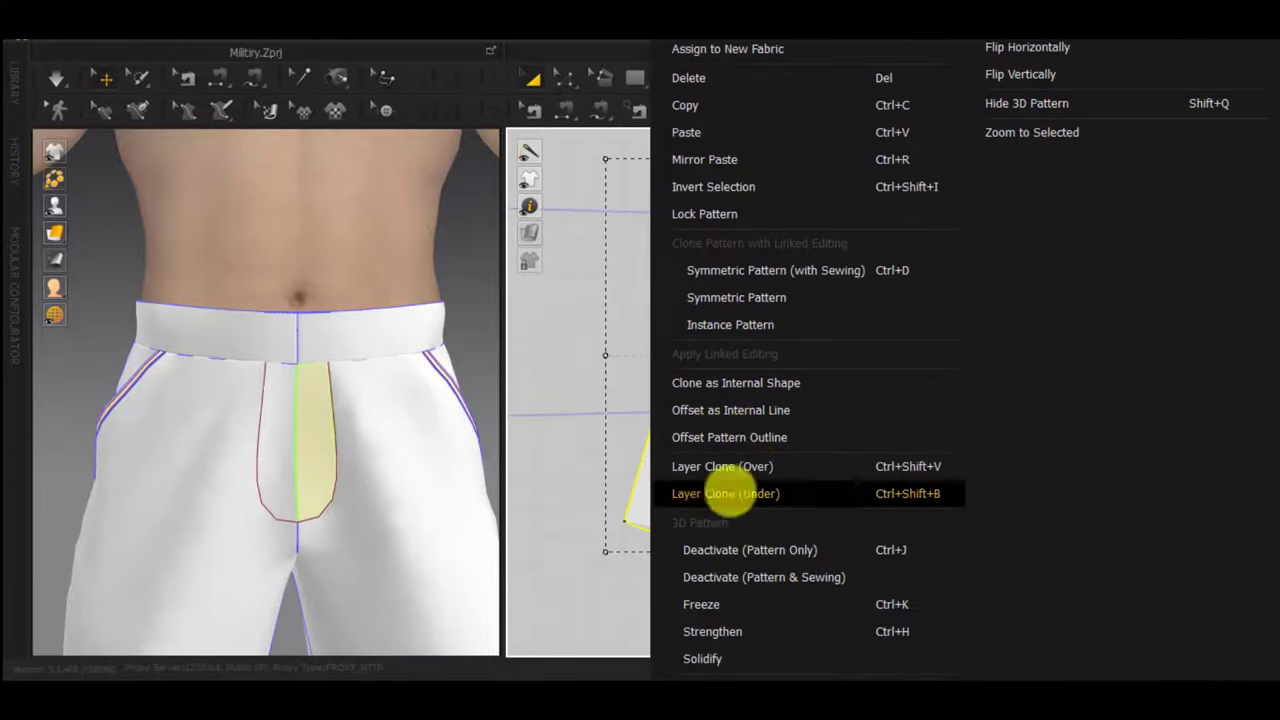
{"action": "left_click", "coordinate": [752, 414]}
{"action": "left_click", "coordinate": [608, 413]}
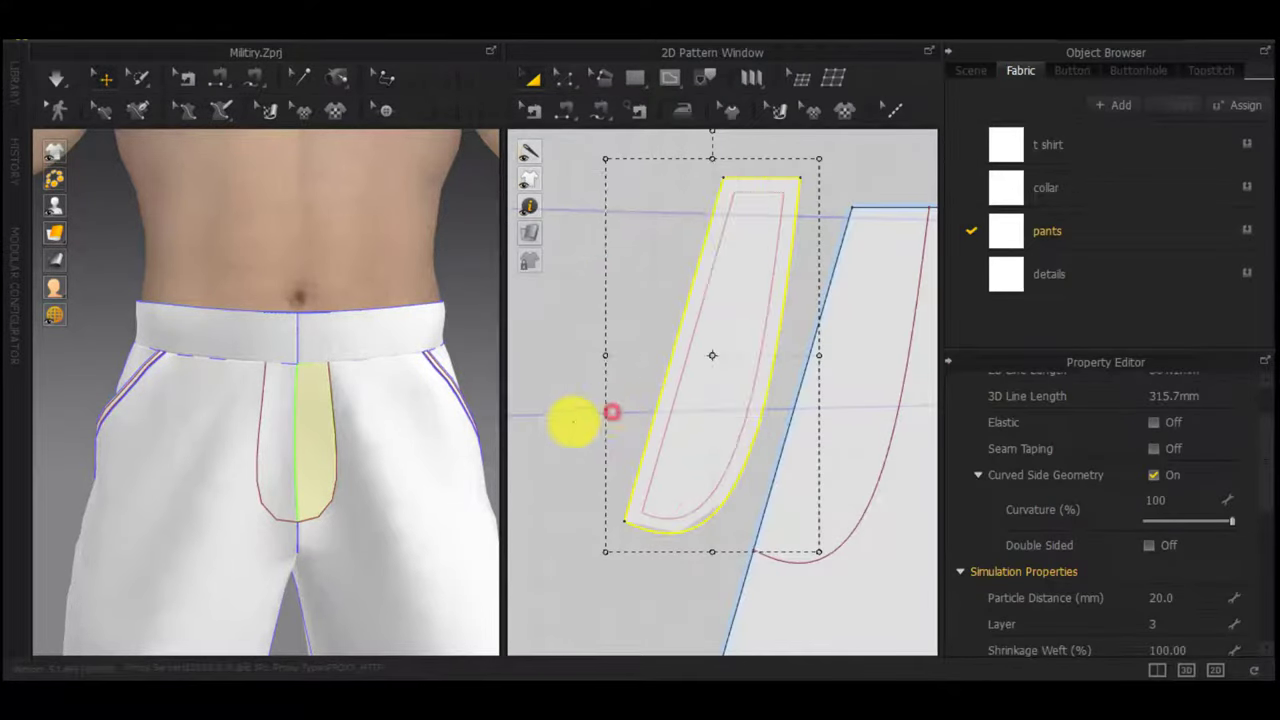
{"action": "left_click", "coordinate": [564, 426]}
Offset the fly panel's outline inward by 2 mm as a second internal line
{"action": "scroll", "coordinate": [648, 514], "scroll_direction": "up", "scroll_amount": 3}
{"action": "right_click", "coordinate": [664, 549]}
{"action": "left_click", "coordinate": [563, 498]}
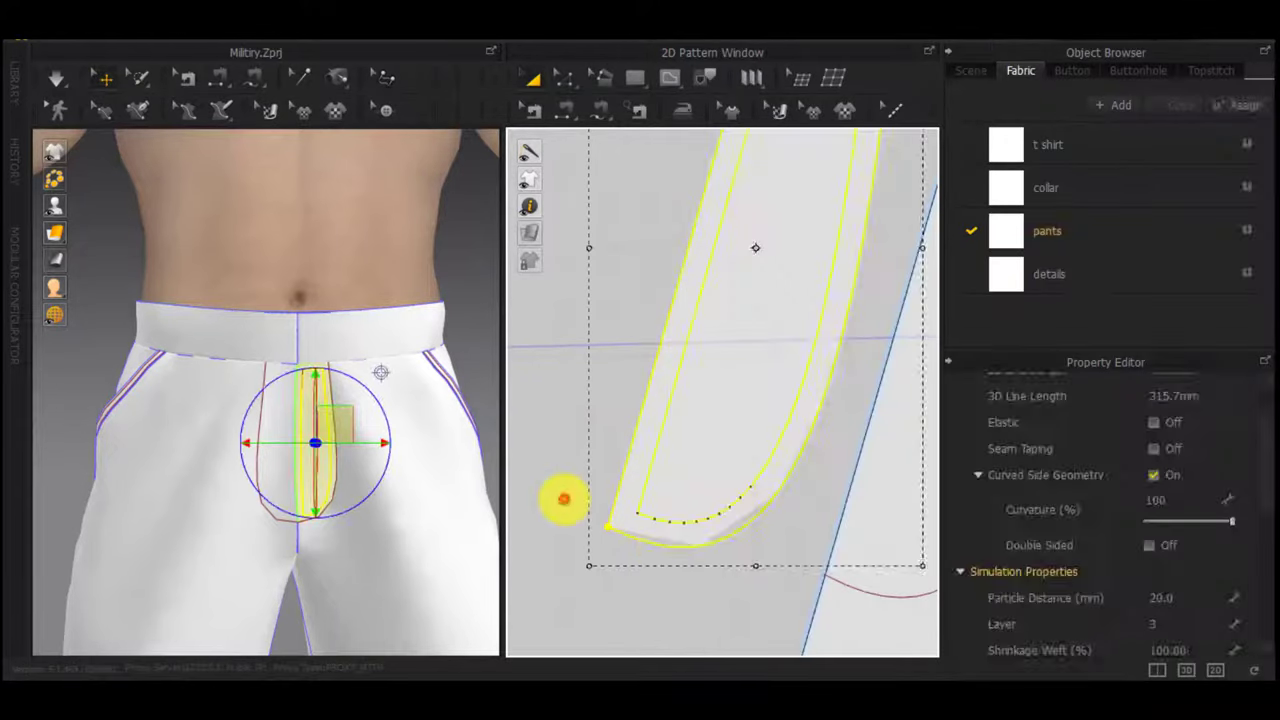
{"action": "key", "text": "z"}
{"action": "double_click", "coordinate": [648, 547]}
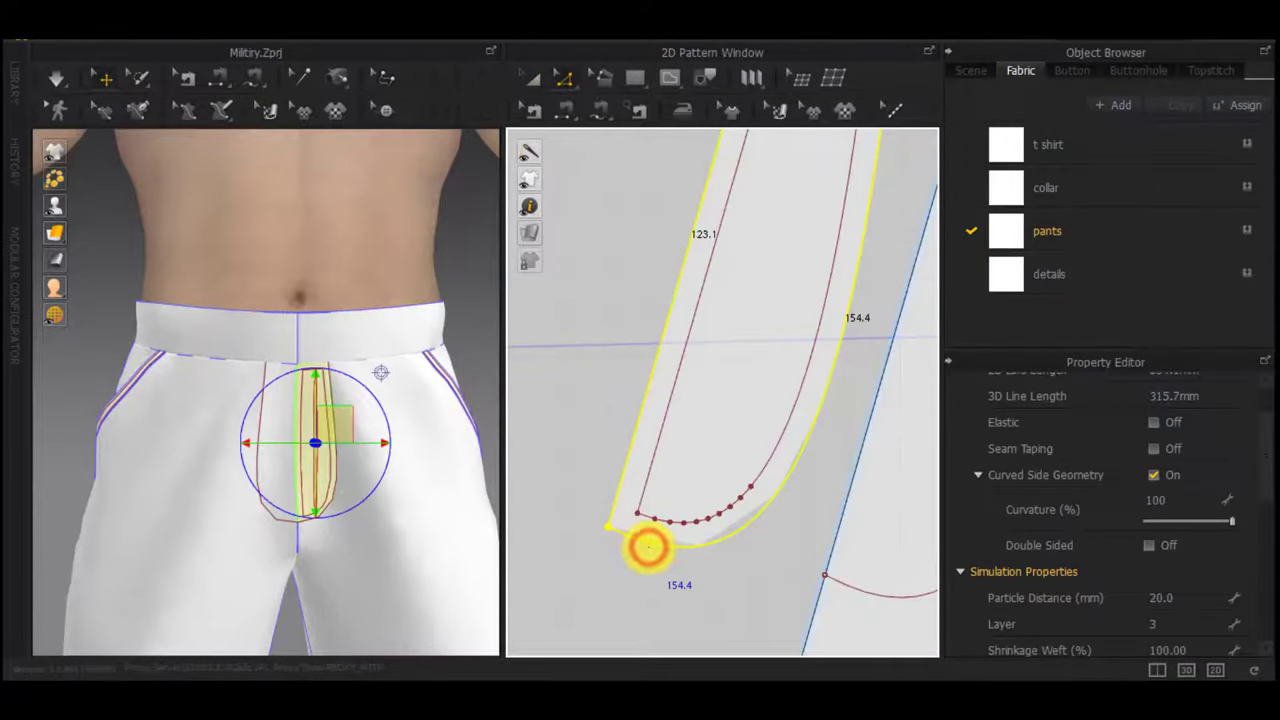
{"action": "right_click", "coordinate": [648, 546]}
{"action": "left_click", "coordinate": [744, 393]}
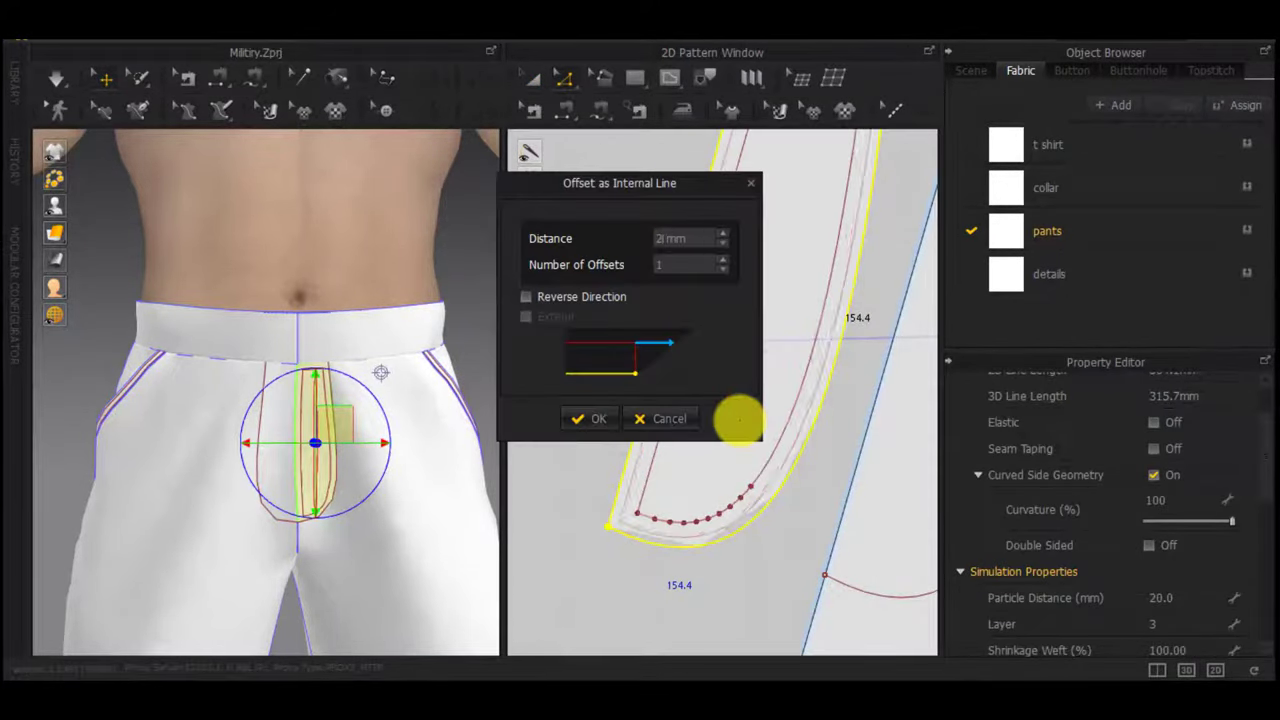
{"action": "key", "text": "Return"}
{"action": "scroll", "coordinate": [757, 380], "scroll_direction": "down", "scroll_amount": 4}
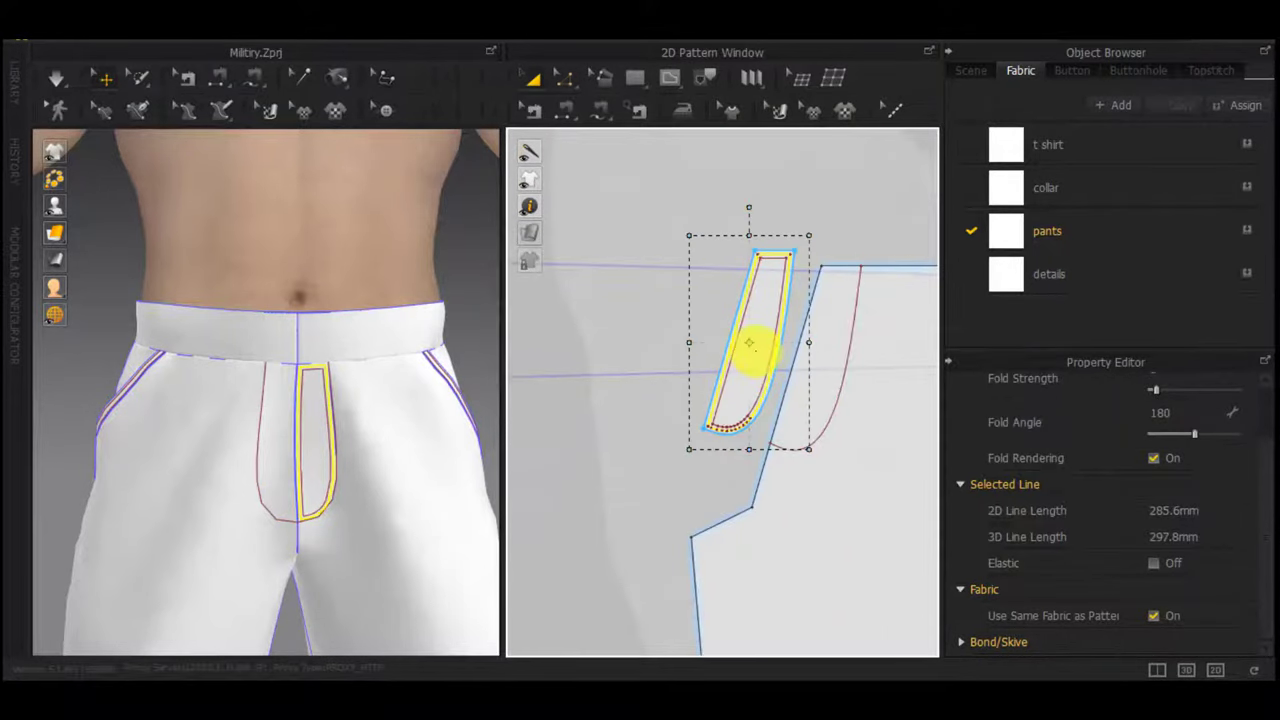
{"action": "scroll", "coordinate": [756, 357], "scroll_direction": "up", "scroll_amount": 5}
{"action": "left_click", "coordinate": [757, 369]}
{"action": "left_click", "coordinate": [570, 346]}
{"action": "scroll", "coordinate": [565, 550], "scroll_direction": "down", "scroll_amount": 4}
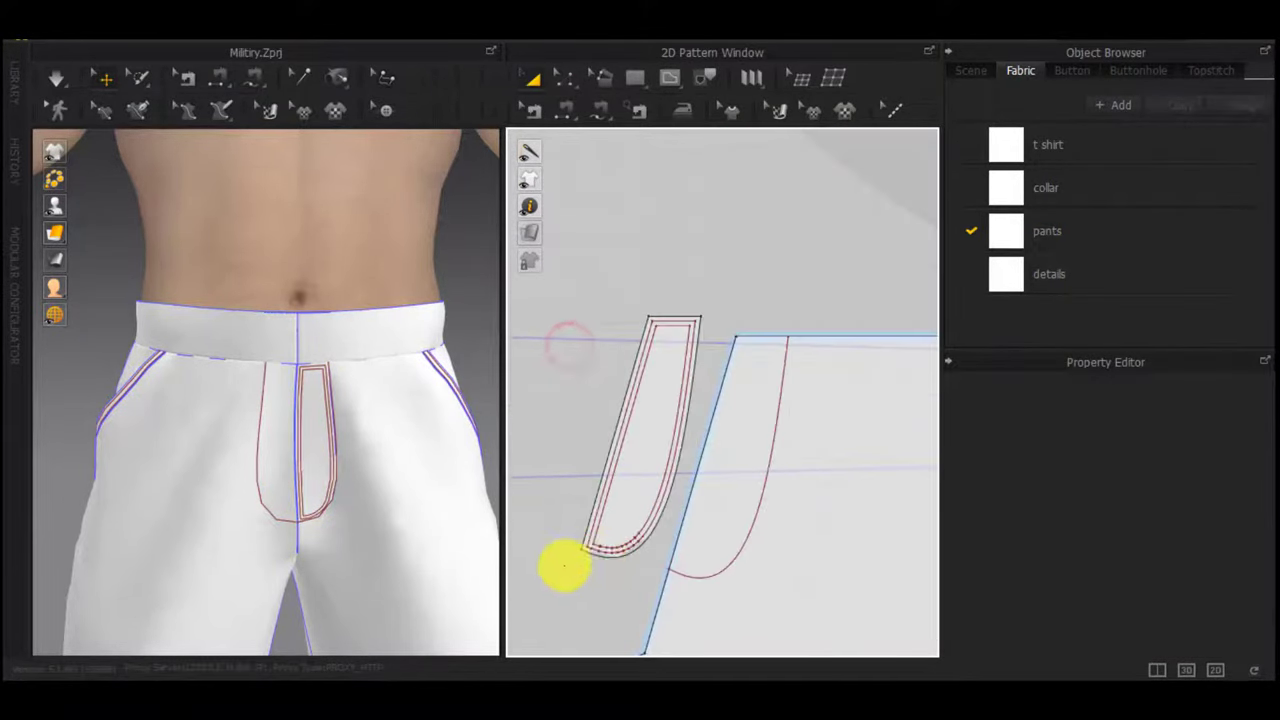
Layer-clone the fly panel over itself with its internal lines and place the clone on the outer side of the original
{"action": "left_click_drag", "start_coordinate": [565, 565], "coordinate": [710, 262]}
{"action": "right_click", "coordinate": [683, 371]}
{"action": "left_click", "coordinate": [773, 468]}
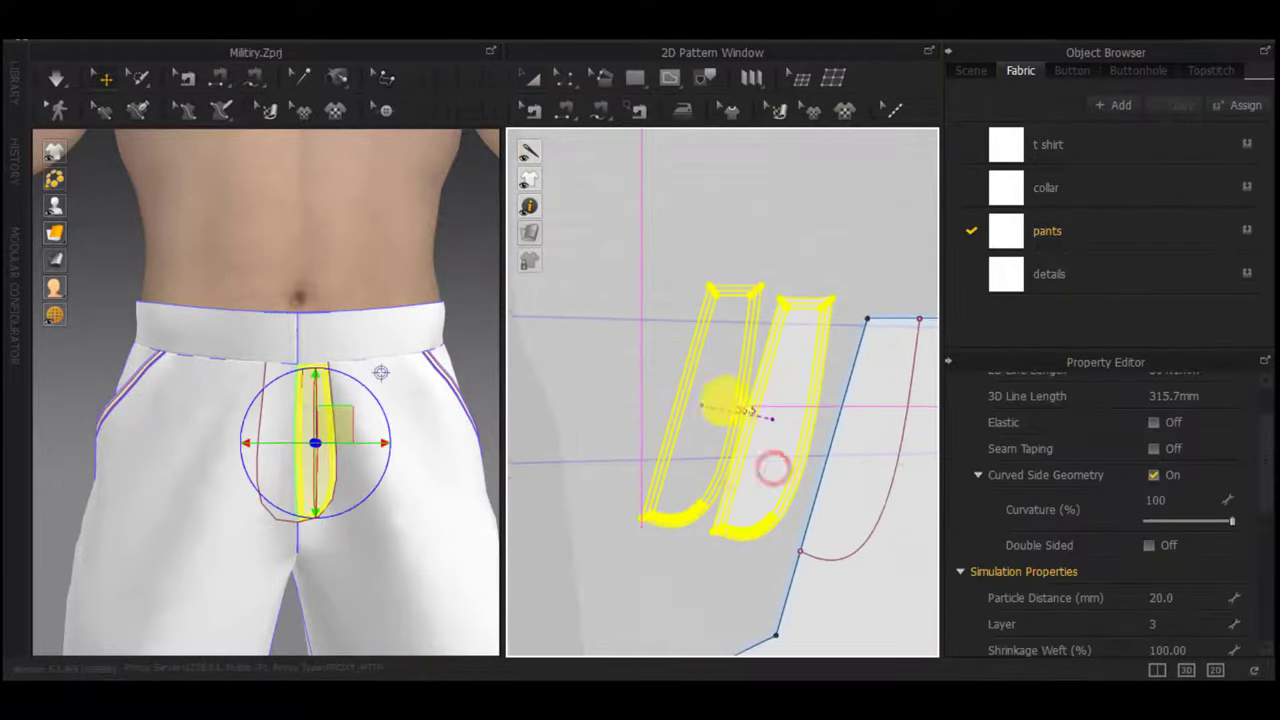
{"action": "middle_click_drag", "start_coordinate": [702, 405], "coordinate": [734, 402]}
{"action": "left_click", "coordinate": [752, 425]}
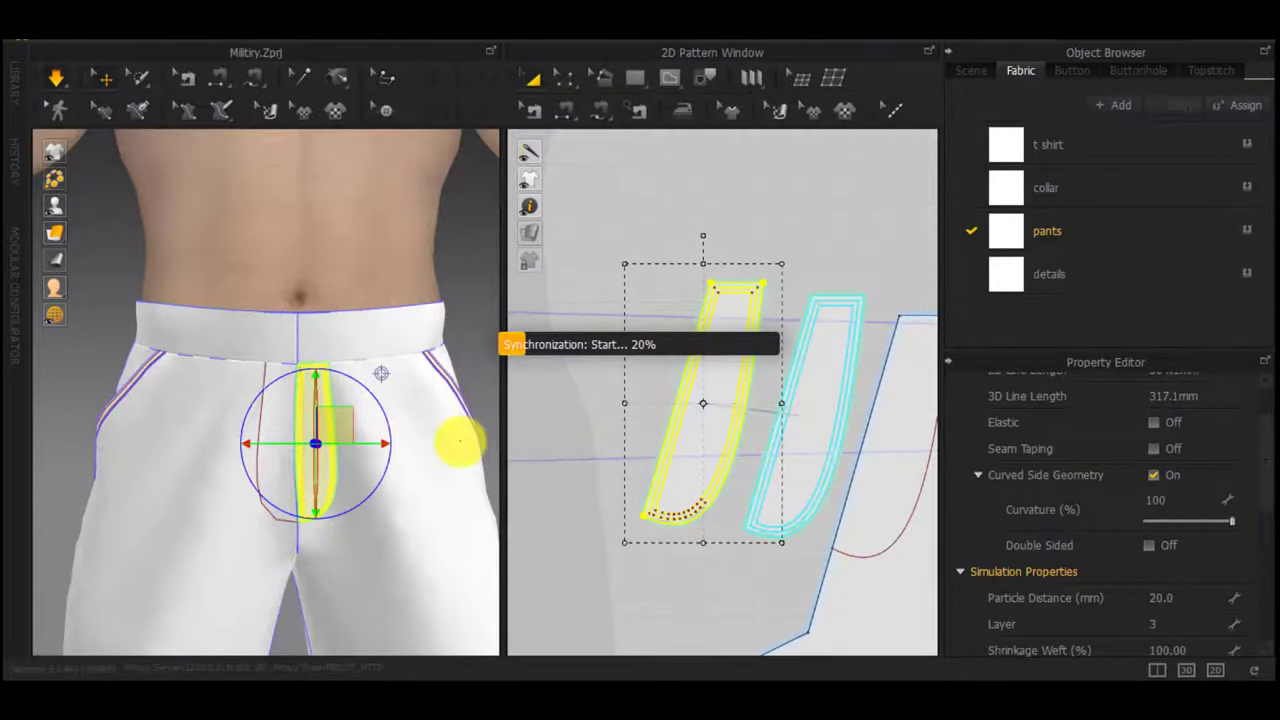
Examine the layered fly panel on the draped pants up close and from different angles
{"action": "scroll", "coordinate": [399, 451], "scroll_direction": "down", "scroll_amount": 3}
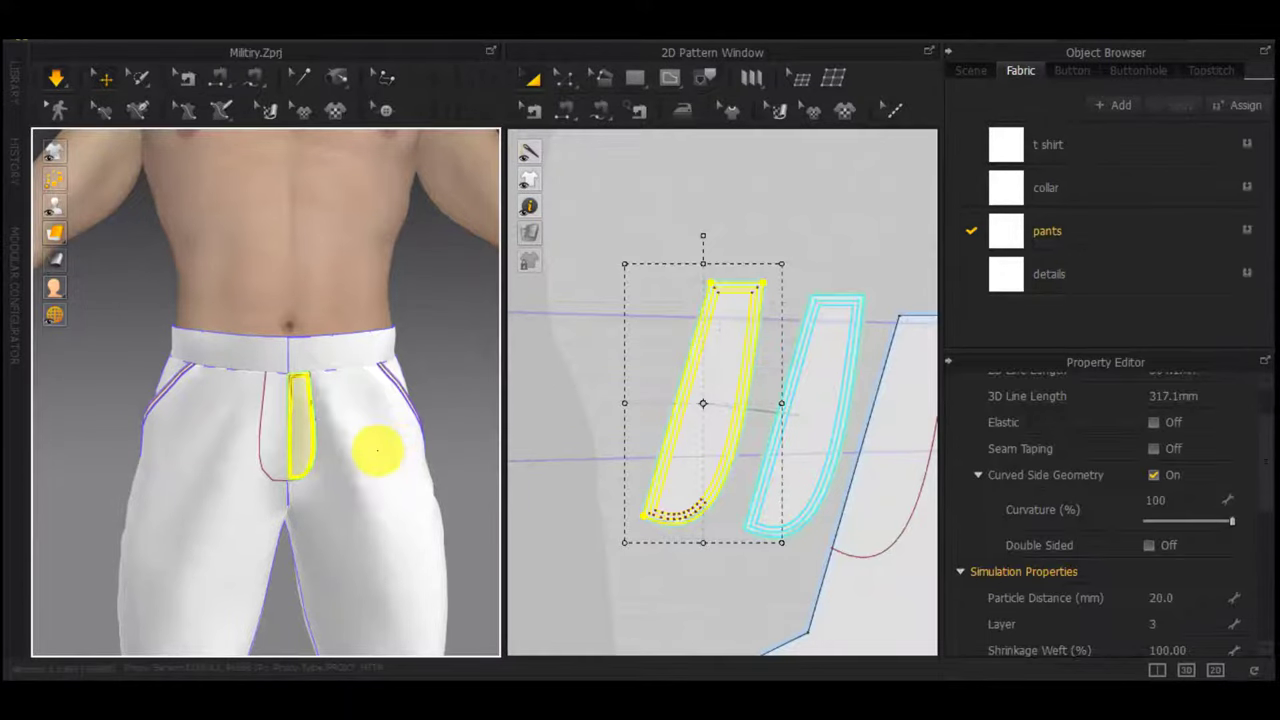
{"action": "left_click", "coordinate": [443, 357]}
{"action": "scroll", "coordinate": [301, 426], "scroll_direction": "up", "scroll_amount": 5}
{"action": "right_click_drag", "start_coordinate": [314, 432], "coordinate": [290, 418]}
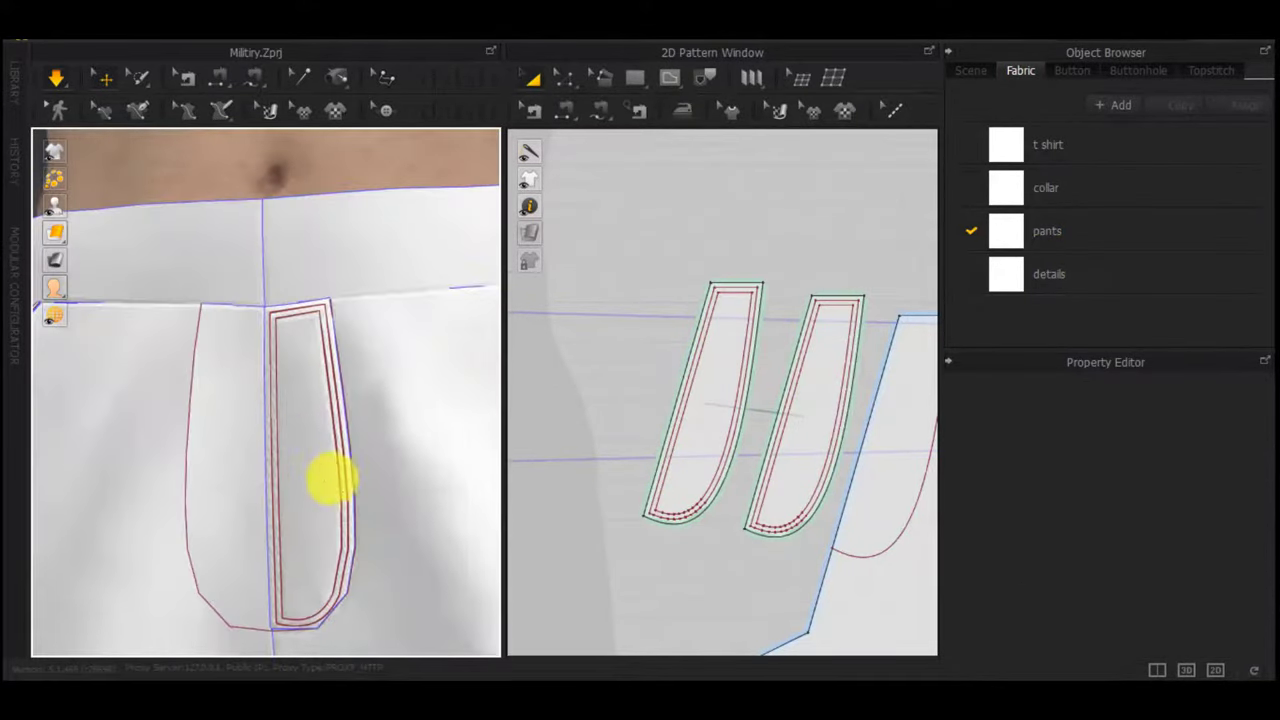
{"action": "middle_click_drag", "start_coordinate": [344, 494], "coordinate": [337, 374]}
{"action": "scroll", "coordinate": [341, 470], "scroll_direction": "up", "scroll_amount": 4}
{"action": "scroll", "coordinate": [339, 467], "scroll_direction": "down", "scroll_amount": 7}
{"action": "scroll", "coordinate": [338, 465], "scroll_direction": "down", "scroll_amount": 3}
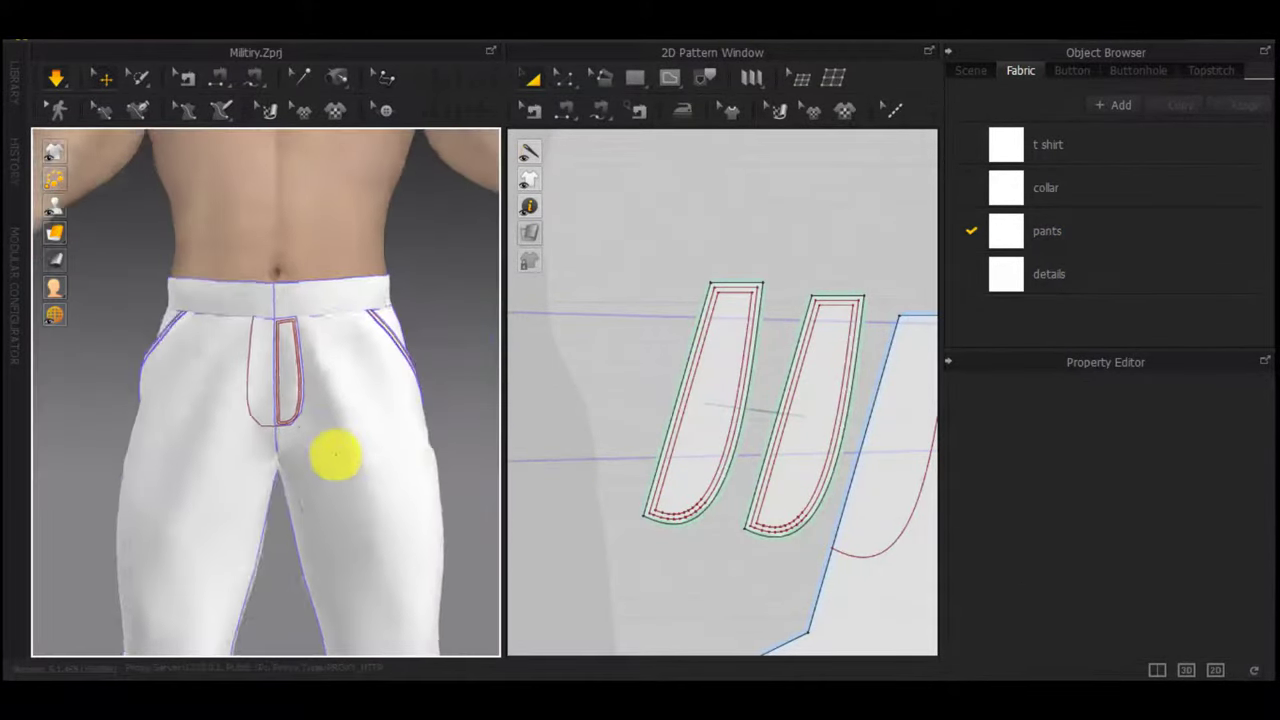
{"action": "right_click_drag", "start_coordinate": [334, 457], "coordinate": [394, 462]}
{"action": "scroll", "coordinate": [233, 438], "scroll_direction": "down", "scroll_amount": 3}
{"action": "right_click_drag", "start_coordinate": [233, 438], "coordinate": [177, 435]}
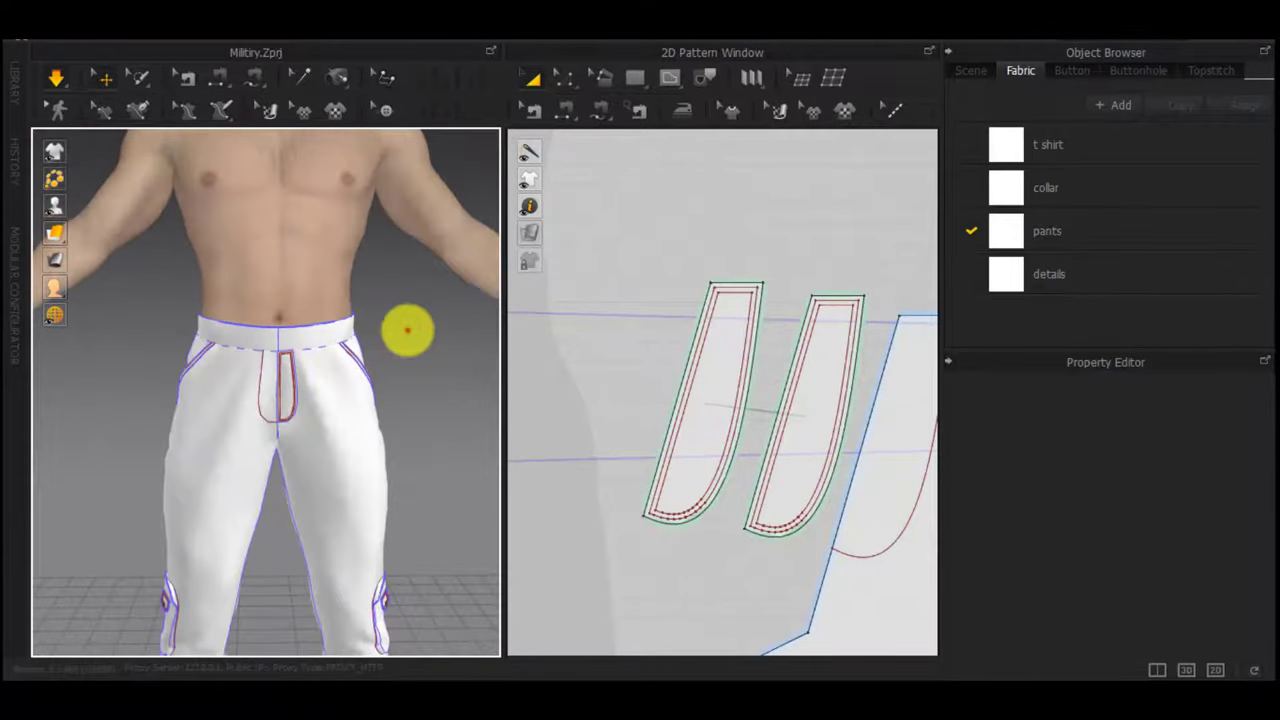
Draw an internal rectangle about 105 mm tall on the upper front leg, between the slanted pocket and the fly line
{"action": "scroll", "coordinate": [577, 411], "scroll_direction": "down", "scroll_amount": 4}
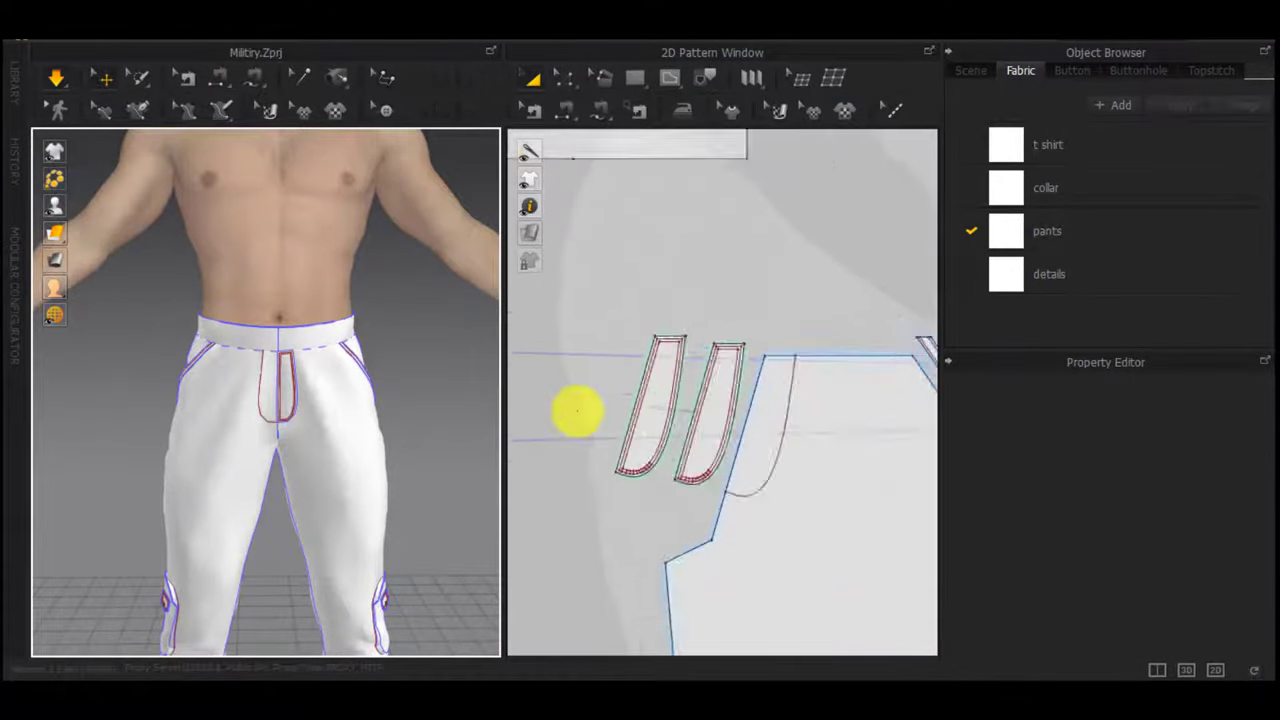
{"action": "middle_click_drag", "start_coordinate": [723, 428], "coordinate": [925, 336]}
{"action": "key", "text": "s"}
{"action": "scroll", "coordinate": [711, 346], "scroll_direction": "down", "scroll_amount": 5}
{"action": "key", "text": "h"}
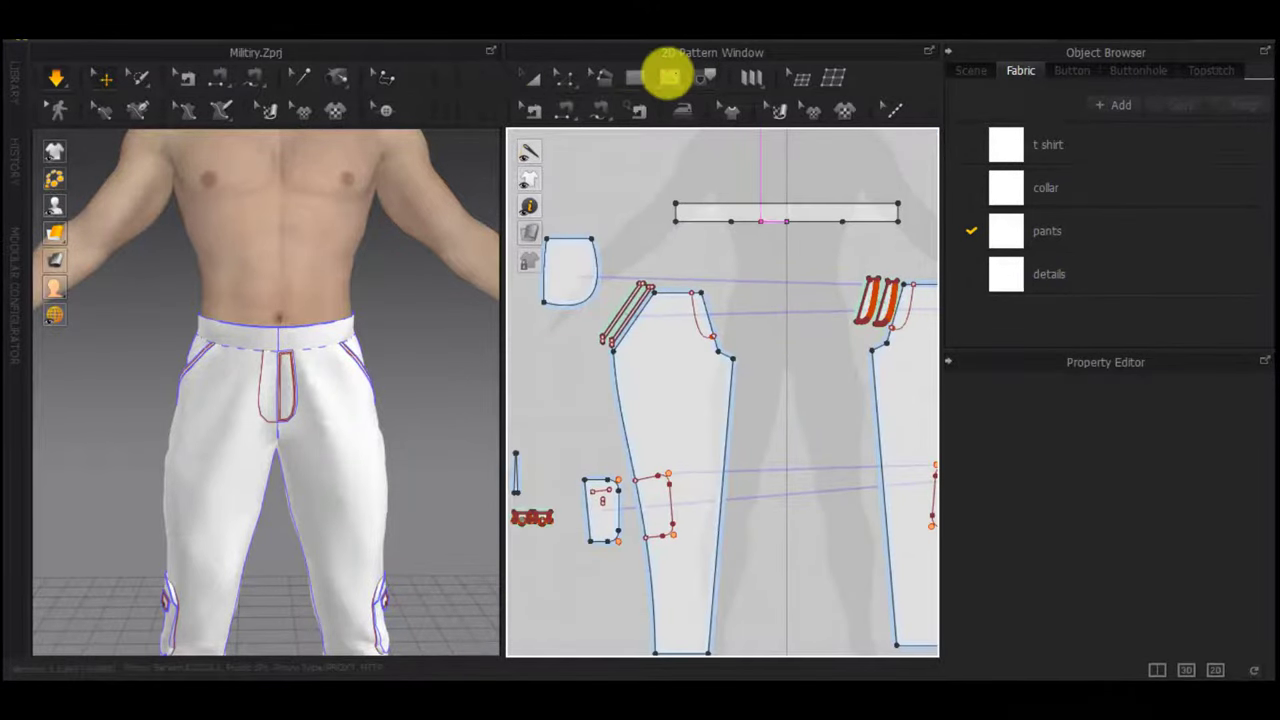
{"action": "left_click", "coordinate": [669, 77]}
{"action": "left_click", "coordinate": [694, 136]}
{"action": "scroll", "coordinate": [650, 362], "scroll_direction": "up", "scroll_amount": 4}
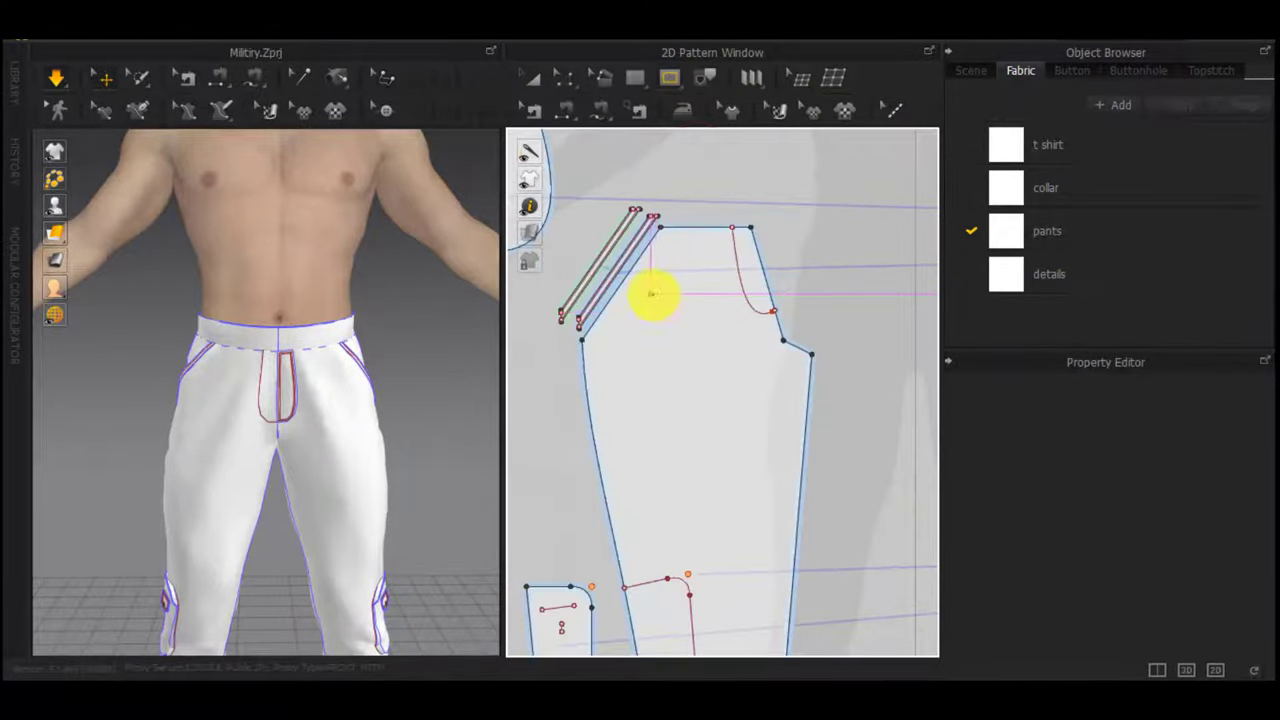
{"action": "left_click_drag", "start_coordinate": [737, 406], "coordinate": [710, 336]}
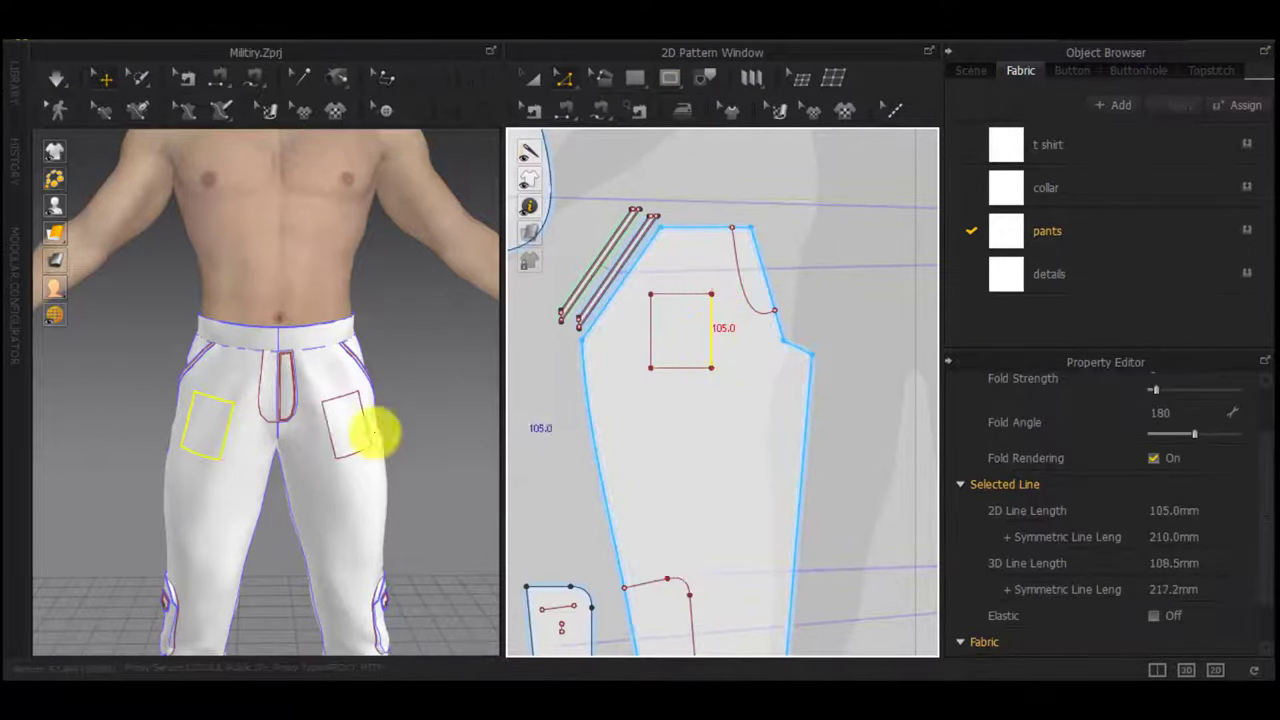
Rotate the internal rectangle slightly counterclockwise so it sits upright on the draped front leg
{"action": "key", "text": "a"}
{"action": "right_click_drag", "start_coordinate": [155, 454], "coordinate": [250, 436]}
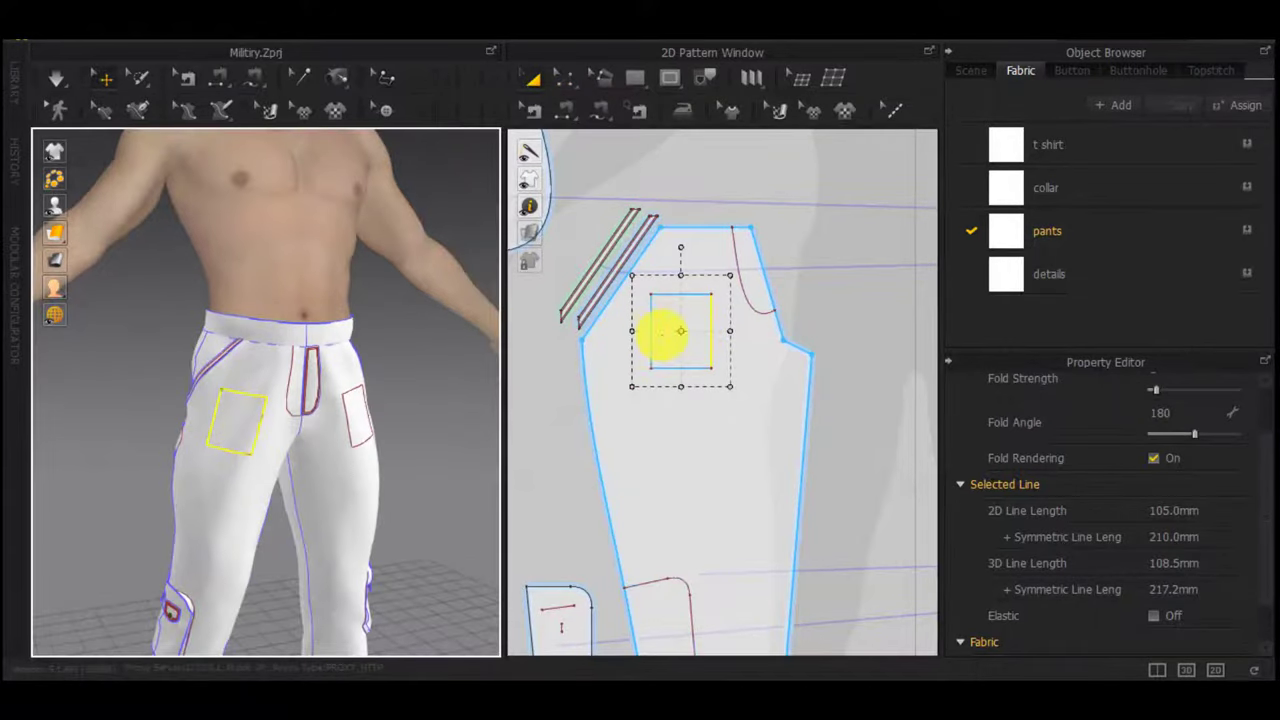
{"action": "left_click", "coordinate": [663, 337]}
{"action": "left_click_drag", "start_coordinate": [681, 250], "coordinate": [671, 251]}
{"action": "right_click_drag", "start_coordinate": [340, 405], "coordinate": [274, 410]}
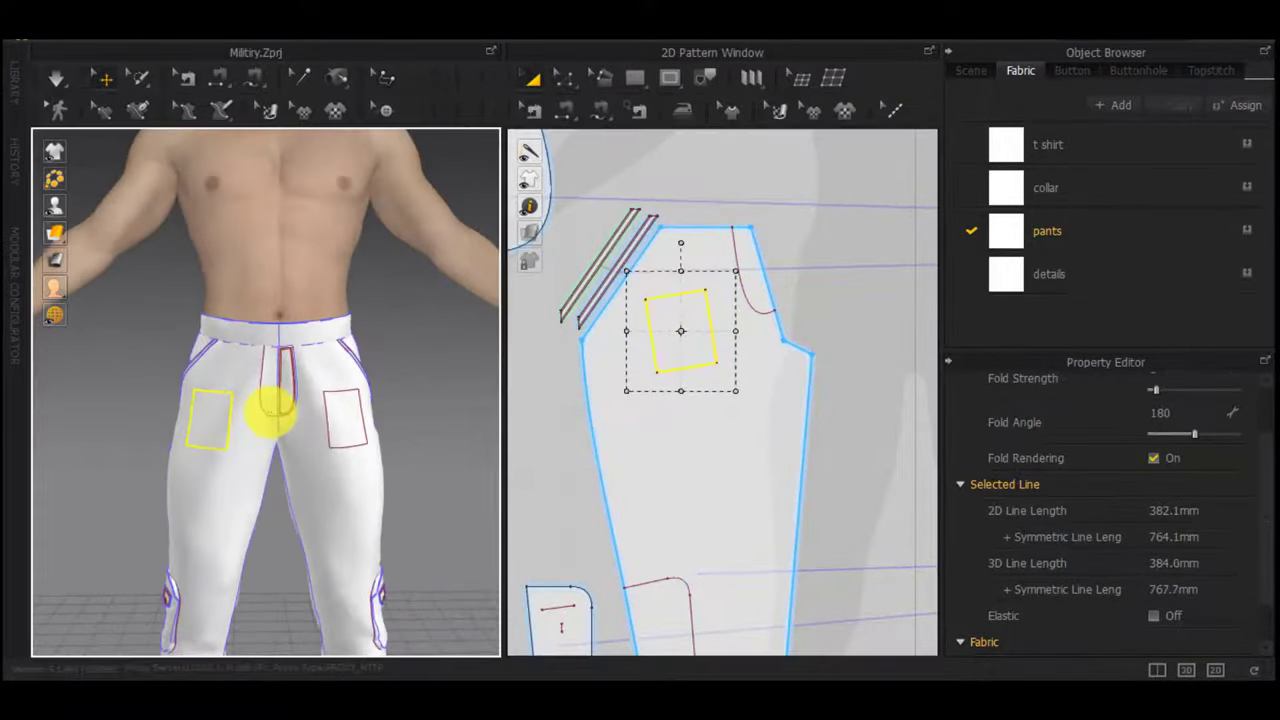
Move the internal rectangle higher on the front leg and closer to the fly, checking its position on the draped pants
{"action": "left_click", "coordinate": [792, 182]}
{"action": "left_click", "coordinate": [680, 335]}
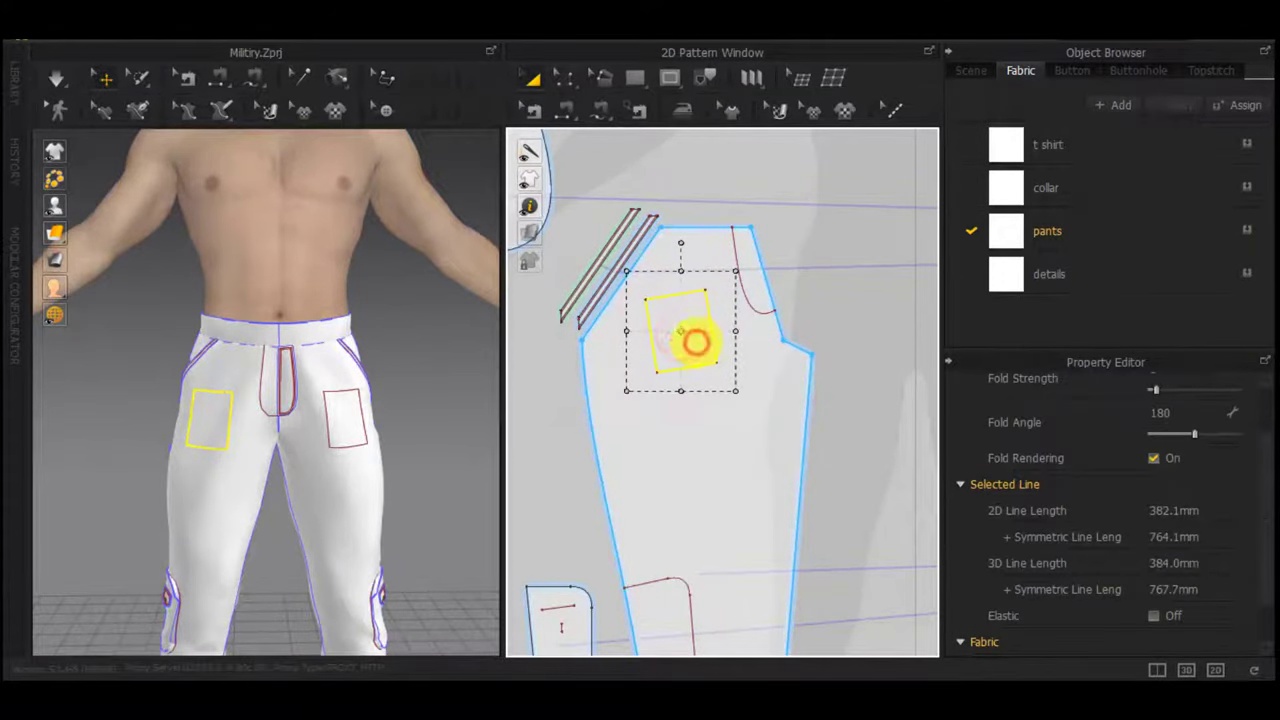
{"action": "left_click_drag", "start_coordinate": [696, 343], "coordinate": [711, 309]}
{"action": "right_click_drag", "start_coordinate": [206, 480], "coordinate": [300, 479]}
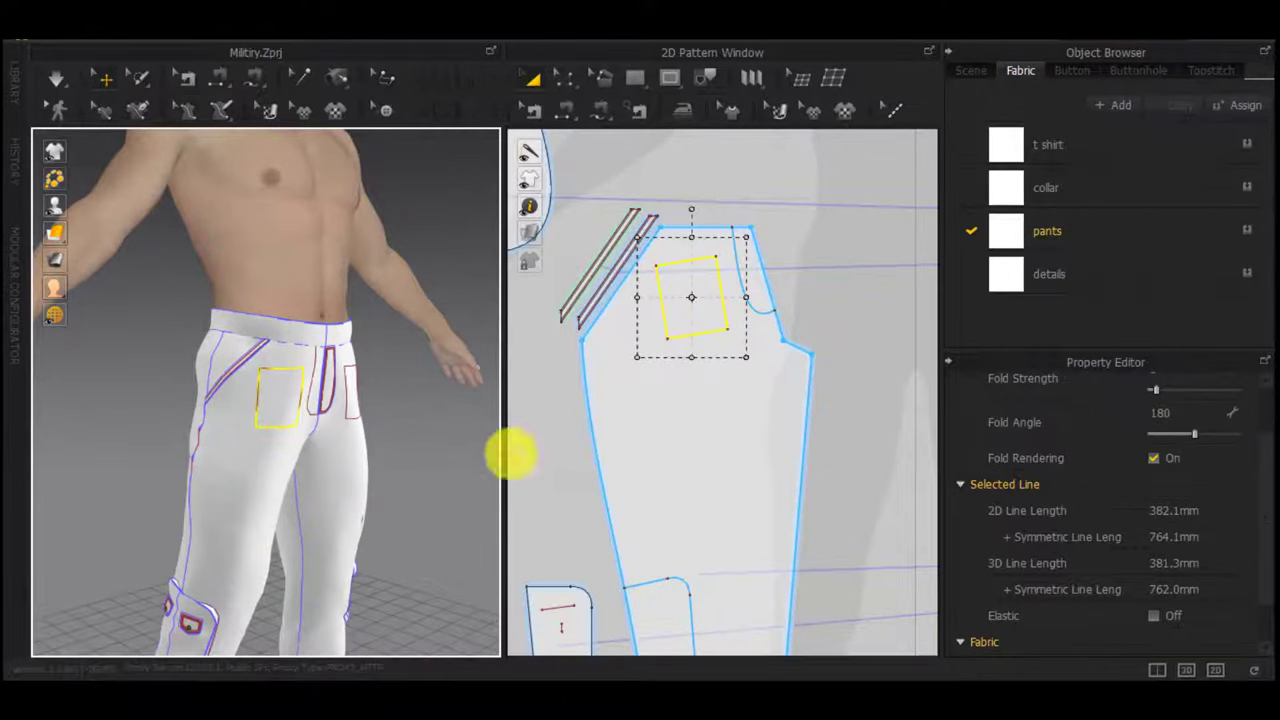
{"action": "left_click_drag", "start_coordinate": [709, 319], "coordinate": [710, 307]}
{"action": "right_click_drag", "start_coordinate": [462, 371], "coordinate": [384, 374]}
{"action": "left_click_drag", "start_coordinate": [715, 305], "coordinate": [715, 312]}
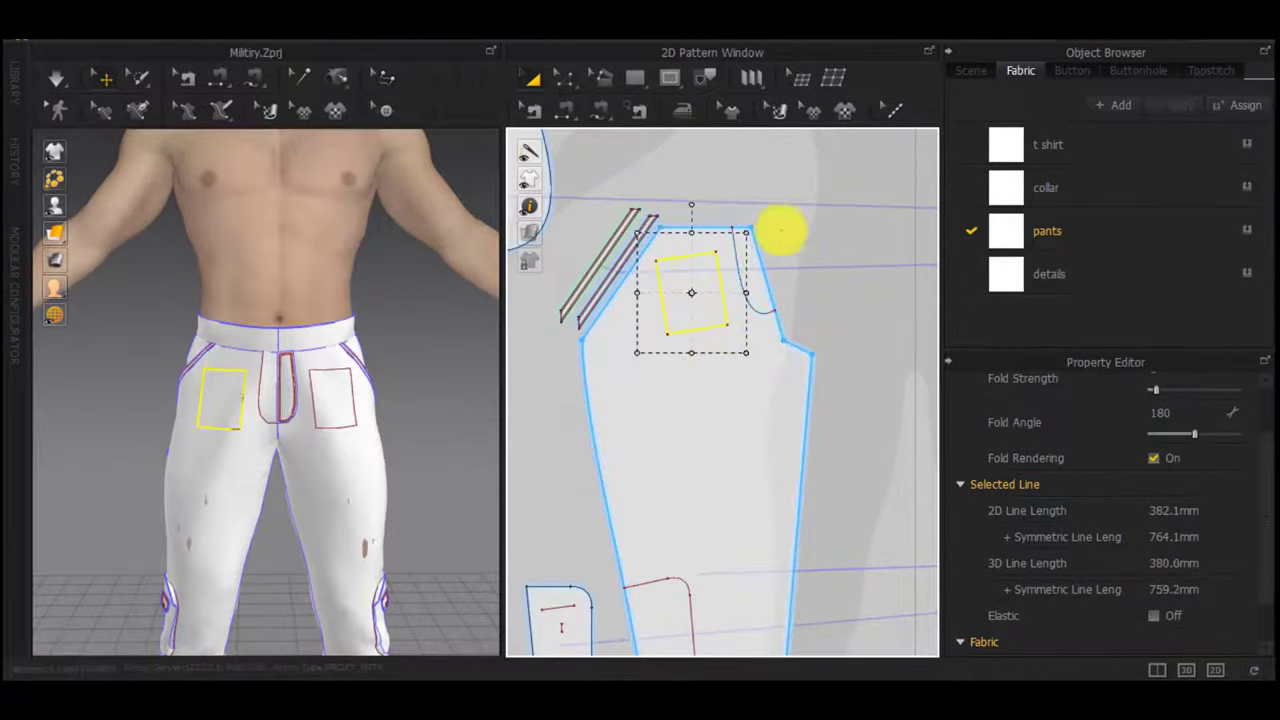
Clone the internal rectangle as a separate pocket pattern and place it outside the front leg, below the slanted pocket's bag piece
{"action": "right_click", "coordinate": [705, 313]}
{"action": "left_click", "coordinate": [805, 180]}
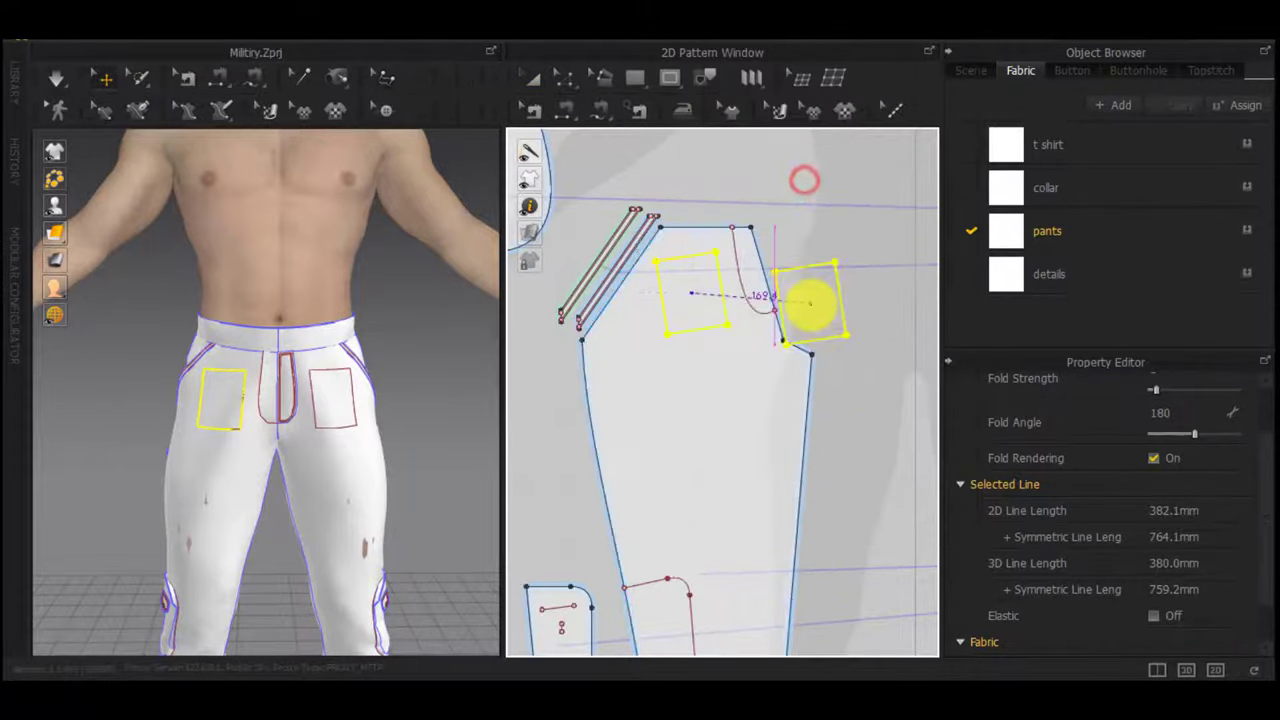
{"action": "scroll", "coordinate": [811, 305], "scroll_direction": "down", "scroll_amount": 4}
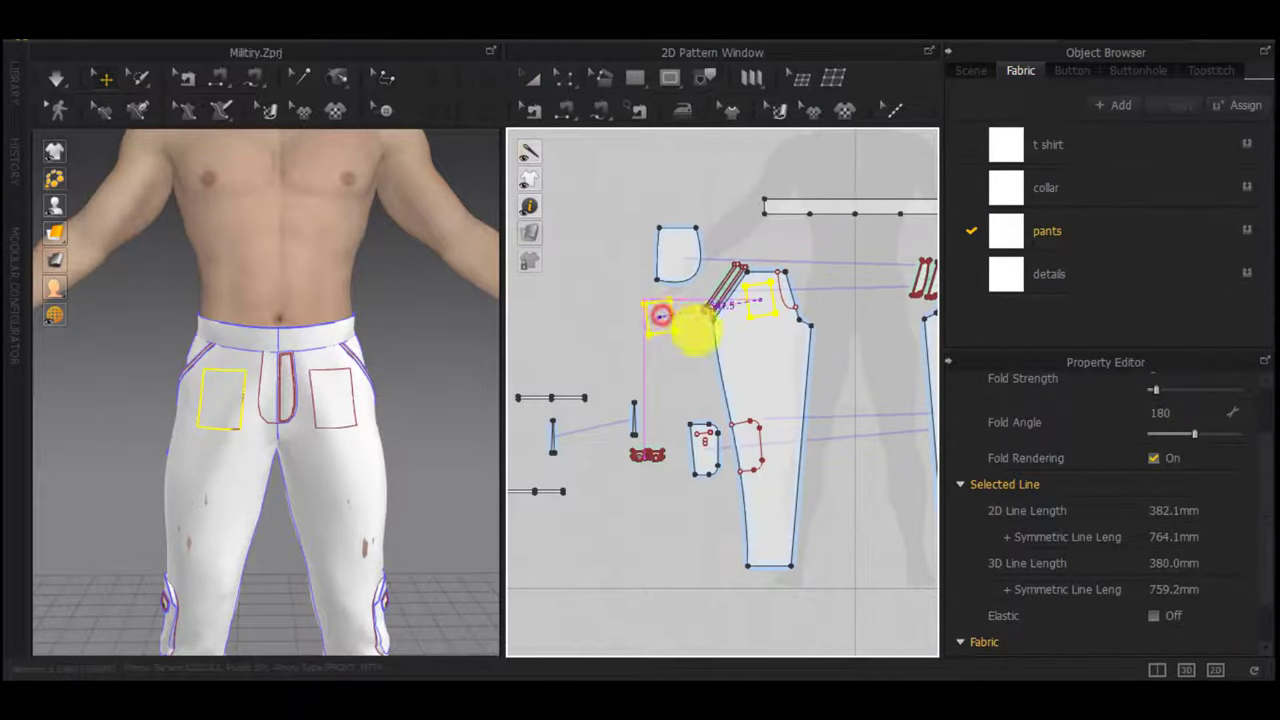
{"action": "left_click", "coordinate": [661, 316]}
{"action": "scroll", "coordinate": [709, 347], "scroll_direction": "down", "scroll_amount": 3}
{"action": "middle_click_drag", "start_coordinate": [774, 359], "coordinate": [658, 345]}
{"action": "scroll", "coordinate": [573, 322], "scroll_direction": "up", "scroll_amount": 5}
{"action": "middle_click_drag", "start_coordinate": [573, 322], "coordinate": [663, 324]}
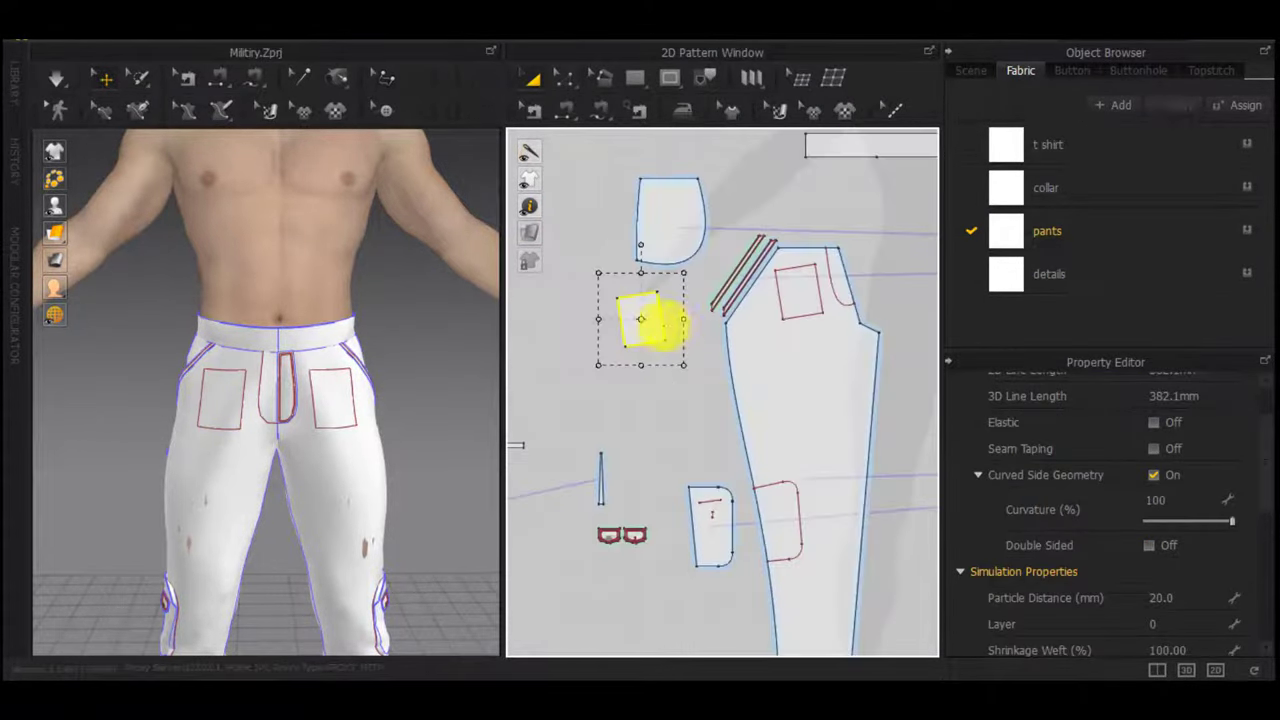
Offset the rectangular pocket's outline inward by 2.5 mm as an internal line, and offset that line inward by another 2.5 mm
{"action": "right_click", "coordinate": [655, 327]}
{"action": "left_click", "coordinate": [591, 386]}
{"action": "scroll", "coordinate": [675, 352], "scroll_direction": "up", "scroll_amount": 5}
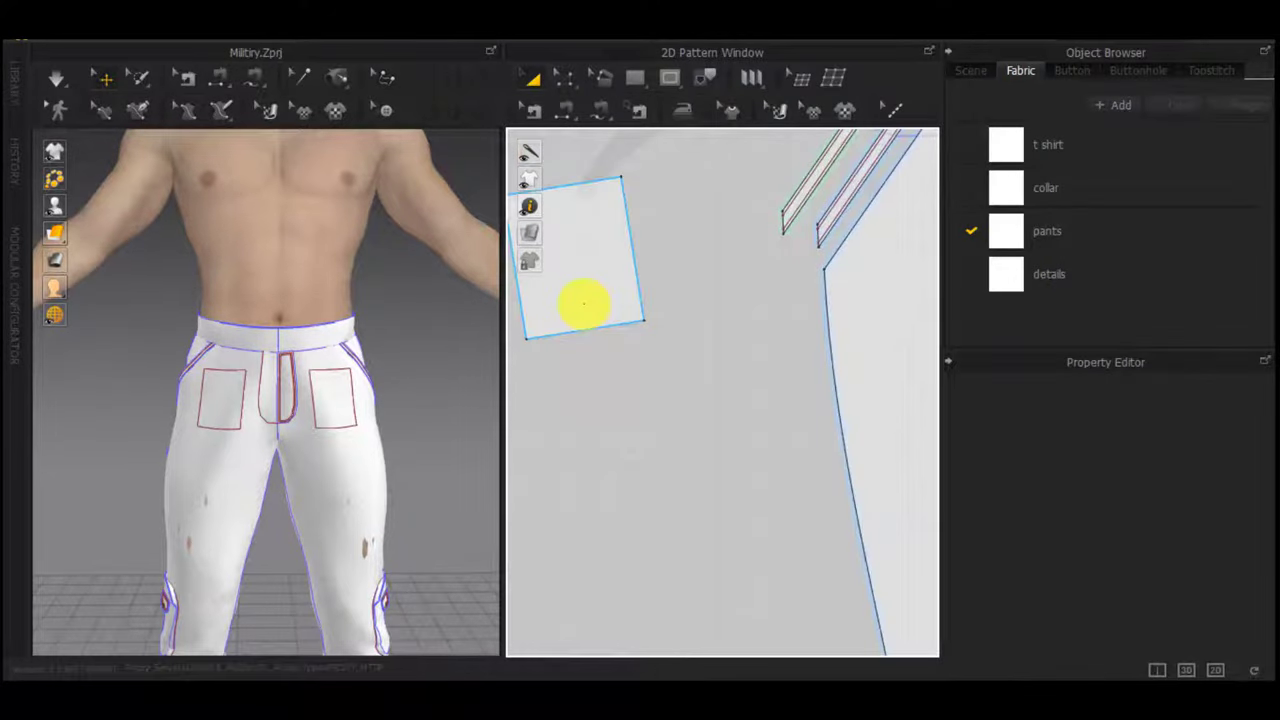
{"action": "right_click", "coordinate": [600, 300]}
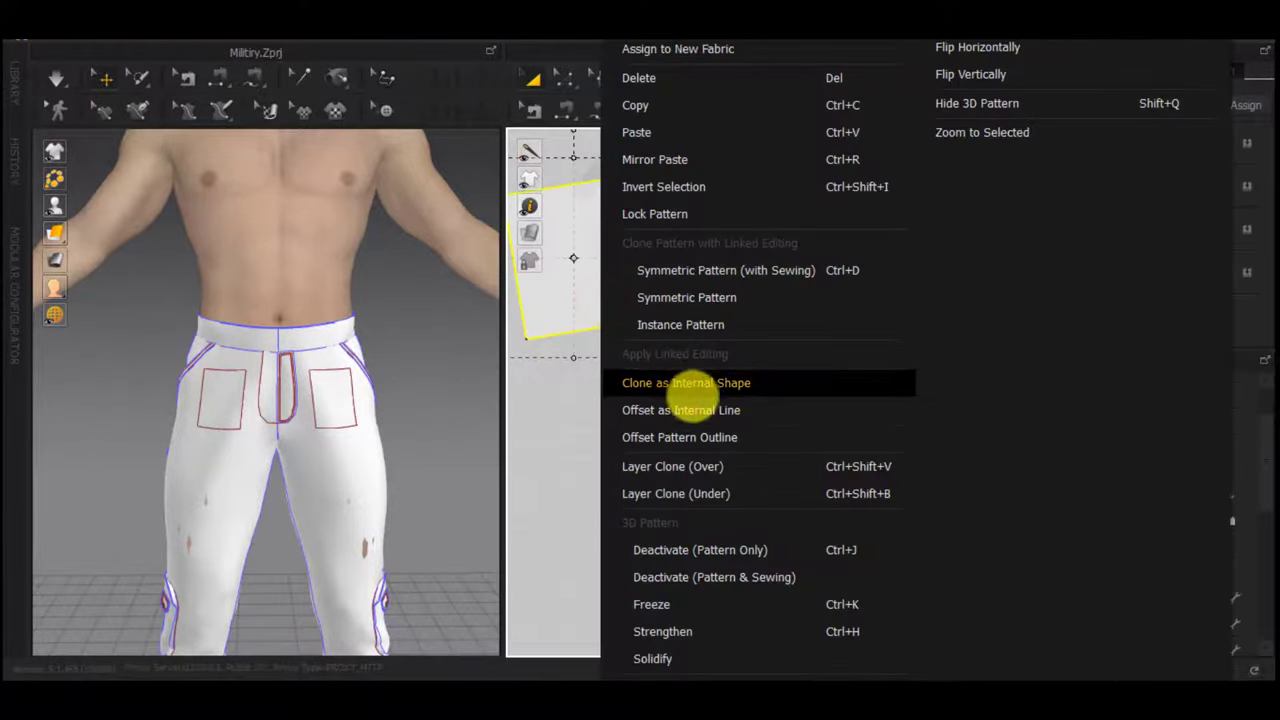
{"action": "left_click", "coordinate": [720, 412]}
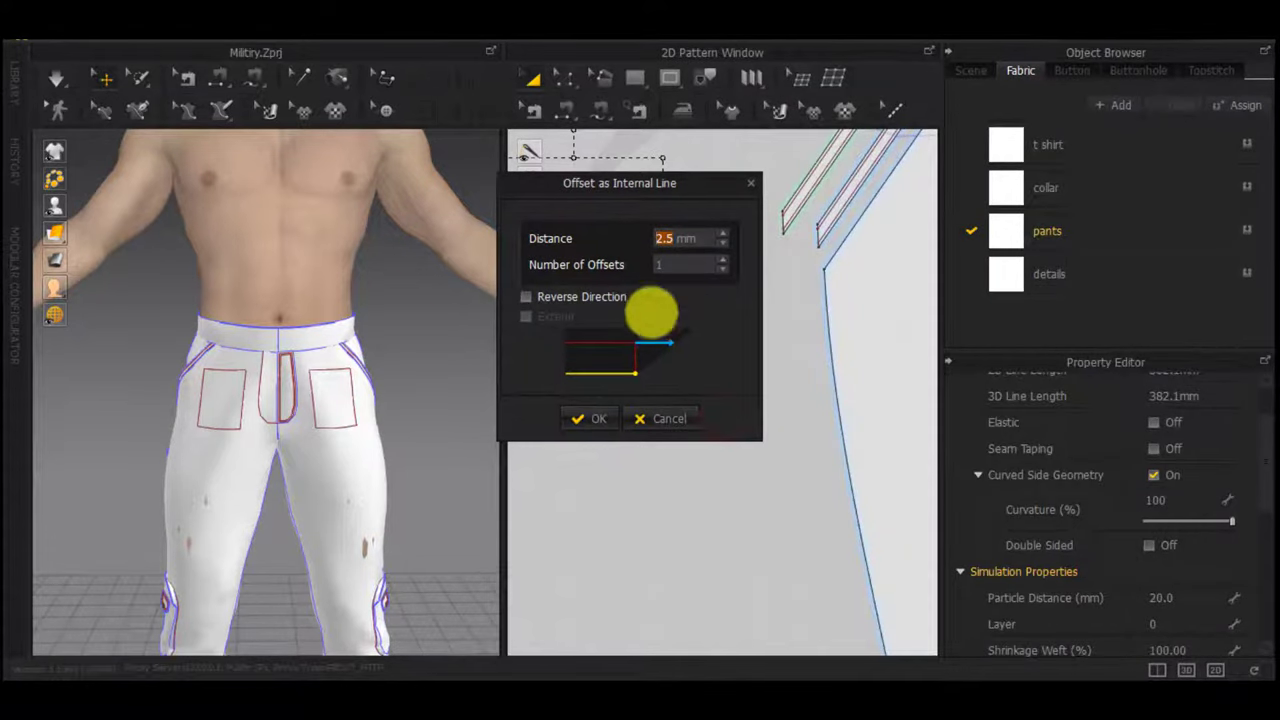
{"action": "left_click", "coordinate": [577, 417]}
{"action": "scroll", "coordinate": [603, 352], "scroll_direction": "up", "scroll_amount": 3}
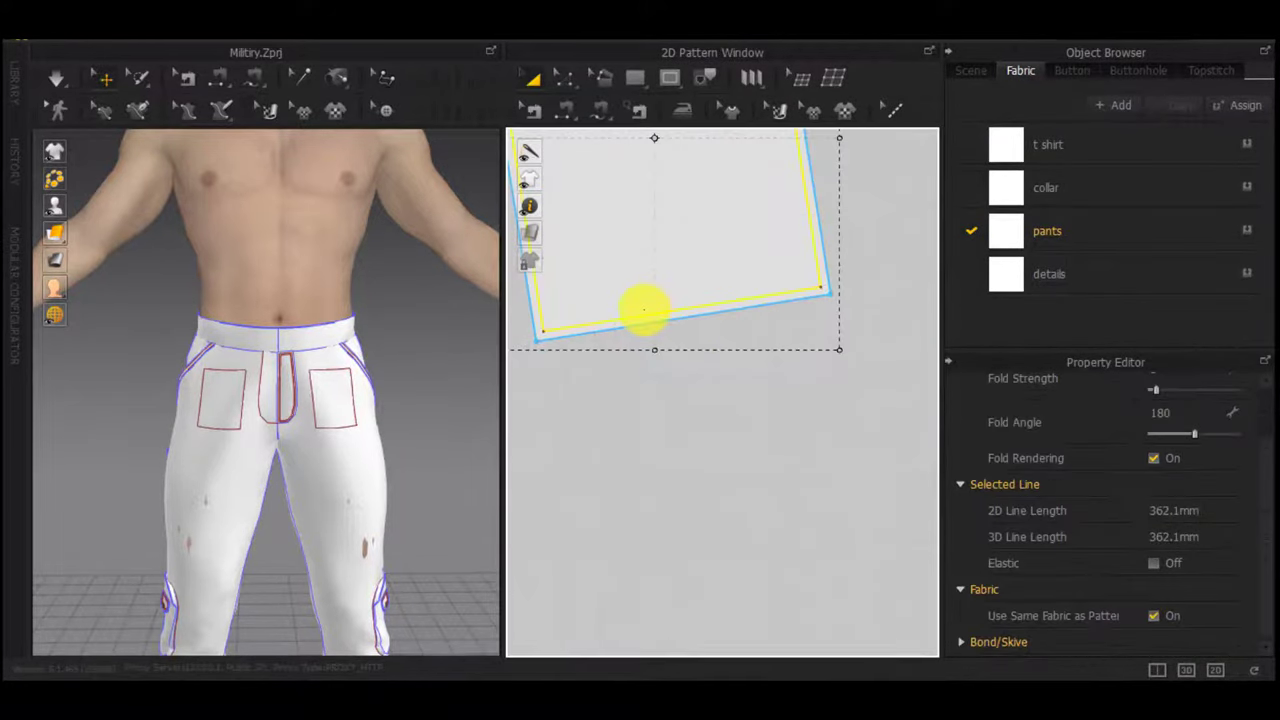
{"action": "right_click", "coordinate": [645, 310]}
{"action": "left_click", "coordinate": [700, 211]}
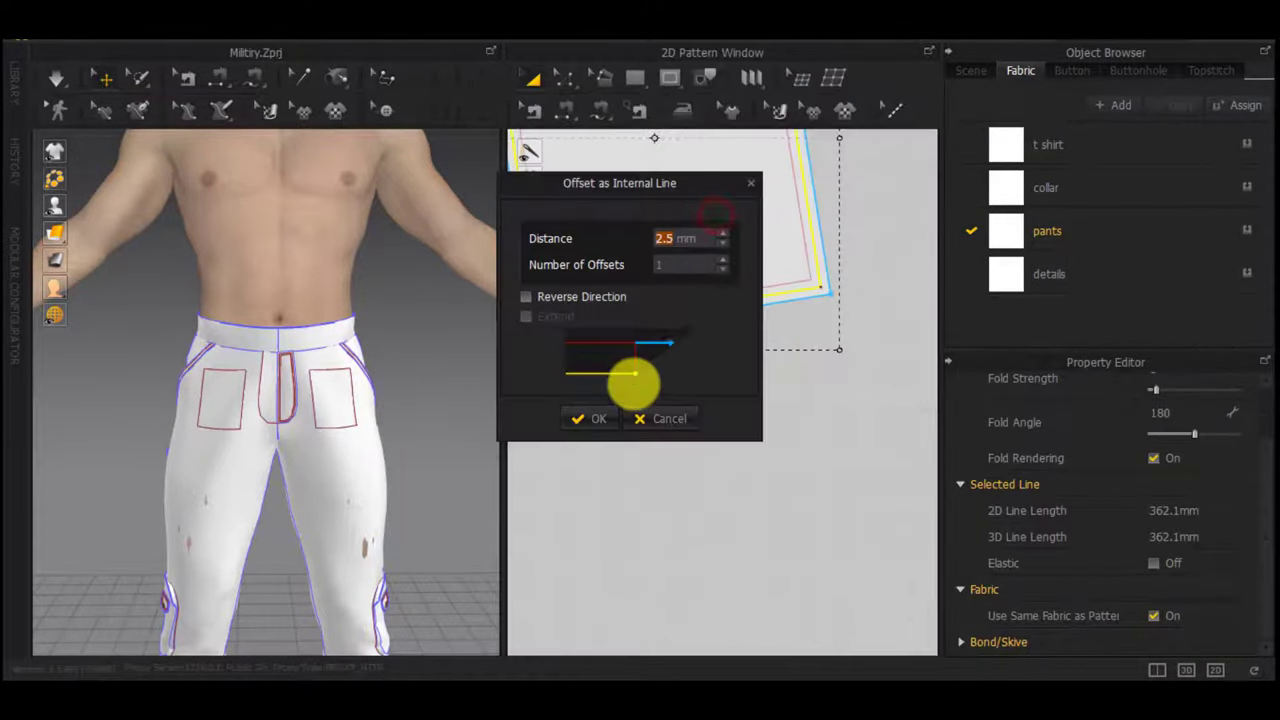
{"action": "left_click", "coordinate": [598, 418]}
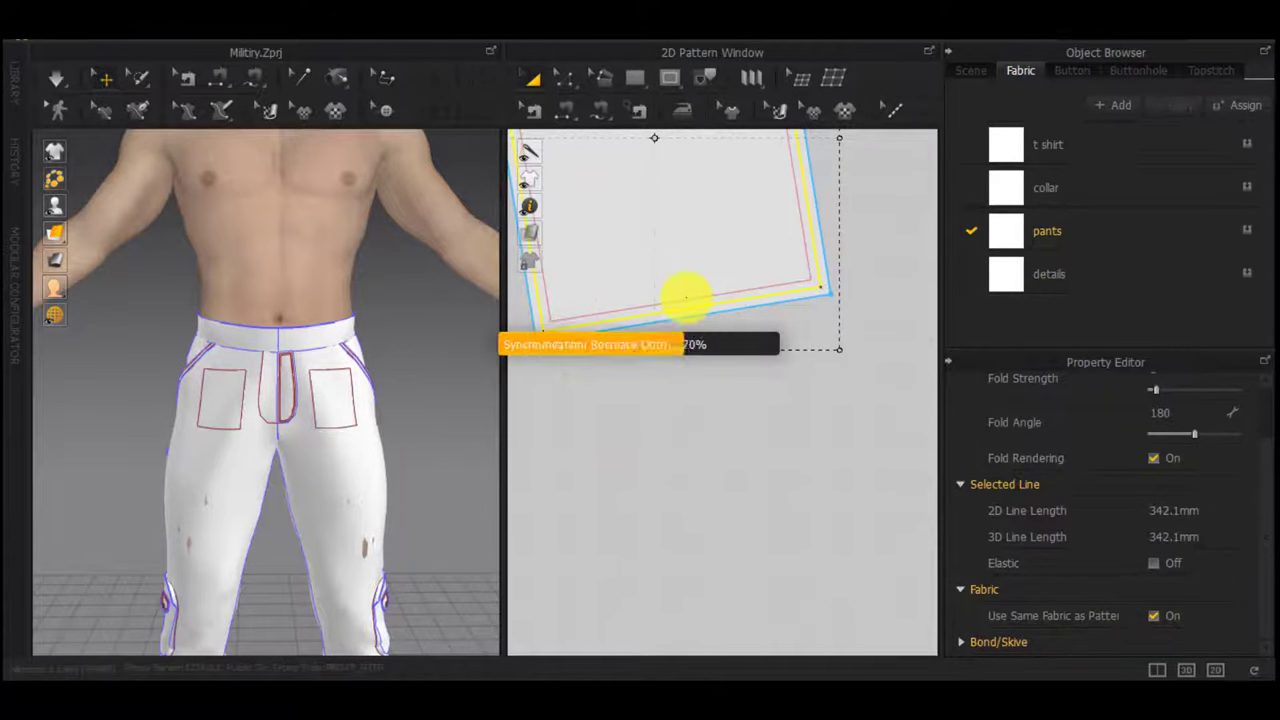
Offset the innermost line of the rectangular pocket inward by 3 mm to add a third internal line
{"action": "scroll", "coordinate": [688, 297], "scroll_direction": "up", "scroll_amount": 5}
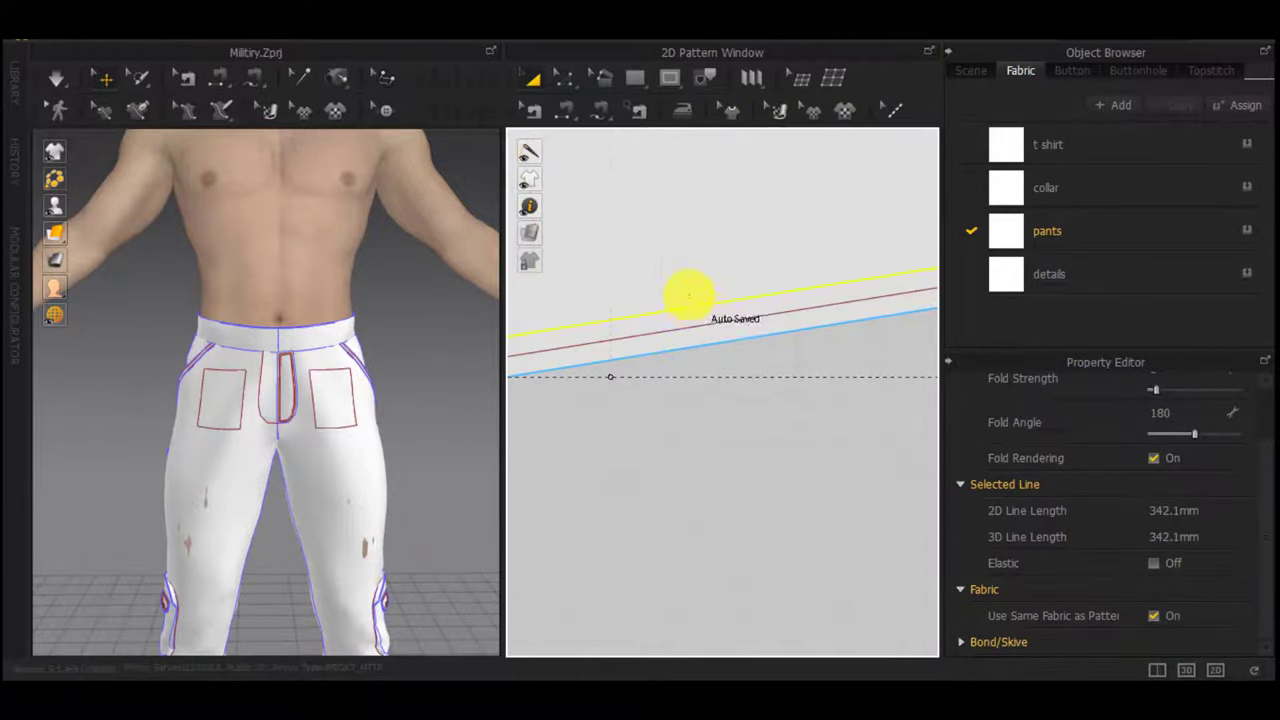
{"action": "right_click", "coordinate": [686, 299]}
{"action": "left_click", "coordinate": [767, 208]}
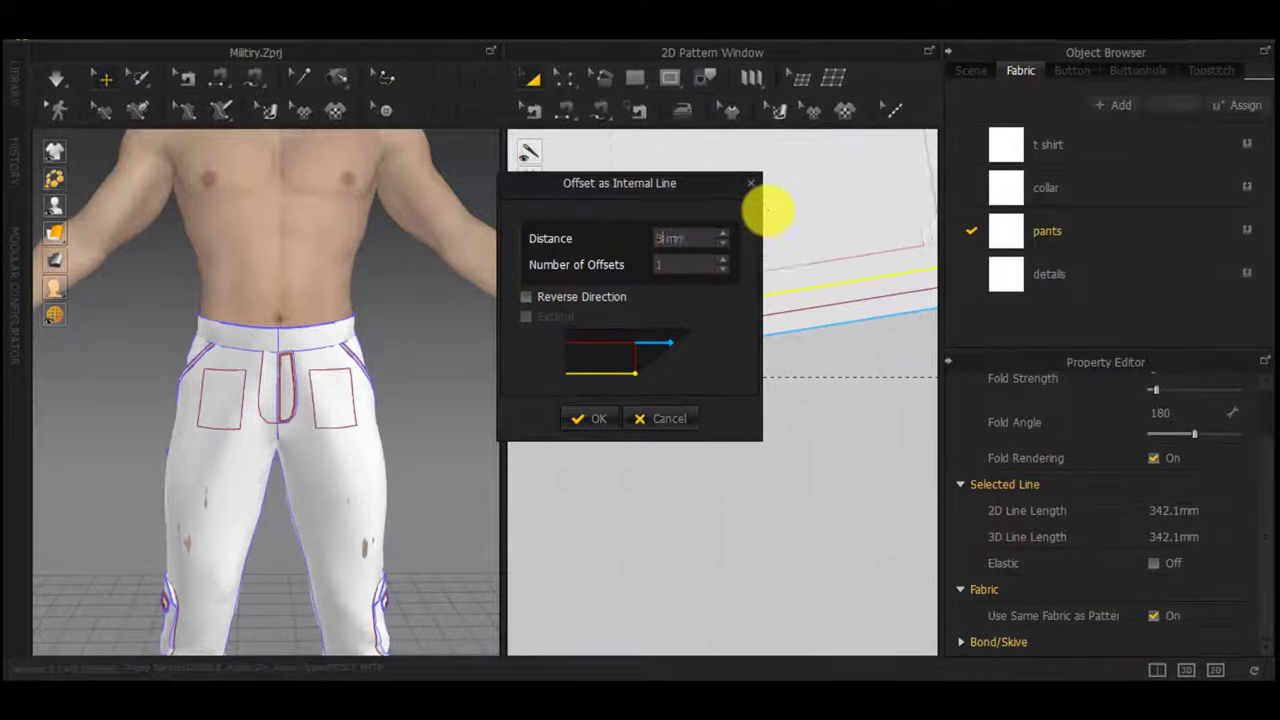
{"action": "key", "text": "Return"}
Free-sew the pocket's two sides and bottom edge to the matching rectangle on the front leg, leaving the top open, and start the simulation
{"action": "scroll", "coordinate": [758, 355], "scroll_direction": "down", "scroll_amount": 6}
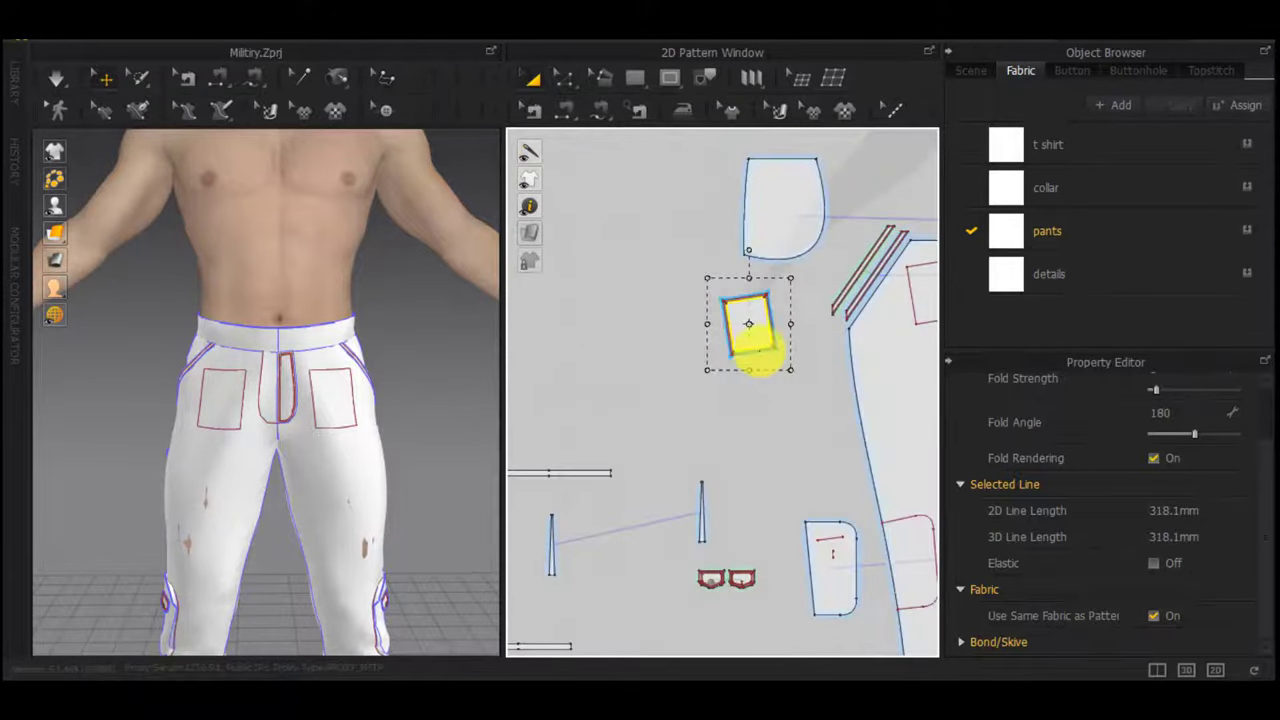
{"action": "left_click_drag", "start_coordinate": [789, 398], "coordinate": [692, 265]}
{"action": "key", "text": "m"}
{"action": "left_click", "coordinate": [724, 399]}
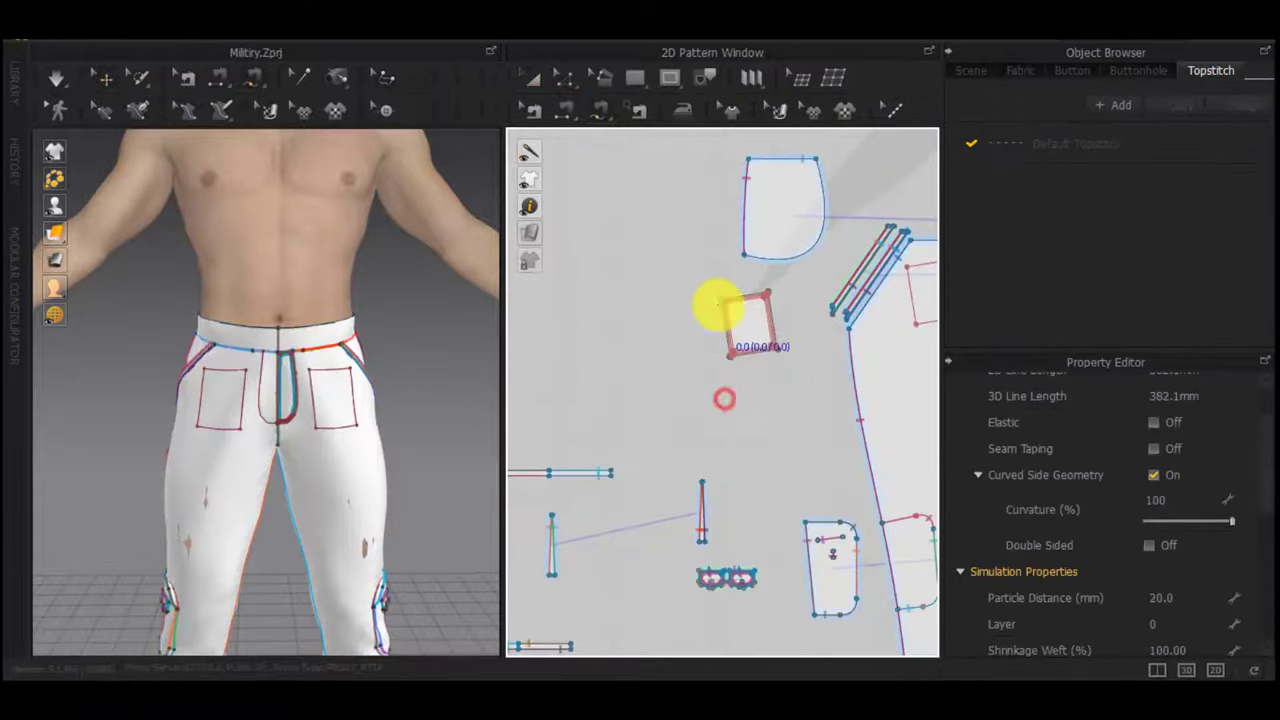
{"action": "scroll", "coordinate": [720, 306], "scroll_direction": "up", "scroll_amount": 8}
{"action": "left_click", "coordinate": [734, 278]}
{"action": "scroll", "coordinate": [755, 493], "scroll_direction": "down", "scroll_amount": 3}
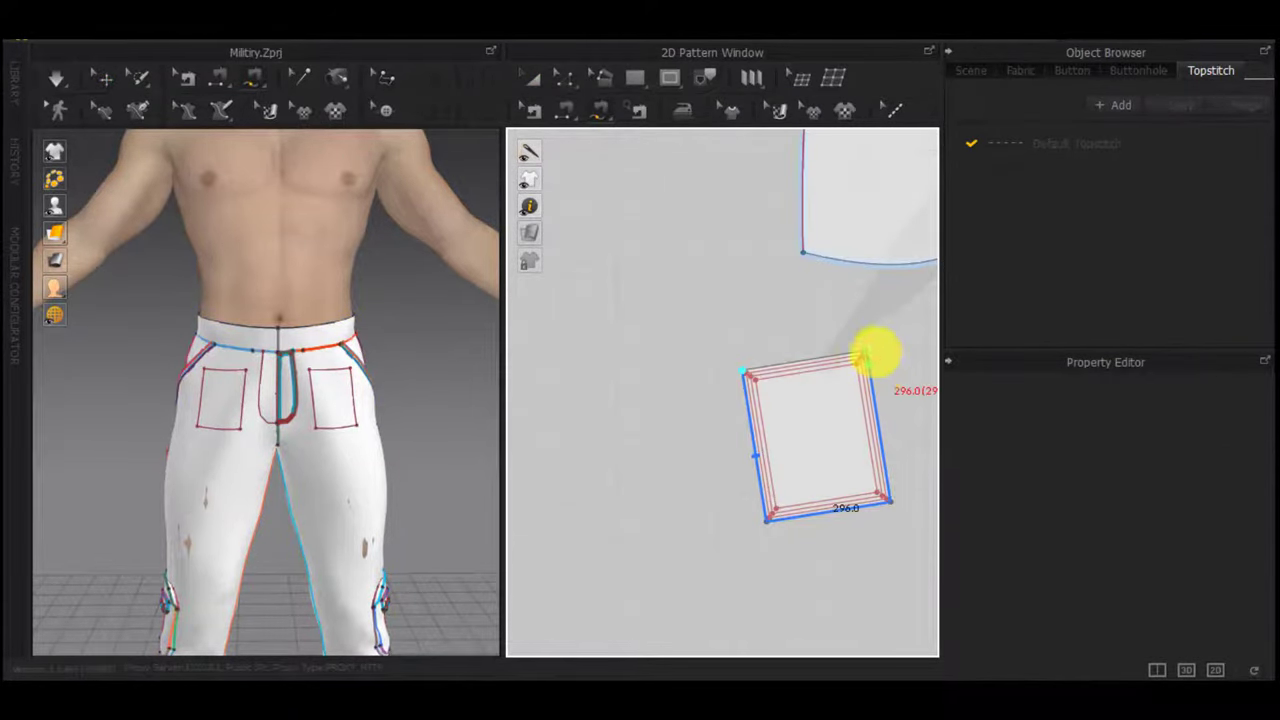
{"action": "middle_click_drag", "start_coordinate": [888, 379], "coordinate": [920, 368]}
{"action": "scroll", "coordinate": [690, 330], "scroll_direction": "down", "scroll_amount": 3}
{"action": "left_click", "coordinate": [777, 306]}
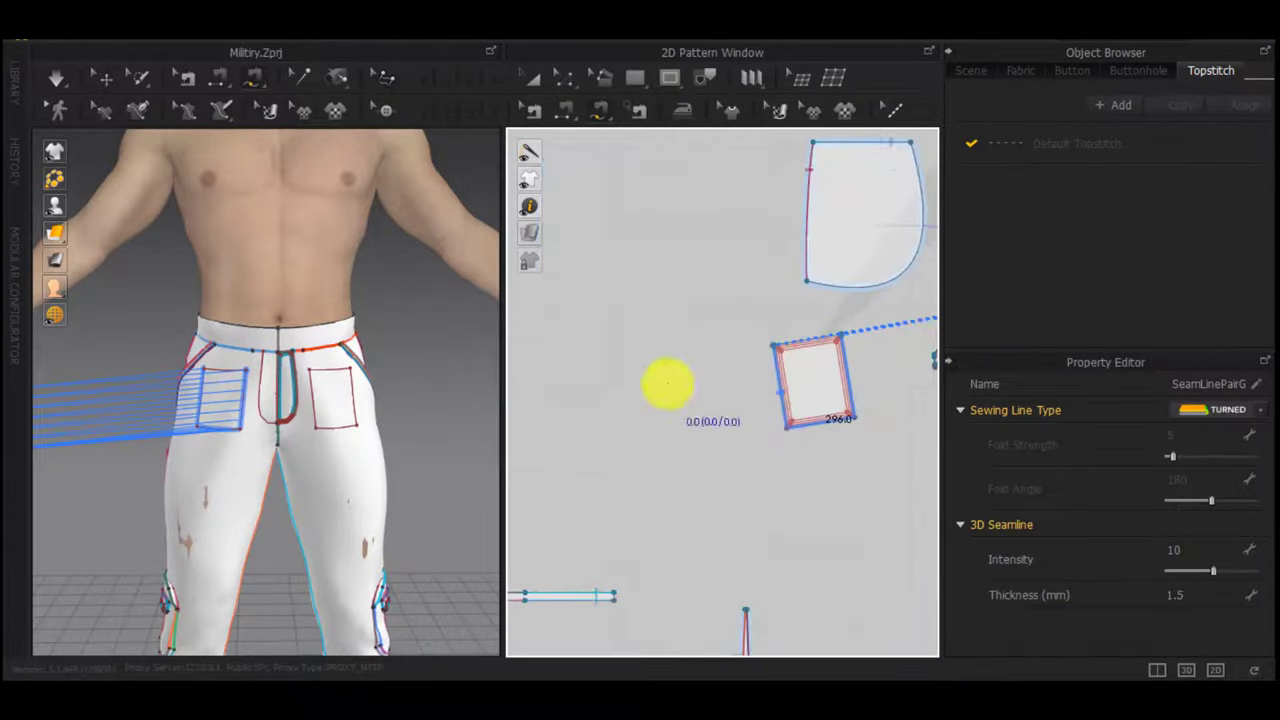
{"action": "key", "text": "space"}
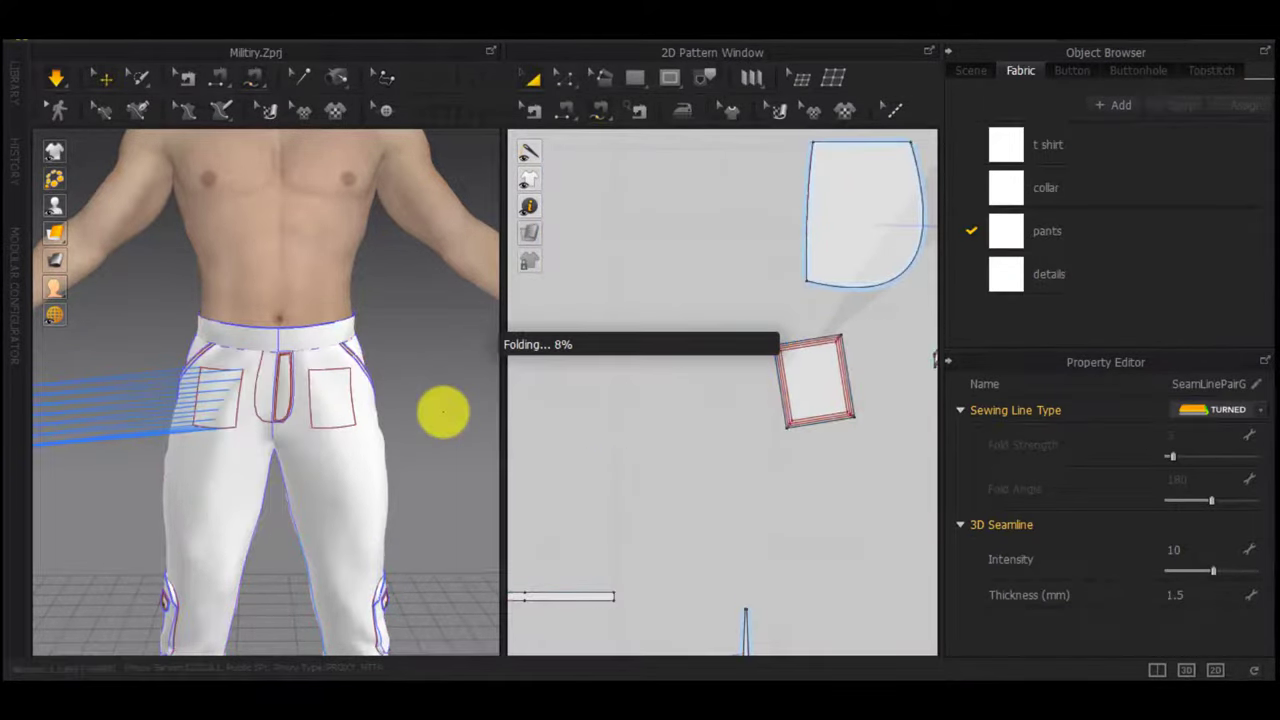
Select the patch pocket pattern and simulate until it drapes onto the front of the trousers
{"action": "key", "text": "space"}
{"action": "key", "text": "a"}
{"action": "left_click_drag", "start_coordinate": [863, 327], "coordinate": [753, 440]}
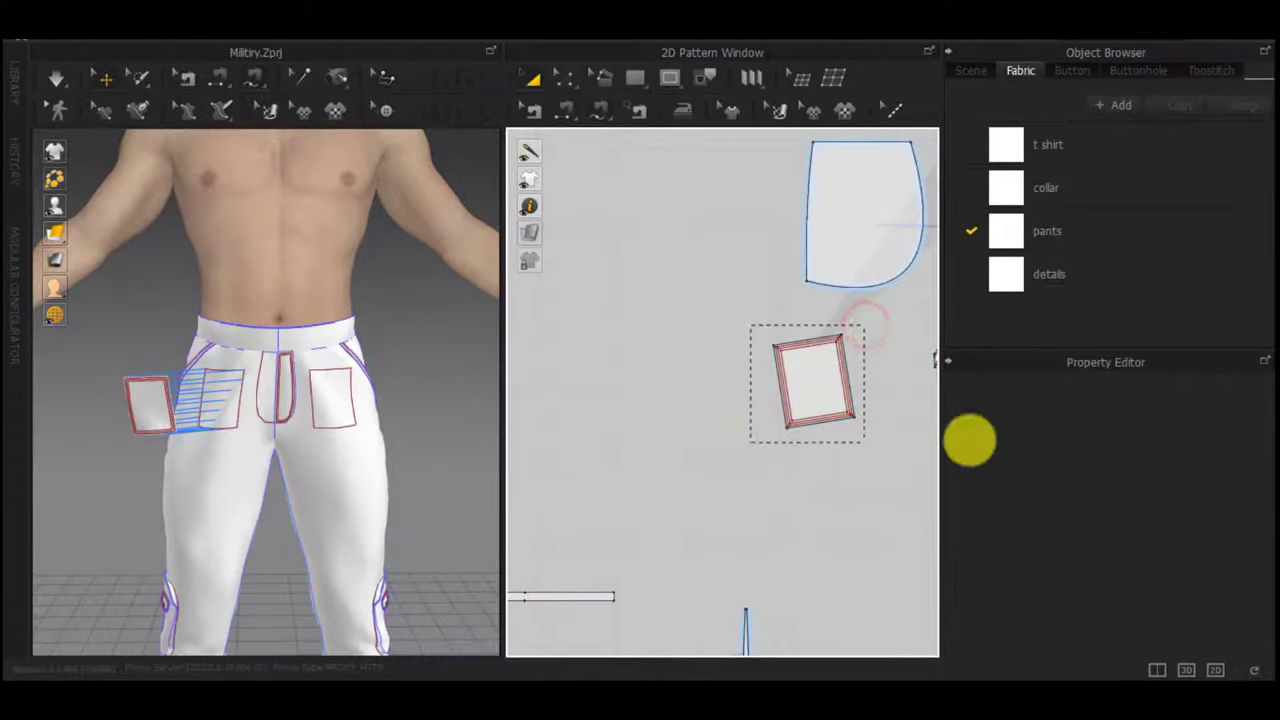
{"action": "left_click", "coordinate": [793, 486]}
{"action": "left_click", "coordinate": [666, 421]}
{"action": "key", "text": "space"}
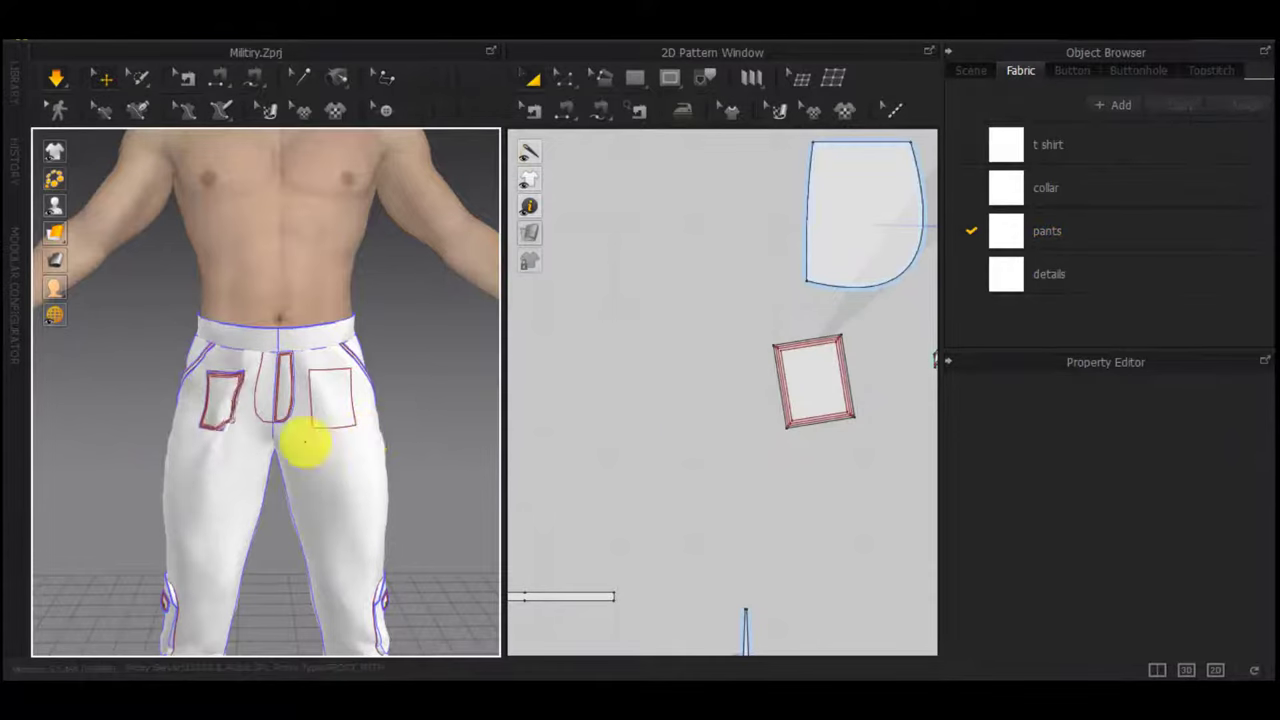
Pull the draped patch pocket's fabric straight on the trouser front while the simulation runs
{"action": "scroll", "coordinate": [305, 441], "scroll_direction": "up", "scroll_amount": 5}
{"action": "scroll", "coordinate": [223, 457], "scroll_direction": "down", "scroll_amount": 1}
{"action": "right_click_drag", "start_coordinate": [223, 457], "coordinate": [246, 451]}
{"action": "mouse_move", "coordinate": [214, 426]}
{"action": "left_mouse_down"}
{"action": "mouse_move", "coordinate": [262, 455]}
{"action": "mouse_move", "coordinate": [200, 421]}
{"action": "left_mouse_up"}
{"action": "scroll", "coordinate": [203, 425], "scroll_direction": "up", "scroll_amount": 3}
{"action": "right_click_drag", "start_coordinate": [223, 436], "coordinate": [297, 453]}
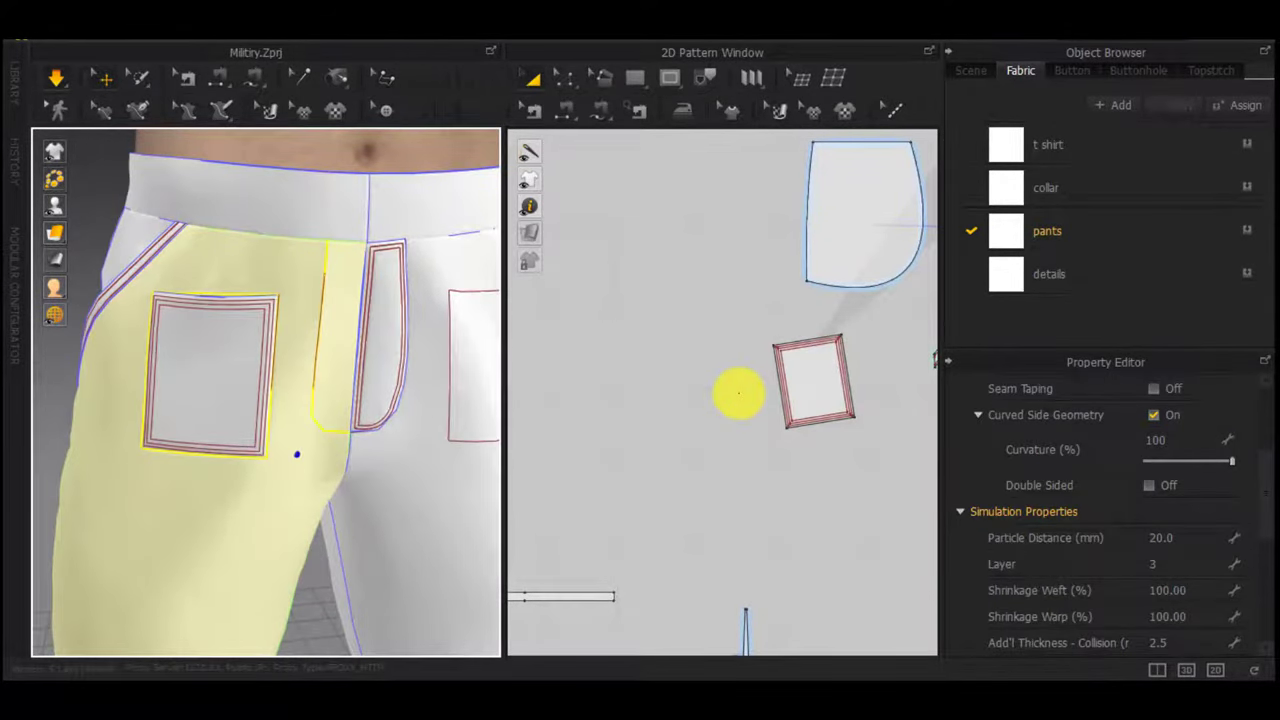
Create a Layer Clone (Over) of the patch pocket and place it beside the original in the 2D pattern
{"action": "left_click_drag", "start_coordinate": [889, 329], "coordinate": [735, 472]}
{"action": "right_click", "coordinate": [814, 381]}
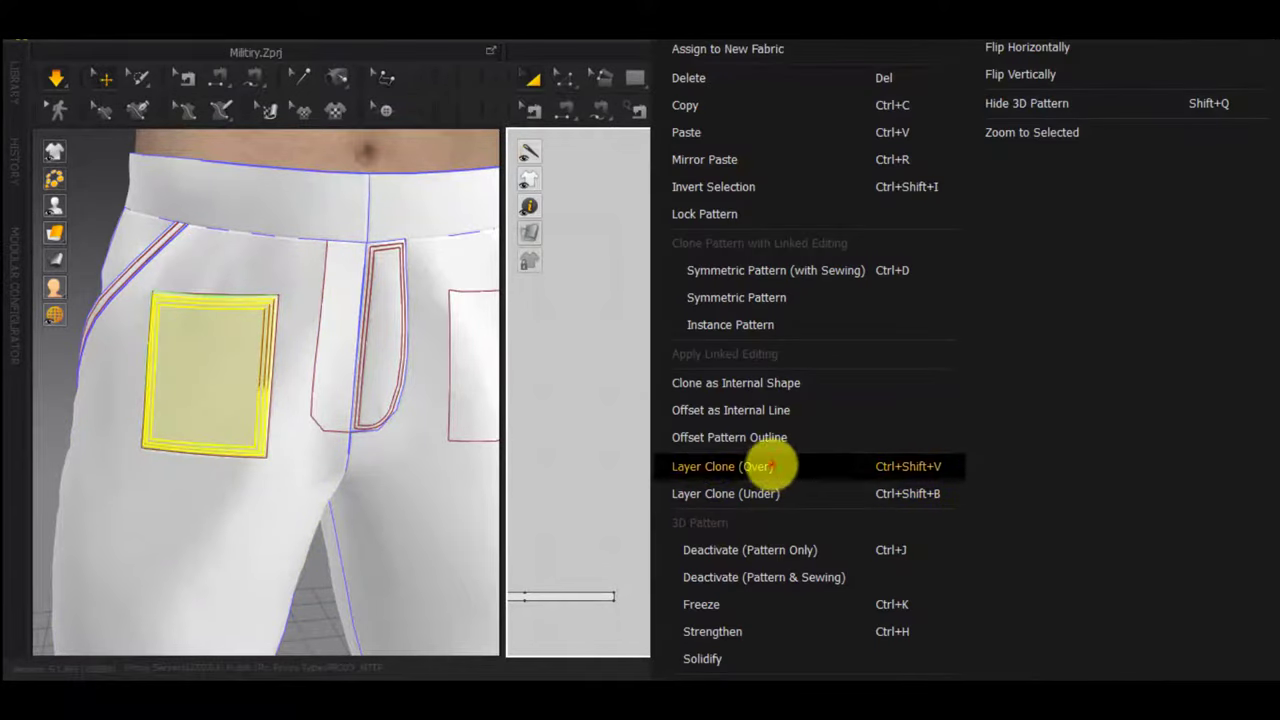
{"action": "left_click", "coordinate": [771, 466]}
{"action": "left_click", "coordinate": [696, 394]}
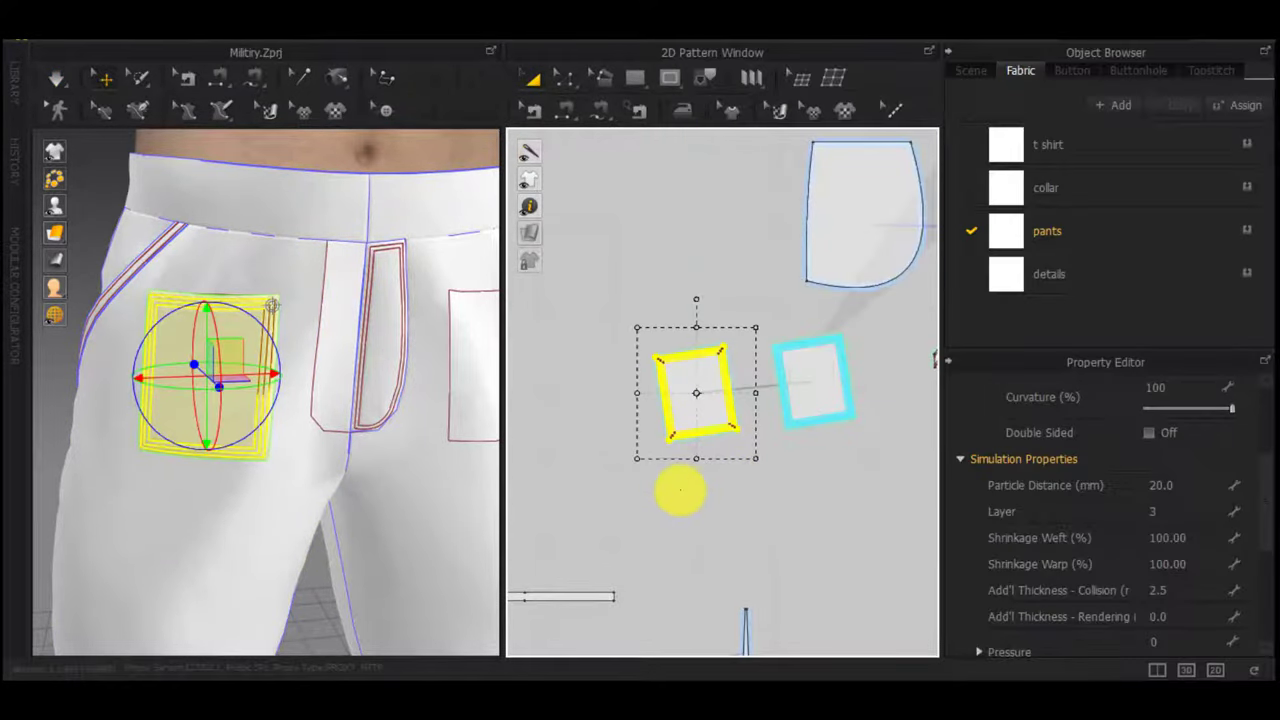
Cut and sew the cloned pocket along its innermost internal rectangle to separate the panel from the frame
{"action": "scroll", "coordinate": [674, 465], "scroll_direction": "up", "scroll_amount": 4}
{"action": "left_click", "coordinate": [689, 524]}
{"action": "key", "text": "z"}
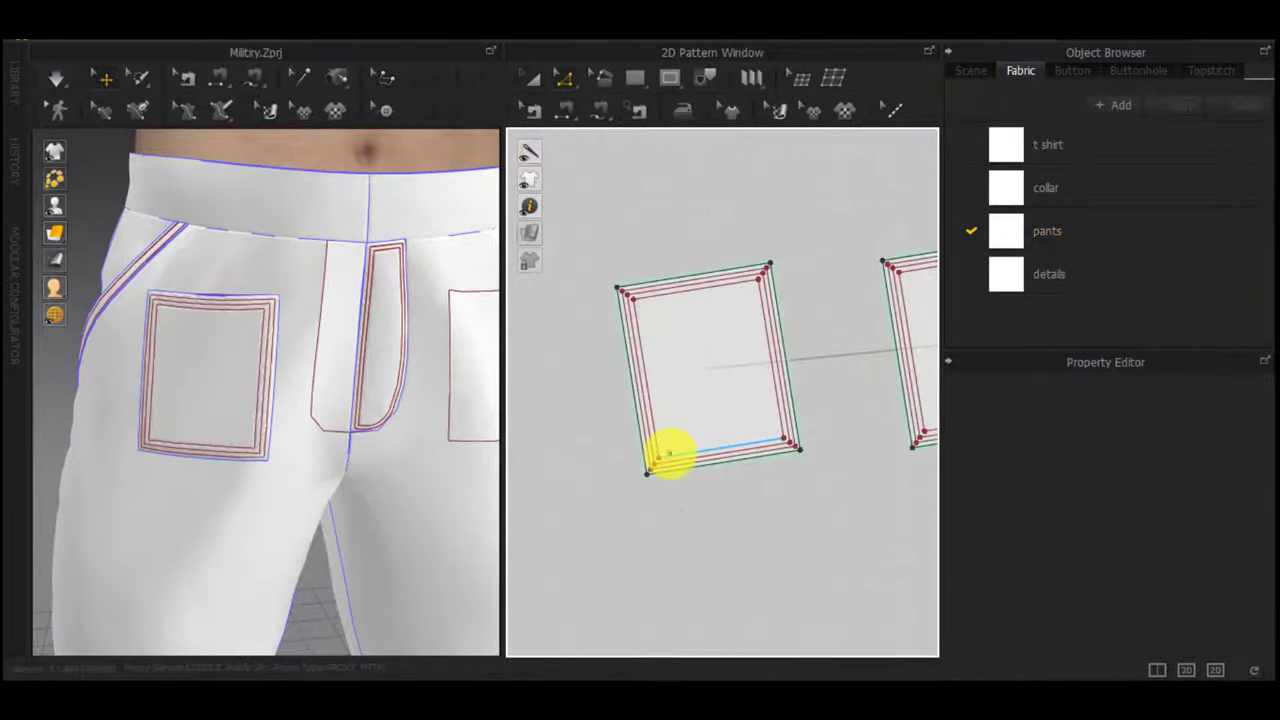
{"action": "double_click", "coordinate": [669, 454]}
{"action": "right_click", "coordinate": [669, 454]}
{"action": "left_click", "coordinate": [742, 304]}
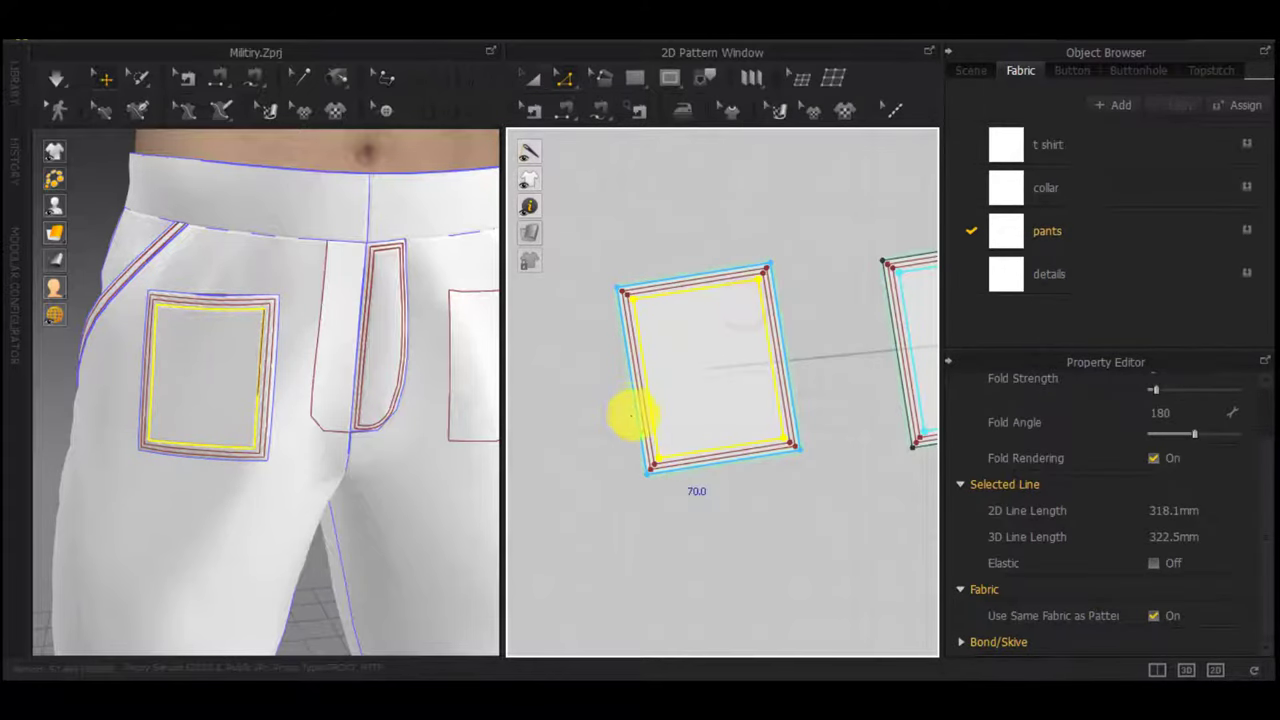
Set the cloned pocket frame's shrinkage weft and warp to 105% and simulate the garment
{"action": "scroll", "coordinate": [697, 450], "scroll_direction": "down", "scroll_amount": 3}
{"action": "scroll", "coordinate": [1157, 587], "scroll_direction": "down", "scroll_amount": 2}
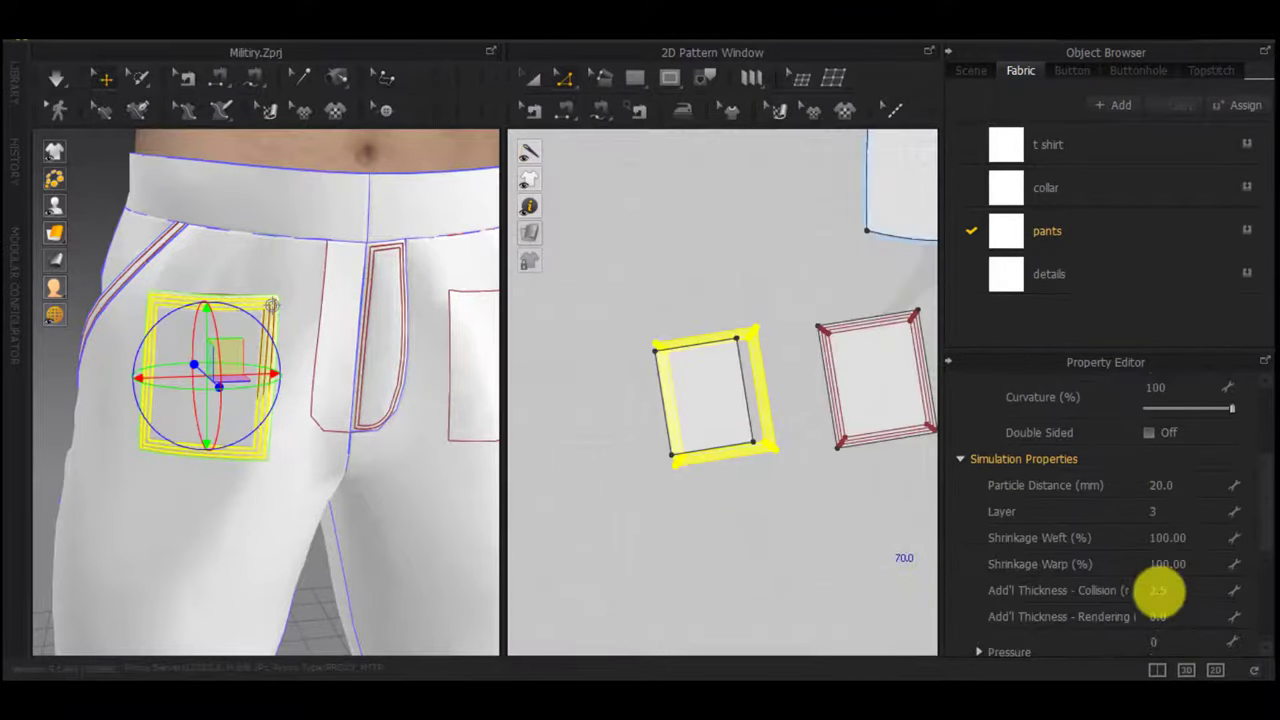
{"action": "left_click", "coordinate": [1197, 539]}
{"action": "left_click", "coordinate": [783, 548]}
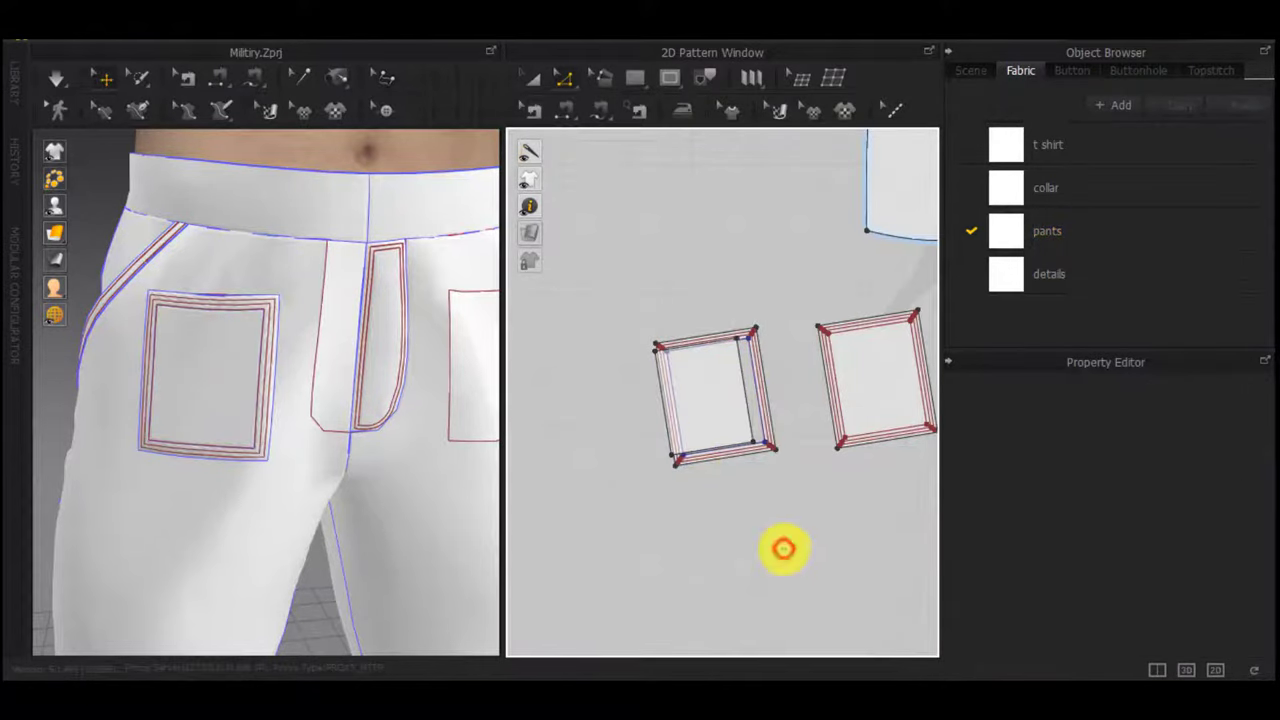
{"action": "key", "text": "space"}
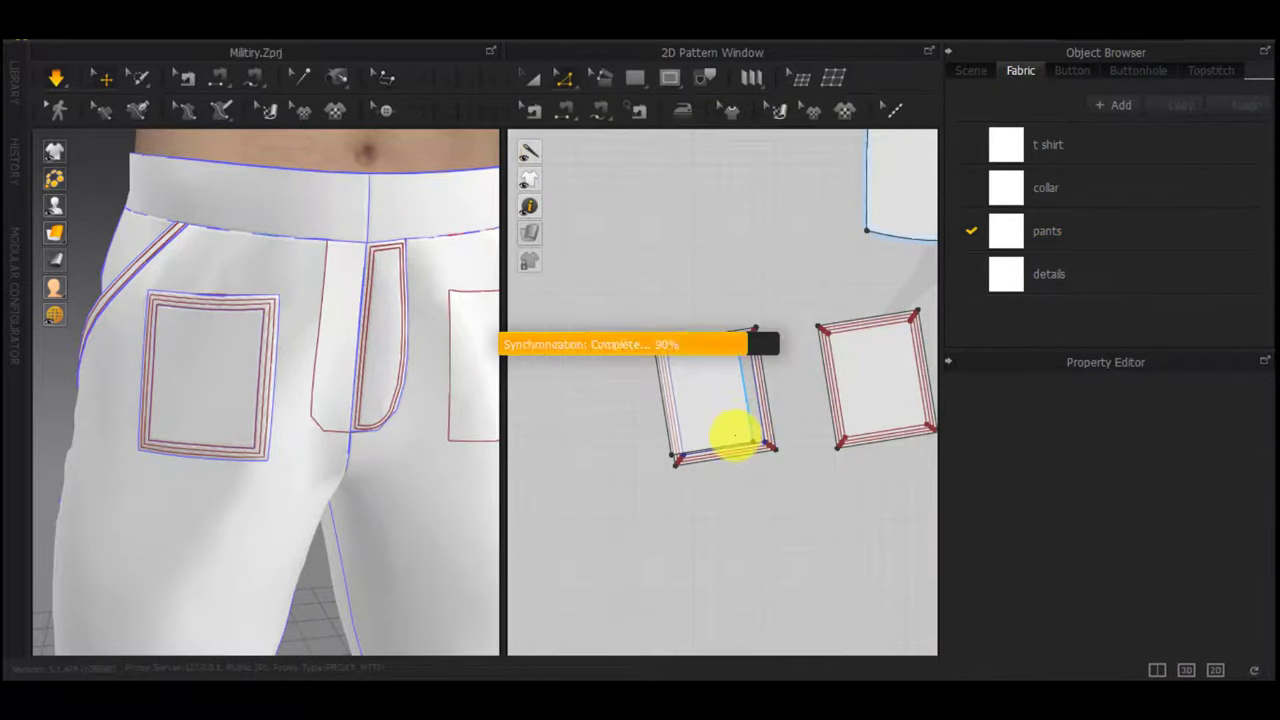
{"action": "scroll", "coordinate": [245, 420], "scroll_direction": "up", "scroll_amount": 3}
{"action": "right_click_drag", "start_coordinate": [245, 430], "coordinate": [334, 466]}
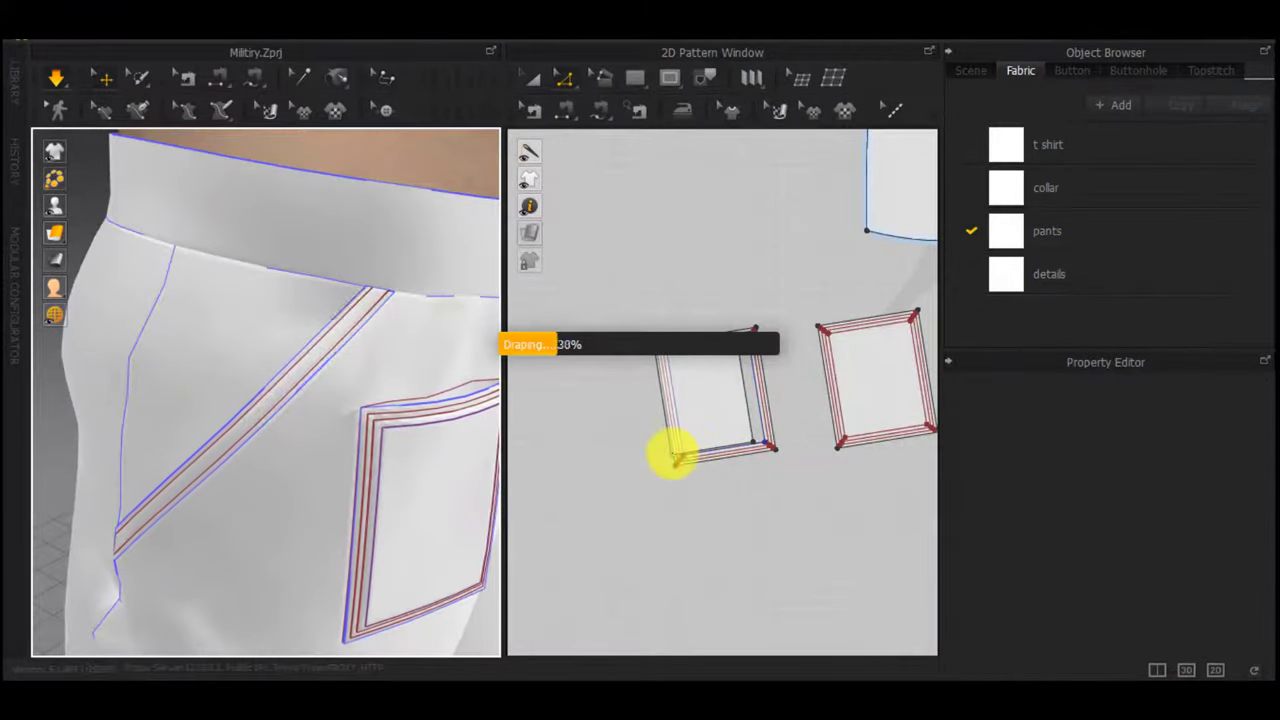
{"action": "scroll", "coordinate": [666, 451], "scroll_direction": "up", "scroll_amount": 3}
{"action": "left_click", "coordinate": [720, 418]}
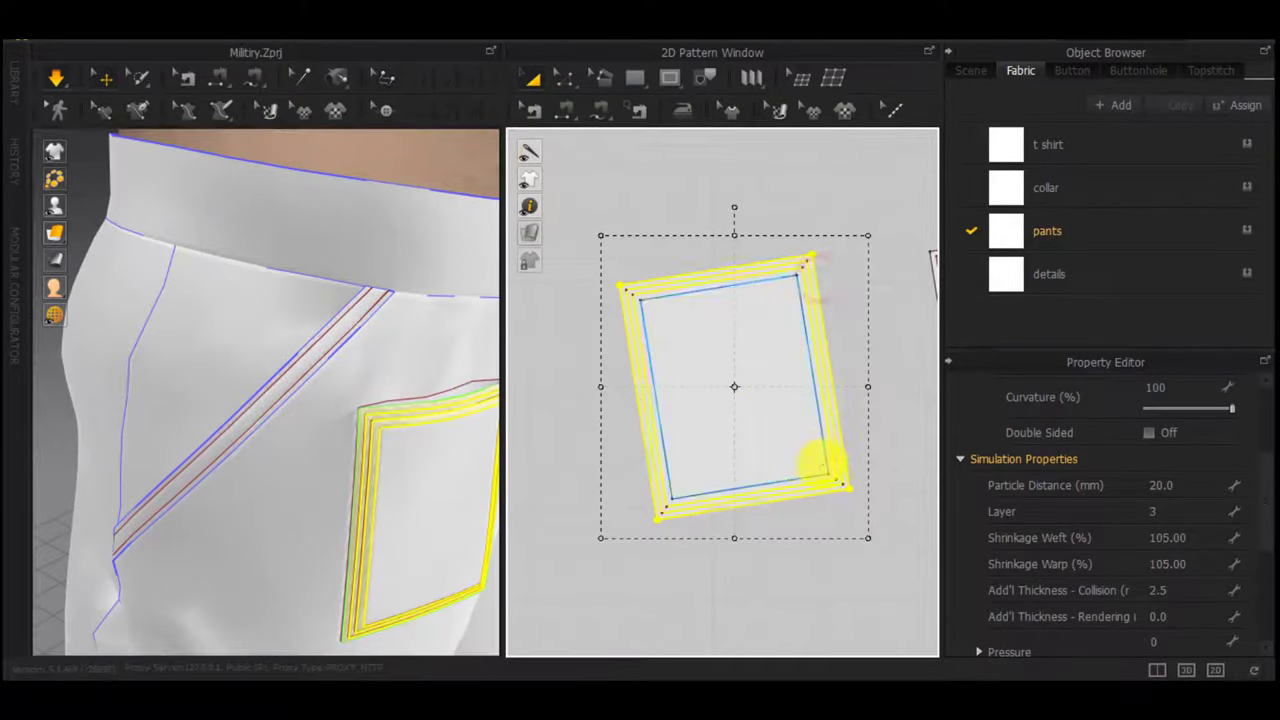
{"action": "scroll", "coordinate": [823, 462], "scroll_direction": "down", "scroll_amount": 3}
{"action": "left_click_drag", "start_coordinate": [828, 457], "coordinate": [654, 477]}
{"action": "key", "text": "ctrl+z"}
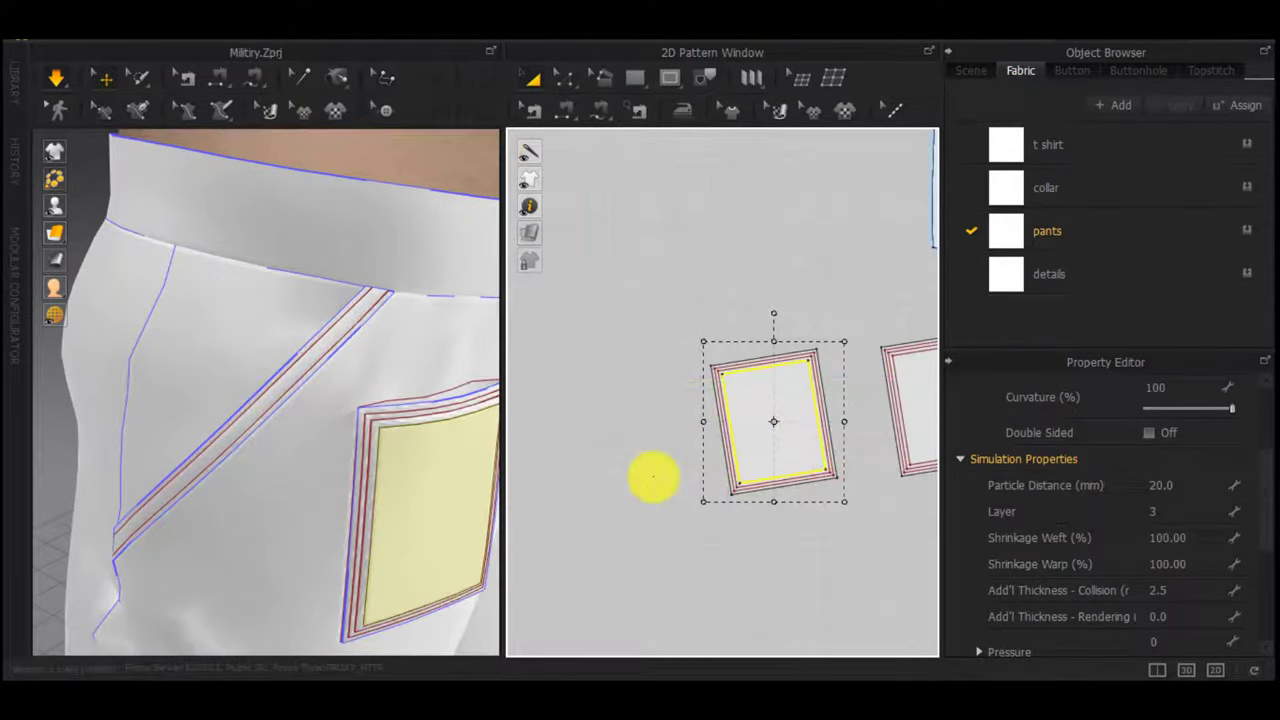
{"action": "scroll", "coordinate": [831, 451], "scroll_direction": "up", "scroll_amount": 3}
{"action": "left_click", "coordinate": [834, 455]}
{"action": "left_click", "coordinate": [837, 451]}
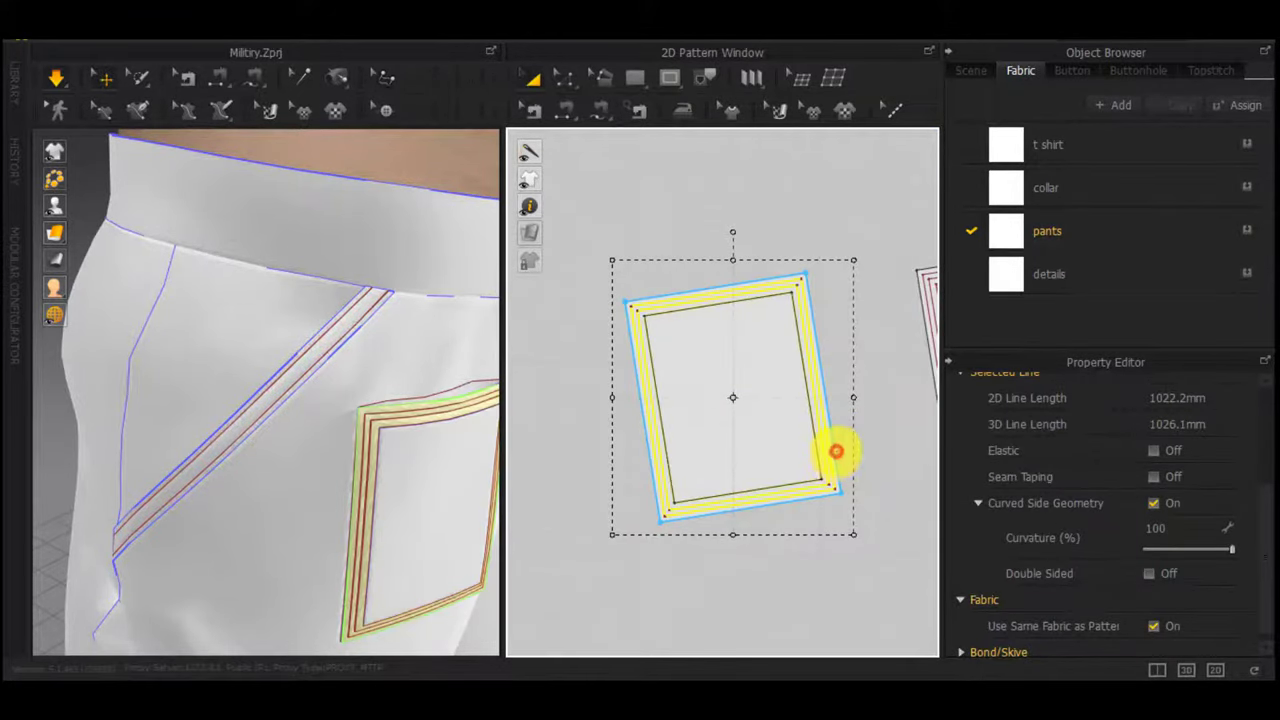
{"action": "scroll", "coordinate": [830, 451], "scroll_direction": "up", "scroll_amount": 5}
{"action": "left_click", "coordinate": [835, 441], "text": "shift"}
{"action": "left_click", "coordinate": [807, 445], "text": "shift"}
{"action": "scroll", "coordinate": [803, 452], "scroll_direction": "down", "scroll_amount": 3}
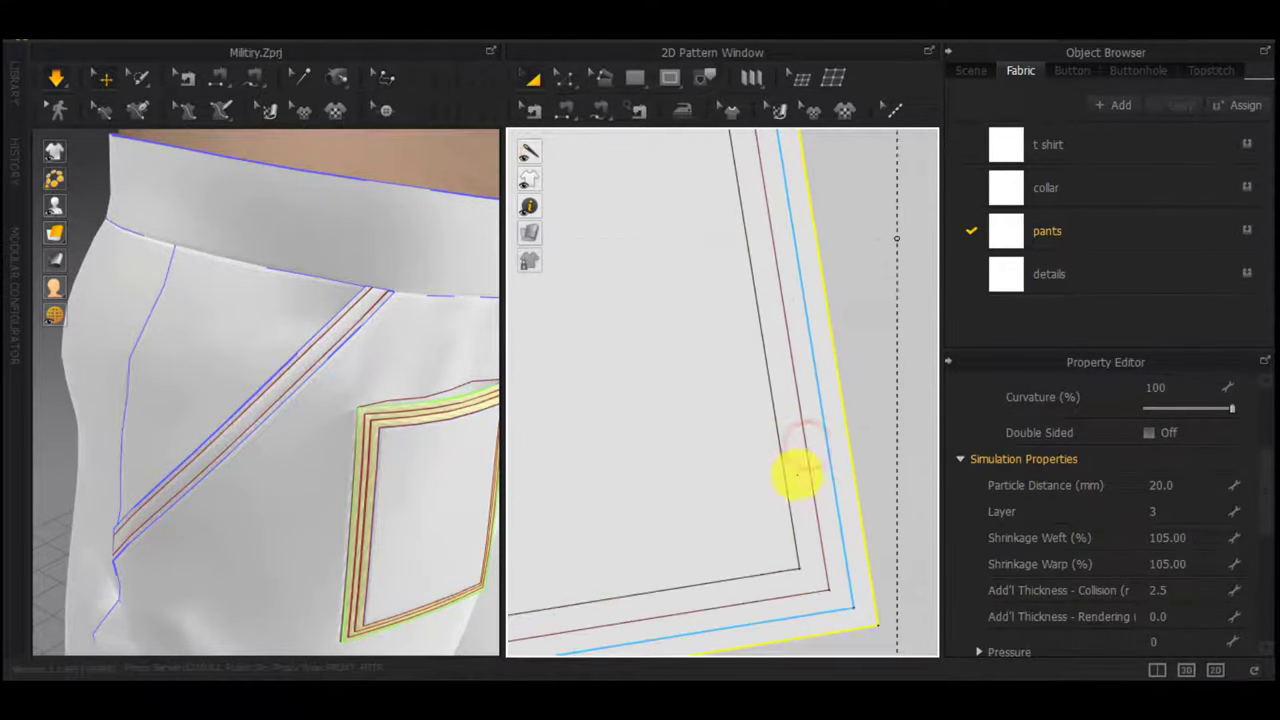
Move the cut inner panel out of its frame and lay both pieces side by side next to the original pocket
{"action": "left_click", "coordinate": [751, 457]}
{"action": "scroll", "coordinate": [751, 457], "scroll_direction": "down", "scroll_amount": 3}
{"action": "left_click_drag", "start_coordinate": [721, 449], "coordinate": [722, 160]}
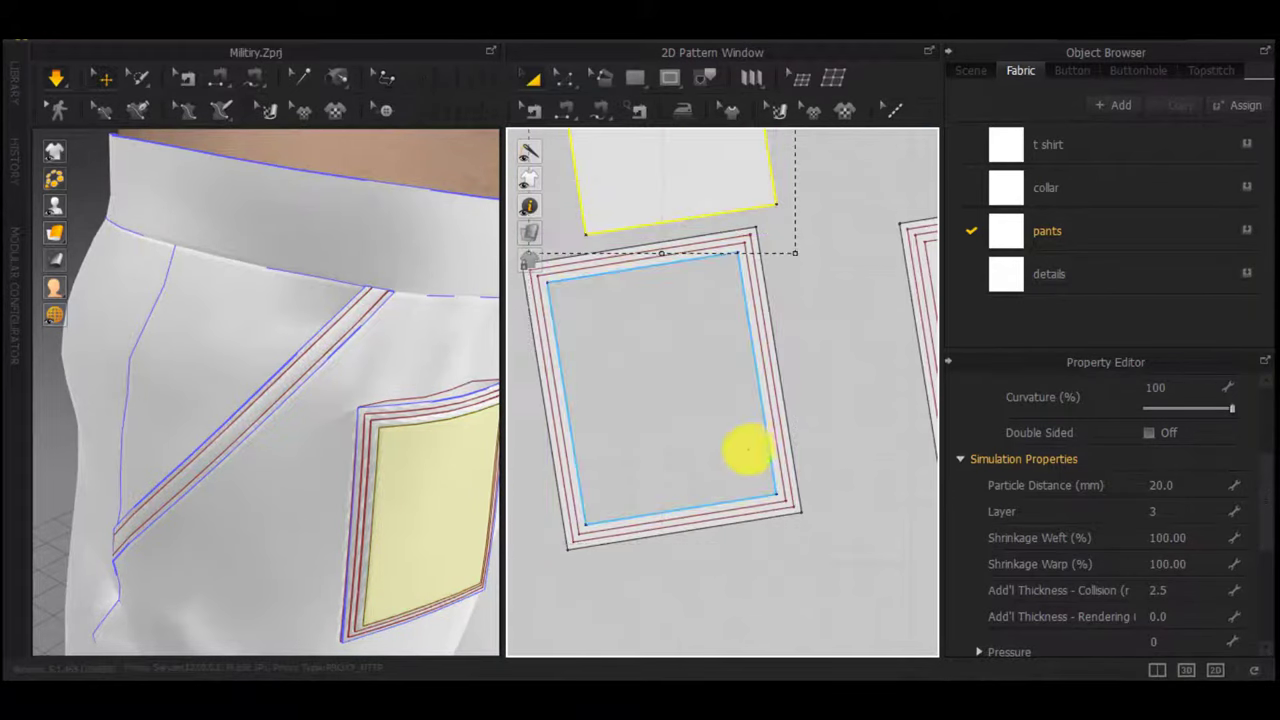
{"action": "scroll", "coordinate": [749, 447], "scroll_direction": "down", "scroll_amount": 3}
{"action": "left_click", "coordinate": [797, 414]}
{"action": "left_click_drag", "start_coordinate": [803, 285], "coordinate": [543, 581]}
{"action": "left_click_drag", "start_coordinate": [766, 428], "coordinate": [579, 455]}
{"action": "left_click_drag", "start_coordinate": [720, 228], "coordinate": [732, 505]}
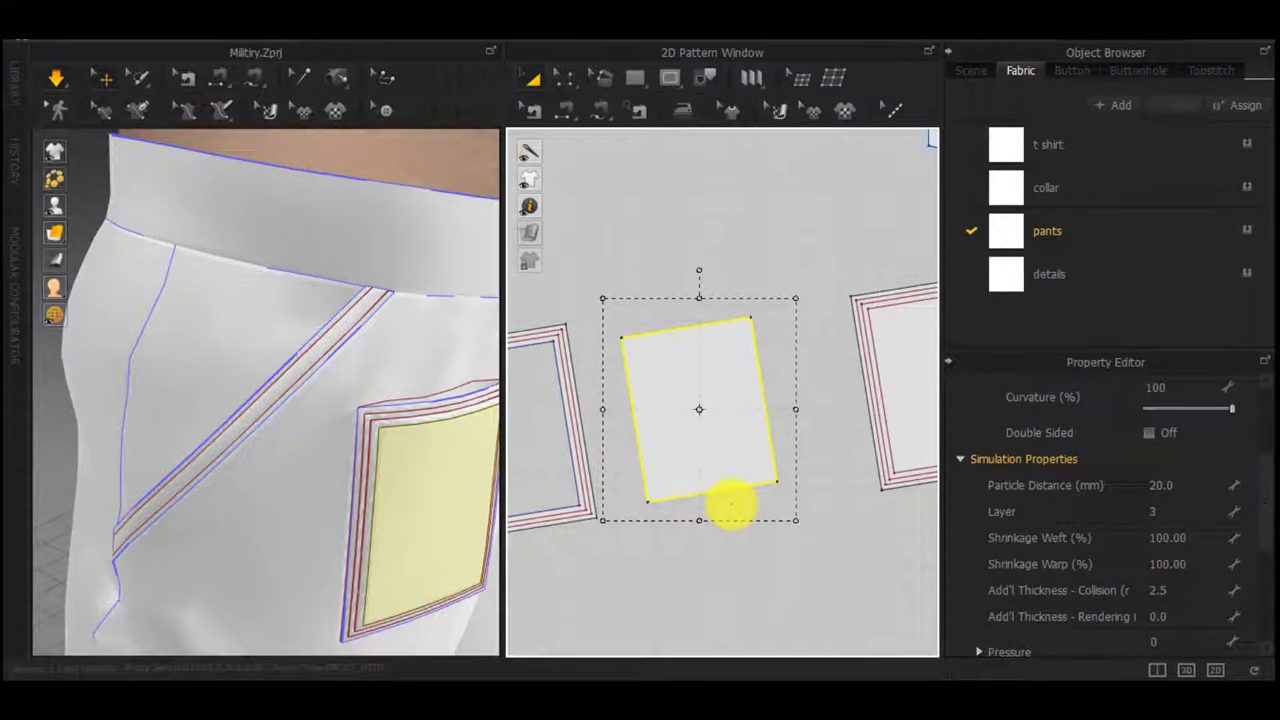
{"action": "scroll", "coordinate": [731, 522], "scroll_direction": "down", "scroll_amount": 3}
{"action": "scroll", "coordinate": [394, 554], "scroll_direction": "down", "scroll_amount": 3}
{"action": "left_click", "coordinate": [646, 541]}
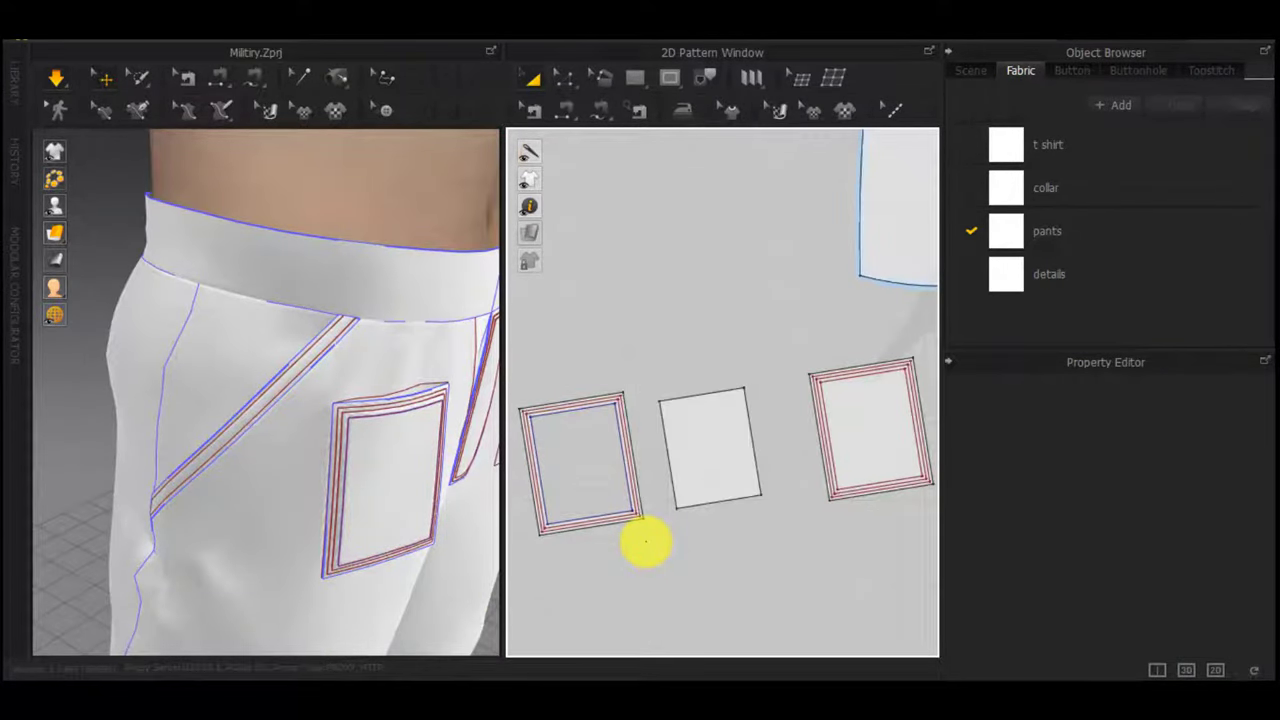
Try to symmetrize the pocket pieces together as linked patterns, and dismiss the message
{"action": "scroll", "coordinate": [700, 314], "scroll_direction": "down", "scroll_amount": 3}
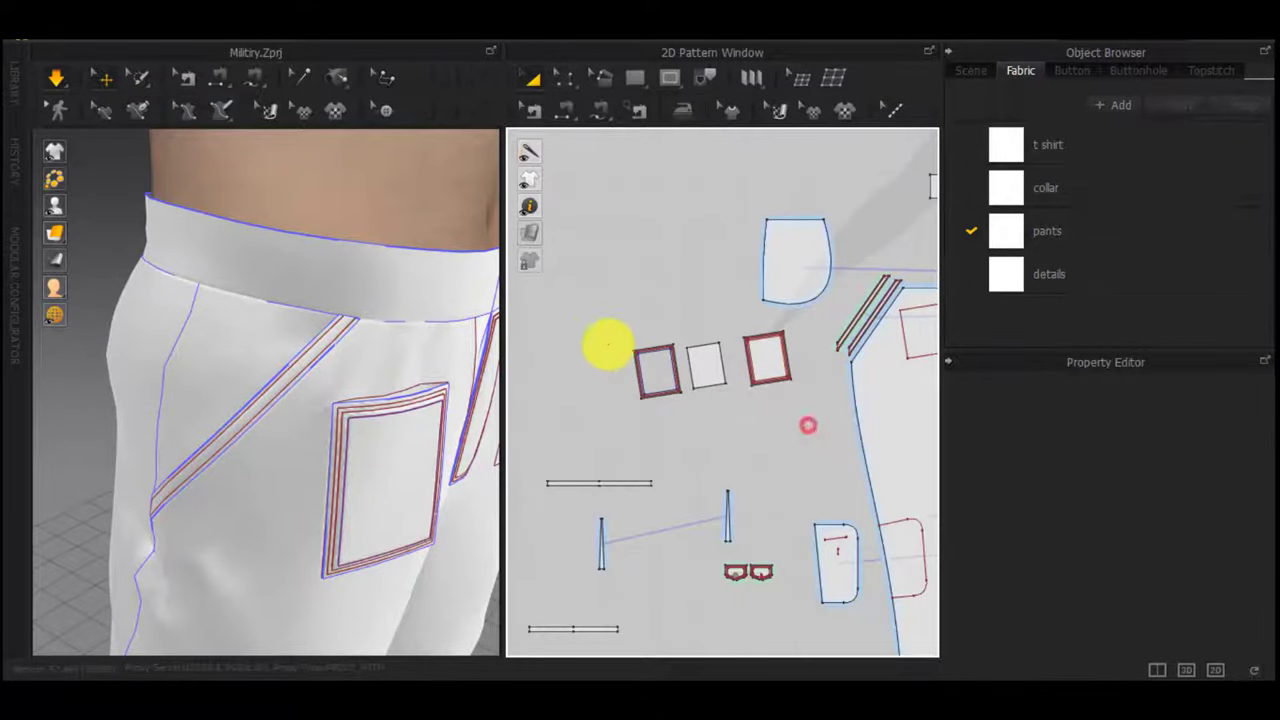
{"action": "left_click_drag", "start_coordinate": [808, 425], "coordinate": [592, 298]}
{"action": "right_click", "coordinate": [654, 372]}
{"action": "left_click", "coordinate": [760, 406]}
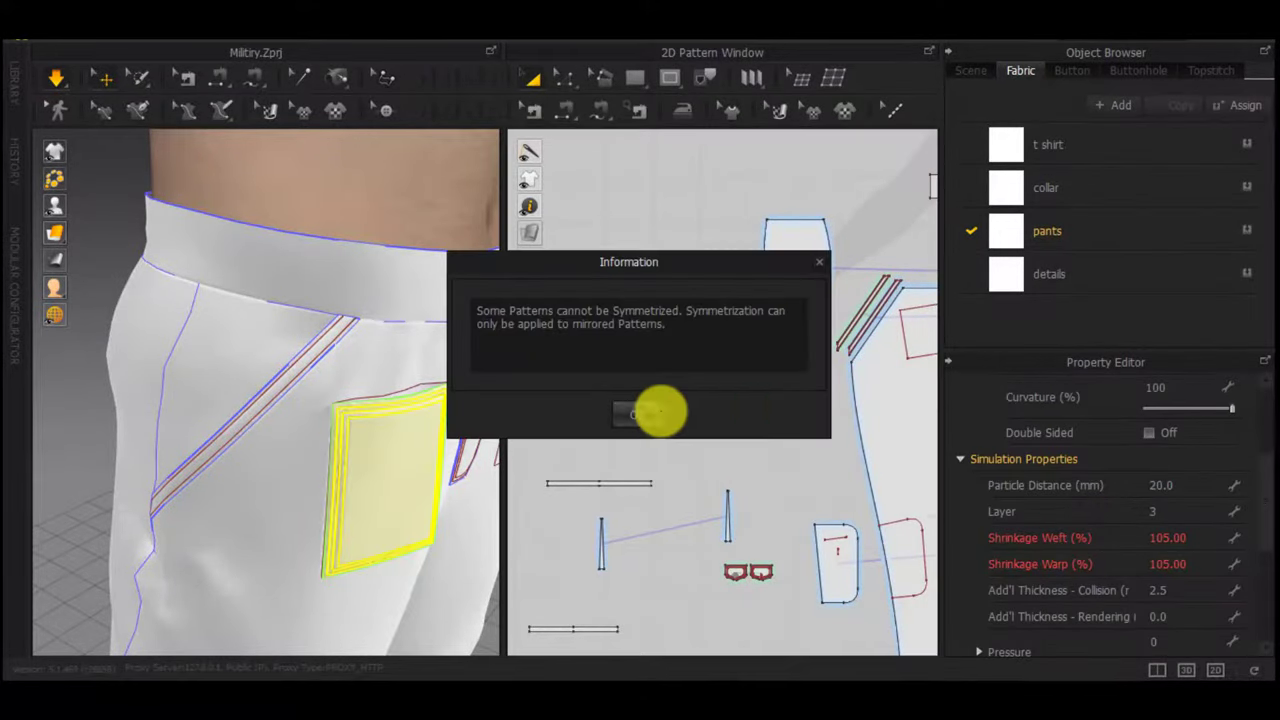
{"action": "left_click", "coordinate": [650, 414]}
{"action": "left_click", "coordinate": [751, 466]}
{"action": "left_click", "coordinate": [789, 411]}
Create a symmetric pattern of the original patch pocket and place it beside the opposite trouser leg pattern
{"action": "left_click", "coordinate": [762, 360]}
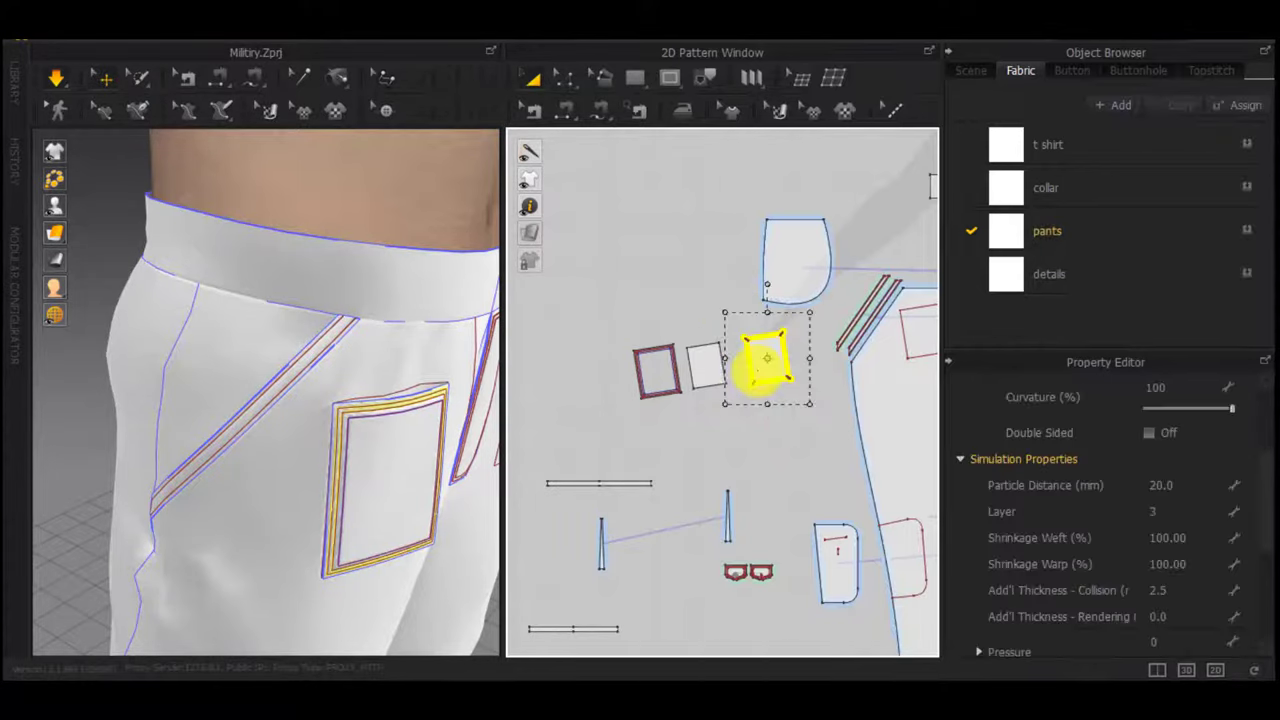
{"action": "right_click", "coordinate": [757, 370]}
{"action": "left_click", "coordinate": [749, 296]}
{"action": "scroll", "coordinate": [775, 388], "scroll_direction": "down", "scroll_amount": 3}
{"action": "middle_click_drag", "start_coordinate": [903, 386], "coordinate": [709, 374]}
{"action": "middle_click_drag", "start_coordinate": [905, 360], "coordinate": [816, 361]}
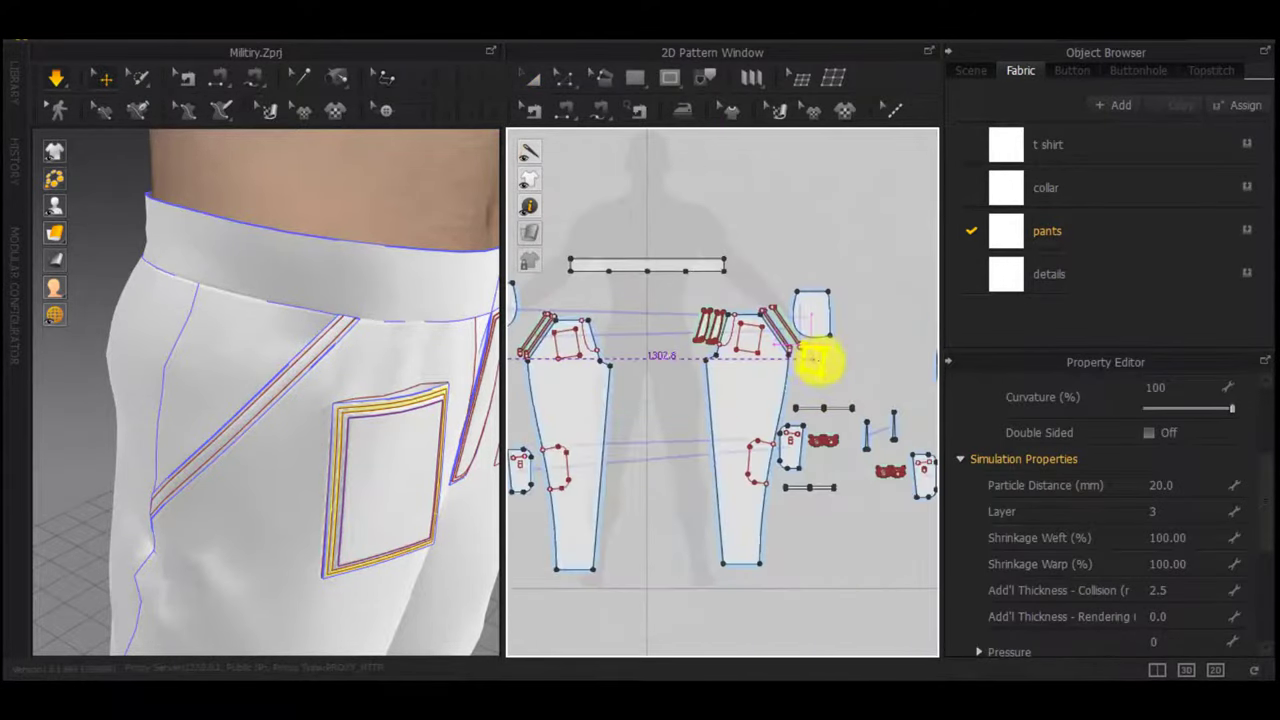
{"action": "left_click", "coordinate": [823, 383]}
{"action": "scroll", "coordinate": [840, 366], "scroll_direction": "up", "scroll_amount": 5}
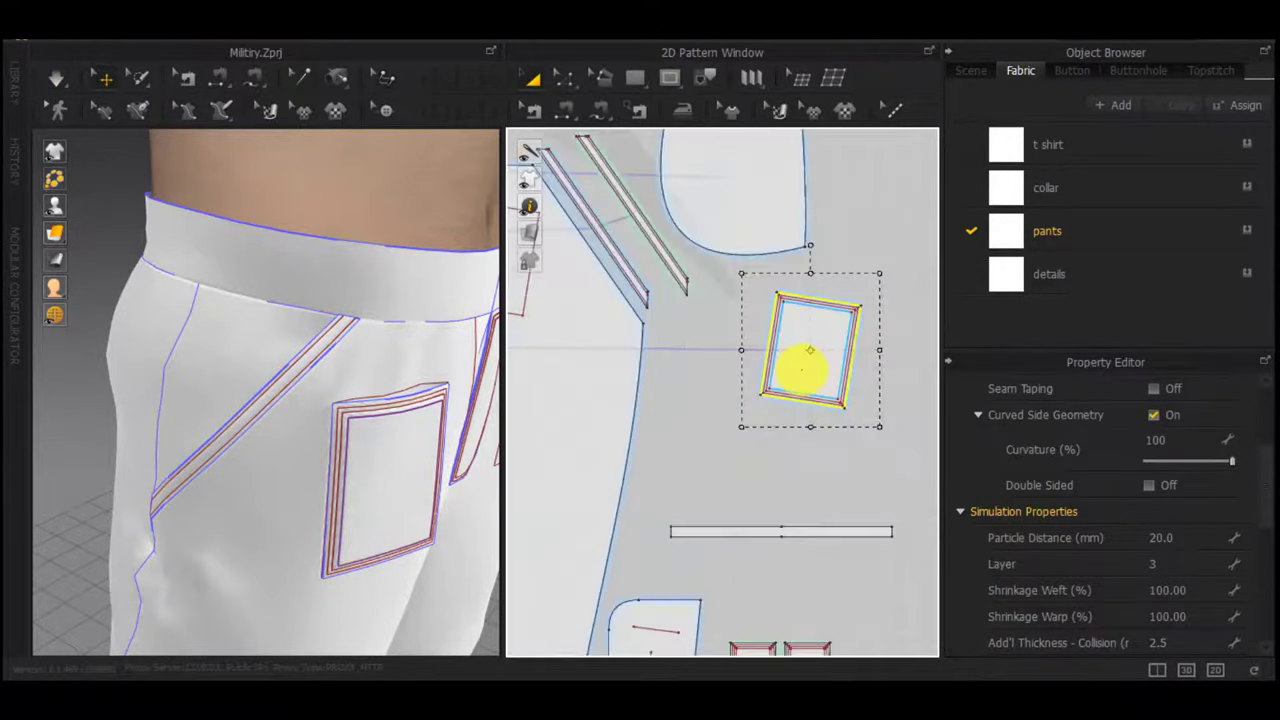
Sew the mirrored pocket to the rectangular pocket outline on the opposite front leg with free sewing, and simulate the drape
{"action": "key", "text": "m"}
{"action": "left_click", "coordinate": [776, 292]}
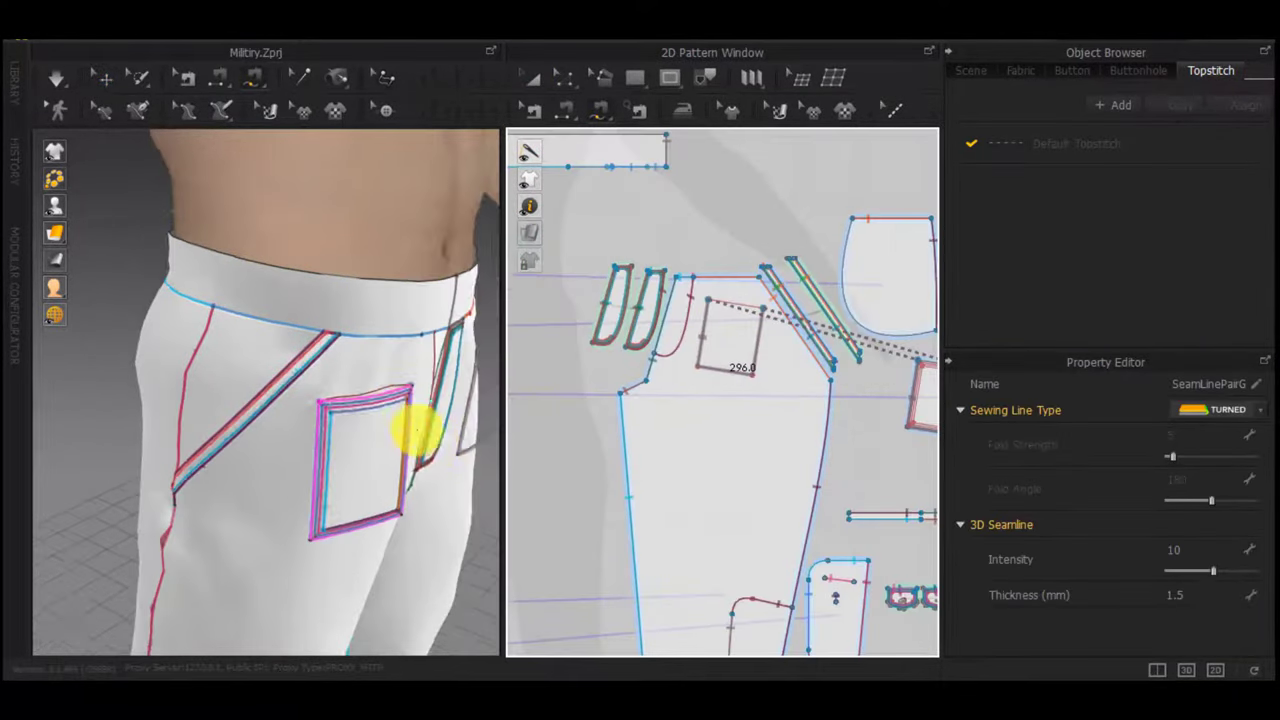
{"action": "right_click_drag", "start_coordinate": [414, 428], "coordinate": [329, 420]}
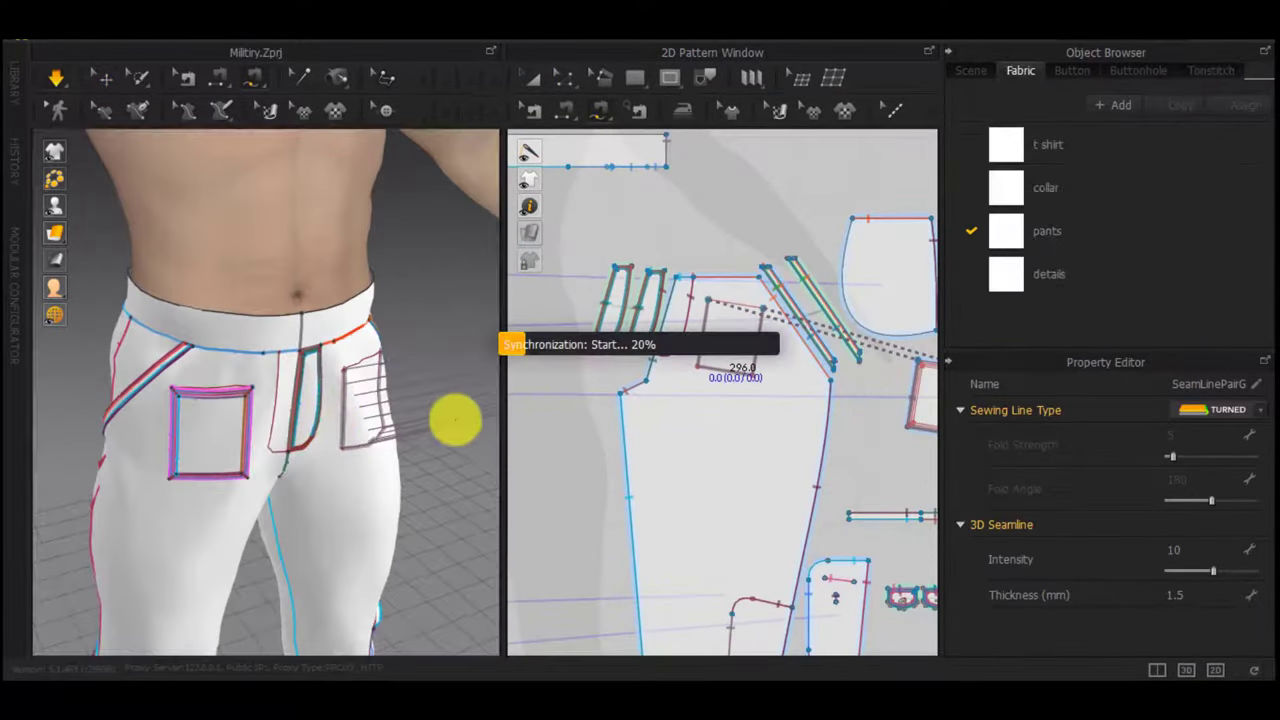
{"action": "scroll", "coordinate": [397, 449], "scroll_direction": "down", "scroll_amount": 3}
{"action": "right_click_drag", "start_coordinate": [397, 449], "coordinate": [347, 458]}
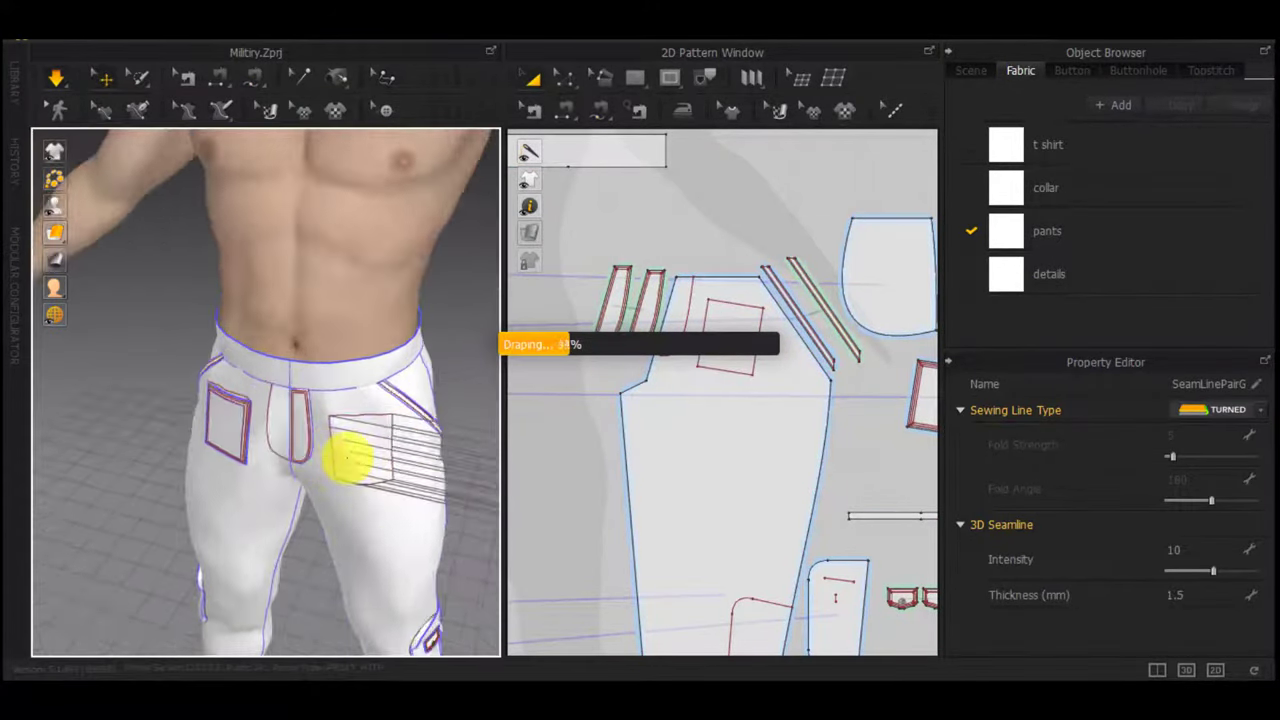
{"action": "scroll", "coordinate": [369, 459], "scroll_direction": "down", "scroll_amount": 2}
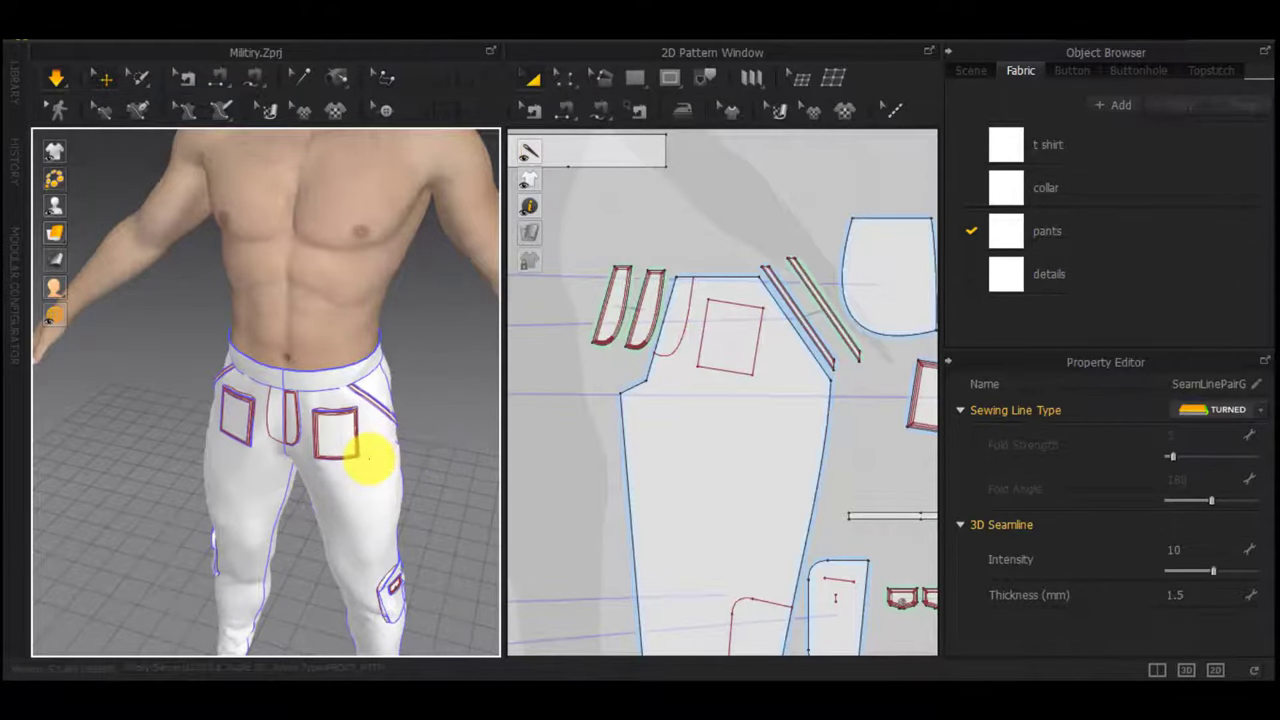
Create a Layer Clone (Over) of the mirrored patch pocket and place it beside the mirrored pocket
{"action": "middle_click_drag", "start_coordinate": [735, 410], "coordinate": [595, 384]}
{"action": "left_click_drag", "start_coordinate": [846, 437], "coordinate": [736, 323]}
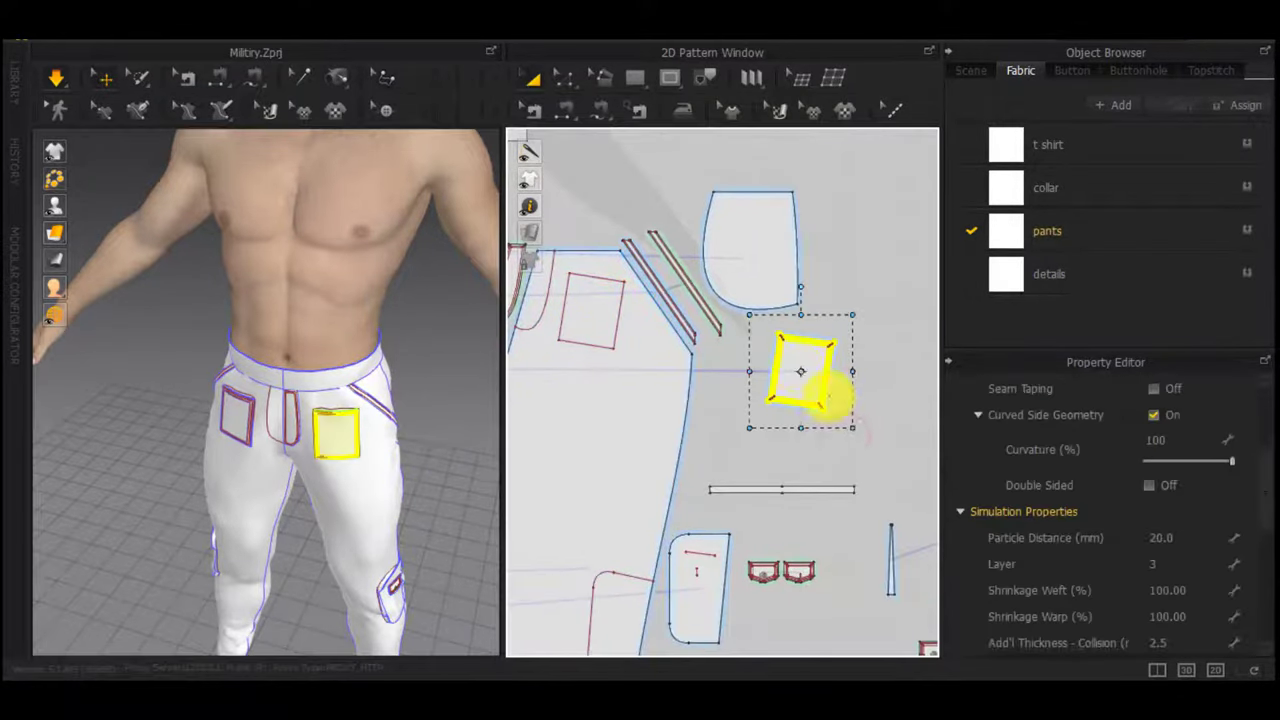
{"action": "right_click", "coordinate": [826, 398]}
{"action": "left_click", "coordinate": [814, 443]}
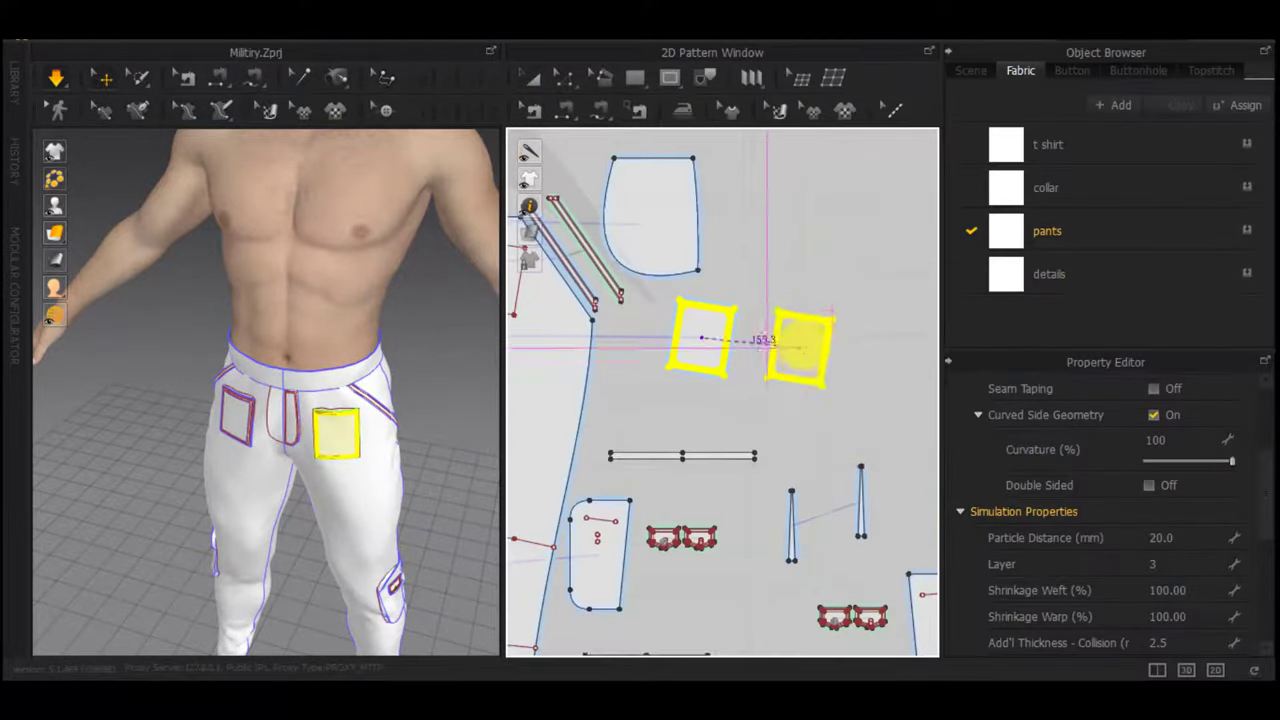
{"action": "left_click", "coordinate": [812, 345]}
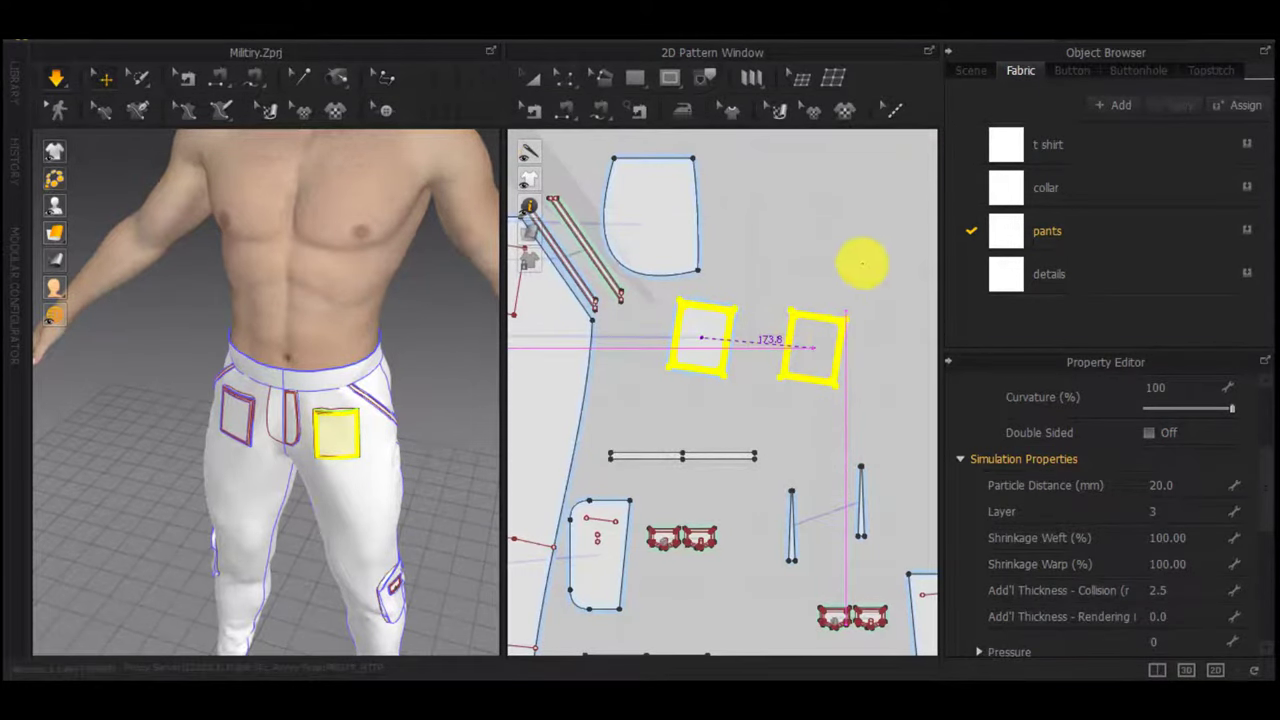
{"action": "scroll", "coordinate": [825, 355], "scroll_direction": "up", "scroll_amount": 10}
{"action": "scroll", "coordinate": [878, 392], "scroll_direction": "down", "scroll_amount": 6}
{"action": "scroll", "coordinate": [823, 317], "scroll_direction": "up", "scroll_amount": 4}
{"action": "right_click", "coordinate": [802, 308]}
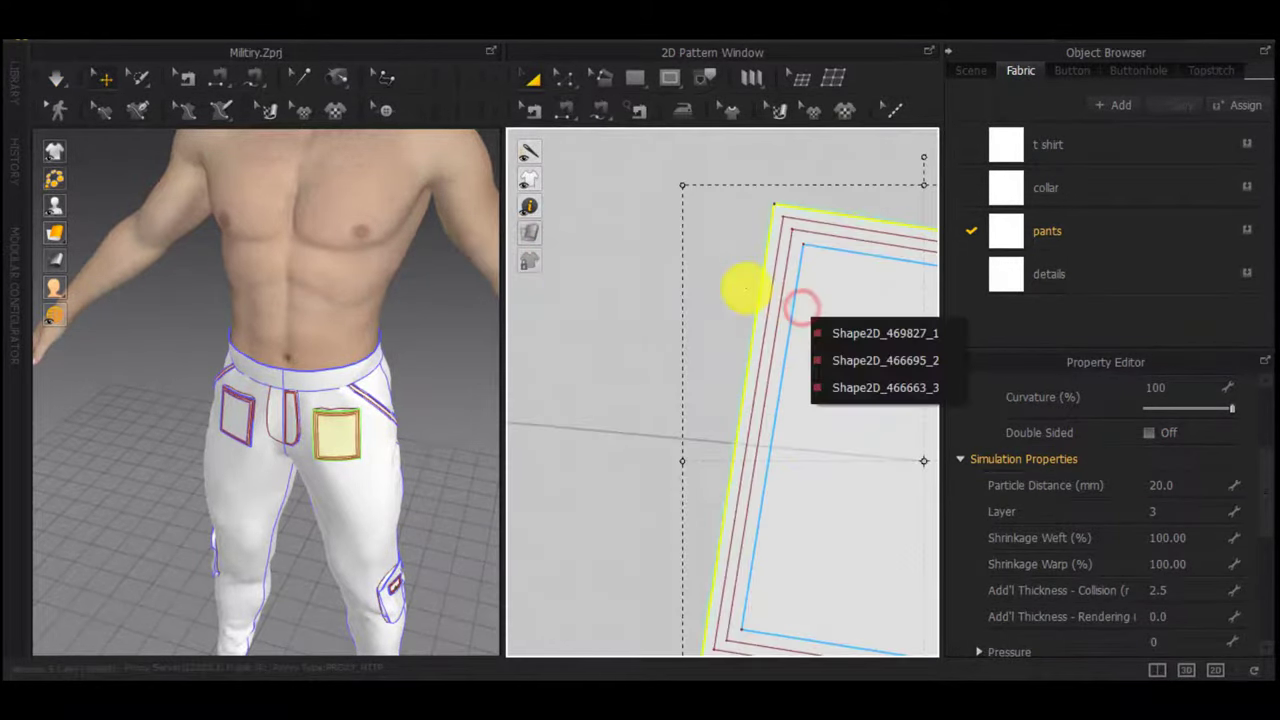
{"action": "left_click", "coordinate": [829, 383]}
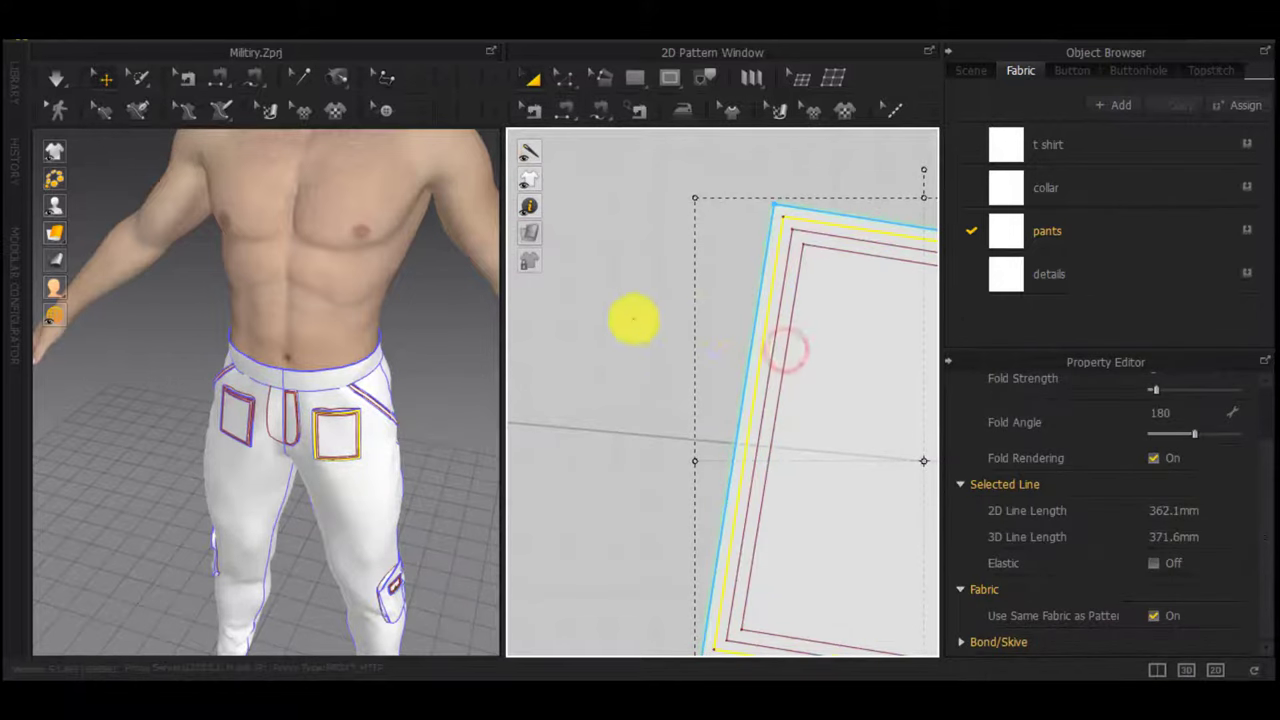
{"action": "left_click", "coordinate": [623, 323]}
Apply Cut & Sew along the innermost internal rectangle of the mirrored pocket's clone
{"action": "right_click", "coordinate": [788, 342]}
{"action": "left_click", "coordinate": [820, 375]}
{"action": "scroll", "coordinate": [787, 343], "scroll_direction": "up", "scroll_amount": 2}
{"action": "right_click", "coordinate": [787, 343]}
{"action": "mouse_move", "coordinate": [833, 430]}
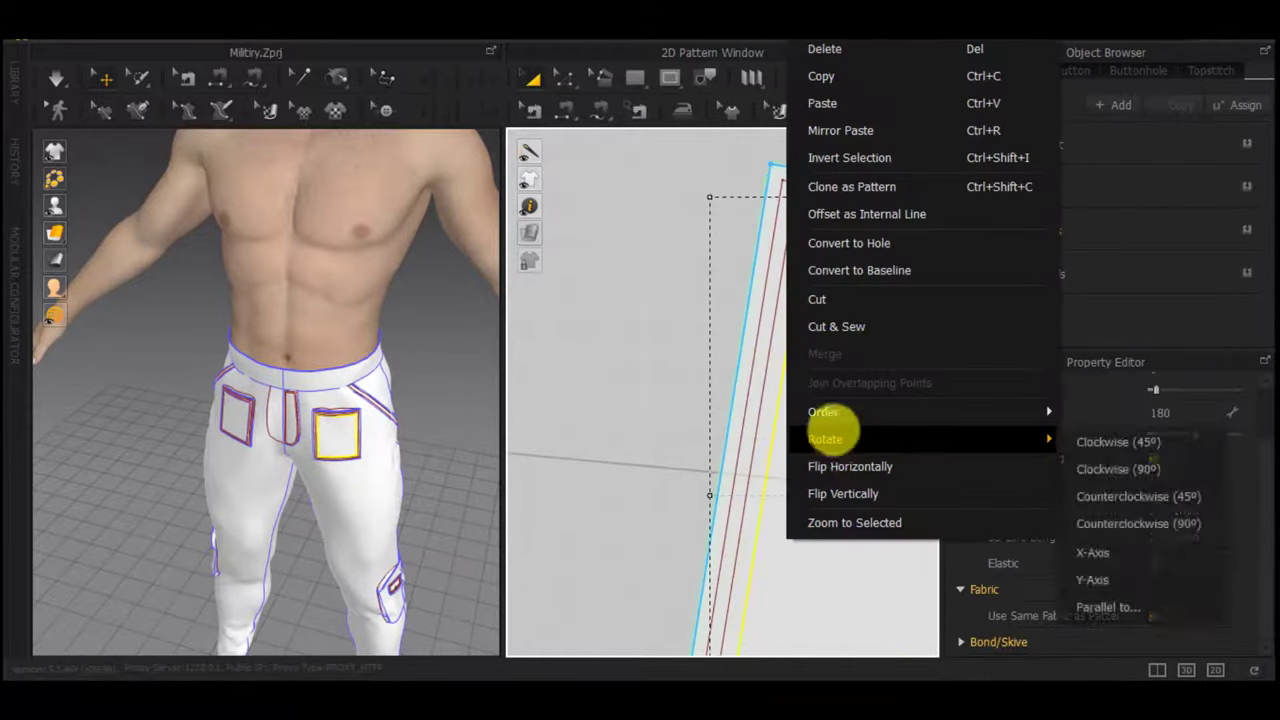
{"action": "left_click", "coordinate": [833, 335]}
{"action": "scroll", "coordinate": [856, 408], "scroll_direction": "down", "scroll_amount": 4}
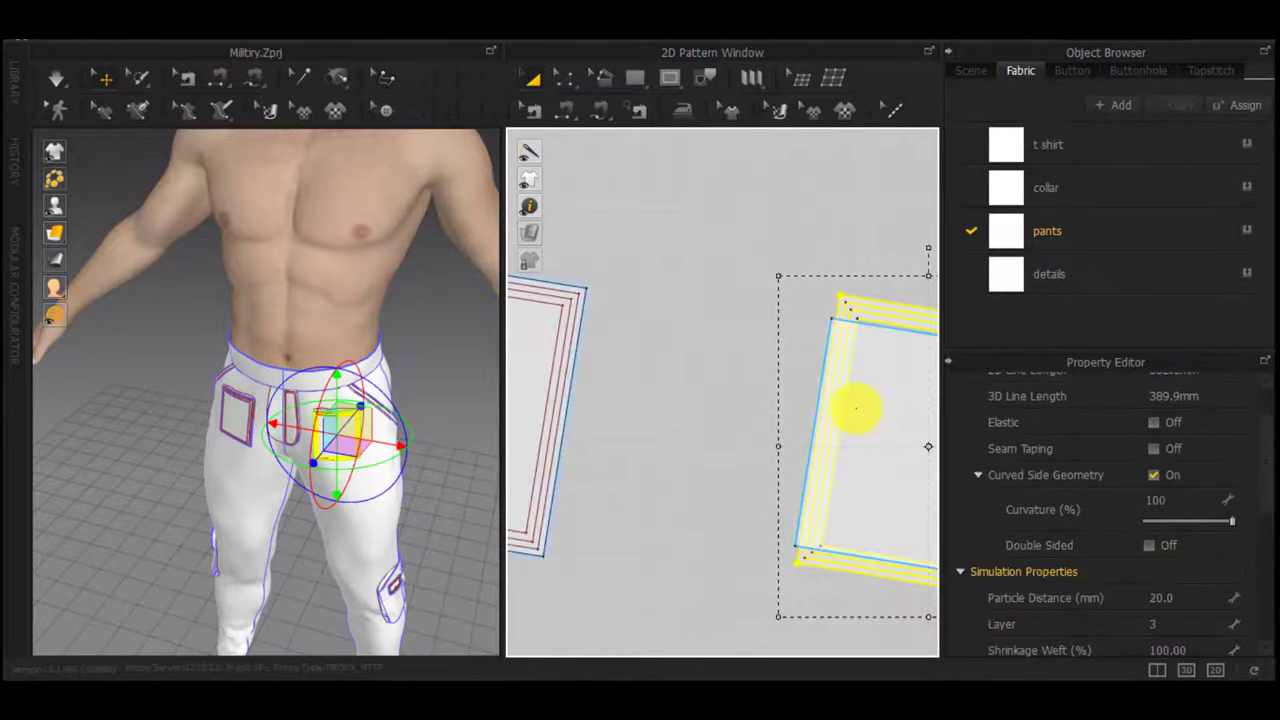
Set both the weft and warp shrinkage of the outer frame cut from the clone to 105%
{"action": "middle_click_drag", "start_coordinate": [857, 409], "coordinate": [706, 350]}
{"action": "scroll", "coordinate": [1097, 545], "scroll_direction": "down", "scroll_amount": 3}
{"action": "type", "text": "105"}
{"action": "left_click", "coordinate": [1168, 504]}
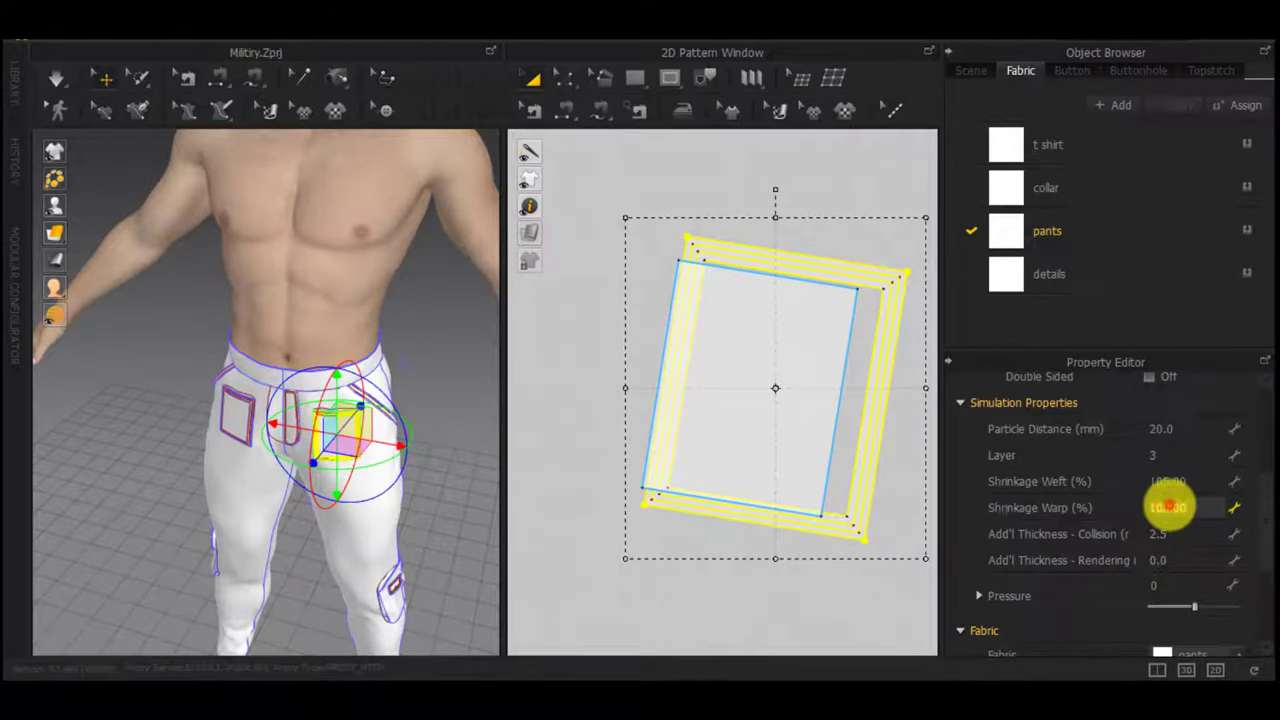
{"action": "type", "text": "105"}
{"action": "scroll", "coordinate": [829, 359], "scroll_direction": "down", "scroll_amount": 4}
Separate the outer frame from its cut inner panel and arrange both side by side next to the mirrored pocket
{"action": "left_click_drag", "start_coordinate": [851, 357], "coordinate": [930, 375]}
{"action": "left_click", "coordinate": [727, 378]}
{"action": "left_click_drag", "start_coordinate": [702, 380], "coordinate": [663, 379]}
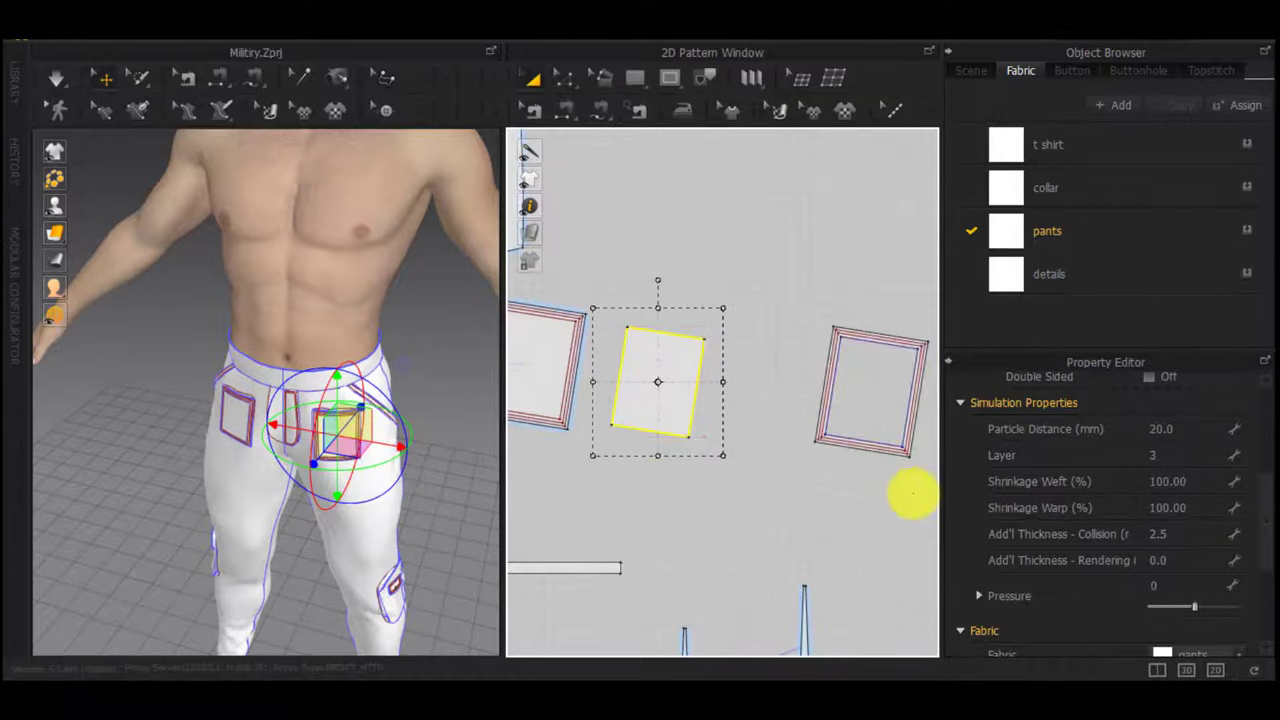
{"action": "left_click_drag", "start_coordinate": [913, 497], "coordinate": [803, 271]}
{"action": "middle_click_drag", "start_coordinate": [874, 476], "coordinate": [750, 466]}
{"action": "left_click_drag", "start_coordinate": [826, 494], "coordinate": [670, 273]}
{"action": "left_click_drag", "start_coordinate": [736, 329], "coordinate": [653, 325]}
{"action": "scroll", "coordinate": [660, 366], "scroll_direction": "down", "scroll_amount": 5}
{"action": "middle_click_drag", "start_coordinate": [709, 372], "coordinate": [770, 362]}
{"action": "left_click", "coordinate": [629, 248]}
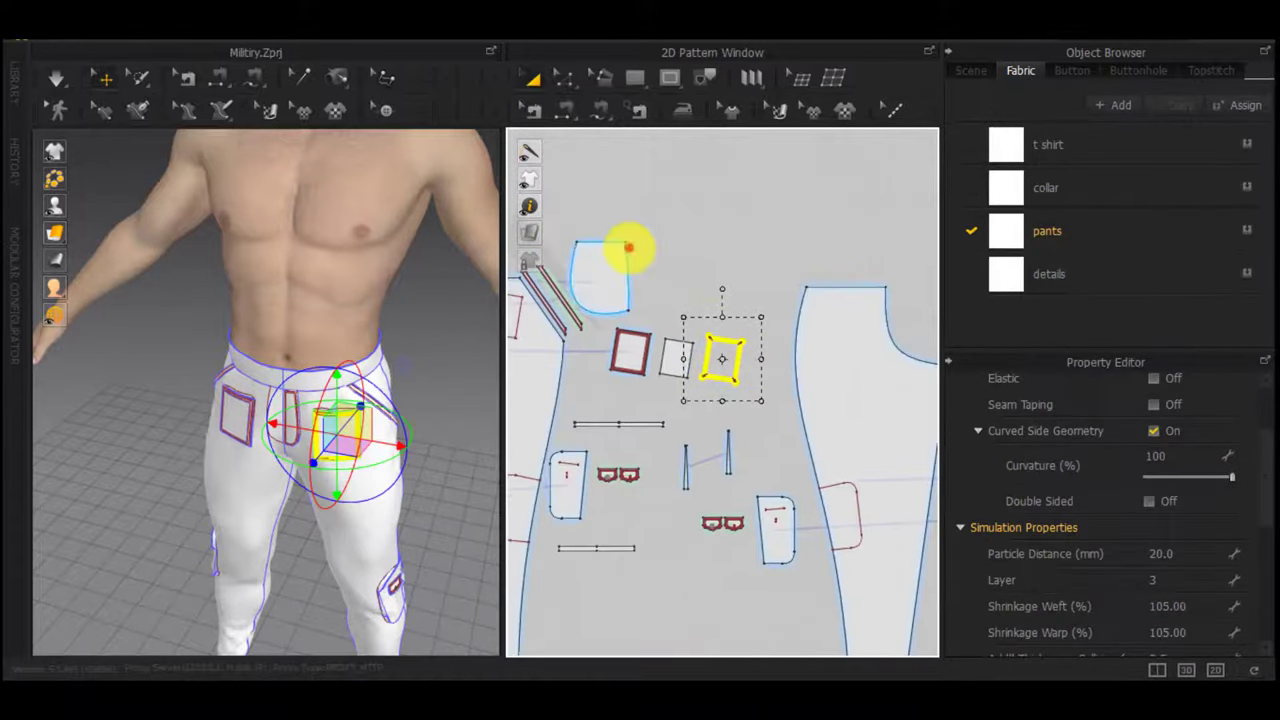
Simulate the drape with the enlarged pocket frame
{"action": "left_click", "coordinate": [718, 221]}
{"action": "key", "text": "space"}
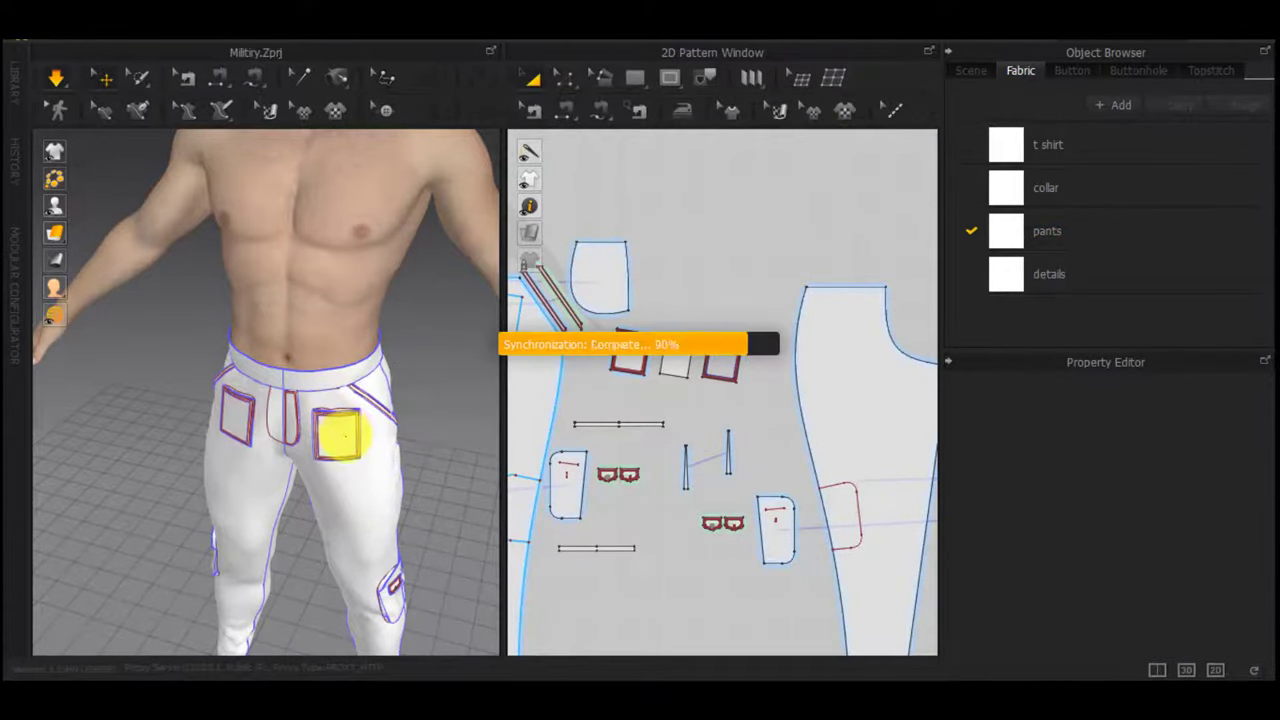
{"action": "scroll", "coordinate": [340, 435], "scroll_direction": "up", "scroll_amount": 5}
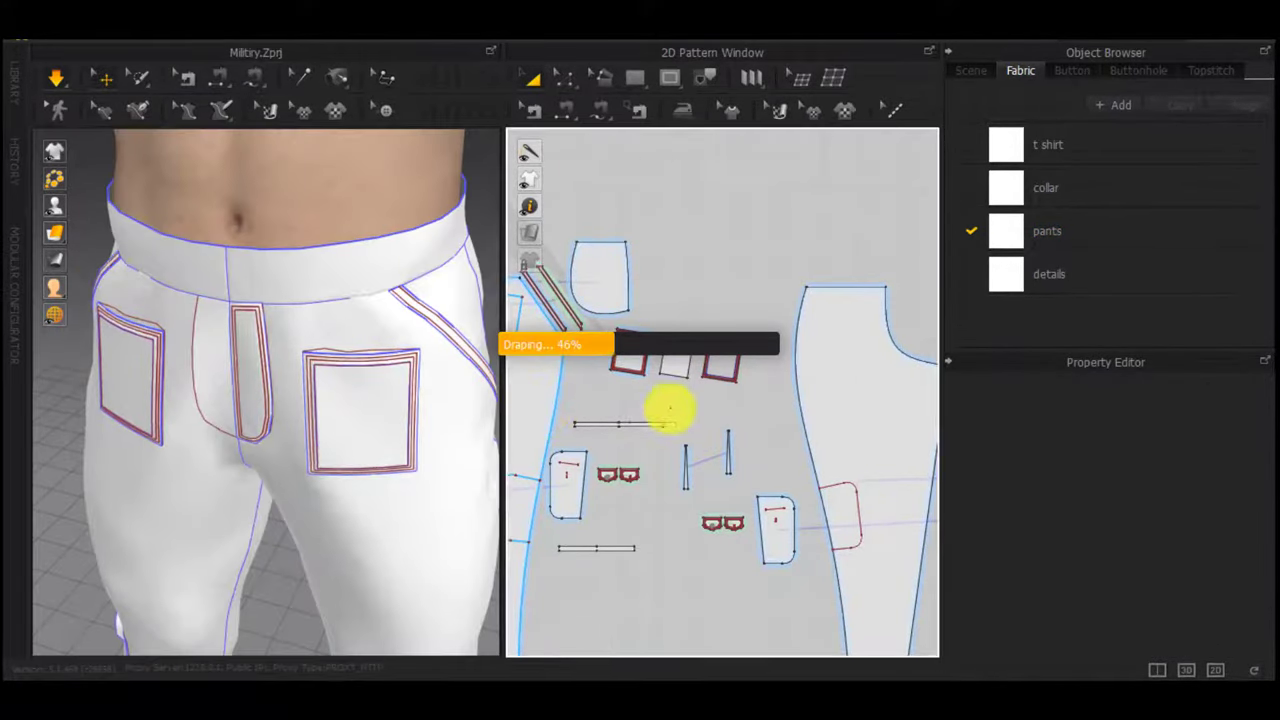
{"action": "middle_click_drag", "start_coordinate": [670, 408], "coordinate": [751, 404]}
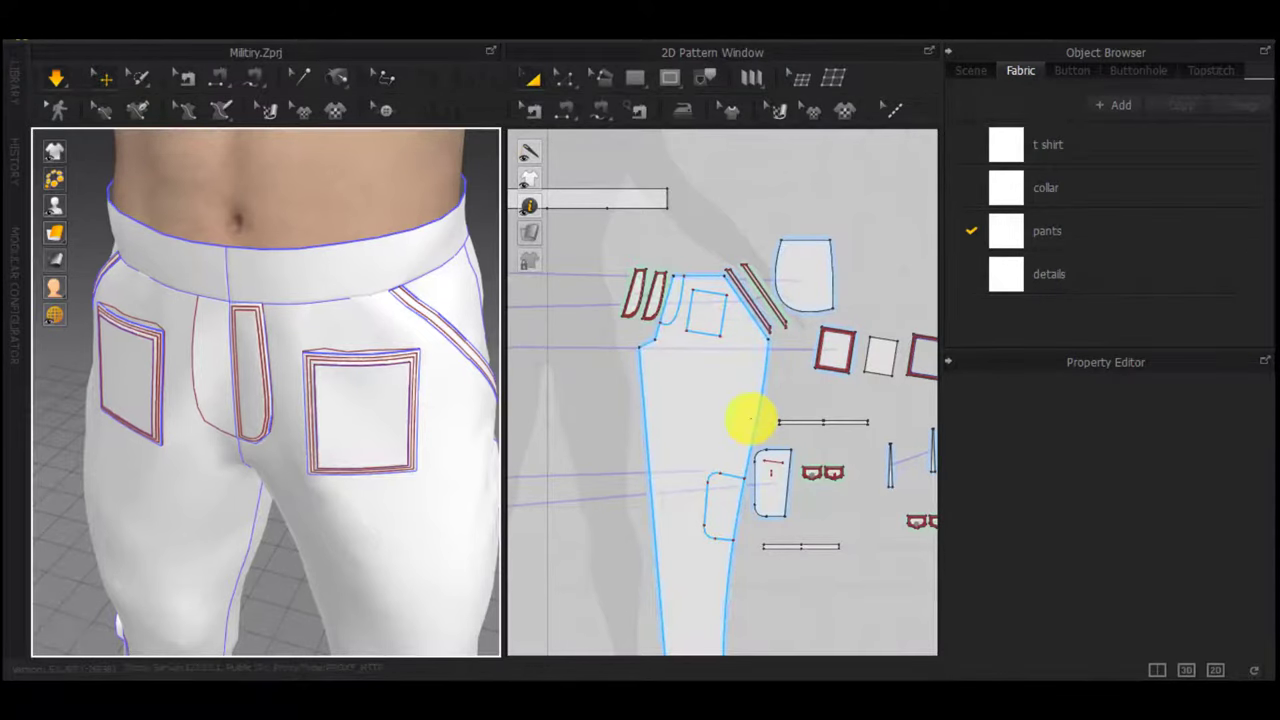
{"action": "middle_click_drag", "start_coordinate": [622, 416], "coordinate": [719, 424]}
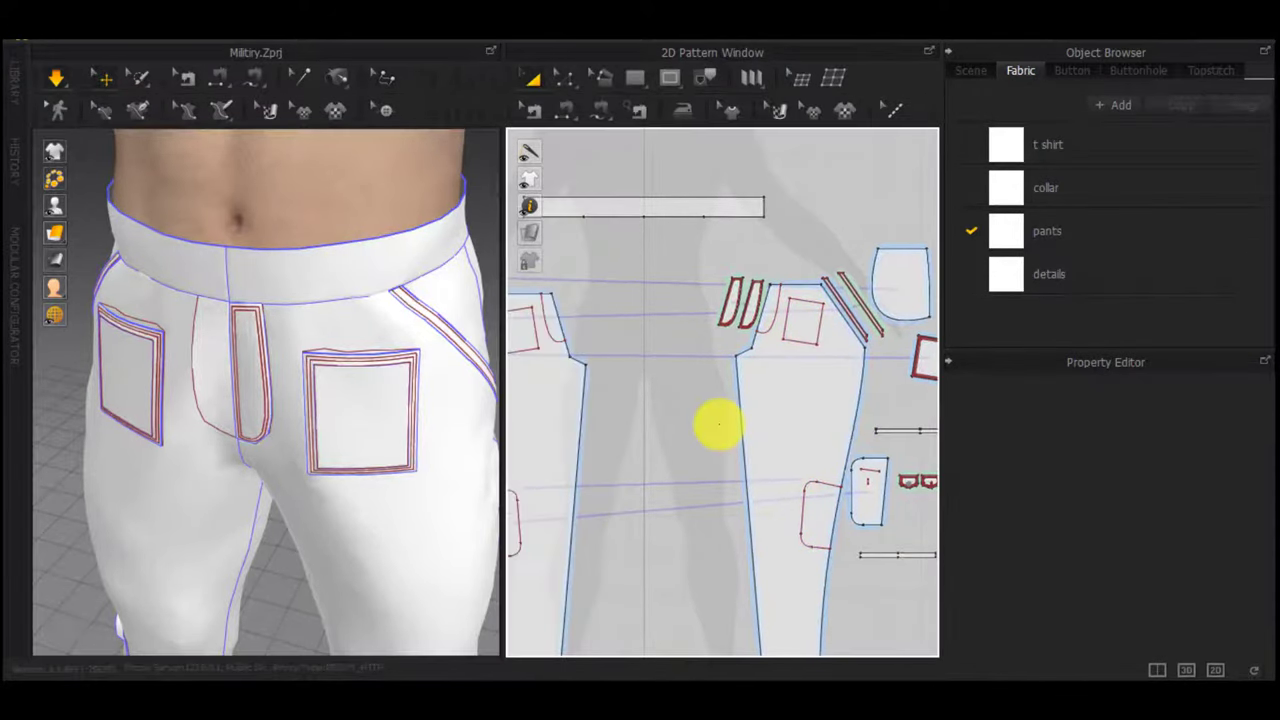
{"action": "scroll", "coordinate": [815, 305], "scroll_direction": "up", "scroll_amount": 5}
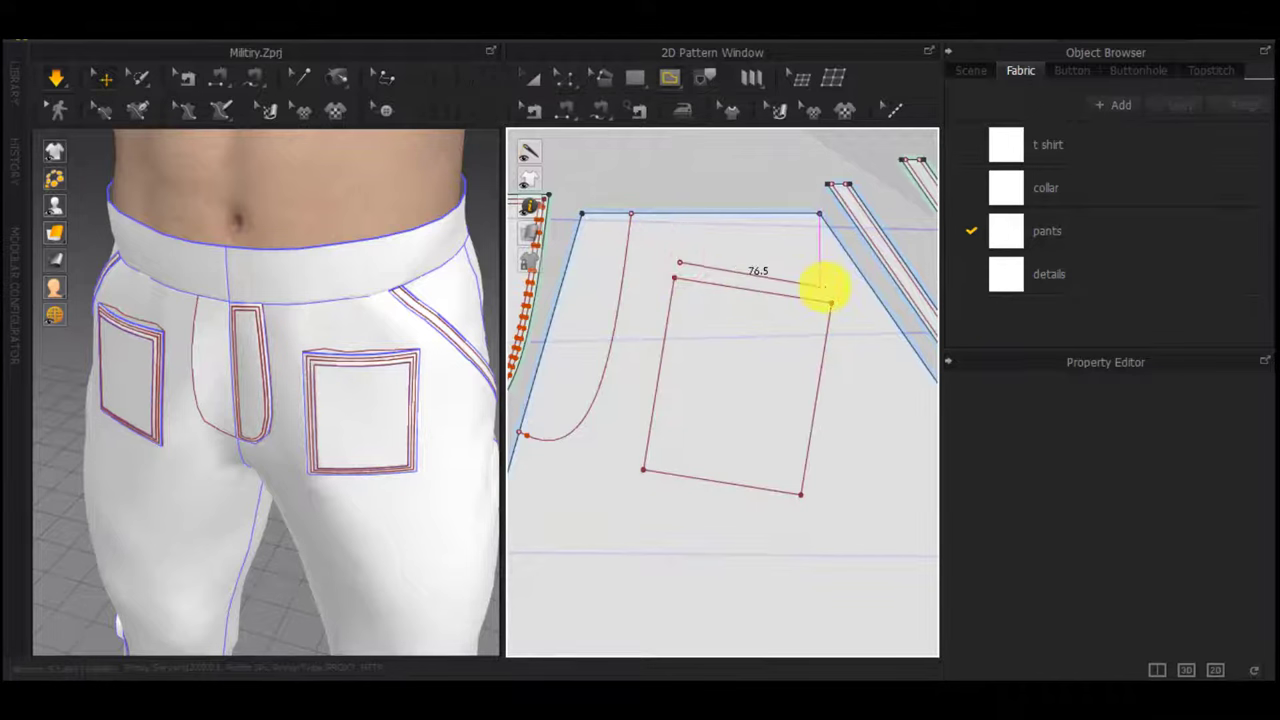
{"action": "scroll", "coordinate": [826, 289], "scroll_direction": "up", "scroll_amount": 3}
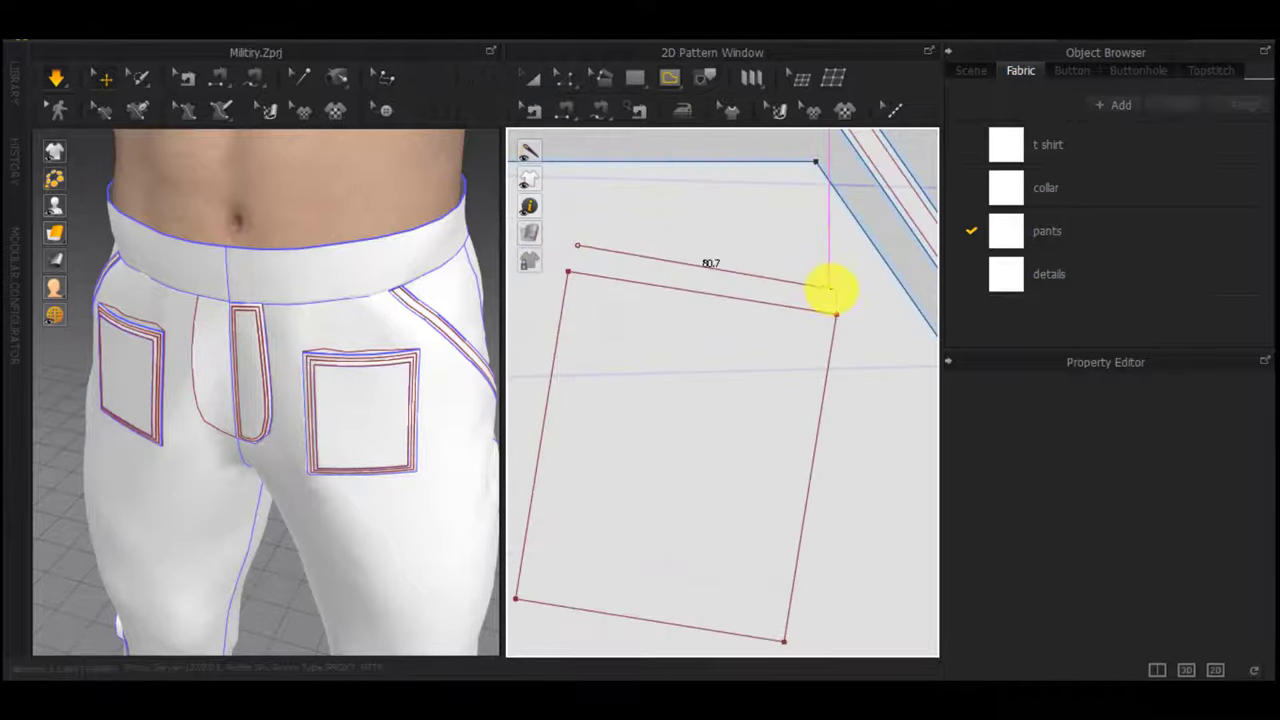
{"action": "left_click", "coordinate": [828, 291]}
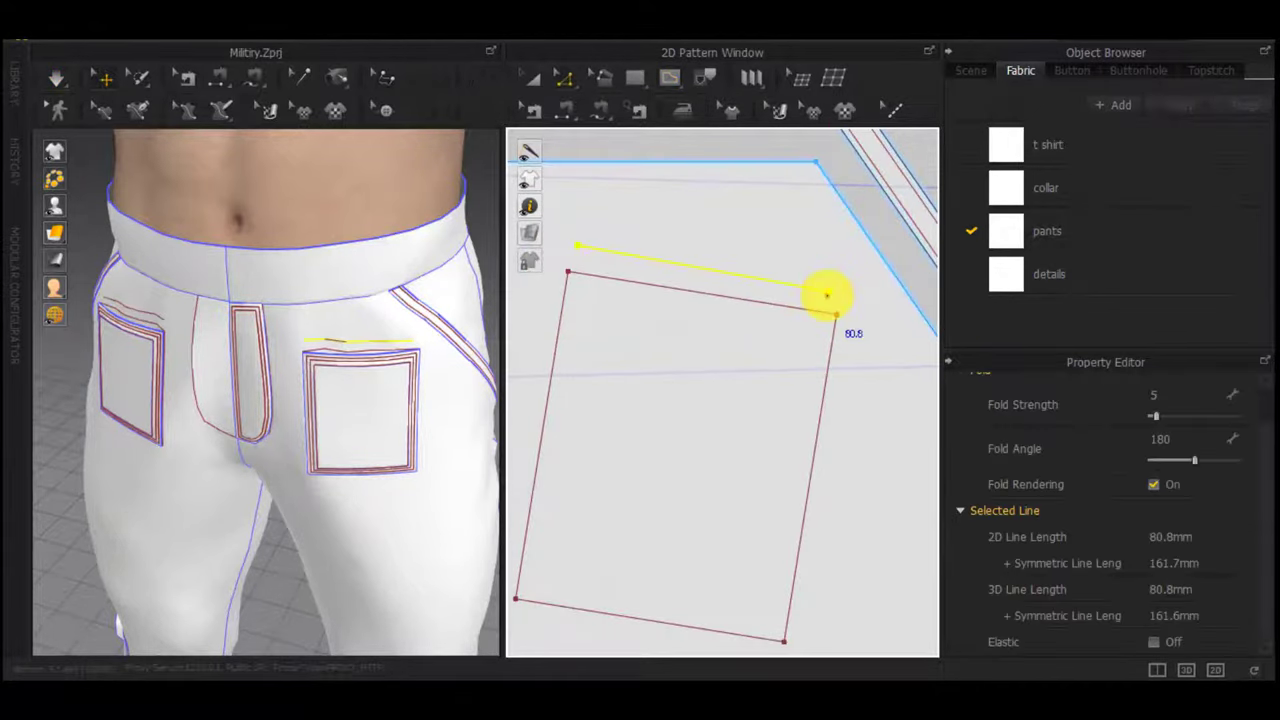
{"action": "left_click_drag", "start_coordinate": [828, 295], "coordinate": [827, 290]}
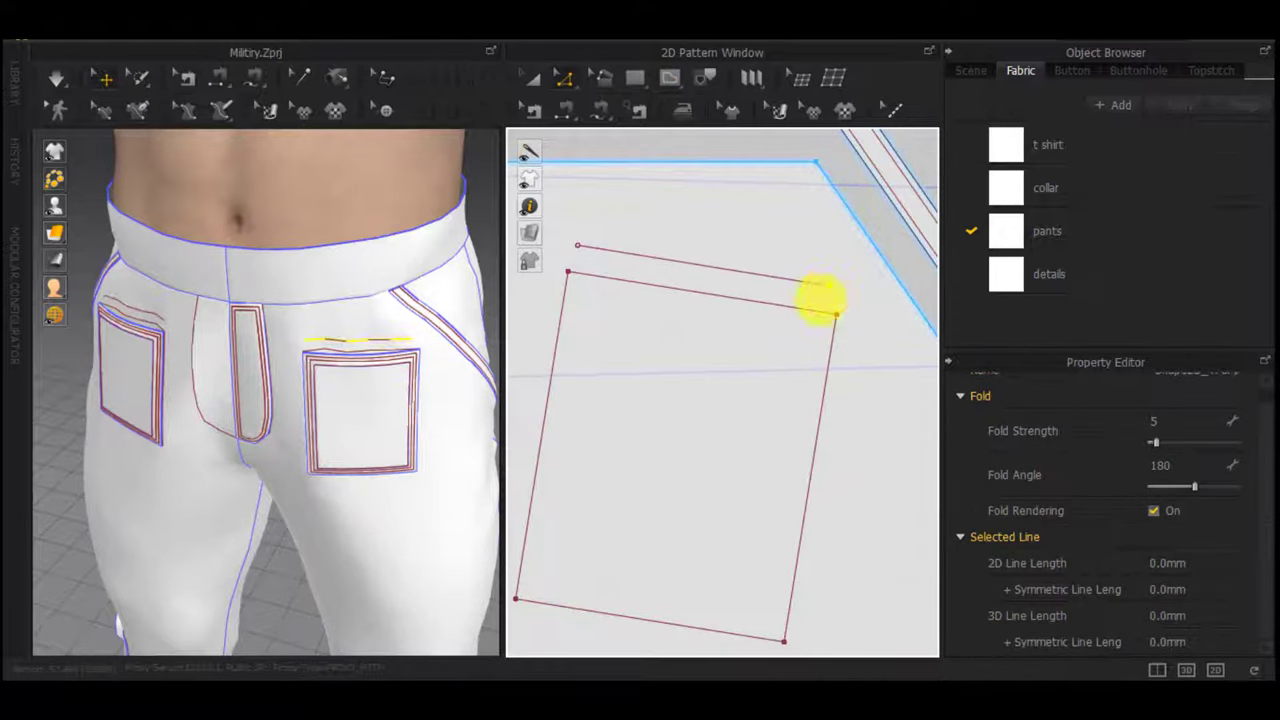
{"action": "left_click", "coordinate": [744, 274]}
{"action": "key", "text": "Delete"}
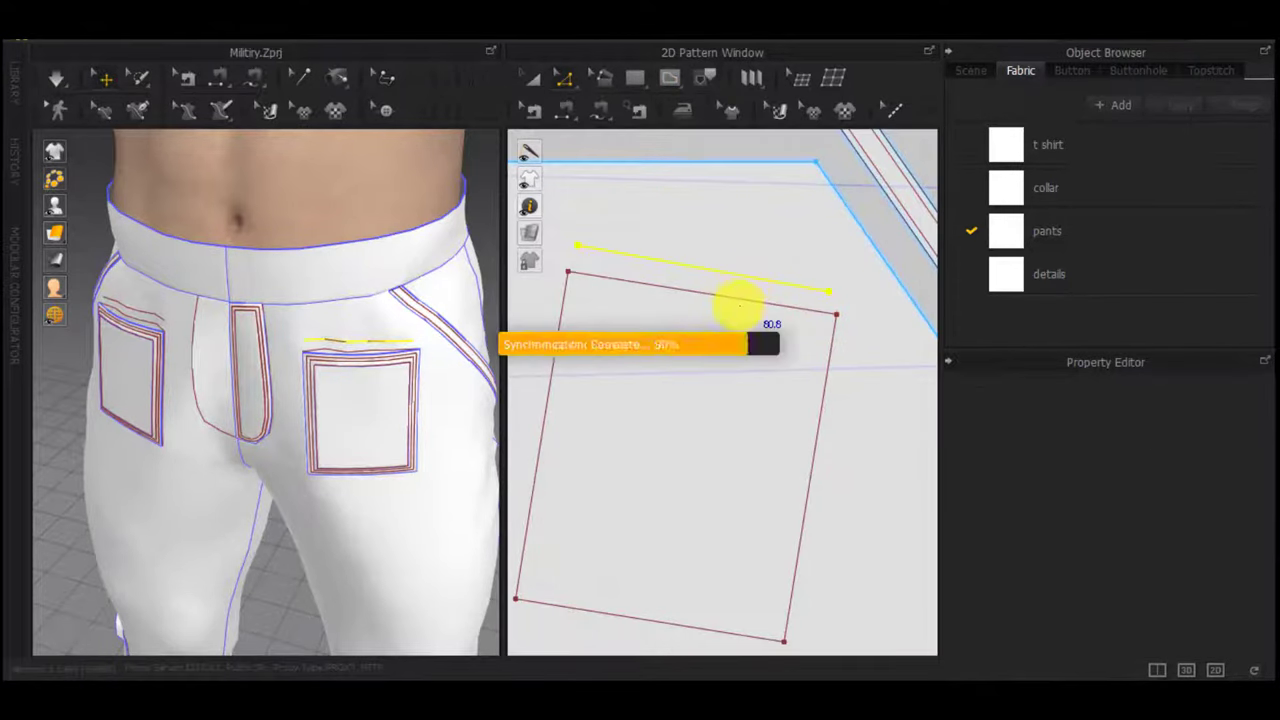
Offset the upper edge of the front leg's rectangular pocket outline as one internal line in the reverse direction, outside the rectangle
{"action": "left_click", "coordinate": [737, 300]}
{"action": "right_click", "coordinate": [737, 300]}
{"action": "left_click", "coordinate": [809, 427]}
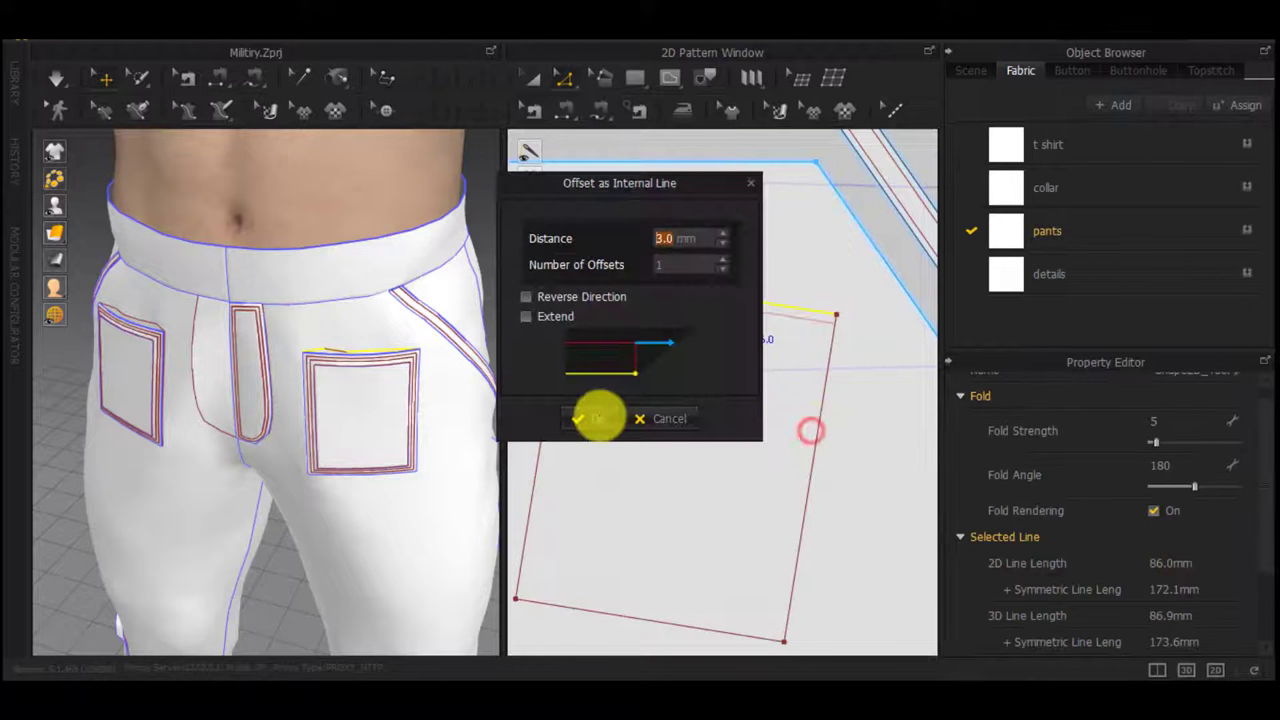
{"action": "left_click", "coordinate": [527, 296]}
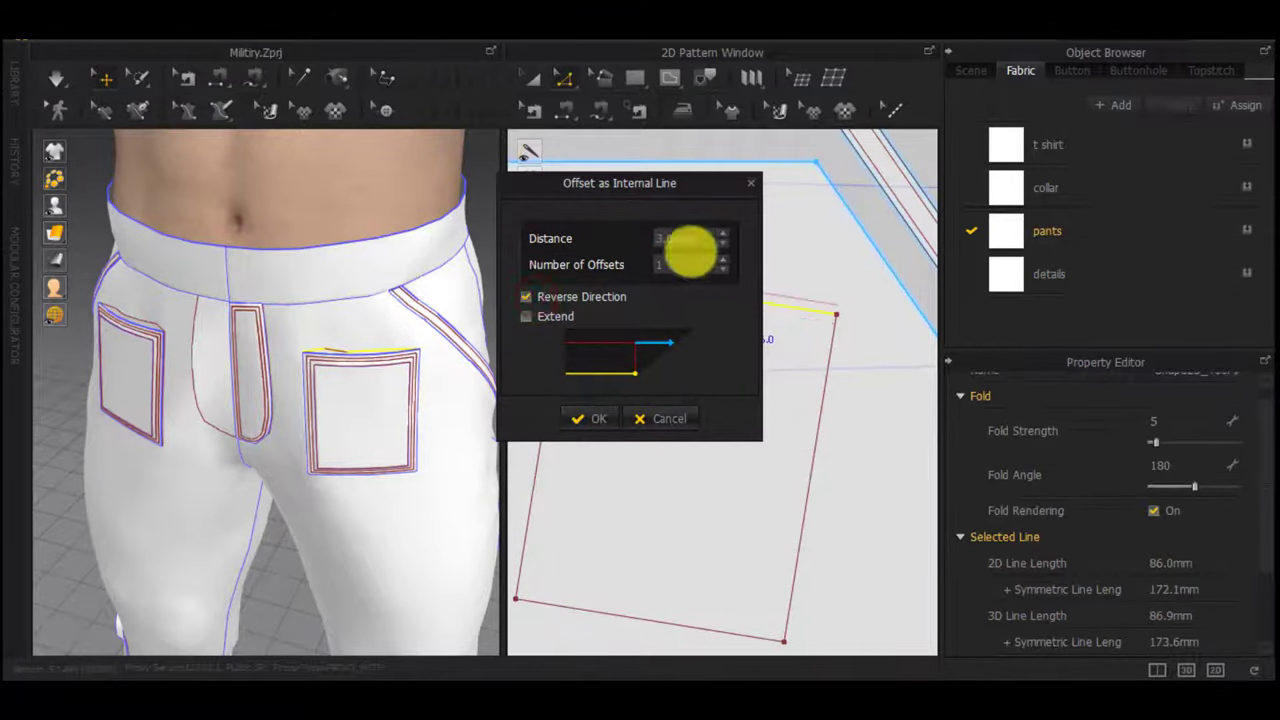
{"action": "left_click", "coordinate": [590, 418]}
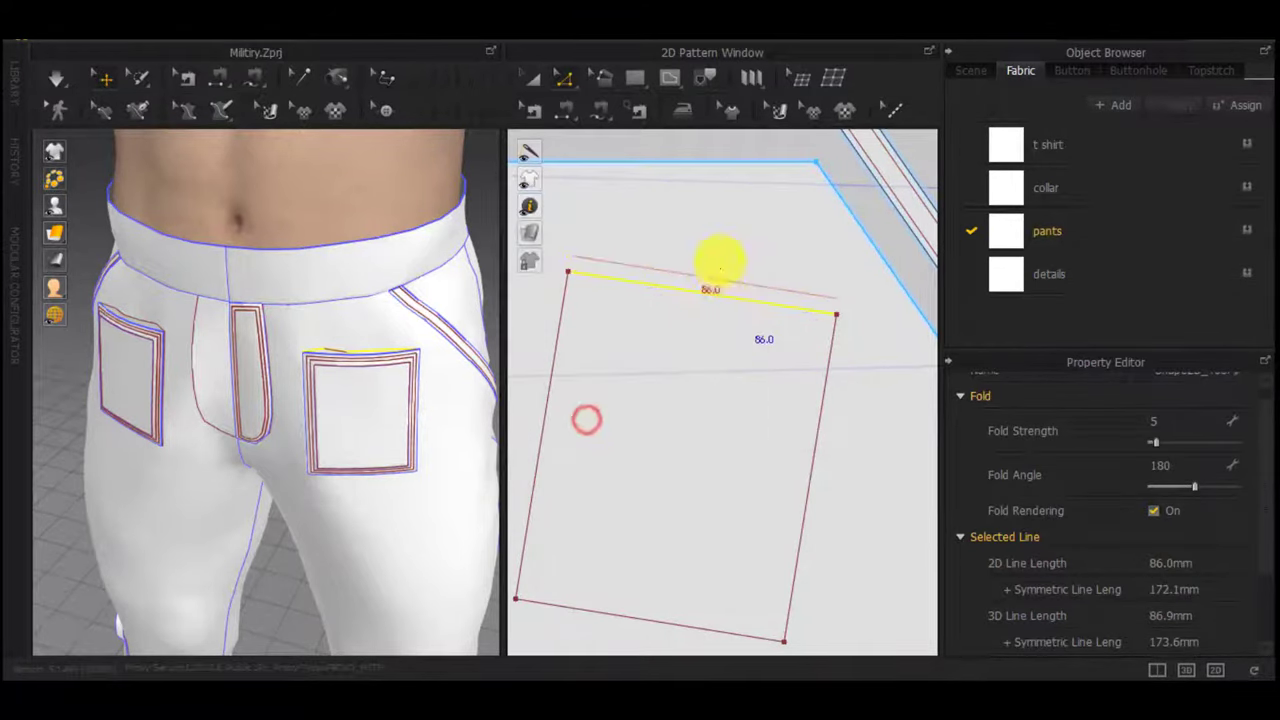
Move the offset line's waist-side-seam endpoint slightly inward along the line to shorten it
{"action": "scroll", "coordinate": [850, 300], "scroll_direction": "up", "scroll_amount": 3}
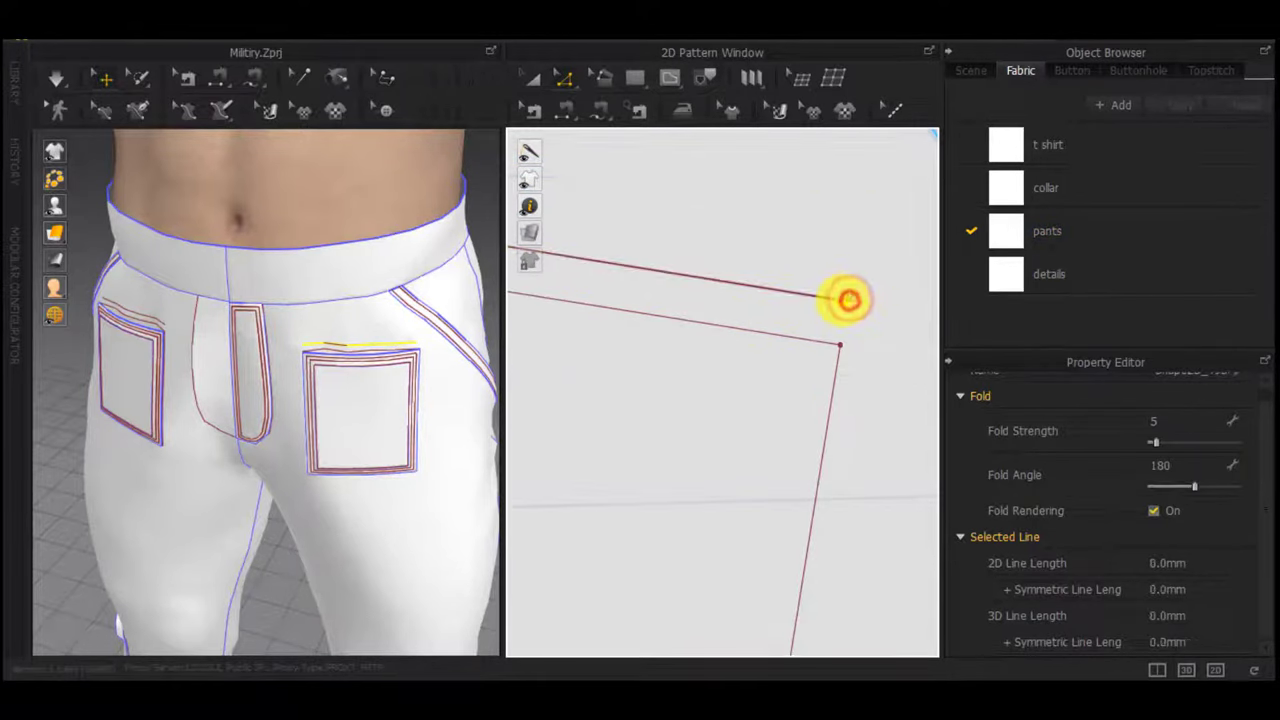
{"action": "left_click_drag", "start_coordinate": [845, 300], "coordinate": [833, 297]}
{"action": "right_click", "coordinate": [833, 297]}
{"action": "key", "text": "Return"}
Shorten the offset line at its fly-side endpoint by moving that point 2 mm inward along the line
{"action": "scroll", "coordinate": [677, 374], "scroll_direction": "down", "scroll_amount": 4}
{"action": "scroll", "coordinate": [712, 288], "scroll_direction": "up", "scroll_amount": 3}
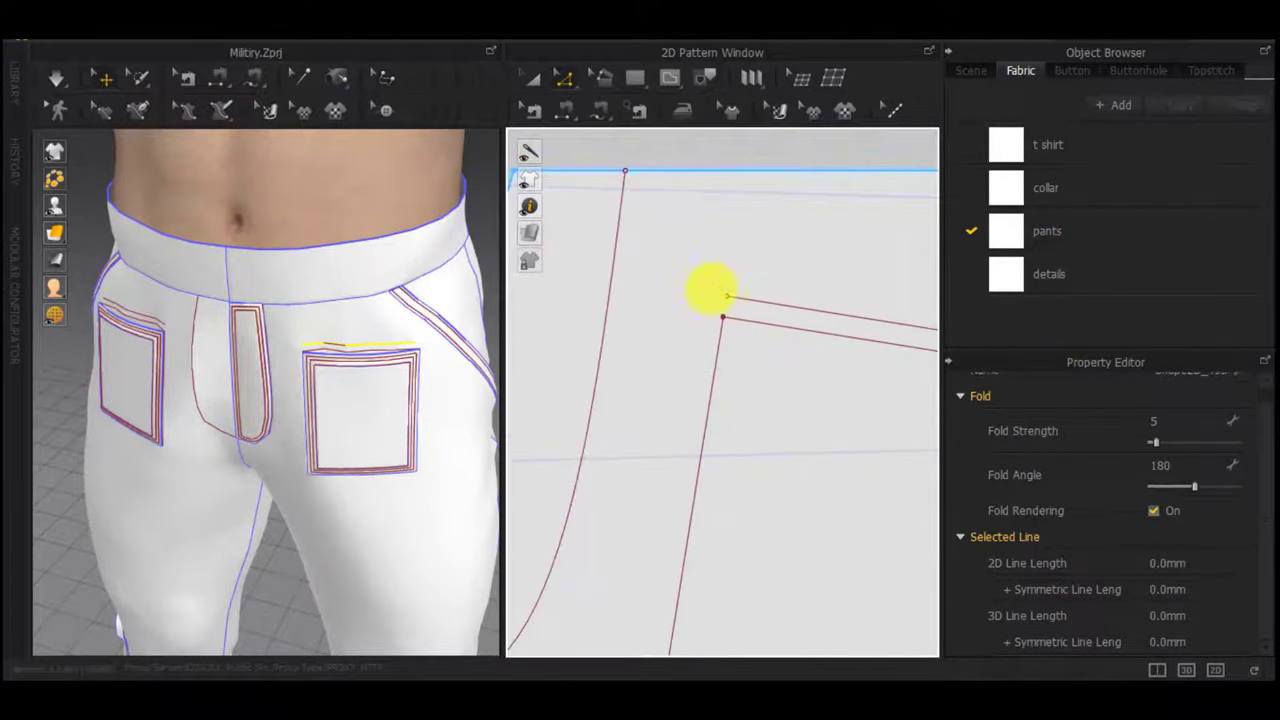
{"action": "left_click_drag", "start_coordinate": [721, 295], "coordinate": [730, 293]}
{"action": "double_click", "coordinate": [711, 270]}
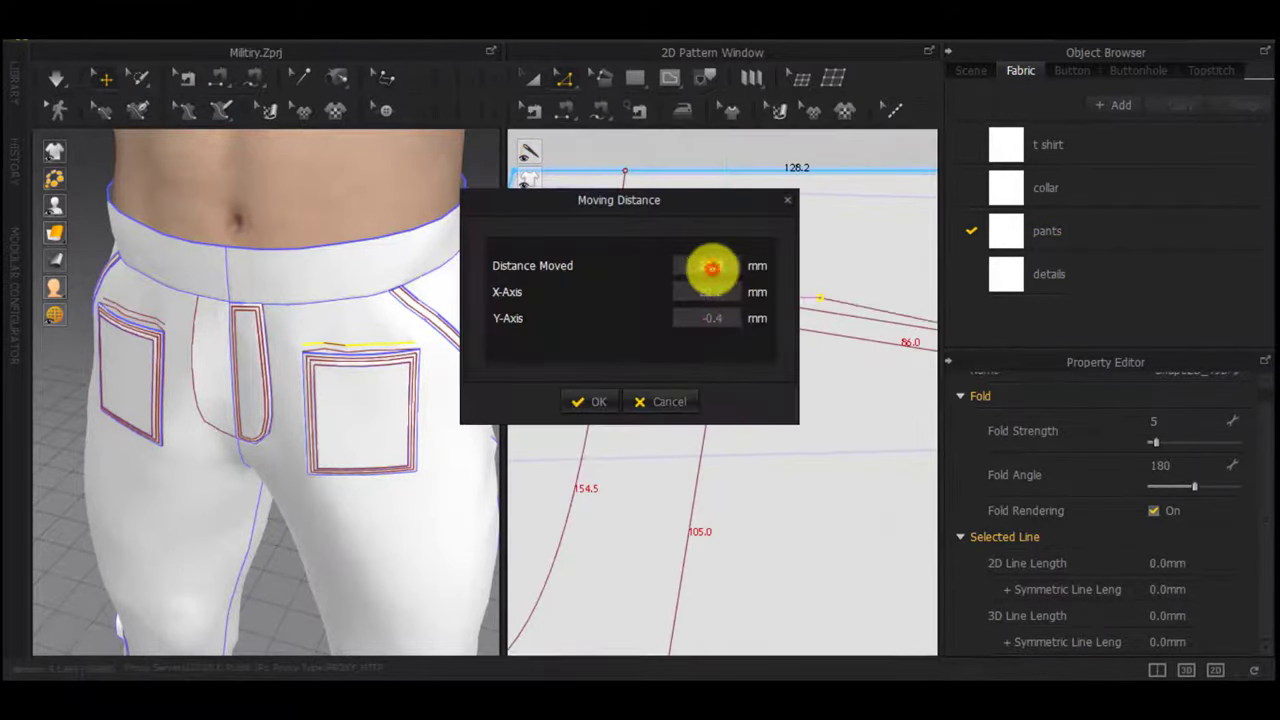
{"action": "type", "text": "2"}
{"action": "left_click", "coordinate": [599, 399]}
{"action": "scroll", "coordinate": [766, 371], "scroll_direction": "down", "scroll_amount": 3}
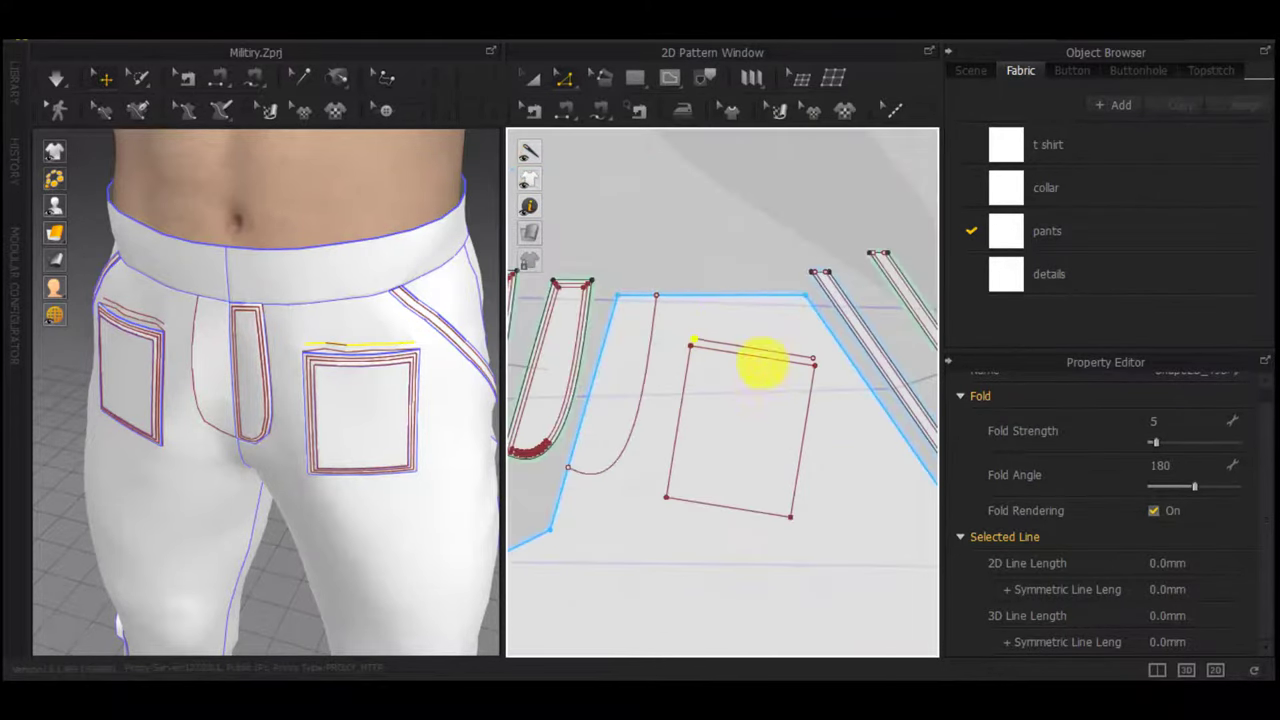
{"action": "scroll", "coordinate": [760, 366], "scroll_direction": "up", "scroll_amount": 3}
{"action": "middle_click_drag", "start_coordinate": [756, 384], "coordinate": [657, 348]}
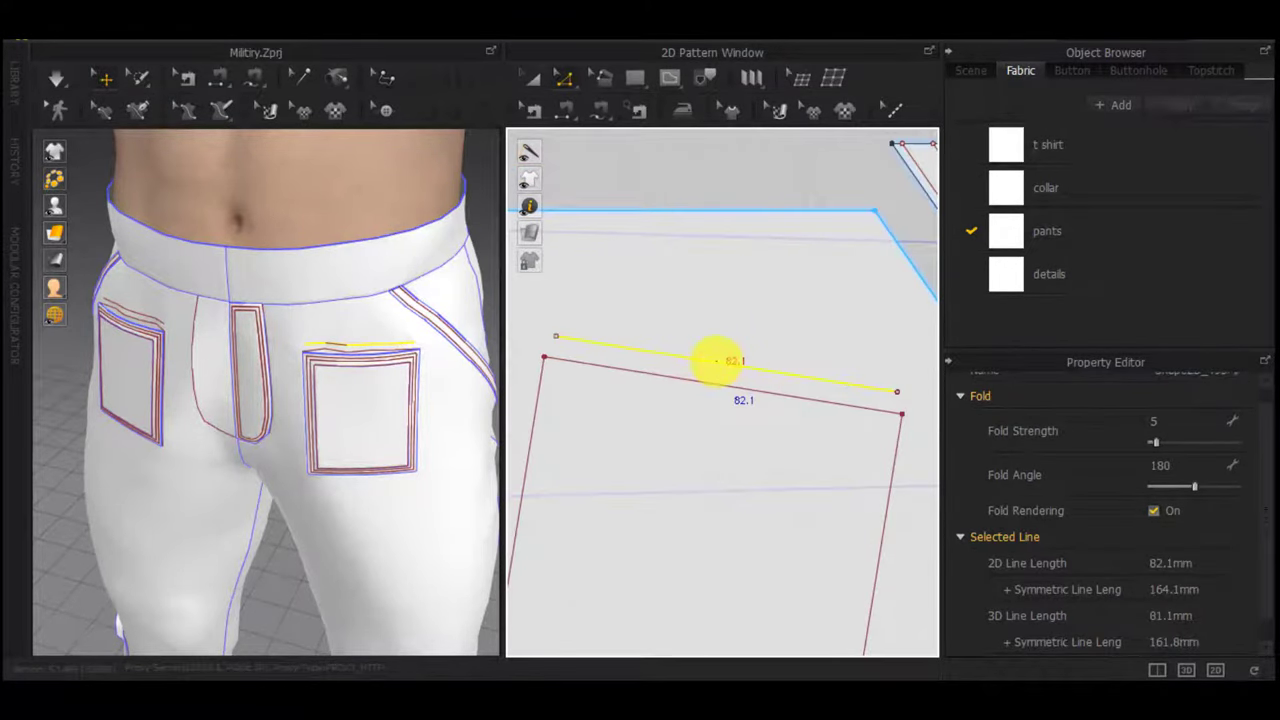
{"action": "scroll", "coordinate": [716, 361], "scroll_direction": "down", "scroll_amount": 2}
{"action": "left_click", "coordinate": [697, 217]}
Create a rectangular pocket flap pattern 82 mm wide above the cut inner pocket panel
{"action": "scroll", "coordinate": [697, 217], "scroll_direction": "down", "scroll_amount": 4}
{"action": "middle_click_drag", "start_coordinate": [870, 328], "coordinate": [582, 286]}
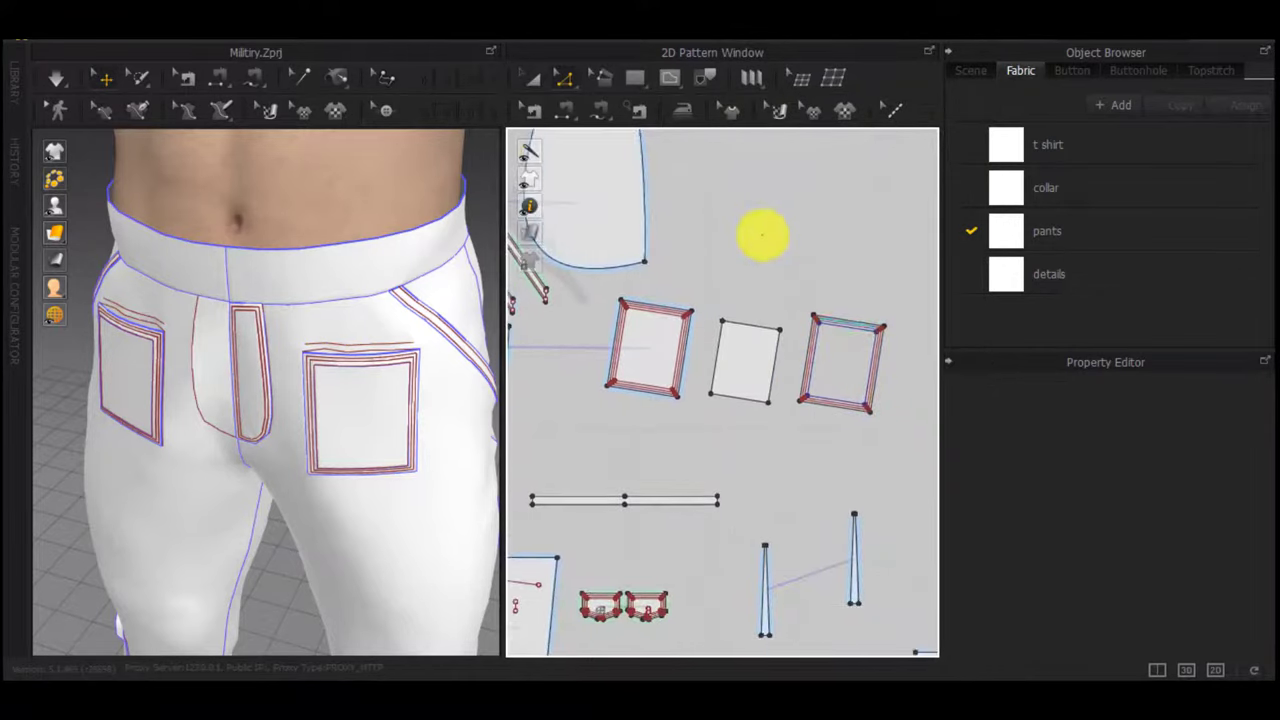
{"action": "middle_click_drag", "start_coordinate": [763, 237], "coordinate": [762, 307]}
{"action": "middle_click_drag", "start_coordinate": [645, 379], "coordinate": [903, 371]}
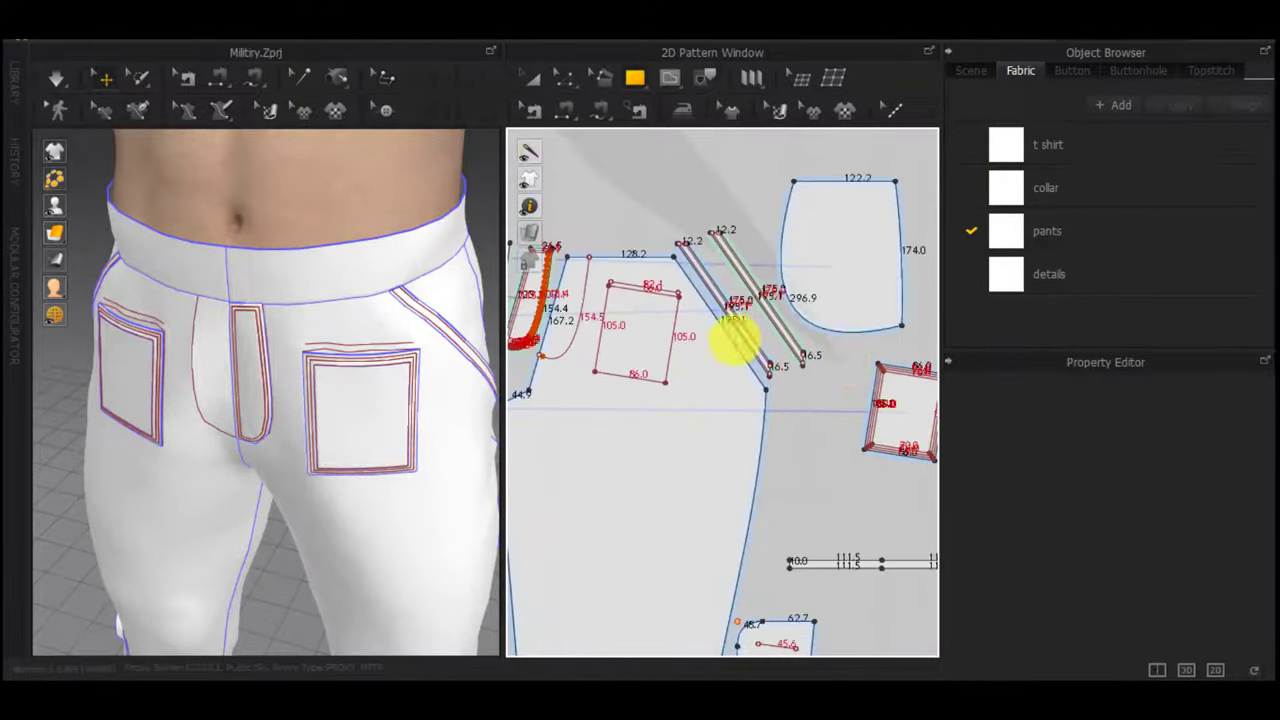
{"action": "scroll", "coordinate": [668, 313], "scroll_direction": "up", "scroll_amount": 5}
{"action": "scroll", "coordinate": [856, 325], "scroll_direction": "down", "scroll_amount": 3}
{"action": "middle_click_drag", "start_coordinate": [856, 325], "coordinate": [690, 304]}
{"action": "middle_click_drag", "start_coordinate": [908, 360], "coordinate": [601, 348]}
{"action": "left_click", "coordinate": [802, 316]}
{"action": "type", "text": "82"}
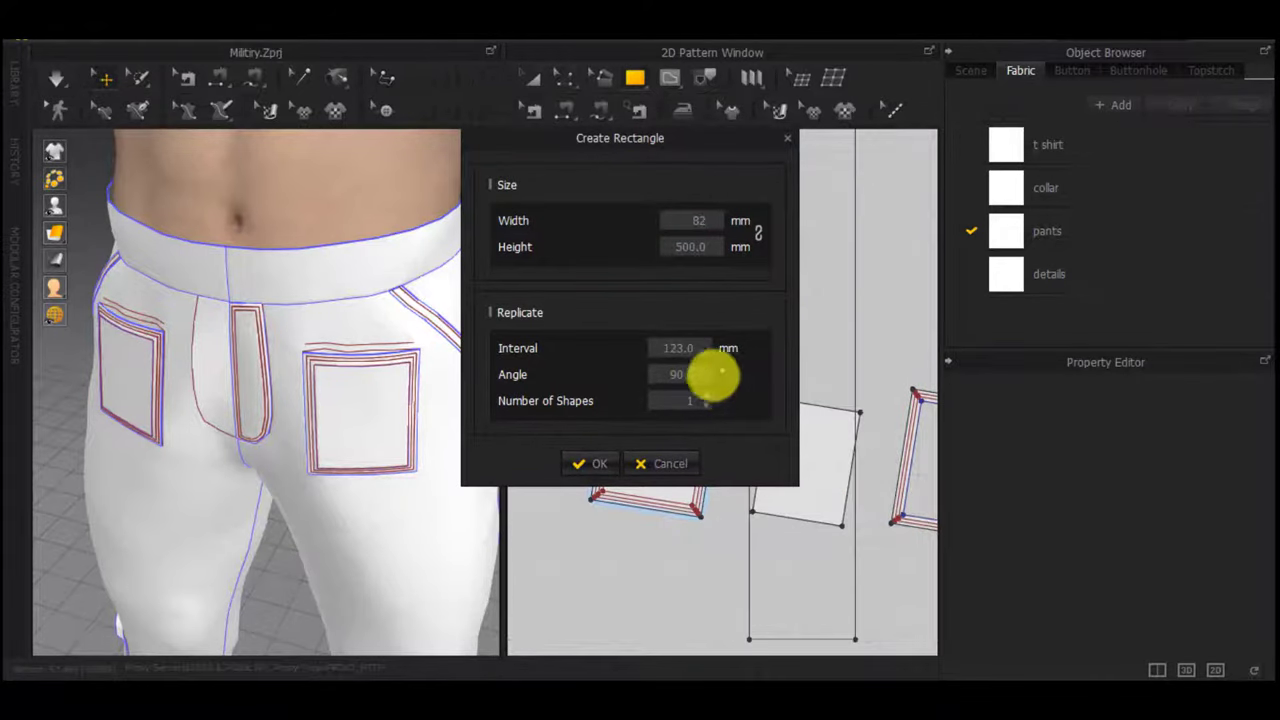
{"action": "left_click", "coordinate": [704, 241]}
{"action": "left_click", "coordinate": [606, 461]}
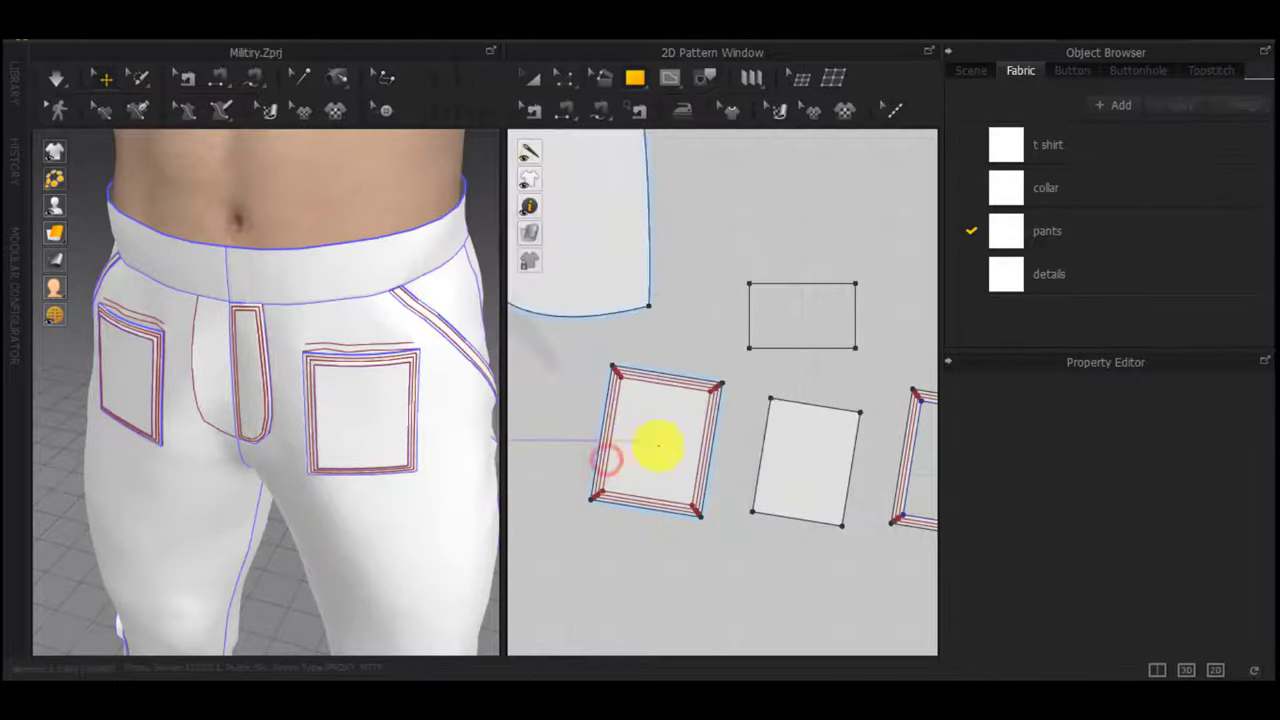
Sew the flap rectangle's upper edge to the offset internal line above the pocket outline on the front leg
{"action": "key", "text": "n"}
{"action": "left_click", "coordinate": [783, 282]}
{"action": "scroll", "coordinate": [762, 434], "scroll_direction": "down", "scroll_amount": 6}
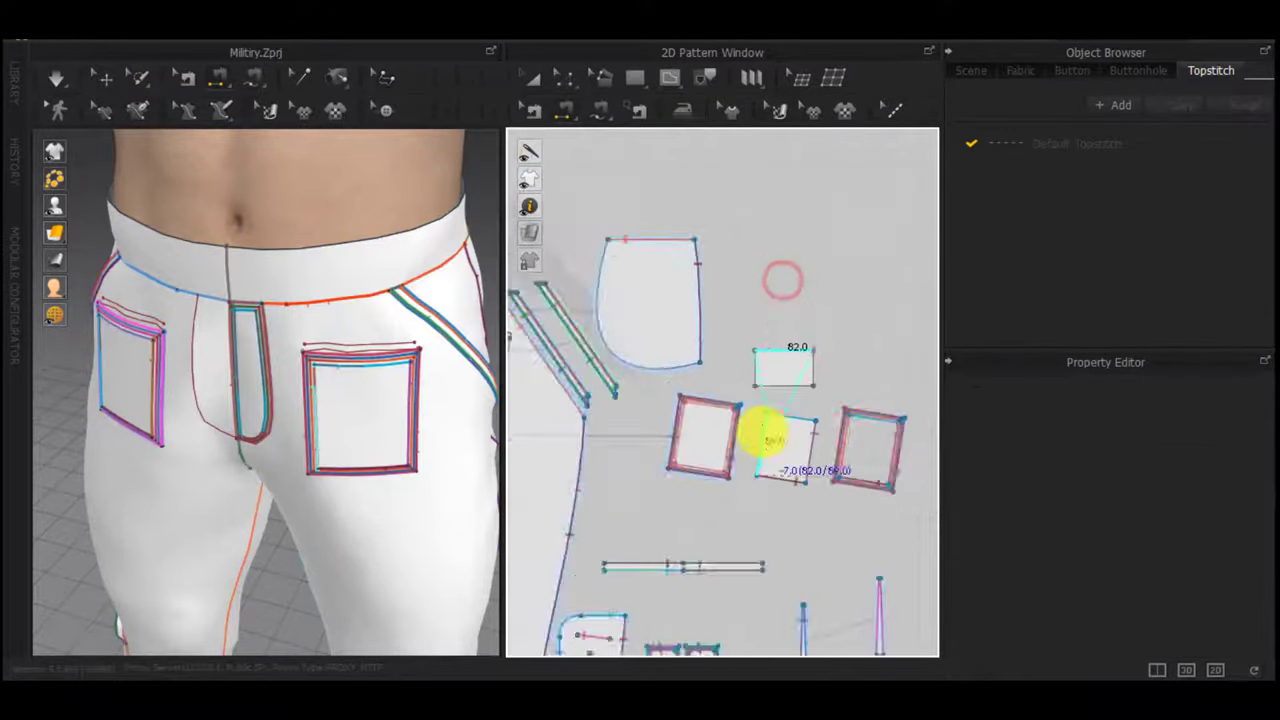
{"action": "scroll", "coordinate": [601, 381], "scroll_direction": "up", "scroll_amount": 8}
{"action": "left_click", "coordinate": [586, 366]}
{"action": "scroll", "coordinate": [474, 380], "scroll_direction": "down", "scroll_amount": 5}
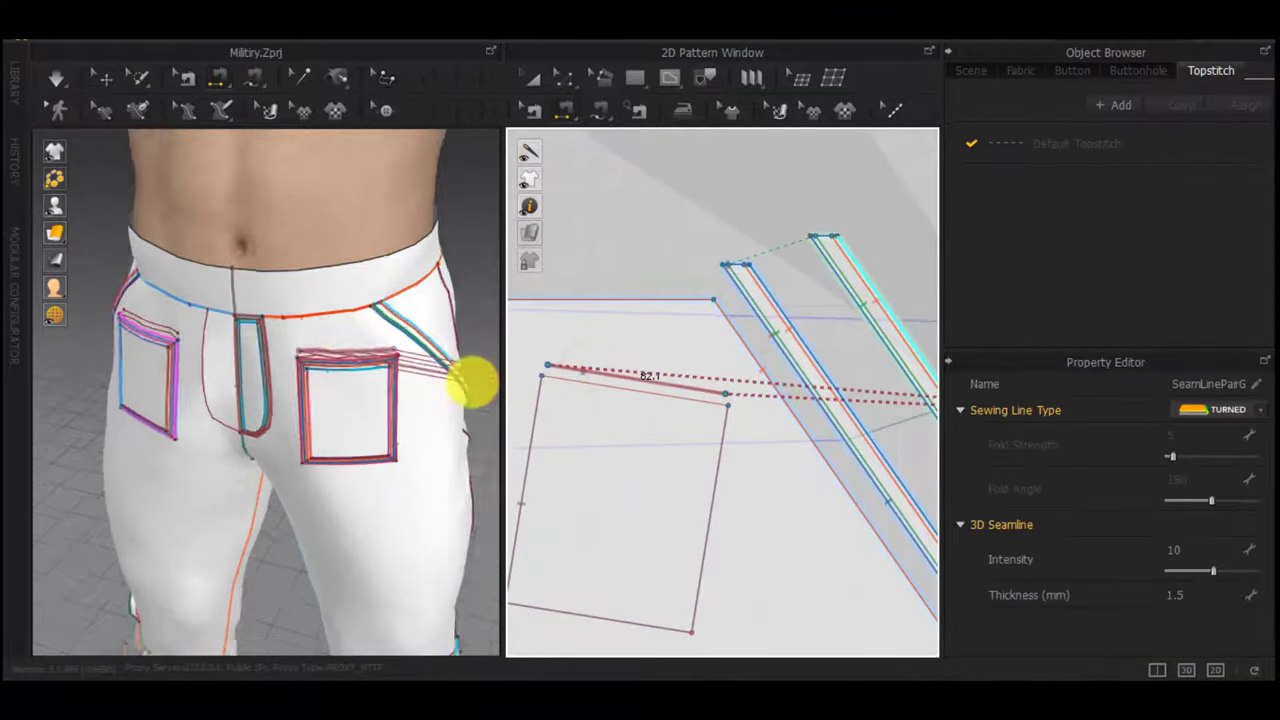
Position the flap pattern in front of the pants near the pocket in the 3D view
{"action": "right_click_drag", "start_coordinate": [302, 236], "coordinate": [372, 414]}
{"action": "key", "text": "a"}
{"action": "left_click_drag", "start_coordinate": [450, 572], "coordinate": [240, 437]}
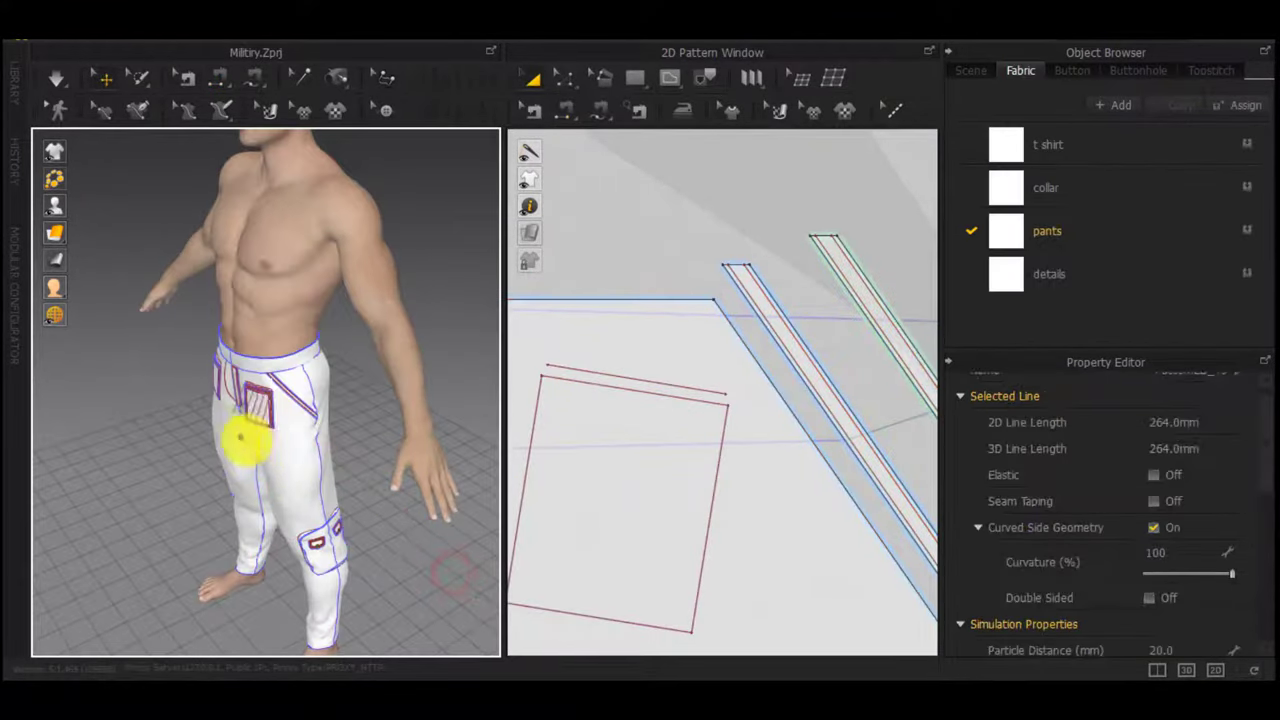
{"action": "scroll", "coordinate": [277, 434], "scroll_direction": "up", "scroll_amount": 2}
{"action": "right_click_drag", "start_coordinate": [240, 437], "coordinate": [194, 486]}
{"action": "middle_click_drag", "start_coordinate": [194, 486], "coordinate": [309, 496]}
{"action": "right_click_drag", "start_coordinate": [309, 496], "coordinate": [375, 469]}
{"action": "middle_click_drag", "start_coordinate": [375, 469], "coordinate": [149, 406]}
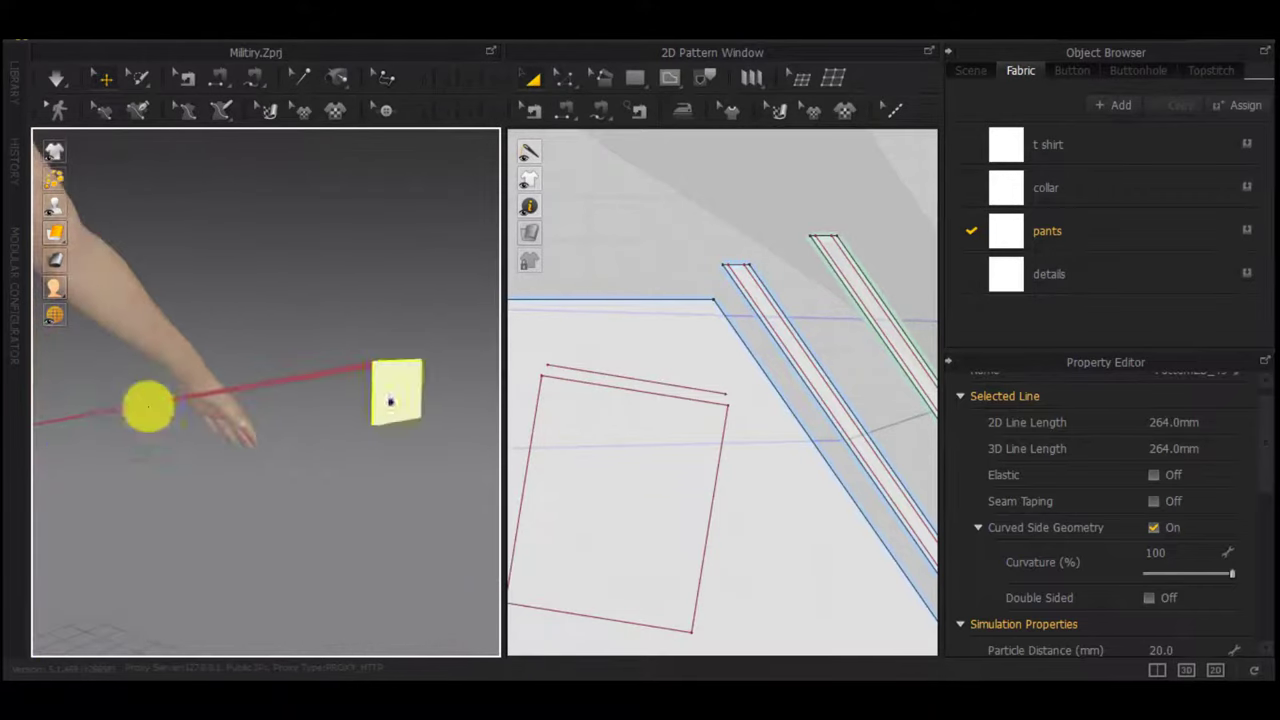
{"action": "left_click", "coordinate": [303, 468]}
{"action": "right_click_drag", "start_coordinate": [303, 468], "coordinate": [160, 497]}
Simulate the drape to pull the flap toward the pocket
{"action": "key", "text": "space"}
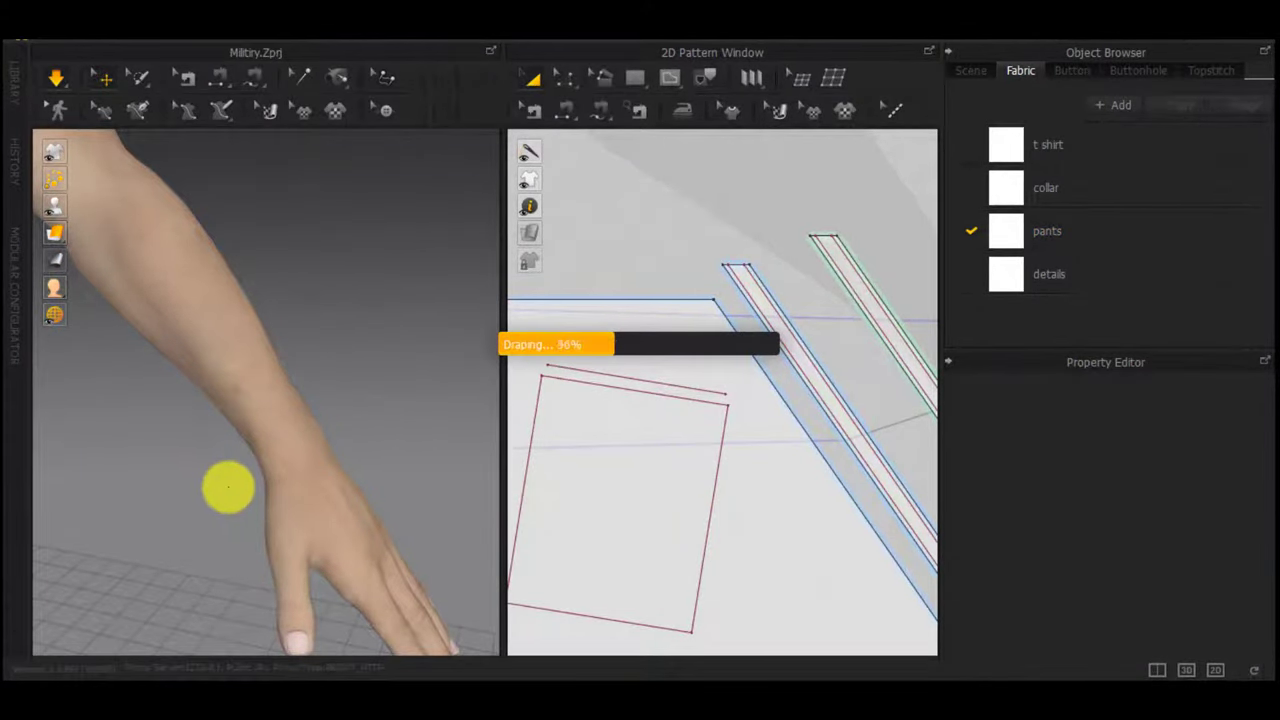
{"action": "scroll", "coordinate": [246, 491], "scroll_direction": "down", "scroll_amount": 5}
{"action": "middle_click_drag", "start_coordinate": [246, 491], "coordinate": [289, 486]}
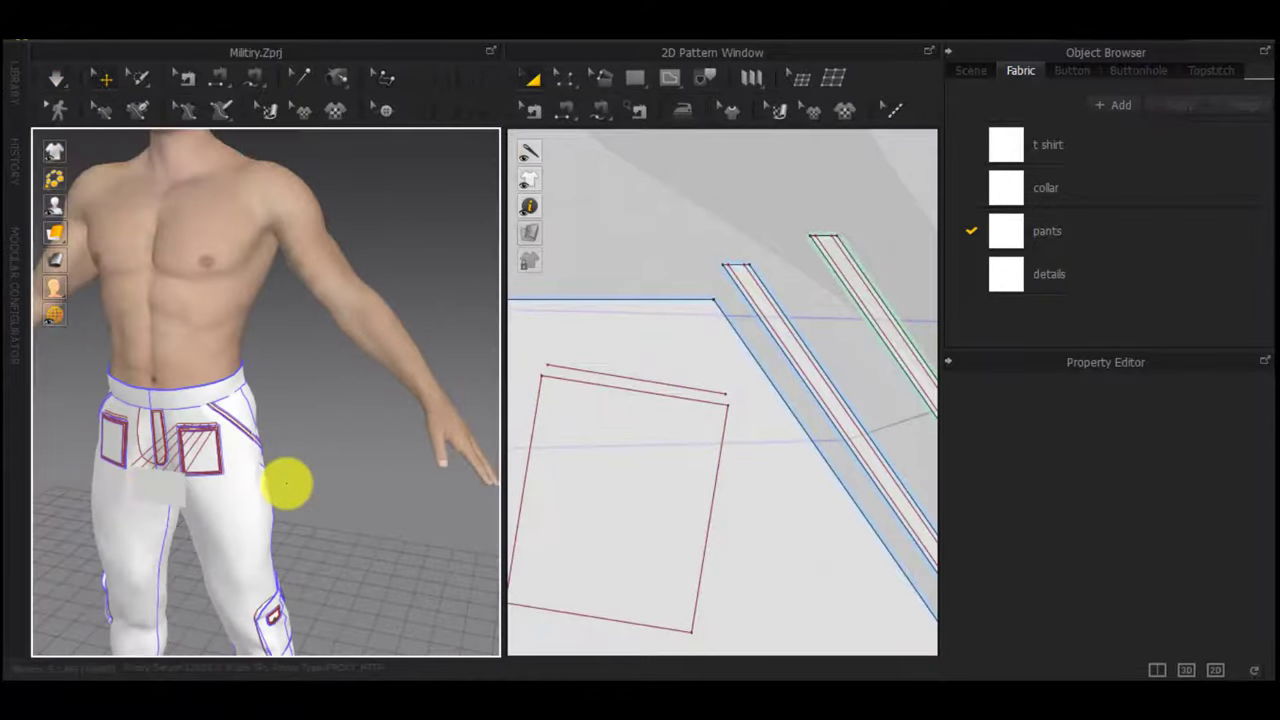
Set the flap pattern's simulation layer to 1 and simulate the drape
{"action": "left_click", "coordinate": [157, 486]}
{"action": "scroll", "coordinate": [714, 515], "scroll_direction": "down", "scroll_amount": 5}
{"action": "scroll", "coordinate": [1127, 528], "scroll_direction": "down", "scroll_amount": 4}
{"action": "left_click", "coordinate": [1167, 452]}
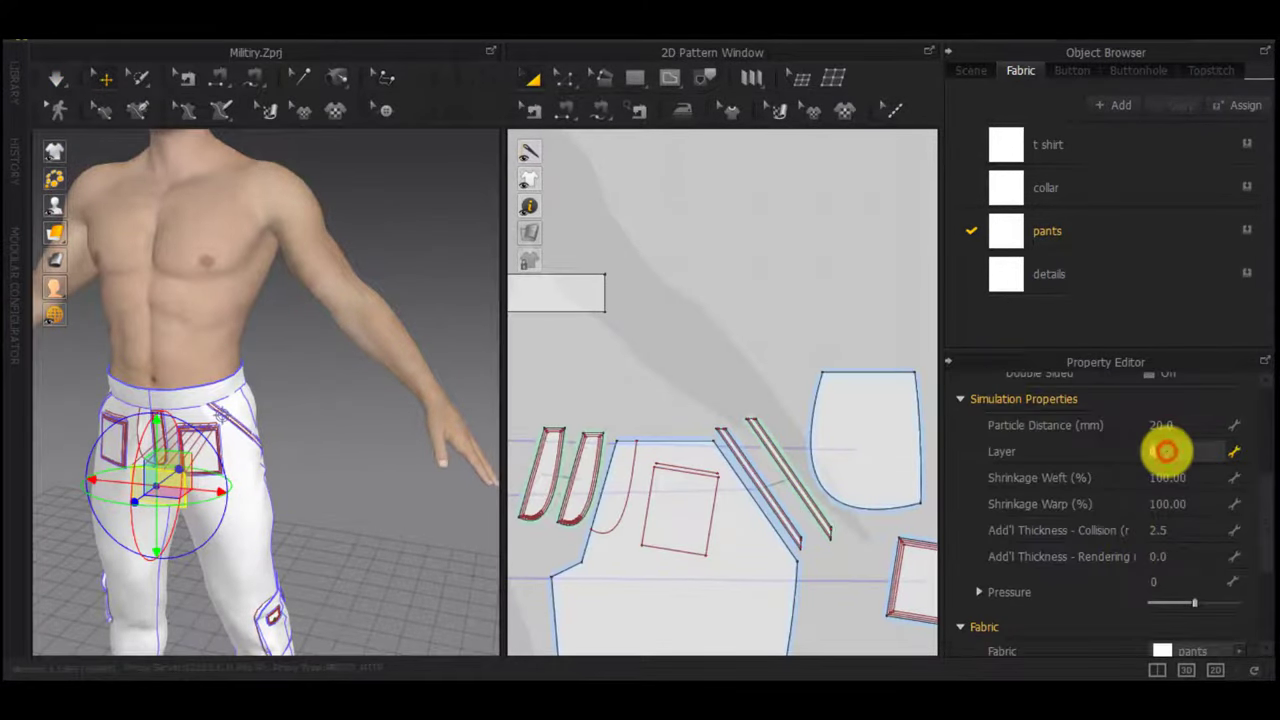
{"action": "type", "text": "1"}
{"action": "left_click", "coordinate": [731, 267]}
{"action": "left_click", "coordinate": [635, 427]}
{"action": "key", "text": "space"}
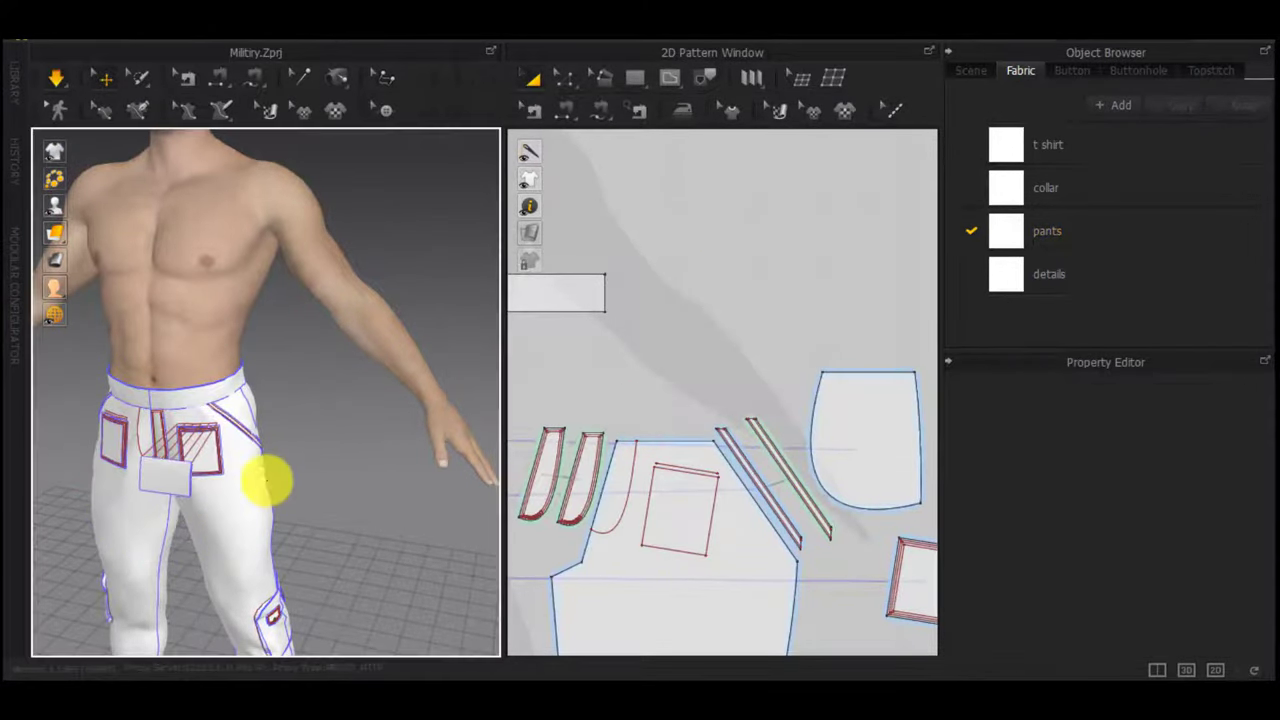
{"action": "scroll", "coordinate": [206, 460], "scroll_direction": "up", "scroll_amount": 4}
{"action": "middle_click_drag", "start_coordinate": [263, 483], "coordinate": [336, 432]}
{"action": "scroll", "coordinate": [431, 366], "scroll_direction": "up", "scroll_amount": 1}
{"action": "scroll", "coordinate": [720, 429], "scroll_direction": "down", "scroll_amount": 2}
Shorten the pocket flap by moving its lower edge upward
{"action": "middle_click_drag", "start_coordinate": [890, 500], "coordinate": [649, 509]}
{"action": "scroll", "coordinate": [649, 509], "scroll_direction": "up", "scroll_amount": 6}
{"action": "key", "text": "z"}
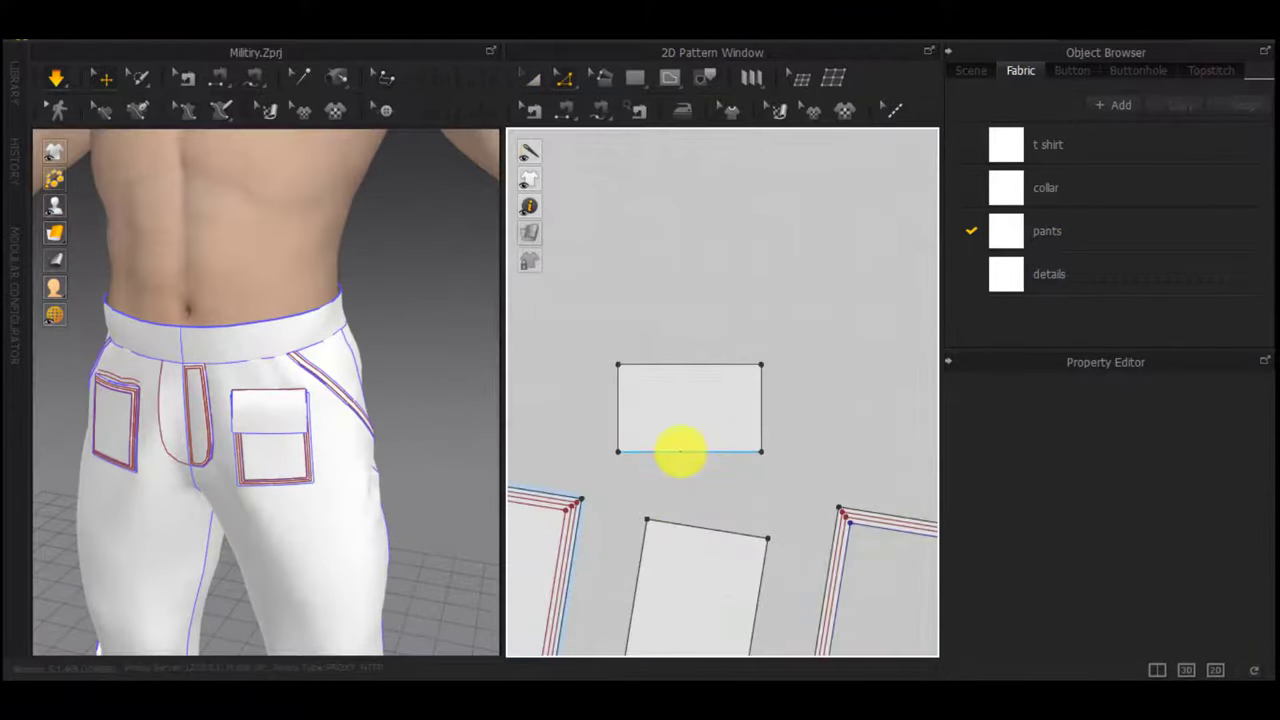
{"action": "left_click_drag", "start_coordinate": [680, 452], "coordinate": [683, 418]}
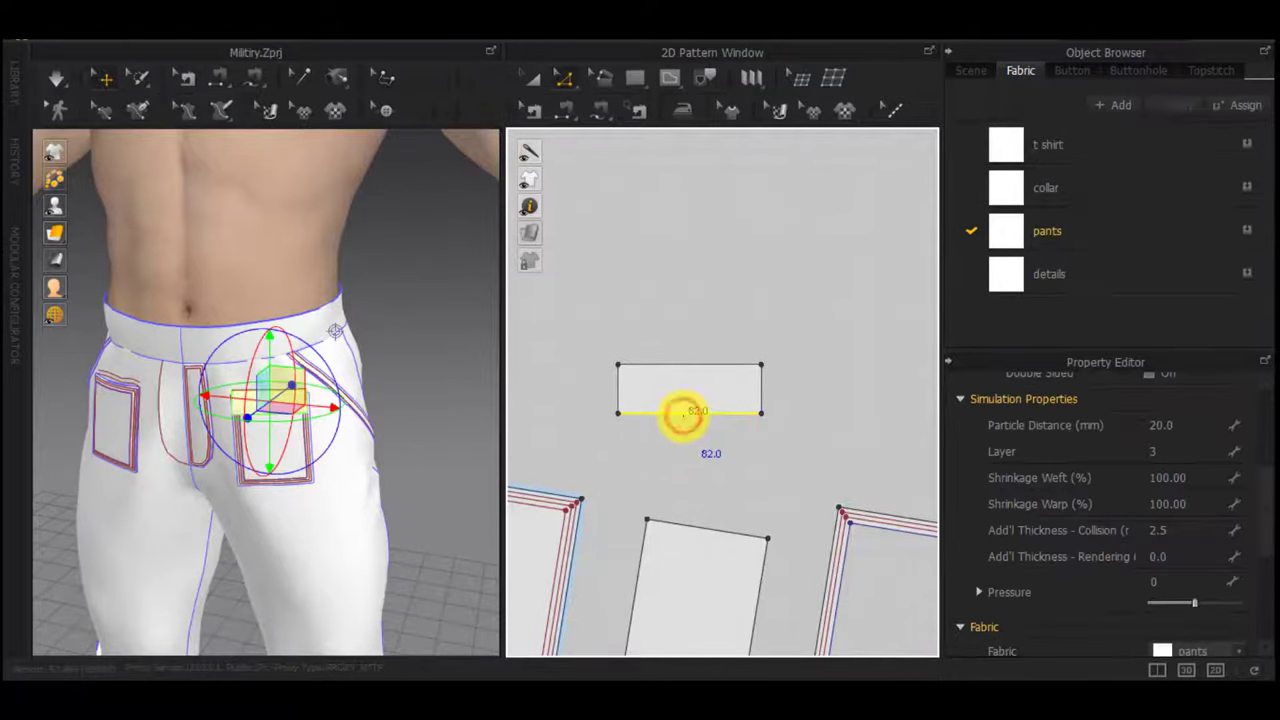
{"action": "left_click", "coordinate": [694, 457]}
Split the pocket flap's lower edge uniformly into two equal segments
{"action": "key", "text": "x"}
{"action": "right_click", "coordinate": [681, 414]}
{"action": "left_click", "coordinate": [654, 434]}
{"action": "right_click", "coordinate": [682, 414]}
{"action": "left_click", "coordinate": [547, 376]}
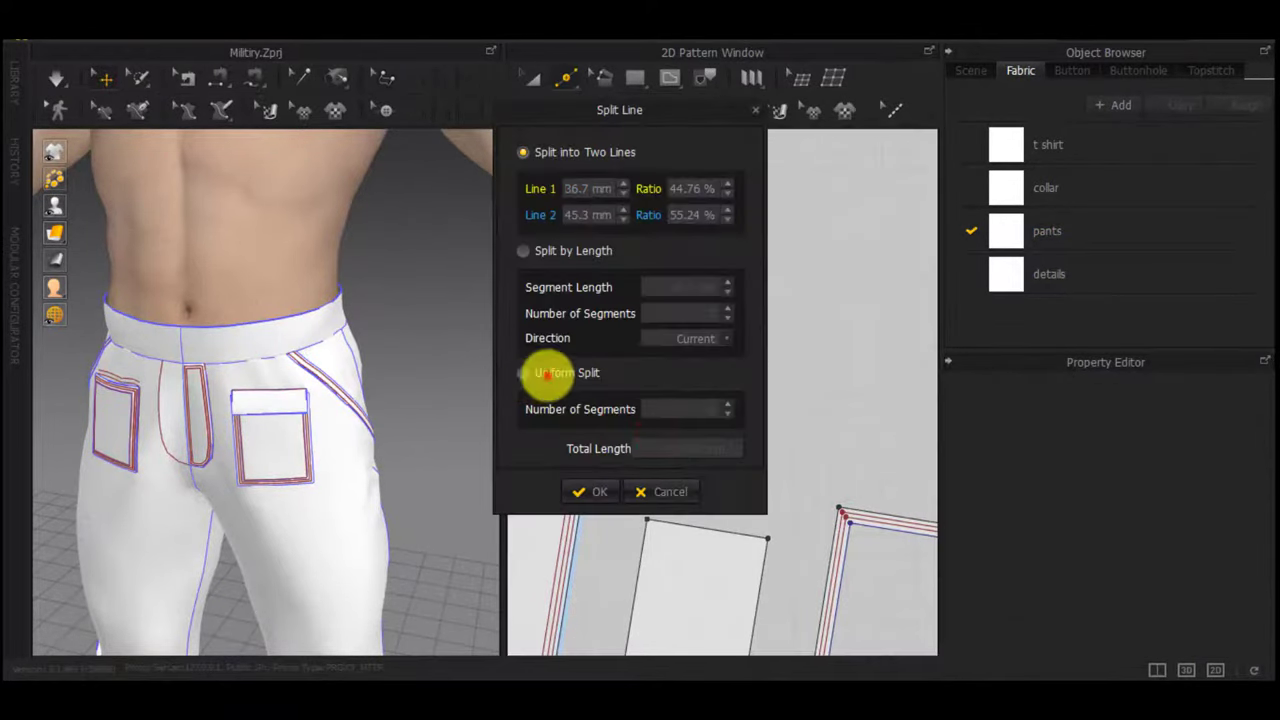
{"action": "left_click", "coordinate": [548, 373]}
{"action": "left_click", "coordinate": [572, 487]}
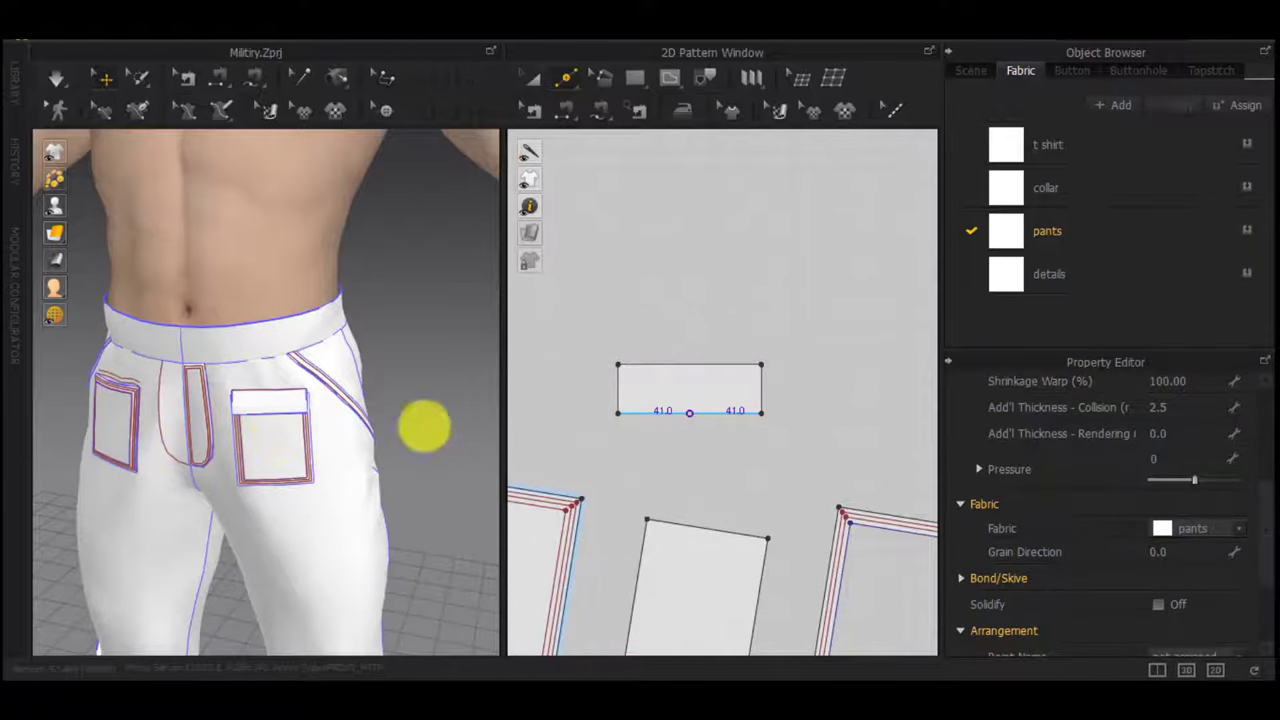
Pull the midpoint of the flap's lower edge down about 21 mm to form a pointed tip
{"action": "right_click_drag", "start_coordinate": [453, 362], "coordinate": [425, 404]}
{"action": "key", "text": "z"}
{"action": "left_click_drag", "start_coordinate": [690, 410], "coordinate": [689, 451]}
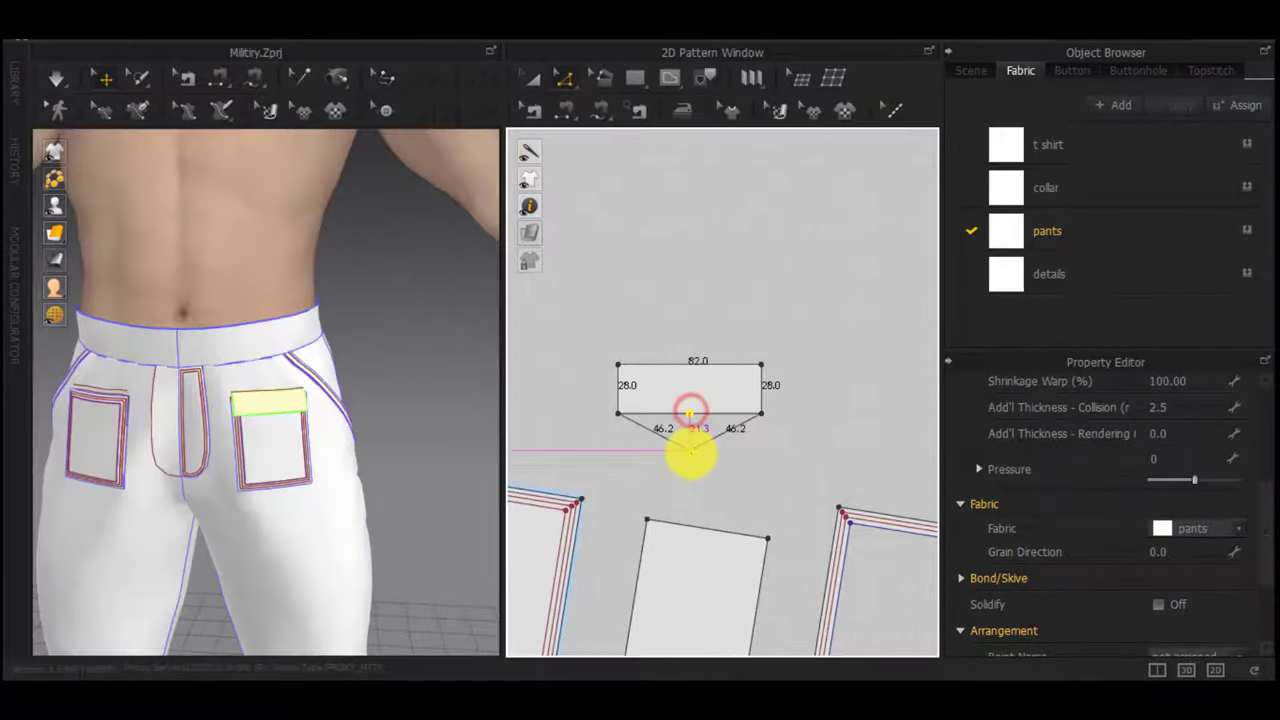
{"action": "scroll", "coordinate": [350, 495], "scroll_direction": "up", "scroll_amount": 5}
{"action": "right_click_drag", "start_coordinate": [350, 499], "coordinate": [282, 486]}
{"action": "left_click", "coordinate": [457, 360]}
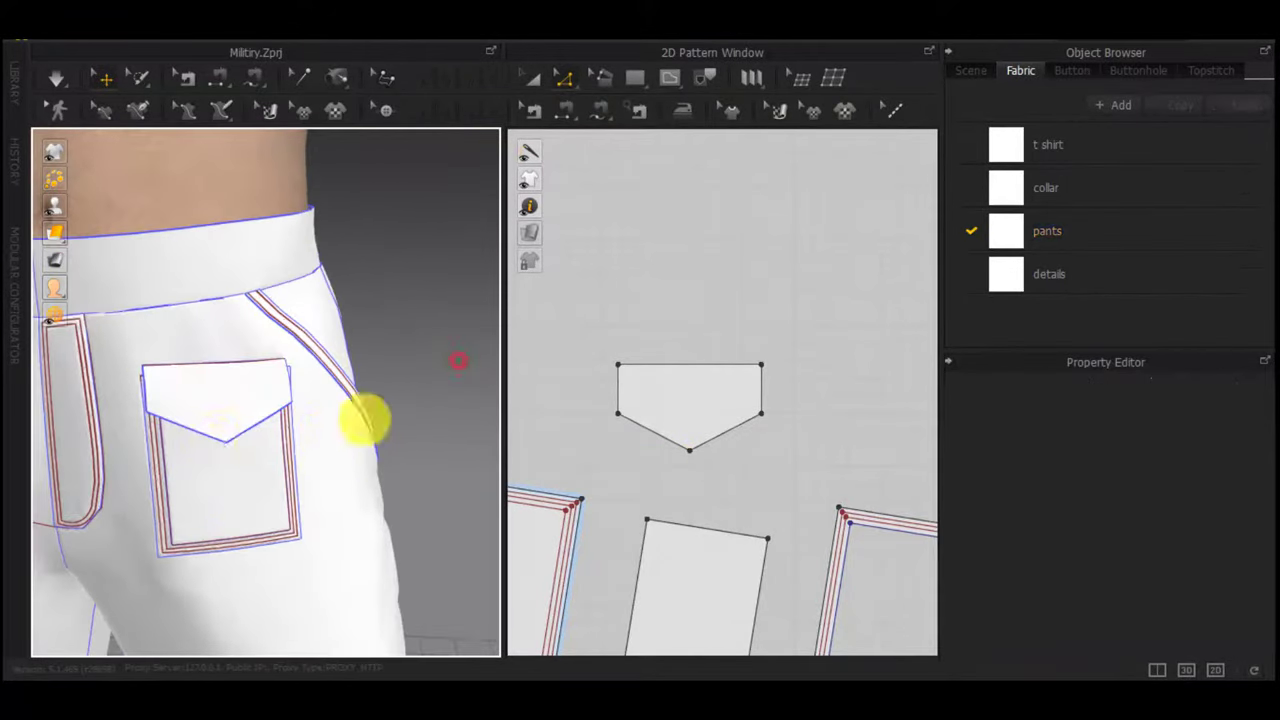
{"action": "right_click_drag", "start_coordinate": [212, 432], "coordinate": [240, 446]}
{"action": "mouse_move", "coordinate": [235, 385]}
{"action": "right_mouse_down"}
{"action": "mouse_move", "coordinate": [141, 401]}
{"action": "mouse_move", "coordinate": [216, 396]}
{"action": "right_mouse_up"}
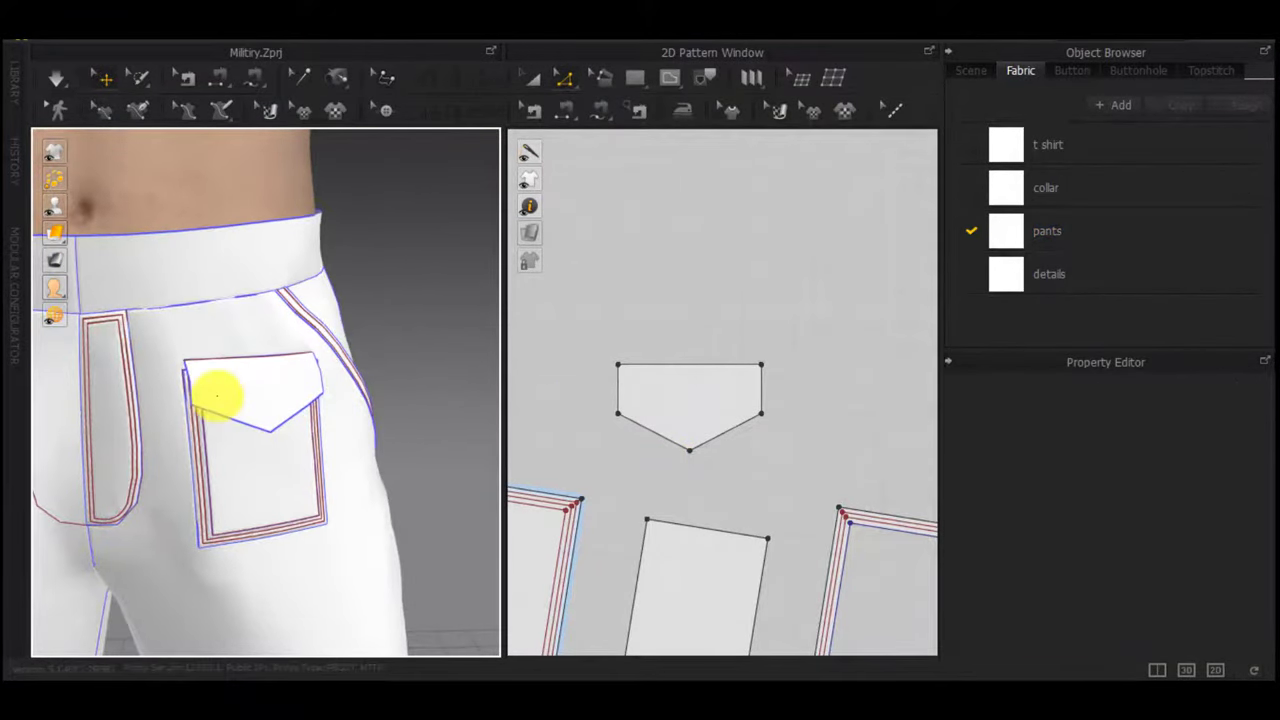
Round the flap's lower-left corner with Smooth Curve, using 5.2 mm for both line lengths
{"action": "left_click", "coordinate": [755, 452]}
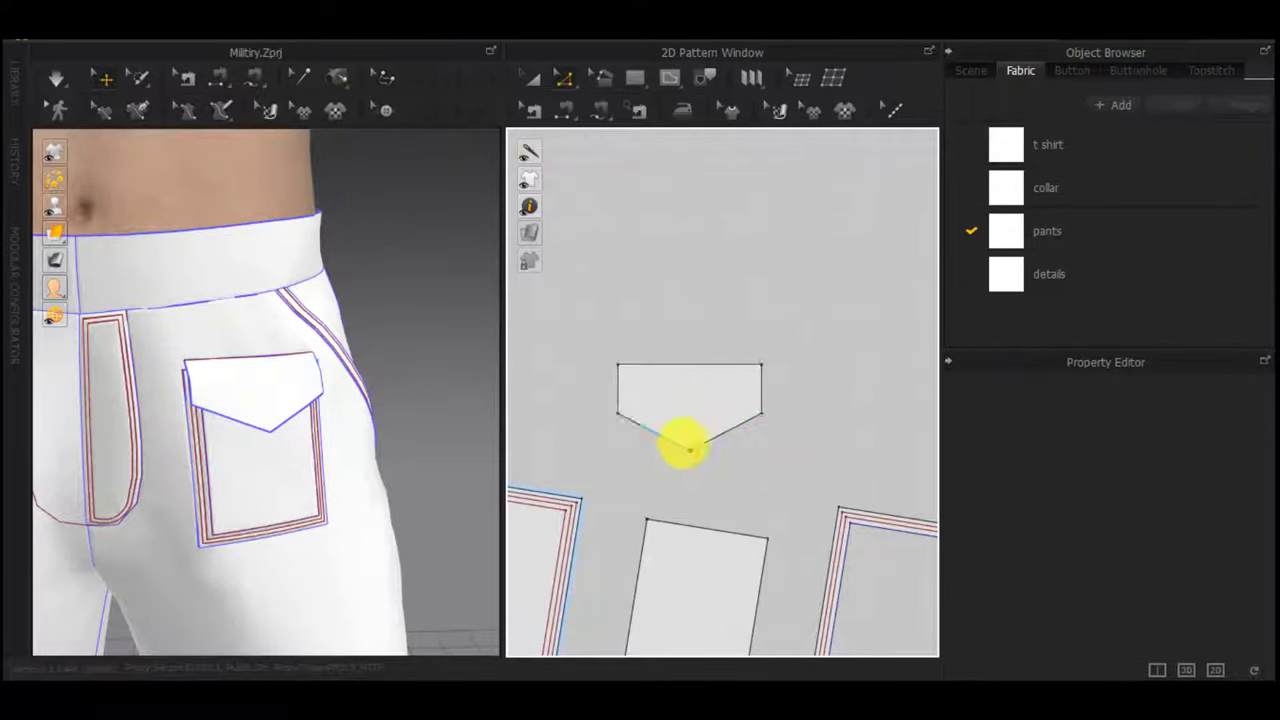
{"action": "left_click", "coordinate": [566, 84]}
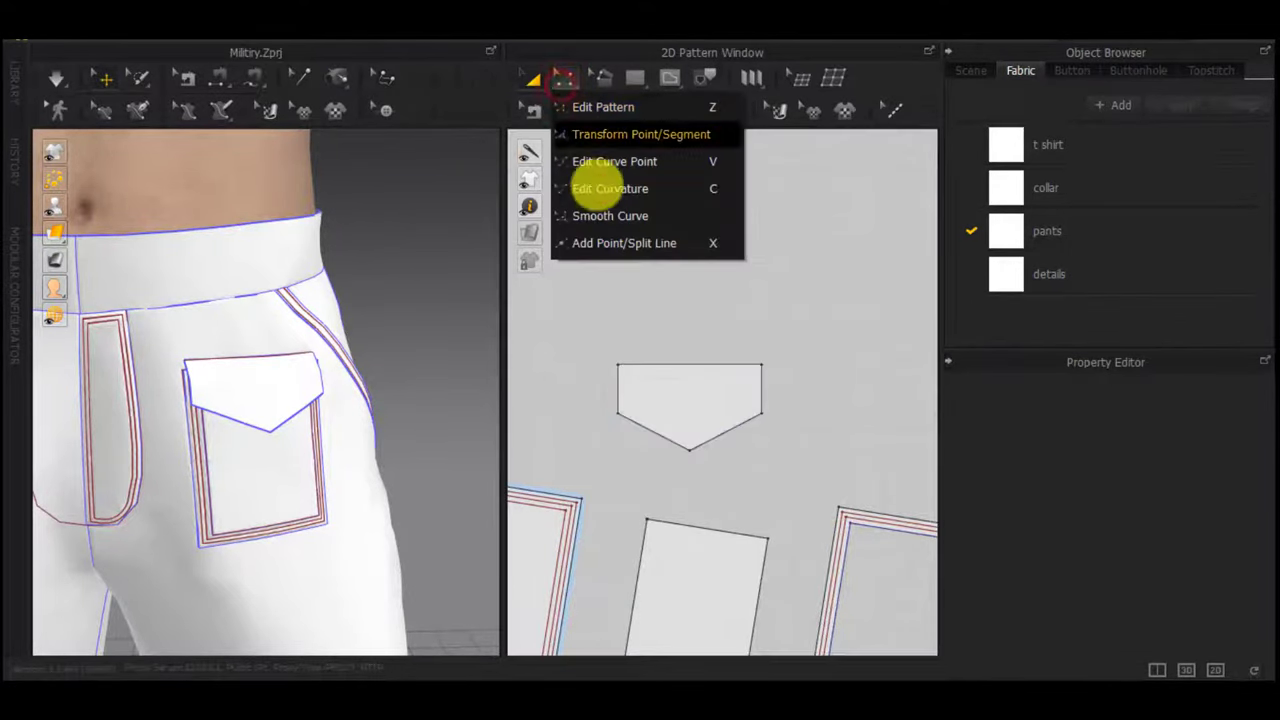
{"action": "left_click", "coordinate": [603, 209]}
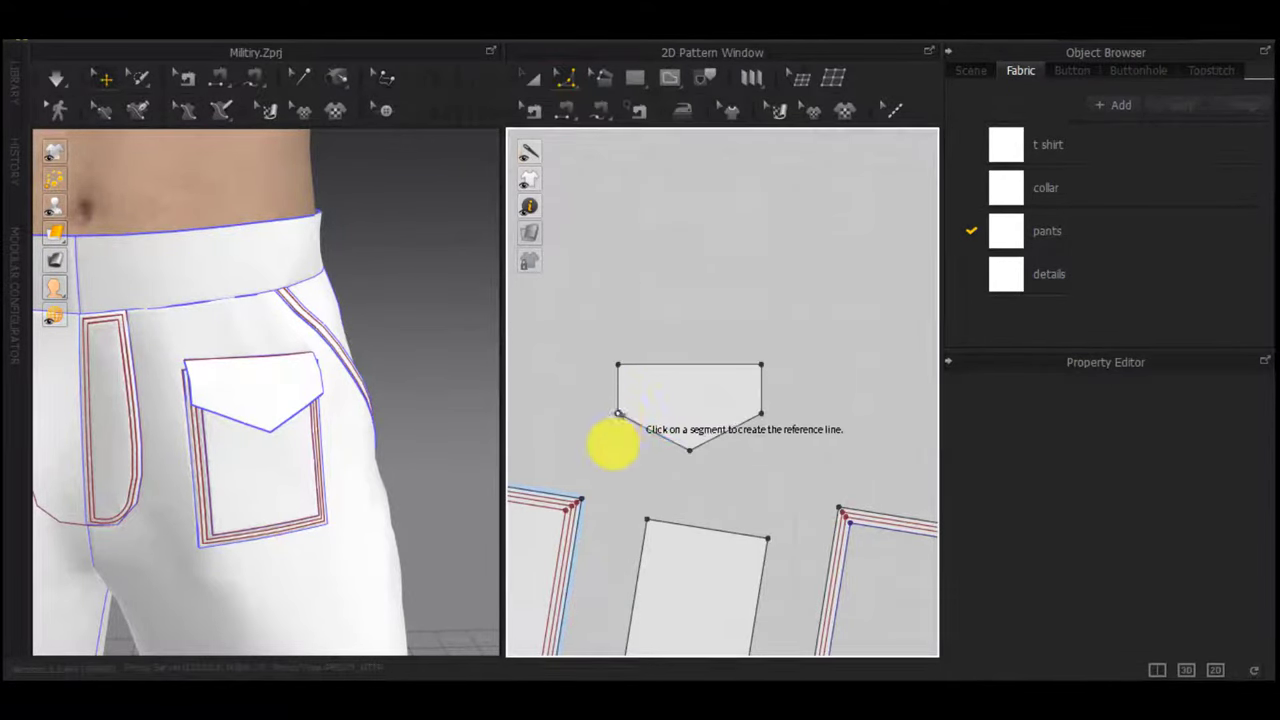
{"action": "left_click", "coordinate": [612, 444]}
{"action": "scroll", "coordinate": [637, 409], "scroll_direction": "up", "scroll_amount": 5}
{"action": "left_click", "coordinate": [584, 423]}
{"action": "left_click", "coordinate": [584, 423]}
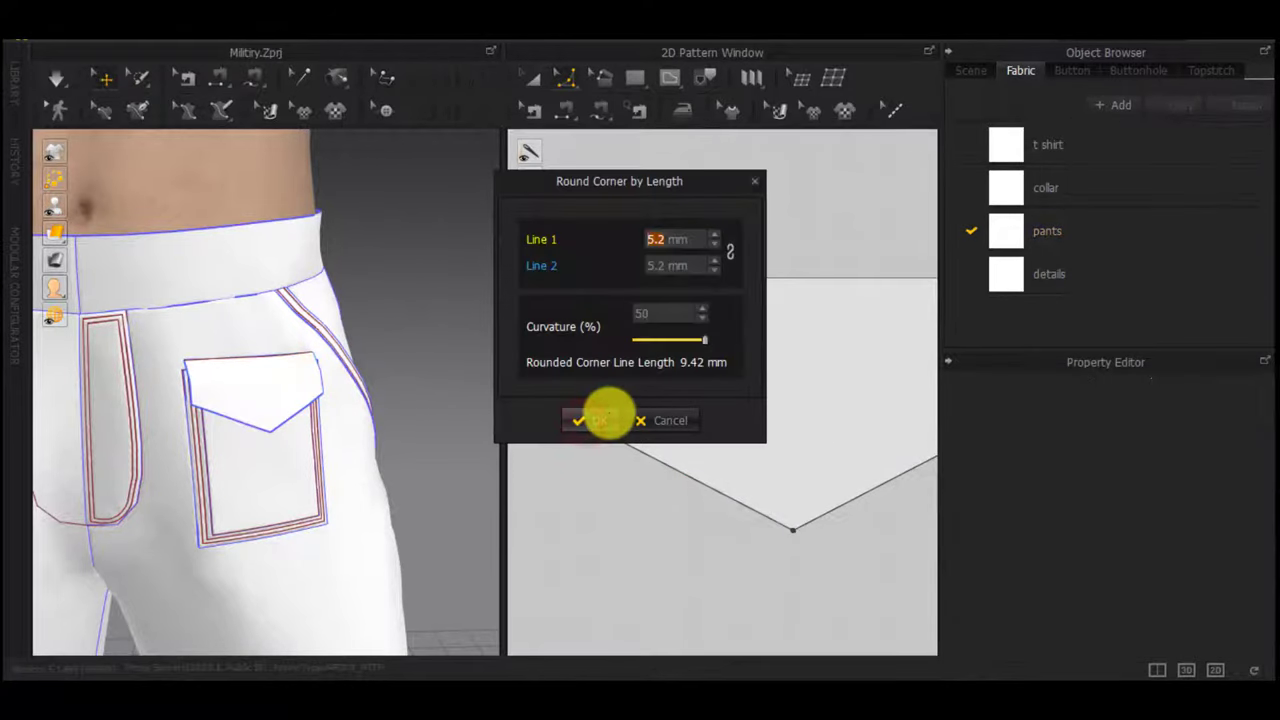
{"action": "left_click", "coordinate": [598, 420]}
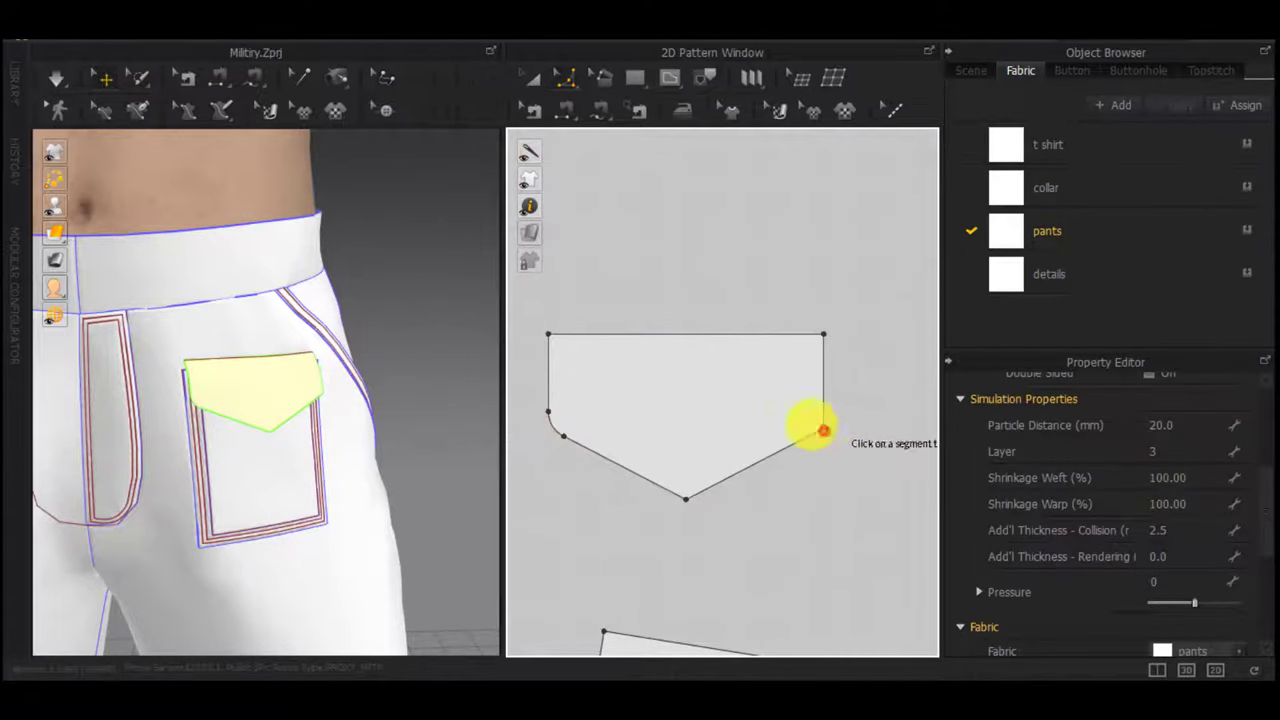
{"action": "left_click", "coordinate": [823, 431]}
{"action": "left_click", "coordinate": [596, 420]}
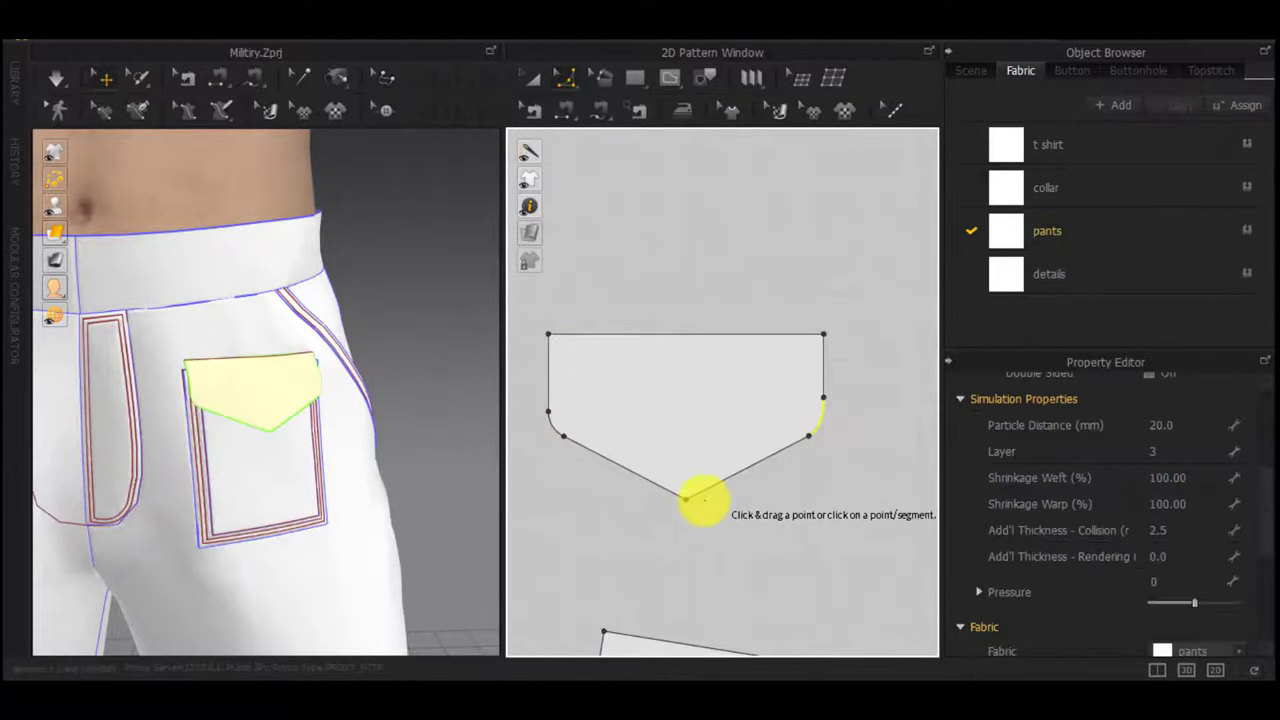
{"action": "key", "text": "ctrl+z"}
Round the flap's lower-right corner with 5 mm for both line lengths
{"action": "left_click", "coordinate": [823, 431]}
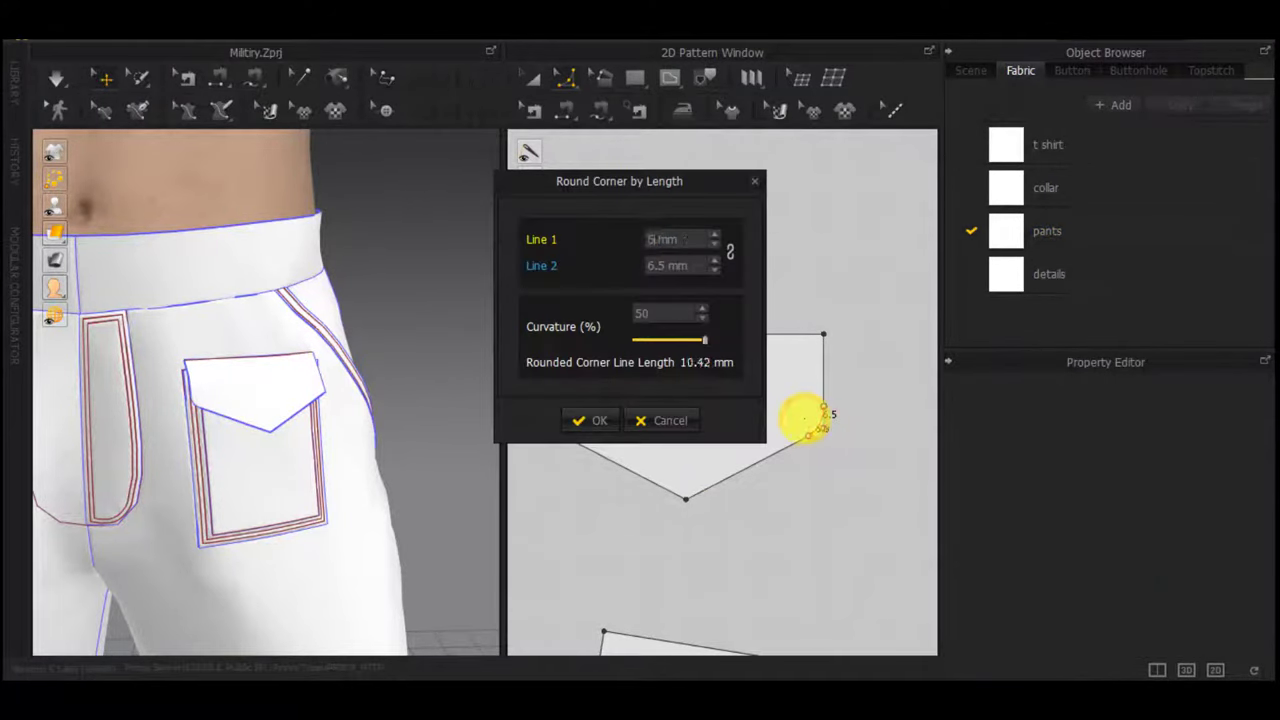
{"action": "left_click", "coordinate": [697, 237]}
{"action": "left_click", "coordinate": [727, 257]}
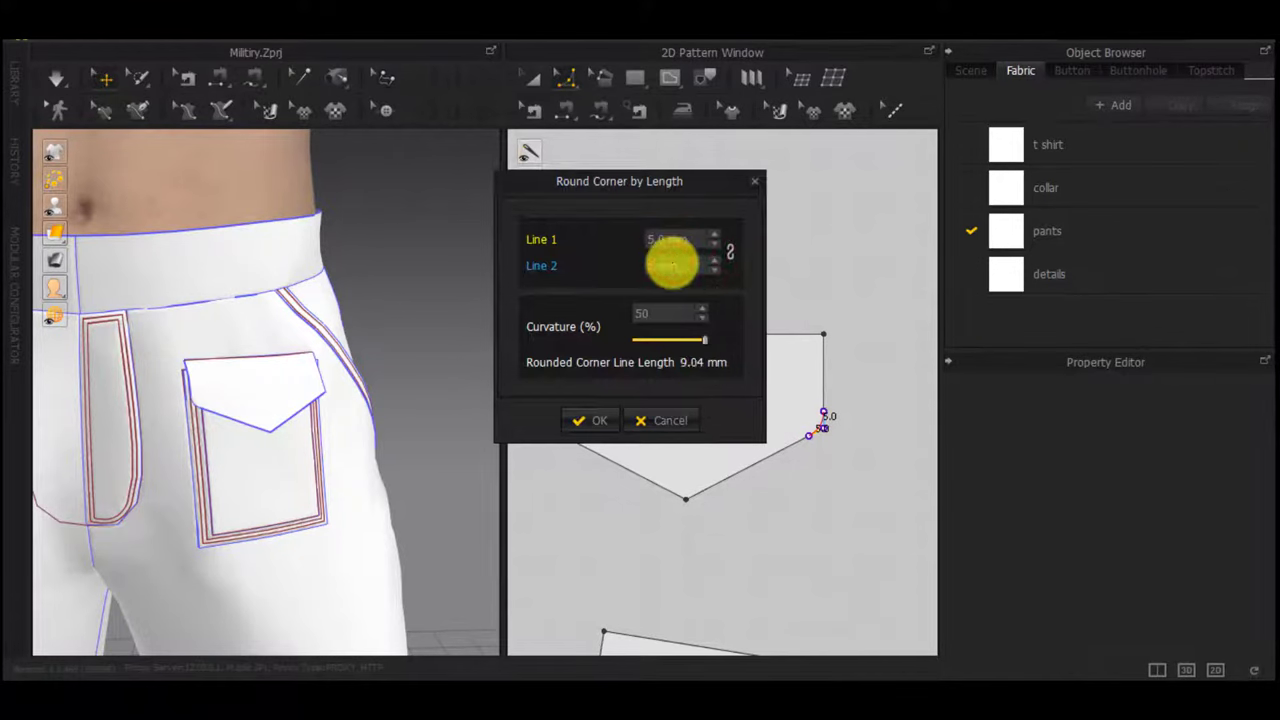
{"action": "key", "text": "Return"}
Round the flap's bottom tip with a 5 mm length on both lines
{"action": "left_click", "coordinate": [686, 497]}
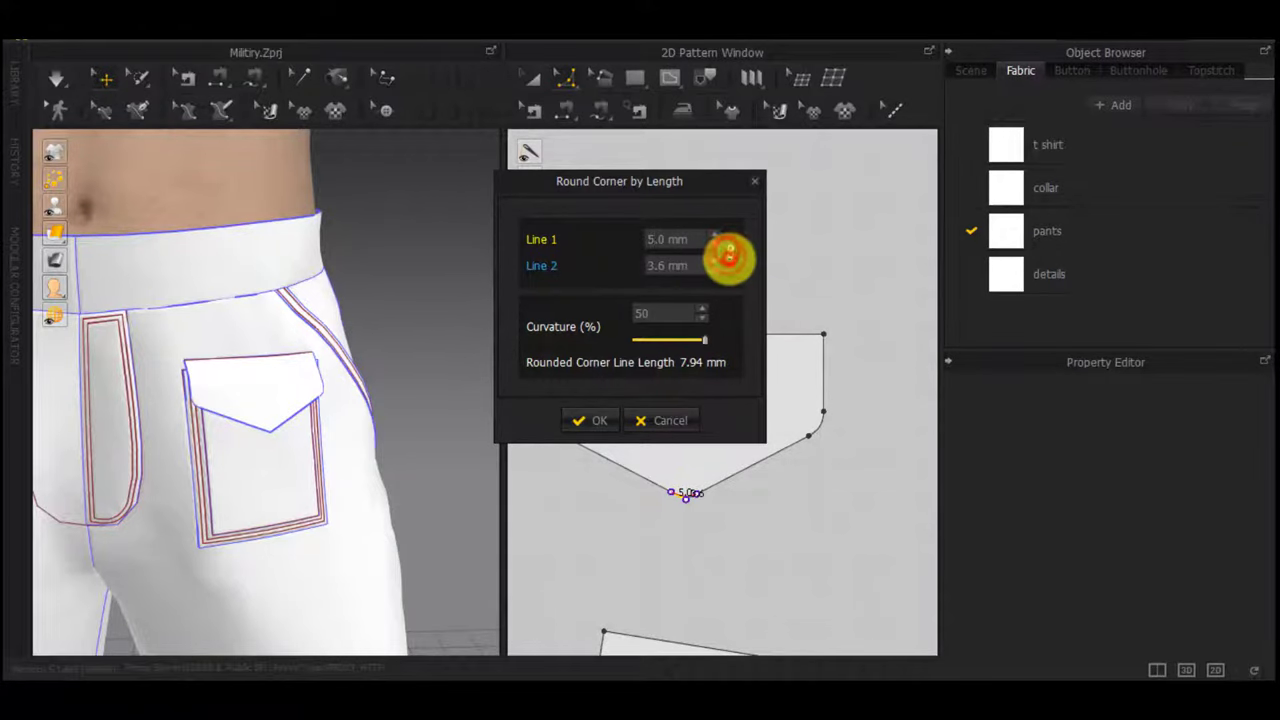
{"action": "left_click", "coordinate": [670, 269]}
{"action": "left_click", "coordinate": [611, 411]}
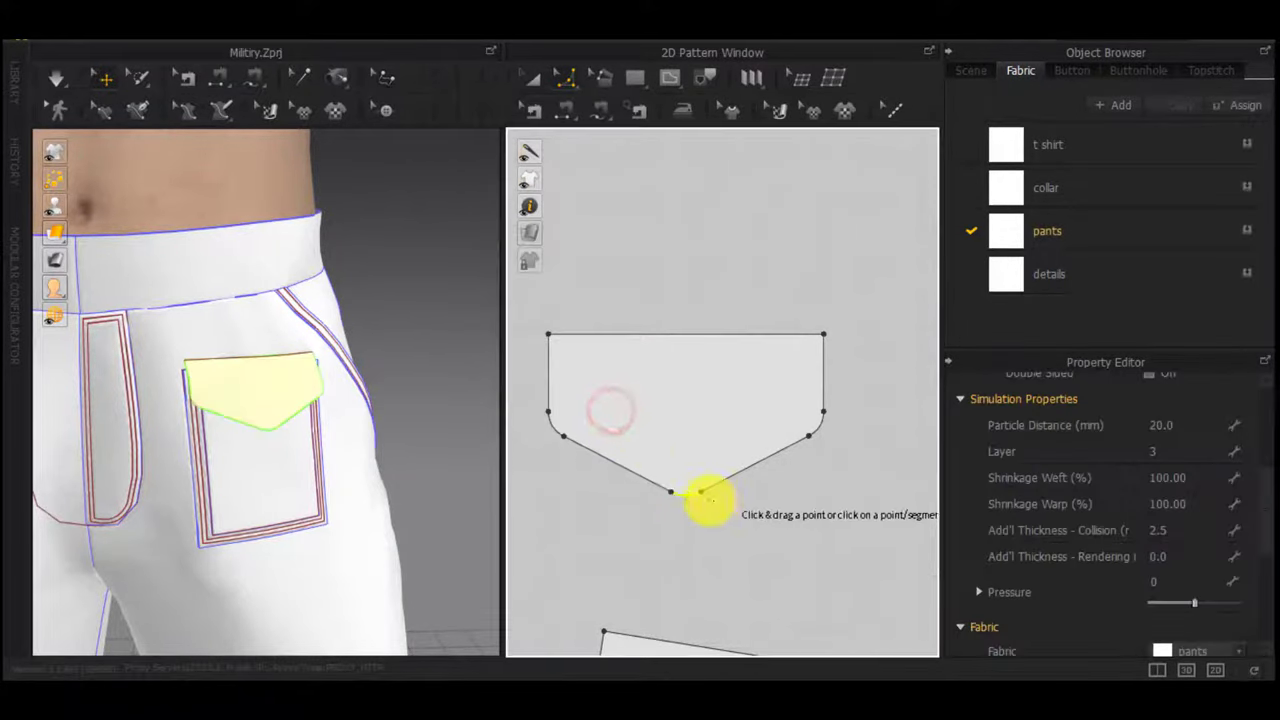
{"action": "scroll", "coordinate": [705, 495], "scroll_direction": "down", "scroll_amount": 3}
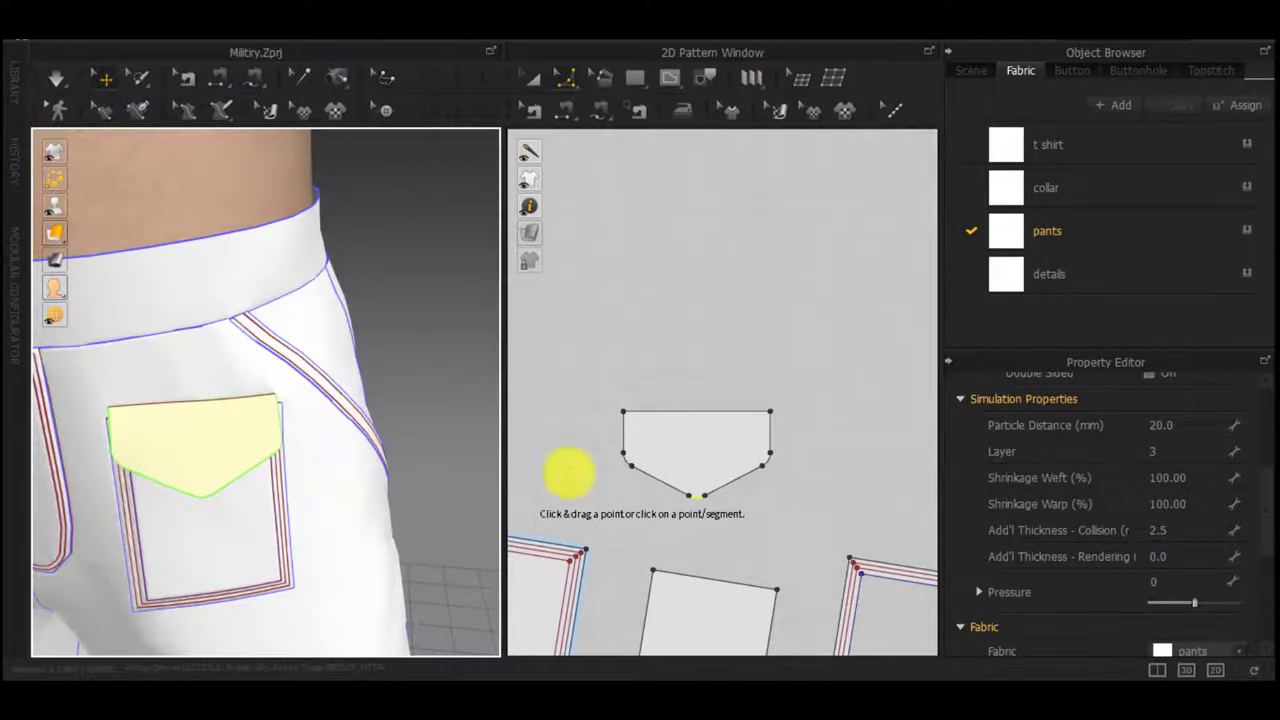
{"action": "left_click", "coordinate": [700, 300]}
Offset the flap's whole outline inward as three internal lines spaced 2.5 mm apart
{"action": "scroll", "coordinate": [640, 430], "scroll_direction": "up", "scroll_amount": 4}
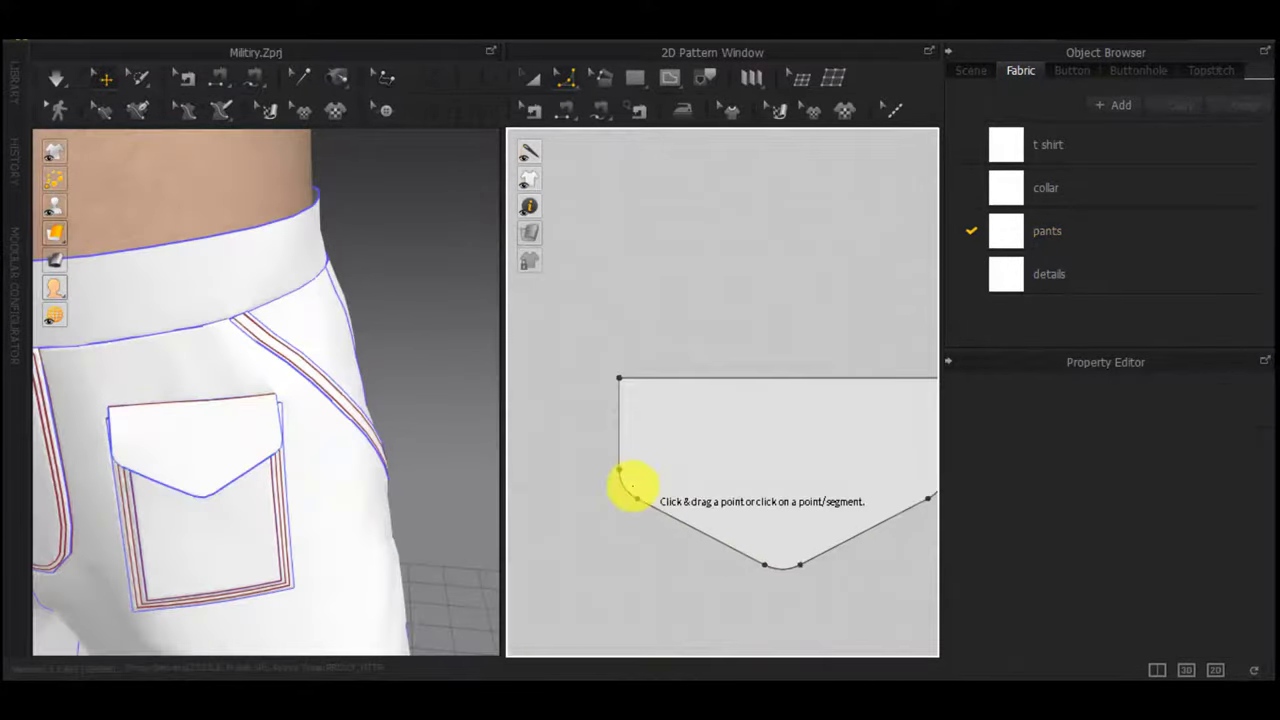
{"action": "scroll", "coordinate": [722, 526], "scroll_direction": "down", "scroll_amount": 2}
{"action": "middle_click_drag", "start_coordinate": [752, 514], "coordinate": [741, 409]}
{"action": "scroll", "coordinate": [686, 510], "scroll_direction": "down", "scroll_amount": 3}
{"action": "scroll", "coordinate": [752, 397], "scroll_direction": "up", "scroll_amount": 2}
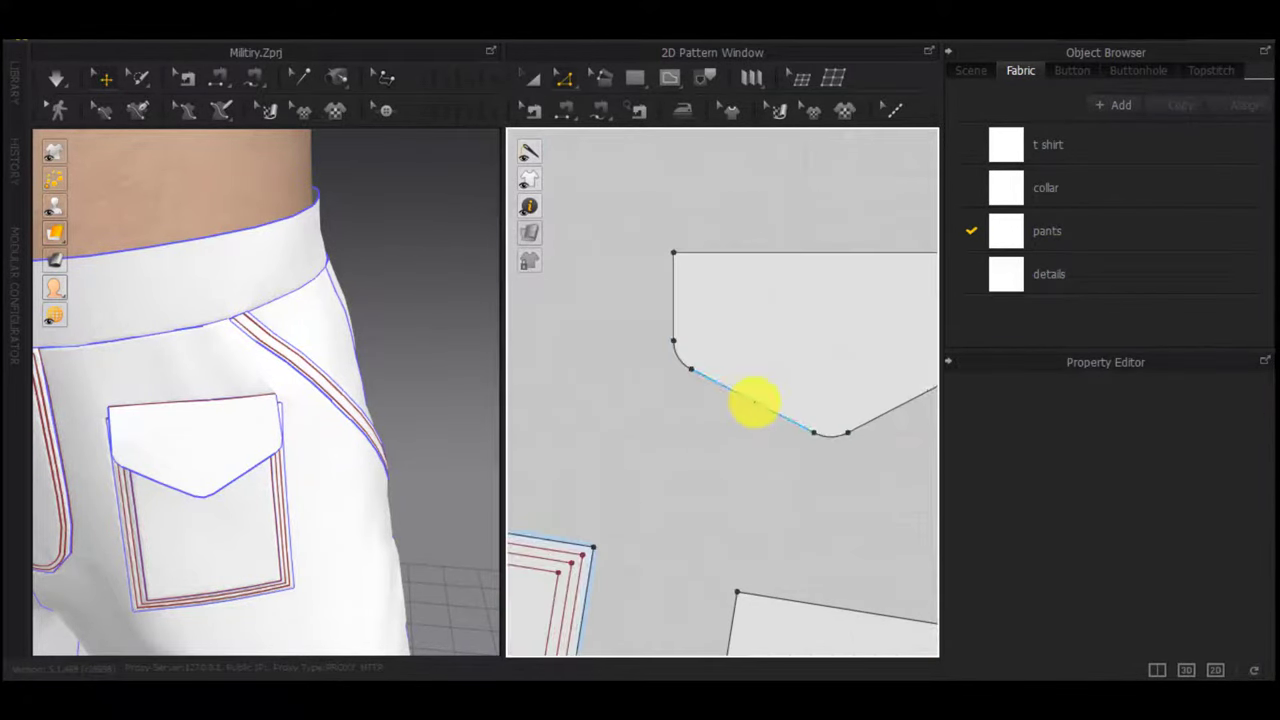
{"action": "left_click", "coordinate": [751, 403]}
{"action": "right_click", "coordinate": [751, 403]}
{"action": "left_click", "coordinate": [760, 385]}
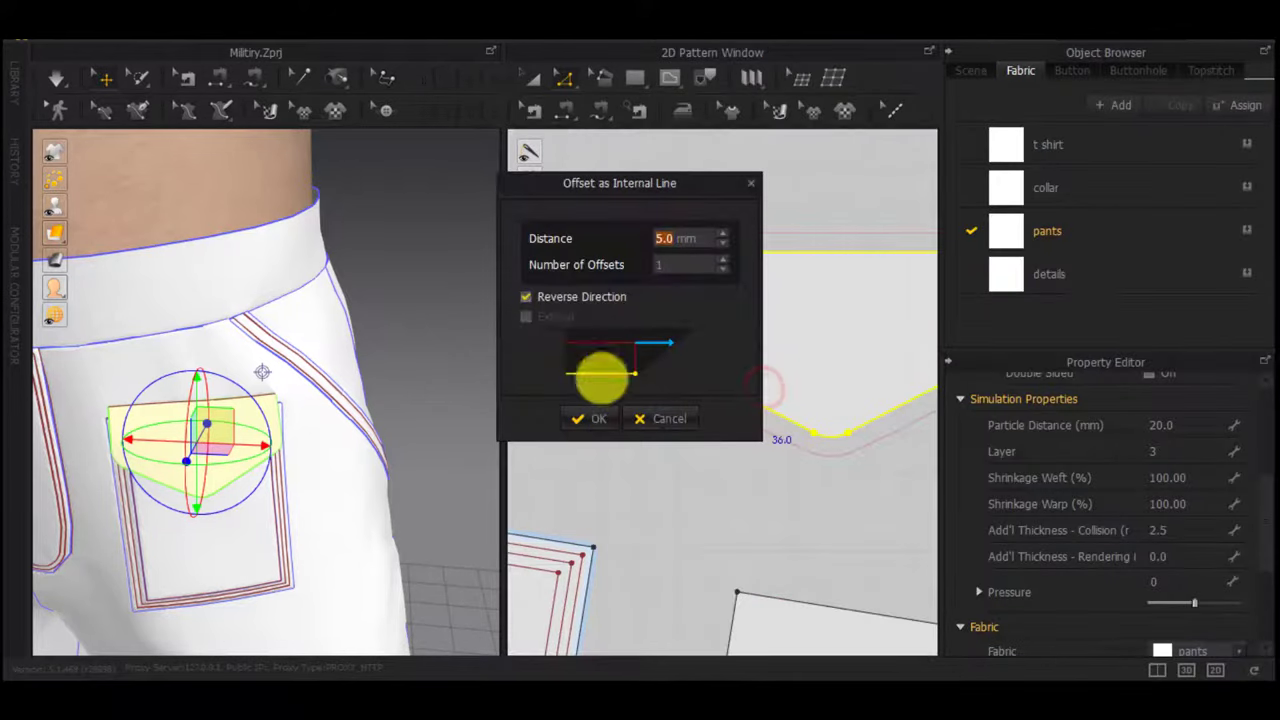
{"action": "left_click", "coordinate": [672, 237]}
{"action": "key", "text": "BackSpace"}
{"action": "type", "text": "5"}
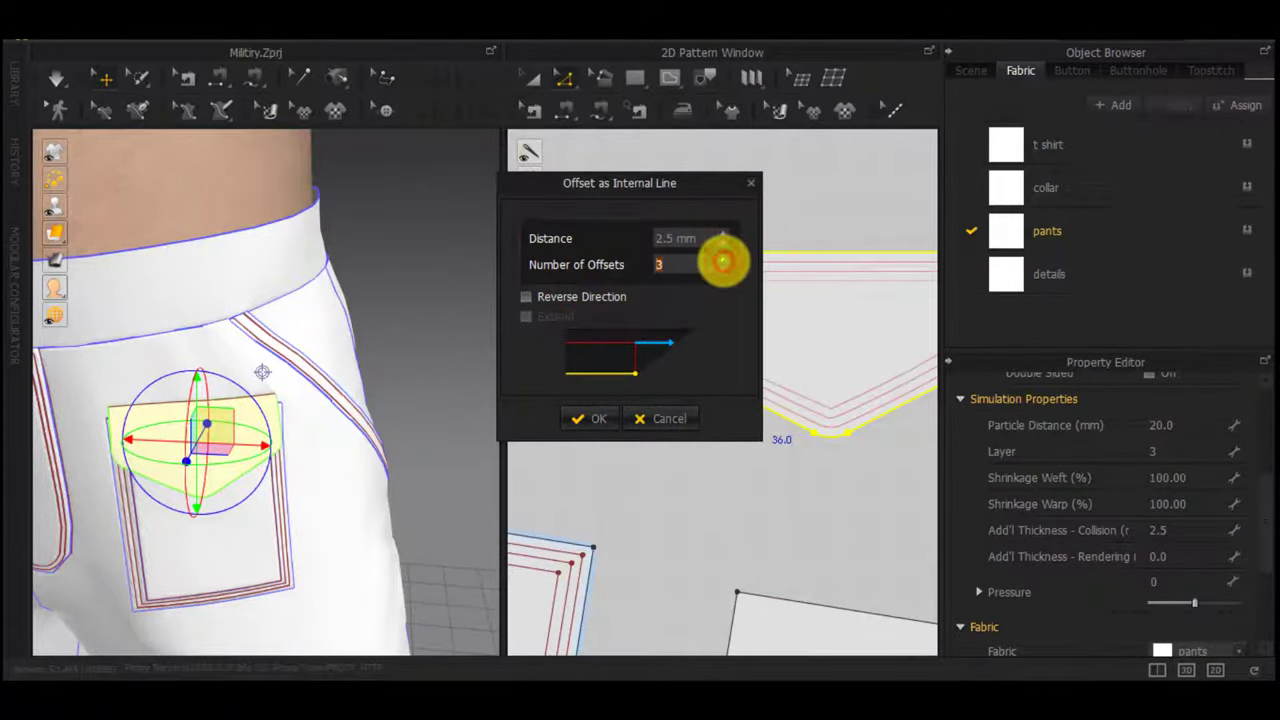
{"action": "left_click", "coordinate": [588, 419]}
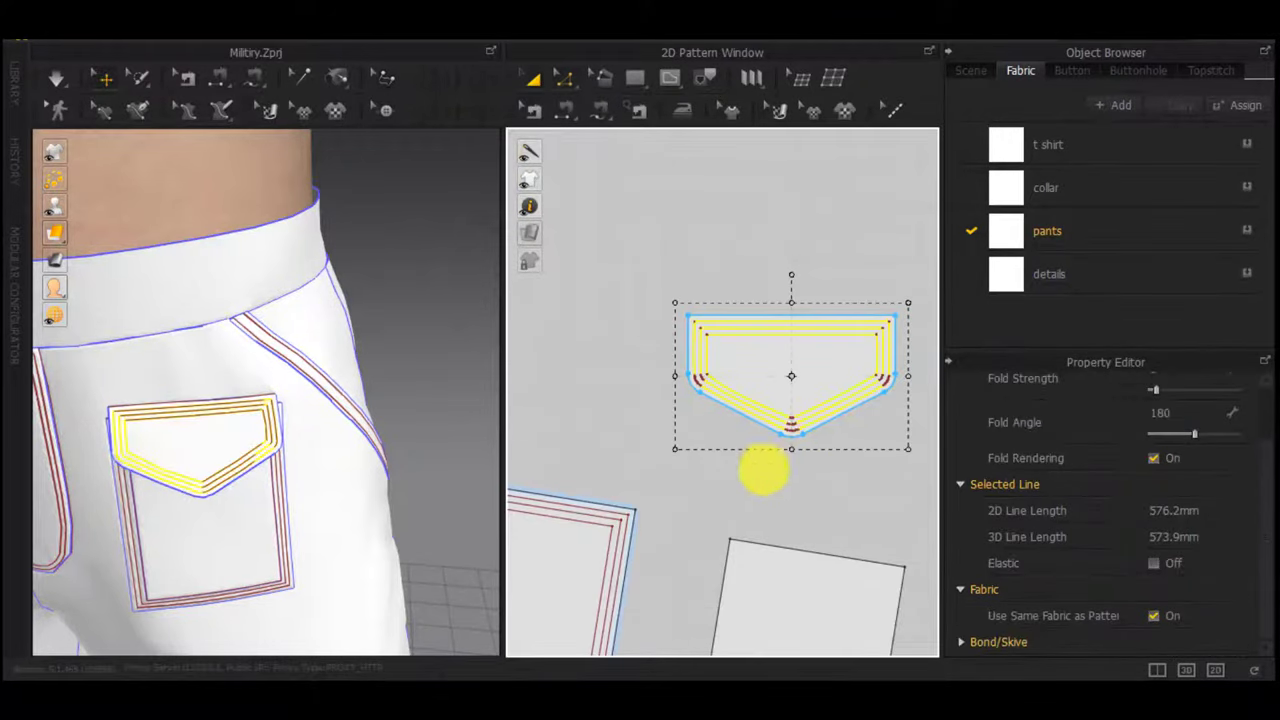
Create a Layer Clone (Over) of the flap with its internal lines and place it about 82 mm above the original
{"action": "left_click_drag", "start_coordinate": [914, 266], "coordinate": [672, 456]}
{"action": "right_click", "coordinate": [777, 355]}
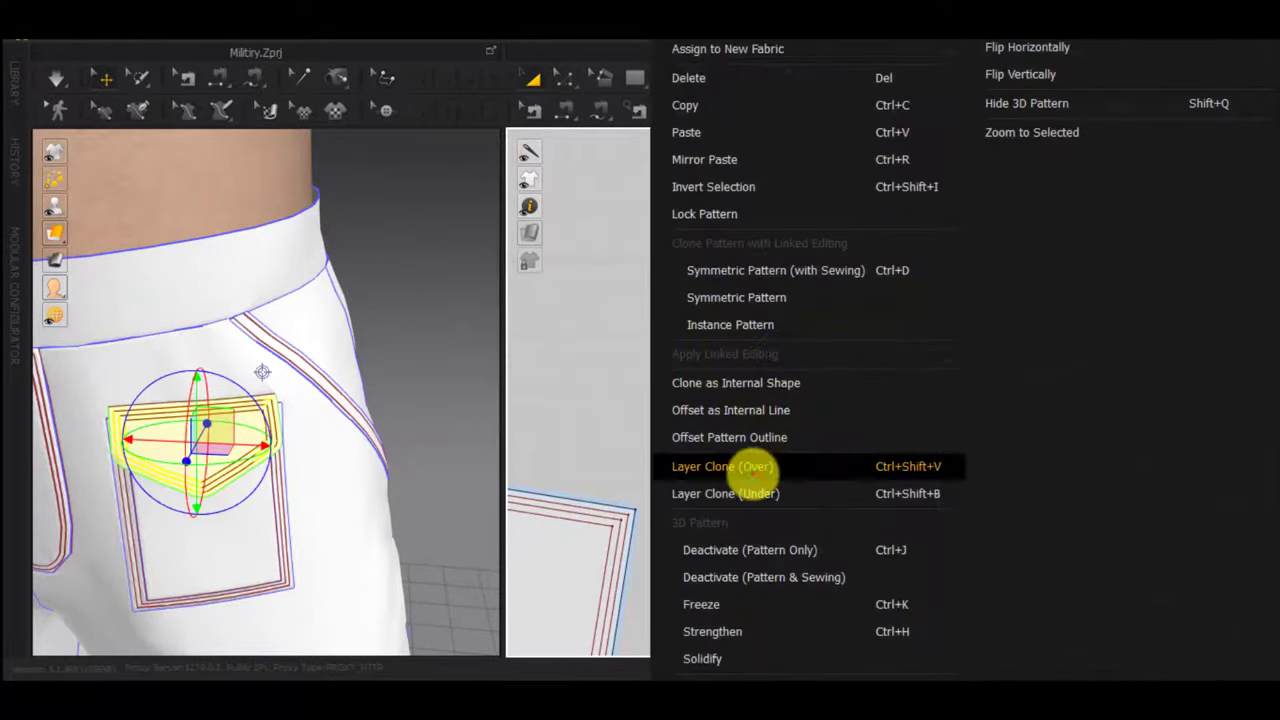
{"action": "left_click", "coordinate": [752, 473]}
{"action": "scroll", "coordinate": [622, 405], "scroll_direction": "down", "scroll_amount": 5}
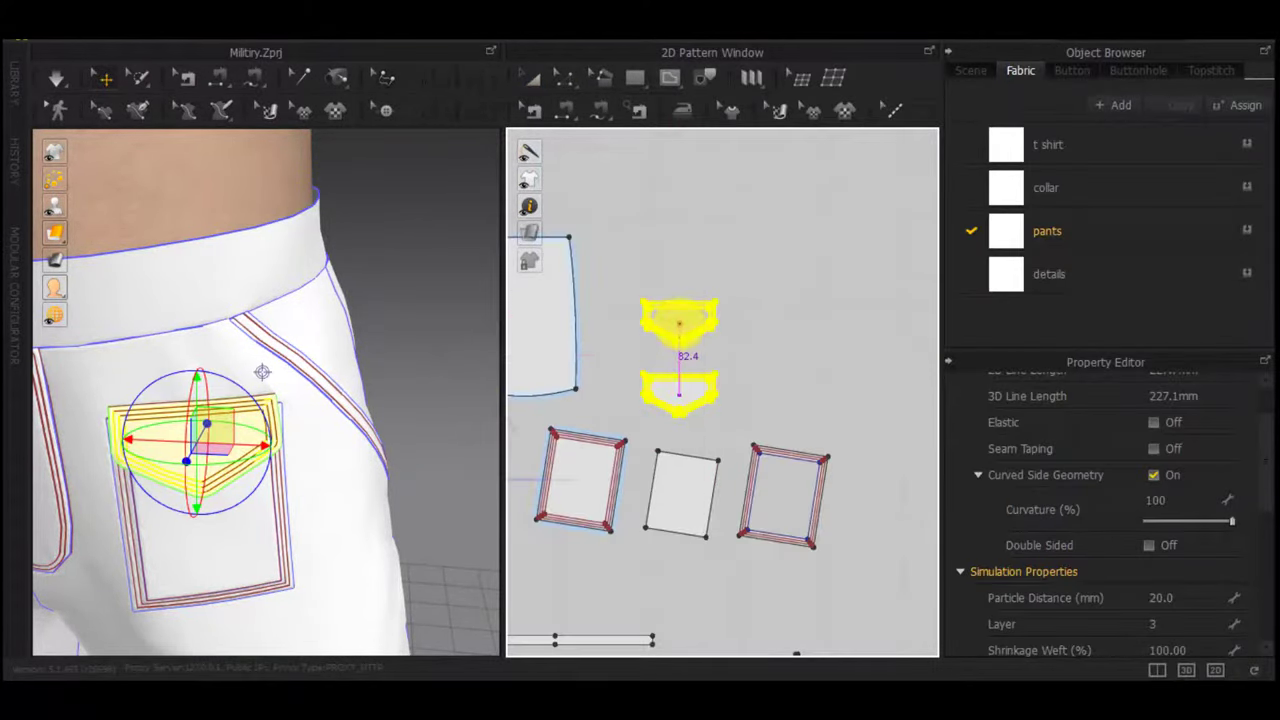
{"action": "left_click", "coordinate": [679, 323]}
{"action": "scroll", "coordinate": [667, 301], "scroll_direction": "up", "scroll_amount": 5}
{"action": "left_click", "coordinate": [640, 193]}
Cut and sew the cloned flap along its innermost internal outline to separate the frame from the centre
{"action": "key", "text": "z"}
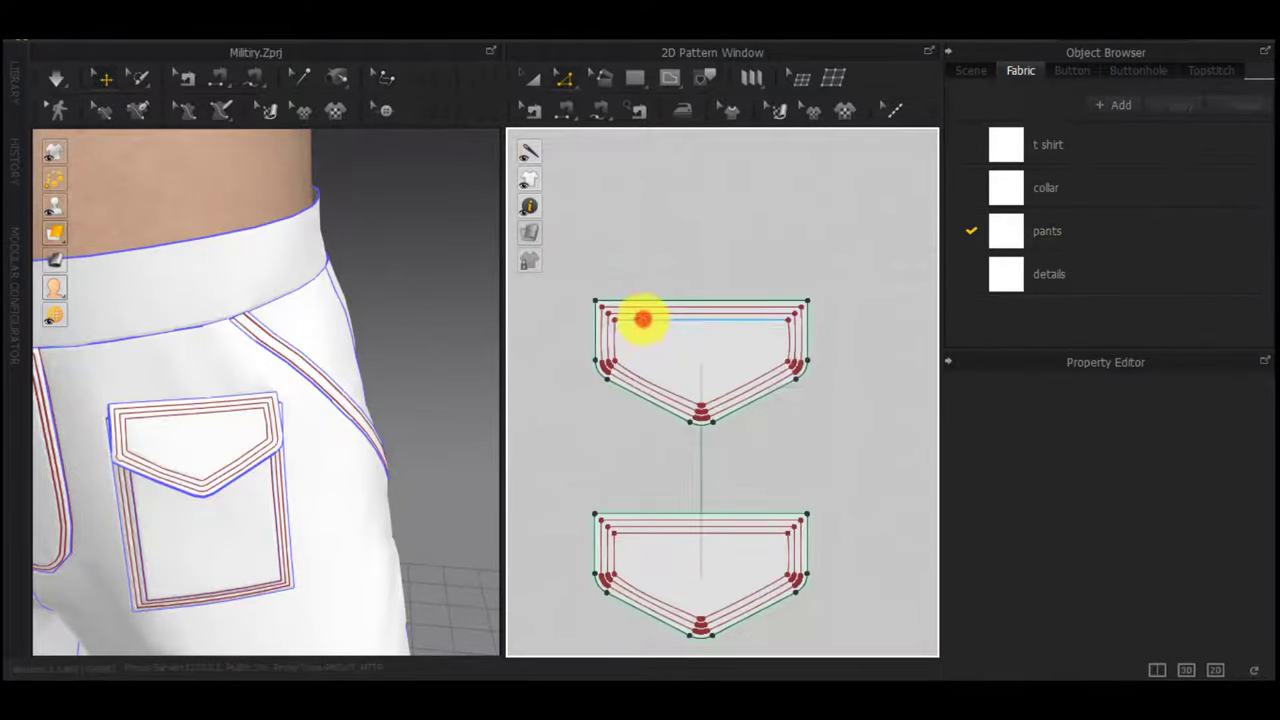
{"action": "left_click", "coordinate": [643, 318]}
{"action": "double_click", "coordinate": [660, 320]}
{"action": "scroll", "coordinate": [660, 320], "scroll_direction": "up", "scroll_amount": 2}
{"action": "right_click", "coordinate": [660, 320]}
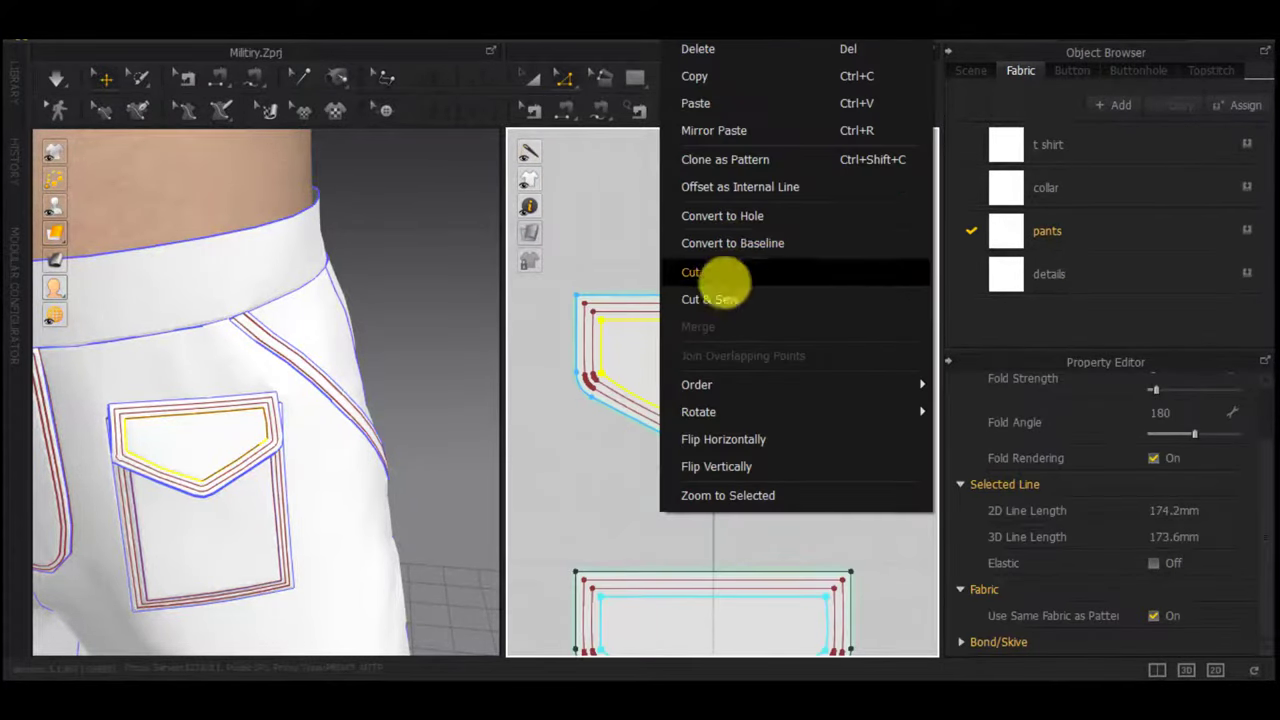
{"action": "left_click", "coordinate": [725, 297]}
{"action": "scroll", "coordinate": [713, 357], "scroll_direction": "down", "scroll_amount": 4}
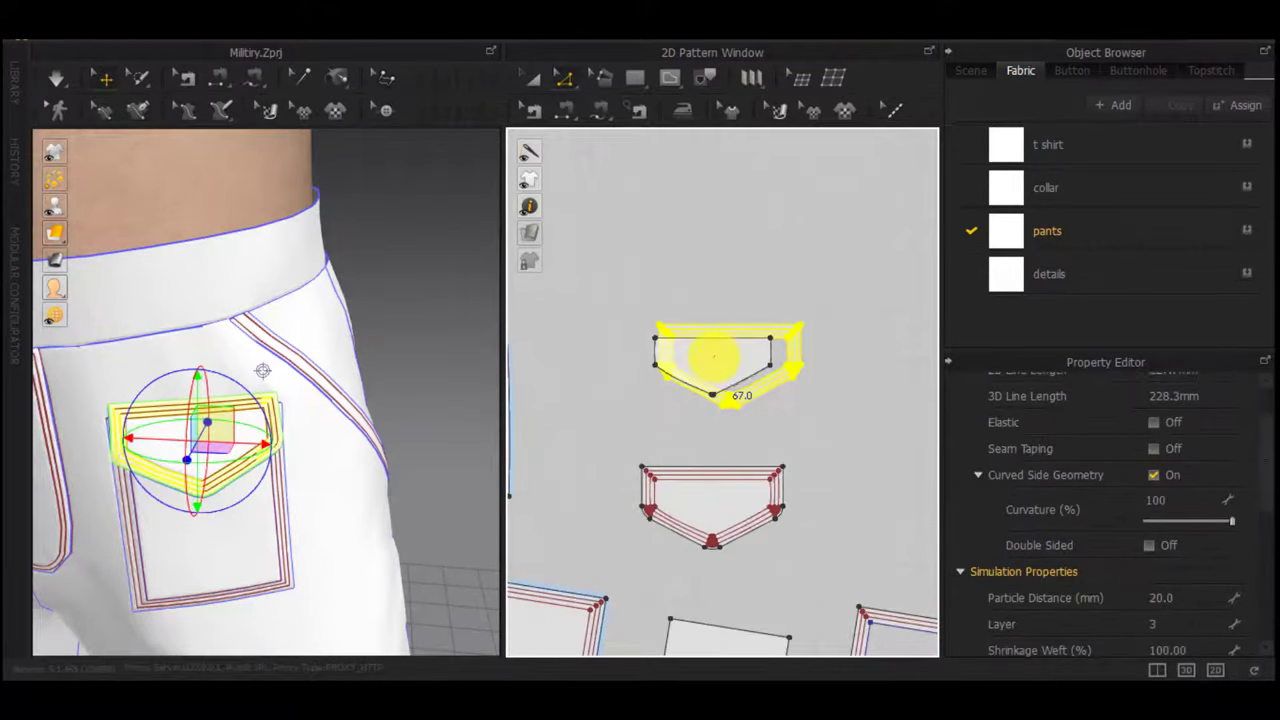
Set the flap frame's weft and warp shrinkage to 105%
{"action": "scroll", "coordinate": [1134, 525], "scroll_direction": "down", "scroll_amount": 3}
{"action": "left_click", "coordinate": [1181, 430]}
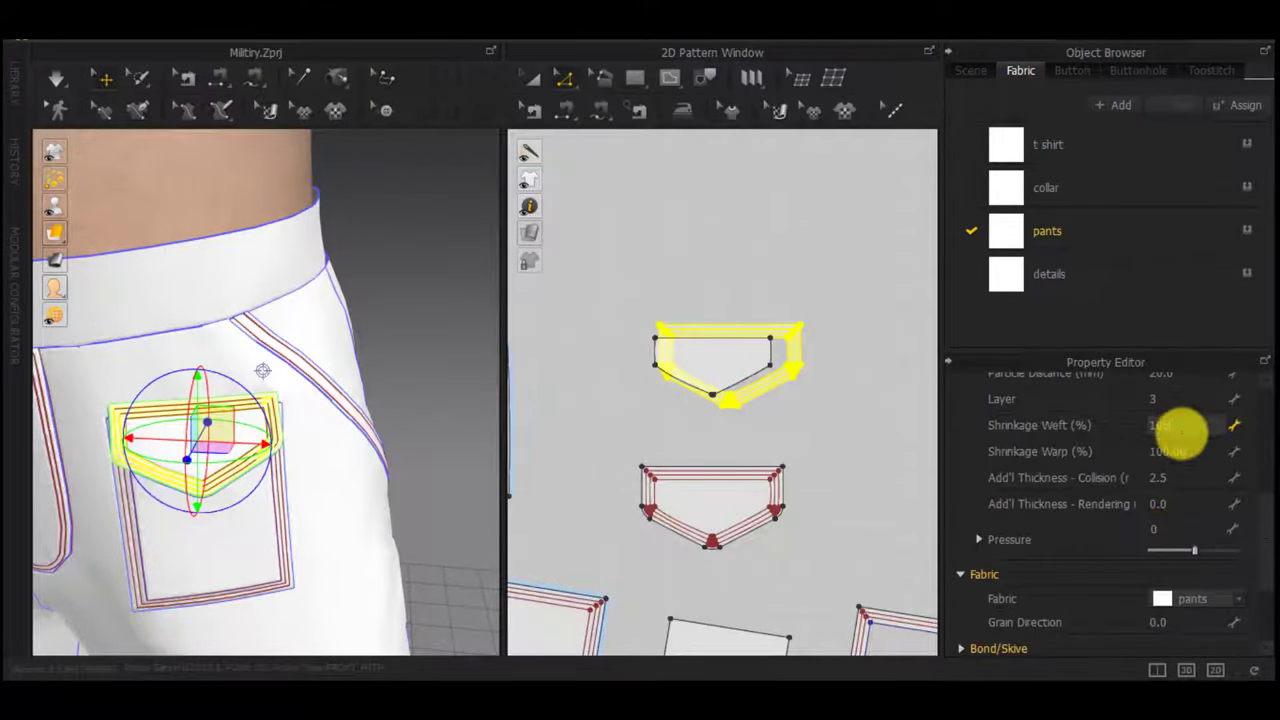
{"action": "left_click", "coordinate": [794, 251]}
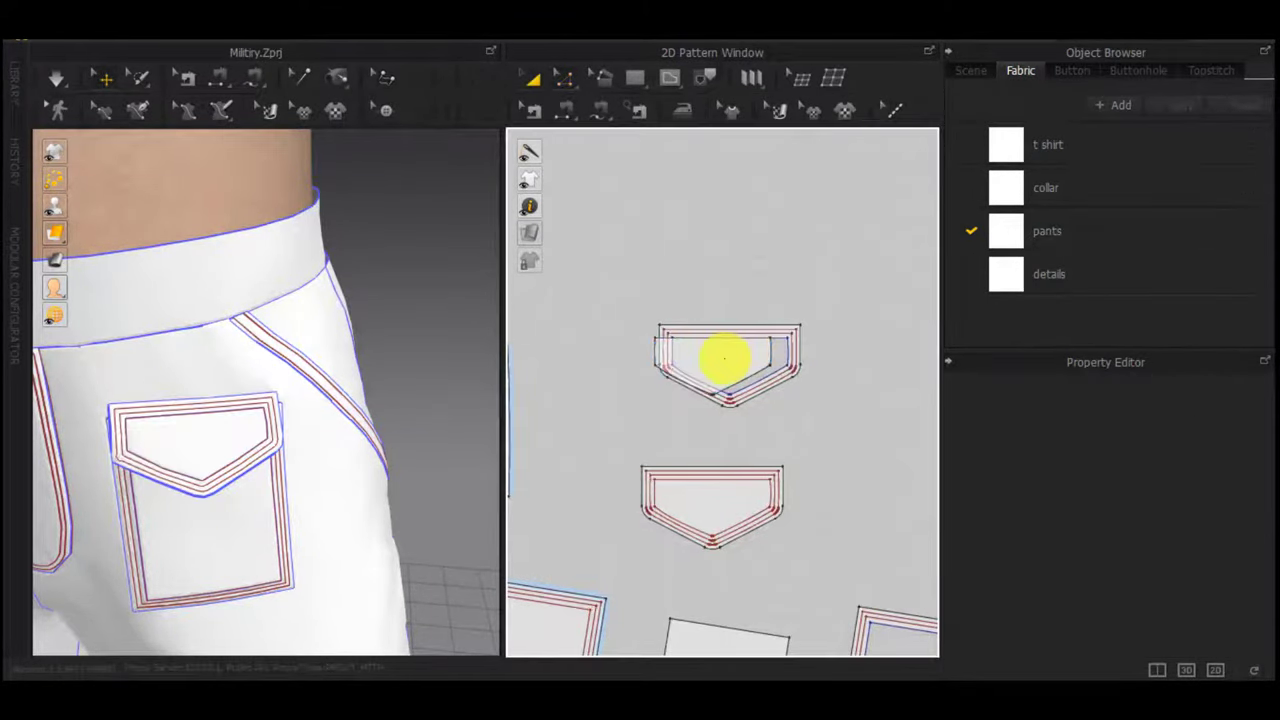
Move the flap frame upward and arrange the cut-out centre piece between it and the original flap
{"action": "left_click_drag", "start_coordinate": [721, 358], "coordinate": [726, 438]}
{"action": "left_click_drag", "start_coordinate": [851, 319], "coordinate": [642, 409]}
{"action": "left_click_drag", "start_coordinate": [700, 336], "coordinate": [676, 265]}
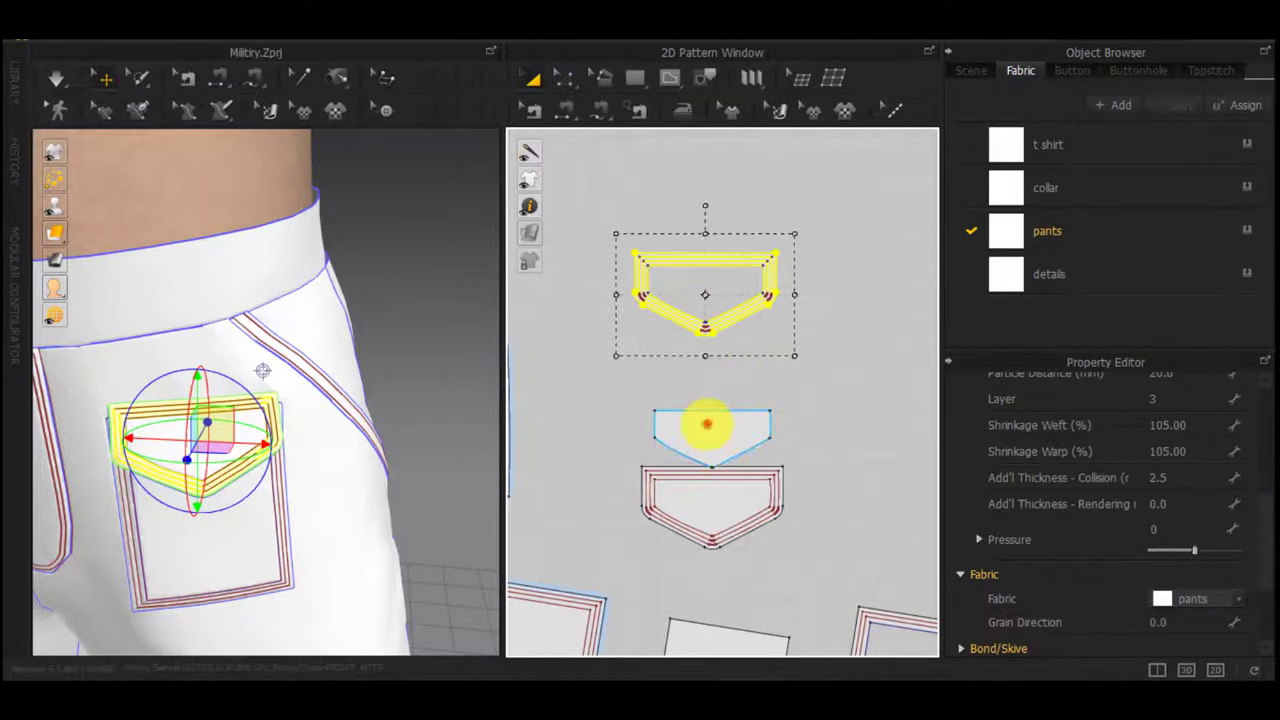
{"action": "left_click_drag", "start_coordinate": [707, 425], "coordinate": [700, 378]}
{"action": "left_click", "coordinate": [845, 397]}
Create a symmetric pattern of the original flap and place it above the pocket pieces of the opposite leg
{"action": "scroll", "coordinate": [801, 450], "scroll_direction": "down", "scroll_amount": 8}
{"action": "middle_click_drag", "start_coordinate": [675, 515], "coordinate": [797, 297]}
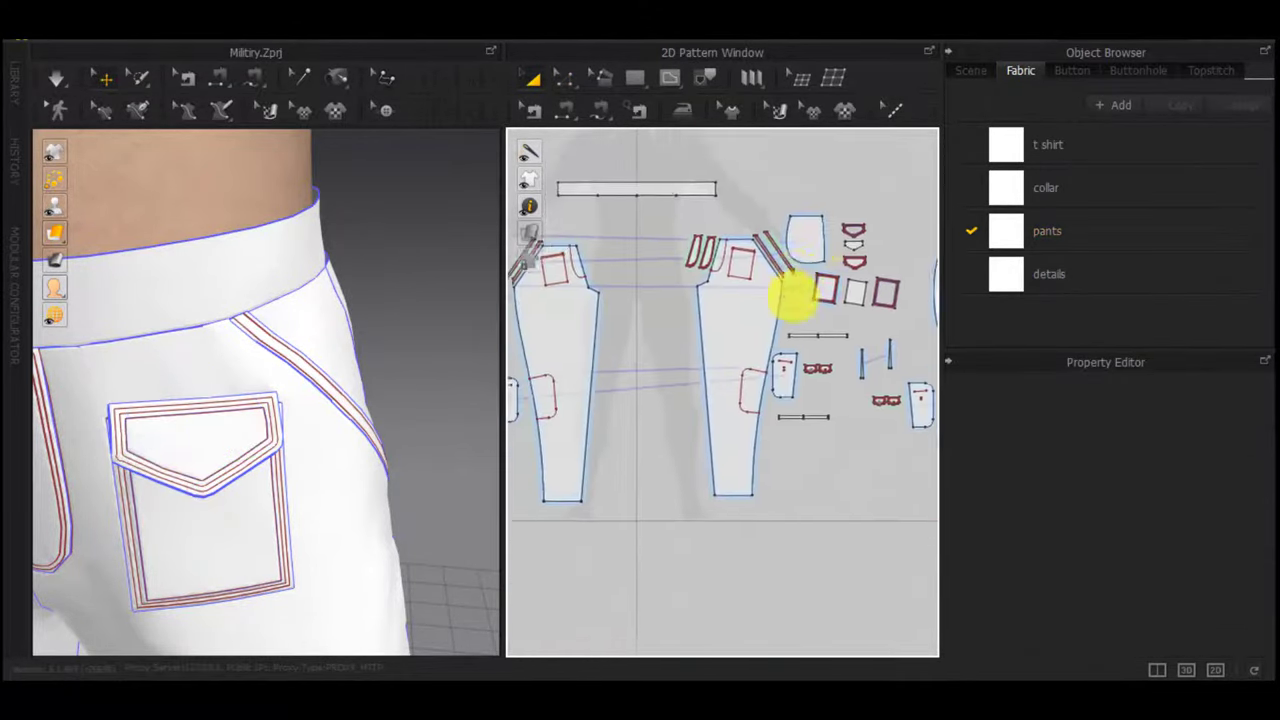
{"action": "scroll", "coordinate": [793, 293], "scroll_direction": "down", "scroll_amount": 1}
{"action": "scroll", "coordinate": [388, 447], "scroll_direction": "down", "scroll_amount": 4}
{"action": "middle_click_drag", "start_coordinate": [388, 447], "coordinate": [571, 429]}
{"action": "scroll", "coordinate": [440, 391], "scroll_direction": "up", "scroll_amount": 1}
{"action": "middle_click_drag", "start_coordinate": [663, 349], "coordinate": [683, 363]}
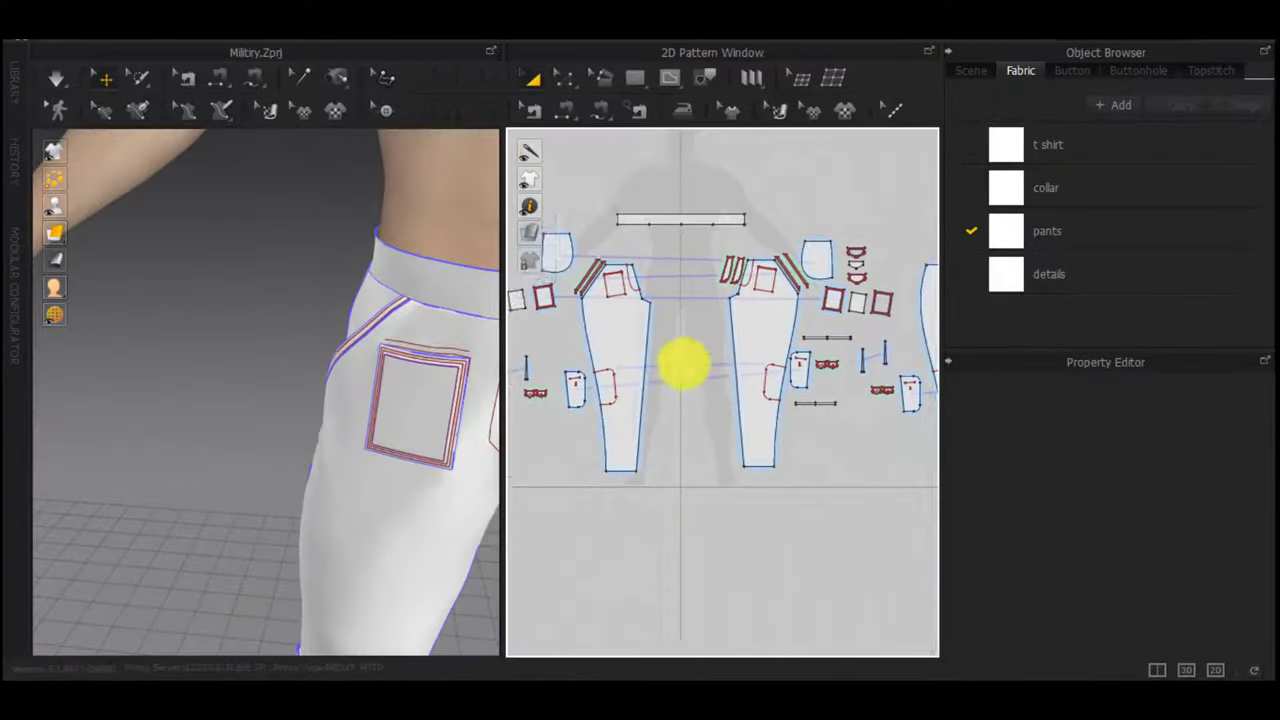
{"action": "scroll", "coordinate": [875, 275], "scroll_direction": "up", "scroll_amount": 6}
{"action": "left_click_drag", "start_coordinate": [903, 296], "coordinate": [818, 368]}
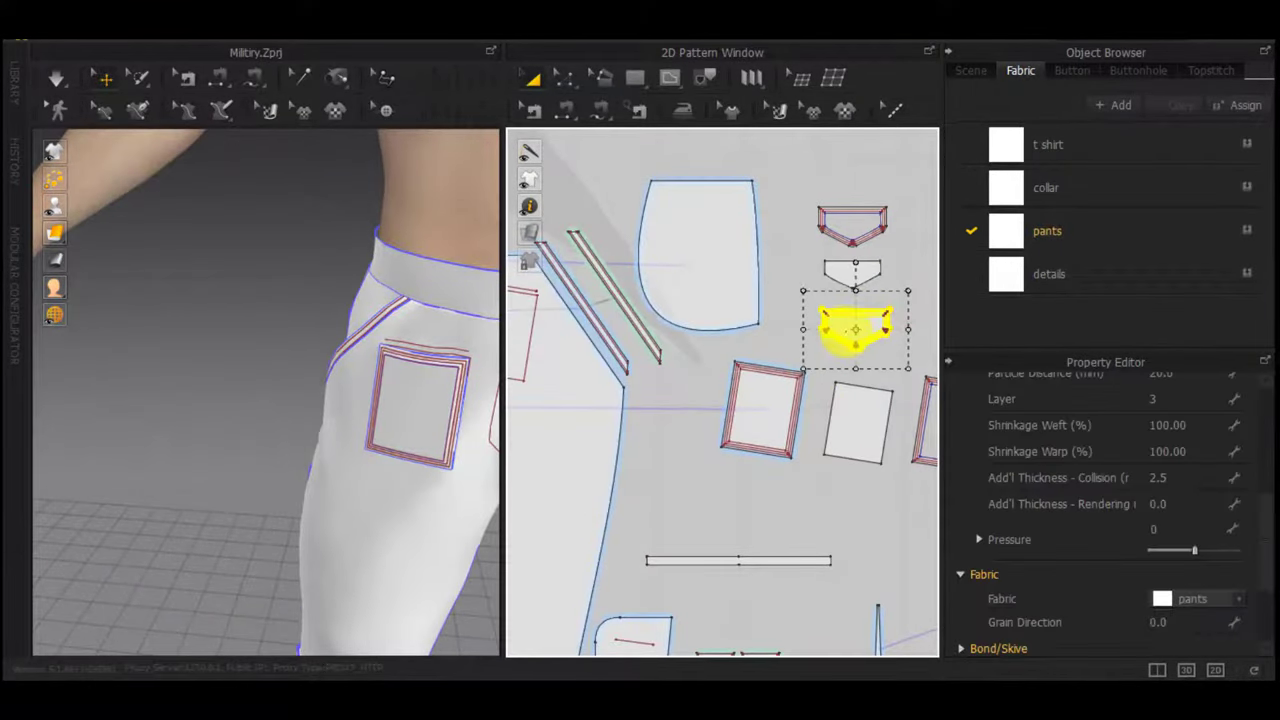
{"action": "right_click", "coordinate": [855, 330]}
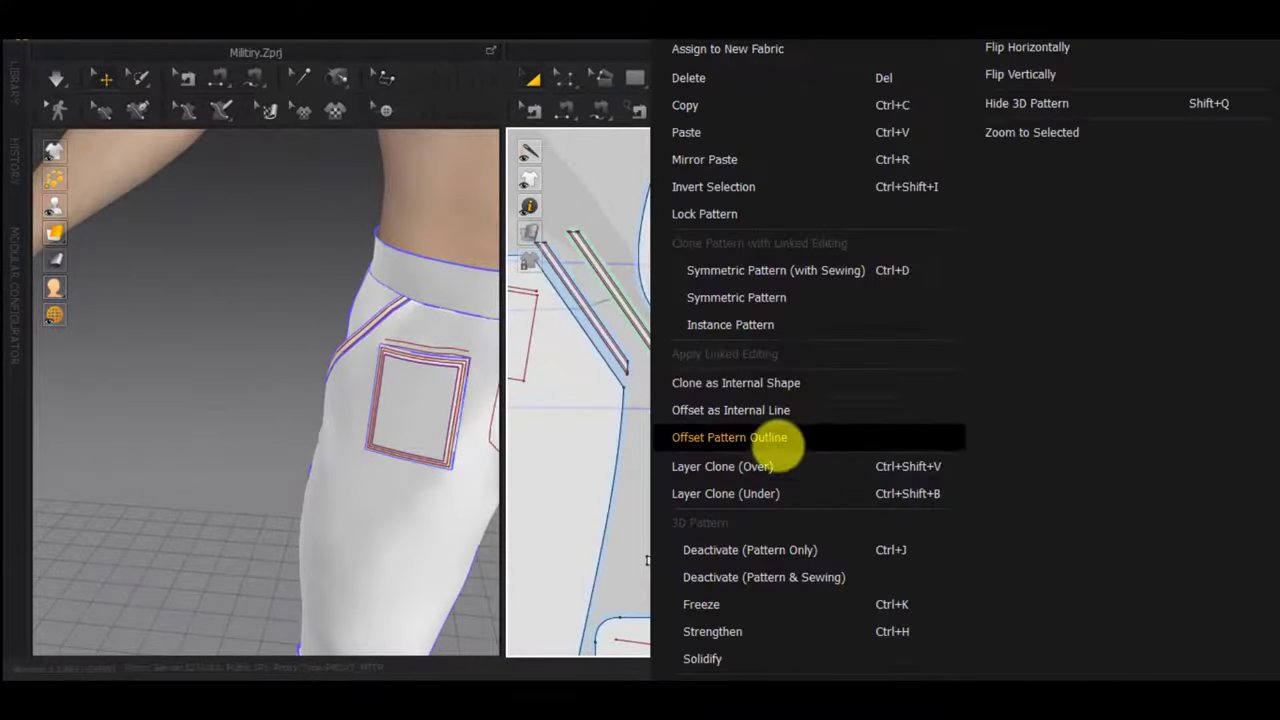
{"action": "left_click", "coordinate": [780, 298]}
{"action": "scroll", "coordinate": [750, 418], "scroll_direction": "down", "scroll_amount": 6}
{"action": "scroll", "coordinate": [660, 382], "scroll_direction": "up", "scroll_amount": 6}
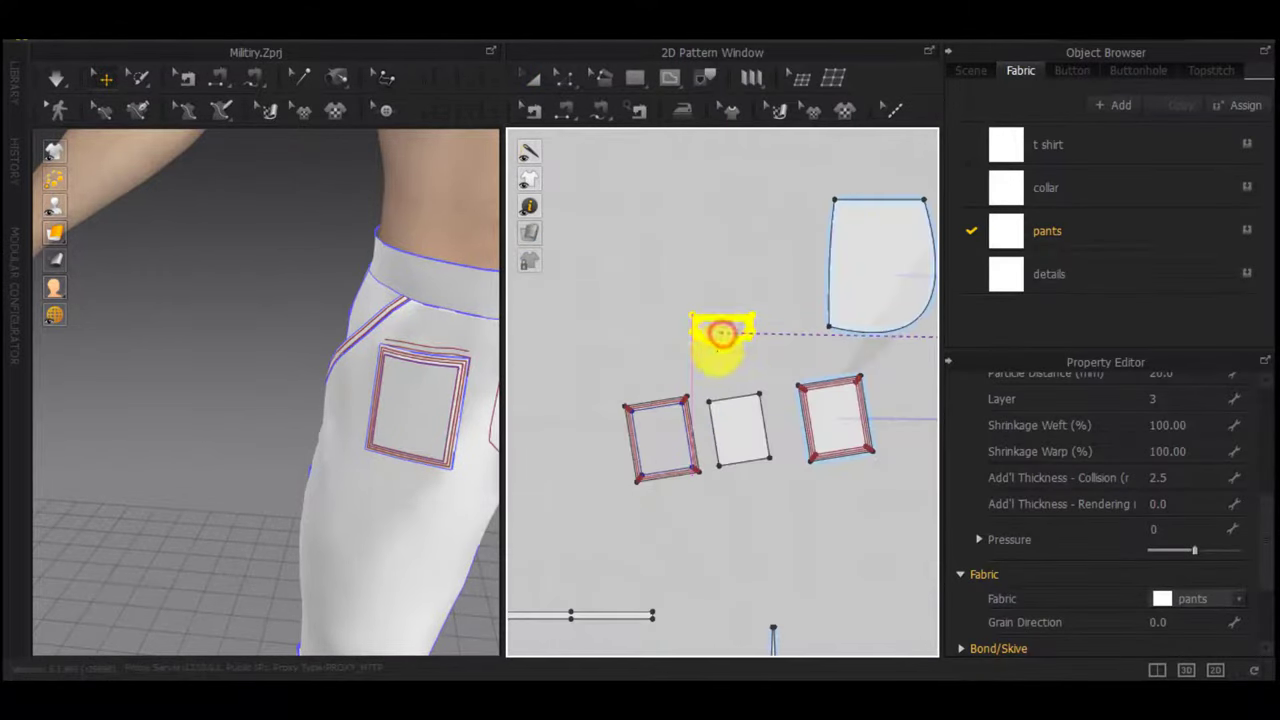
{"action": "left_click", "coordinate": [720, 333]}
Sew the mirrored flap's top edge to the line above the opposite leg's patch pocket and reverse the seam direction
{"action": "scroll", "coordinate": [710, 330], "scroll_direction": "up", "scroll_amount": 3}
{"action": "key", "text": "m"}
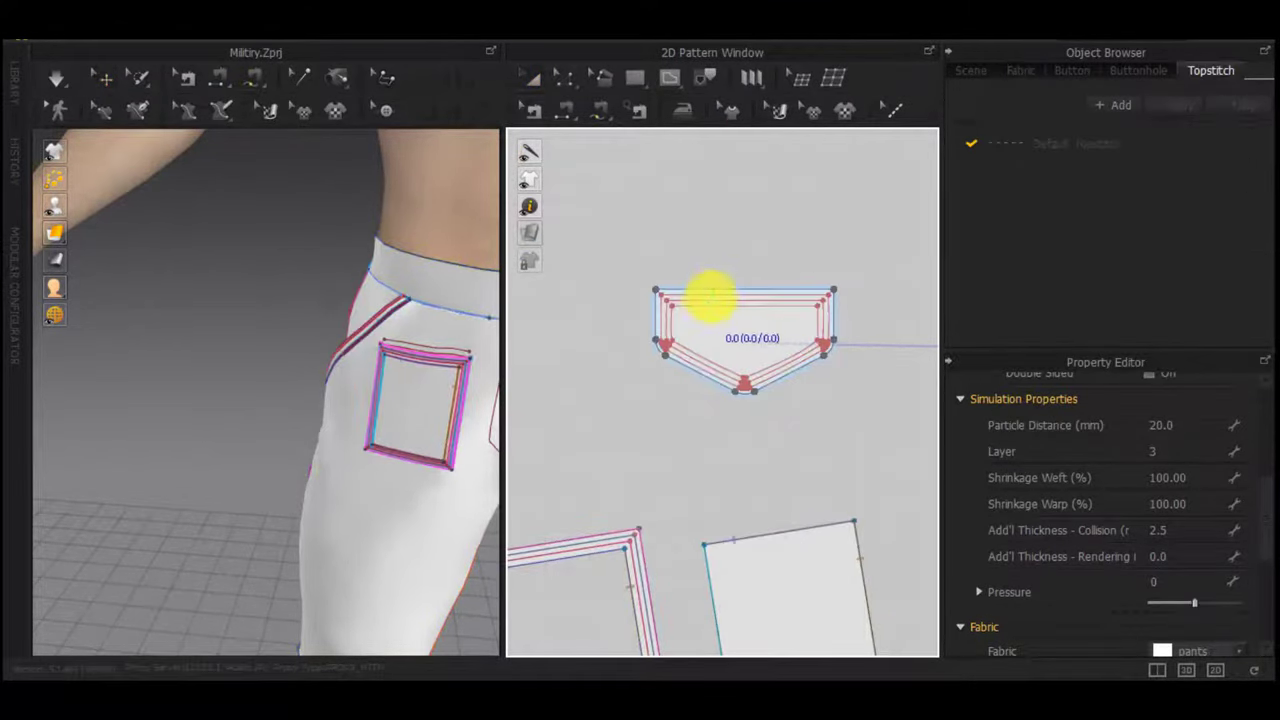
{"action": "left_click", "coordinate": [717, 288]}
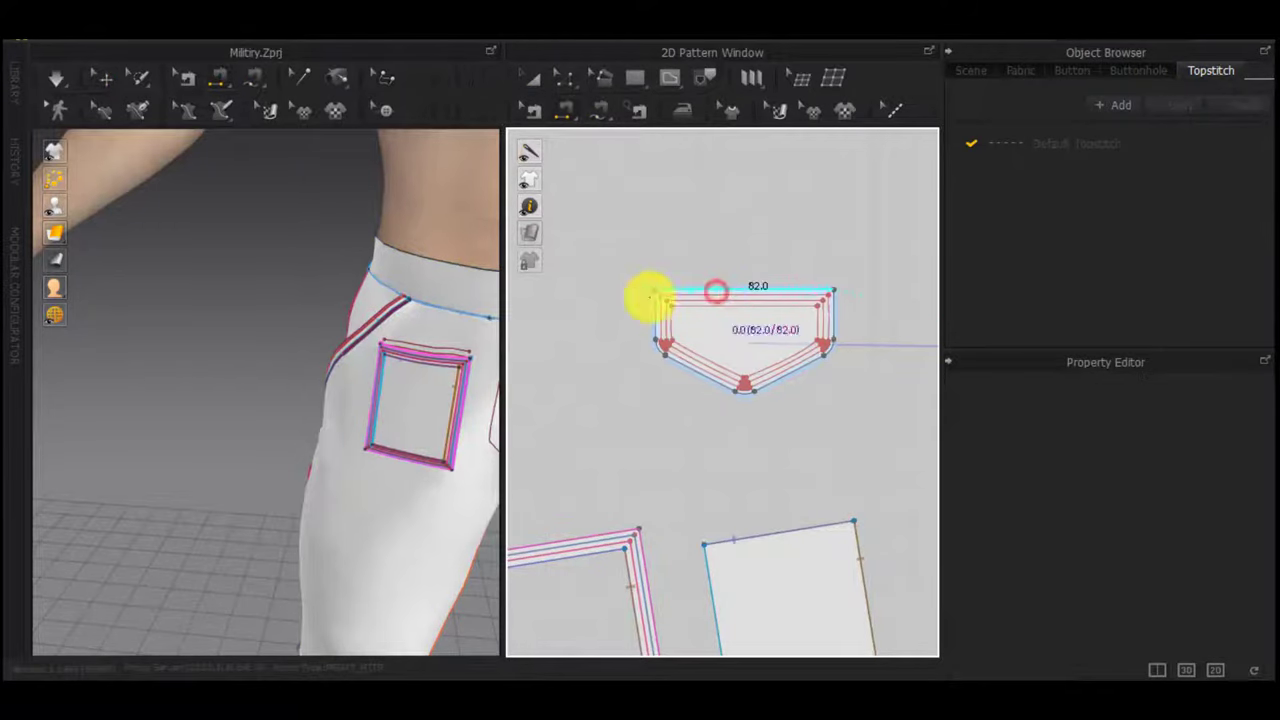
{"action": "left_click", "coordinate": [452, 342]}
{"action": "right_click_drag", "start_coordinate": [394, 414], "coordinate": [337, 471]}
{"action": "scroll", "coordinate": [217, 491], "scroll_direction": "down", "scroll_amount": 4}
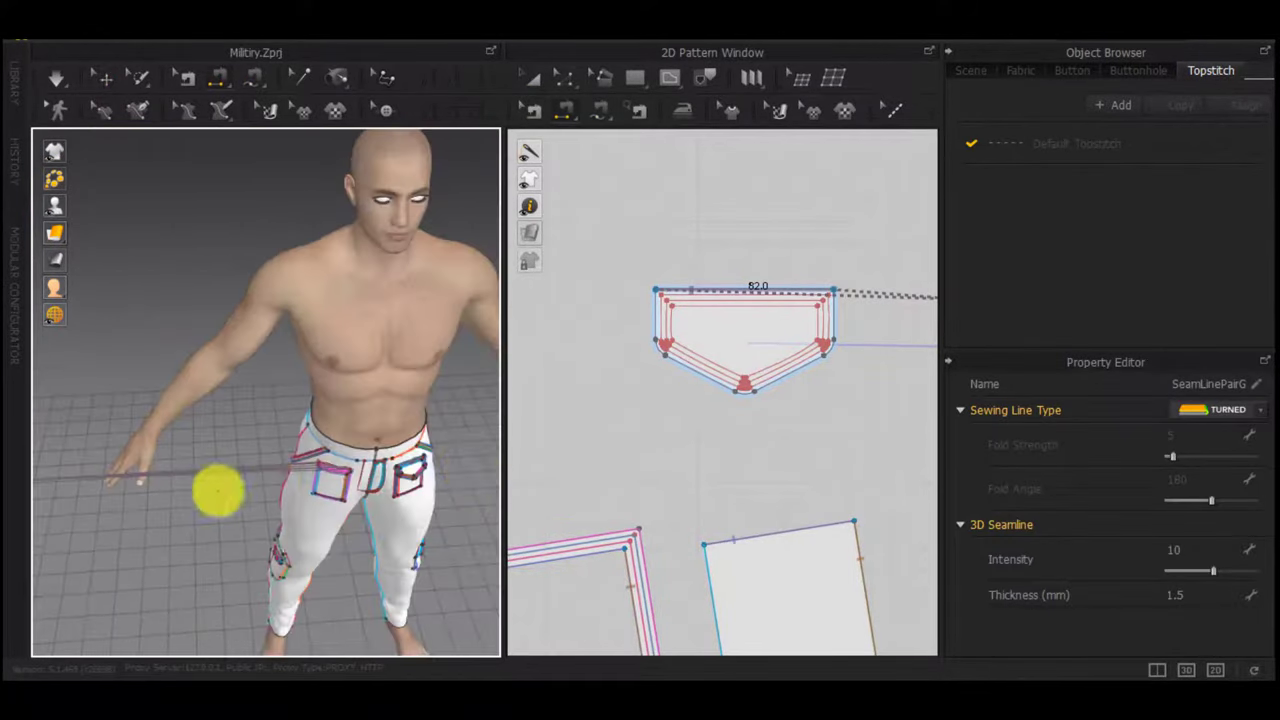
{"action": "key", "text": "ctrl+b"}
Run the simulation so the mirrored flap settles over its front patch pocket
{"action": "middle_click_drag", "start_coordinate": [316, 470], "coordinate": [450, 499]}
{"action": "key", "text": "space"}
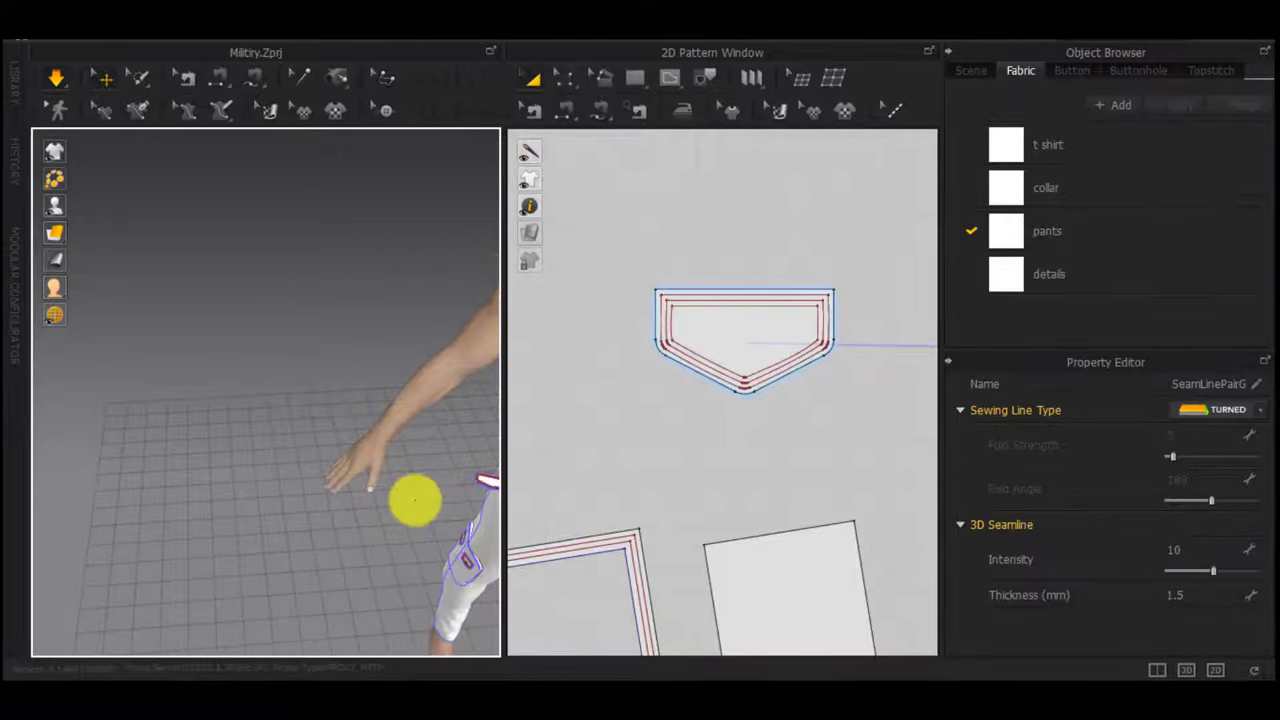
{"action": "middle_click_drag", "start_coordinate": [445, 498], "coordinate": [236, 394]}
{"action": "scroll", "coordinate": [236, 394], "scroll_direction": "up", "scroll_amount": 5}
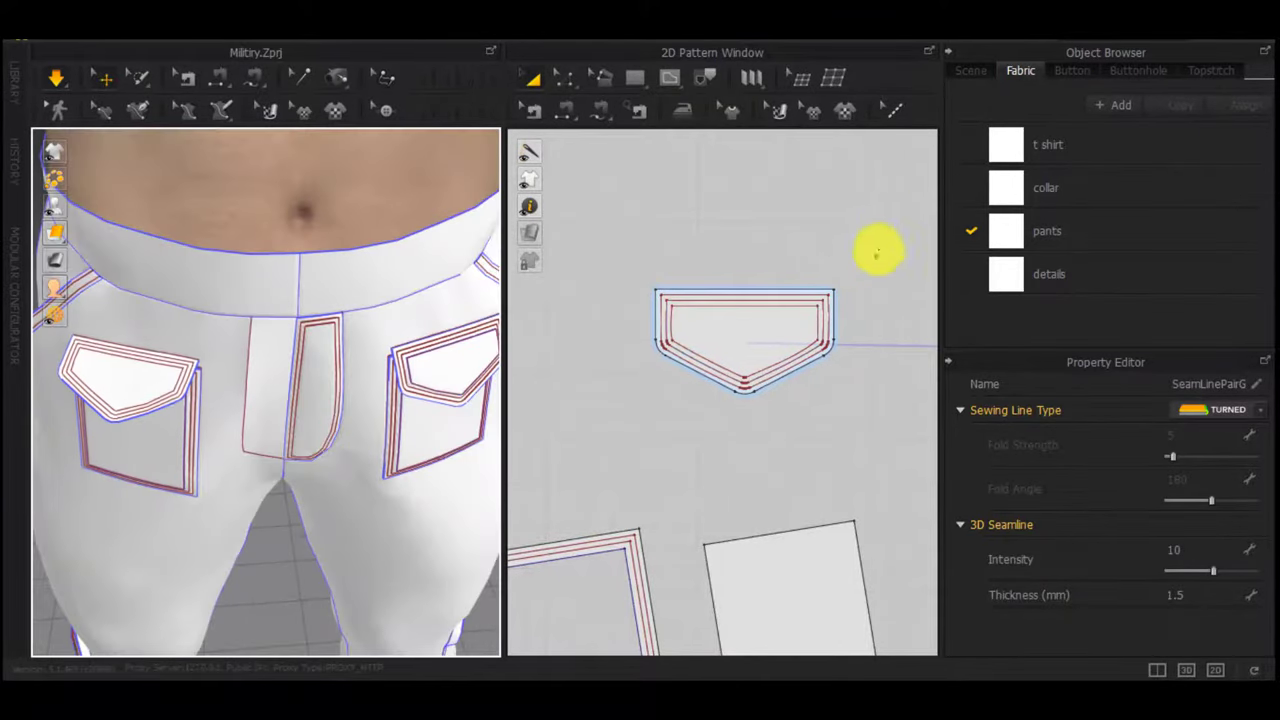
Clone the mirrored flap and place the copy 130.5 mm directly above the original
{"action": "left_click_drag", "start_coordinate": [875, 254], "coordinate": [610, 460]}
{"action": "right_click", "coordinate": [706, 342]}
{"action": "left_click", "coordinate": [781, 446]}
{"action": "middle_click_drag", "start_coordinate": [754, 264], "coordinate": [738, 392]}
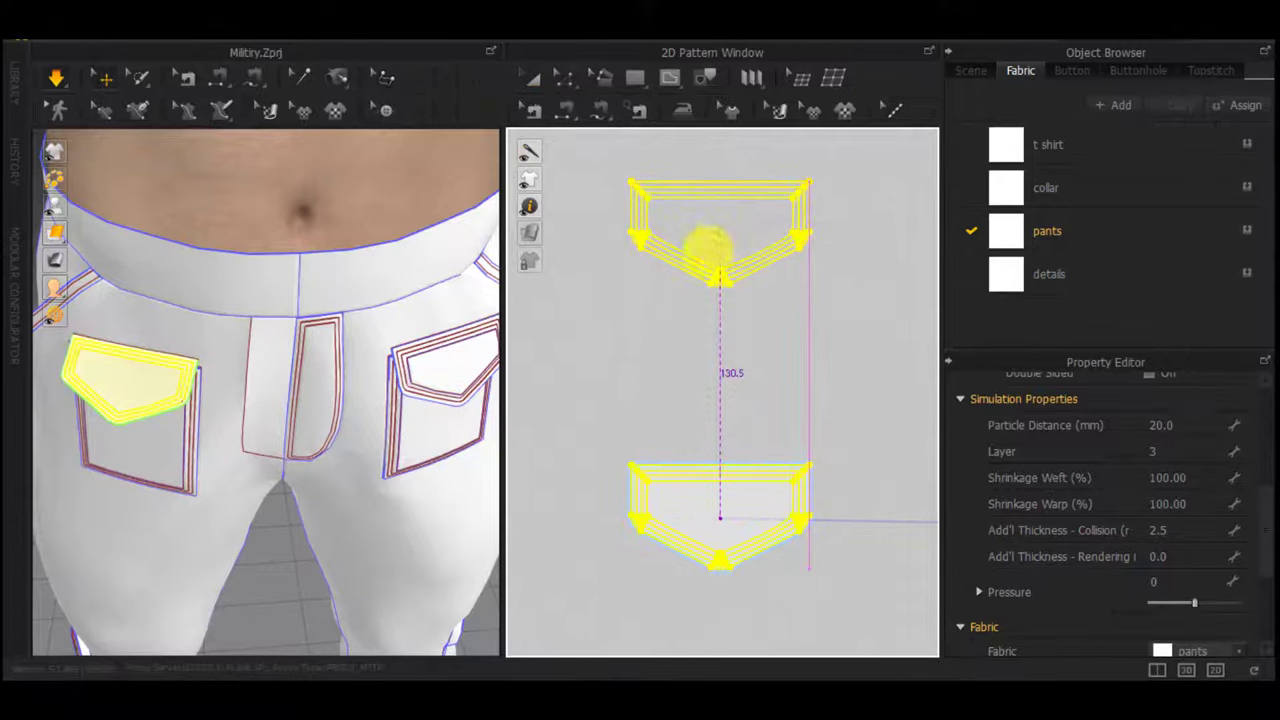
{"action": "left_click", "coordinate": [708, 242]}
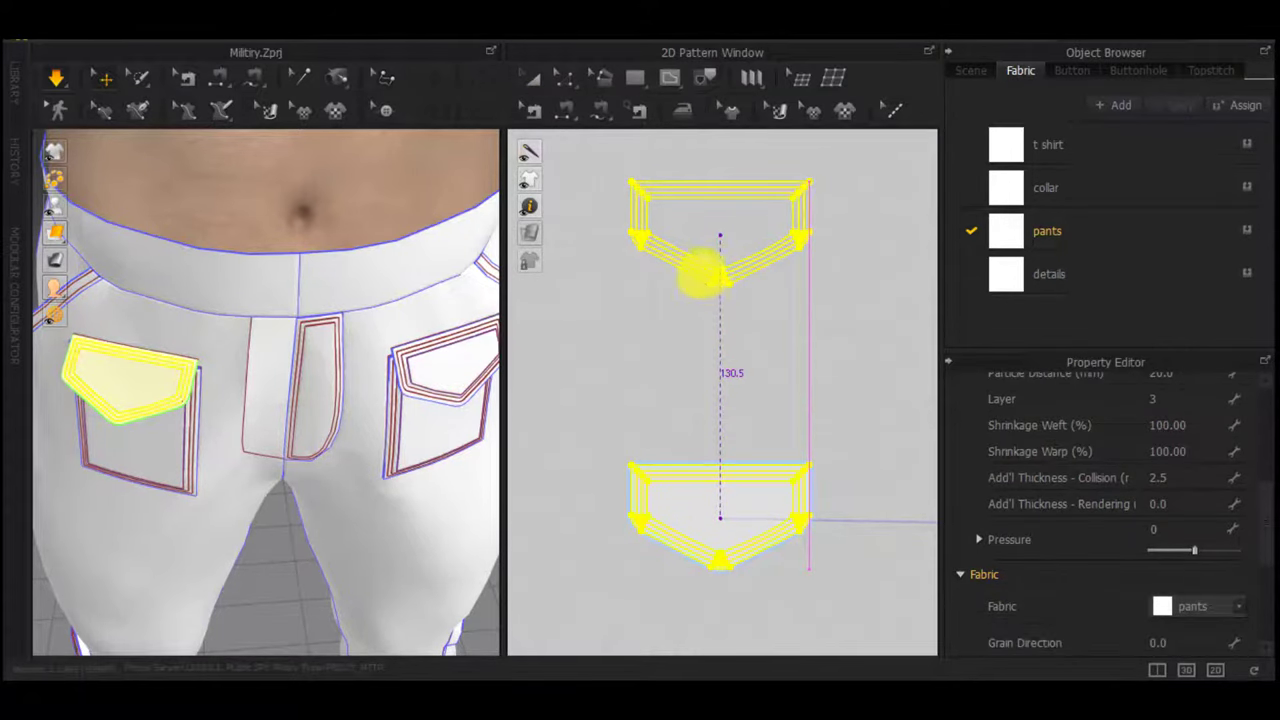
Cut and sew the copied flap along its innermost internal outline to separate its frame from its centre
{"action": "left_click", "coordinate": [706, 312]}
{"action": "key", "text": "z"}
{"action": "scroll", "coordinate": [692, 258], "scroll_direction": "up", "scroll_amount": 3}
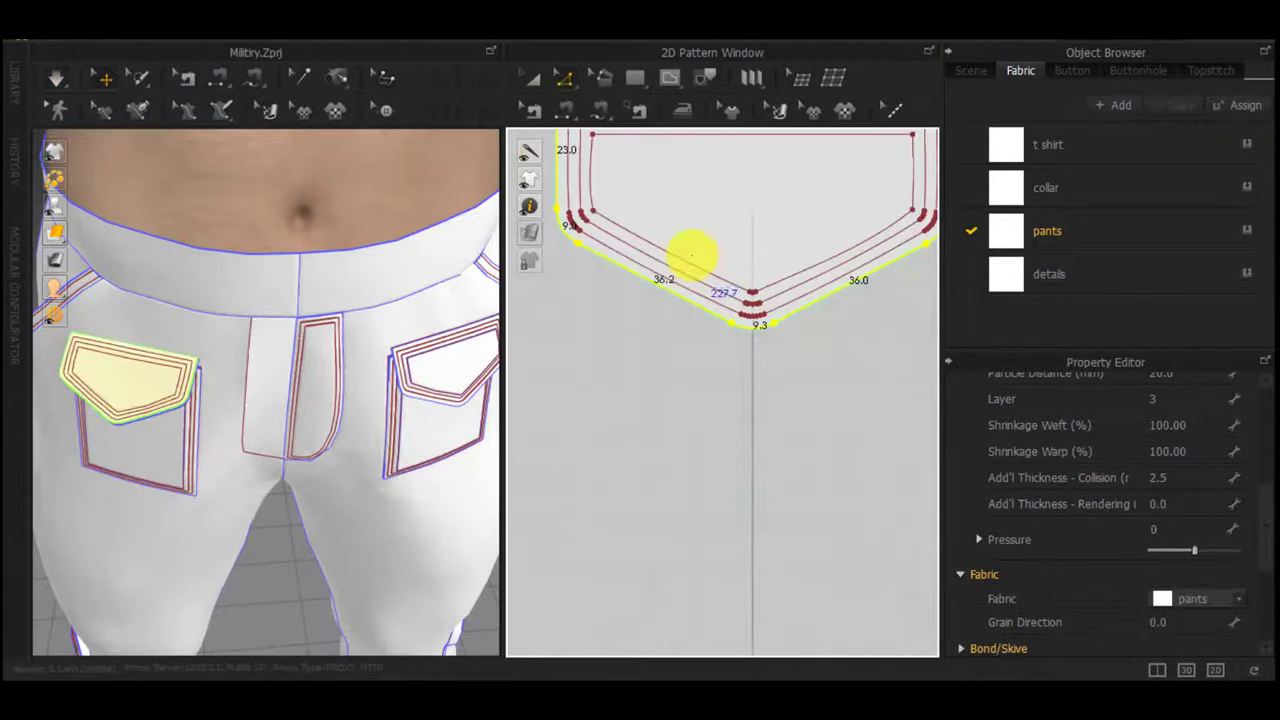
{"action": "double_click", "coordinate": [691, 263]}
{"action": "scroll", "coordinate": [691, 263], "scroll_direction": "up", "scroll_amount": 1}
{"action": "right_click", "coordinate": [691, 263]}
{"action": "left_click", "coordinate": [723, 303]}
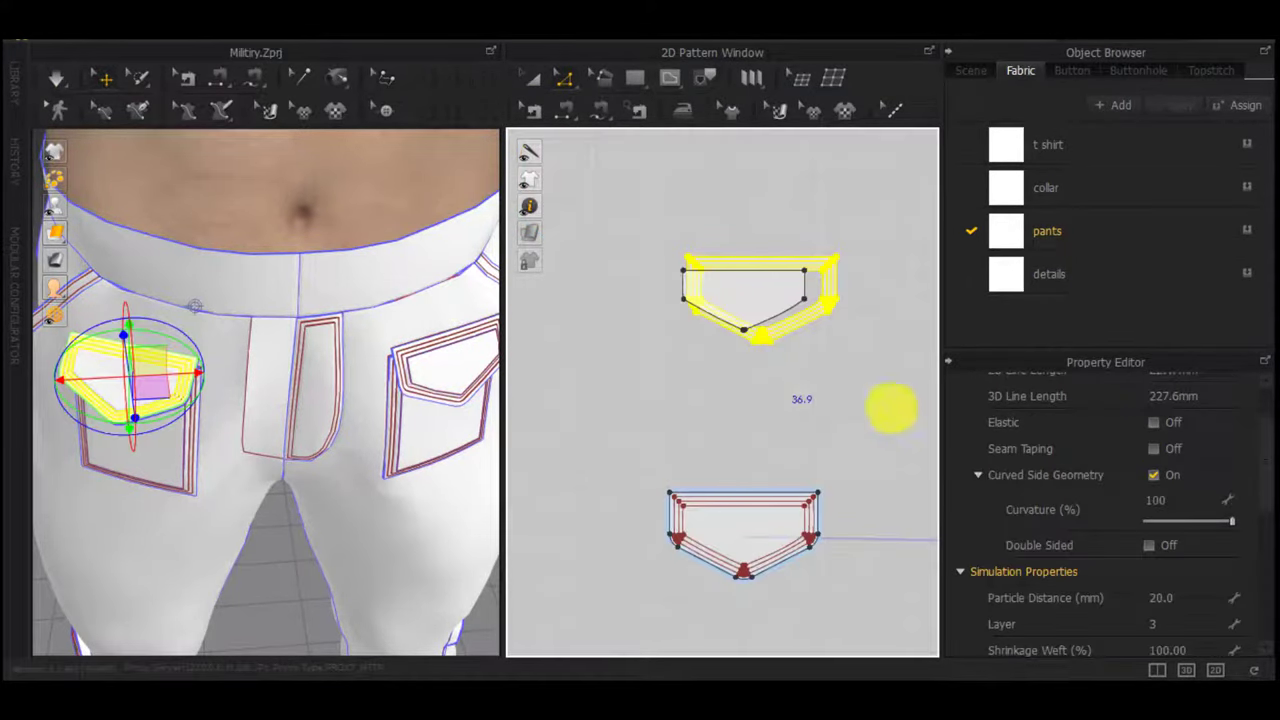
Set the new flap frame's weft and warp shrinkage to 105% and move the cut-out centre piece between the frame and the original flap
{"action": "scroll", "coordinate": [1184, 551], "scroll_direction": "down", "scroll_amount": 2}
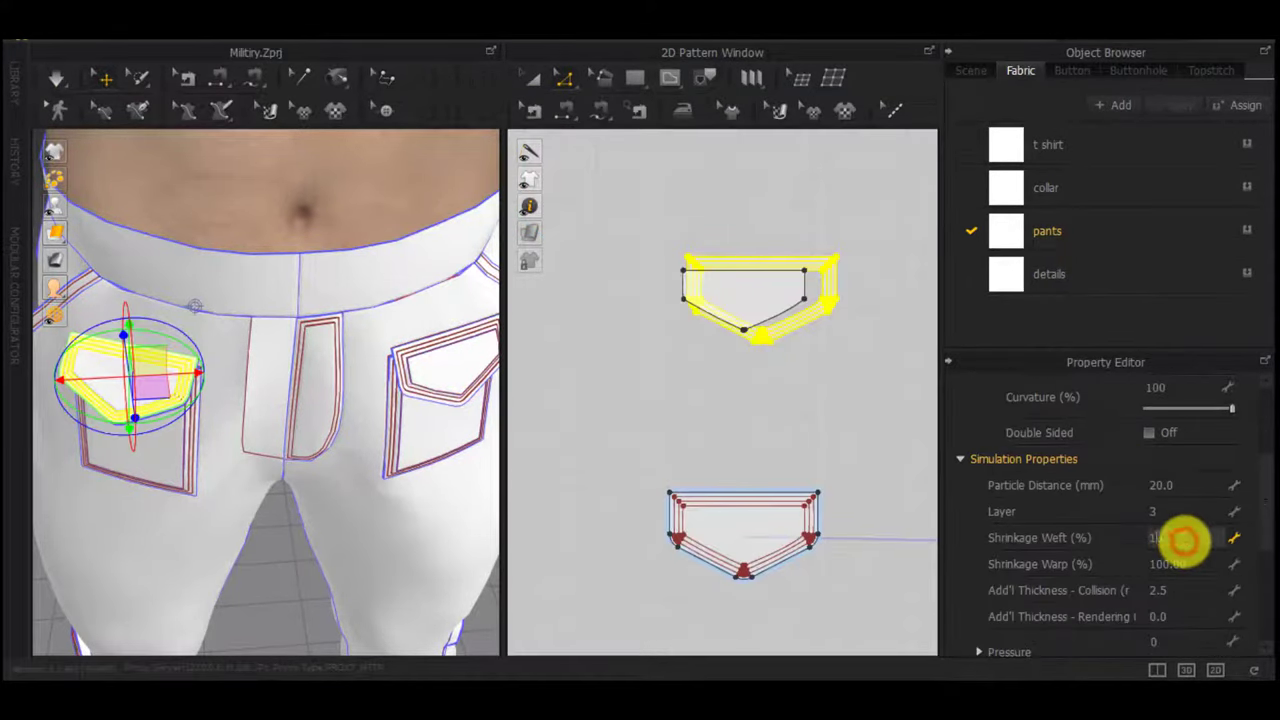
{"action": "left_click", "coordinate": [742, 284]}
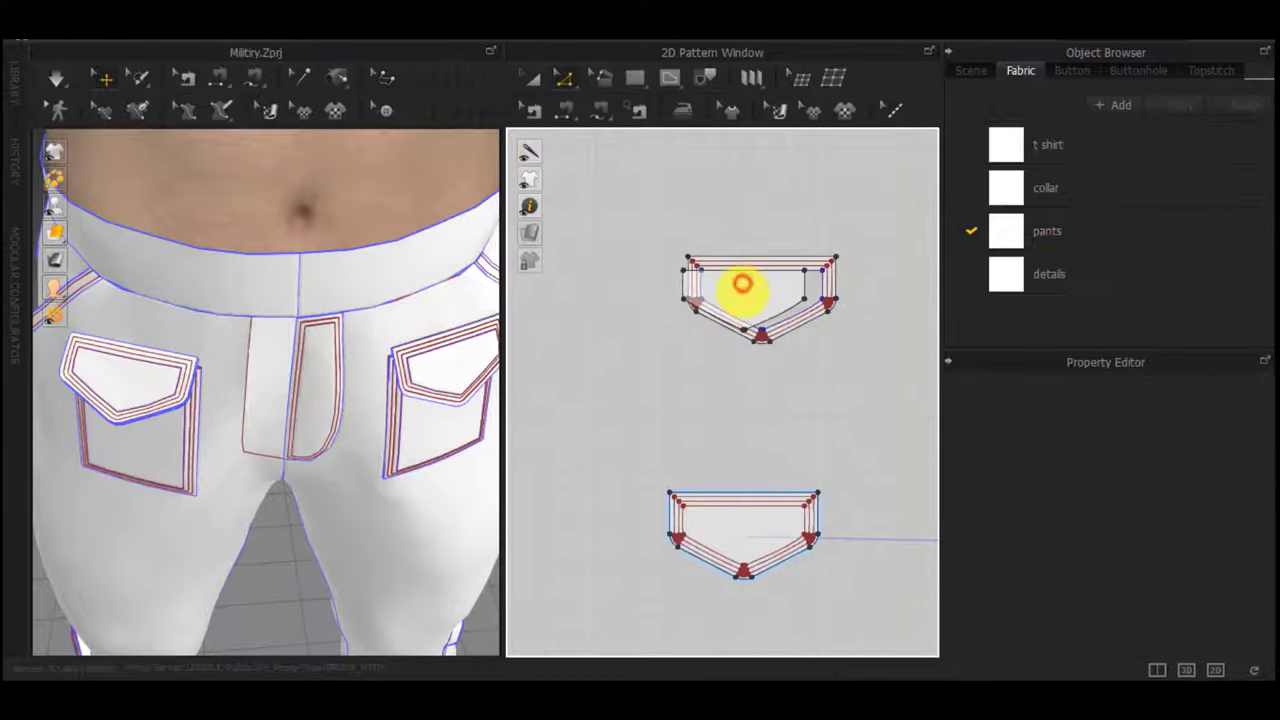
{"action": "left_click_drag", "start_coordinate": [748, 294], "coordinate": [749, 420]}
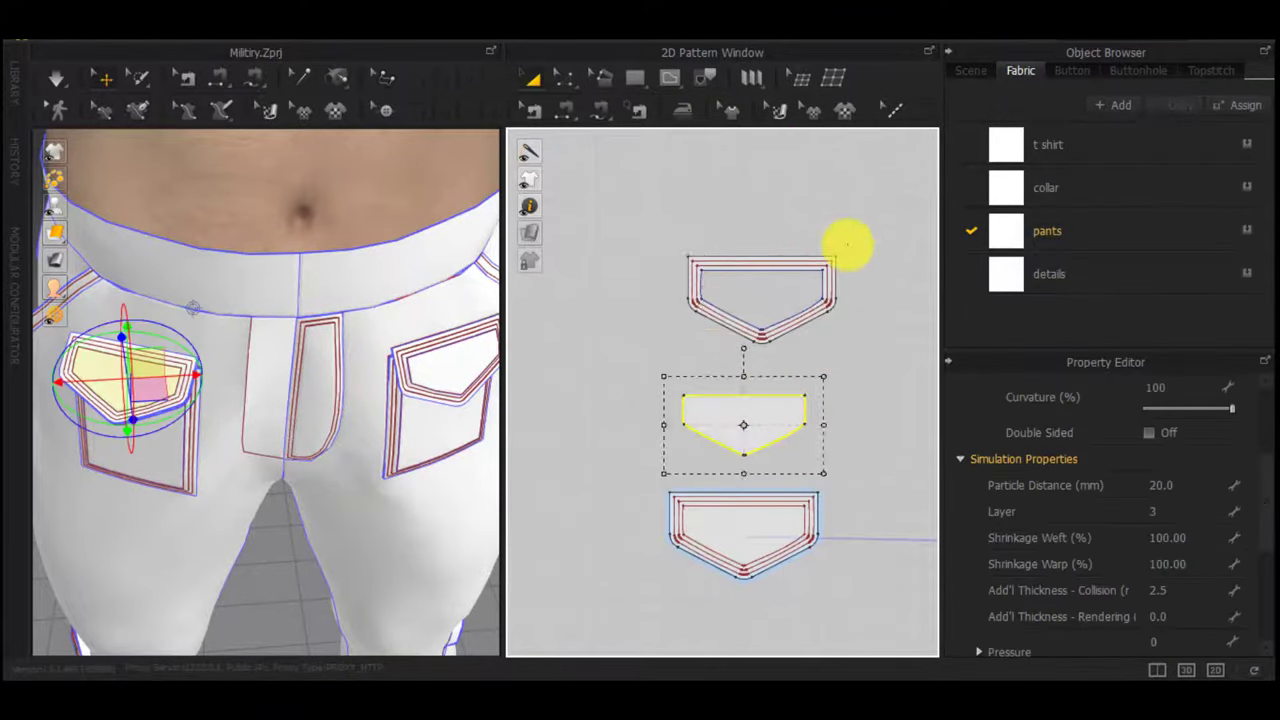
{"action": "left_click_drag", "start_coordinate": [848, 245], "coordinate": [666, 373]}
{"action": "left_click", "coordinate": [748, 293]}
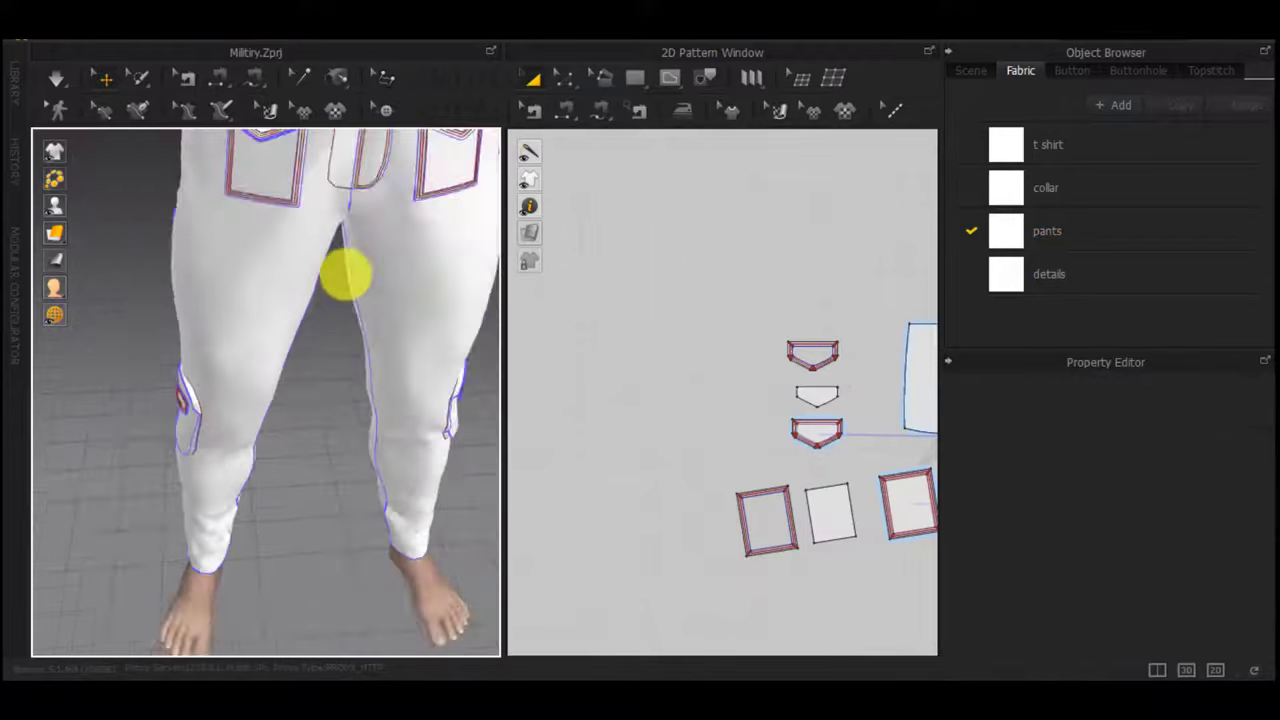
Place a default button near the lower point of the centre piece of the flap on the avatar's right leg
{"action": "scroll", "coordinate": [346, 275], "scroll_direction": "down", "scroll_amount": 4}
{"action": "right_click_drag", "start_coordinate": [346, 275], "coordinate": [267, 299]}
{"action": "scroll", "coordinate": [311, 229], "scroll_direction": "up", "scroll_amount": 5}
{"action": "middle_click_drag", "start_coordinate": [311, 229], "coordinate": [246, 531]}
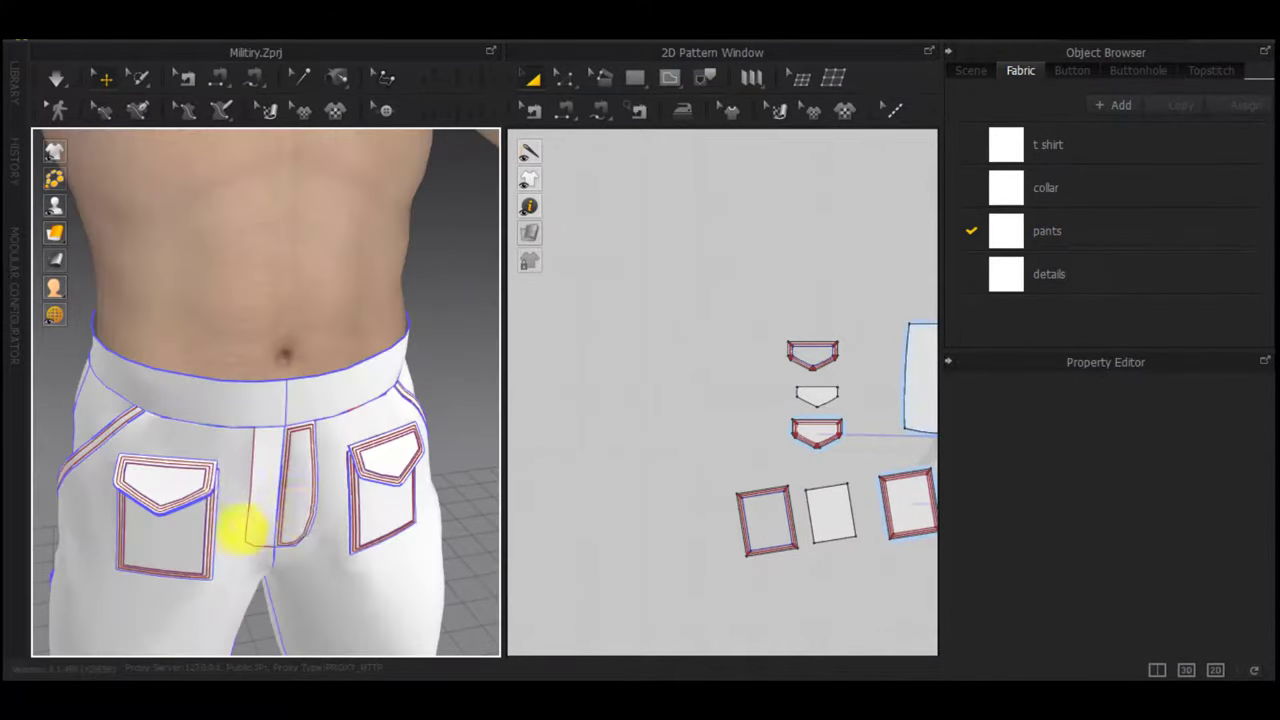
{"action": "right_click_drag", "start_coordinate": [299, 510], "coordinate": [340, 425]}
{"action": "left_click", "coordinate": [472, 345]}
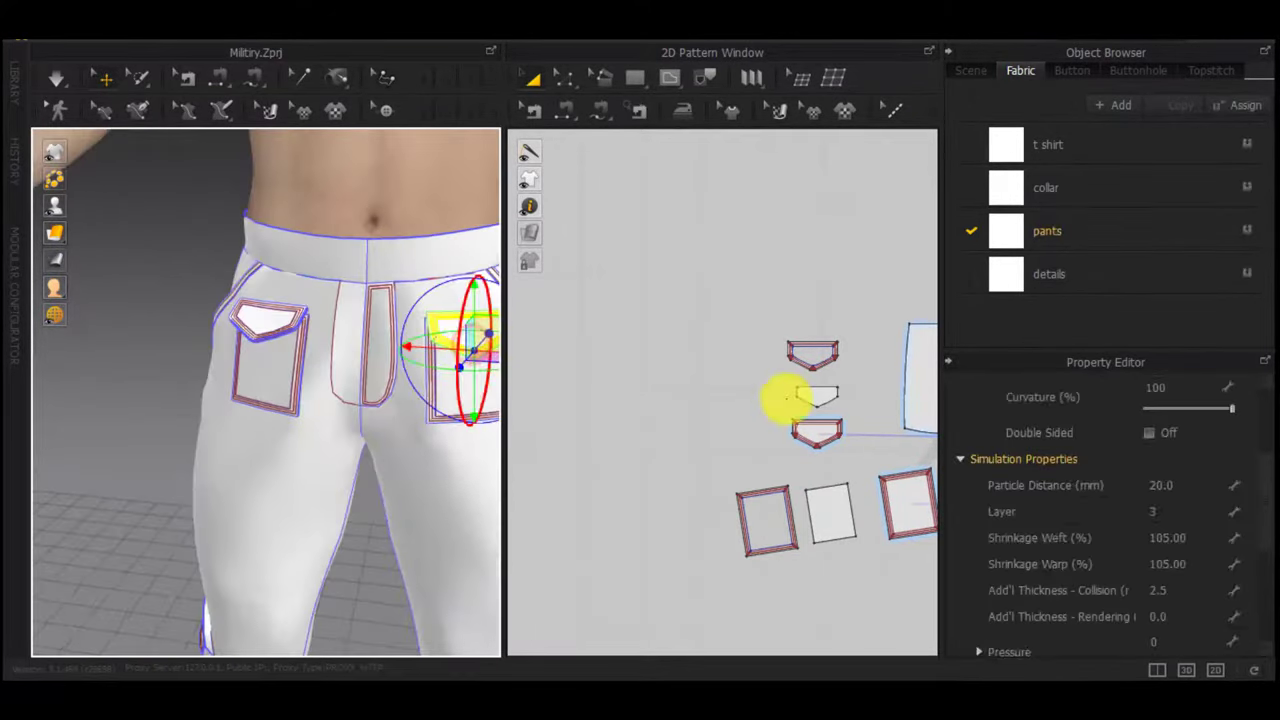
{"action": "scroll", "coordinate": [812, 434], "scroll_direction": "down", "scroll_amount": 3}
{"action": "left_click", "coordinate": [258, 333]}
{"action": "scroll", "coordinate": [815, 408], "scroll_direction": "up", "scroll_amount": 3}
{"action": "scroll", "coordinate": [808, 410], "scroll_direction": "up", "scroll_amount": 4}
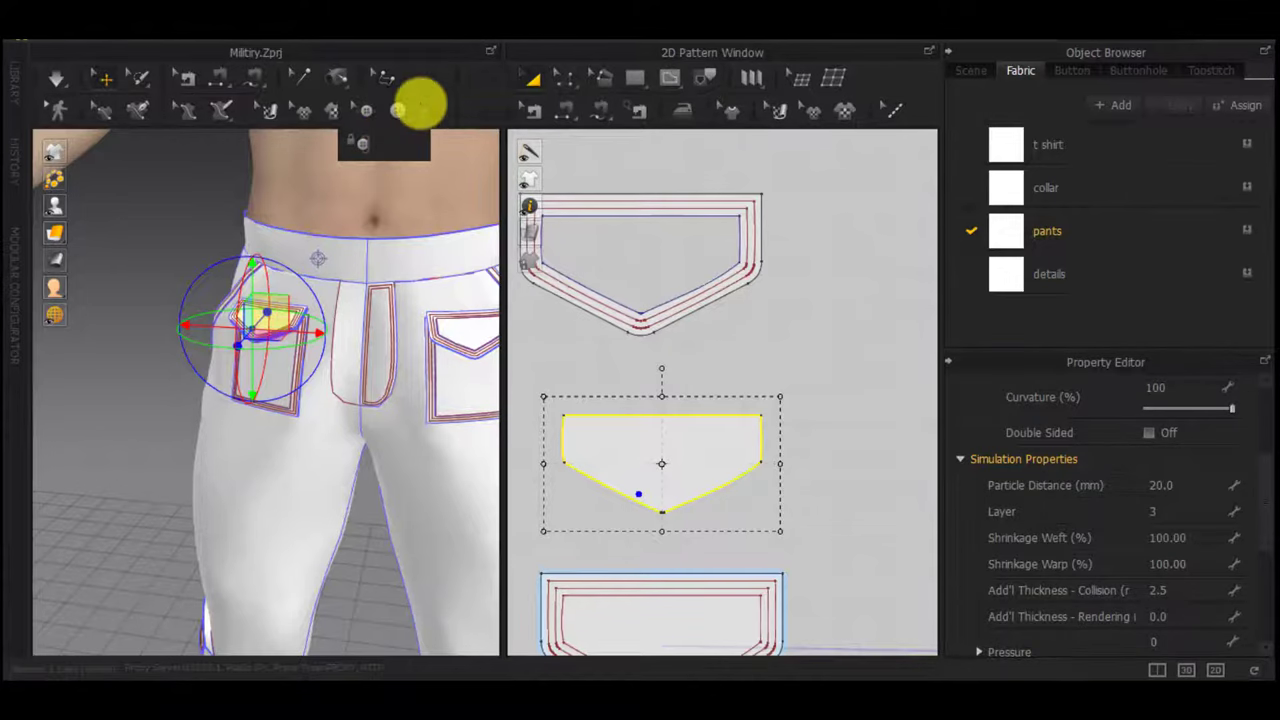
{"action": "left_click", "coordinate": [398, 110]}
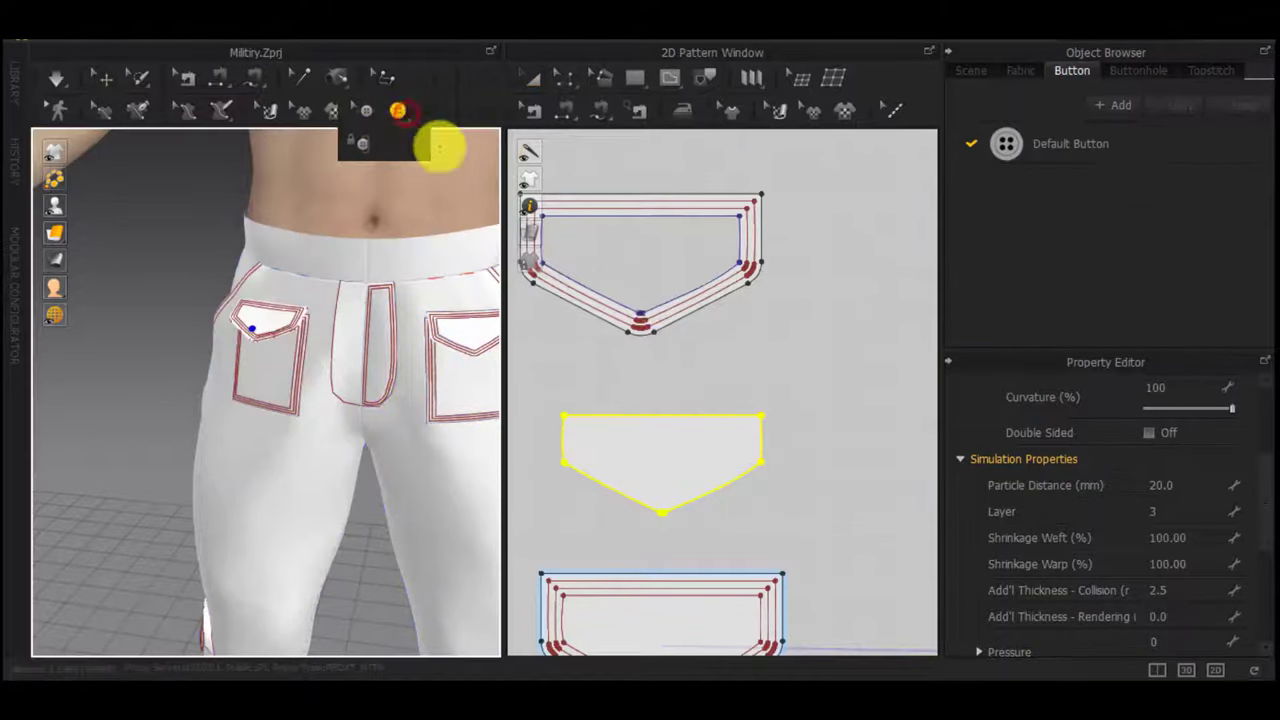
{"action": "left_click", "coordinate": [661, 487]}
Place a matching default button near the lower point of the flap's centre piece on the opposite leg
{"action": "scroll", "coordinate": [346, 300], "scroll_direction": "up", "scroll_amount": 3}
{"action": "middle_click_drag", "start_coordinate": [470, 305], "coordinate": [310, 312]}
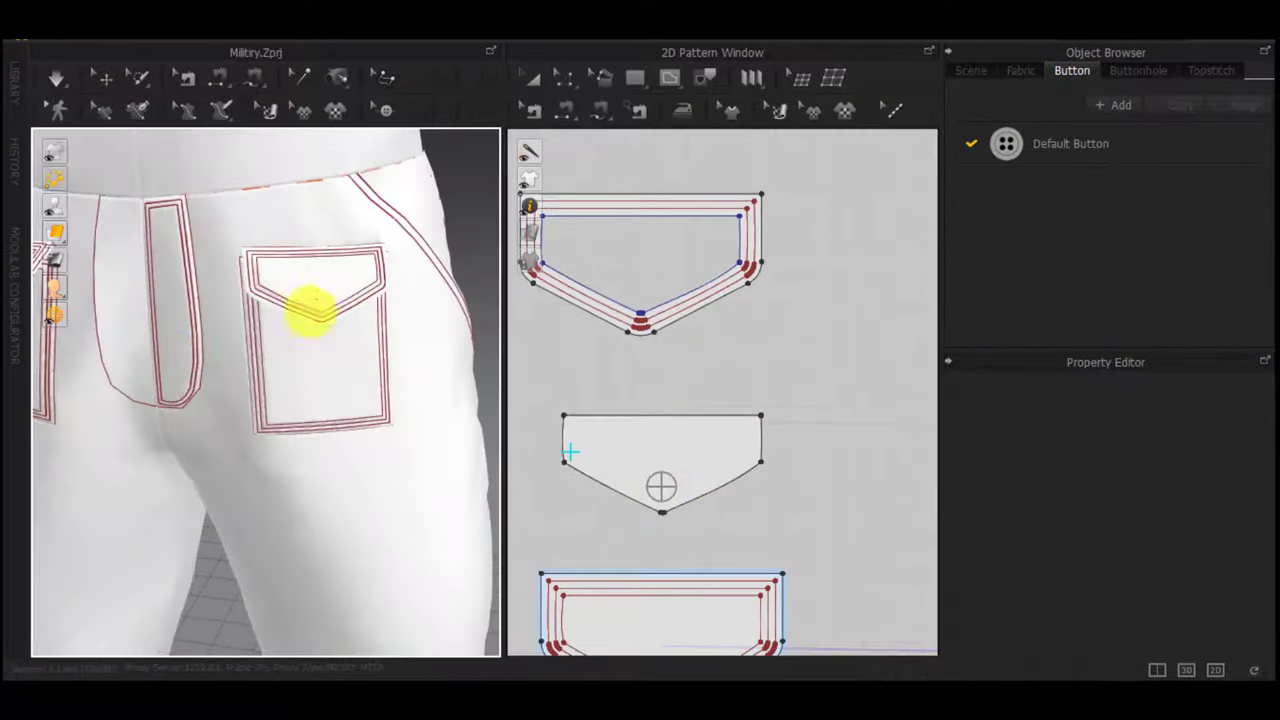
{"action": "scroll", "coordinate": [600, 441], "scroll_direction": "down", "scroll_amount": 10}
{"action": "middle_click_drag", "start_coordinate": [542, 544], "coordinate": [703, 466]}
{"action": "middle_click_drag", "start_coordinate": [900, 466], "coordinate": [641, 473]}
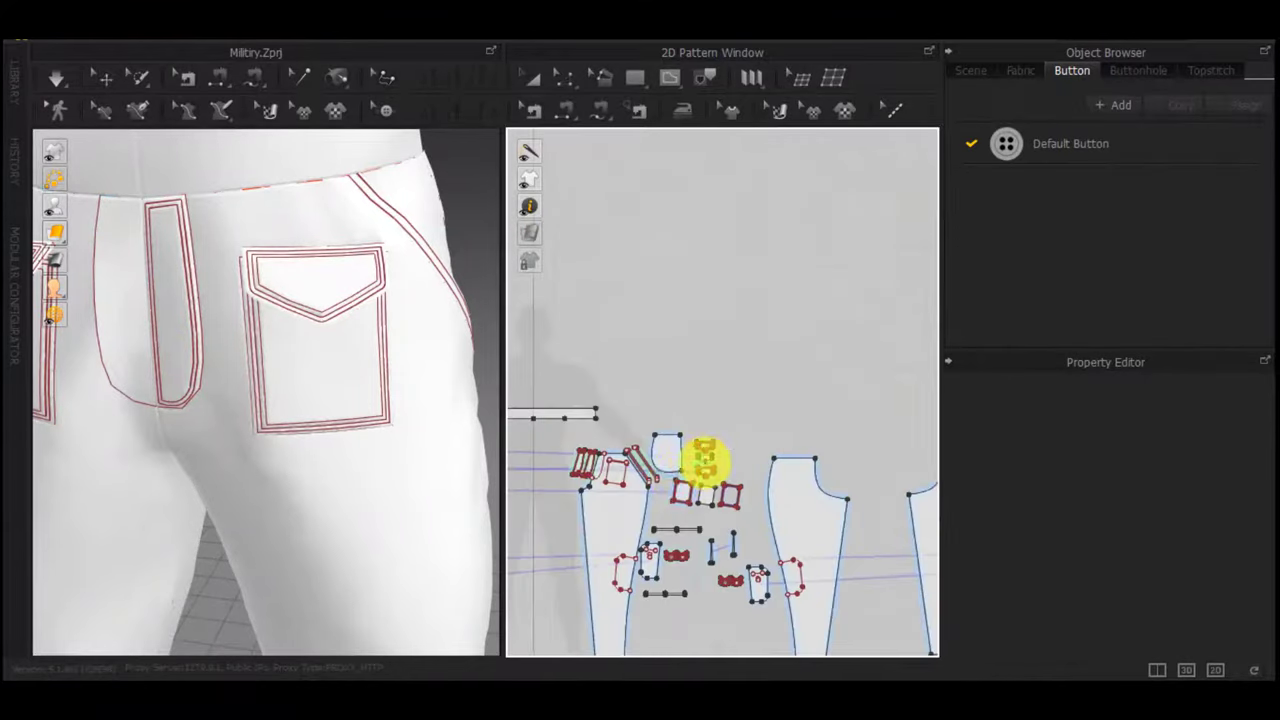
{"action": "scroll", "coordinate": [702, 460], "scroll_direction": "up", "scroll_amount": 9}
{"action": "scroll", "coordinate": [340, 356], "scroll_direction": "down", "scroll_amount": 3}
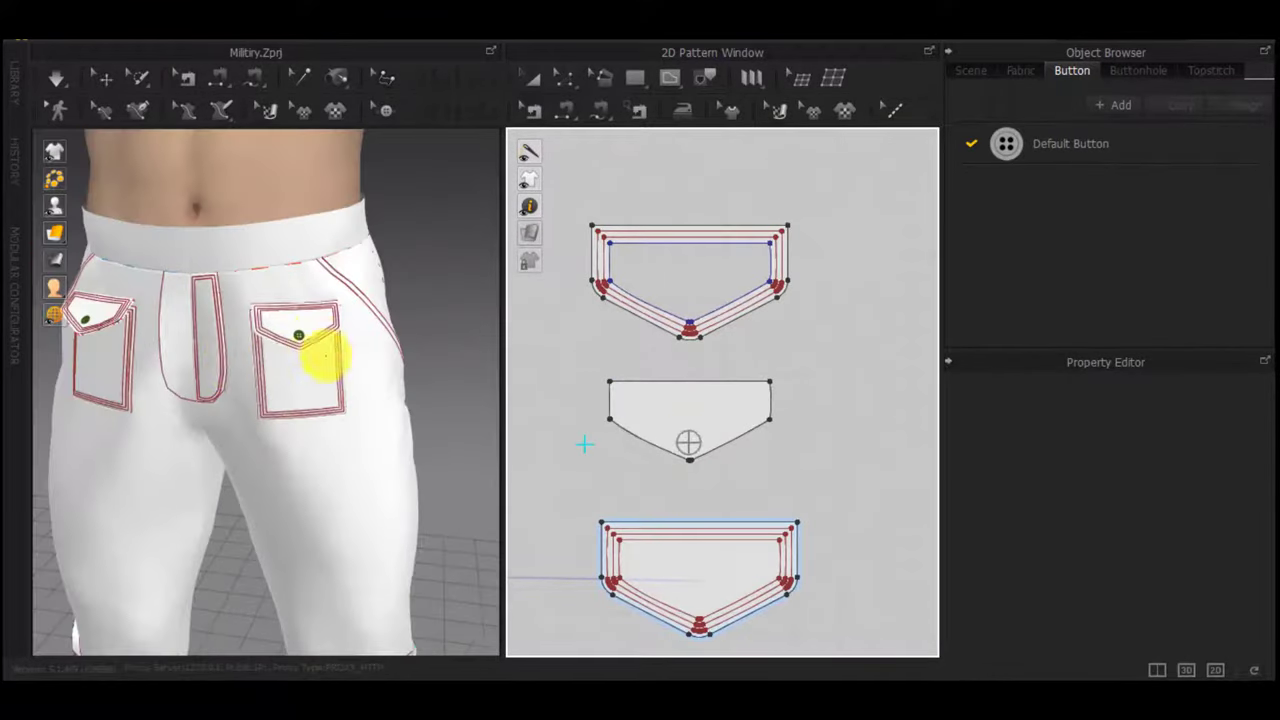
{"action": "right_click_drag", "start_coordinate": [238, 364], "coordinate": [490, 413]}
Draw a short, near-vertical internal line about 4.9 mm long near the upper middle of one pocket's centre piece
{"action": "key", "text": "g"}
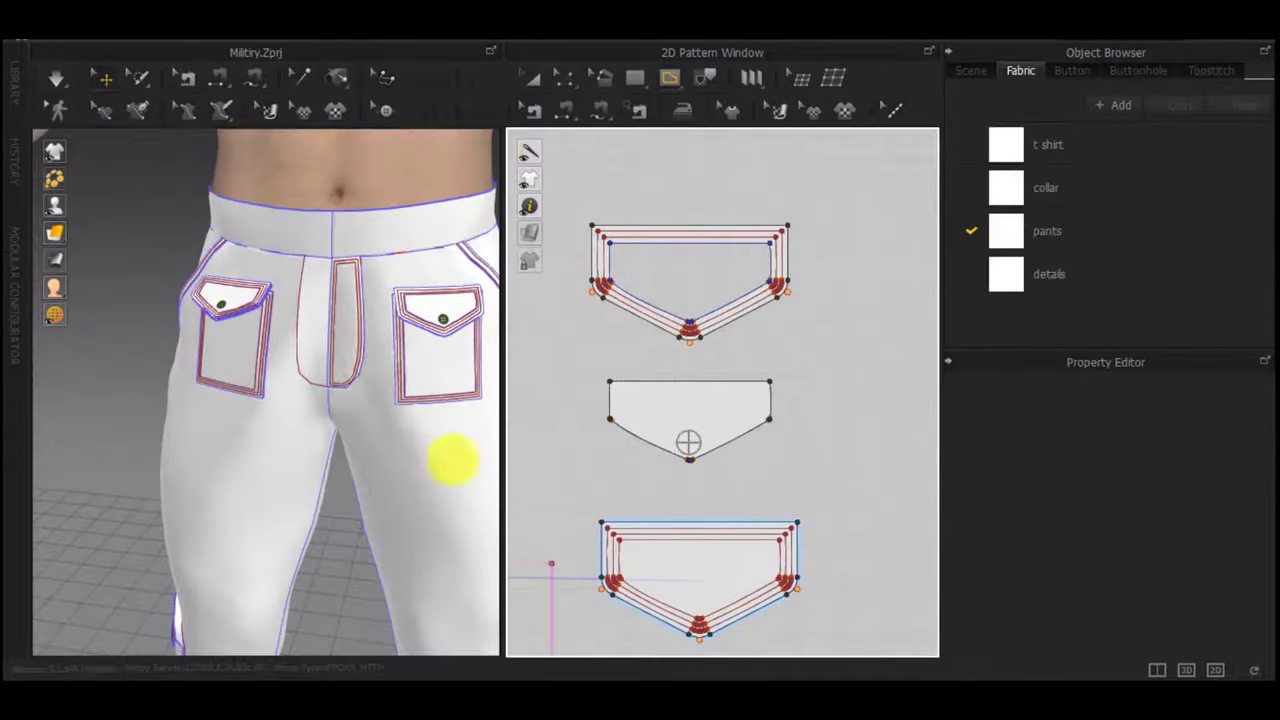
{"action": "scroll", "coordinate": [266, 323], "scroll_direction": "up", "scroll_amount": 10}
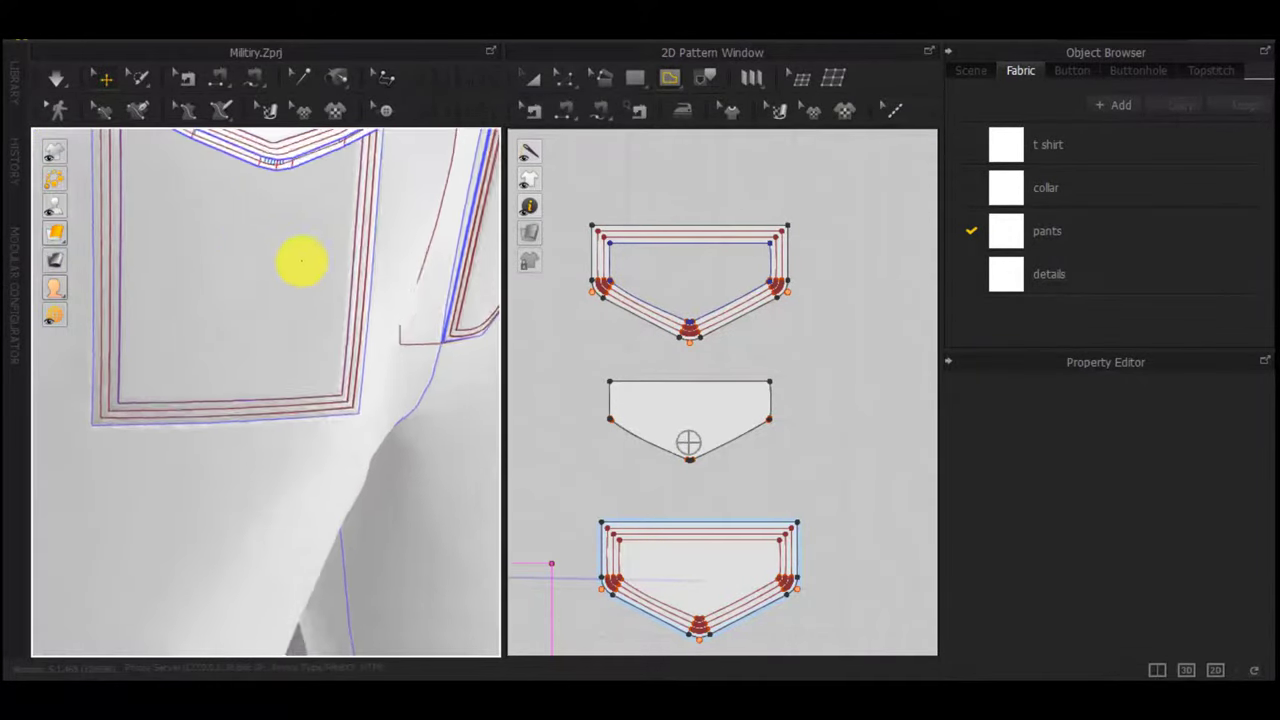
{"action": "left_click", "coordinate": [235, 190]}
{"action": "scroll", "coordinate": [744, 570], "scroll_direction": "down", "scroll_amount": 8}
{"action": "middle_click_drag", "start_coordinate": [638, 590], "coordinate": [806, 534]}
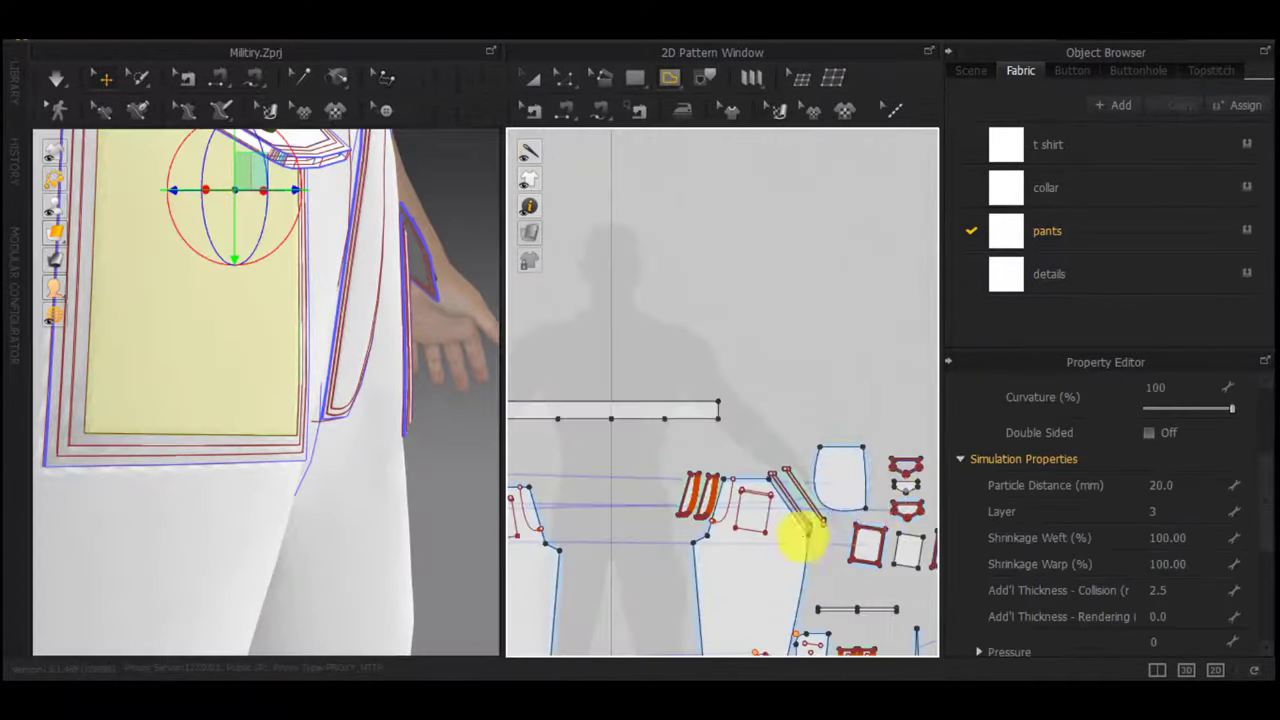
{"action": "middle_click_drag", "start_coordinate": [623, 540], "coordinate": [783, 488]}
{"action": "middle_click_drag", "start_coordinate": [578, 491], "coordinate": [690, 477]}
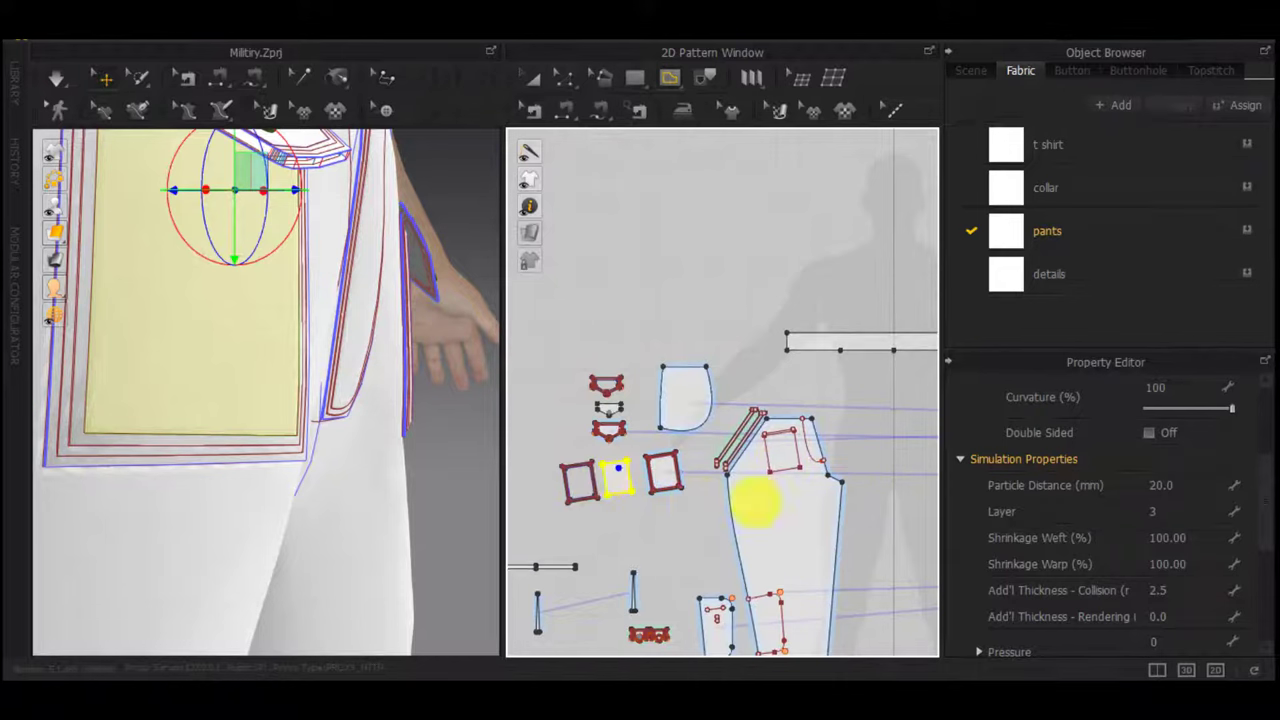
{"action": "scroll", "coordinate": [622, 482], "scroll_direction": "up", "scroll_amount": 4}
{"action": "scroll", "coordinate": [601, 450], "scroll_direction": "up", "scroll_amount": 3}
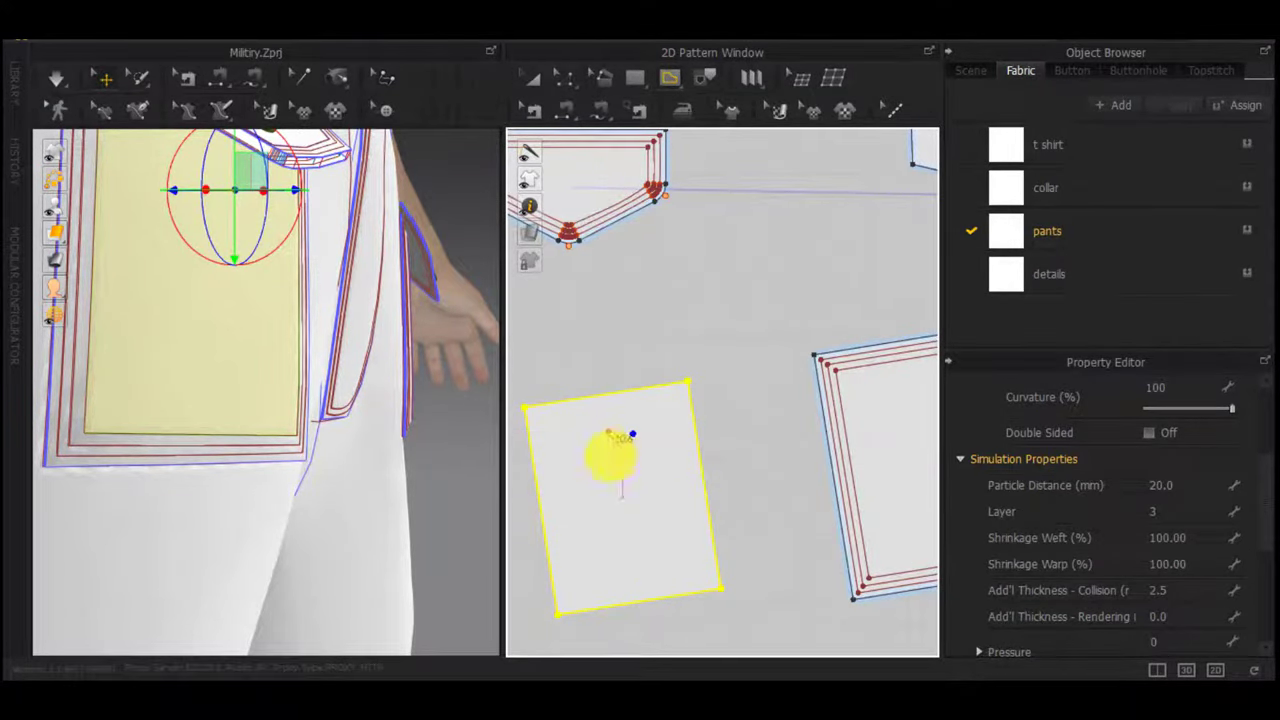
{"action": "scroll", "coordinate": [611, 455], "scroll_direction": "up", "scroll_amount": 3}
{"action": "left_click", "coordinate": [607, 433]}
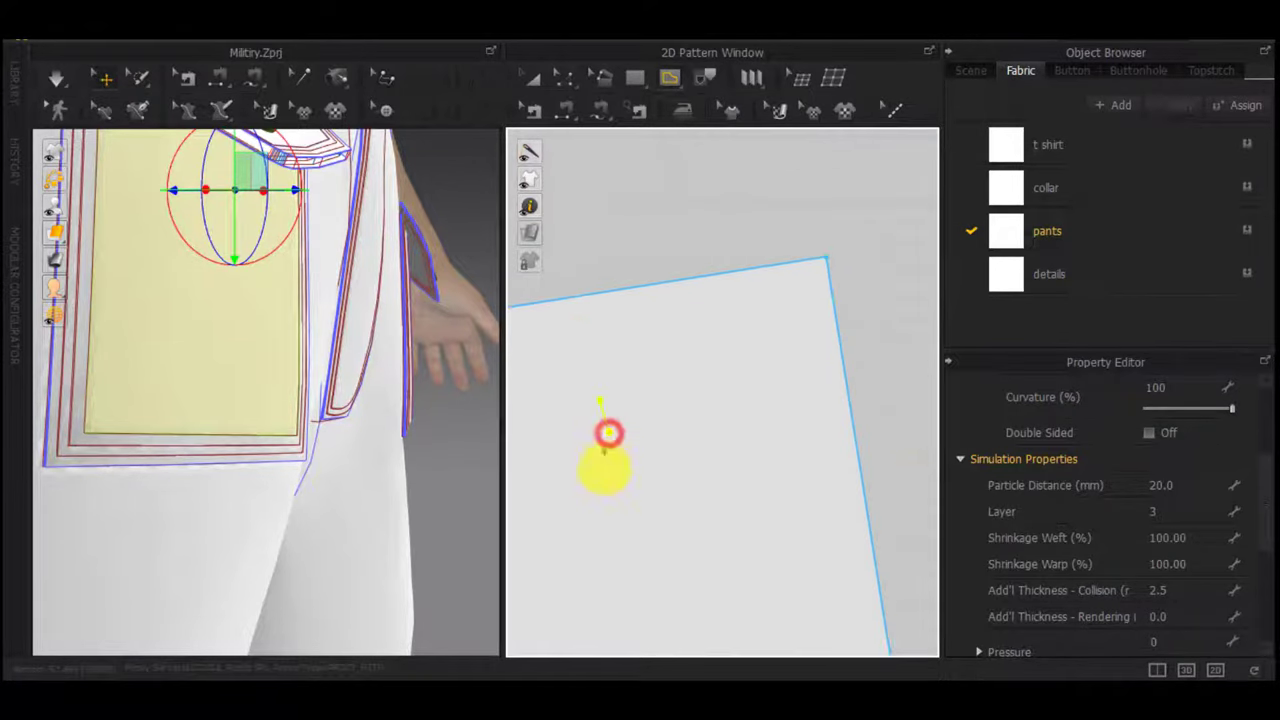
Draw a short, near-vertical internal line about 8.6 mm long near the upper middle of the opposite pocket's centre piece
{"action": "scroll", "coordinate": [729, 463], "scroll_direction": "down", "scroll_amount": 10}
{"action": "scroll", "coordinate": [788, 469], "scroll_direction": "up", "scroll_amount": 8}
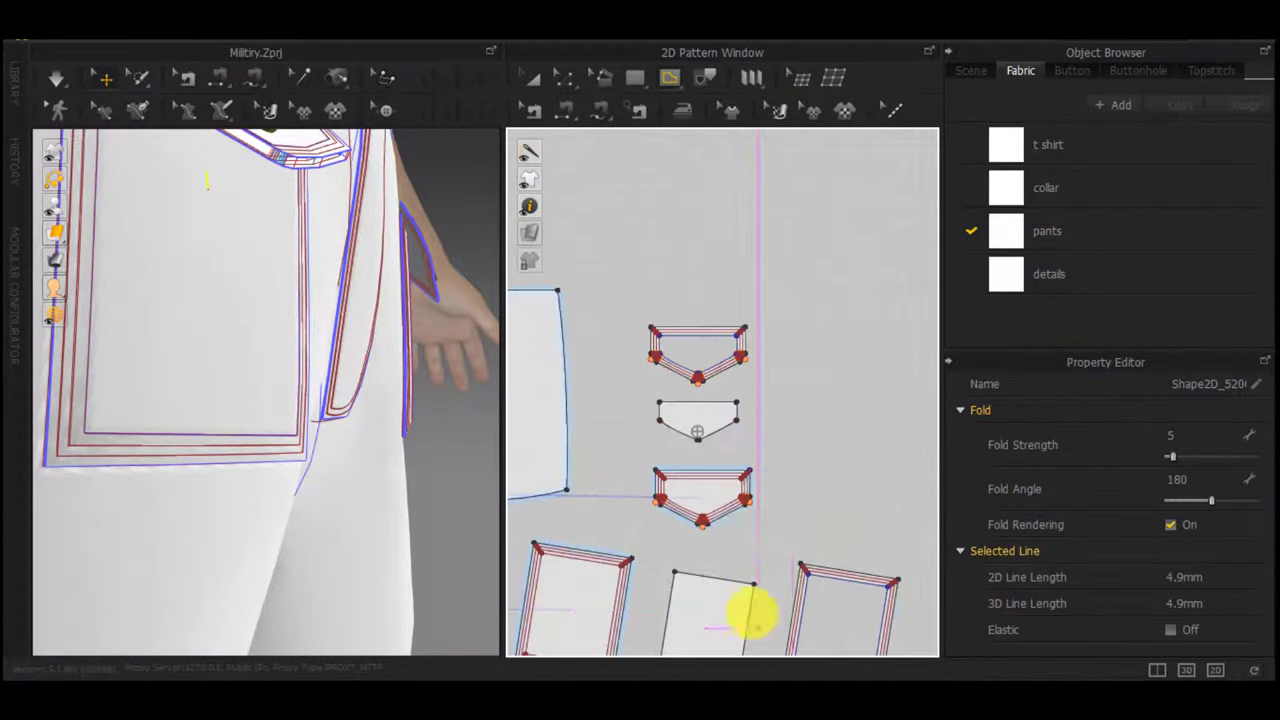
{"action": "middle_click_drag", "start_coordinate": [754, 611], "coordinate": [765, 503]}
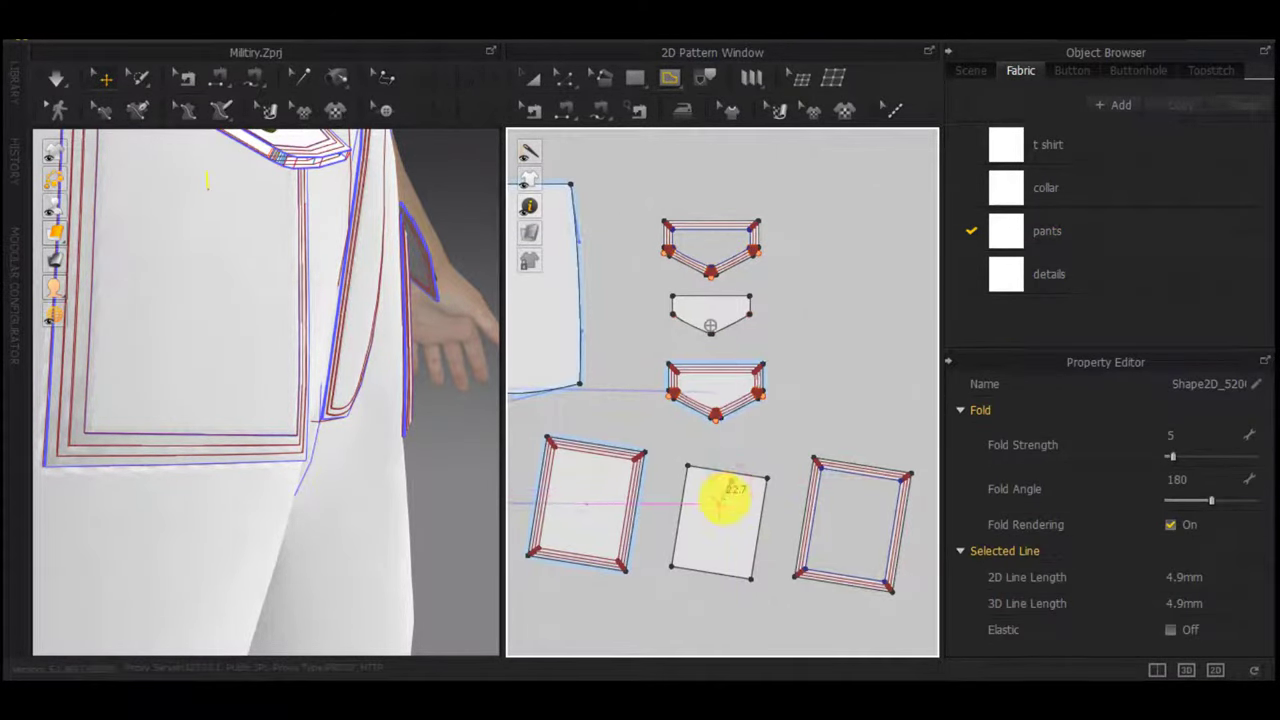
{"action": "scroll", "coordinate": [729, 490], "scroll_direction": "up", "scroll_amount": 8}
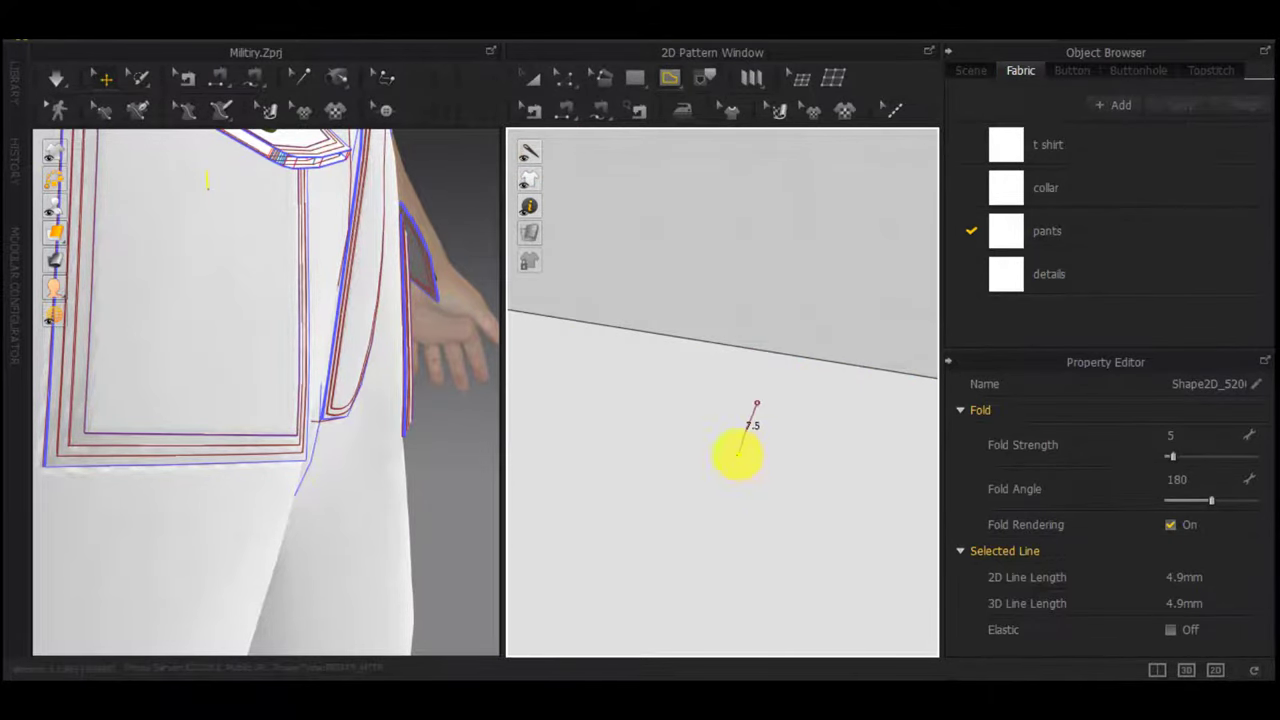
{"action": "scroll", "coordinate": [737, 455], "scroll_direction": "down", "scroll_amount": 4}
{"action": "double_click", "coordinate": [740, 459]}
{"action": "scroll", "coordinate": [640, 570], "scroll_direction": "down", "scroll_amount": 7}
Delete the 4.9 mm line on the first pocket's centre piece and redraw it about 8.9 mm long
{"action": "middle_click_drag", "start_coordinate": [589, 580], "coordinate": [1024, 521]}
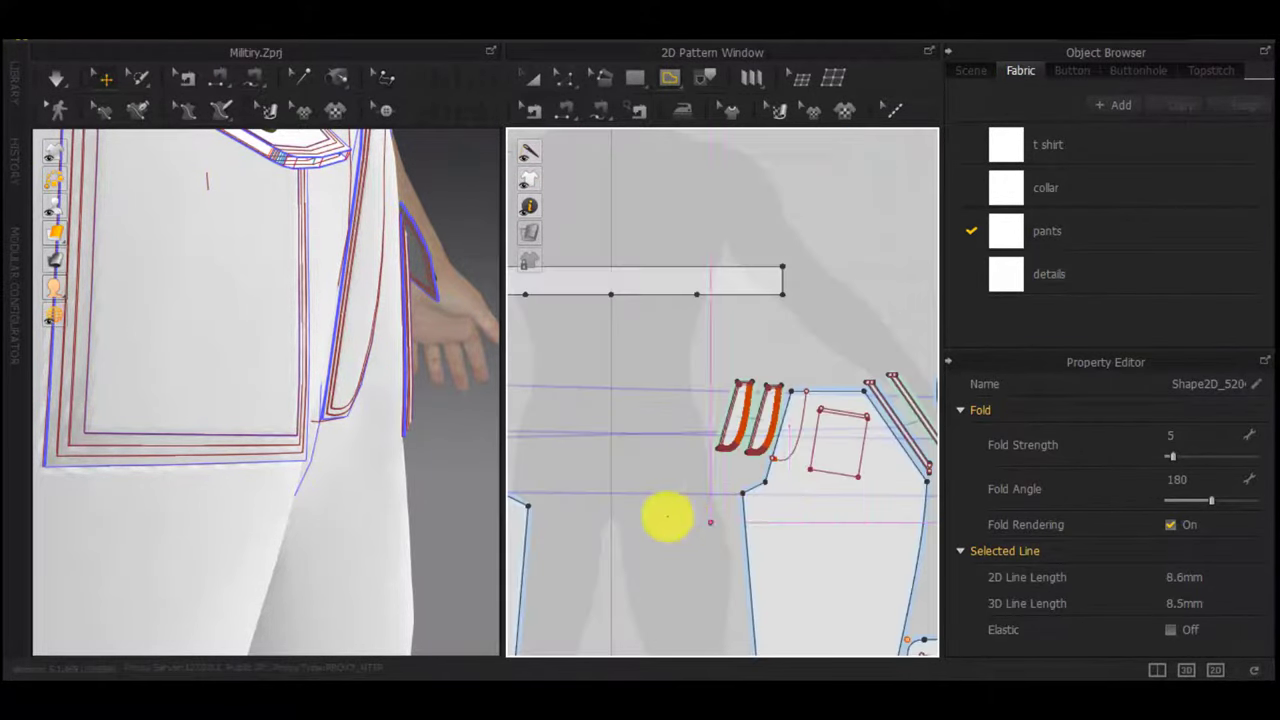
{"action": "middle_click_drag", "start_coordinate": [595, 515], "coordinate": [1010, 509]}
{"action": "scroll", "coordinate": [543, 500], "scroll_direction": "up", "scroll_amount": 7}
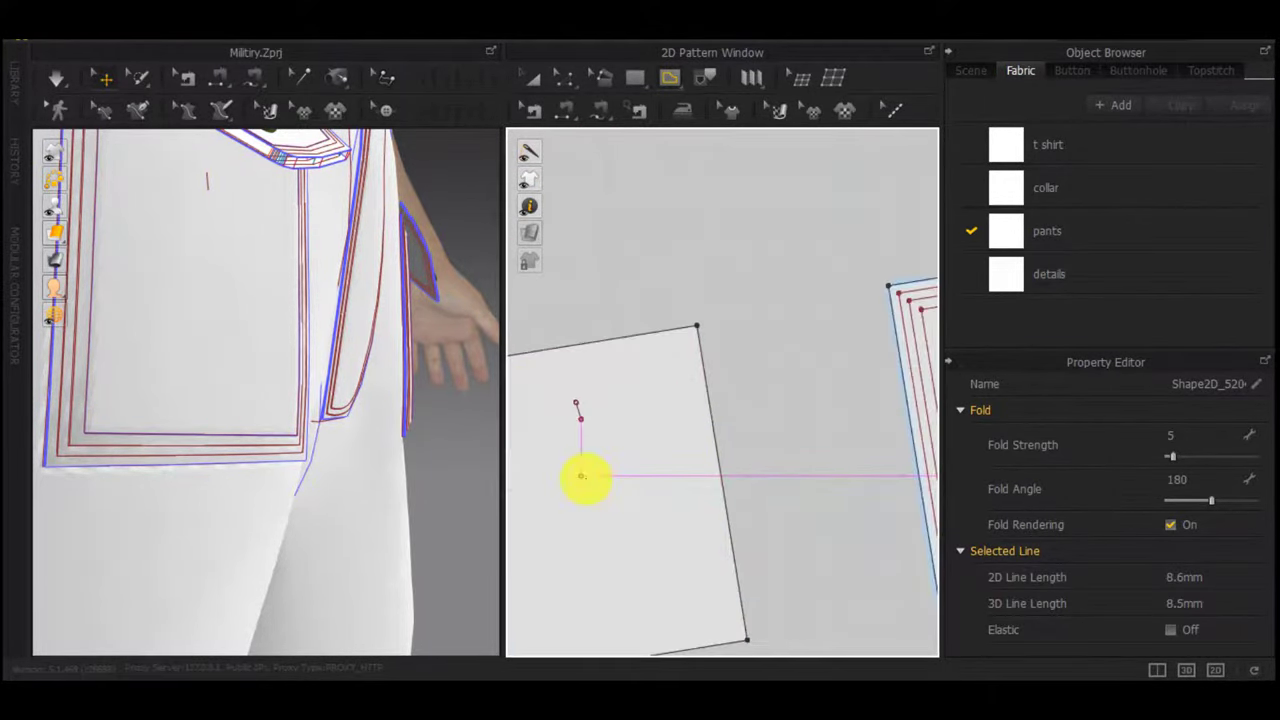
{"action": "left_click", "coordinate": [582, 426]}
{"action": "left_click", "coordinate": [575, 408]}
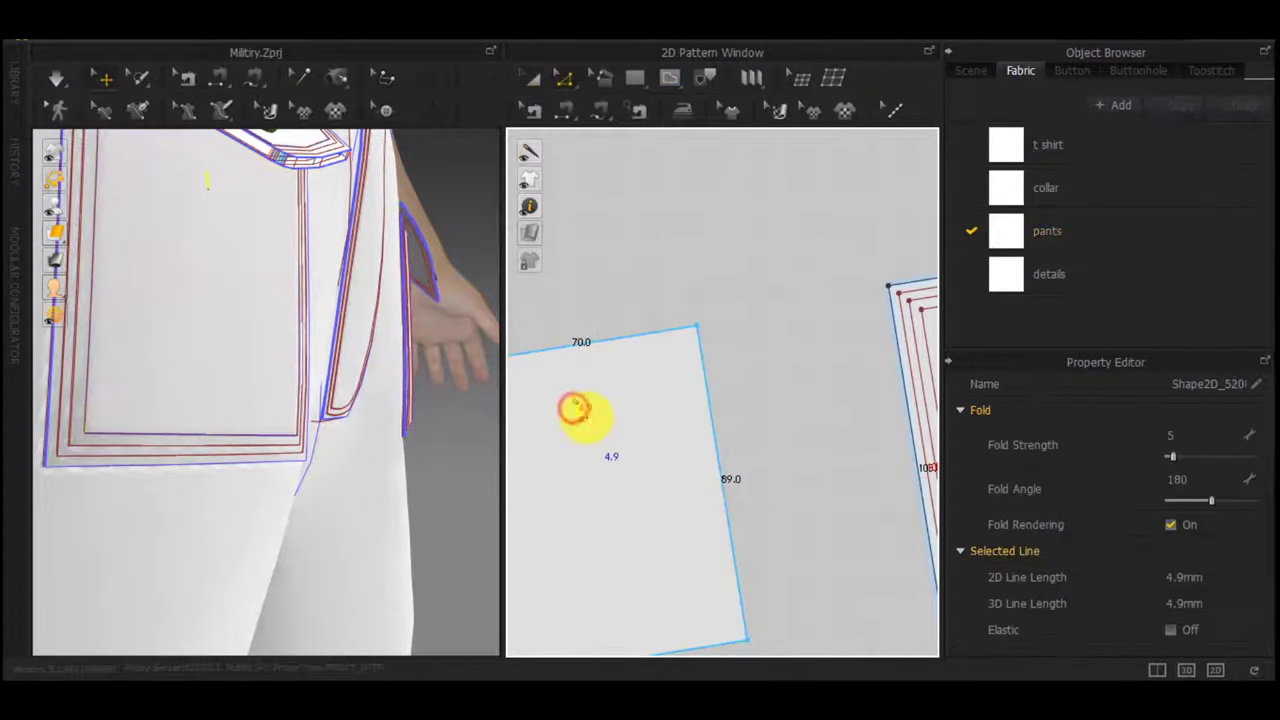
{"action": "key", "text": "Delete"}
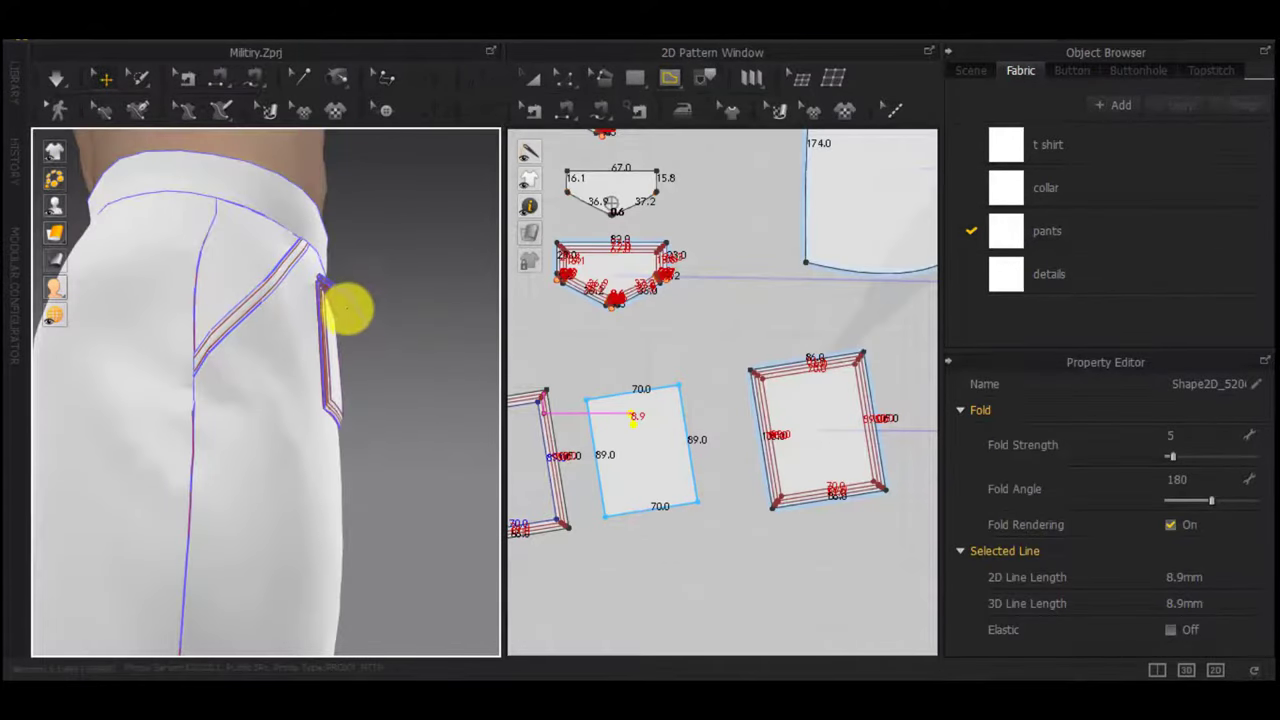
Copy the 8.9 mm line from the pocket's centre piece and place it near the lower point of the flap above
{"action": "left_click", "coordinate": [368, 403]}
{"action": "scroll", "coordinate": [597, 314], "scroll_direction": "up", "scroll_amount": 5}
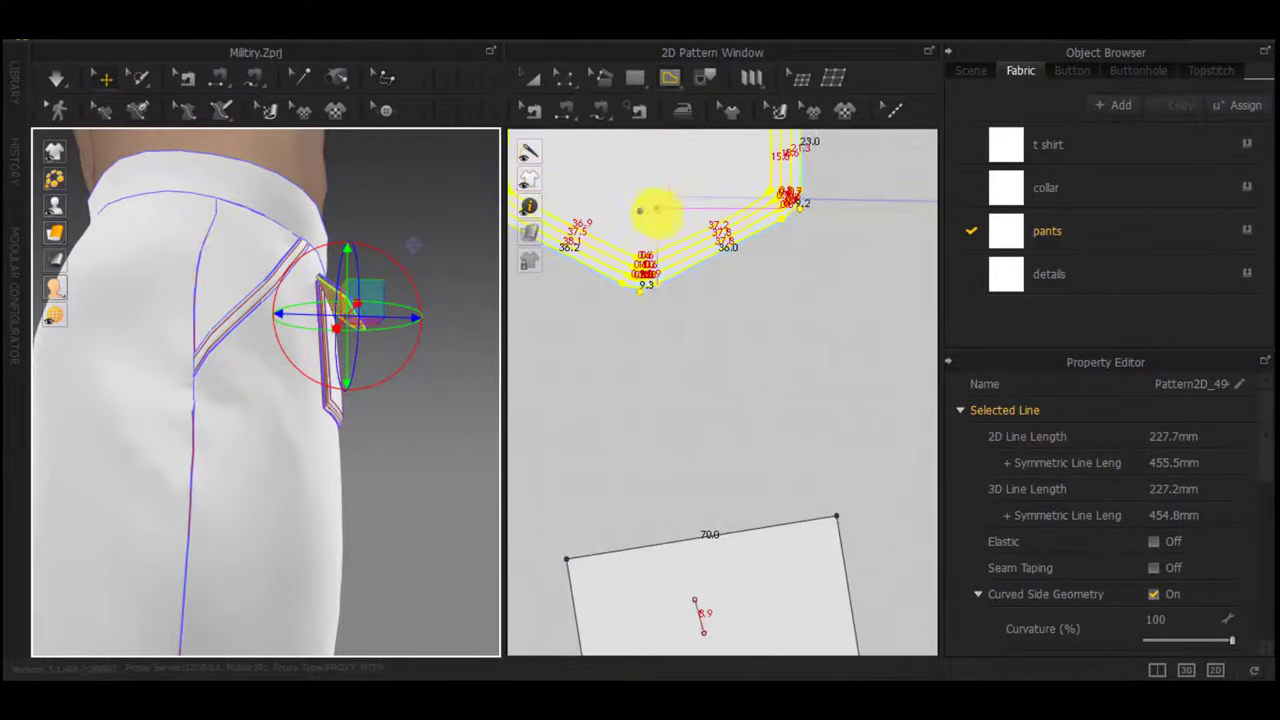
{"action": "left_click", "coordinate": [700, 615]}
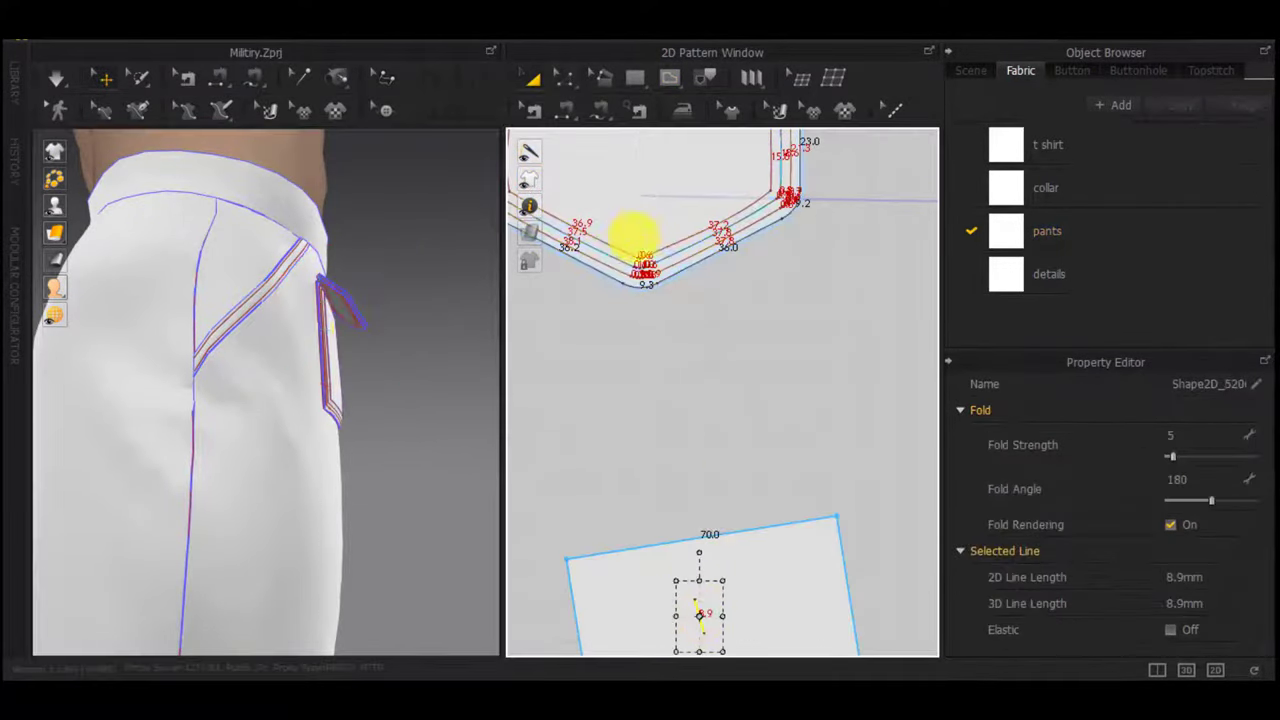
{"action": "key", "text": "ctrl+v"}
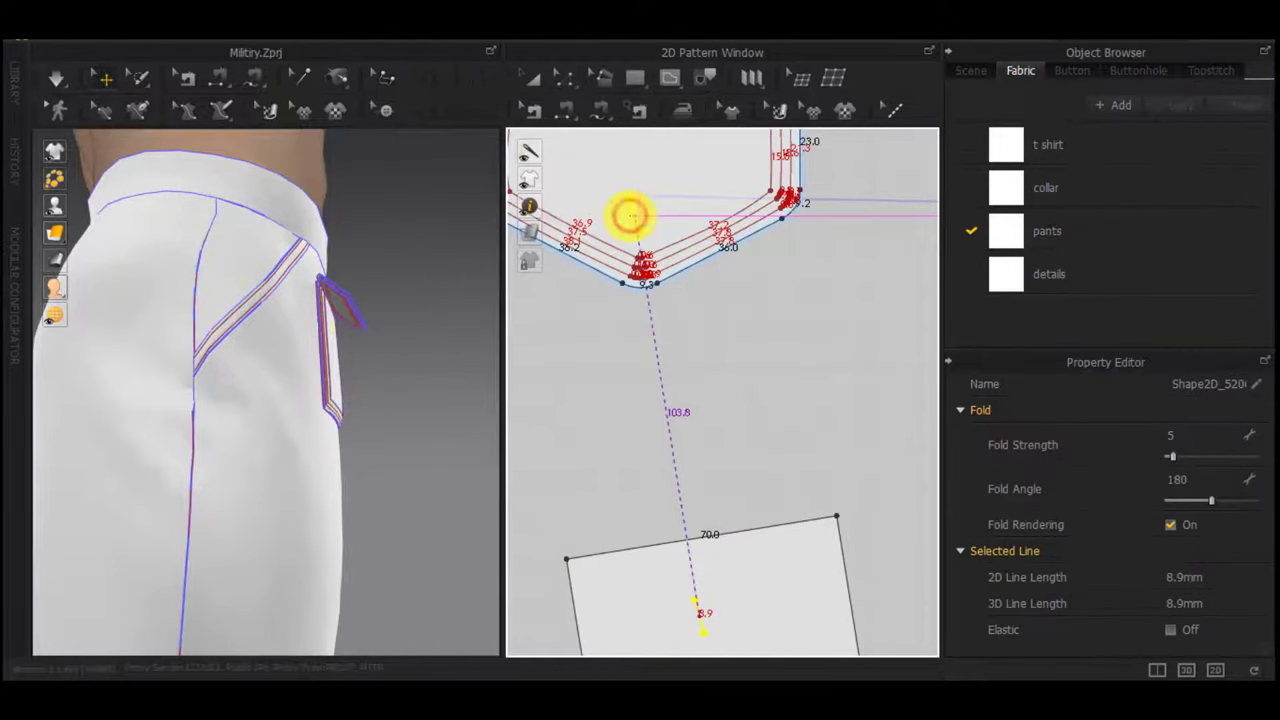
{"action": "left_click", "coordinate": [632, 215]}
Sew the flap's new short line to the pocket centre piece's 8.9 mm line and run the simulation
{"action": "key", "text": "n"}
{"action": "left_click", "coordinate": [632, 202]}
{"action": "middle_click_drag", "start_coordinate": [703, 611], "coordinate": [685, 565]}
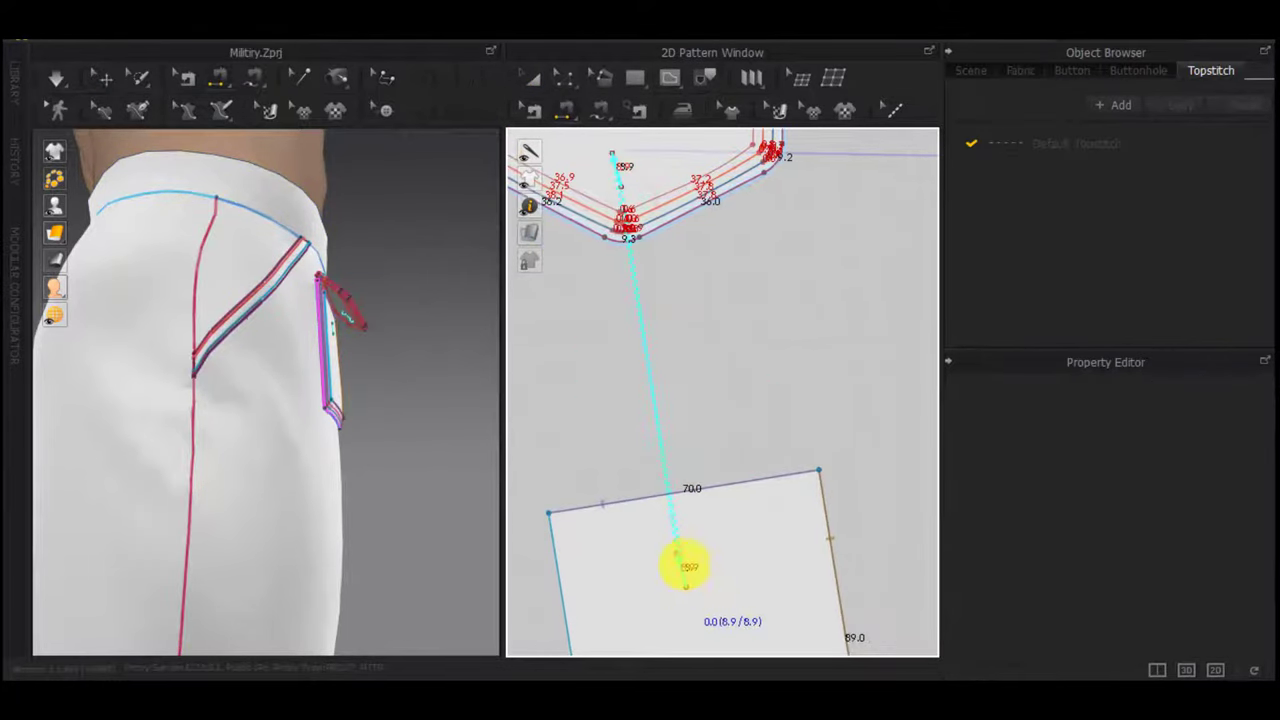
{"action": "left_click", "coordinate": [684, 565]}
{"action": "key", "text": "space"}
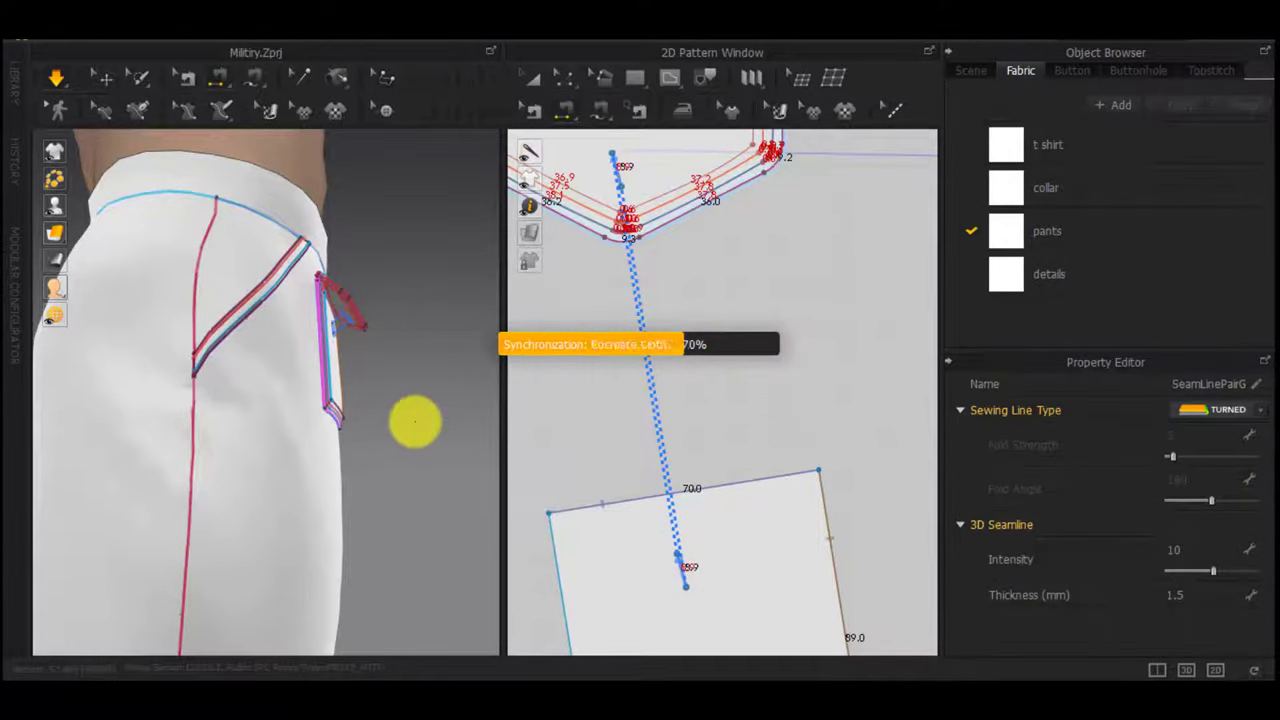
{"action": "right_click_drag", "start_coordinate": [427, 423], "coordinate": [263, 391]}
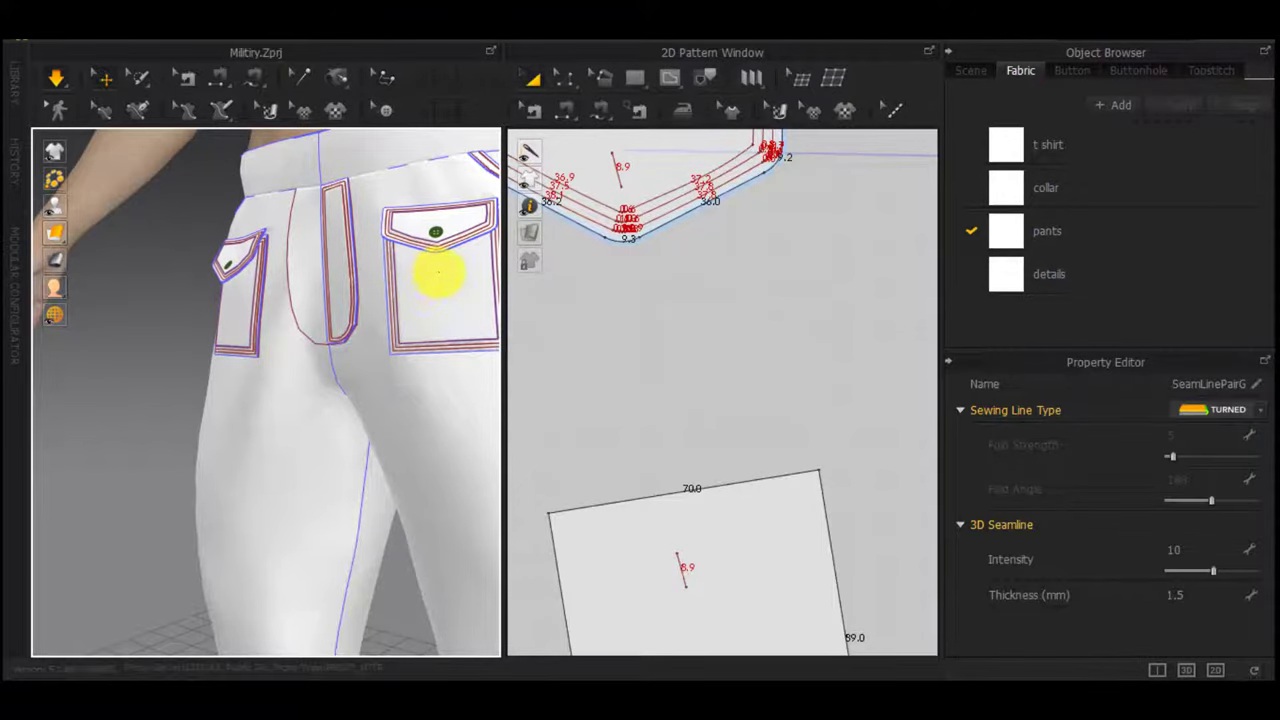
Sew the 8.6 mm line on the opposite pocket's centre piece to the short line on its flap
{"action": "scroll", "coordinate": [664, 400], "scroll_direction": "down", "scroll_amount": 9}
{"action": "middle_click_drag", "start_coordinate": [870, 398], "coordinate": [654, 395]}
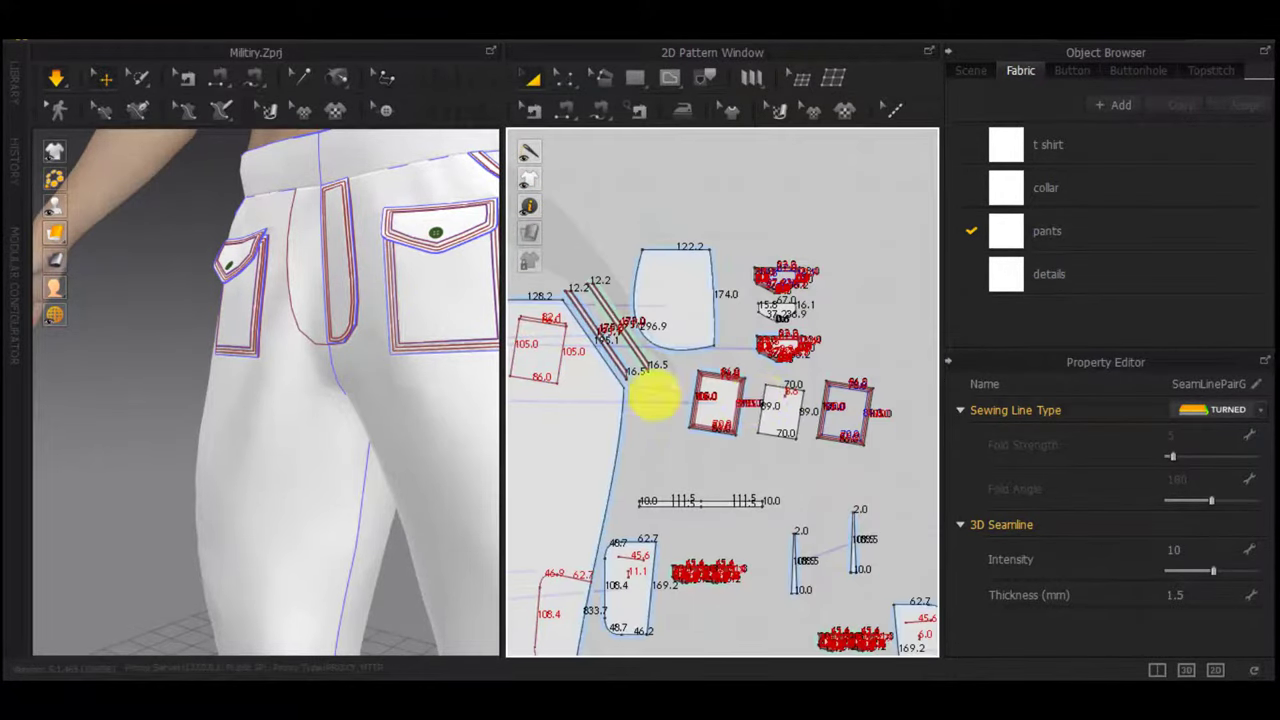
{"action": "scroll", "coordinate": [796, 401], "scroll_direction": "up", "scroll_amount": 8}
{"action": "key", "text": "n"}
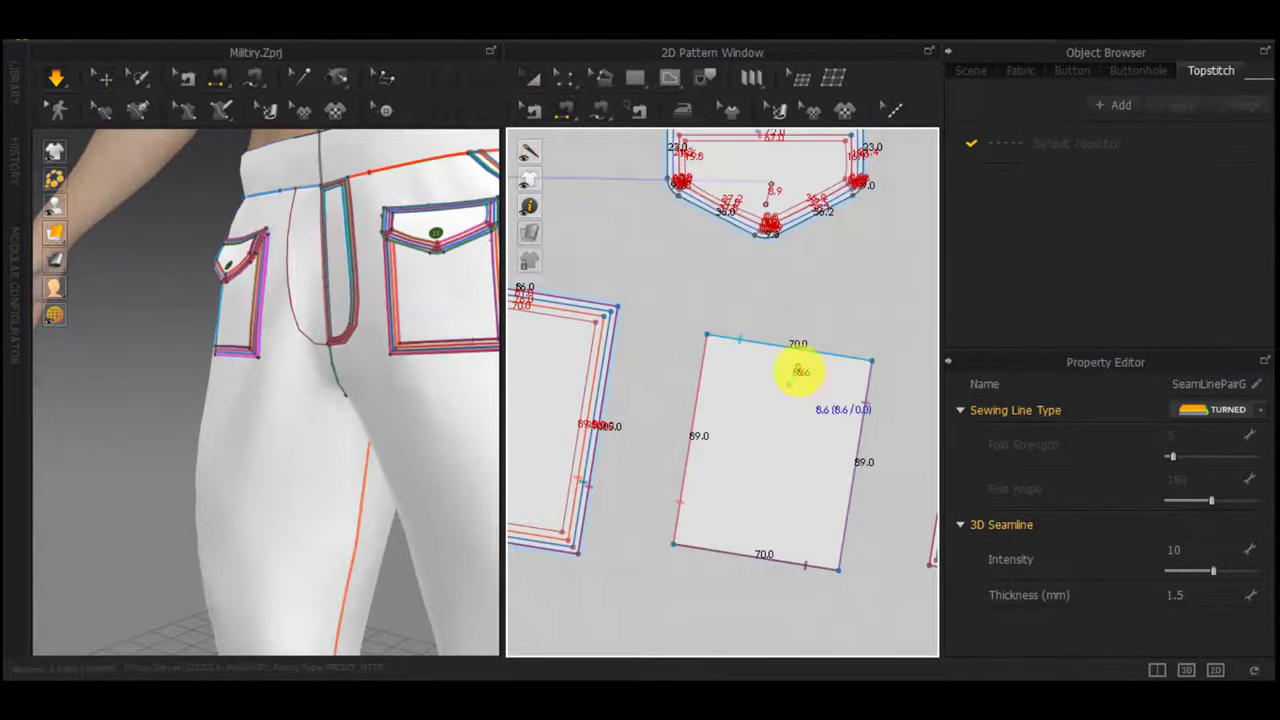
{"action": "left_click", "coordinate": [800, 372]}
{"action": "left_click", "coordinate": [770, 188]}
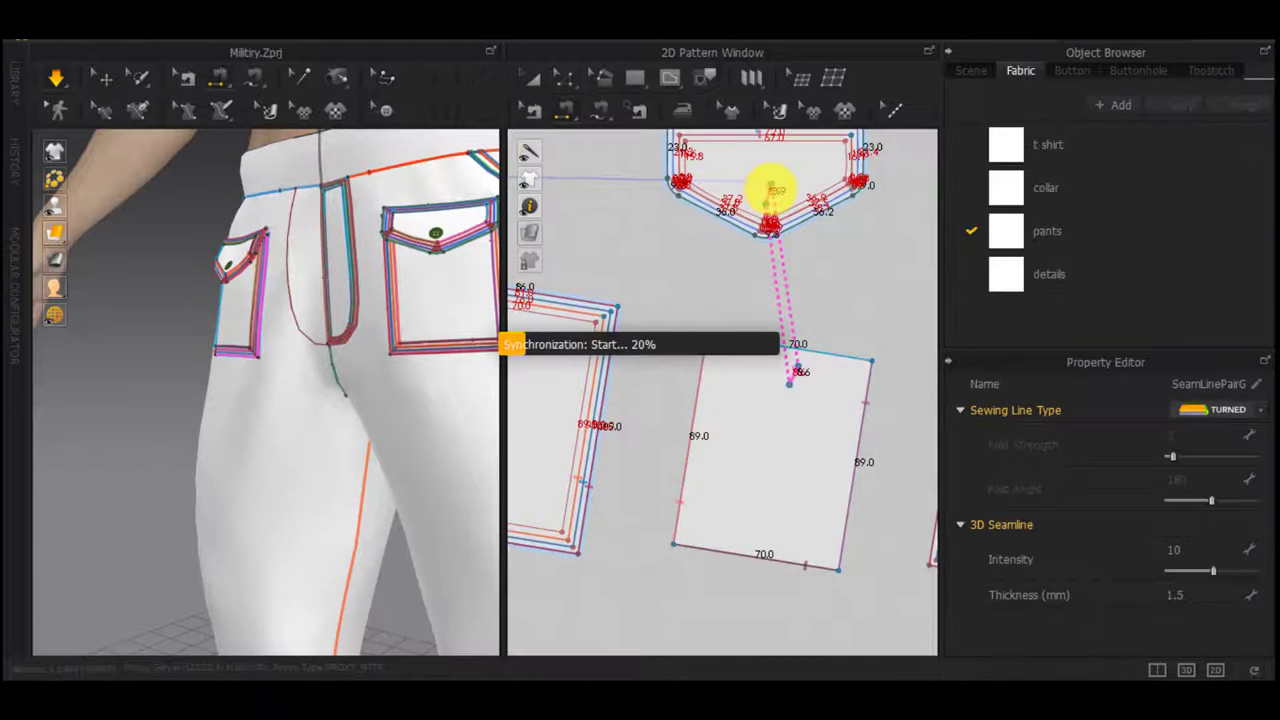
{"action": "right_click_drag", "start_coordinate": [476, 260], "coordinate": [577, 263]}
{"action": "scroll", "coordinate": [348, 264], "scroll_direction": "down", "scroll_amount": 5}
{"action": "left_click", "coordinate": [460, 329]}
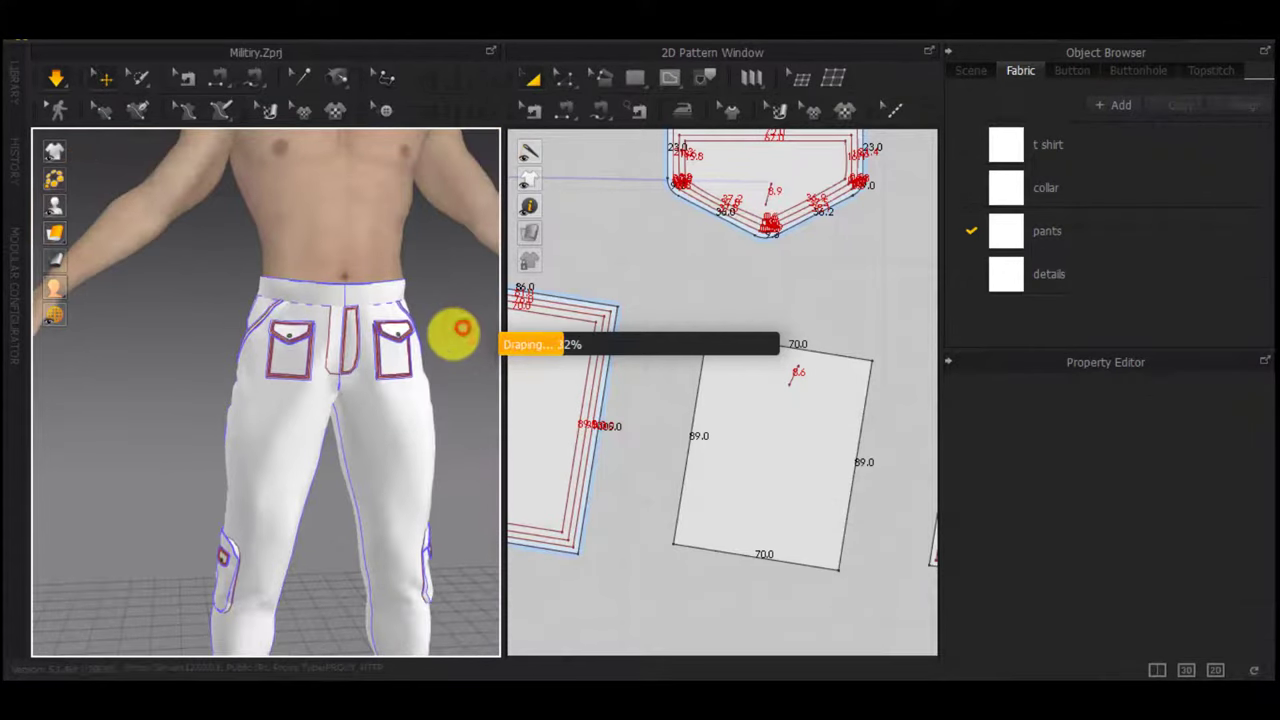
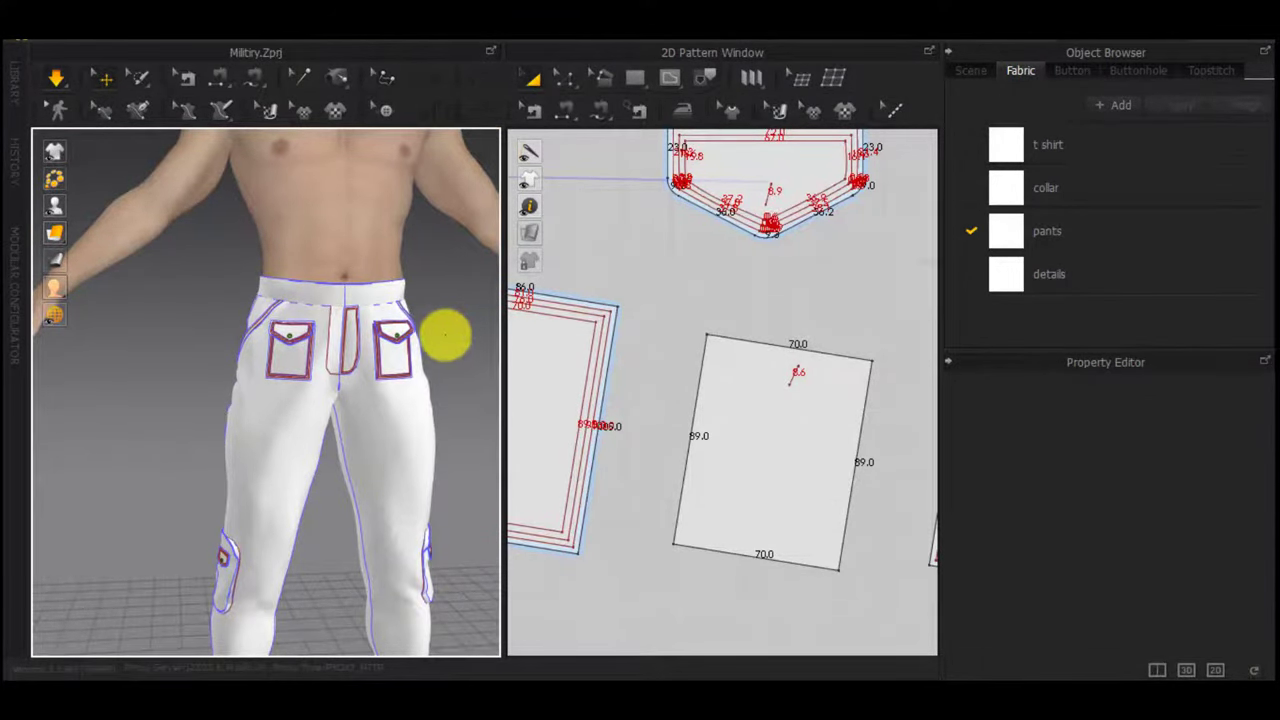
Examine the side lengths of the pocket frame to find the dimensions needed for side strips
{"action": "middle_click_drag", "start_coordinate": [800, 380], "coordinate": [975, 335]}
{"action": "scroll", "coordinate": [815, 418], "scroll_direction": "up", "scroll_amount": 6}
{"action": "scroll", "coordinate": [740, 408], "scroll_direction": "down", "scroll_amount": 4}
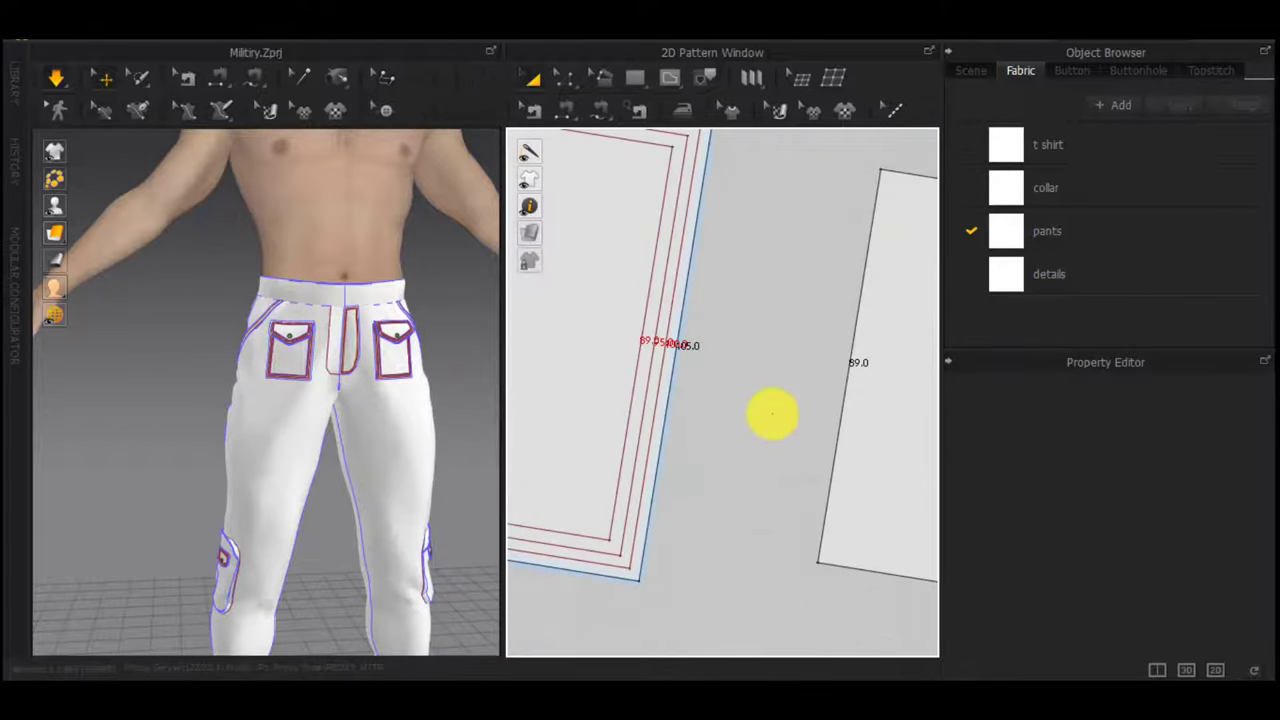
{"action": "scroll", "coordinate": [772, 413], "scroll_direction": "down", "scroll_amount": 6}
{"action": "left_click", "coordinate": [398, 358]}
{"action": "scroll", "coordinate": [896, 446], "scroll_direction": "down", "scroll_amount": 4}
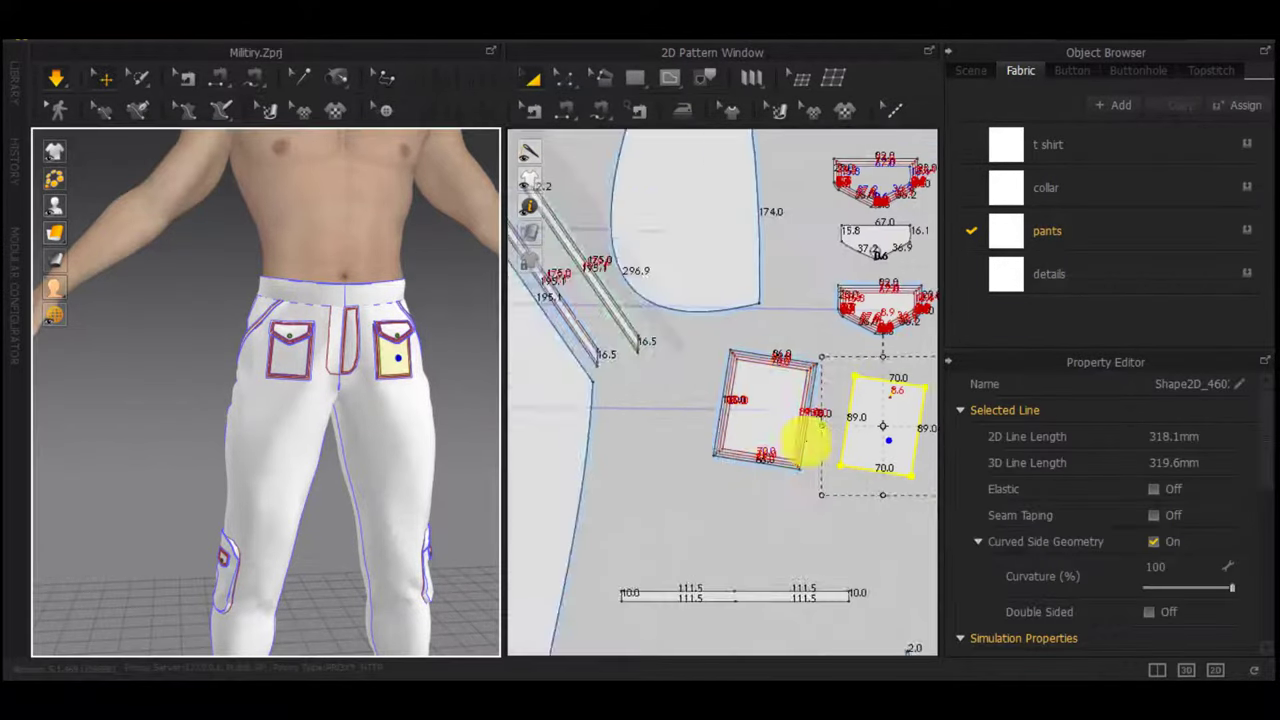
{"action": "middle_click_drag", "start_coordinate": [808, 443], "coordinate": [560, 432]}
{"action": "scroll", "coordinate": [830, 429], "scroll_direction": "up", "scroll_amount": 5}
{"action": "scroll", "coordinate": [720, 412], "scroll_direction": "up", "scroll_amount": 5}
{"action": "middle_click_drag", "start_coordinate": [817, 422], "coordinate": [640, 329]}
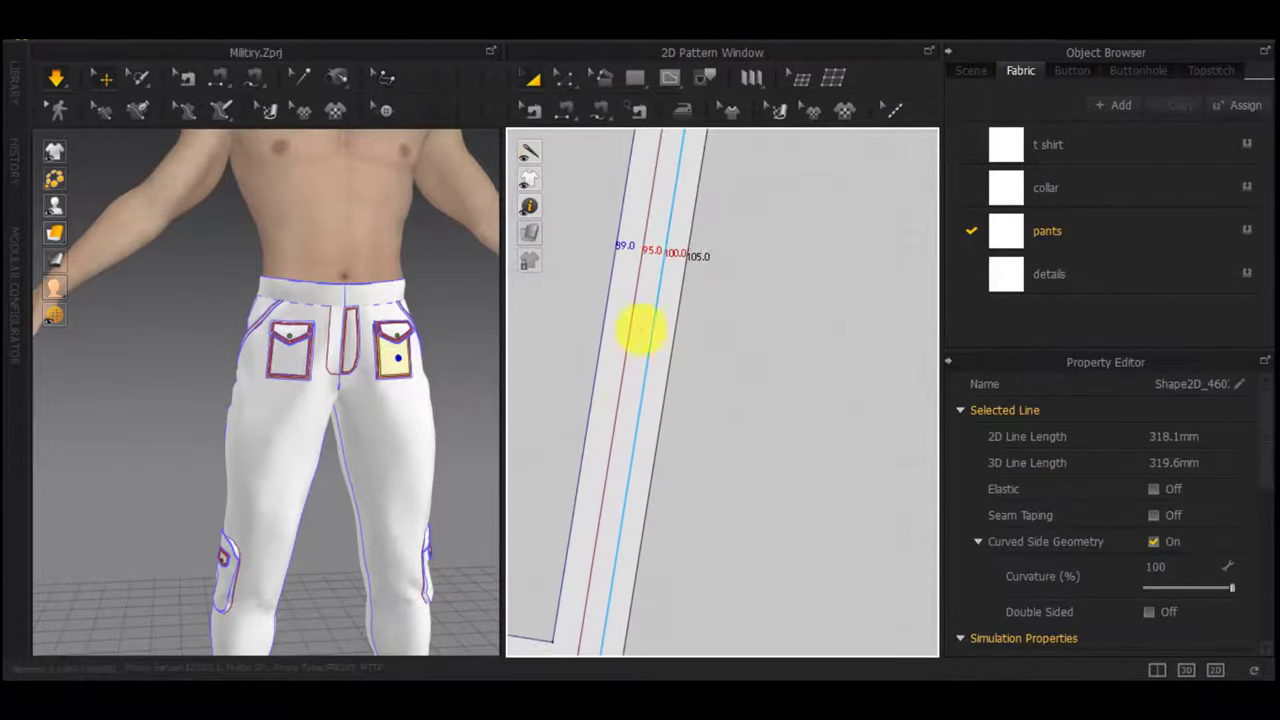
Create a vertical rectangular strip 15 mm wide and 105 mm high beside the pocket frame
{"action": "scroll", "coordinate": [857, 409], "scroll_direction": "down", "scroll_amount": 3}
{"action": "key", "text": "s"}
{"action": "left_click", "coordinate": [880, 205]}
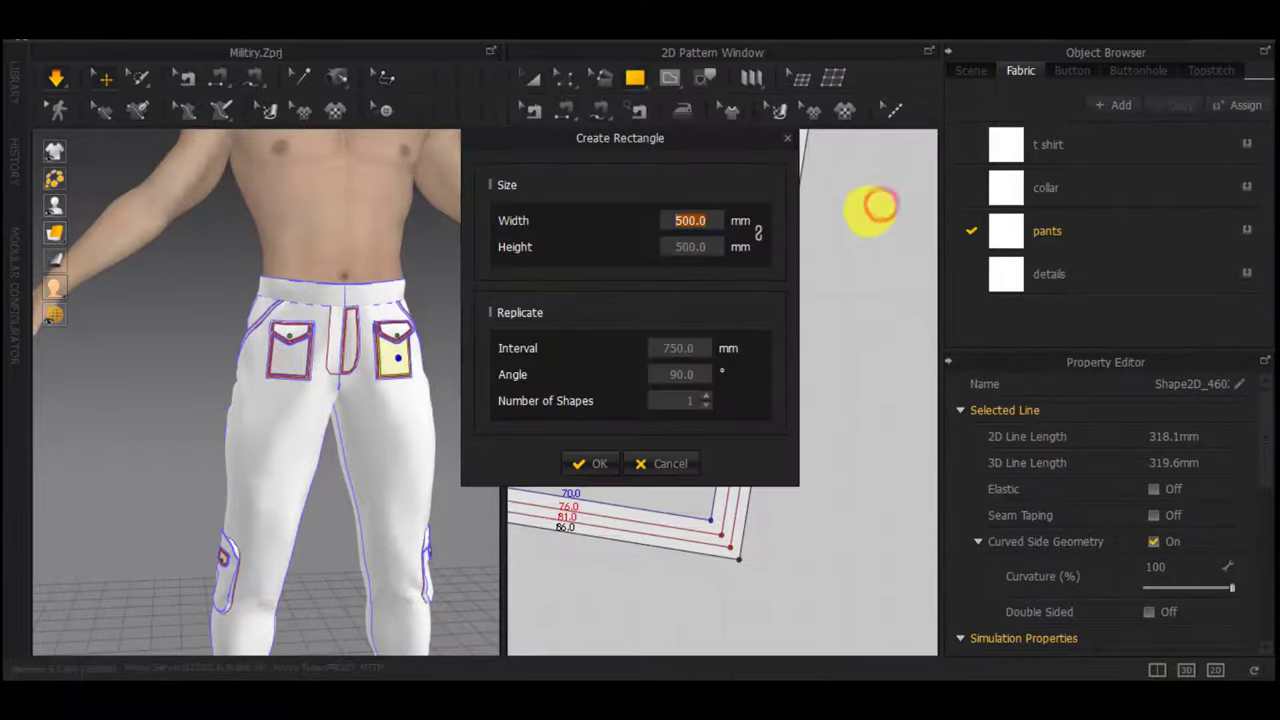
{"action": "left_click_drag", "start_coordinate": [695, 136], "coordinate": [523, 157]}
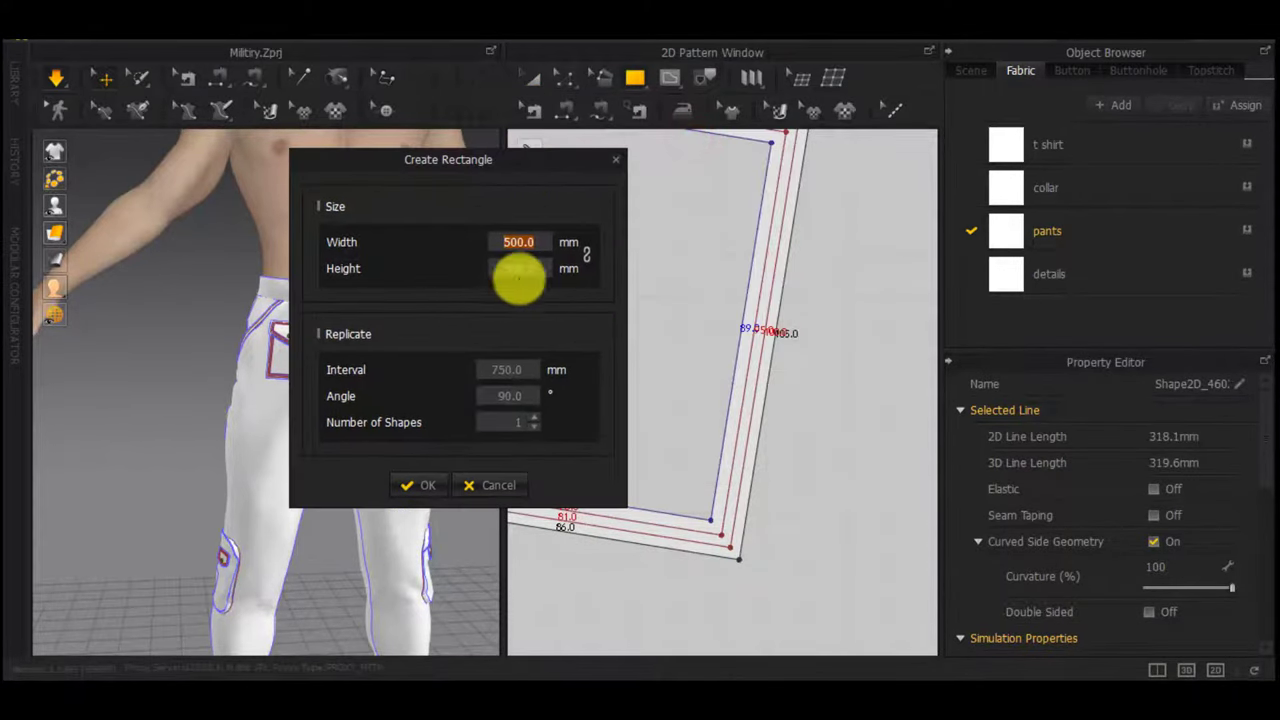
{"action": "type", "text": "104"}
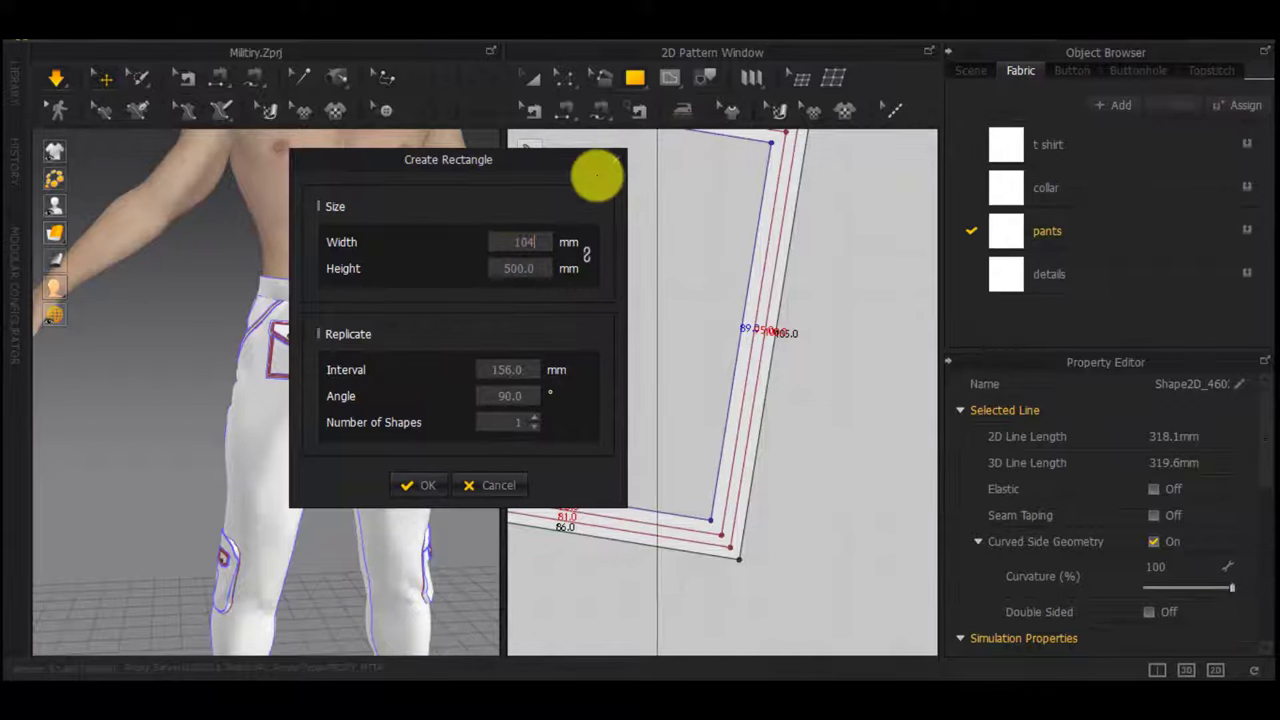
{"action": "key", "text": "BackSpace"}
{"action": "type", "text": "5"}
{"action": "left_click", "coordinate": [531, 268]}
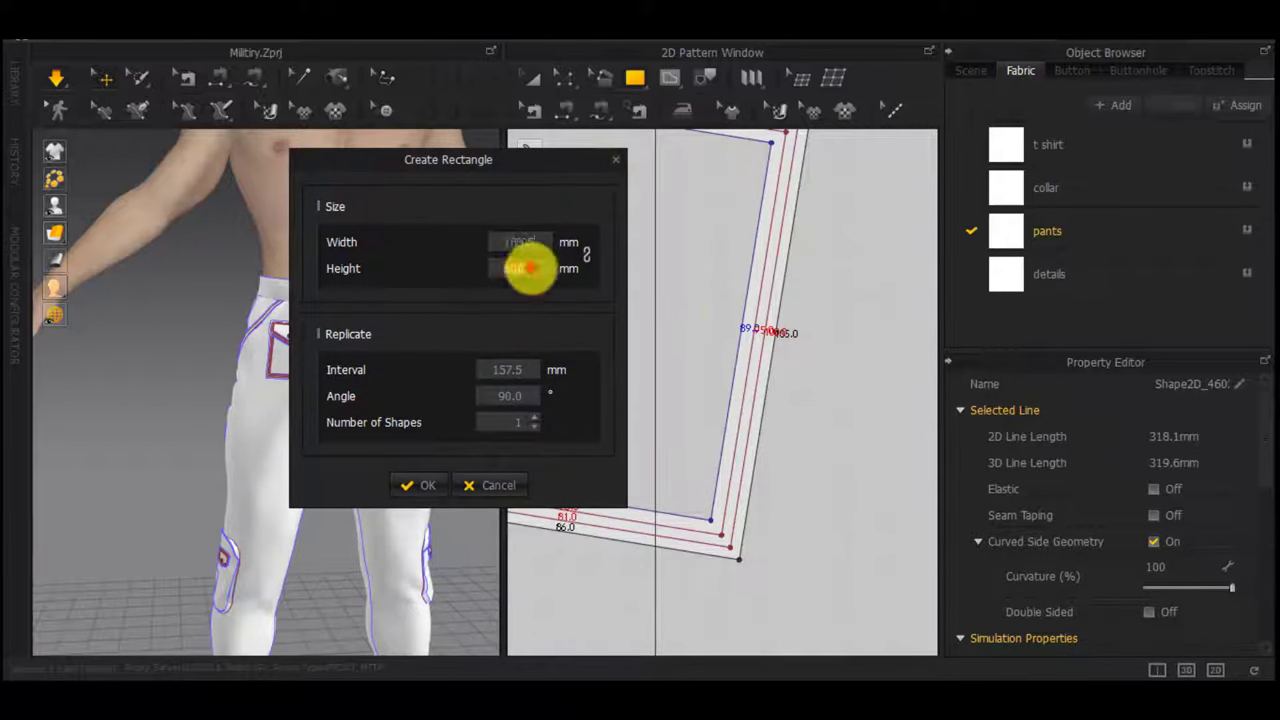
{"action": "type", "text": "10"}
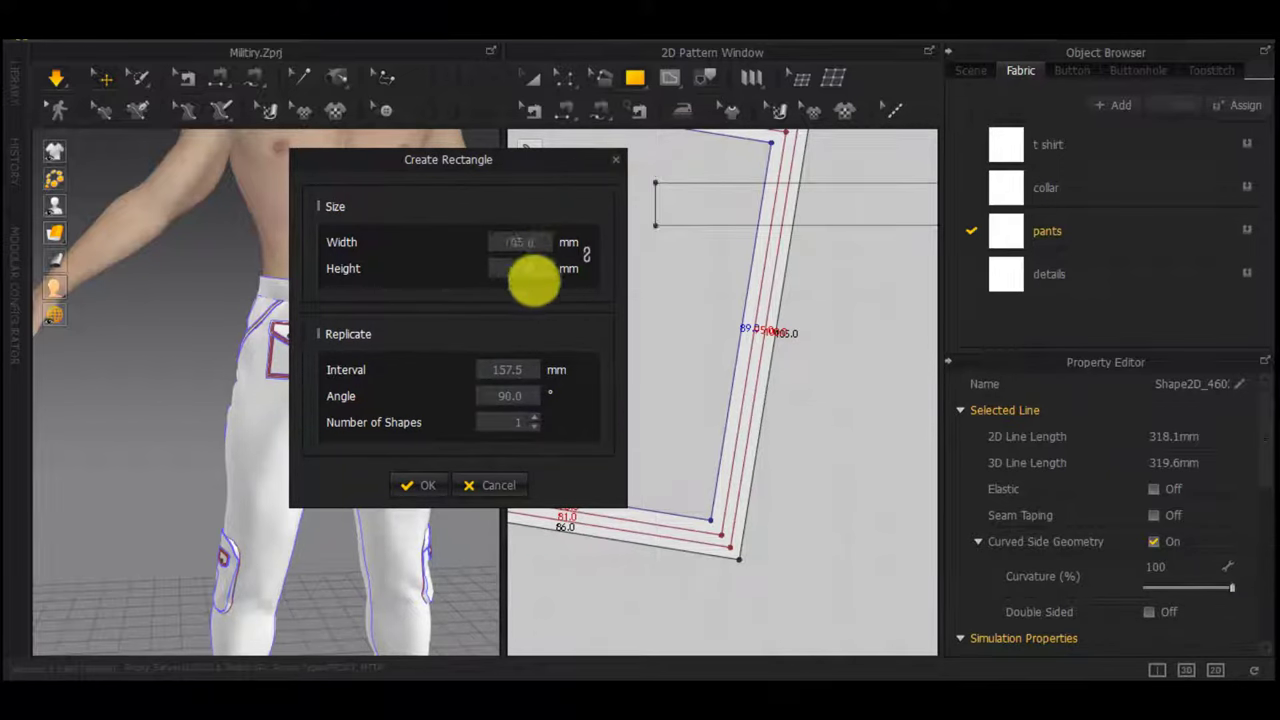
{"action": "type", "text": "5"}
{"action": "left_click", "coordinate": [524, 238]}
{"action": "type", "text": "15"}
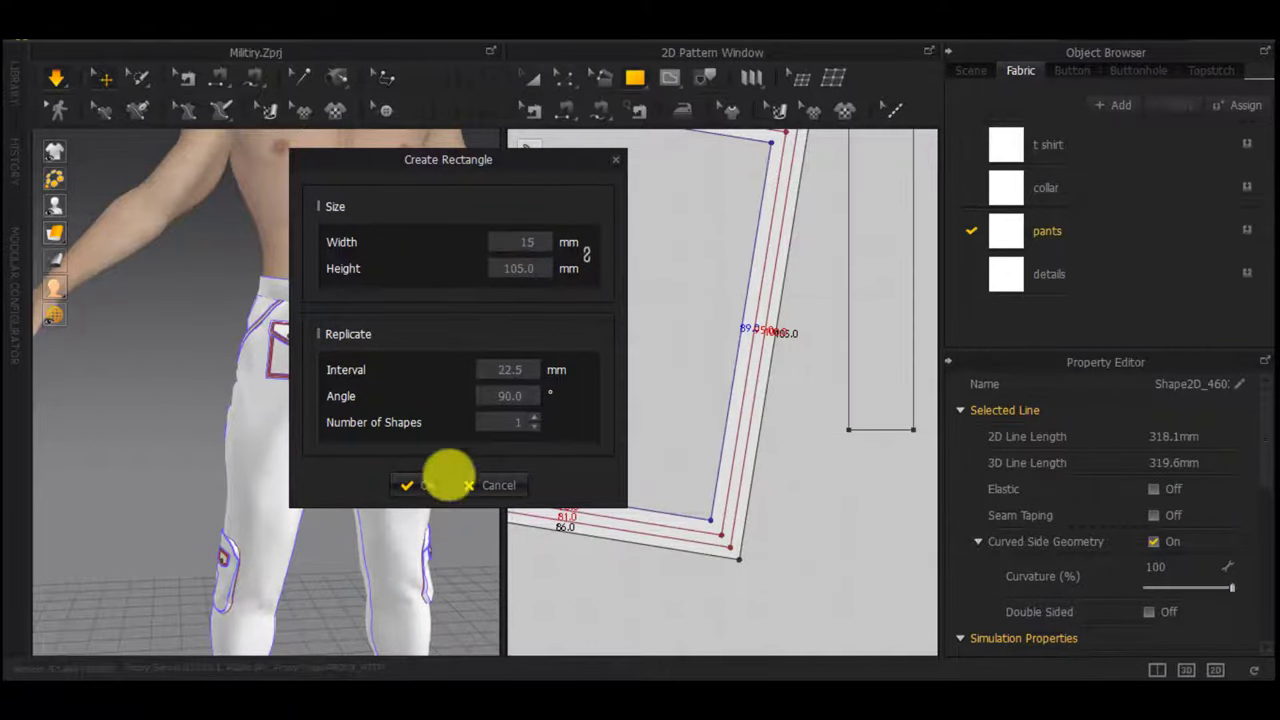
{"action": "left_click", "coordinate": [418, 484]}
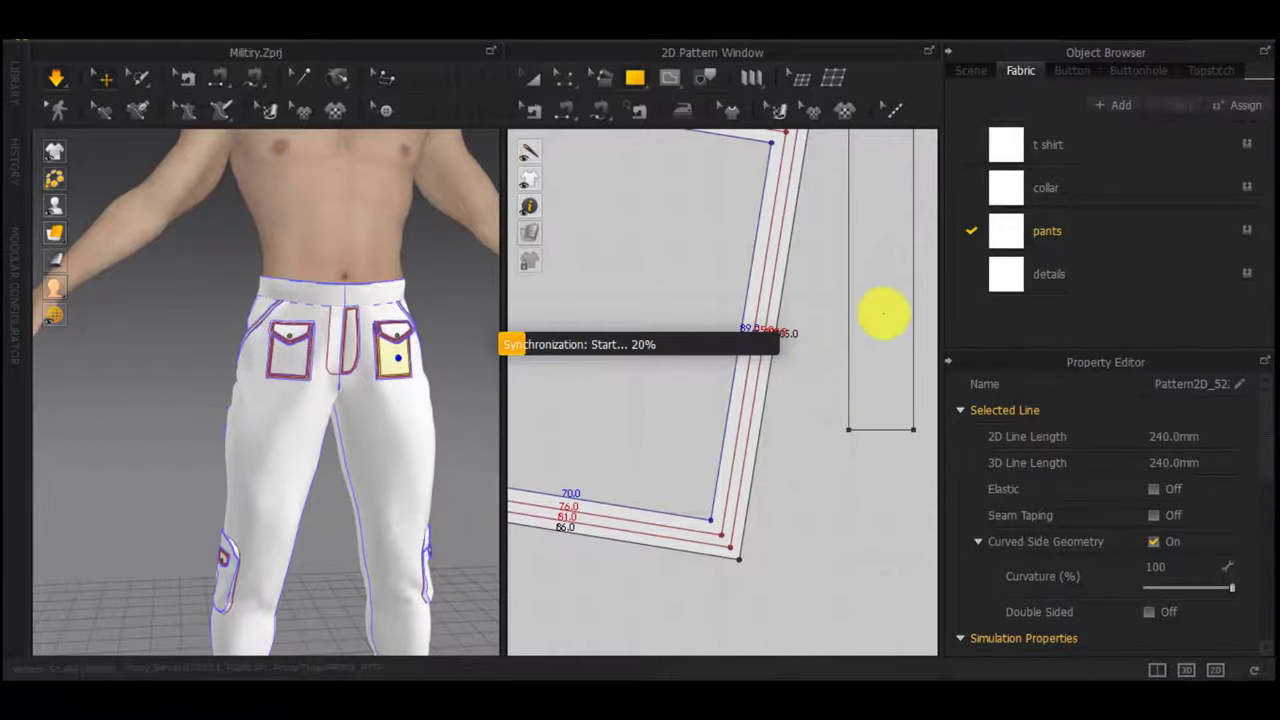
Create an instance copy of the 105 mm strip above the pocket frame and move the original strip up beside it
{"action": "key", "text": "a"}
{"action": "left_click", "coordinate": [871, 376]}
{"action": "scroll", "coordinate": [860, 388], "scroll_direction": "down", "scroll_amount": 5}
{"action": "scroll", "coordinate": [853, 387], "scroll_direction": "up", "scroll_amount": 3}
{"action": "scroll", "coordinate": [856, 385], "scroll_direction": "down", "scroll_amount": 3}
{"action": "right_click", "coordinate": [874, 361]}
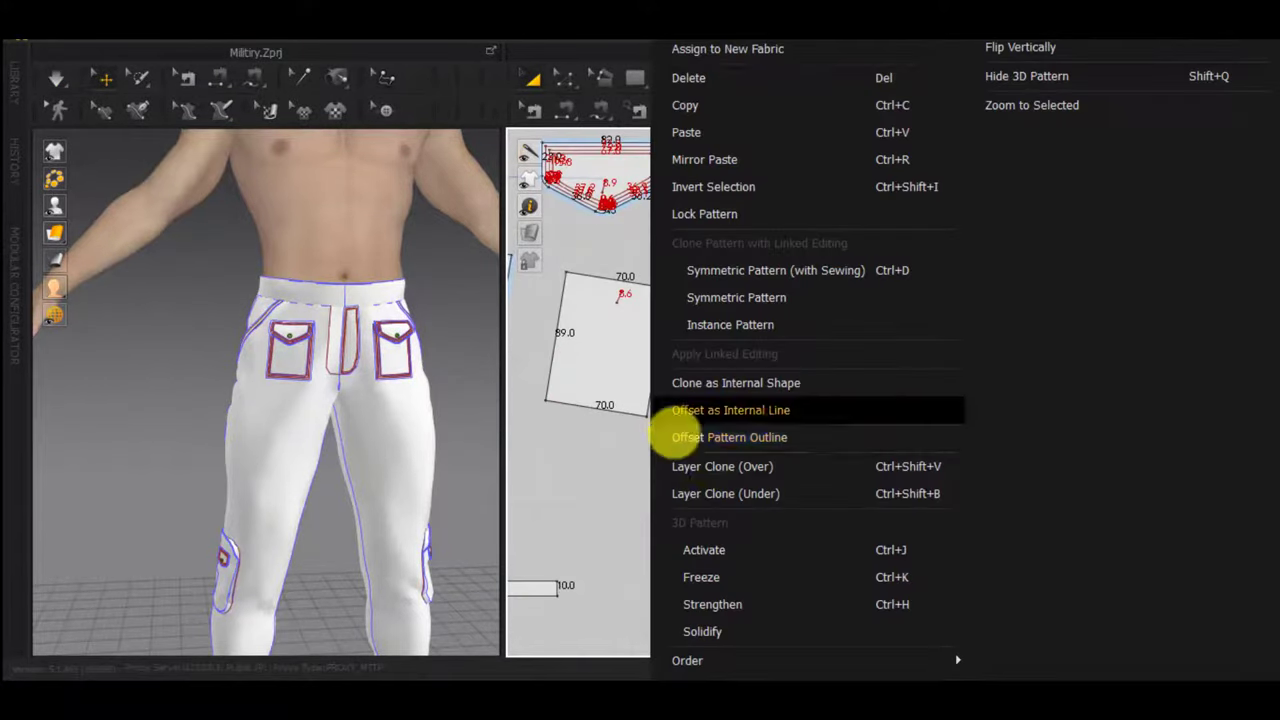
{"action": "left_click", "coordinate": [755, 325]}
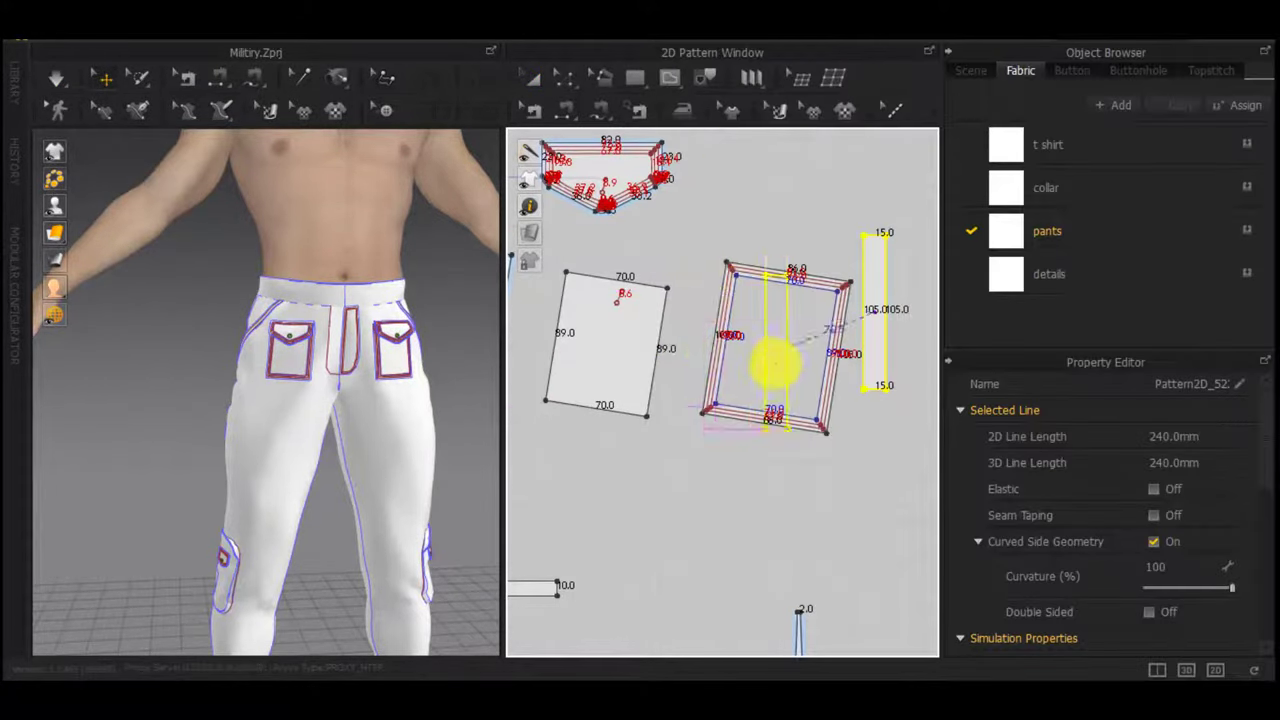
{"action": "scroll", "coordinate": [776, 364], "scroll_direction": "down", "scroll_amount": 2}
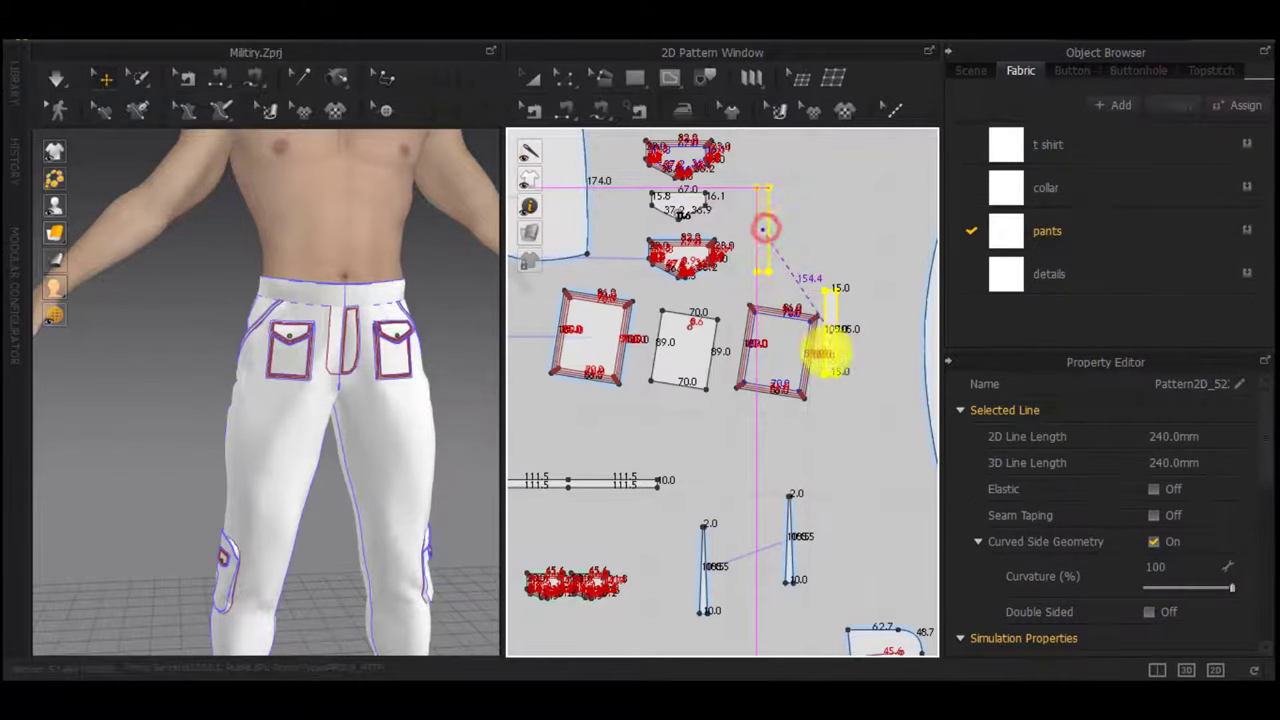
{"action": "left_click", "coordinate": [764, 229]}
{"action": "left_click_drag", "start_coordinate": [831, 320], "coordinate": [830, 217]}
{"action": "scroll", "coordinate": [768, 428], "scroll_direction": "up", "scroll_amount": 2}
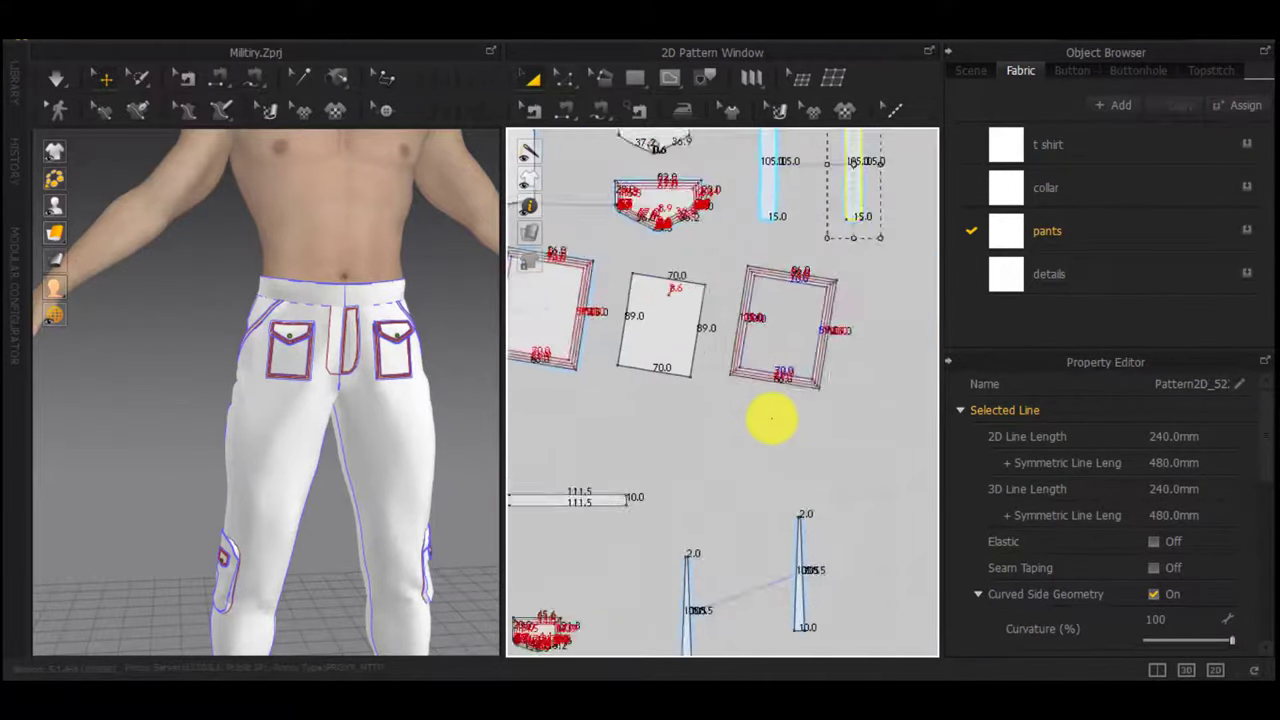
Try a rectangle 56 mm wide and 15 mm high below the pocket frame, and undo it
{"action": "scroll", "coordinate": [772, 418], "scroll_direction": "up", "scroll_amount": 5}
{"action": "key", "text": "s"}
{"action": "left_click", "coordinate": [750, 333]}
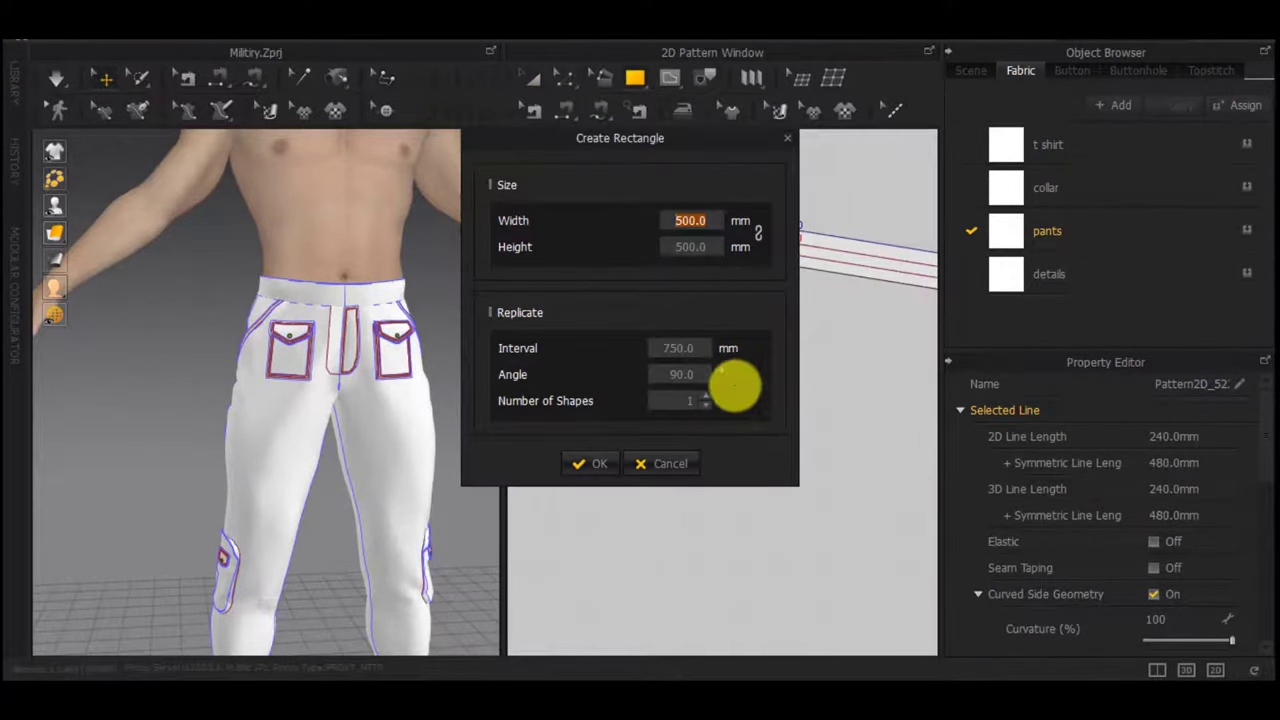
{"action": "left_click_drag", "start_coordinate": [662, 140], "coordinate": [343, 177]}
{"action": "type", "text": "5"}
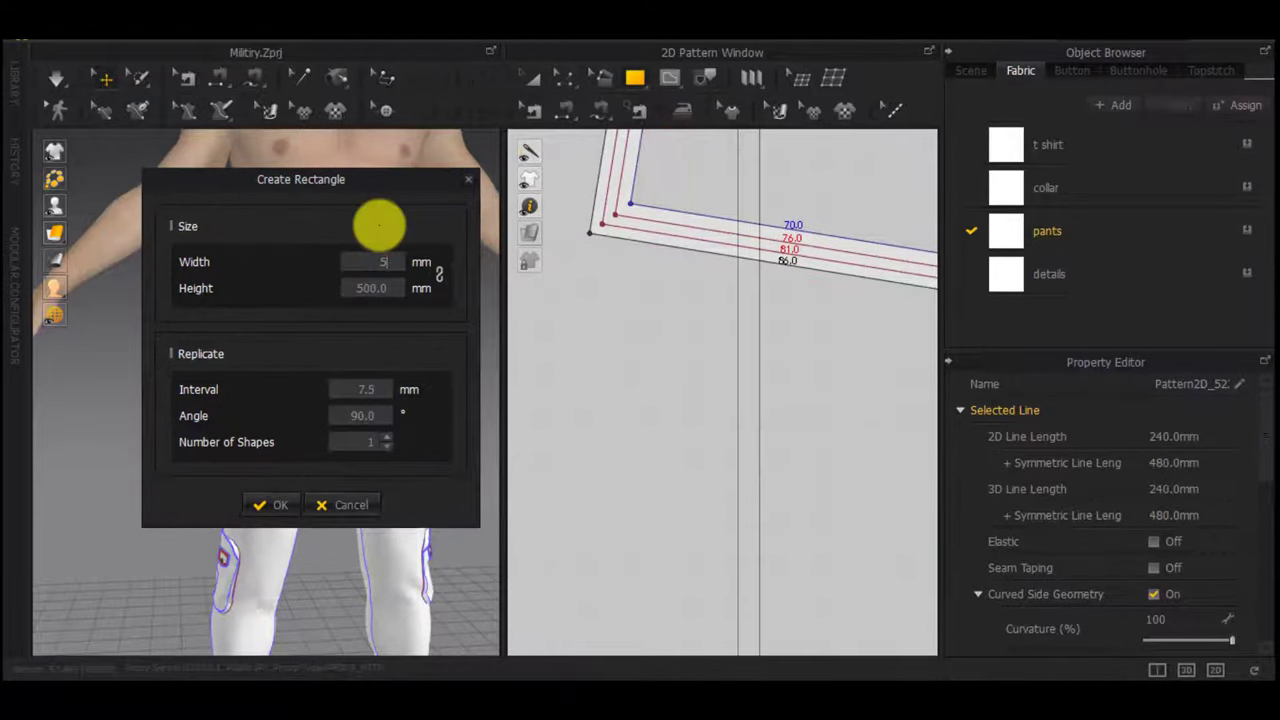
{"action": "type", "text": "6"}
{"action": "double_click", "coordinate": [362, 285]}
{"action": "type", "text": "15"}
{"action": "key", "text": "Return"}
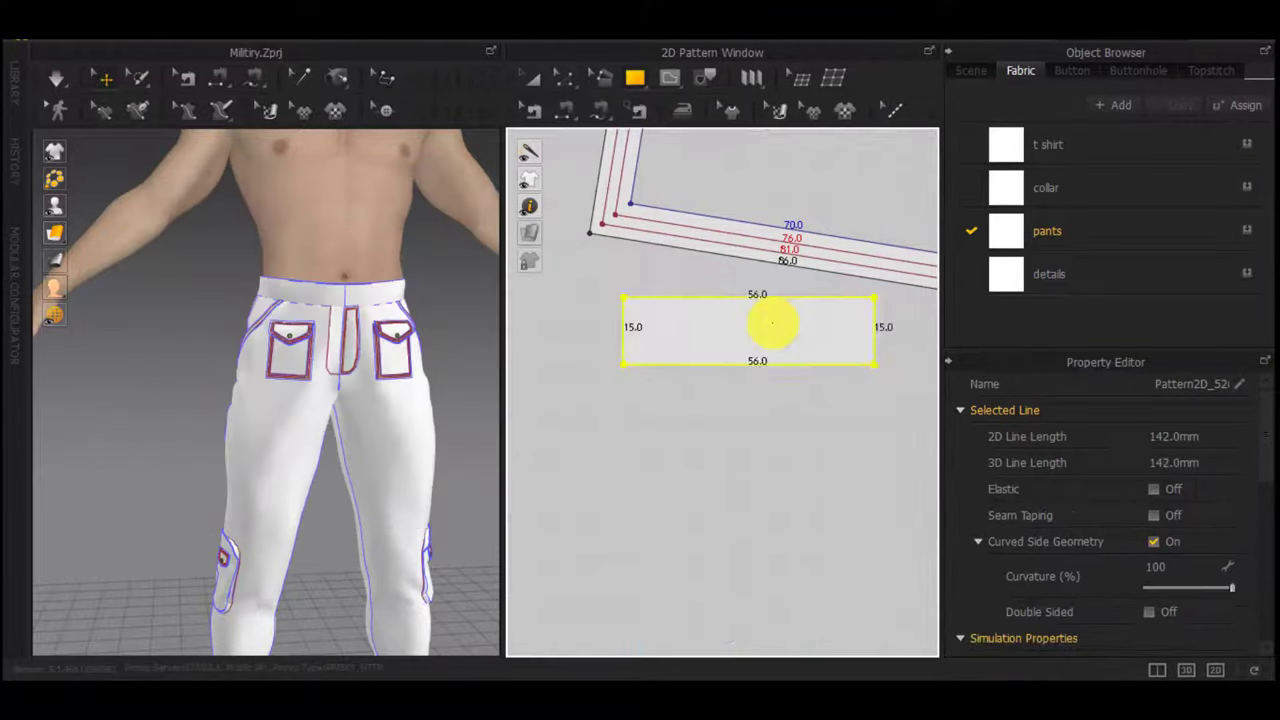
{"action": "scroll", "coordinate": [774, 323], "scroll_direction": "down", "scroll_amount": 5}
{"action": "middle_click_drag", "start_coordinate": [846, 294], "coordinate": [824, 439]}
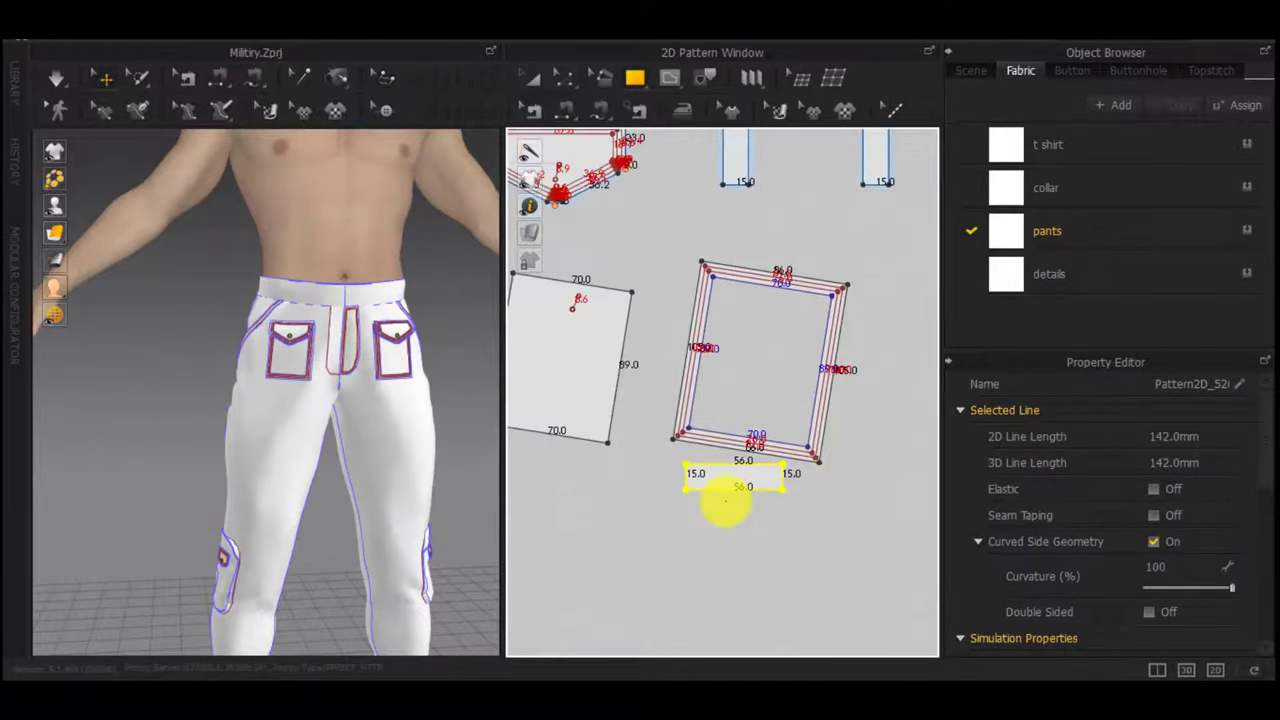
{"action": "scroll", "coordinate": [725, 500], "scroll_direction": "up", "scroll_amount": 3}
{"action": "key", "text": "ctrl+z"}
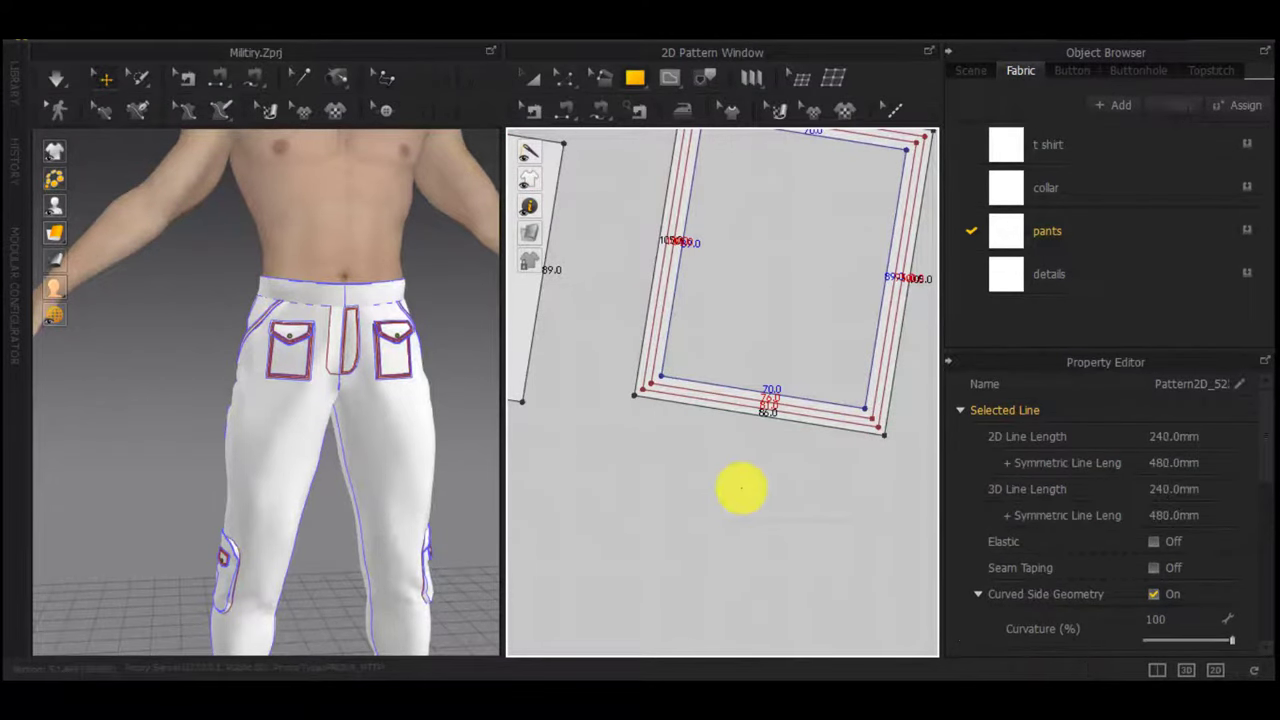
Create a horizontal rectangular strip 86 mm wide and 15 mm high just below the pocket frame
{"action": "left_click", "coordinate": [738, 461]}
{"action": "left_click", "coordinate": [689, 244]}
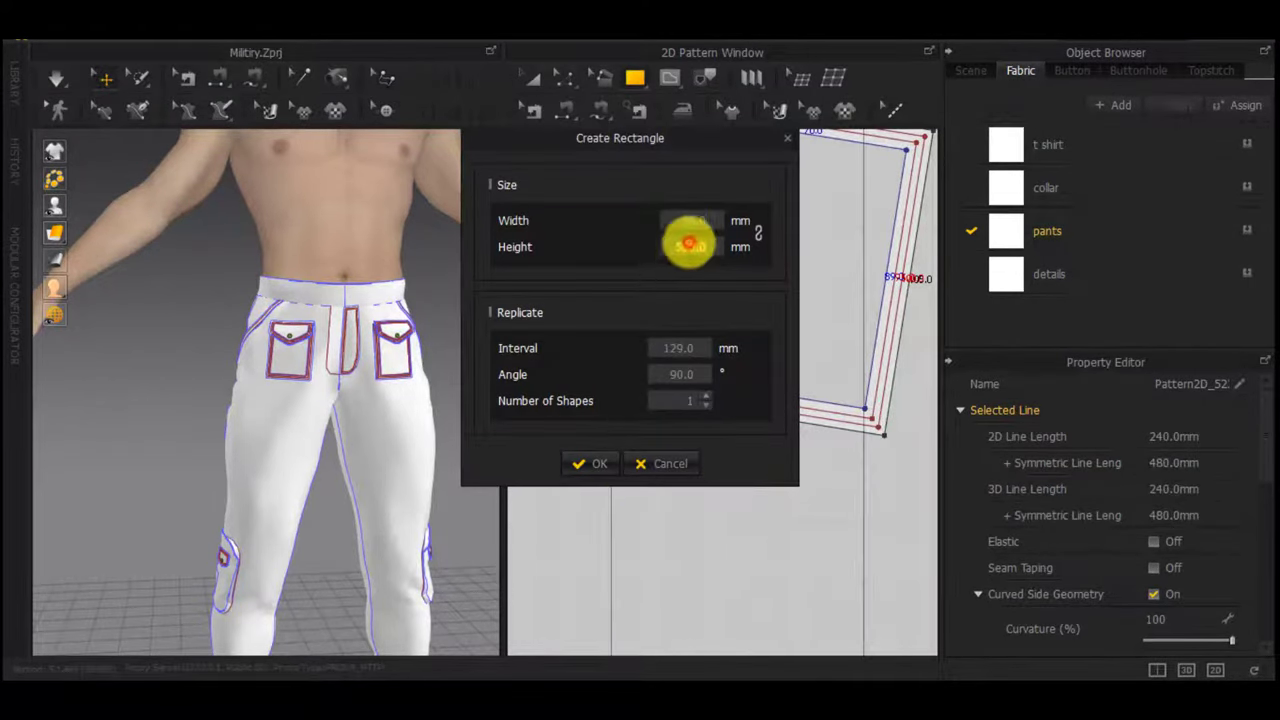
{"action": "key", "text": "Return"}
{"action": "scroll", "coordinate": [725, 464], "scroll_direction": "down", "scroll_amount": 3}
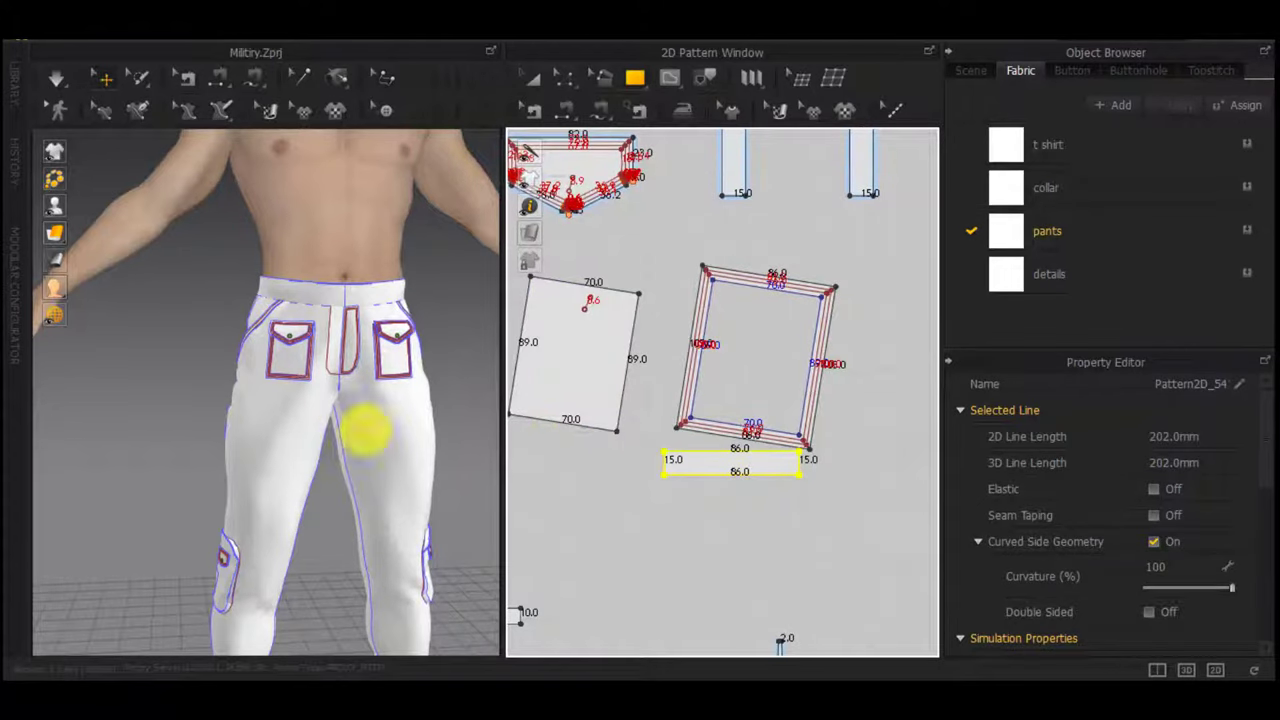
Examine the pocket edges on the 3D pants and locate the 8.6 mm line's centre piece on the garment
{"action": "scroll", "coordinate": [371, 380], "scroll_direction": "up", "scroll_amount": 8}
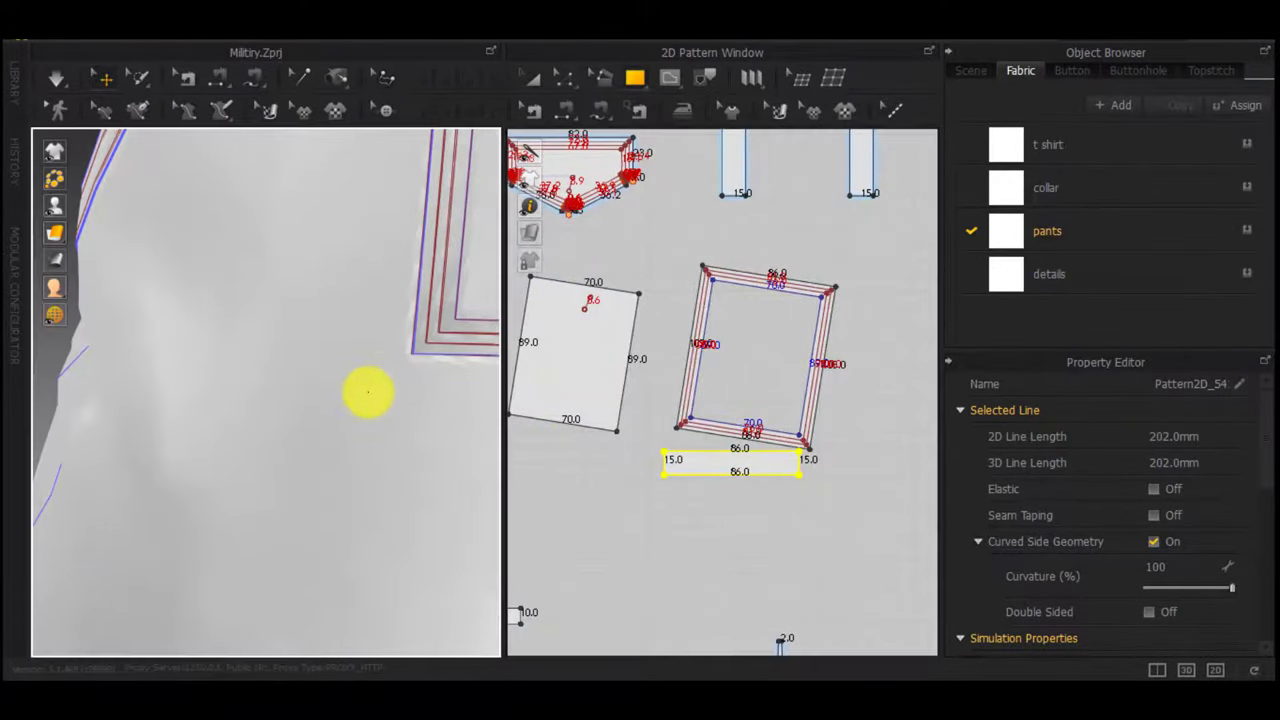
{"action": "scroll", "coordinate": [629, 500], "scroll_direction": "down", "scroll_amount": 3}
{"action": "scroll", "coordinate": [383, 314], "scroll_direction": "down", "scroll_amount": 5}
{"action": "left_click", "coordinate": [701, 461]}
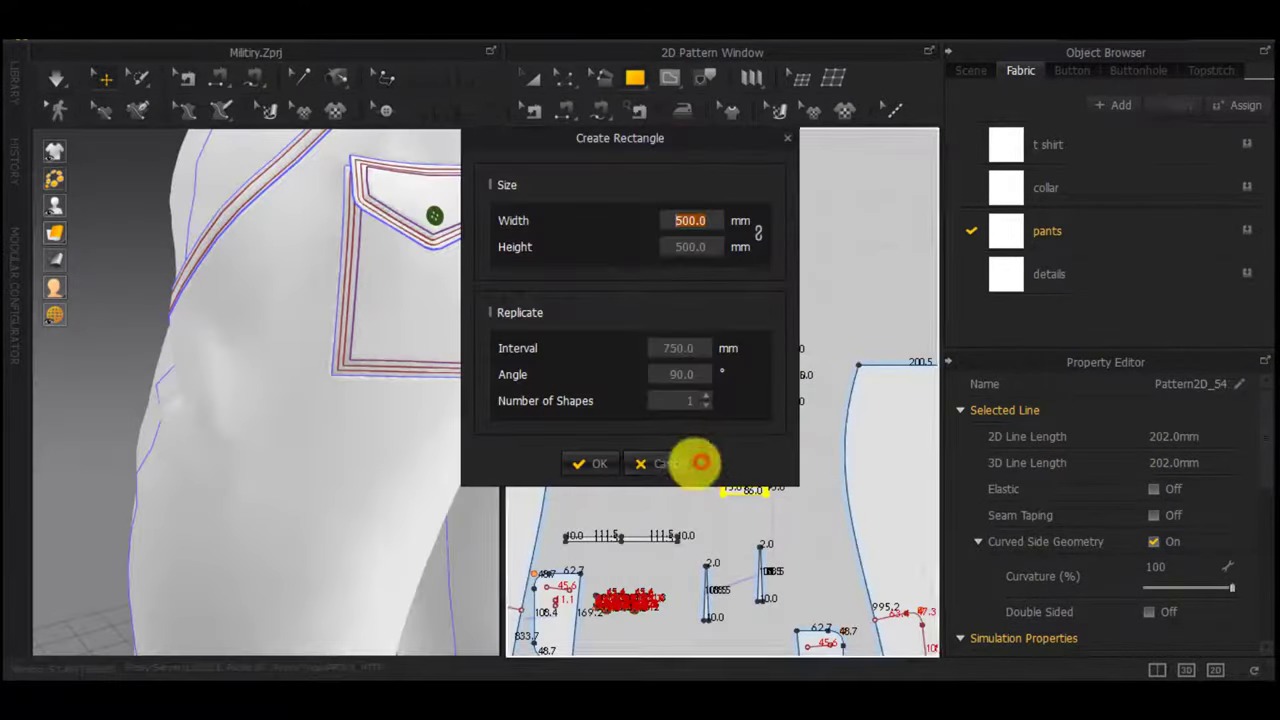
{"action": "left_click", "coordinate": [675, 456]}
{"action": "key", "text": "a"}
{"action": "scroll", "coordinate": [680, 460], "scroll_direction": "up", "scroll_amount": 1}
{"action": "left_click", "coordinate": [700, 453]}
{"action": "scroll", "coordinate": [375, 451], "scroll_direction": "down", "scroll_amount": 5}
{"action": "right_click_drag", "start_coordinate": [371, 374], "coordinate": [290, 368]}
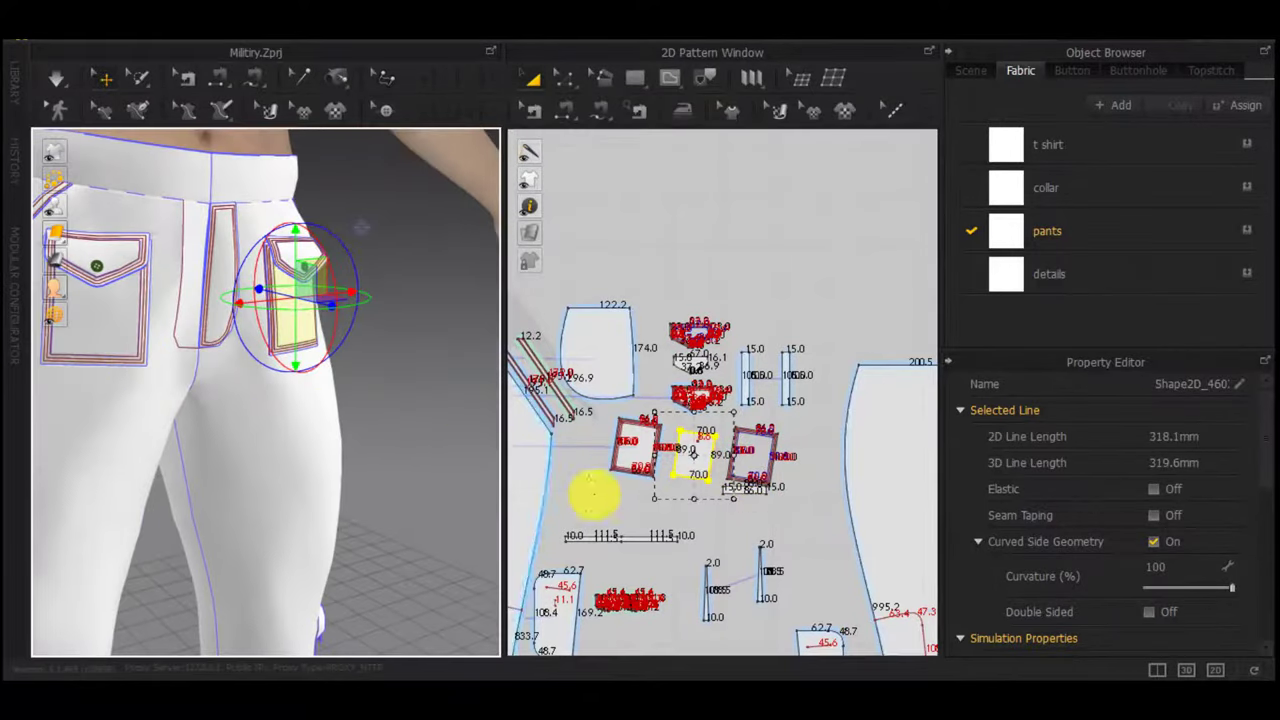
Select the two pocket frames and the centre panel between them, and pull them outwards from the pants in 3D
{"action": "scroll", "coordinate": [598, 496], "scroll_direction": "up", "scroll_amount": 1}
{"action": "left_click_drag", "start_coordinate": [576, 479], "coordinate": [859, 363]}
{"action": "right_click_drag", "start_coordinate": [360, 449], "coordinate": [481, 452]}
{"action": "left_click_drag", "start_coordinate": [342, 297], "coordinate": [414, 303]}
{"action": "right_click_drag", "start_coordinate": [480, 403], "coordinate": [234, 431]}
Delete the seams joining the pocket frame's side and bottom edges to the pocket outline on the pants
{"action": "key", "text": "b"}
{"action": "scroll", "coordinate": [630, 471], "scroll_direction": "up", "scroll_amount": 4}
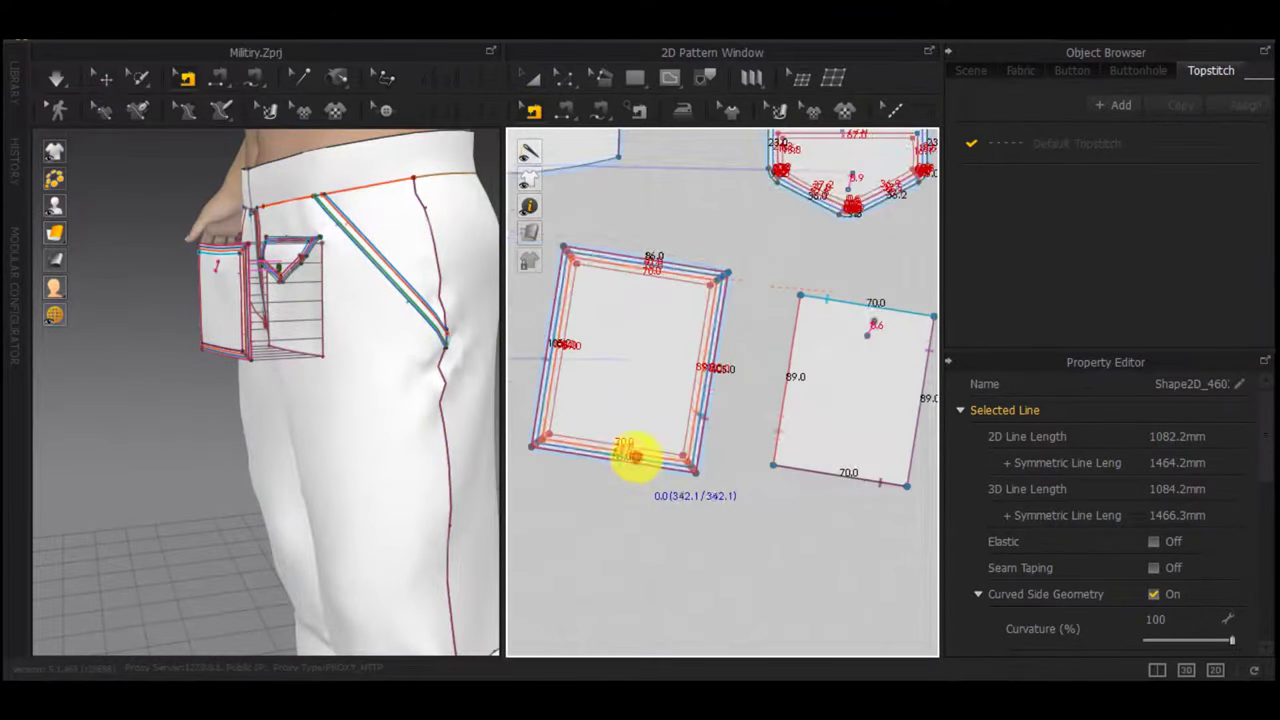
{"action": "left_click", "coordinate": [637, 459]}
{"action": "scroll", "coordinate": [604, 508], "scroll_direction": "down", "scroll_amount": 2}
{"action": "middle_click_drag", "start_coordinate": [604, 508], "coordinate": [912, 502]}
{"action": "left_click", "coordinate": [591, 378]}
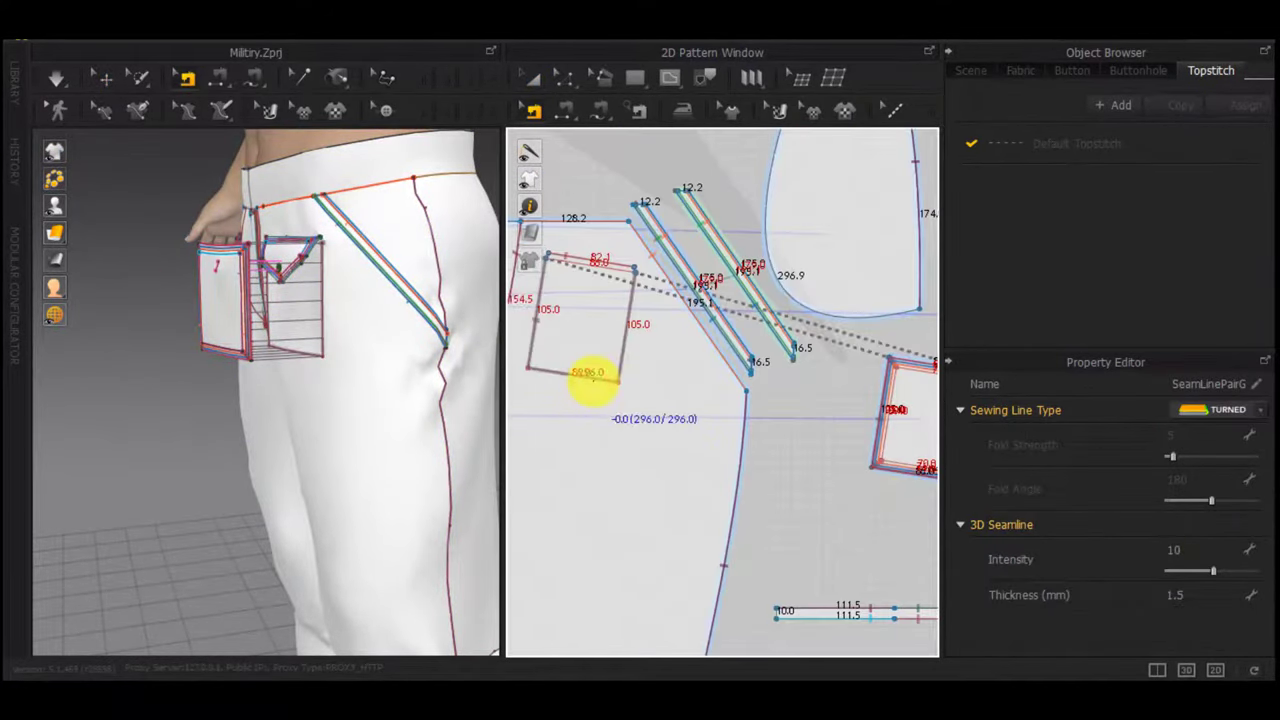
{"action": "key", "text": "Delete"}
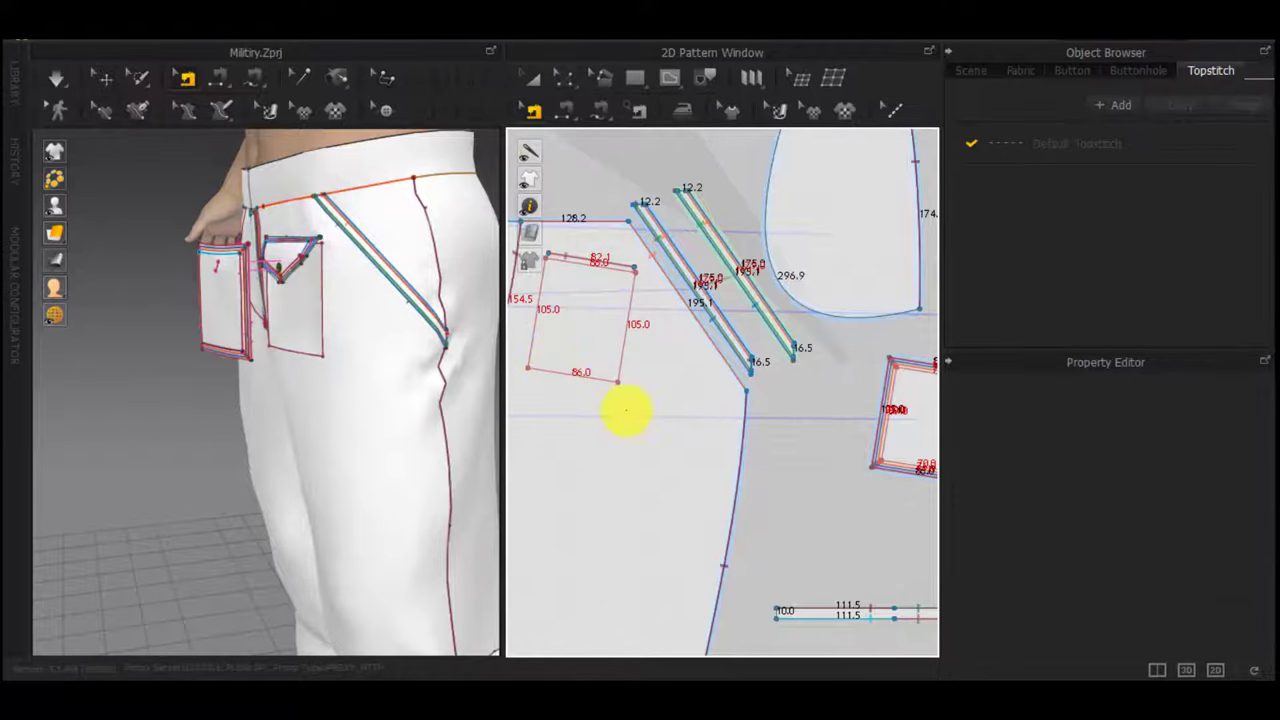
Select the two 105 mm side strips and the 86 mm bottom strip, and move them beside the detached pocket in 3D
{"action": "scroll", "coordinate": [780, 443], "scroll_direction": "down", "scroll_amount": 4}
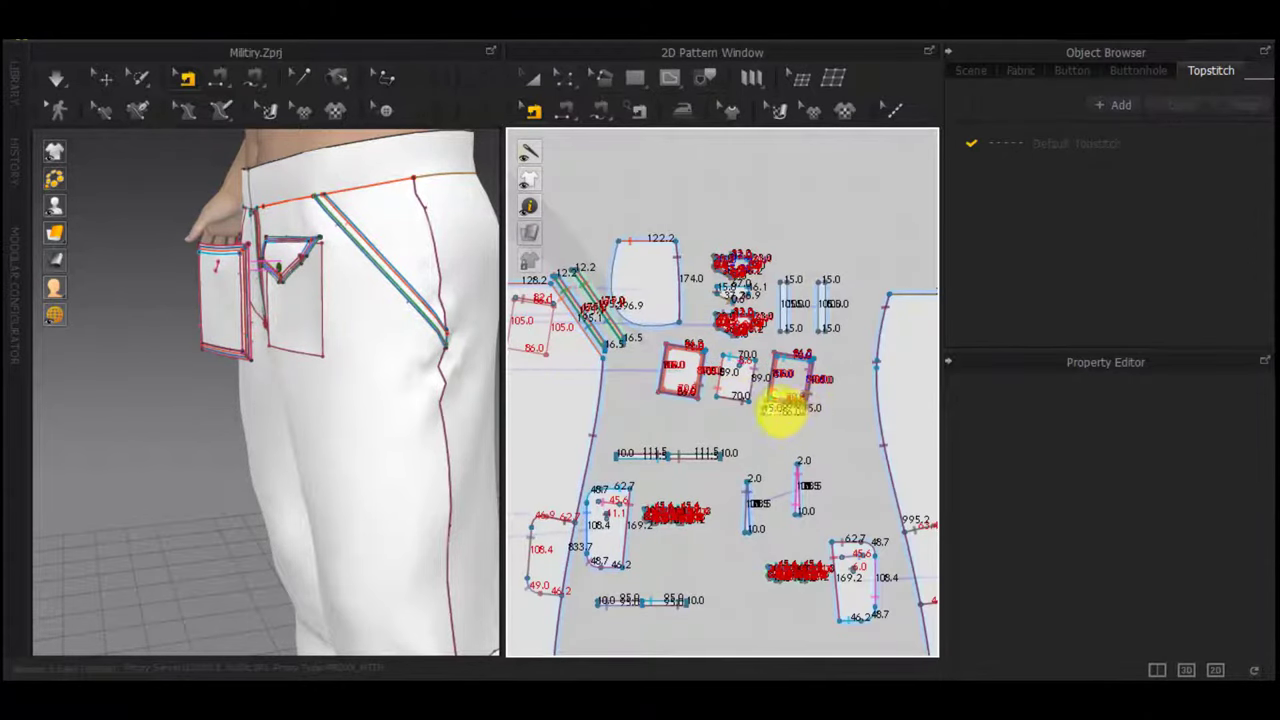
{"action": "key", "text": "a"}
{"action": "left_click", "coordinate": [781, 411]}
{"action": "left_click", "coordinate": [822, 301], "text": "shift"}
{"action": "left_click", "coordinate": [784, 301], "text": "shift"}
{"action": "scroll", "coordinate": [357, 382], "scroll_direction": "down", "scroll_amount": 6}
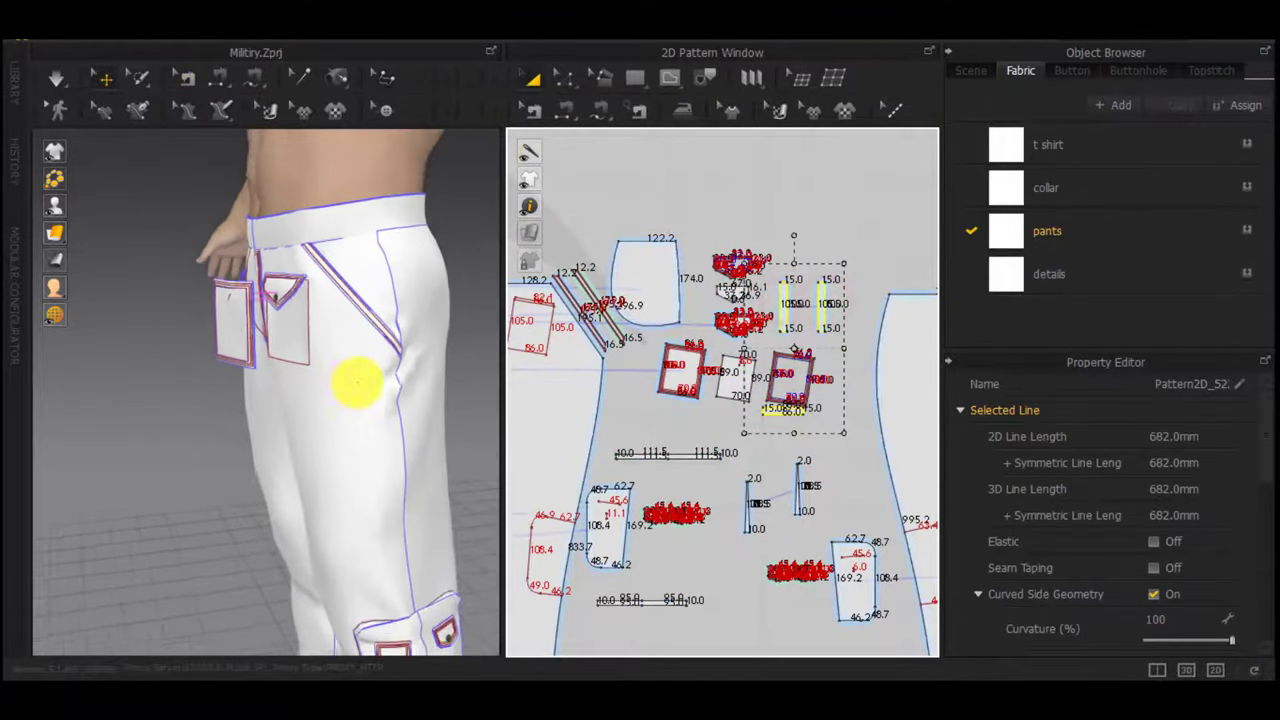
{"action": "right_click_drag", "start_coordinate": [373, 418], "coordinate": [466, 558]}
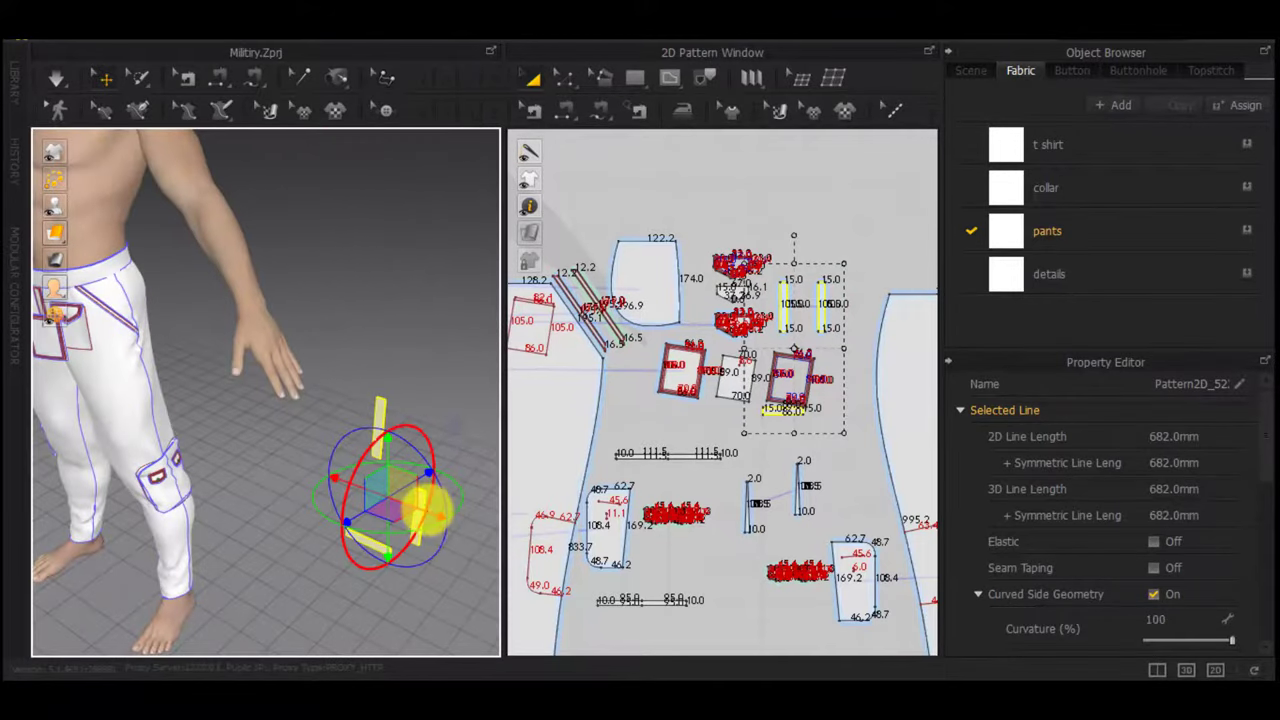
{"action": "left_click_drag", "start_coordinate": [438, 514], "coordinate": [163, 349]}
{"action": "right_click_drag", "start_coordinate": [163, 349], "coordinate": [230, 358]}
{"action": "middle_click_drag", "start_coordinate": [113, 391], "coordinate": [500, 311]}
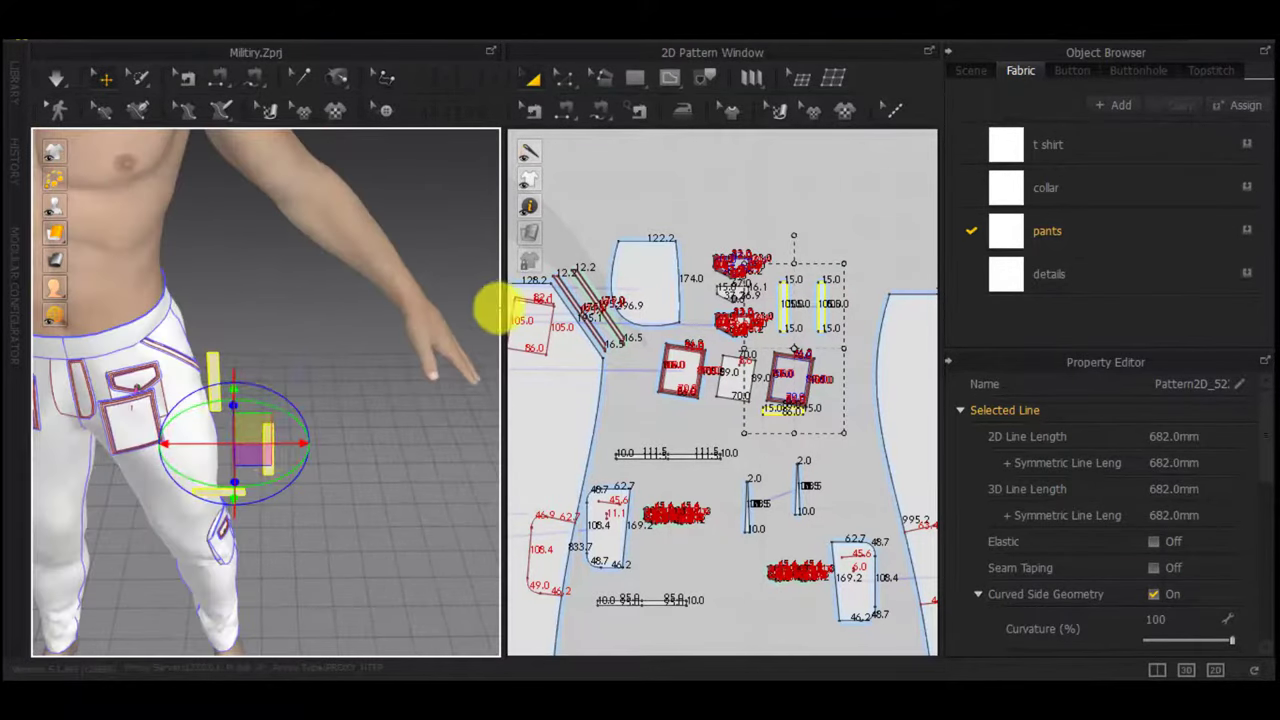
{"action": "left_click_drag", "start_coordinate": [268, 447], "coordinate": [186, 437]}
{"action": "right_click_drag", "start_coordinate": [188, 436], "coordinate": [230, 391]}
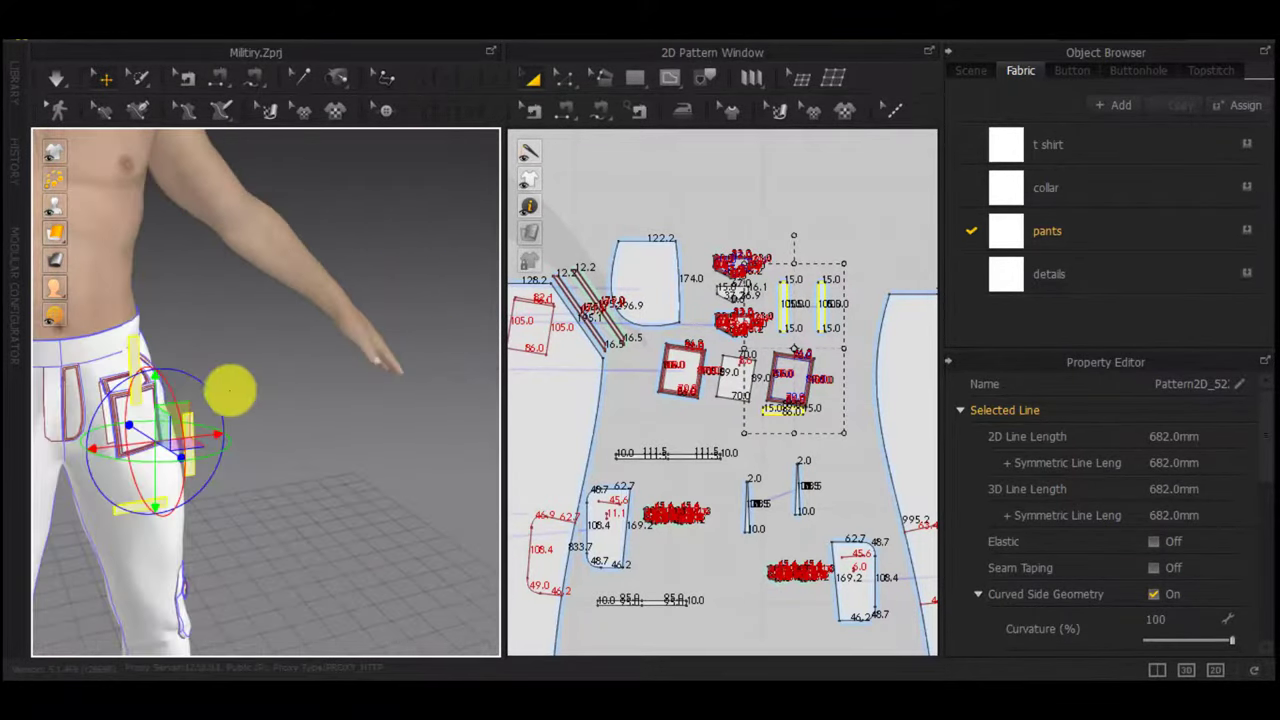
Position the 105 mm side strips in 3D along the pocket's sides, between the detached pocket and the pants
{"action": "left_click", "coordinate": [249, 323]}
{"action": "left_click", "coordinate": [136, 378]}
{"action": "right_click_drag", "start_coordinate": [105, 436], "coordinate": [263, 414]}
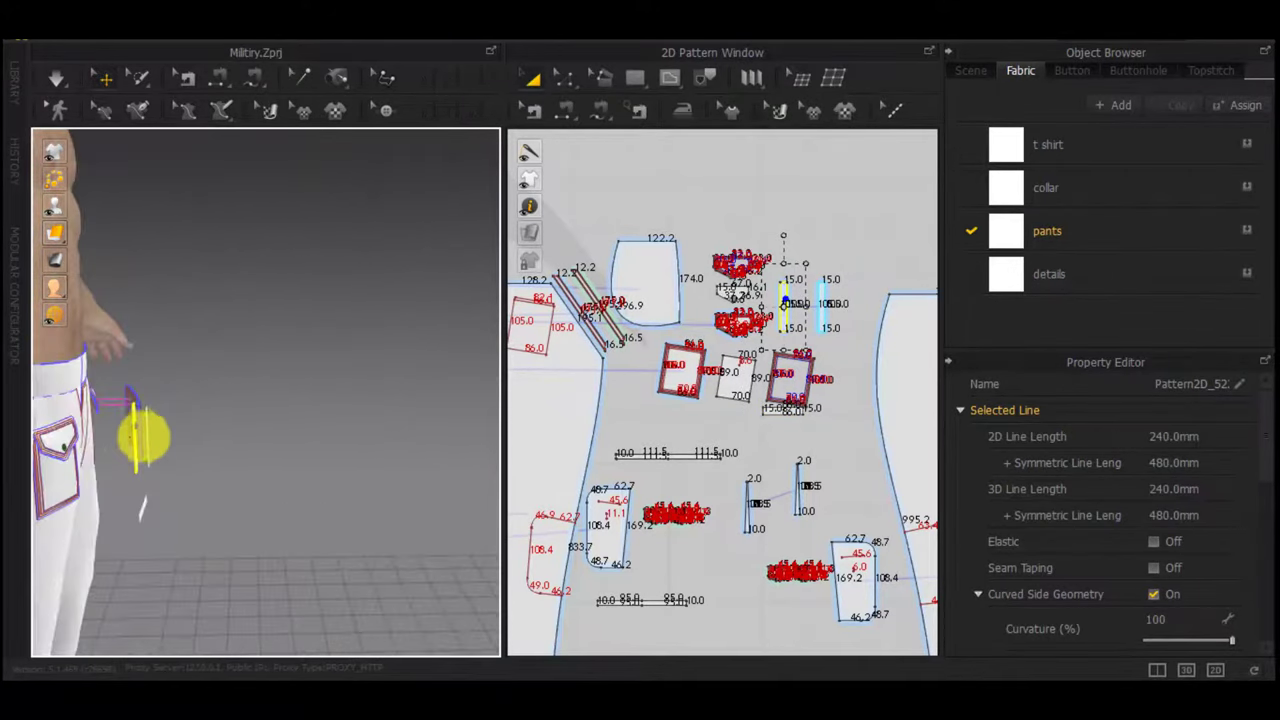
{"action": "left_click", "coordinate": [134, 436]}
{"action": "right_click_drag", "start_coordinate": [206, 469], "coordinate": [2, 473]}
{"action": "left_click", "coordinate": [177, 528]}
{"action": "right_click_drag", "start_coordinate": [177, 529], "coordinate": [28, 513]}
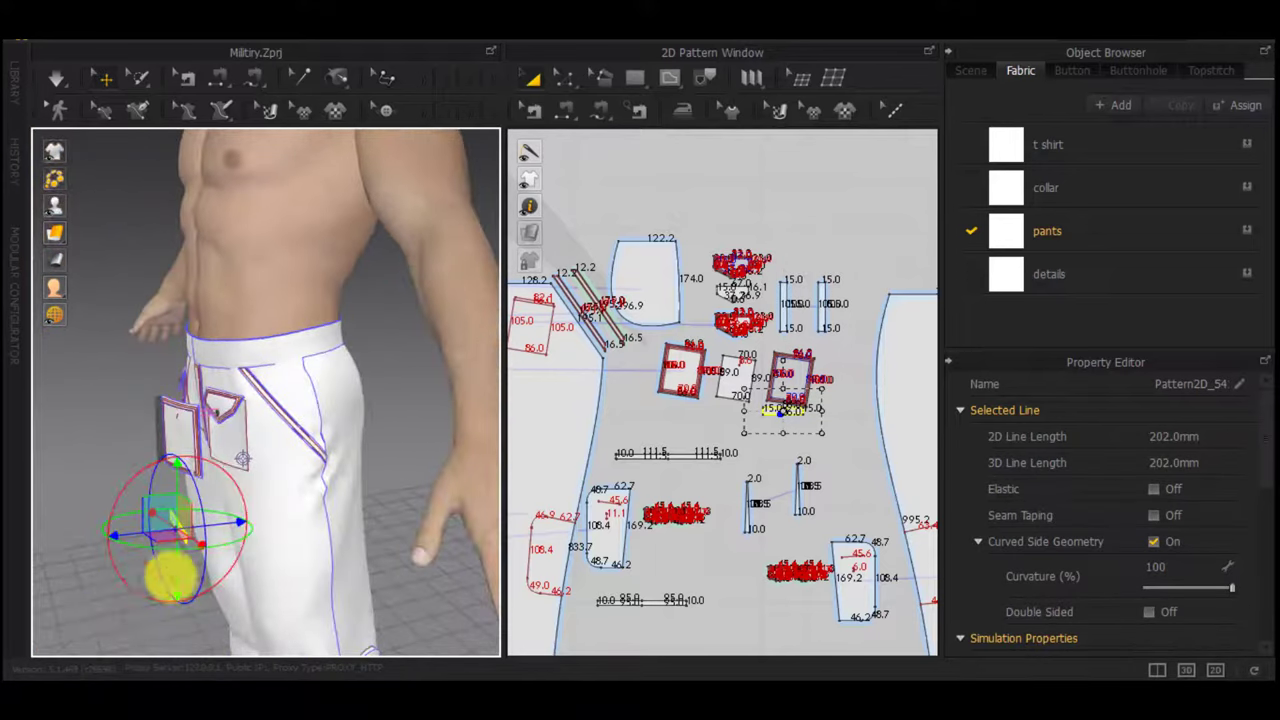
{"action": "right_click_drag", "start_coordinate": [244, 457], "coordinate": [140, 470]}
{"action": "left_click", "coordinate": [237, 440]}
{"action": "scroll", "coordinate": [262, 490], "scroll_direction": "up", "scroll_amount": 3}
{"action": "right_click_drag", "start_coordinate": [217, 522], "coordinate": [181, 541]}
{"action": "left_click_drag", "start_coordinate": [251, 490], "coordinate": [283, 480]}
{"action": "left_click", "coordinate": [181, 377]}
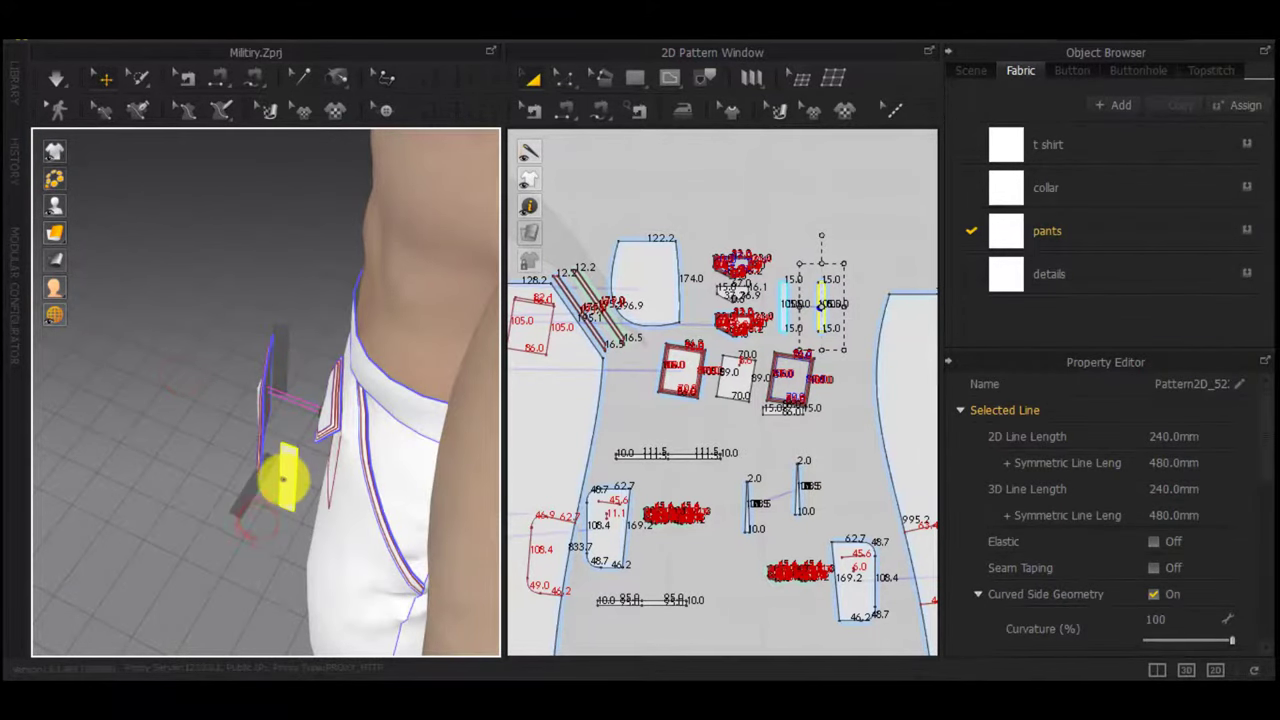
Position the 86 mm strip in 3D just under the pocket's bottom edge
{"action": "right_click_drag", "start_coordinate": [283, 480], "coordinate": [383, 357]}
{"action": "left_click_drag", "start_coordinate": [190, 608], "coordinate": [217, 530]}
{"action": "right_click_drag", "start_coordinate": [217, 530], "coordinate": [329, 574]}
Sew the 86 mm strip's long edges to the pocket frame's bottom edge and to the bottom line of the pants' pocket outline
{"action": "key", "text": "n"}
{"action": "scroll", "coordinate": [222, 575], "scroll_direction": "down", "scroll_amount": 2}
{"action": "right_click_drag", "start_coordinate": [157, 540], "coordinate": [228, 442]}
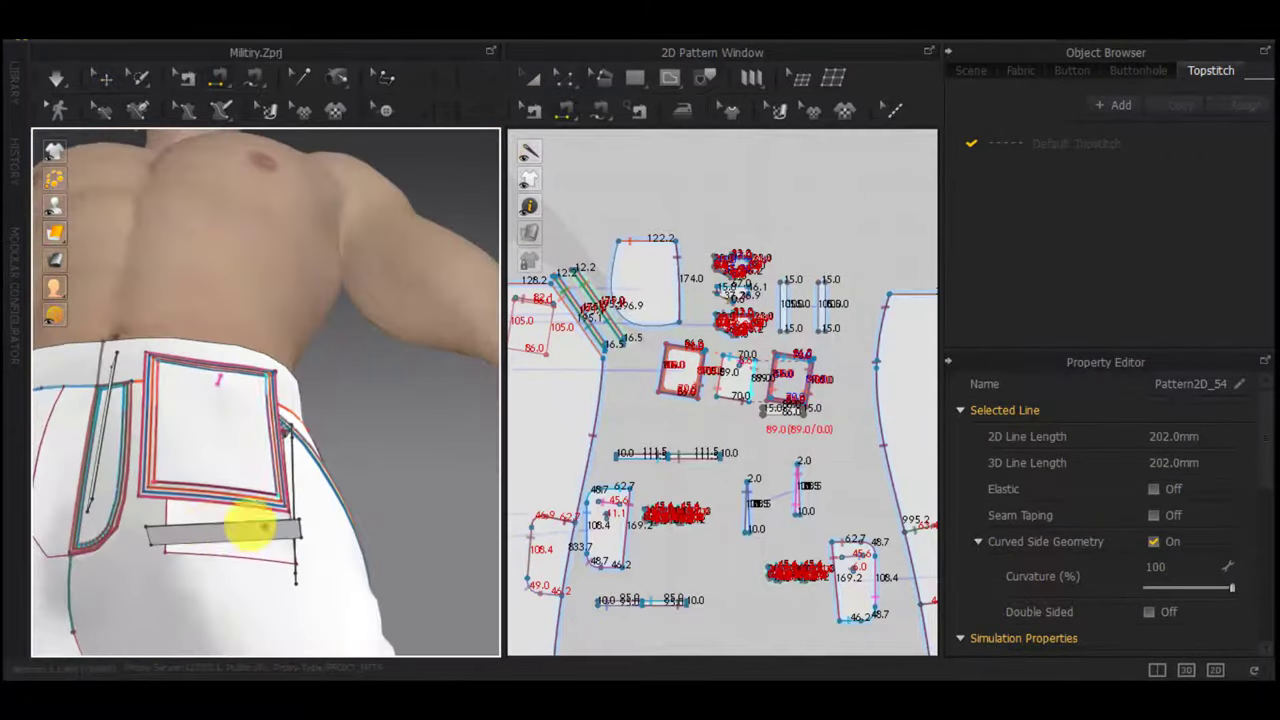
{"action": "left_click", "coordinate": [210, 526]}
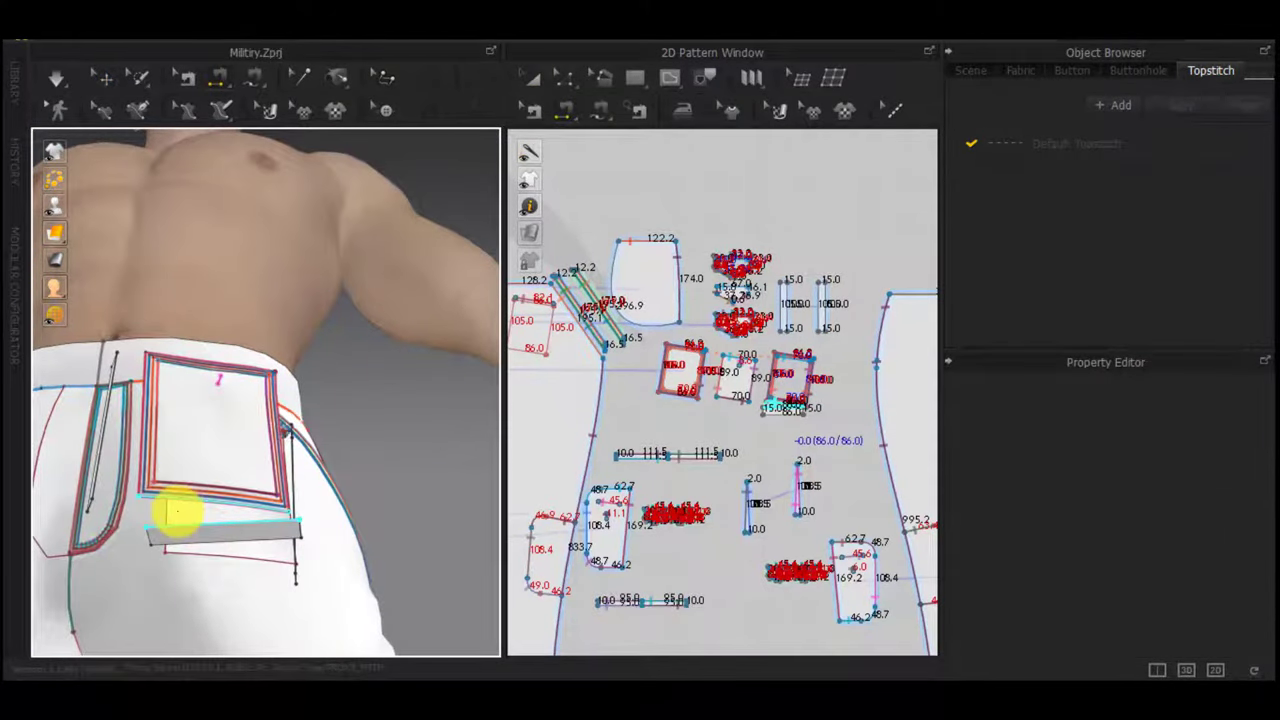
{"action": "left_click", "coordinate": [676, 400]}
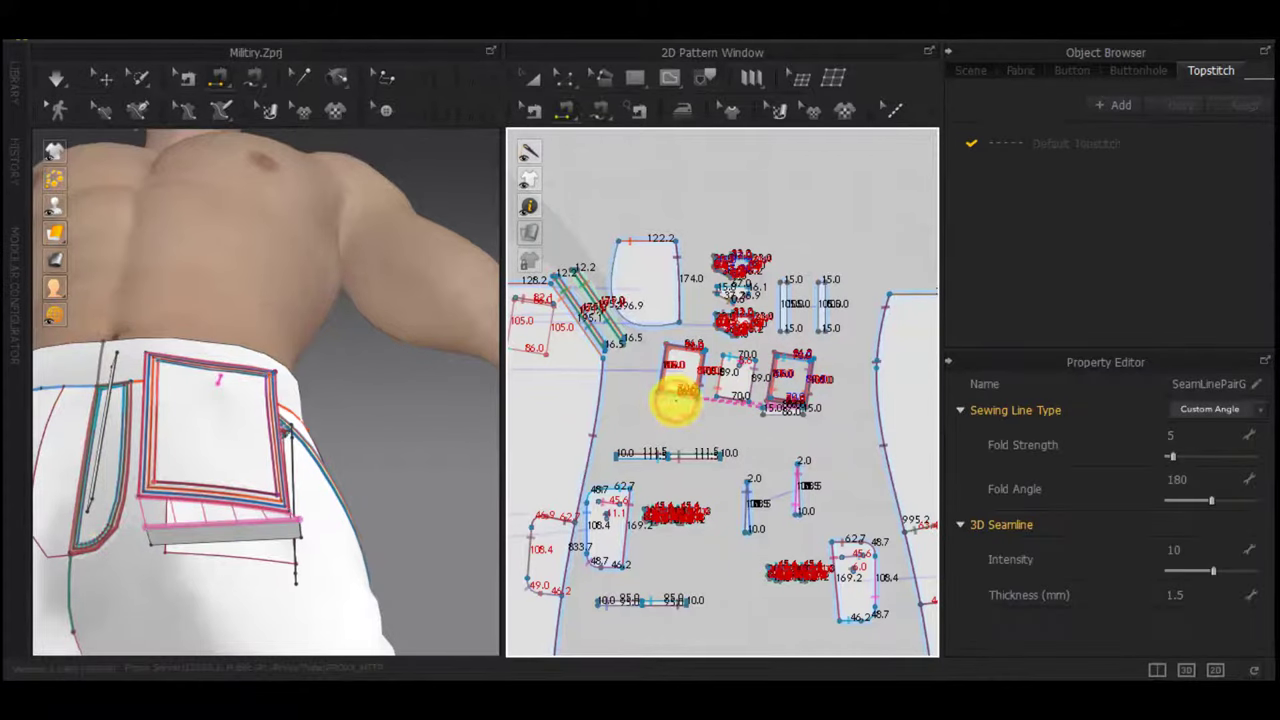
{"action": "left_click", "coordinate": [205, 550]}
{"action": "left_click", "coordinate": [207, 557]}
Try to sew the first side strip's outward-facing long edge to the pants' pocket outline, and undo the seam
{"action": "scroll", "coordinate": [238, 565], "scroll_direction": "up", "scroll_amount": 3}
{"action": "right_click_drag", "start_coordinate": [238, 565], "coordinate": [40, 657]}
{"action": "left_click", "coordinate": [372, 419]}
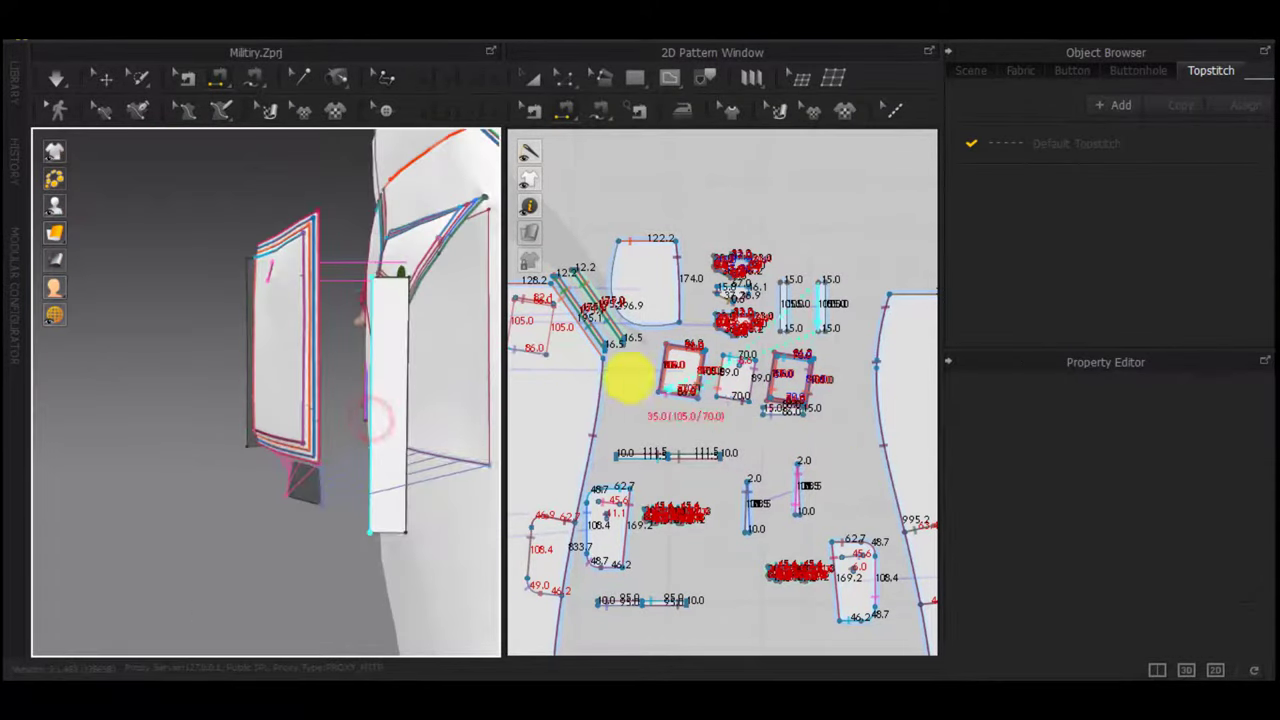
{"action": "left_click", "coordinate": [545, 345]}
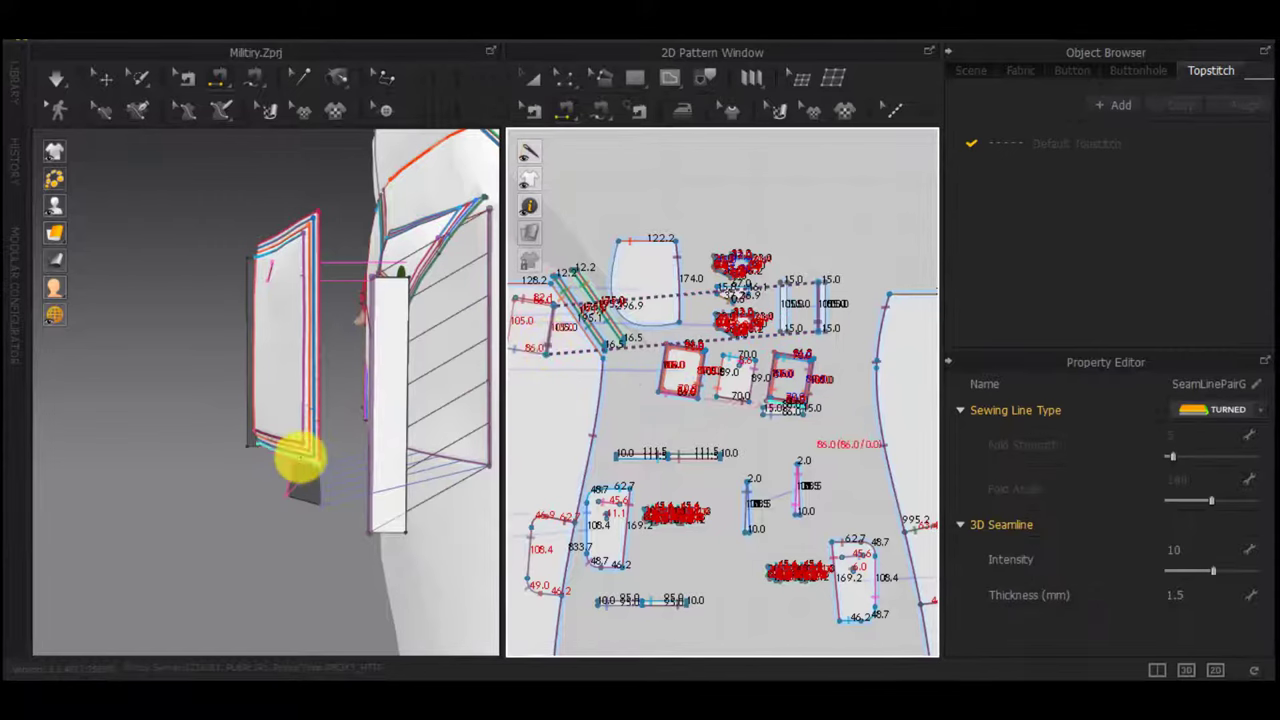
{"action": "key", "text": "ctrl+z"}
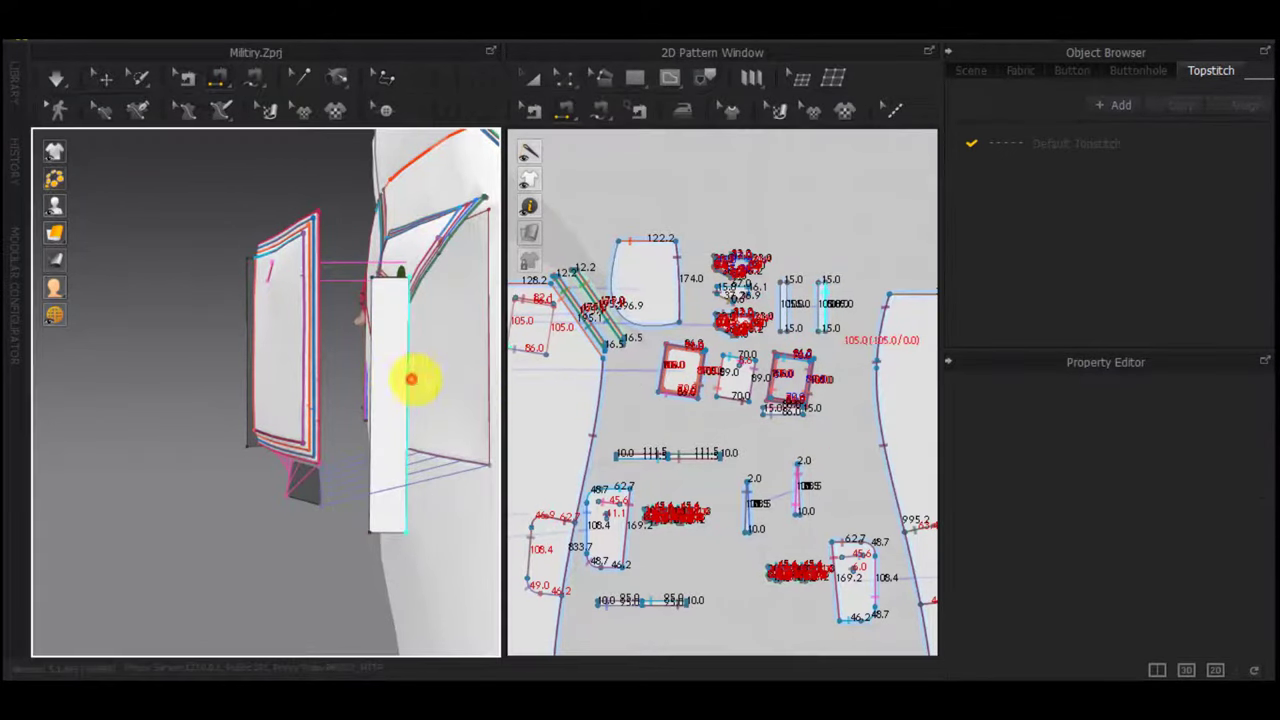
Sew the first 105 mm strip's long edges to the pants' pocket outline and the matching side of the pocket frame
{"action": "left_click", "coordinate": [553, 326]}
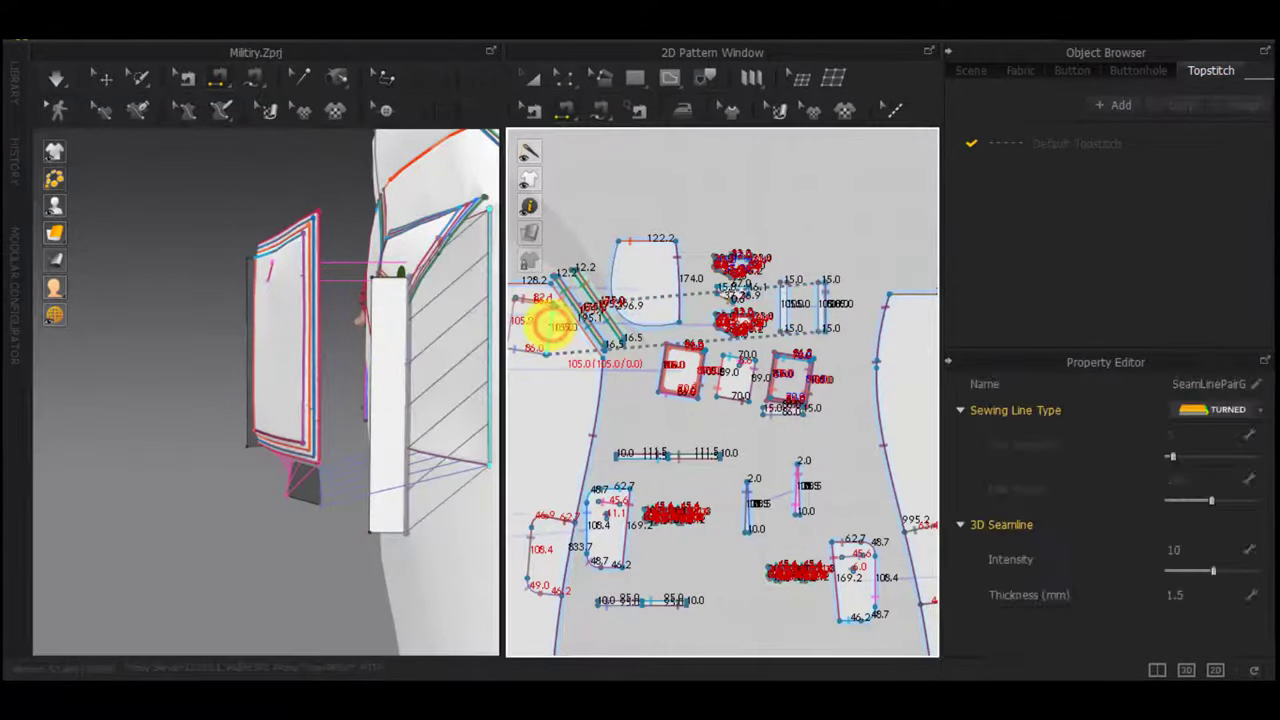
{"action": "left_click", "coordinate": [373, 356]}
{"action": "scroll", "coordinate": [689, 373], "scroll_direction": "up", "scroll_amount": 5}
{"action": "scroll", "coordinate": [722, 397], "scroll_direction": "up", "scroll_amount": 2}
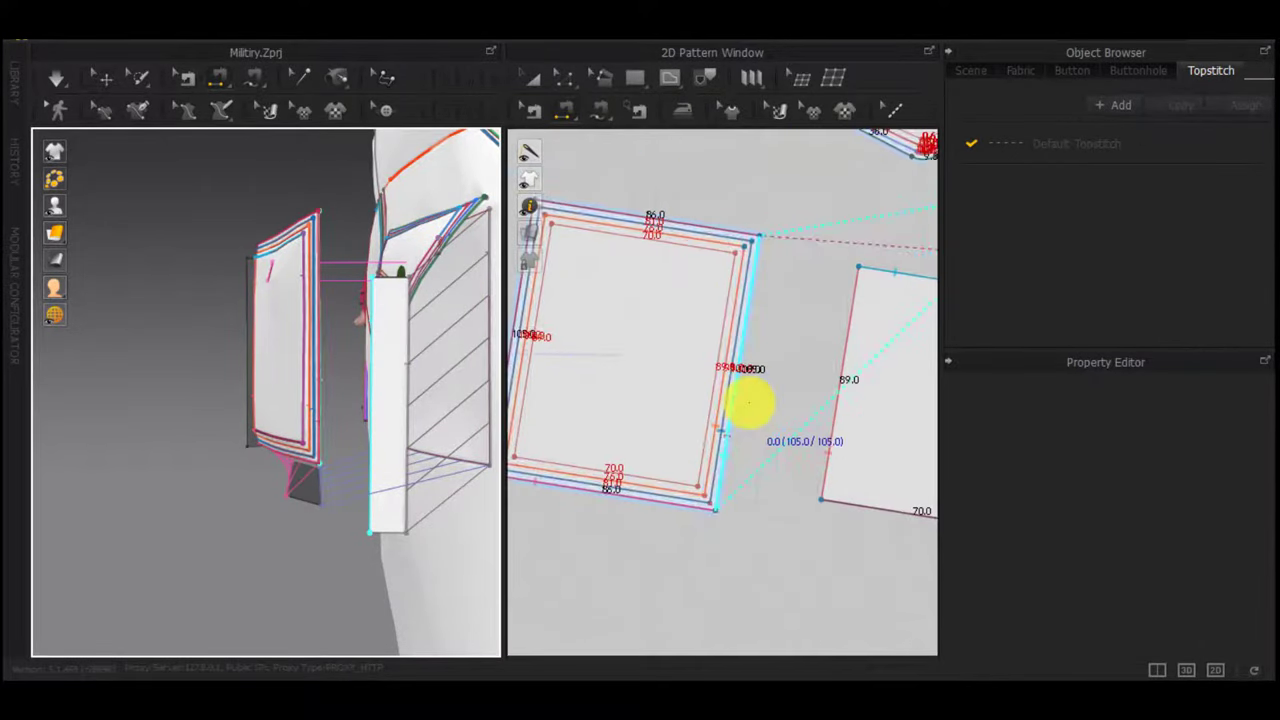
{"action": "left_click", "coordinate": [749, 402]}
{"action": "scroll", "coordinate": [635, 408], "scroll_direction": "down", "scroll_amount": 3}
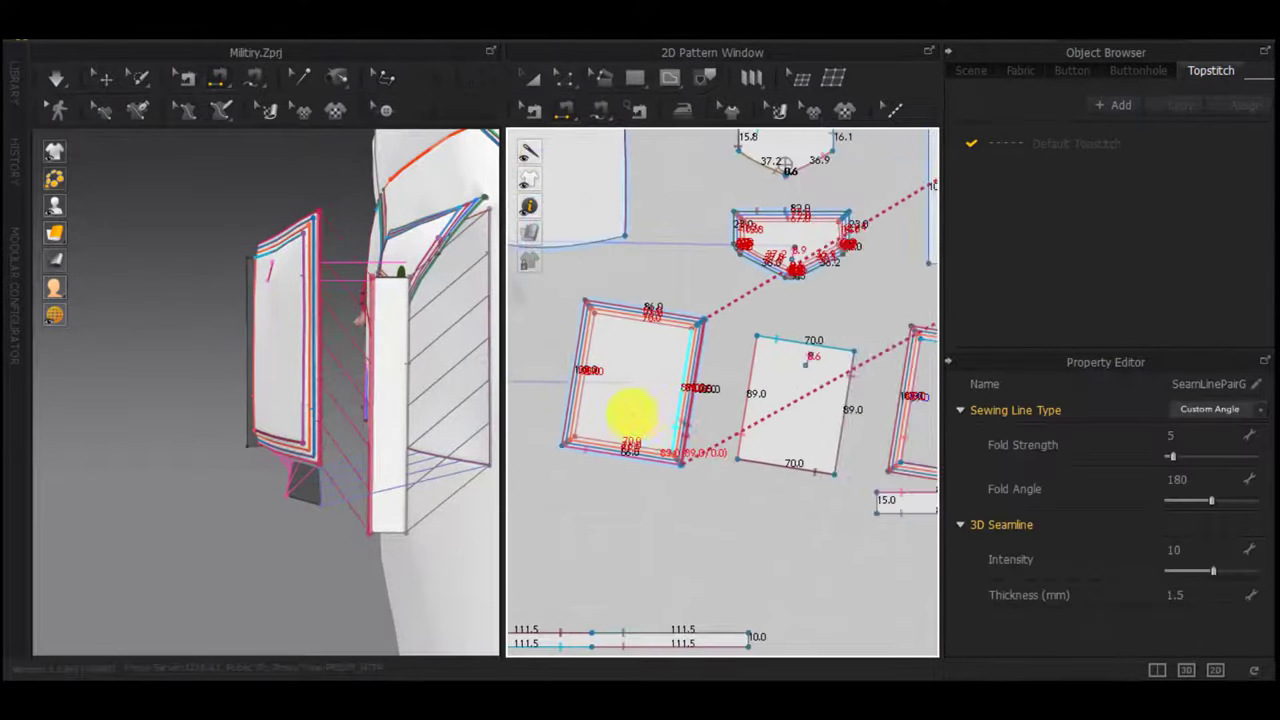
Sew the second 105 mm strip's long edges to the opposite side of the pants' pocket outline and the frame's matching side
{"action": "middle_click_drag", "start_coordinate": [590, 380], "coordinate": [717, 377]}
{"action": "scroll", "coordinate": [717, 377], "scroll_direction": "down", "scroll_amount": 4}
{"action": "right_click_drag", "start_coordinate": [563, 390], "coordinate": [244, 387]}
{"action": "left_click", "coordinate": [235, 385]}
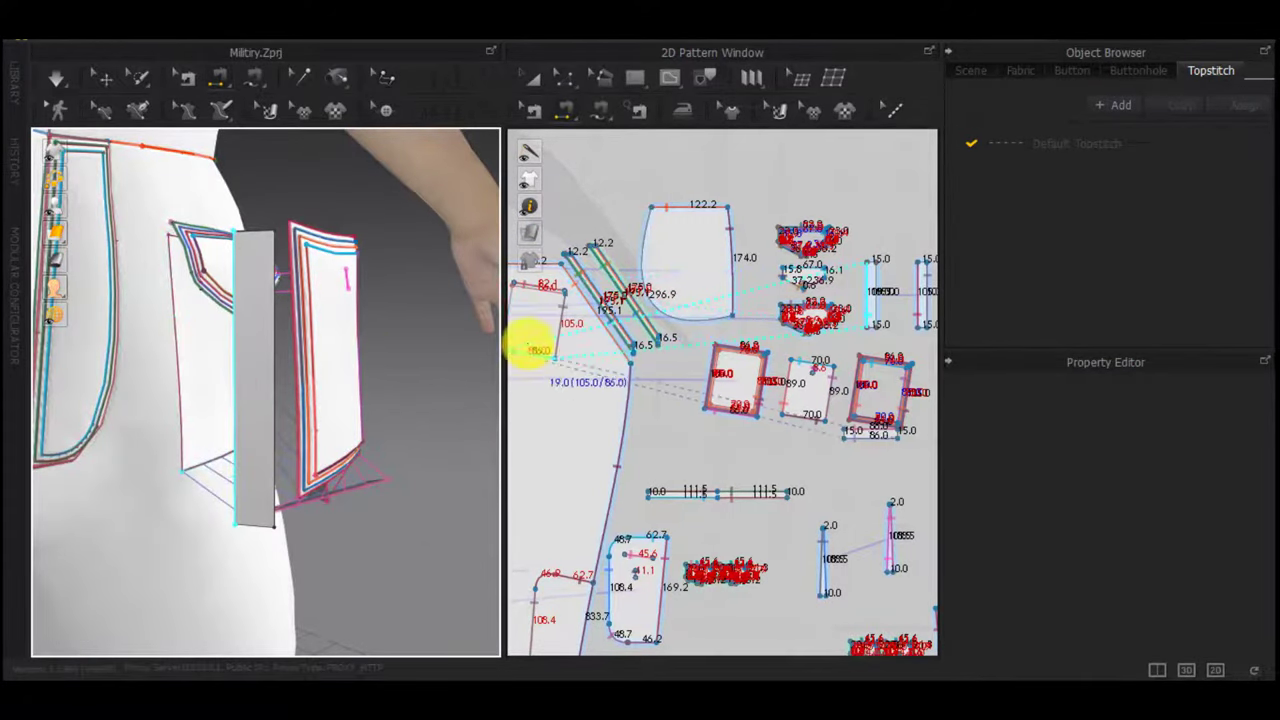
{"action": "middle_click_drag", "start_coordinate": [528, 345], "coordinate": [622, 349]}
{"action": "left_click", "coordinate": [602, 332]}
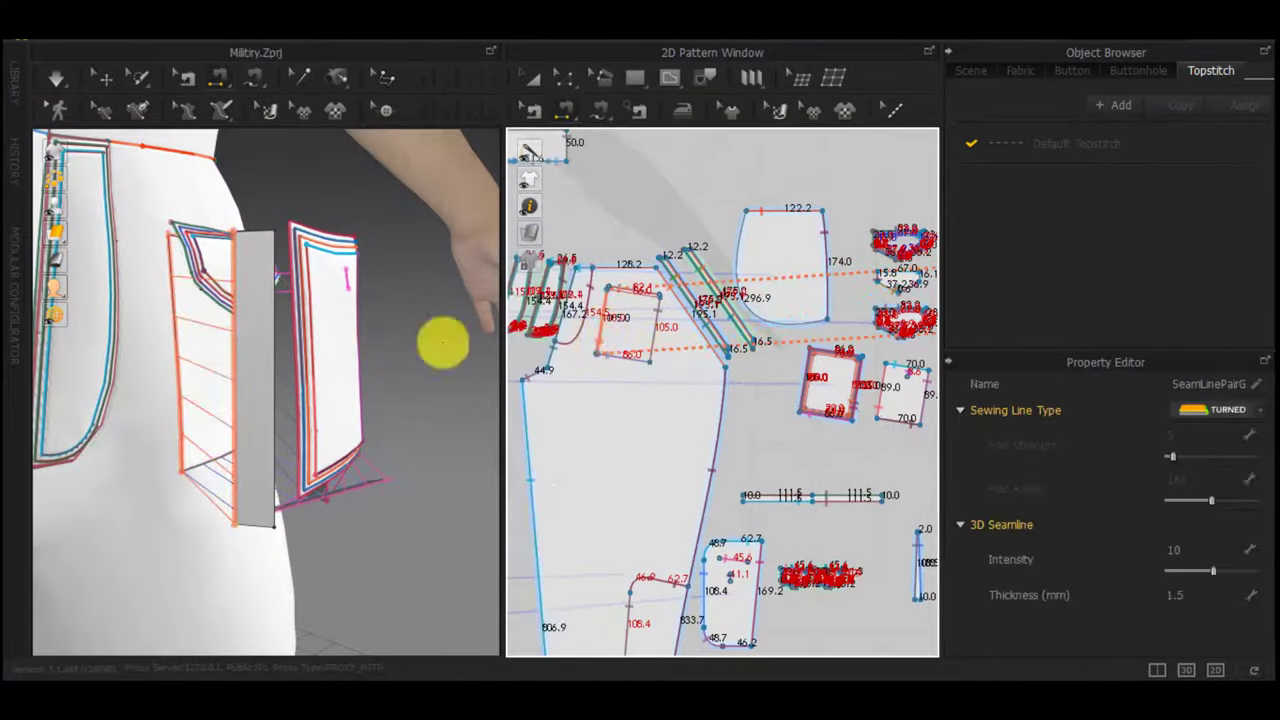
{"action": "left_click", "coordinate": [267, 345]}
{"action": "scroll", "coordinate": [790, 377], "scroll_direction": "up", "scroll_amount": 5}
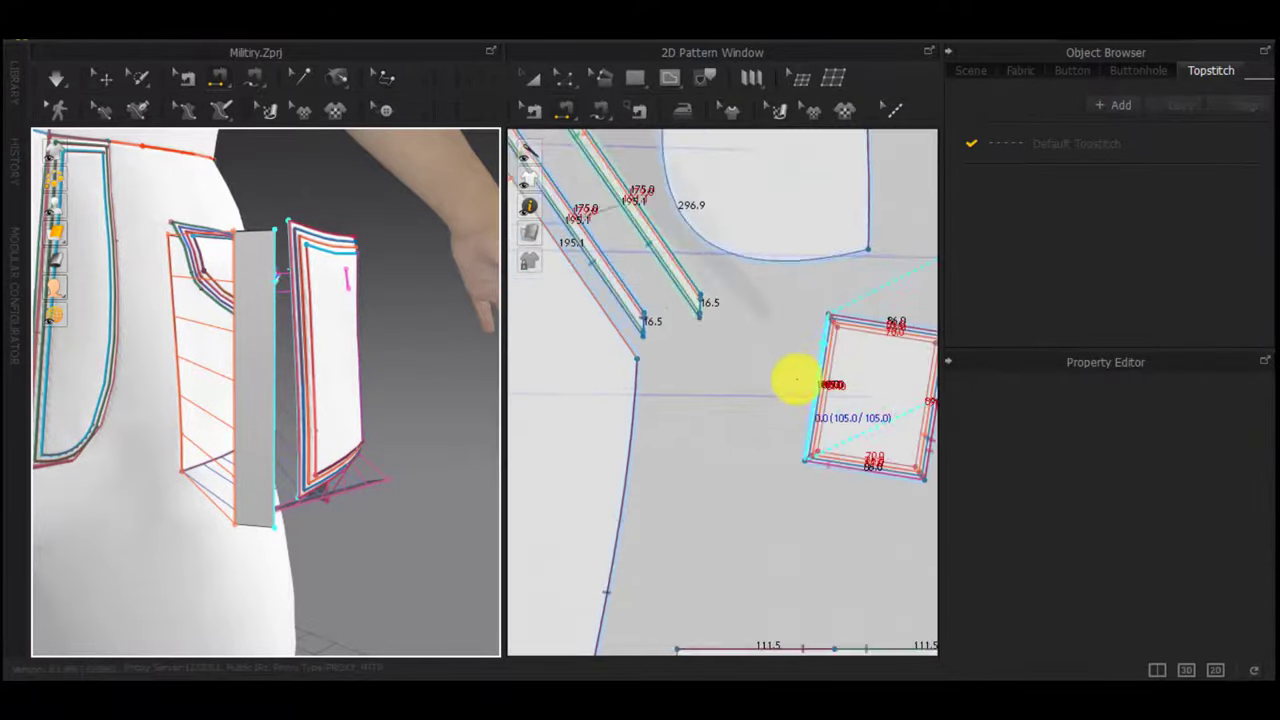
{"action": "left_click", "coordinate": [363, 396]}
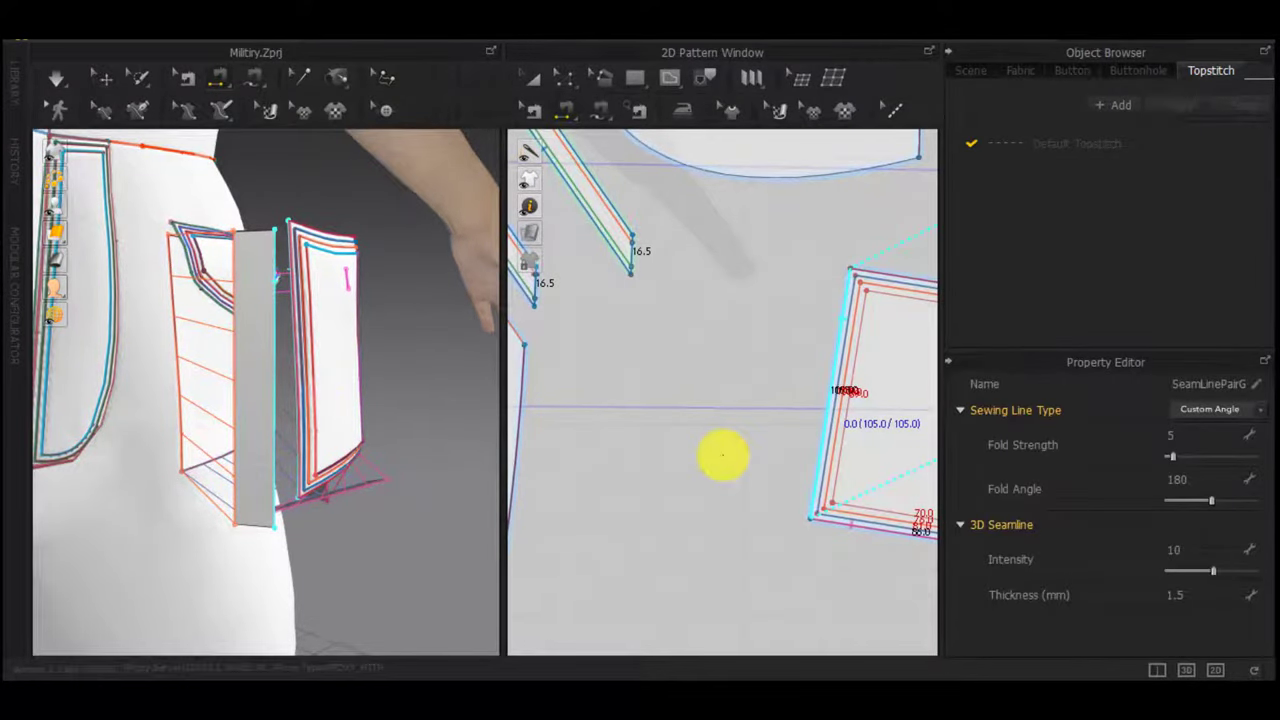
Run the simulation to test the sewn pocket strips, and undo the draping
{"action": "right_click_drag", "start_coordinate": [443, 437], "coordinate": [289, 346]}
{"action": "key", "text": "space"}
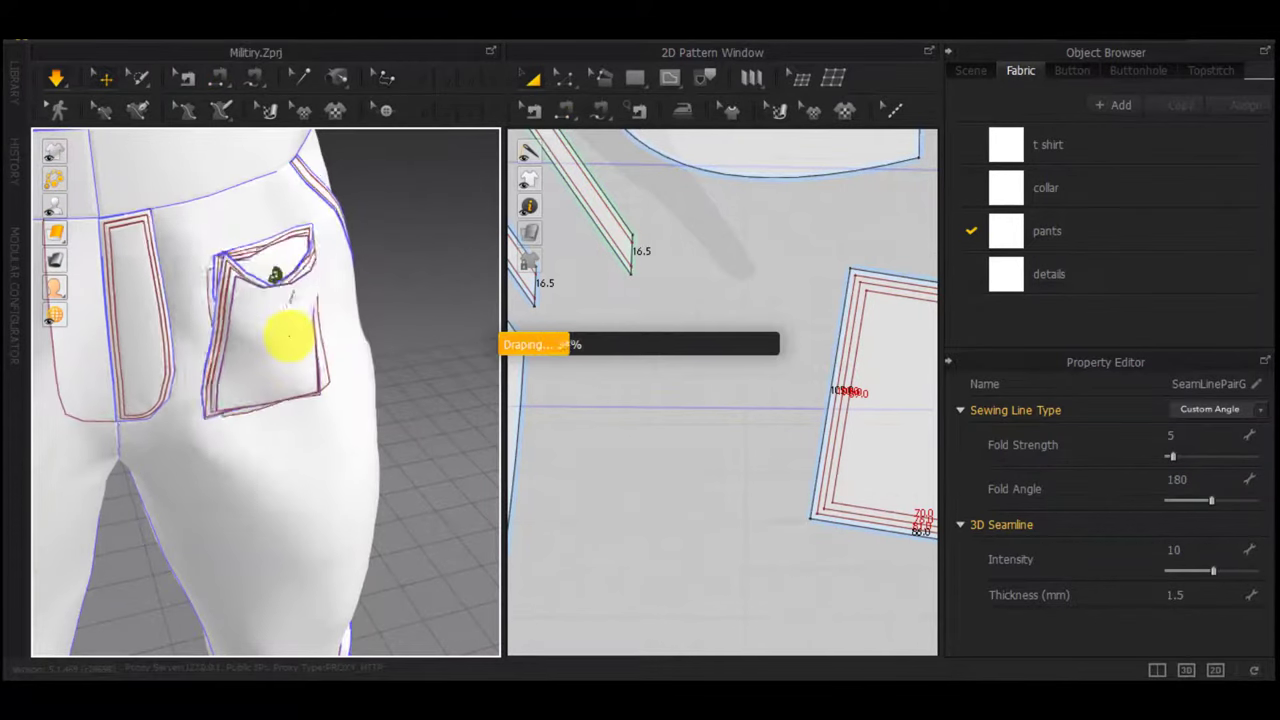
{"action": "key", "text": "ctrl+z"}
Select all the layered flap pieces and pull them outwards in 3D, in front of the detached pocket
{"action": "left_click", "coordinate": [279, 277]}
{"action": "scroll", "coordinate": [687, 390], "scroll_direction": "down", "scroll_amount": 5}
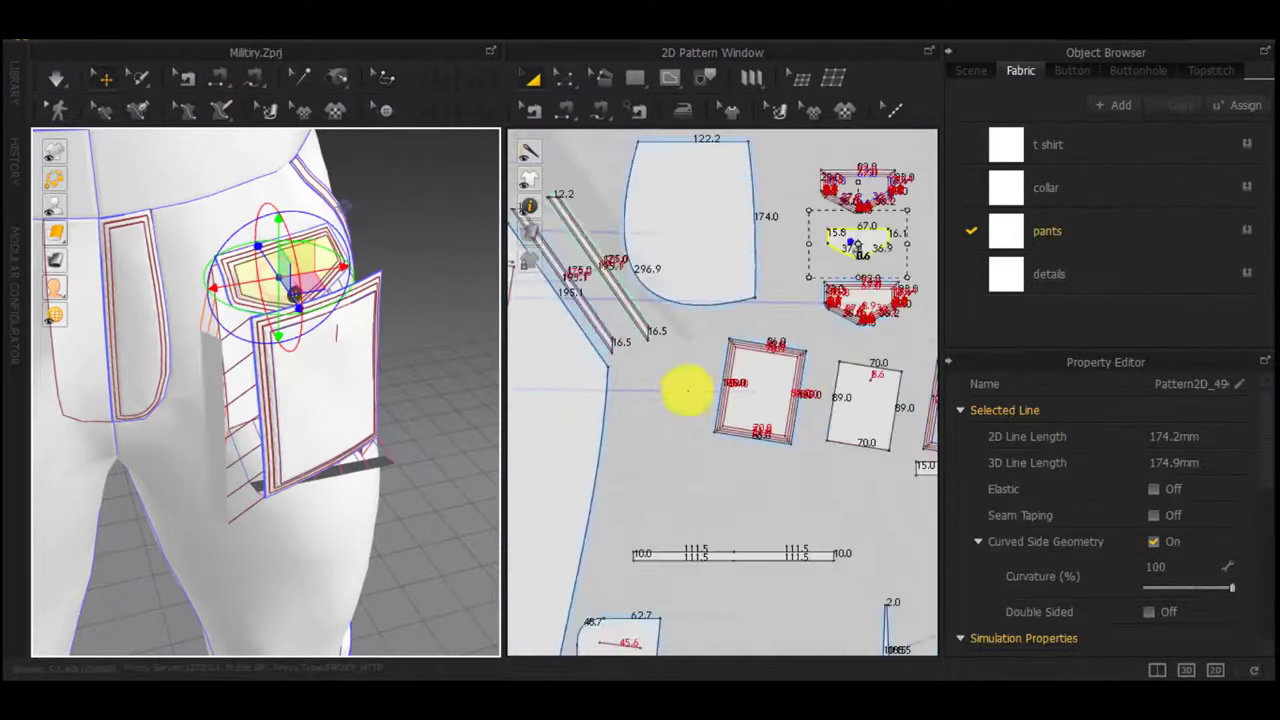
{"action": "scroll", "coordinate": [690, 388], "scroll_direction": "down", "scroll_amount": 2}
{"action": "left_click", "coordinate": [808, 358]}
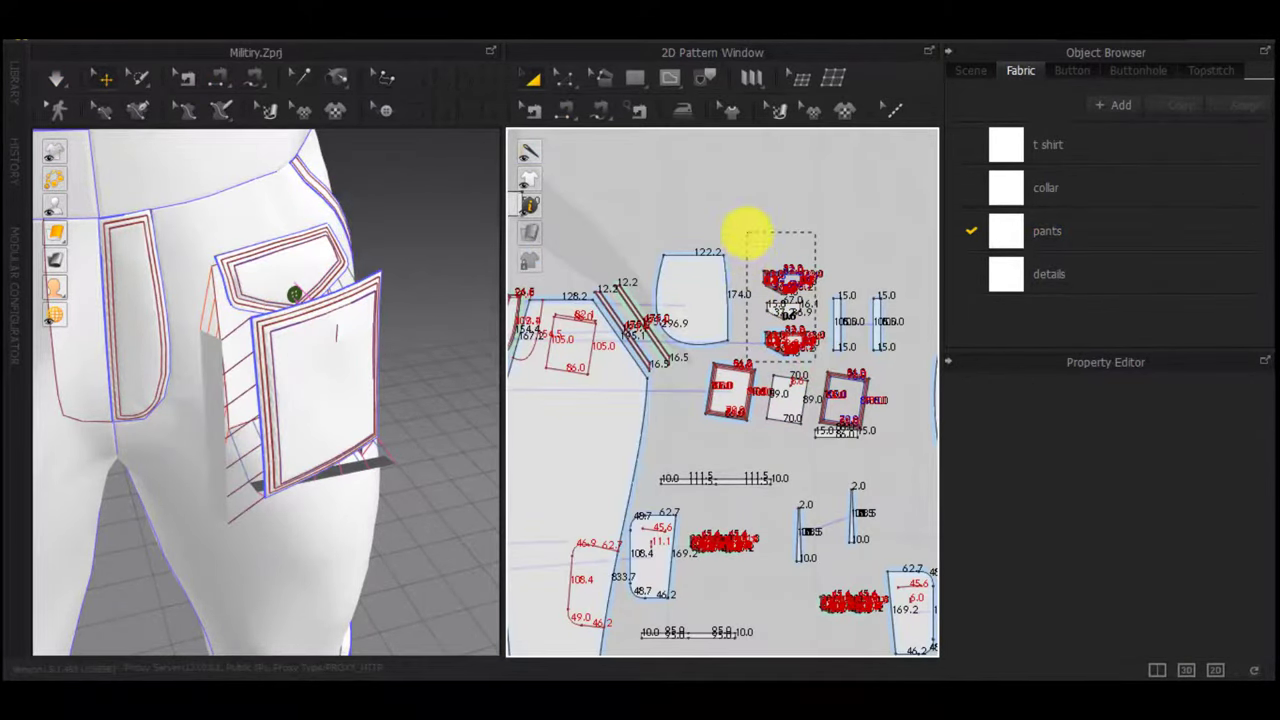
{"action": "left_click_drag", "start_coordinate": [748, 232], "coordinate": [747, 233]}
{"action": "right_click_drag", "start_coordinate": [290, 395], "coordinate": [400, 380]}
{"action": "left_click_drag", "start_coordinate": [314, 290], "coordinate": [486, 280]}
{"action": "right_click_drag", "start_coordinate": [430, 366], "coordinate": [354, 412]}
Set the simulation layer of the two side strips and the bottom strip to 3
{"action": "left_click_drag", "start_coordinate": [904, 293], "coordinate": [825, 366]}
{"action": "left_click", "coordinate": [844, 436], "text": "shift"}
{"action": "scroll", "coordinate": [1174, 545], "scroll_direction": "down", "scroll_amount": 3}
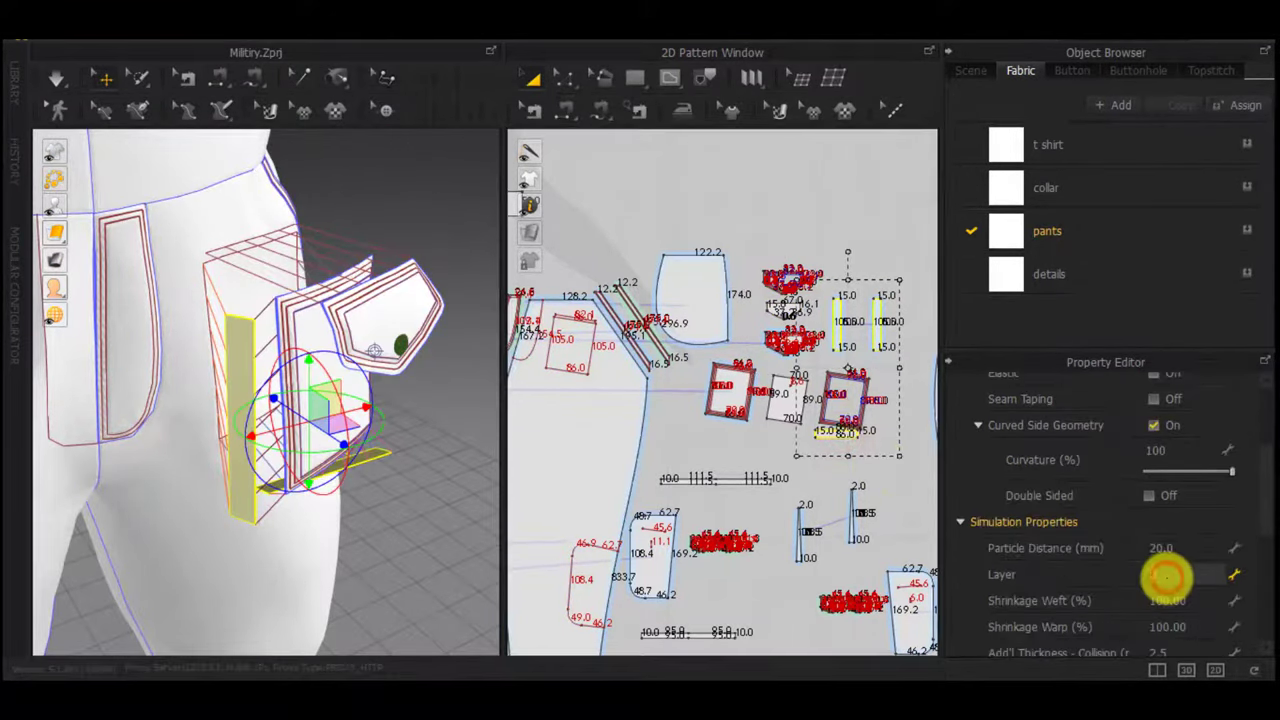
{"action": "left_click", "coordinate": [804, 177]}
{"action": "left_click", "coordinate": [635, 410]}
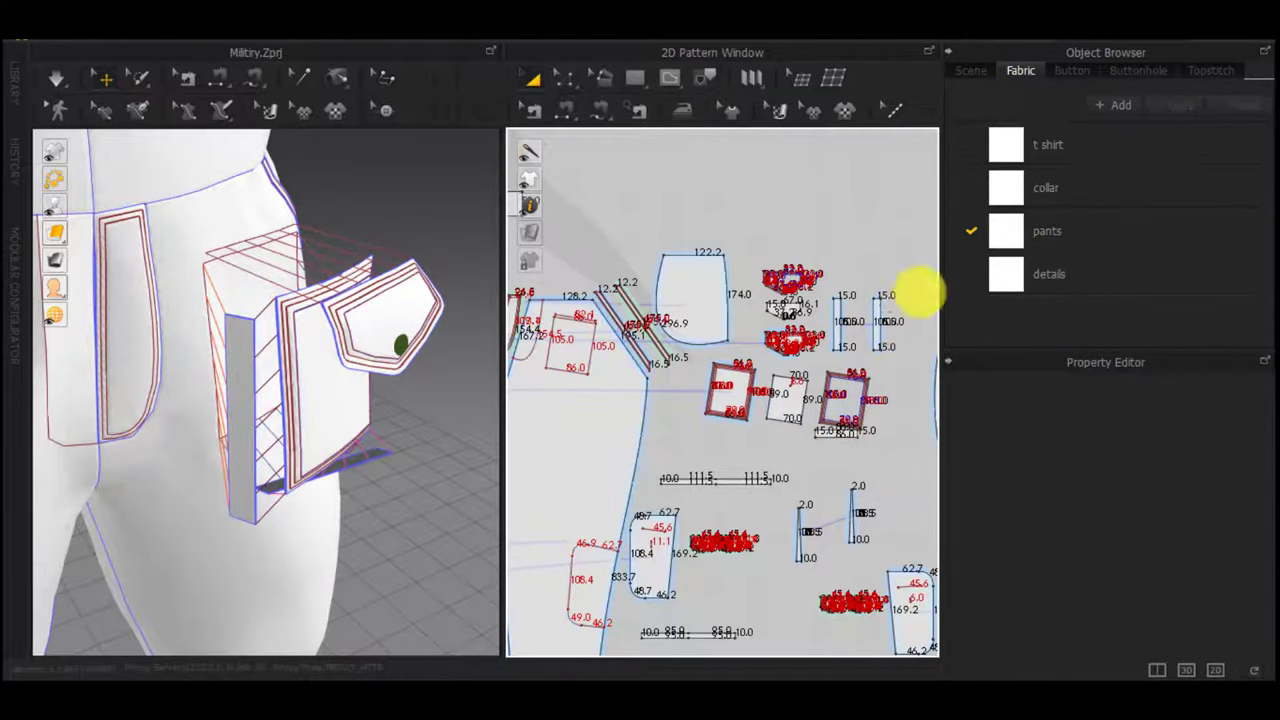
Assign the details fabric to the three 15 mm pocket strips
{"action": "left_click", "coordinate": [846, 440]}
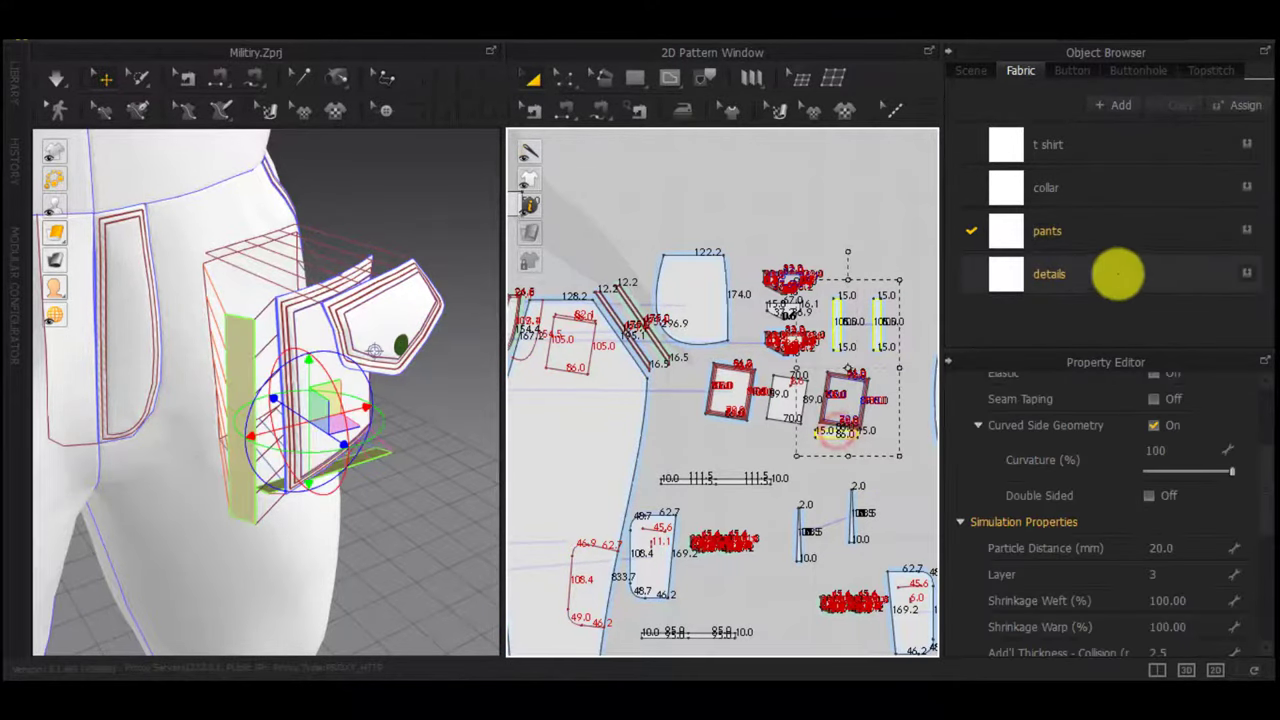
{"action": "left_click", "coordinate": [1247, 279]}
{"action": "left_click", "coordinate": [797, 158]}
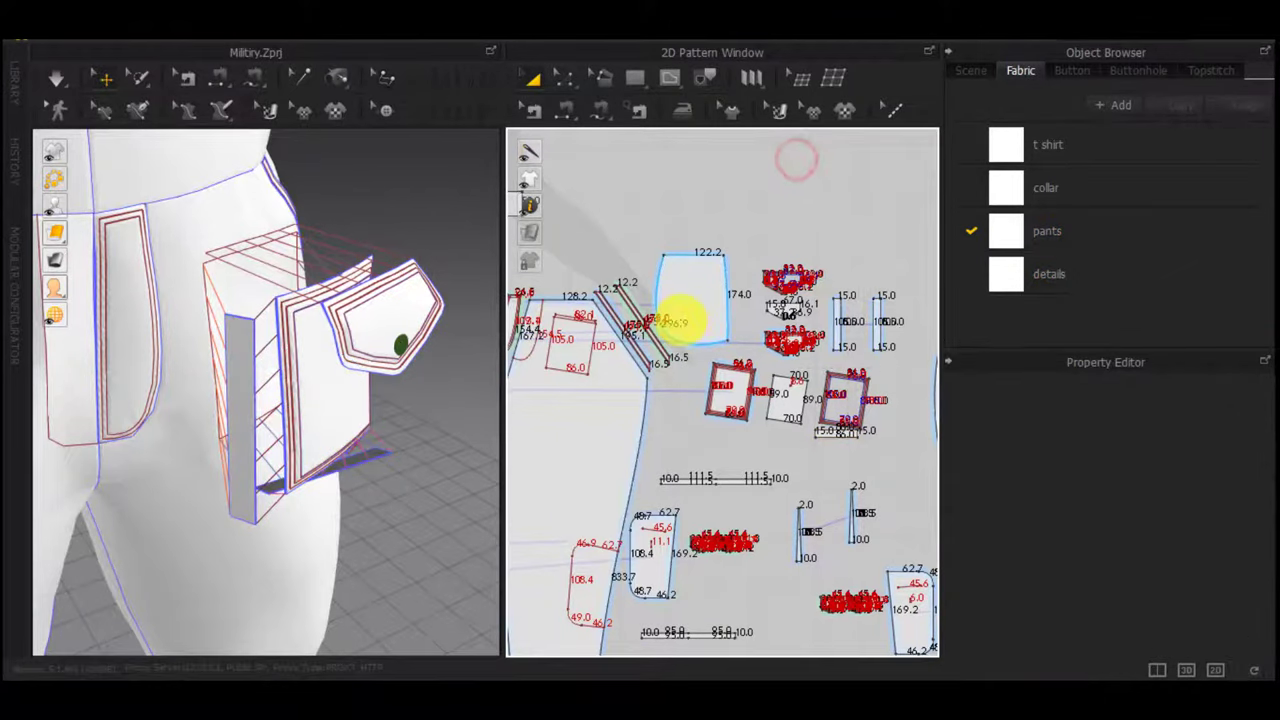
Simulate the garment to drape the pocket with its strips and flap, and inspect it from several sides
{"action": "key", "text": "space"}
{"action": "right_click_drag", "start_coordinate": [383, 289], "coordinate": [70, 298]}
{"action": "right_click_drag", "start_coordinate": [302, 305], "coordinate": [437, 326]}
{"action": "scroll", "coordinate": [296, 436], "scroll_direction": "down", "scroll_amount": 4}
{"action": "middle_click_drag", "start_coordinate": [334, 377], "coordinate": [426, 302]}
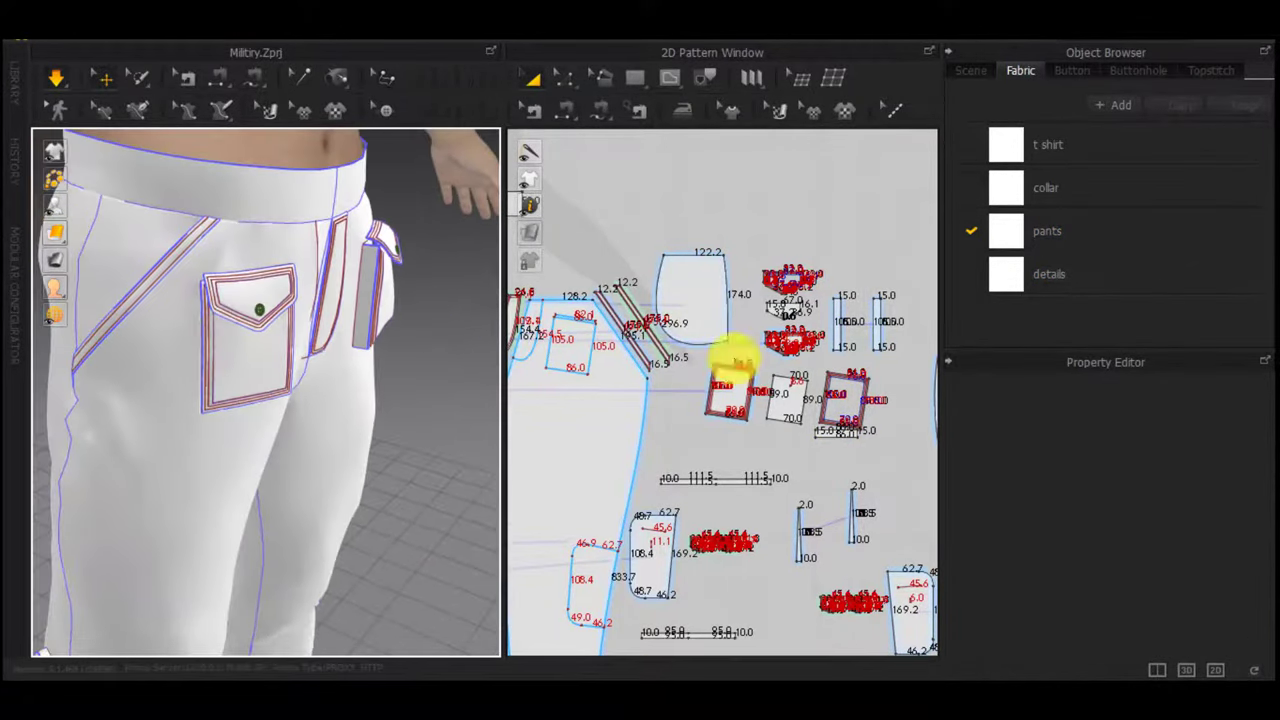
{"action": "left_click_drag", "start_coordinate": [910, 273], "coordinate": [834, 380]}
{"action": "scroll", "coordinate": [828, 432], "scroll_direction": "up", "scroll_amount": 5}
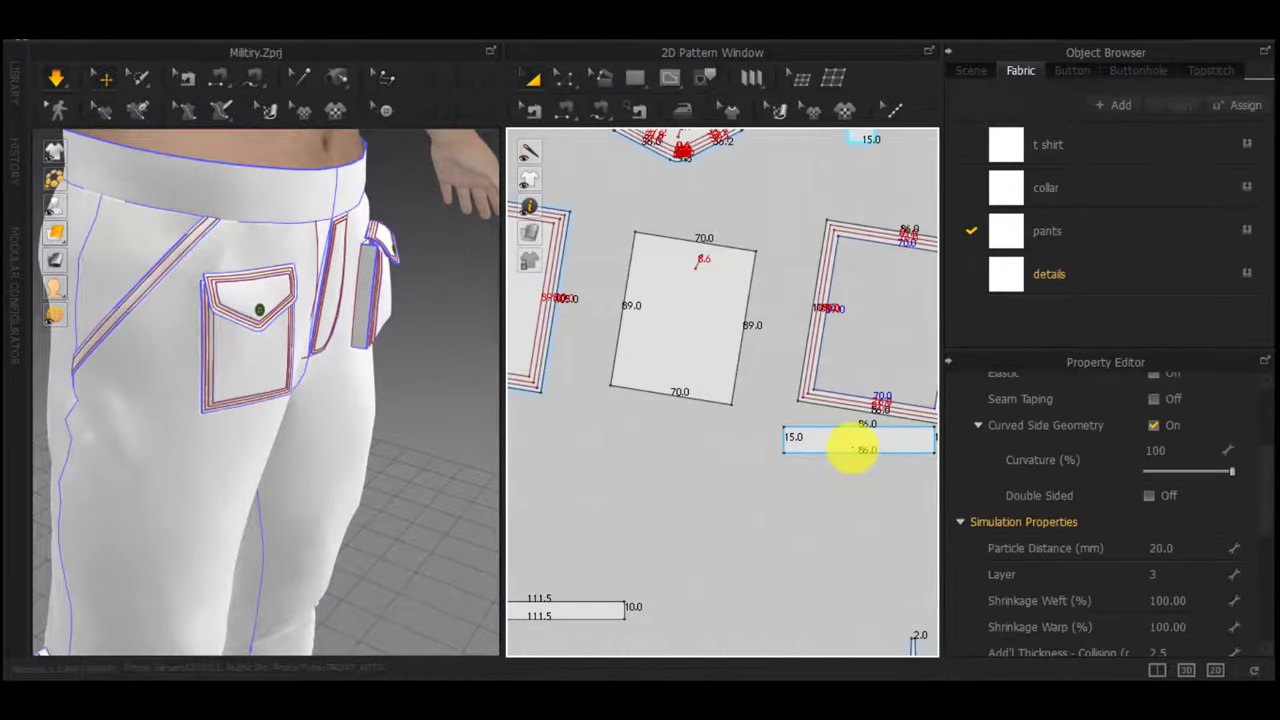
{"action": "scroll", "coordinate": [851, 448], "scroll_direction": "down", "scroll_amount": 4}
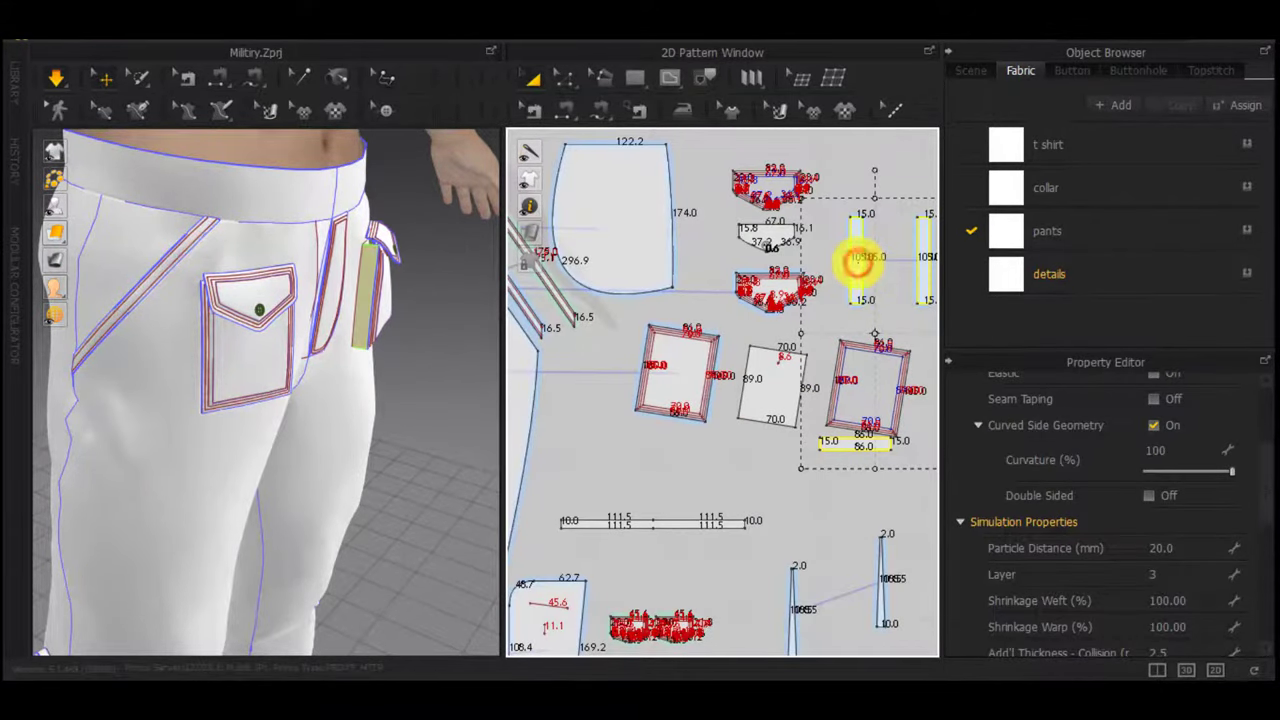
{"action": "right_click", "coordinate": [858, 262]}
{"action": "left_click", "coordinate": [771, 343]}
{"action": "left_click", "coordinate": [645, 420]}
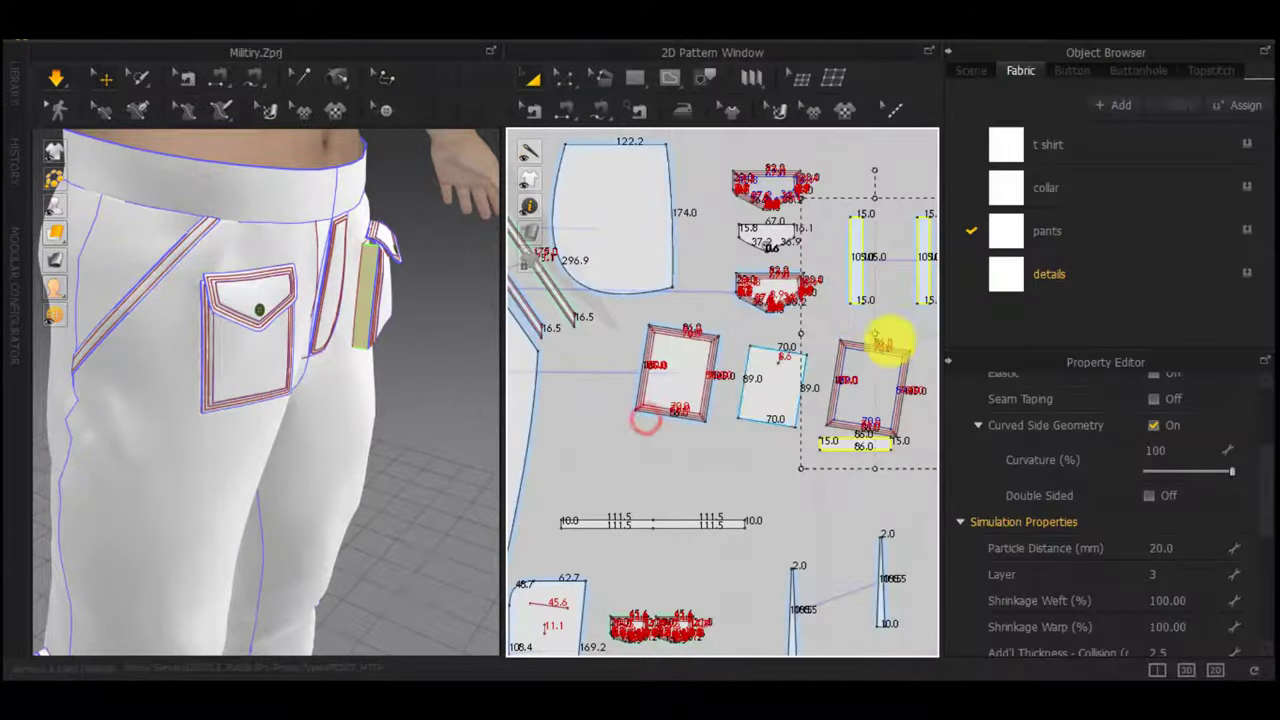
{"action": "left_click", "coordinate": [922, 268]}
{"action": "right_click", "coordinate": [855, 448]}
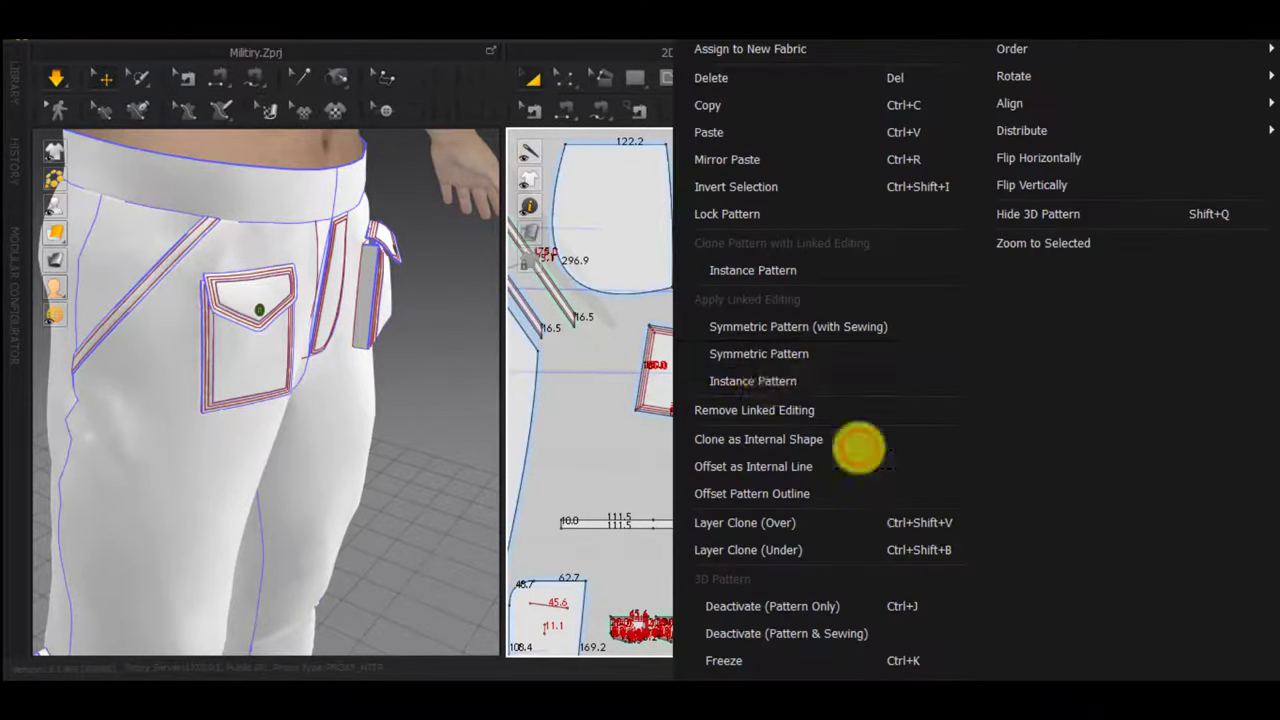
{"action": "left_click", "coordinate": [860, 354]}
{"action": "left_click", "coordinate": [630, 410]}
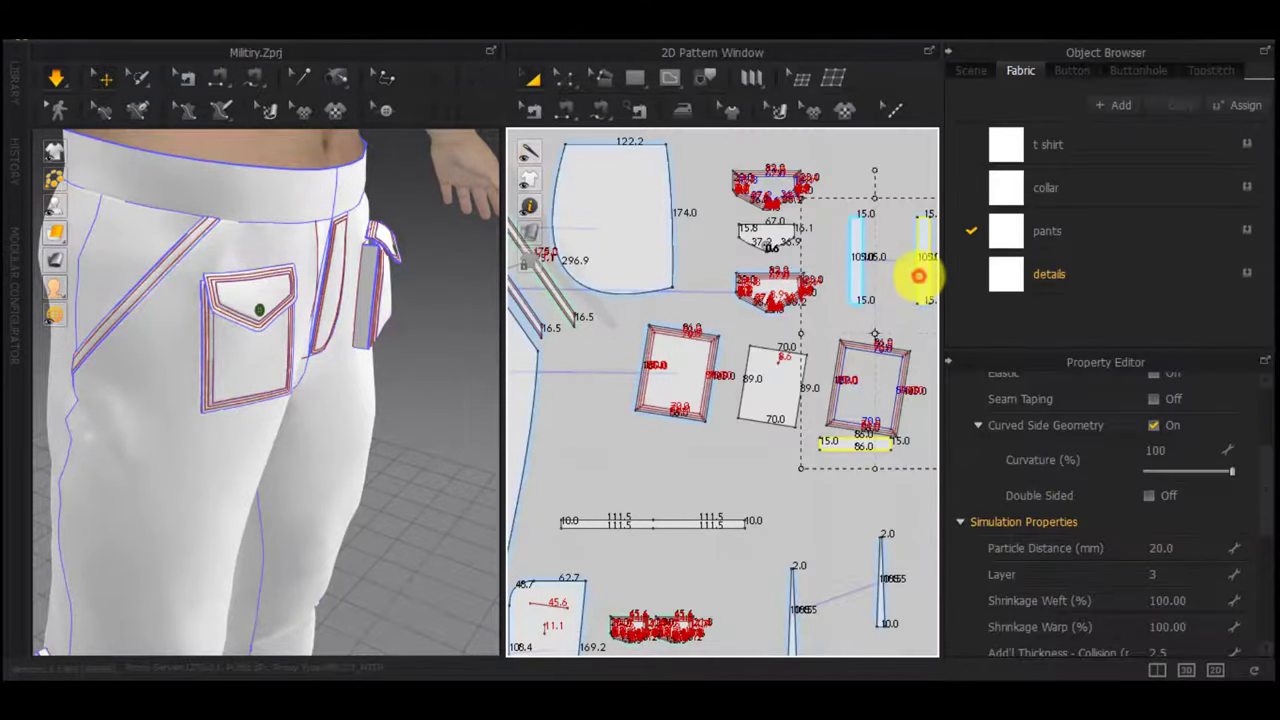
{"action": "right_click", "coordinate": [918, 275]}
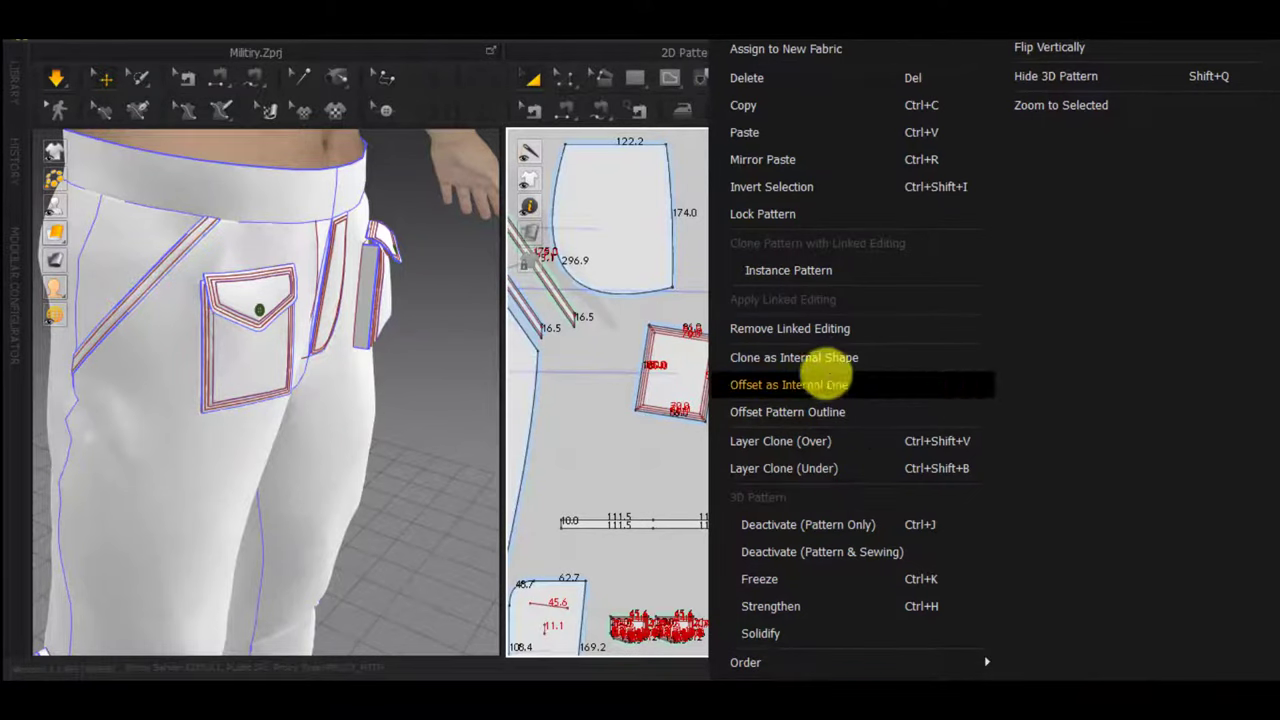
{"action": "left_click", "coordinate": [603, 436]}
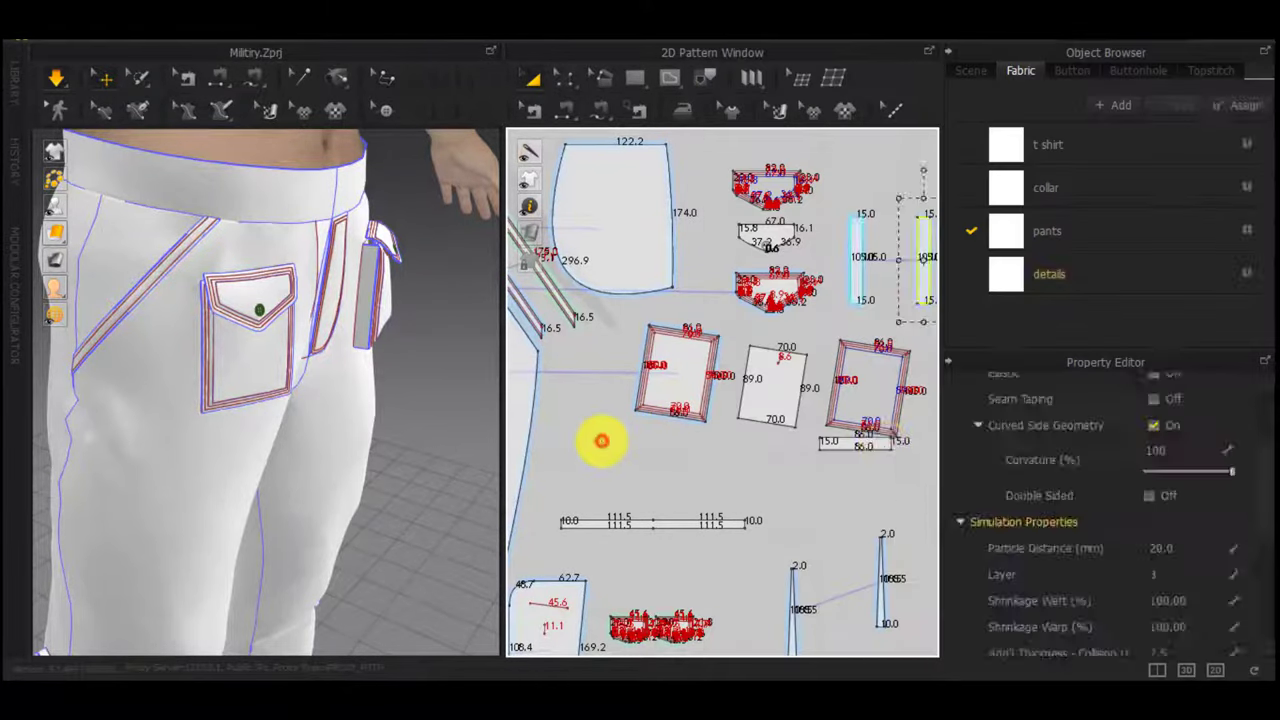
{"action": "right_click", "coordinate": [872, 447]}
{"action": "left_click", "coordinate": [573, 420]}
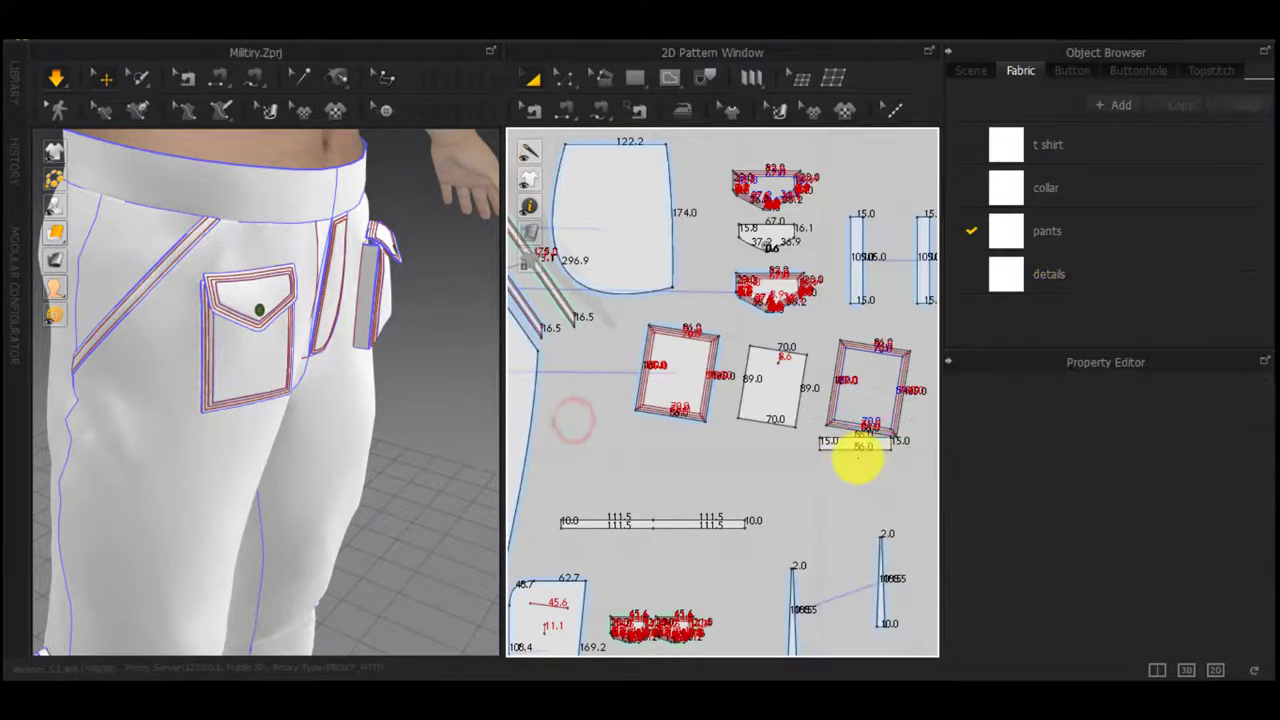
Copy the two side strips and the bottom strip and paste them beside the opposite pocket's pattern pieces
{"action": "left_click", "coordinate": [856, 450]}
{"action": "left_click", "coordinate": [921, 261], "text": "shift"}
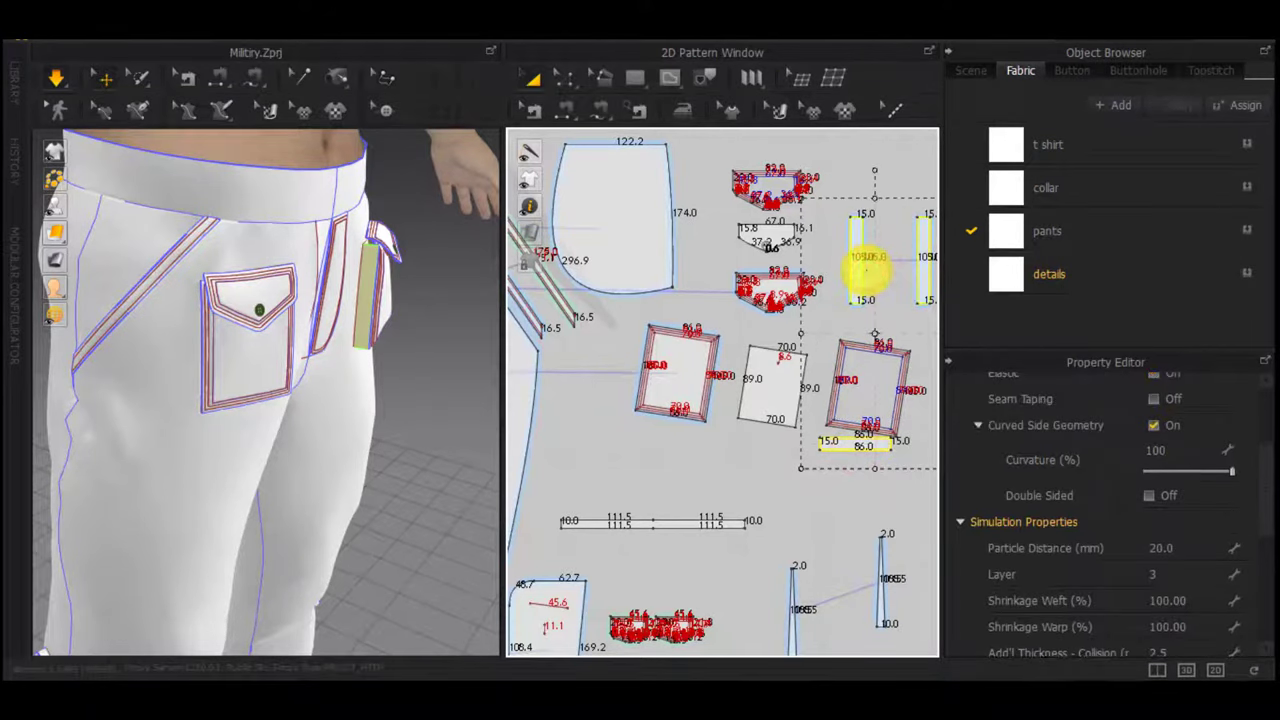
{"action": "scroll", "coordinate": [743, 371], "scroll_direction": "down", "scroll_amount": 3}
{"action": "middle_click_drag", "start_coordinate": [717, 377], "coordinate": [1012, 362]}
{"action": "middle_click_drag", "start_coordinate": [774, 370], "coordinate": [1044, 362]}
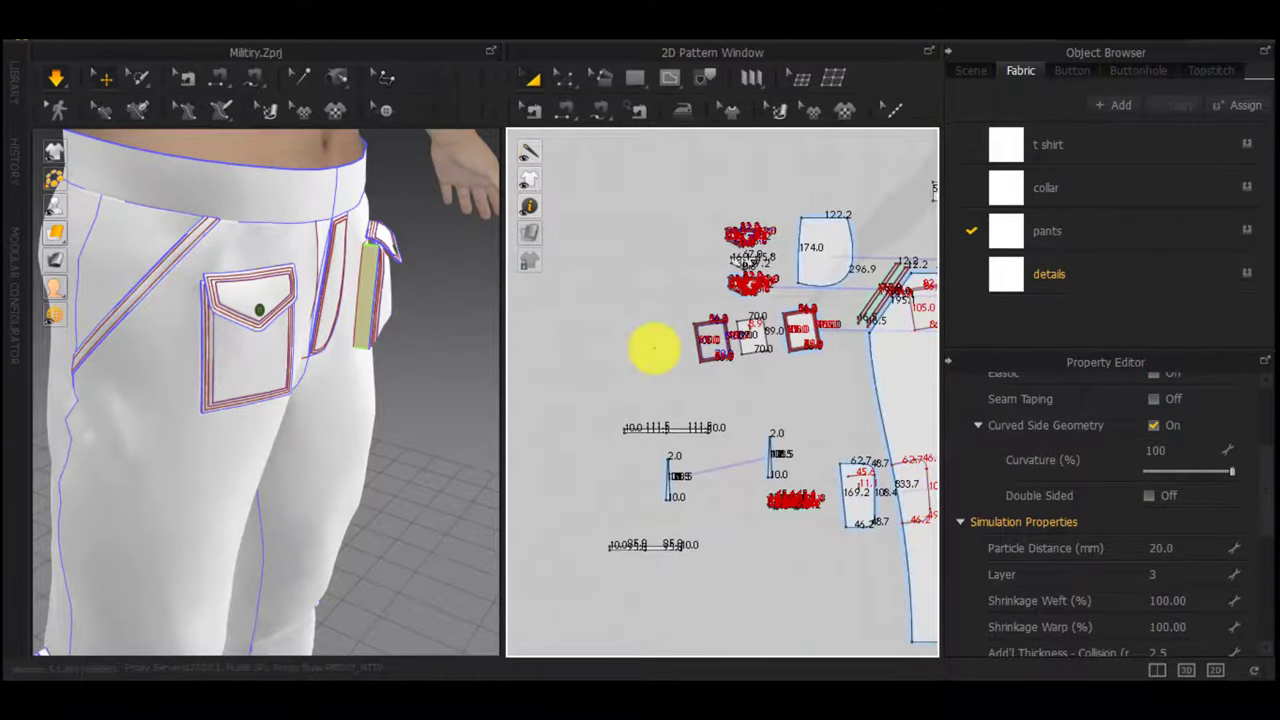
{"action": "scroll", "coordinate": [298, 386], "scroll_direction": "down", "scroll_amount": 8}
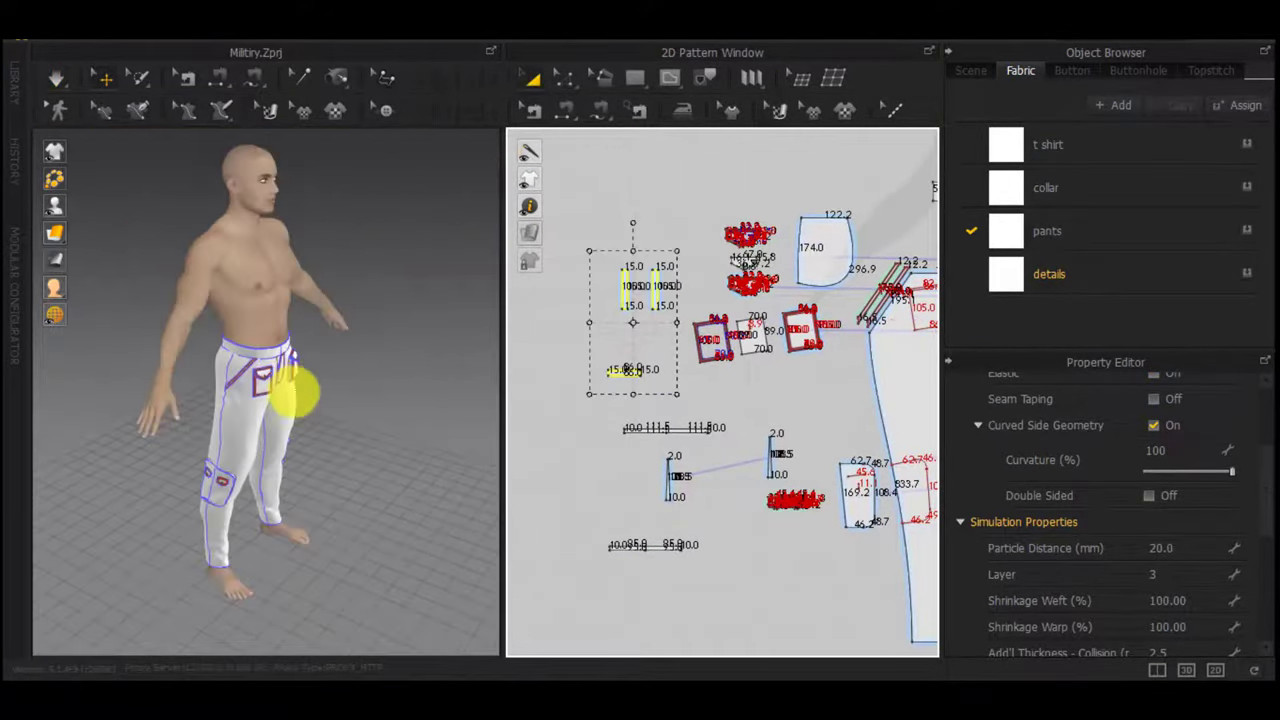
Move the three pasted strips in 3D so they stand in front of the pants at the opposite pocket
{"action": "left_click_drag", "start_coordinate": [134, 471], "coordinate": [268, 423]}
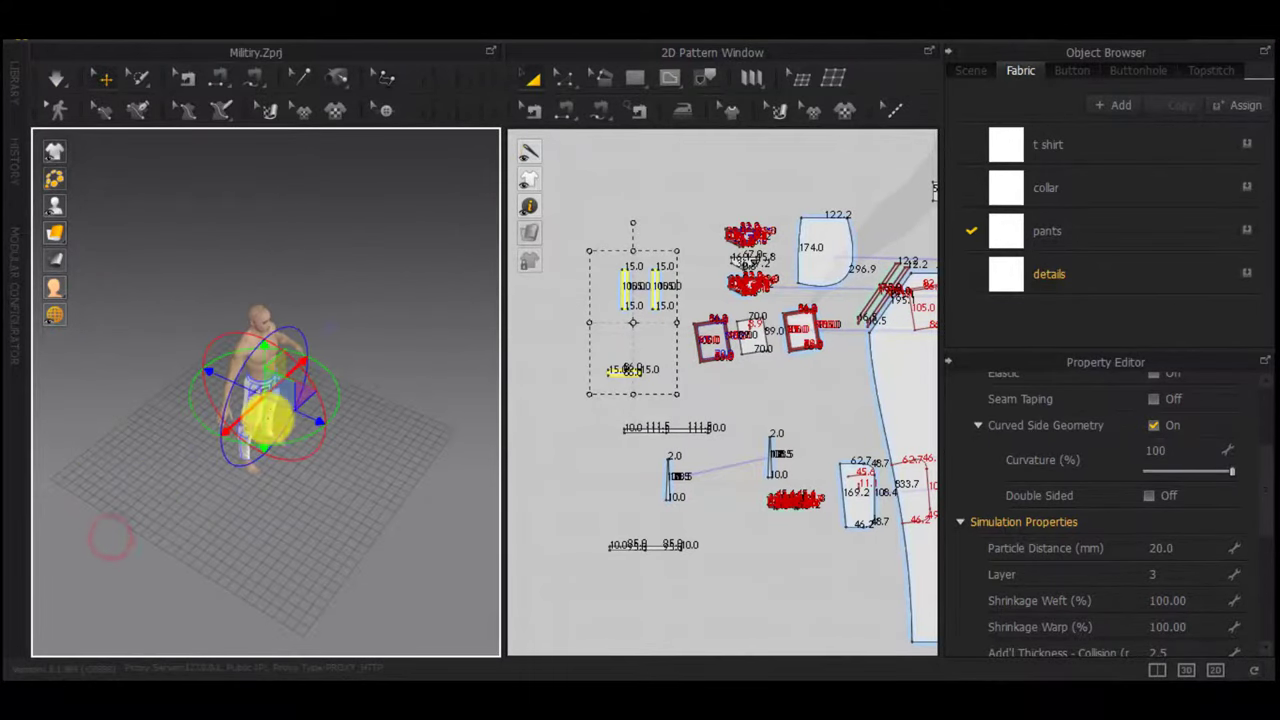
{"action": "right_click_drag", "start_coordinate": [268, 423], "coordinate": [274, 424]}
{"action": "scroll", "coordinate": [311, 506], "scroll_direction": "up", "scroll_amount": 8}
{"action": "right_click_drag", "start_coordinate": [302, 304], "coordinate": [275, 231]}
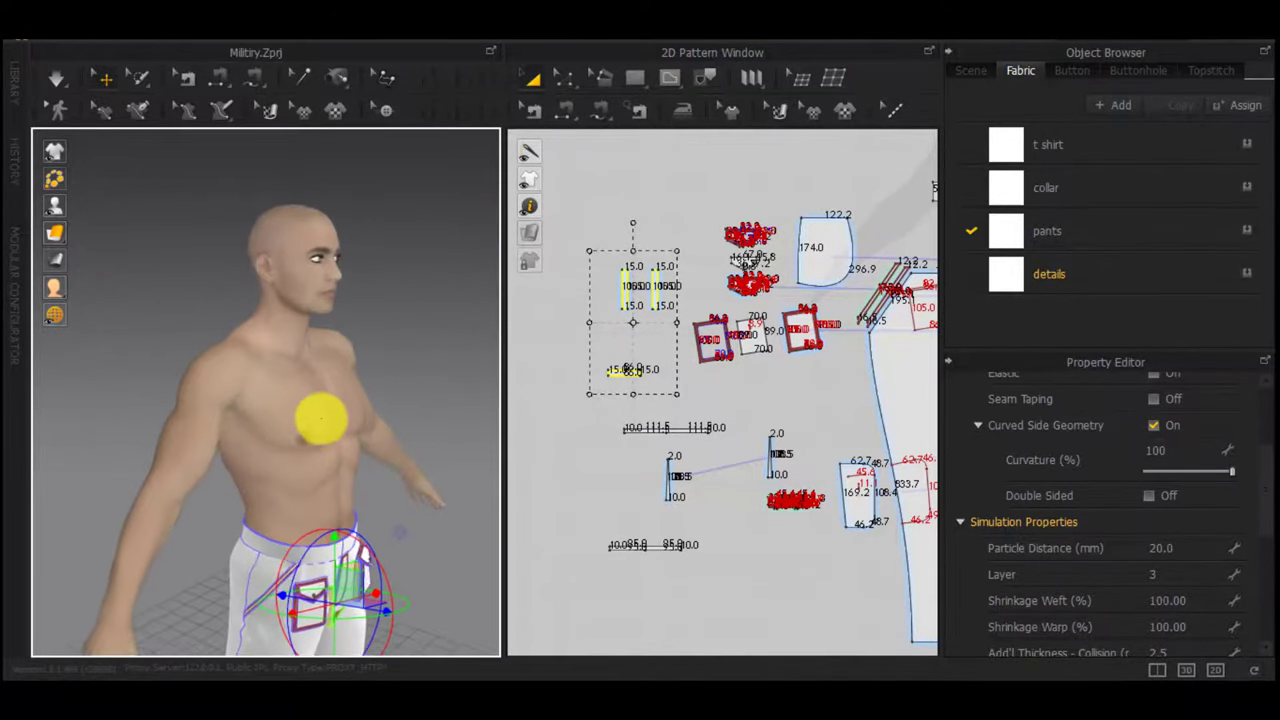
{"action": "right_click_drag", "start_coordinate": [320, 420], "coordinate": [243, 198]}
{"action": "mouse_move", "coordinate": [378, 462]}
{"action": "right_mouse_down"}
{"action": "mouse_move", "coordinate": [360, 503]}
{"action": "mouse_move", "coordinate": [173, 346]}
{"action": "right_mouse_up"}
{"action": "left_click", "coordinate": [173, 346]}
{"action": "right_click_drag", "start_coordinate": [309, 443], "coordinate": [230, 507]}
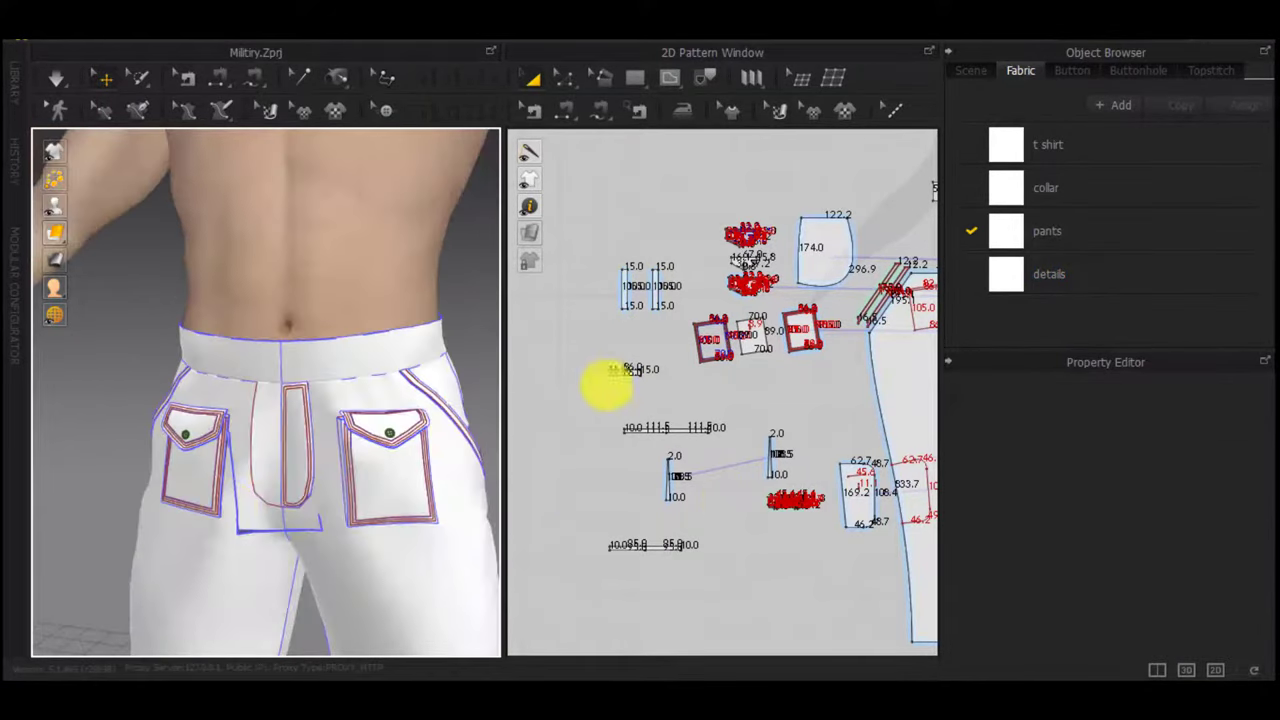
{"action": "left_click_drag", "start_coordinate": [674, 406], "coordinate": [583, 224]}
{"action": "right_click_drag", "start_coordinate": [361, 453], "coordinate": [270, 515]}
{"action": "left_click_drag", "start_coordinate": [241, 531], "coordinate": [184, 538]}
Select all pocket and flap pieces of the second pocket and pull them outwards in 3D, beyond the strips
{"action": "left_click", "coordinate": [796, 388]}
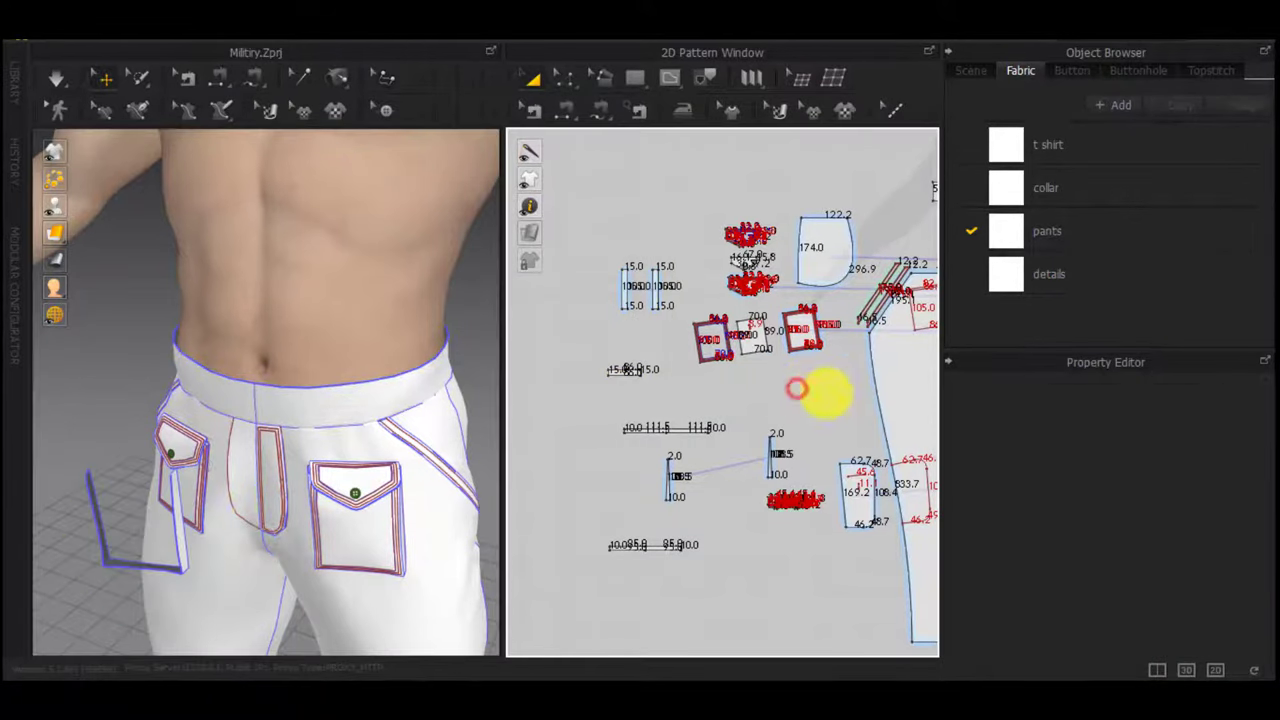
{"action": "left_click_drag", "start_coordinate": [677, 205], "coordinate": [676, 207]}
{"action": "right_click_drag", "start_coordinate": [218, 474], "coordinate": [500, 479]}
{"action": "left_click_drag", "start_coordinate": [250, 520], "coordinate": [403, 513]}
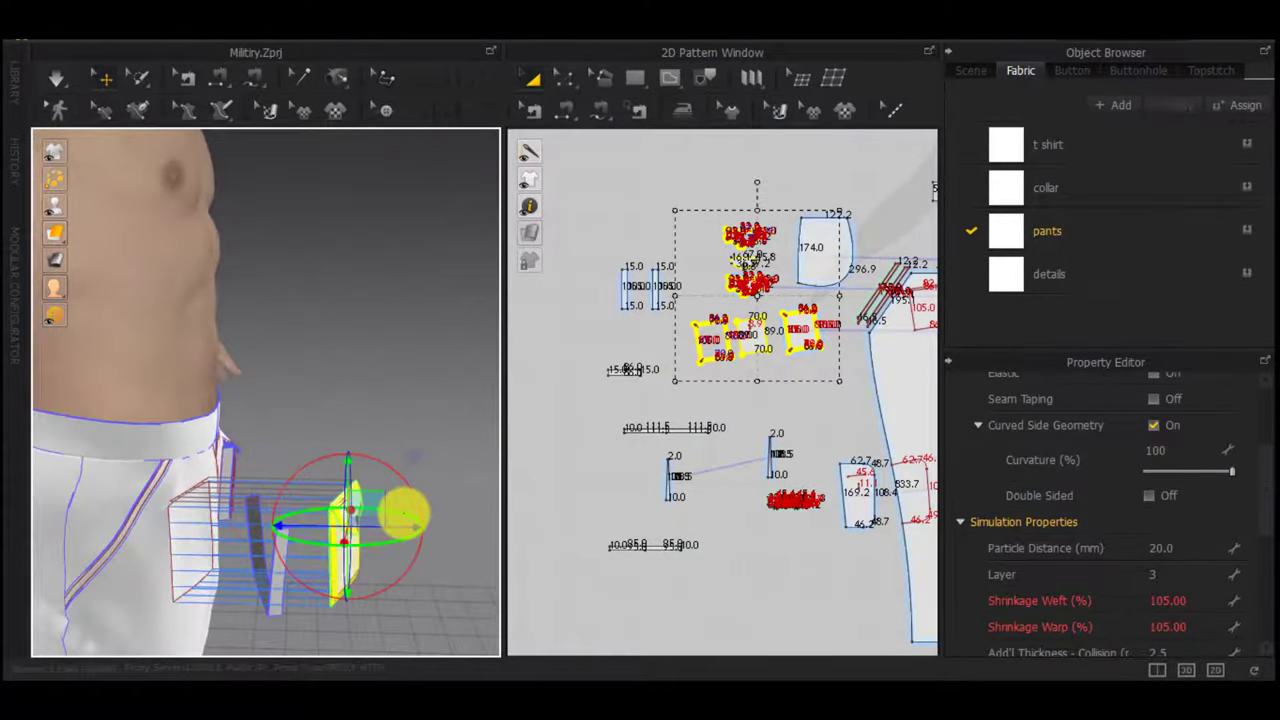
Delete the existing sewing that joins the second pocket's outline directly to the pants
{"action": "key", "text": "b"}
{"action": "left_click", "coordinate": [906, 313]}
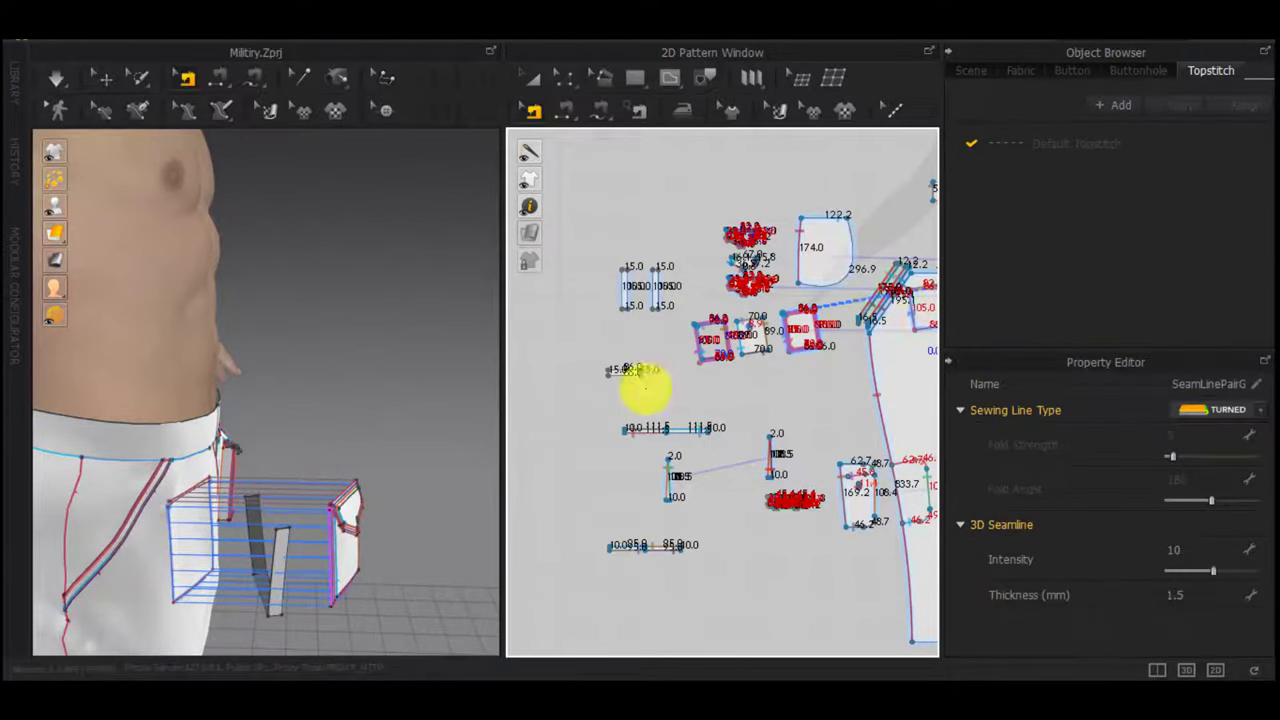
{"action": "key", "text": "Delete"}
Sew the first side strip's long edges to the second pocket's outer side edge and the matching pocket outline on the pants
{"action": "scroll", "coordinate": [240, 557], "scroll_direction": "up", "scroll_amount": 3}
{"action": "middle_click_drag", "start_coordinate": [292, 553], "coordinate": [309, 360]}
{"action": "key", "text": "n"}
{"action": "left_click", "coordinate": [289, 387]}
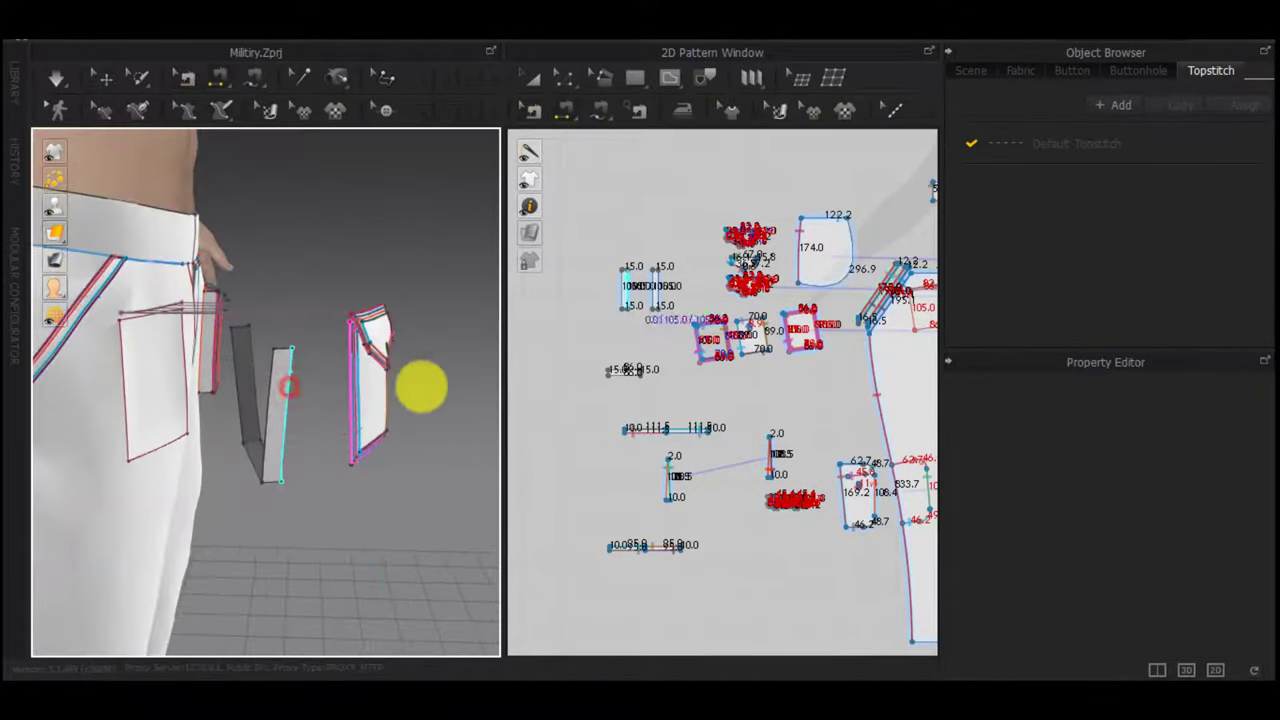
{"action": "scroll", "coordinate": [733, 355], "scroll_direction": "up", "scroll_amount": 3}
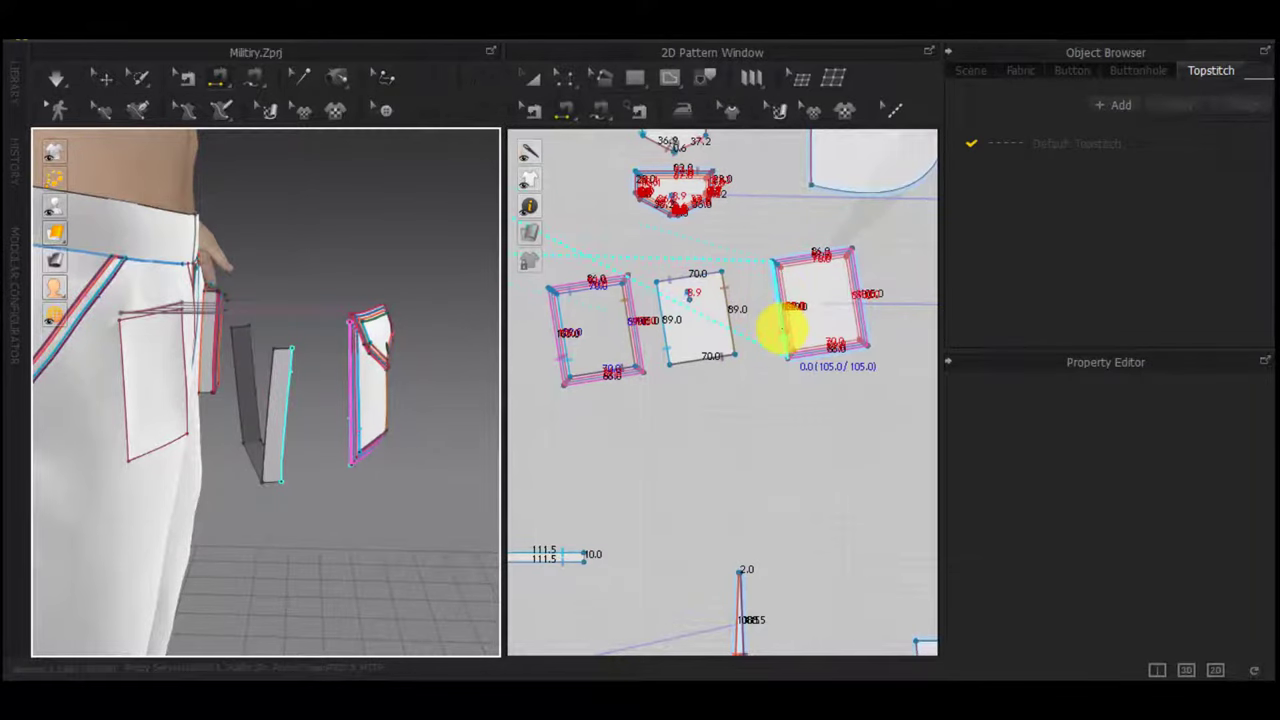
{"action": "scroll", "coordinate": [778, 292], "scroll_direction": "up", "scroll_amount": 3}
{"action": "left_click", "coordinate": [773, 283]}
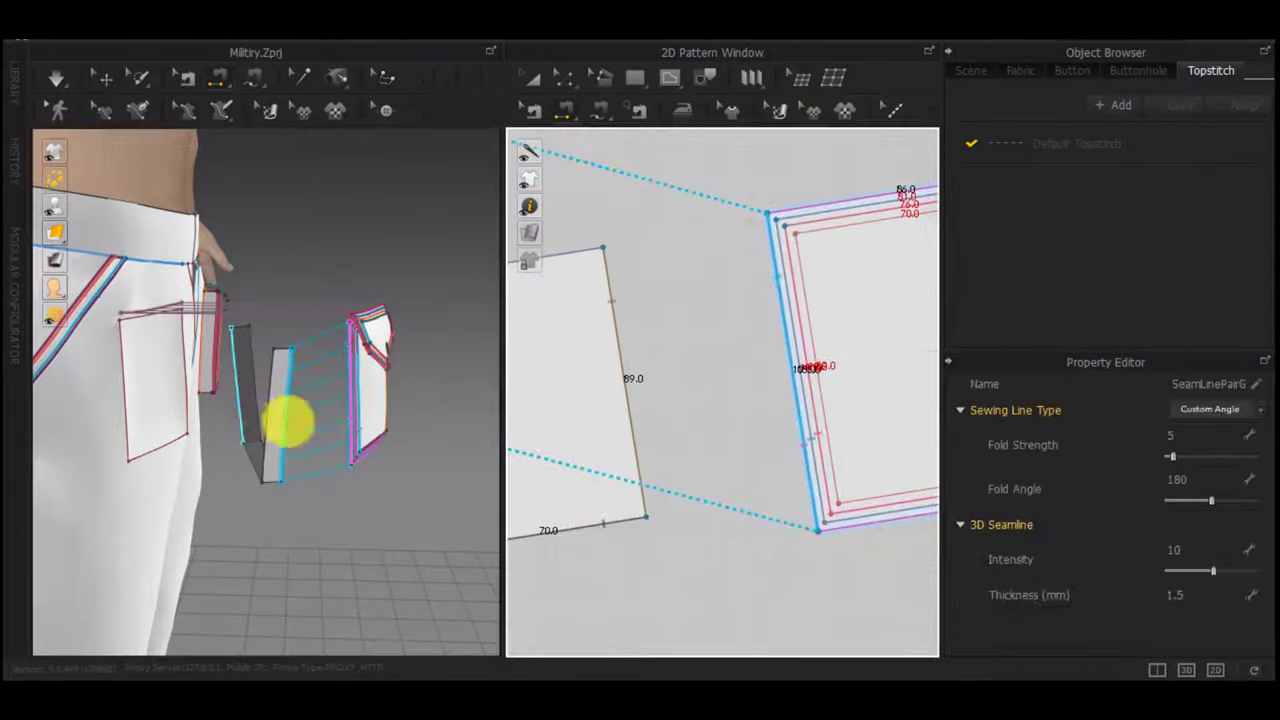
{"action": "left_click", "coordinate": [272, 421]}
{"action": "left_click", "coordinate": [122, 420]}
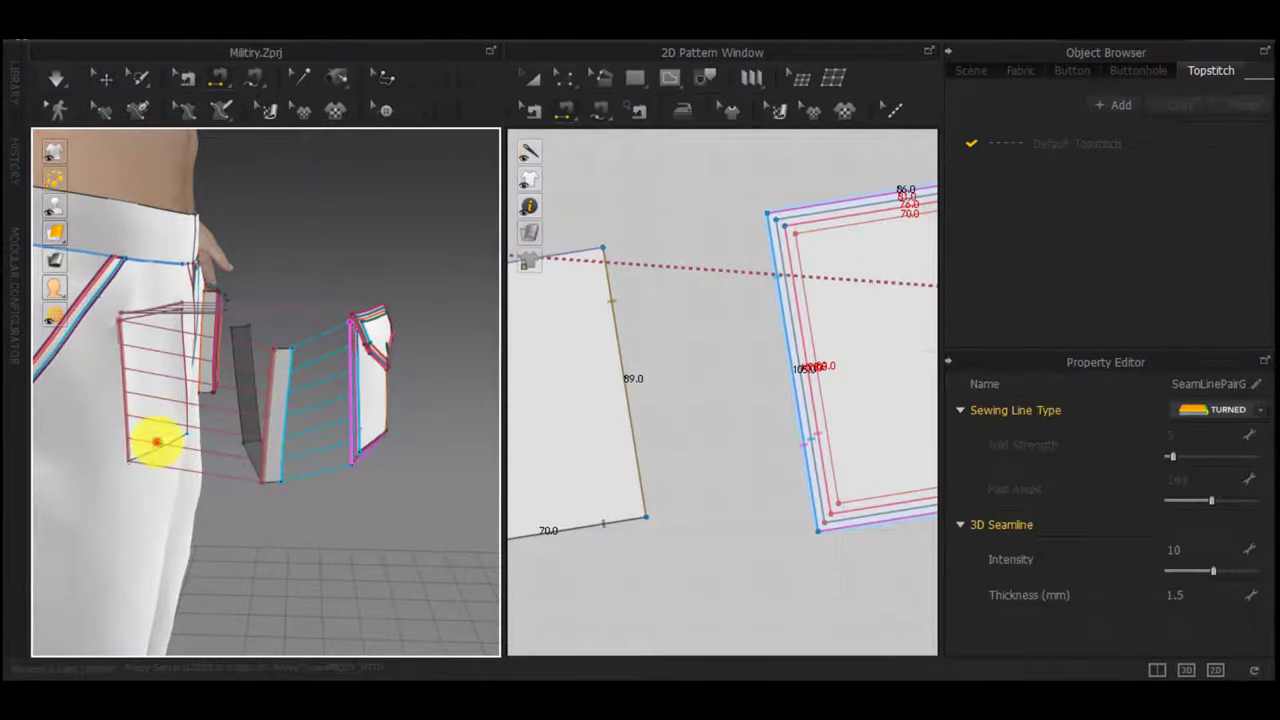
Sew the bottom strip and the other side strip to the bottom and remaining side of the pocket outline on the pants
{"action": "left_click", "coordinate": [157, 443]}
{"action": "left_click", "coordinate": [256, 463]}
{"action": "right_click_drag", "start_coordinate": [246, 477], "coordinate": [83, 480]}
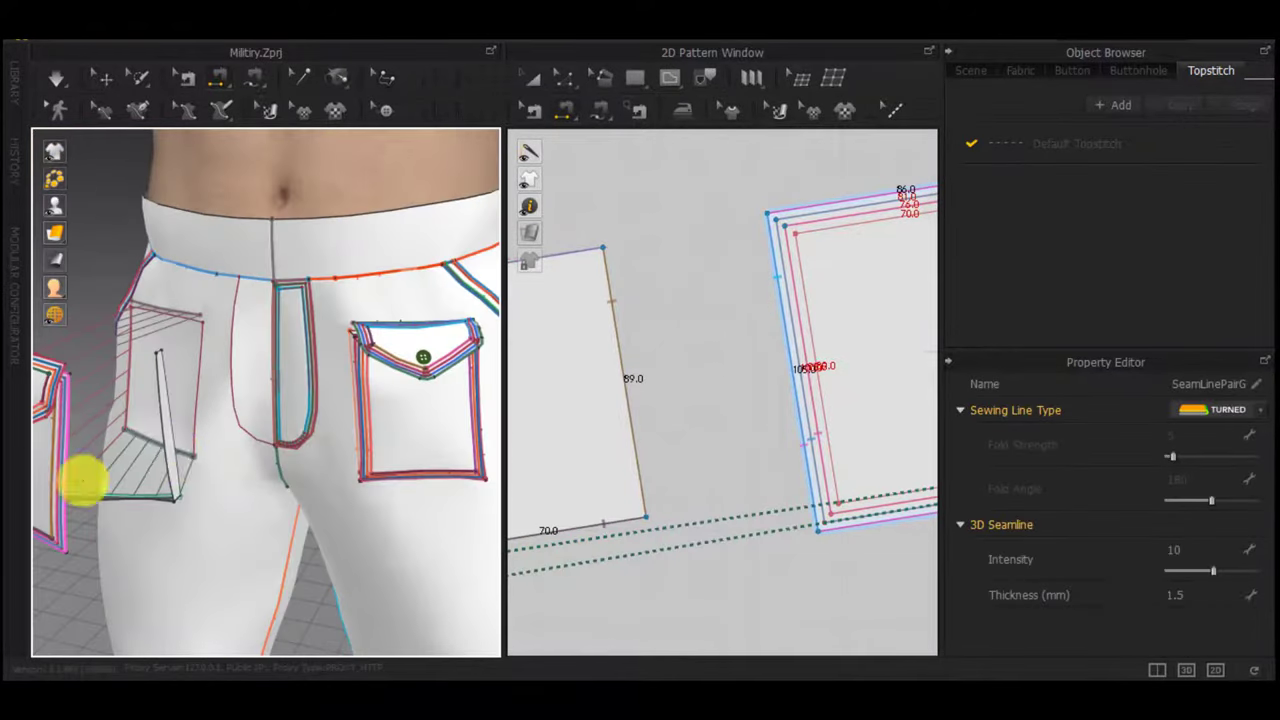
{"action": "right_click_drag", "start_coordinate": [172, 454], "coordinate": [131, 449]}
{"action": "left_click", "coordinate": [139, 427]}
{"action": "left_click", "coordinate": [187, 398]}
Sew the free edges of the second side strip and the bottom strip to the pocket's remaining side and bottom edges
{"action": "right_click_drag", "start_coordinate": [188, 398], "coordinate": [248, 397]}
{"action": "left_click", "coordinate": [248, 397]}
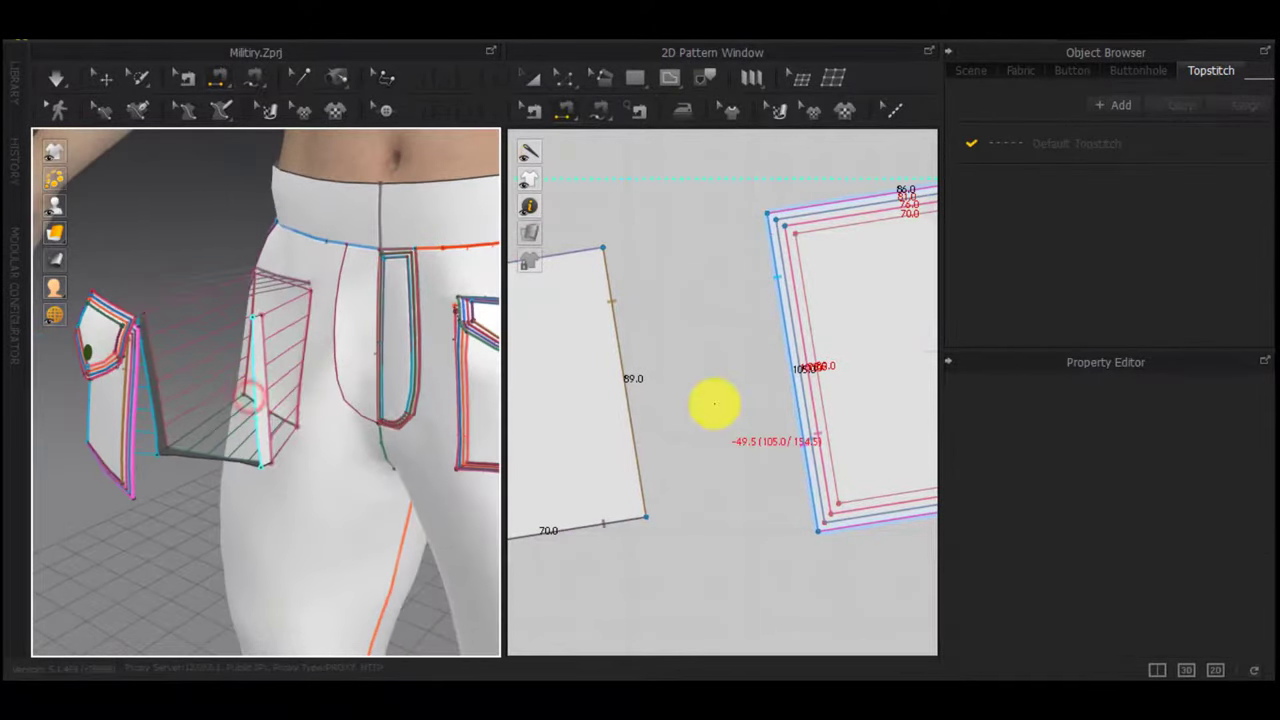
{"action": "scroll", "coordinate": [714, 406], "scroll_direction": "down", "scroll_amount": 4}
{"action": "middle_click_drag", "start_coordinate": [854, 397], "coordinate": [713, 394]}
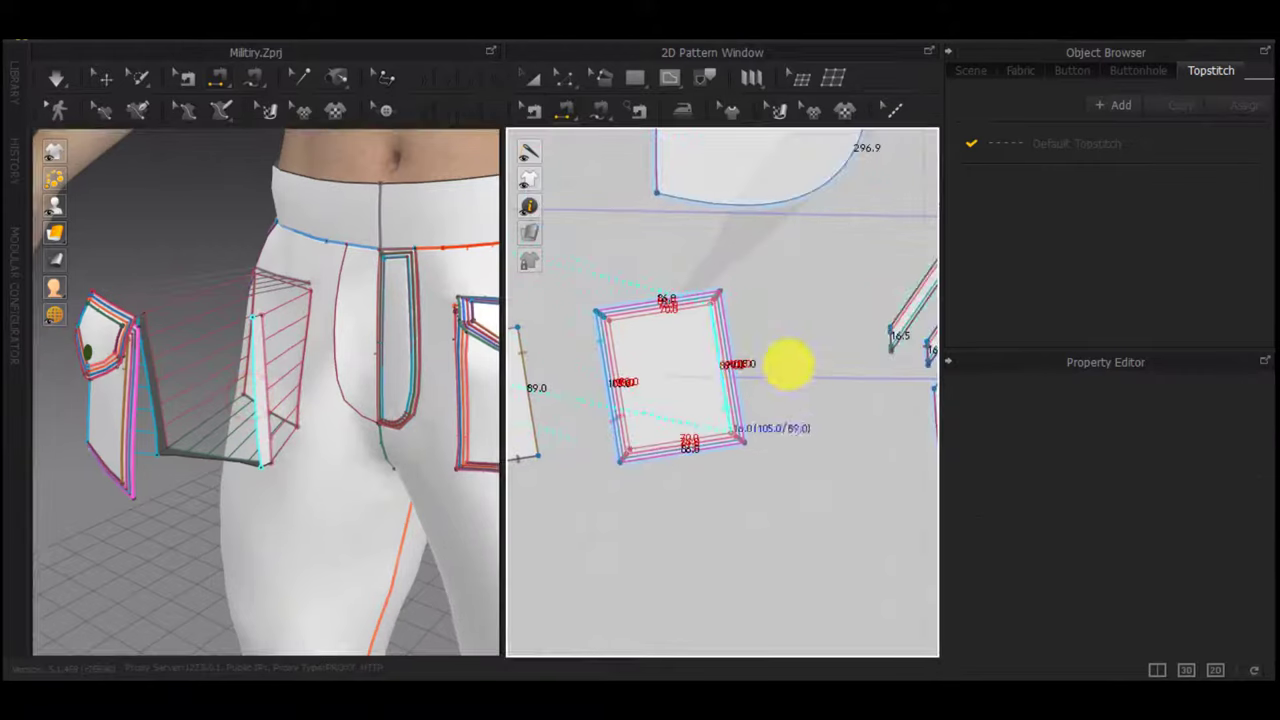
{"action": "scroll", "coordinate": [738, 406], "scroll_direction": "up", "scroll_amount": 5}
{"action": "left_click", "coordinate": [740, 417]}
{"action": "middle_click_drag", "start_coordinate": [739, 466], "coordinate": [770, 335]}
{"action": "left_click", "coordinate": [704, 405]}
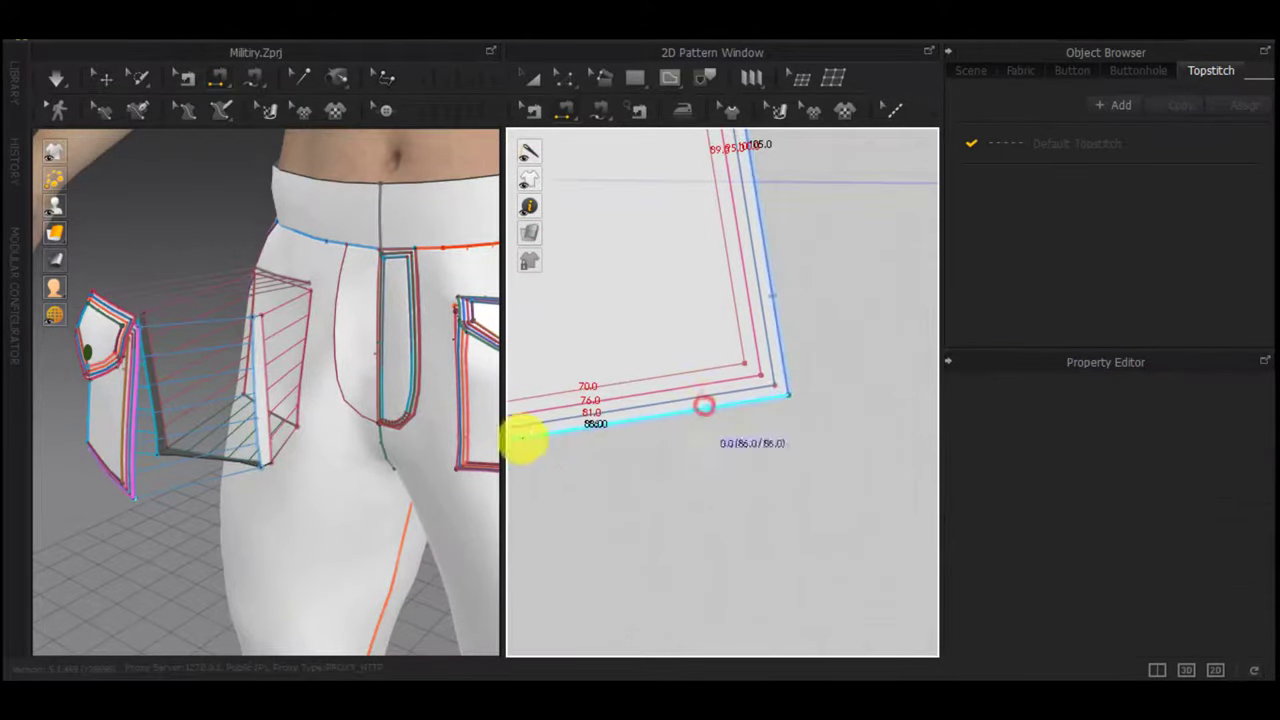
{"action": "left_click", "coordinate": [218, 462]}
{"action": "right_click_drag", "start_coordinate": [218, 462], "coordinate": [300, 545]}
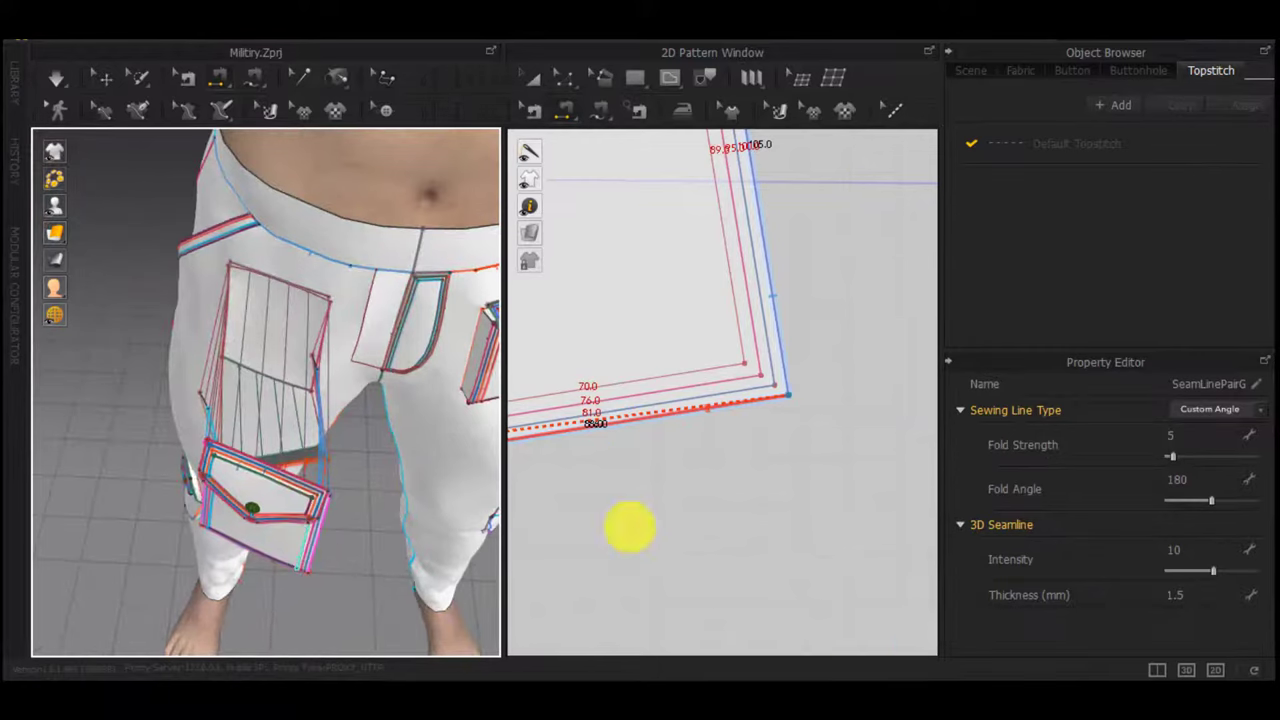
Set the simulation layer of the second pocket's three strips to 3 and give them the details fabric
{"action": "scroll", "coordinate": [690, 465], "scroll_direction": "down", "scroll_amount": 6}
{"action": "middle_click_drag", "start_coordinate": [526, 495], "coordinate": [709, 446]}
{"action": "key", "text": "a"}
{"action": "left_click_drag", "start_coordinate": [660, 484], "coordinate": [563, 306]}
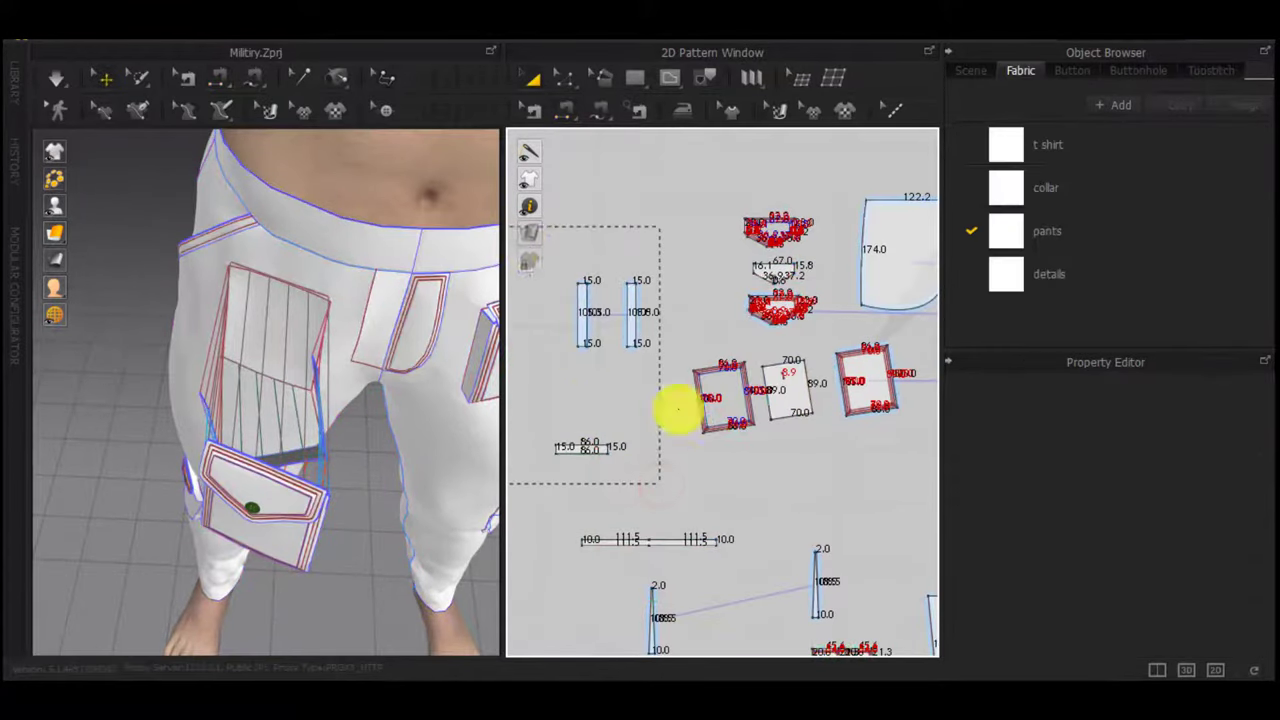
{"action": "left_click", "coordinate": [1162, 573]}
{"action": "type", "text": "3"}
{"action": "key", "text": "Return"}
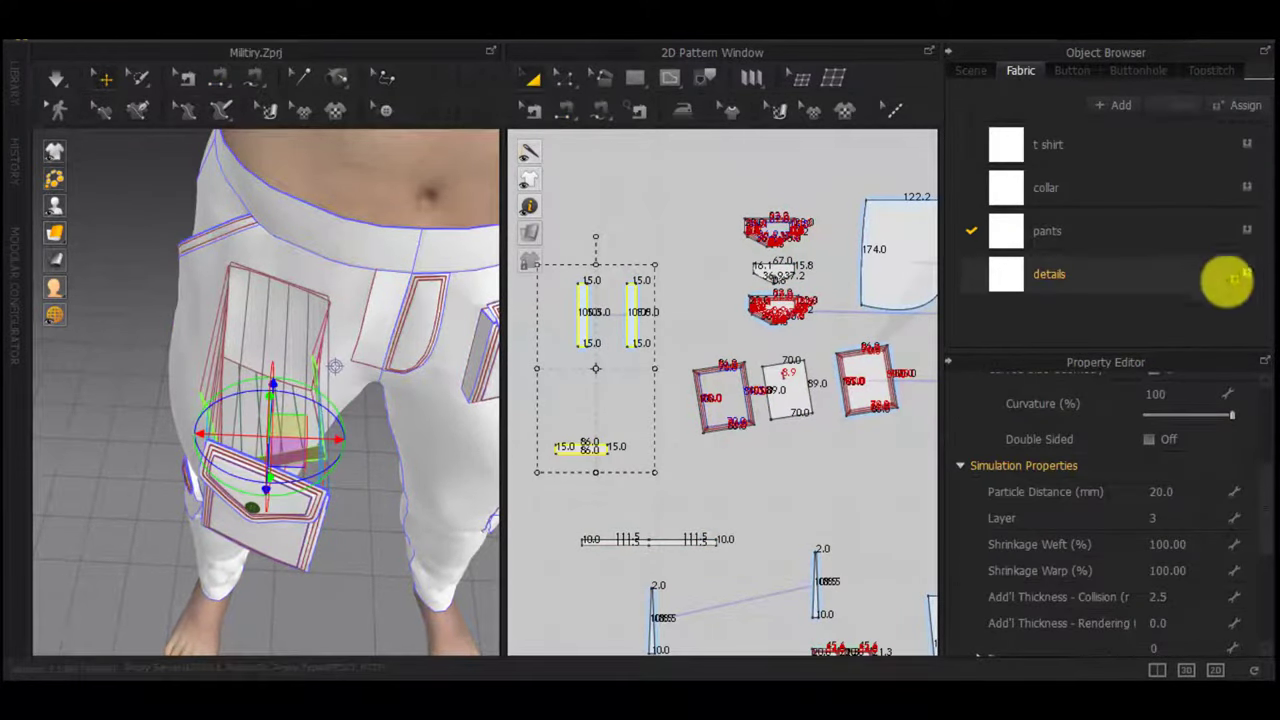
{"action": "left_click", "coordinate": [996, 270]}
{"action": "left_click", "coordinate": [1008, 229]}
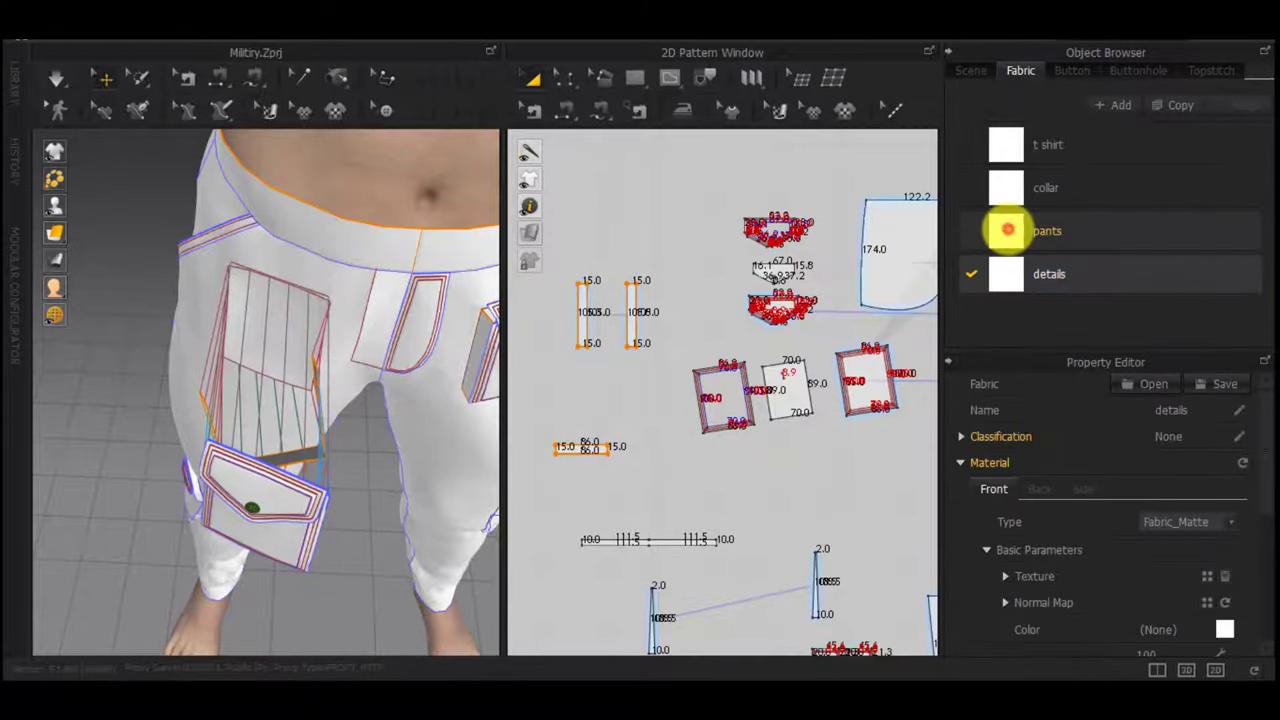
Simulate the garment to drape the second pocket with its strips and flap
{"action": "left_click", "coordinate": [789, 469]}
{"action": "scroll", "coordinate": [789, 469], "scroll_direction": "down", "scroll_amount": 5}
{"action": "key", "text": "space"}
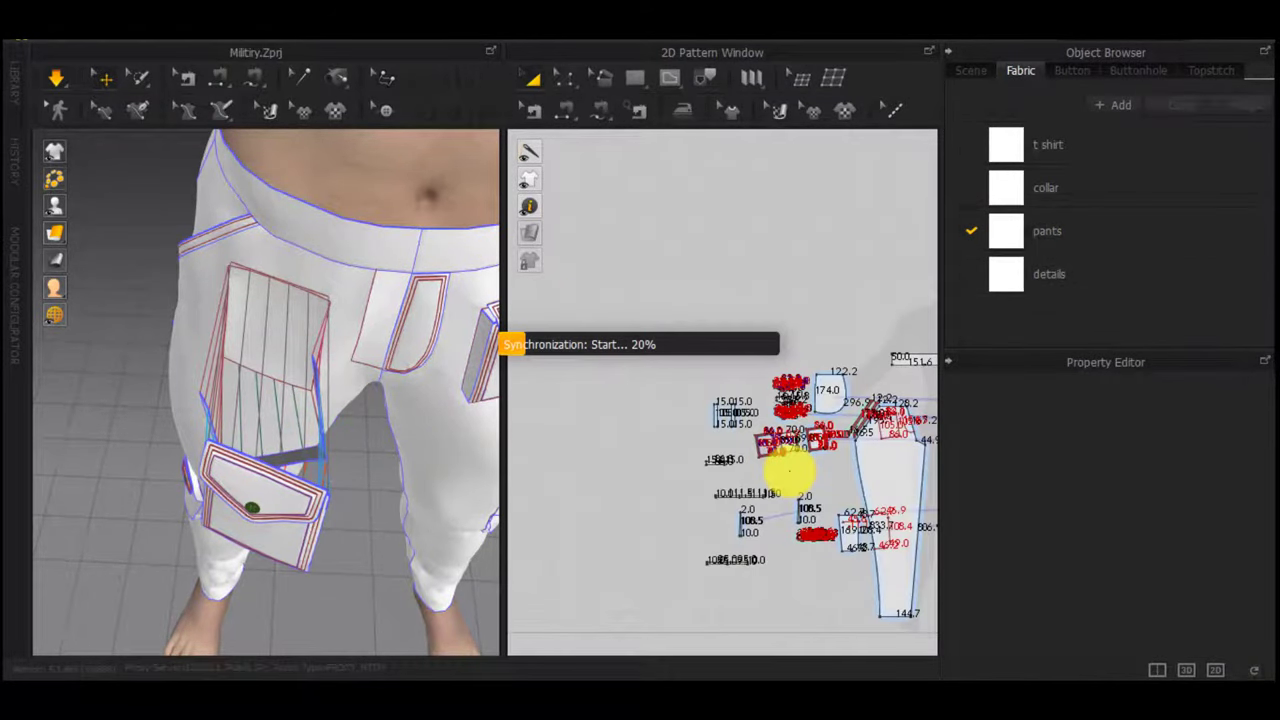
{"action": "right_click_drag", "start_coordinate": [389, 408], "coordinate": [640, 368]}
{"action": "scroll", "coordinate": [740, 443], "scroll_direction": "up", "scroll_amount": 4}
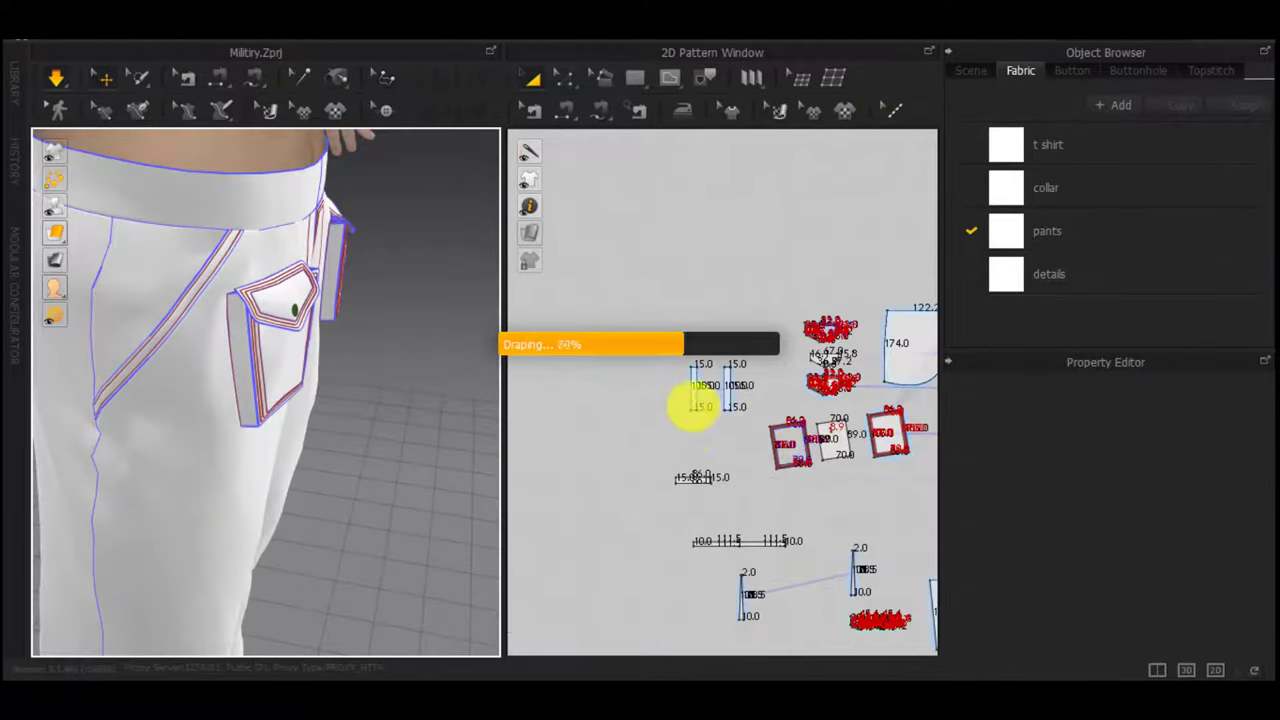
Taper the second pocket's linked side strips by moving the upper corner of the long outer edge 7 mm inwards
{"action": "scroll", "coordinate": [691, 366], "scroll_direction": "up", "scroll_amount": 5}
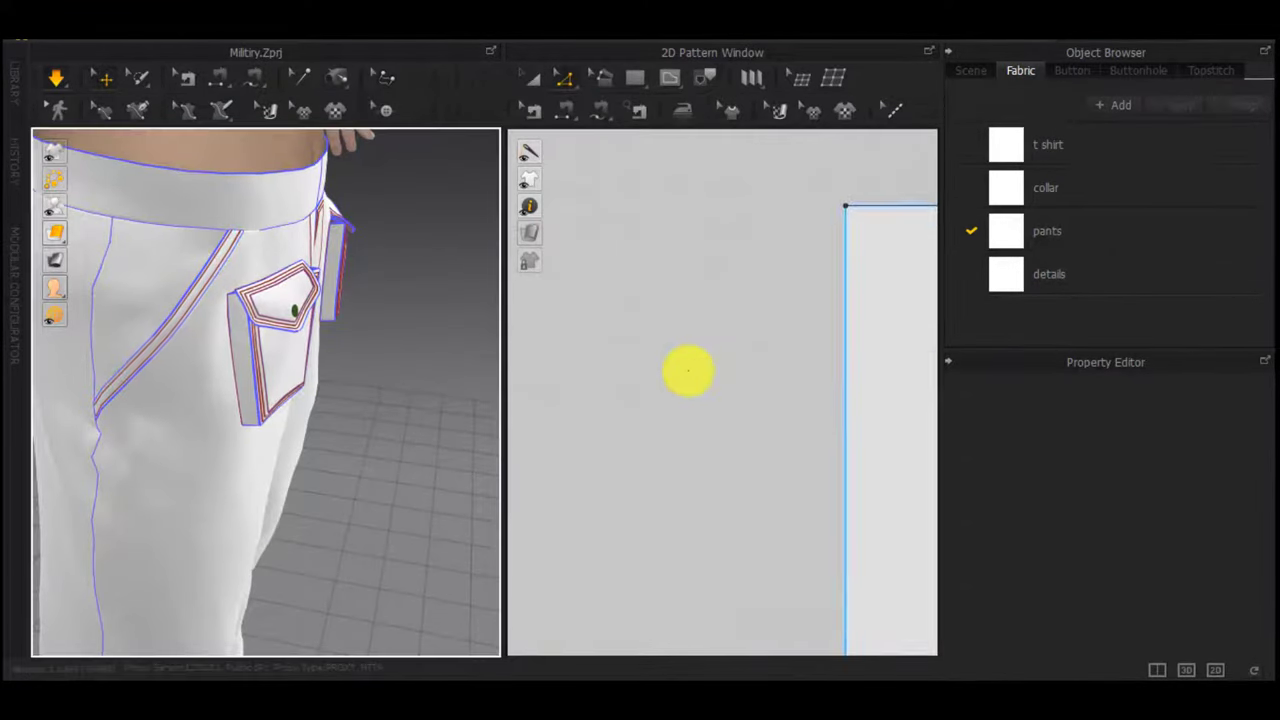
{"action": "scroll", "coordinate": [691, 380], "scroll_direction": "down", "scroll_amount": 4}
{"action": "middle_click_drag", "start_coordinate": [699, 378], "coordinate": [620, 383]}
{"action": "left_click_drag", "start_coordinate": [648, 314], "coordinate": [671, 314]}
{"action": "right_click", "coordinate": [671, 314]}
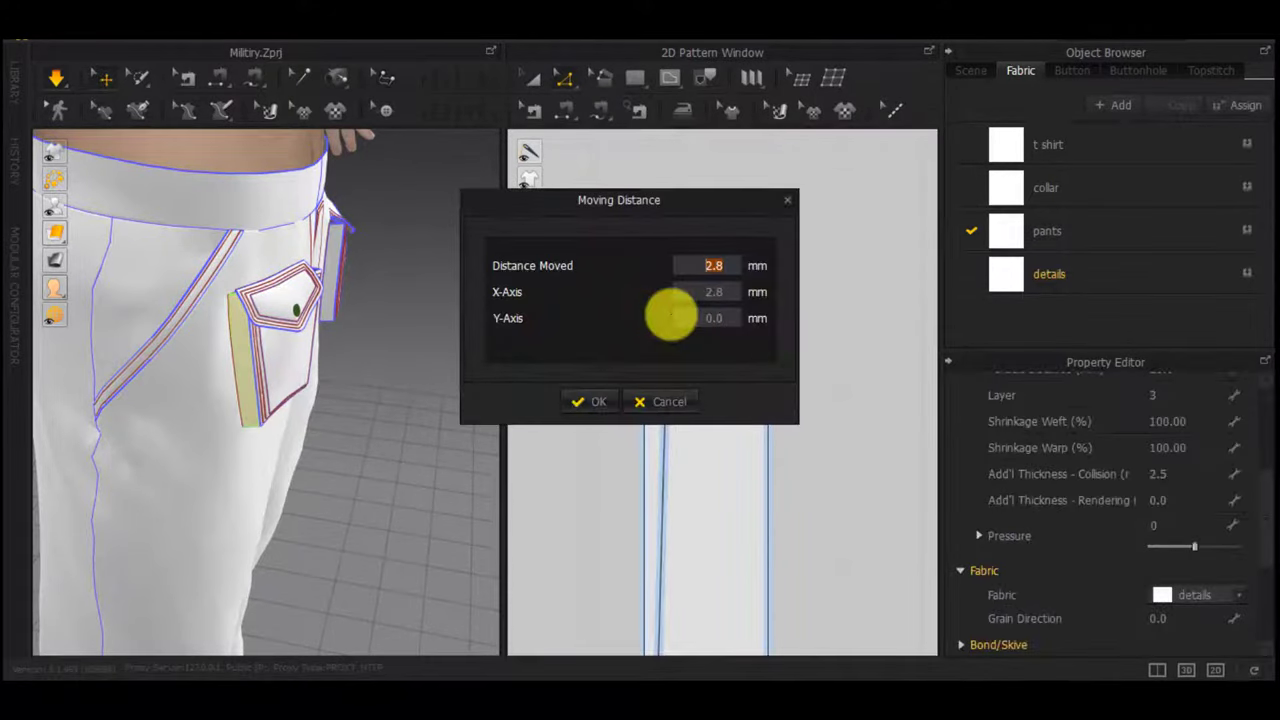
{"action": "left_click", "coordinate": [592, 399]}
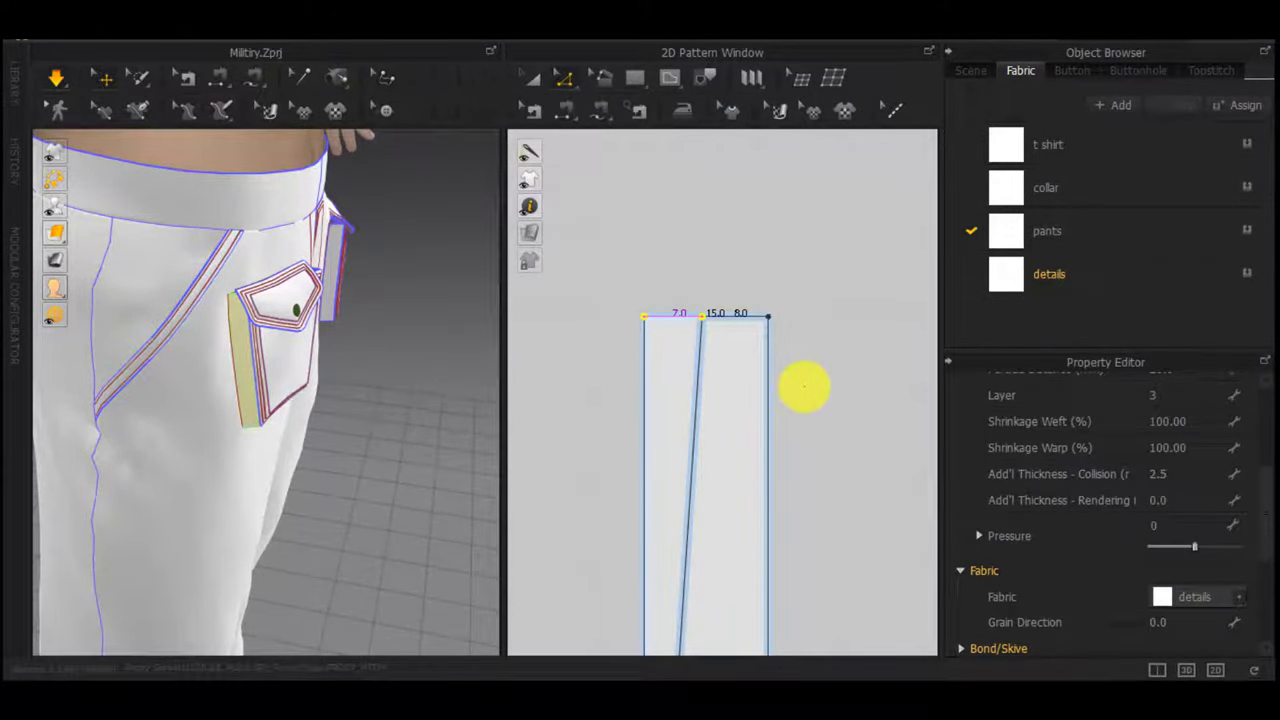
{"action": "scroll", "coordinate": [814, 376], "scroll_direction": "down", "scroll_amount": 4}
{"action": "middle_click_drag", "start_coordinate": [845, 394], "coordinate": [636, 377]}
{"action": "scroll", "coordinate": [635, 378], "scroll_direction": "down", "scroll_amount": 2}
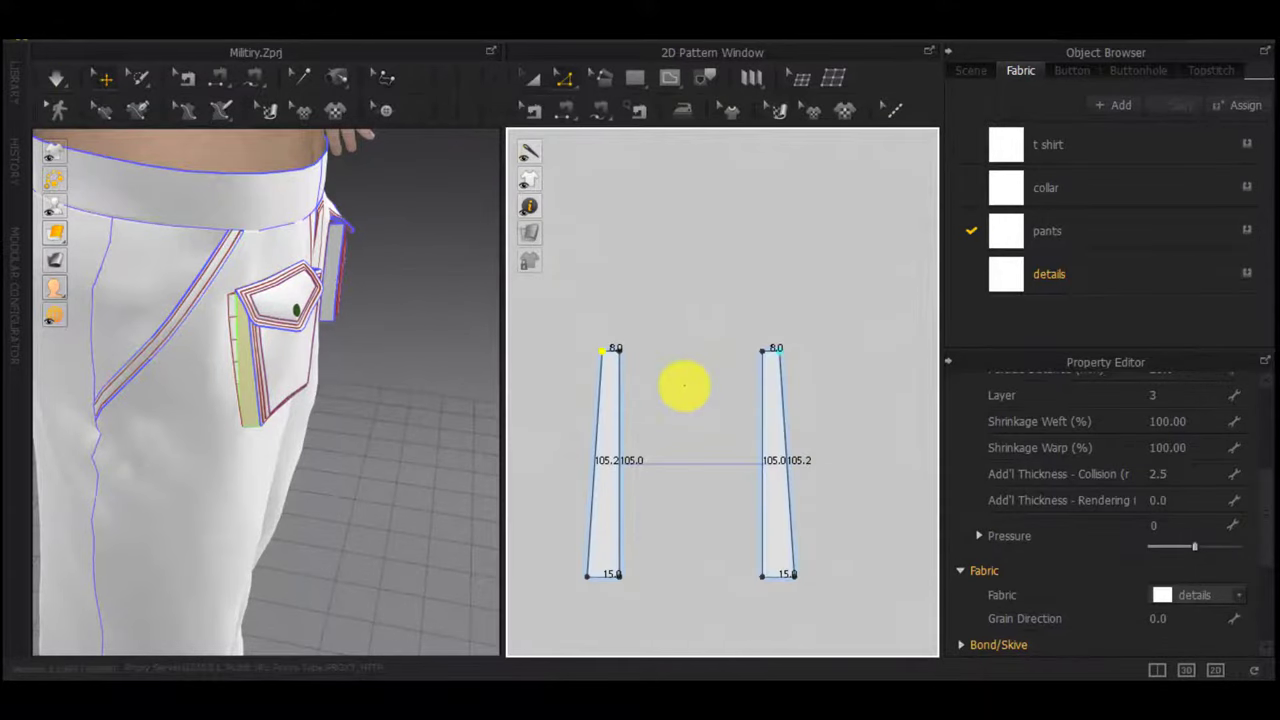
Narrow the top of the second pocket's linked side strips by moving the remaining upper corner 7 mm towards the opposite one
{"action": "scroll", "coordinate": [270, 340], "scroll_direction": "up", "scroll_amount": 3}
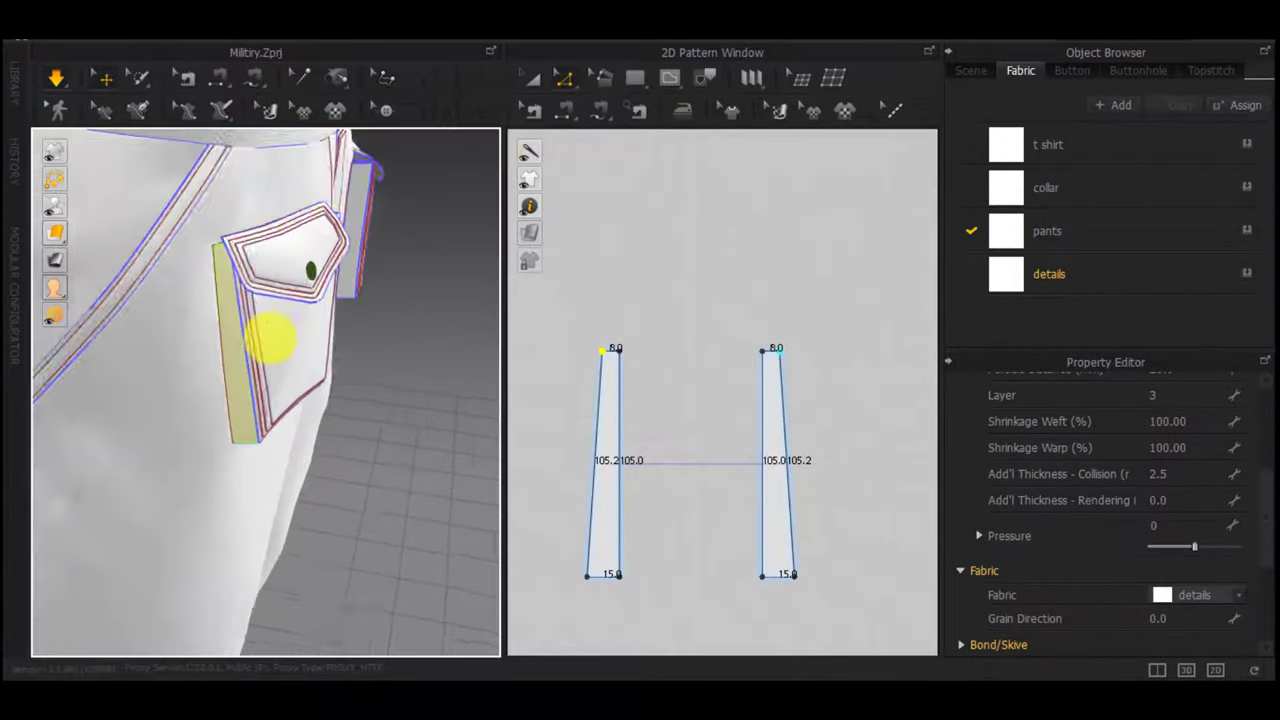
{"action": "right_click_drag", "start_coordinate": [300, 342], "coordinate": [440, 345]}
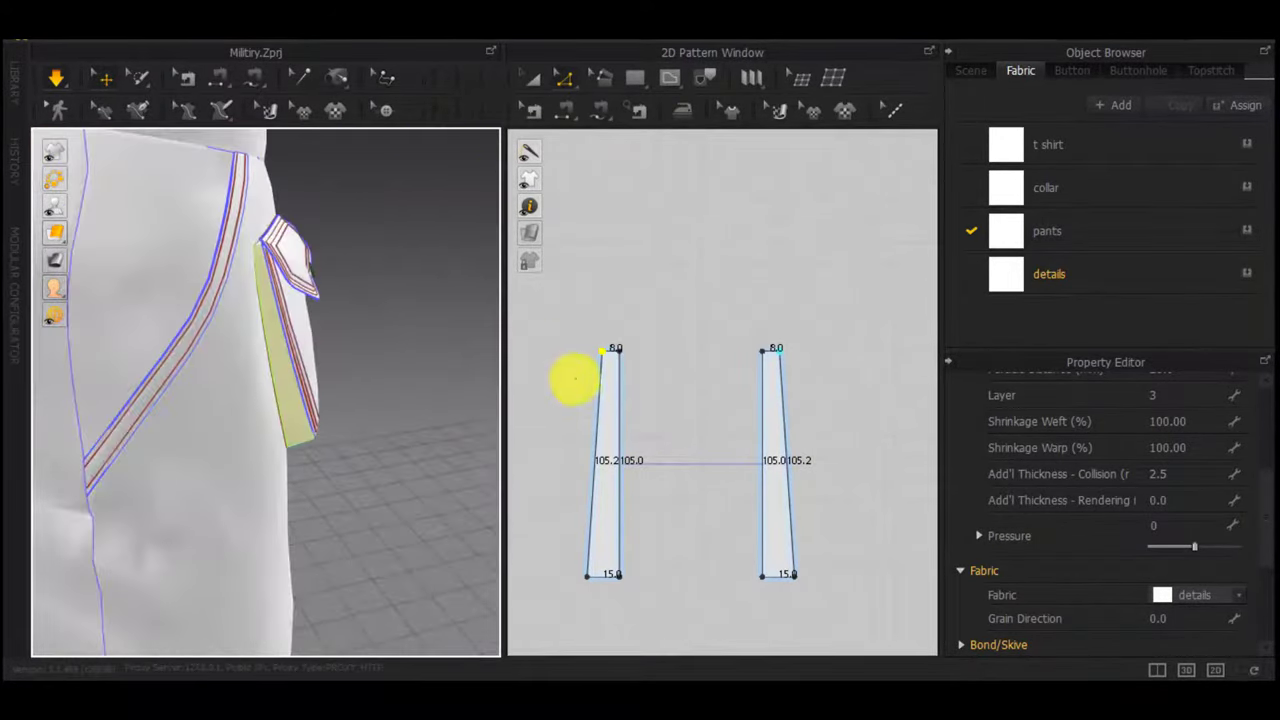
{"action": "scroll", "coordinate": [576, 377], "scroll_direction": "up", "scroll_amount": 4}
{"action": "left_click", "coordinate": [757, 298]}
{"action": "left_click_drag", "start_coordinate": [713, 289], "coordinate": [682, 289]}
{"action": "right_click", "coordinate": [682, 289]}
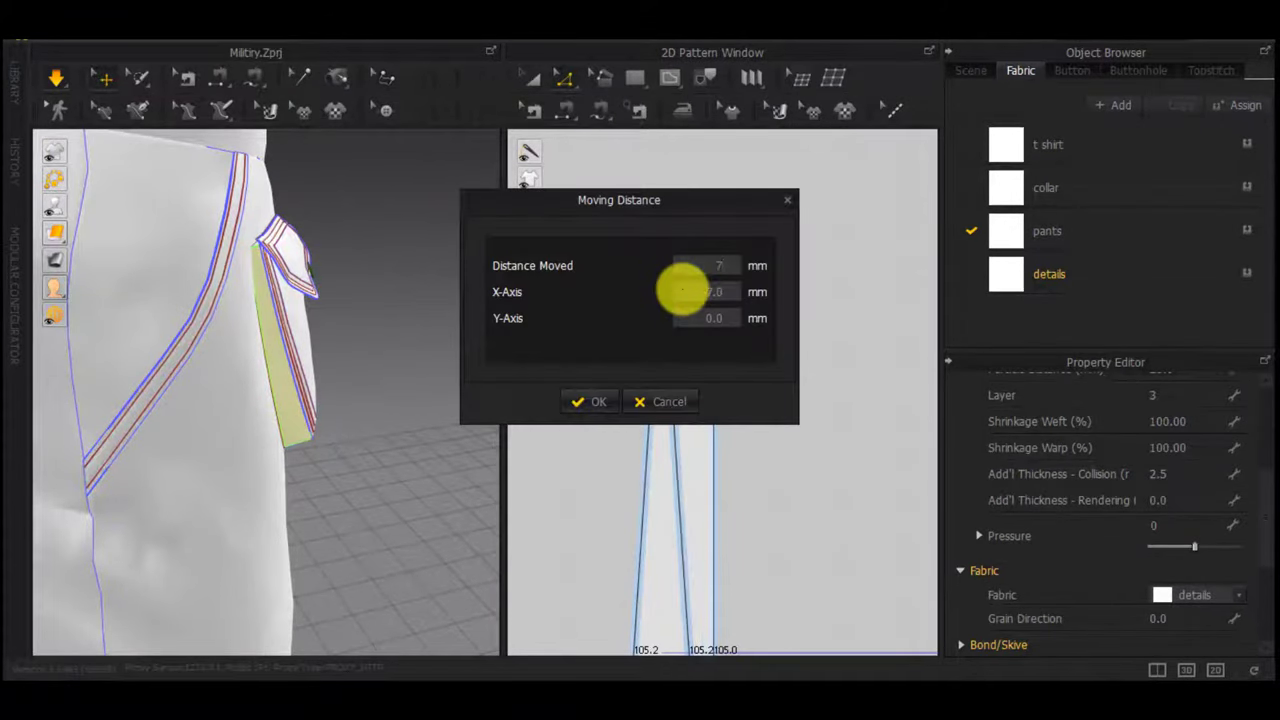
{"action": "key", "text": "Return"}
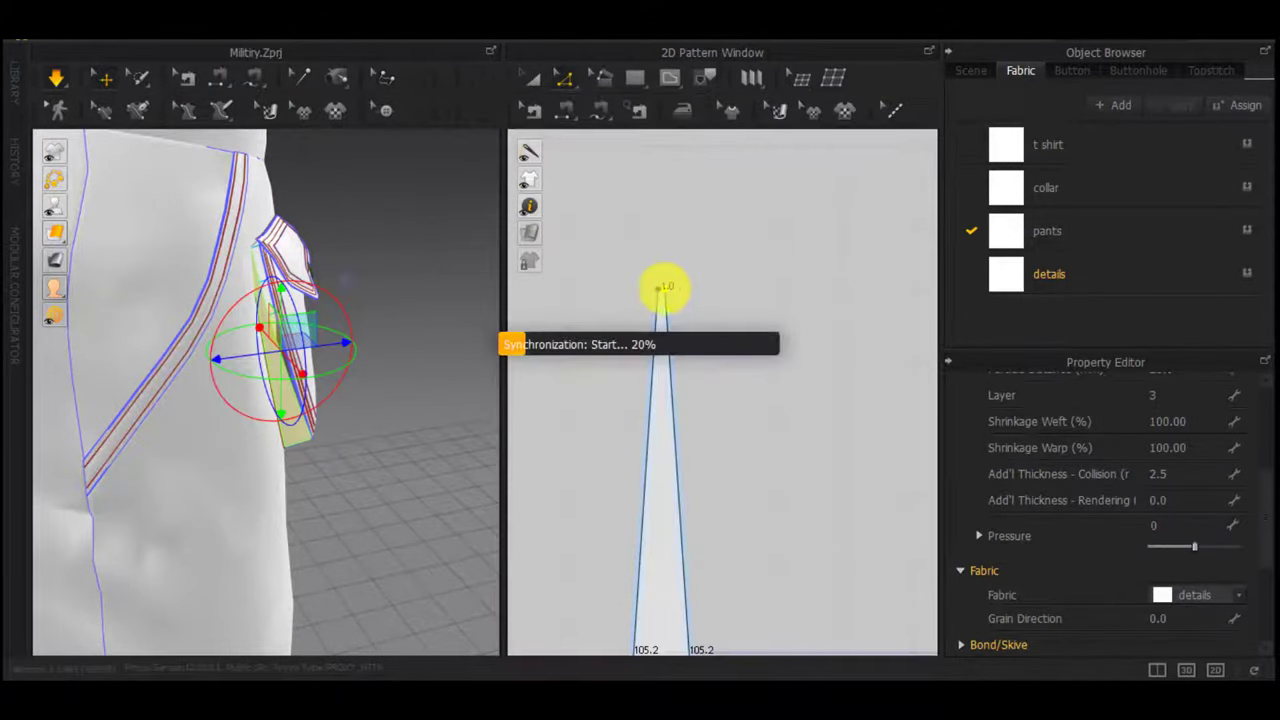
Try to taper the other patch pocket's linked side strips by moving an upper corner 7 mm inwards
{"action": "right_click_drag", "start_coordinate": [414, 296], "coordinate": [236, 286]}
{"action": "scroll", "coordinate": [773, 366], "scroll_direction": "down", "scroll_amount": 6}
{"action": "middle_click_drag", "start_coordinate": [897, 423], "coordinate": [594, 379]}
{"action": "scroll", "coordinate": [690, 393], "scroll_direction": "down", "scroll_amount": 8}
{"action": "middle_click_drag", "start_coordinate": [742, 416], "coordinate": [532, 407]}
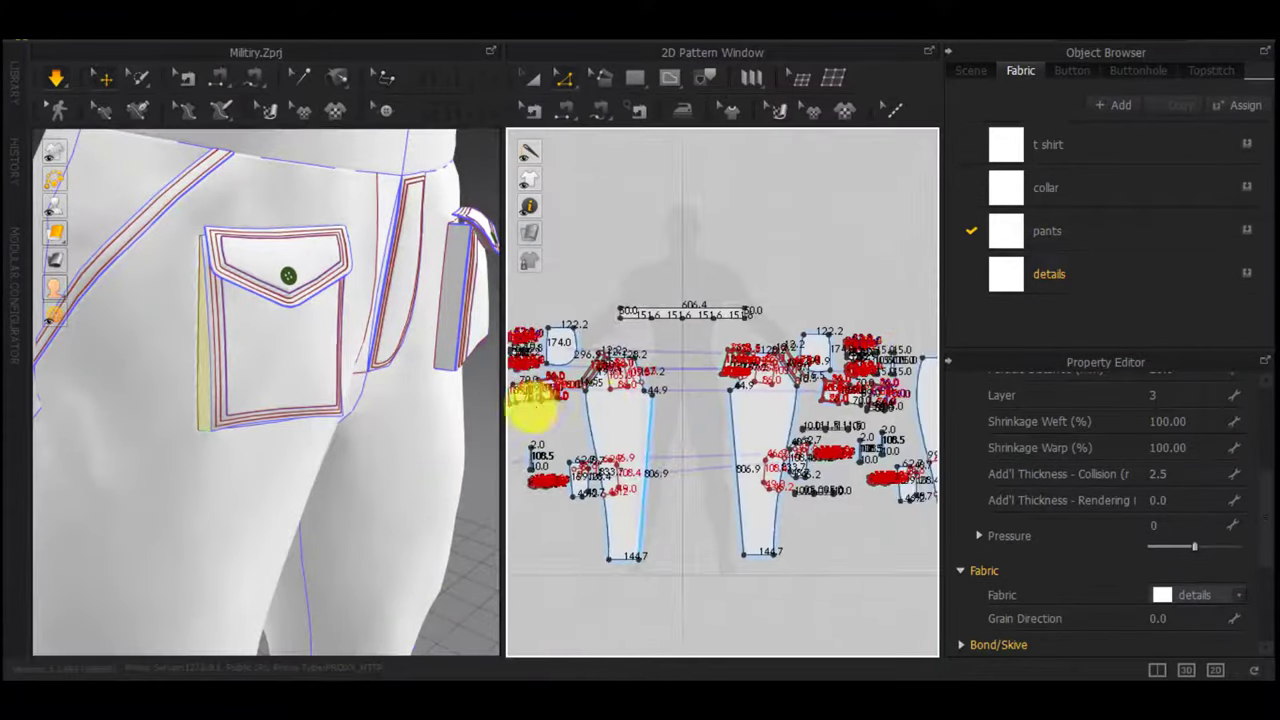
{"action": "scroll", "coordinate": [706, 354], "scroll_direction": "up", "scroll_amount": 8}
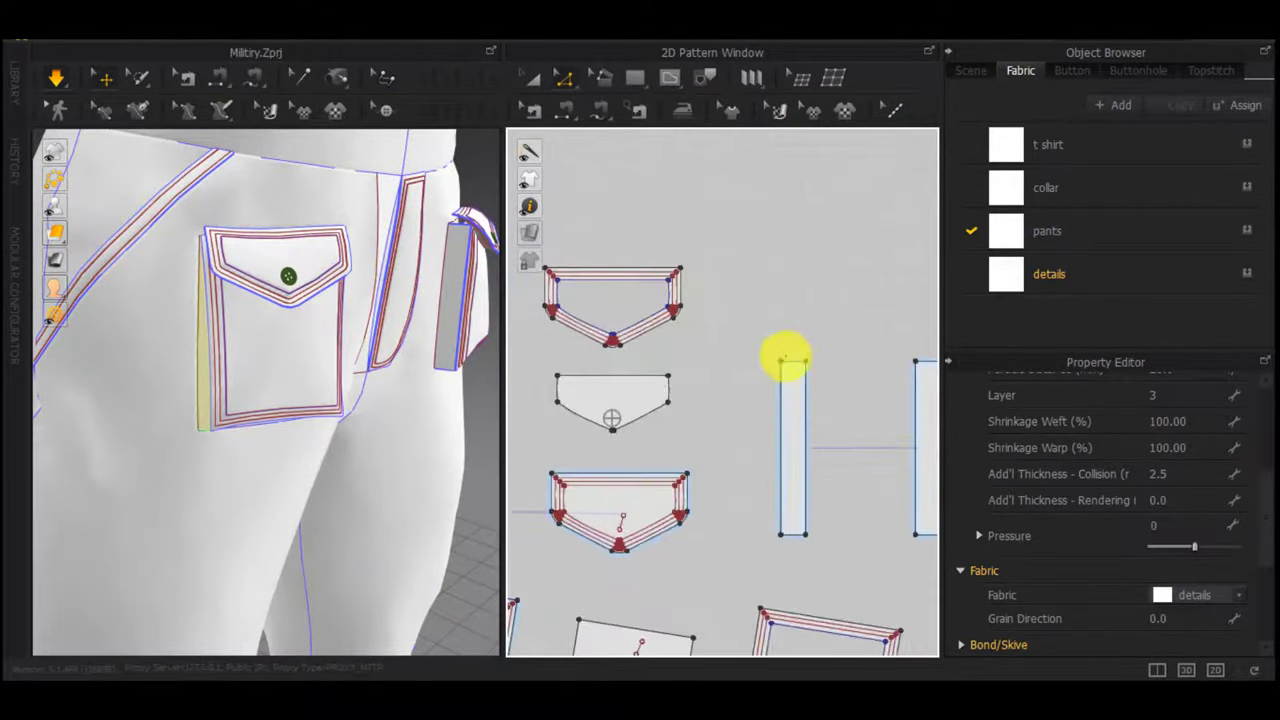
{"action": "left_click_drag", "start_coordinate": [789, 359], "coordinate": [788, 359]}
{"action": "right_click", "coordinate": [788, 359]}
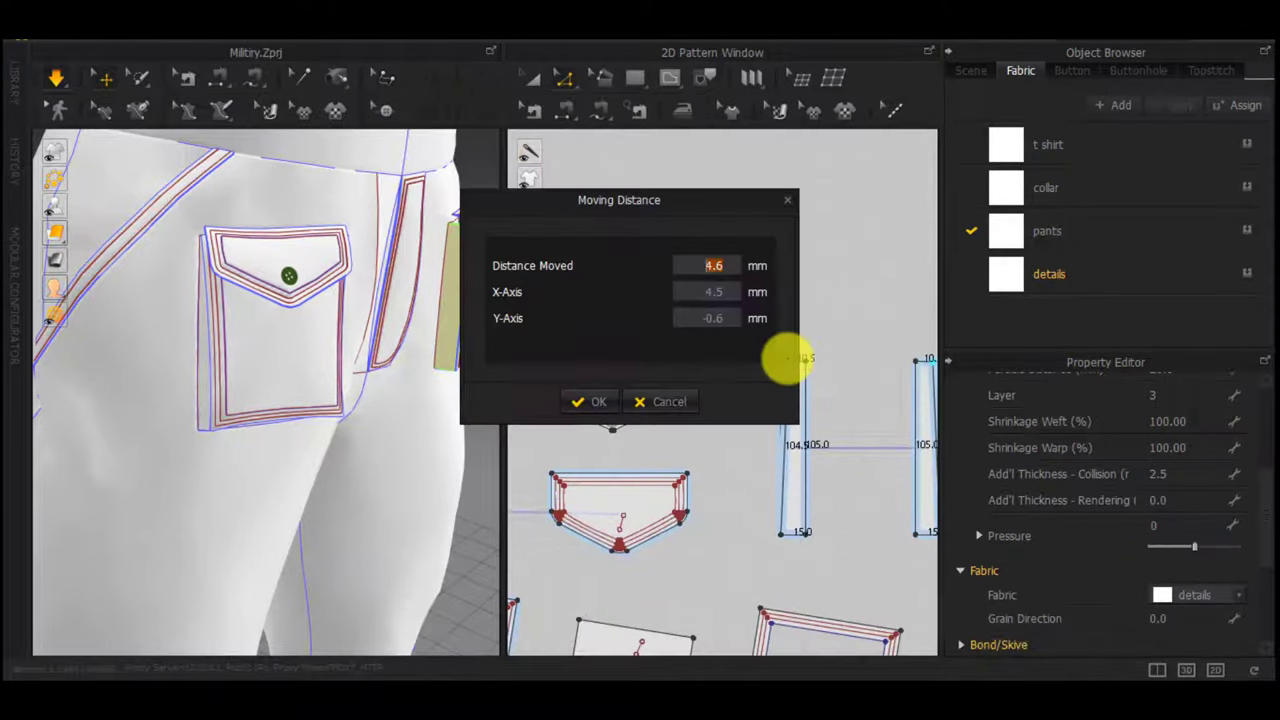
{"action": "type", "text": "7"}
{"action": "key", "text": "Return"}
{"action": "scroll", "coordinate": [803, 362], "scroll_direction": "up", "scroll_amount": 5}
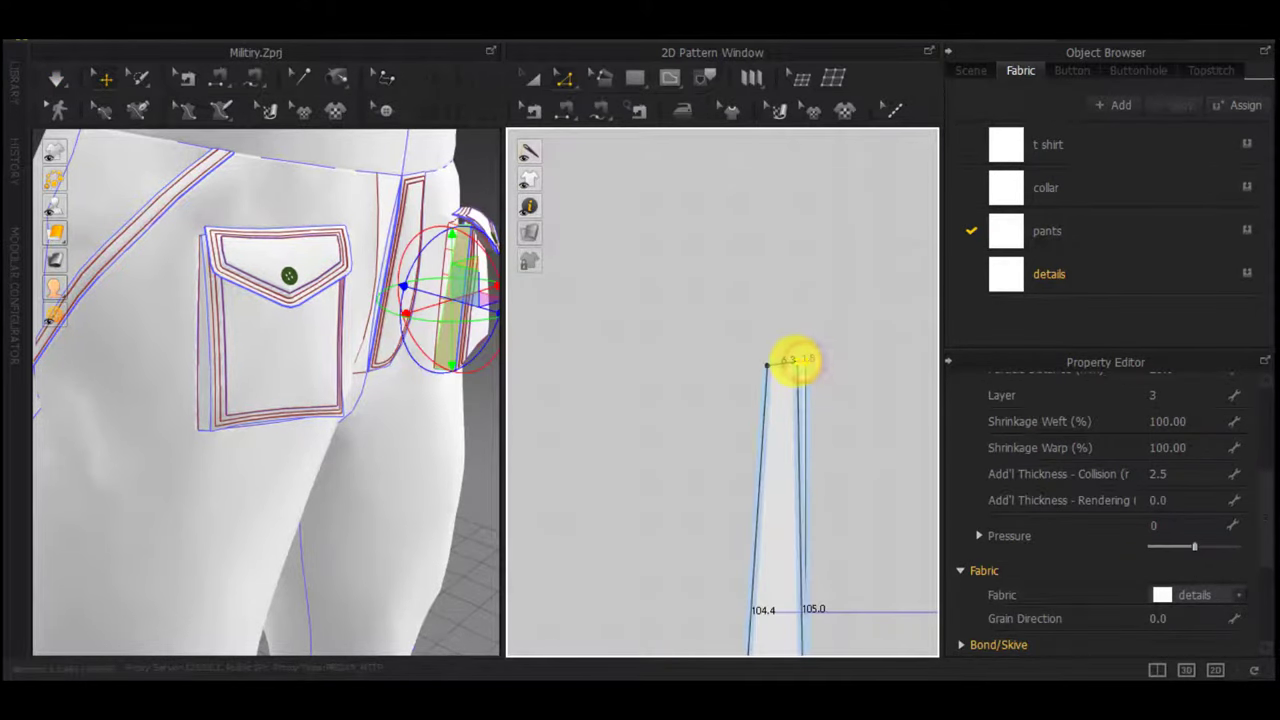
{"action": "mouse_move", "coordinate": [796, 361]}
{"action": "left_mouse_down"}
{"action": "mouse_move", "coordinate": [737, 361]}
{"action": "mouse_move", "coordinate": [774, 362]}
{"action": "left_mouse_up"}
{"action": "key", "text": "ctrl+z"}
{"action": "key", "text": "ctrl+z"}
Taper the other patch pocket's linked side strips by moving both upper corners 7 mm inwards horizontally
{"action": "right_click", "coordinate": [752, 361]}
{"action": "type", "text": "7"}
{"action": "key", "text": "Return"}
{"action": "scroll", "coordinate": [805, 365], "scroll_direction": "up", "scroll_amount": 4}
{"action": "right_click", "coordinate": [774, 362]}
{"action": "type", "text": "7"}
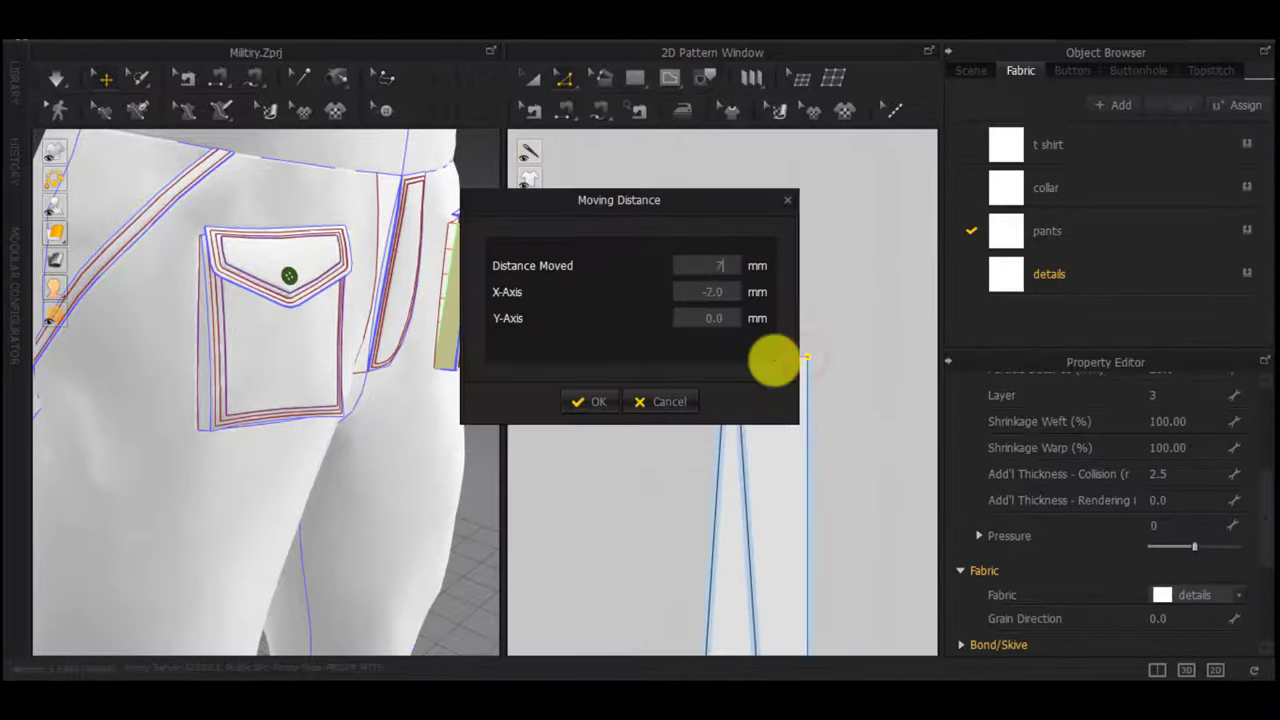
{"action": "key", "text": "Return"}
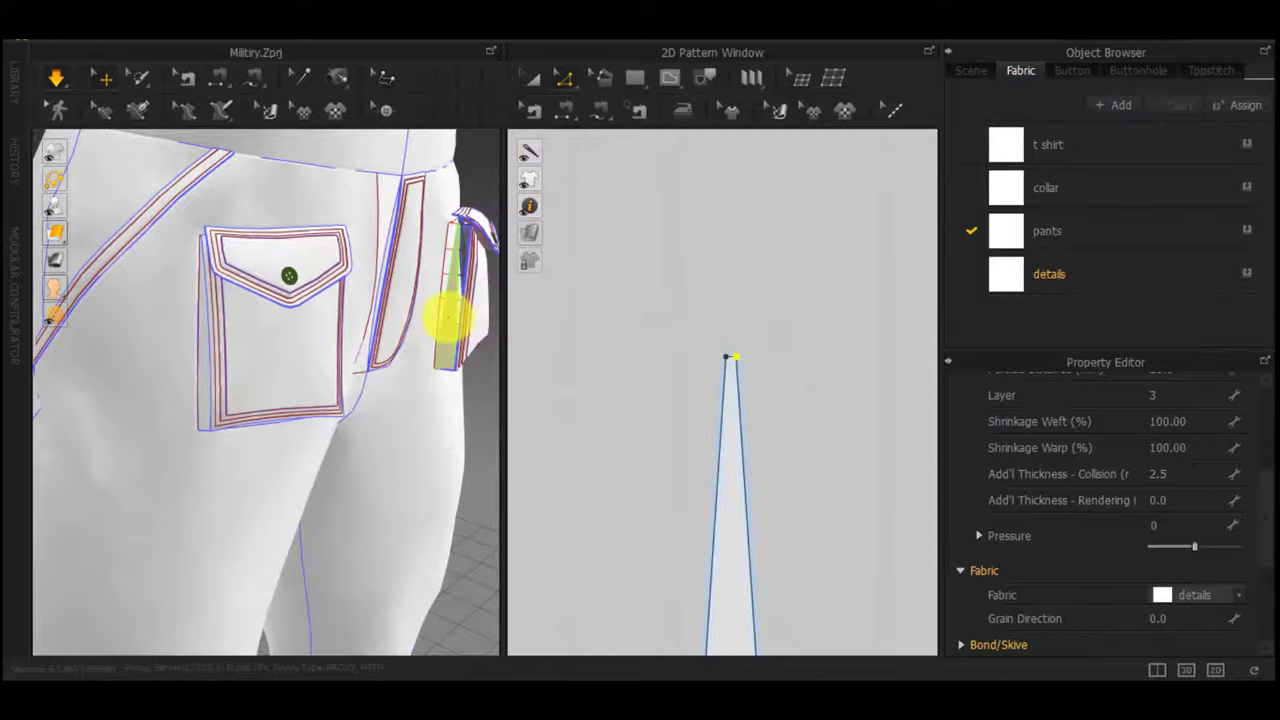
Set the height of one leg cargo pocket's lower strip (two 95 mm segments) to 15 mm and simulate the garment
{"action": "scroll", "coordinate": [449, 320], "scroll_direction": "down", "scroll_amount": 3}
{"action": "right_click_drag", "start_coordinate": [414, 337], "coordinate": [357, 329]}
{"action": "scroll", "coordinate": [357, 329], "scroll_direction": "down", "scroll_amount": 3}
{"action": "scroll", "coordinate": [786, 466], "scroll_direction": "down", "scroll_amount": 4}
{"action": "middle_click_drag", "start_coordinate": [734, 565], "coordinate": [812, 226]}
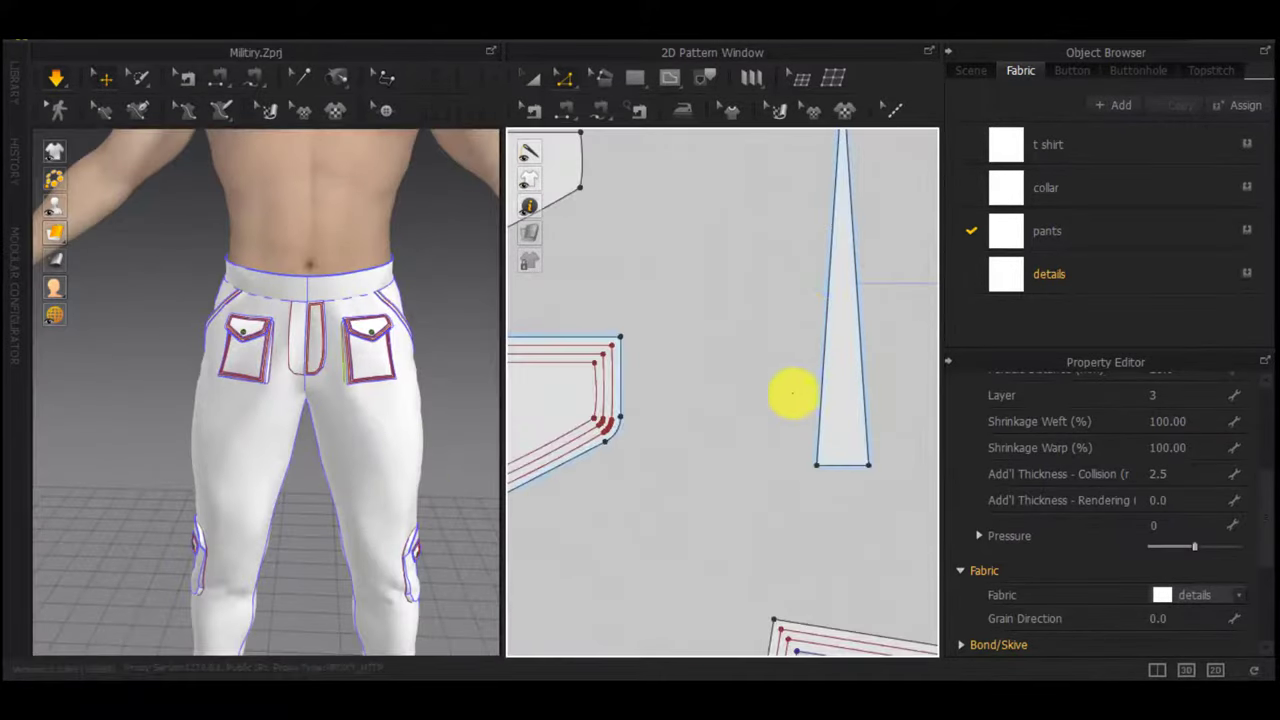
{"action": "scroll", "coordinate": [794, 394], "scroll_direction": "down", "scroll_amount": 5}
{"action": "middle_click_drag", "start_coordinate": [726, 534], "coordinate": [832, 310]}
{"action": "scroll", "coordinate": [817, 385], "scroll_direction": "up", "scroll_amount": 5}
{"action": "scroll", "coordinate": [812, 375], "scroll_direction": "down", "scroll_amount": 3}
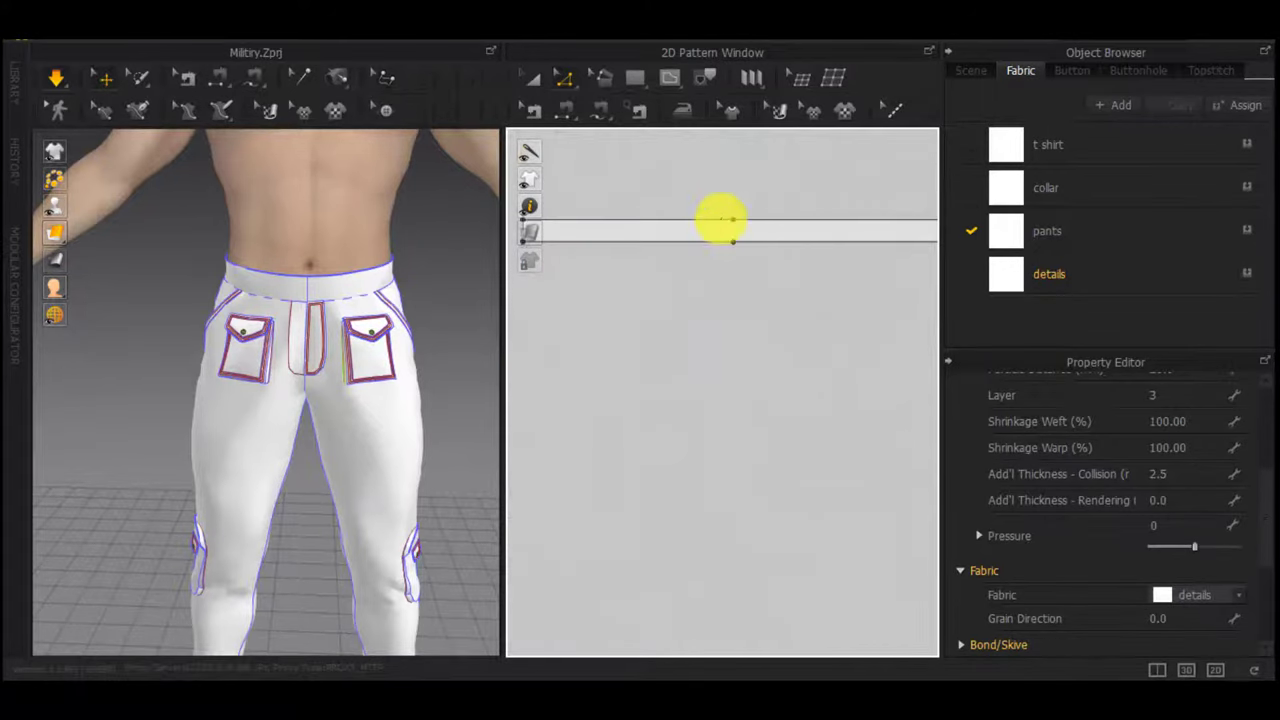
{"action": "left_click", "coordinate": [721, 231]}
{"action": "scroll", "coordinate": [721, 231], "scroll_direction": "down", "scroll_amount": 3}
{"action": "middle_click_drag", "start_coordinate": [686, 267], "coordinate": [857, 276]}
{"action": "scroll", "coordinate": [682, 240], "scroll_direction": "up", "scroll_amount": 3}
{"action": "scroll", "coordinate": [857, 275], "scroll_direction": "down", "scroll_amount": 2}
{"action": "middle_click_drag", "start_coordinate": [934, 279], "coordinate": [830, 276]}
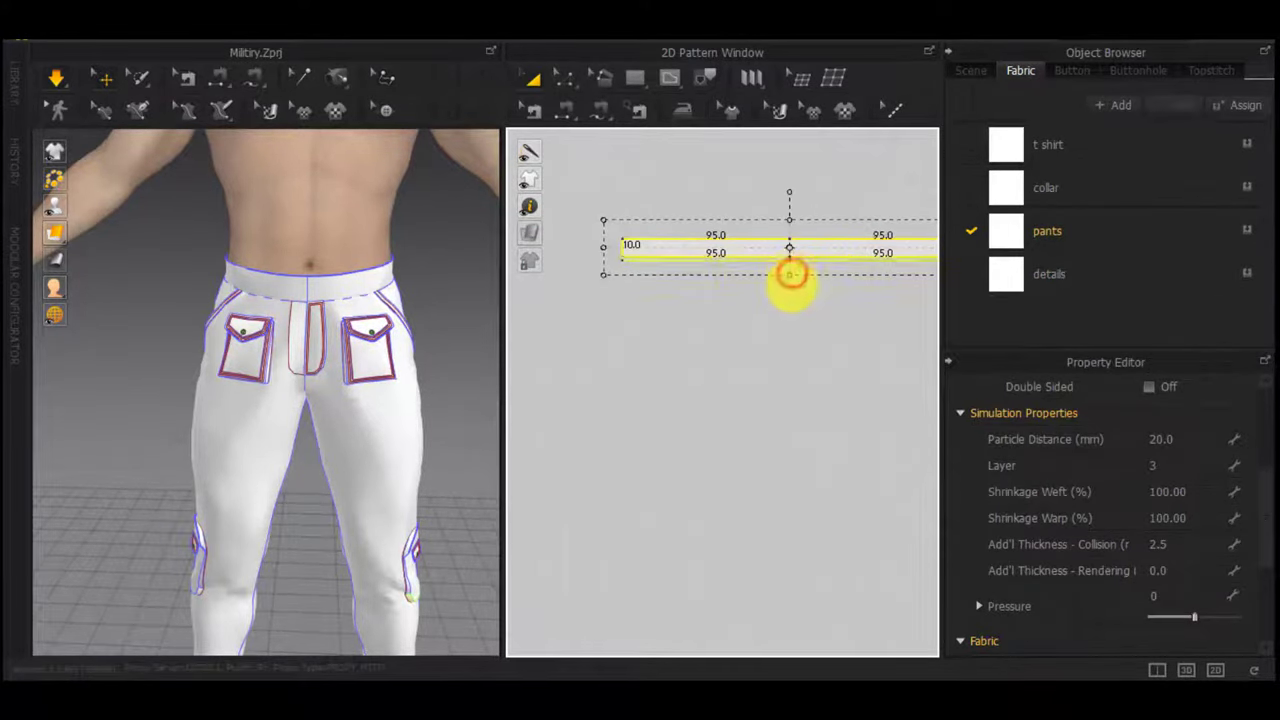
{"action": "left_click_drag", "start_coordinate": [791, 275], "coordinate": [790, 292]}
{"action": "right_click", "coordinate": [790, 292]}
{"action": "left_click", "coordinate": [773, 173]}
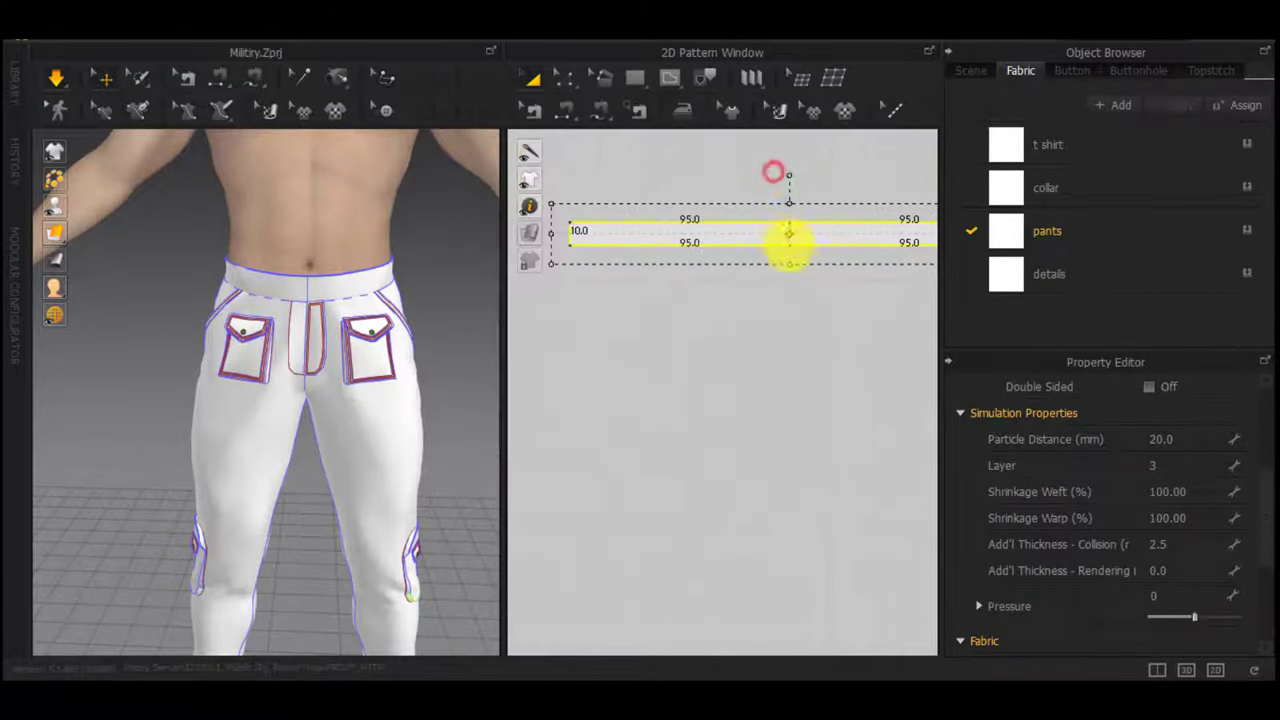
{"action": "scroll", "coordinate": [789, 258], "scroll_direction": "up", "scroll_amount": 1}
{"action": "right_click", "coordinate": [788, 269]}
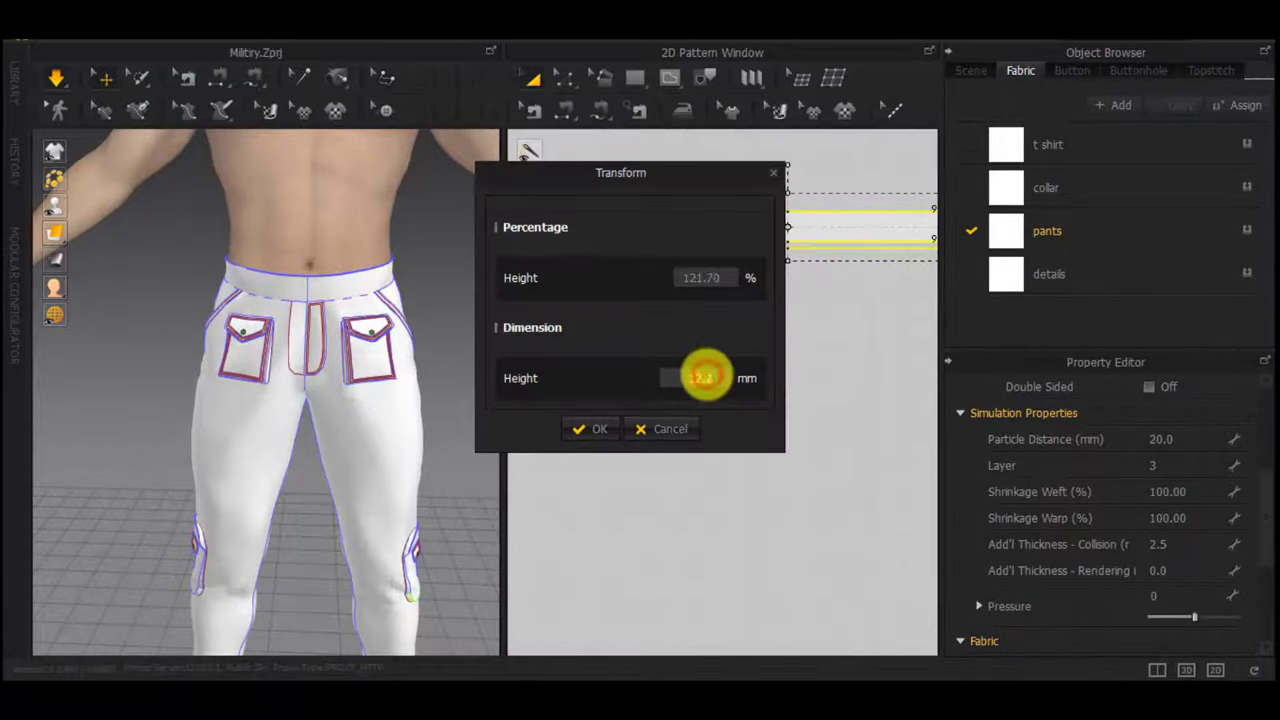
{"action": "key", "text": "Return"}
{"action": "key", "text": "space"}
{"action": "scroll", "coordinate": [455, 431], "scroll_direction": "down", "scroll_amount": 2}
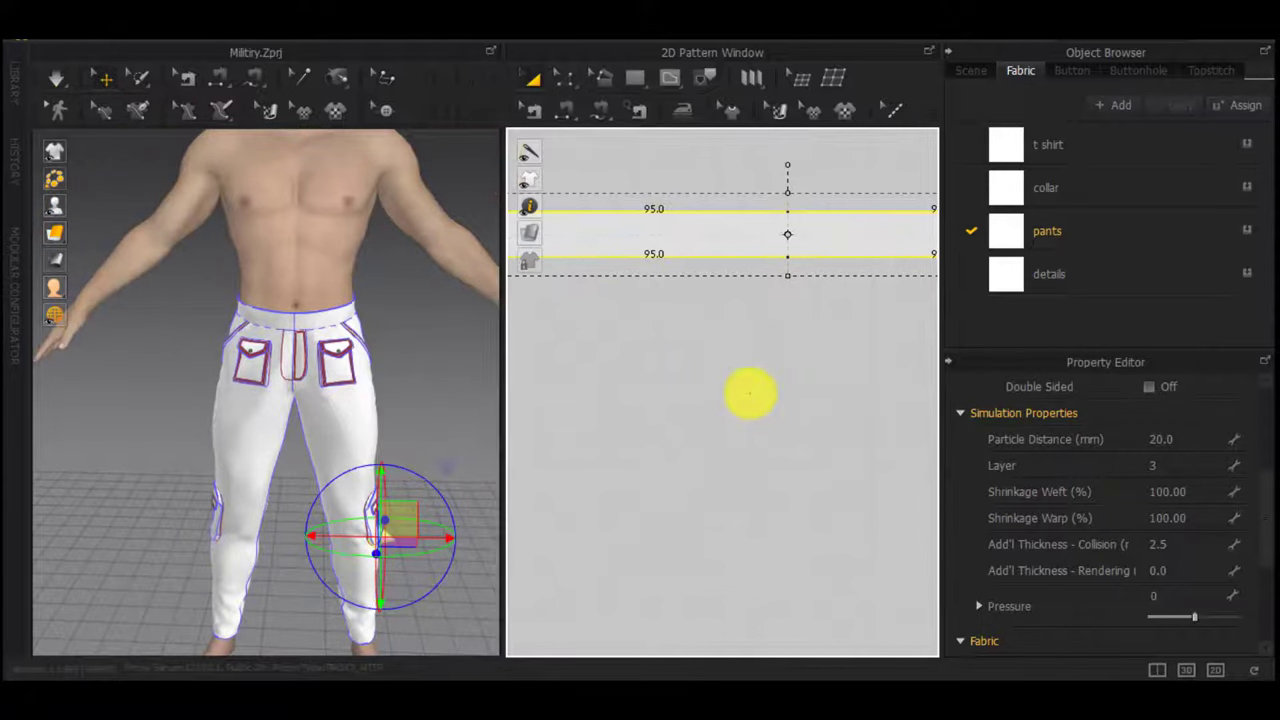
{"action": "scroll", "coordinate": [750, 393], "scroll_direction": "down", "scroll_amount": 3}
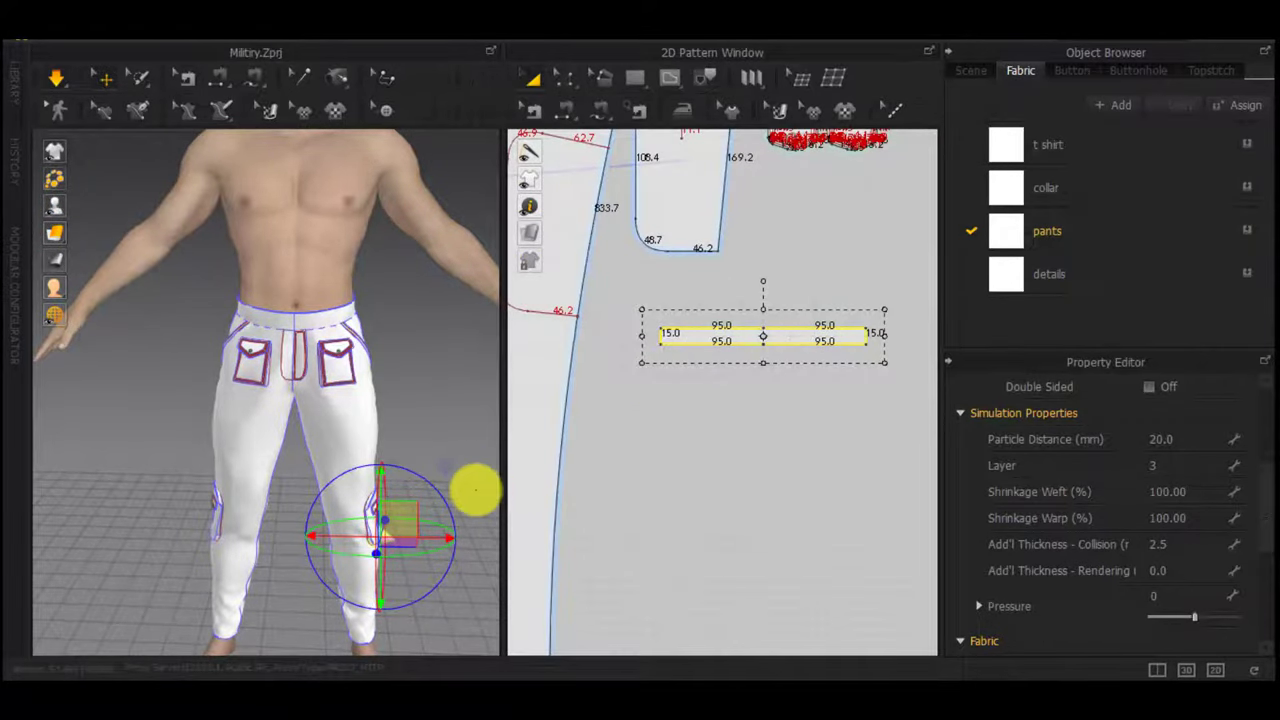
Widen the lower end of the cargo pocket's linked side strips to 15 mm by moving both lower corners 2.5 mm outwards, and simulate
{"action": "scroll", "coordinate": [468, 492], "scroll_direction": "up", "scroll_amount": 5}
{"action": "right_click_drag", "start_coordinate": [417, 546], "coordinate": [252, 300]}
{"action": "scroll", "coordinate": [700, 350], "scroll_direction": "down", "scroll_amount": 3}
{"action": "scroll", "coordinate": [866, 258], "scroll_direction": "up", "scroll_amount": 1}
{"action": "scroll", "coordinate": [866, 258], "scroll_direction": "up", "scroll_amount": 4}
{"action": "left_click", "coordinate": [793, 310]}
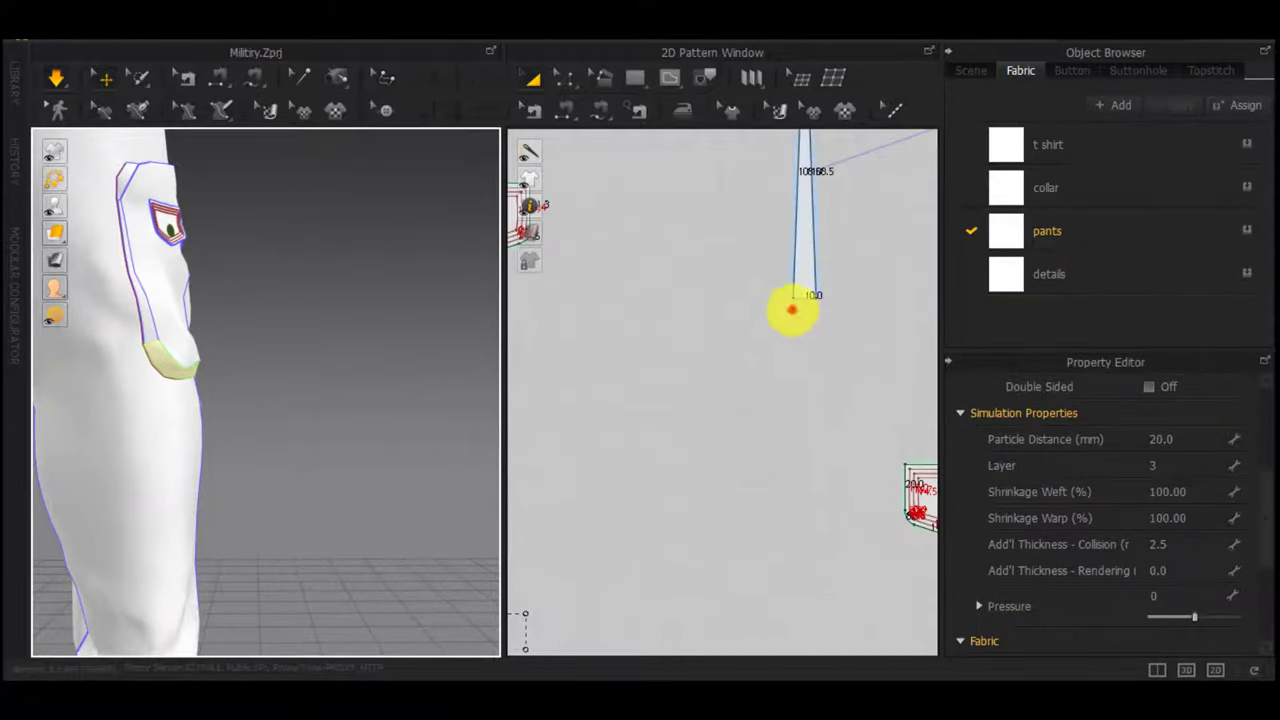
{"action": "scroll", "coordinate": [802, 299], "scroll_direction": "up", "scroll_amount": 2}
{"action": "left_click_drag", "start_coordinate": [788, 302], "coordinate": [851, 302]}
{"action": "right_click", "coordinate": [774, 301]}
{"action": "type", "text": "2.5"}
{"action": "key", "text": "Return"}
{"action": "right_click", "coordinate": [851, 302]}
{"action": "type", "text": "2.5"}
{"action": "key", "text": "Return"}
{"action": "scroll", "coordinate": [680, 330], "scroll_direction": "down", "scroll_amount": 6}
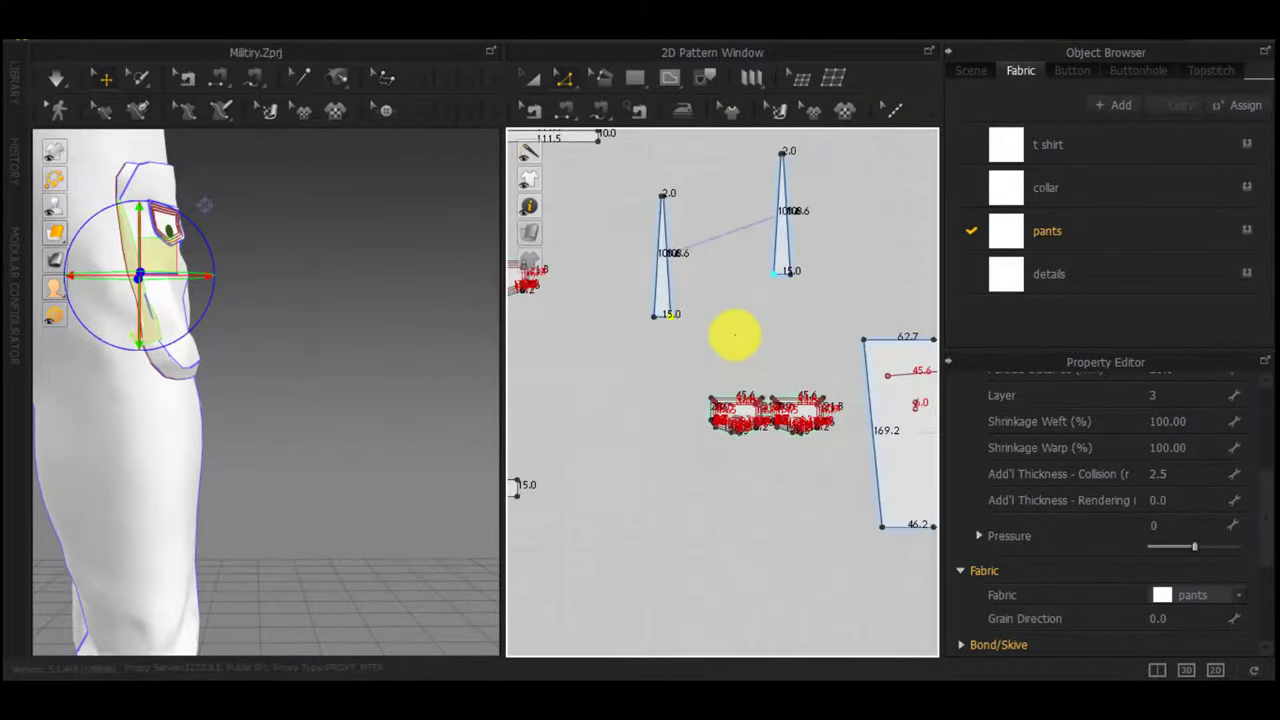
{"action": "scroll", "coordinate": [735, 335], "scroll_direction": "down", "scroll_amount": 3}
{"action": "key", "text": "space"}
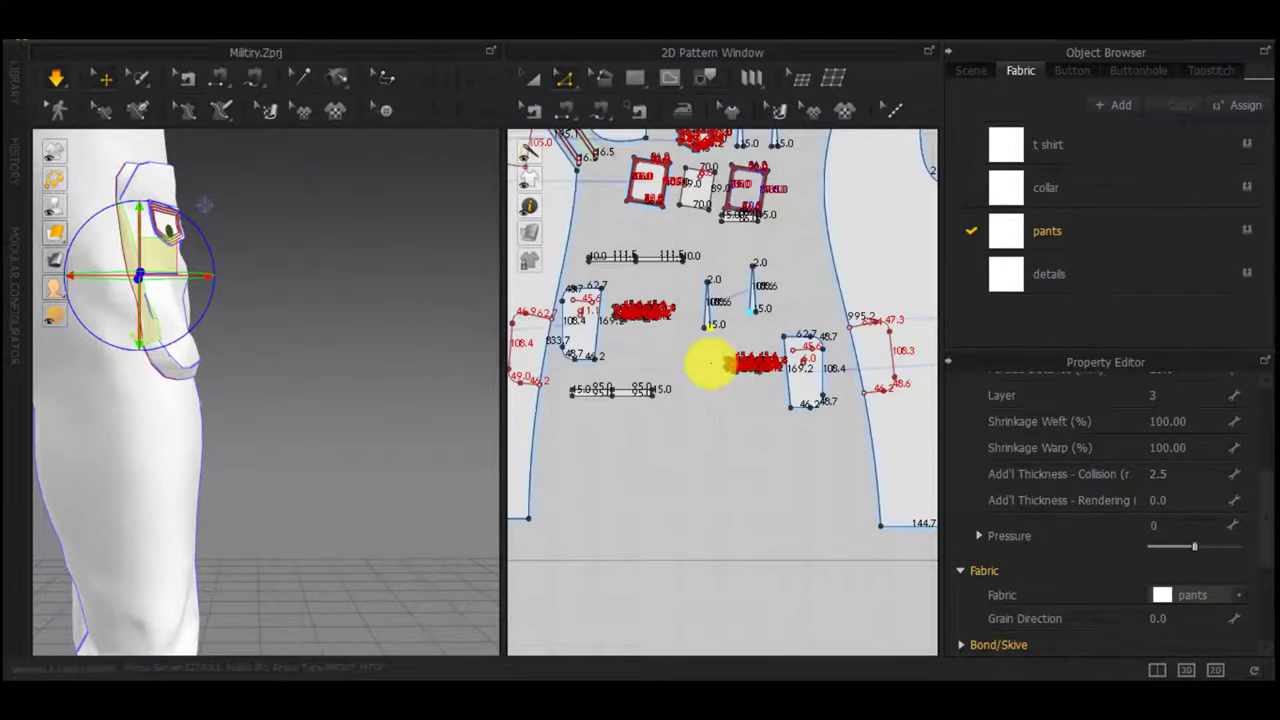
Set the height of the cargo pocket's upper strip (two 111.5 mm segments) to 15 mm
{"action": "scroll", "coordinate": [632, 260], "scroll_direction": "up", "scroll_amount": 5}
{"action": "left_click", "coordinate": [657, 225]}
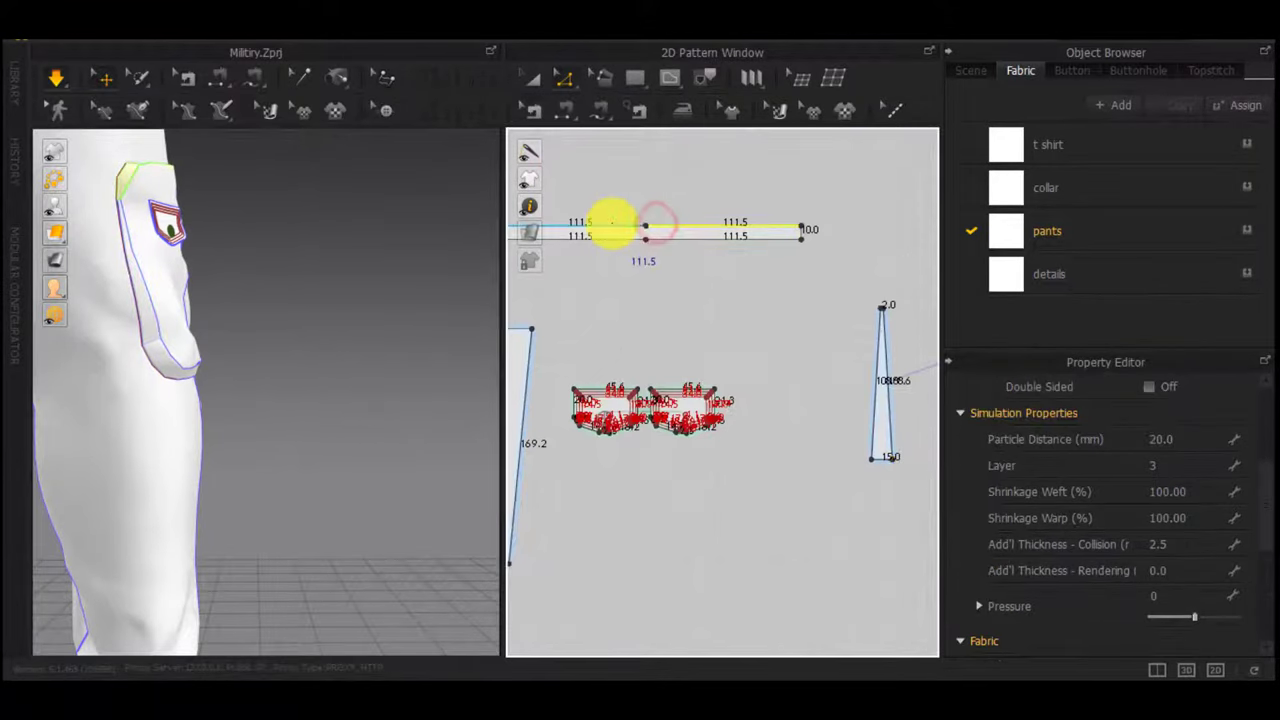
{"action": "scroll", "coordinate": [628, 278], "scroll_direction": "down", "scroll_amount": 3}
{"action": "middle_click_drag", "start_coordinate": [634, 278], "coordinate": [679, 281]}
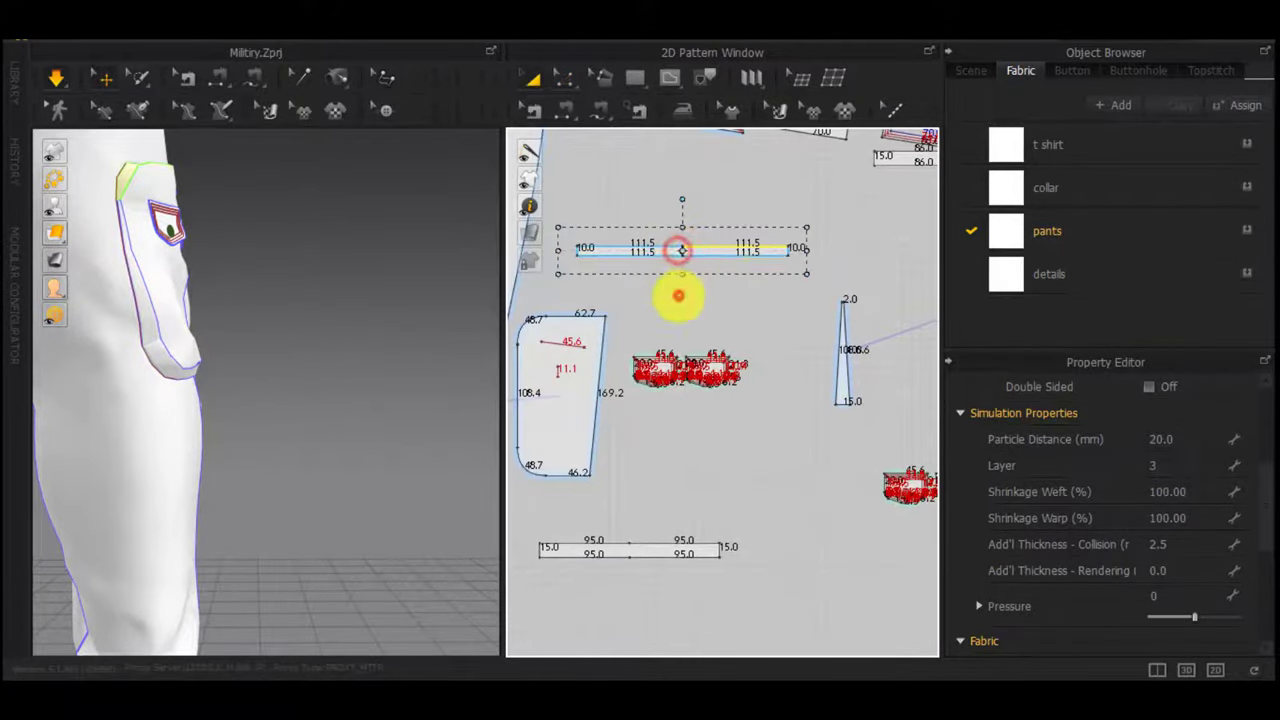
{"action": "left_click", "coordinate": [686, 254]}
{"action": "right_click", "coordinate": [683, 220]}
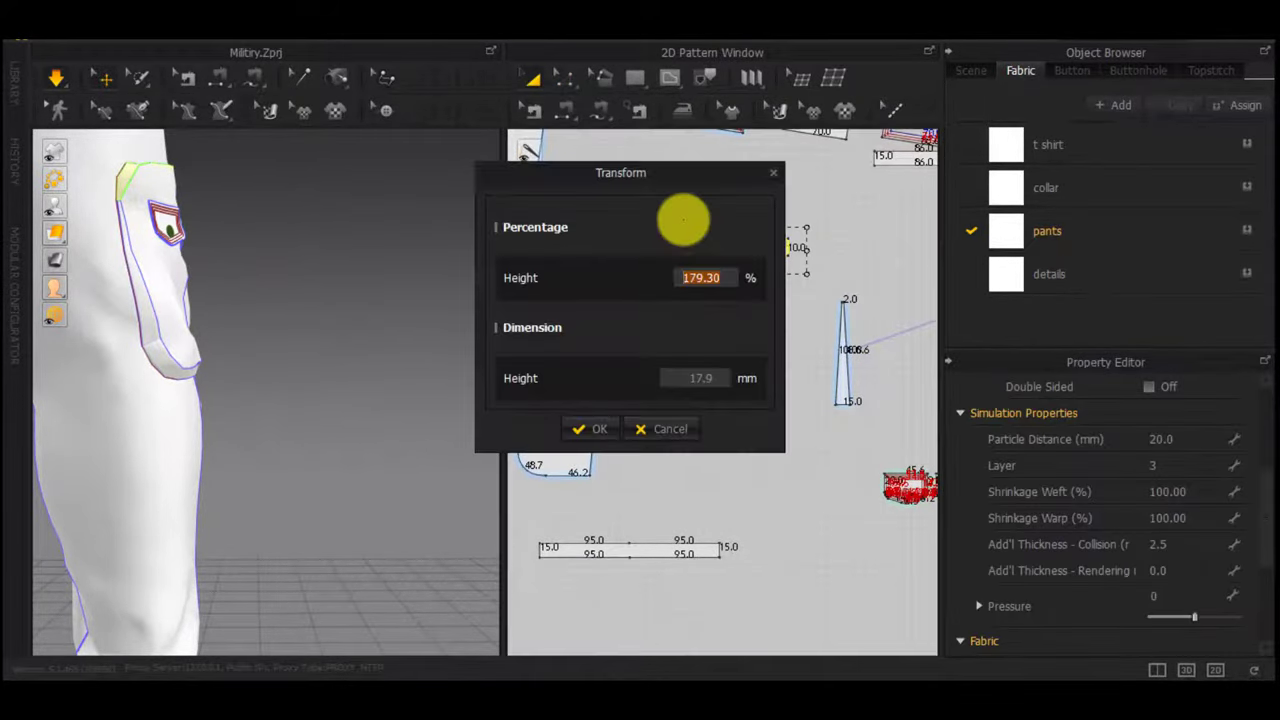
{"action": "key", "text": "Return"}
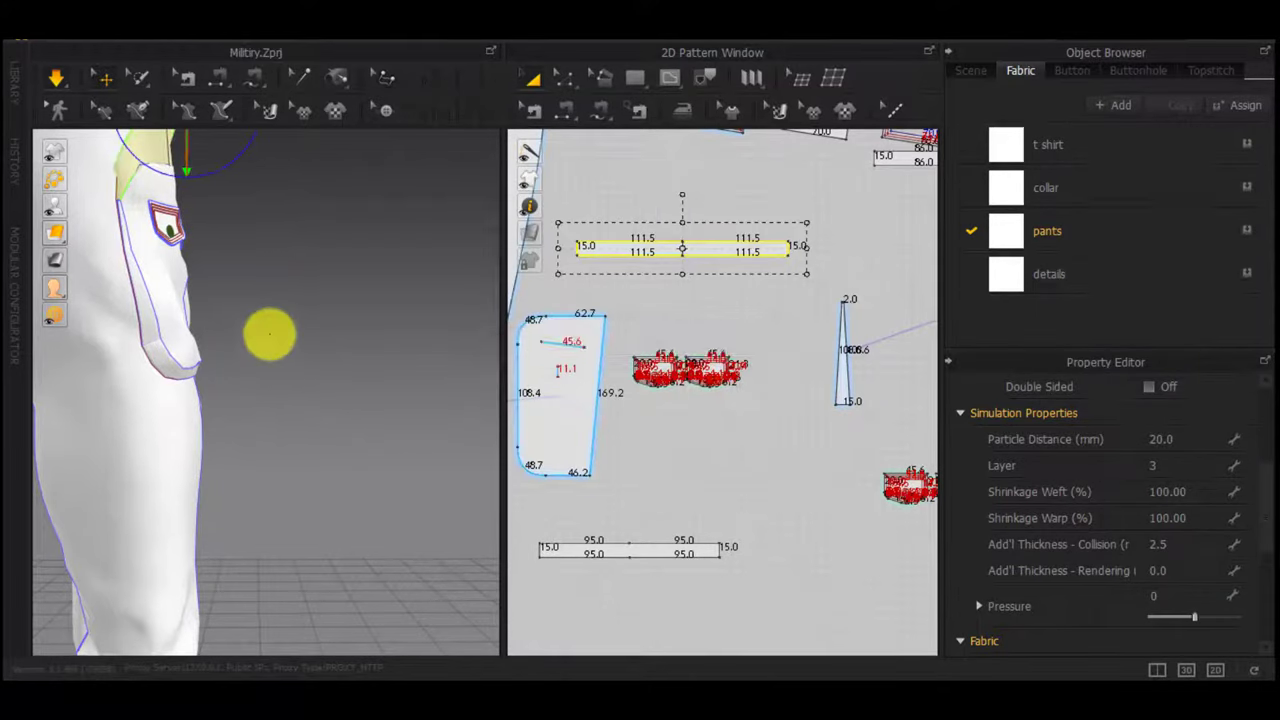
{"action": "right_click_drag", "start_coordinate": [236, 272], "coordinate": [71, 323]}
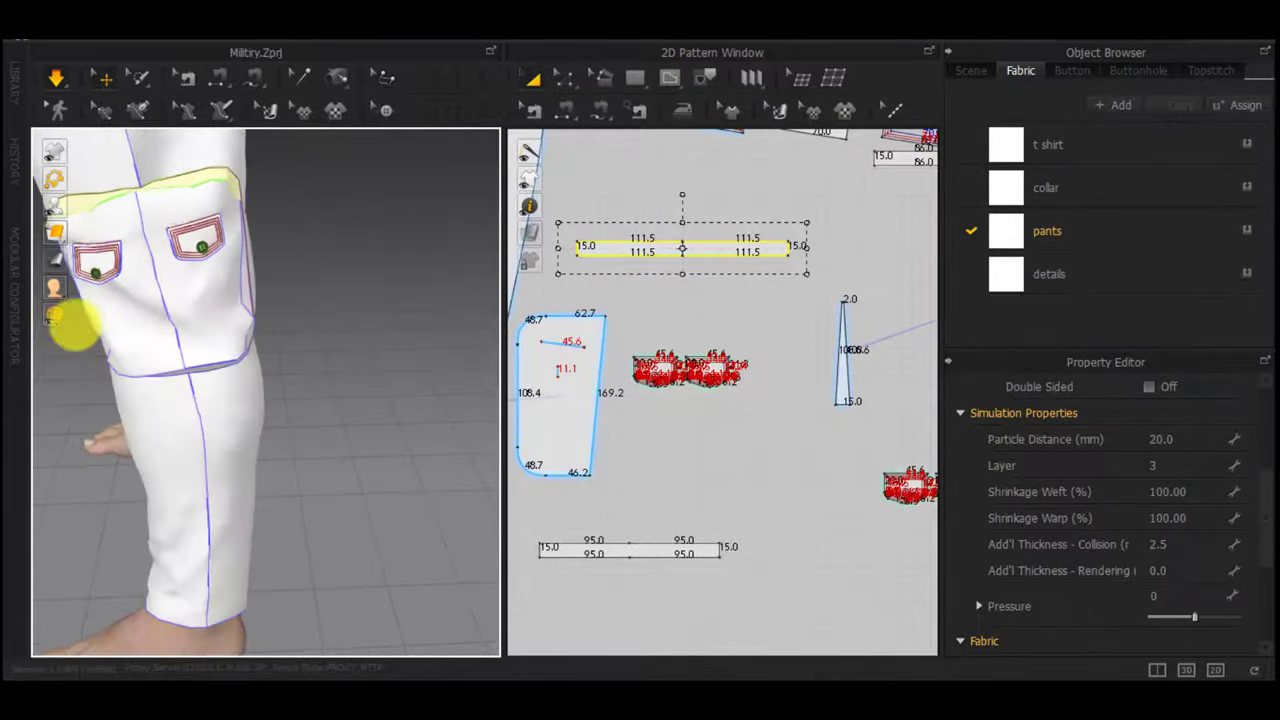
Assign the details fabric to the cargo pocket's upper and lower strips and both tapered side strips
{"action": "scroll", "coordinate": [770, 415], "scroll_direction": "down", "scroll_amount": 3}
{"action": "middle_click_drag", "start_coordinate": [772, 425], "coordinate": [763, 355]}
{"action": "left_click_drag", "start_coordinate": [892, 243], "coordinate": [773, 360], "text": "shift"}
{"action": "left_click_drag", "start_coordinate": [760, 417], "coordinate": [582, 483], "text": "shift"}
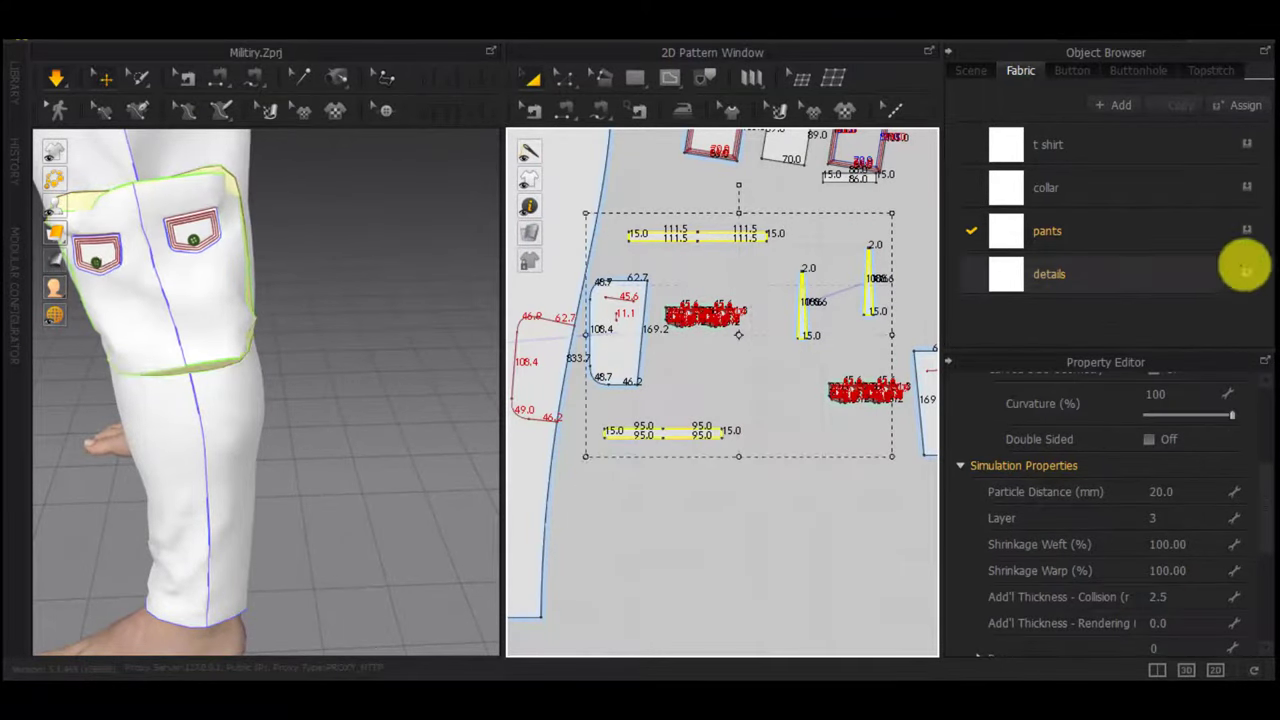
{"action": "left_click", "coordinate": [1243, 278]}
{"action": "right_click_drag", "start_coordinate": [347, 423], "coordinate": [608, 366]}
{"action": "left_click", "coordinate": [385, 367]}
Set the height of the opposite leg's cargo pocket lower strip to 15 mm
{"action": "scroll", "coordinate": [150, 377], "scroll_direction": "down", "scroll_amount": 3}
{"action": "middle_click_drag", "start_coordinate": [254, 375], "coordinate": [498, 322]}
{"action": "scroll", "coordinate": [512, 326], "scroll_direction": "down", "scroll_amount": 3}
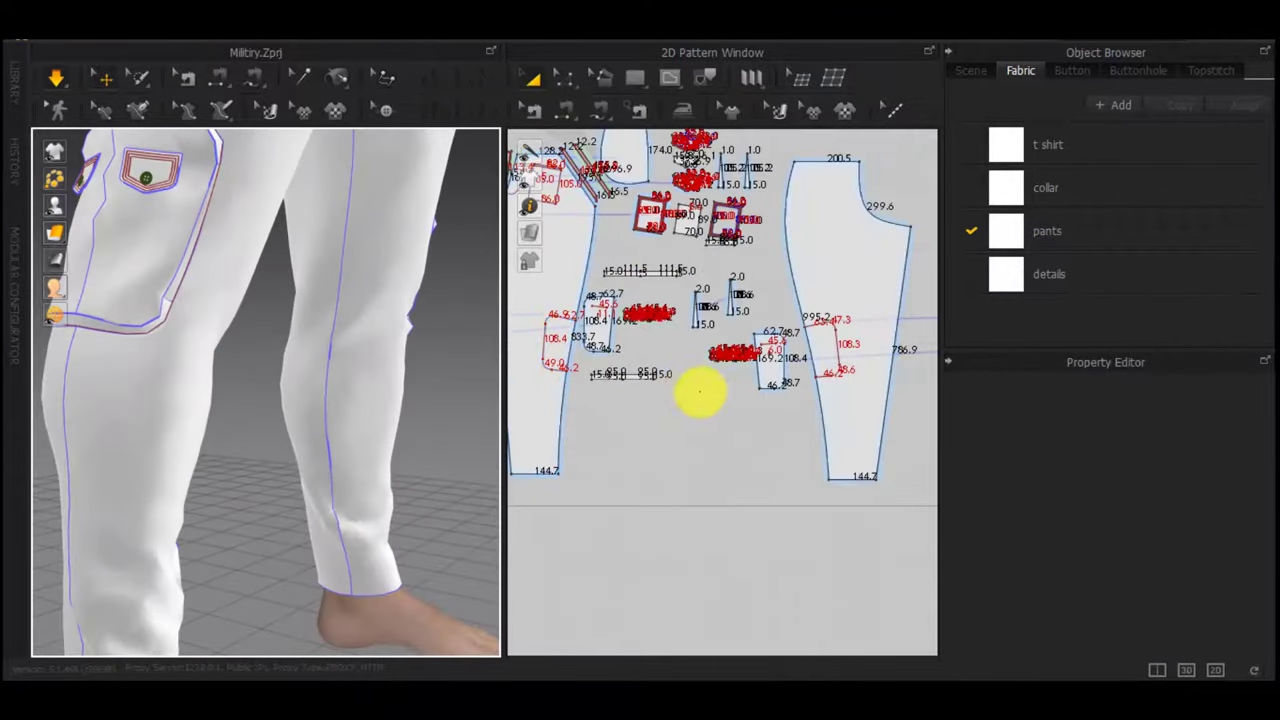
{"action": "scroll", "coordinate": [700, 408], "scroll_direction": "down", "scroll_amount": 3}
{"action": "middle_click_drag", "start_coordinate": [559, 413], "coordinate": [918, 399]}
{"action": "scroll", "coordinate": [700, 400], "scroll_direction": "up", "scroll_amount": 5}
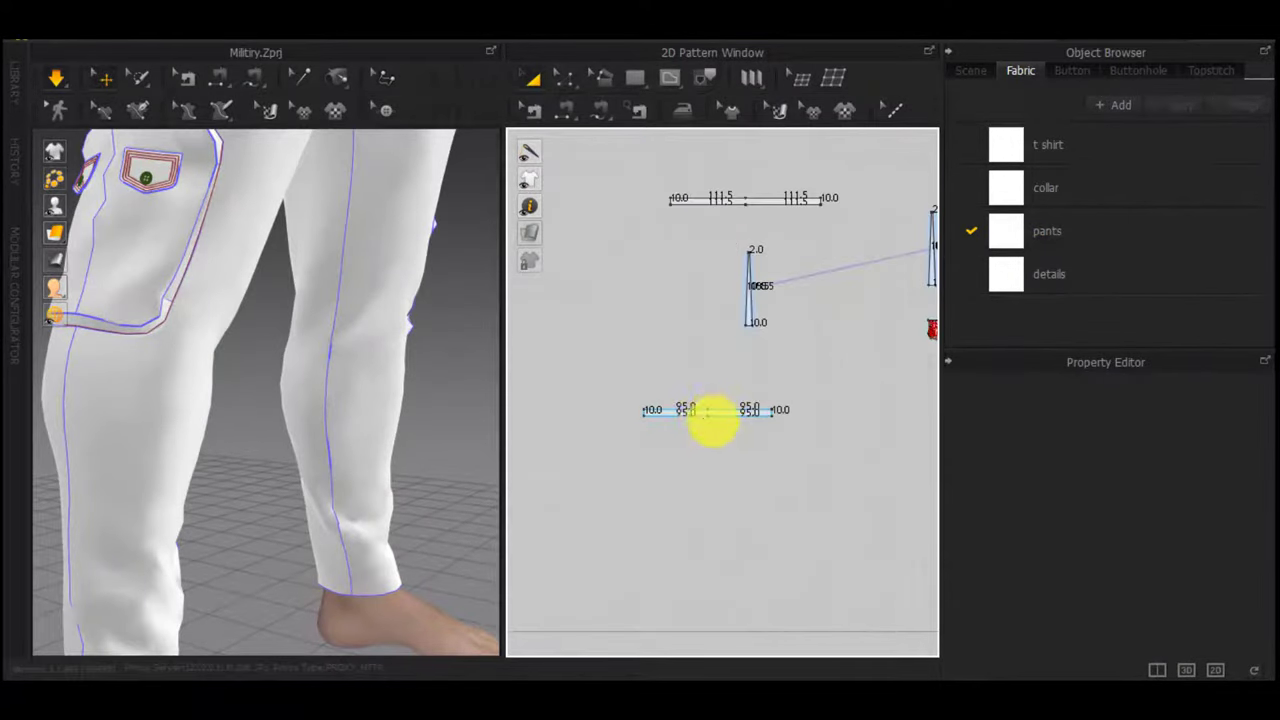
{"action": "left_click", "coordinate": [692, 410]}
{"action": "left_click_drag", "start_coordinate": [703, 440], "coordinate": [704, 450]}
{"action": "right_click", "coordinate": [704, 450]}
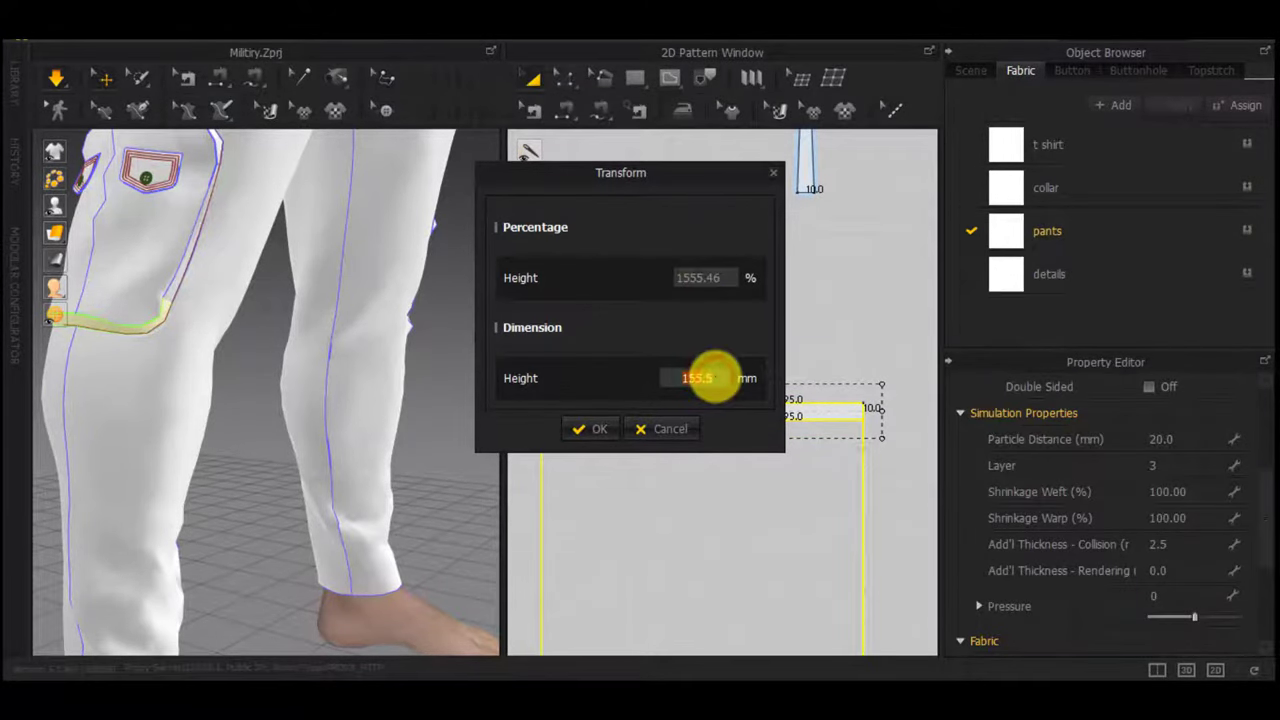
{"action": "key", "text": "Return"}
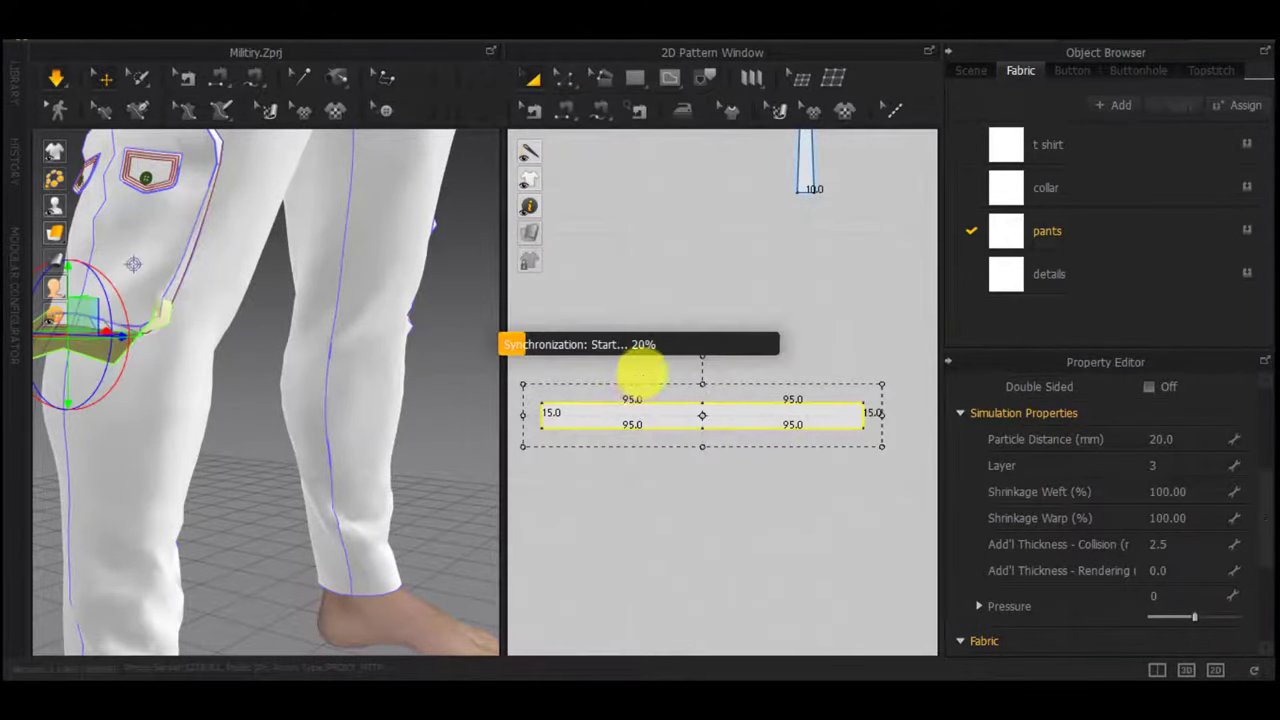
Widen the opposite cargo pocket's side strip to 15 mm at its lower end by moving both lower corners 2.5 mm outwards, and simulate
{"action": "scroll", "coordinate": [811, 221], "scroll_direction": "up", "scroll_amount": 3}
{"action": "middle_click_drag", "start_coordinate": [811, 221], "coordinate": [808, 330]}
{"action": "key", "text": "z"}
{"action": "left_click_drag", "start_coordinate": [795, 295], "coordinate": [788, 297]}
{"action": "right_click", "coordinate": [788, 297]}
{"action": "type", "text": "5"}
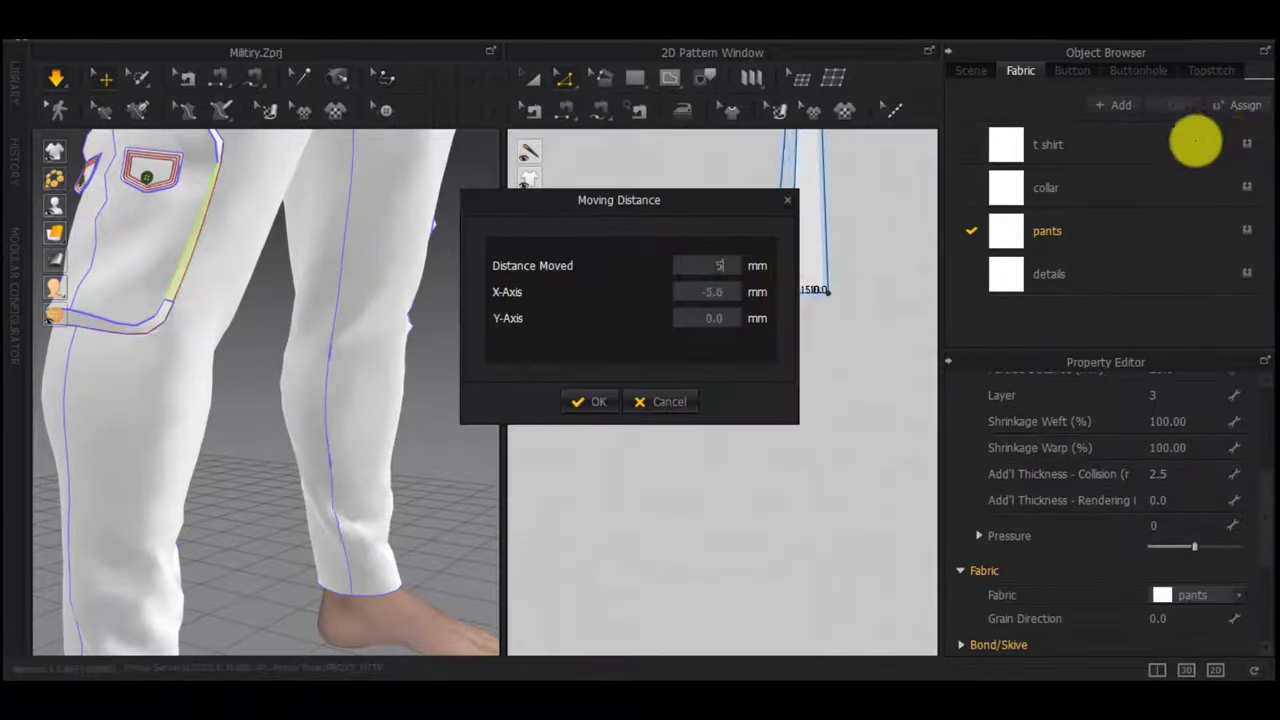
{"action": "key", "text": "Return"}
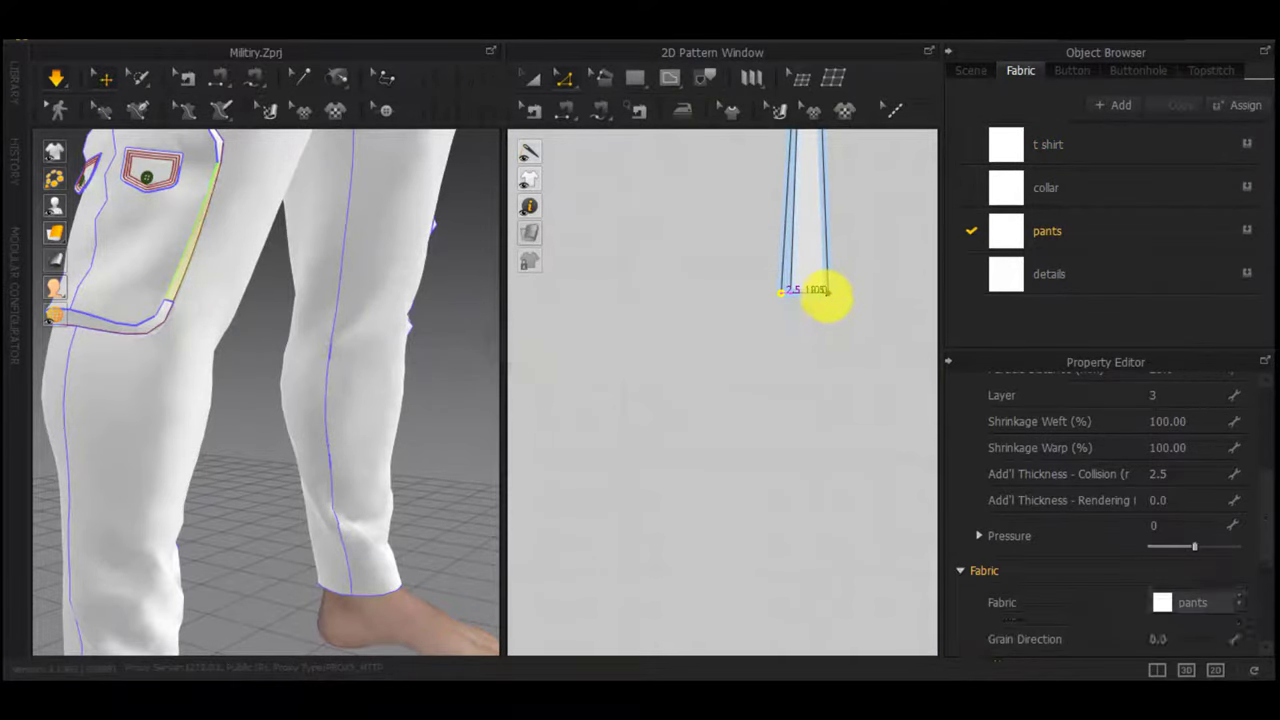
{"action": "left_click_drag", "start_coordinate": [827, 296], "coordinate": [832, 296]}
{"action": "right_click", "coordinate": [832, 296]}
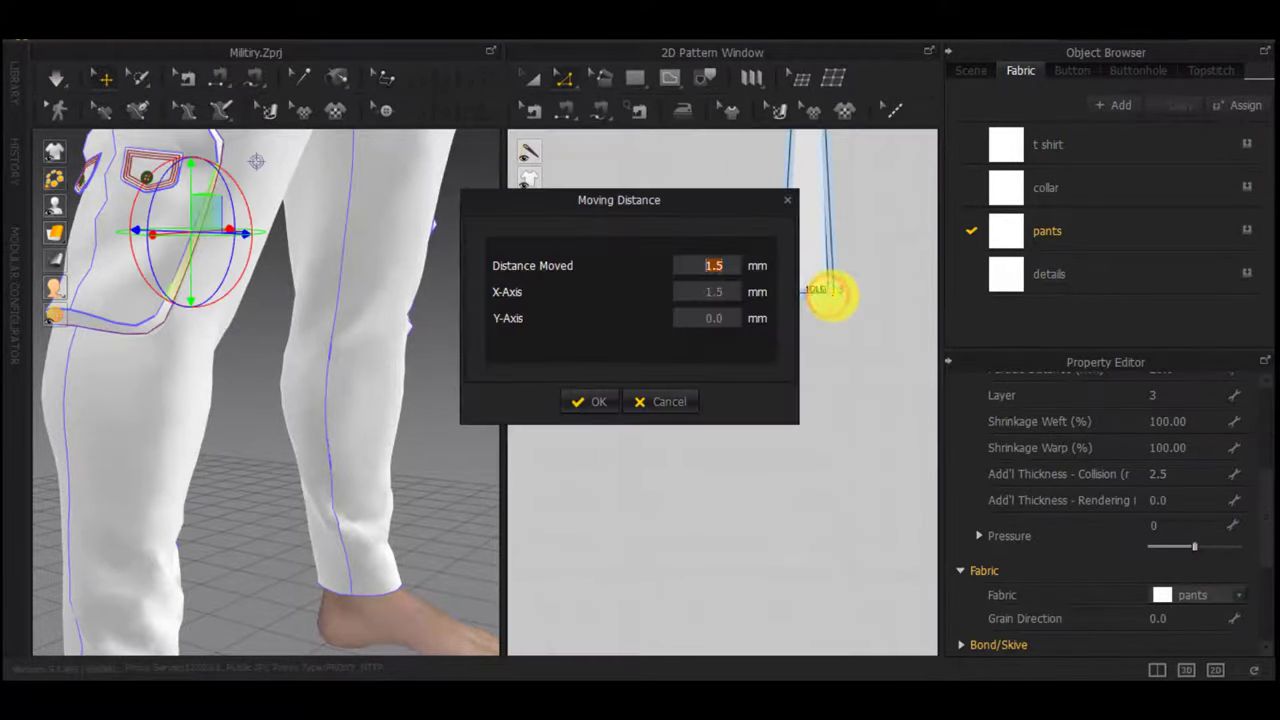
{"action": "key", "text": "Return"}
{"action": "scroll", "coordinate": [829, 347], "scroll_direction": "down", "scroll_amount": 5}
{"action": "key", "text": "space"}
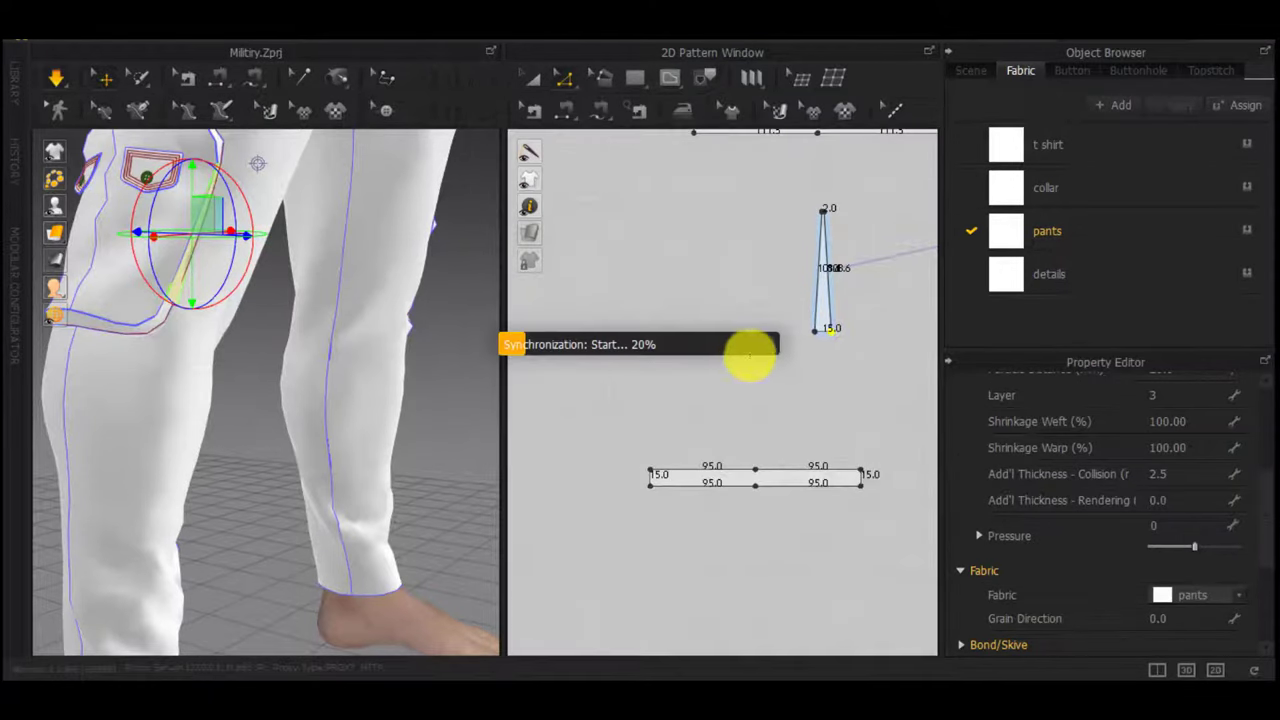
{"action": "scroll", "coordinate": [880, 372], "scroll_direction": "down", "scroll_amount": 5}
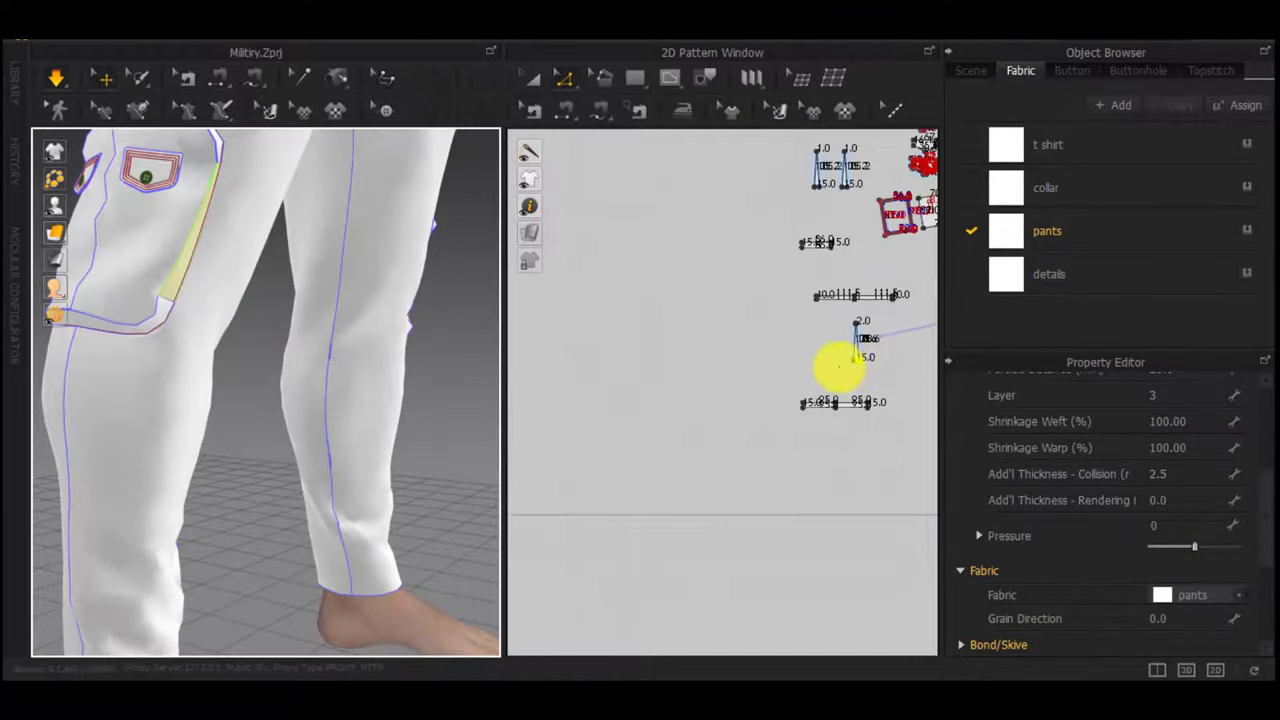
Assign the details fabric to the opposite cargo pocket's upper and lower strips and both tapered side strips
{"action": "scroll", "coordinate": [354, 337], "scroll_direction": "down", "scroll_amount": 2}
{"action": "scroll", "coordinate": [354, 337], "scroll_direction": "up", "scroll_amount": 3}
{"action": "right_click_drag", "start_coordinate": [405, 335], "coordinate": [247, 305]}
{"action": "left_click_drag", "start_coordinate": [423, 231], "coordinate": [437, 229]}
{"action": "right_click_drag", "start_coordinate": [306, 280], "coordinate": [510, 335]}
{"action": "left_click", "coordinate": [632, 350]}
{"action": "left_click_drag", "start_coordinate": [647, 470], "coordinate": [854, 267]}
{"action": "scroll", "coordinate": [850, 353], "scroll_direction": "up", "scroll_amount": 4}
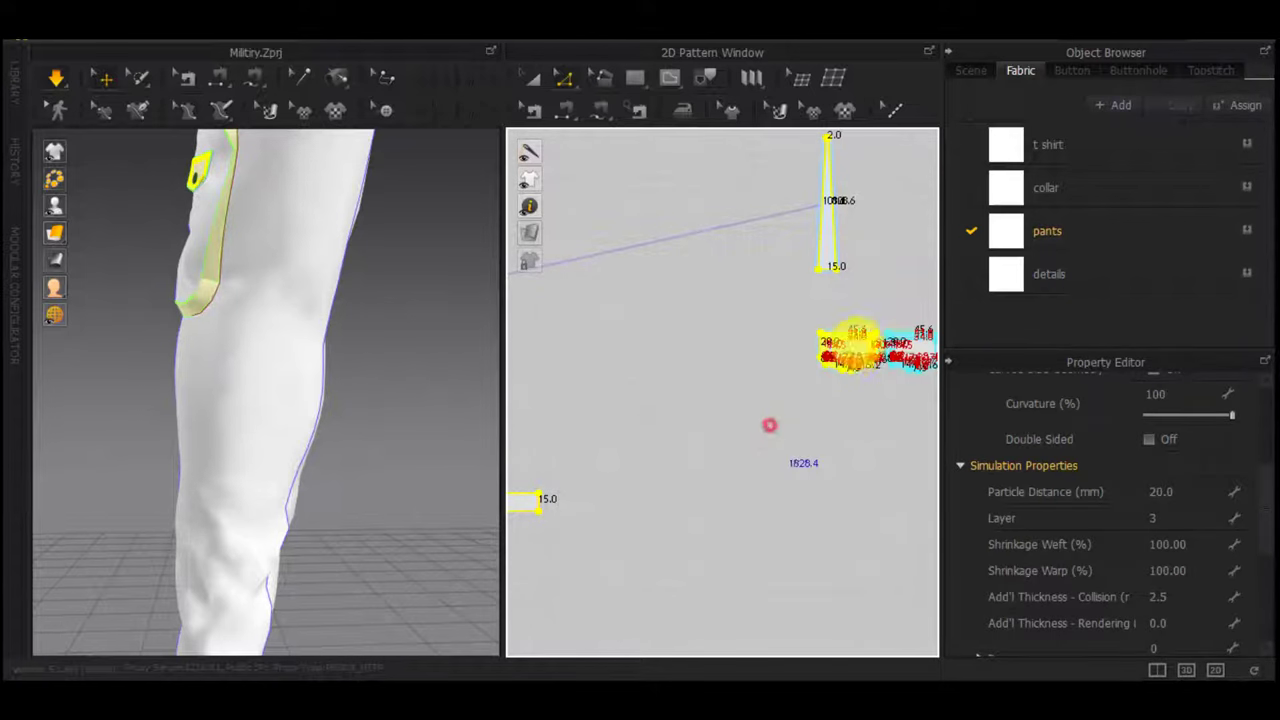
{"action": "left_click_drag", "start_coordinate": [885, 312], "coordinate": [885, 314], "text": "shift"}
{"action": "scroll", "coordinate": [852, 392], "scroll_direction": "down", "scroll_amount": 4}
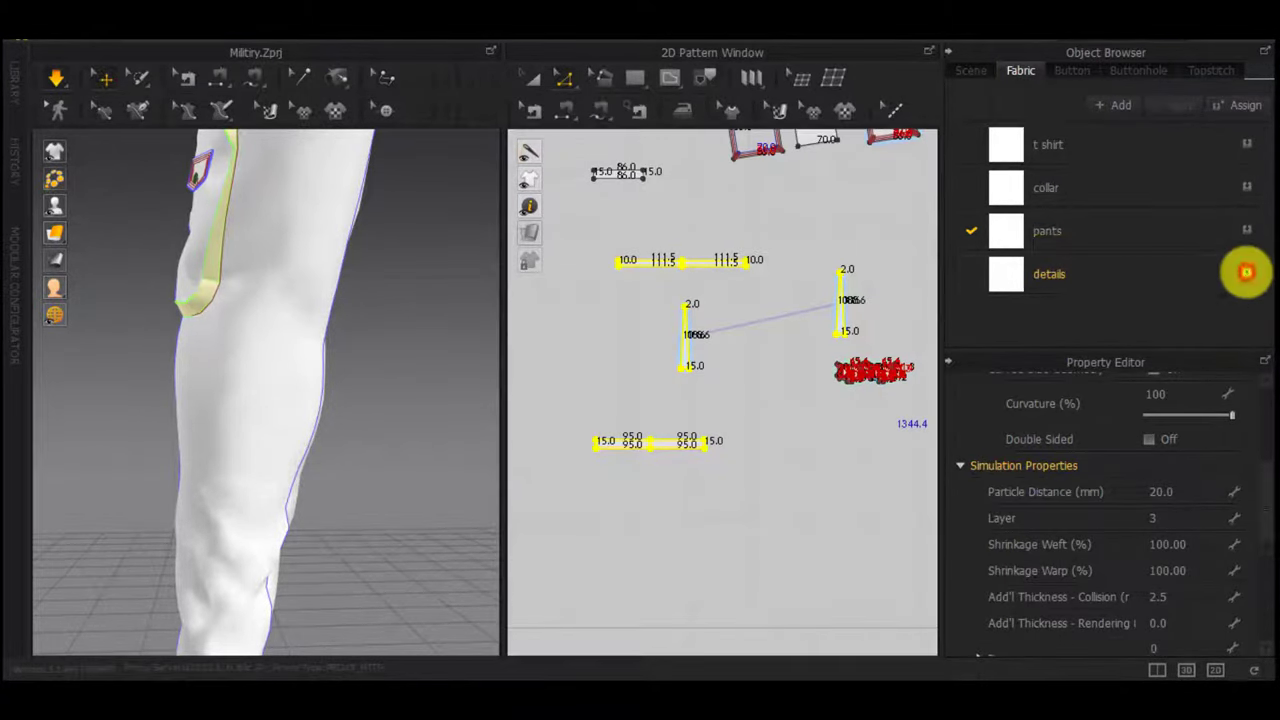
{"action": "left_click", "coordinate": [741, 366]}
Draw an internal rectangle about 145 mm wide on the upper part of the back pants panel as a pocket outline
{"action": "right_click_drag", "start_coordinate": [228, 345], "coordinate": [164, 371]}
{"action": "scroll", "coordinate": [314, 366], "scroll_direction": "down", "scroll_amount": 5}
{"action": "right_click_drag", "start_coordinate": [336, 279], "coordinate": [868, 263]}
{"action": "left_click", "coordinate": [310, 210]}
{"action": "scroll", "coordinate": [856, 355], "scroll_direction": "down", "scroll_amount": 5}
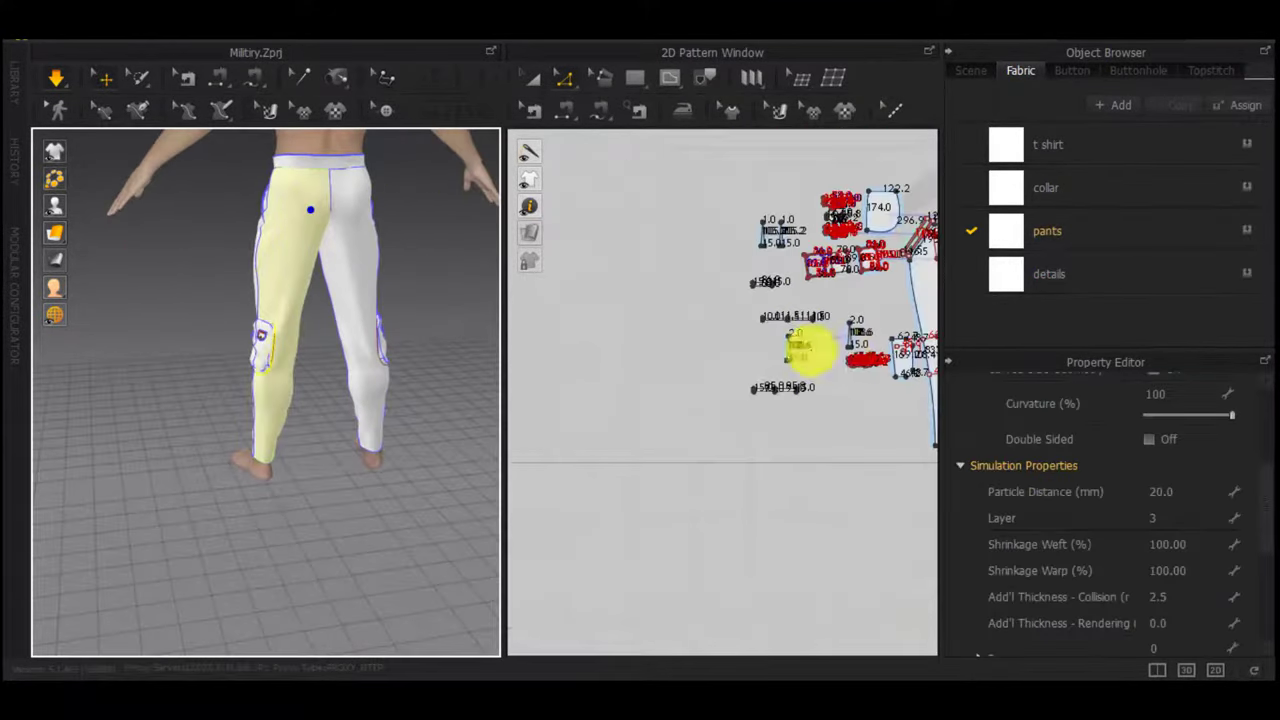
{"action": "middle_click_drag", "start_coordinate": [814, 349], "coordinate": [520, 368]}
{"action": "middle_click_drag", "start_coordinate": [903, 371], "coordinate": [620, 377]}
{"action": "scroll", "coordinate": [655, 284], "scroll_direction": "up", "scroll_amount": 5}
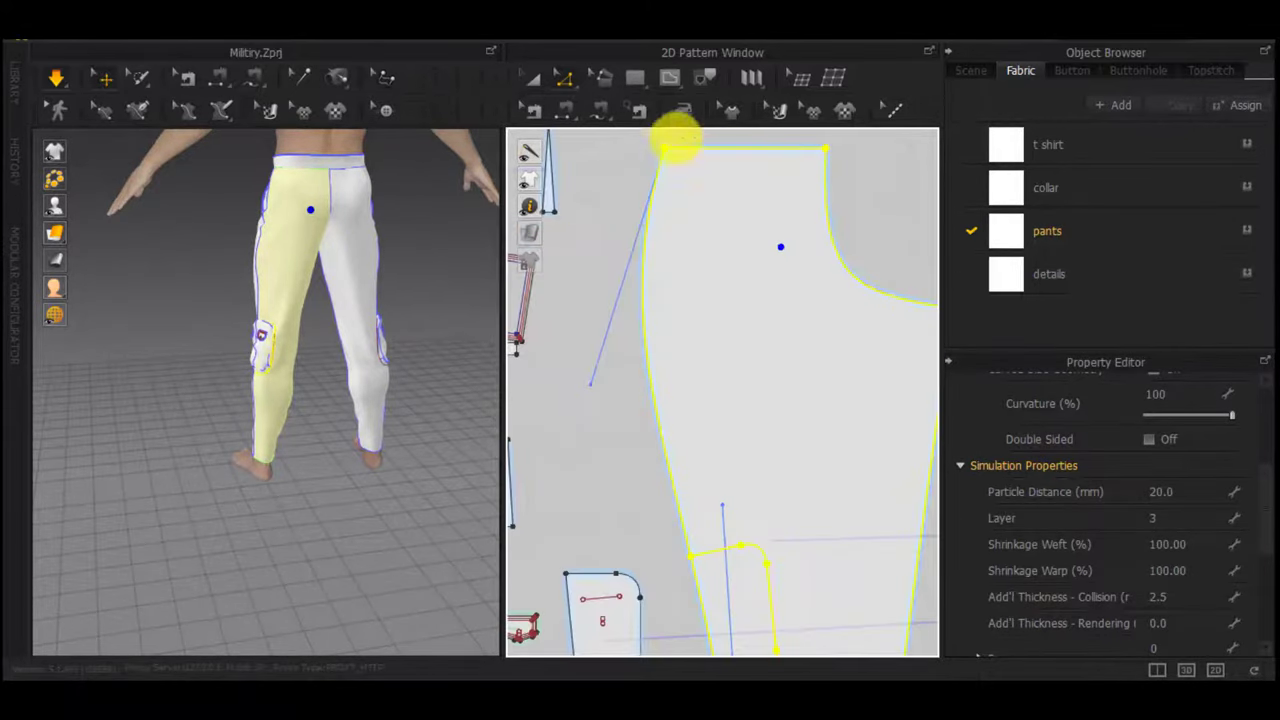
{"action": "left_click", "coordinate": [670, 82]}
{"action": "left_click", "coordinate": [695, 137]}
{"action": "left_click", "coordinate": [877, 205]}
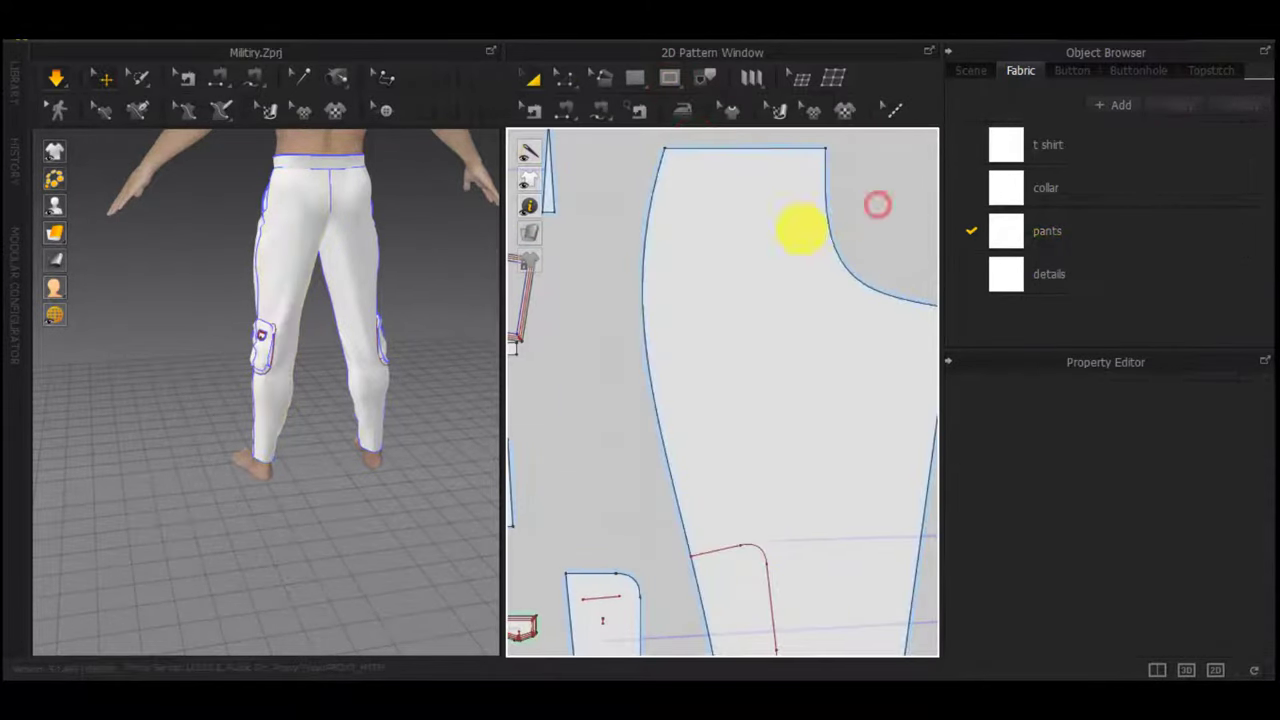
{"action": "left_click", "coordinate": [669, 77]}
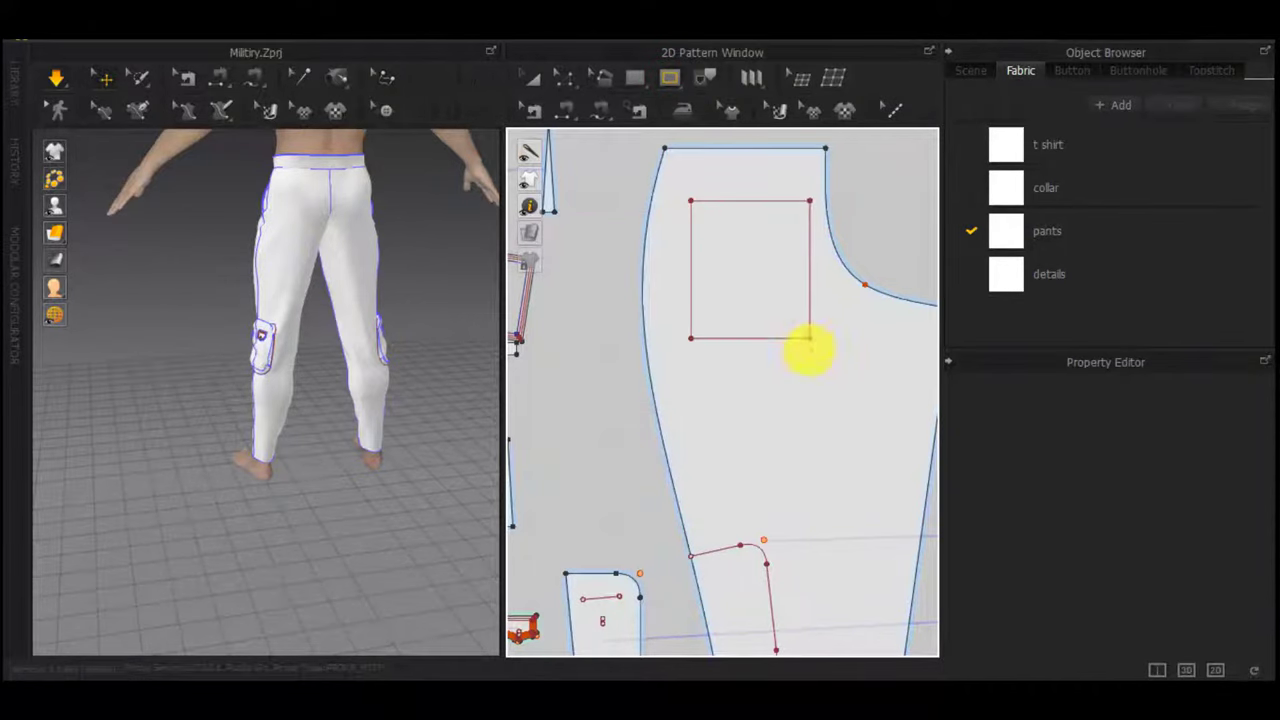
{"action": "left_click_drag", "start_coordinate": [807, 365], "coordinate": [807, 365]}
Resize the back pocket rectangle to about 153 mm high and 131.5 mm wide by moving its lower edge and its edge nearest the centre seam
{"action": "mouse_move", "coordinate": [328, 251]}
{"action": "right_mouse_down"}
{"action": "mouse_move", "coordinate": [371, 246]}
{"action": "mouse_move", "coordinate": [346, 266]}
{"action": "right_mouse_up"}
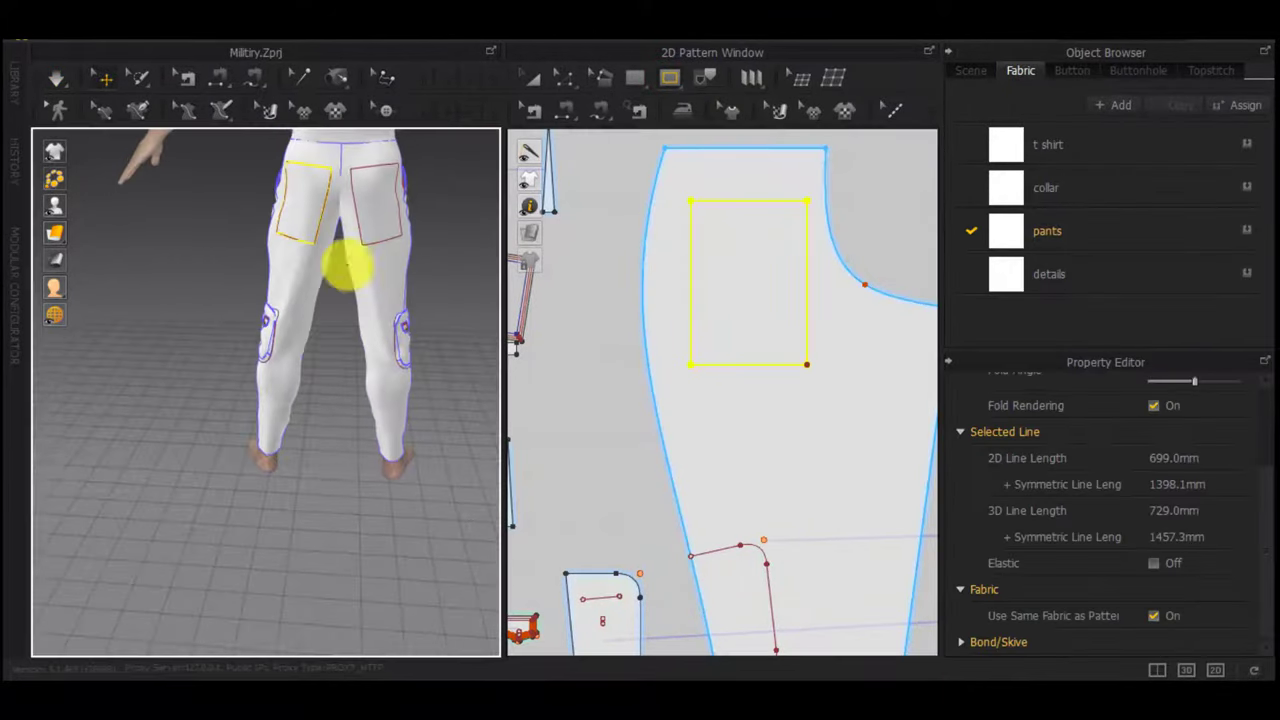
{"action": "left_click", "coordinate": [745, 357]}
{"action": "left_click_drag", "start_coordinate": [746, 366], "coordinate": [745, 322]}
{"action": "scroll", "coordinate": [354, 209], "scroll_direction": "up", "scroll_amount": 5}
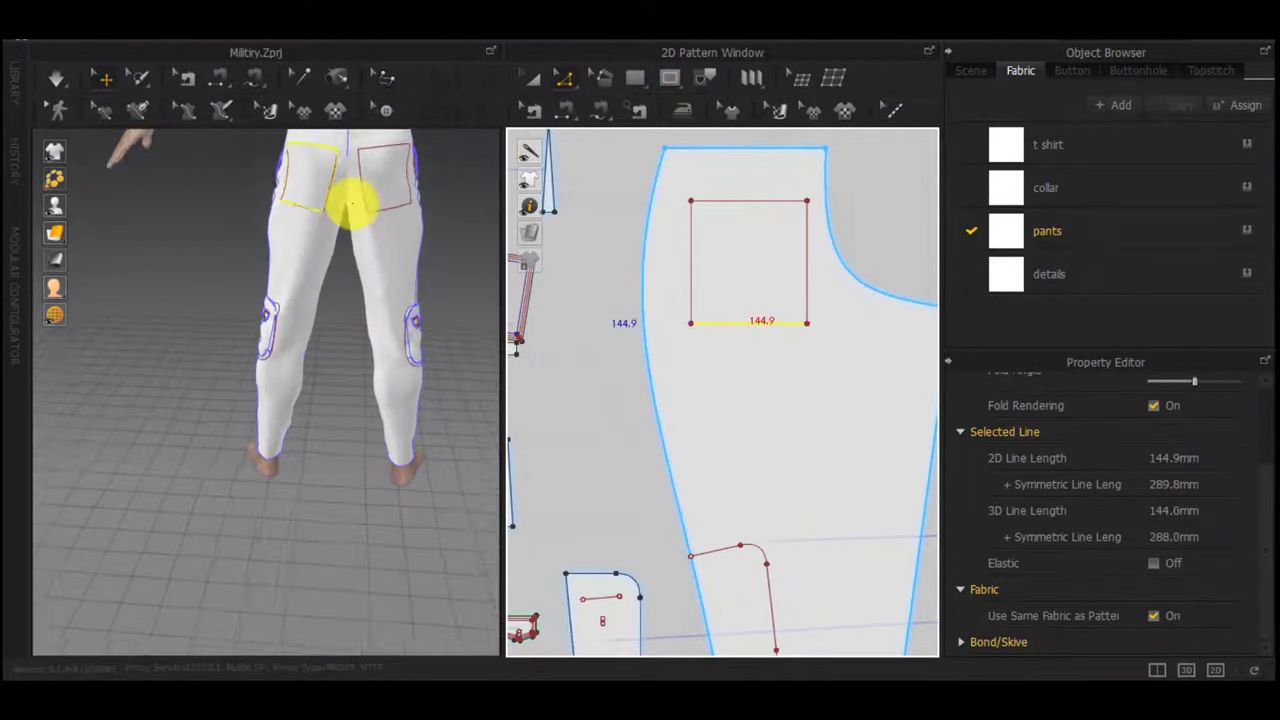
{"action": "middle_click_drag", "start_coordinate": [310, 375], "coordinate": [320, 480]}
{"action": "scroll", "coordinate": [322, 460], "scroll_direction": "up", "scroll_amount": 2}
{"action": "right_click_drag", "start_coordinate": [340, 365], "coordinate": [492, 293]}
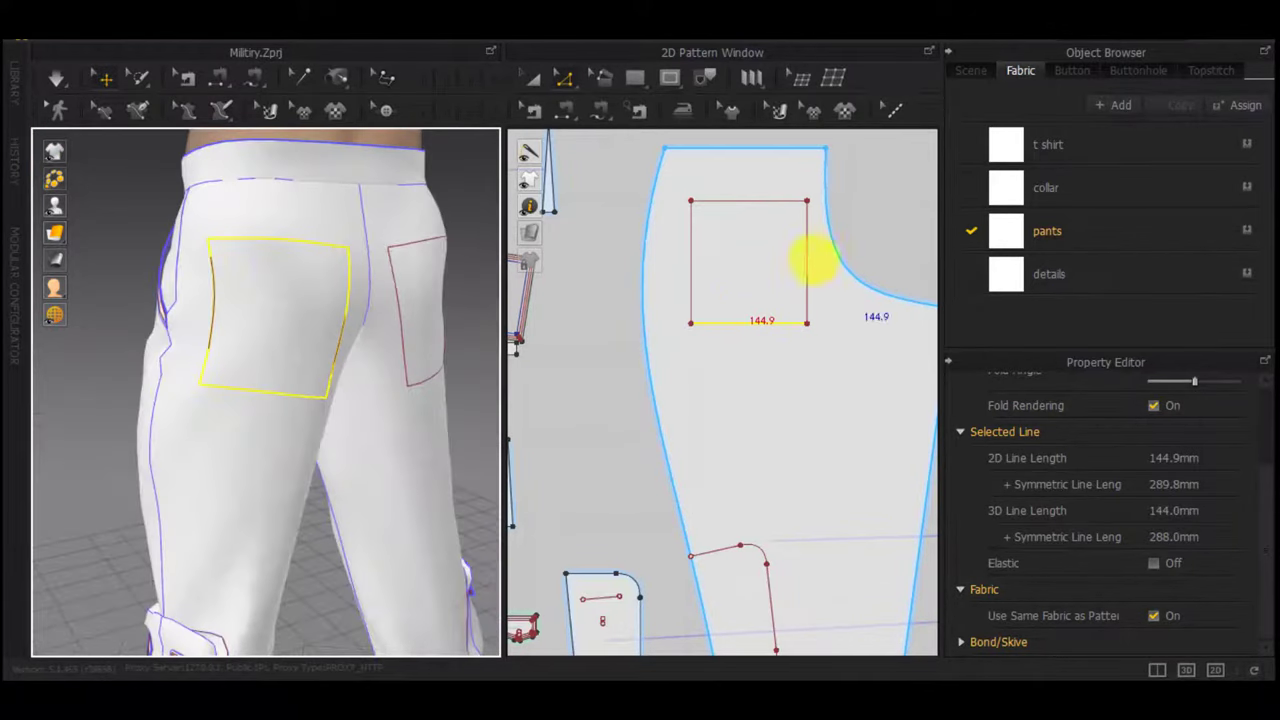
{"action": "left_click_drag", "start_coordinate": [807, 259], "coordinate": [796, 258]}
{"action": "right_click_drag", "start_coordinate": [429, 278], "coordinate": [370, 293]}
{"action": "scroll", "coordinate": [370, 295], "scroll_direction": "down", "scroll_amount": 5}
{"action": "right_click_drag", "start_coordinate": [374, 345], "coordinate": [304, 375]}
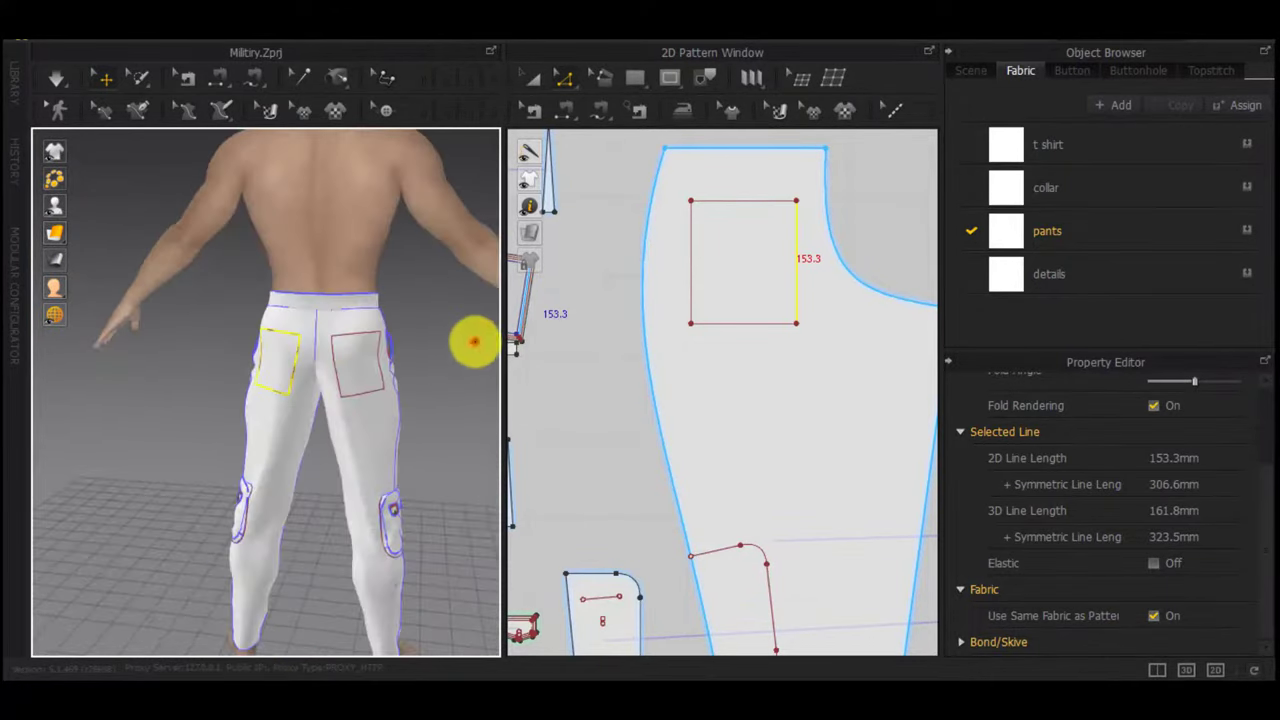
{"action": "left_click", "coordinate": [474, 341]}
Clone the back pocket rectangle as a separate pattern and place it directly above the back pants panel
{"action": "scroll", "coordinate": [472, 342], "scroll_direction": "up", "scroll_amount": 4}
{"action": "right_click_drag", "start_coordinate": [430, 350], "coordinate": [367, 360]}
{"action": "key", "text": "a"}
{"action": "left_click", "coordinate": [734, 266]}
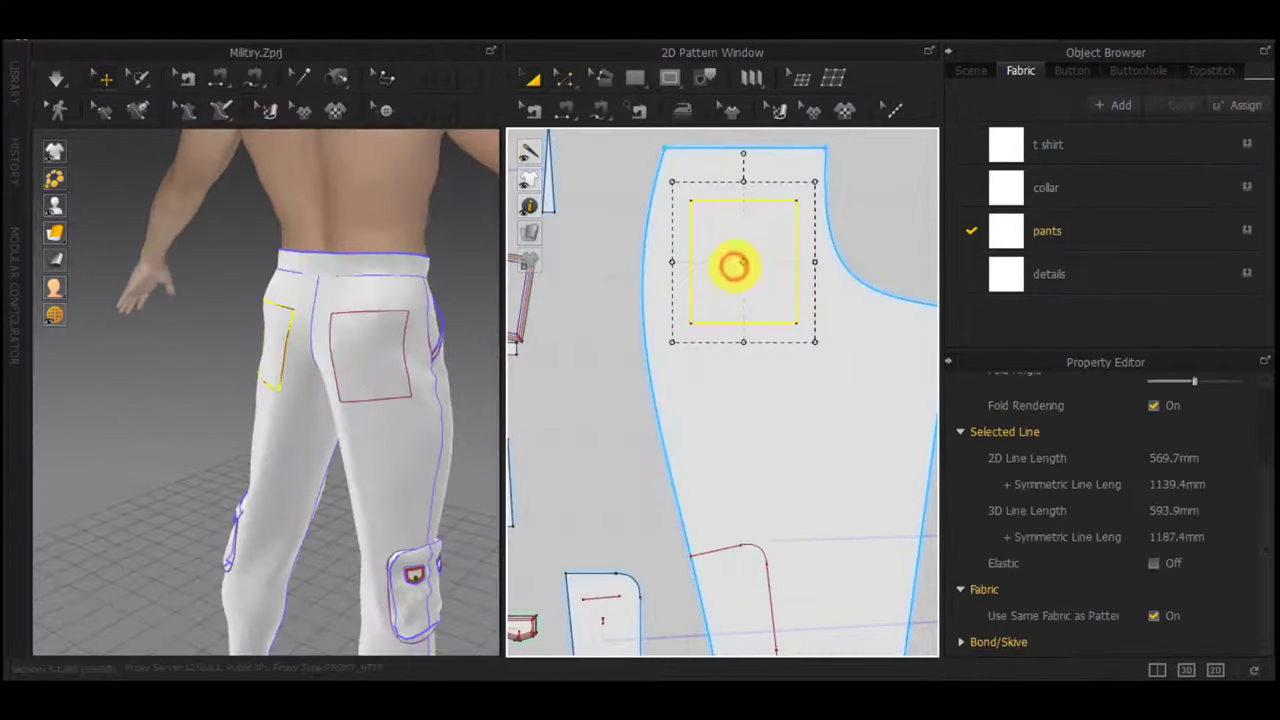
{"action": "right_click", "coordinate": [734, 266]}
{"action": "left_click", "coordinate": [825, 177]}
{"action": "scroll", "coordinate": [720, 307], "scroll_direction": "down", "scroll_amount": 5}
{"action": "middle_click_drag", "start_coordinate": [723, 308], "coordinate": [720, 415]}
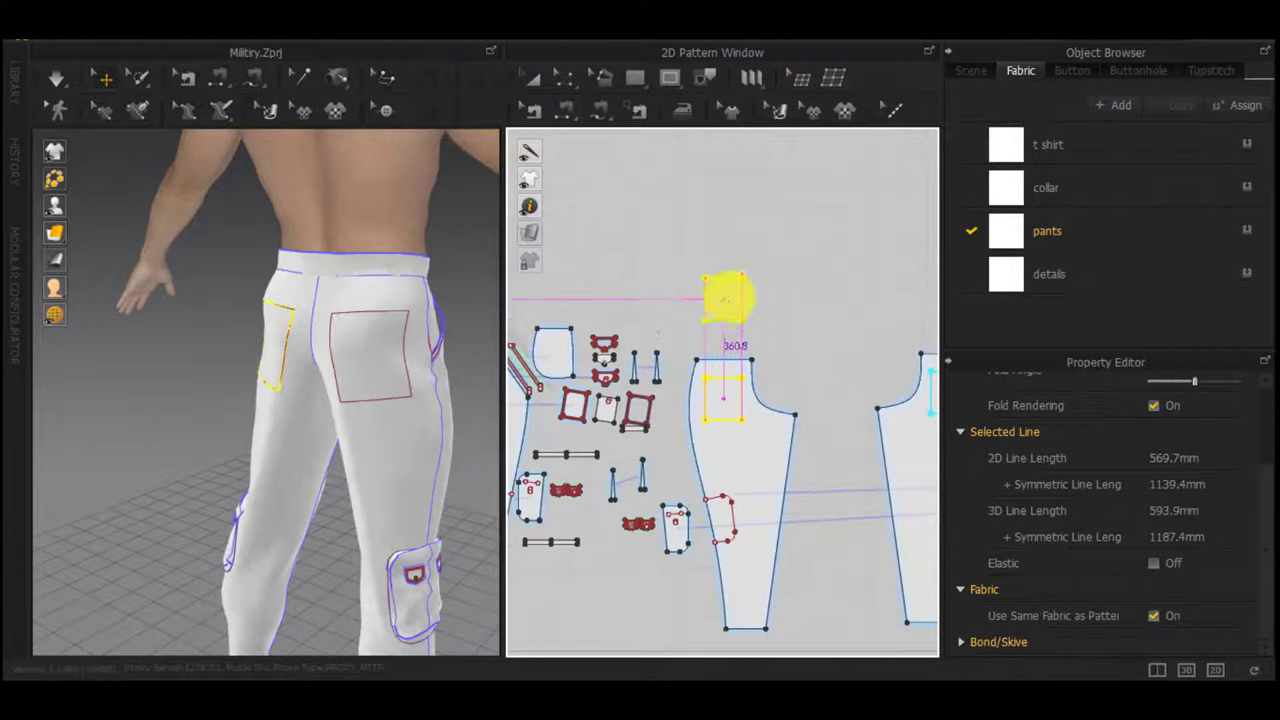
{"action": "left_click", "coordinate": [725, 298]}
Offset the cloned back pocket's outline inwards as internal lines with a distance of 2.5 mm and 3 offsets
{"action": "middle_click_drag", "start_coordinate": [903, 378], "coordinate": [772, 377]}
{"action": "right_click", "coordinate": [828, 387]}
{"action": "left_click", "coordinate": [683, 297]}
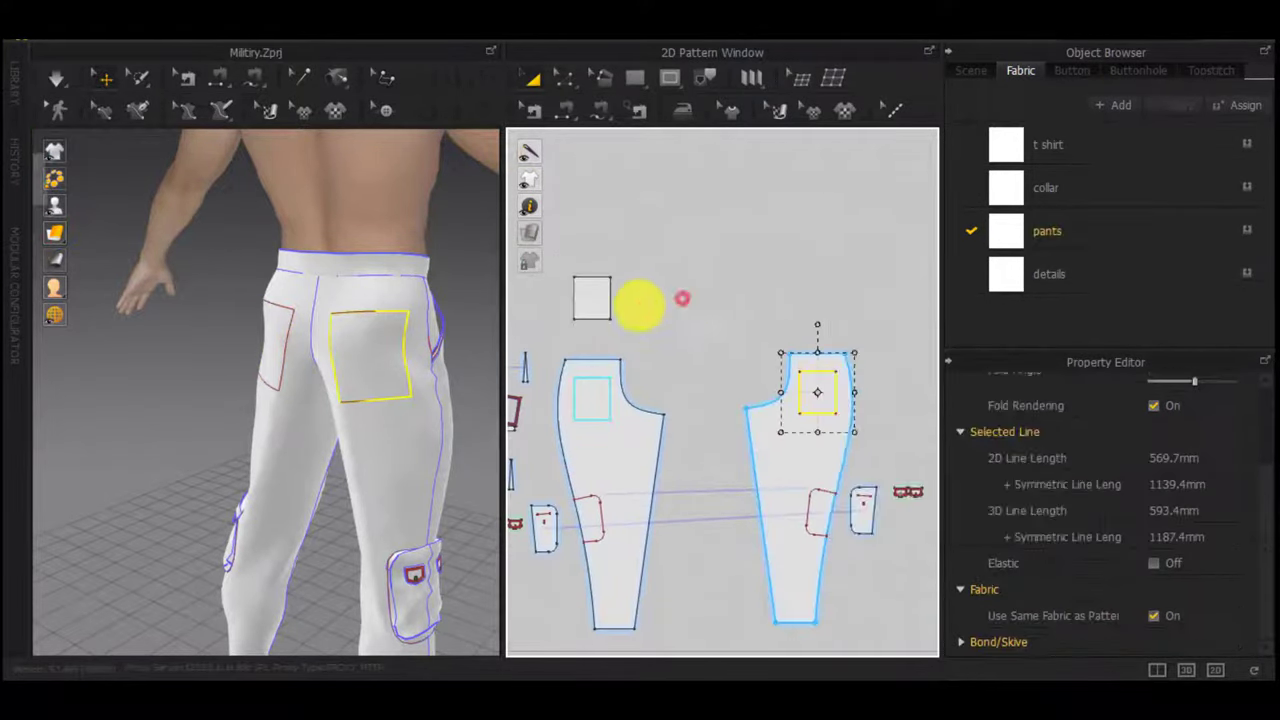
{"action": "scroll", "coordinate": [606, 306], "scroll_direction": "up", "scroll_amount": 5}
{"action": "middle_click_drag", "start_coordinate": [609, 306], "coordinate": [662, 324]}
{"action": "left_click", "coordinate": [644, 321]}
{"action": "right_click", "coordinate": [653, 353]}
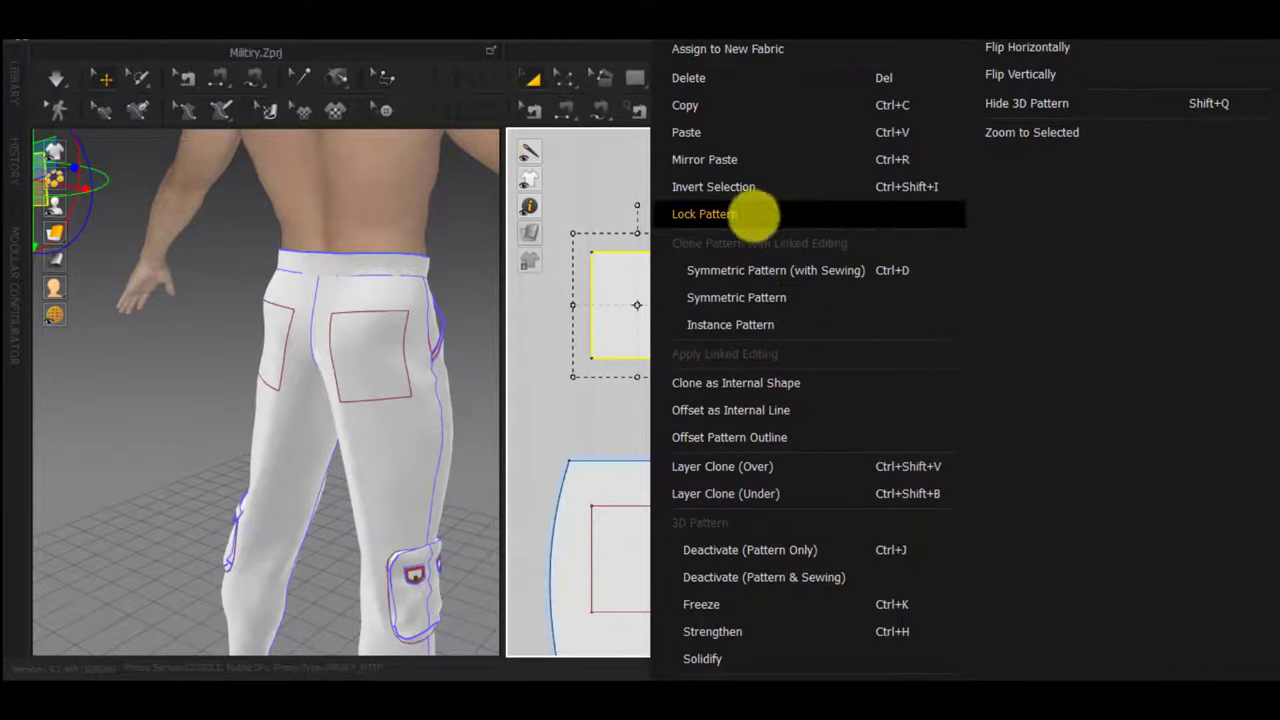
{"action": "left_click", "coordinate": [731, 410]}
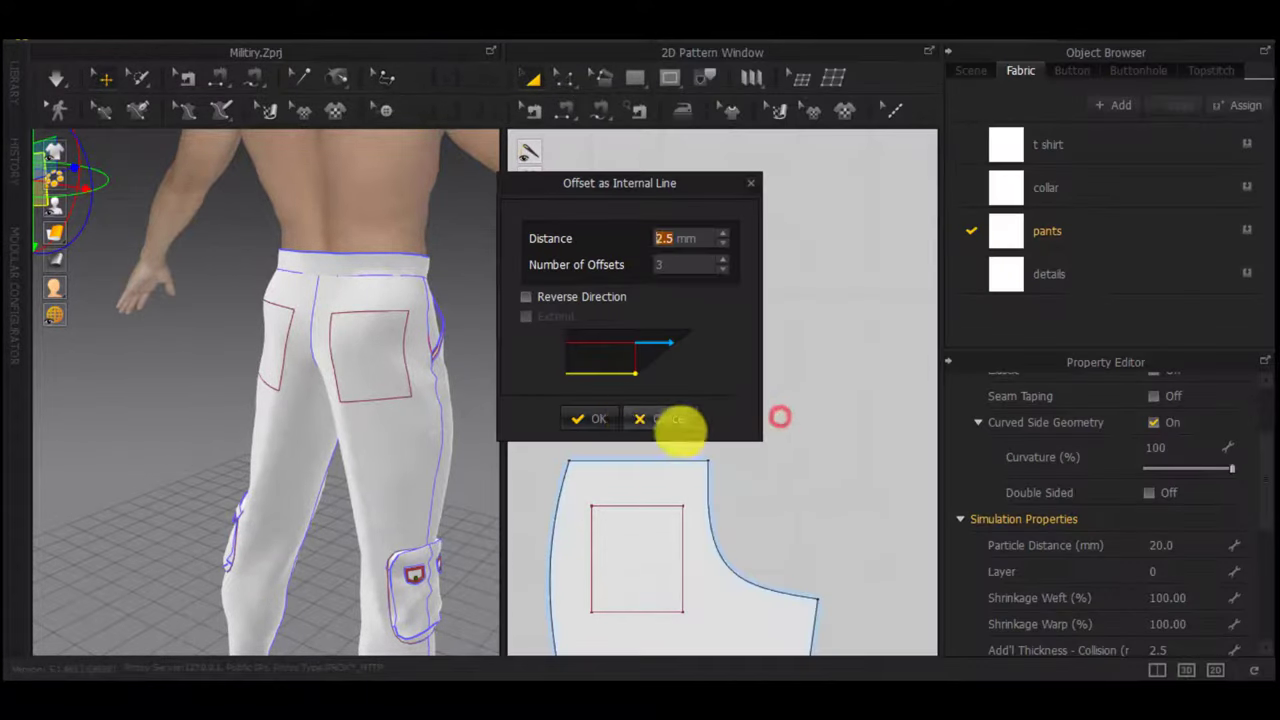
{"action": "left_click", "coordinate": [414, 512]}
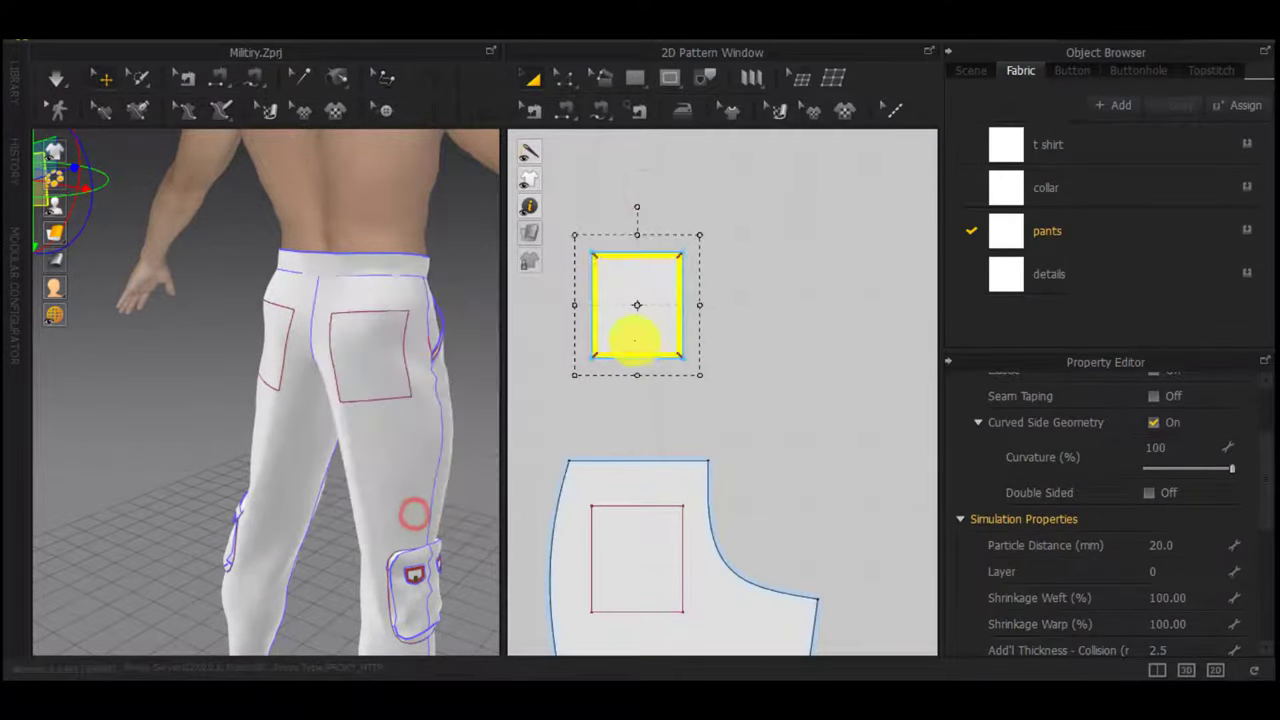
Flip the cloned pocket pattern horizontally in 3D and move it behind the back of the pants
{"action": "scroll", "coordinate": [637, 360], "scroll_direction": "up", "scroll_amount": 5}
{"action": "scroll", "coordinate": [636, 418], "scroll_direction": "down", "scroll_amount": 5}
{"action": "scroll", "coordinate": [163, 360], "scroll_direction": "down", "scroll_amount": 5}
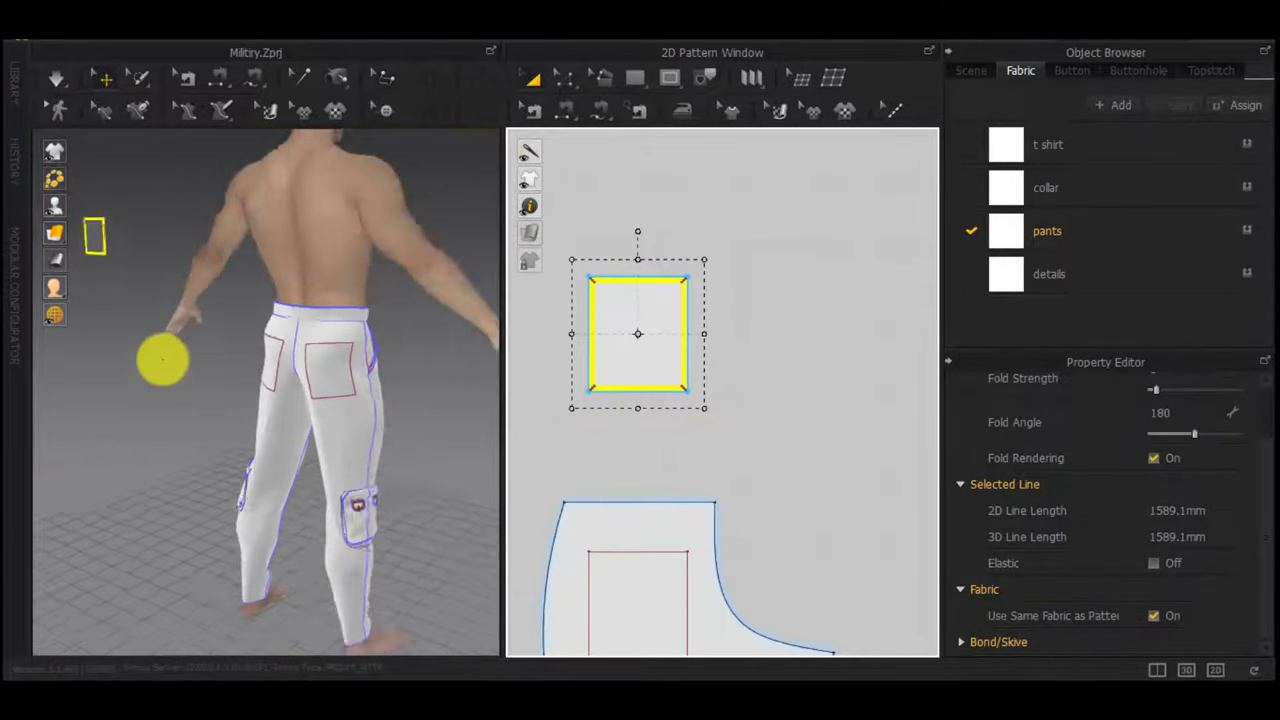
{"action": "right_click_drag", "start_coordinate": [161, 322], "coordinate": [236, 358]}
{"action": "right_click", "coordinate": [135, 267]}
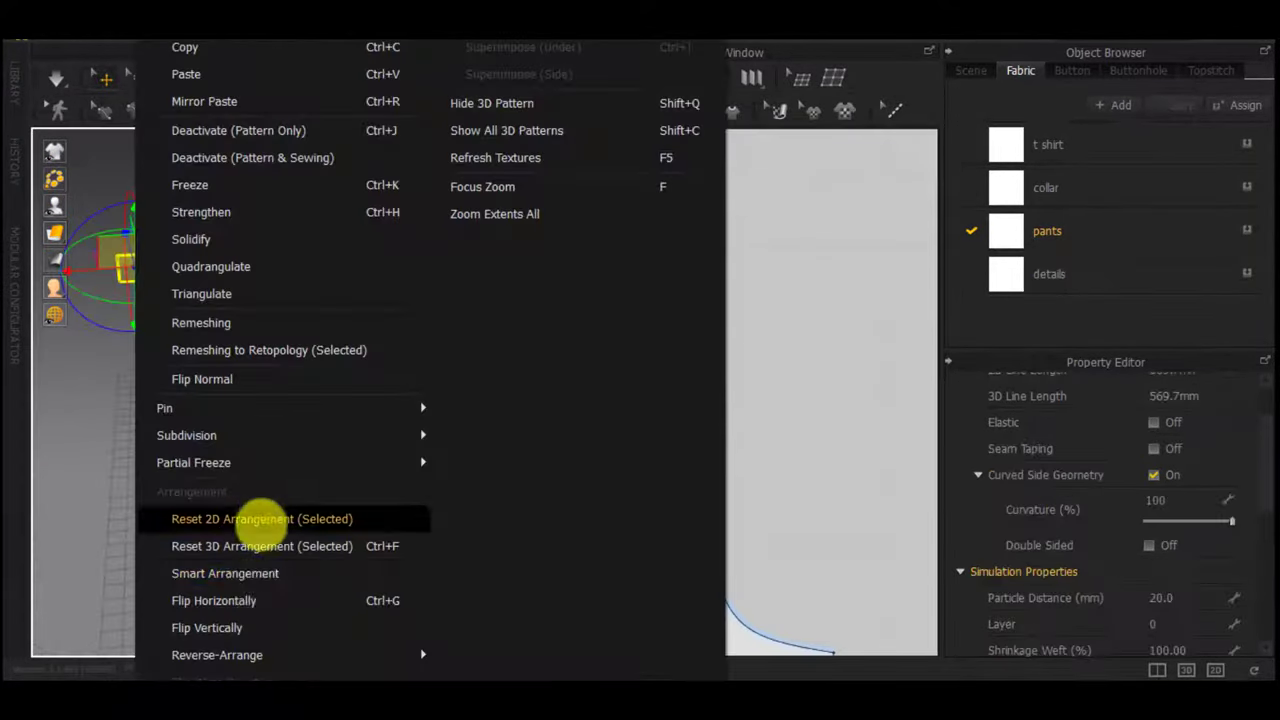
{"action": "left_click", "coordinate": [249, 602]}
{"action": "right_click_drag", "start_coordinate": [201, 196], "coordinate": [291, 284]}
{"action": "left_click_drag", "start_coordinate": [190, 288], "coordinate": [380, 163]}
{"action": "right_click_drag", "start_coordinate": [380, 163], "coordinate": [233, 110]}
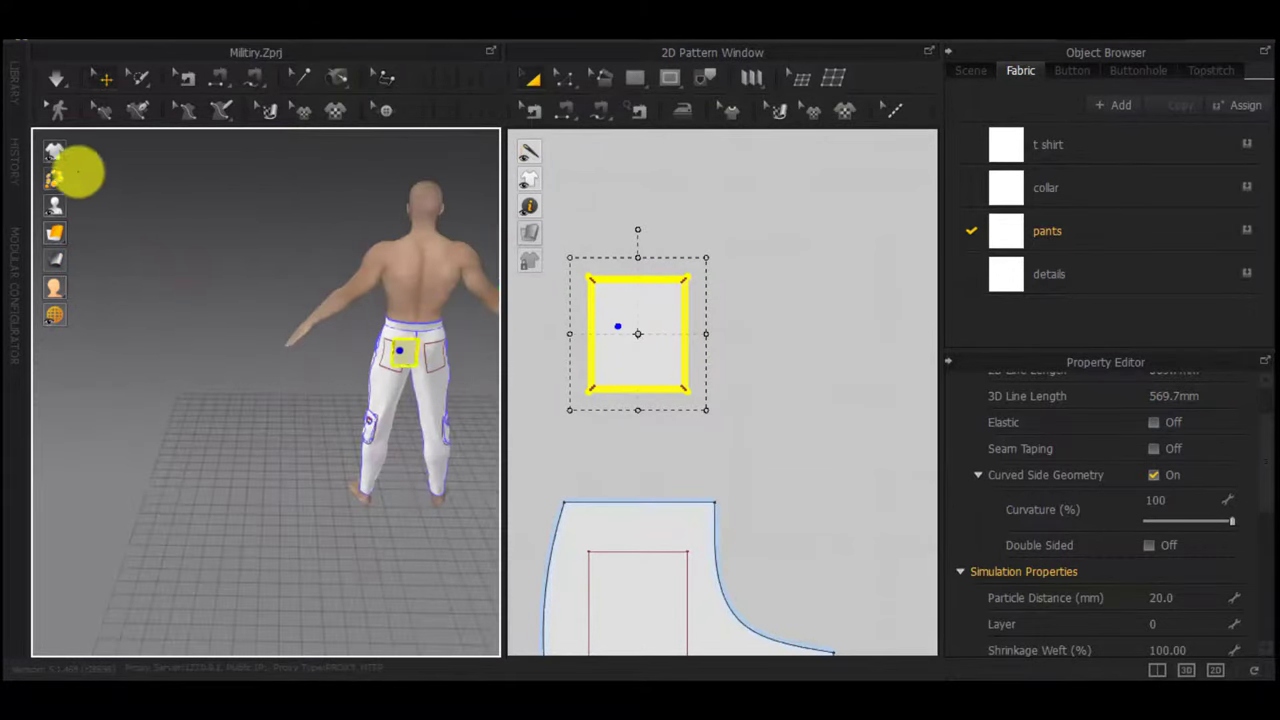
{"action": "right_click", "coordinate": [78, 218]}
{"action": "left_click", "coordinate": [637, 461]}
Check the edge lengths of the cloned back pocket's outline and internal lines
{"action": "key", "text": "l"}
{"action": "scroll", "coordinate": [554, 282], "scroll_direction": "up", "scroll_amount": 5}
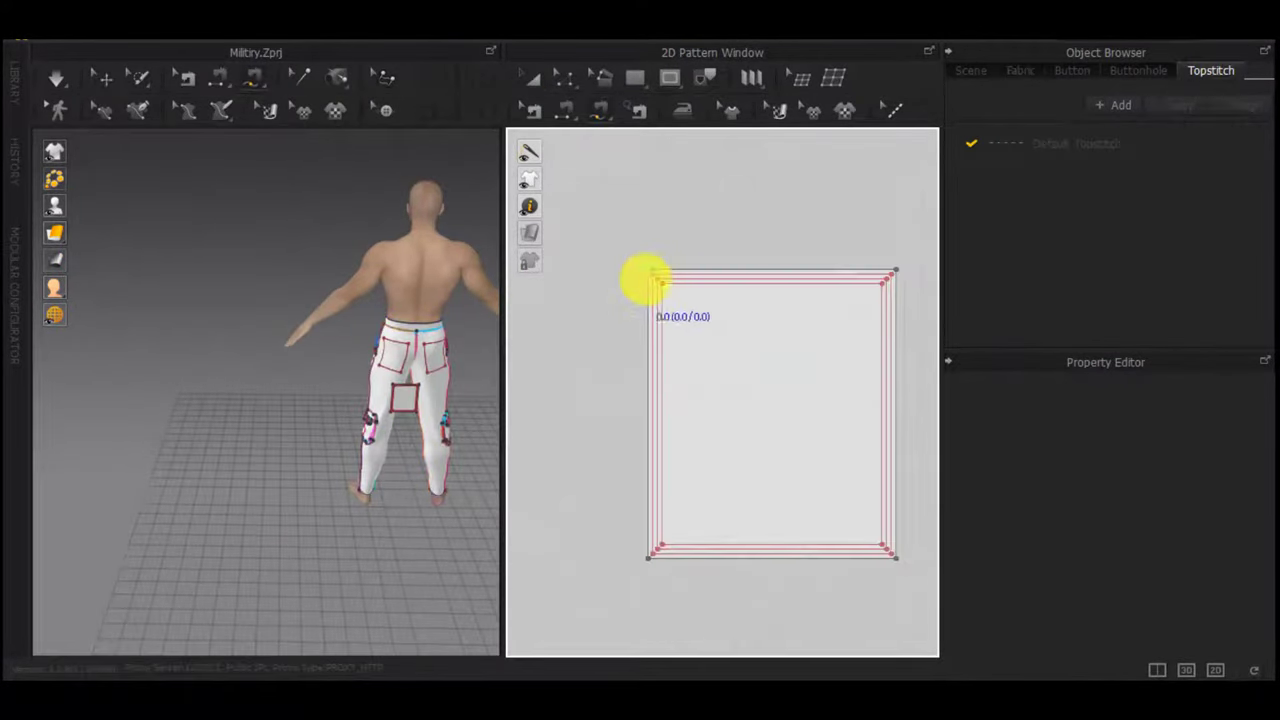
{"action": "scroll", "coordinate": [793, 463], "scroll_direction": "down", "scroll_amount": 3}
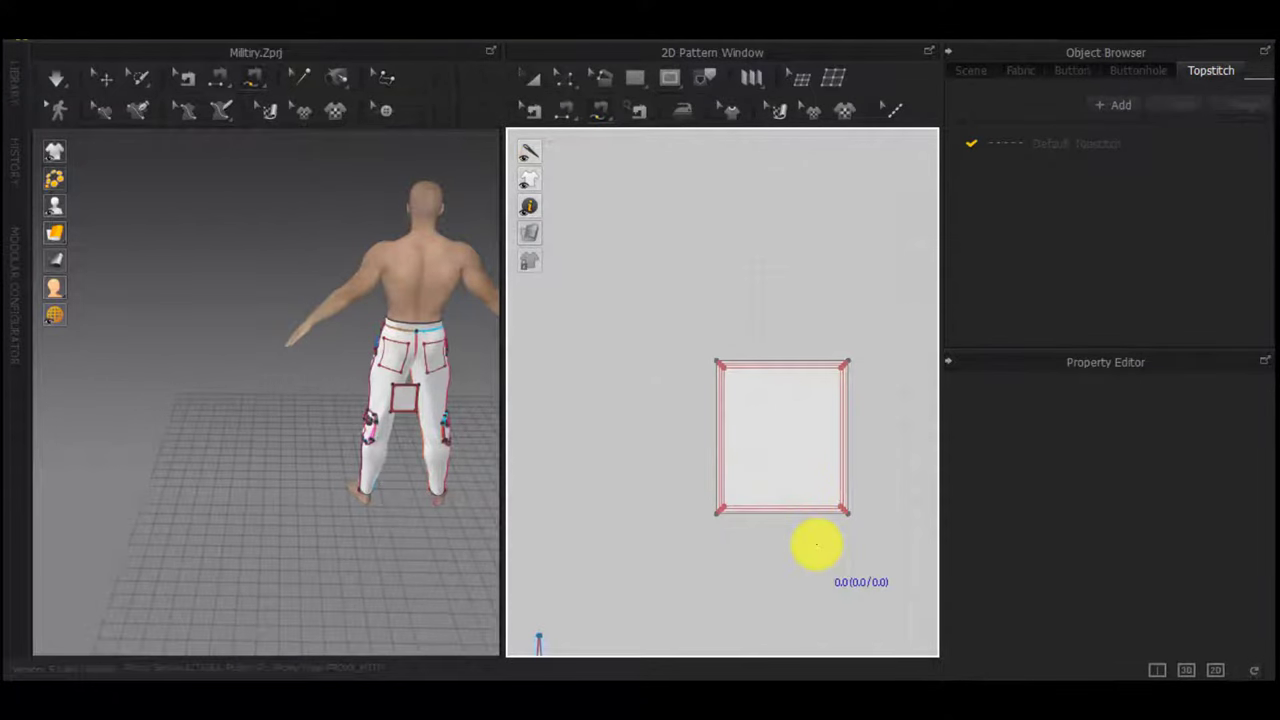
{"action": "scroll", "coordinate": [754, 432], "scroll_direction": "up", "scroll_amount": 5}
{"action": "middle_click_drag", "start_coordinate": [669, 429], "coordinate": [760, 403]}
{"action": "scroll", "coordinate": [702, 421], "scroll_direction": "up", "scroll_amount": 3}
{"action": "scroll", "coordinate": [698, 423], "scroll_direction": "down", "scroll_amount": 5}
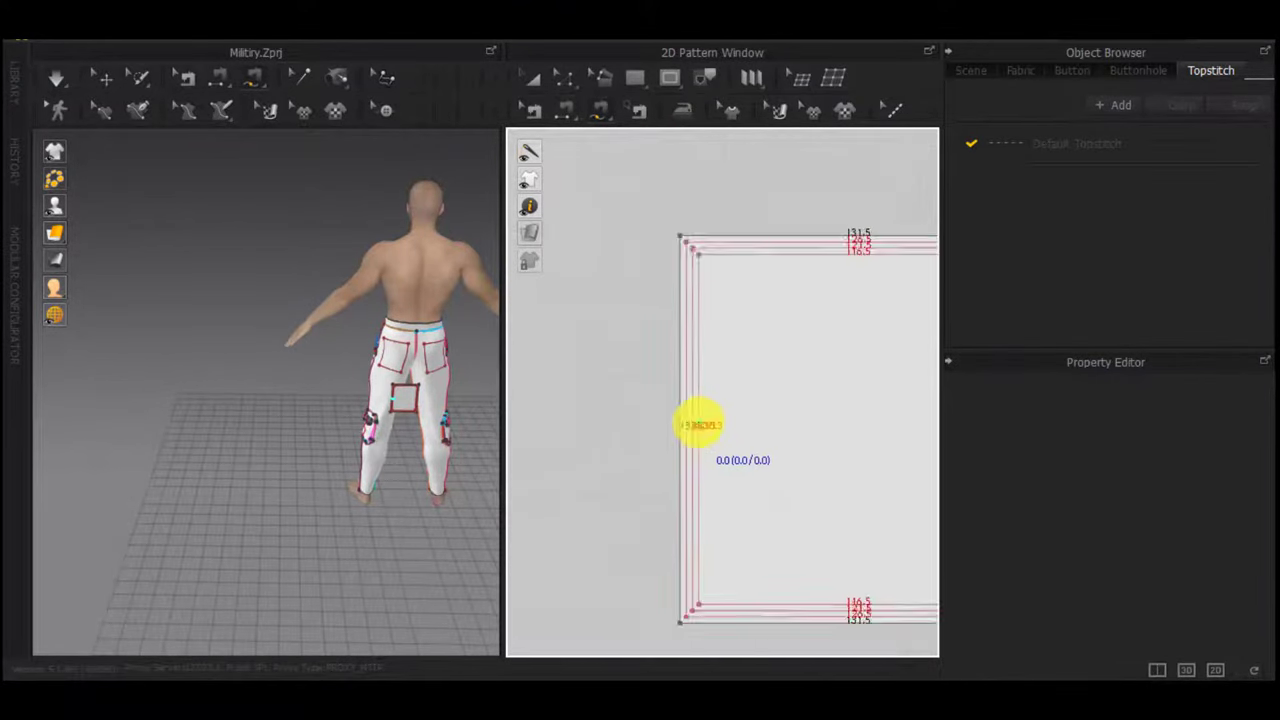
{"action": "scroll", "coordinate": [698, 422], "scroll_direction": "down", "scroll_amount": 3}
Create a vertical strip 15 mm wide and 153 mm high beside the cloned back pocket pattern
{"action": "key", "text": "s"}
{"action": "left_click", "coordinate": [622, 336]}
{"action": "left_click_drag", "start_coordinate": [680, 142], "coordinate": [385, 192]}
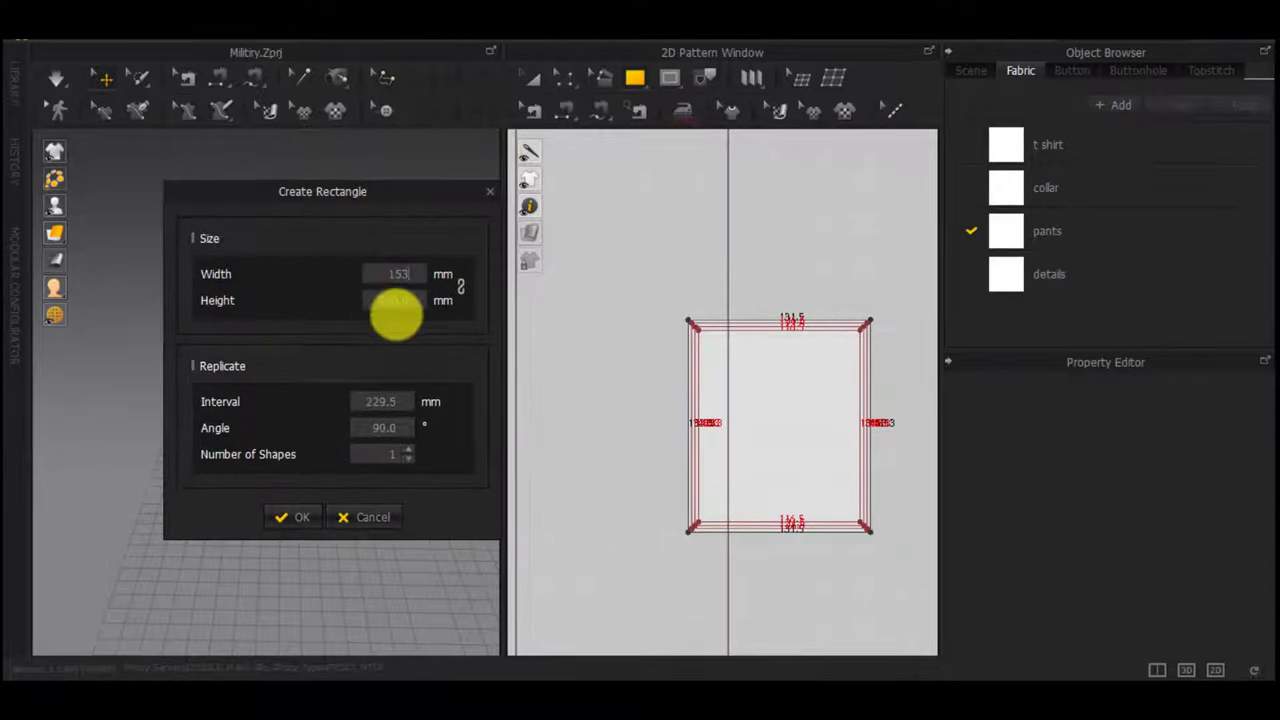
{"action": "key", "text": "BackSpace"}
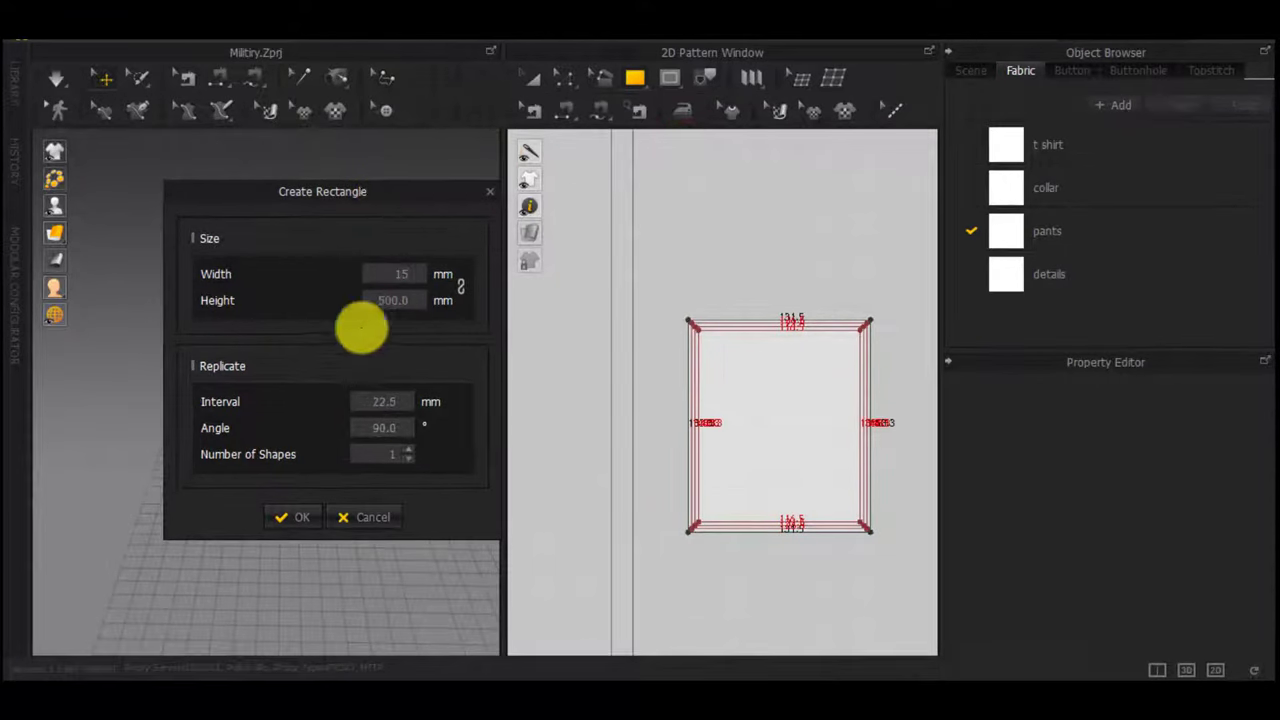
{"action": "left_click", "coordinate": [298, 514]}
Create a horizontal strip 131 mm wide and 15 mm high just below the cloned back pocket pattern
{"action": "middle_click_drag", "start_coordinate": [800, 545], "coordinate": [729, 377]}
{"action": "scroll", "coordinate": [694, 393], "scroll_direction": "up", "scroll_amount": 3}
{"action": "left_click", "coordinate": [703, 365]}
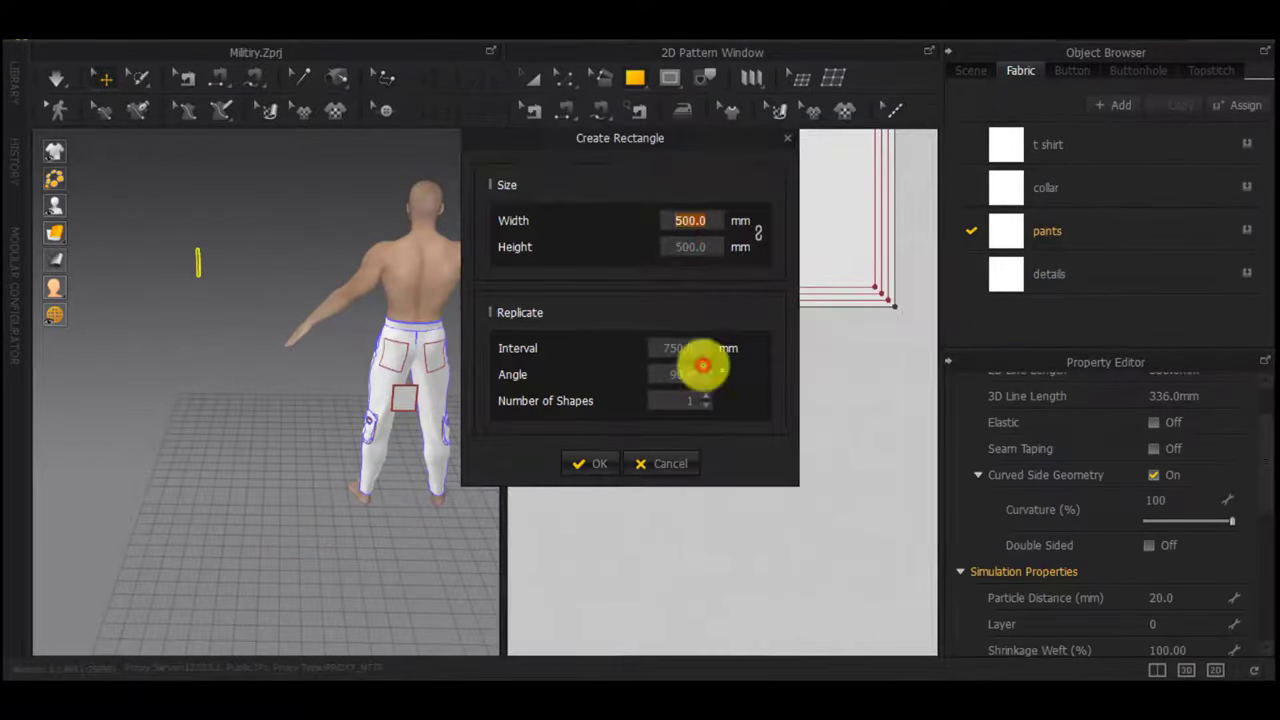
{"action": "left_click_drag", "start_coordinate": [657, 135], "coordinate": [492, 150]}
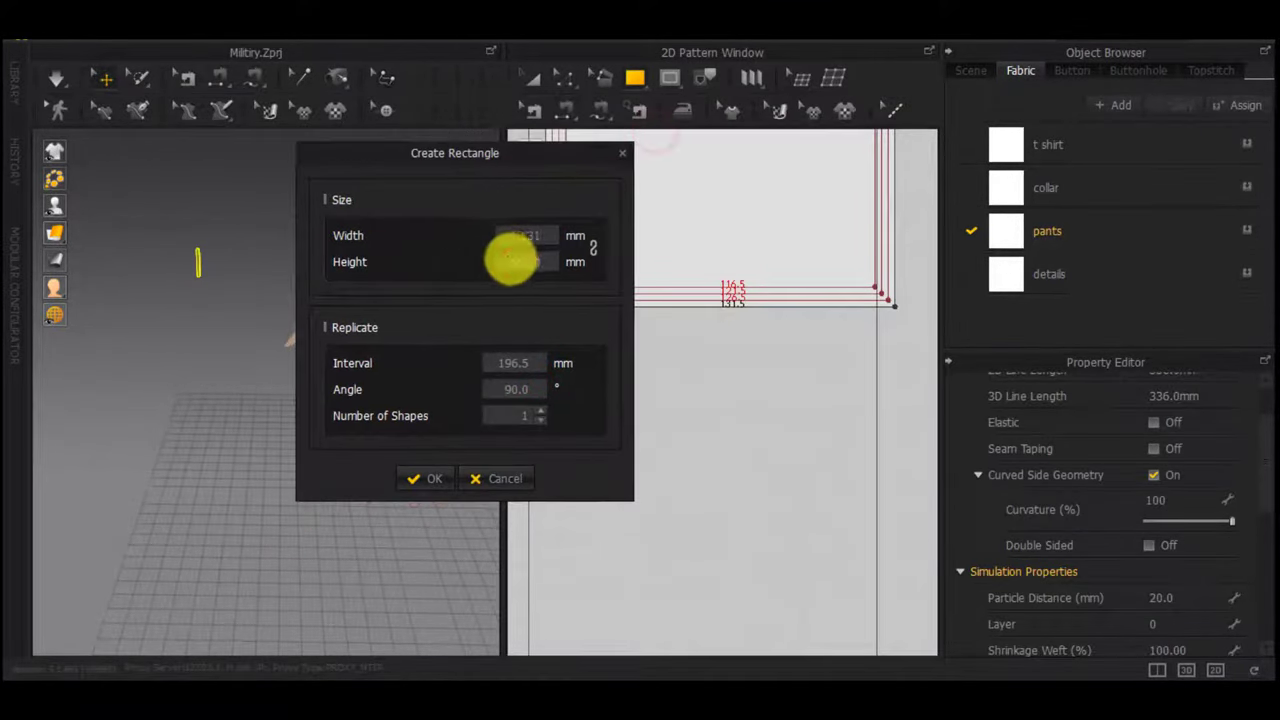
{"action": "left_click", "coordinate": [412, 484]}
{"action": "middle_click_drag", "start_coordinate": [611, 437], "coordinate": [746, 480]}
{"action": "scroll", "coordinate": [746, 480], "scroll_direction": "down", "scroll_amount": 3}
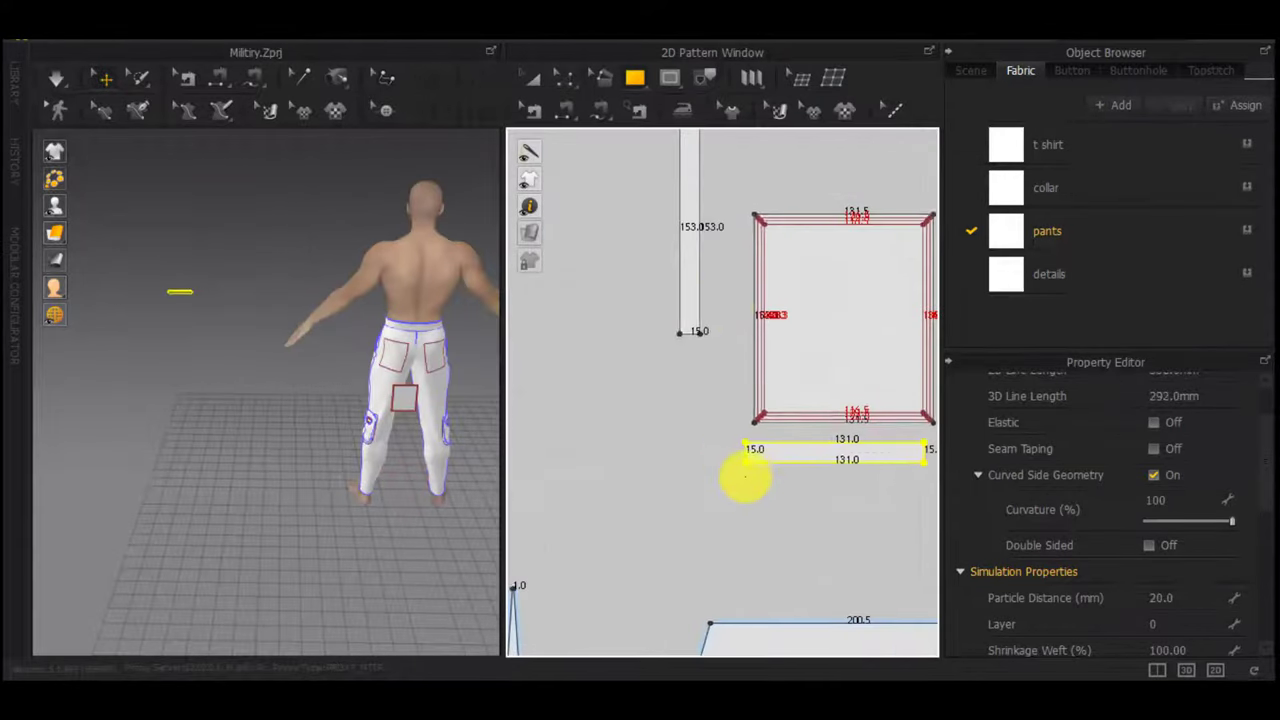
Make a linked symmetric copy of the vertical 153 mm strip and place it on the opposite side of the back pocket pattern
{"action": "key", "text": "a"}
{"action": "right_click", "coordinate": [692, 286]}
{"action": "left_click", "coordinate": [729, 288]}
{"action": "middle_click_drag", "start_coordinate": [831, 394], "coordinate": [729, 391]}
{"action": "left_click", "coordinate": [812, 249]}
{"action": "scroll", "coordinate": [709, 354], "scroll_direction": "down", "scroll_amount": 3}
{"action": "key", "text": "n"}
{"action": "scroll", "coordinate": [822, 313], "scroll_direction": "up", "scroll_amount": 5}
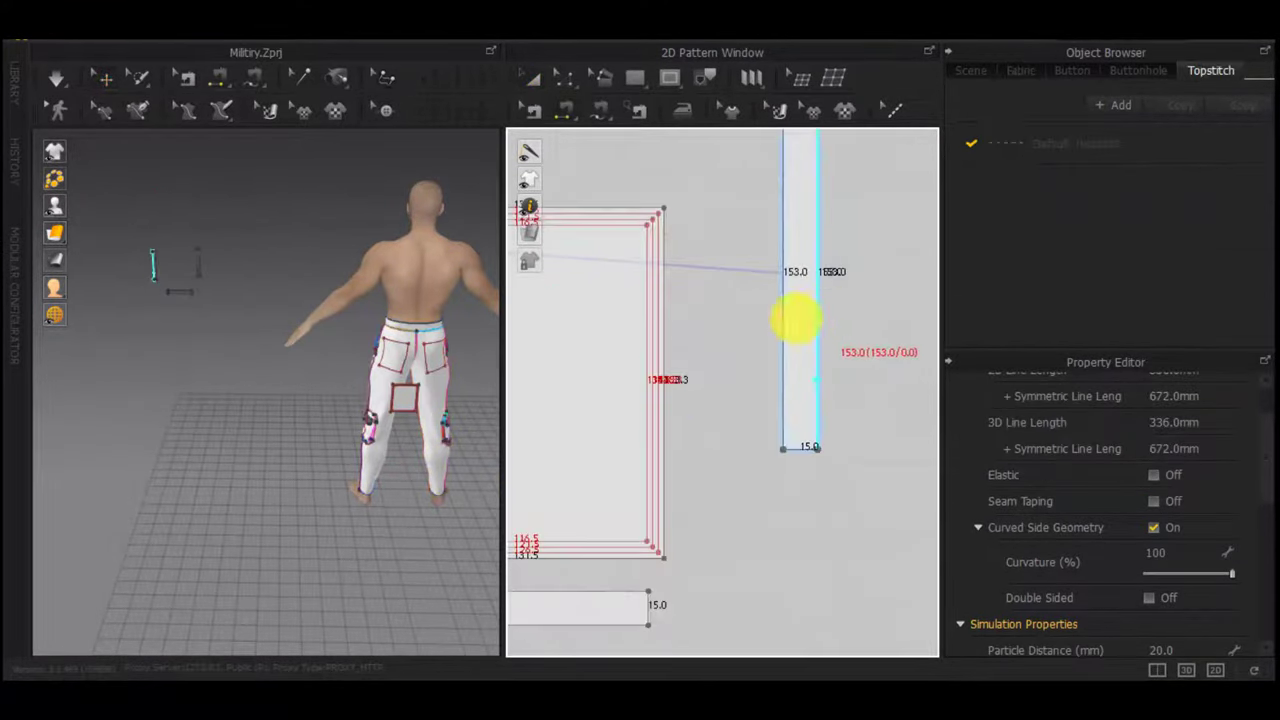
{"action": "right_click_drag", "start_coordinate": [349, 346], "coordinate": [200, 349]}
{"action": "scroll", "coordinate": [750, 420], "scroll_direction": "down", "scroll_amount": 4}
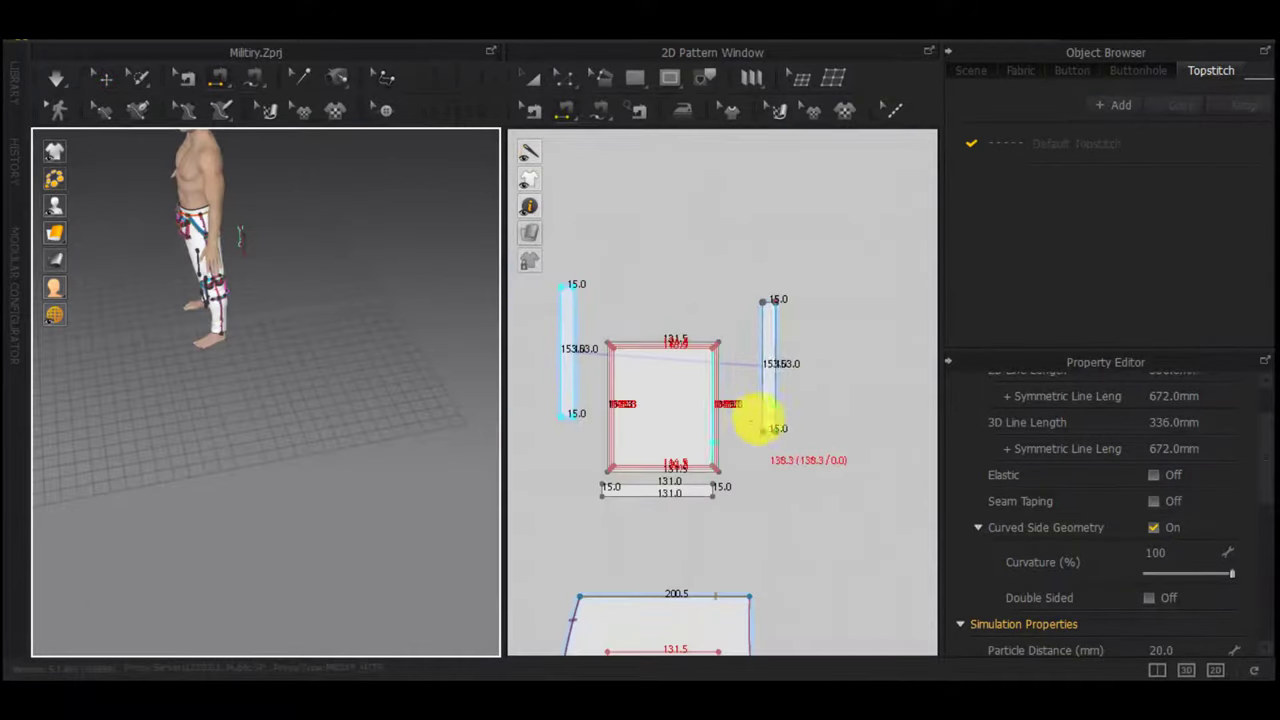
Select the back pocket's two vertical side strips and its lower strip, and flip them horizontally in 3D
{"action": "key", "text": "a"}
{"action": "left_click_drag", "start_coordinate": [543, 418], "coordinate": [577, 482], "text": "shift"}
{"action": "right_click_drag", "start_coordinate": [252, 361], "coordinate": [316, 333]}
{"action": "right_click", "coordinate": [234, 284]}
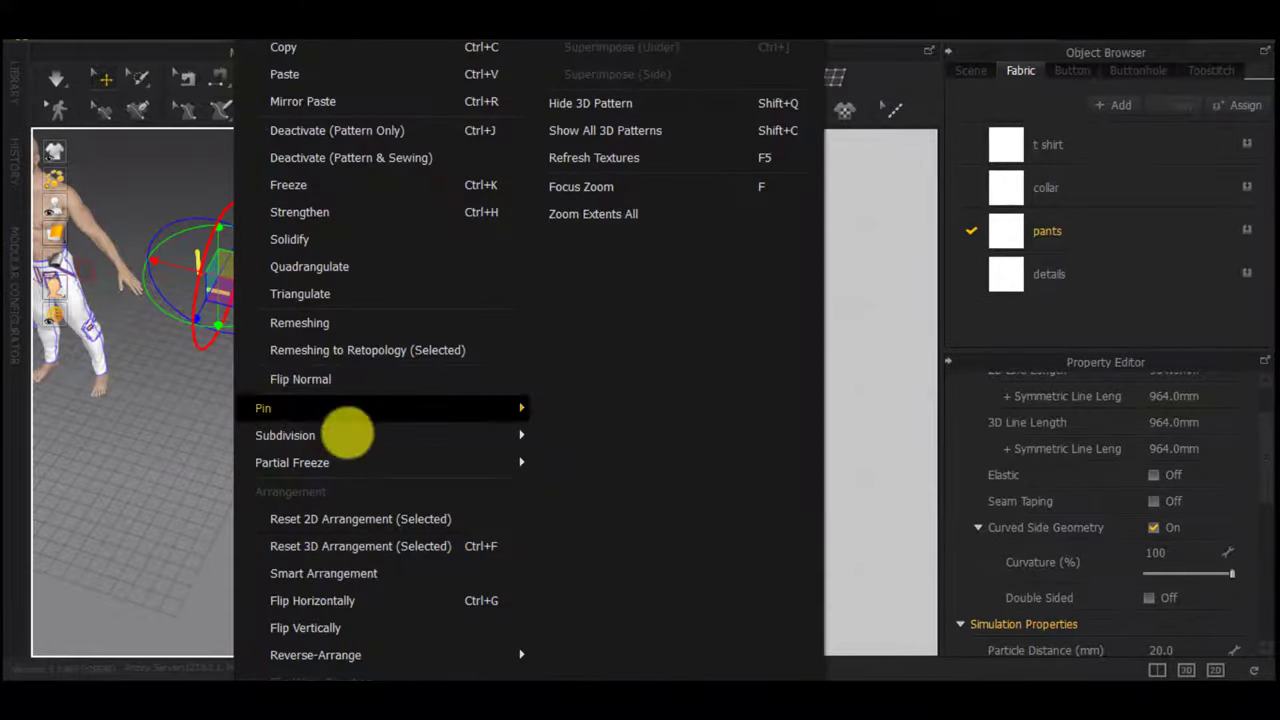
{"action": "left_click", "coordinate": [347, 604]}
Move the three flipped strips in 3D close behind the pants, near the cloned back pocket
{"action": "right_click_drag", "start_coordinate": [349, 604], "coordinate": [474, 590]}
{"action": "middle_click_drag", "start_coordinate": [244, 204], "coordinate": [11, 404]}
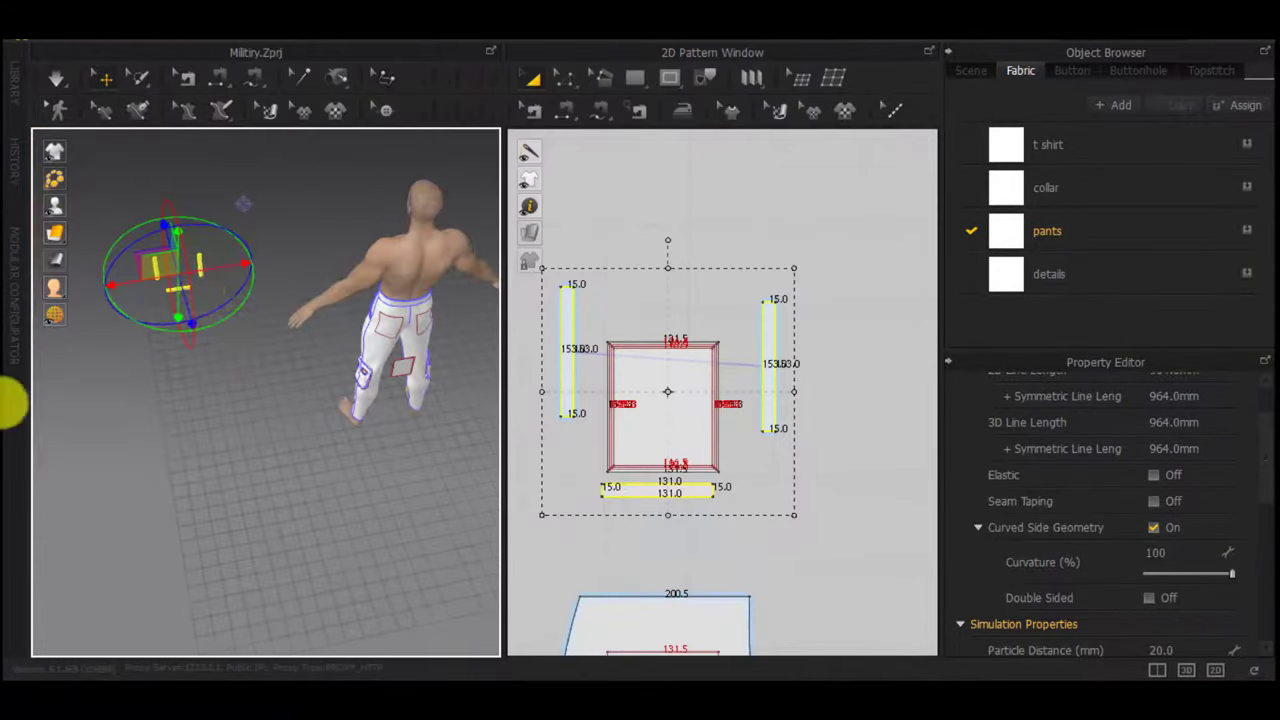
{"action": "left_click_drag", "start_coordinate": [198, 274], "coordinate": [442, 256]}
{"action": "right_click_drag", "start_coordinate": [443, 254], "coordinate": [523, 327]}
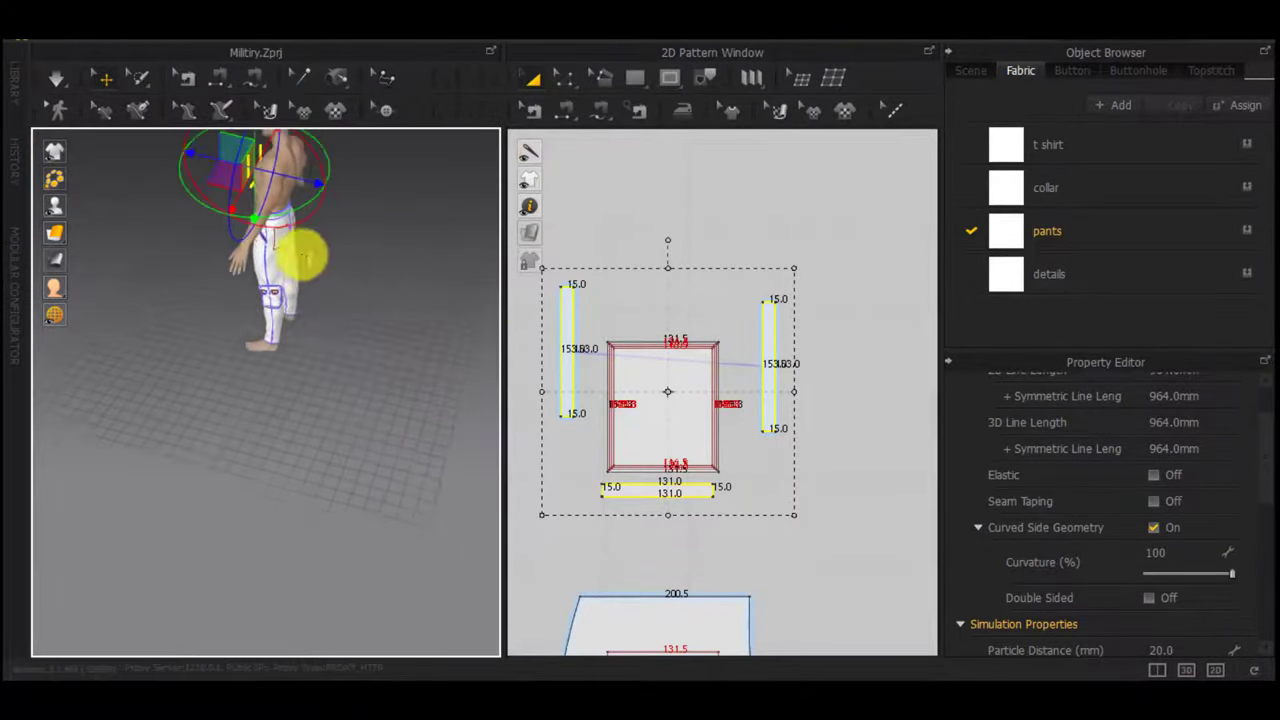
{"action": "middle_click_drag", "start_coordinate": [300, 257], "coordinate": [321, 335]}
{"action": "right_click_drag", "start_coordinate": [341, 176], "coordinate": [459, 196]}
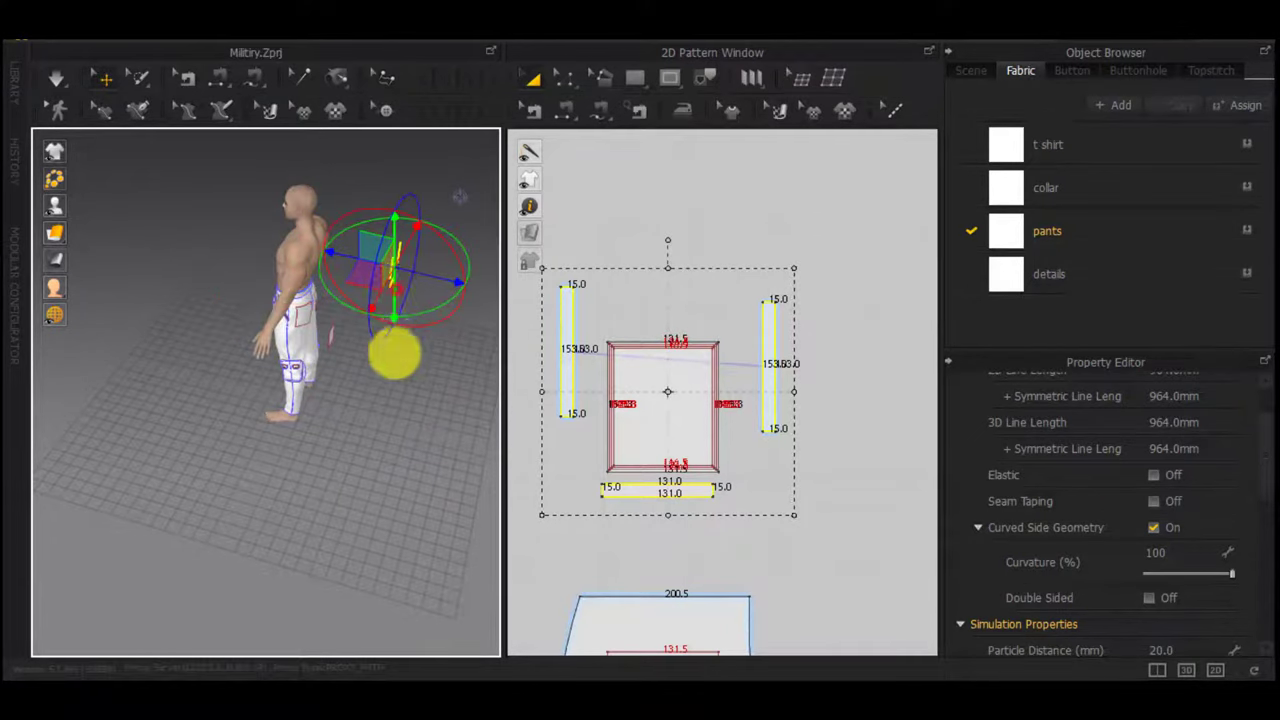
{"action": "left_click_drag", "start_coordinate": [394, 353], "coordinate": [357, 357]}
{"action": "left_click", "coordinate": [394, 428]}
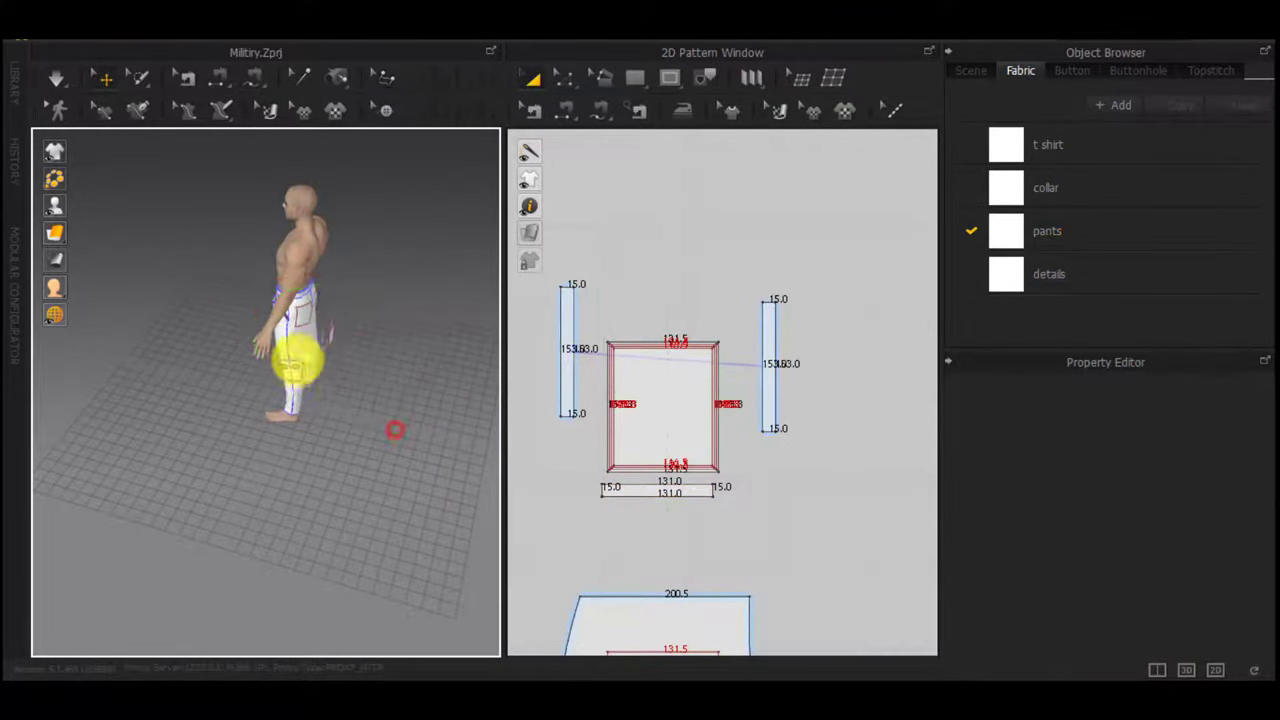
Turn the back pocket's side strip about its vertical axis in 3D and shift all three strips sideways behind the pants
{"action": "scroll", "coordinate": [290, 372], "scroll_direction": "up", "scroll_amount": 8}
{"action": "middle_click_drag", "start_coordinate": [398, 235], "coordinate": [280, 325]}
{"action": "left_click", "coordinate": [276, 322]}
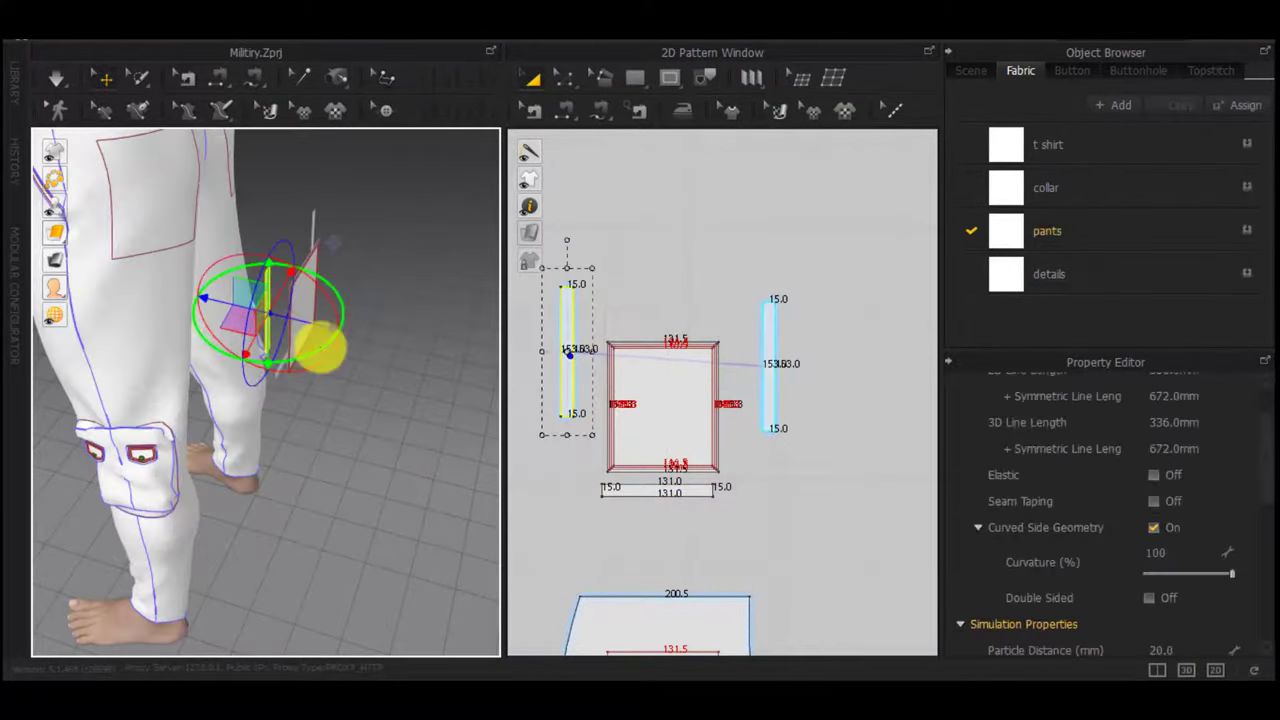
{"action": "left_click_drag", "start_coordinate": [320, 348], "coordinate": [230, 349]}
{"action": "right_click_drag", "start_coordinate": [348, 360], "coordinate": [237, 311]}
{"action": "left_click", "coordinate": [770, 390], "text": "shift"}
{"action": "left_click_drag", "start_coordinate": [772, 478], "coordinate": [554, 529], "text": "shift"}
{"action": "left_click_drag", "start_coordinate": [311, 319], "coordinate": [175, 304]}
Adjust the 3D orientation of the back pocket's side strip and lower strip around the cloned pocket
{"action": "left_click", "coordinate": [266, 322]}
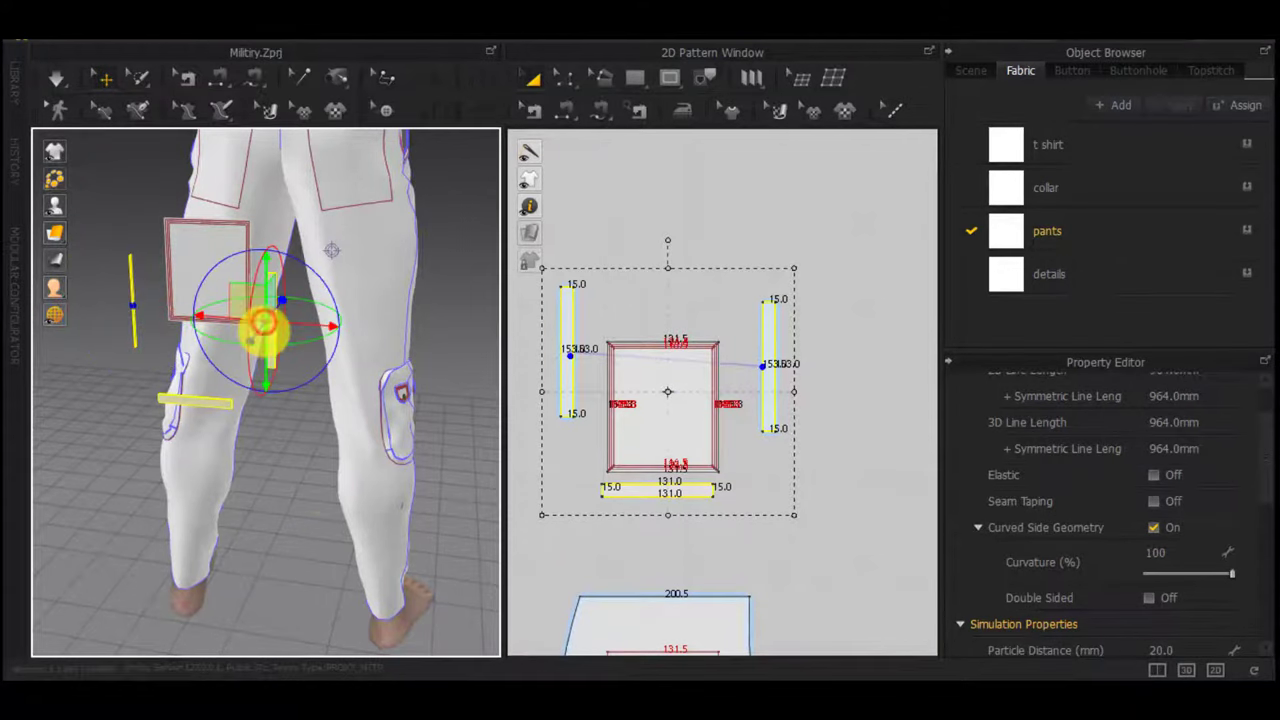
{"action": "left_click", "coordinate": [293, 467]}
{"action": "left_click", "coordinate": [273, 325]}
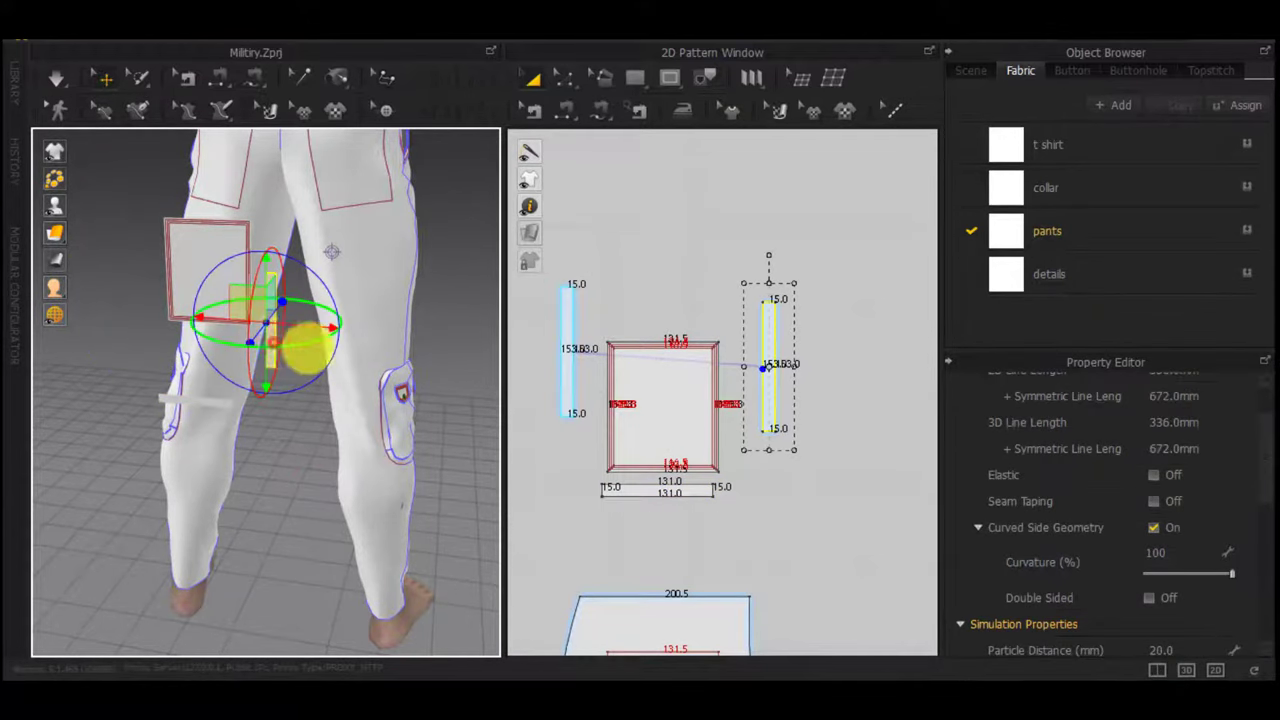
{"action": "left_click", "coordinate": [188, 399]}
{"action": "right_click_drag", "start_coordinate": [177, 400], "coordinate": [98, 382]}
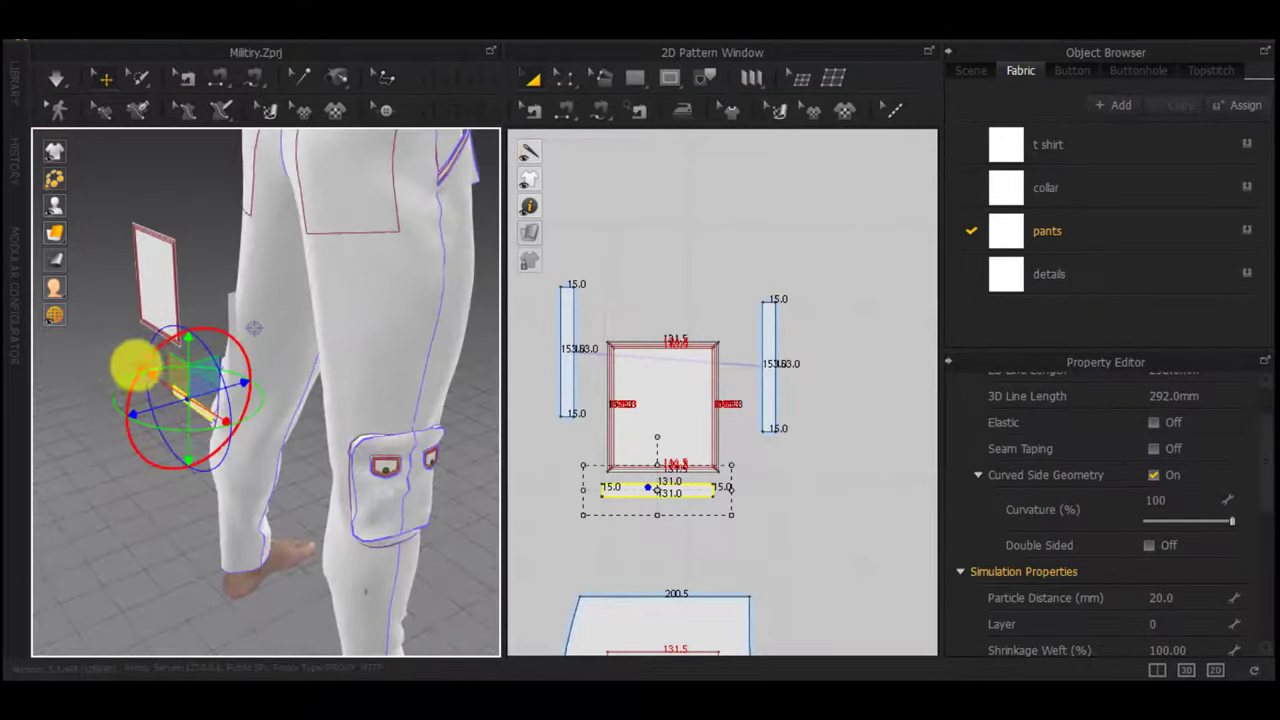
Sew the lower strip's upper edge to the bottom edge of the cloned back pocket
{"action": "key", "text": "n"}
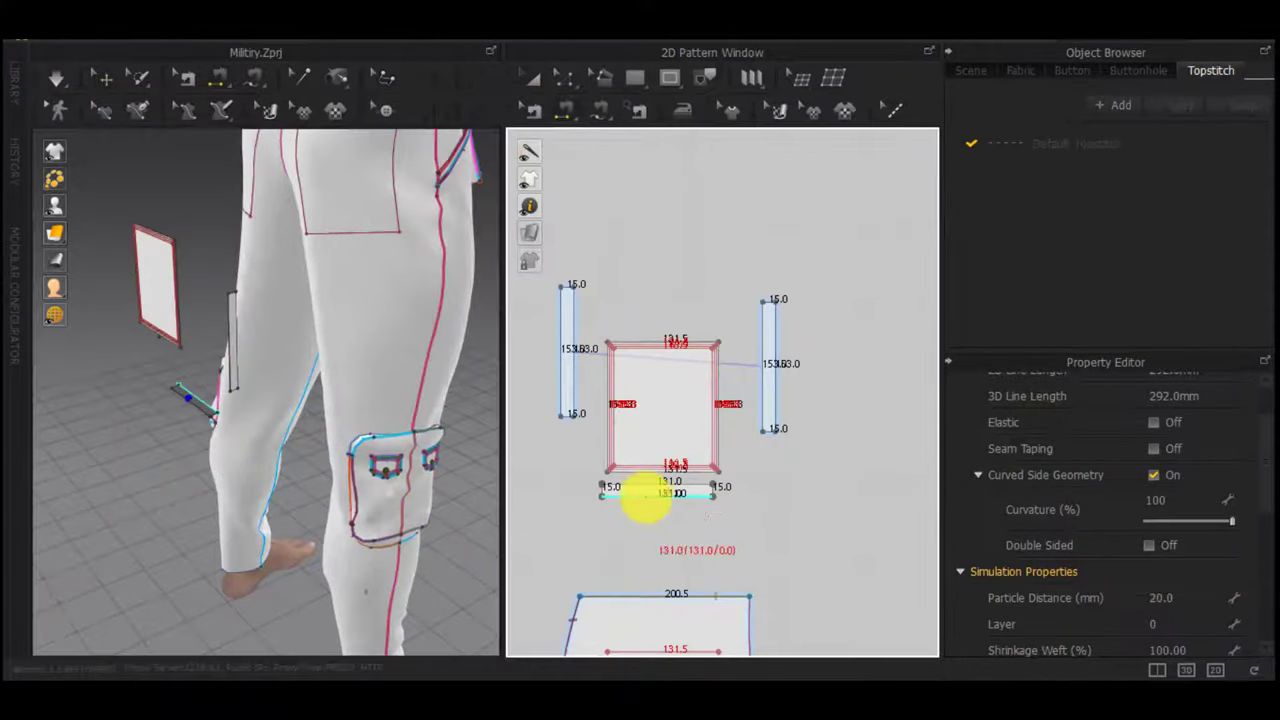
{"action": "left_click", "coordinate": [635, 508]}
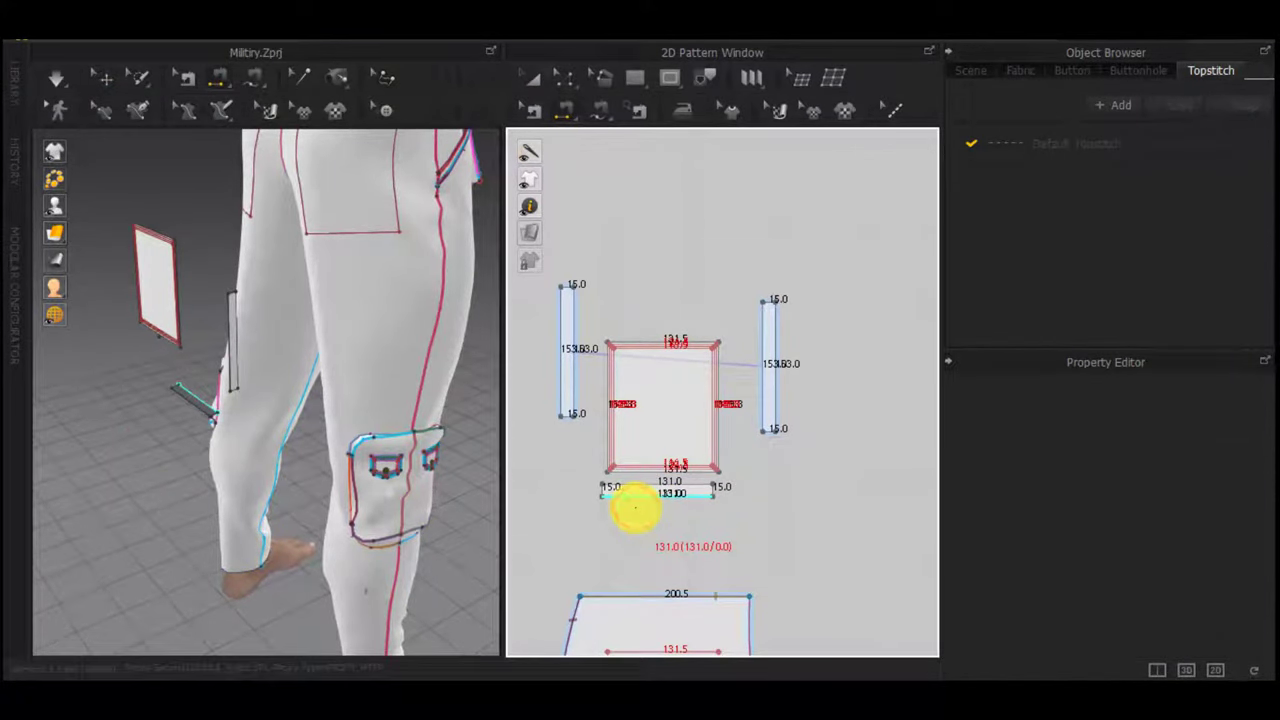
{"action": "scroll", "coordinate": [640, 487], "scroll_direction": "up", "scroll_amount": 5}
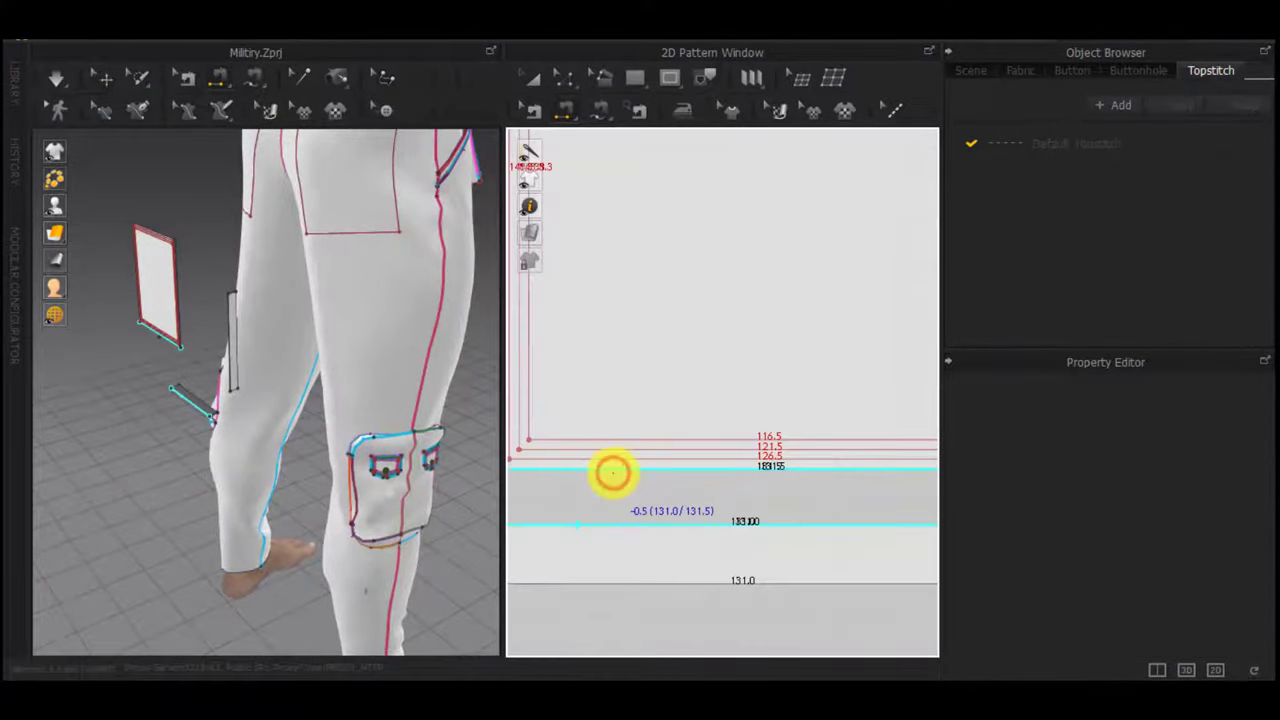
{"action": "left_click", "coordinate": [553, 495]}
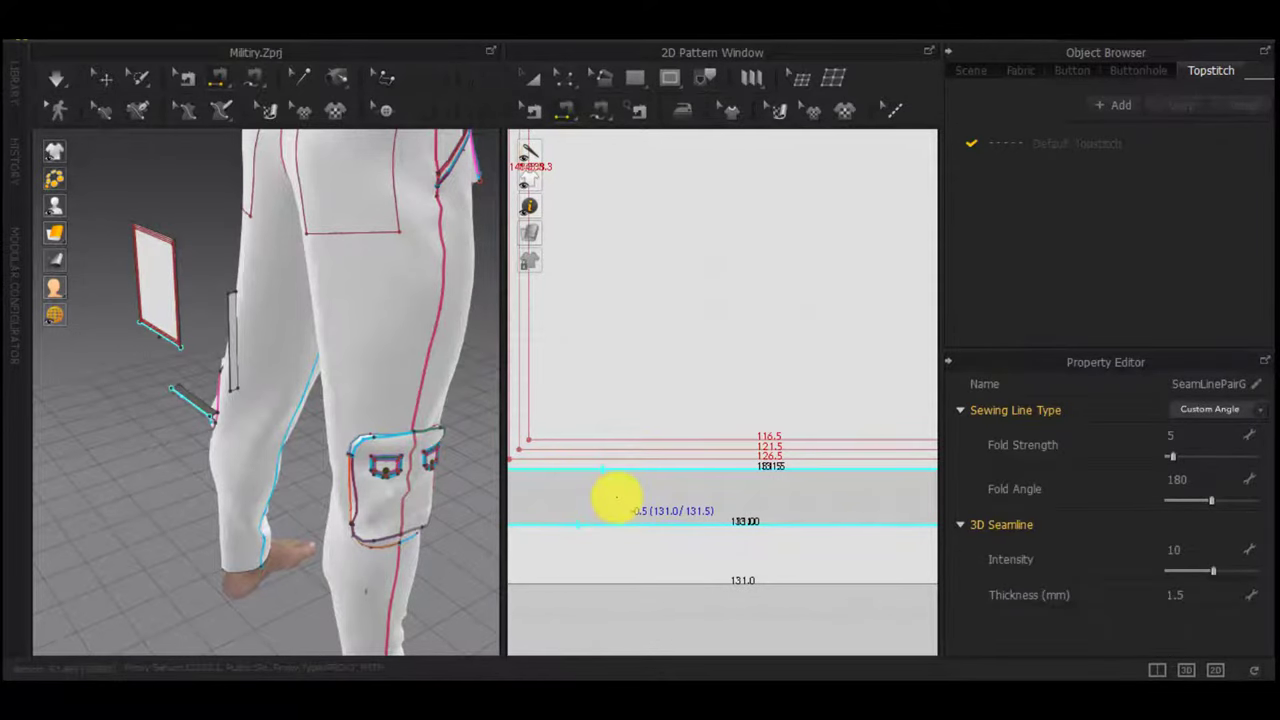
{"action": "scroll", "coordinate": [662, 525], "scroll_direction": "down", "scroll_amount": 5}
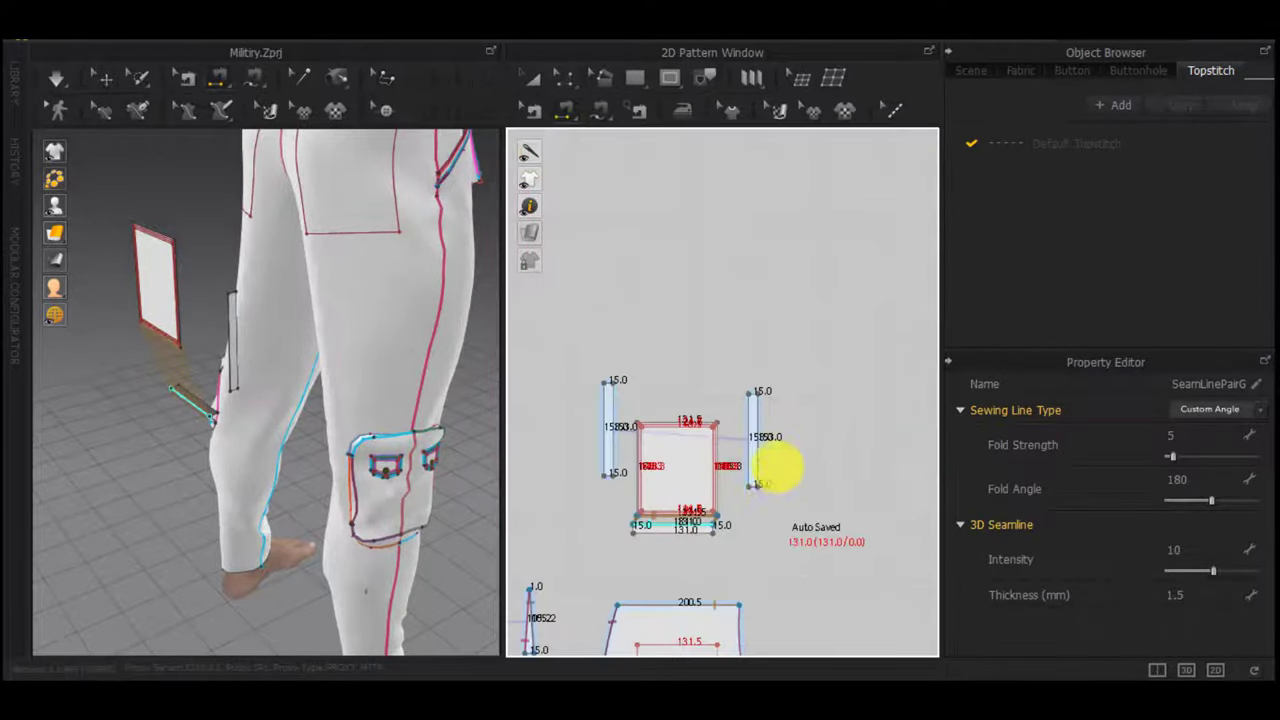
Sew the inner edge of each vertical strip to the matching side edge of the cloned back pocket
{"action": "left_click", "coordinate": [747, 460]}
{"action": "left_click", "coordinate": [720, 494]}
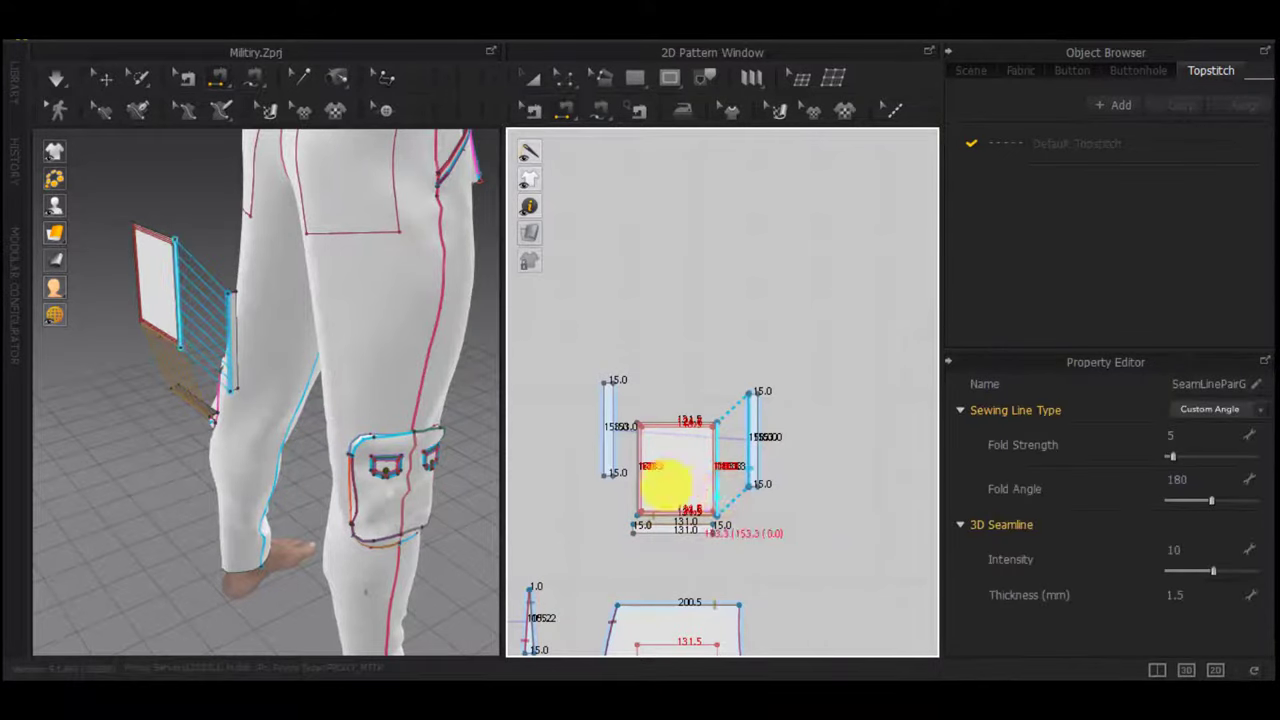
{"action": "left_click", "coordinate": [620, 452]}
{"action": "left_click", "coordinate": [630, 496]}
{"action": "right_click_drag", "start_coordinate": [269, 328], "coordinate": [497, 332]}
Sew the outer edges of the two vertical strips to the side lines of the pocket outline on the pants
{"action": "left_click", "coordinate": [590, 421]}
{"action": "middle_click_drag", "start_coordinate": [588, 540], "coordinate": [602, 332]}
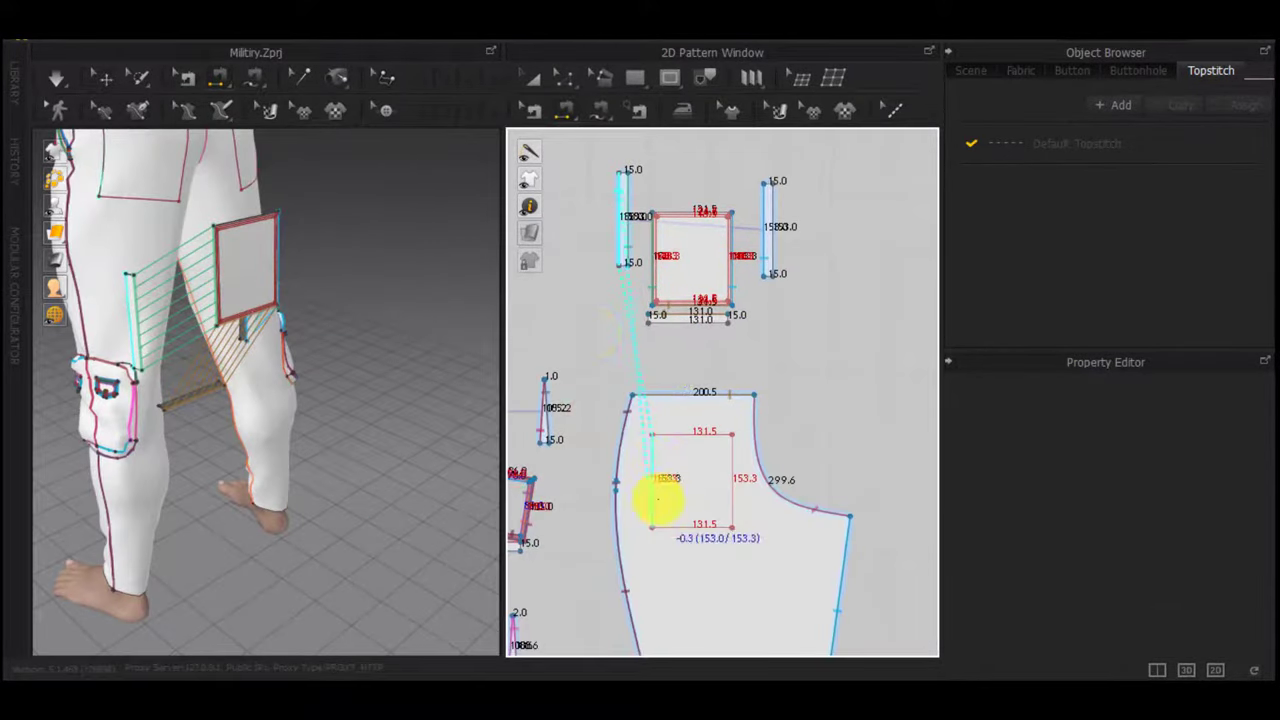
{"action": "left_click", "coordinate": [657, 448]}
{"action": "left_click", "coordinate": [729, 474]}
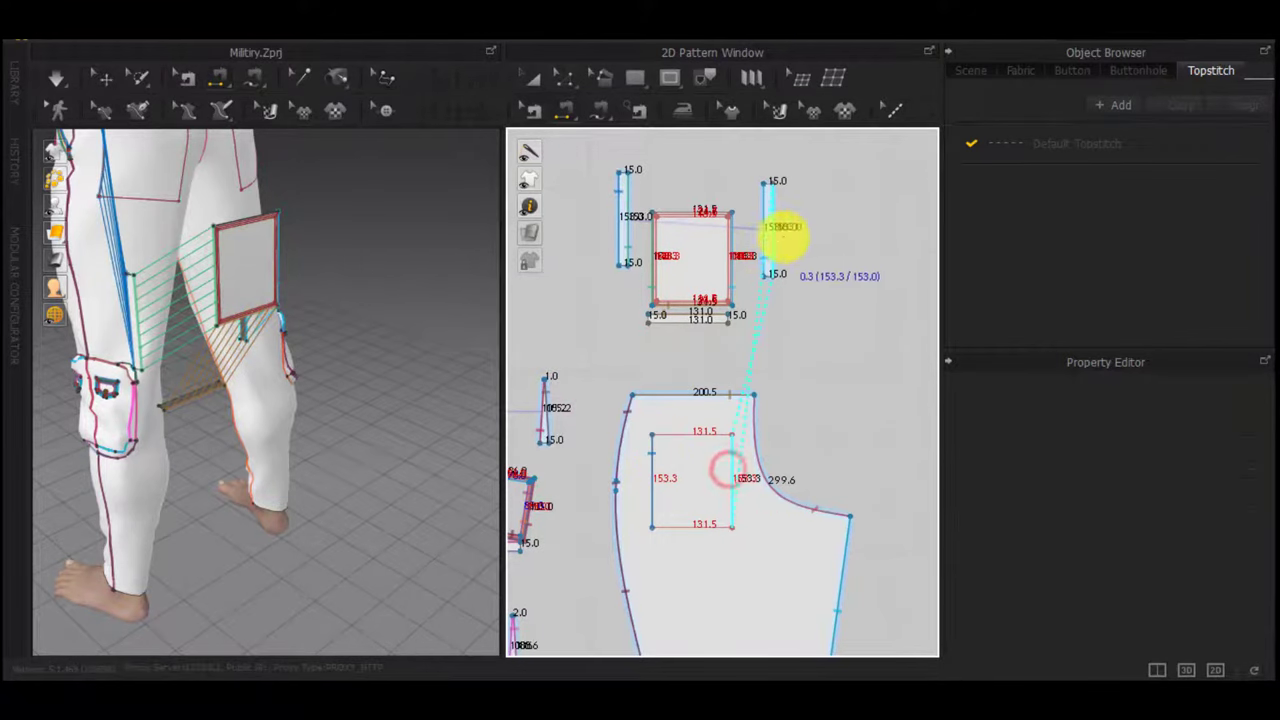
{"action": "left_click", "coordinate": [787, 205]}
{"action": "middle_click_drag", "start_coordinate": [788, 370], "coordinate": [820, 253]}
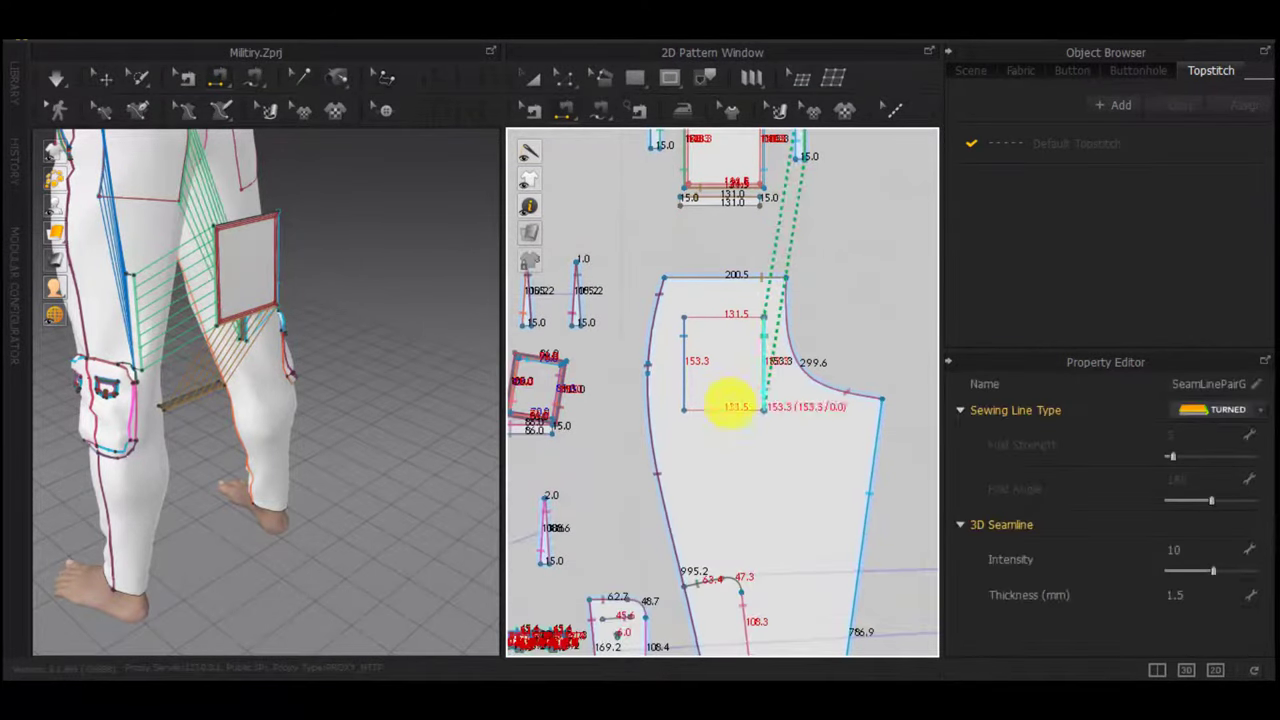
Sew the lower strip's free edge to the bottom line of the pants' pocket outline and briefly run the simulation
{"action": "left_click", "coordinate": [722, 407]}
{"action": "left_click", "coordinate": [691, 206]}
{"action": "scroll", "coordinate": [326, 283], "scroll_direction": "down", "scroll_amount": 2}
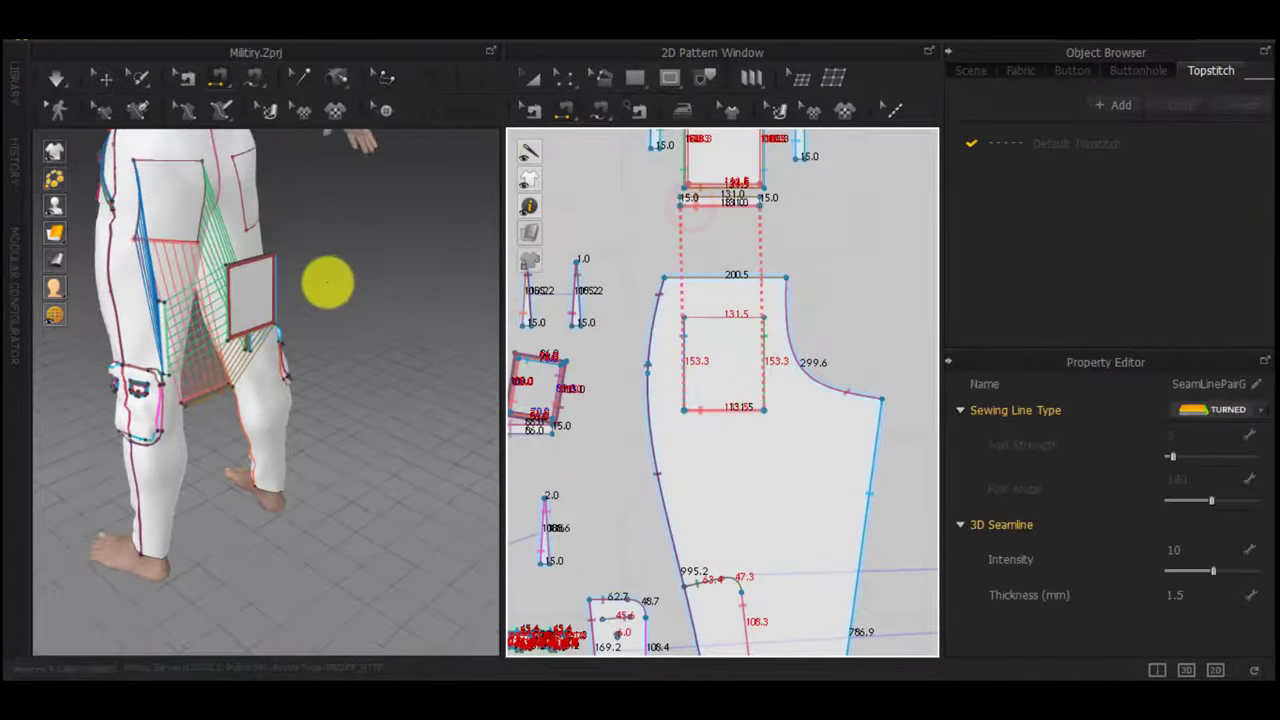
{"action": "middle_click_drag", "start_coordinate": [293, 279], "coordinate": [332, 342]}
{"action": "key", "text": "space"}
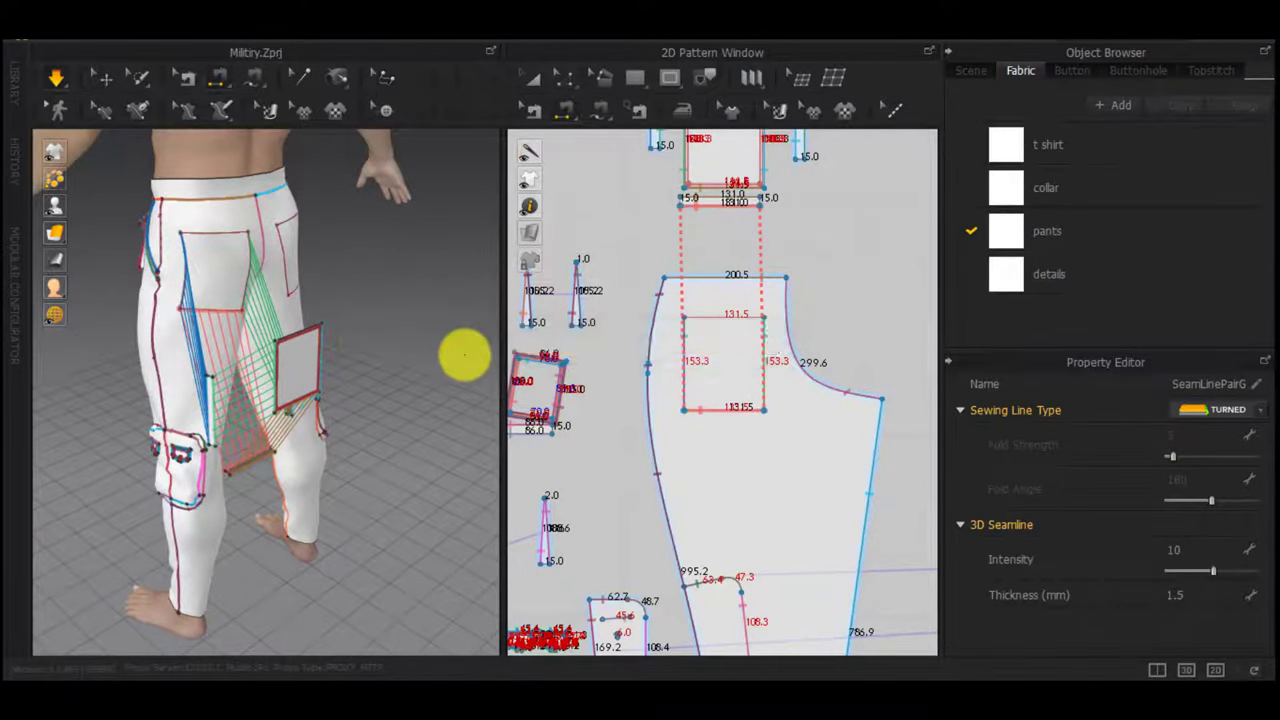
{"action": "key", "text": "space"}
Set the simulation layer of the cloned back pocket and its three strips to 3
{"action": "middle_click_drag", "start_coordinate": [841, 244], "coordinate": [823, 329]}
{"action": "key", "text": "a"}
{"action": "scroll", "coordinate": [850, 165], "scroll_direction": "down", "scroll_amount": 2}
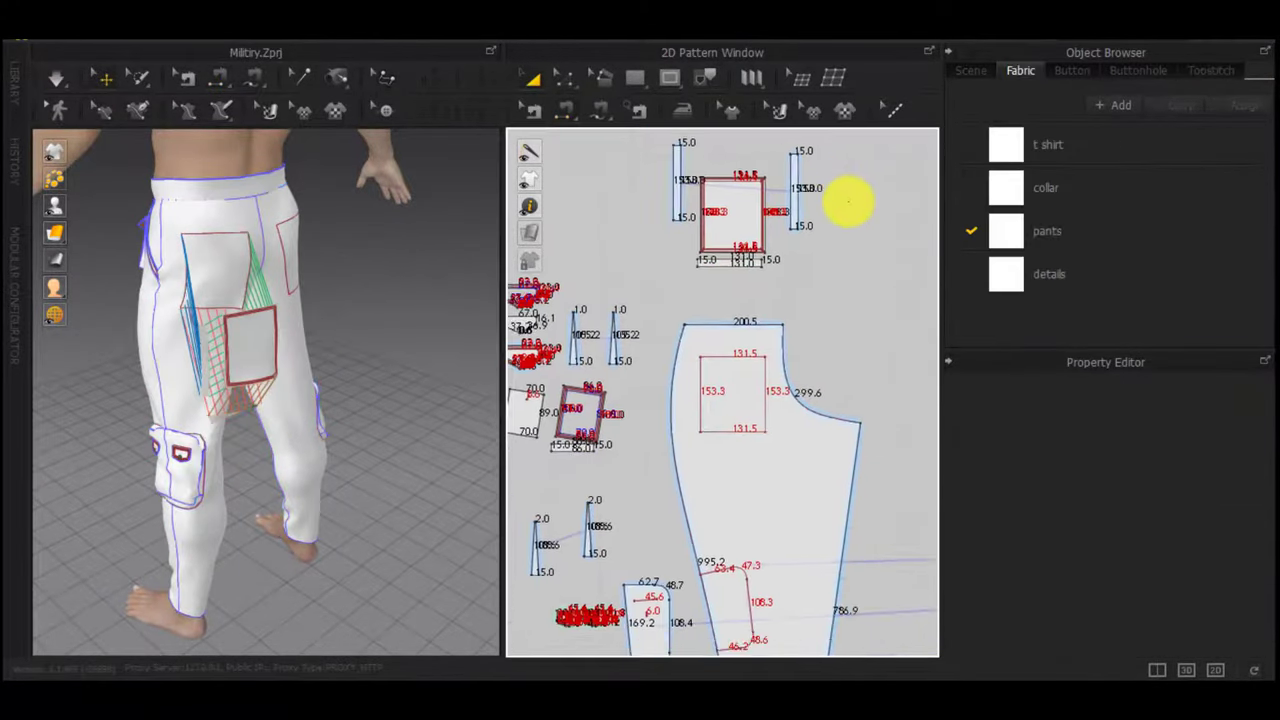
{"action": "middle_click_drag", "start_coordinate": [849, 199], "coordinate": [845, 221]}
{"action": "left_click_drag", "start_coordinate": [850, 153], "coordinate": [644, 306]}
{"action": "scroll", "coordinate": [1094, 539], "scroll_direction": "down", "scroll_amount": 2}
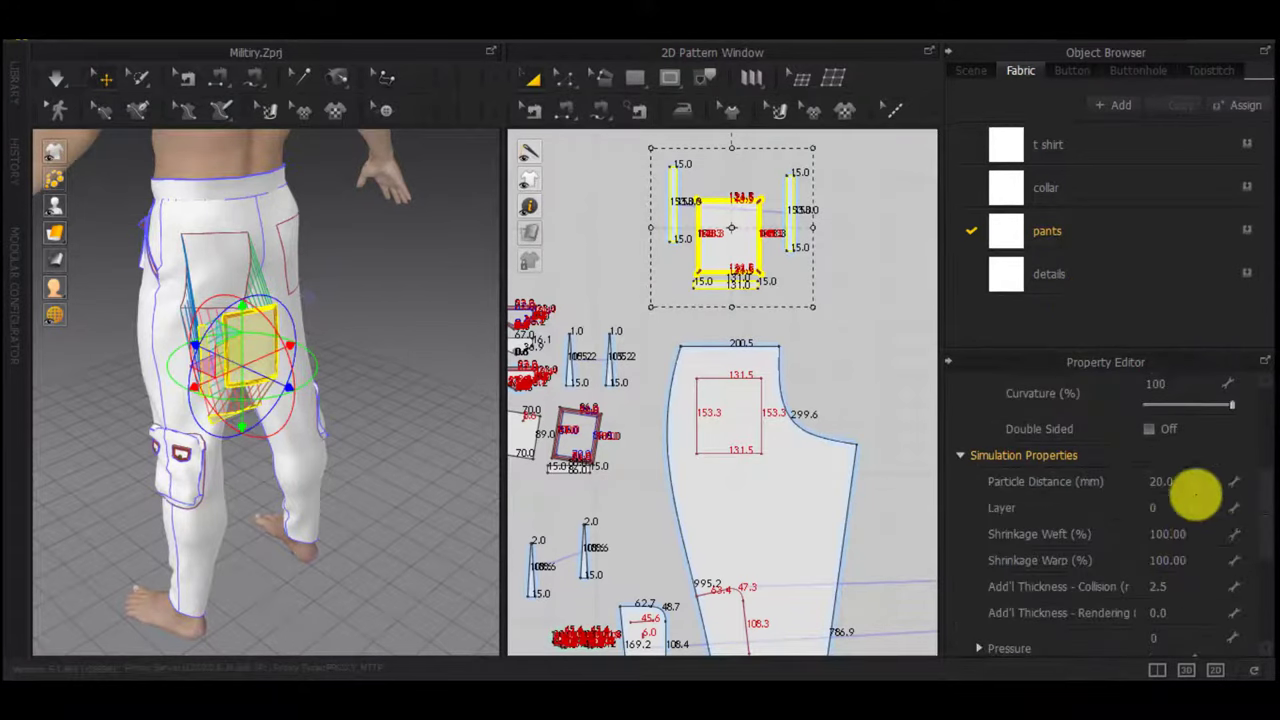
{"action": "left_click", "coordinate": [874, 341]}
{"action": "left_click", "coordinate": [648, 415]}
{"action": "left_click", "coordinate": [877, 384]}
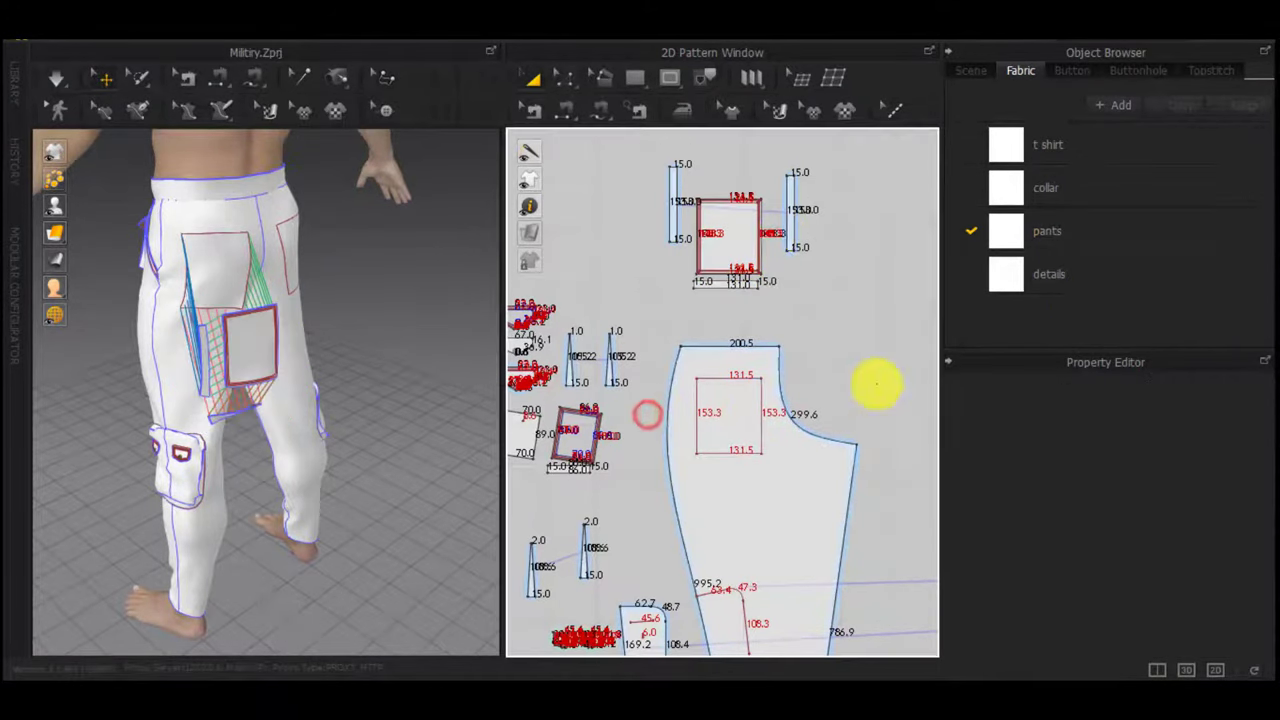
Simulate the garment to pull the back pocket onto the pants, and inspect its fit from behind and above
{"action": "key", "text": "space"}
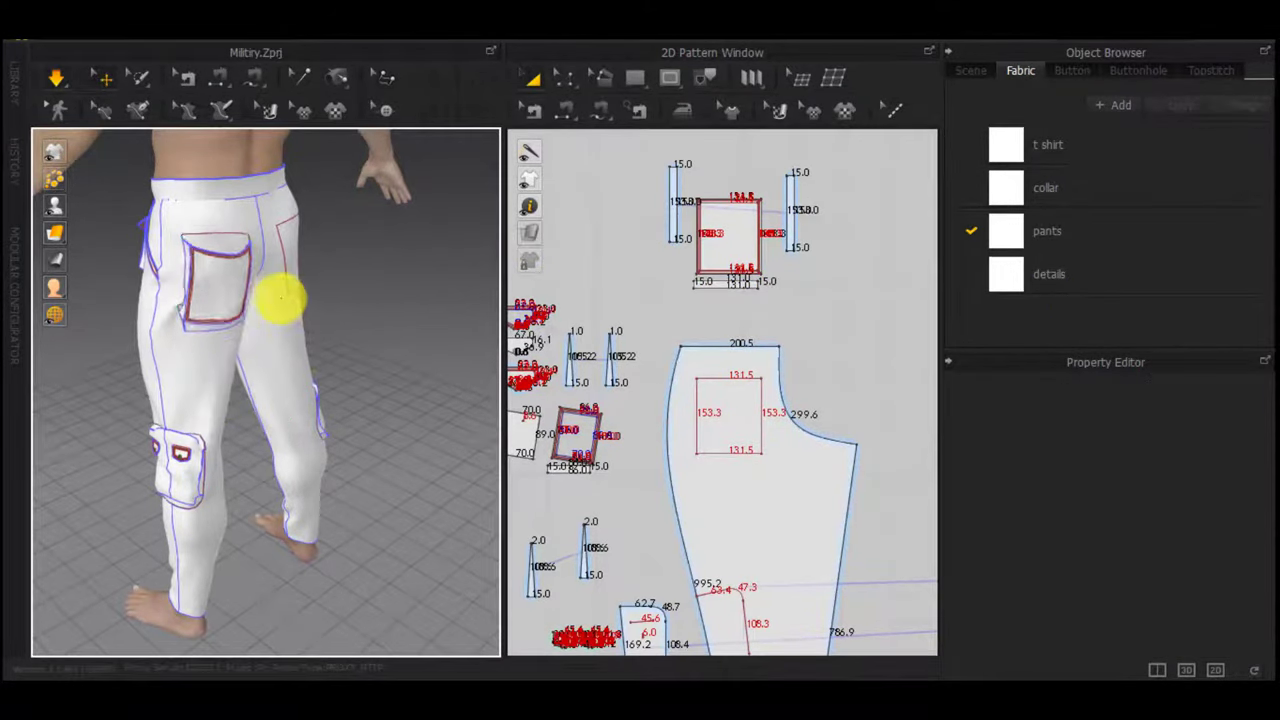
{"action": "scroll", "coordinate": [237, 291], "scroll_direction": "up", "scroll_amount": 3}
{"action": "right_click_drag", "start_coordinate": [237, 291], "coordinate": [381, 284]}
{"action": "middle_click_drag", "start_coordinate": [224, 280], "coordinate": [279, 388]}
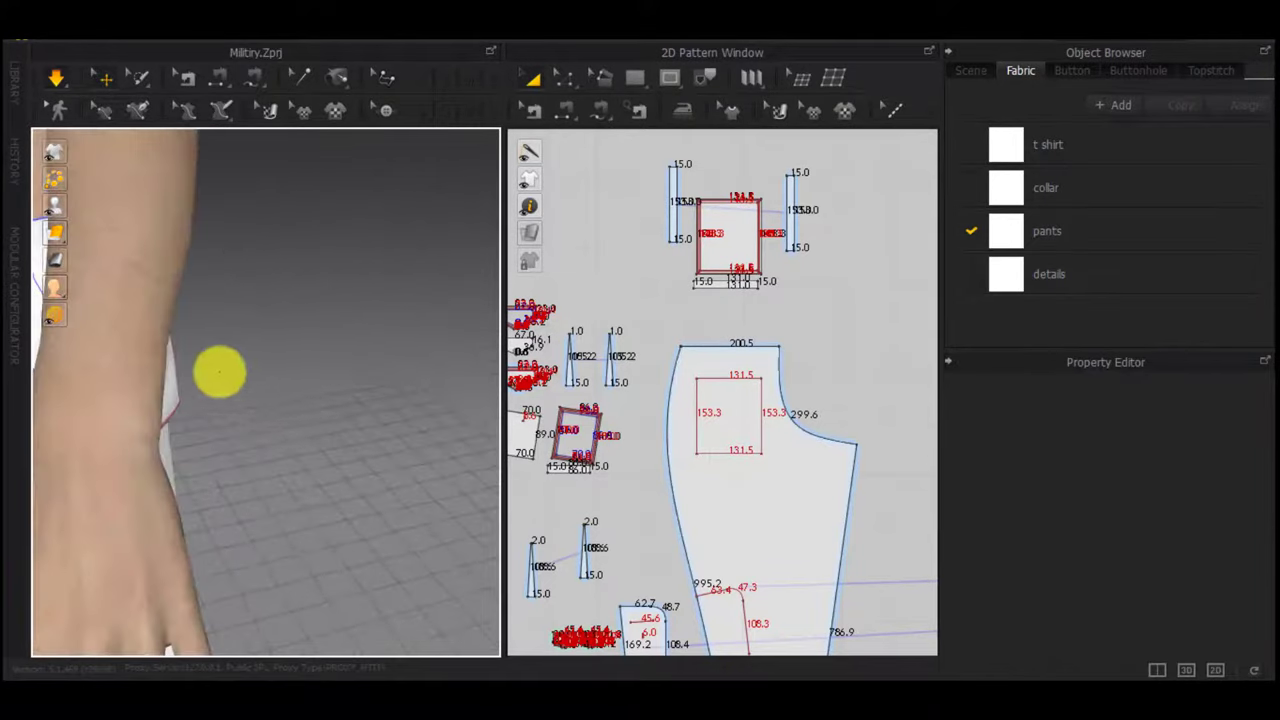
{"action": "right_click_drag", "start_coordinate": [220, 372], "coordinate": [174, 449]}
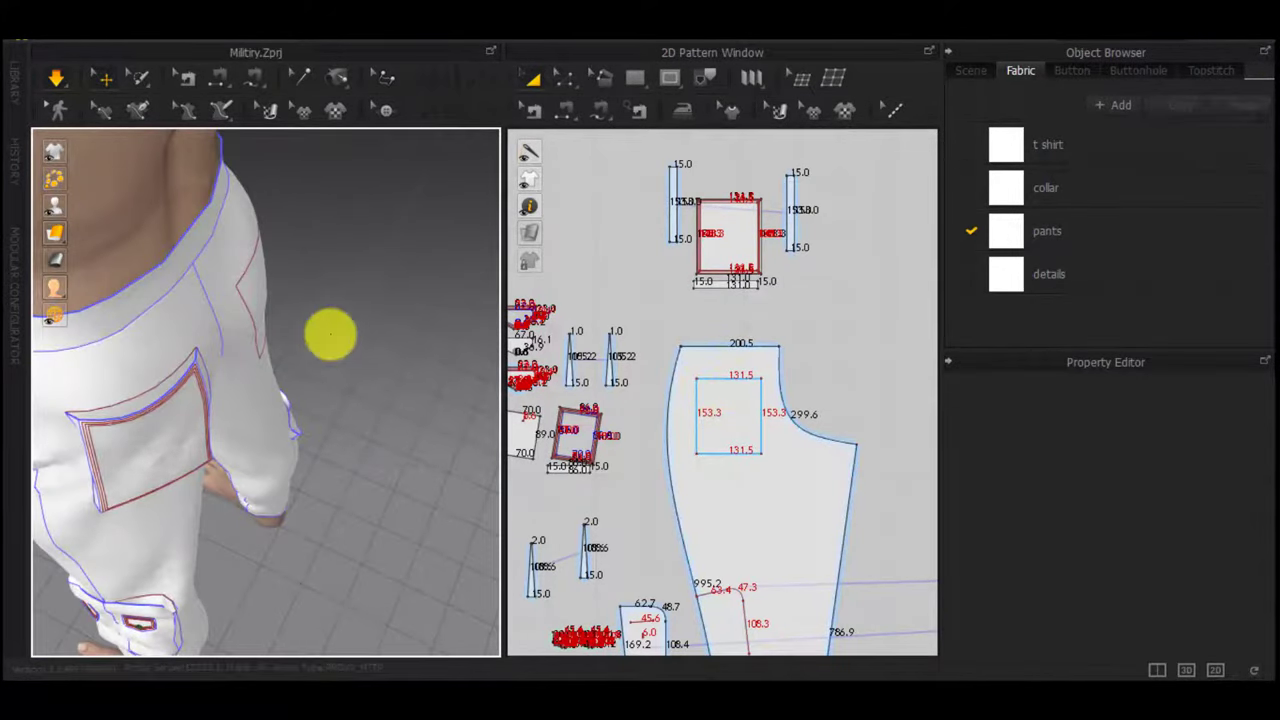
Assign the details fabric to the back pocket's two side strips and its lower strip
{"action": "left_click_drag", "start_coordinate": [843, 176], "coordinate": [647, 324]}
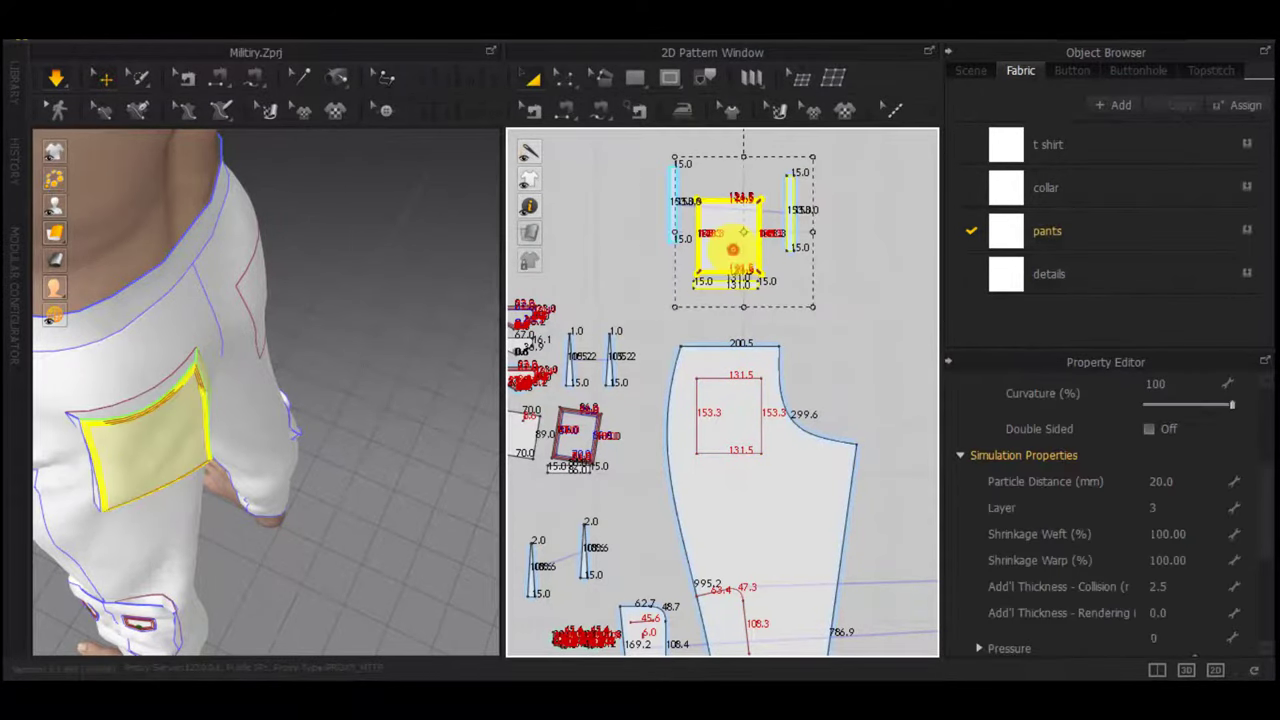
{"action": "left_click", "coordinate": [809, 334]}
{"action": "left_click_drag", "start_coordinate": [831, 157], "coordinate": [772, 268]}
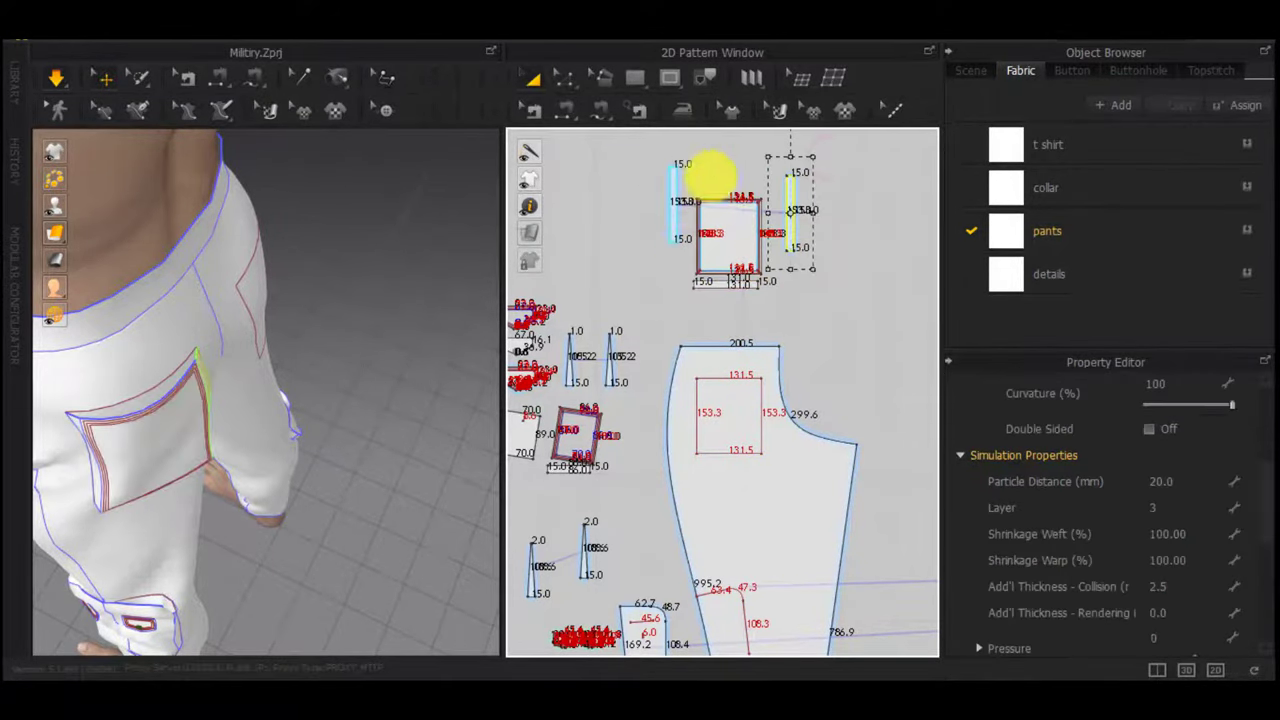
{"action": "left_click_drag", "start_coordinate": [635, 262], "coordinate": [644, 323], "text": "shift"}
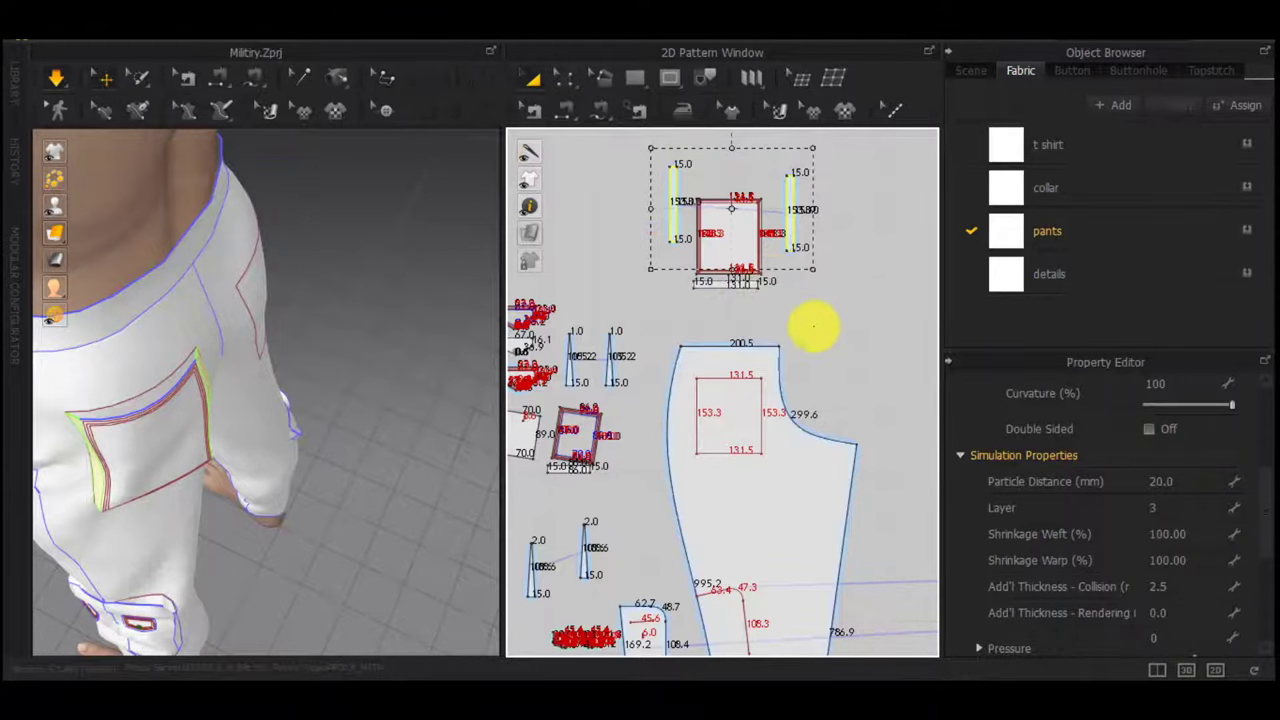
{"action": "scroll", "coordinate": [814, 326], "scroll_direction": "up", "scroll_amount": 6}
{"action": "scroll", "coordinate": [763, 334], "scroll_direction": "down", "scroll_amount": 3}
{"action": "middle_click_drag", "start_coordinate": [763, 334], "coordinate": [818, 358]}
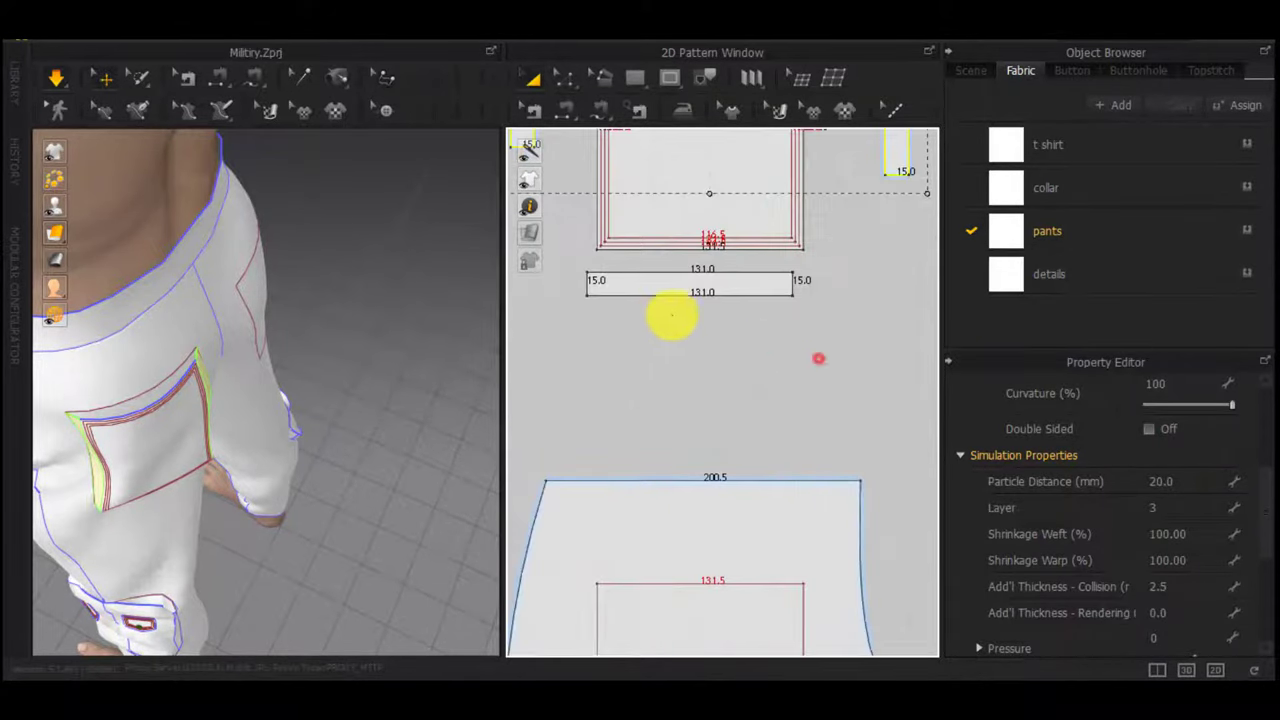
{"action": "left_click", "coordinate": [1249, 274]}
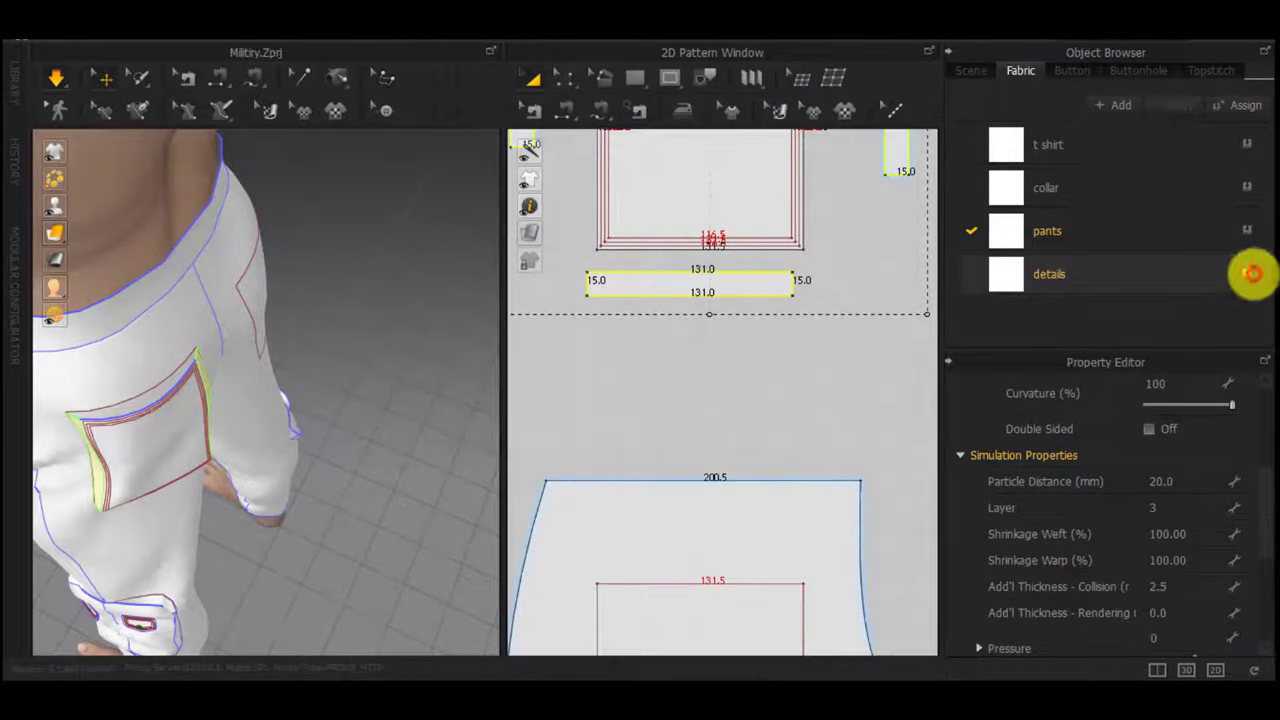
{"action": "left_click", "coordinate": [773, 349]}
Stop the simulation and space the side and lower strips farther from the back pocket pattern in 2D
{"action": "scroll", "coordinate": [746, 361], "scroll_direction": "down", "scroll_amount": 3}
{"action": "middle_click_drag", "start_coordinate": [680, 395], "coordinate": [796, 410]}
{"action": "key", "text": "space"}
{"action": "right_click_drag", "start_coordinate": [394, 400], "coordinate": [340, 318]}
{"action": "scroll", "coordinate": [699, 328], "scroll_direction": "down", "scroll_amount": 2}
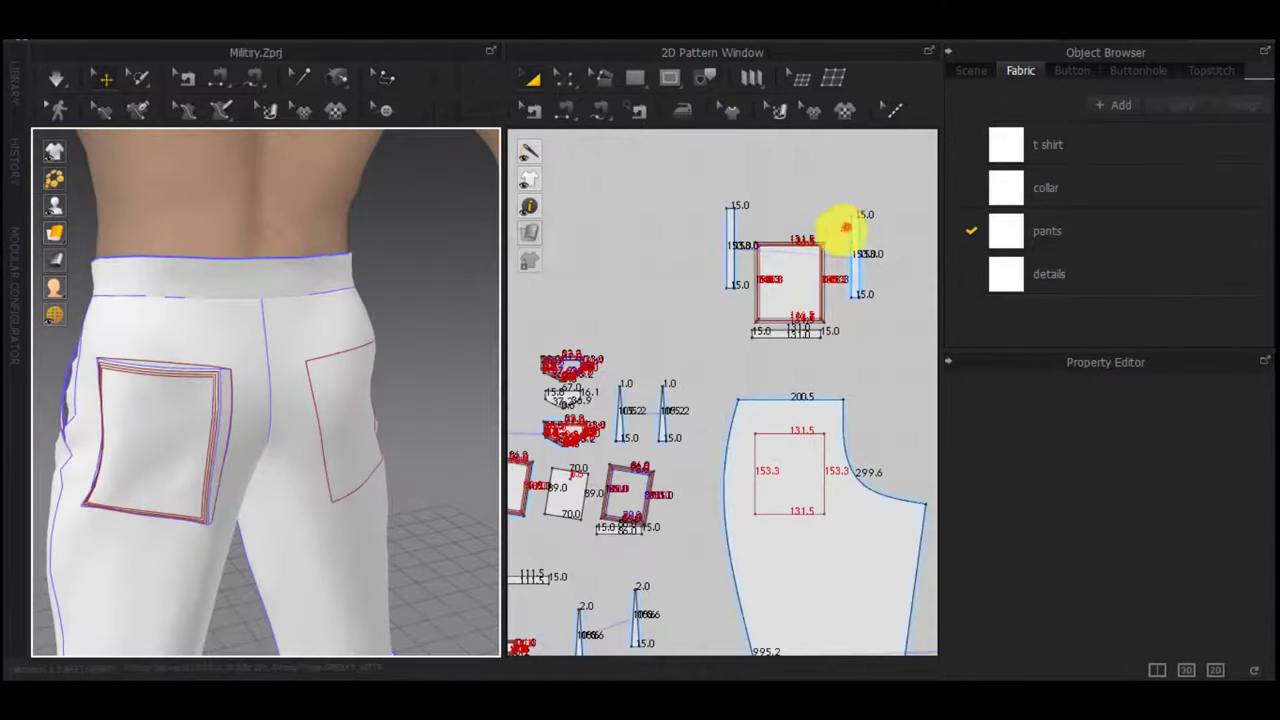
{"action": "left_click_drag", "start_coordinate": [854, 231], "coordinate": [885, 231]}
{"action": "left_click_drag", "start_coordinate": [731, 240], "coordinate": [709, 248]}
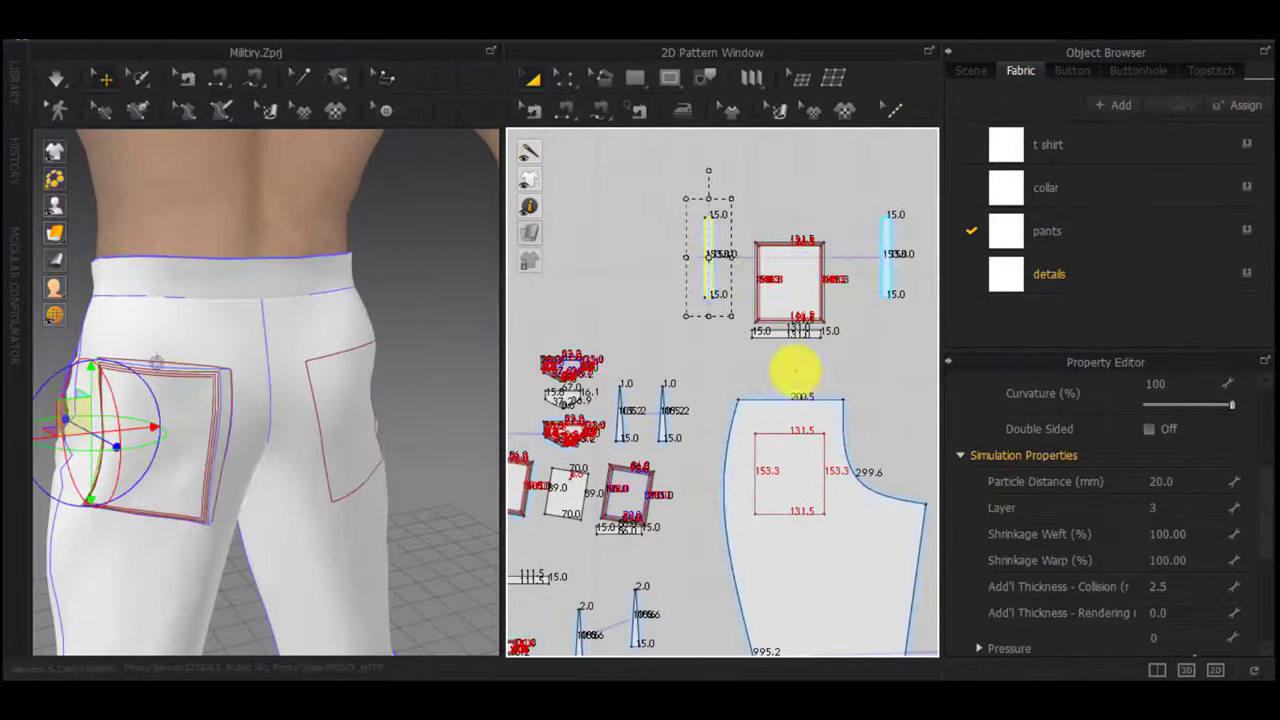
{"action": "left_click", "coordinate": [865, 350]}
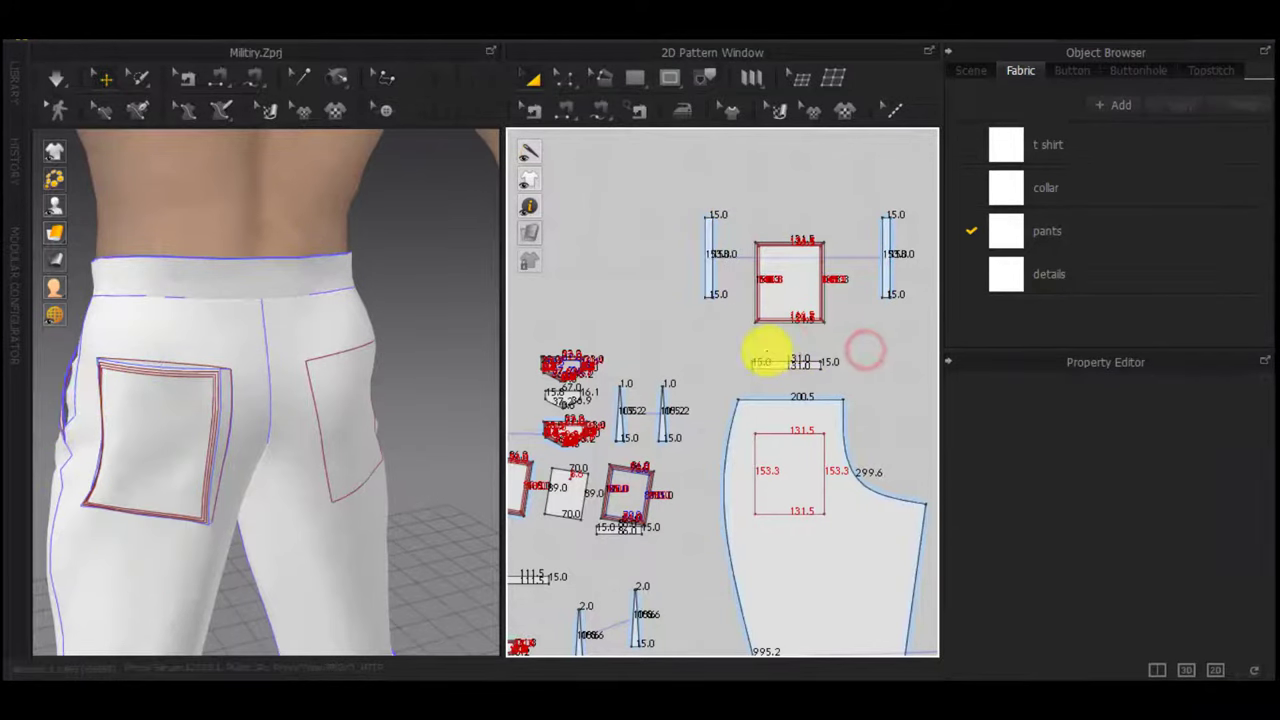
Create a linked clone of the back pocket pattern and place it directly above the original in 2D
{"action": "left_click", "coordinate": [790, 276]}
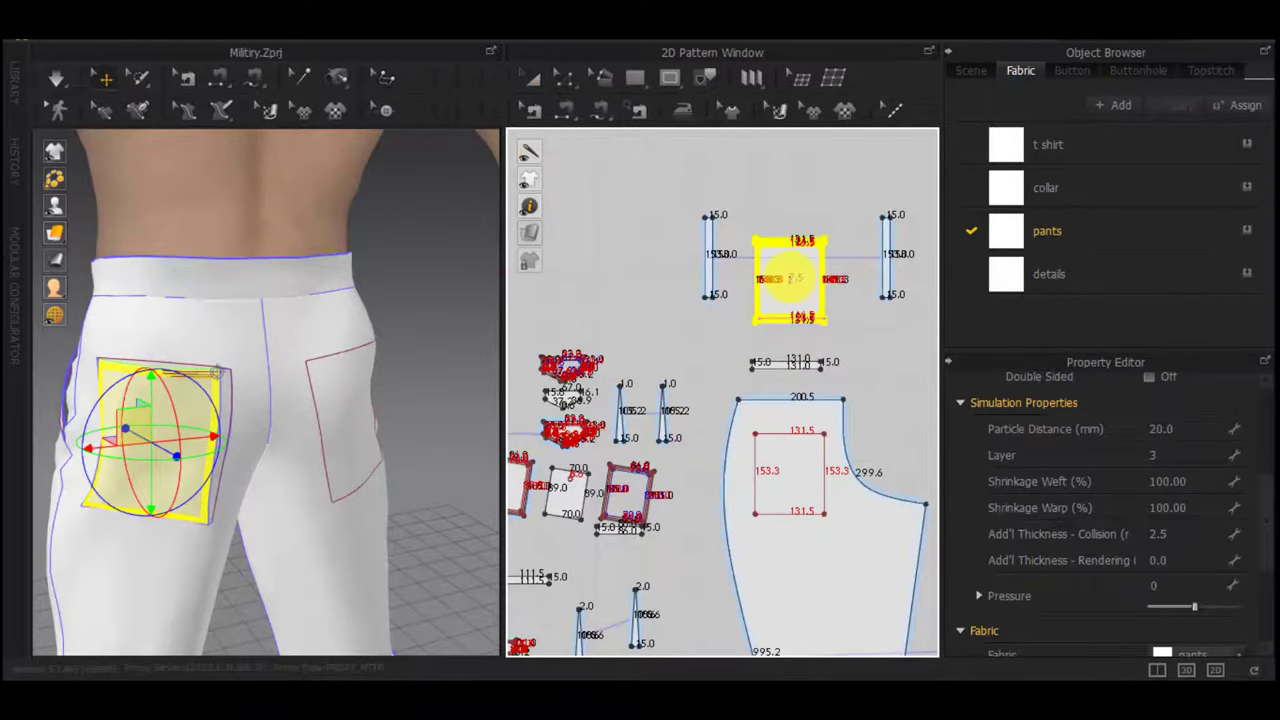
{"action": "key", "text": "a"}
{"action": "right_click", "coordinate": [808, 263]}
{"action": "left_click", "coordinate": [767, 456]}
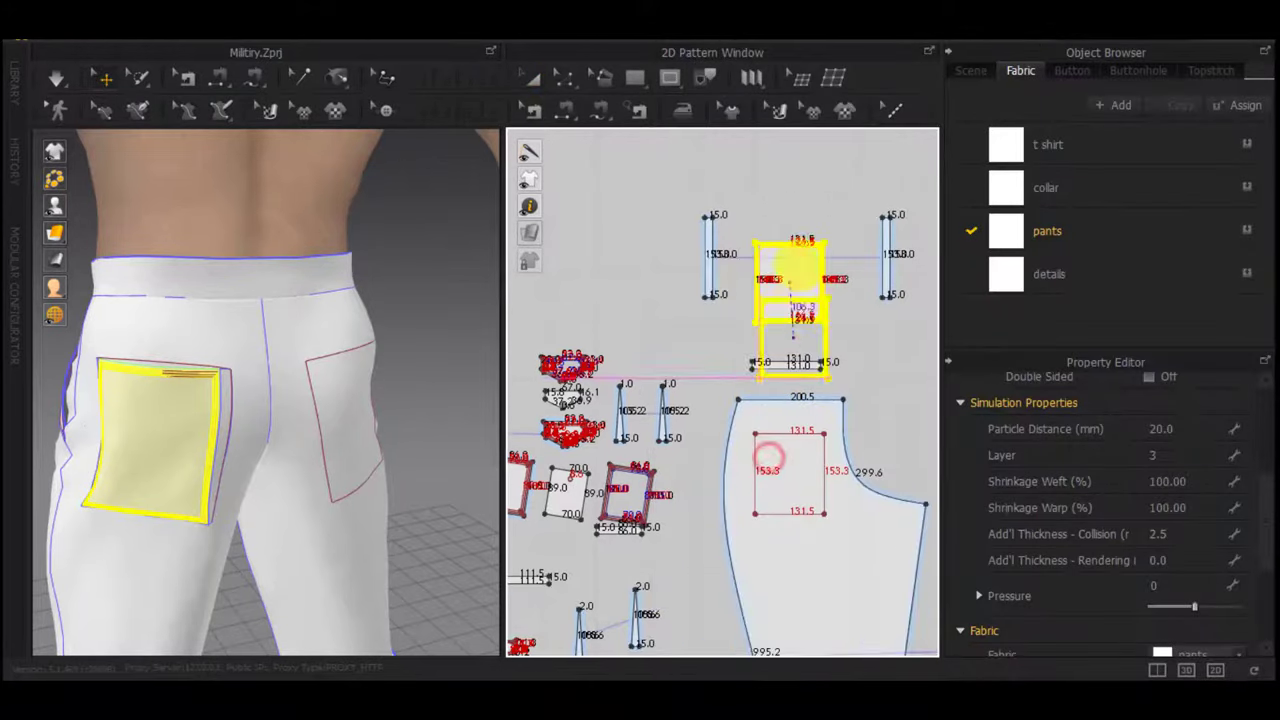
{"action": "middle_click_drag", "start_coordinate": [790, 169], "coordinate": [791, 281]}
{"action": "left_click", "coordinate": [792, 265]}
{"action": "scroll", "coordinate": [794, 275], "scroll_direction": "up", "scroll_amount": 5}
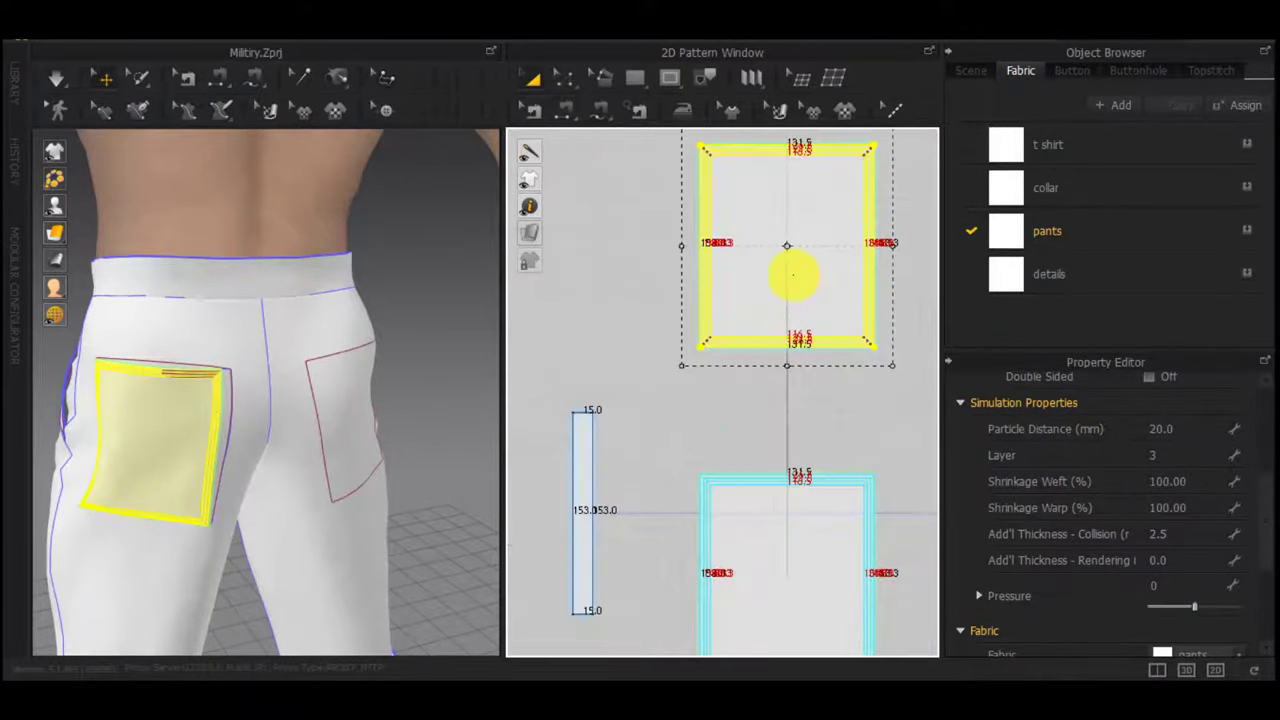
{"action": "scroll", "coordinate": [795, 277], "scroll_direction": "down", "scroll_amount": 6}
{"action": "left_click_drag", "start_coordinate": [796, 278], "coordinate": [797, 201]}
{"action": "left_click", "coordinate": [817, 270]}
Cut the cloned back pocket pattern along its innermost rectangle into an outer frame and a separate inner panel
{"action": "key", "text": "z"}
{"action": "scroll", "coordinate": [797, 215], "scroll_direction": "up", "scroll_amount": 5}
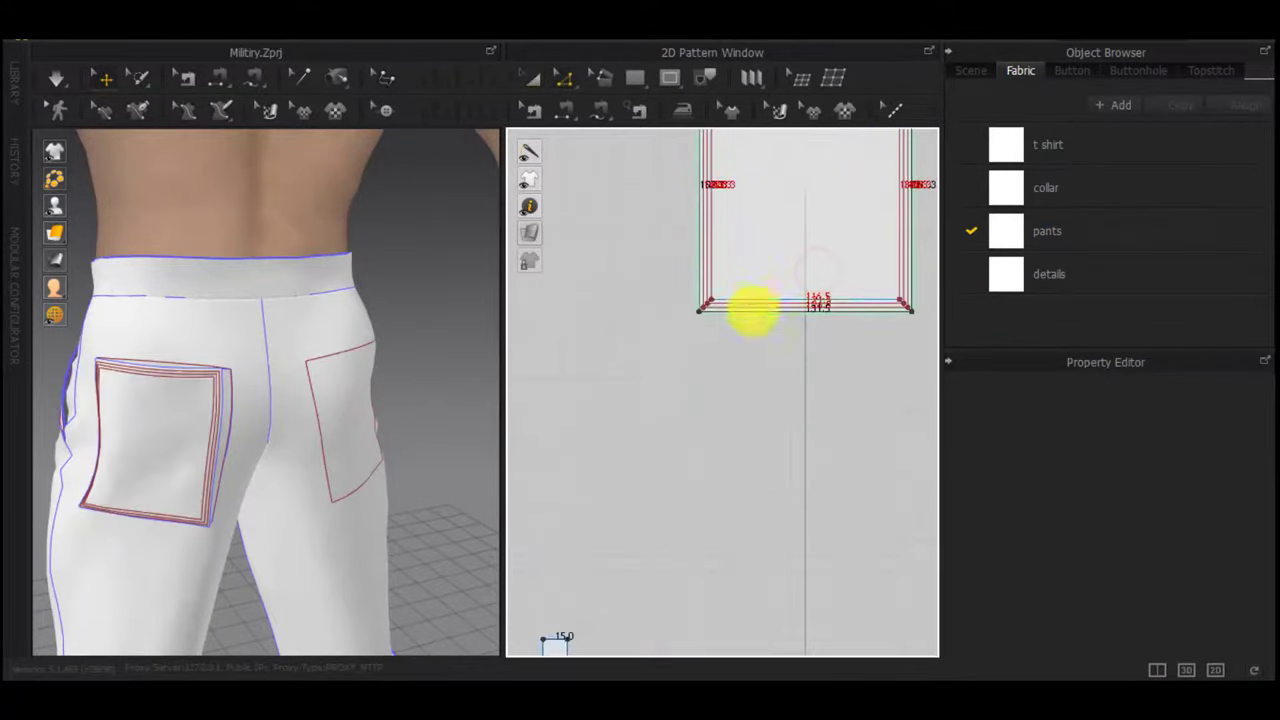
{"action": "double_click", "coordinate": [754, 297]}
{"action": "right_click", "coordinate": [754, 298]}
{"action": "left_click", "coordinate": [802, 299]}
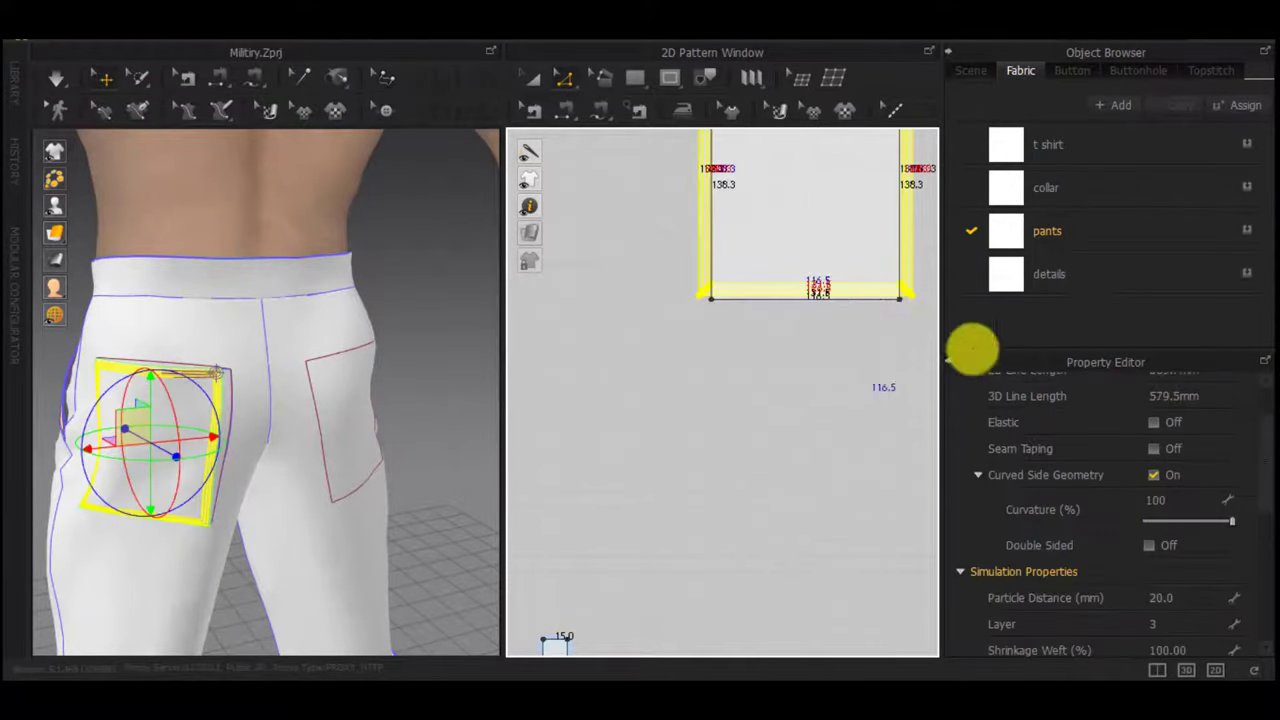
Set the weft and warp shrinkage of the pocket's cut-out frame to 105%
{"action": "scroll", "coordinate": [1191, 512], "scroll_direction": "down", "scroll_amount": 3}
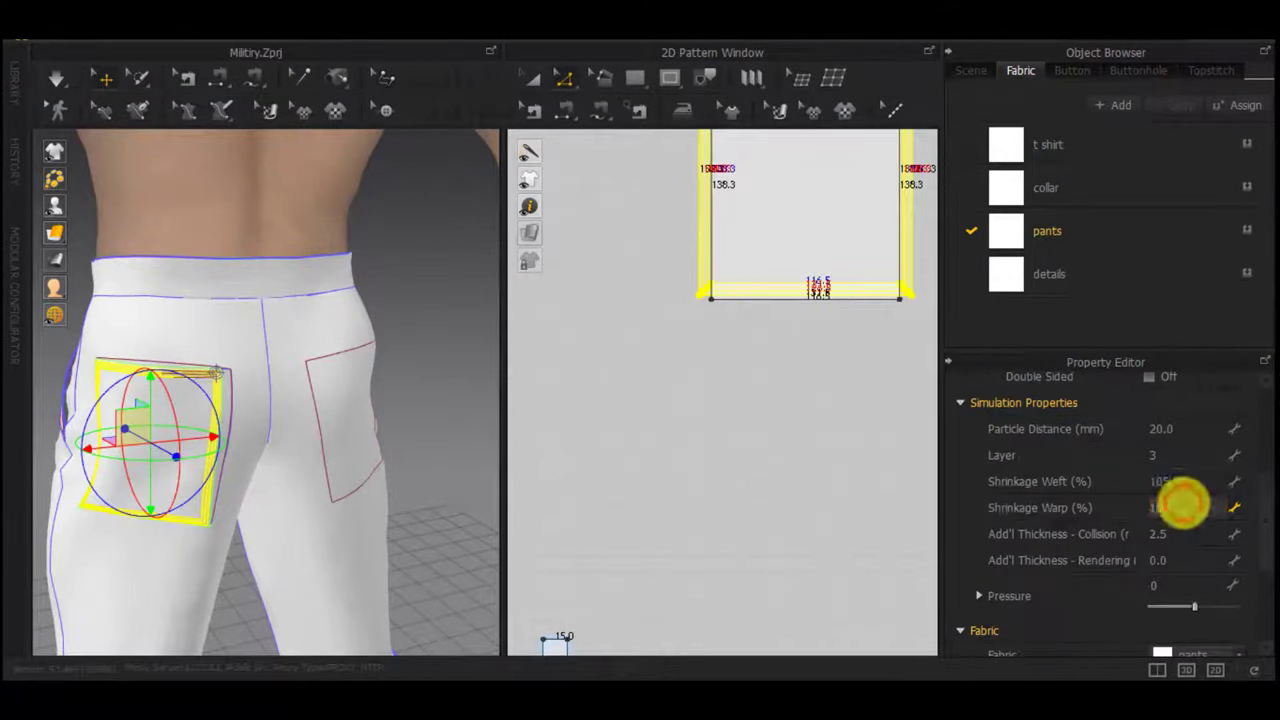
{"action": "type", "text": "105"}
{"action": "left_click", "coordinate": [820, 367]}
Move the cut-out inner panel out of the frame, placing it between the frame and the original pocket in 2D
{"action": "key", "text": "a"}
{"action": "left_click_drag", "start_coordinate": [798, 189], "coordinate": [789, 471]}
{"action": "scroll", "coordinate": [782, 474], "scroll_direction": "down", "scroll_amount": 5}
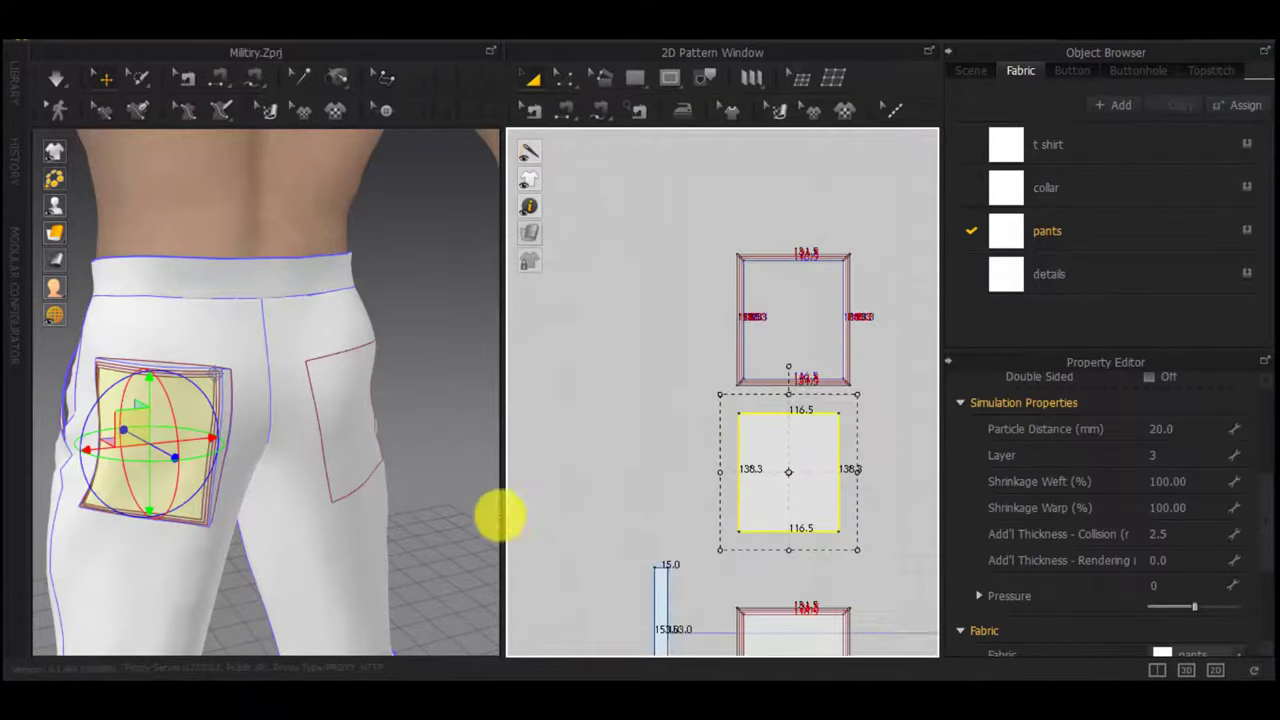
Show the garment with fabric thickness in 3D and examine the layered pocket's frame and corner closely
{"action": "right_click_drag", "start_coordinate": [290, 505], "coordinate": [443, 491]}
{"action": "left_click", "coordinate": [637, 434]}
{"action": "scroll", "coordinate": [637, 440], "scroll_direction": "down", "scroll_amount": 3}
{"action": "right_click_drag", "start_coordinate": [350, 440], "coordinate": [279, 436]}
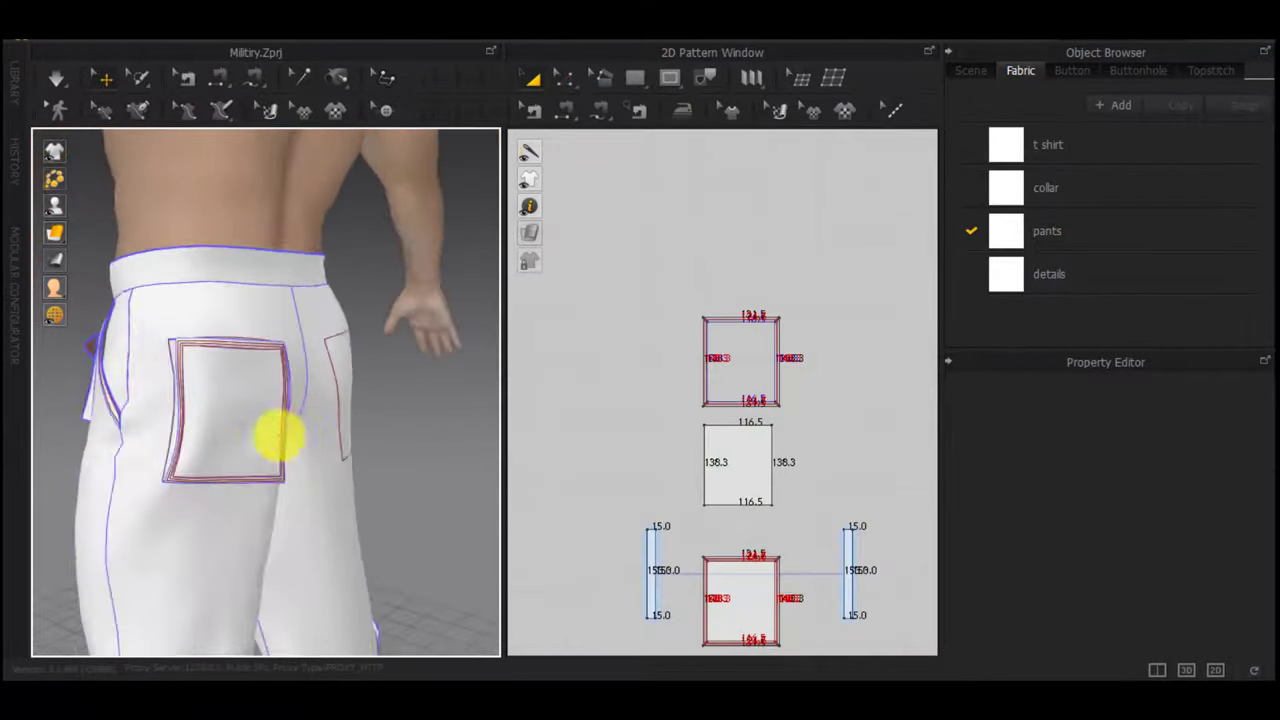
{"action": "scroll", "coordinate": [278, 436], "scroll_direction": "up", "scroll_amount": 6}
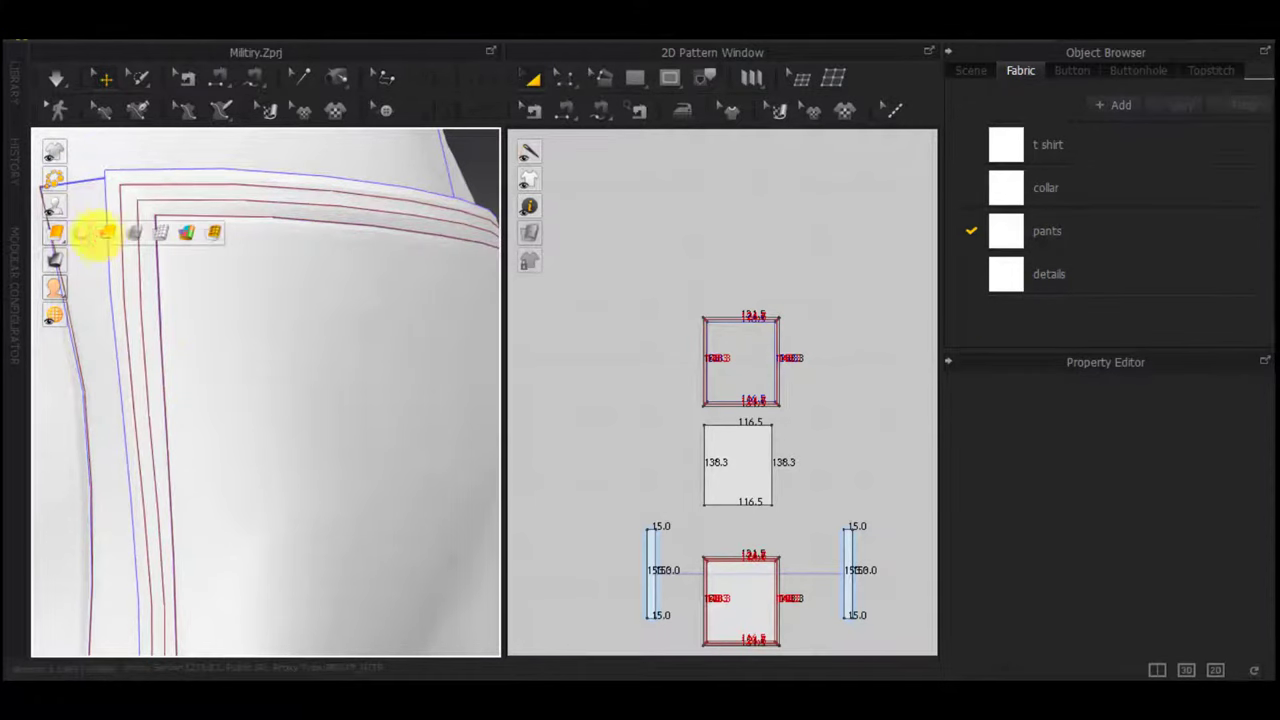
{"action": "left_click", "coordinate": [101, 235]}
{"action": "left_click", "coordinate": [107, 232]}
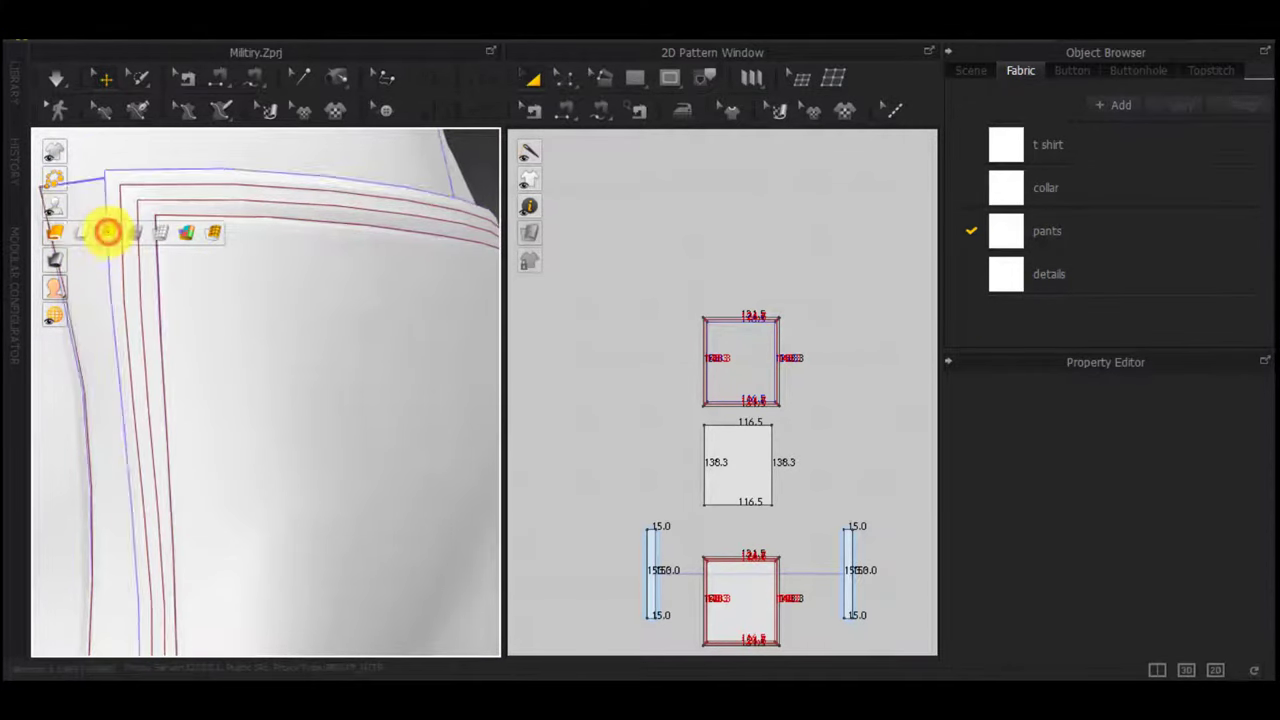
{"action": "scroll", "coordinate": [306, 380], "scroll_direction": "down", "scroll_amount": 5}
{"action": "right_click_drag", "start_coordinate": [306, 380], "coordinate": [337, 520]}
{"action": "scroll", "coordinate": [350, 538], "scroll_direction": "down", "scroll_amount": 4}
{"action": "right_click_drag", "start_coordinate": [405, 447], "coordinate": [418, 415]}
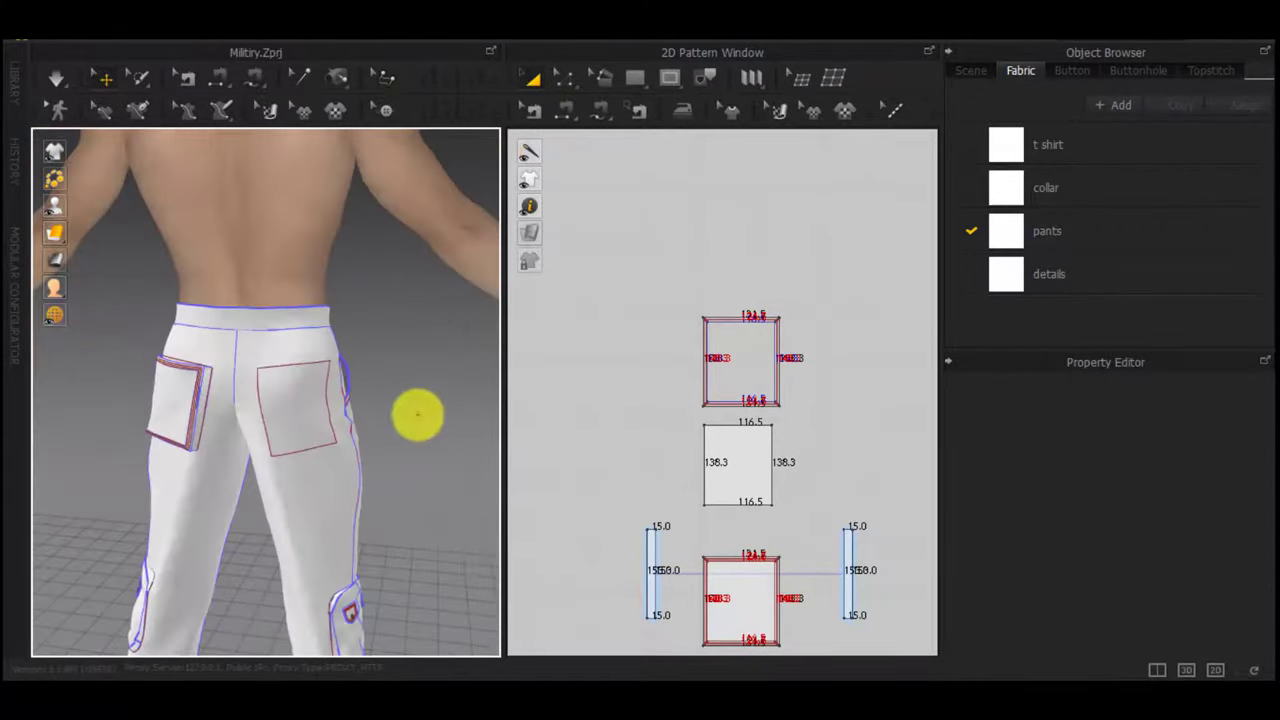
Create a linked symmetric pattern of the back pocket and place it above the opposite back leg panel in 2D
{"action": "scroll", "coordinate": [812, 545], "scroll_direction": "down", "scroll_amount": 3}
{"action": "middle_click_drag", "start_coordinate": [812, 543], "coordinate": [815, 432]}
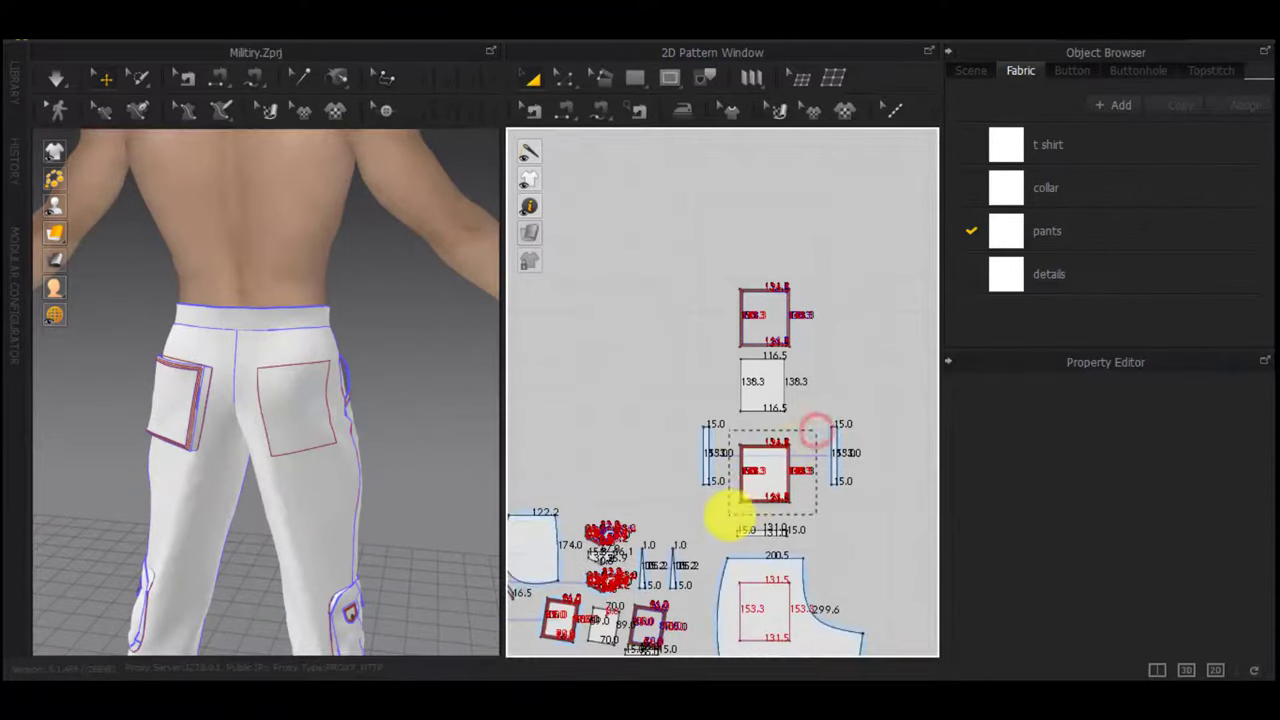
{"action": "left_click_drag", "start_coordinate": [730, 516], "coordinate": [732, 516]}
{"action": "scroll", "coordinate": [782, 464], "scroll_direction": "up", "scroll_amount": 2}
{"action": "right_click", "coordinate": [781, 465]}
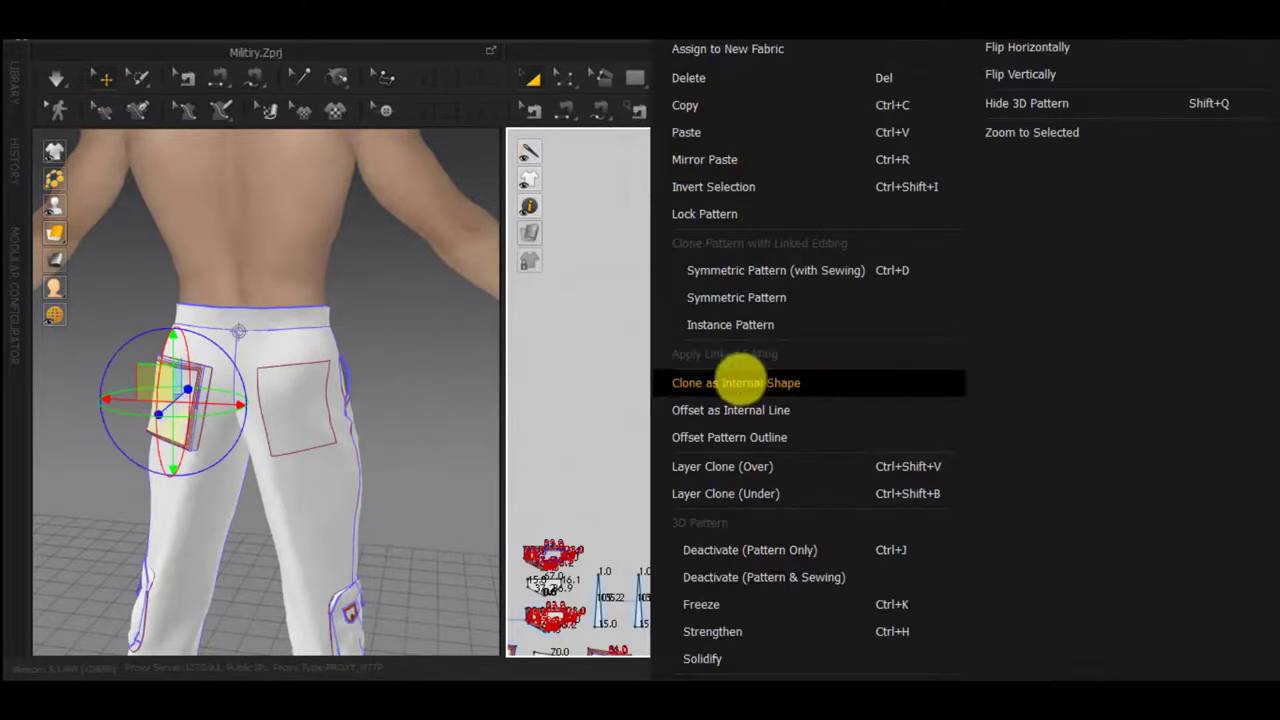
{"action": "left_click", "coordinate": [757, 294]}
{"action": "scroll", "coordinate": [836, 440], "scroll_direction": "down", "scroll_amount": 5}
{"action": "middle_click_drag", "start_coordinate": [836, 442], "coordinate": [660, 448]}
{"action": "left_click", "coordinate": [786, 434]}
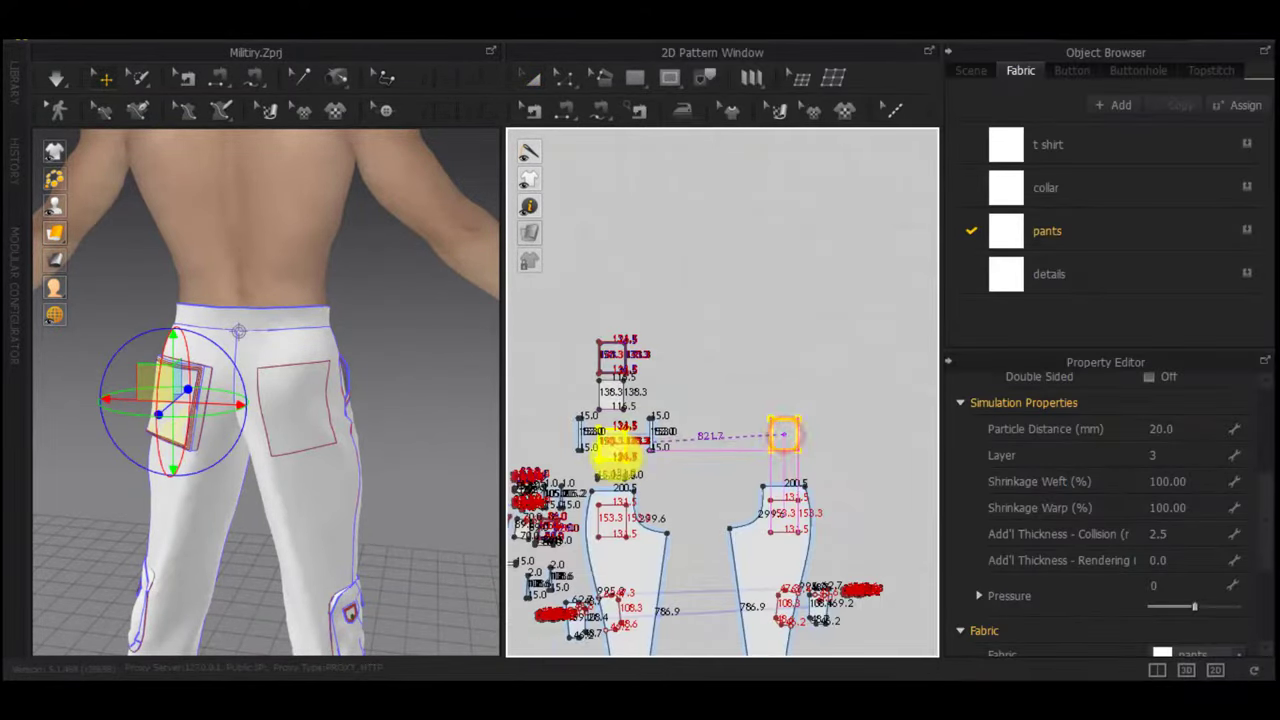
Create symmetric copies with sewing of the pocket's two side strips and lower strip, and place them around the mirrored pocket in 2D
{"action": "scroll", "coordinate": [616, 457], "scroll_direction": "up", "scroll_amount": 4}
{"action": "mouse_move", "coordinate": [751, 359]}
{"action": "left_mouse_down"}
{"action": "mouse_move", "coordinate": [677, 453]}
{"action": "mouse_move", "coordinate": [674, 506]}
{"action": "left_mouse_up"}
{"action": "left_click_drag", "start_coordinate": [674, 487], "coordinate": [558, 517], "text": "shift"}
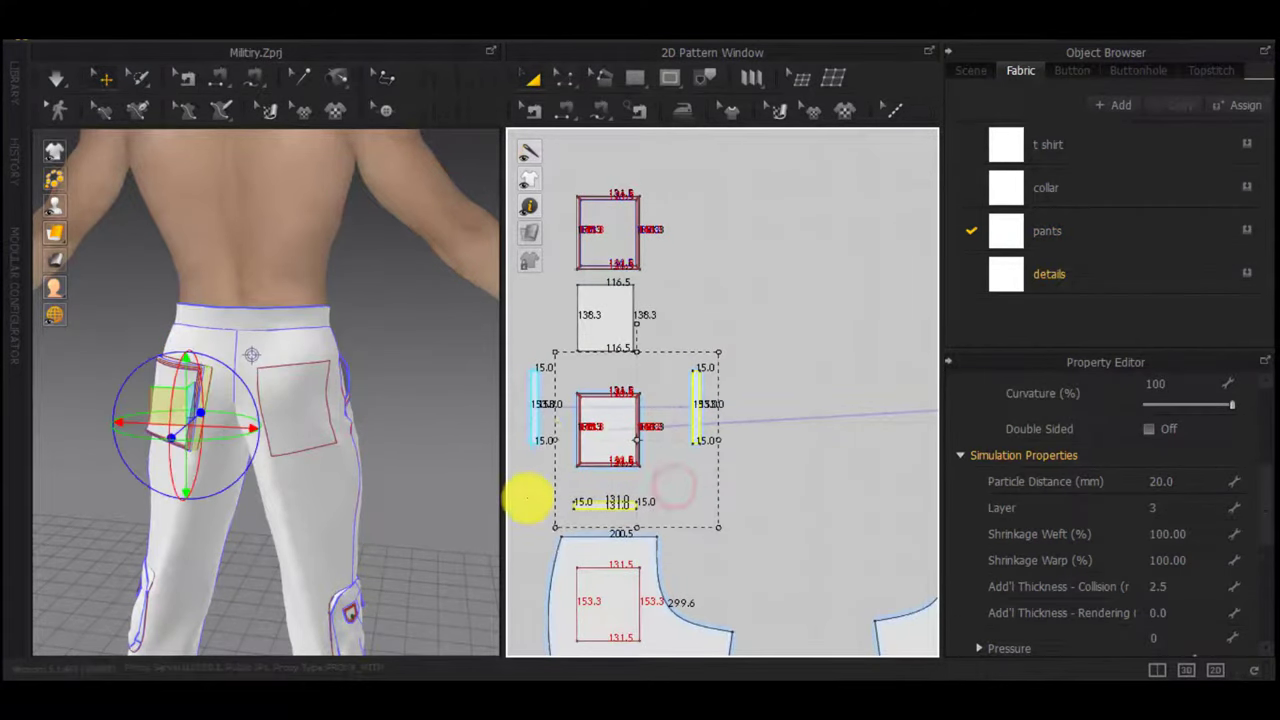
{"action": "left_click_drag", "start_coordinate": [549, 358], "coordinate": [549, 335], "text": "shift"}
{"action": "scroll", "coordinate": [648, 448], "scroll_direction": "down", "scroll_amount": 4}
{"action": "middle_click_drag", "start_coordinate": [792, 450], "coordinate": [708, 477]}
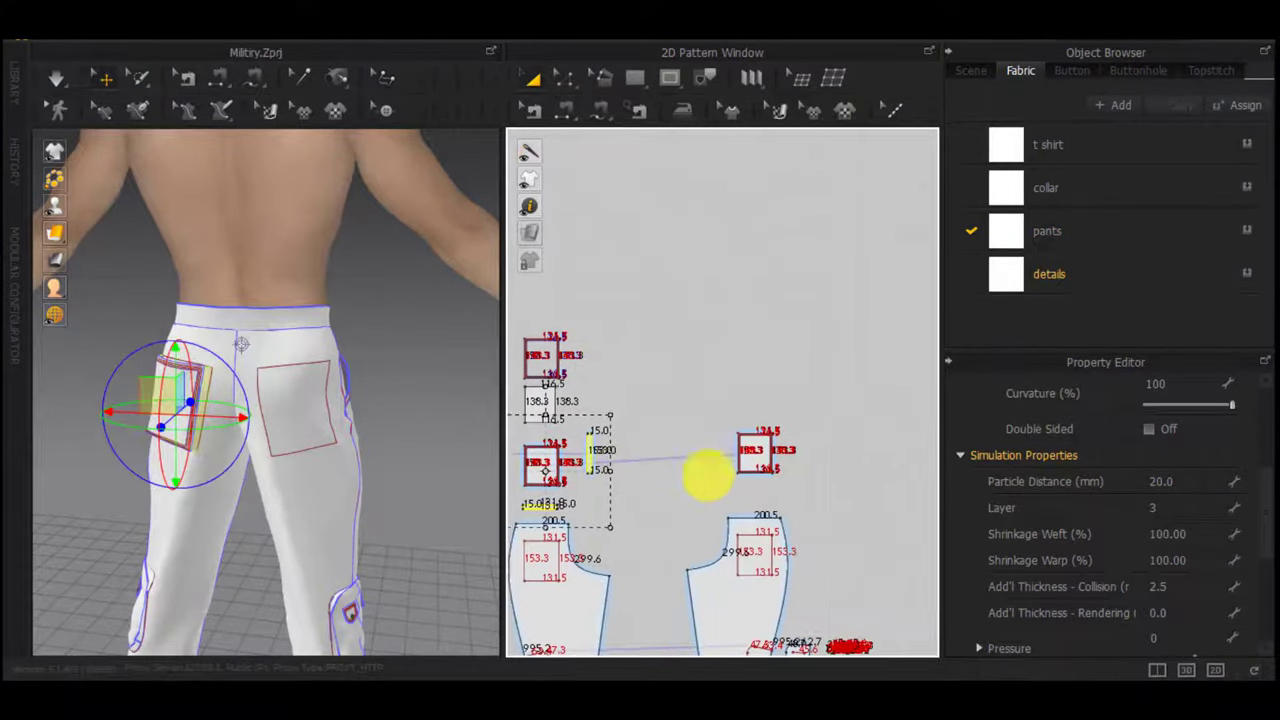
{"action": "key", "text": "ctrl+d"}
{"action": "left_click_drag", "start_coordinate": [808, 430], "coordinate": [762, 461]}
{"action": "left_click", "coordinate": [760, 461]}
{"action": "scroll", "coordinate": [306, 457], "scroll_direction": "down", "scroll_amount": 5}
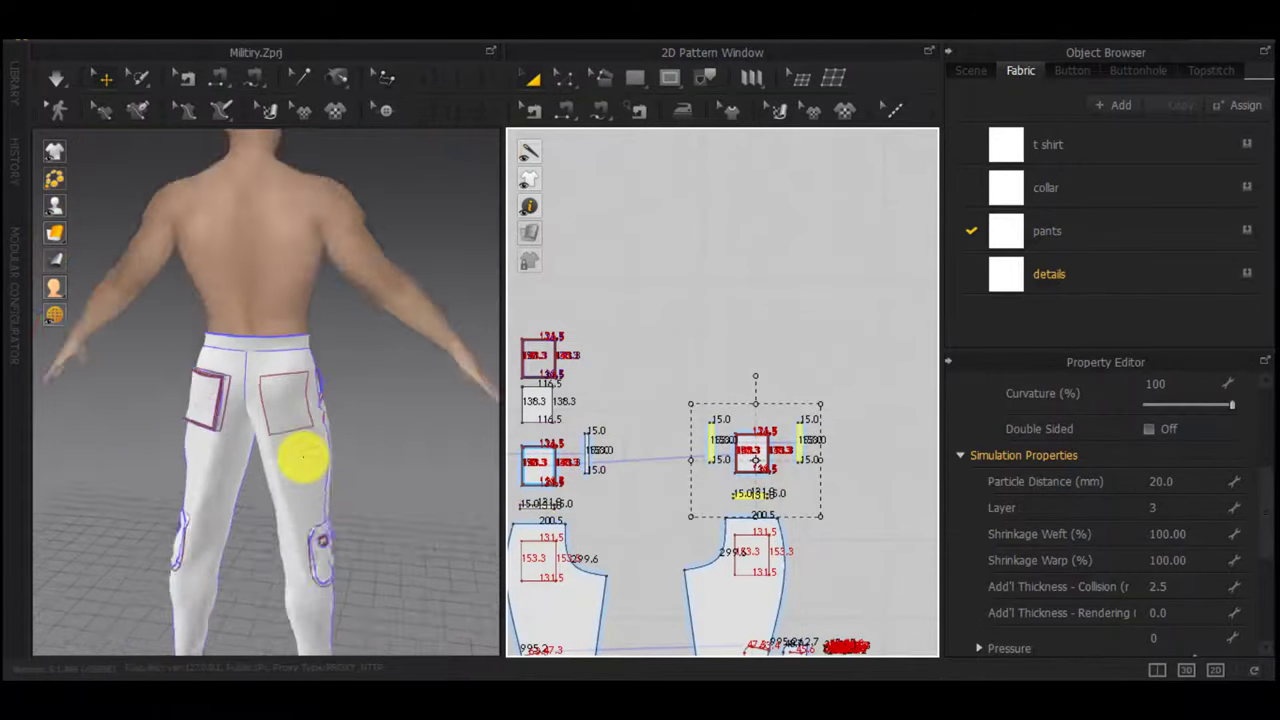
Move the three mirrored strips in 3D to the space behind the pants' bare back pocket area
{"action": "right_click_drag", "start_coordinate": [253, 457], "coordinate": [307, 510]}
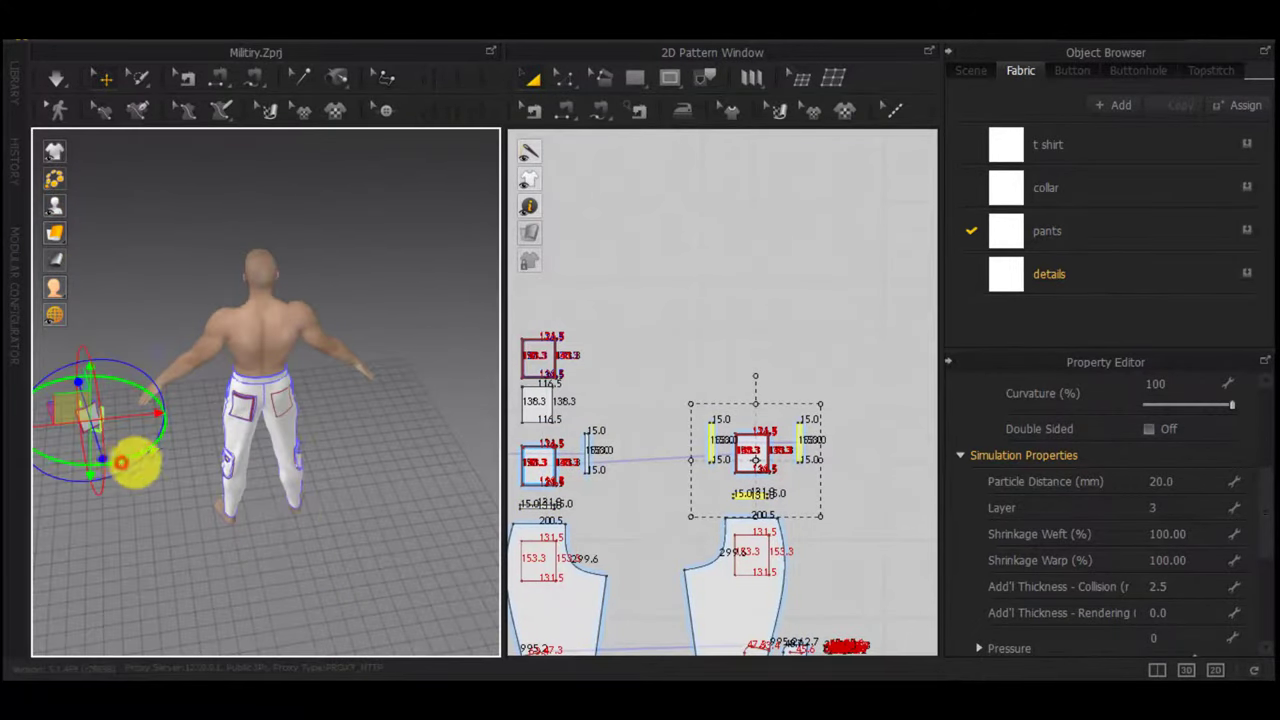
{"action": "left_click_drag", "start_coordinate": [135, 463], "coordinate": [187, 447]}
{"action": "scroll", "coordinate": [145, 430], "scroll_direction": "up", "scroll_amount": 5}
{"action": "middle_click_drag", "start_coordinate": [143, 429], "coordinate": [246, 426]}
{"action": "left_click_drag", "start_coordinate": [235, 430], "coordinate": [505, 428]}
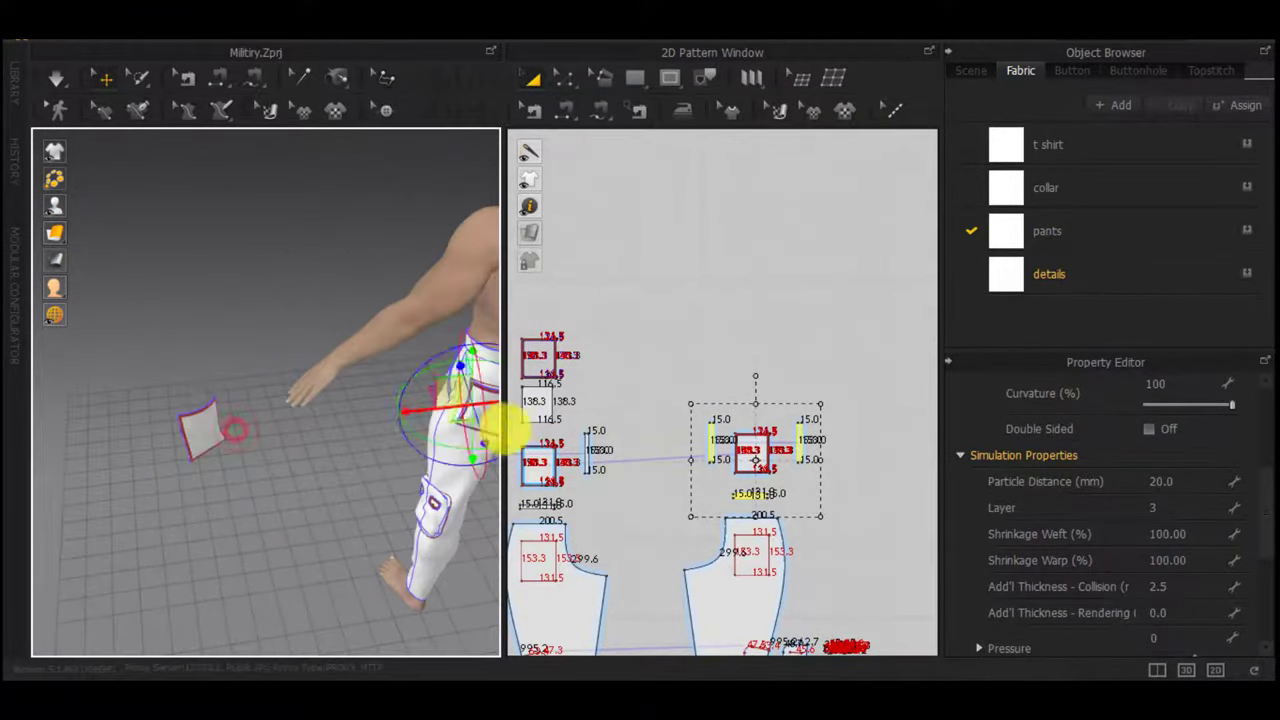
{"action": "right_click_drag", "start_coordinate": [510, 428], "coordinate": [366, 383]}
{"action": "left_click_drag", "start_coordinate": [325, 387], "coordinate": [366, 400]}
{"action": "scroll", "coordinate": [297, 544], "scroll_direction": "down", "scroll_amount": 2}
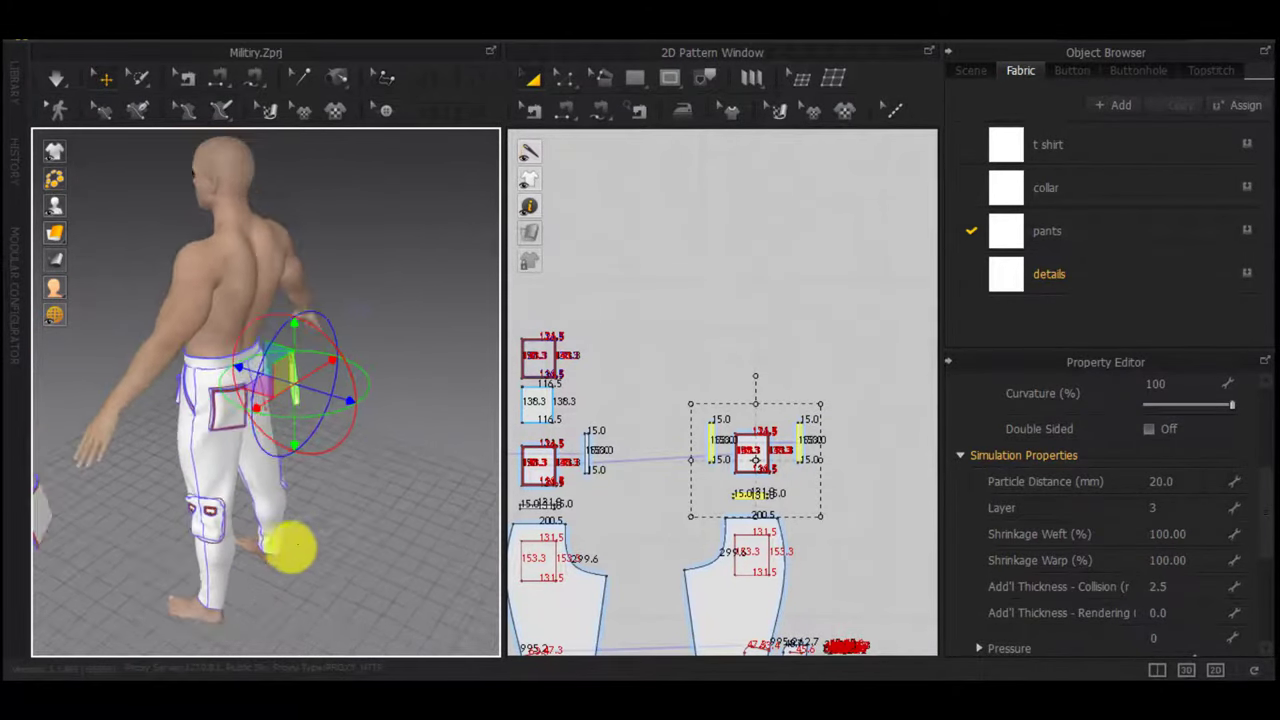
{"action": "scroll", "coordinate": [297, 544], "scroll_direction": "down", "scroll_amount": 2}
Move the mirrored back pocket in 3D behind the pants, just outside its strips
{"action": "left_click", "coordinate": [777, 286]}
{"action": "left_click_drag", "start_coordinate": [776, 399], "coordinate": [724, 496]}
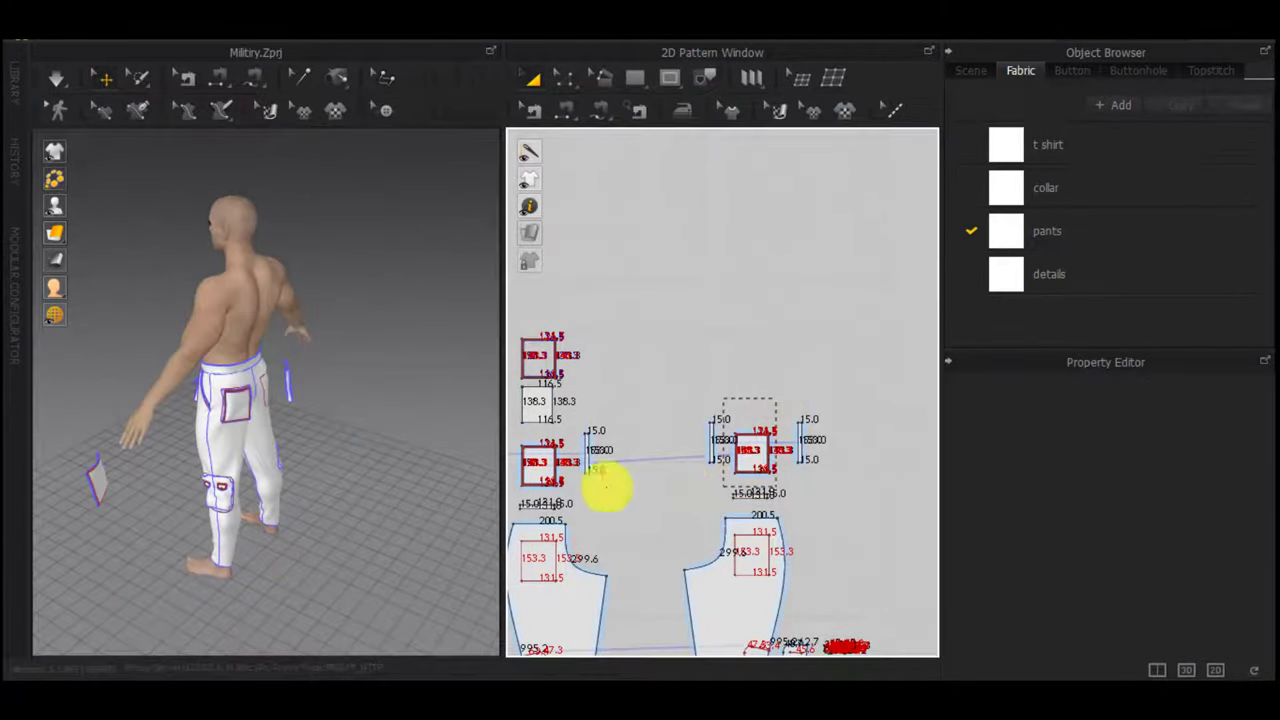
{"action": "left_click_drag", "start_coordinate": [114, 473], "coordinate": [331, 391]}
{"action": "left_click", "coordinate": [418, 363]}
{"action": "scroll", "coordinate": [306, 400], "scroll_direction": "up", "scroll_amount": 5}
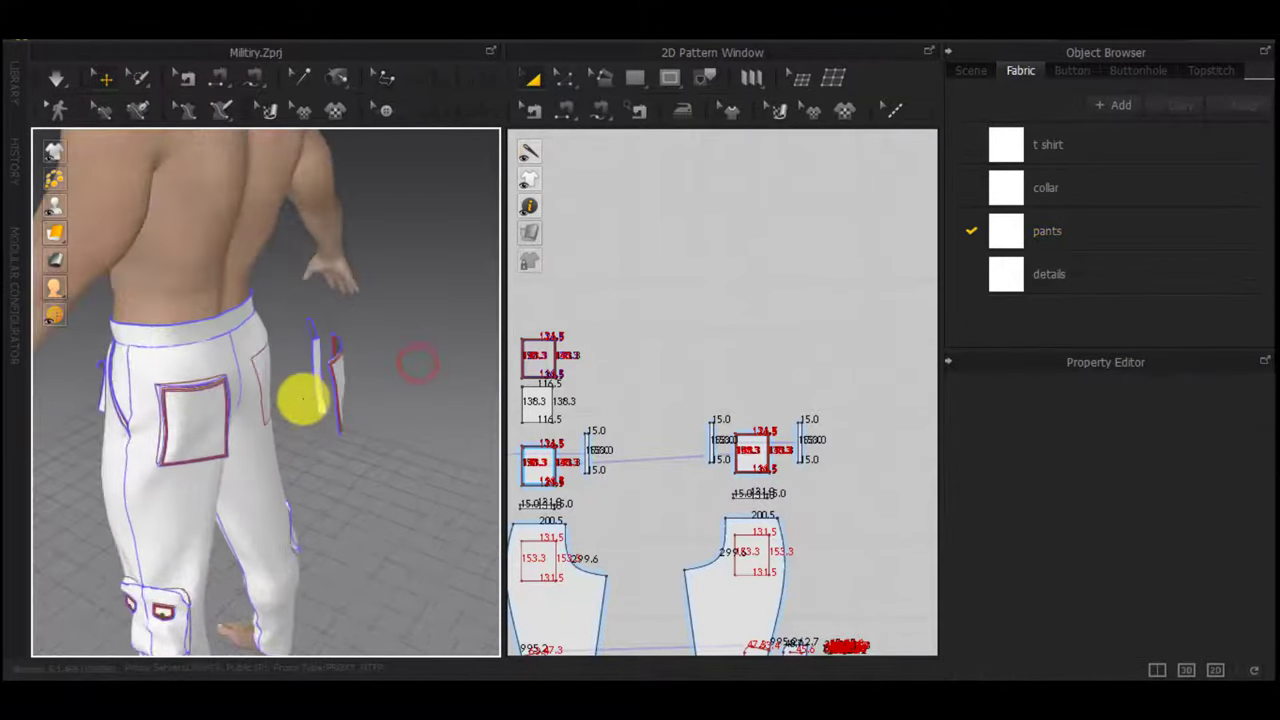
Sew the inner edges of the mirrored side strips and lower strip to the side and lower edges of the mirrored pocket
{"action": "middle_click_drag", "start_coordinate": [335, 409], "coordinate": [297, 389]}
{"action": "scroll", "coordinate": [335, 375], "scroll_direction": "up", "scroll_amount": 2}
{"action": "key", "text": "n"}
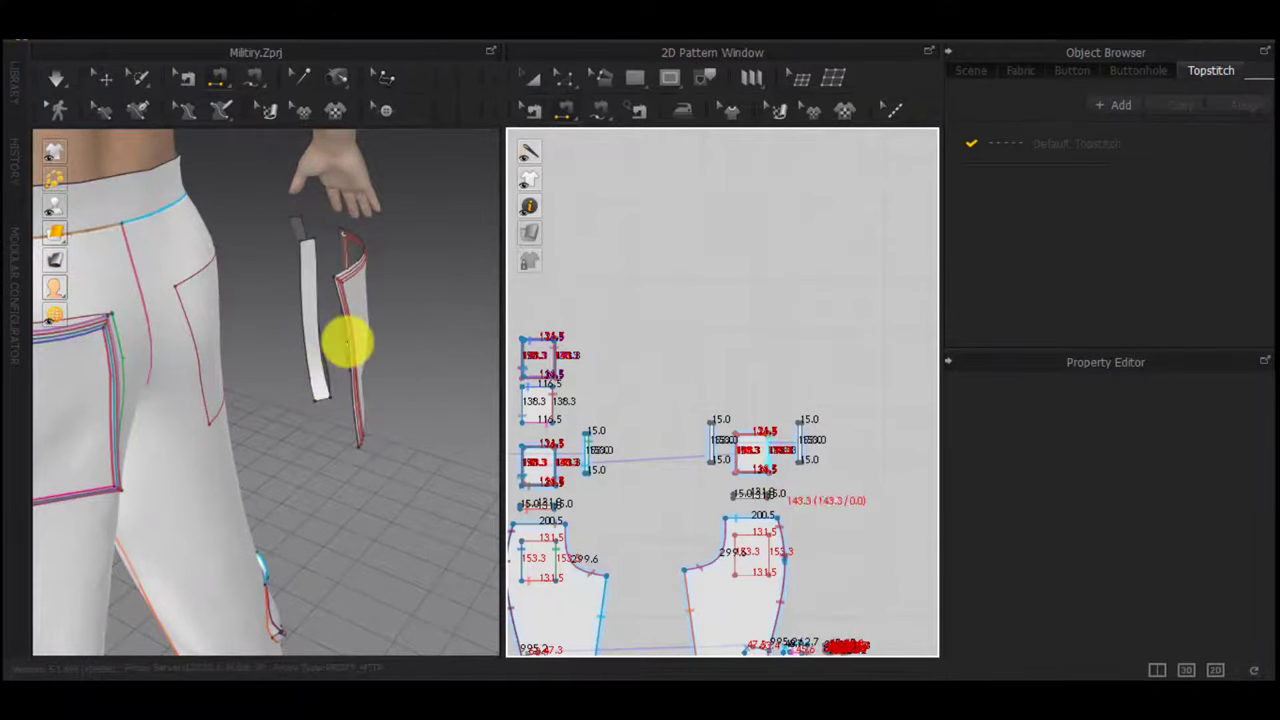
{"action": "scroll", "coordinate": [734, 457], "scroll_direction": "up", "scroll_amount": 5}
{"action": "left_click", "coordinate": [732, 415]}
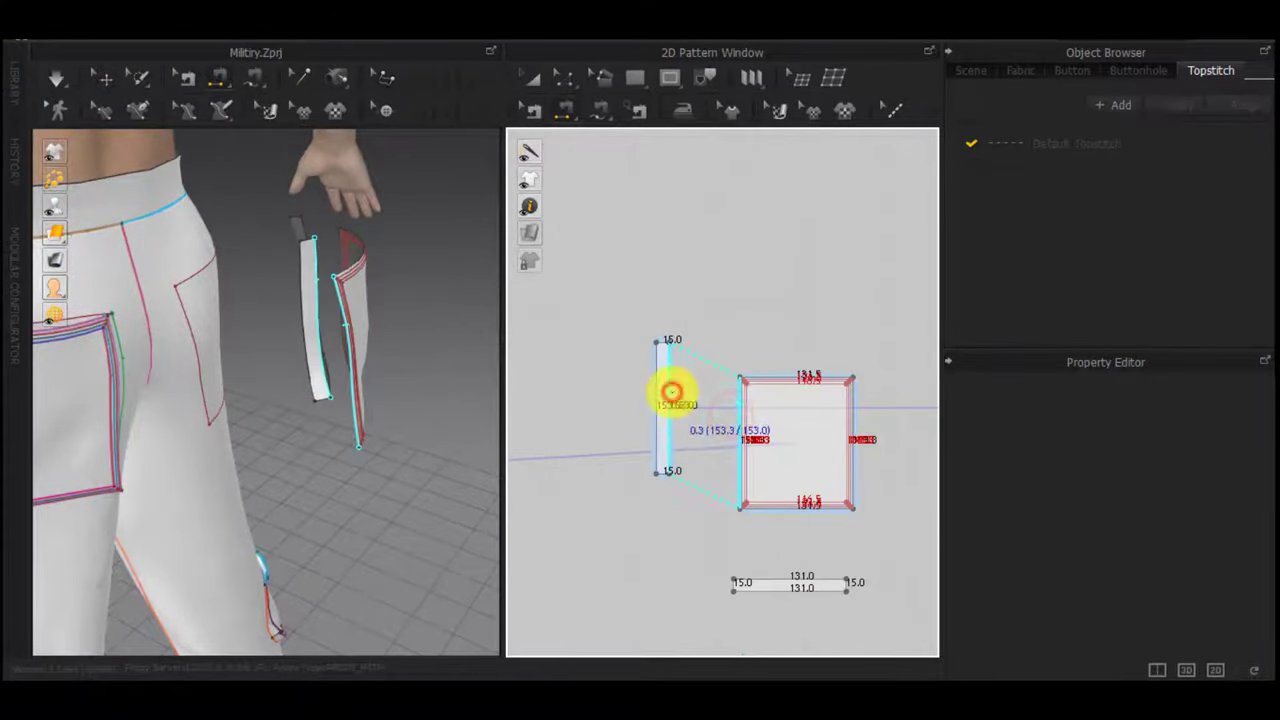
{"action": "left_click", "coordinate": [782, 447]}
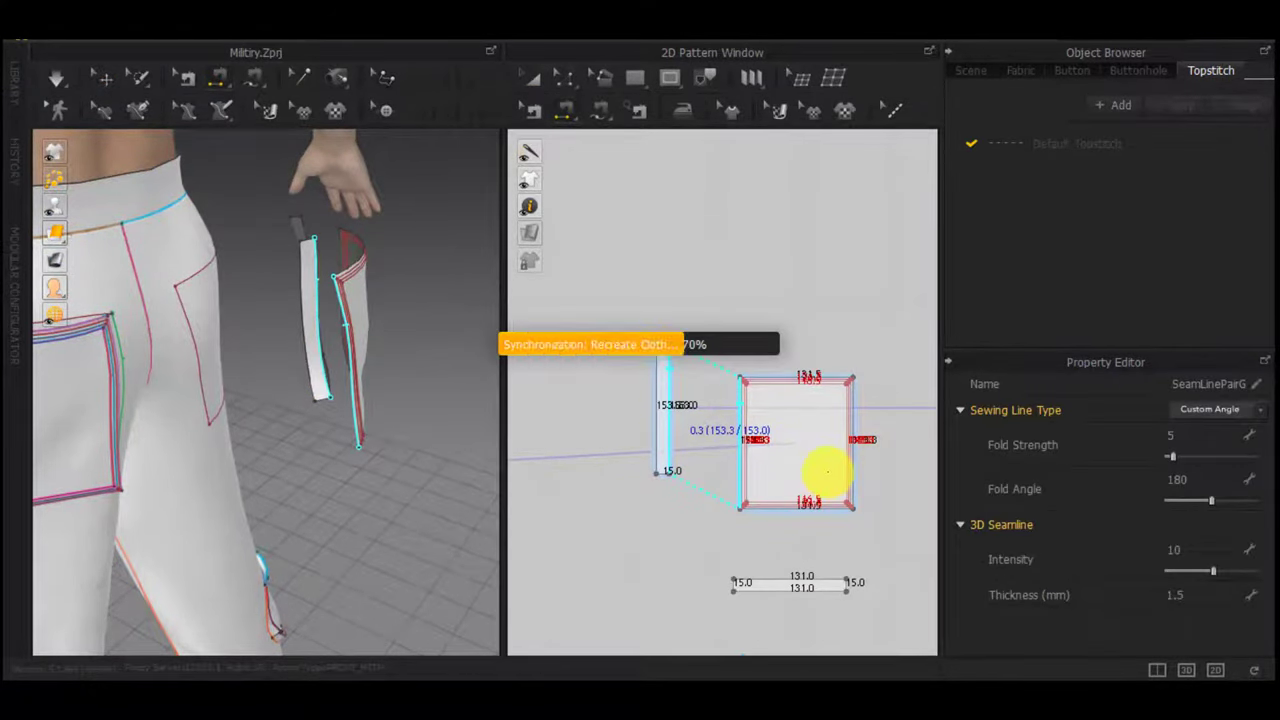
{"action": "middle_click_drag", "start_coordinate": [911, 457], "coordinate": [879, 457]}
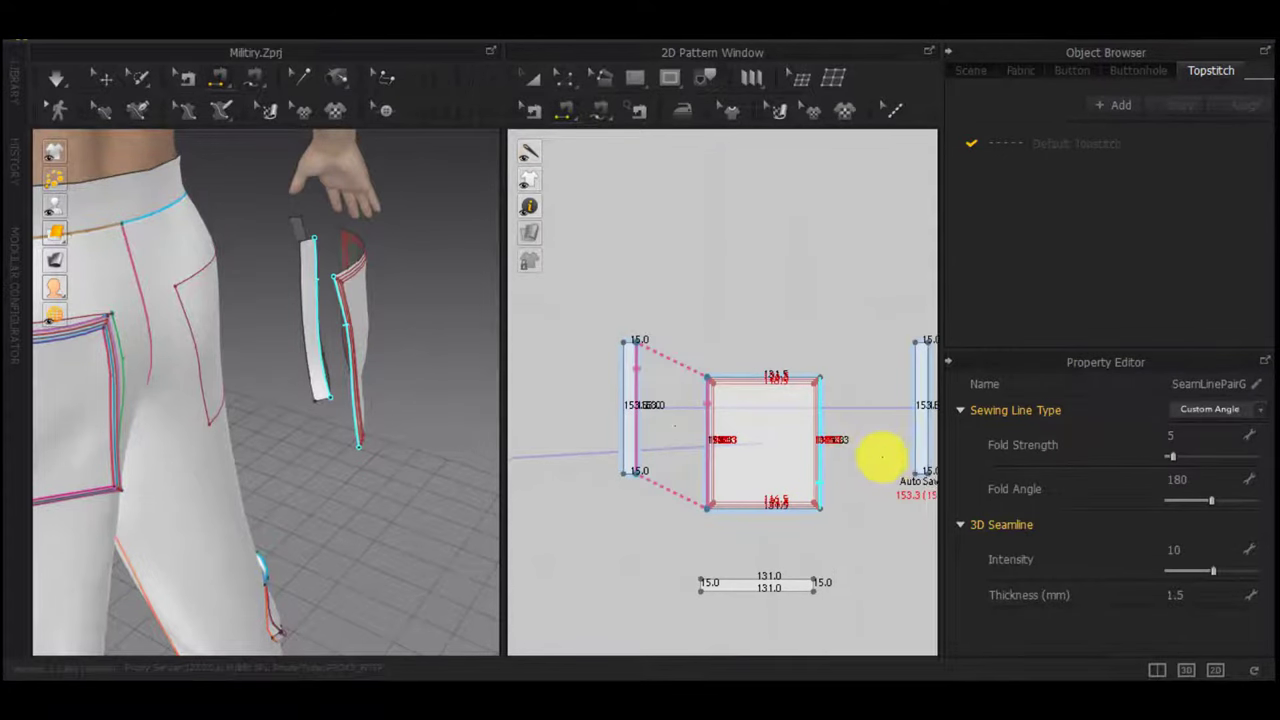
{"action": "left_click", "coordinate": [829, 411]}
{"action": "left_click", "coordinate": [900, 396]}
{"action": "middle_click_drag", "start_coordinate": [819, 609], "coordinate": [822, 512]}
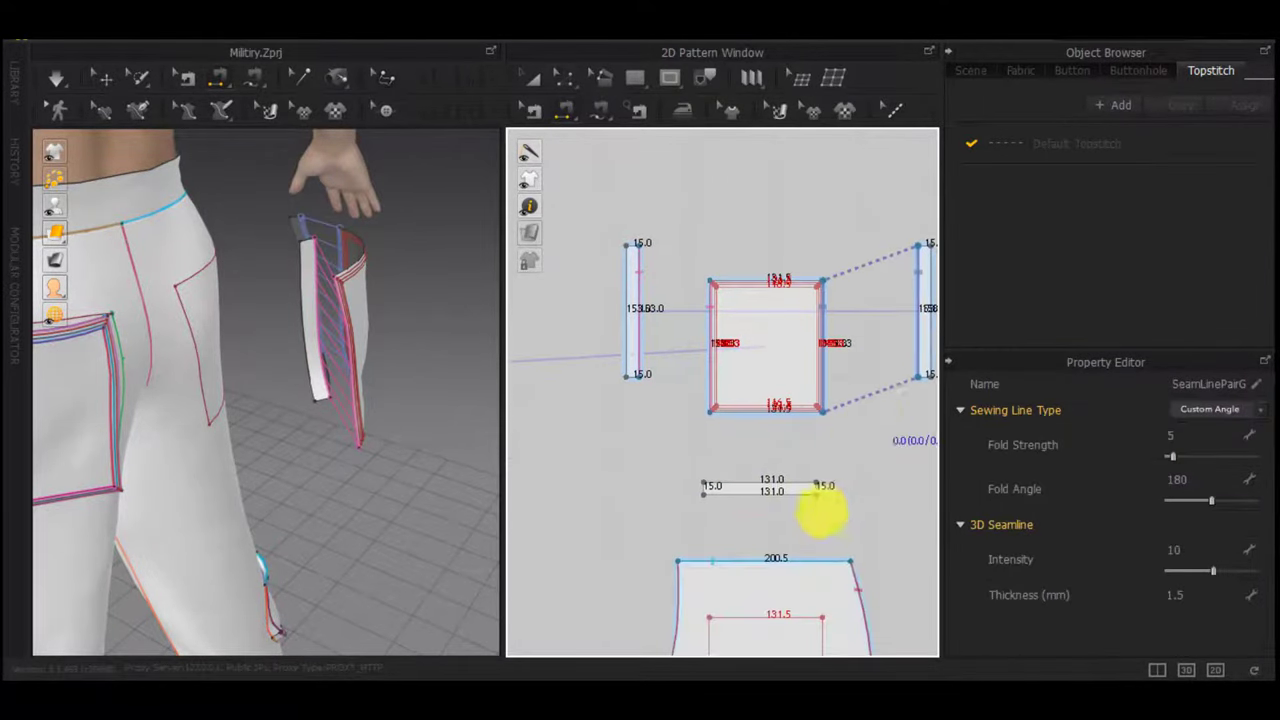
{"action": "left_click", "coordinate": [788, 482]}
{"action": "left_click", "coordinate": [791, 411]}
Sew the outer edges of the mirrored lower strip and side strips to the pocket outline on the back leg panel
{"action": "left_click", "coordinate": [775, 495]}
{"action": "middle_click_drag", "start_coordinate": [779, 619], "coordinate": [778, 482]}
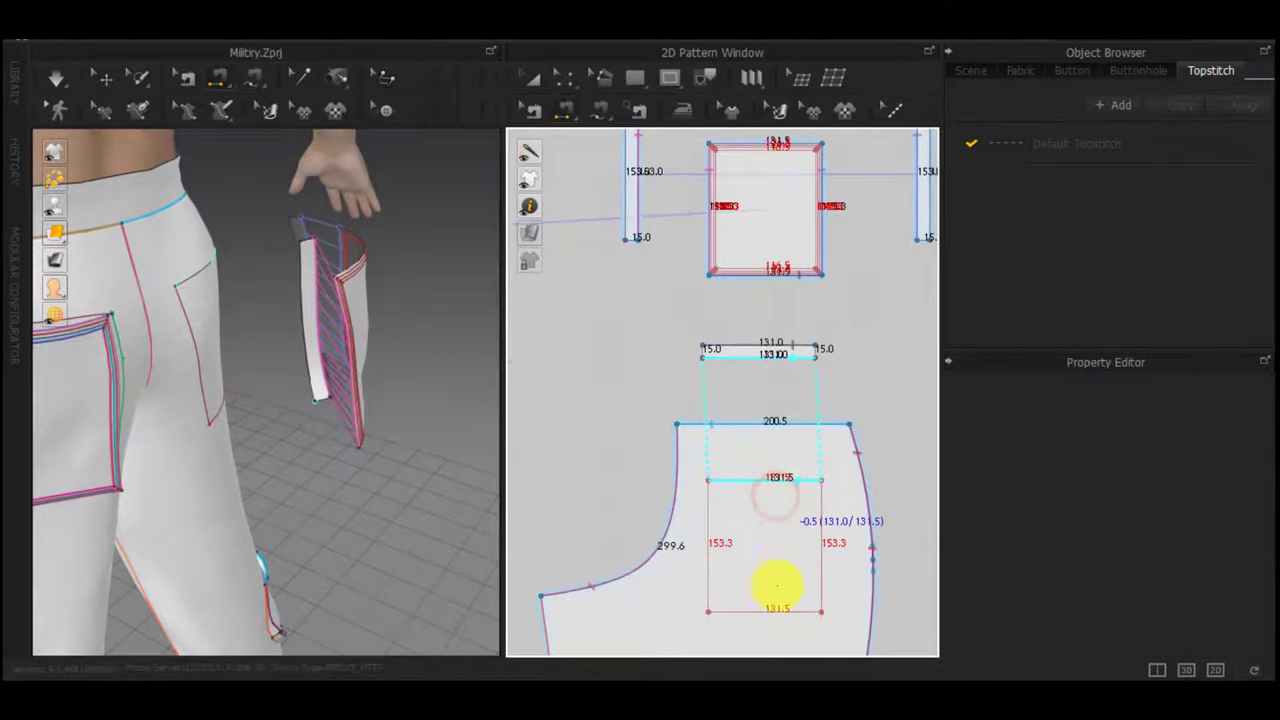
{"action": "left_click", "coordinate": [784, 606]}
{"action": "left_click", "coordinate": [828, 538]}
{"action": "middle_click_drag", "start_coordinate": [932, 158], "coordinate": [868, 240]}
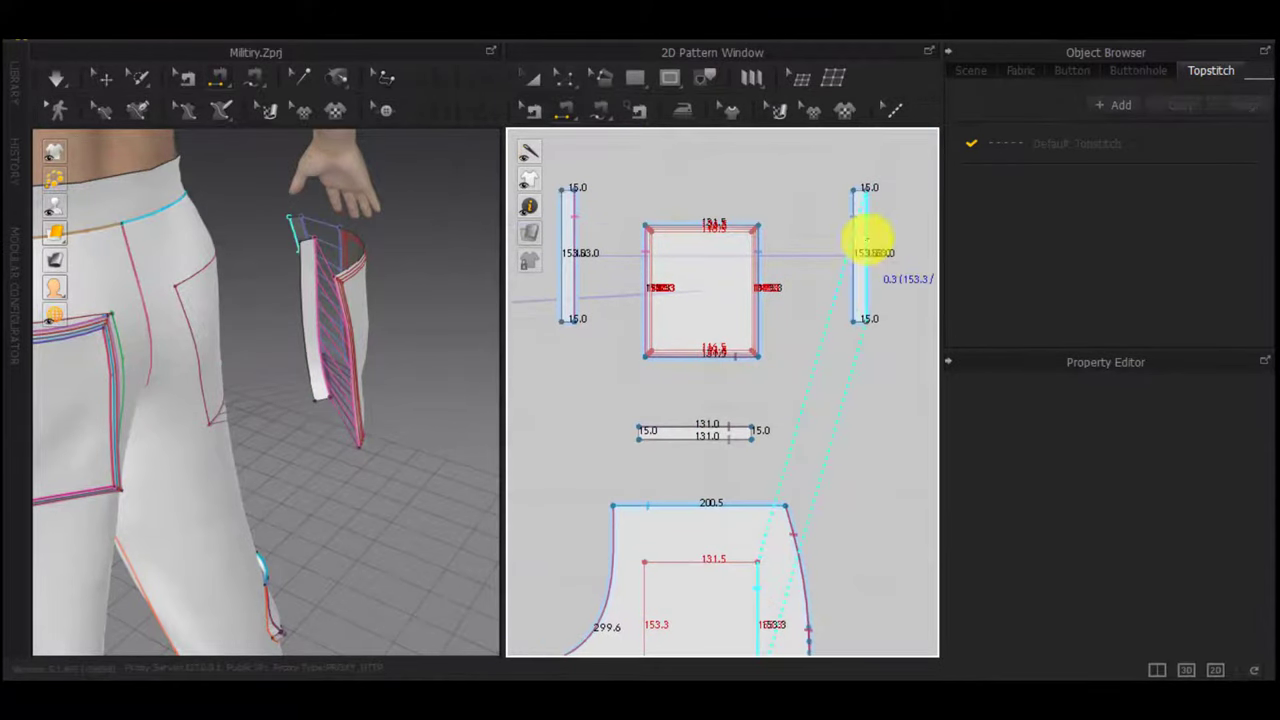
{"action": "left_click", "coordinate": [871, 238]}
{"action": "left_click", "coordinate": [561, 256]}
{"action": "left_click", "coordinate": [644, 574]}
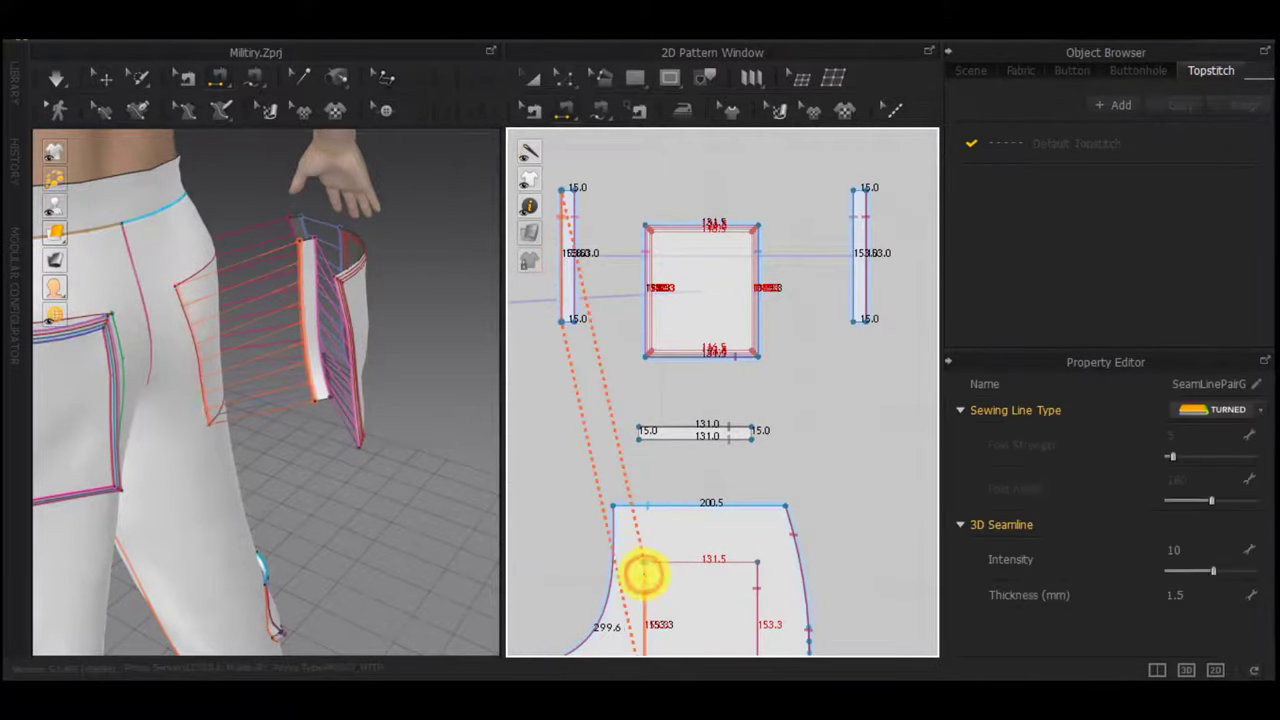
{"action": "right_click_drag", "start_coordinate": [367, 343], "coordinate": [205, 340]}
Assign the details fabric to the mirrored pocket's two side strips and lower strip
{"action": "key", "text": "a"}
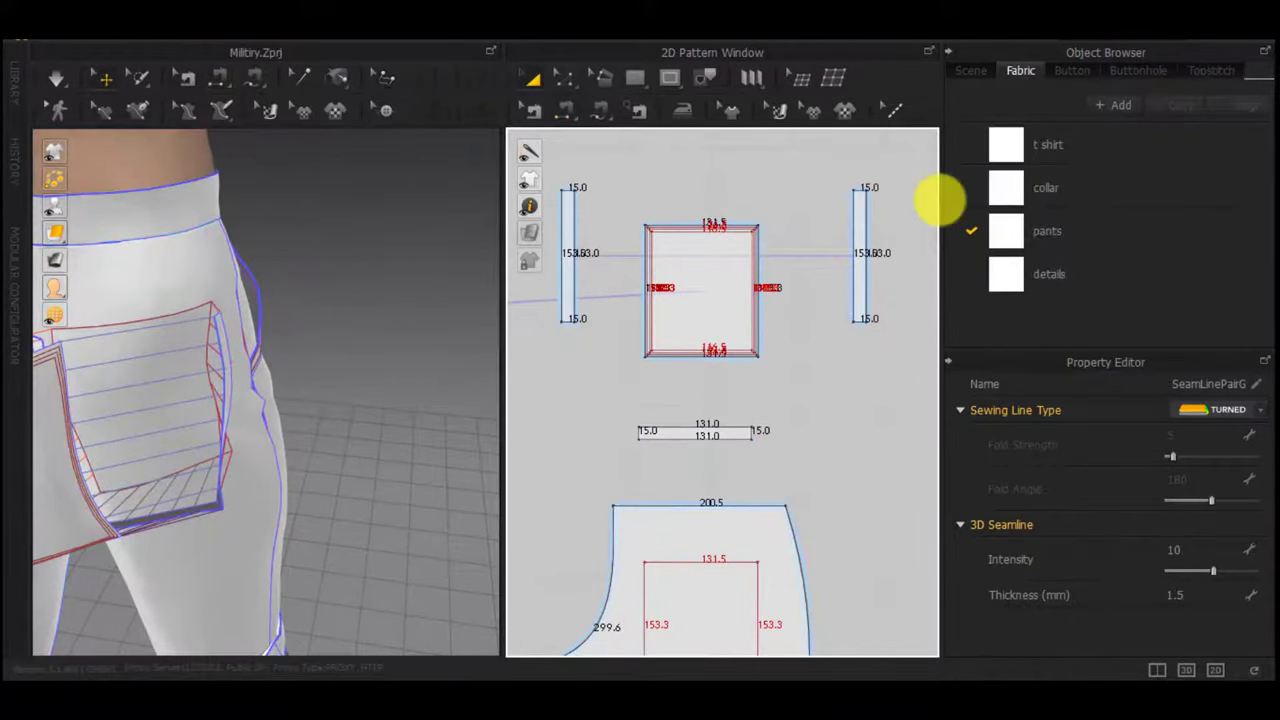
{"action": "left_click_drag", "start_coordinate": [890, 176], "coordinate": [735, 283]}
{"action": "left_click_drag", "start_coordinate": [549, 503], "coordinate": [545, 498]}
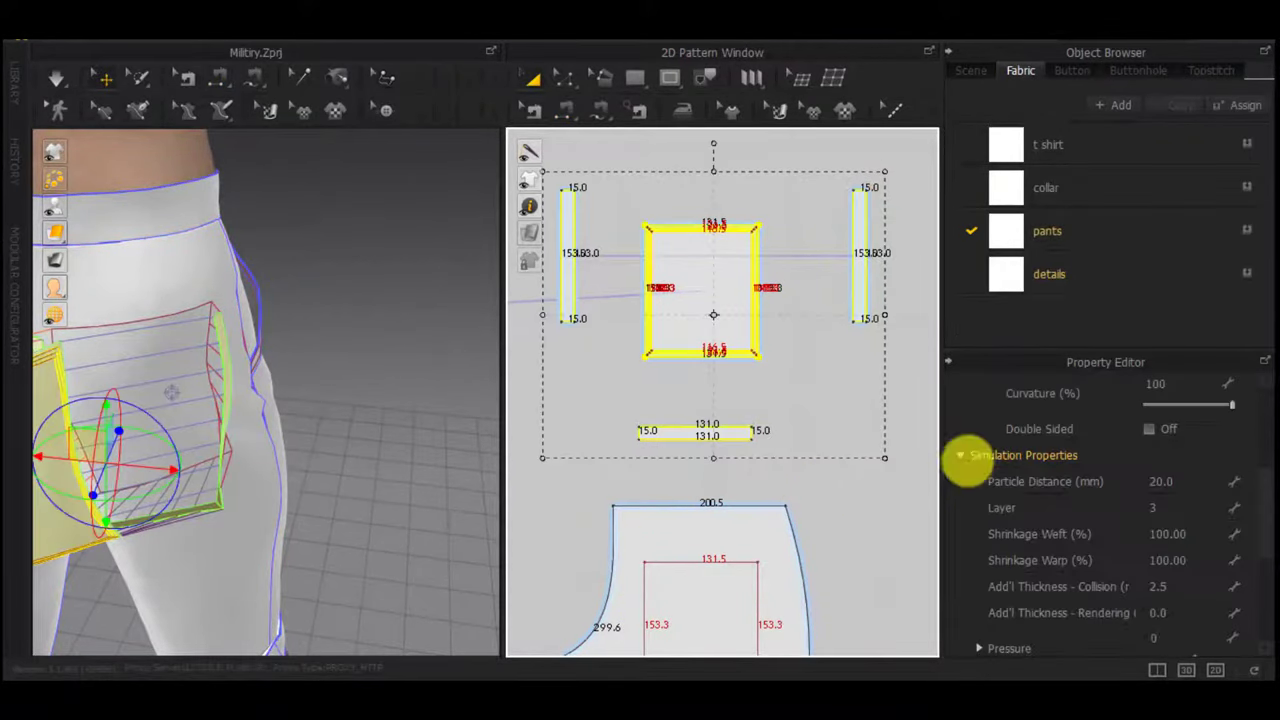
{"action": "left_click_drag", "start_coordinate": [611, 396], "coordinate": [611, 393], "text": "shift"}
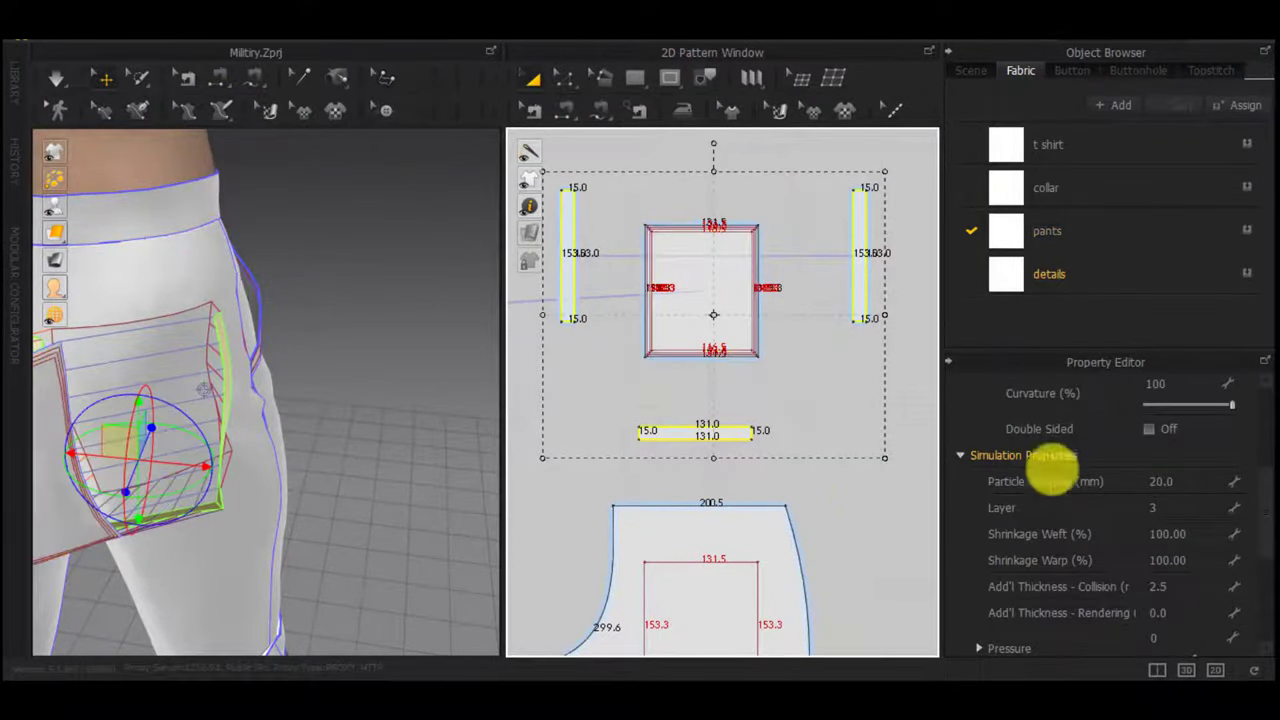
{"action": "left_click", "coordinate": [1247, 276]}
{"action": "left_click", "coordinate": [917, 315]}
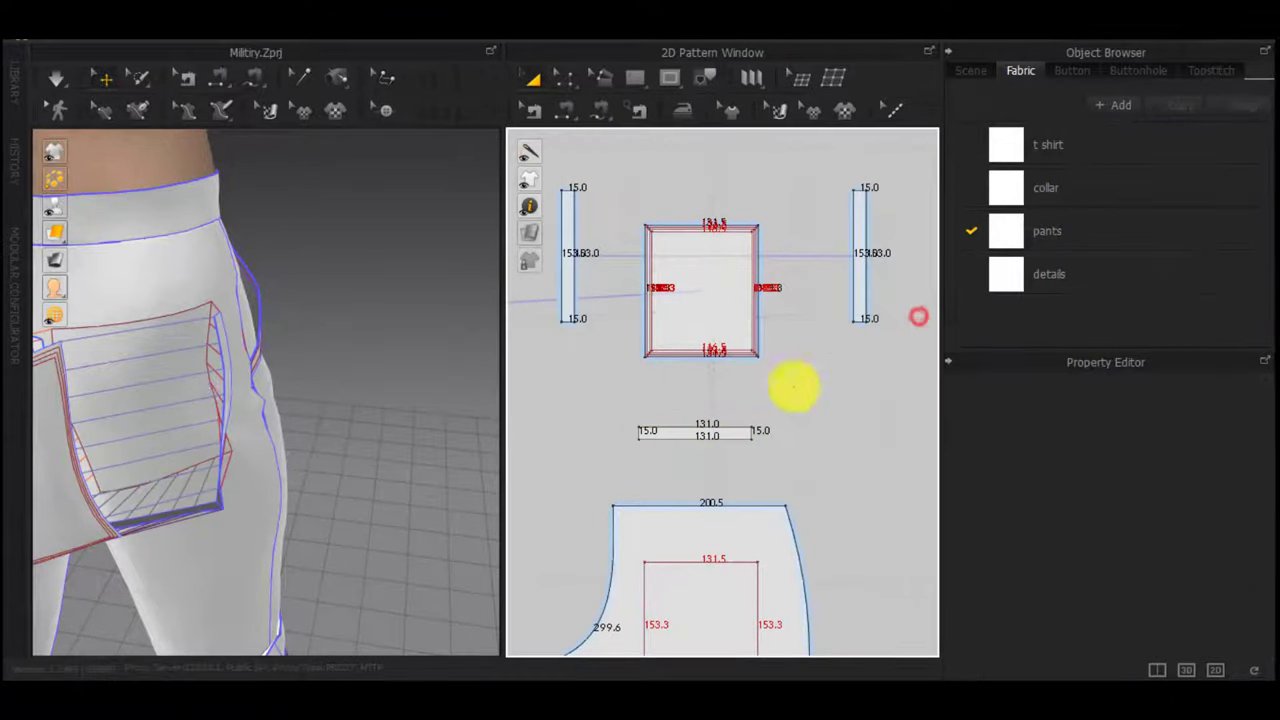
Simulate the garment to pull the mirrored back pocket onto the pants
{"action": "scroll", "coordinate": [230, 420], "scroll_direction": "down", "scroll_amount": 2}
{"action": "key", "text": "space"}
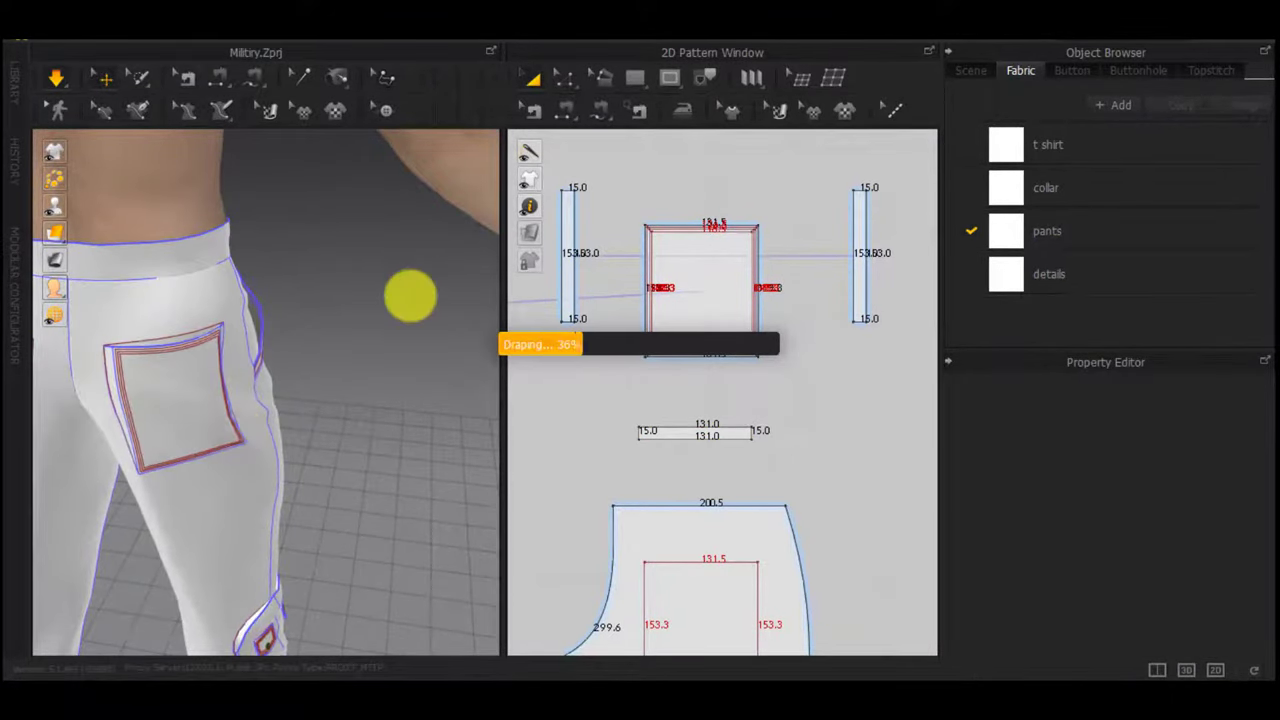
{"action": "scroll", "coordinate": [674, 217], "scroll_direction": "up", "scroll_amount": 5}
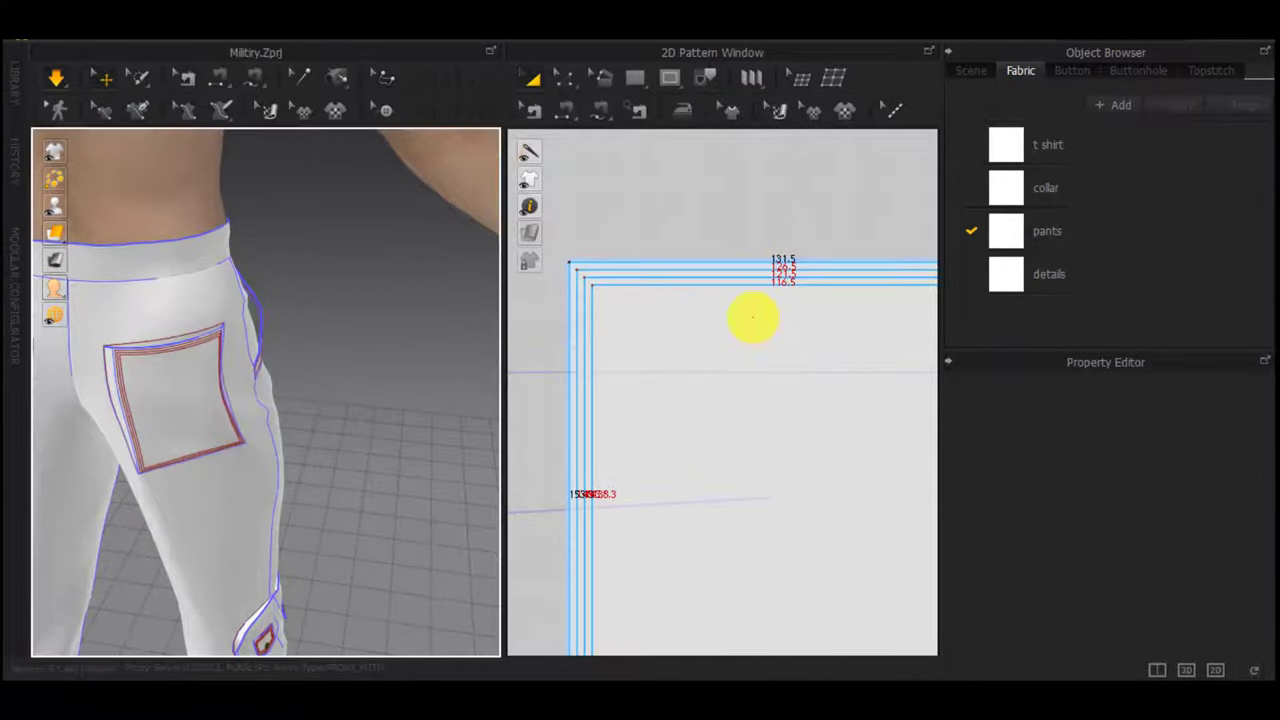
Copy the mirrored back pocket pattern and place the duplicate directly above the original, clear of the side strips
{"action": "scroll", "coordinate": [753, 318], "scroll_direction": "down", "scroll_amount": 4}
{"action": "left_click_drag", "start_coordinate": [900, 246], "coordinate": [626, 578]}
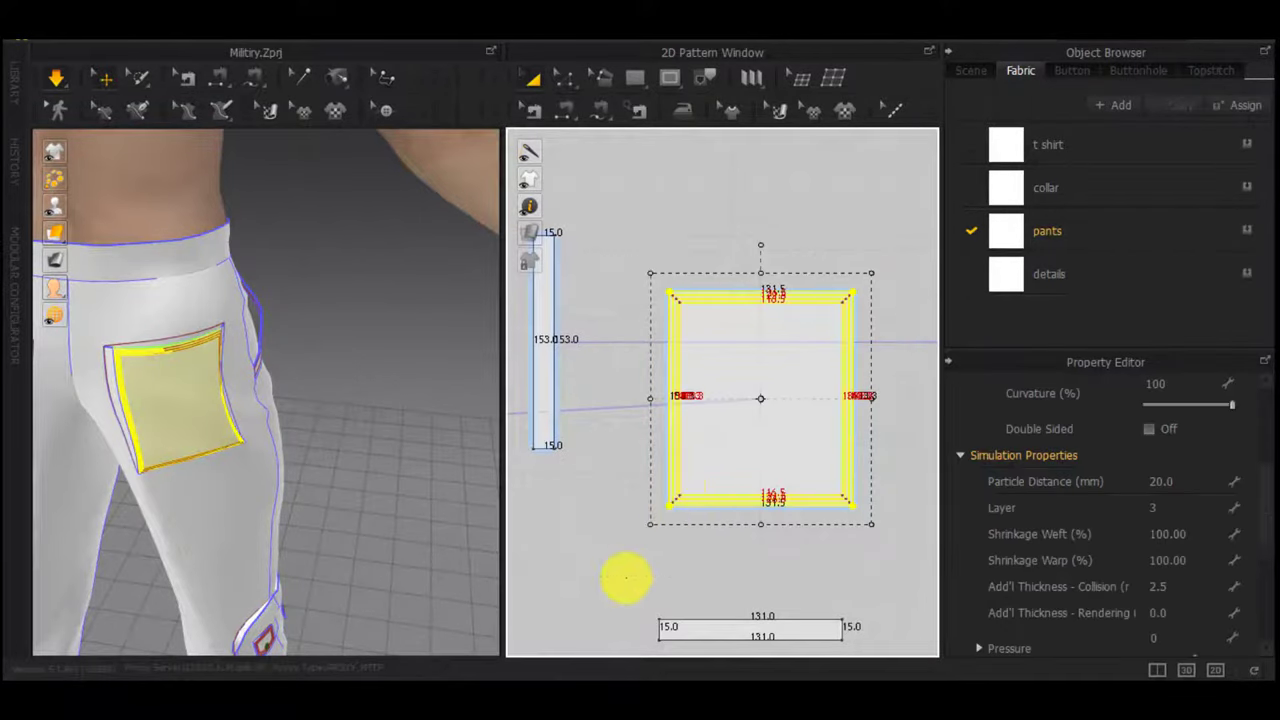
{"action": "right_click", "coordinate": [706, 455]}
{"action": "left_click", "coordinate": [774, 447]}
{"action": "middle_click_drag", "start_coordinate": [763, 173], "coordinate": [757, 443]}
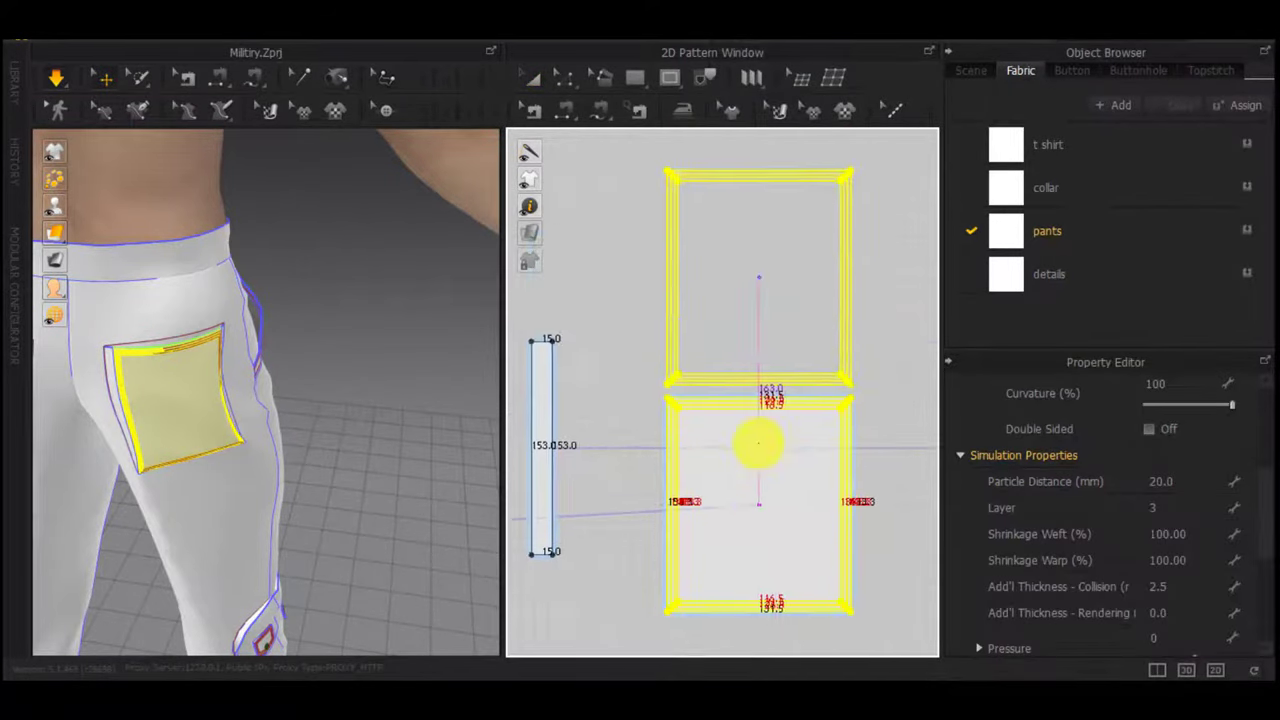
{"action": "scroll", "coordinate": [760, 230], "scroll_direction": "down", "scroll_amount": 4}
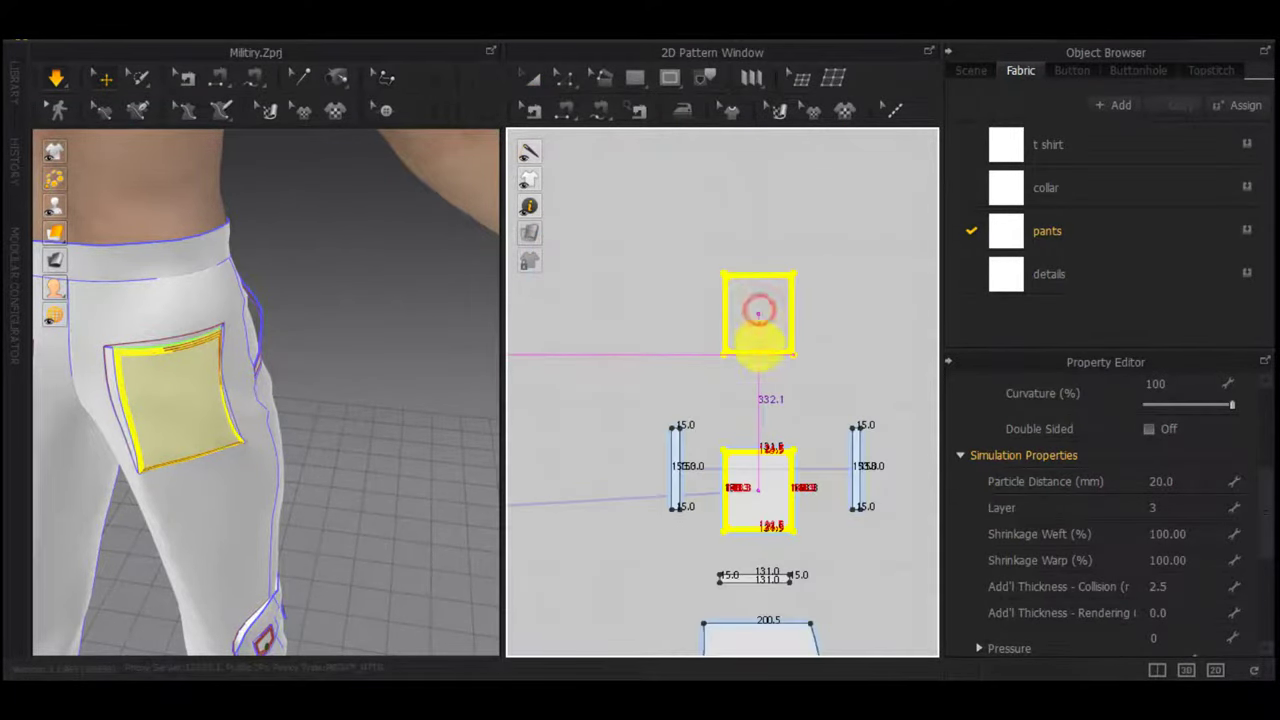
{"action": "left_click", "coordinate": [759, 312]}
Cut the duplicated pocket pattern along its innermost internal rectangle to separate the frame from the centre panel
{"action": "scroll", "coordinate": [785, 316], "scroll_direction": "up", "scroll_amount": 4}
{"action": "double_click", "coordinate": [769, 330]}
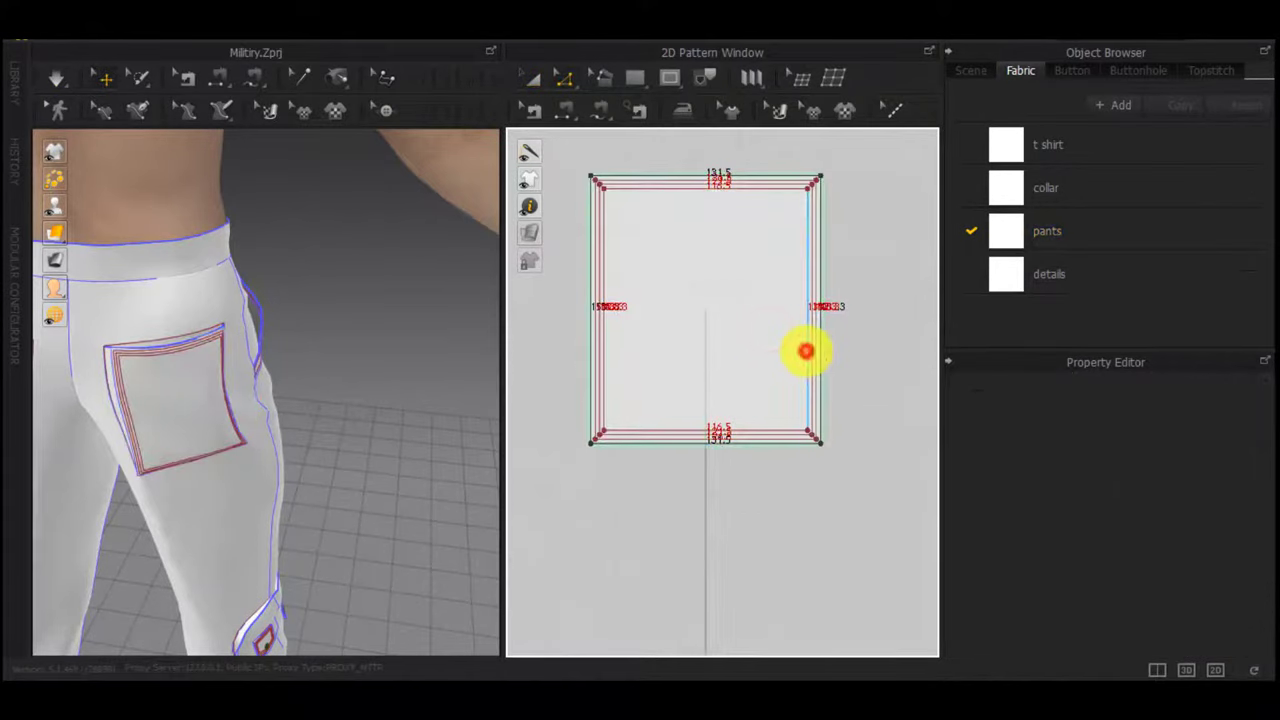
{"action": "double_click", "coordinate": [806, 351]}
{"action": "right_click", "coordinate": [806, 350]}
{"action": "left_click", "coordinate": [845, 304]}
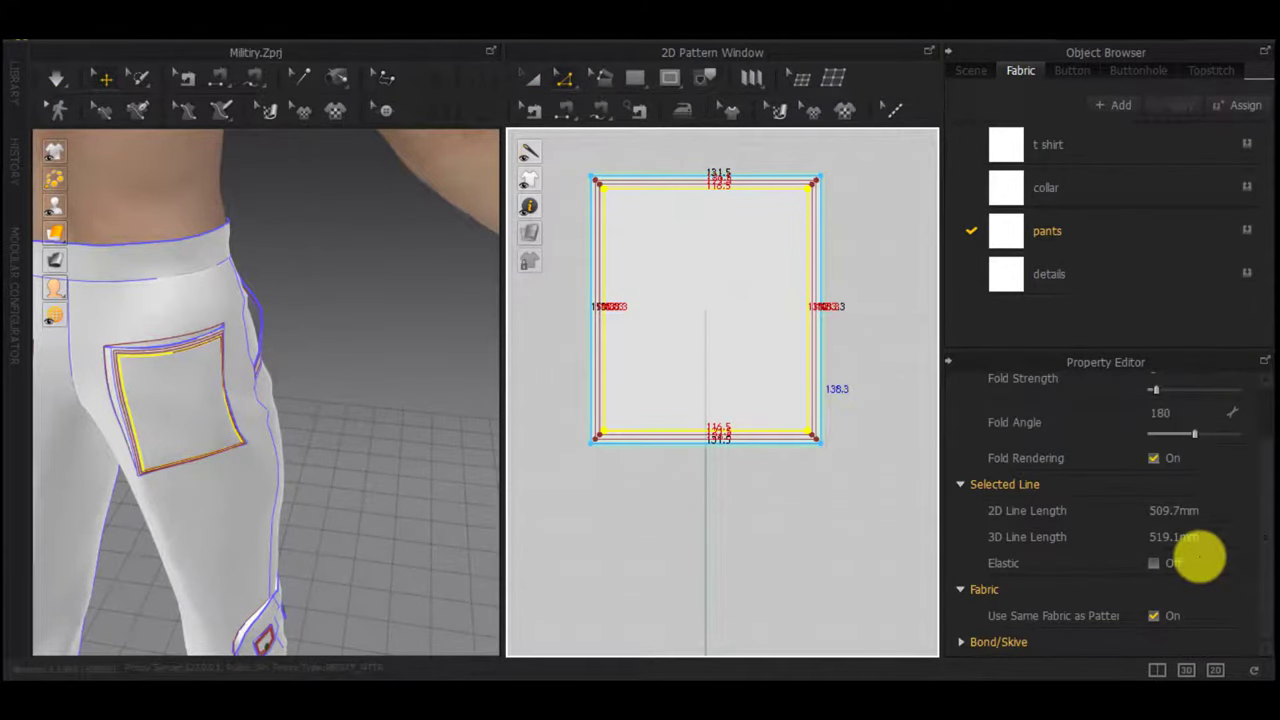
Set the shrinkage of the separated pocket frame to 105%
{"action": "scroll", "coordinate": [1192, 553], "scroll_direction": "down", "scroll_amount": 4}
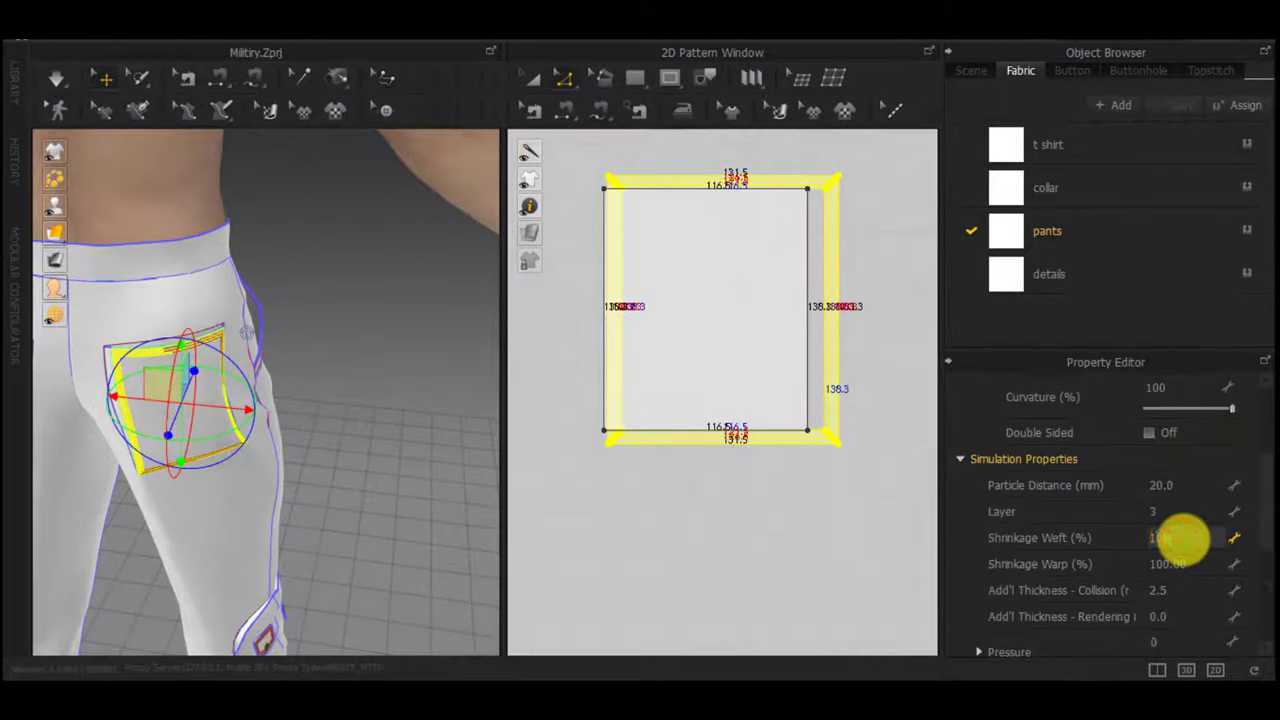
{"action": "double_click", "coordinate": [1183, 567]}
{"action": "type", "text": "105"}
Move the cut-out centre panel down out of the frame, placing it between the frame and the original pocket
{"action": "left_click", "coordinate": [733, 328]}
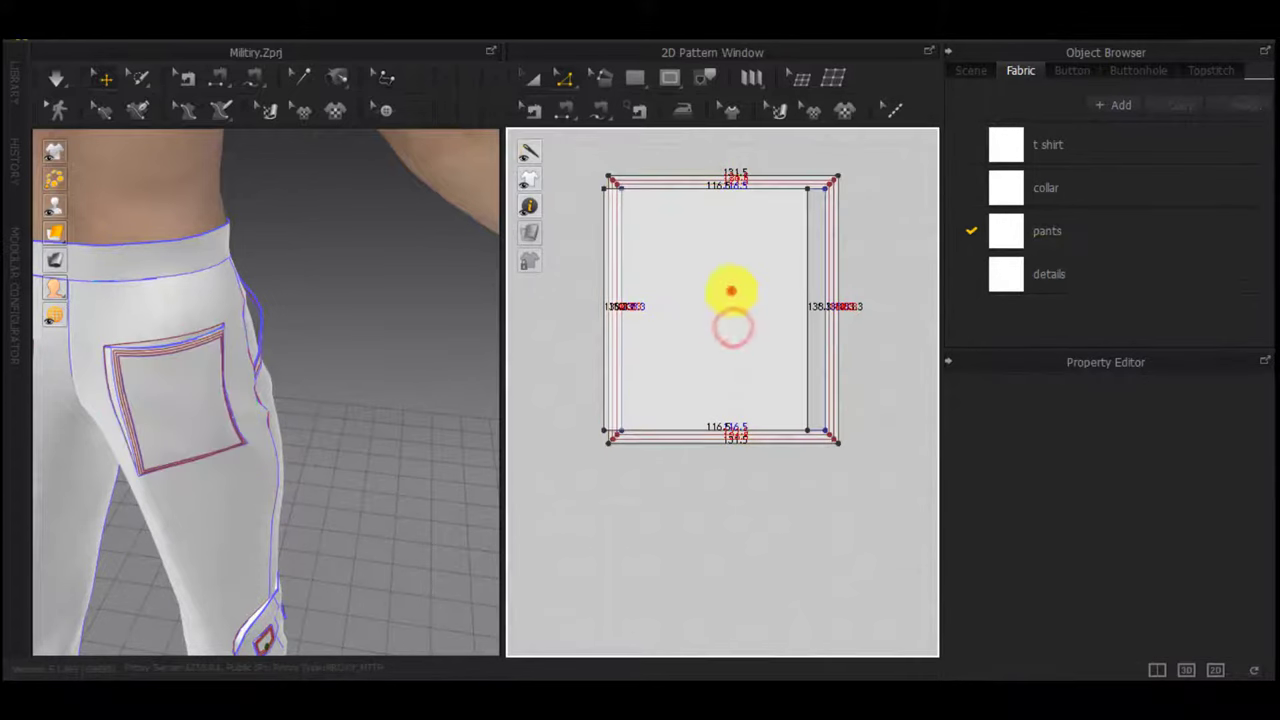
{"action": "left_click_drag", "start_coordinate": [748, 309], "coordinate": [759, 611]}
{"action": "scroll", "coordinate": [760, 611], "scroll_direction": "down", "scroll_amount": 5}
{"action": "middle_click_drag", "start_coordinate": [811, 626], "coordinate": [809, 328]}
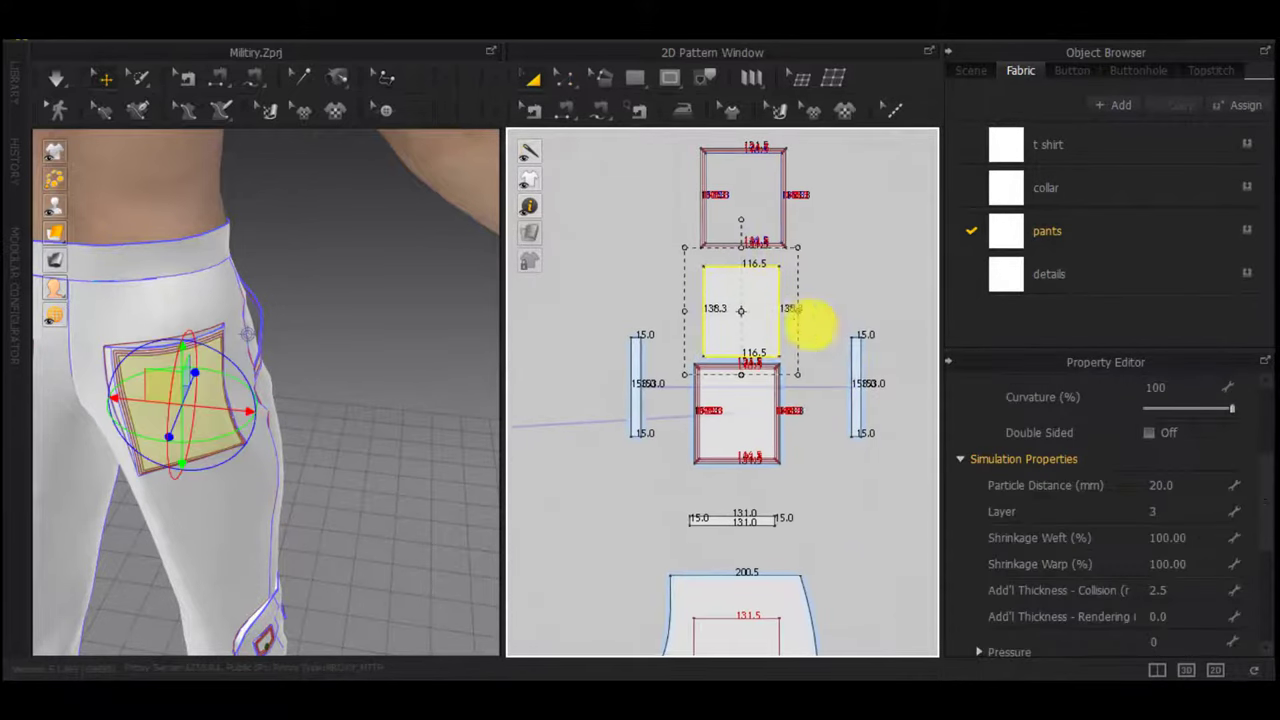
{"action": "left_click", "coordinate": [848, 275]}
Offset the upper edge of the back leg panel's pocket outline once as an internal line above it, with the direction reversed
{"action": "scroll", "coordinate": [838, 351], "scroll_direction": "down", "scroll_amount": 5}
{"action": "scroll", "coordinate": [850, 350], "scroll_direction": "down", "scroll_amount": 3}
{"action": "scroll", "coordinate": [790, 405], "scroll_direction": "down", "scroll_amount": 3}
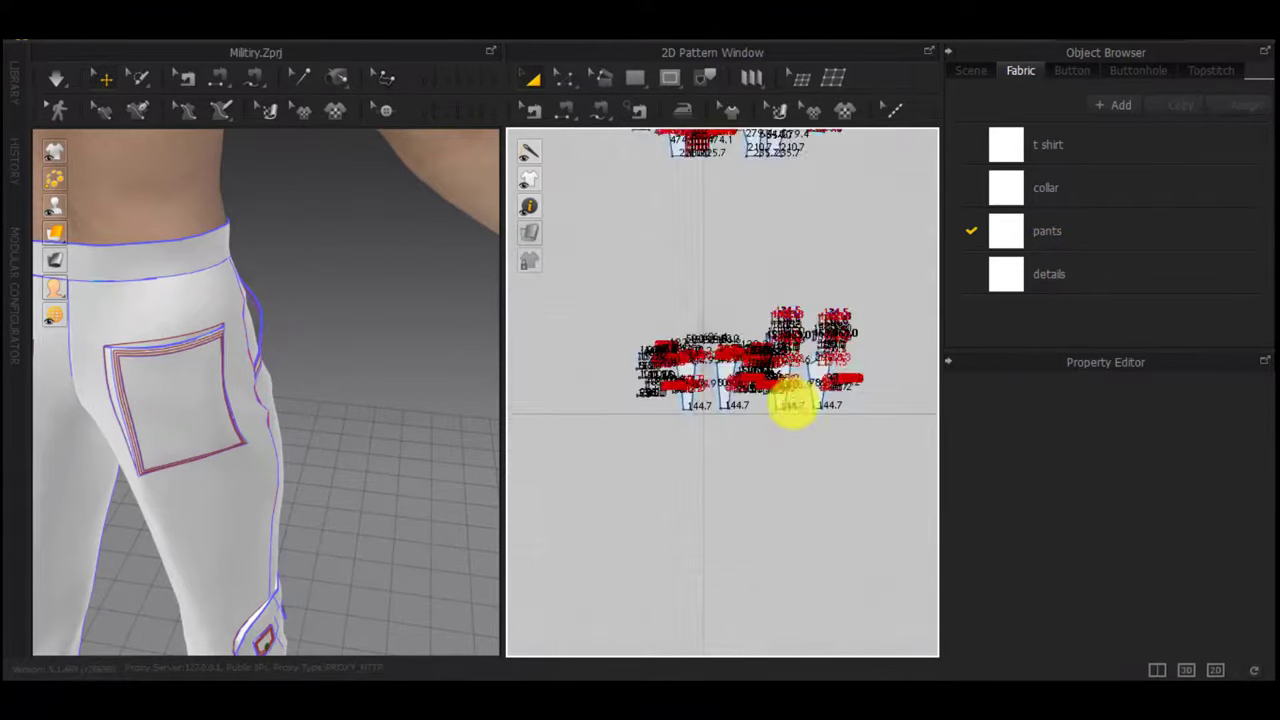
{"action": "scroll", "coordinate": [794, 383], "scroll_direction": "up", "scroll_amount": 8}
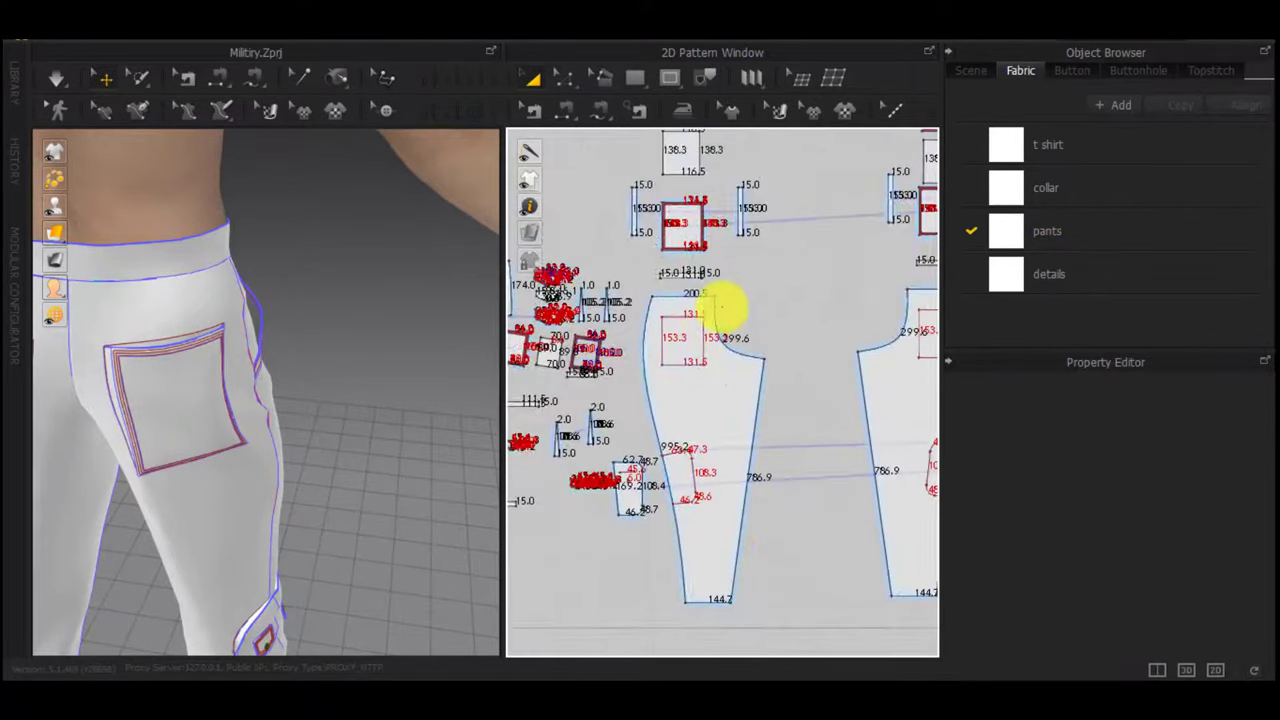
{"action": "scroll", "coordinate": [720, 310], "scroll_direction": "up", "scroll_amount": 5}
{"action": "right_click", "coordinate": [682, 306]}
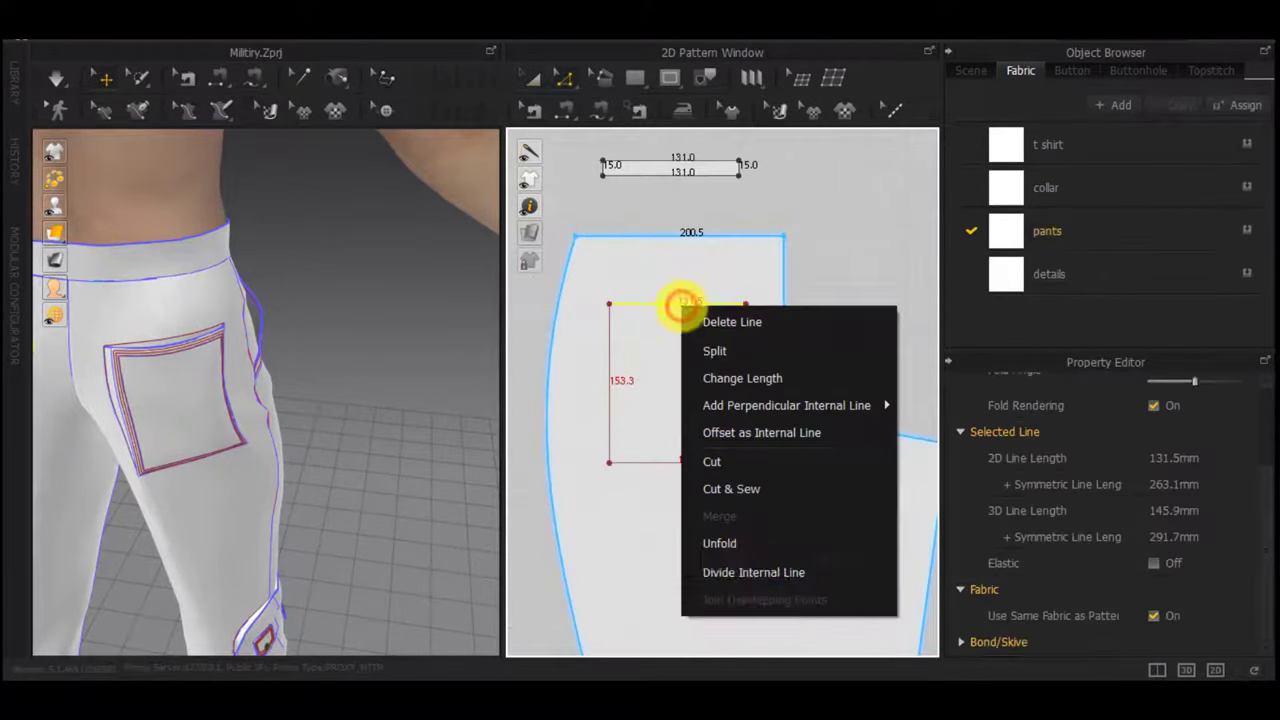
{"action": "left_click", "coordinate": [737, 429]}
{"action": "left_click_drag", "start_coordinate": [638, 195], "coordinate": [412, 285]}
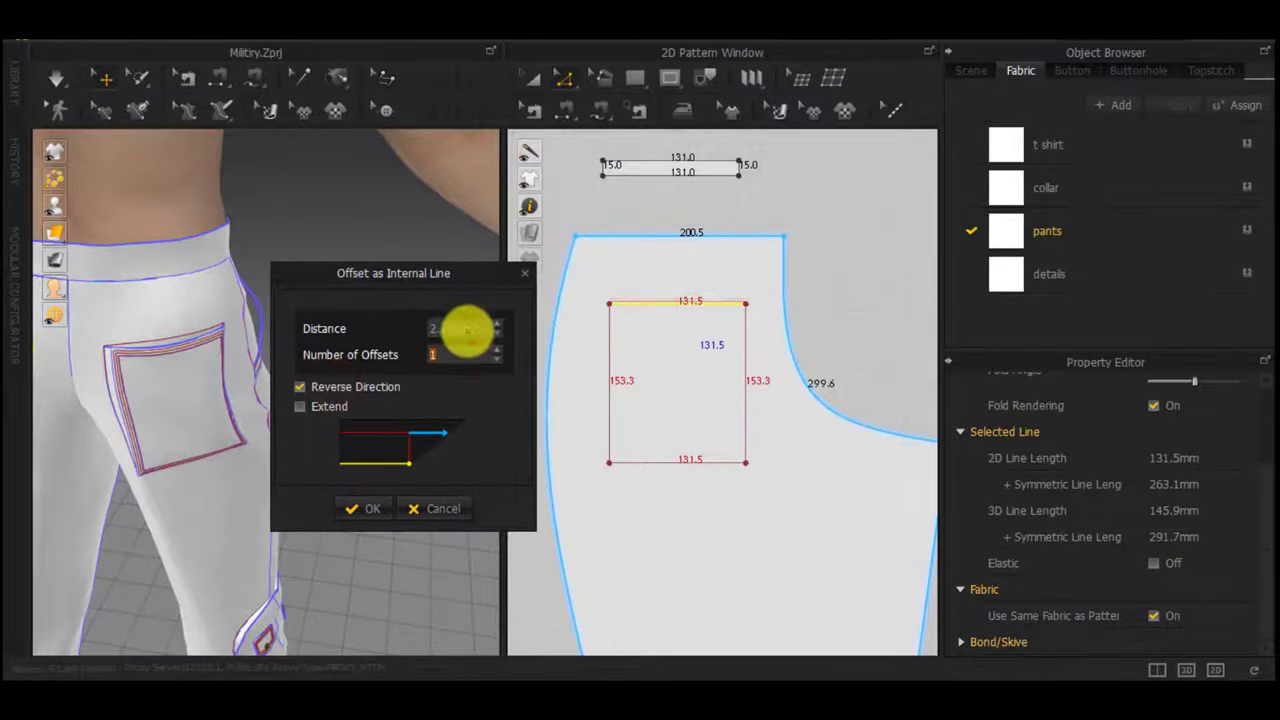
{"action": "left_click", "coordinate": [364, 508]}
Move the right endpoint of the offset line horizontally inward by an exact distance
{"action": "scroll", "coordinate": [666, 266], "scroll_direction": "up", "scroll_amount": 3}
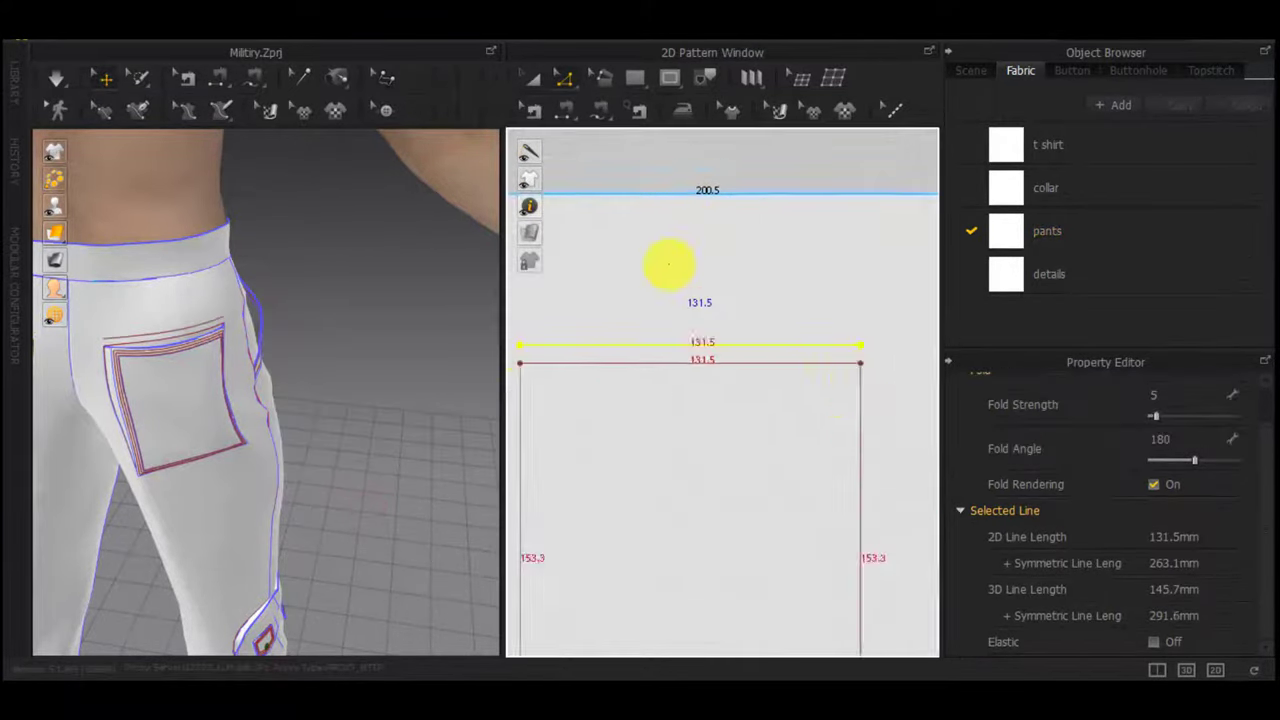
{"action": "scroll", "coordinate": [838, 388], "scroll_direction": "up", "scroll_amount": 1}
{"action": "left_click_drag", "start_coordinate": [882, 369], "coordinate": [875, 369]}
{"action": "right_click", "coordinate": [875, 369]}
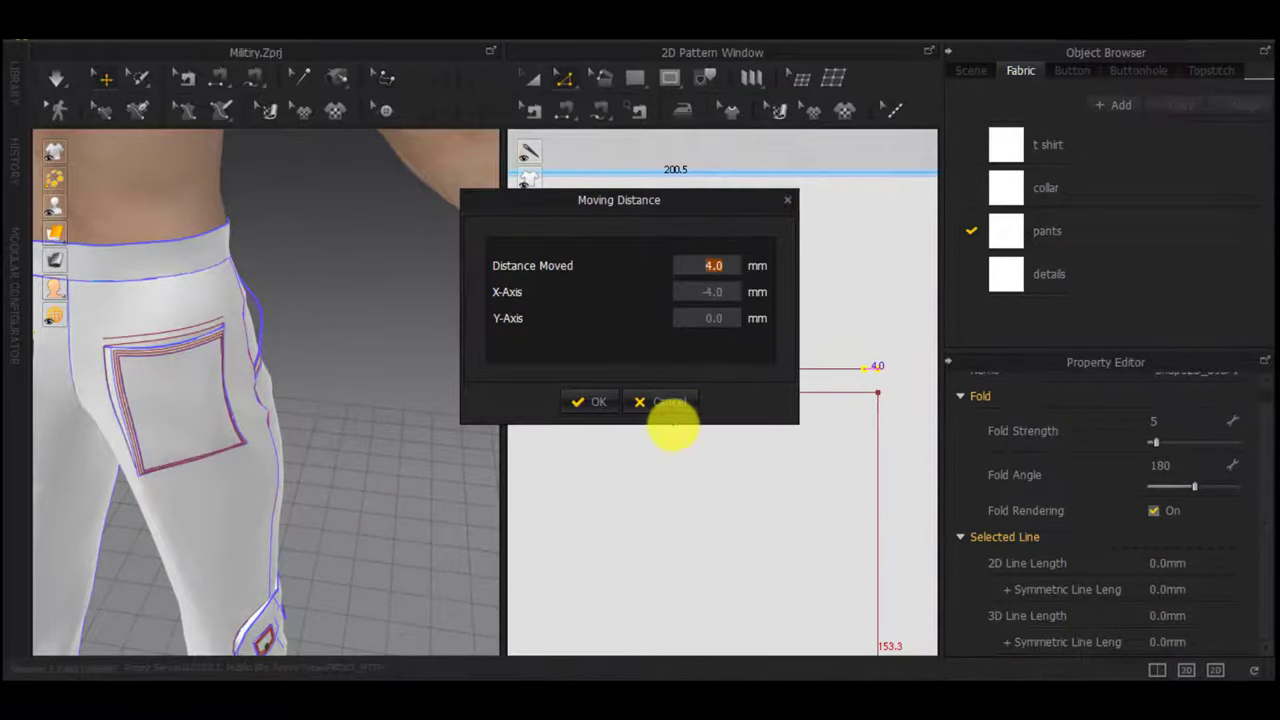
Shorten the internal line above the back pocket by moving each of its end points 4 mm inward
{"action": "key", "text": "Return"}
{"action": "middle_click_drag", "start_coordinate": [540, 399], "coordinate": [928, 420]}
{"action": "left_click_drag", "start_coordinate": [849, 393], "coordinate": [855, 391]}
{"action": "right_click", "coordinate": [855, 391]}
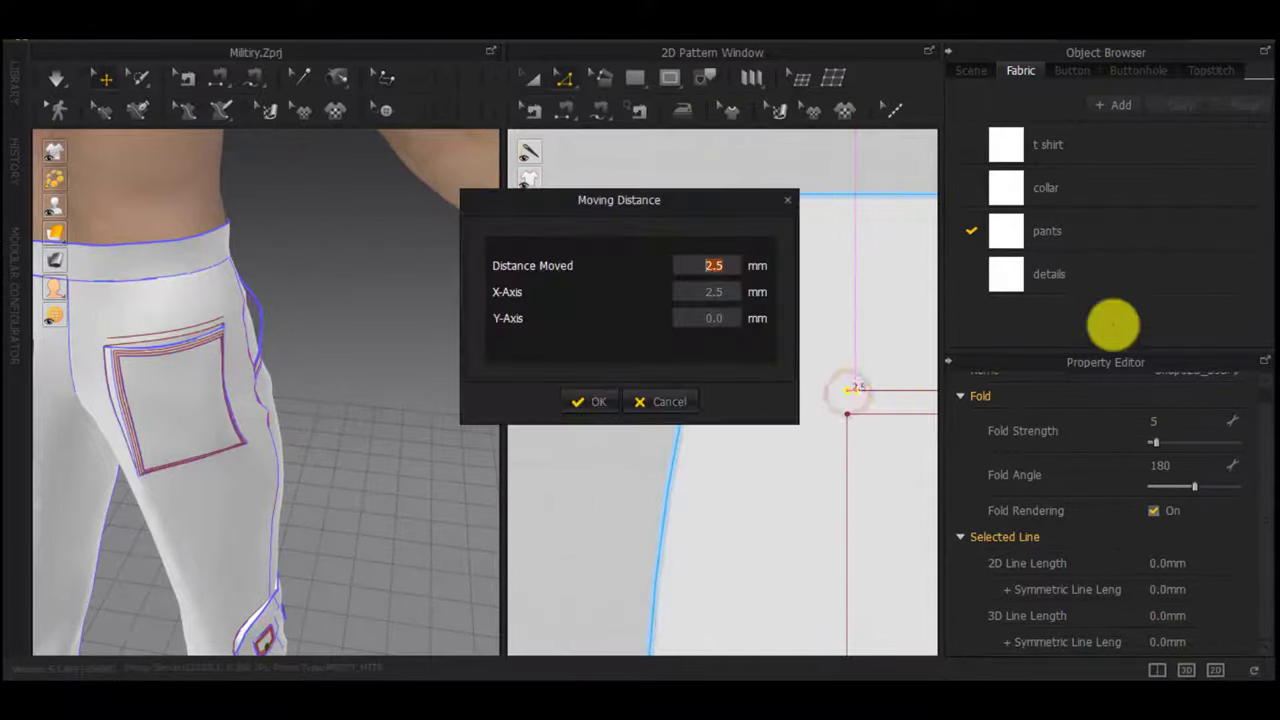
{"action": "type", "text": "4"}
{"action": "key", "text": "Return"}
{"action": "scroll", "coordinate": [864, 384], "scroll_direction": "down", "scroll_amount": 3}
{"action": "middle_click_drag", "start_coordinate": [866, 385], "coordinate": [673, 366]}
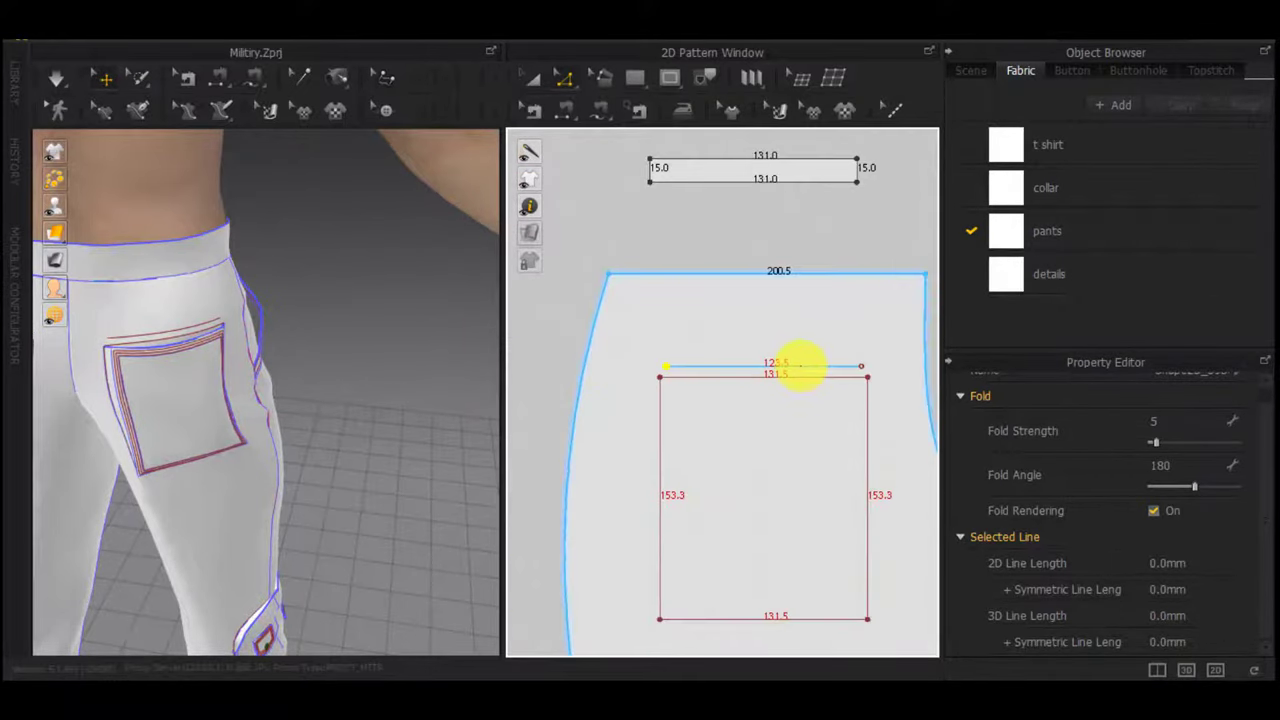
Examine the back pockets on the trousers and the matching pocket pieces in the pattern layout
{"action": "scroll", "coordinate": [800, 367], "scroll_direction": "down", "scroll_amount": 1}
{"action": "scroll", "coordinate": [805, 378], "scroll_direction": "down", "scroll_amount": 2}
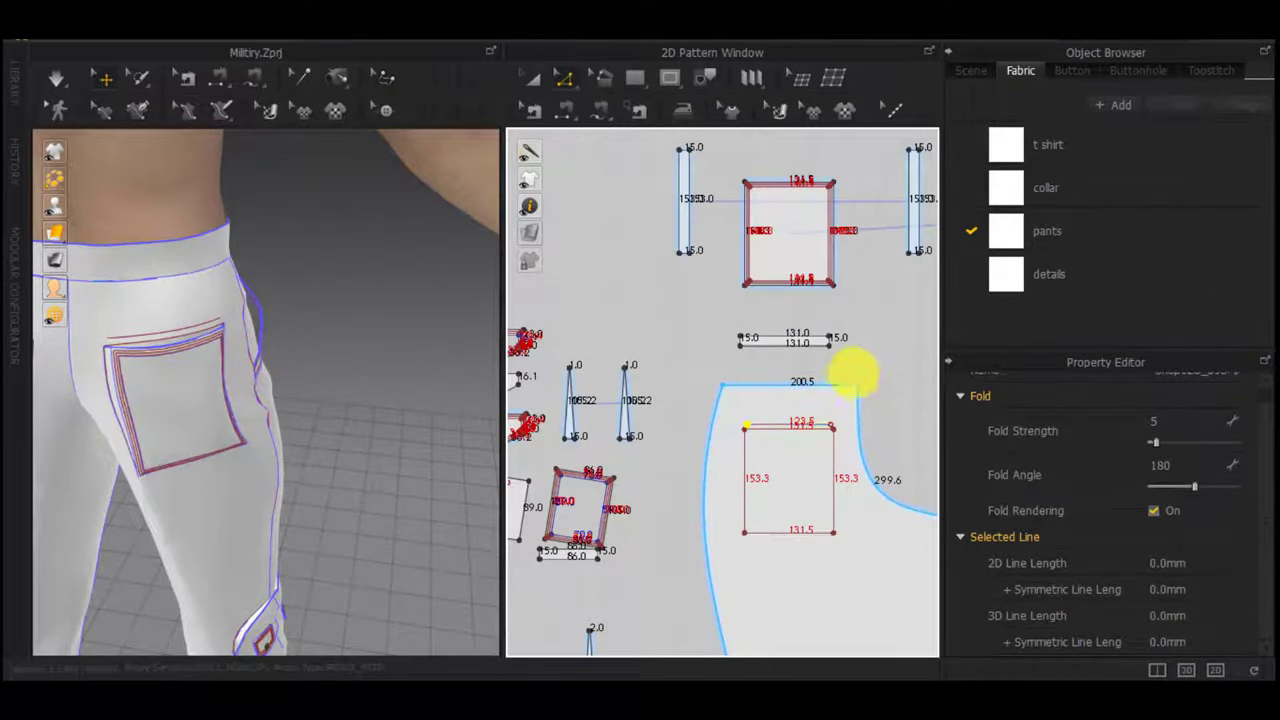
{"action": "middle_click_drag", "start_coordinate": [877, 440], "coordinate": [826, 448]}
{"action": "middle_click_drag", "start_coordinate": [757, 150], "coordinate": [769, 348]}
{"action": "scroll", "coordinate": [769, 348], "scroll_direction": "down", "scroll_amount": 2}
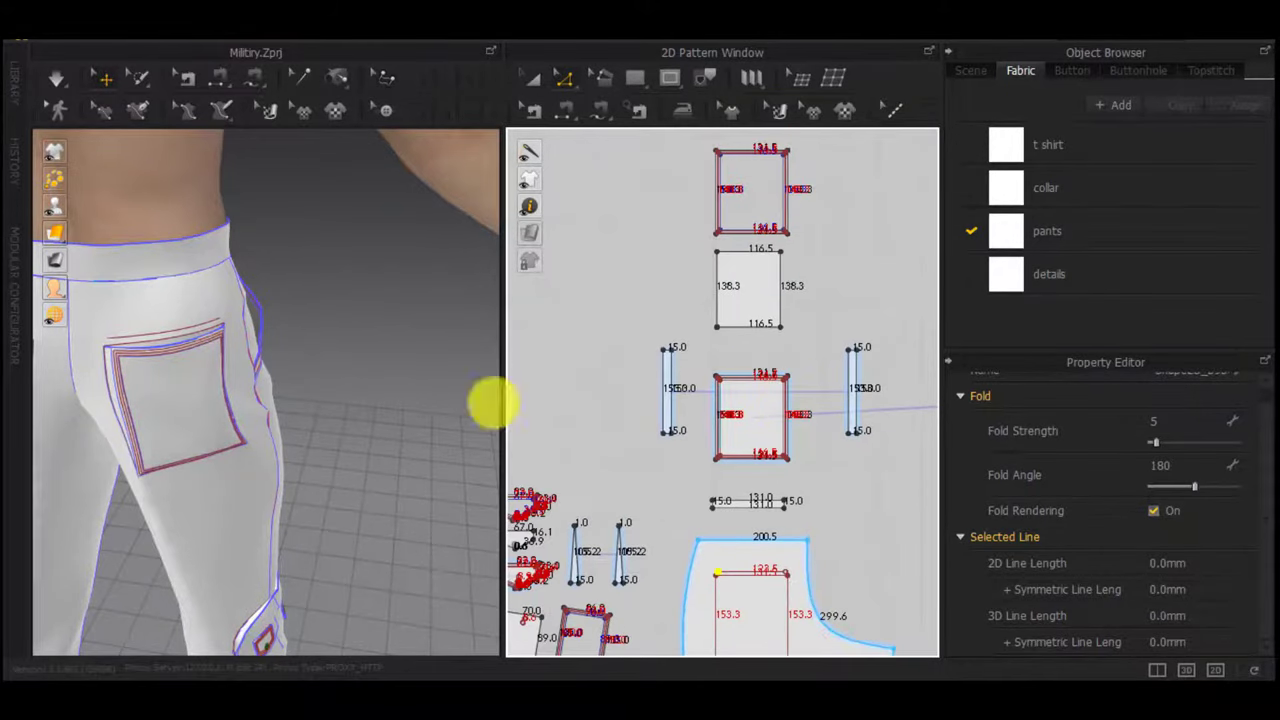
{"action": "left_click", "coordinate": [198, 384]}
{"action": "scroll", "coordinate": [797, 378], "scroll_direction": "down", "scroll_amount": 5}
{"action": "middle_click_drag", "start_coordinate": [776, 406], "coordinate": [722, 387]}
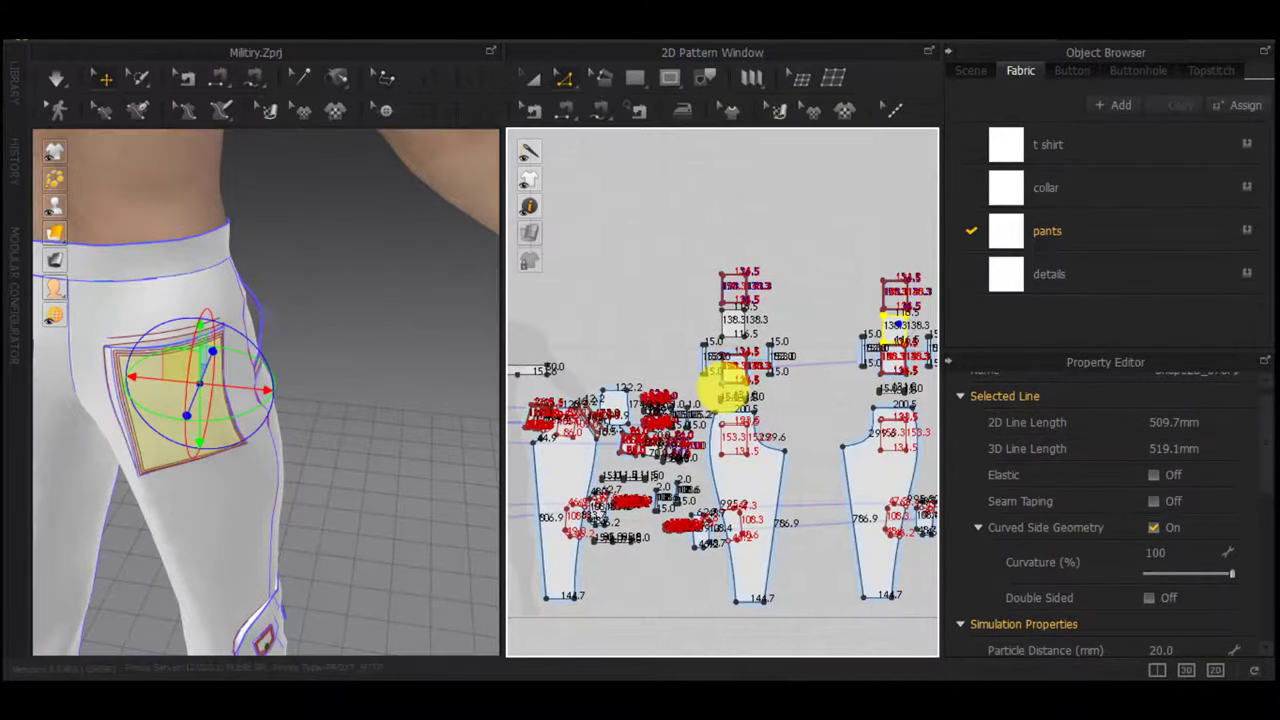
{"action": "right_click_drag", "start_coordinate": [190, 501], "coordinate": [523, 480]}
{"action": "right_click_drag", "start_coordinate": [243, 447], "coordinate": [346, 423]}
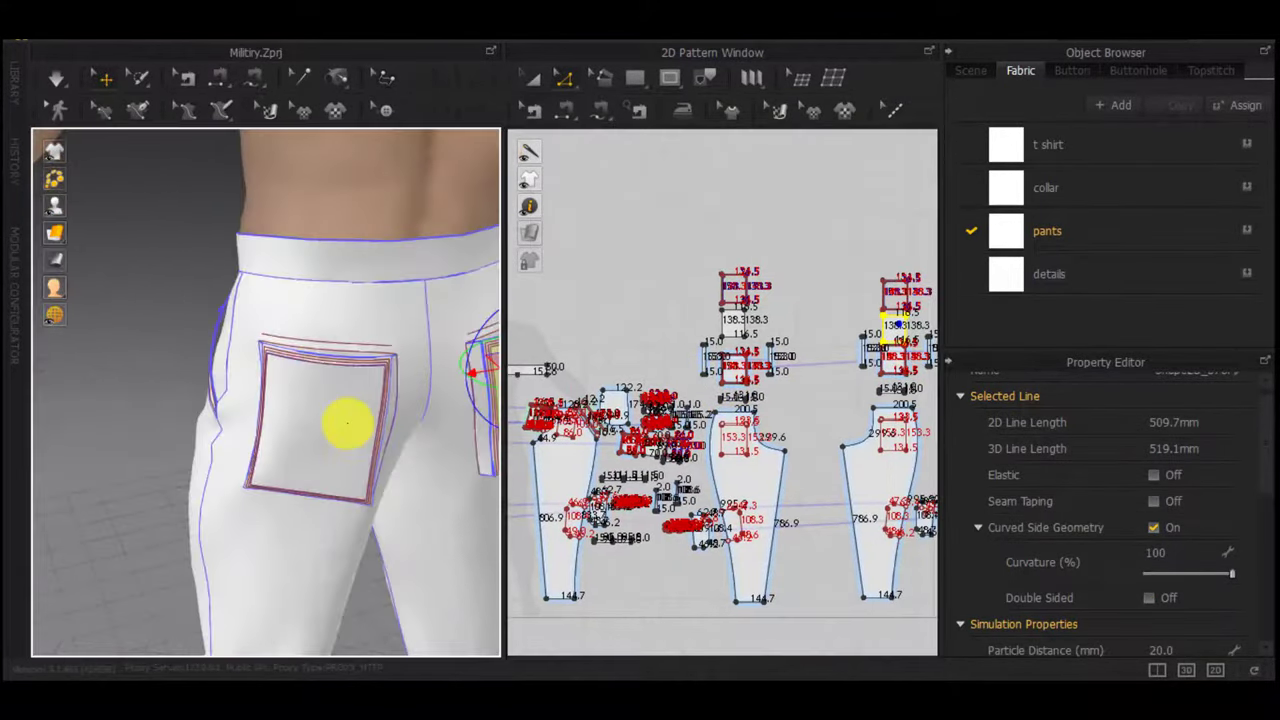
{"action": "scroll", "coordinate": [789, 400], "scroll_direction": "up", "scroll_amount": 6}
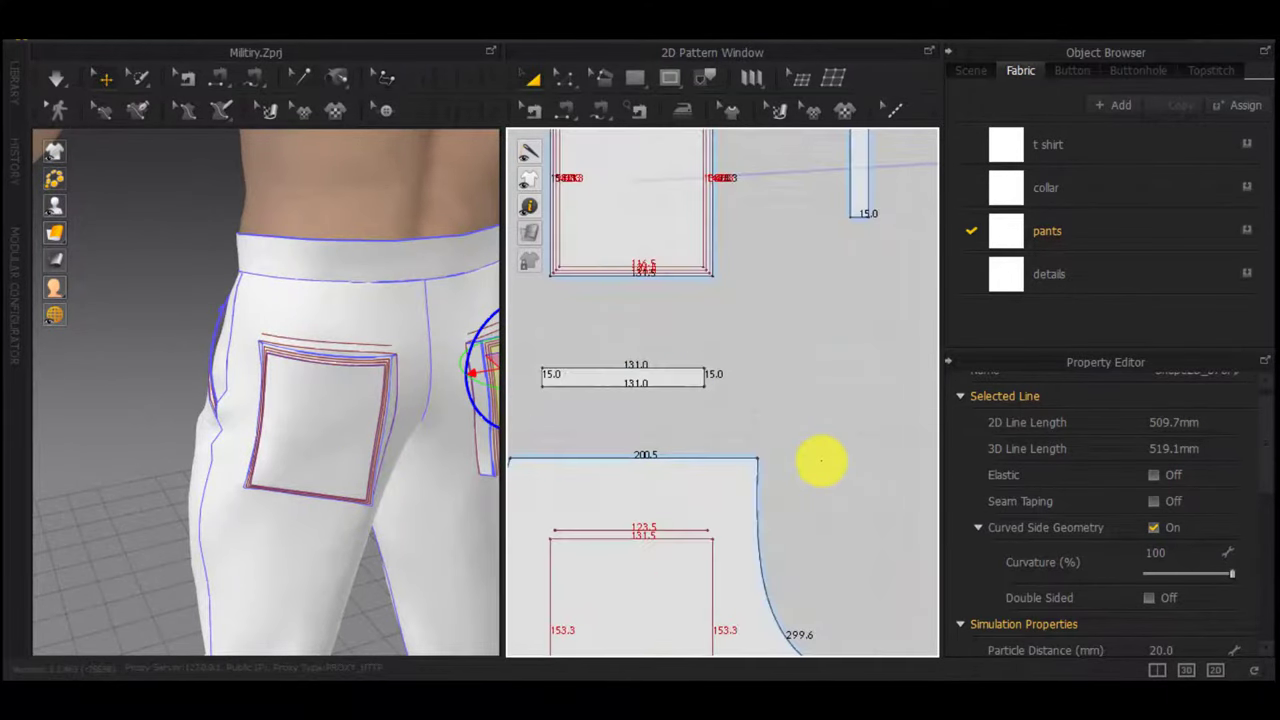
Create a 123.5 × 123.5 mm rectangle pattern in the empty area above the back pocket pieces
{"action": "scroll", "coordinate": [820, 457], "scroll_direction": "down", "scroll_amount": 6}
{"action": "middle_click_drag", "start_coordinate": [753, 198], "coordinate": [748, 371]}
{"action": "key", "text": "s"}
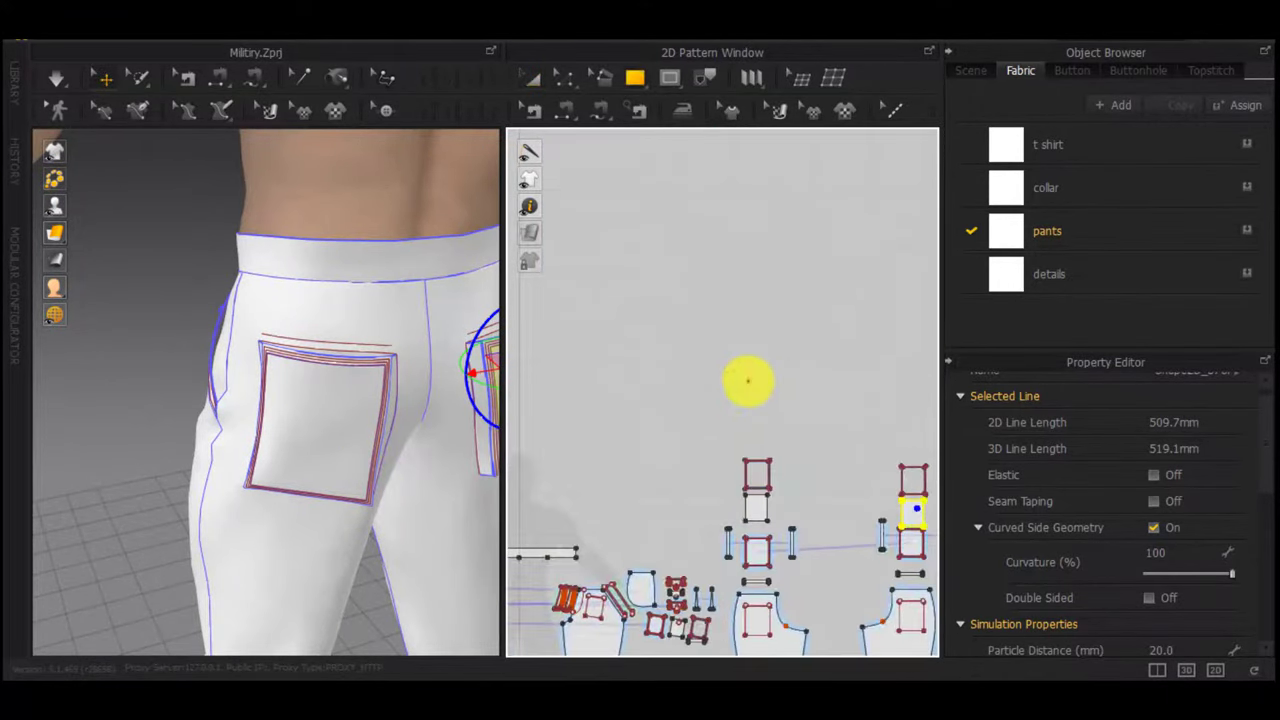
{"action": "left_click", "coordinate": [748, 380]}
{"action": "type", "text": "123"}
{"action": "left_click_drag", "start_coordinate": [660, 146], "coordinate": [380, 238]}
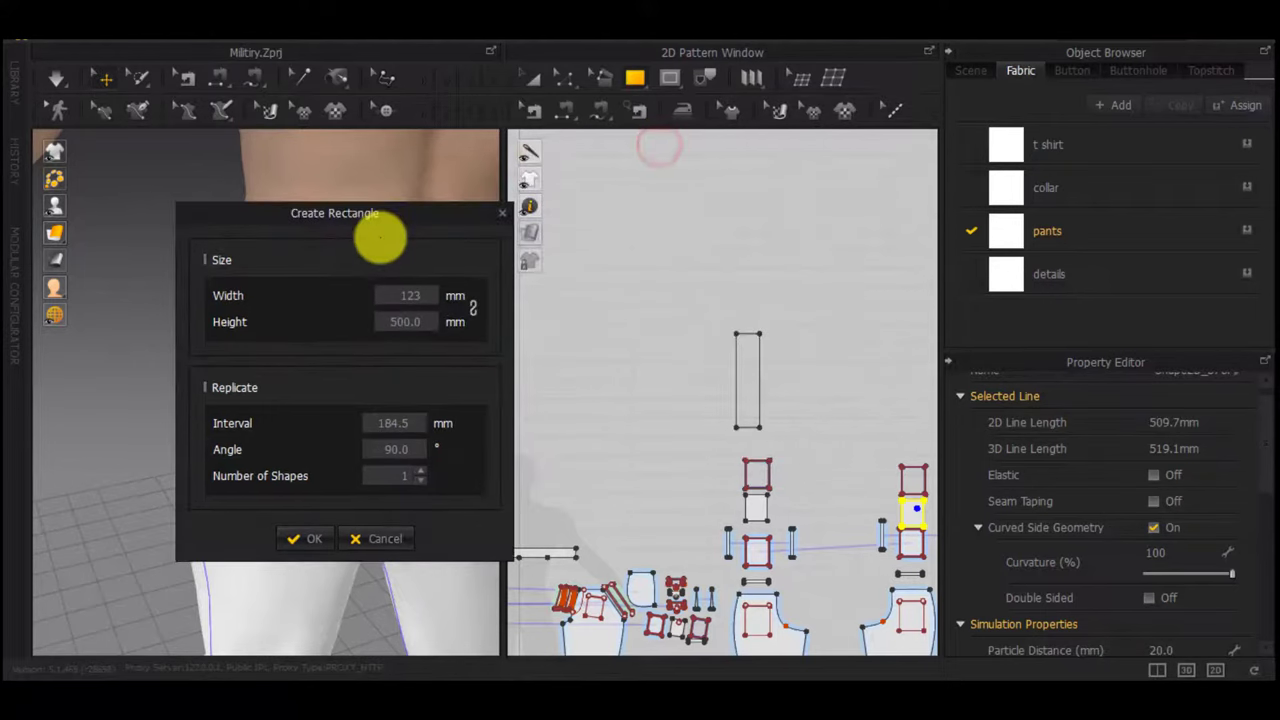
{"action": "type", "text": ".5"}
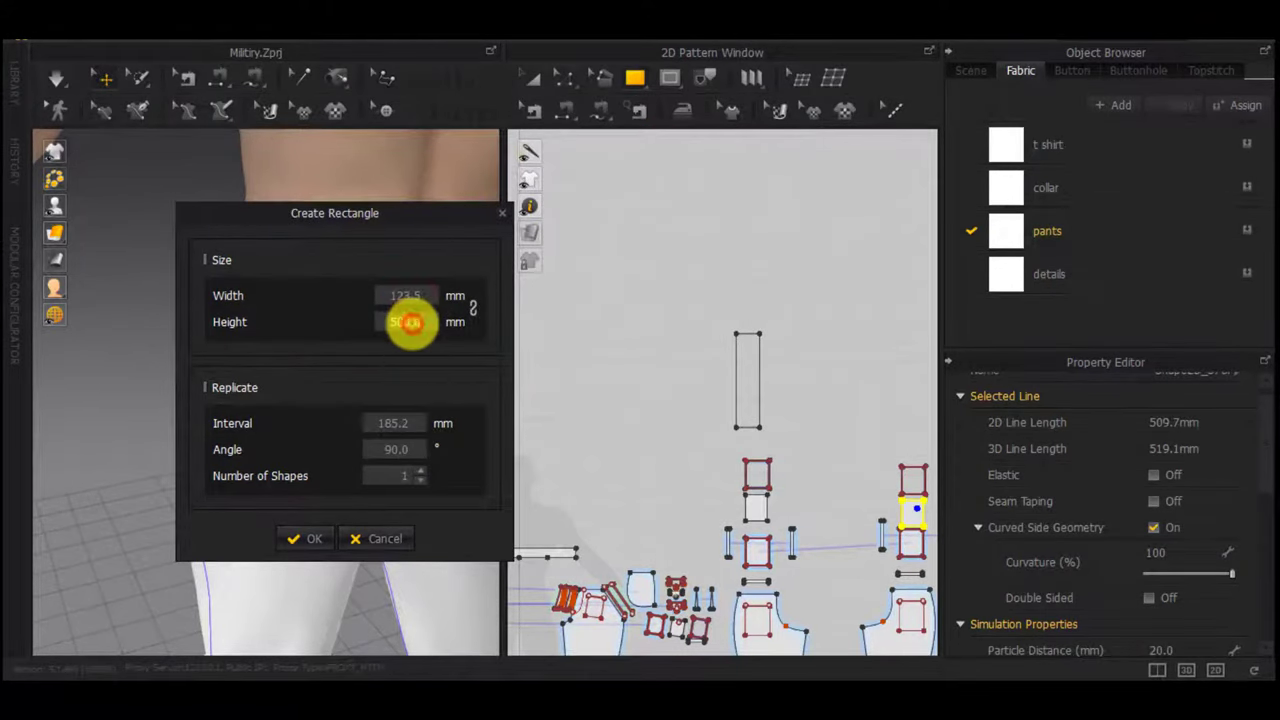
{"action": "left_click", "coordinate": [318, 535]}
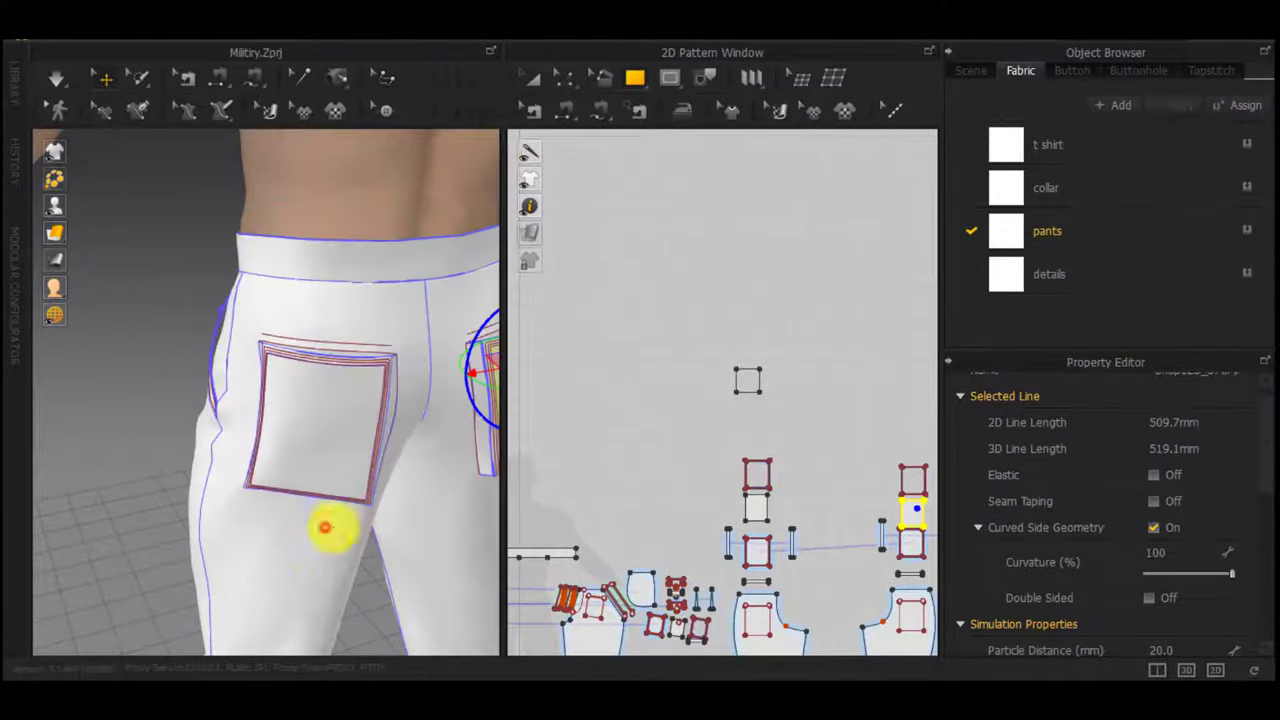
{"action": "scroll", "coordinate": [422, 401], "scroll_direction": "down", "scroll_amount": 3}
{"action": "key", "text": "n"}
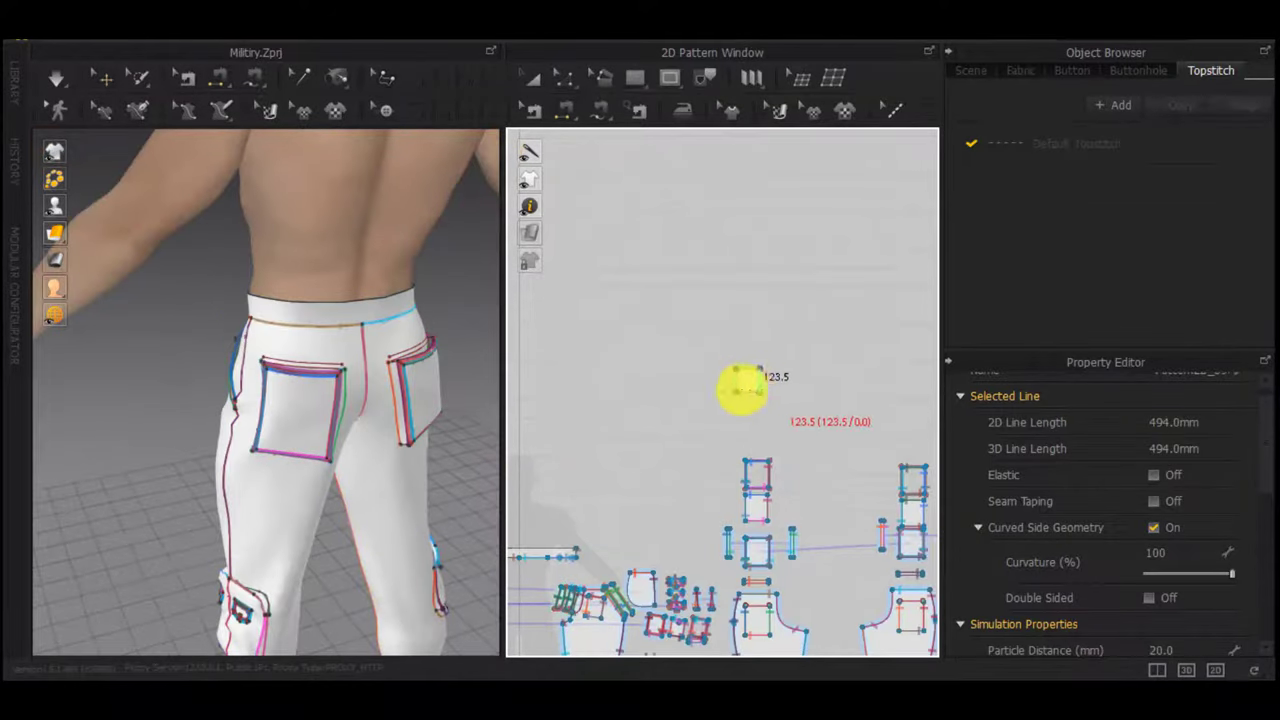
{"action": "left_click", "coordinate": [746, 367]}
{"action": "scroll", "coordinate": [692, 418], "scroll_direction": "down", "scroll_amount": 4}
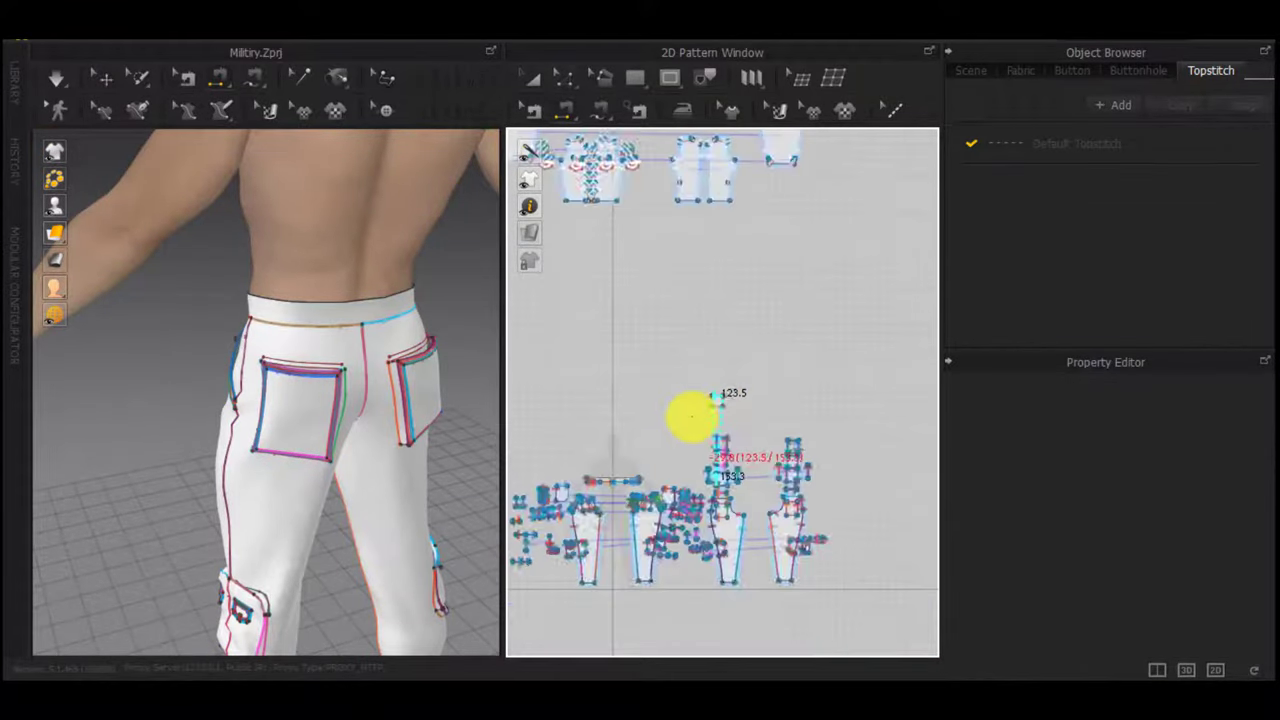
Move the new square piece in 3D so that it sits behind the trousers near the back pockets
{"action": "key", "text": "a"}
{"action": "left_click", "coordinate": [720, 396]}
{"action": "scroll", "coordinate": [297, 416], "scroll_direction": "down", "scroll_amount": 6}
{"action": "middle_click_drag", "start_coordinate": [142, 410], "coordinate": [249, 486]}
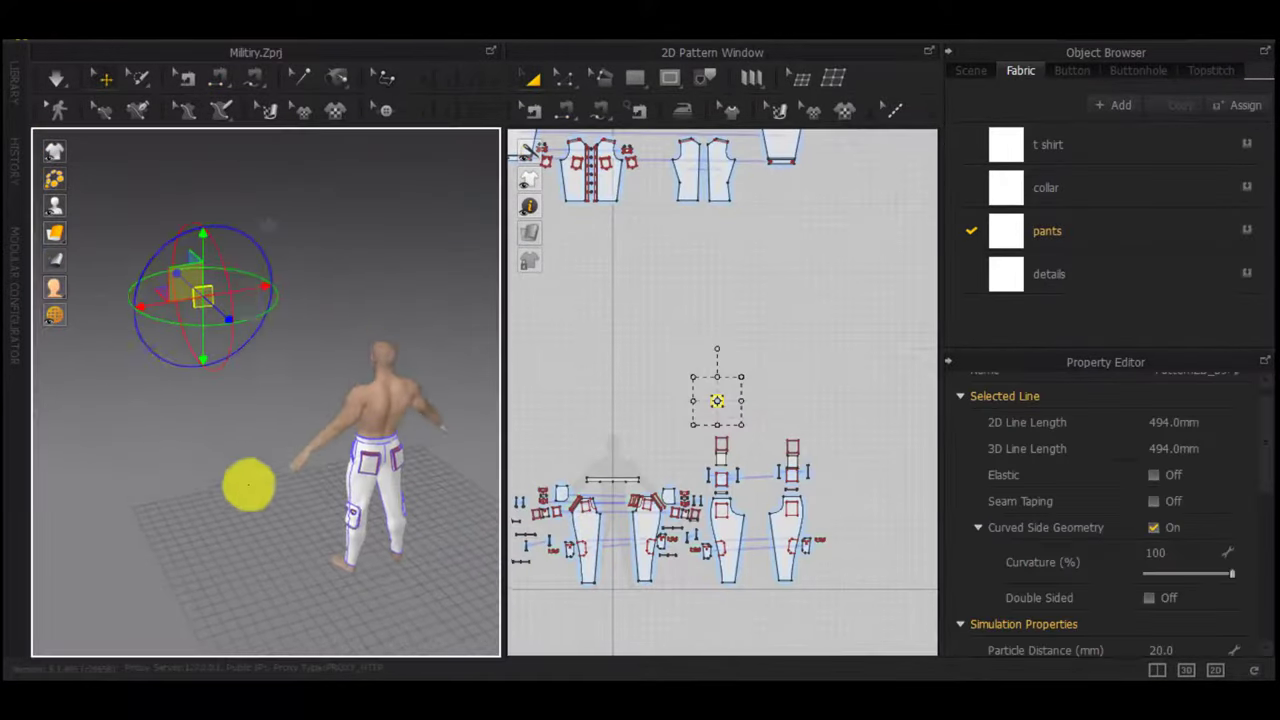
{"action": "right_click", "coordinate": [207, 293]}
{"action": "left_click", "coordinate": [304, 595]}
{"action": "left_click_drag", "start_coordinate": [208, 296], "coordinate": [371, 305]}
{"action": "left_click_drag", "start_coordinate": [369, 259], "coordinate": [408, 486]}
{"action": "scroll", "coordinate": [420, 436], "scroll_direction": "up", "scroll_amount": 4}
{"action": "middle_click_drag", "start_coordinate": [406, 434], "coordinate": [393, 308]}
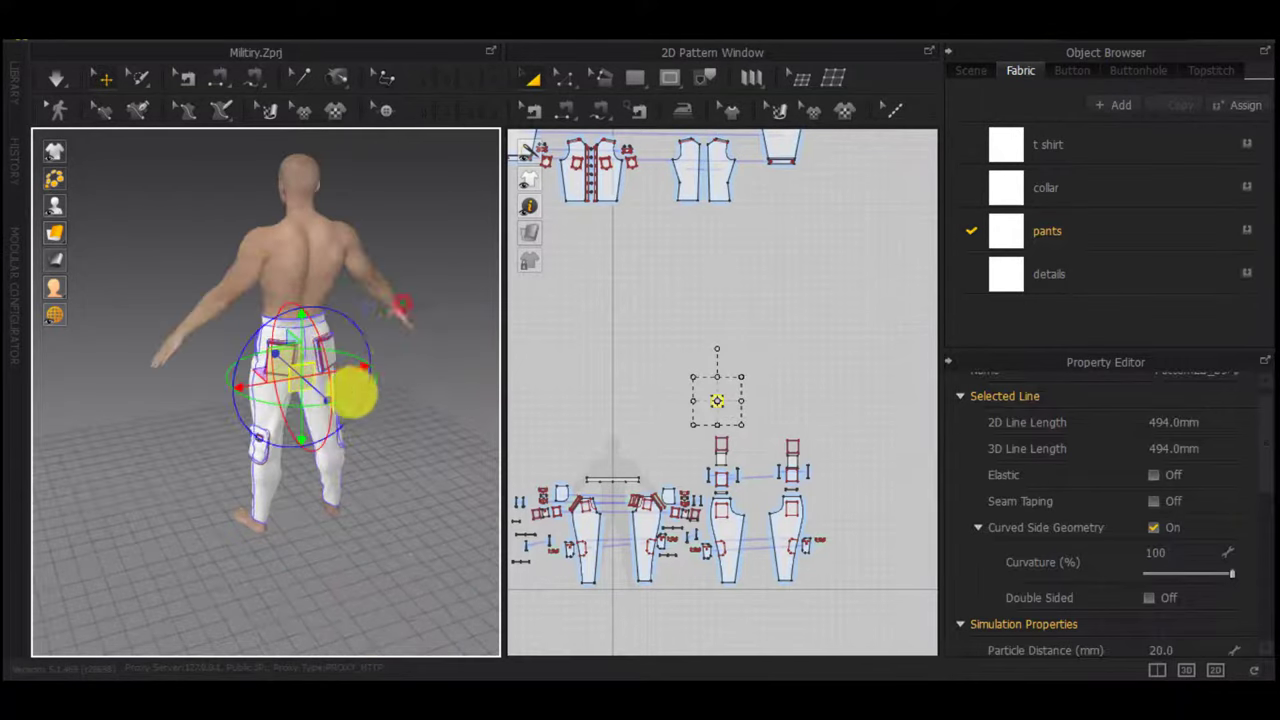
{"action": "left_click", "coordinate": [146, 463]}
Sew the square piece's top edge to the 123.5 mm internal line above the back pocket
{"action": "scroll", "coordinate": [350, 337], "scroll_direction": "up", "scroll_amount": 4}
{"action": "key", "text": "n"}
{"action": "left_click", "coordinate": [350, 322]}
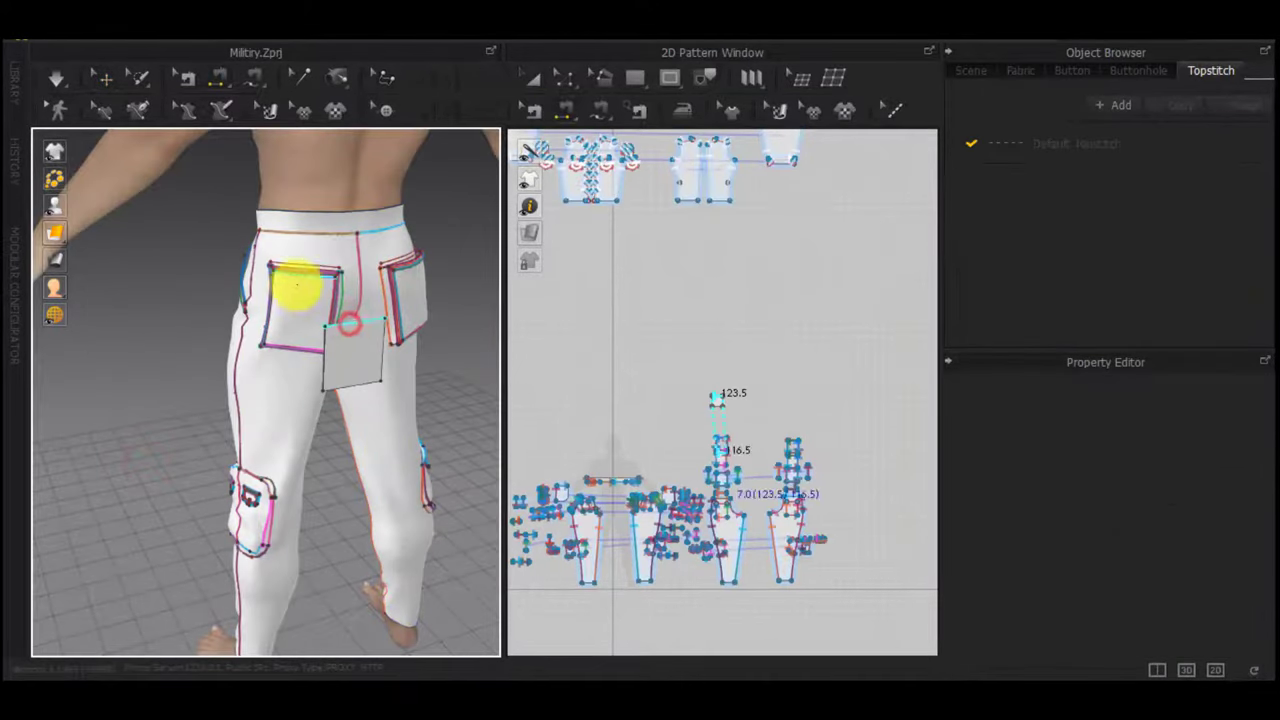
{"action": "left_click", "coordinate": [293, 258]}
{"action": "left_click", "coordinate": [292, 258]}
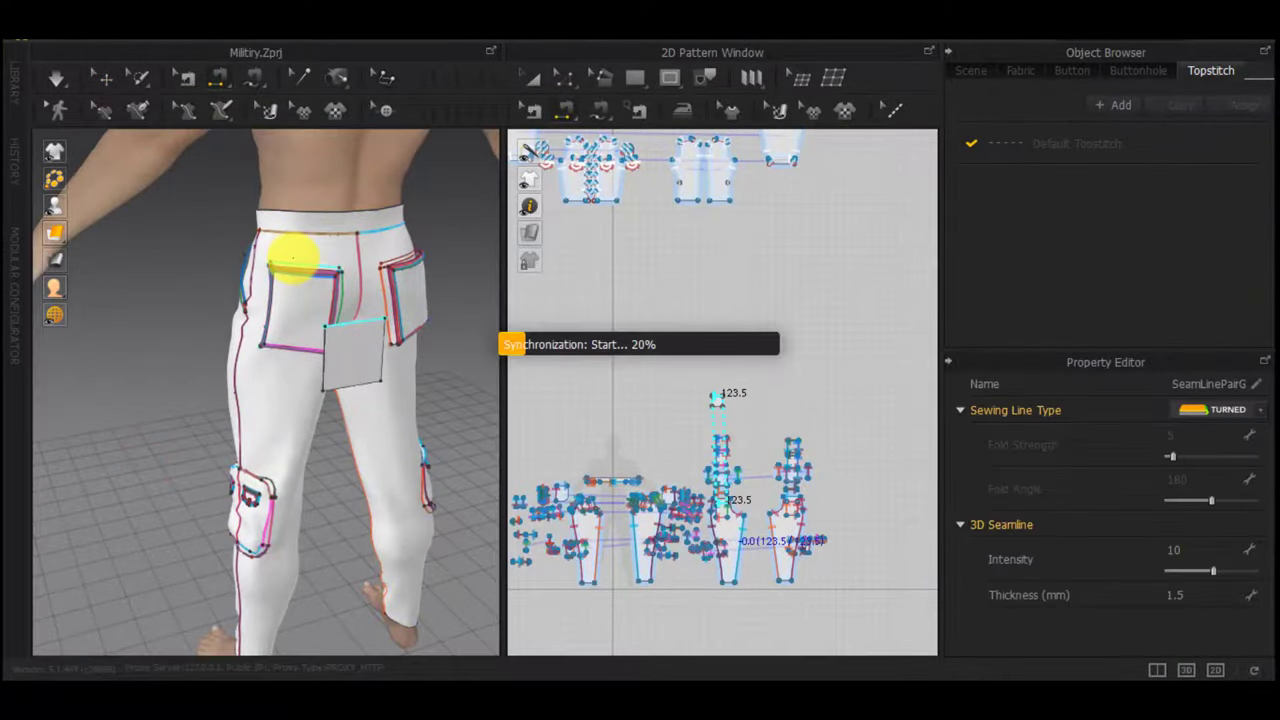
Set the simulation layer of the new square flap piece to 3
{"action": "key", "text": "q"}
{"action": "left_click", "coordinate": [348, 360]}
{"action": "scroll", "coordinate": [1181, 520], "scroll_direction": "down", "scroll_amount": 3}
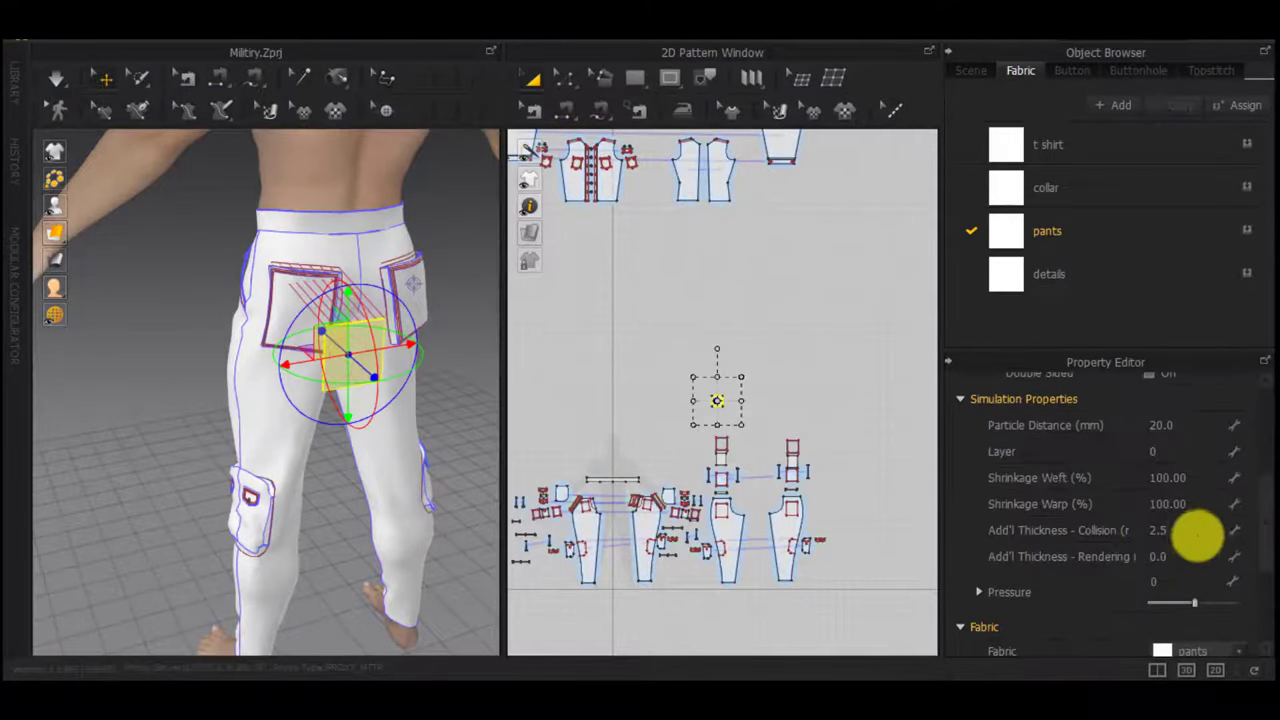
{"action": "left_click", "coordinate": [1165, 449]}
{"action": "type", "text": "1"}
{"action": "left_click", "coordinate": [814, 334]}
{"action": "left_click", "coordinate": [650, 416]}
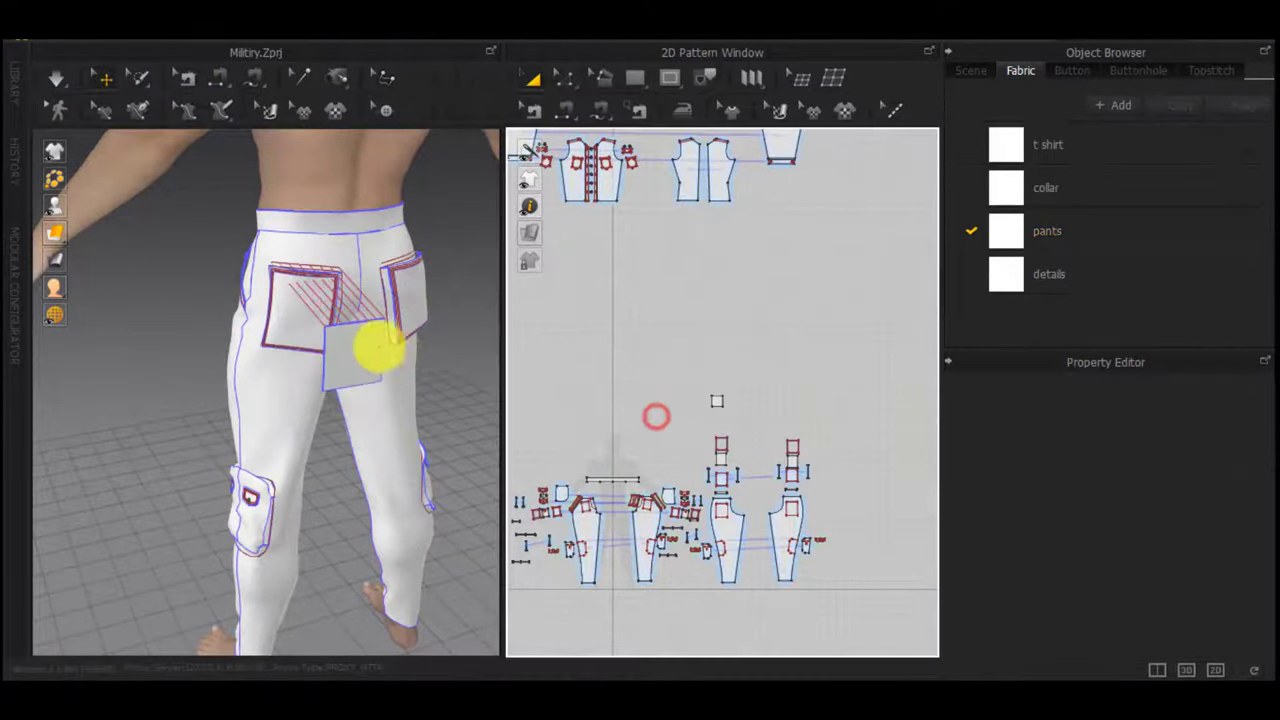
Raise the flap piece's bottom edge to shorten the flap to about 77 mm
{"action": "scroll", "coordinate": [716, 402], "scroll_direction": "up", "scroll_amount": 3}
{"action": "left_click", "coordinate": [697, 385]}
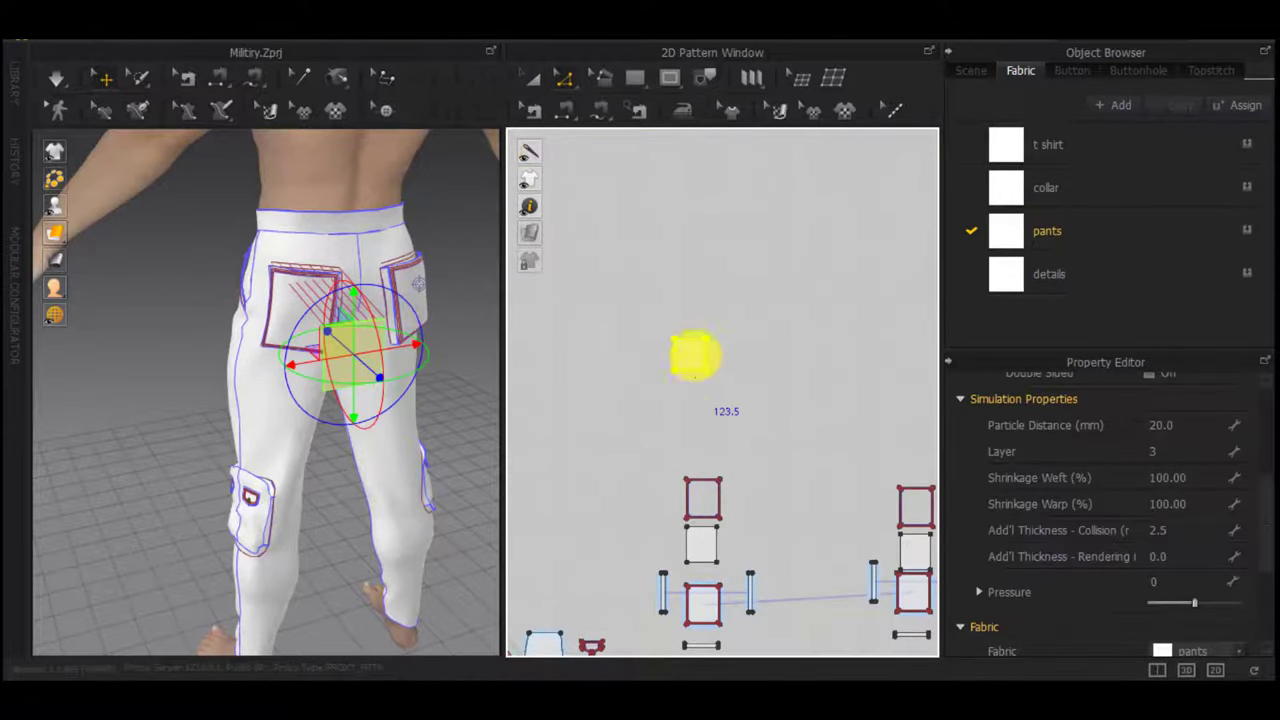
{"action": "left_click", "coordinate": [692, 358]}
{"action": "left_click_drag", "start_coordinate": [746, 315], "coordinate": [706, 449]}
{"action": "key", "text": "a"}
{"action": "left_click", "coordinate": [688, 350]}
{"action": "scroll", "coordinate": [790, 460], "scroll_direction": "up", "scroll_amount": 3}
{"action": "key", "text": "z"}
{"action": "left_click", "coordinate": [741, 468]}
{"action": "left_click_drag", "start_coordinate": [597, 434], "coordinate": [600, 404]}
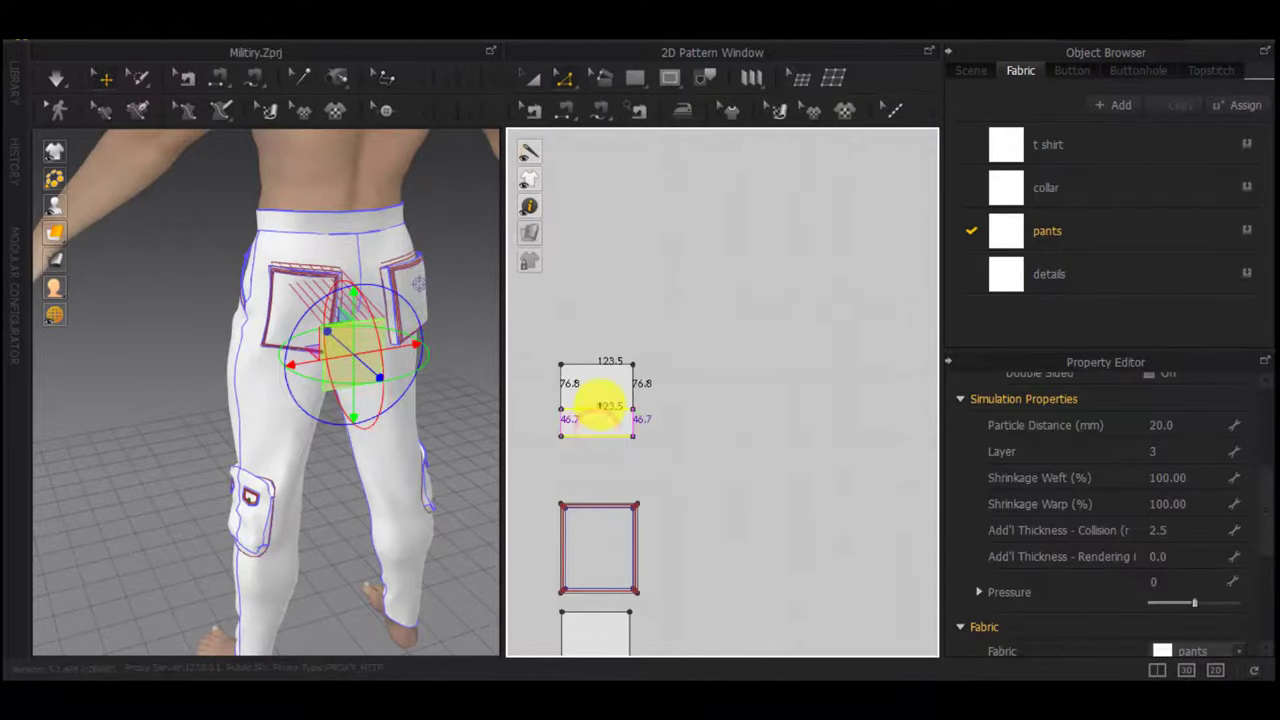
Simulate the garment to drape the flap over the back pocket and inspect it from behind
{"action": "scroll", "coordinate": [600, 404], "scroll_direction": "up", "scroll_amount": 5}
{"action": "key", "text": "8"}
{"action": "key", "text": "space"}
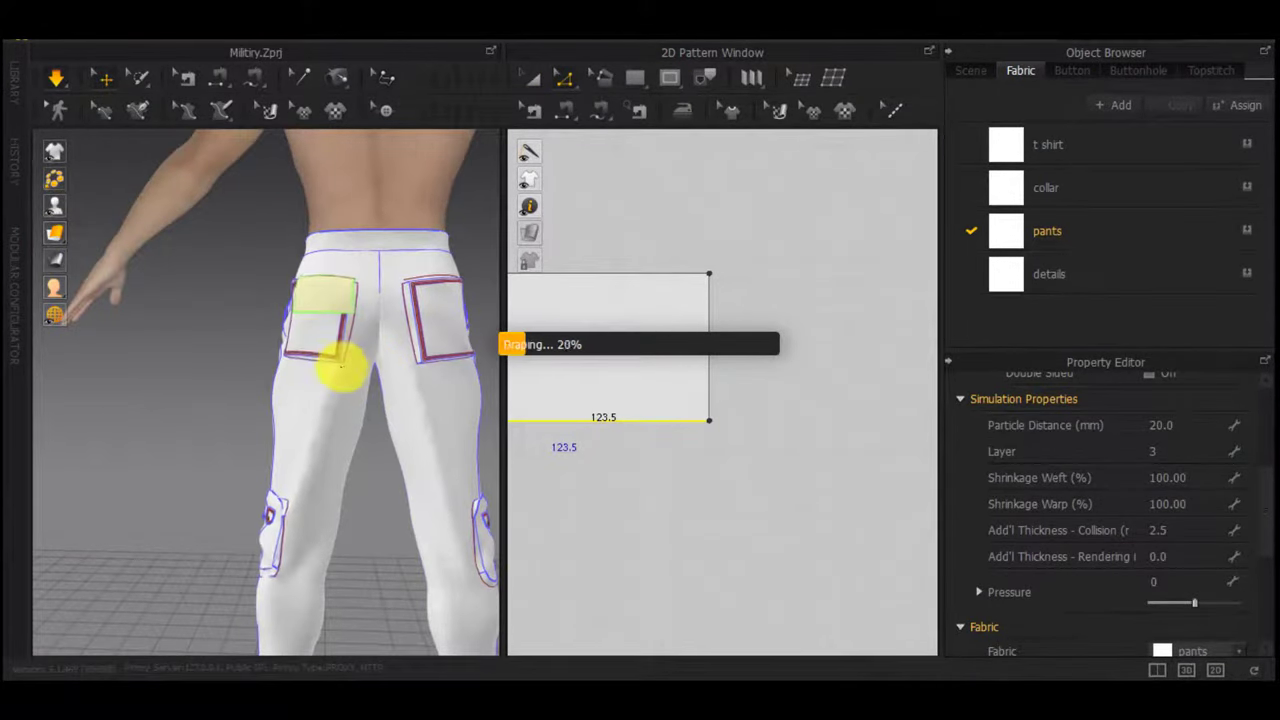
{"action": "right_click_drag", "start_coordinate": [342, 367], "coordinate": [429, 391]}
{"action": "scroll", "coordinate": [329, 323], "scroll_direction": "up", "scroll_amount": 5}
{"action": "middle_click_drag", "start_coordinate": [329, 323], "coordinate": [271, 423]}
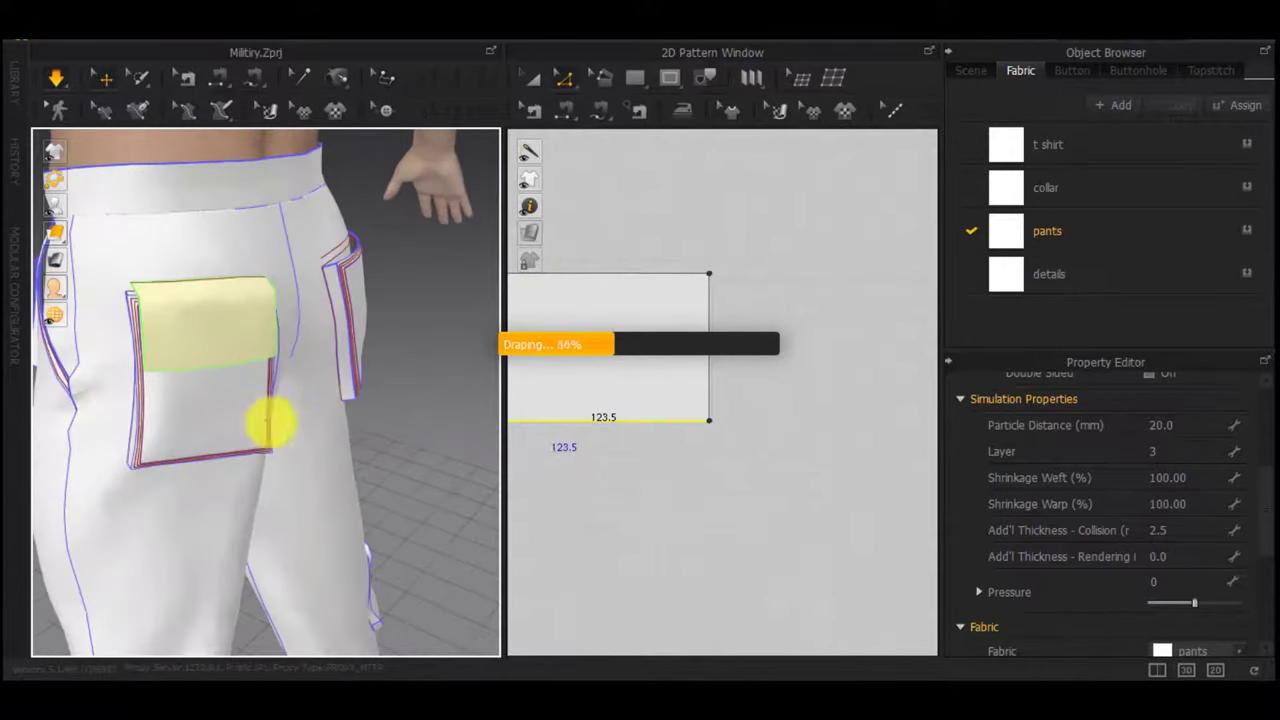
Raise the flap's bottom edge further to a height of 44 mm and simulate the garment
{"action": "left_click", "coordinate": [597, 461]}
{"action": "middle_click_drag", "start_coordinate": [585, 461], "coordinate": [660, 473]}
{"action": "left_click", "coordinate": [660, 433]}
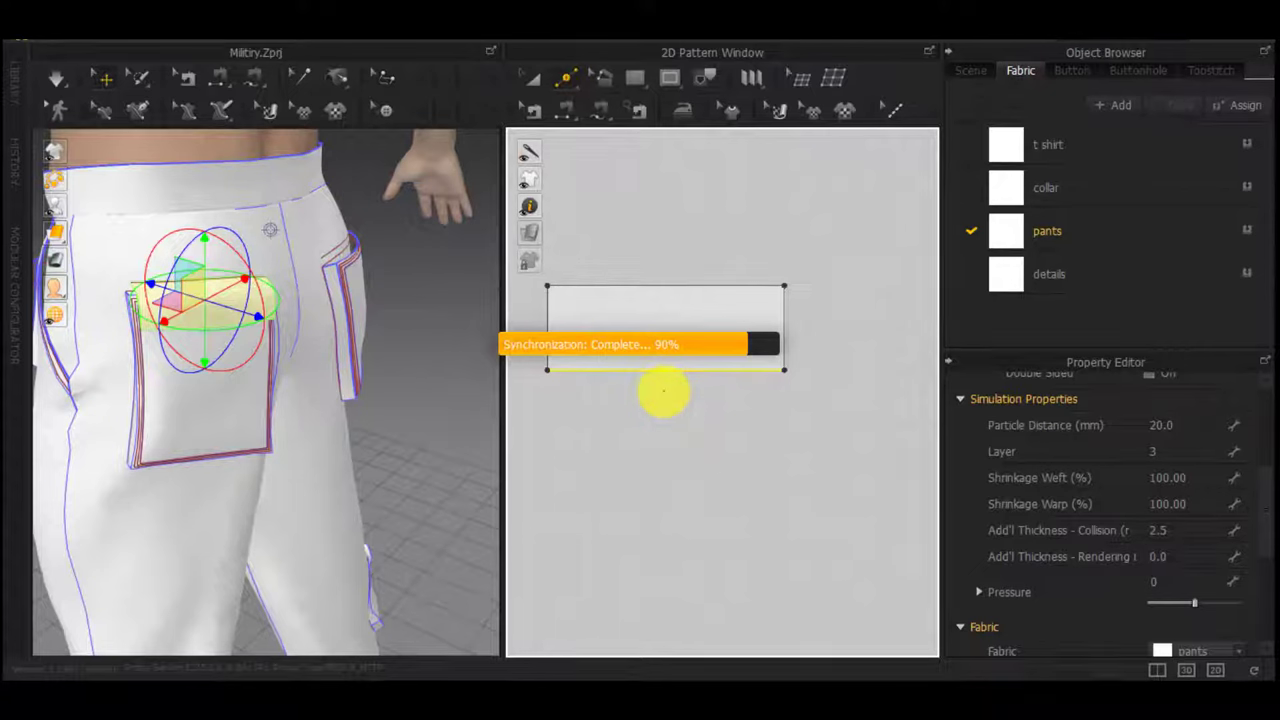
{"action": "left_click", "coordinate": [668, 378]}
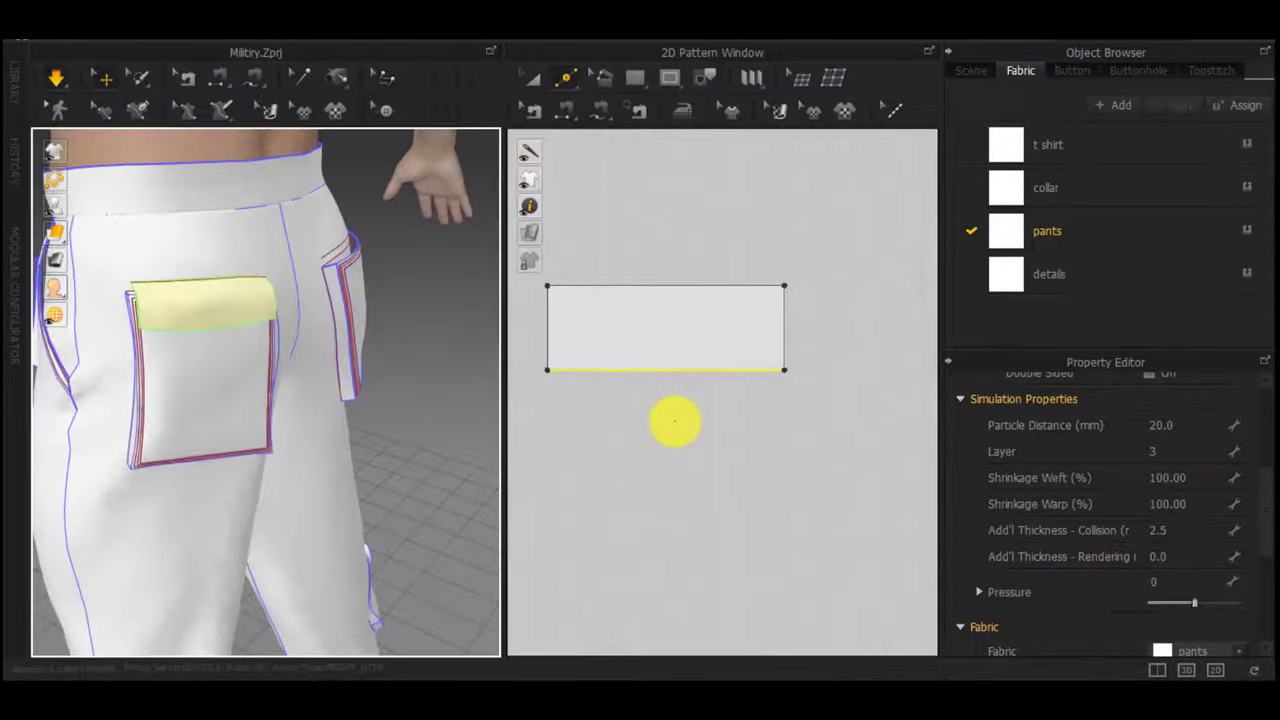
Add a midpoint to the flap's bottom edge, pull it down about 30 mm into a point, and check the drape
{"action": "left_click", "coordinate": [664, 394]}
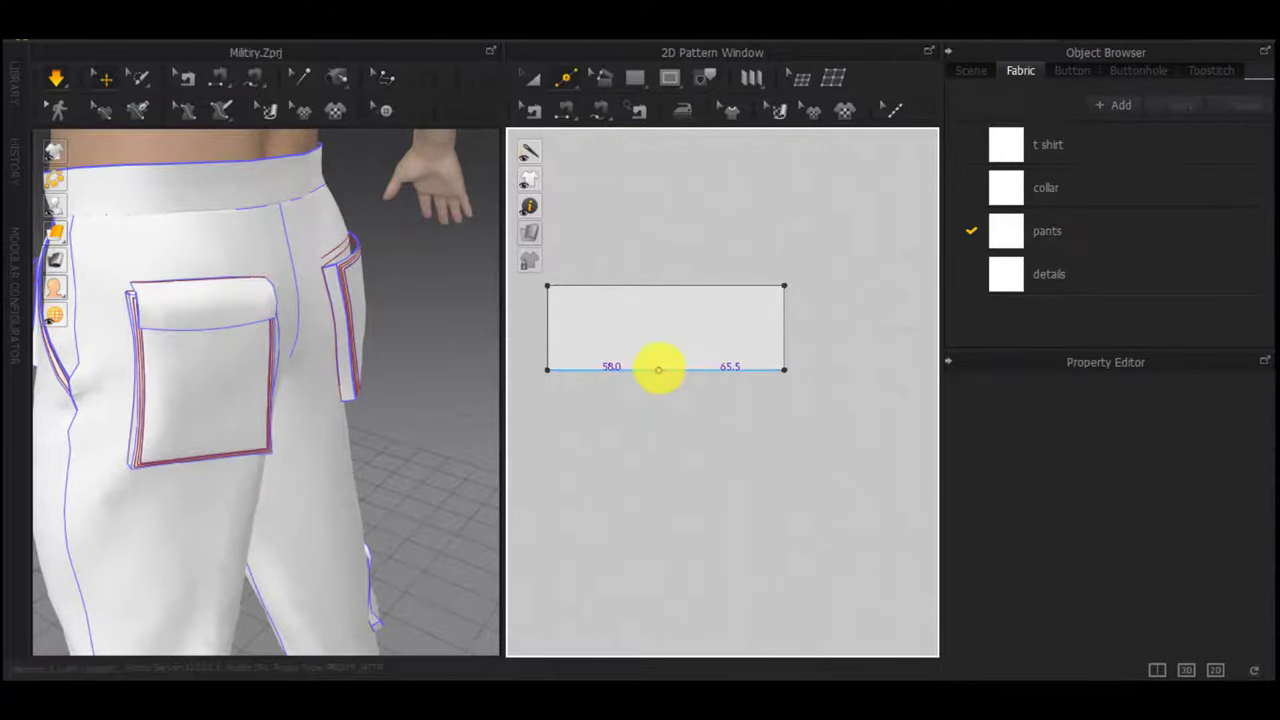
{"action": "right_click", "coordinate": [659, 370]}
{"action": "left_click", "coordinate": [531, 371]}
{"action": "key", "text": "Return"}
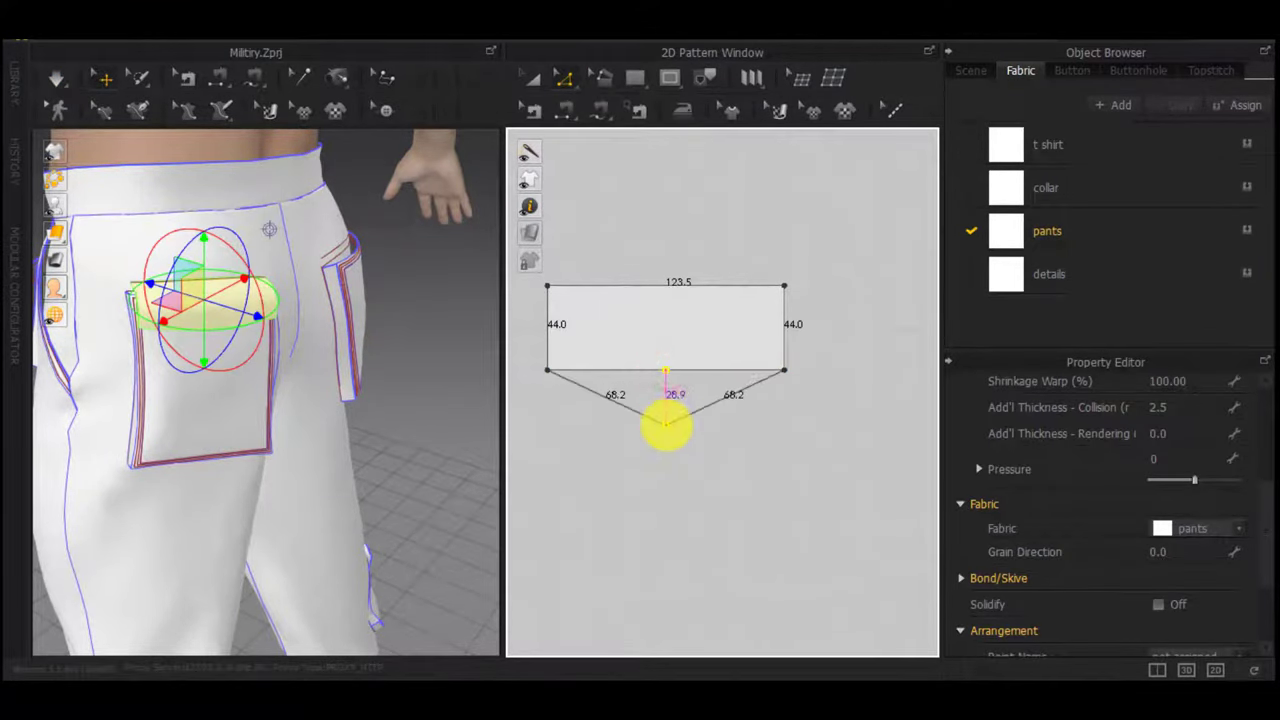
{"action": "right_click", "coordinate": [666, 425]}
{"action": "key", "text": "Return"}
{"action": "right_click_drag", "start_coordinate": [402, 456], "coordinate": [446, 403]}
{"action": "left_click", "coordinate": [448, 362]}
{"action": "right_click_drag", "start_coordinate": [276, 443], "coordinate": [235, 482]}
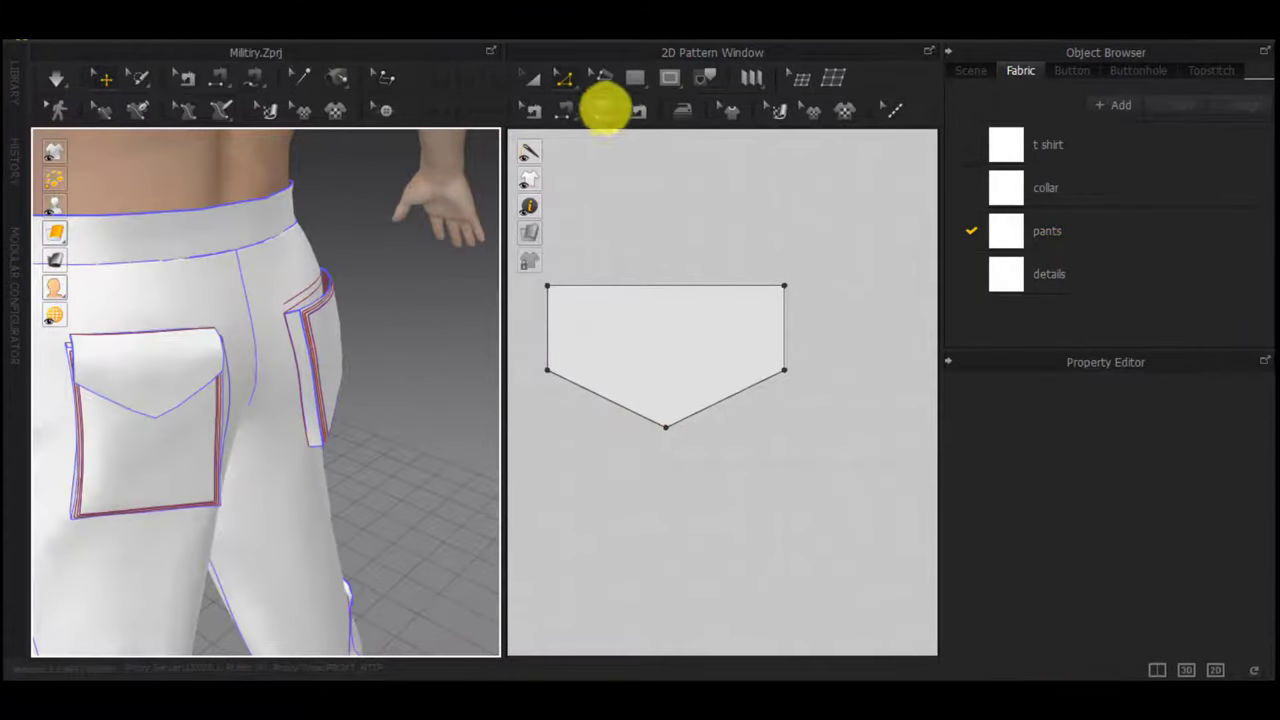
Round the flap's two lower side corners and its bottom tip by about 5 mm each
{"action": "left_click", "coordinate": [569, 76]}
{"action": "left_click", "coordinate": [631, 219]}
{"action": "left_click_drag", "start_coordinate": [547, 371], "coordinate": [560, 375]}
{"action": "right_click", "coordinate": [560, 375]}
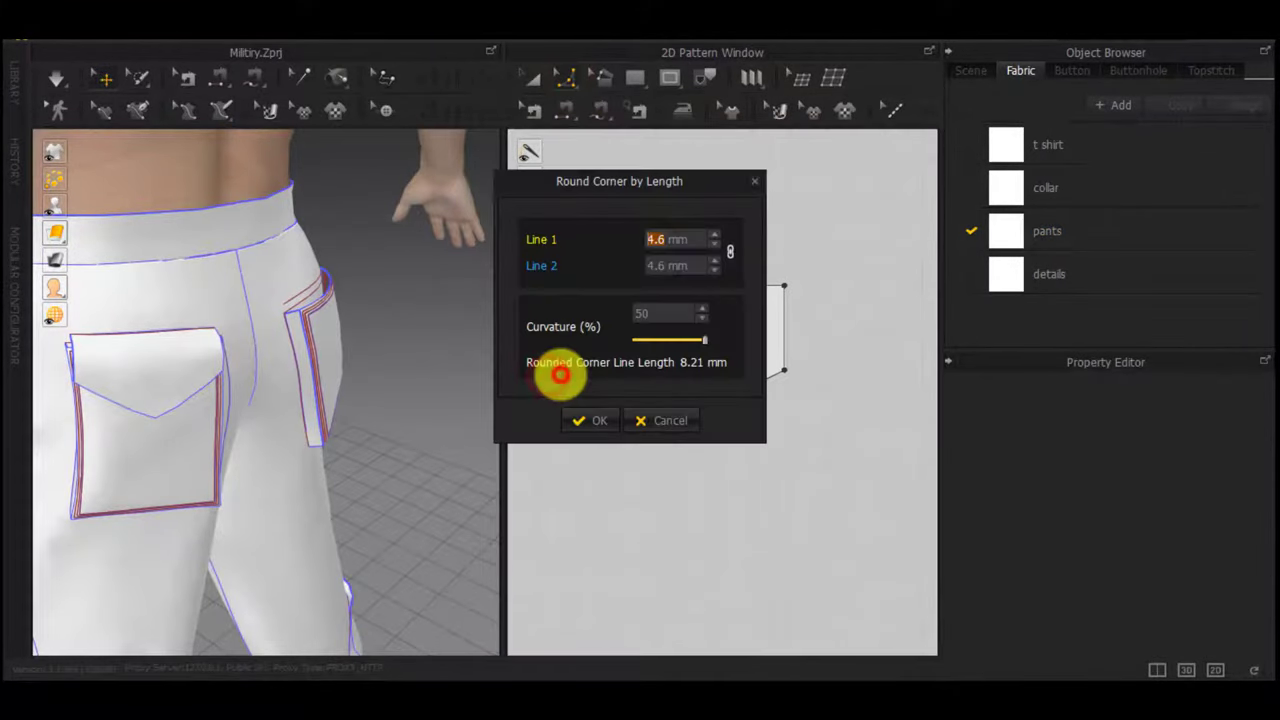
{"action": "left_click", "coordinate": [578, 420]}
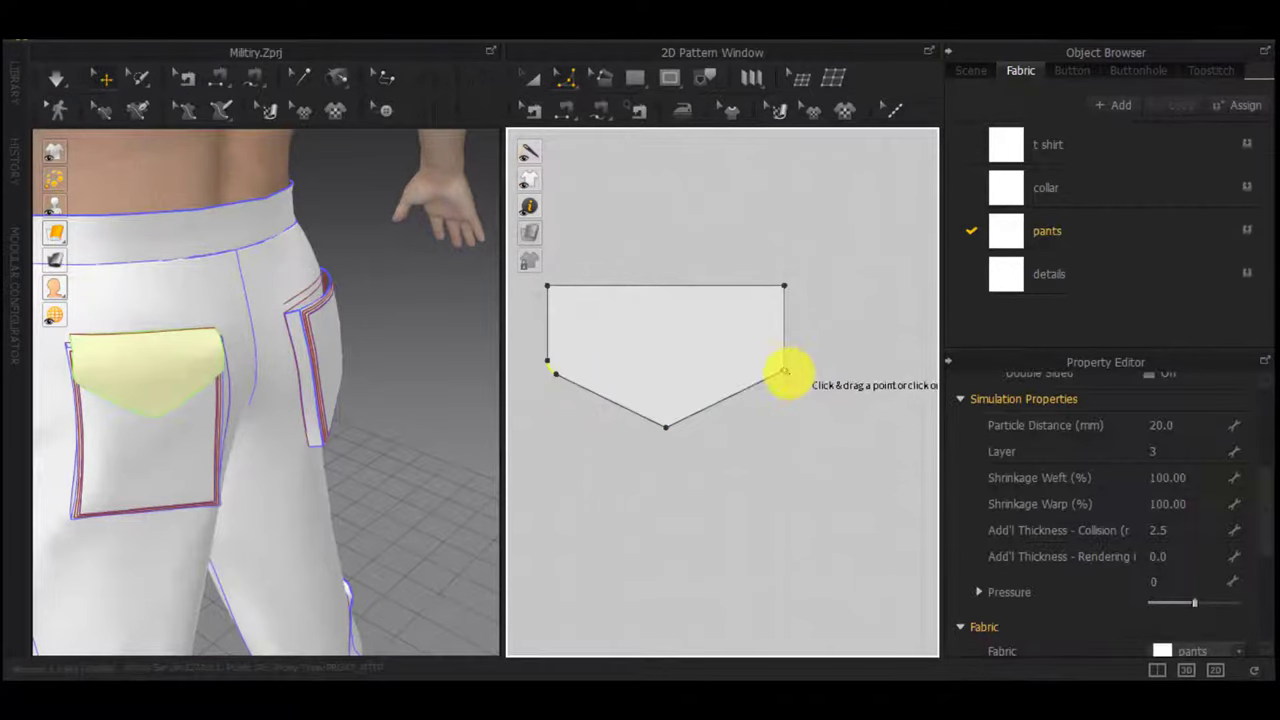
{"action": "left_click", "coordinate": [785, 372]}
{"action": "left_click", "coordinate": [592, 418]}
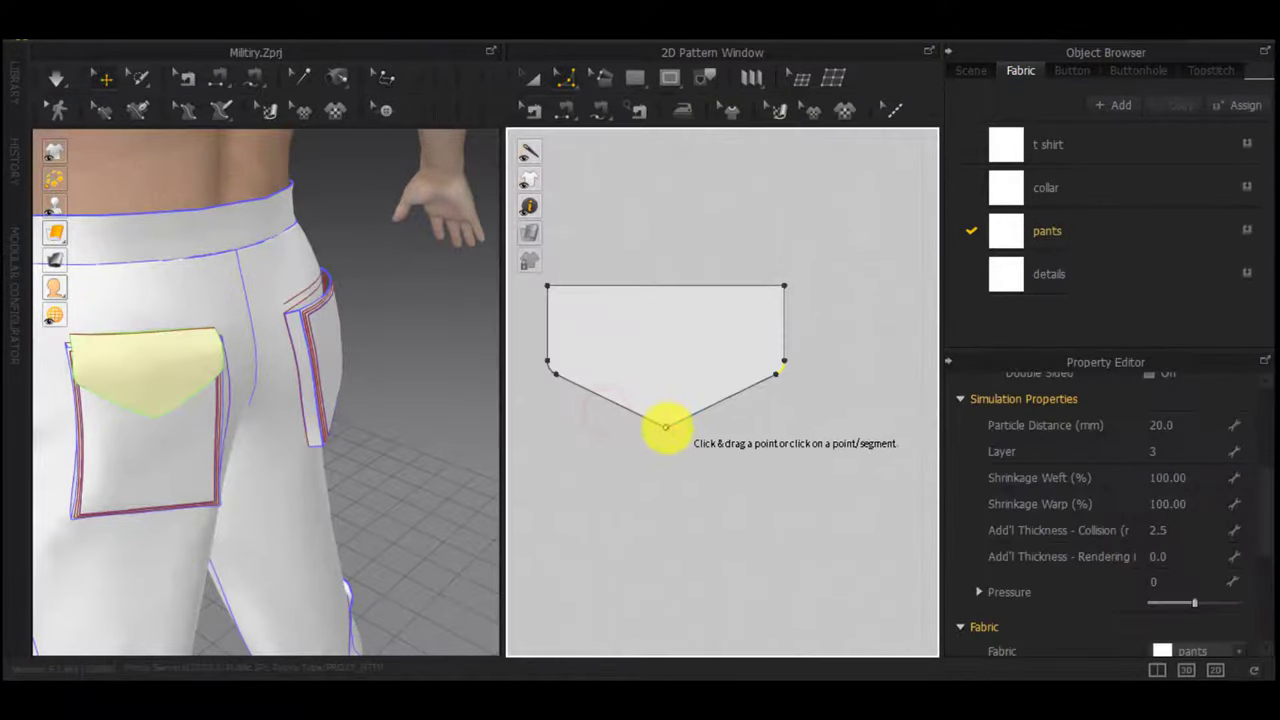
{"action": "left_click", "coordinate": [667, 428]}
{"action": "left_click", "coordinate": [603, 423]}
{"action": "right_click_drag", "start_coordinate": [385, 432], "coordinate": [452, 432]}
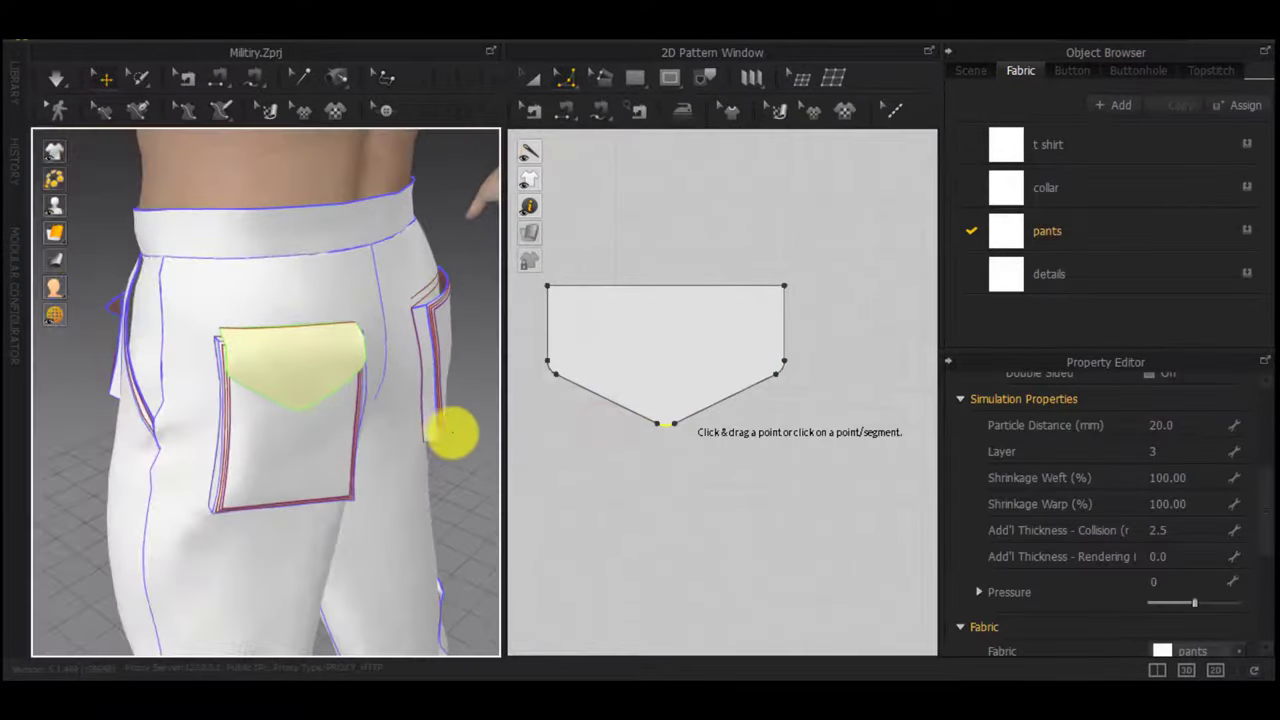
{"action": "left_click", "coordinate": [586, 457]}
{"action": "right_click_drag", "start_coordinate": [325, 430], "coordinate": [281, 425]}
Finish rounding the flap's bottom tip and offset its whole outline inward as one internal line
{"action": "left_click_drag", "start_coordinate": [657, 424], "coordinate": [635, 421]}
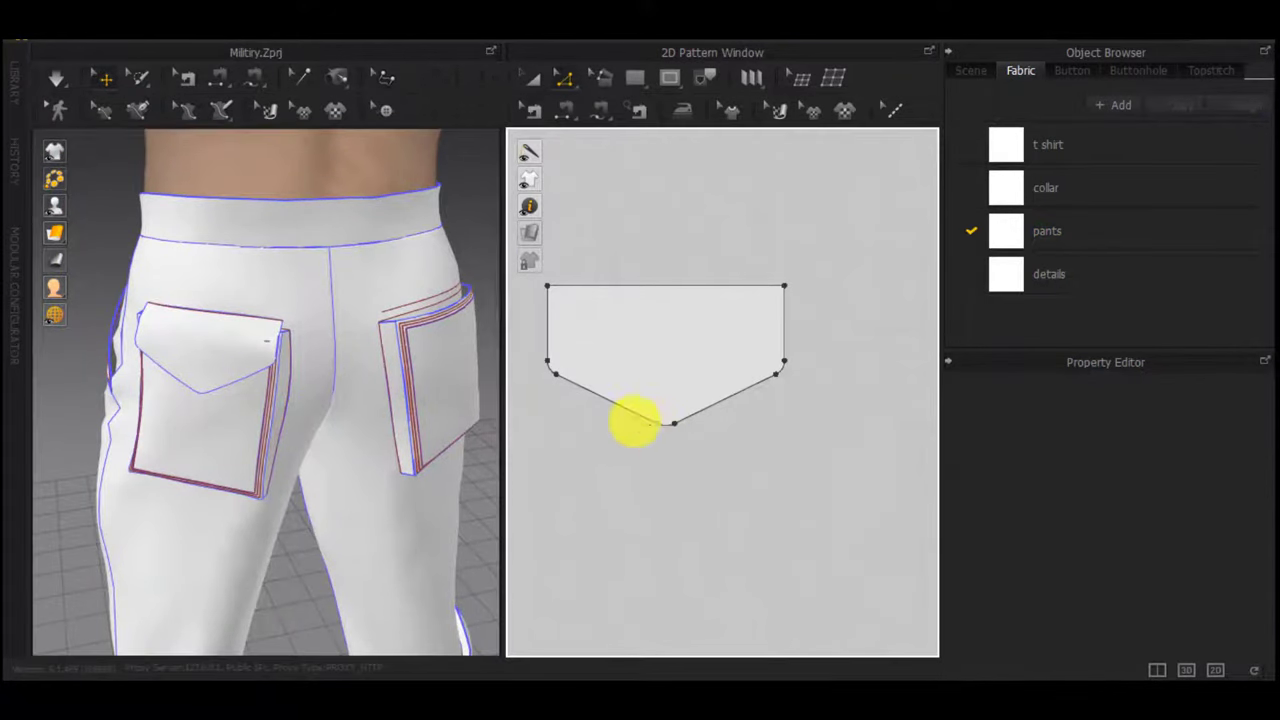
{"action": "left_click", "coordinate": [628, 402]}
{"action": "right_click", "coordinate": [630, 402]}
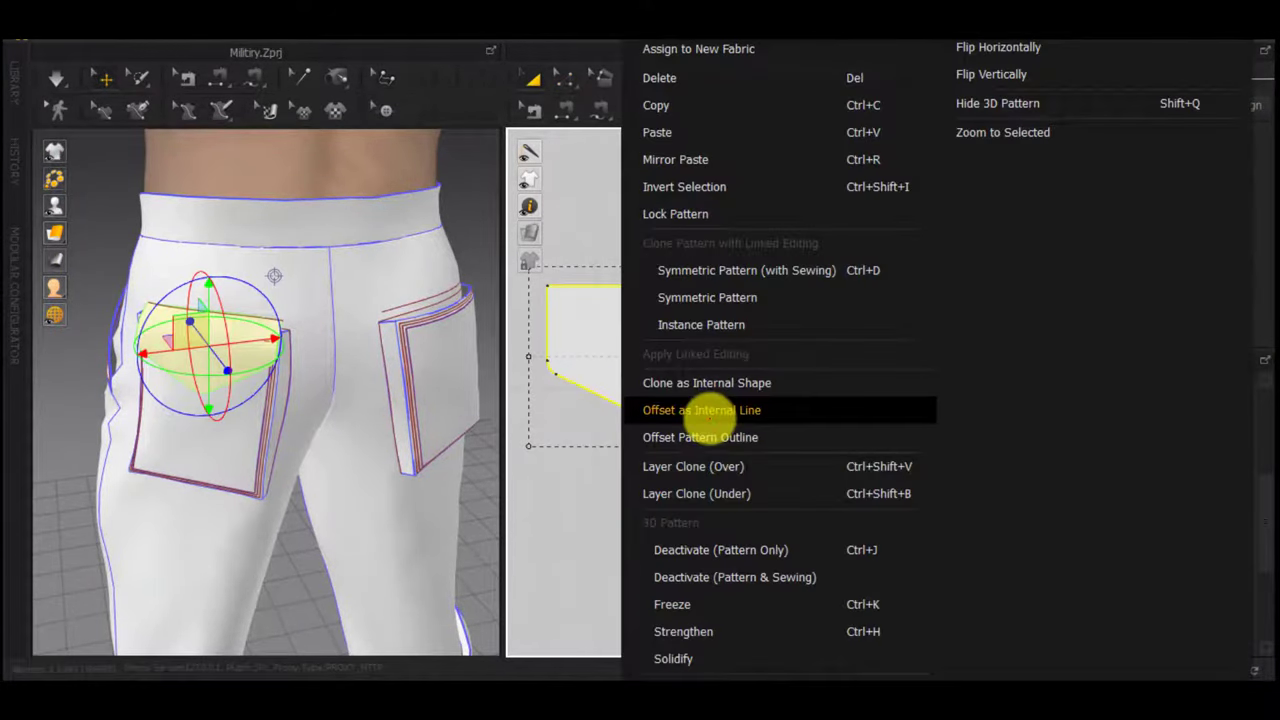
{"action": "left_click", "coordinate": [686, 406]}
{"action": "left_click", "coordinate": [567, 303]}
{"action": "left_click", "coordinate": [680, 244]}
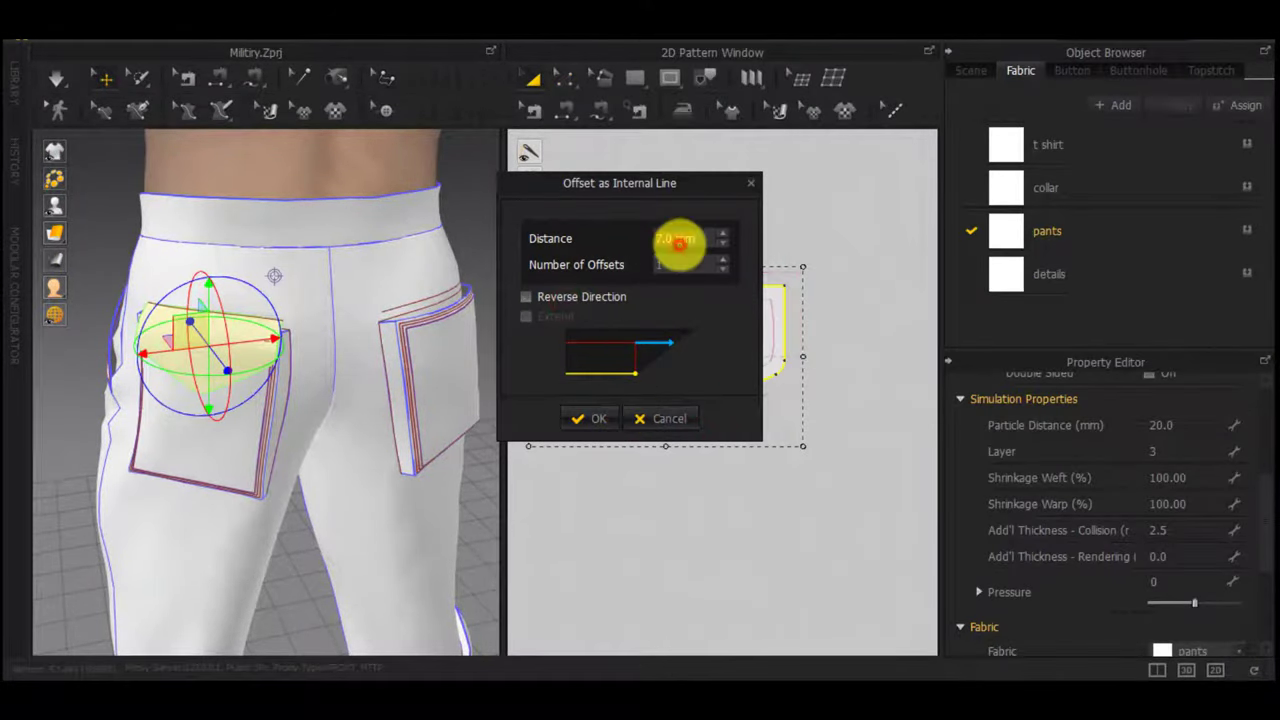
{"action": "left_click", "coordinate": [592, 418]}
Offset two more internal lines inward on the flap, each from the previously created internal line
{"action": "right_click", "coordinate": [626, 401]}
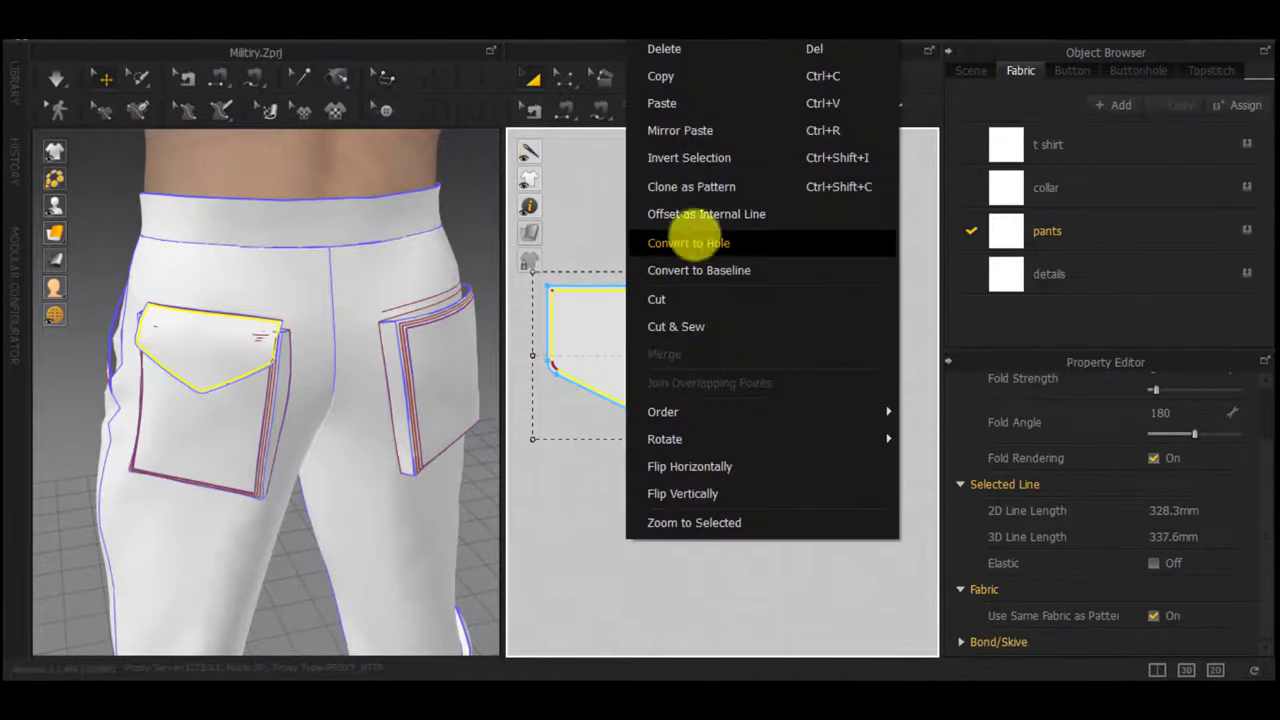
{"action": "left_click", "coordinate": [706, 215]}
{"action": "left_click", "coordinate": [594, 416]}
{"action": "scroll", "coordinate": [593, 404], "scroll_direction": "up", "scroll_amount": 4}
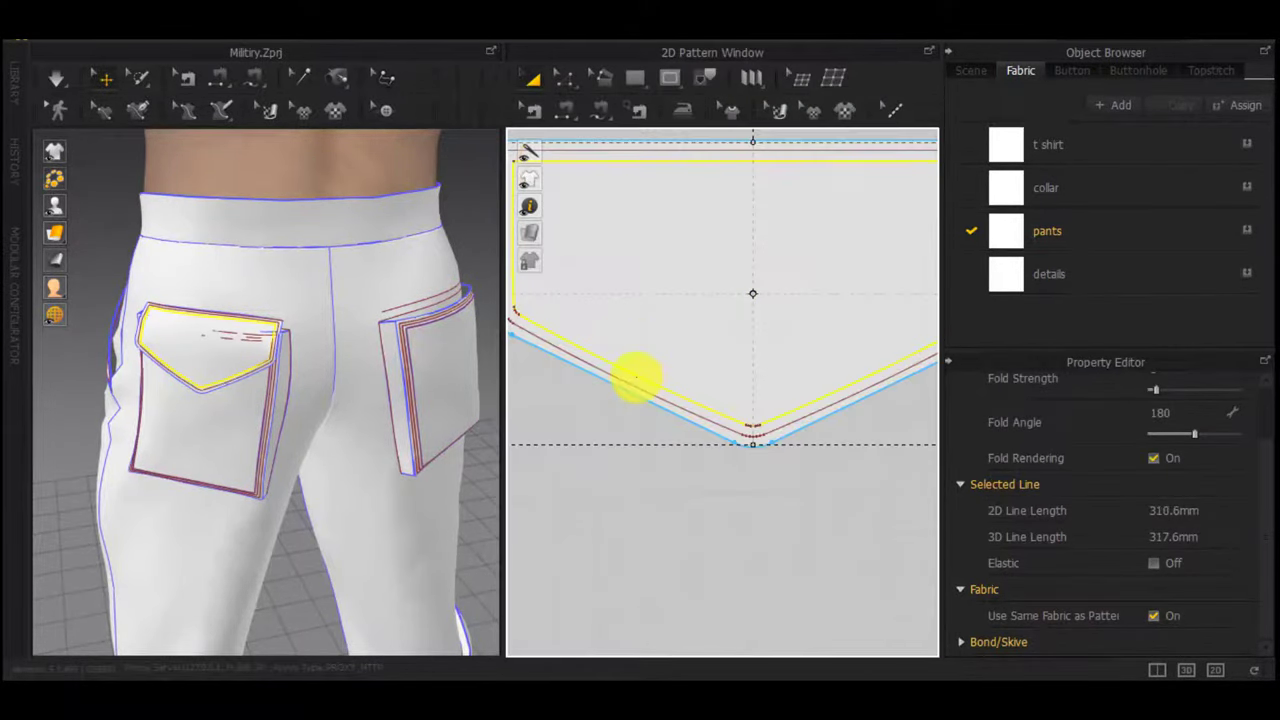
{"action": "right_click", "coordinate": [637, 378]}
{"action": "left_click", "coordinate": [707, 210]}
{"action": "left_click", "coordinate": [592, 417]}
{"action": "scroll", "coordinate": [722, 336], "scroll_direction": "down", "scroll_amount": 4}
{"action": "left_click", "coordinate": [737, 437]}
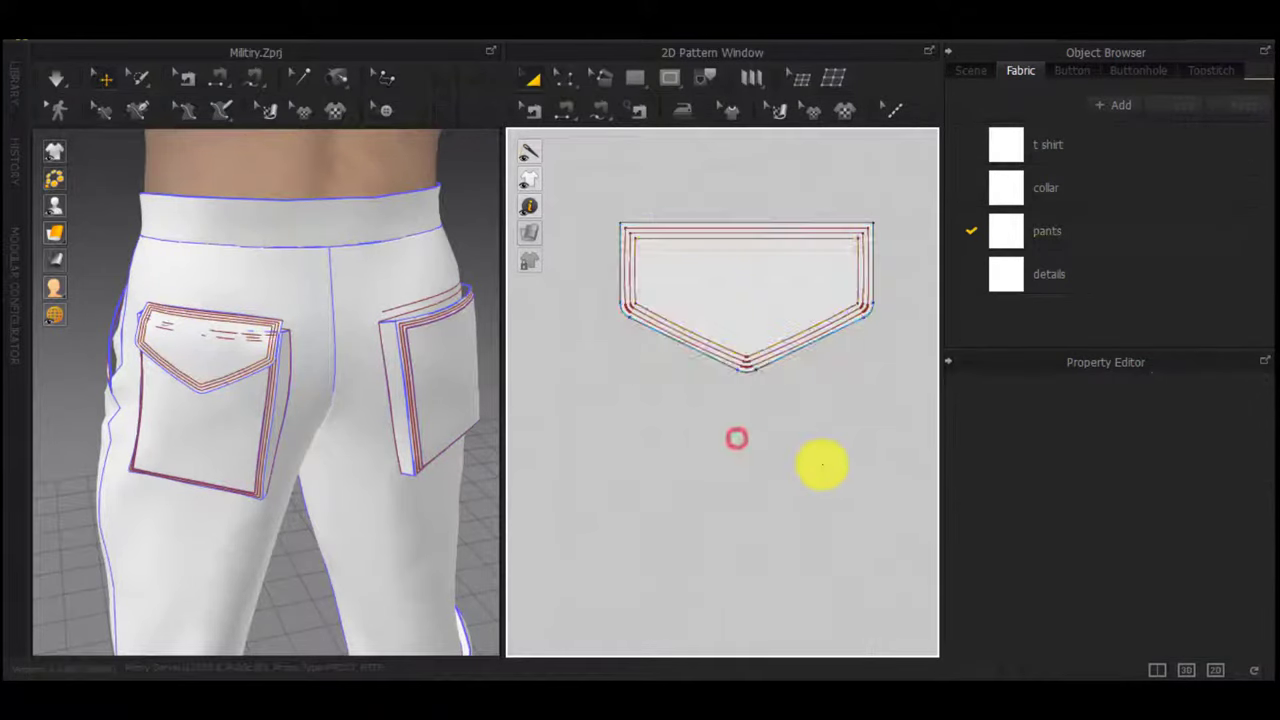
Create a layer clone of the flap with its internal lines and place it about 116 mm above the original
{"action": "scroll", "coordinate": [830, 470], "scroll_direction": "down", "scroll_amount": 3}
{"action": "left_click_drag", "start_coordinate": [870, 470], "coordinate": [704, 334]}
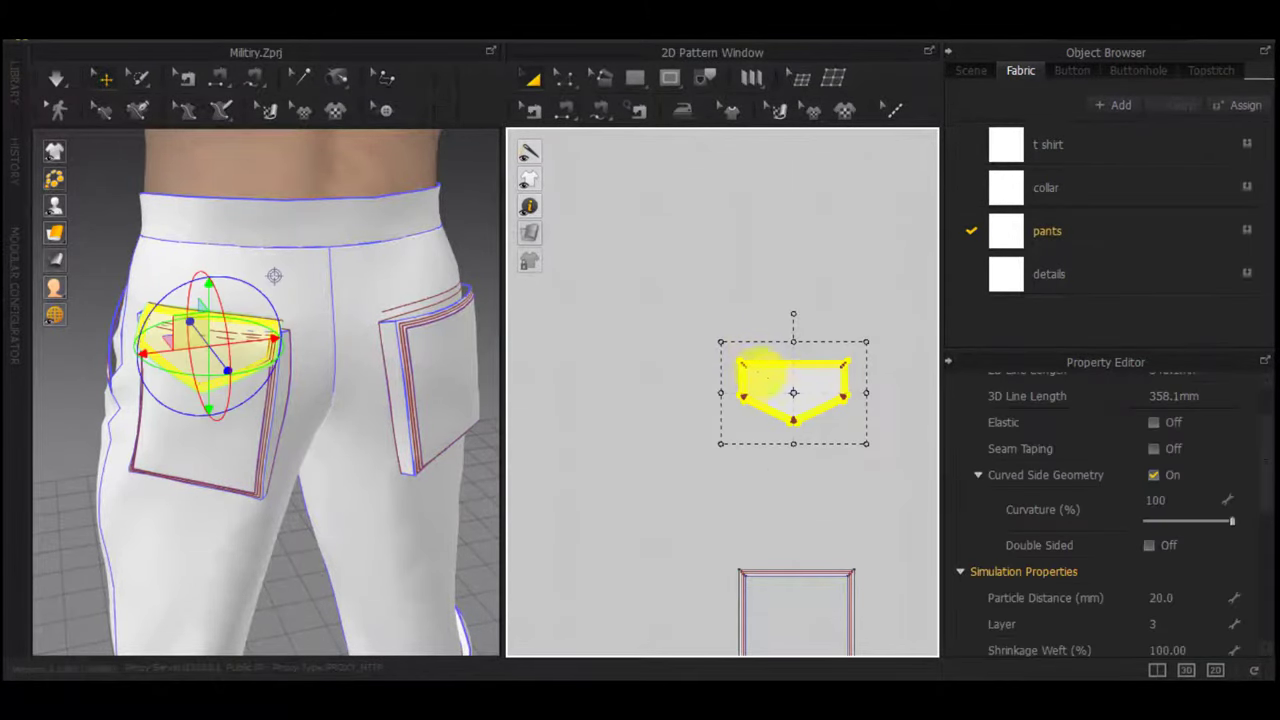
{"action": "right_click", "coordinate": [760, 372]}
{"action": "left_click", "coordinate": [749, 491]}
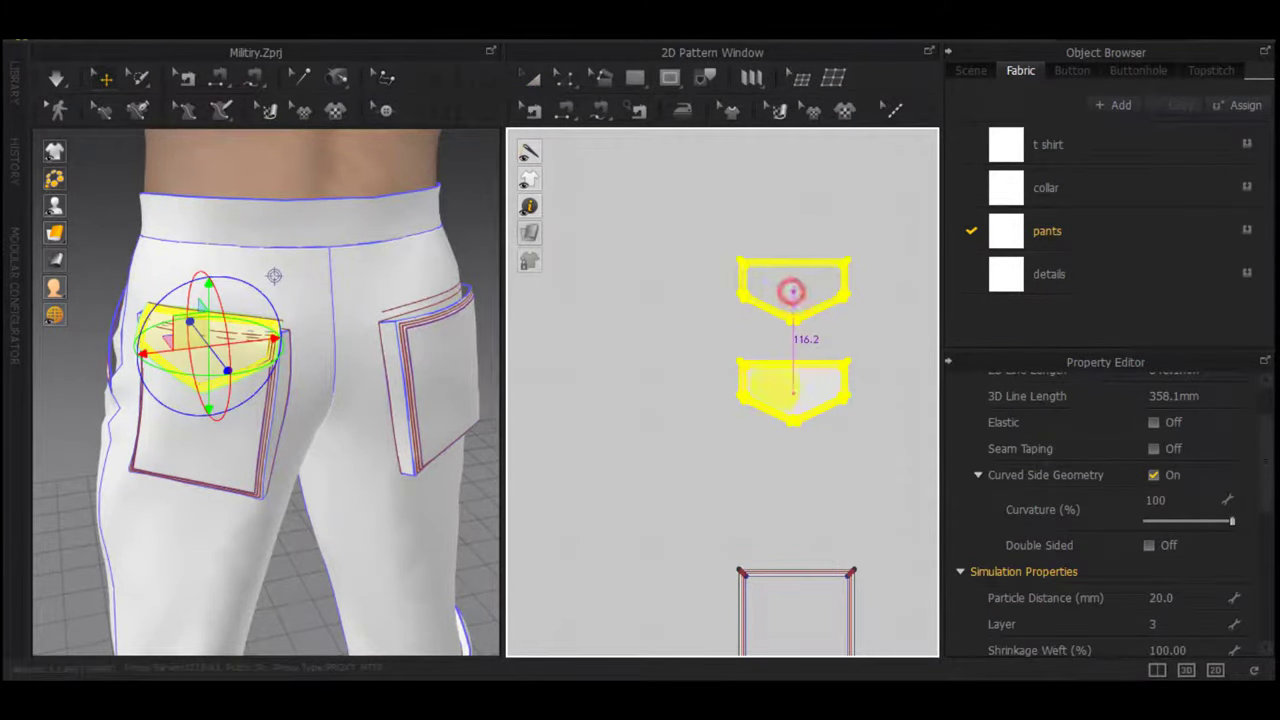
{"action": "left_click", "coordinate": [790, 291]}
{"action": "scroll", "coordinate": [829, 477], "scroll_direction": "down", "scroll_amount": 4}
{"action": "left_click", "coordinate": [765, 444]}
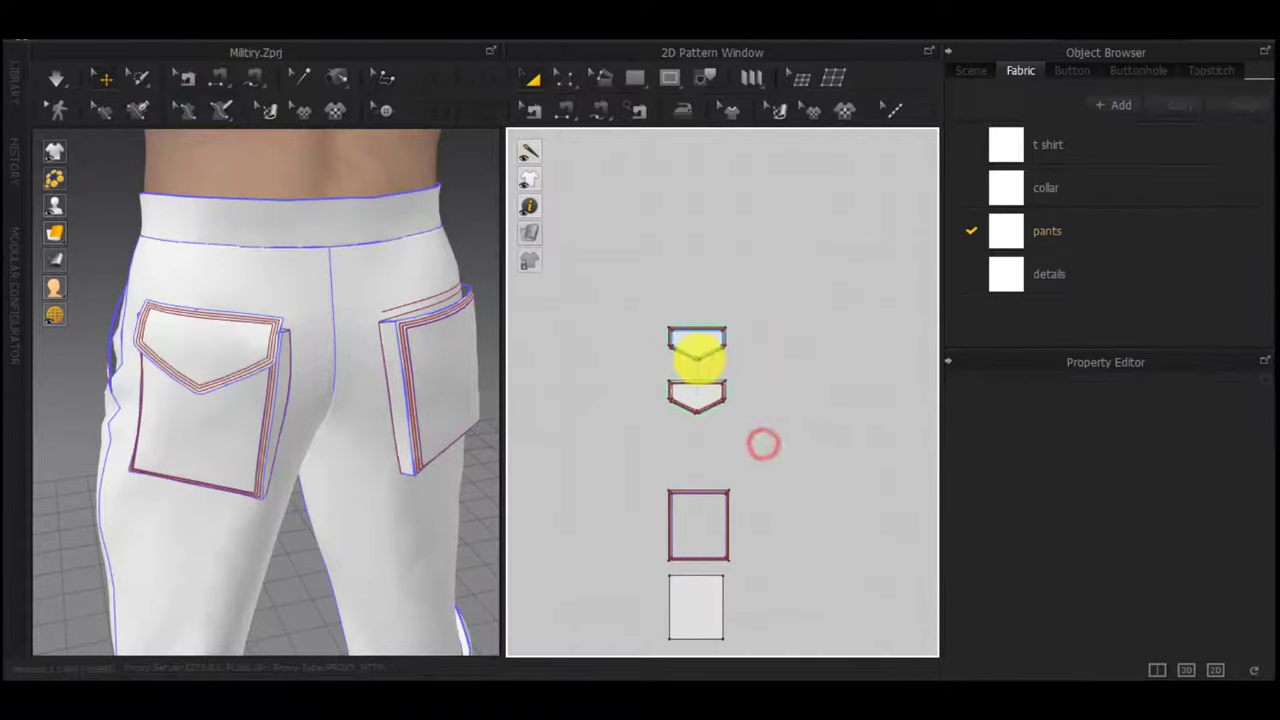
Separate the cloned flap along its innermost internal line with Cut & Sew
{"action": "left_click", "coordinate": [646, 281]}
{"action": "left_click_drag", "start_coordinate": [820, 294], "coordinate": [624, 371]}
{"action": "scroll", "coordinate": [680, 357], "scroll_direction": "up", "scroll_amount": 5}
{"action": "left_click", "coordinate": [655, 391]}
{"action": "key", "text": "z"}
{"action": "left_click", "coordinate": [683, 343]}
{"action": "double_click", "coordinate": [683, 343]}
{"action": "right_click", "coordinate": [683, 343]}
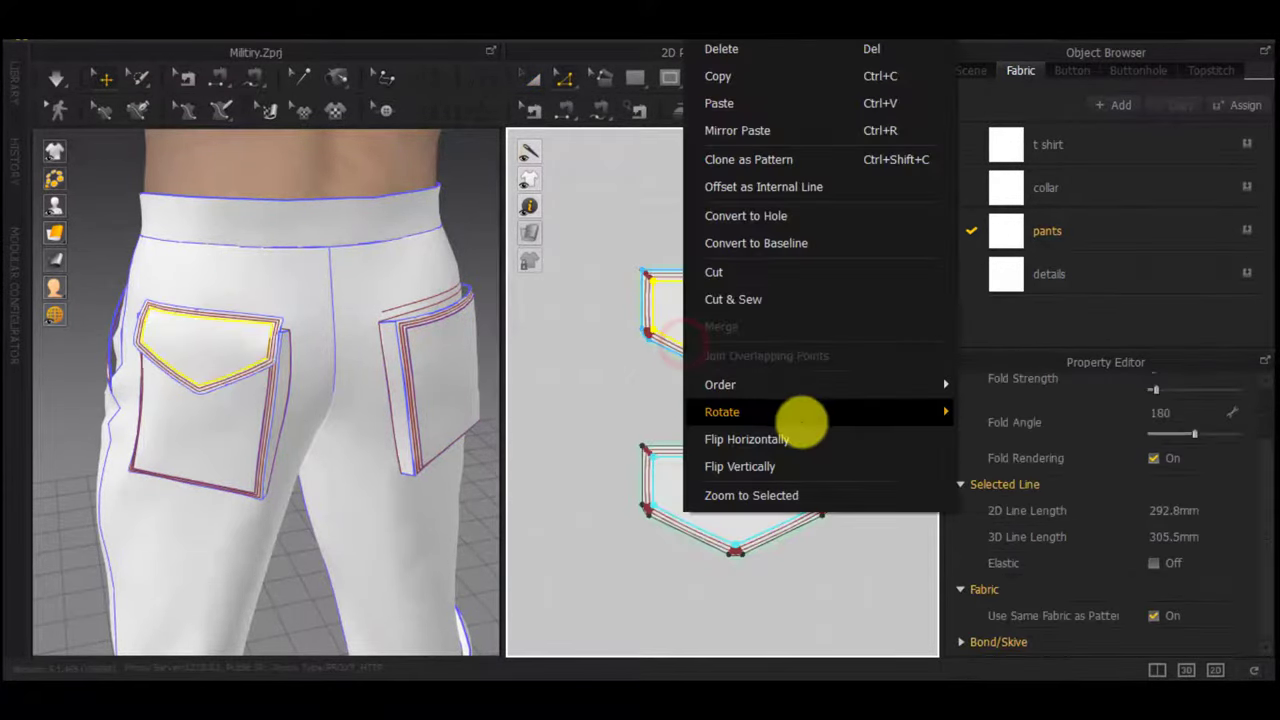
{"action": "left_click", "coordinate": [750, 299]}
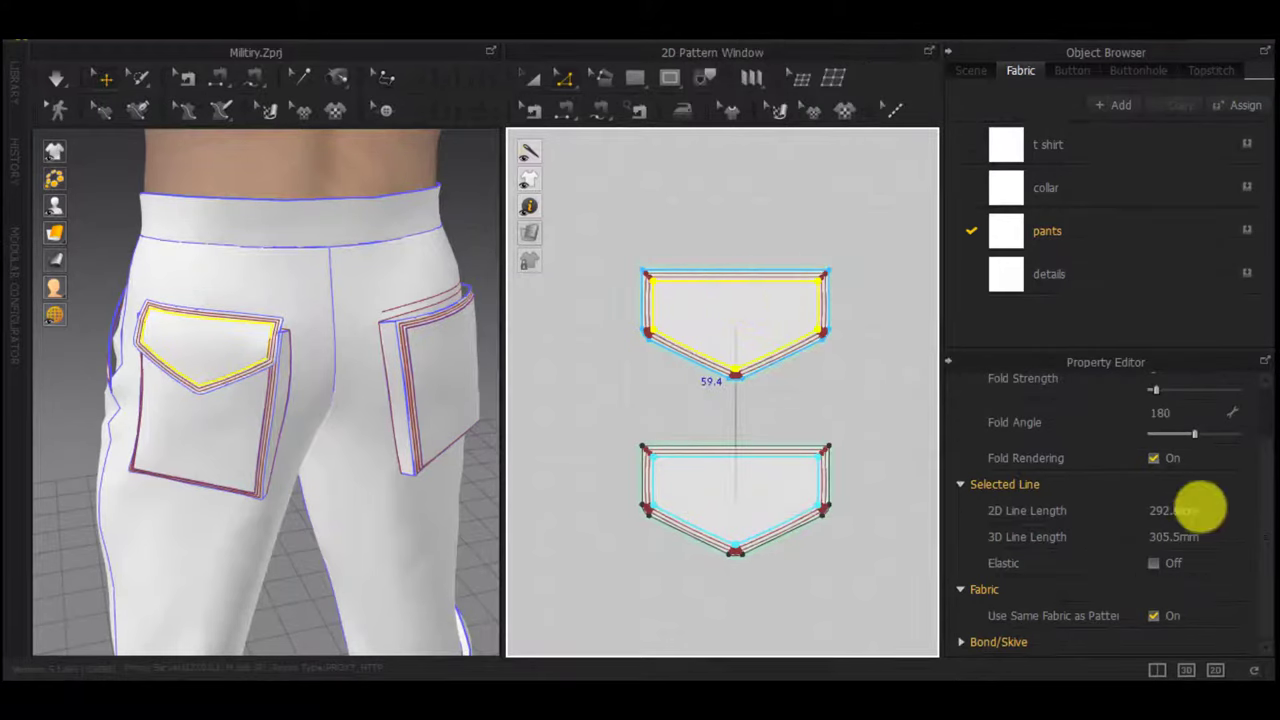
Set the Shrinkage Weft of the cloned flap's outer rim to 105%
{"action": "scroll", "coordinate": [1198, 508], "scroll_direction": "down", "scroll_amount": 4}
{"action": "left_click", "coordinate": [1189, 422]}
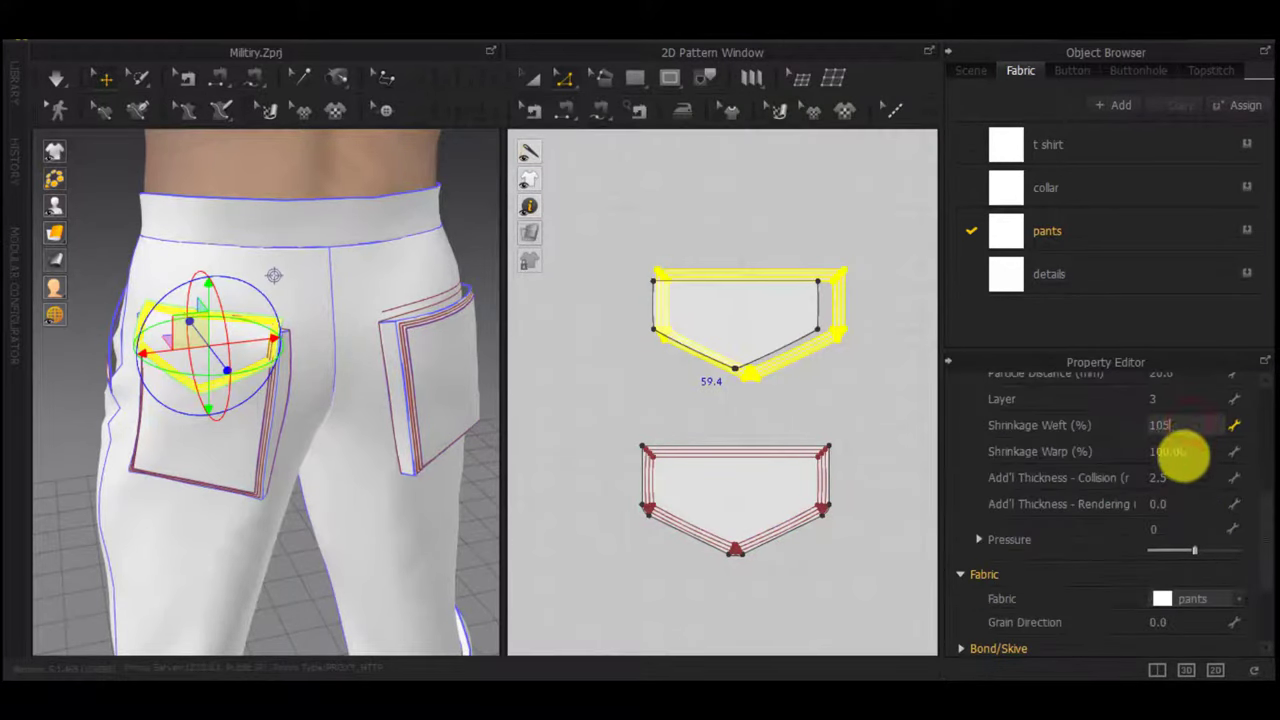
{"action": "left_click", "coordinate": [857, 221]}
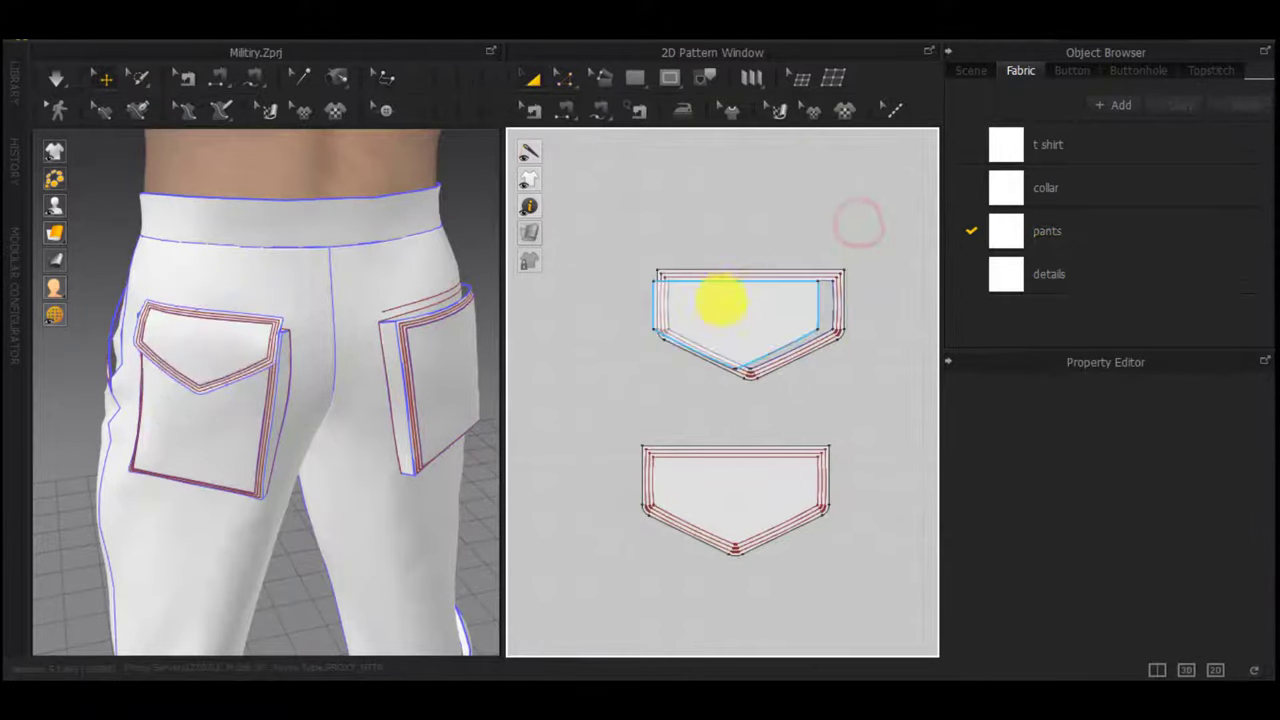
Space the flap pieces in a column, with the original lowered and the cut inner panel between it and the rim
{"action": "scroll", "coordinate": [843, 415], "scroll_direction": "down", "scroll_amount": 3}
{"action": "left_click", "coordinate": [820, 472]}
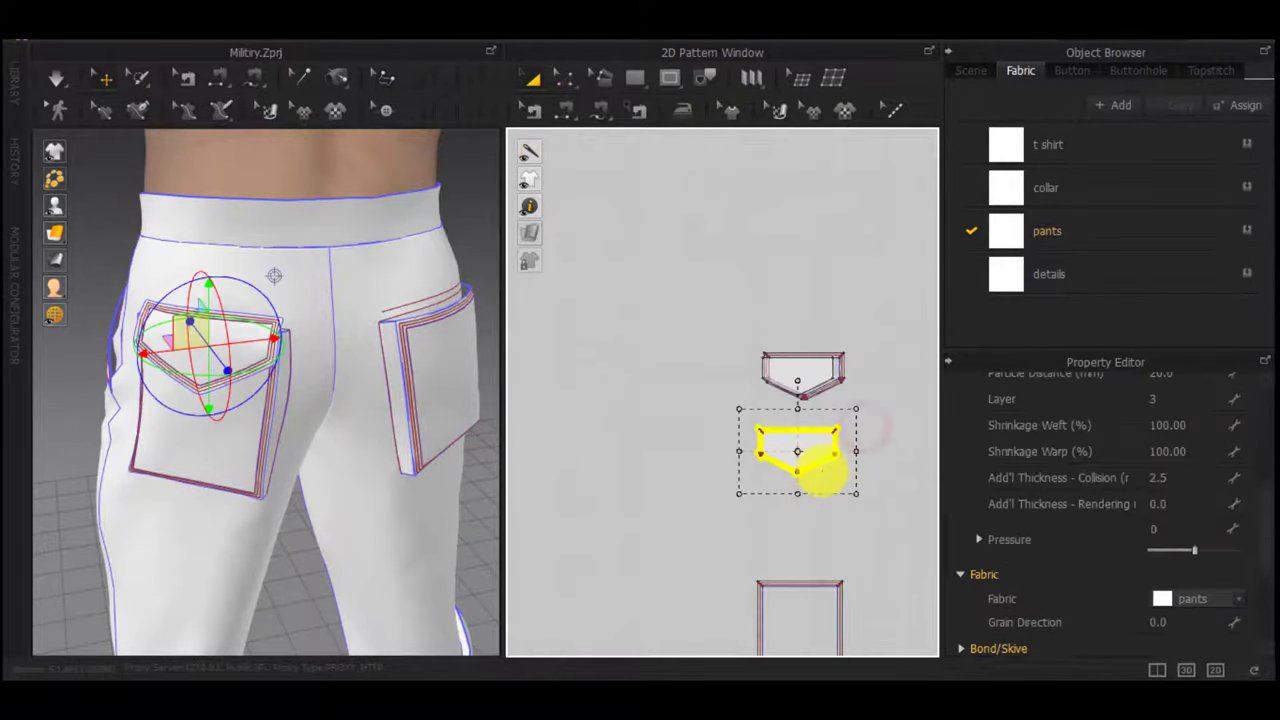
{"action": "left_click_drag", "start_coordinate": [818, 528], "coordinate": [819, 529]}
{"action": "left_click_drag", "start_coordinate": [808, 373], "coordinate": [802, 444]}
{"action": "left_click_drag", "start_coordinate": [872, 337], "coordinate": [750, 410]}
{"action": "left_click", "coordinate": [882, 483]}
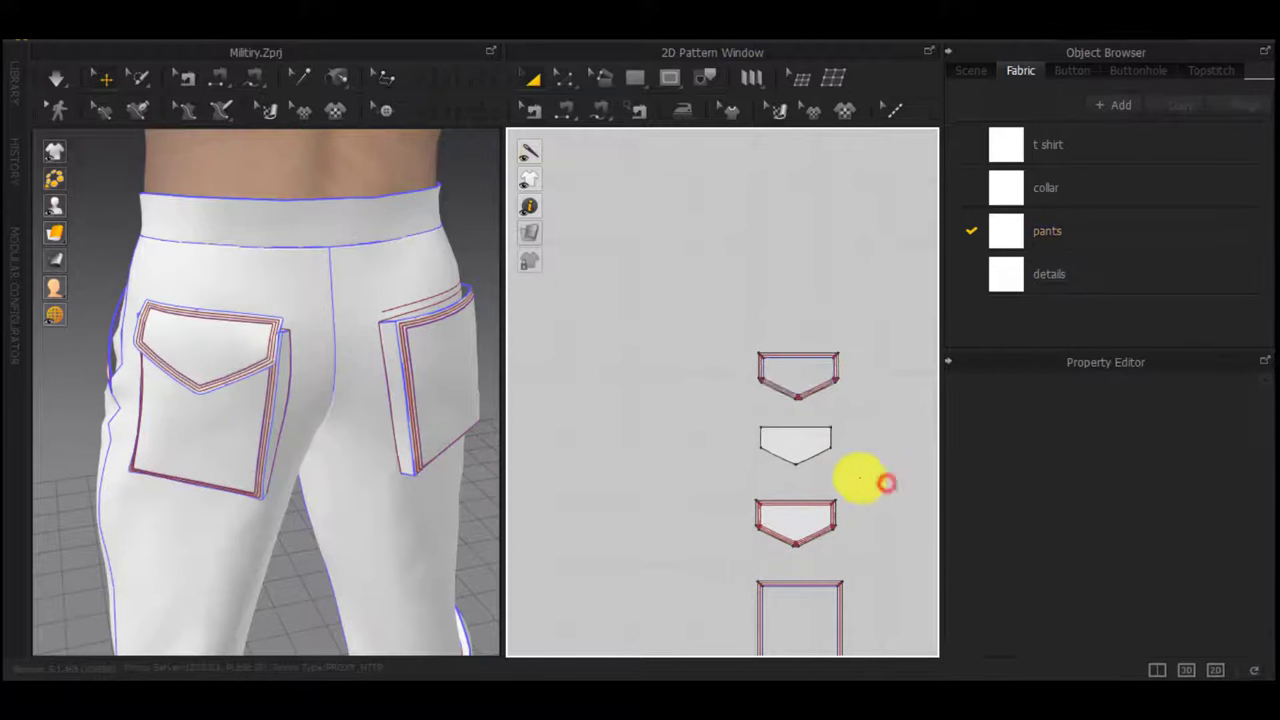
{"action": "scroll", "coordinate": [861, 480], "scroll_direction": "down", "scroll_amount": 3}
Place a button on the flap's inner panel, centred just above its pointed tip
{"action": "left_click", "coordinate": [207, 375]}
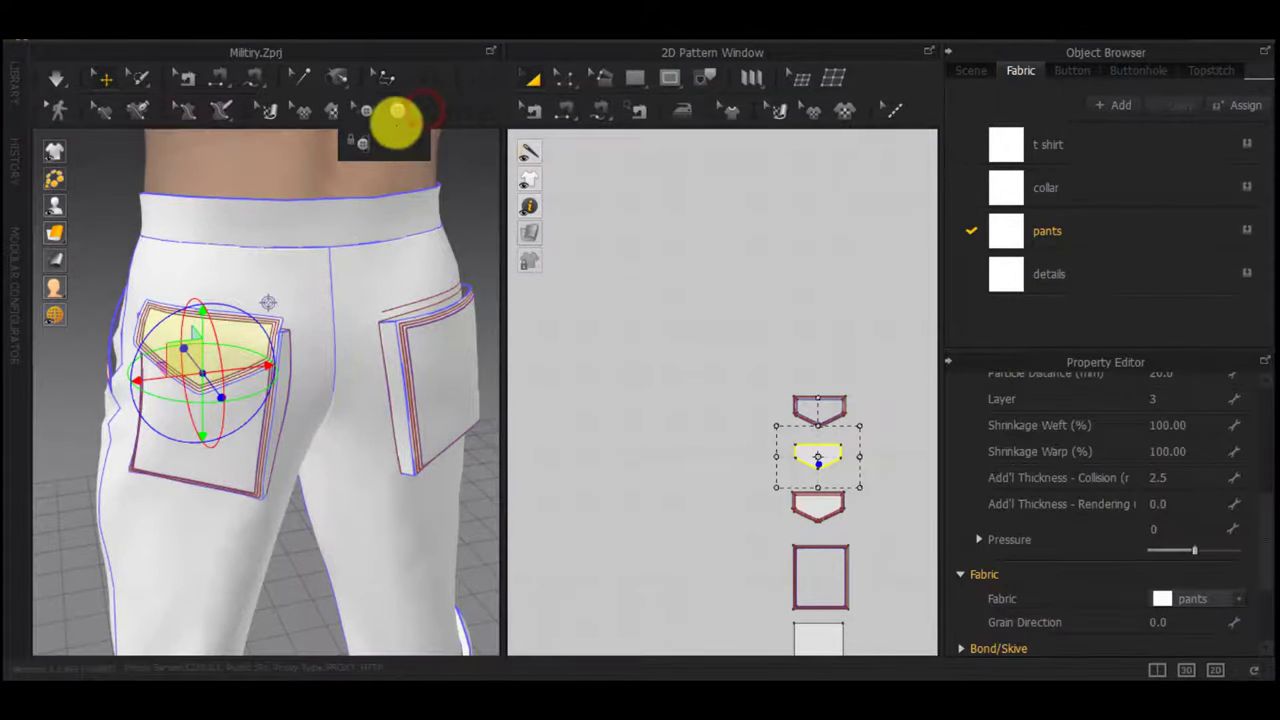
{"action": "left_click", "coordinate": [387, 111]}
{"action": "scroll", "coordinate": [202, 373], "scroll_direction": "up", "scroll_amount": 5}
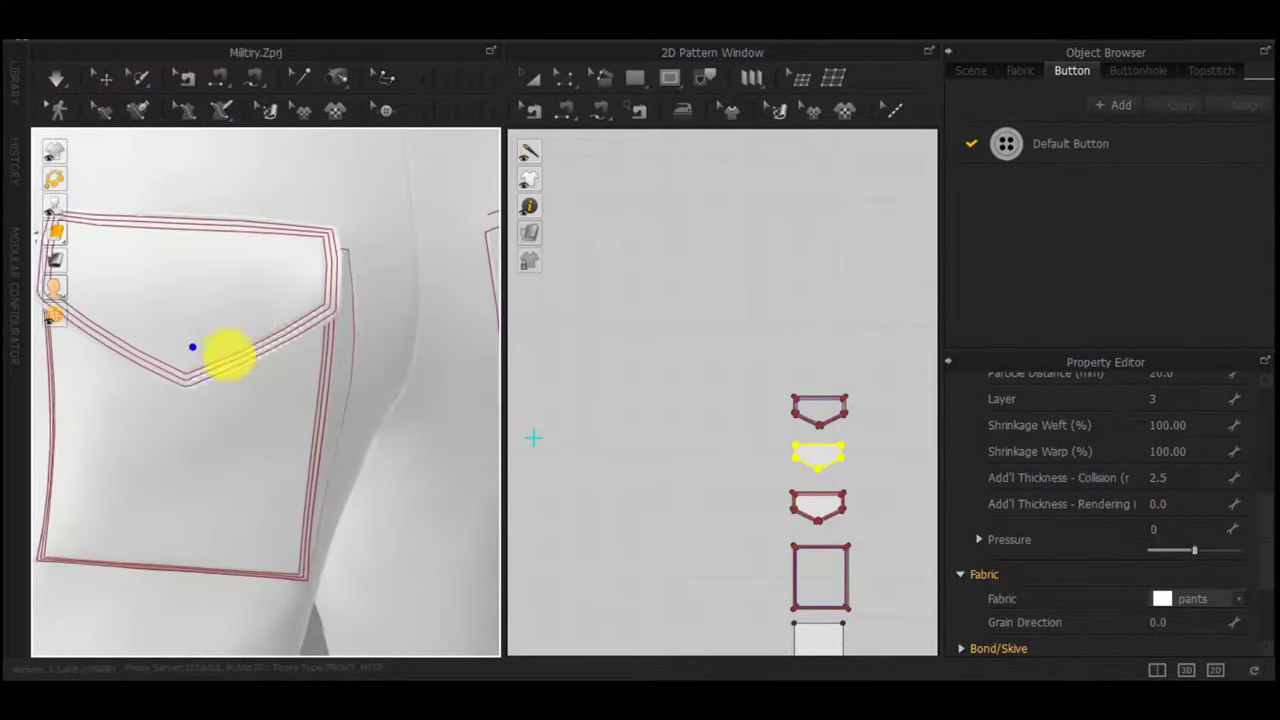
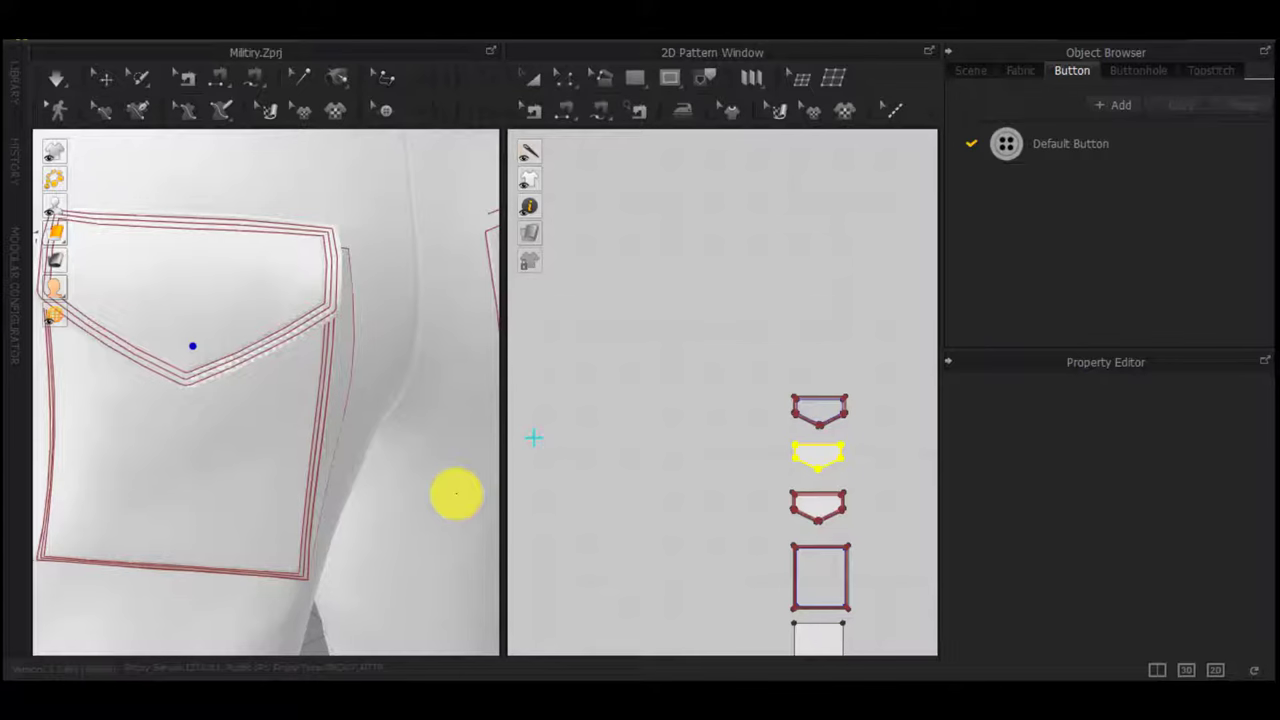
Set the Default Button's width to 15 mm and check its size on the back pocket flap
{"action": "left_click", "coordinate": [1080, 145]}
{"action": "scroll", "coordinate": [1141, 452], "scroll_direction": "up", "scroll_amount": 3}
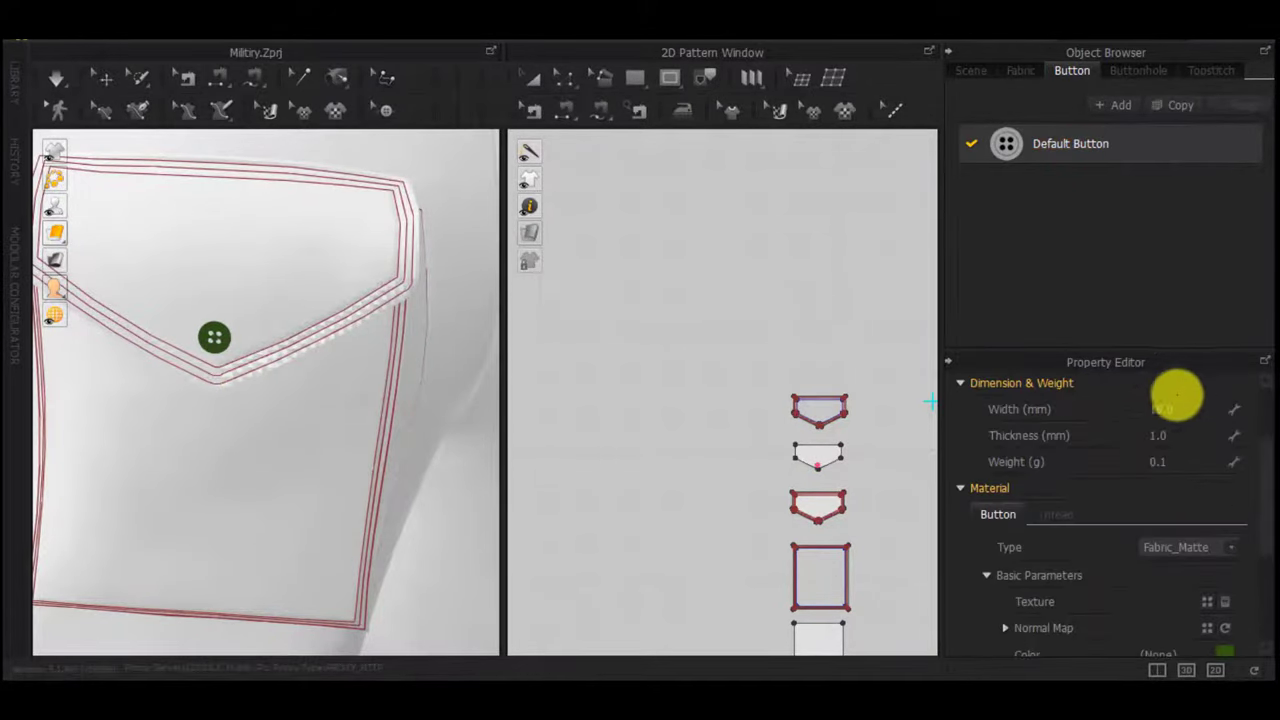
{"action": "type", "text": "15"}
{"action": "left_click", "coordinate": [829, 261]}
{"action": "scroll", "coordinate": [106, 343], "scroll_direction": "down", "scroll_amount": 3}
{"action": "right_click_drag", "start_coordinate": [106, 343], "coordinate": [113, 369]}
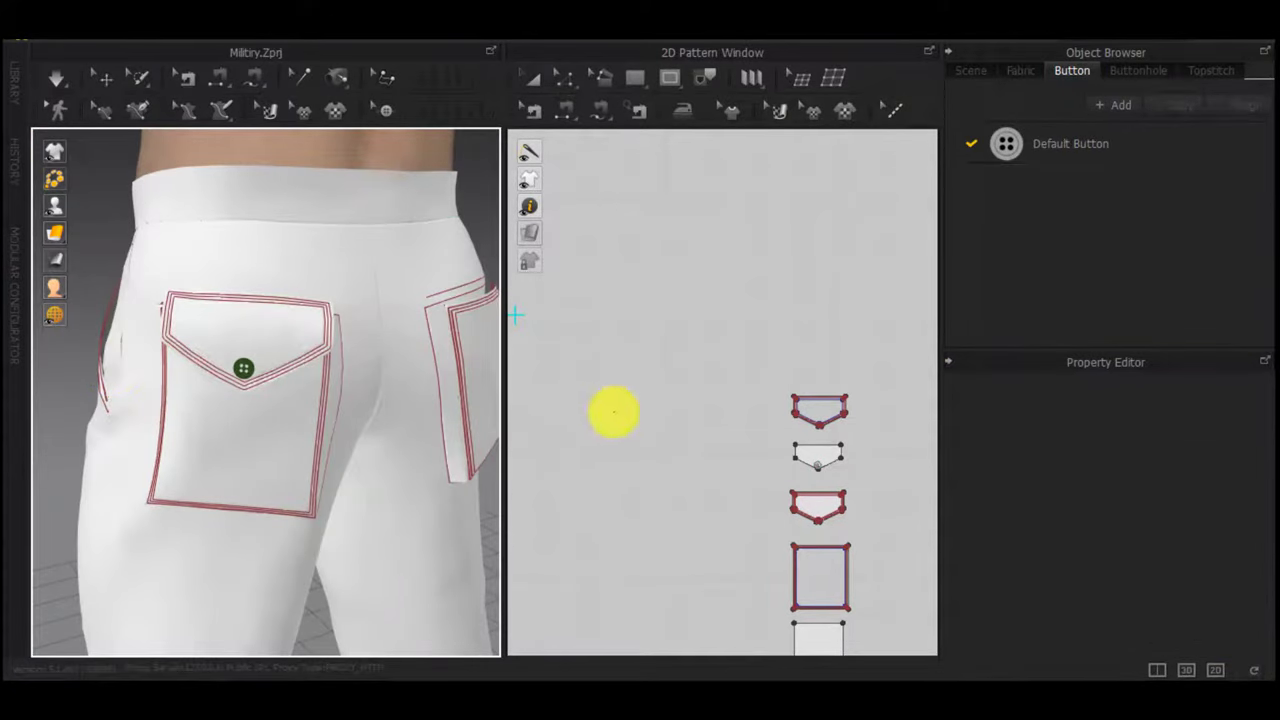
{"action": "scroll", "coordinate": [238, 358], "scroll_direction": "up", "scroll_amount": 5}
{"action": "right_click_drag", "start_coordinate": [238, 358], "coordinate": [652, 337]}
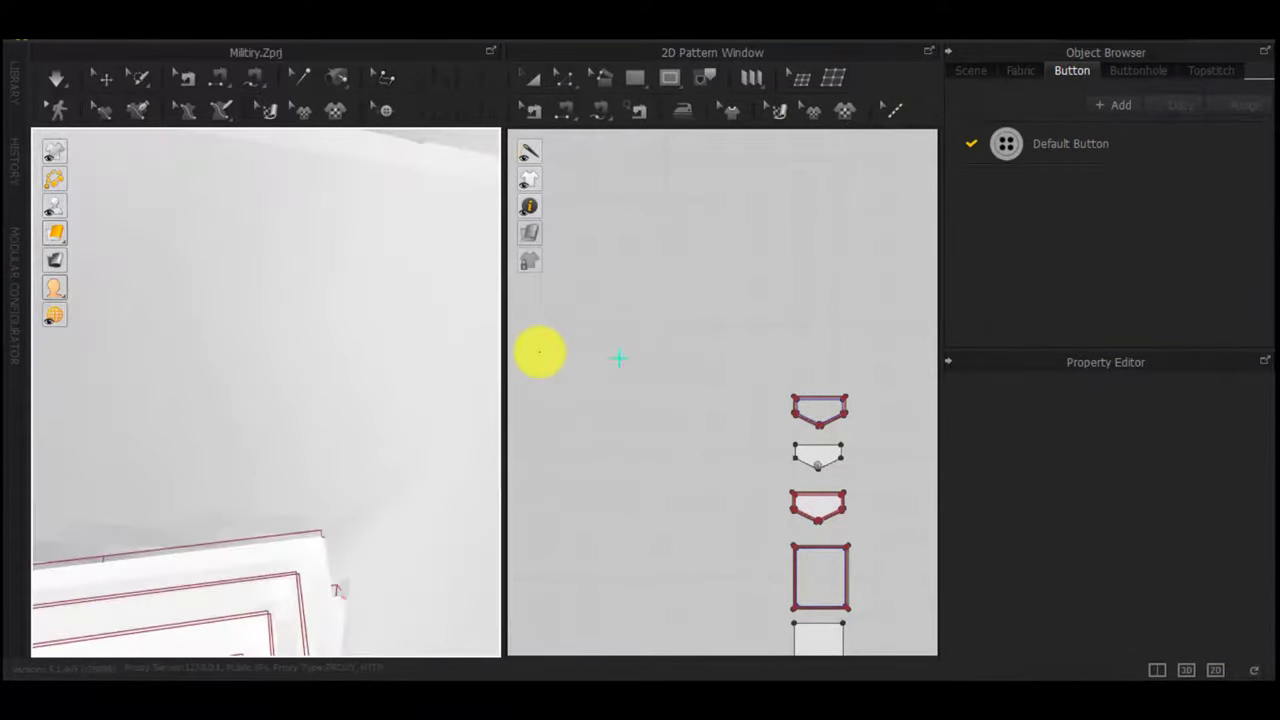
Add a new button style and set its width to 15 mm
{"action": "left_click", "coordinate": [1100, 143]}
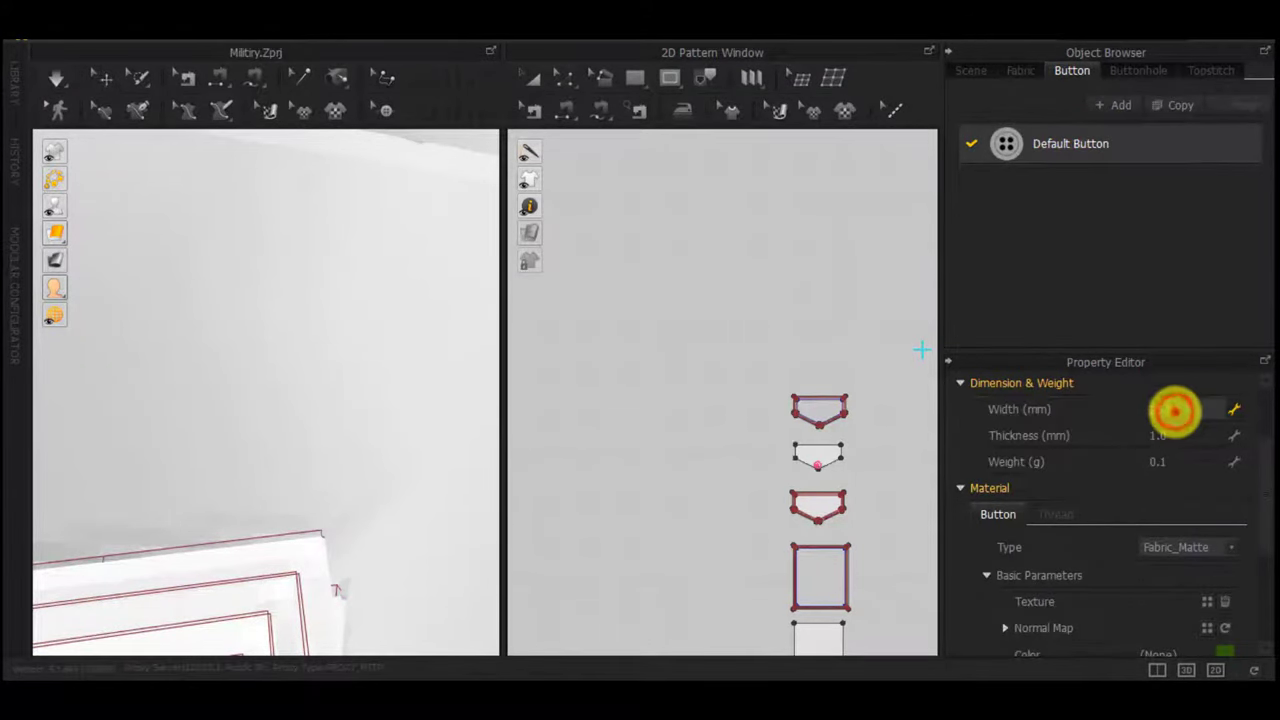
{"action": "left_click", "coordinate": [1100, 105]}
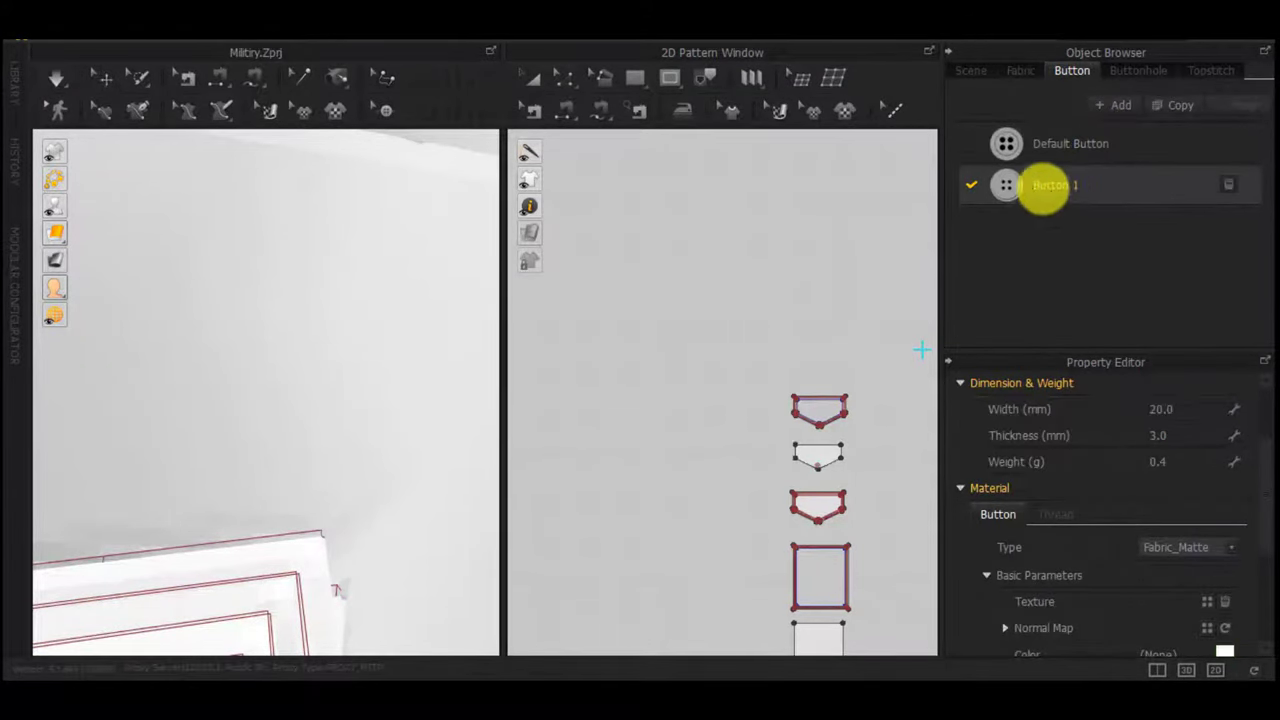
{"action": "type", "text": "15"}
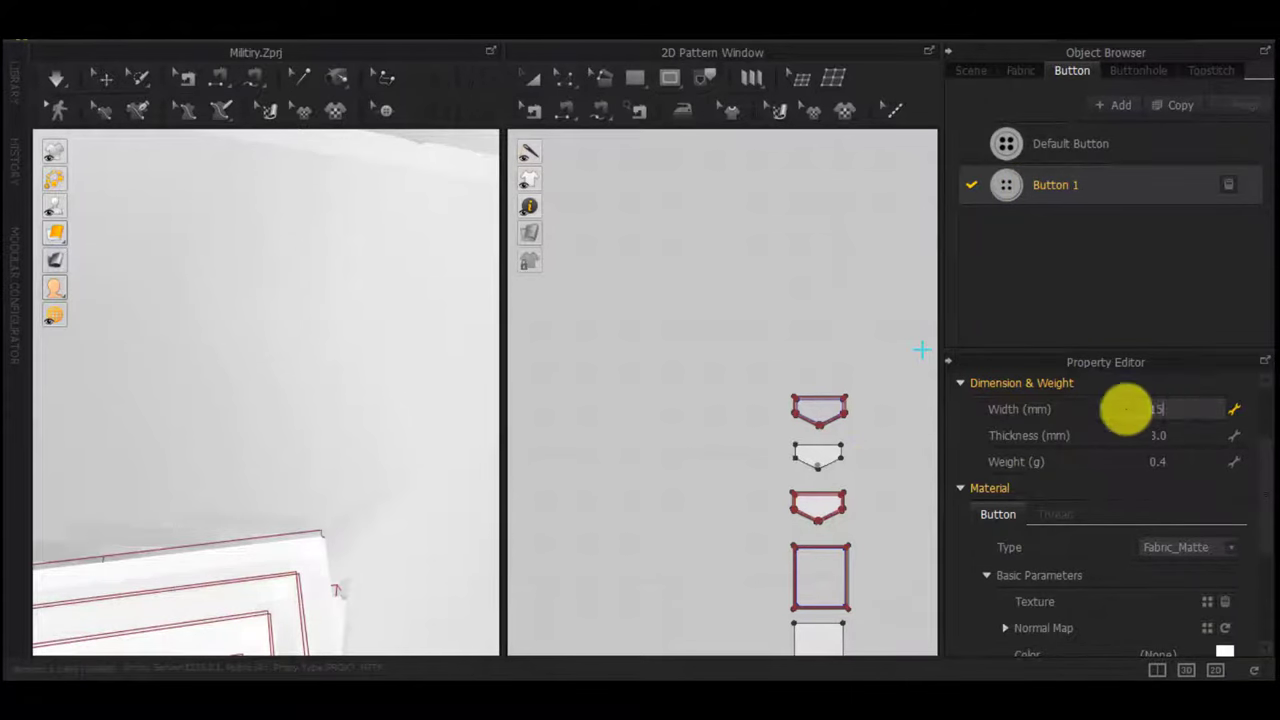
{"action": "left_click", "coordinate": [878, 306]}
Select the button on the flap's inner panel and assign the Button 1 style to it
{"action": "scroll", "coordinate": [840, 474], "scroll_direction": "up", "scroll_amount": 4}
{"action": "key", "text": "z"}
{"action": "left_click", "coordinate": [388, 112]}
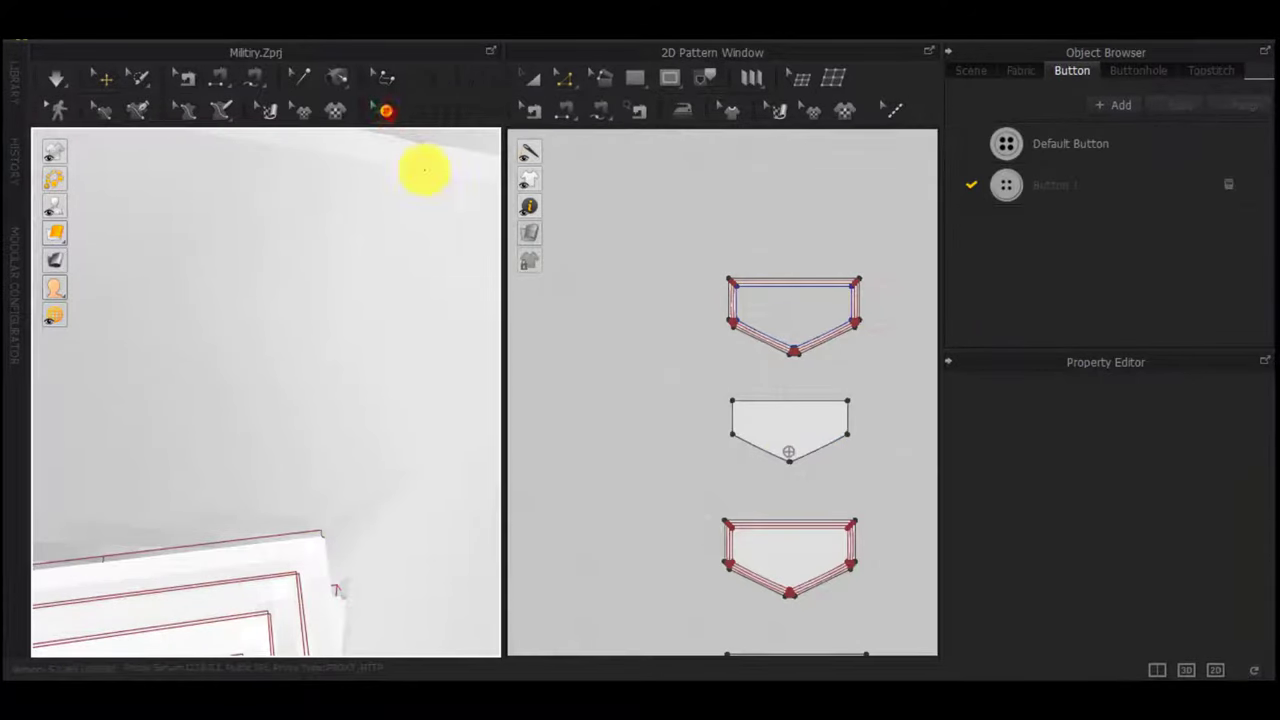
{"action": "left_click", "coordinate": [785, 455]}
{"action": "left_click", "coordinate": [1246, 184]}
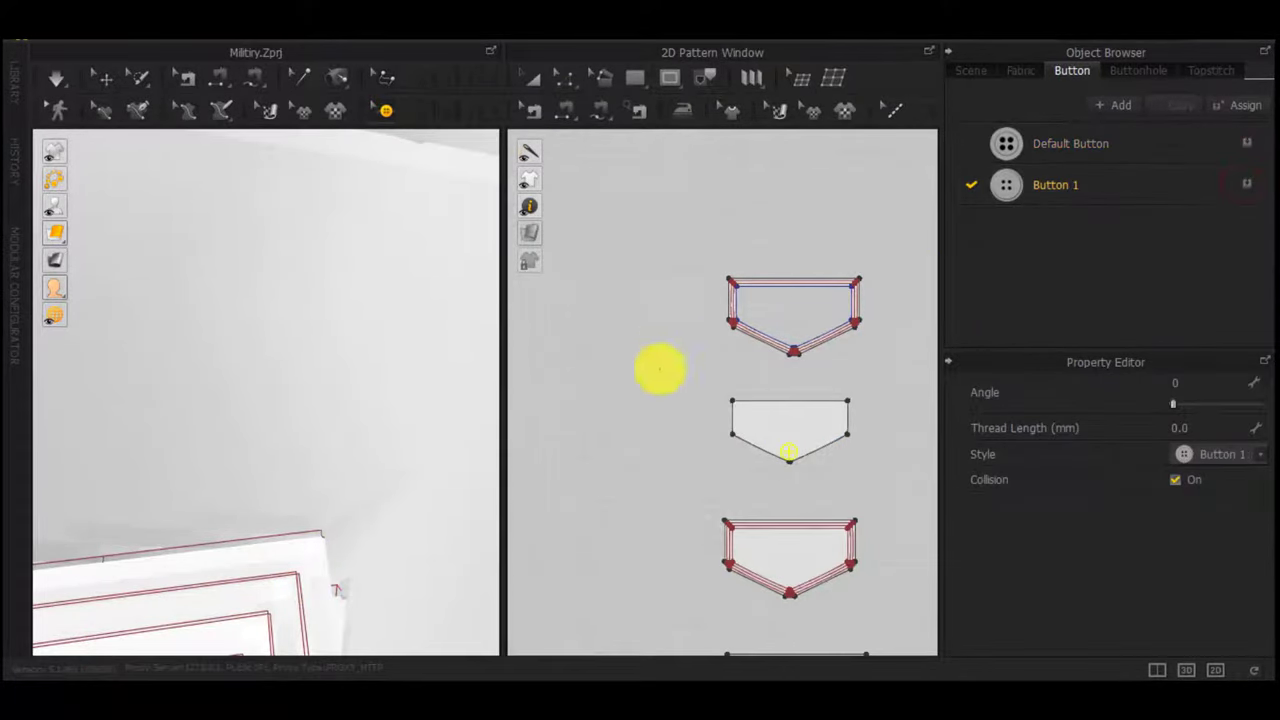
Change the shape of Button 1 to the round four-hole design with larger holes
{"action": "scroll", "coordinate": [660, 367], "scroll_direction": "down", "scroll_amount": 4}
{"action": "scroll", "coordinate": [375, 496], "scroll_direction": "down", "scroll_amount": 5}
{"action": "scroll", "coordinate": [375, 496], "scroll_direction": "down", "scroll_amount": 3}
{"action": "middle_click_drag", "start_coordinate": [375, 496], "coordinate": [403, 371]}
{"action": "right_click_drag", "start_coordinate": [403, 371], "coordinate": [746, 371]}
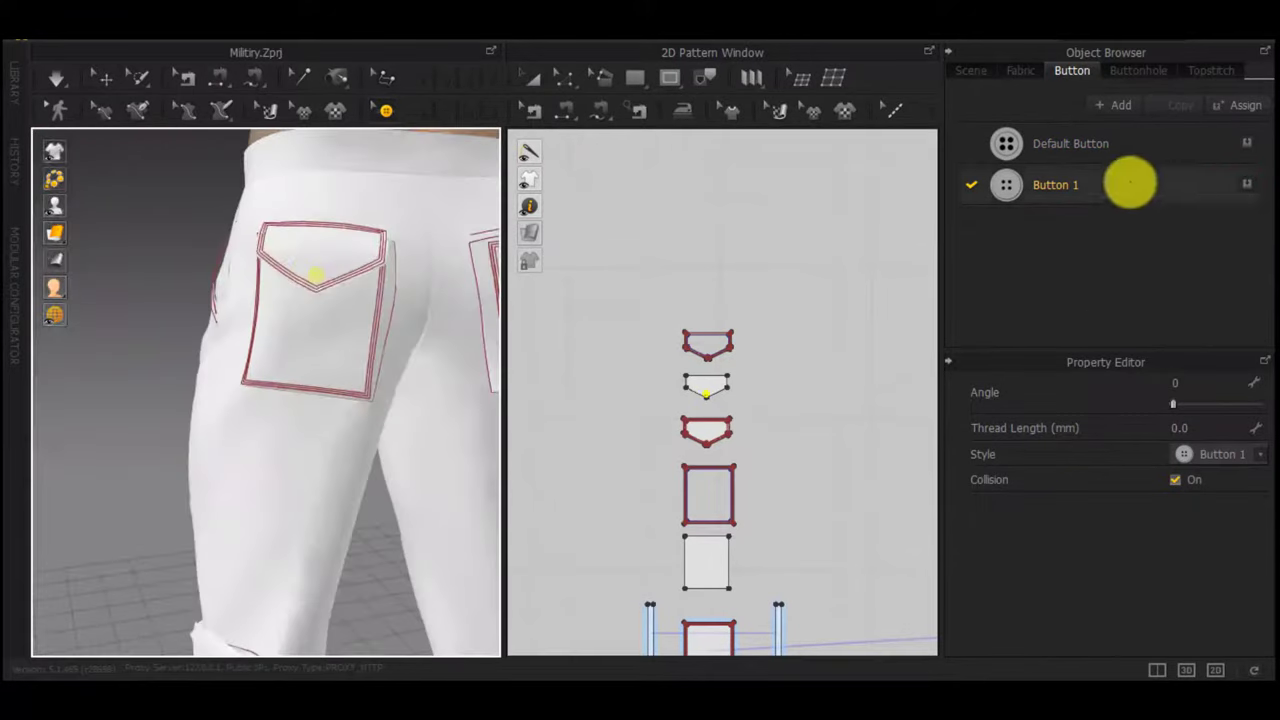
{"action": "left_click", "coordinate": [1071, 187]}
{"action": "left_click", "coordinate": [1083, 289]}
{"action": "left_click", "coordinate": [1028, 185]}
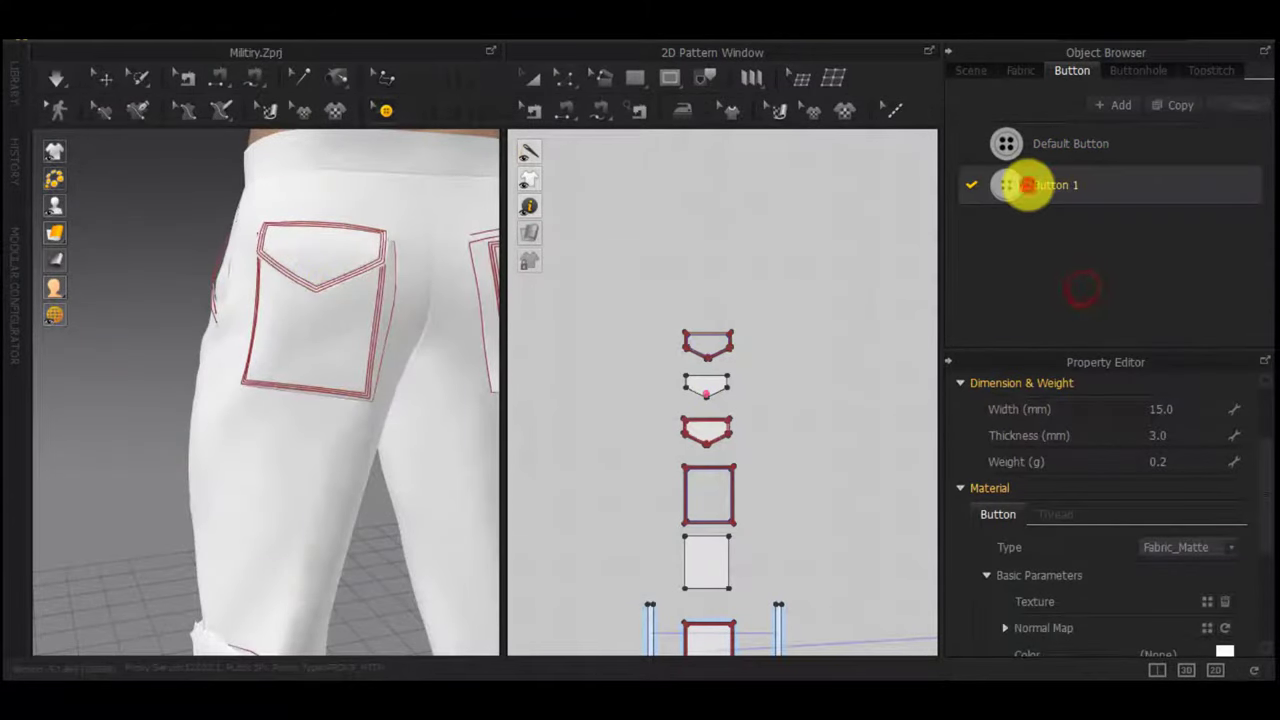
{"action": "scroll", "coordinate": [1165, 507], "scroll_direction": "up", "scroll_amount": 2}
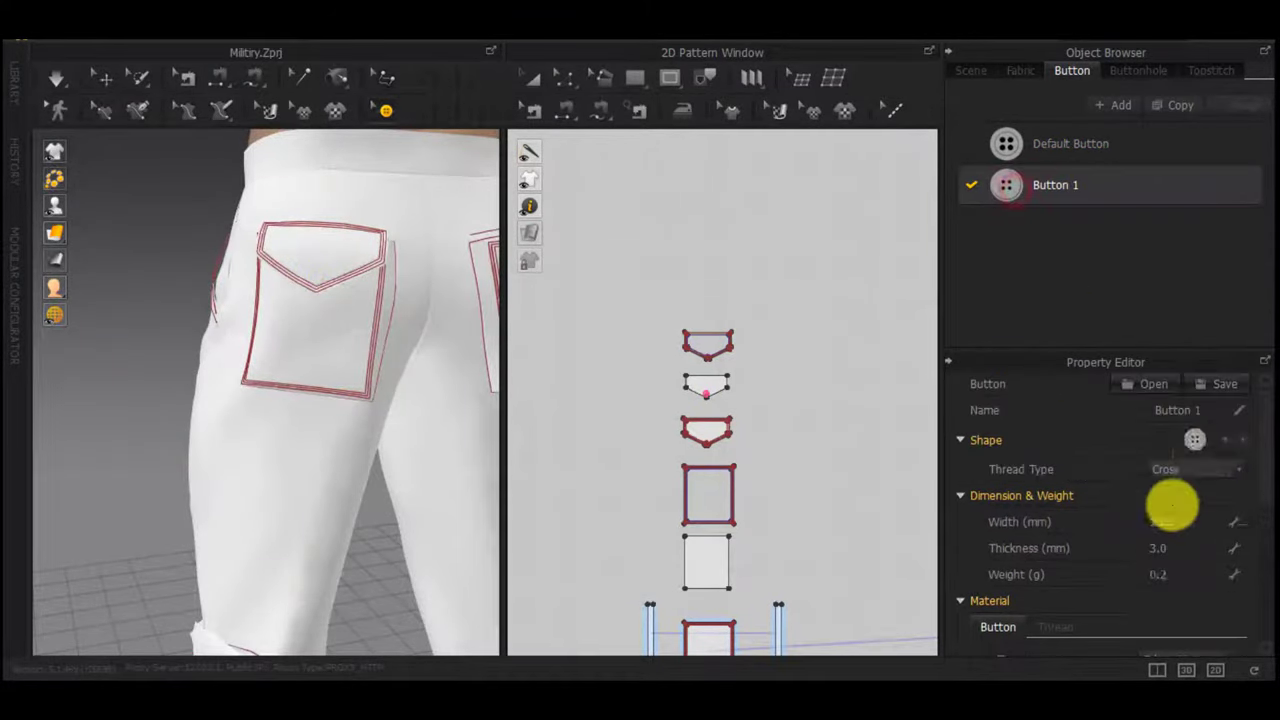
{"action": "left_click", "coordinate": [1225, 440]}
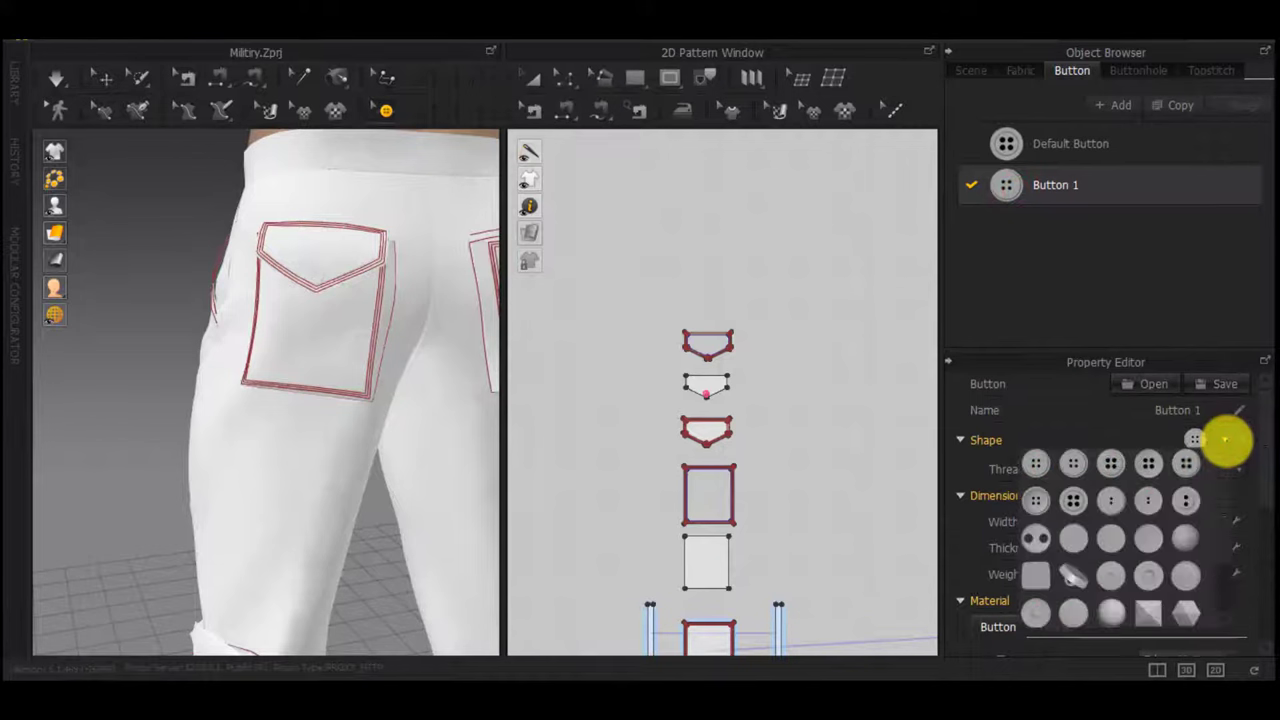
{"action": "left_click", "coordinate": [1073, 503]}
{"action": "scroll", "coordinate": [1205, 610], "scroll_direction": "down", "scroll_amount": 2}
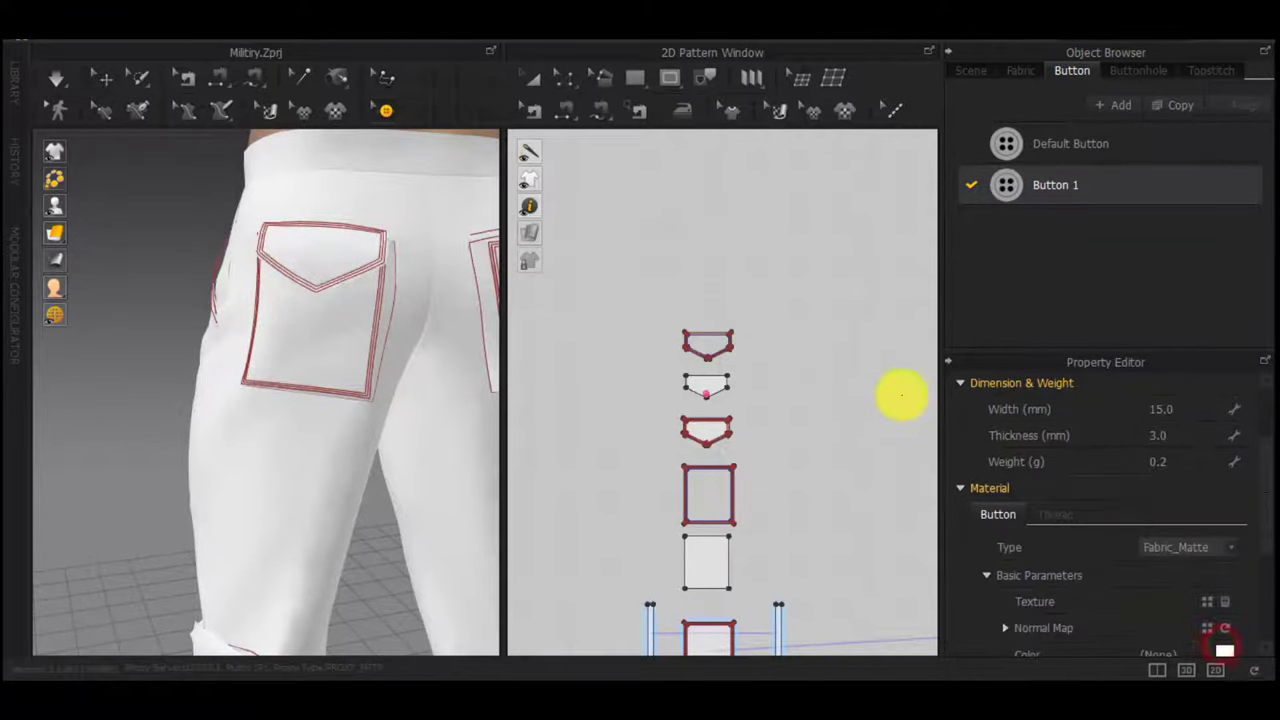
{"action": "scroll", "coordinate": [905, 408], "scroll_direction": "down", "scroll_amount": 3}
{"action": "left_click", "coordinate": [1055, 514]}
{"action": "left_click_drag", "start_coordinate": [1268, 464], "coordinate": [1270, 515]}
{"action": "left_click", "coordinate": [1226, 558]}
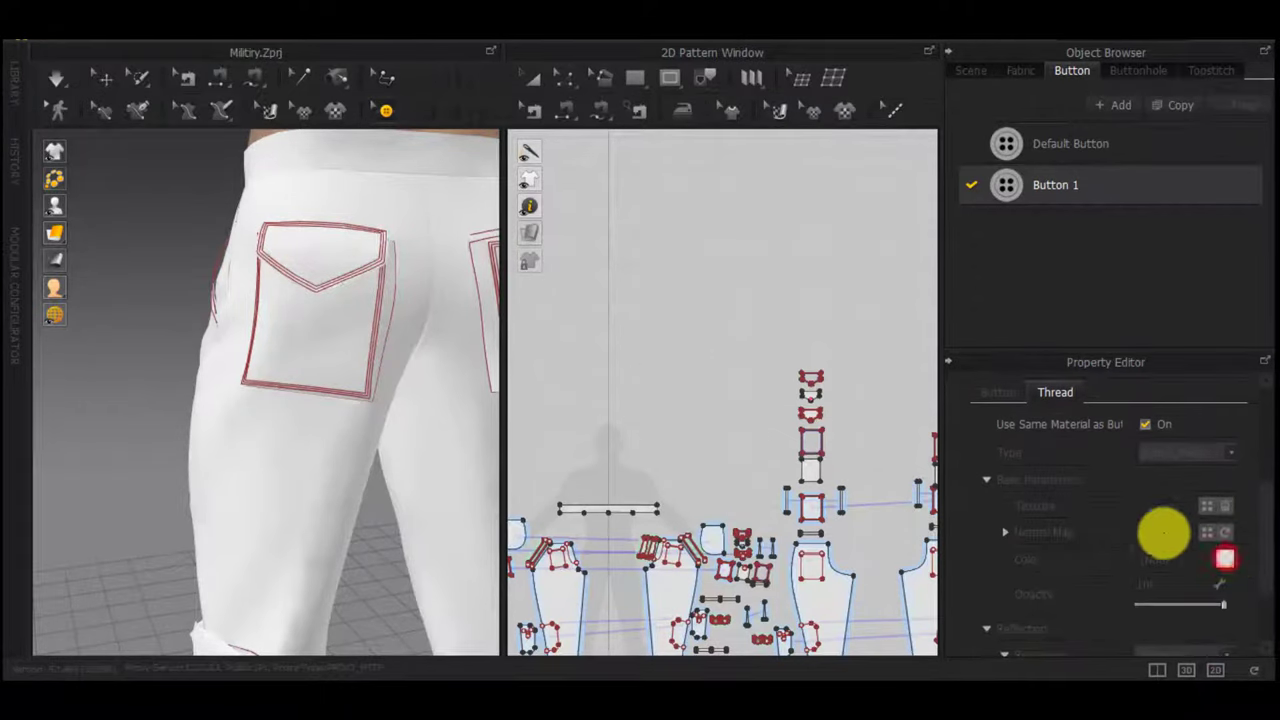
Set the material colour of Button 1 to Y Green 4 and check it on the pocket flap
{"action": "scroll", "coordinate": [1163, 530], "scroll_direction": "up", "scroll_amount": 3}
{"action": "left_click", "coordinate": [998, 504]}
{"action": "left_click", "coordinate": [1224, 646]}
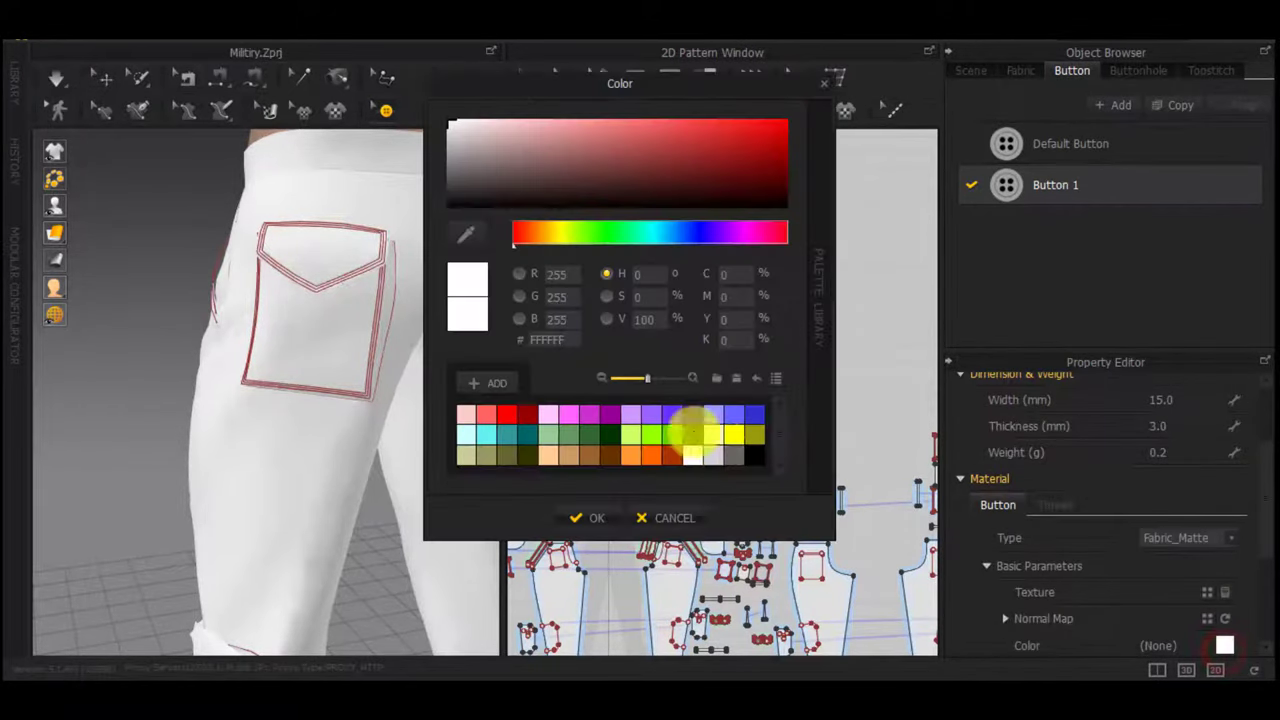
{"action": "left_click", "coordinate": [685, 437]}
{"action": "left_click", "coordinate": [593, 516]}
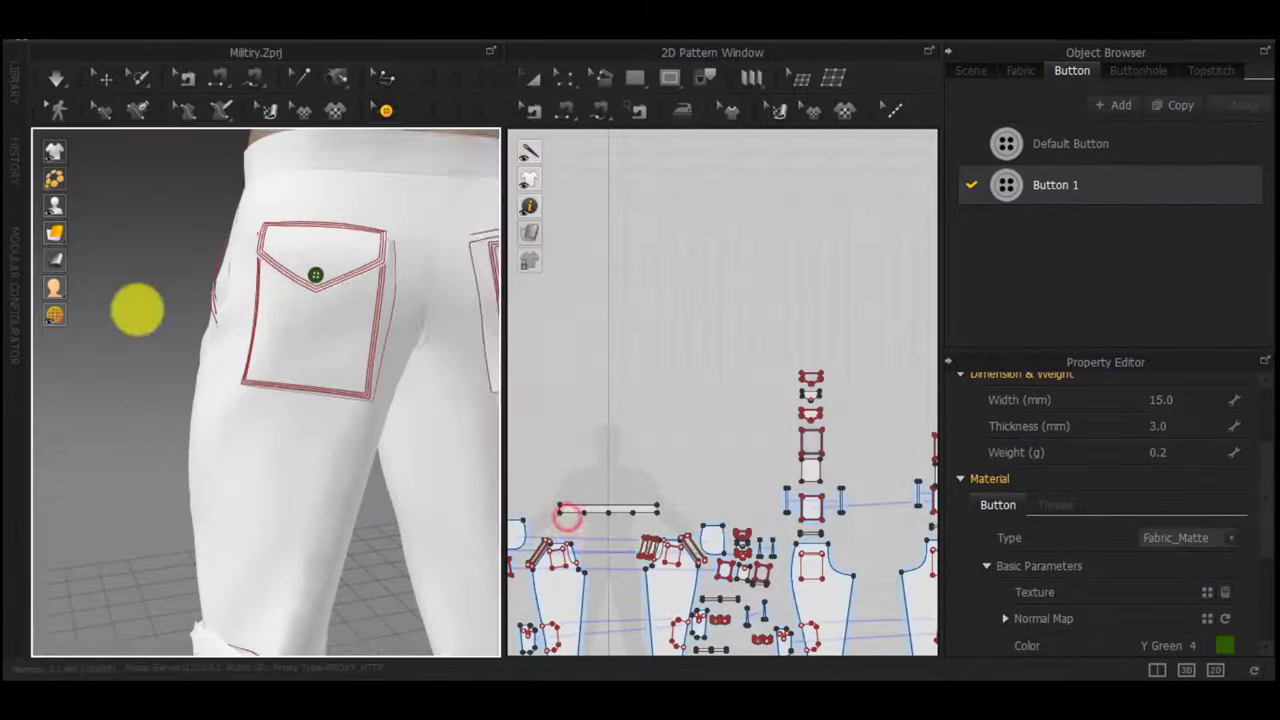
{"action": "mouse_move", "coordinate": [138, 310]}
{"action": "right_mouse_down"}
{"action": "mouse_move", "coordinate": [452, 324]}
{"action": "mouse_move", "coordinate": [140, 320]}
{"action": "right_mouse_up"}
Set the width of the Button 1 style to 18 mm
{"action": "double_click", "coordinate": [1056, 182]}
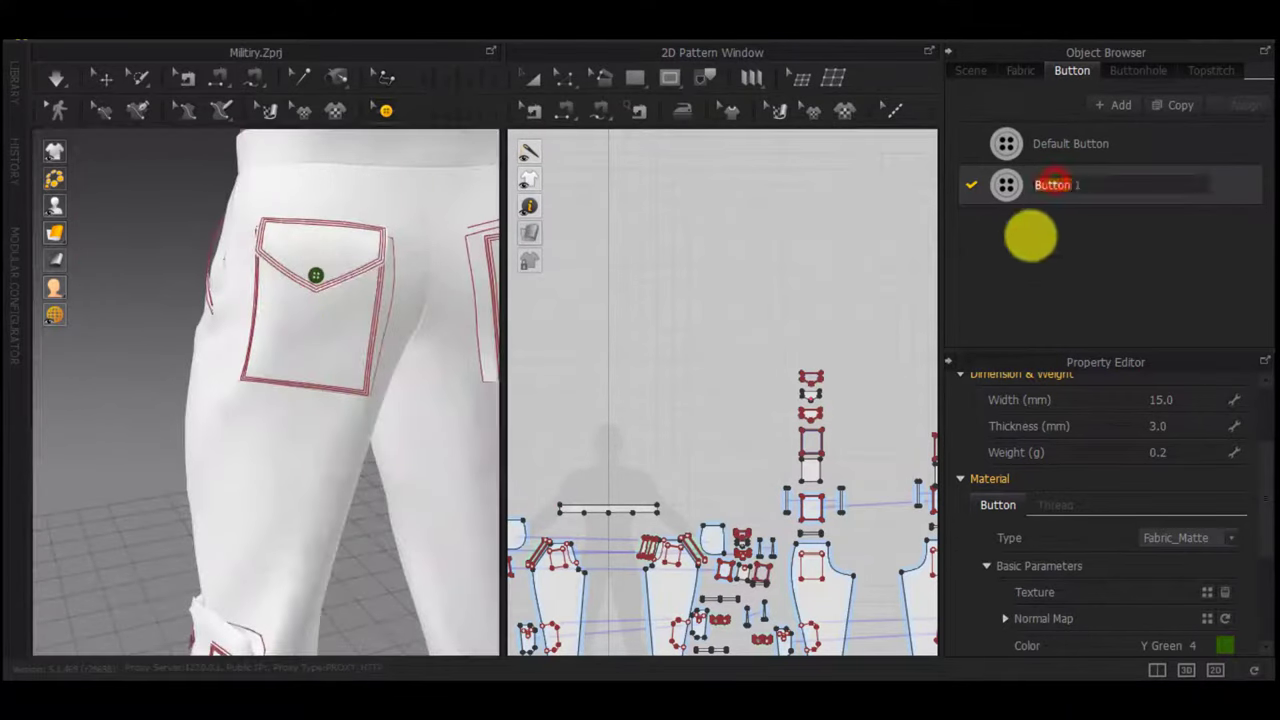
{"action": "left_click", "coordinate": [1030, 236]}
{"action": "left_click", "coordinate": [1018, 190]}
{"action": "scroll", "coordinate": [1104, 562], "scroll_direction": "up", "scroll_amount": 3}
{"action": "double_click", "coordinate": [1194, 517]}
{"action": "type", "text": "18"}
{"action": "left_click", "coordinate": [833, 255]}
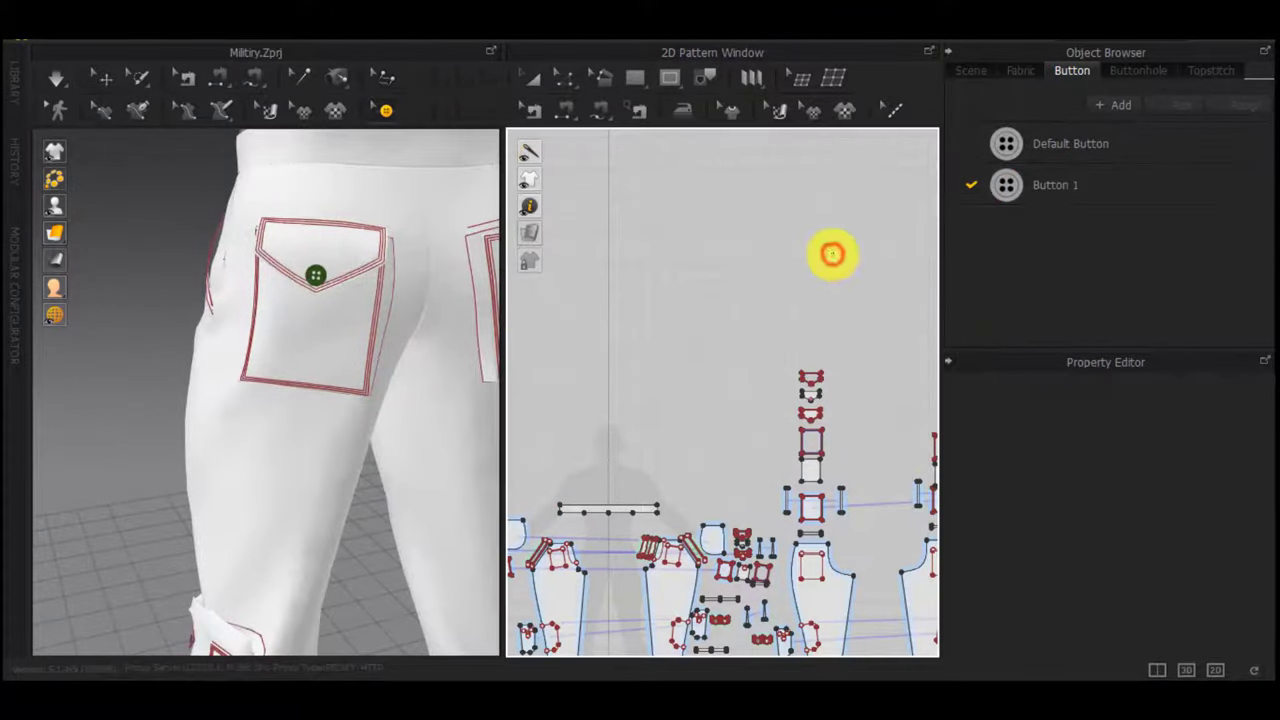
Make a linked copy of the base flap piece and place it above the pocket pieces of the other back leg
{"action": "scroll", "coordinate": [346, 343], "scroll_direction": "down", "scroll_amount": 3}
{"action": "right_click_drag", "start_coordinate": [346, 343], "coordinate": [191, 355]}
{"action": "scroll", "coordinate": [850, 350], "scroll_direction": "up", "scroll_amount": 6}
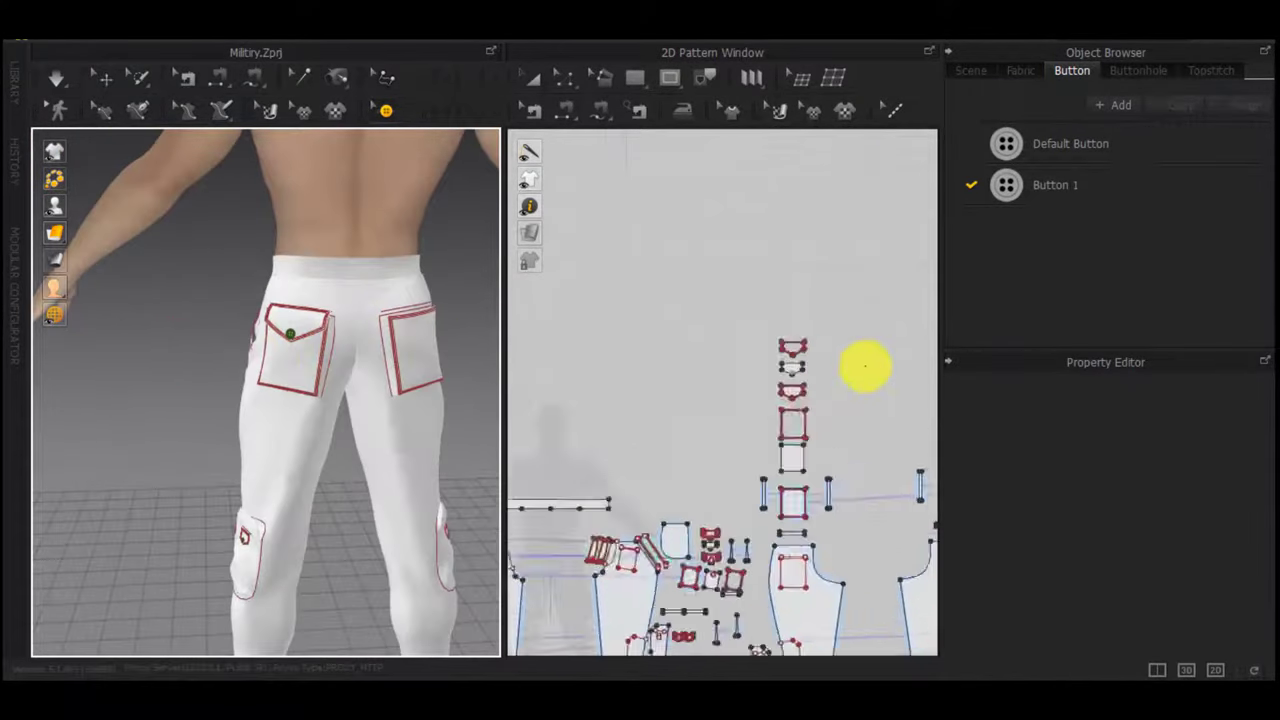
{"action": "scroll", "coordinate": [803, 420], "scroll_direction": "down", "scroll_amount": 5}
{"action": "middle_click_drag", "start_coordinate": [820, 369], "coordinate": [810, 255]}
{"action": "scroll", "coordinate": [850, 345], "scroll_direction": "down", "scroll_amount": 2}
{"action": "scroll", "coordinate": [851, 345], "scroll_direction": "down", "scroll_amount": 2}
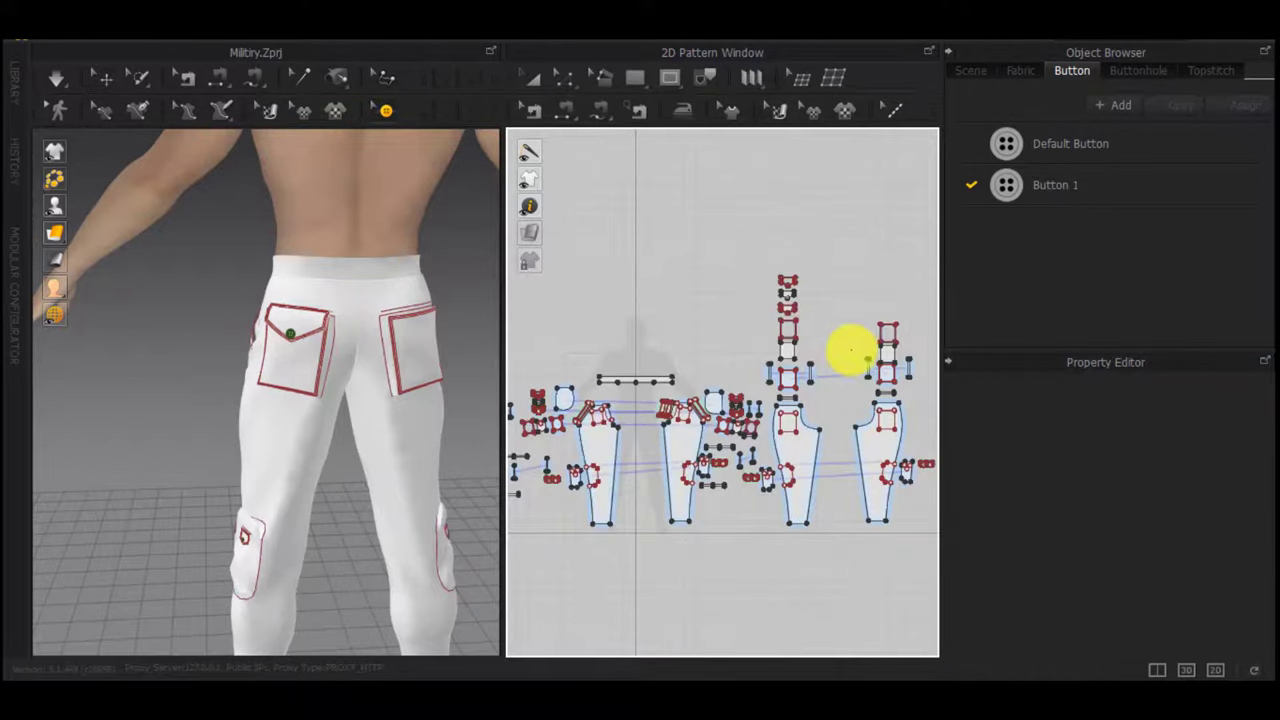
{"action": "scroll", "coordinate": [814, 311], "scroll_direction": "up", "scroll_amount": 5}
{"action": "key", "text": "a"}
{"action": "left_click", "coordinate": [733, 306]}
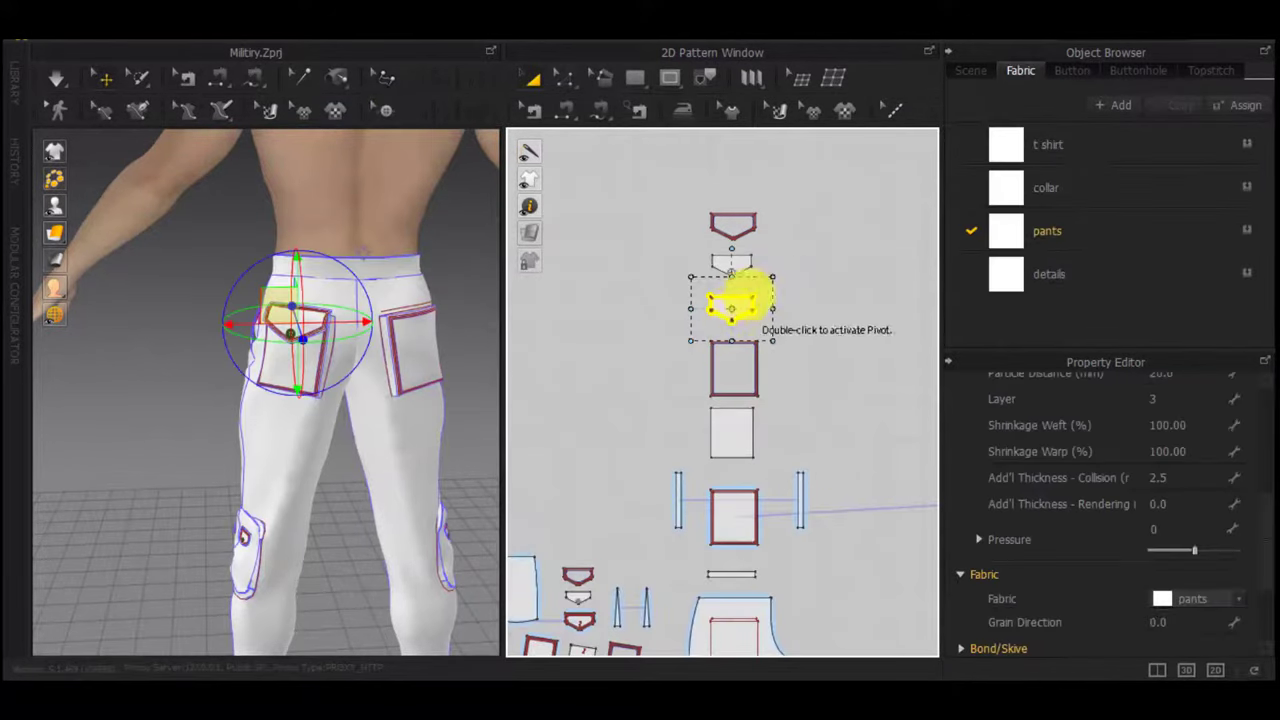
{"action": "right_click", "coordinate": [737, 303]}
{"action": "left_click", "coordinate": [763, 300]}
{"action": "scroll", "coordinate": [829, 383], "scroll_direction": "down", "scroll_amount": 5}
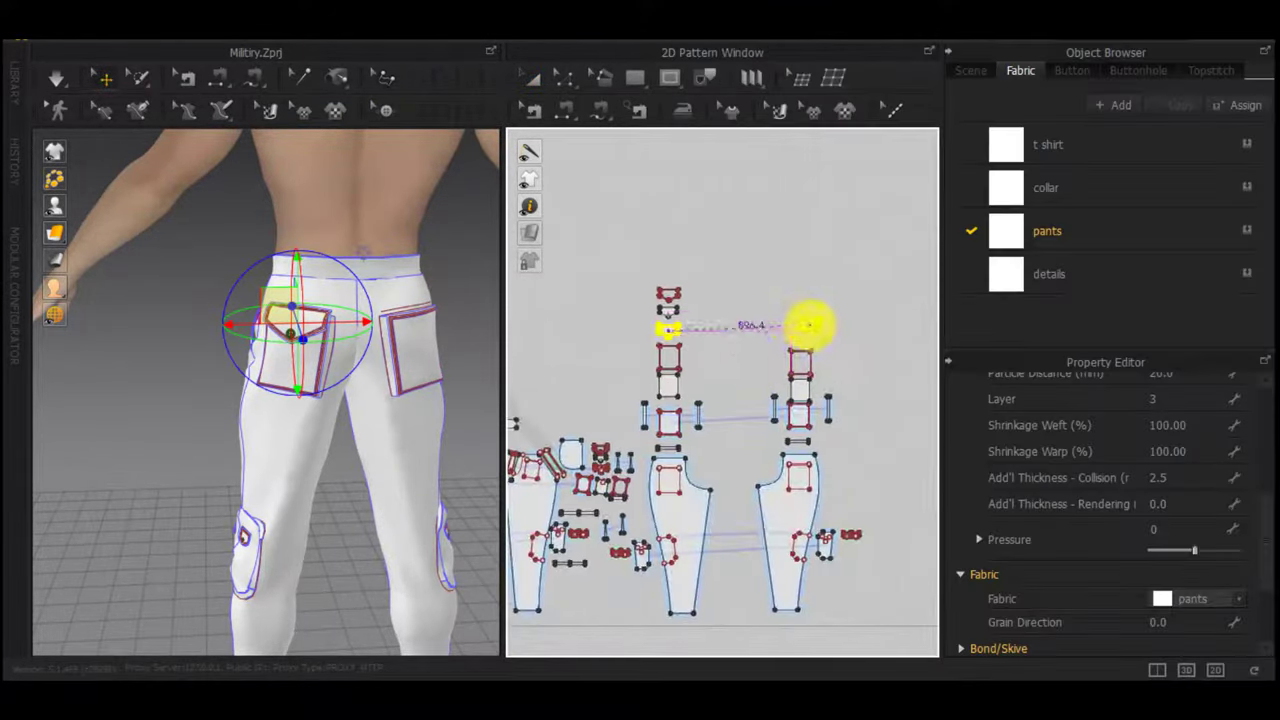
{"action": "left_click", "coordinate": [798, 330]}
Move the copied flap in the 3D view onto the back pocket that has no flap
{"action": "scroll", "coordinate": [350, 354], "scroll_direction": "down", "scroll_amount": 5}
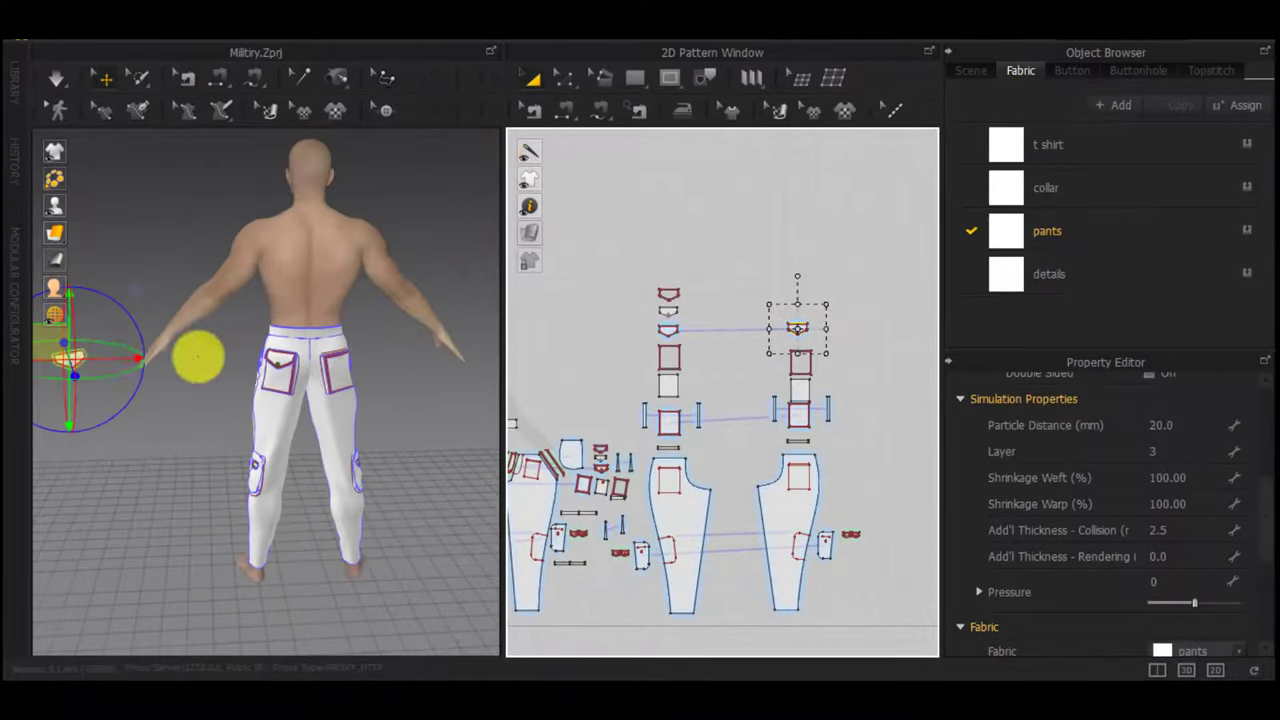
{"action": "left_click_drag", "start_coordinate": [114, 359], "coordinate": [382, 377]}
{"action": "scroll", "coordinate": [374, 368], "scroll_direction": "up", "scroll_amount": 4}
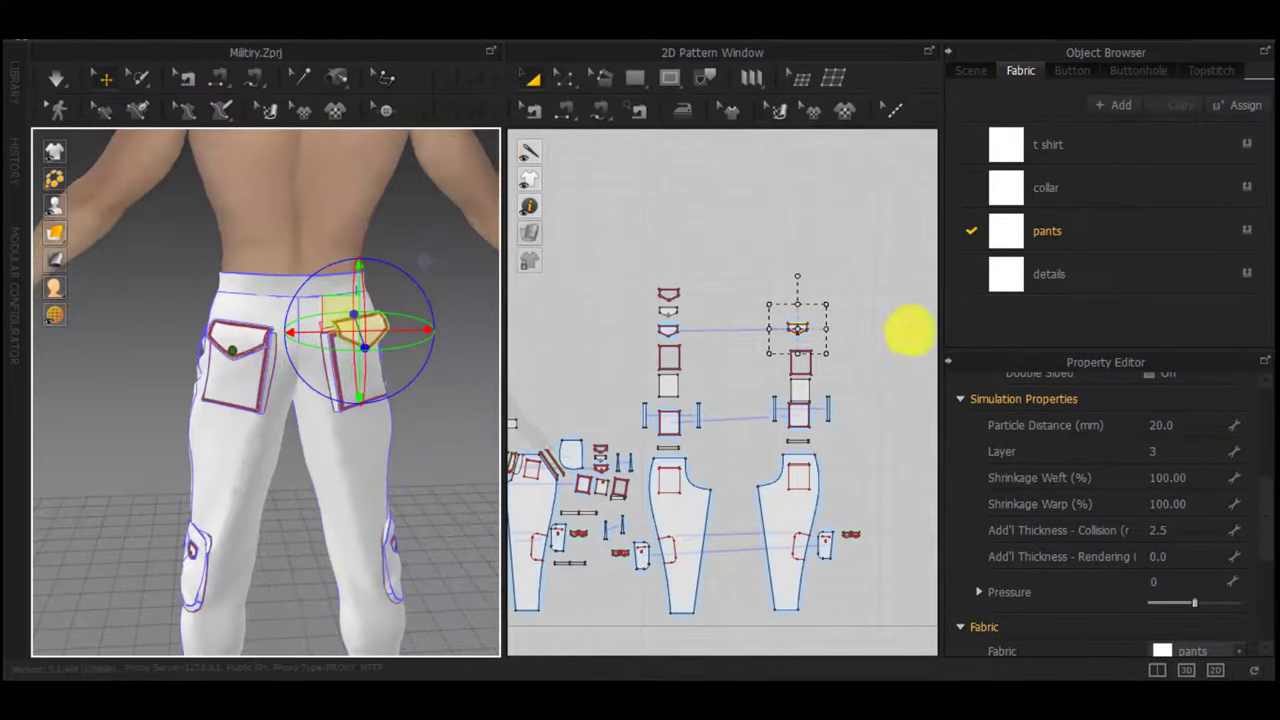
{"action": "scroll", "coordinate": [832, 332], "scroll_direction": "up", "scroll_amount": 4}
{"action": "left_click", "coordinate": [841, 231]}
Sew the copied flap's top edge to the internal line above the back leg panel's pocket outline and simulate the garment
{"action": "scroll", "coordinate": [734, 288], "scroll_direction": "up", "scroll_amount": 4}
{"action": "key", "text": "n"}
{"action": "left_click", "coordinate": [758, 350]}
{"action": "scroll", "coordinate": [765, 405], "scroll_direction": "down", "scroll_amount": 5}
{"action": "middle_click_drag", "start_coordinate": [795, 513], "coordinate": [806, 225]}
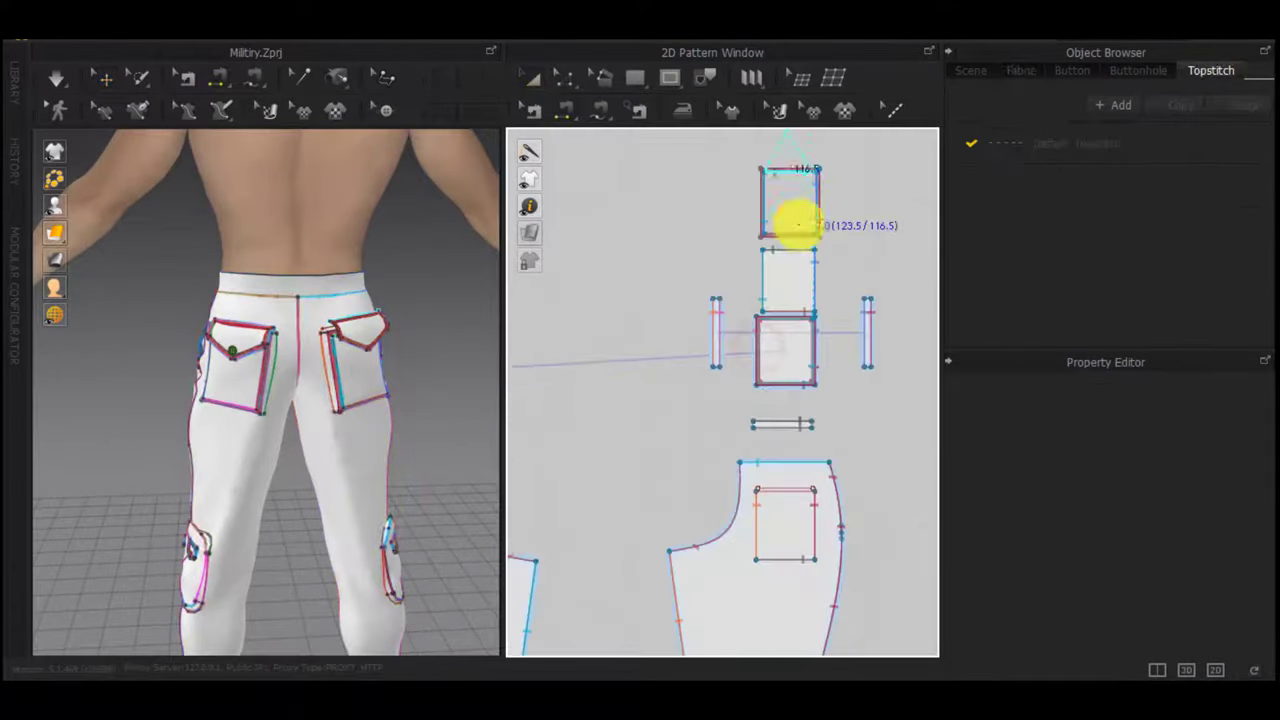
{"action": "scroll", "coordinate": [785, 487], "scroll_direction": "up", "scroll_amount": 2}
{"action": "left_click", "coordinate": [758, 485]}
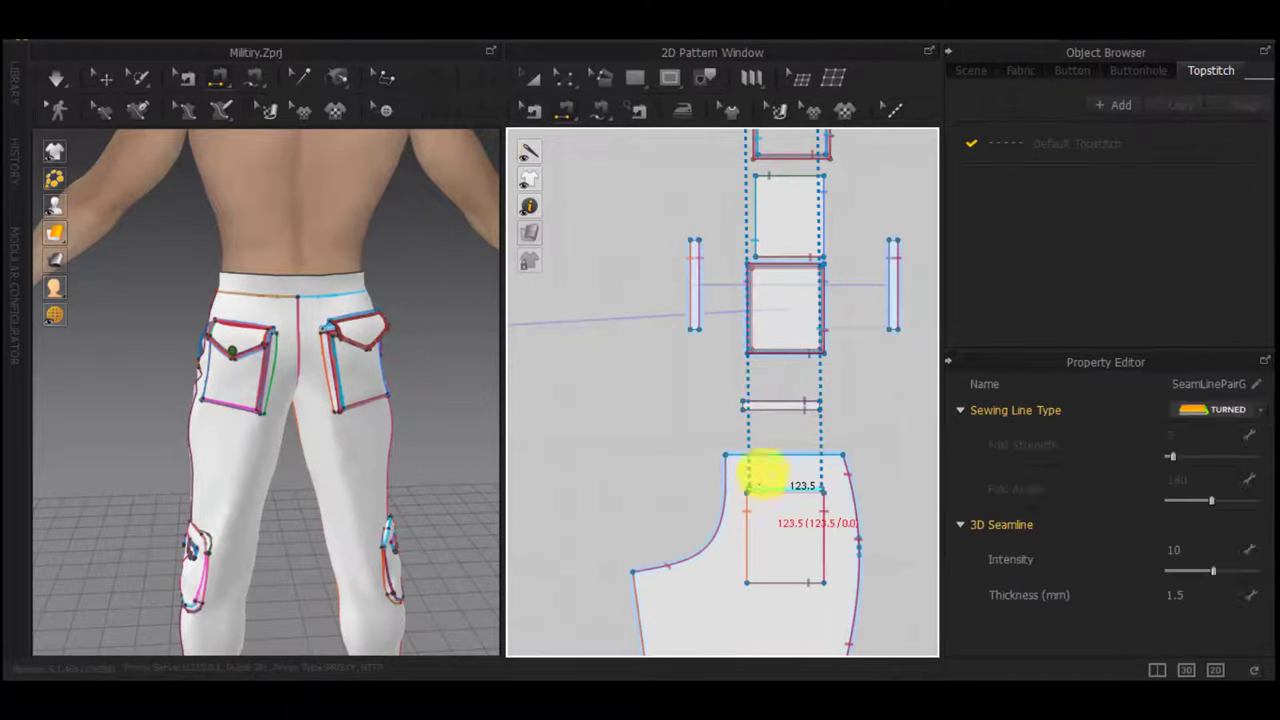
{"action": "scroll", "coordinate": [781, 378], "scroll_direction": "down", "scroll_amount": 5}
{"action": "middle_click_drag", "start_coordinate": [786, 300], "coordinate": [783, 423]}
{"action": "key", "text": "space"}
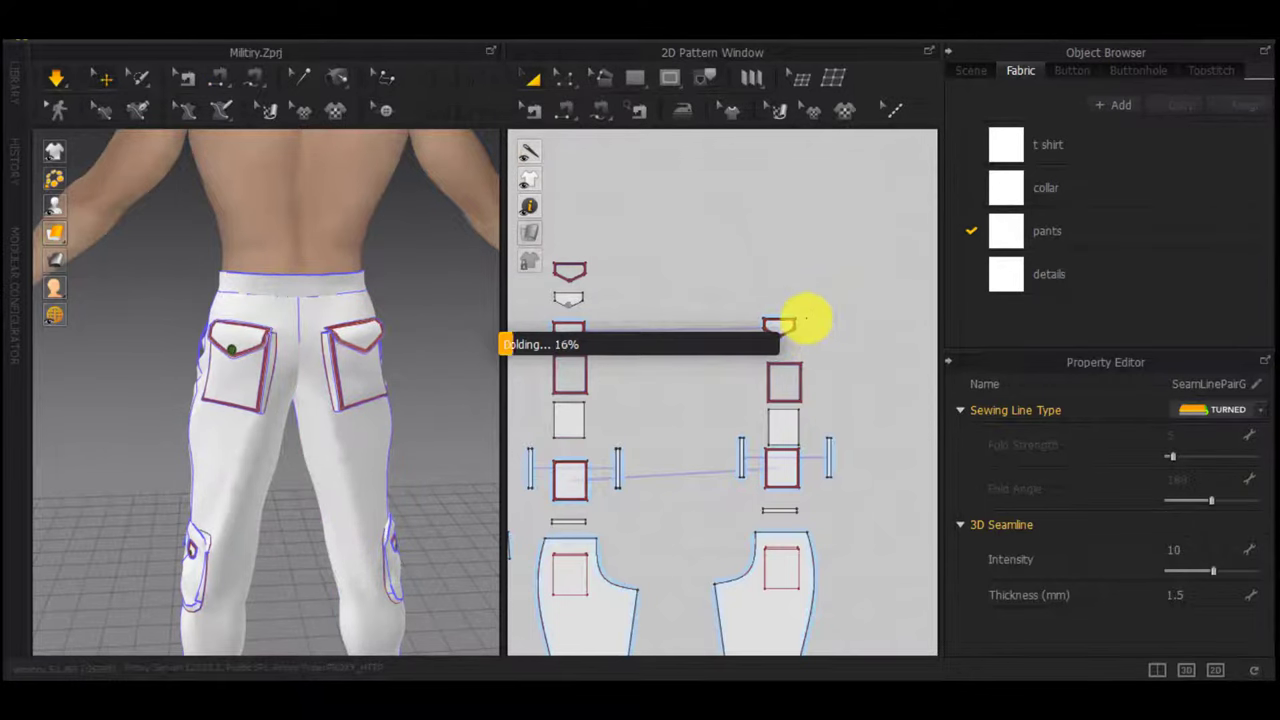
Layer-clone the copied flap over itself and place the clone above the original in the pattern layout
{"action": "scroll", "coordinate": [806, 318], "scroll_direction": "up", "scroll_amount": 5}
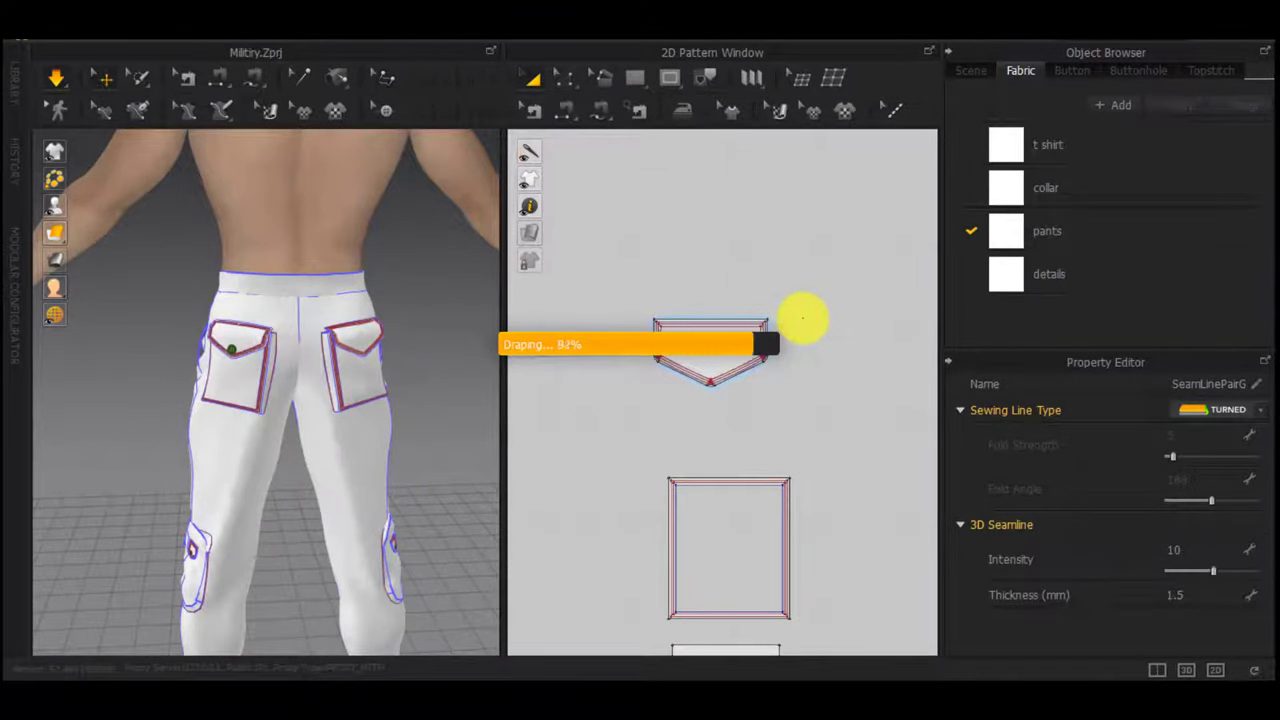
{"action": "left_click_drag", "start_coordinate": [835, 299], "coordinate": [616, 402]}
{"action": "scroll", "coordinate": [675, 382], "scroll_direction": "up", "scroll_amount": 3}
{"action": "right_click", "coordinate": [720, 315]}
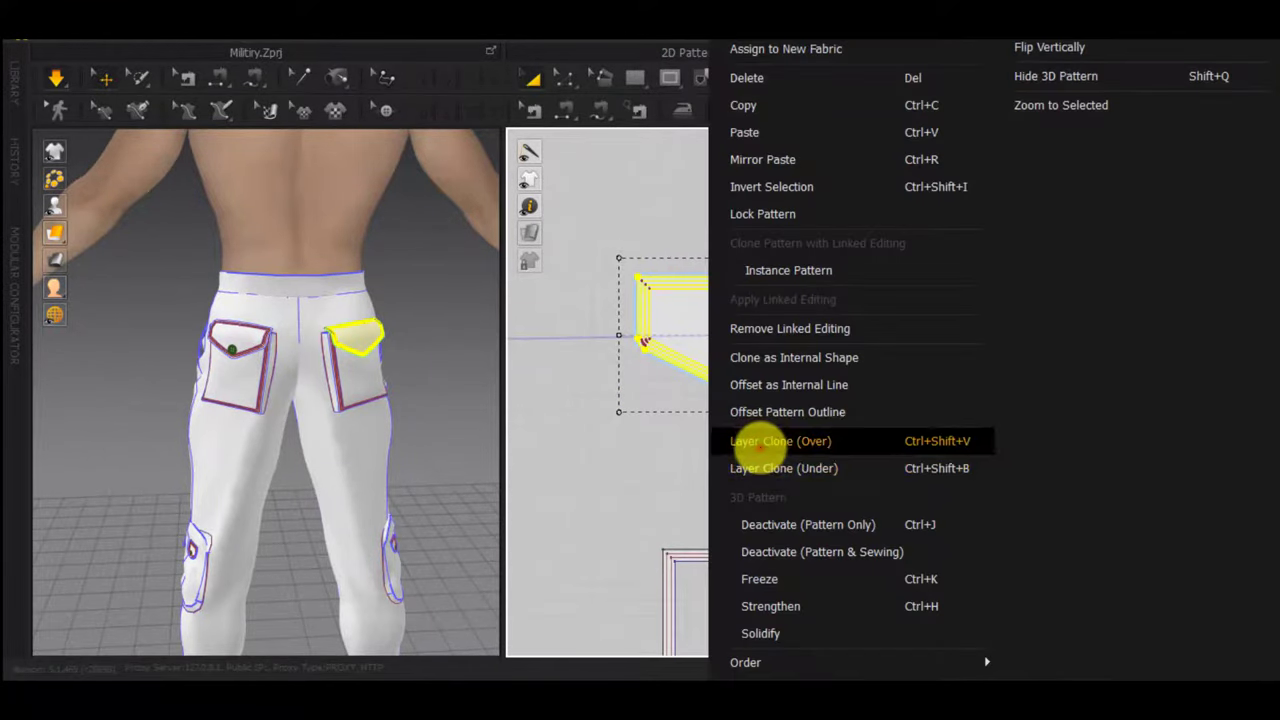
{"action": "left_click", "coordinate": [760, 443]}
{"action": "scroll", "coordinate": [730, 323], "scroll_direction": "down", "scroll_amount": 6}
{"action": "middle_click_drag", "start_coordinate": [757, 383], "coordinate": [817, 387]}
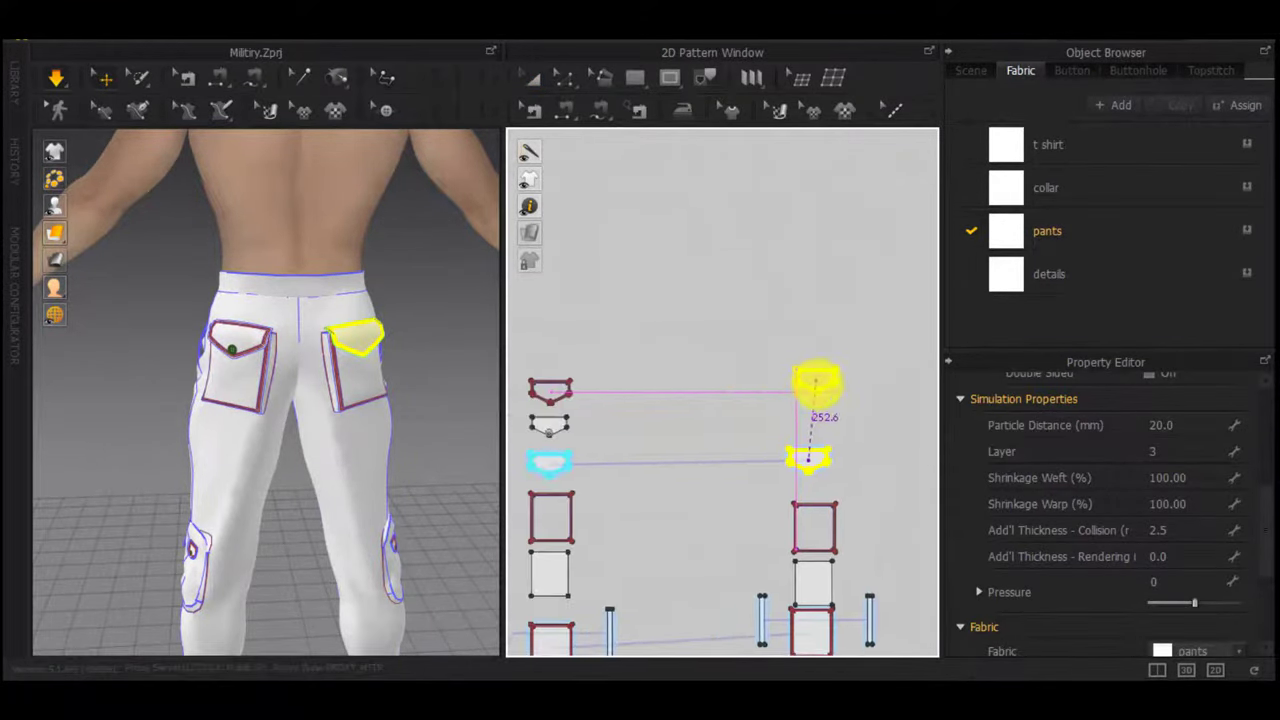
{"action": "left_click", "coordinate": [808, 383]}
Cut and sew the cloned flap along its innermost internal outline
{"action": "scroll", "coordinate": [814, 374], "scroll_direction": "up", "scroll_amount": 3}
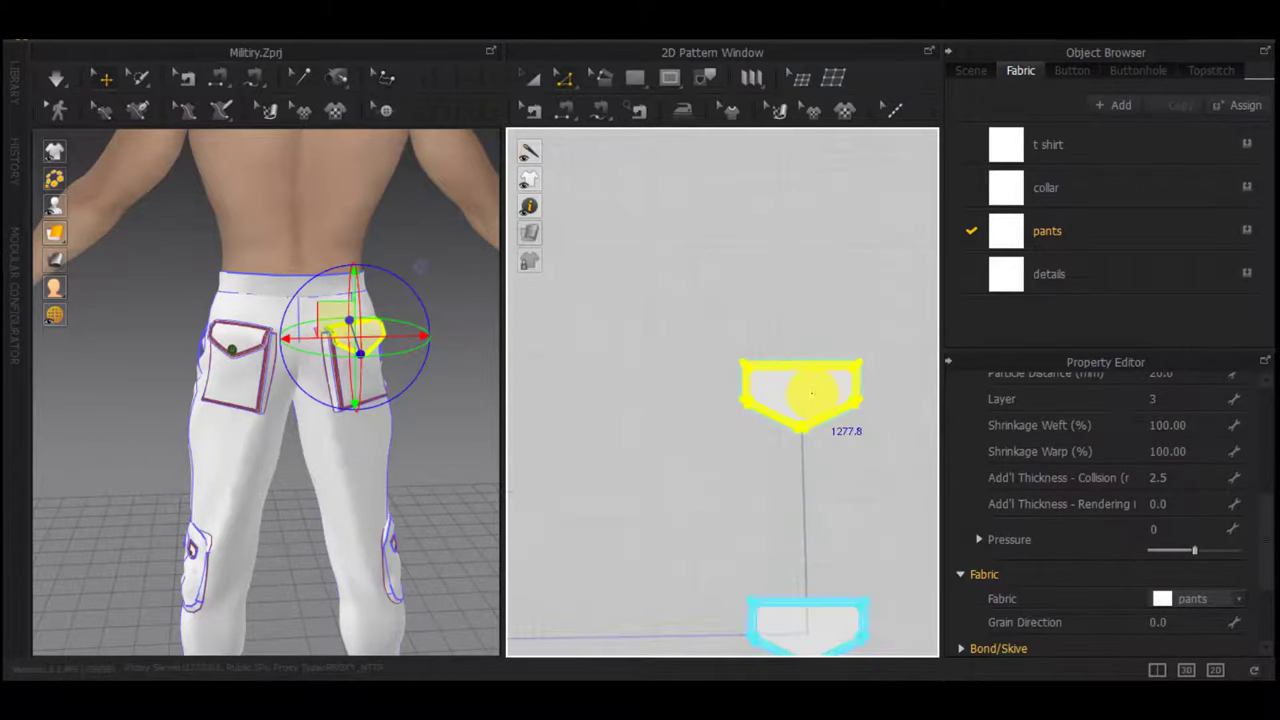
{"action": "key", "text": "z"}
{"action": "scroll", "coordinate": [812, 393], "scroll_direction": "up", "scroll_amount": 2}
{"action": "right_click", "coordinate": [820, 438]}
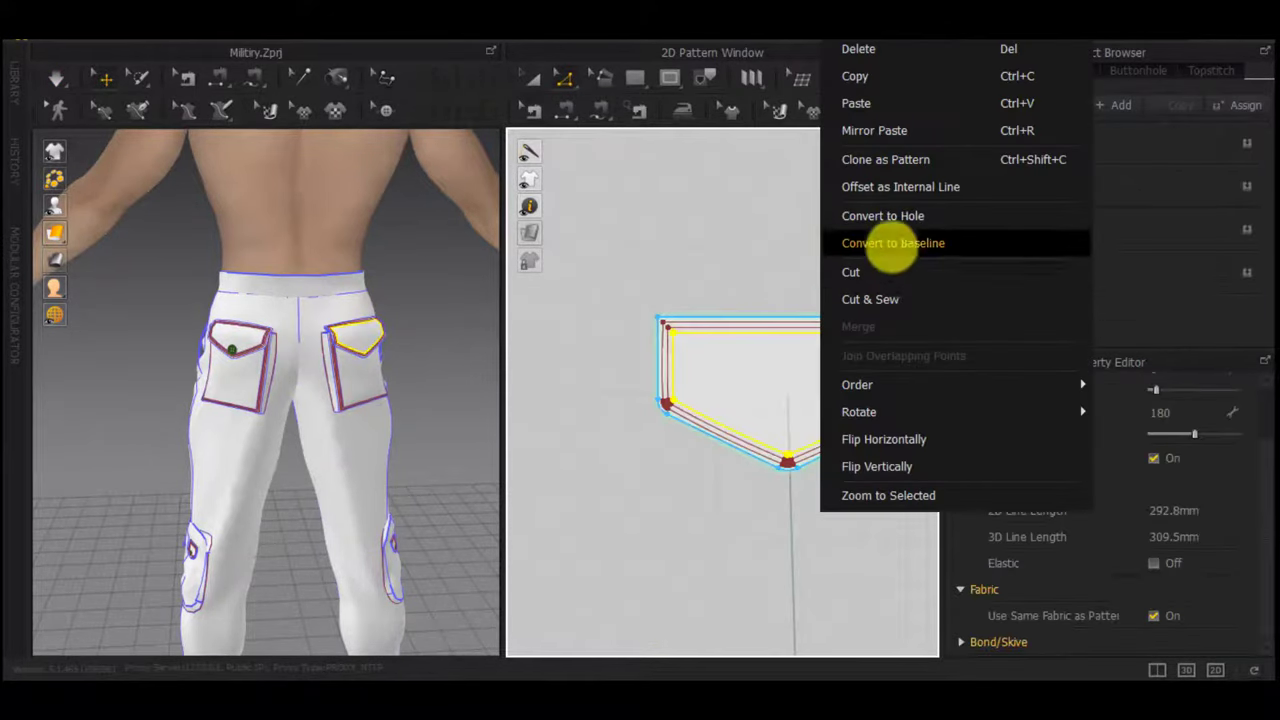
{"action": "left_click", "coordinate": [892, 294]}
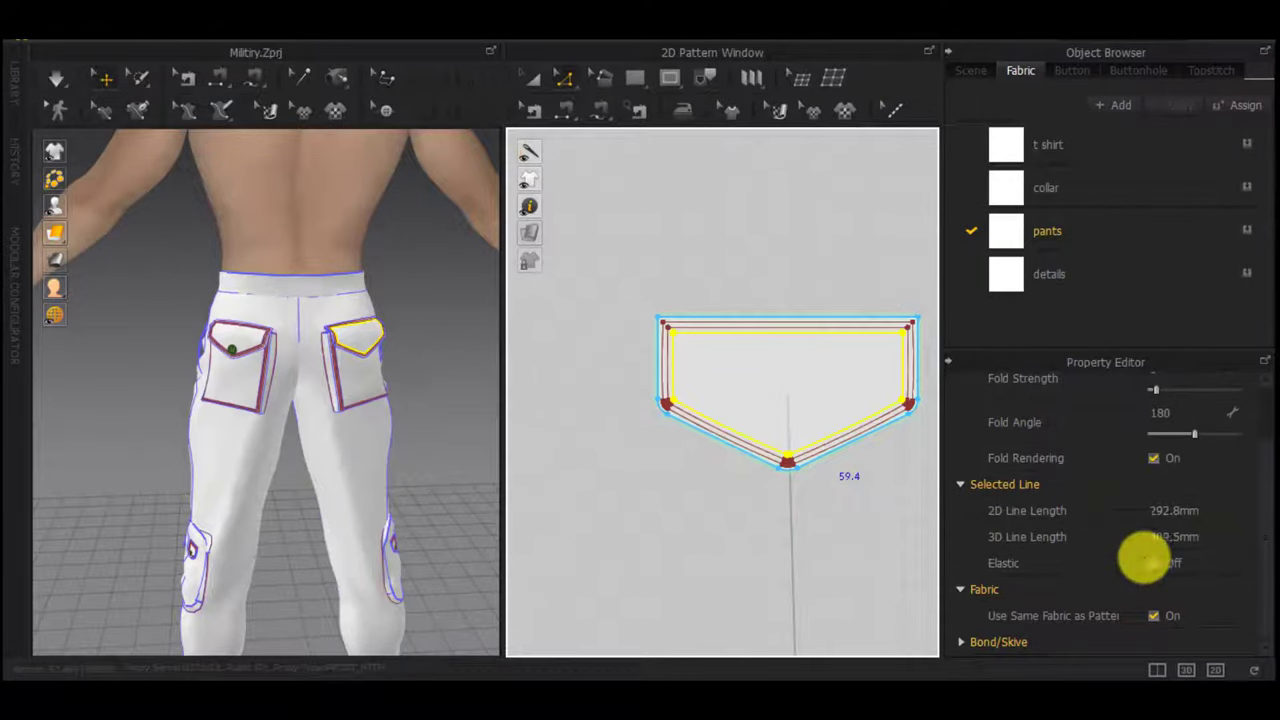
Set the weft and warp shrinkage of the cloned flap's outer border piece to 105%
{"action": "scroll", "coordinate": [1150, 563], "scroll_direction": "down", "scroll_amount": 2}
{"action": "left_click", "coordinate": [1194, 538]}
{"action": "type", "text": "10"}
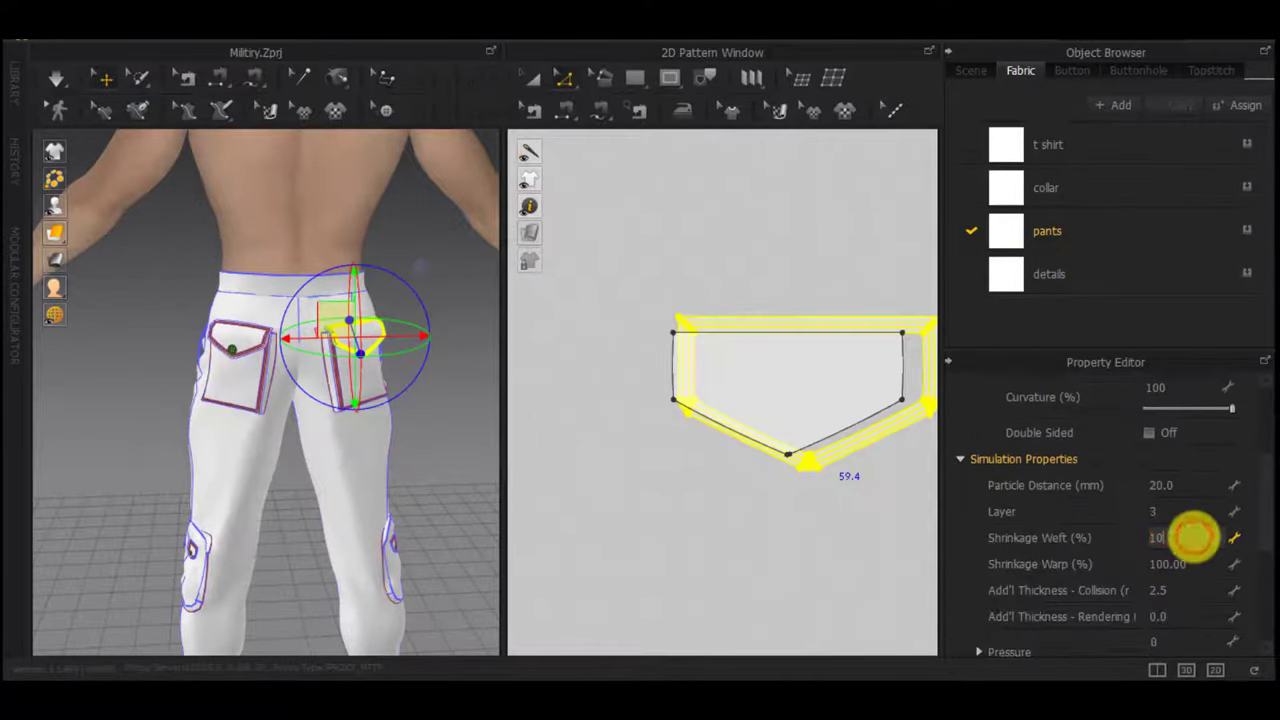
{"action": "type", "text": "5"}
{"action": "left_click", "coordinate": [1190, 567]}
{"action": "left_click", "coordinate": [901, 570]}
Move the cut-out inner panel into the gap between the flap's border piece and its base piece
{"action": "key", "text": "a"}
{"action": "scroll", "coordinate": [818, 424], "scroll_direction": "down", "scroll_amount": 4}
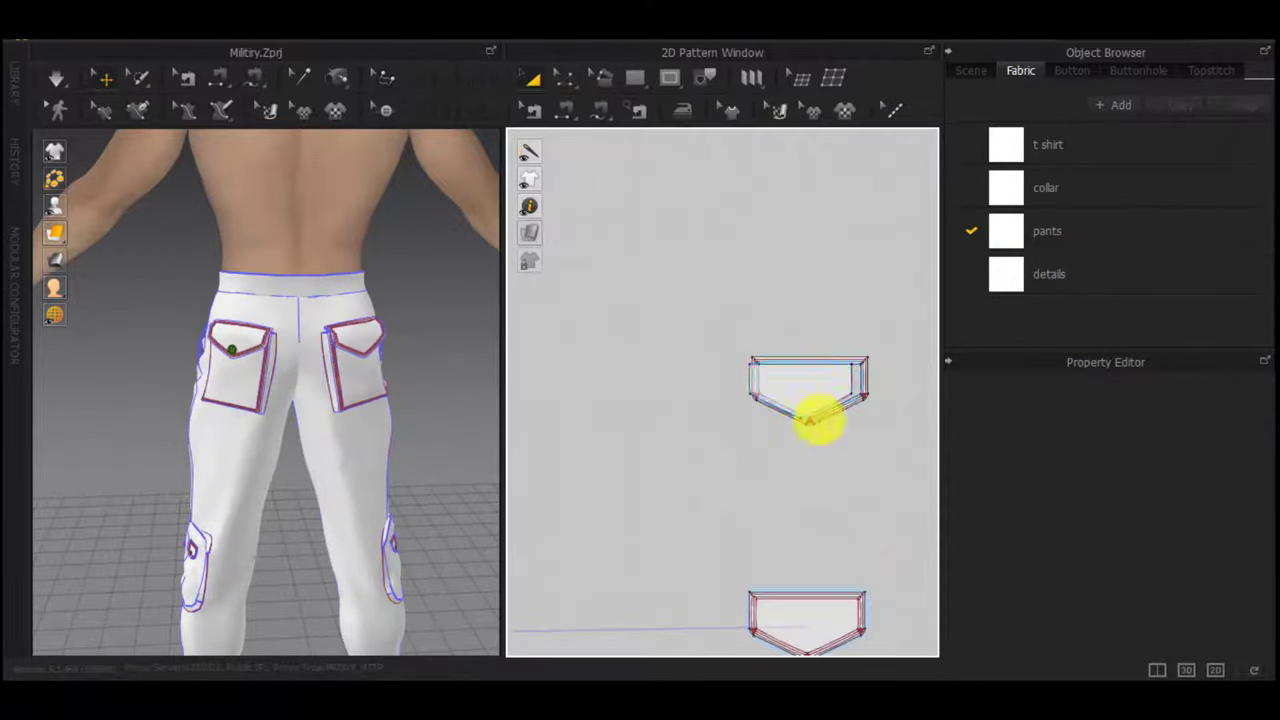
{"action": "left_click_drag", "start_coordinate": [811, 378], "coordinate": [812, 484]}
{"action": "left_click_drag", "start_coordinate": [900, 334], "coordinate": [740, 438]}
{"action": "left_click", "coordinate": [671, 474]}
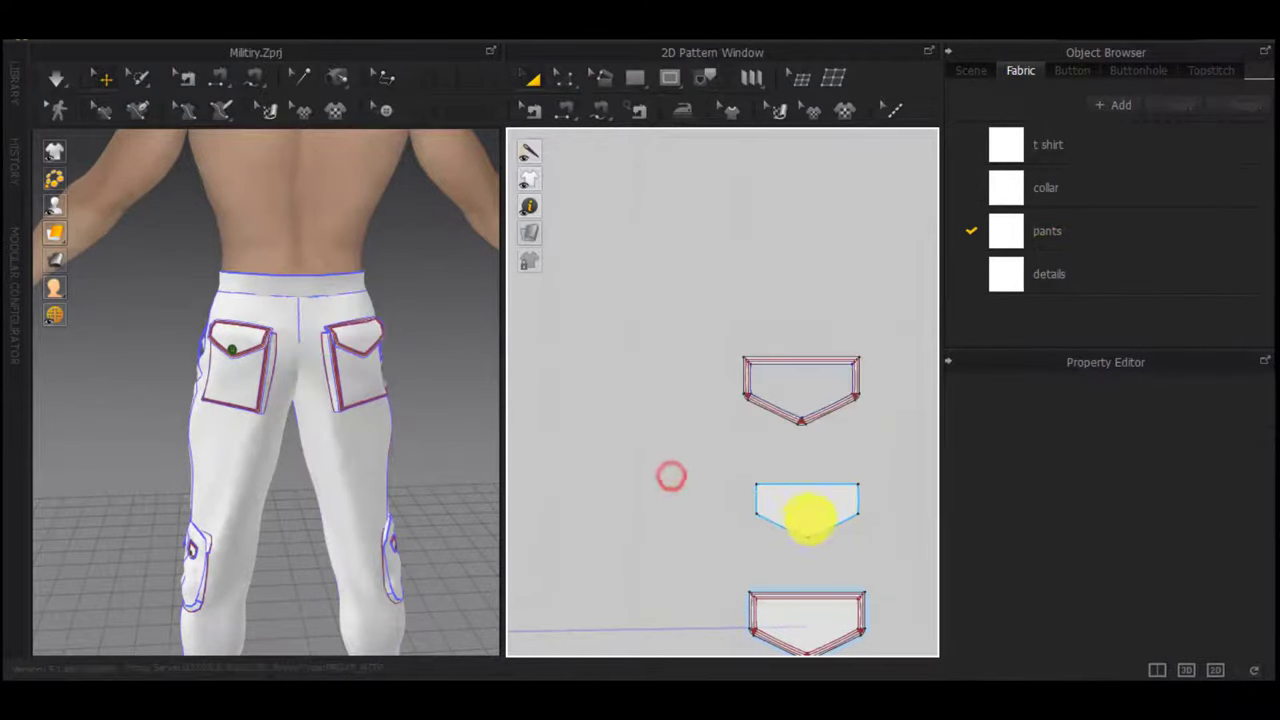
Add a Button 1 style button near the point of the inner flap panel and simulate the garment
{"action": "left_click", "coordinate": [430, 114]}
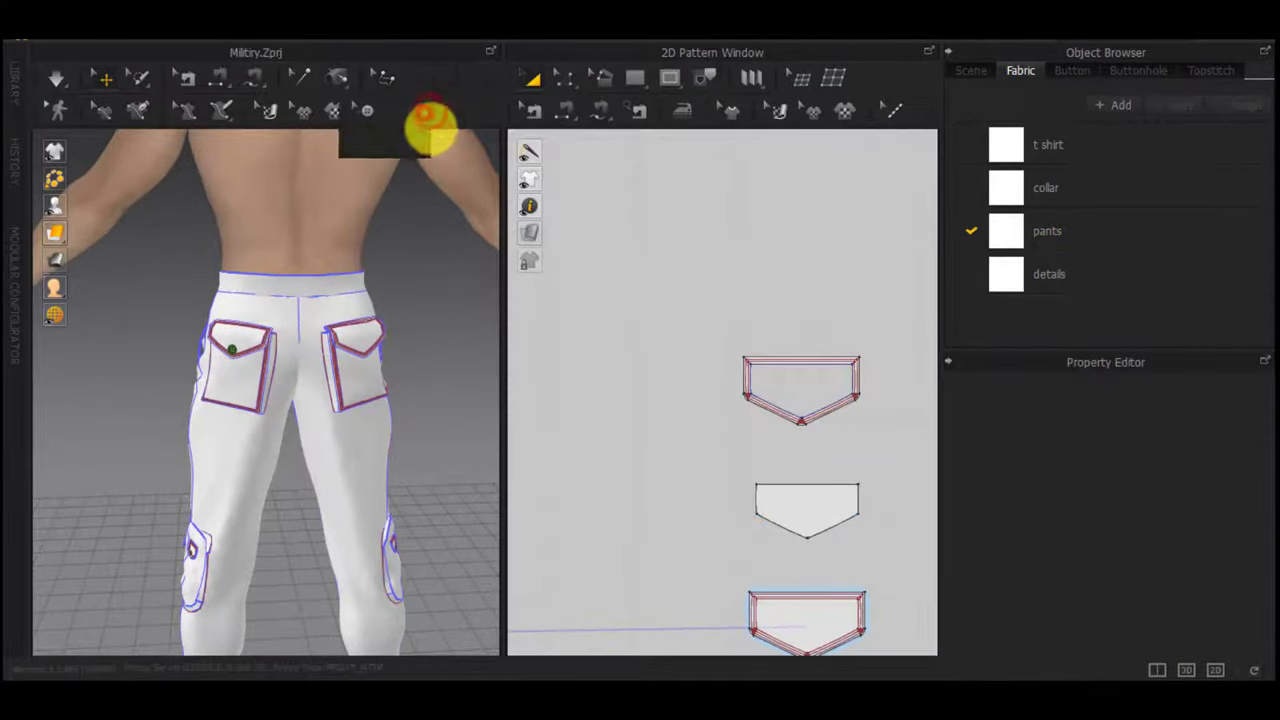
{"action": "left_click", "coordinate": [424, 112]}
{"action": "left_click", "coordinate": [408, 114]}
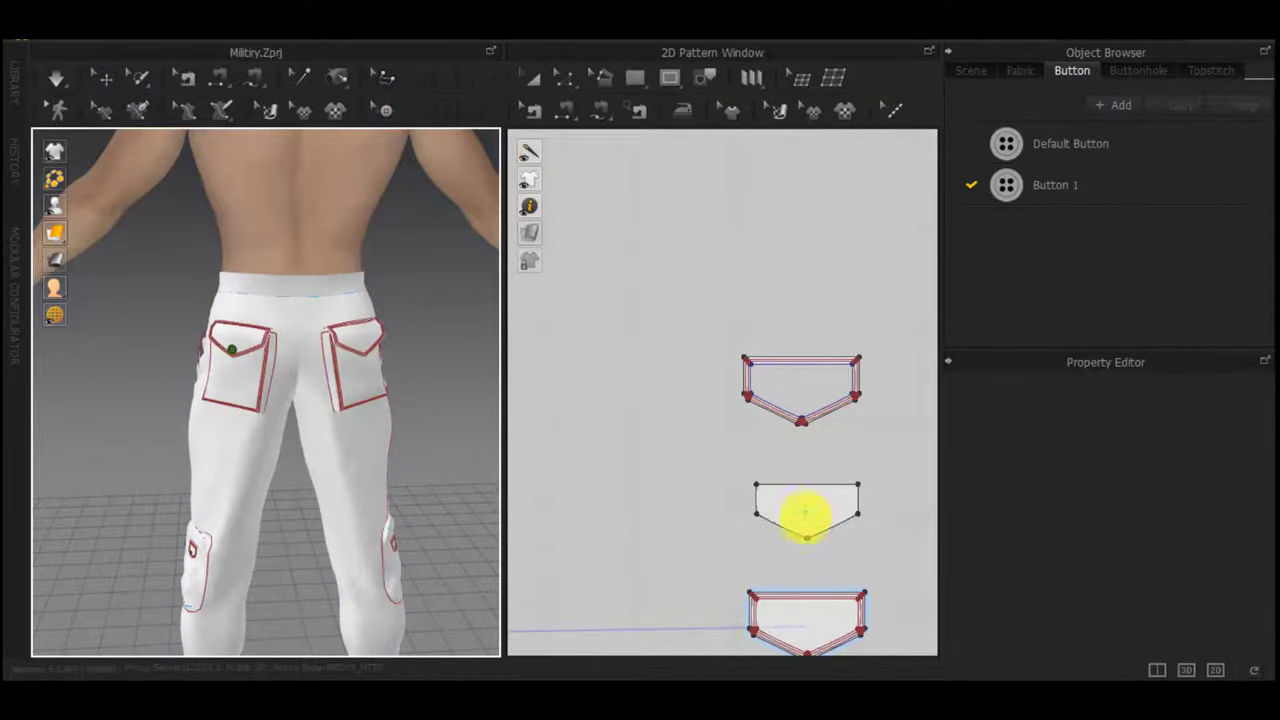
{"action": "scroll", "coordinate": [328, 340], "scroll_direction": "up", "scroll_amount": 6}
{"action": "right_click_drag", "start_coordinate": [420, 343], "coordinate": [317, 329]}
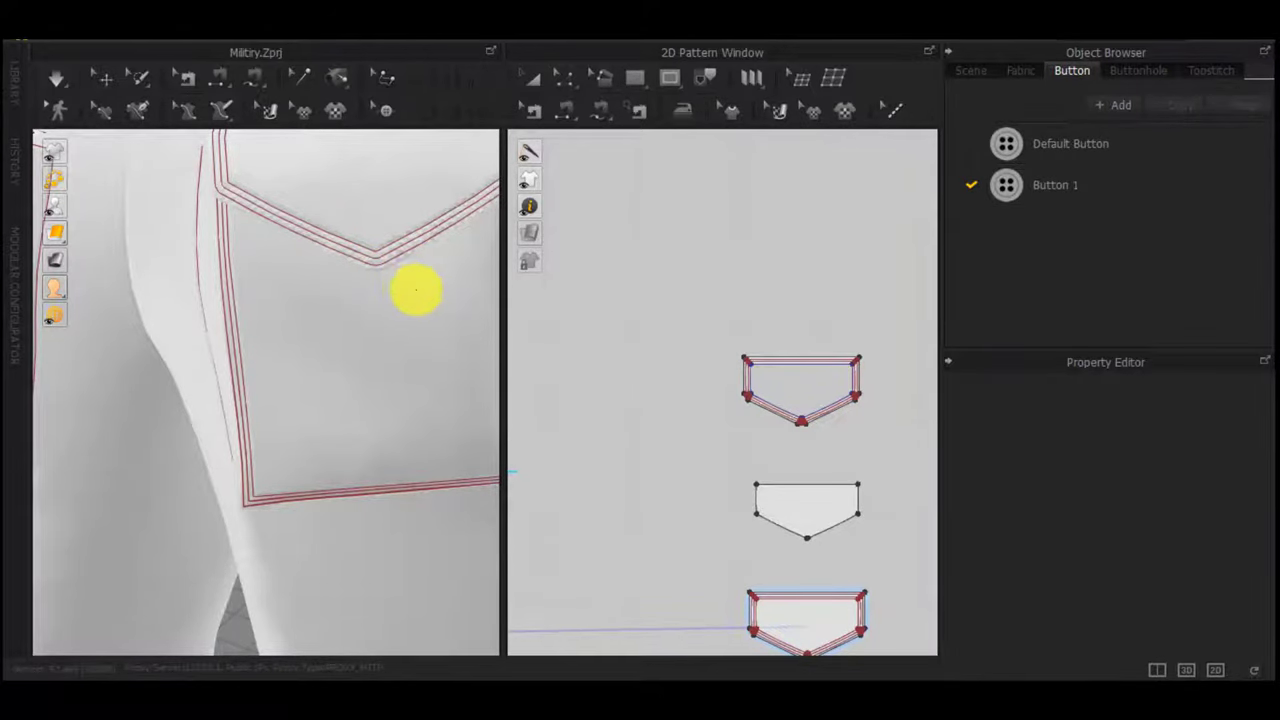
{"action": "scroll", "coordinate": [372, 277], "scroll_direction": "down", "scroll_amount": 5}
{"action": "right_click_drag", "start_coordinate": [372, 277], "coordinate": [440, 258]}
{"action": "right_click_drag", "start_coordinate": [245, 310], "coordinate": [312, 418]}
{"action": "scroll", "coordinate": [305, 382], "scroll_direction": "up", "scroll_amount": 5}
{"action": "key", "text": "space"}
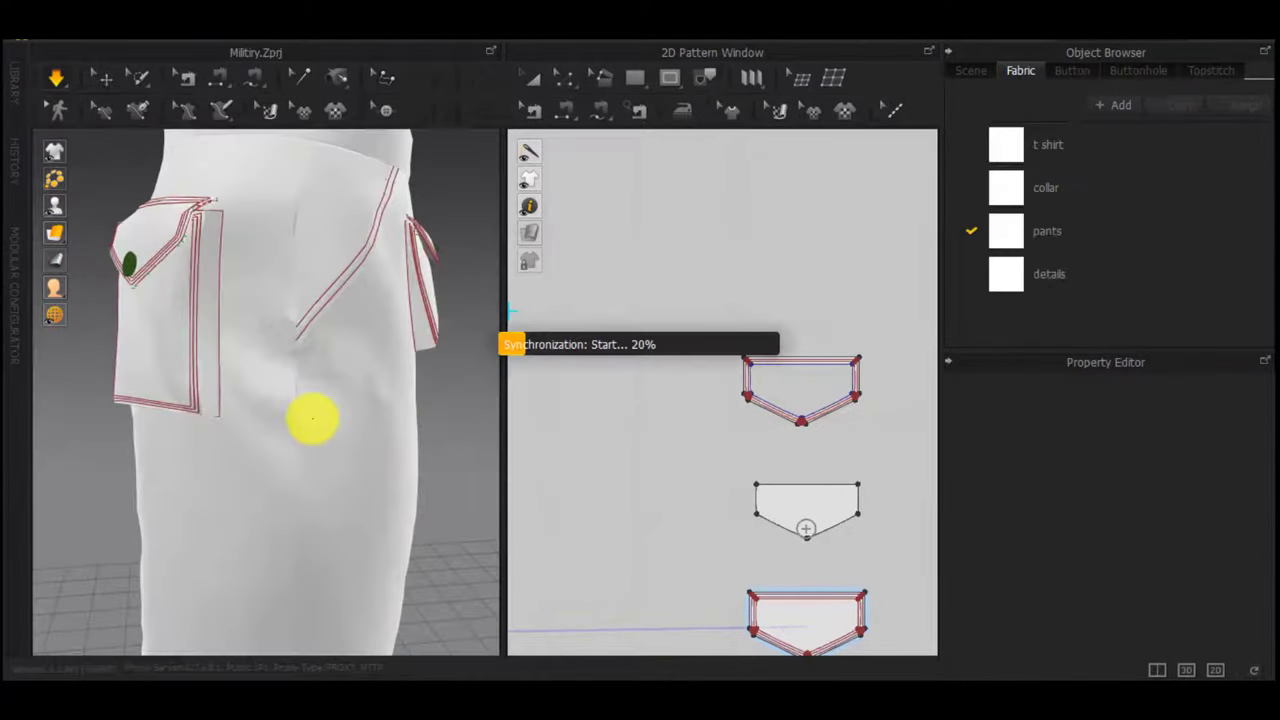
Examine the trousers' front pockets, flaps and fly together with their pattern pieces
{"action": "scroll", "coordinate": [322, 420], "scroll_direction": "down", "scroll_amount": 5}
{"action": "right_click_drag", "start_coordinate": [323, 420], "coordinate": [139, 415]}
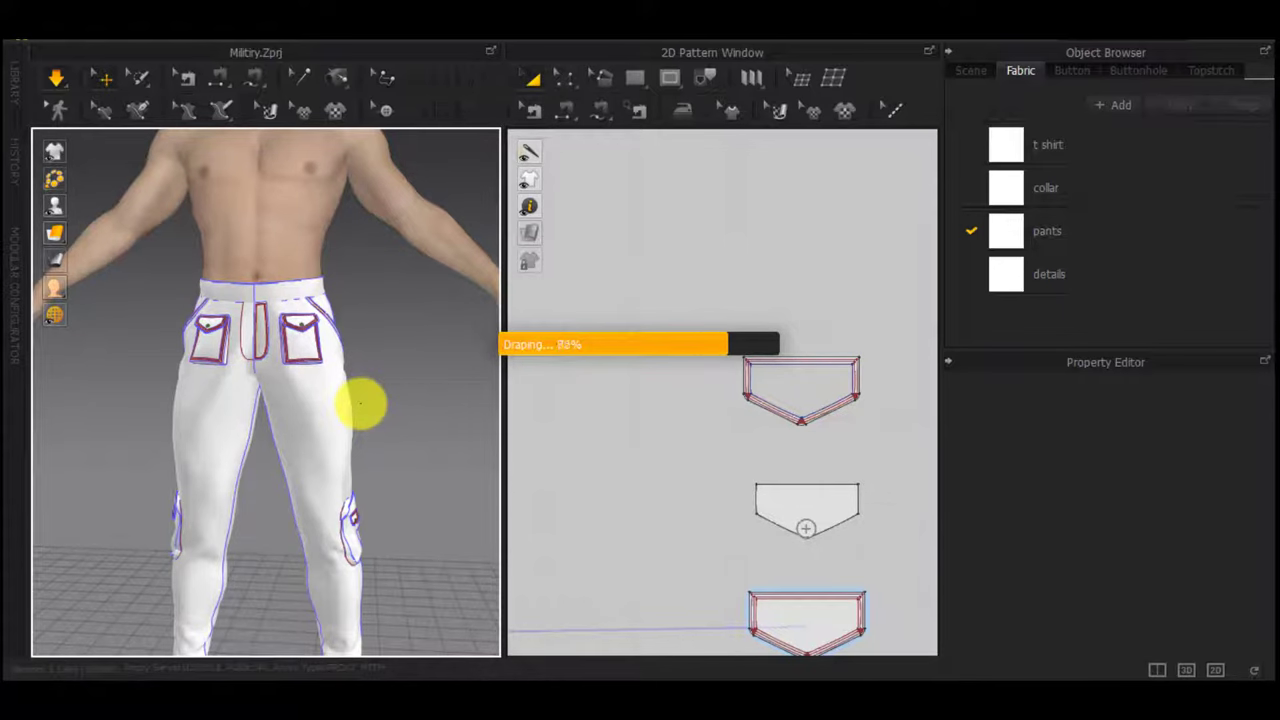
{"action": "scroll", "coordinate": [302, 298], "scroll_direction": "up", "scroll_amount": 4}
{"action": "scroll", "coordinate": [610, 369], "scroll_direction": "down", "scroll_amount": 5}
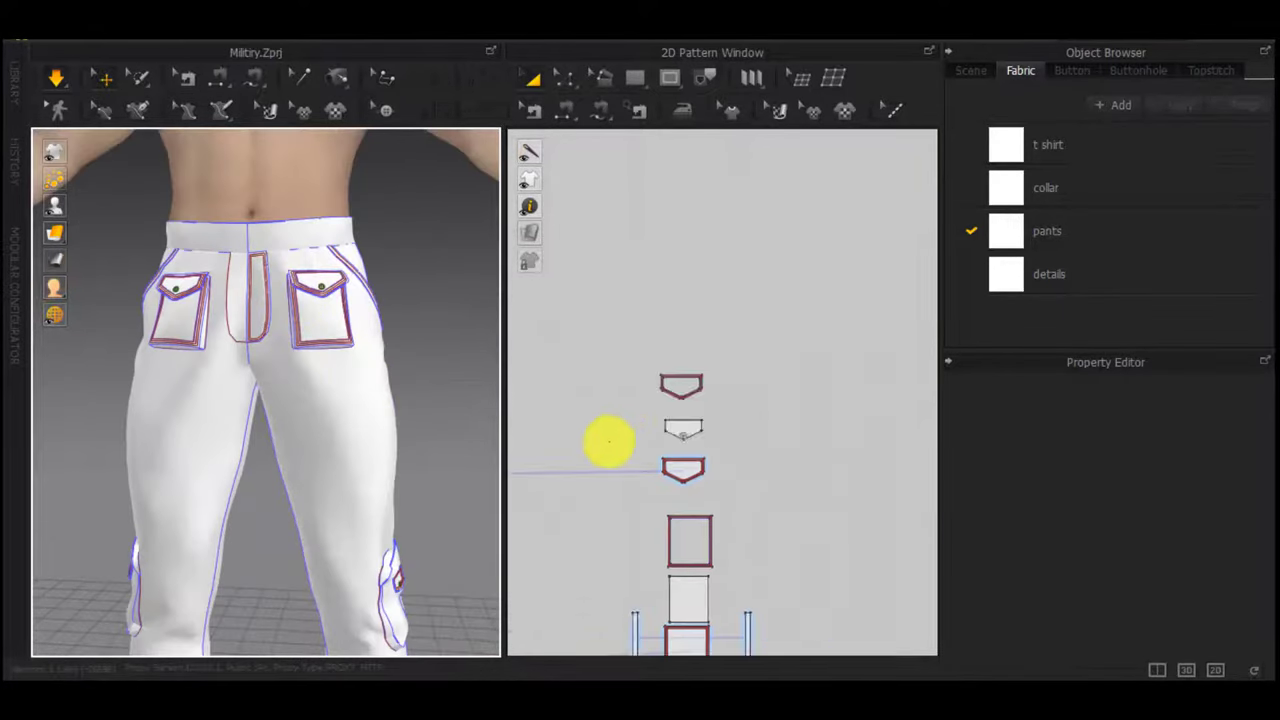
{"action": "middle_click_drag", "start_coordinate": [822, 543], "coordinate": [770, 347]}
{"action": "scroll", "coordinate": [764, 345], "scroll_direction": "down", "scroll_amount": 5}
{"action": "scroll", "coordinate": [610, 362], "scroll_direction": "up", "scroll_amount": 6}
{"action": "middle_click_drag", "start_coordinate": [689, 347], "coordinate": [846, 318]}
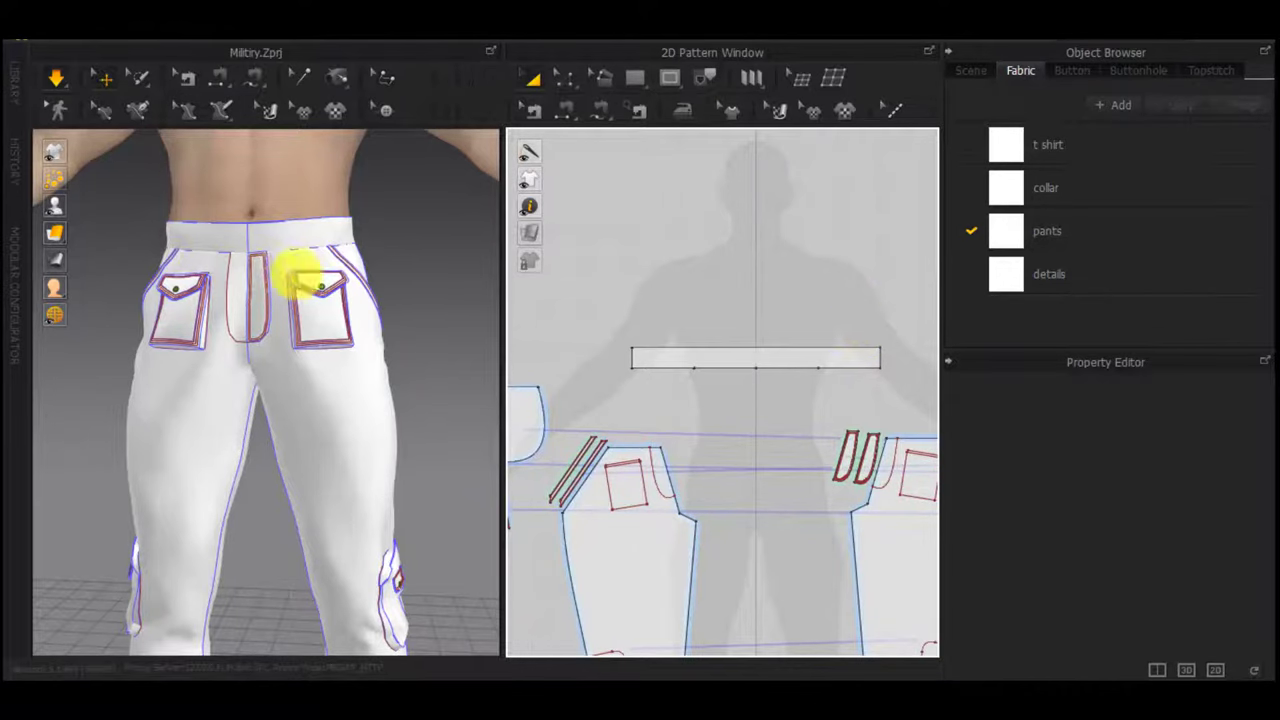
{"action": "scroll", "coordinate": [297, 275], "scroll_direction": "up", "scroll_amount": 4}
{"action": "middle_click_drag", "start_coordinate": [340, 270], "coordinate": [346, 397]}
{"action": "left_click", "coordinate": [322, 380]}
{"action": "middle_click_drag", "start_coordinate": [555, 429], "coordinate": [410, 420]}
{"action": "left_click", "coordinate": [843, 327]}
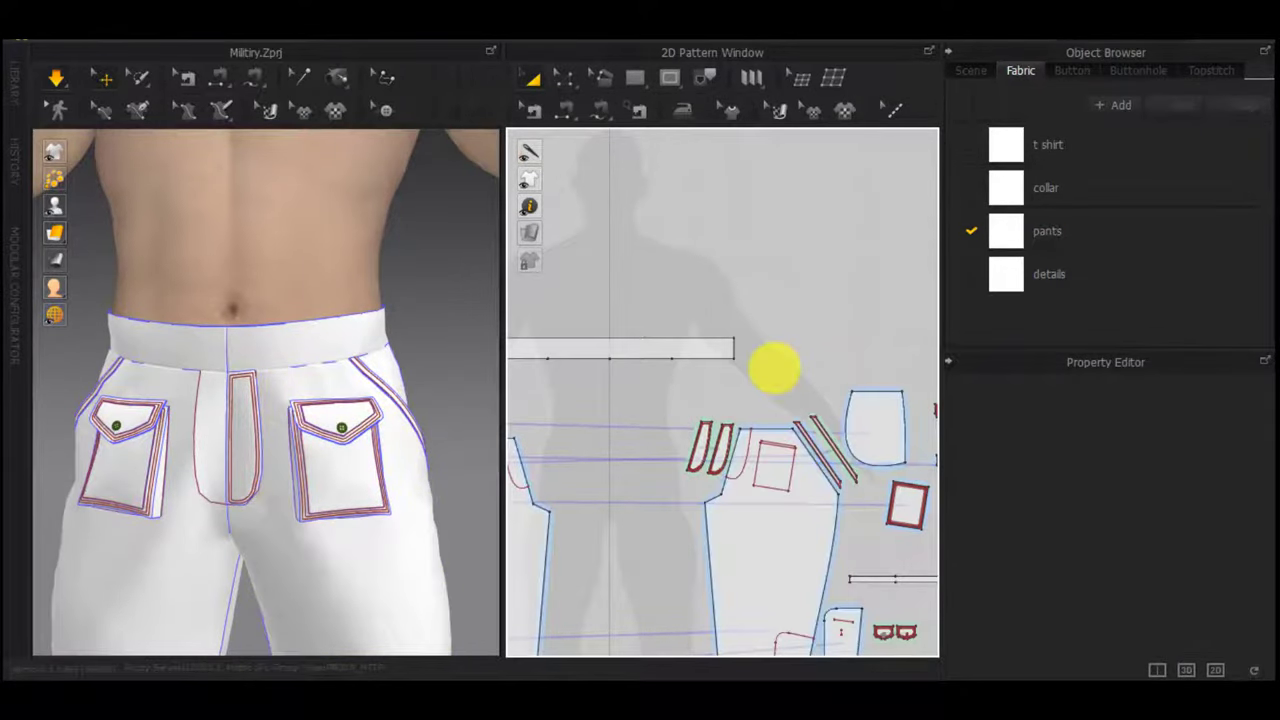
Inspect the button on the pocket flap from the side and from a low angle
{"action": "right_click_drag", "start_coordinate": [393, 378], "coordinate": [8, 368]}
{"action": "right_click_drag", "start_coordinate": [420, 432], "coordinate": [587, 440]}
{"action": "right_click_drag", "start_coordinate": [485, 431], "coordinate": [317, 400]}
{"action": "left_click", "coordinate": [373, 413]}
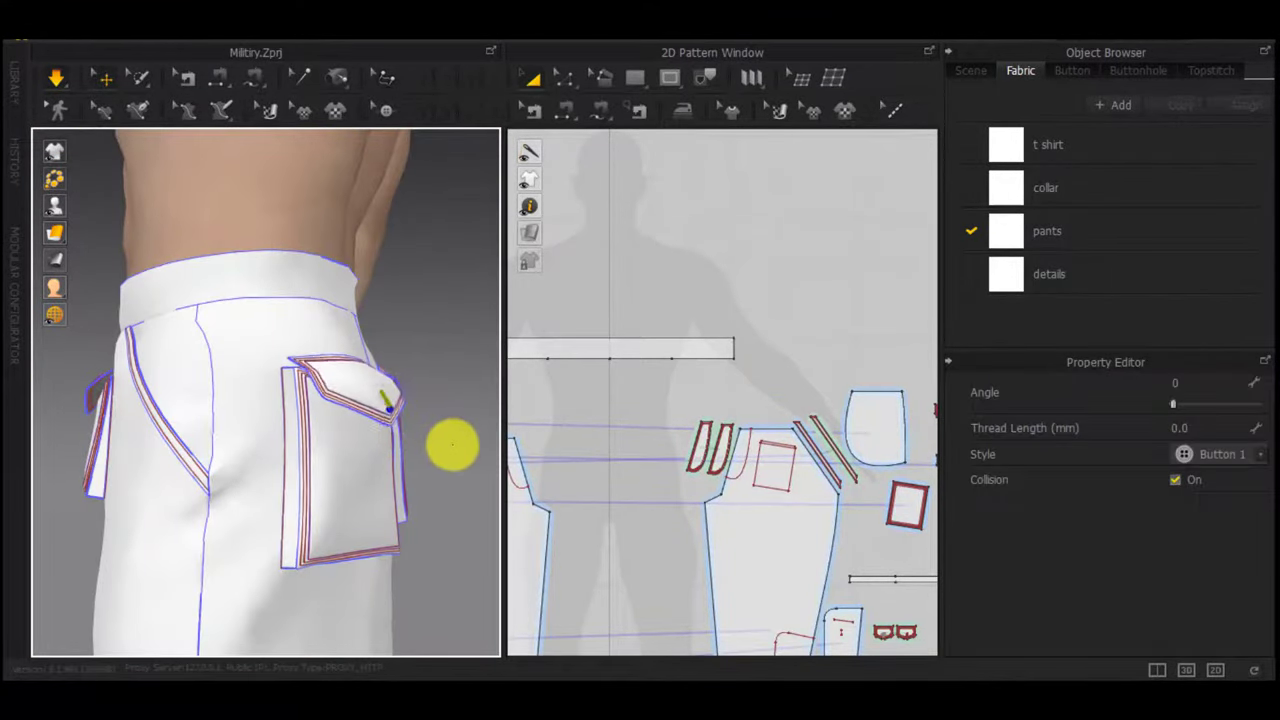
{"action": "right_click_drag", "start_coordinate": [471, 444], "coordinate": [390, 393]}
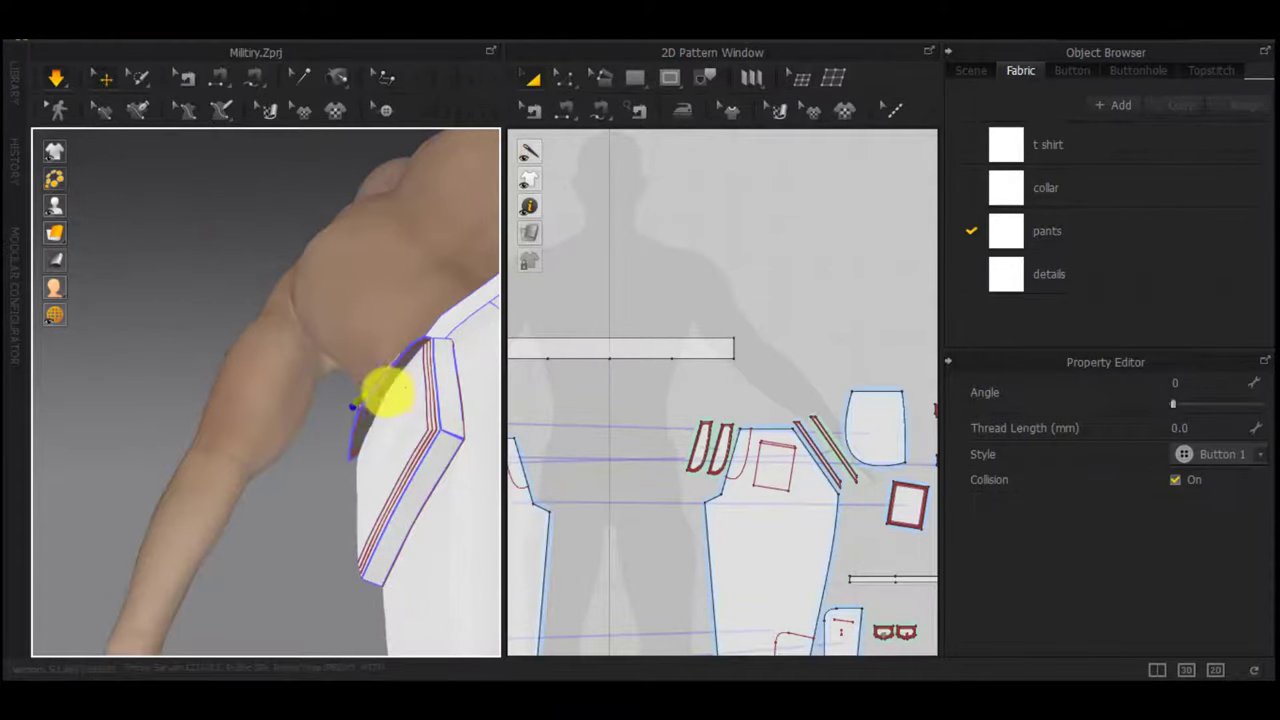
{"action": "left_click", "coordinate": [372, 411]}
{"action": "scroll", "coordinate": [372, 411], "scroll_direction": "down", "scroll_amount": 2}
{"action": "scroll", "coordinate": [605, 556], "scroll_direction": "down", "scroll_amount": 5}
Draw a vertical internal line about 9.7 mm long near the upper middle of the pocket outline on the back leg panel
{"action": "right_click_drag", "start_coordinate": [374, 457], "coordinate": [528, 602]}
{"action": "scroll", "coordinate": [818, 522], "scroll_direction": "up", "scroll_amount": 10}
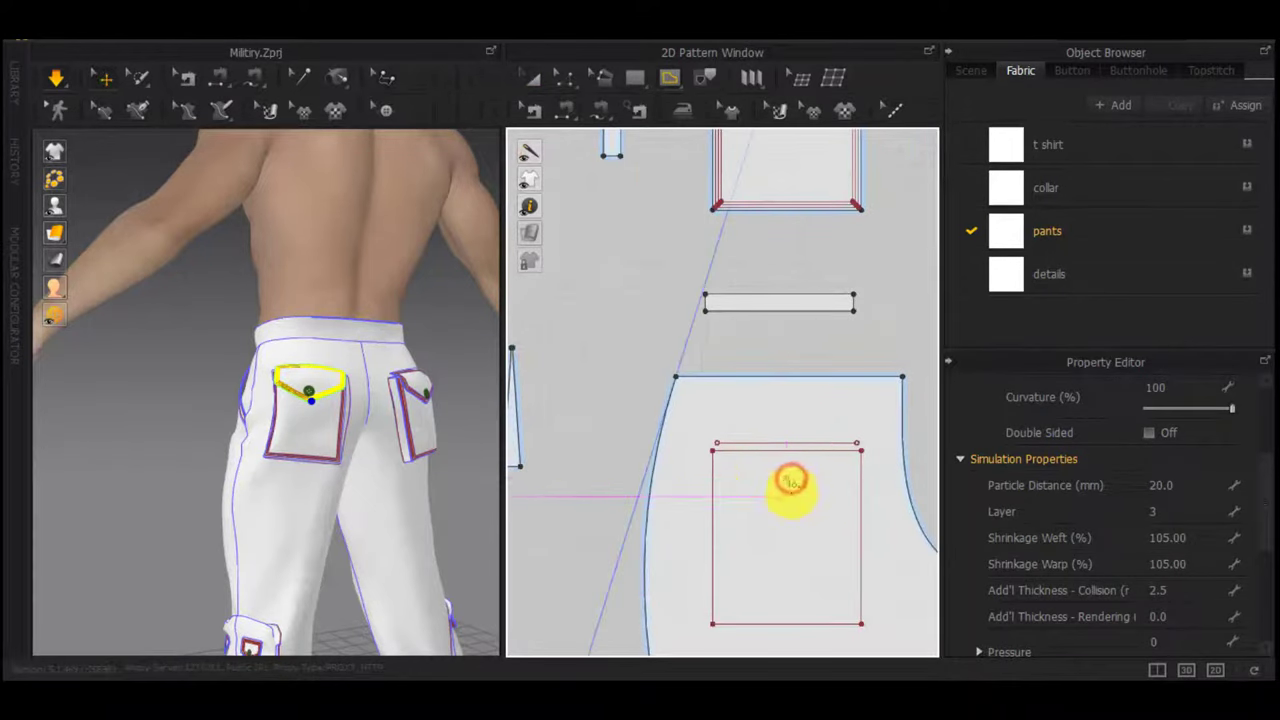
{"action": "scroll", "coordinate": [790, 484], "scroll_direction": "up", "scroll_amount": 8}
{"action": "double_click", "coordinate": [781, 486]}
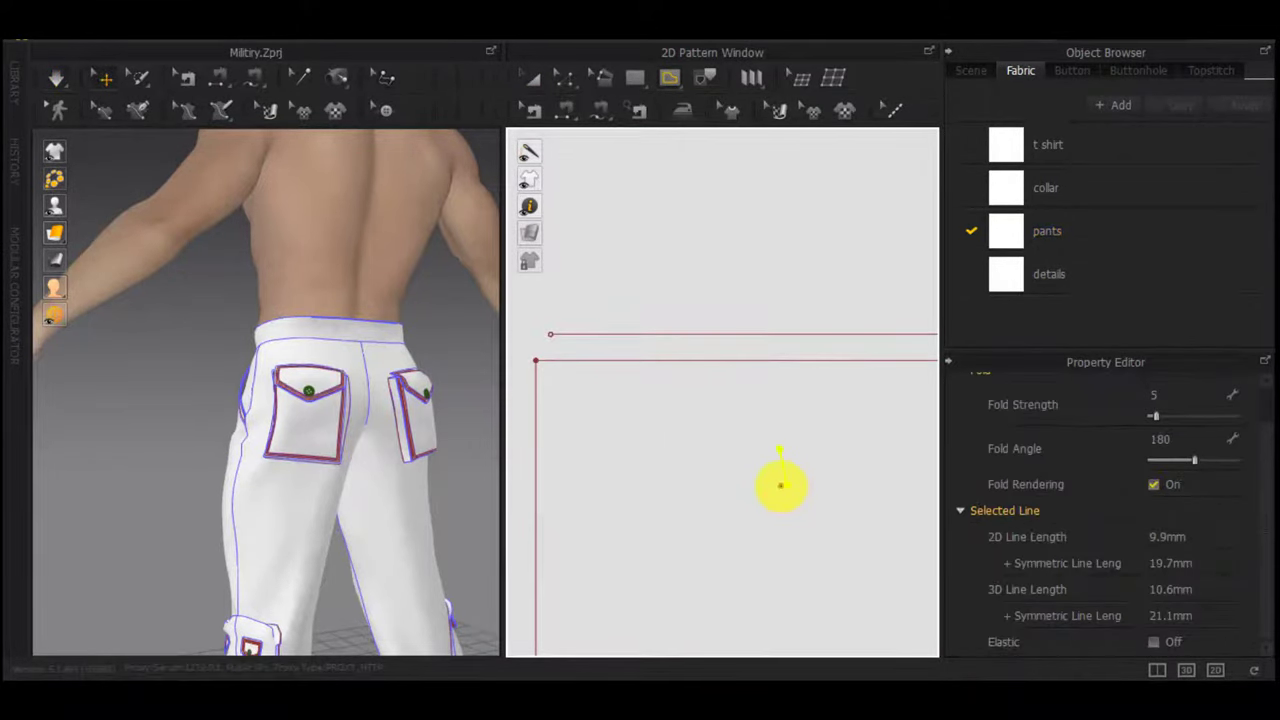
{"action": "left_click", "coordinate": [780, 453]}
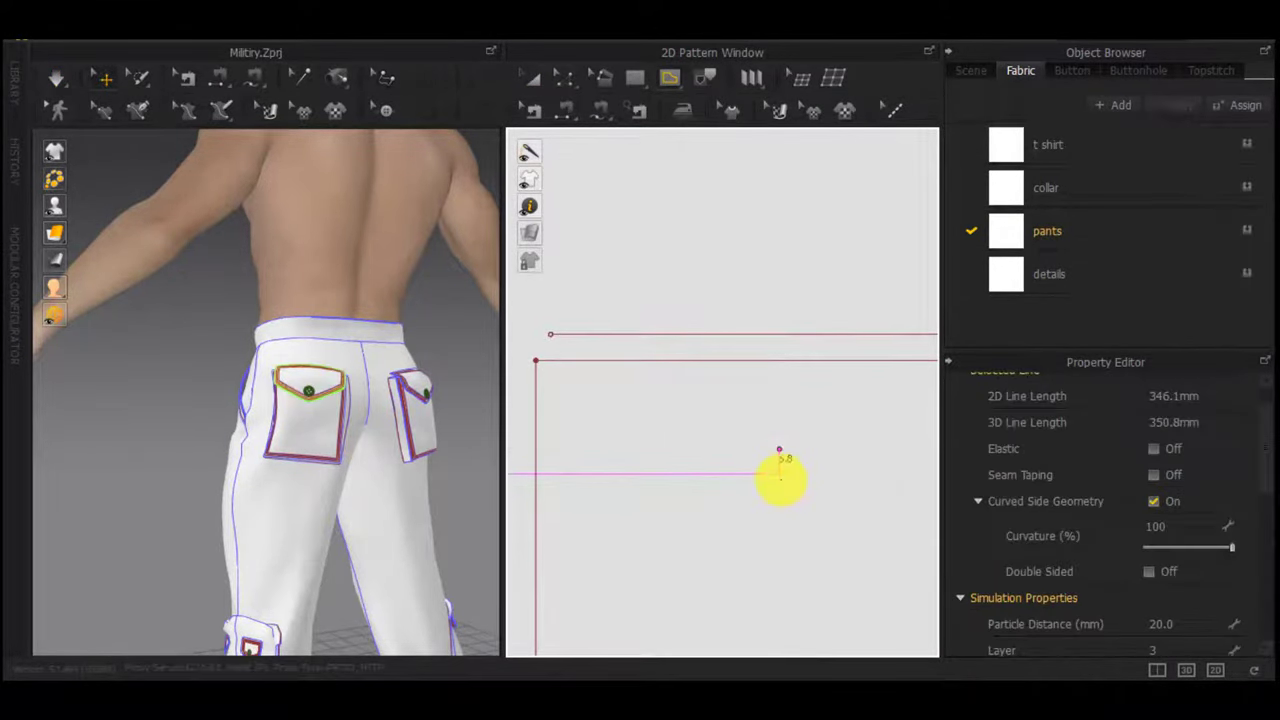
{"action": "double_click", "coordinate": [780, 483]}
{"action": "scroll", "coordinate": [780, 483], "scroll_direction": "down", "scroll_amount": 5}
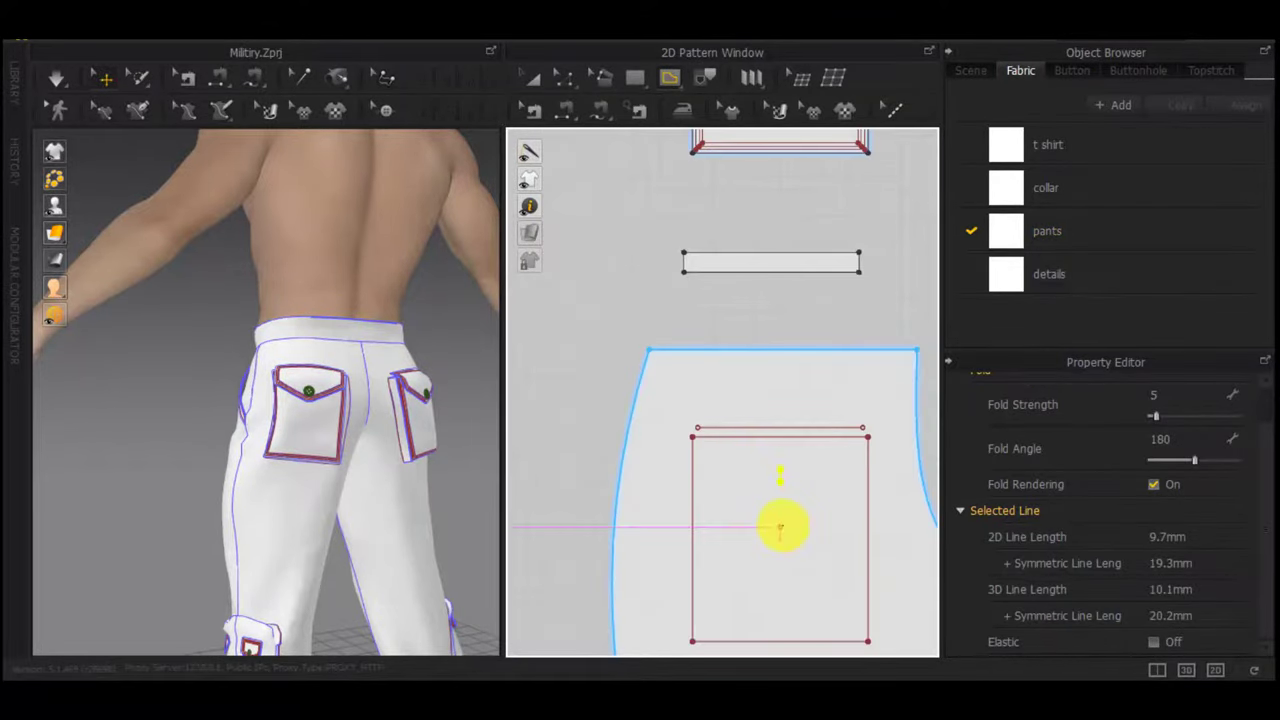
{"action": "middle_click_drag", "start_coordinate": [771, 351], "coordinate": [765, 596]}
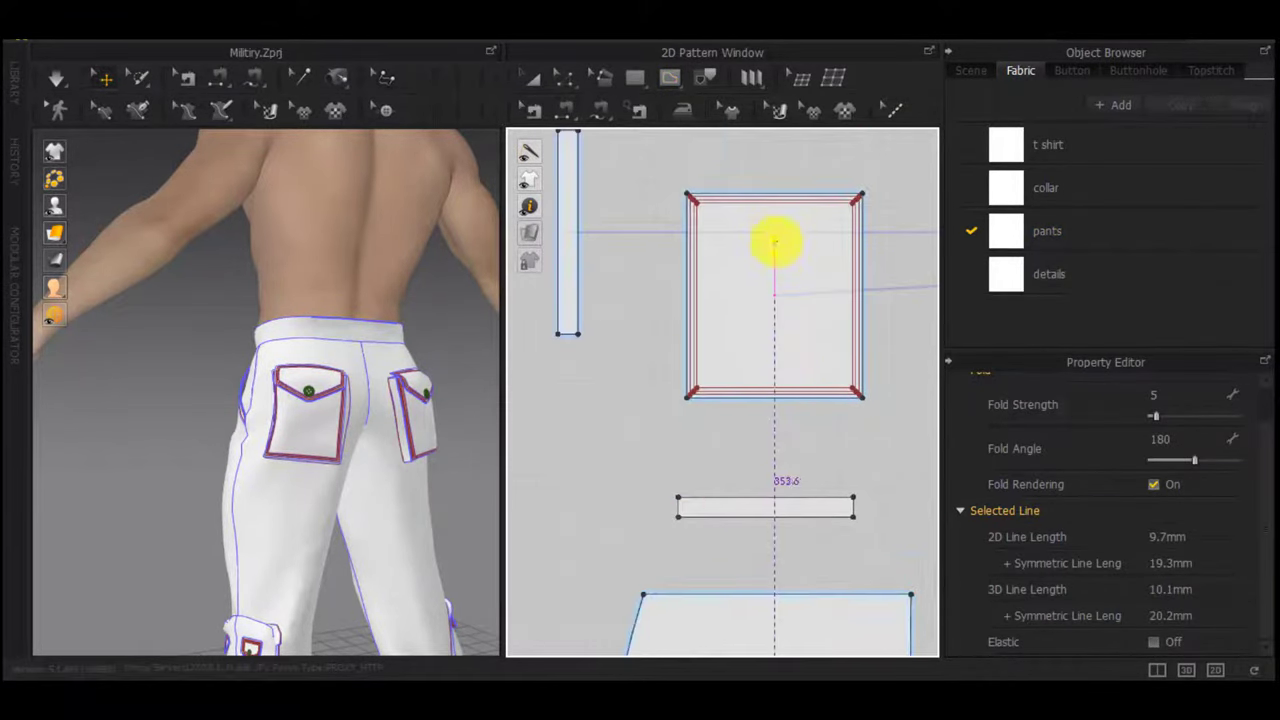
Place a matching 9.7 mm vertical internal line near the point of the back pocket's stitched flap piece
{"action": "scroll", "coordinate": [789, 320], "scroll_direction": "down", "scroll_amount": 5}
{"action": "middle_click_drag", "start_coordinate": [778, 305], "coordinate": [763, 648]}
{"action": "scroll", "coordinate": [767, 386], "scroll_direction": "up", "scroll_amount": 4}
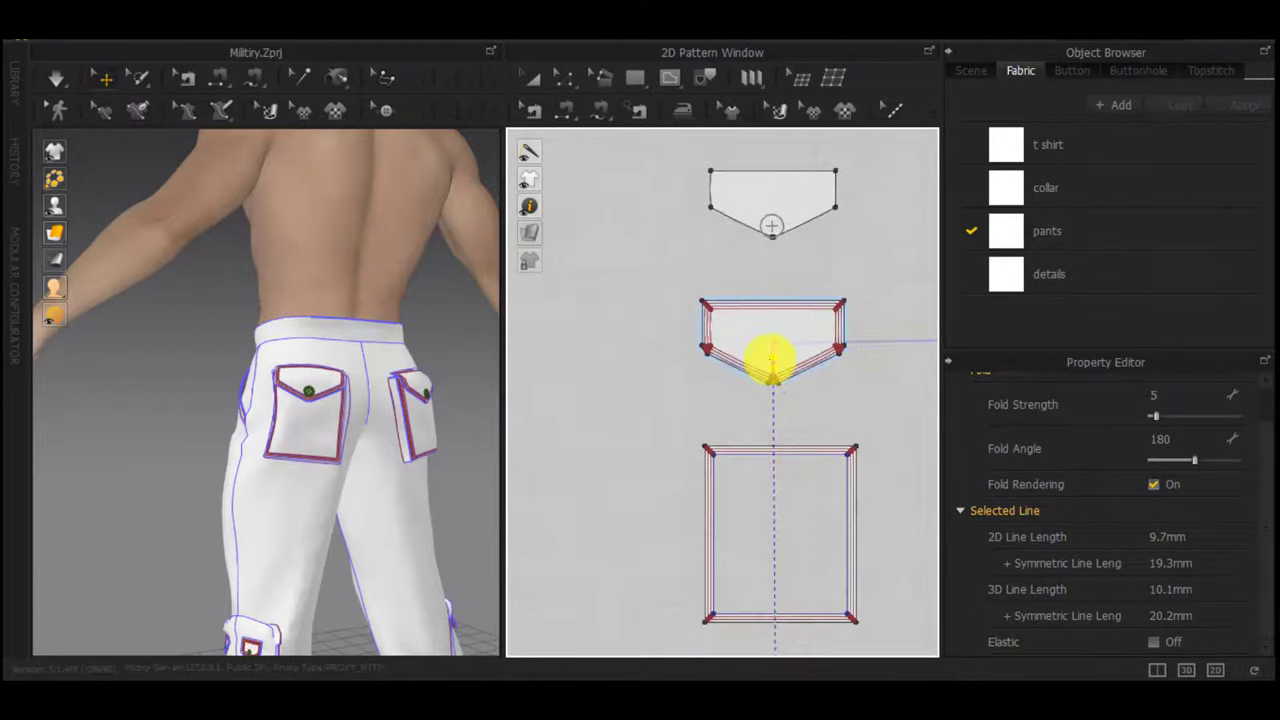
{"action": "left_click", "coordinate": [769, 358]}
{"action": "scroll", "coordinate": [757, 378], "scroll_direction": "up", "scroll_amount": 5}
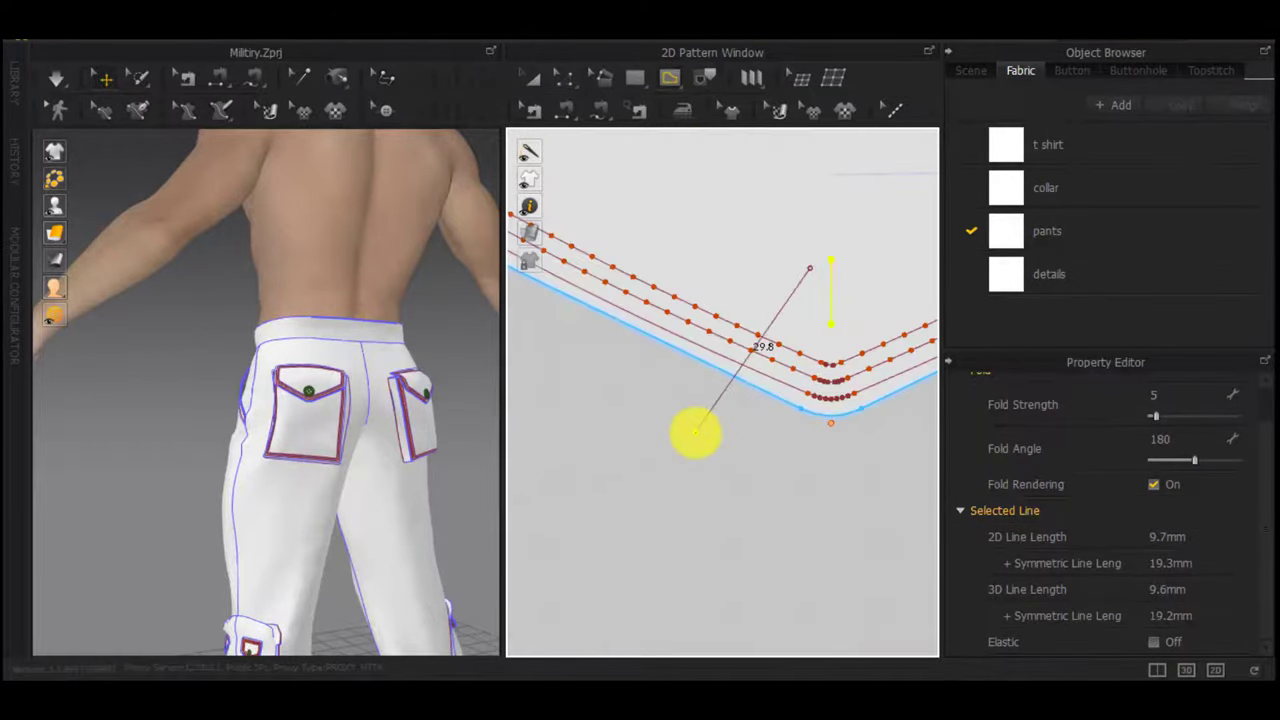
{"action": "scroll", "coordinate": [695, 438], "scroll_direction": "down", "scroll_amount": 5}
Sew the short vertical line on the flap piece to the matching line inside the back leg panel's pocket outline
{"action": "key", "text": "n"}
{"action": "left_click", "coordinate": [725, 406]}
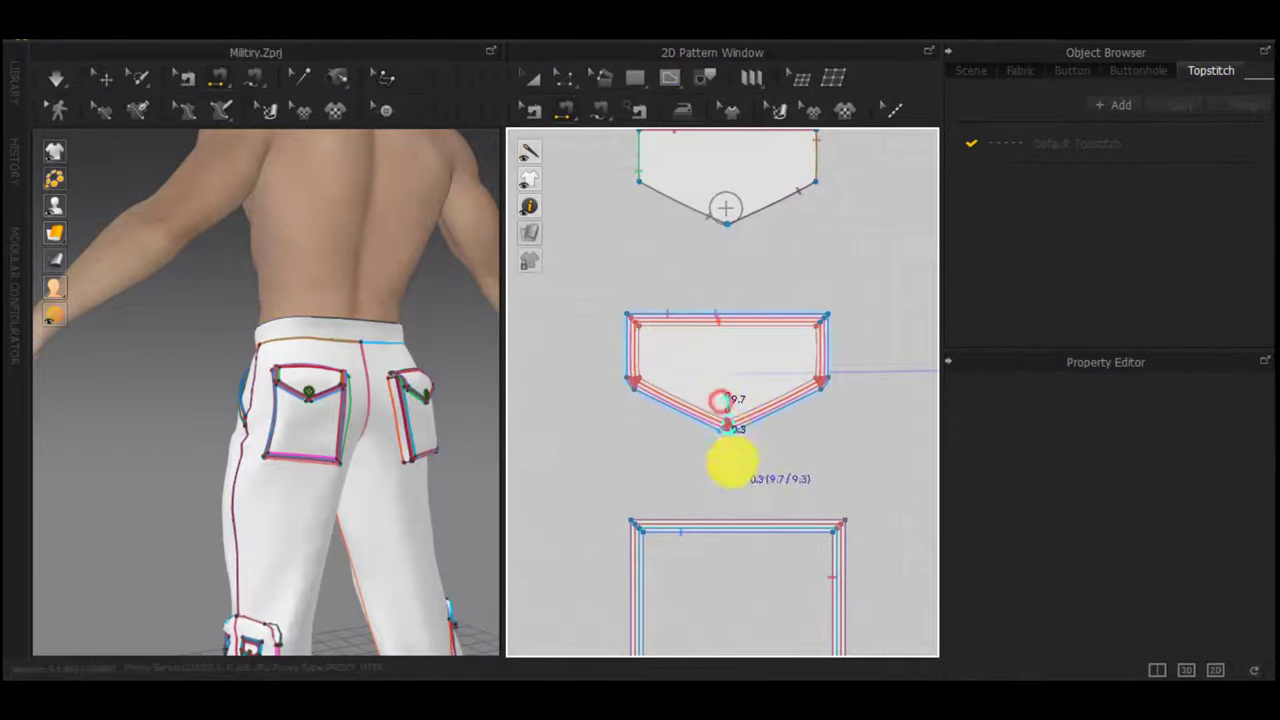
{"action": "middle_click_drag", "start_coordinate": [736, 590], "coordinate": [736, 256]}
{"action": "middle_click_drag", "start_coordinate": [734, 551], "coordinate": [750, 142]}
{"action": "scroll", "coordinate": [749, 491], "scroll_direction": "down", "scroll_amount": 5}
{"action": "middle_click_drag", "start_coordinate": [890, 372], "coordinate": [777, 170]}
{"action": "scroll", "coordinate": [806, 289], "scroll_direction": "up", "scroll_amount": 5}
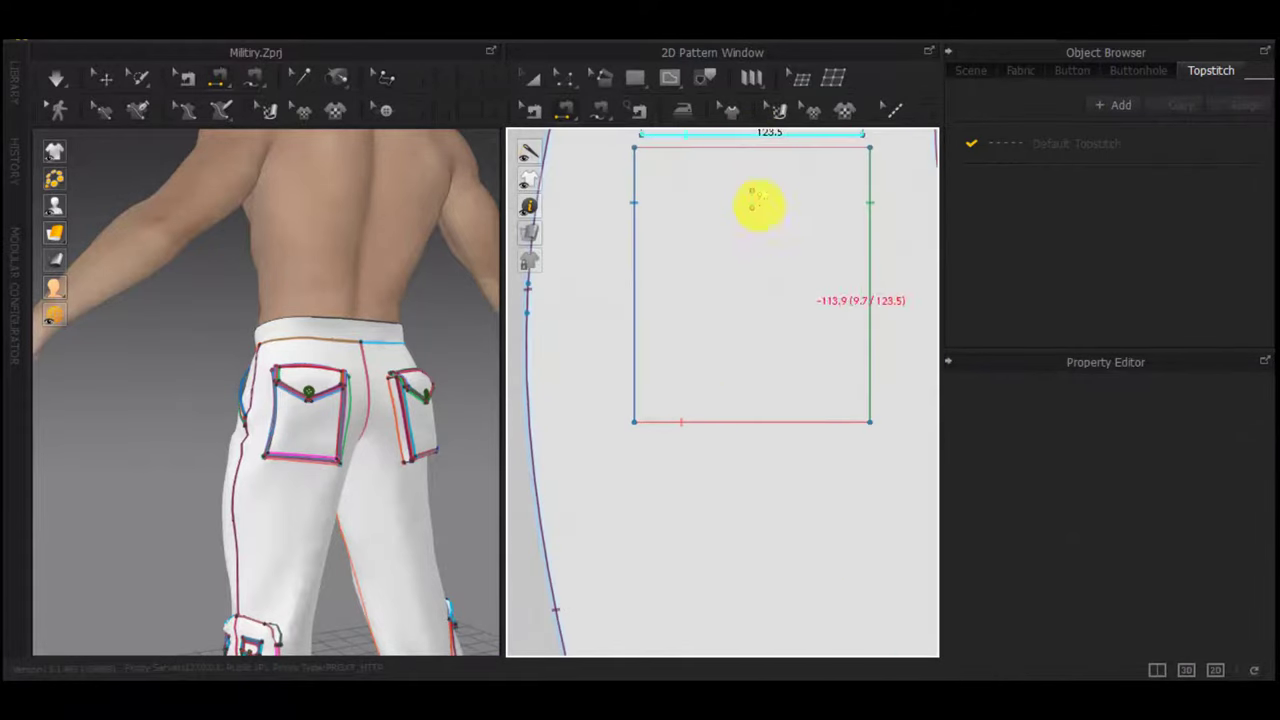
{"action": "left_click", "coordinate": [759, 205]}
Select the back pocket's layered flap pieces and move them outward, away from the trousers in 3D
{"action": "scroll", "coordinate": [737, 247], "scroll_direction": "down", "scroll_amount": 5}
{"action": "middle_click_drag", "start_coordinate": [737, 249], "coordinate": [736, 460]}
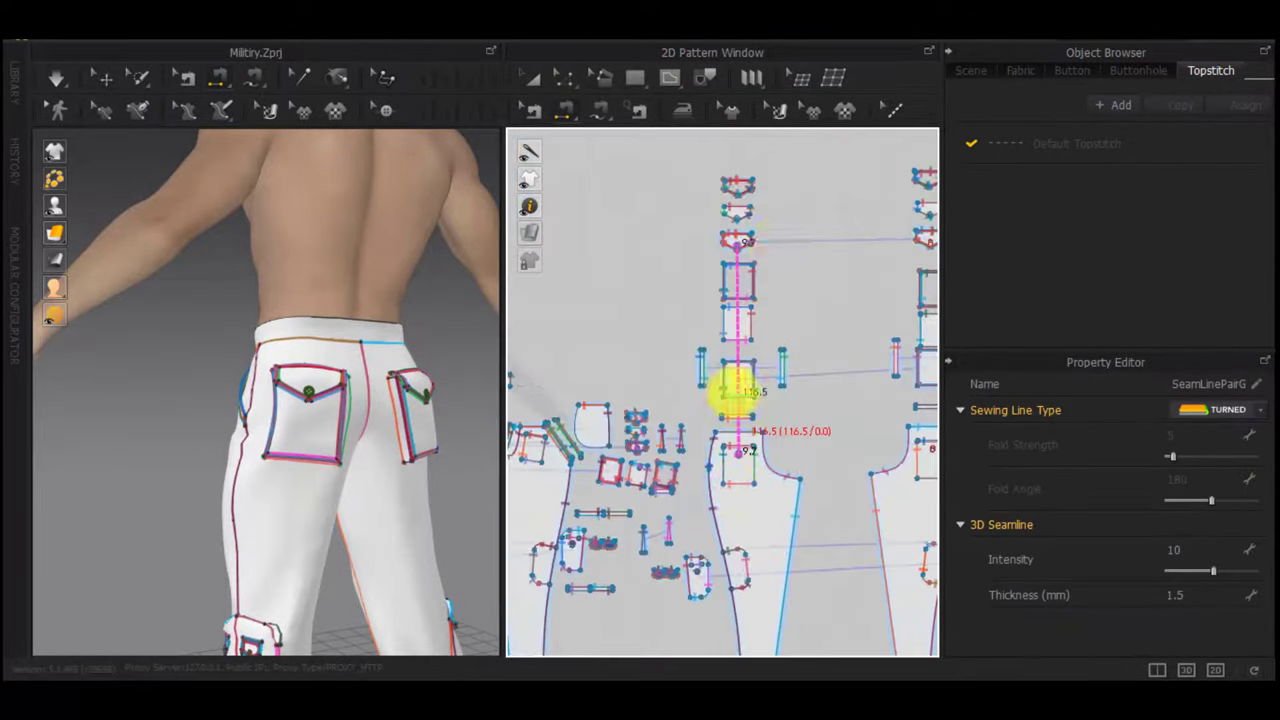
{"action": "key", "text": "a"}
{"action": "left_click_drag", "start_coordinate": [794, 160], "coordinate": [714, 253]}
{"action": "right_click_drag", "start_coordinate": [341, 380], "coordinate": [560, 402]}
{"action": "left_click_drag", "start_coordinate": [348, 380], "coordinate": [442, 381]}
{"action": "right_click_drag", "start_coordinate": [383, 500], "coordinate": [431, 394]}
Select the new seam on the pocket outline's short line to check it, and simulate the garment to close the flap
{"action": "key", "text": "b"}
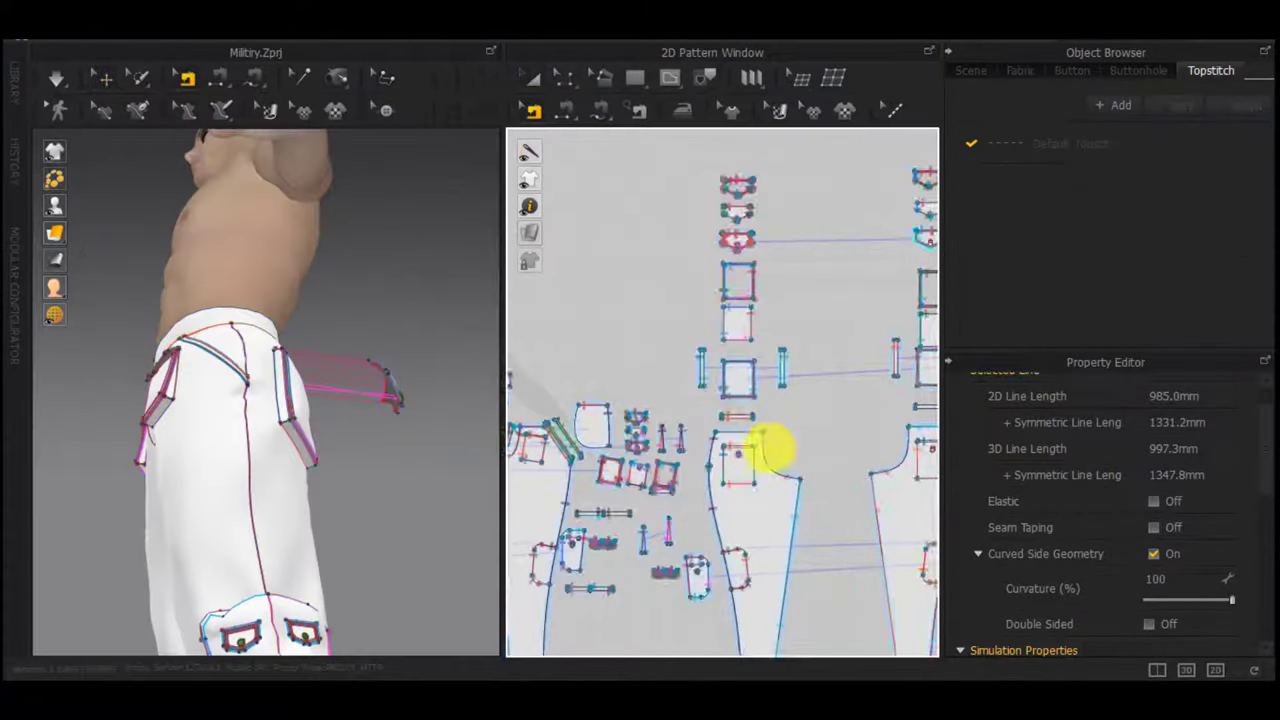
{"action": "scroll", "coordinate": [736, 455], "scroll_direction": "up", "scroll_amount": 5}
{"action": "left_click", "coordinate": [735, 454]}
{"action": "scroll", "coordinate": [735, 454], "scroll_direction": "up", "scroll_amount": 5}
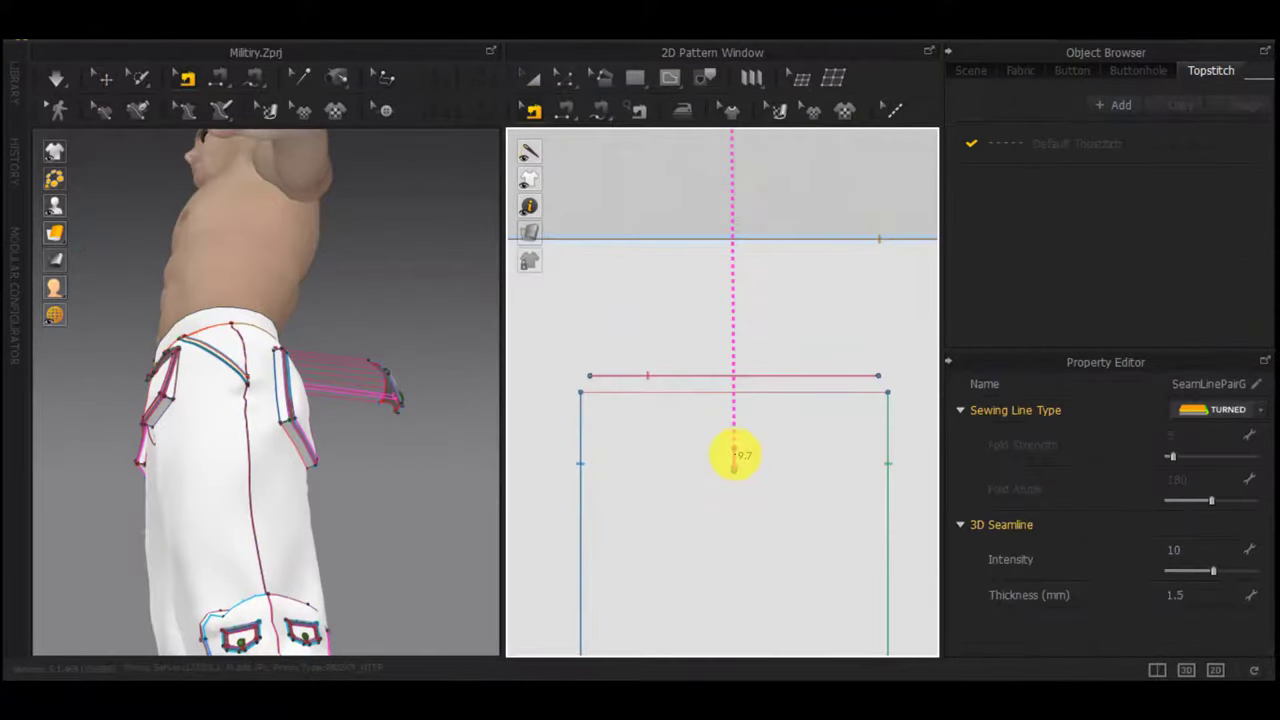
{"action": "key", "text": "space"}
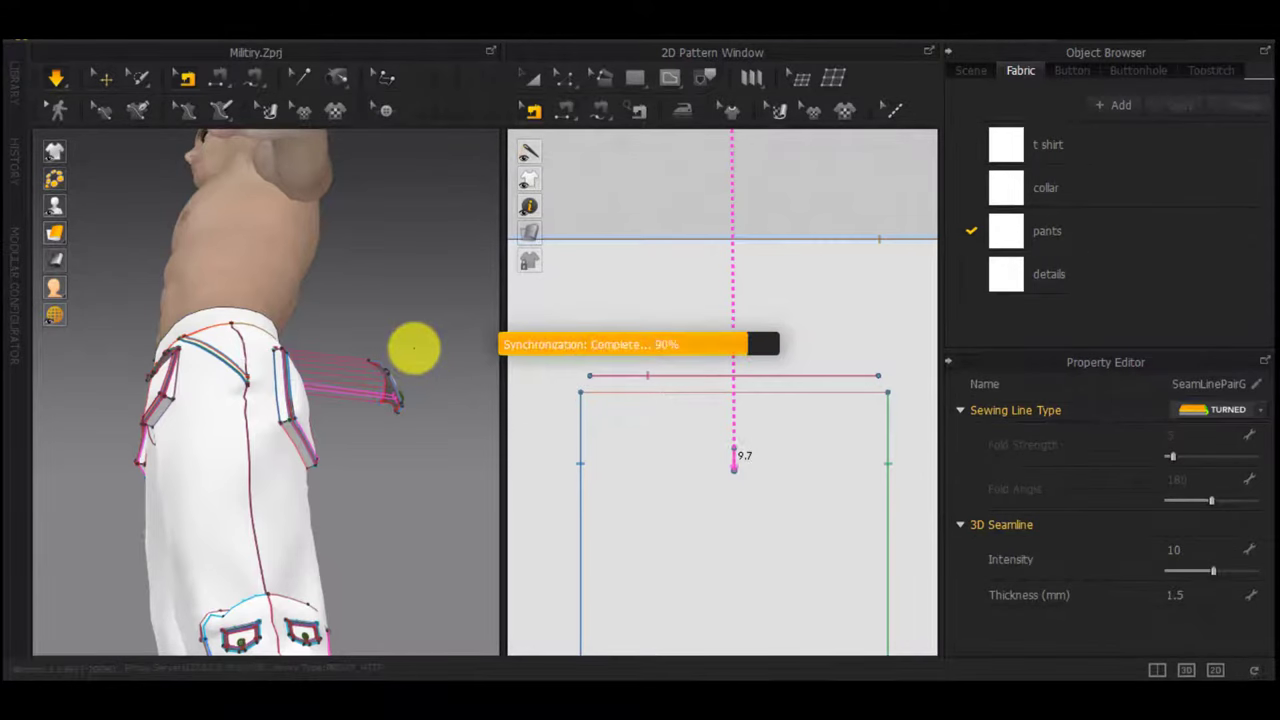
{"action": "right_click_drag", "start_coordinate": [413, 347], "coordinate": [283, 431]}
{"action": "scroll", "coordinate": [297, 370], "scroll_direction": "up", "scroll_amount": 3}
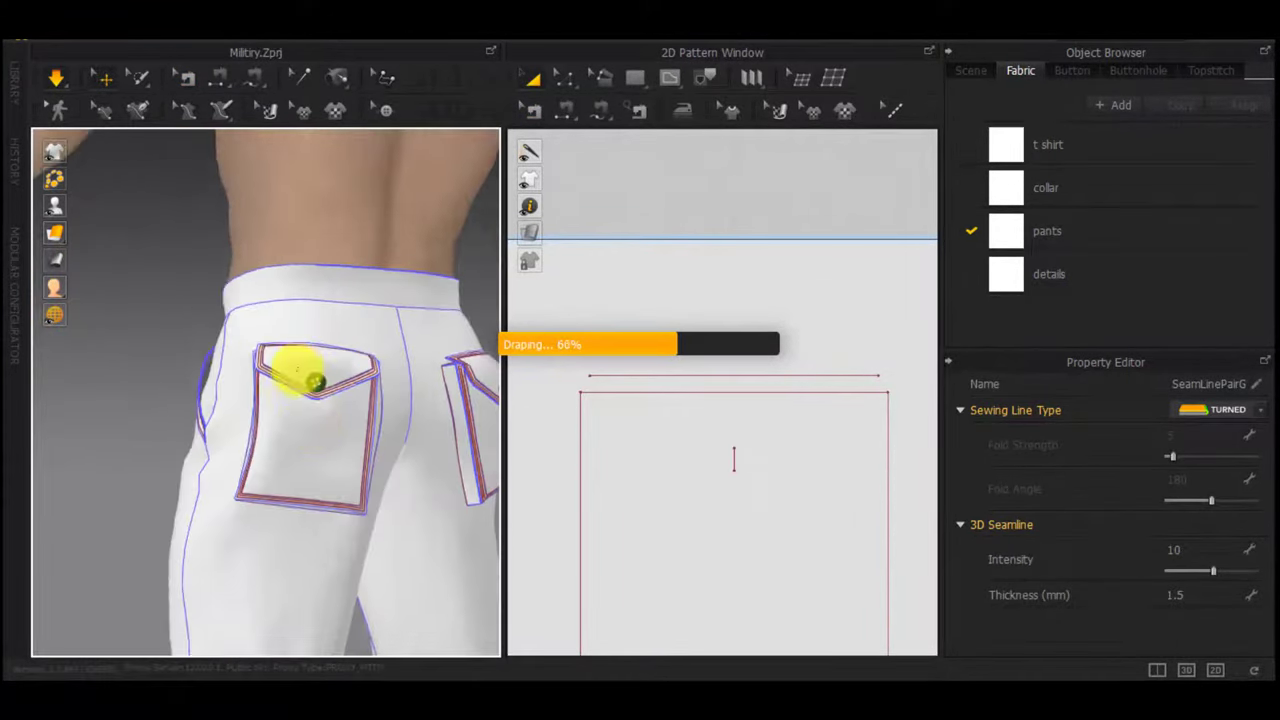
{"action": "middle_click_drag", "start_coordinate": [299, 371], "coordinate": [312, 436]}
{"action": "right_click_drag", "start_coordinate": [372, 474], "coordinate": [738, 474]}
Move the 9.7 mm internal line lower inside the back leg panel's pocket outline and simulate the garment
{"action": "left_click", "coordinate": [734, 458]}
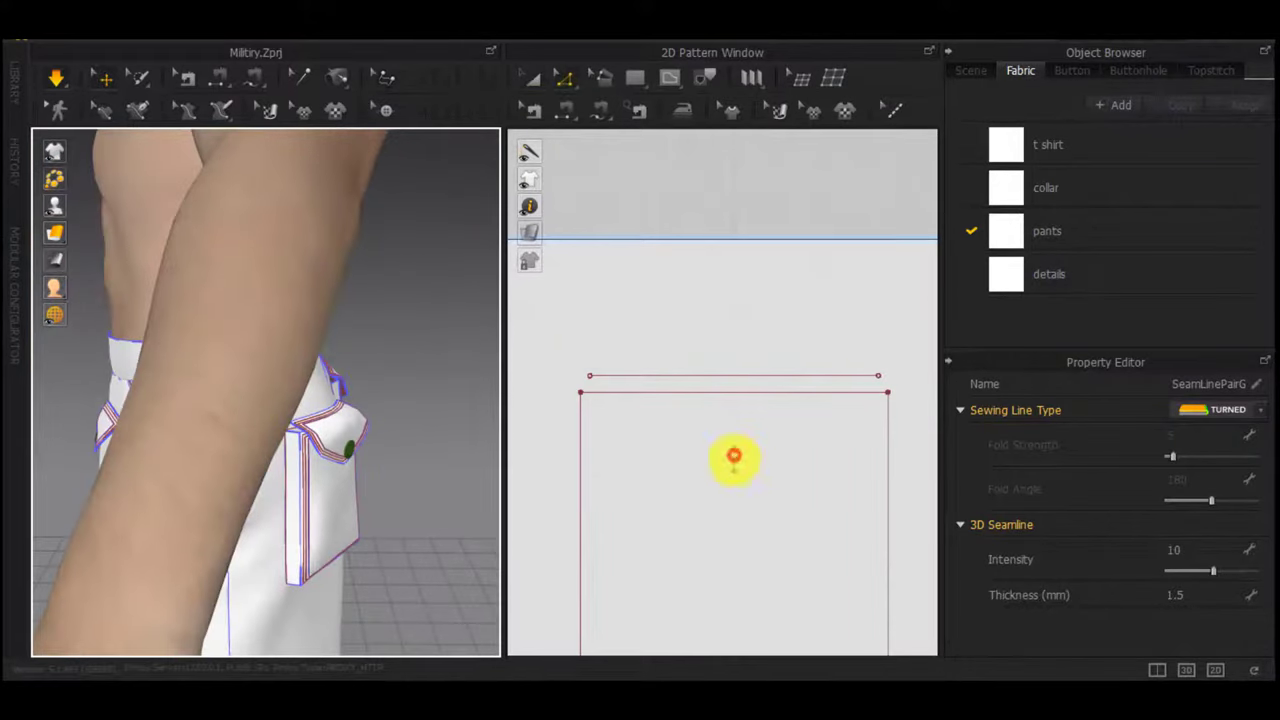
{"action": "key", "text": "space"}
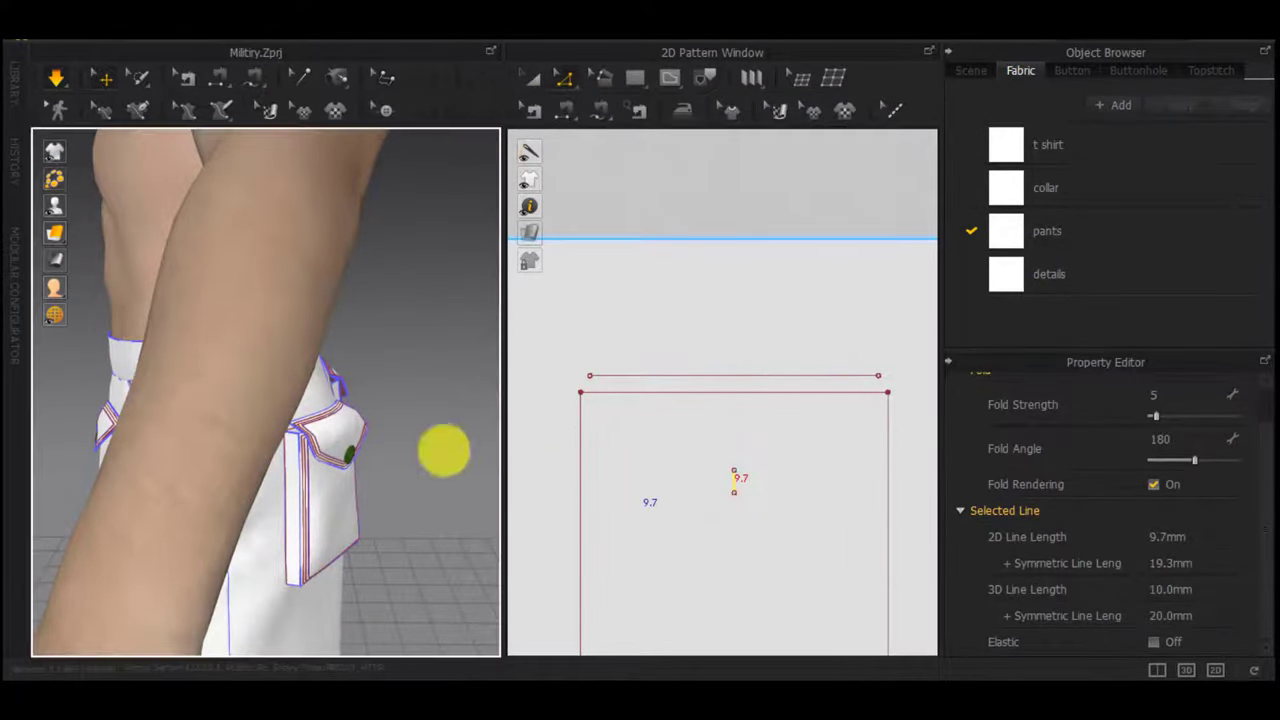
{"action": "right_click_drag", "start_coordinate": [444, 451], "coordinate": [287, 470]}
{"action": "left_click", "coordinate": [734, 479]}
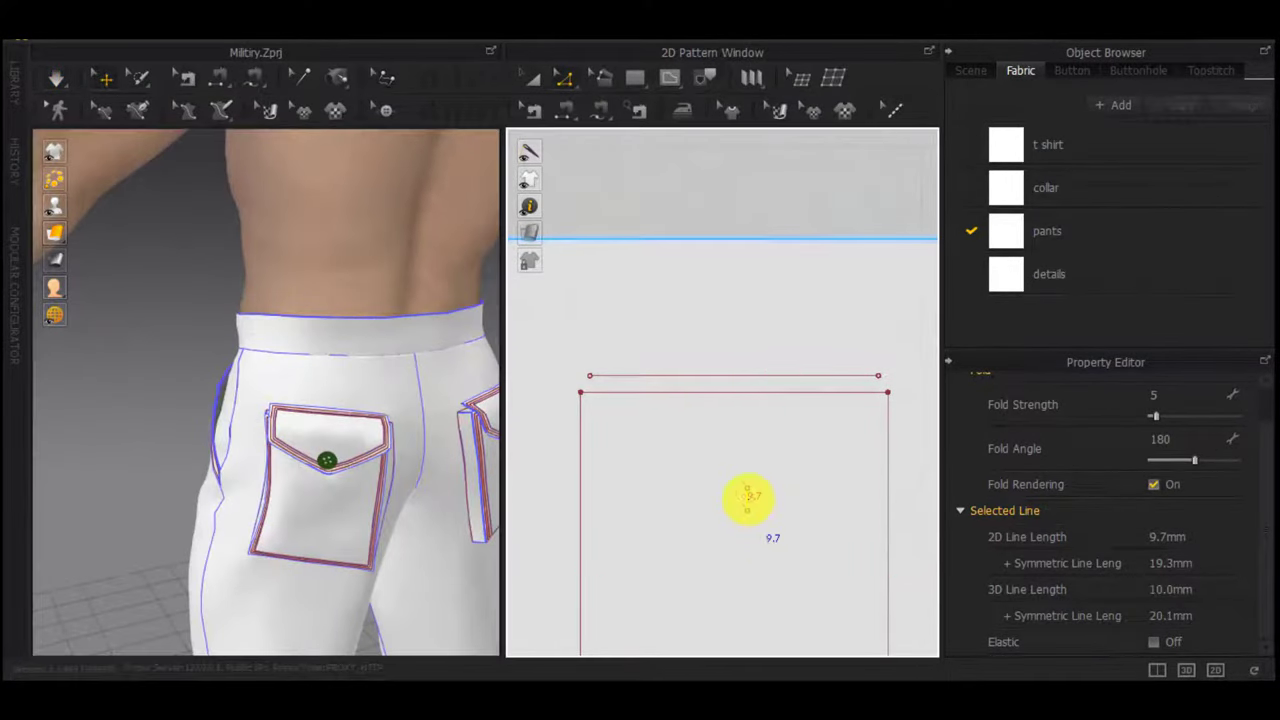
{"action": "key", "text": "space"}
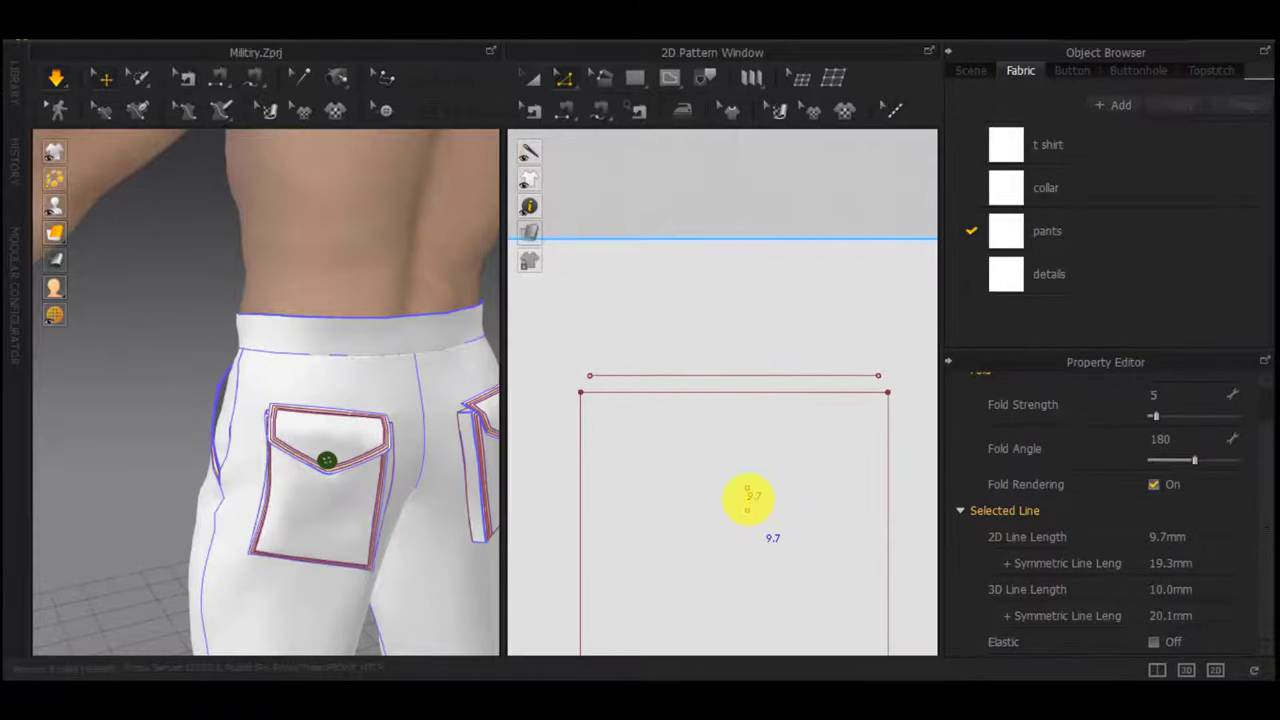
Sew the short vertical line on the other back leg panel to the matching line on its pocket flap
{"action": "right_click_drag", "start_coordinate": [448, 508], "coordinate": [223, 460]}
{"action": "scroll", "coordinate": [377, 493], "scroll_direction": "down", "scroll_amount": 2}
{"action": "middle_click_drag", "start_coordinate": [377, 493], "coordinate": [262, 430]}
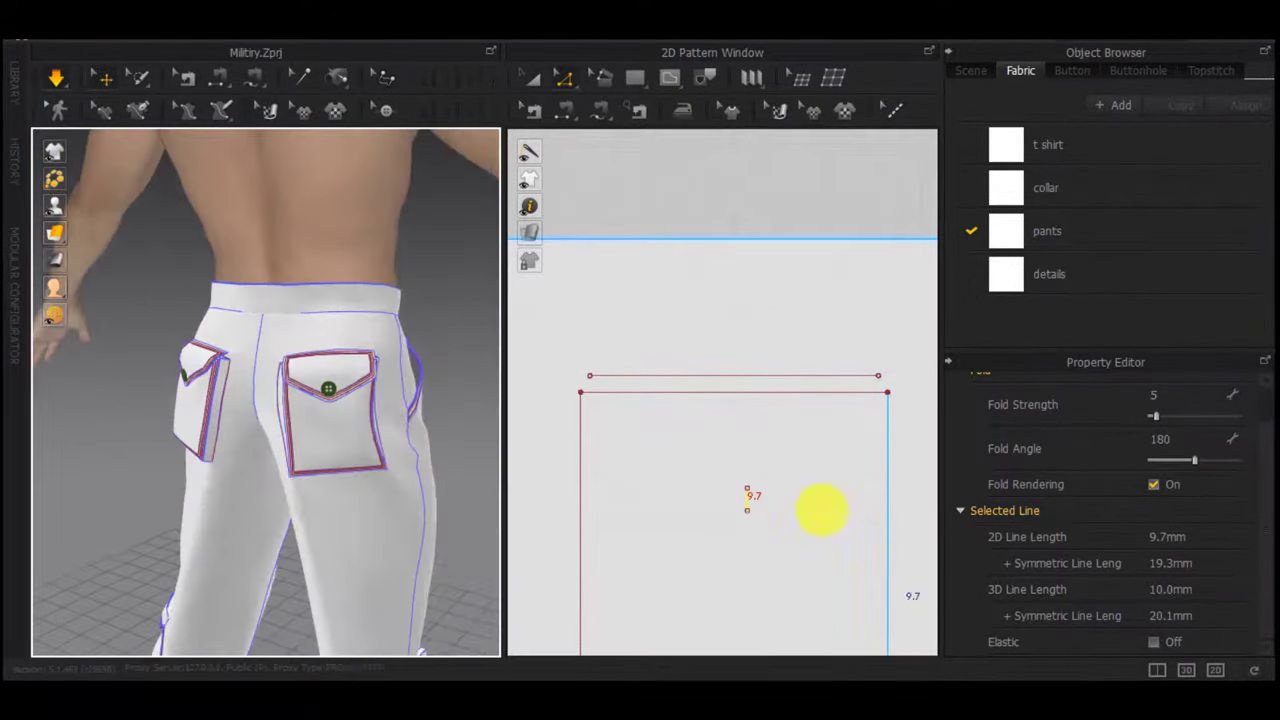
{"action": "scroll", "coordinate": [823, 511], "scroll_direction": "down", "scroll_amount": 5}
{"action": "middle_click_drag", "start_coordinate": [823, 511], "coordinate": [574, 449]}
{"action": "scroll", "coordinate": [882, 444], "scroll_direction": "up", "scroll_amount": 5}
{"action": "key", "text": "n"}
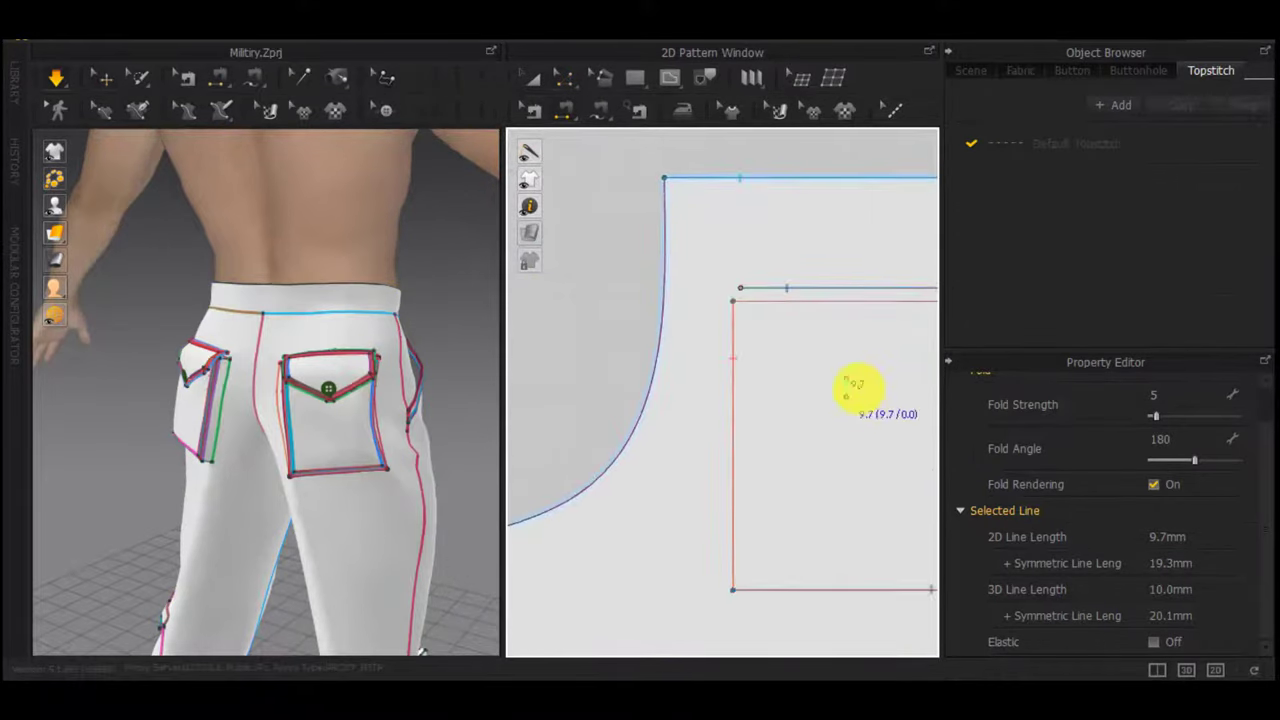
{"action": "scroll", "coordinate": [861, 386], "scroll_direction": "up", "scroll_amount": 3}
{"action": "left_click", "coordinate": [830, 375]}
{"action": "scroll", "coordinate": [840, 345], "scroll_direction": "down", "scroll_amount": 6}
{"action": "scroll", "coordinate": [847, 343], "scroll_direction": "down", "scroll_amount": 3}
{"action": "middle_click_drag", "start_coordinate": [847, 343], "coordinate": [840, 582]}
{"action": "scroll", "coordinate": [838, 288], "scroll_direction": "up", "scroll_amount": 10}
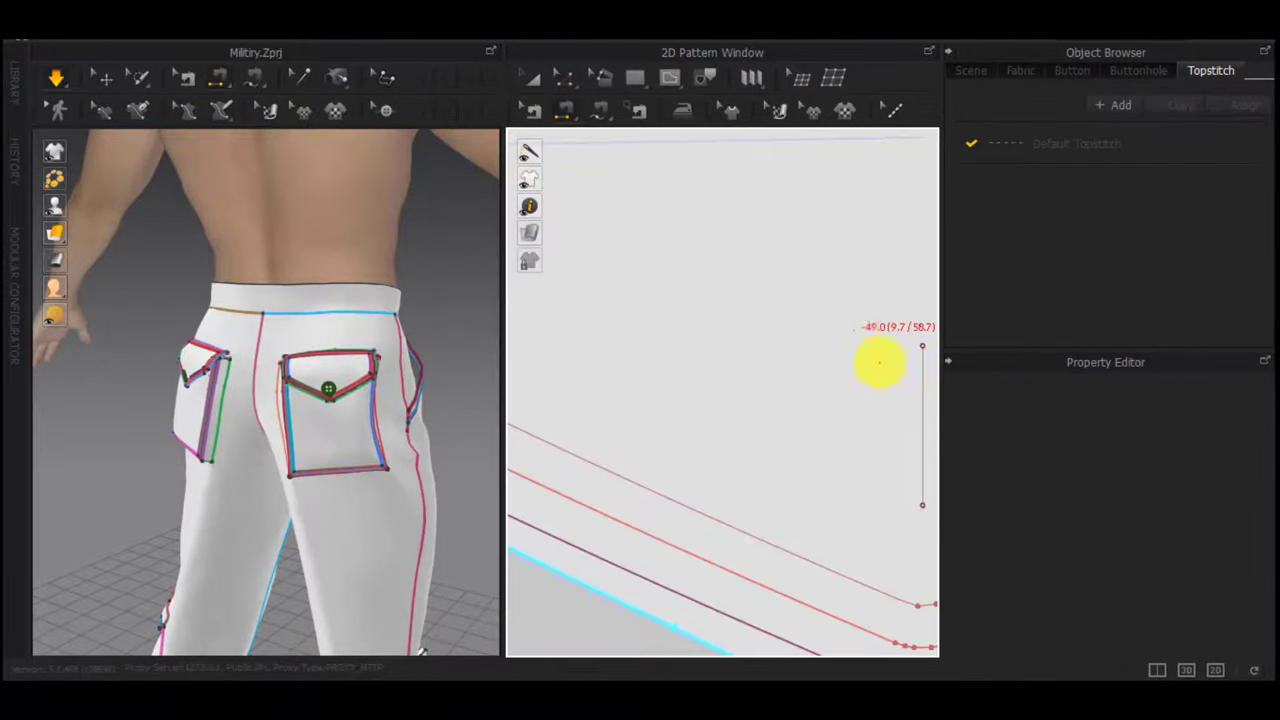
{"action": "left_click", "coordinate": [929, 368]}
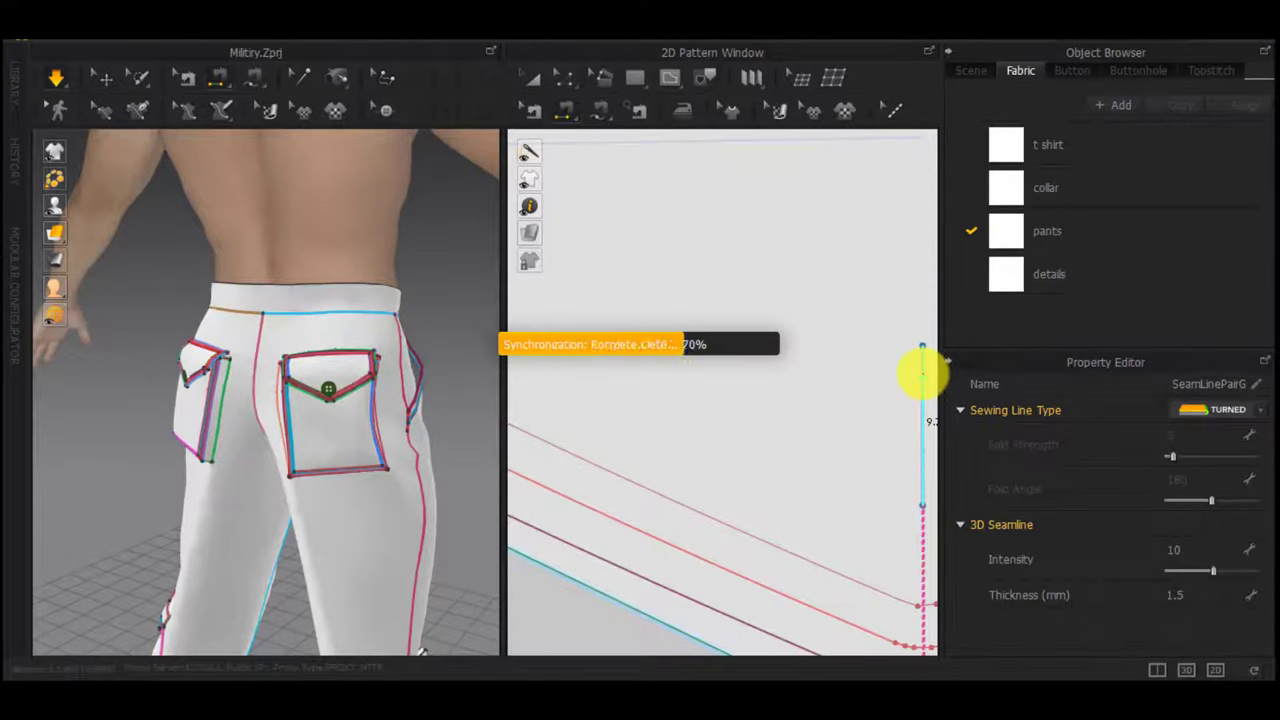
Examine the simulated trousers' waistband, fly and pockets from the front
{"action": "key", "text": "a"}
{"action": "right_click_drag", "start_coordinate": [371, 397], "coordinate": [52, 406]}
{"action": "scroll", "coordinate": [80, 406], "scroll_direction": "down", "scroll_amount": 3}
{"action": "middle_click_drag", "start_coordinate": [227, 412], "coordinate": [409, 398]}
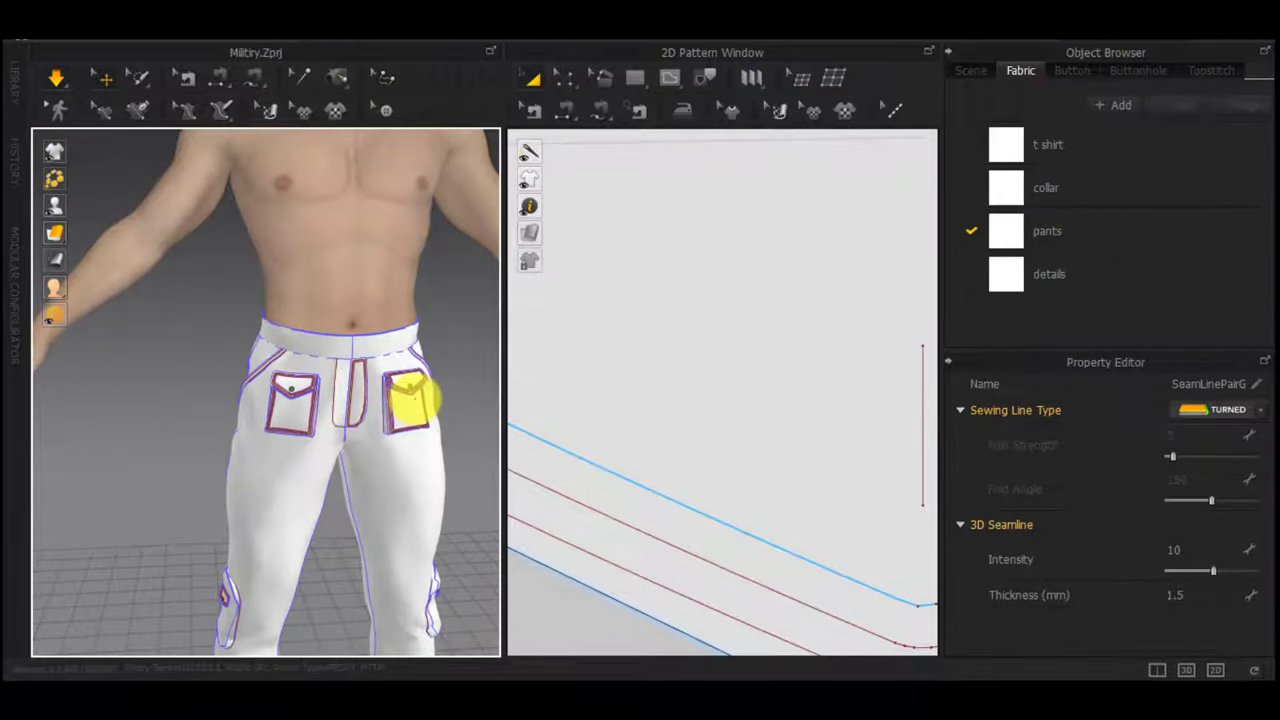
{"action": "right_click_drag", "start_coordinate": [398, 396], "coordinate": [377, 375]}
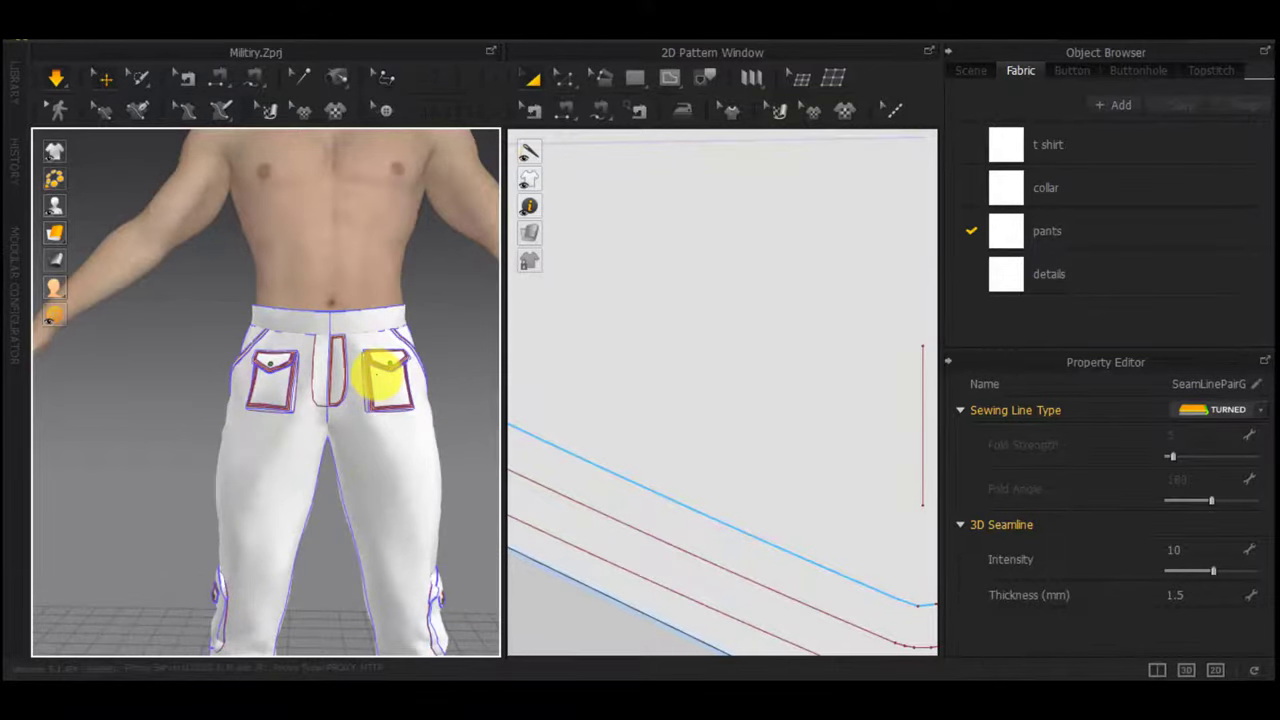
{"action": "right_click_drag", "start_coordinate": [464, 338], "coordinate": [378, 358]}
Draw a rectangular pattern piece about 48.3 mm wide above the front leg panel and shorten it by raising its lower edge
{"action": "left_click", "coordinate": [366, 360]}
{"action": "scroll", "coordinate": [620, 455], "scroll_direction": "down", "scroll_amount": 15}
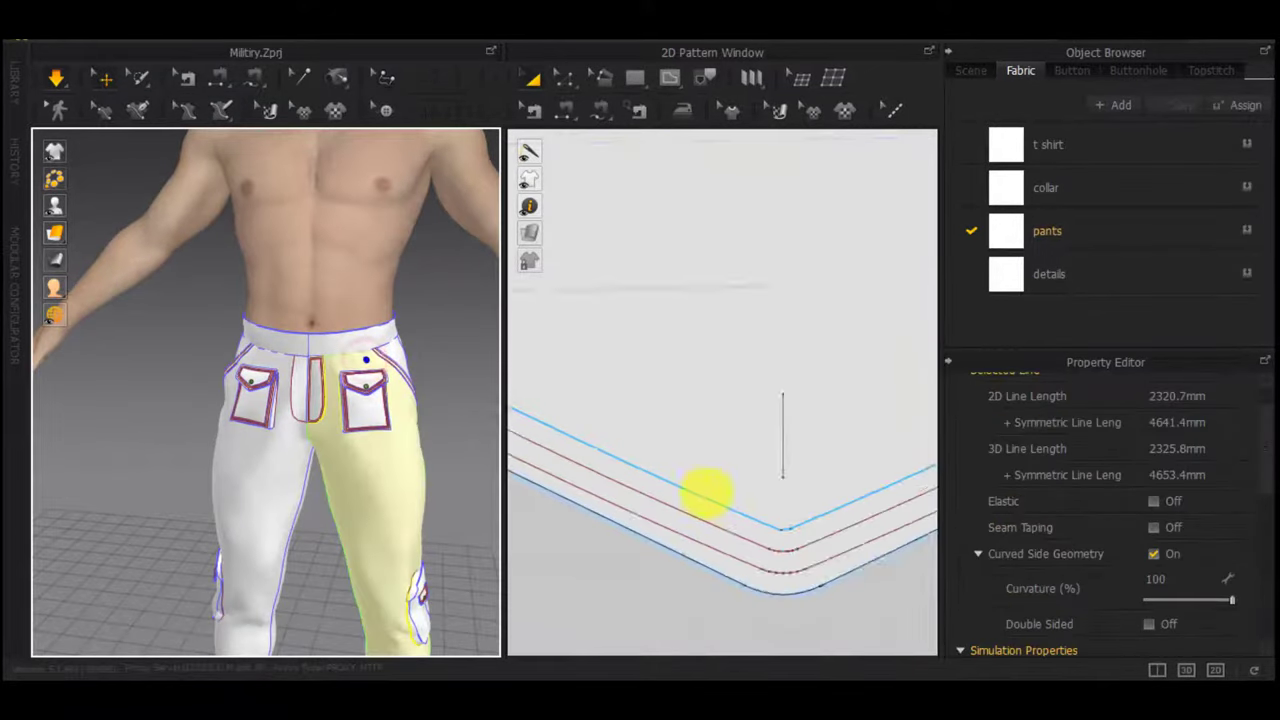
{"action": "scroll", "coordinate": [714, 451], "scroll_direction": "up", "scroll_amount": 15}
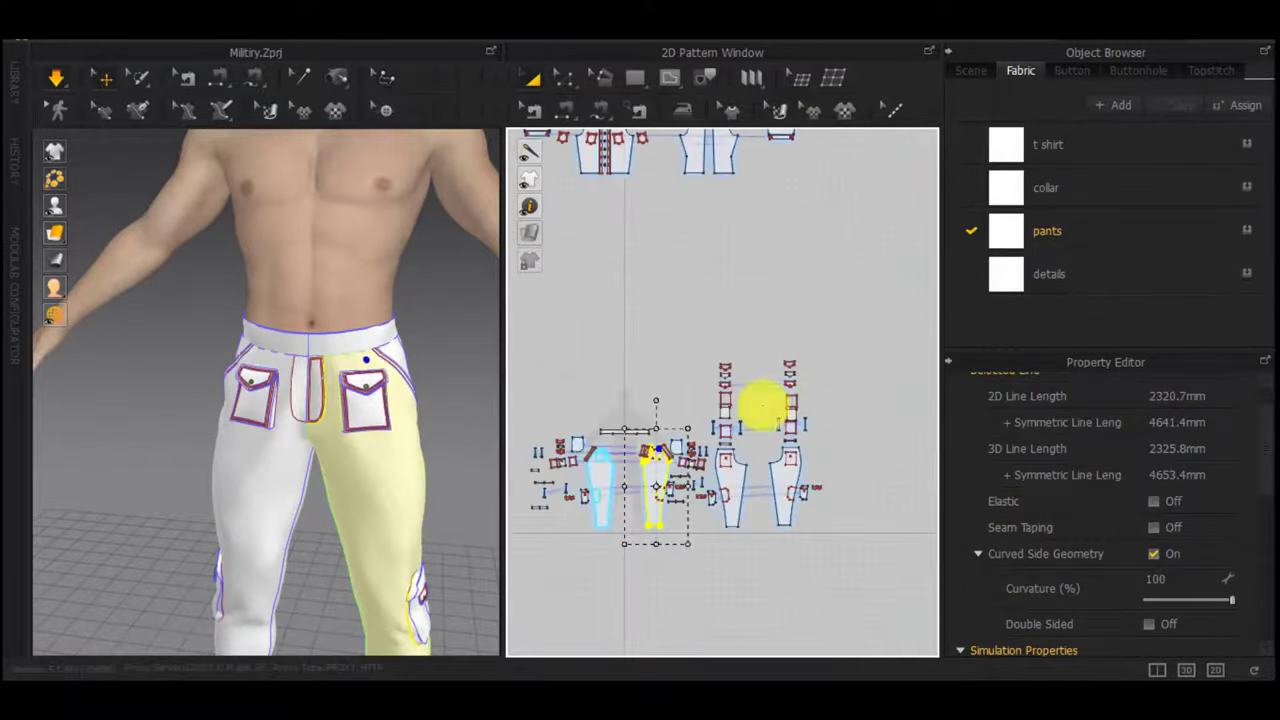
{"action": "scroll", "coordinate": [726, 454], "scroll_direction": "down", "scroll_amount": 5}
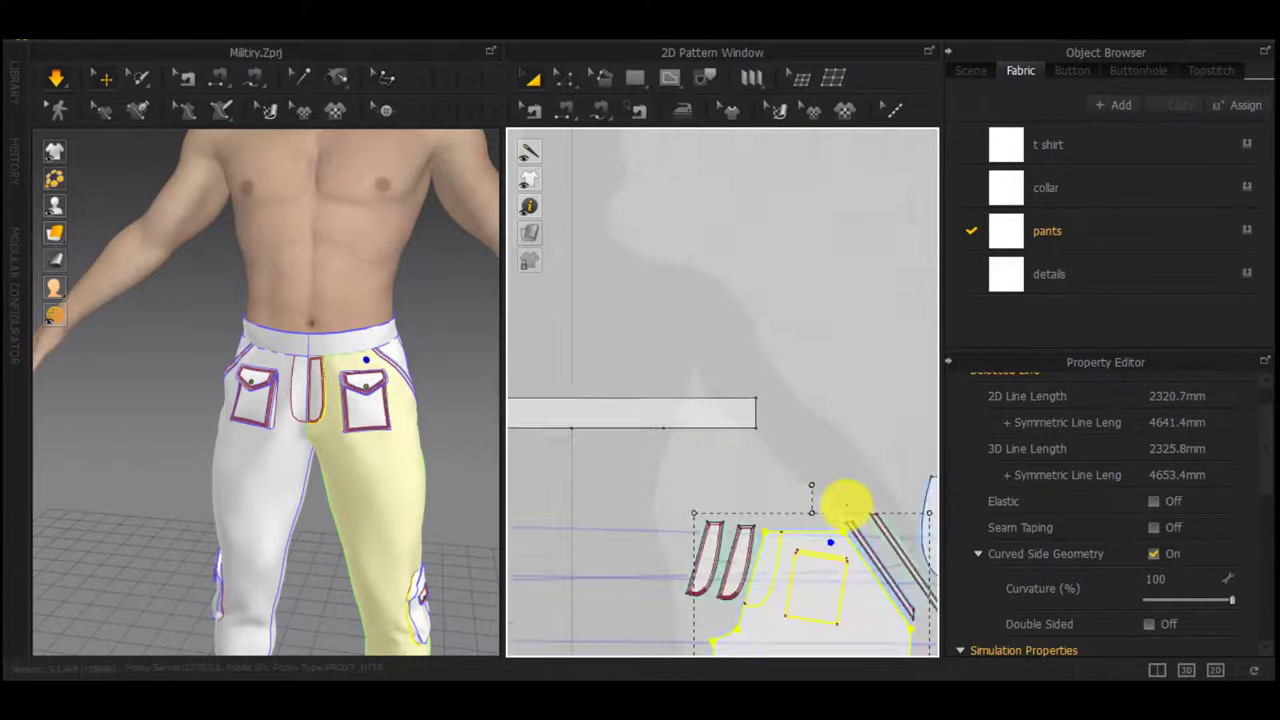
{"action": "scroll", "coordinate": [847, 504], "scroll_direction": "up", "scroll_amount": 4}
{"action": "middle_click_drag", "start_coordinate": [846, 500], "coordinate": [822, 338]}
{"action": "left_click", "coordinate": [783, 271]}
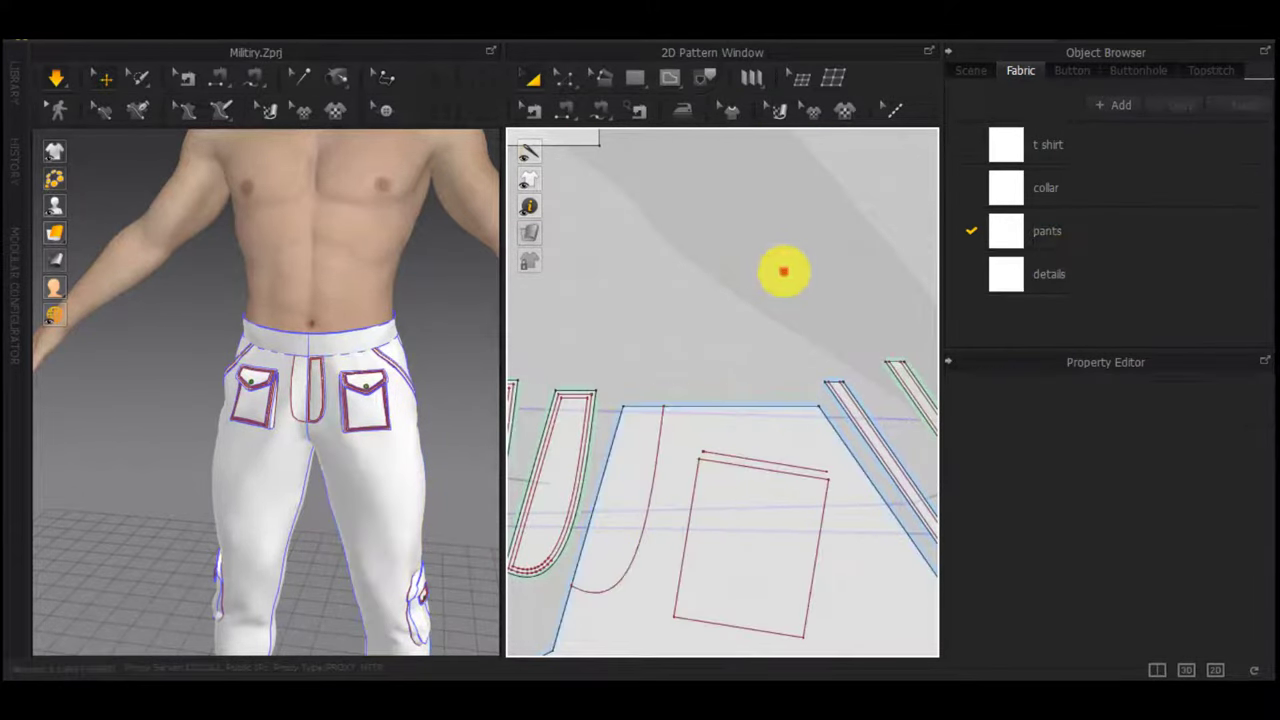
{"action": "scroll", "coordinate": [777, 277], "scroll_direction": "down", "scroll_amount": 6}
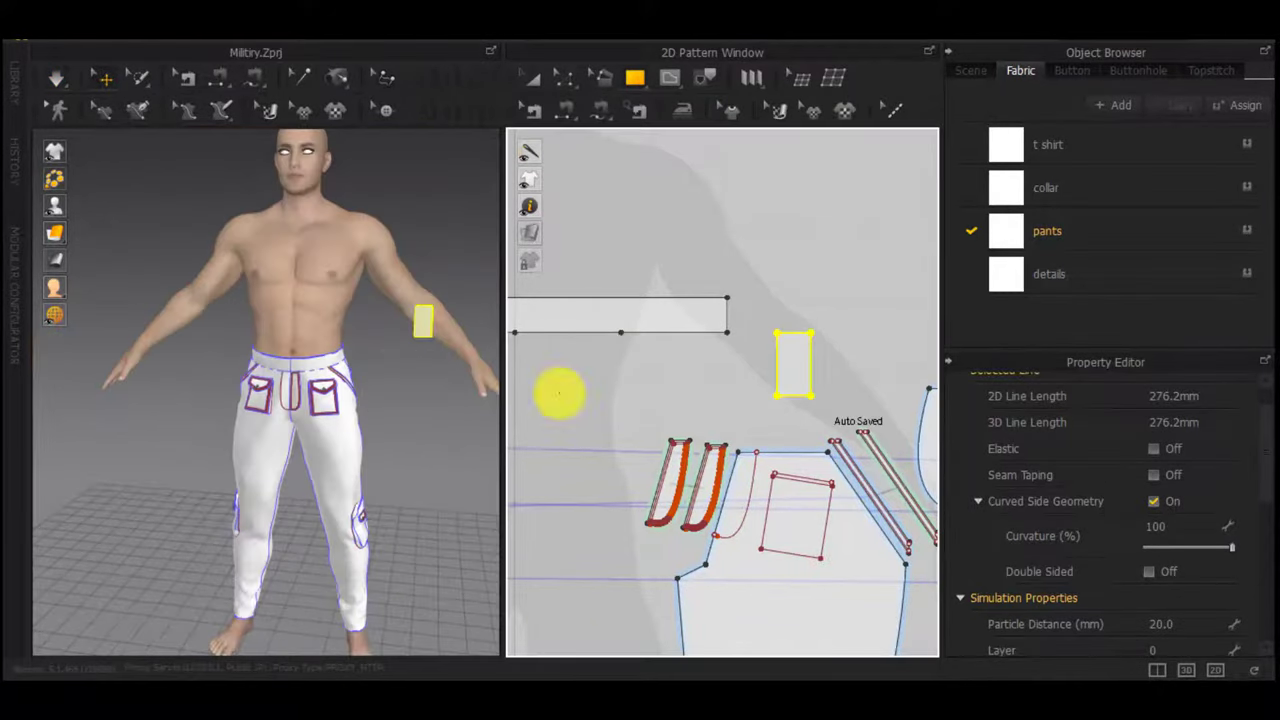
{"action": "scroll", "coordinate": [802, 400], "scroll_direction": "up", "scroll_amount": 5}
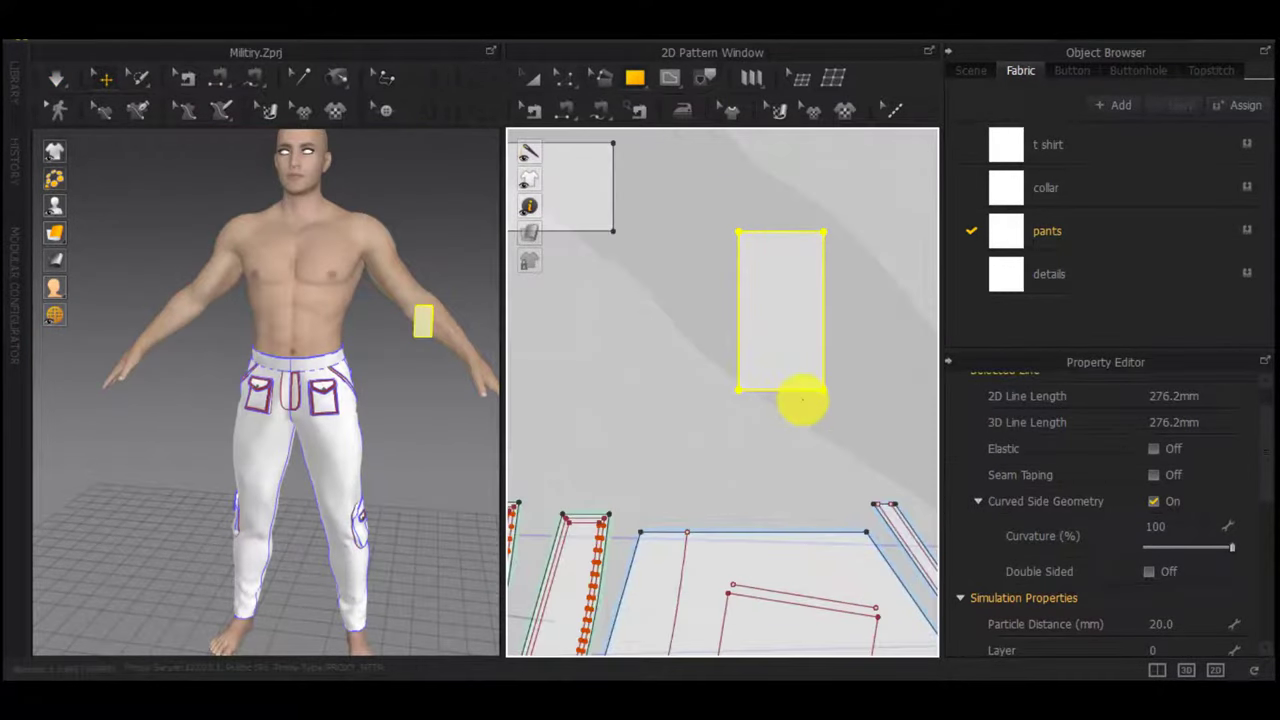
{"action": "left_click", "coordinate": [796, 404]}
{"action": "left_click_drag", "start_coordinate": [792, 389], "coordinate": [792, 339]}
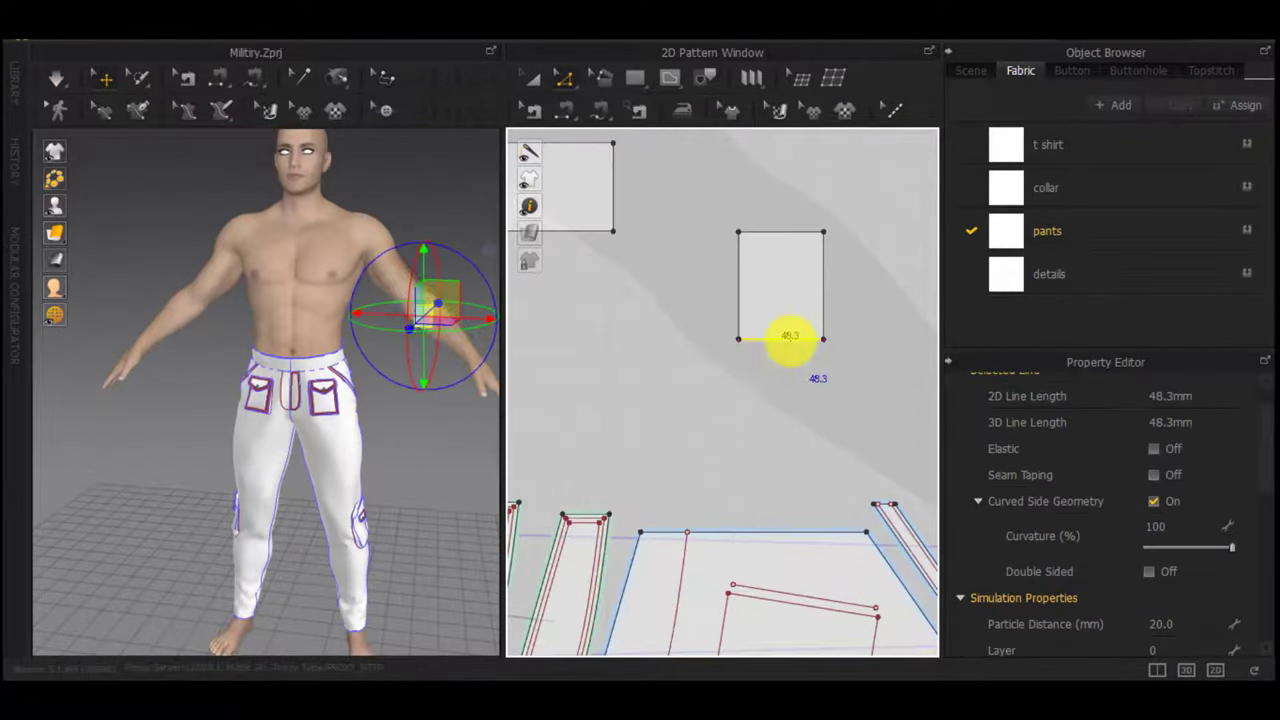
Split the rectangle's lower edge into two equal 24.1 mm segments and pull the midpoint down into a point
{"action": "scroll", "coordinate": [792, 340], "scroll_direction": "up", "scroll_amount": 3}
{"action": "right_click", "coordinate": [769, 340]}
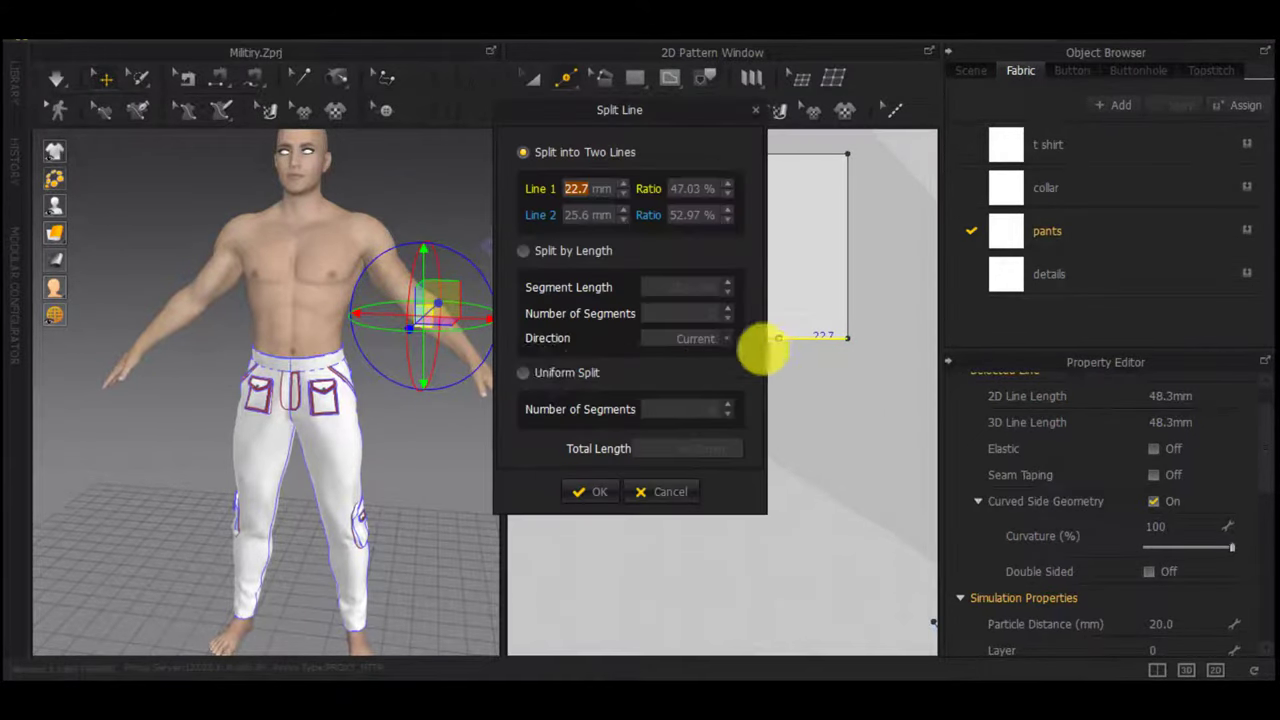
{"action": "left_click", "coordinate": [547, 370]}
{"action": "left_click", "coordinate": [583, 491]}
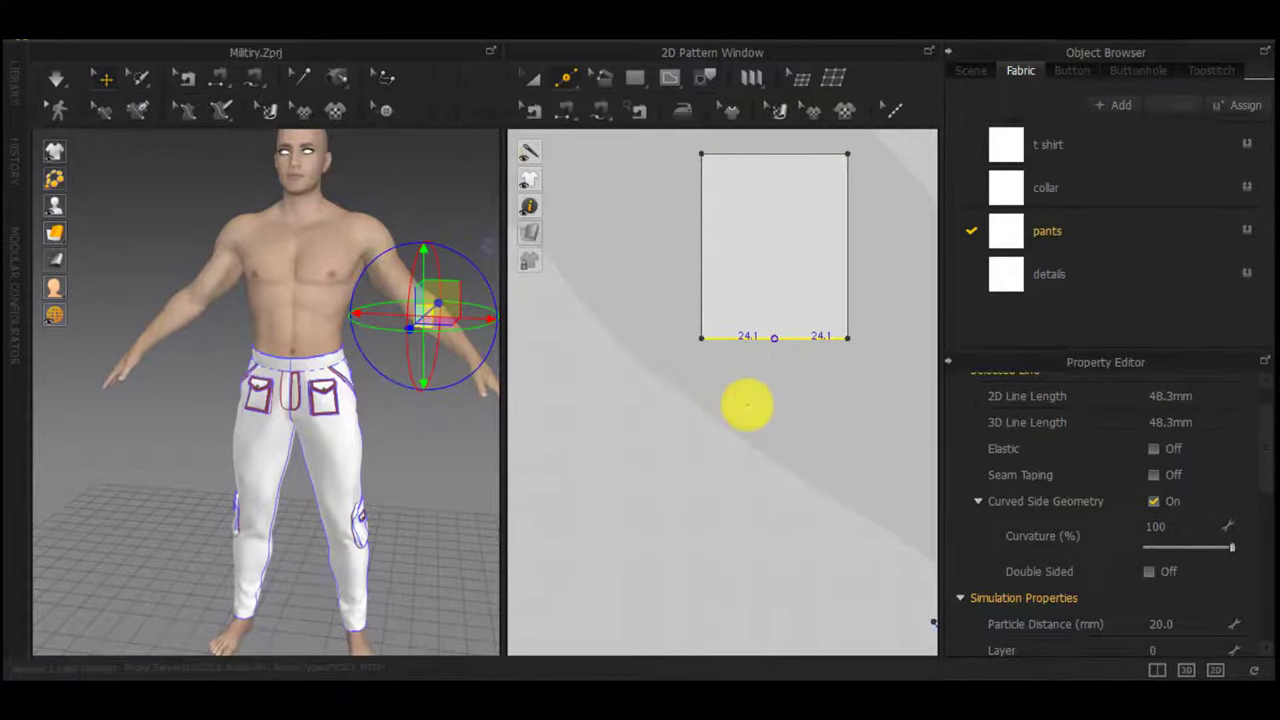
{"action": "left_click_drag", "start_coordinate": [774, 339], "coordinate": [774, 394]}
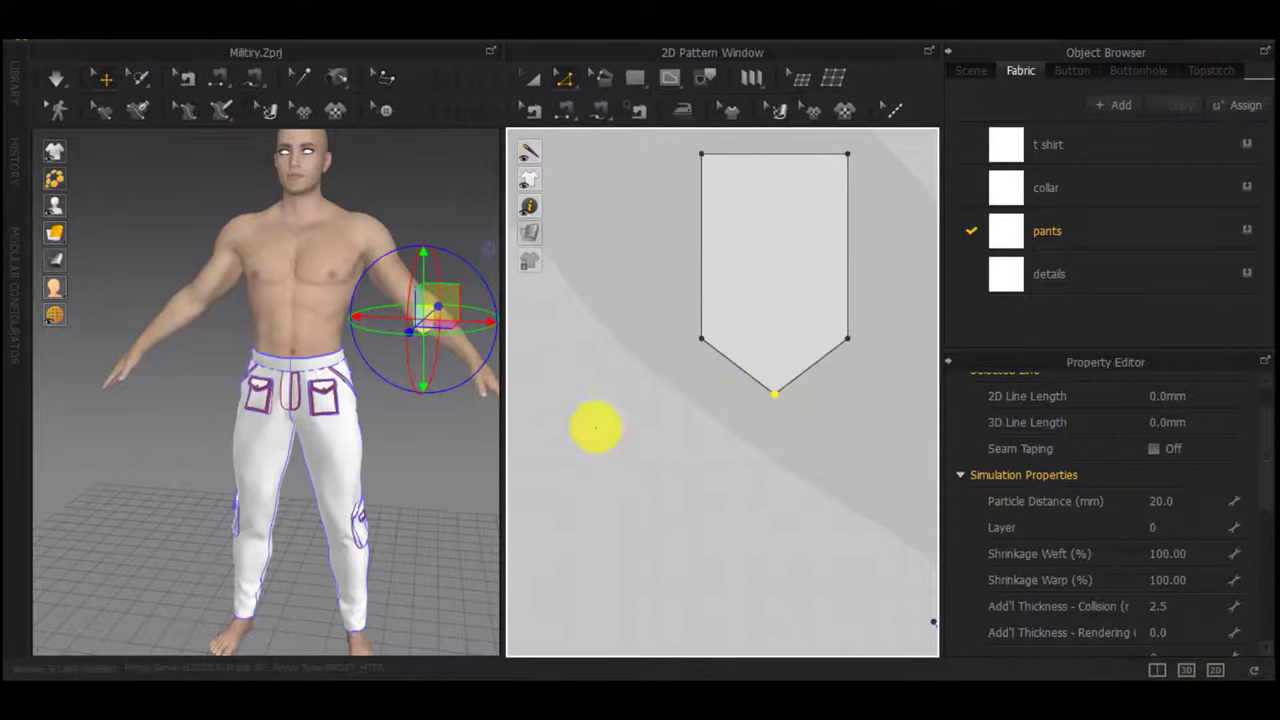
Lengthen the pointed piece by raising its upper edge and lower its tip slightly
{"action": "scroll", "coordinate": [352, 380], "scroll_direction": "up", "scroll_amount": 3}
{"action": "middle_click_drag", "start_coordinate": [357, 377], "coordinate": [238, 400]}
{"action": "left_click_drag", "start_coordinate": [877, 311], "coordinate": [619, 416]}
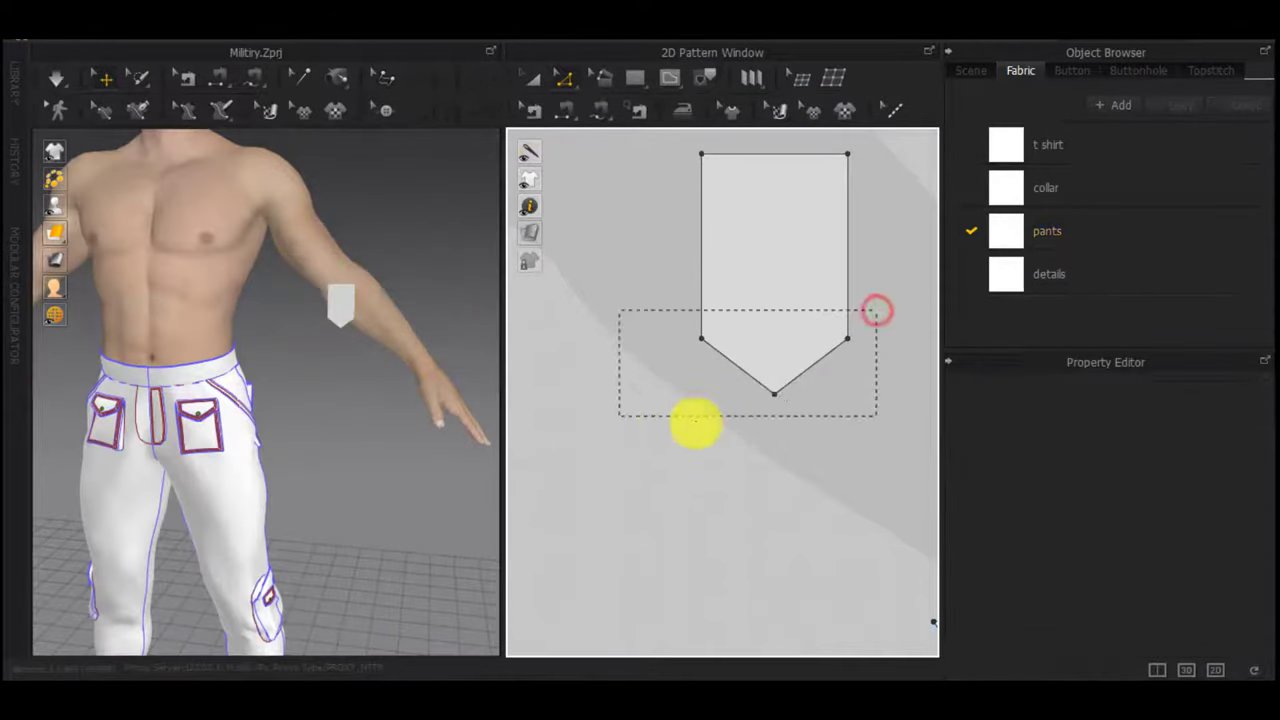
{"action": "left_click_drag", "start_coordinate": [773, 394], "coordinate": [836, 397]}
{"action": "left_click", "coordinate": [853, 415]}
{"action": "left_click", "coordinate": [849, 392]}
{"action": "left_click", "coordinate": [892, 123]}
{"action": "middle_click_drag", "start_coordinate": [778, 161], "coordinate": [774, 320]}
{"action": "left_click_drag", "start_coordinate": [773, 312], "coordinate": [773, 265]}
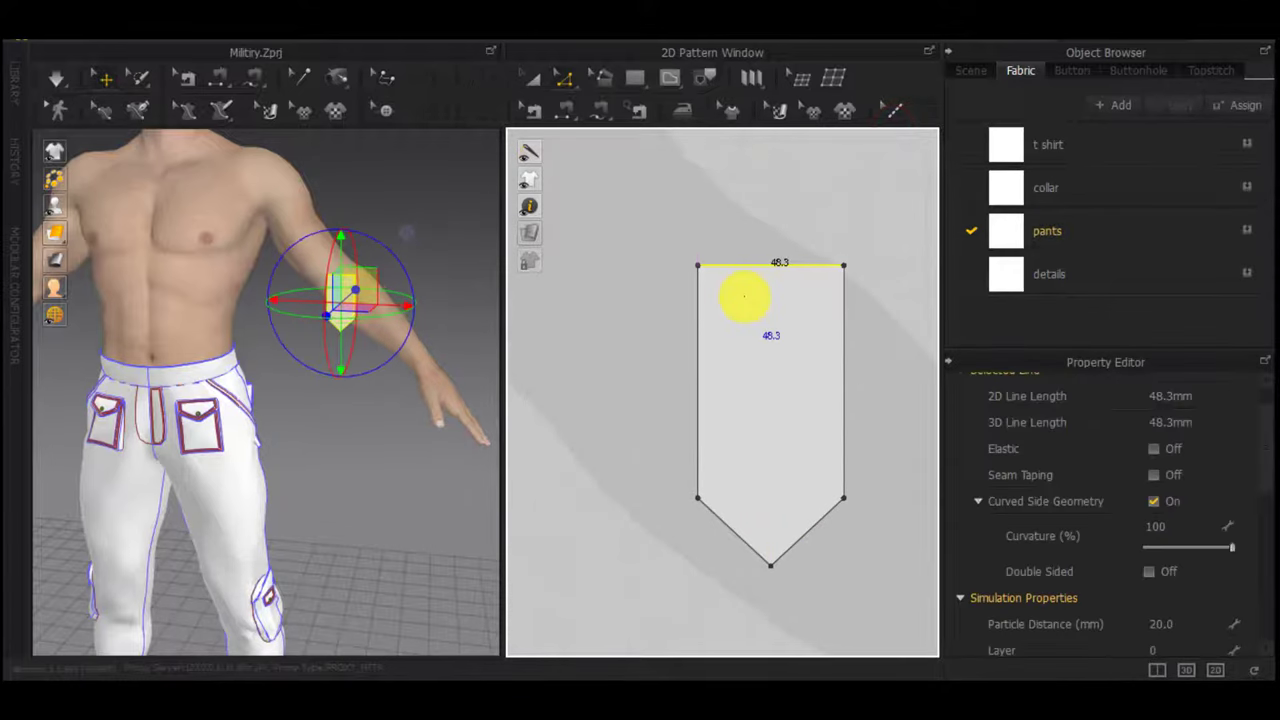
Position the pointed piece in 3D in front of the waistband, above the front pocket beside the fly
{"action": "left_click", "coordinate": [668, 234]}
{"action": "right_click_drag", "start_coordinate": [390, 350], "coordinate": [280, 392]}
{"action": "left_click", "coordinate": [294, 347]}
{"action": "right_click_drag", "start_coordinate": [294, 349], "coordinate": [380, 375]}
{"action": "left_click_drag", "start_coordinate": [317, 400], "coordinate": [136, 455]}
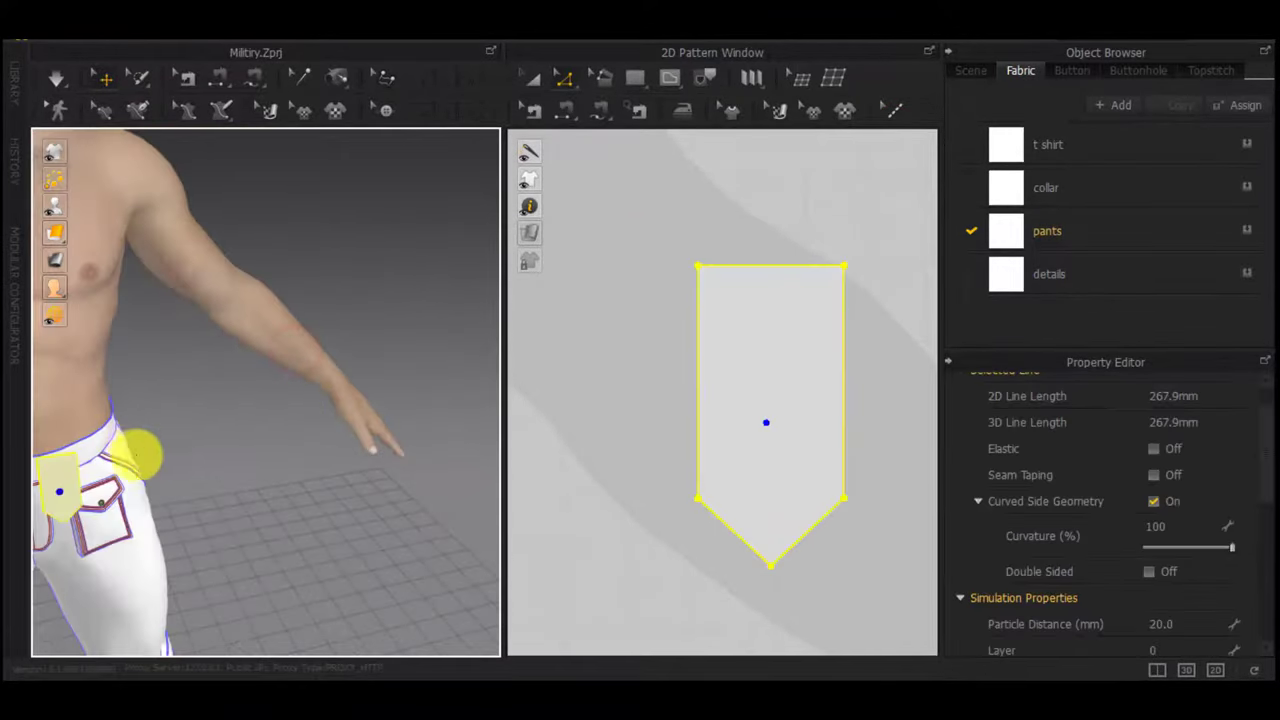
{"action": "right_click_drag", "start_coordinate": [136, 455], "coordinate": [220, 314]}
{"action": "left_click", "coordinate": [411, 360]}
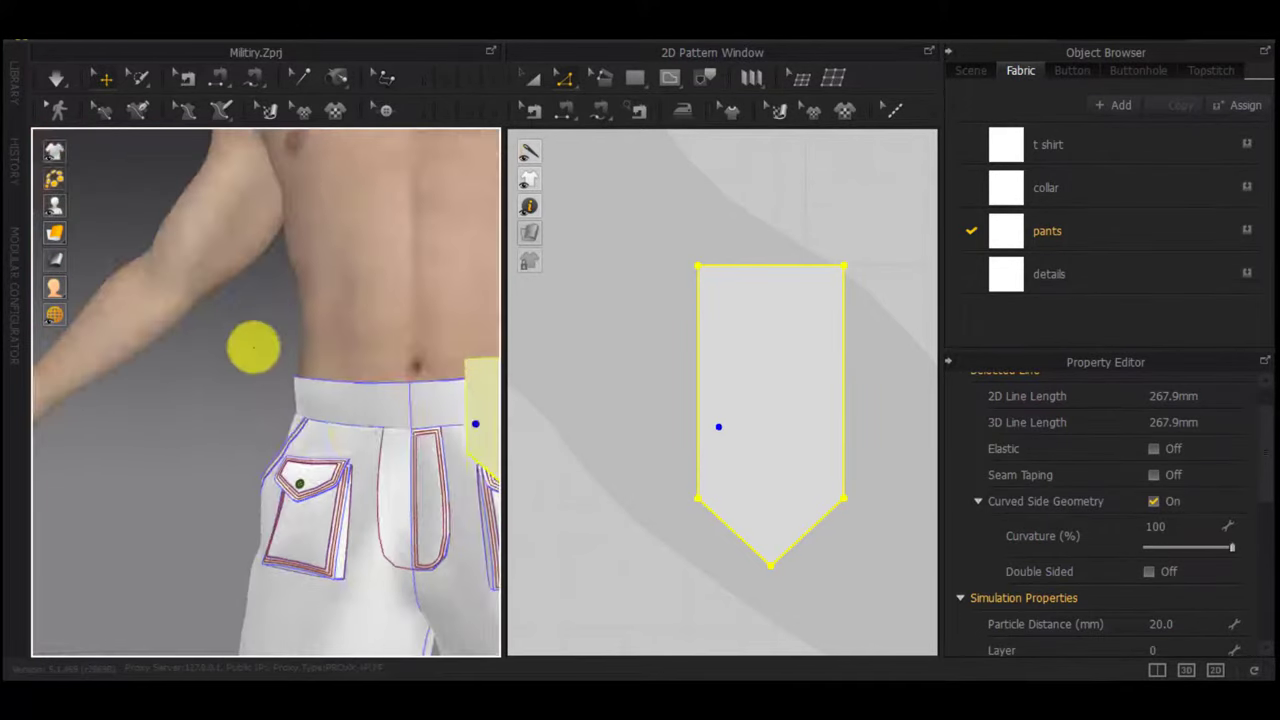
{"action": "scroll", "coordinate": [361, 446], "scroll_direction": "down", "scroll_amount": 2}
{"action": "middle_click_drag", "start_coordinate": [363, 449], "coordinate": [480, 446]}
{"action": "right_click_drag", "start_coordinate": [480, 446], "coordinate": [253, 461]}
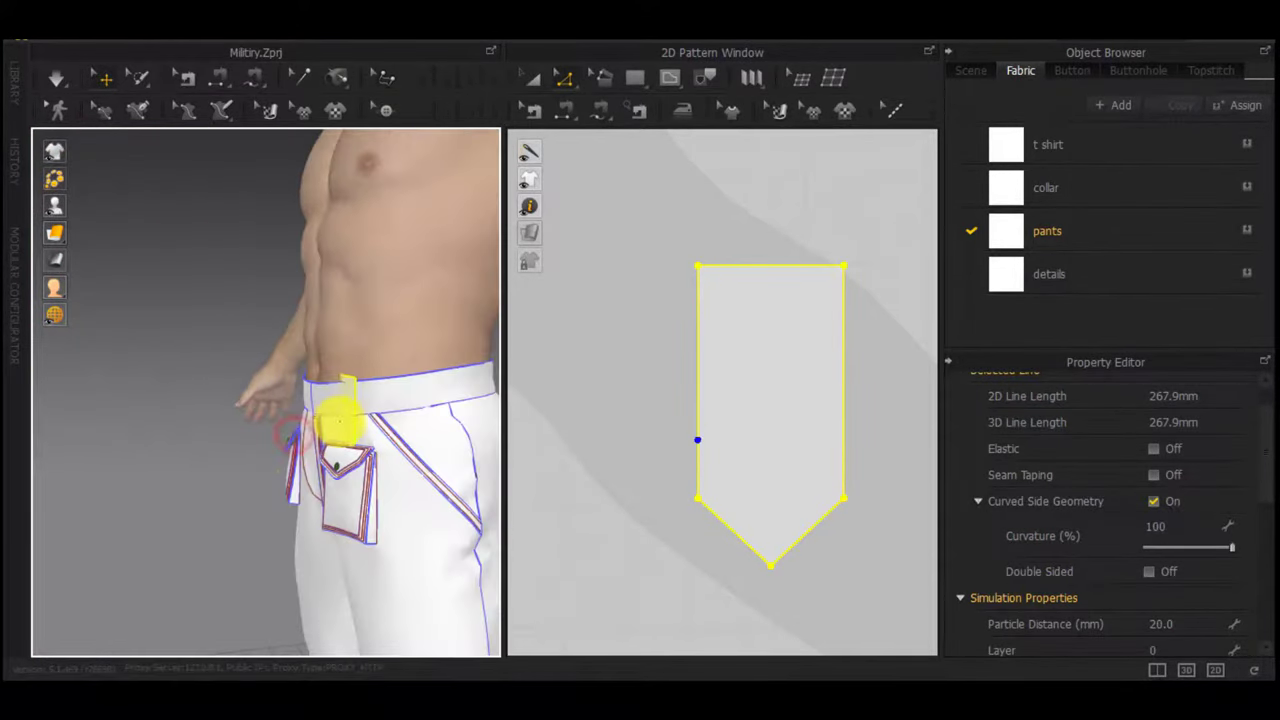
{"action": "right_click_drag", "start_coordinate": [340, 424], "coordinate": [451, 429]}
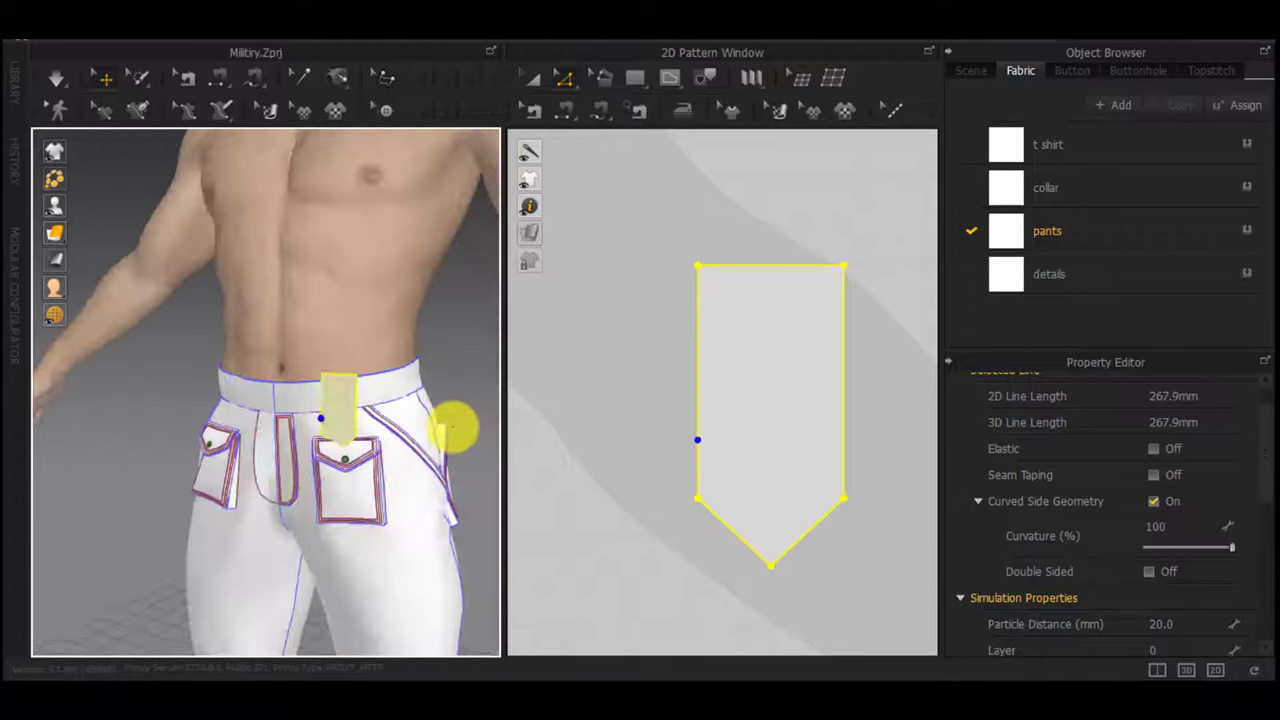
Shorten the pointed tab piece by lowering its top edge and raising its tip slightly
{"action": "left_click", "coordinate": [791, 266]}
{"action": "left_click_drag", "start_coordinate": [792, 328], "coordinate": [792, 329]}
{"action": "left_click", "coordinate": [698, 202]}
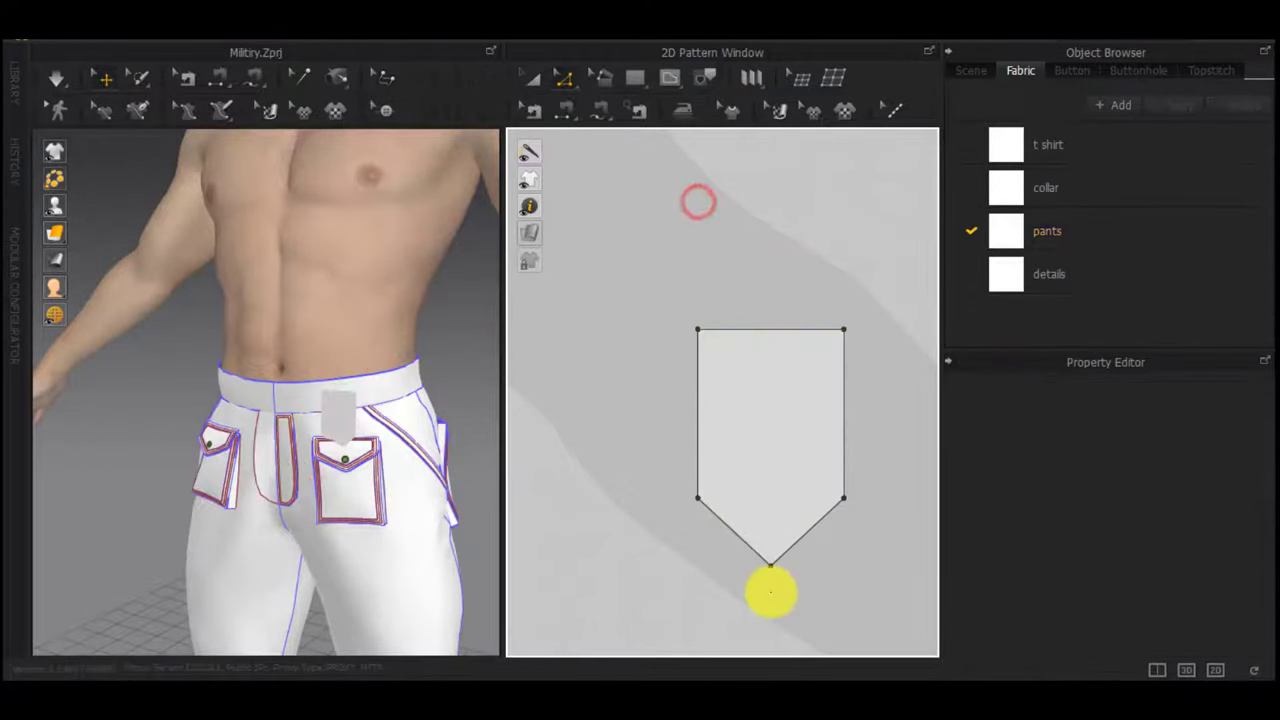
{"action": "left_click_drag", "start_coordinate": [770, 567], "coordinate": [770, 553]}
{"action": "left_click", "coordinate": [708, 590]}
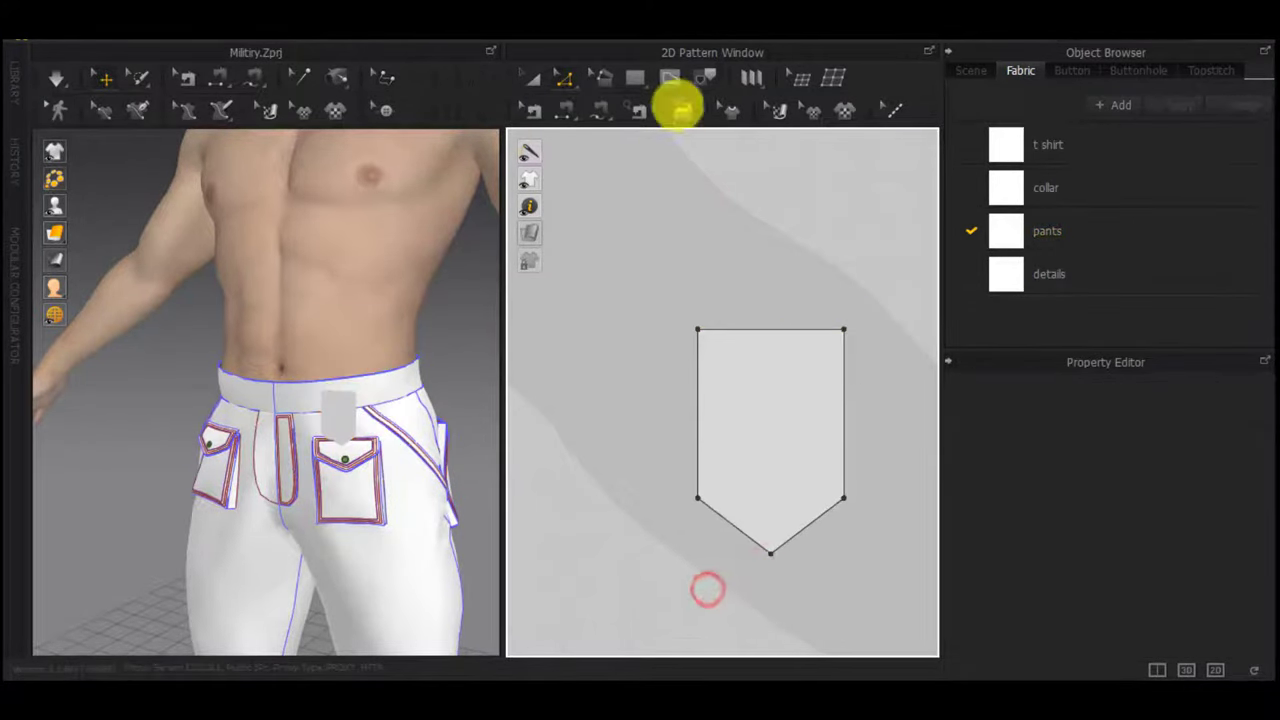
Round the tab piece's pointed tip with a corner length of 10 mm on both lines
{"action": "left_click", "coordinate": [569, 80]}
{"action": "left_click", "coordinate": [617, 212]}
{"action": "scroll", "coordinate": [760, 565], "scroll_direction": "up", "scroll_amount": 4}
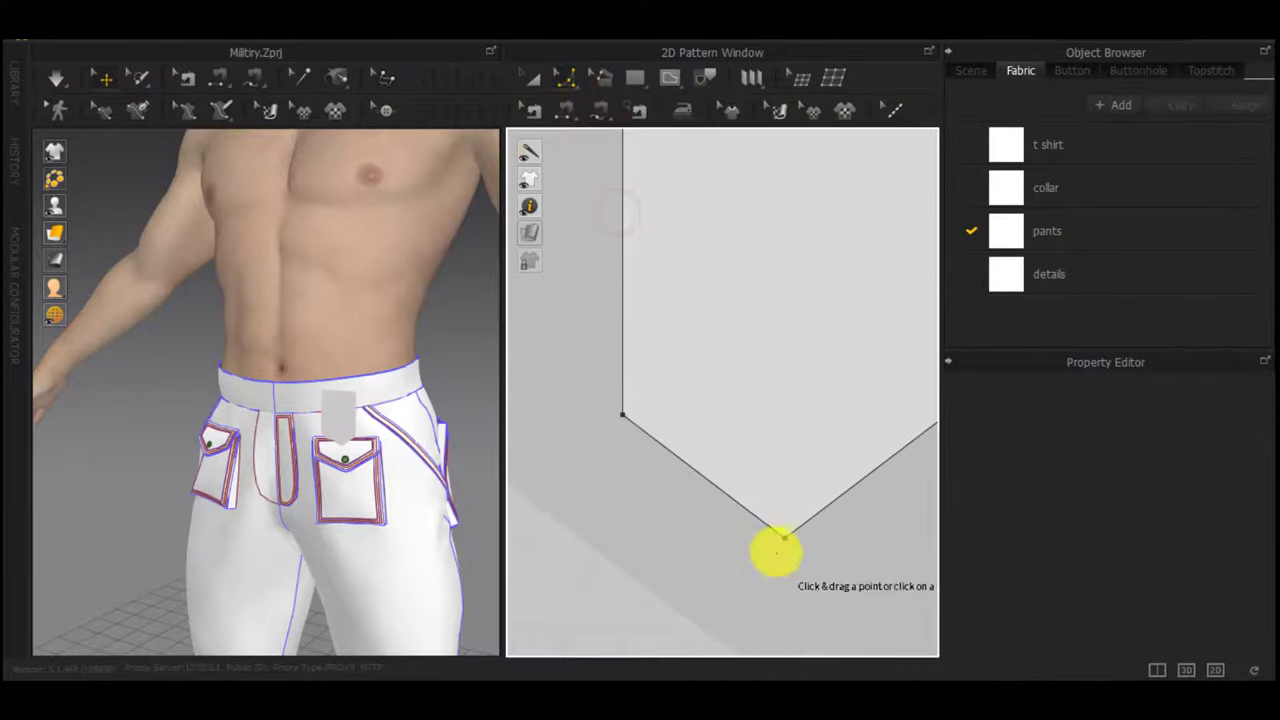
{"action": "right_click", "coordinate": [793, 471]}
{"action": "type", "text": "10"}
{"action": "key", "text": "Return"}
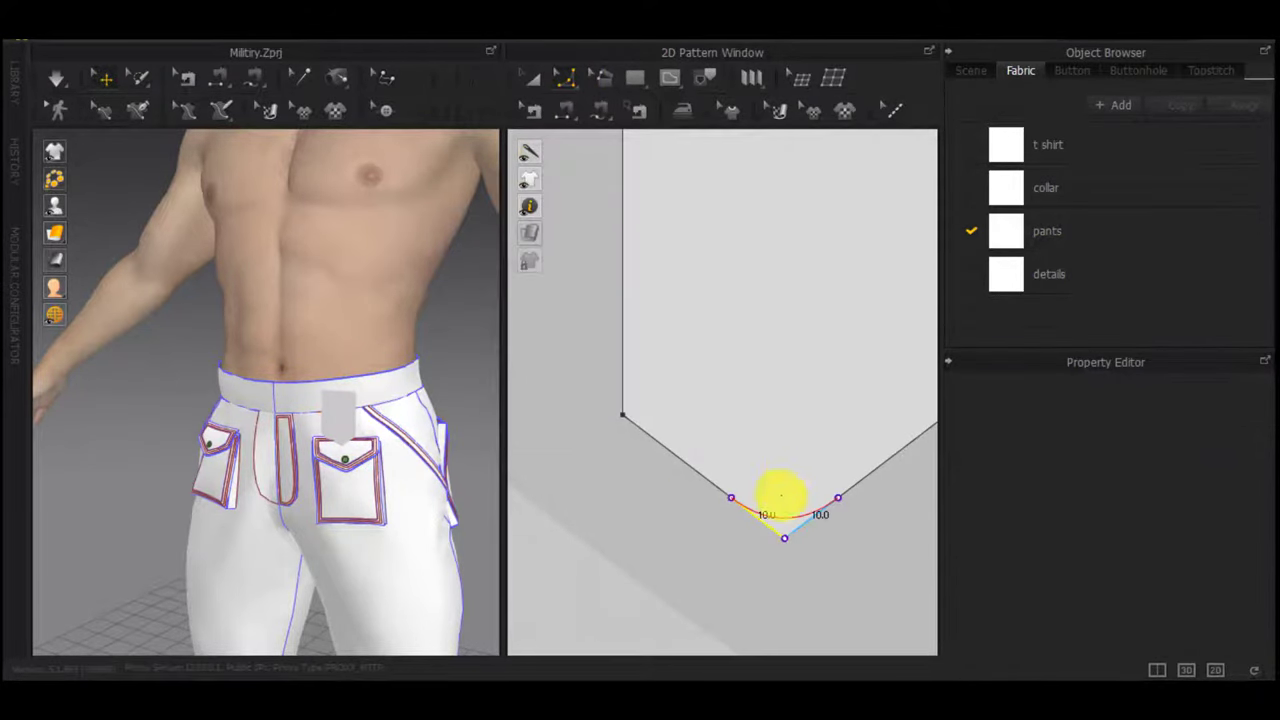
Round the two side corners above the tab's tip with a corner length of 10 mm each
{"action": "left_click_drag", "start_coordinate": [624, 416], "coordinate": [671, 397]}
{"action": "right_click", "coordinate": [671, 397]}
{"action": "type", "text": "10"}
{"action": "key", "text": "Return"}
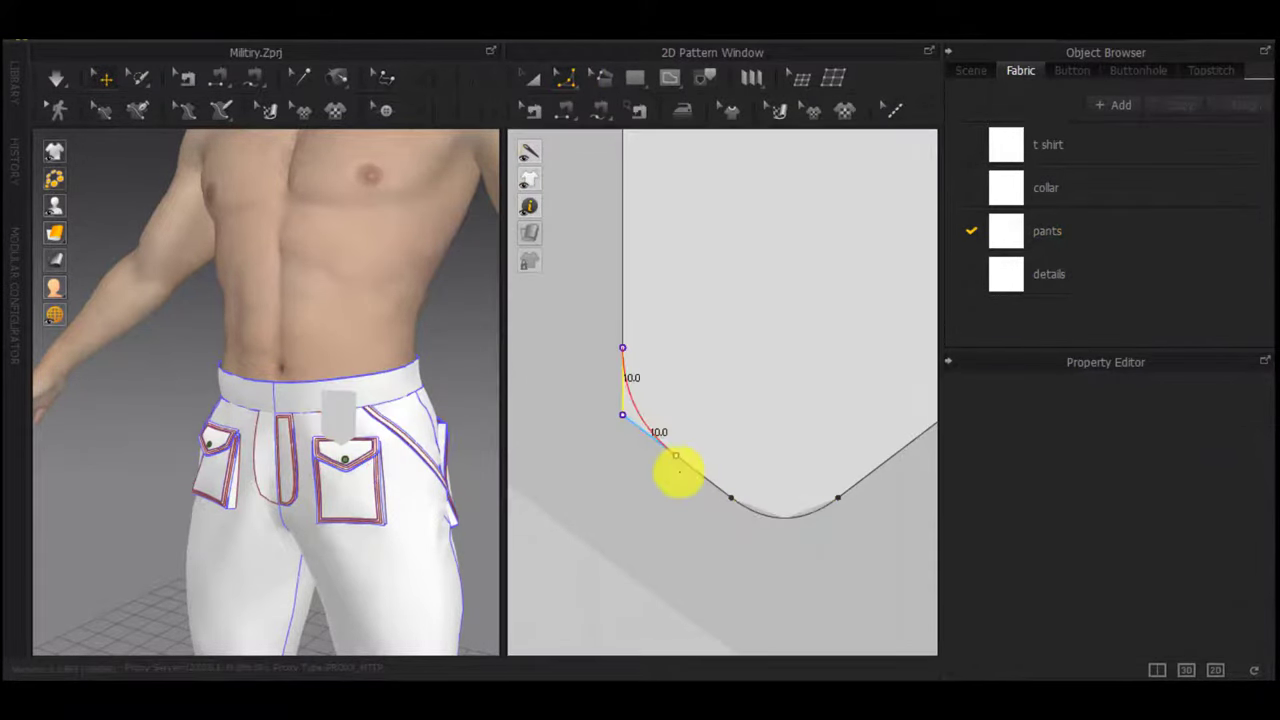
{"action": "scroll", "coordinate": [677, 475], "scroll_direction": "down", "scroll_amount": 4}
{"action": "middle_click_drag", "start_coordinate": [737, 494], "coordinate": [666, 493]}
{"action": "left_click_drag", "start_coordinate": [724, 449], "coordinate": [689, 443]}
{"action": "right_click", "coordinate": [689, 443]}
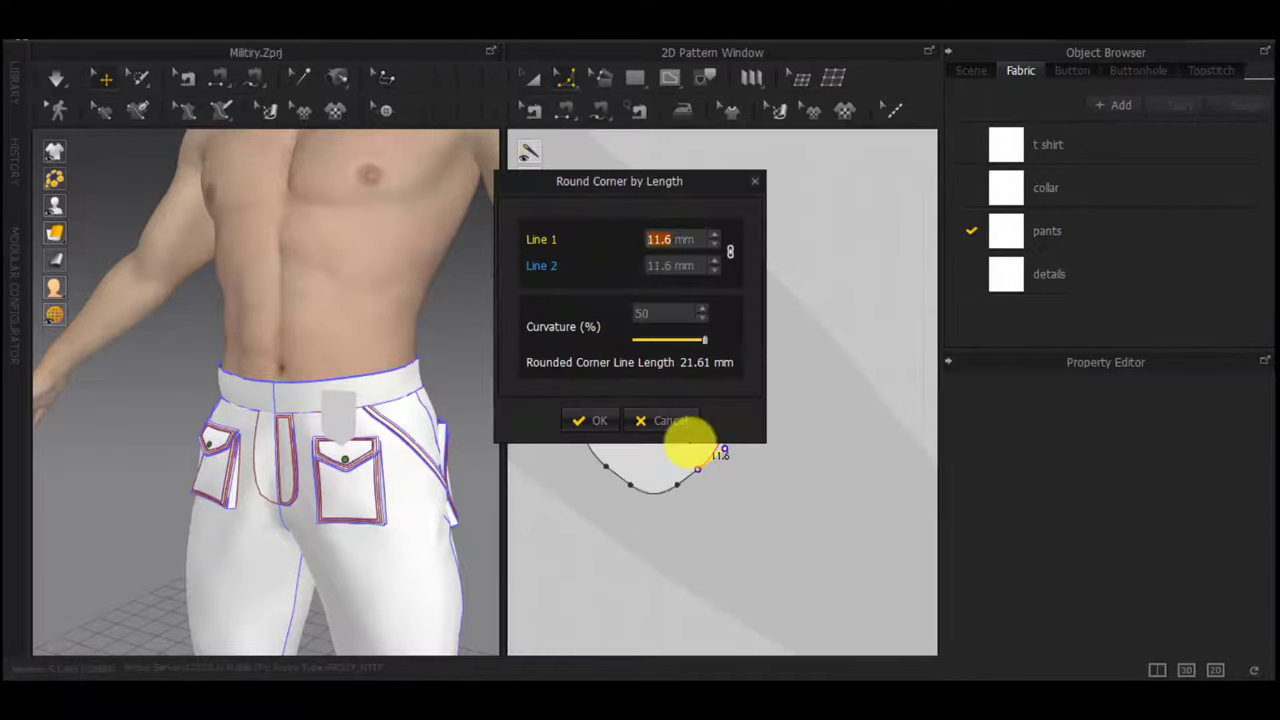
{"action": "type", "text": "10"}
{"action": "key", "text": "Return"}
Move the tab piece in 3D farther out in front of the waistband
{"action": "scroll", "coordinate": [402, 450], "scroll_direction": "up", "scroll_amount": 3}
{"action": "right_click_drag", "start_coordinate": [402, 450], "coordinate": [428, 486]}
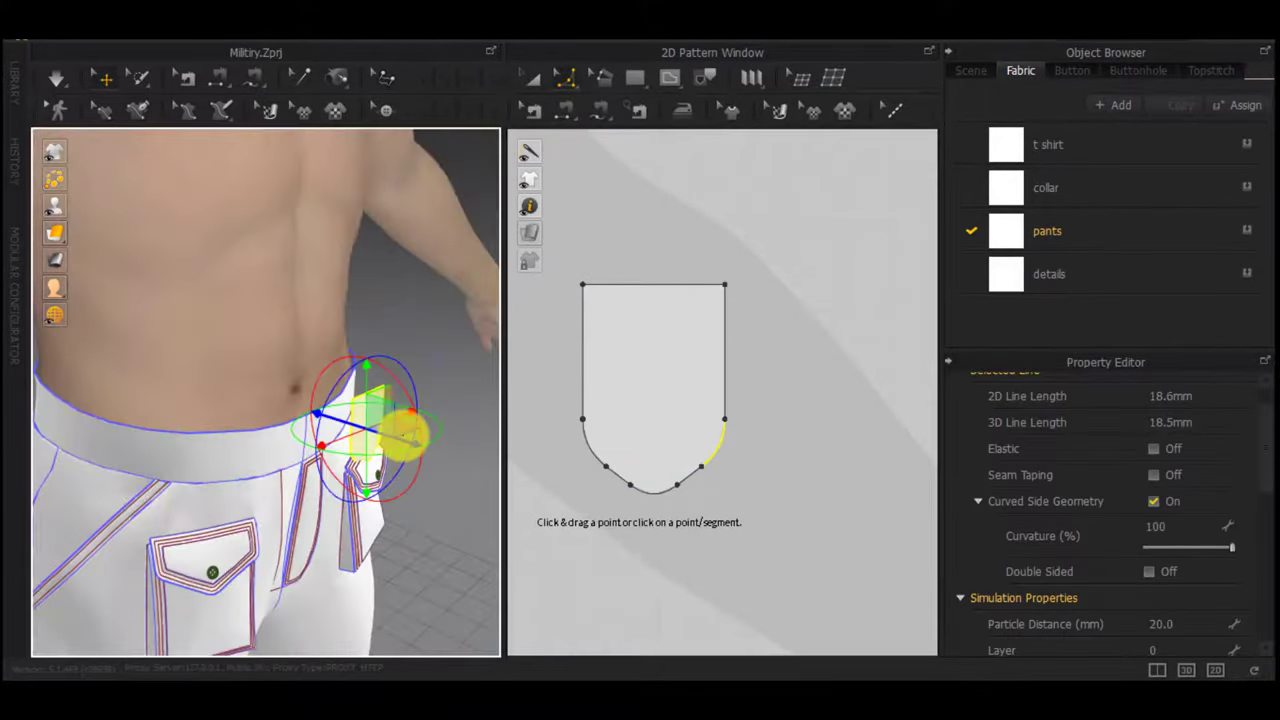
{"action": "left_click_drag", "start_coordinate": [406, 434], "coordinate": [444, 438]}
{"action": "left_click", "coordinate": [436, 326]}
{"action": "right_click_drag", "start_coordinate": [436, 326], "coordinate": [299, 262]}
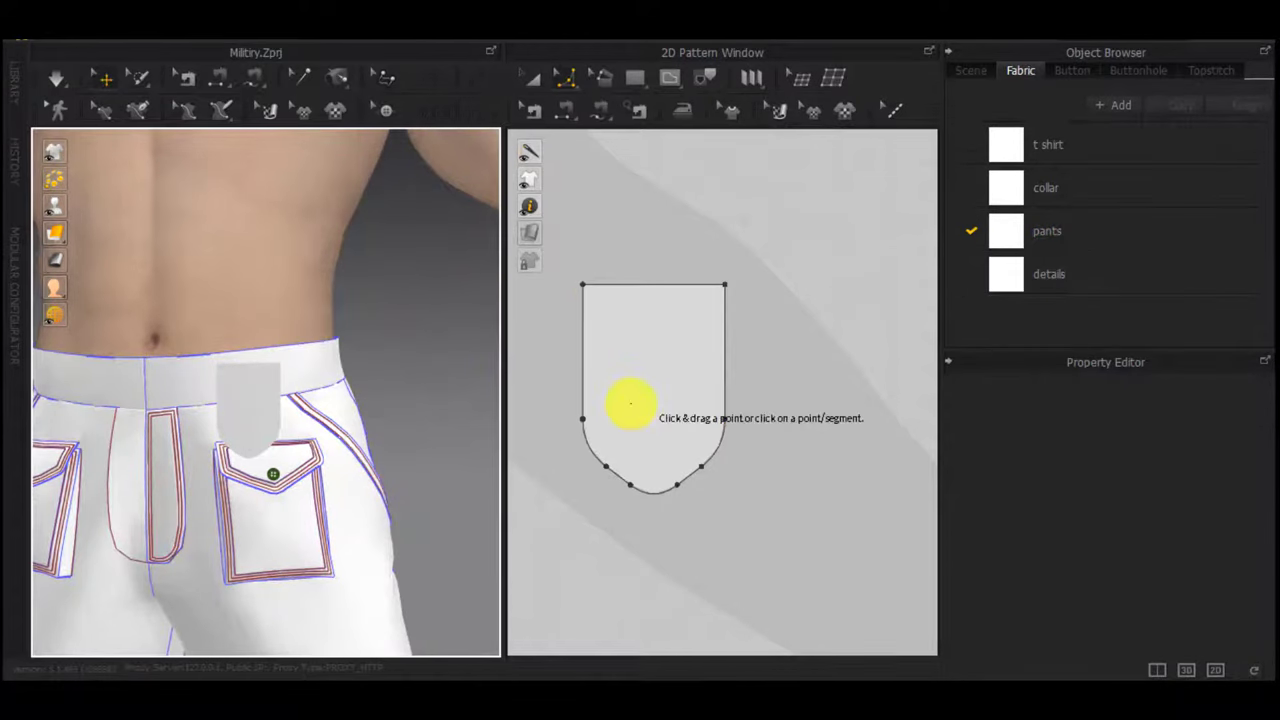
Taper the tab by moving each of its two top corners inward by 3 mm
{"action": "left_click", "coordinate": [580, 285]}
{"action": "left_click_drag", "start_coordinate": [580, 285], "coordinate": [587, 284]}
{"action": "right_click", "coordinate": [587, 284]}
{"action": "type", "text": "3"}
{"action": "key", "text": "Return"}
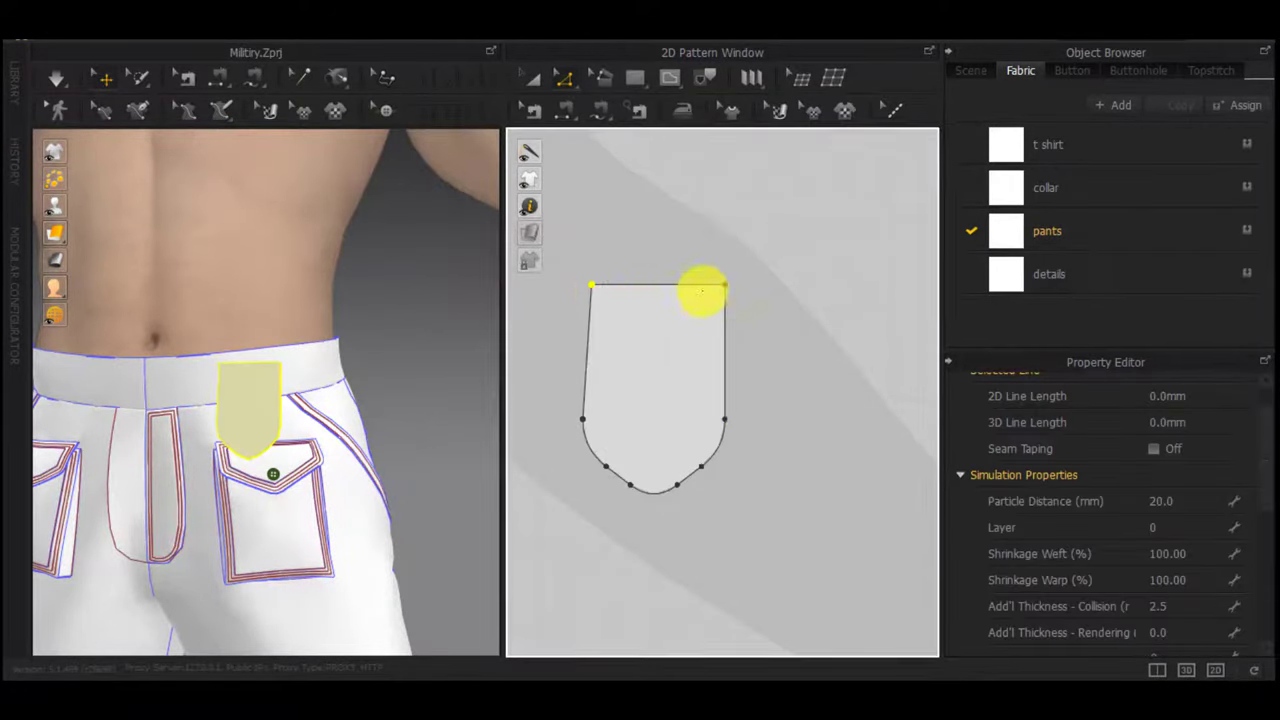
{"action": "left_click_drag", "start_coordinate": [725, 284], "coordinate": [711, 285]}
{"action": "right_click", "coordinate": [711, 285]}
{"action": "type", "text": "3"}
{"action": "key", "text": "Return"}
{"action": "scroll", "coordinate": [676, 345], "scroll_direction": "down", "scroll_amount": 8}
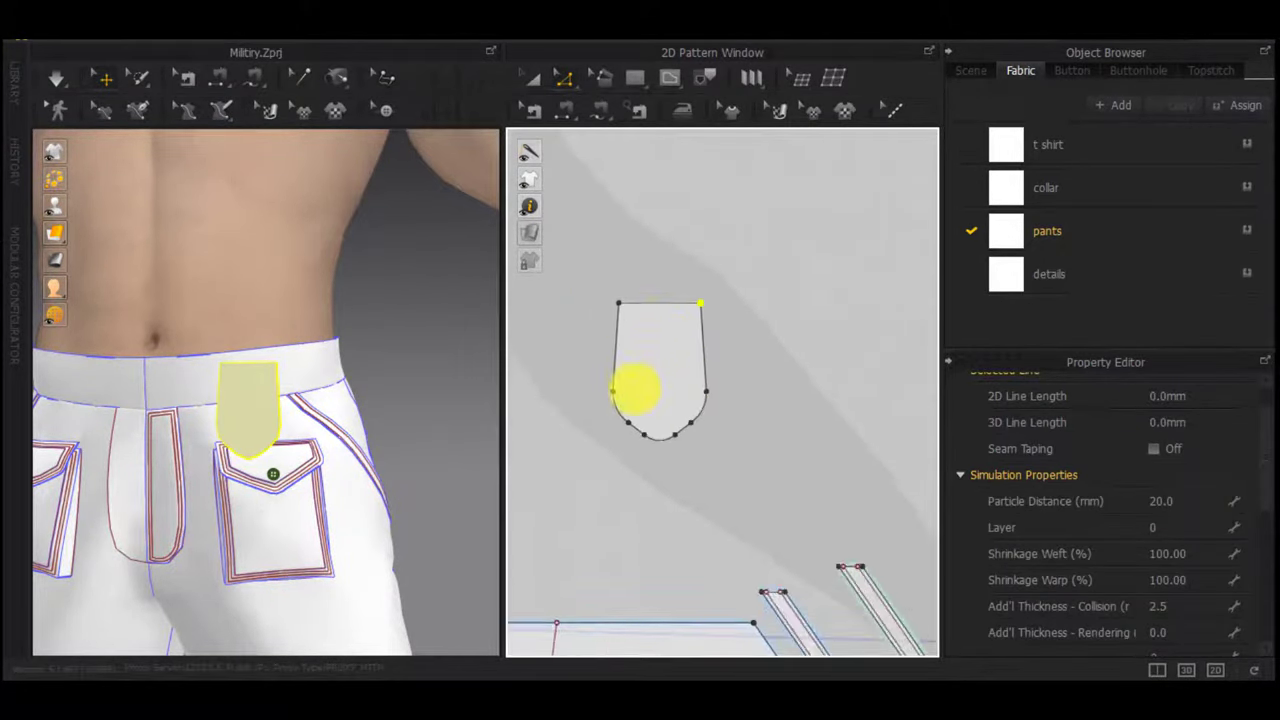
{"action": "middle_click_drag", "start_coordinate": [688, 406], "coordinate": [719, 410]}
Move the tab's 2D pattern above the end of the waistband strip that matches its place on the body
{"action": "left_click", "coordinate": [257, 350]}
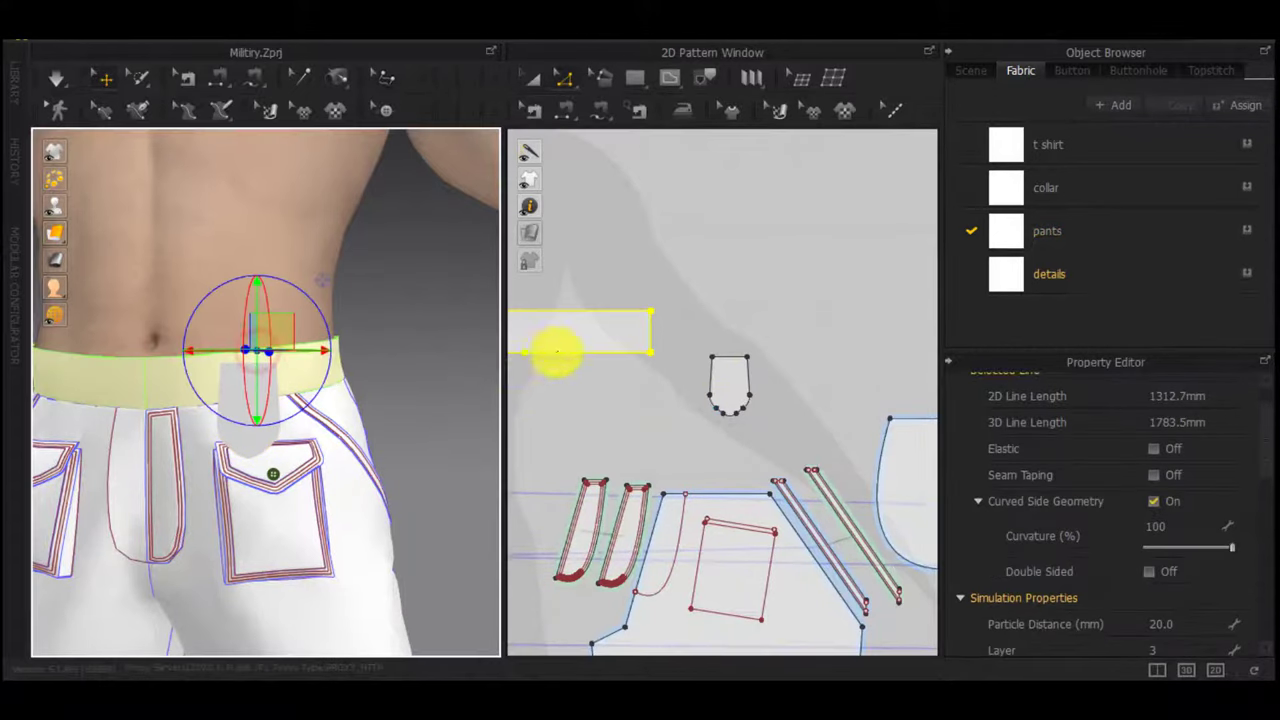
{"action": "middle_click_drag", "start_coordinate": [557, 354], "coordinate": [812, 410]}
{"action": "scroll", "coordinate": [834, 414], "scroll_direction": "down", "scroll_amount": 7}
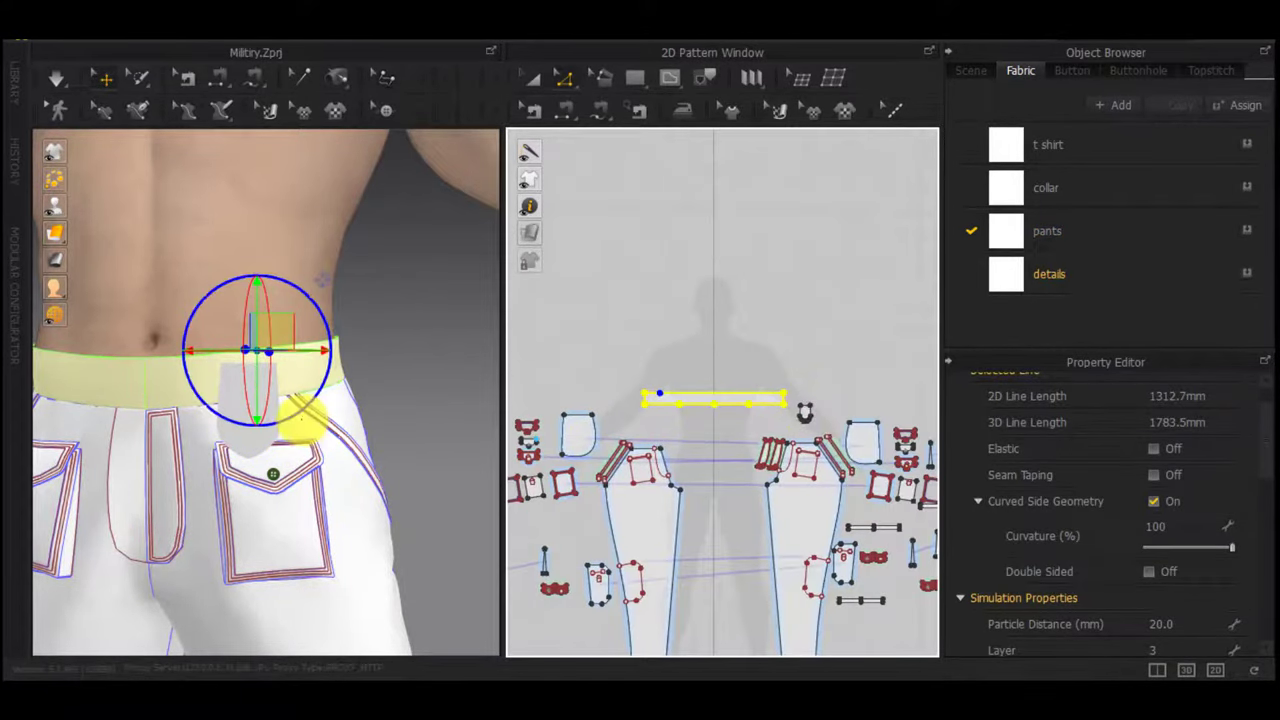
{"action": "left_click", "coordinate": [302, 431]}
{"action": "key", "text": "a"}
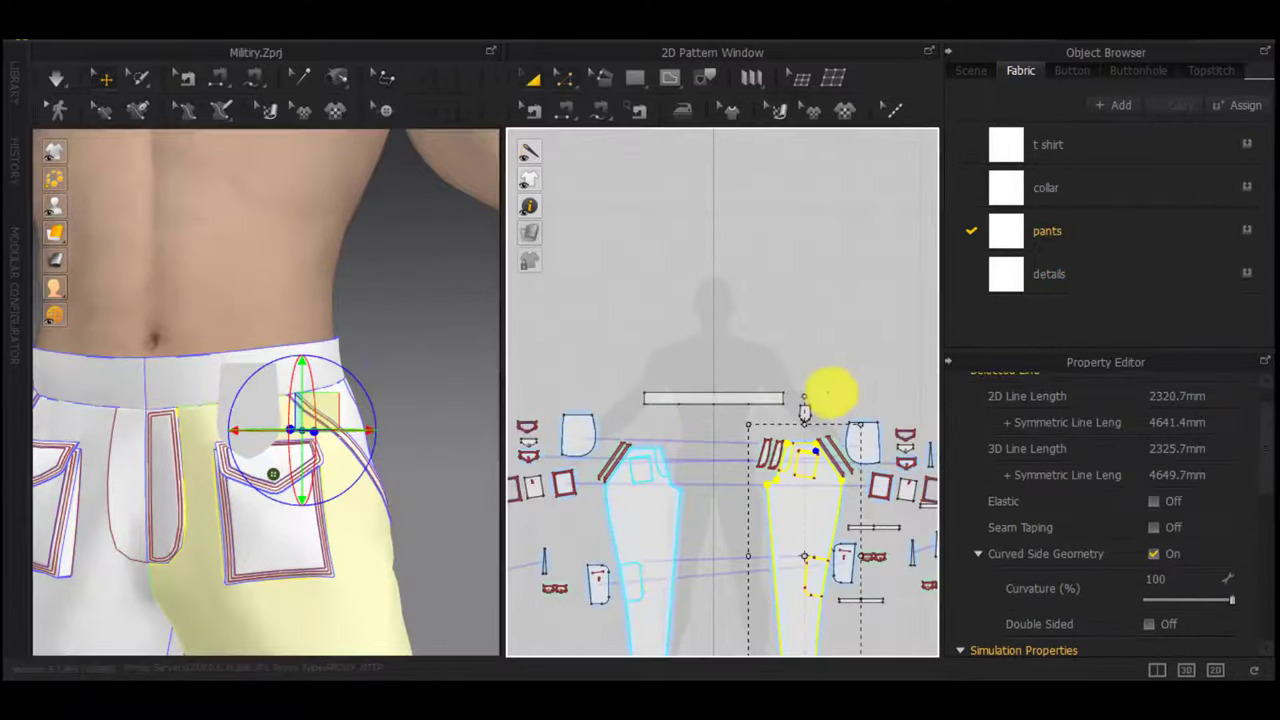
{"action": "left_click", "coordinate": [834, 389]}
{"action": "left_click_drag", "start_coordinate": [807, 404], "coordinate": [654, 359]}
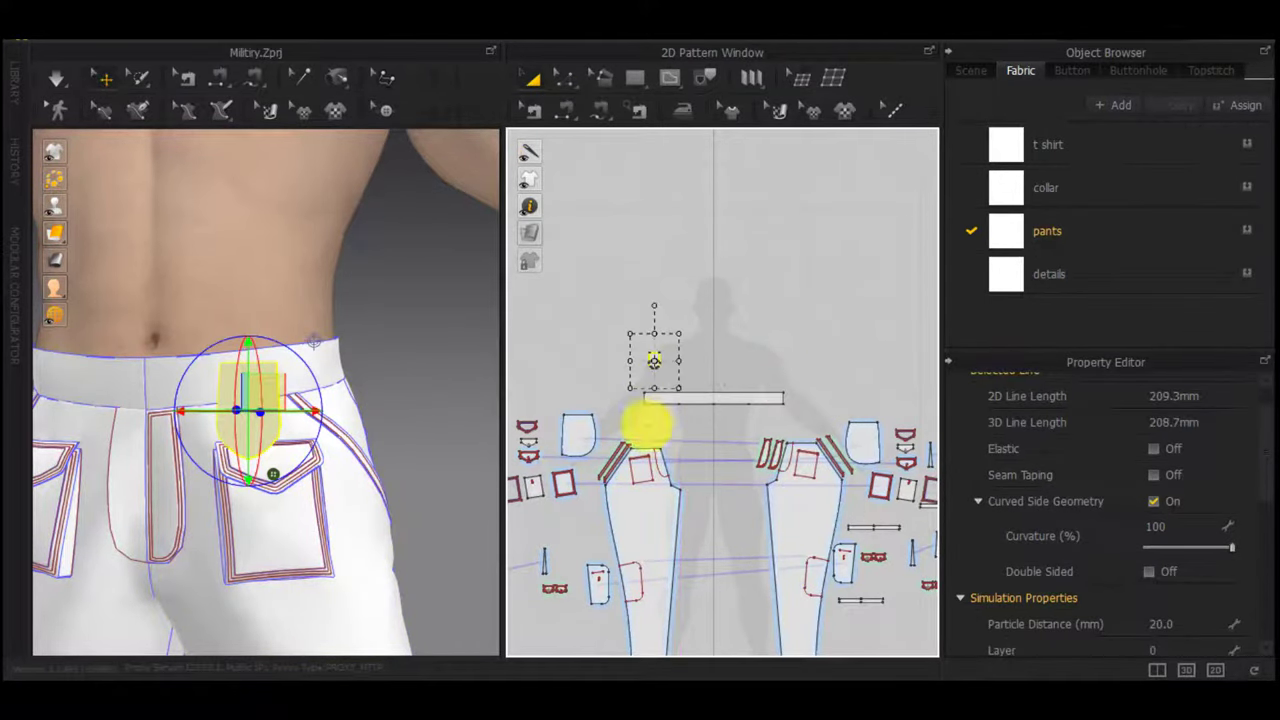
{"action": "scroll", "coordinate": [314, 343], "scroll_direction": "up", "scroll_amount": 3}
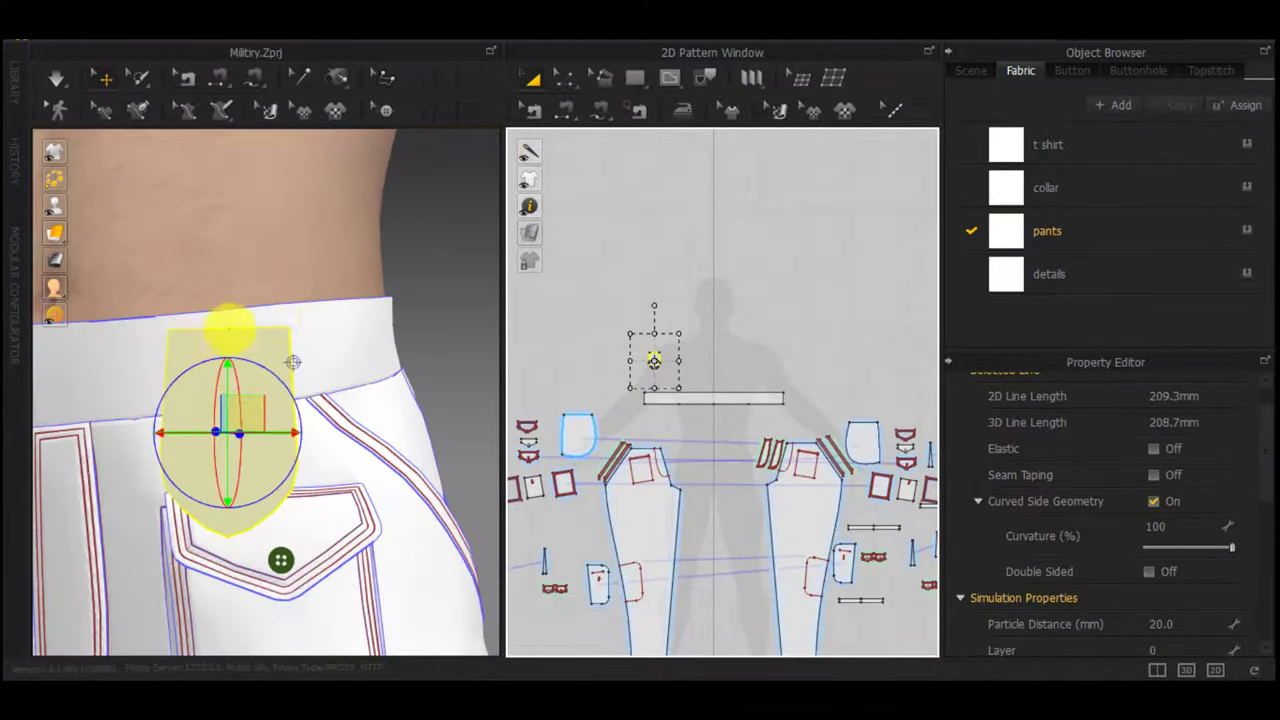
Sew the tab's 42.3 mm top edge to an equal length of the waistband's upper edge with free sewing
{"action": "left_click", "coordinate": [277, 309]}
{"action": "scroll", "coordinate": [706, 389], "scroll_direction": "up", "scroll_amount": 5}
{"action": "middle_click_drag", "start_coordinate": [594, 272], "coordinate": [706, 303]}
{"action": "key", "text": "m"}
{"action": "left_click", "coordinate": [646, 309]}
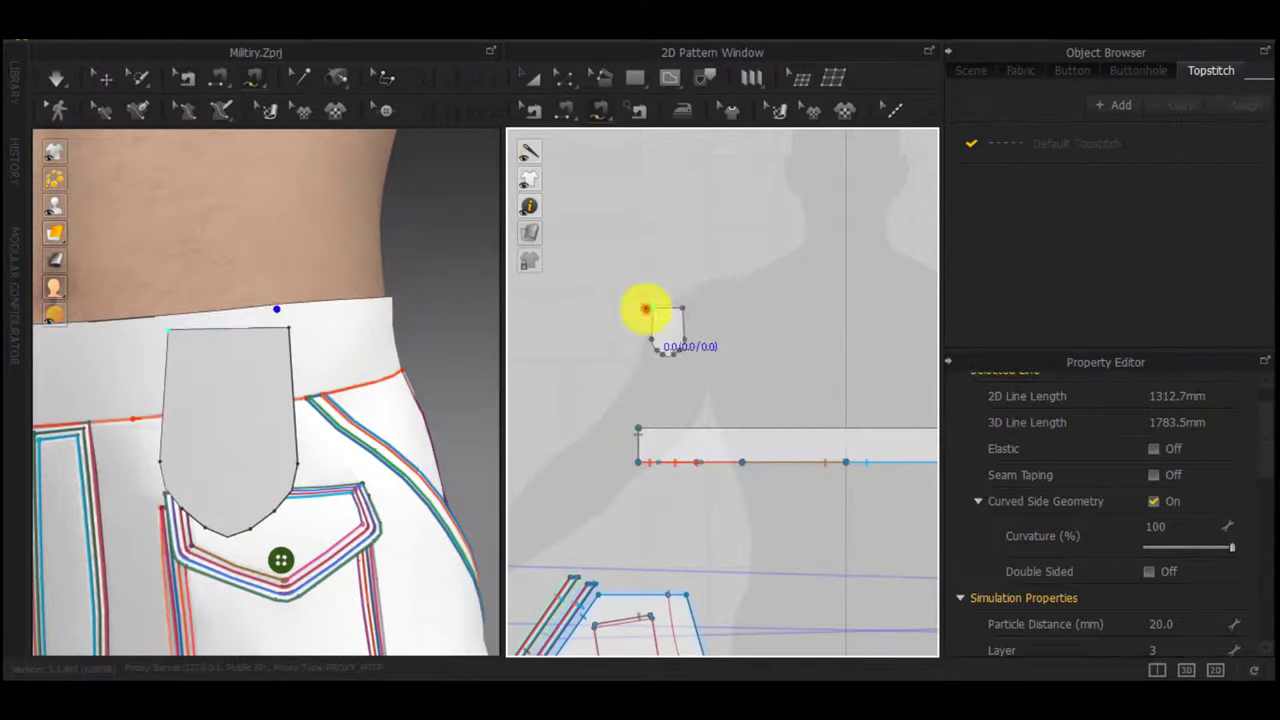
{"action": "left_click", "coordinate": [646, 309]}
{"action": "left_click", "coordinate": [680, 309]}
{"action": "left_click", "coordinate": [718, 427]}
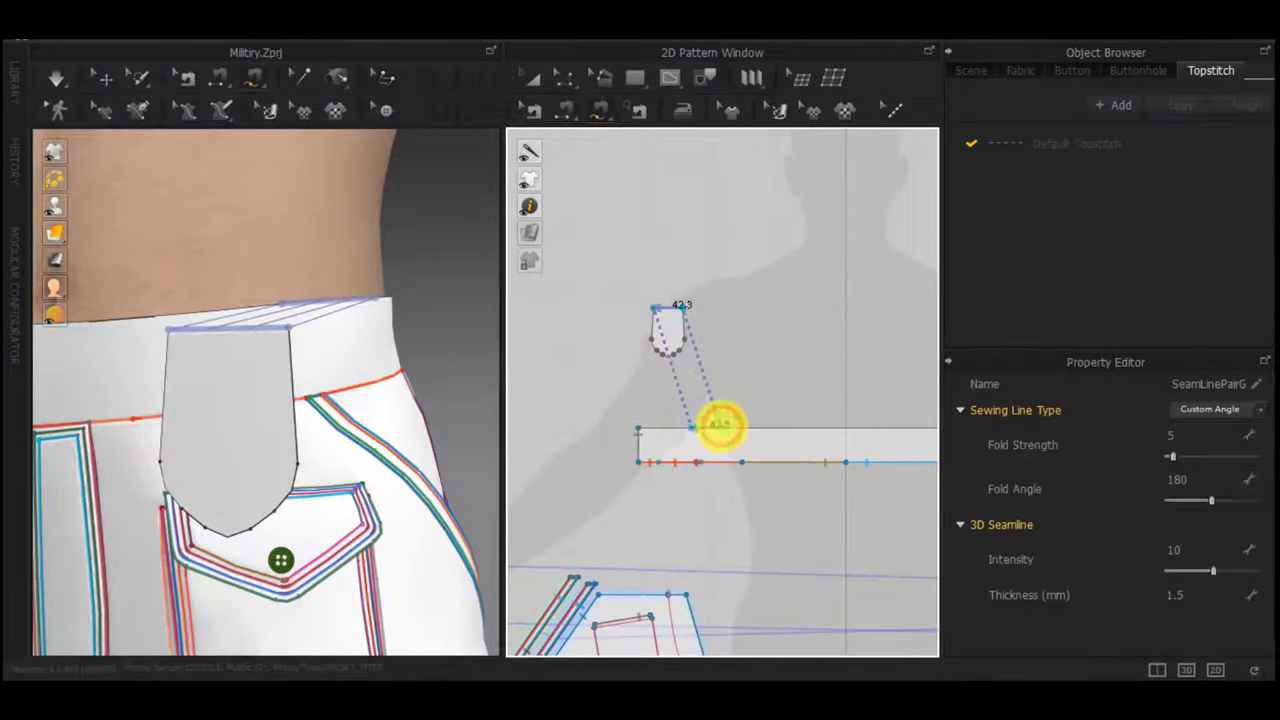
{"action": "scroll", "coordinate": [706, 432], "scroll_direction": "up", "scroll_amount": 3}
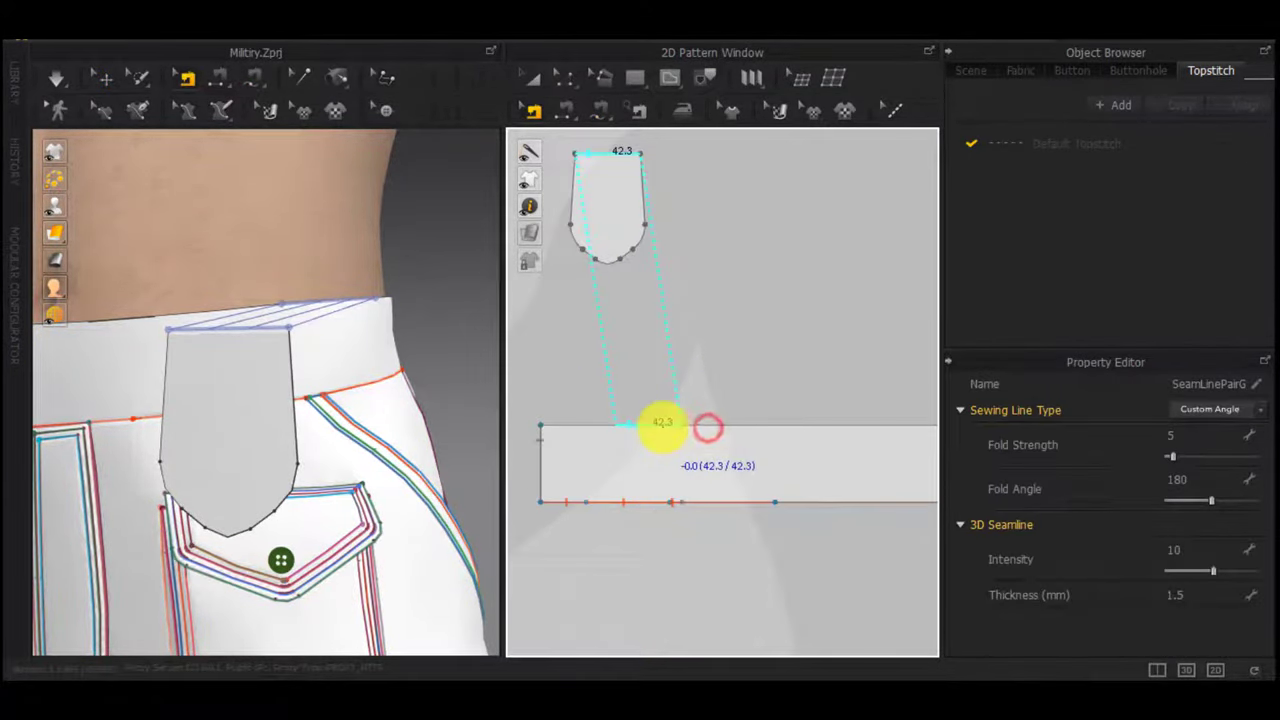
{"action": "right_click_drag", "start_coordinate": [349, 382], "coordinate": [361, 431]}
Set the tab piece's simulation layer to 3 and accept the layer information message
{"action": "key", "text": "a"}
{"action": "left_click", "coordinate": [626, 198]}
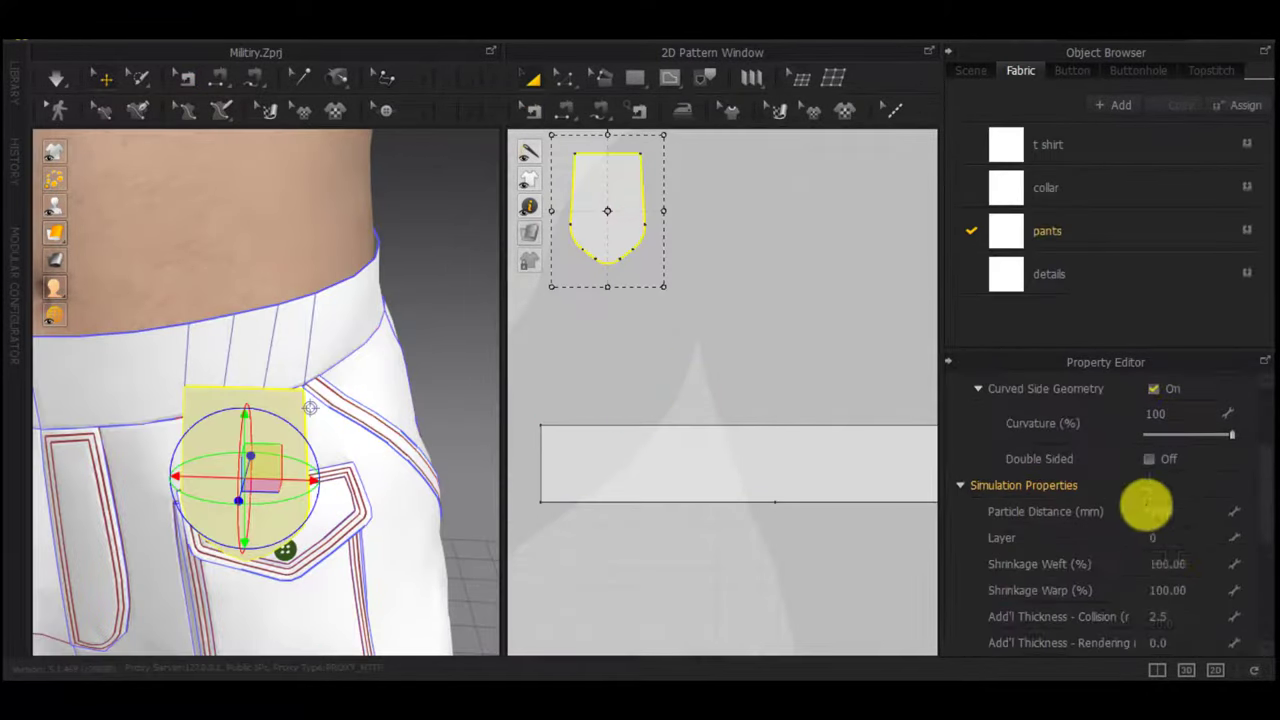
{"action": "left_click", "coordinate": [1199, 541]}
{"action": "type", "text": "3"}
{"action": "left_click", "coordinate": [886, 327]}
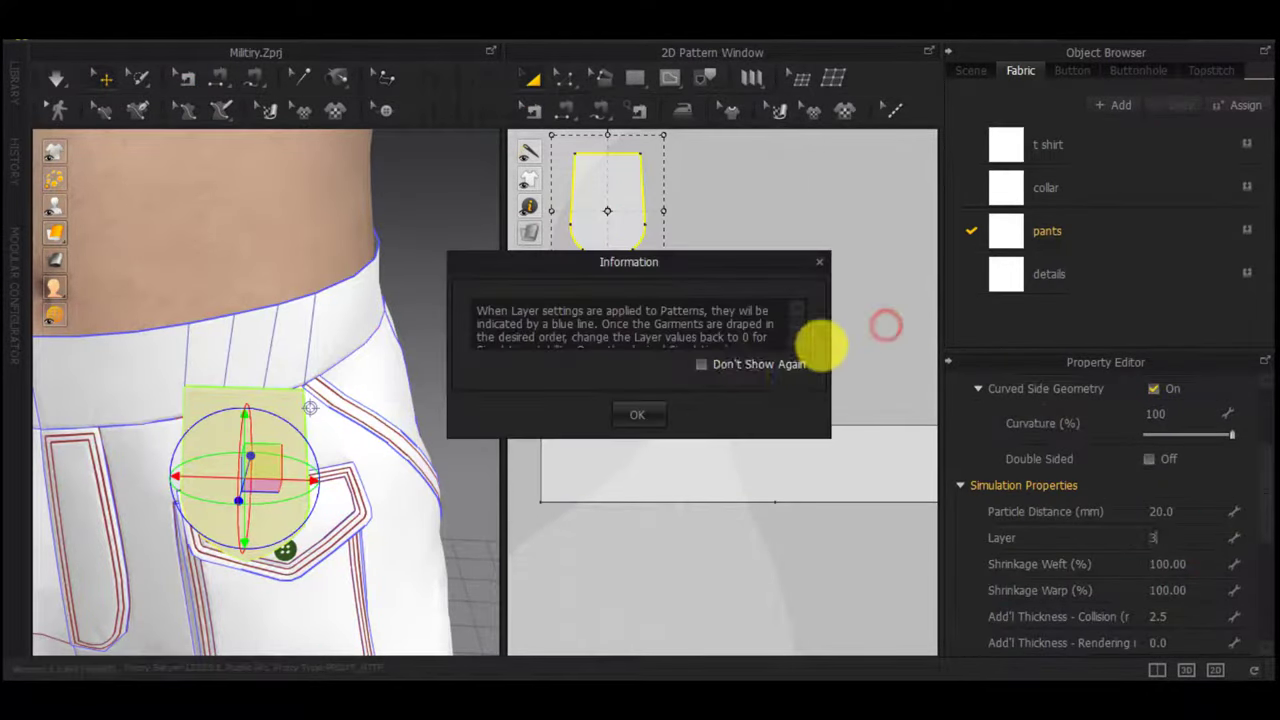
{"action": "left_click", "coordinate": [660, 410]}
Draw an internal line about 13.8 mm long on the front leg panel just above the pocket placement lines
{"action": "scroll", "coordinate": [700, 414], "scroll_direction": "down", "scroll_amount": 2}
{"action": "right_click_drag", "start_coordinate": [150, 437], "coordinate": [225, 445]}
{"action": "left_click", "coordinate": [327, 511]}
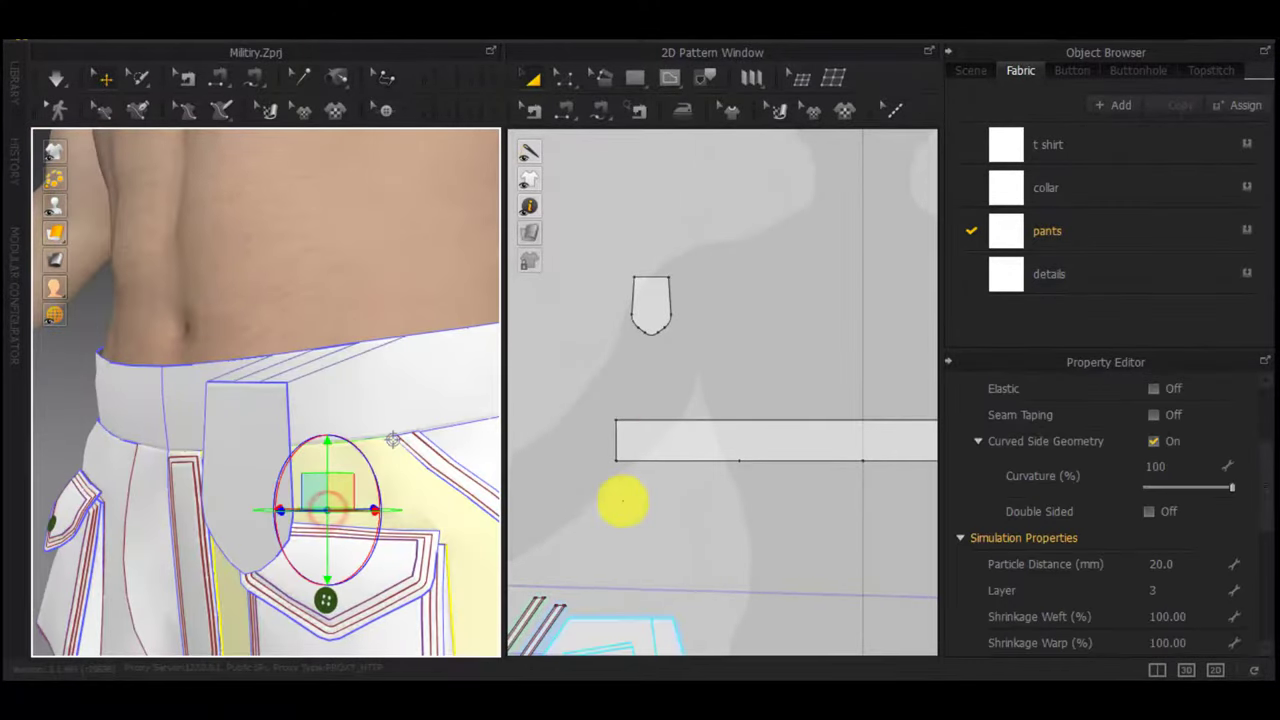
{"action": "scroll", "coordinate": [623, 501], "scroll_direction": "down", "scroll_amount": 3}
{"action": "scroll", "coordinate": [831, 536], "scroll_direction": "up", "scroll_amount": 7}
{"action": "left_click", "coordinate": [786, 274]}
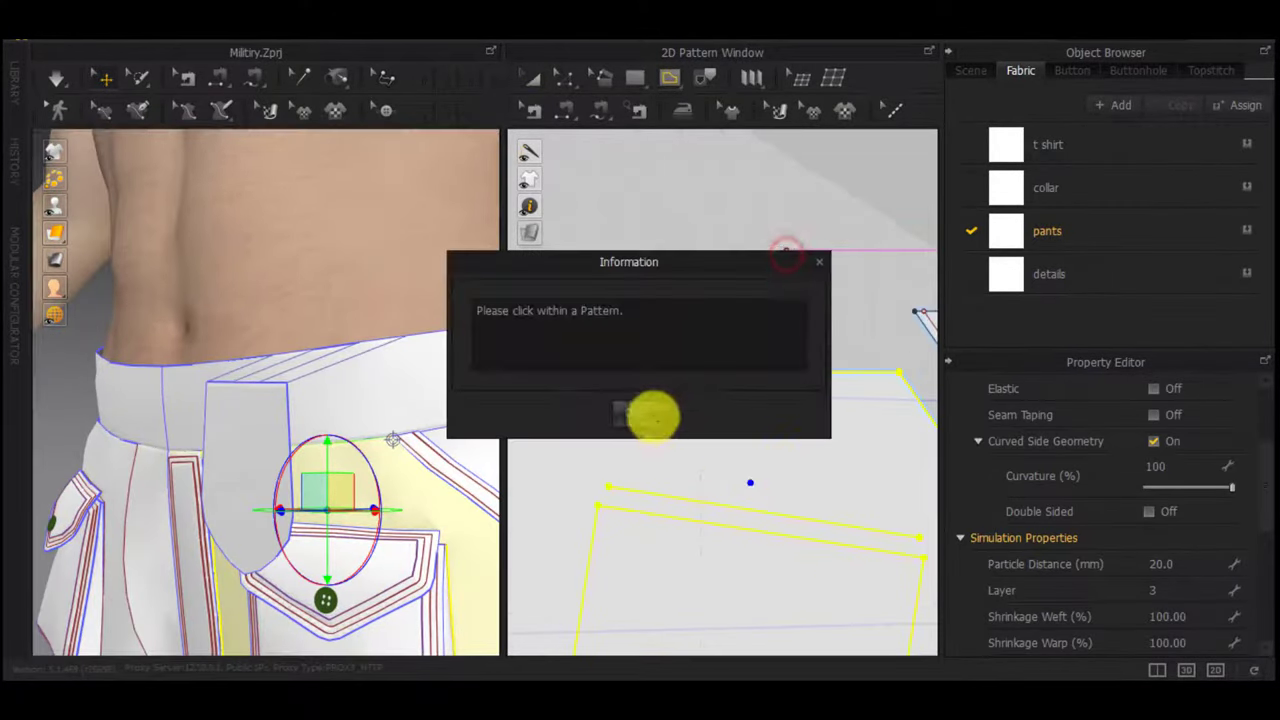
{"action": "left_click", "coordinate": [648, 413]}
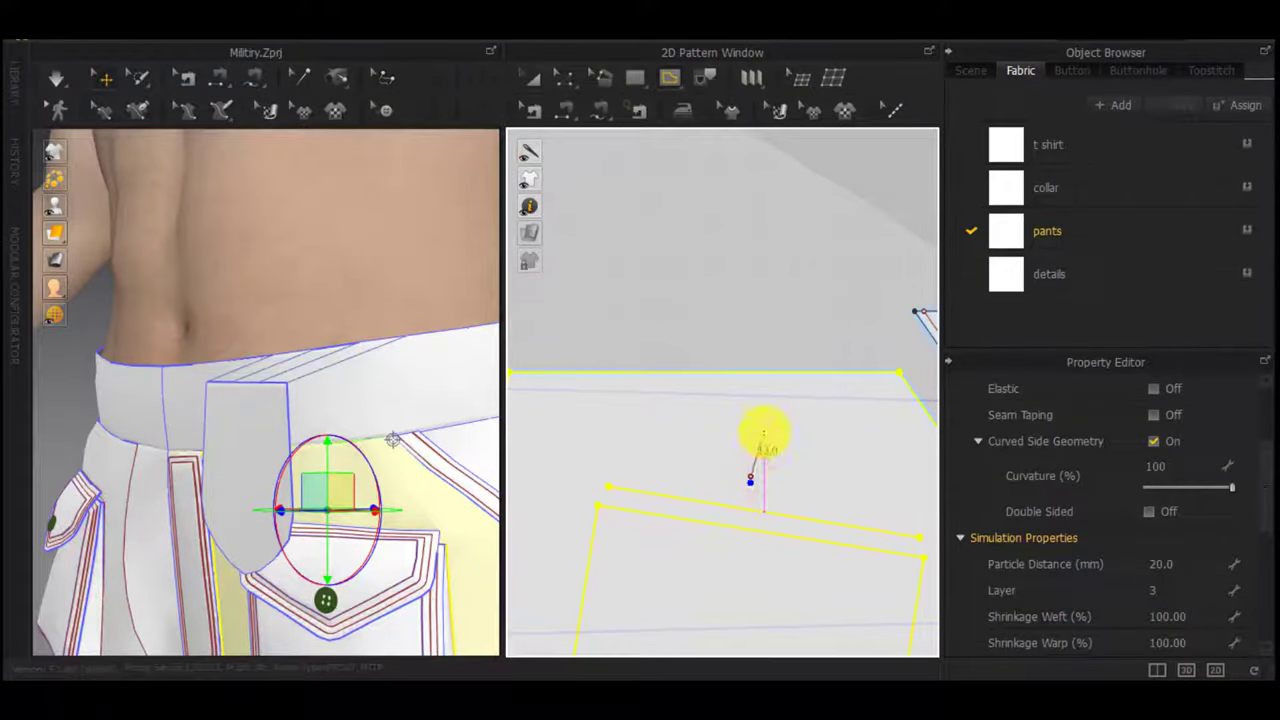
{"action": "left_click", "coordinate": [766, 455]}
{"action": "scroll", "coordinate": [729, 463], "scroll_direction": "down", "scroll_amount": 4}
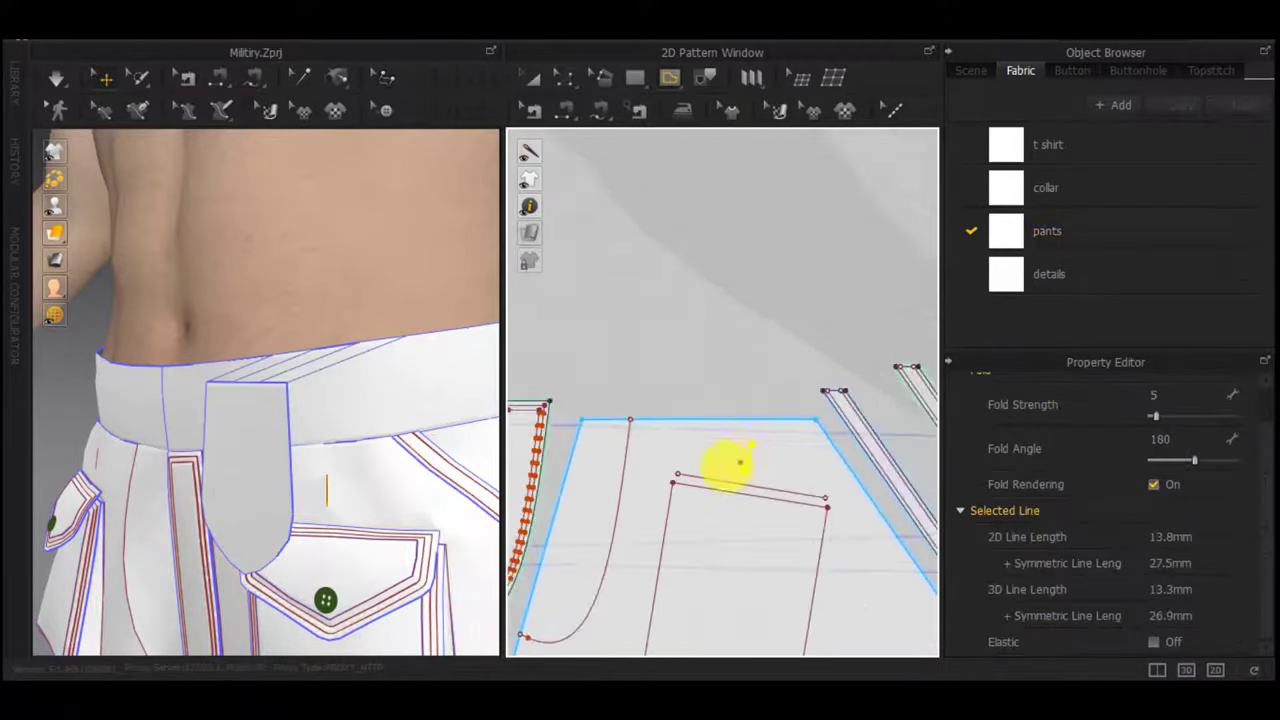
Add a matching internal line about 13.8 mm long near the tab's rounded tip
{"action": "middle_click_drag", "start_coordinate": [600, 340], "coordinate": [786, 437]}
{"action": "scroll", "coordinate": [786, 437], "scroll_direction": "down", "scroll_amount": 4}
{"action": "scroll", "coordinate": [602, 364], "scroll_direction": "up", "scroll_amount": 8}
{"action": "middle_click_drag", "start_coordinate": [602, 265], "coordinate": [616, 386]}
{"action": "left_click", "coordinate": [639, 333]}
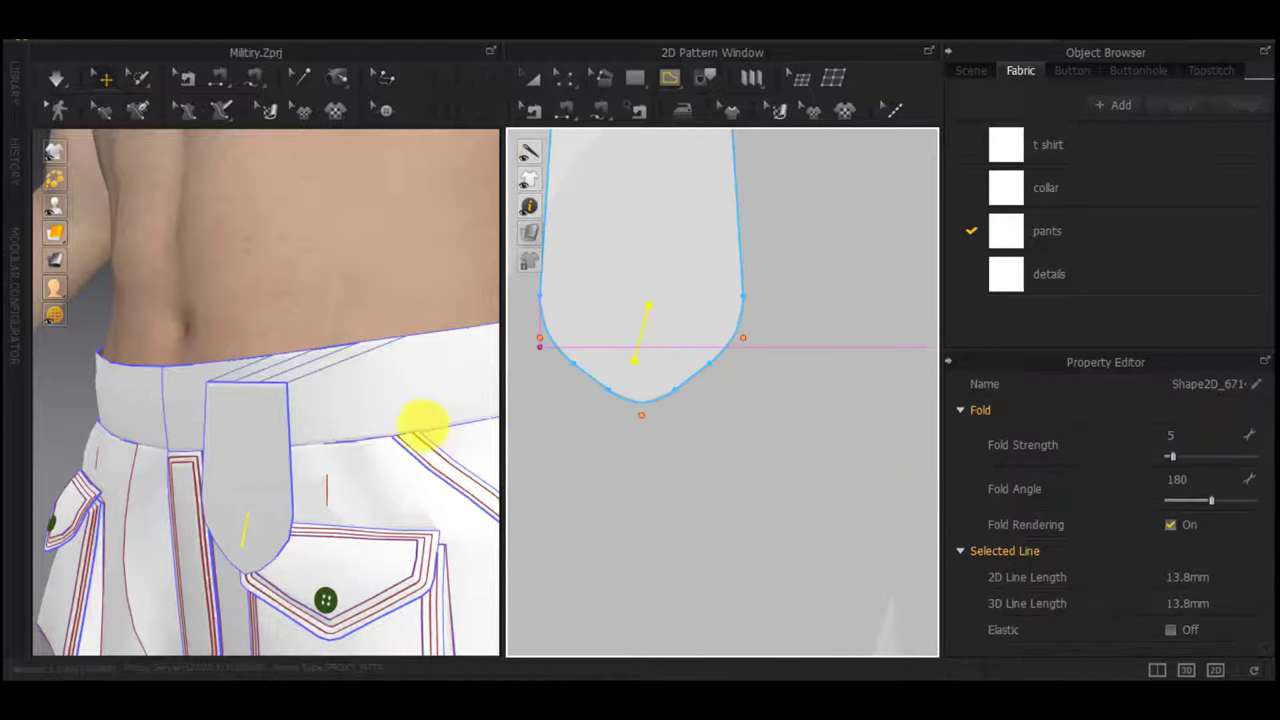
Sew the internal line on the front leg panel to the internal line near the tab's tip
{"action": "key", "text": "n"}
{"action": "left_click", "coordinate": [327, 497]}
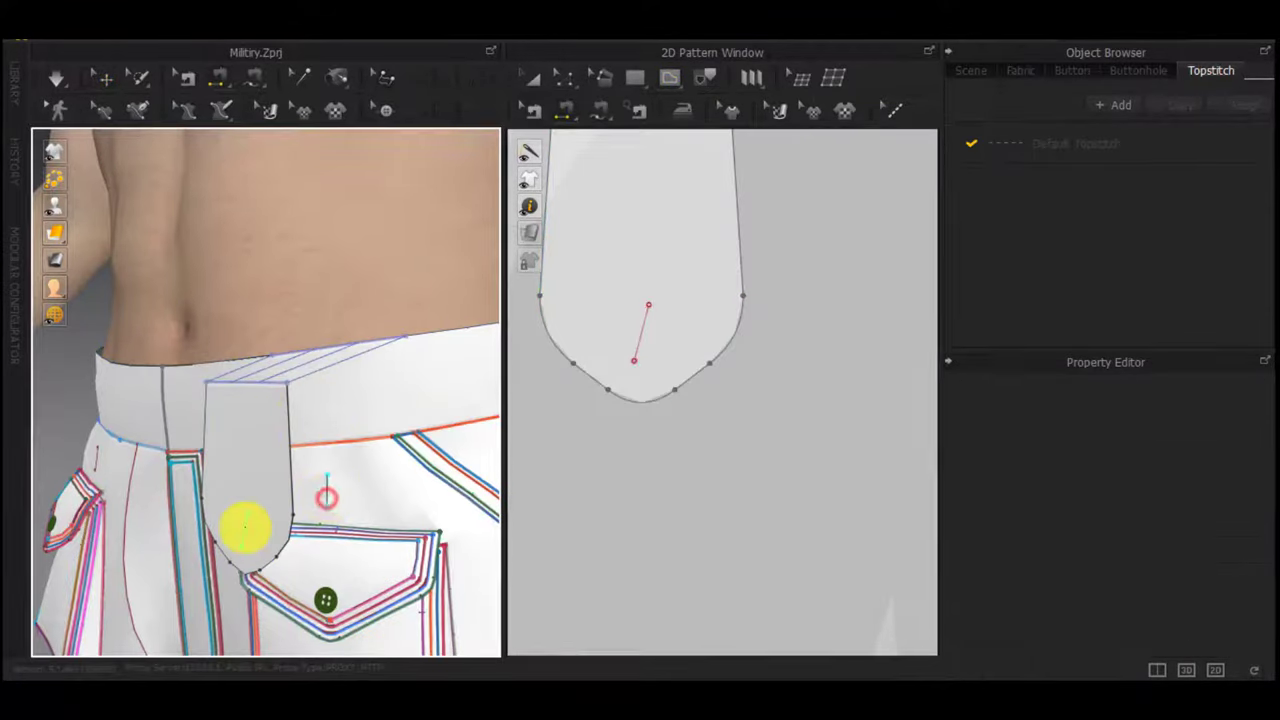
{"action": "left_click", "coordinate": [245, 527]}
{"action": "right_click_drag", "start_coordinate": [280, 533], "coordinate": [168, 545]}
Run the simulation, pull the tab outward in 3D, and stretch its 2D pattern taller
{"action": "key", "text": "space"}
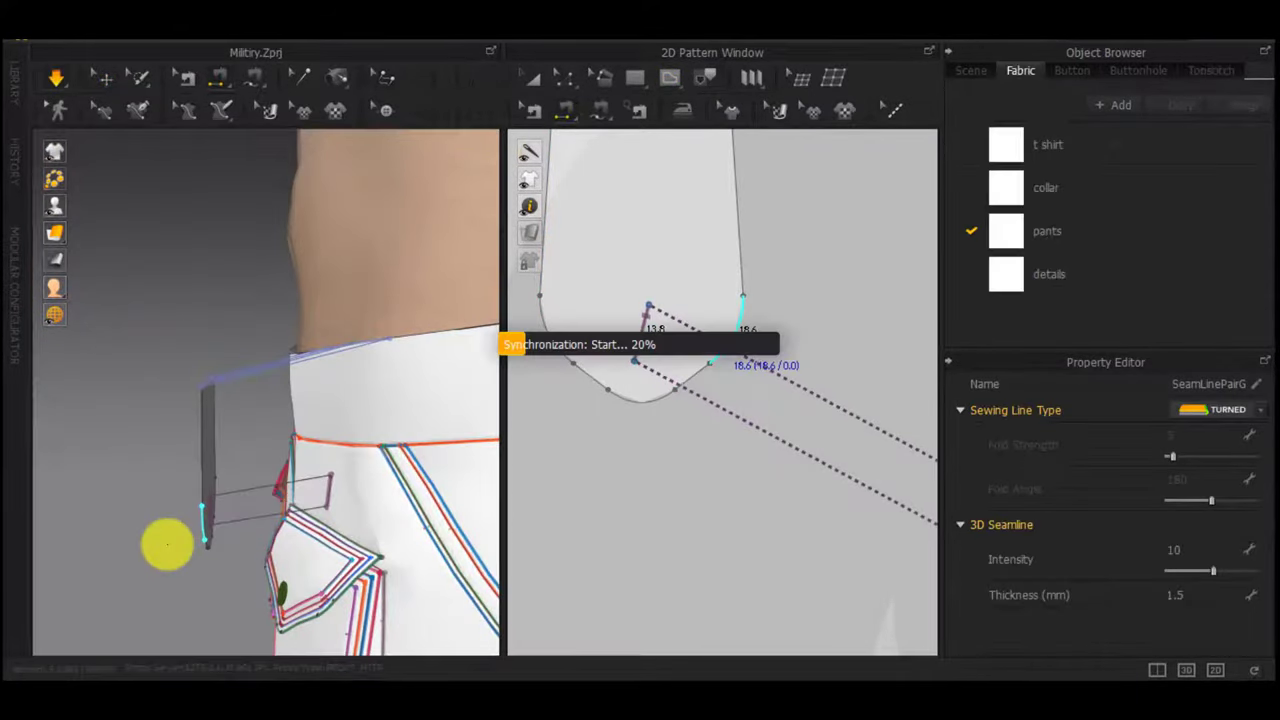
{"action": "right_click_drag", "start_coordinate": [162, 548], "coordinate": [380, 510]}
{"action": "scroll", "coordinate": [312, 527], "scroll_direction": "up", "scroll_amount": 2}
{"action": "left_click_drag", "start_coordinate": [320, 424], "coordinate": [348, 423]}
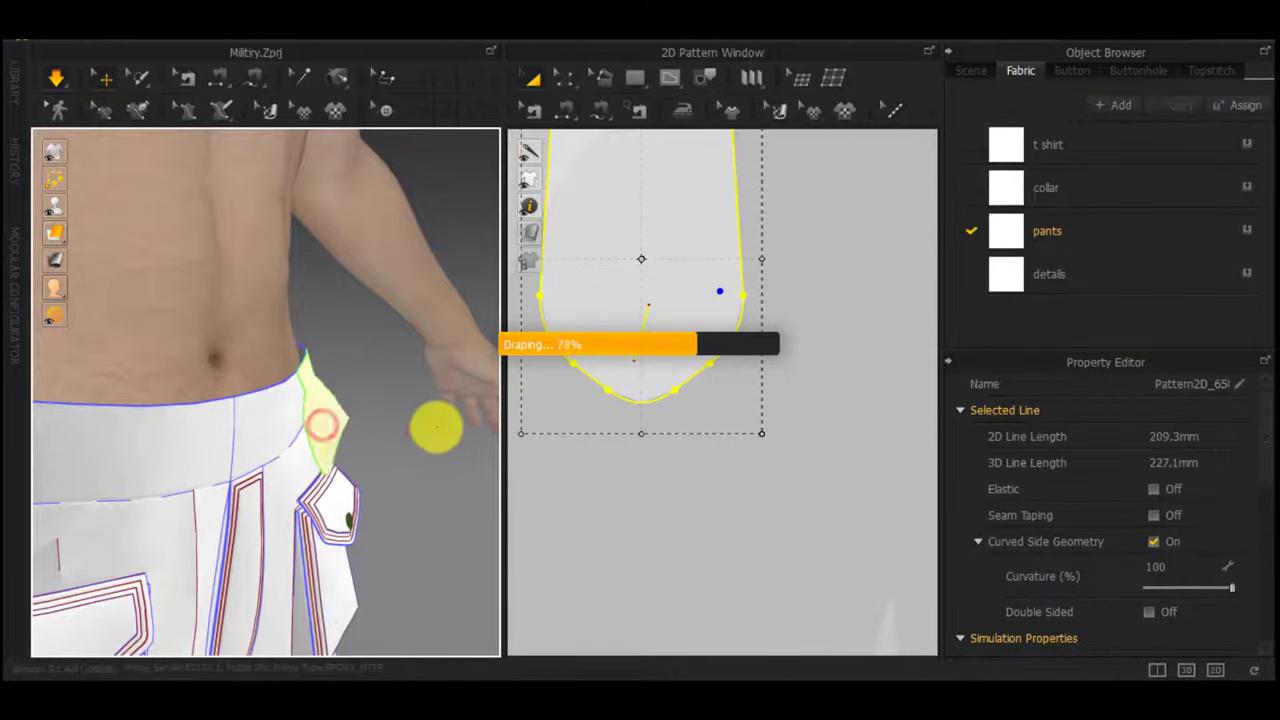
{"action": "scroll", "coordinate": [642, 448], "scroll_direction": "down", "scroll_amount": 3}
{"action": "left_click_drag", "start_coordinate": [639, 293], "coordinate": [641, 258]}
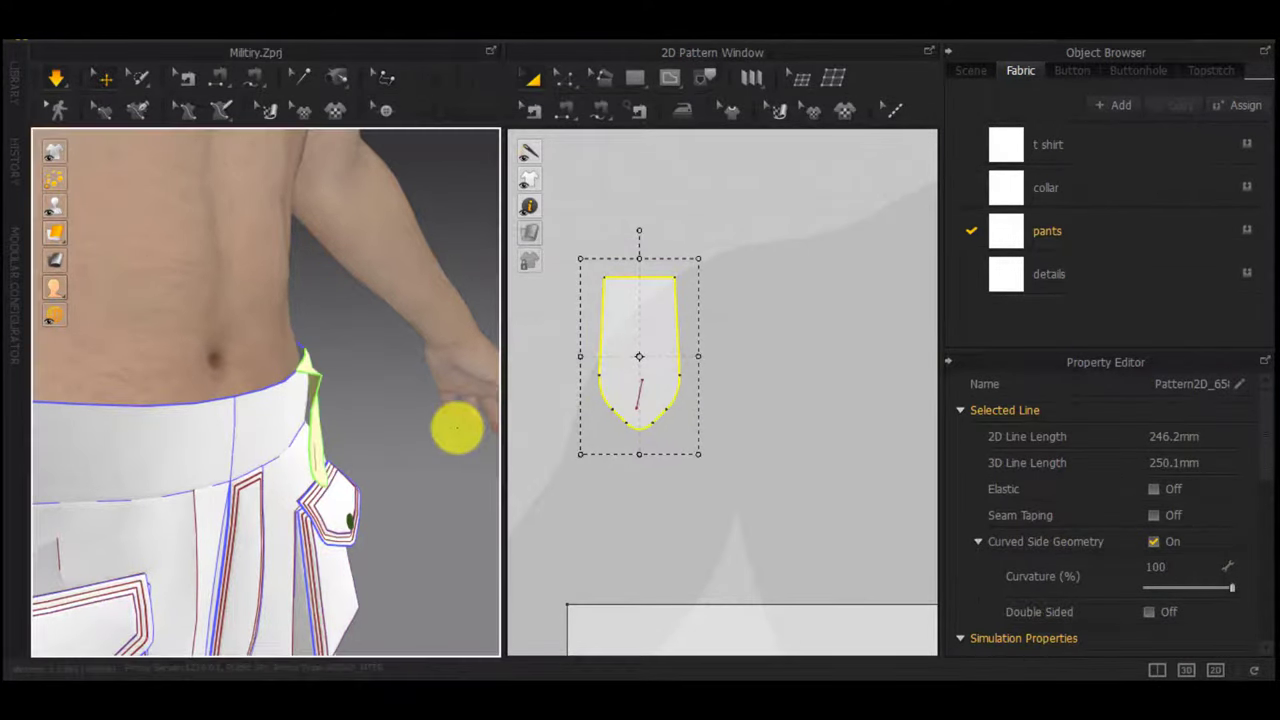
Tug the tab in the running simulation so that it lies smoothly over the outside of the waistband
{"action": "right_click_drag", "start_coordinate": [457, 428], "coordinate": [320, 415]}
{"action": "right_click_drag", "start_coordinate": [175, 409], "coordinate": [520, 412]}
{"action": "left_click", "coordinate": [426, 397]}
{"action": "left_click", "coordinate": [328, 406]}
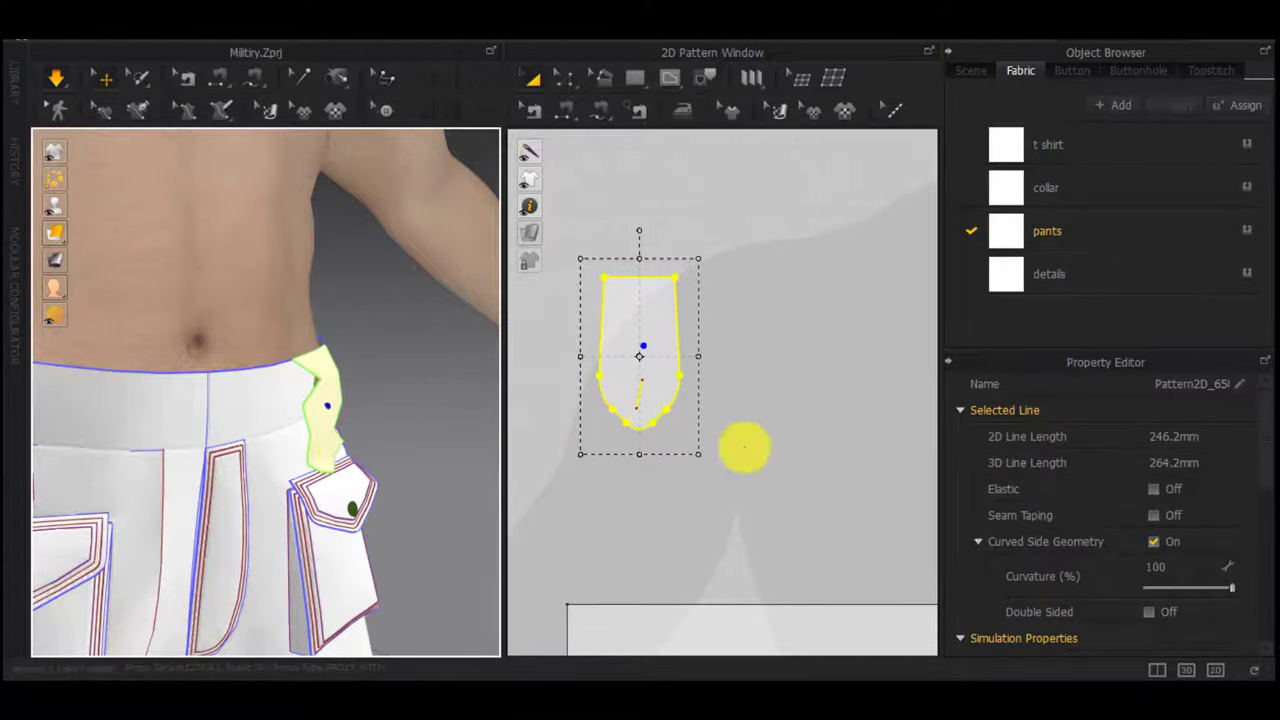
{"action": "left_click", "coordinate": [843, 348]}
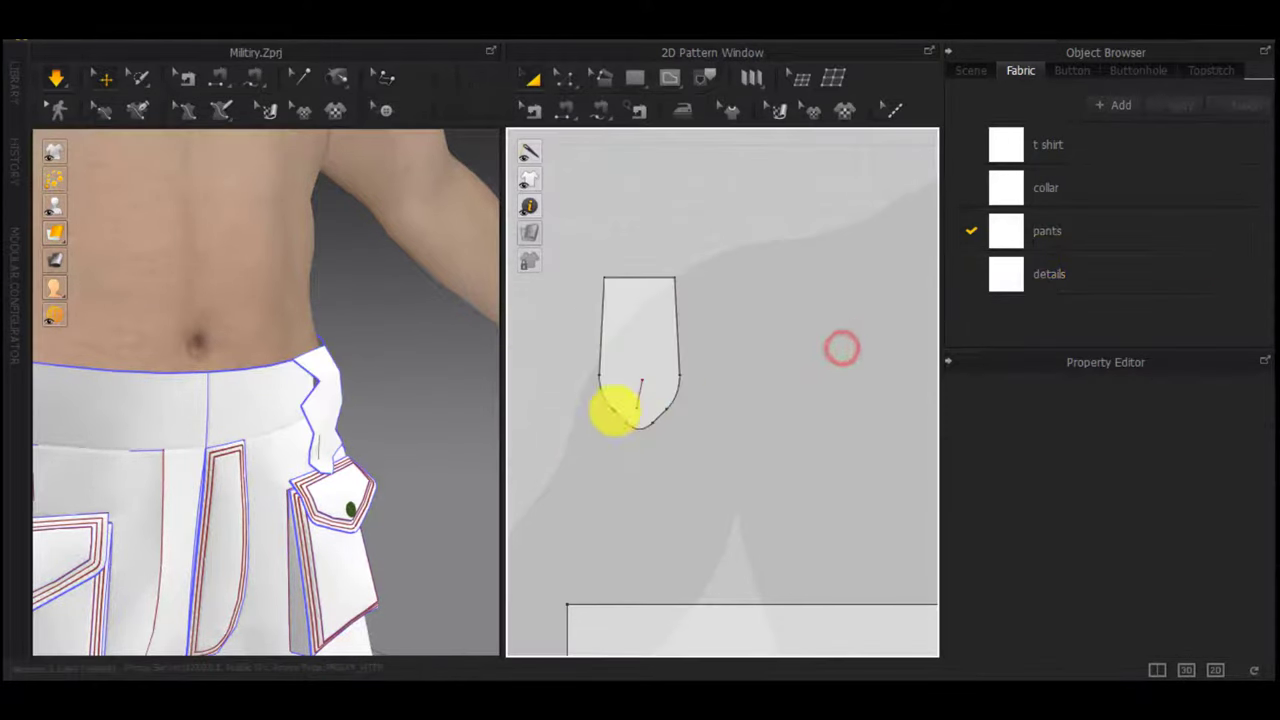
{"action": "right_click_drag", "start_coordinate": [448, 414], "coordinate": [104, 434]}
{"action": "left_click", "coordinate": [325, 404]}
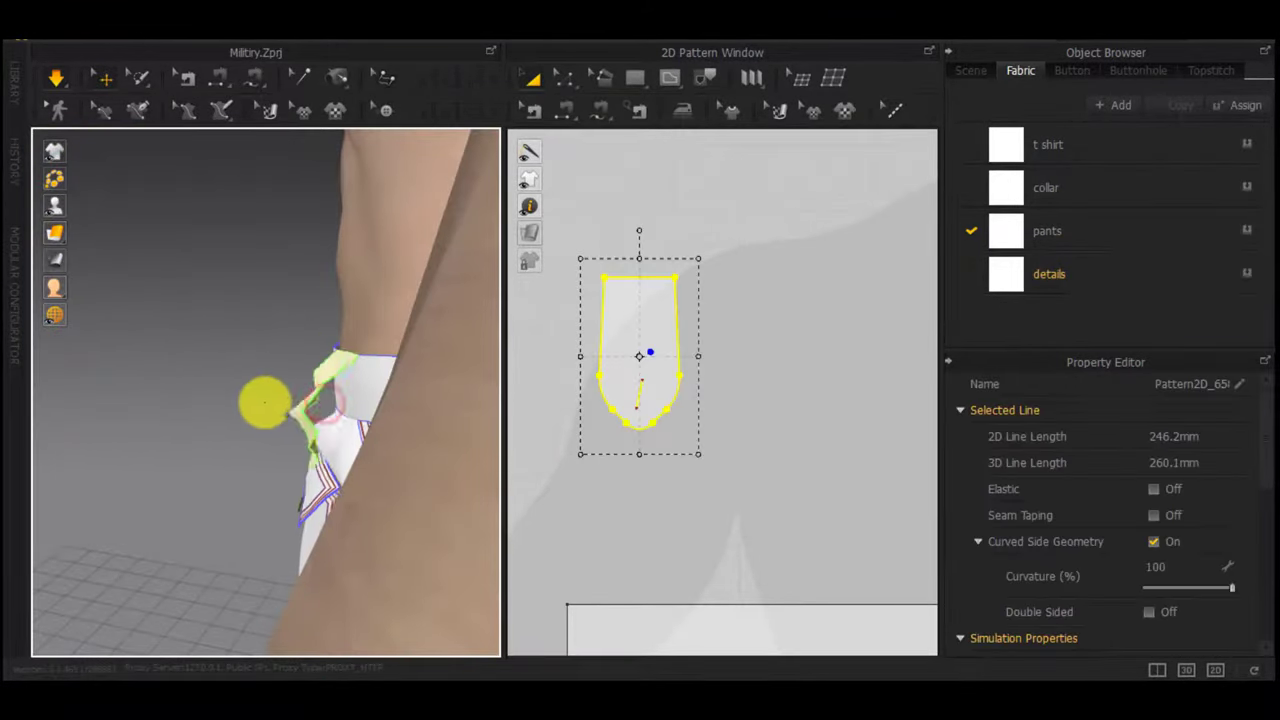
{"action": "right_click_drag", "start_coordinate": [263, 400], "coordinate": [500, 394]}
{"action": "left_click", "coordinate": [811, 391]}
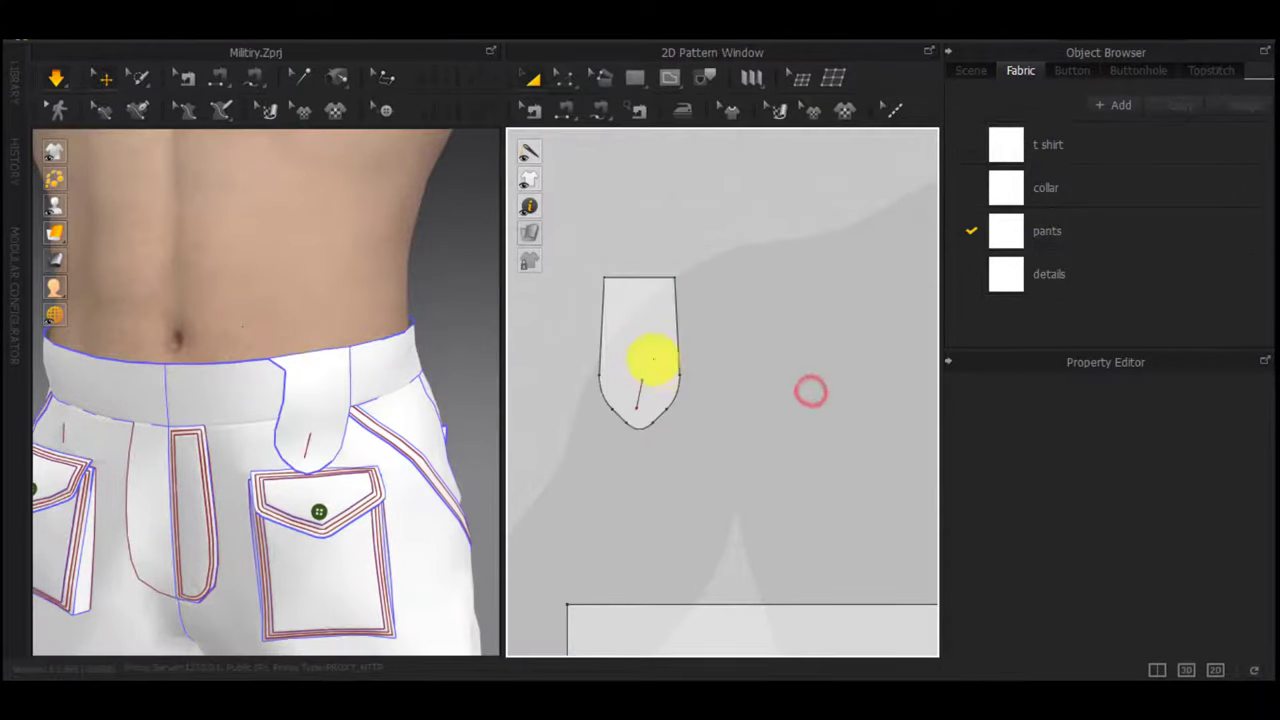
{"action": "right_click_drag", "start_coordinate": [320, 350], "coordinate": [346, 371]}
Examine the seam between the tab's upper edge and the waistband's upper edge
{"action": "key", "text": "z"}
{"action": "scroll", "coordinate": [612, 289], "scroll_direction": "up", "scroll_amount": 5}
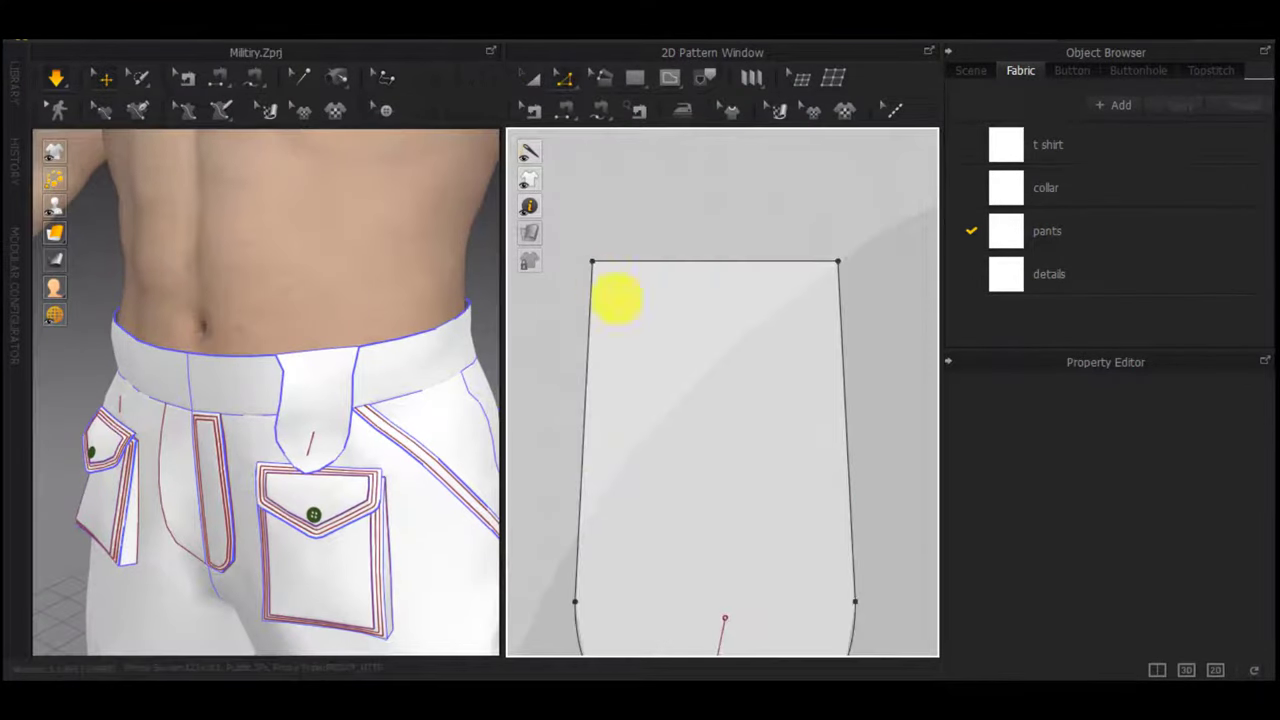
{"action": "key", "text": "b"}
{"action": "left_click", "coordinate": [674, 262]}
{"action": "scroll", "coordinate": [710, 314], "scroll_direction": "down", "scroll_amount": 4}
{"action": "scroll", "coordinate": [837, 306], "scroll_direction": "down", "scroll_amount": 2}
{"action": "middle_click_drag", "start_coordinate": [838, 588], "coordinate": [790, 386]}
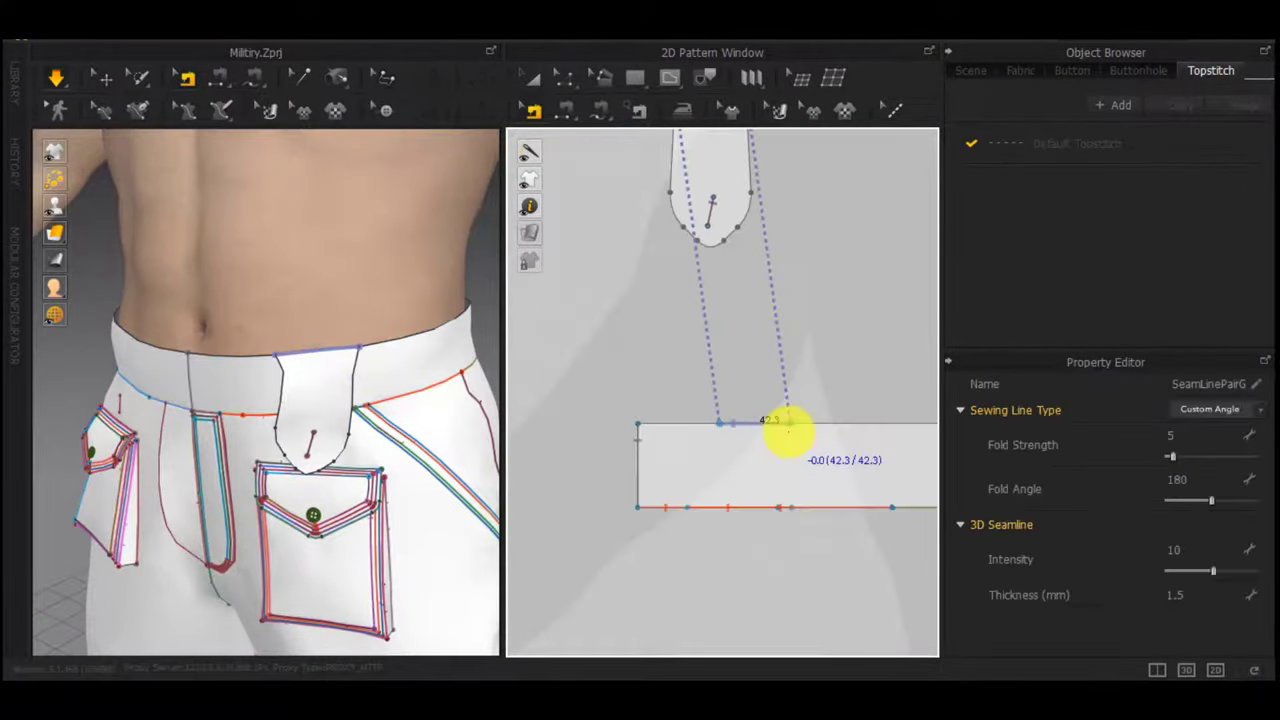
{"action": "middle_click_drag", "start_coordinate": [641, 308], "coordinate": [673, 509]}
{"action": "key", "text": "z"}
{"action": "left_click", "coordinate": [668, 309]}
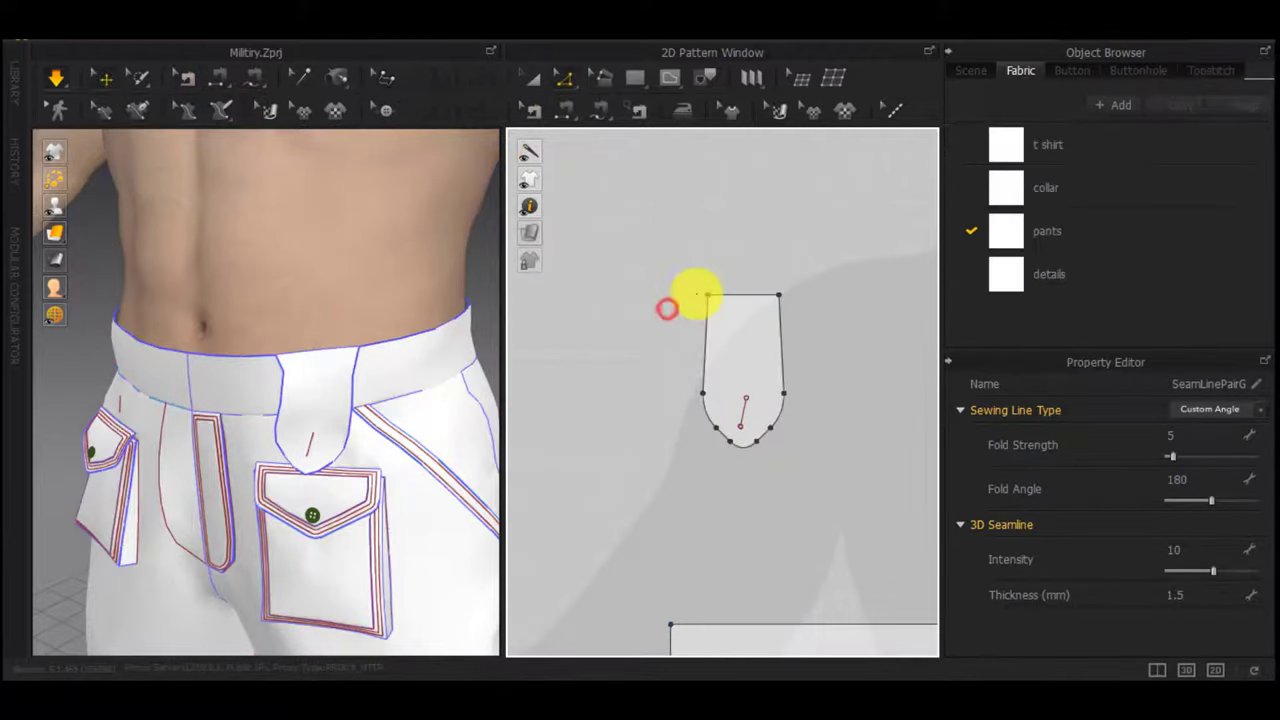
Inspect the waistband, pocket and tab patterns one after another to compare their line lengths and placement
{"action": "left_click", "coordinate": [426, 366]}
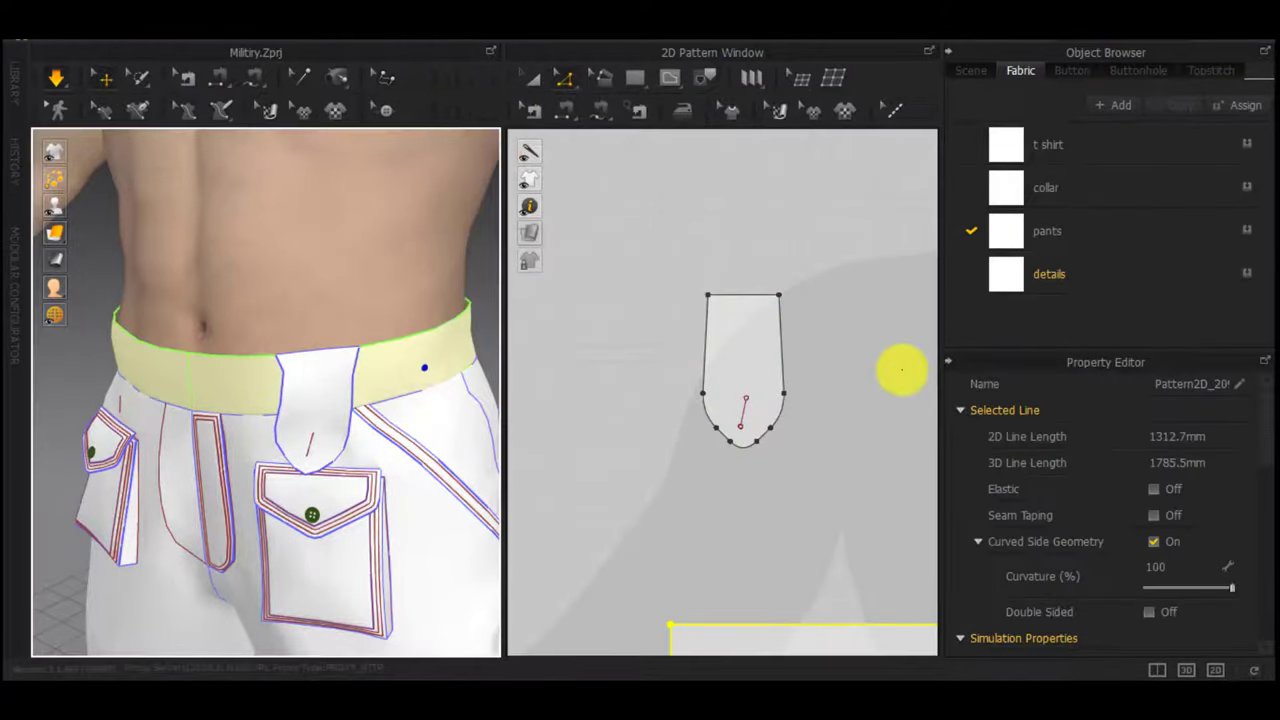
{"action": "left_click", "coordinate": [709, 346]}
{"action": "left_click", "coordinate": [732, 335]}
{"action": "left_click", "coordinate": [840, 312]}
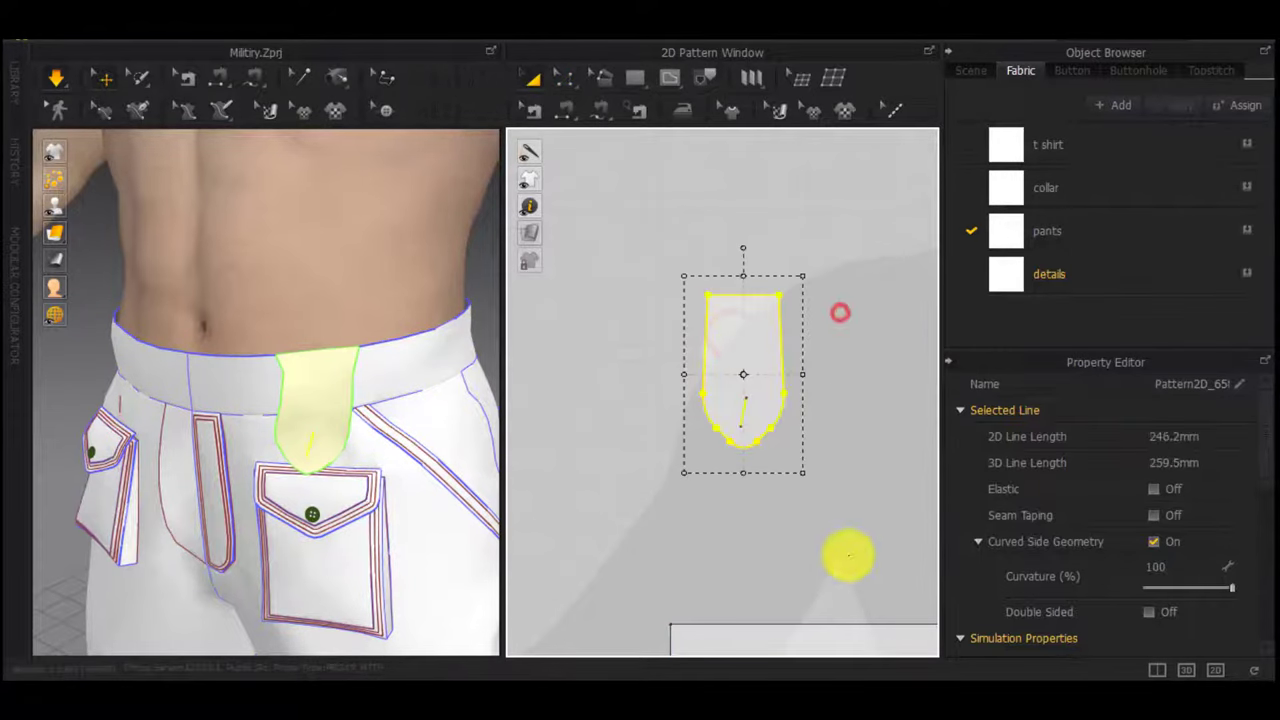
{"action": "left_click", "coordinate": [823, 640]}
{"action": "scroll", "coordinate": [797, 500], "scroll_direction": "down", "scroll_amount": 4}
{"action": "scroll", "coordinate": [749, 389], "scroll_direction": "down", "scroll_amount": 2}
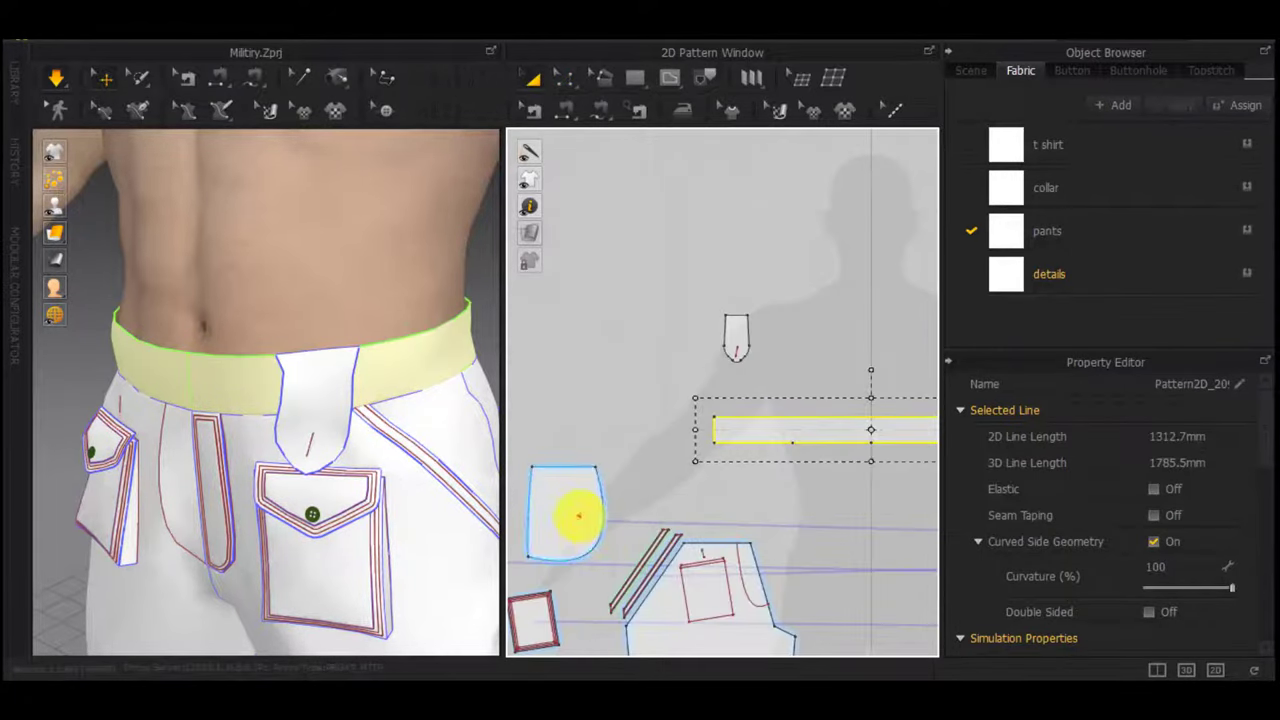
{"action": "left_click", "coordinate": [579, 516]}
{"action": "left_click", "coordinate": [738, 332]}
{"action": "scroll", "coordinate": [738, 332], "scroll_direction": "up", "scroll_amount": 5}
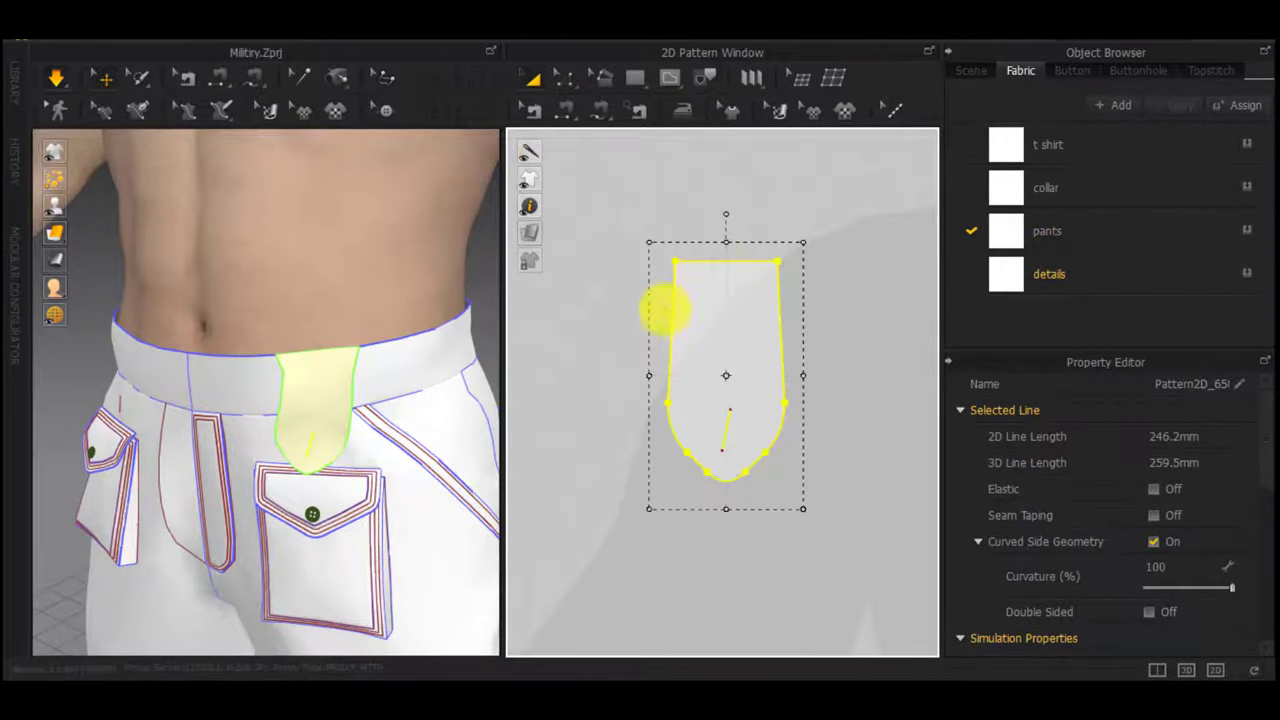
Move both upper corners of the tab inward so its upper edge is about 33.3 mm long, and simulate
{"action": "left_click", "coordinate": [615, 289]}
{"action": "key", "text": "z"}
{"action": "left_click", "coordinate": [674, 259]}
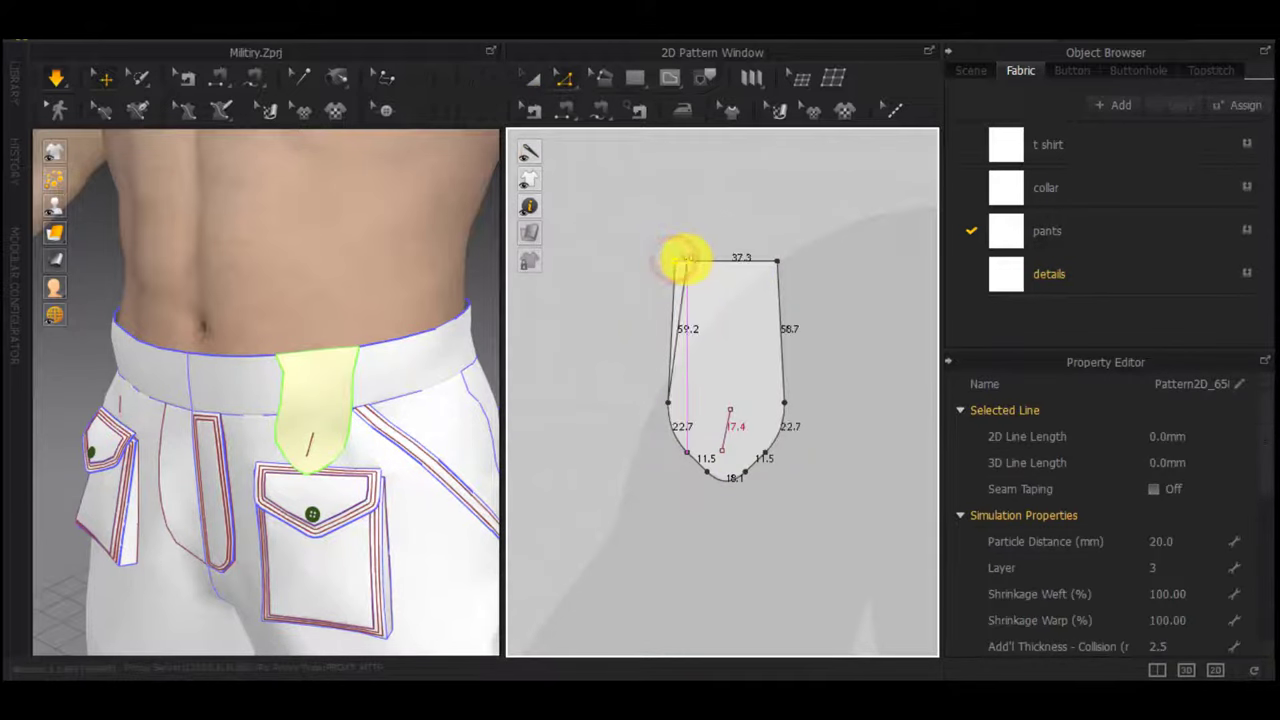
{"action": "right_click", "coordinate": [686, 260]}
{"action": "key", "text": "Return"}
{"action": "right_click", "coordinate": [769, 264]}
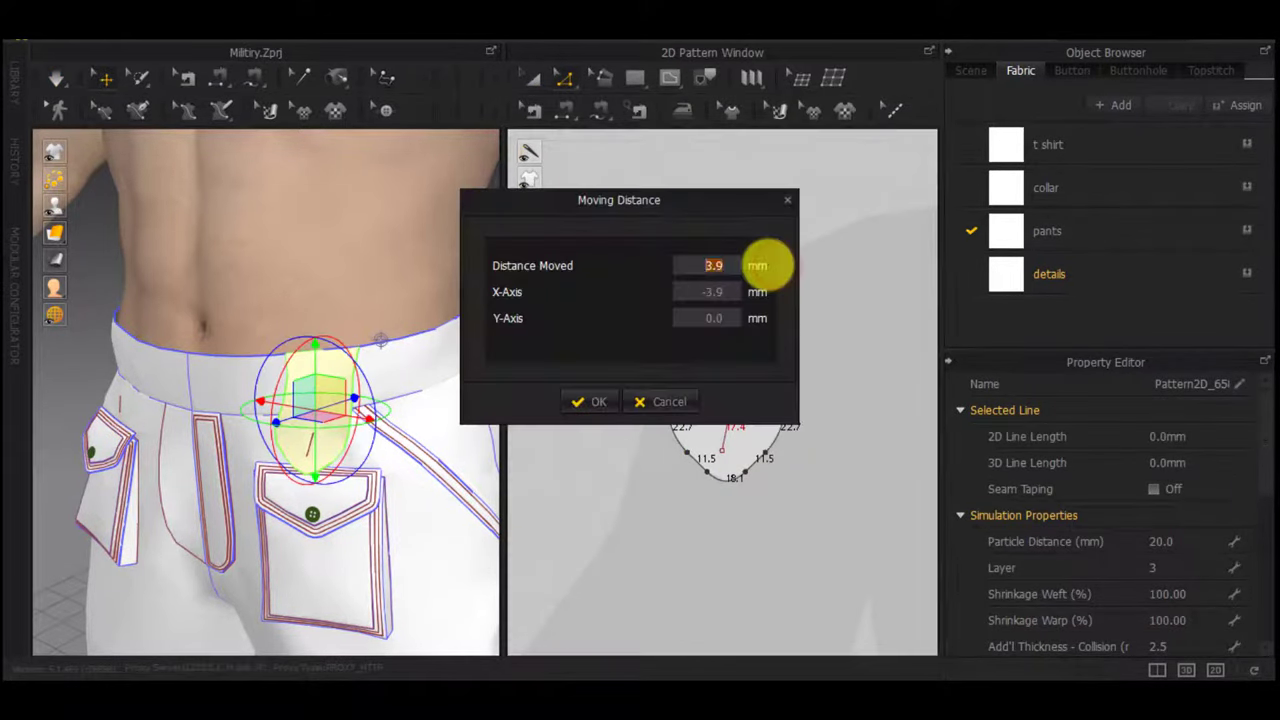
{"action": "type", "text": "5"}
{"action": "key", "text": "Return"}
{"action": "left_click", "coordinate": [583, 323]}
{"action": "key", "text": "space"}
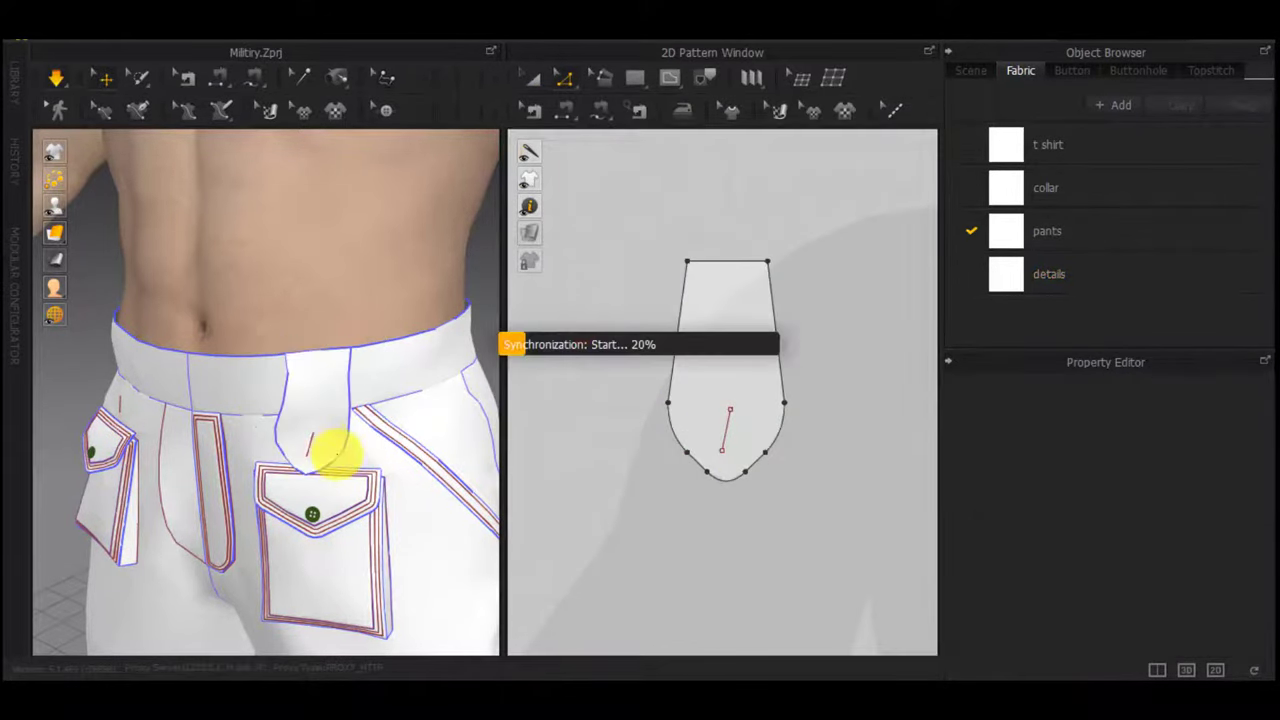
{"action": "right_click_drag", "start_coordinate": [275, 457], "coordinate": [308, 453]}
Move the tab's upper edge straight down by 10 mm to shorten the pattern
{"action": "left_click", "coordinate": [719, 259]}
{"action": "right_click", "coordinate": [719, 275]}
{"action": "left_click_drag", "start_coordinate": [719, 259], "coordinate": [734, 284]}
{"action": "left_click", "coordinate": [665, 377]}
{"action": "left_click", "coordinate": [812, 292]}
{"action": "right_click", "coordinate": [734, 284]}
{"action": "left_click", "coordinate": [667, 383]}
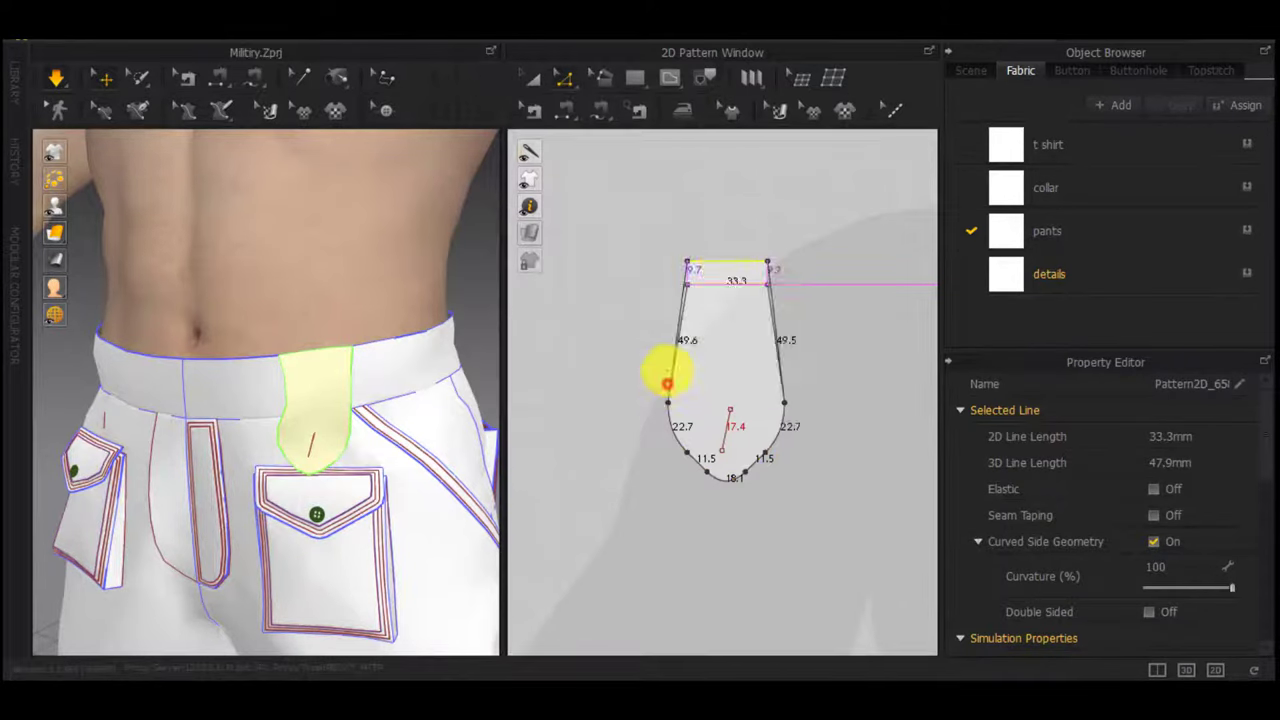
{"action": "right_click", "coordinate": [727, 290]}
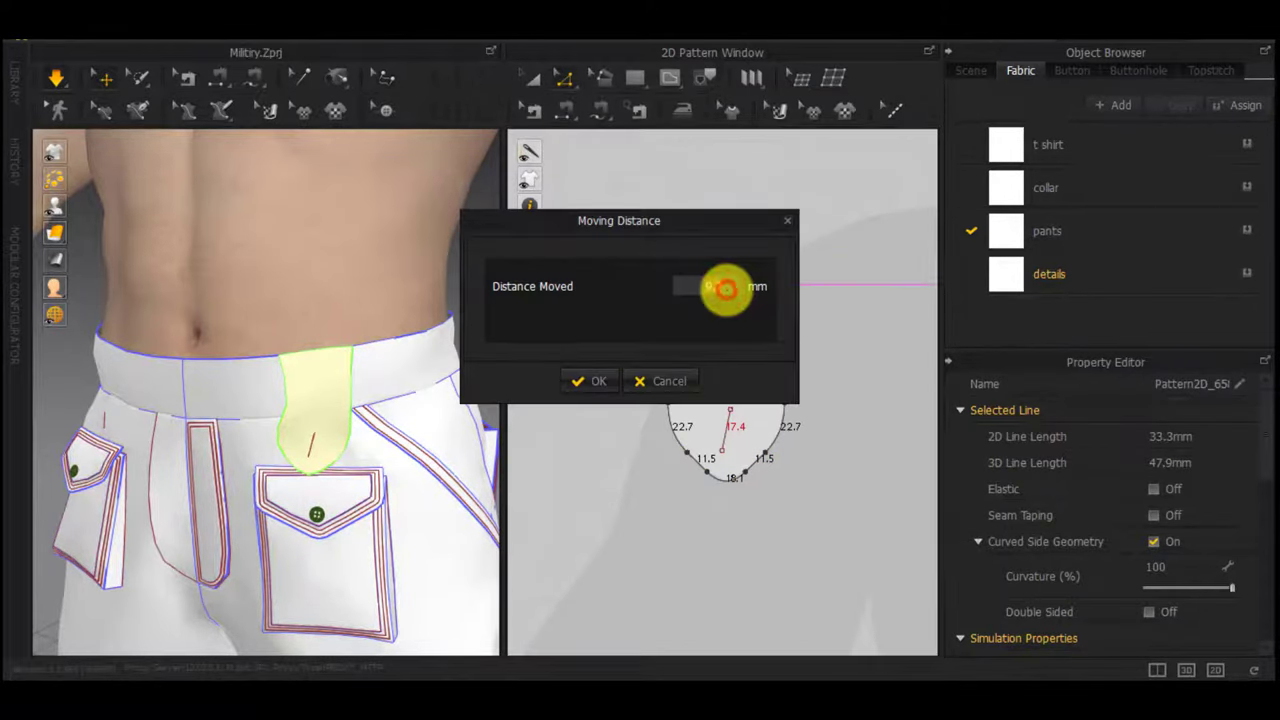
{"action": "type", "text": "10"}
{"action": "key", "text": "Return"}
Run the simulation on the shortened tab and check how it hangs from the waistband
{"action": "left_click", "coordinate": [598, 354]}
{"action": "right_click_drag", "start_coordinate": [440, 395], "coordinate": [528, 390]}
{"action": "key", "text": "space"}
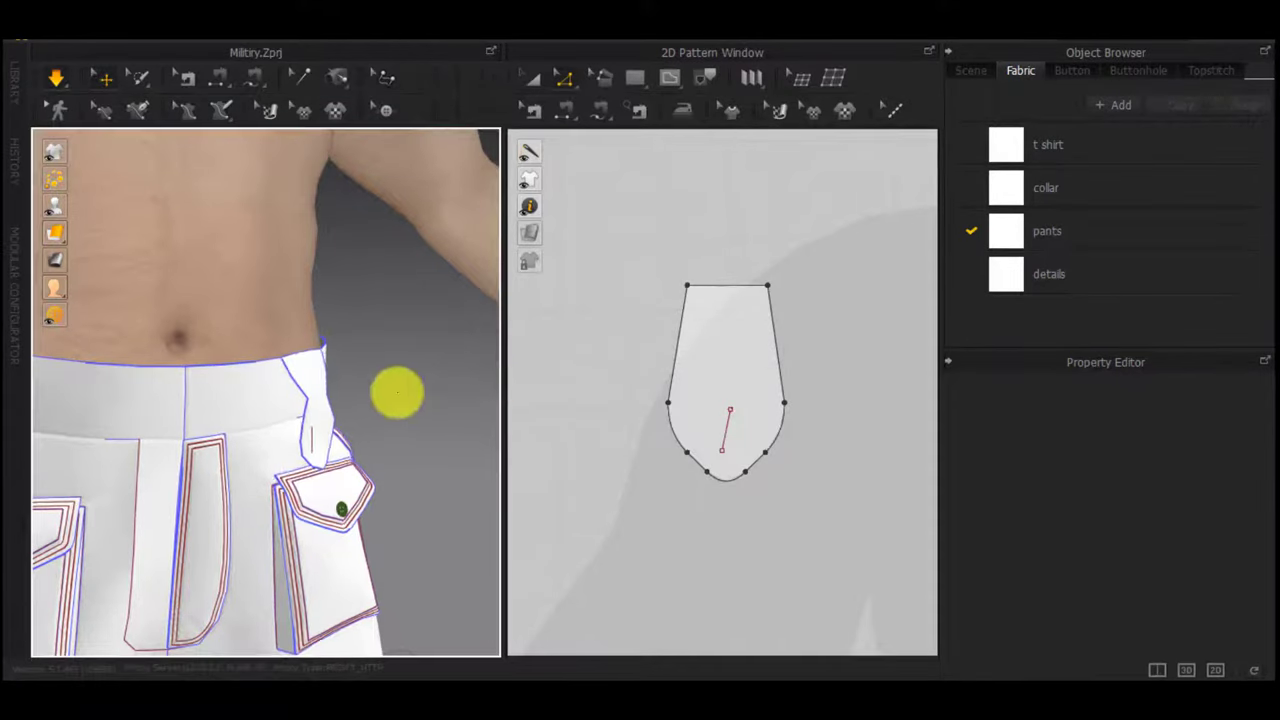
{"action": "mouse_move", "coordinate": [397, 391]}
{"action": "right_mouse_down"}
{"action": "mouse_move", "coordinate": [11, 386]}
{"action": "mouse_move", "coordinate": [523, 402]}
{"action": "mouse_move", "coordinate": [415, 394]}
{"action": "right_mouse_up"}
Delete the internal line near the tab's rounded tip
{"action": "scroll", "coordinate": [647, 407], "scroll_direction": "down", "scroll_amount": 3}
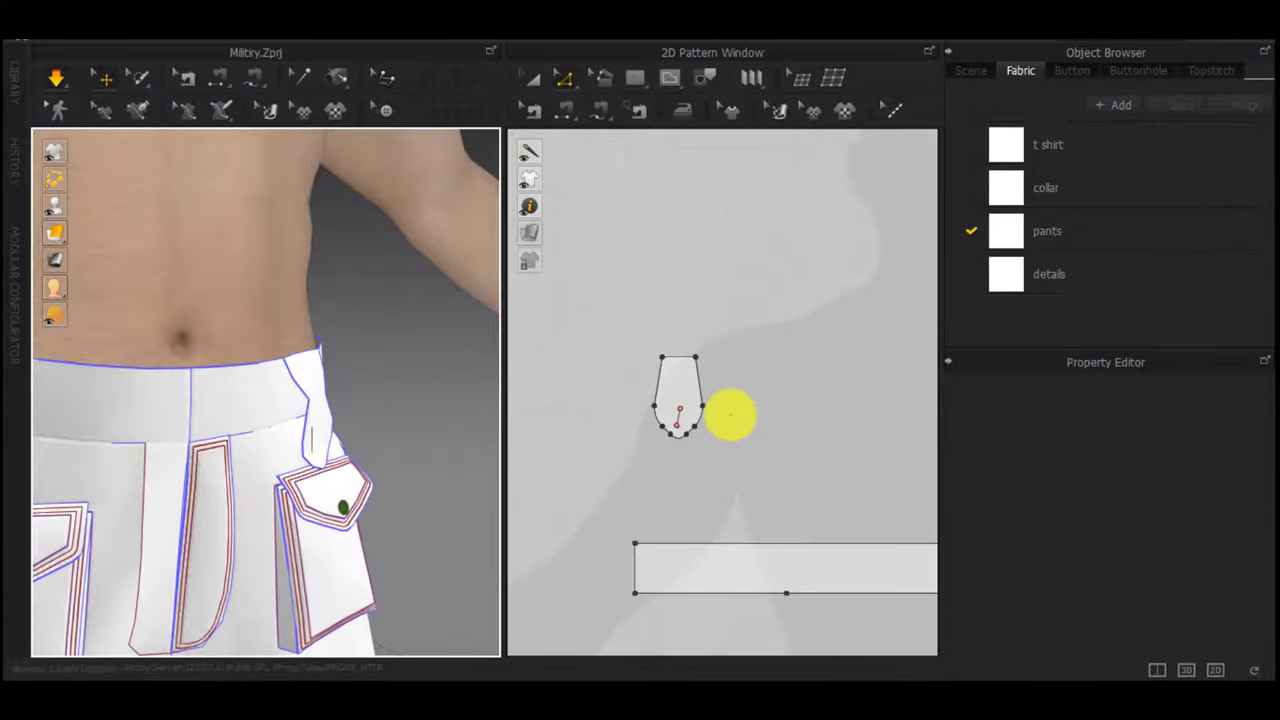
{"action": "scroll", "coordinate": [739, 423], "scroll_direction": "down", "scroll_amount": 3}
{"action": "middle_click_drag", "start_coordinate": [772, 441], "coordinate": [678, 425]}
{"action": "scroll", "coordinate": [640, 402], "scroll_direction": "up", "scroll_amount": 5}
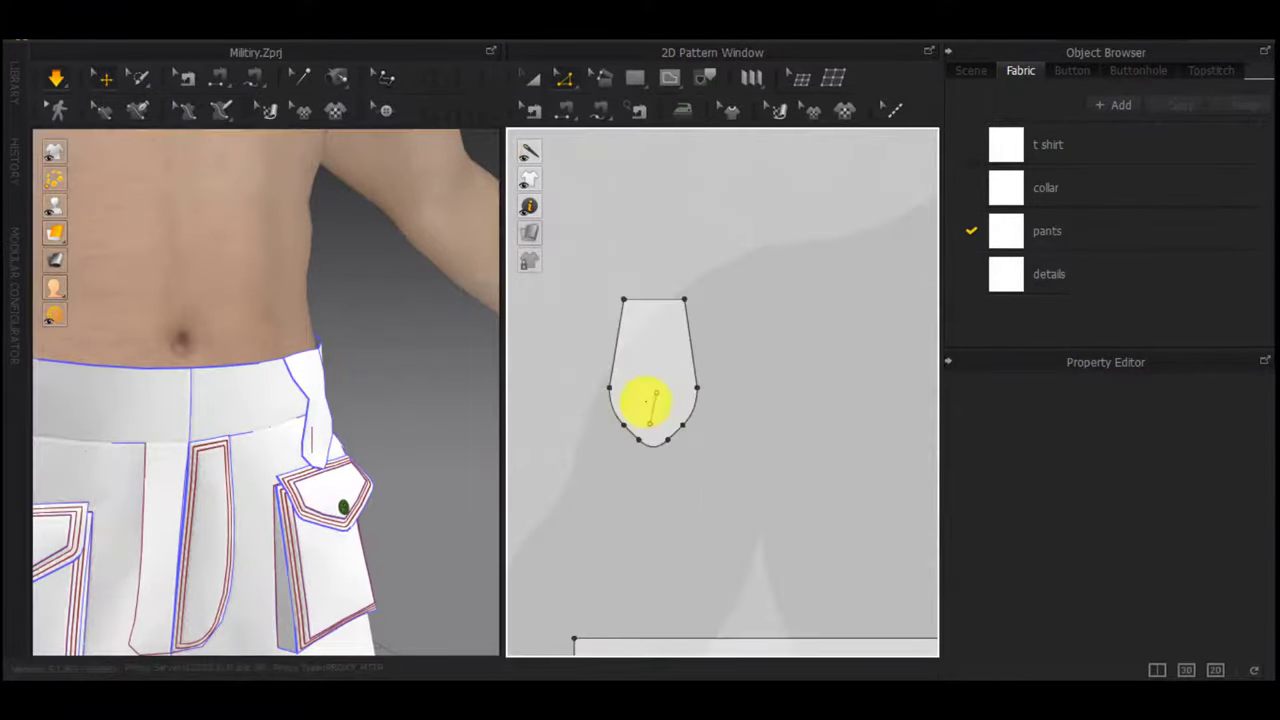
{"action": "left_click", "coordinate": [654, 402]}
{"action": "key", "text": "Delete"}
{"action": "scroll", "coordinate": [729, 369], "scroll_direction": "down", "scroll_amount": 3}
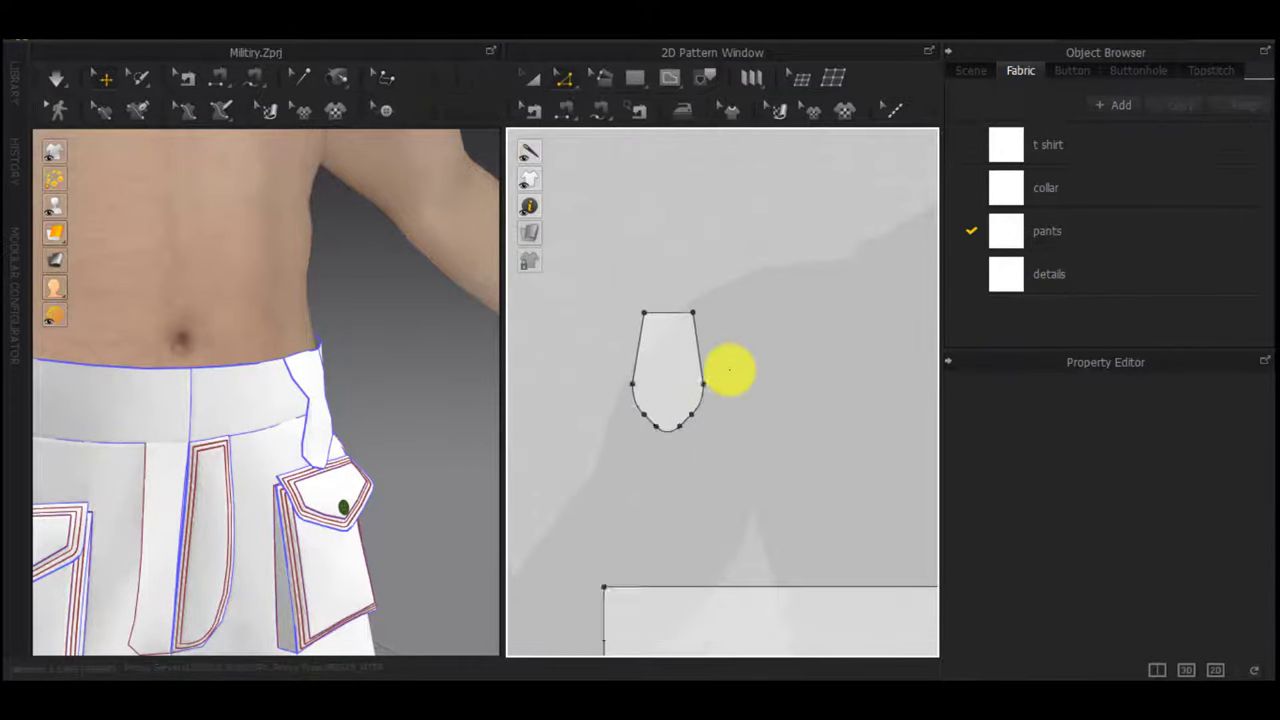
Create a symmetric linked copy of the tab and place it above the opposite end of the waistband pattern
{"action": "left_click_drag", "start_coordinate": [757, 297], "coordinate": [645, 445]}
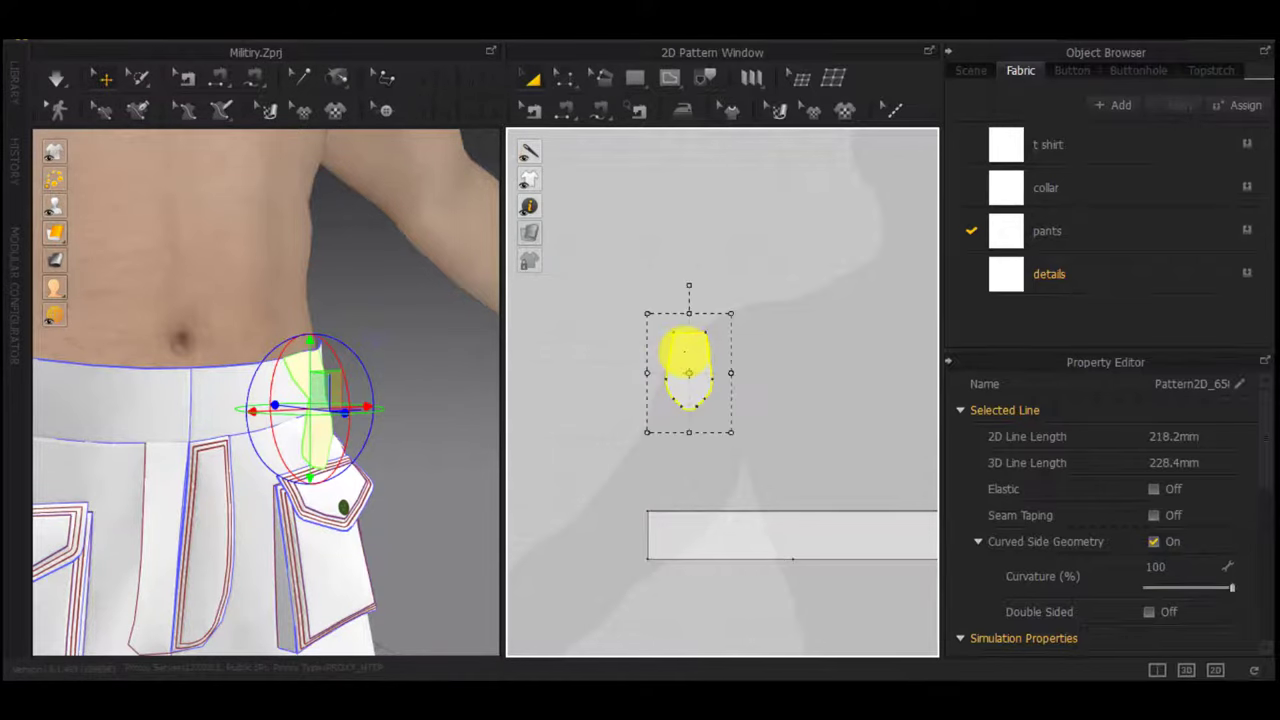
{"action": "right_click", "coordinate": [684, 352]}
{"action": "left_click", "coordinate": [731, 298]}
{"action": "scroll", "coordinate": [781, 378], "scroll_direction": "down", "scroll_amount": 3}
{"action": "middle_click_drag", "start_coordinate": [760, 374], "coordinate": [737, 365]}
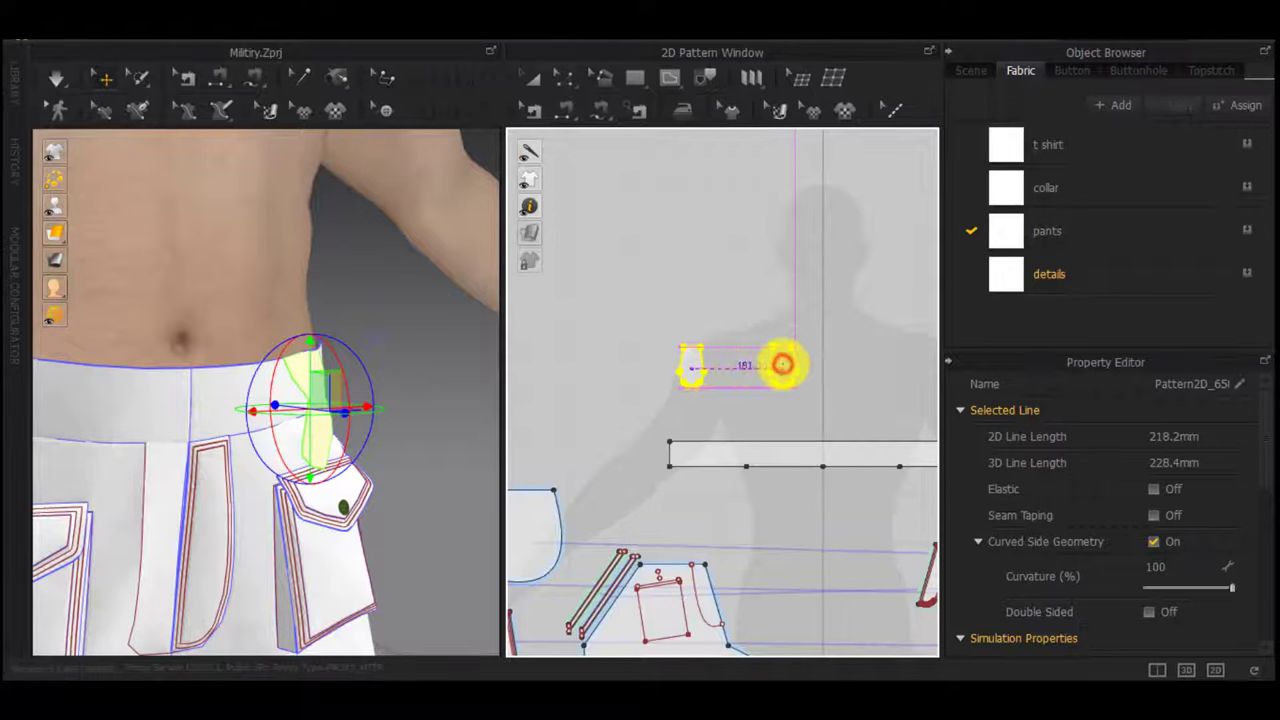
{"action": "left_click", "coordinate": [783, 365]}
{"action": "scroll", "coordinate": [783, 367], "scroll_direction": "down", "scroll_amount": 2}
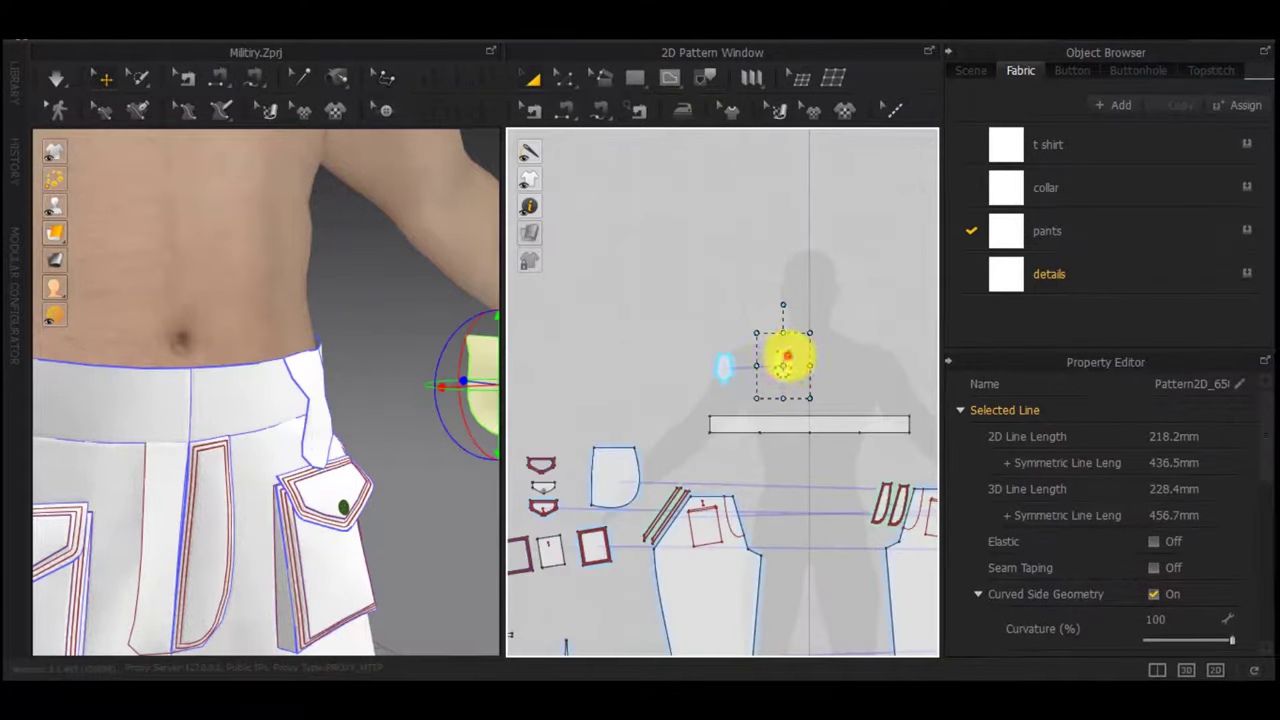
{"action": "left_click_drag", "start_coordinate": [788, 356], "coordinate": [876, 366]}
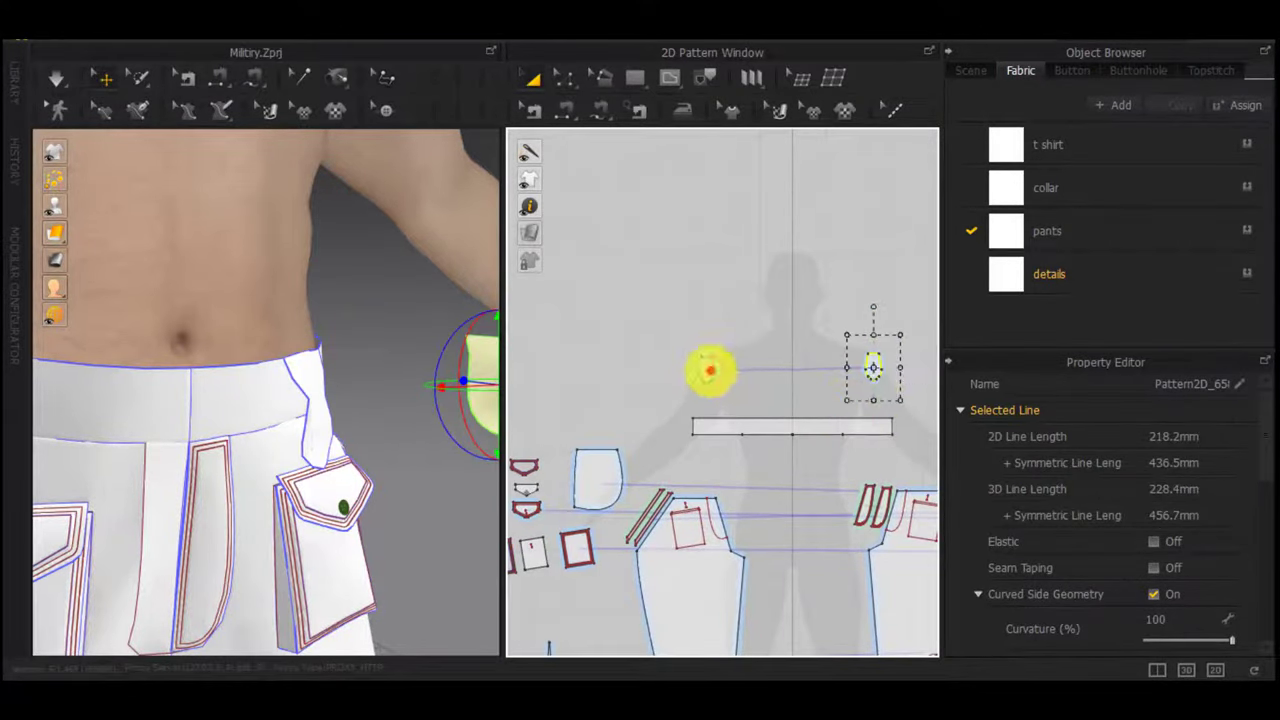
{"action": "left_click", "coordinate": [711, 370]}
{"action": "left_click", "coordinate": [791, 366]}
{"action": "scroll", "coordinate": [717, 394], "scroll_direction": "up", "scroll_amount": 3}
{"action": "scroll", "coordinate": [742, 397], "scroll_direction": "down", "scroll_amount": 3}
{"action": "middle_click_drag", "start_coordinate": [840, 388], "coordinate": [782, 388]}
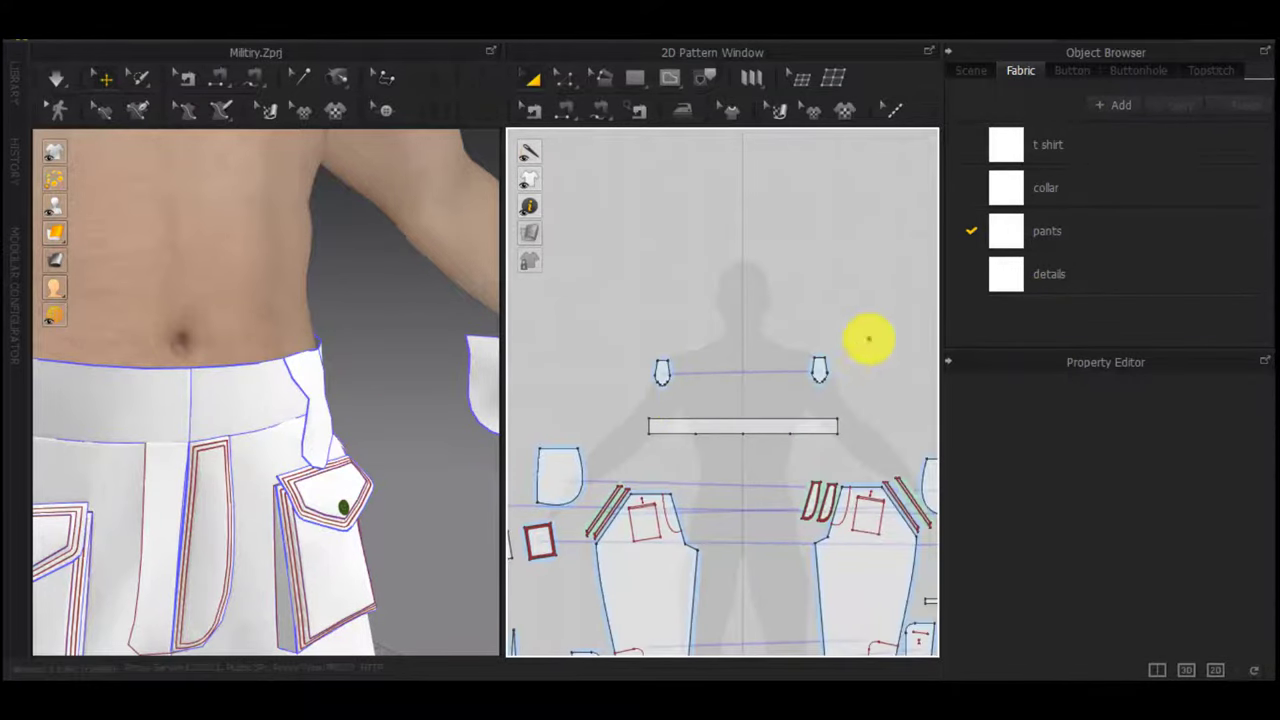
Paste another tab between the two existing ones and place its symmetric copy on the other side of the centre line
{"action": "left_click_drag", "start_coordinate": [868, 339], "coordinate": [777, 391]}
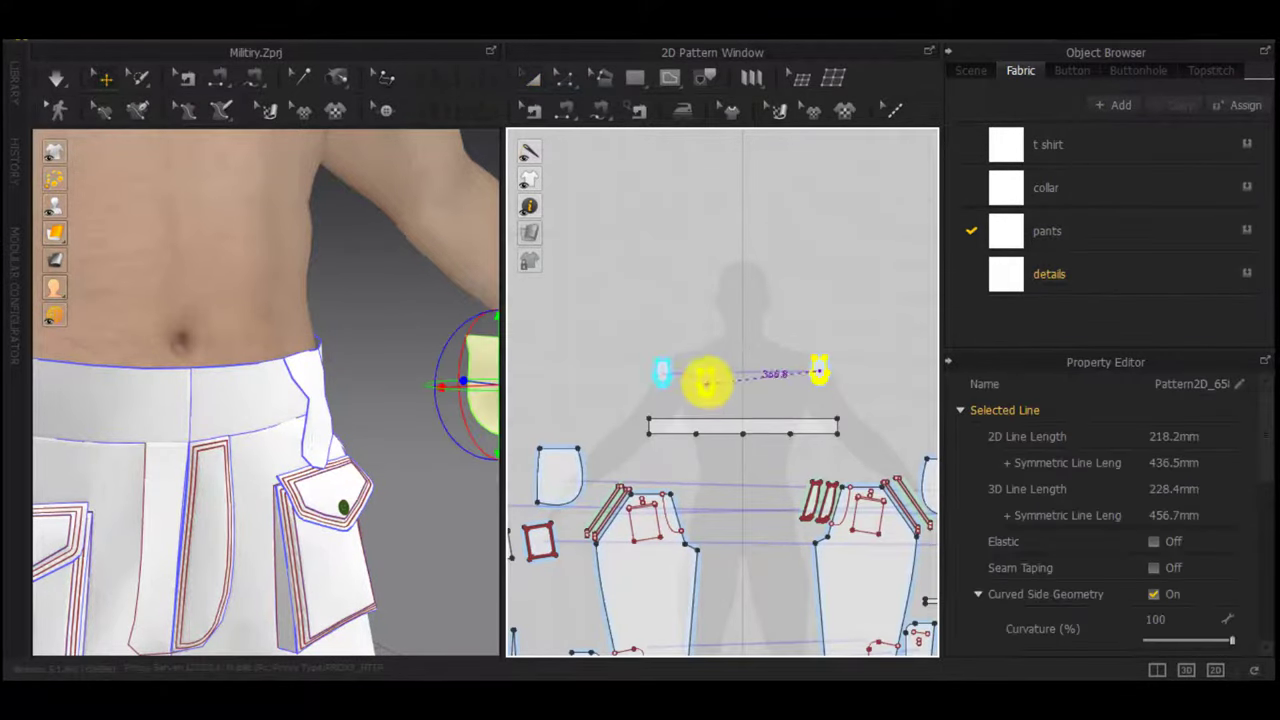
{"action": "left_click", "coordinate": [725, 373]}
{"action": "scroll", "coordinate": [712, 371], "scroll_direction": "up", "scroll_amount": 4}
{"action": "right_click", "coordinate": [755, 344]}
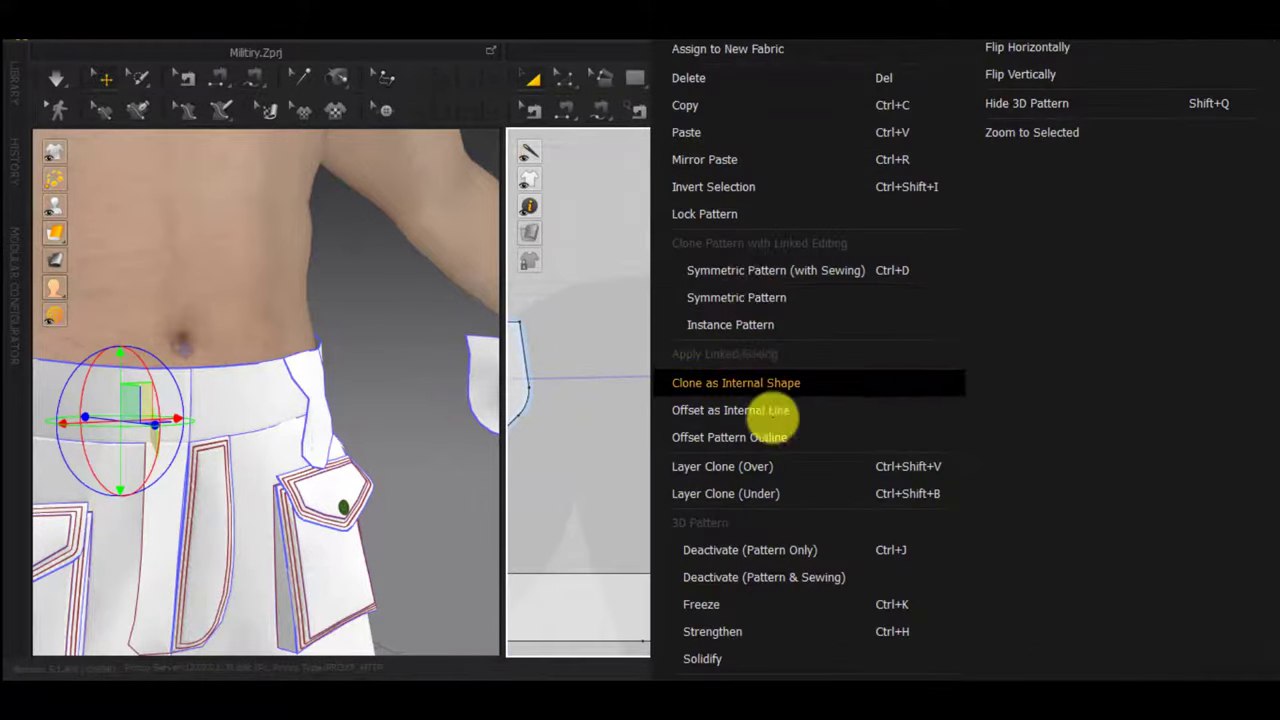
{"action": "left_click", "coordinate": [749, 289]}
{"action": "scroll", "coordinate": [905, 390], "scroll_direction": "down", "scroll_amount": 4}
{"action": "middle_click_drag", "start_coordinate": [905, 390], "coordinate": [758, 371]}
{"action": "left_click", "coordinate": [793, 363]}
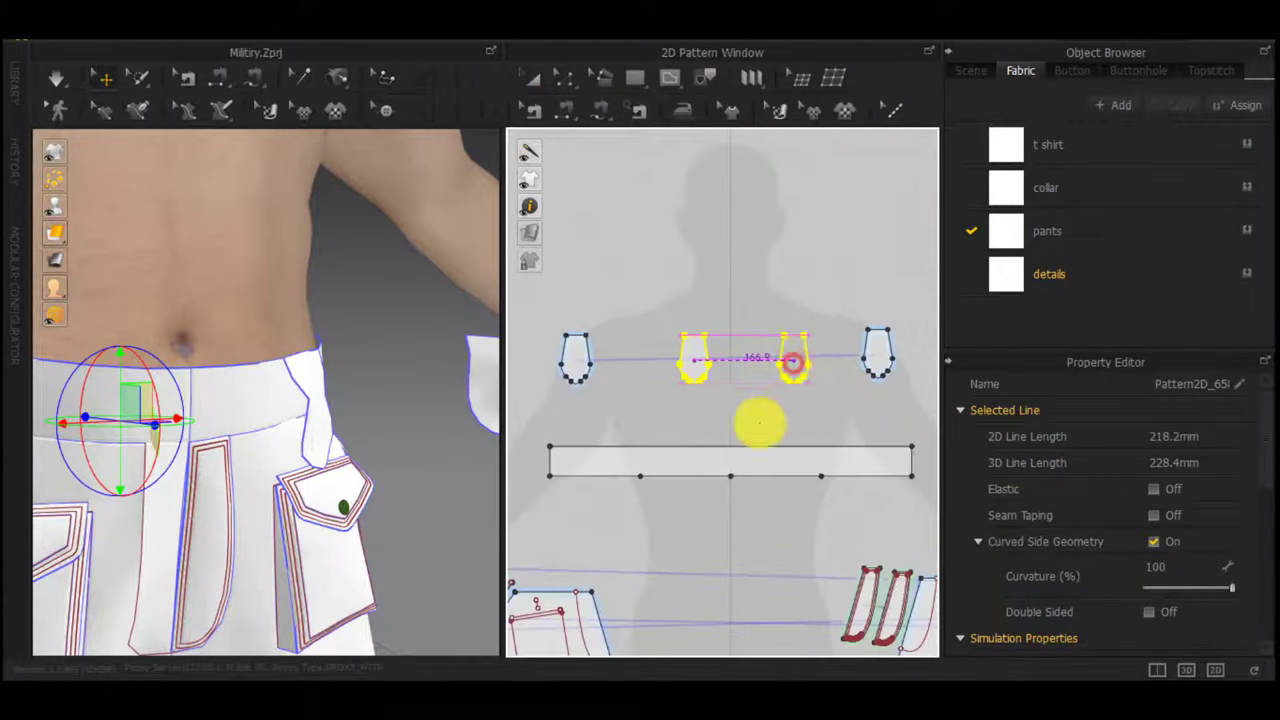
Select the two middle tabs and reset their 3D arrangement
{"action": "scroll", "coordinate": [186, 411], "scroll_direction": "down", "scroll_amount": 4}
{"action": "right_click_drag", "start_coordinate": [186, 411], "coordinate": [230, 470]}
{"action": "left_click_drag", "start_coordinate": [862, 261], "coordinate": [614, 408]}
{"action": "left_click_drag", "start_coordinate": [317, 435], "coordinate": [94, 392]}
{"action": "right_click_drag", "start_coordinate": [94, 392], "coordinate": [408, 391]}
{"action": "scroll", "coordinate": [408, 391], "scroll_direction": "down", "scroll_amount": 3}
{"action": "right_click", "coordinate": [397, 473]}
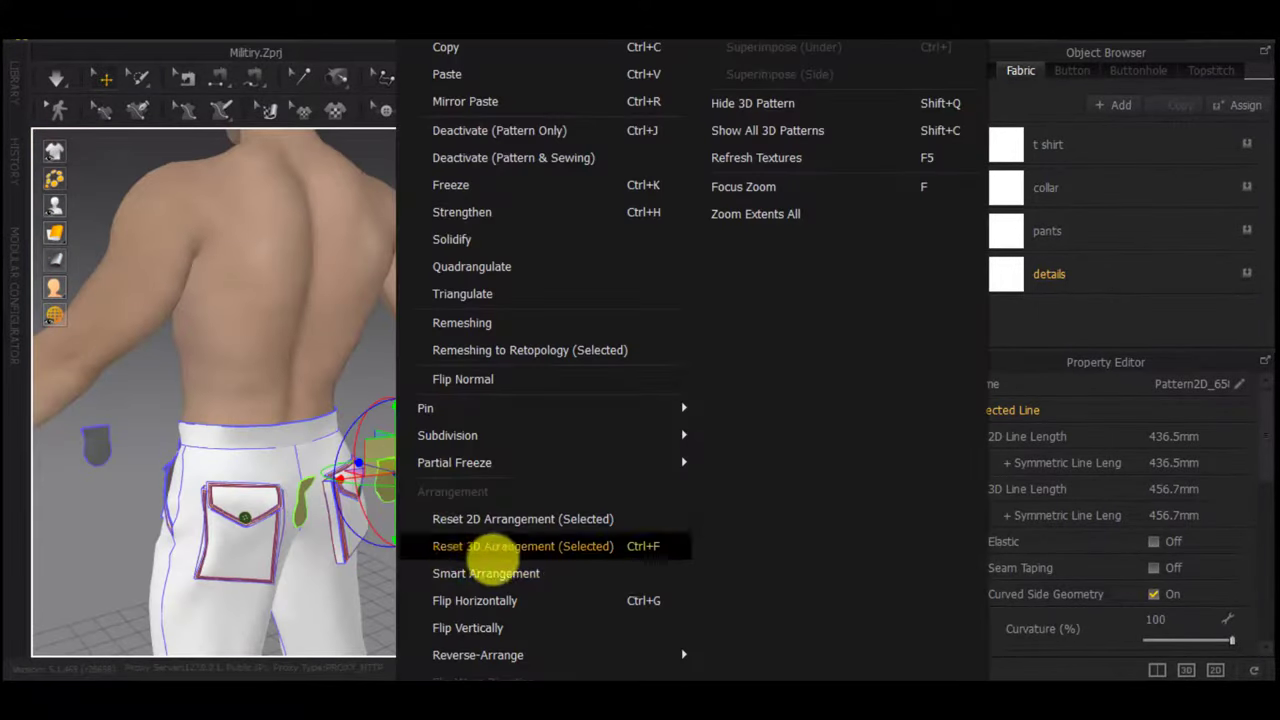
{"action": "left_click", "coordinate": [495, 546]}
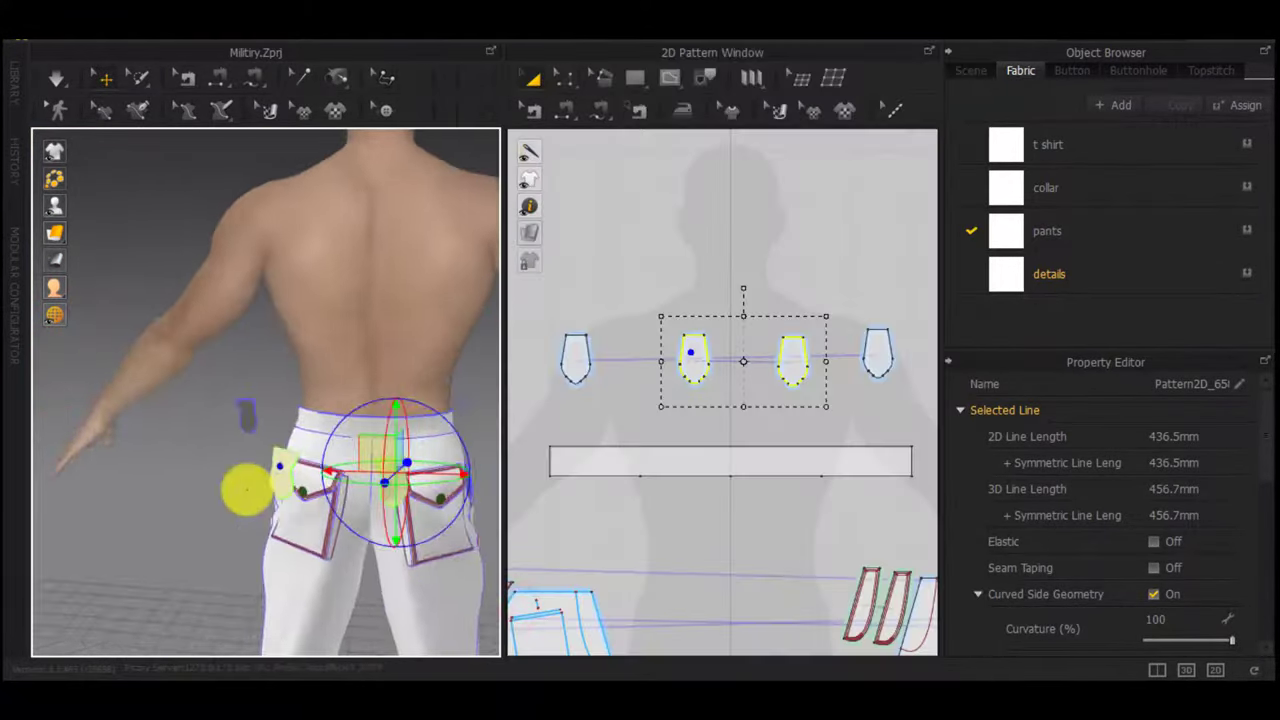
{"action": "right_click_drag", "start_coordinate": [247, 490], "coordinate": [355, 488]}
{"action": "left_click", "coordinate": [389, 363]}
{"action": "right_click_drag", "start_coordinate": [200, 374], "coordinate": [476, 366]}
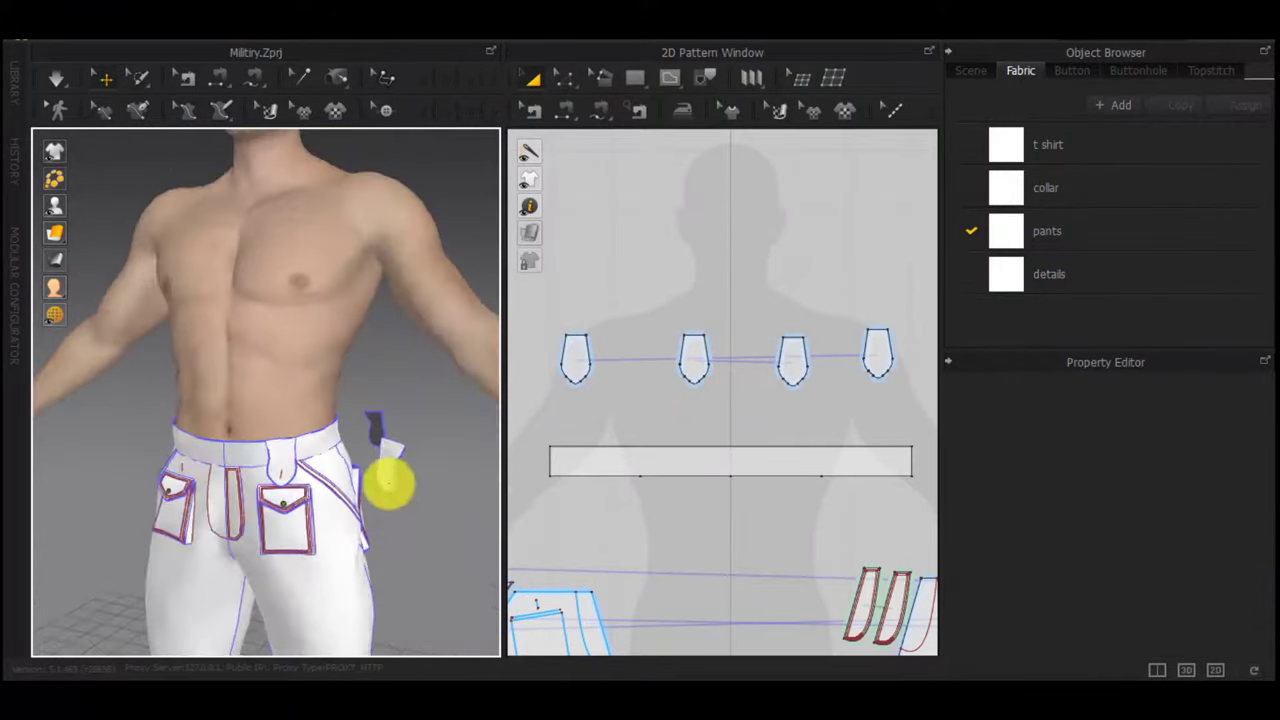
Move the mirrored outer tab in 3D to the front of the waistband, above the other front pocket
{"action": "left_click_drag", "start_coordinate": [394, 466], "coordinate": [171, 460]}
{"action": "right_click_drag", "start_coordinate": [171, 460], "coordinate": [240, 520]}
{"action": "left_click_drag", "start_coordinate": [231, 516], "coordinate": [166, 507]}
{"action": "scroll", "coordinate": [211, 543], "scroll_direction": "up", "scroll_amount": 3}
{"action": "middle_click_drag", "start_coordinate": [211, 543], "coordinate": [371, 405]}
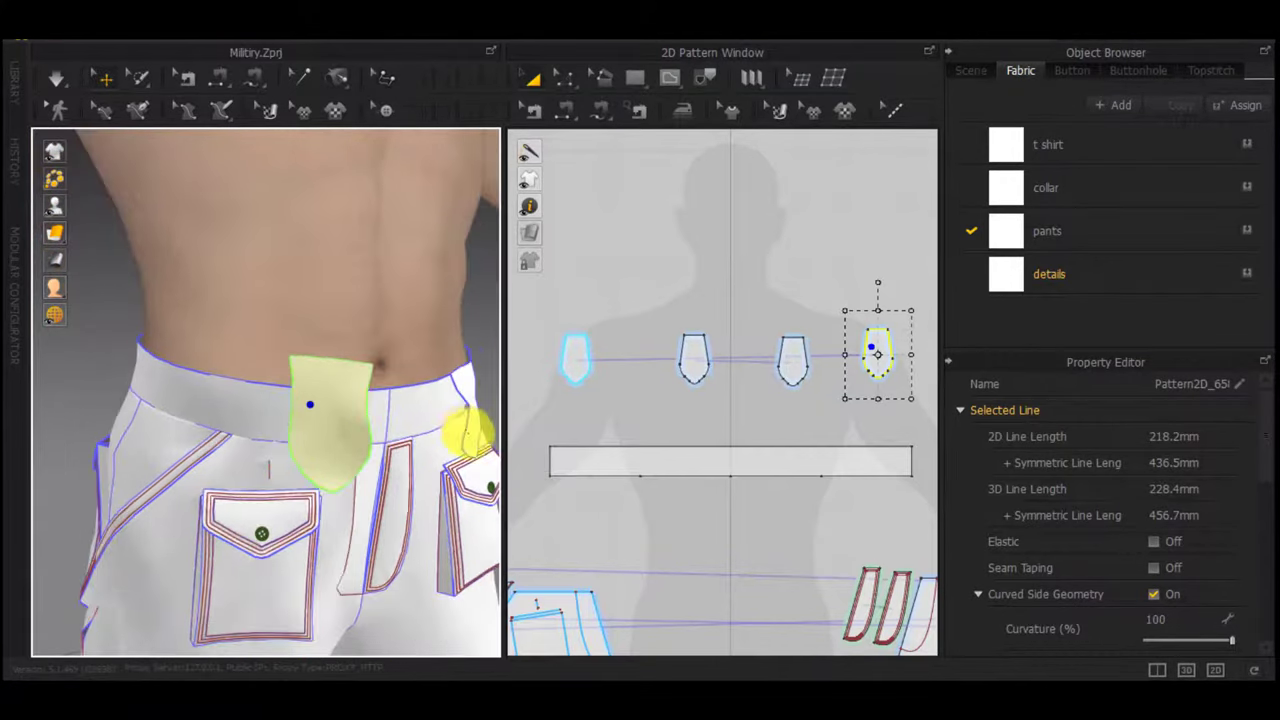
{"action": "left_click", "coordinate": [637, 264]}
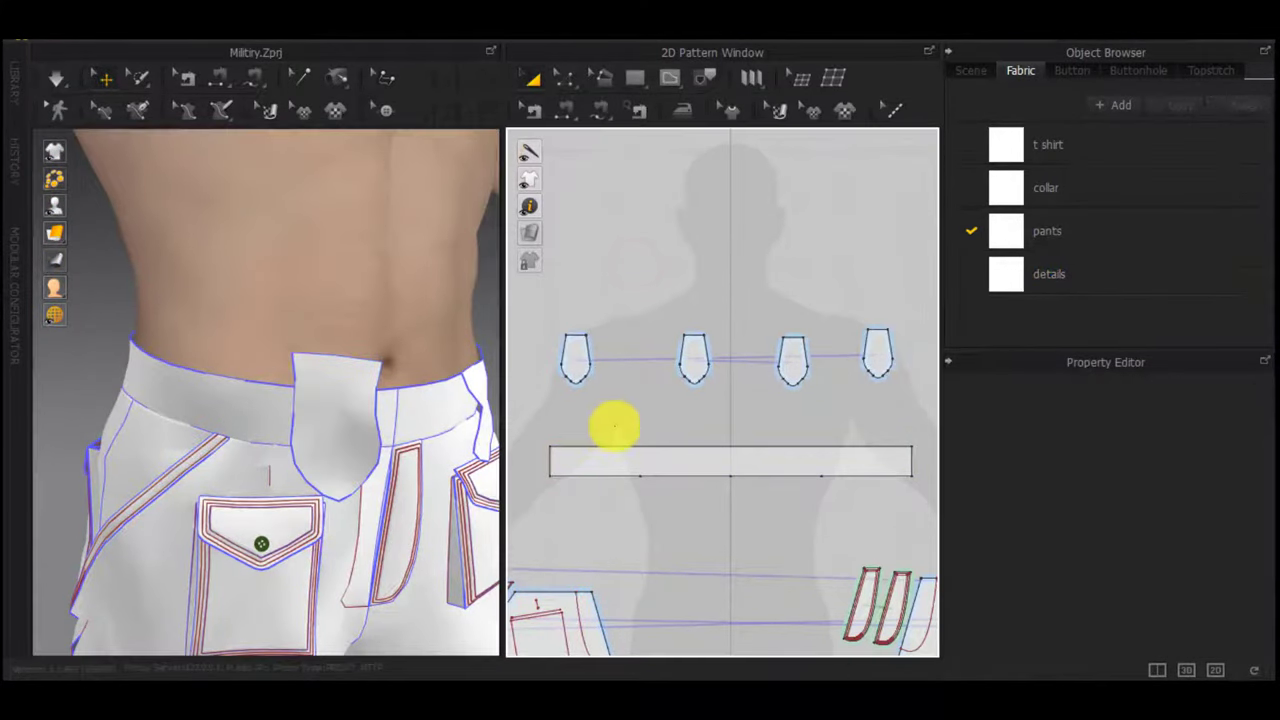
{"action": "key", "text": "m"}
{"action": "scroll", "coordinate": [857, 332], "scroll_direction": "up", "scroll_amount": 4}
{"action": "left_click", "coordinate": [875, 325]}
{"action": "middle_click_drag", "start_coordinate": [896, 437], "coordinate": [714, 374]}
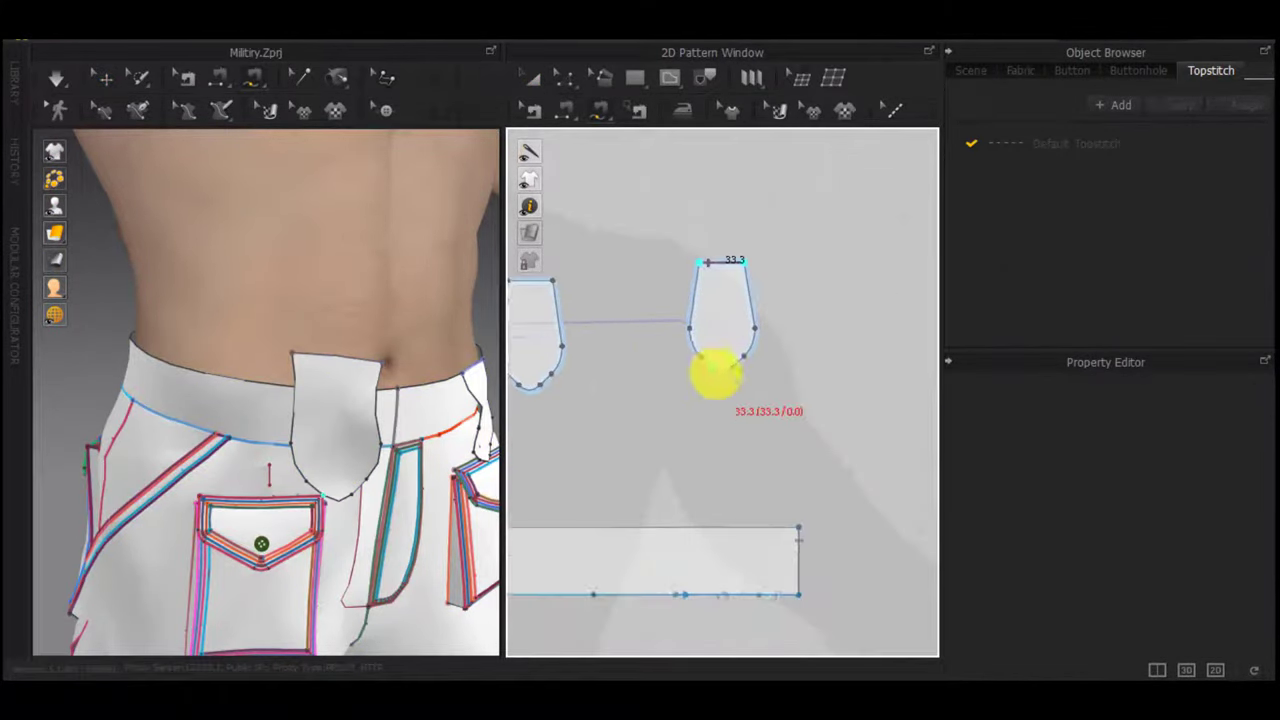
{"action": "scroll", "coordinate": [744, 460], "scroll_direction": "down", "scroll_amount": 2}
{"action": "left_click", "coordinate": [718, 505]}
{"action": "middle_click_drag", "start_coordinate": [740, 508], "coordinate": [722, 506]}
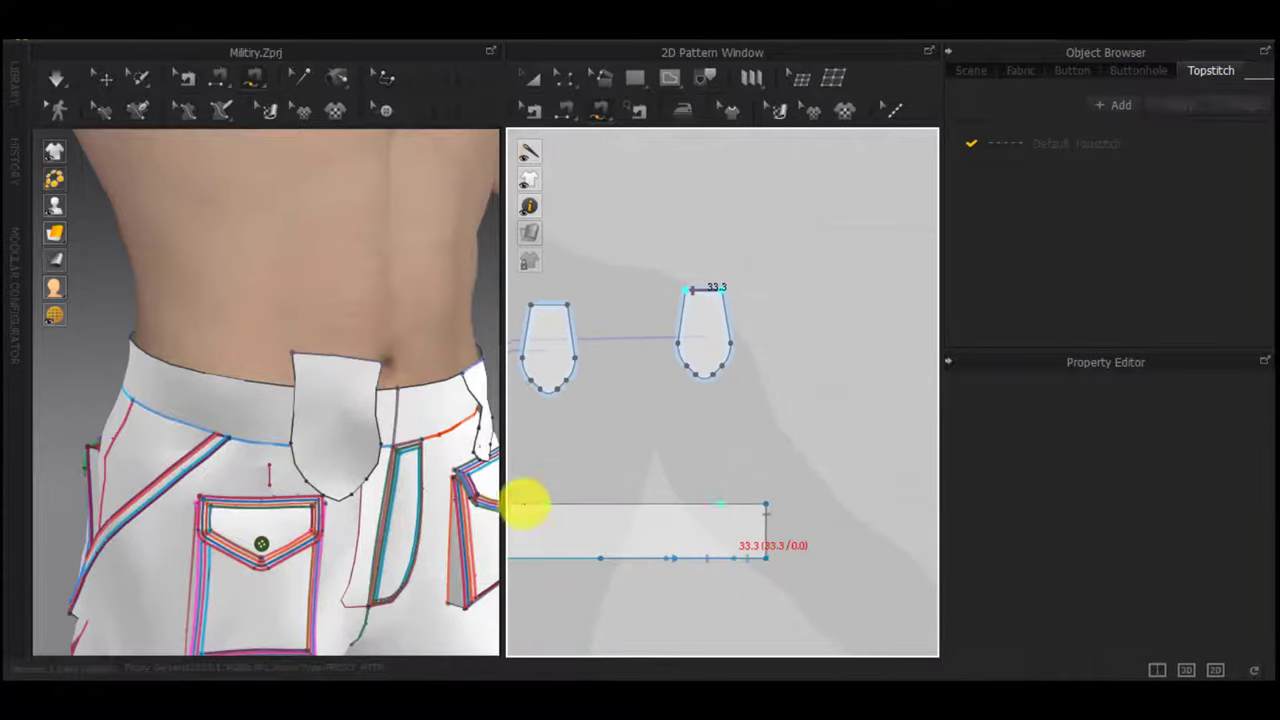
{"action": "mouse_move", "coordinate": [446, 496]}
{"action": "right_mouse_down"}
{"action": "mouse_move", "coordinate": [466, 503]}
{"action": "mouse_move", "coordinate": [420, 497]}
{"action": "mouse_move", "coordinate": [456, 480]}
{"action": "right_mouse_up"}
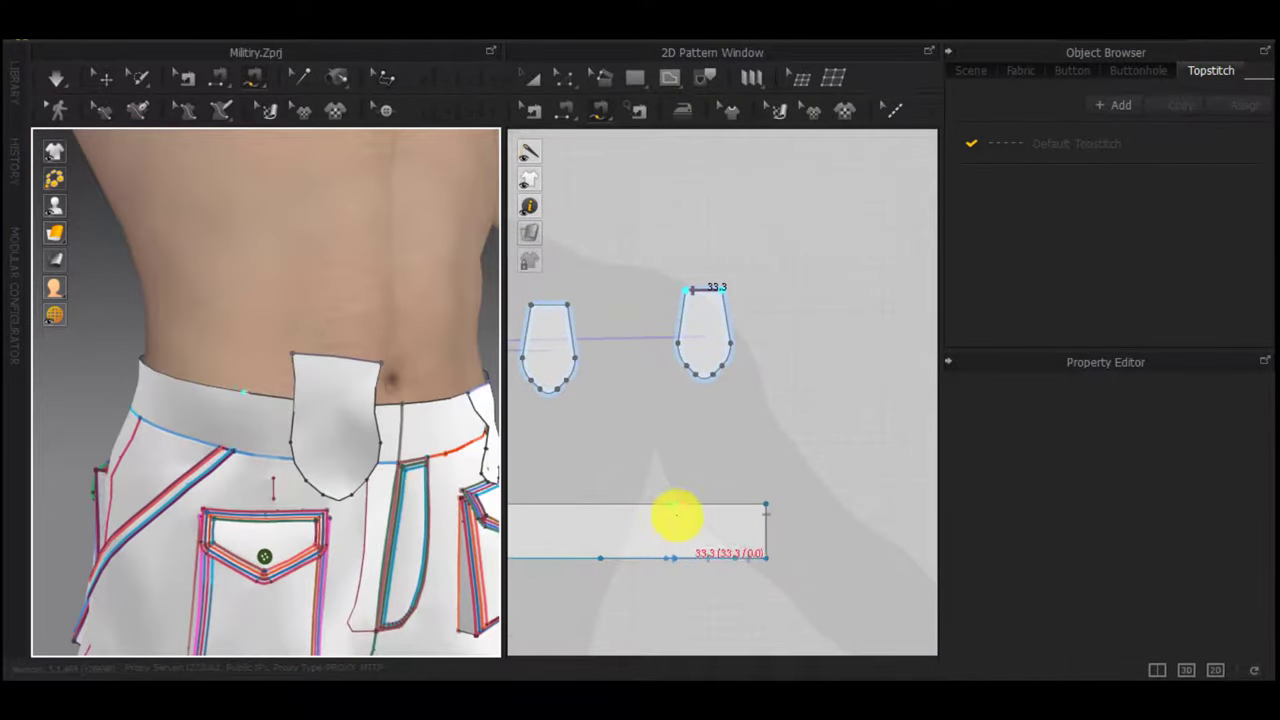
{"action": "scroll", "coordinate": [640, 512], "scroll_direction": "down", "scroll_amount": 3}
{"action": "middle_click_drag", "start_coordinate": [570, 516], "coordinate": [900, 488]}
{"action": "scroll", "coordinate": [626, 483], "scroll_direction": "up", "scroll_amount": 9}
{"action": "scroll", "coordinate": [598, 470], "scroll_direction": "down", "scroll_amount": 3}
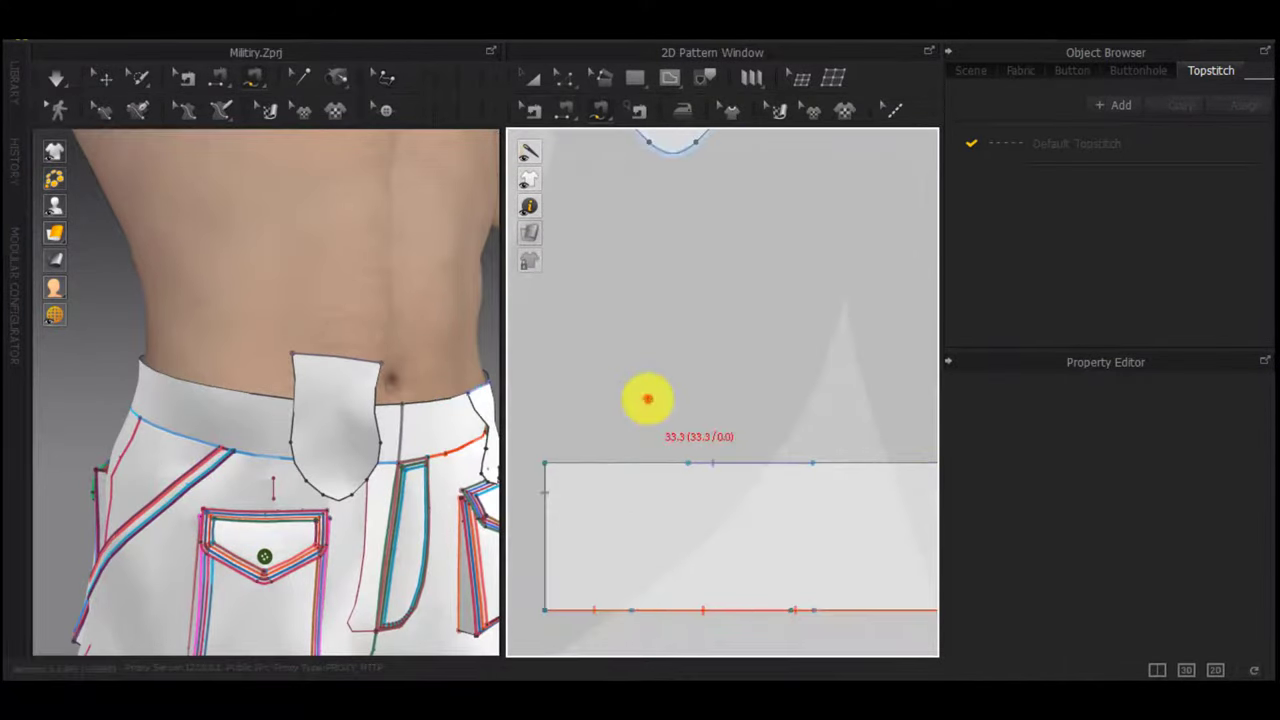
{"action": "key", "text": "z"}
{"action": "left_click", "coordinate": [648, 398]}
Split the waistband's upper edge 48.6 mm from its end, where the outer tab's seam starts, and select that seam
{"action": "key", "text": "b"}
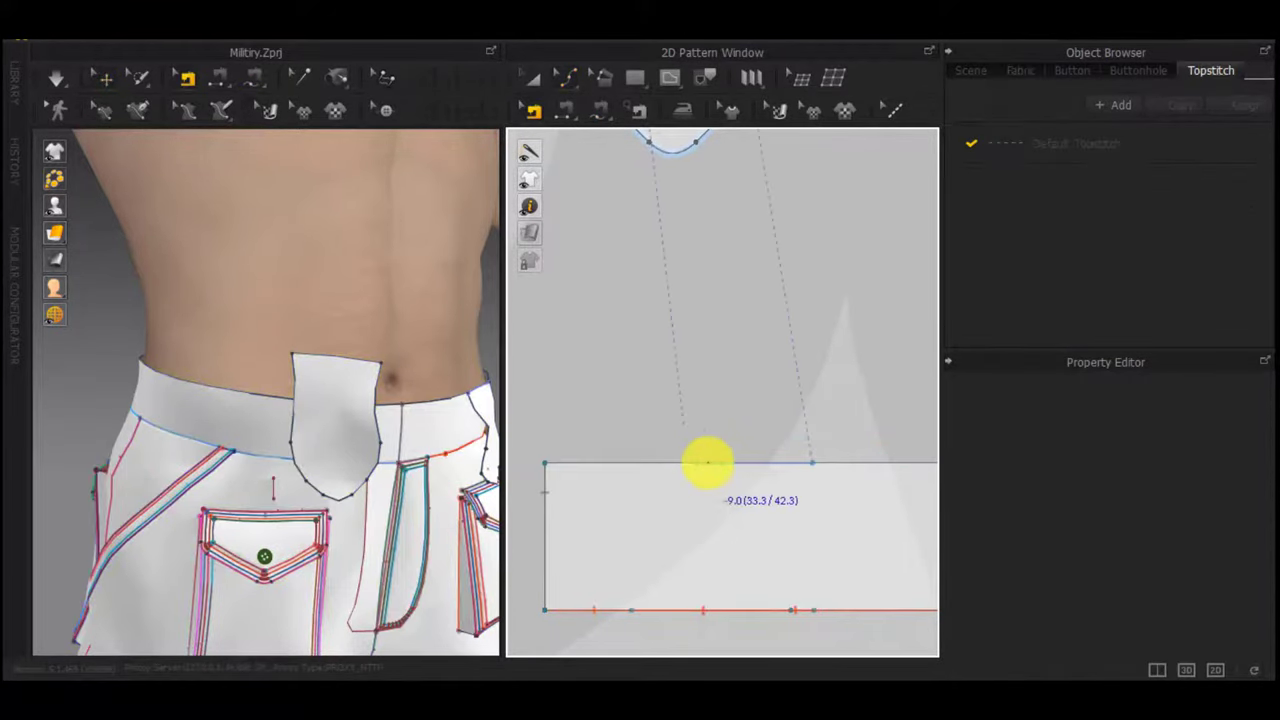
{"action": "key", "text": "x"}
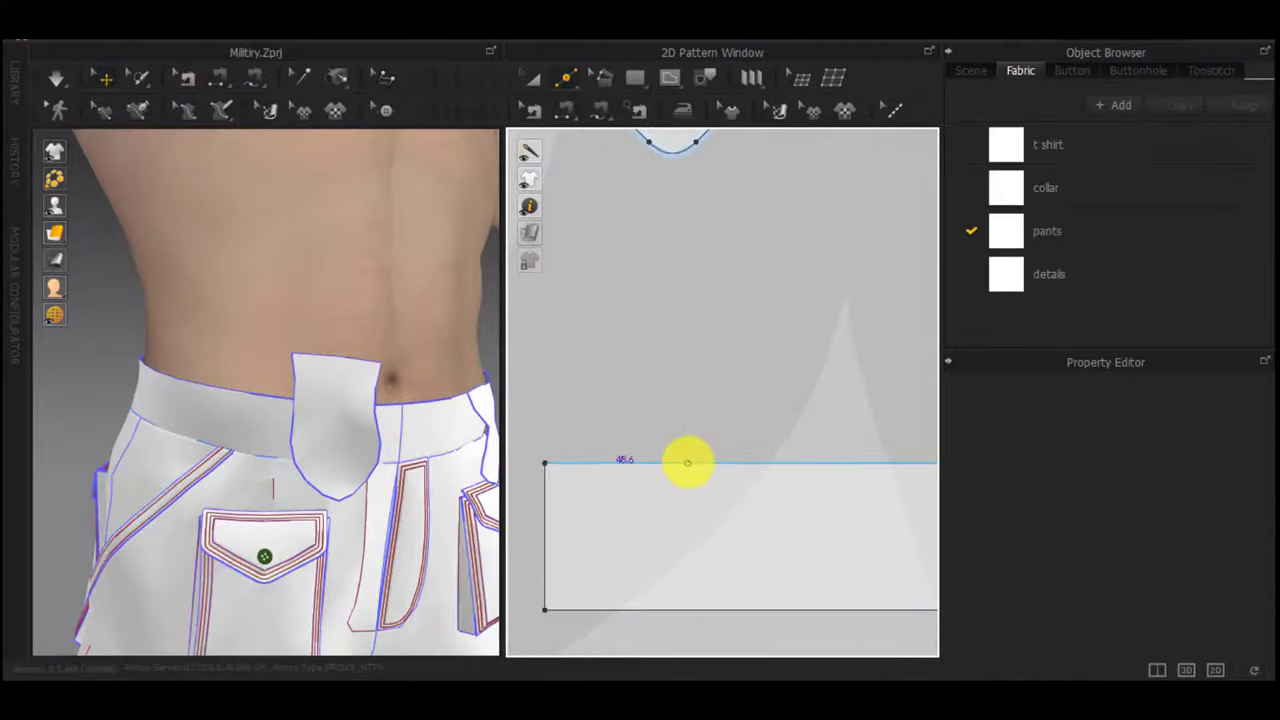
{"action": "scroll", "coordinate": [687, 462], "scroll_direction": "down", "scroll_amount": 4}
{"action": "scroll", "coordinate": [687, 462], "scroll_direction": "up", "scroll_amount": 6}
{"action": "right_click", "coordinate": [687, 463]}
{"action": "left_click", "coordinate": [582, 492]}
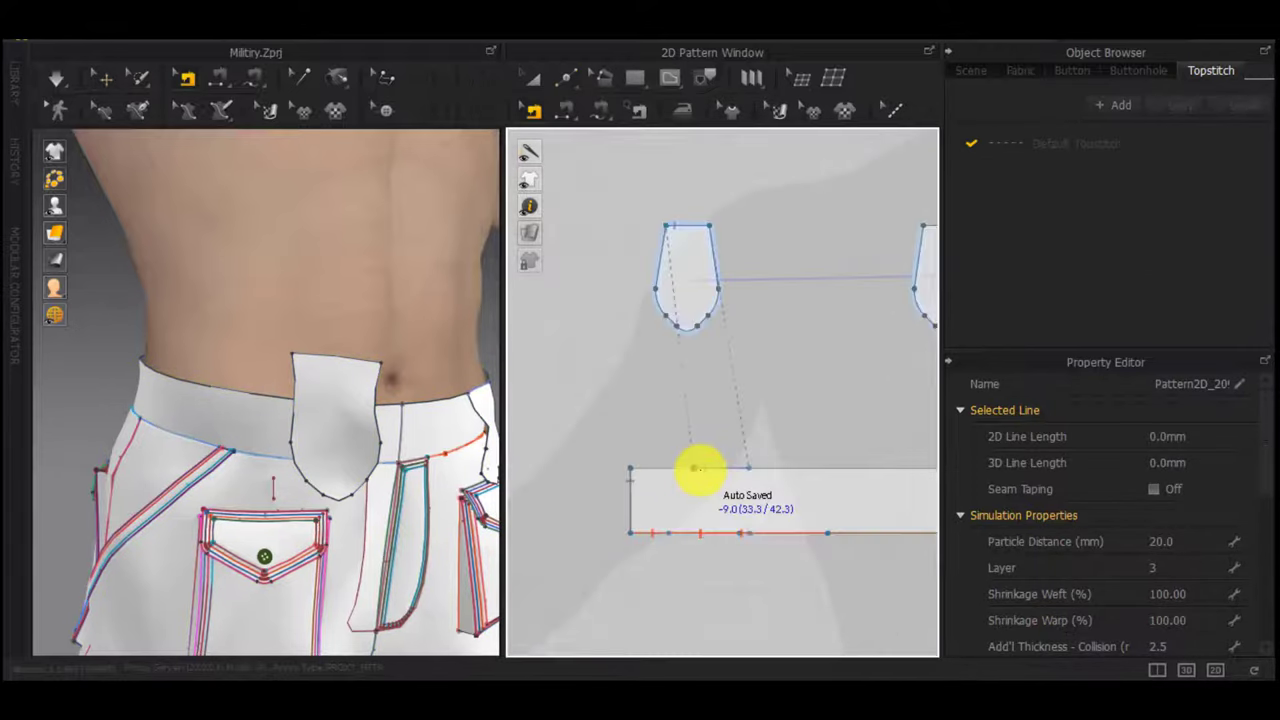
{"action": "scroll", "coordinate": [699, 466], "scroll_direction": "up", "scroll_amount": 6}
{"action": "left_click", "coordinate": [699, 456]}
{"action": "scroll", "coordinate": [732, 509], "scroll_direction": "down", "scroll_amount": 3}
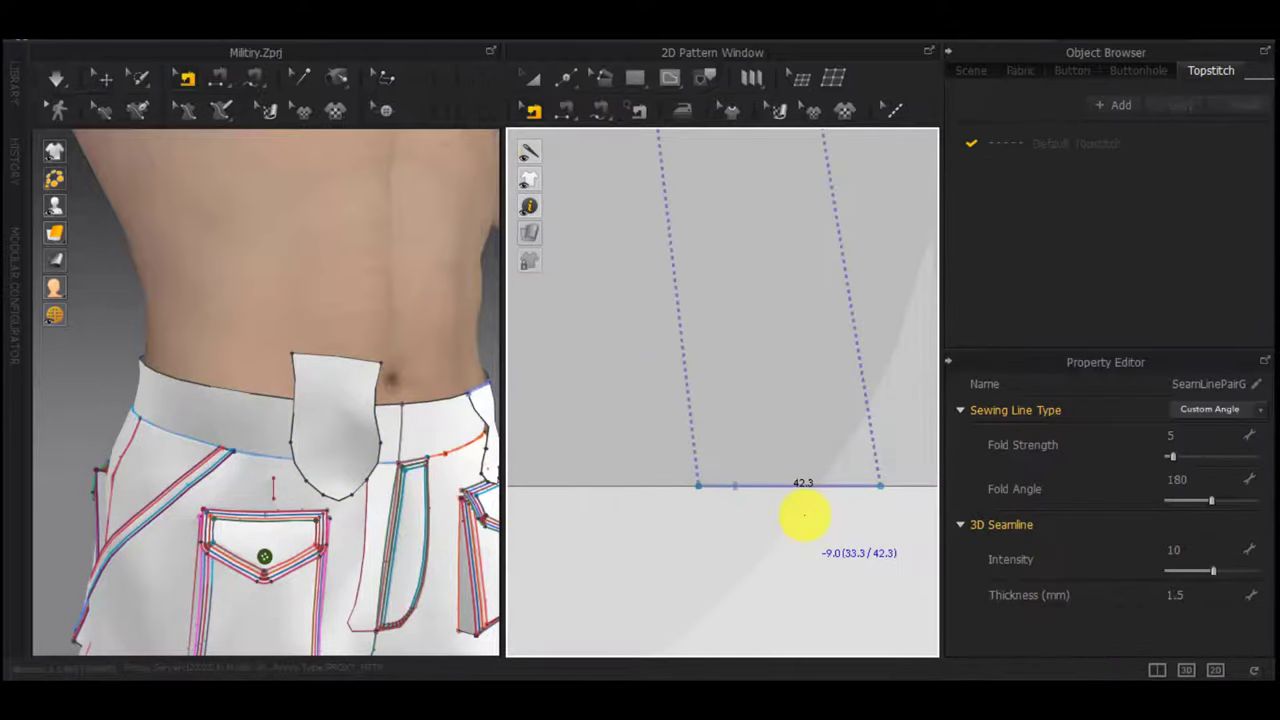
Split the waistband's upper edge 48.6 mm from its opposite end as well
{"action": "key", "text": "a"}
{"action": "key", "text": "z"}
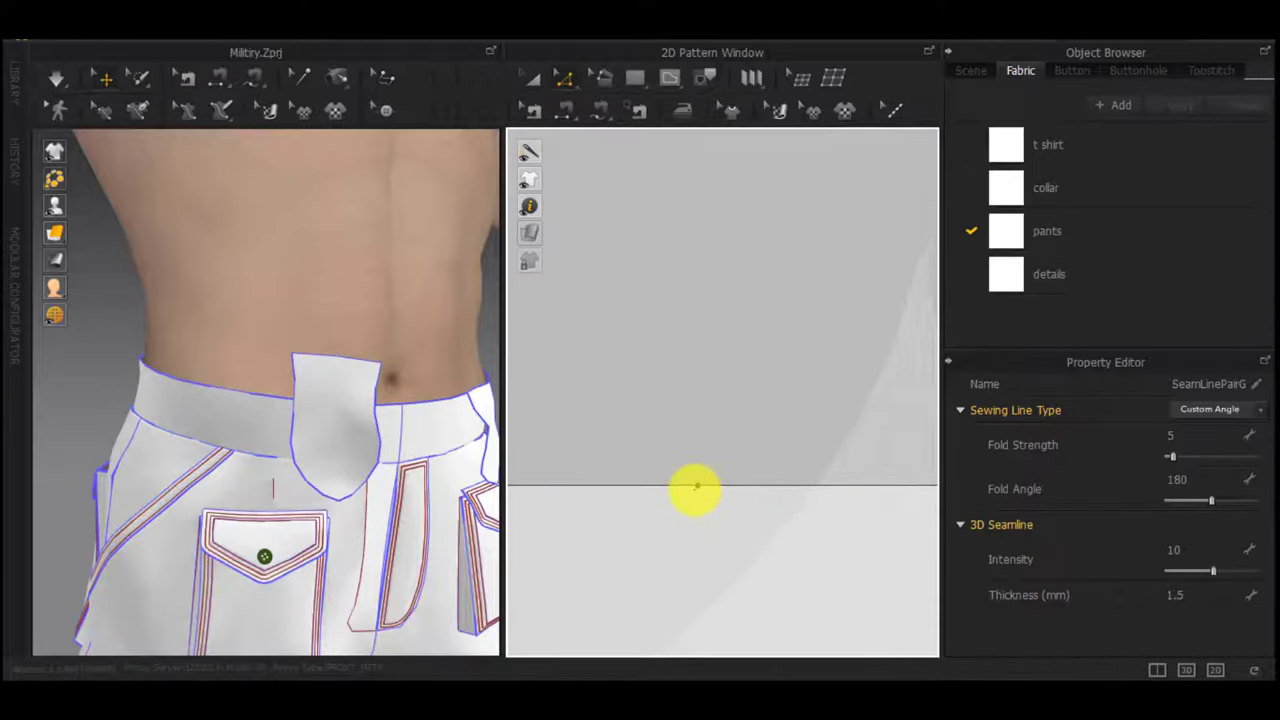
{"action": "scroll", "coordinate": [696, 490], "scroll_direction": "down", "scroll_amount": 6}
{"action": "scroll", "coordinate": [816, 494], "scroll_direction": "up", "scroll_amount": 2}
{"action": "middle_click_drag", "start_coordinate": [816, 494], "coordinate": [598, 496]}
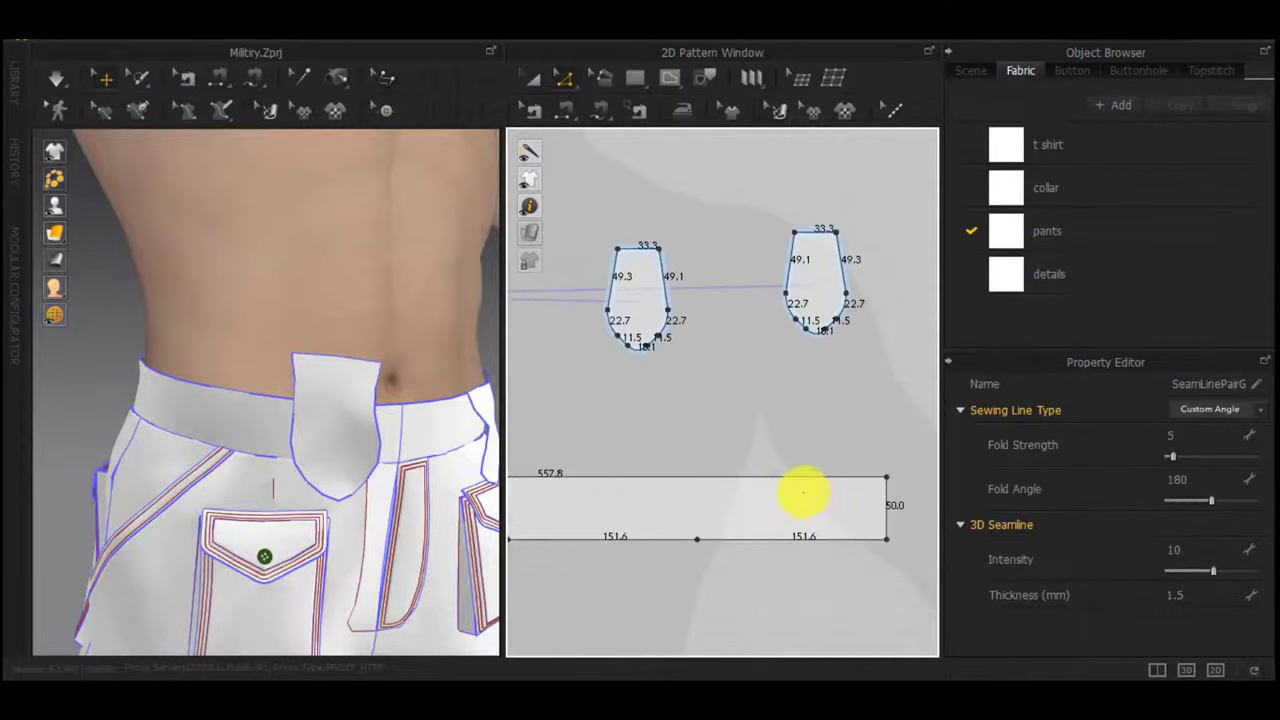
{"action": "right_click", "coordinate": [808, 477]}
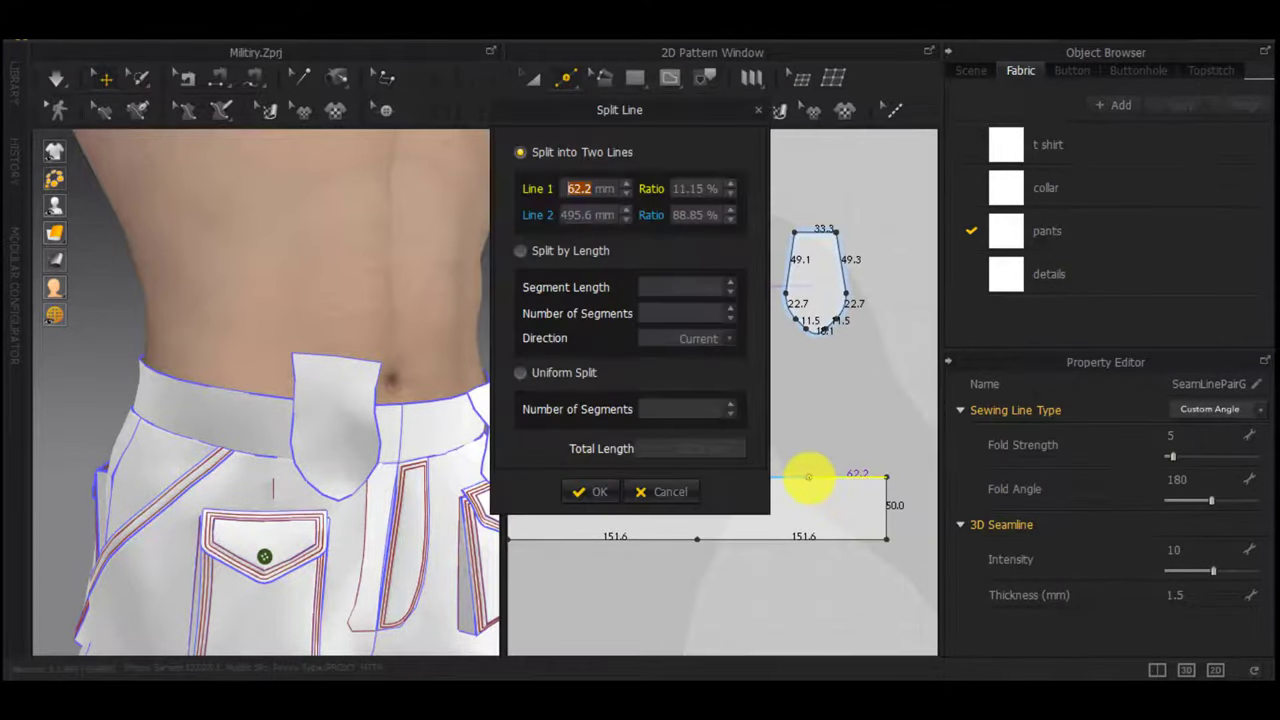
{"action": "key", "text": "Return"}
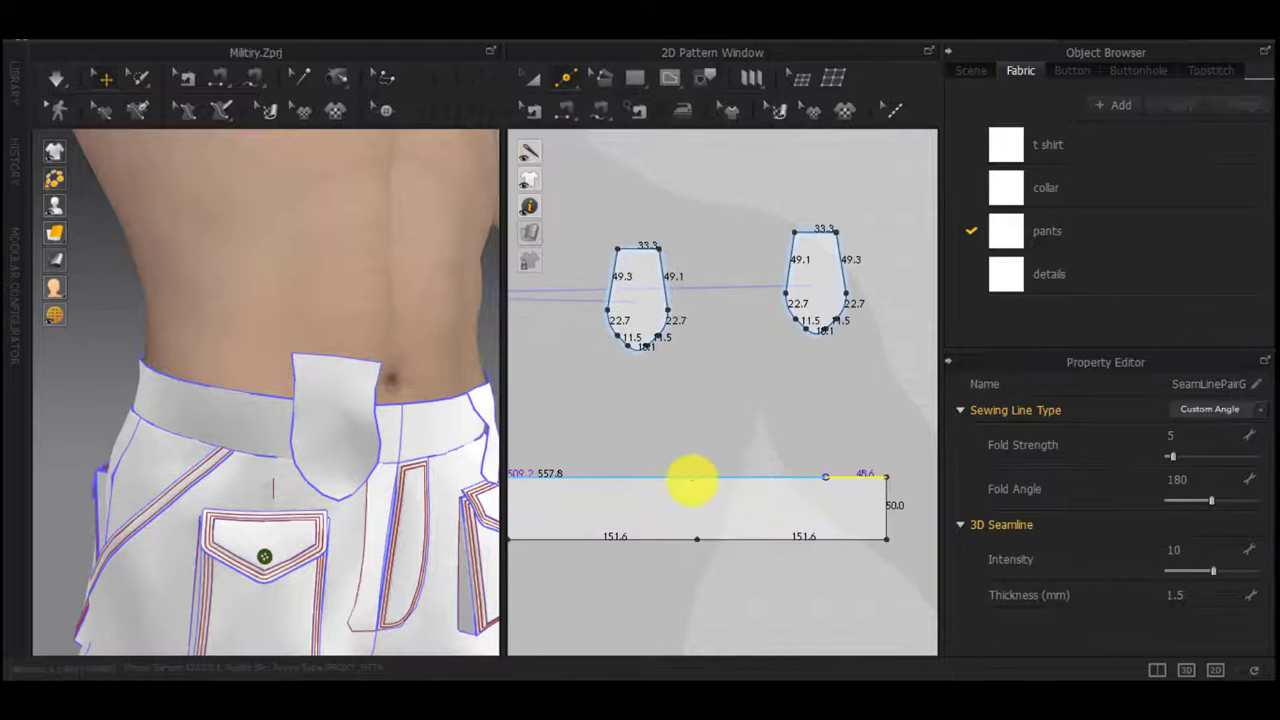
Mark off a 33.3 mm segment next to the 48.6 mm segment at each end of the waistband's upper edge
{"action": "right_click", "coordinate": [758, 477]}
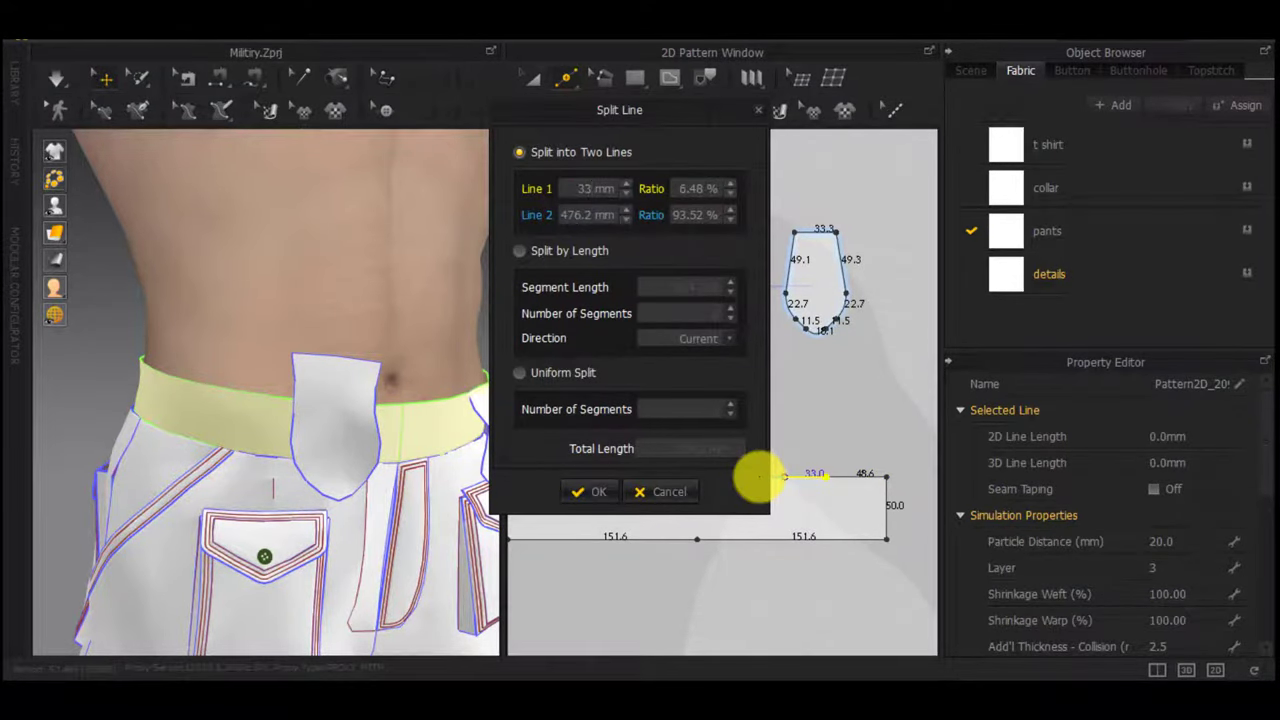
{"action": "left_click", "coordinate": [592, 491]}
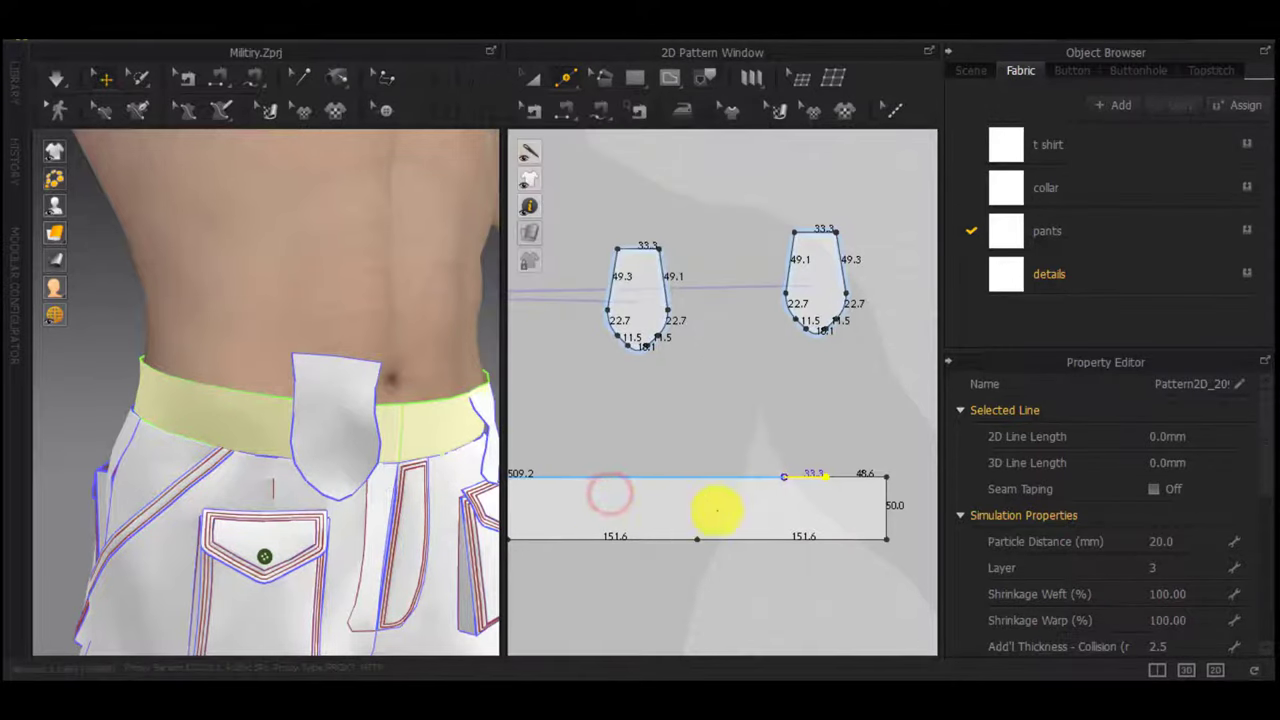
{"action": "middle_click_drag", "start_coordinate": [575, 417], "coordinate": [980, 429]}
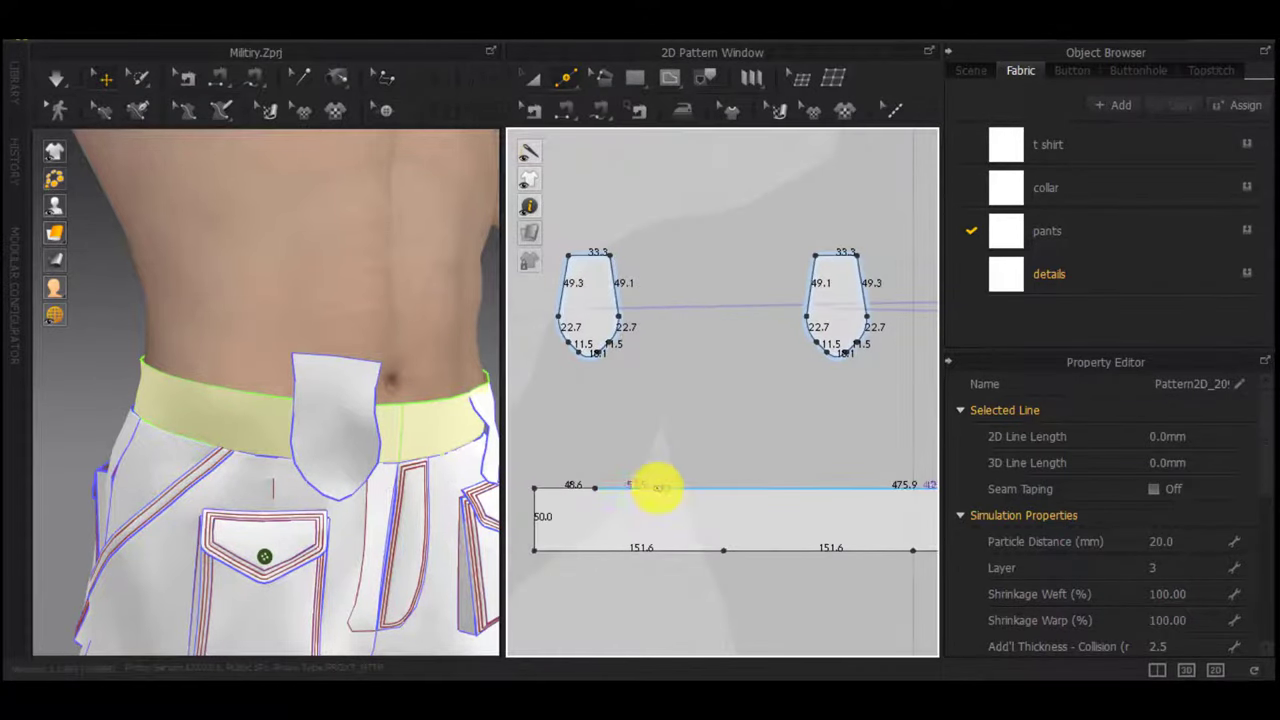
{"action": "right_click", "coordinate": [658, 488]}
{"action": "left_click", "coordinate": [657, 490]}
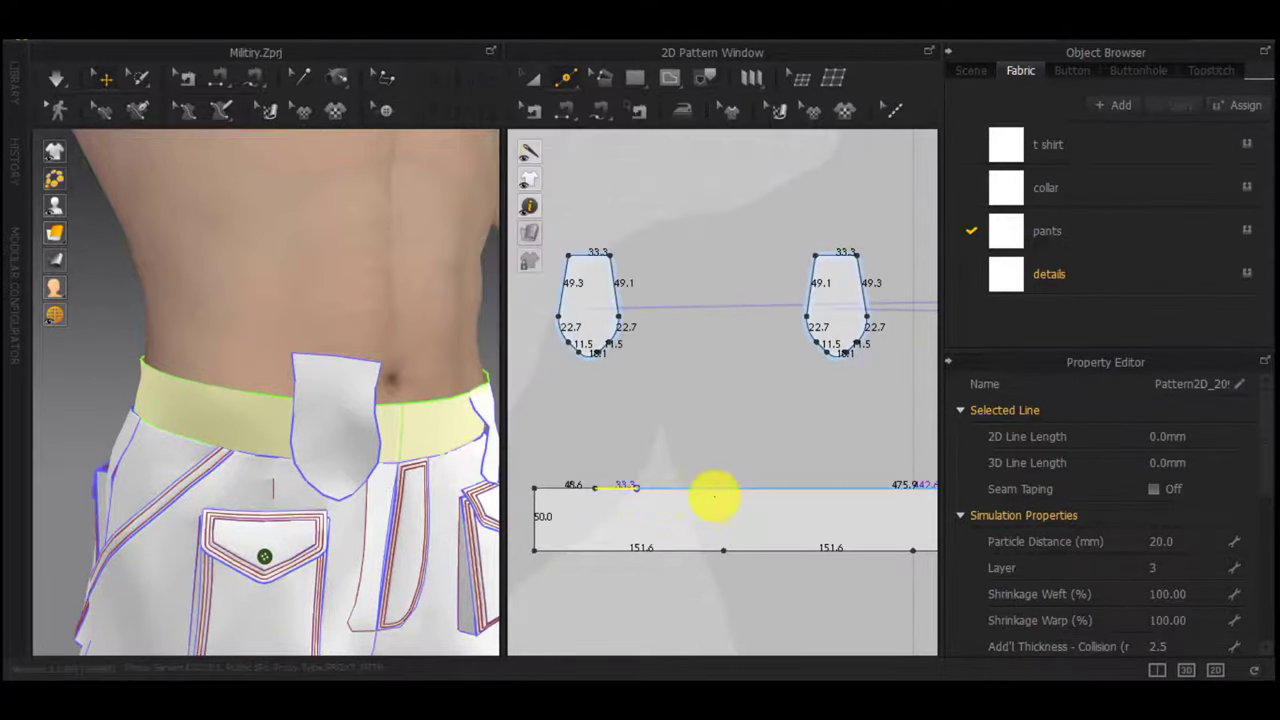
Sew the other outer tab's top edge to the matching 33.3 mm segment on the waistband's upper edge
{"action": "scroll", "coordinate": [683, 497], "scroll_direction": "down", "scroll_amount": 4}
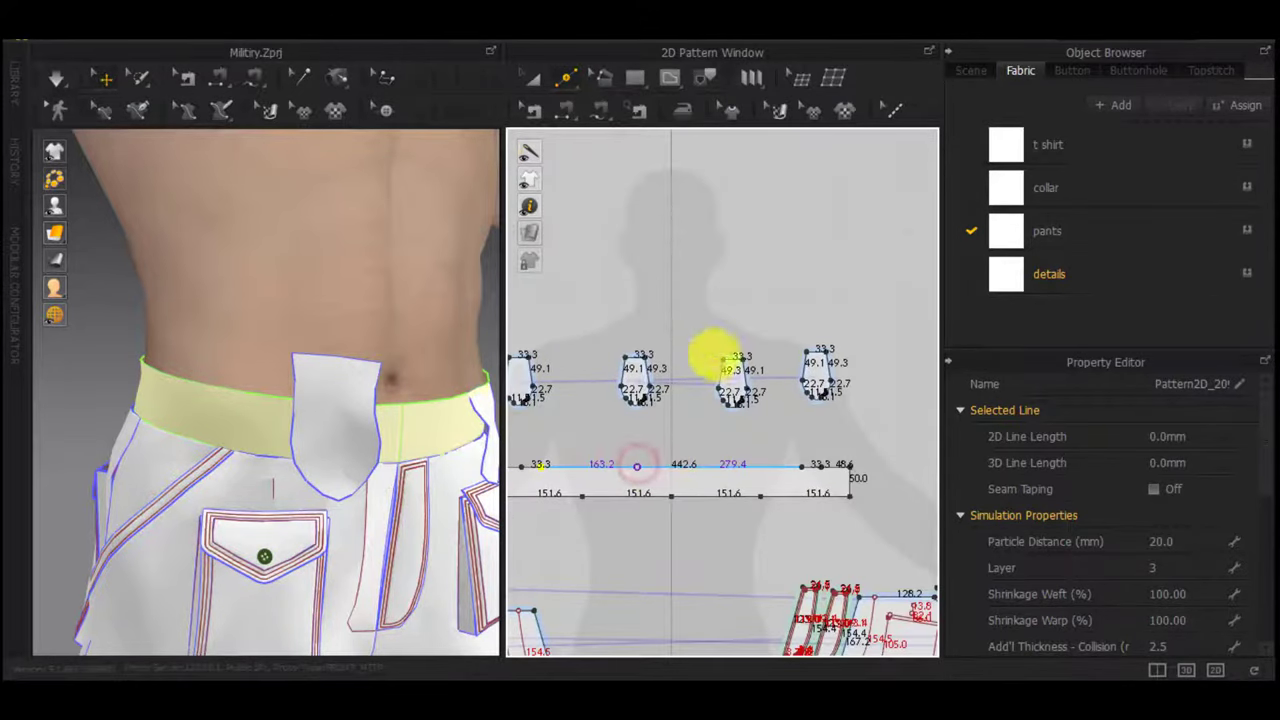
{"action": "key", "text": "n"}
{"action": "scroll", "coordinate": [817, 347], "scroll_direction": "up", "scroll_amount": 10}
{"action": "scroll", "coordinate": [817, 350], "scroll_direction": "down", "scroll_amount": 4}
{"action": "left_click", "coordinate": [817, 337]}
{"action": "scroll", "coordinate": [817, 340], "scroll_direction": "down", "scroll_amount": 3}
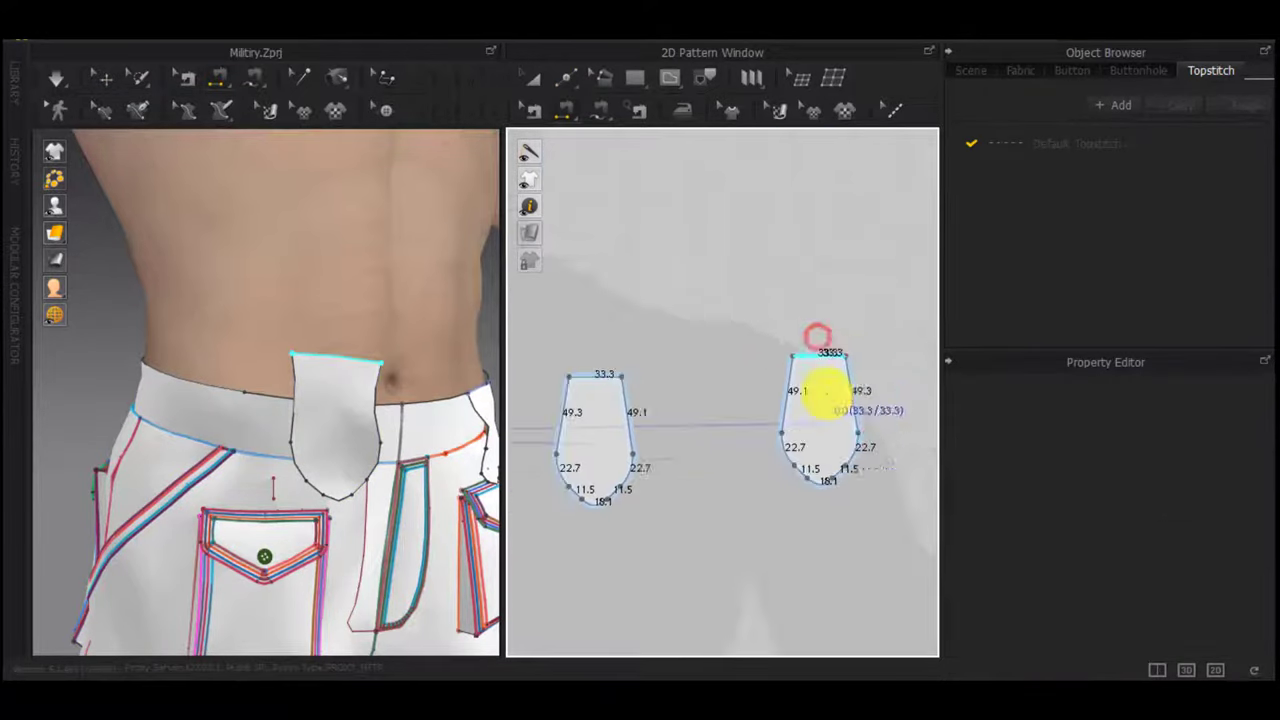
{"action": "middle_click_drag", "start_coordinate": [841, 442], "coordinate": [829, 210]}
{"action": "left_click", "coordinate": [774, 429]}
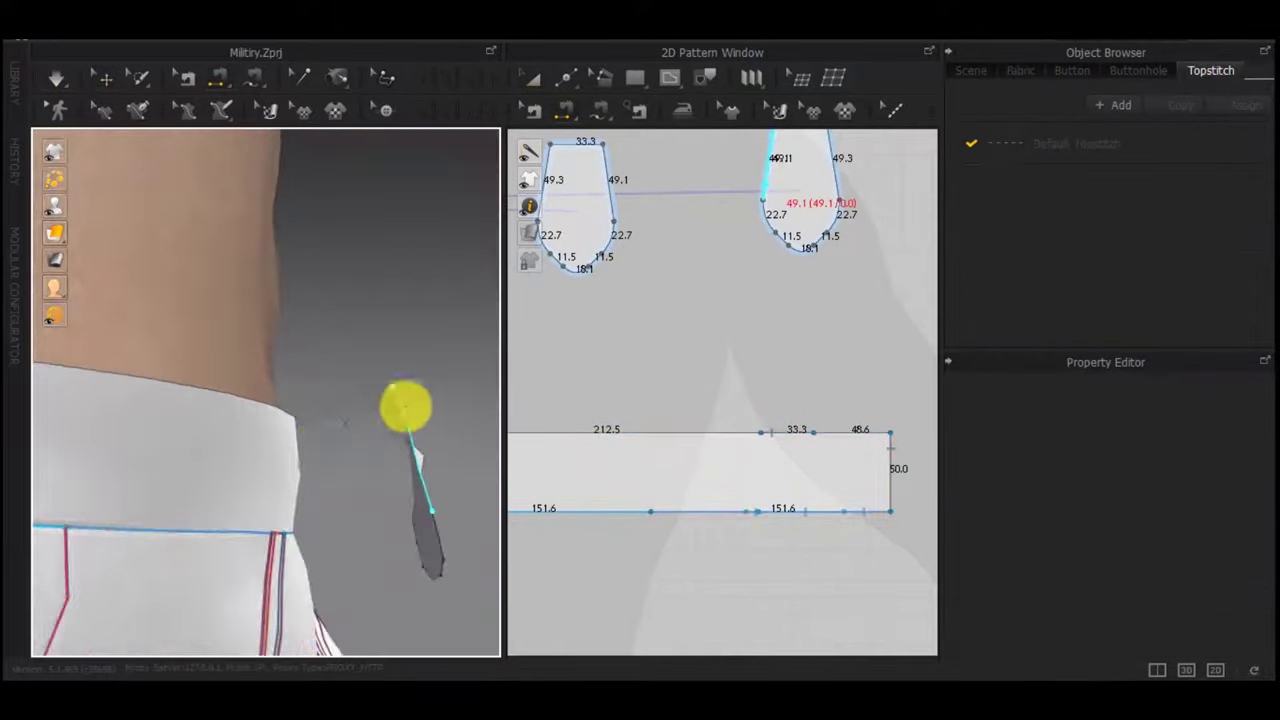
Delete the two stray points in the middle section of the waistband's upper edge
{"action": "scroll", "coordinate": [300, 430], "scroll_direction": "down", "scroll_amount": 8}
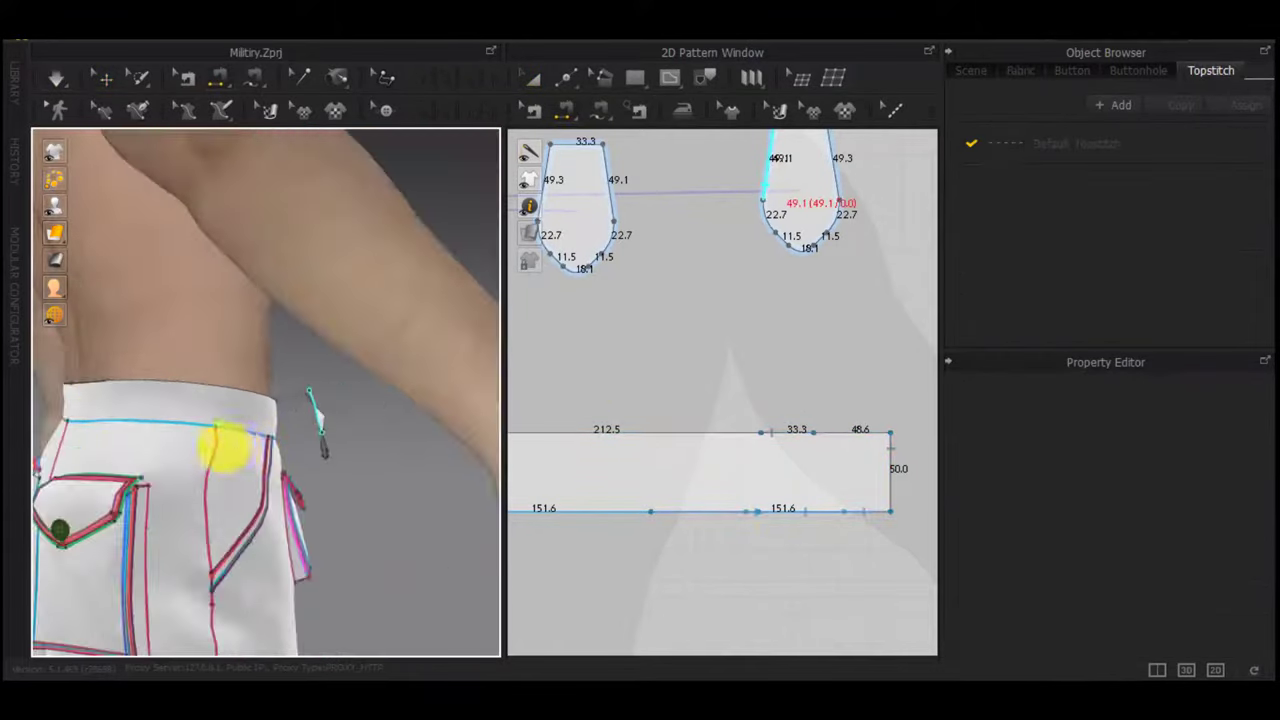
{"action": "right_click_drag", "start_coordinate": [223, 449], "coordinate": [297, 440]}
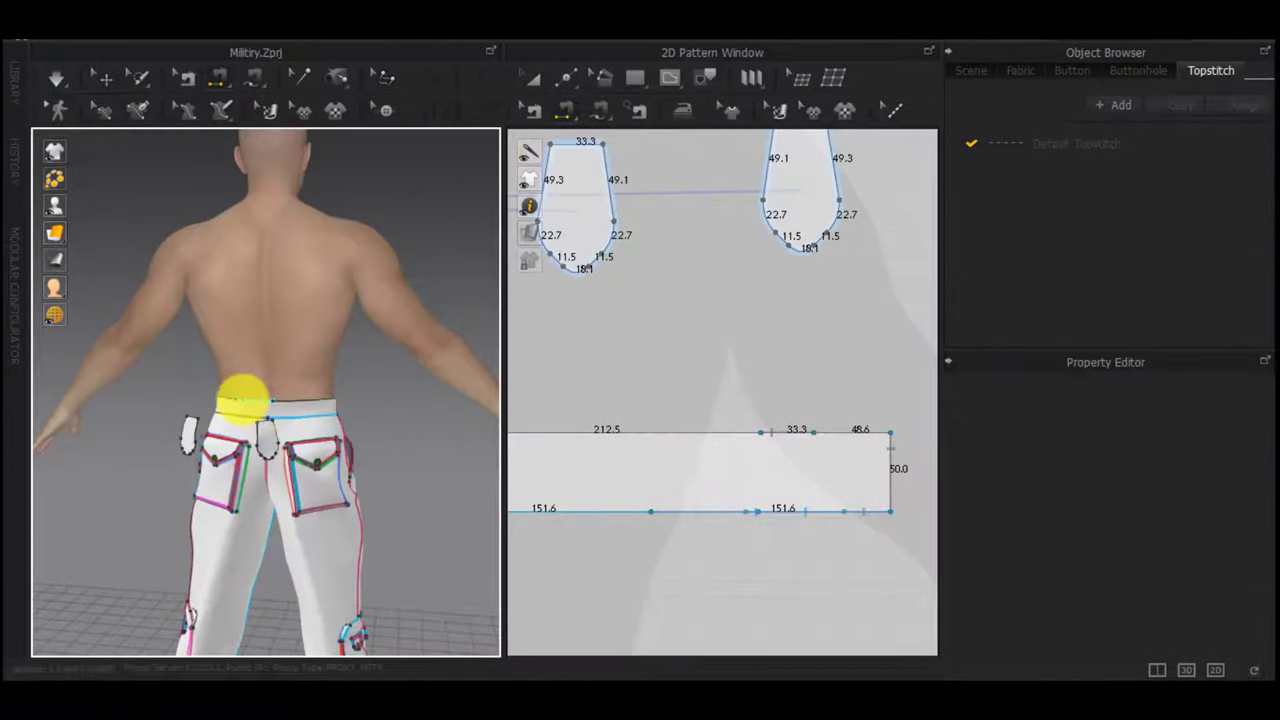
{"action": "scroll", "coordinate": [650, 432], "scroll_direction": "down", "scroll_amount": 5}
{"action": "middle_click_drag", "start_coordinate": [657, 436], "coordinate": [822, 418]}
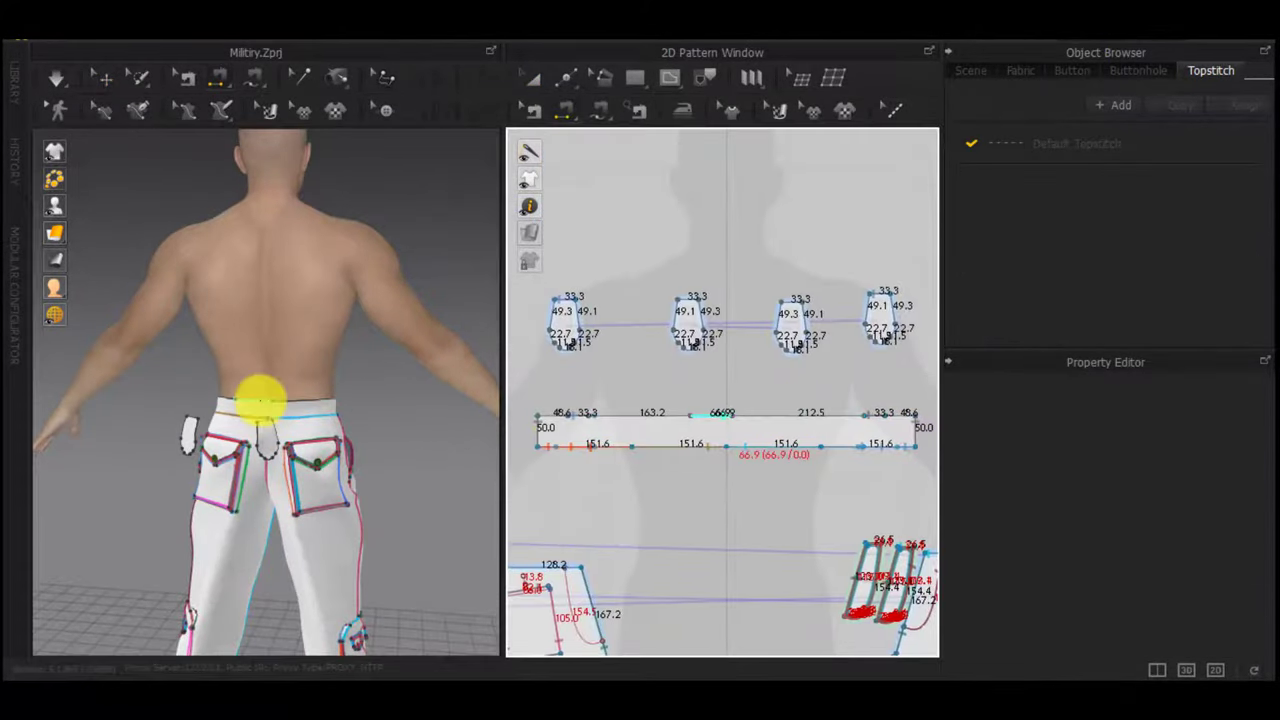
{"action": "scroll", "coordinate": [260, 401], "scroll_direction": "up", "scroll_amount": 6}
{"action": "key", "text": "z"}
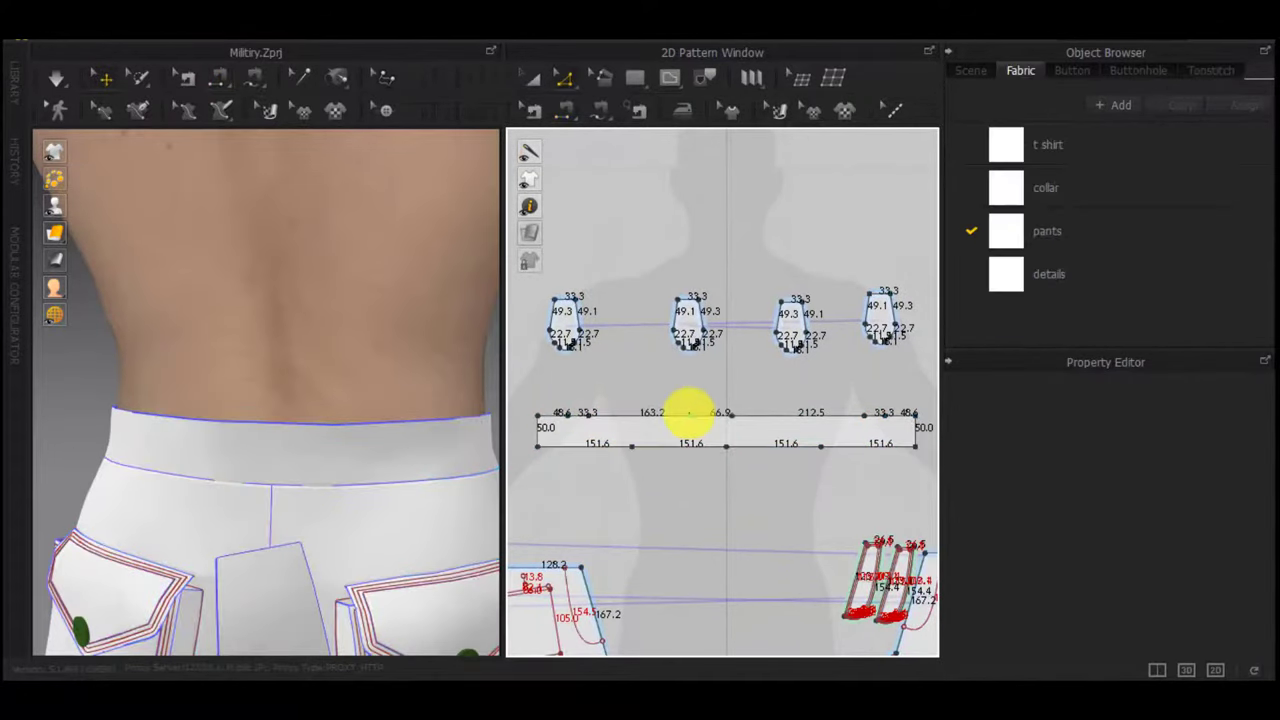
{"action": "scroll", "coordinate": [690, 415], "scroll_direction": "up", "scroll_amount": 5}
{"action": "left_click", "coordinate": [692, 420]}
{"action": "key", "text": "Delete"}
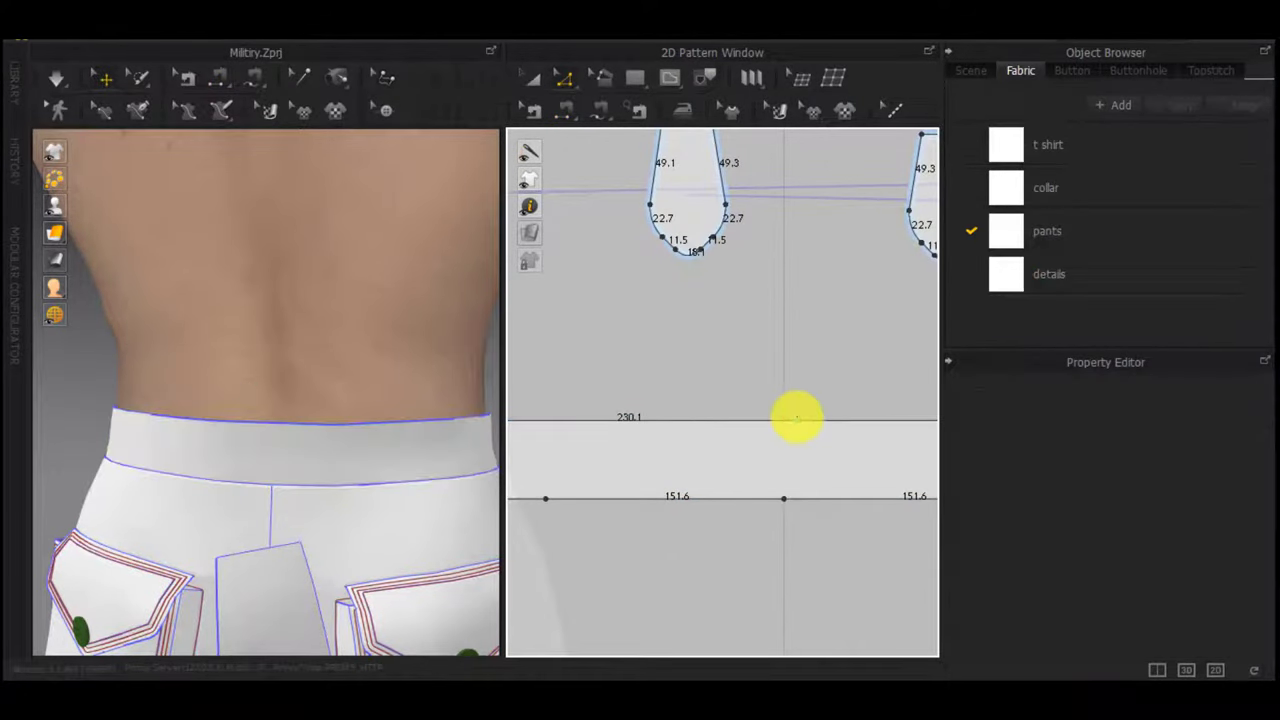
{"action": "left_click", "coordinate": [797, 418]}
{"action": "key", "text": "Delete"}
{"action": "scroll", "coordinate": [797, 417], "scroll_direction": "down", "scroll_amount": 5}
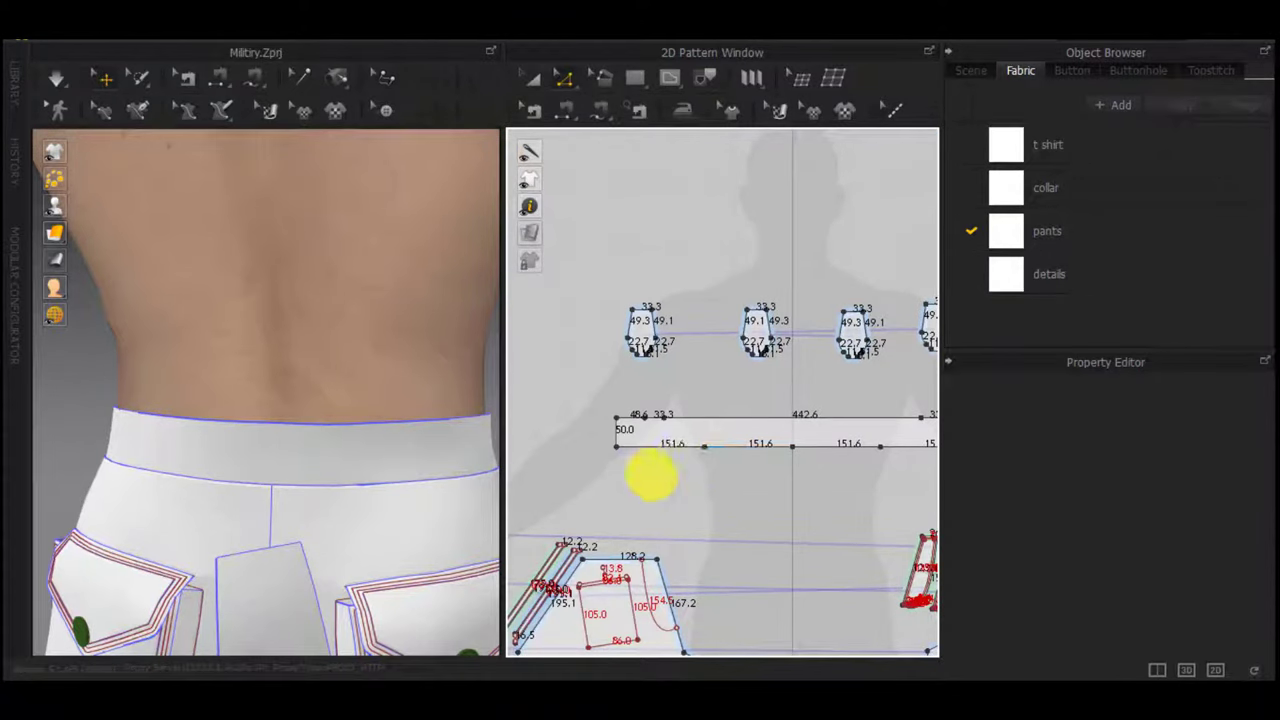
Split the upper edge's middle section 135 mm inward from the newly sewn outer tab's segment and mark off 33.3 mm beyond it
{"action": "left_click", "coordinate": [408, 427]}
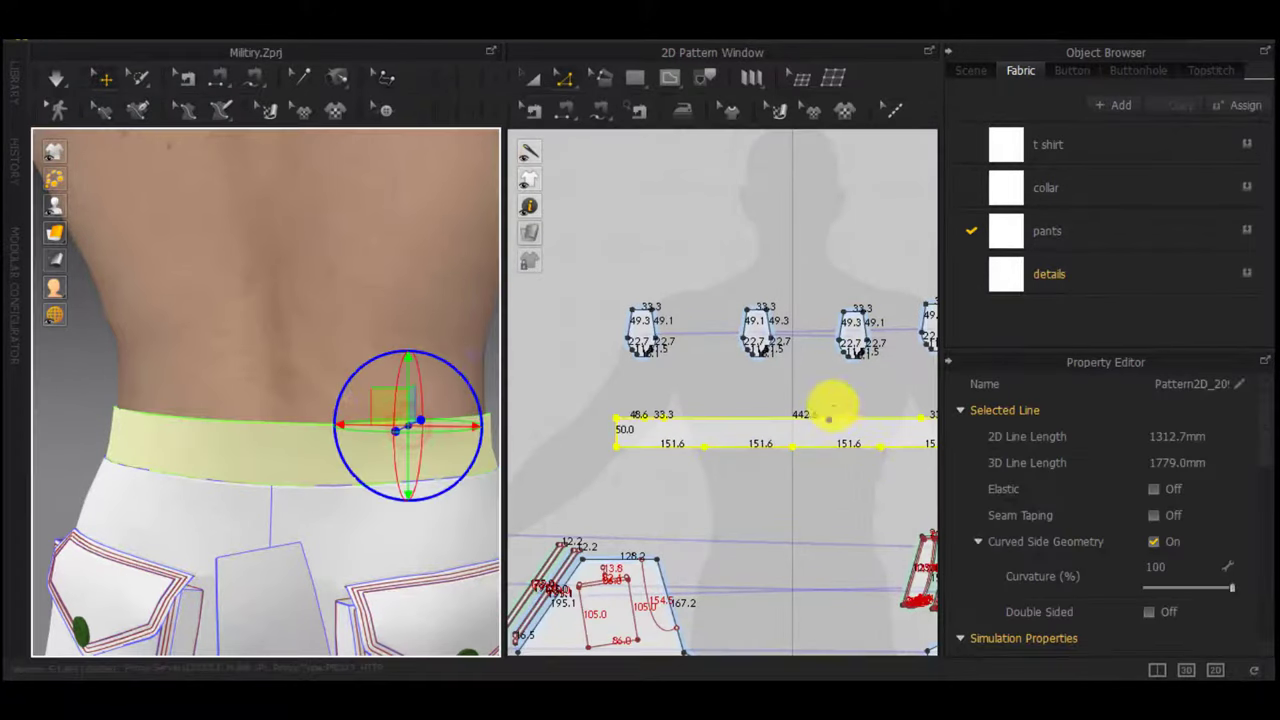
{"action": "scroll", "coordinate": [824, 437], "scroll_direction": "up", "scroll_amount": 3}
{"action": "scroll", "coordinate": [824, 437], "scroll_direction": "down", "scroll_amount": 3}
{"action": "left_click", "coordinate": [811, 389]}
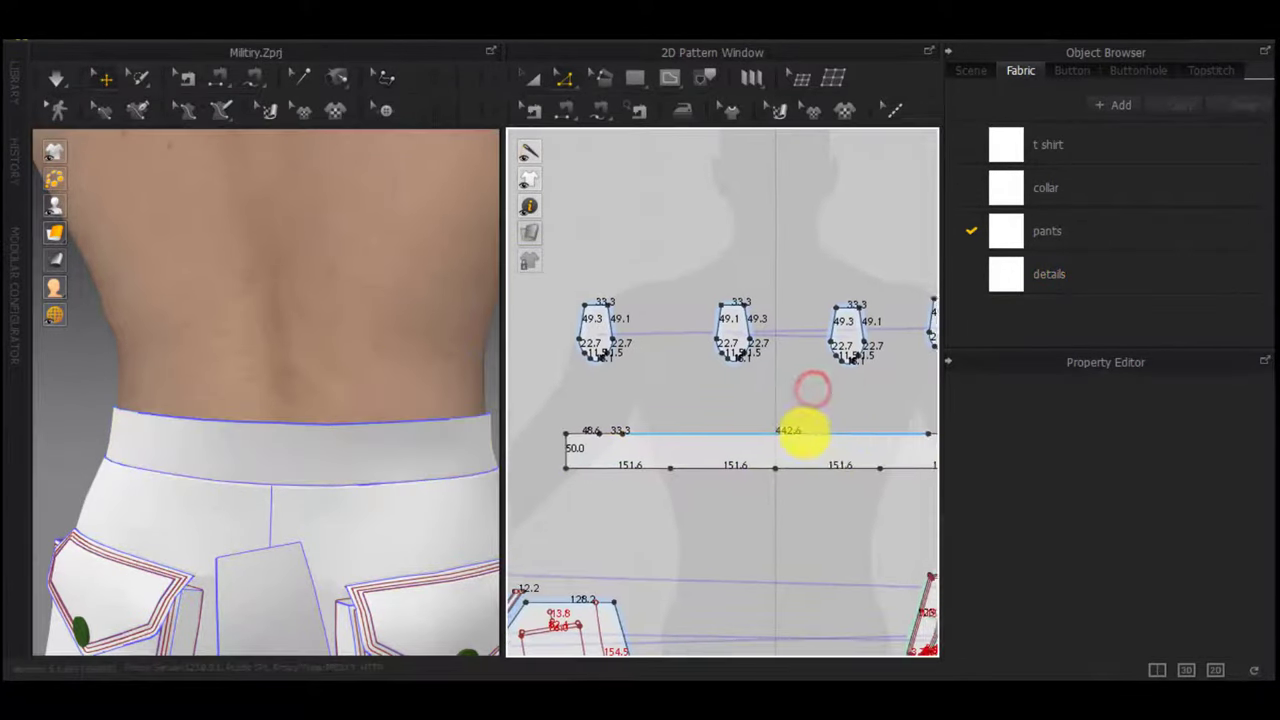
{"action": "scroll", "coordinate": [805, 432], "scroll_direction": "up", "scroll_amount": 3}
{"action": "right_click", "coordinate": [805, 429]}
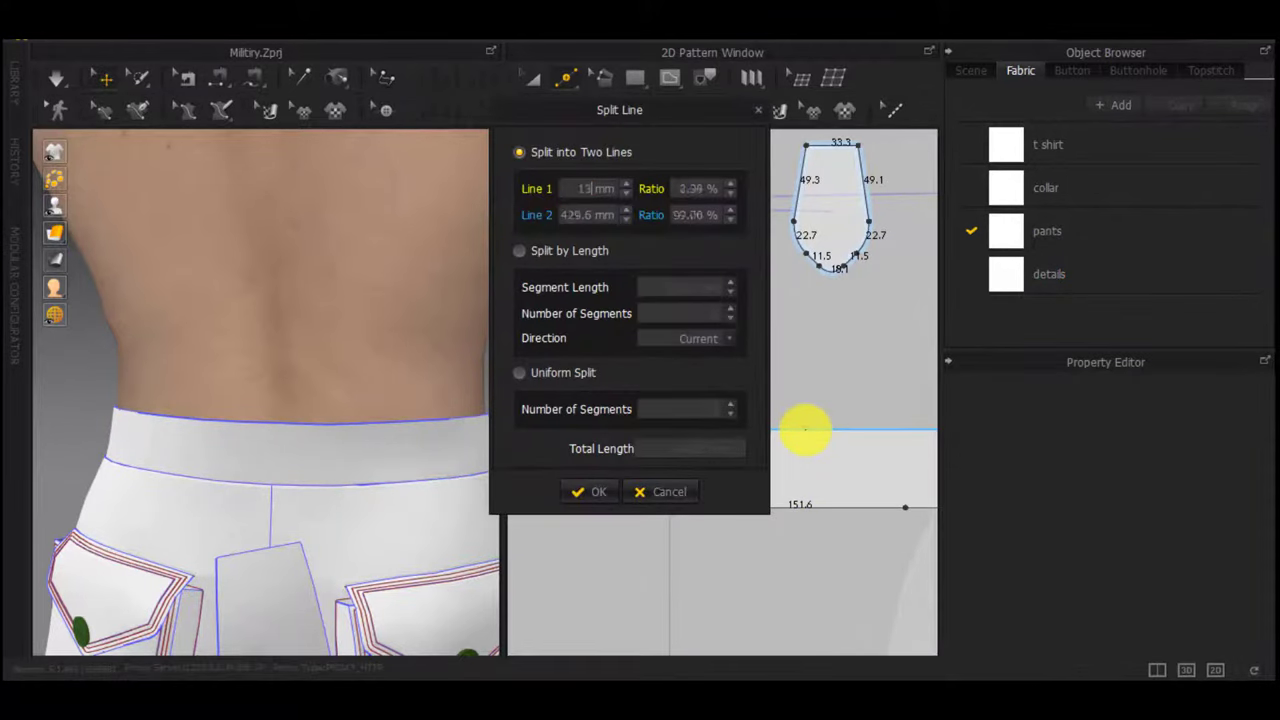
{"action": "type", "text": "5"}
{"action": "key", "text": "Return"}
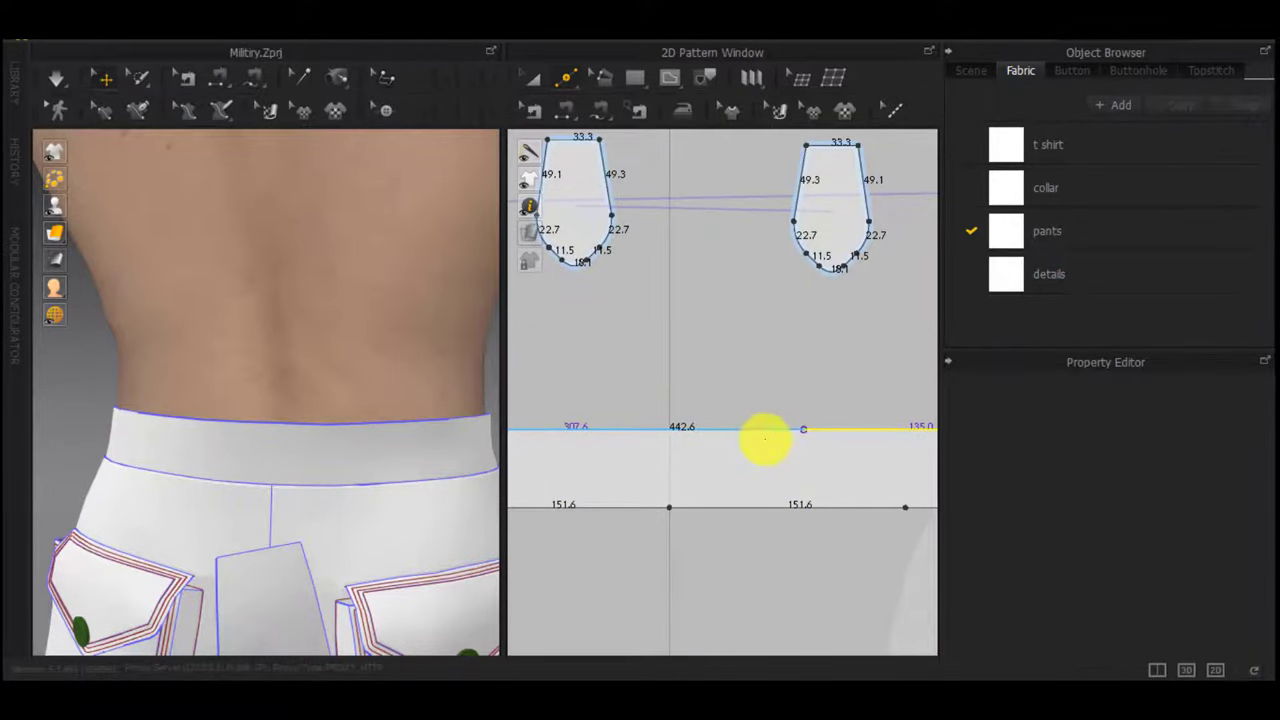
{"action": "scroll", "coordinate": [765, 439], "scroll_direction": "down", "scroll_amount": 3}
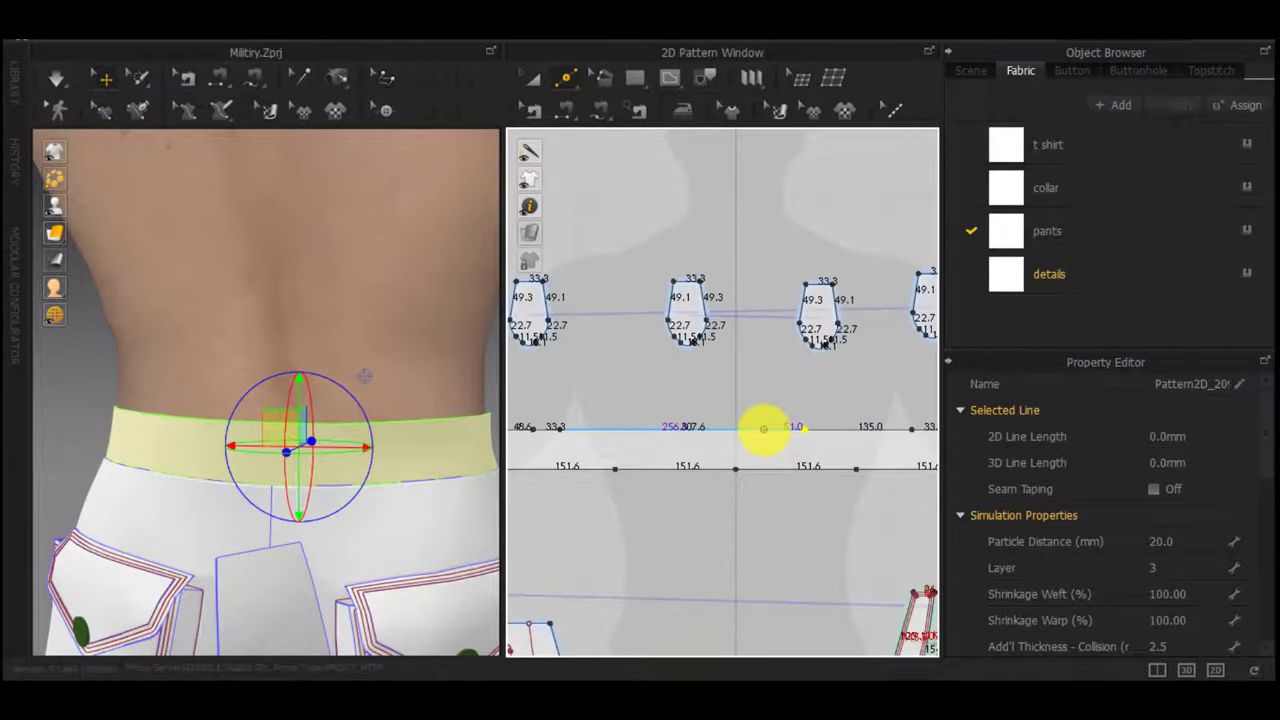
{"action": "right_click", "coordinate": [763, 429]}
{"action": "key", "text": "Return"}
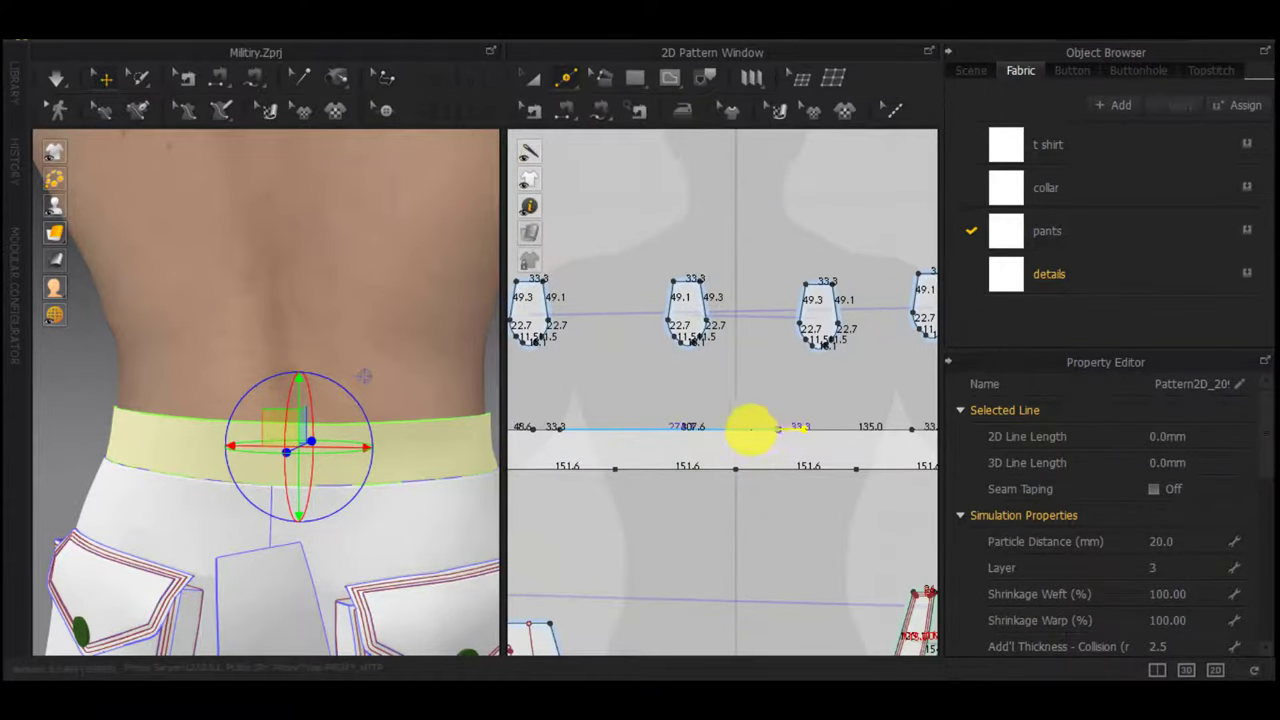
Split the other side of the middle section 135 mm inward and mark off the matching 33.3 mm segment
{"action": "scroll", "coordinate": [693, 447], "scroll_direction": "down", "scroll_amount": 1}
{"action": "right_click", "coordinate": [661, 432]}
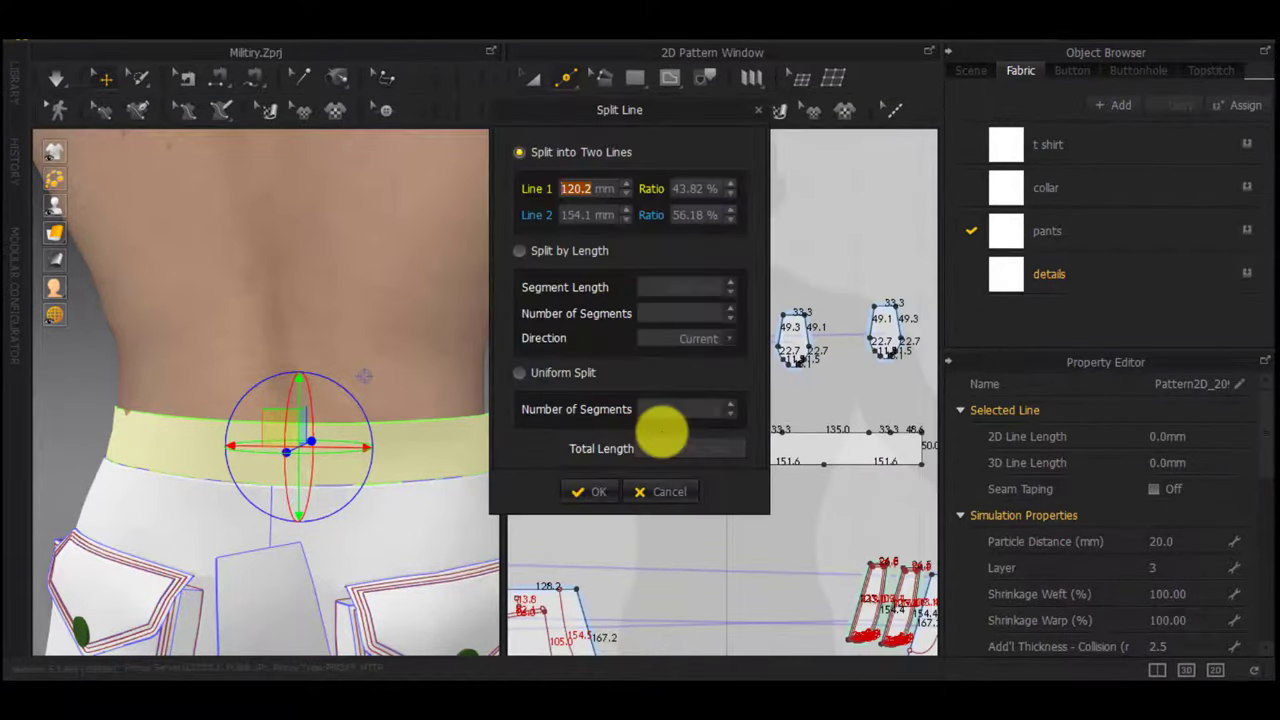
{"action": "key", "text": "Return"}
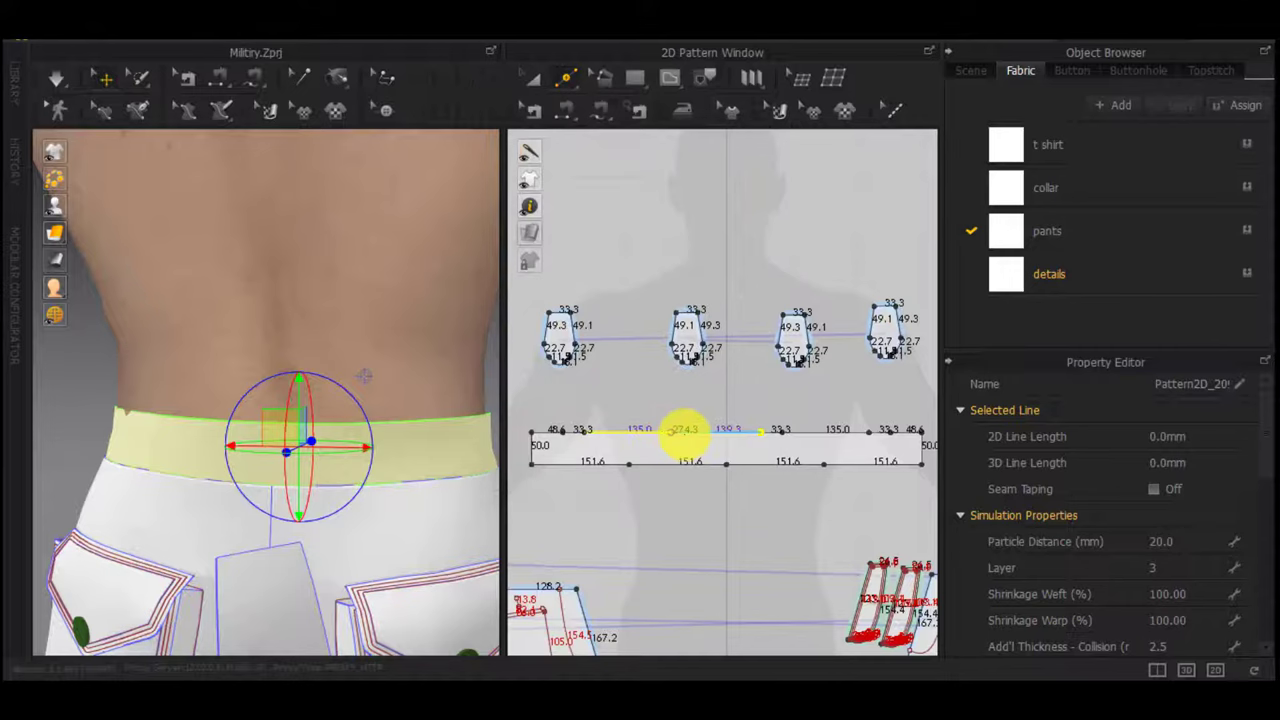
{"action": "scroll", "coordinate": [684, 432], "scroll_direction": "up", "scroll_amount": 2}
{"action": "right_click", "coordinate": [686, 434]}
{"action": "key", "text": "Return"}
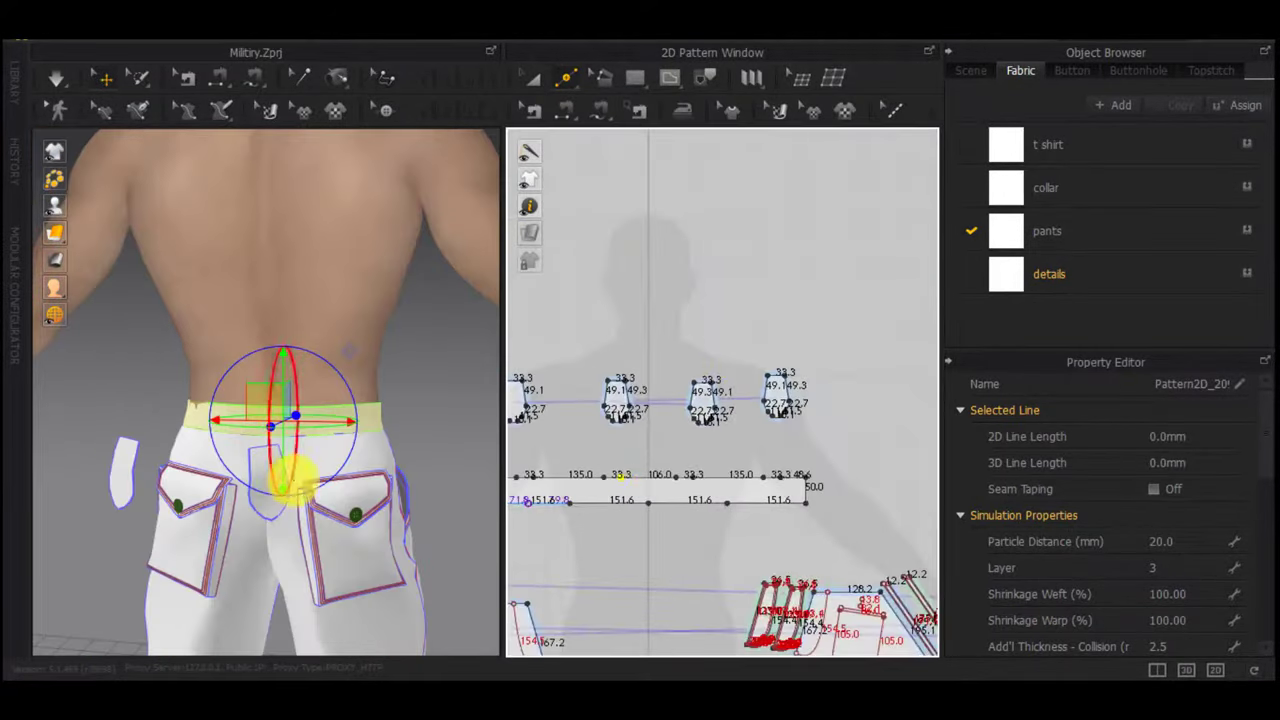
Sew the top edges of the two middle tabs to the 33.3 mm segments at the back of the waistband
{"action": "left_click", "coordinate": [263, 460]}
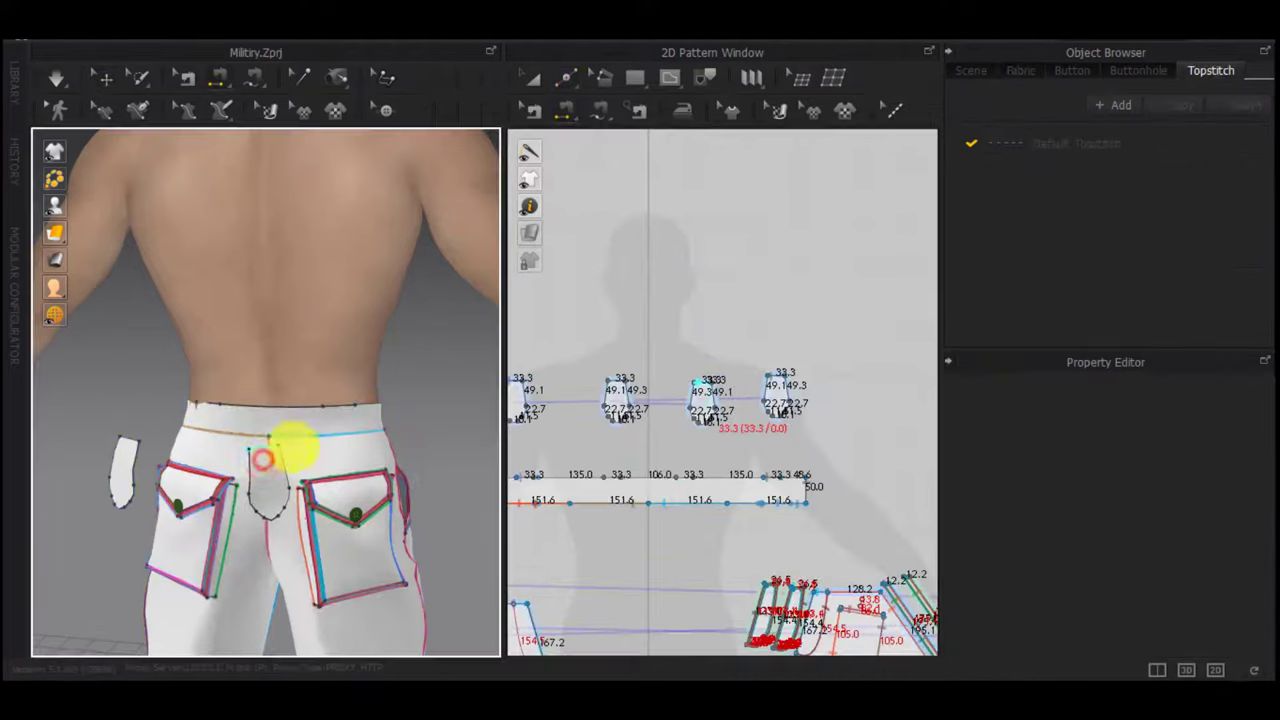
{"action": "left_click", "coordinate": [327, 405]}
{"action": "right_click_drag", "start_coordinate": [330, 428], "coordinate": [306, 492]}
{"action": "left_click", "coordinate": [143, 502]}
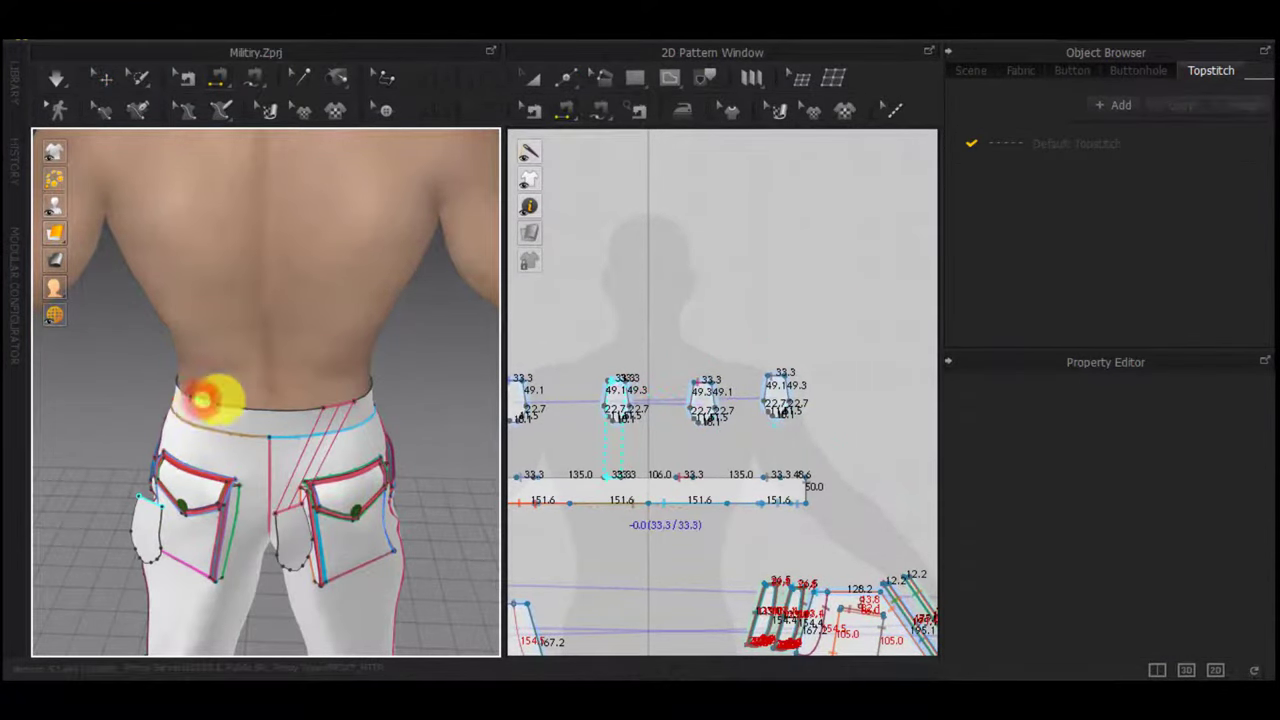
{"action": "left_click", "coordinate": [610, 476]}
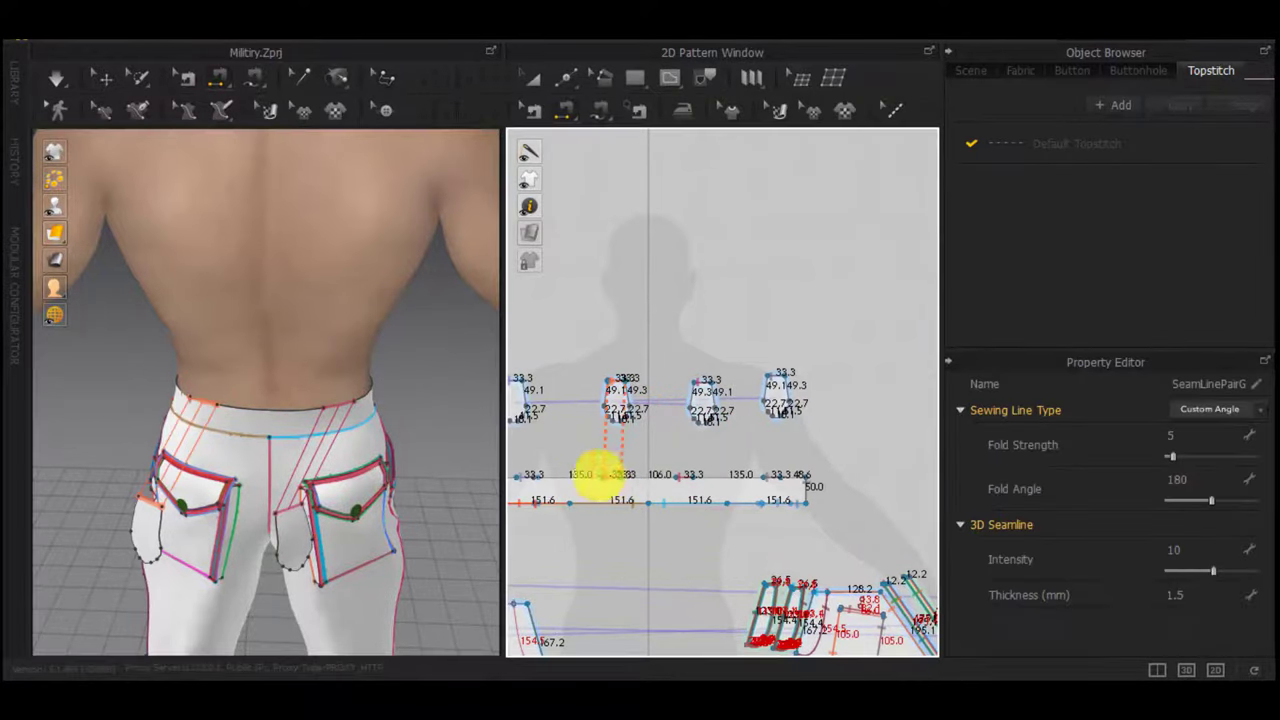
Simulate the garment to draw the sewn back tabs onto the waistband, and stop the simulation with segment sewing active
{"action": "right_click_drag", "start_coordinate": [200, 452], "coordinate": [271, 406]}
{"action": "scroll", "coordinate": [277, 463], "scroll_direction": "up", "scroll_amount": 2}
{"action": "right_click_drag", "start_coordinate": [277, 463], "coordinate": [245, 468]}
{"action": "key", "text": "space"}
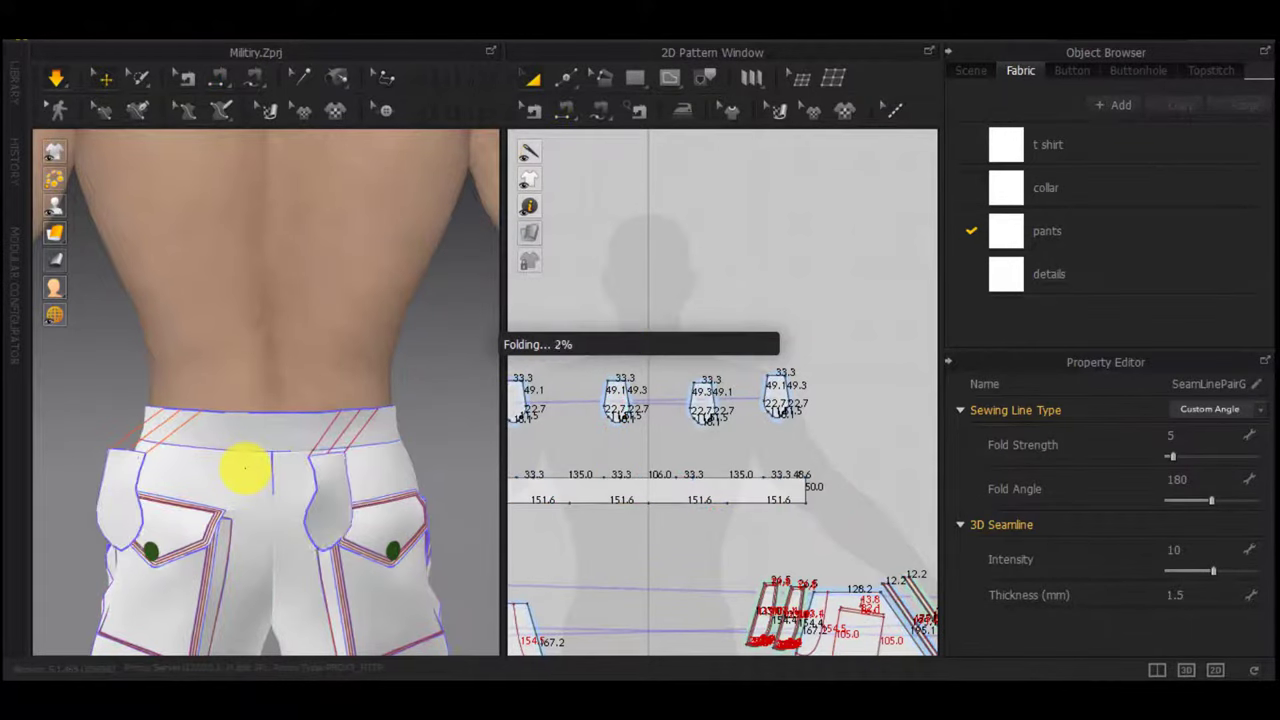
{"action": "key", "text": "n"}
{"action": "right_click_drag", "start_coordinate": [236, 468], "coordinate": [432, 461]}
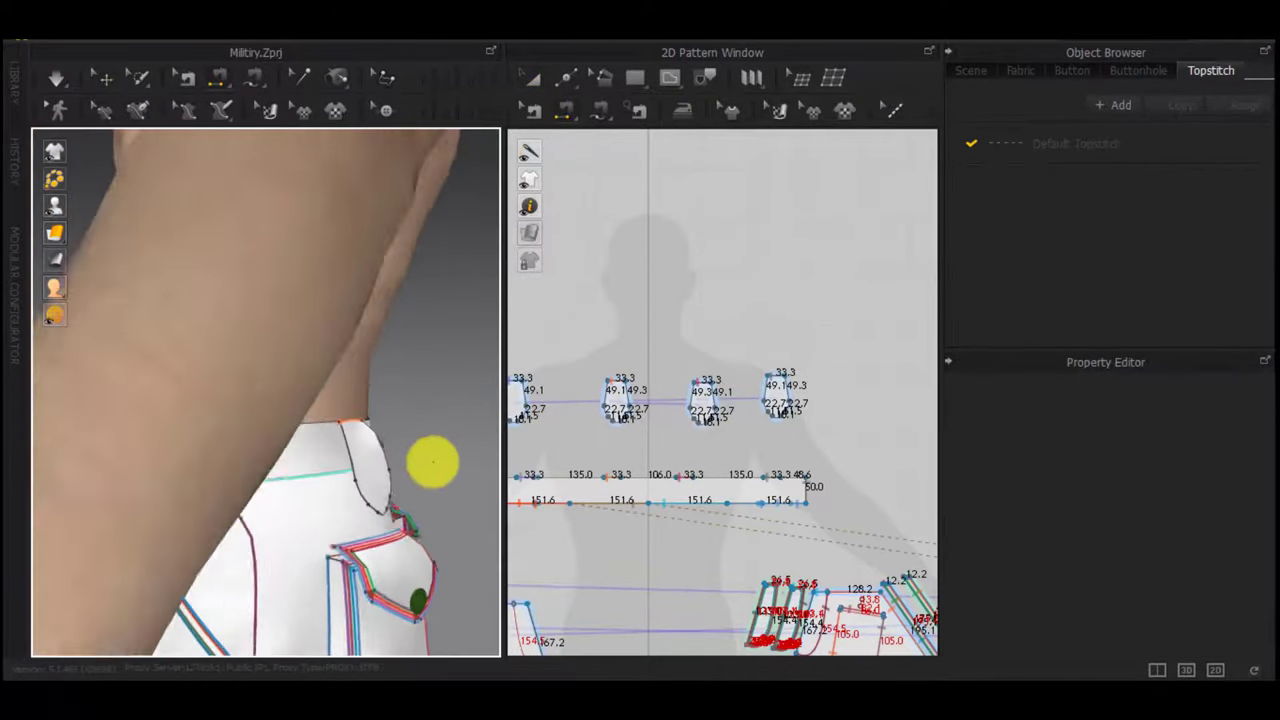
Split the left 135 mm section of the waistband's upper edge 50 mm from the middle tab's segment
{"action": "right_click_drag", "start_coordinate": [268, 490], "coordinate": [420, 500]}
{"action": "left_click", "coordinate": [315, 436]}
{"action": "key", "text": "z"}
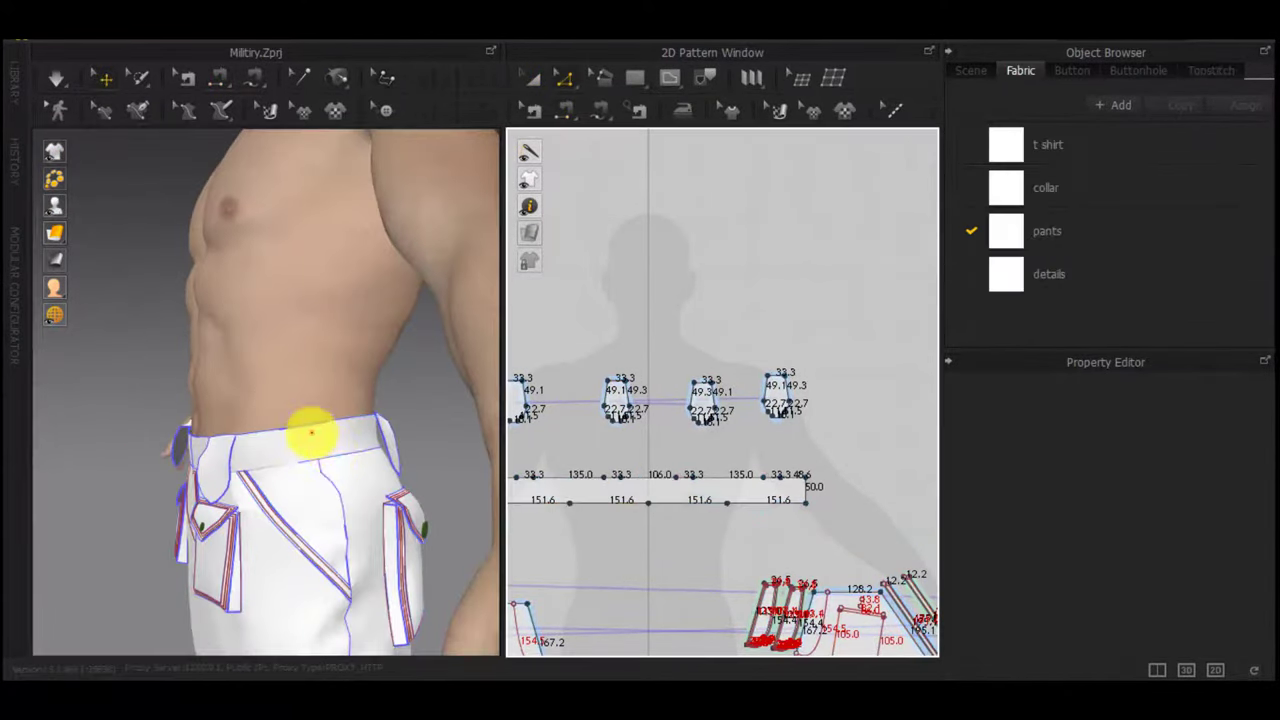
{"action": "left_click", "coordinate": [326, 434]}
{"action": "middle_click_drag", "start_coordinate": [548, 506], "coordinate": [645, 494]}
{"action": "scroll", "coordinate": [645, 494], "scroll_direction": "up", "scroll_amount": 3}
{"action": "left_click", "coordinate": [686, 534]}
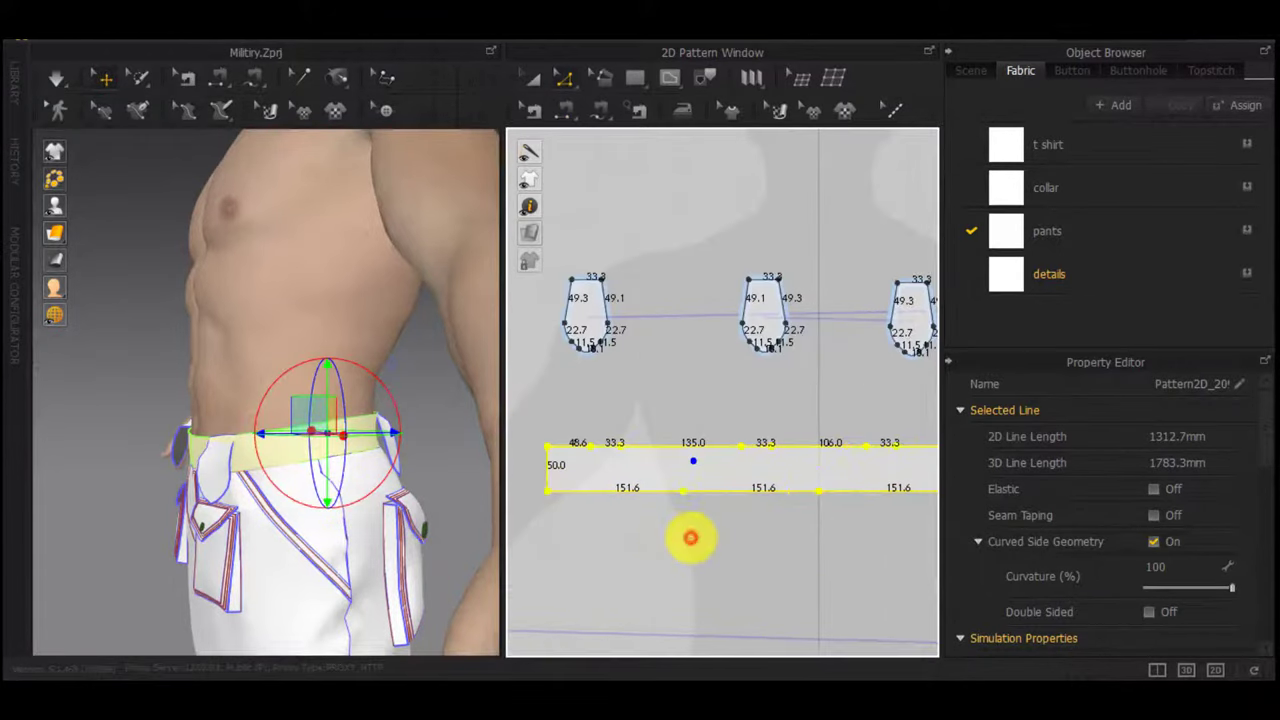
{"action": "scroll", "coordinate": [707, 445], "scroll_direction": "up", "scroll_amount": 5}
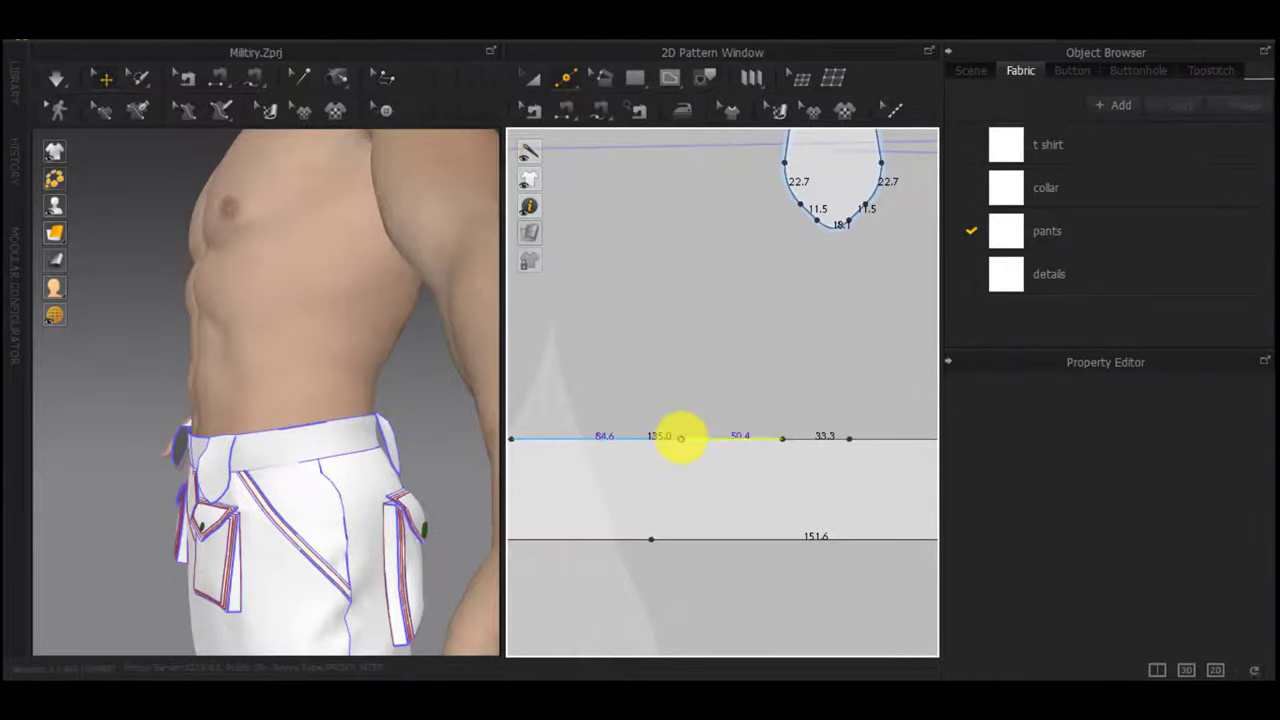
{"action": "right_click", "coordinate": [681, 438]}
{"action": "type", "text": "50"}
{"action": "key", "text": "Return"}
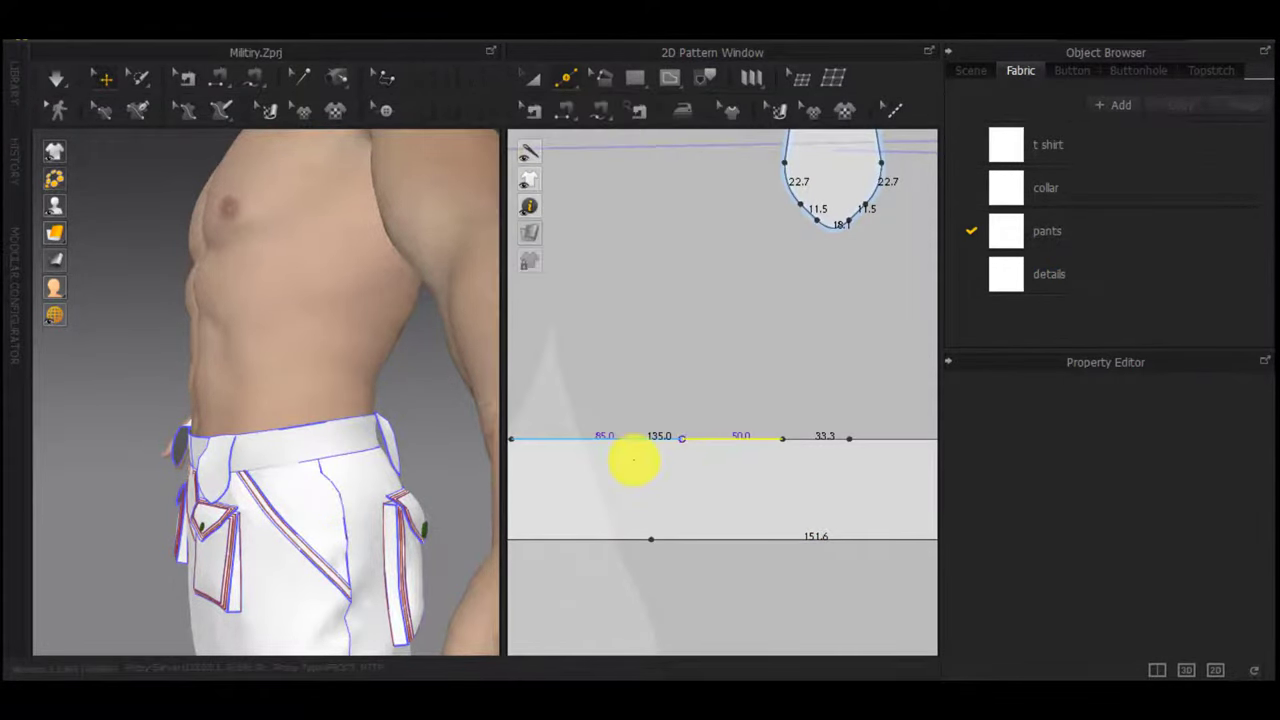
Try splitting 33.3 mm off the outer end of the remaining 85 mm section and undo the split
{"action": "middle_click_drag", "start_coordinate": [565, 454], "coordinate": [614, 453]}
{"action": "right_click", "coordinate": [645, 436]}
{"action": "type", "text": "33.3"}
{"action": "key", "text": "Return"}
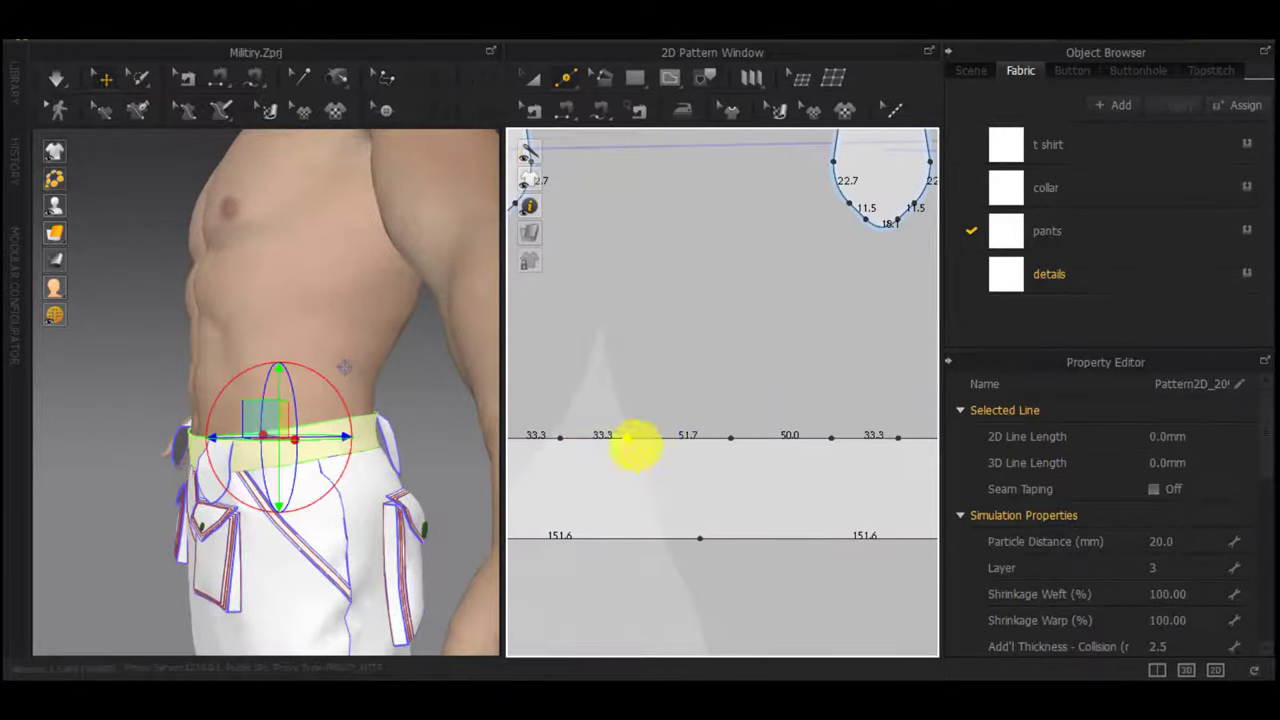
{"action": "key", "text": "ctrl+z"}
Split the remaining 85 mm section of the waistband's upper edge 50 mm from the outer tab's segment
{"action": "right_click", "coordinate": [626, 442]}
{"action": "type", "text": "50"}
{"action": "key", "text": "Return"}
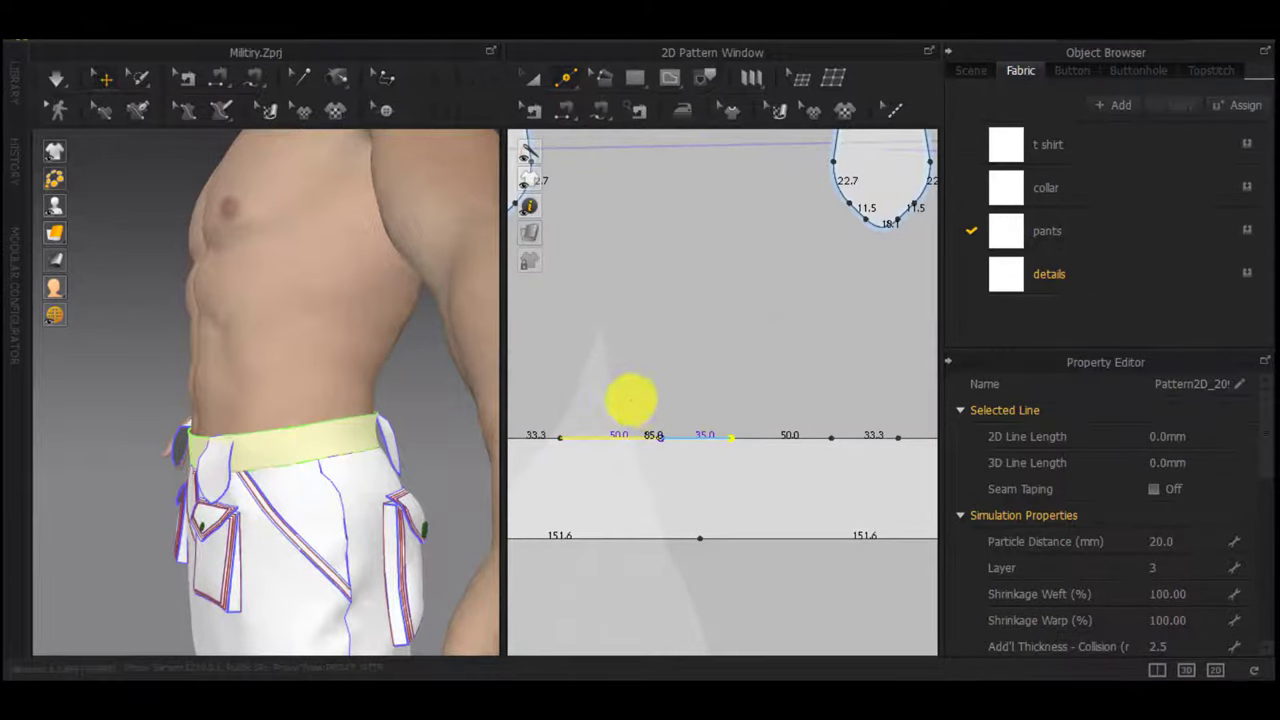
Split the matching 135 mm section on the right half of the waistband's upper edge 50 mm in from each end
{"action": "scroll", "coordinate": [631, 400], "scroll_direction": "down", "scroll_amount": 5}
{"action": "scroll", "coordinate": [772, 407], "scroll_direction": "up", "scroll_amount": 4}
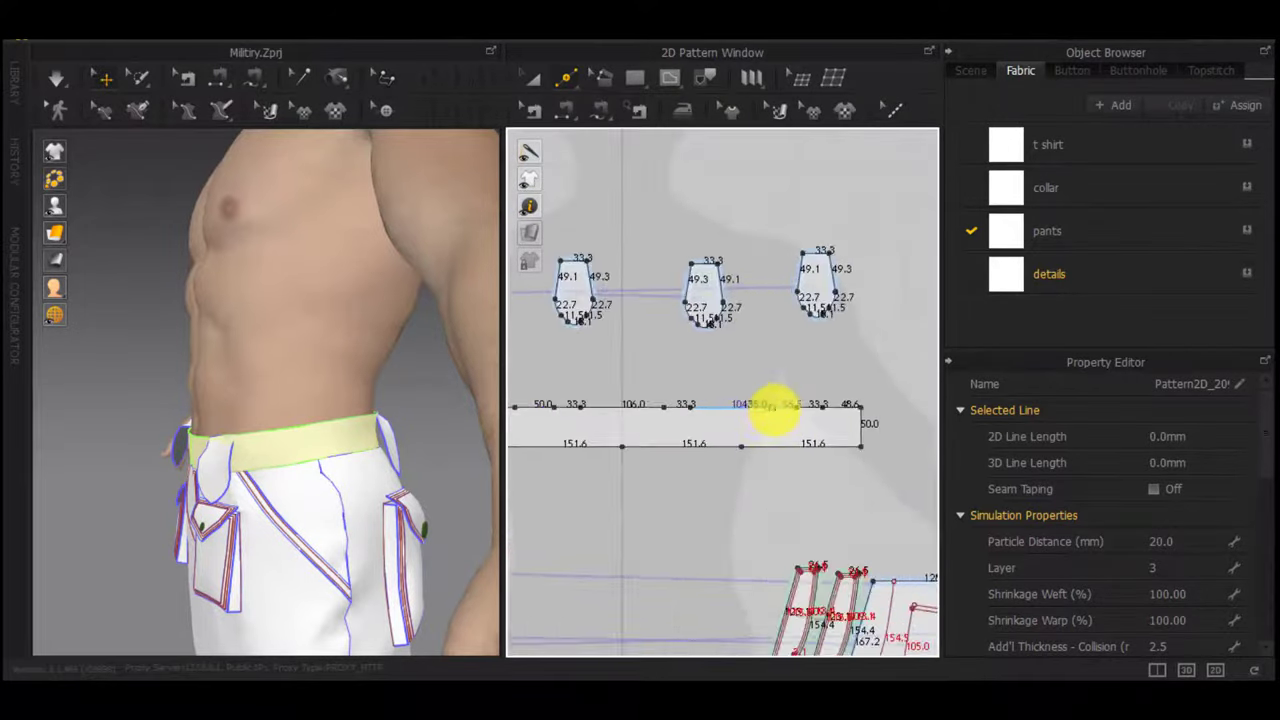
{"action": "right_click", "coordinate": [769, 409]}
{"action": "key", "text": "Return"}
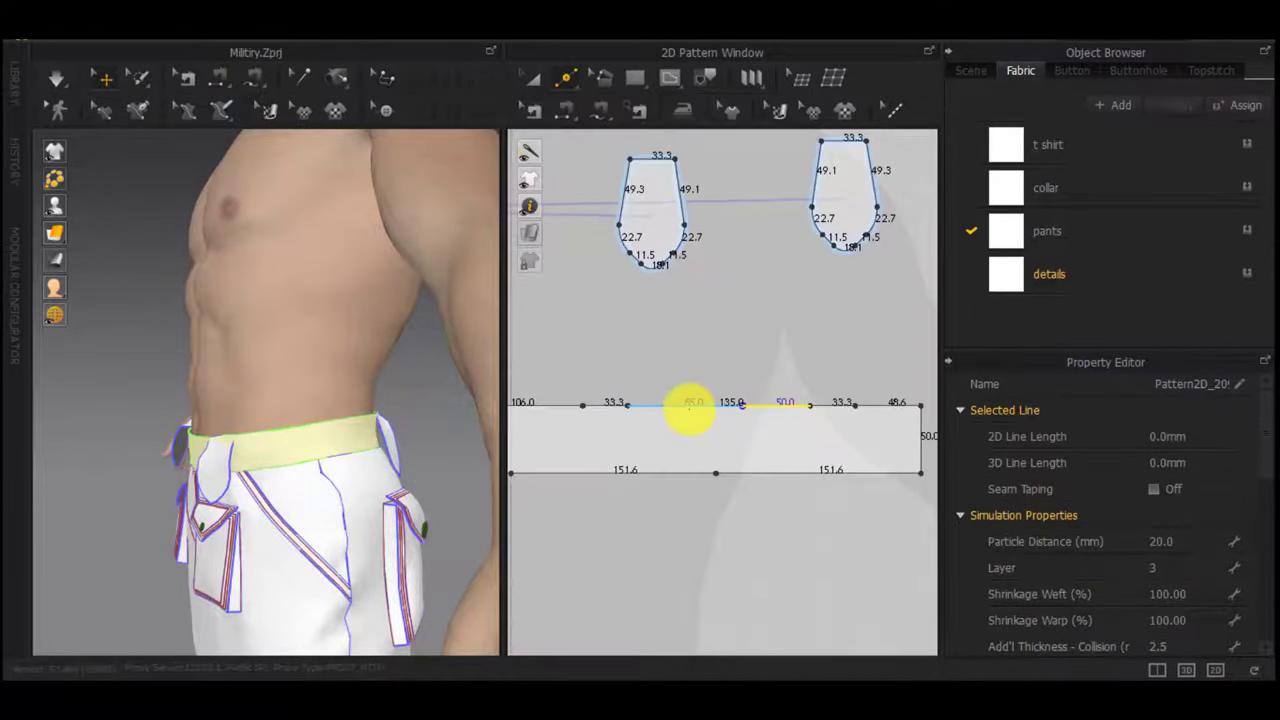
{"action": "right_click", "coordinate": [679, 407]}
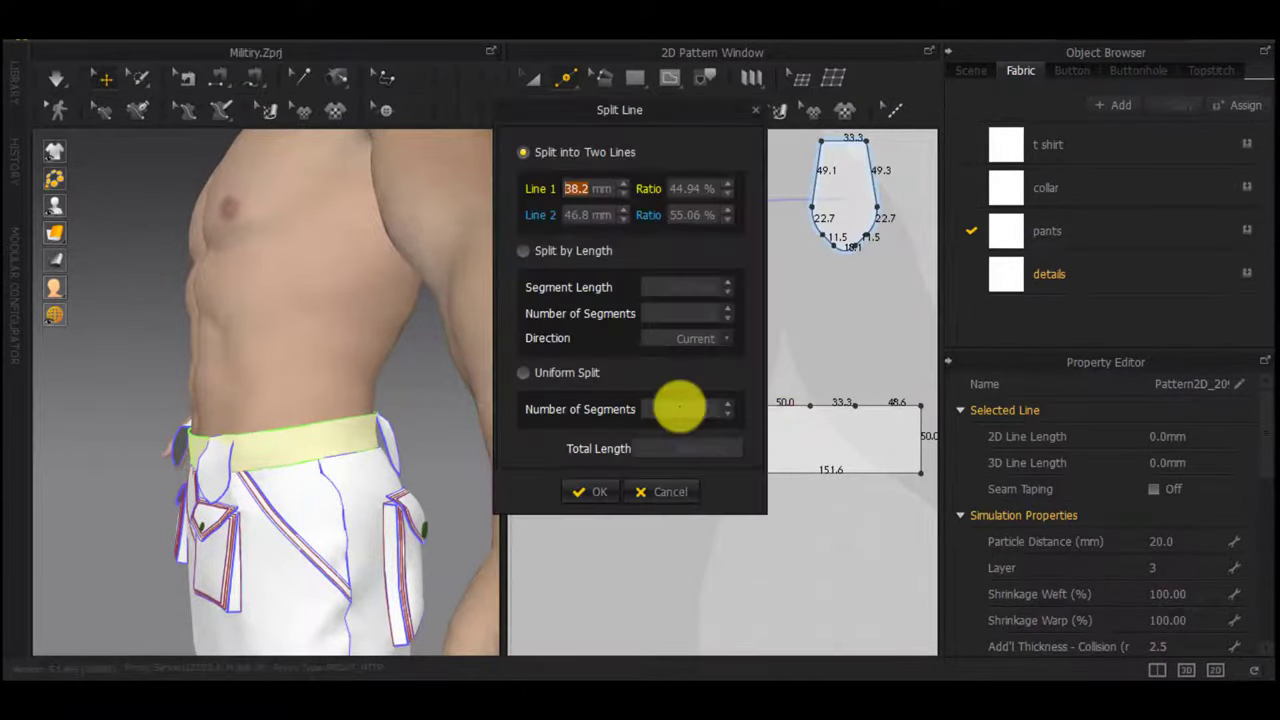
{"action": "type", "text": "50"}
{"action": "key", "text": "Return"}
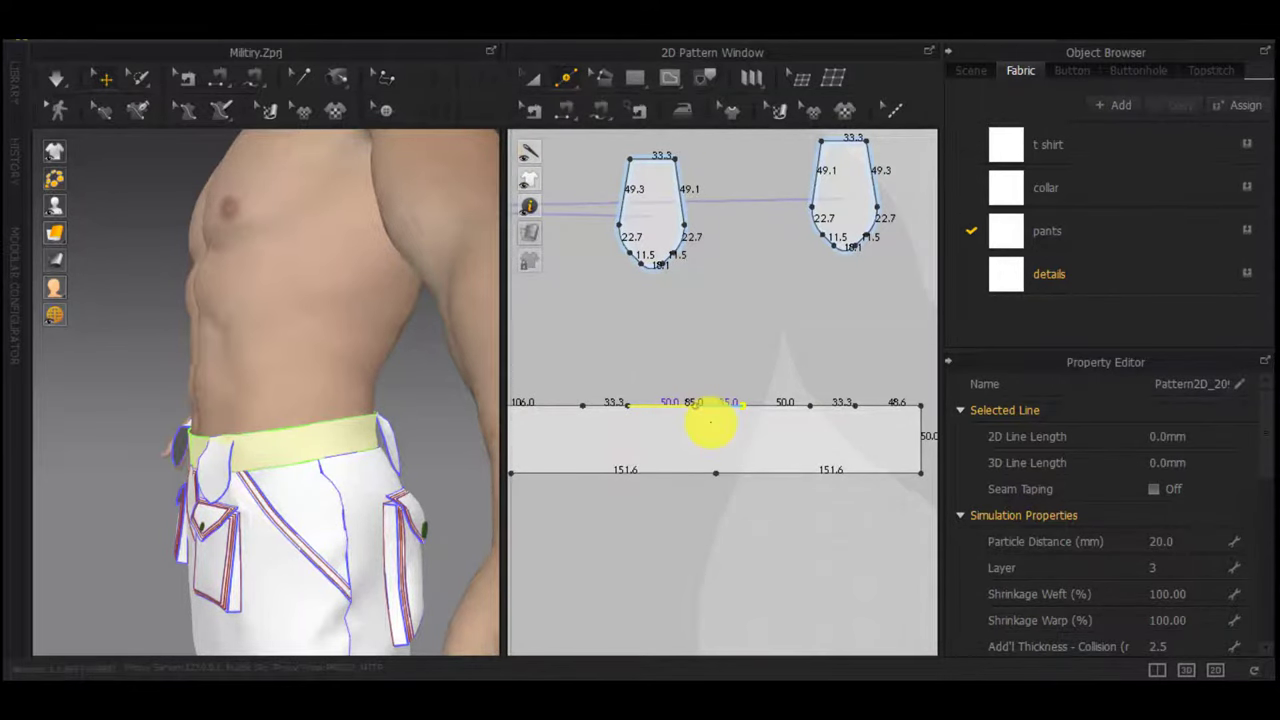
Move the inner split point on the right half 1.5 mm outward to make the central segment 33.5 mm long
{"action": "scroll", "coordinate": [712, 422], "scroll_direction": "up", "scroll_amount": 3}
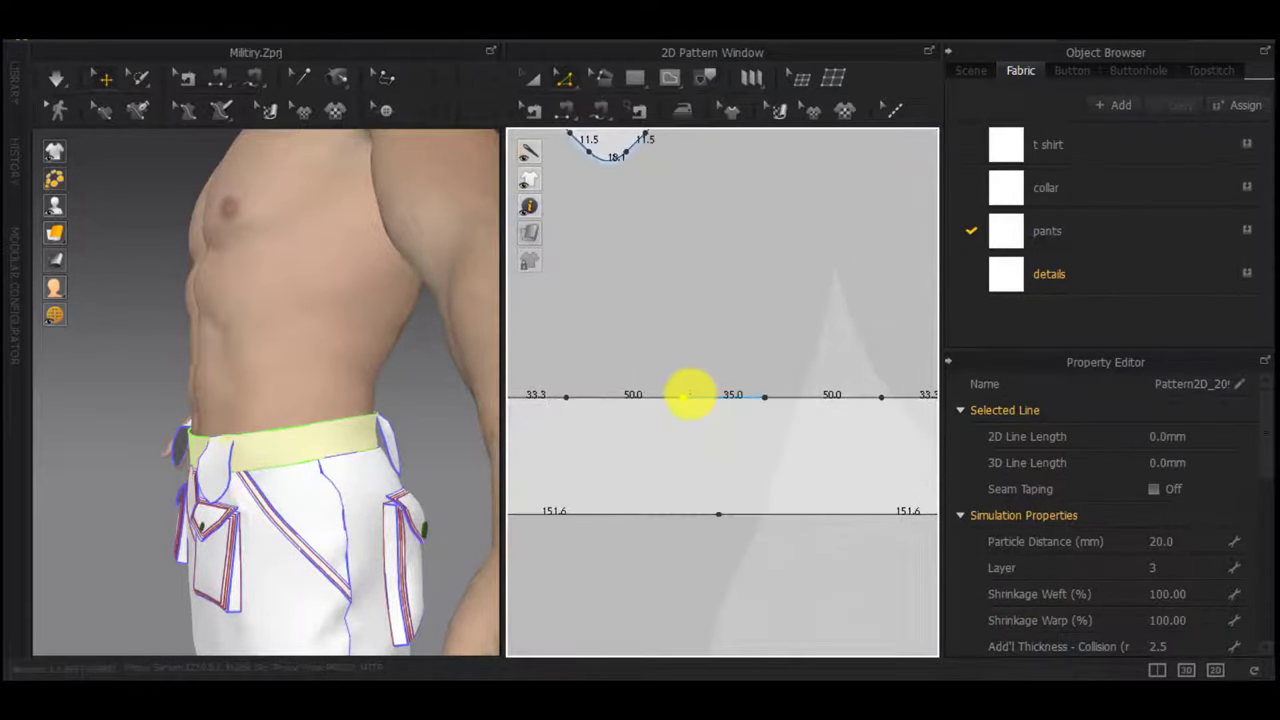
{"action": "right_click", "coordinate": [687, 396]}
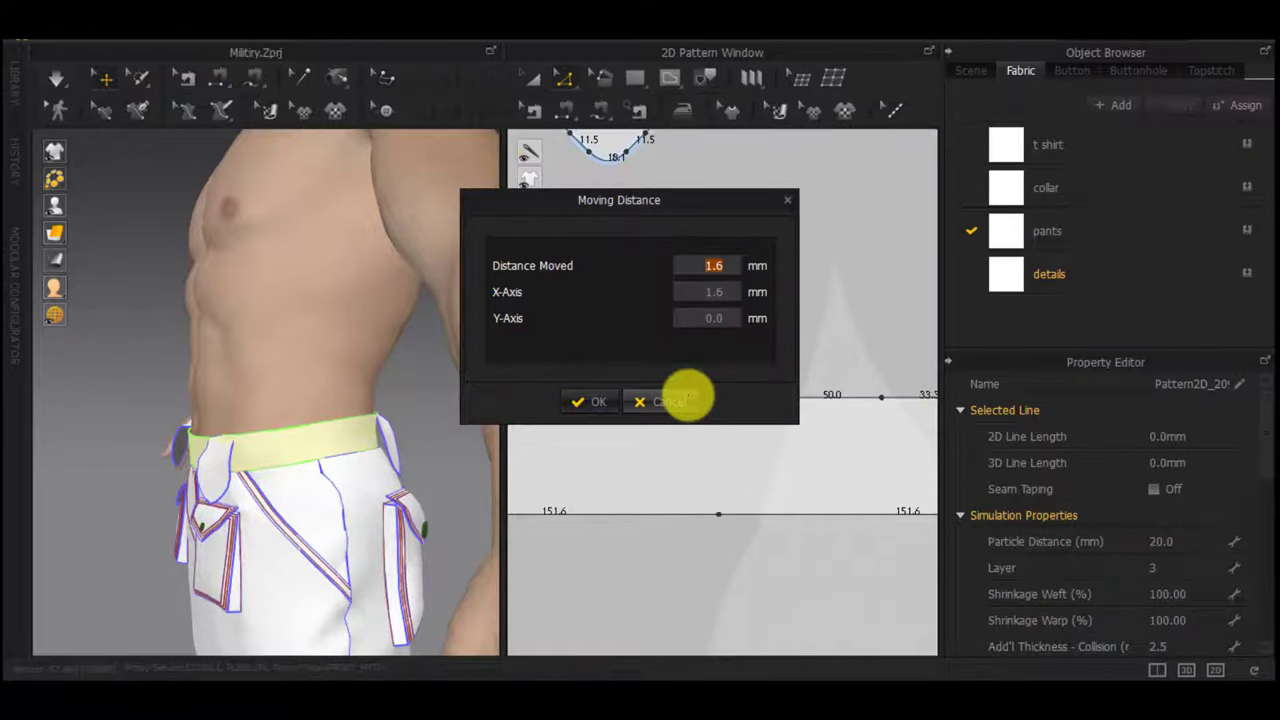
{"action": "left_click", "coordinate": [686, 399]}
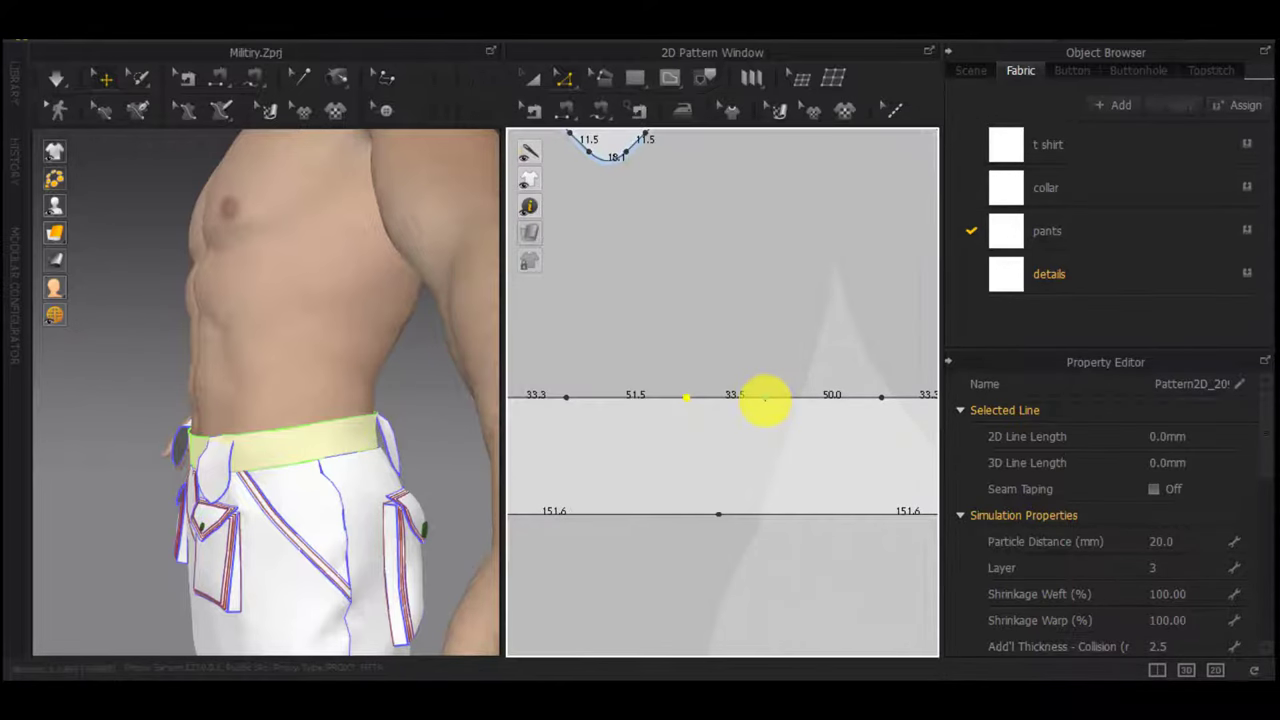
Move the matching inner split point on the left half outward to make its central segment 33.5 mm long
{"action": "scroll", "coordinate": [712, 422], "scroll_direction": "down", "scroll_amount": 5}
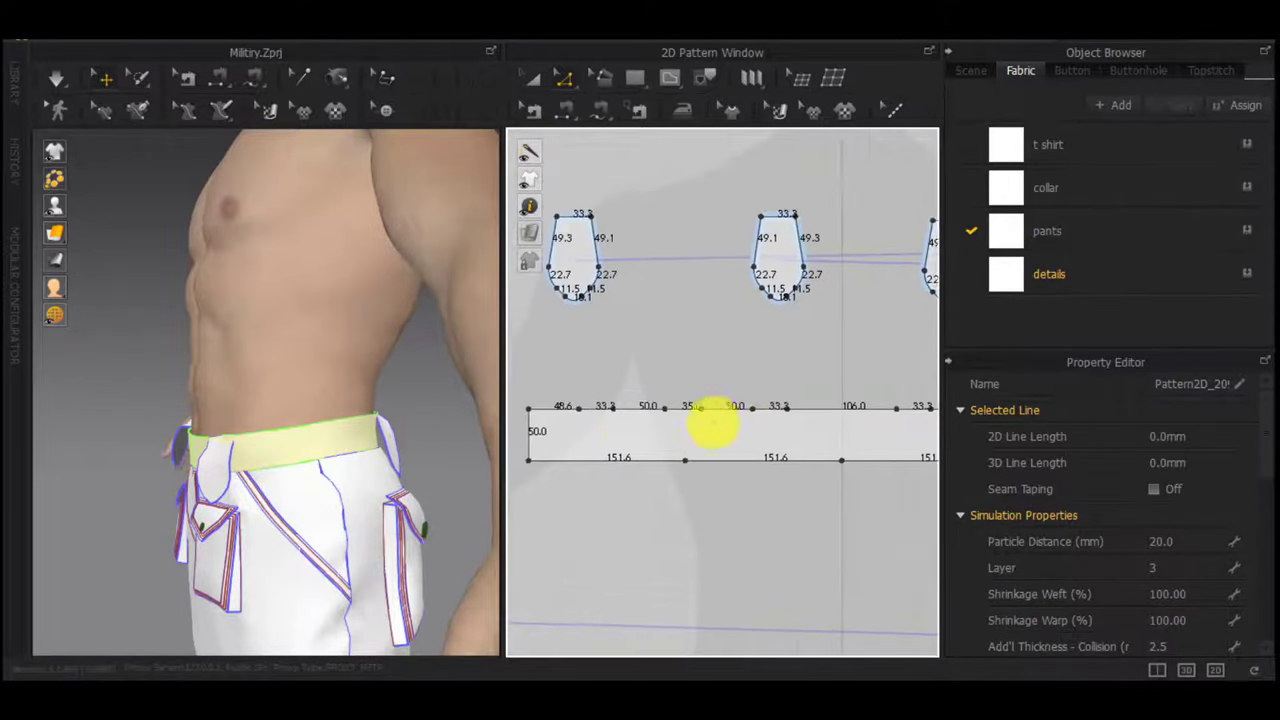
{"action": "scroll", "coordinate": [700, 422], "scroll_direction": "up", "scroll_amount": 3}
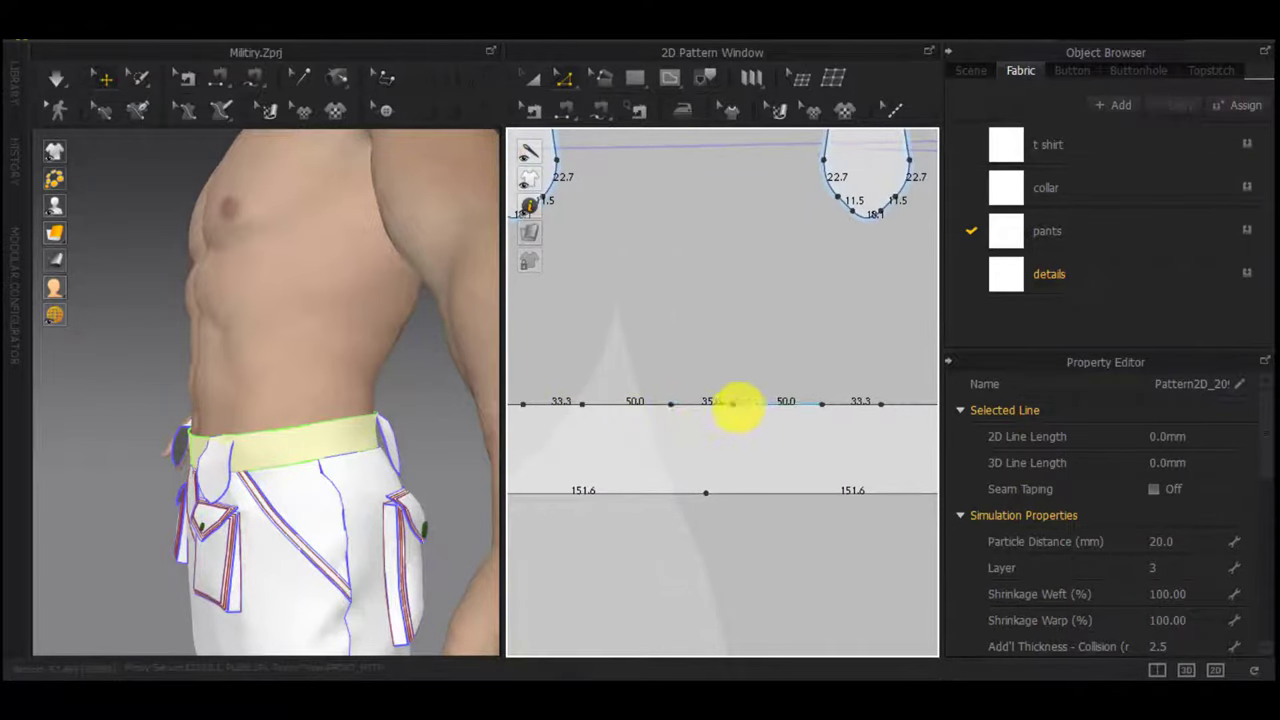
{"action": "left_click_drag", "start_coordinate": [735, 405], "coordinate": [729, 404]}
{"action": "right_click", "coordinate": [729, 404]}
{"action": "key", "text": "Return"}
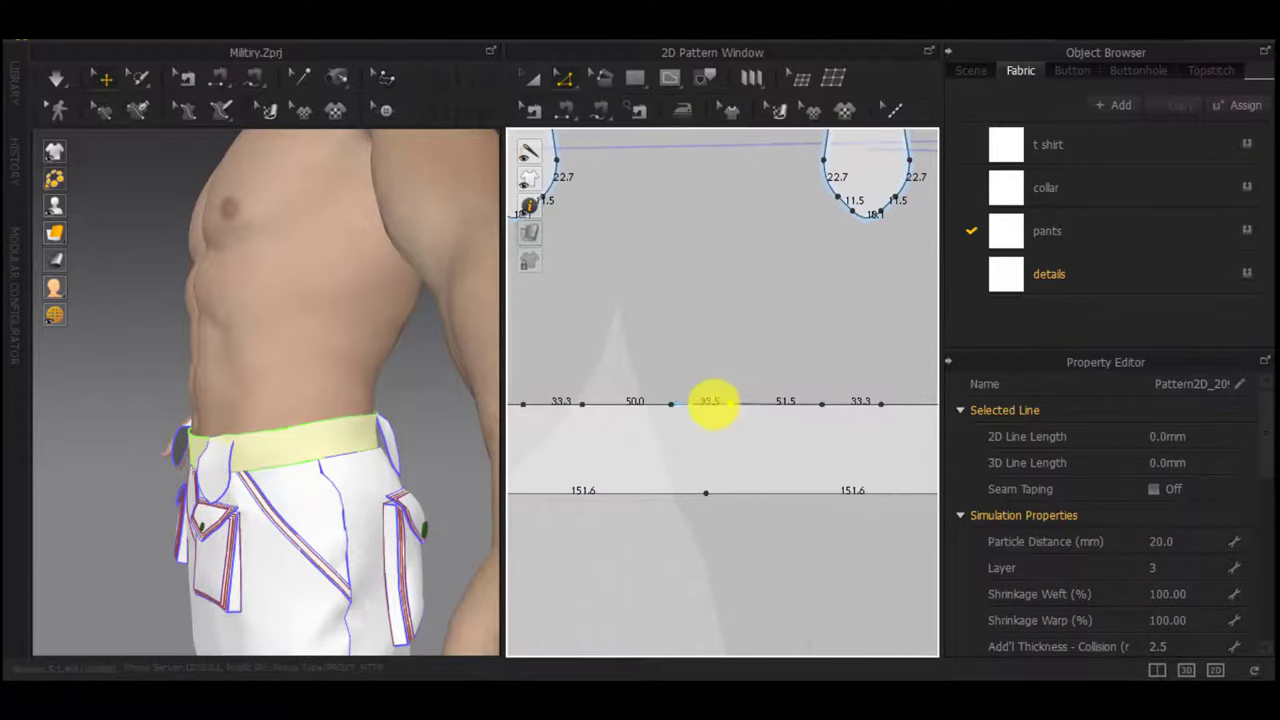
{"action": "scroll", "coordinate": [723, 428], "scroll_direction": "down", "scroll_amount": 5}
{"action": "scroll", "coordinate": [765, 362], "scroll_direction": "down", "scroll_amount": 4}
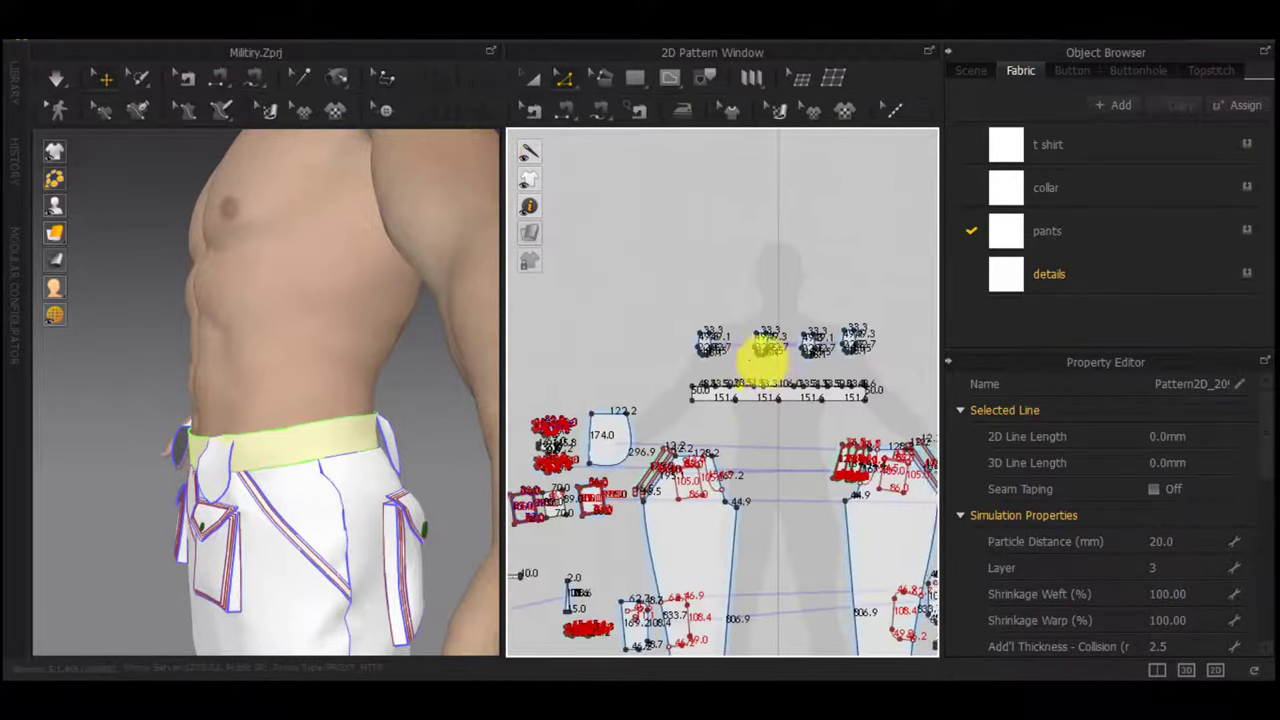
Move the two middle tab patterns closer to the centre line, leaving room beside each outer tab
{"action": "scroll", "coordinate": [812, 357], "scroll_direction": "up", "scroll_amount": 6}
{"action": "key", "text": "a"}
{"action": "left_click_drag", "start_coordinate": [795, 326], "coordinate": [763, 322]}
{"action": "left_click_drag", "start_coordinate": [637, 323], "coordinate": [667, 323]}
{"action": "scroll", "coordinate": [669, 327], "scroll_direction": "down", "scroll_amount": 4}
{"action": "left_click", "coordinate": [742, 266]}
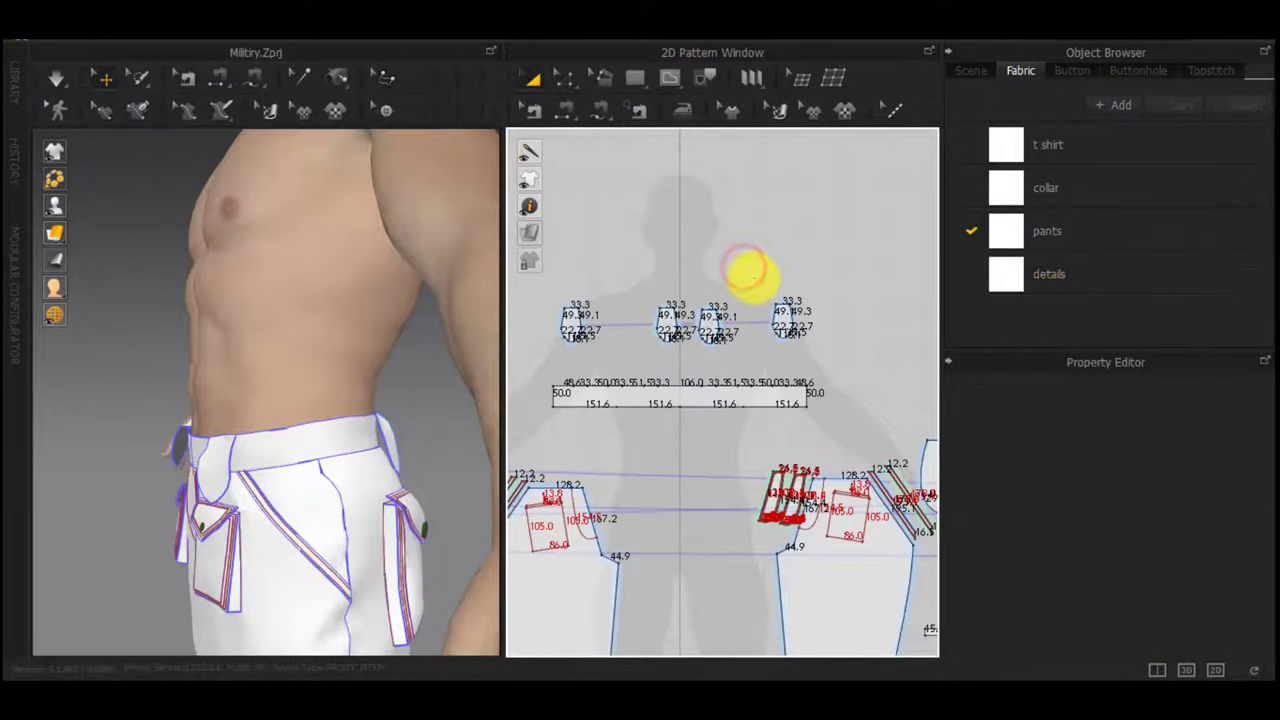
Copy the right outer tab and paste the duplicate between it and the neighbouring middle tab
{"action": "left_click", "coordinate": [786, 316]}
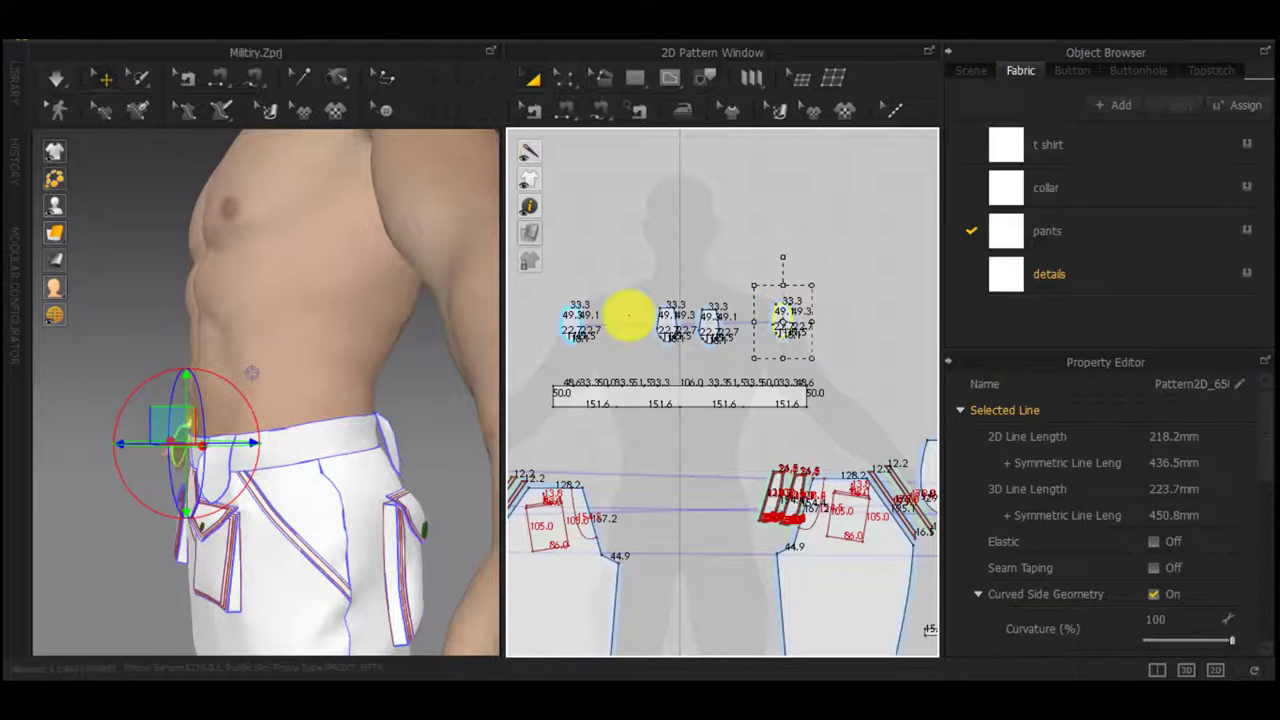
{"action": "key", "text": "ctrl+v"}
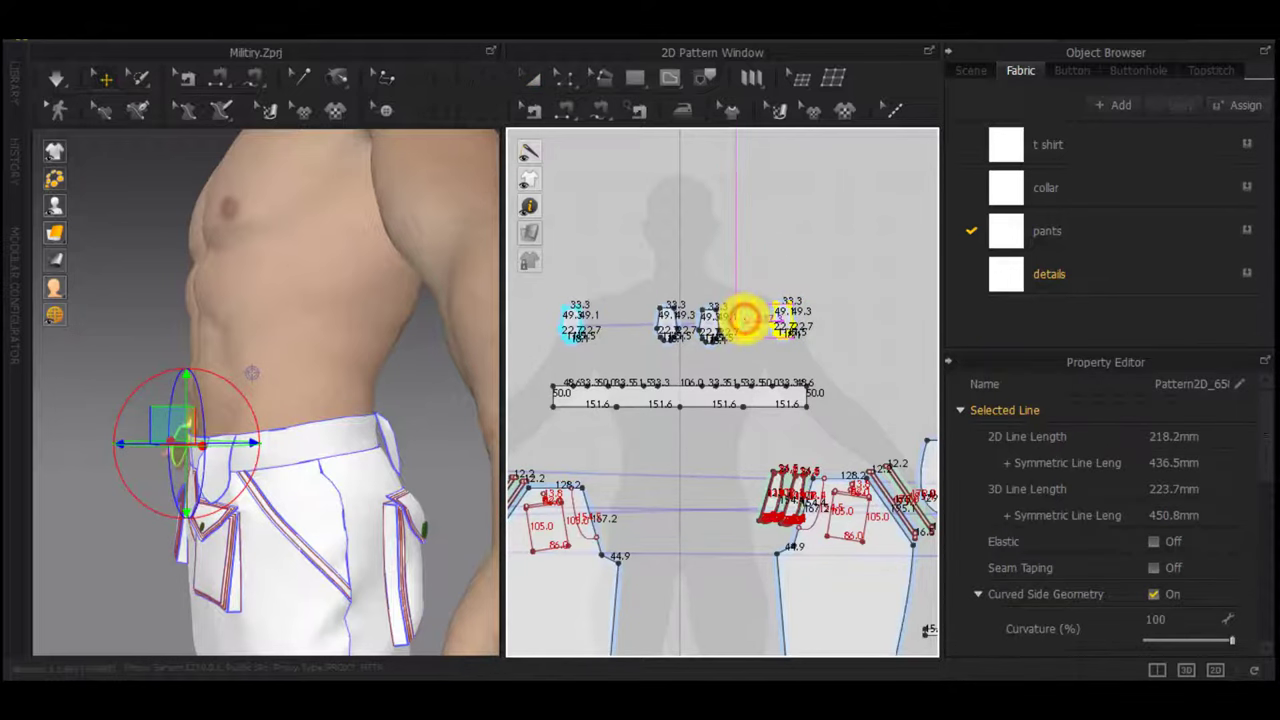
{"action": "left_click", "coordinate": [745, 318]}
{"action": "scroll", "coordinate": [346, 400], "scroll_direction": "down", "scroll_amount": 3}
{"action": "right_click_drag", "start_coordinate": [346, 400], "coordinate": [651, 421]}
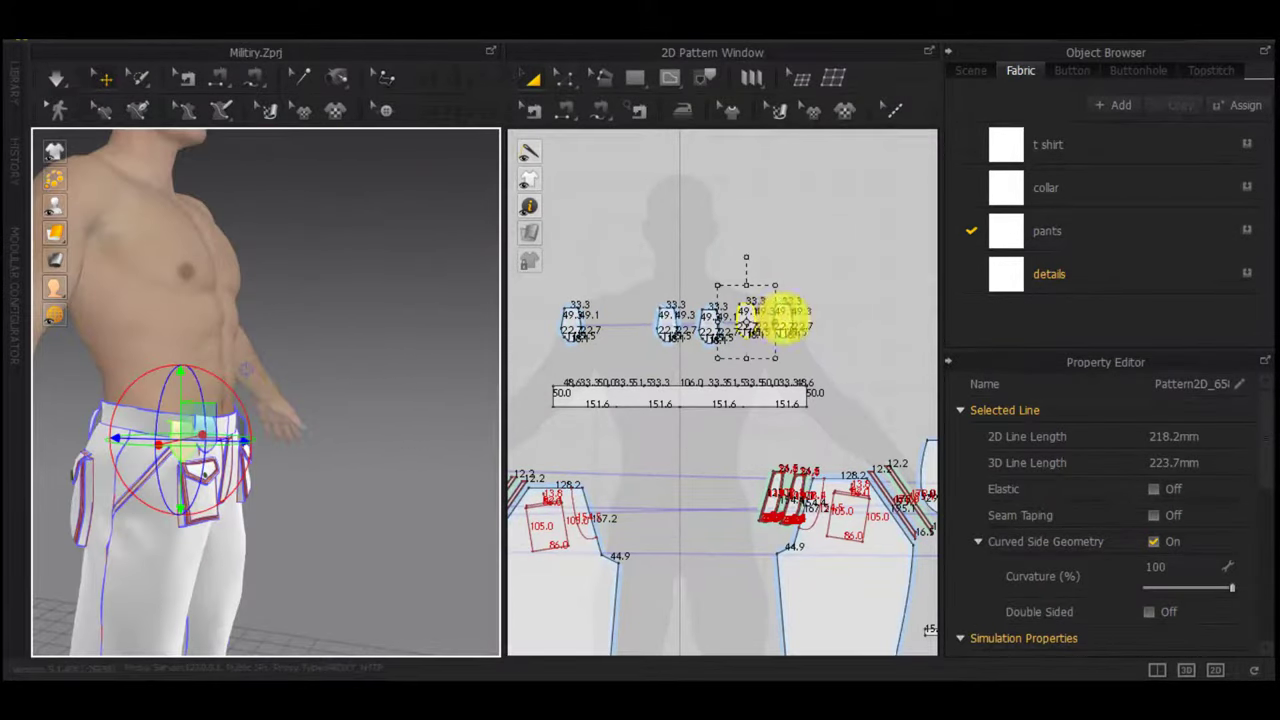
Clone the new tab as a symmetric pattern and place it between the two tabs on the left half
{"action": "right_click", "coordinate": [748, 322]}
{"action": "left_click", "coordinate": [735, 302]}
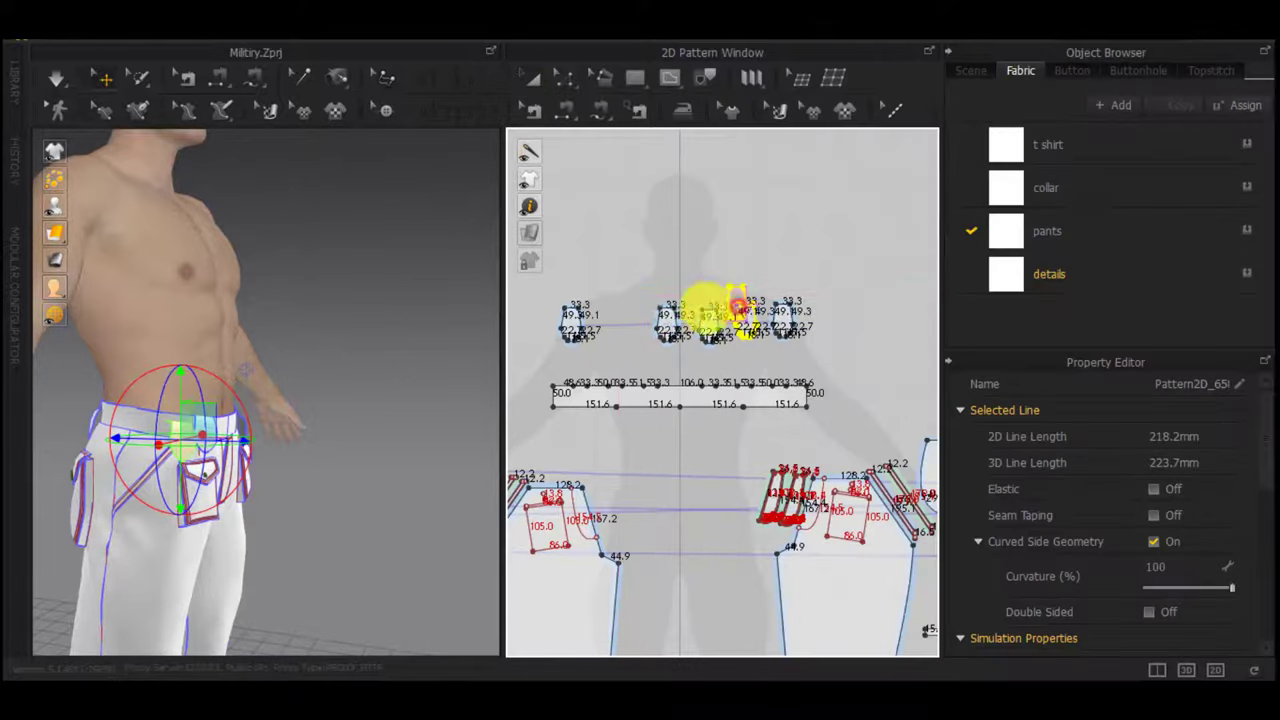
{"action": "left_click", "coordinate": [617, 333]}
Position the new pair of symmetric tabs in 3D beside the hips, near the sides of the waistband
{"action": "right_click_drag", "start_coordinate": [340, 375], "coordinate": [283, 401]}
{"action": "scroll", "coordinate": [283, 401], "scroll_direction": "down", "scroll_amount": 2}
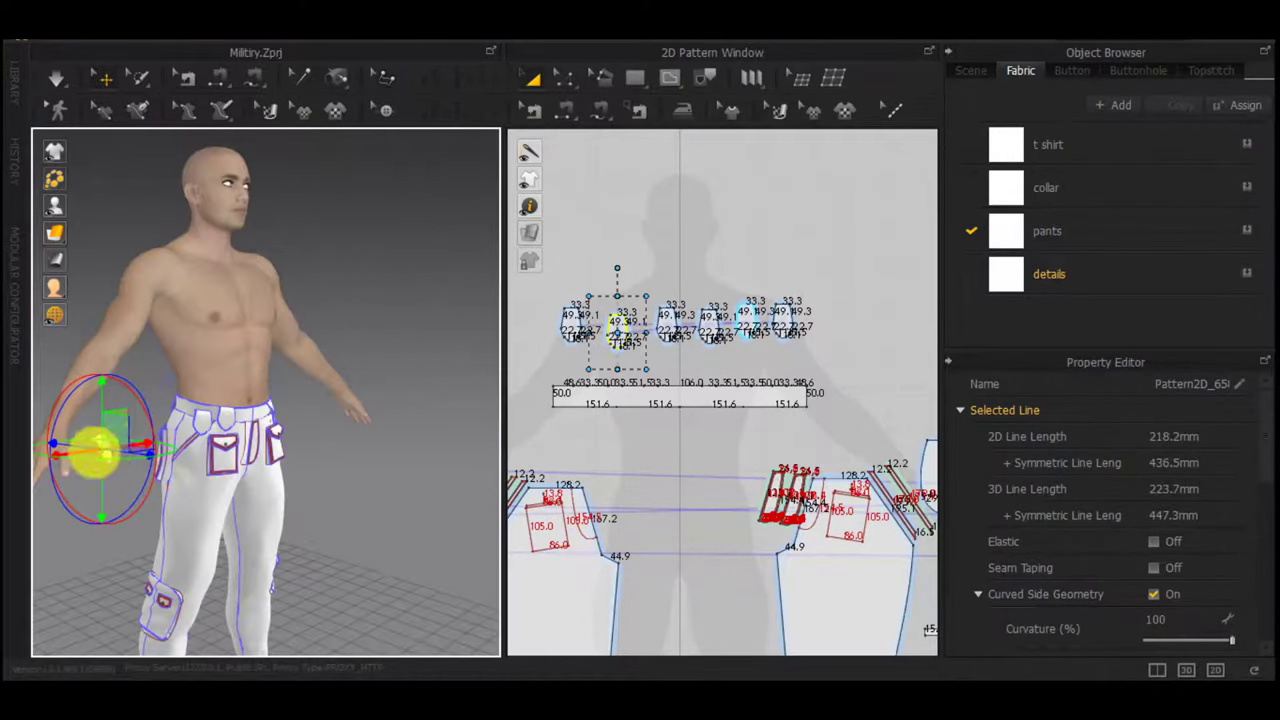
{"action": "left_click_drag", "start_coordinate": [92, 452], "coordinate": [297, 403]}
{"action": "right_click_drag", "start_coordinate": [297, 403], "coordinate": [146, 406]}
{"action": "scroll", "coordinate": [146, 406], "scroll_direction": "up", "scroll_amount": 3}
{"action": "left_click_drag", "start_coordinate": [146, 406], "coordinate": [390, 485]}
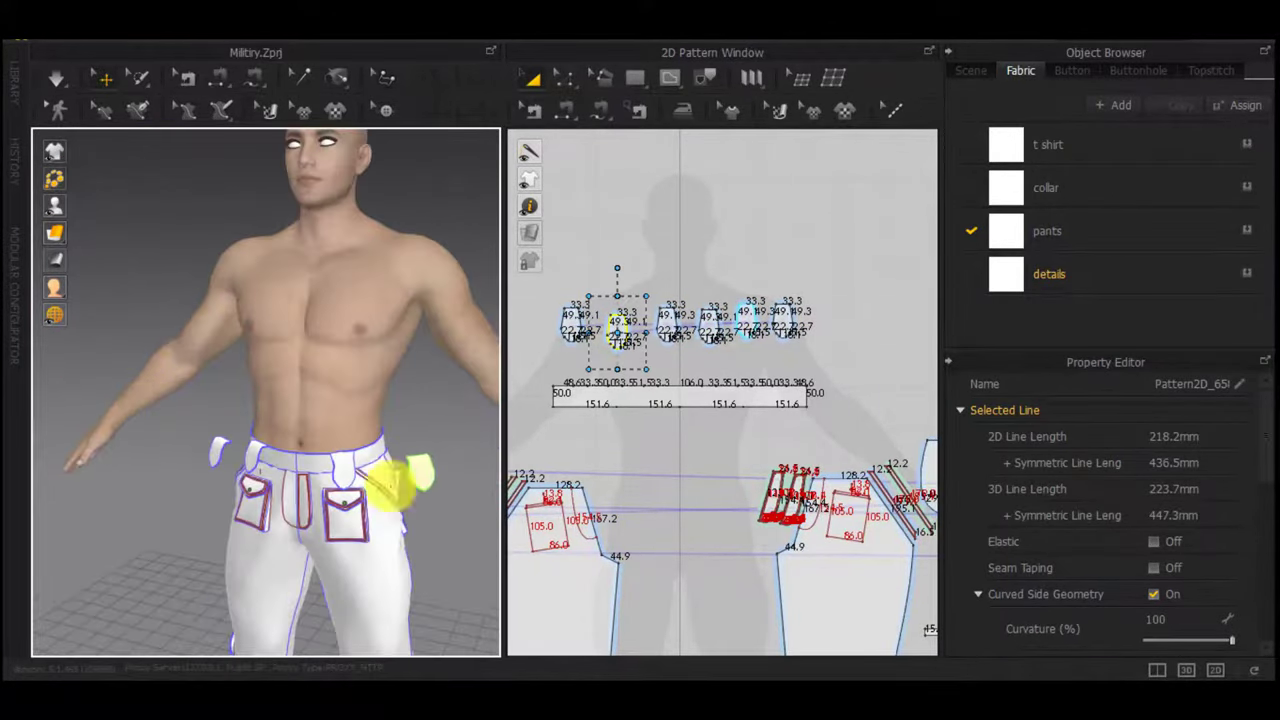
{"action": "scroll", "coordinate": [420, 453], "scroll_direction": "up", "scroll_amount": 3}
Sew the top edges of the new side tabs to the 33.5 mm segments of the waistband's upper edge
{"action": "left_click", "coordinate": [433, 465]}
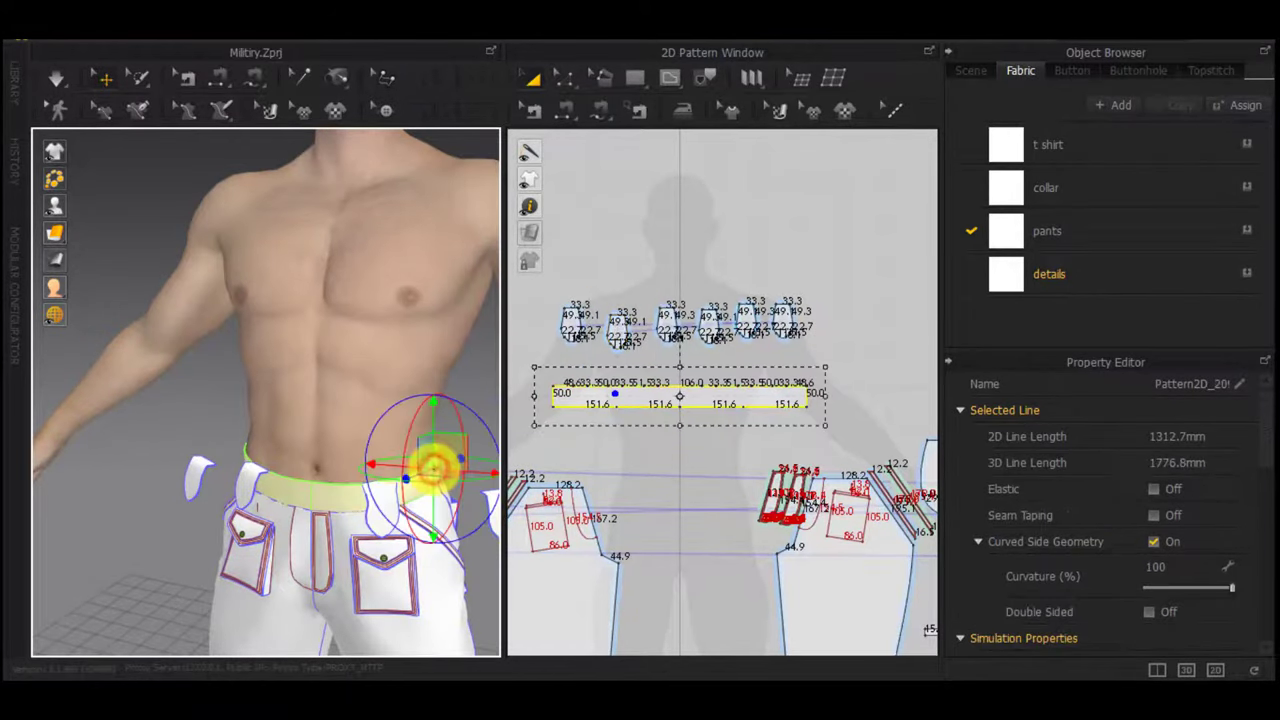
{"action": "key", "text": "n"}
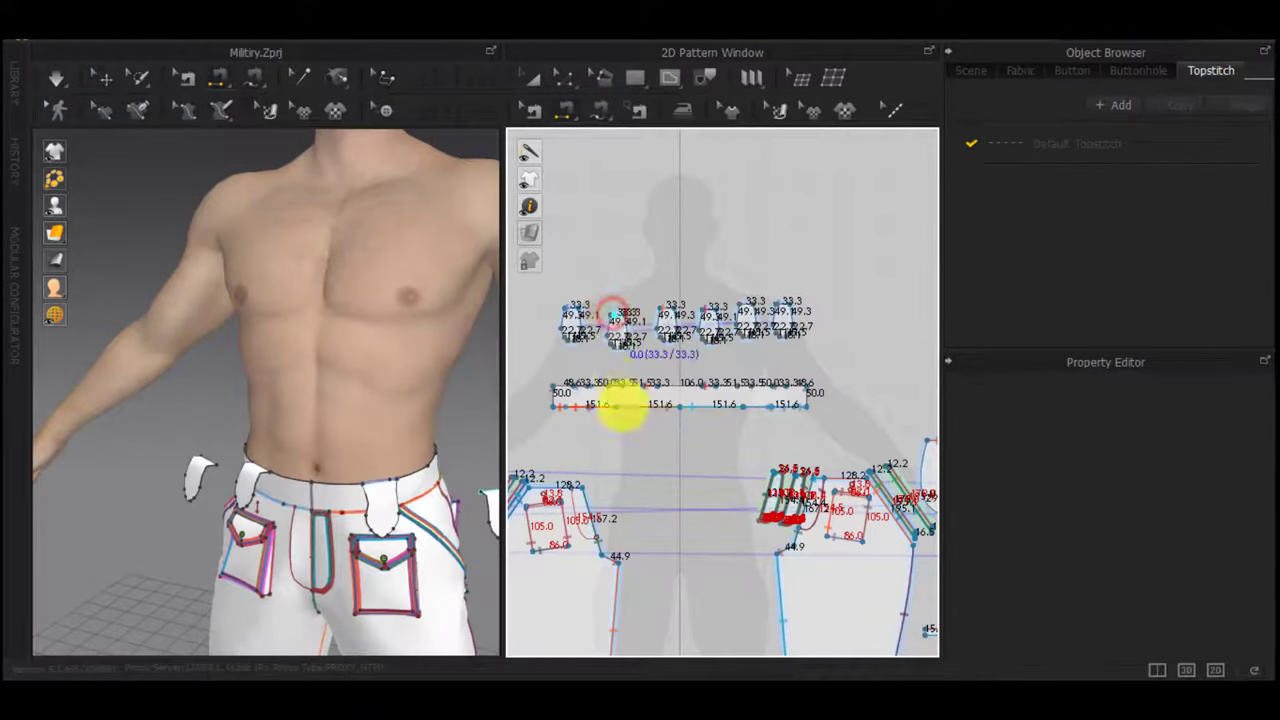
{"action": "scroll", "coordinate": [595, 313], "scroll_direction": "up", "scroll_amount": 5}
{"action": "left_click", "coordinate": [592, 312]}
{"action": "right_click_drag", "start_coordinate": [290, 478], "coordinate": [354, 500]}
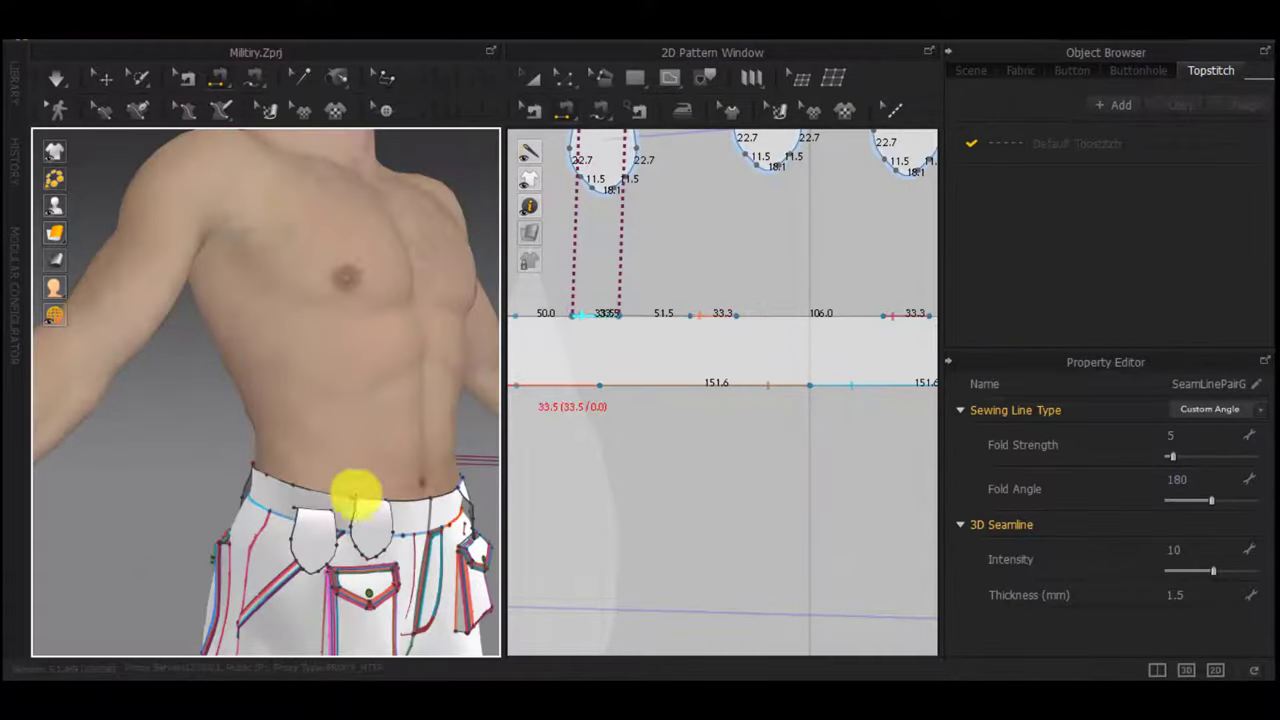
{"action": "left_click", "coordinate": [312, 507]}
{"action": "left_click", "coordinate": [267, 488]}
{"action": "right_click_drag", "start_coordinate": [268, 488], "coordinate": [323, 512]}
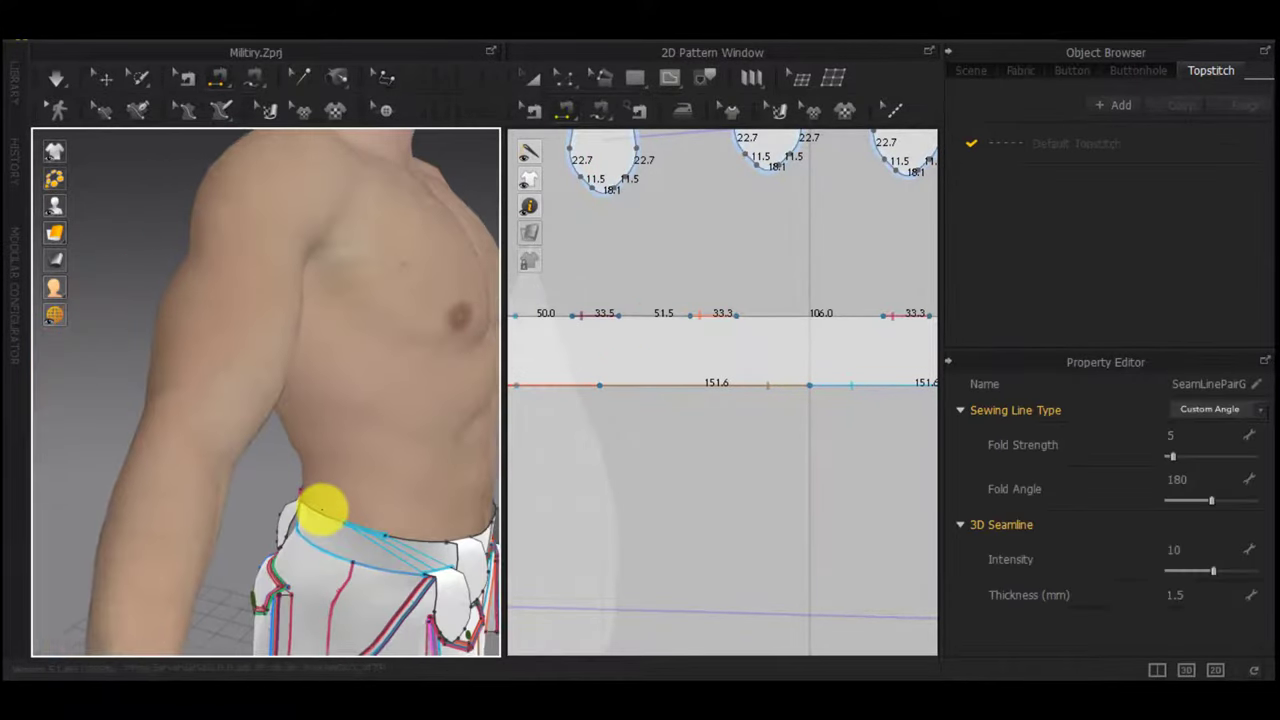
Simulate the garment to draw the newly sewn side tabs onto the waistband
{"action": "key", "text": "space"}
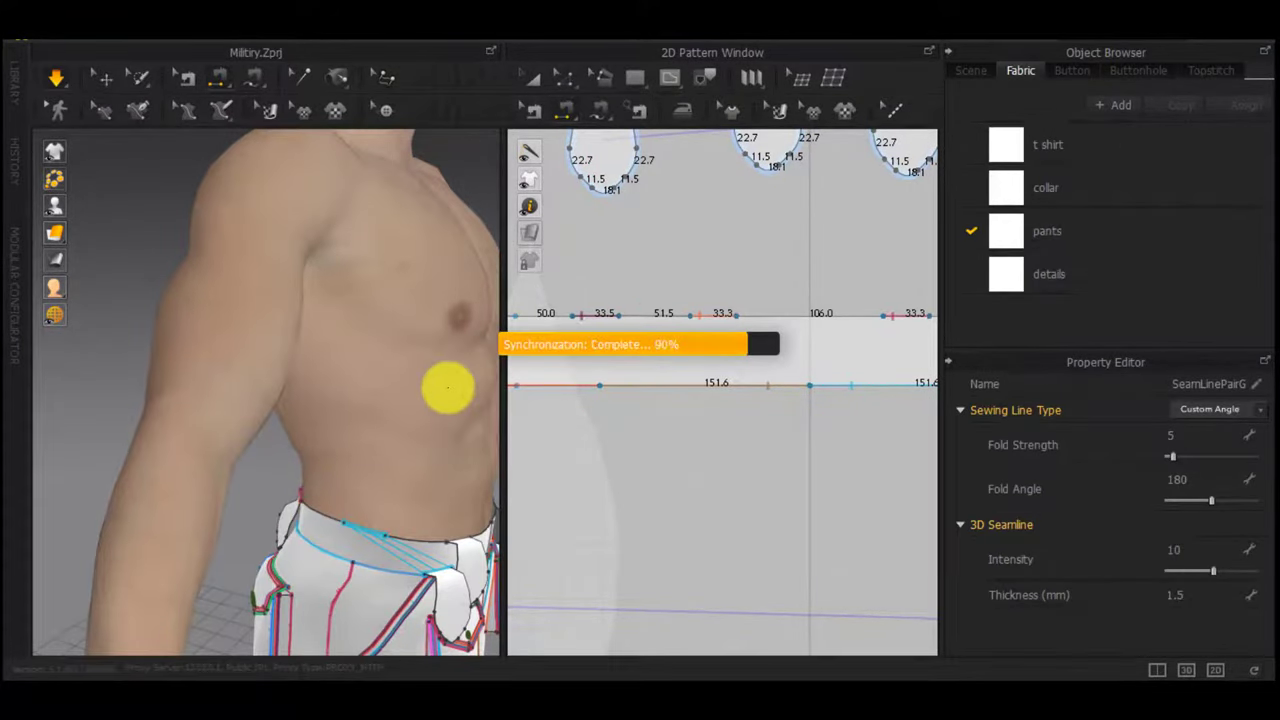
{"action": "right_click_drag", "start_coordinate": [476, 450], "coordinate": [380, 437]}
{"action": "scroll", "coordinate": [737, 468], "scroll_direction": "down", "scroll_amount": 5}
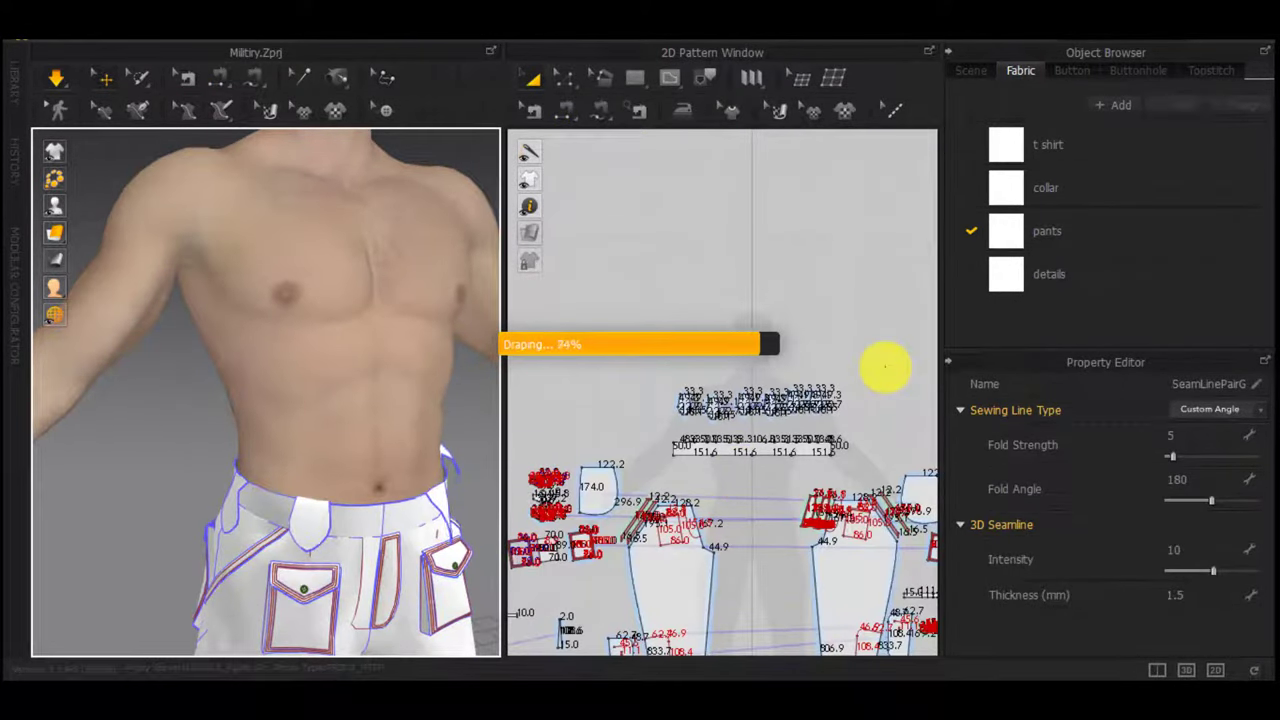
Offset the outlines of all six tabs inward as several internal lines spaced 2.5 mm apart, and stop the simulation
{"action": "left_click_drag", "start_coordinate": [884, 367], "coordinate": [630, 432]}
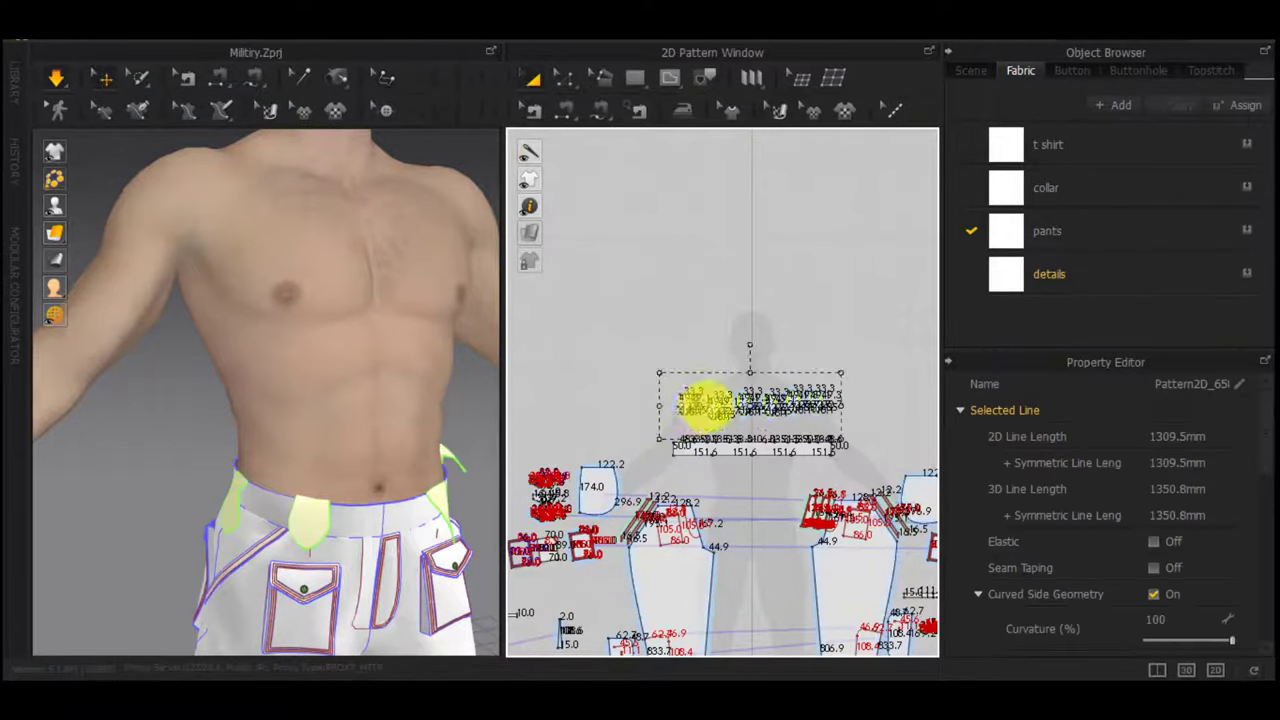
{"action": "scroll", "coordinate": [707, 405], "scroll_direction": "up", "scroll_amount": 3}
{"action": "right_click", "coordinate": [718, 400]}
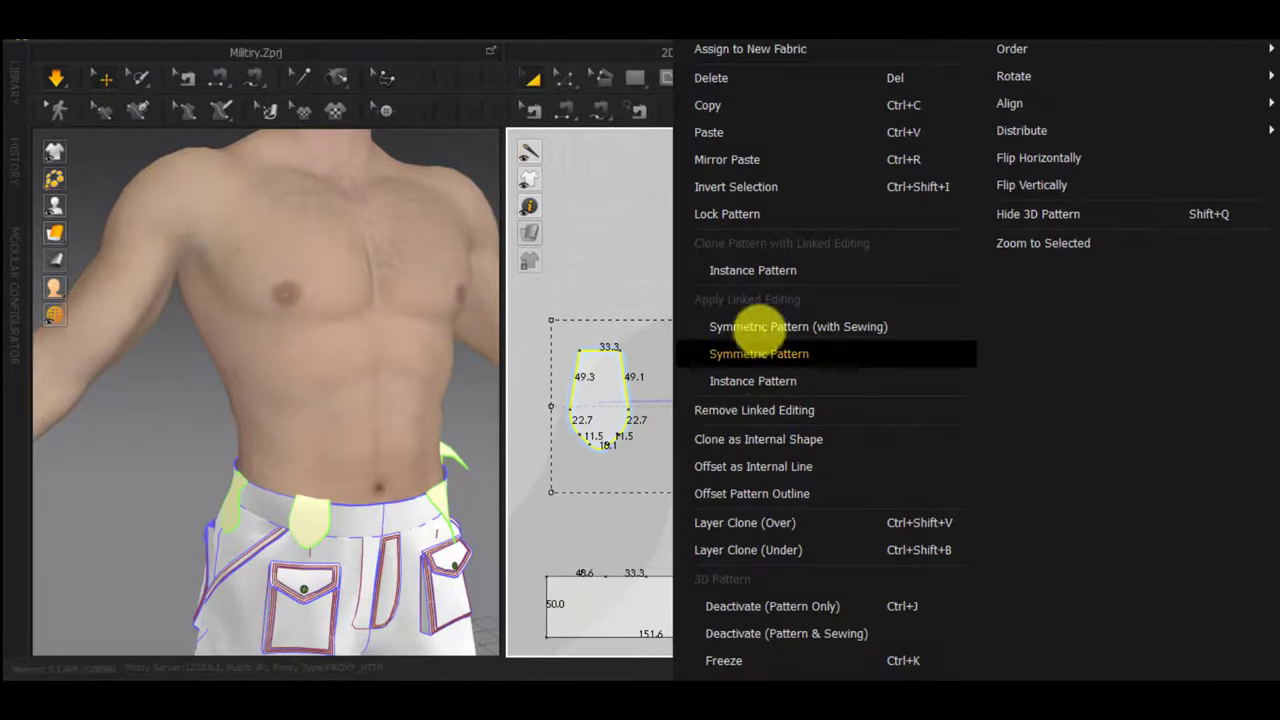
{"action": "left_click", "coordinate": [775, 462]}
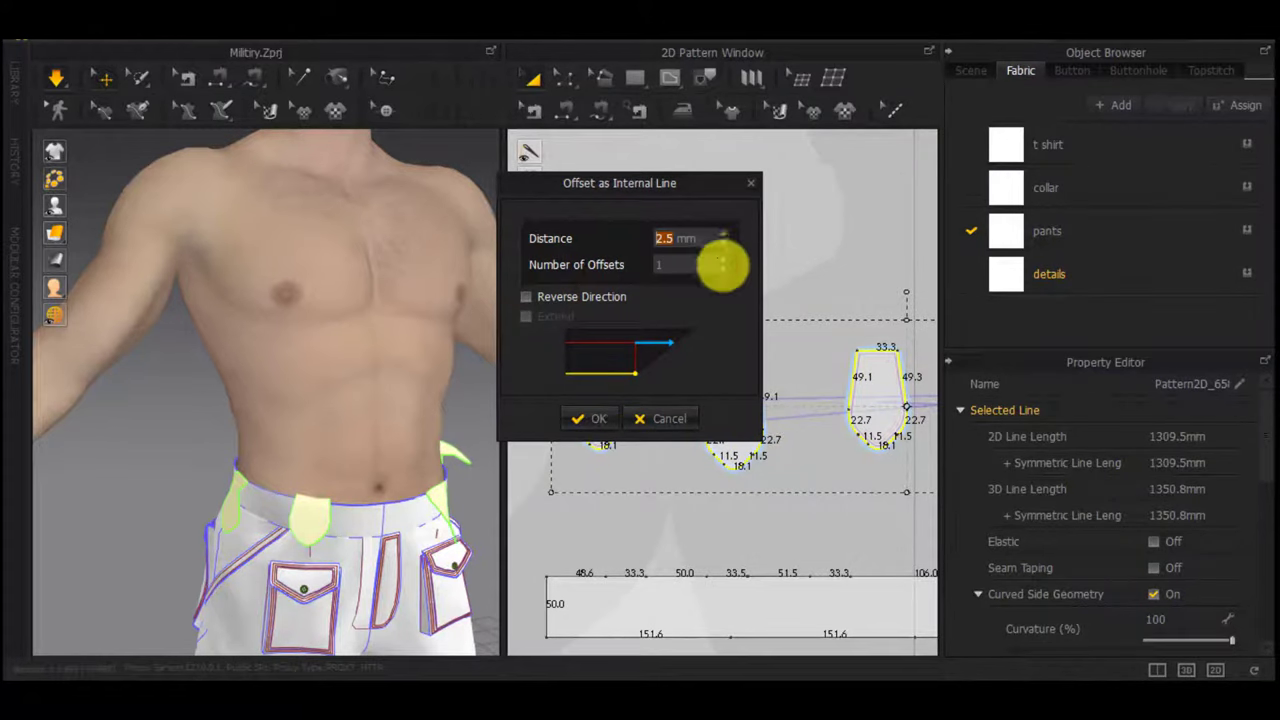
{"action": "left_click", "coordinate": [602, 415]}
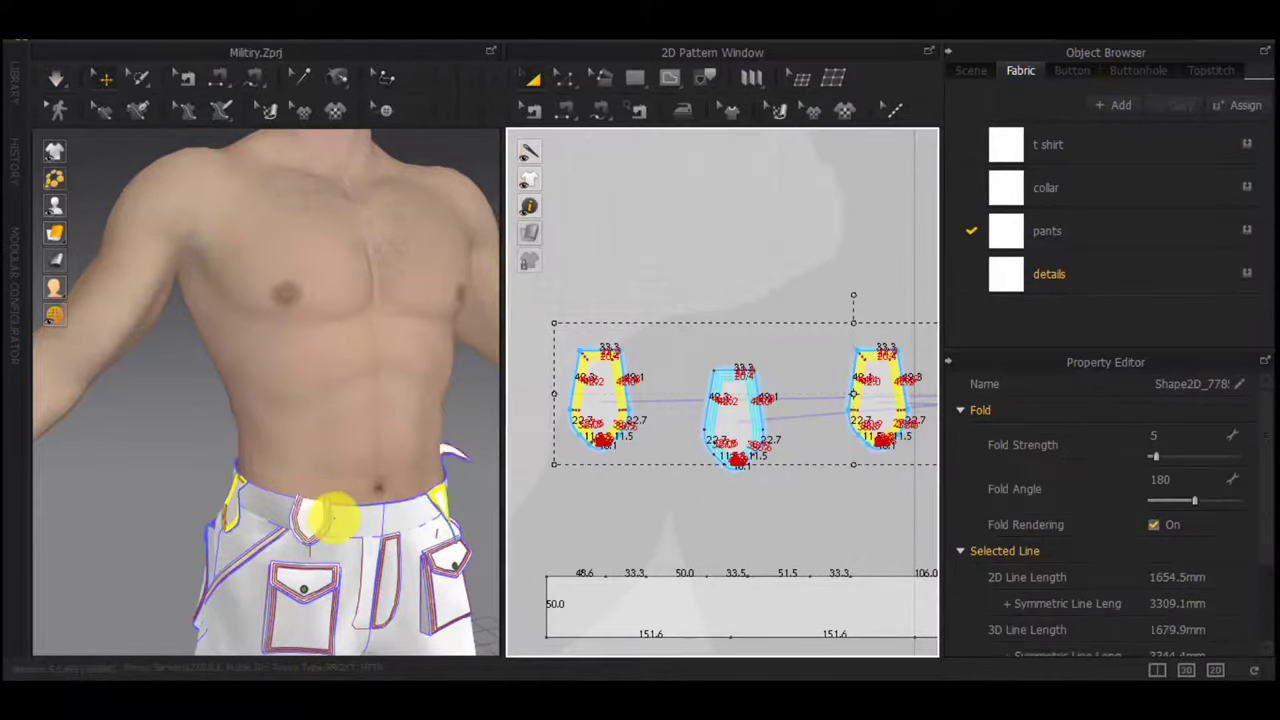
{"action": "scroll", "coordinate": [334, 519], "scroll_direction": "up", "scroll_amount": 4}
{"action": "key", "text": "space"}
{"action": "scroll", "coordinate": [755, 418], "scroll_direction": "down", "scroll_amount": 6}
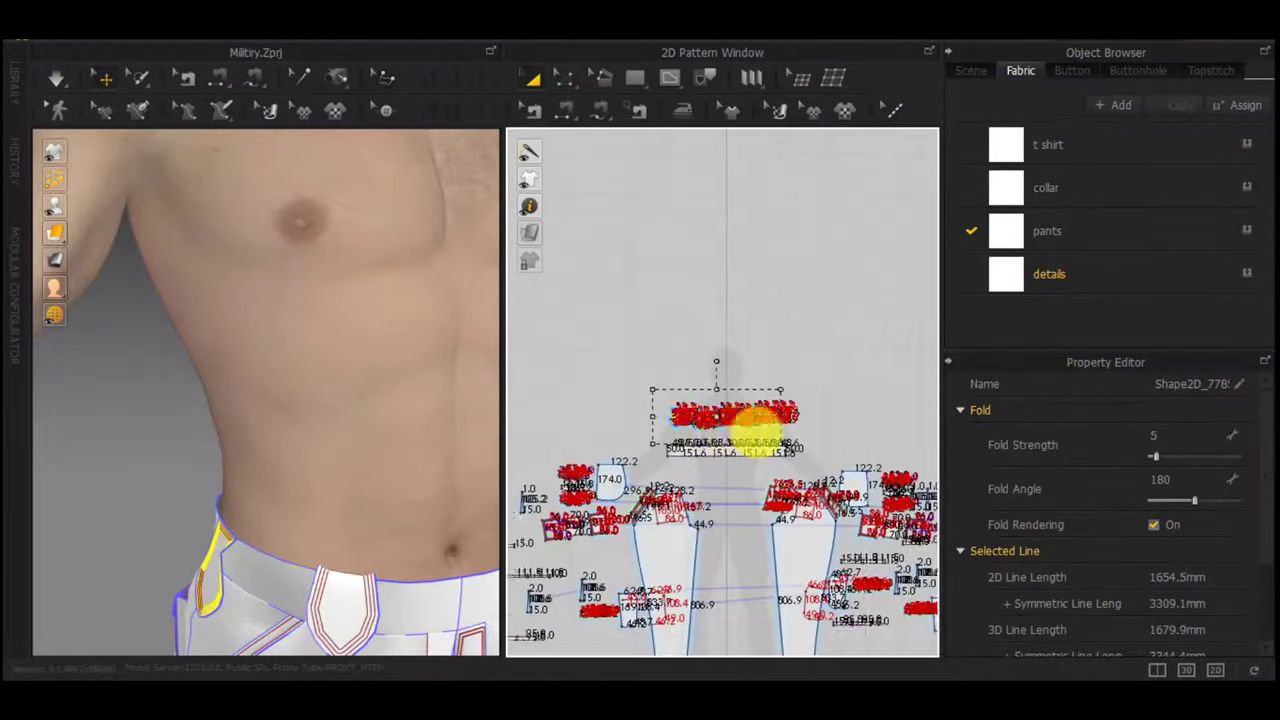
Layer-clone the six waistband tabs and place the copies in a row above the originals
{"action": "left_click", "coordinate": [876, 336]}
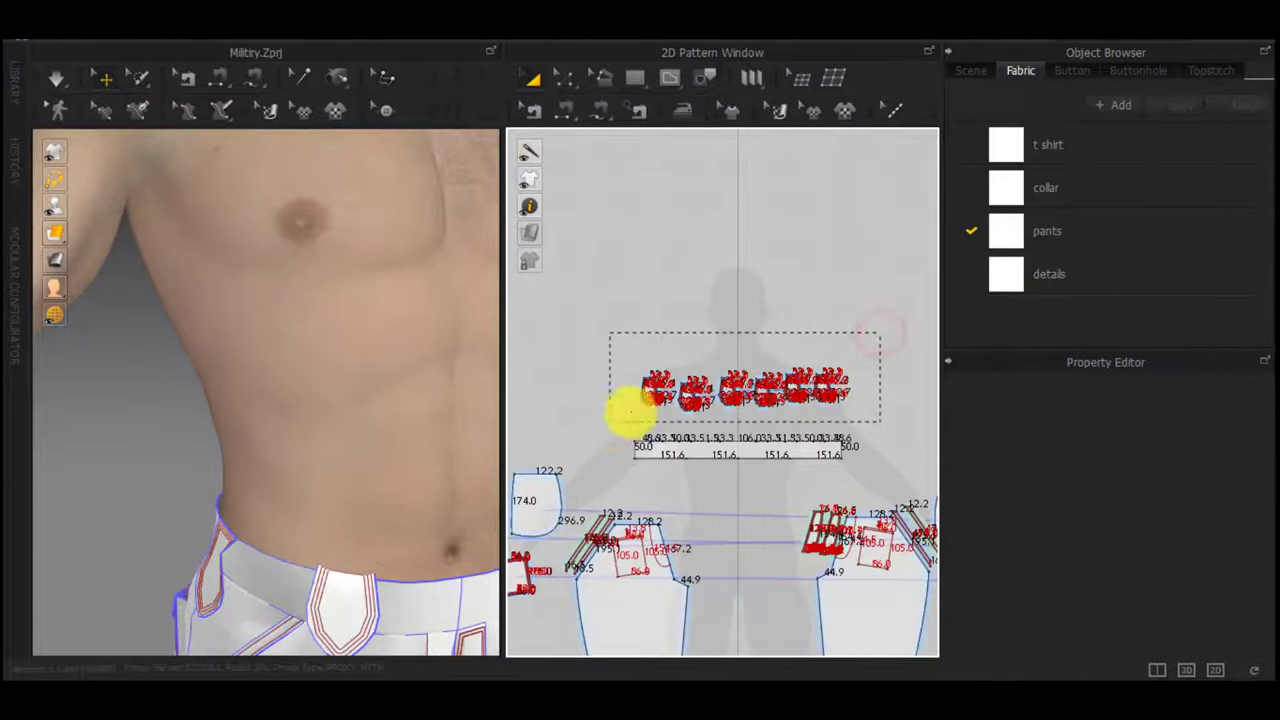
{"action": "left_click_drag", "start_coordinate": [631, 411], "coordinate": [610, 421]}
{"action": "scroll", "coordinate": [661, 377], "scroll_direction": "up", "scroll_amount": 3}
{"action": "right_click", "coordinate": [736, 419]}
{"action": "left_click", "coordinate": [754, 519]}
{"action": "scroll", "coordinate": [806, 261], "scroll_direction": "down", "scroll_amount": 2}
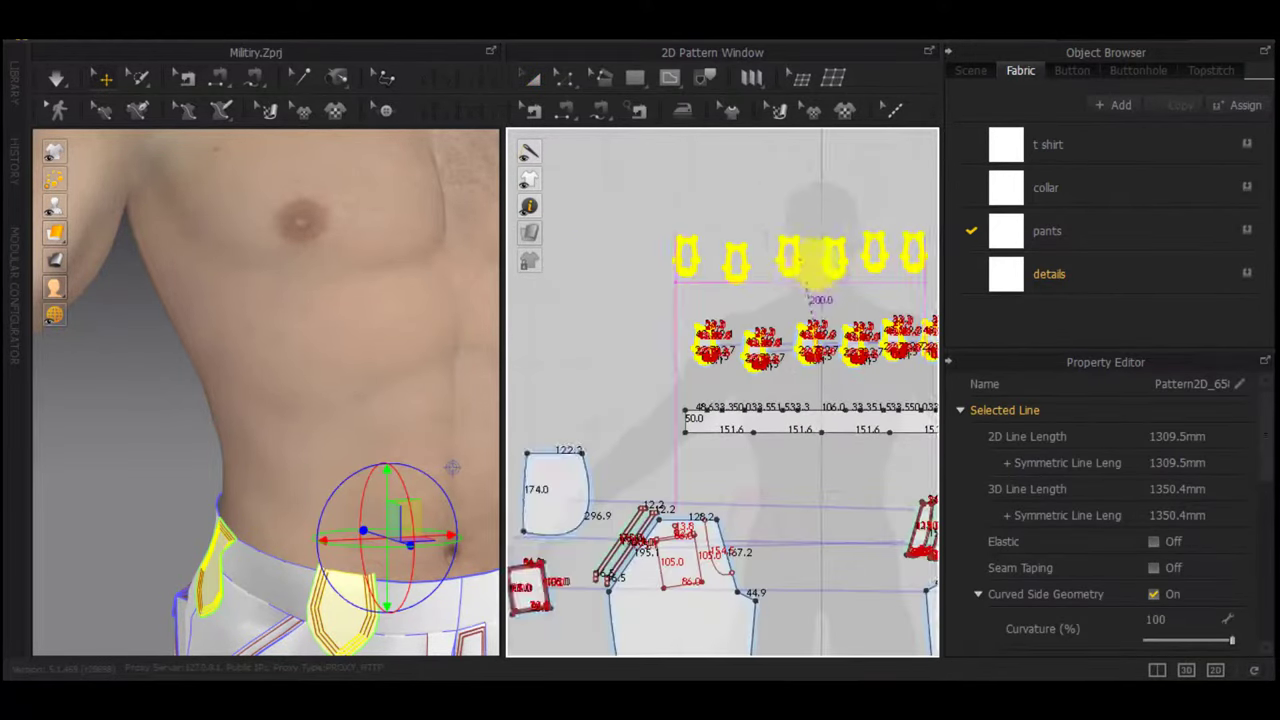
{"action": "middle_click_drag", "start_coordinate": [816, 263], "coordinate": [764, 265]}
{"action": "left_click", "coordinate": [760, 262]}
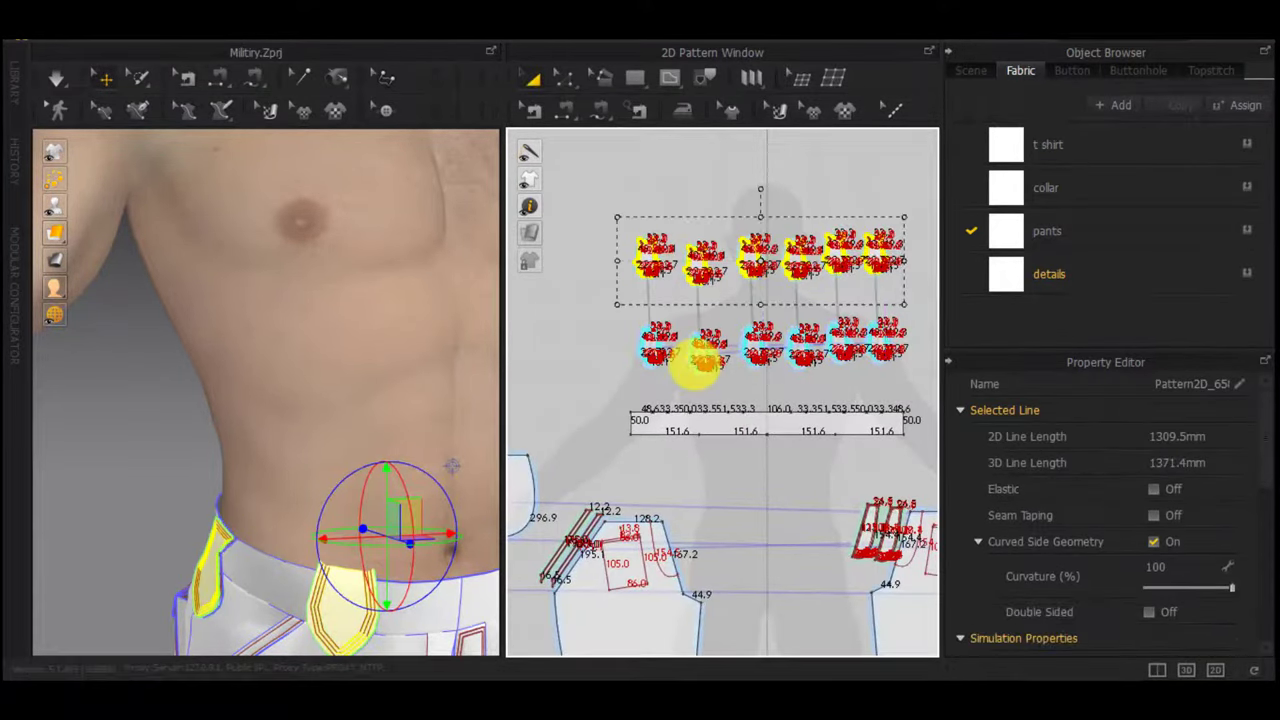
Cut and sew the six cloned tabs along their innermost internal outlines
{"action": "scroll", "coordinate": [383, 429], "scroll_direction": "down", "scroll_amount": 4}
{"action": "scroll", "coordinate": [753, 263], "scroll_direction": "up", "scroll_amount": 5}
{"action": "scroll", "coordinate": [757, 268], "scroll_direction": "up", "scroll_amount": 3}
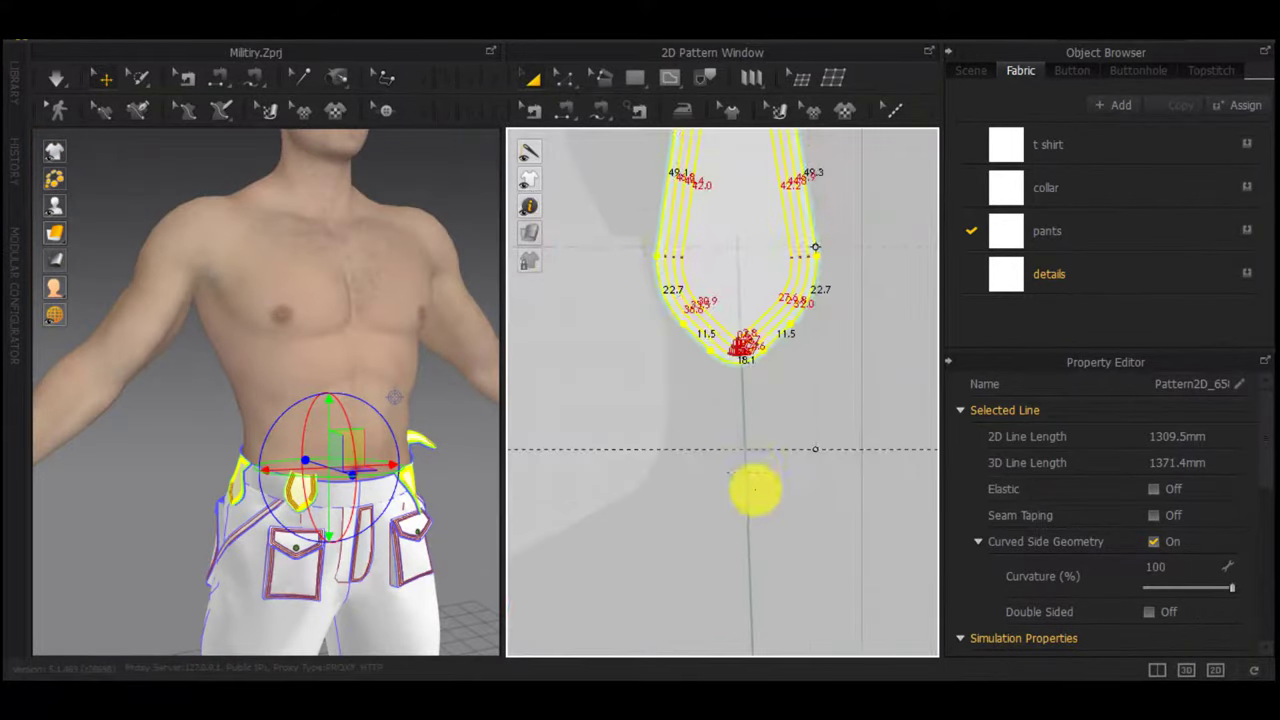
{"action": "left_click", "coordinate": [755, 490]}
{"action": "scroll", "coordinate": [767, 430], "scroll_direction": "down", "scroll_amount": 2}
{"action": "left_click", "coordinate": [749, 326]}
{"action": "left_click", "coordinate": [800, 357]}
{"action": "middle_click_drag", "start_coordinate": [561, 352], "coordinate": [908, 367]}
{"action": "left_click", "coordinate": [711, 348], "text": "shift"}
{"action": "left_click", "coordinate": [747, 367], "text": "shift"}
{"action": "left_click", "coordinate": [693, 318], "text": "shift"}
{"action": "left_click", "coordinate": [711, 341], "text": "shift"}
{"action": "scroll", "coordinate": [774, 352], "scroll_direction": "down", "scroll_amount": 4}
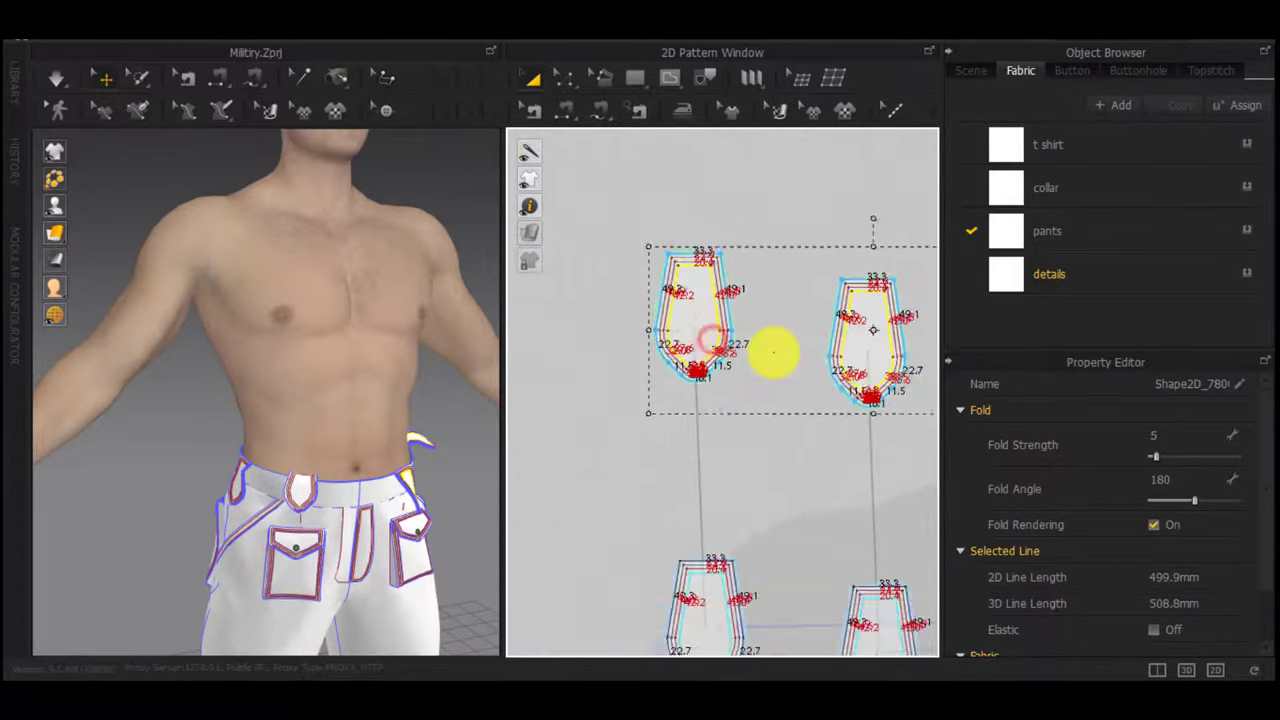
{"action": "middle_click_drag", "start_coordinate": [780, 352], "coordinate": [620, 352]}
{"action": "left_click", "coordinate": [850, 339], "text": "shift"}
{"action": "left_click", "coordinate": [888, 360], "text": "shift"}
{"action": "middle_click_drag", "start_coordinate": [778, 362], "coordinate": [641, 360]}
{"action": "scroll", "coordinate": [783, 331], "scroll_direction": "up", "scroll_amount": 4}
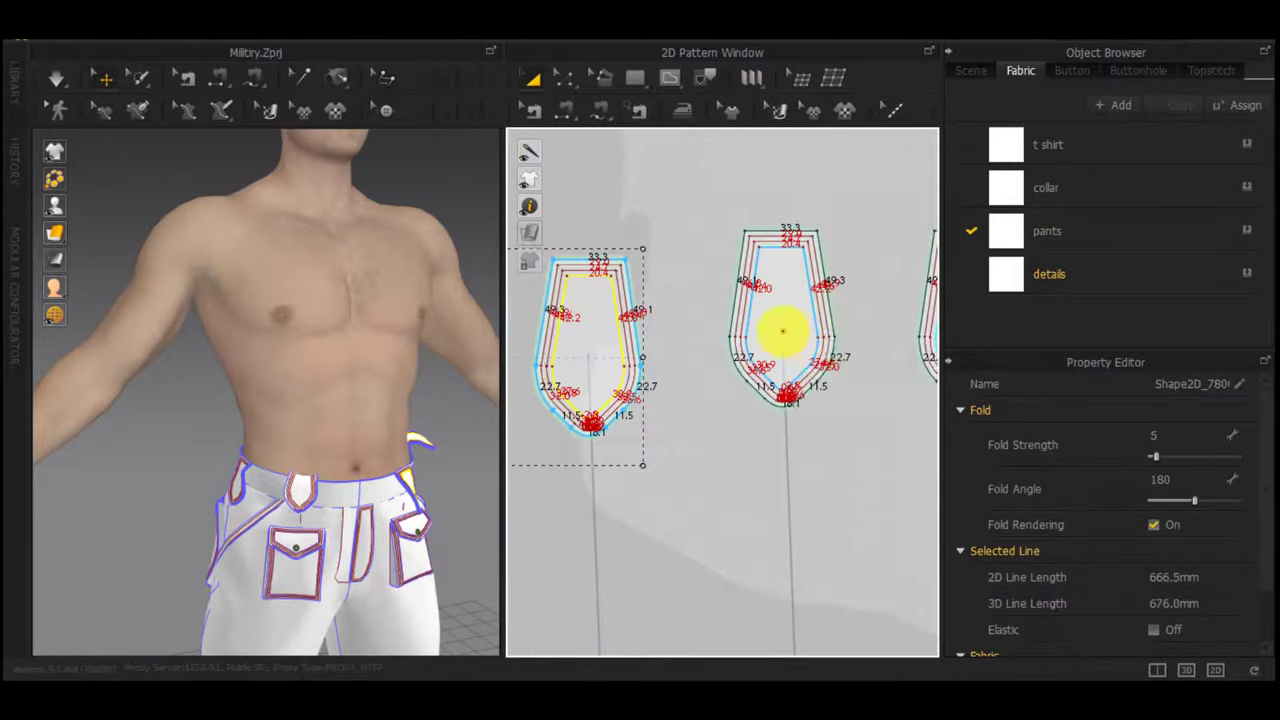
{"action": "left_click", "coordinate": [783, 331], "text": "shift"}
{"action": "left_click", "coordinate": [834, 360], "text": "shift"}
{"action": "middle_click_drag", "start_coordinate": [834, 360], "coordinate": [721, 358]}
{"action": "left_click", "coordinate": [850, 335], "text": "shift"}
{"action": "left_click", "coordinate": [889, 370], "text": "shift"}
{"action": "right_click", "coordinate": [876, 344]}
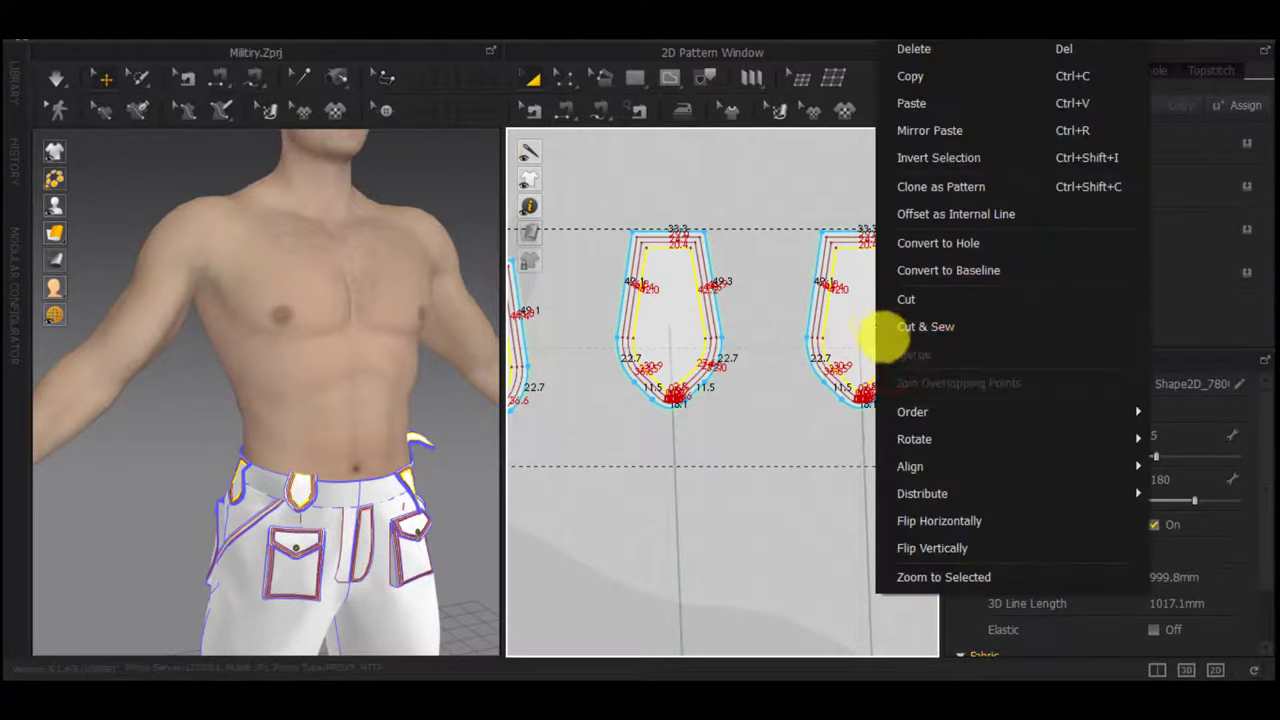
{"action": "left_click", "coordinate": [901, 336]}
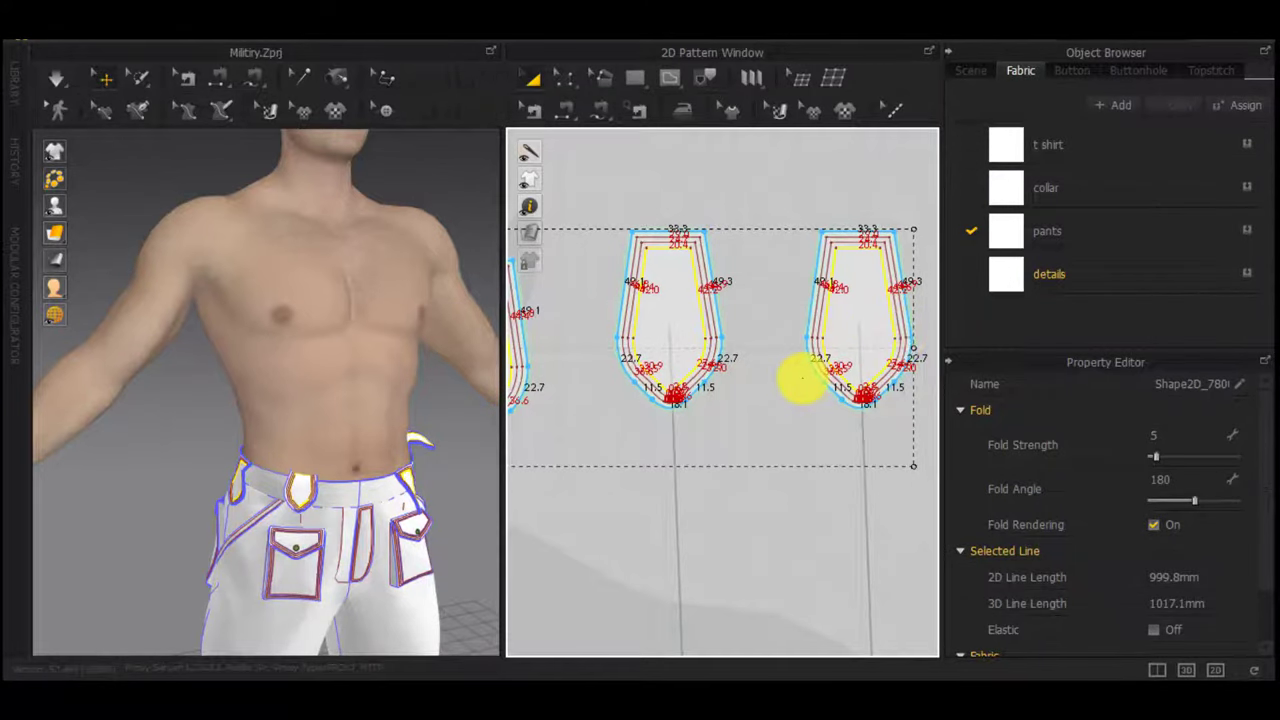
Set the weft shrinkage of the six cloned tabs' outer frames to 105%
{"action": "scroll", "coordinate": [791, 406], "scroll_direction": "down", "scroll_amount": 6}
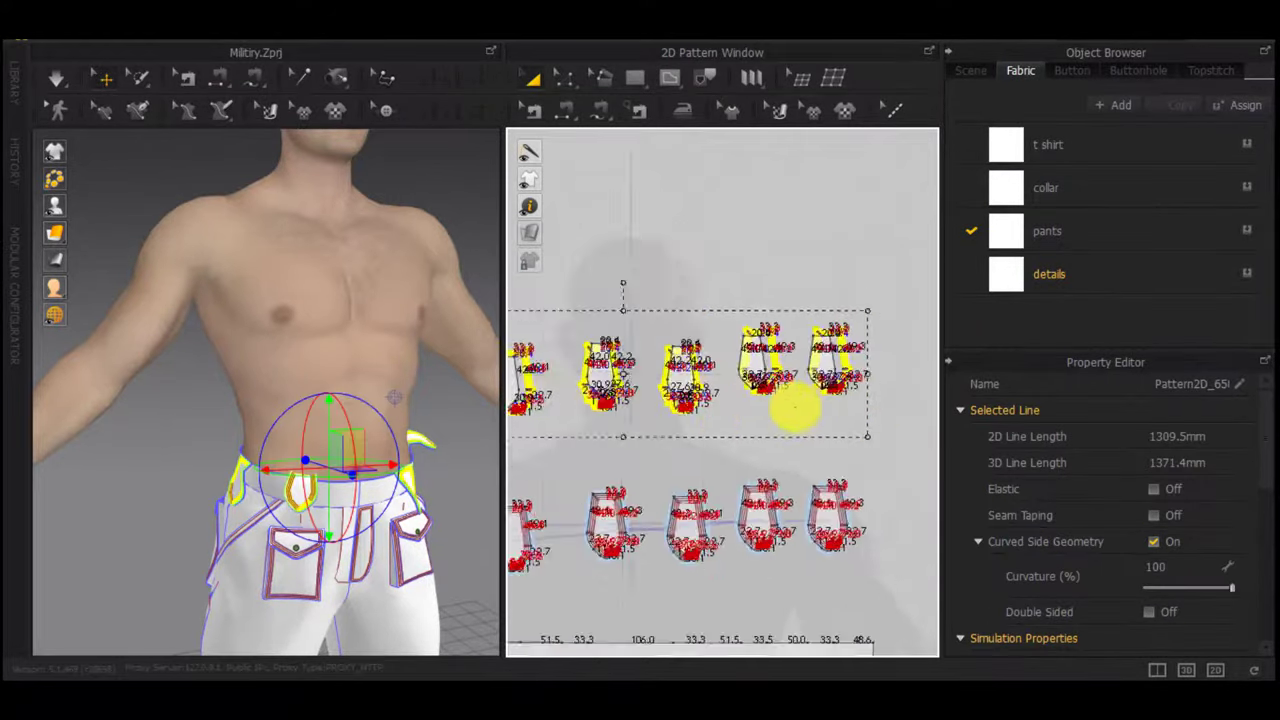
{"action": "scroll", "coordinate": [1117, 480], "scroll_direction": "down", "scroll_amount": 3}
{"action": "left_click", "coordinate": [1190, 549]}
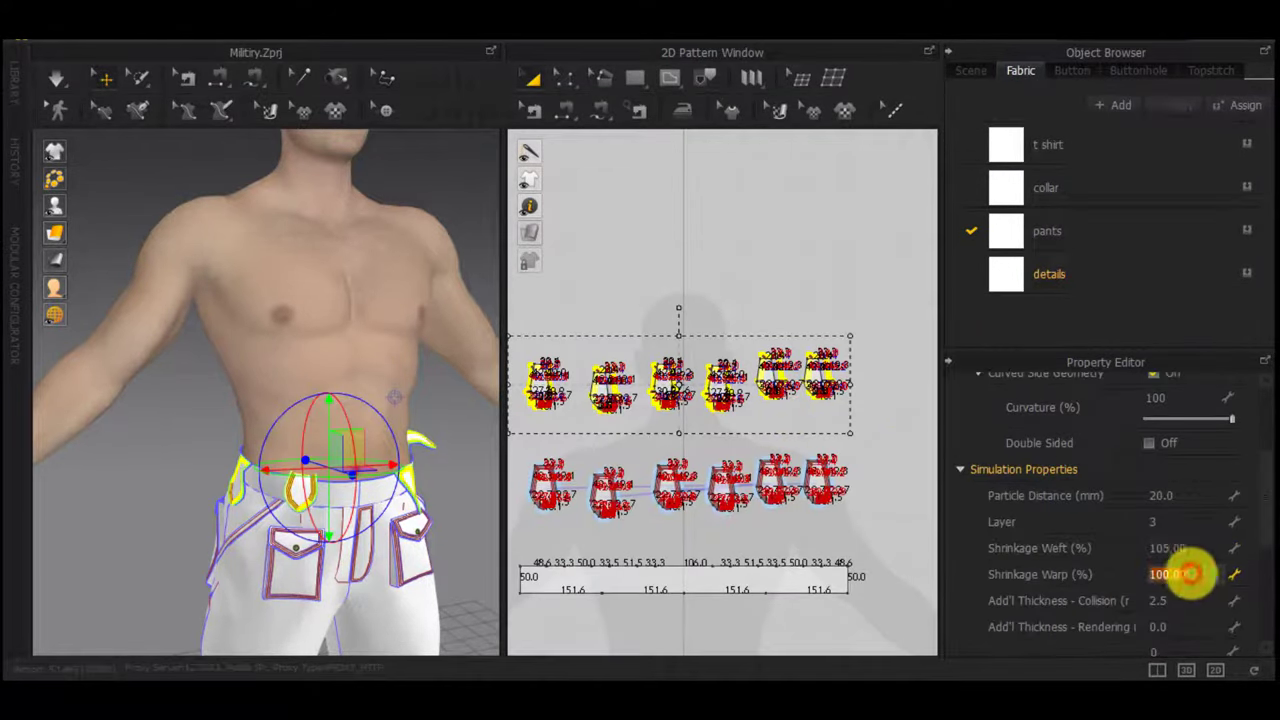
{"action": "left_click", "coordinate": [781, 248]}
Move the six cut-out inner pieces out of their cloned frames into the gap above the original tabs
{"action": "scroll", "coordinate": [799, 374], "scroll_direction": "up", "scroll_amount": 4}
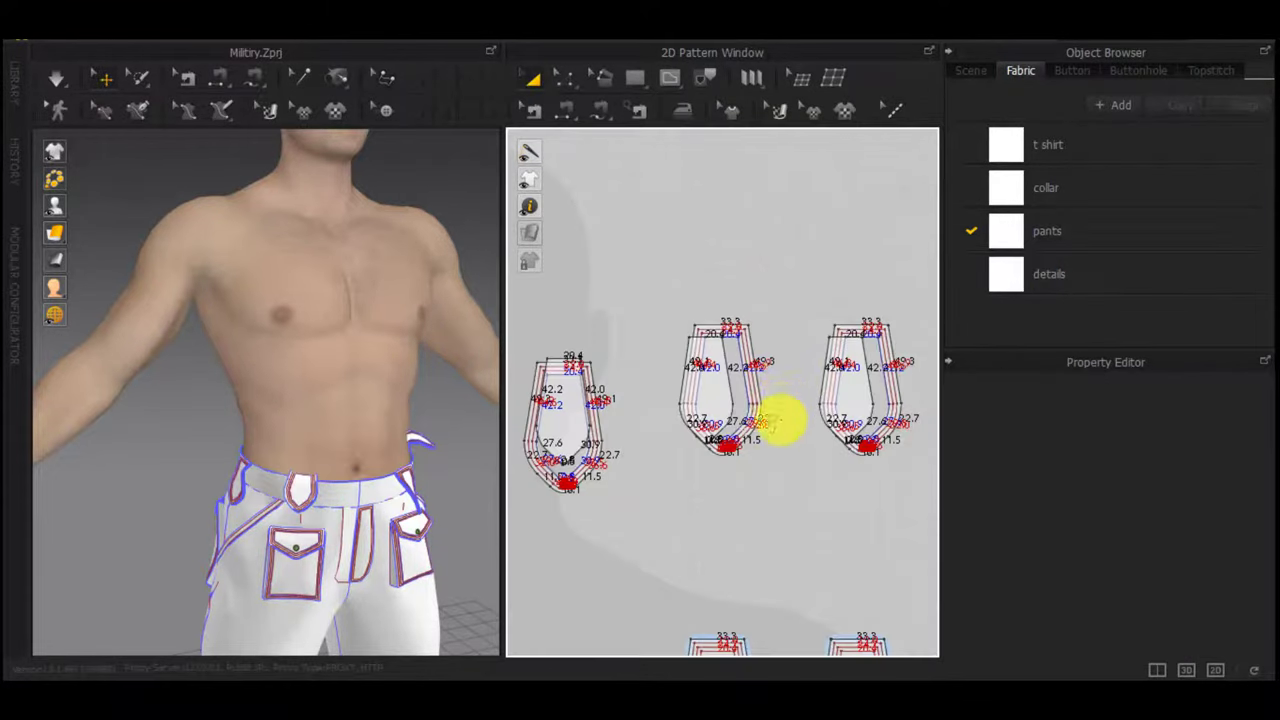
{"action": "scroll", "coordinate": [780, 420], "scroll_direction": "down", "scroll_amount": 1}
{"action": "left_click", "coordinate": [835, 395]}
{"action": "left_click", "coordinate": [723, 406], "text": "shift"}
{"action": "middle_click_drag", "start_coordinate": [677, 417], "coordinate": [769, 397]}
{"action": "left_click", "coordinate": [683, 400], "text": "shift"}
{"action": "left_click", "coordinate": [641, 385], "text": "shift"}
{"action": "middle_click_drag", "start_coordinate": [645, 385], "coordinate": [900, 383]}
{"action": "left_click", "coordinate": [748, 400], "text": "shift"}
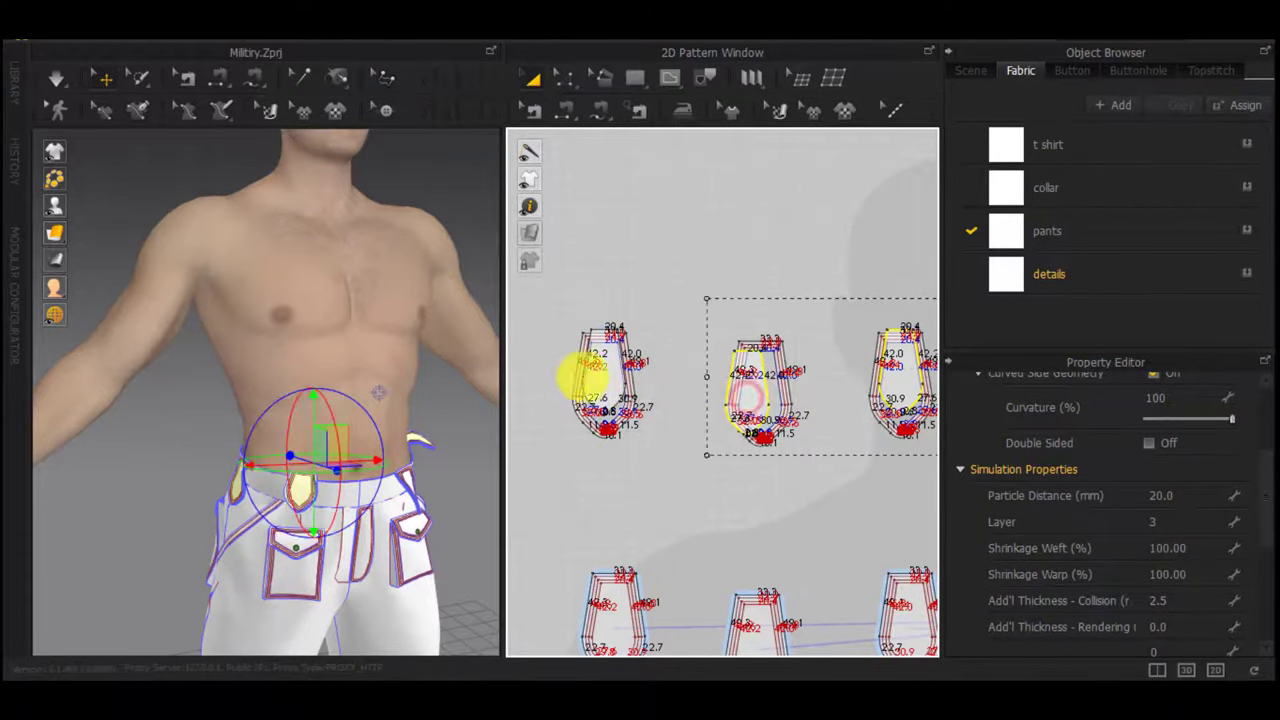
{"action": "left_click", "coordinate": [596, 375], "text": "shift"}
{"action": "scroll", "coordinate": [730, 385], "scroll_direction": "down", "scroll_amount": 3}
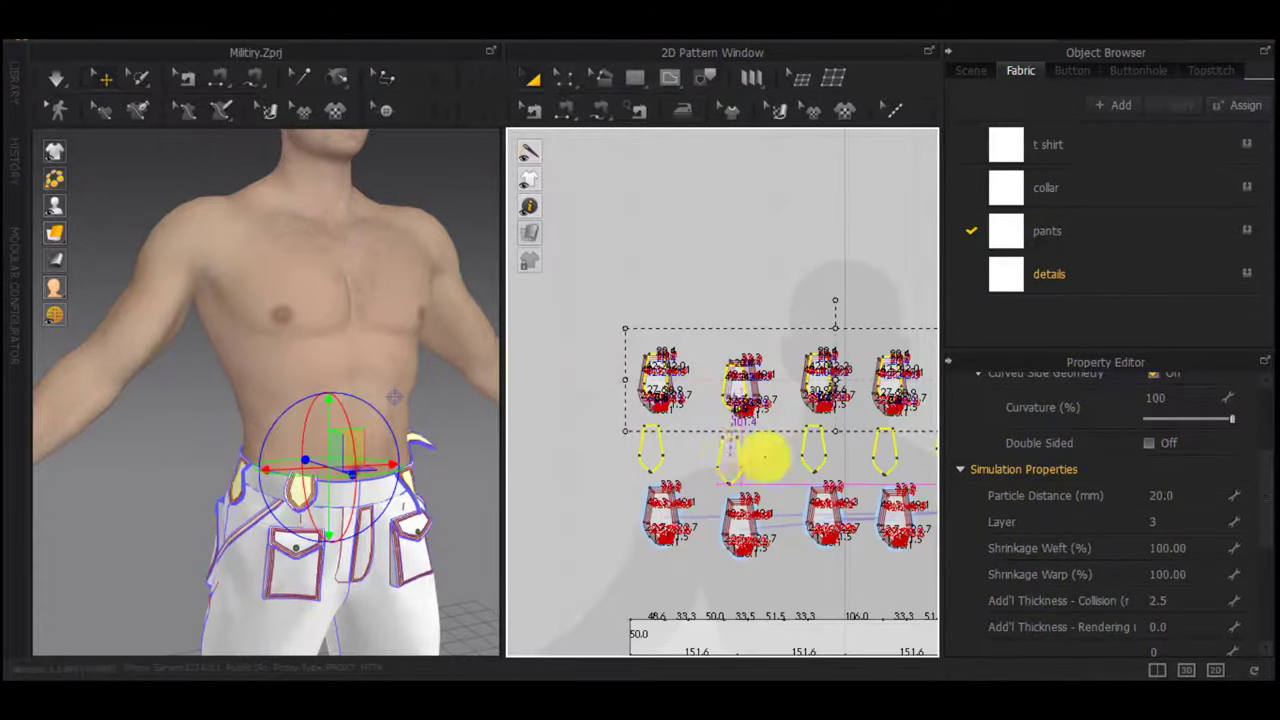
{"action": "scroll", "coordinate": [764, 457], "scroll_direction": "down", "scroll_amount": 3}
{"action": "left_click", "coordinate": [786, 286]}
Copy the short 13.8 mm internal line above the front trouser panel's pocket and paste it inside an original tab's tip
{"action": "scroll", "coordinate": [406, 466], "scroll_direction": "up", "scroll_amount": 3}
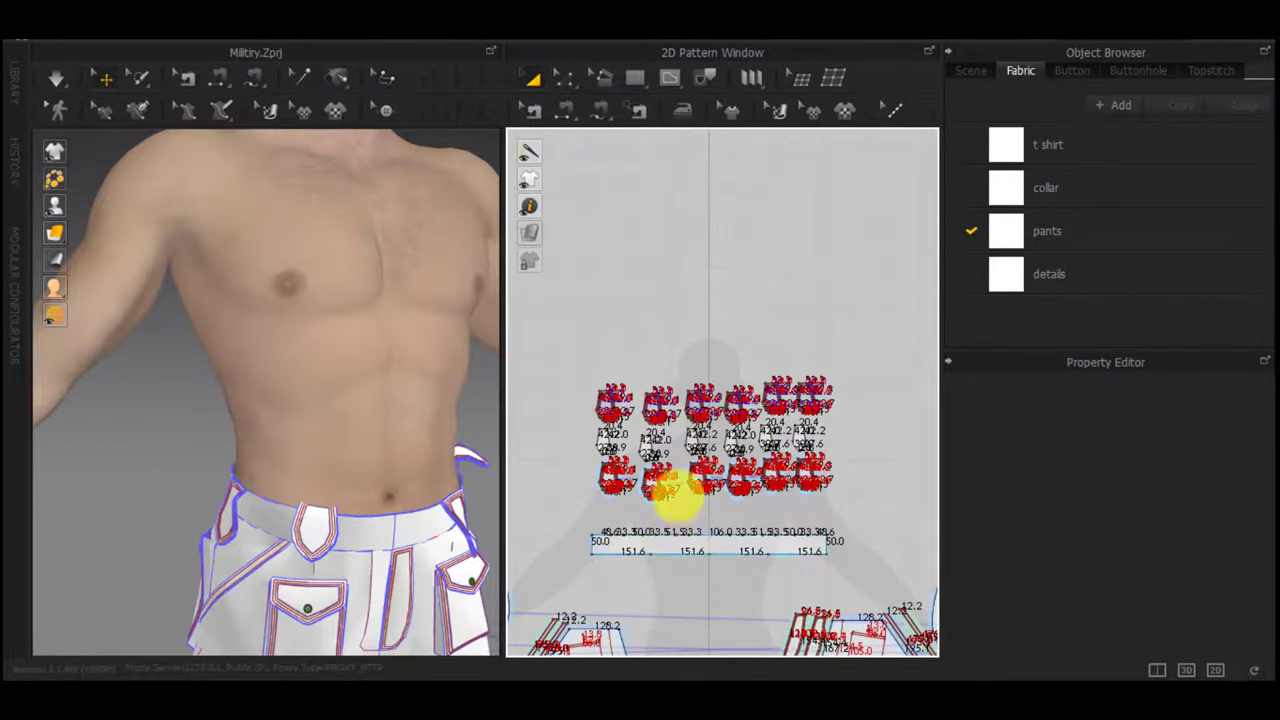
{"action": "scroll", "coordinate": [672, 490], "scroll_direction": "up", "scroll_amount": 8}
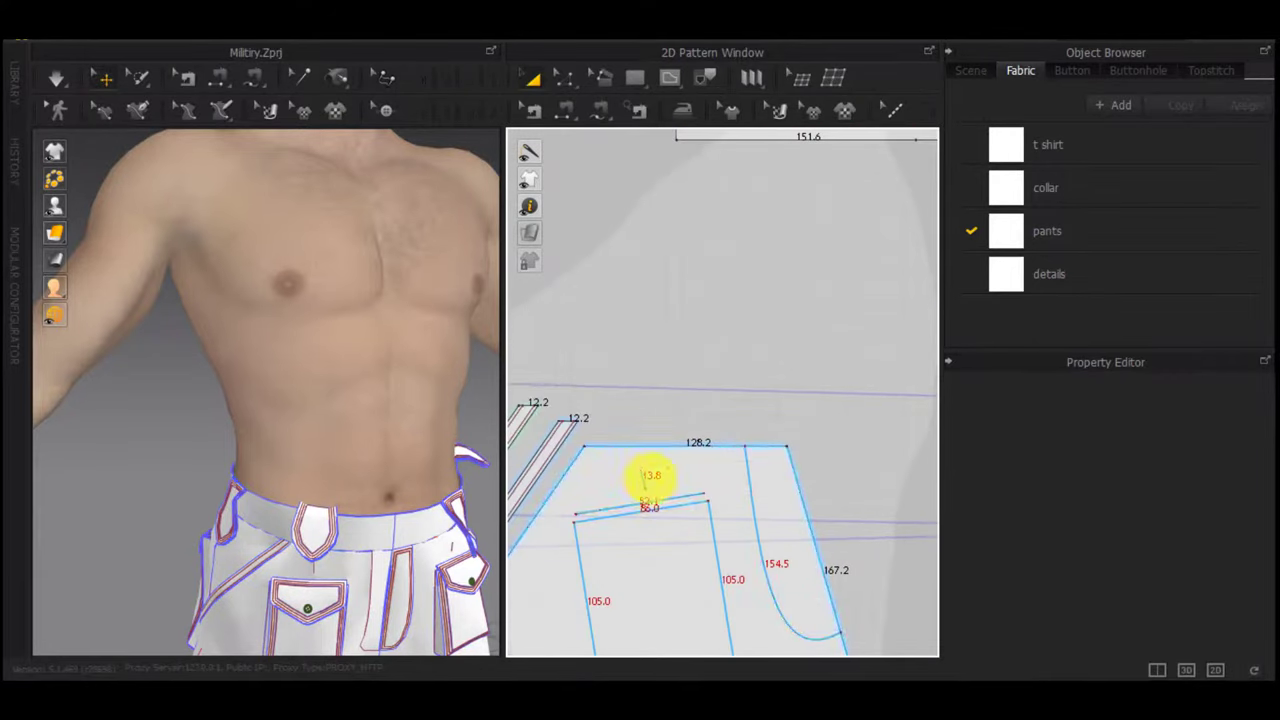
{"action": "key", "text": "z"}
{"action": "left_click", "coordinate": [644, 475]}
{"action": "scroll", "coordinate": [645, 475], "scroll_direction": "down", "scroll_amount": 4}
{"action": "scroll", "coordinate": [692, 230], "scroll_direction": "up", "scroll_amount": 8}
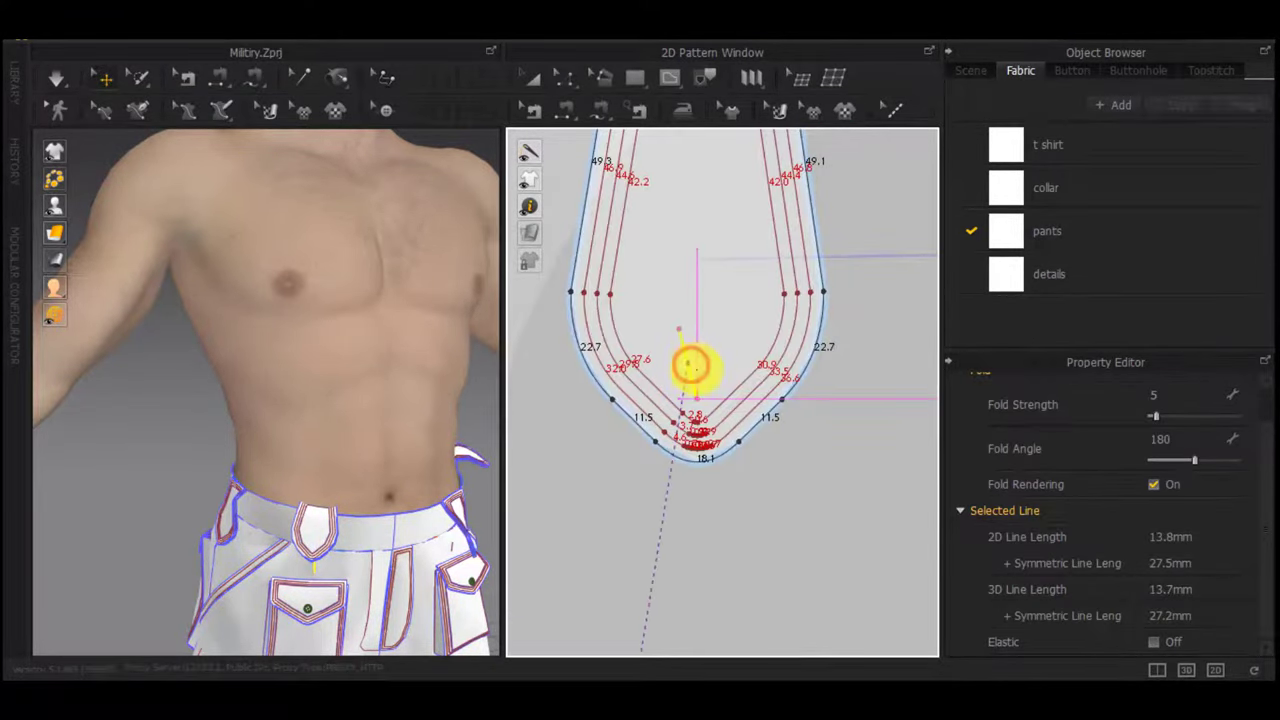
{"action": "left_click", "coordinate": [699, 372]}
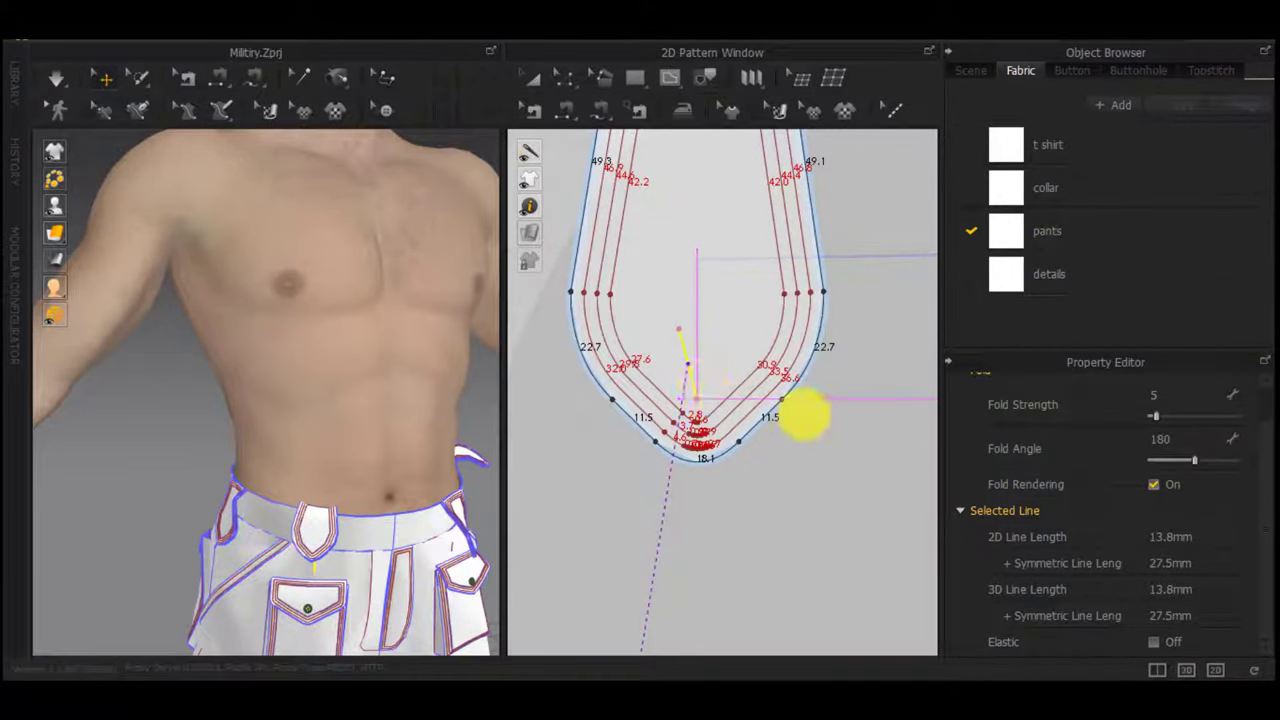
Paste the same 13.8 mm line inside the tips of the remaining original tabs
{"action": "key", "text": "ctrl+v"}
{"action": "scroll", "coordinate": [804, 415], "scroll_direction": "down", "scroll_amount": 8}
{"action": "middle_click_drag", "start_coordinate": [804, 416], "coordinate": [665, 380]}
{"action": "scroll", "coordinate": [726, 368], "scroll_direction": "up", "scroll_amount": 5}
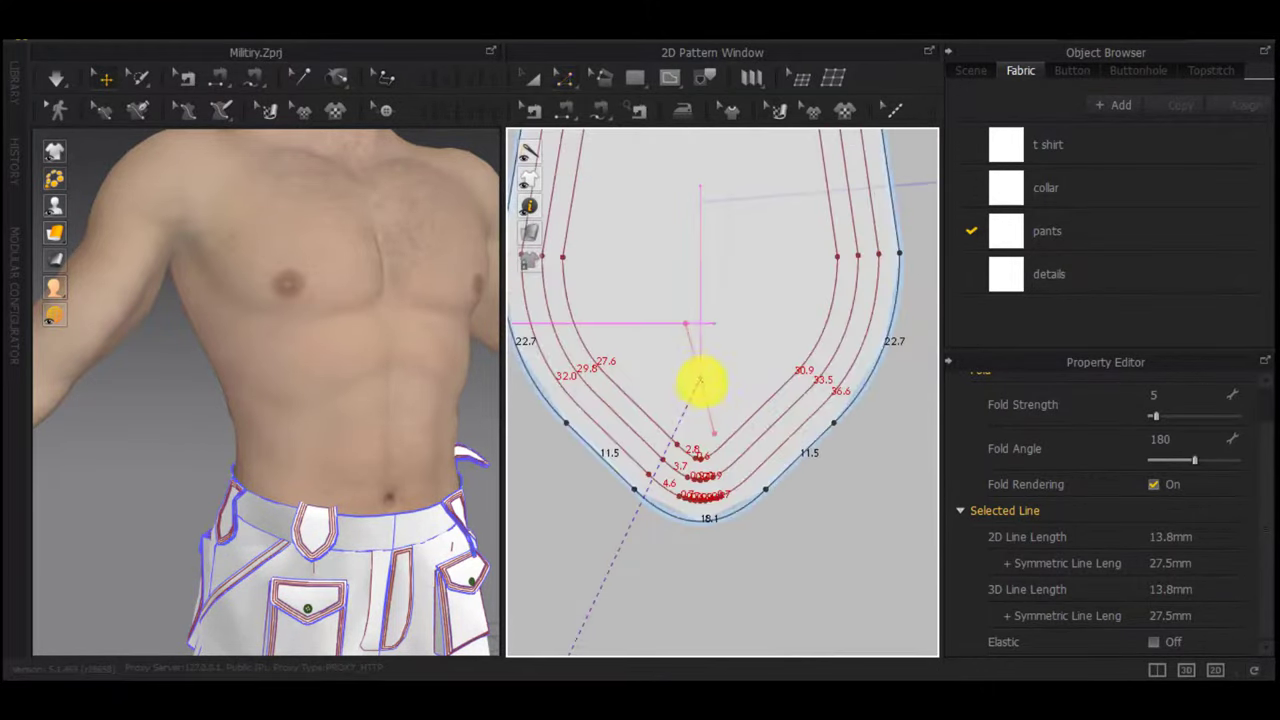
{"action": "scroll", "coordinate": [818, 435], "scroll_direction": "down", "scroll_amount": 4}
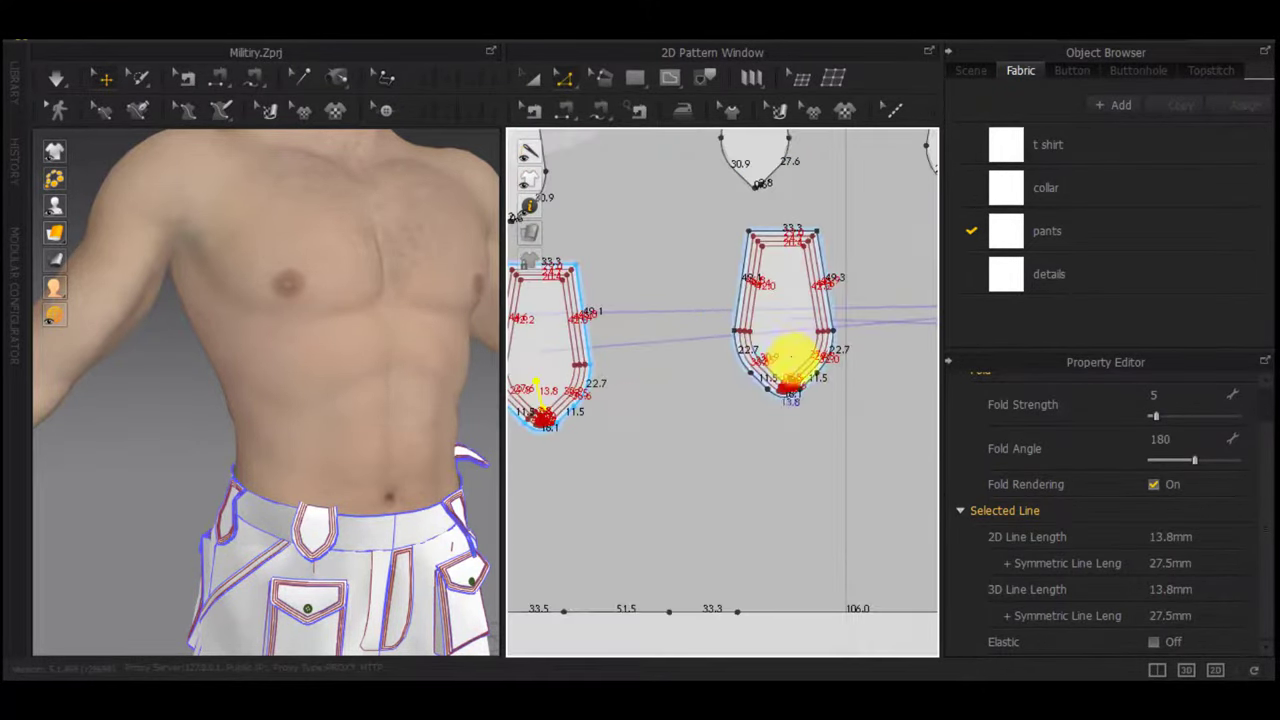
{"action": "scroll", "coordinate": [788, 352], "scroll_direction": "up", "scroll_amount": 4}
{"action": "scroll", "coordinate": [874, 525], "scroll_direction": "down", "scroll_amount": 4}
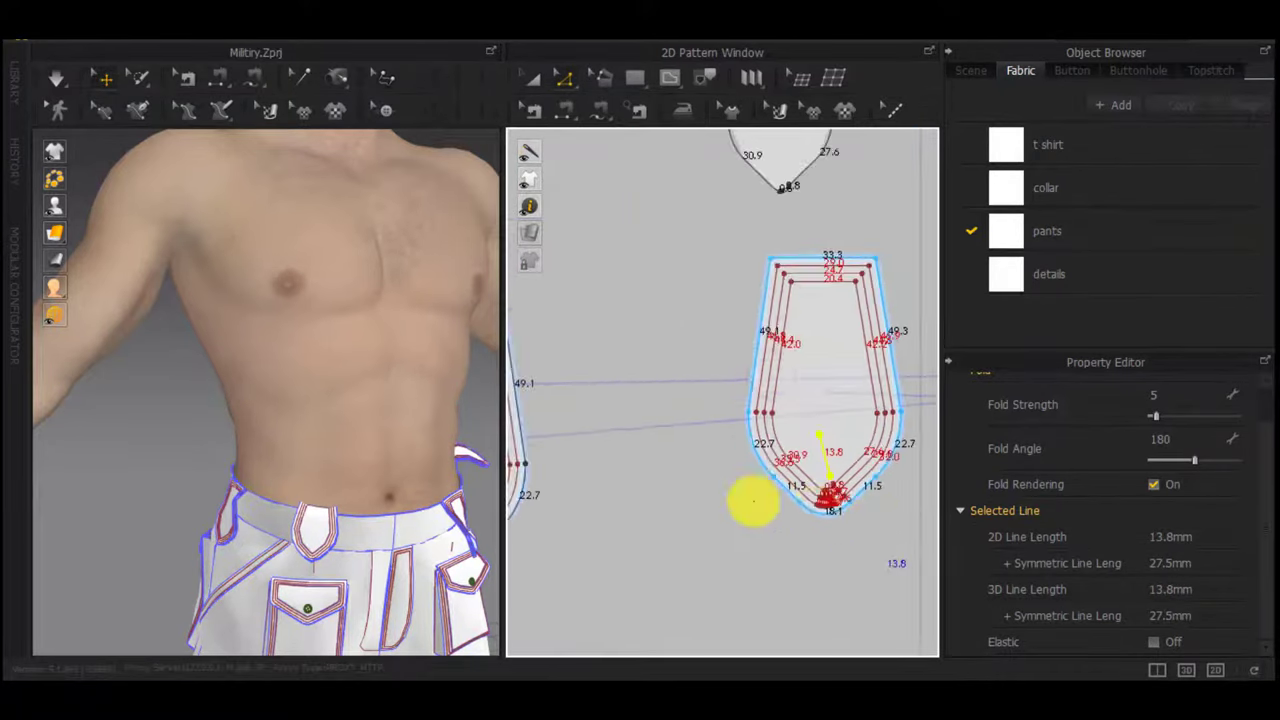
{"action": "mouse_move", "coordinate": [832, 487]}
{"action": "middle_mouse_down"}
{"action": "mouse_move", "coordinate": [786, 451]}
{"action": "mouse_move", "coordinate": [660, 466]}
{"action": "mouse_move", "coordinate": [687, 468]}
{"action": "middle_mouse_up"}
{"action": "scroll", "coordinate": [686, 468], "scroll_direction": "down", "scroll_amount": 4}
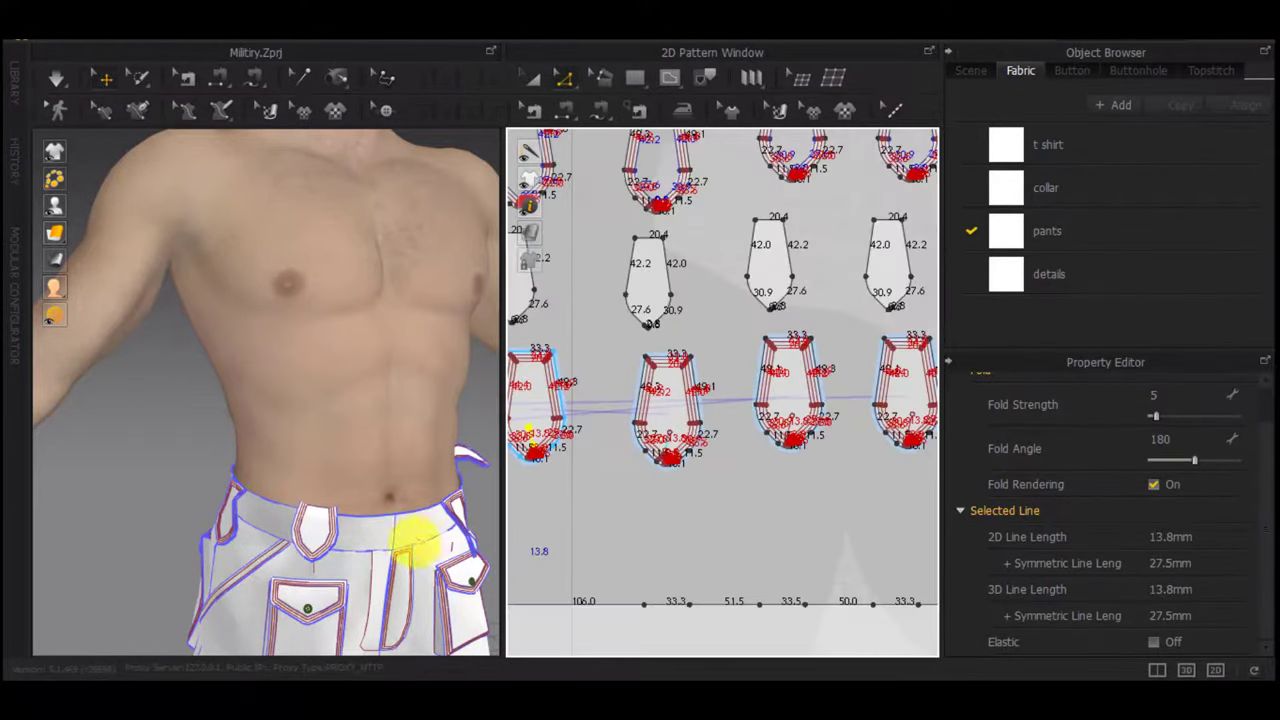
Try to sew the left front panel's 13.8 mm internal line to the matching line on a left-hand tab
{"action": "key", "text": "n"}
{"action": "scroll", "coordinate": [556, 562], "scroll_direction": "down", "scroll_amount": 3}
{"action": "middle_click_drag", "start_coordinate": [580, 563], "coordinate": [937, 349]}
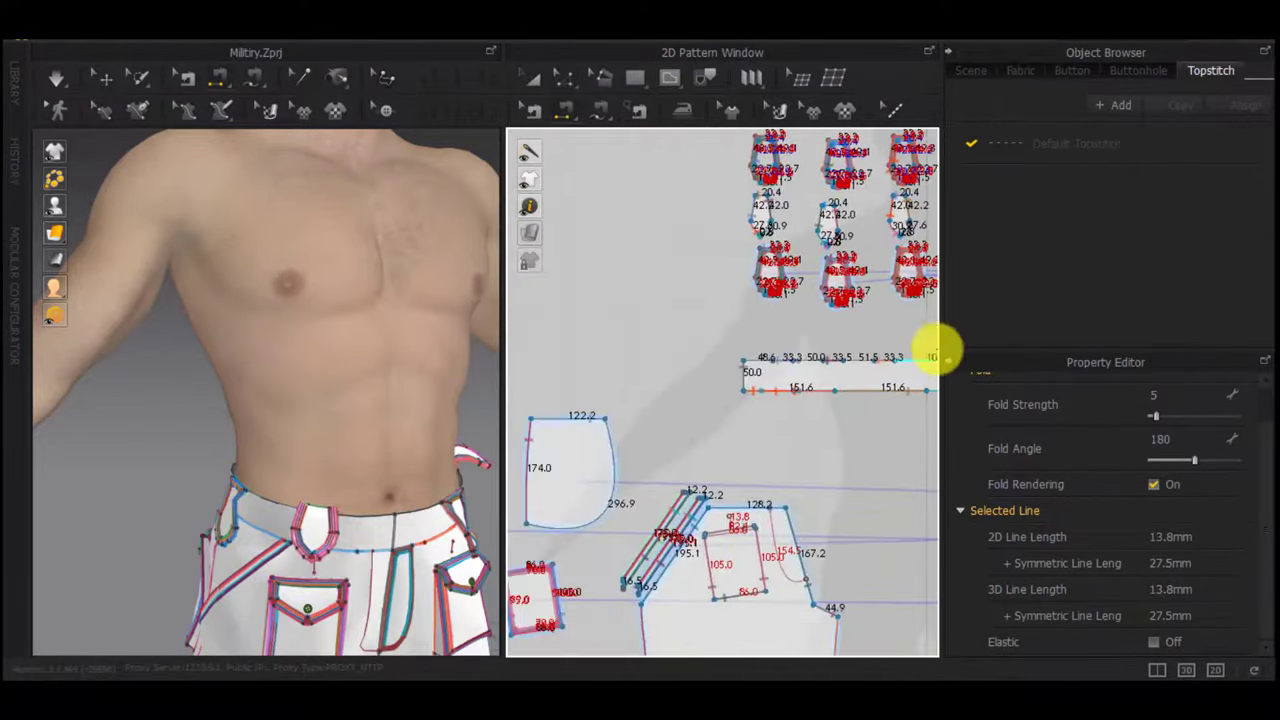
{"action": "scroll", "coordinate": [753, 518], "scroll_direction": "up", "scroll_amount": 4}
{"action": "left_click", "coordinate": [682, 532]}
{"action": "scroll", "coordinate": [754, 310], "scroll_direction": "down", "scroll_amount": 3}
{"action": "middle_click_drag", "start_coordinate": [751, 162], "coordinate": [700, 386]}
{"action": "scroll", "coordinate": [698, 392], "scroll_direction": "up", "scroll_amount": 5}
{"action": "scroll", "coordinate": [697, 419], "scroll_direction": "down", "scroll_amount": 2}
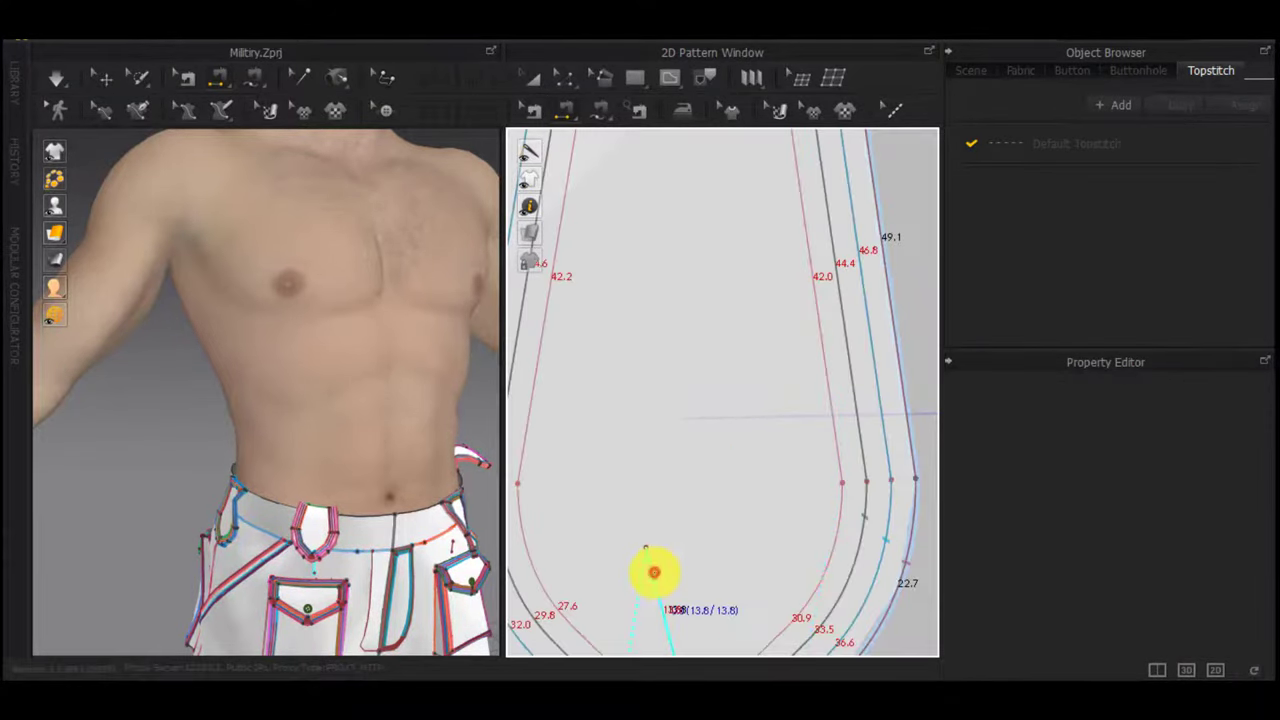
{"action": "left_click", "coordinate": [654, 572]}
Try to sew the rightmost tab's 13.8 mm line to the right front panel's matching line and check the seam in 3D
{"action": "scroll", "coordinate": [646, 557], "scroll_direction": "down", "scroll_amount": 8}
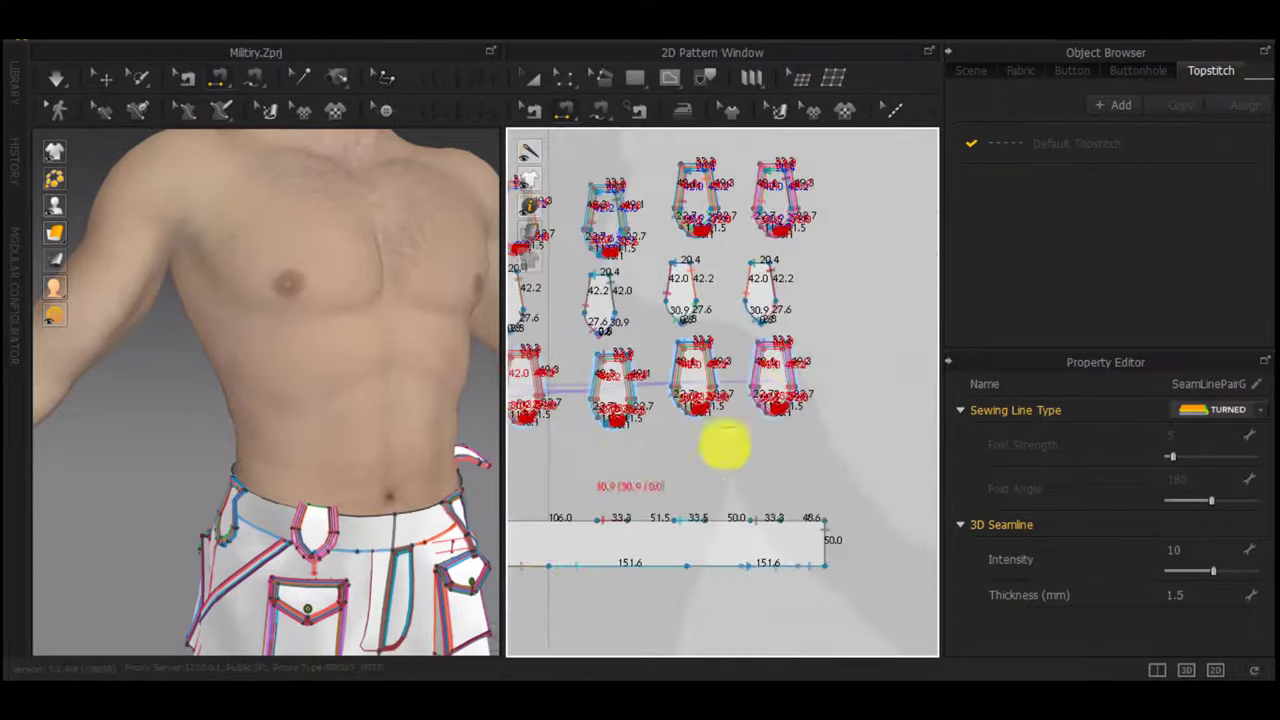
{"action": "scroll", "coordinate": [757, 405], "scroll_direction": "up", "scroll_amount": 4}
{"action": "left_click", "coordinate": [835, 411]}
{"action": "scroll", "coordinate": [820, 487], "scroll_direction": "down", "scroll_amount": 5}
{"action": "middle_click_drag", "start_coordinate": [820, 487], "coordinate": [802, 150]}
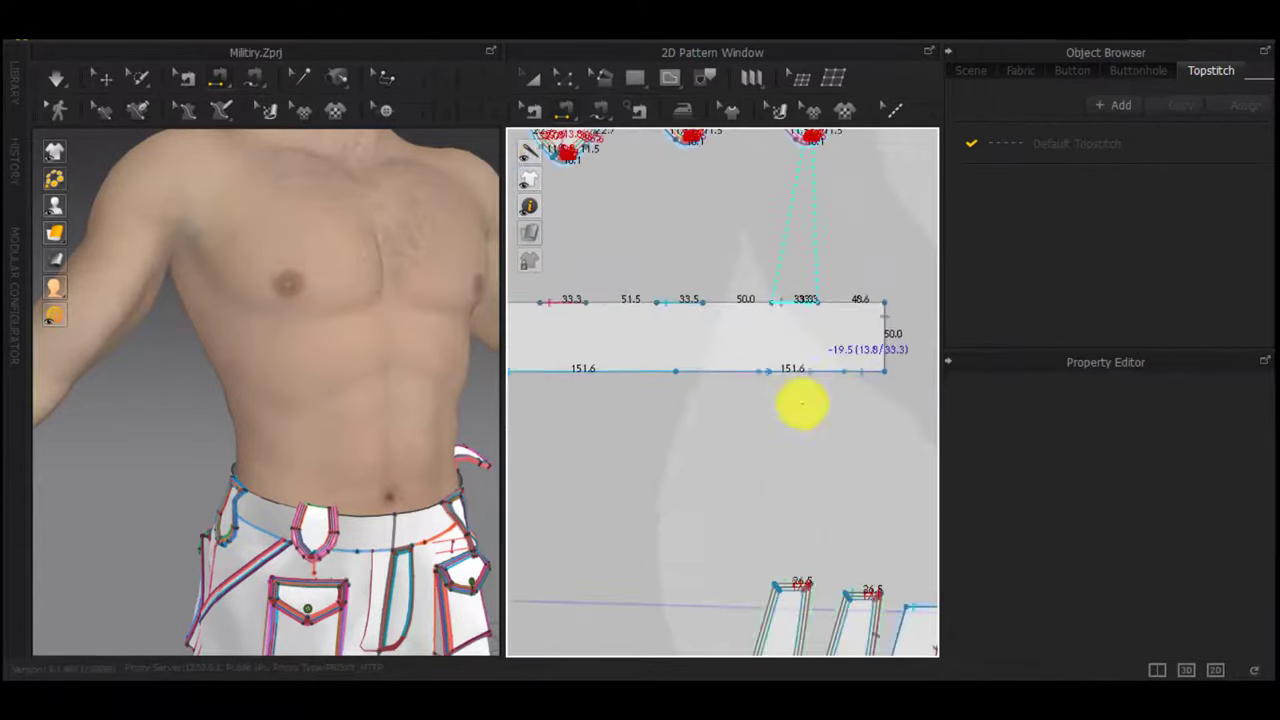
{"action": "scroll", "coordinate": [803, 406], "scroll_direction": "down", "scroll_amount": 3}
{"action": "scroll", "coordinate": [770, 485], "scroll_direction": "up", "scroll_amount": 7}
{"action": "scroll", "coordinate": [750, 466], "scroll_direction": "up", "scroll_amount": 1}
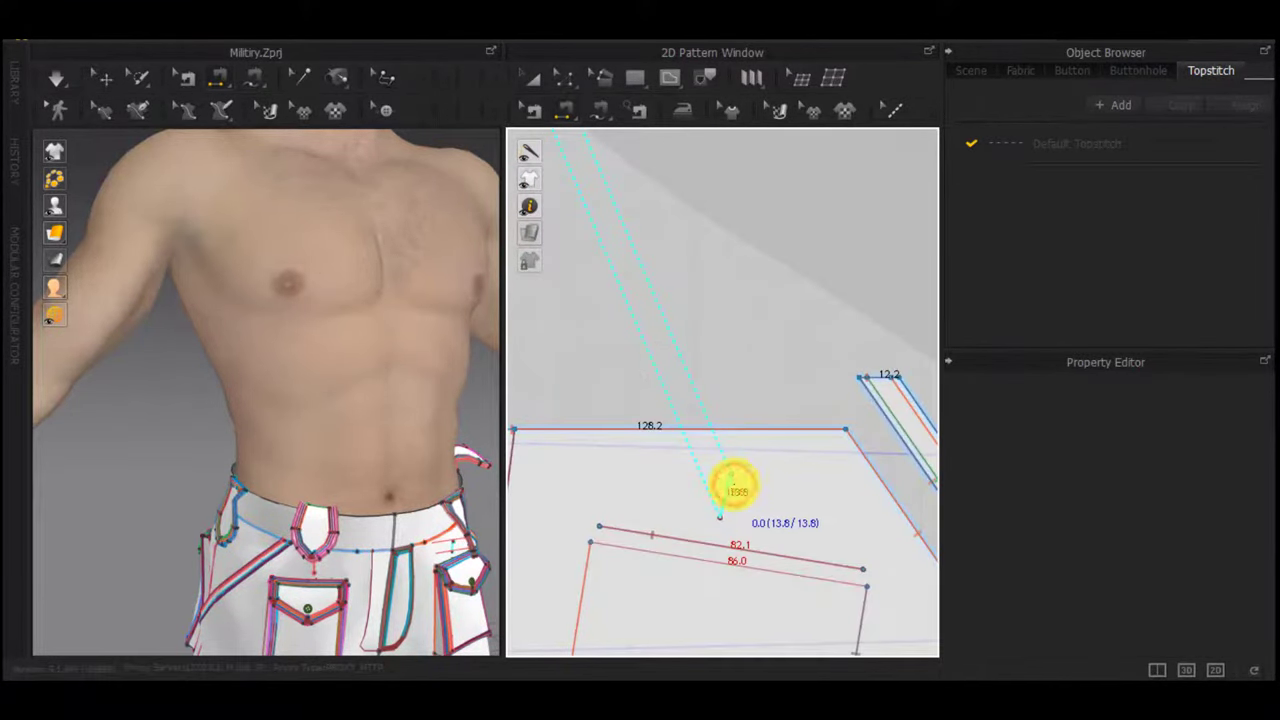
{"action": "left_click", "coordinate": [733, 484]}
{"action": "right_click_drag", "start_coordinate": [486, 531], "coordinate": [400, 446]}
{"action": "scroll", "coordinate": [400, 446], "scroll_direction": "down", "scroll_amount": 3}
{"action": "scroll", "coordinate": [398, 511], "scroll_direction": "up", "scroll_amount": 3}
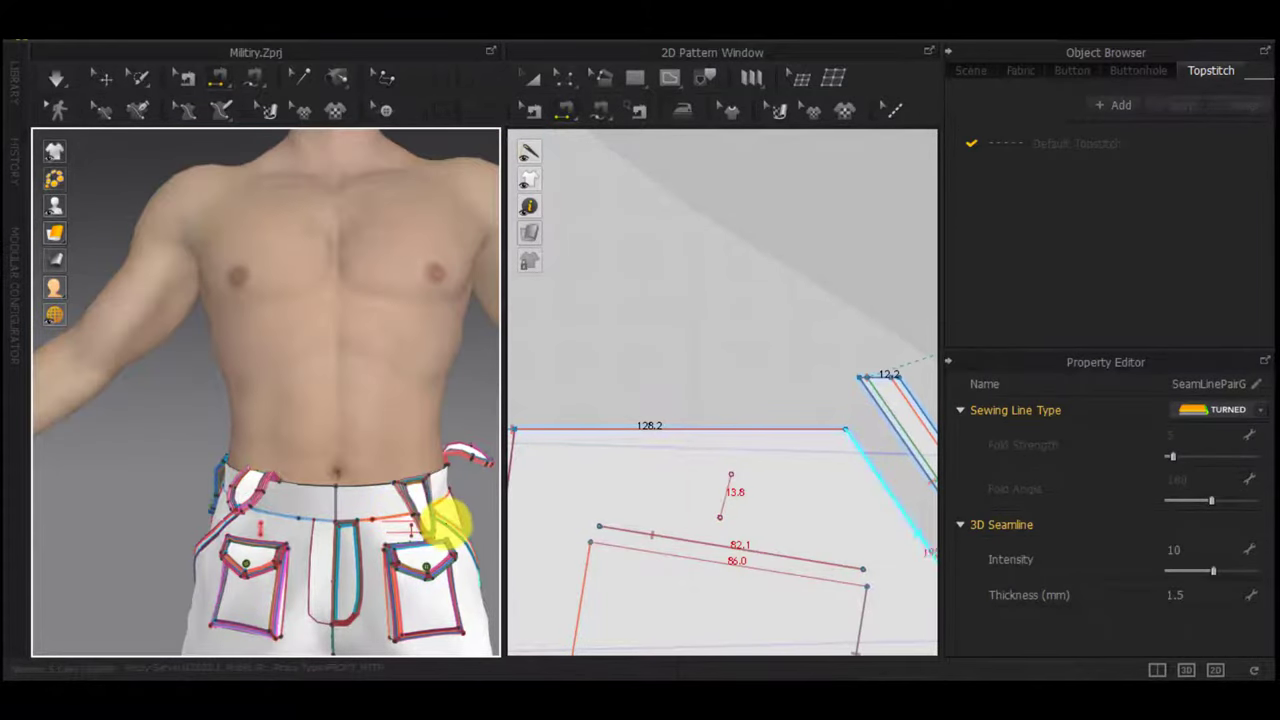
Sew the right front panel's 13.8 mm internal line to the matching line on the leftmost tab
{"action": "left_click", "coordinate": [734, 490]}
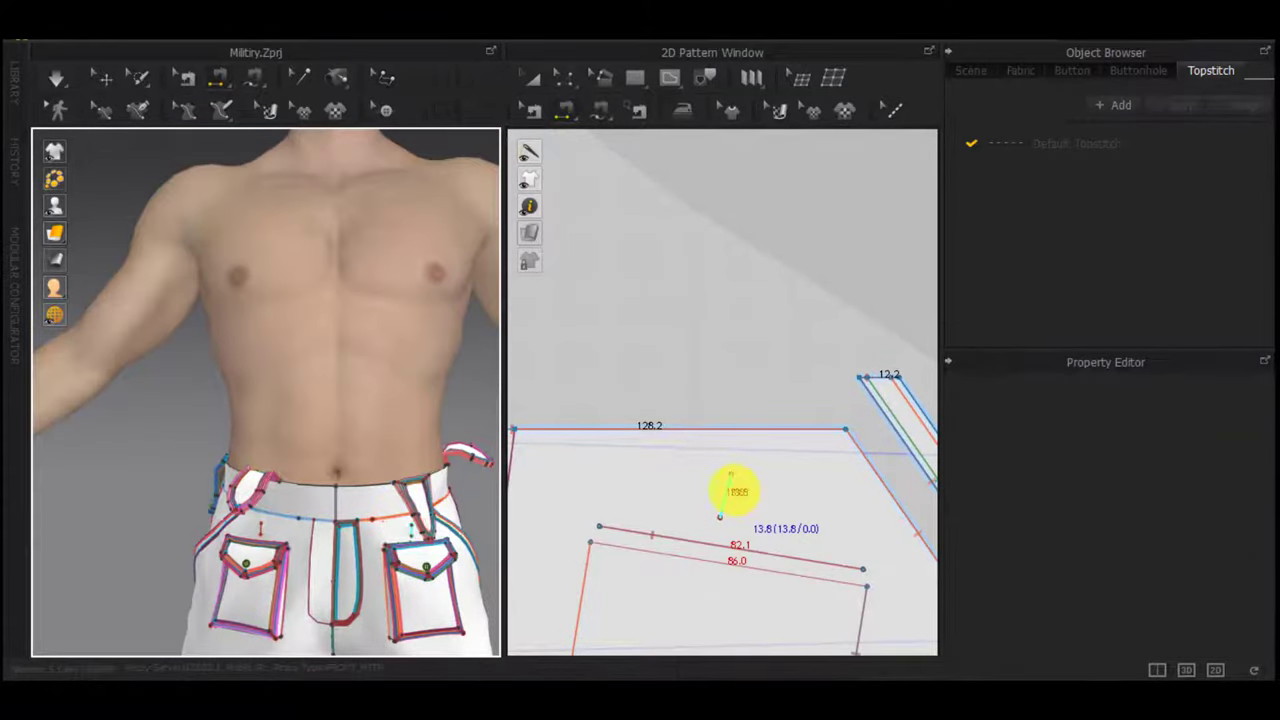
{"action": "scroll", "coordinate": [734, 490], "scroll_direction": "down", "scroll_amount": 6}
{"action": "middle_click_drag", "start_coordinate": [640, 300], "coordinate": [757, 386]}
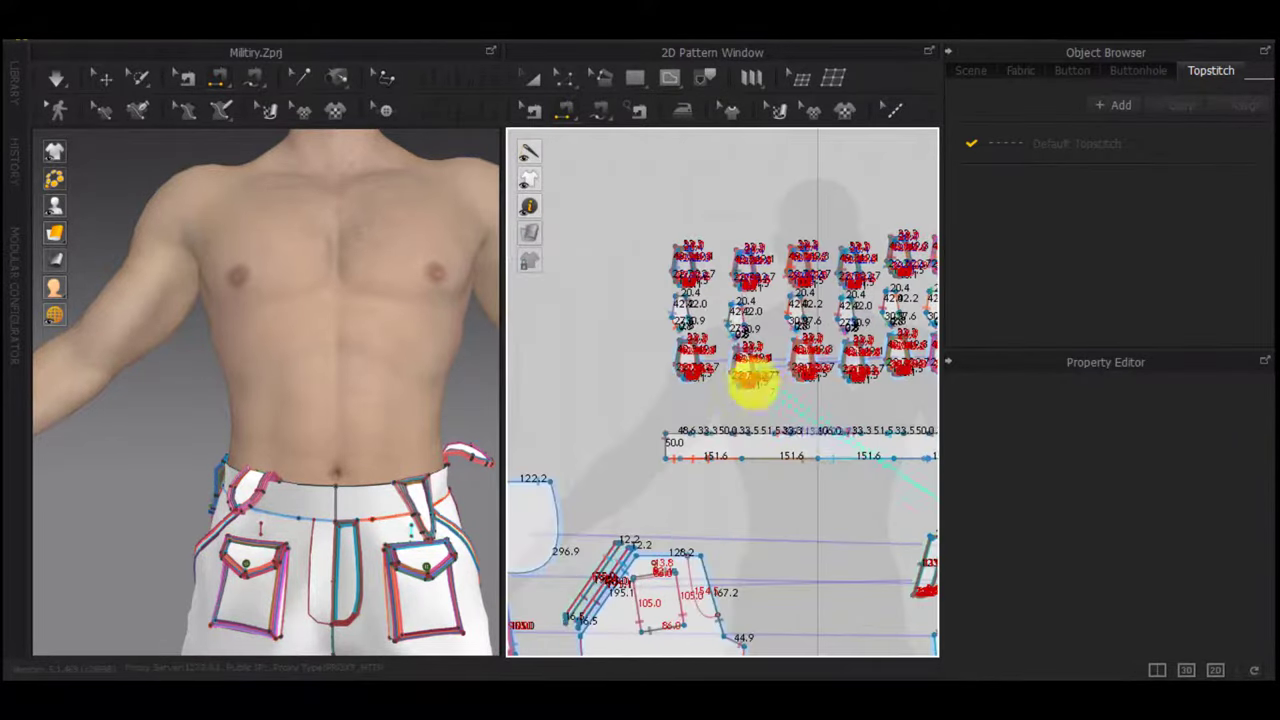
{"action": "scroll", "coordinate": [750, 386], "scroll_direction": "up", "scroll_amount": 5}
{"action": "left_click", "coordinate": [587, 343]}
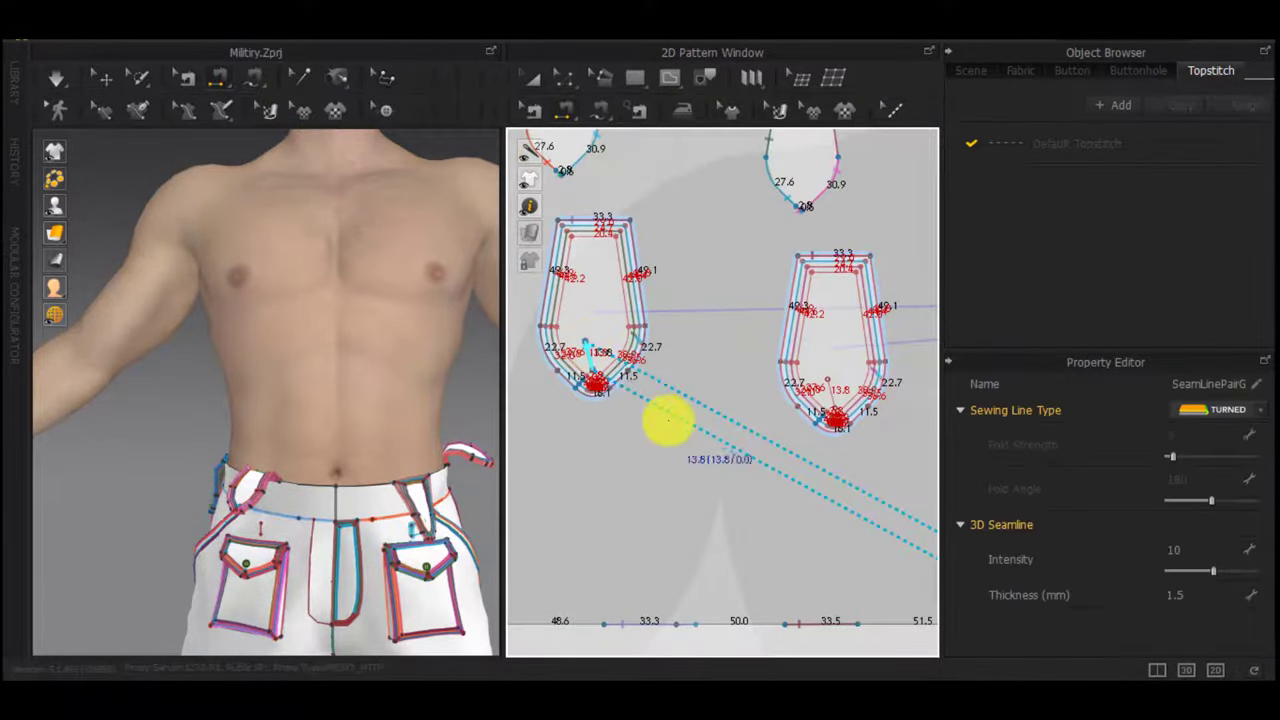
Sew the 13.8 mm line on the opposite right-hand tab to the left front panel's matching internal line
{"action": "scroll", "coordinate": [674, 418], "scroll_direction": "down", "scroll_amount": 6}
{"action": "middle_click_drag", "start_coordinate": [838, 460], "coordinate": [714, 446]}
{"action": "scroll", "coordinate": [778, 387], "scroll_direction": "up", "scroll_amount": 8}
{"action": "left_click", "coordinate": [707, 358]}
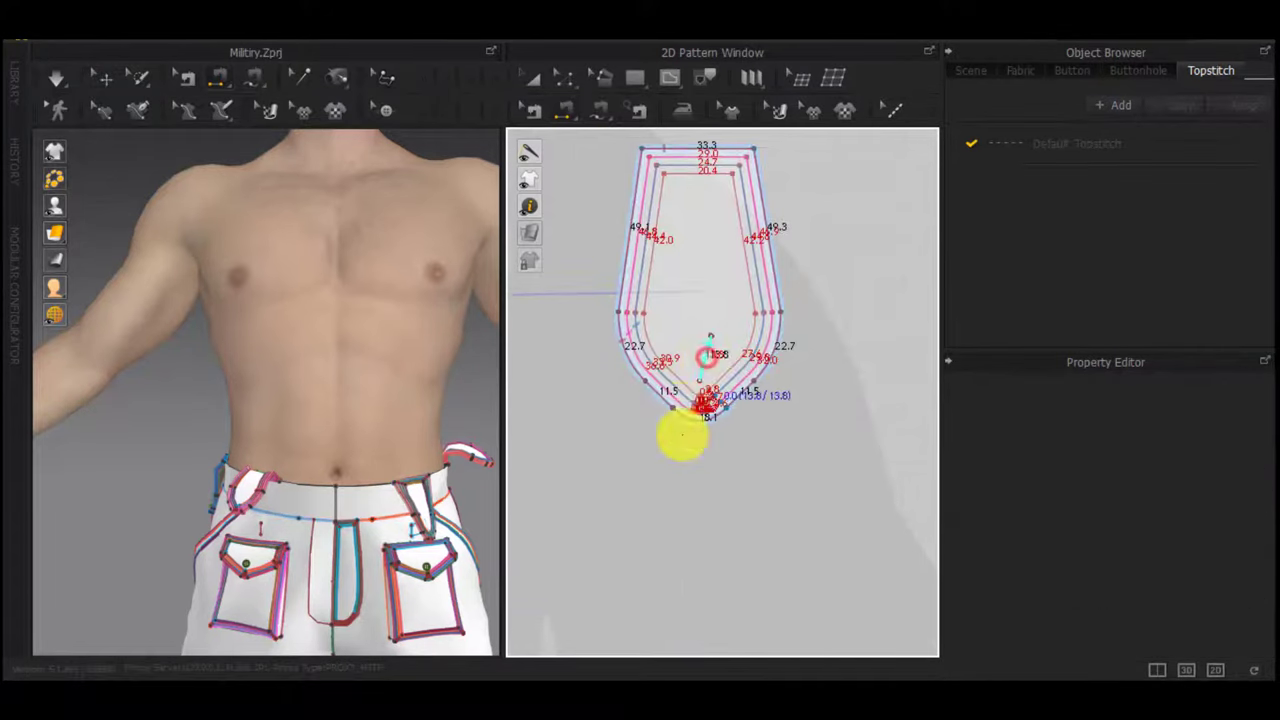
{"action": "scroll", "coordinate": [682, 437], "scroll_direction": "down", "scroll_amount": 5}
{"action": "scroll", "coordinate": [726, 374], "scroll_direction": "up", "scroll_amount": 8}
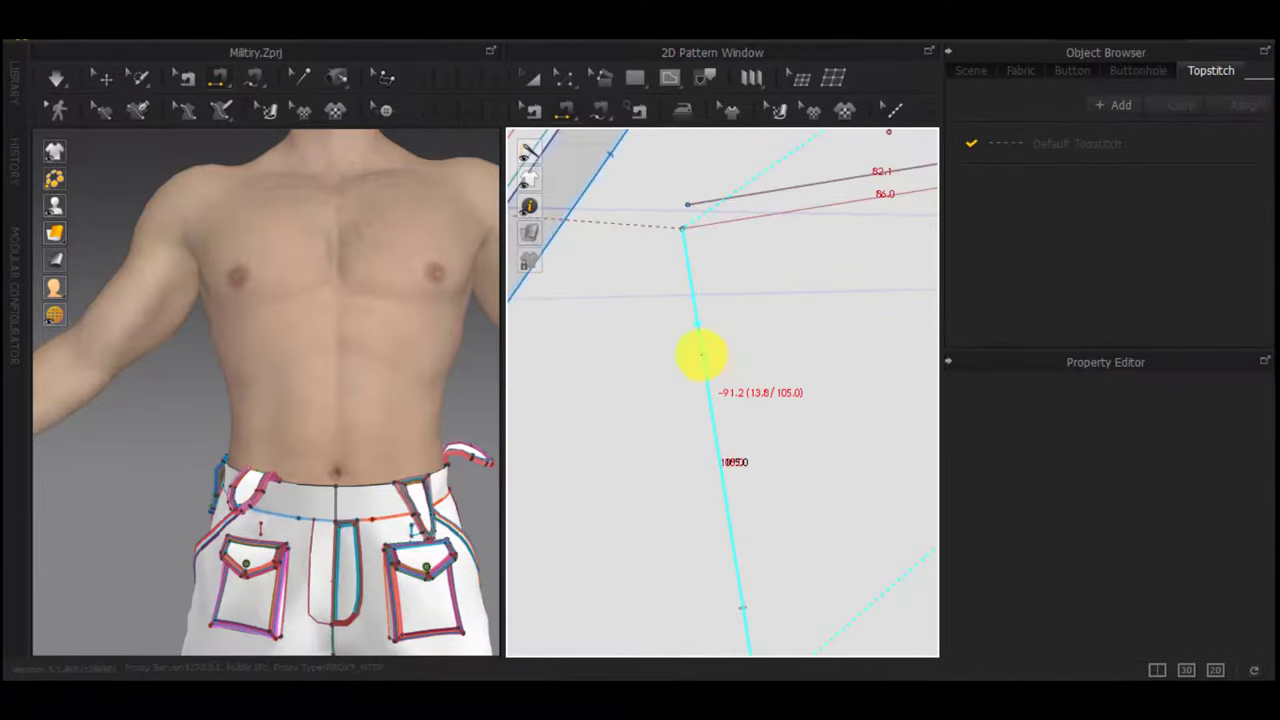
{"action": "scroll", "coordinate": [700, 355], "scroll_direction": "down", "scroll_amount": 3}
{"action": "left_click", "coordinate": [784, 230]}
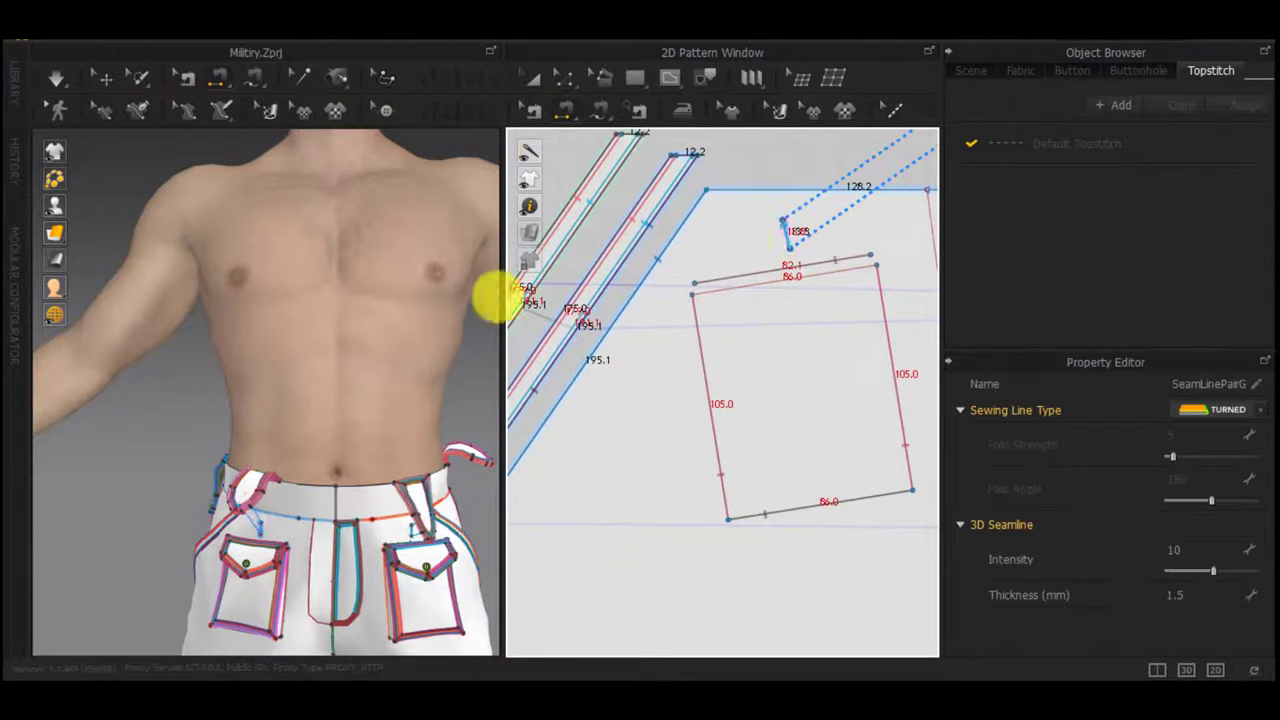
{"action": "right_click_drag", "start_coordinate": [363, 399], "coordinate": [213, 388]}
{"action": "scroll", "coordinate": [317, 488], "scroll_direction": "up", "scroll_amount": 2}
{"action": "middle_click_drag", "start_coordinate": [353, 517], "coordinate": [330, 508]}
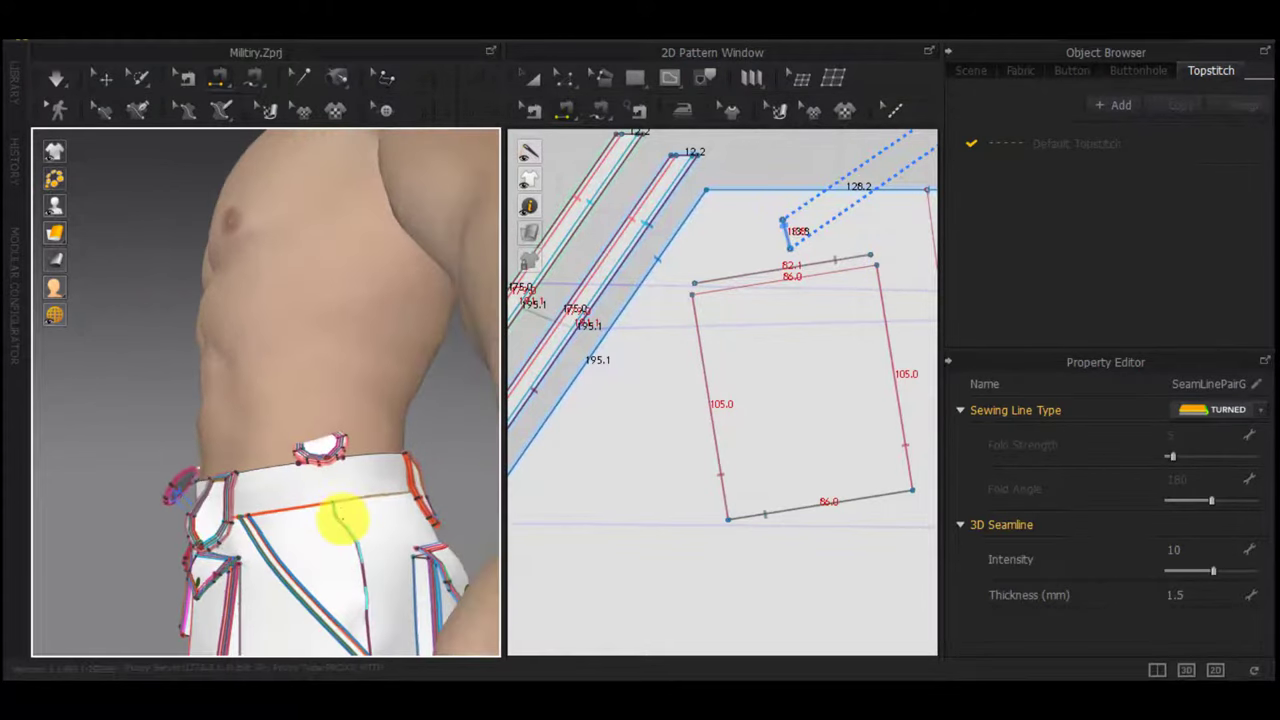
{"action": "key", "text": "q"}
{"action": "left_click", "coordinate": [335, 529]}
{"action": "left_click", "coordinate": [434, 443]}
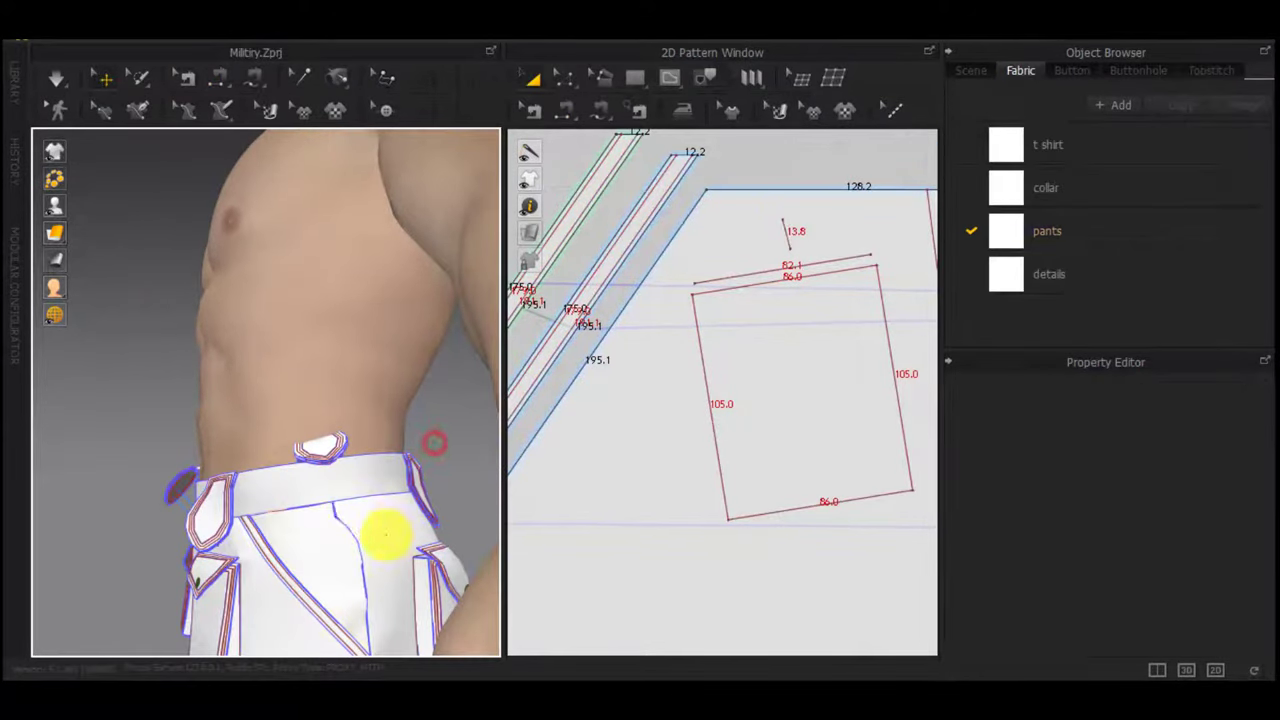
Sew the 13.8 mm line at the side corner of the back panel nearer the front panels to the second tab from the left
{"action": "left_click", "coordinate": [351, 517]}
{"action": "scroll", "coordinate": [634, 566], "scroll_direction": "down", "scroll_amount": 10}
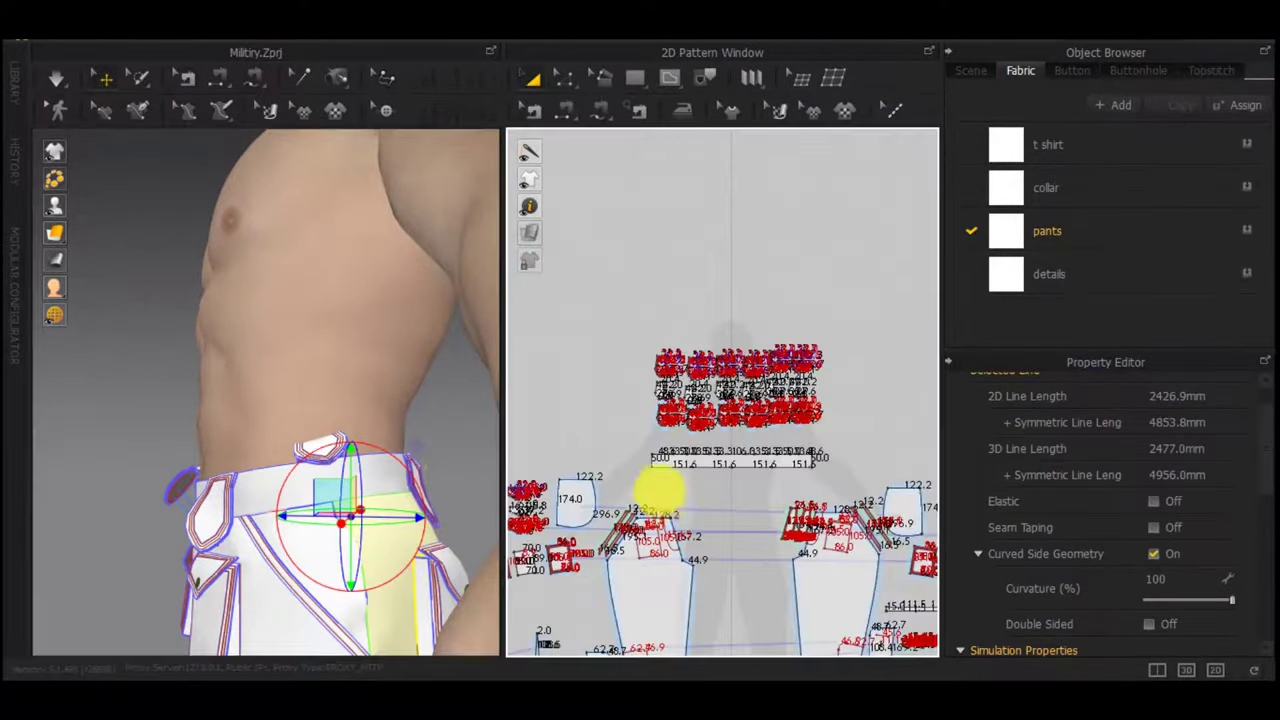
{"action": "middle_click_drag", "start_coordinate": [820, 568], "coordinate": [777, 491]}
{"action": "middle_click_drag", "start_coordinate": [833, 428], "coordinate": [783, 427]}
{"action": "scroll", "coordinate": [787, 430], "scroll_direction": "up", "scroll_amount": 8}
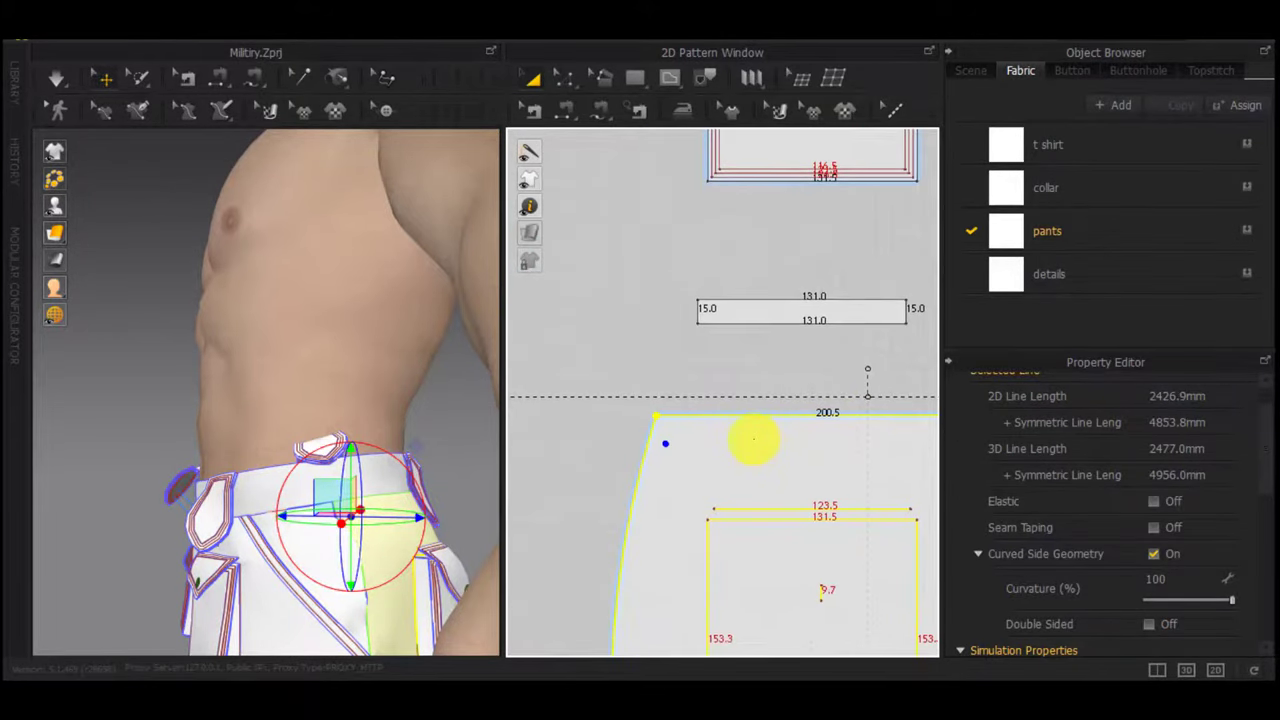
{"action": "left_click", "coordinate": [667, 443]}
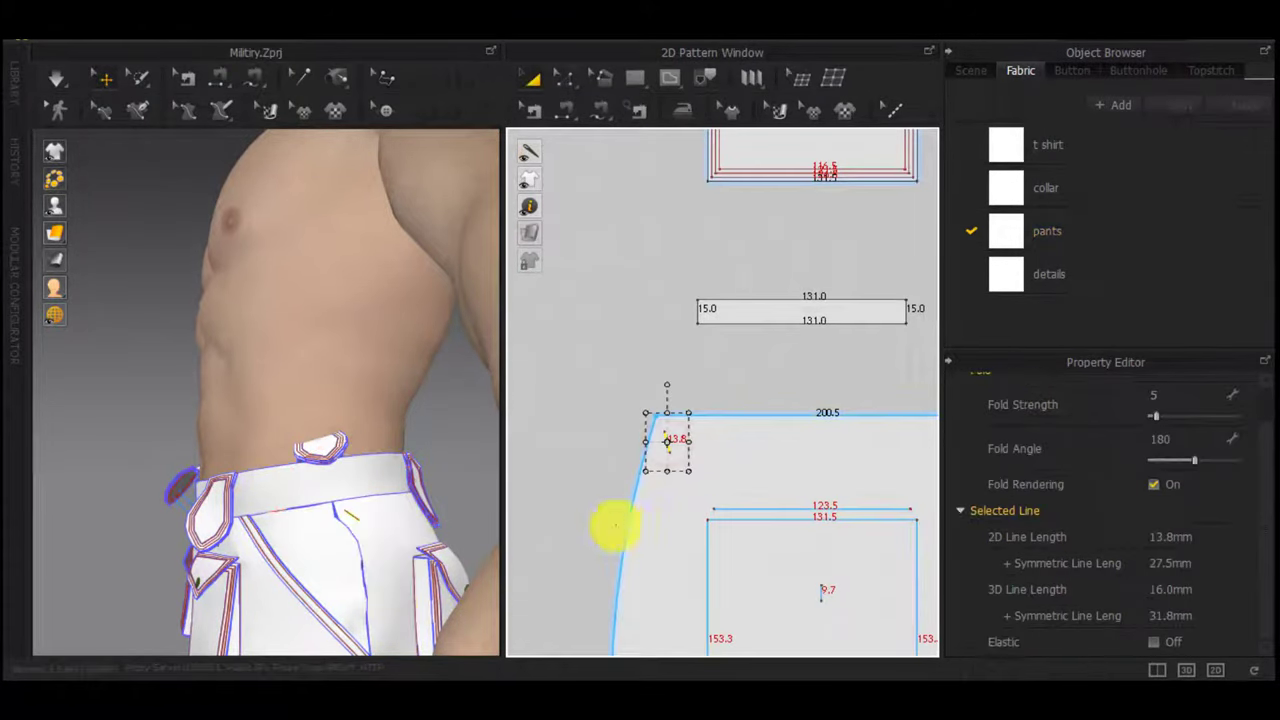
{"action": "key", "text": "n"}
{"action": "left_click", "coordinate": [664, 438]}
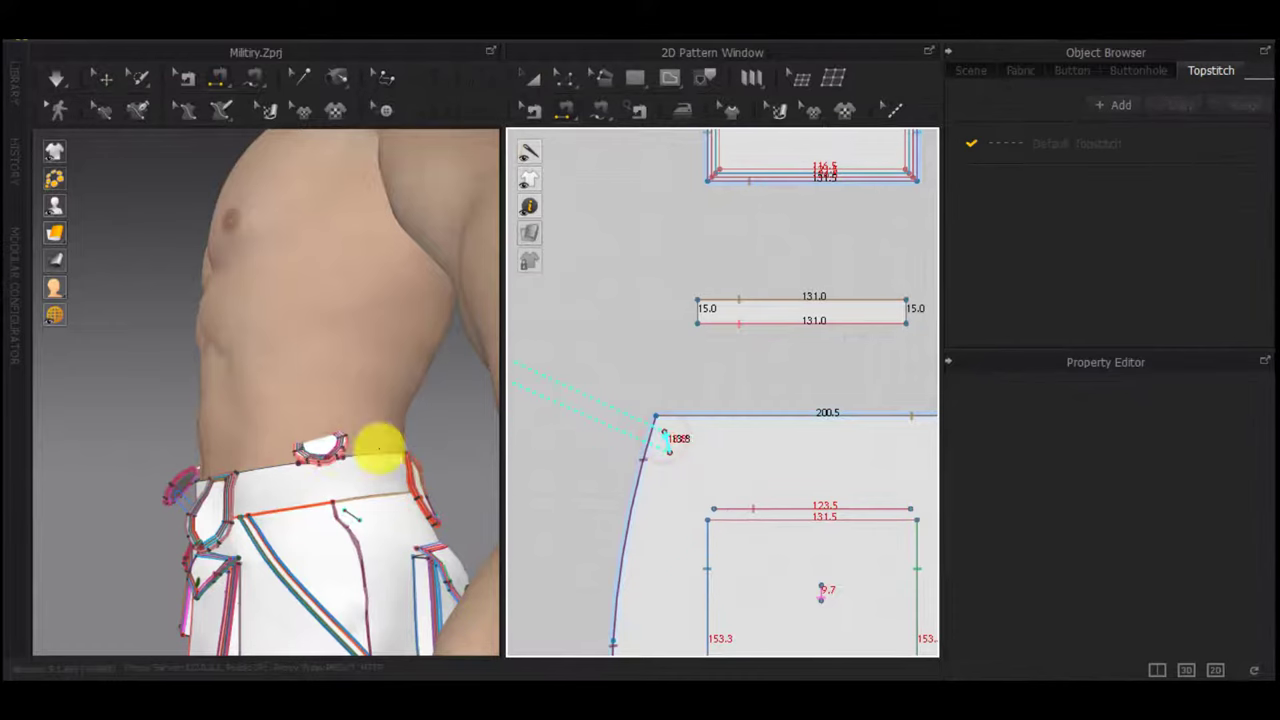
{"action": "right_click_drag", "start_coordinate": [378, 448], "coordinate": [362, 440]}
{"action": "scroll", "coordinate": [768, 429], "scroll_direction": "down", "scroll_amount": 5}
{"action": "middle_click_drag", "start_coordinate": [857, 433], "coordinate": [1038, 433]}
{"action": "middle_click_drag", "start_coordinate": [748, 272], "coordinate": [1053, 398]}
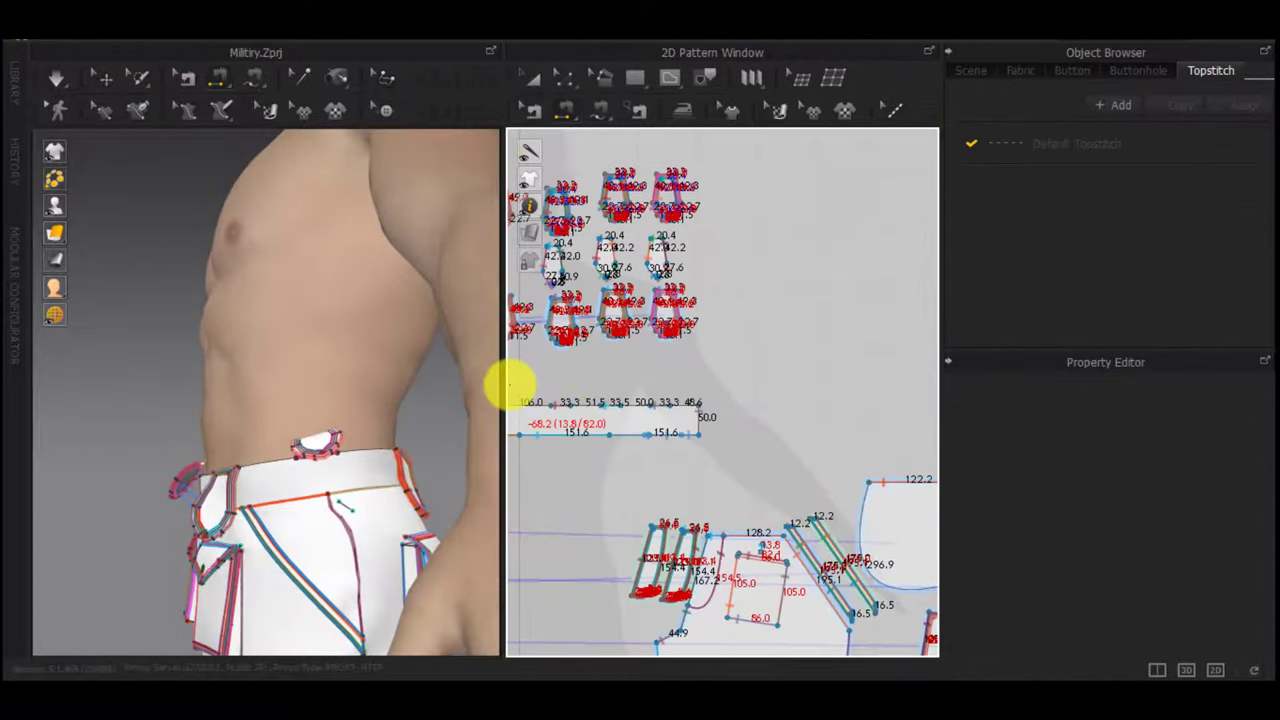
{"action": "middle_click_drag", "start_coordinate": [627, 413], "coordinate": [778, 437]}
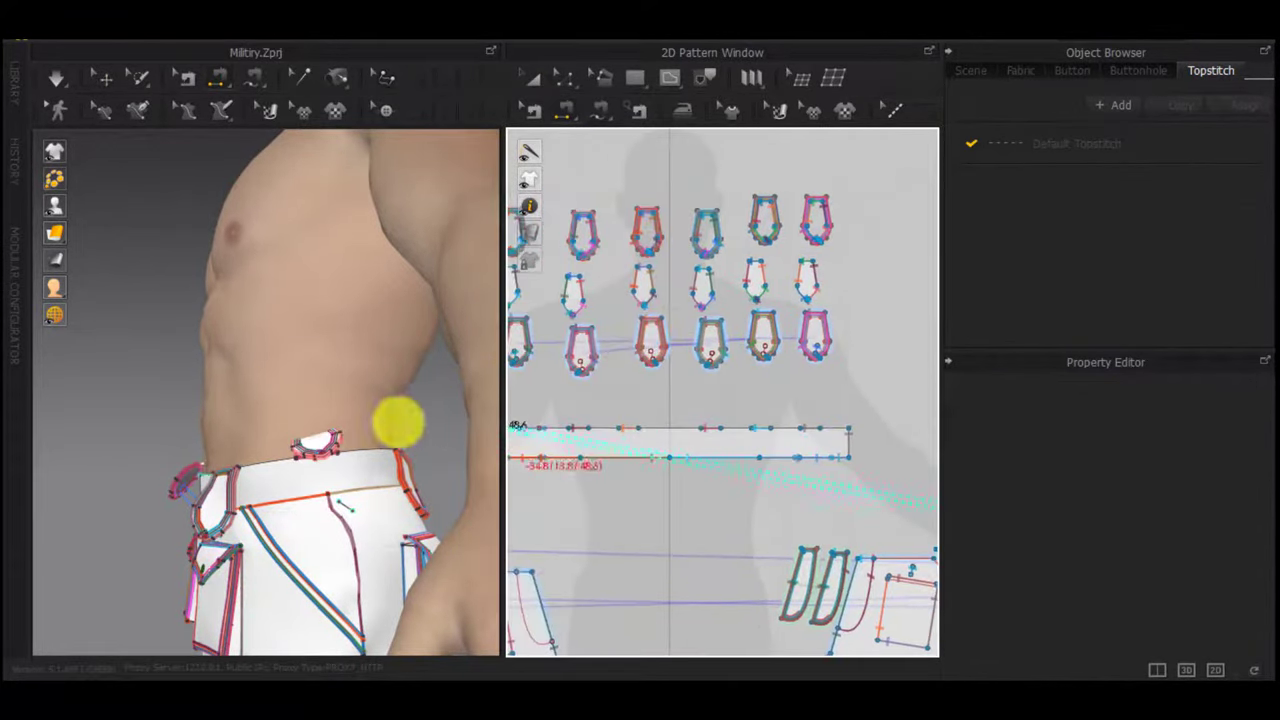
{"action": "scroll", "coordinate": [567, 383], "scroll_direction": "up", "scroll_amount": 4}
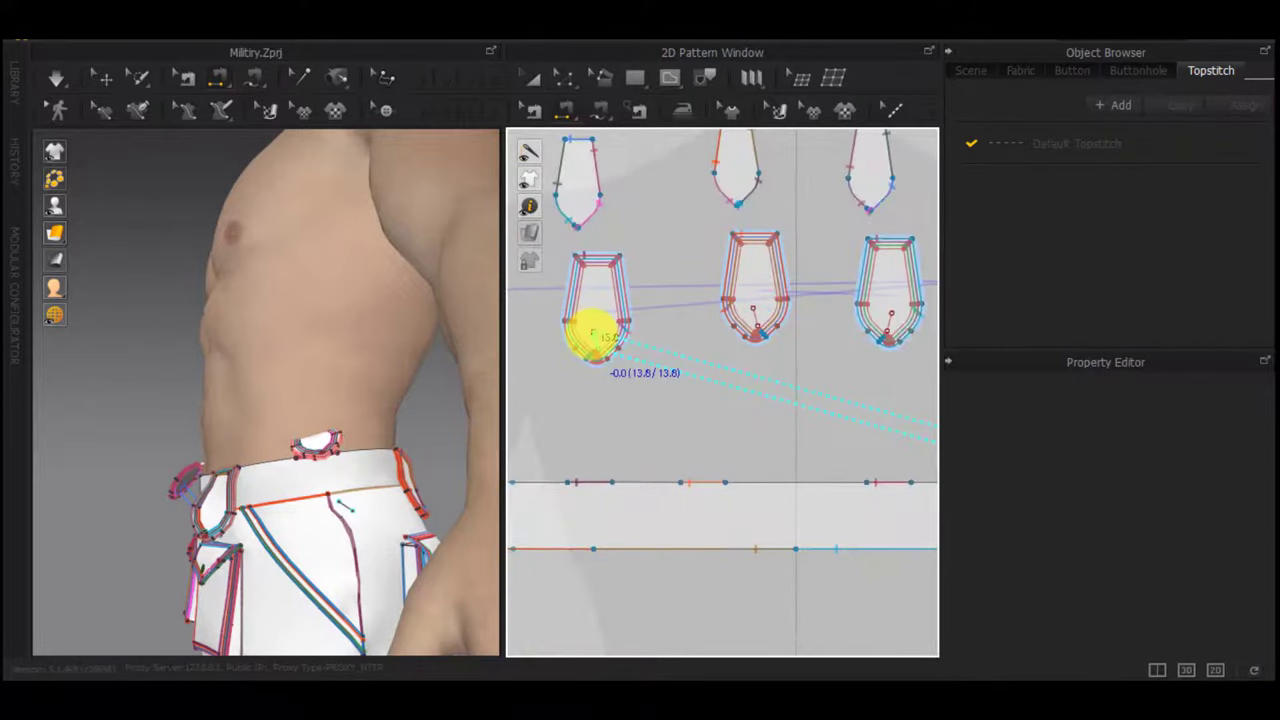
{"action": "left_click", "coordinate": [594, 332]}
{"action": "right_click_drag", "start_coordinate": [405, 408], "coordinate": [208, 460]}
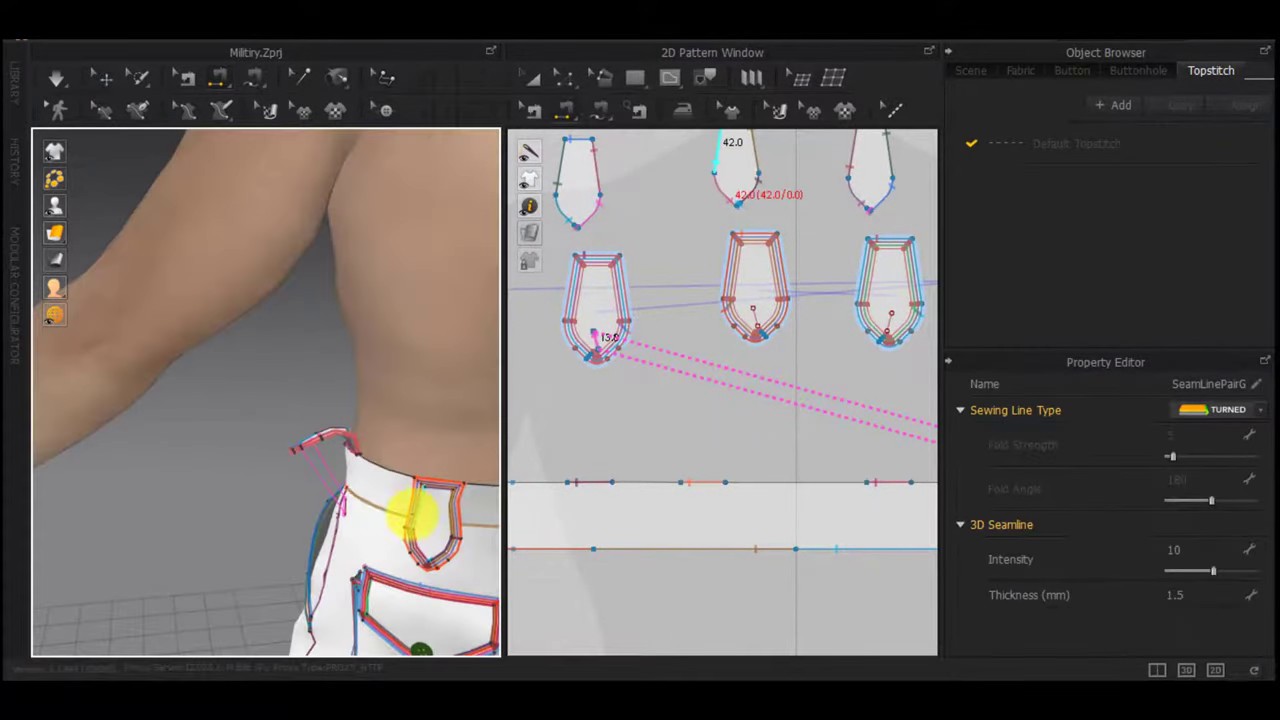
{"action": "scroll", "coordinate": [412, 514], "scroll_direction": "down", "scroll_amount": 2}
{"action": "middle_click_drag", "start_coordinate": [489, 537], "coordinate": [296, 475]}
{"action": "right_click_drag", "start_coordinate": [420, 457], "coordinate": [325, 395]}
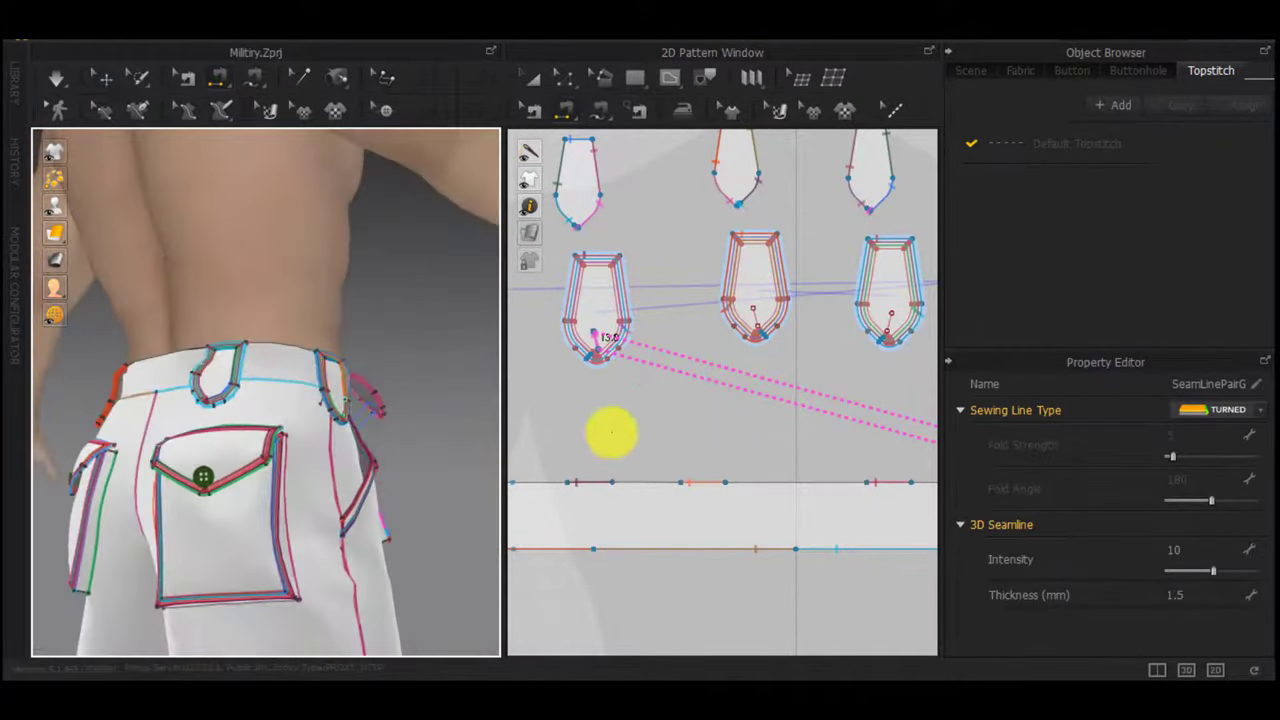
Sew the rightmost back panel's 13.8 mm line near its side corner to the matching line on the second tab from the right
{"action": "scroll", "coordinate": [680, 431], "scroll_direction": "down", "scroll_amount": 6}
{"action": "middle_click_drag", "start_coordinate": [850, 520], "coordinate": [757, 480]}
{"action": "scroll", "coordinate": [765, 495], "scroll_direction": "down", "scroll_amount": 2}
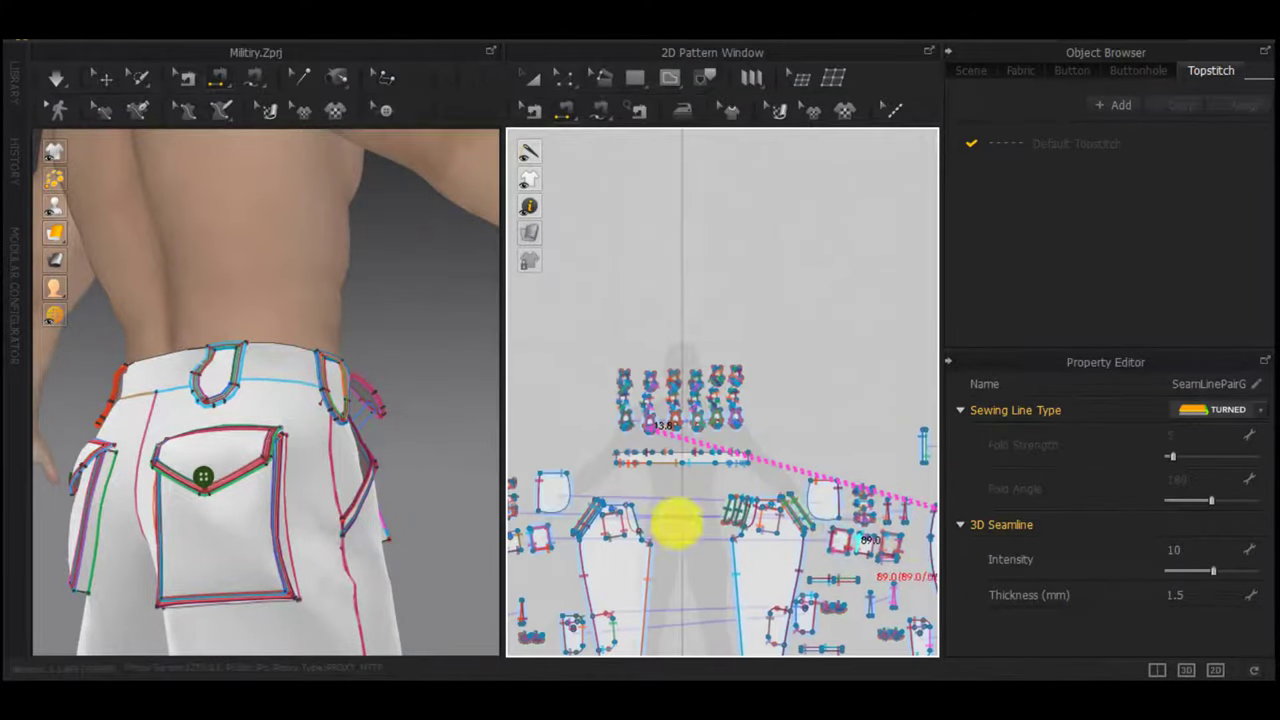
{"action": "scroll", "coordinate": [826, 495], "scroll_direction": "up", "scroll_amount": 8}
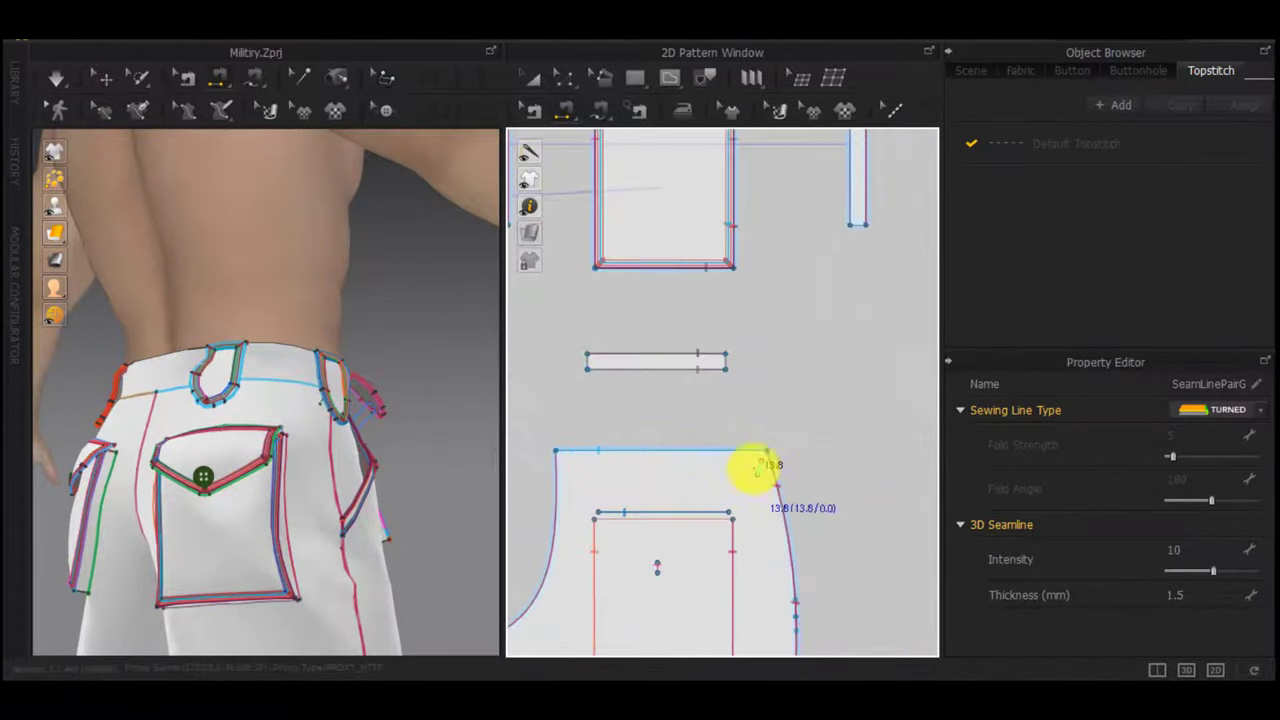
{"action": "left_click", "coordinate": [758, 463]}
{"action": "scroll", "coordinate": [758, 463], "scroll_direction": "down", "scroll_amount": 4}
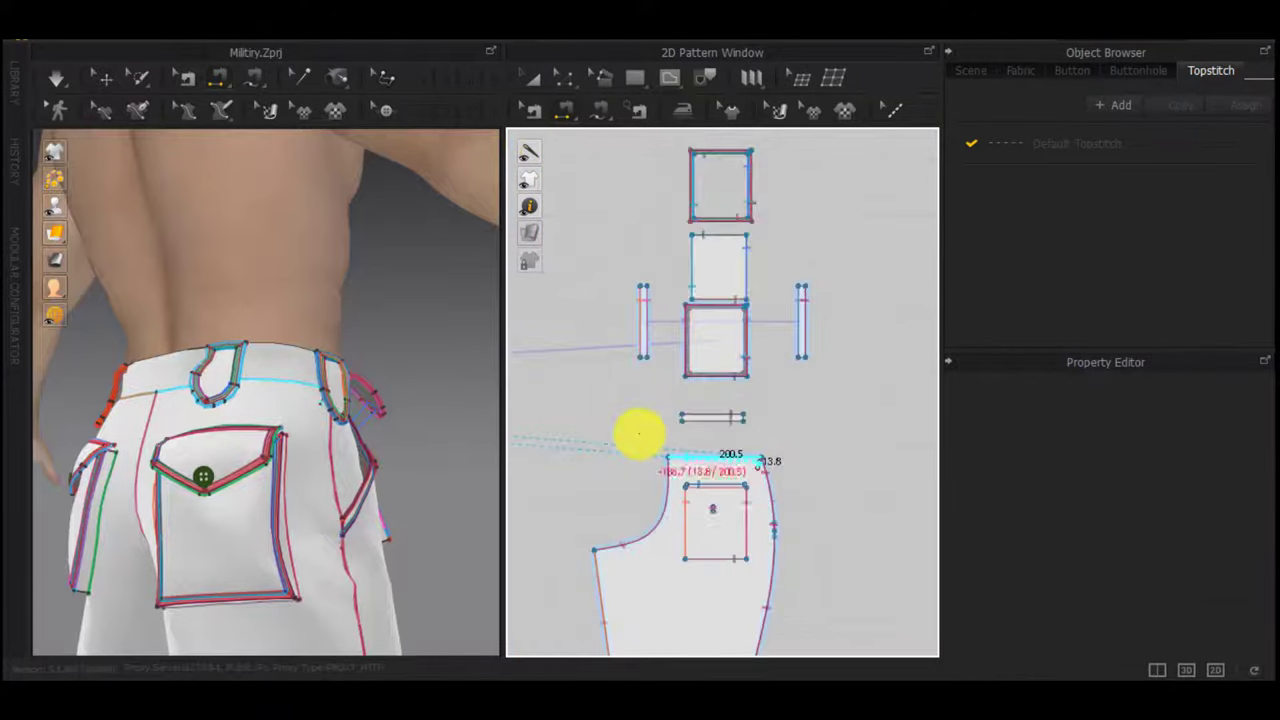
{"action": "scroll", "coordinate": [640, 434], "scroll_direction": "down", "scroll_amount": 4}
{"action": "scroll", "coordinate": [277, 430], "scroll_direction": "down", "scroll_amount": 2}
{"action": "right_click_drag", "start_coordinate": [277, 430], "coordinate": [374, 414]}
{"action": "scroll", "coordinate": [605, 443], "scroll_direction": "down", "scroll_amount": 5}
{"action": "middle_click_drag", "start_coordinate": [600, 443], "coordinate": [953, 443]}
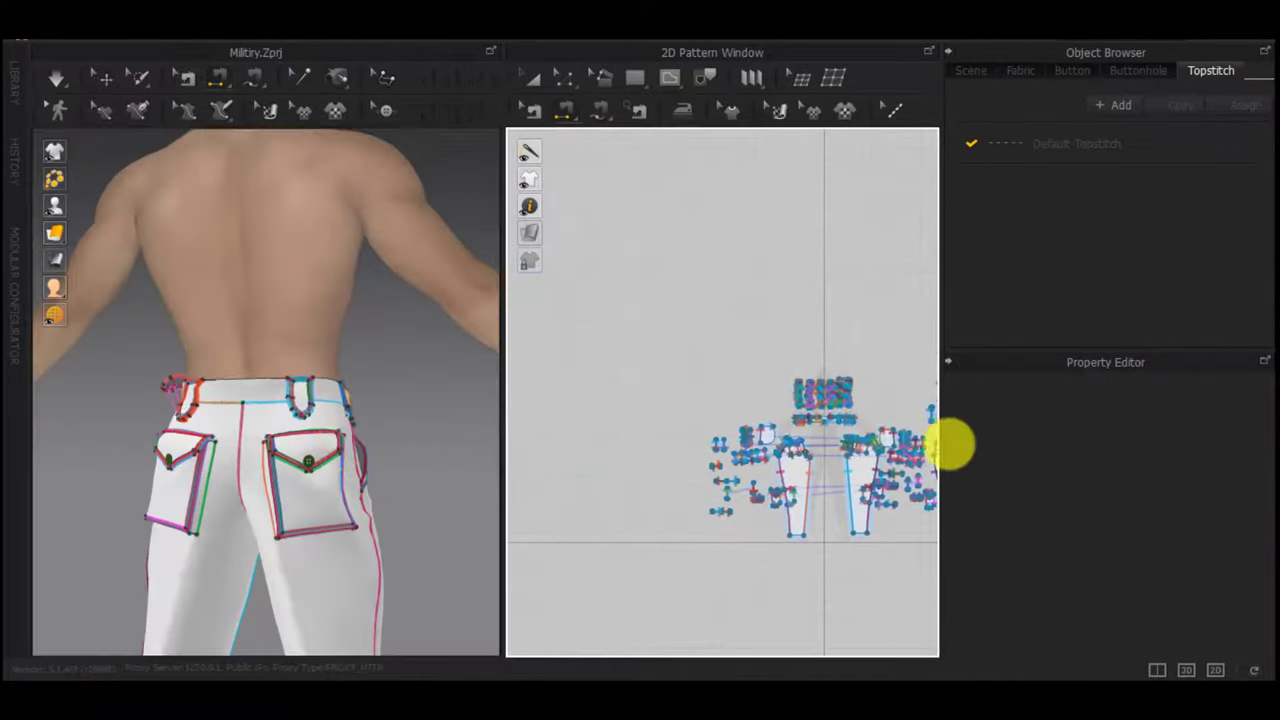
{"action": "scroll", "coordinate": [828, 402], "scroll_direction": "up", "scroll_amount": 4}
{"action": "scroll", "coordinate": [878, 408], "scroll_direction": "up", "scroll_amount": 5}
{"action": "middle_click_drag", "start_coordinate": [676, 433], "coordinate": [761, 437]}
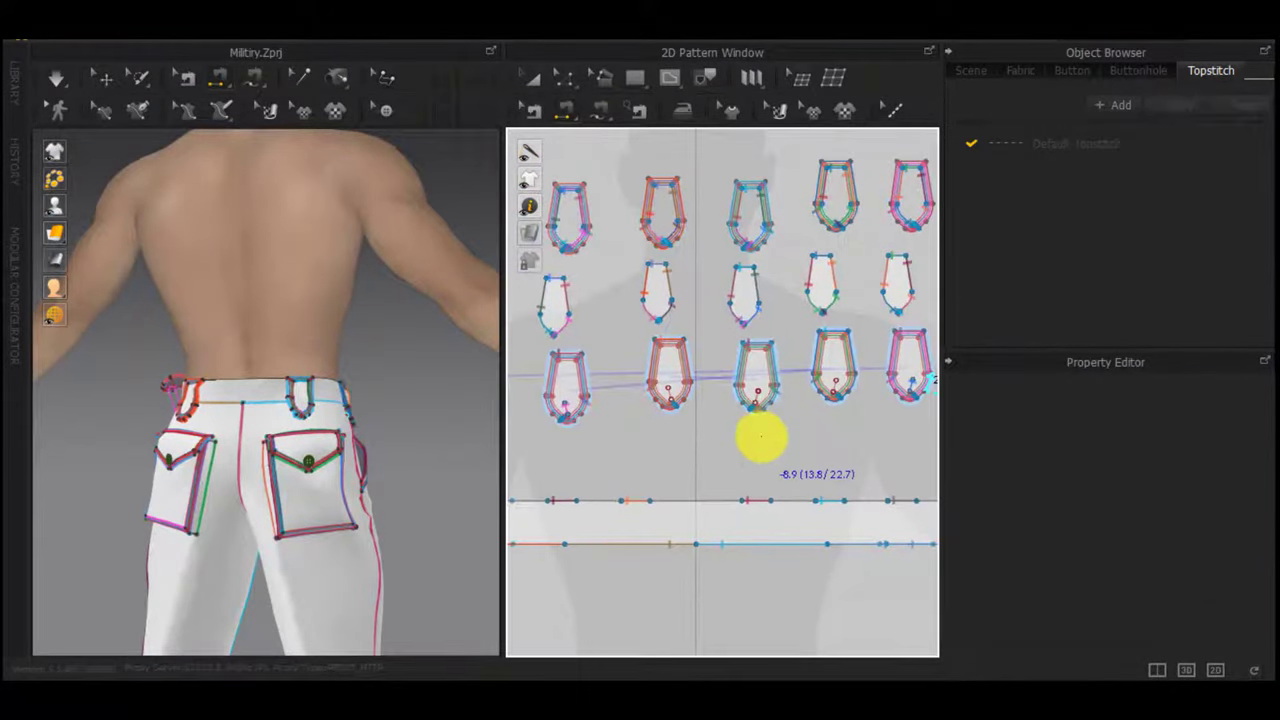
{"action": "scroll", "coordinate": [835, 384], "scroll_direction": "up", "scroll_amount": 4}
{"action": "left_click", "coordinate": [834, 383]}
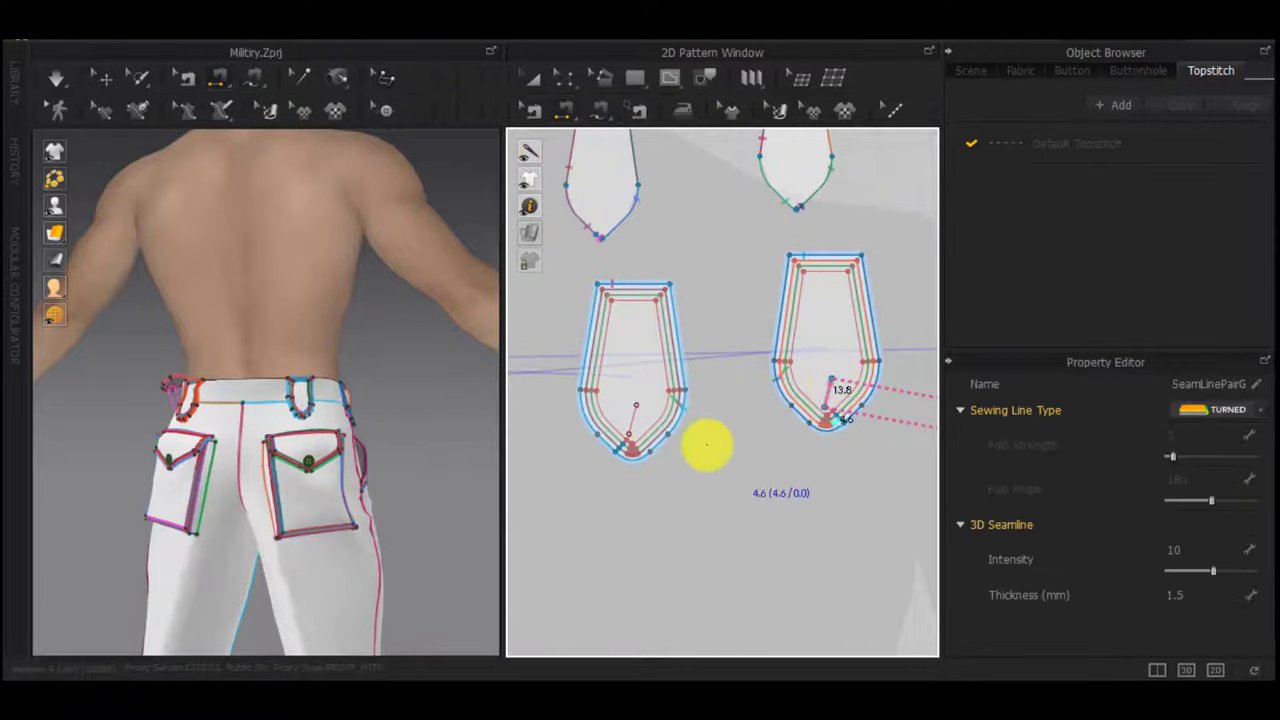
Place a copy of the back panel's 13.8 mm corner line farther inward along its waist edge
{"action": "scroll", "coordinate": [706, 447], "scroll_direction": "down", "scroll_amount": 6}
{"action": "scroll", "coordinate": [230, 420], "scroll_direction": "up", "scroll_amount": 5}
{"action": "middle_click_drag", "start_coordinate": [131, 443], "coordinate": [240, 472]}
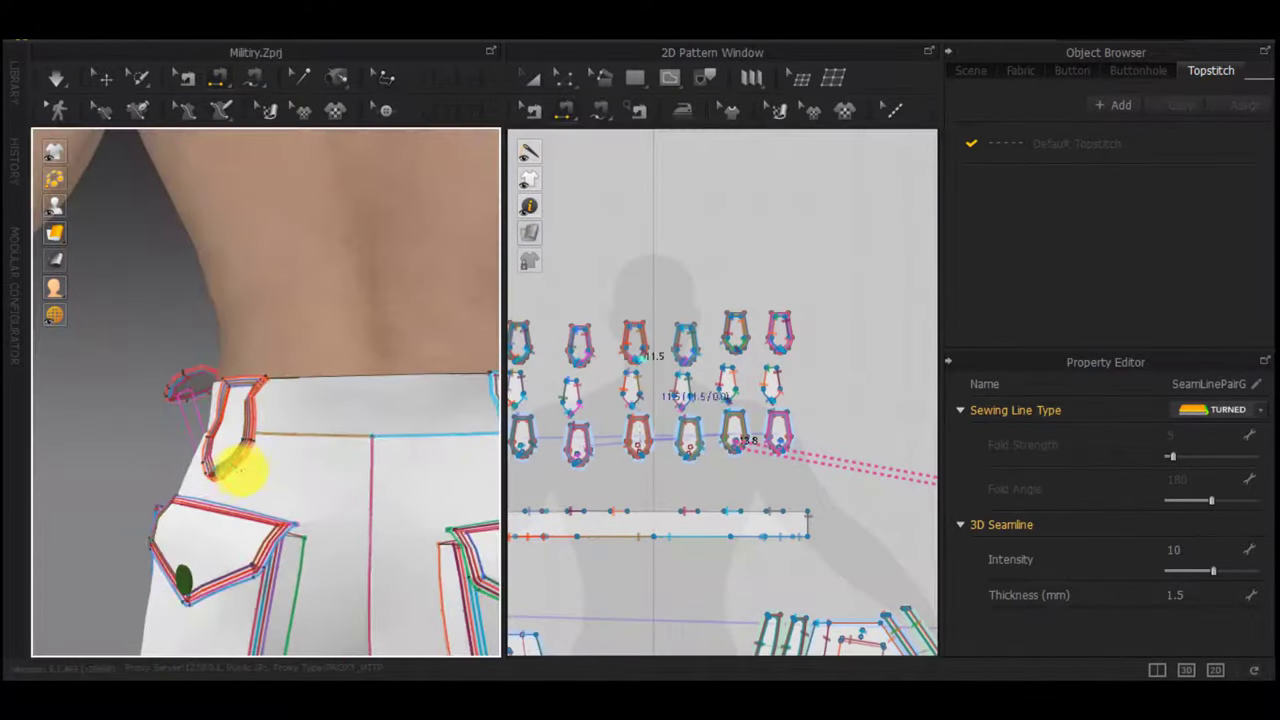
{"action": "key", "text": "q"}
{"action": "left_click", "coordinate": [253, 471]}
{"action": "scroll", "coordinate": [569, 558], "scroll_direction": "down", "scroll_amount": 5}
{"action": "scroll", "coordinate": [862, 605], "scroll_direction": "up", "scroll_amount": 8}
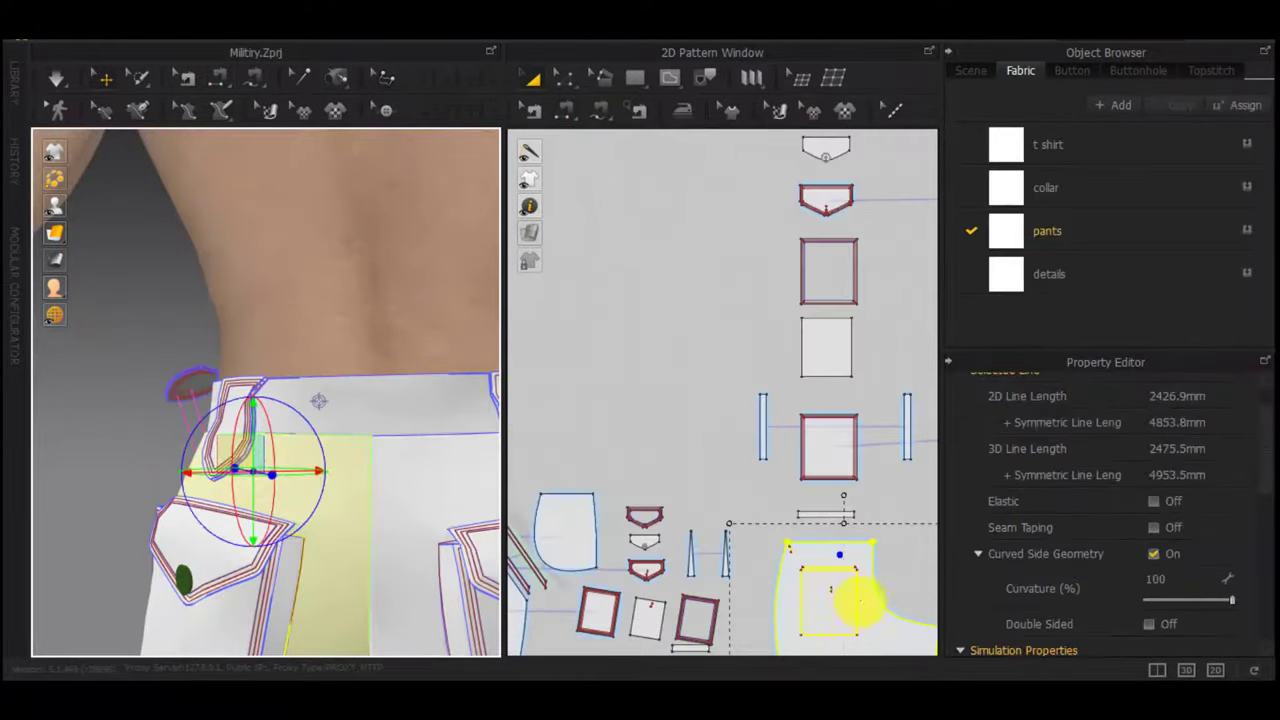
{"action": "left_click", "coordinate": [905, 371]}
{"action": "key", "text": "g"}
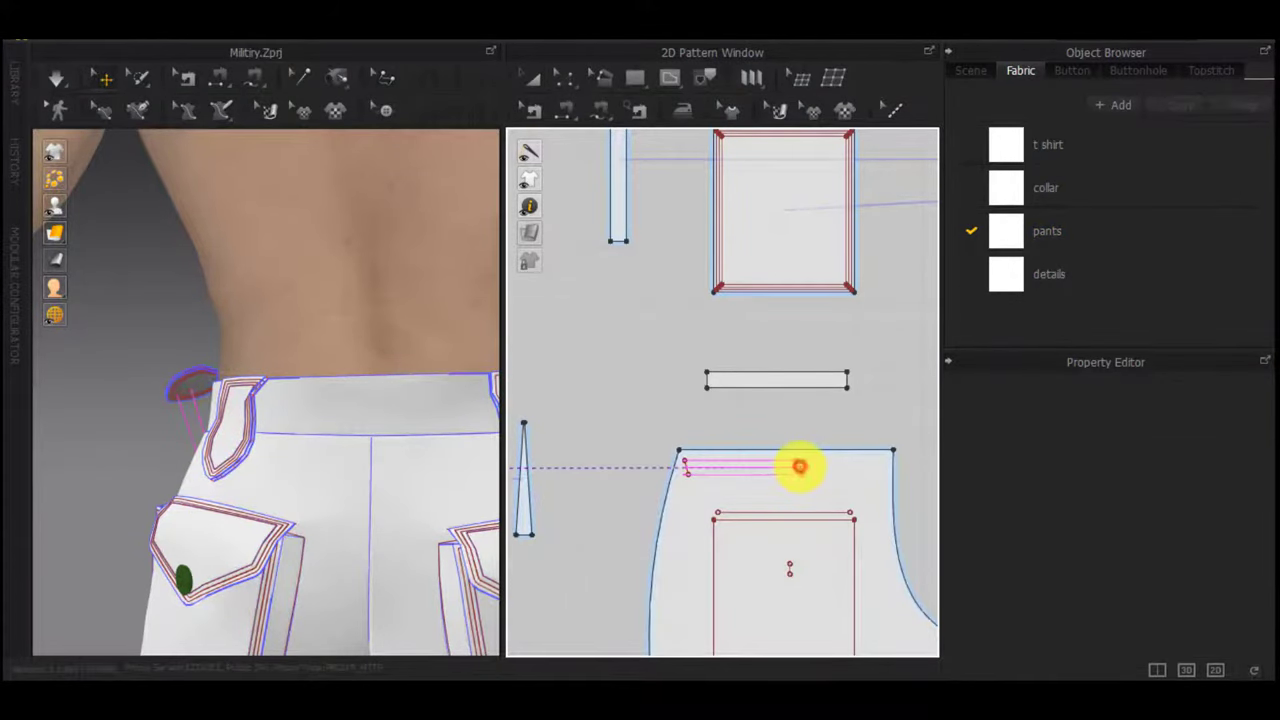
{"action": "left_click", "coordinate": [800, 467]}
{"action": "right_click_drag", "start_coordinate": [400, 470], "coordinate": [700, 448]}
{"action": "scroll", "coordinate": [831, 486], "scroll_direction": "up", "scroll_amount": 5}
{"action": "left_click_drag", "start_coordinate": [755, 444], "coordinate": [757, 472]}
{"action": "key", "text": "ctrl+z"}
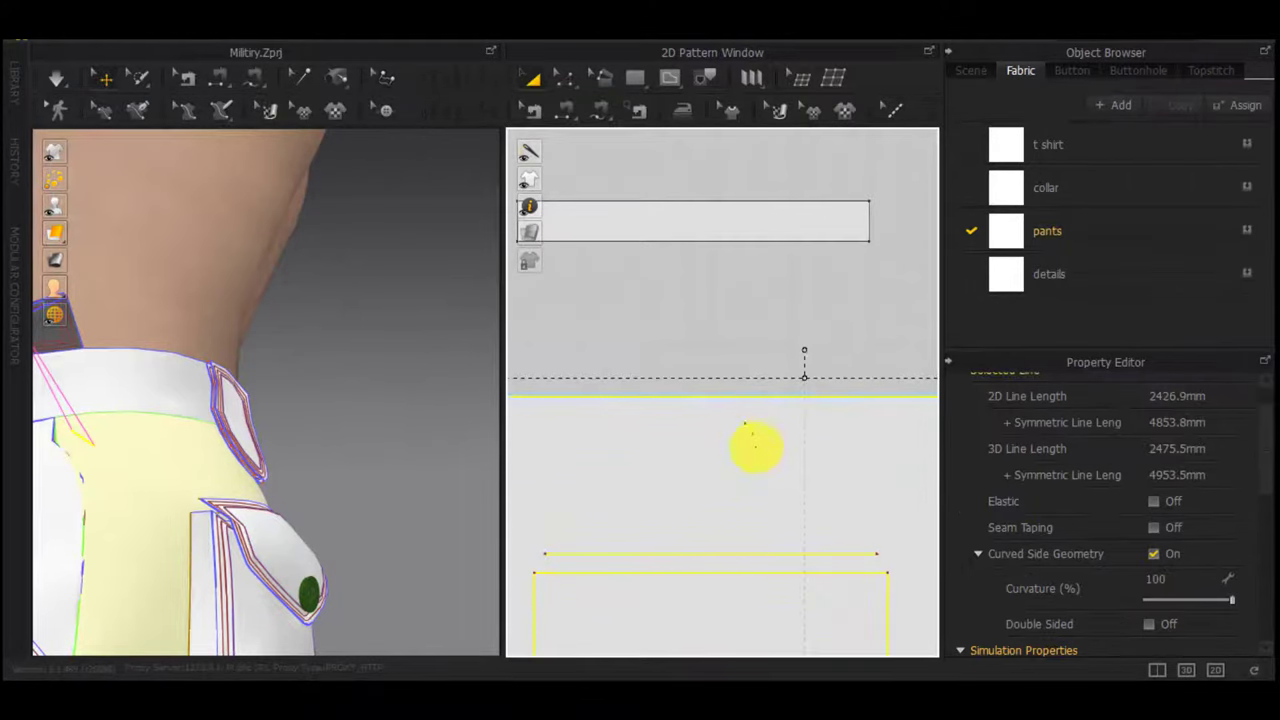
Move the 13.8 mm line at the back panel's side corner slightly farther below the waist edge
{"action": "left_click", "coordinate": [750, 440]}
{"action": "scroll", "coordinate": [720, 491], "scroll_direction": "down", "scroll_amount": 2}
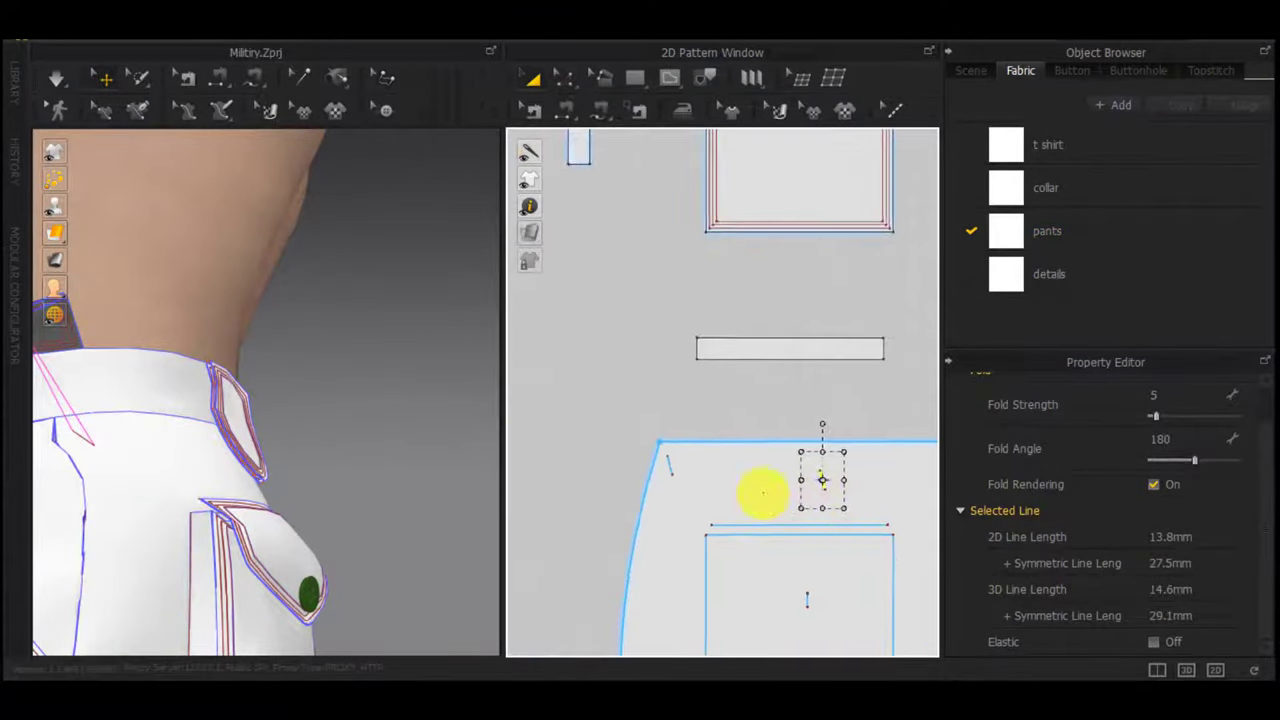
{"action": "scroll", "coordinate": [667, 468], "scroll_direction": "up", "scroll_amount": 2}
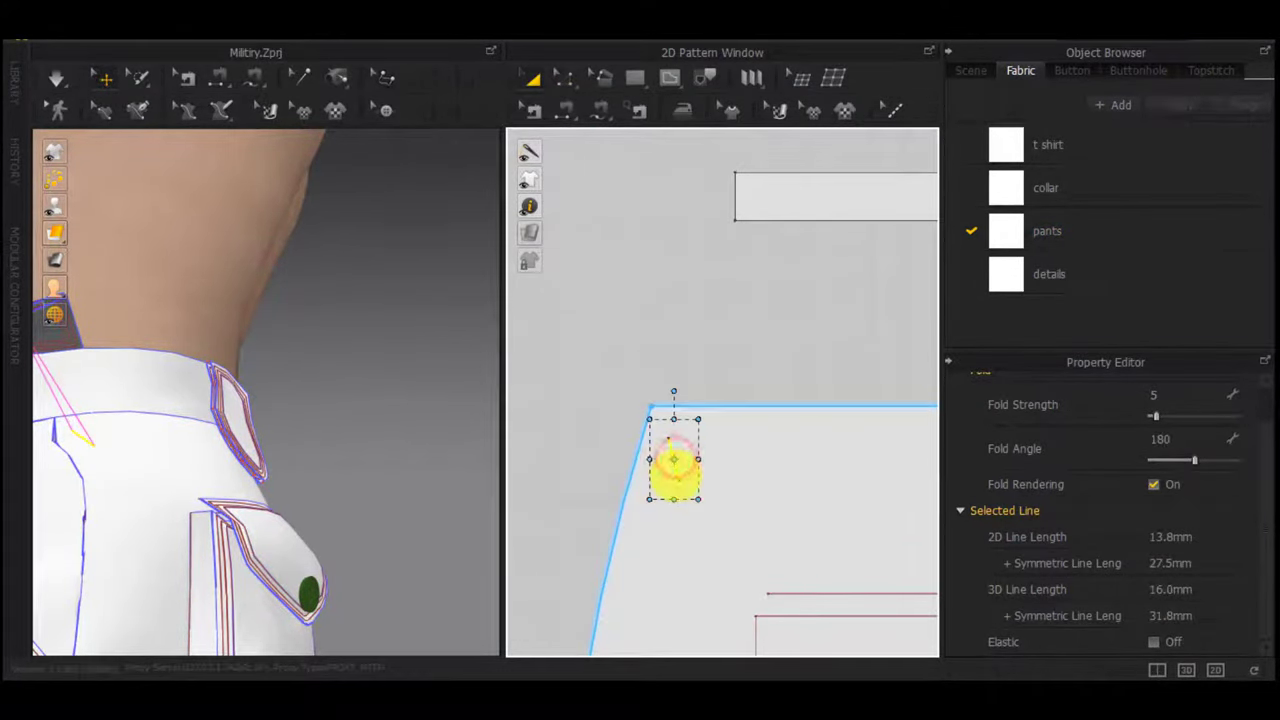
{"action": "left_click_drag", "start_coordinate": [678, 510], "coordinate": [678, 512]}
{"action": "scroll", "coordinate": [678, 519], "scroll_direction": "down", "scroll_amount": 5}
{"action": "scroll", "coordinate": [724, 526], "scroll_direction": "up", "scroll_amount": 4}
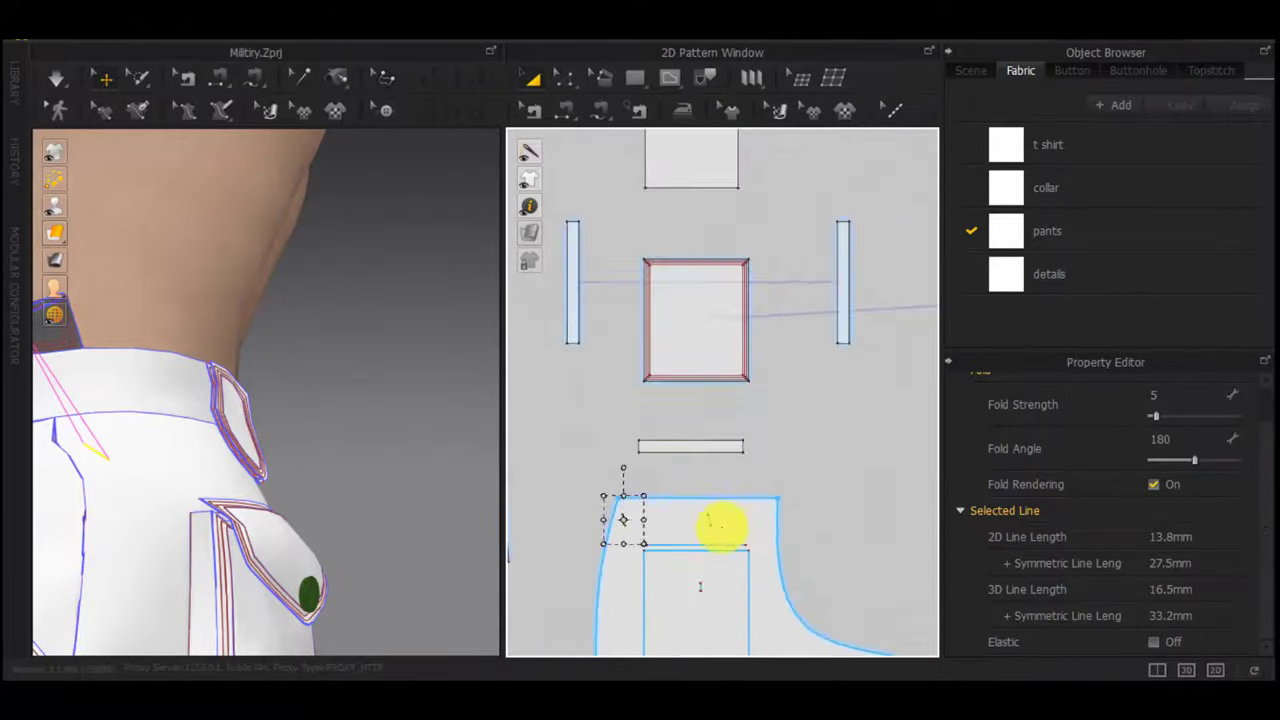
Sew the copied inner 13.8 mm line on the back panel to the matching line on the third tab from the left
{"action": "key", "text": "n"}
{"action": "left_click", "coordinate": [697, 506]}
{"action": "scroll", "coordinate": [695, 505], "scroll_direction": "down", "scroll_amount": 7}
{"action": "middle_click_drag", "start_coordinate": [655, 505], "coordinate": [908, 512]}
{"action": "scroll", "coordinate": [757, 434], "scroll_direction": "up", "scroll_amount": 3}
{"action": "scroll", "coordinate": [740, 578], "scroll_direction": "up", "scroll_amount": 3}
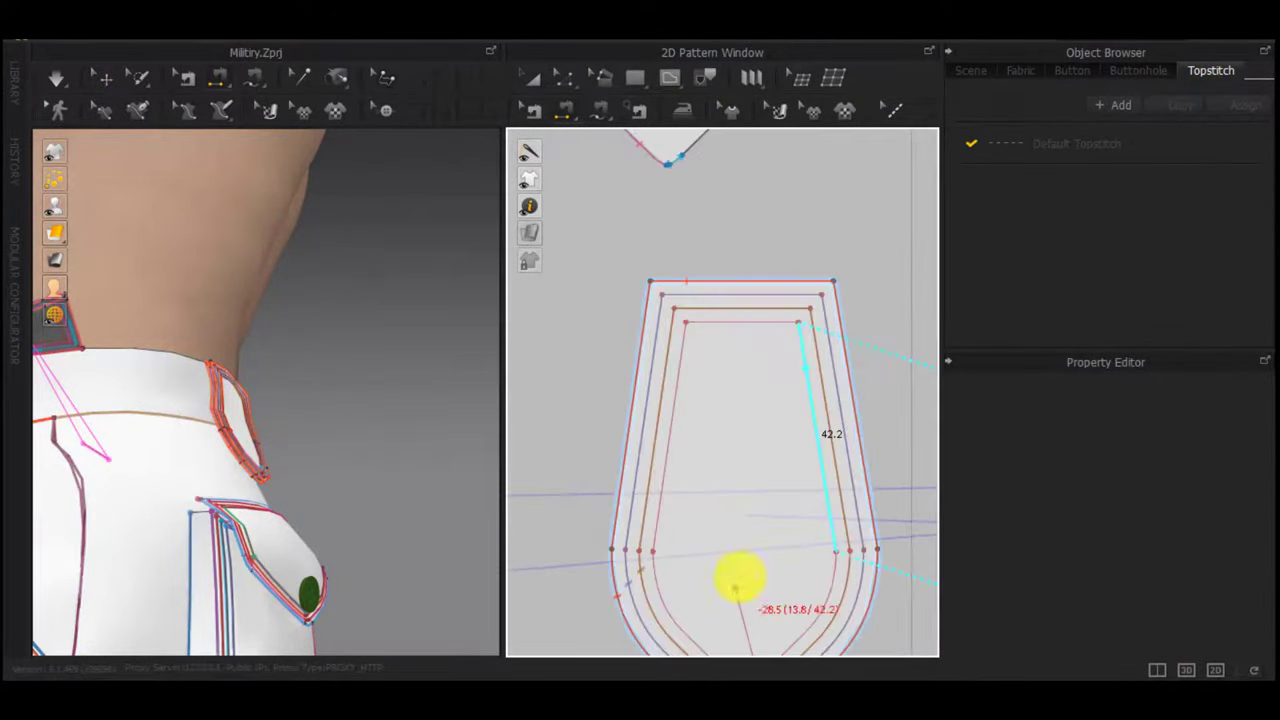
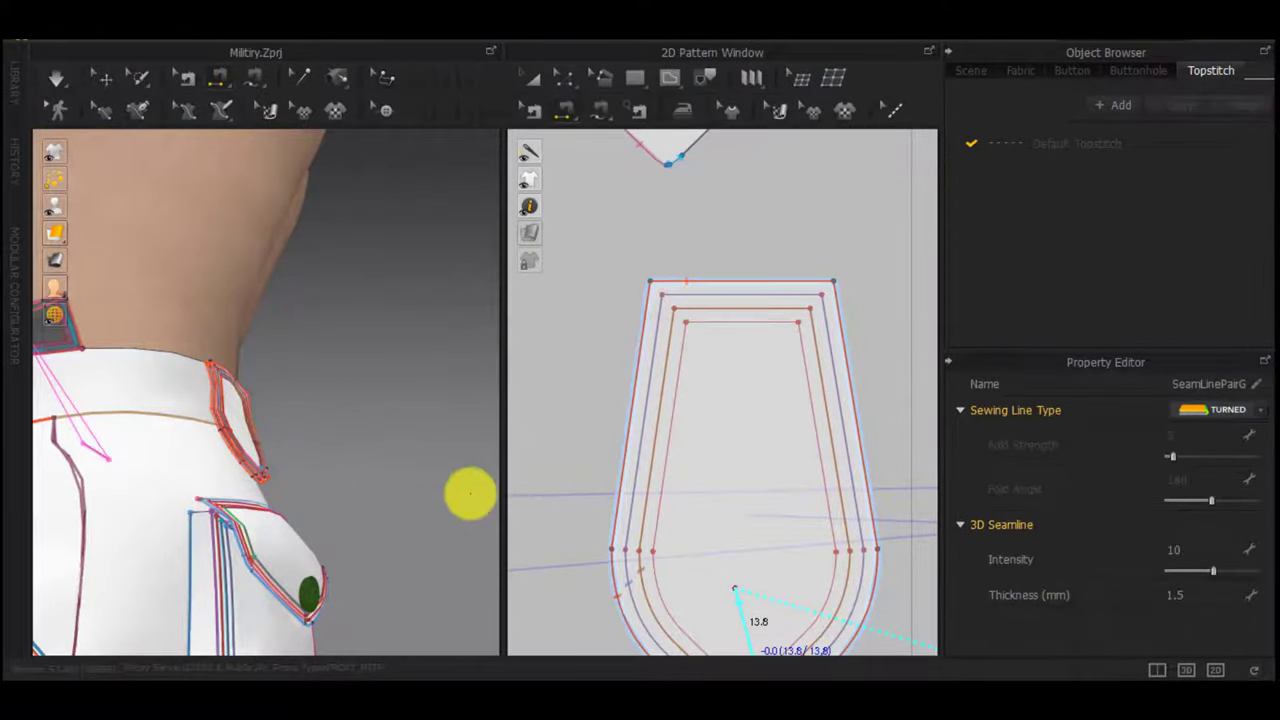
{"action": "scroll", "coordinate": [858, 516], "scroll_direction": "down", "scroll_amount": 5}
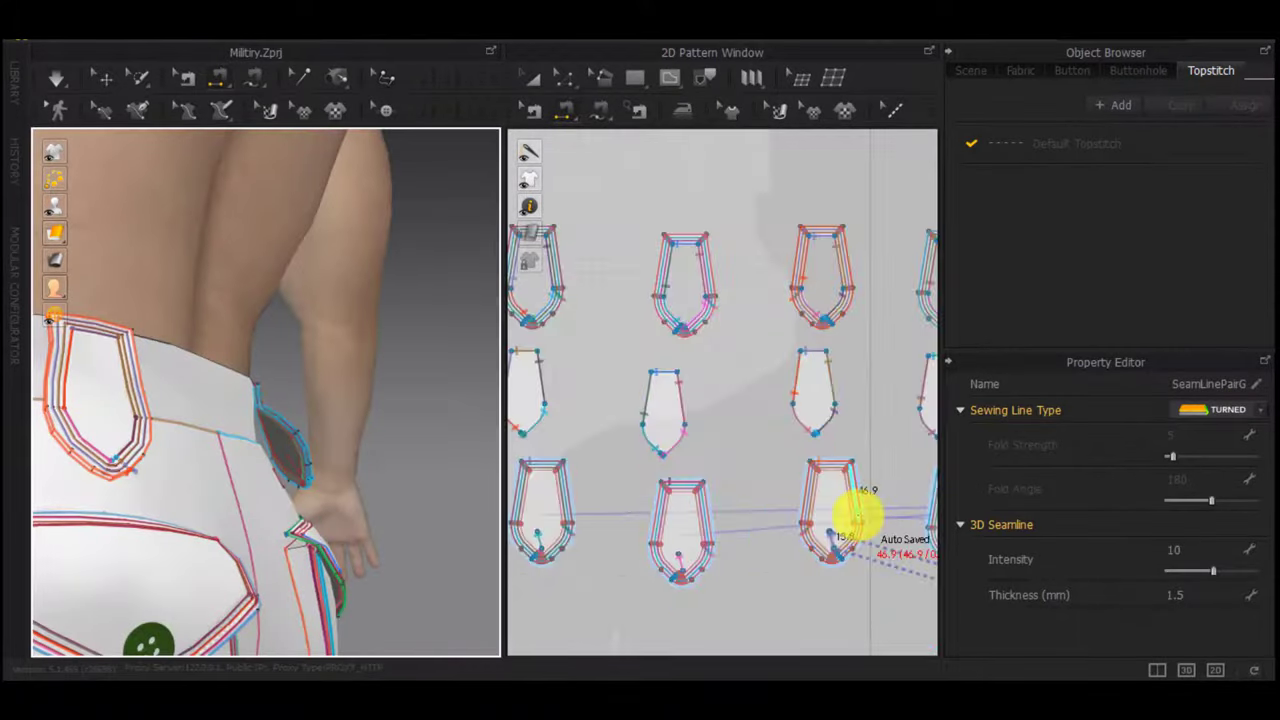
Sew the rightmost back panel's inner 13.8 mm line to the matching line on the third tab from the right
{"action": "middle_click_drag", "start_coordinate": [857, 514], "coordinate": [503, 394]}
{"action": "scroll", "coordinate": [908, 512], "scroll_direction": "down", "scroll_amount": 2}
{"action": "middle_click_drag", "start_coordinate": [763, 500], "coordinate": [542, 446]}
{"action": "middle_click_drag", "start_coordinate": [806, 474], "coordinate": [565, 458]}
{"action": "scroll", "coordinate": [743, 486], "scroll_direction": "up", "scroll_amount": 4}
{"action": "left_click", "coordinate": [774, 486]}
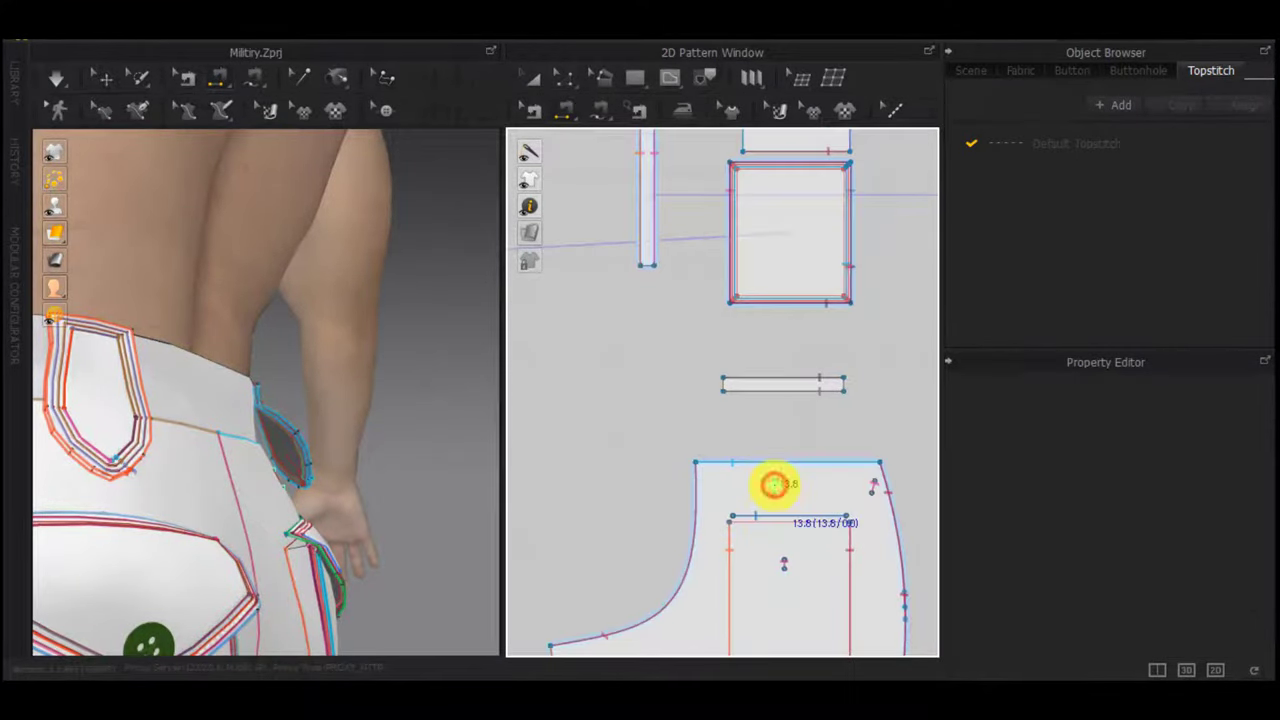
{"action": "scroll", "coordinate": [774, 486], "scroll_direction": "down", "scroll_amount": 5}
{"action": "scroll", "coordinate": [831, 489], "scroll_direction": "down", "scroll_amount": 3}
{"action": "middle_click_drag", "start_coordinate": [650, 470], "coordinate": [774, 474]}
{"action": "middle_click_drag", "start_coordinate": [548, 426], "coordinate": [735, 436]}
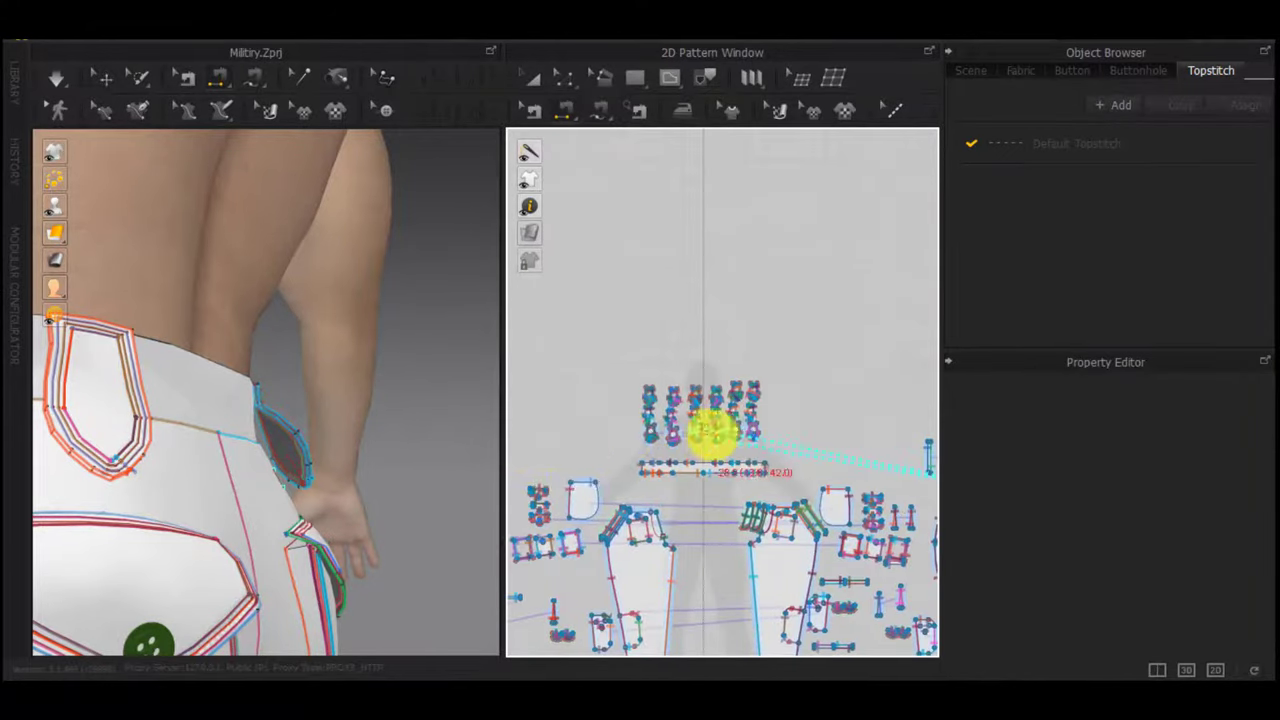
{"action": "scroll", "coordinate": [712, 432], "scroll_direction": "up", "scroll_amount": 8}
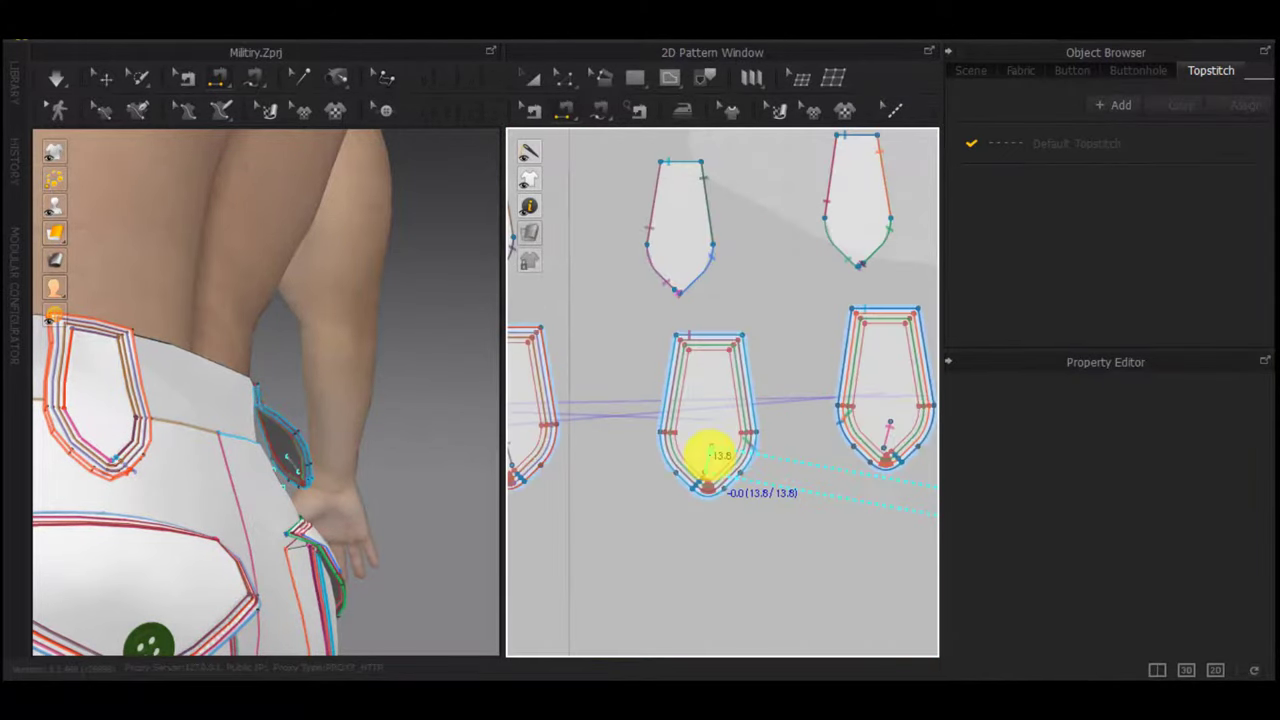
{"action": "left_click", "coordinate": [708, 455]}
Simulate the trousers with the newly sewn tabs and examine the drape from the back, front and side
{"action": "scroll", "coordinate": [286, 500], "scroll_direction": "up", "scroll_amount": 5}
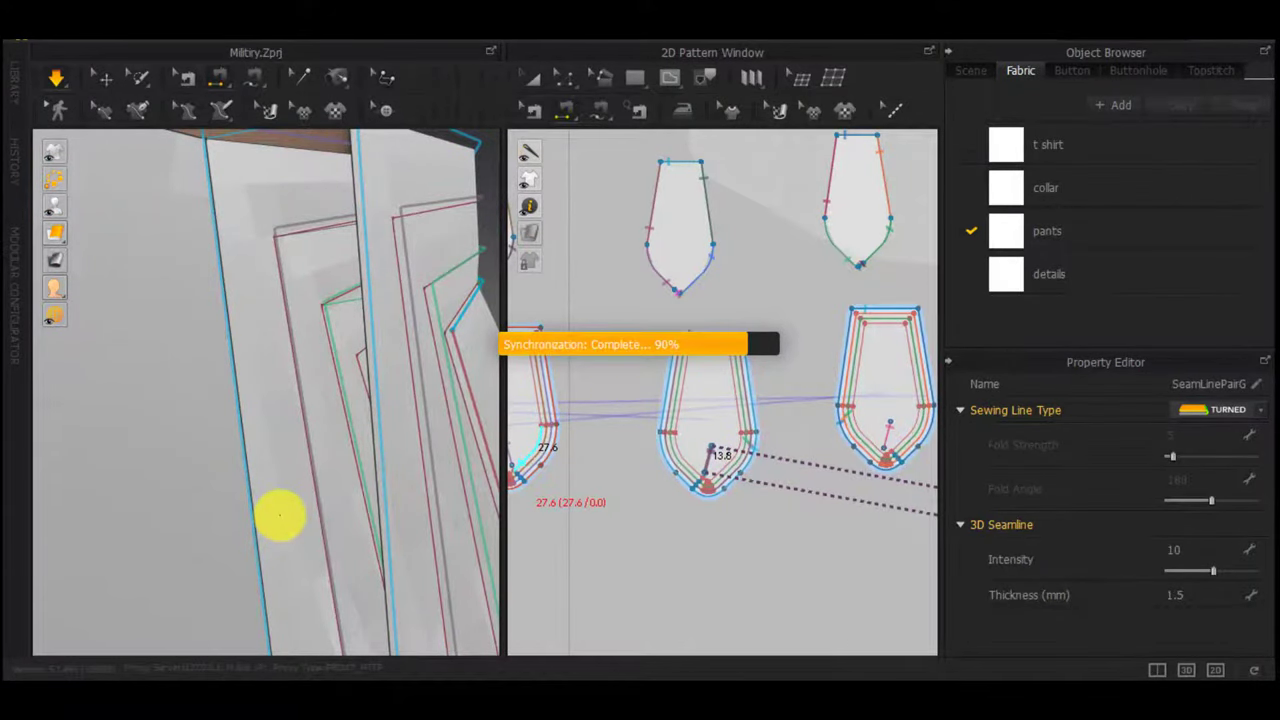
{"action": "scroll", "coordinate": [279, 516], "scroll_direction": "down", "scroll_amount": 6}
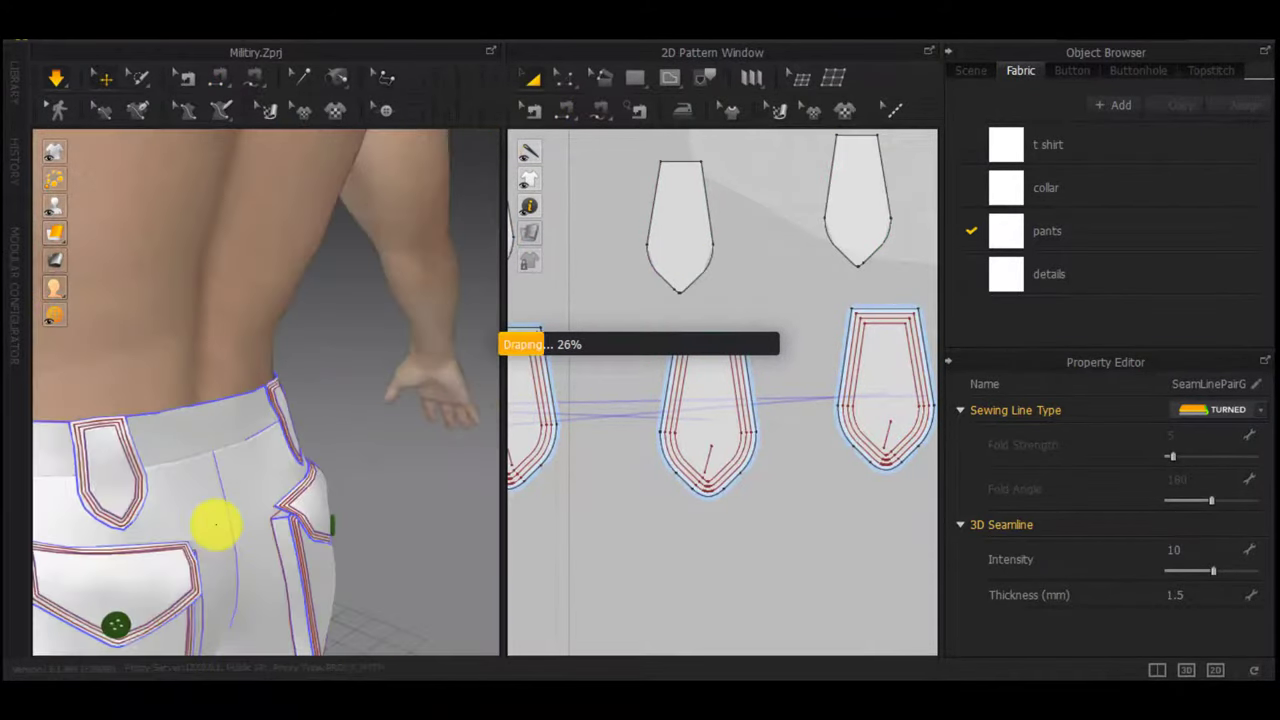
{"action": "right_click_drag", "start_coordinate": [216, 524], "coordinate": [491, 500]}
{"action": "key", "text": "2"}
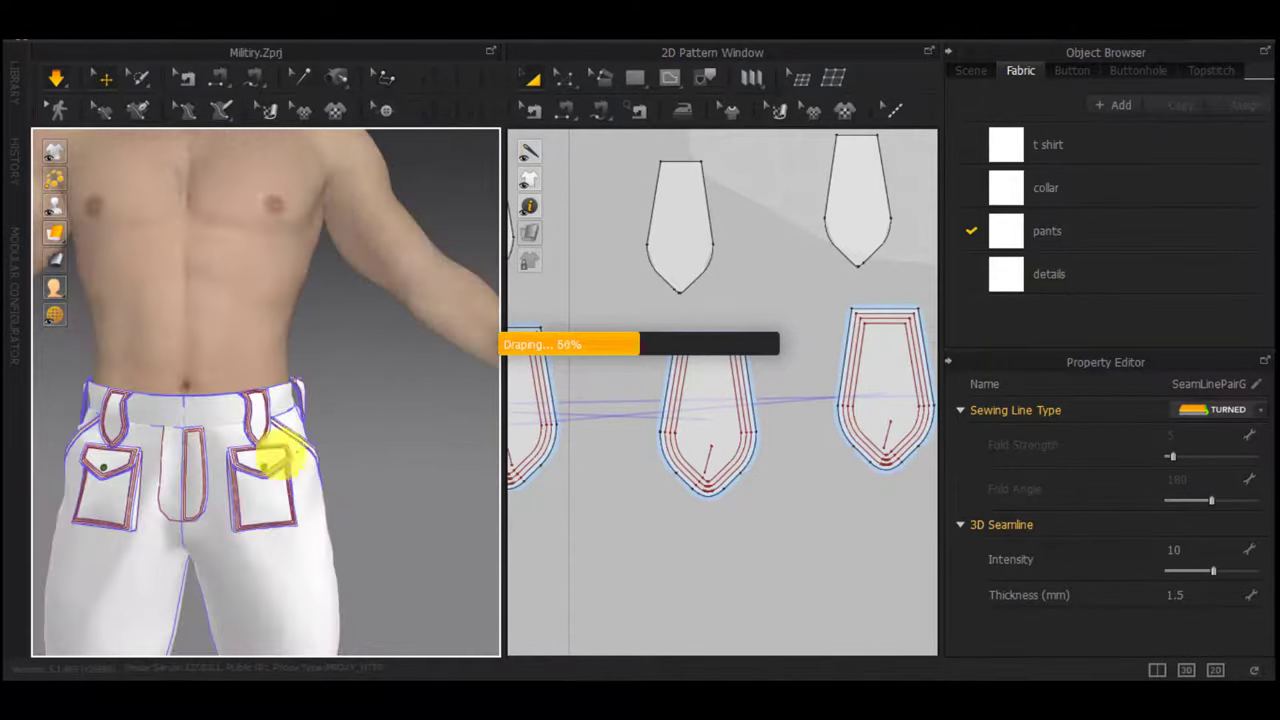
{"action": "key", "text": "3"}
{"action": "key", "text": "6"}
{"action": "key", "text": "1"}
{"action": "scroll", "coordinate": [694, 487], "scroll_direction": "down", "scroll_amount": 5}
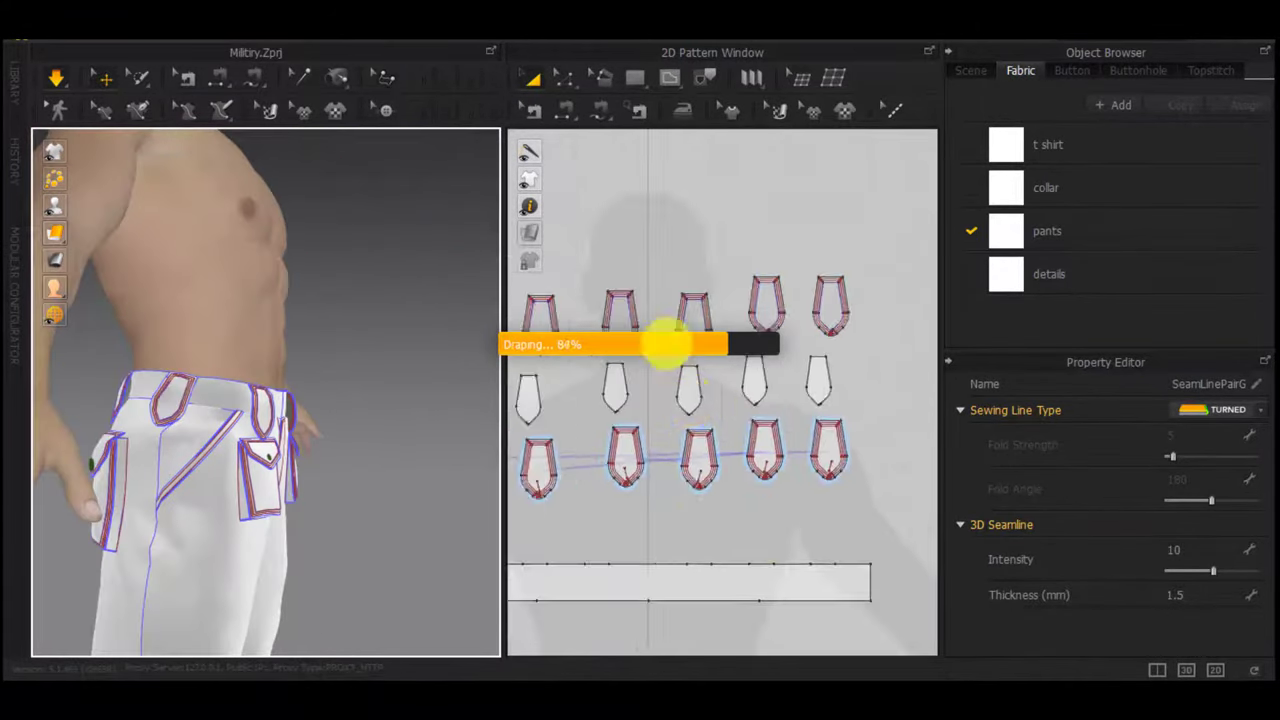
Move the 13.8 mm line at the back panel's side corner toward the panel's side edge
{"action": "middle_click_drag", "start_coordinate": [772, 571], "coordinate": [666, 344]}
{"action": "scroll", "coordinate": [897, 550], "scroll_direction": "down", "scroll_amount": 4}
{"action": "middle_click_drag", "start_coordinate": [813, 536], "coordinate": [680, 486]}
{"action": "middle_click_drag", "start_coordinate": [872, 503], "coordinate": [777, 446]}
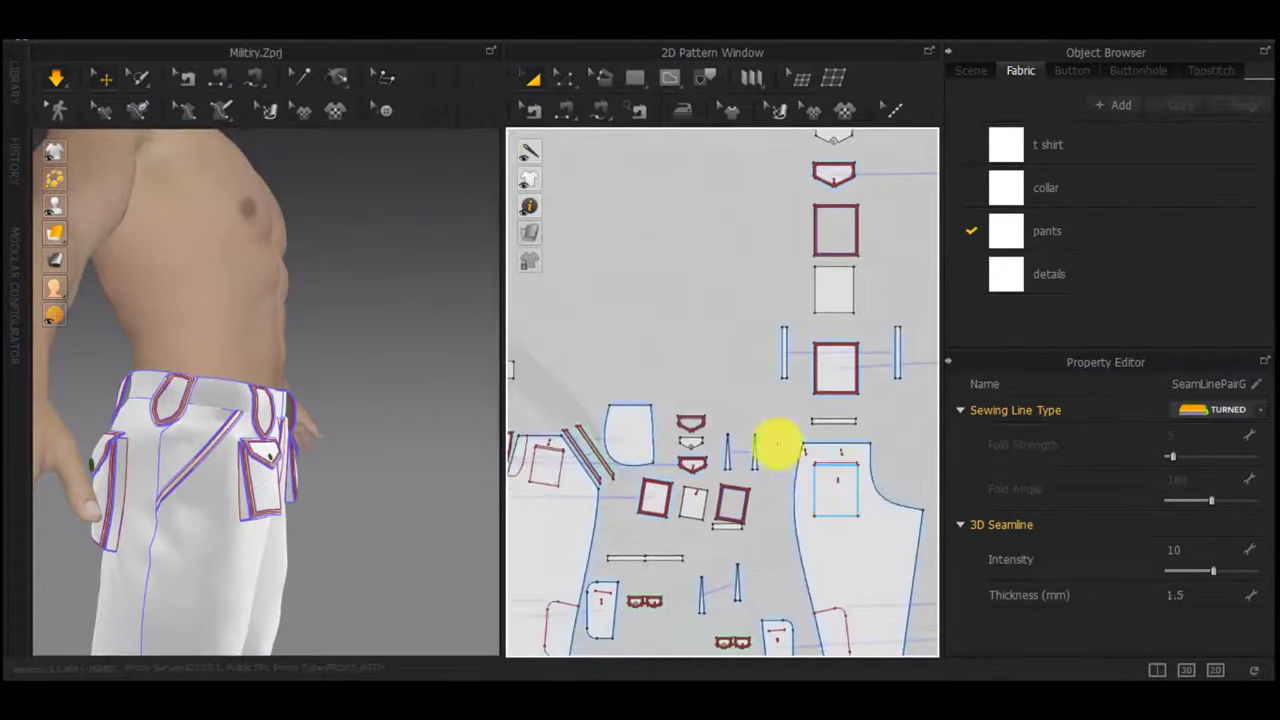
{"action": "scroll", "coordinate": [774, 452], "scroll_direction": "up", "scroll_amount": 7}
{"action": "key", "text": "z"}
{"action": "scroll", "coordinate": [743, 411], "scroll_direction": "up", "scroll_amount": 10}
{"action": "key", "text": "a"}
{"action": "scroll", "coordinate": [655, 430], "scroll_direction": "down", "scroll_amount": 3}
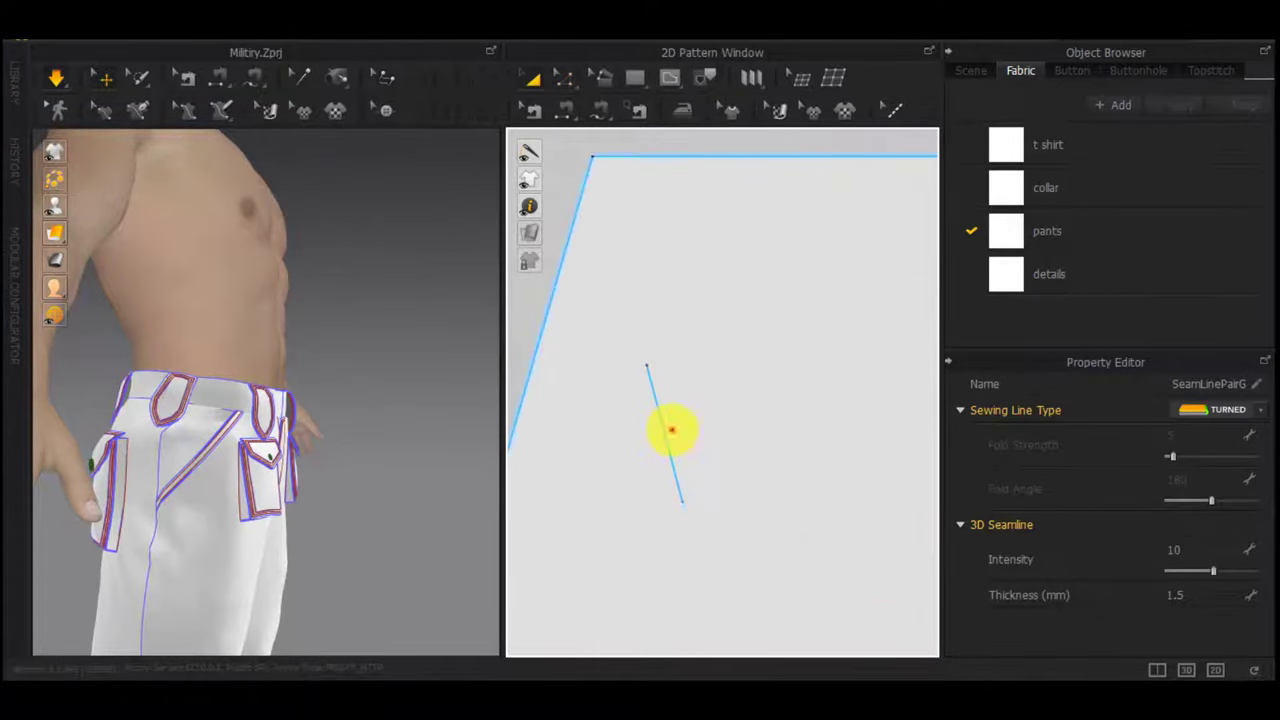
{"action": "left_click", "coordinate": [674, 430]}
{"action": "left_click", "coordinate": [667, 436]}
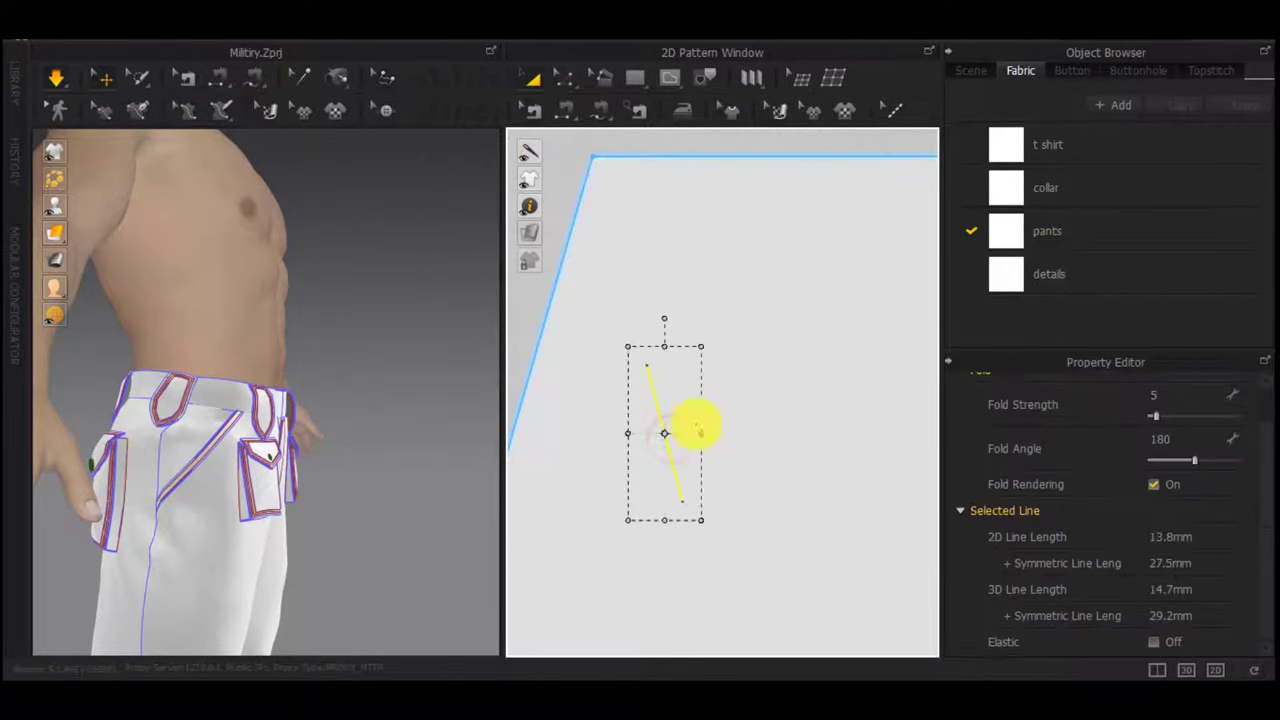
{"action": "left_click_drag", "start_coordinate": [667, 422], "coordinate": [585, 409]}
Shift the same 13.8 mm corner line farther outward, placing it just inside the back panel's side edge
{"action": "scroll", "coordinate": [680, 445], "scroll_direction": "down", "scroll_amount": 4}
{"action": "middle_click_drag", "start_coordinate": [668, 455], "coordinate": [772, 458]}
{"action": "left_click", "coordinate": [766, 410]}
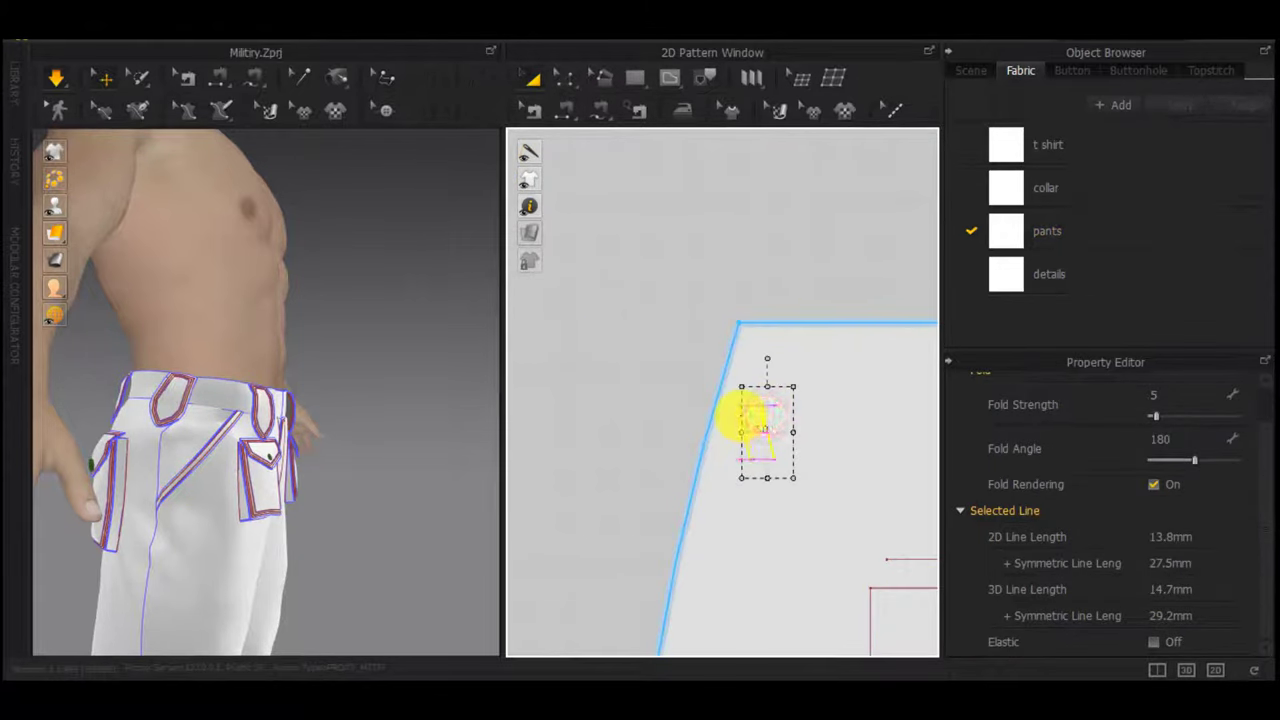
{"action": "scroll", "coordinate": [676, 455], "scroll_direction": "up", "scroll_amount": 3}
{"action": "middle_click_drag", "start_coordinate": [793, 395], "coordinate": [680, 404]}
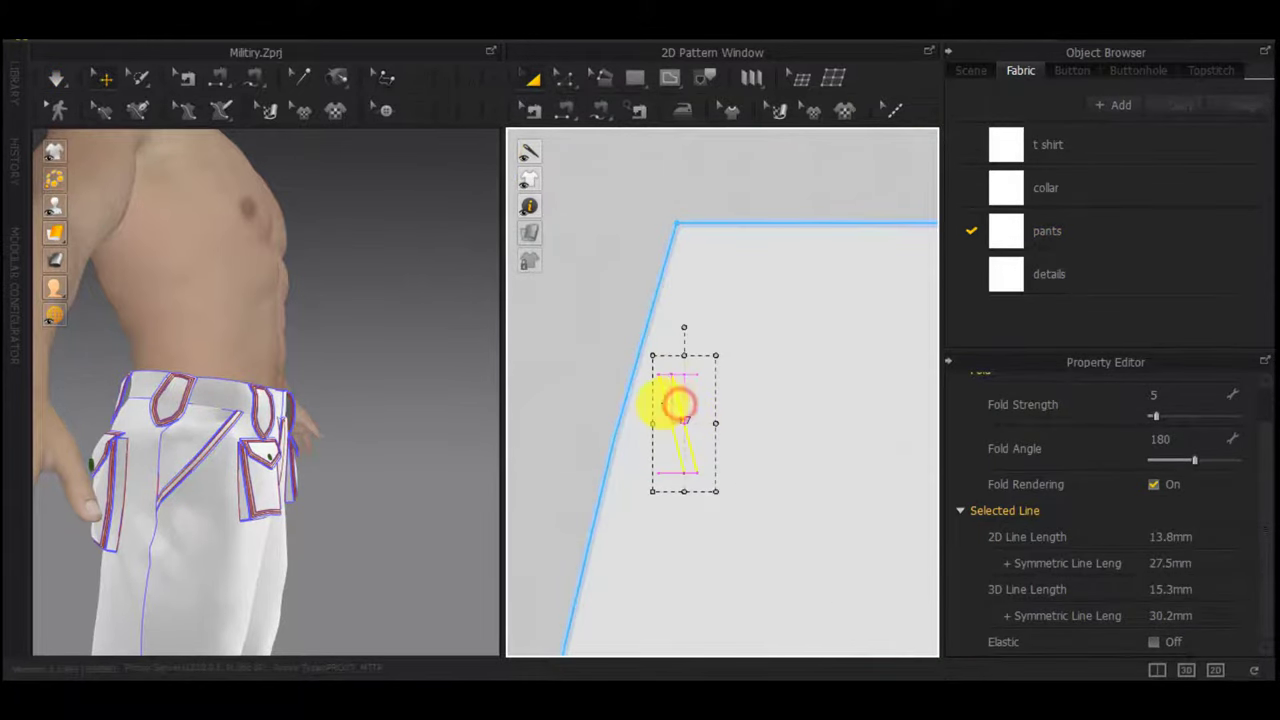
{"action": "left_click_drag", "start_coordinate": [650, 404], "coordinate": [630, 409]}
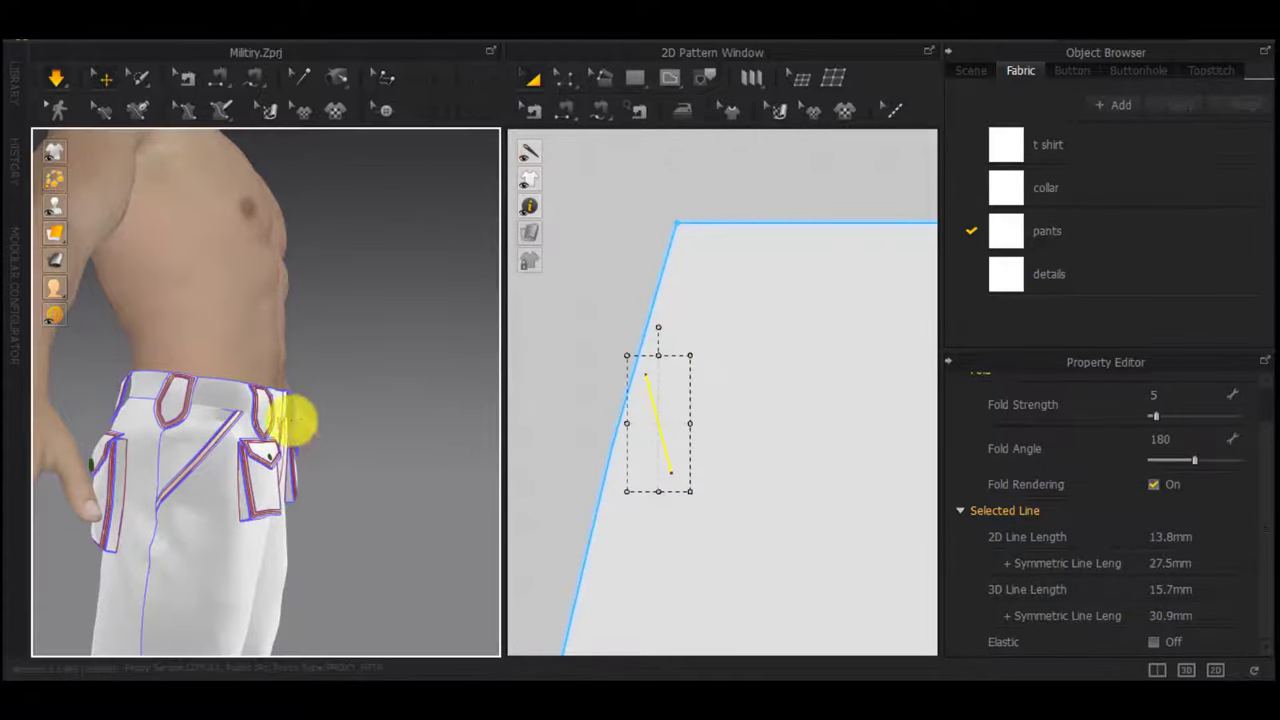
Move the back panel's inner 13.8 mm line closer to the waist edge and slightly away from the side seam
{"action": "right_click_drag", "start_coordinate": [294, 422], "coordinate": [451, 446]}
{"action": "scroll", "coordinate": [363, 468], "scroll_direction": "down", "scroll_amount": 3}
{"action": "right_click_drag", "start_coordinate": [247, 423], "coordinate": [285, 432]}
{"action": "scroll", "coordinate": [213, 417], "scroll_direction": "up", "scroll_amount": 6}
{"action": "left_click", "coordinate": [229, 426]}
{"action": "scroll", "coordinate": [797, 466], "scroll_direction": "down", "scroll_amount": 6}
{"action": "scroll", "coordinate": [848, 480], "scroll_direction": "up", "scroll_amount": 5}
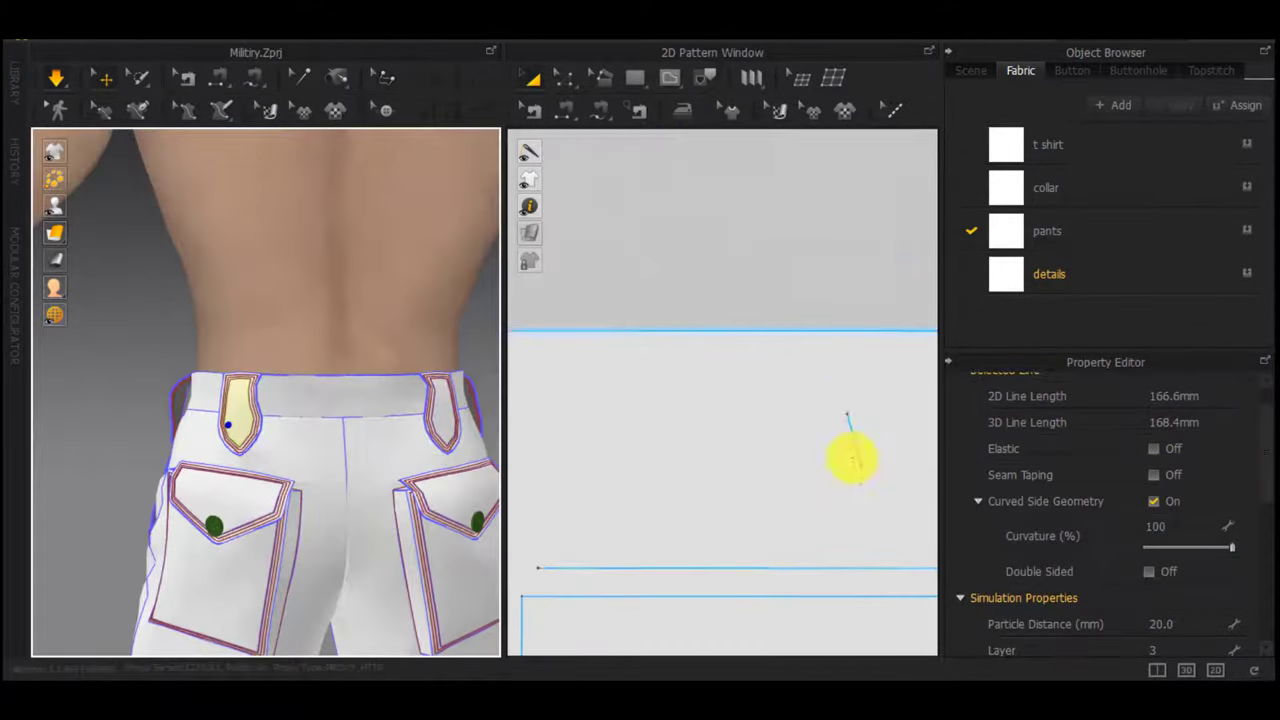
{"action": "left_click", "coordinate": [851, 436]}
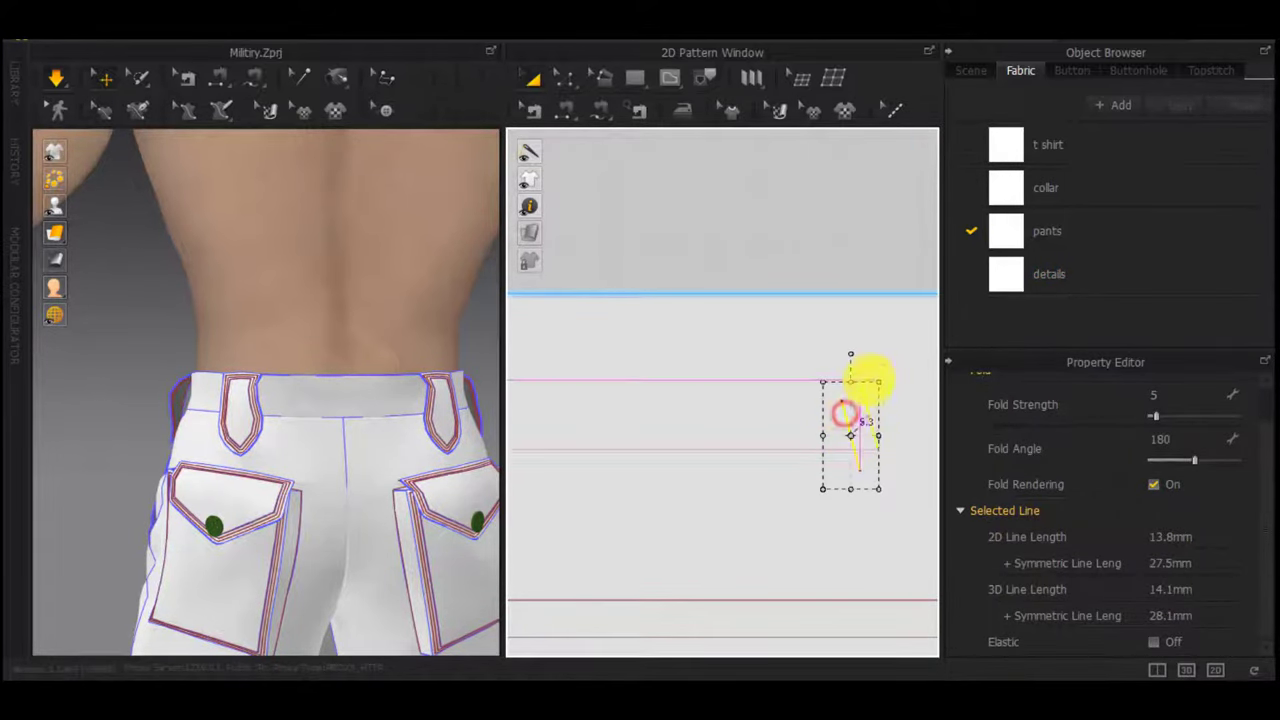
{"action": "left_click_drag", "start_coordinate": [870, 370], "coordinate": [870, 370]}
Examine the draped trousers from the back, side and front, and locate the front leg panel's lower part in the 2D pattern
{"action": "right_click_drag", "start_coordinate": [260, 402], "coordinate": [168, 417]}
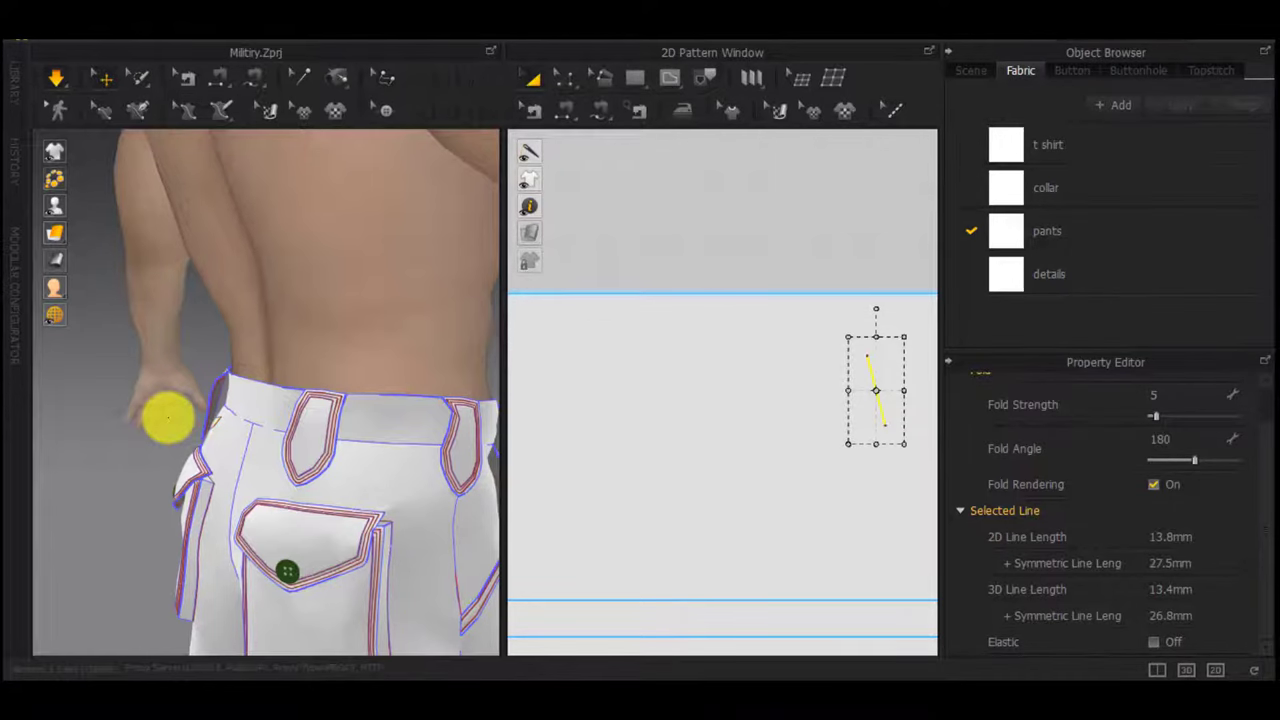
{"action": "right_click_drag", "start_coordinate": [166, 414], "coordinate": [490, 419]}
{"action": "scroll", "coordinate": [394, 491], "scroll_direction": "down", "scroll_amount": 5}
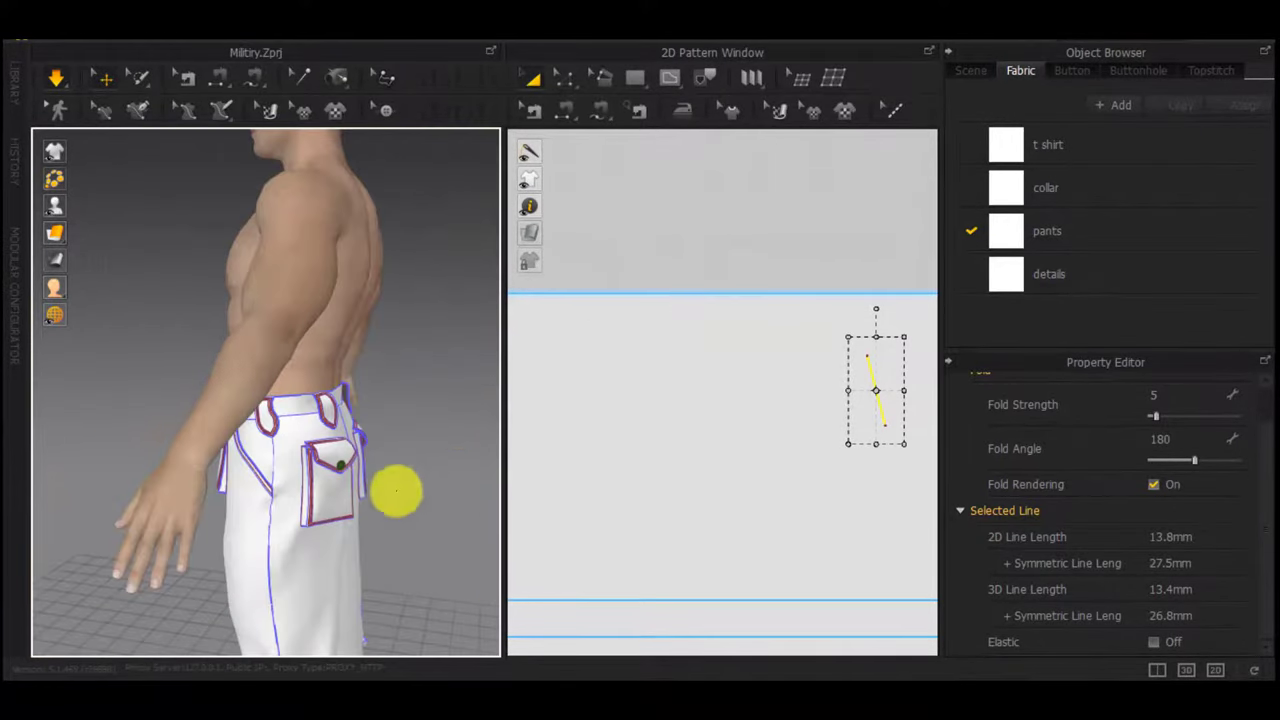
{"action": "right_click_drag", "start_coordinate": [394, 491], "coordinate": [560, 480]}
{"action": "scroll", "coordinate": [403, 463], "scroll_direction": "down", "scroll_amount": 3}
{"action": "right_click_drag", "start_coordinate": [315, 553], "coordinate": [294, 455]}
{"action": "left_click", "coordinate": [280, 454]}
{"action": "scroll", "coordinate": [282, 456], "scroll_direction": "up", "scroll_amount": 2}
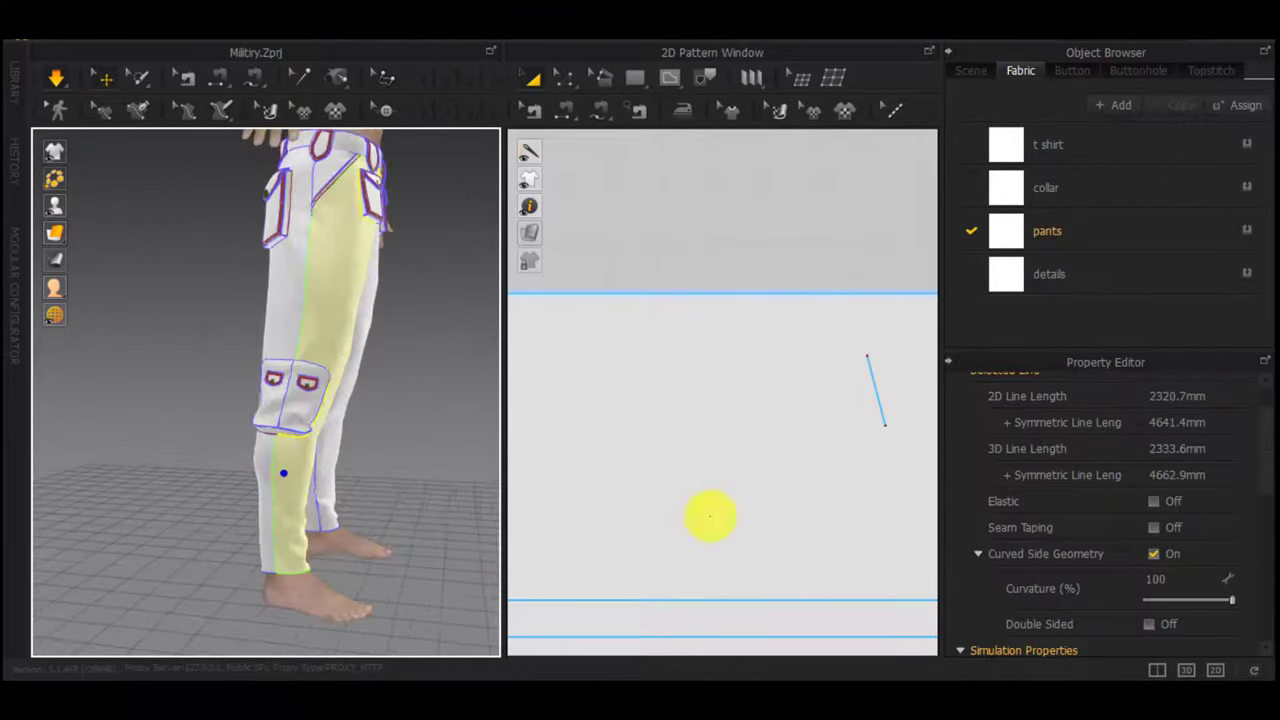
{"action": "scroll", "coordinate": [705, 545], "scroll_direction": "down", "scroll_amount": 10}
{"action": "middle_click_drag", "start_coordinate": [769, 334], "coordinate": [813, 256]}
{"action": "scroll", "coordinate": [813, 256], "scroll_direction": "down", "scroll_amount": 4}
{"action": "scroll", "coordinate": [690, 433], "scroll_direction": "up", "scroll_amount": 5}
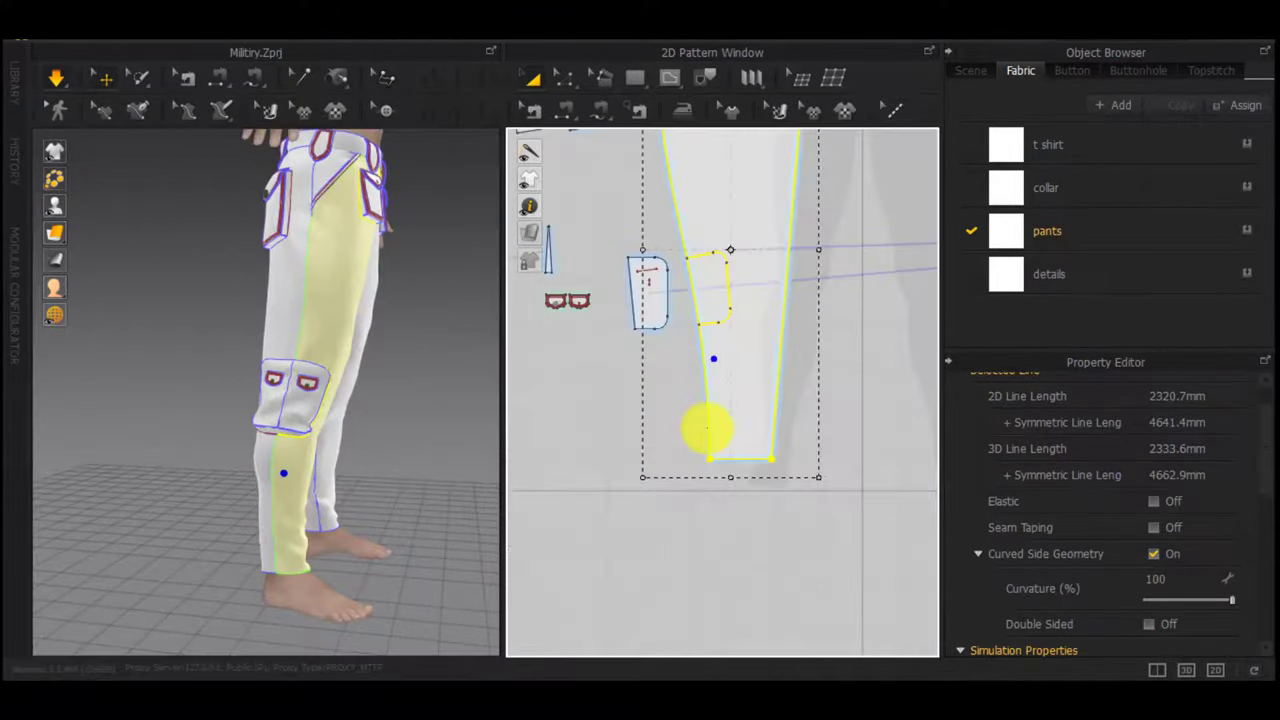
{"action": "left_click", "coordinate": [604, 558]}
Draw a straight internal line about 321.5 mm long on the front leg panel, from the knee pocket outline's lower edge to the hem
{"action": "scroll", "coordinate": [720, 406], "scroll_direction": "up", "scroll_amount": 4}
{"action": "scroll", "coordinate": [720, 406], "scroll_direction": "down", "scroll_amount": 1}
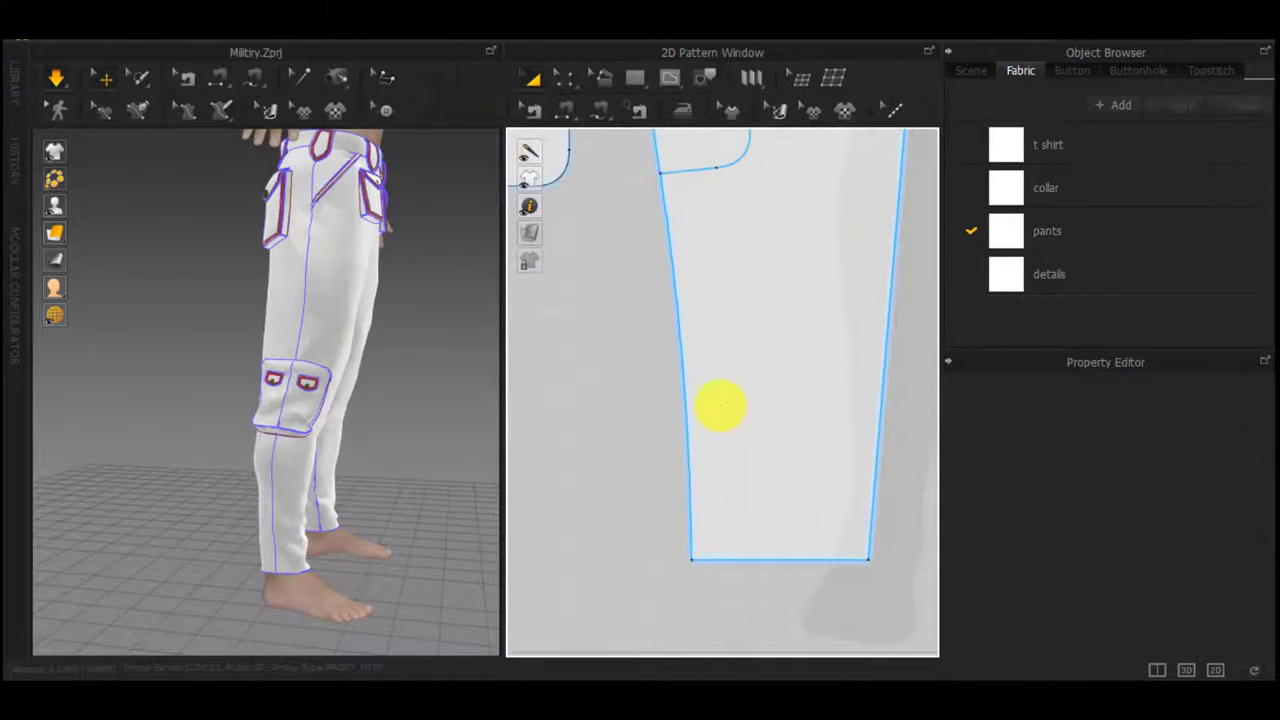
{"action": "key", "text": "g"}
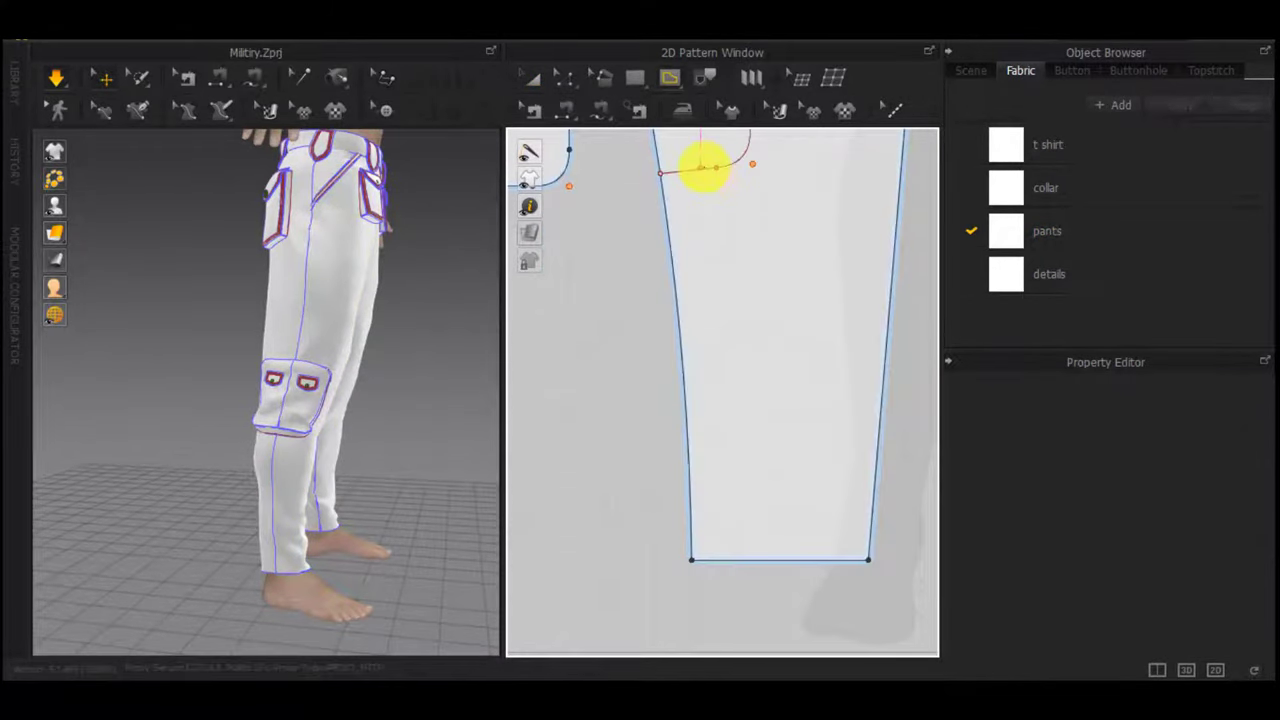
{"action": "scroll", "coordinate": [704, 167], "scroll_direction": "up", "scroll_amount": 8}
{"action": "left_click", "coordinate": [733, 207]}
{"action": "scroll", "coordinate": [734, 365], "scroll_direction": "down", "scroll_amount": 4}
{"action": "middle_click_drag", "start_coordinate": [791, 543], "coordinate": [768, 220]}
{"action": "scroll", "coordinate": [777, 340], "scroll_direction": "down", "scroll_amount": 8}
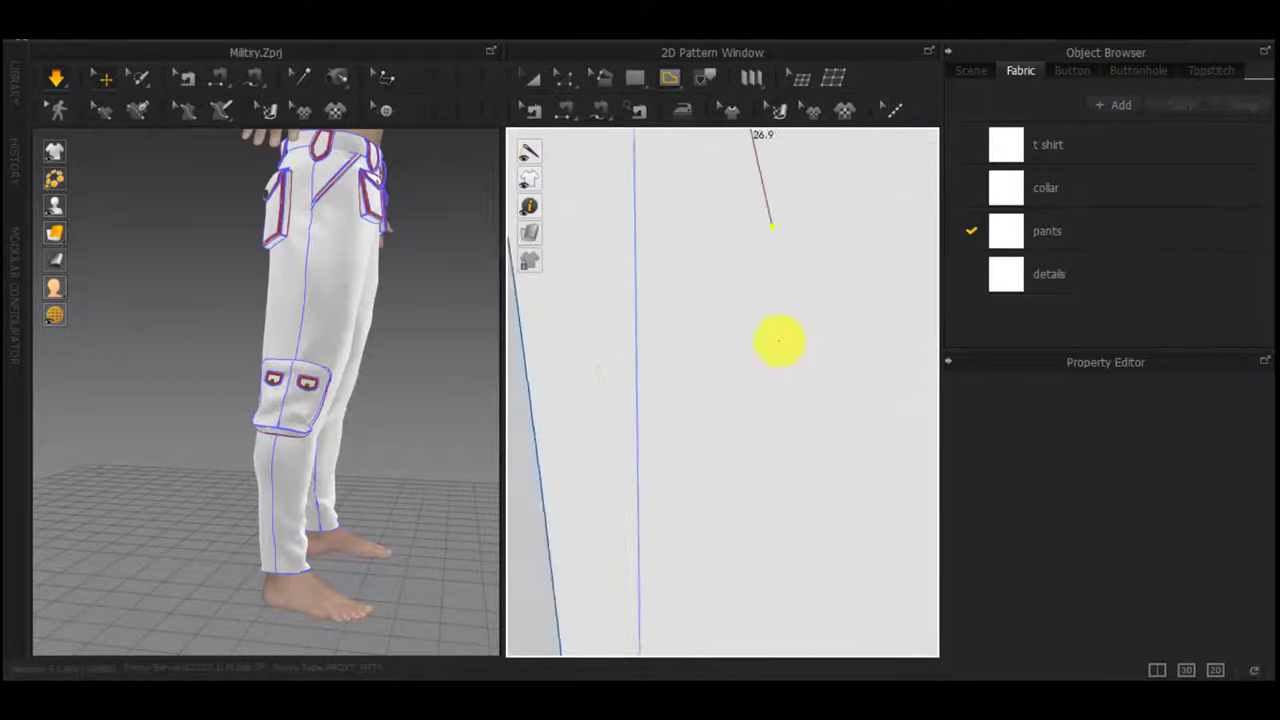
{"action": "middle_click_drag", "start_coordinate": [814, 557], "coordinate": [784, 278]}
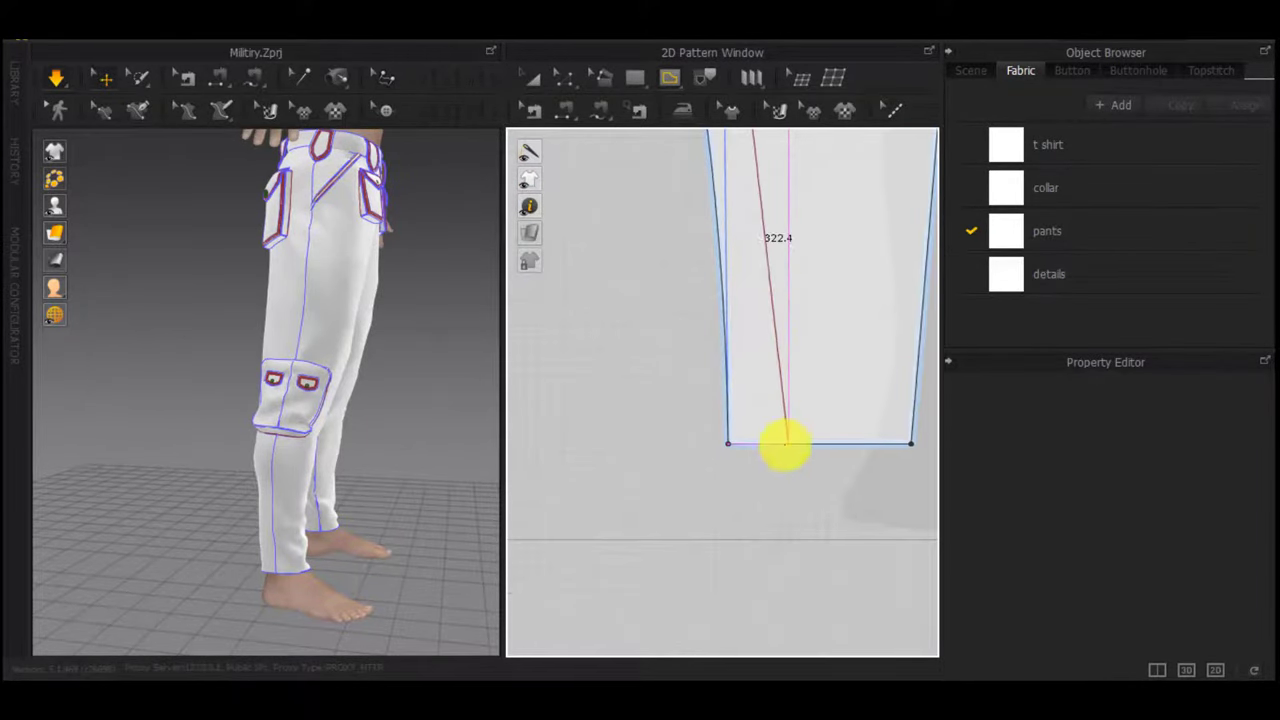
{"action": "left_click", "coordinate": [782, 445]}
{"action": "double_click", "coordinate": [782, 444]}
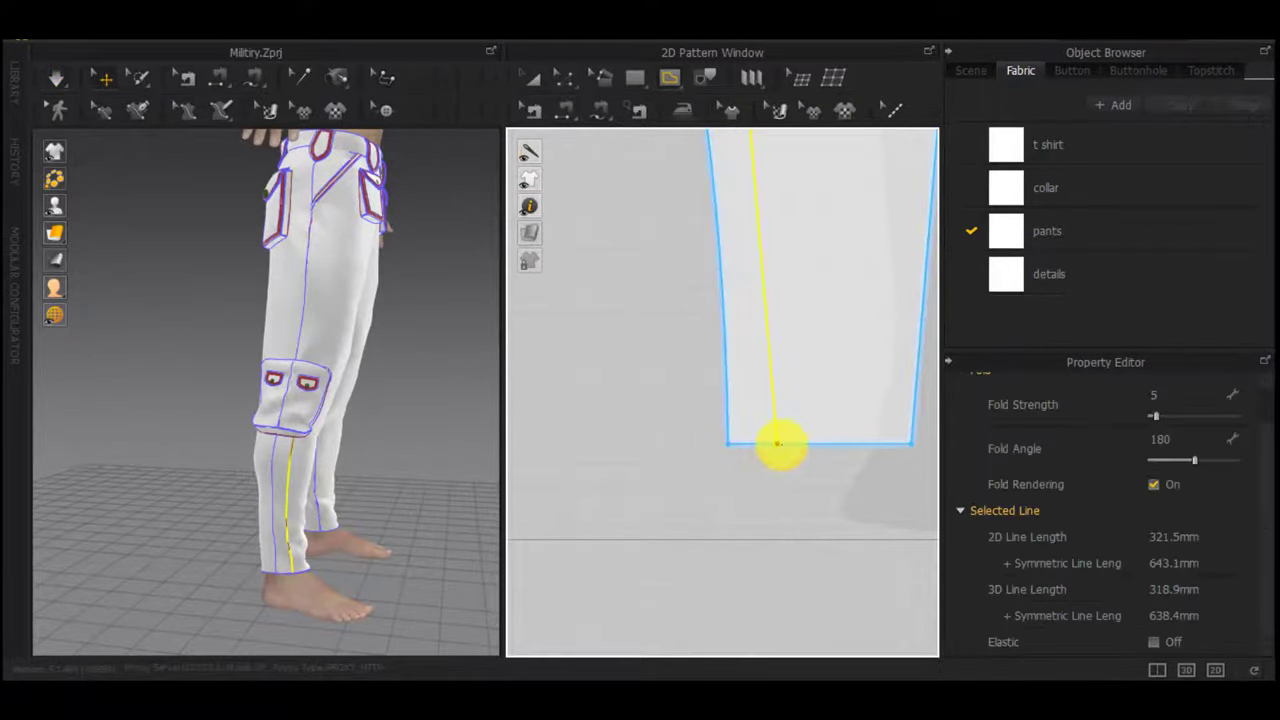
{"action": "scroll", "coordinate": [779, 445], "scroll_direction": "down", "scroll_amount": 5}
{"action": "scroll", "coordinate": [777, 368], "scroll_direction": "up", "scroll_amount": 5}
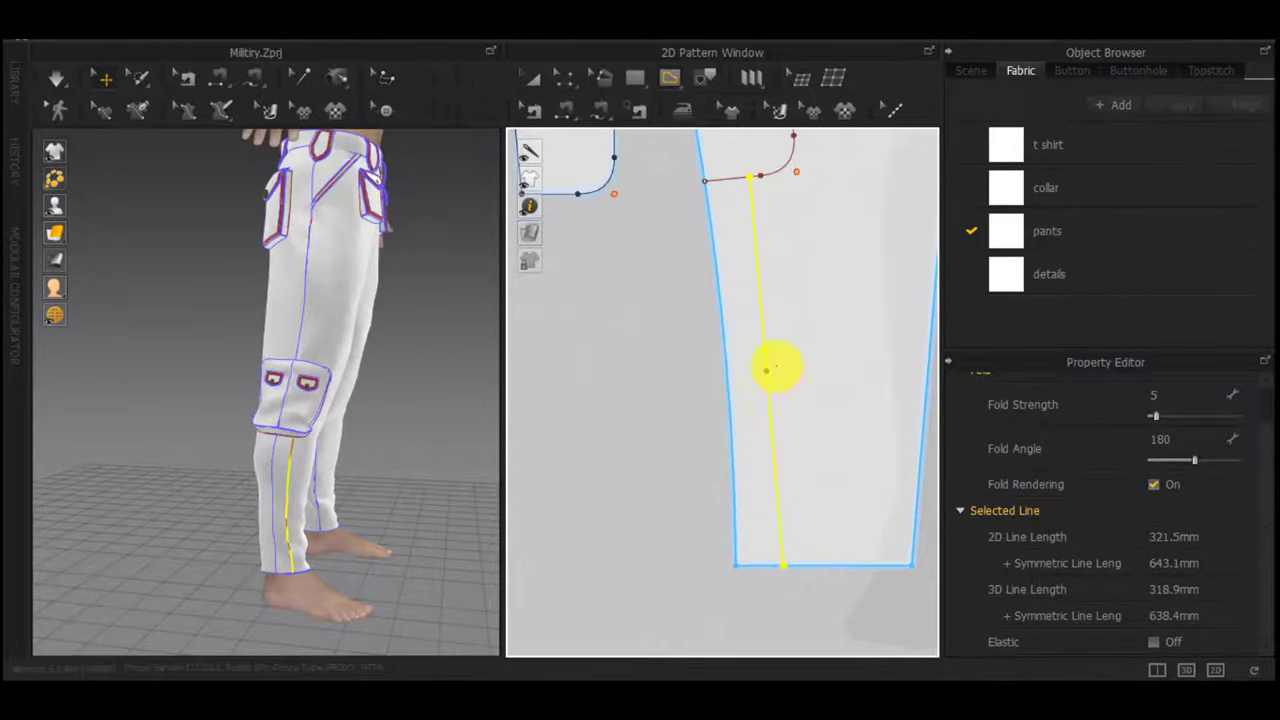
Try to offset the straight lower-leg line by 7 mm toward the side seam as an internal line
{"action": "right_click", "coordinate": [770, 358]}
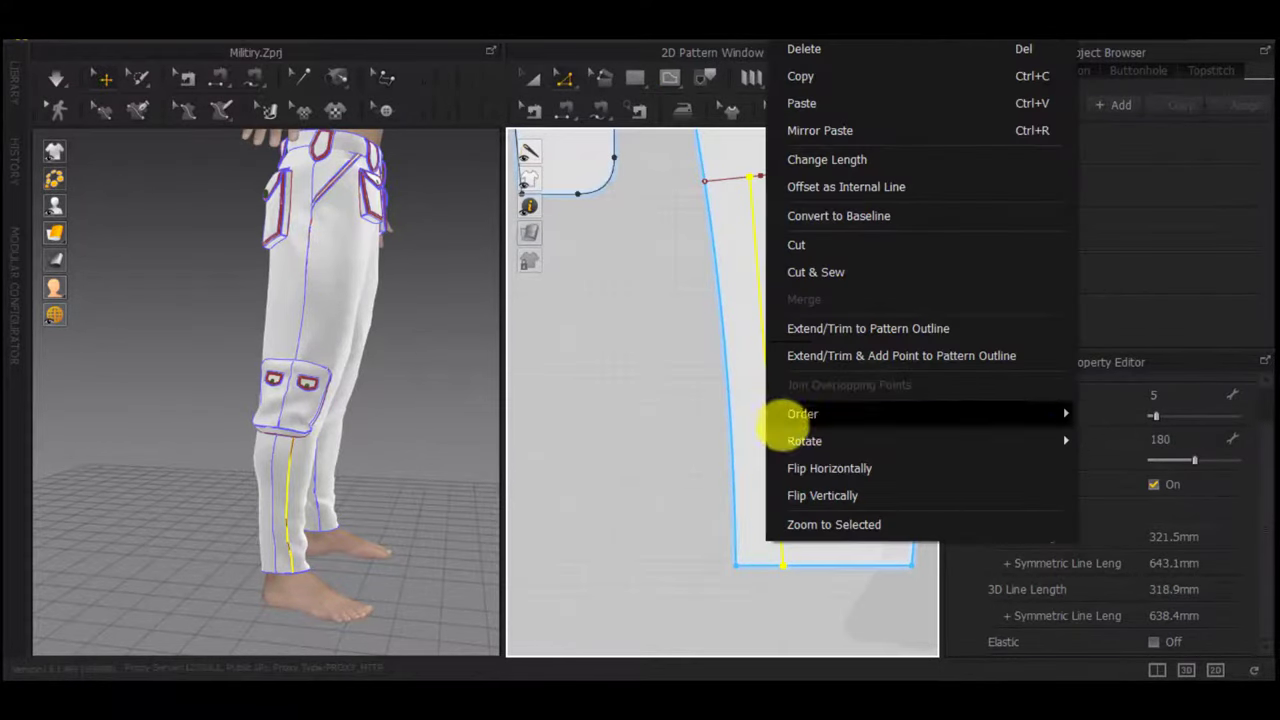
{"action": "left_click", "coordinate": [820, 183]}
{"action": "double_click", "coordinate": [723, 270]}
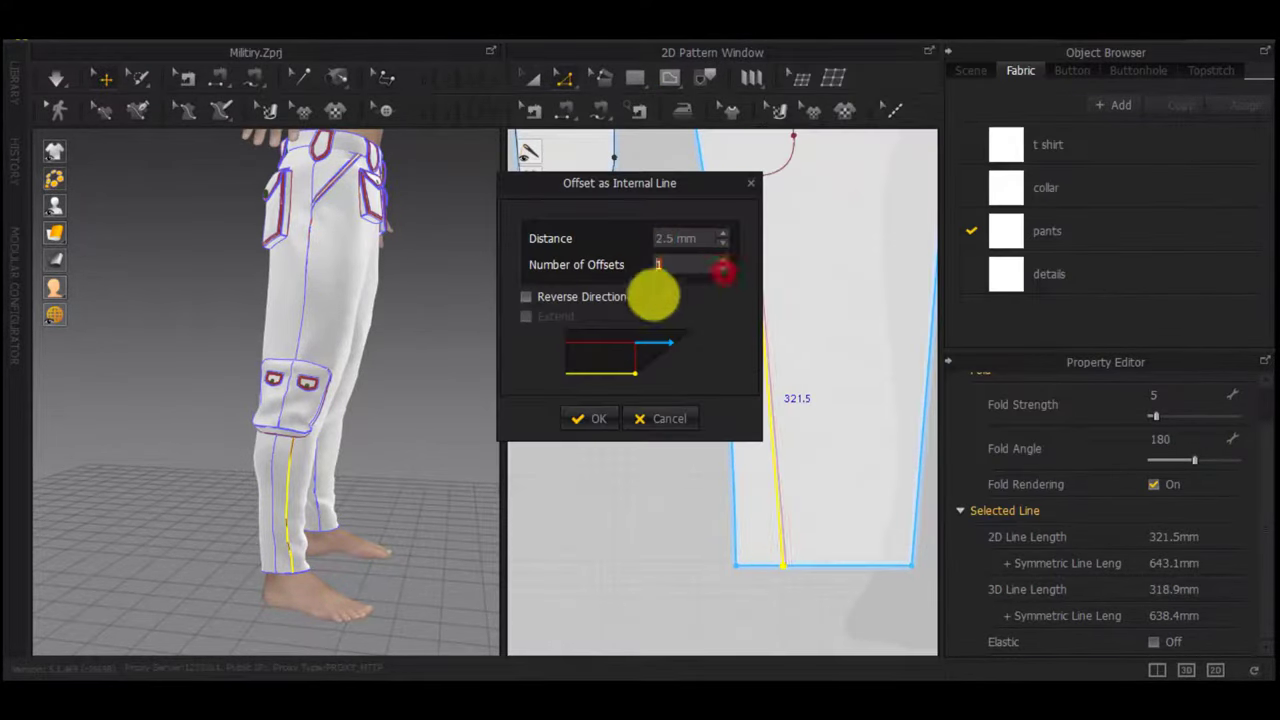
{"action": "left_click", "coordinate": [554, 295]}
{"action": "left_click", "coordinate": [686, 243]}
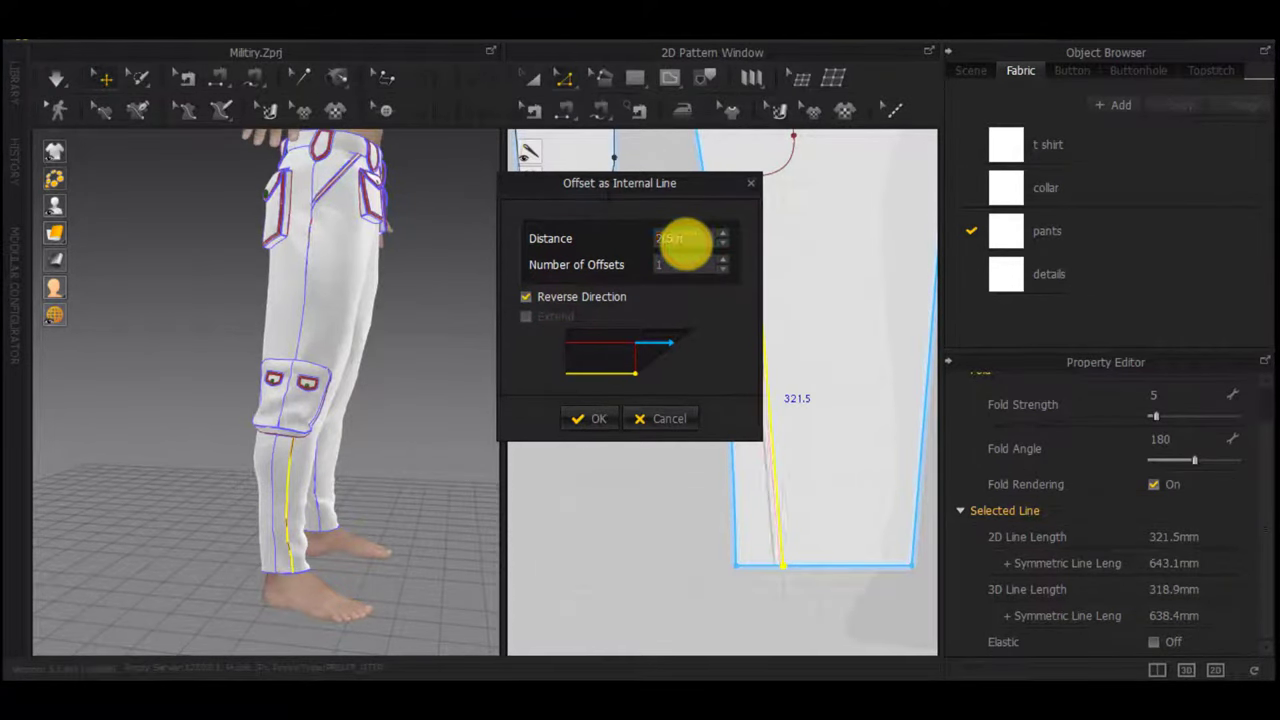
{"action": "key", "text": "Return"}
{"action": "scroll", "coordinate": [291, 477], "scroll_direction": "up", "scroll_amount": 5}
{"action": "middle_click_drag", "start_coordinate": [305, 545], "coordinate": [354, 329]}
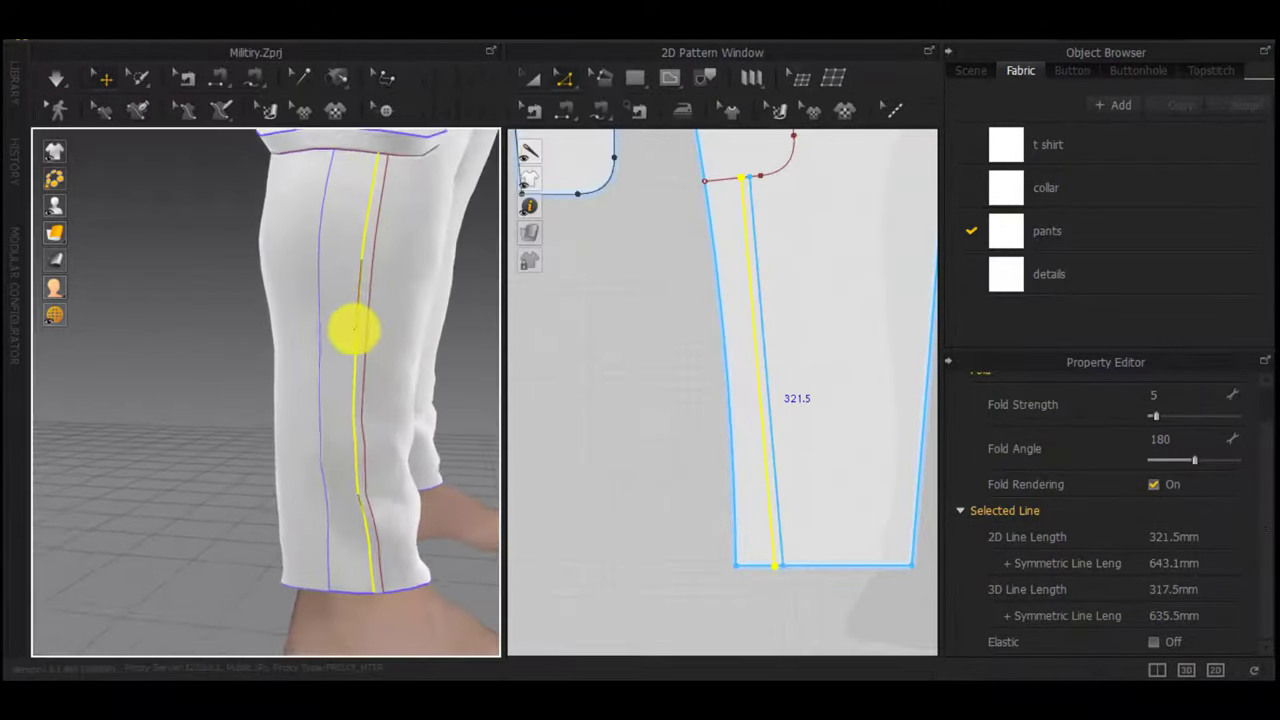
{"action": "scroll", "coordinate": [354, 329], "scroll_direction": "up", "scroll_amount": 3}
{"action": "scroll", "coordinate": [752, 310], "scroll_direction": "up", "scroll_amount": 3}
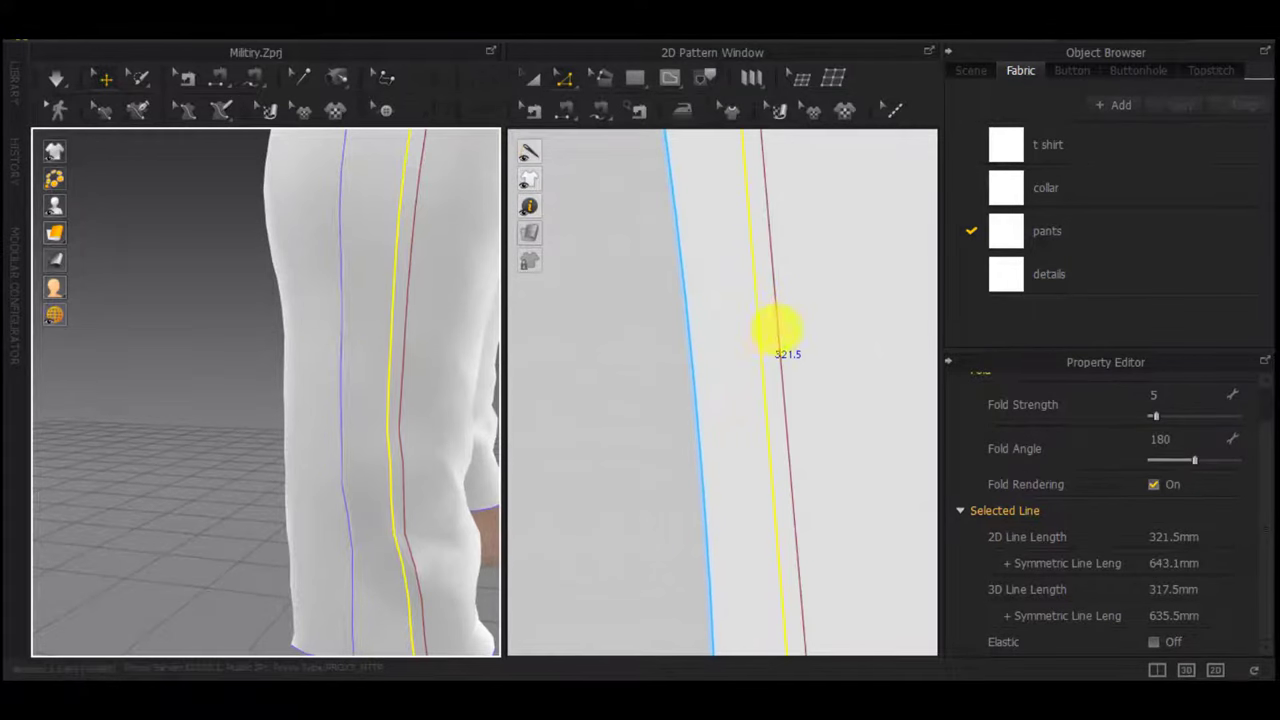
{"action": "key", "text": "ctrl+z"}
Bend the straight lower-leg line into a slight curve that follows the front panel's side edge
{"action": "scroll", "coordinate": [777, 329], "scroll_direction": "down", "scroll_amount": 4}
{"action": "left_click_drag", "start_coordinate": [776, 328], "coordinate": [781, 344]}
{"action": "key", "text": "c"}
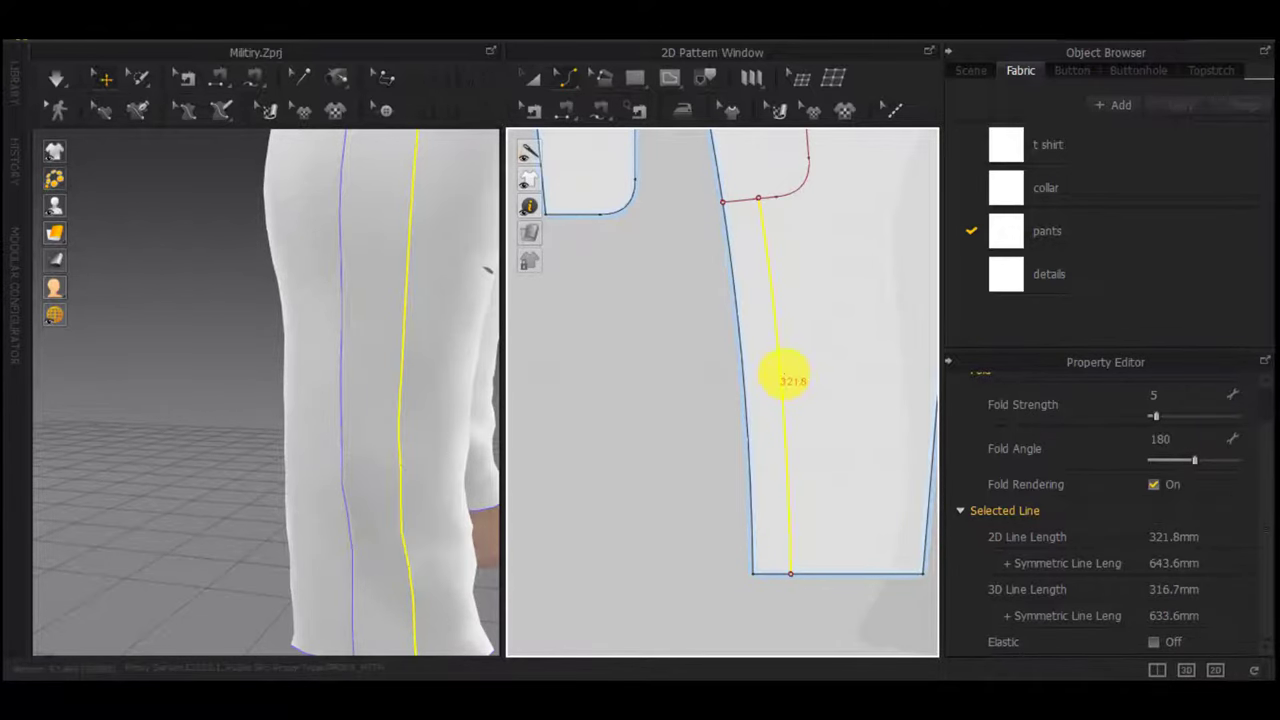
{"action": "left_click", "coordinate": [643, 373]}
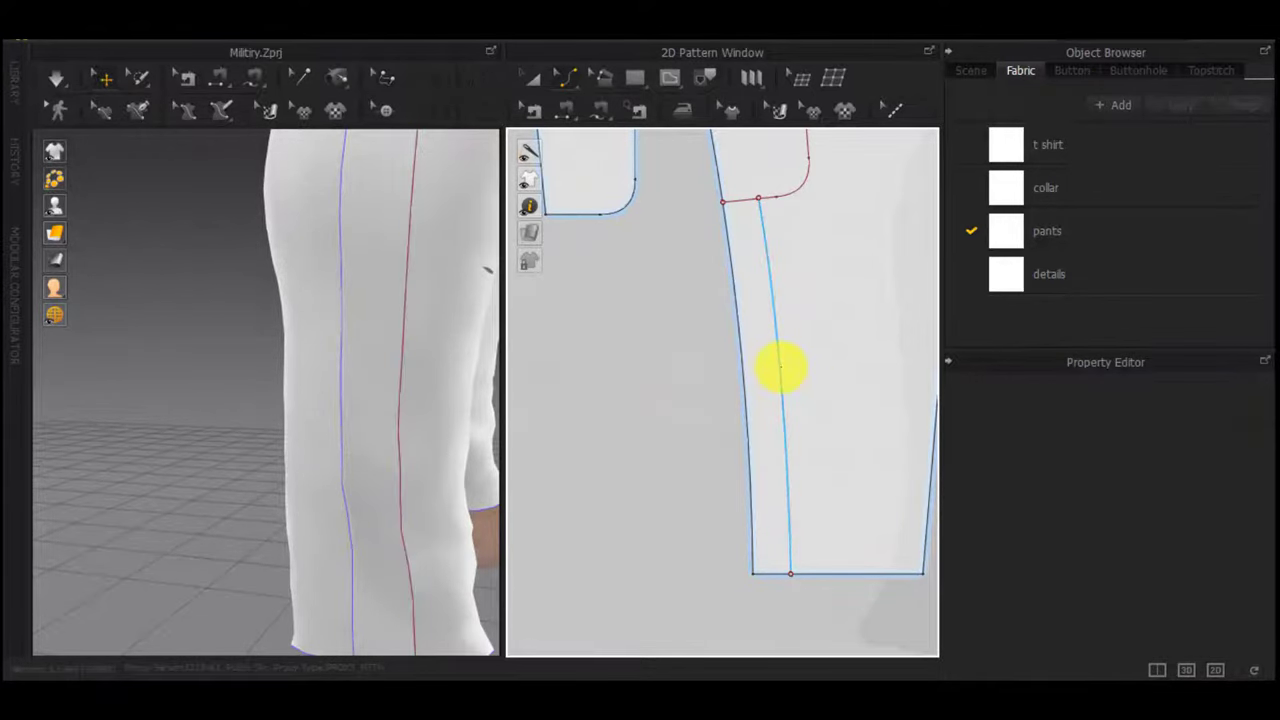
{"action": "left_click", "coordinate": [646, 376]}
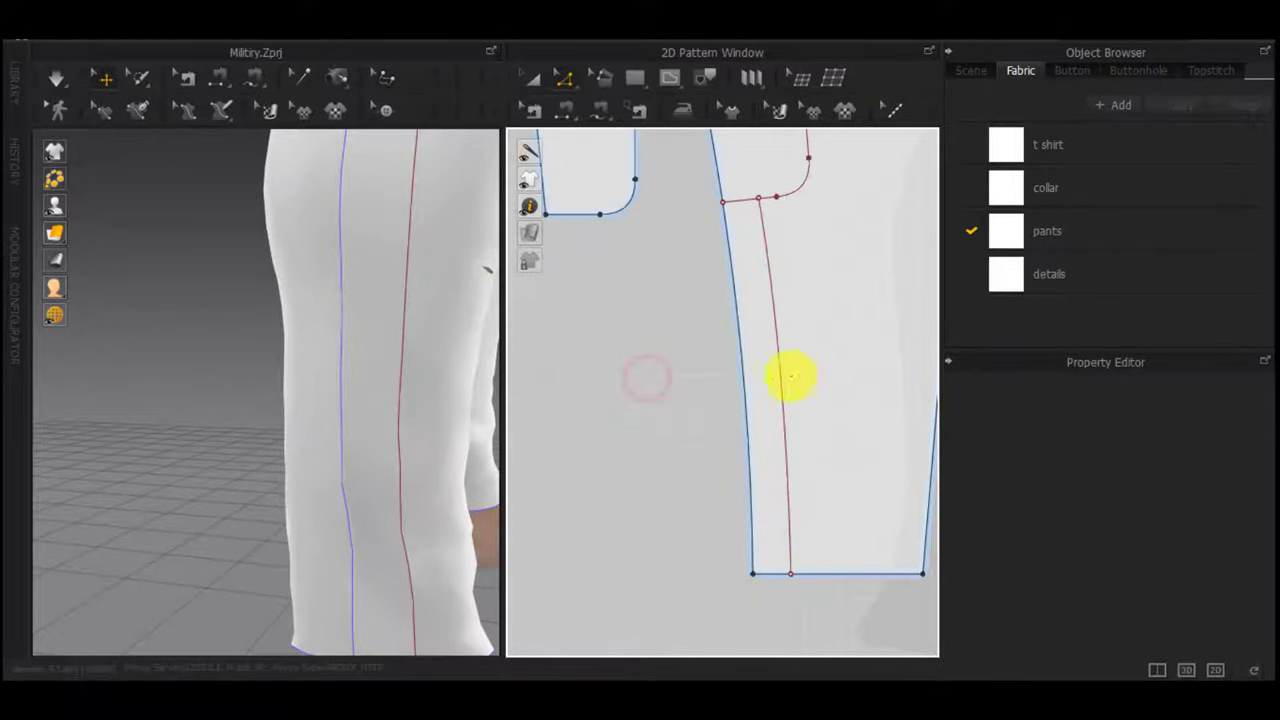
Offset the curved lower-leg line once in the reverse direction, toward the side seam, as a second internal line
{"action": "right_click", "coordinate": [779, 377]}
{"action": "left_click", "coordinate": [846, 209]}
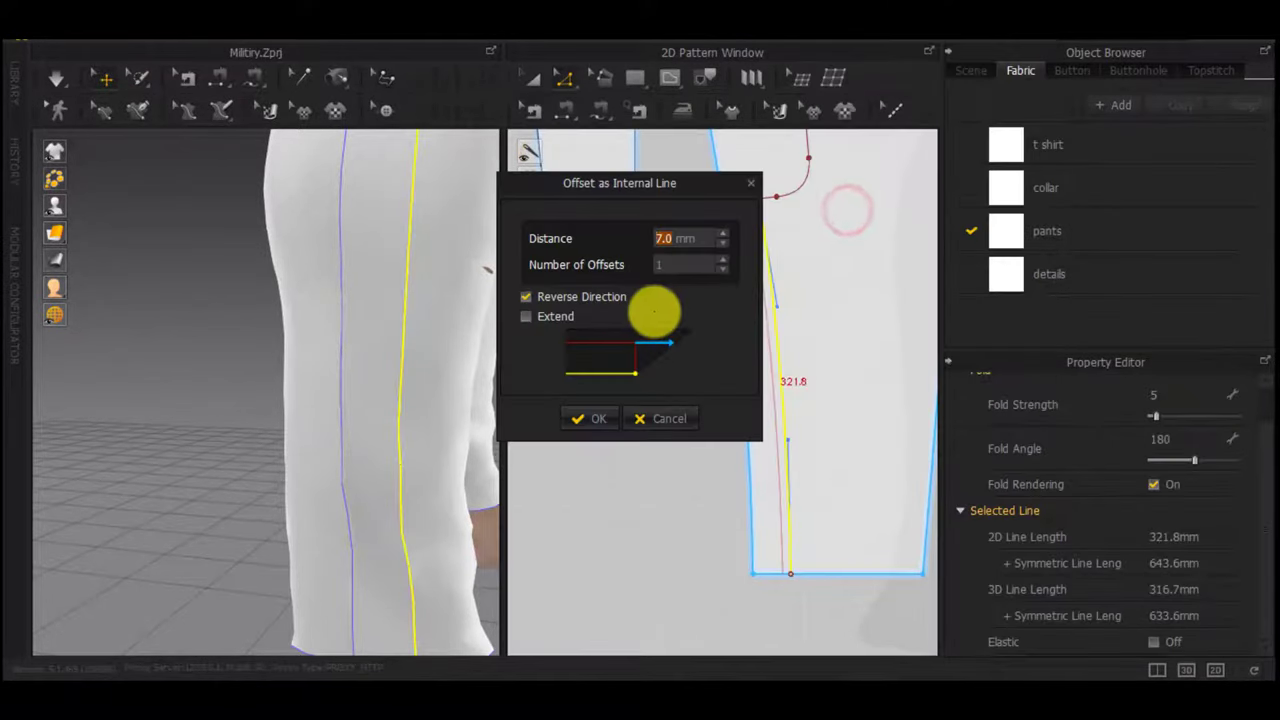
{"action": "type", "text": "180"}
{"action": "key", "text": "Return"}
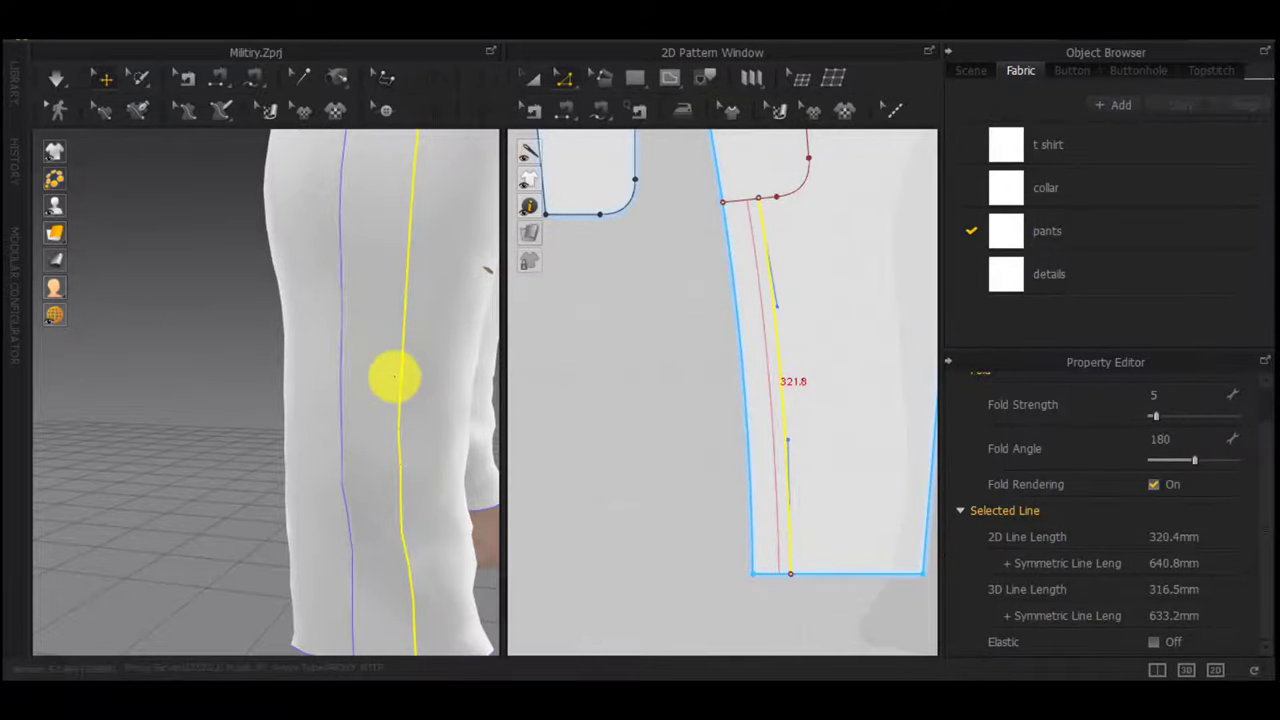
{"action": "scroll", "coordinate": [395, 377], "scroll_direction": "down", "scroll_amount": 8}
{"action": "scroll", "coordinate": [346, 377], "scroll_direction": "up", "scroll_amount": 5}
{"action": "right_click_drag", "start_coordinate": [357, 394], "coordinate": [415, 381]}
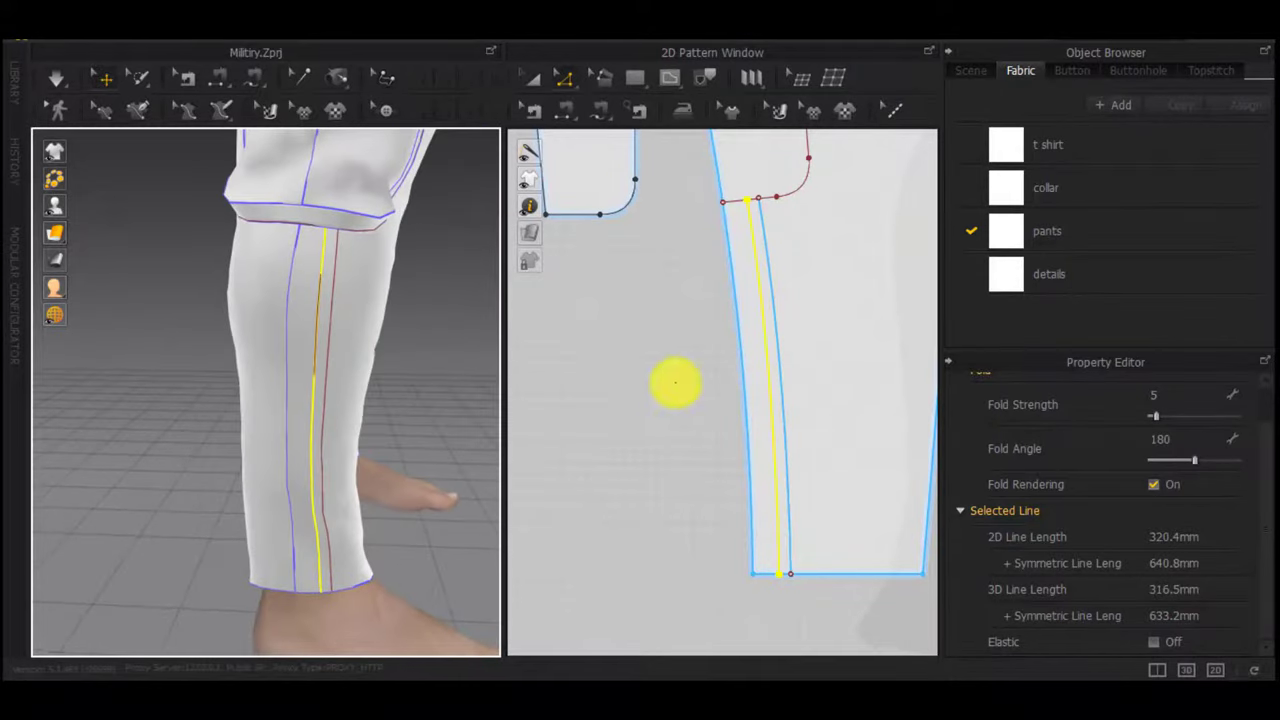
{"action": "scroll", "coordinate": [775, 345], "scroll_direction": "up", "scroll_amount": 3}
{"action": "scroll", "coordinate": [775, 345], "scroll_direction": "down", "scroll_amount": 5}
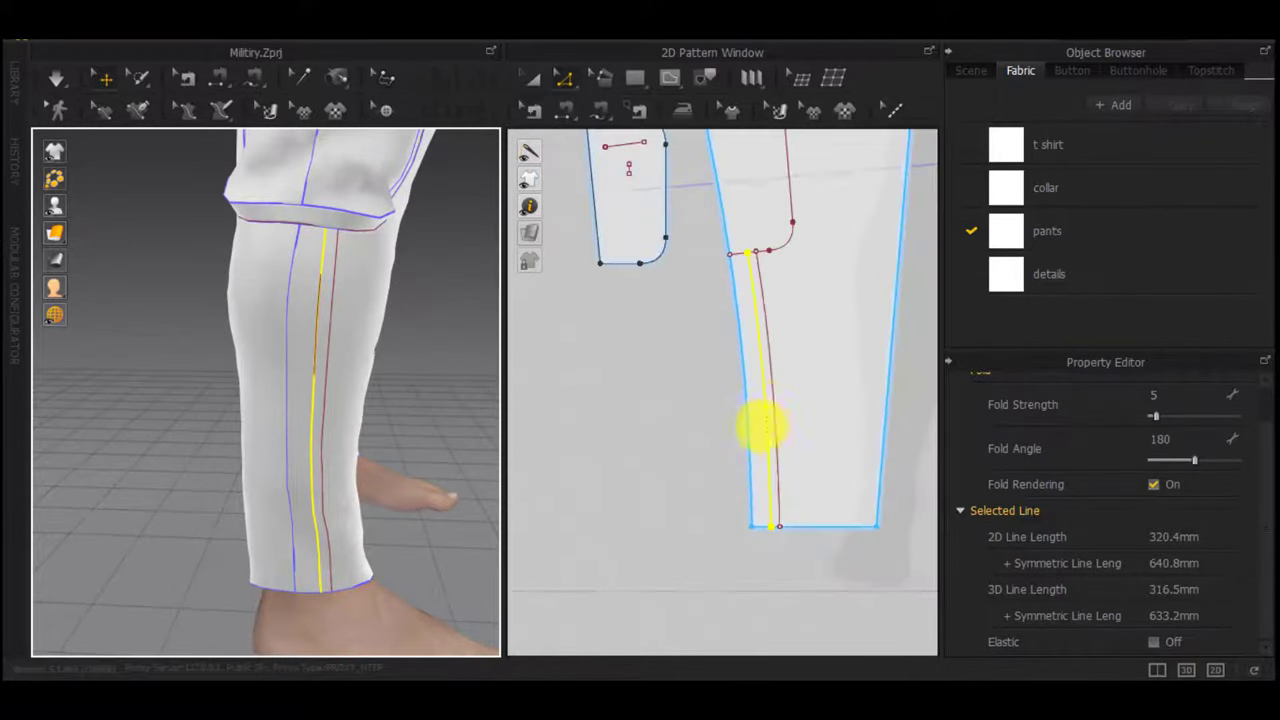
Try to offset the front leg panel's whole side edge 5 mm inward as an internal line
{"action": "scroll", "coordinate": [757, 423], "scroll_direction": "up", "scroll_amount": 5}
{"action": "left_click", "coordinate": [734, 413]}
{"action": "right_click", "coordinate": [736, 416]}
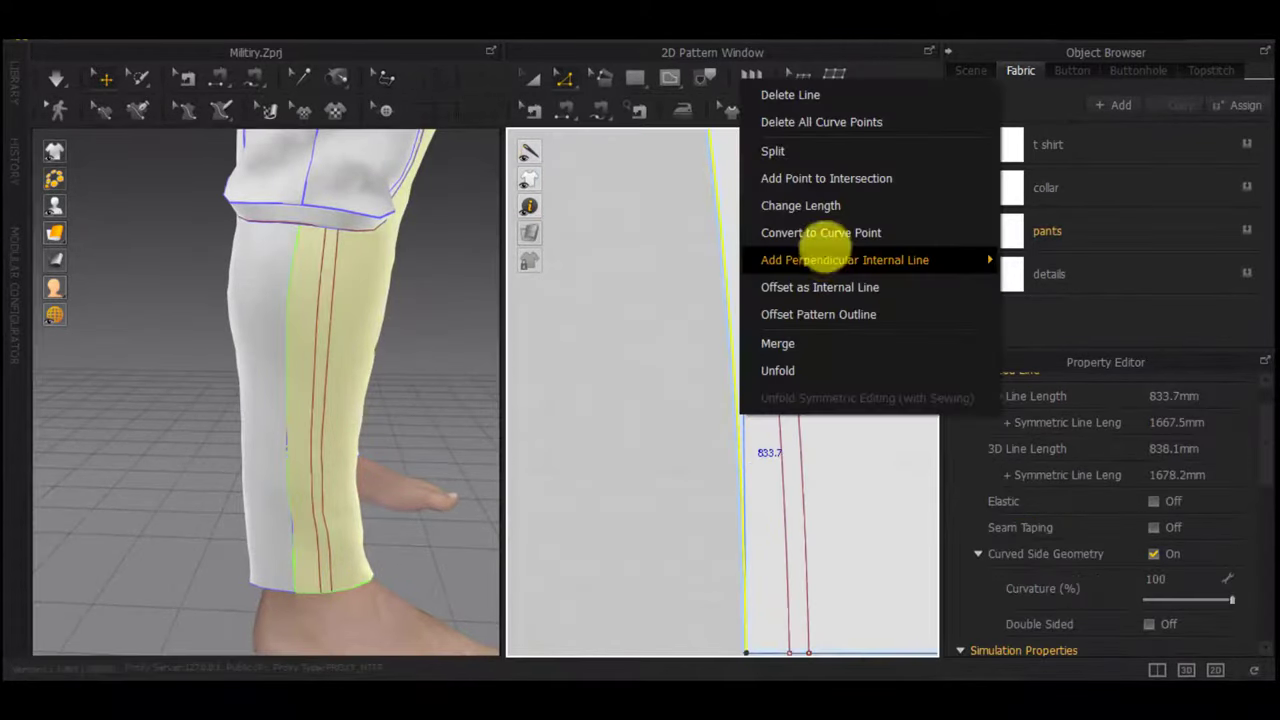
{"action": "left_click", "coordinate": [831, 286]}
{"action": "left_click", "coordinate": [571, 302]}
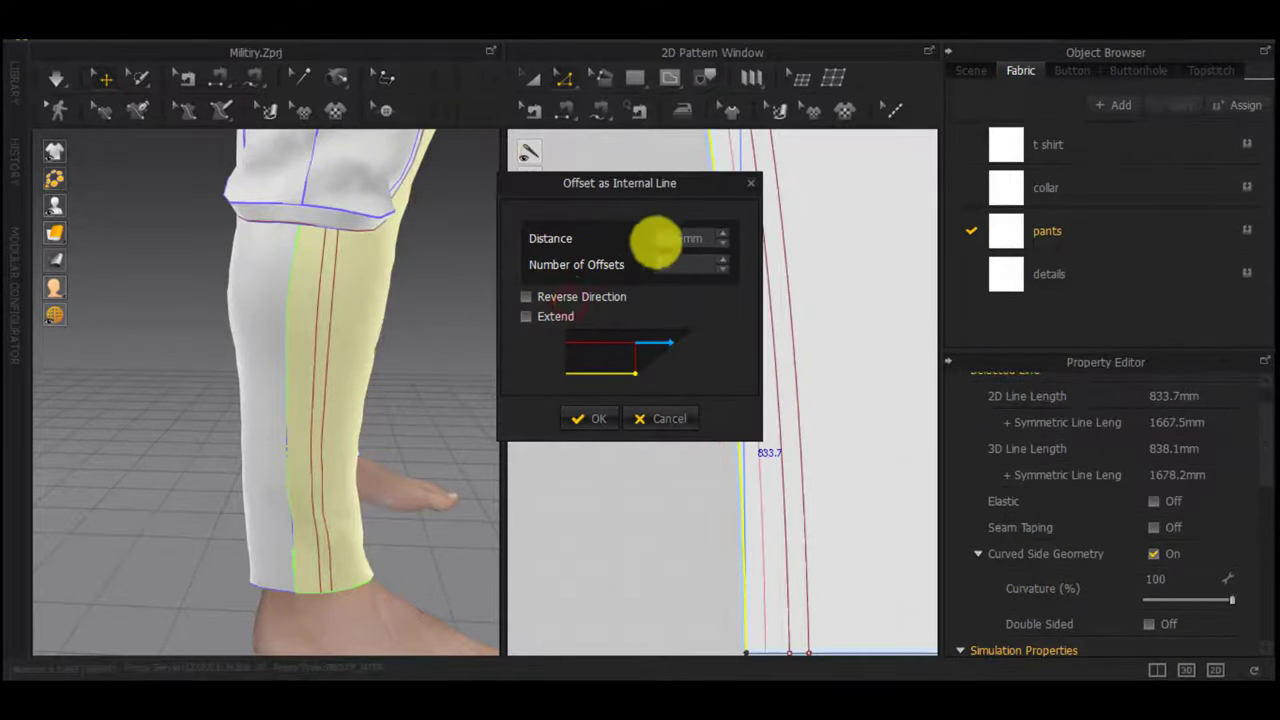
{"action": "double_click", "coordinate": [670, 232]}
{"action": "type", "text": "5"}
{"action": "key", "text": "Return"}
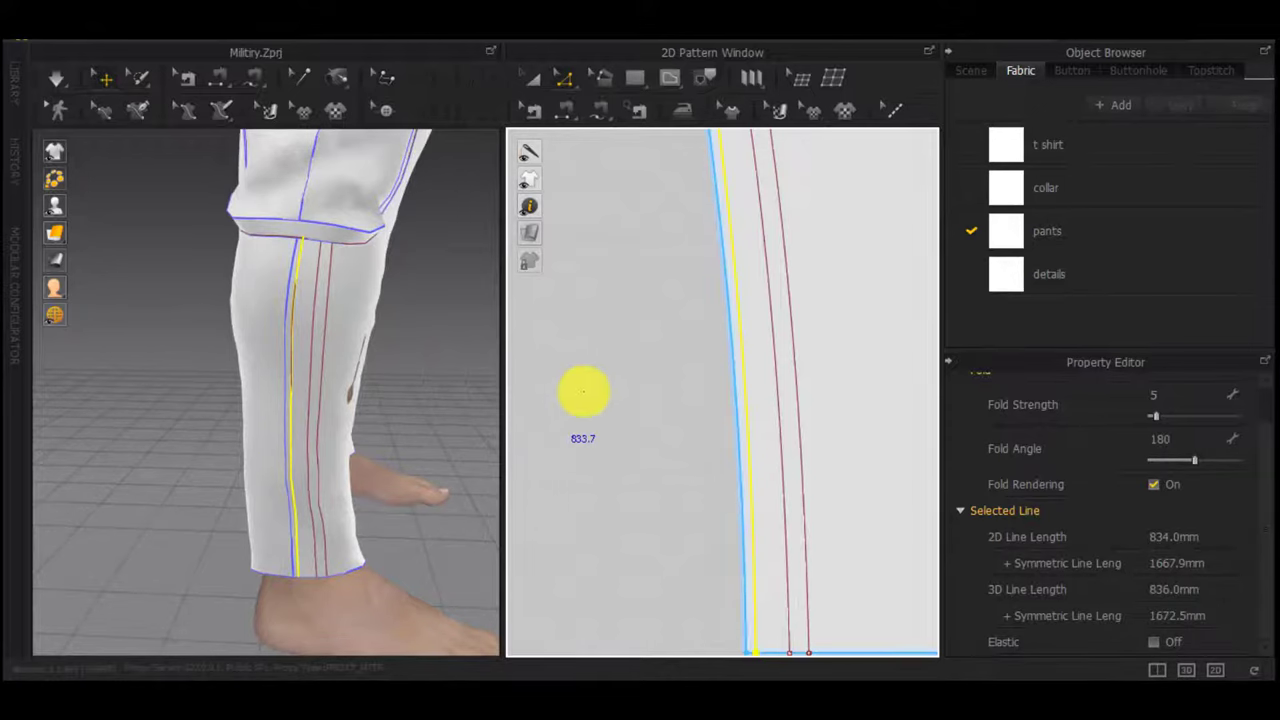
{"action": "scroll", "coordinate": [722, 411], "scroll_direction": "down", "scroll_amount": 3}
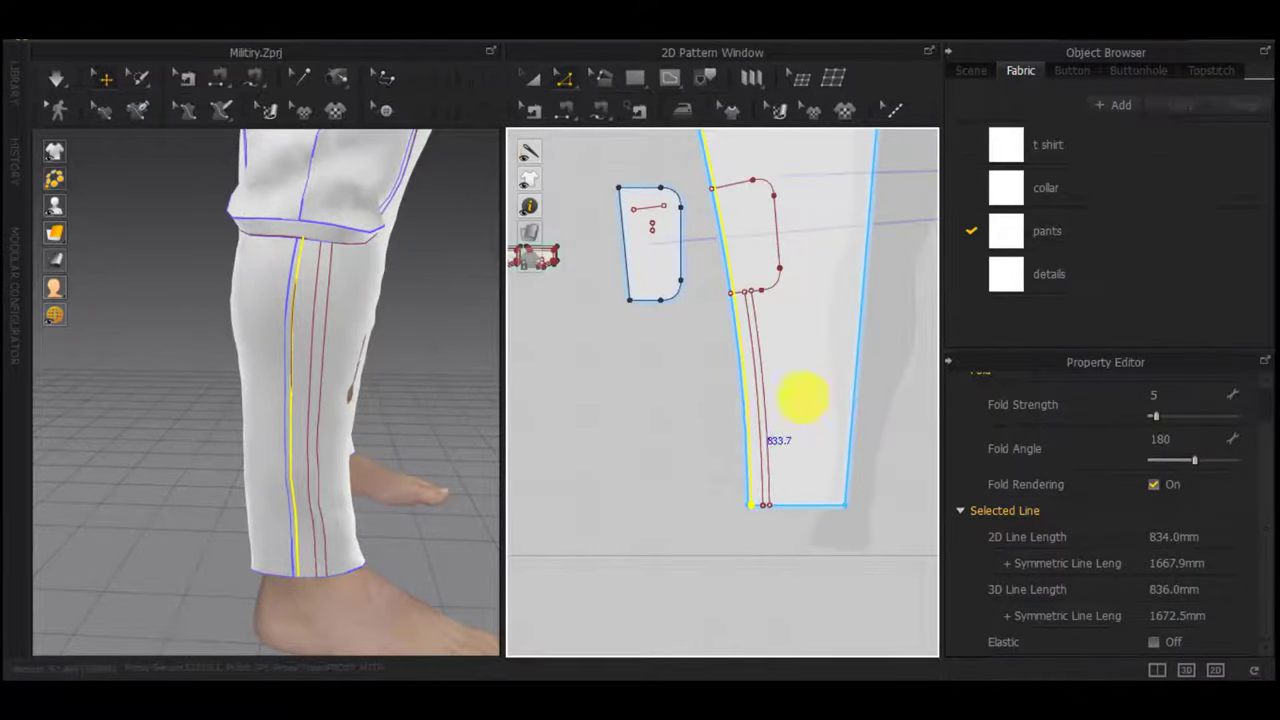
Select both curved internal lines on the front lower leg and shift them slightly toward the side seam together
{"action": "left_click", "coordinate": [744, 384]}
{"action": "scroll", "coordinate": [748, 381], "scroll_direction": "up", "scroll_amount": 3}
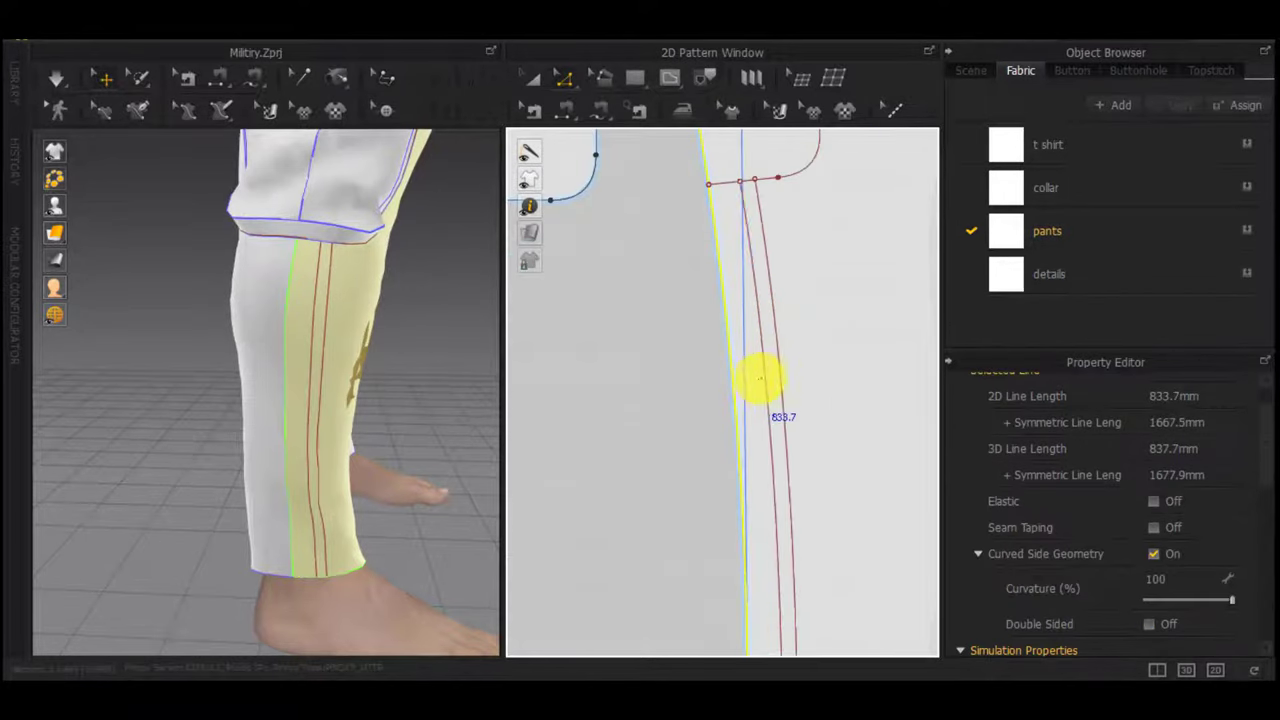
{"action": "left_click", "coordinate": [775, 350]}
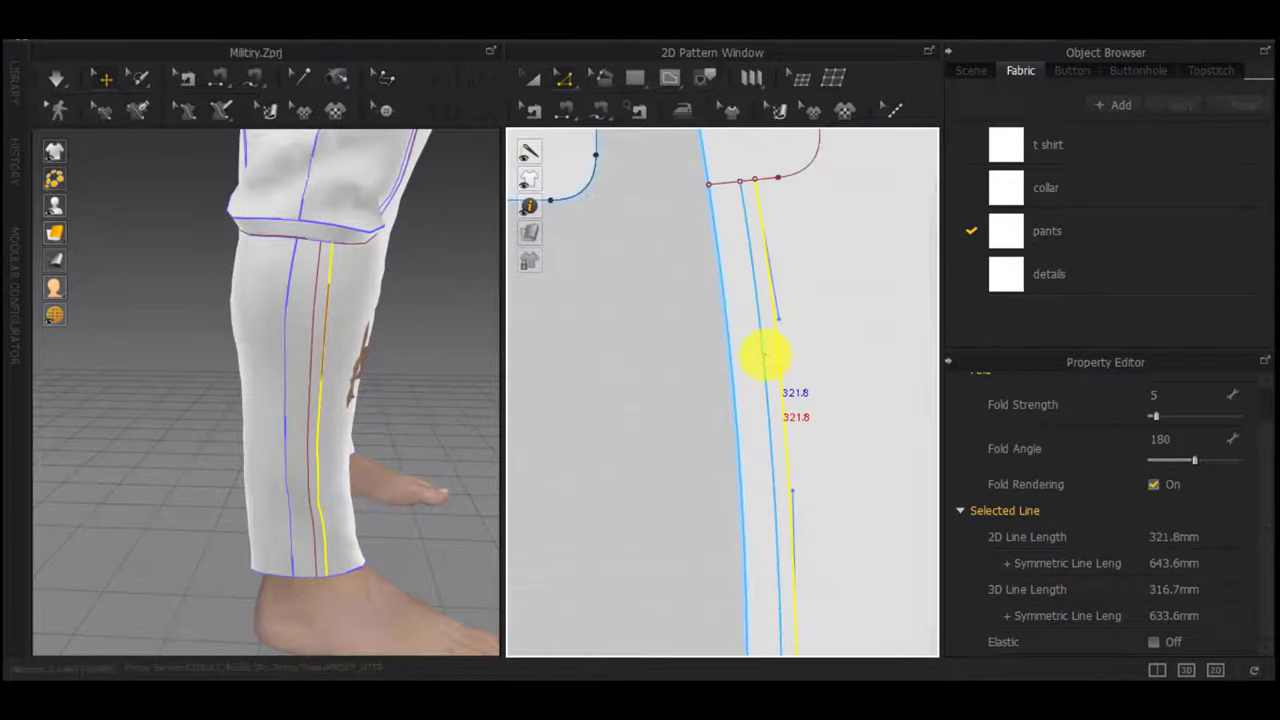
{"action": "left_click", "coordinate": [764, 355], "text": "shift"}
{"action": "left_click_drag", "start_coordinate": [759, 355], "coordinate": [758, 355]}
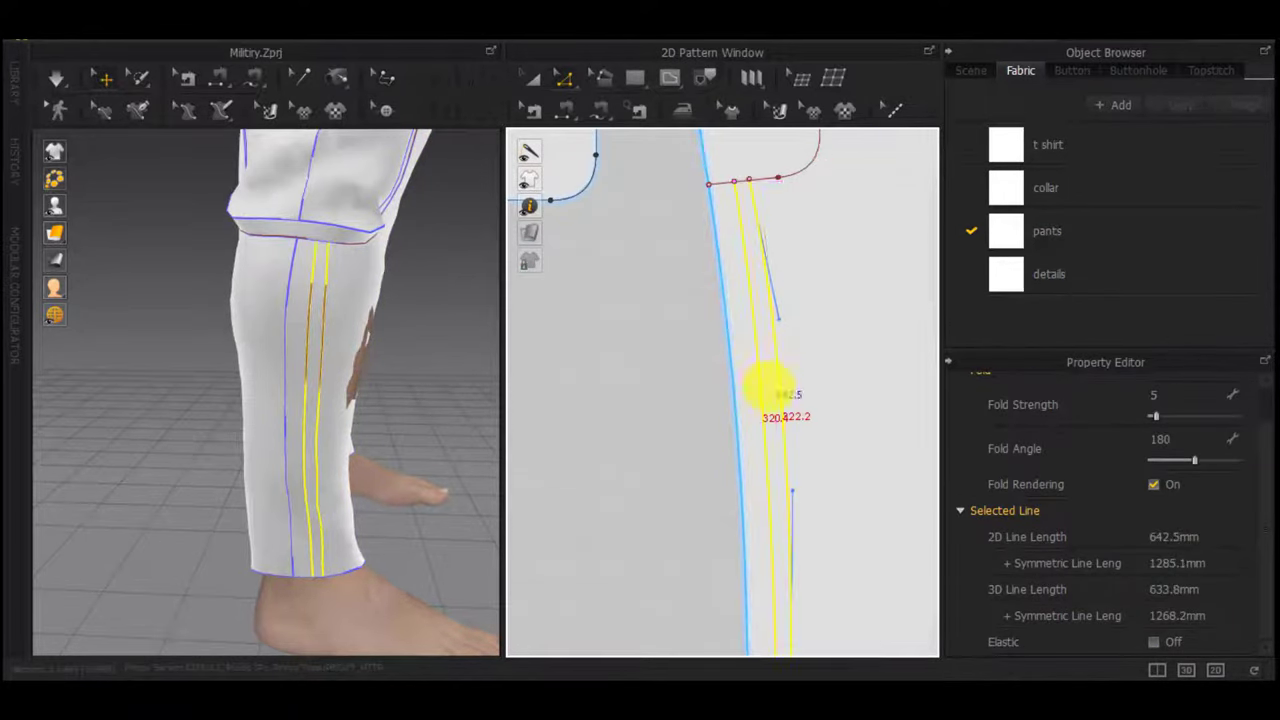
{"action": "scroll", "coordinate": [769, 387], "scroll_direction": "down", "scroll_amount": 3}
{"action": "left_click", "coordinate": [703, 398]}
{"action": "left_click", "coordinate": [740, 347]}
{"action": "right_click", "coordinate": [740, 347]}
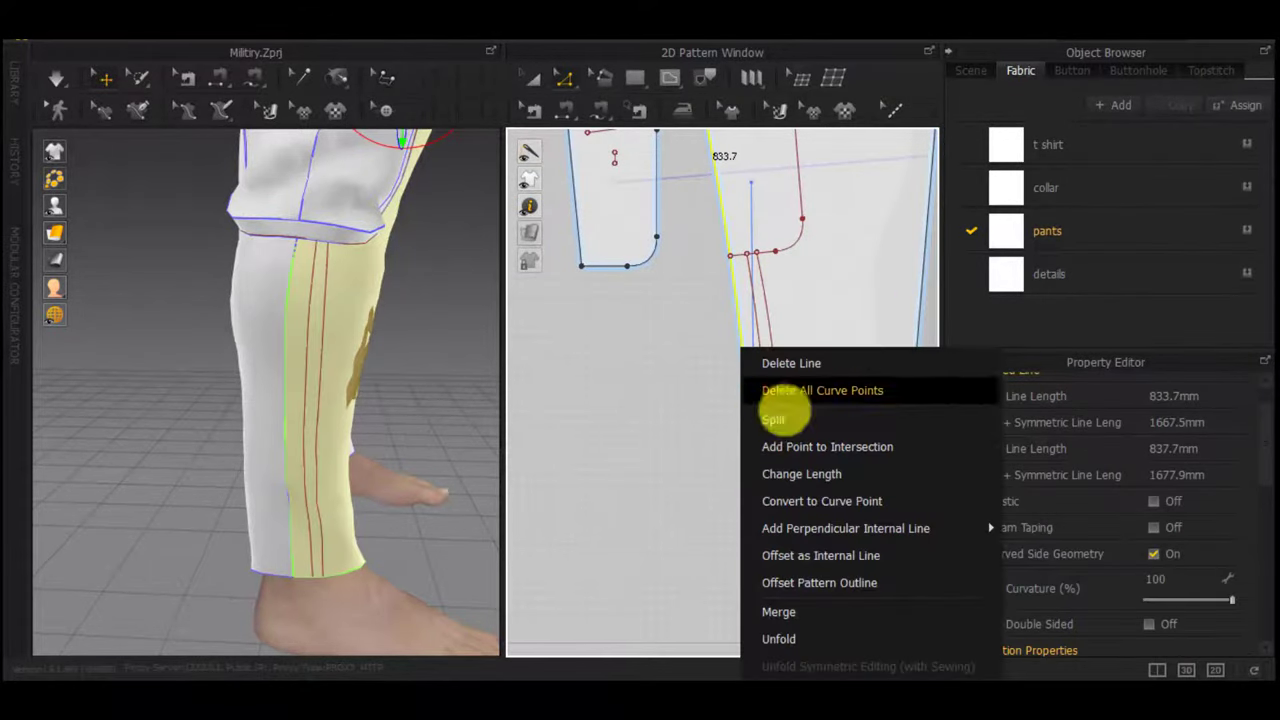
{"action": "left_click", "coordinate": [670, 491]}
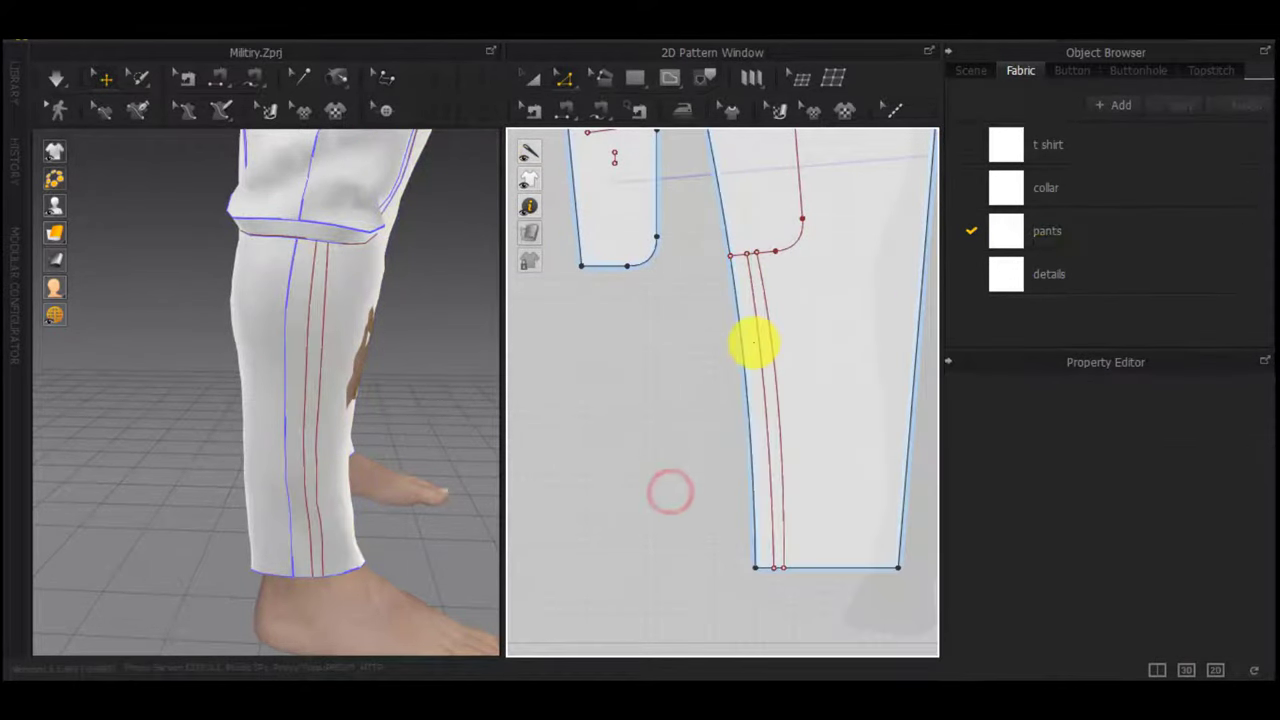
{"action": "scroll", "coordinate": [757, 342], "scroll_direction": "up", "scroll_amount": 3}
{"action": "right_click", "coordinate": [757, 342]}
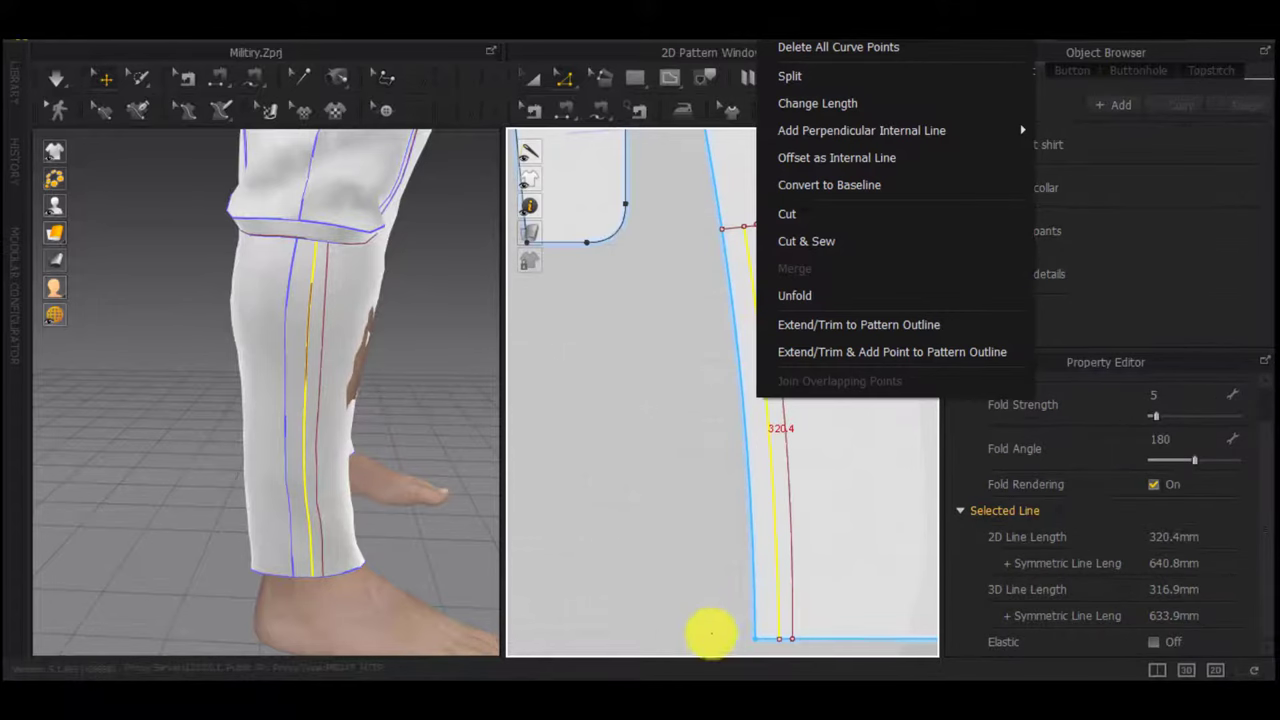
{"action": "middle_click_drag", "start_coordinate": [711, 634], "coordinate": [644, 481]}
{"action": "scroll", "coordinate": [644, 481], "scroll_direction": "down", "scroll_amount": 2}
{"action": "scroll", "coordinate": [643, 481], "scroll_direction": "up", "scroll_amount": 3}
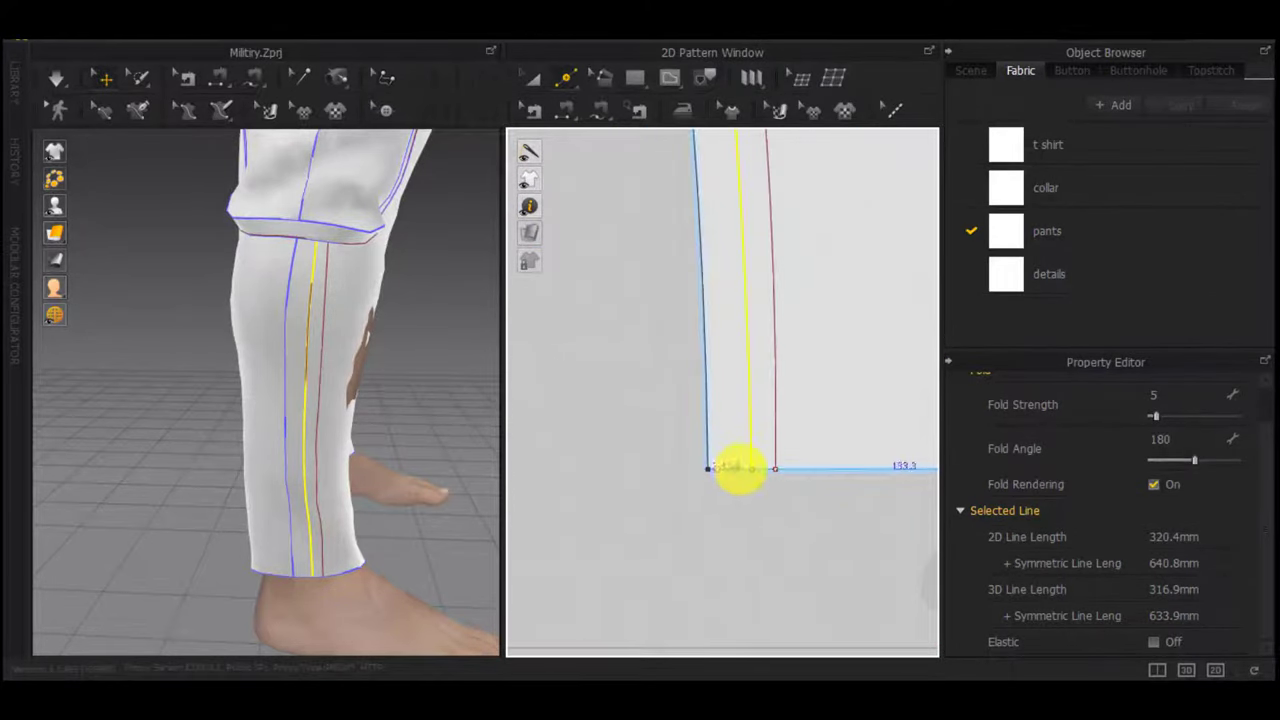
{"action": "scroll", "coordinate": [752, 470], "scroll_direction": "up", "scroll_amount": 3}
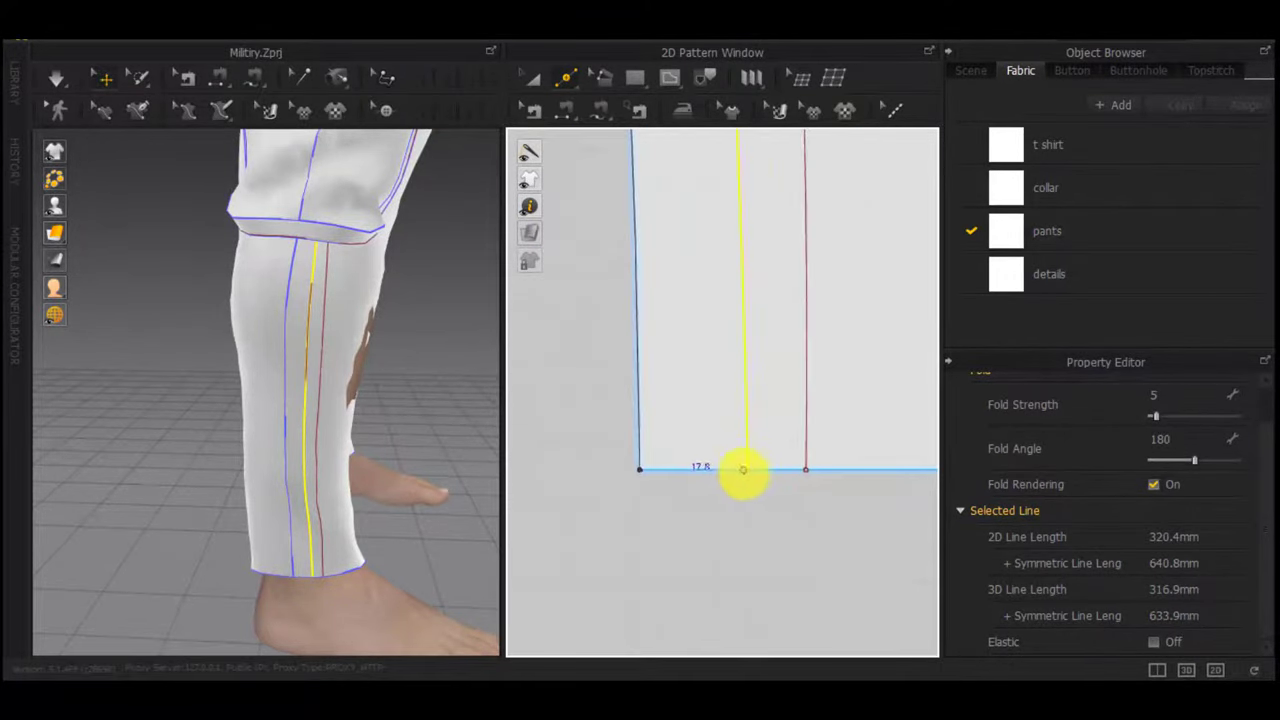
{"action": "scroll", "coordinate": [747, 472], "scroll_direction": "down", "scroll_amount": 3}
{"action": "key", "text": "z"}
{"action": "left_click", "coordinate": [741, 532]}
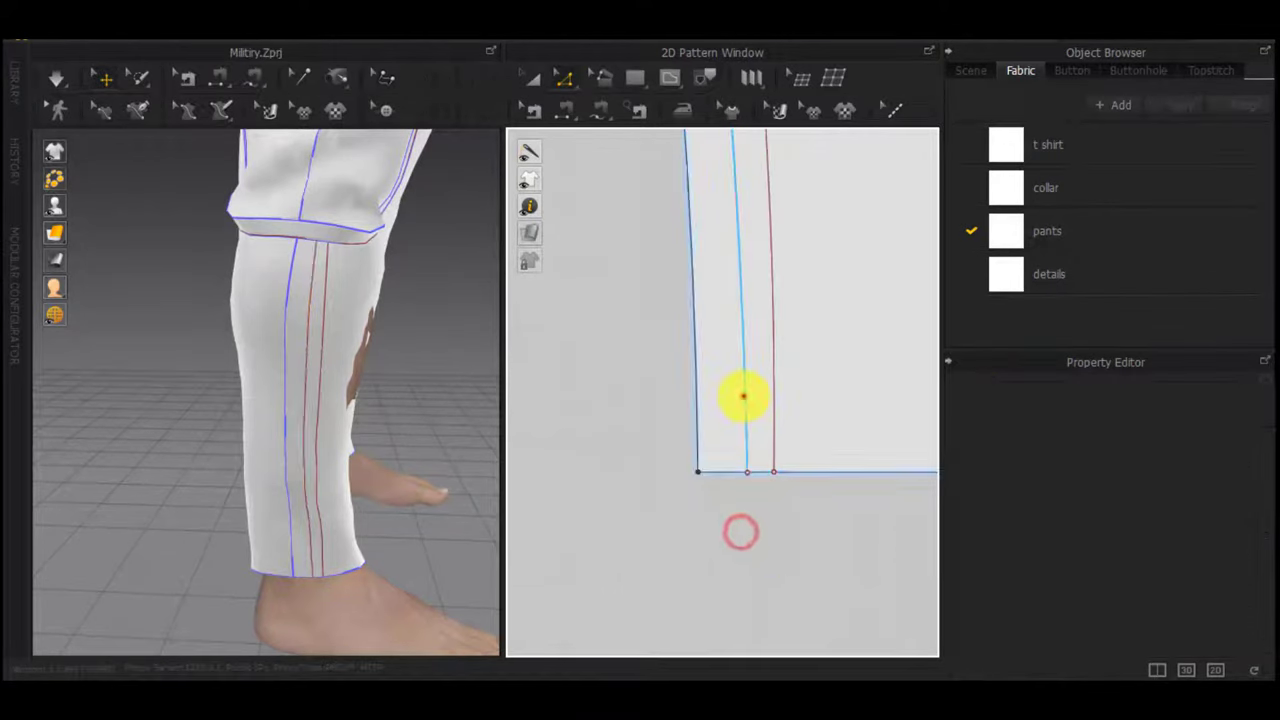
{"action": "left_click", "coordinate": [744, 397]}
{"action": "left_click", "coordinate": [776, 404], "text": "shift"}
{"action": "right_click", "coordinate": [776, 404]}
{"action": "left_click", "coordinate": [638, 355]}
{"action": "scroll", "coordinate": [787, 497], "scroll_direction": "up", "scroll_amount": 3}
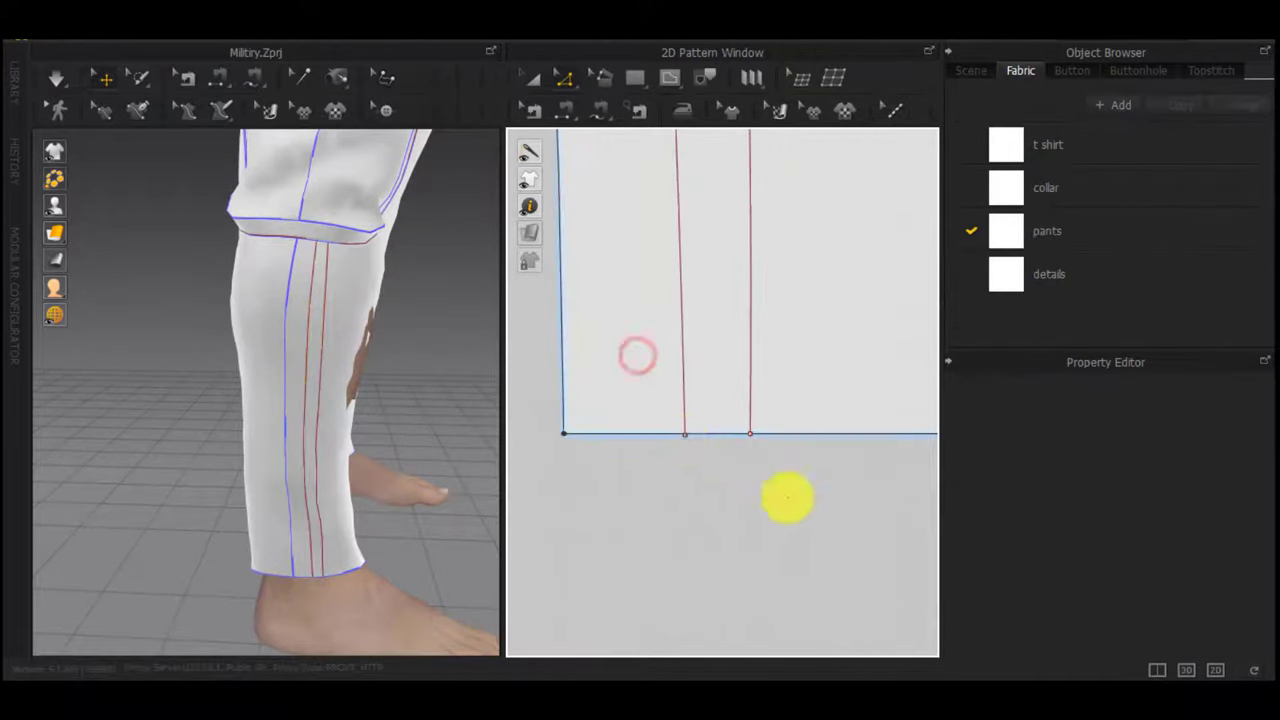
{"action": "scroll", "coordinate": [683, 437], "scroll_direction": "down", "scroll_amount": 6}
{"action": "middle_click_drag", "start_coordinate": [668, 240], "coordinate": [690, 491]}
{"action": "left_click", "coordinate": [635, 474]}
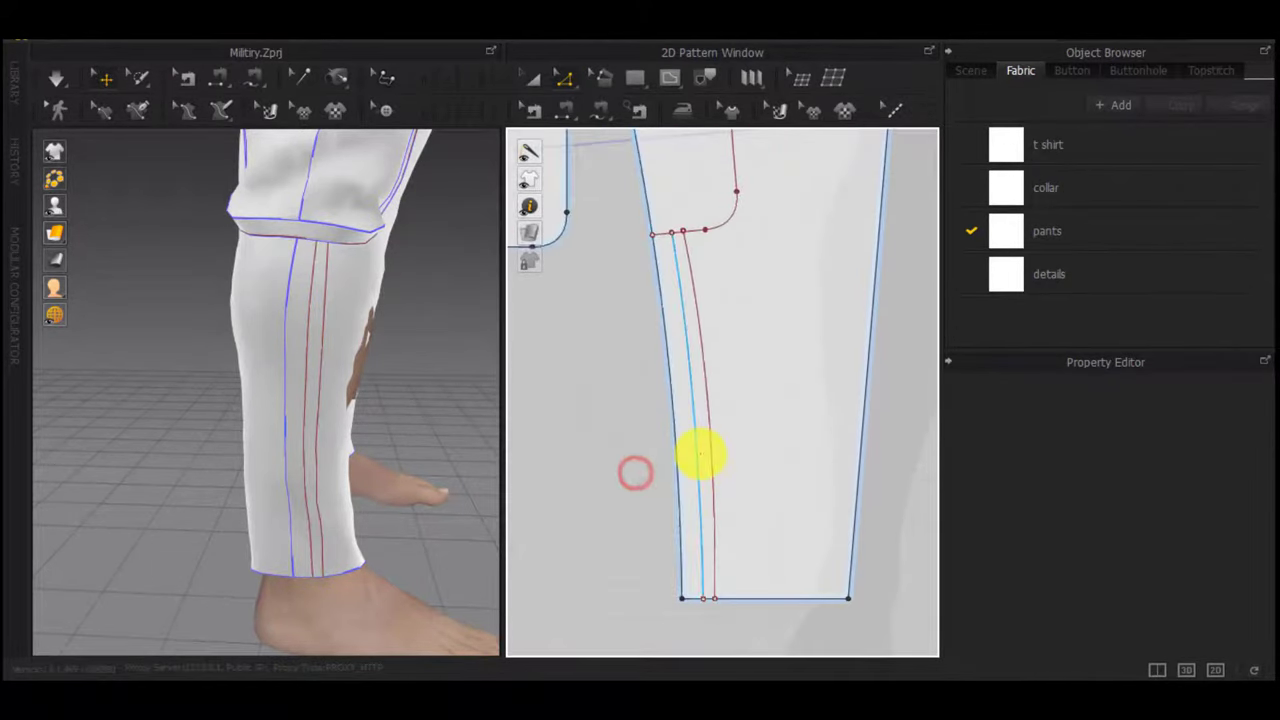
Offset the lower leg's inner curved line as an internal line in the reverse direction, toward the side edge
{"action": "right_click", "coordinate": [700, 453]}
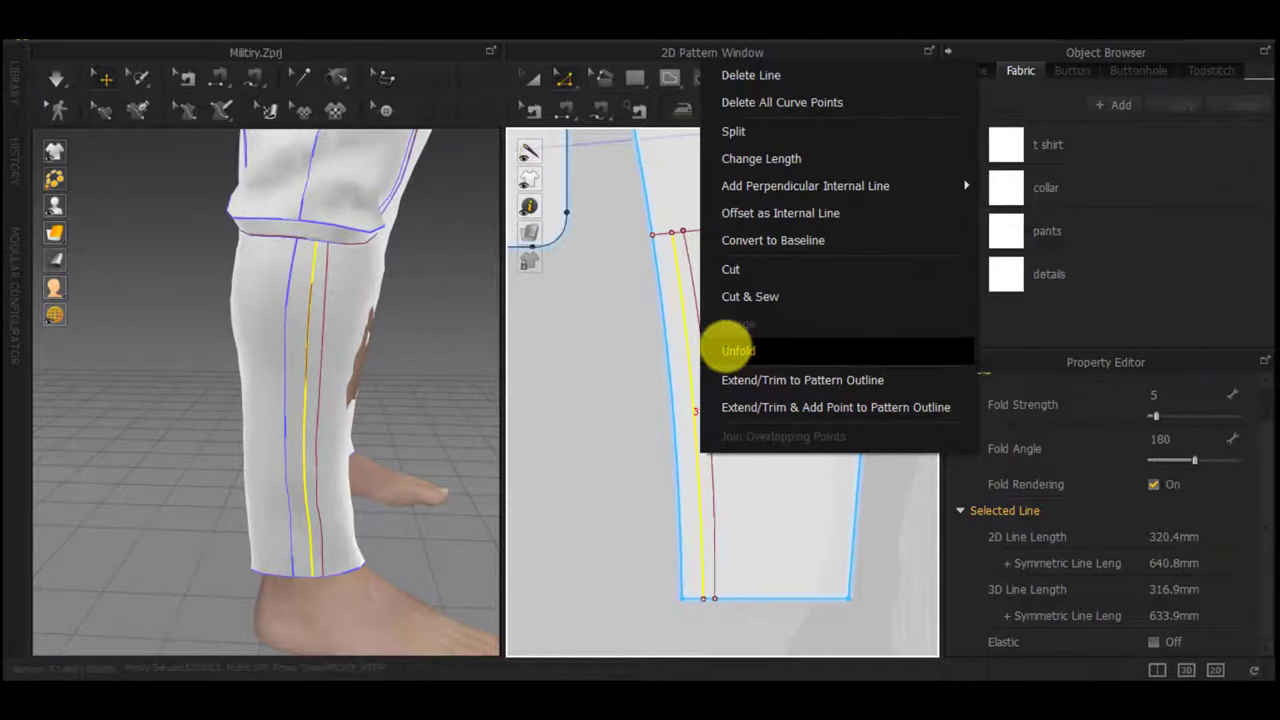
{"action": "left_click", "coordinate": [812, 212]}
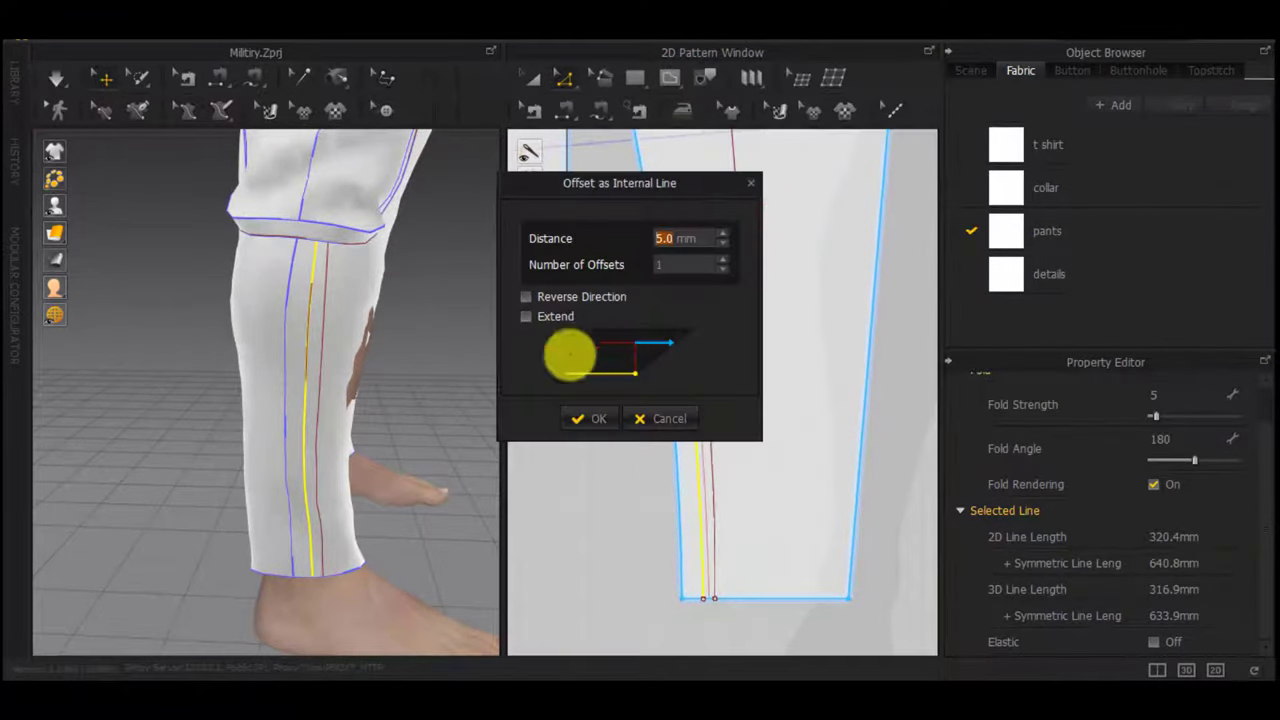
{"action": "left_click", "coordinate": [526, 296]}
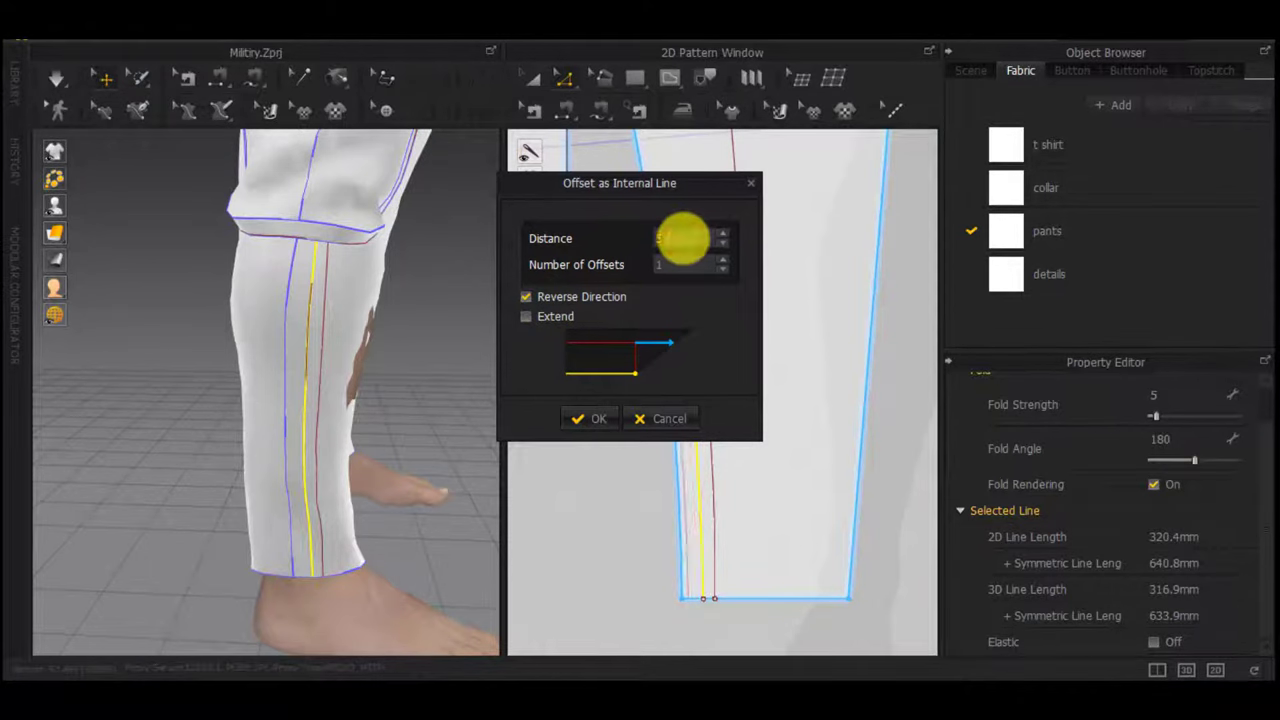
{"action": "left_click", "coordinate": [598, 418]}
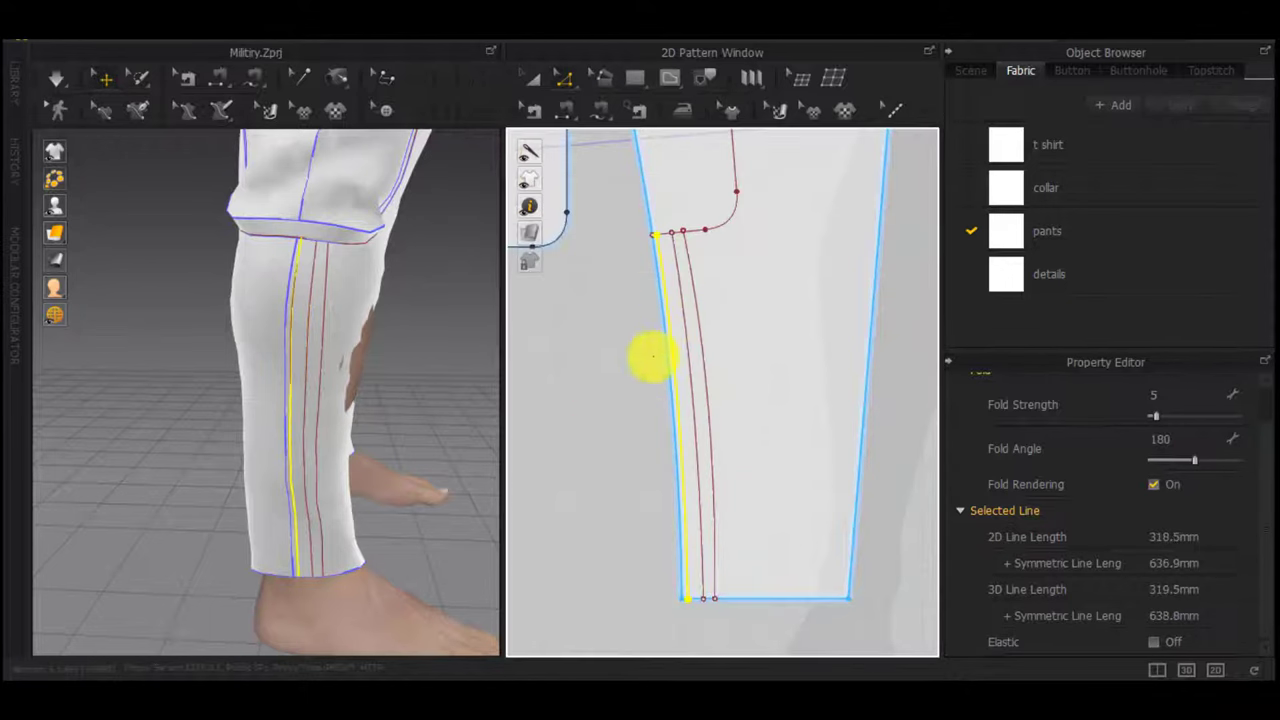
Align the lower endpoint of the new offset line with the hem of the pants panel
{"action": "scroll", "coordinate": [653, 356], "scroll_direction": "up", "scroll_amount": 3}
{"action": "middle_click_drag", "start_coordinate": [653, 356], "coordinate": [660, 55]}
{"action": "key", "text": "x"}
{"action": "scroll", "coordinate": [712, 583], "scroll_direction": "up", "scroll_amount": 2}
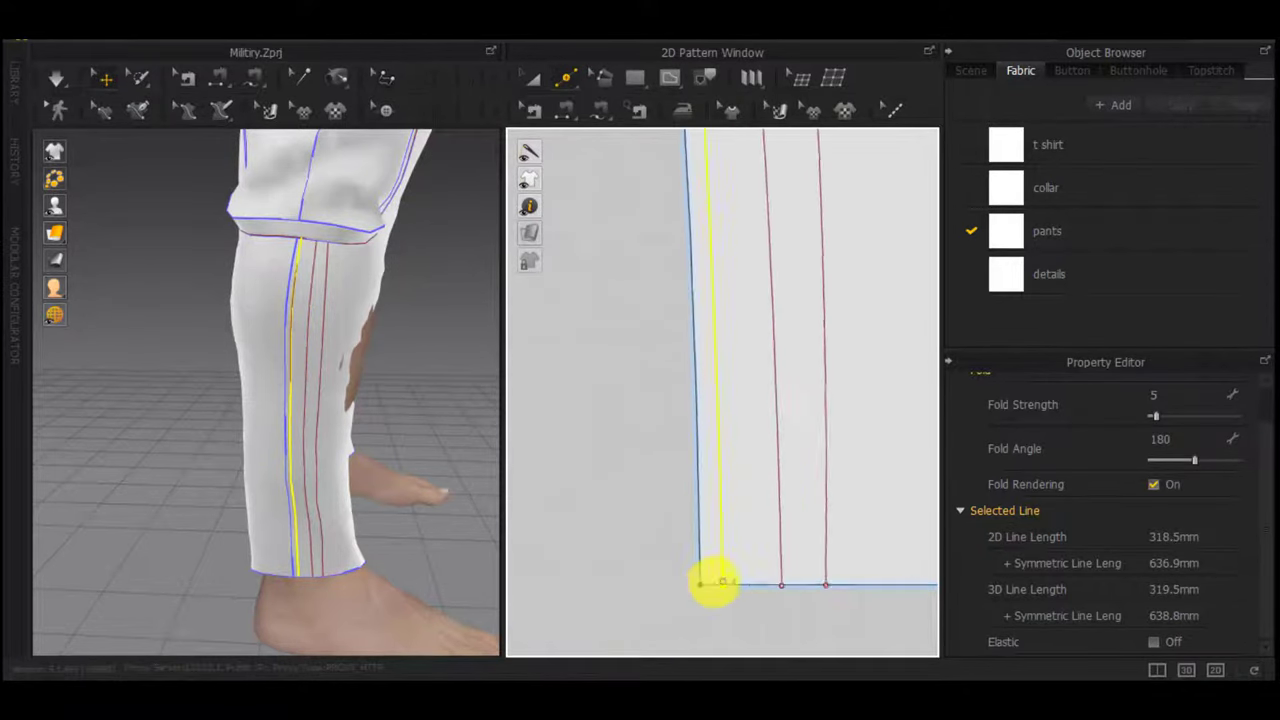
{"action": "scroll", "coordinate": [713, 583], "scroll_direction": "up", "scroll_amount": 2}
{"action": "key", "text": "z"}
{"action": "scroll", "coordinate": [729, 612], "scroll_direction": "down", "scroll_amount": 1}
{"action": "scroll", "coordinate": [730, 613], "scroll_direction": "up", "scroll_amount": 2}
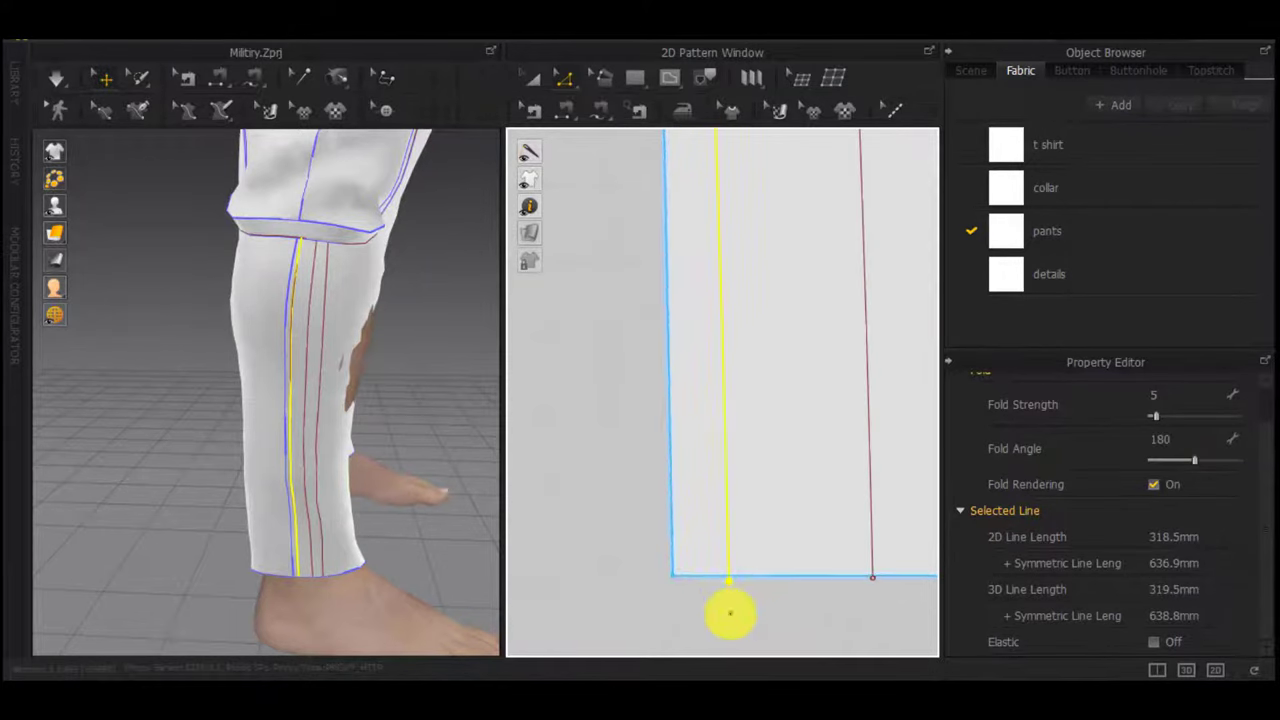
{"action": "left_click", "coordinate": [730, 614]}
{"action": "left_click", "coordinate": [730, 581]}
{"action": "scroll", "coordinate": [729, 586], "scroll_direction": "up", "scroll_amount": 2}
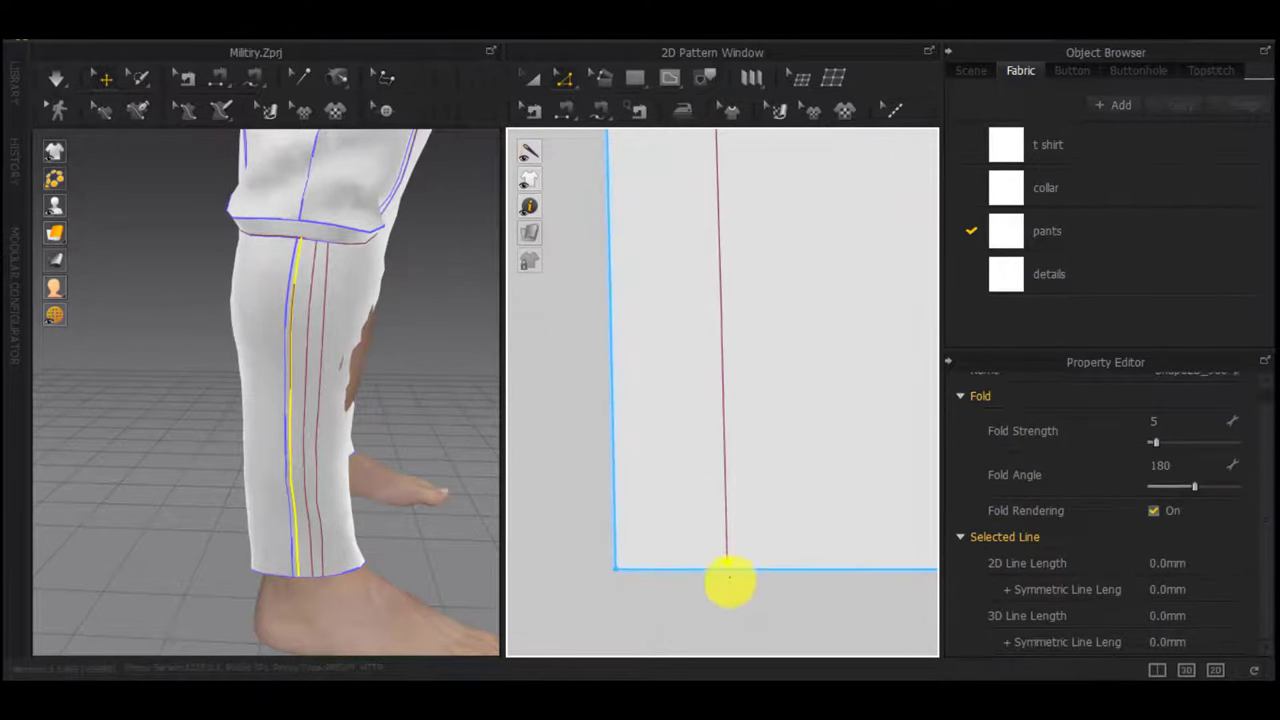
Align the upper endpoints of the other two lower-leg lines with the lower edge of the knee pocket outline
{"action": "scroll", "coordinate": [720, 425], "scroll_direction": "down", "scroll_amount": 3}
{"action": "middle_click_drag", "start_coordinate": [711, 297], "coordinate": [712, 620]}
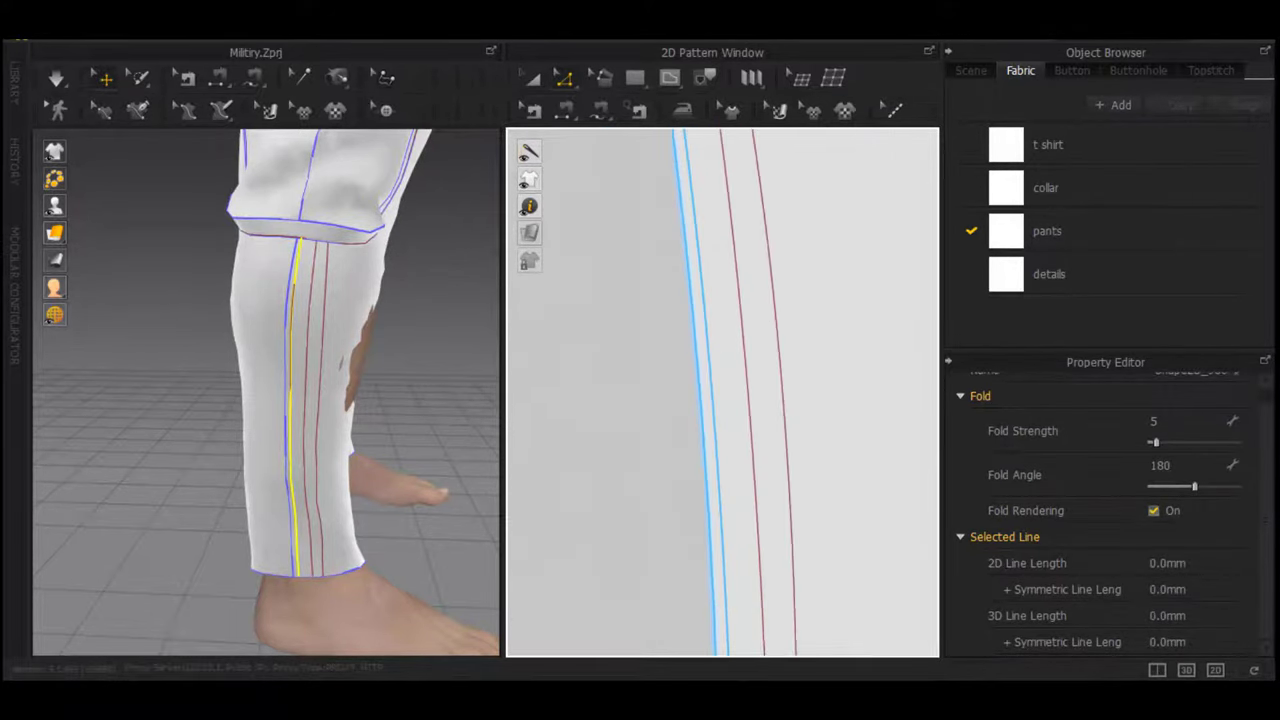
{"action": "middle_click_drag", "start_coordinate": [652, 170], "coordinate": [695, 531]}
{"action": "scroll", "coordinate": [714, 342], "scroll_direction": "up", "scroll_amount": 3}
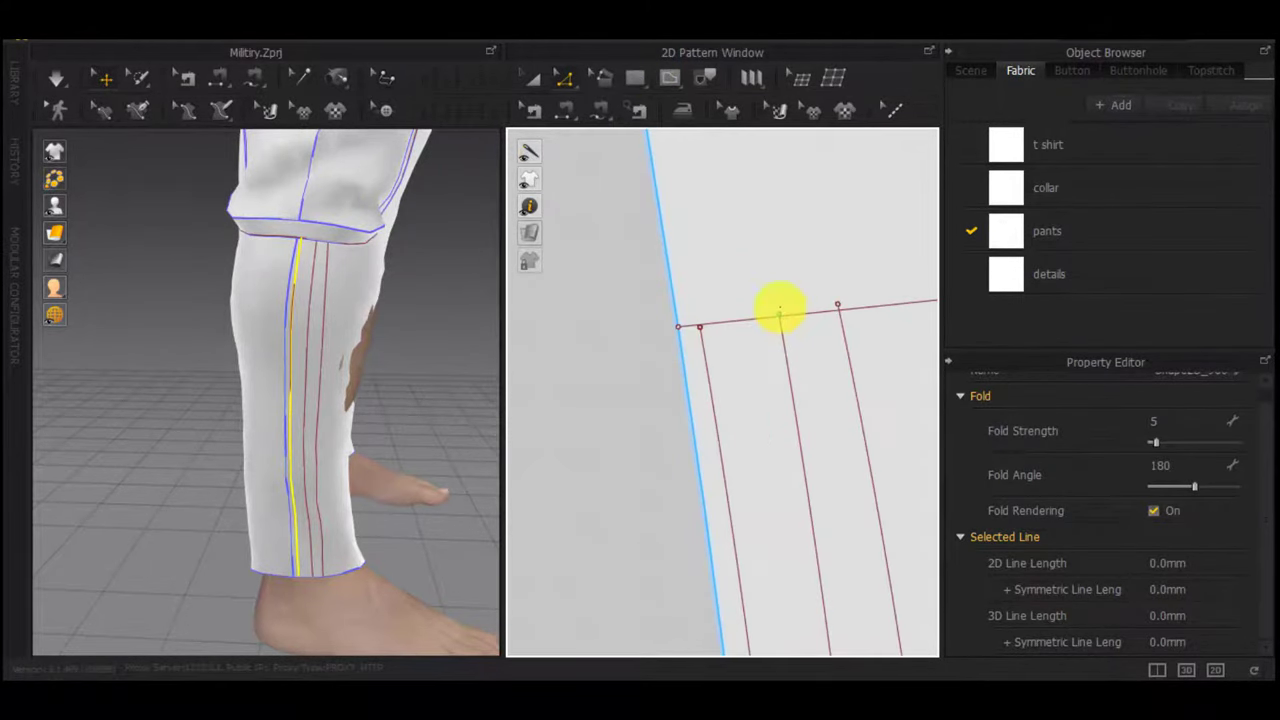
{"action": "left_click_drag", "start_coordinate": [780, 311], "coordinate": [840, 308]}
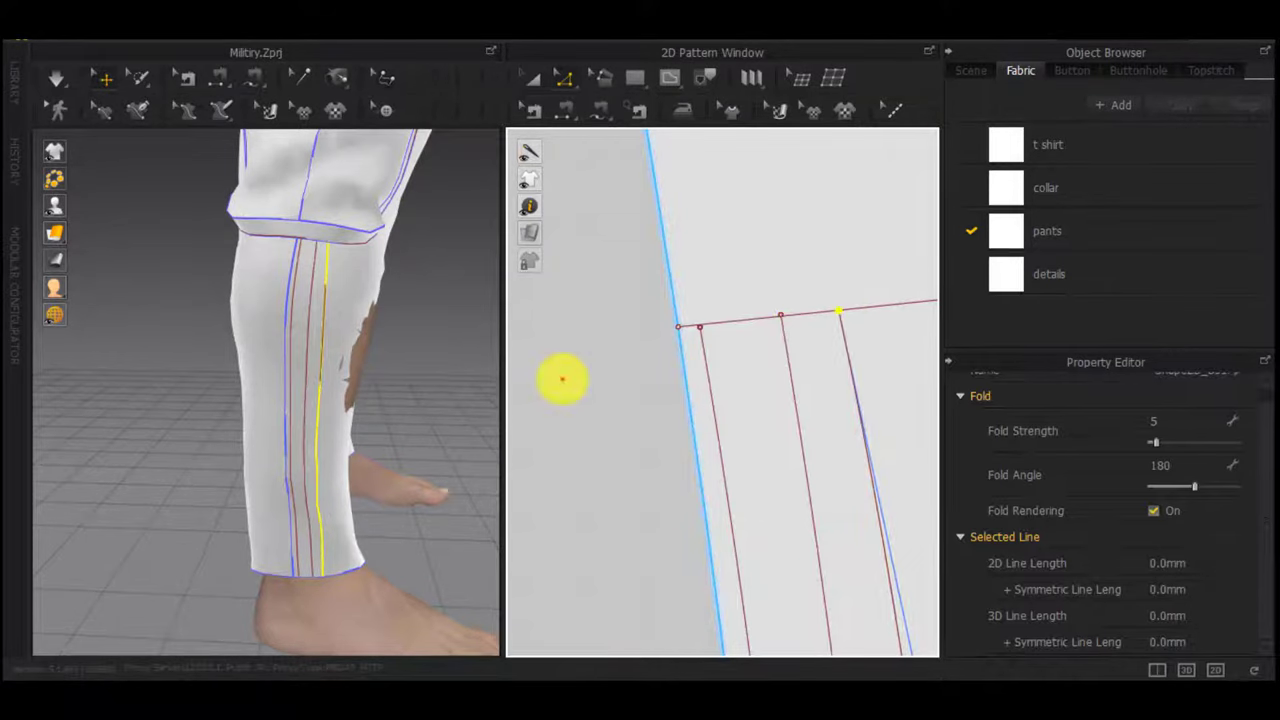
{"action": "left_click", "coordinate": [563, 377]}
Simulate the garment and check the three lower-leg lines in 3D from the front and side
{"action": "scroll", "coordinate": [563, 377], "scroll_direction": "down", "scroll_amount": 2}
{"action": "scroll", "coordinate": [660, 485], "scroll_direction": "down", "scroll_amount": 3}
{"action": "middle_click_drag", "start_coordinate": [676, 495], "coordinate": [690, 322]}
{"action": "right_click_drag", "start_coordinate": [403, 376], "coordinate": [321, 369]}
{"action": "scroll", "coordinate": [360, 351], "scroll_direction": "up", "scroll_amount": 3}
{"action": "scroll", "coordinate": [414, 374], "scroll_direction": "down", "scroll_amount": 3}
{"action": "key", "text": "space"}
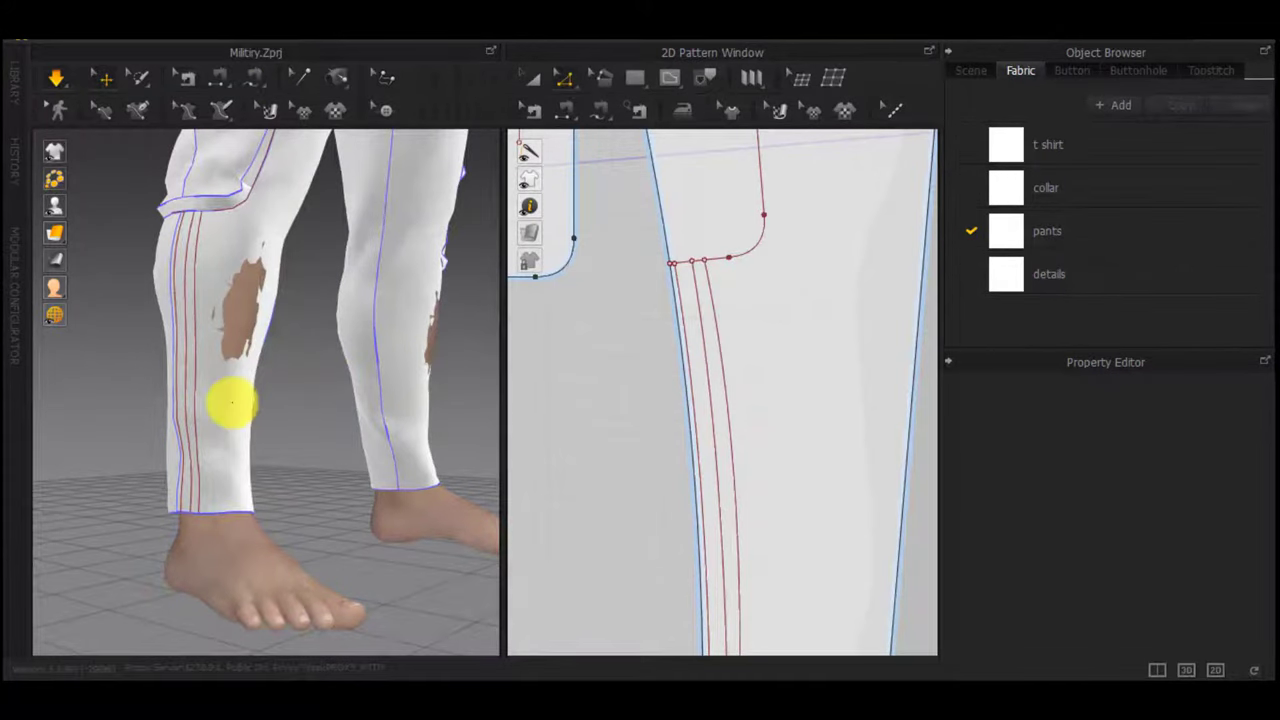
{"action": "right_click_drag", "start_coordinate": [231, 403], "coordinate": [388, 411]}
{"action": "scroll", "coordinate": [695, 414], "scroll_direction": "down", "scroll_amount": 5}
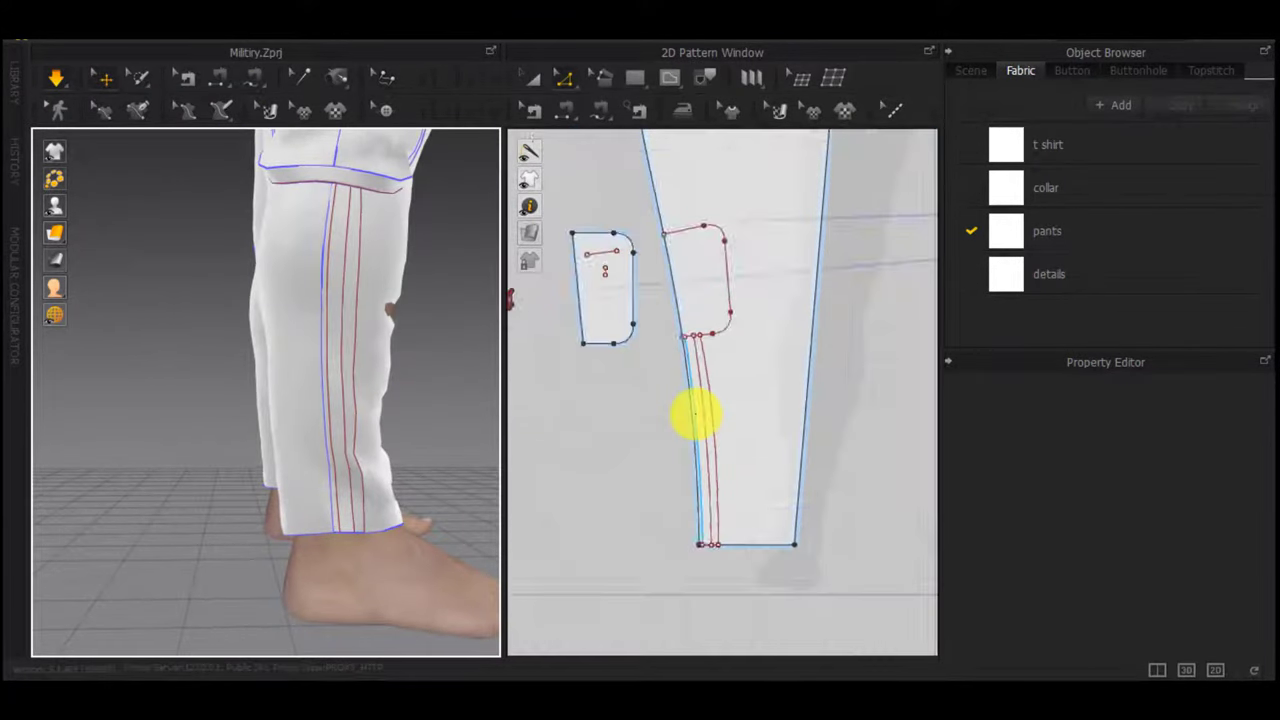
Examine the thigh area of the pants in 3D and locate the matching panel among the 2D patterns
{"action": "scroll", "coordinate": [690, 380], "scroll_direction": "down", "scroll_amount": 3}
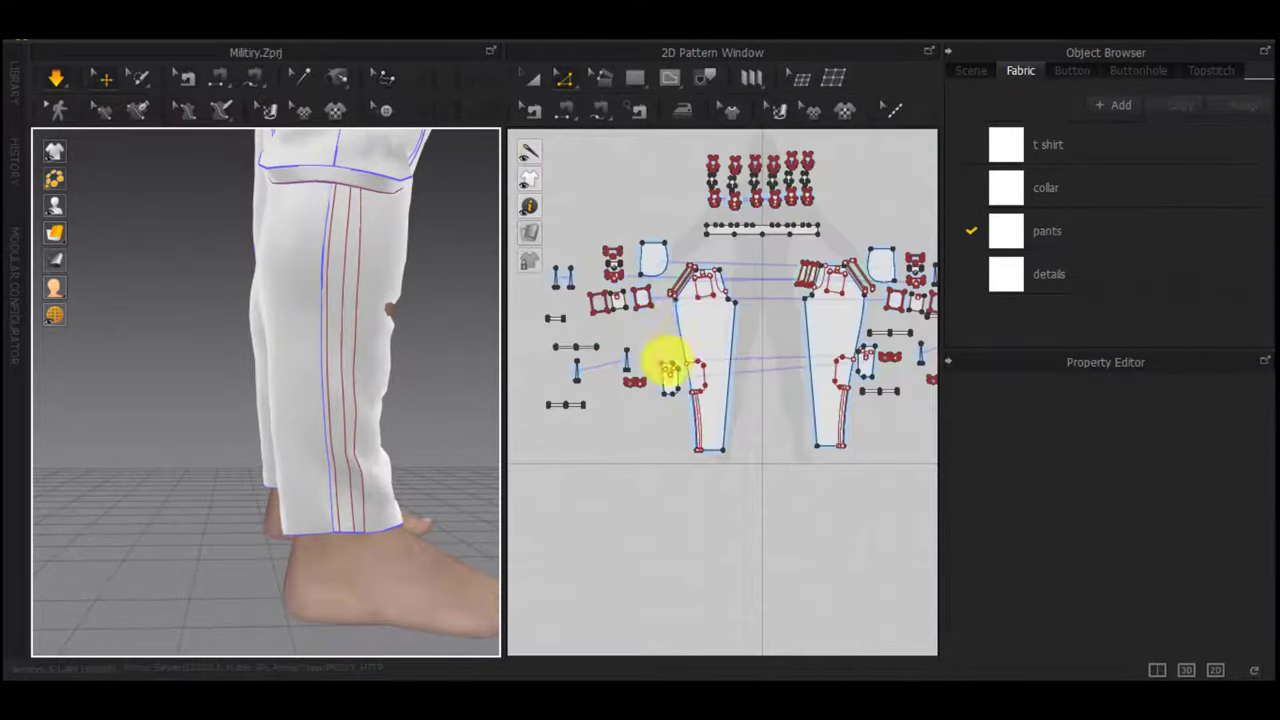
{"action": "scroll", "coordinate": [680, 360], "scroll_direction": "up", "scroll_amount": 6}
{"action": "scroll", "coordinate": [621, 250], "scroll_direction": "down", "scroll_amount": 3}
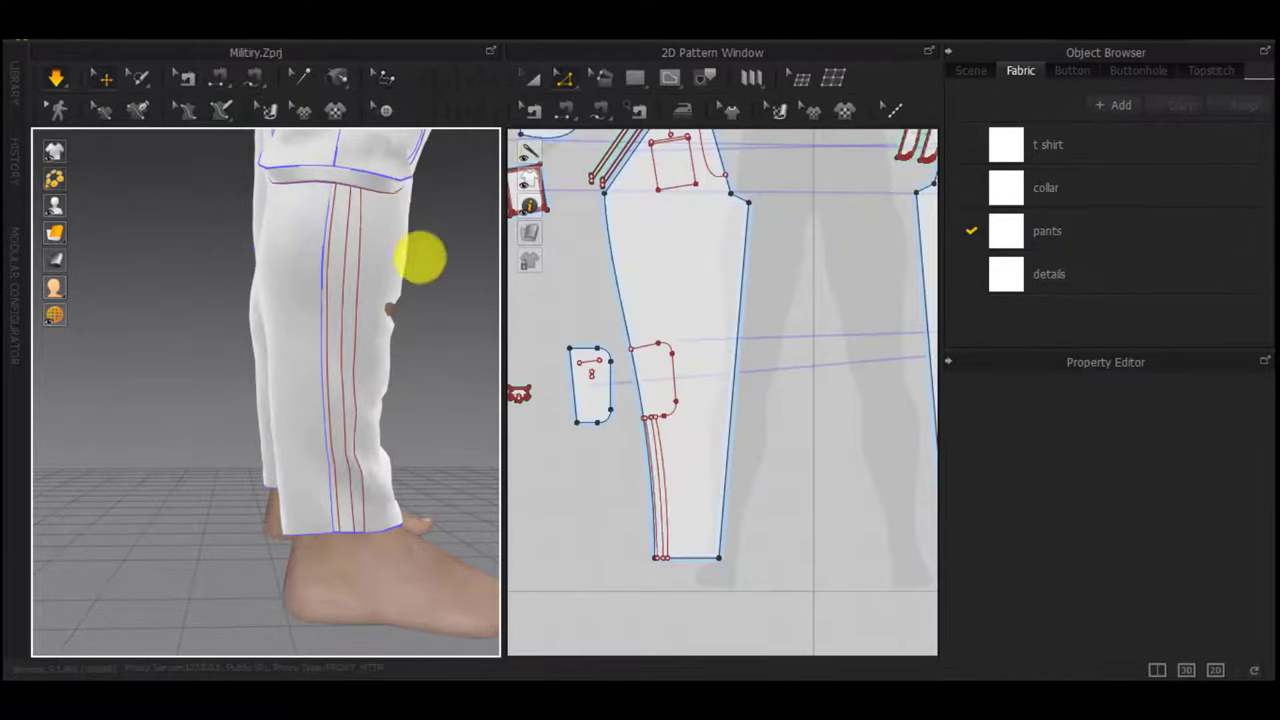
{"action": "middle_click_drag", "start_coordinate": [420, 260], "coordinate": [394, 383]}
{"action": "scroll", "coordinate": [384, 222], "scroll_direction": "up", "scroll_amount": 3}
{"action": "right_click_drag", "start_coordinate": [385, 225], "coordinate": [343, 277]}
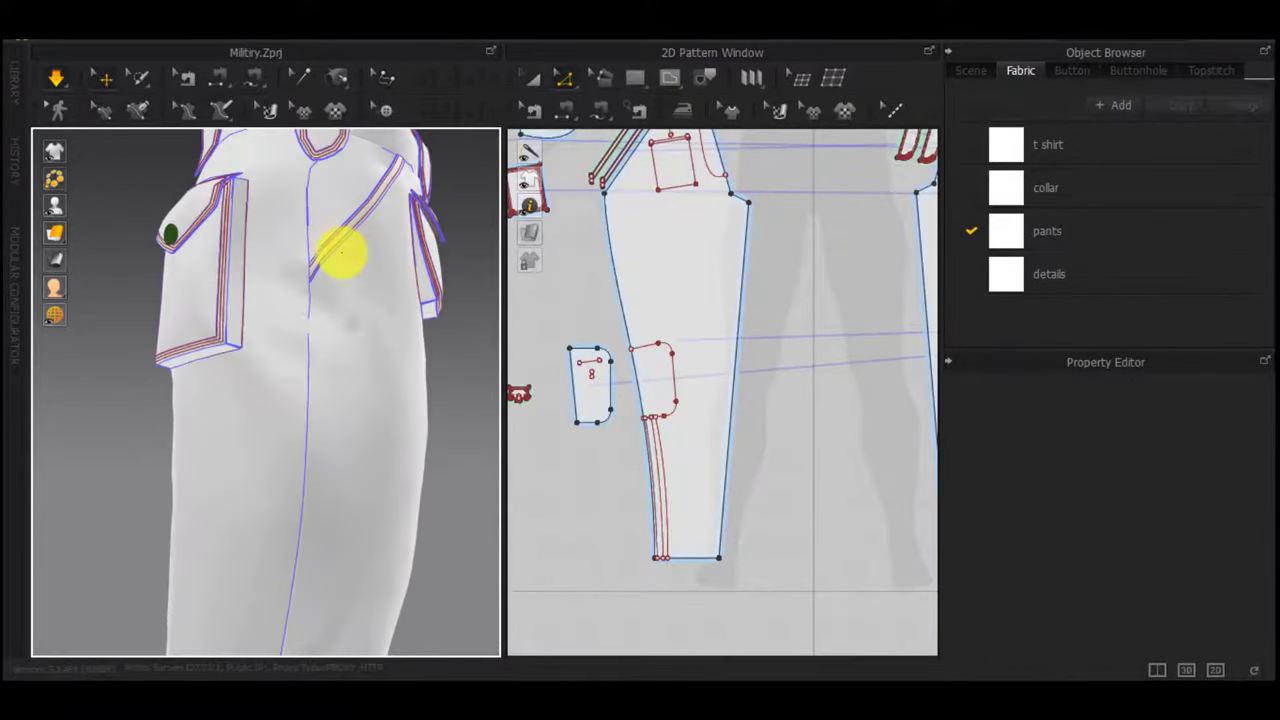
{"action": "left_click", "coordinate": [338, 248]}
{"action": "left_click", "coordinate": [351, 249]}
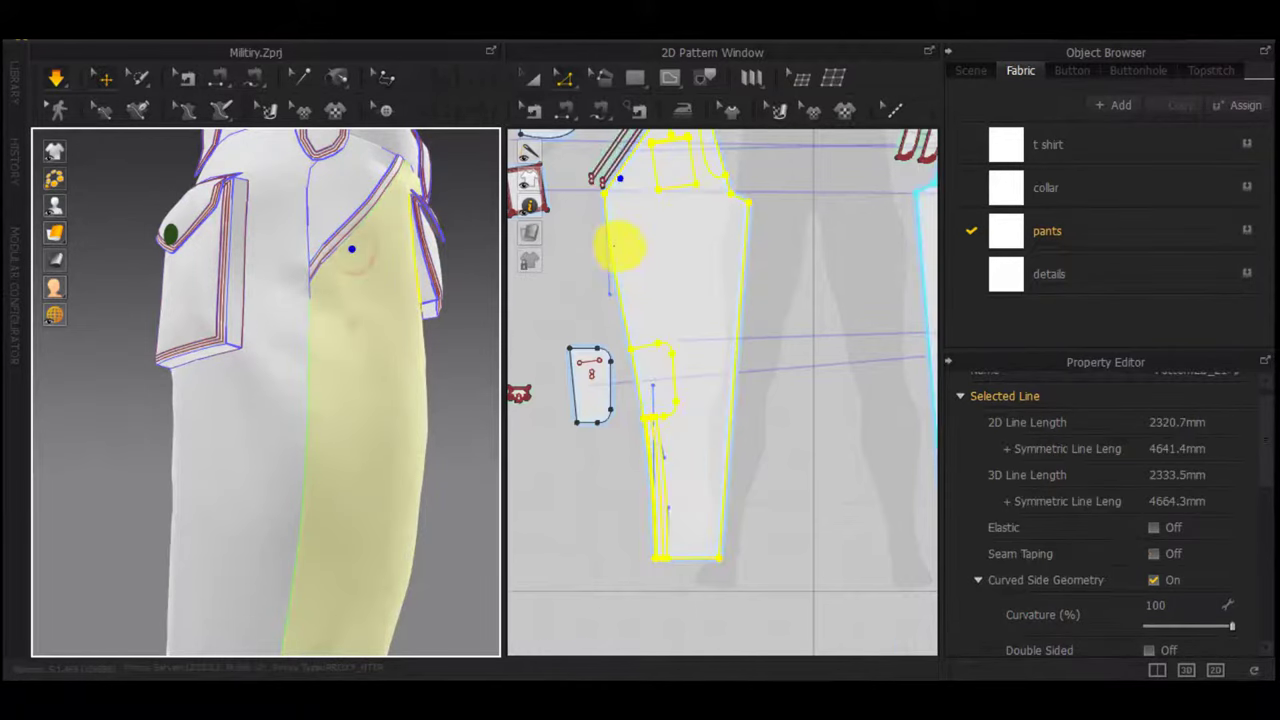
{"action": "scroll", "coordinate": [613, 193], "scroll_direction": "up", "scroll_amount": 3}
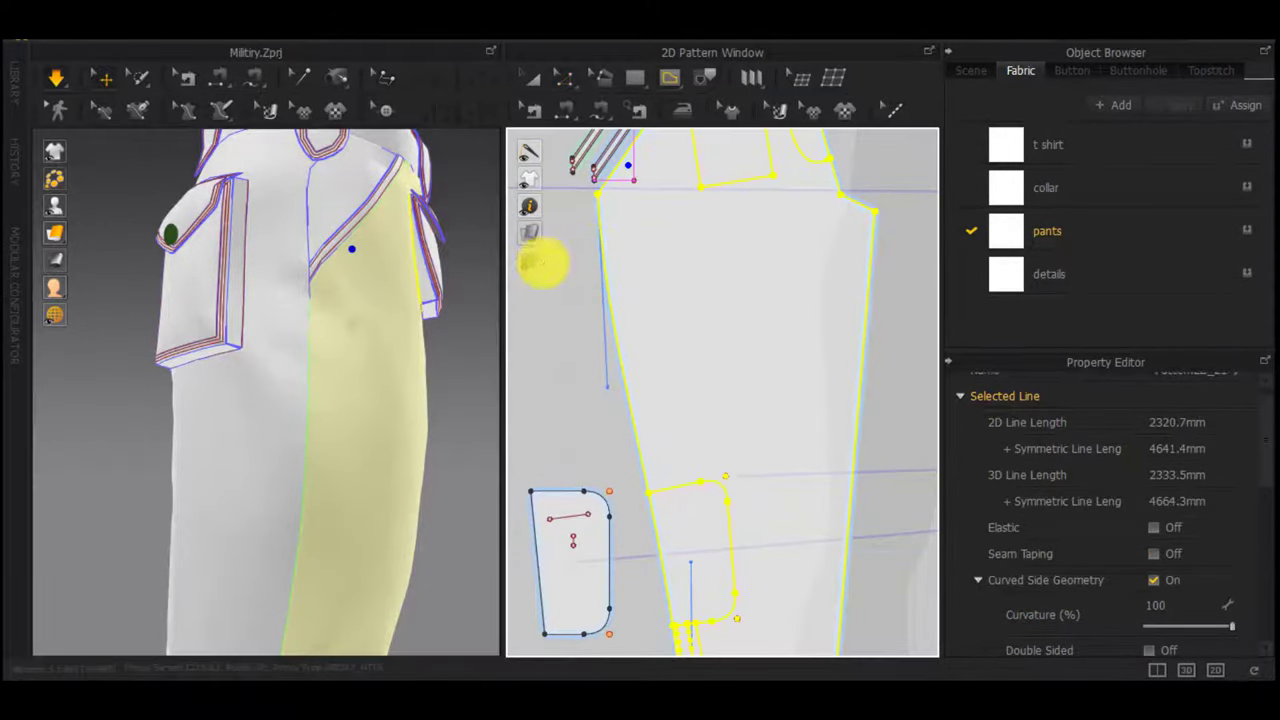
{"action": "left_click", "coordinate": [571, 334]}
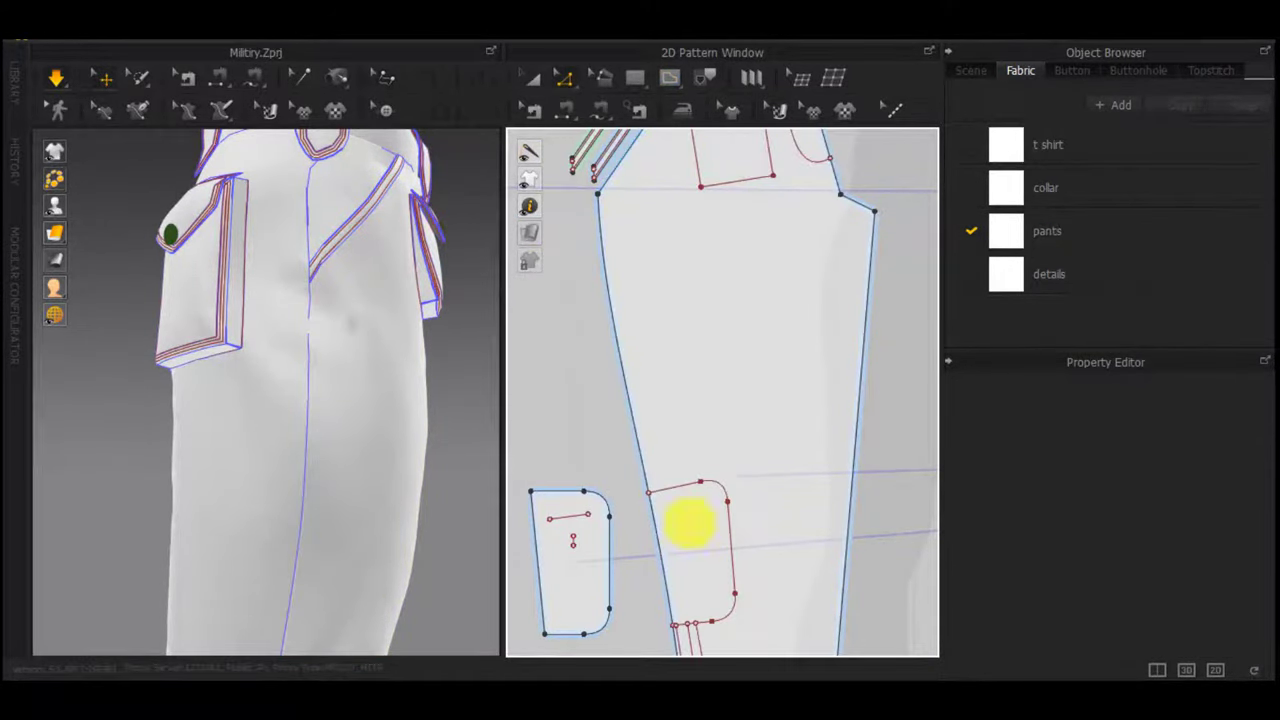
Measure the distance along the hem from the side corner to the farthest lower-leg line
{"action": "middle_click_drag", "start_coordinate": [698, 445], "coordinate": [688, 290]}
{"action": "middle_click_drag", "start_coordinate": [731, 541], "coordinate": [702, 194]}
{"action": "scroll", "coordinate": [677, 380], "scroll_direction": "up", "scroll_amount": 4}
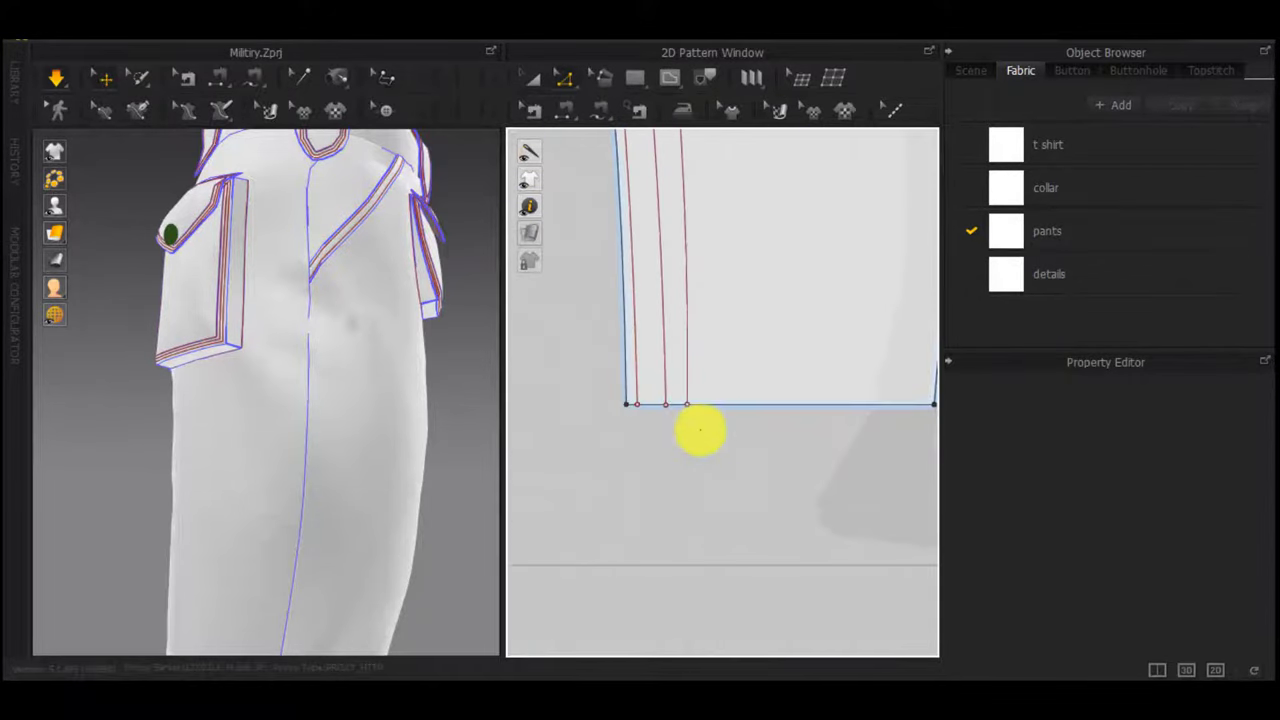
{"action": "scroll", "coordinate": [680, 410], "scroll_direction": "up", "scroll_amount": 1}
{"action": "scroll", "coordinate": [685, 410], "scroll_direction": "down", "scroll_amount": 6}
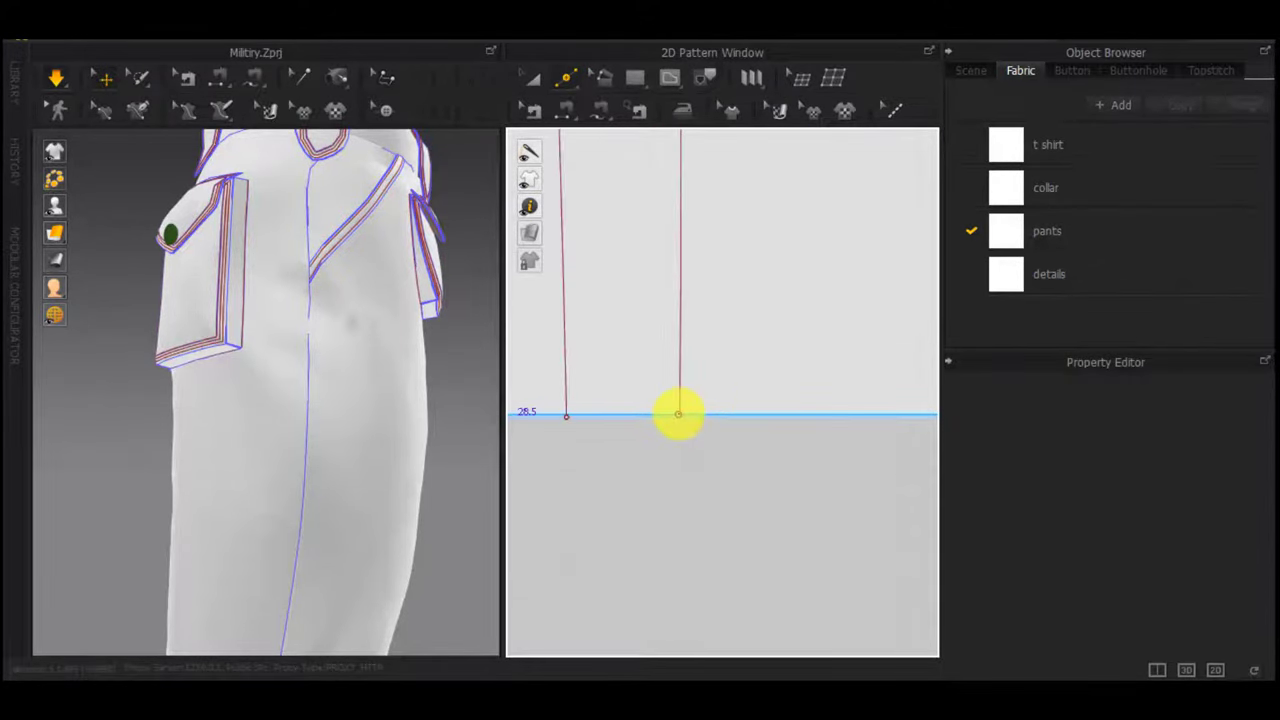
Split the slanted pocket edge of the pants panel into two lines, with the first segment 28.5 mm long
{"action": "scroll", "coordinate": [674, 309], "scroll_direction": "down", "scroll_amount": 2}
{"action": "scroll", "coordinate": [660, 305], "scroll_direction": "up", "scroll_amount": 6}
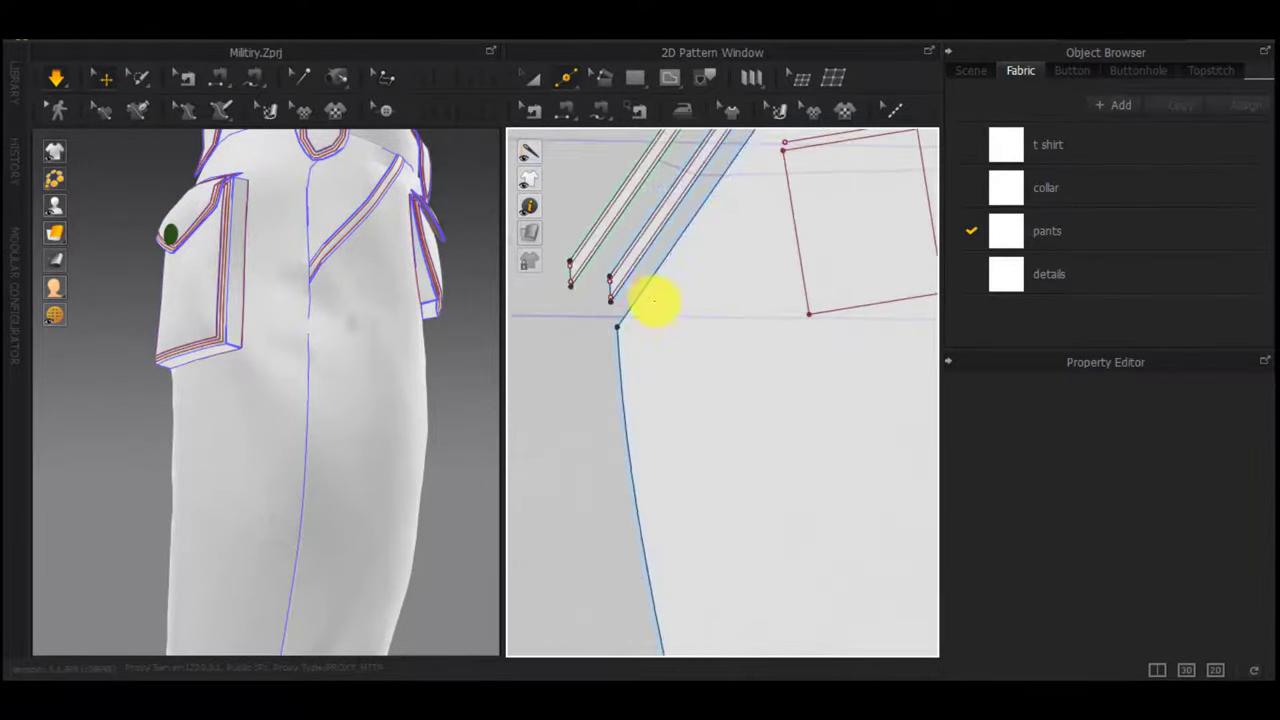
{"action": "right_click", "coordinate": [646, 288]}
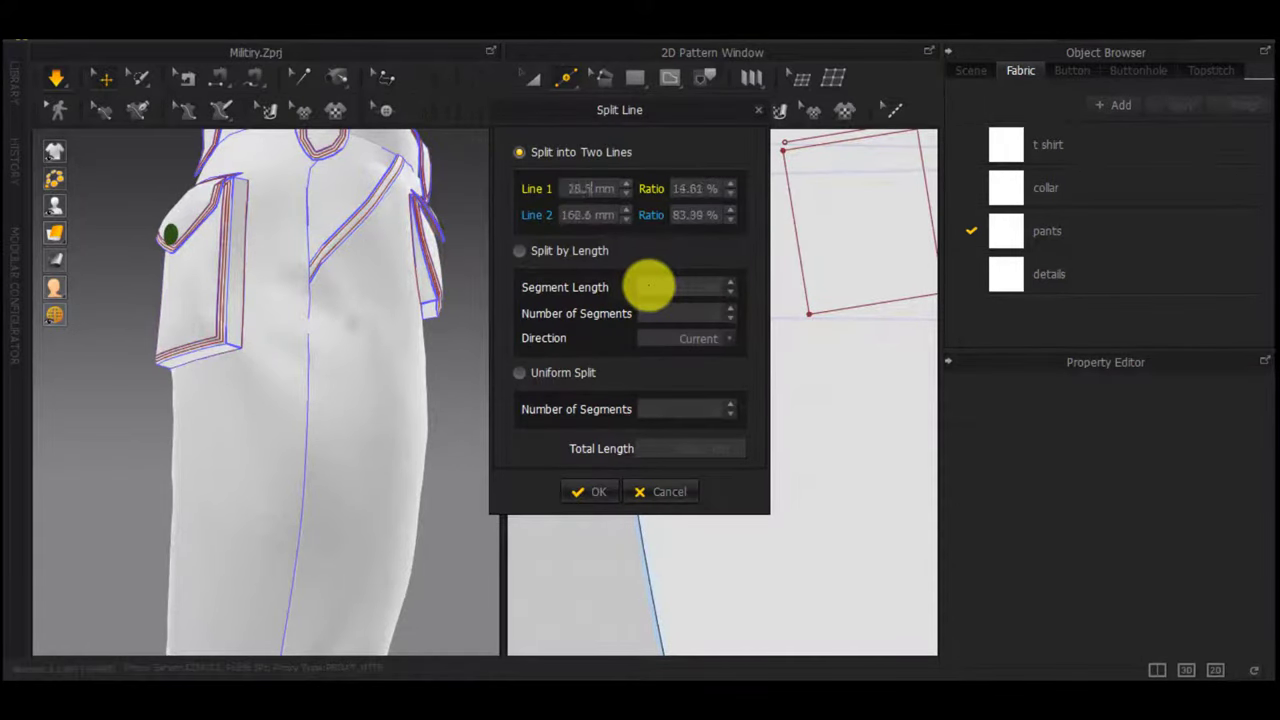
{"action": "key", "text": "Return"}
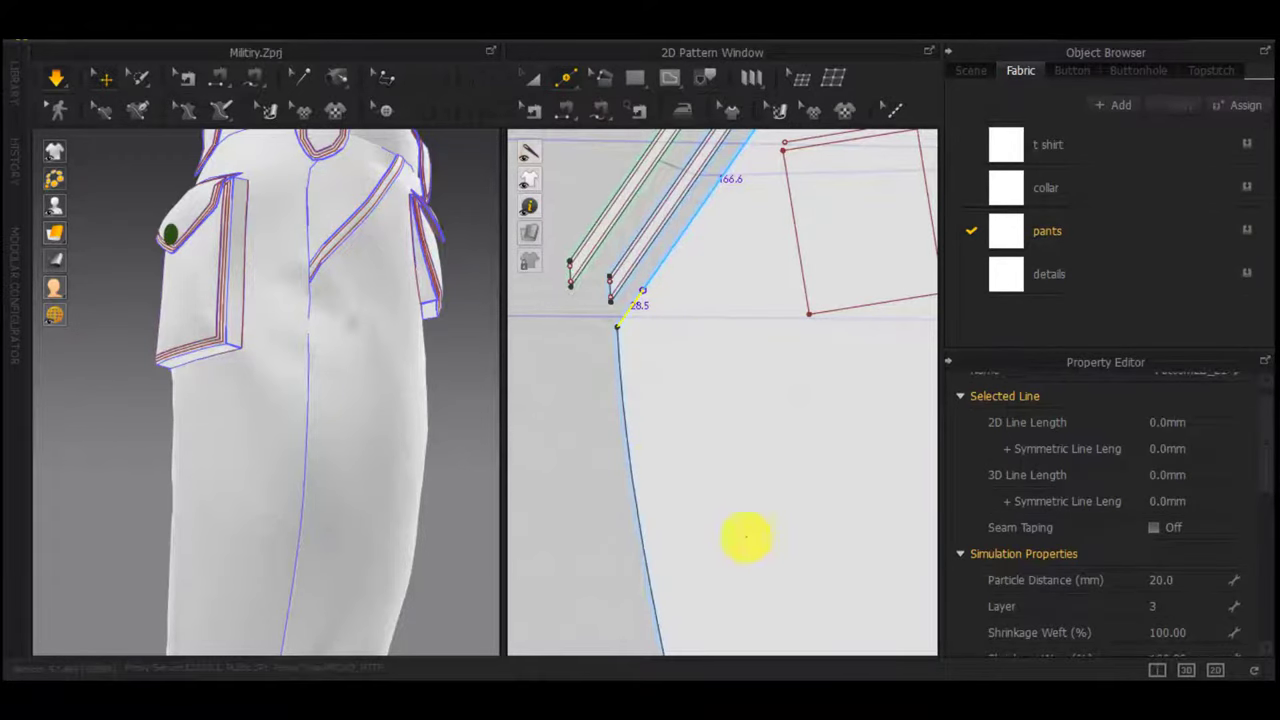
Stop the simulation and draw a straight internal line about 376 mm long from the new split point to the knee pocket's upper edge
{"action": "key", "text": "space"}
{"action": "scroll", "coordinate": [740, 531], "scroll_direction": "down", "scroll_amount": 7}
{"action": "middle_click_drag", "start_coordinate": [737, 529], "coordinate": [734, 383]}
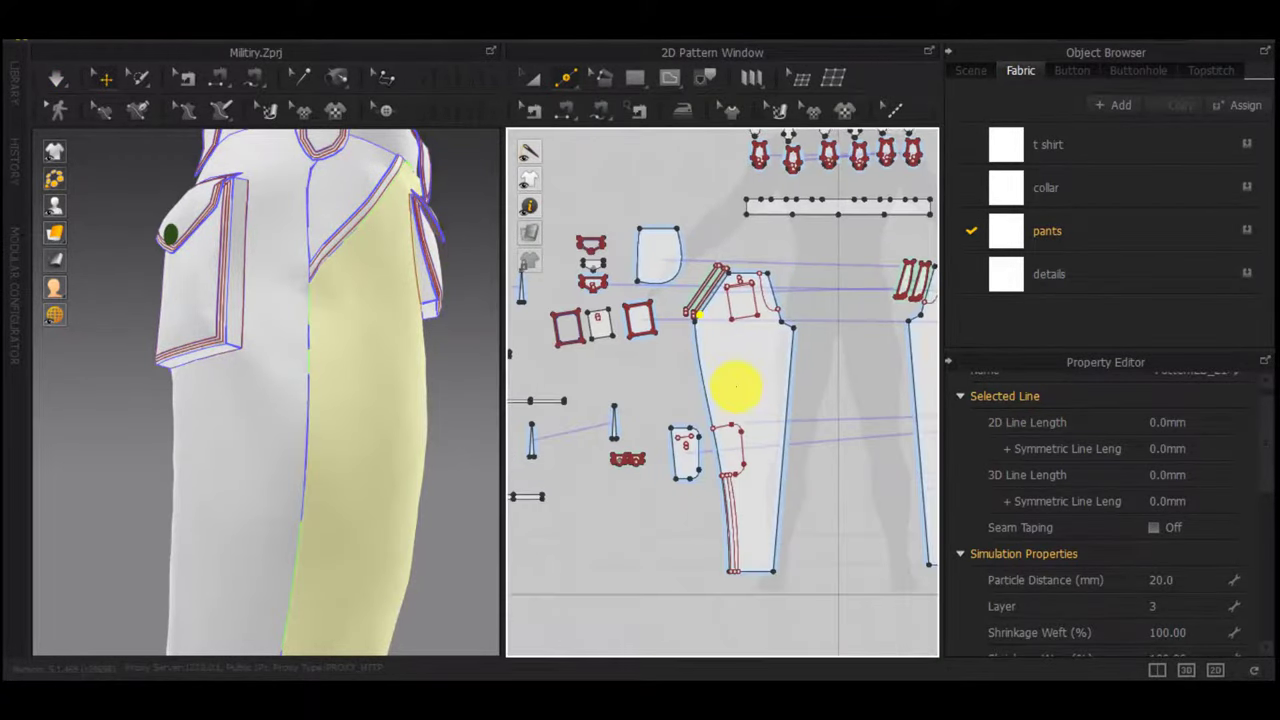
{"action": "scroll", "coordinate": [734, 383], "scroll_direction": "up", "scroll_amount": 4}
{"action": "left_click", "coordinate": [661, 228]}
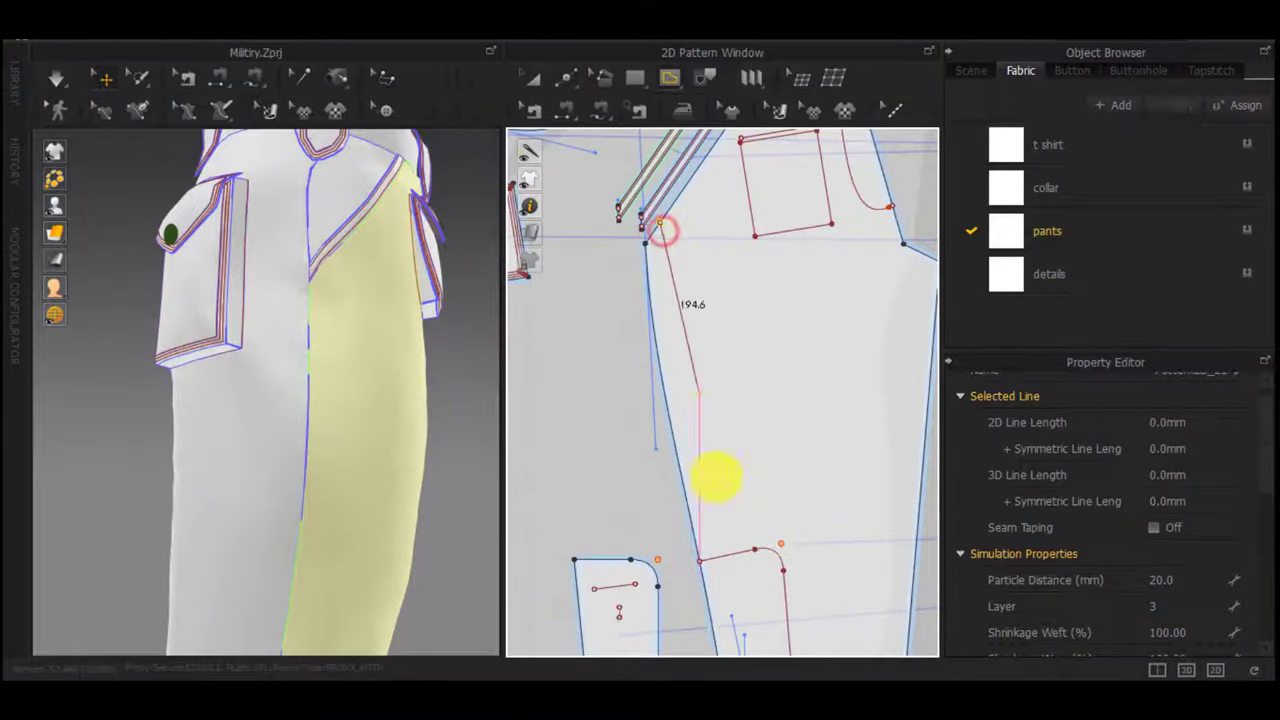
{"action": "middle_click_drag", "start_coordinate": [723, 491], "coordinate": [706, 321]}
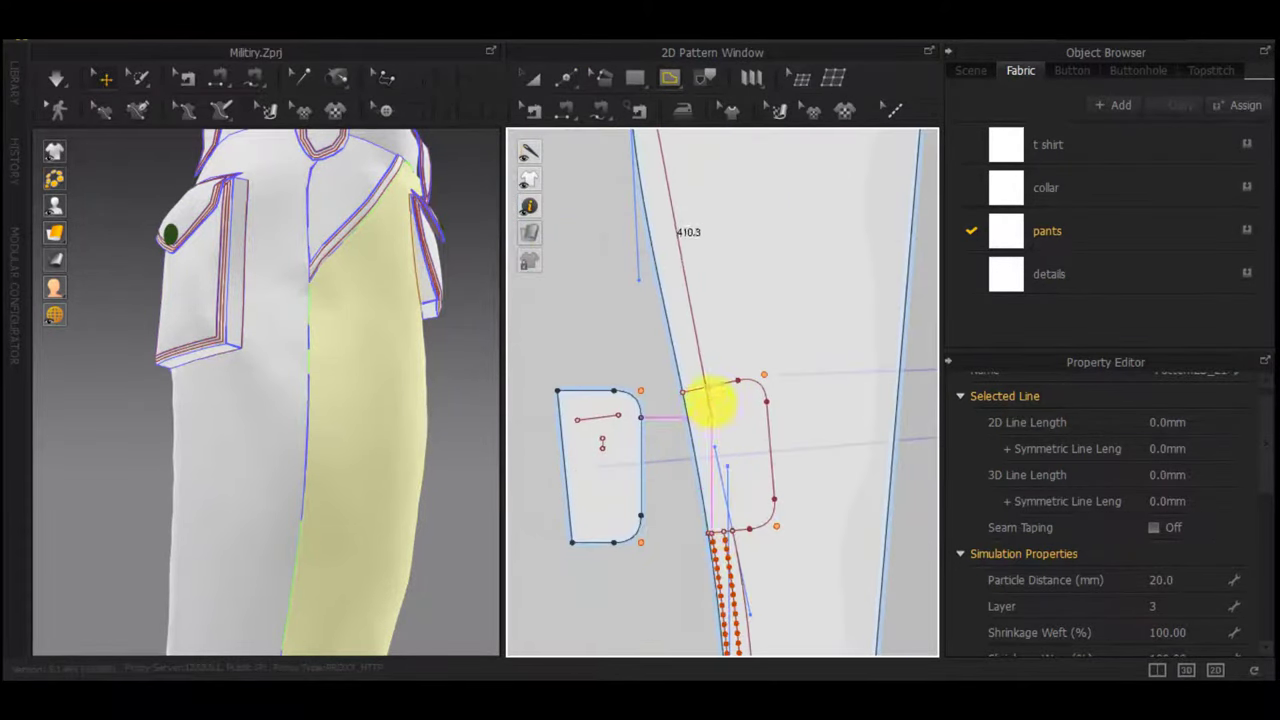
{"action": "scroll", "coordinate": [712, 400], "scroll_direction": "up", "scroll_amount": 6}
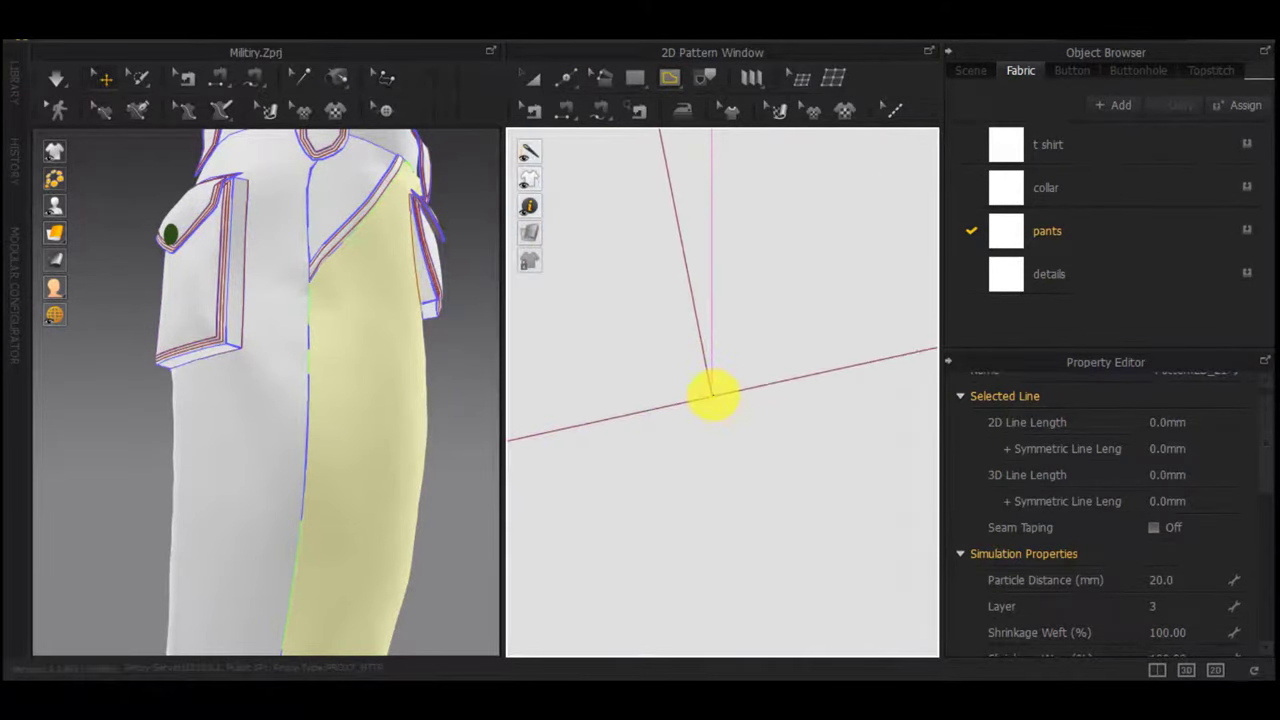
{"action": "double_click", "coordinate": [712, 395]}
{"action": "scroll", "coordinate": [714, 394], "scroll_direction": "down", "scroll_amount": 6}
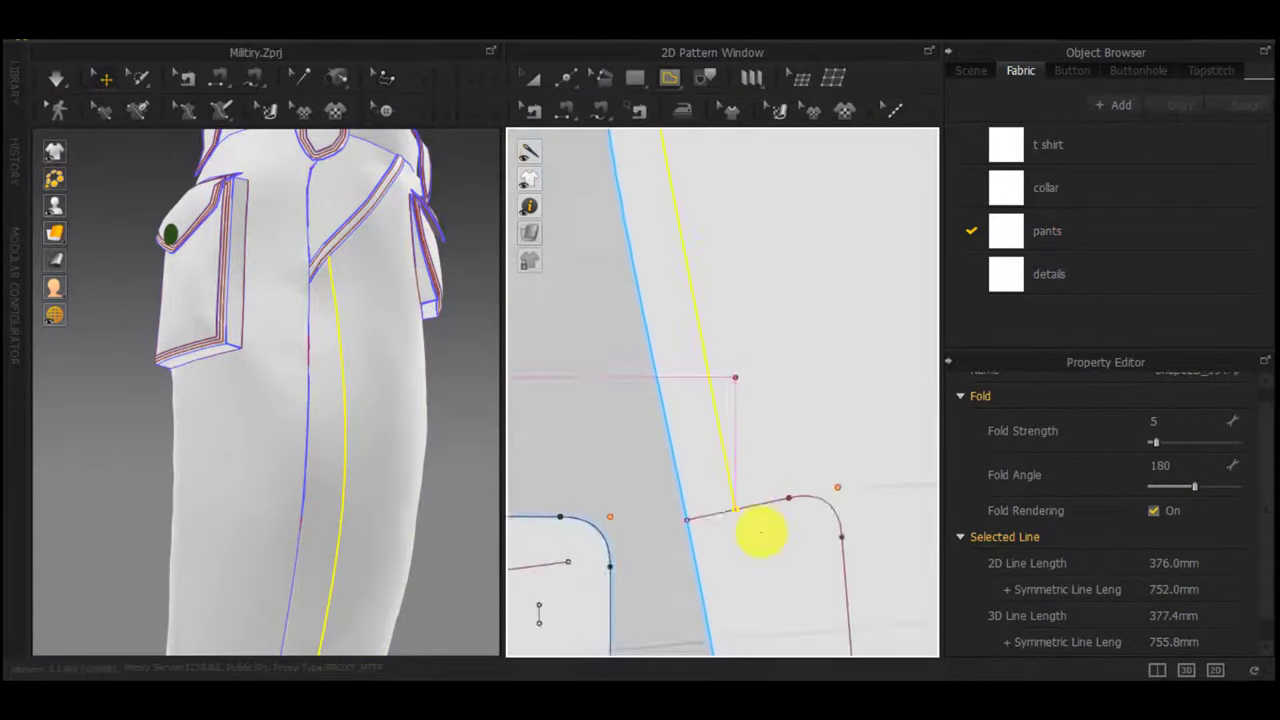
Offset the straight thigh line as an internal line toward the side edge of the panel
{"action": "scroll", "coordinate": [767, 456], "scroll_direction": "up", "scroll_amount": 3}
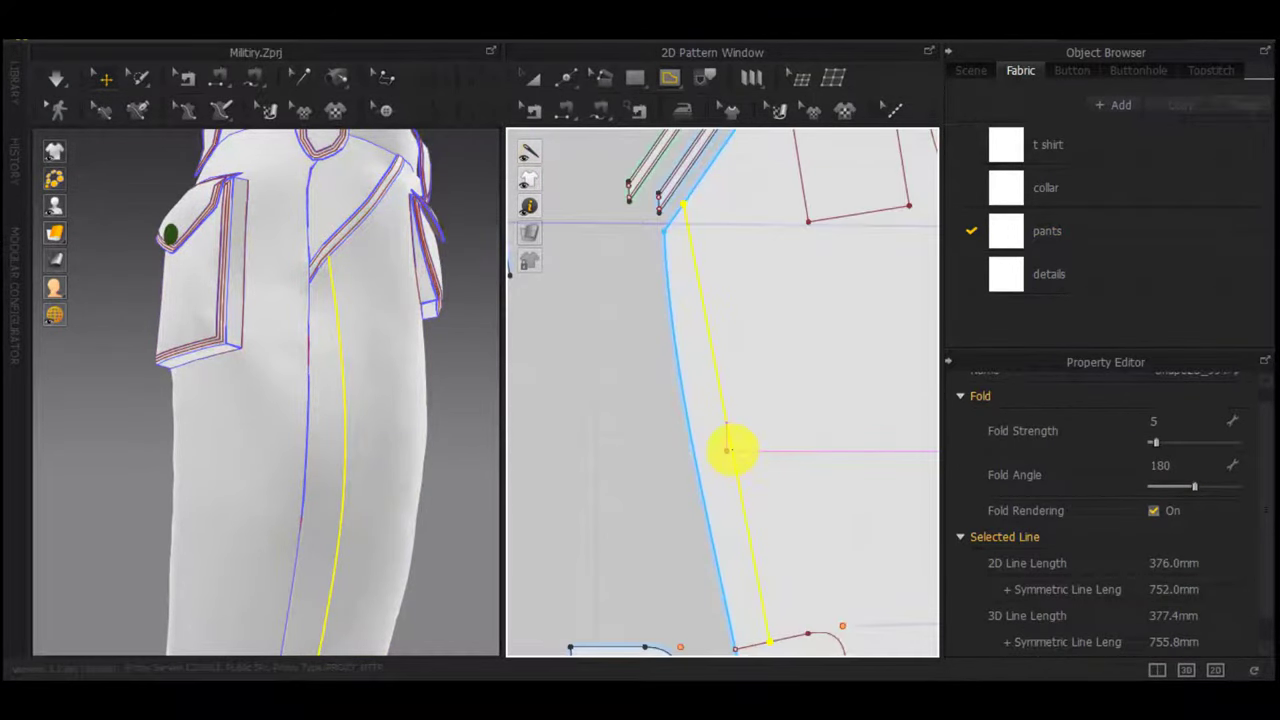
{"action": "right_click", "coordinate": [733, 440]}
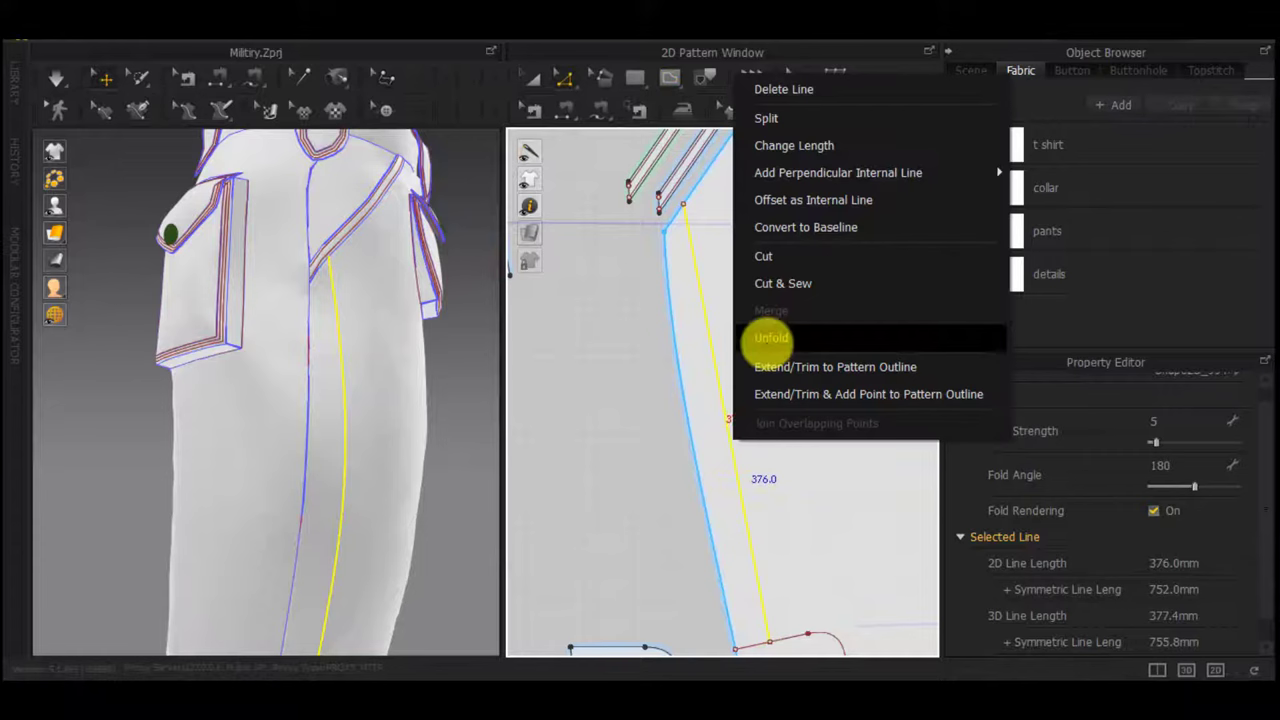
{"action": "left_click", "coordinate": [803, 201]}
{"action": "key", "text": "Return"}
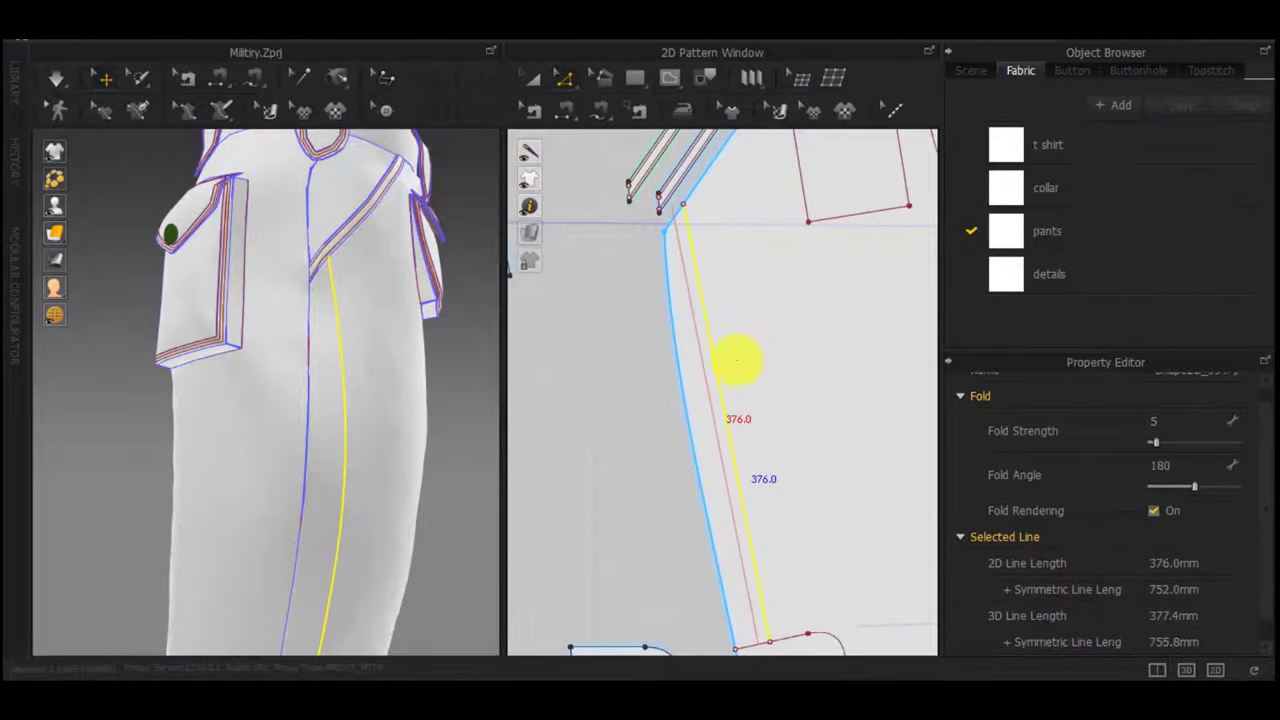
Move the upper endpoint of the offset thigh line onto the slanted pocket edge and check its lower end
{"action": "right_click", "coordinate": [710, 403]}
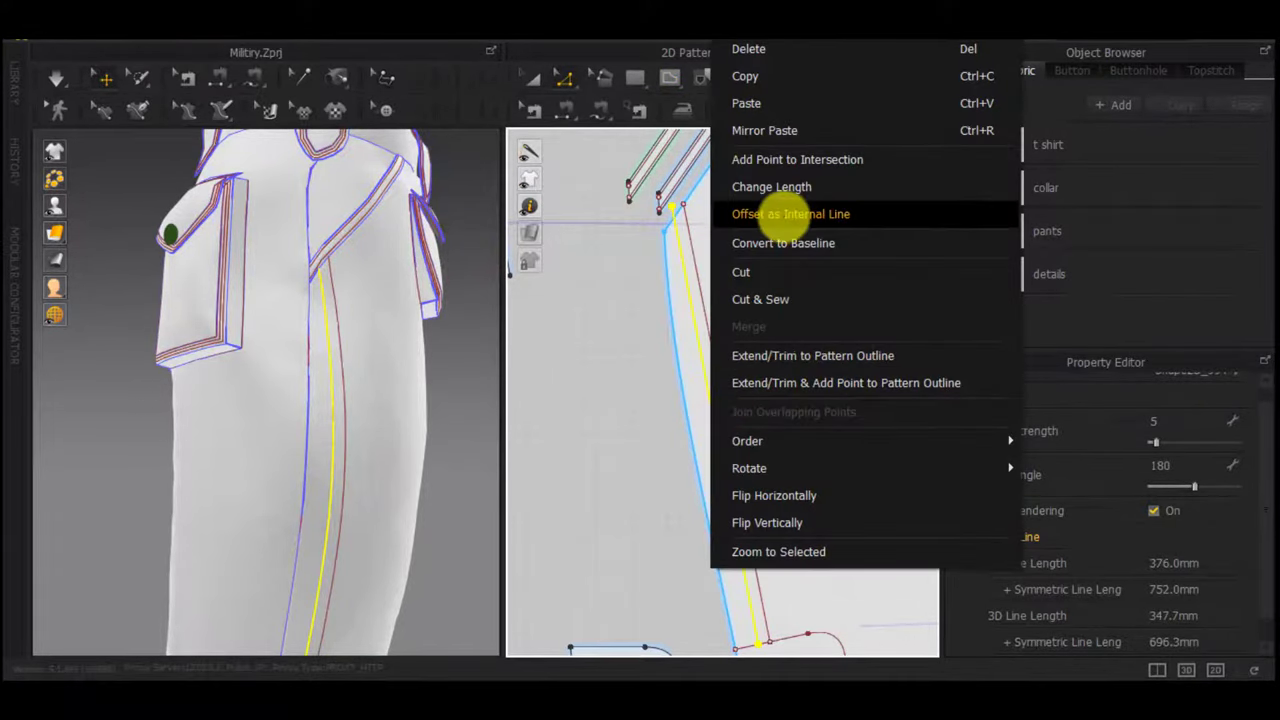
{"action": "left_click", "coordinate": [604, 260]}
{"action": "scroll", "coordinate": [707, 235], "scroll_direction": "up", "scroll_amount": 4}
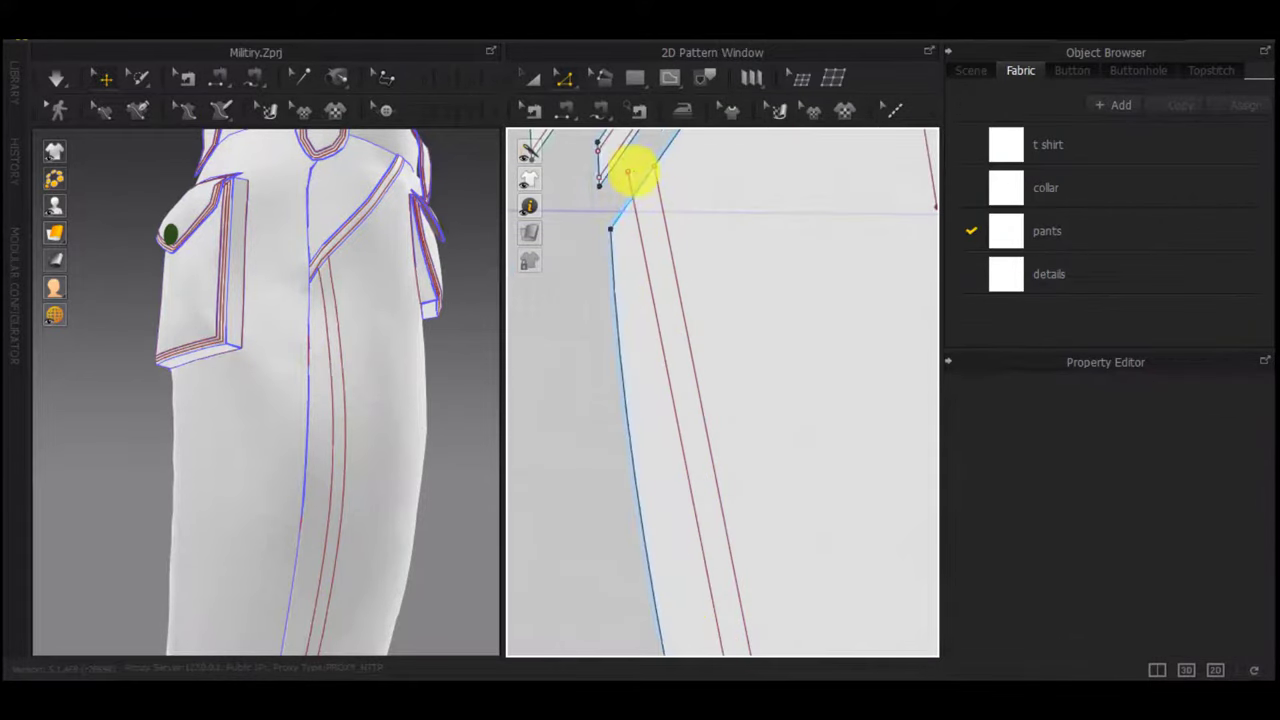
{"action": "left_click_drag", "start_coordinate": [630, 171], "coordinate": [636, 196]}
{"action": "scroll", "coordinate": [677, 397], "scroll_direction": "down", "scroll_amount": 3}
{"action": "middle_click_drag", "start_coordinate": [677, 397], "coordinate": [712, 222]}
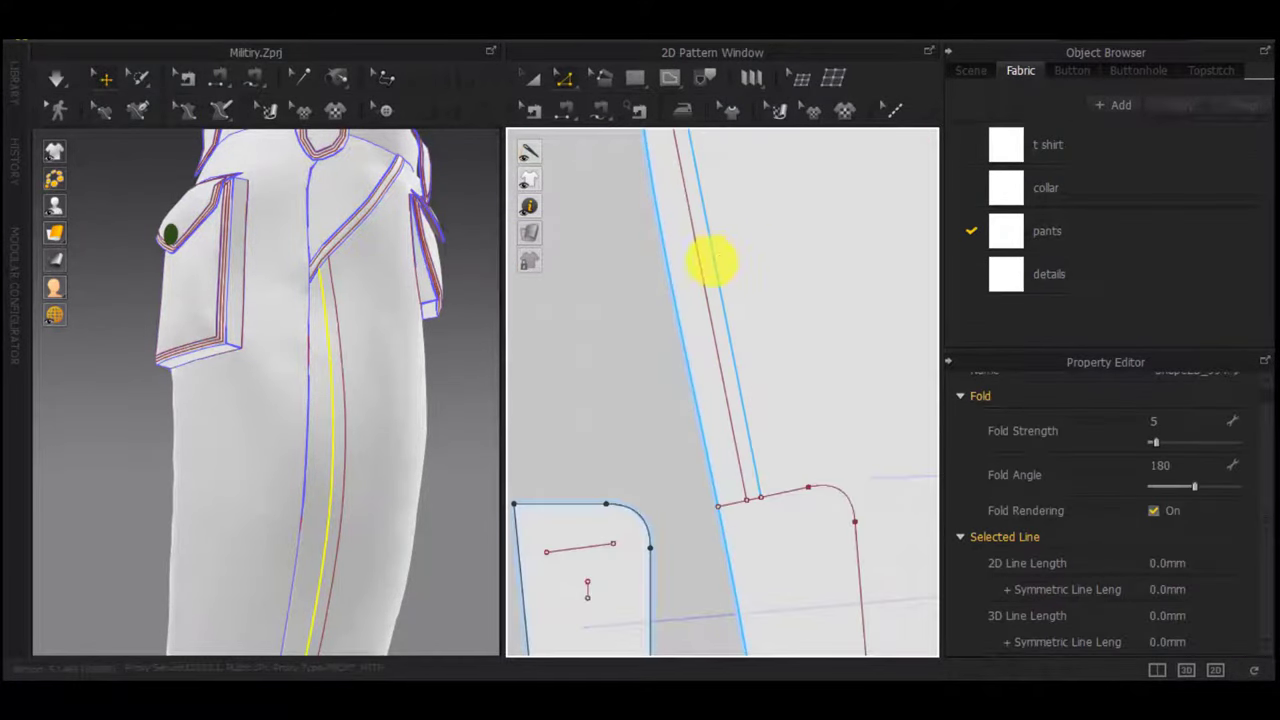
{"action": "scroll", "coordinate": [745, 505], "scroll_direction": "up", "scroll_amount": 2}
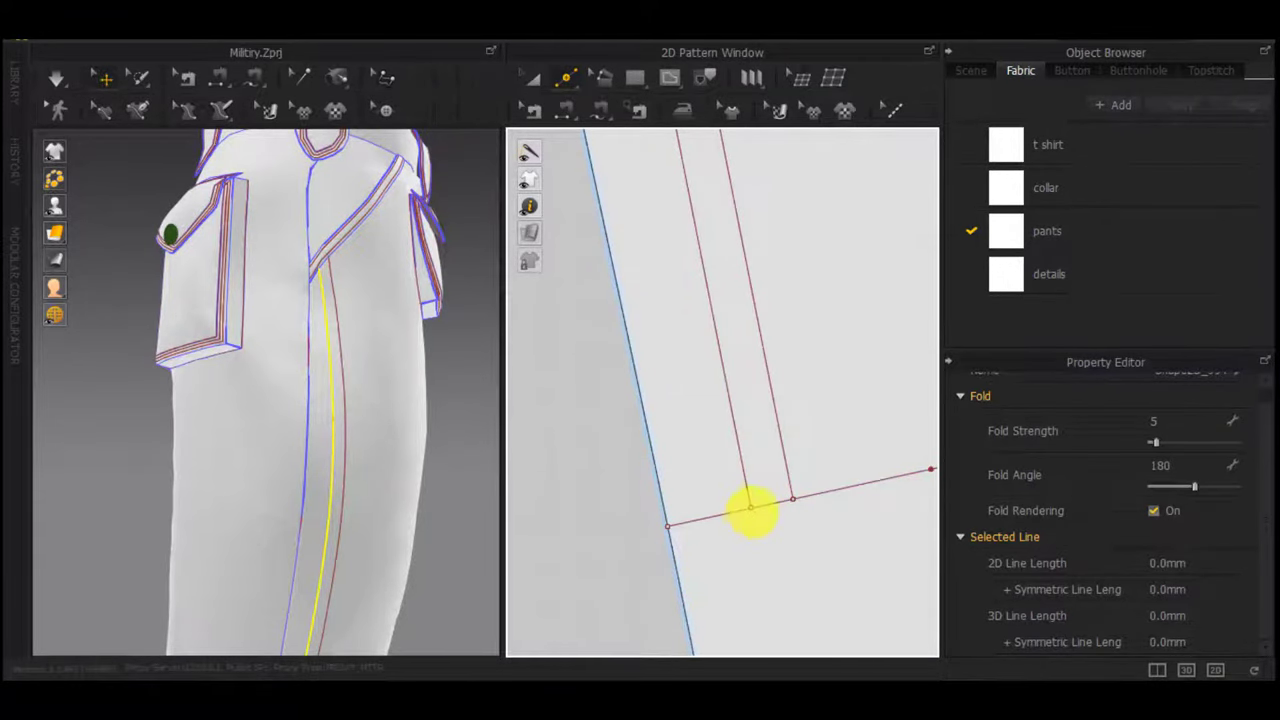
Offset the second thigh line 13 mm as another internal line toward the panel's side edge
{"action": "scroll", "coordinate": [752, 512], "scroll_direction": "down", "scroll_amount": 2}
{"action": "left_click", "coordinate": [729, 434]}
{"action": "right_click", "coordinate": [729, 434]}
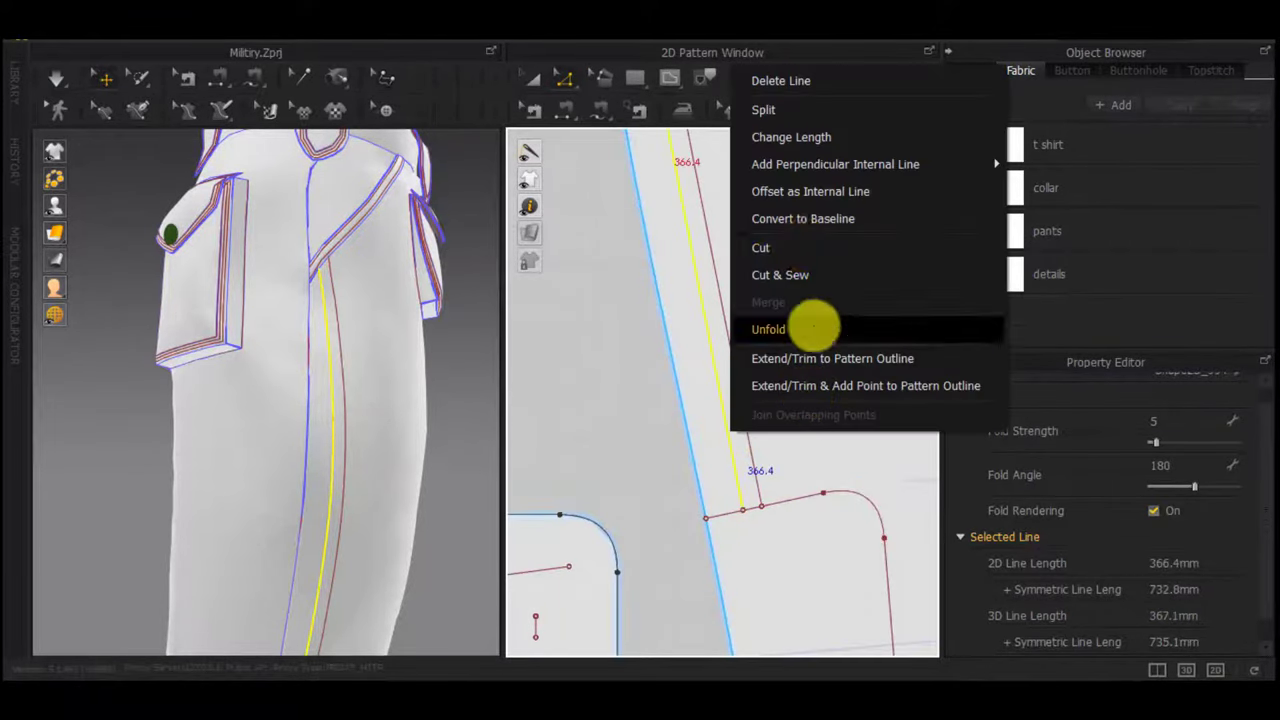
{"action": "left_click", "coordinate": [803, 193]}
{"action": "type", "text": "13"}
{"action": "key", "text": "Return"}
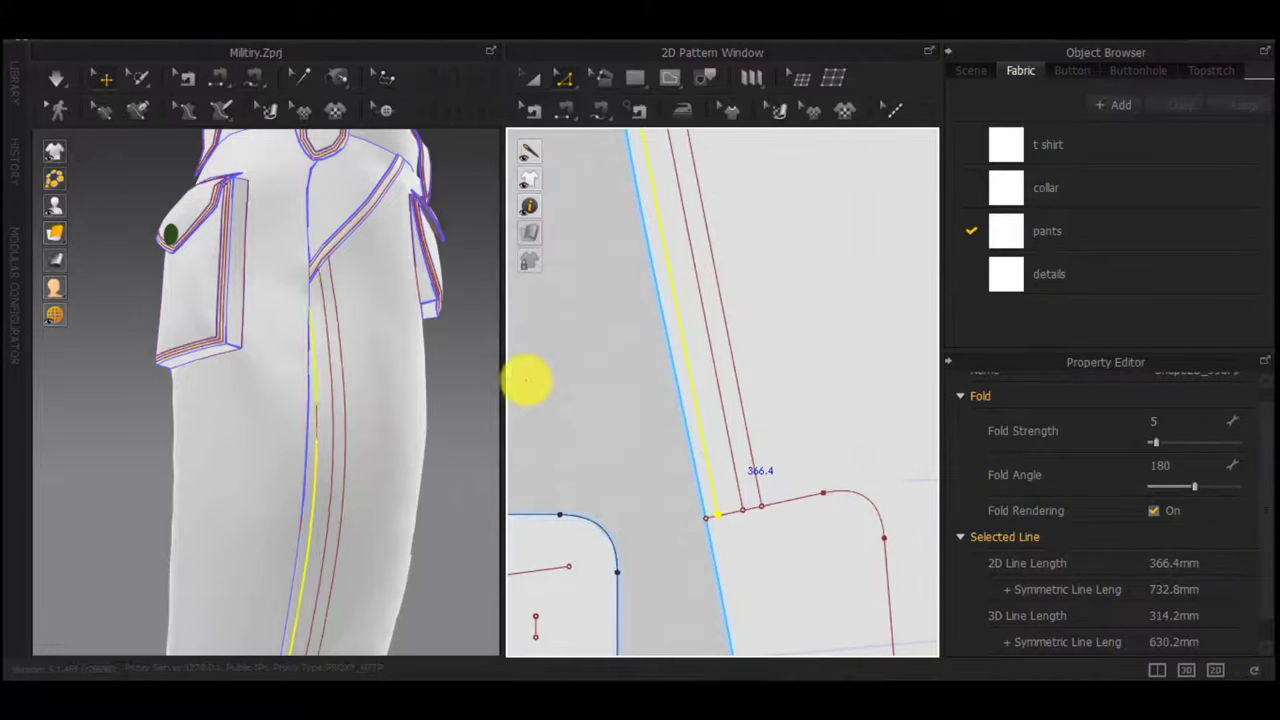
Move the upper endpoint of the outermost thigh line onto the slanted pocket edge
{"action": "scroll", "coordinate": [438, 372], "scroll_direction": "down", "scroll_amount": 3}
{"action": "middle_click_drag", "start_coordinate": [380, 370], "coordinate": [384, 276]}
{"action": "scroll", "coordinate": [293, 268], "scroll_direction": "up", "scroll_amount": 3}
{"action": "middle_click_drag", "start_coordinate": [637, 389], "coordinate": [690, 620]}
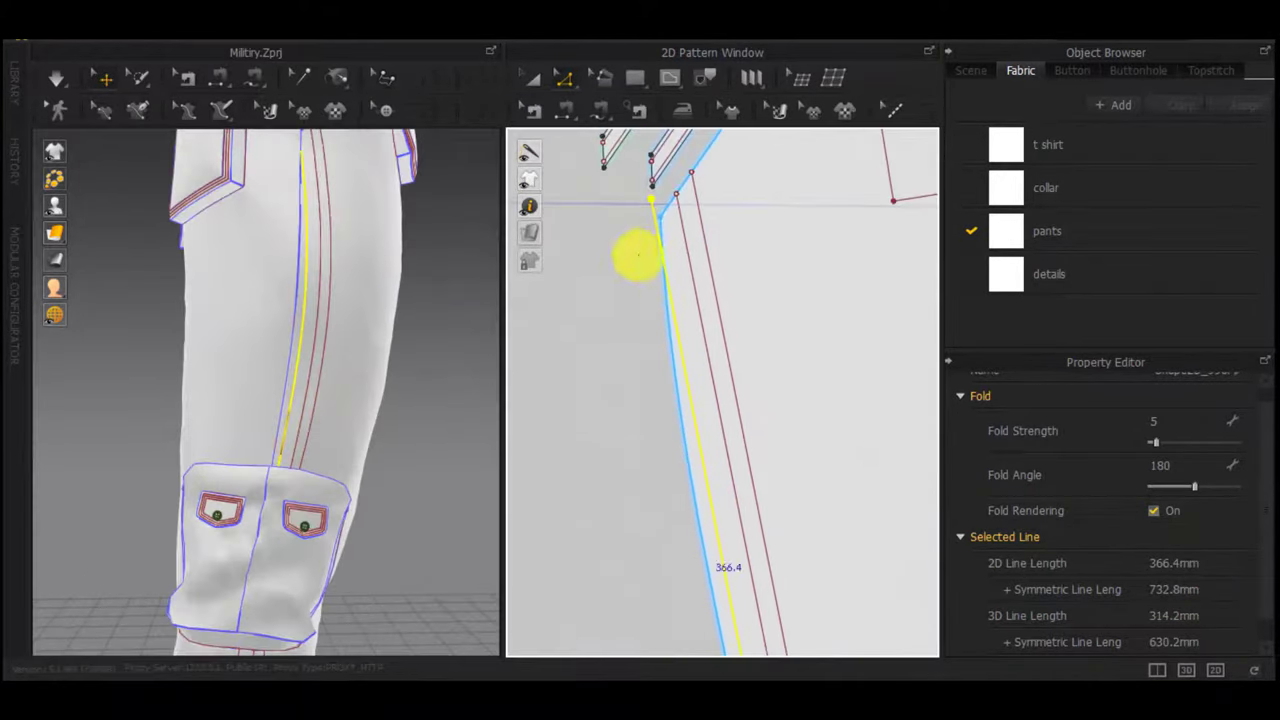
{"action": "left_click_drag", "start_coordinate": [649, 198], "coordinate": [666, 212]}
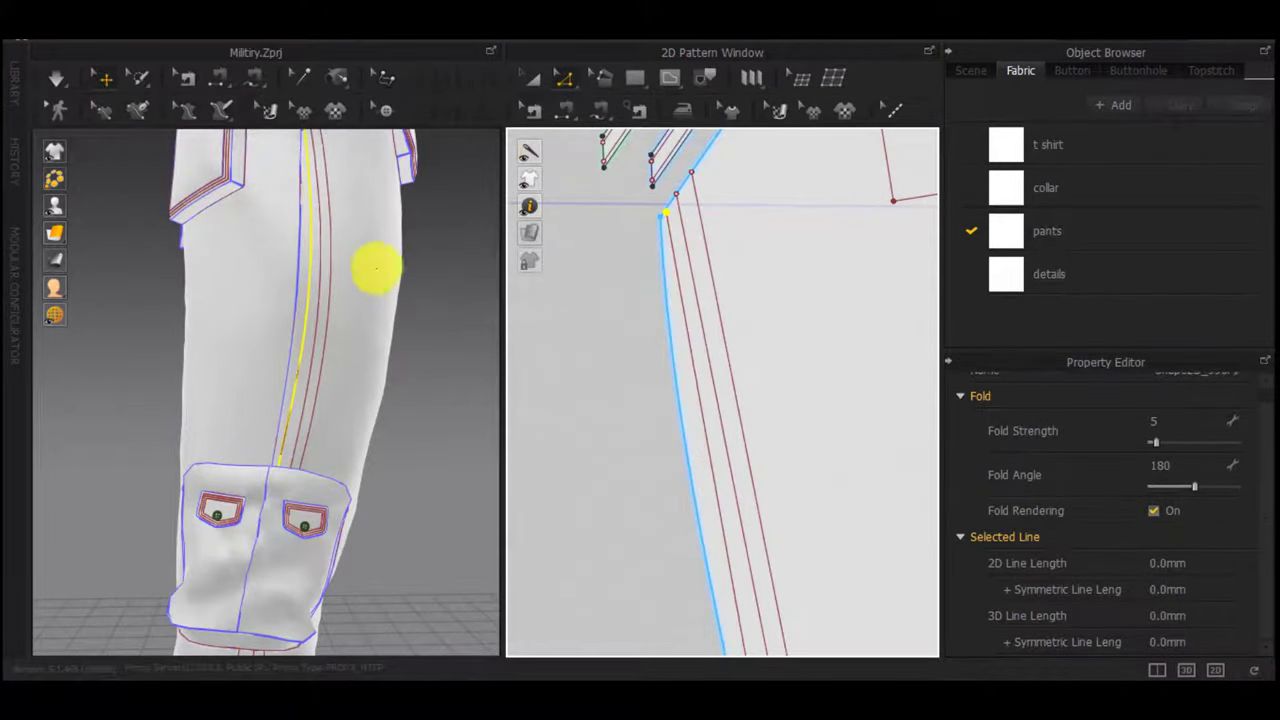
Run the simulation and inspect the three thigh seam lines on the garment from the side and front
{"action": "middle_click_drag", "start_coordinate": [376, 268], "coordinate": [391, 423]}
{"action": "right_click_drag", "start_coordinate": [391, 423], "coordinate": [429, 436]}
{"action": "key", "text": "space"}
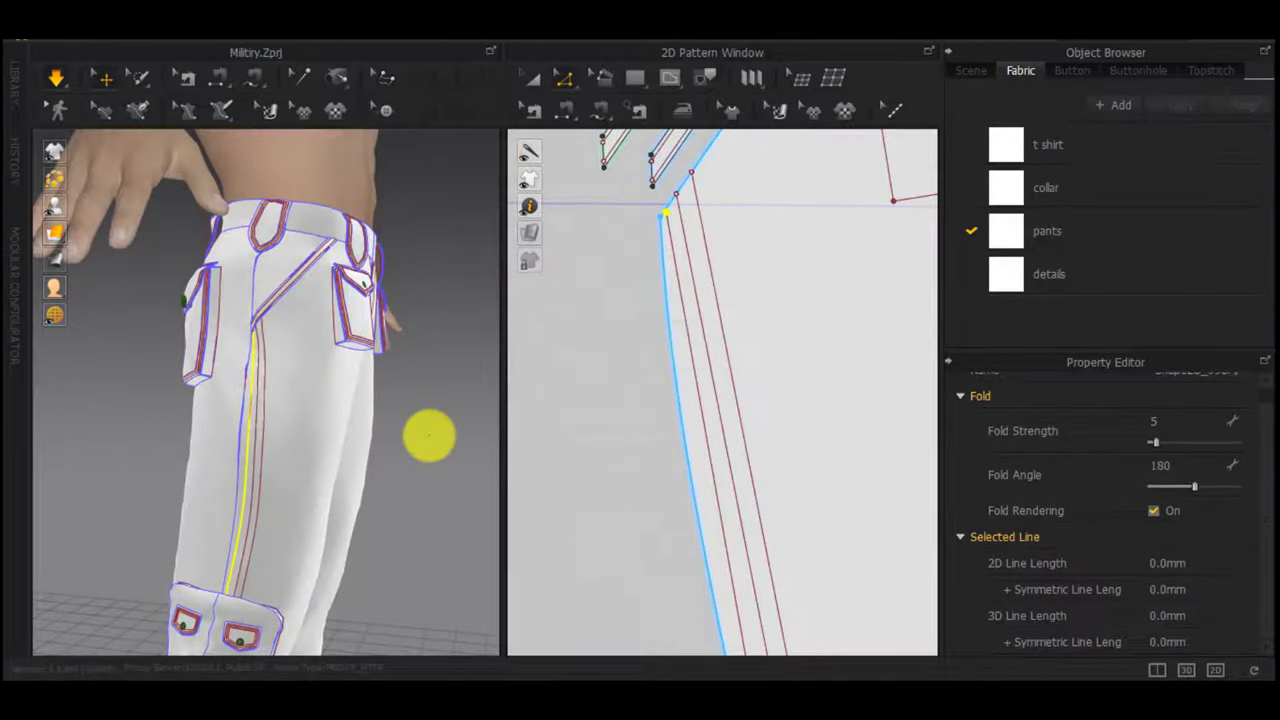
{"action": "right_click_drag", "start_coordinate": [352, 392], "coordinate": [413, 413]}
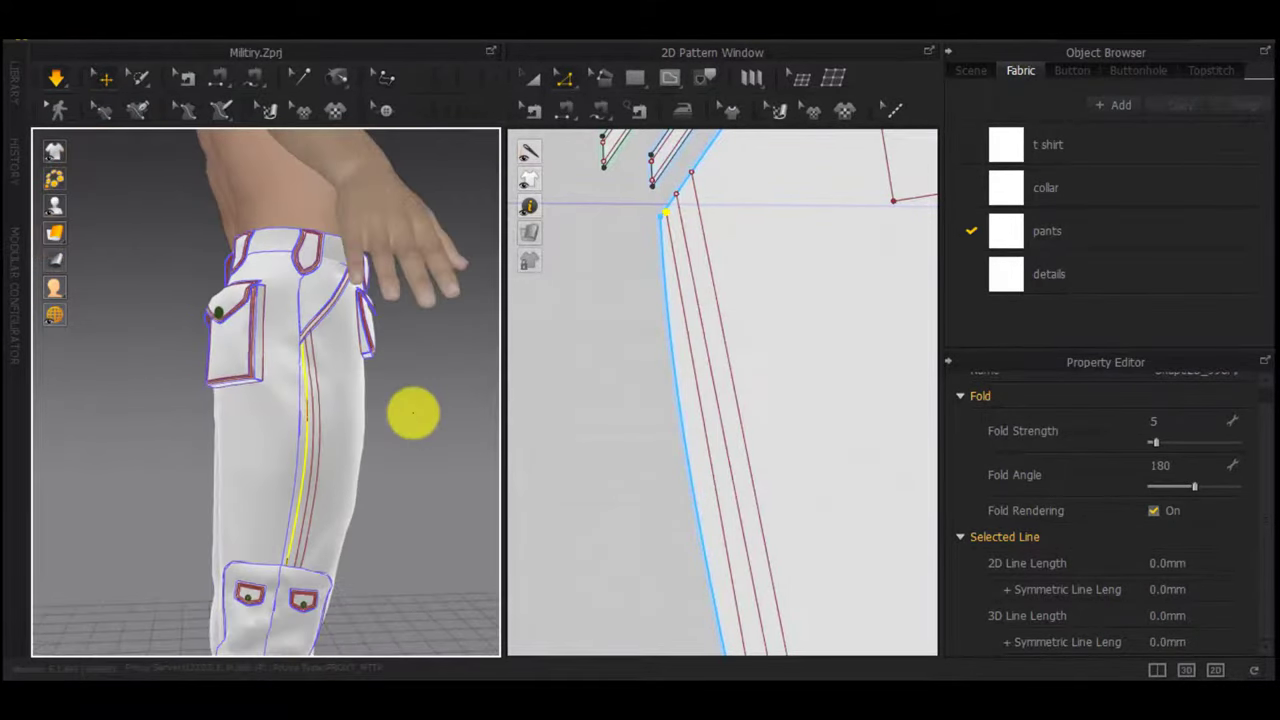
{"action": "scroll", "coordinate": [750, 455], "scroll_direction": "down", "scroll_amount": 6}
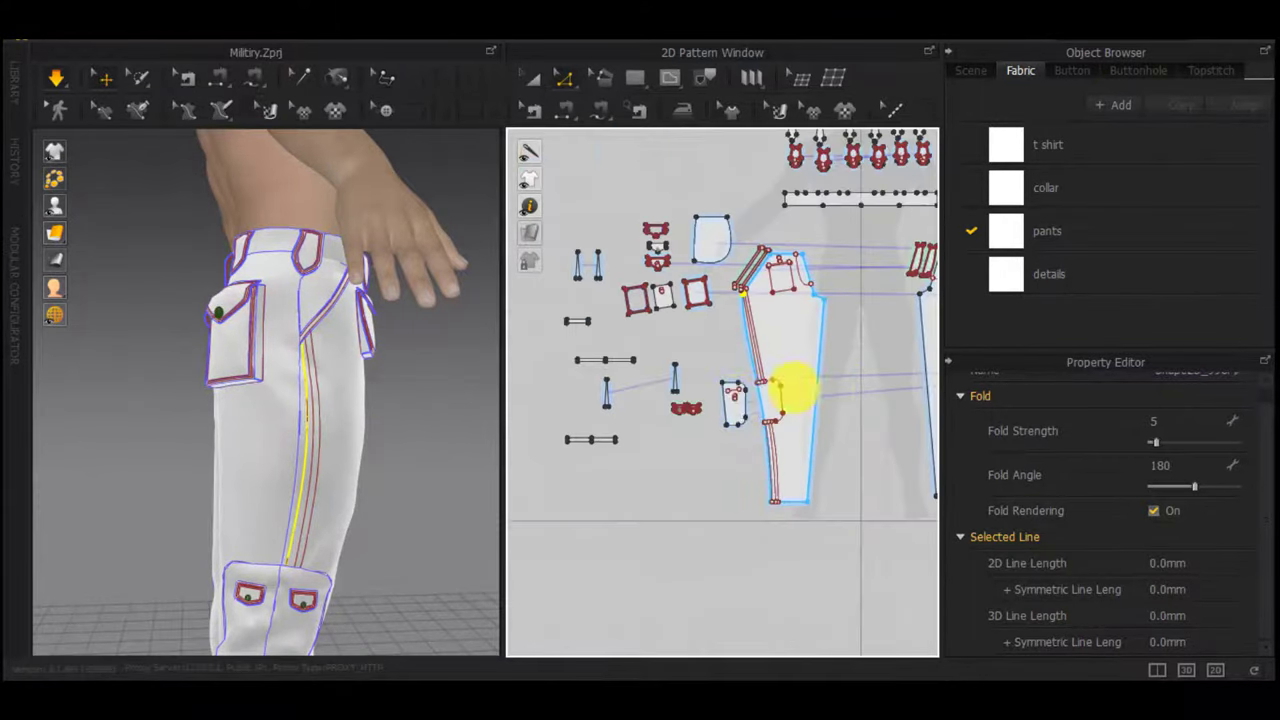
{"action": "middle_click_drag", "start_coordinate": [908, 386], "coordinate": [580, 405]}
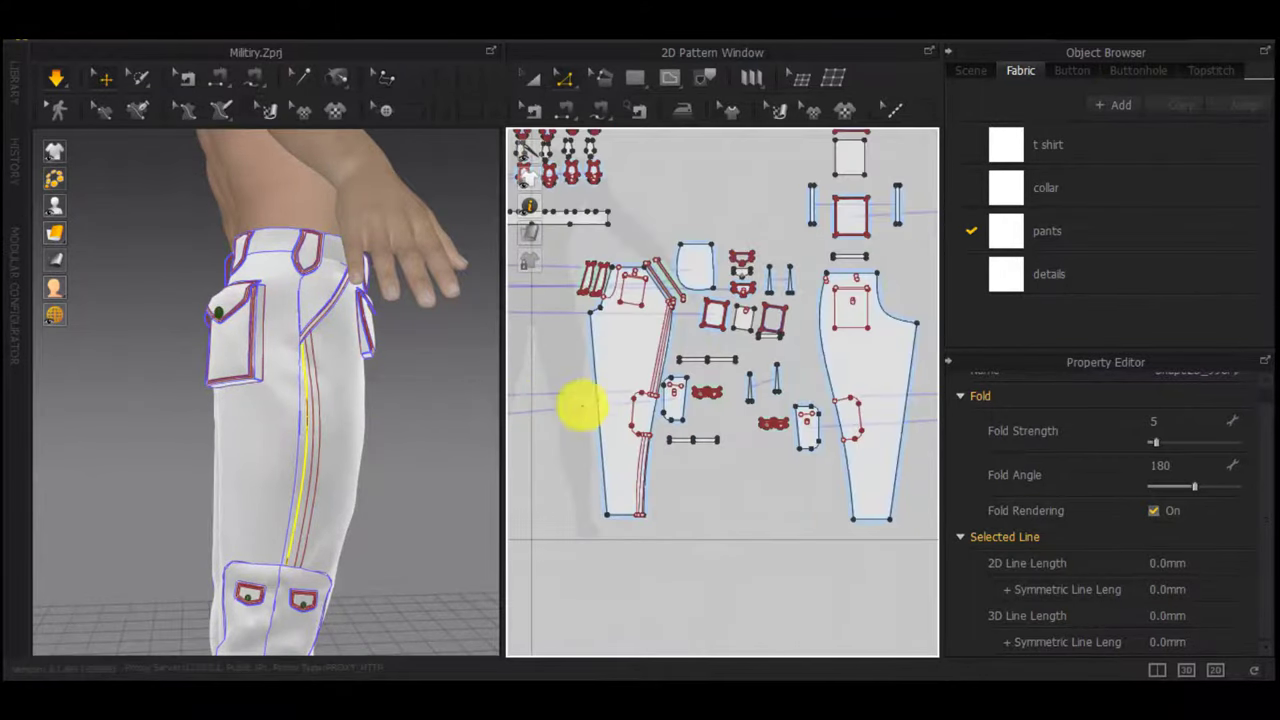
{"action": "left_click", "coordinate": [291, 374]}
{"action": "scroll", "coordinate": [700, 461], "scroll_direction": "down", "scroll_amount": 3}
{"action": "middle_click_drag", "start_coordinate": [826, 457], "coordinate": [751, 457]}
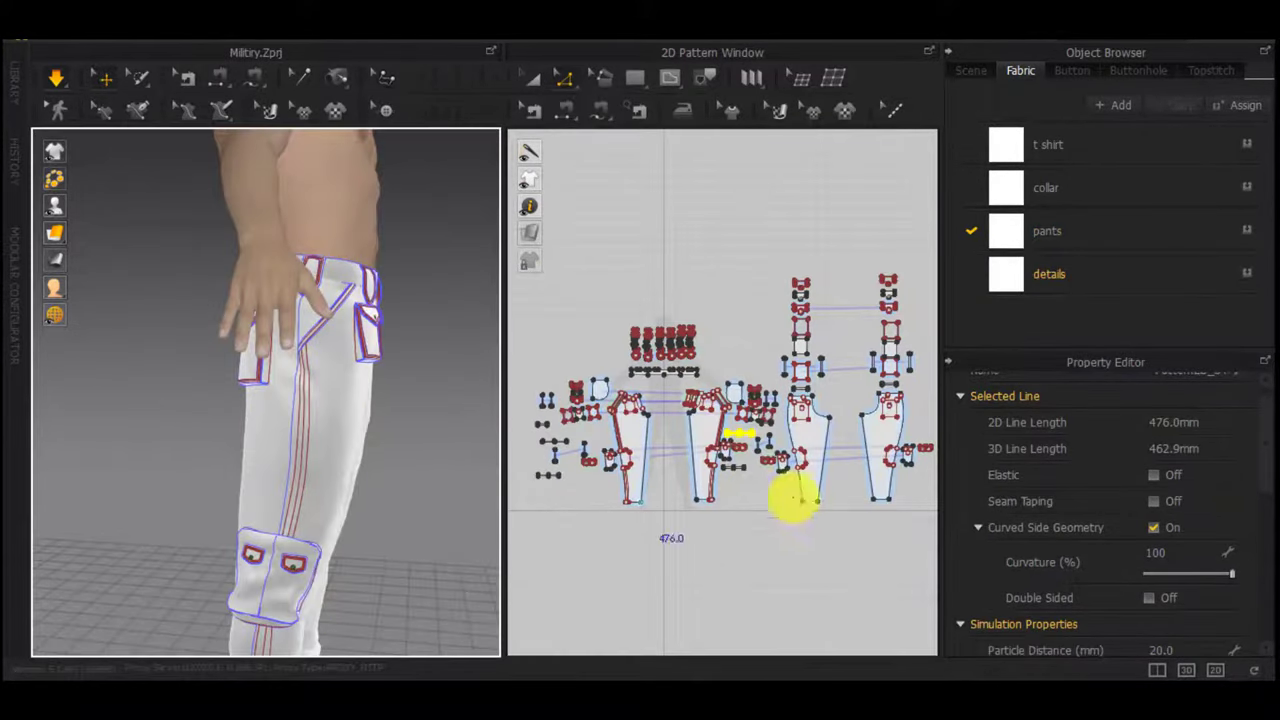
{"action": "scroll", "coordinate": [260, 461], "scroll_direction": "up", "scroll_amount": 3}
{"action": "right_click_drag", "start_coordinate": [260, 461], "coordinate": [445, 499]}
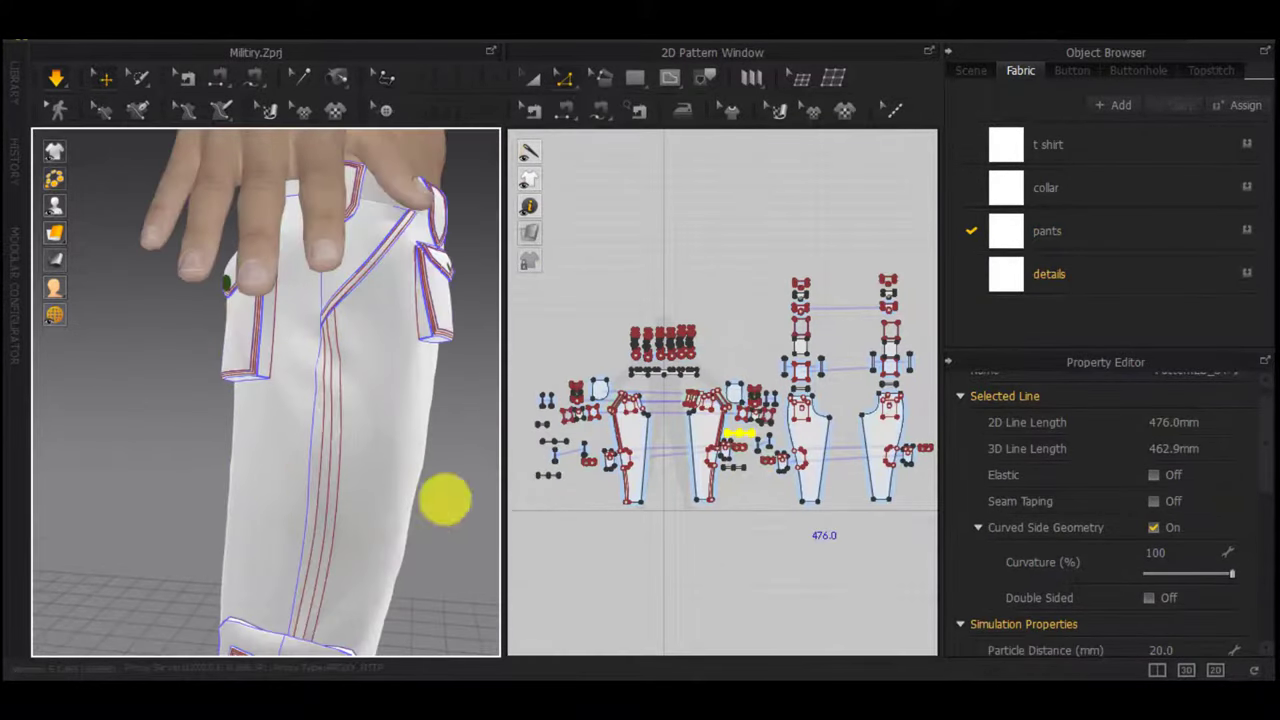
Check the seam line spacing at the front panel's hem and split the back panel's hem into two lines, the first 28.6 mm long
{"action": "scroll", "coordinate": [824, 489], "scroll_direction": "up", "scroll_amount": 10}
{"action": "scroll", "coordinate": [824, 490], "scroll_direction": "down", "scroll_amount": 6}
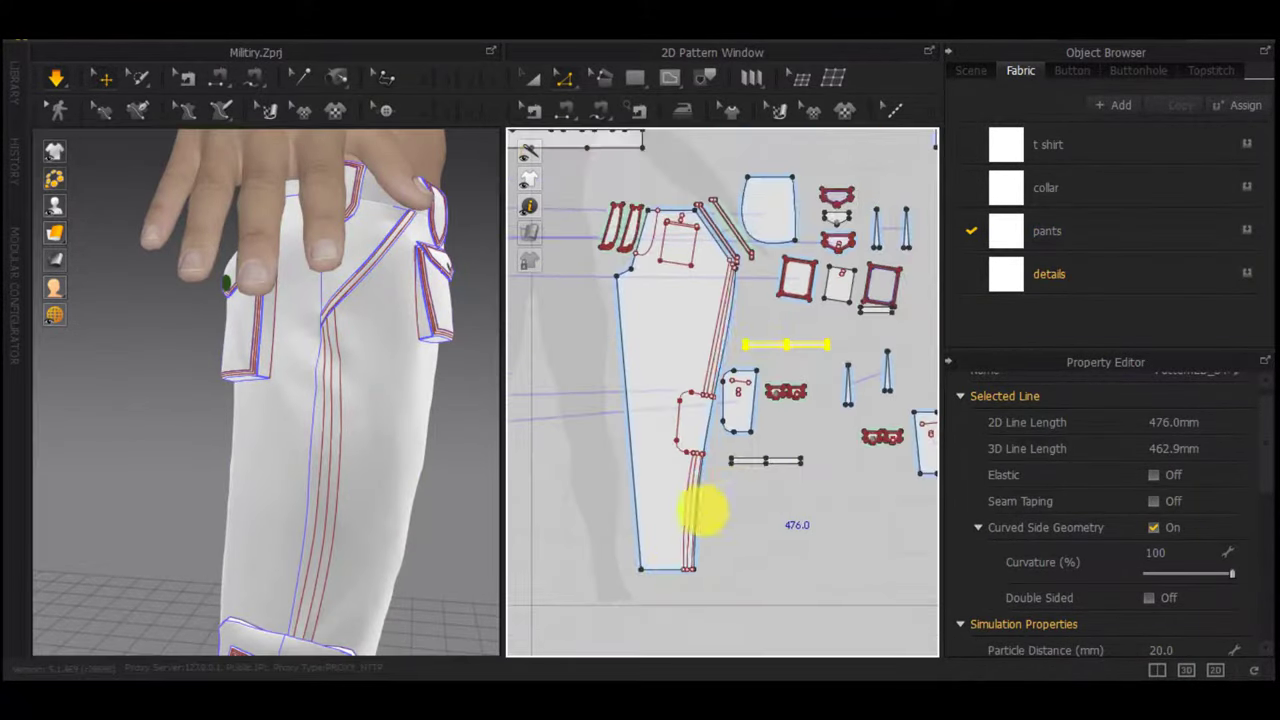
{"action": "scroll", "coordinate": [705, 580], "scroll_direction": "up", "scroll_amount": 5}
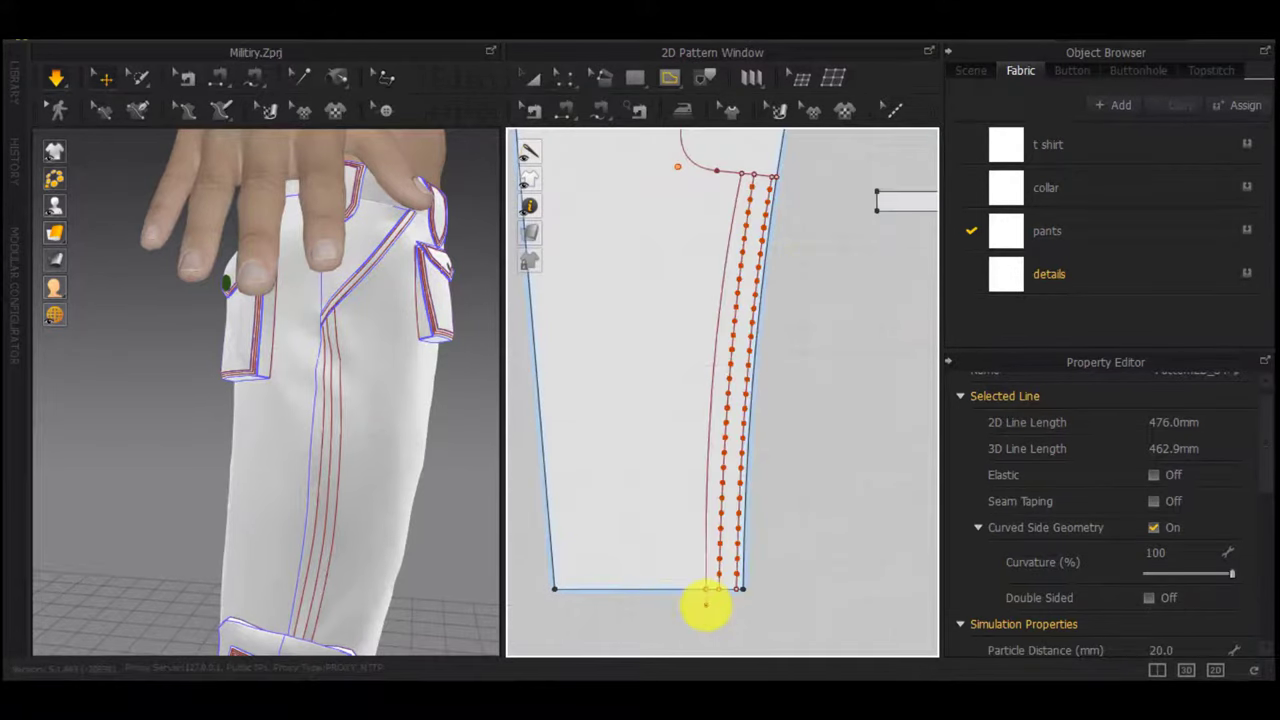
{"action": "scroll", "coordinate": [707, 595], "scroll_direction": "up", "scroll_amount": 3}
{"action": "scroll", "coordinate": [701, 563], "scroll_direction": "down", "scroll_amount": 8}
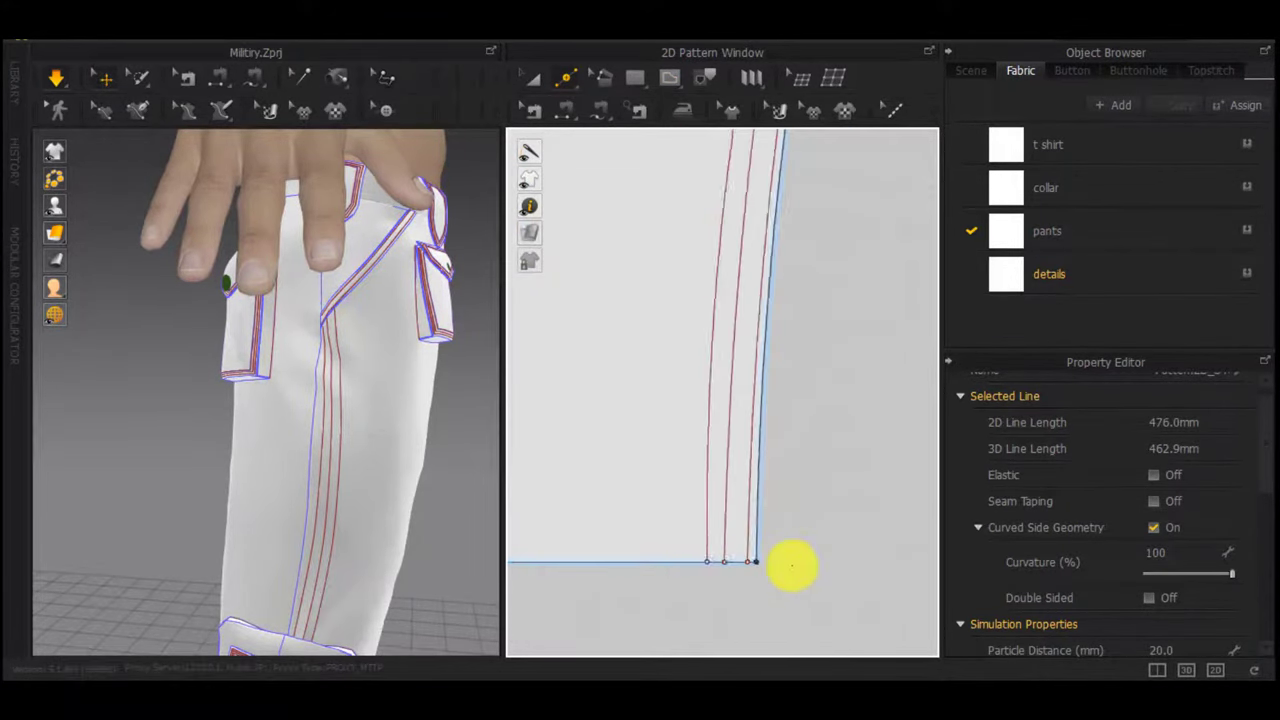
{"action": "scroll", "coordinate": [778, 561], "scroll_direction": "up", "scroll_amount": 5}
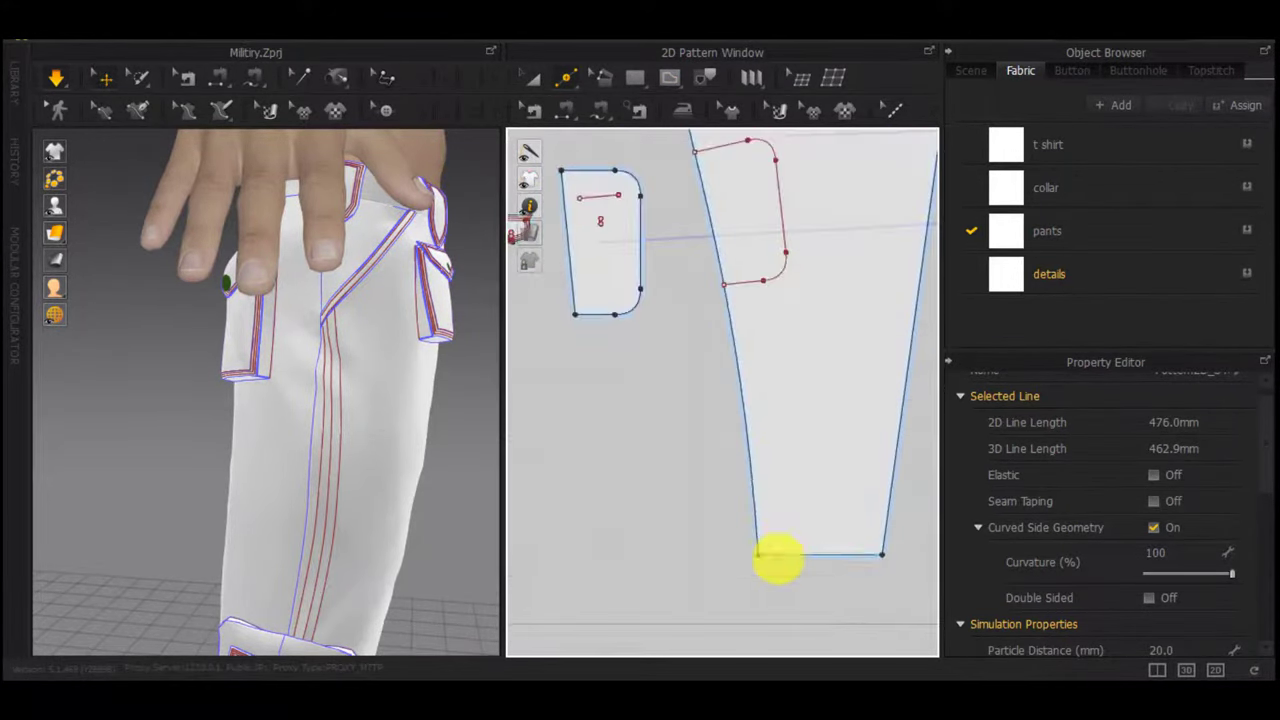
{"action": "right_click", "coordinate": [781, 553]}
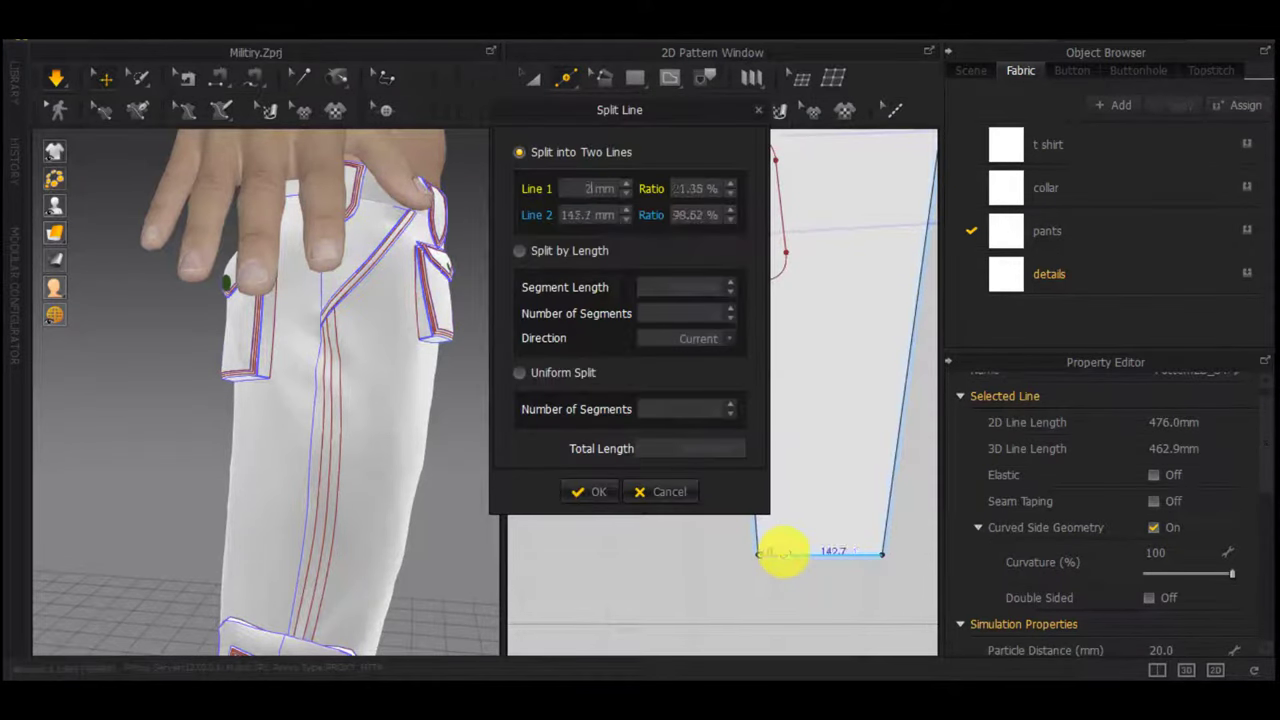
{"action": "key", "text": "Escape"}
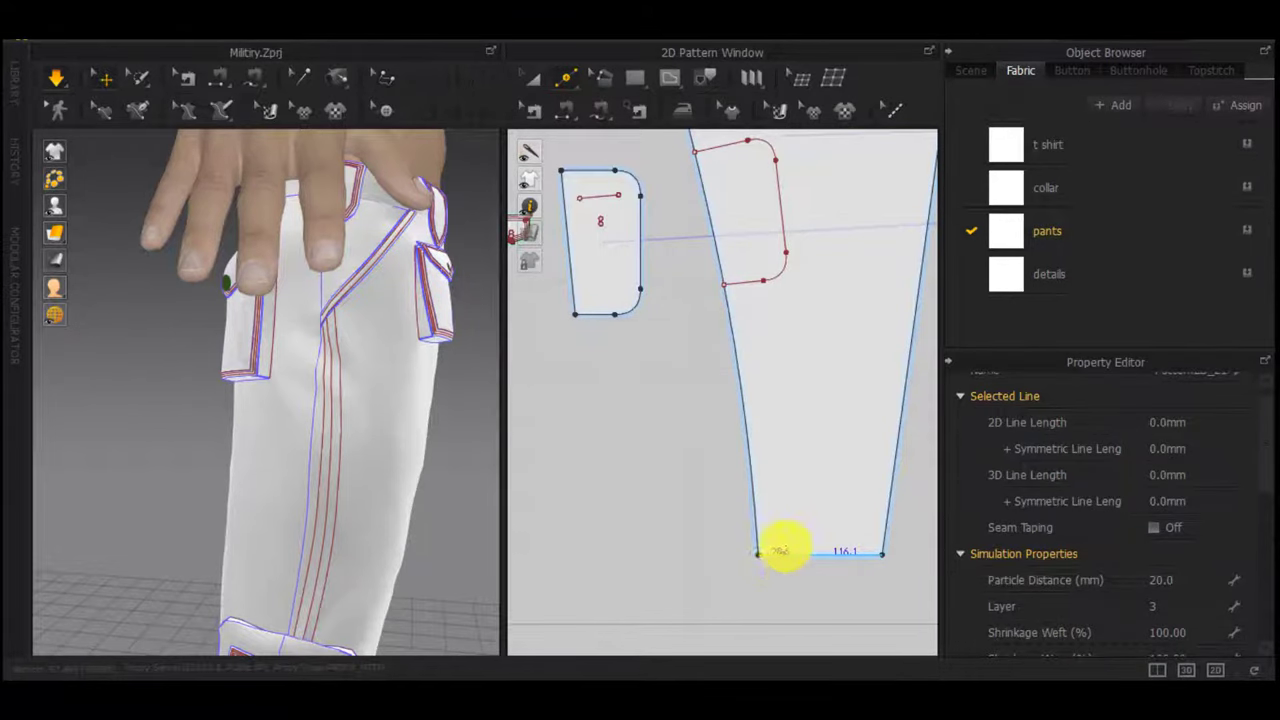
Stop the simulation and draw a straight internal line about 321 mm long from the back hem's split point to the knee pocket's lower edge
{"action": "scroll", "coordinate": [785, 572], "scroll_direction": "up", "scroll_amount": 5}
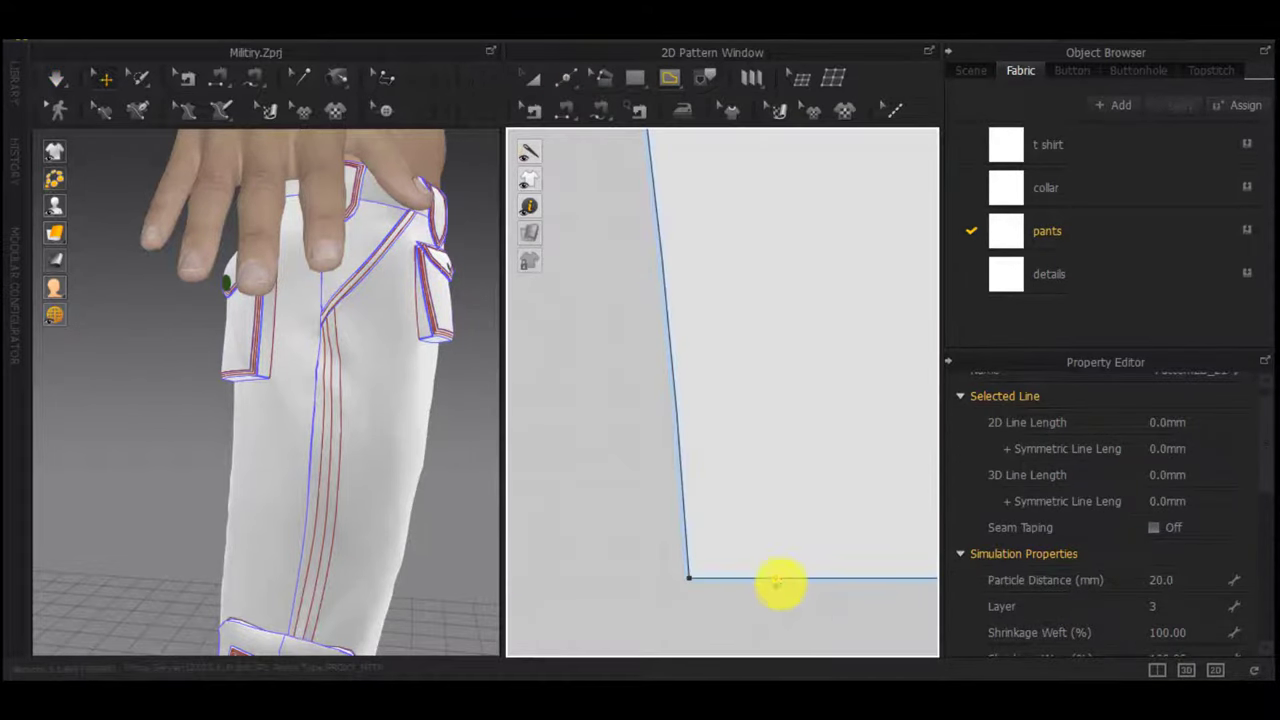
{"action": "scroll", "coordinate": [774, 478], "scroll_direction": "down", "scroll_amount": 5}
{"action": "scroll", "coordinate": [729, 168], "scroll_direction": "up", "scroll_amount": 3}
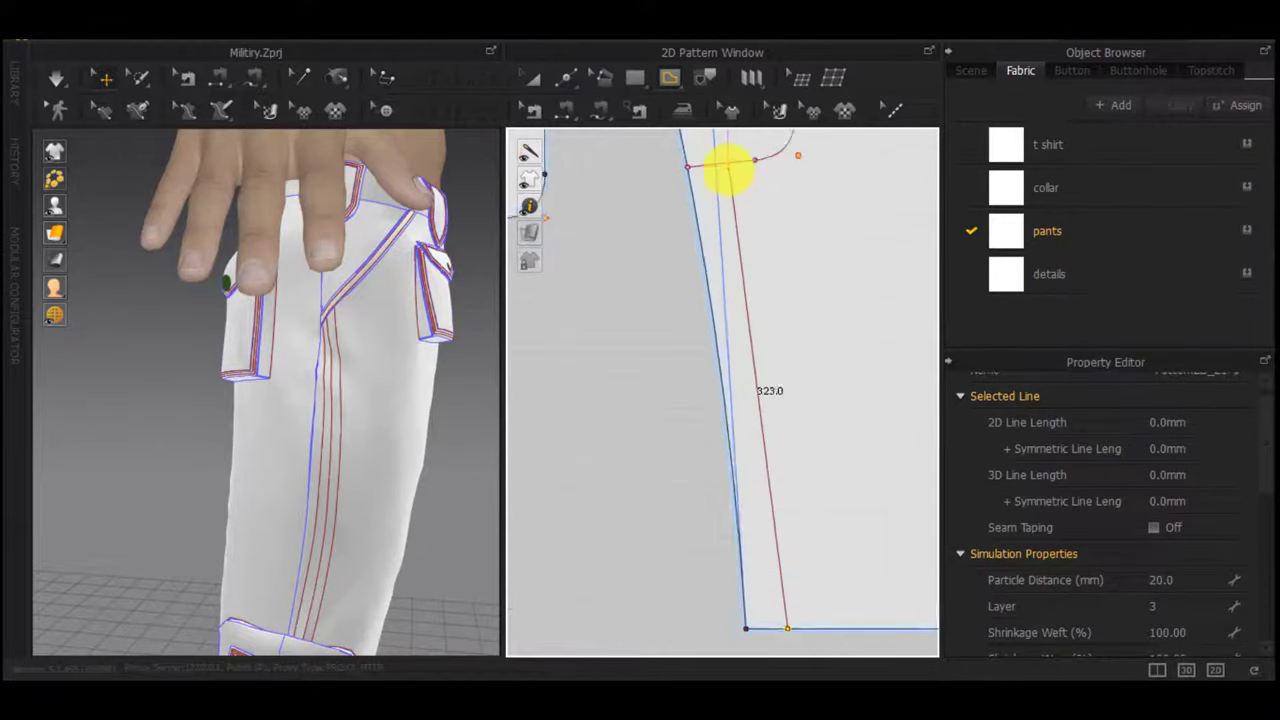
{"action": "scroll", "coordinate": [727, 167], "scroll_direction": "up", "scroll_amount": 3}
{"action": "middle_click_drag", "start_coordinate": [727, 167], "coordinate": [746, 234]}
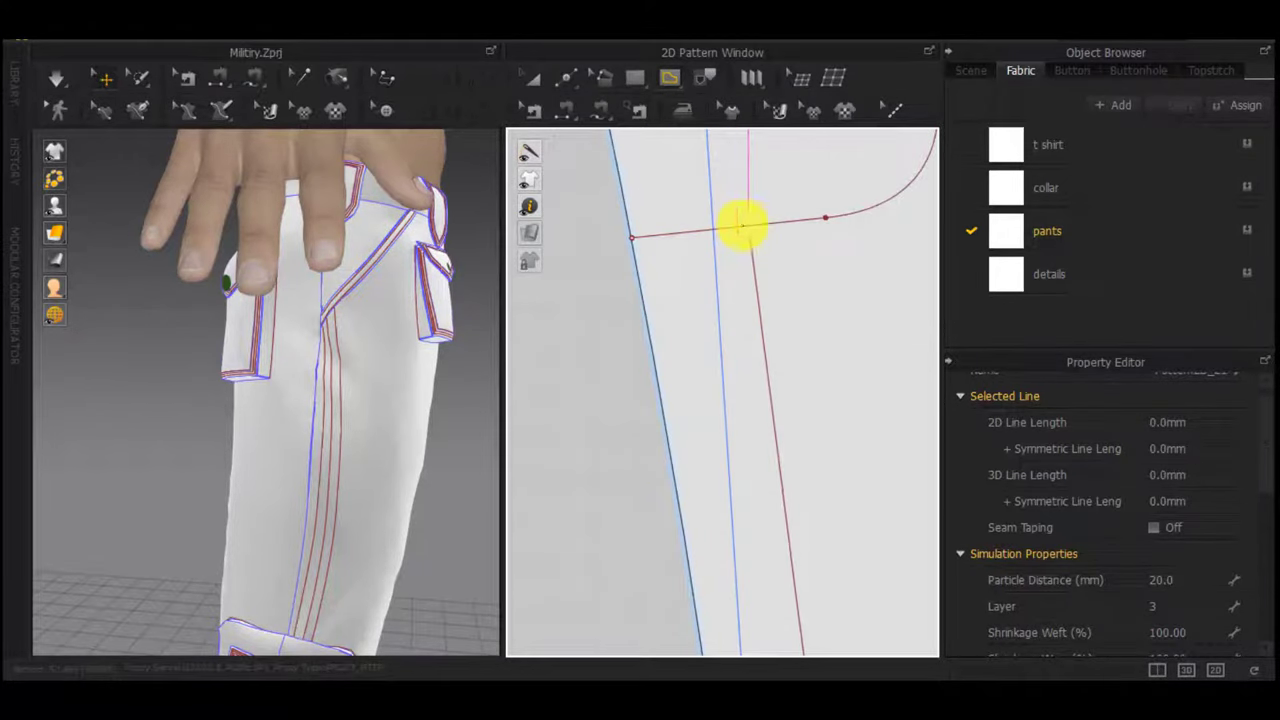
{"action": "left_click", "coordinate": [736, 226]}
{"action": "double_click", "coordinate": [736, 226]}
{"action": "scroll", "coordinate": [748, 258], "scroll_direction": "down", "scroll_amount": 5}
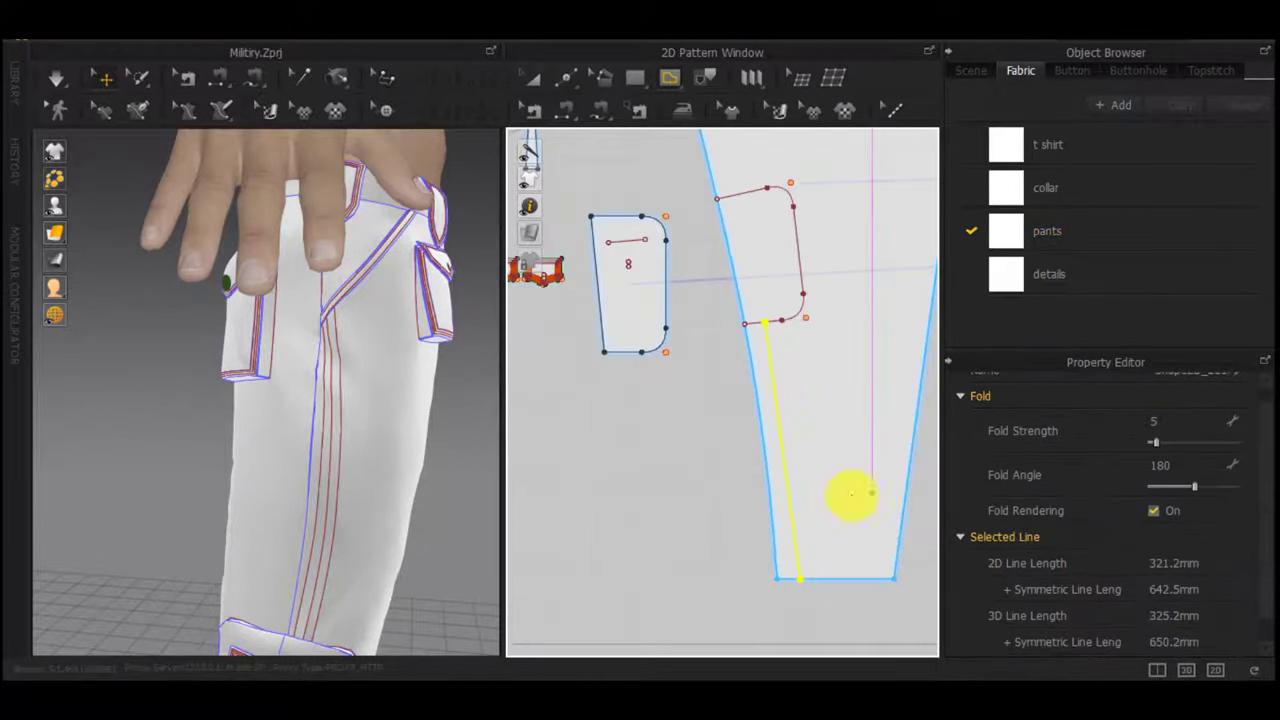
Curve the straight lower-leg line of the back panel slightly at its middle
{"action": "key", "text": "c"}
{"action": "left_click_drag", "start_coordinate": [783, 457], "coordinate": [786, 457]}
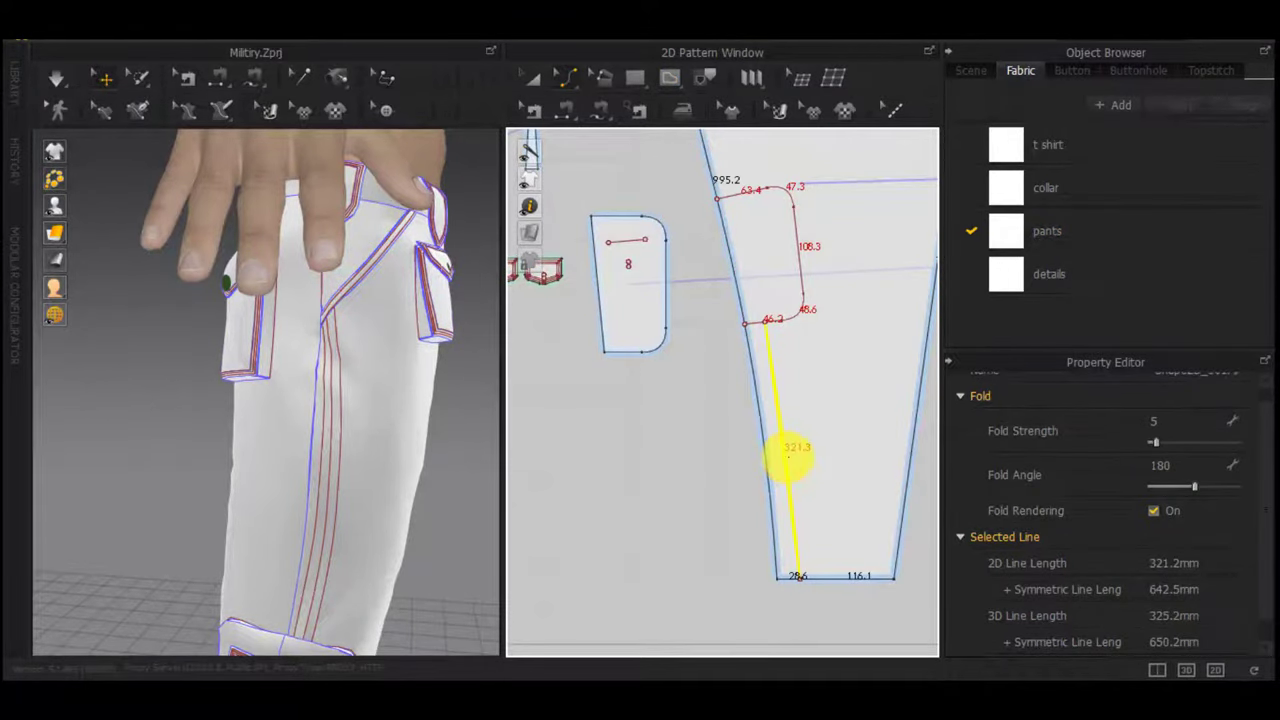
{"action": "scroll", "coordinate": [800, 477], "scroll_direction": "down", "scroll_amount": 3}
{"action": "scroll", "coordinate": [798, 470], "scroll_direction": "up", "scroll_amount": 2}
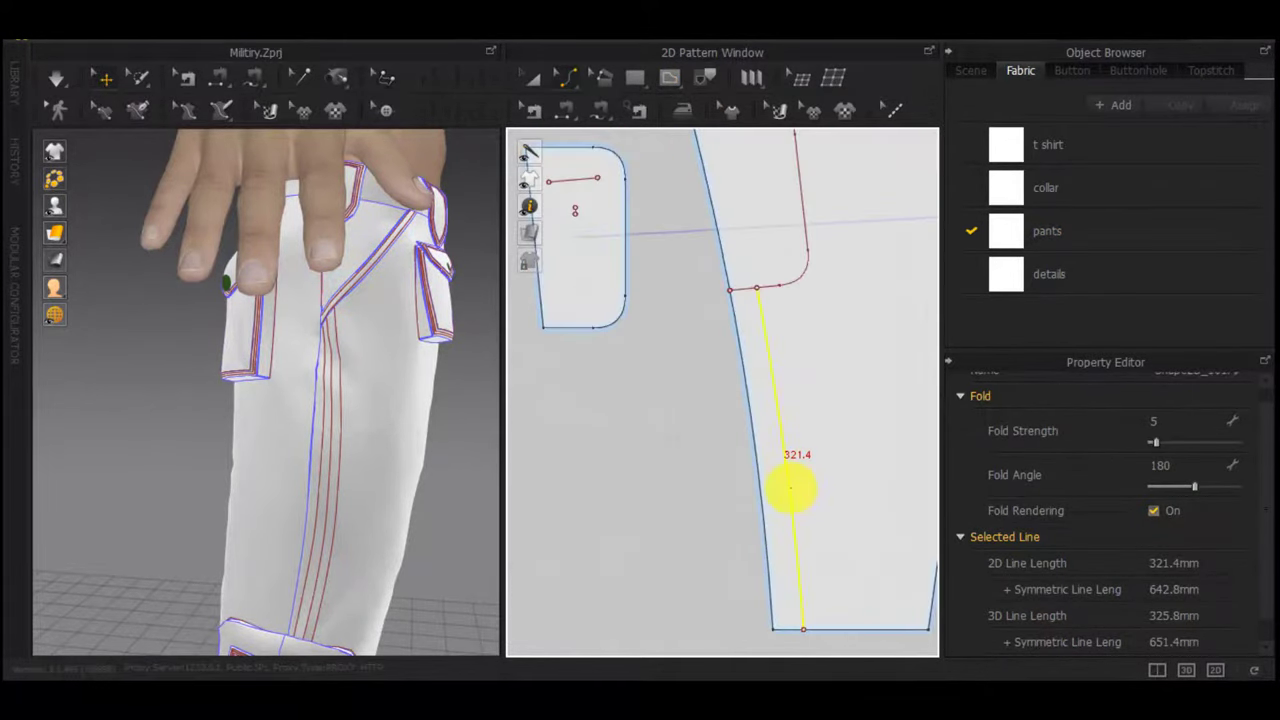
Select and copy the three curved lower-leg lines of the front pants panel
{"action": "scroll", "coordinate": [791, 486], "scroll_direction": "down", "scroll_amount": 5}
{"action": "middle_click_drag", "start_coordinate": [659, 506], "coordinate": [735, 496]}
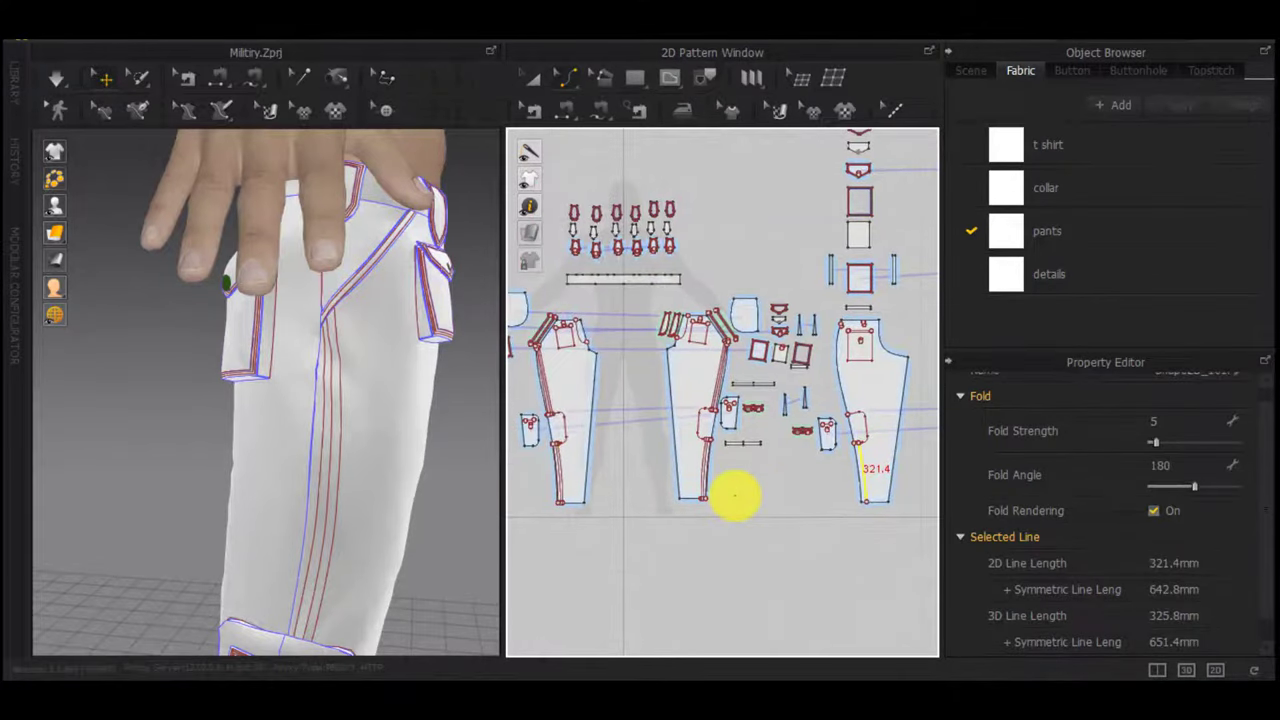
{"action": "left_click", "coordinate": [612, 484]}
{"action": "left_click", "coordinate": [559, 467]}
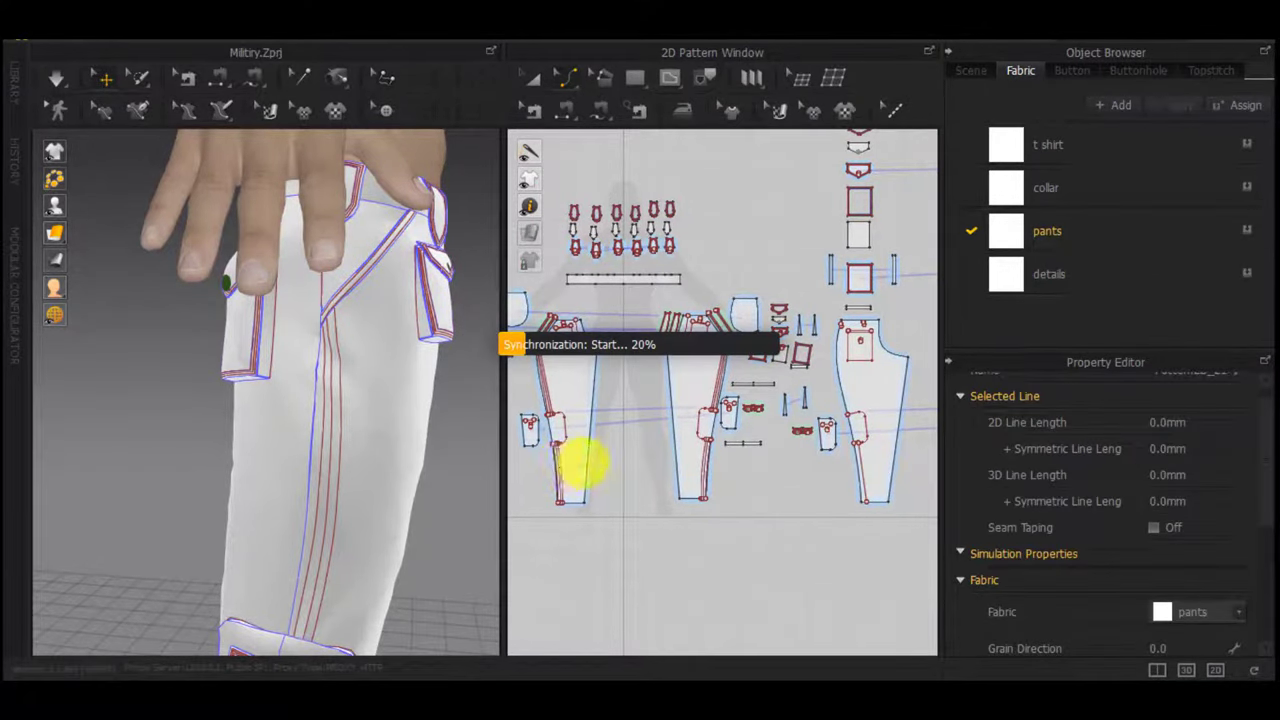
{"action": "scroll", "coordinate": [575, 465], "scroll_direction": "up", "scroll_amount": 10}
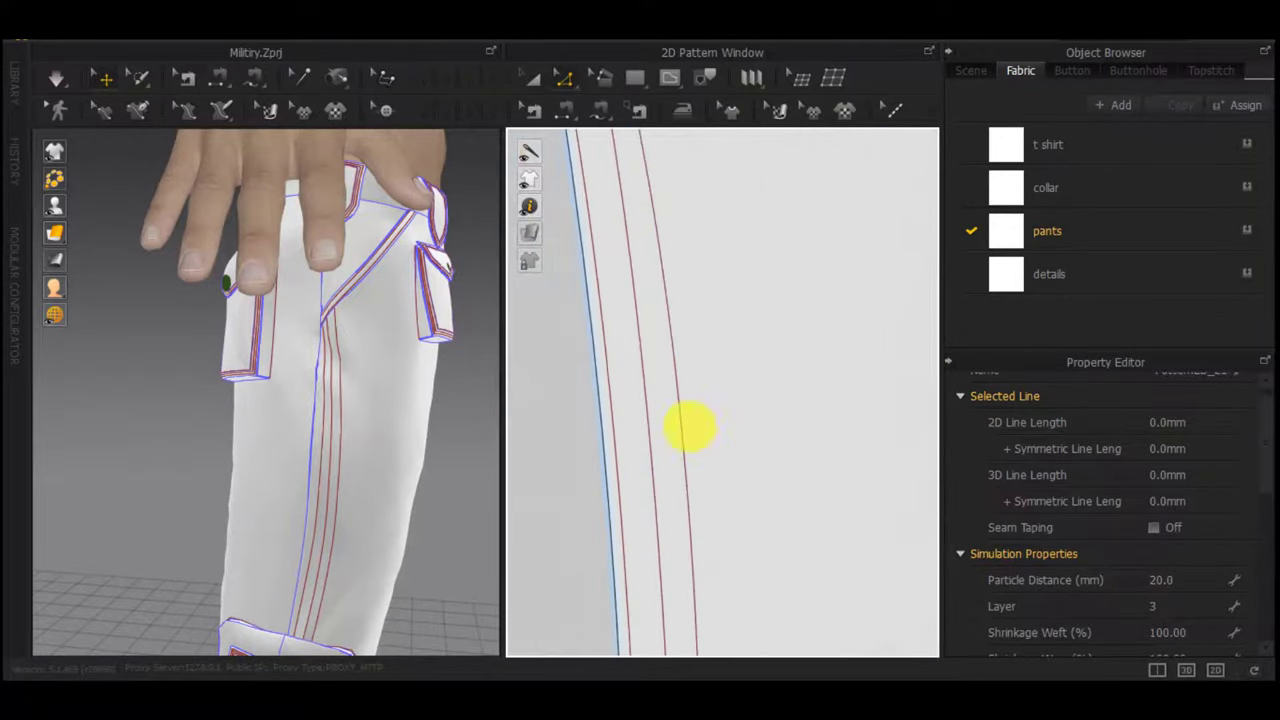
{"action": "left_click", "coordinate": [681, 427]}
{"action": "left_click", "coordinate": [651, 437], "text": "shift"}
{"action": "left_click", "coordinate": [619, 439], "text": "shift"}
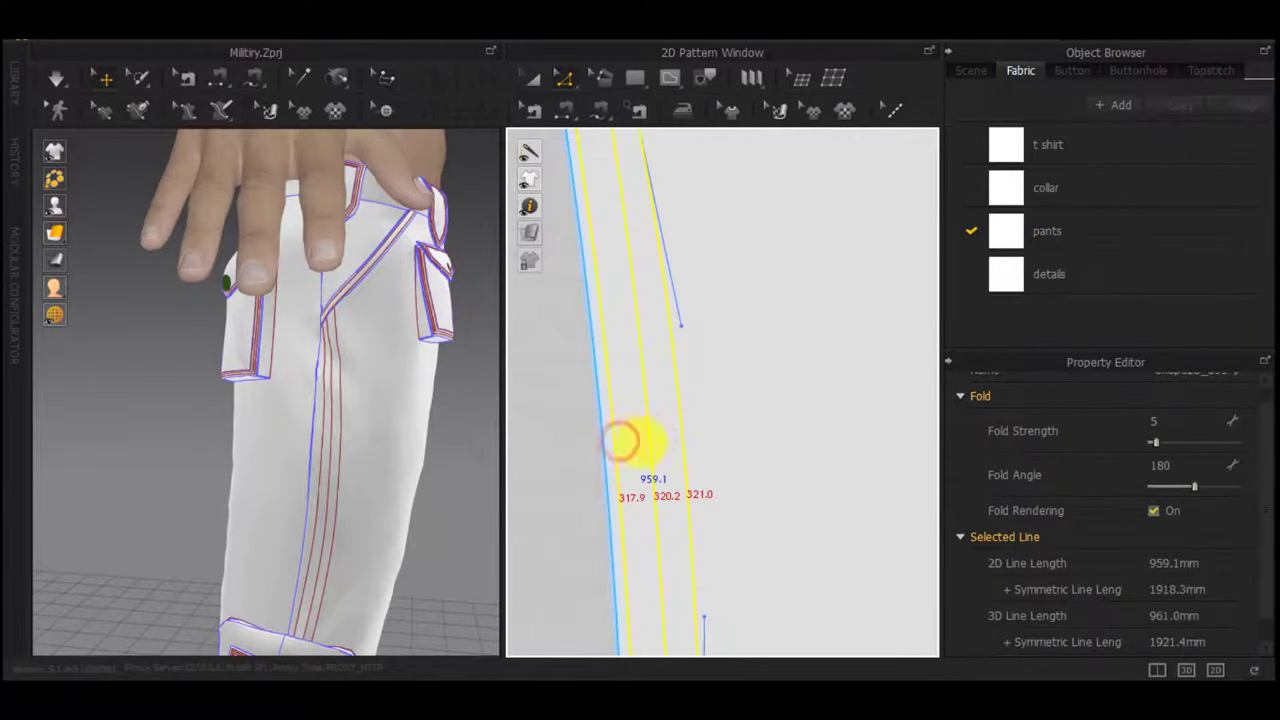
{"action": "scroll", "coordinate": [681, 466], "scroll_direction": "down", "scroll_amount": 5}
{"action": "scroll", "coordinate": [815, 469], "scroll_direction": "down", "scroll_amount": 7}
{"action": "scroll", "coordinate": [720, 452], "scroll_direction": "up", "scroll_amount": 6}
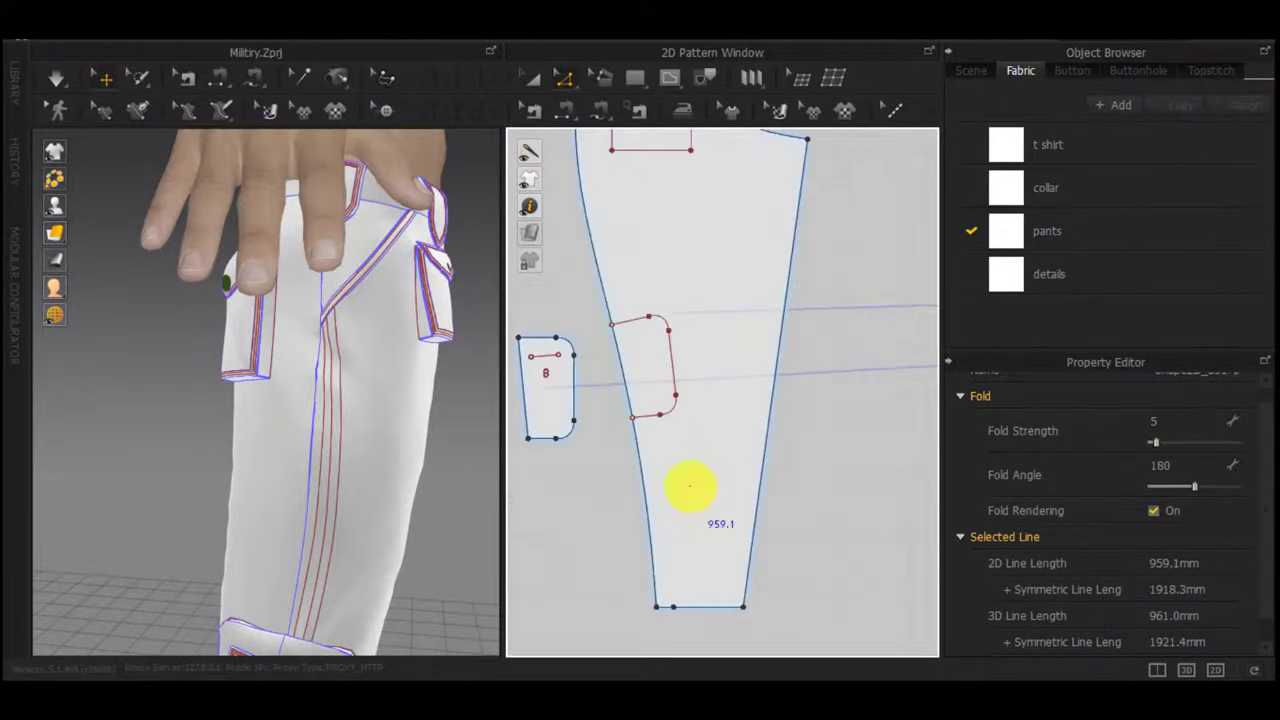
Paste the three lower-leg lines onto the back panel between the knee pocket and the hem, aligned with the hem's split point
{"action": "key", "text": "ctrl+v"}
{"action": "scroll", "coordinate": [660, 516], "scroll_direction": "up", "scroll_amount": 5}
{"action": "middle_click_drag", "start_coordinate": [657, 508], "coordinate": [612, 92]}
{"action": "scroll", "coordinate": [653, 304], "scroll_direction": "up", "scroll_amount": 4}
{"action": "scroll", "coordinate": [612, 158], "scroll_direction": "down", "scroll_amount": 4}
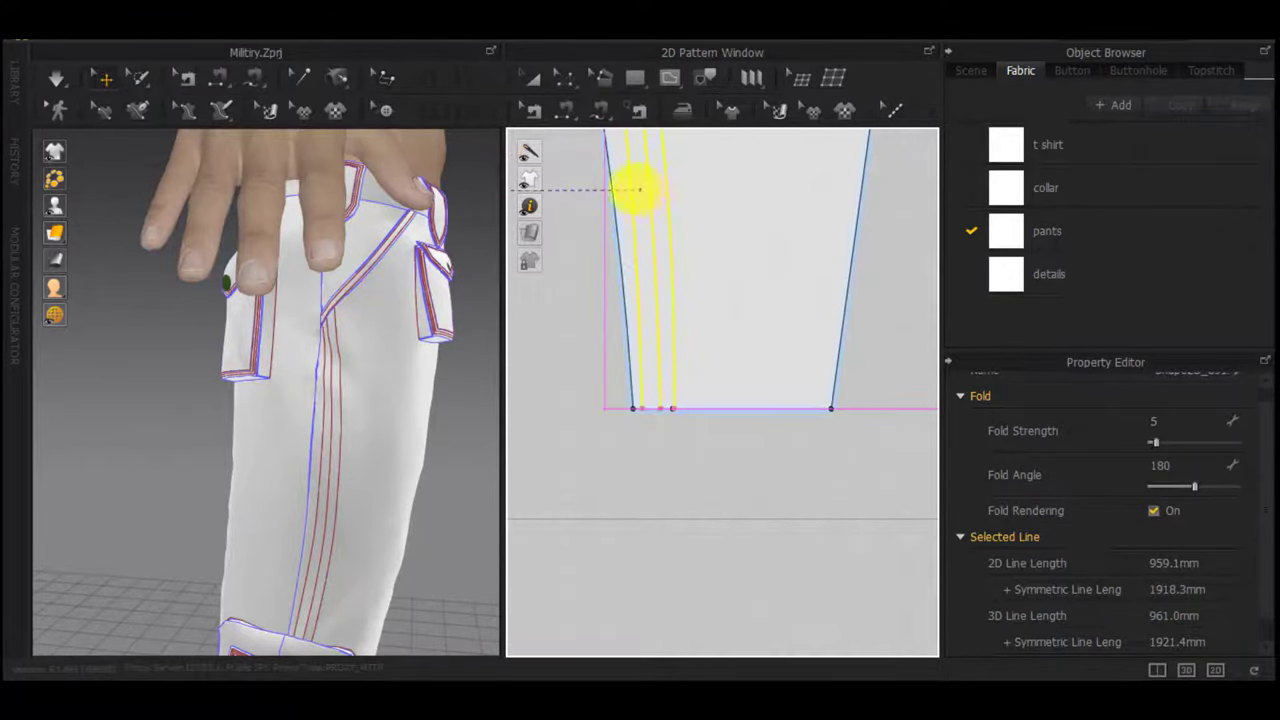
{"action": "left_click", "coordinate": [642, 190]}
{"action": "scroll", "coordinate": [642, 190], "scroll_direction": "down", "scroll_amount": 4}
{"action": "middle_click_drag", "start_coordinate": [657, 229], "coordinate": [726, 423]}
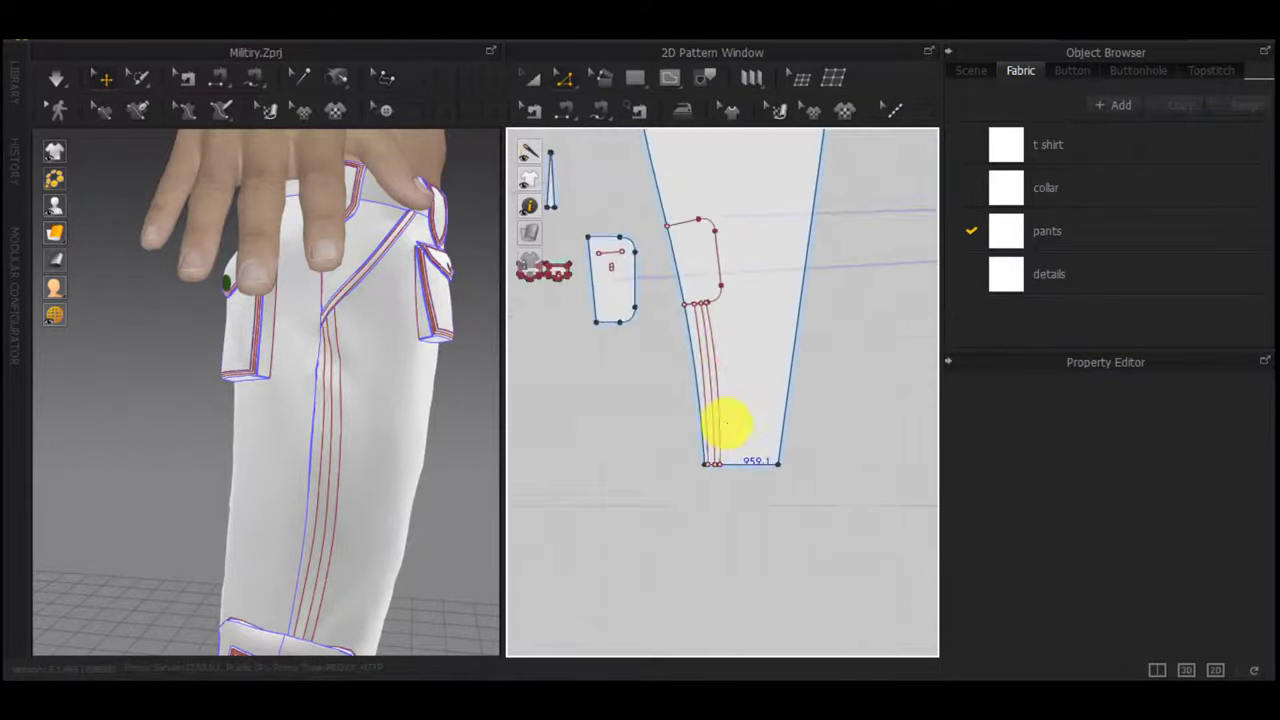
Select the three thigh lines between the slanted pocket and the knee pocket on the front panel for copying
{"action": "scroll", "coordinate": [726, 423], "scroll_direction": "down", "scroll_amount": 3}
{"action": "middle_click_drag", "start_coordinate": [655, 451], "coordinate": [907, 465]}
{"action": "scroll", "coordinate": [709, 356], "scroll_direction": "up", "scroll_amount": 1}
{"action": "scroll", "coordinate": [571, 277], "scroll_direction": "up", "scroll_amount": 3}
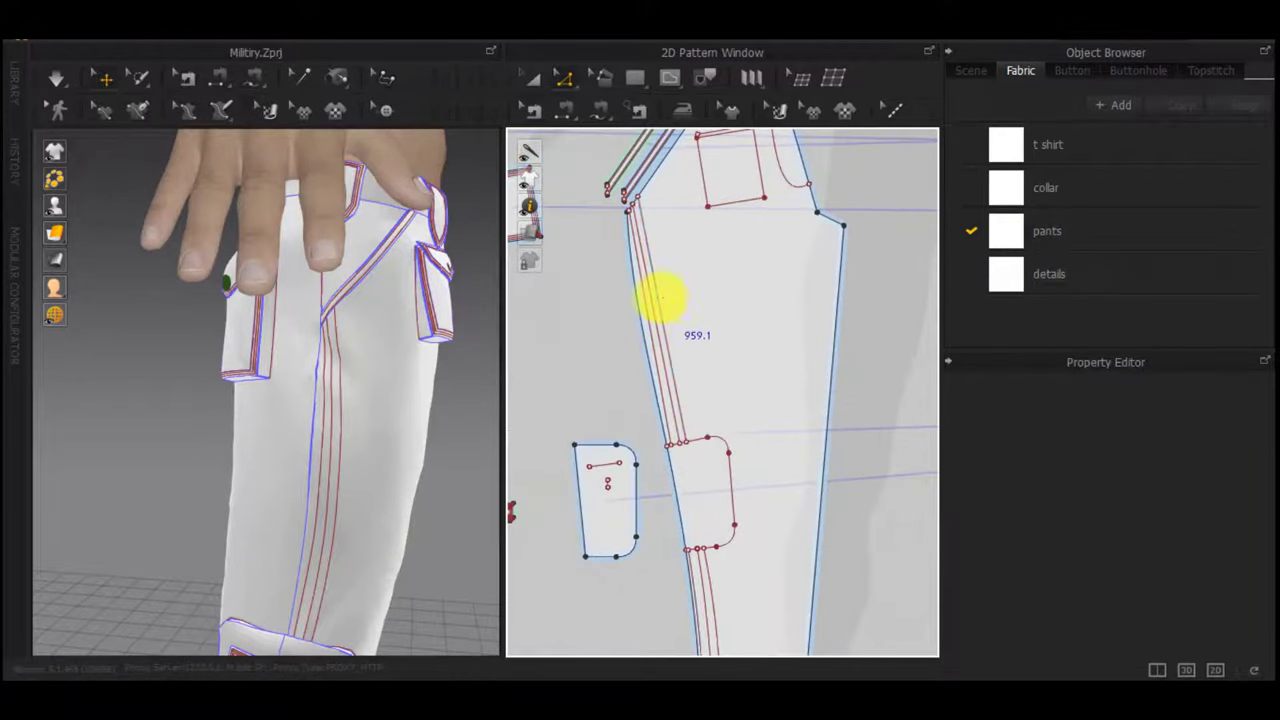
{"action": "left_click", "coordinate": [656, 297]}
{"action": "left_click", "coordinate": [652, 298]}
{"action": "scroll", "coordinate": [656, 313], "scroll_direction": "up", "scroll_amount": 3}
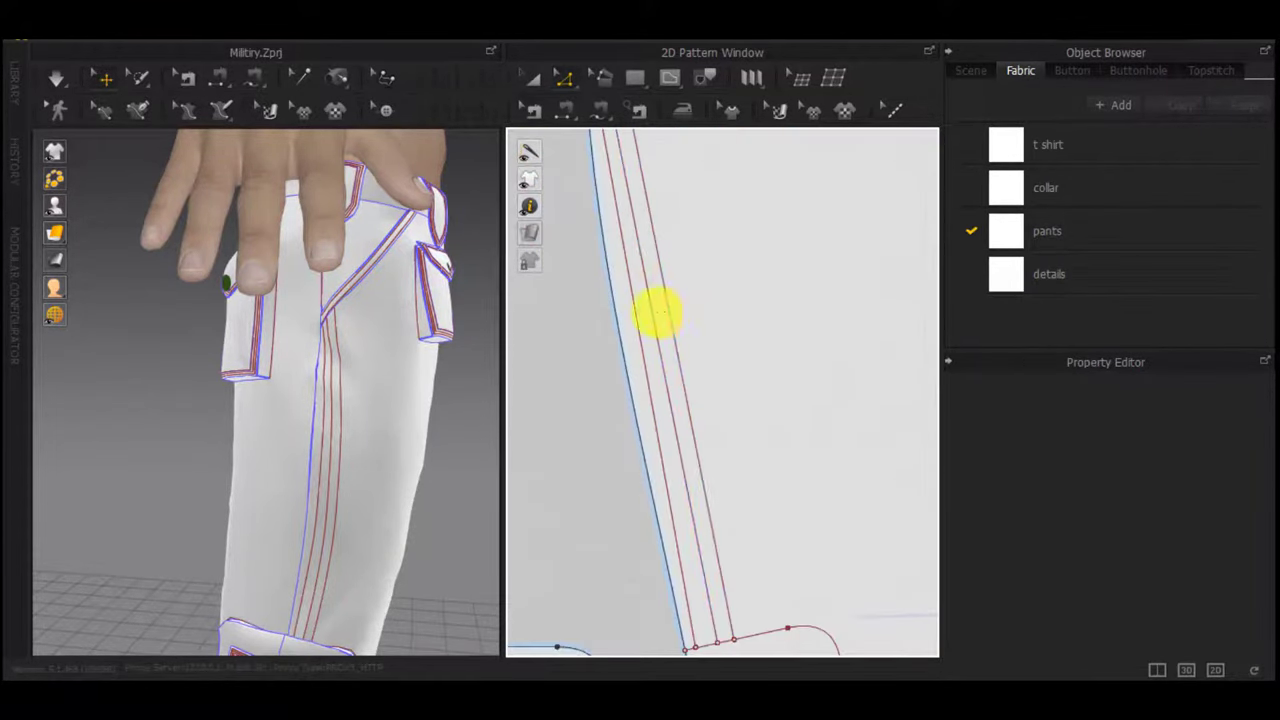
{"action": "left_click", "coordinate": [665, 313]}
{"action": "left_click", "coordinate": [653, 329], "text": "shift"}
{"action": "left_click", "coordinate": [643, 336], "text": "shift"}
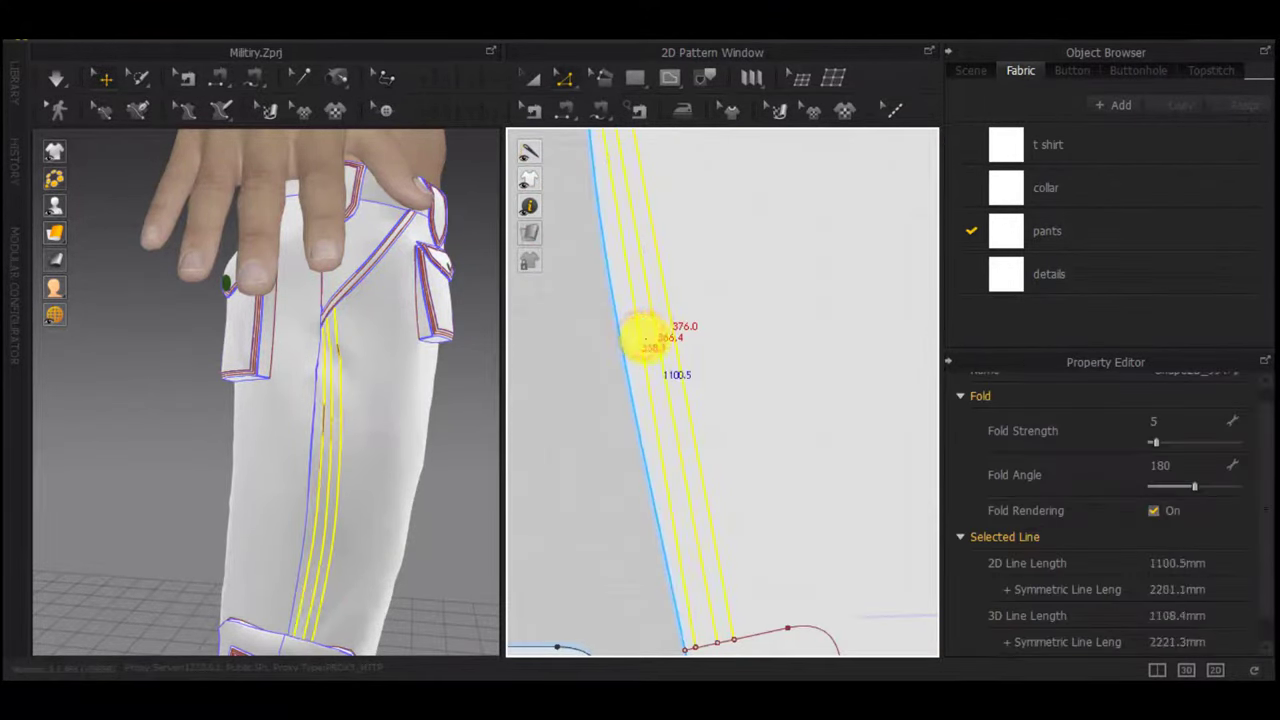
Try to paste the three thigh lines along the back panel's side edge above the knee pocket
{"action": "scroll", "coordinate": [647, 337], "scroll_direction": "down", "scroll_amount": 4}
{"action": "scroll", "coordinate": [900, 365], "scroll_direction": "down", "scroll_amount": 3}
{"action": "middle_click_drag", "start_coordinate": [915, 360], "coordinate": [530, 382]}
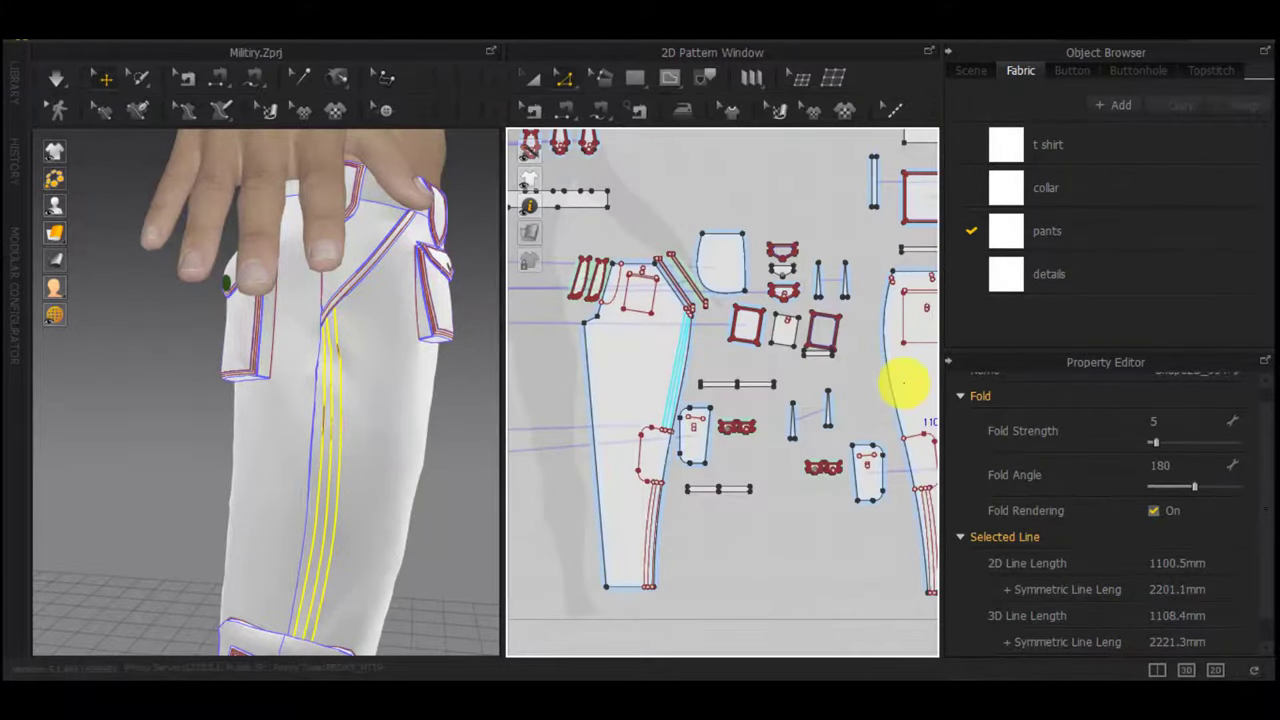
{"action": "middle_click_drag", "start_coordinate": [904, 383], "coordinate": [831, 388]}
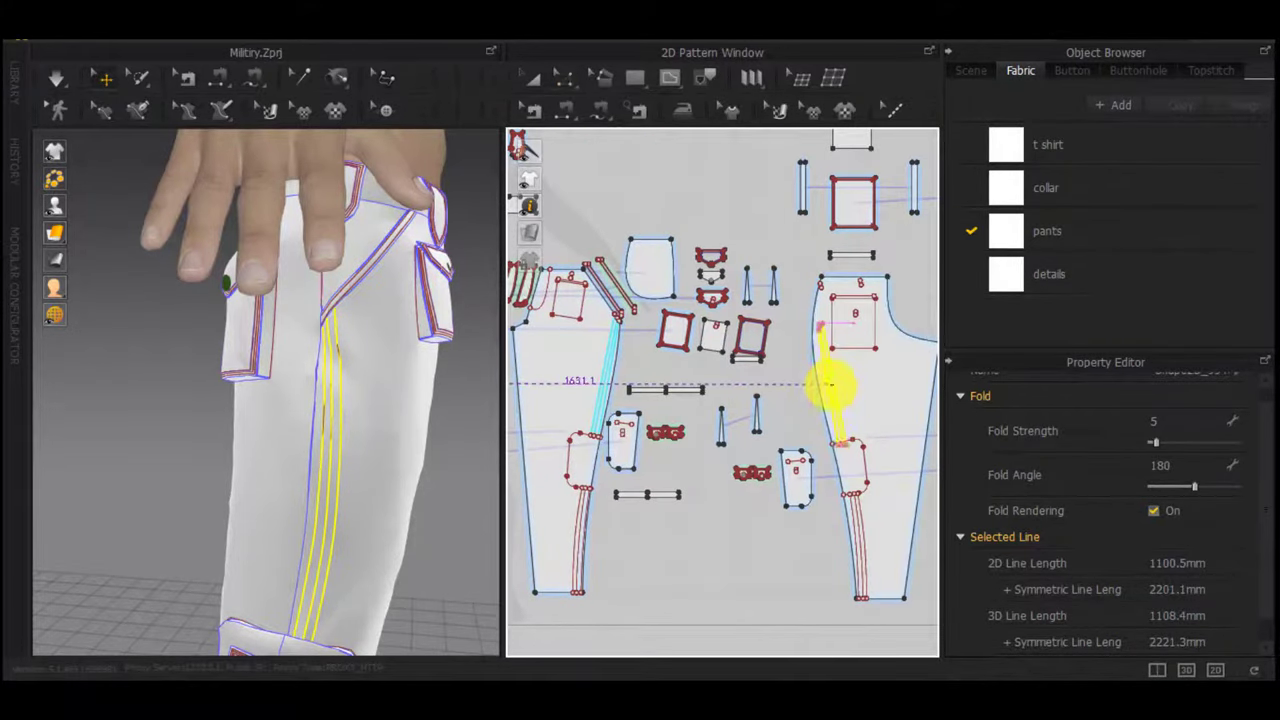
{"action": "scroll", "coordinate": [846, 432], "scroll_direction": "up", "scroll_amount": 3}
{"action": "key", "text": "Escape"}
{"action": "scroll", "coordinate": [825, 450], "scroll_direction": "down", "scroll_amount": 3}
{"action": "middle_click_drag", "start_coordinate": [835, 480], "coordinate": [797, 434]}
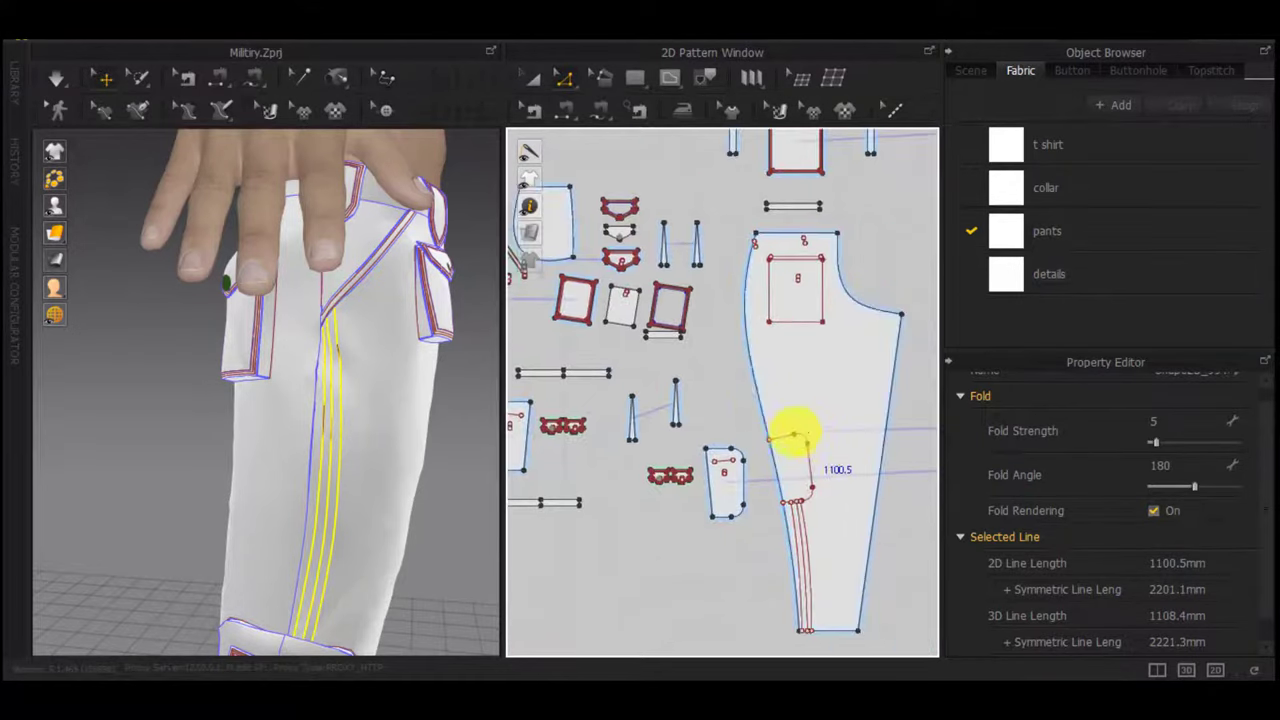
Draw a curved internal line about 512 mm long on the back panel from the knee pocket's upper edge to the waistline
{"action": "scroll", "coordinate": [785, 437], "scroll_direction": "up", "scroll_amount": 3}
{"action": "scroll", "coordinate": [808, 548], "scroll_direction": "up", "scroll_amount": 5}
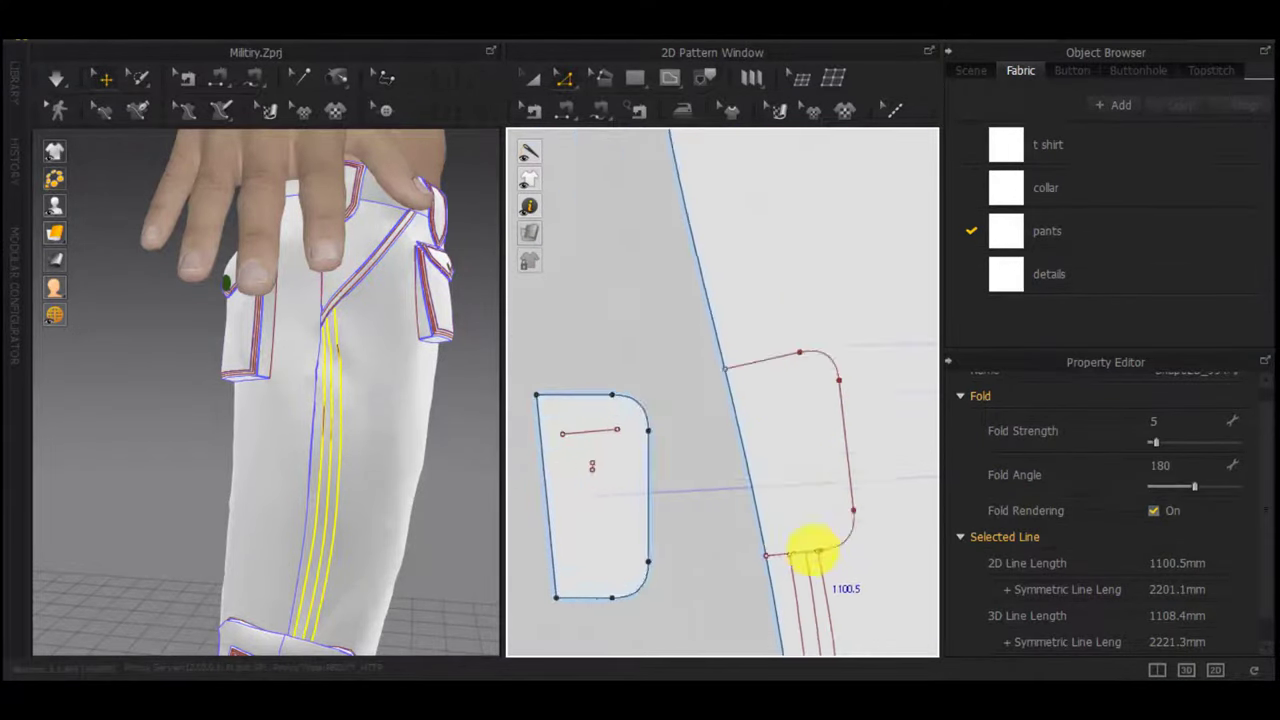
{"action": "scroll", "coordinate": [770, 522], "scroll_direction": "down", "scroll_amount": 3}
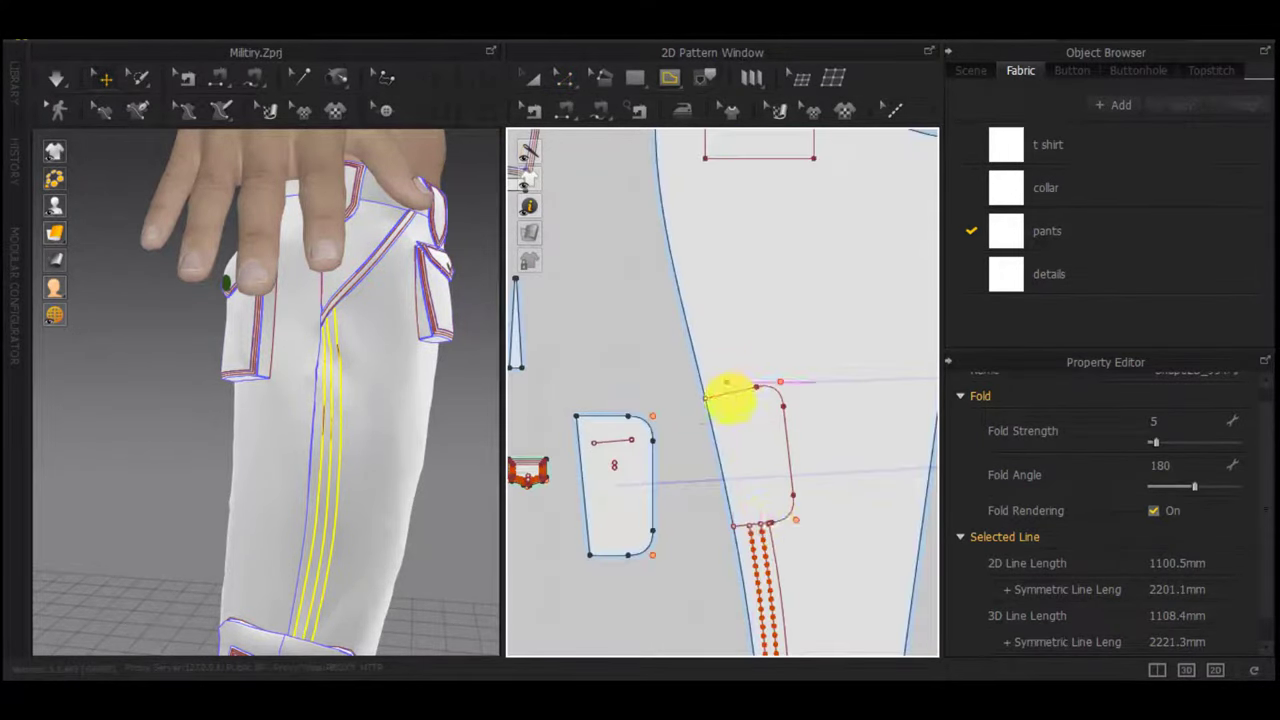
{"action": "scroll", "coordinate": [733, 396], "scroll_direction": "up", "scroll_amount": 3}
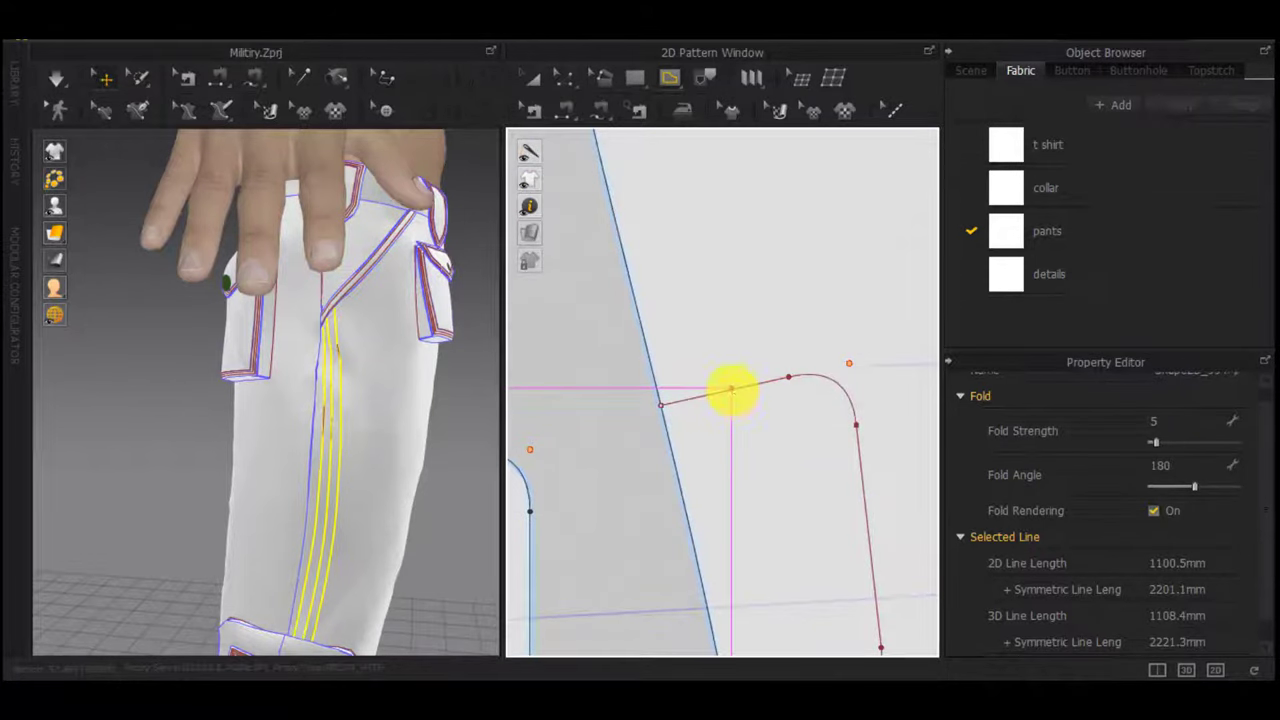
{"action": "middle_click_drag", "start_coordinate": [732, 390], "coordinate": [630, 266]}
{"action": "scroll", "coordinate": [643, 260], "scroll_direction": "up", "scroll_amount": 2}
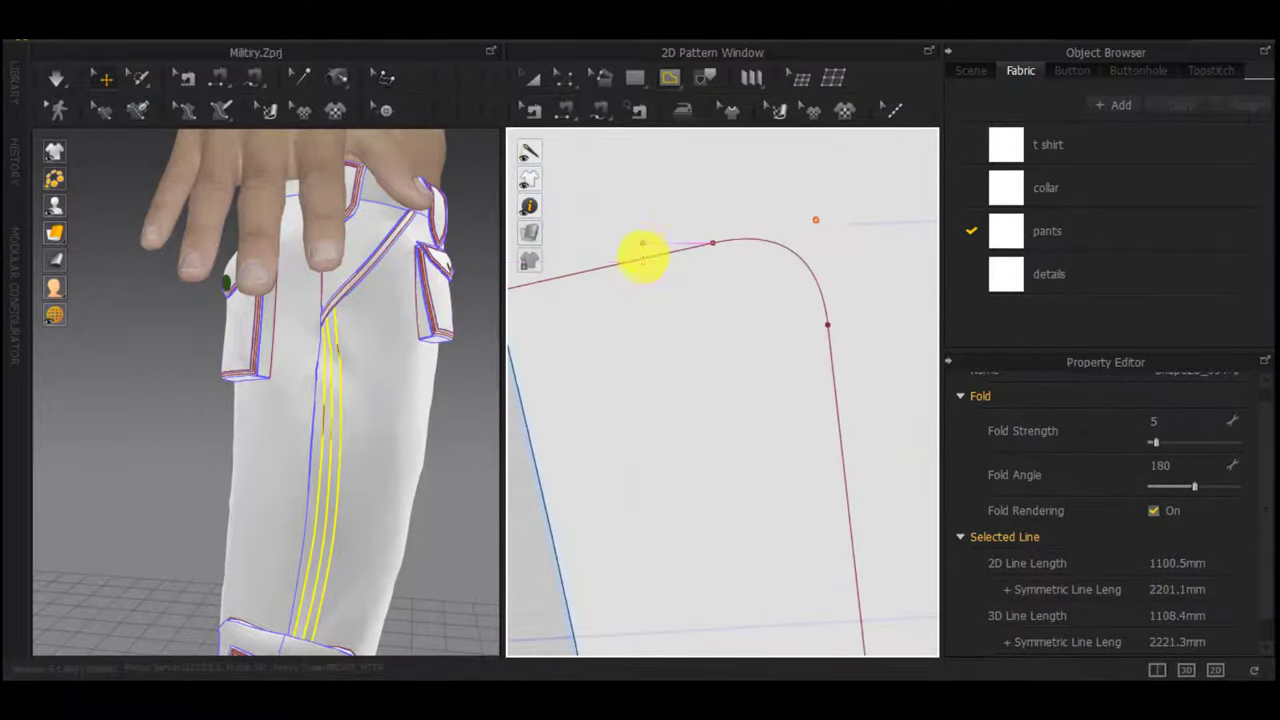
{"action": "scroll", "coordinate": [677, 258], "scroll_direction": "up", "scroll_amount": 2}
{"action": "scroll", "coordinate": [678, 257], "scroll_direction": "up", "scroll_amount": 2}
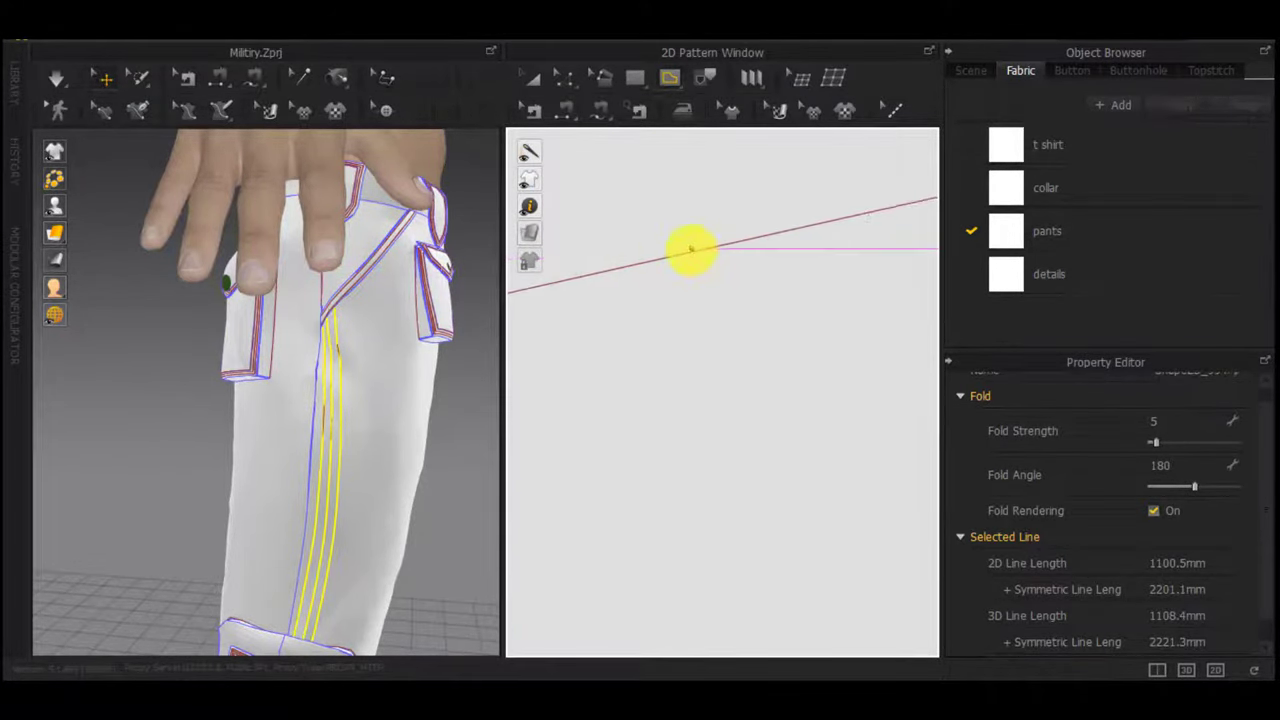
{"action": "scroll", "coordinate": [680, 248], "scroll_direction": "down", "scroll_amount": 6}
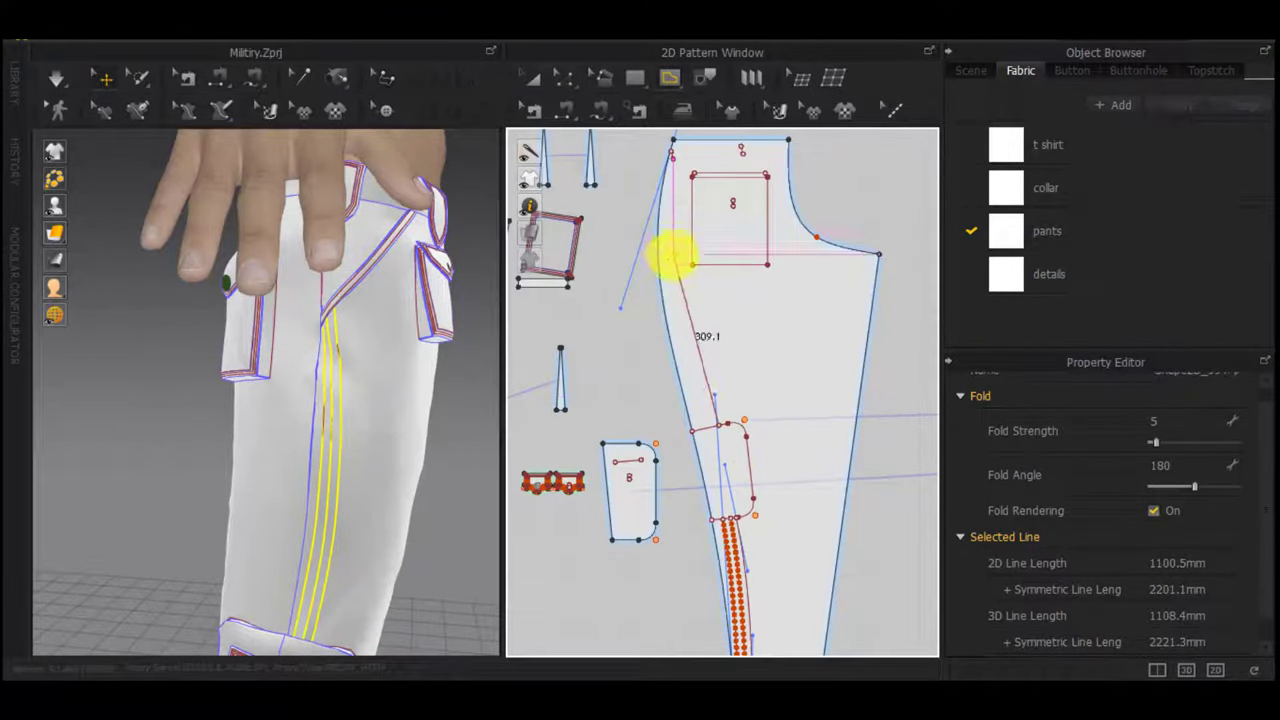
{"action": "left_click", "coordinate": [674, 254]}
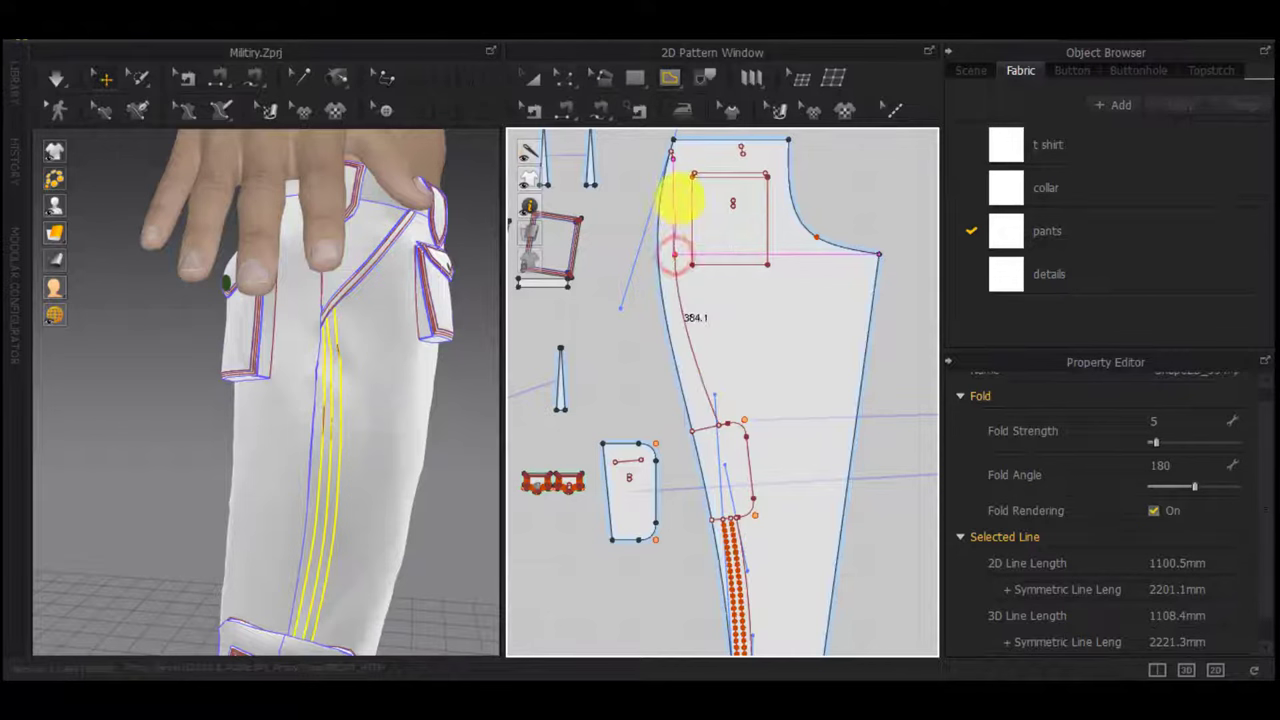
{"action": "scroll", "coordinate": [690, 150], "scroll_direction": "up", "scroll_amount": 4}
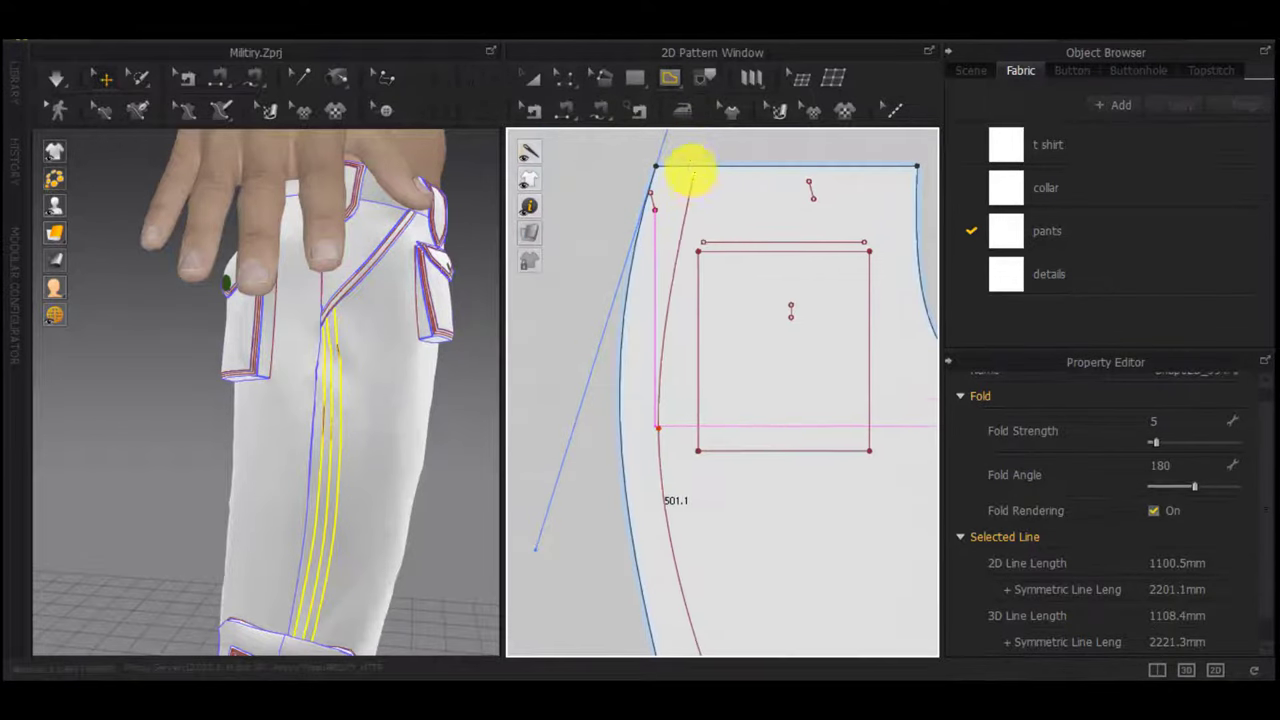
{"action": "left_click", "coordinate": [689, 165]}
{"action": "scroll", "coordinate": [640, 408], "scroll_direction": "down", "scroll_amount": 4}
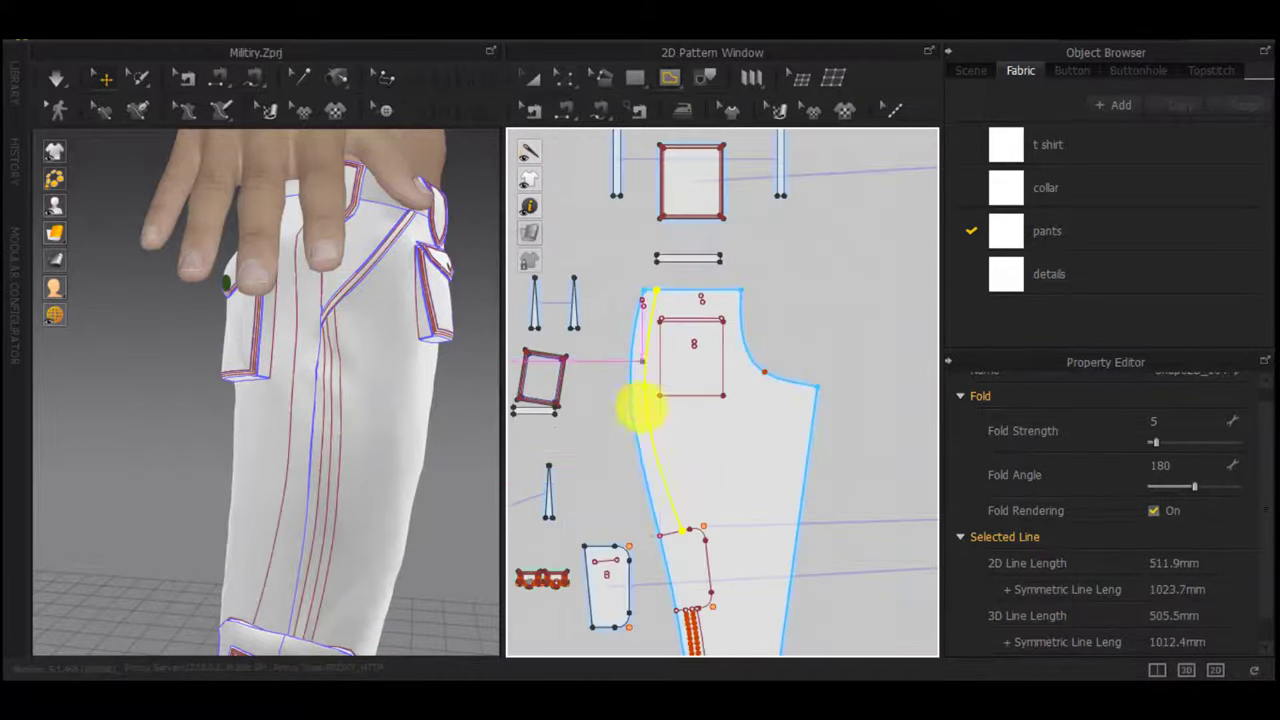
Shift the curved line's lower endpoint along the knee pocket edge toward the side seam and reshape the curve to about 508 mm
{"action": "right_click_drag", "start_coordinate": [389, 482], "coordinate": [463, 463]}
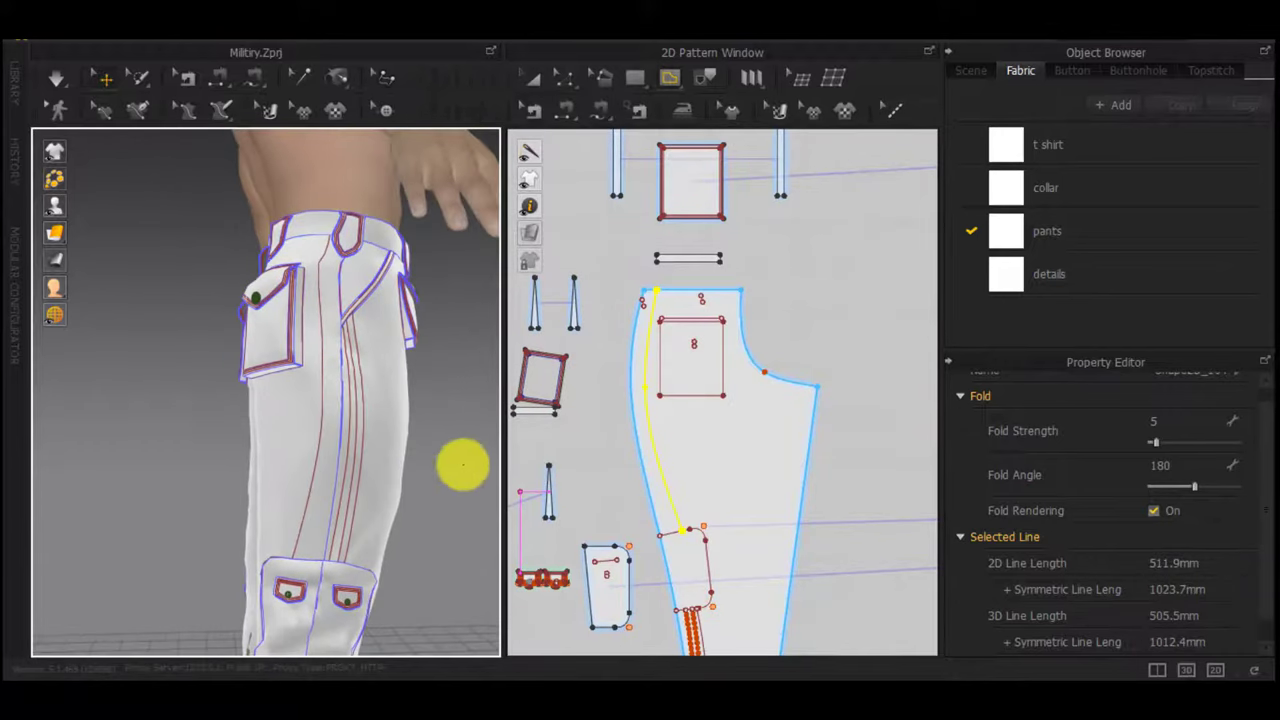
{"action": "scroll", "coordinate": [680, 535], "scroll_direction": "up", "scroll_amount": 4}
{"action": "key", "text": "z"}
{"action": "left_click", "coordinate": [666, 537]}
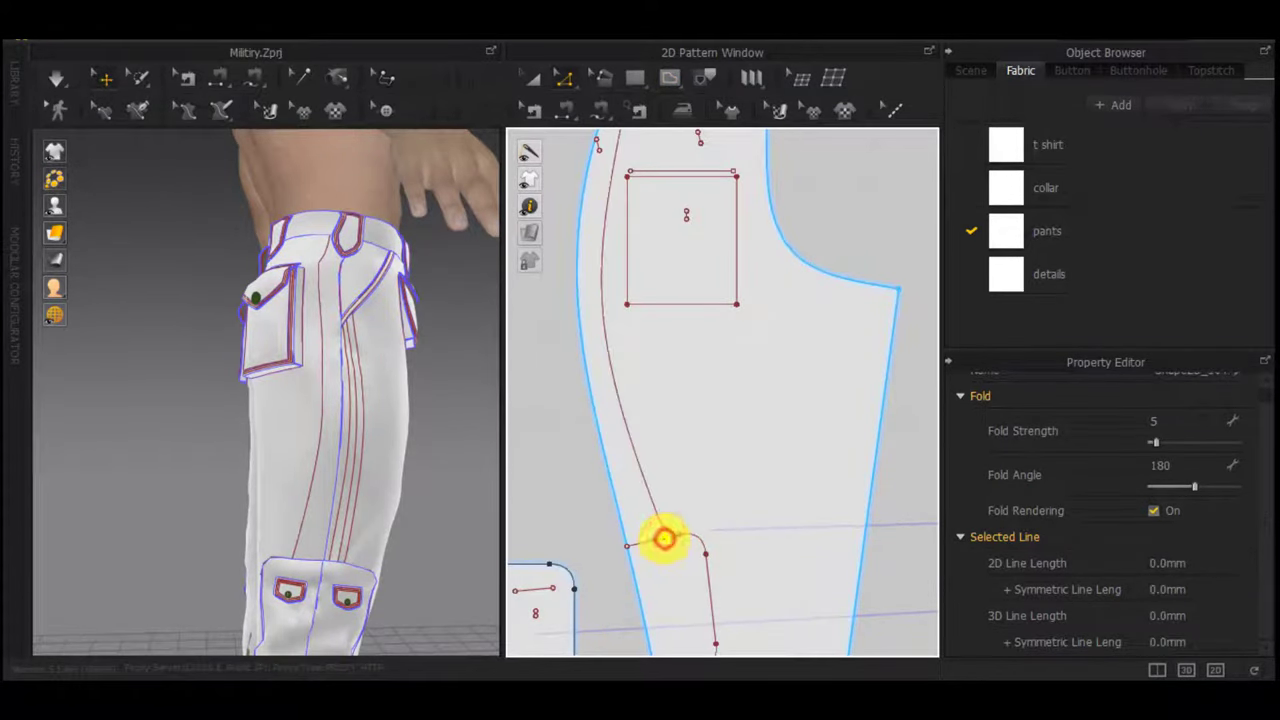
{"action": "left_click_drag", "start_coordinate": [664, 538], "coordinate": [656, 540]}
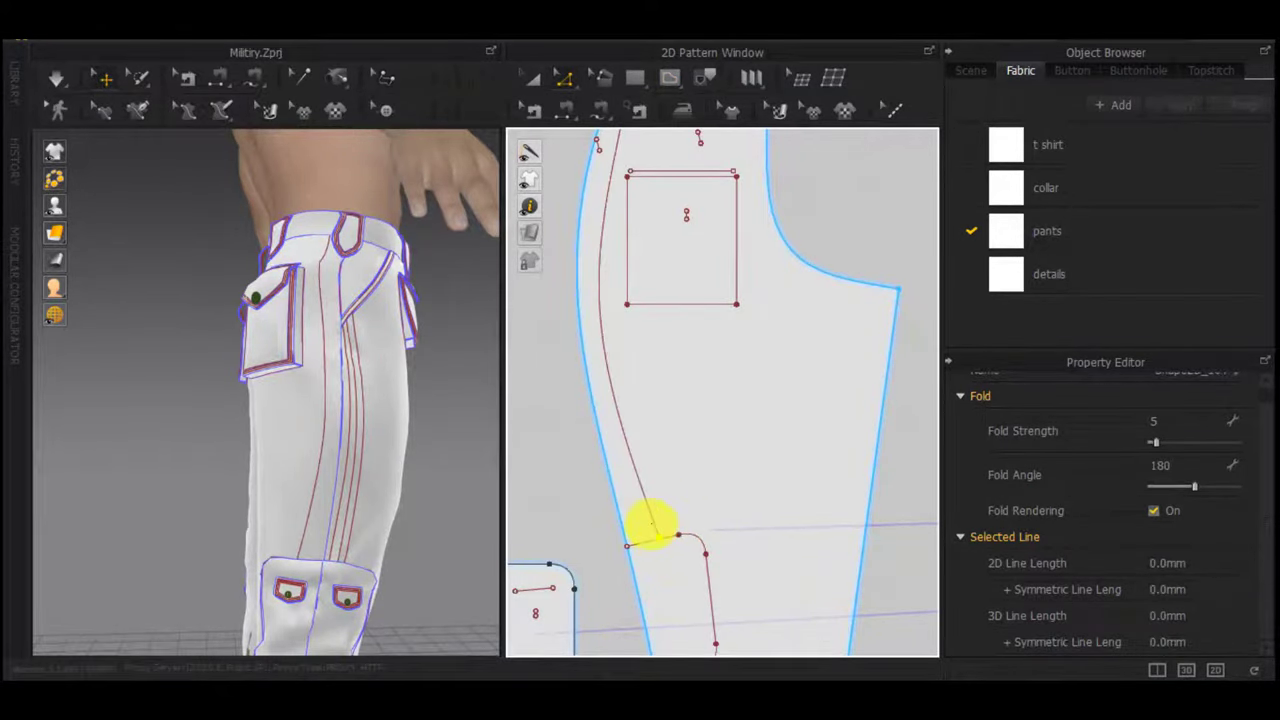
{"action": "left_click", "coordinate": [650, 524]}
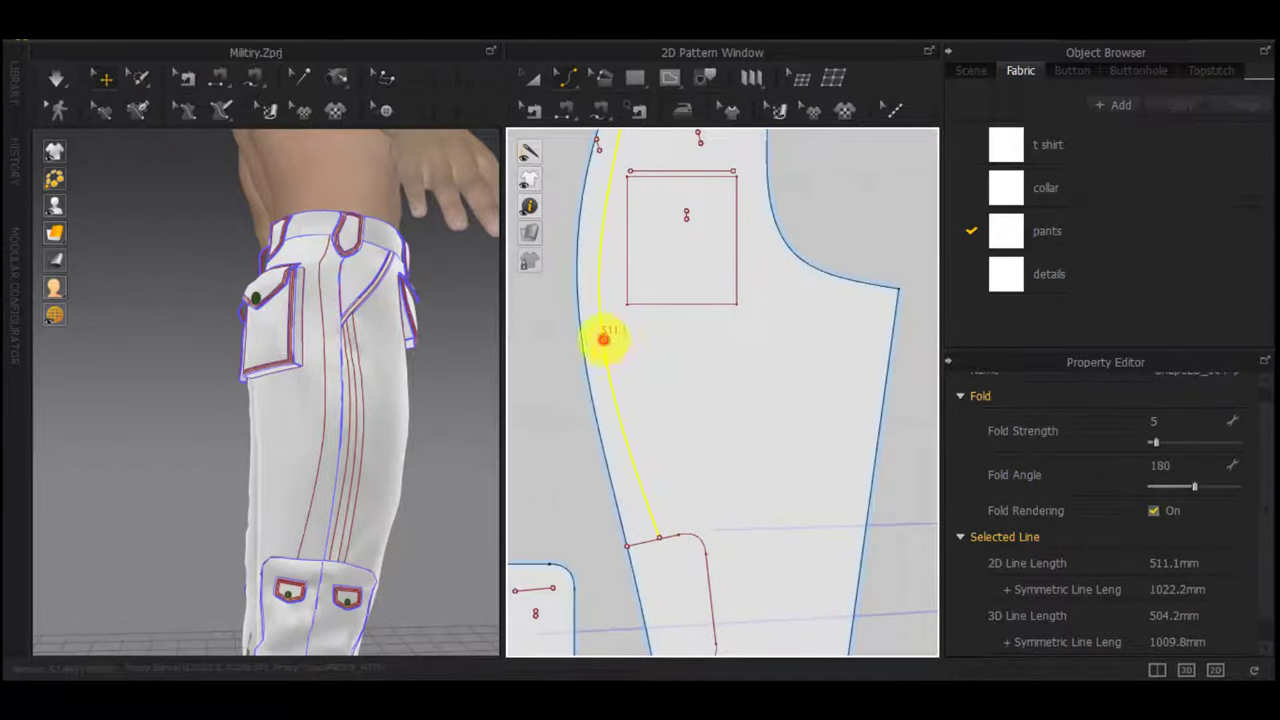
{"action": "left_click_drag", "start_coordinate": [604, 340], "coordinate": [610, 363]}
{"action": "scroll", "coordinate": [615, 385], "scroll_direction": "down", "scroll_amount": 5}
{"action": "scroll", "coordinate": [622, 402], "scroll_direction": "up", "scroll_amount": 4}
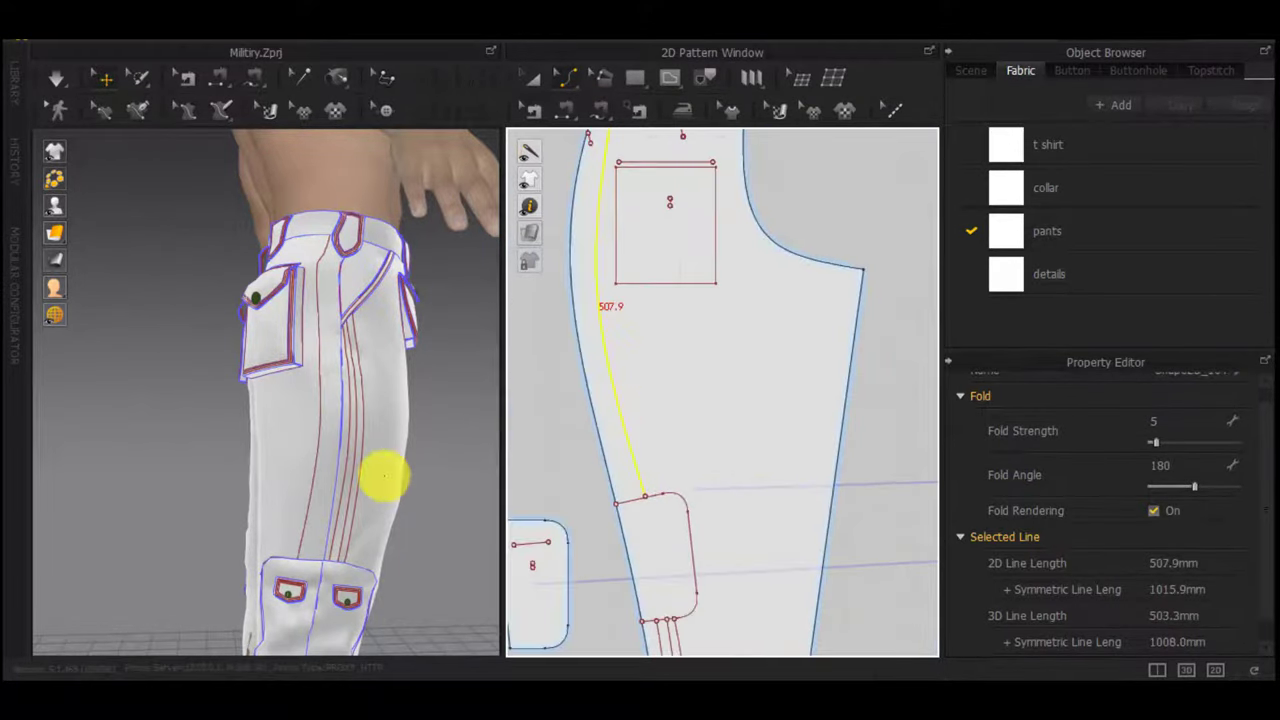
{"action": "scroll", "coordinate": [445, 476], "scroll_direction": "down", "scroll_amount": 1}
Offset the curved thigh line by 10 mm as an internal line in the reverse direction, toward the back panel's side edge
{"action": "right_click", "coordinate": [628, 434]}
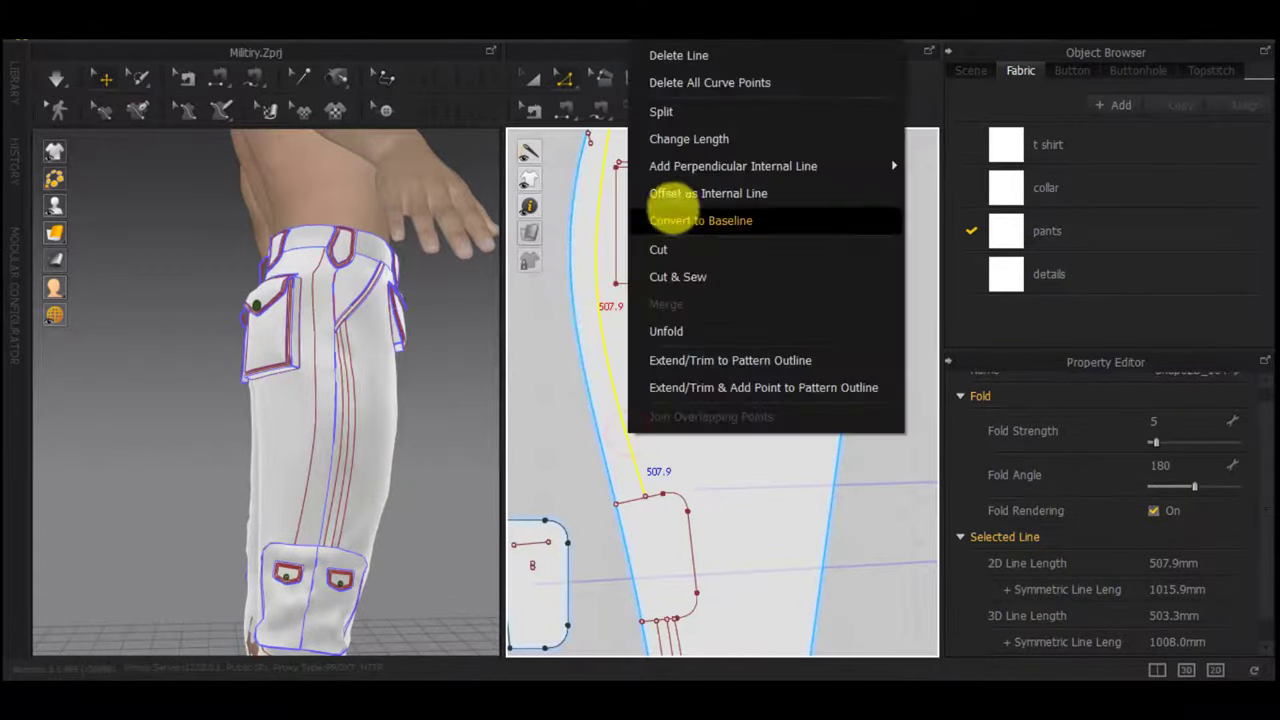
{"action": "left_click", "coordinate": [669, 197]}
{"action": "left_click", "coordinate": [530, 296]}
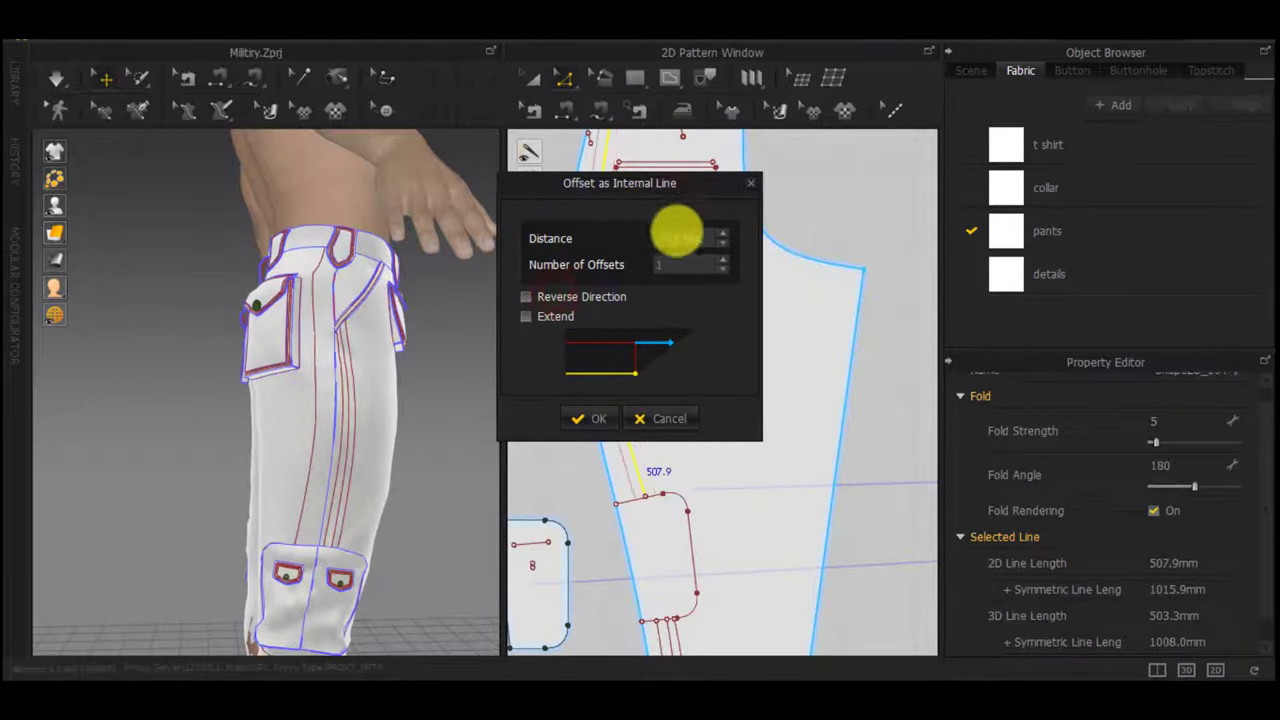
{"action": "key", "text": "Return"}
{"action": "left_click", "coordinate": [606, 409]}
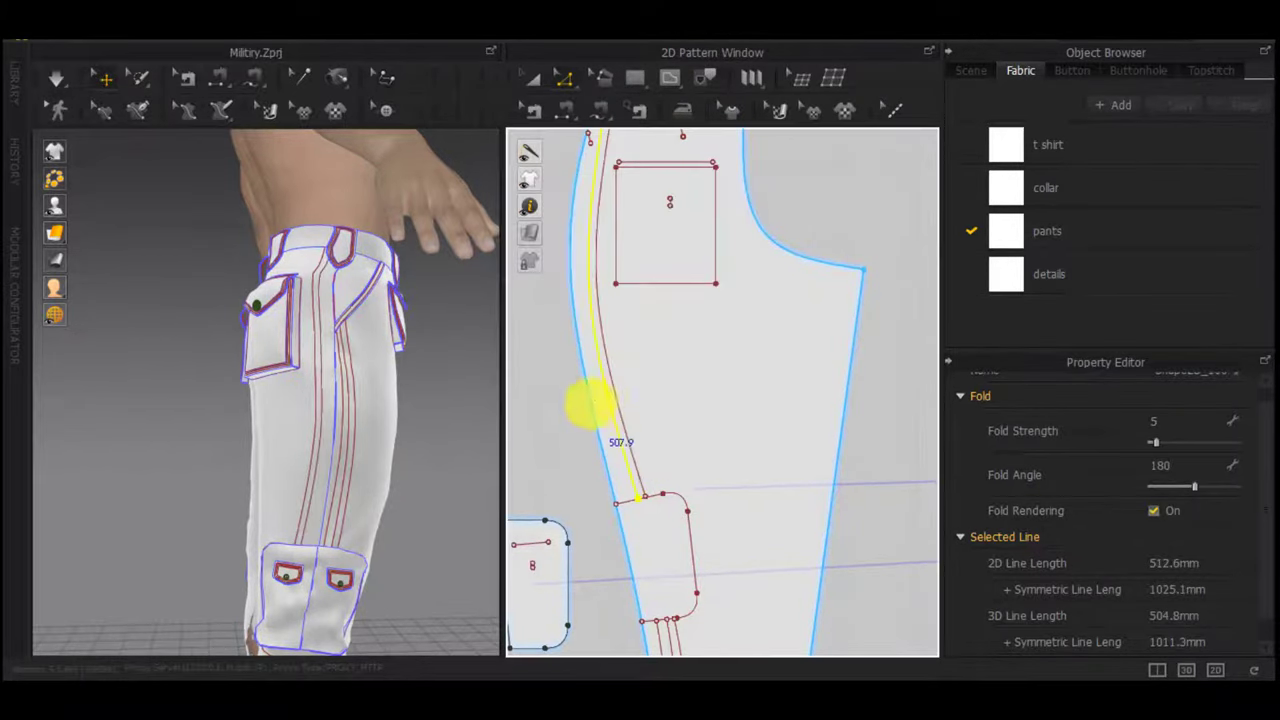
Offset the new line once more as an internal line to add a third thigh line nearer the side edge
{"action": "scroll", "coordinate": [606, 410], "scroll_direction": "up", "scroll_amount": 4}
{"action": "right_click", "coordinate": [621, 430]}
{"action": "left_click", "coordinate": [697, 214]}
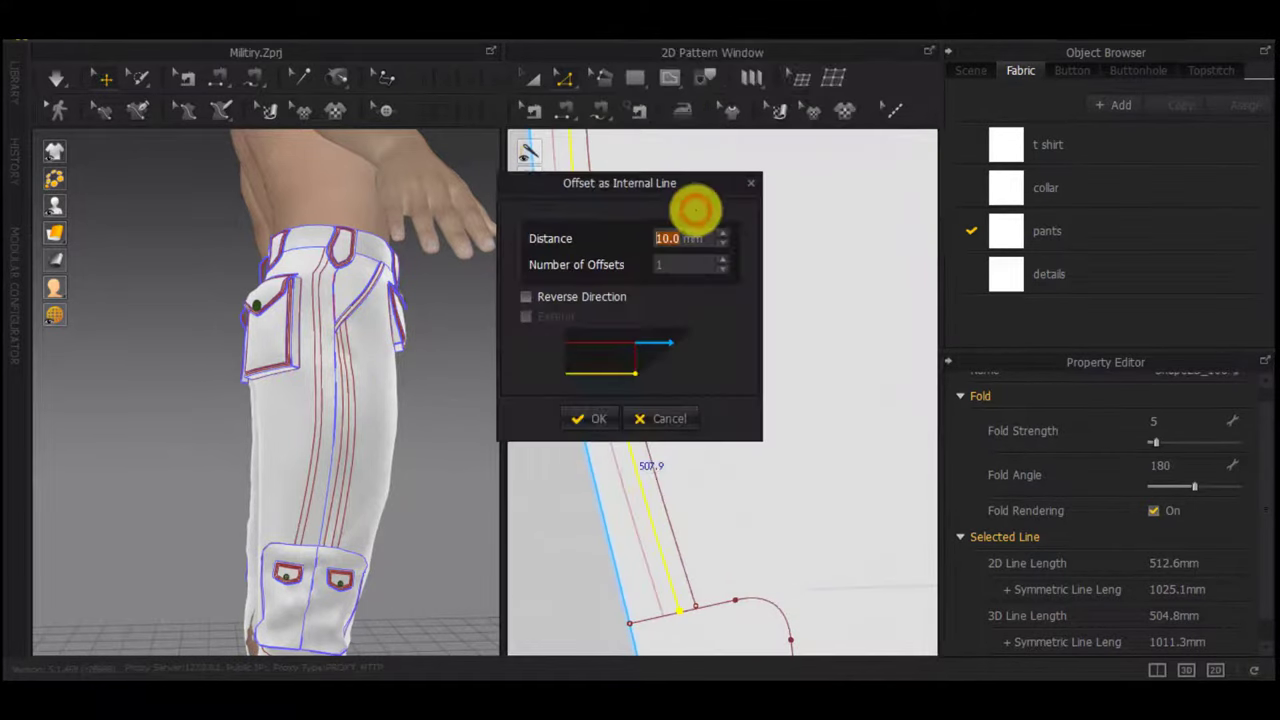
{"action": "key", "text": "Return"}
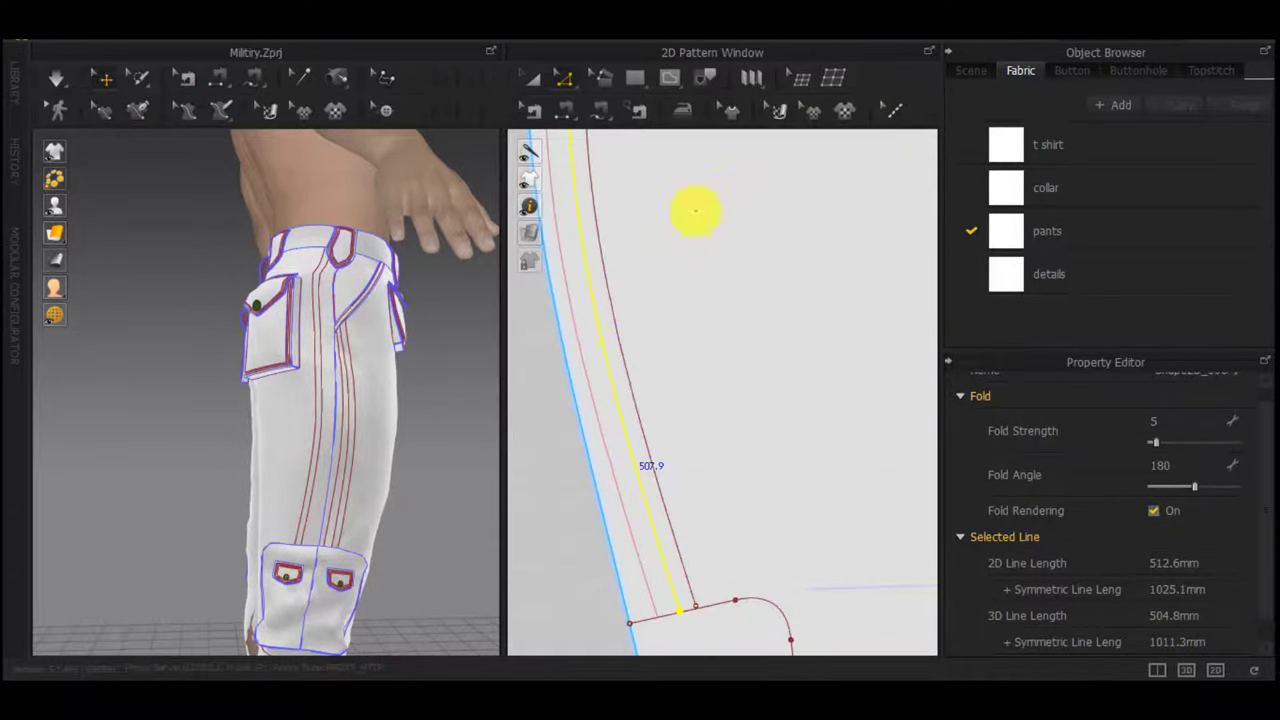
{"action": "left_click", "coordinate": [602, 355]}
Move the outermost thigh line's upper endpoint along the back panel's waistline, closer to the middle line
{"action": "scroll", "coordinate": [600, 358], "scroll_direction": "down", "scroll_amount": 5}
{"action": "scroll", "coordinate": [357, 430], "scroll_direction": "up", "scroll_amount": 3}
{"action": "scroll", "coordinate": [368, 430], "scroll_direction": "up", "scroll_amount": 2}
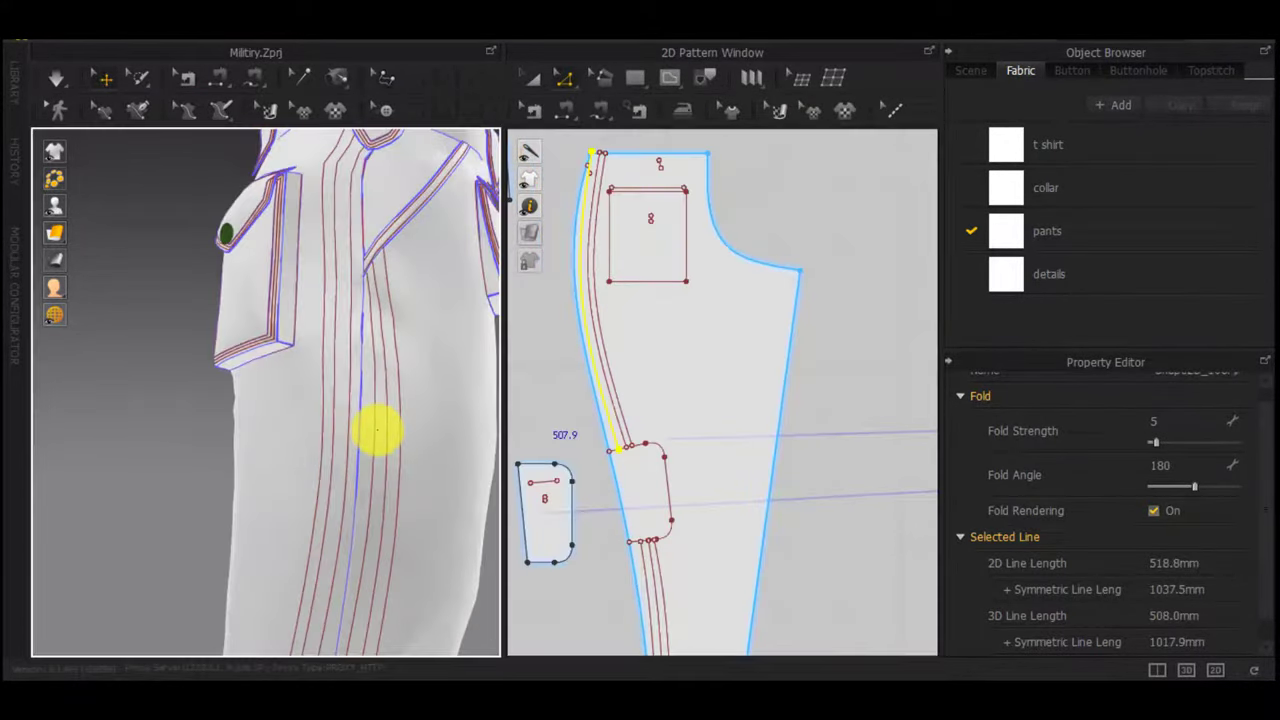
{"action": "scroll", "coordinate": [590, 295], "scroll_direction": "up", "scroll_amount": 4}
{"action": "middle_click_drag", "start_coordinate": [578, 285], "coordinate": [623, 480]}
{"action": "scroll", "coordinate": [654, 178], "scroll_direction": "up", "scroll_amount": 4}
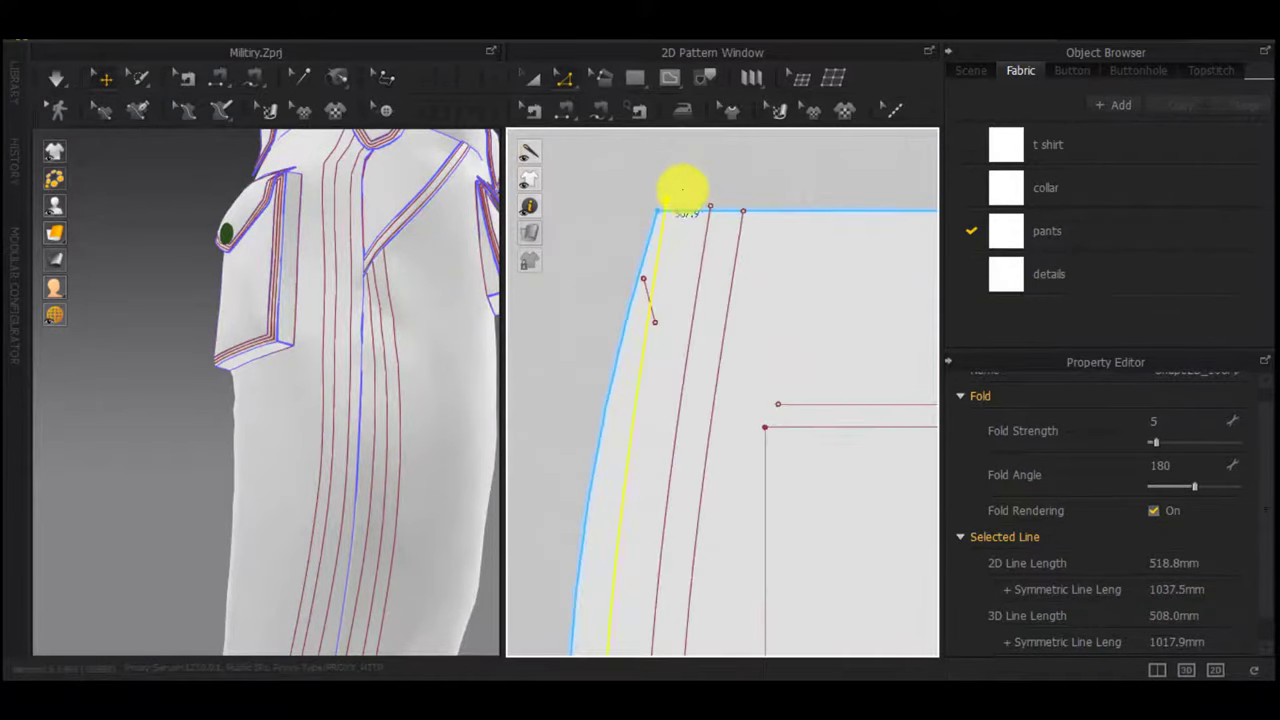
{"action": "left_click", "coordinate": [666, 178]}
{"action": "left_click_drag", "start_coordinate": [668, 200], "coordinate": [675, 211]}
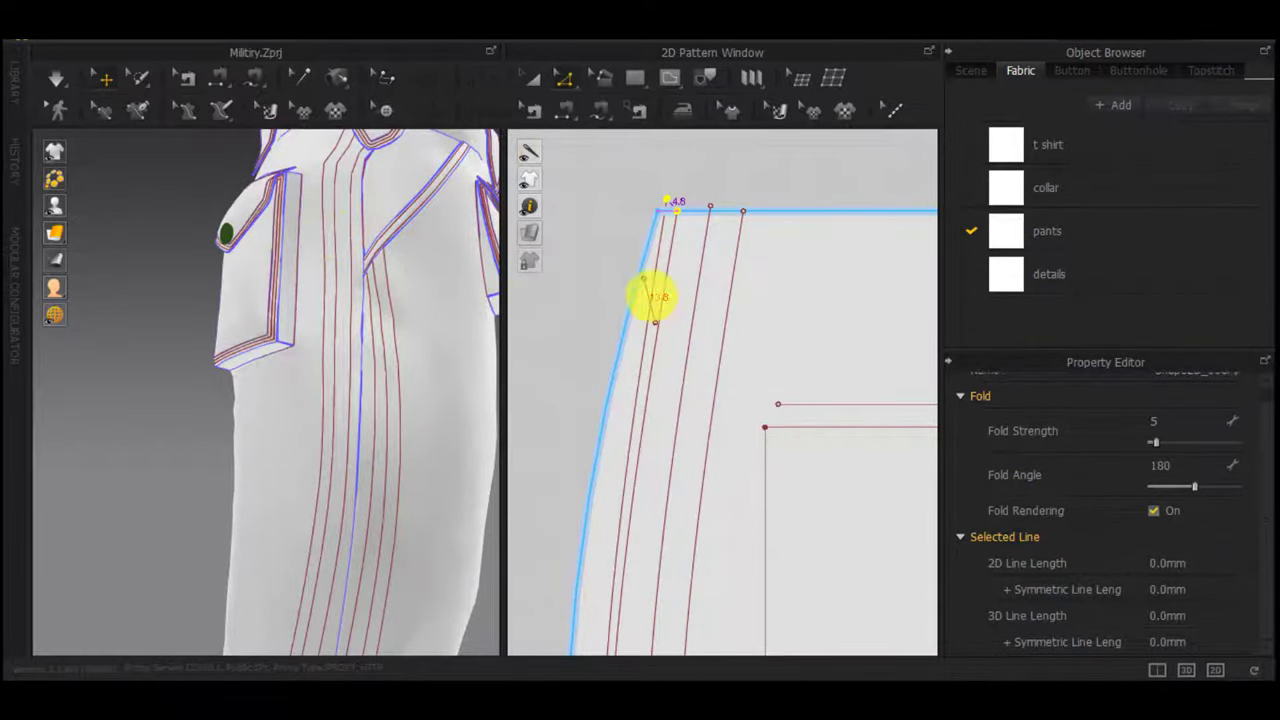
{"action": "left_click", "coordinate": [629, 185]}
Adjust the outermost thigh line's curvature on the back panel to about 516 mm long so it follows the neighbouring lines
{"action": "scroll", "coordinate": [666, 455], "scroll_direction": "down", "scroll_amount": 3}
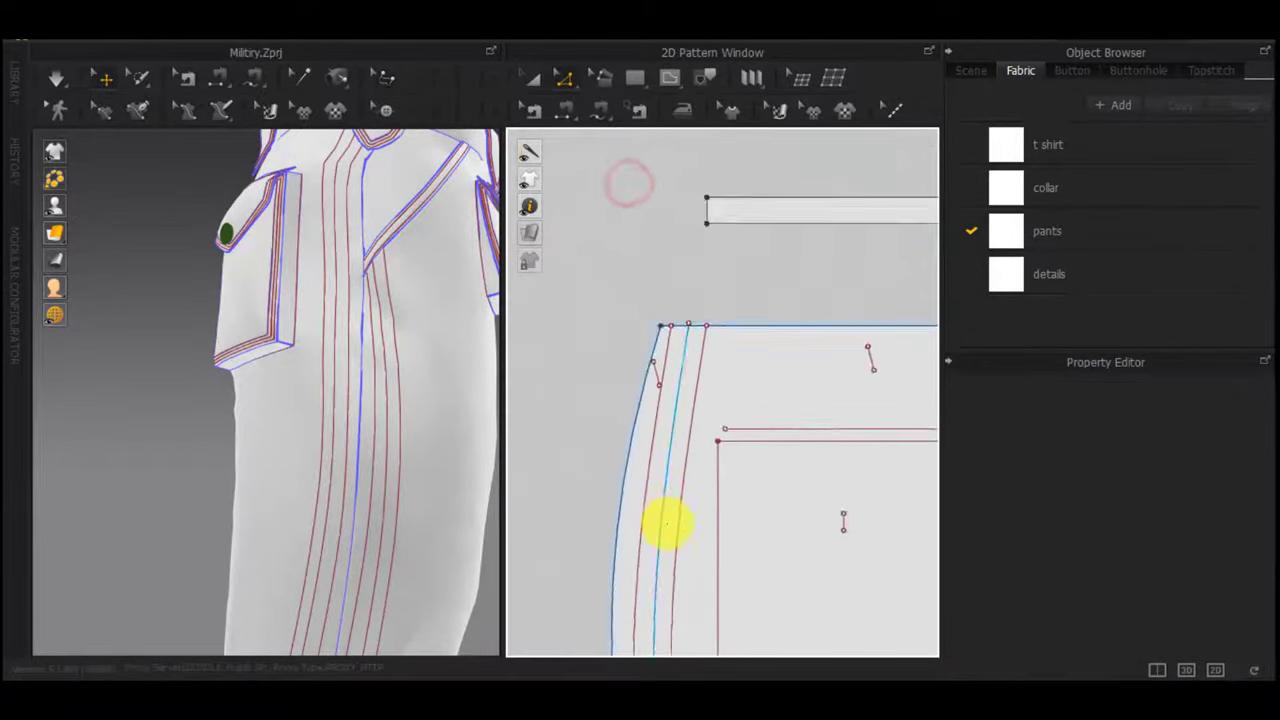
{"action": "middle_click_drag", "start_coordinate": [664, 525], "coordinate": [667, 329]}
{"action": "left_click", "coordinate": [645, 328]}
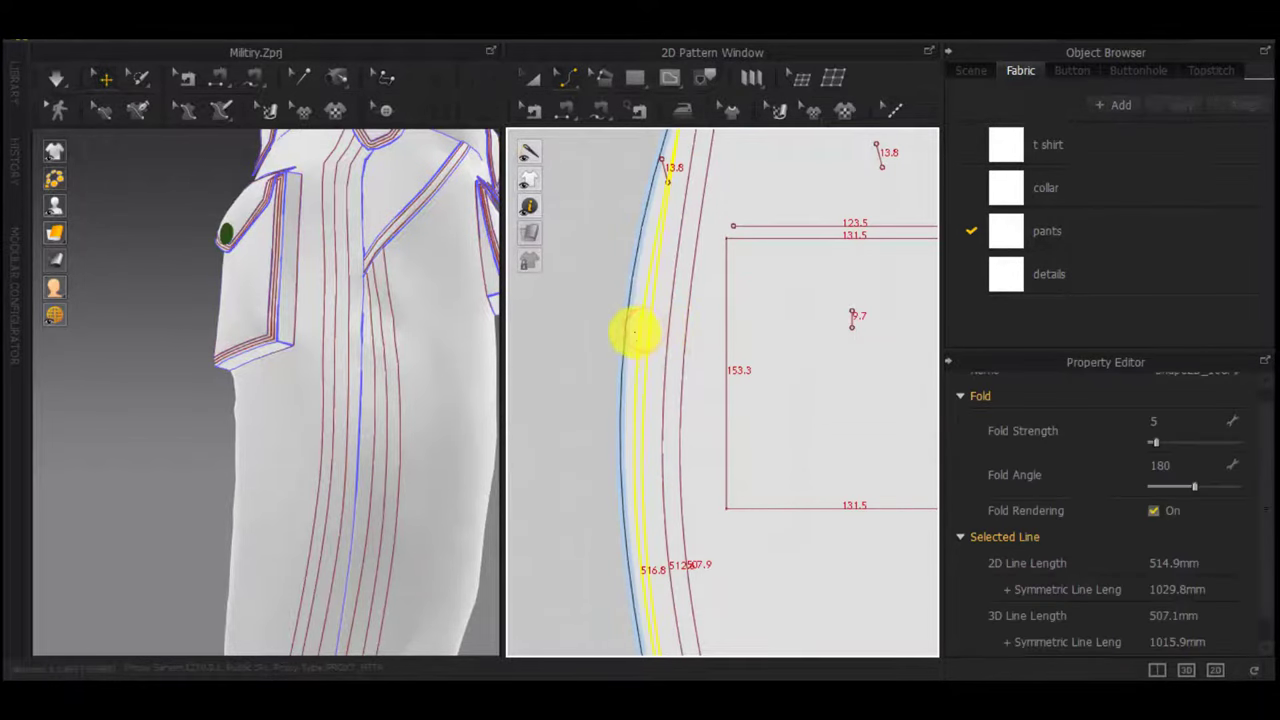
{"action": "scroll", "coordinate": [650, 392], "scroll_direction": "down", "scroll_amount": 3}
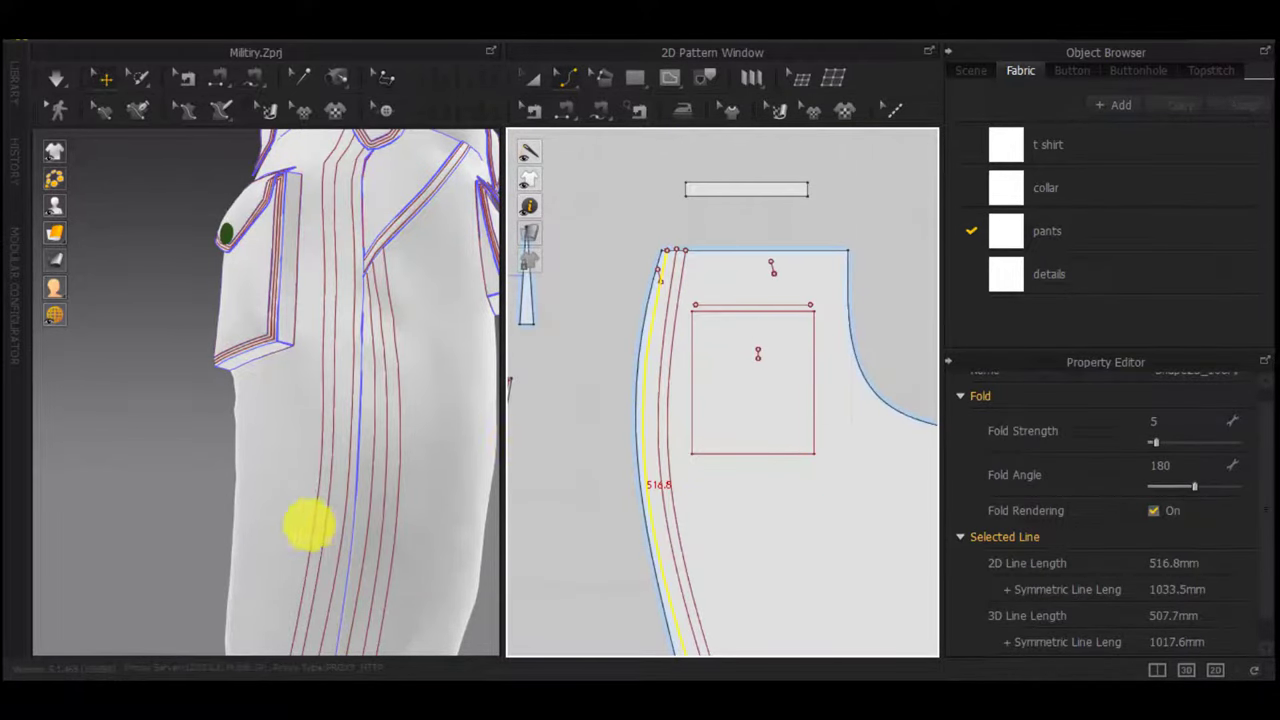
{"action": "scroll", "coordinate": [312, 524], "scroll_direction": "down", "scroll_amount": 2}
{"action": "scroll", "coordinate": [354, 520], "scroll_direction": "up", "scroll_amount": 3}
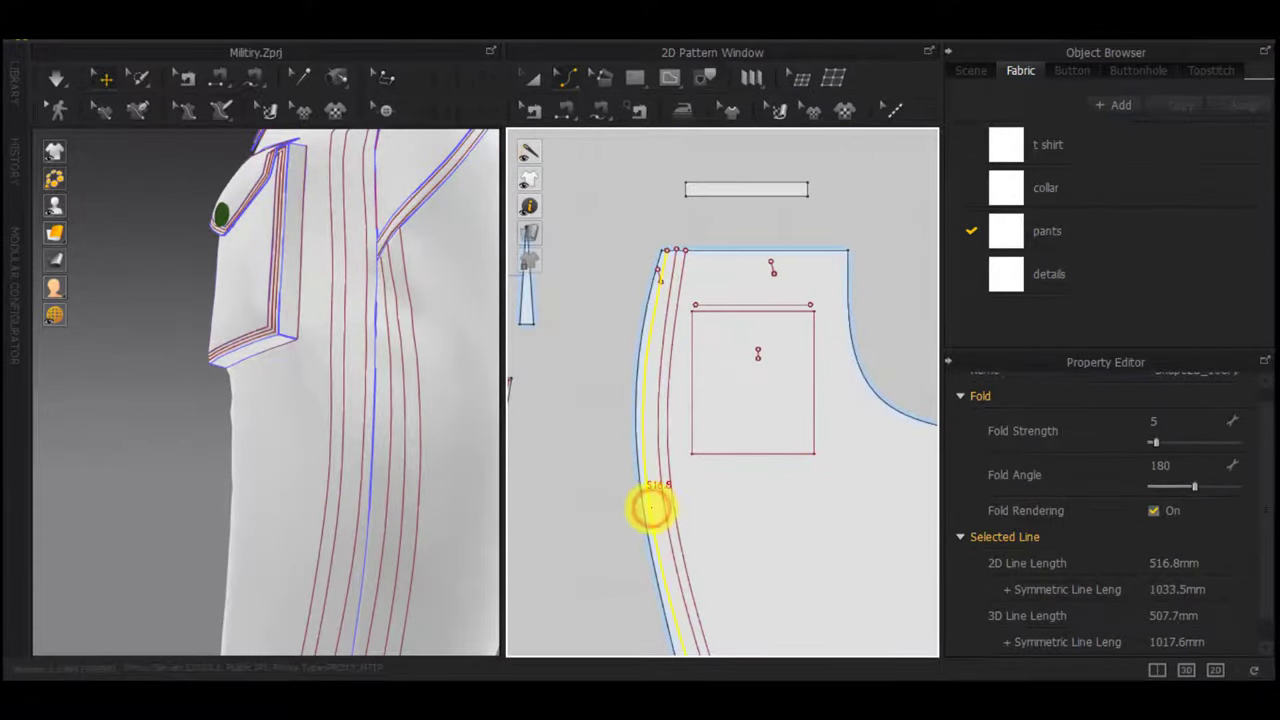
{"action": "left_click_drag", "start_coordinate": [652, 508], "coordinate": [655, 511]}
{"action": "scroll", "coordinate": [651, 511], "scroll_direction": "down", "scroll_amount": 2}
{"action": "scroll", "coordinate": [366, 432], "scroll_direction": "down", "scroll_amount": 2}
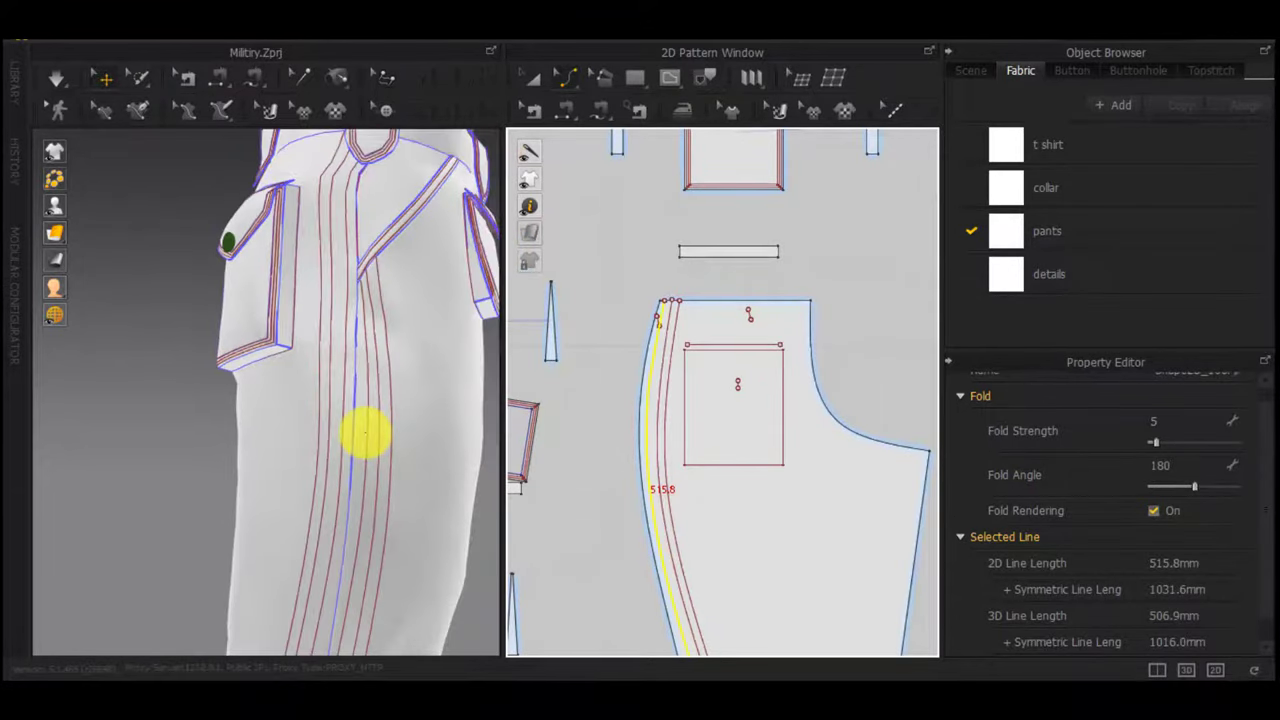
Examine the thigh and lower-leg seam lines on the garment and around the front panel's knee pocket
{"action": "scroll", "coordinate": [367, 430], "scroll_direction": "down", "scroll_amount": 2}
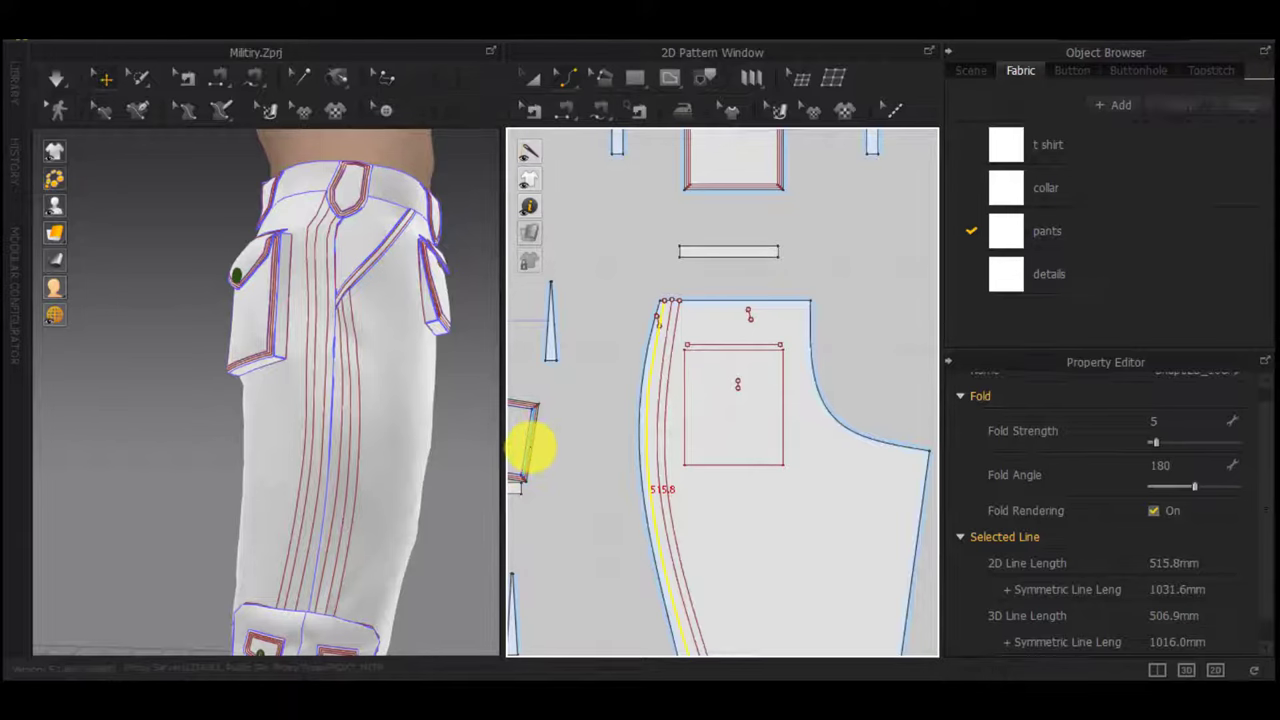
{"action": "scroll", "coordinate": [576, 472], "scroll_direction": "down", "scroll_amount": 3}
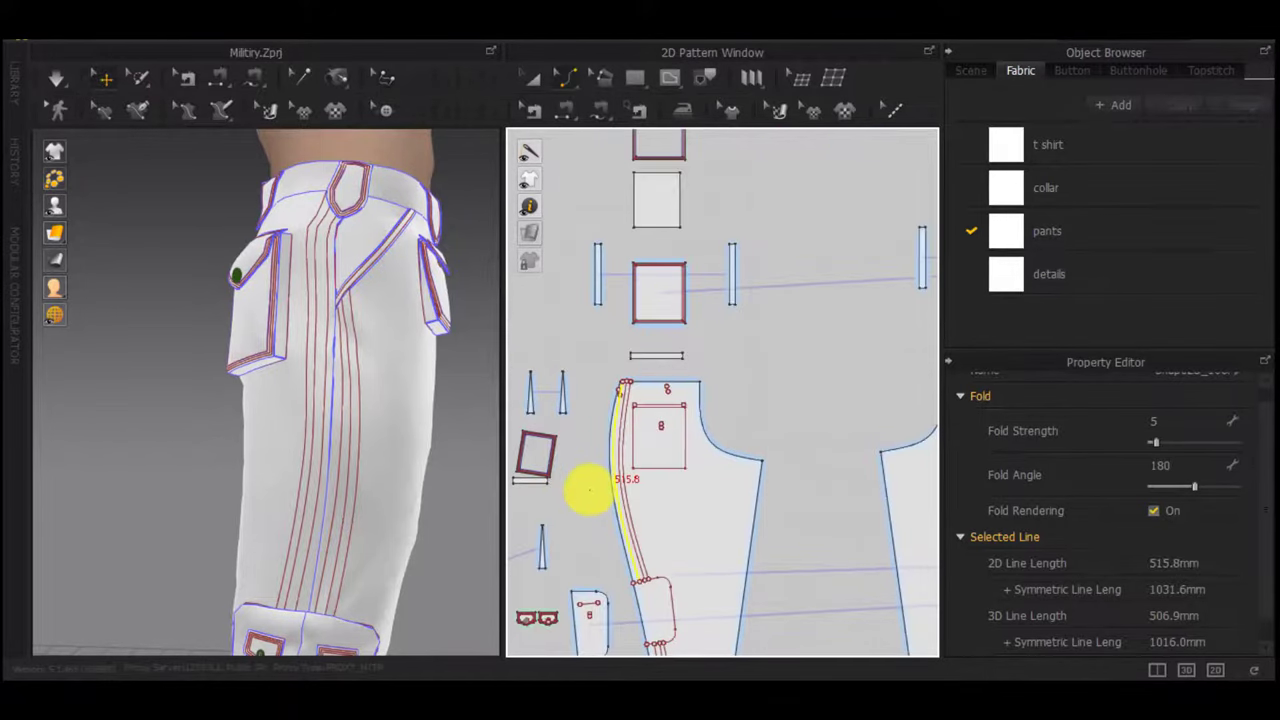
{"action": "scroll", "coordinate": [604, 510], "scroll_direction": "down", "scroll_amount": 2}
{"action": "middle_click_drag", "start_coordinate": [594, 514], "coordinate": [846, 356]}
{"action": "scroll", "coordinate": [698, 380], "scroll_direction": "up", "scroll_amount": 7}
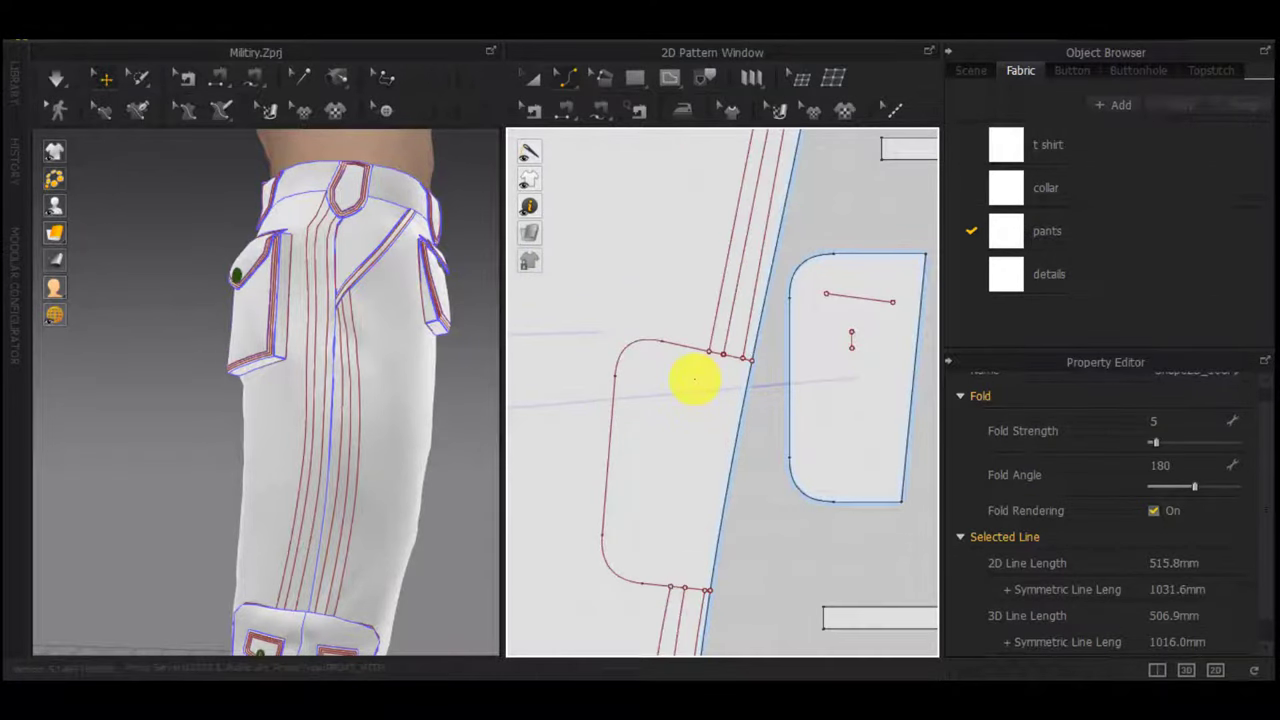
{"action": "scroll", "coordinate": [695, 379], "scroll_direction": "down", "scroll_amount": 4}
{"action": "scroll", "coordinate": [665, 519], "scroll_direction": "up", "scroll_amount": 4}
{"action": "scroll", "coordinate": [668, 535], "scroll_direction": "down", "scroll_amount": 2}
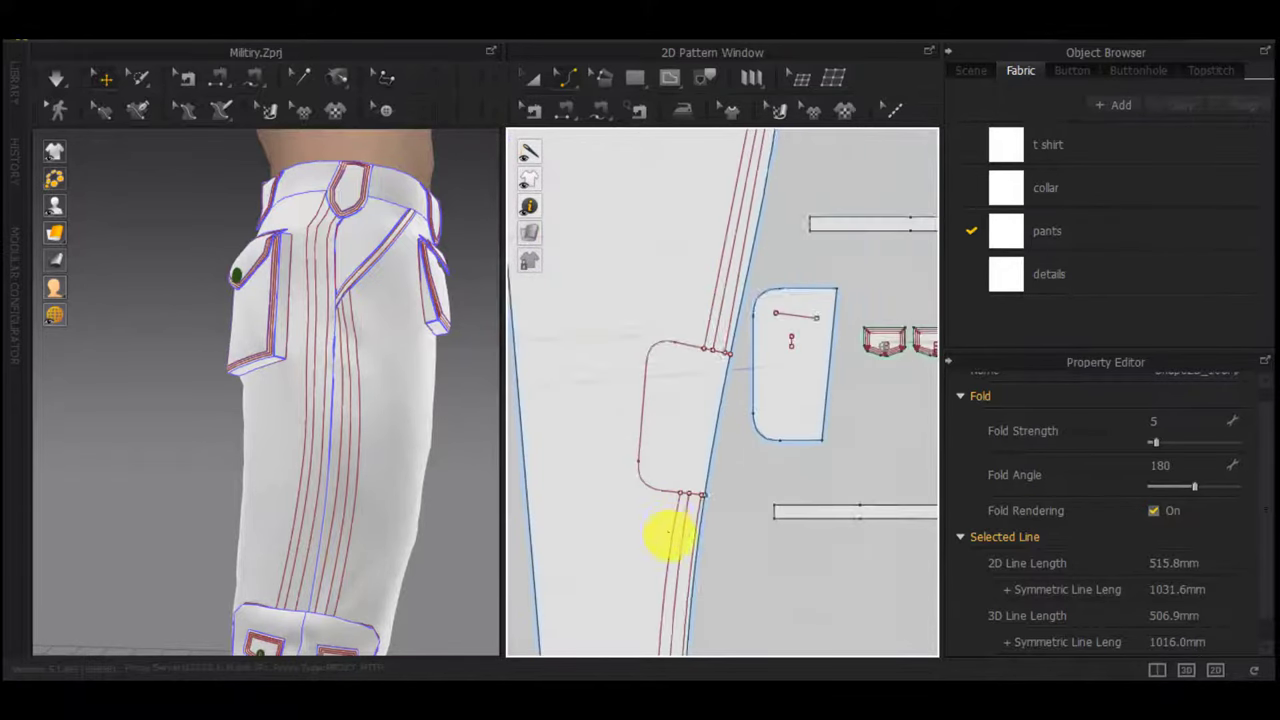
Create a rectangular strip 10 mm wide and 321 mm high beside the lower part of the leg panel
{"action": "middle_click_drag", "start_coordinate": [669, 537], "coordinate": [701, 221]}
{"action": "key", "text": "s"}
{"action": "scroll", "coordinate": [731, 423], "scroll_direction": "down", "scroll_amount": 4}
{"action": "scroll", "coordinate": [754, 369], "scroll_direction": "up", "scroll_amount": 6}
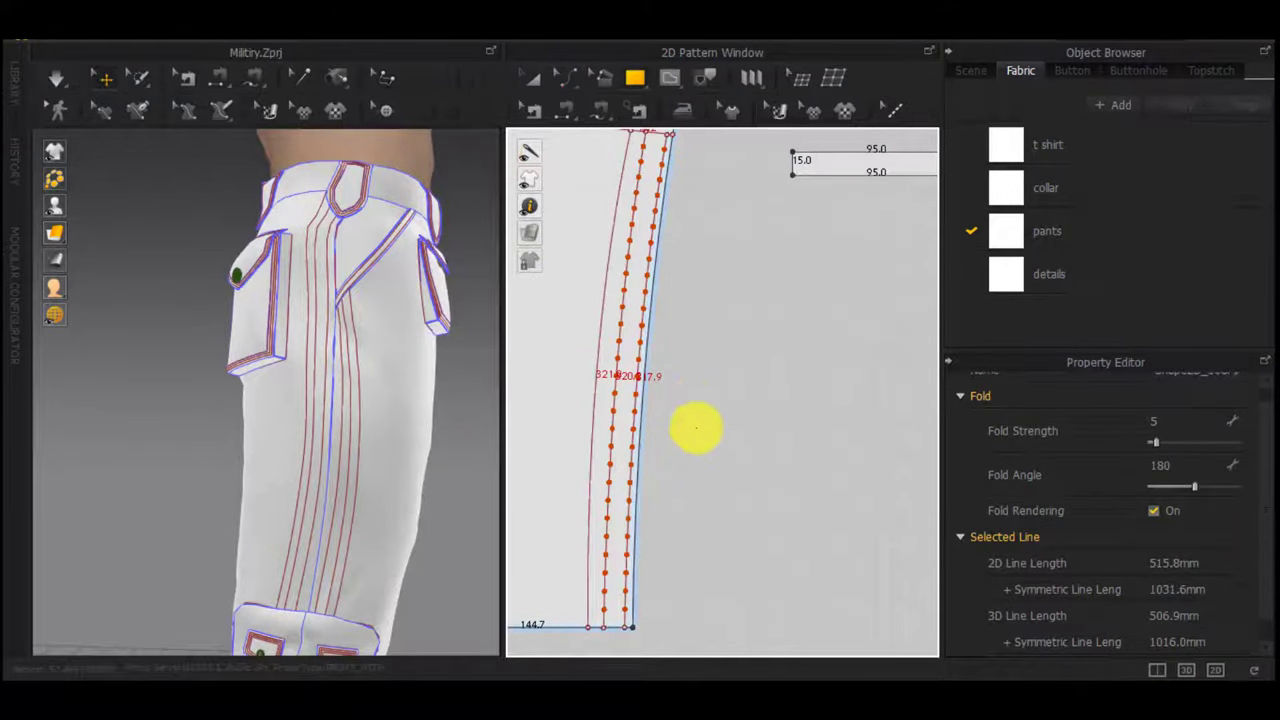
{"action": "scroll", "coordinate": [719, 385], "scroll_direction": "down", "scroll_amount": 5}
{"action": "middle_click_drag", "start_coordinate": [714, 429], "coordinate": [789, 417]}
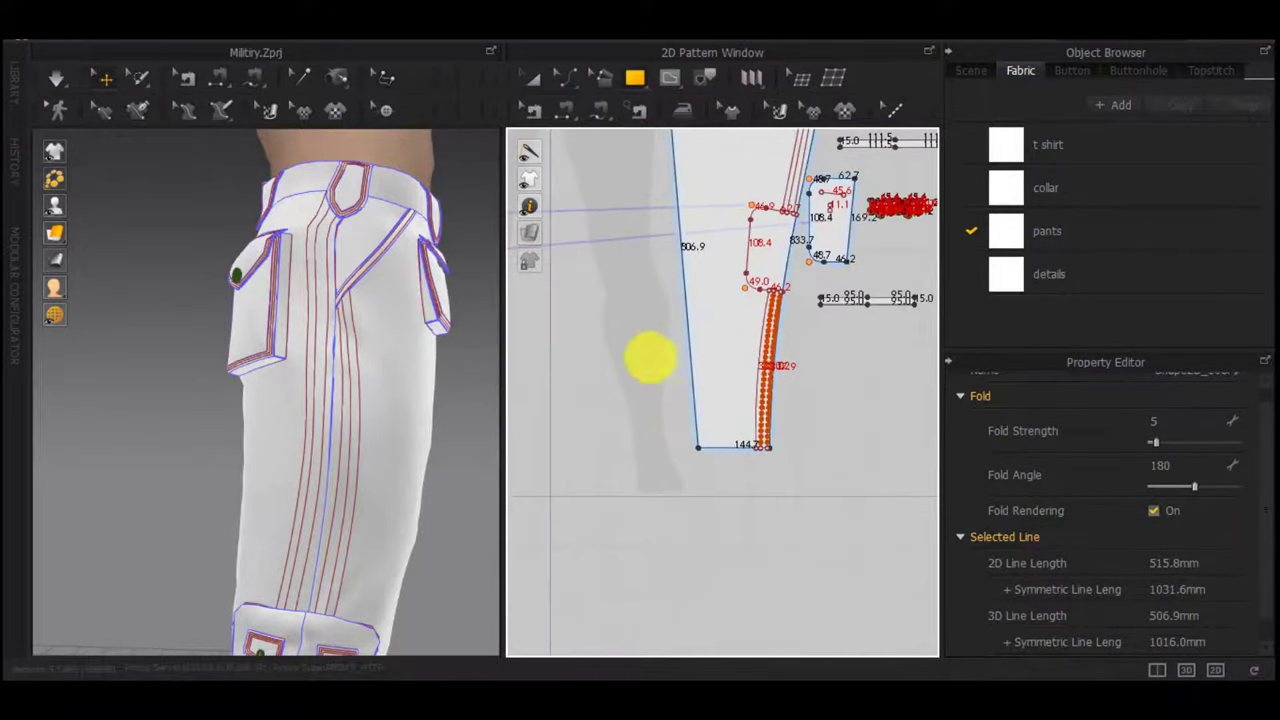
{"action": "left_click", "coordinate": [629, 333]}
{"action": "left_click_drag", "start_coordinate": [677, 143], "coordinate": [411, 177]}
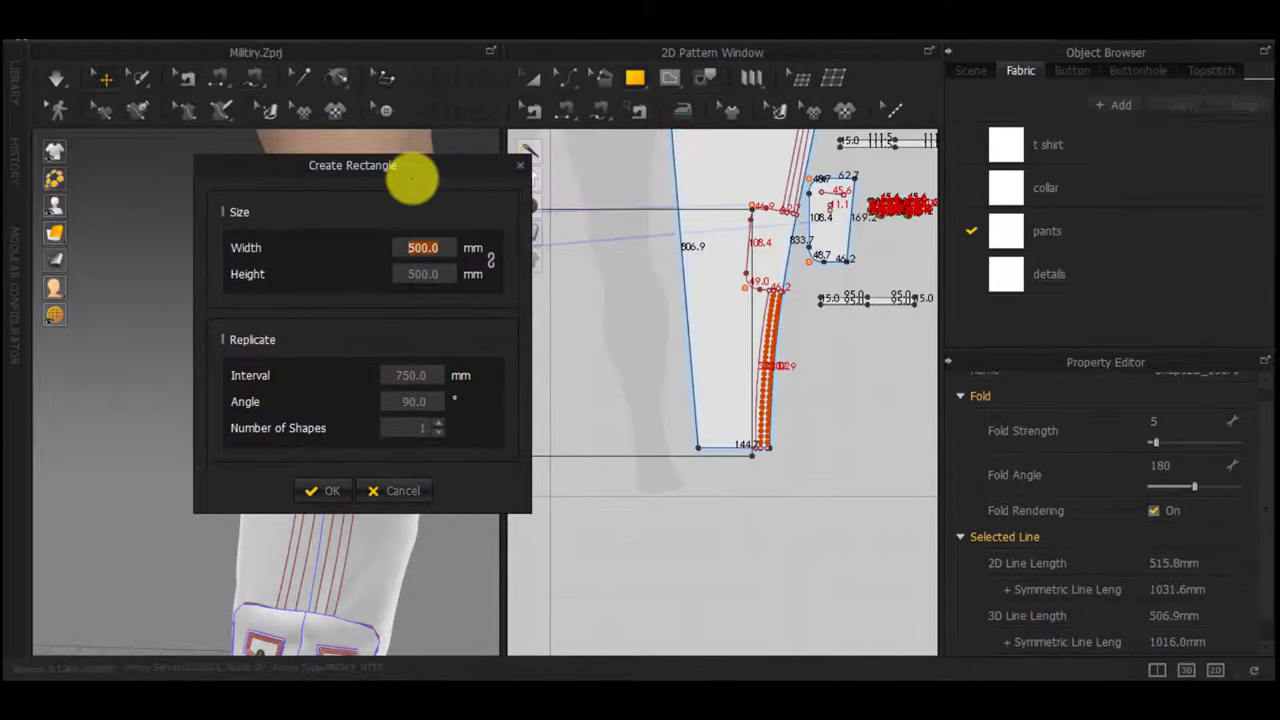
{"action": "type", "text": "321"}
{"action": "left_click", "coordinate": [436, 276]}
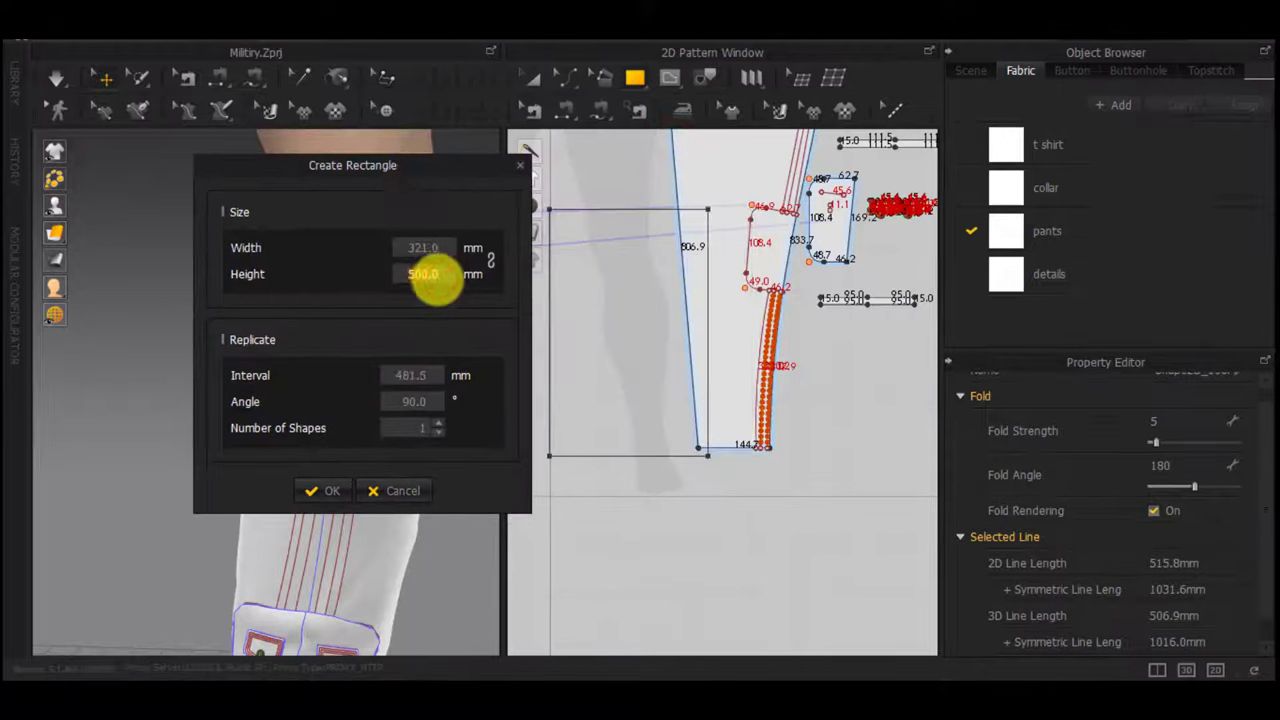
{"action": "type", "text": "10"}
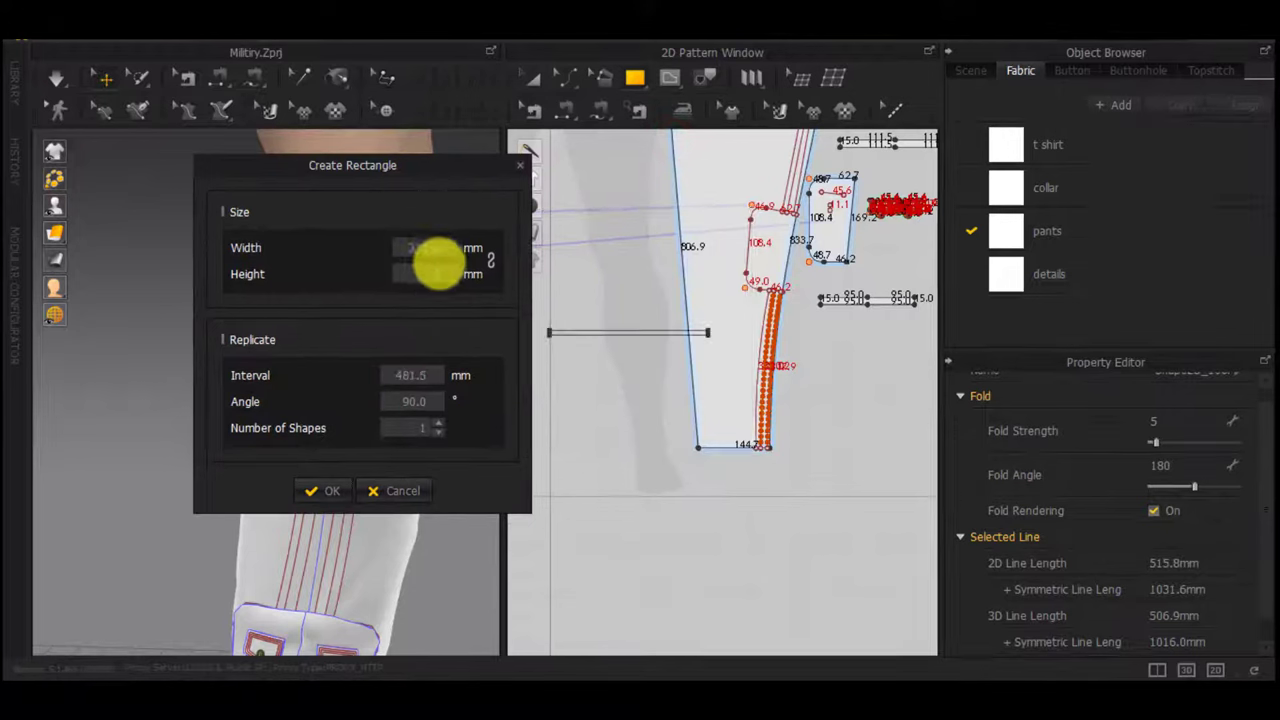
{"action": "key", "text": "BackSpace"}
{"action": "left_click", "coordinate": [438, 250]}
{"action": "type", "text": "10"}
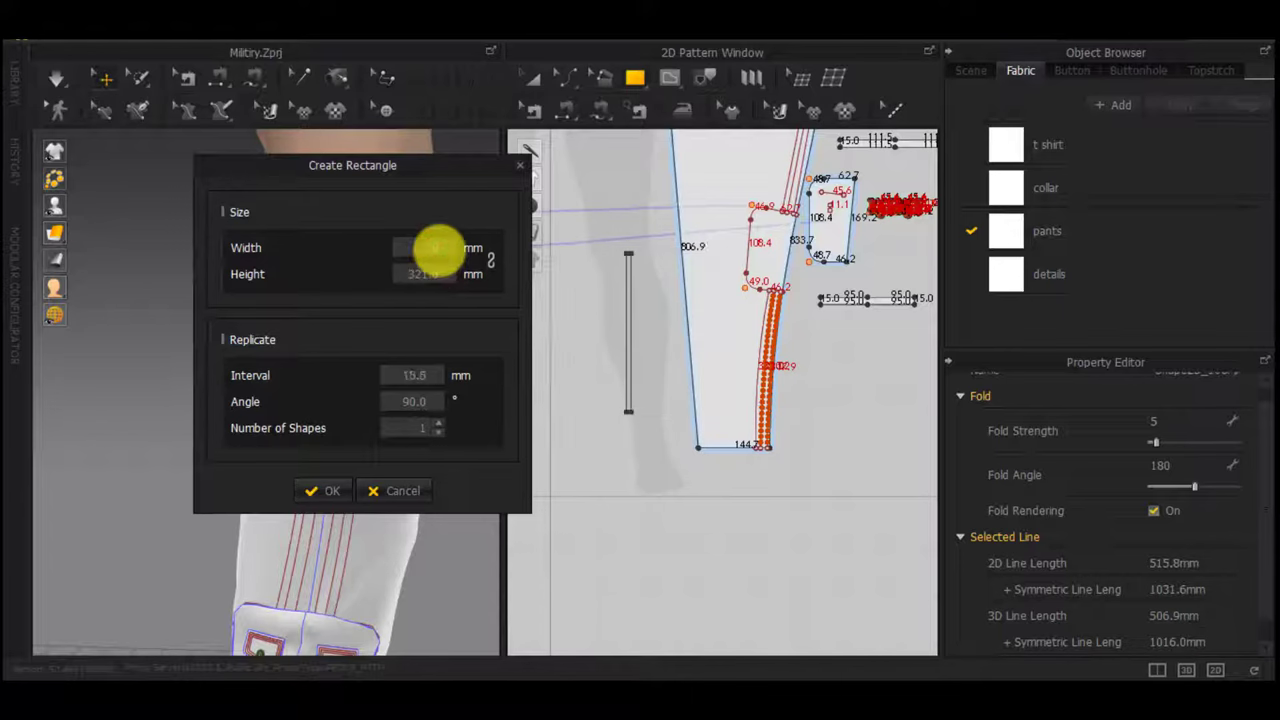
{"action": "key", "text": "Return"}
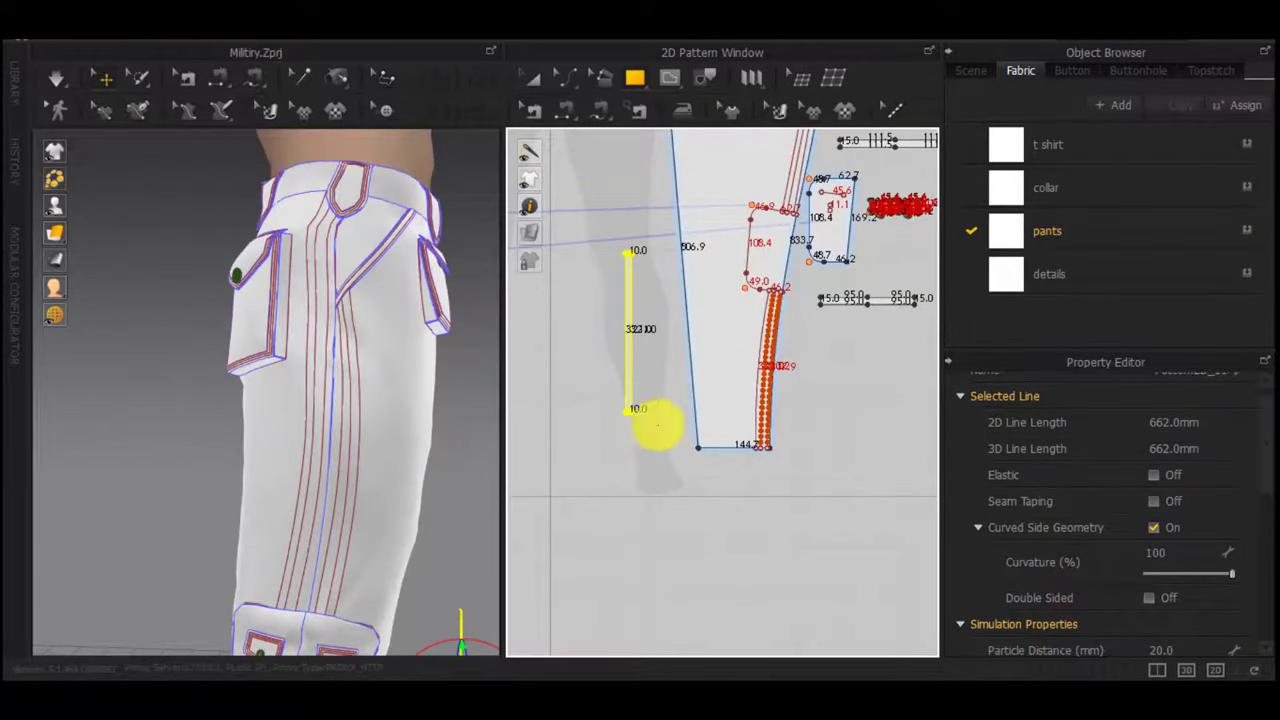
Place the new strip on the 3D garment along the outer side of the thigh, just above the knee pocket
{"action": "middle_click_drag", "start_coordinate": [446, 557], "coordinate": [454, 480]}
{"action": "right_click_drag", "start_coordinate": [448, 492], "coordinate": [439, 562]}
{"action": "right_click_drag", "start_coordinate": [456, 452], "coordinate": [296, 427]}
{"action": "left_click", "coordinate": [476, 368]}
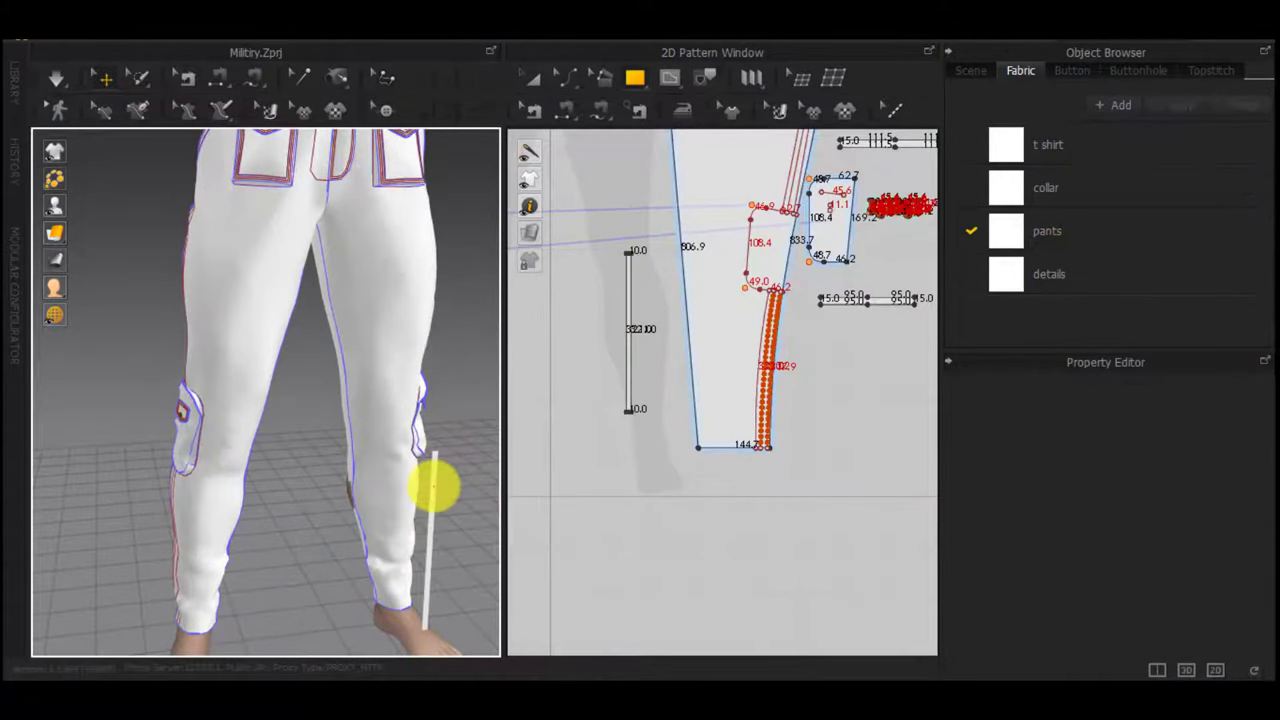
{"action": "left_click_drag", "start_coordinate": [434, 487], "coordinate": [157, 240]}
{"action": "right_click_drag", "start_coordinate": [157, 240], "coordinate": [308, 237]}
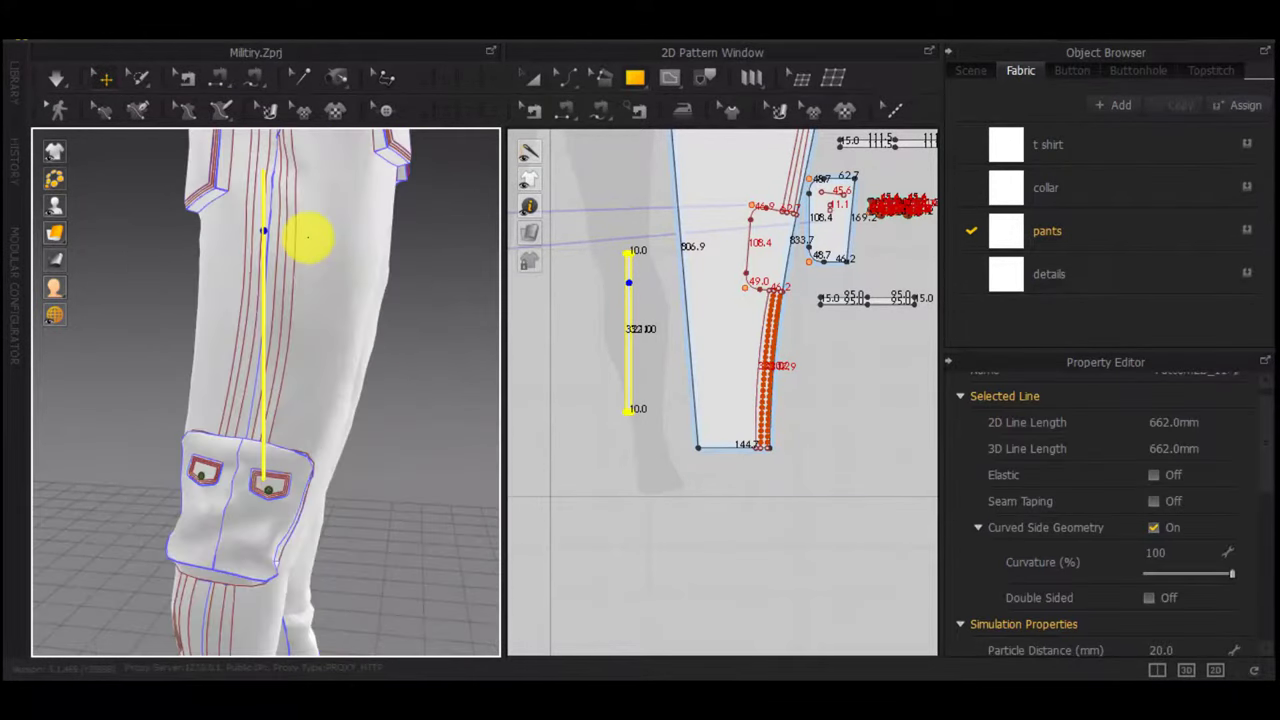
{"action": "left_click", "coordinate": [265, 284]}
{"action": "mouse_move", "coordinate": [297, 295]}
{"action": "left_mouse_down"}
{"action": "mouse_move", "coordinate": [207, 293]}
{"action": "mouse_move", "coordinate": [297, 294]}
{"action": "left_mouse_up"}
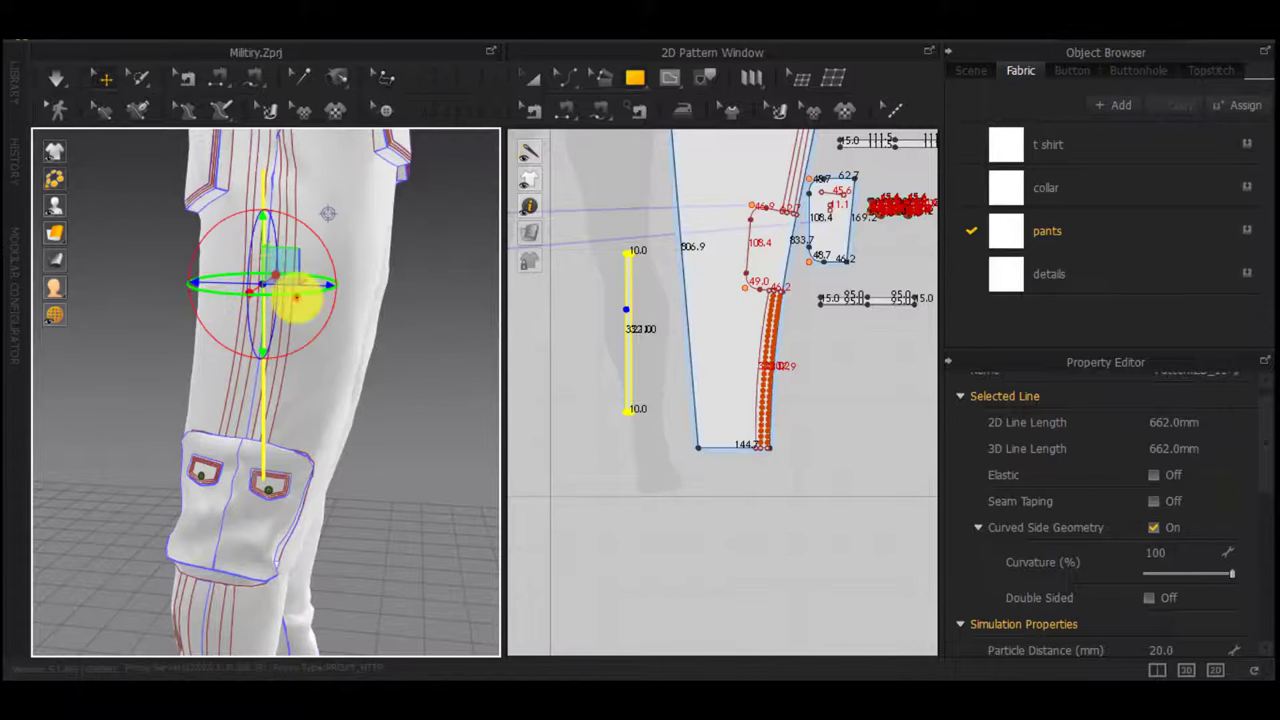
{"action": "left_click", "coordinate": [112, 314]}
{"action": "right_click_drag", "start_coordinate": [249, 357], "coordinate": [157, 369]}
{"action": "left_click", "coordinate": [175, 343]}
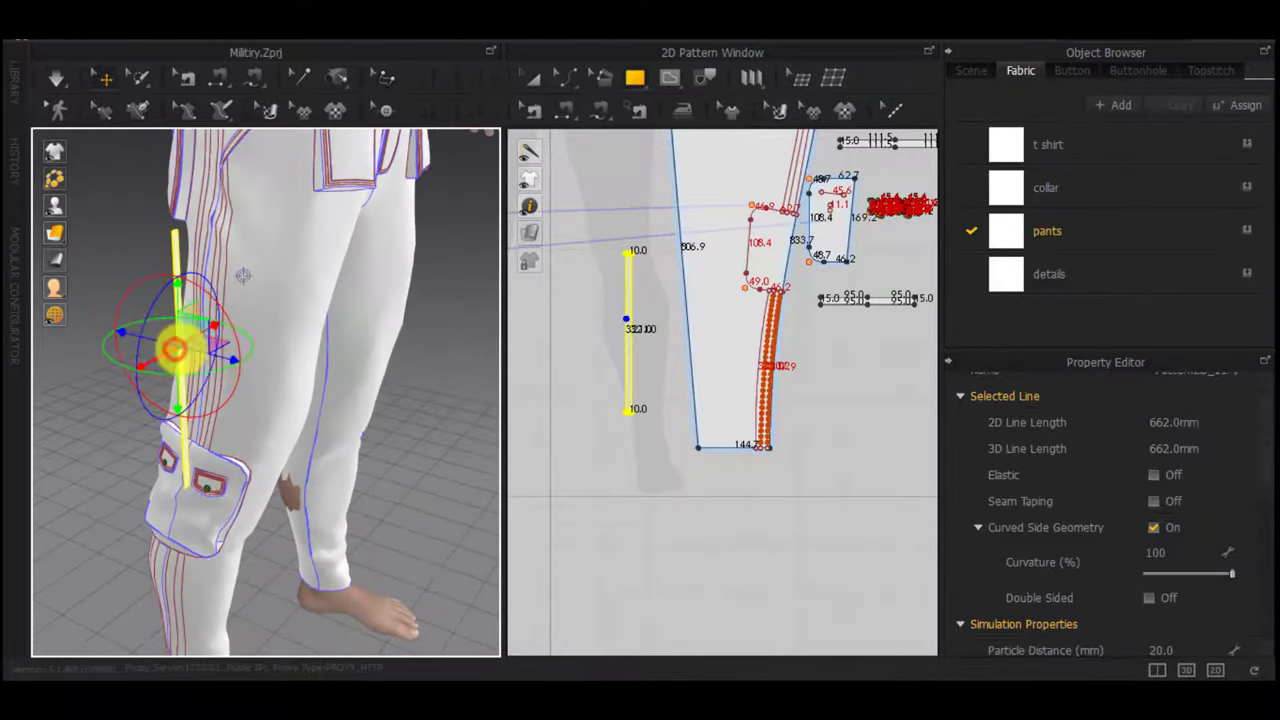
{"action": "left_click", "coordinate": [92, 262]}
{"action": "right_click_drag", "start_coordinate": [94, 265], "coordinate": [300, 324]}
{"action": "left_click", "coordinate": [348, 323]}
Set the strip's simulation layer to 3 and acknowledge the layer notice
{"action": "scroll", "coordinate": [1240, 550], "scroll_direction": "down", "scroll_amount": 2}
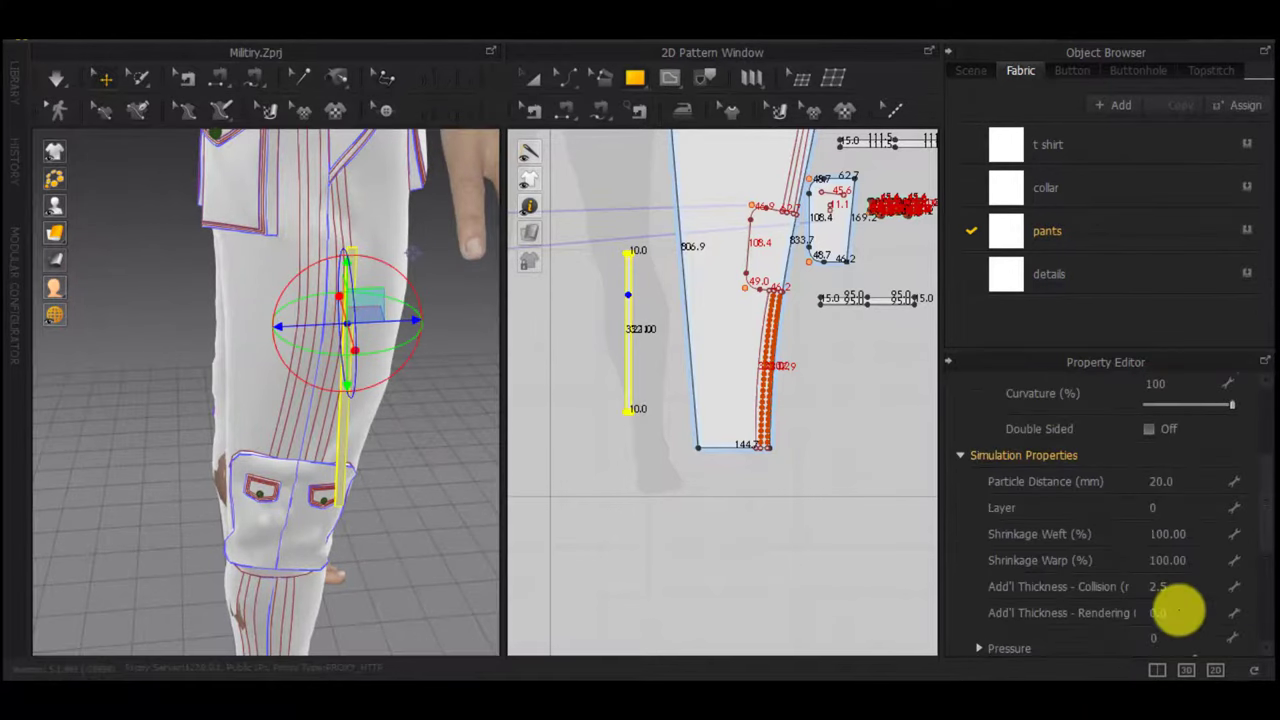
{"action": "left_click", "coordinate": [1176, 508]}
{"action": "type", "text": "3"}
{"action": "left_click", "coordinate": [856, 498]}
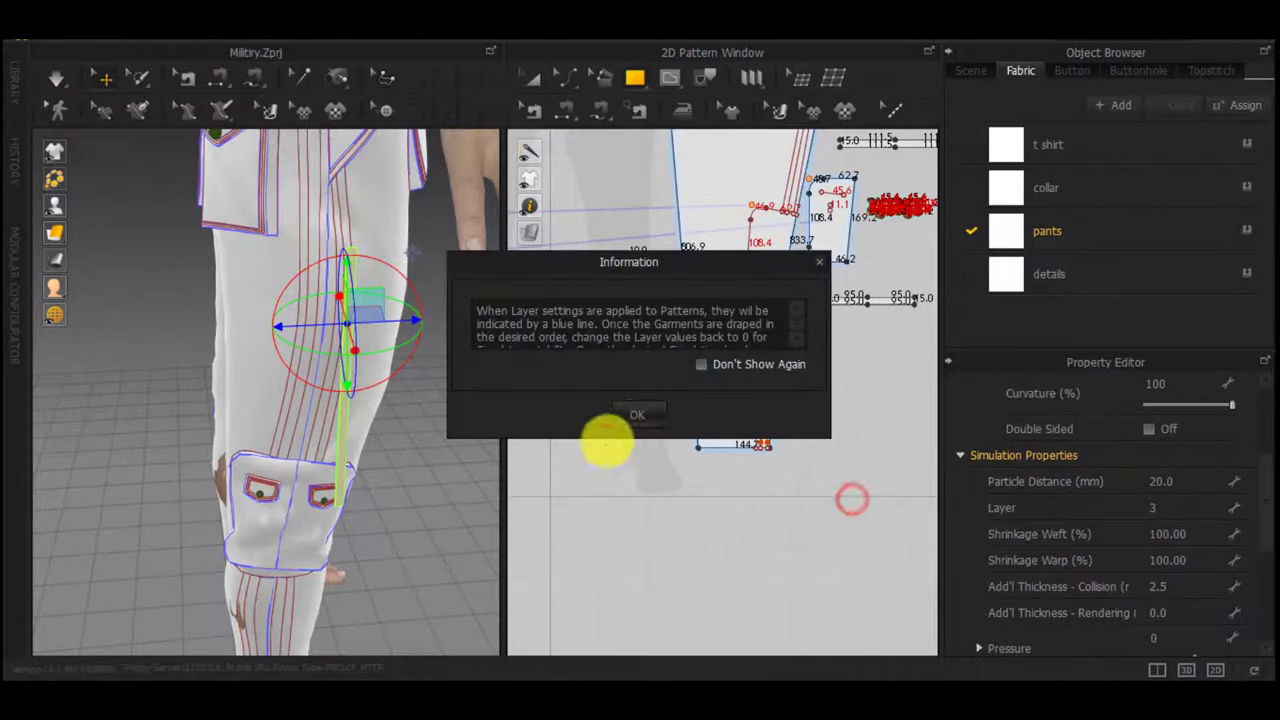
{"action": "left_click", "coordinate": [632, 424]}
Try to sew the strip's two long edges to the middle and innermost lower-leg lines on the leg panel
{"action": "scroll", "coordinate": [663, 371], "scroll_direction": "up", "scroll_amount": 3}
{"action": "key", "text": "n"}
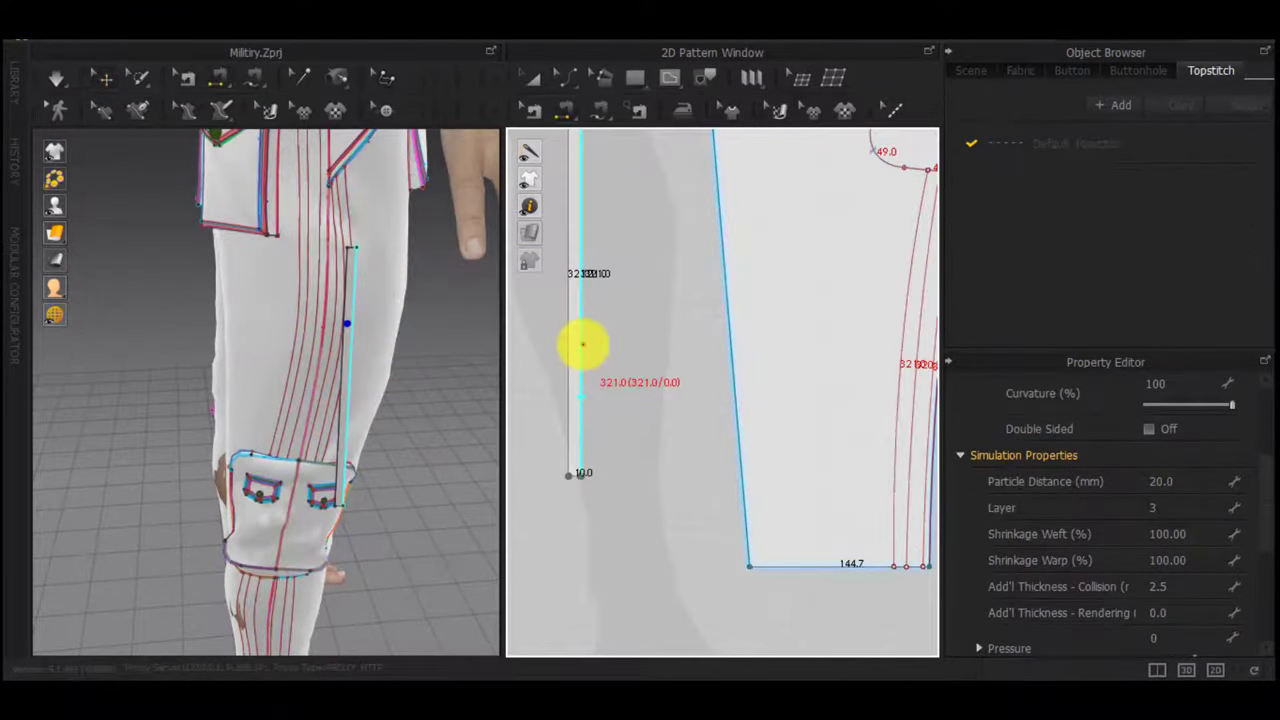
{"action": "left_click", "coordinate": [583, 344]}
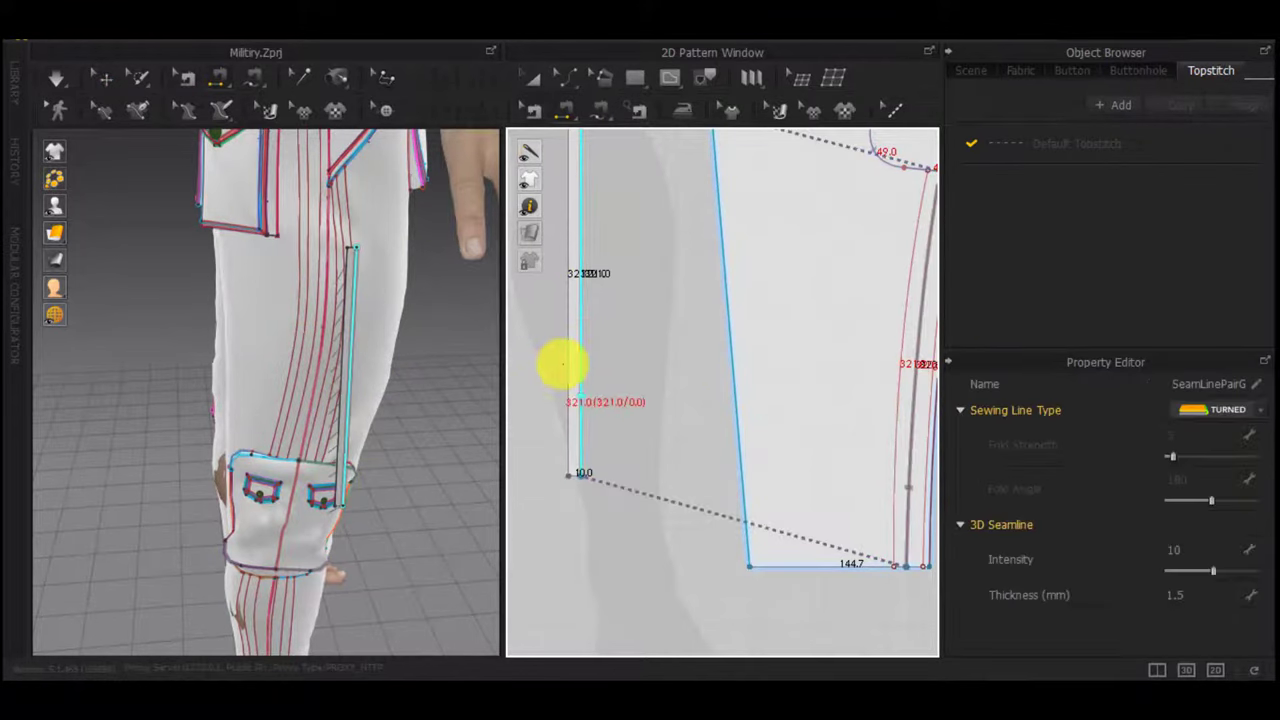
{"action": "left_click", "coordinate": [563, 365]}
{"action": "left_click", "coordinate": [900, 454]}
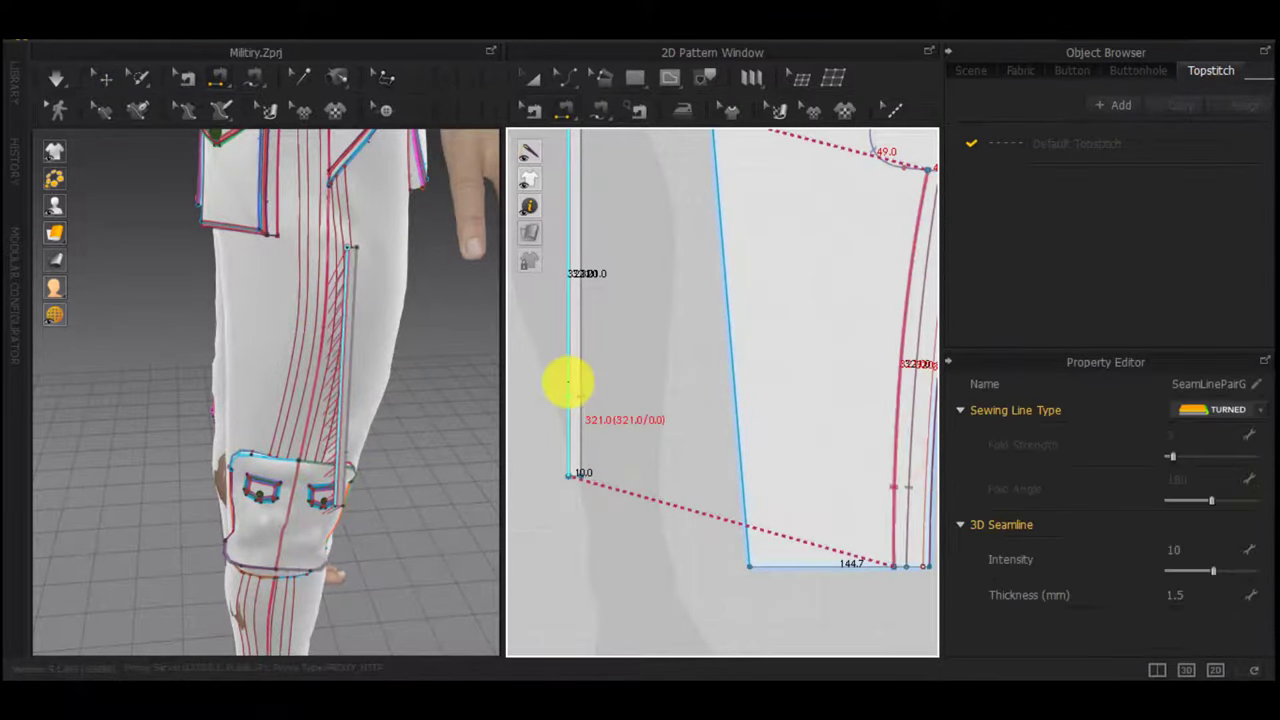
Delete both seams joining the strip to the leg panel's lower-leg lines
{"action": "key", "text": "b"}
{"action": "scroll", "coordinate": [577, 390], "scroll_direction": "down", "scroll_amount": 3}
{"action": "right_click_drag", "start_coordinate": [384, 375], "coordinate": [297, 325]}
{"action": "scroll", "coordinate": [347, 404], "scroll_direction": "down", "scroll_amount": 3}
{"action": "right_click_drag", "start_coordinate": [348, 405], "coordinate": [315, 417]}
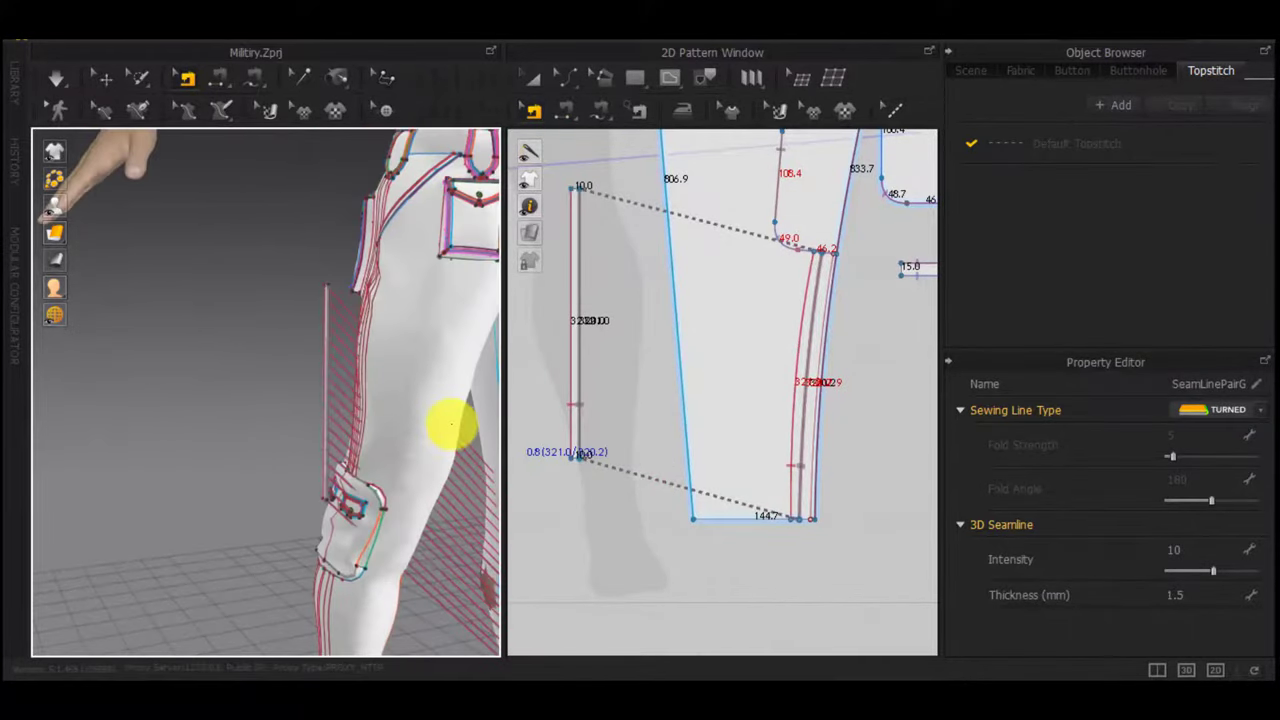
{"action": "left_click", "coordinate": [579, 391]}
{"action": "key", "text": "Delete"}
{"action": "left_click", "coordinate": [573, 390]}
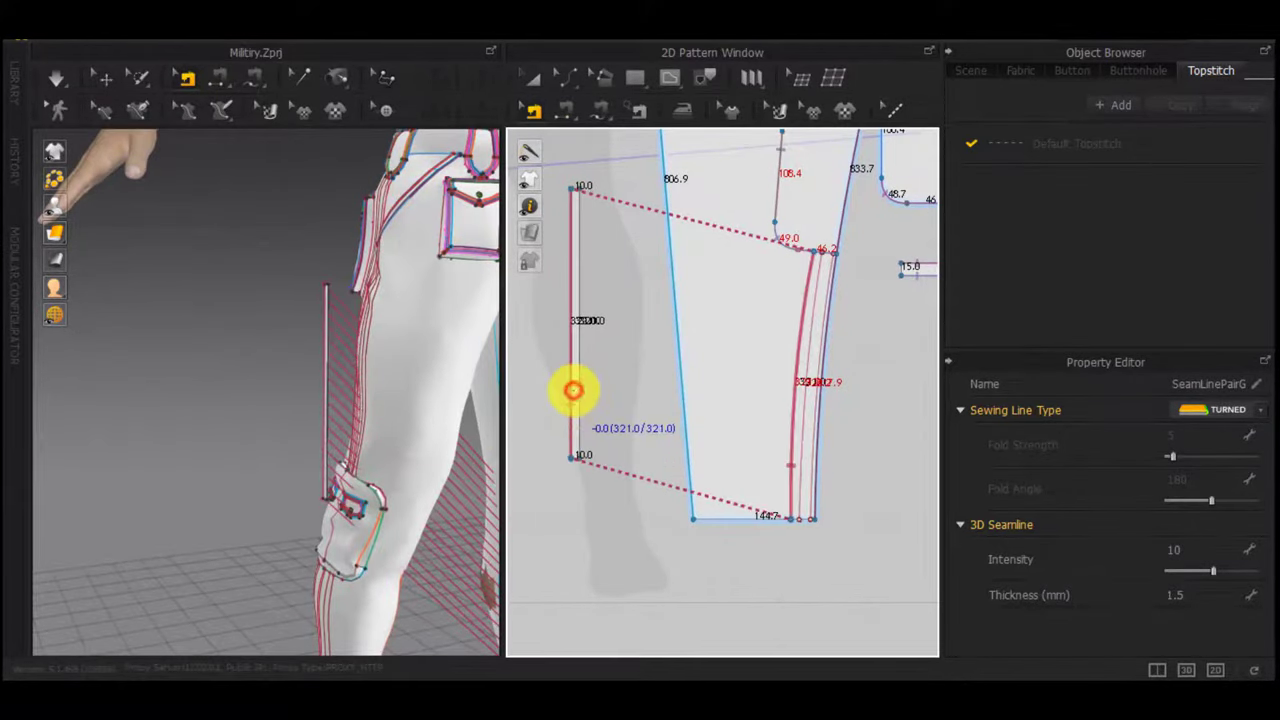
{"action": "key", "text": "Delete"}
Move the strip beside the mirrored leg panel, directly below its knee pocket piece
{"action": "scroll", "coordinate": [545, 422], "scroll_direction": "down", "scroll_amount": 4}
{"action": "scroll", "coordinate": [742, 429], "scroll_direction": "down", "scroll_amount": 4}
{"action": "scroll", "coordinate": [664, 397], "scroll_direction": "up", "scroll_amount": 4}
{"action": "key", "text": "a"}
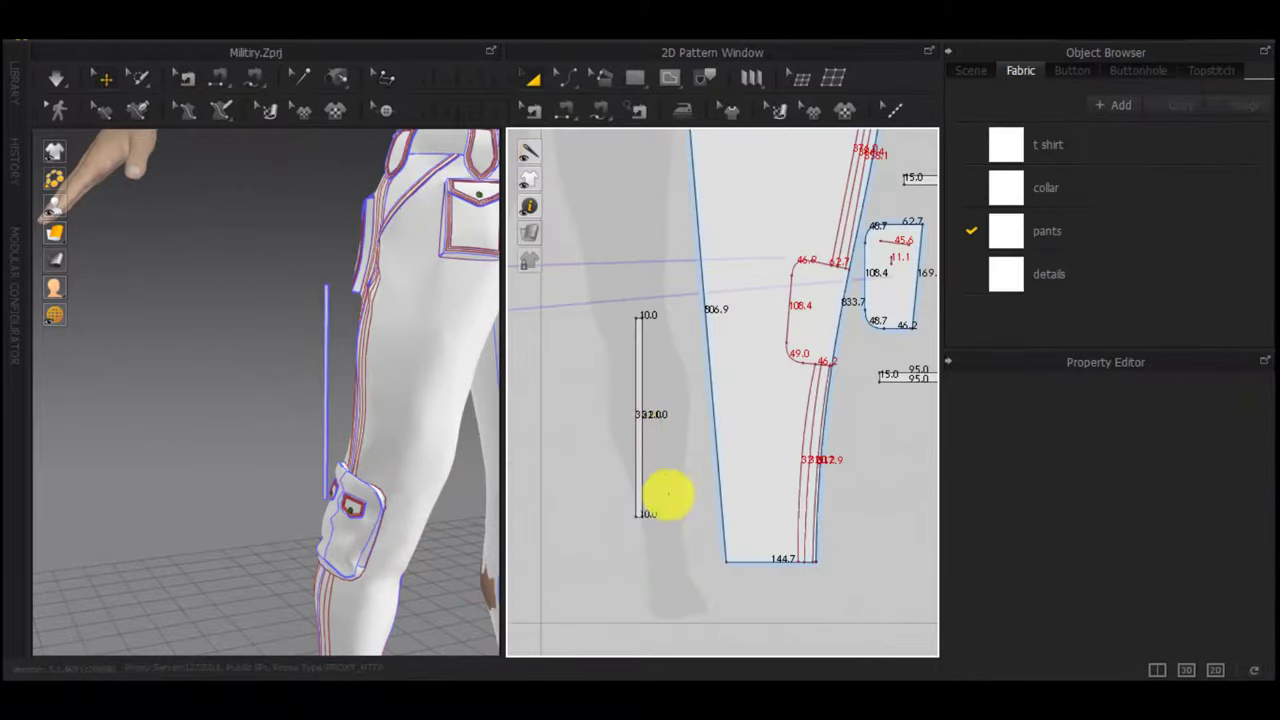
{"action": "left_click_drag", "start_coordinate": [671, 557], "coordinate": [594, 237]}
{"action": "scroll", "coordinate": [645, 422], "scroll_direction": "down", "scroll_amount": 2}
{"action": "scroll", "coordinate": [645, 390], "scroll_direction": "down", "scroll_amount": 3}
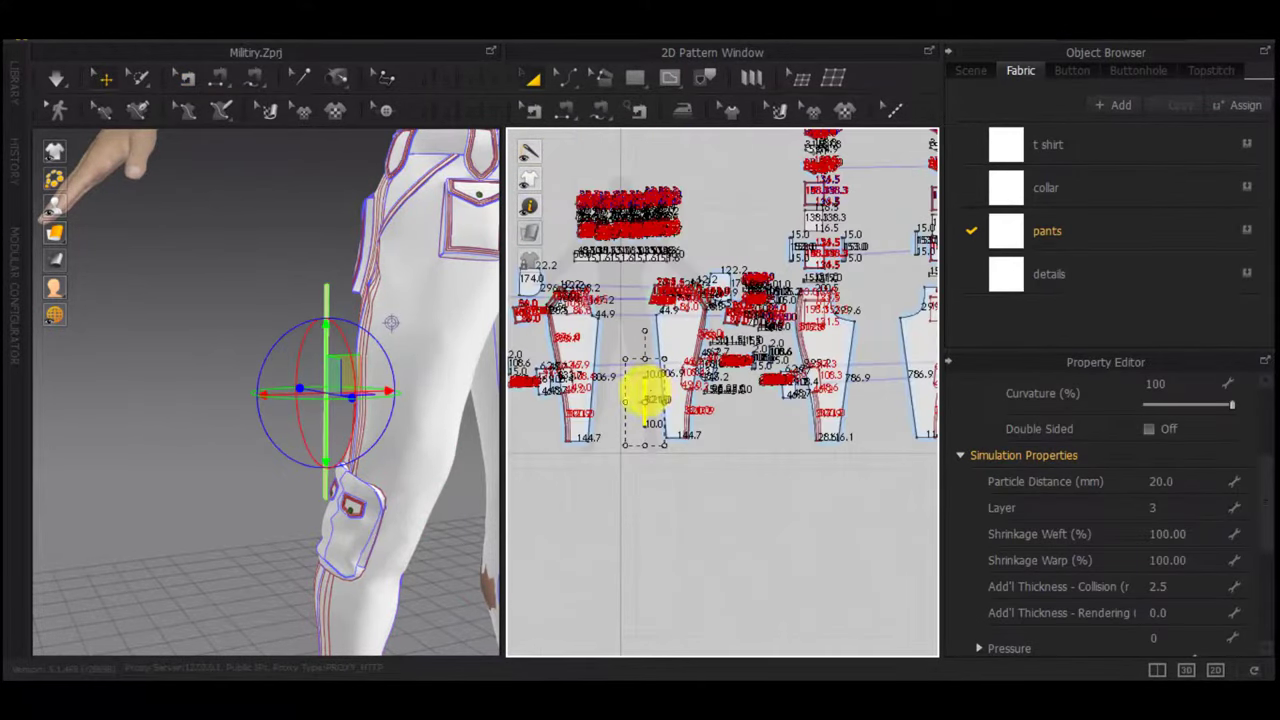
{"action": "scroll", "coordinate": [645, 408], "scroll_direction": "up", "scroll_amount": 5}
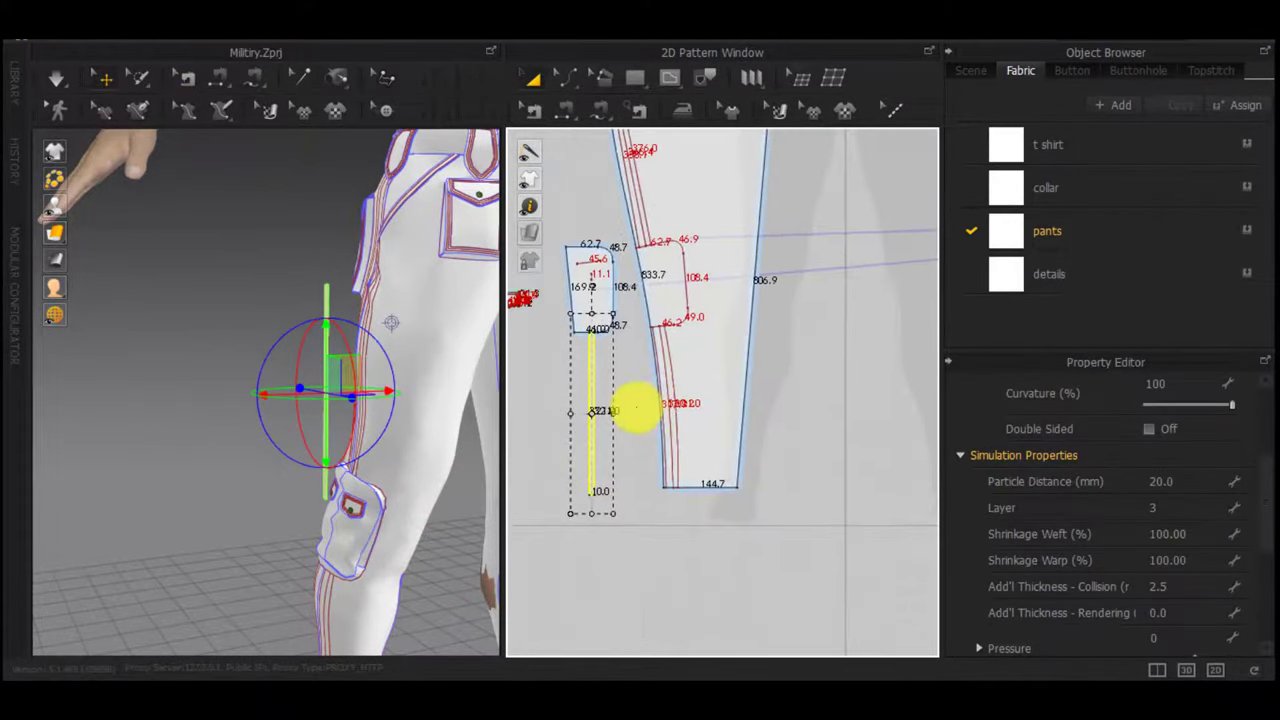
Sew the strip's inner edge to the mirrored panel's innermost lower-leg line and its other edge to the middle line
{"action": "key", "text": "n"}
{"action": "scroll", "coordinate": [630, 404], "scroll_direction": "up", "scroll_amount": 4}
{"action": "left_click", "coordinate": [554, 397]}
{"action": "left_click", "coordinate": [729, 374]}
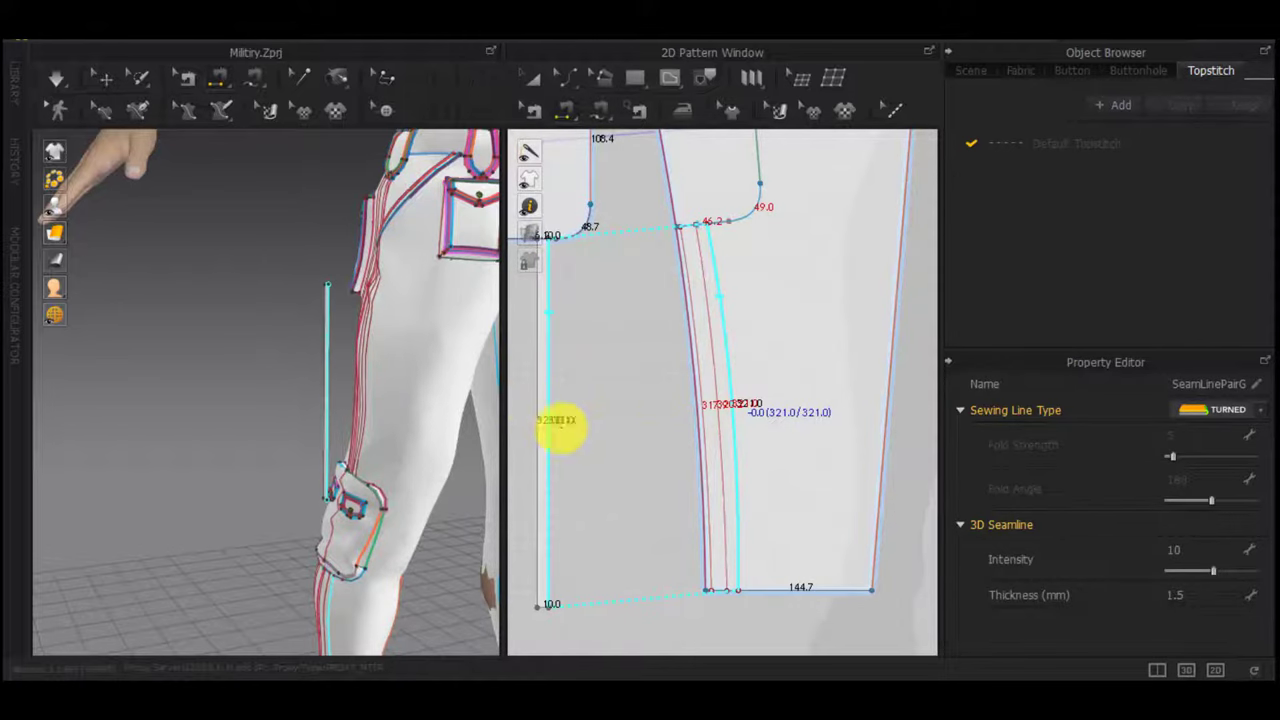
{"action": "left_click", "coordinate": [525, 360]}
{"action": "left_click", "coordinate": [706, 343]}
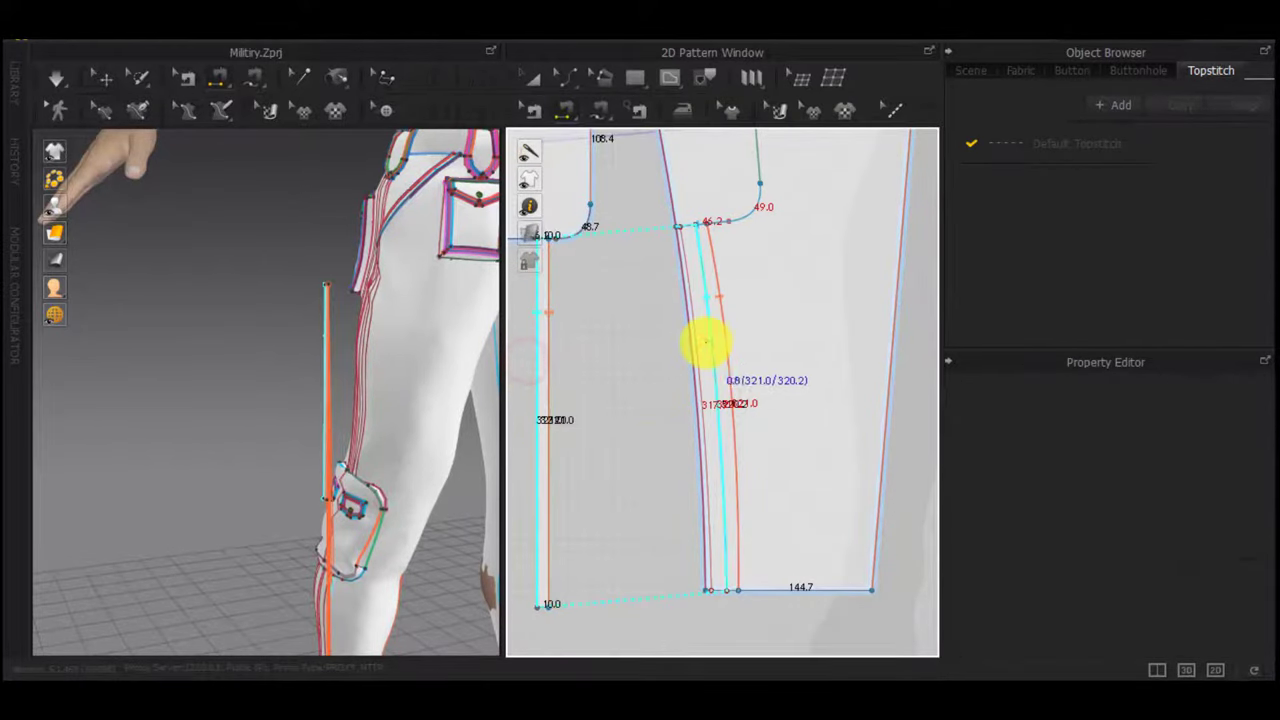
Position the strip against the lower leg below the knee pocket in 3D and simulate the garment to drape it
{"action": "right_click_drag", "start_coordinate": [409, 406], "coordinate": [312, 420]}
{"action": "key", "text": "a"}
{"action": "left_click", "coordinate": [319, 380]}
{"action": "left_click", "coordinate": [217, 382]}
{"action": "left_click_drag", "start_coordinate": [321, 355], "coordinate": [297, 569]}
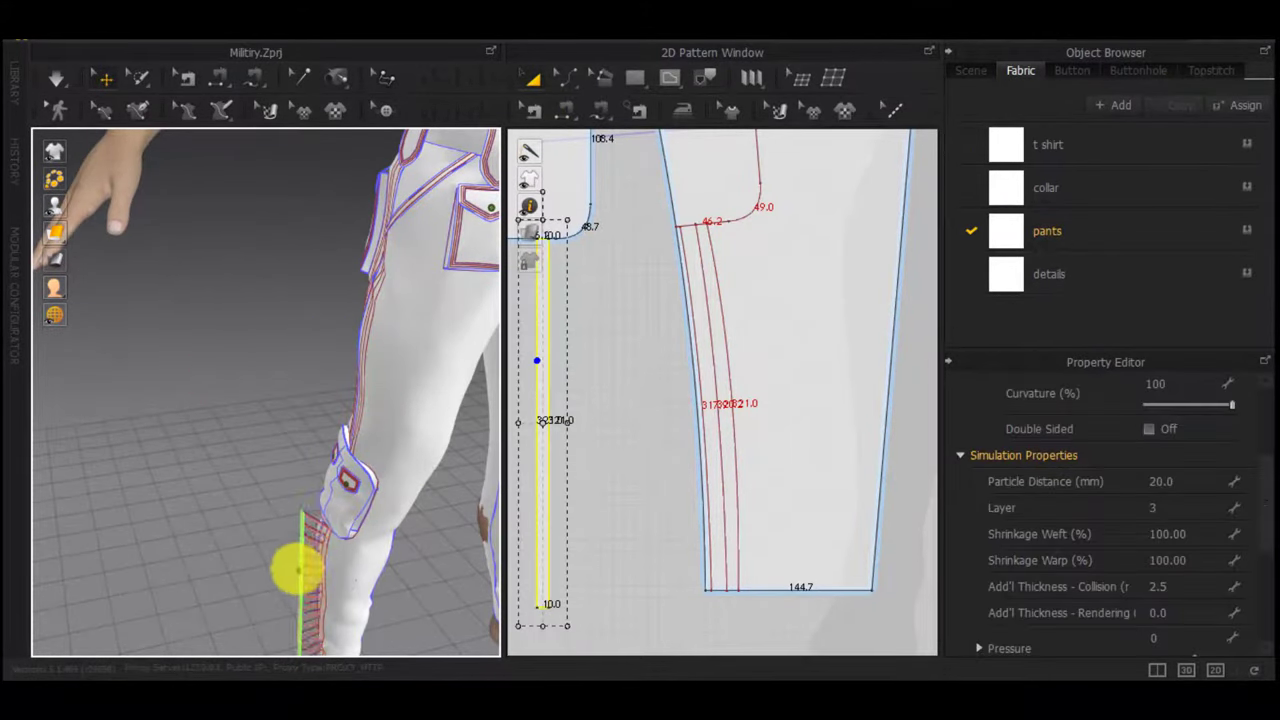
{"action": "right_click_drag", "start_coordinate": [297, 569], "coordinate": [406, 551]}
{"action": "left_click_drag", "start_coordinate": [406, 551], "coordinate": [323, 600]}
{"action": "middle_click_drag", "start_coordinate": [323, 600], "coordinate": [341, 356]}
{"action": "scroll", "coordinate": [341, 356], "scroll_direction": "up", "scroll_amount": 3}
{"action": "key", "text": "space"}
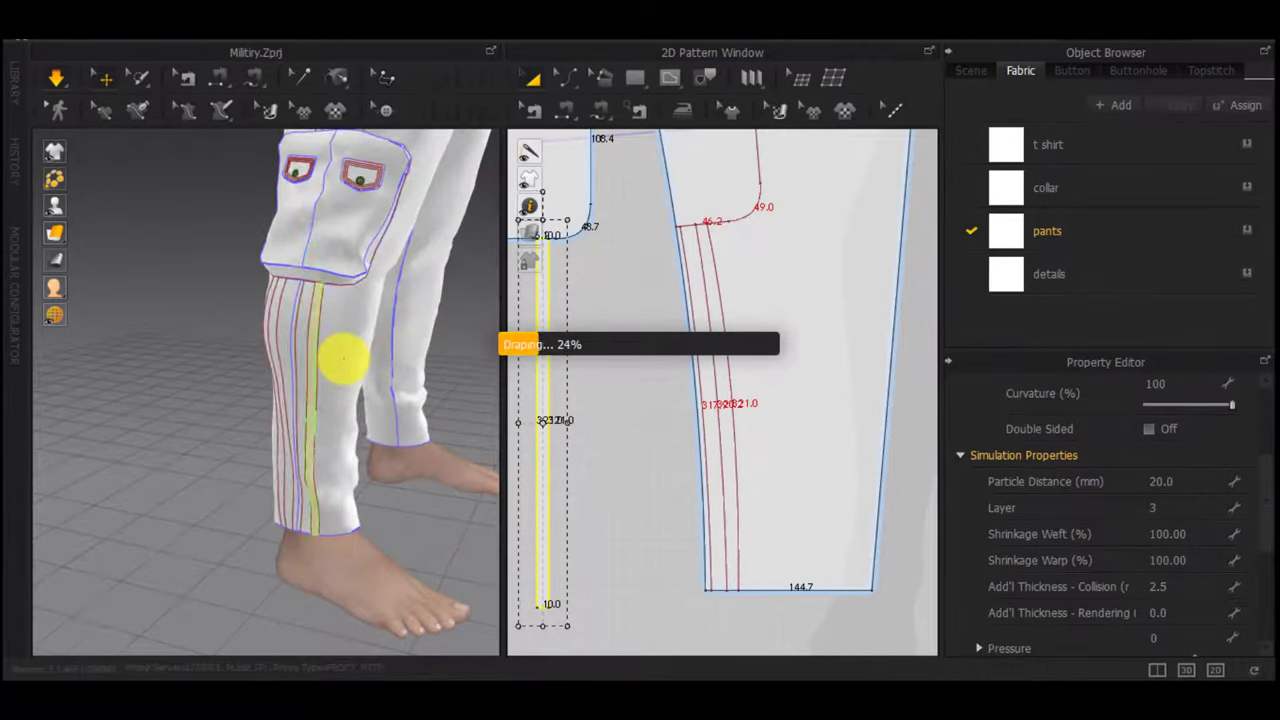
{"action": "scroll", "coordinate": [343, 358], "scroll_direction": "up", "scroll_amount": 3}
Add a new fabric and name it details 2
{"action": "left_click", "coordinate": [1104, 106]}
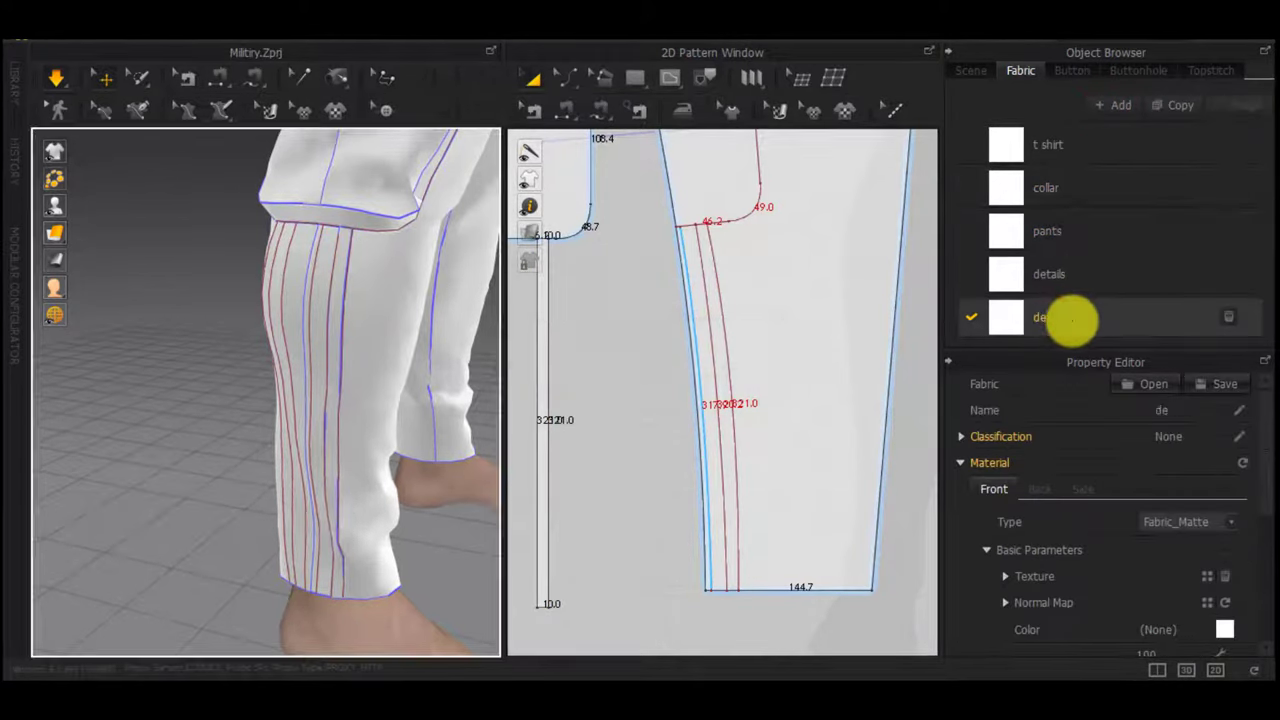
{"action": "double_click", "coordinate": [1054, 318]}
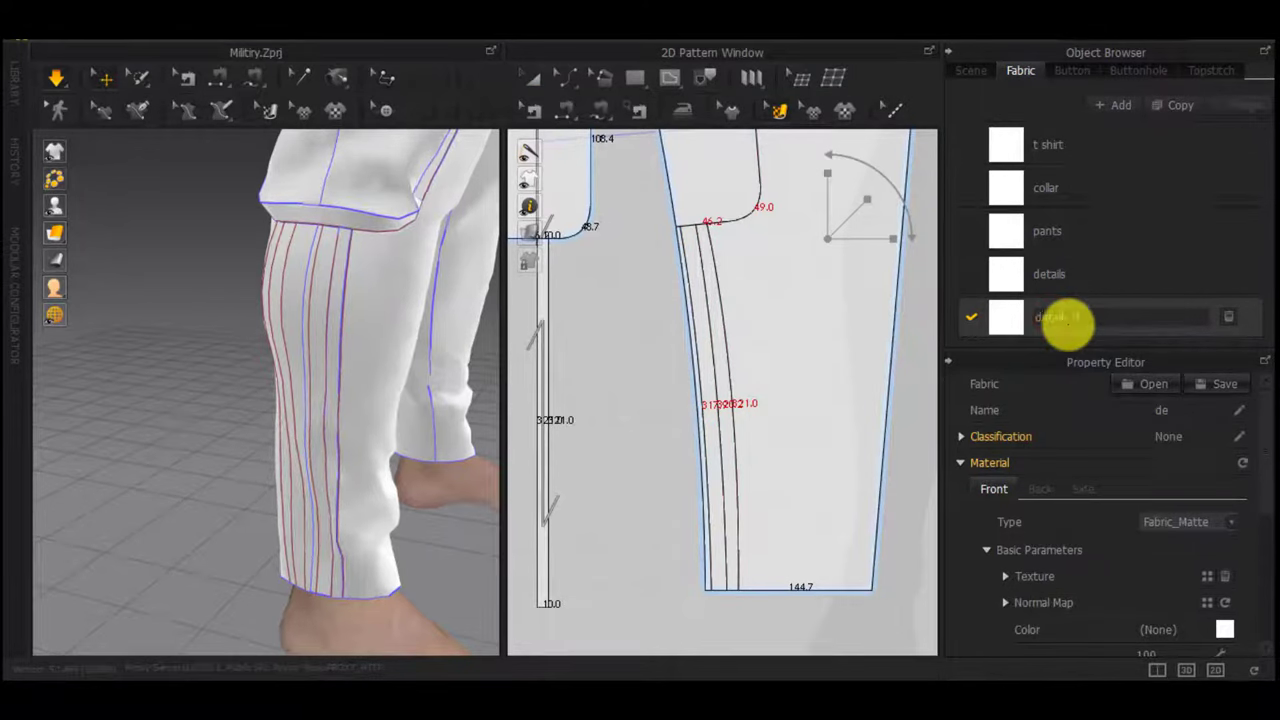
{"action": "left_click", "coordinate": [619, 364]}
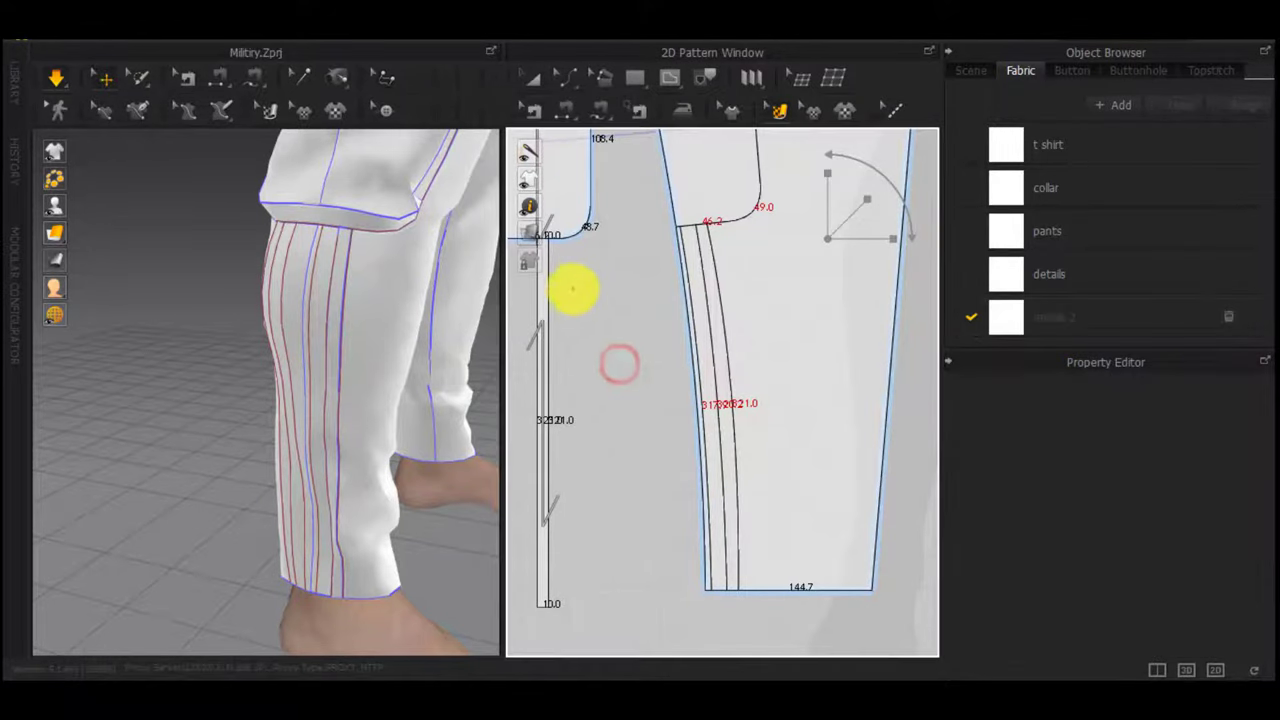
Assign the details 2 fabric to the lower-leg strip
{"action": "middle_click_drag", "start_coordinate": [590, 304], "coordinate": [637, 298]}
{"action": "key", "text": "a"}
{"action": "scroll", "coordinate": [628, 294], "scroll_direction": "up", "scroll_amount": 4}
{"action": "left_click", "coordinate": [626, 294]}
{"action": "scroll", "coordinate": [626, 294], "scroll_direction": "down", "scroll_amount": 2}
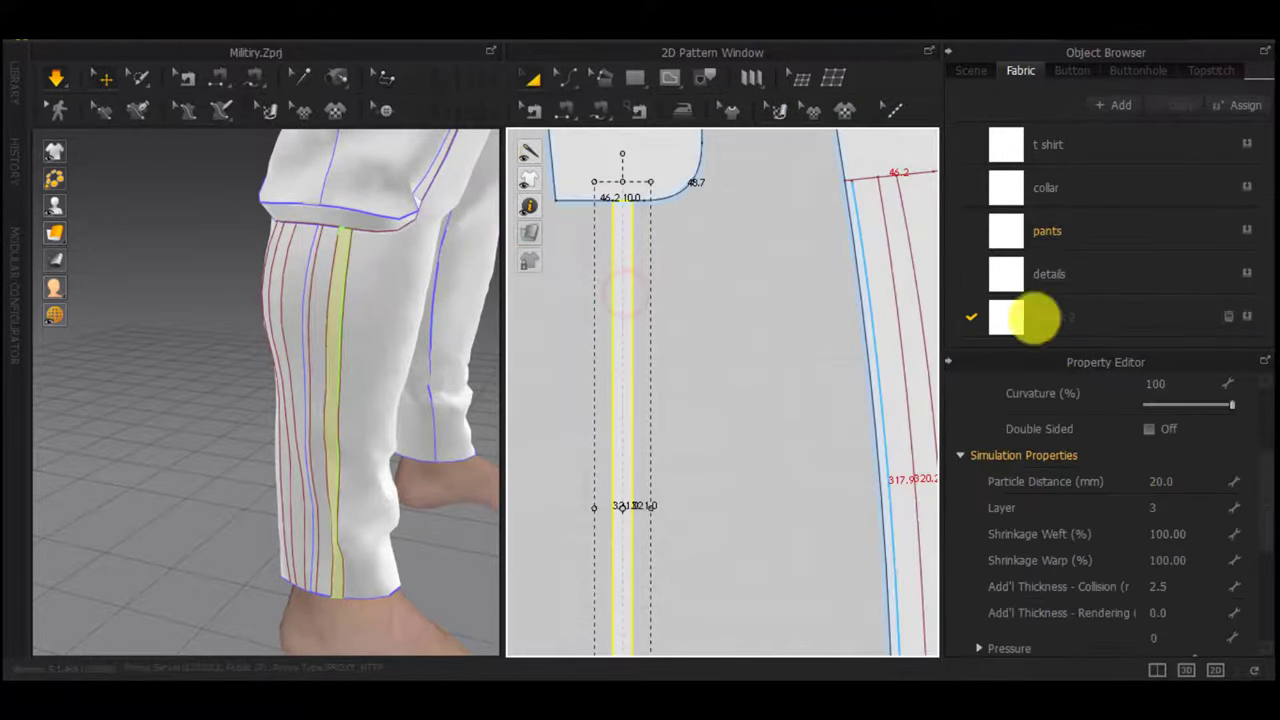
{"action": "left_click", "coordinate": [1248, 320]}
Set the colour of the details 2 fabric to black, hex 000000
{"action": "scroll", "coordinate": [1191, 594], "scroll_direction": "down", "scroll_amount": 5}
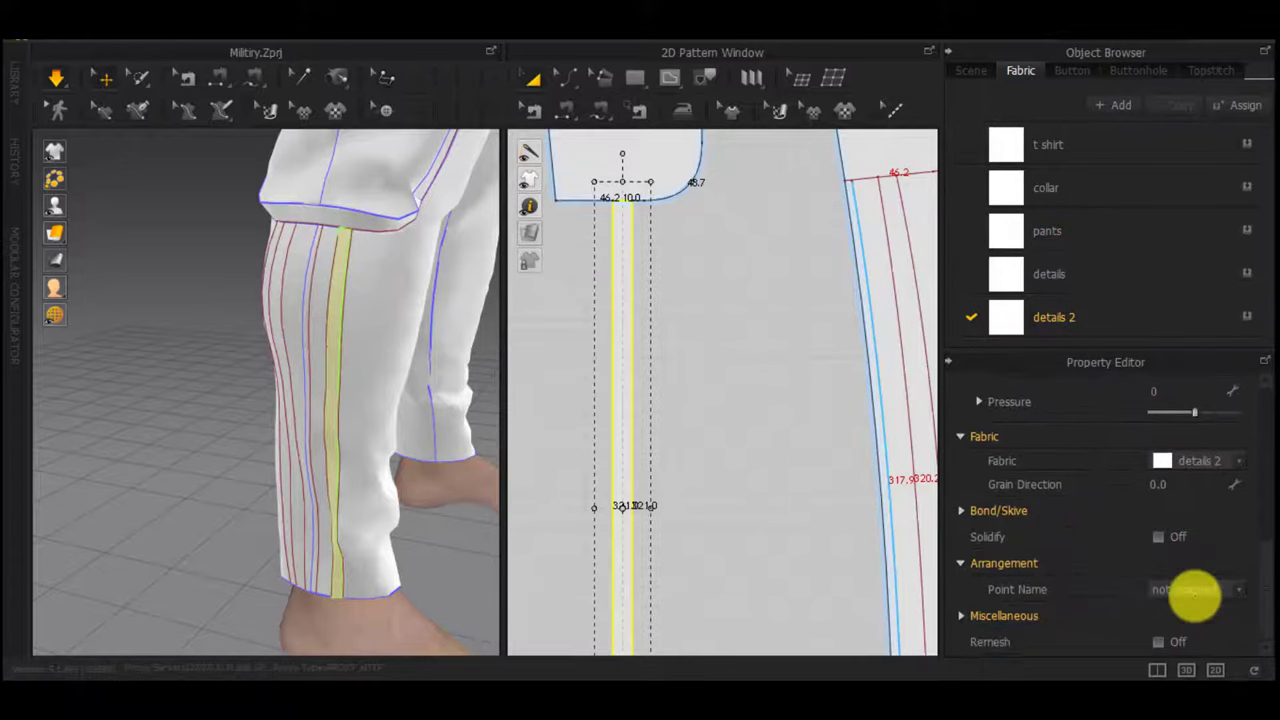
{"action": "scroll", "coordinate": [1150, 436], "scroll_direction": "up", "scroll_amount": 9}
{"action": "left_click", "coordinate": [1000, 320]}
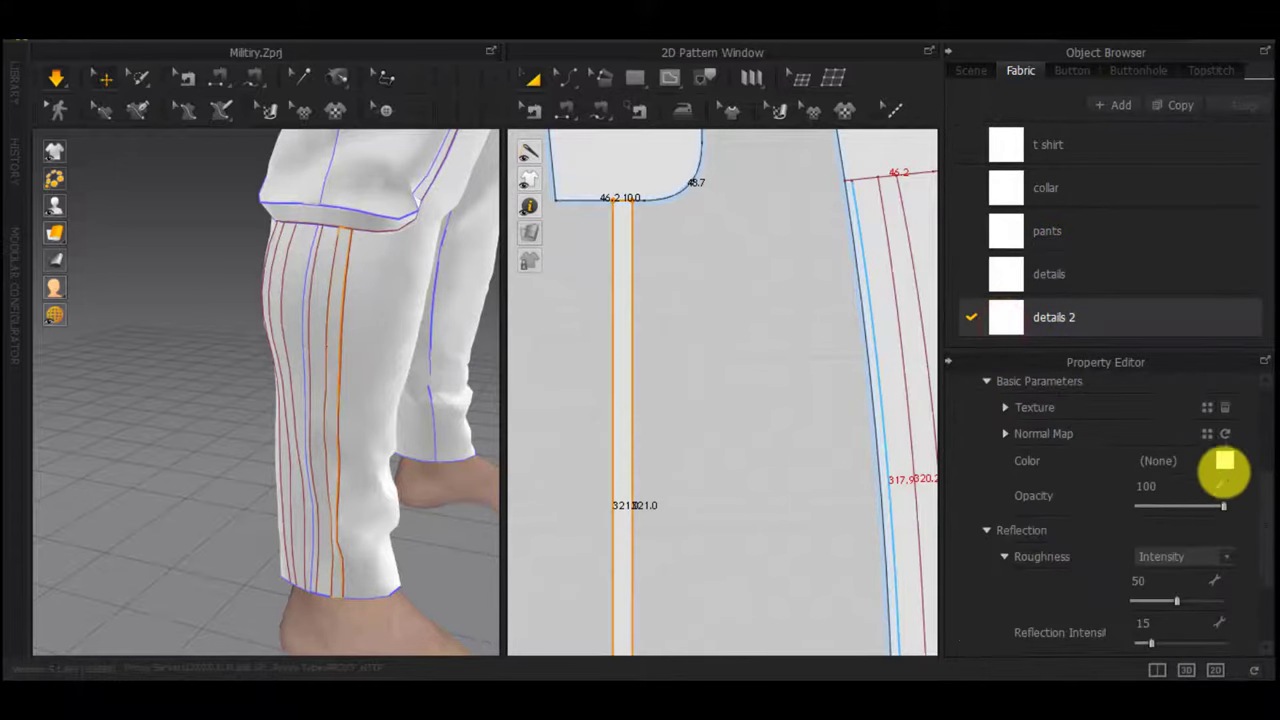
{"action": "left_click", "coordinate": [1224, 463]}
{"action": "left_click_drag", "start_coordinate": [517, 137], "coordinate": [466, 243]}
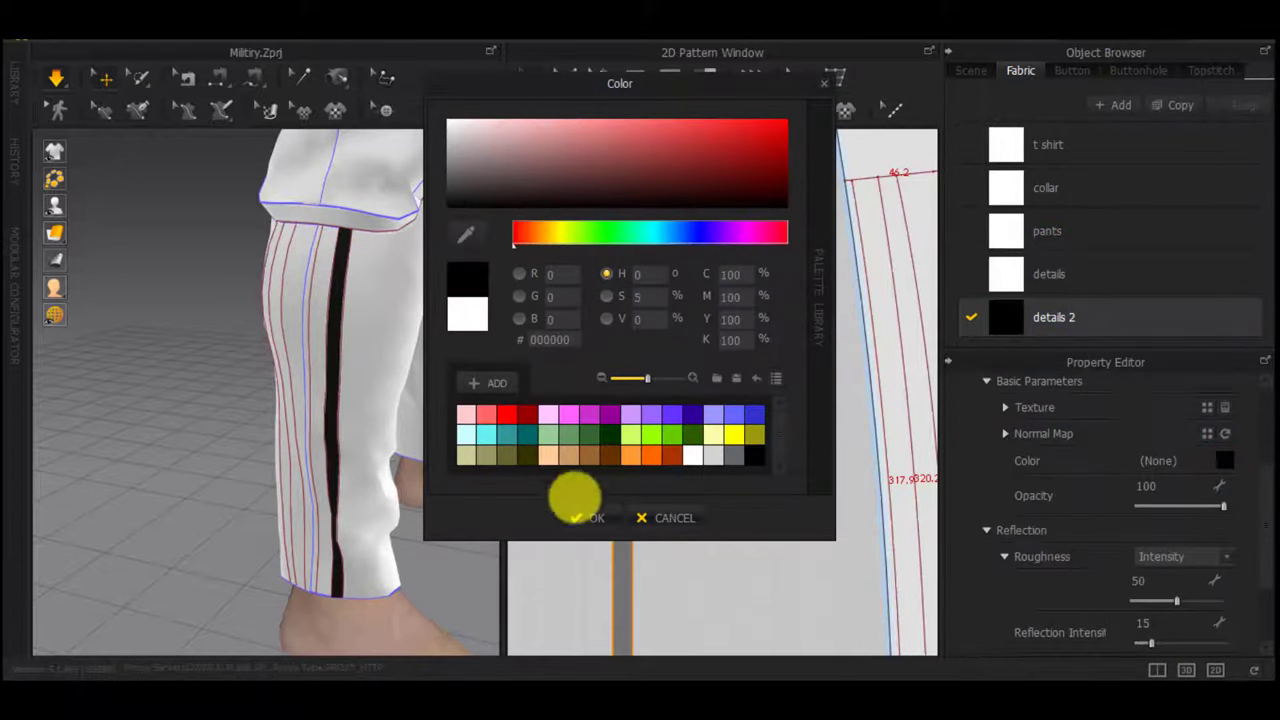
{"action": "left_click", "coordinate": [584, 526]}
Examine the black strip along the lower leg from several sides and its pattern piece beside the panel
{"action": "right_click_drag", "start_coordinate": [264, 478], "coordinate": [312, 431]}
{"action": "left_click", "coordinate": [425, 454]}
{"action": "scroll", "coordinate": [549, 437], "scroll_direction": "down", "scroll_amount": 3}
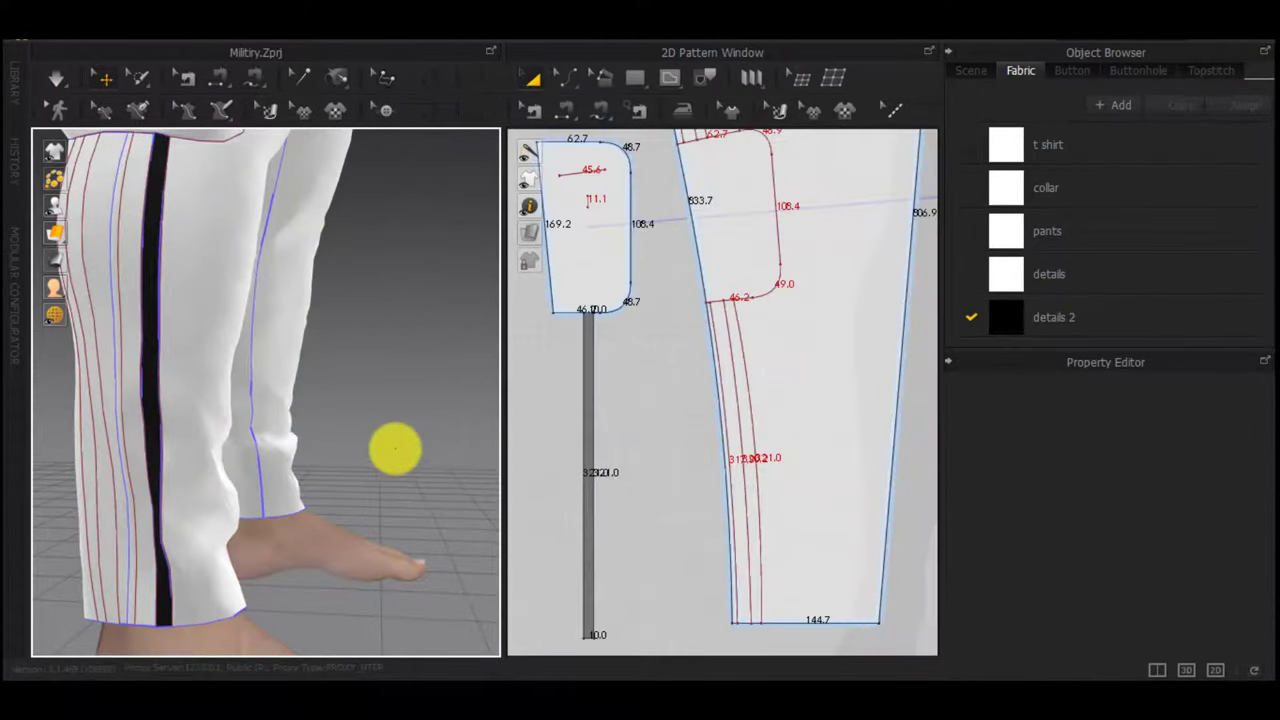
{"action": "right_click_drag", "start_coordinate": [395, 449], "coordinate": [448, 448]}
{"action": "scroll", "coordinate": [612, 473], "scroll_direction": "down", "scroll_amount": 2}
{"action": "scroll", "coordinate": [757, 486], "scroll_direction": "up", "scroll_amount": 6}
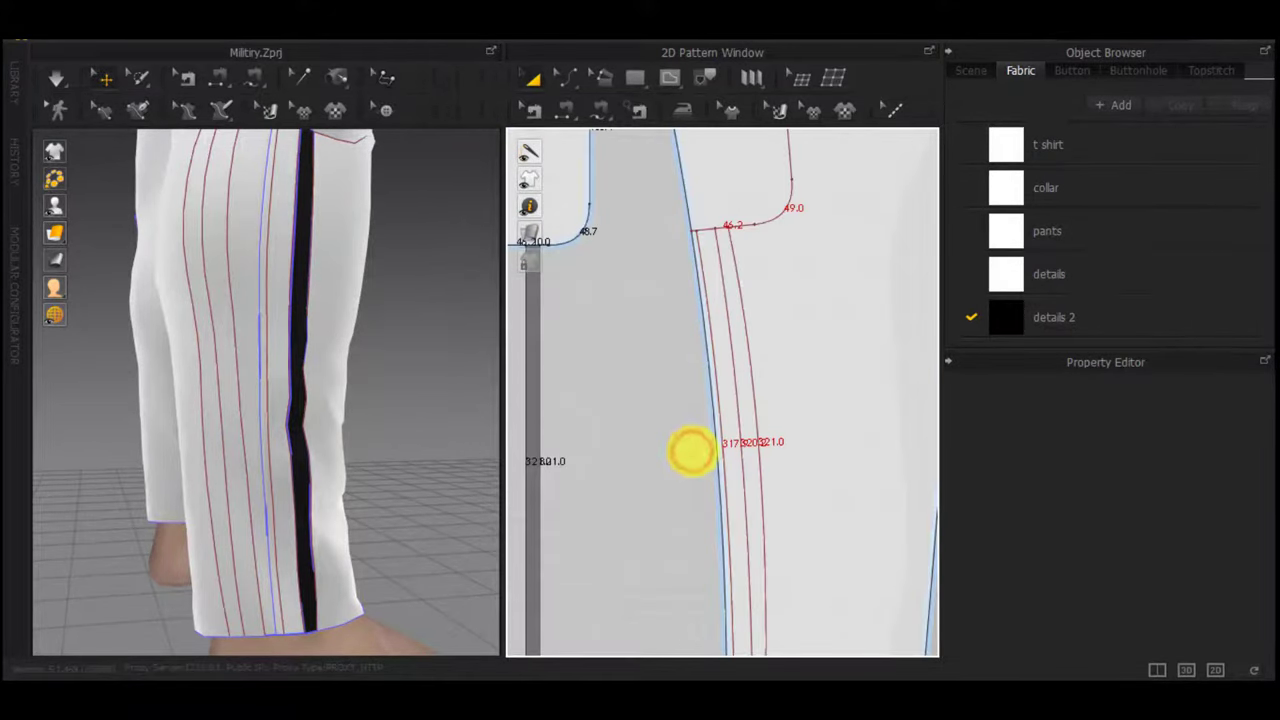
{"action": "scroll", "coordinate": [739, 440], "scroll_direction": "up", "scroll_amount": 2}
{"action": "scroll", "coordinate": [740, 505], "scroll_direction": "down", "scroll_amount": 3}
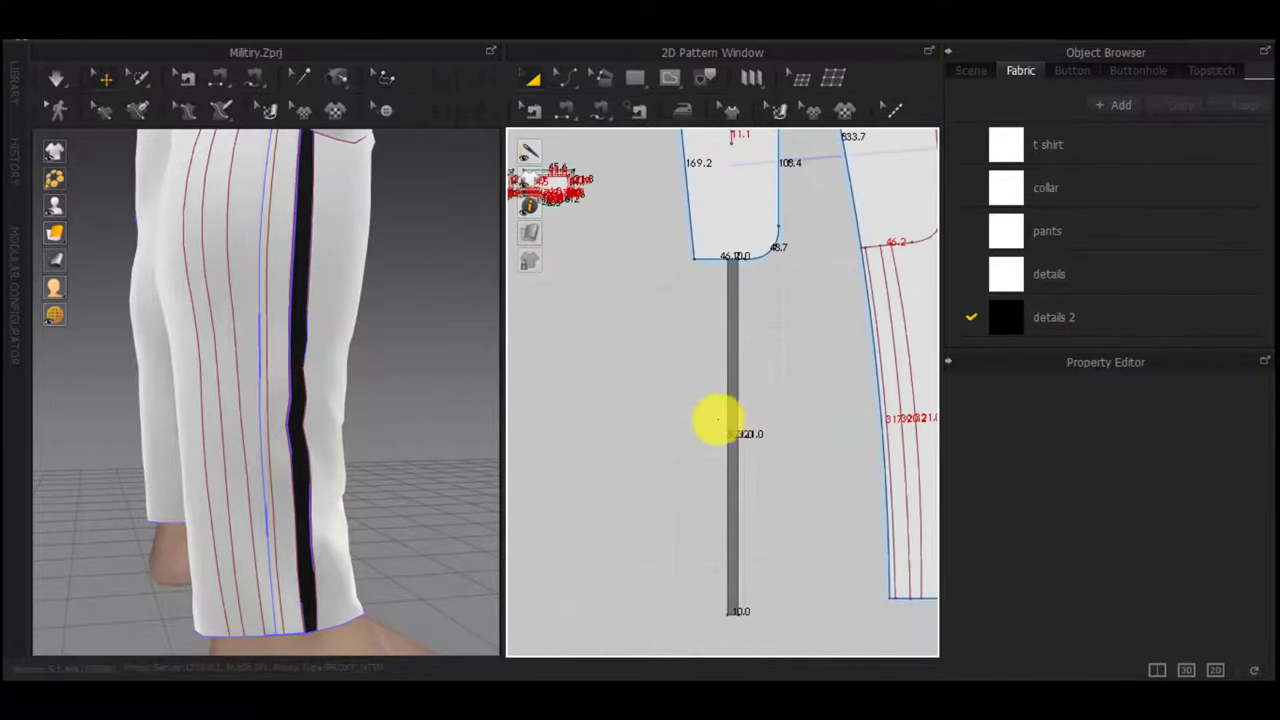
Create a rectangular strip pattern 5 mm wide and 317.9 mm high beside the wider lower-leg strip
{"action": "left_click", "coordinate": [628, 345]}
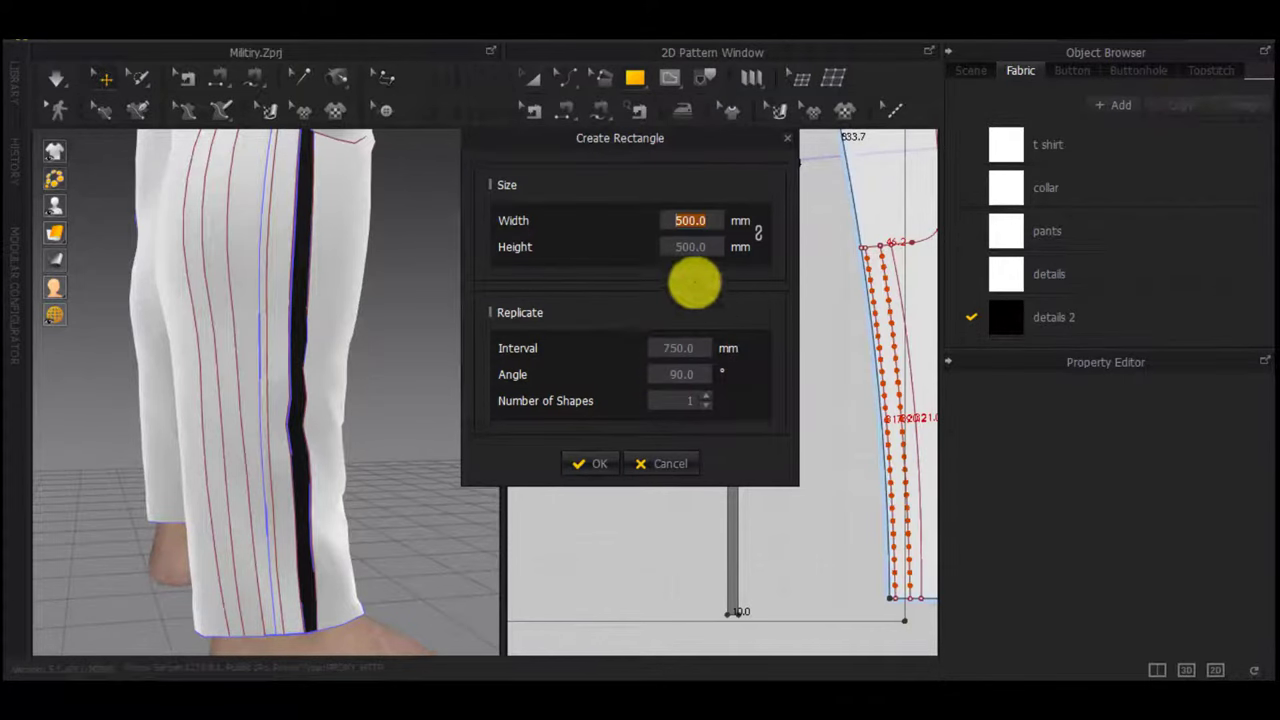
{"action": "key", "text": "BackSpace"}
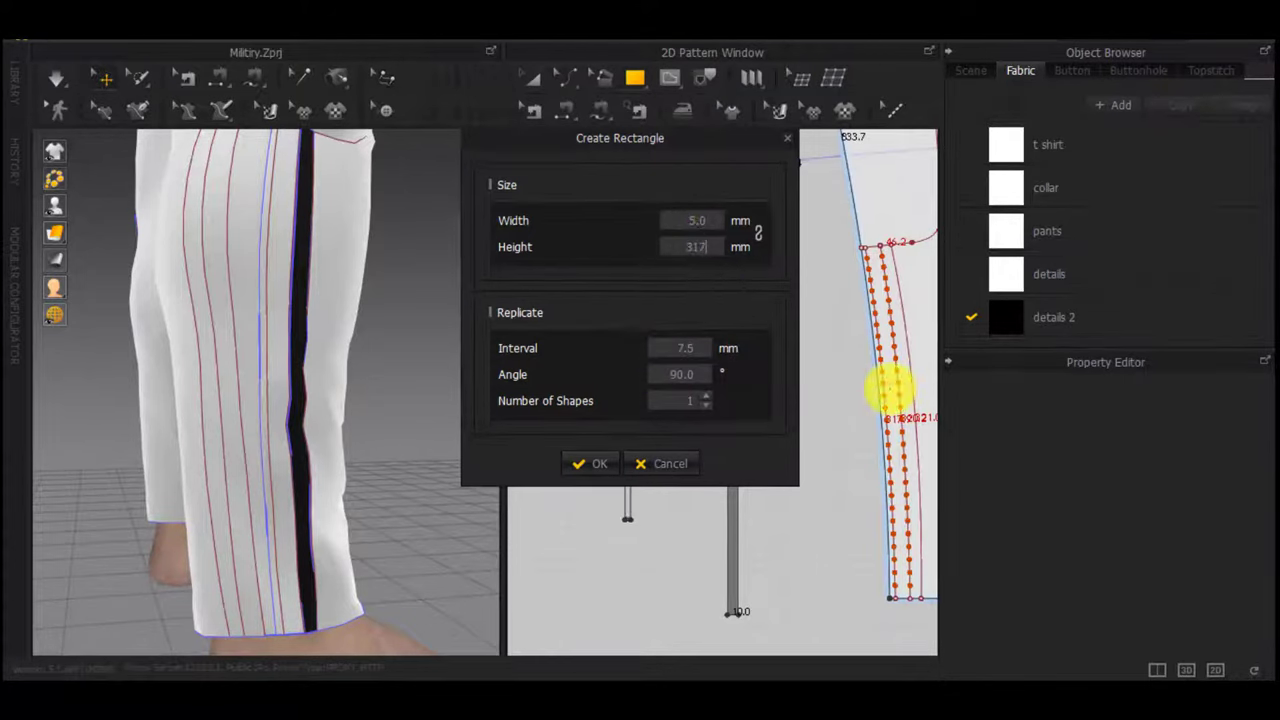
{"action": "left_click", "coordinate": [586, 460]}
Sew the long edge of the 5 mm strip to the lower-leg internal line nearest the panel's side edge
{"action": "scroll", "coordinate": [900, 422], "scroll_direction": "up", "scroll_amount": 5}
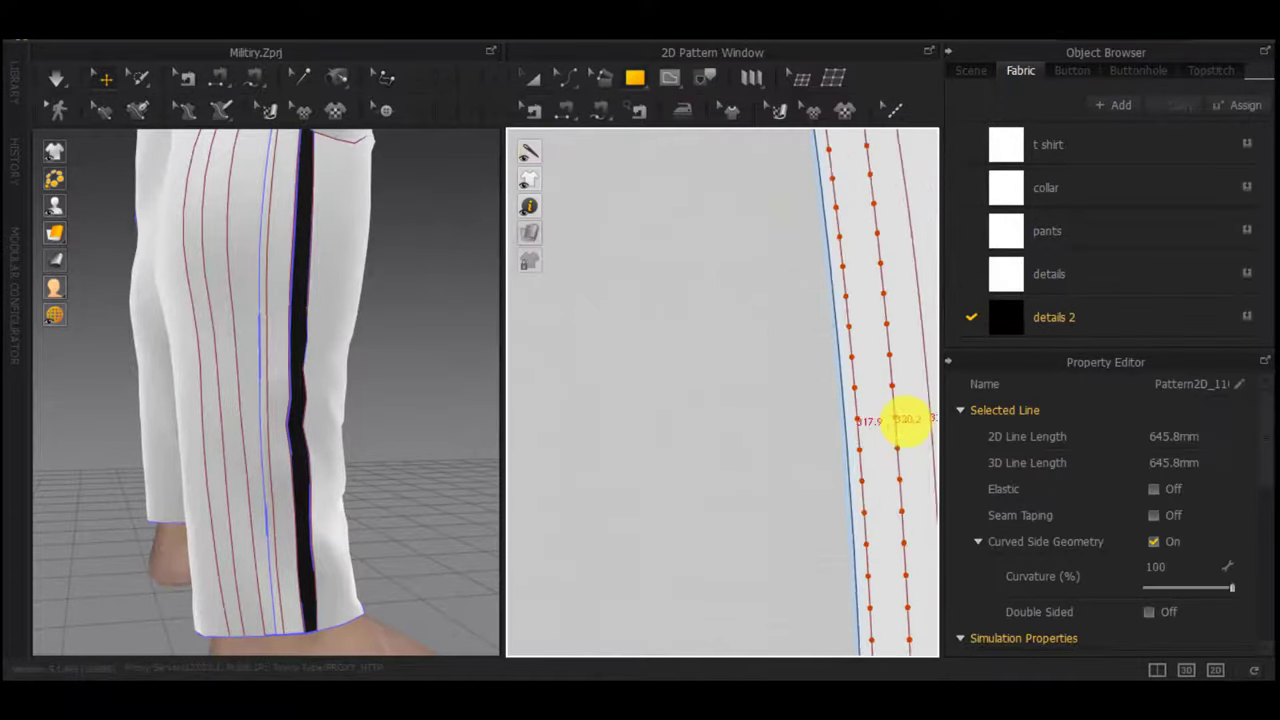
{"action": "scroll", "coordinate": [800, 457], "scroll_direction": "down", "scroll_amount": 7}
{"action": "key", "text": "n"}
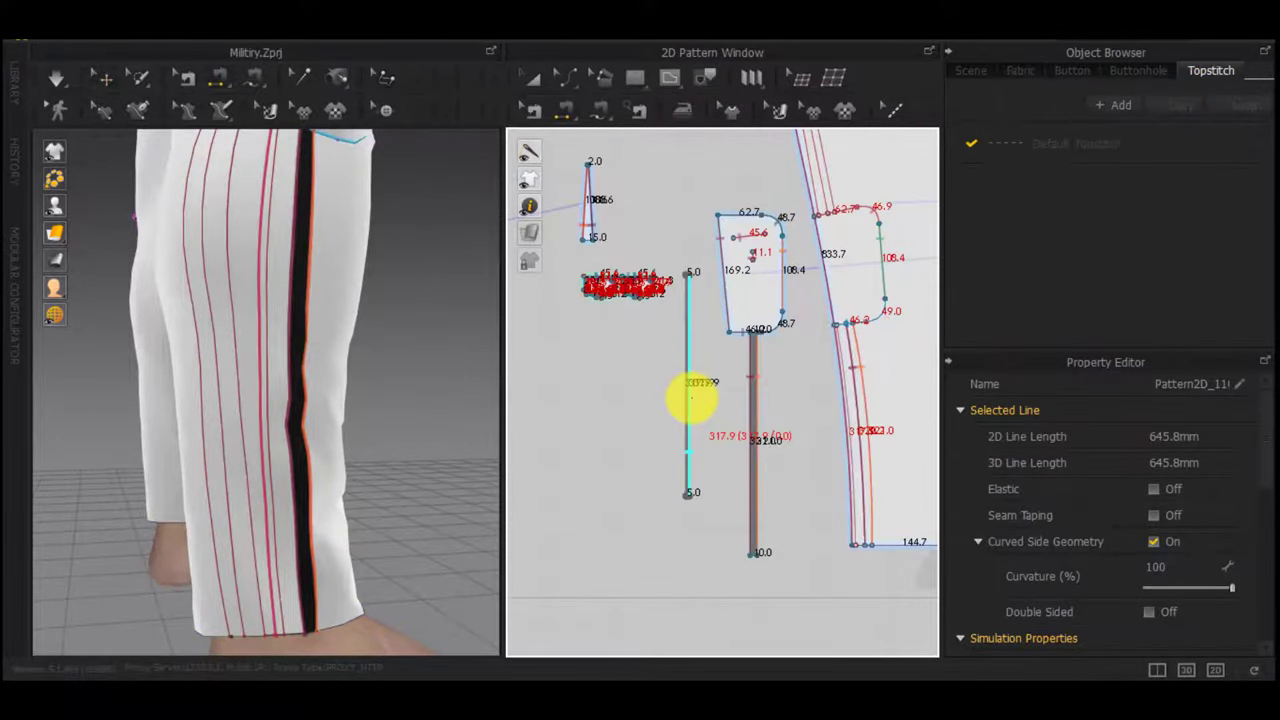
{"action": "scroll", "coordinate": [866, 446], "scroll_direction": "up", "scroll_amount": 4}
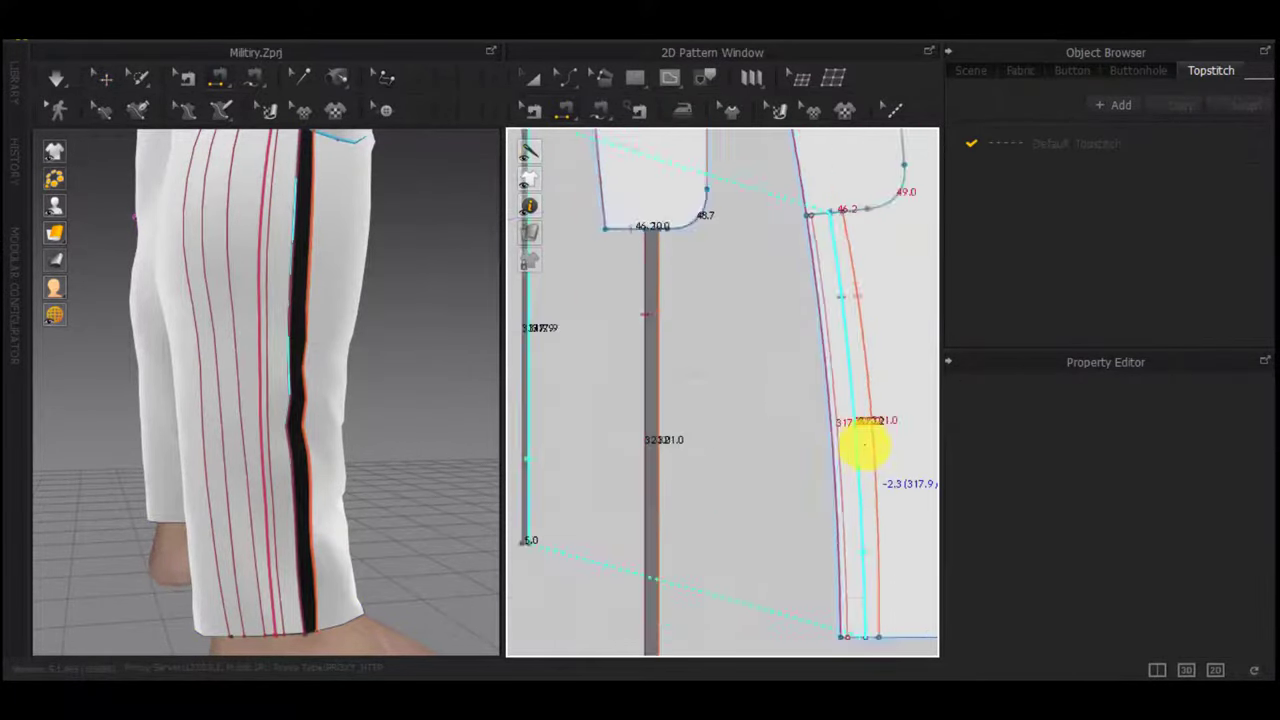
{"action": "left_click", "coordinate": [838, 446]}
{"action": "scroll", "coordinate": [350, 430], "scroll_direction": "down", "scroll_amount": 6}
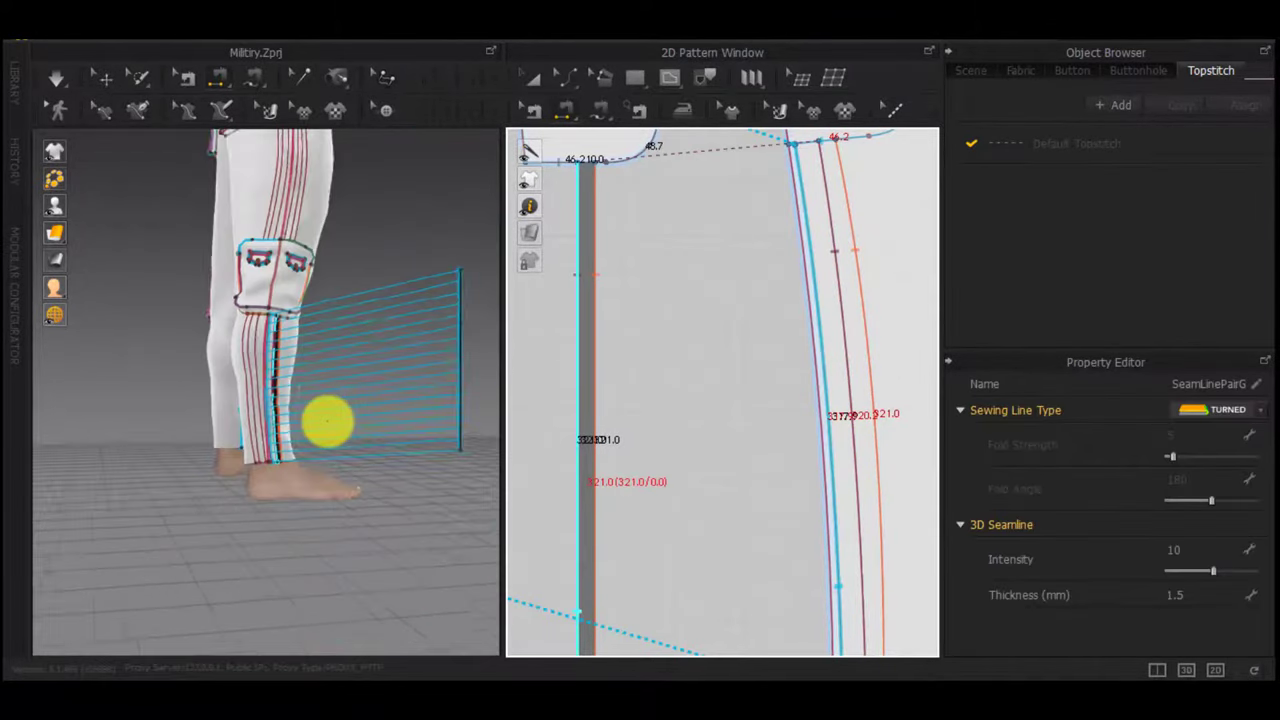
Simulate the garment to pull the 5 mm strip onto the lower leg
{"action": "key", "text": "space"}
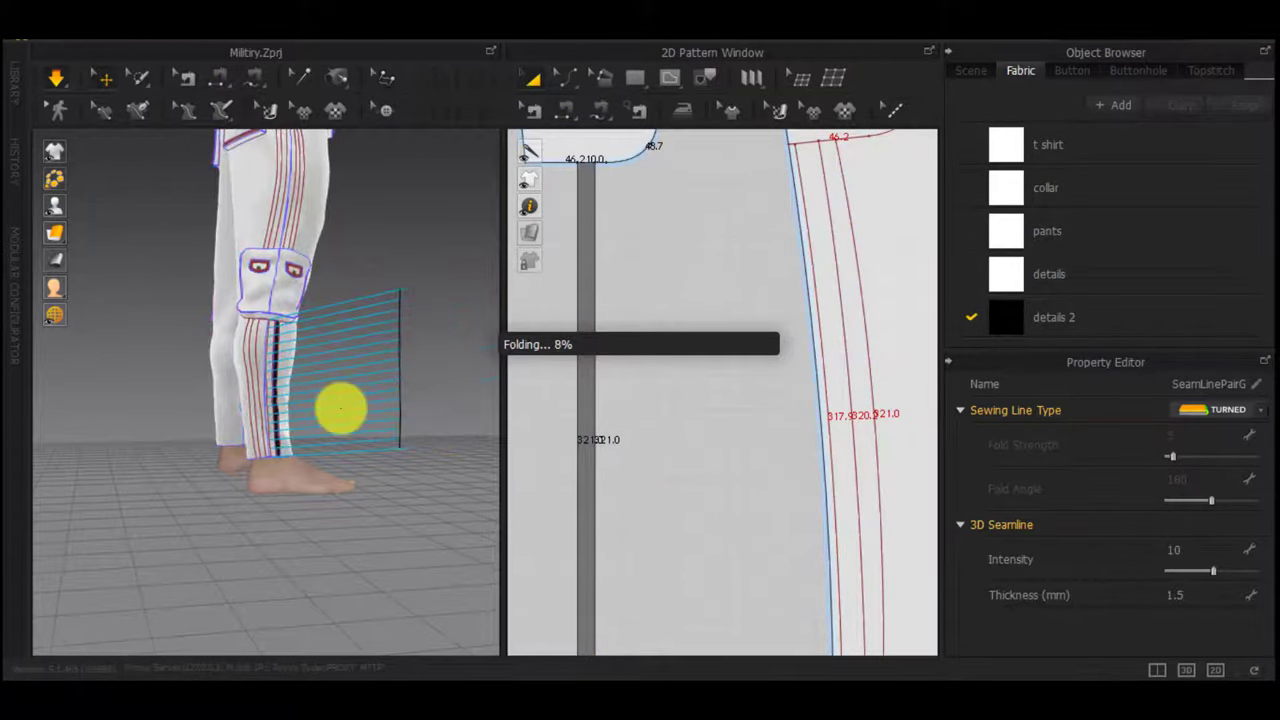
{"action": "scroll", "coordinate": [343, 408], "scroll_direction": "up", "scroll_amount": 5}
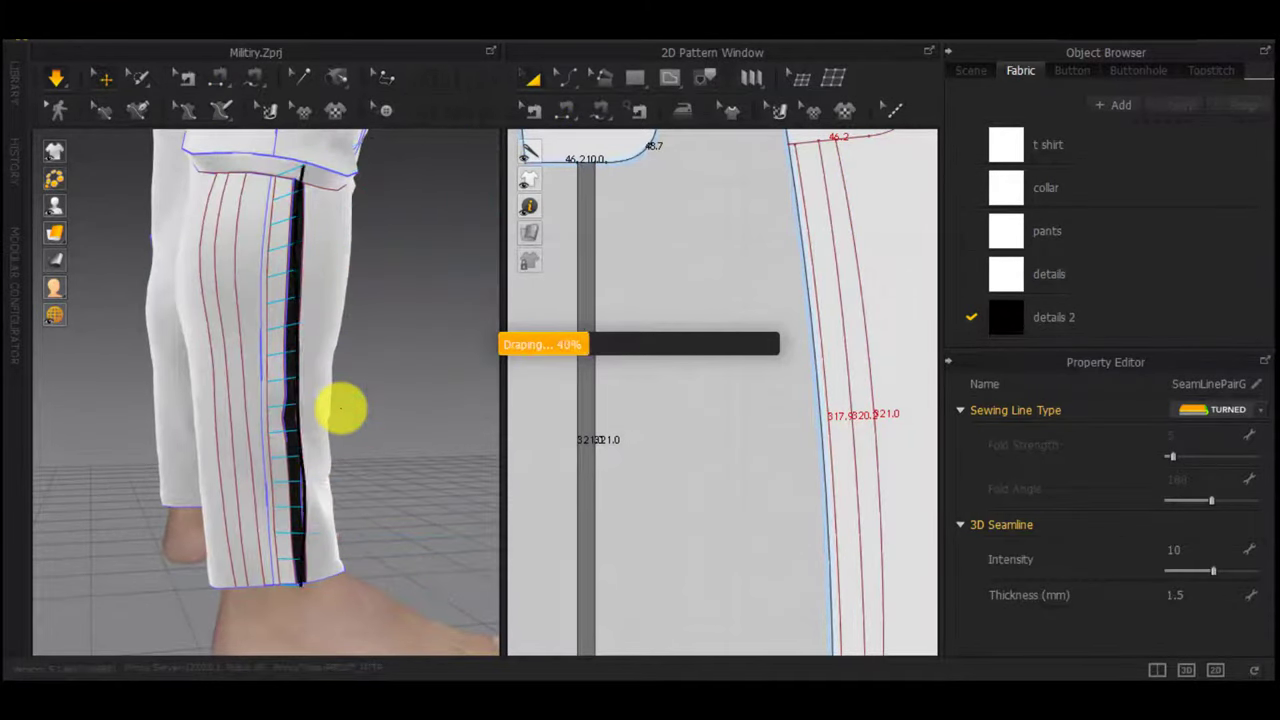
{"action": "right_click_drag", "start_coordinate": [323, 414], "coordinate": [302, 419]}
Set the layer of the 5 mm strip to 3
{"action": "key", "text": "n"}
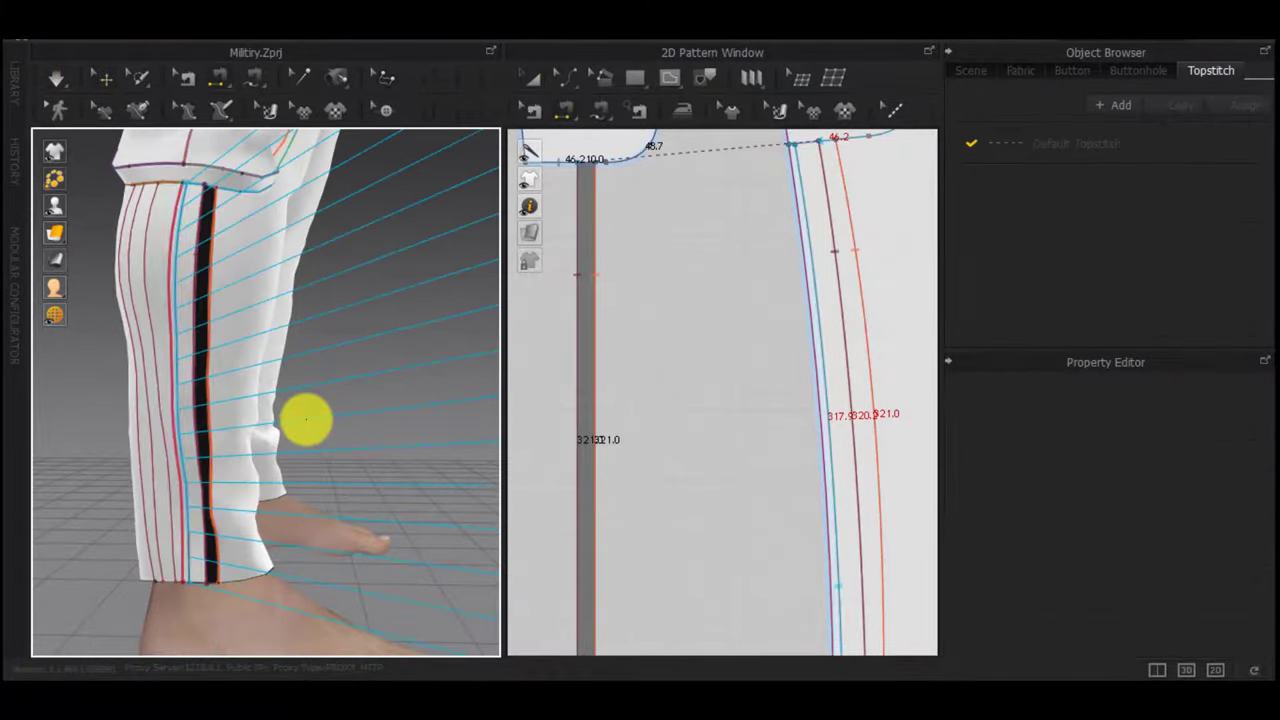
{"action": "left_click", "coordinate": [596, 442]}
{"action": "scroll", "coordinate": [668, 448], "scroll_direction": "down", "scroll_amount": 4}
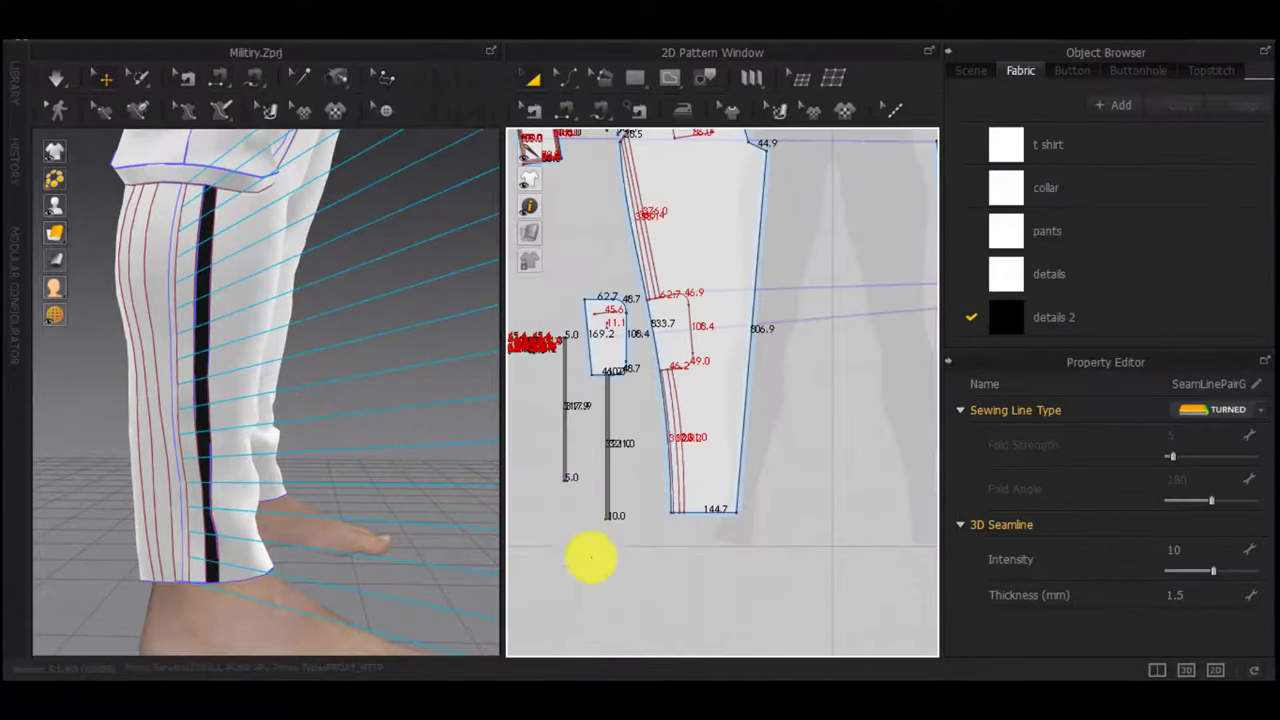
{"action": "left_click_drag", "start_coordinate": [587, 517], "coordinate": [549, 336]}
{"action": "scroll", "coordinate": [1190, 602], "scroll_direction": "down", "scroll_amount": 2}
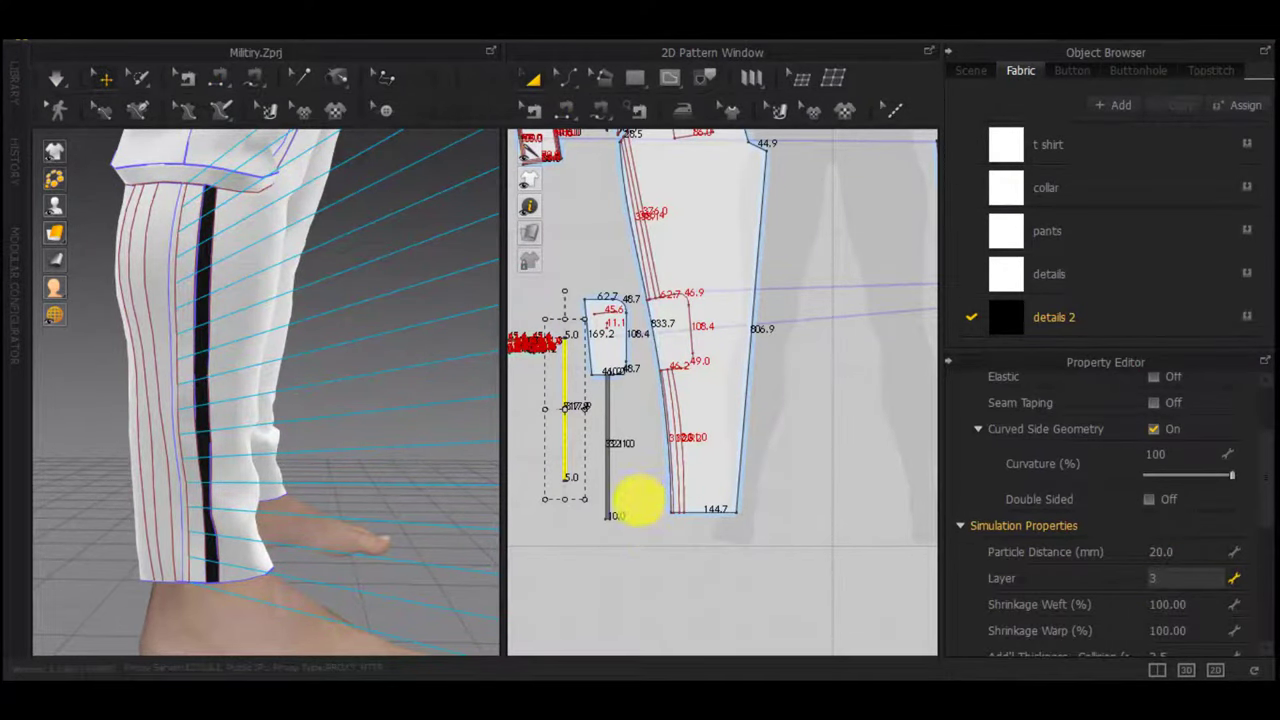
Run the simulation again to drape the 5 mm strip over the lower-leg panel
{"action": "left_click", "coordinate": [817, 508]}
{"action": "left_click", "coordinate": [645, 410]}
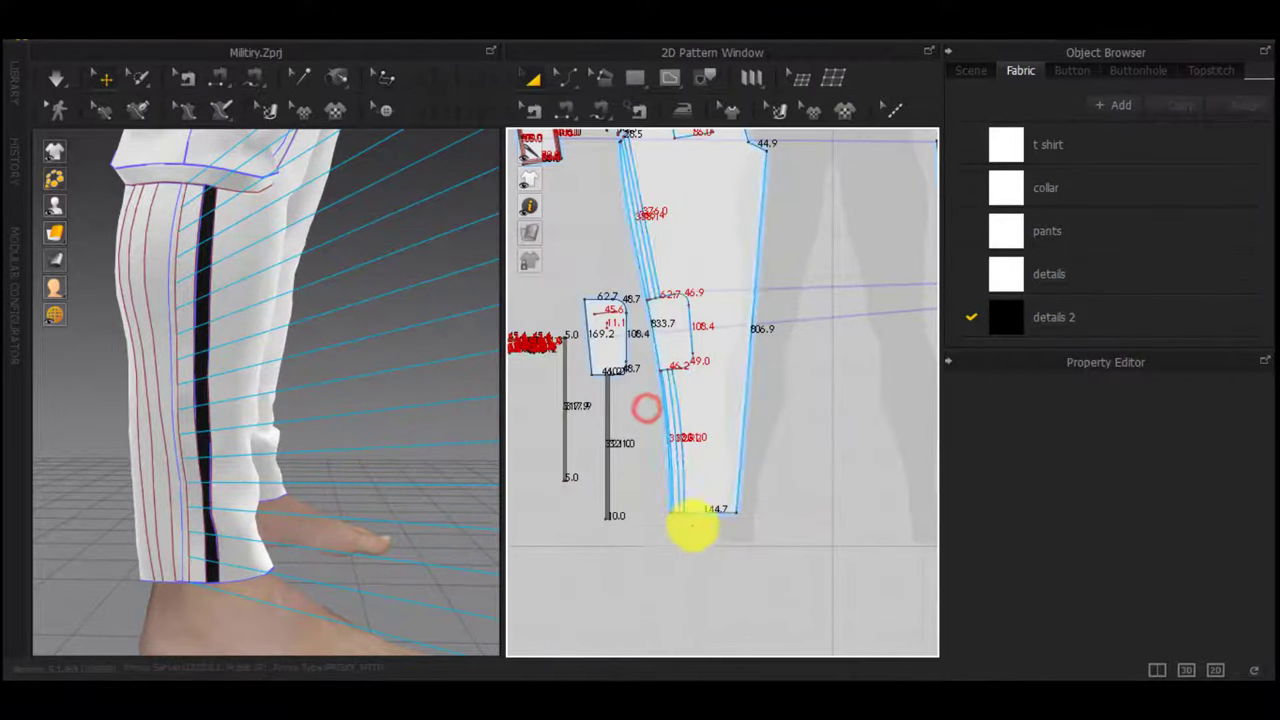
{"action": "scroll", "coordinate": [565, 514], "scroll_direction": "down", "scroll_amount": 4}
{"action": "key", "text": "space"}
{"action": "scroll", "coordinate": [565, 515], "scroll_direction": "down", "scroll_amount": 2}
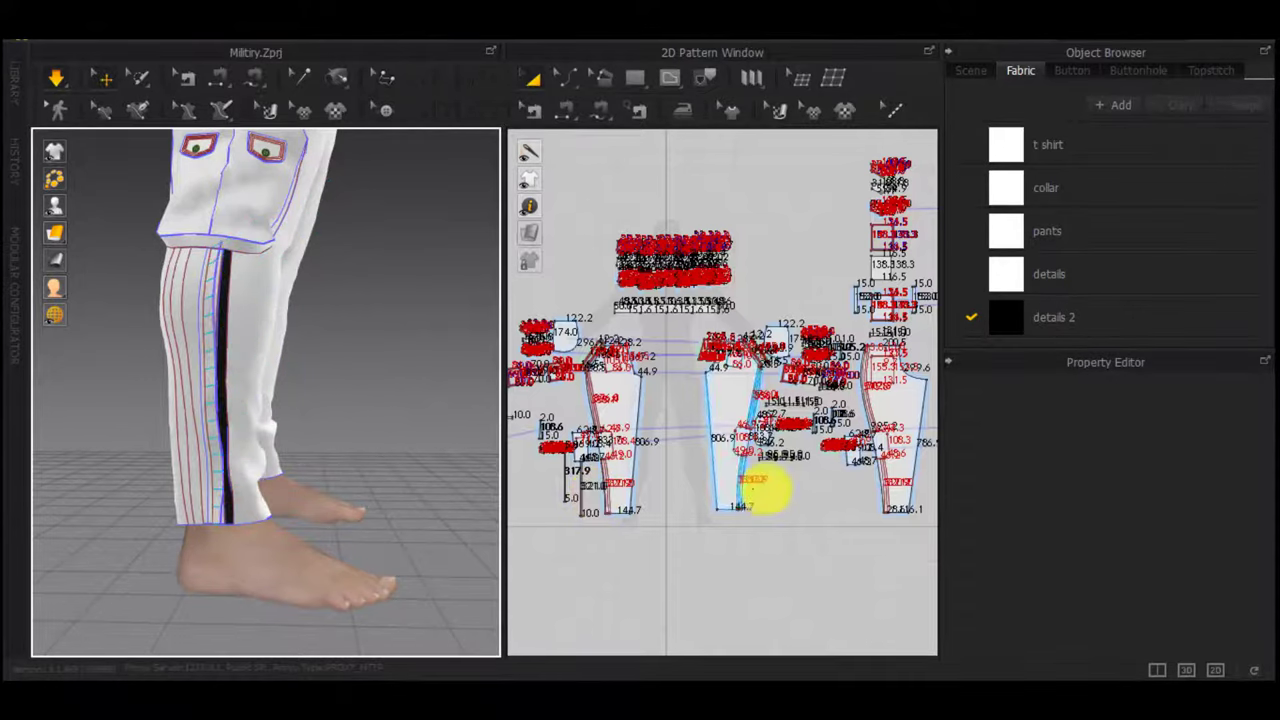
Stop the simulation and shift the 5 mm strip slightly outward from the lower leg in 3D
{"action": "scroll", "coordinate": [766, 491], "scroll_direction": "up", "scroll_amount": 5}
{"action": "middle_click_drag", "start_coordinate": [758, 500], "coordinate": [794, 496]}
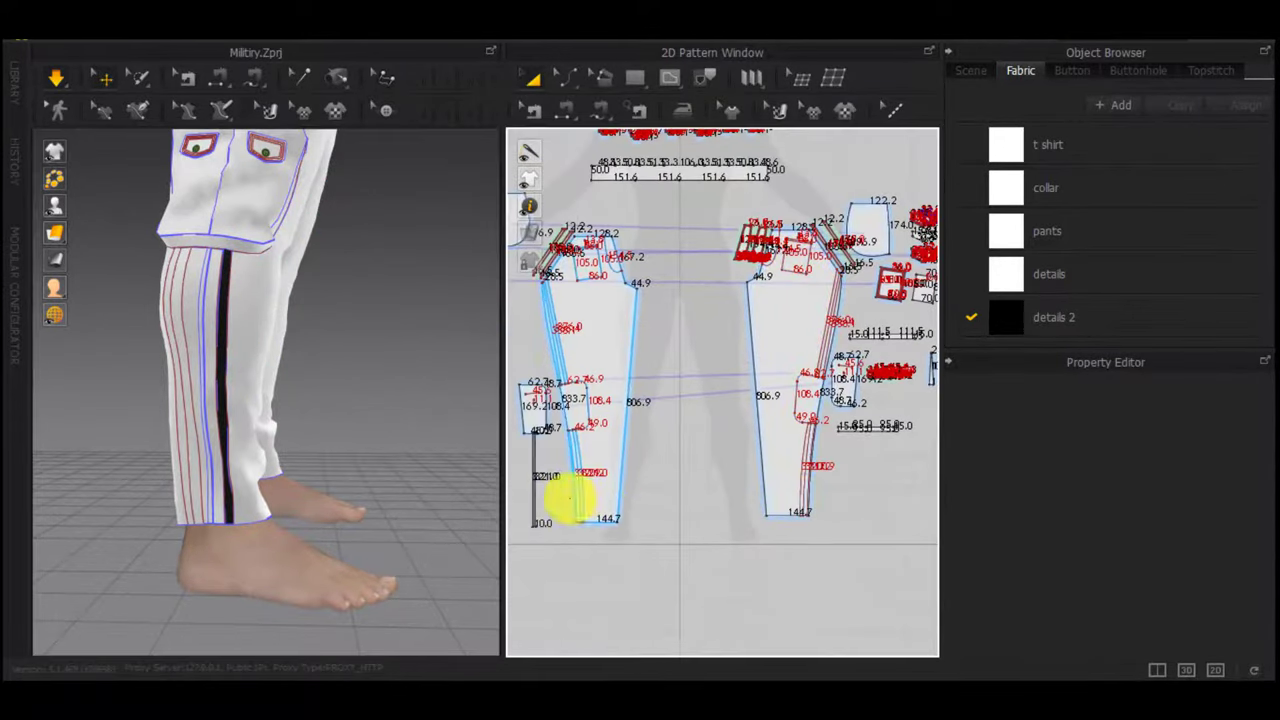
{"action": "middle_click_drag", "start_coordinate": [571, 500], "coordinate": [686, 501]}
{"action": "scroll", "coordinate": [614, 462], "scroll_direction": "up", "scroll_amount": 3}
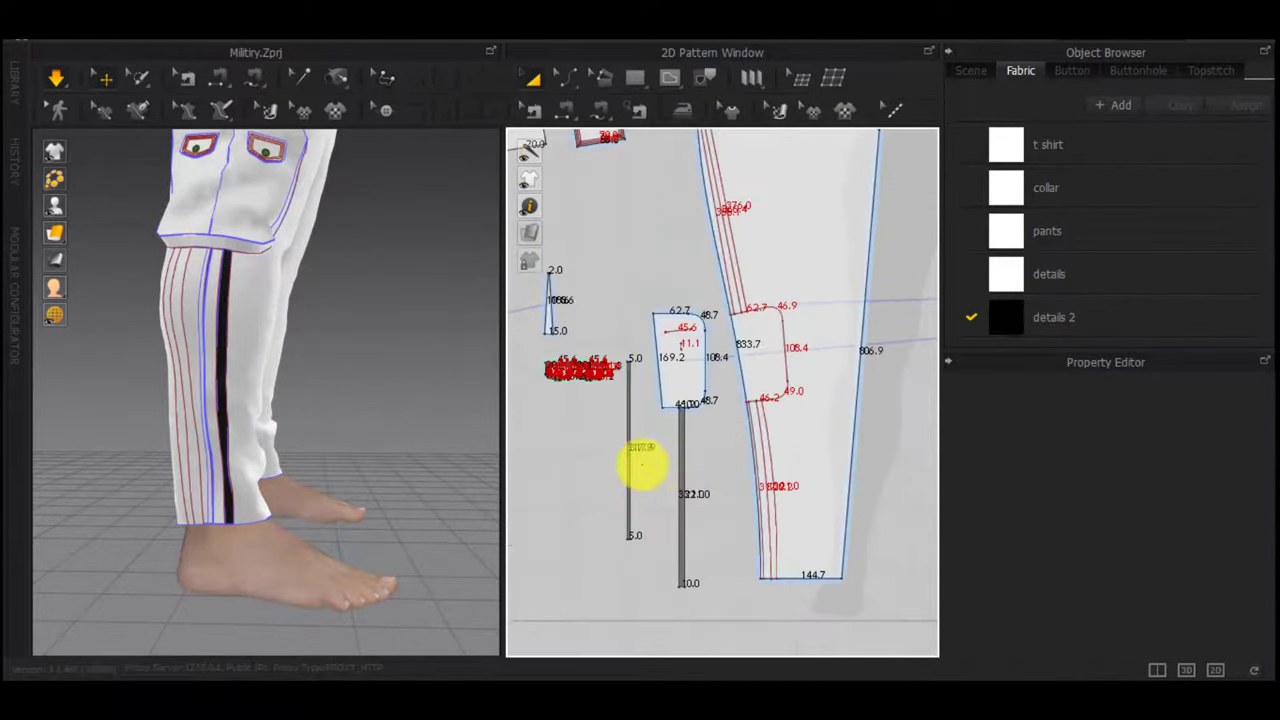
{"action": "scroll", "coordinate": [633, 469], "scroll_direction": "up", "scroll_amount": 5}
{"action": "left_click", "coordinate": [615, 456]}
{"action": "right_click_drag", "start_coordinate": [429, 462], "coordinate": [268, 466]}
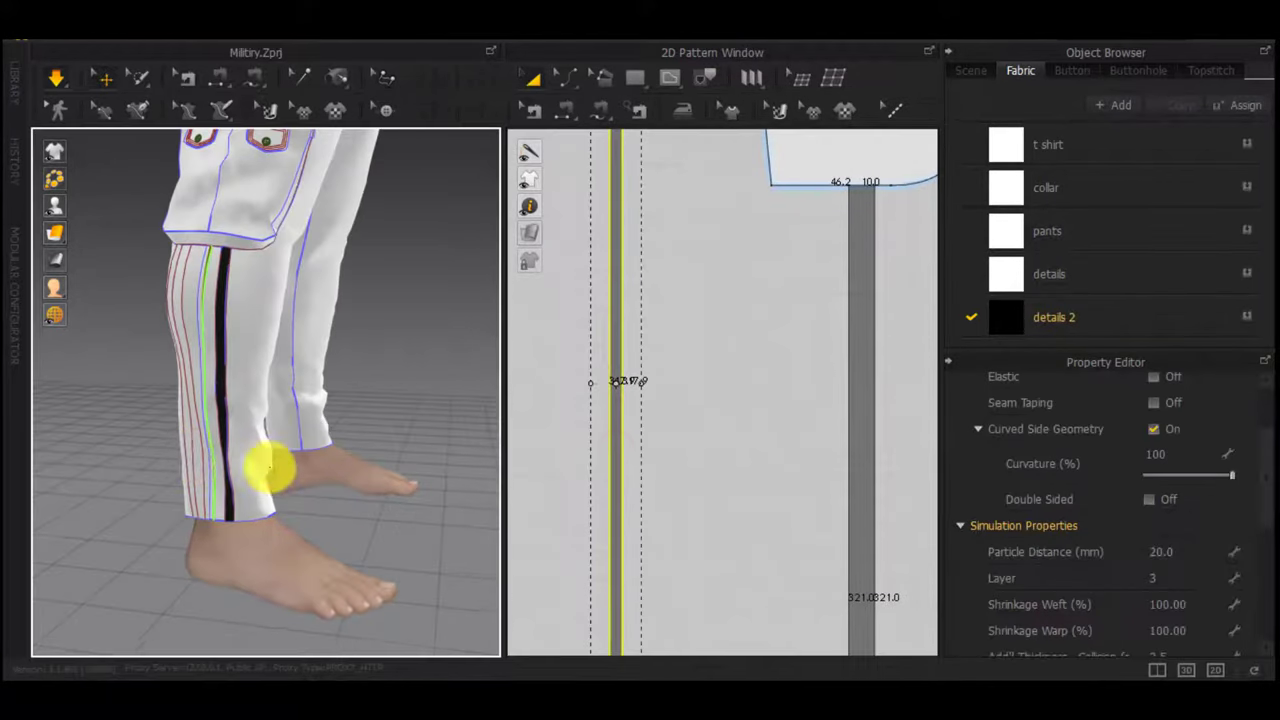
{"action": "key", "text": "space"}
{"action": "right_click_drag", "start_coordinate": [185, 455], "coordinate": [185, 420]}
{"action": "left_click_drag", "start_coordinate": [186, 400], "coordinate": [177, 405]}
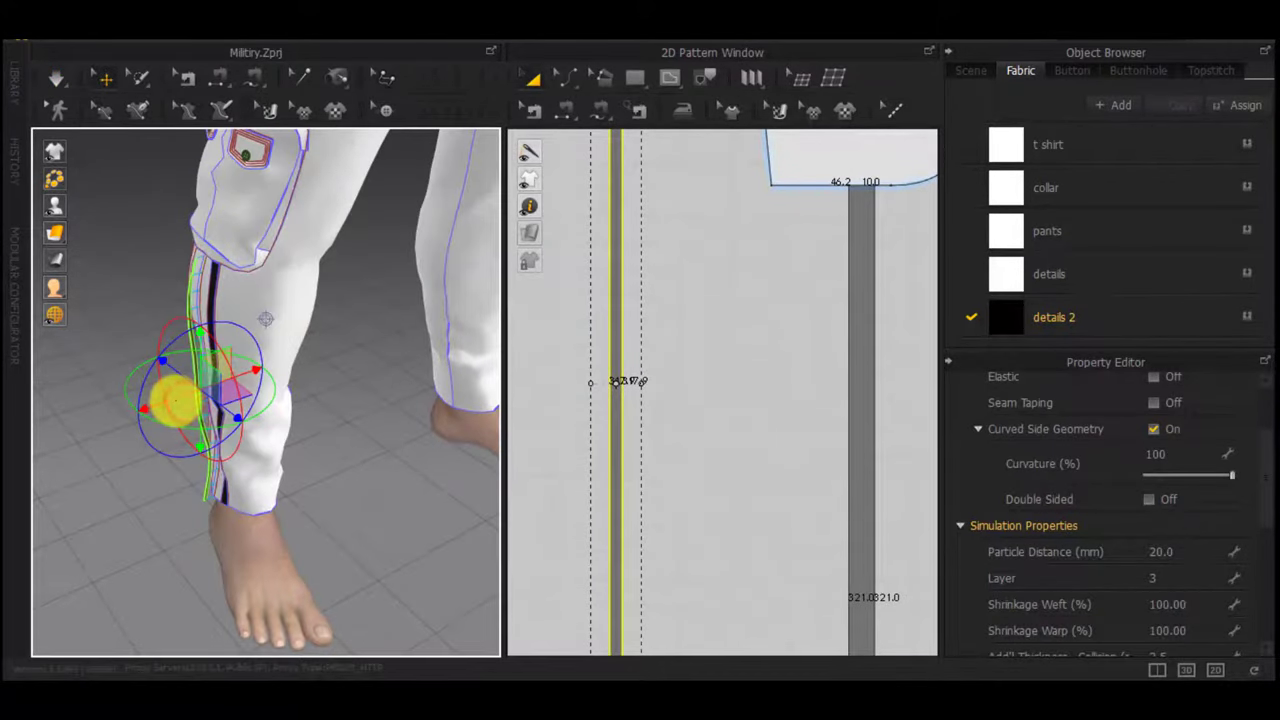
{"action": "left_click", "coordinate": [121, 469]}
{"action": "right_click_drag", "start_coordinate": [174, 461], "coordinate": [424, 531]}
{"action": "scroll", "coordinate": [596, 506], "scroll_direction": "down", "scroll_amount": 4}
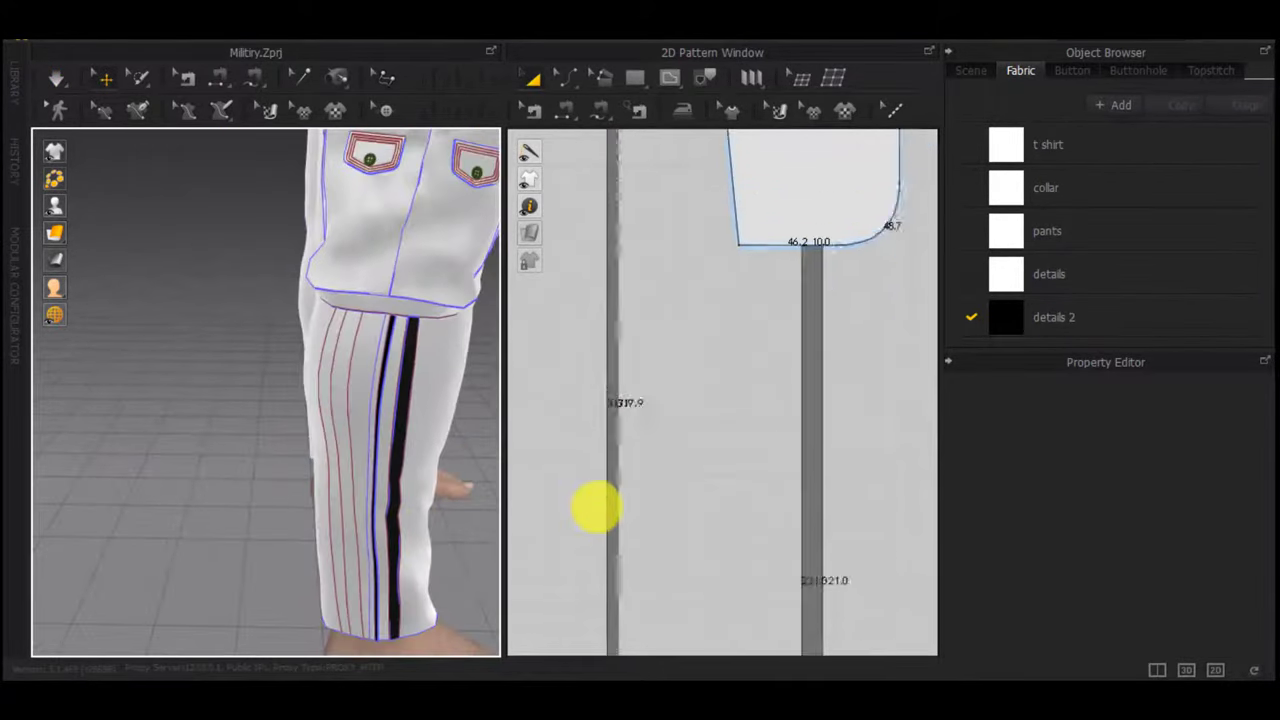
{"action": "key", "text": "n"}
{"action": "left_click", "coordinate": [597, 493]}
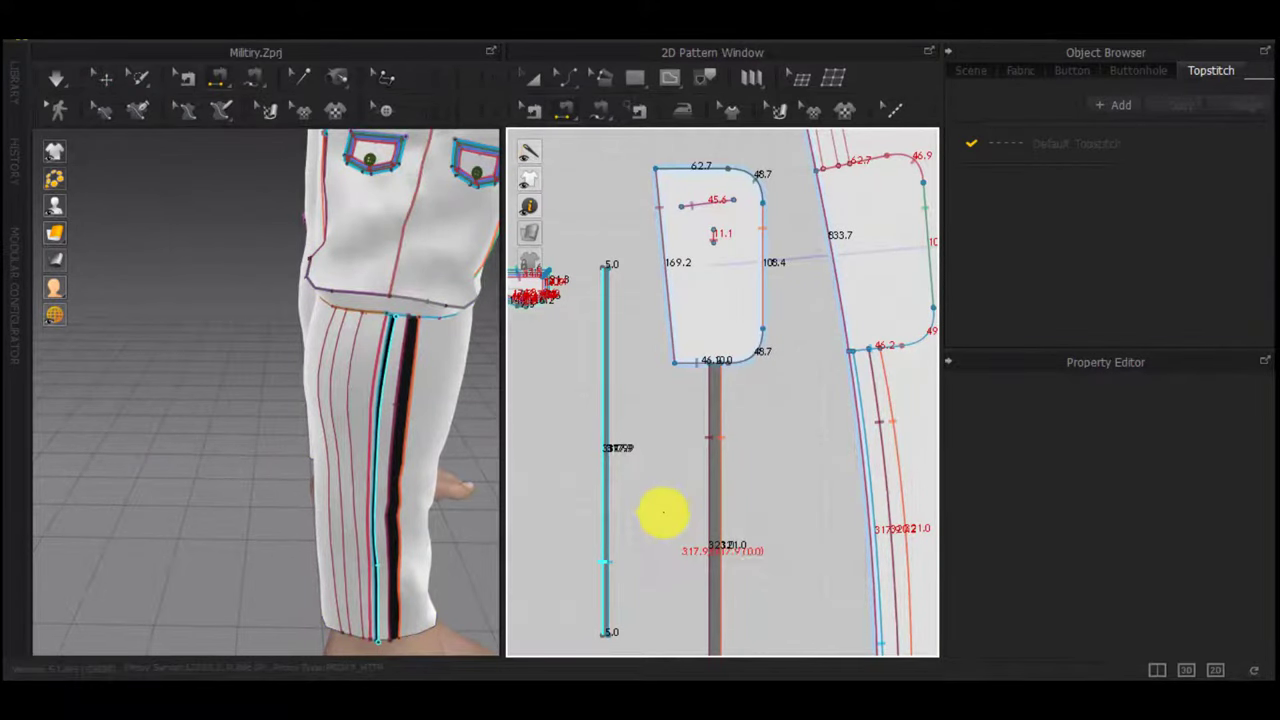
{"action": "scroll", "coordinate": [674, 513], "scroll_direction": "down", "scroll_amount": 3}
Create a symmetric pattern of the 10 mm strip and place it beside the opposite leg panel
{"action": "key", "text": "a"}
{"action": "left_click", "coordinate": [697, 497]}
{"action": "right_click", "coordinate": [697, 496]}
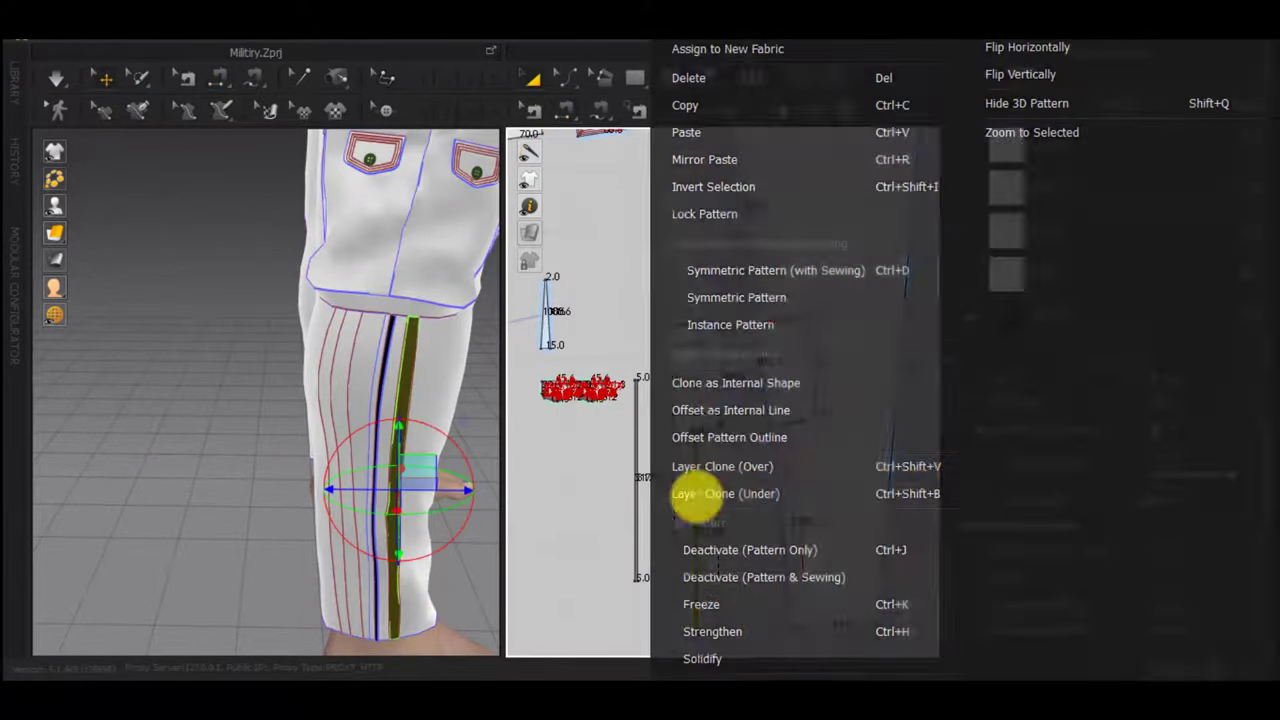
{"action": "left_click", "coordinate": [777, 299]}
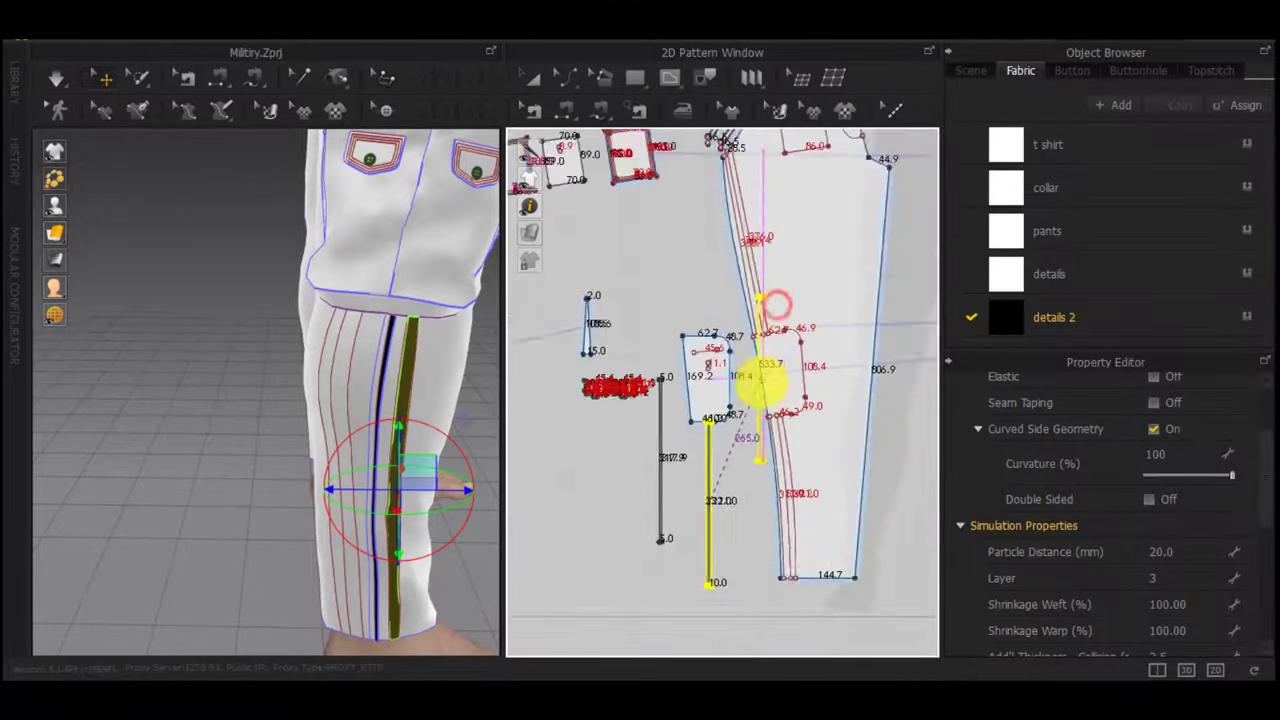
{"action": "scroll", "coordinate": [761, 382], "scroll_direction": "down", "scroll_amount": 3}
{"action": "middle_click_drag", "start_coordinate": [761, 382], "coordinate": [532, 370]}
{"action": "scroll", "coordinate": [850, 449], "scroll_direction": "up", "scroll_amount": 4}
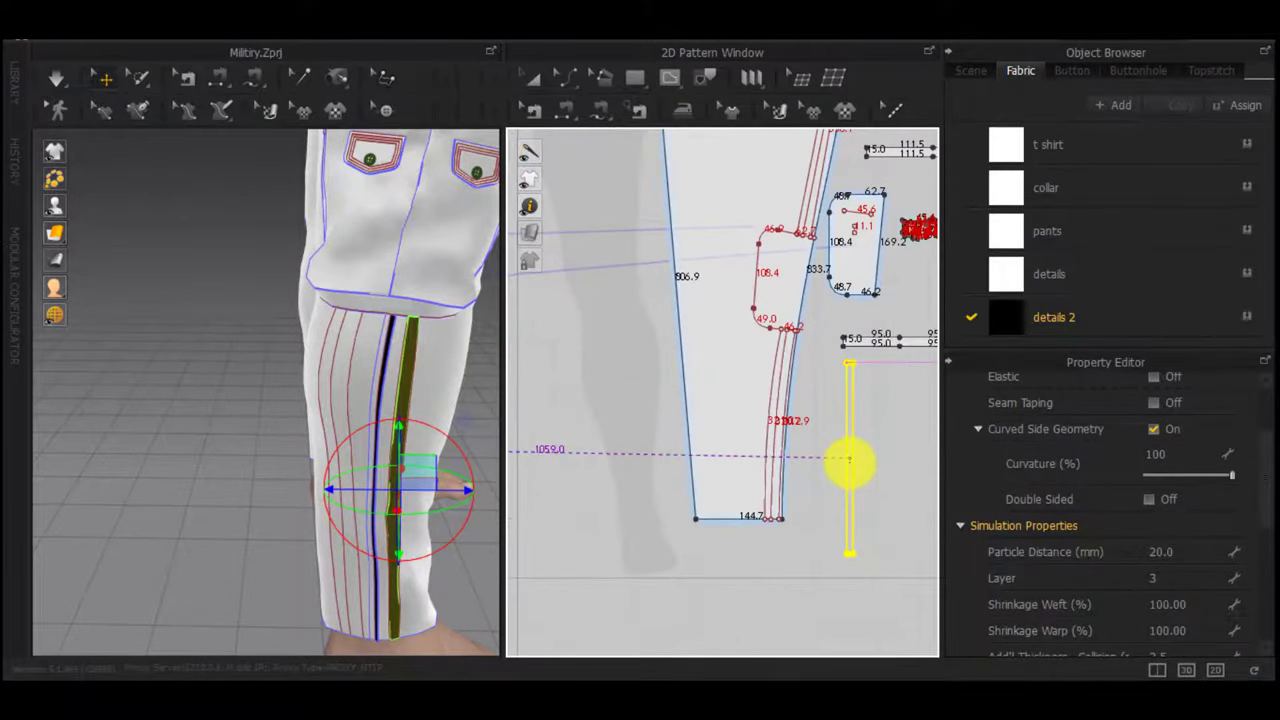
{"action": "scroll", "coordinate": [848, 459], "scroll_direction": "down", "scroll_amount": 3}
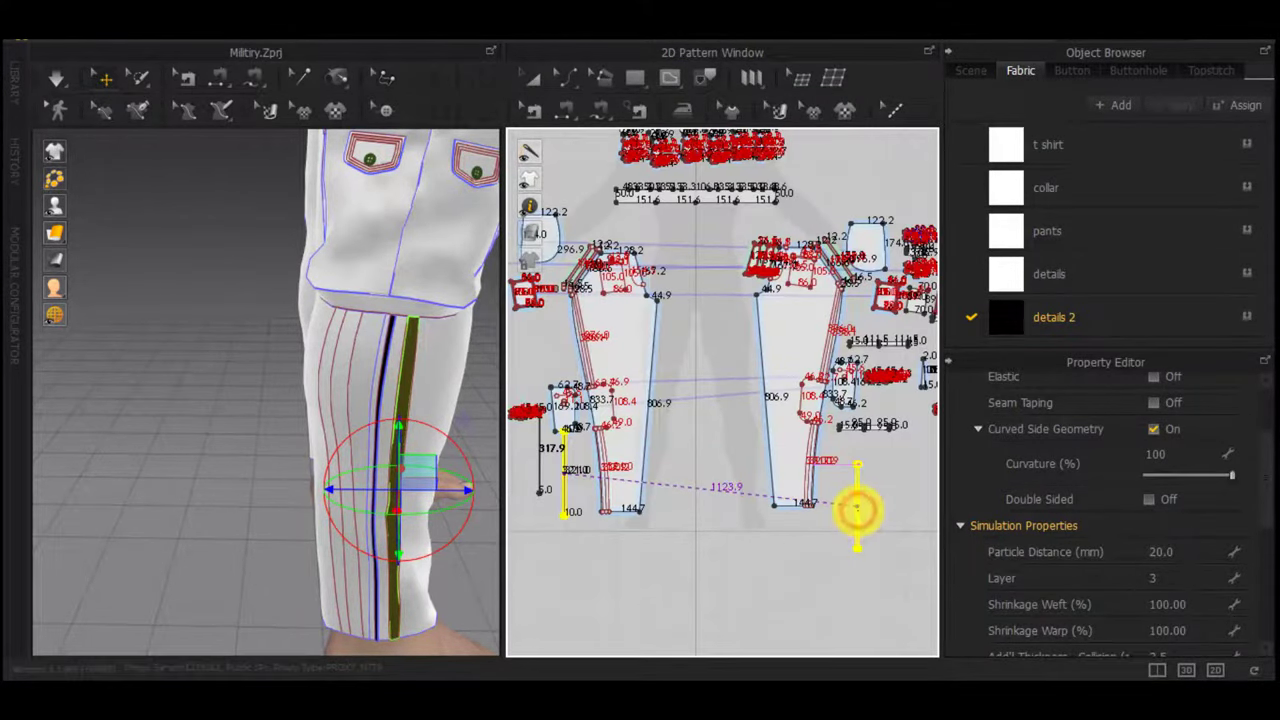
{"action": "left_click", "coordinate": [857, 507]}
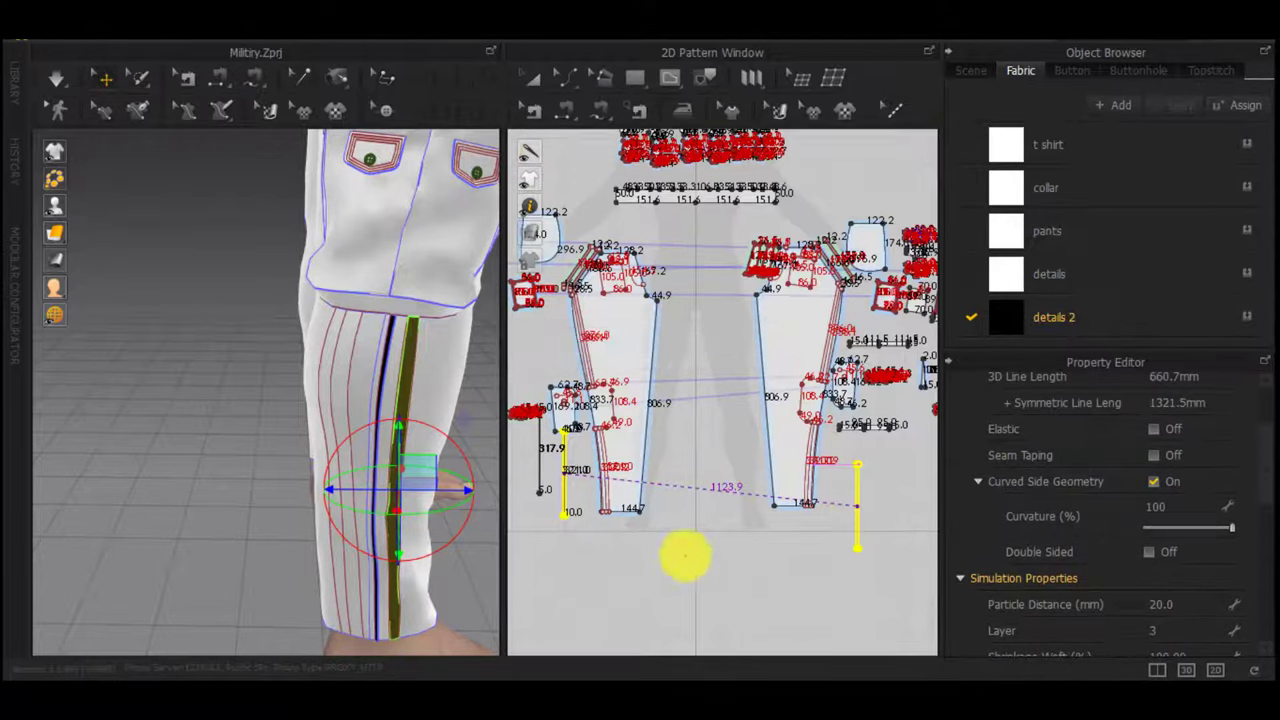
Create a symmetric pattern of the 5 mm strip and place it next to the mirrored 10 mm strip
{"action": "scroll", "coordinate": [629, 471], "scroll_direction": "up", "scroll_amount": 5}
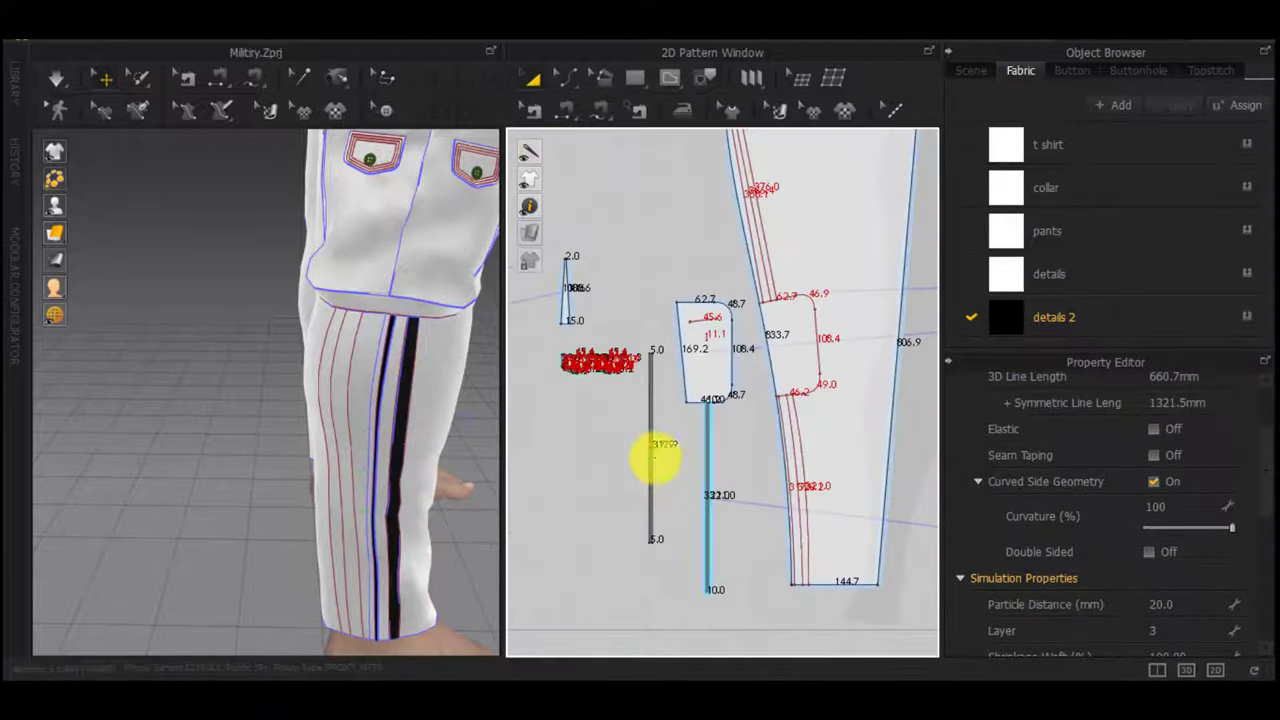
{"action": "left_click", "coordinate": [651, 451]}
{"action": "right_click", "coordinate": [651, 451]}
{"action": "left_click", "coordinate": [766, 298]}
{"action": "scroll", "coordinate": [840, 494], "scroll_direction": "down", "scroll_amount": 4}
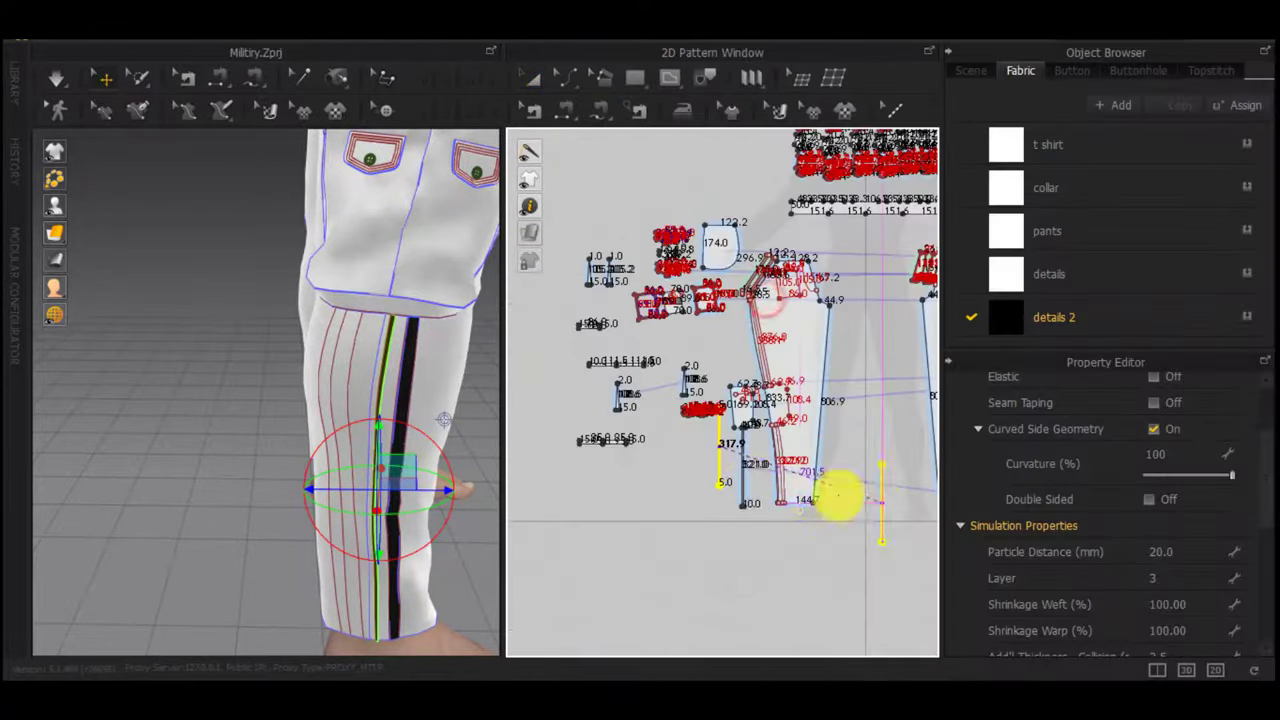
{"action": "left_click", "coordinate": [808, 490]}
{"action": "key", "text": "n"}
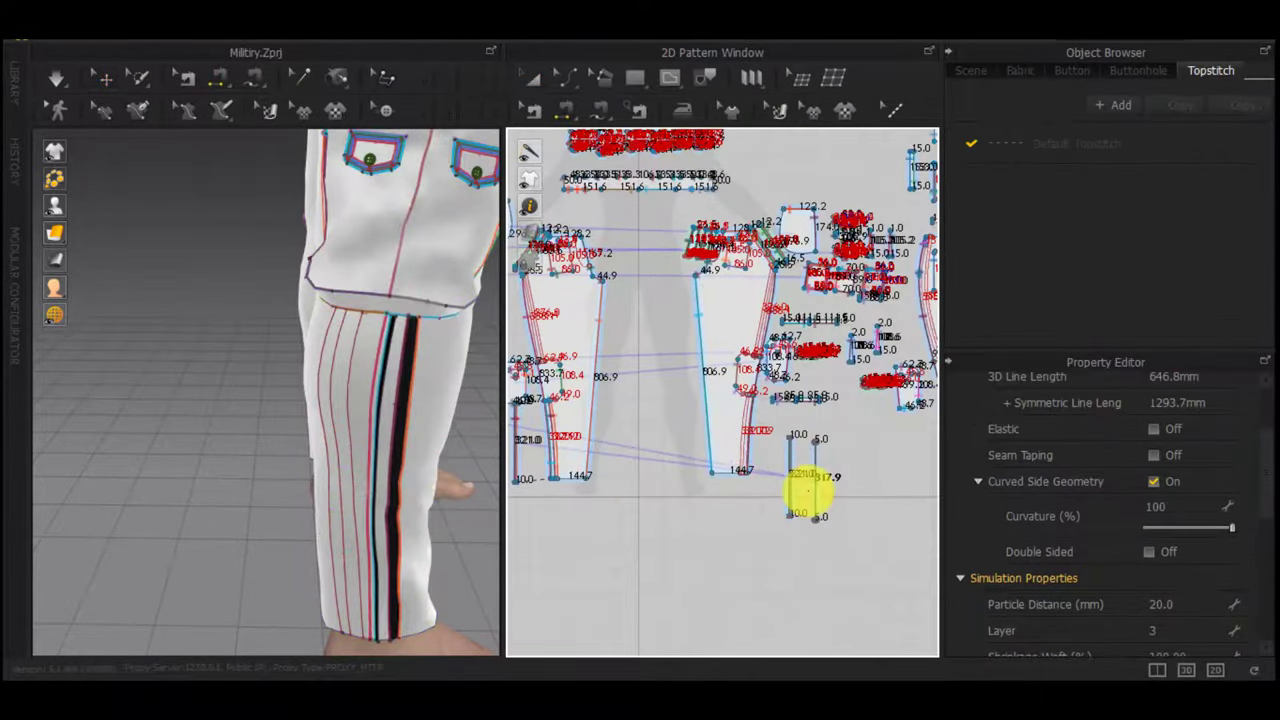
{"action": "scroll", "coordinate": [808, 490], "scroll_direction": "up", "scroll_amount": 5}
{"action": "right_click_drag", "start_coordinate": [403, 489], "coordinate": [320, 494]}
{"action": "scroll", "coordinate": [369, 474], "scroll_direction": "down", "scroll_amount": 4}
{"action": "scroll", "coordinate": [320, 494], "scroll_direction": "down", "scroll_amount": 2}
{"action": "left_click", "coordinate": [731, 480]}
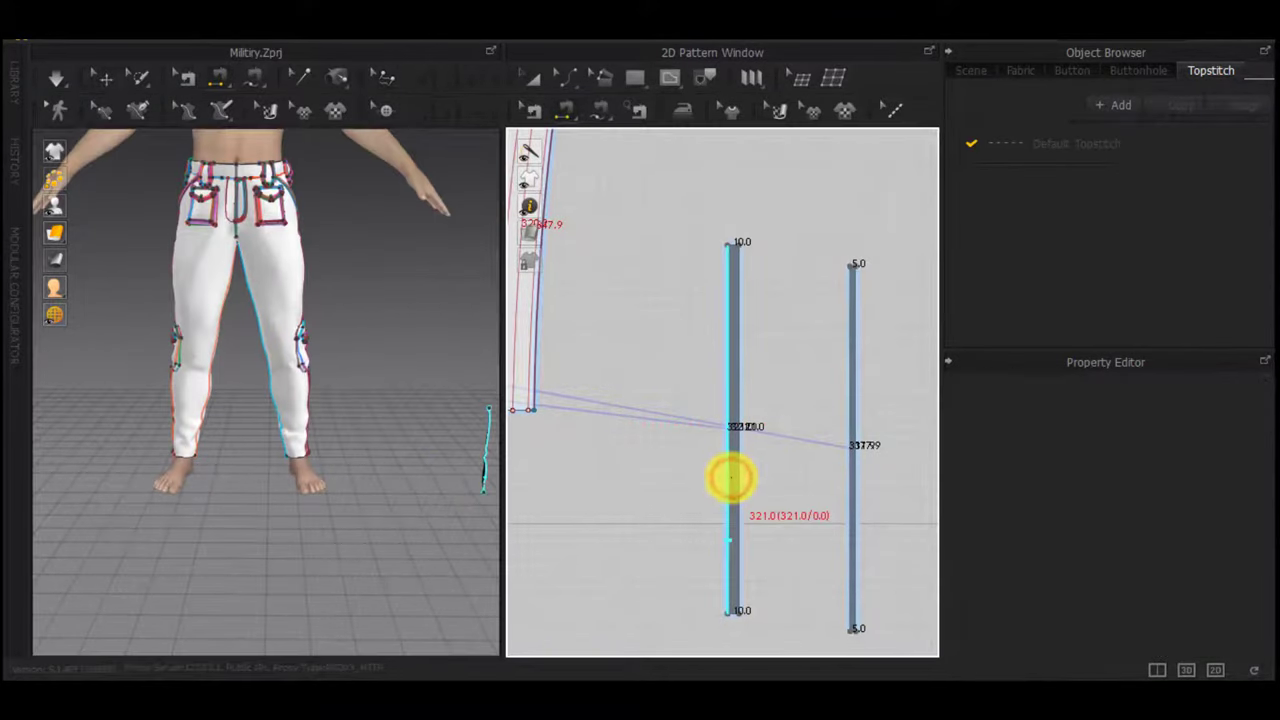
Select both mirrored strips and move them in 3D towards the outer side of the opposite lower leg
{"action": "key", "text": "a"}
{"action": "left_click", "coordinate": [734, 464]}
{"action": "mouse_move", "coordinate": [460, 478]}
{"action": "right_mouse_down"}
{"action": "mouse_move", "coordinate": [151, 469]}
{"action": "mouse_move", "coordinate": [488, 474]}
{"action": "mouse_move", "coordinate": [106, 480]}
{"action": "mouse_move", "coordinate": [370, 484]}
{"action": "right_mouse_up"}
{"action": "scroll", "coordinate": [650, 484], "scroll_direction": "down", "scroll_amount": 3}
{"action": "mouse_move", "coordinate": [823, 375]}
{"action": "left_mouse_down"}
{"action": "mouse_move", "coordinate": [734, 454]}
{"action": "mouse_move", "coordinate": [647, 593]}
{"action": "left_mouse_up"}
{"action": "scroll", "coordinate": [470, 446], "scroll_direction": "down", "scroll_amount": 2}
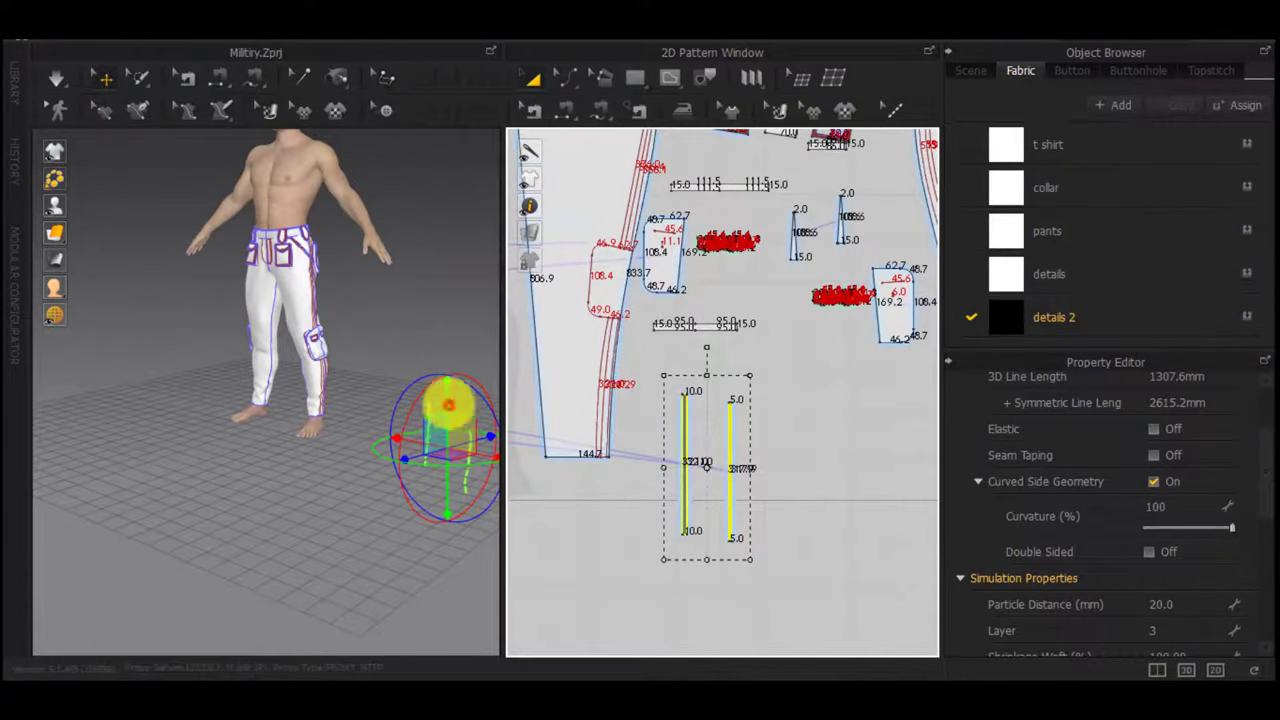
{"action": "left_click_drag", "start_coordinate": [448, 404], "coordinate": [383, 386]}
{"action": "left_click", "coordinate": [406, 346]}
Sew the mirrored 10 mm strip's two long edges to the inner and middle internal lines on the lower leg
{"action": "scroll", "coordinate": [333, 430], "scroll_direction": "up", "scroll_amount": 5}
{"action": "right_click_drag", "start_coordinate": [329, 423], "coordinate": [235, 422]}
{"action": "key", "text": "n"}
{"action": "left_click", "coordinate": [266, 377]}
{"action": "scroll", "coordinate": [603, 382], "scroll_direction": "up", "scroll_amount": 3}
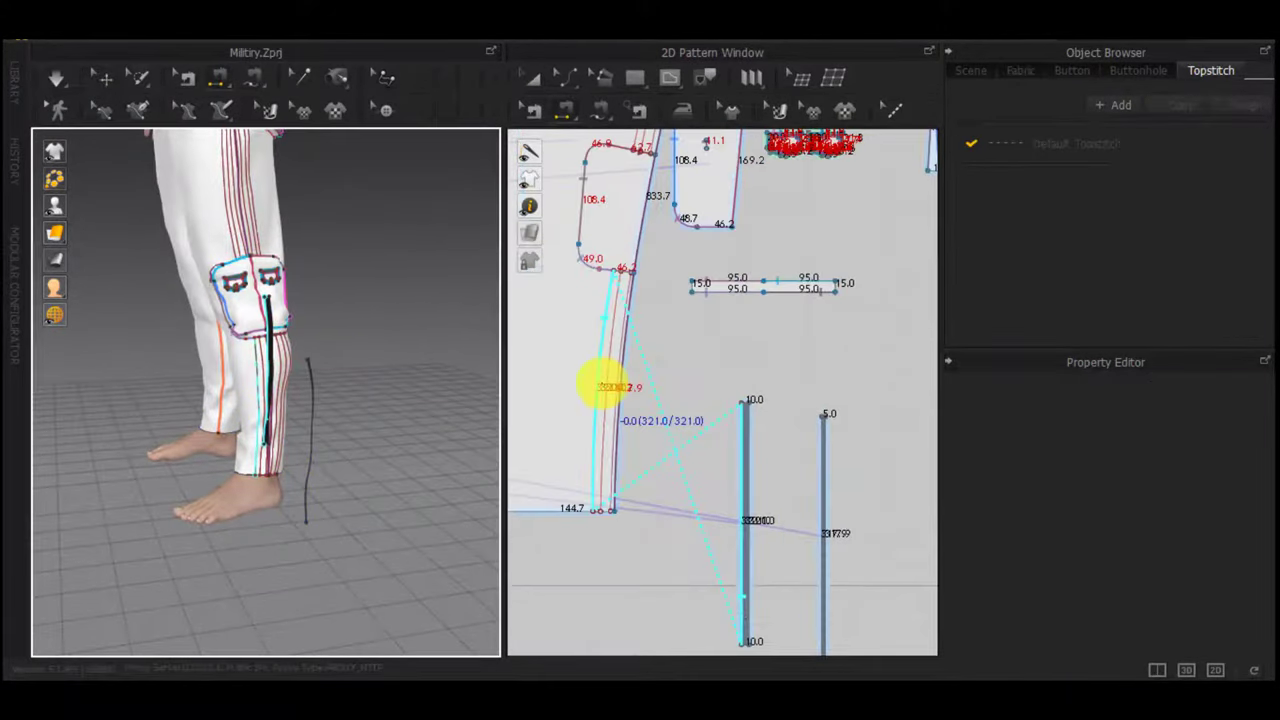
{"action": "left_click", "coordinate": [594, 457]}
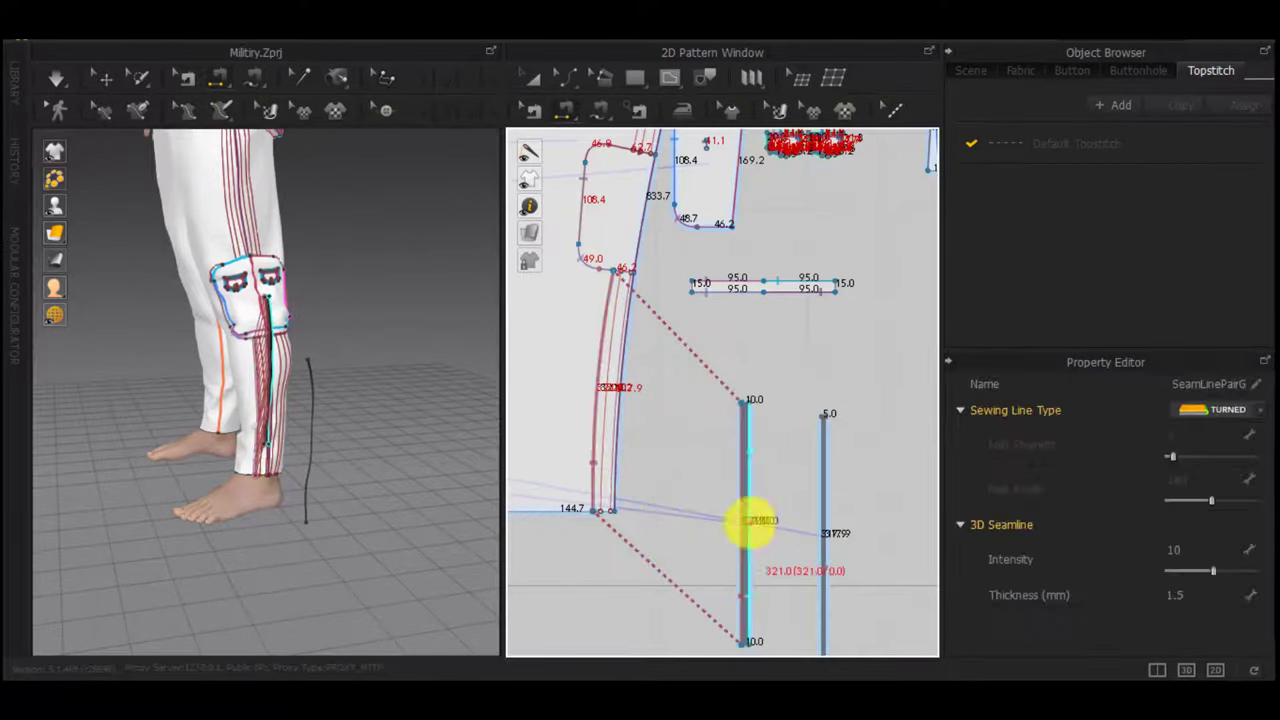
{"action": "left_click", "coordinate": [751, 522]}
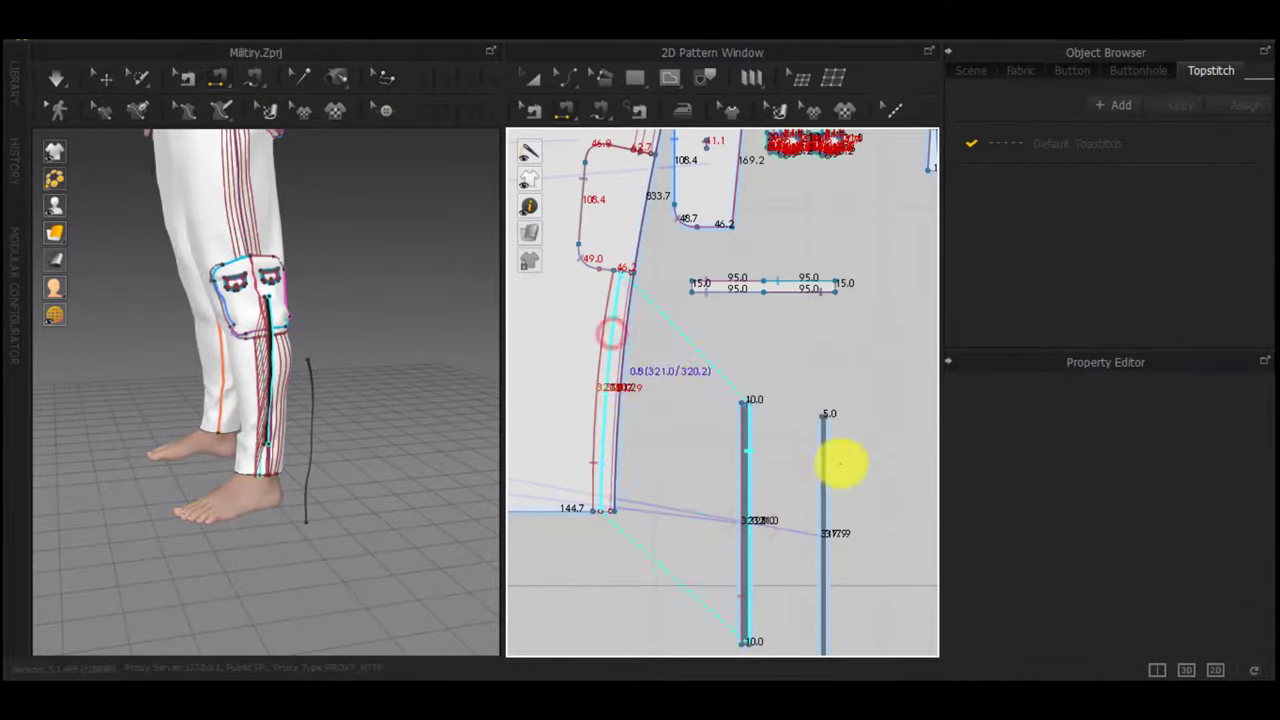
Sew the mirrored 5 mm strip to the internal line nearest the side edge and simulate the garment
{"action": "scroll", "coordinate": [820, 487], "scroll_direction": "up", "scroll_amount": 5}
{"action": "left_click", "coordinate": [820, 471]}
{"action": "scroll", "coordinate": [820, 473], "scroll_direction": "down", "scroll_amount": 4}
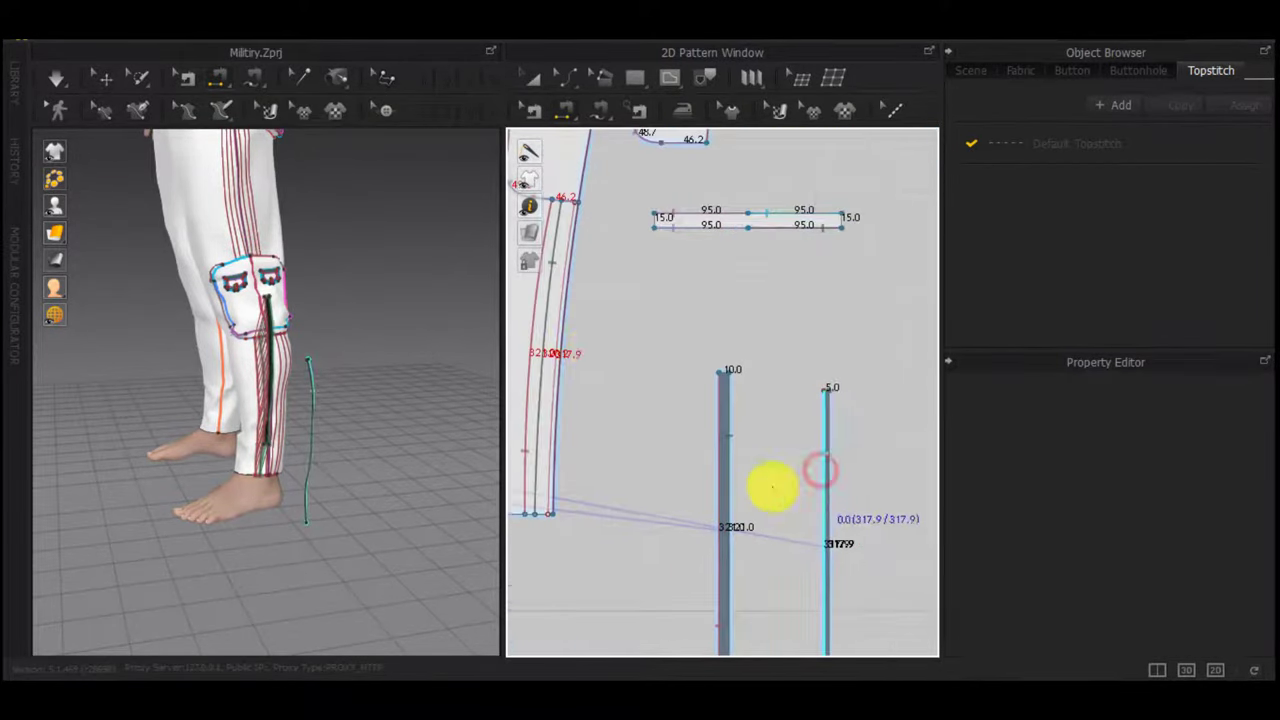
{"action": "scroll", "coordinate": [555, 334], "scroll_direction": "up", "scroll_amount": 3}
{"action": "left_click", "coordinate": [557, 326]}
{"action": "scroll", "coordinate": [641, 427], "scroll_direction": "down", "scroll_amount": 5}
{"action": "key", "text": "space"}
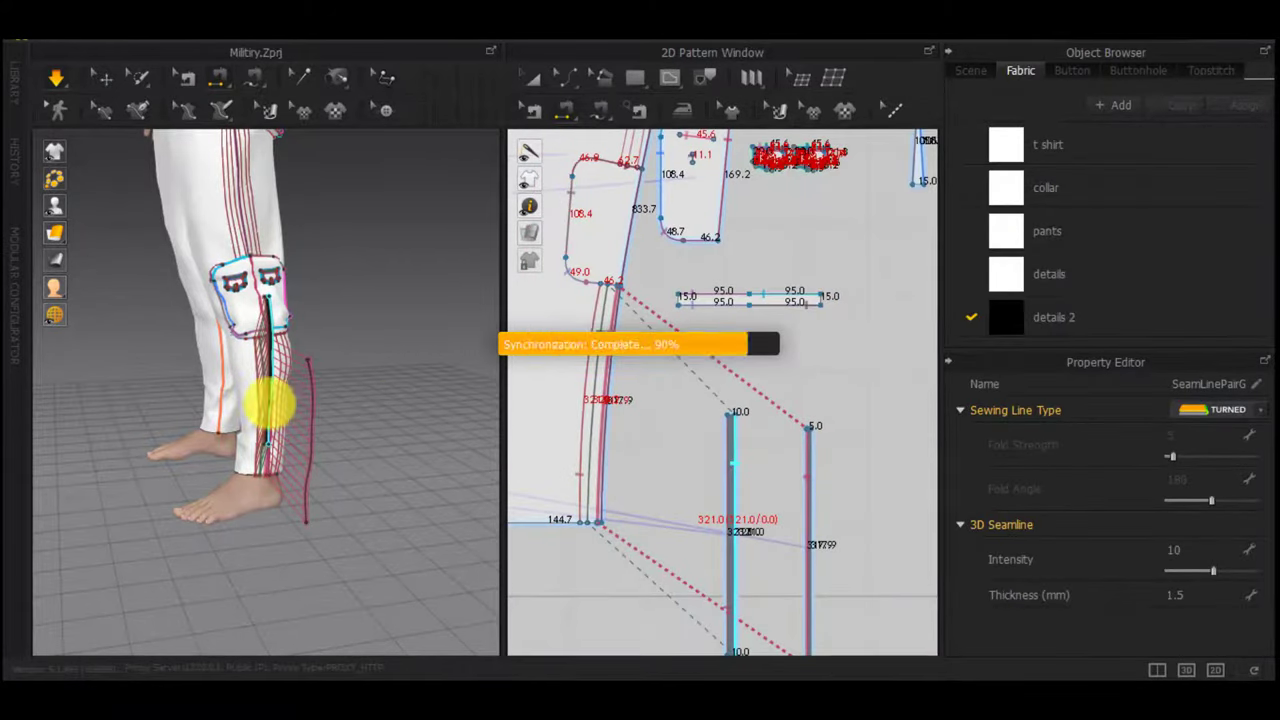
{"action": "scroll", "coordinate": [270, 405], "scroll_direction": "up", "scroll_amount": 5}
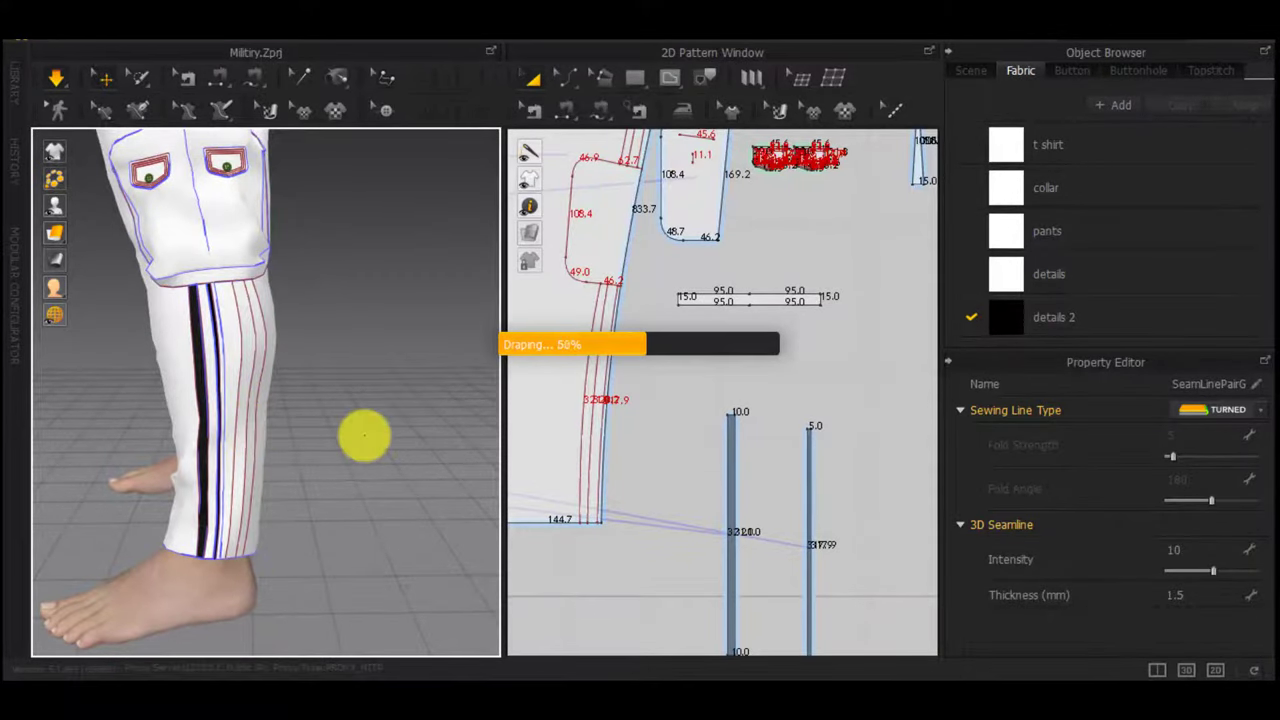
Create a 10 mm wide, 321 mm high rectangular strip next to the lower stripe lines of the back leg panel
{"action": "scroll", "coordinate": [363, 437], "scroll_direction": "down", "scroll_amount": 5}
{"action": "right_click_drag", "start_coordinate": [294, 417], "coordinate": [770, 417]}
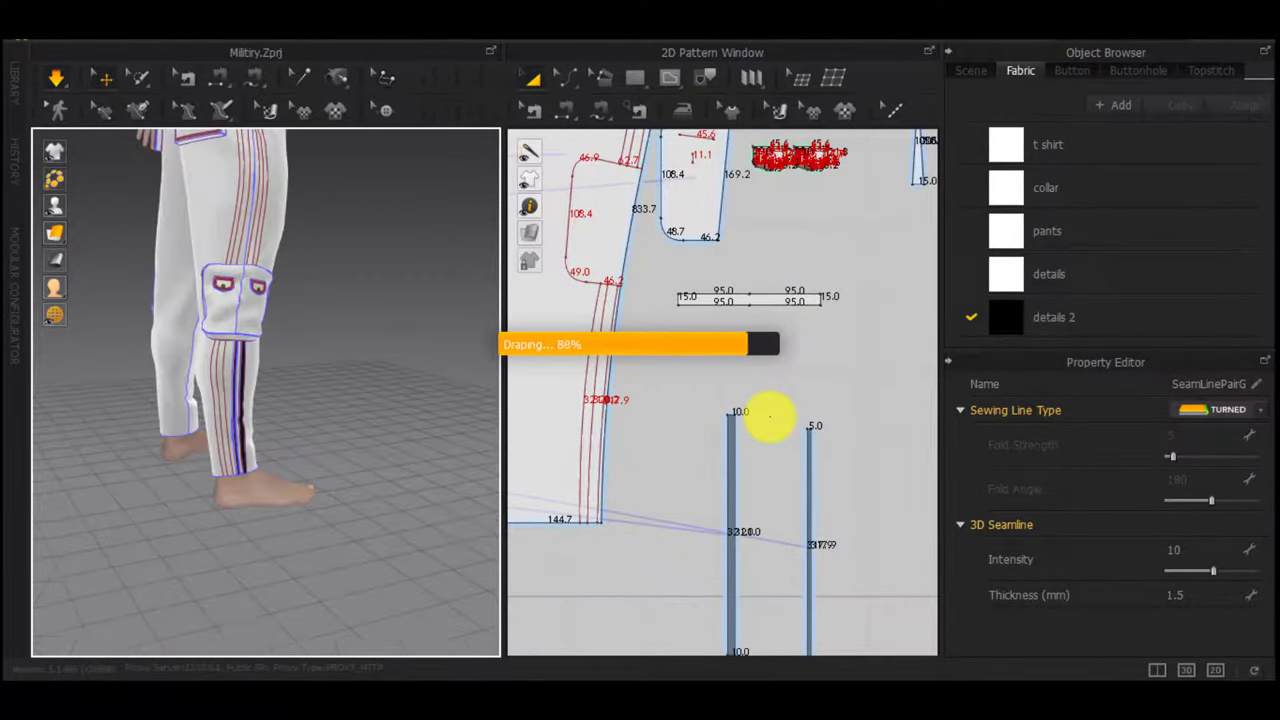
{"action": "scroll", "coordinate": [782, 450], "scroll_direction": "down", "scroll_amount": 6}
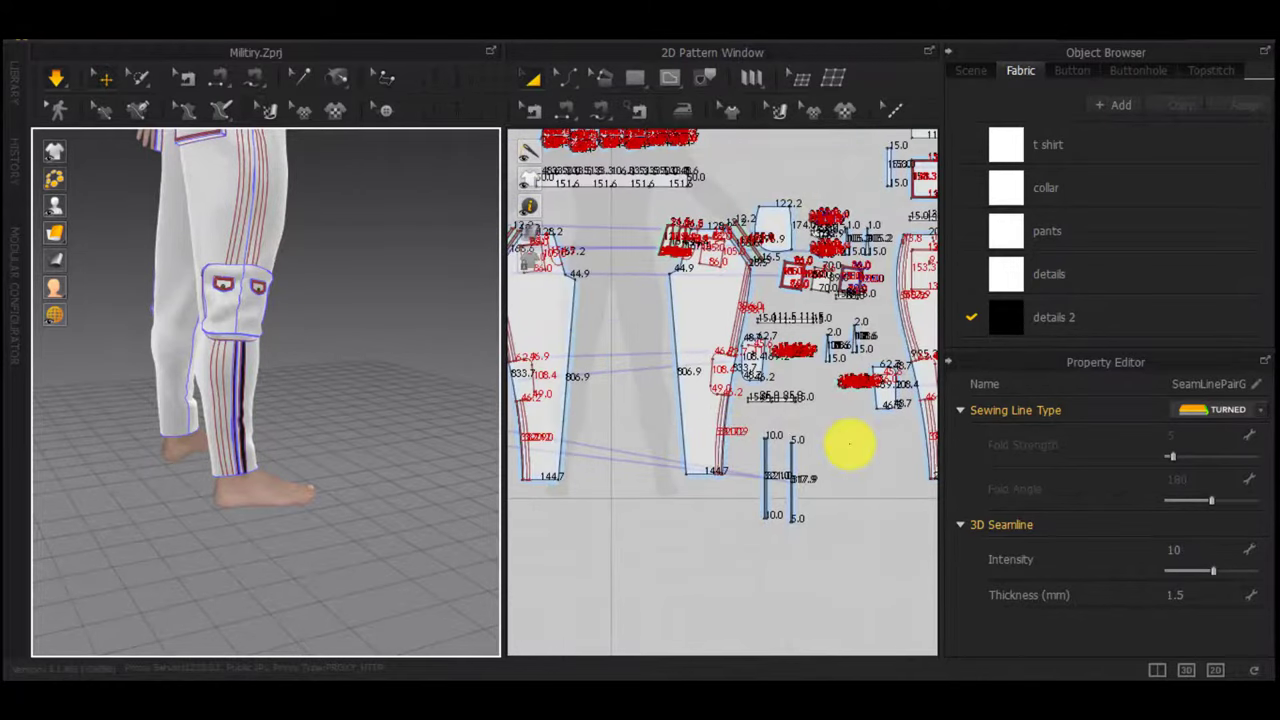
{"action": "scroll", "coordinate": [826, 440], "scroll_direction": "up", "scroll_amount": 8}
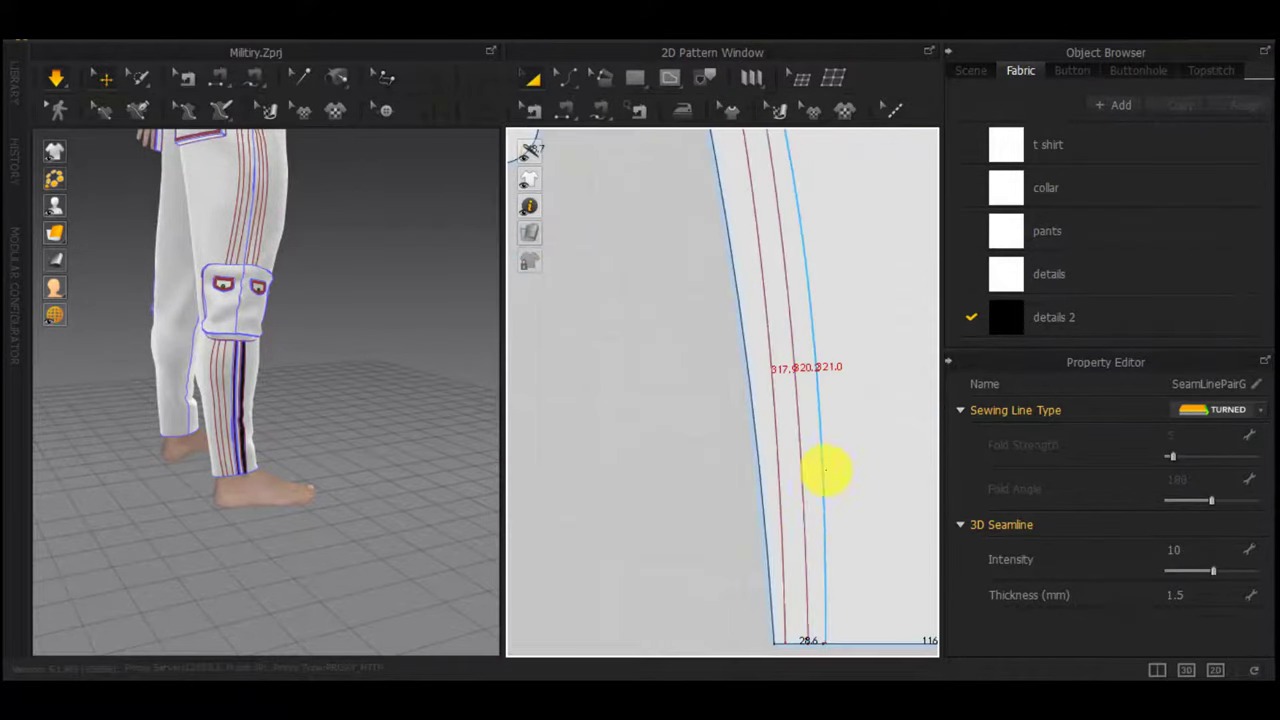
{"action": "scroll", "coordinate": [764, 535], "scroll_direction": "down", "scroll_amount": 2}
{"action": "scroll", "coordinate": [709, 511], "scroll_direction": "down", "scroll_amount": 3}
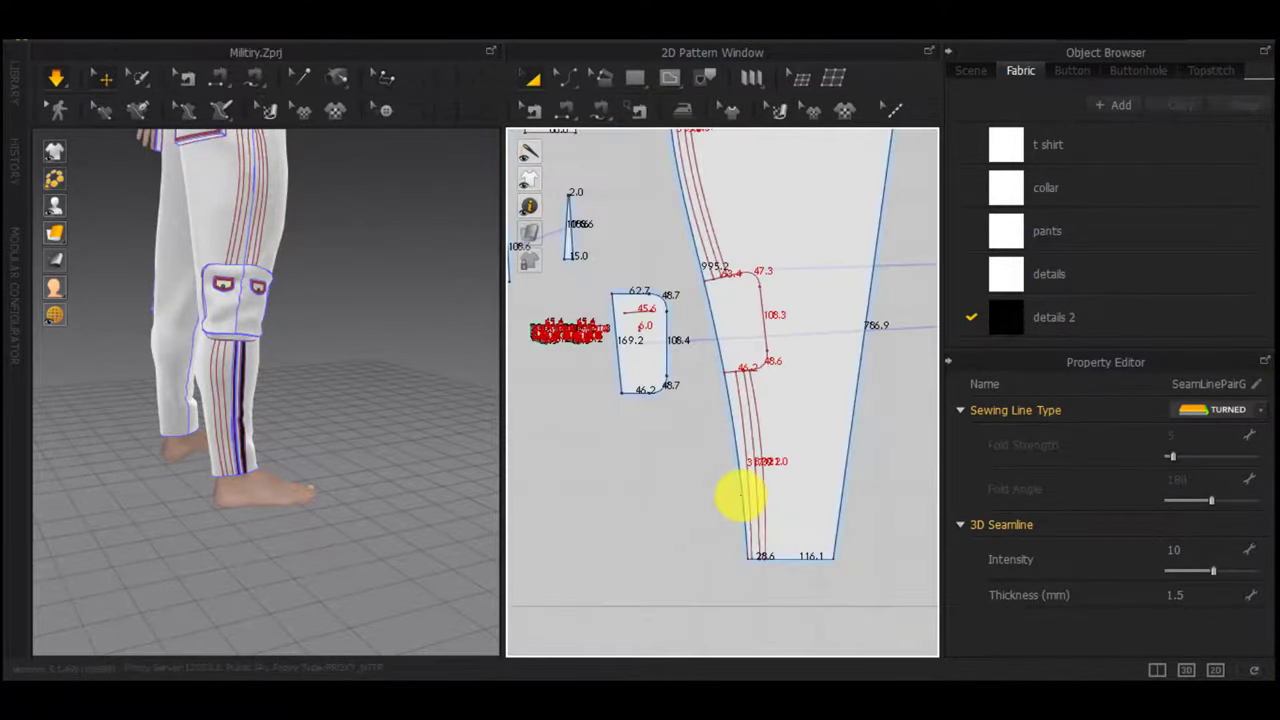
{"action": "scroll", "coordinate": [749, 506], "scroll_direction": "up", "scroll_amount": 4}
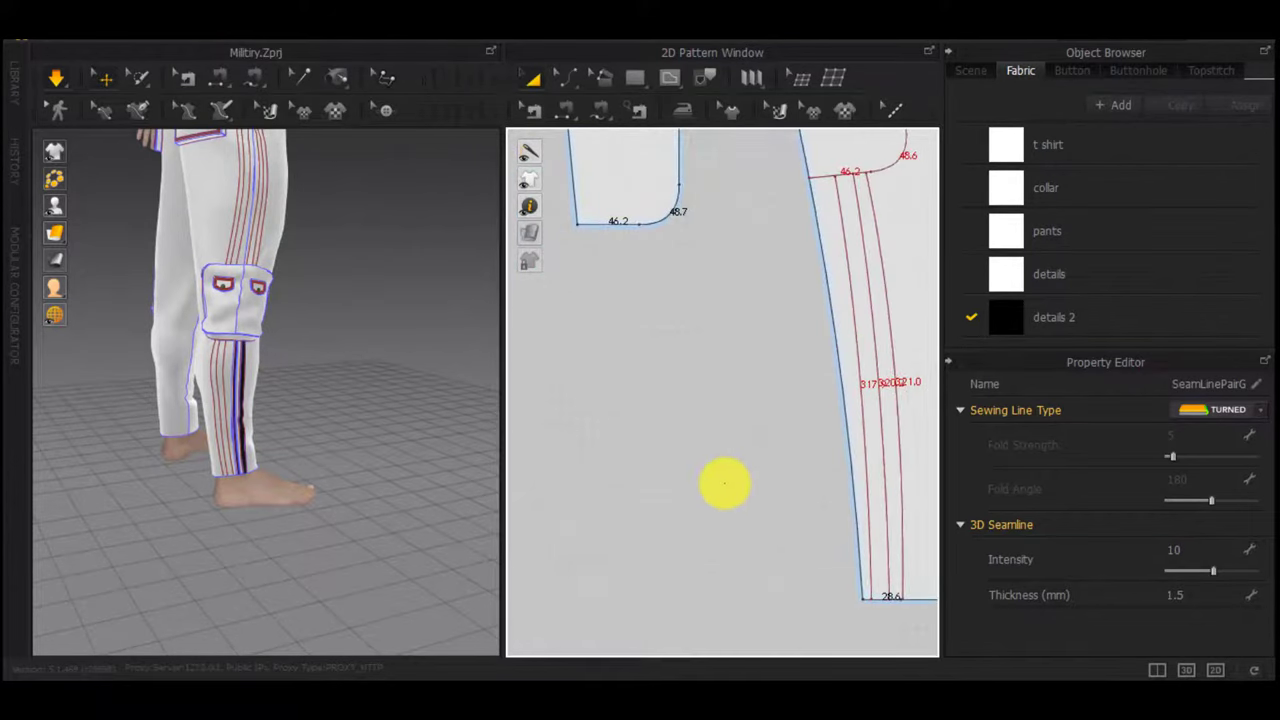
{"action": "left_click", "coordinate": [678, 364]}
{"action": "left_click_drag", "start_coordinate": [608, 130], "coordinate": [297, 200]}
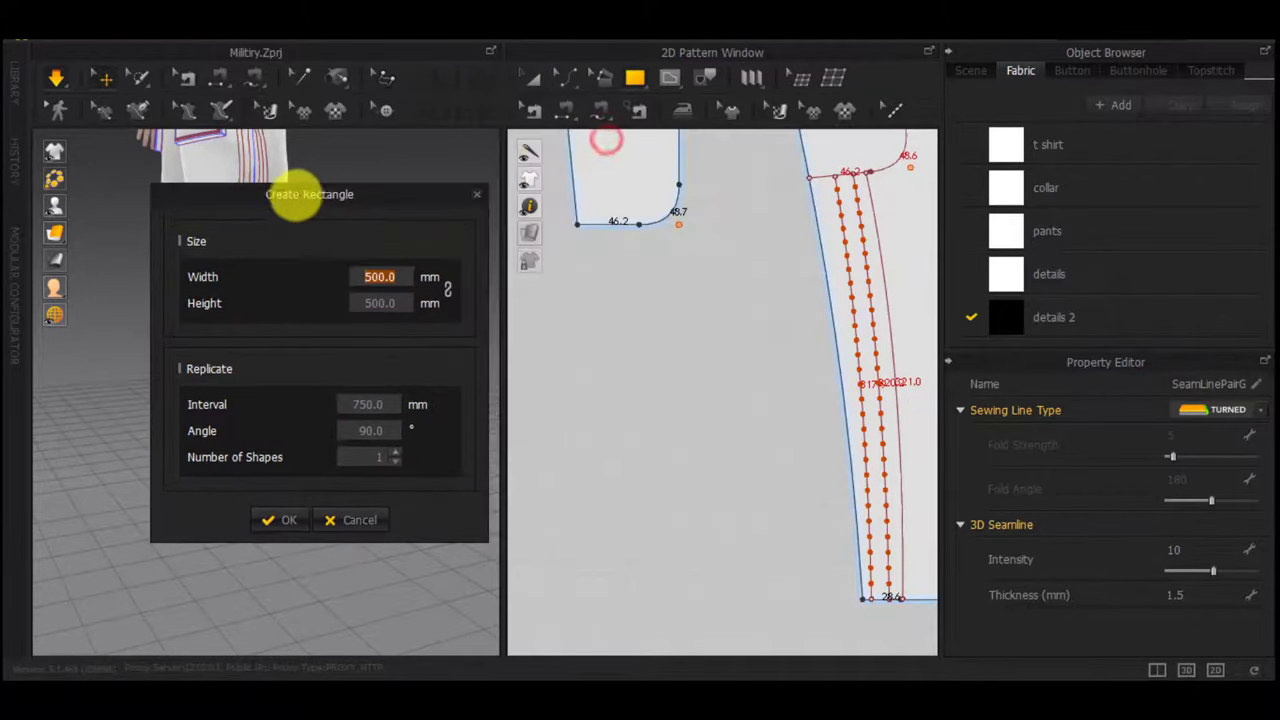
{"action": "type", "text": "10"}
{"action": "left_click", "coordinate": [385, 306]}
{"action": "type", "text": "32"}
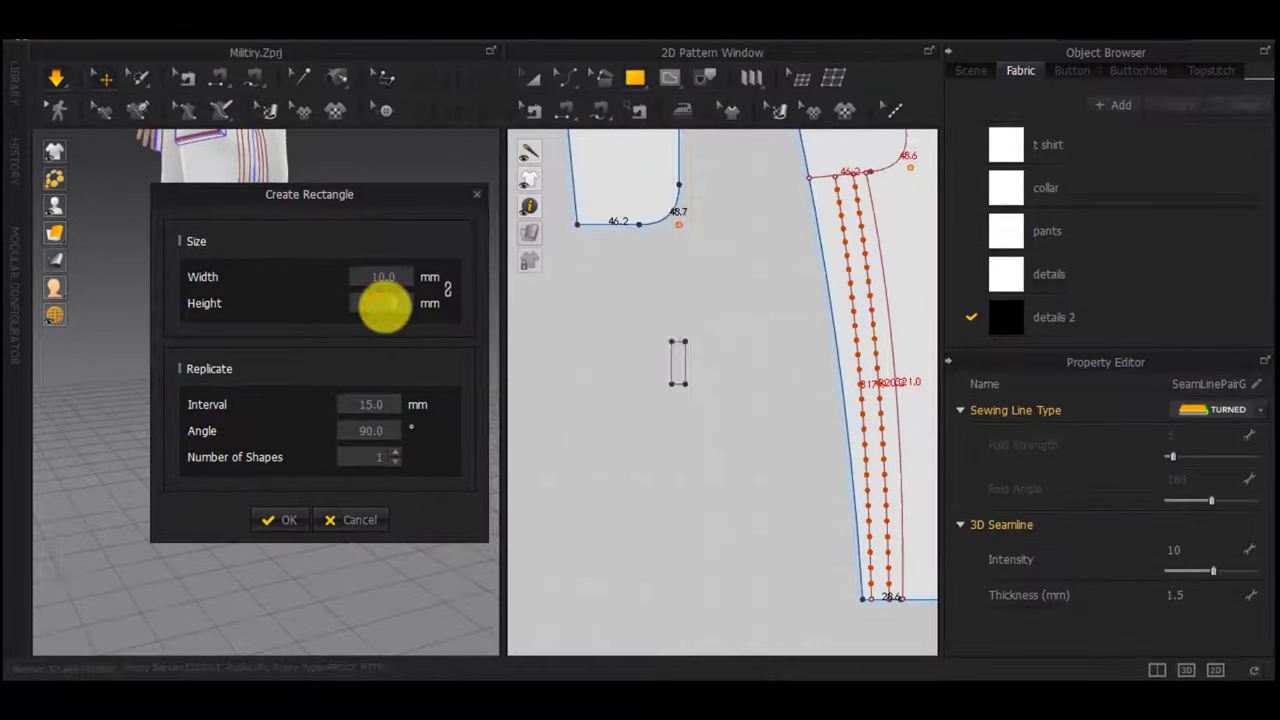
{"action": "type", "text": "1"}
{"action": "left_click", "coordinate": [302, 517]}
{"action": "scroll", "coordinate": [589, 447], "scroll_direction": "down", "scroll_amount": 3}
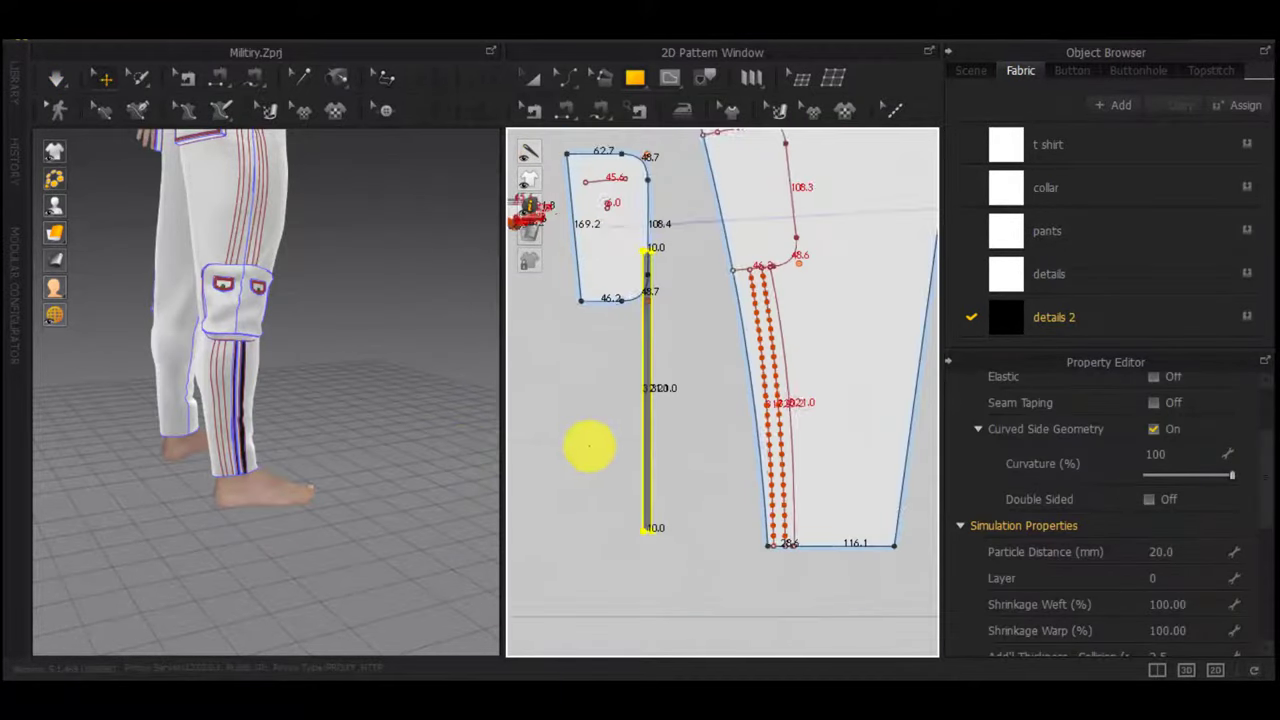
Move the upper end of the back leg panel's outermost lower internal line closer to the side edge
{"action": "scroll", "coordinate": [589, 447], "scroll_direction": "down", "scroll_amount": 1}
{"action": "scroll", "coordinate": [729, 437], "scroll_direction": "up", "scroll_amount": 4}
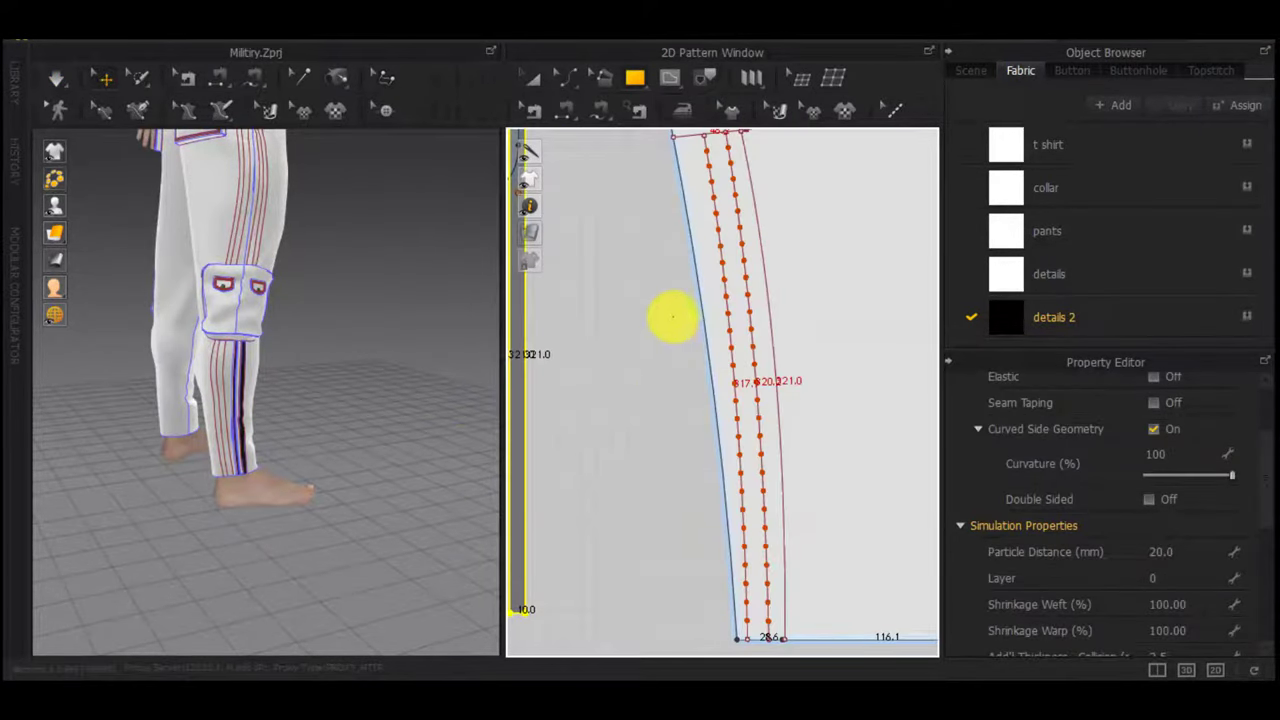
{"action": "middle_click_drag", "start_coordinate": [673, 317], "coordinate": [686, 436]}
{"action": "scroll", "coordinate": [730, 288], "scroll_direction": "up", "scroll_amount": 2}
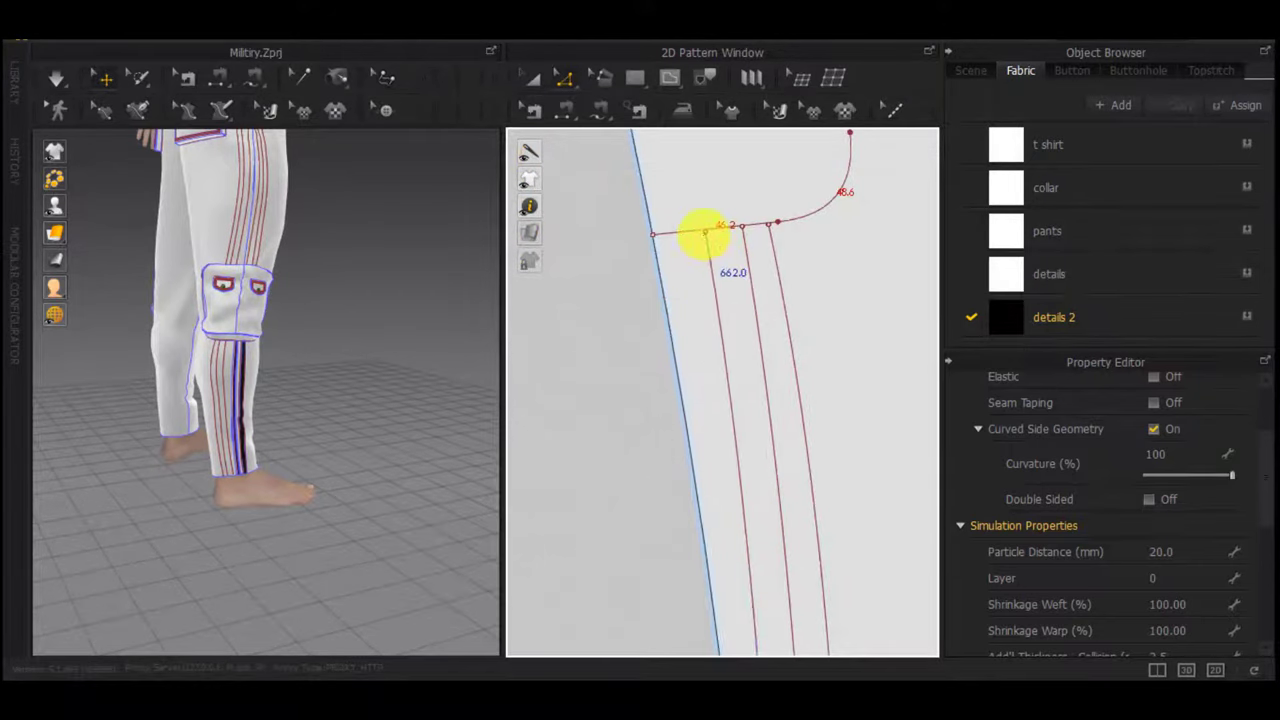
{"action": "left_click", "coordinate": [703, 232]}
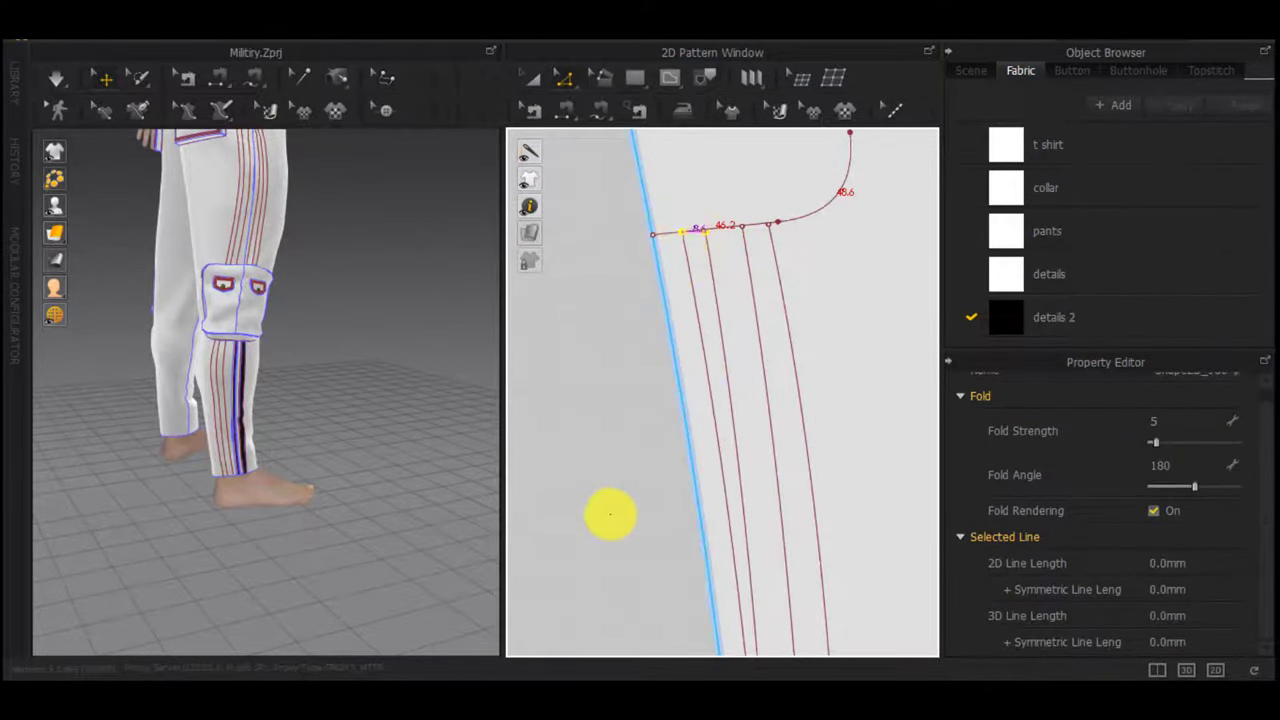
{"action": "key", "text": "Delete"}
{"action": "scroll", "coordinate": [610, 514], "scroll_direction": "down", "scroll_amount": 2}
{"action": "middle_click_drag", "start_coordinate": [608, 410], "coordinate": [607, 224]}
{"action": "scroll", "coordinate": [616, 416], "scroll_direction": "down", "scroll_amount": 1}
Adjust the curvature of the outermost lower internal line and the position of its end point at the hem
{"action": "key", "text": "v"}
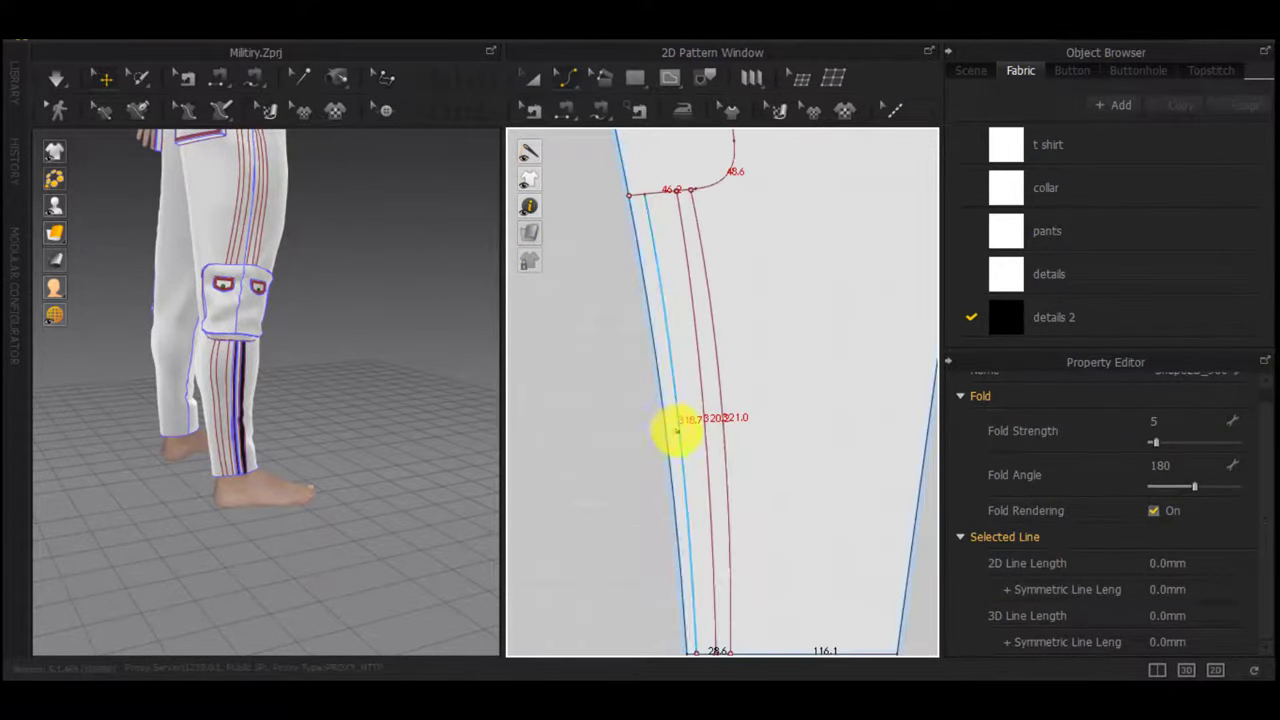
{"action": "left_click_drag", "start_coordinate": [677, 431], "coordinate": [682, 434]}
{"action": "scroll", "coordinate": [716, 647], "scroll_direction": "up", "scroll_amount": 2}
{"action": "middle_click_drag", "start_coordinate": [716, 647], "coordinate": [706, 538]}
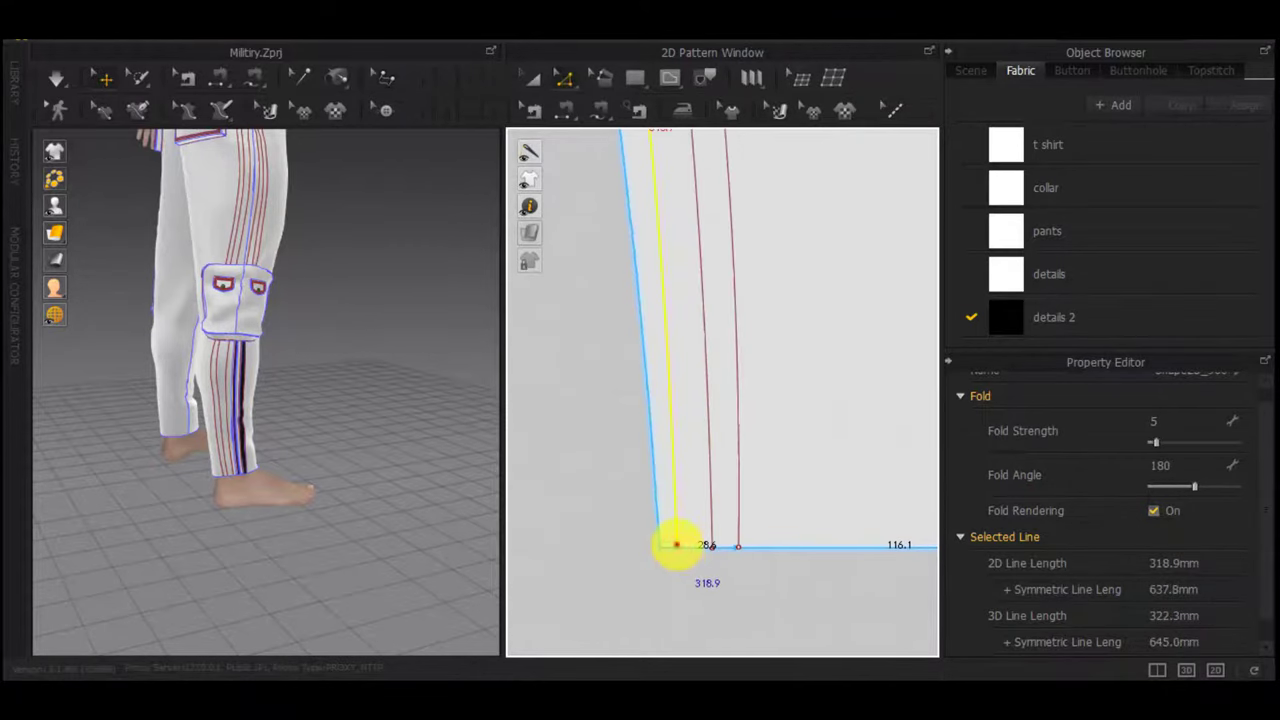
{"action": "scroll", "coordinate": [617, 551], "scroll_direction": "down", "scroll_amount": 4}
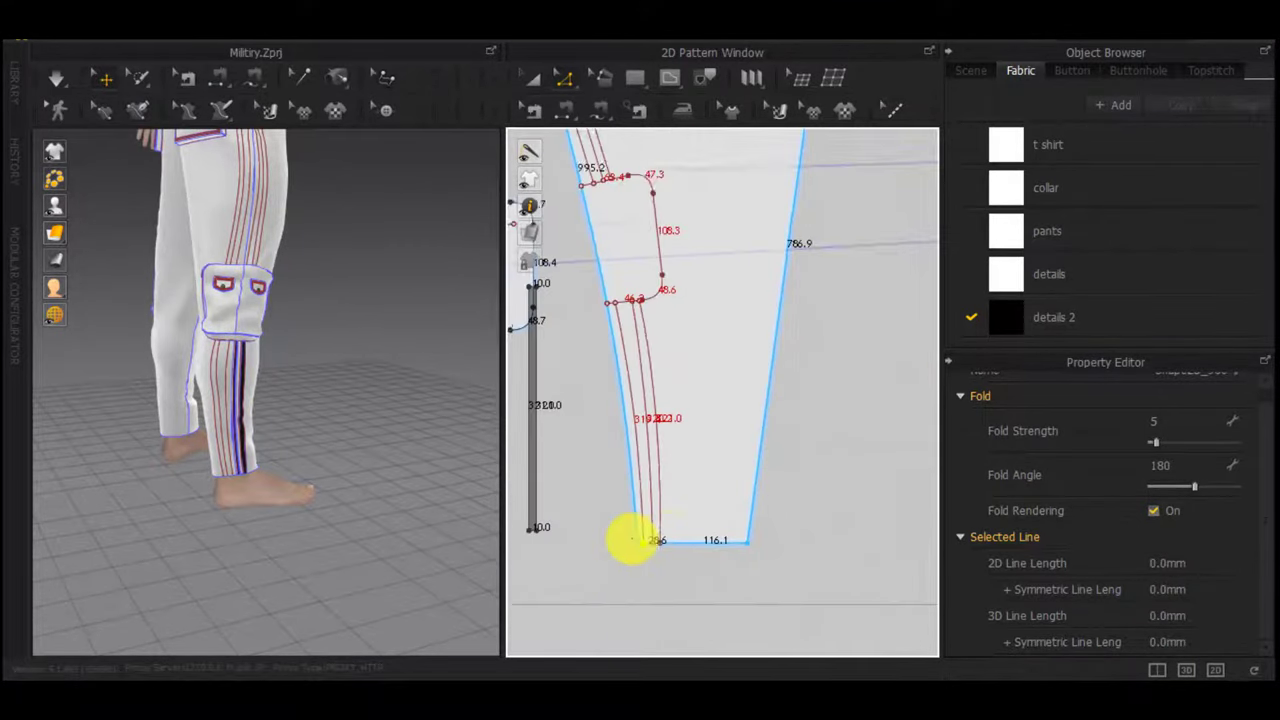
Create a 5 mm wide, 319 mm high rectangular strip beside the new 10 mm strip
{"action": "scroll", "coordinate": [630, 486], "scroll_direction": "up", "scroll_amount": 4}
{"action": "middle_click_drag", "start_coordinate": [631, 489], "coordinate": [779, 509]}
{"action": "scroll", "coordinate": [779, 509], "scroll_direction": "down", "scroll_amount": 2}
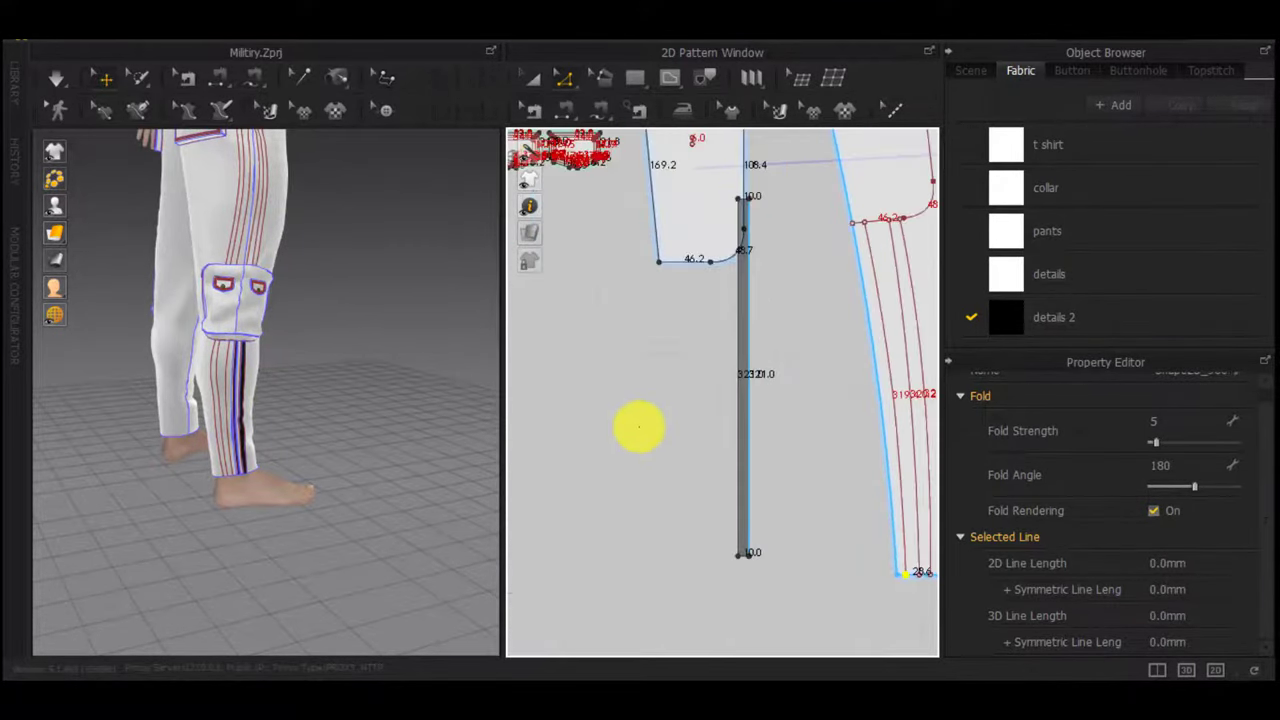
{"action": "key", "text": "s"}
{"action": "left_click", "coordinate": [634, 401]}
{"action": "type", "text": "319"}
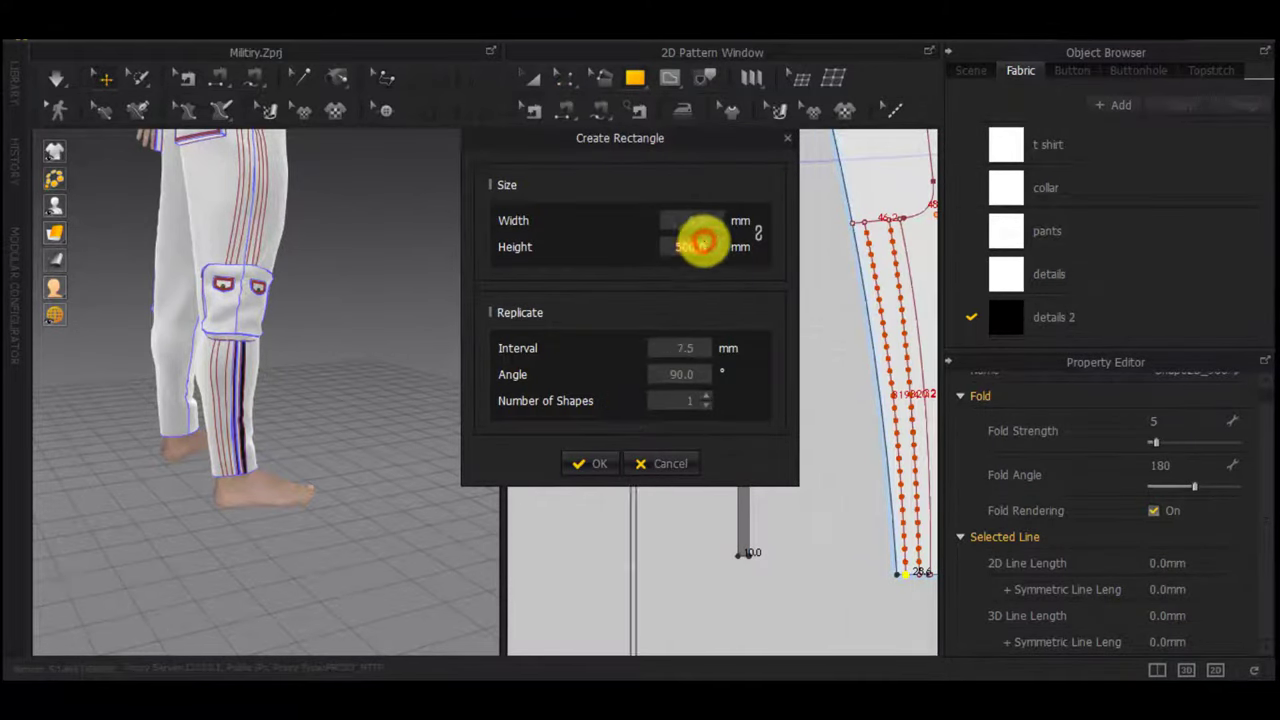
{"action": "key", "text": "Return"}
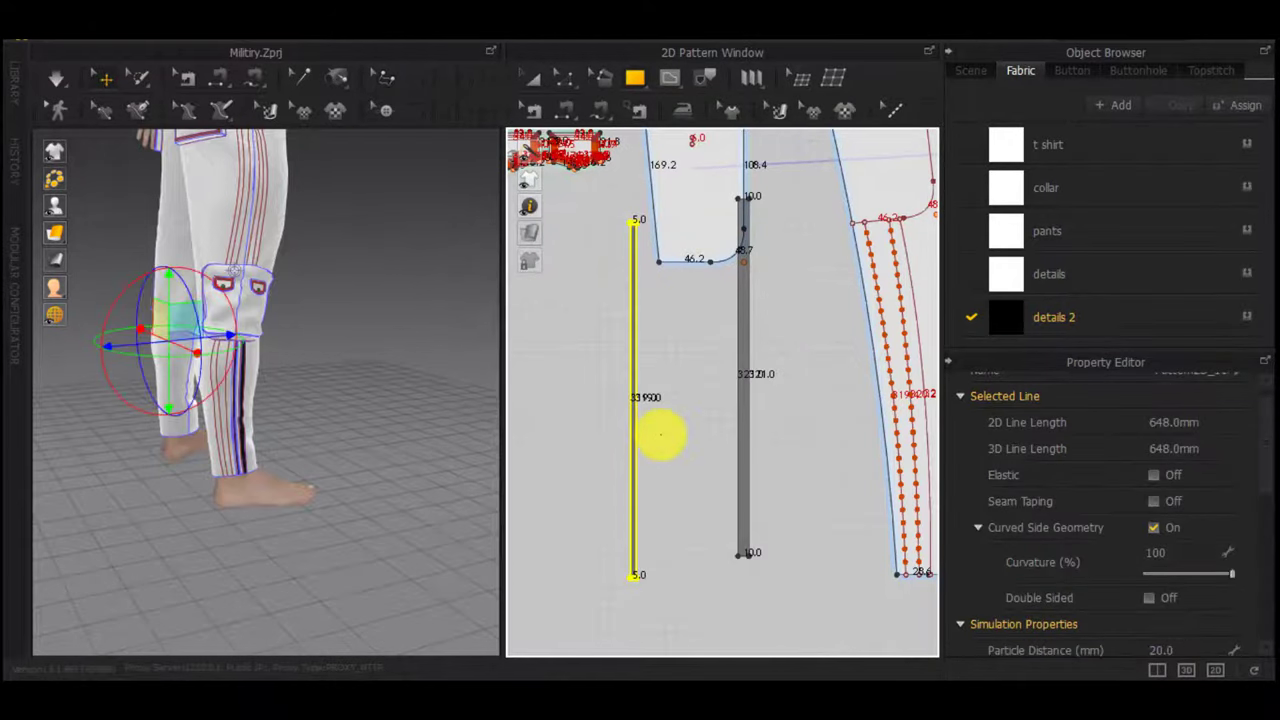
{"action": "mouse_move", "coordinate": [312, 498]}
{"action": "right_mouse_down"}
{"action": "mouse_move", "coordinate": [629, 455]}
{"action": "mouse_move", "coordinate": [811, 447]}
{"action": "right_mouse_up"}
{"action": "scroll", "coordinate": [777, 491], "scroll_direction": "down", "scroll_amount": 3}
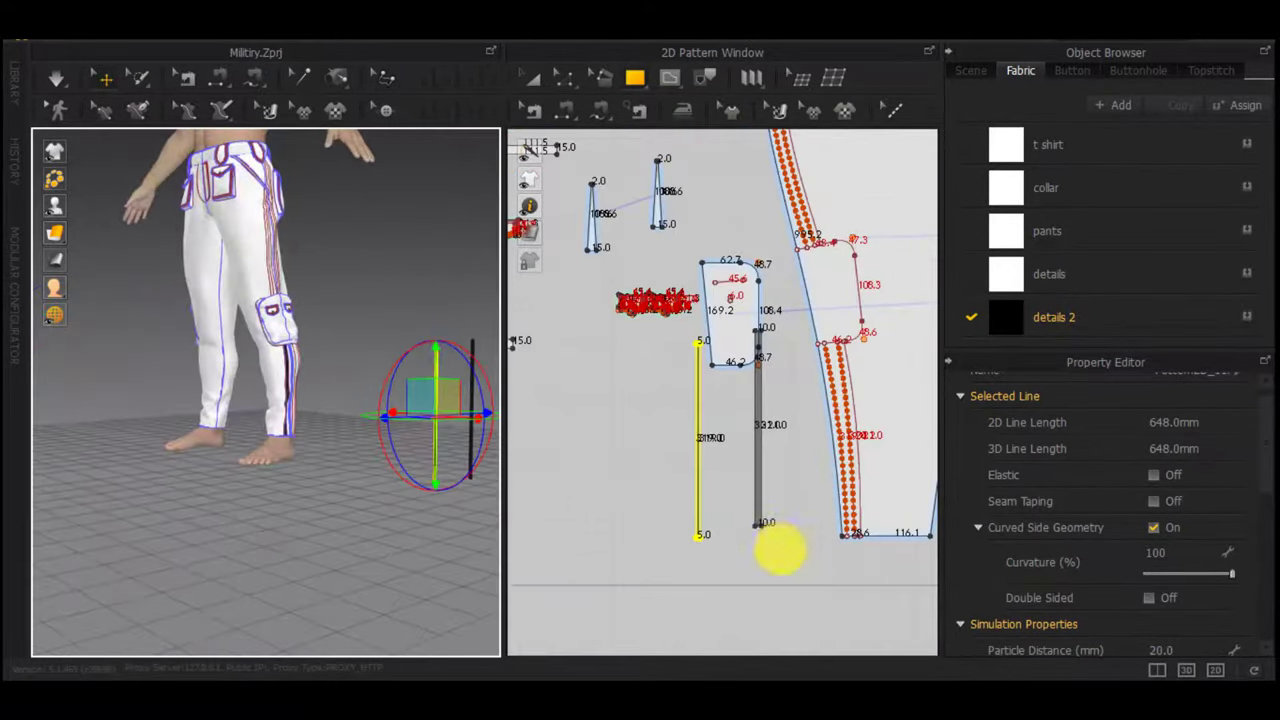
{"action": "mouse_move", "coordinate": [811, 573]}
{"action": "left_mouse_down"}
{"action": "mouse_move", "coordinate": [634, 343]}
{"action": "mouse_move", "coordinate": [631, 314]}
{"action": "left_mouse_up"}
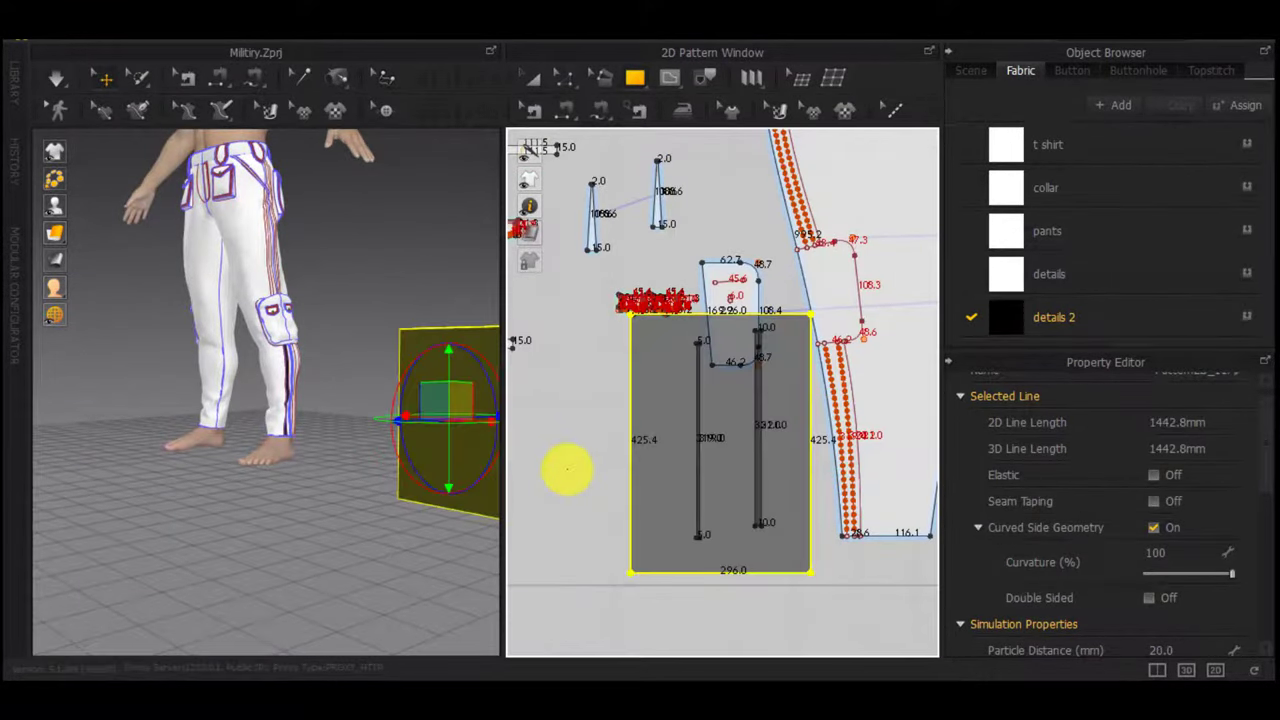
{"action": "key", "text": "ctrl+z"}
Select the new 10 mm and 5 mm strips together and move them in 3D close to the lower legs
{"action": "key", "text": "a"}
{"action": "left_click_drag", "start_coordinate": [778, 578], "coordinate": [656, 371]}
{"action": "left_click_drag", "start_coordinate": [655, 327], "coordinate": [654, 326]}
{"action": "right_click_drag", "start_coordinate": [446, 446], "coordinate": [372, 486]}
{"action": "left_click_drag", "start_coordinate": [317, 616], "coordinate": [471, 471]}
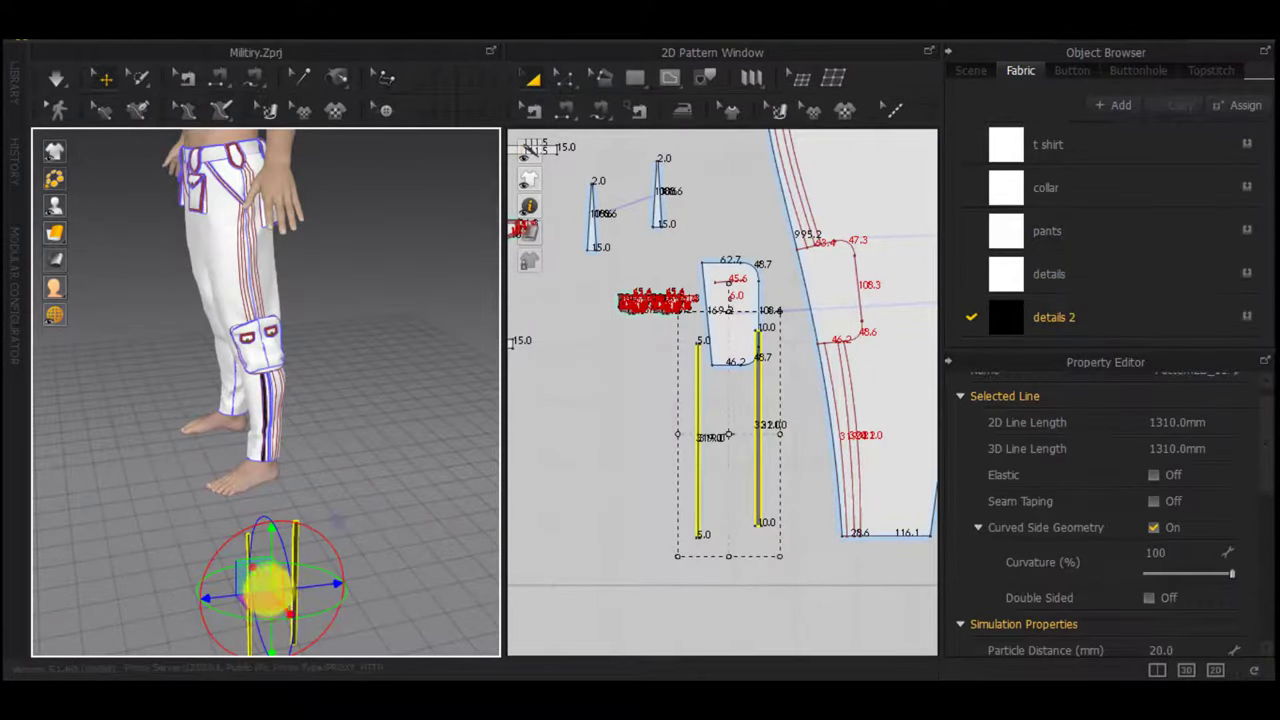
{"action": "right_click_drag", "start_coordinate": [268, 589], "coordinate": [189, 577]}
{"action": "left_click_drag", "start_coordinate": [284, 601], "coordinate": [452, 427]}
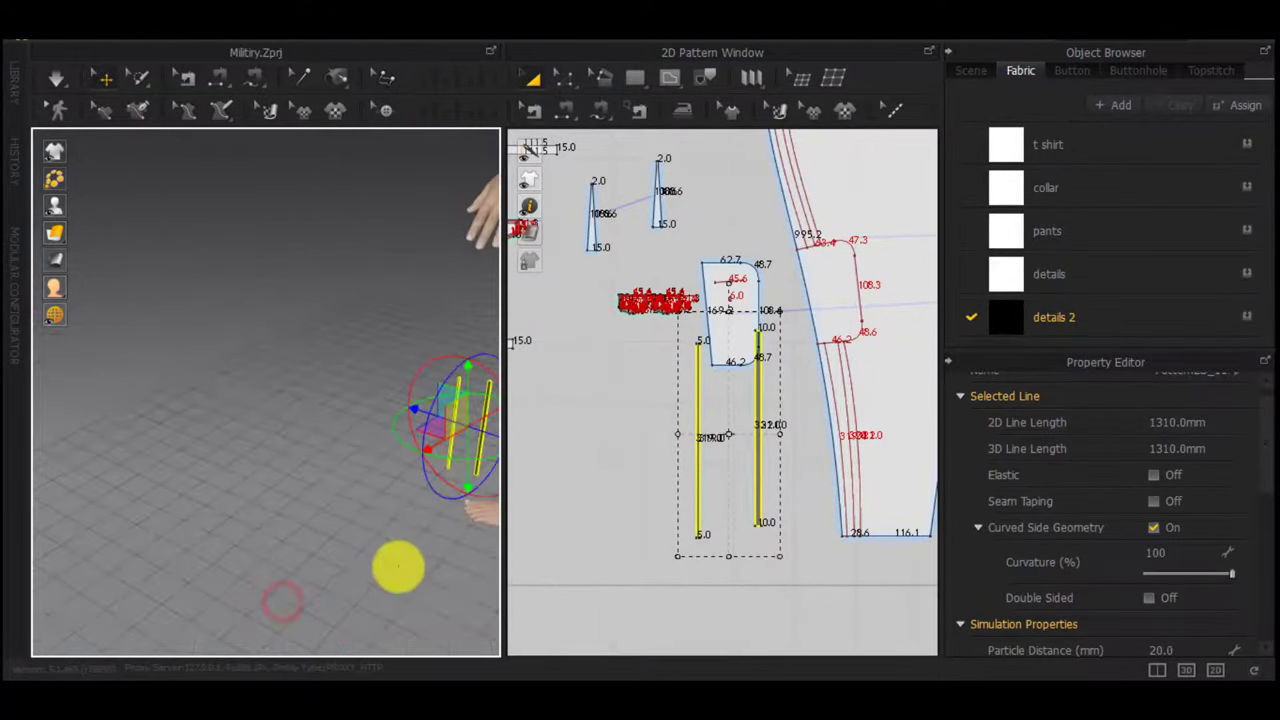
{"action": "right_click_drag", "start_coordinate": [398, 567], "coordinate": [435, 548]}
{"action": "left_click", "coordinate": [319, 408]}
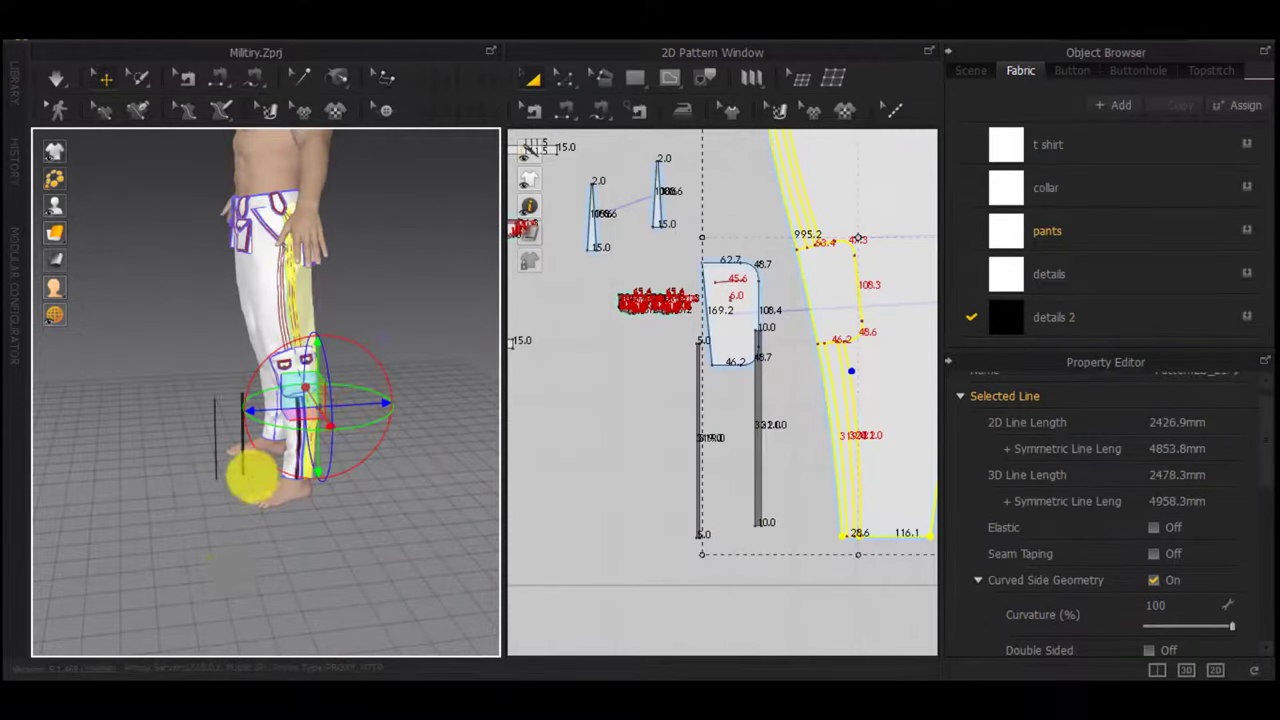
{"action": "left_click", "coordinate": [230, 558]}
Reselect both new strips and move them in 3D right beside the outer side of the striped lower leg
{"action": "right_click_drag", "start_coordinate": [231, 560], "coordinate": [280, 570]}
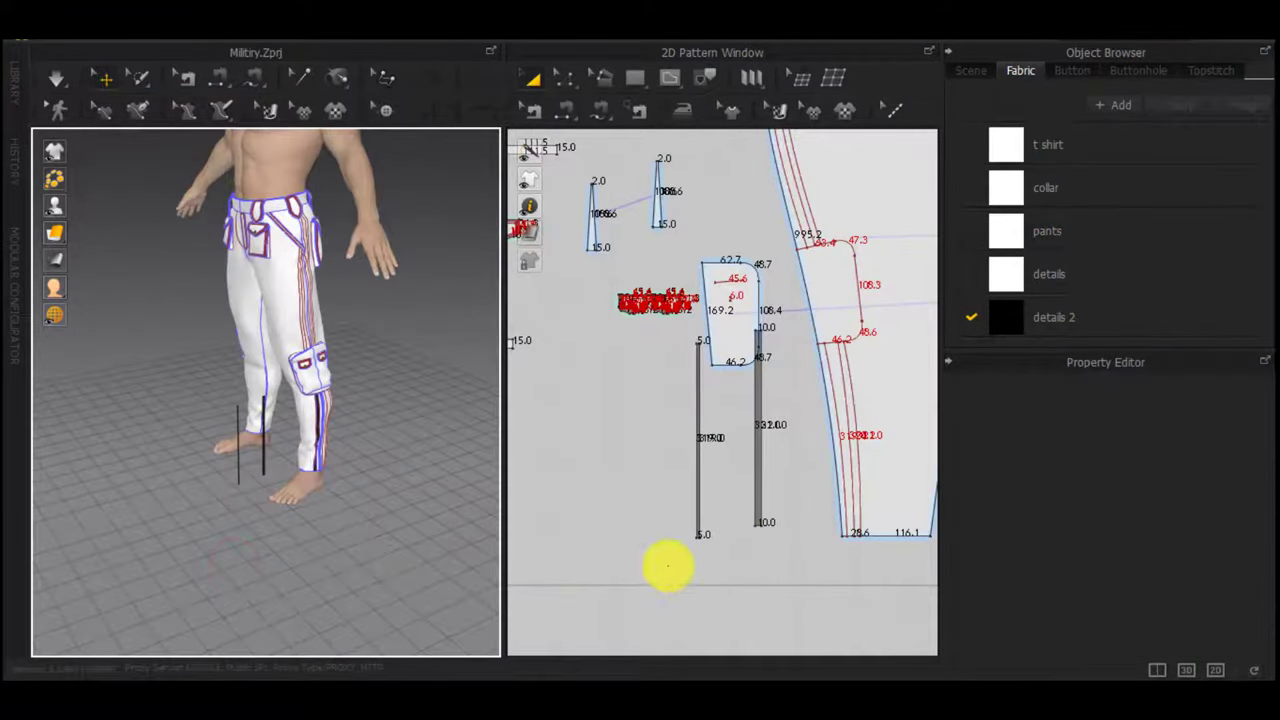
{"action": "left_click_drag", "start_coordinate": [668, 566], "coordinate": [782, 316]}
{"action": "left_click_drag", "start_coordinate": [303, 433], "coordinate": [391, 437]}
{"action": "left_click", "coordinate": [430, 320]}
{"action": "scroll", "coordinate": [423, 431], "scroll_direction": "up", "scroll_amount": 4}
{"action": "right_click_drag", "start_coordinate": [420, 440], "coordinate": [370, 490]}
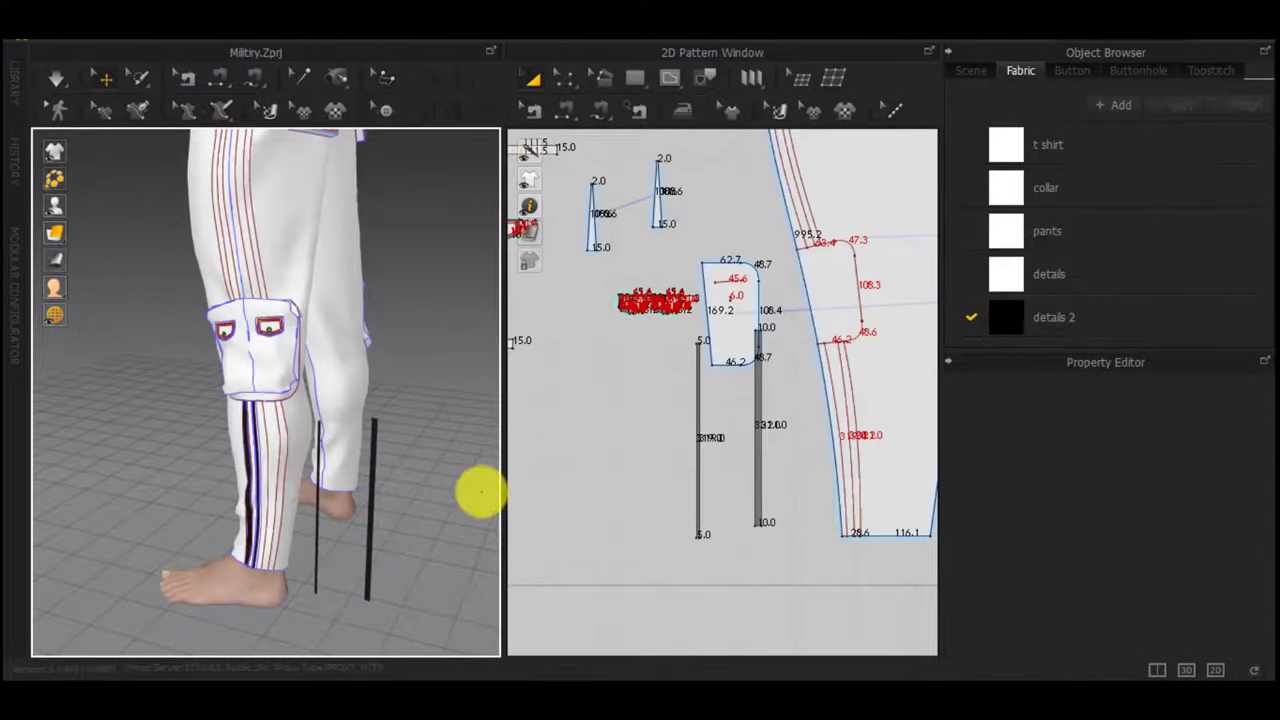
{"action": "key", "text": "ctrl+z"}
{"action": "left_click_drag", "start_coordinate": [375, 491], "coordinate": [286, 474]}
Sew the 10 mm strip's two long edges to the inner and middle internal lines of the back lower leg
{"action": "key", "text": "n"}
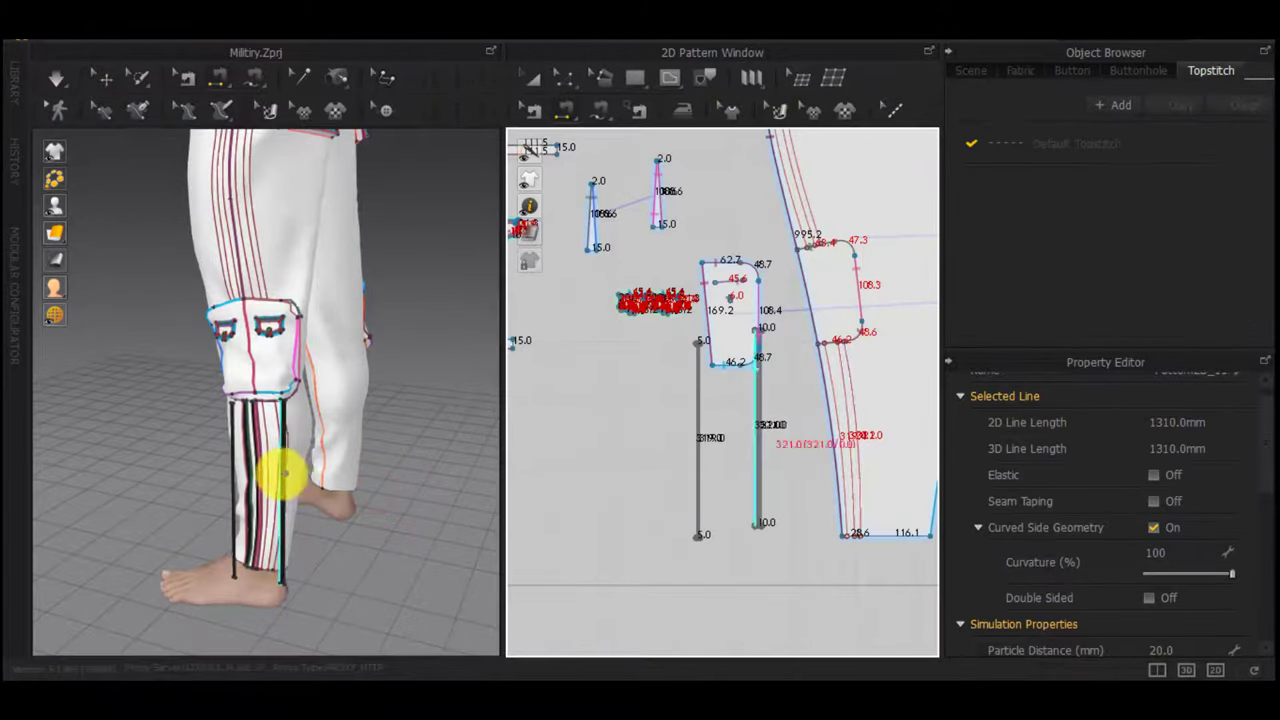
{"action": "left_click", "coordinate": [861, 402]}
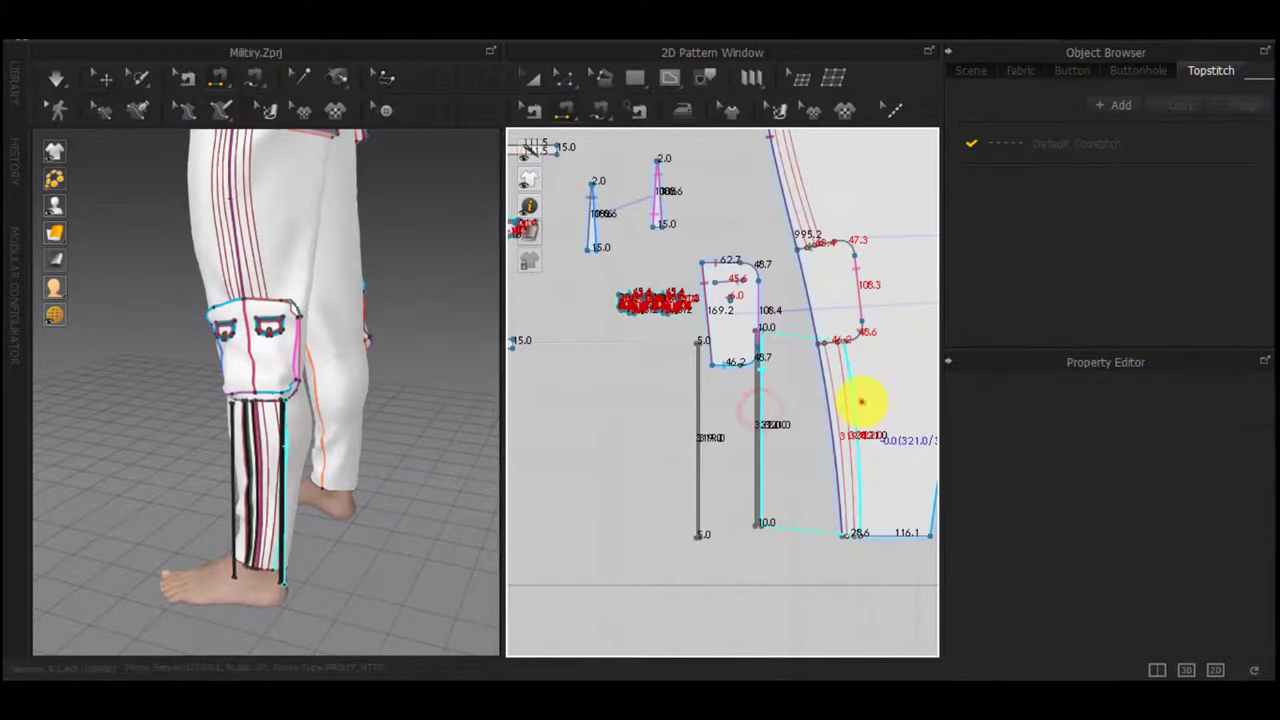
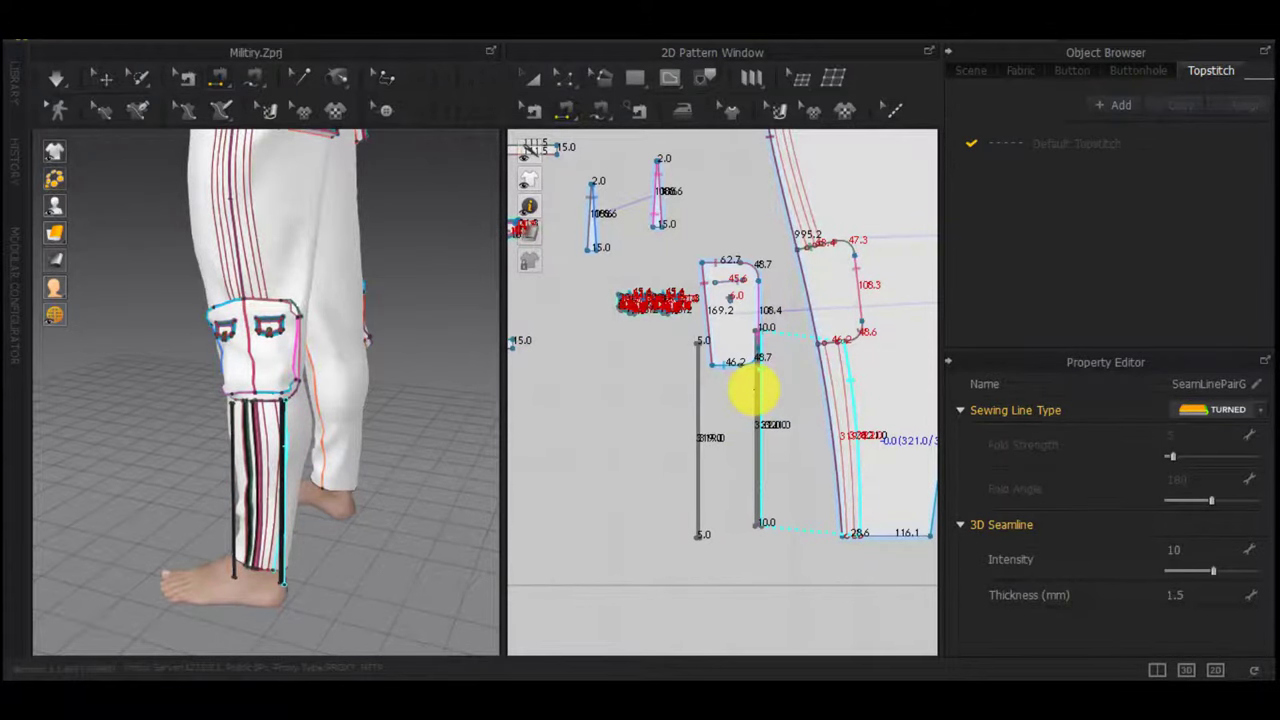
{"action": "scroll", "coordinate": [754, 390], "scroll_direction": "up", "scroll_amount": 3}
{"action": "left_click", "coordinate": [754, 390]}
{"action": "middle_click_drag", "start_coordinate": [754, 390], "coordinate": [566, 398]}
{"action": "left_click", "coordinate": [740, 397]}
Sew the 5 mm strip to the back leg panel's internal line nearest the side edge
{"action": "scroll", "coordinate": [722, 422], "scroll_direction": "down", "scroll_amount": 3}
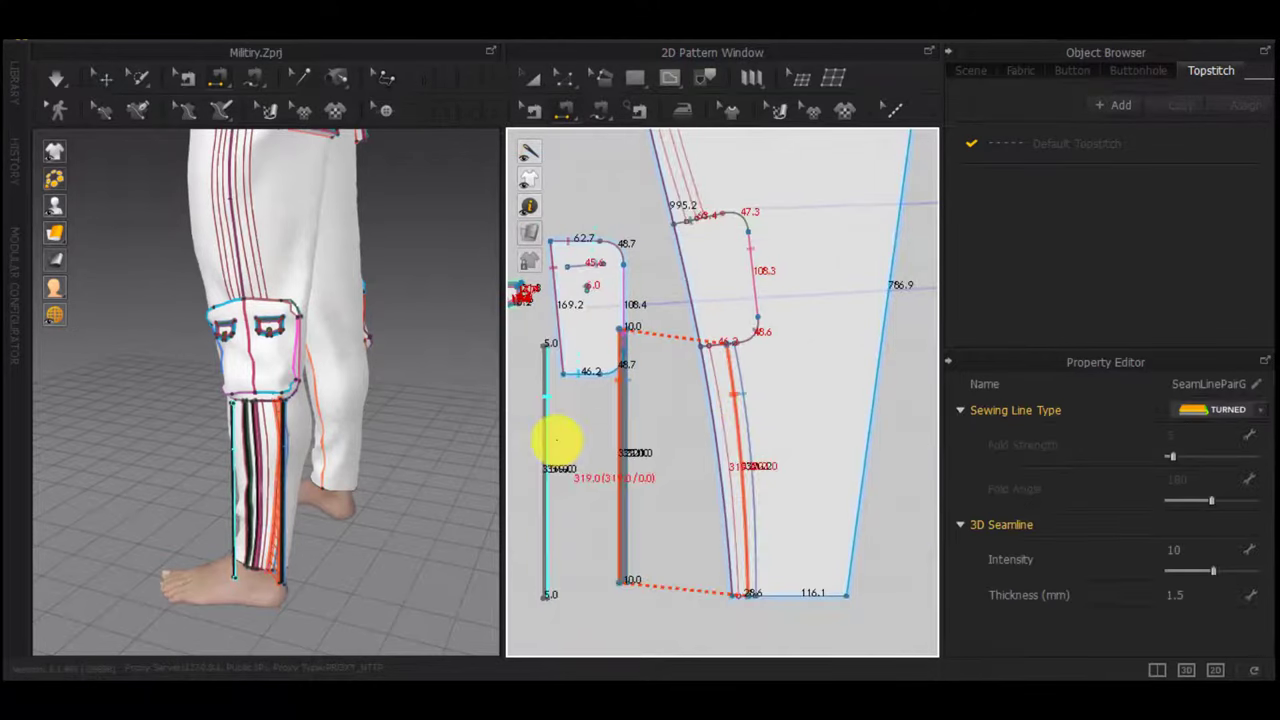
{"action": "left_click", "coordinate": [556, 440]}
{"action": "left_click", "coordinate": [722, 429]}
Try simulating the garment with the newly sewn back strips, and undo the simulation
{"action": "right_click_drag", "start_coordinate": [348, 462], "coordinate": [494, 507]}
{"action": "key", "text": "space"}
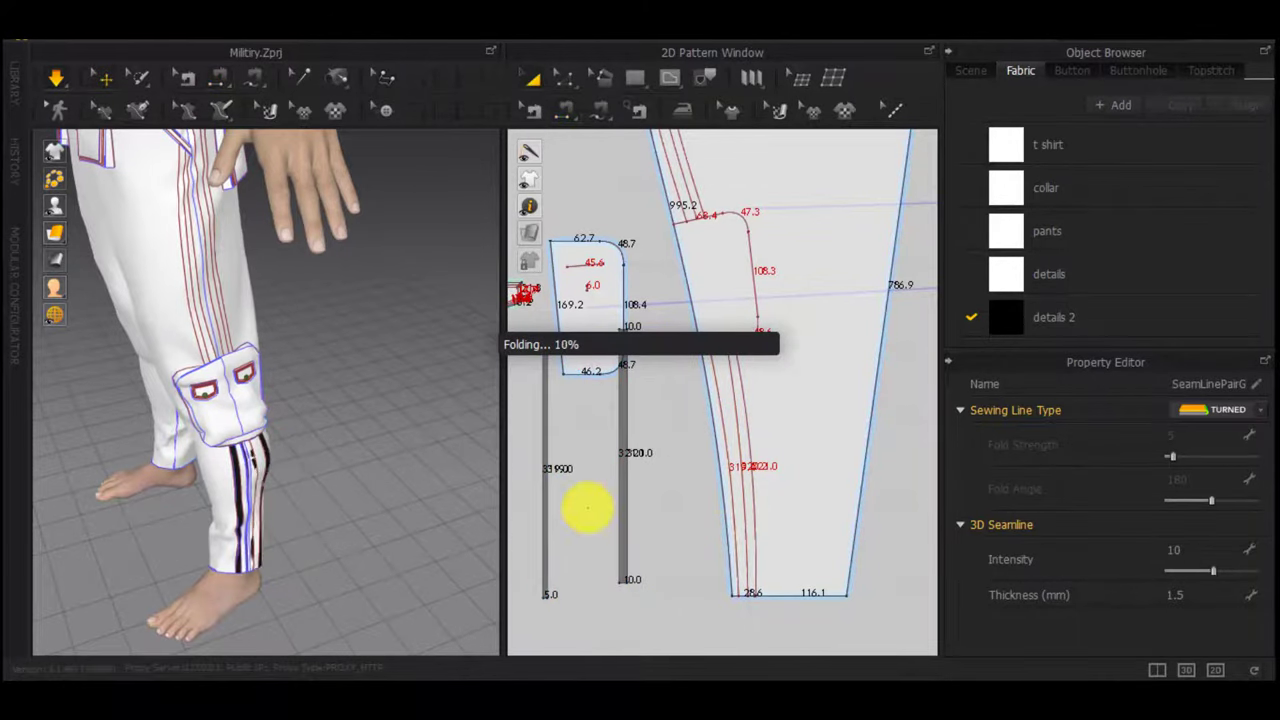
{"action": "middle_click_drag", "start_coordinate": [680, 505], "coordinate": [806, 529]}
{"action": "scroll", "coordinate": [806, 529], "scroll_direction": "down", "scroll_amount": 5}
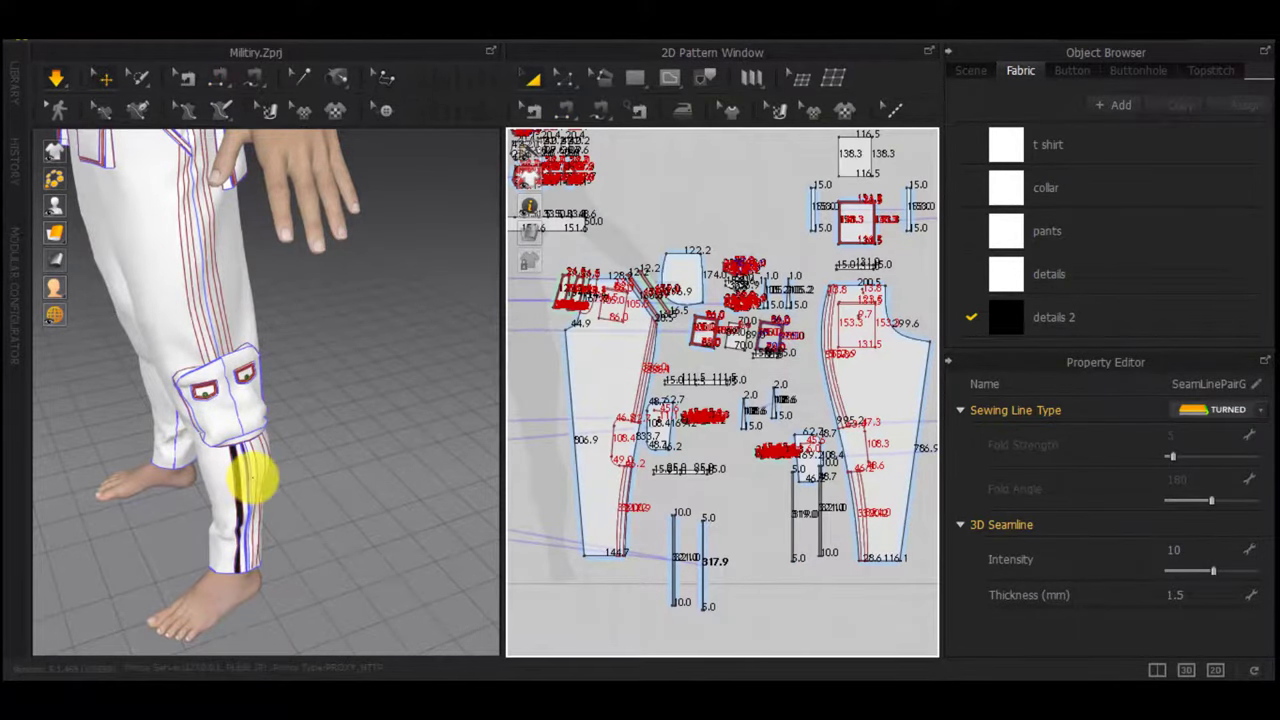
{"action": "key", "text": "ctrl+z"}
Select both new back leg strips and set their simulation layer to 3
{"action": "key", "text": "a"}
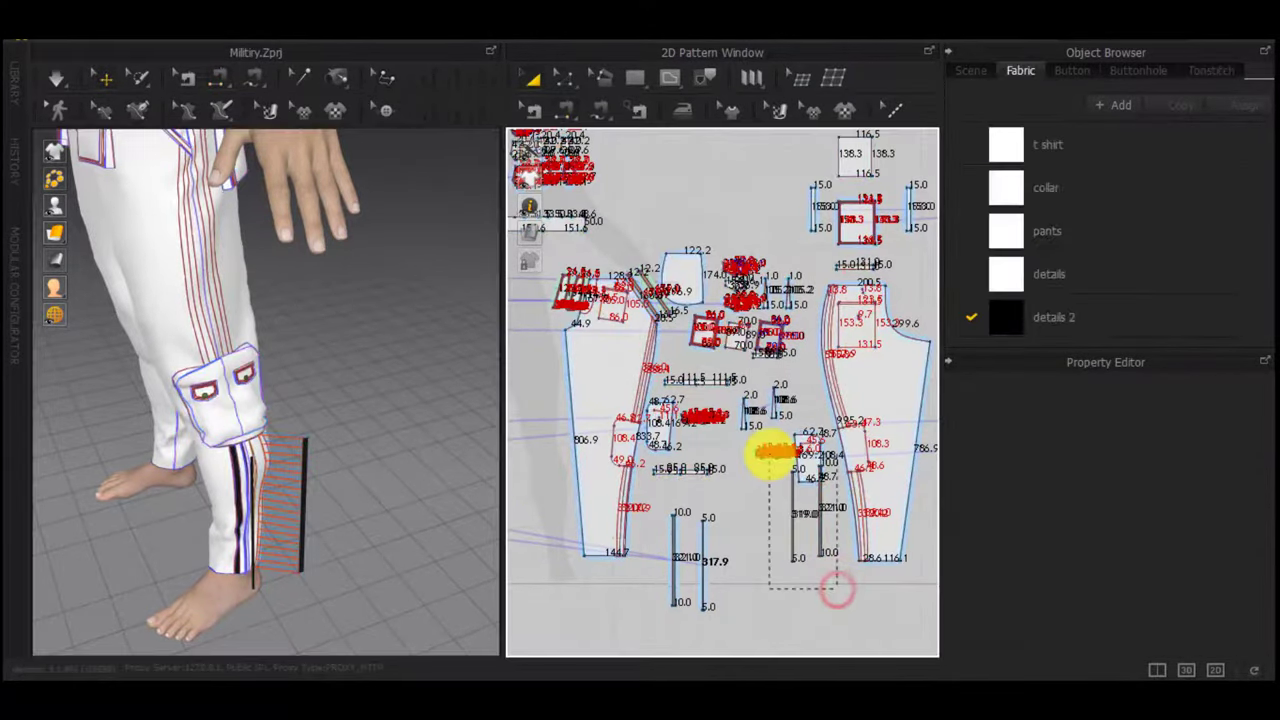
{"action": "left_click_drag", "start_coordinate": [770, 455], "coordinate": [770, 457]}
{"action": "scroll", "coordinate": [804, 513], "scroll_direction": "up", "scroll_amount": 5}
{"action": "scroll", "coordinate": [1170, 590], "scroll_direction": "down", "scroll_amount": 3}
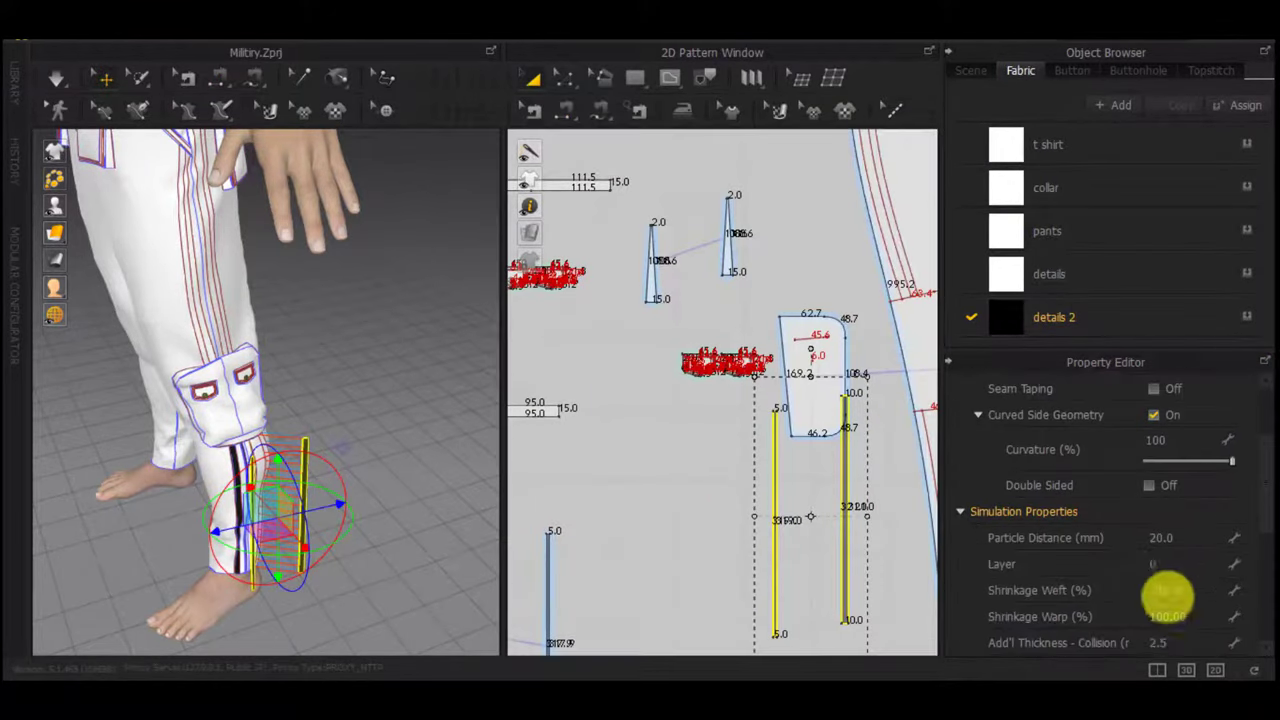
{"action": "left_click", "coordinate": [629, 477]}
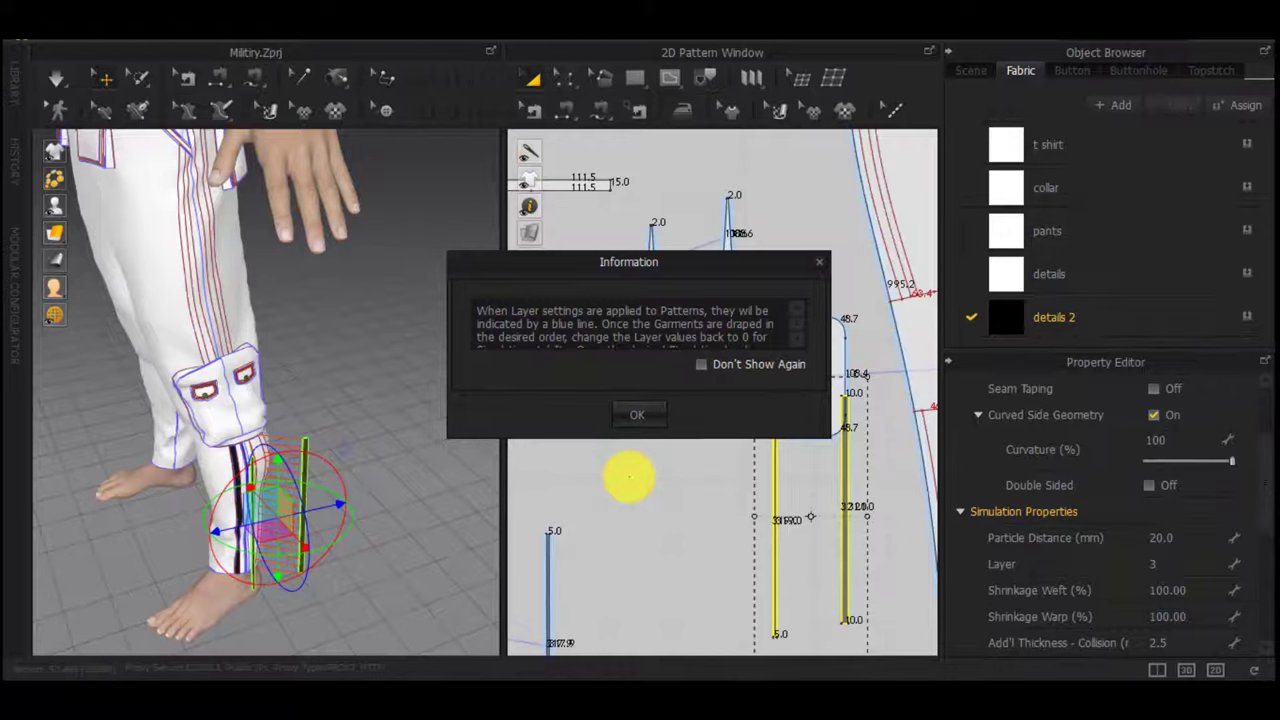
{"action": "left_click", "coordinate": [637, 414]}
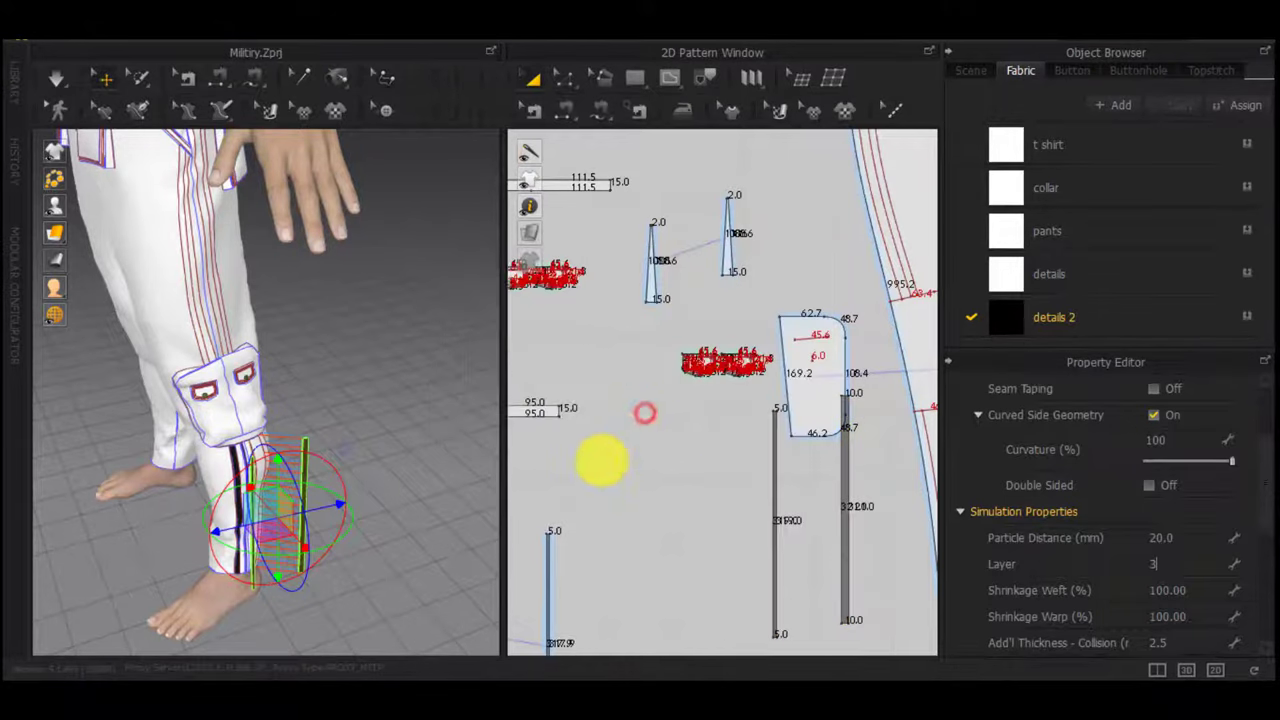
{"action": "left_click", "coordinate": [600, 457]}
{"action": "scroll", "coordinate": [223, 477], "scroll_direction": "up", "scroll_amount": 5}
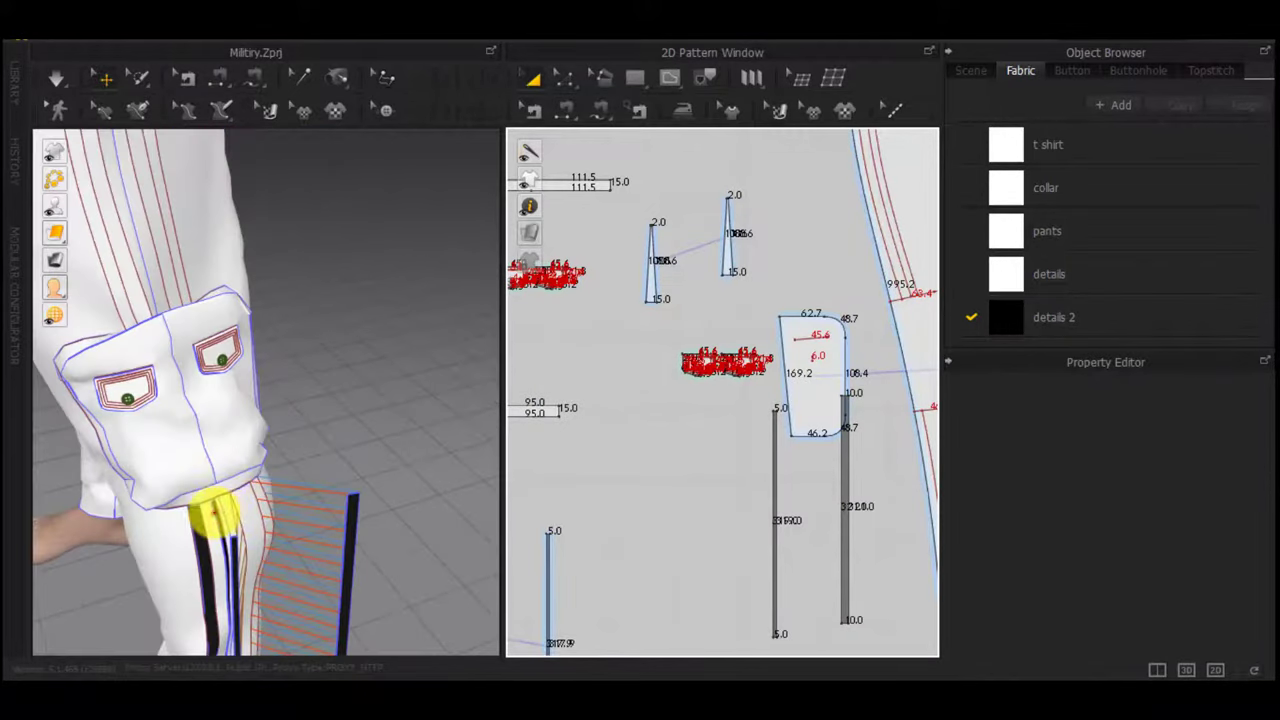
Sew the back 5 mm strip's free long edge to the matching edge of the front 5 mm strip and simulate the garment
{"action": "left_click", "coordinate": [213, 514]}
{"action": "key", "text": "n"}
{"action": "left_click", "coordinate": [760, 515]}
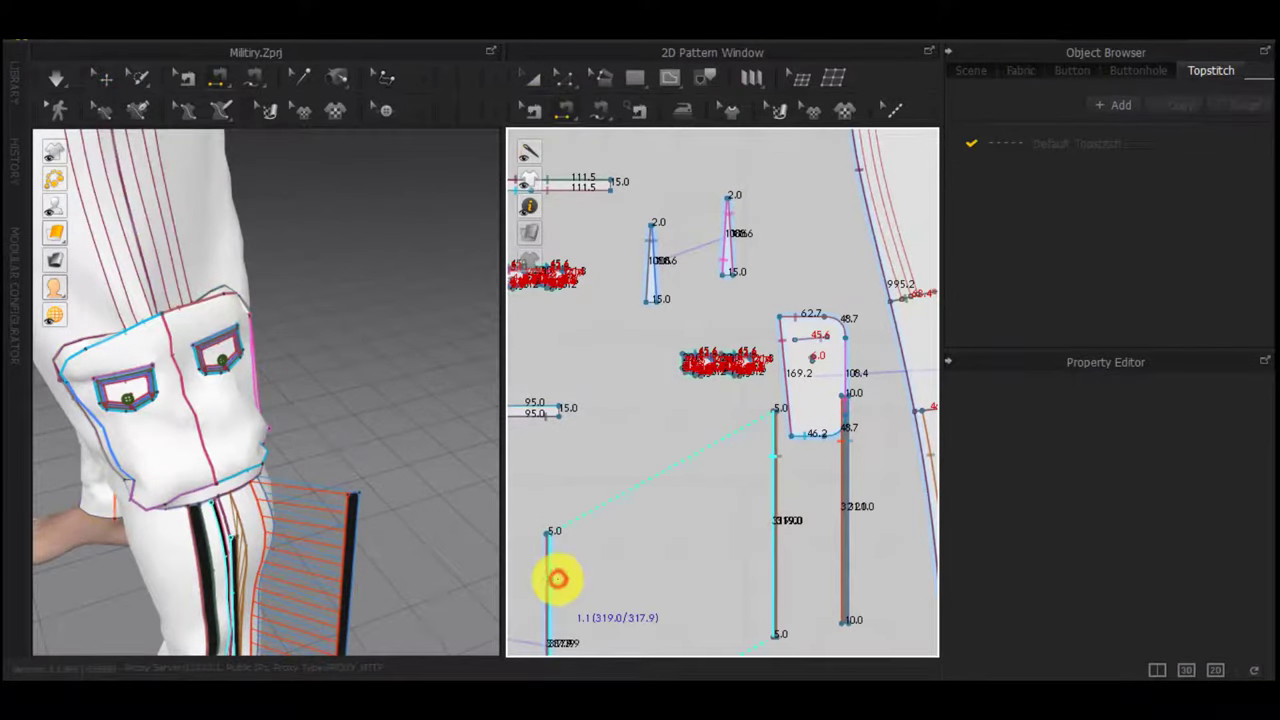
{"action": "left_click", "coordinate": [557, 580]}
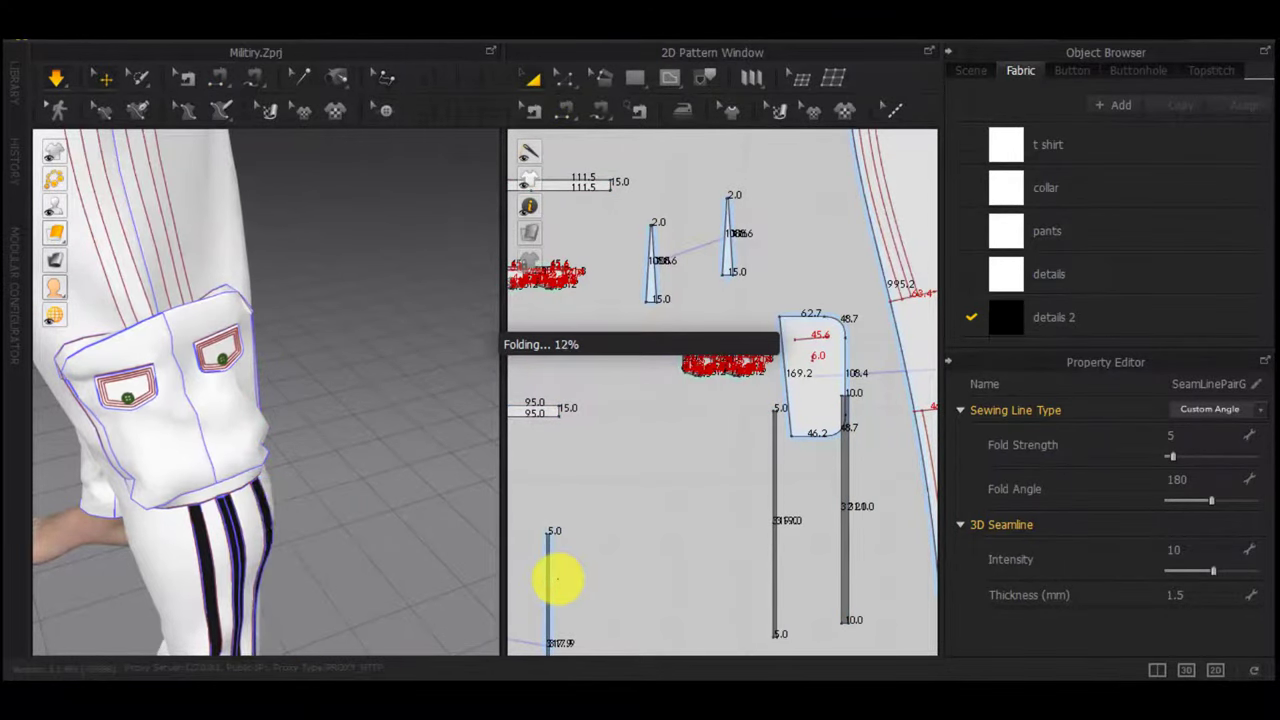
{"action": "right_click_drag", "start_coordinate": [336, 497], "coordinate": [267, 427]}
{"action": "scroll", "coordinate": [308, 516], "scroll_direction": "down", "scroll_amount": 3}
{"action": "right_click_drag", "start_coordinate": [308, 516], "coordinate": [331, 537]}
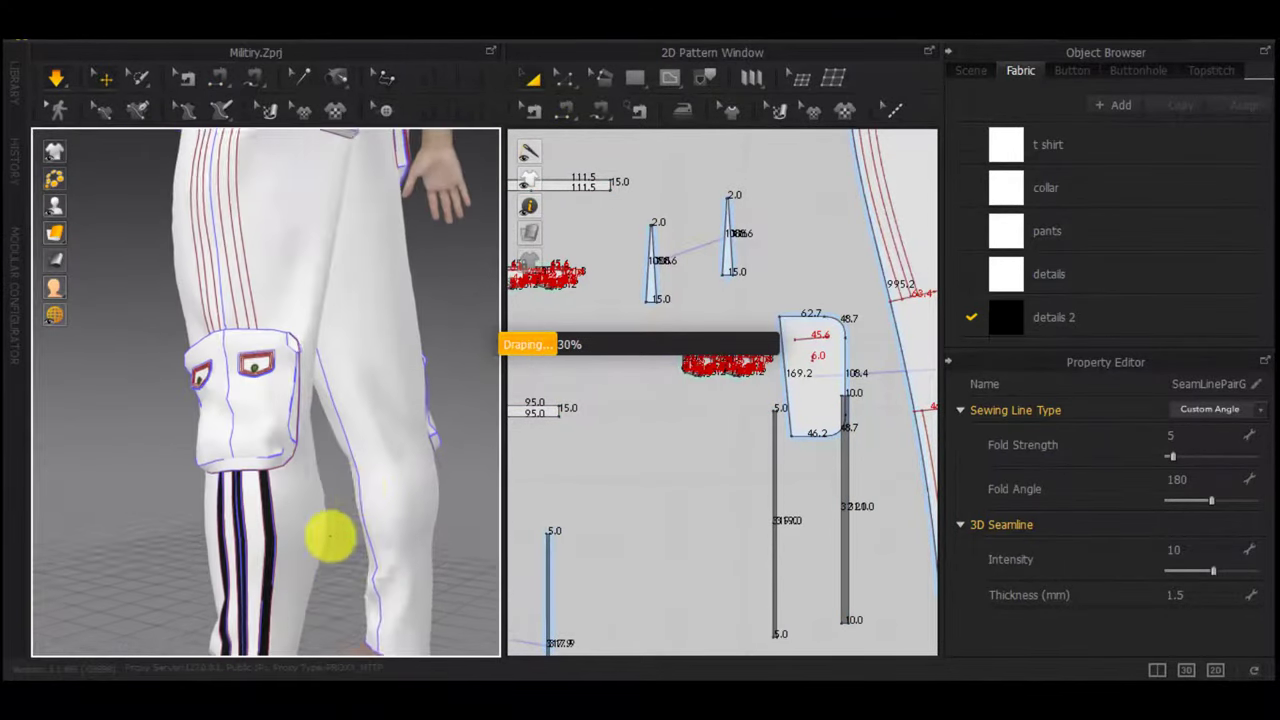
{"action": "middle_click_drag", "start_coordinate": [362, 592], "coordinate": [409, 377]}
{"action": "right_click_drag", "start_coordinate": [409, 377], "coordinate": [909, 477]}
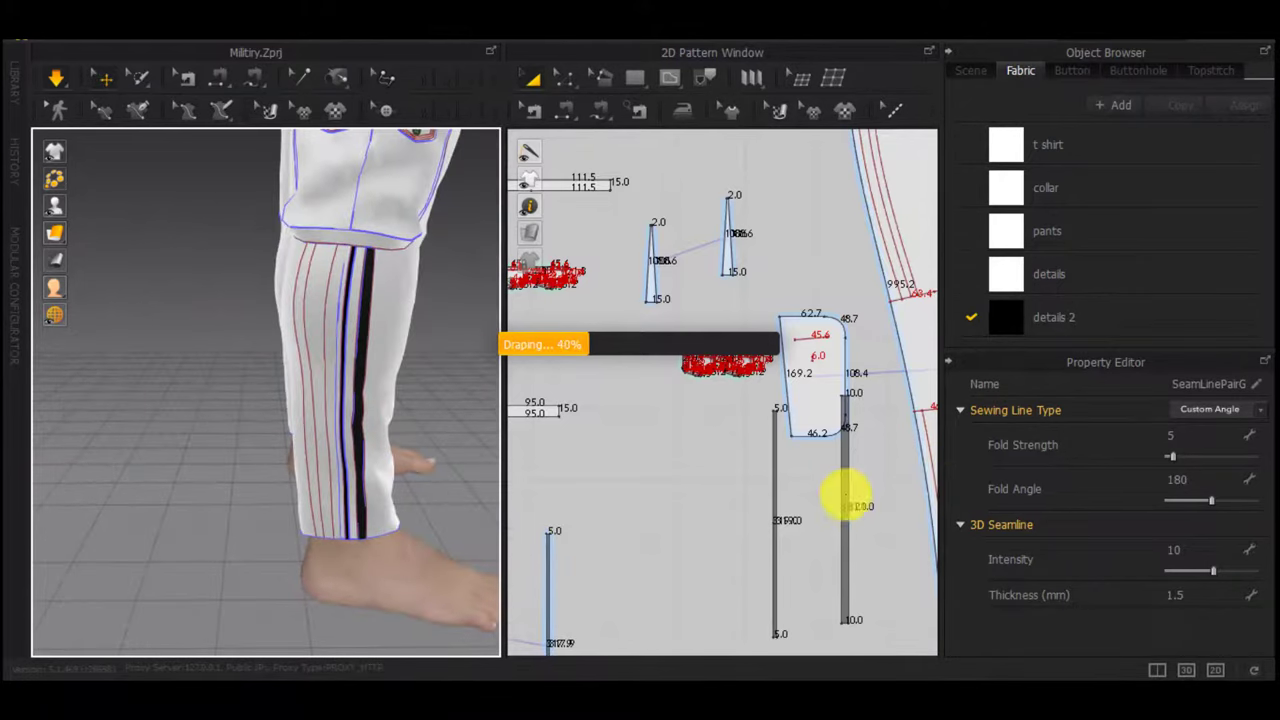
Clone the back leg's 10 mm and 5 mm strips as symmetric patterns and place the copies beside the opposite back leg panel
{"action": "scroll", "coordinate": [847, 495], "scroll_direction": "down", "scroll_amount": 4}
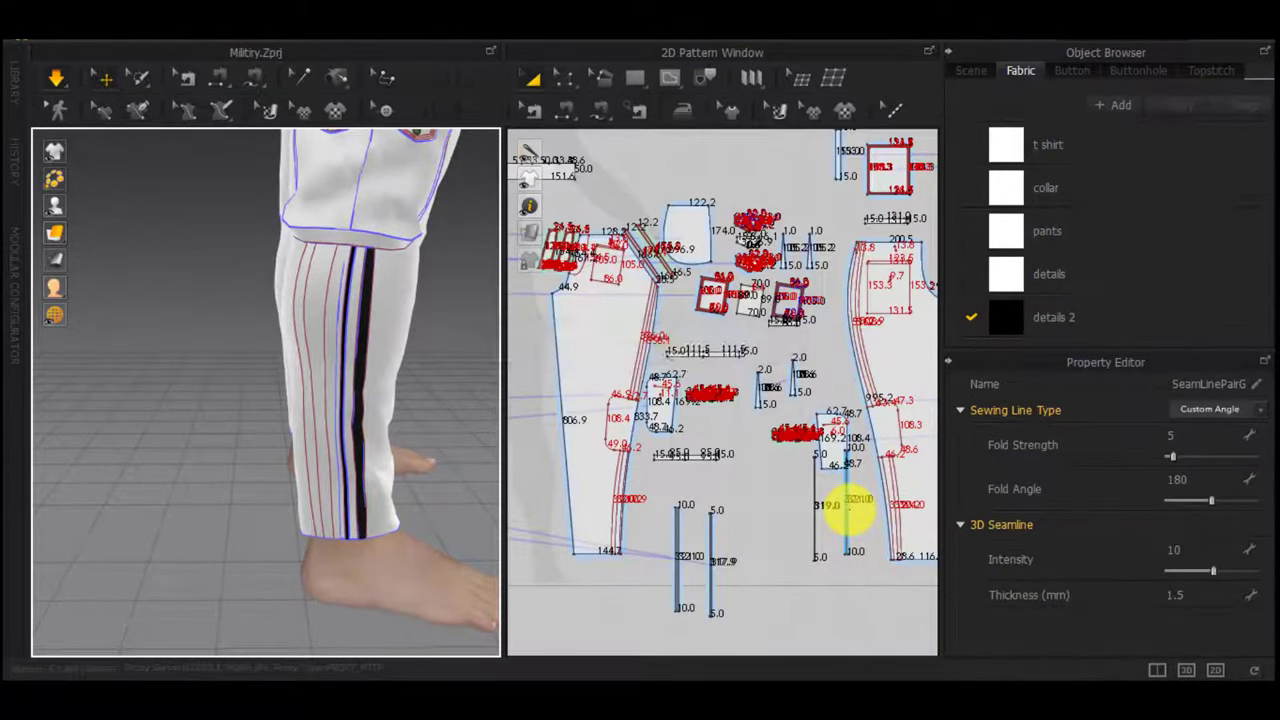
{"action": "scroll", "coordinate": [852, 530], "scroll_direction": "down", "scroll_amount": 2}
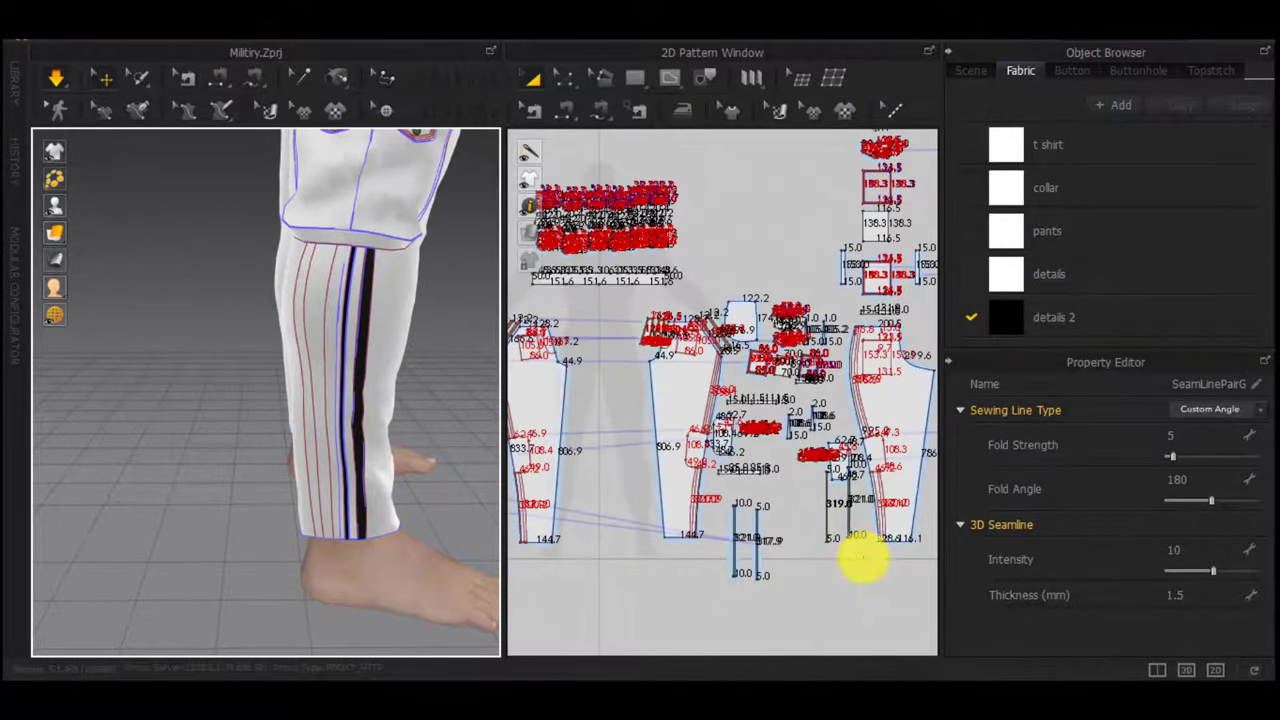
{"action": "left_click", "coordinate": [862, 558]}
{"action": "left_click", "coordinate": [820, 563]}
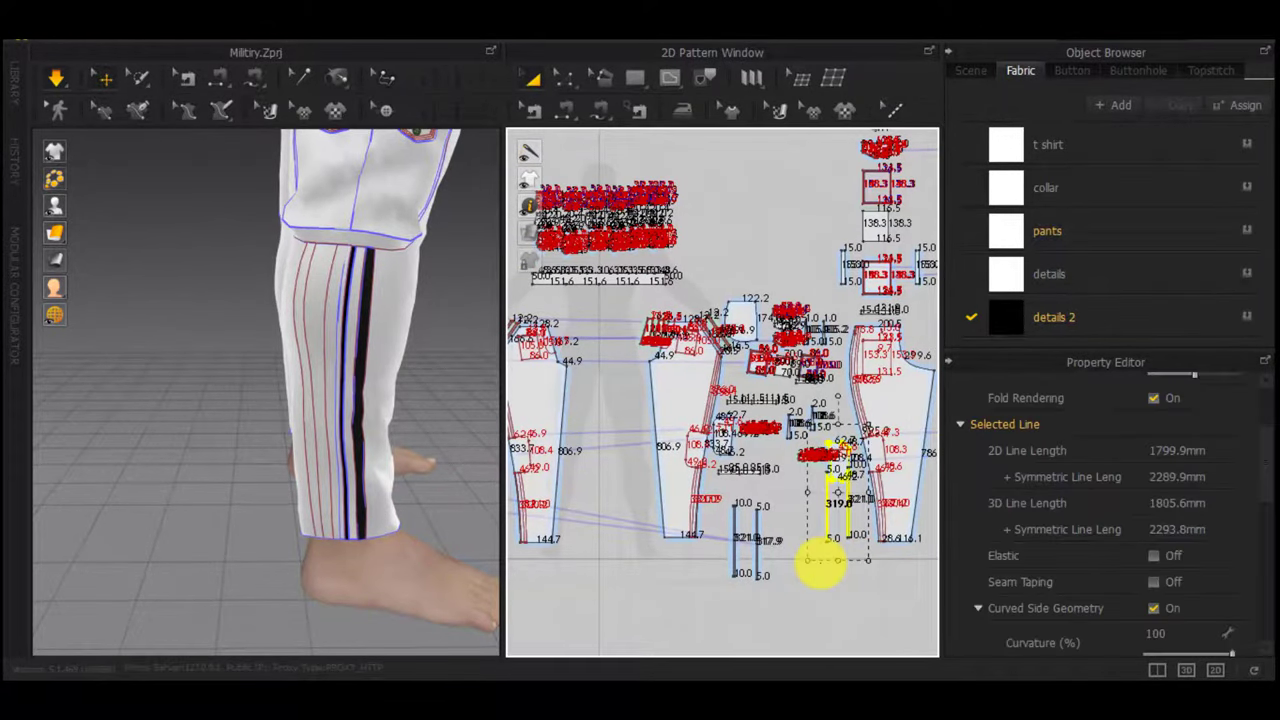
{"action": "scroll", "coordinate": [843, 465], "scroll_direction": "up", "scroll_amount": 3}
{"action": "left_click", "coordinate": [842, 460], "text": "shift"}
{"action": "scroll", "coordinate": [842, 460], "scroll_direction": "down", "scroll_amount": 3}
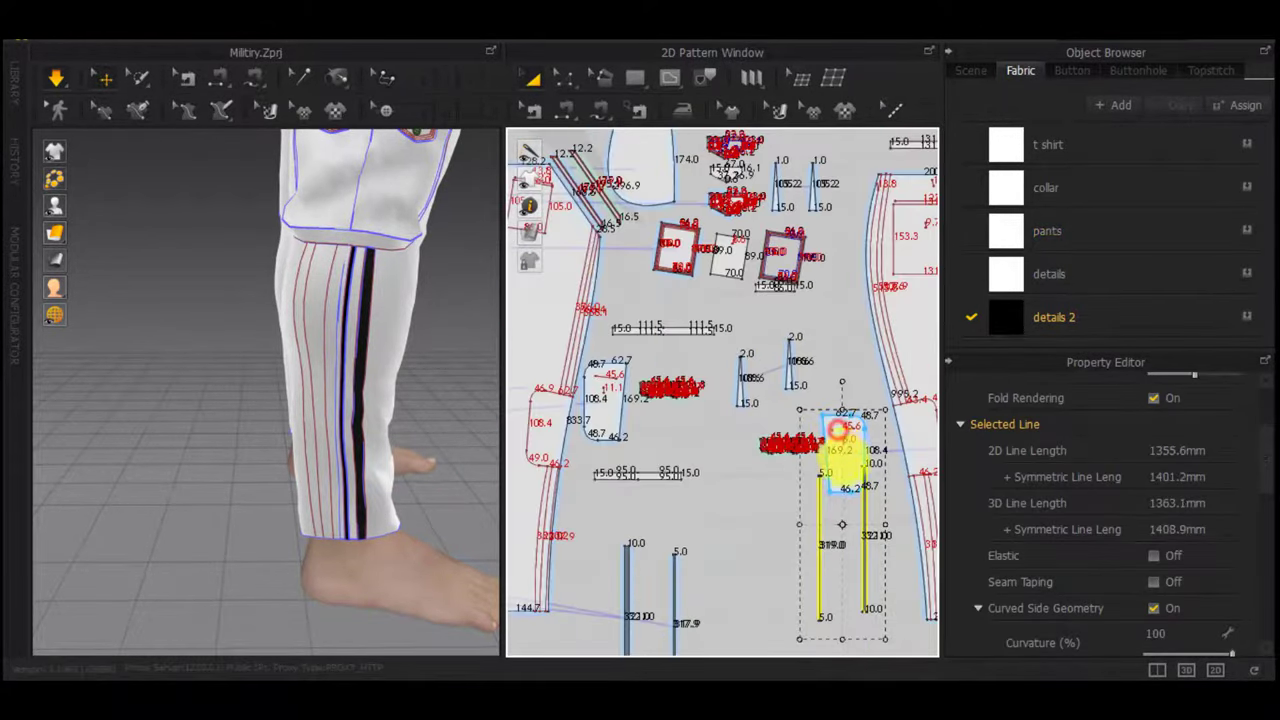
{"action": "left_click", "coordinate": [838, 430], "text": "shift"}
{"action": "right_click", "coordinate": [862, 505]}
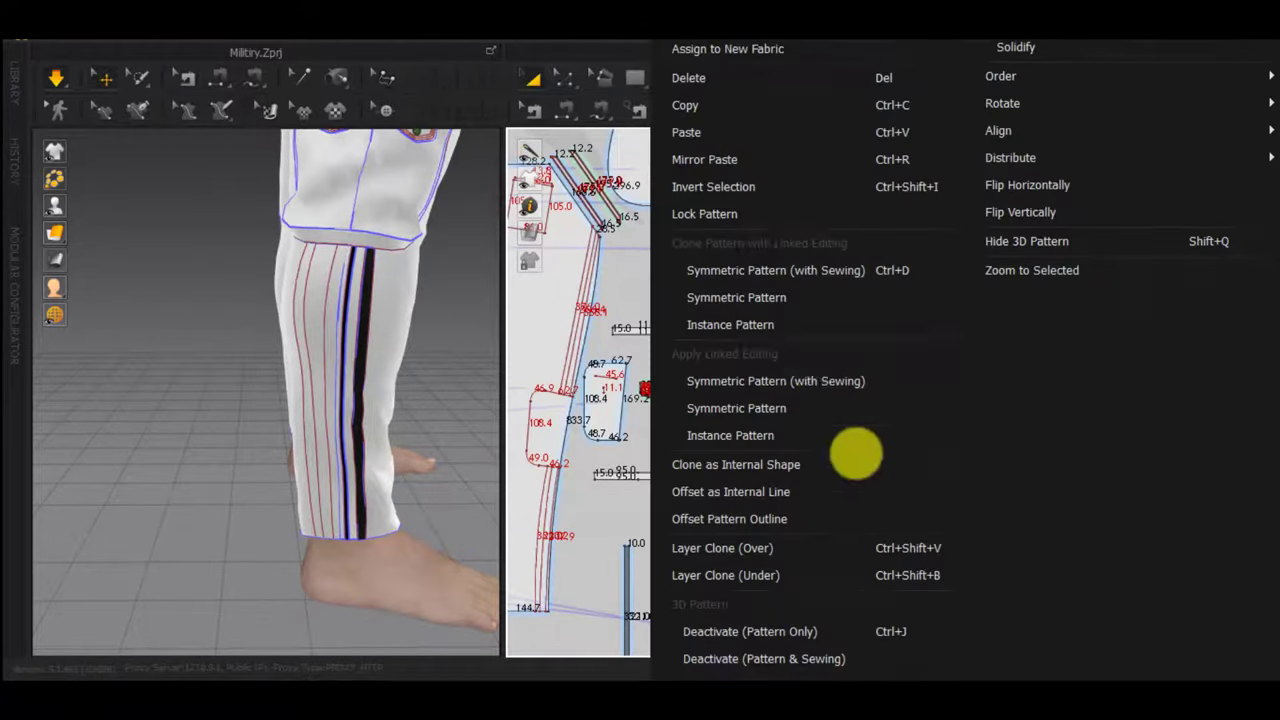
{"action": "left_click", "coordinate": [808, 297]}
{"action": "scroll", "coordinate": [790, 553], "scroll_direction": "down", "scroll_amount": 3}
{"action": "middle_click_drag", "start_coordinate": [790, 553], "coordinate": [679, 539]}
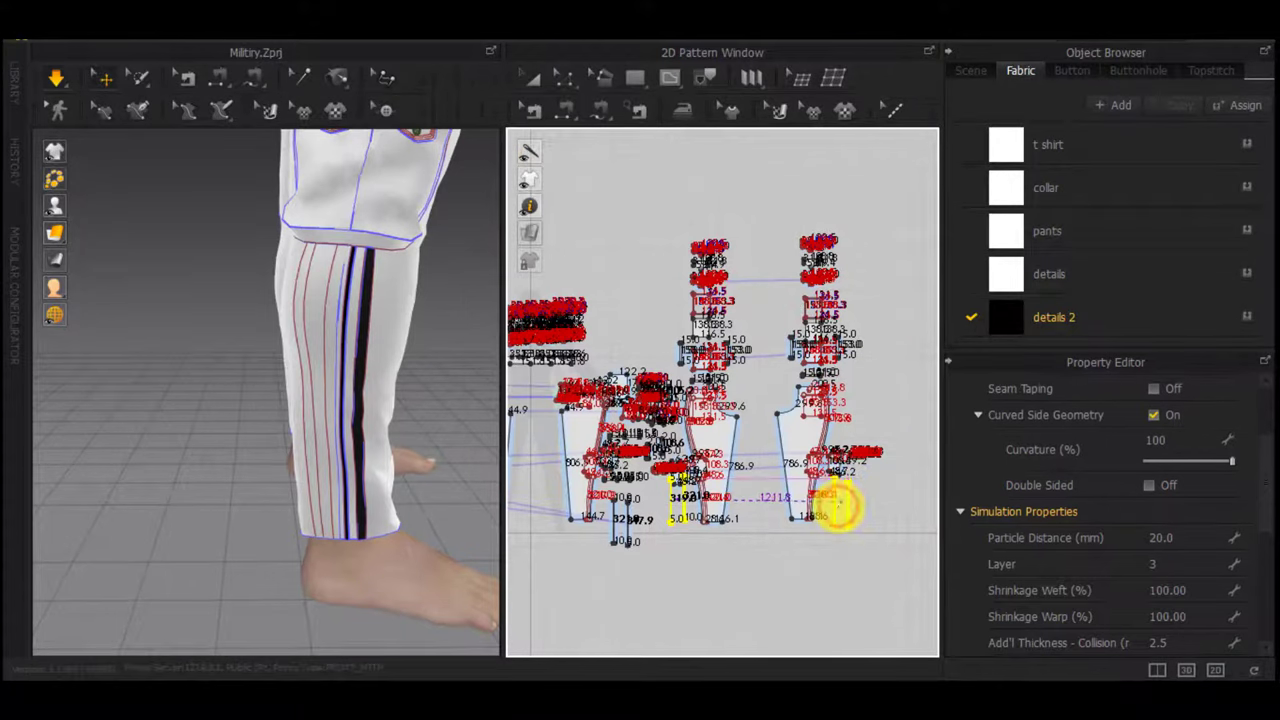
{"action": "left_click", "coordinate": [838, 505]}
Move the mirrored pair of strips in 3D next to the outer side of the opposite lower leg
{"action": "right_click_drag", "start_coordinate": [281, 450], "coordinate": [453, 438]}
{"action": "scroll", "coordinate": [453, 438], "scroll_direction": "down", "scroll_amount": 4}
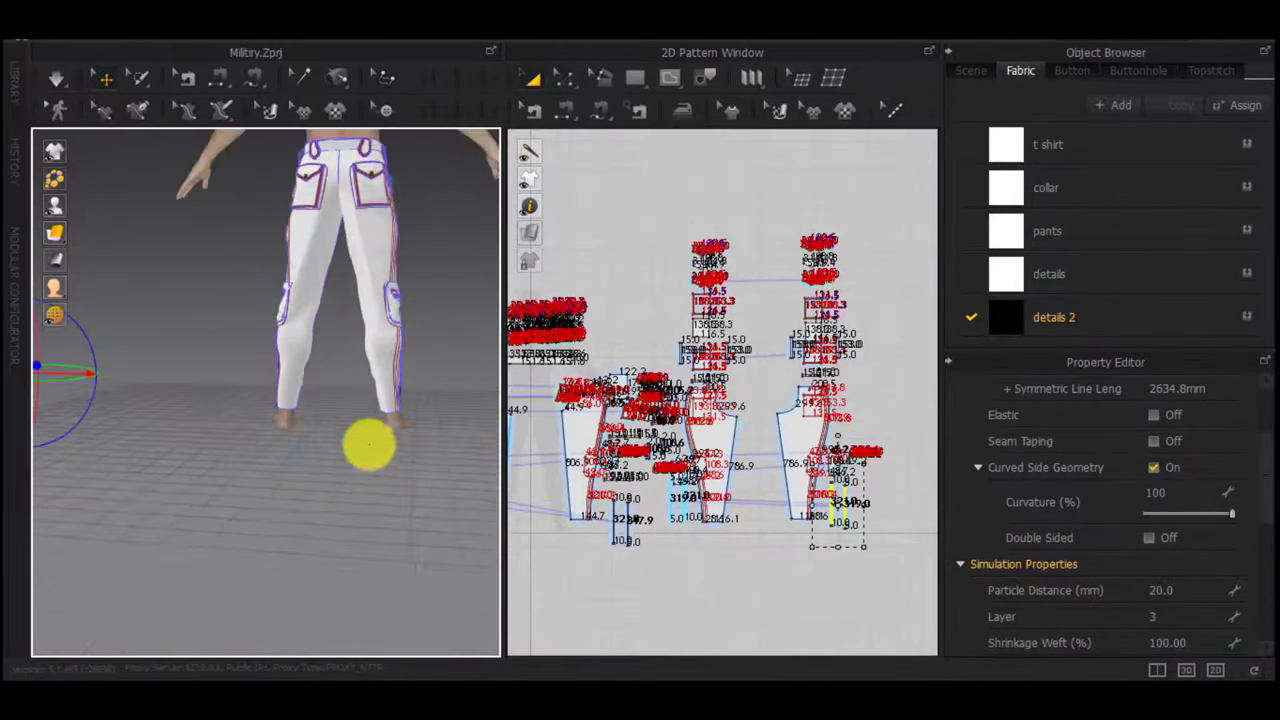
{"action": "right_click_drag", "start_coordinate": [370, 445], "coordinate": [220, 420]}
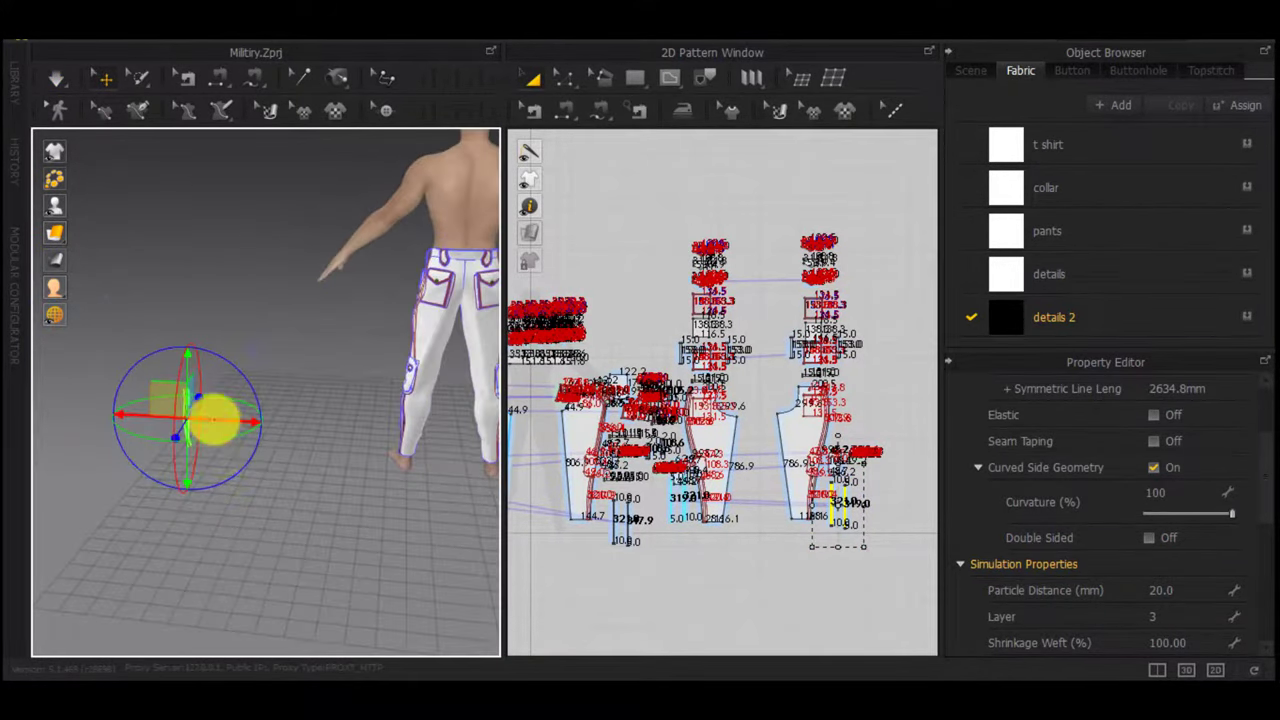
{"action": "left_click_drag", "start_coordinate": [213, 420], "coordinate": [603, 446]}
{"action": "middle_click_drag", "start_coordinate": [400, 447], "coordinate": [186, 423]}
{"action": "right_click_drag", "start_coordinate": [342, 434], "coordinate": [410, 473]}
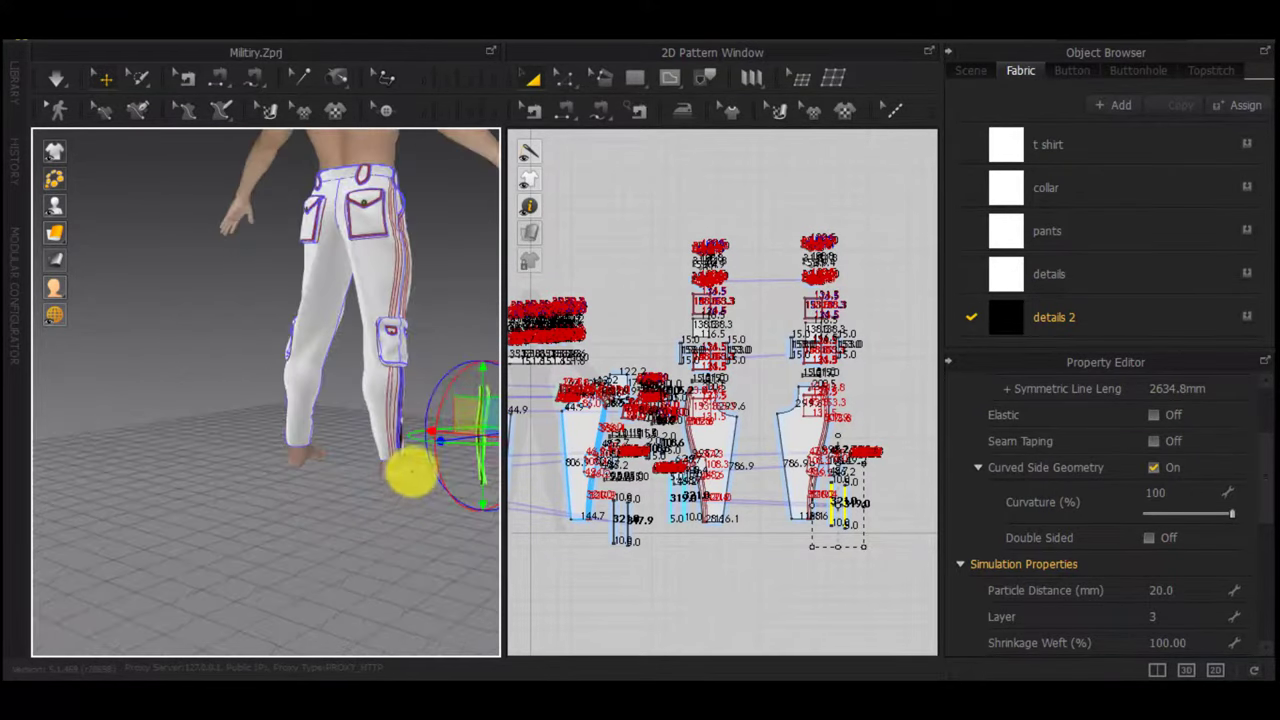
{"action": "mouse_move", "coordinate": [466, 411]}
{"action": "right_mouse_down"}
{"action": "mouse_move", "coordinate": [397, 457]}
{"action": "mouse_move", "coordinate": [462, 422]}
{"action": "right_mouse_up"}
{"action": "left_click_drag", "start_coordinate": [418, 427], "coordinate": [393, 427]}
{"action": "left_click", "coordinate": [754, 585]}
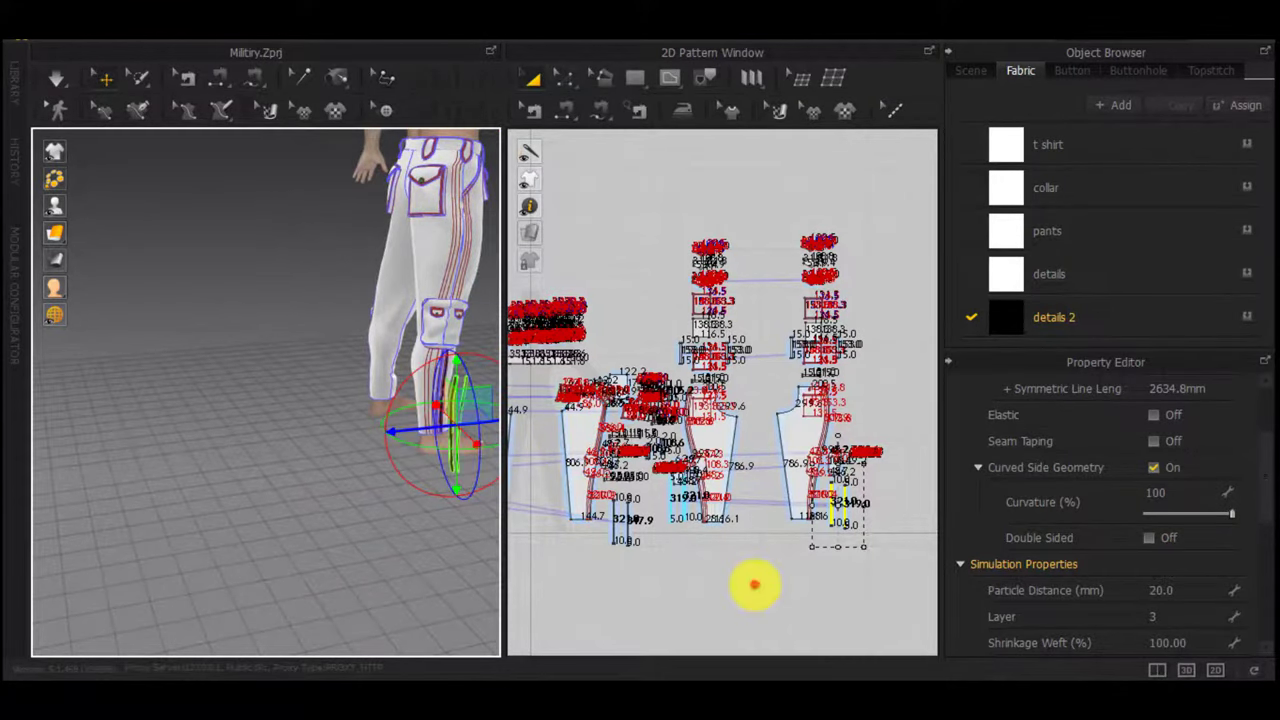
Sew the mirrored 10 mm and 5 mm strips' edges to the three internal lines of the opposite back lower leg
{"action": "key", "text": "n"}
{"action": "scroll", "coordinate": [840, 521], "scroll_direction": "up", "scroll_amount": 6}
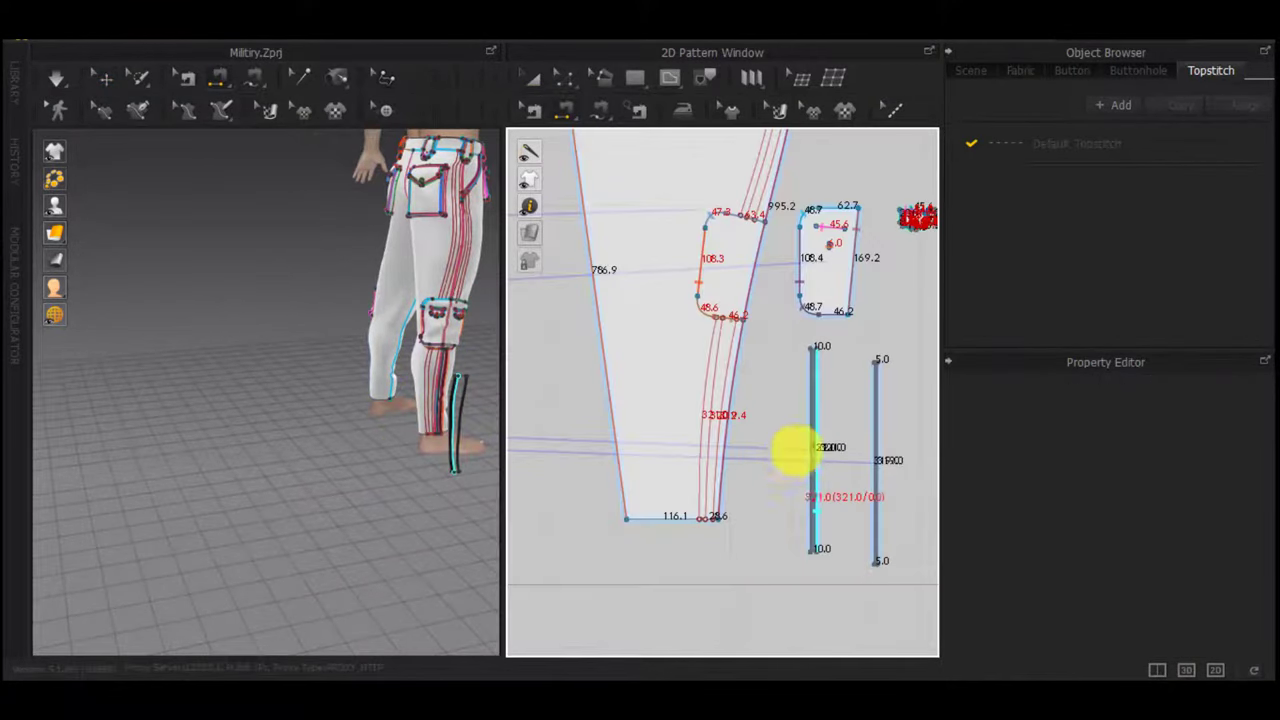
{"action": "left_click", "coordinate": [703, 389]}
{"action": "left_click", "coordinate": [816, 395]}
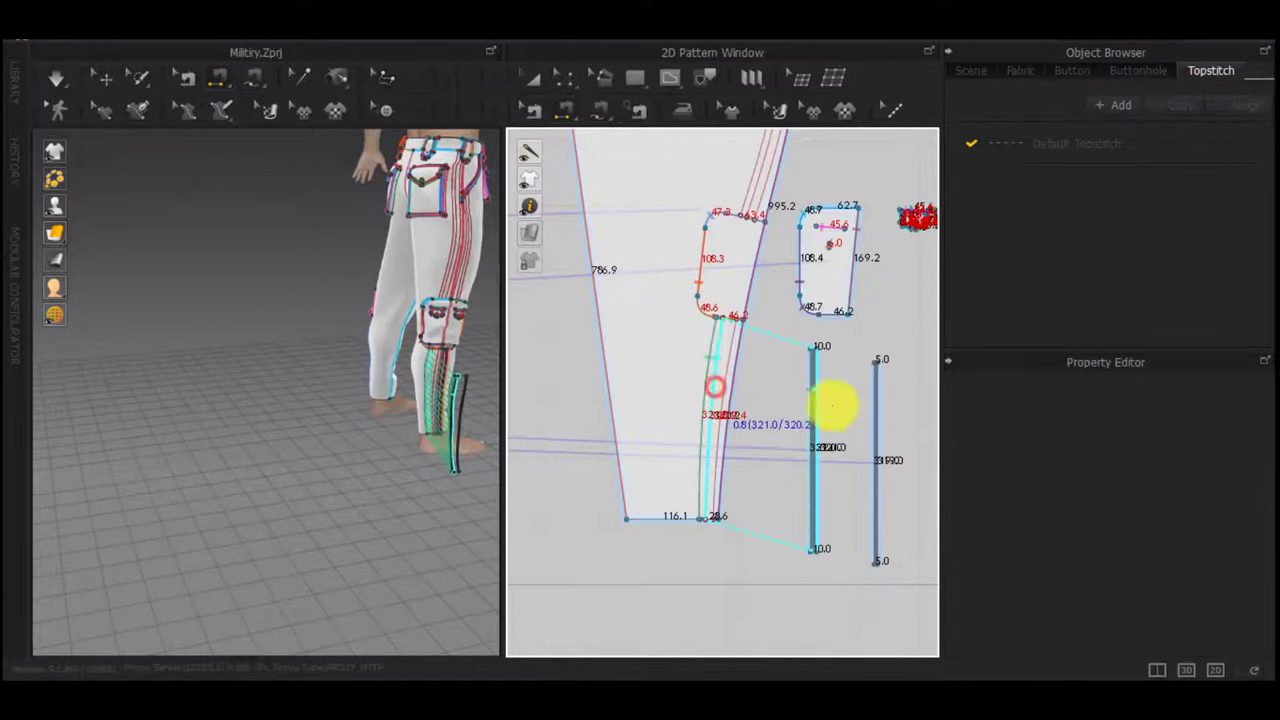
{"action": "left_click", "coordinate": [865, 406]}
{"action": "left_click", "coordinate": [727, 389]}
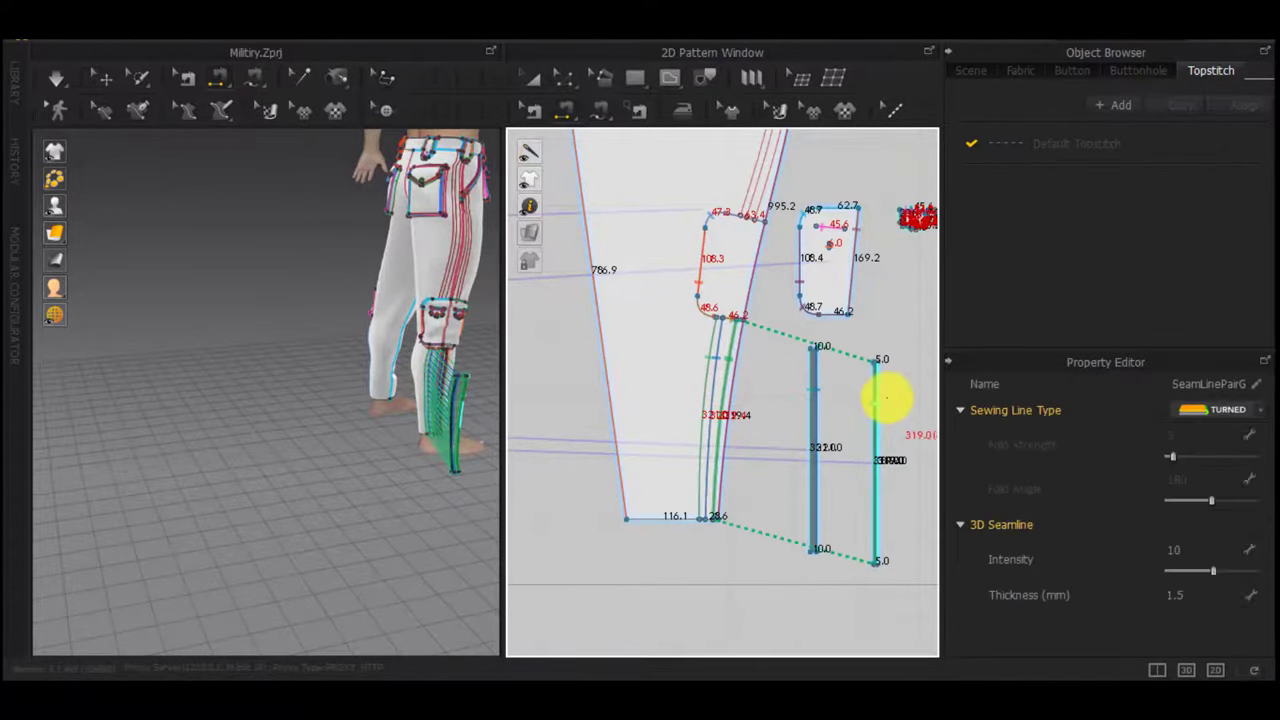
{"action": "left_click", "coordinate": [887, 399]}
Sew the mirrored 5 mm strip's remaining long edge to the front 5 mm strip of the same leg
{"action": "scroll", "coordinate": [668, 478], "scroll_direction": "down", "scroll_amount": 6}
{"action": "middle_click_drag", "start_coordinate": [640, 482], "coordinate": [915, 480]}
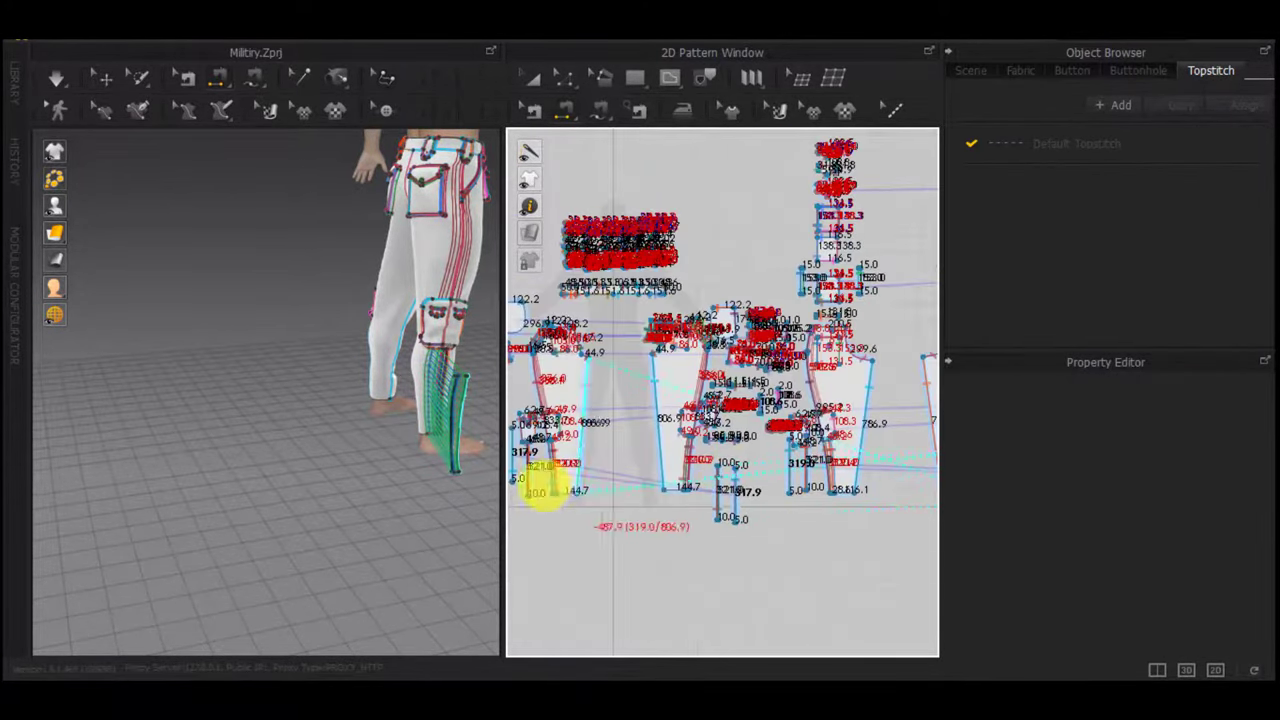
{"action": "scroll", "coordinate": [545, 485], "scroll_direction": "up", "scroll_amount": 8}
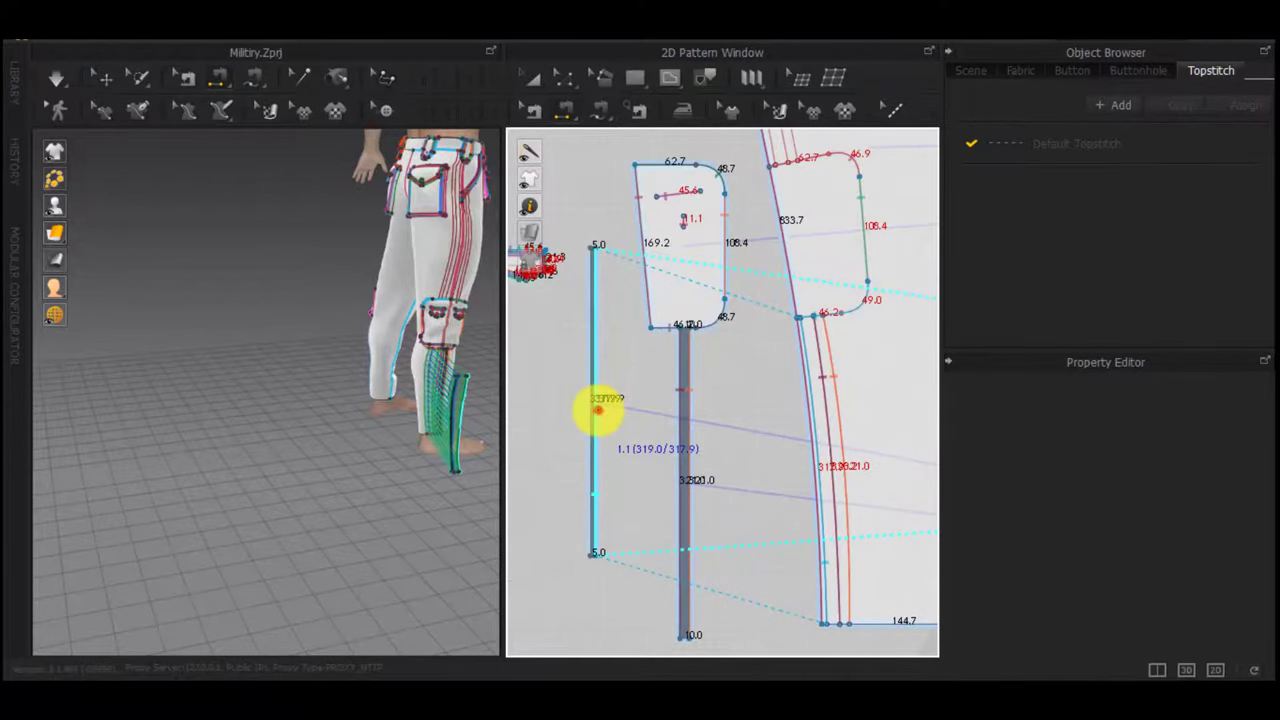
{"action": "left_click", "coordinate": [596, 410]}
{"action": "scroll", "coordinate": [814, 529], "scroll_direction": "down", "scroll_amount": 5}
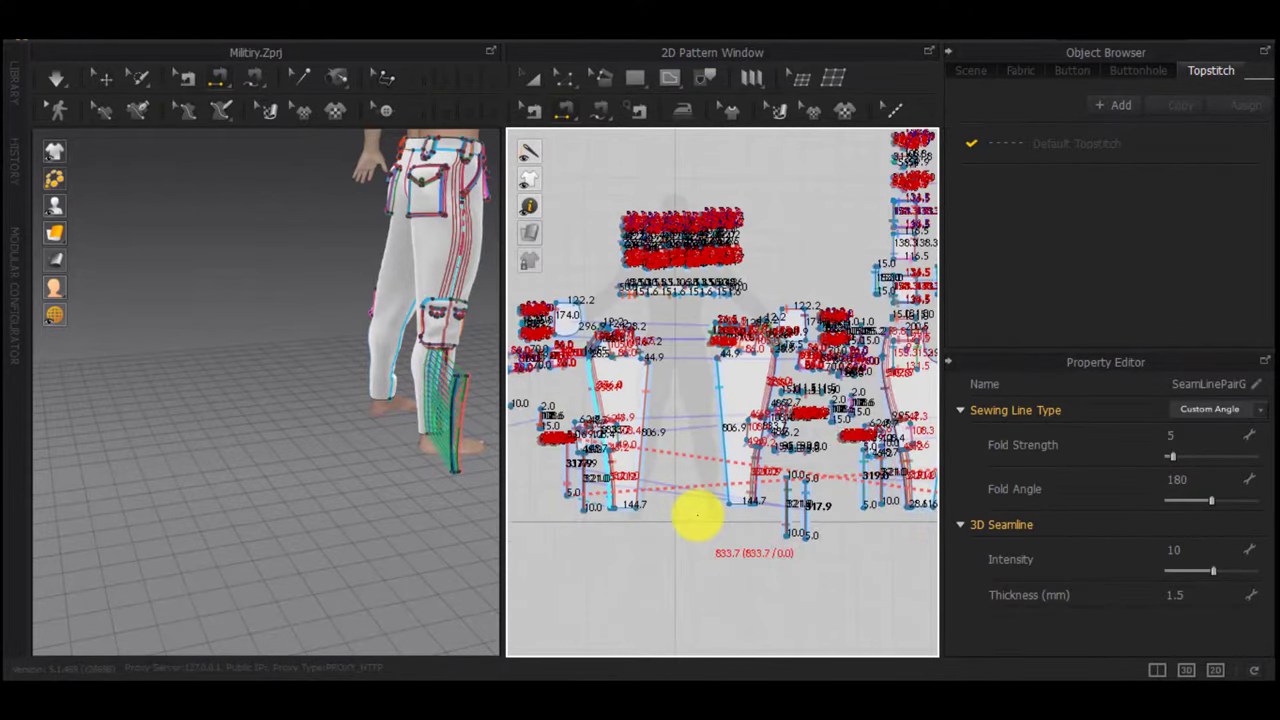
Simulate the garment to attach the mirrored strips to the lower leg
{"action": "right_click_drag", "start_coordinate": [457, 380], "coordinate": [164, 365]}
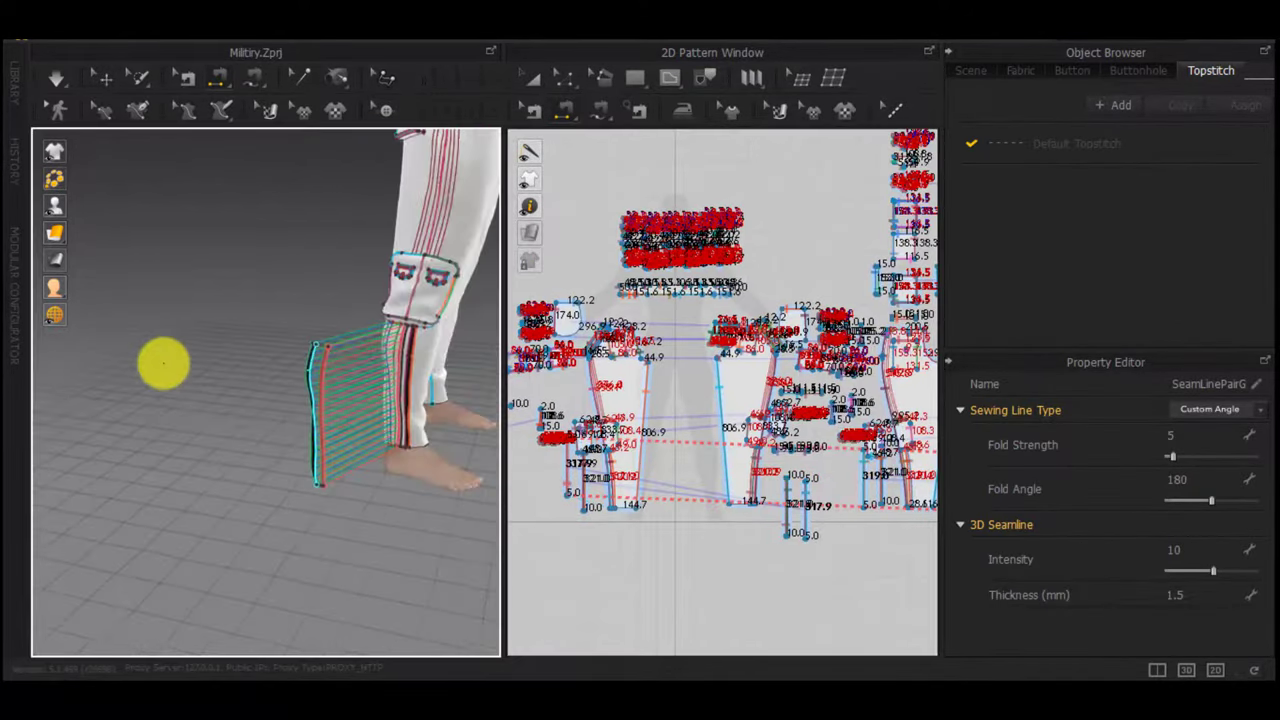
{"action": "key", "text": "space"}
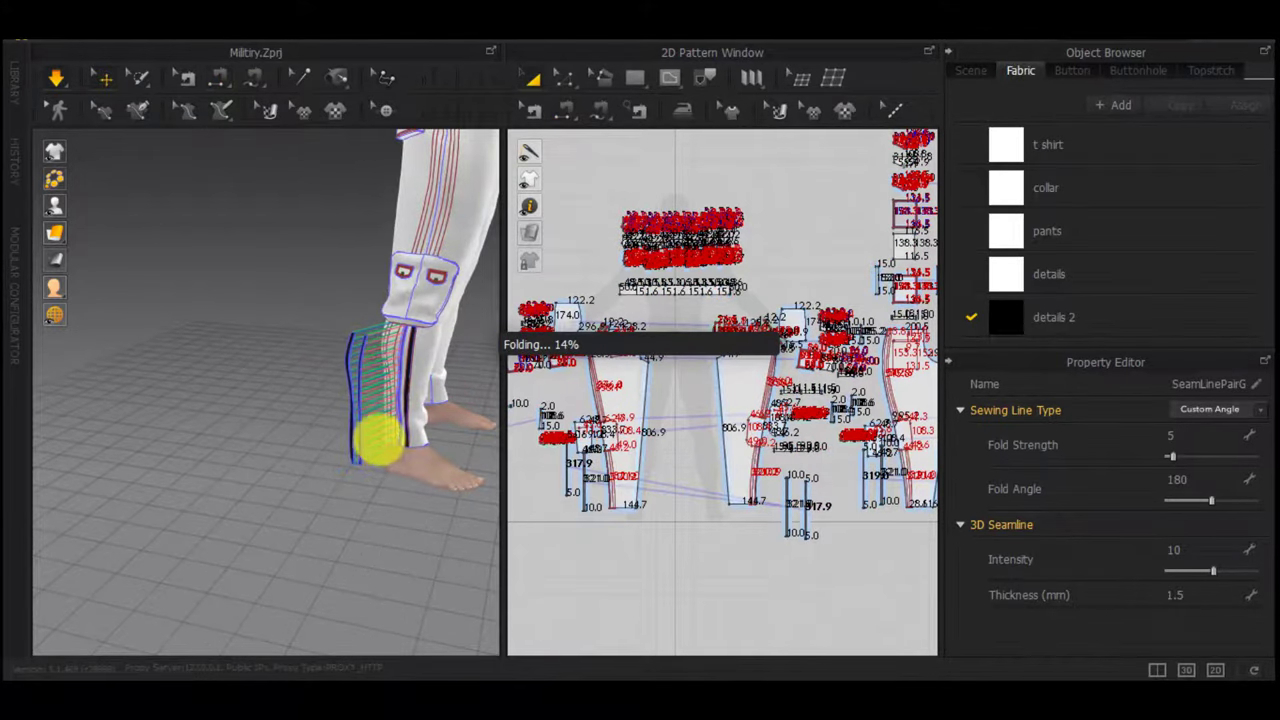
{"action": "scroll", "coordinate": [451, 394], "scroll_direction": "up", "scroll_amount": 4}
{"action": "mouse_move", "coordinate": [424, 390]}
{"action": "right_mouse_down"}
{"action": "mouse_move", "coordinate": [334, 380]}
{"action": "mouse_move", "coordinate": [413, 381]}
{"action": "right_mouse_up"}
{"action": "scroll", "coordinate": [381, 378], "scroll_direction": "up", "scroll_amount": 3}
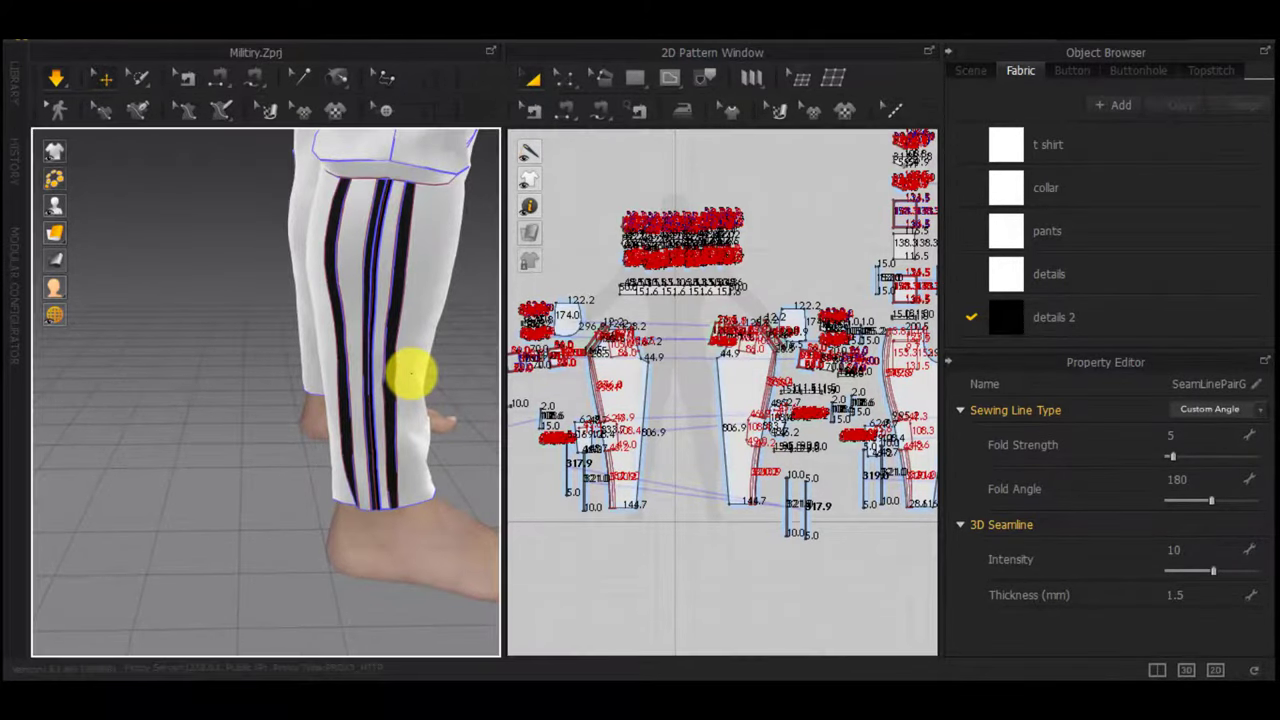
{"action": "right_click_drag", "start_coordinate": [430, 371], "coordinate": [504, 339]}
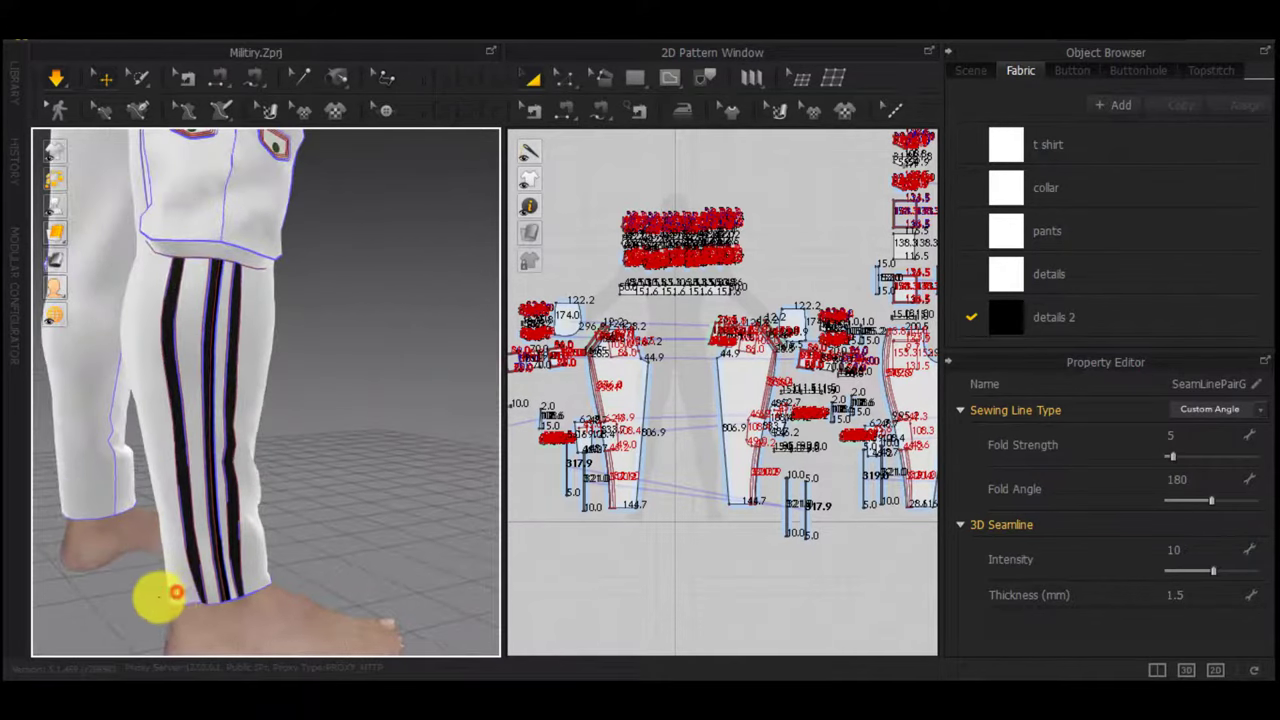
Pull the trouser hem in 3D while simulating to straighten the stripes on the lower leg
{"action": "left_click_drag", "start_coordinate": [177, 594], "coordinate": [133, 602]}
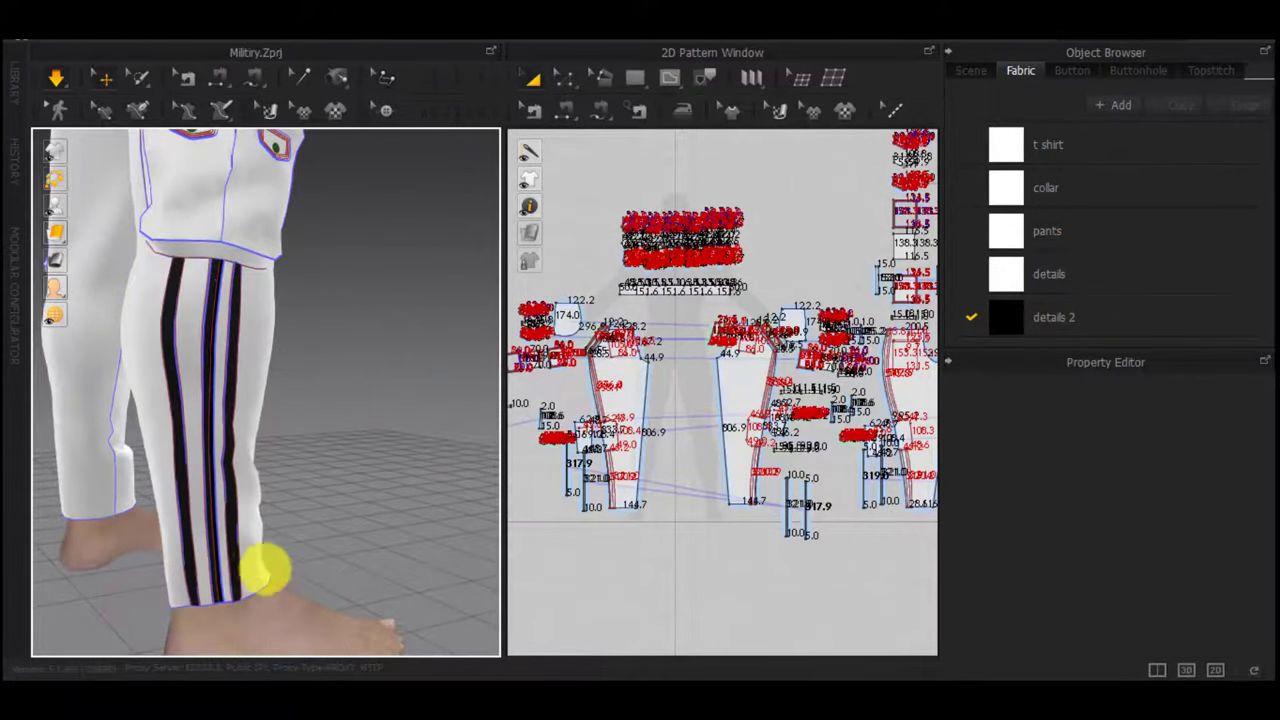
{"action": "left_click", "coordinate": [123, 586]}
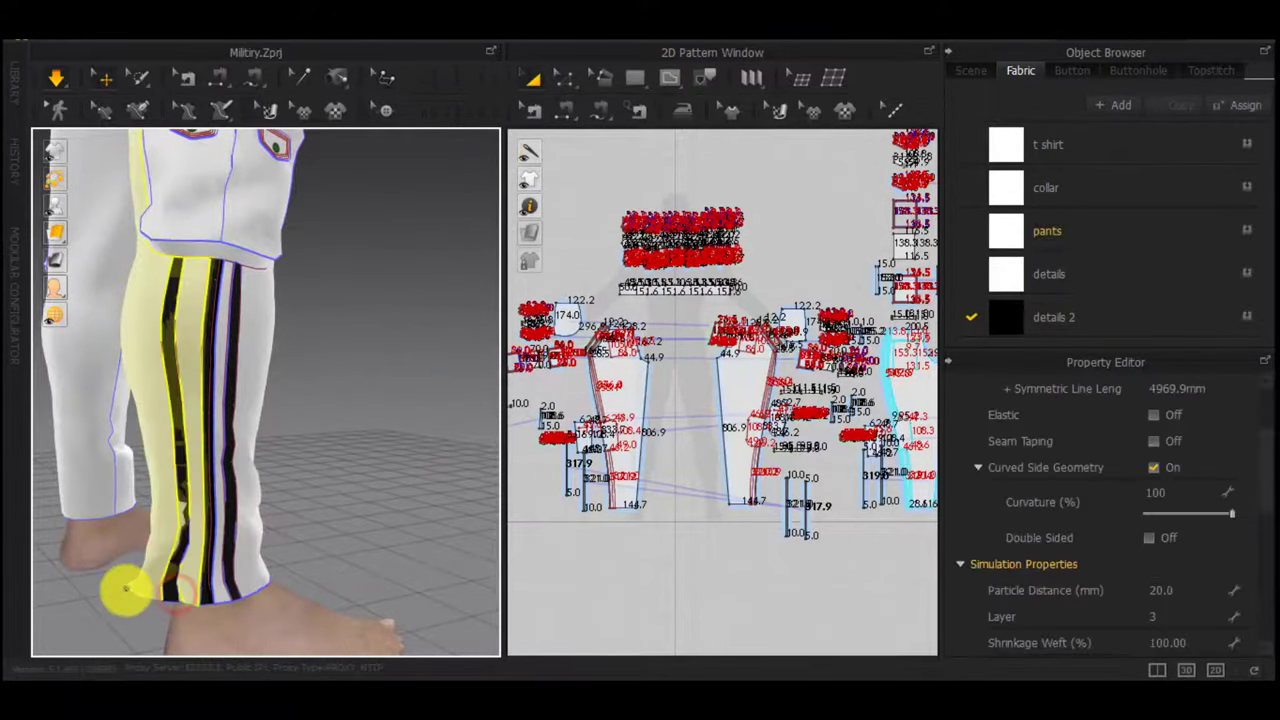
{"action": "right_click_drag", "start_coordinate": [345, 539], "coordinate": [274, 508]}
{"action": "left_click", "coordinate": [405, 430]}
{"action": "right_click_drag", "start_coordinate": [368, 444], "coordinate": [380, 506]}
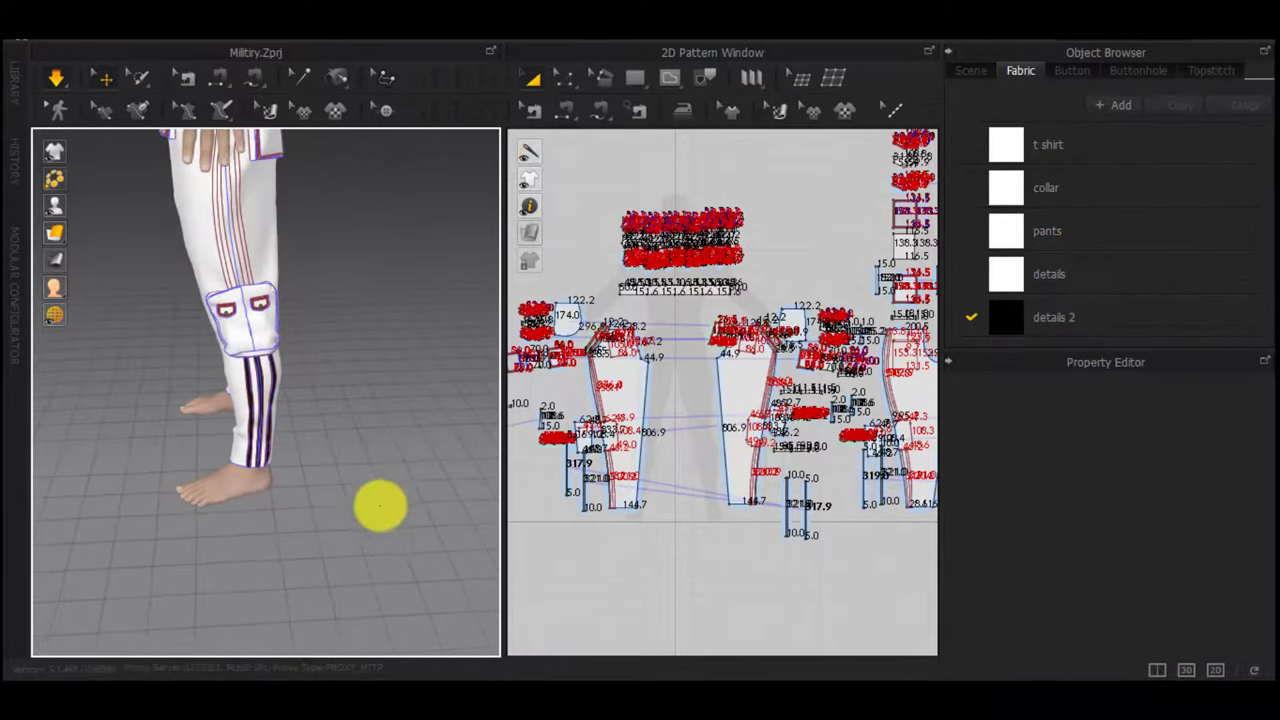
Create a 10 mm wide, 376 mm high rectangular strip beside the front upper leg's internal lines
{"action": "scroll", "coordinate": [570, 425], "scroll_direction": "up", "scroll_amount": 10}
{"action": "scroll", "coordinate": [665, 399], "scroll_direction": "down", "scroll_amount": 3}
{"action": "scroll", "coordinate": [757, 451], "scroll_direction": "down", "scroll_amount": 4}
{"action": "middle_click_drag", "start_coordinate": [762, 465], "coordinate": [711, 634]}
{"action": "scroll", "coordinate": [854, 443], "scroll_direction": "up", "scroll_amount": 3}
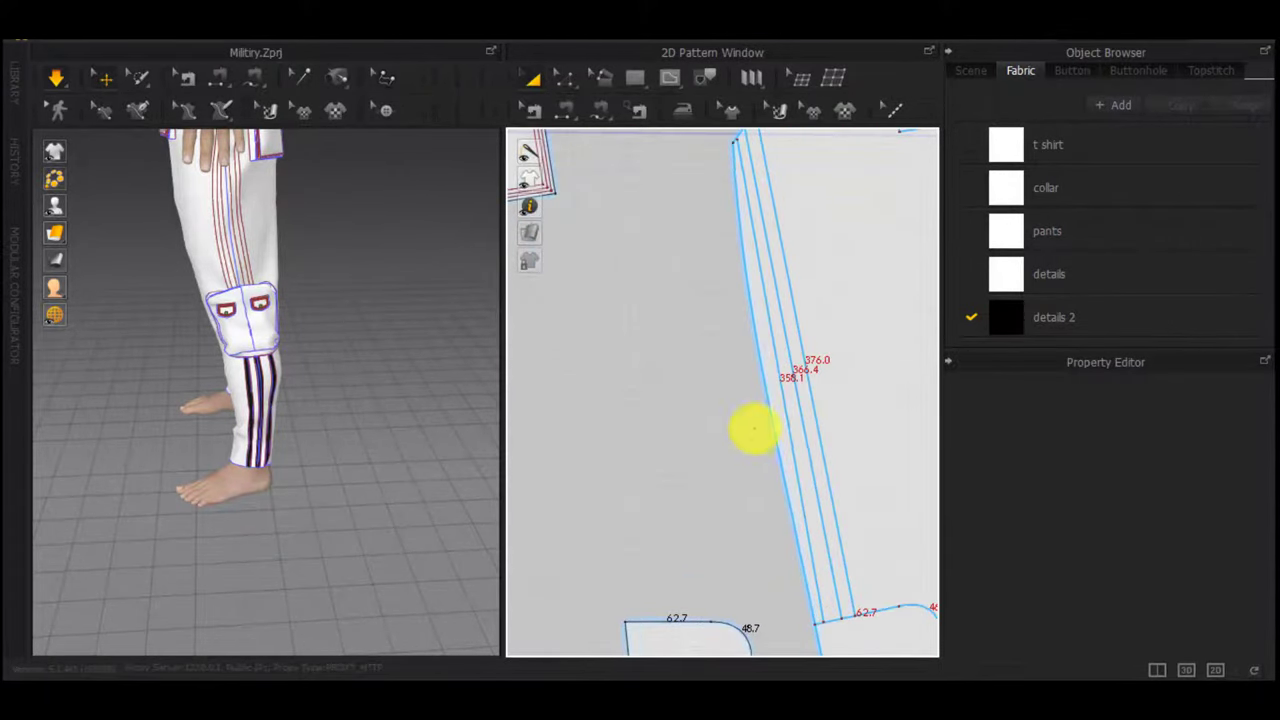
{"action": "scroll", "coordinate": [682, 374], "scroll_direction": "down", "scroll_amount": 3}
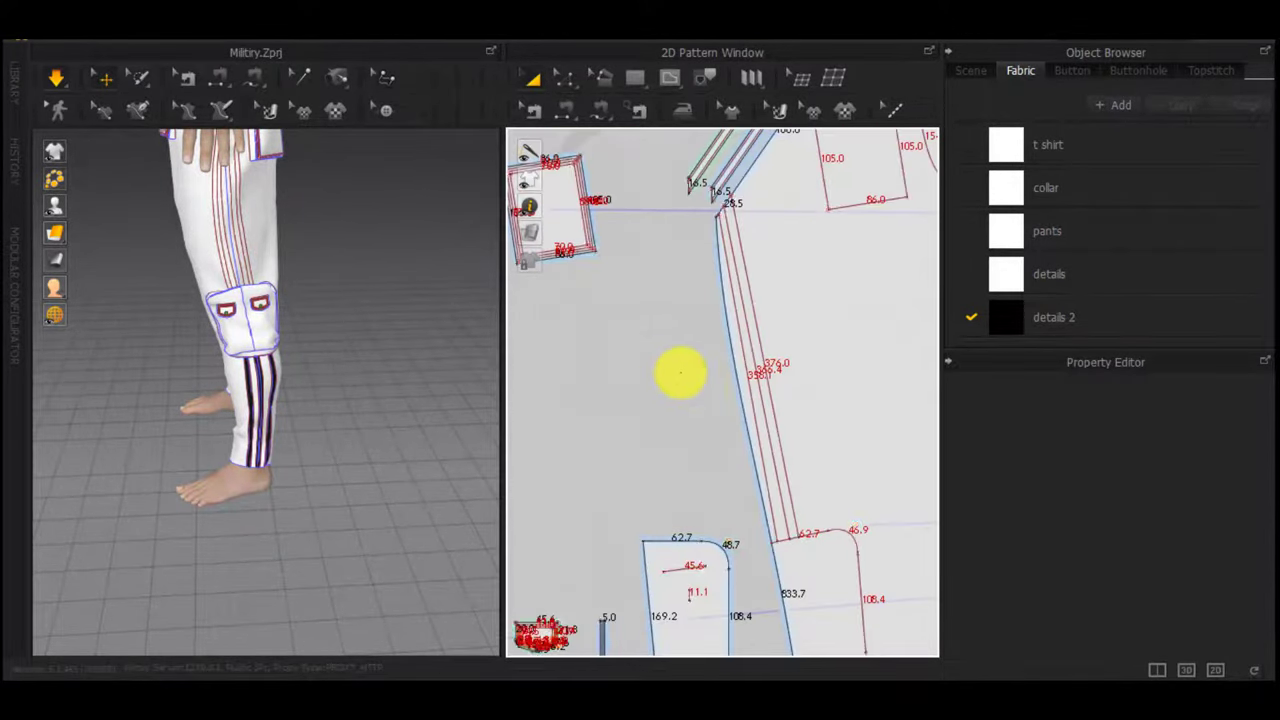
{"action": "middle_click_drag", "start_coordinate": [682, 374], "coordinate": [722, 396]}
{"action": "key", "text": "s"}
{"action": "left_click", "coordinate": [686, 346]}
{"action": "type", "text": "1"}
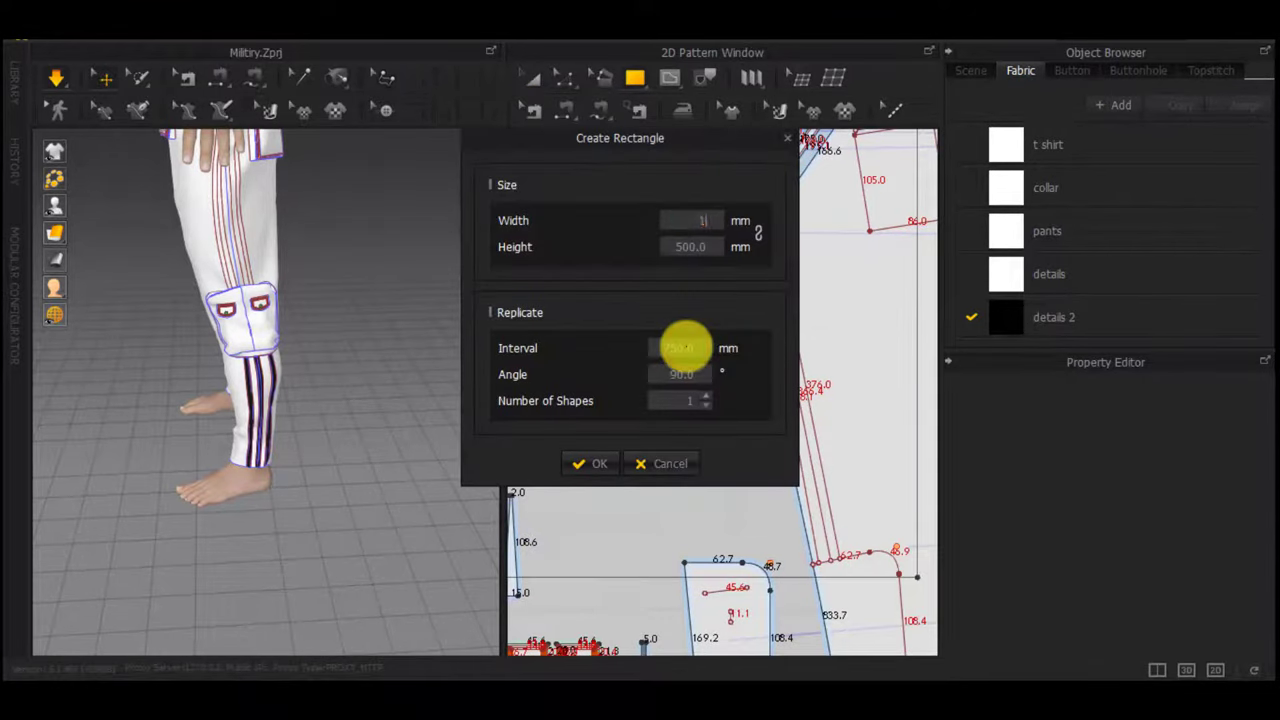
{"action": "type", "text": "0"}
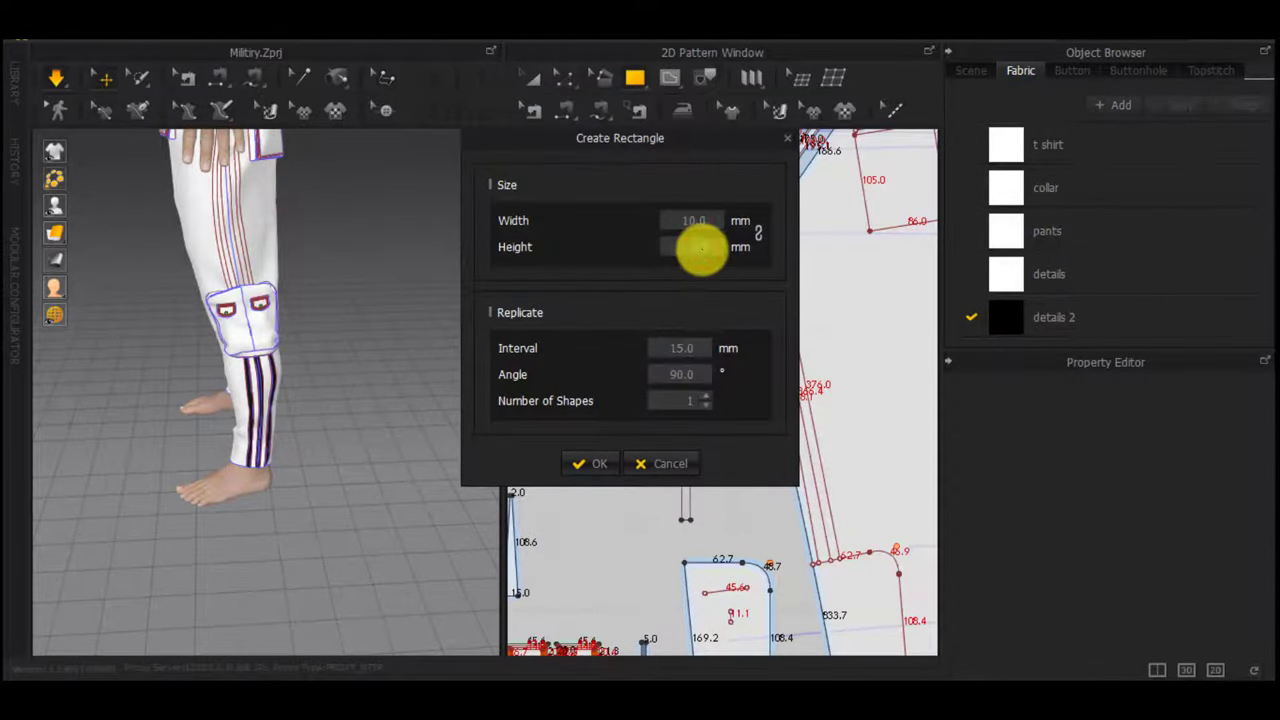
{"action": "key", "text": "Return"}
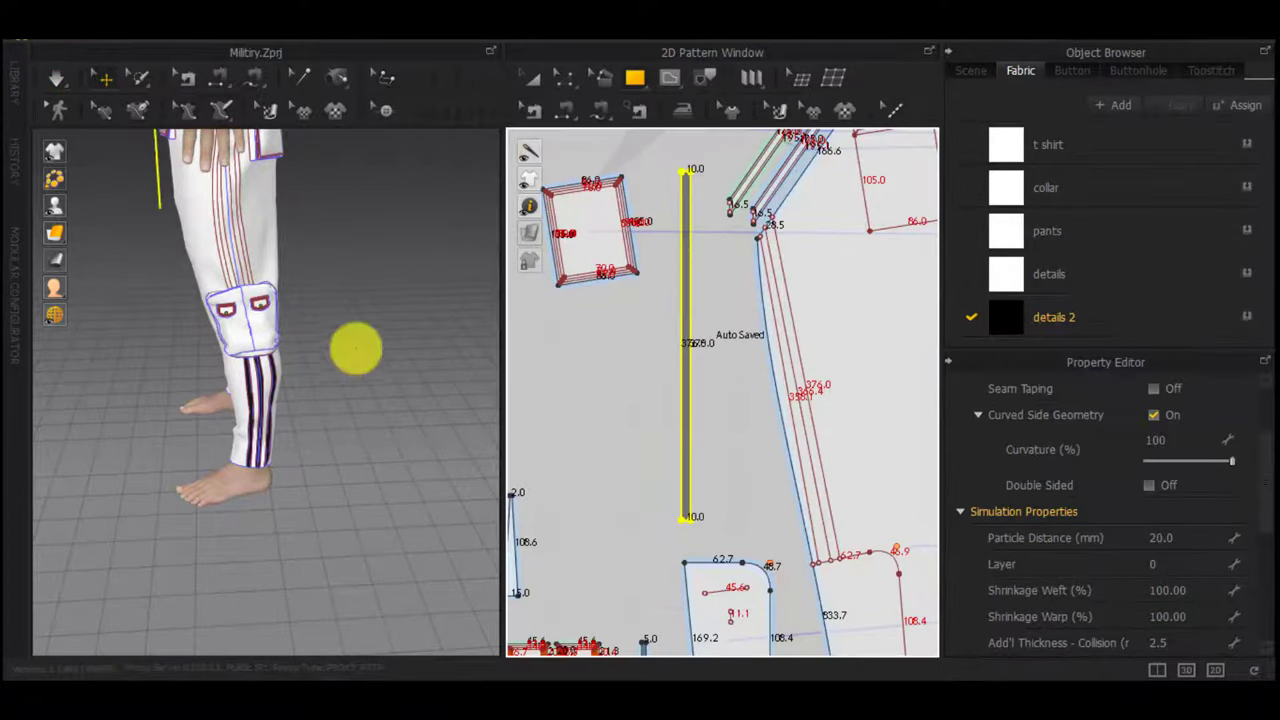
Position the new 10 mm strip in 3D beside the upper leg
{"action": "right_click_drag", "start_coordinate": [335, 228], "coordinate": [549, 211]}
{"action": "left_click", "coordinate": [185, 206]}
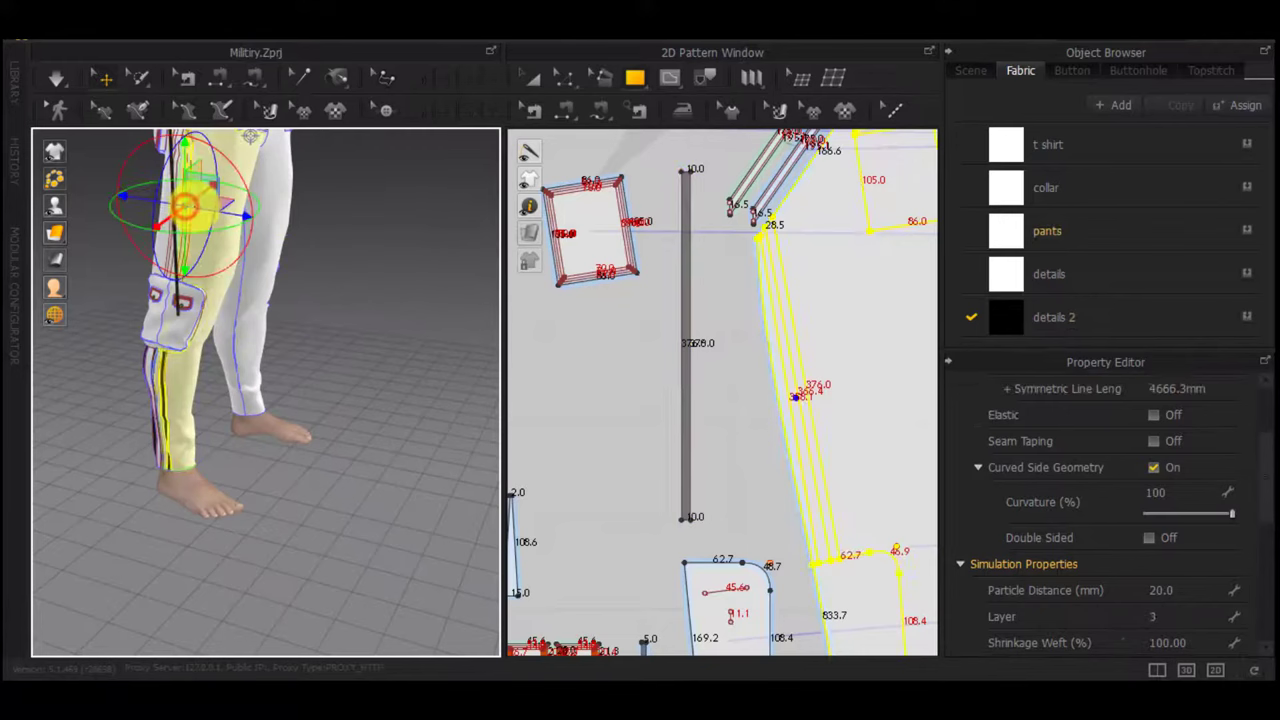
{"action": "left_click", "coordinate": [748, 338]}
{"action": "left_click", "coordinate": [660, 467]}
{"action": "key", "text": "a"}
{"action": "right_click_drag", "start_coordinate": [336, 366], "coordinate": [200, 325]}
{"action": "left_click", "coordinate": [284, 264]}
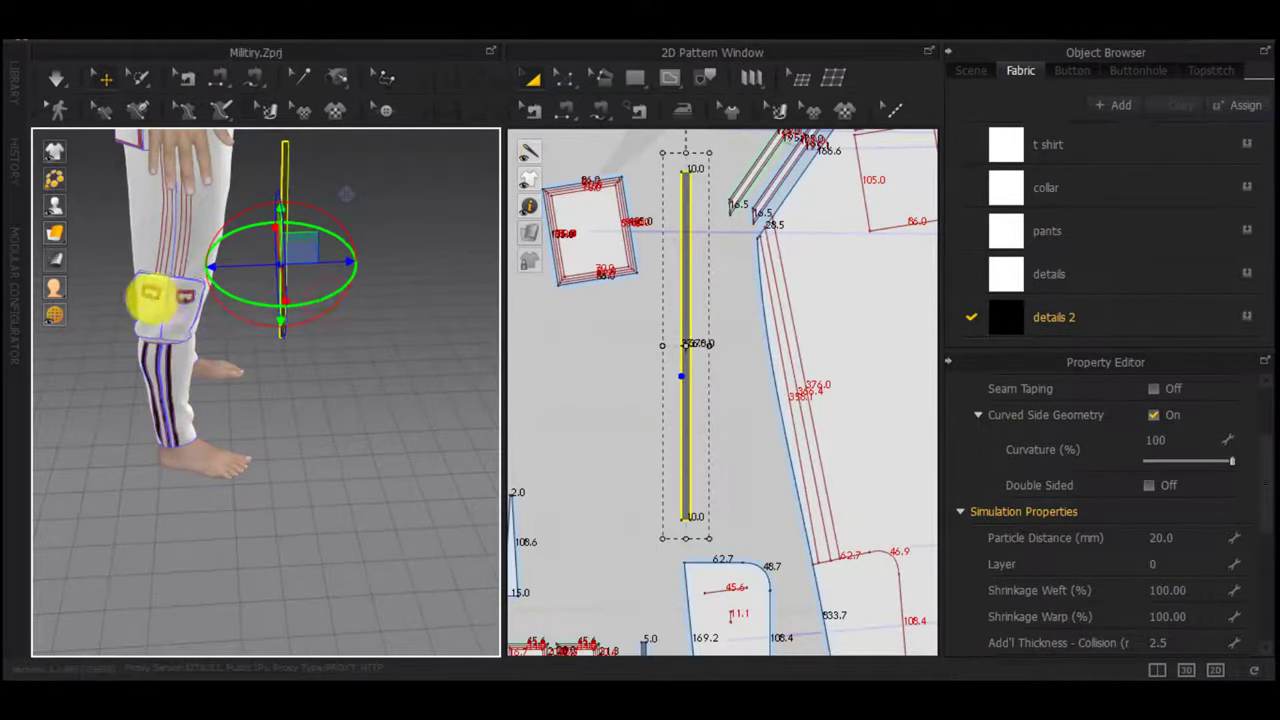
{"action": "left_click", "coordinate": [396, 292]}
Sew one long edge of the 10 mm strip to the 376 mm internal line of the front upper leg
{"action": "key", "text": "n"}
{"action": "left_click", "coordinate": [698, 344]}
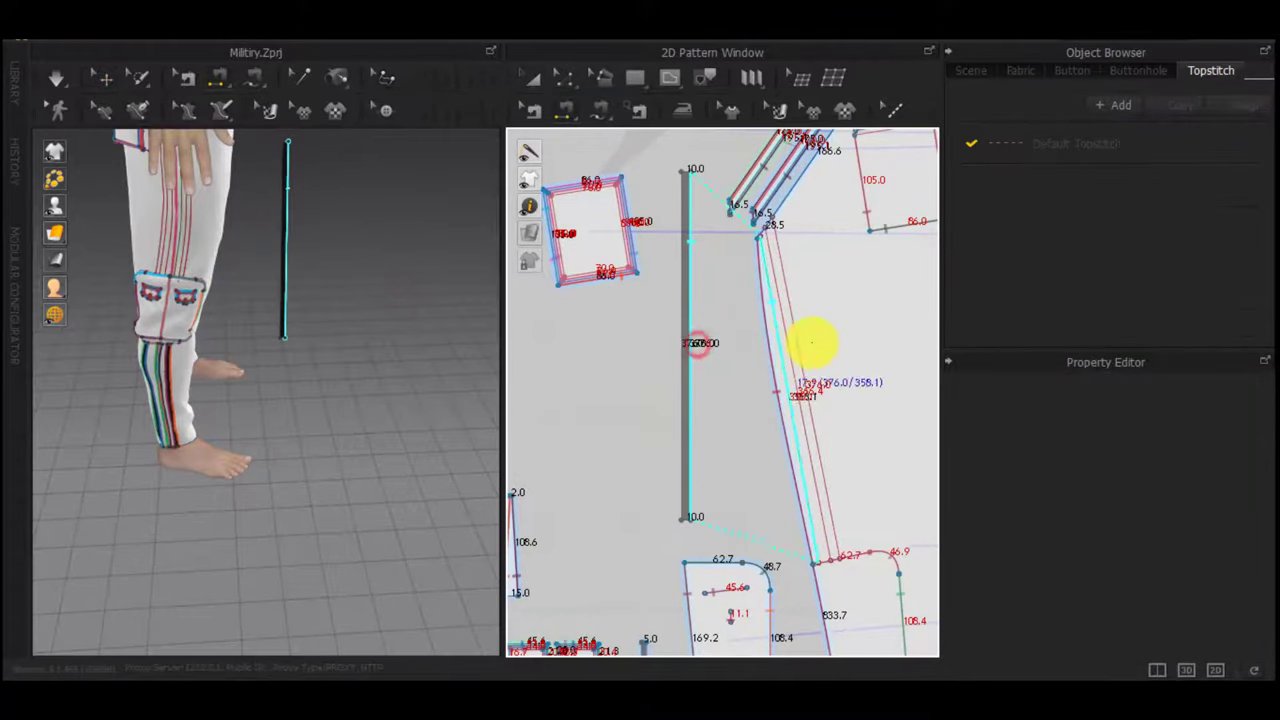
{"action": "left_click", "coordinate": [812, 342]}
{"action": "scroll", "coordinate": [698, 202], "scroll_direction": "up", "scroll_amount": 3}
{"action": "middle_click_drag", "start_coordinate": [671, 194], "coordinate": [681, 243]}
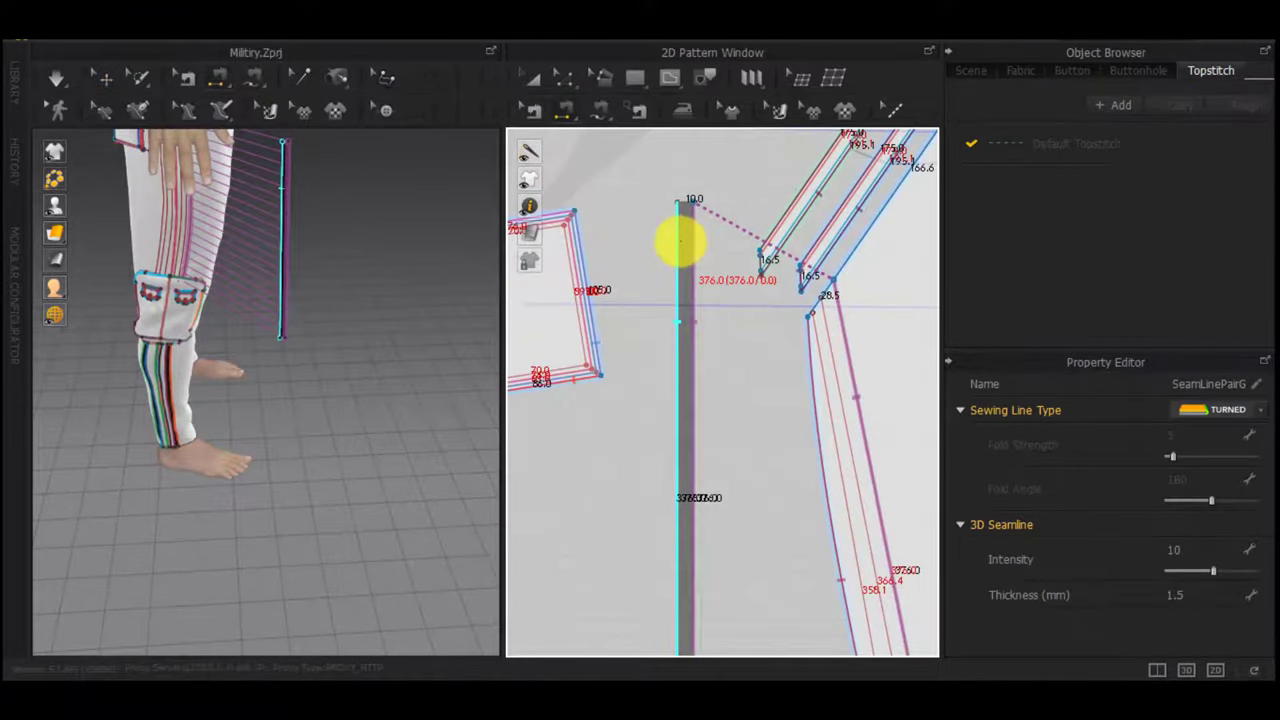
Lower the unsewn top corner of the 10 mm strip to slant its top edge, shortening that side to about 367.2 mm
{"action": "key", "text": "z"}
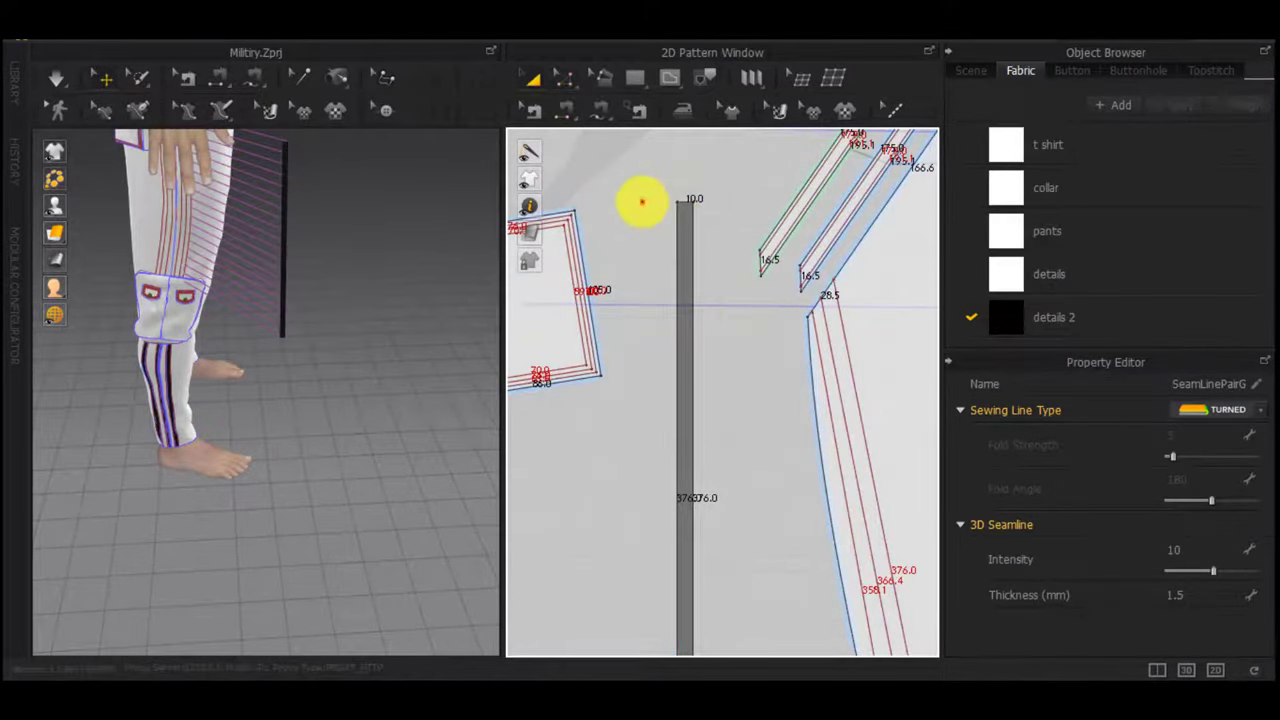
{"action": "left_click", "coordinate": [679, 202]}
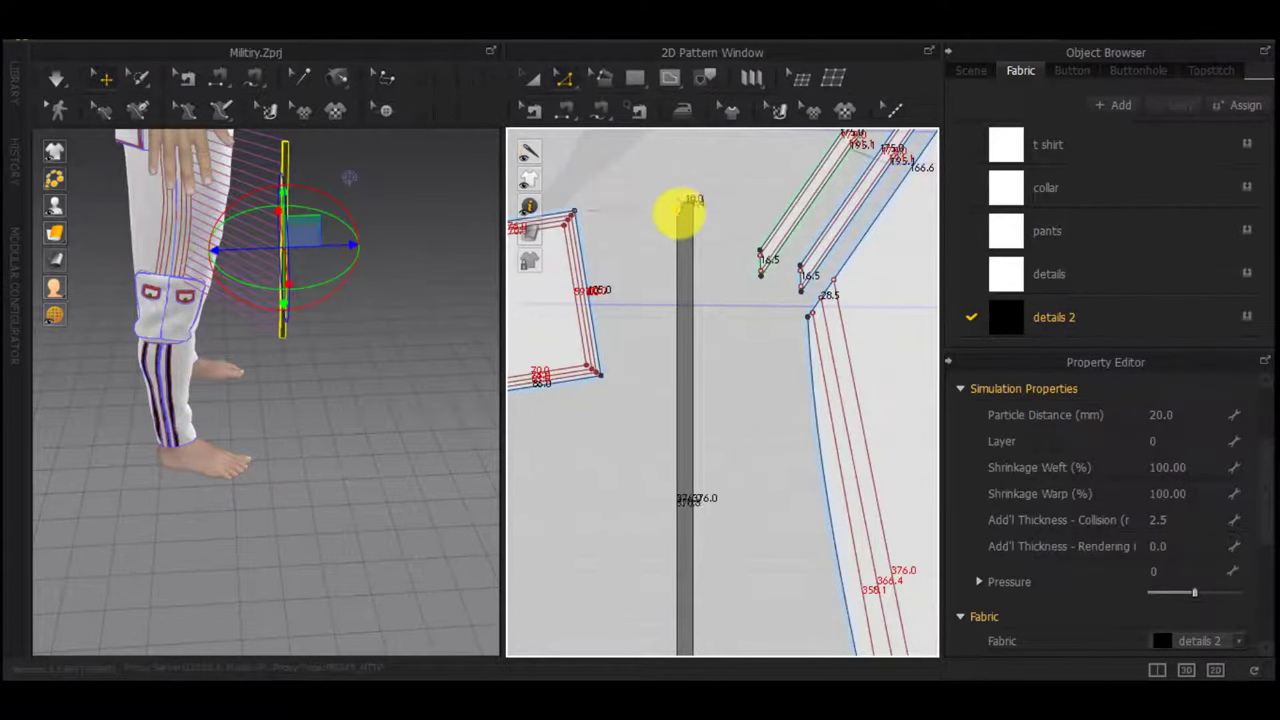
{"action": "left_click", "coordinate": [656, 268]}
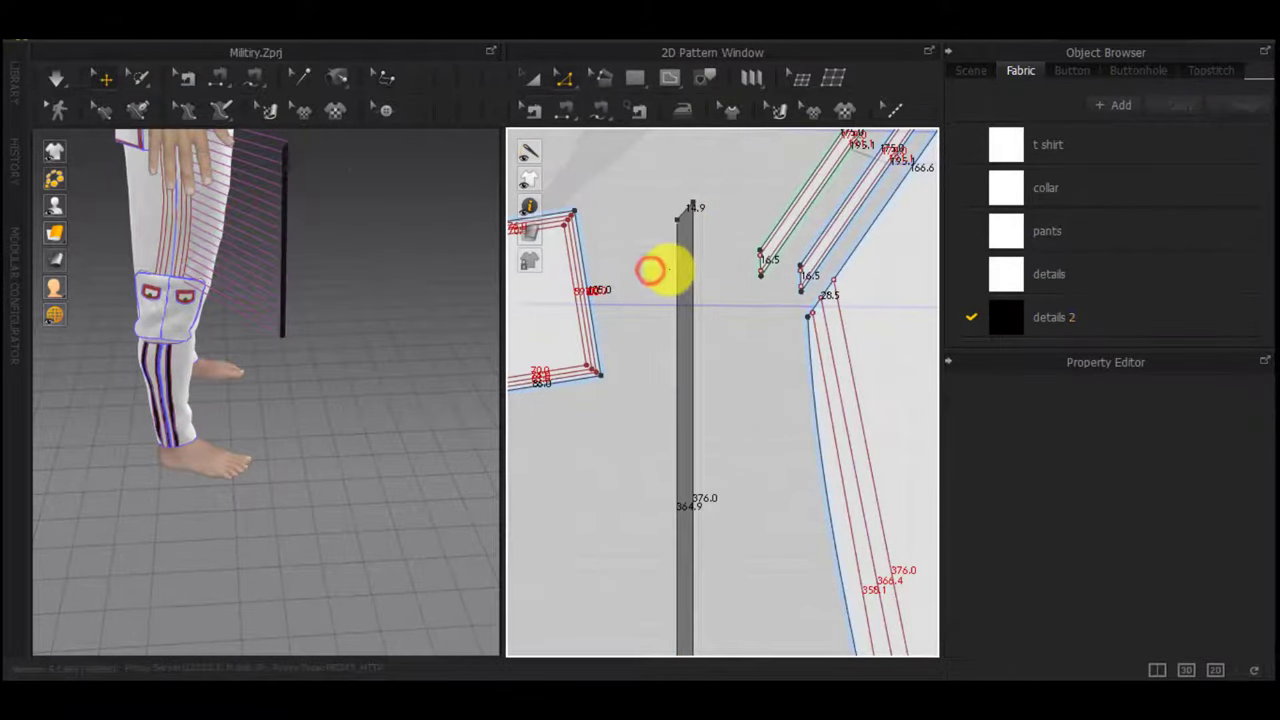
{"action": "left_click", "coordinate": [679, 218]}
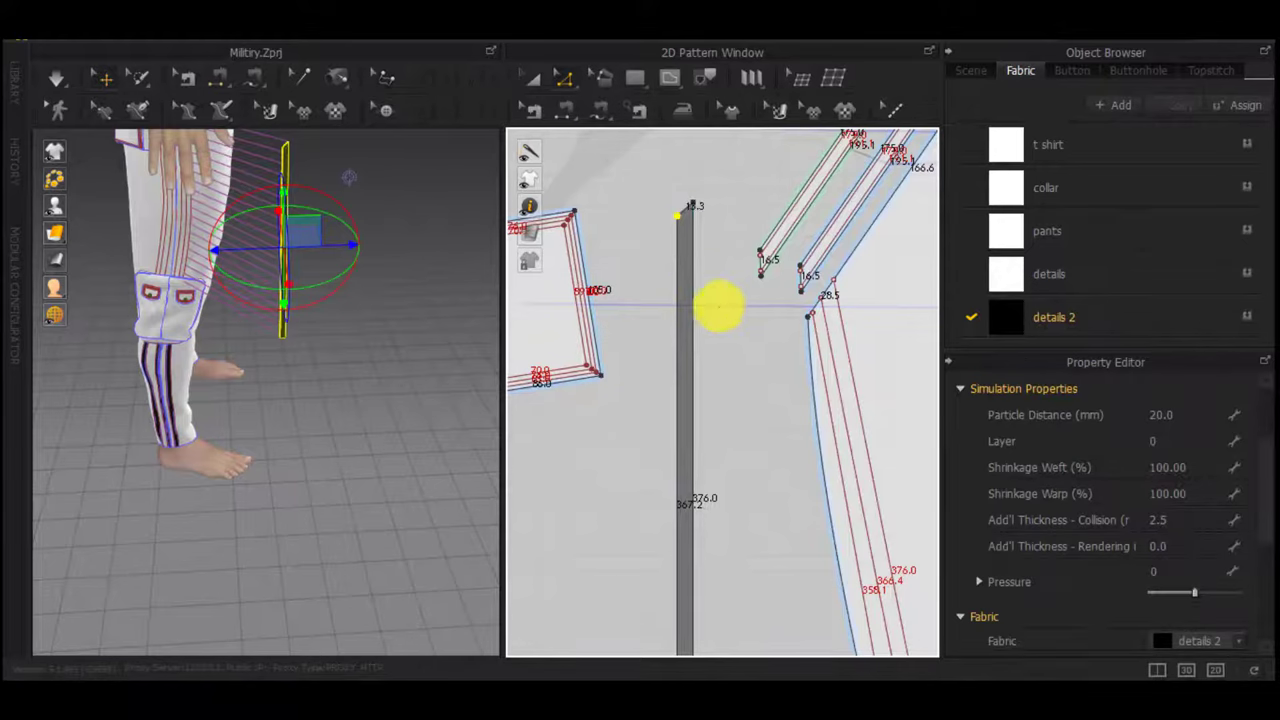
Sew the shortened long edge of the 10 mm strip to the middle internal line of the upper leg
{"action": "key", "text": "n"}
{"action": "left_click", "coordinate": [681, 308]}
{"action": "left_click", "coordinate": [840, 371]}
{"action": "scroll", "coordinate": [841, 394], "scroll_direction": "down", "scroll_amount": 4}
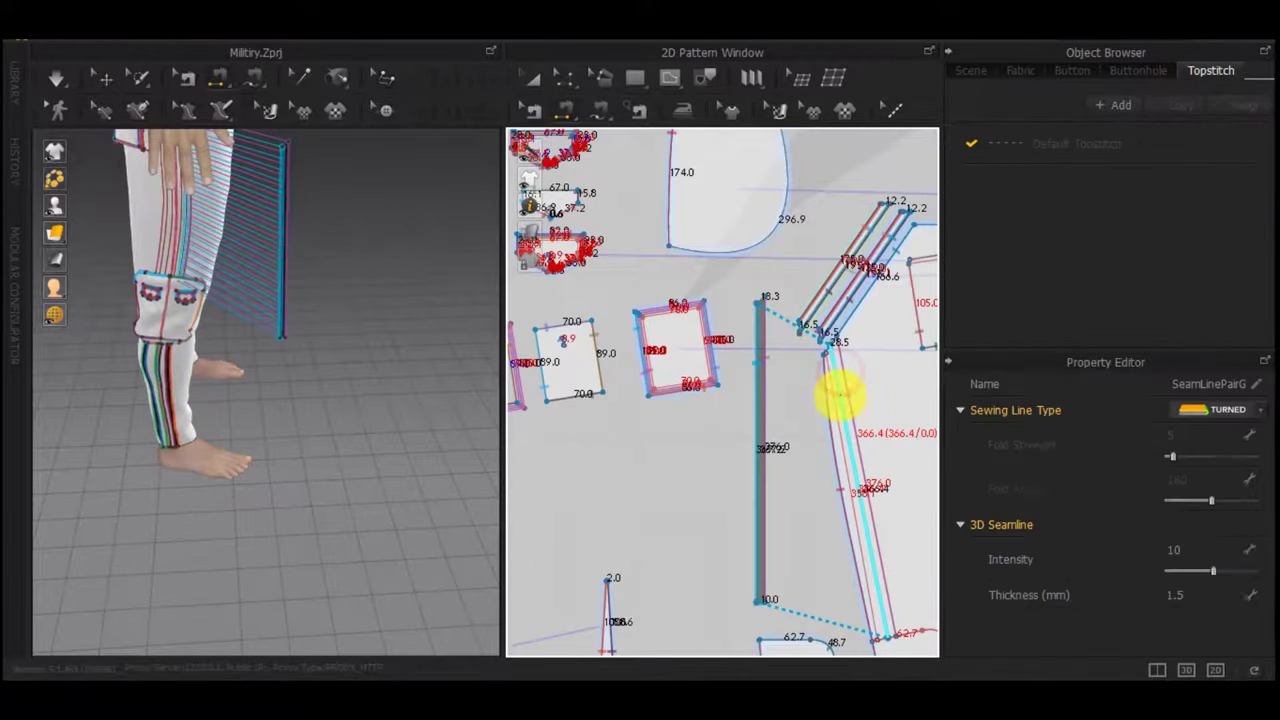
Extend the top end of the internal line nearest the side seam toward the upper leg's outline, making it about 359.9 mm long
{"action": "middle_click_drag", "start_coordinate": [784, 303], "coordinate": [732, 153]}
{"action": "scroll", "coordinate": [782, 304], "scroll_direction": "up", "scroll_amount": 4}
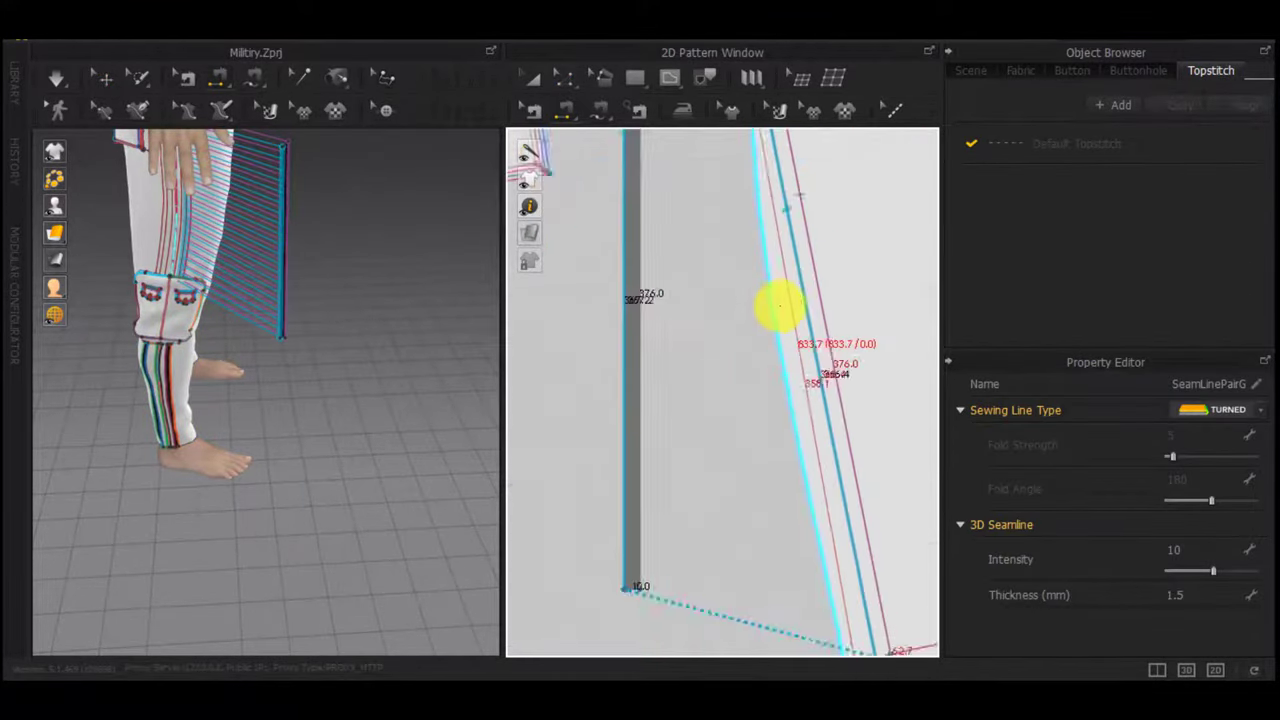
{"action": "scroll", "coordinate": [780, 305], "scroll_direction": "up", "scroll_amount": 1}
{"action": "scroll", "coordinate": [780, 306], "scroll_direction": "down", "scroll_amount": 3}
{"action": "scroll", "coordinate": [779, 206], "scroll_direction": "up", "scroll_amount": 5}
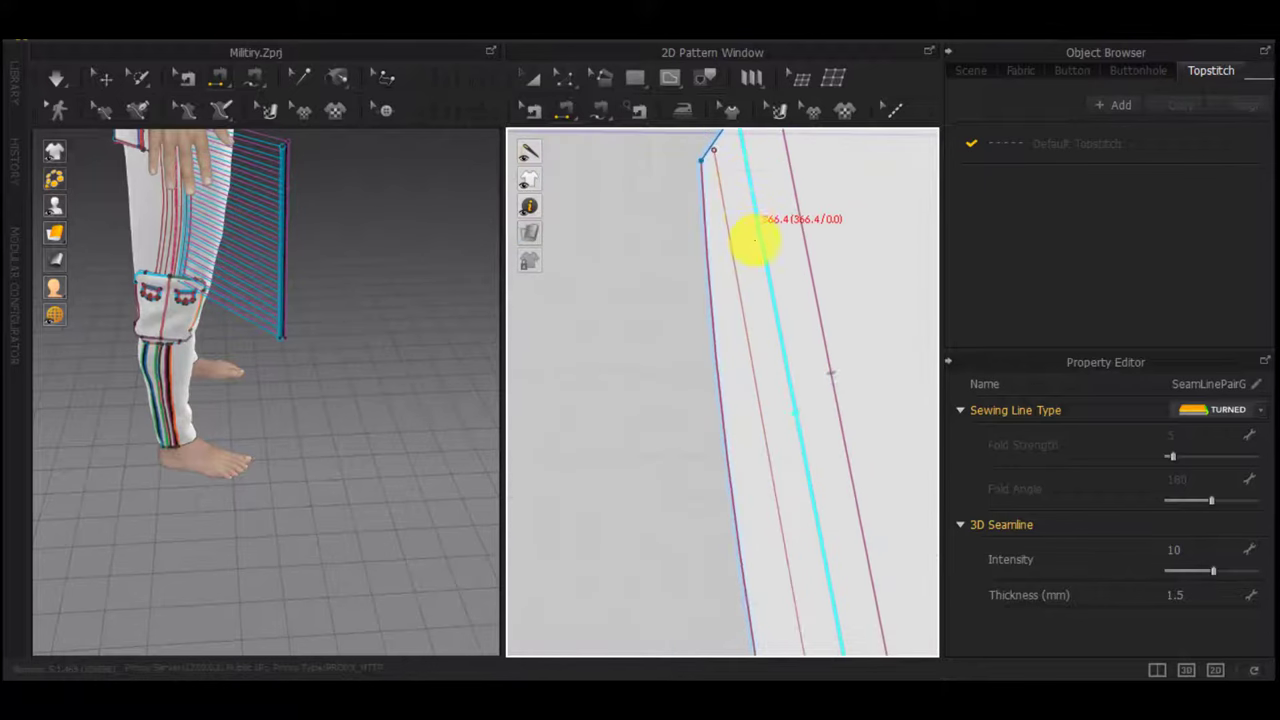
{"action": "middle_click_drag", "start_coordinate": [755, 240], "coordinate": [765, 306]}
{"action": "key", "text": "z"}
{"action": "left_click", "coordinate": [726, 217]}
{"action": "scroll", "coordinate": [688, 283], "scroll_direction": "down", "scroll_amount": 3}
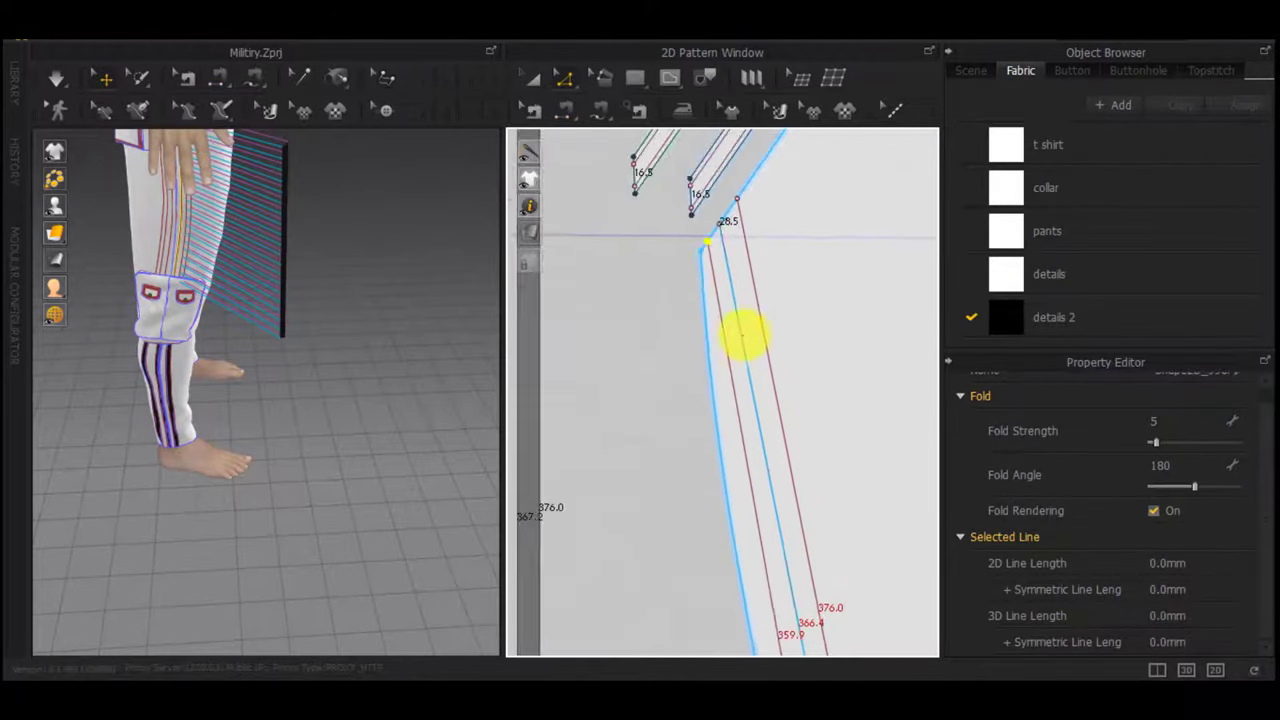
{"action": "middle_click_drag", "start_coordinate": [779, 558], "coordinate": [771, 317]}
{"action": "scroll", "coordinate": [771, 317], "scroll_direction": "down", "scroll_amount": 3}
{"action": "scroll", "coordinate": [816, 490], "scroll_direction": "up", "scroll_amount": 4}
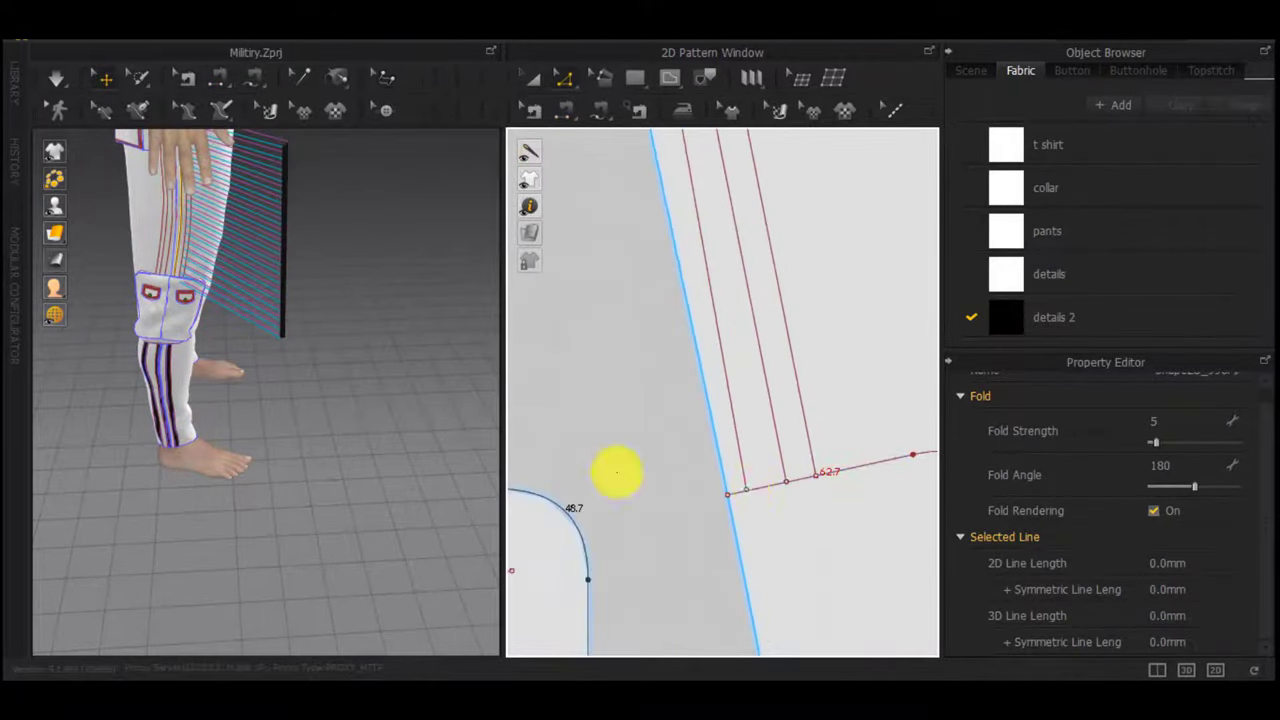
Create a rectangular strip 5 mm wide and 359 mm high beside the 10 mm upper-leg strip
{"action": "scroll", "coordinate": [780, 417], "scroll_direction": "down", "scroll_amount": 4}
{"action": "middle_click_drag", "start_coordinate": [686, 410], "coordinate": [867, 445]}
{"action": "key", "text": "s"}
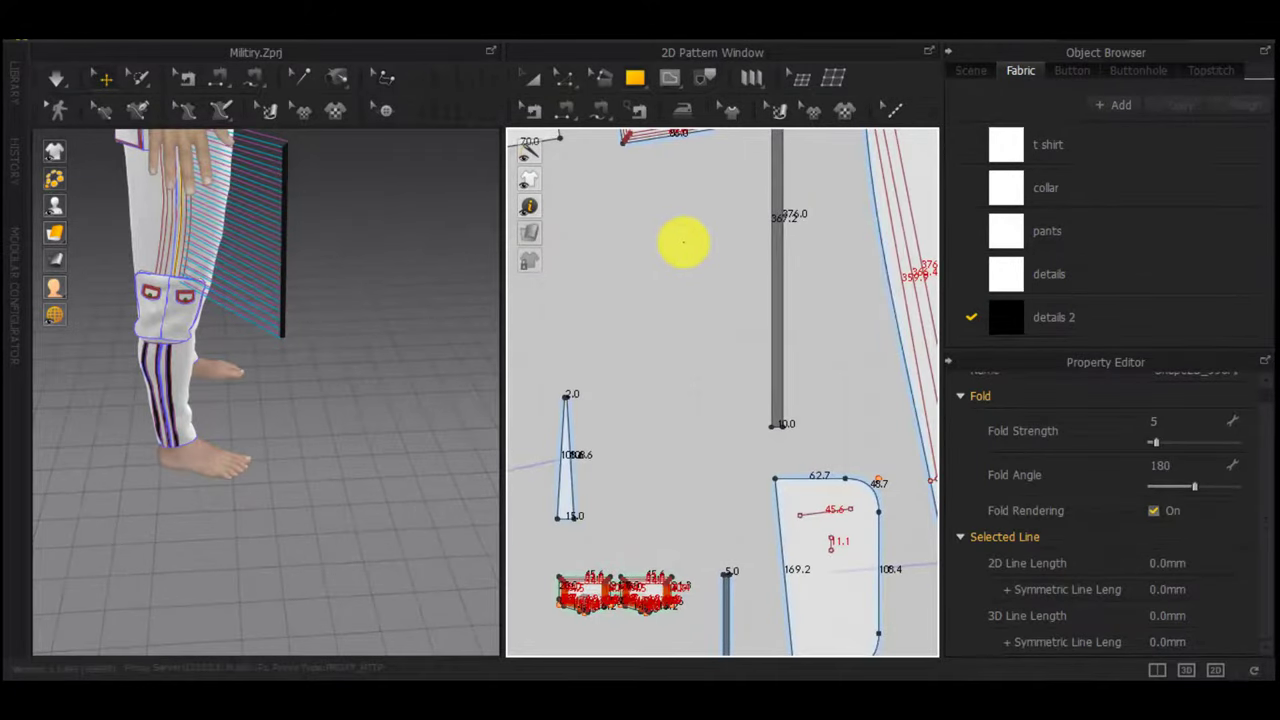
{"action": "left_click", "coordinate": [684, 241]}
{"action": "type", "text": "5"}
{"action": "key", "text": "Tab"}
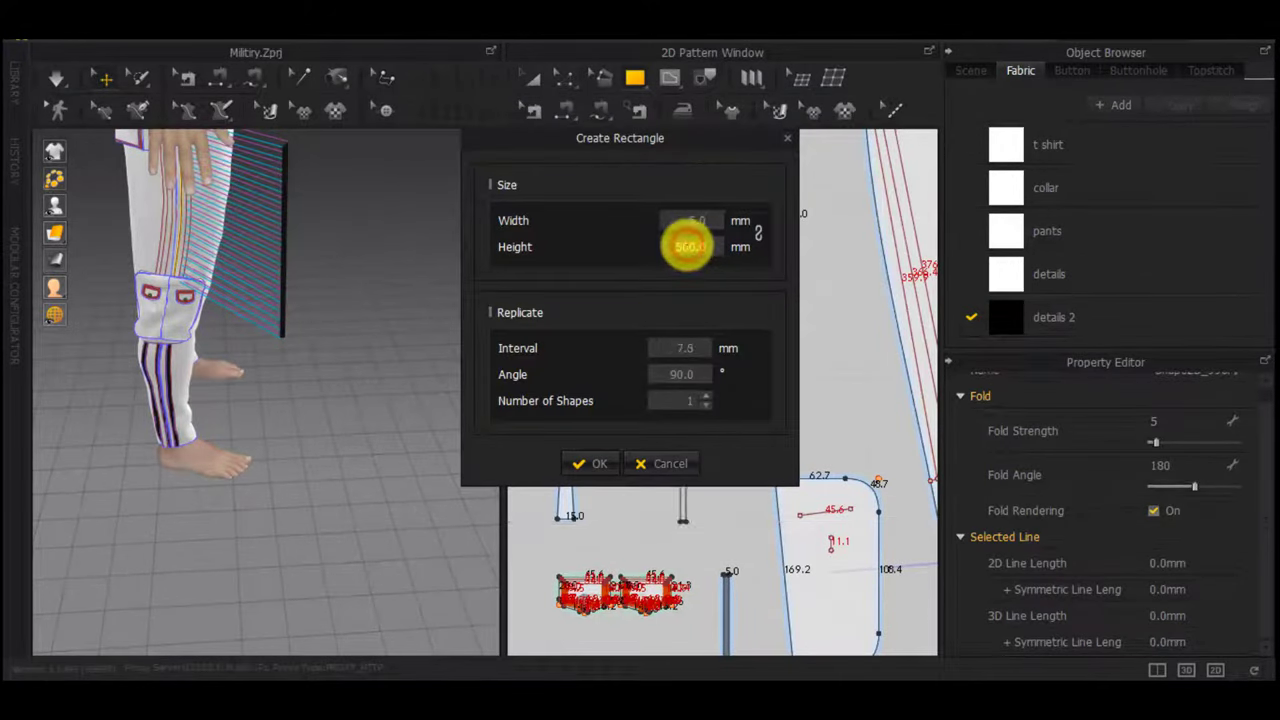
{"action": "type", "text": "359"}
{"action": "key", "text": "Return"}
{"action": "scroll", "coordinate": [714, 329], "scroll_direction": "down", "scroll_amount": 3}
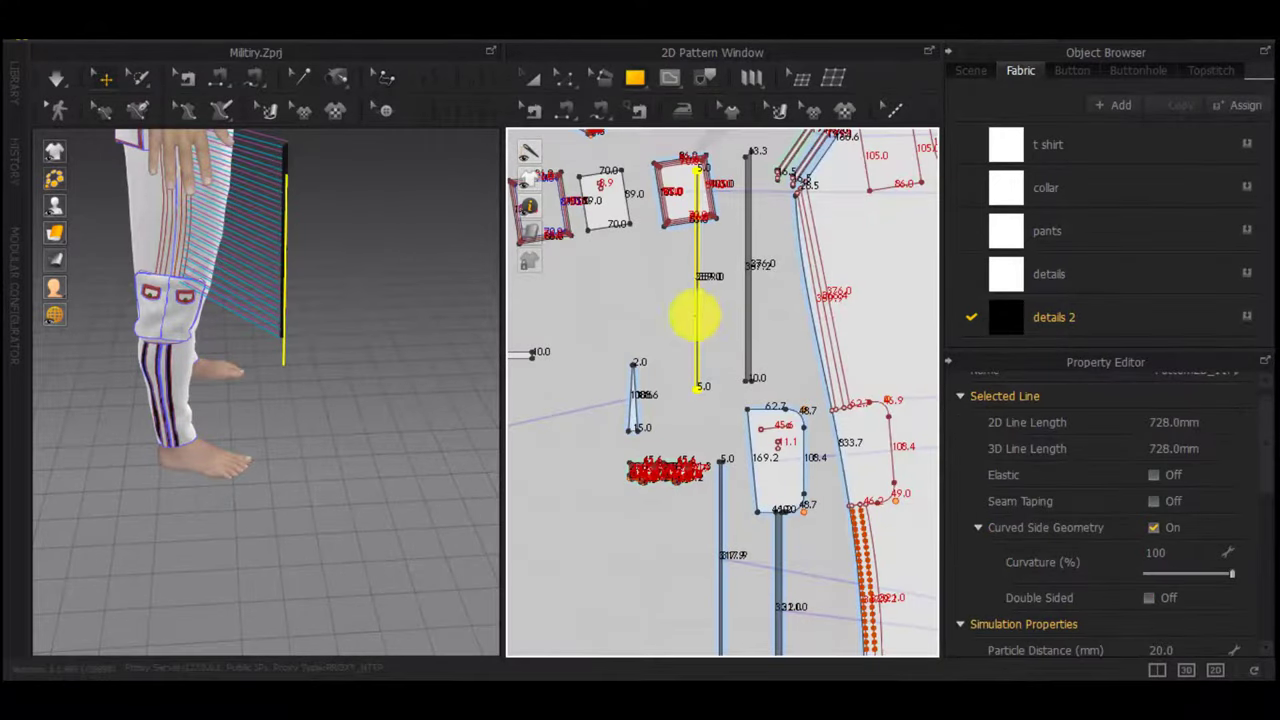
Position the new 5 mm strip in 3D beside the upper leg, near the 10 mm strip
{"action": "right_click_drag", "start_coordinate": [409, 311], "coordinate": [348, 340]}
{"action": "left_click", "coordinate": [177, 336]}
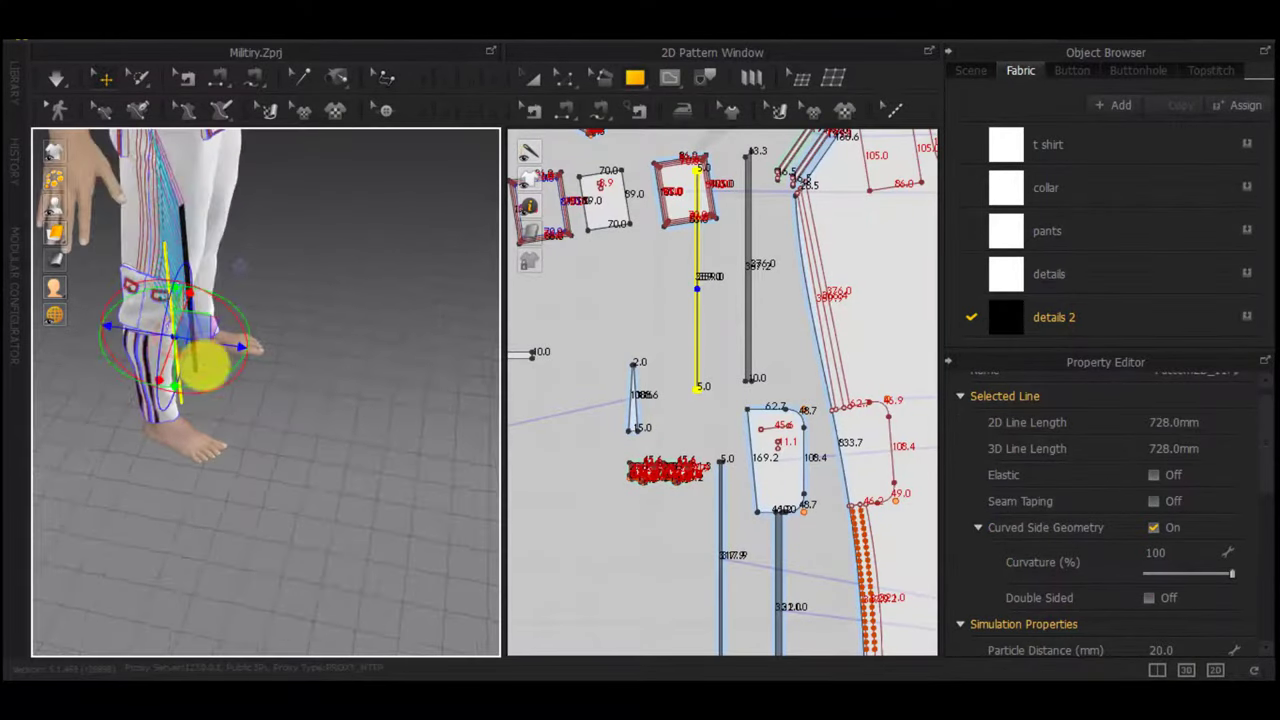
{"action": "left_click_drag", "start_coordinate": [211, 387], "coordinate": [171, 387]}
{"action": "key", "text": "ctrl+z"}
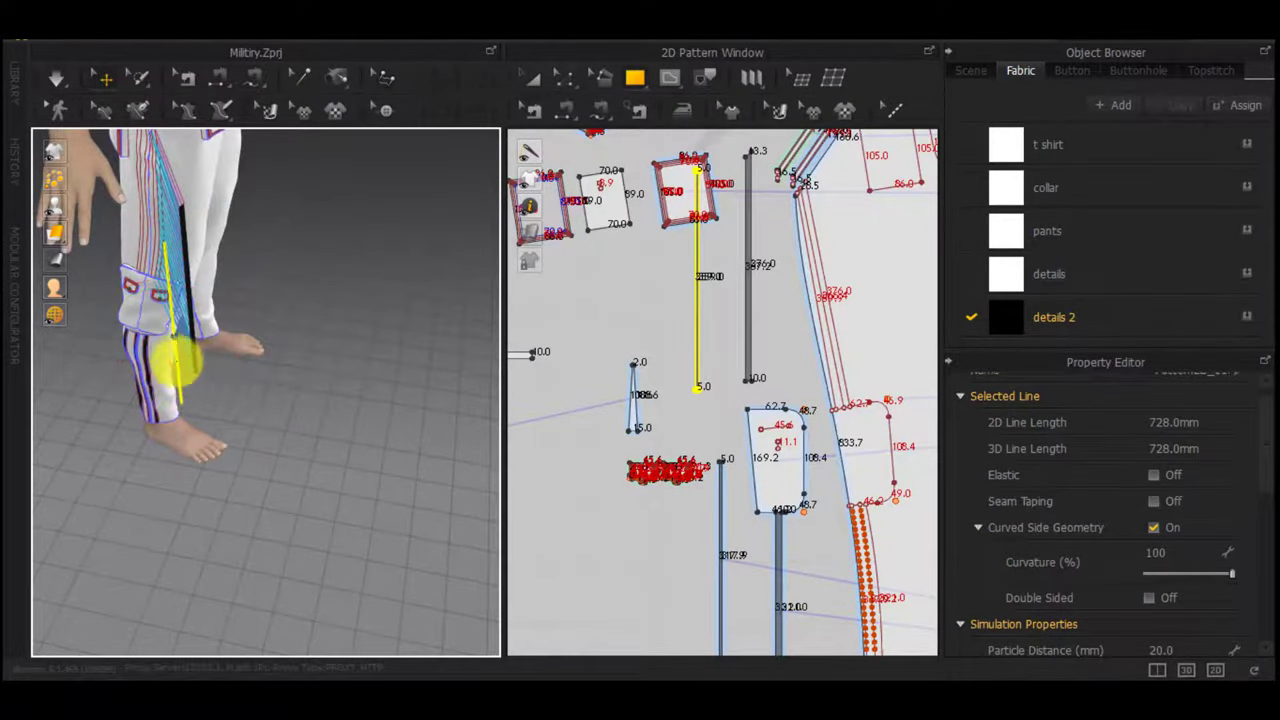
{"action": "left_click", "coordinate": [177, 364]}
{"action": "right_click_drag", "start_coordinate": [229, 380], "coordinate": [234, 357]}
{"action": "left_click_drag", "start_coordinate": [211, 386], "coordinate": [165, 387]}
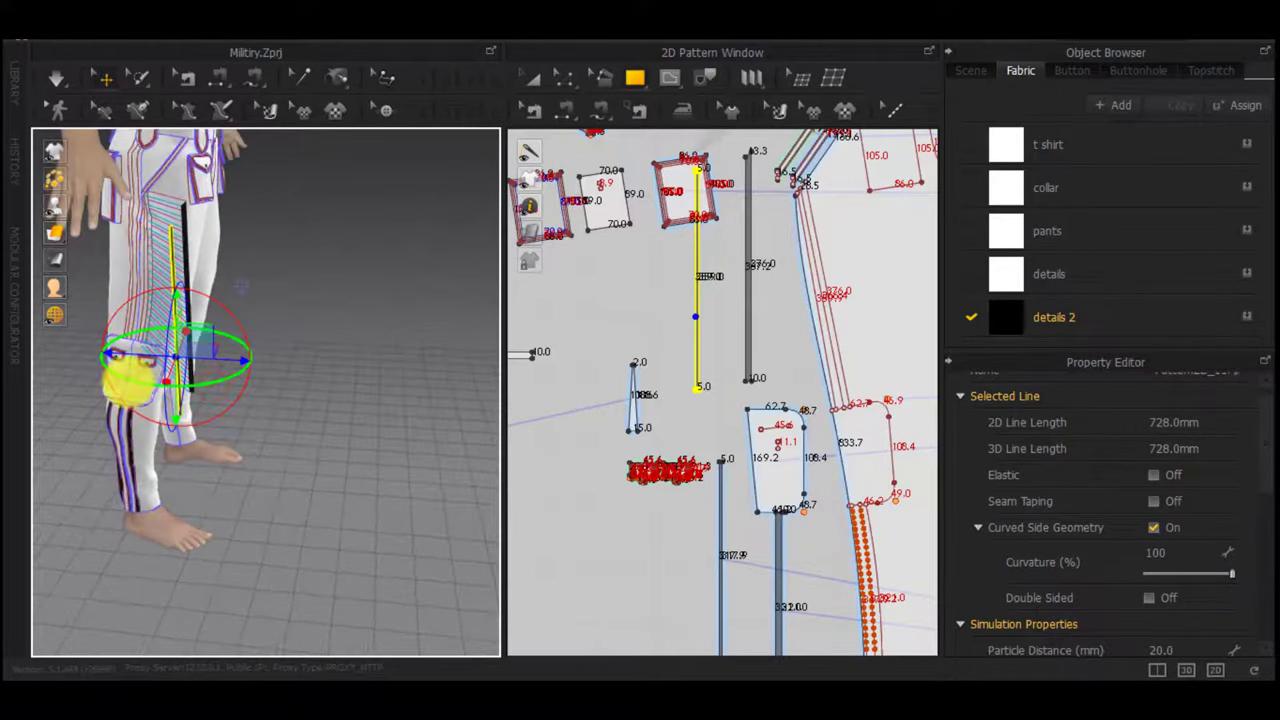
{"action": "left_click", "coordinate": [306, 259]}
{"action": "right_click_drag", "start_coordinate": [232, 280], "coordinate": [429, 342]}
{"action": "scroll", "coordinate": [165, 358], "scroll_direction": "up", "scroll_amount": 3}
Sew the long edge of the 5 mm strip to the upper leg's internal line nearest the side seam
{"action": "key", "text": "n"}
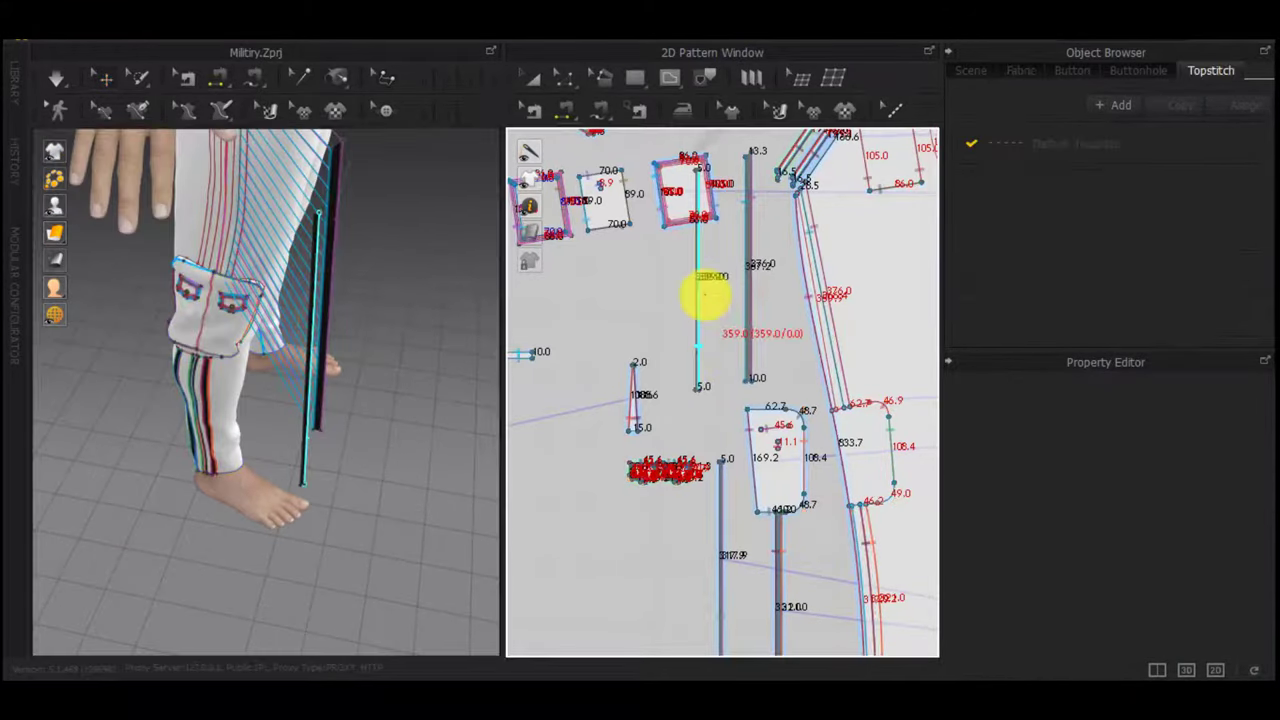
{"action": "left_click", "coordinate": [818, 323]}
{"action": "right_click_drag", "start_coordinate": [361, 318], "coordinate": [346, 276]}
{"action": "left_click", "coordinate": [750, 351]}
{"action": "scroll", "coordinate": [750, 351], "scroll_direction": "down", "scroll_amount": 4}
{"action": "scroll", "coordinate": [313, 340], "scroll_direction": "down", "scroll_amount": 2}
{"action": "right_click_drag", "start_coordinate": [313, 340], "coordinate": [349, 340]}
{"action": "key", "text": "space"}
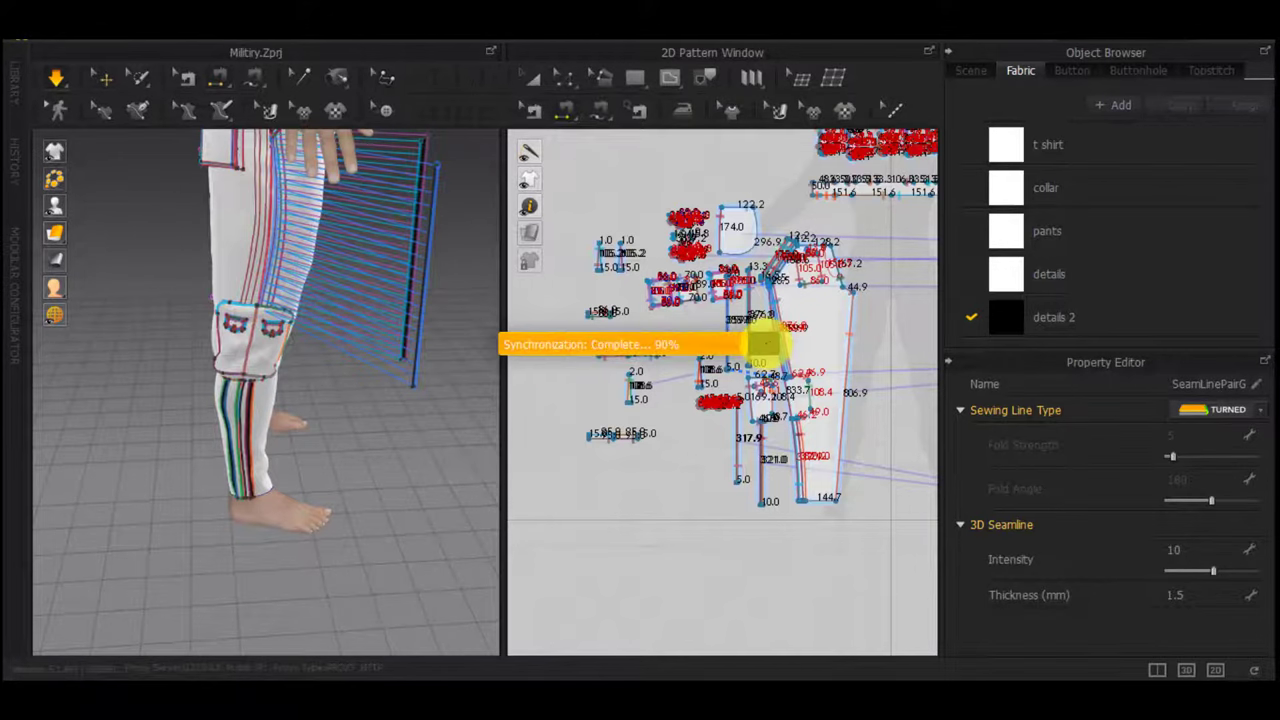
{"action": "key", "text": "space"}
Set the layer of both upper-leg strips to 3 and simulate the garment to attach them
{"action": "scroll", "coordinate": [766, 343], "scroll_direction": "up", "scroll_amount": 5}
{"action": "key", "text": "a"}
{"action": "left_click", "coordinate": [727, 285]}
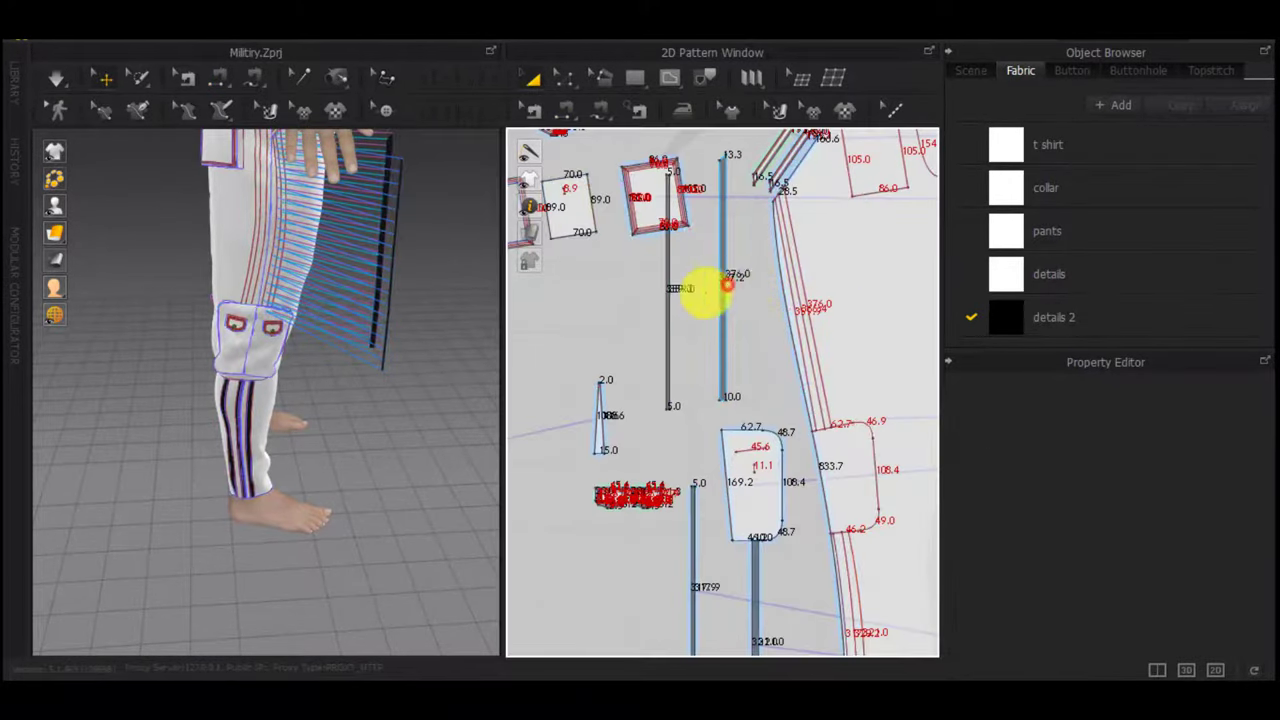
{"action": "left_click", "coordinate": [667, 306], "text": "shift"}
{"action": "scroll", "coordinate": [1086, 494], "scroll_direction": "down", "scroll_amount": 2}
{"action": "left_click", "coordinate": [1181, 565]}
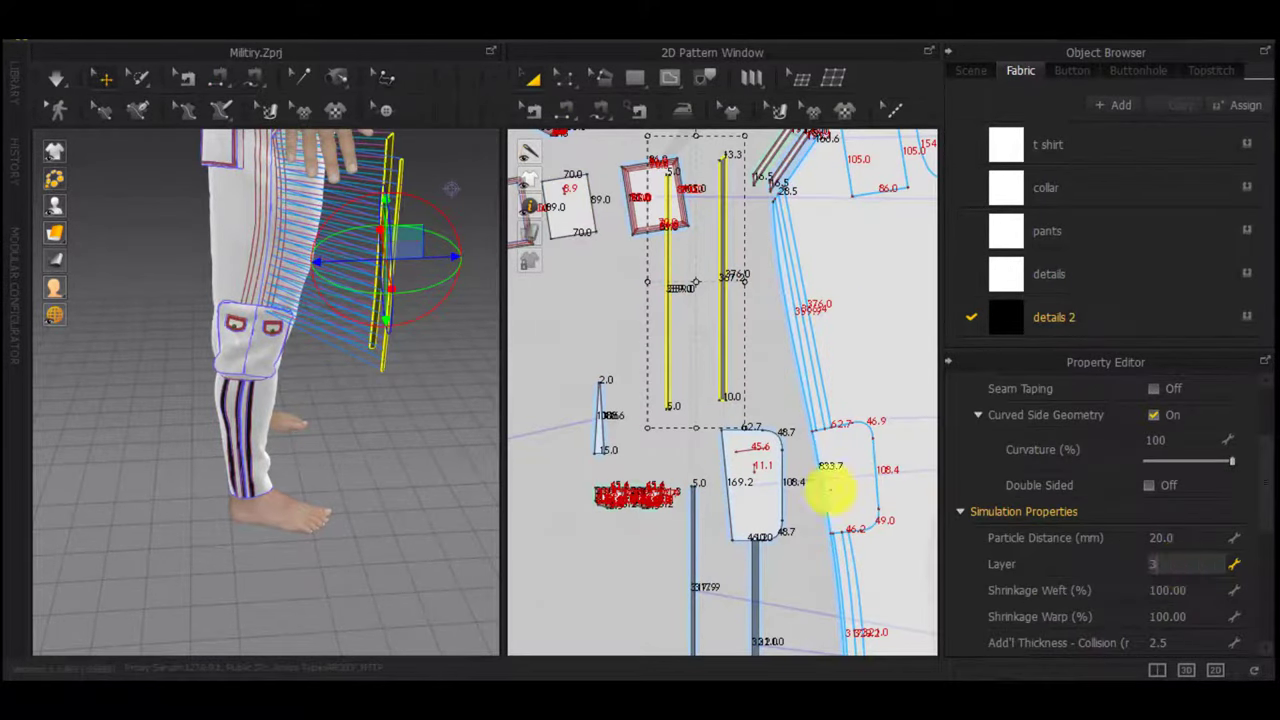
{"action": "left_click", "coordinate": [757, 371]}
{"action": "left_click", "coordinate": [652, 406]}
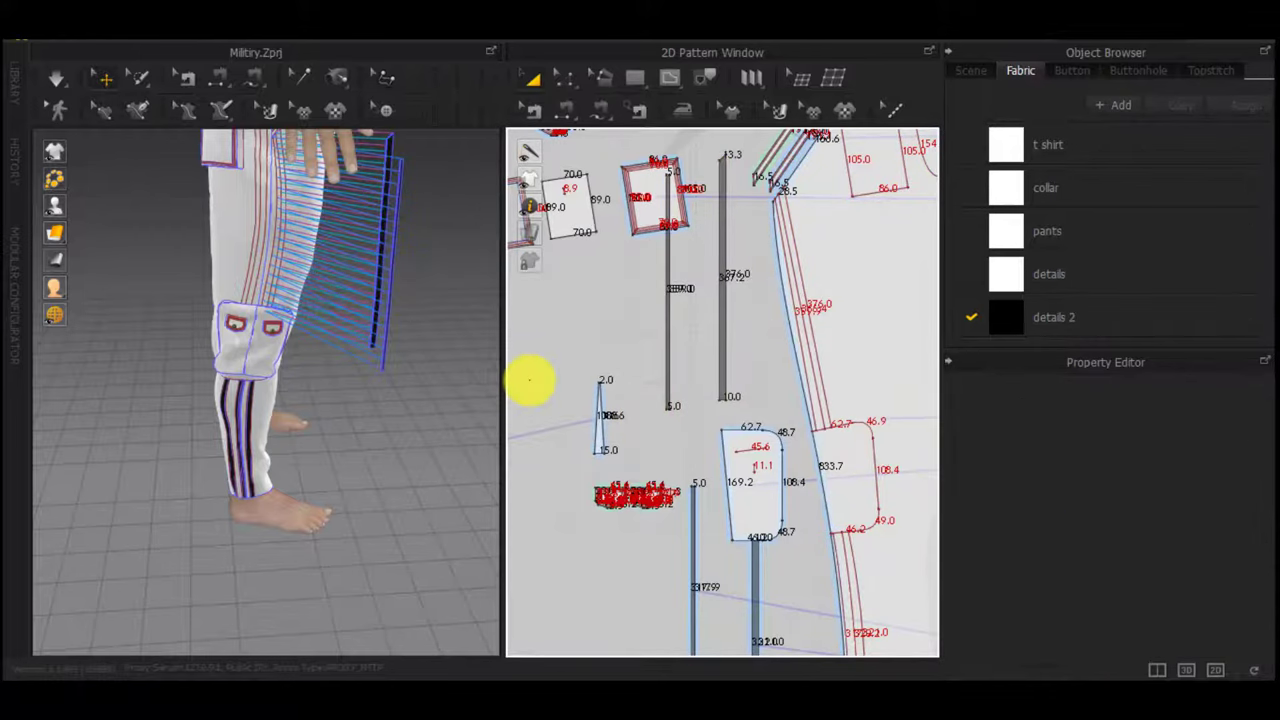
{"action": "key", "text": "space"}
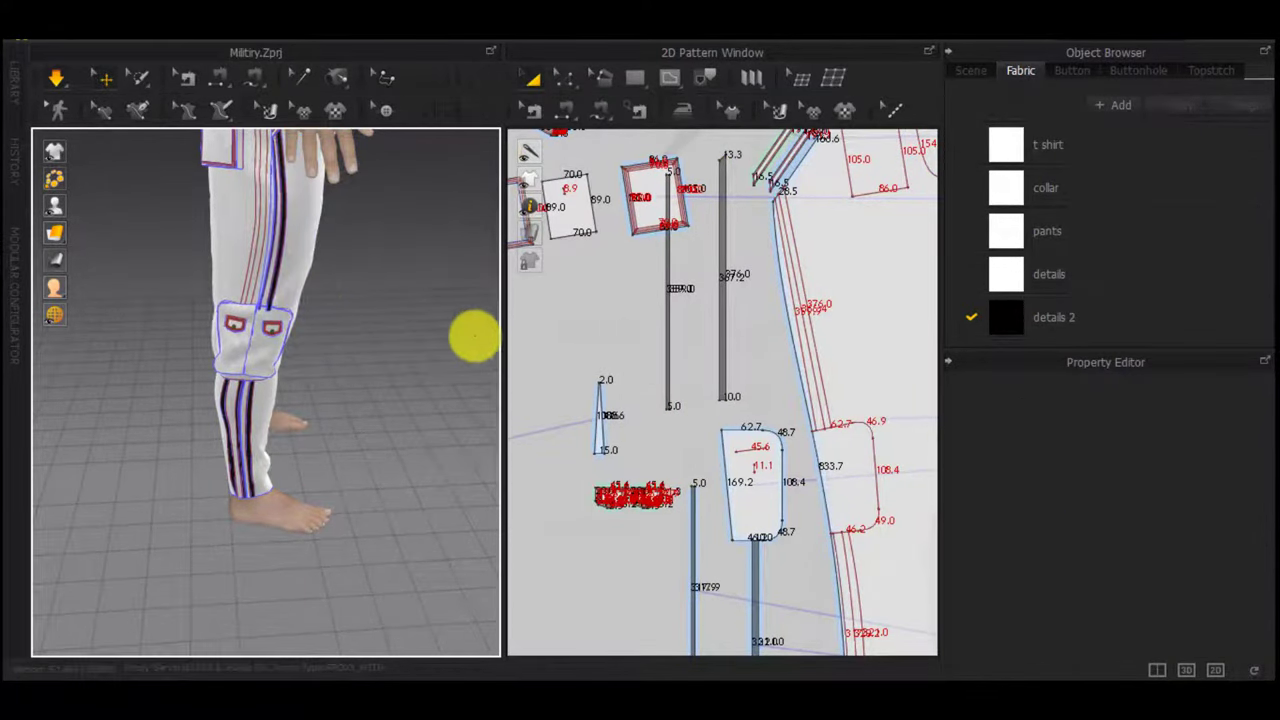
{"action": "scroll", "coordinate": [740, 288], "scroll_direction": "down", "scroll_amount": 2}
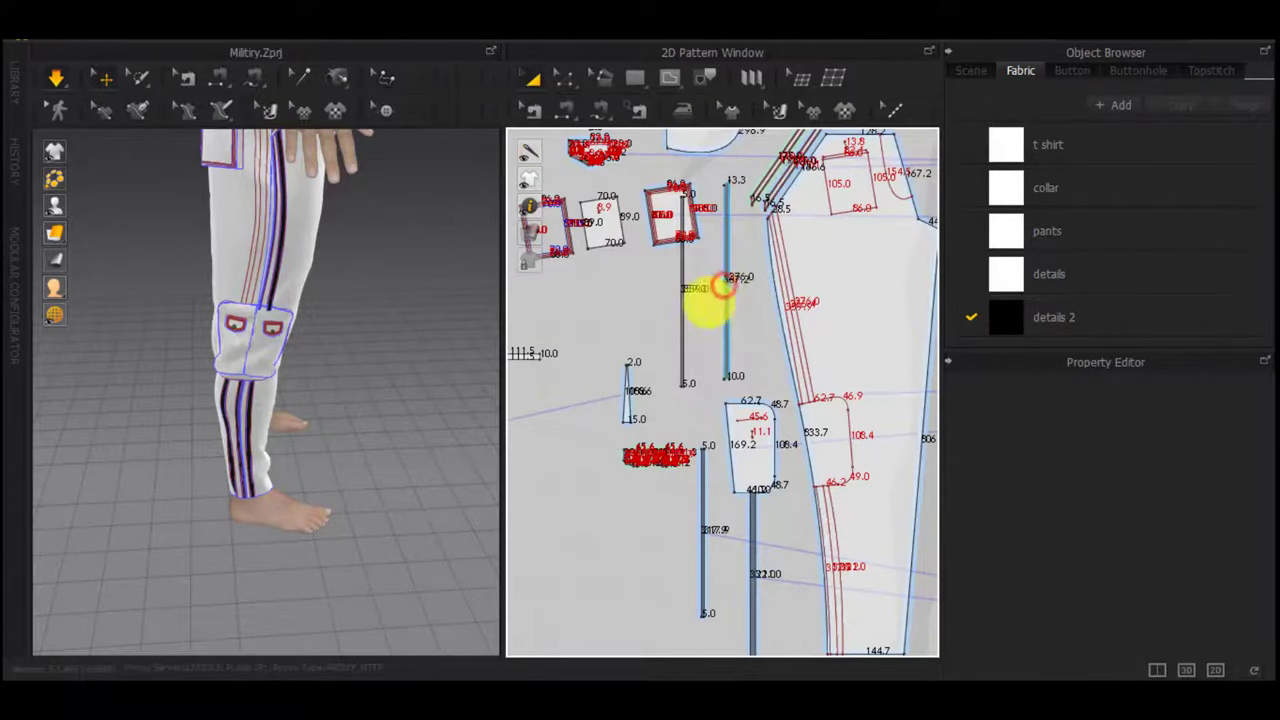
{"action": "left_click", "coordinate": [722, 286]}
{"action": "left_click", "coordinate": [684, 305], "text": "shift"}
{"action": "right_click", "coordinate": [688, 308]}
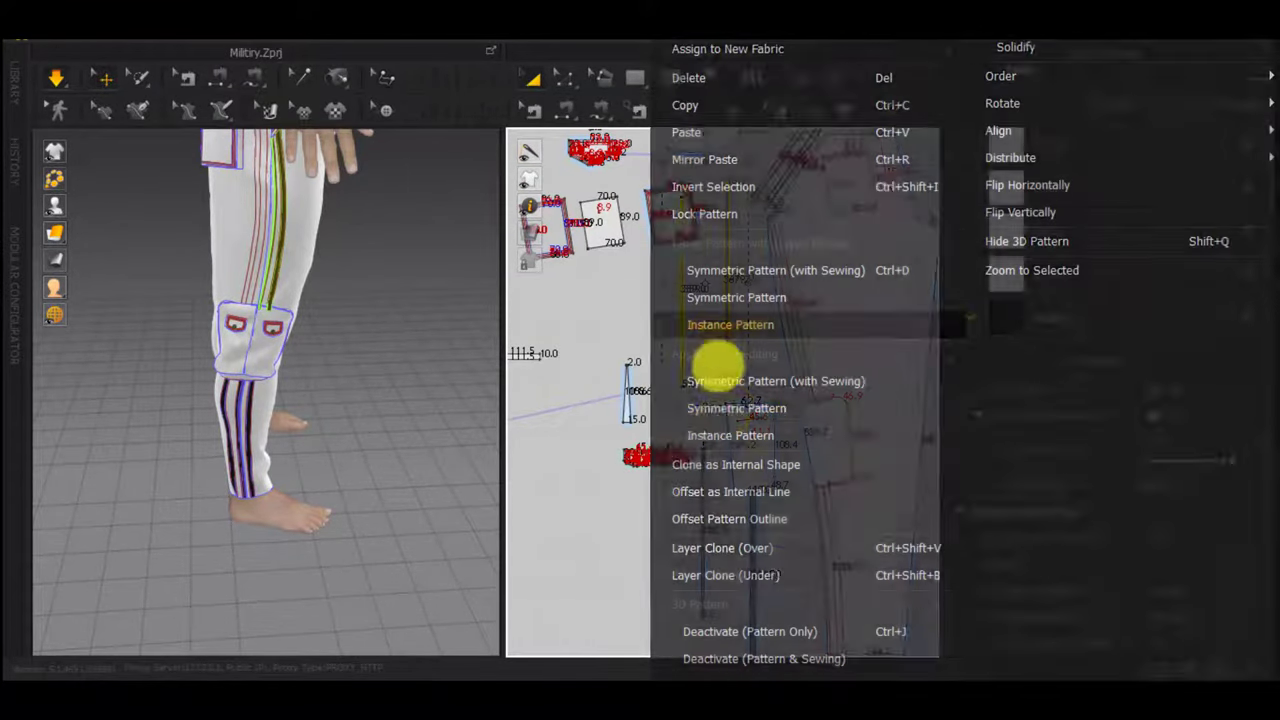
{"action": "left_click", "coordinate": [730, 405]}
{"action": "left_click", "coordinate": [648, 414]}
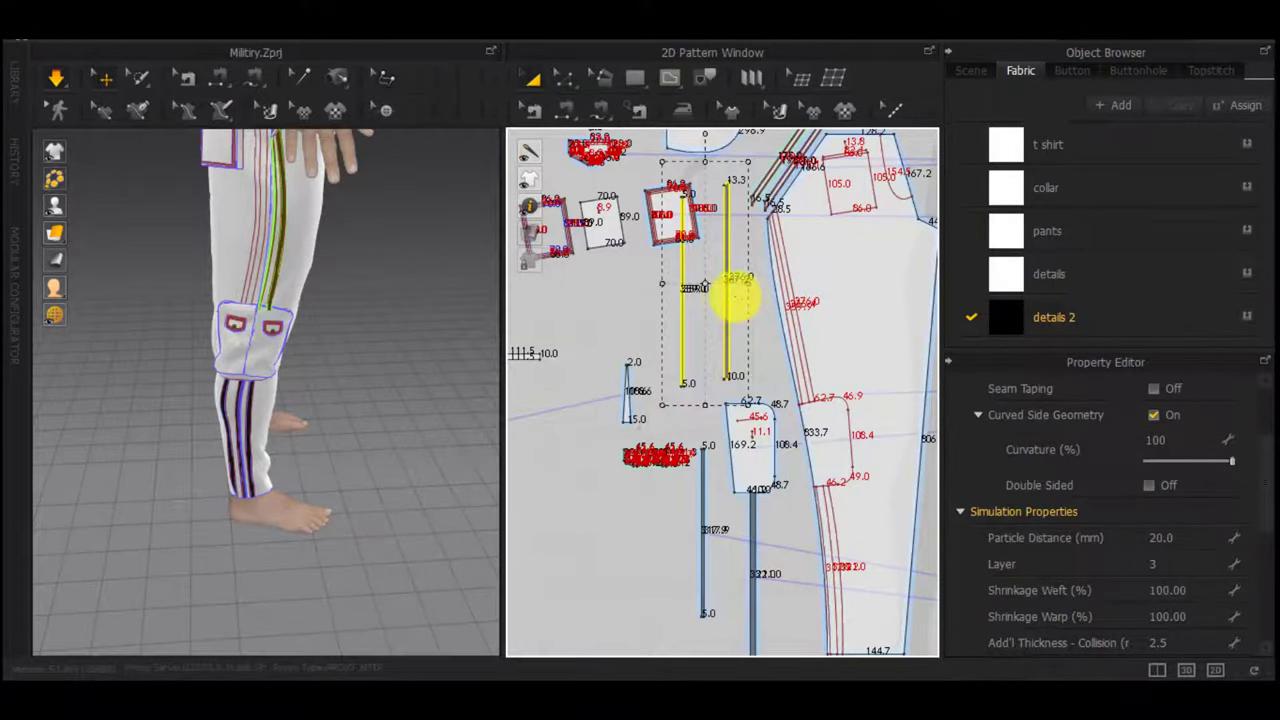
Create a symmetric pattern copy of the 10 mm upper-leg strip and place it between the two trouser leg patterns
{"action": "left_click", "coordinate": [728, 298]}
{"action": "right_click", "coordinate": [729, 300]}
{"action": "left_click", "coordinate": [756, 302]}
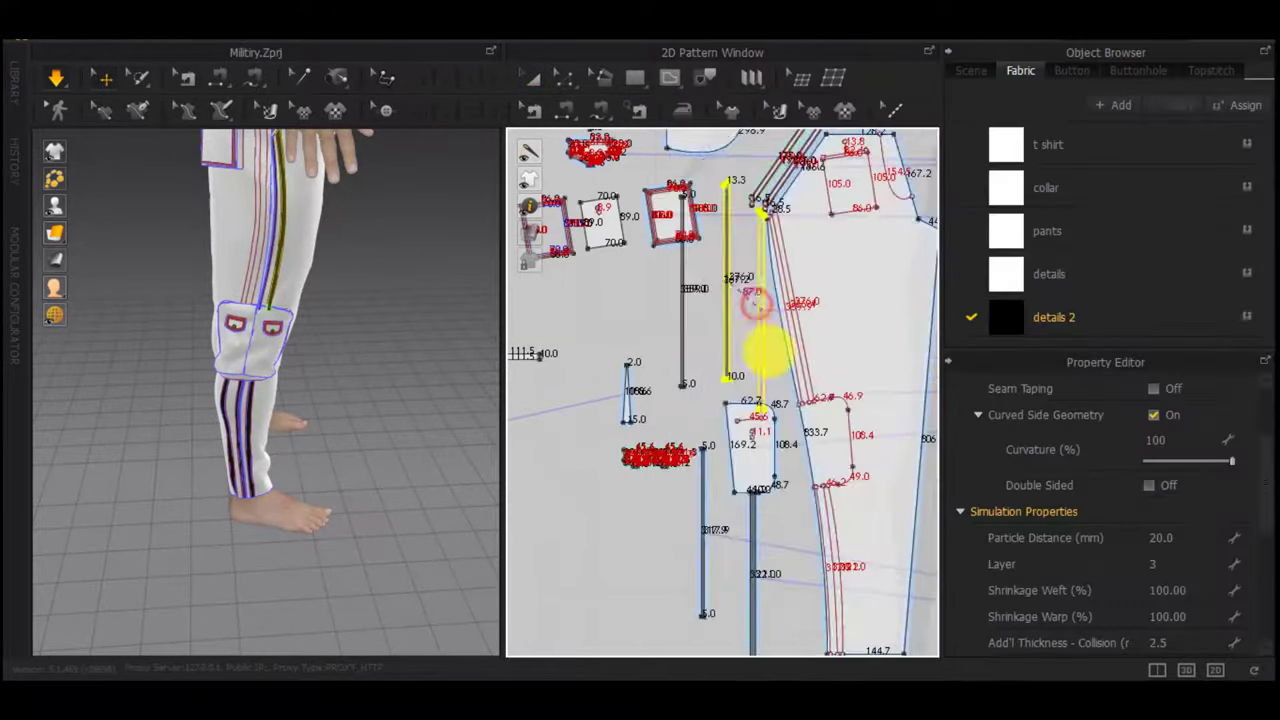
{"action": "scroll", "coordinate": [766, 345], "scroll_direction": "down", "scroll_amount": 3}
{"action": "middle_click_drag", "start_coordinate": [868, 361], "coordinate": [702, 340]}
{"action": "scroll", "coordinate": [702, 340], "scroll_direction": "down", "scroll_amount": 3}
{"action": "scroll", "coordinate": [875, 328], "scroll_direction": "up", "scroll_amount": 5}
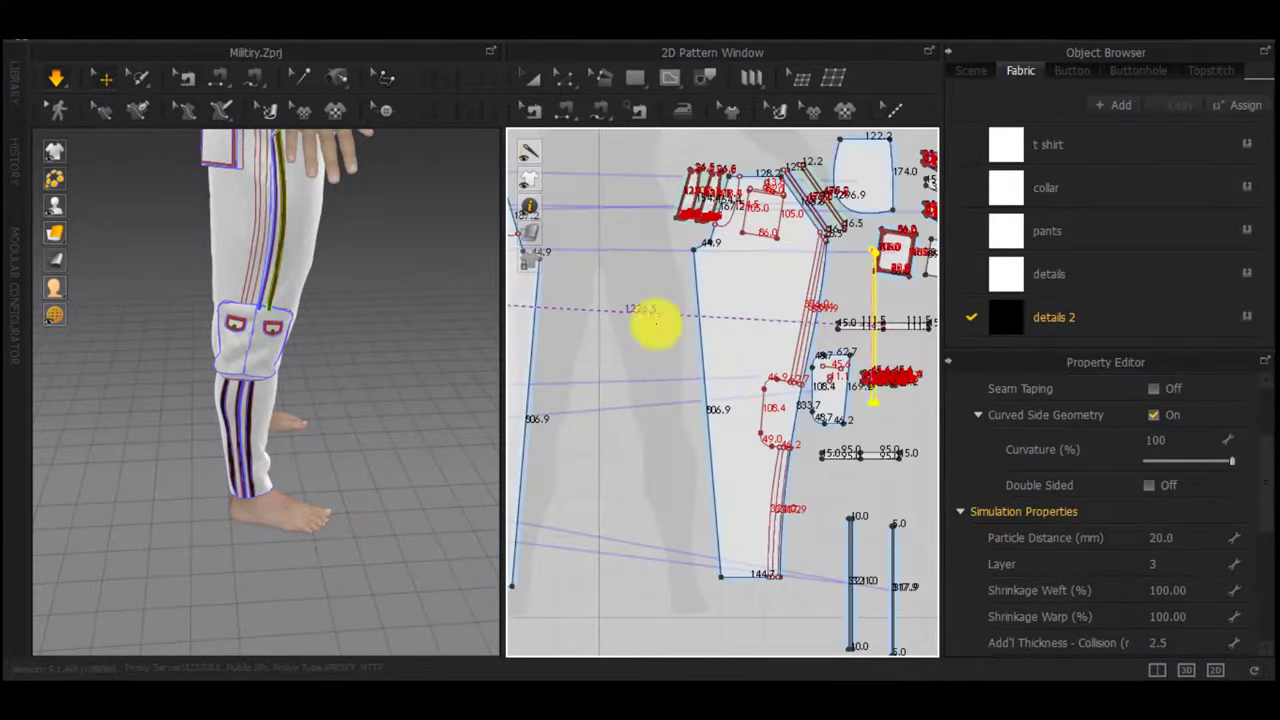
{"action": "right_click_drag", "start_coordinate": [418, 280], "coordinate": [27, 258]}
{"action": "scroll", "coordinate": [290, 234], "scroll_direction": "up", "scroll_amount": 2}
{"action": "left_click_drag", "start_coordinate": [315, 231], "coordinate": [440, 329]}
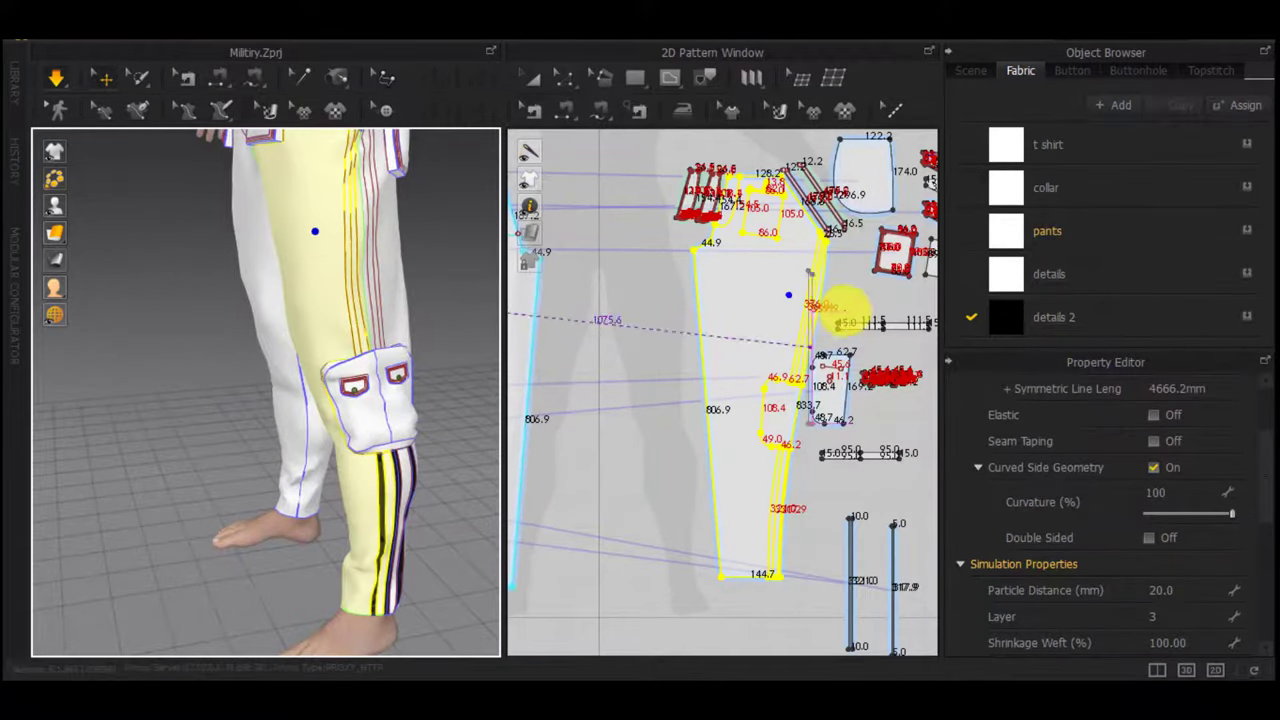
{"action": "scroll", "coordinate": [818, 341], "scroll_direction": "down", "scroll_amount": 4}
{"action": "mouse_move", "coordinate": [786, 345]}
{"action": "middle_mouse_down"}
{"action": "mouse_move", "coordinate": [714, 348]}
{"action": "mouse_move", "coordinate": [805, 331]}
{"action": "middle_mouse_up"}
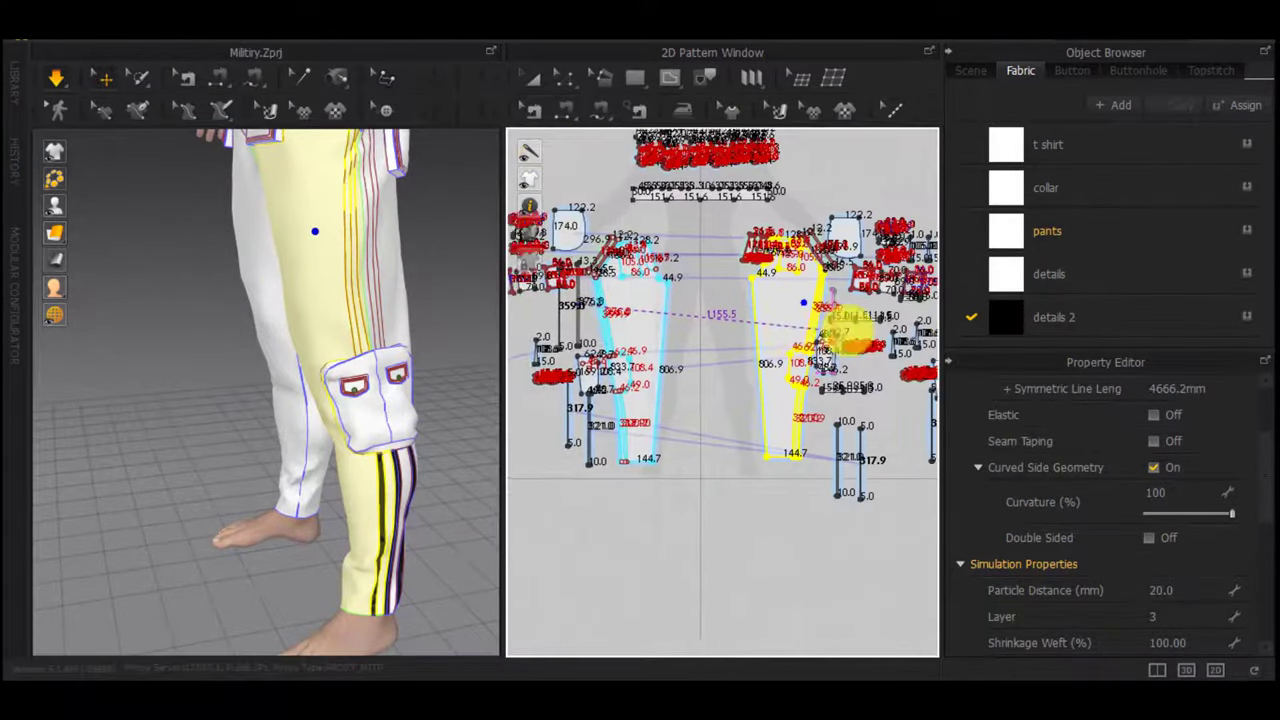
{"action": "left_click", "coordinate": [740, 315]}
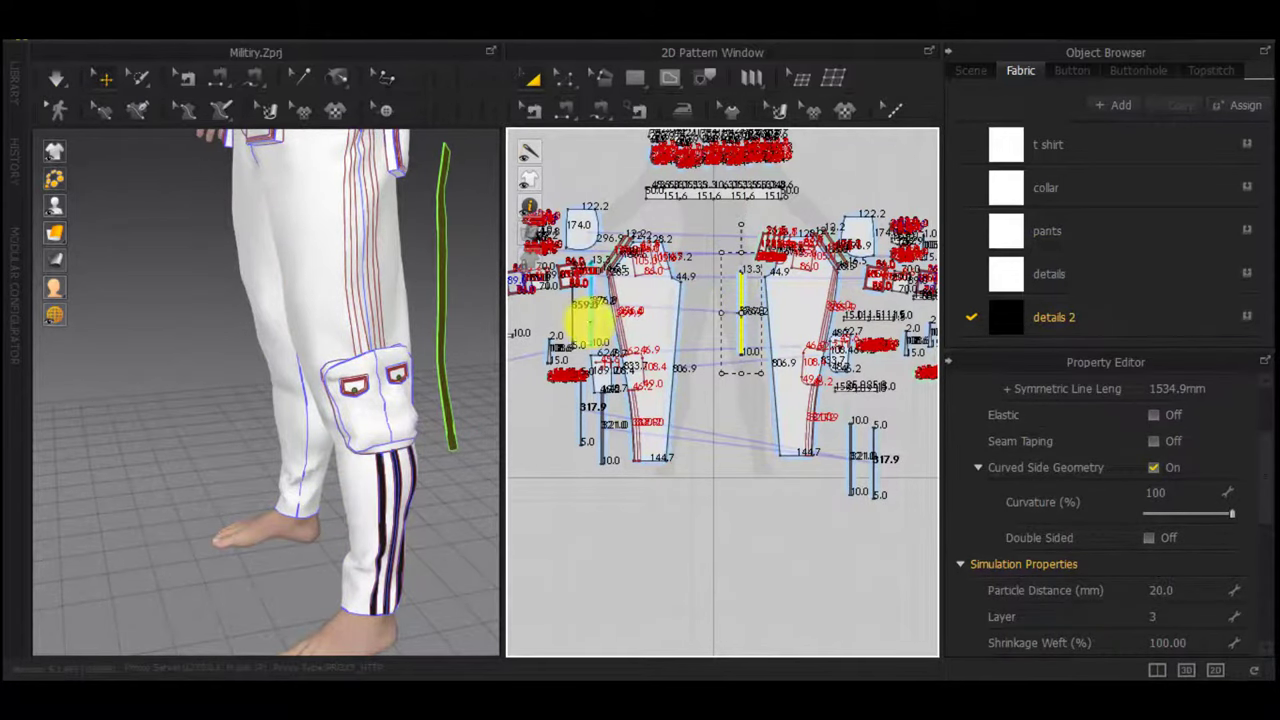
Create a symmetric pattern copy of the 5 mm upper-leg strip and place it beside the mirrored 10 mm strip
{"action": "right_click", "coordinate": [575, 322]}
{"action": "left_click", "coordinate": [653, 303]}
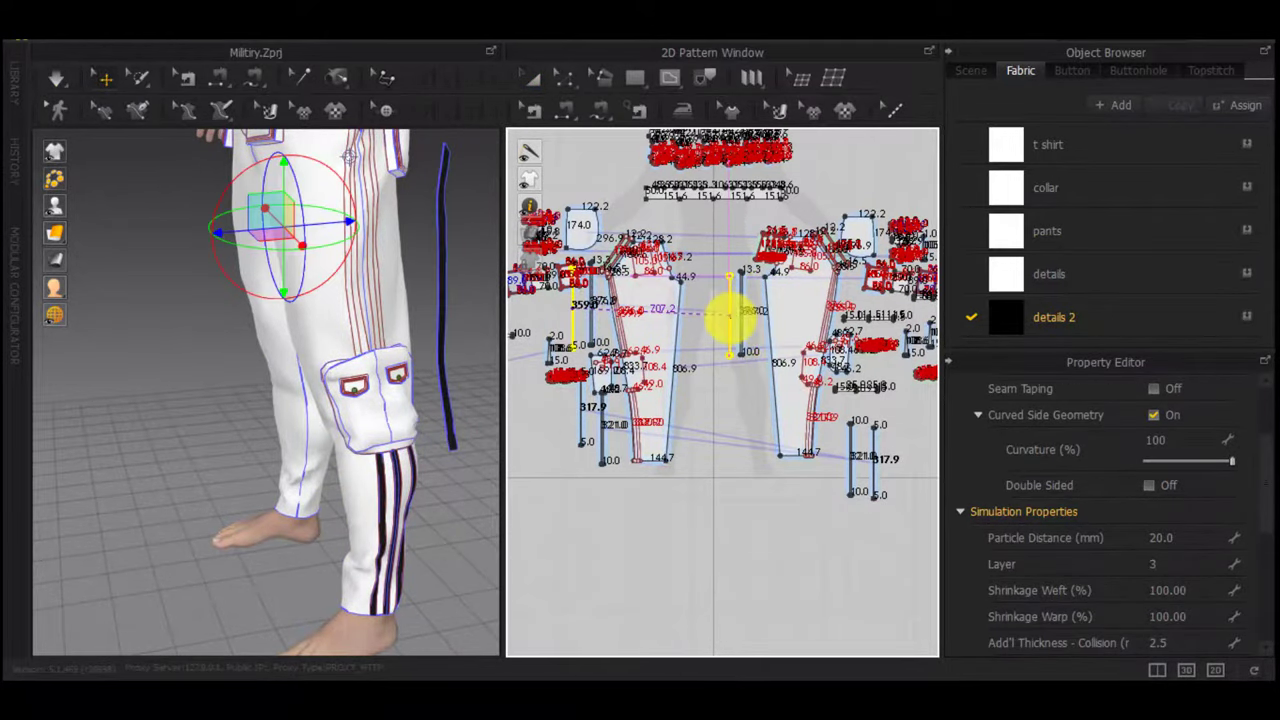
{"action": "left_click", "coordinate": [730, 318]}
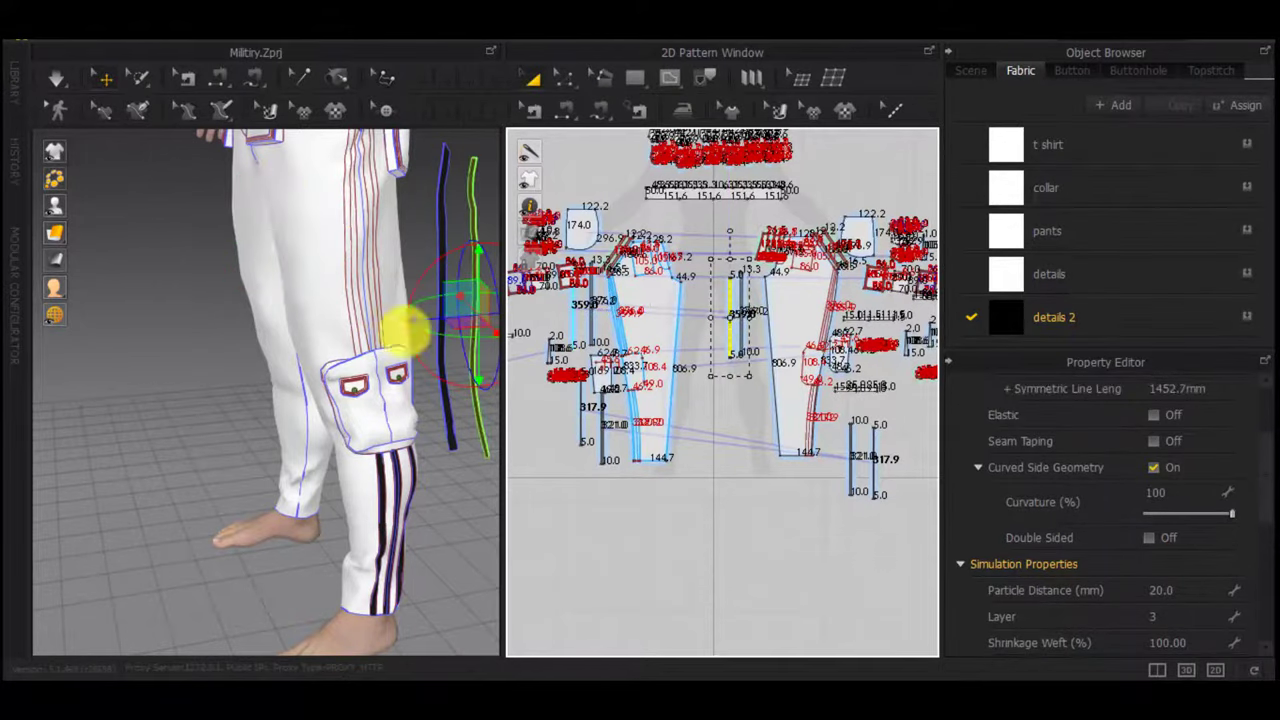
Sew both long edges of the mirrored 10 mm strip to the matching internal lines on the opposite front upper leg
{"action": "right_click_drag", "start_coordinate": [407, 334], "coordinate": [357, 310]}
{"action": "scroll", "coordinate": [744, 312], "scroll_direction": "up", "scroll_amount": 4}
{"action": "key", "text": "n"}
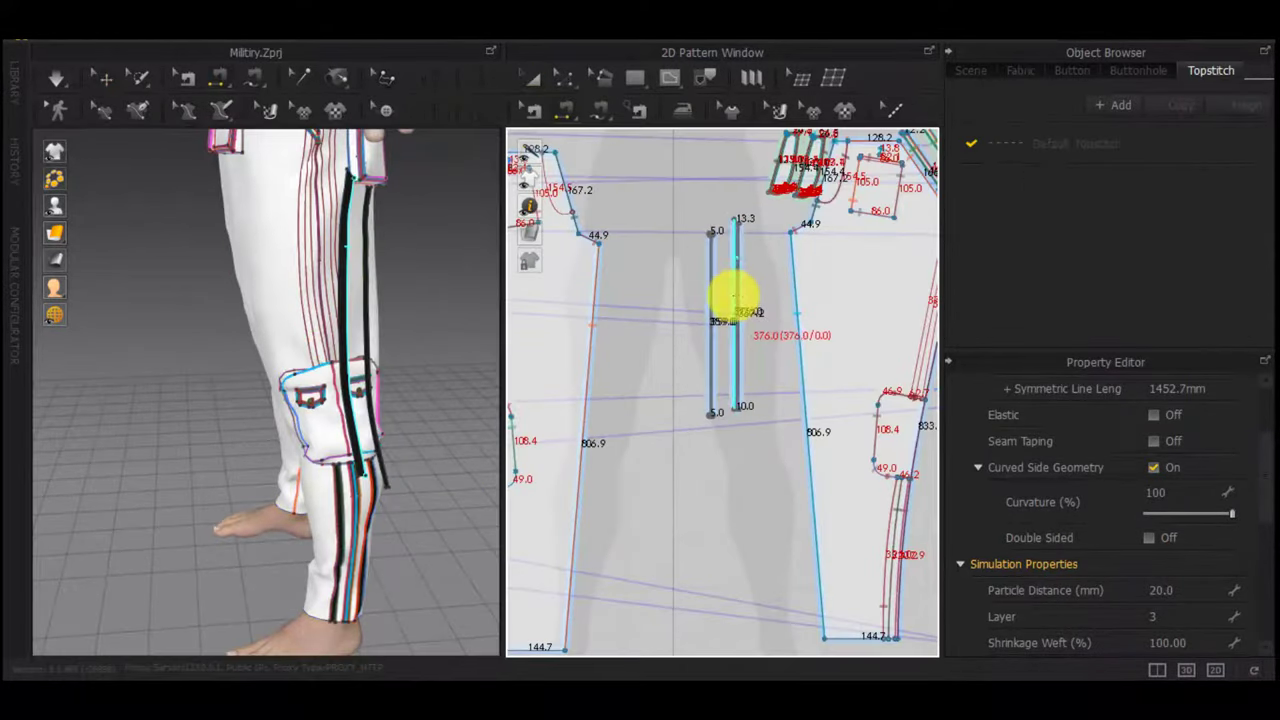
{"action": "left_click", "coordinate": [735, 296]}
{"action": "middle_click_drag", "start_coordinate": [861, 308], "coordinate": [773, 321]}
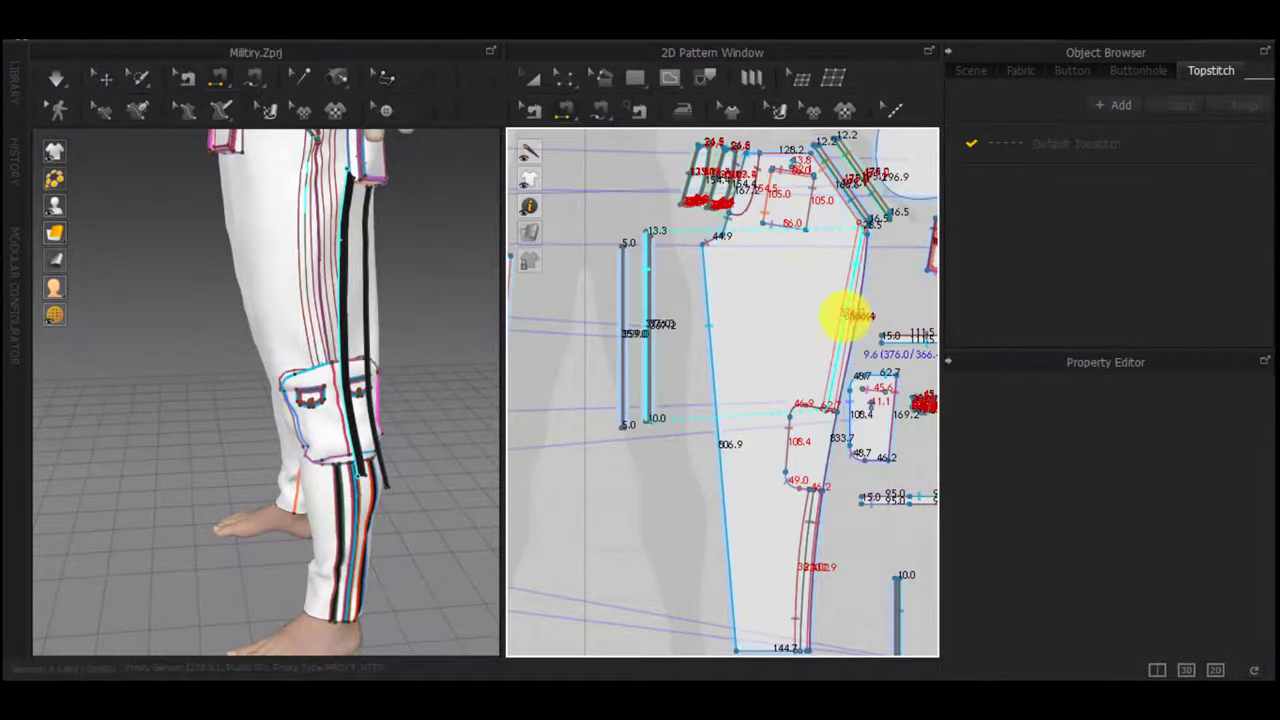
{"action": "left_click", "coordinate": [845, 272]}
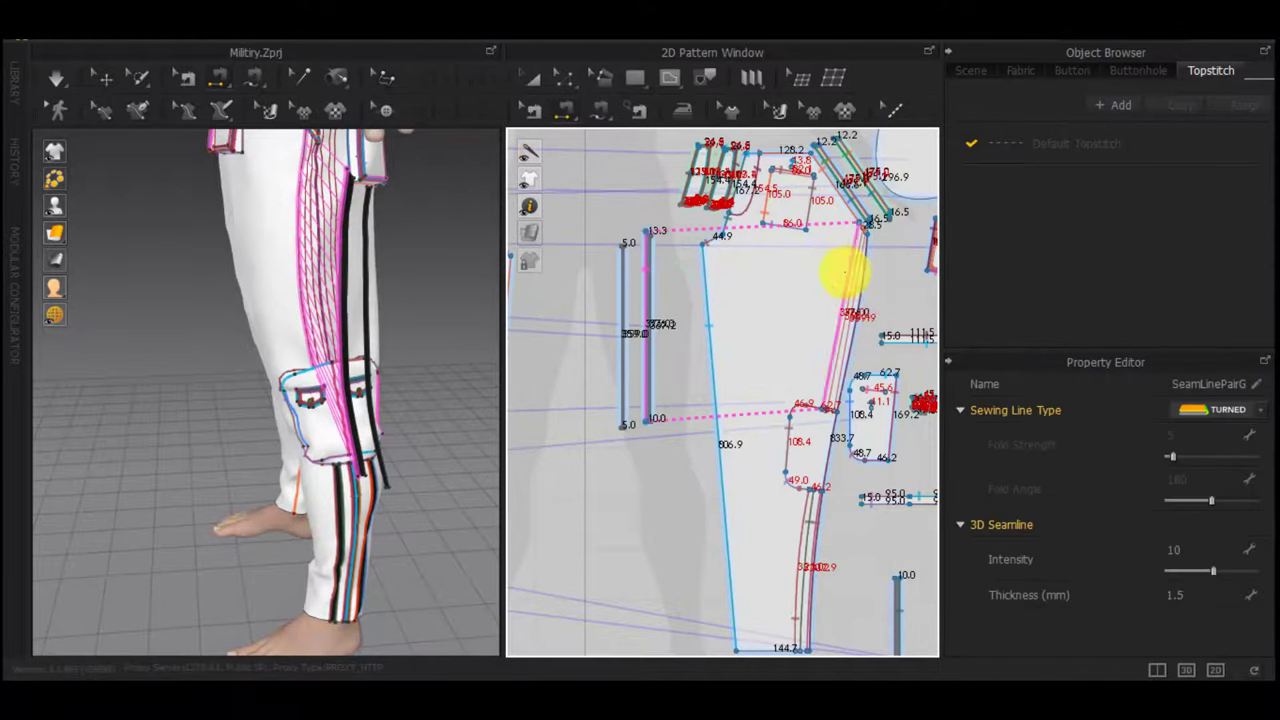
{"action": "left_click", "coordinate": [652, 296]}
{"action": "scroll", "coordinate": [866, 292], "scroll_direction": "up", "scroll_amount": 3}
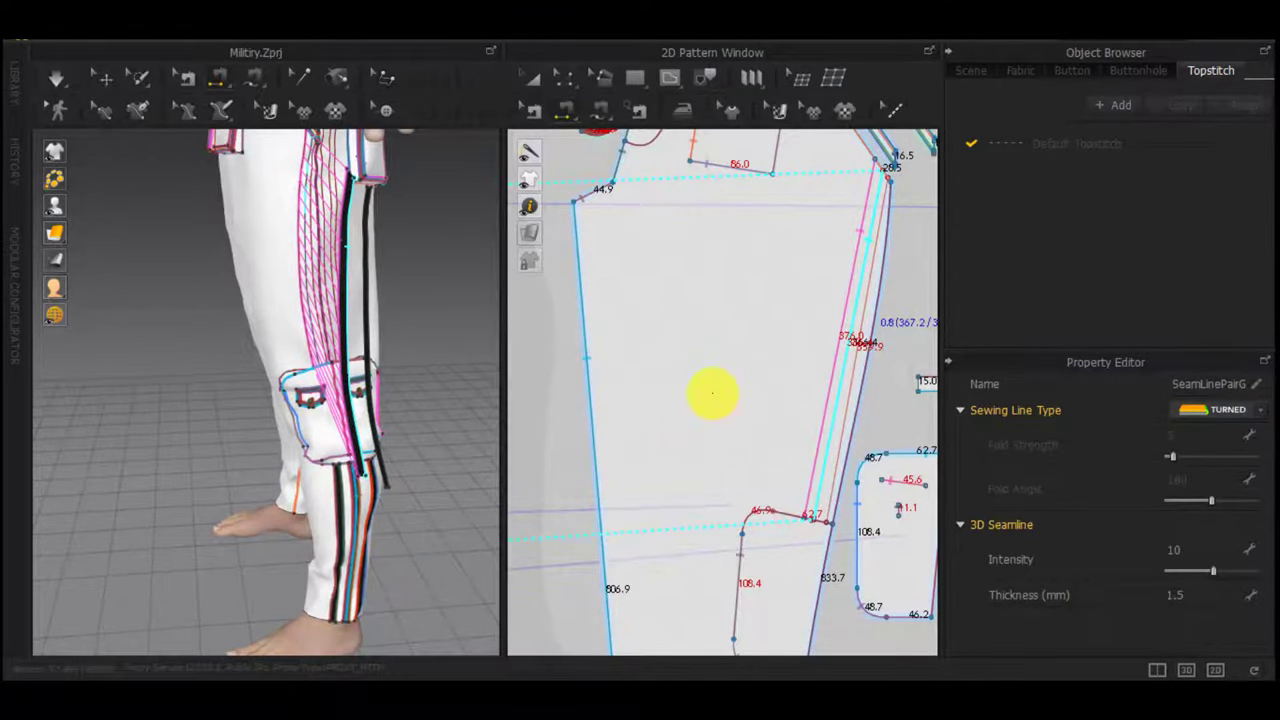
{"action": "scroll", "coordinate": [632, 400], "scroll_direction": "down", "scroll_amount": 4}
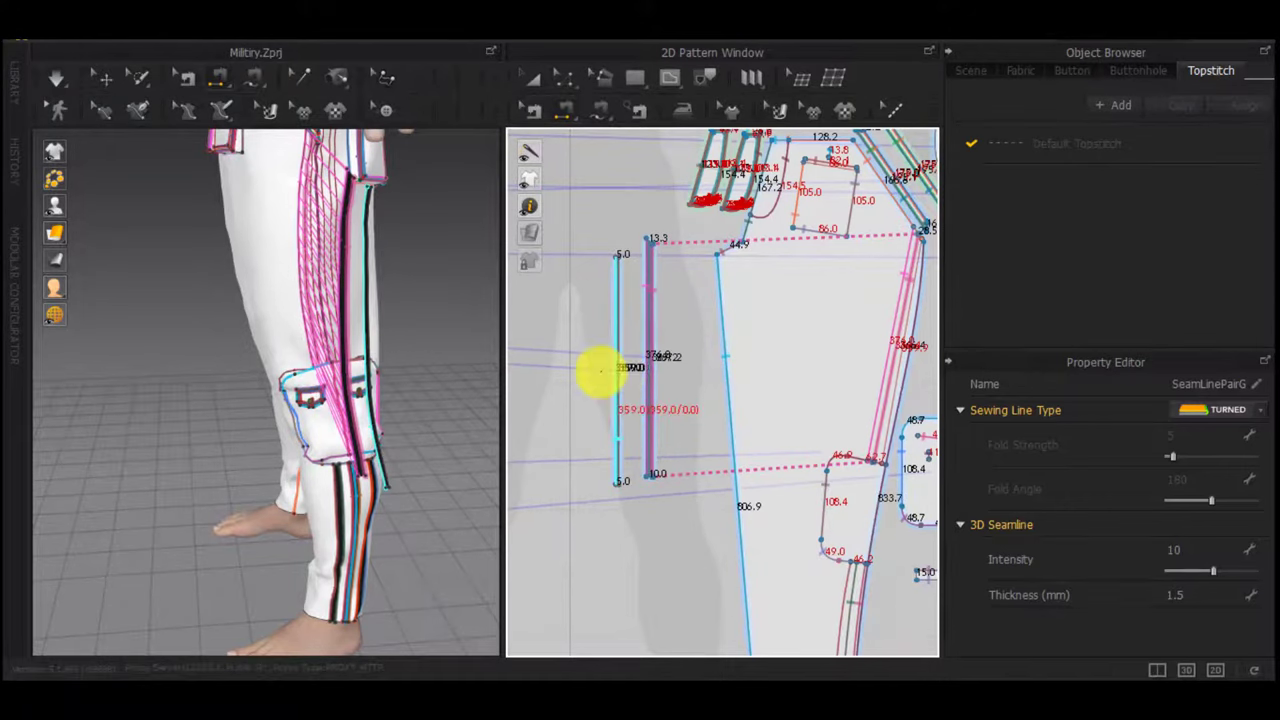
Sew the mirrored 5 mm strip to the internal line nearest the side seam and simulate the garment to attach both strips
{"action": "left_click", "coordinate": [600, 372]}
{"action": "left_click", "coordinate": [905, 357]}
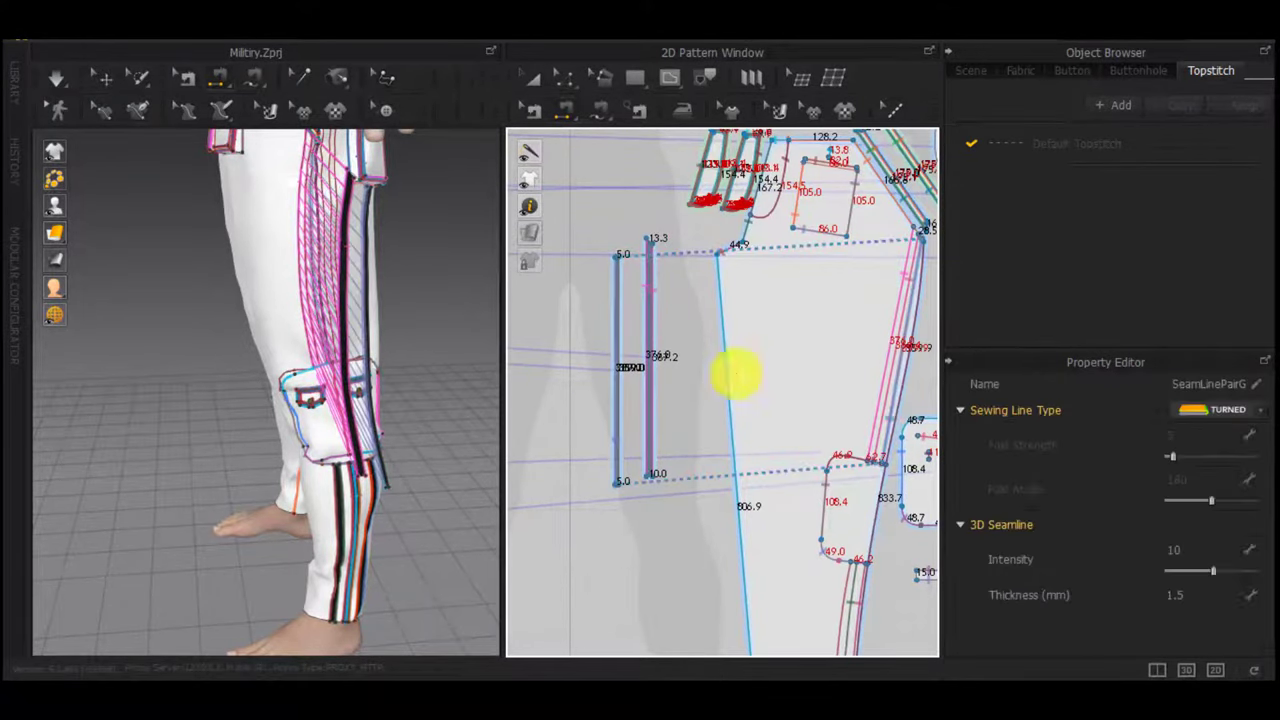
{"action": "scroll", "coordinate": [318, 352], "scroll_direction": "down", "scroll_amount": 3}
{"action": "right_click_drag", "start_coordinate": [318, 352], "coordinate": [308, 352]}
{"action": "key", "text": "space"}
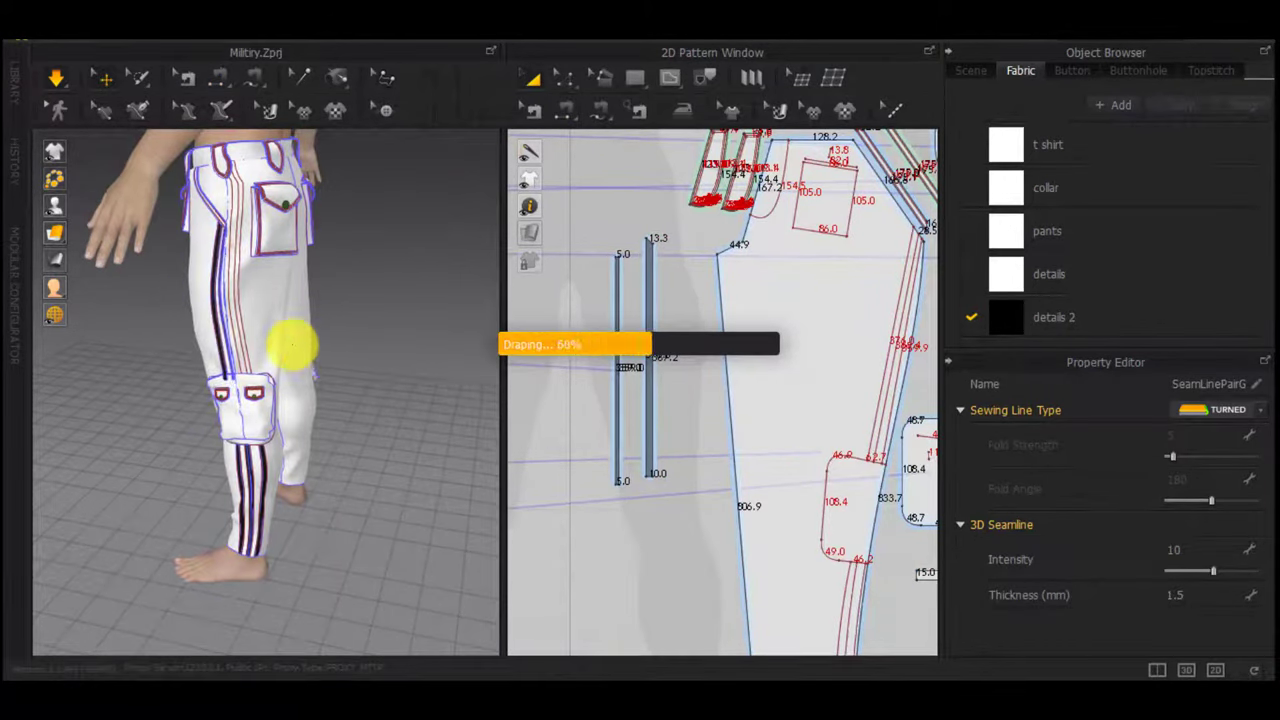
{"action": "scroll", "coordinate": [292, 345], "scroll_direction": "up", "scroll_amount": 5}
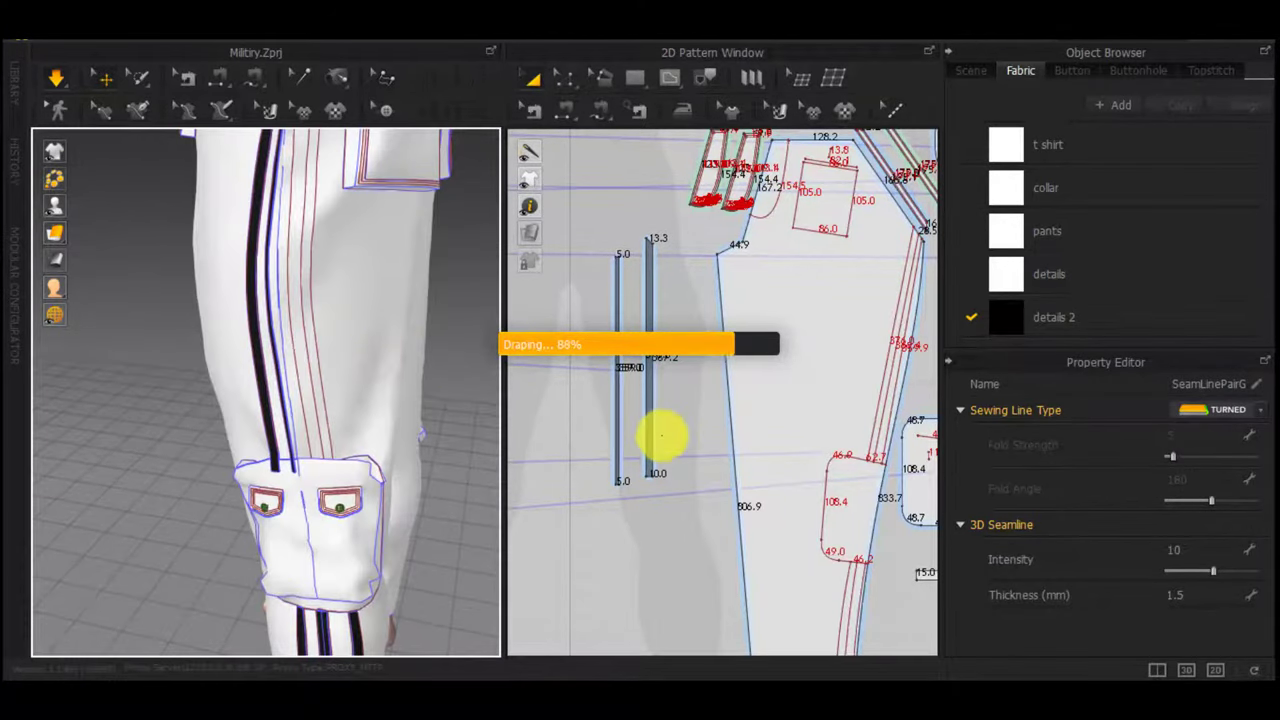
{"action": "scroll", "coordinate": [656, 433], "scroll_direction": "down", "scroll_amount": 4}
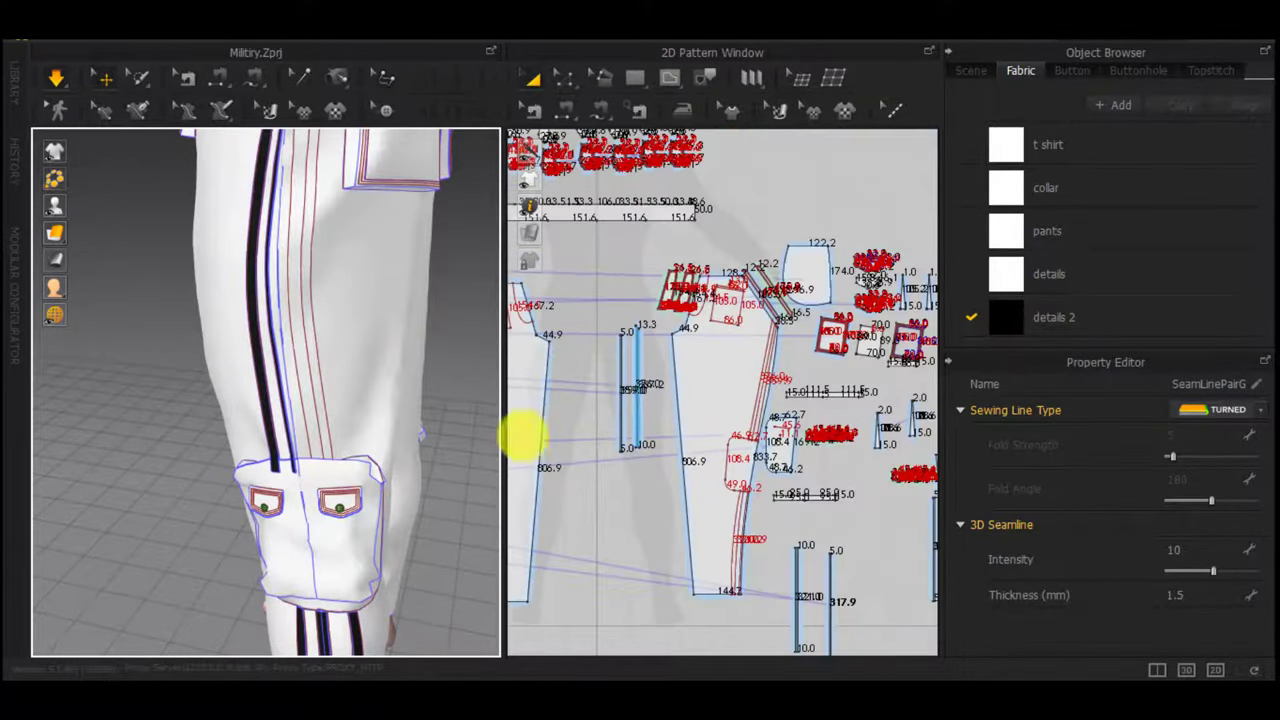
Pull the garment down at the lower ends of the upper-leg strips, above the cargo pocket, while the simulation runs
{"action": "right_click_drag", "start_coordinate": [342, 410], "coordinate": [462, 317]}
{"action": "scroll", "coordinate": [445, 305], "scroll_direction": "down", "scroll_amount": 4}
{"action": "middle_click_drag", "start_coordinate": [445, 305], "coordinate": [449, 451]}
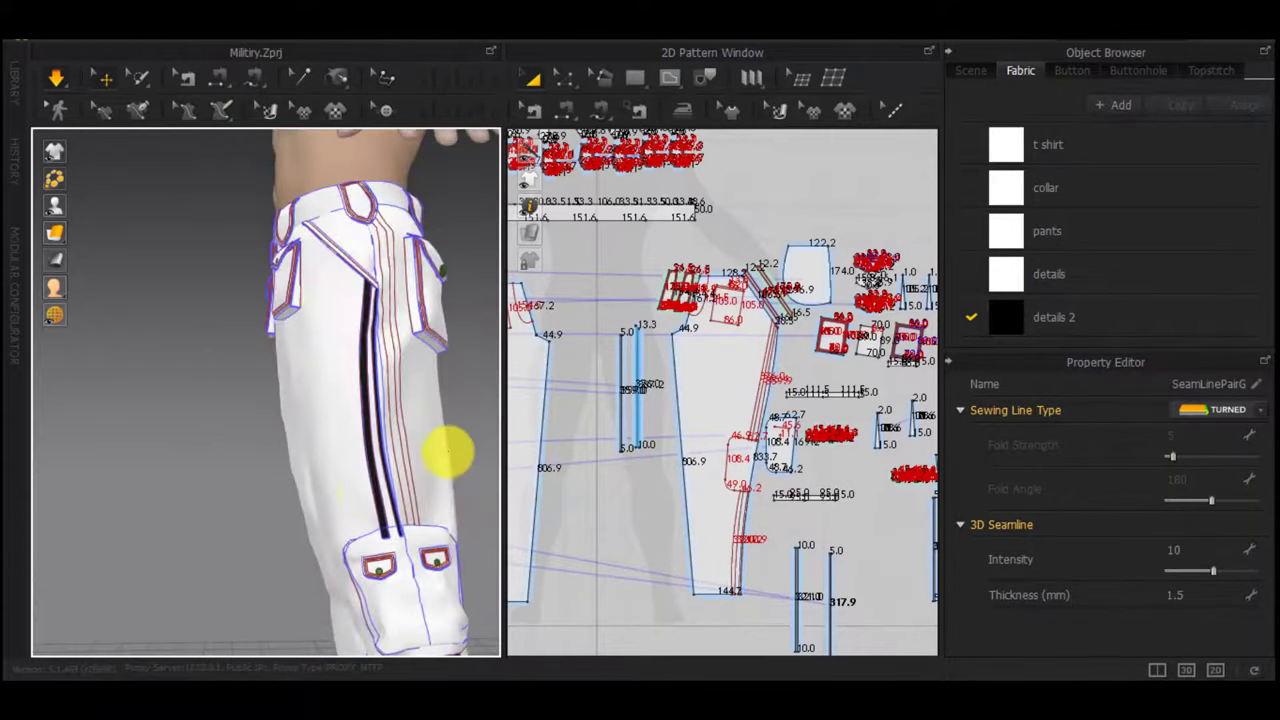
{"action": "right_click_drag", "start_coordinate": [449, 451], "coordinate": [762, 487]}
{"action": "scroll", "coordinate": [365, 505], "scroll_direction": "up", "scroll_amount": 5}
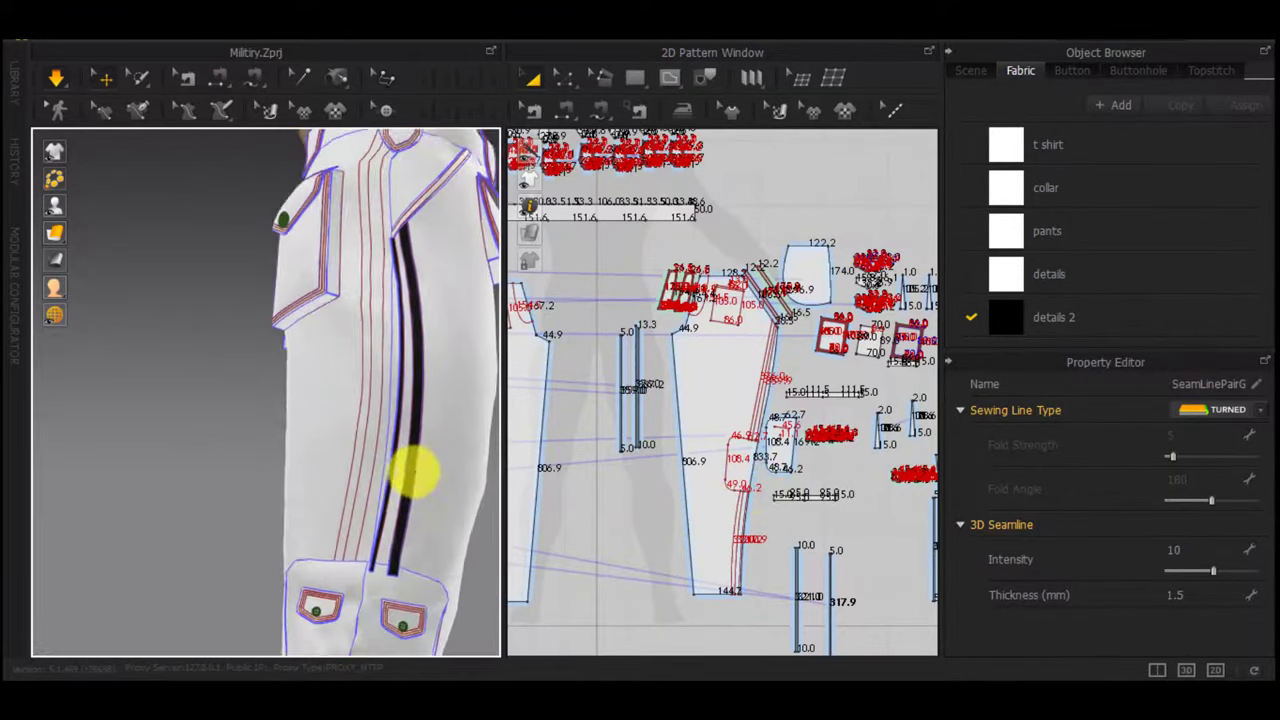
{"action": "left_click_drag", "start_coordinate": [380, 575], "coordinate": [363, 668]}
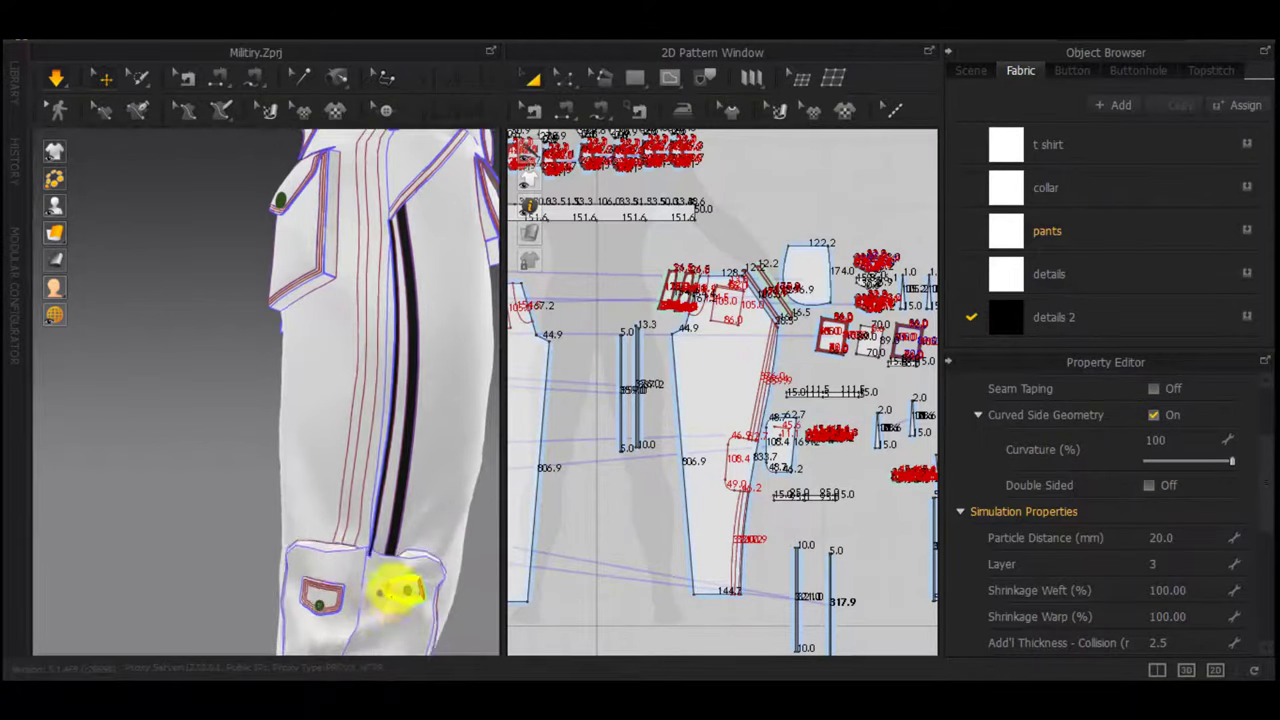
Examine how the lower ends of the upper-leg strips meet the cargo pocket, from the side and the back
{"action": "right_click_drag", "start_coordinate": [397, 589], "coordinate": [372, 612]}
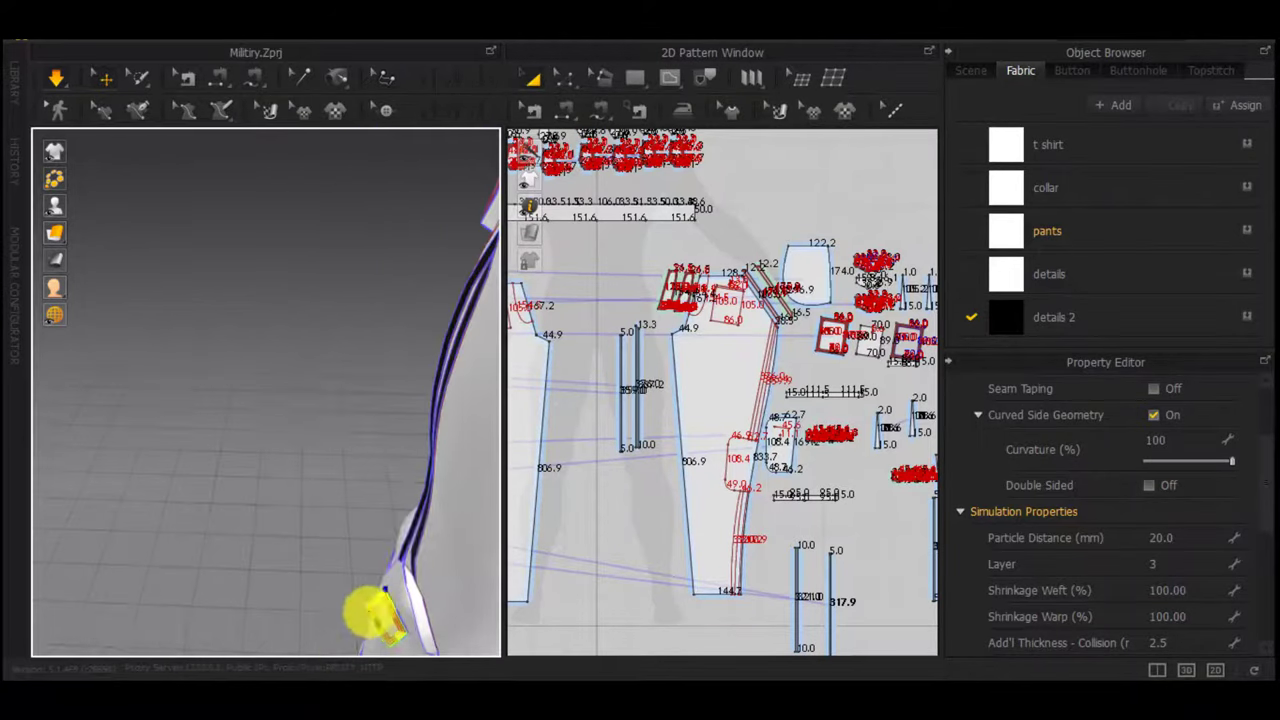
{"action": "left_click", "coordinate": [415, 530]}
{"action": "left_click", "coordinate": [402, 537]}
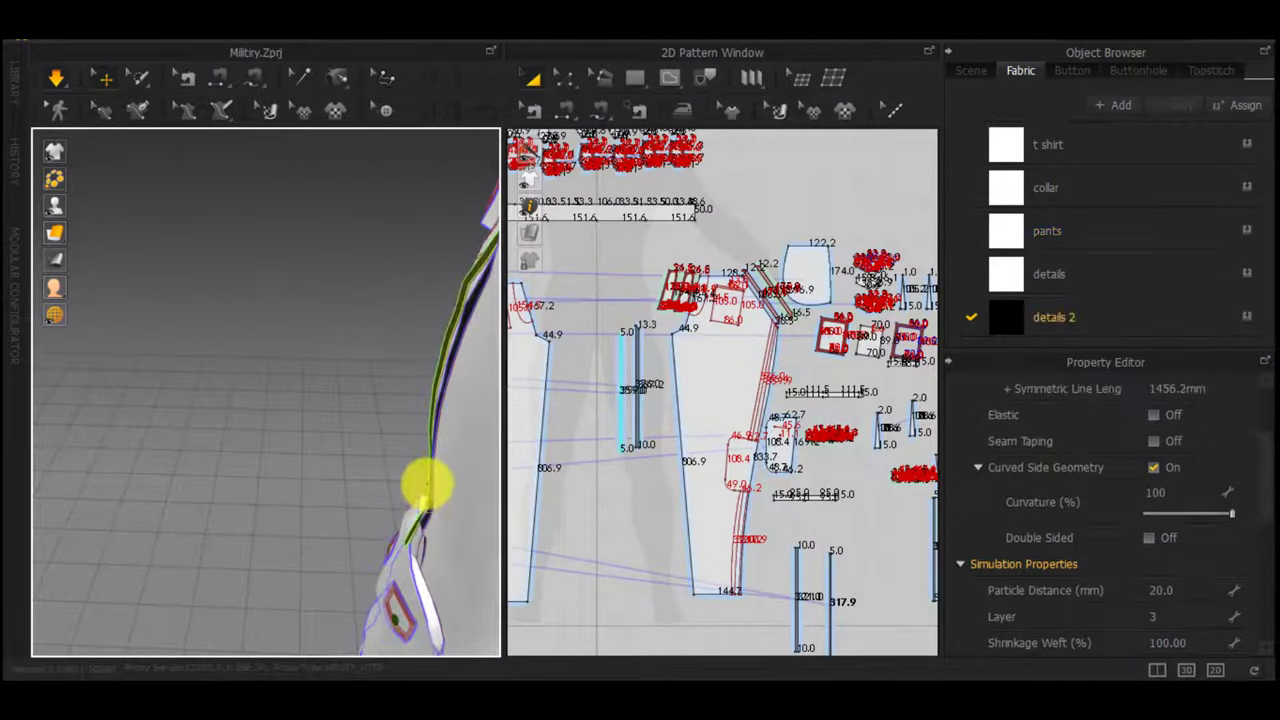
{"action": "scroll", "coordinate": [778, 450], "scroll_direction": "up", "scroll_amount": 6}
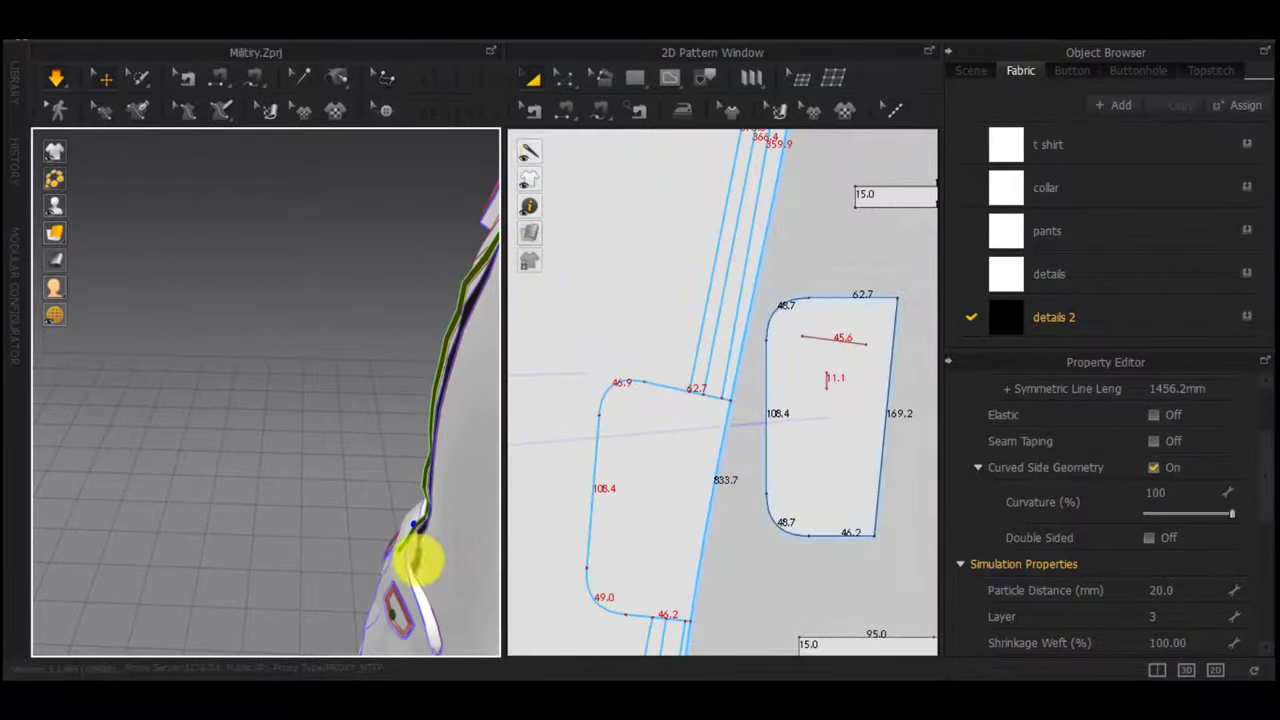
{"action": "left_click", "coordinate": [421, 560]}
{"action": "scroll", "coordinate": [790, 460], "scroll_direction": "down", "scroll_amount": 6}
{"action": "scroll", "coordinate": [570, 441], "scroll_direction": "up", "scroll_amount": 10}
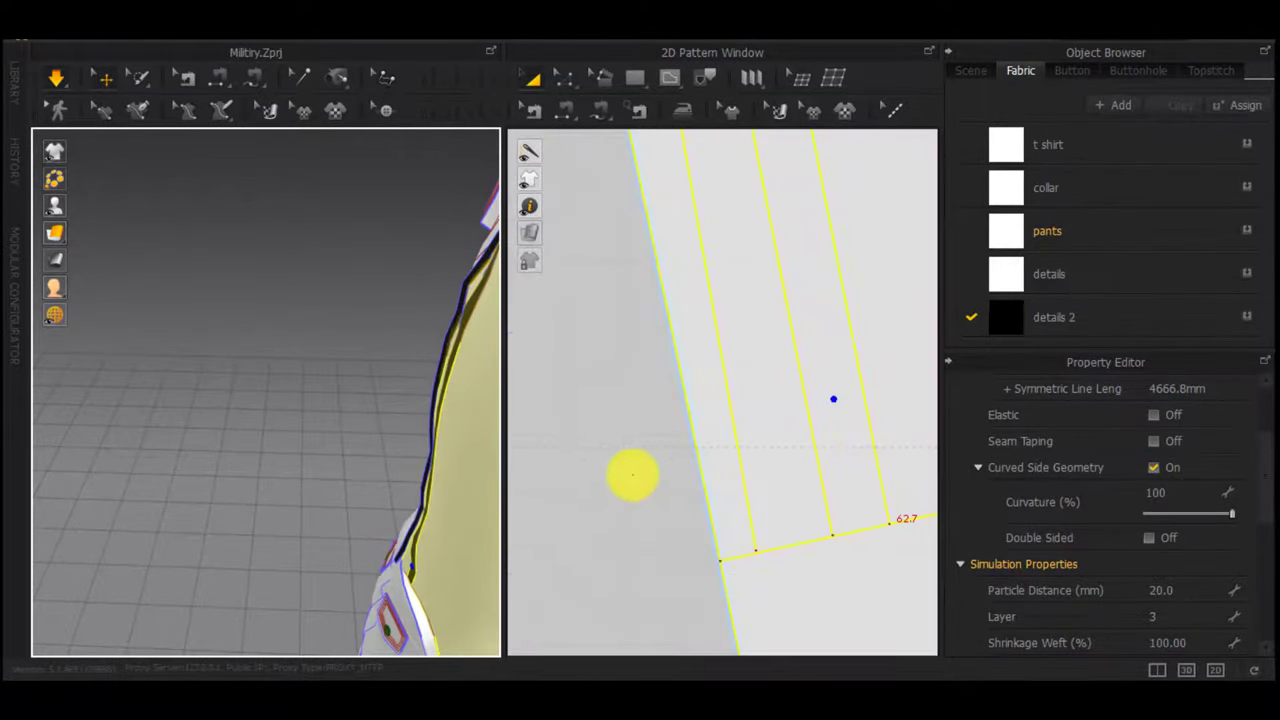
{"action": "left_click", "coordinate": [607, 495]}
{"action": "scroll", "coordinate": [620, 498], "scroll_direction": "down", "scroll_amount": 3}
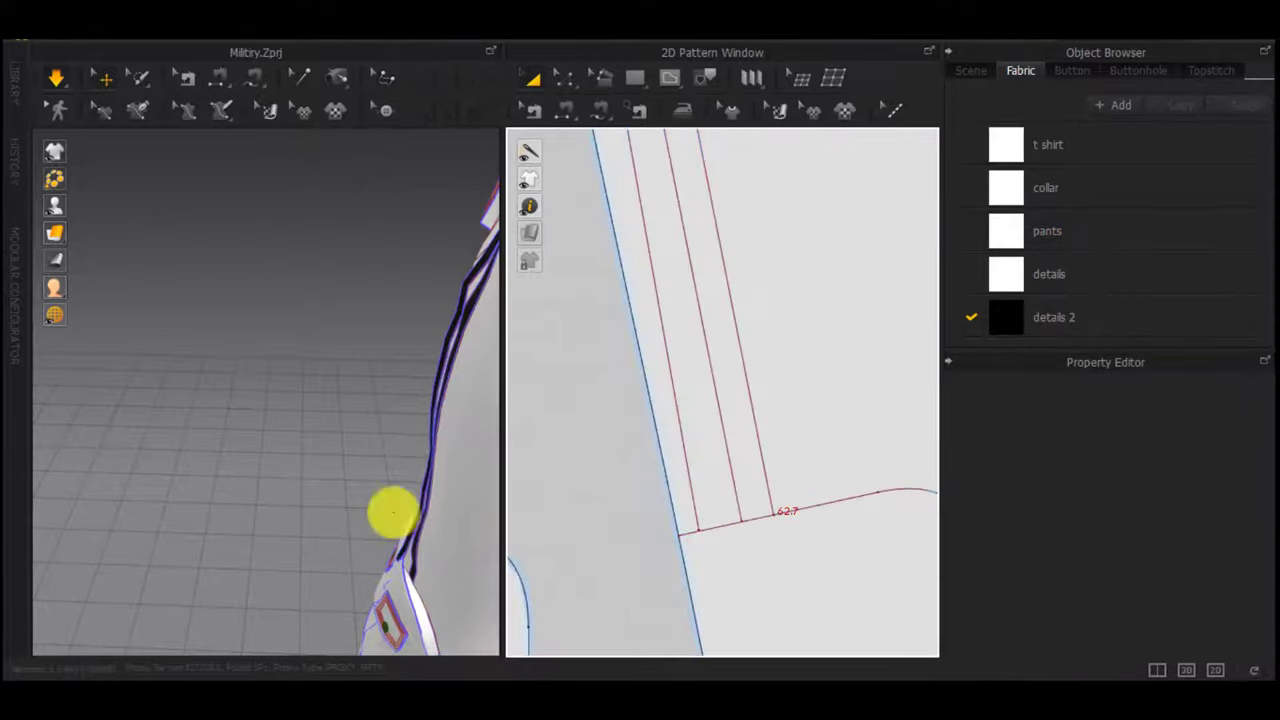
{"action": "right_click_drag", "start_coordinate": [393, 512], "coordinate": [609, 510]}
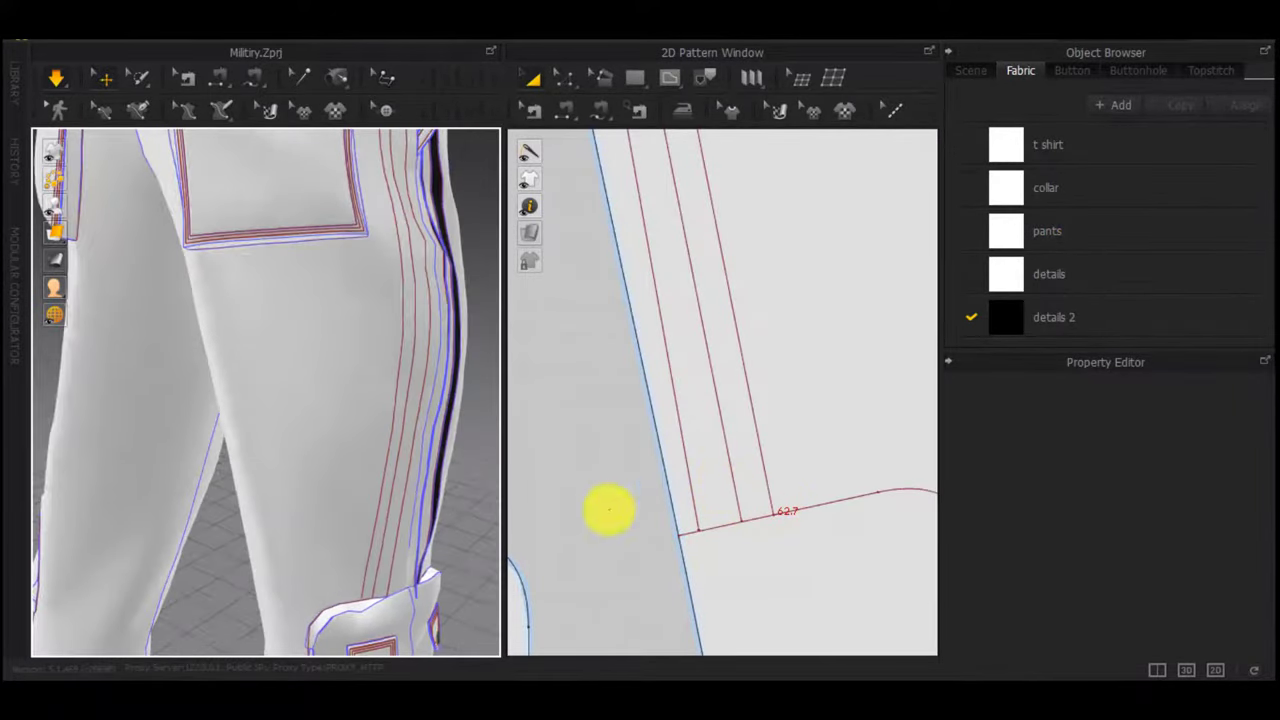
Check the internal line lengths on the back leg pattern and create a 10 mm by 507 mm rectangle between the back legs
{"action": "scroll", "coordinate": [718, 531], "scroll_direction": "down", "scroll_amount": 6}
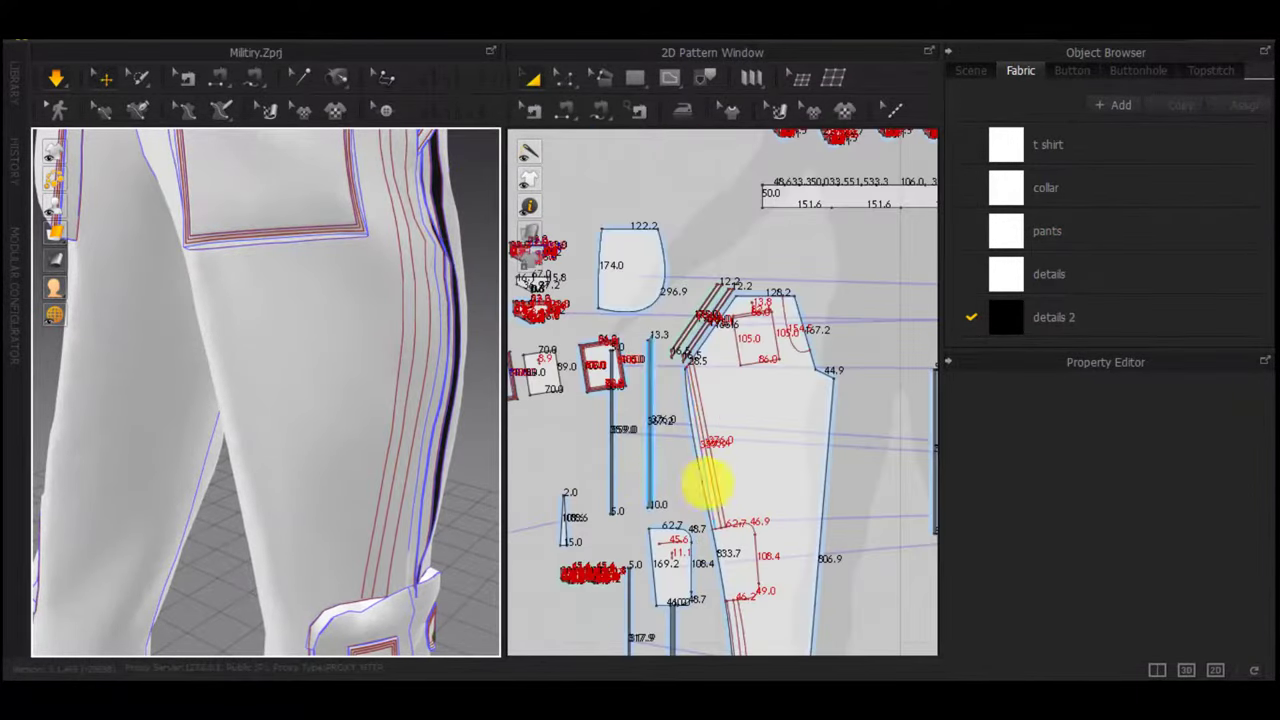
{"action": "middle_click_drag", "start_coordinate": [619, 452], "coordinate": [434, 440]}
{"action": "scroll", "coordinate": [694, 400], "scroll_direction": "up", "scroll_amount": 5}
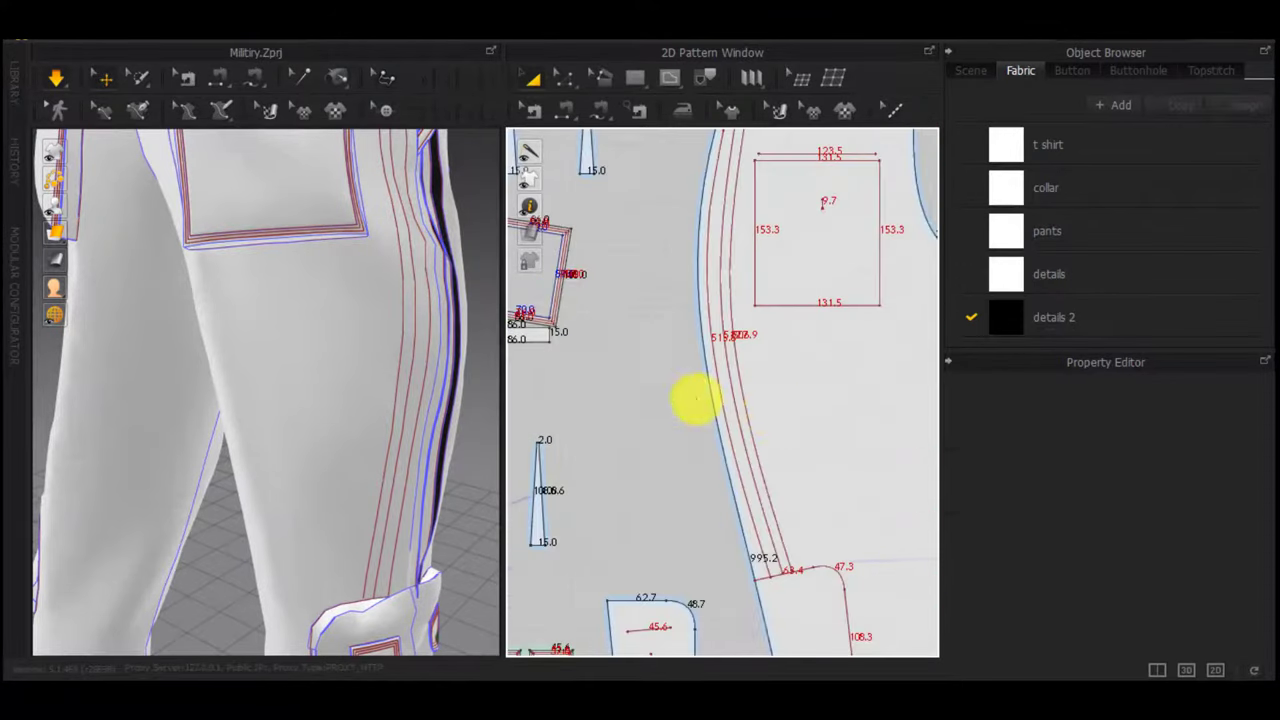
{"action": "scroll", "coordinate": [704, 322], "scroll_direction": "up", "scroll_amount": 4}
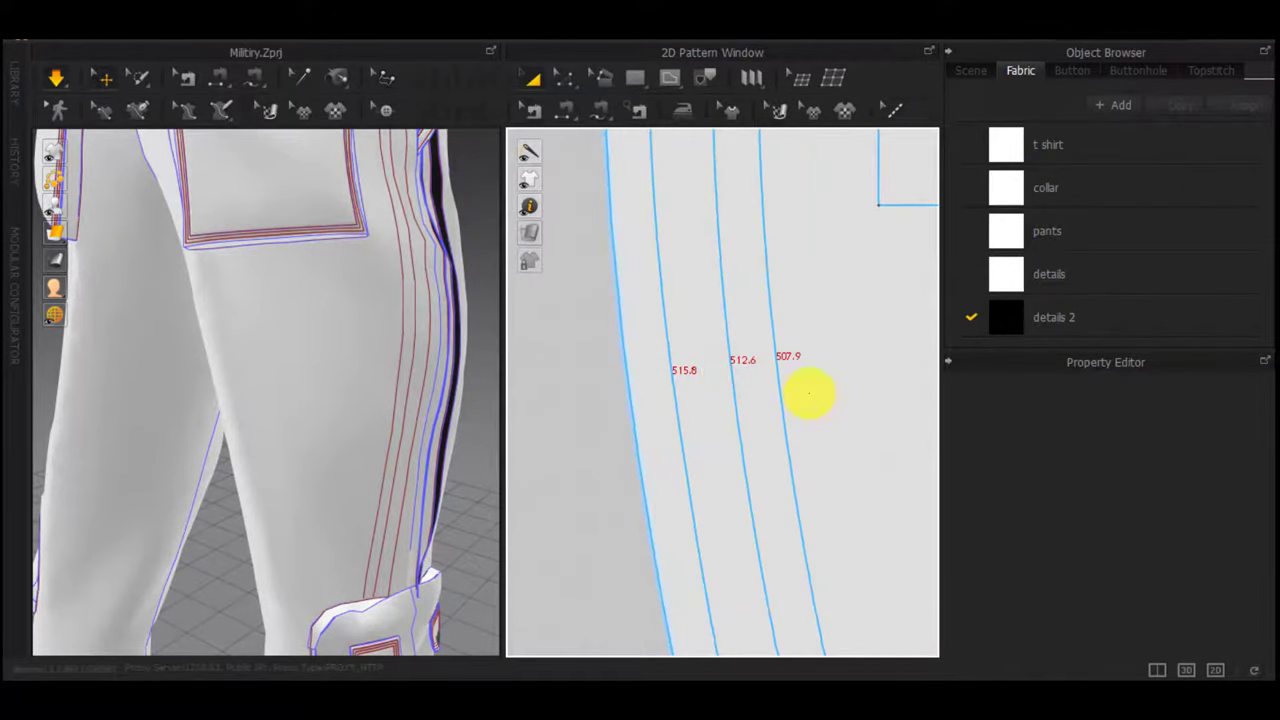
{"action": "scroll", "coordinate": [740, 408], "scroll_direction": "down", "scroll_amount": 6}
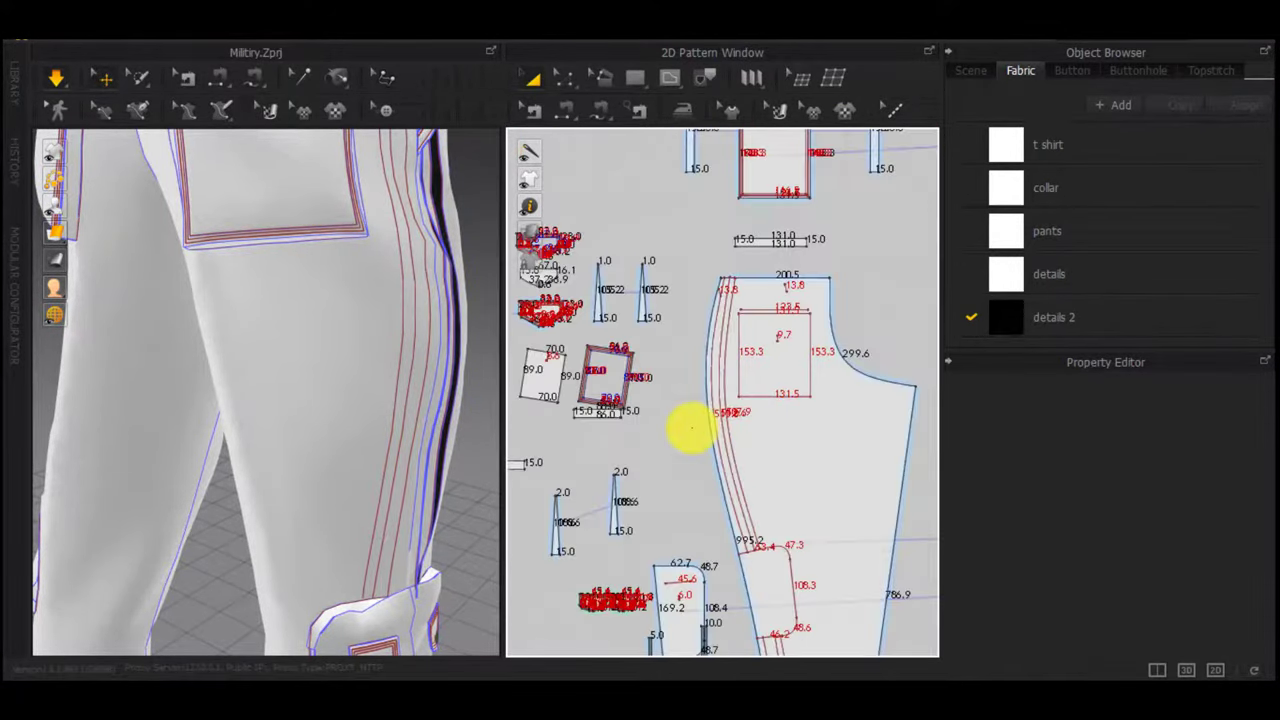
{"action": "scroll", "coordinate": [848, 436], "scroll_direction": "down", "scroll_amount": 3}
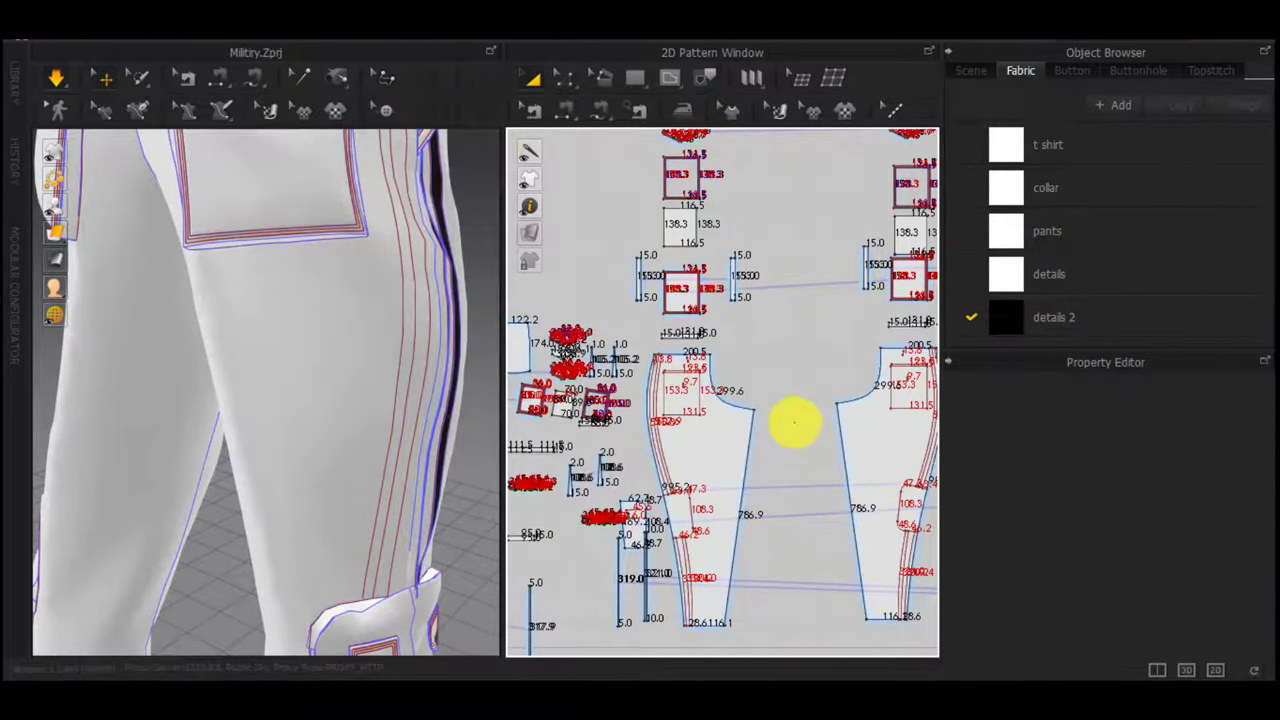
{"action": "key", "text": "s"}
{"action": "key", "text": "shift+s"}
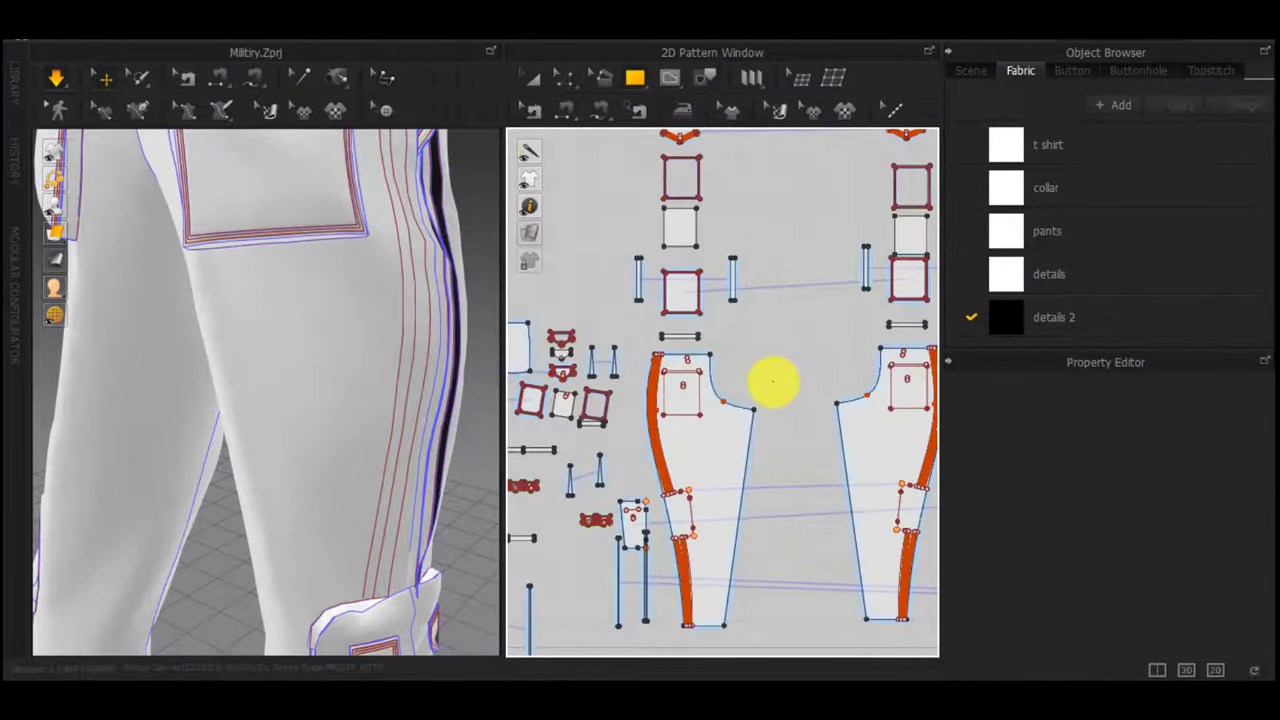
{"action": "left_click", "coordinate": [773, 381]}
{"action": "type", "text": "1"}
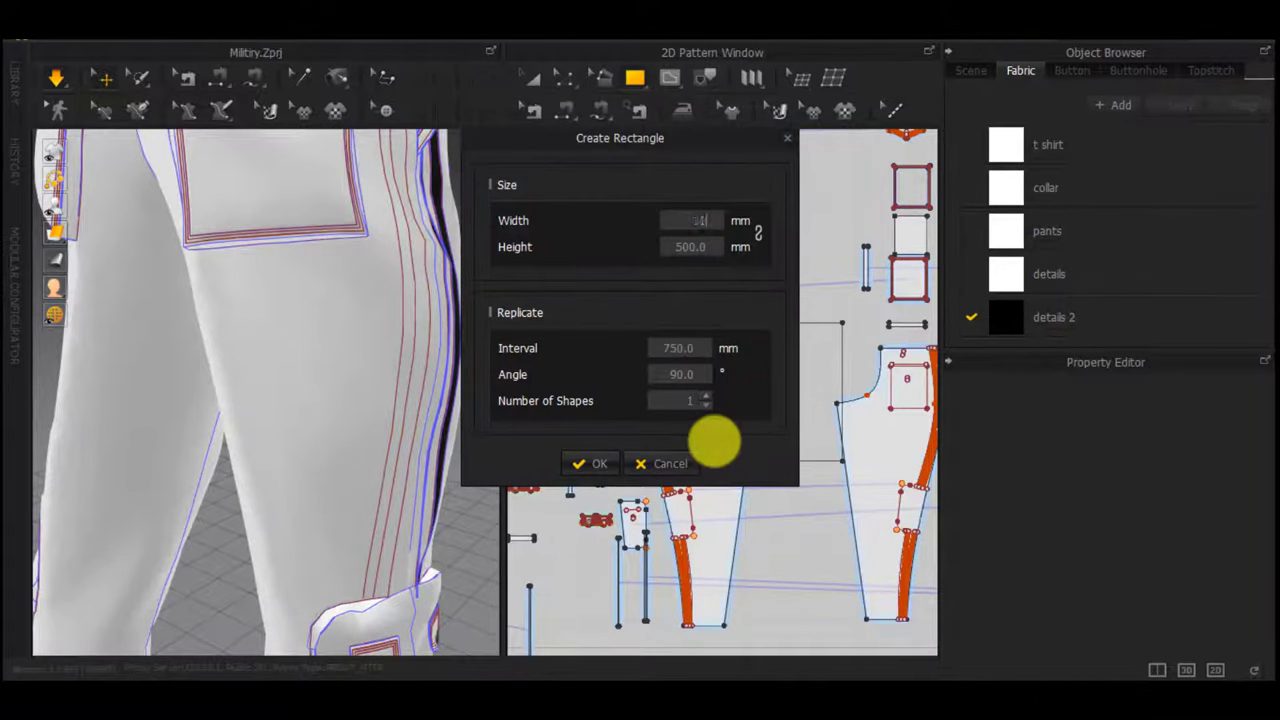
{"action": "type", "text": "0"}
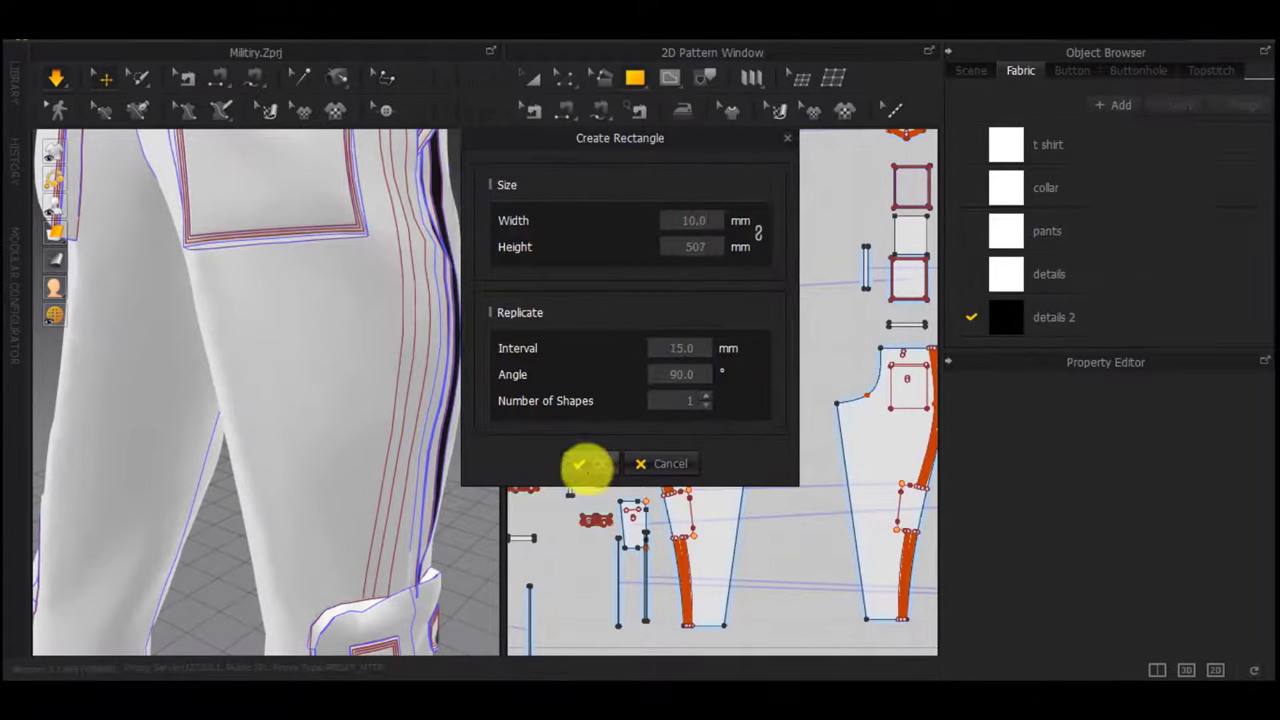
{"action": "left_click", "coordinate": [588, 463]}
{"action": "scroll", "coordinate": [750, 420], "scroll_direction": "down", "scroll_amount": 4}
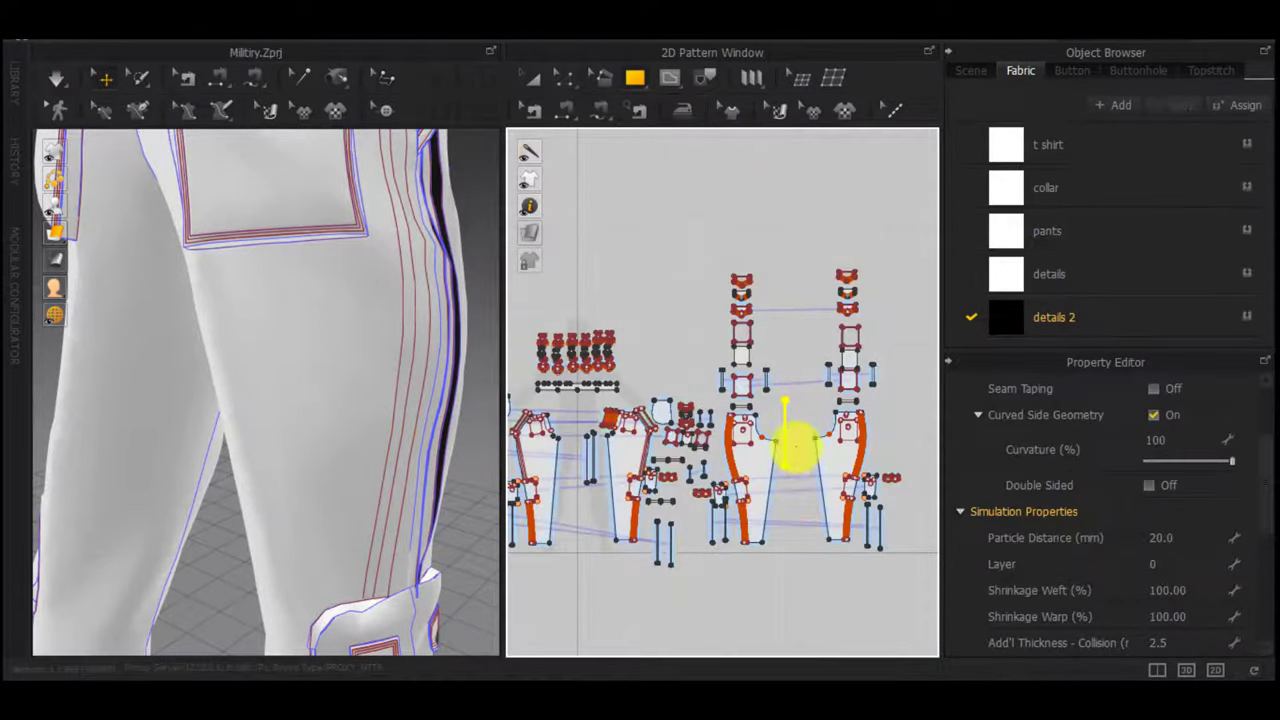
{"action": "scroll", "coordinate": [785, 468], "scroll_direction": "up", "scroll_amount": 5}
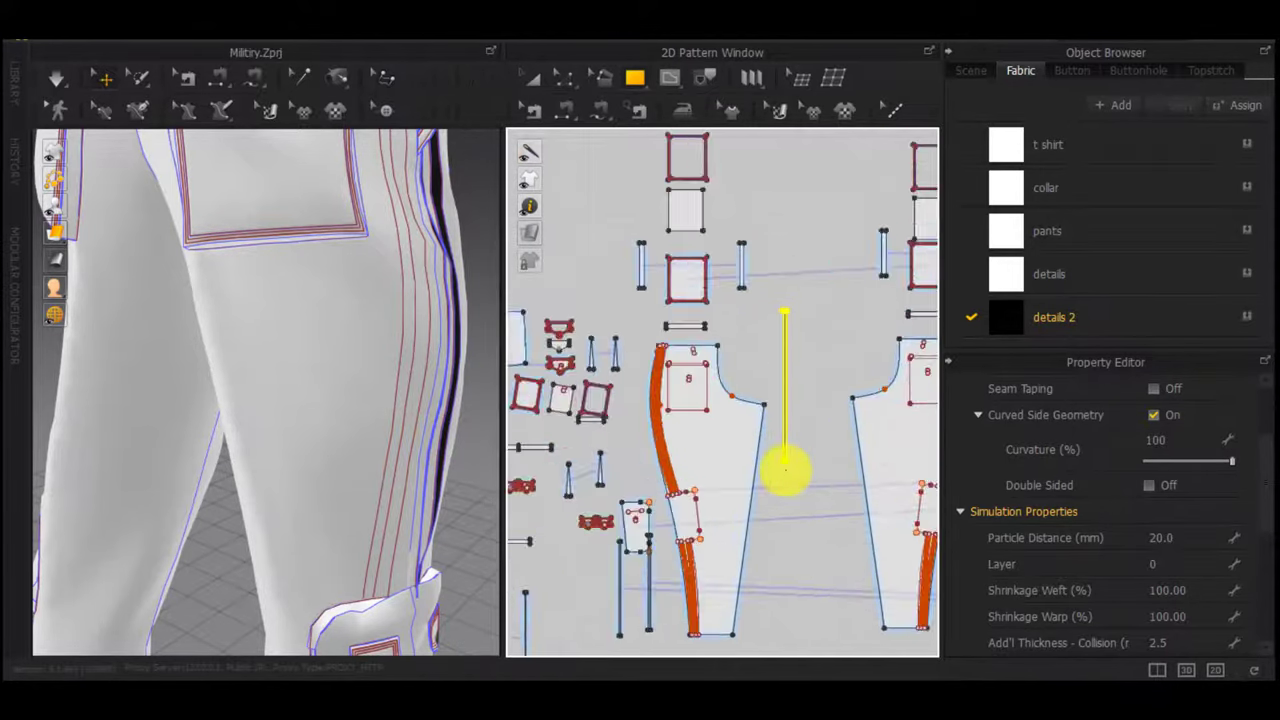
Raise the new 507 mm strip off the floor in the 3D view and move it towards the trousers
{"action": "scroll", "coordinate": [420, 417], "scroll_direction": "down", "scroll_amount": 6}
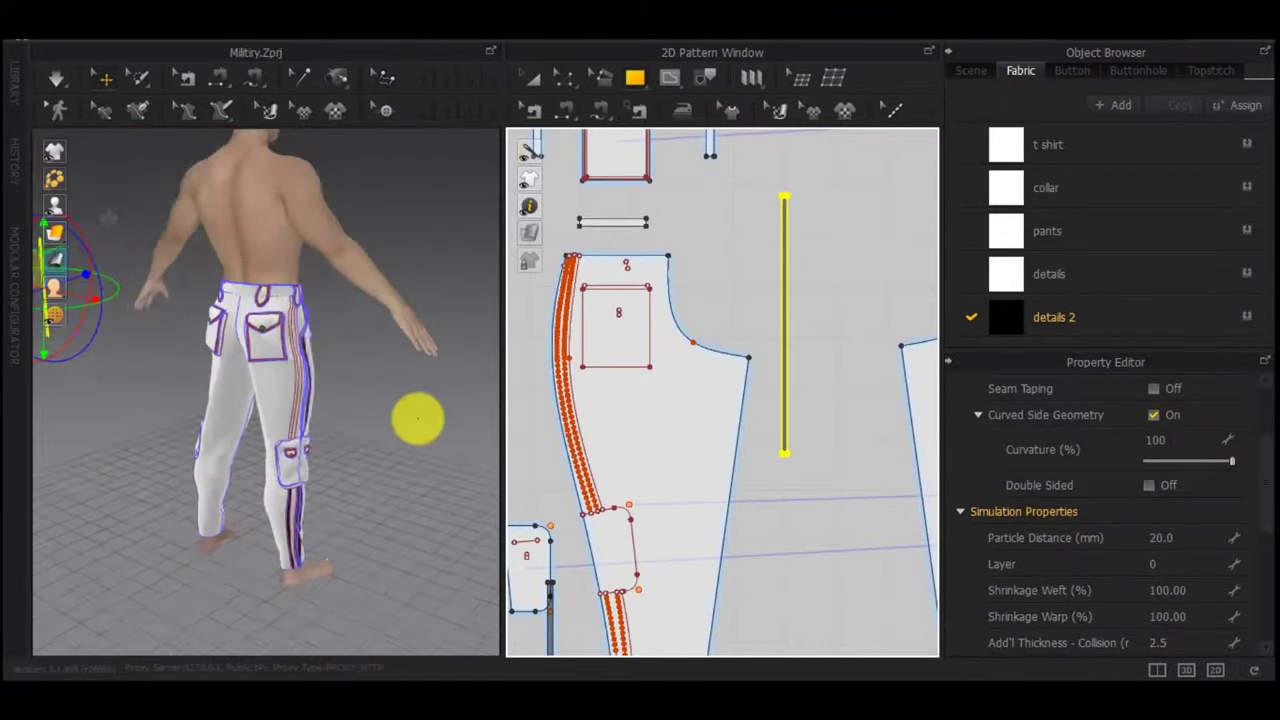
{"action": "right_click_drag", "start_coordinate": [417, 419], "coordinate": [525, 398]}
{"action": "left_click", "coordinate": [667, 408]}
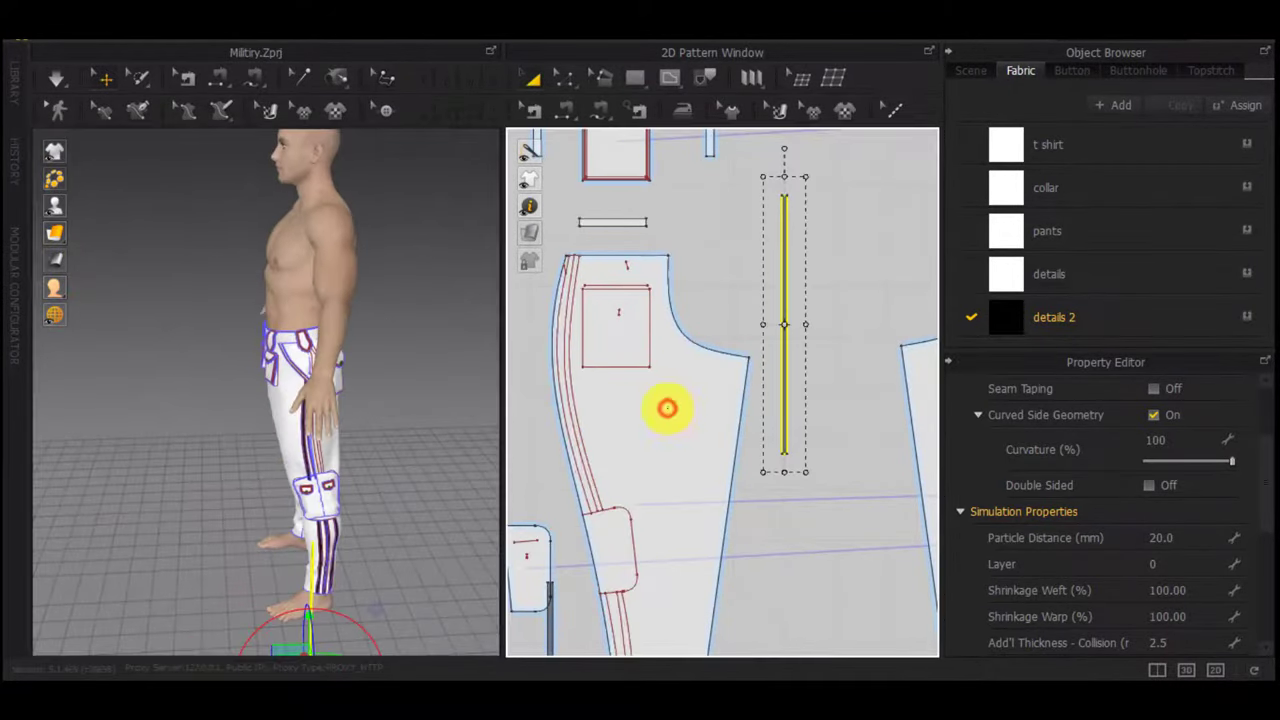
{"action": "left_click", "coordinate": [289, 554]}
{"action": "right_click_drag", "start_coordinate": [294, 561], "coordinate": [368, 588]}
{"action": "right_click_drag", "start_coordinate": [414, 384], "coordinate": [472, 388]}
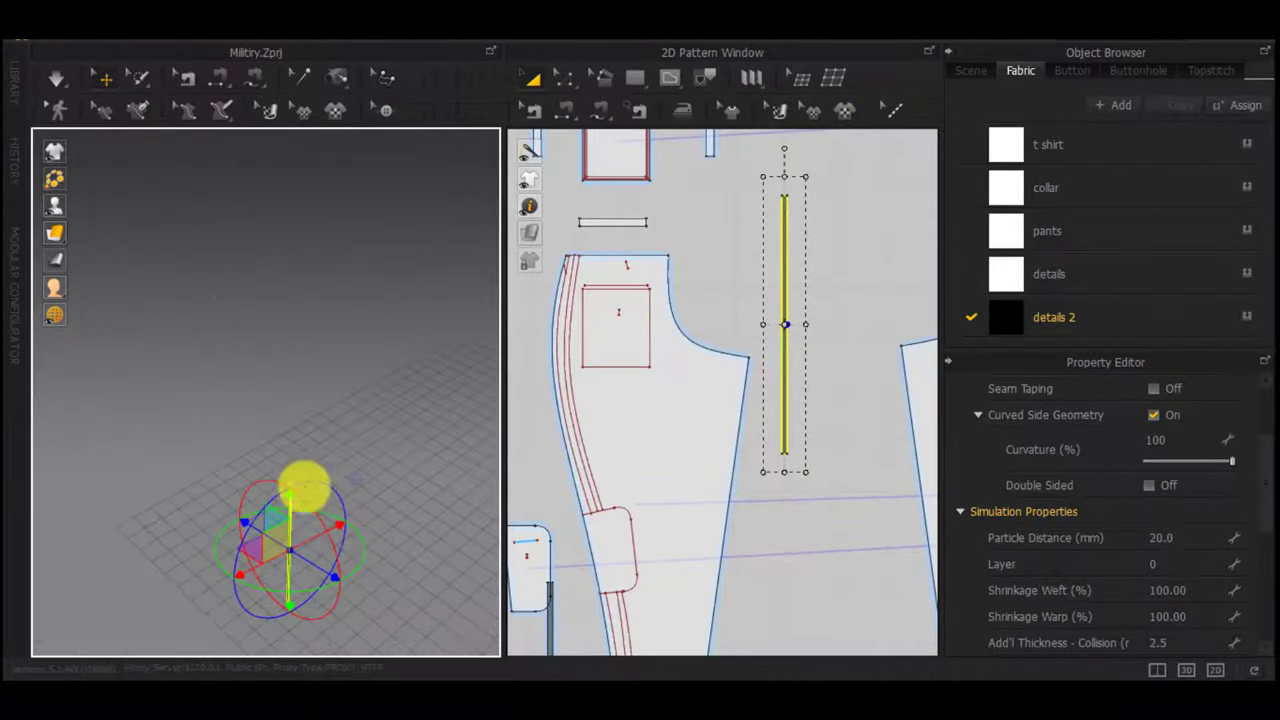
{"action": "left_click", "coordinate": [406, 407]}
{"action": "left_click_drag", "start_coordinate": [286, 518], "coordinate": [483, 426]}
{"action": "right_click_drag", "start_coordinate": [480, 428], "coordinate": [181, 442]}
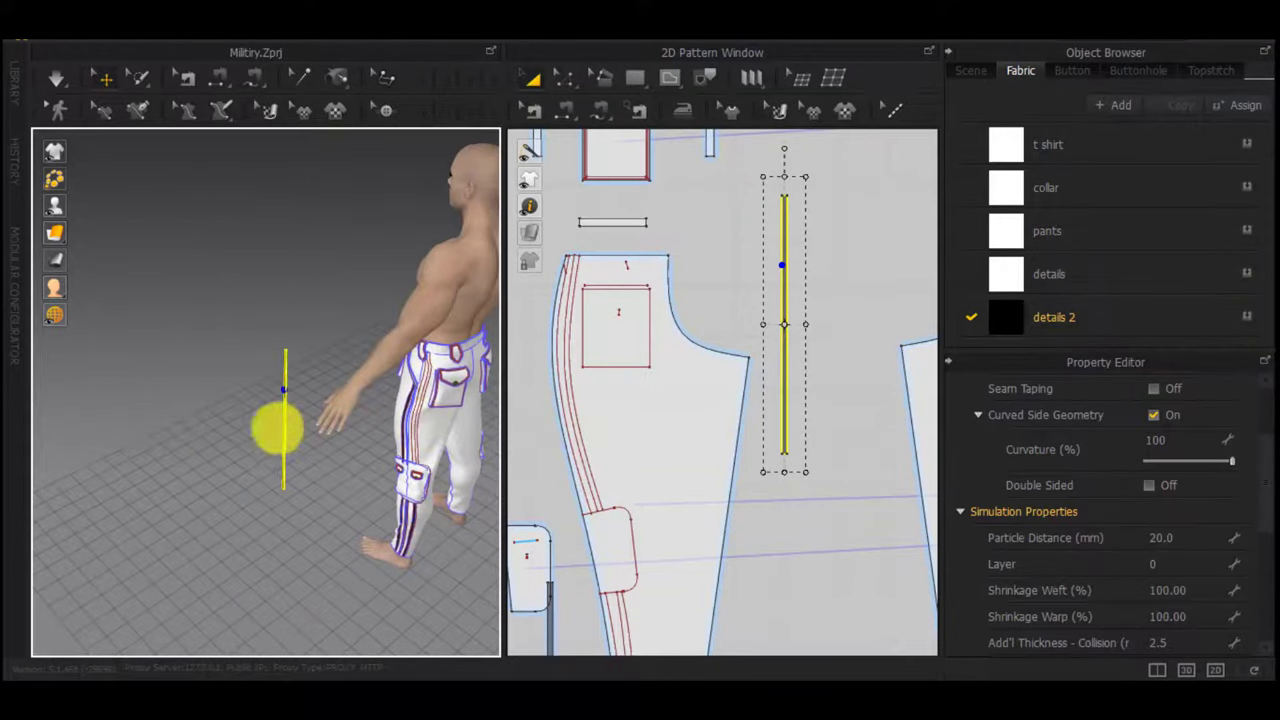
{"action": "left_click_drag", "start_coordinate": [287, 429], "coordinate": [446, 424]}
Position the 507 mm strip upright close to the outer thigh, between the hip and the cargo pocket
{"action": "right_click_drag", "start_coordinate": [446, 424], "coordinate": [531, 403]}
{"action": "right_click_drag", "start_coordinate": [390, 453], "coordinate": [446, 348]}
{"action": "scroll", "coordinate": [397, 400], "scroll_direction": "up", "scroll_amount": 5}
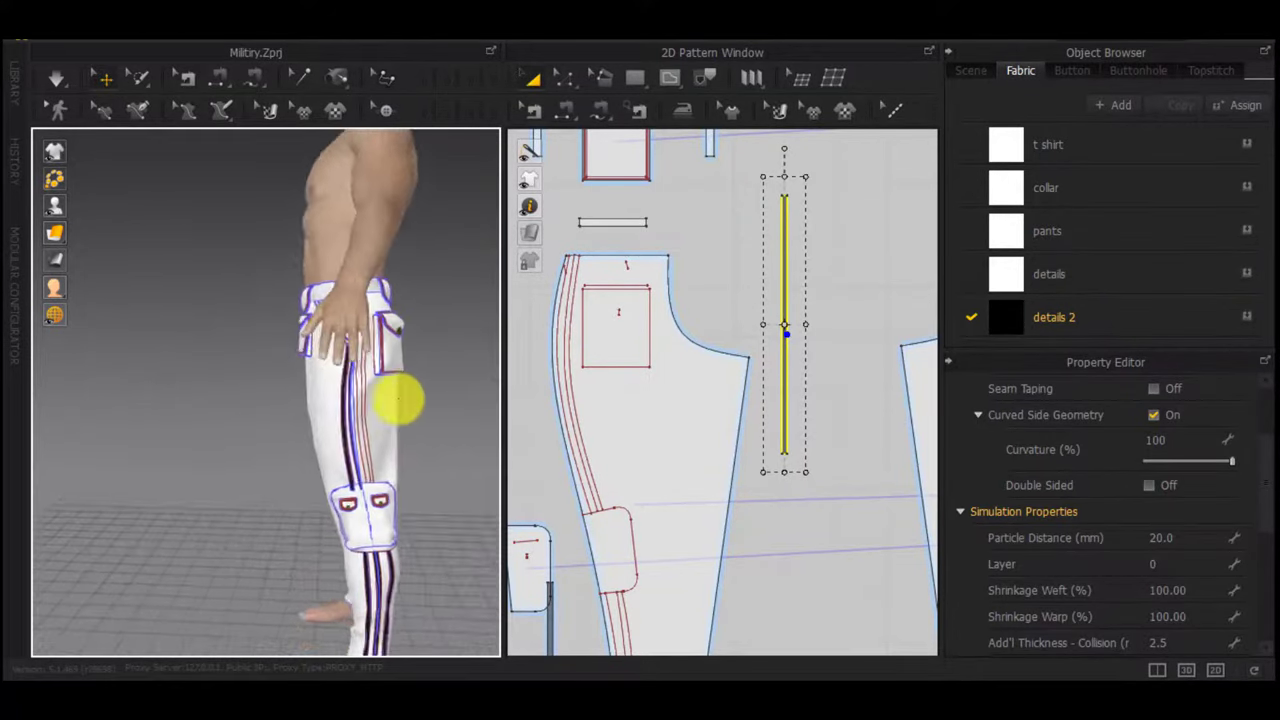
{"action": "right_click_drag", "start_coordinate": [397, 400], "coordinate": [494, 386]}
{"action": "left_click_drag", "start_coordinate": [443, 329], "coordinate": [331, 451]}
{"action": "right_click_drag", "start_coordinate": [286, 483], "coordinate": [337, 500]}
{"action": "scroll", "coordinate": [337, 500], "scroll_direction": "up", "scroll_amount": 2}
{"action": "left_click_drag", "start_coordinate": [456, 490], "coordinate": [119, 474]}
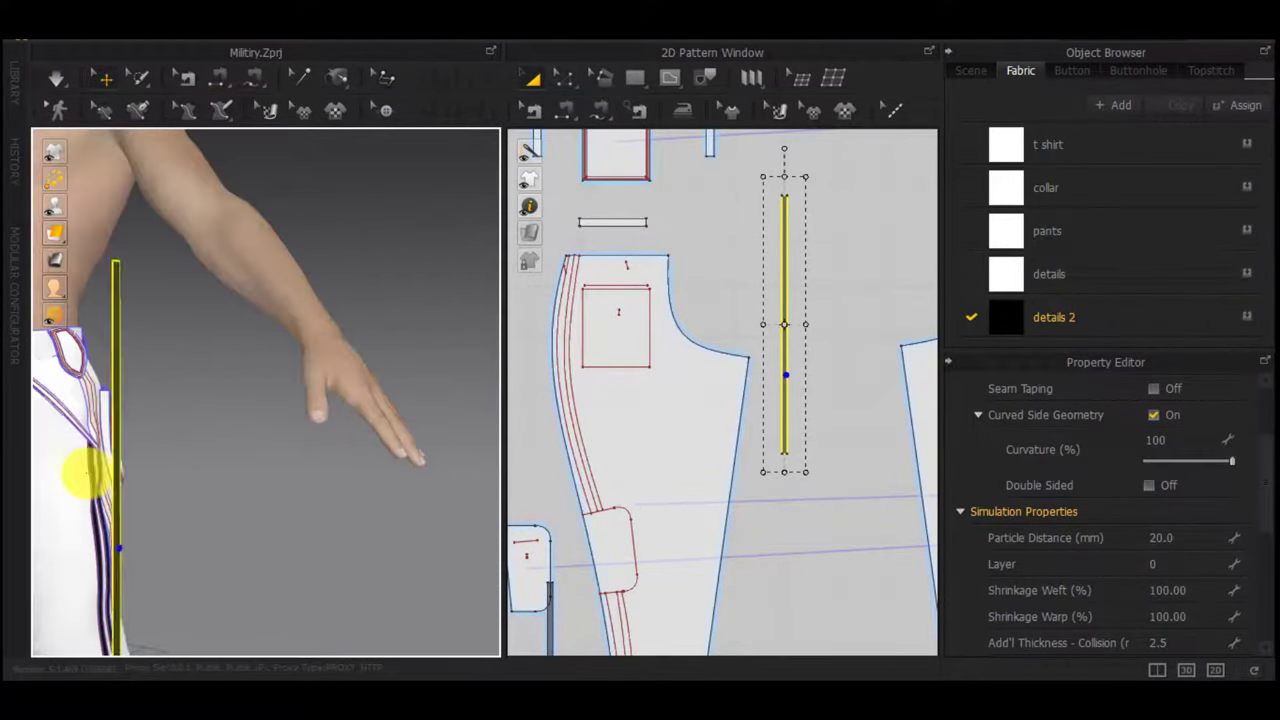
{"action": "scroll", "coordinate": [86, 471], "scroll_direction": "down", "scroll_amount": 4}
{"action": "right_click_drag", "start_coordinate": [86, 471], "coordinate": [14, 467]}
{"action": "left_click_drag", "start_coordinate": [104, 472], "coordinate": [189, 488]}
{"action": "right_click_drag", "start_coordinate": [91, 494], "coordinate": [98, 489]}
Sew both long edges of the 507 mm strip to the 507.9 mm and 512.6 mm internal lines on the back leg pattern
{"action": "key", "text": "n"}
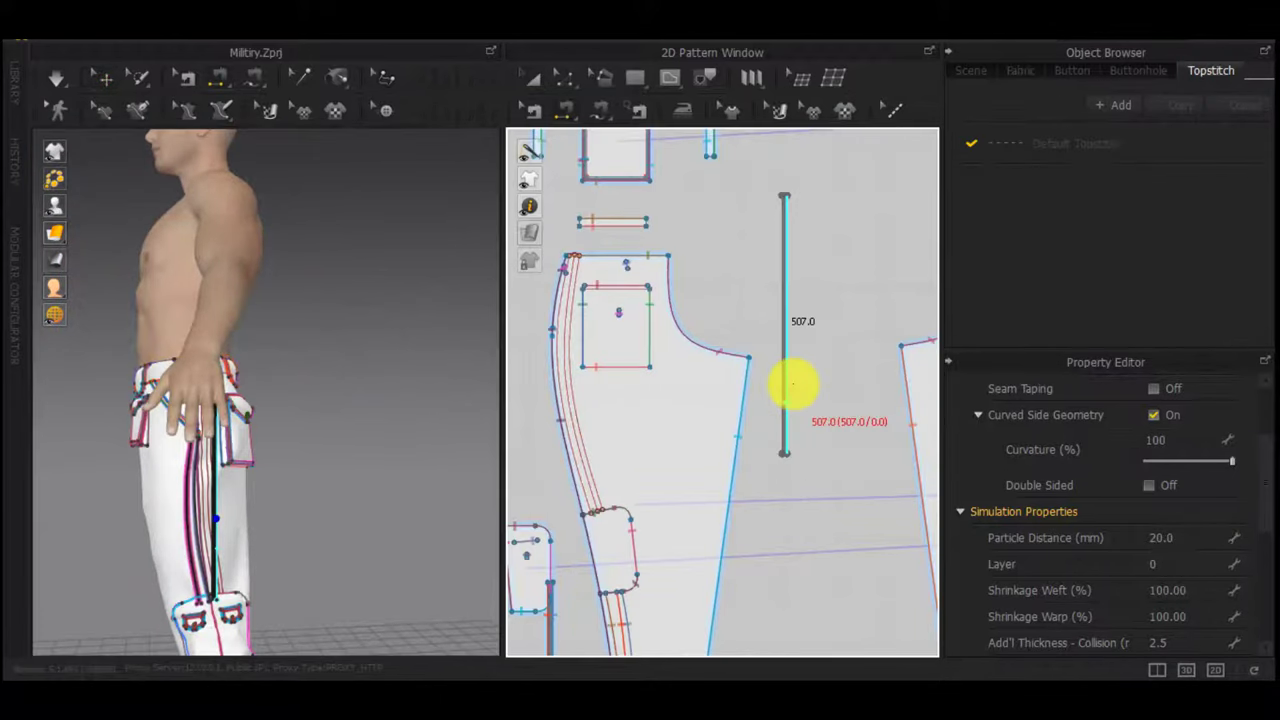
{"action": "left_click", "coordinate": [792, 384]}
{"action": "left_click", "coordinate": [580, 422]}
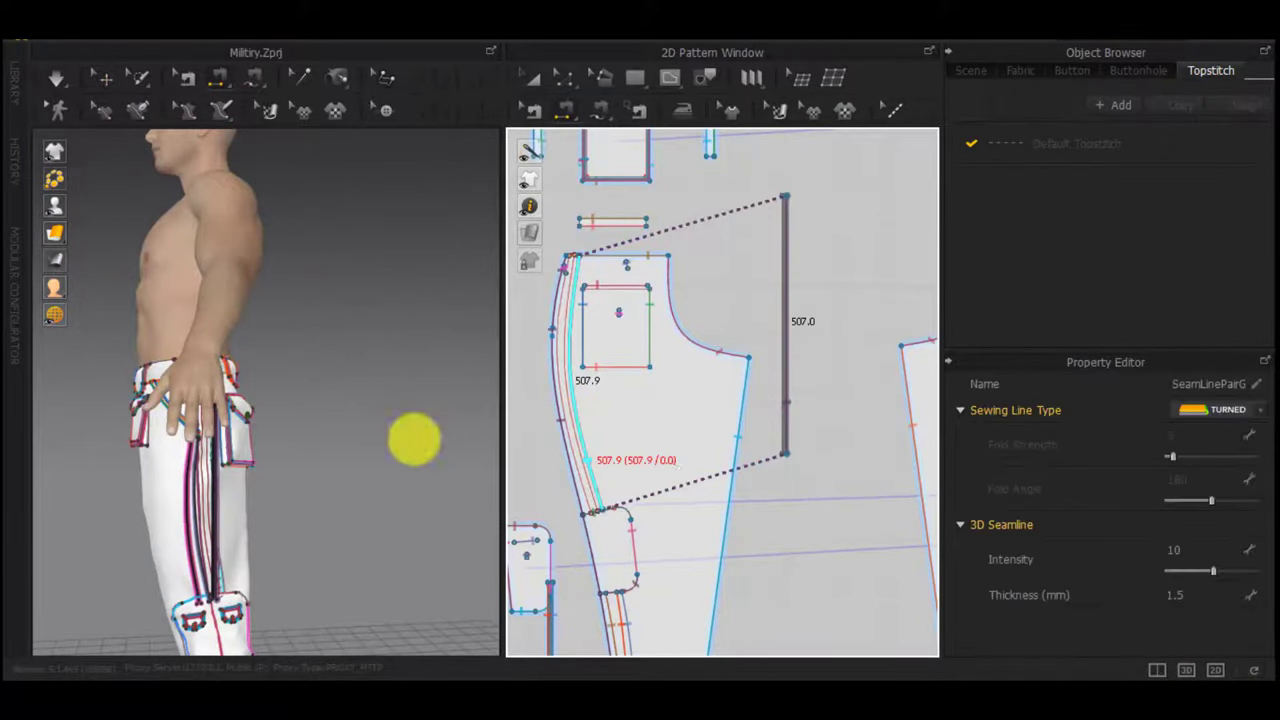
{"action": "left_click", "coordinate": [774, 388]}
{"action": "scroll", "coordinate": [578, 410], "scroll_direction": "up", "scroll_amount": 3}
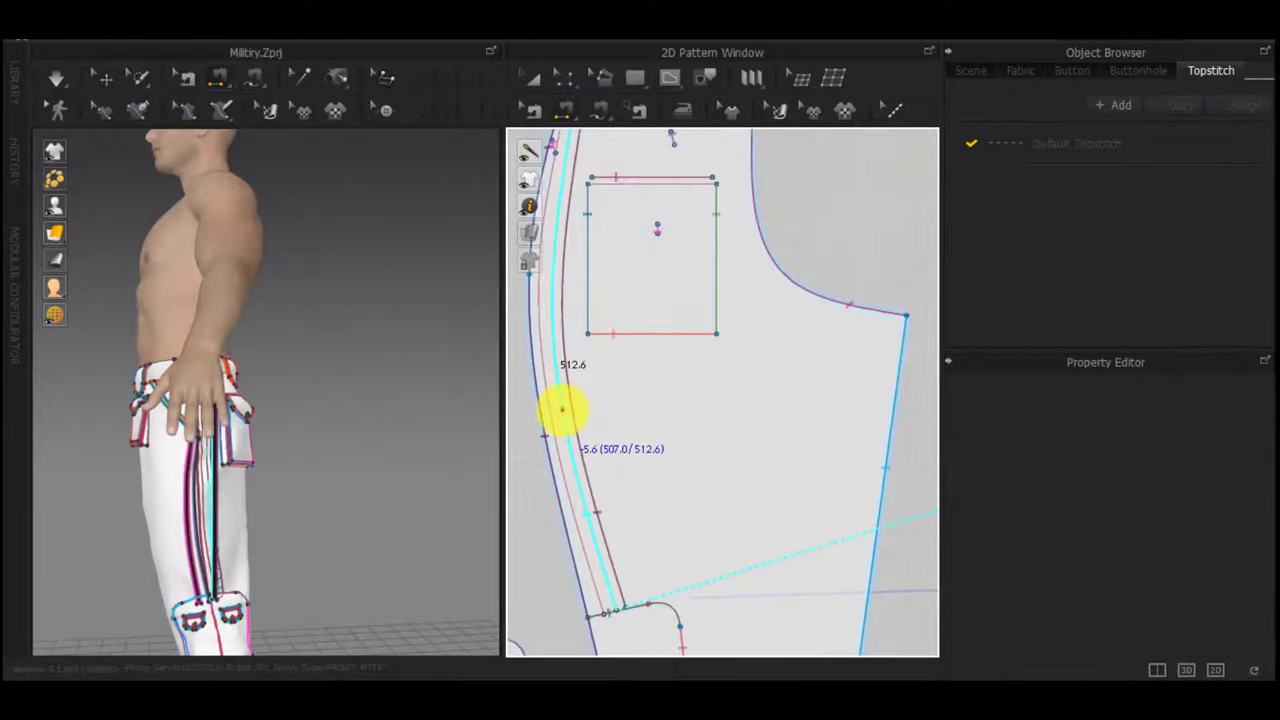
{"action": "left_click", "coordinate": [561, 410]}
{"action": "right_click_drag", "start_coordinate": [350, 428], "coordinate": [389, 480]}
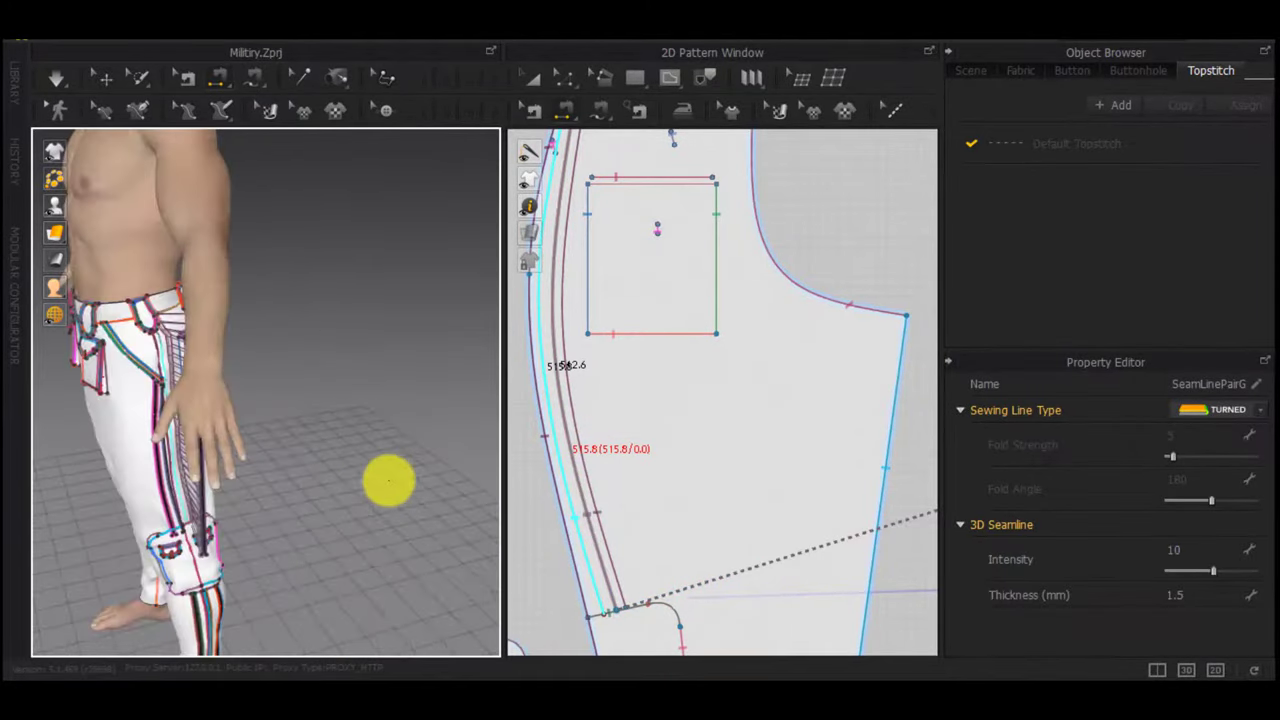
{"action": "key", "text": "space"}
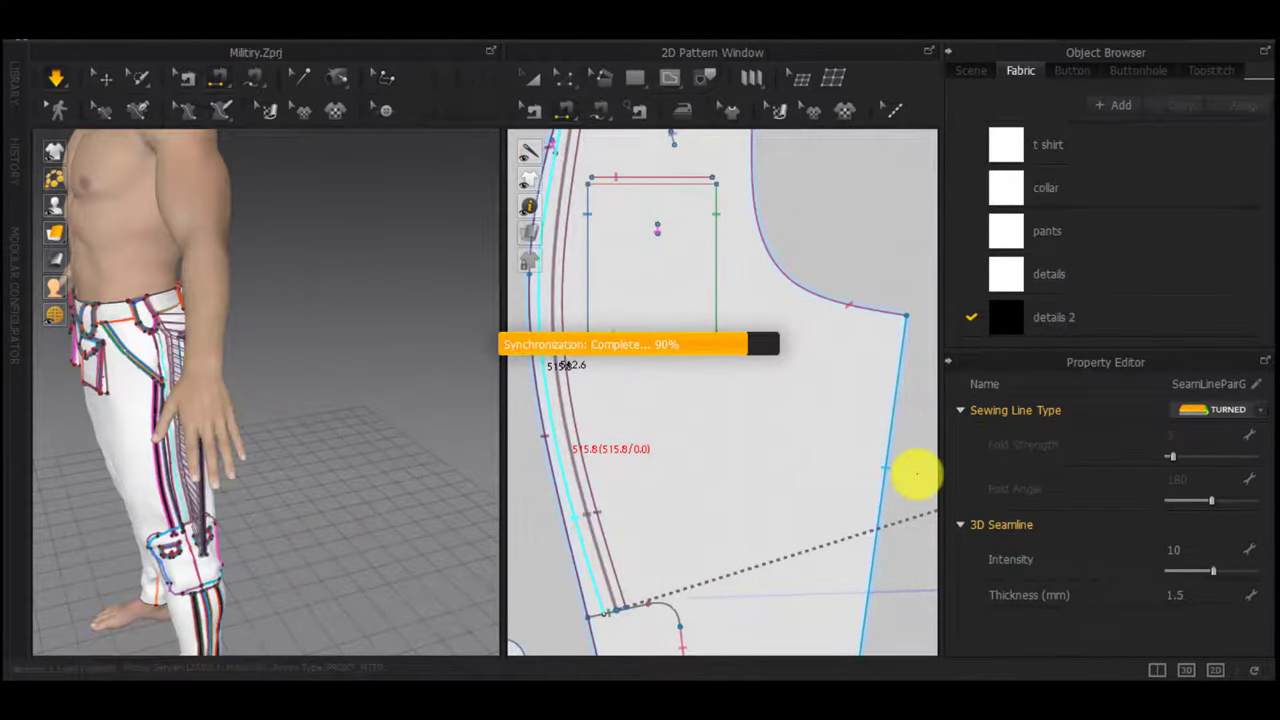
{"action": "key", "text": "space"}
Set the 507 mm strip's layer to 3 and simulate it onto the back of the upper leg
{"action": "scroll", "coordinate": [877, 466], "scroll_direction": "down", "scroll_amount": 1}
{"action": "scroll", "coordinate": [834, 440], "scroll_direction": "down", "scroll_amount": 4}
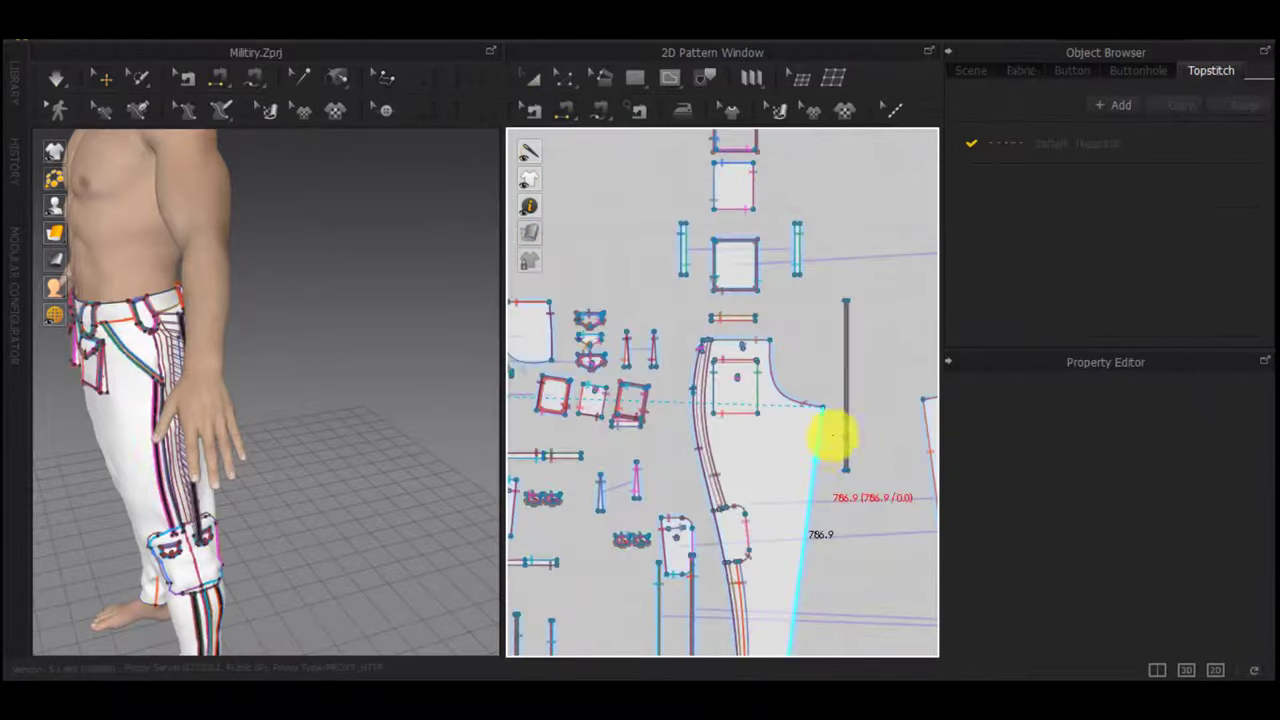
{"action": "key", "text": "a"}
{"action": "left_click_drag", "start_coordinate": [880, 307], "coordinate": [834, 484]}
{"action": "double_click", "coordinate": [1183, 563]}
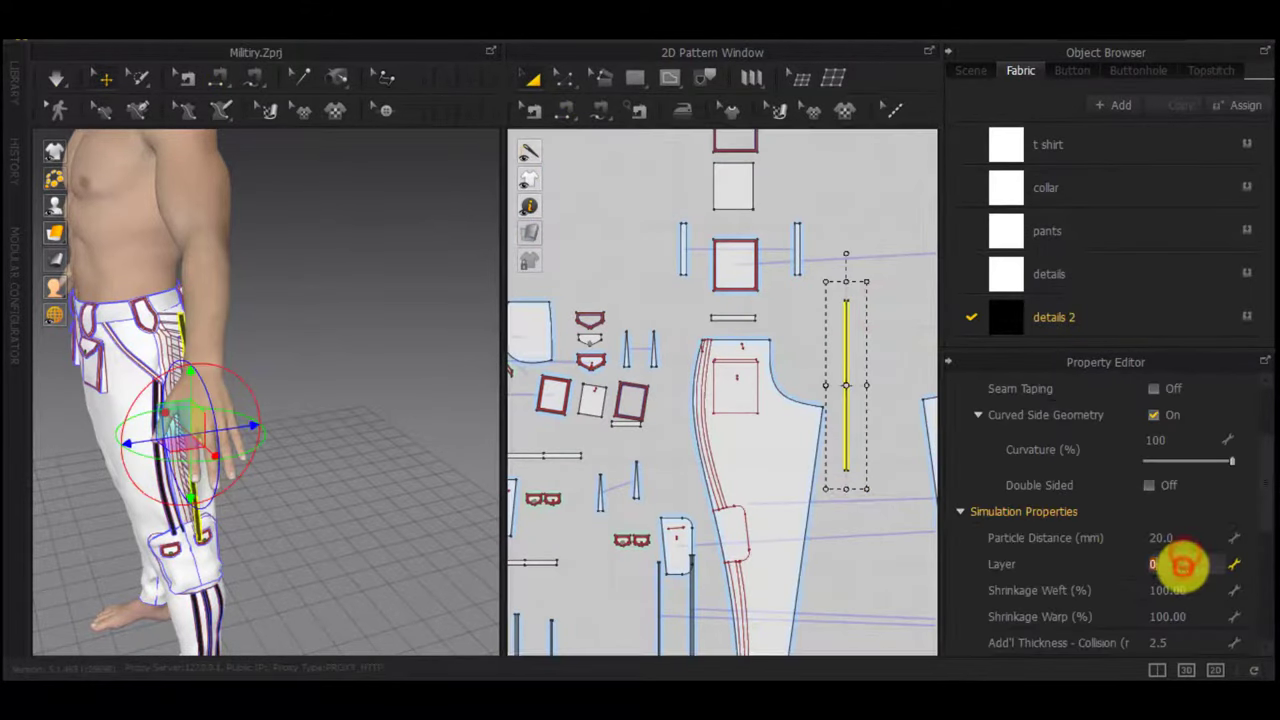
{"action": "type", "text": "3"}
{"action": "left_click", "coordinate": [886, 235]}
{"action": "left_click", "coordinate": [652, 411]}
{"action": "left_click", "coordinate": [654, 411]}
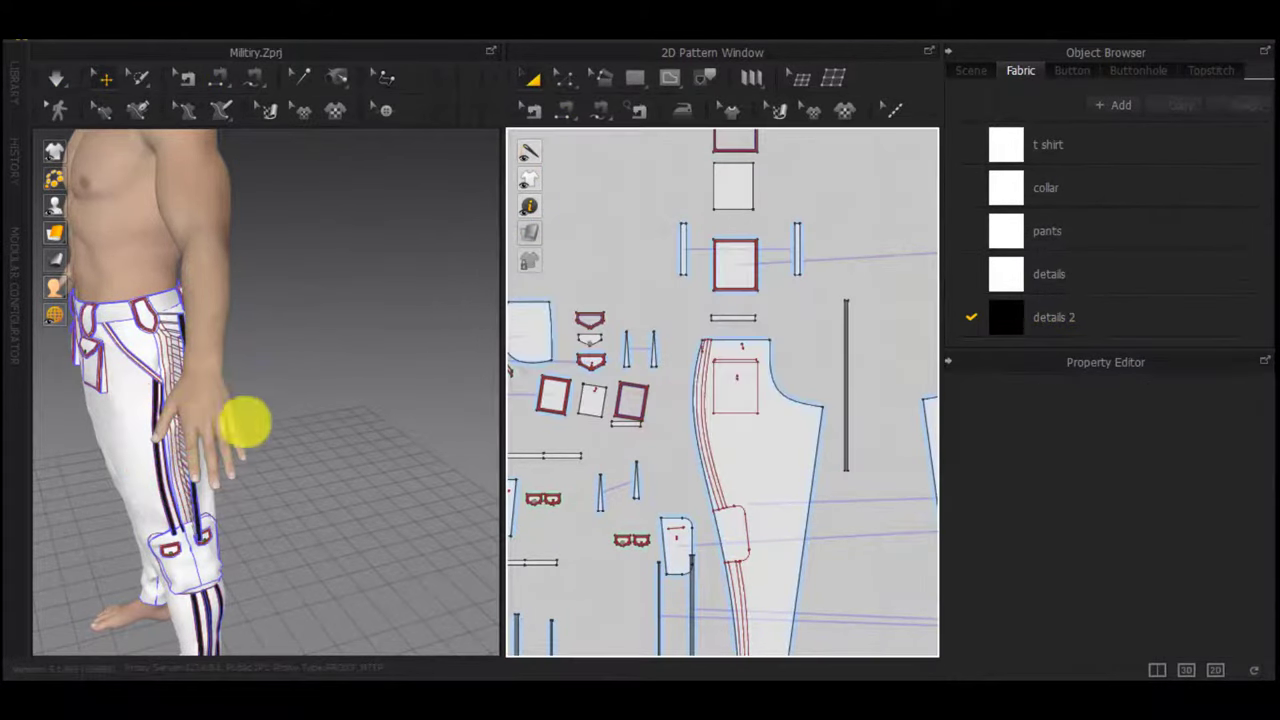
{"action": "key", "text": "space"}
Examine how the draped black stripes run from the waistband and belt loop down to the cargo pocket
{"action": "right_click_drag", "start_coordinate": [152, 415], "coordinate": [297, 383]}
{"action": "scroll", "coordinate": [297, 383], "scroll_direction": "up", "scroll_amount": 1}
{"action": "middle_click_drag", "start_coordinate": [426, 380], "coordinate": [377, 377]}
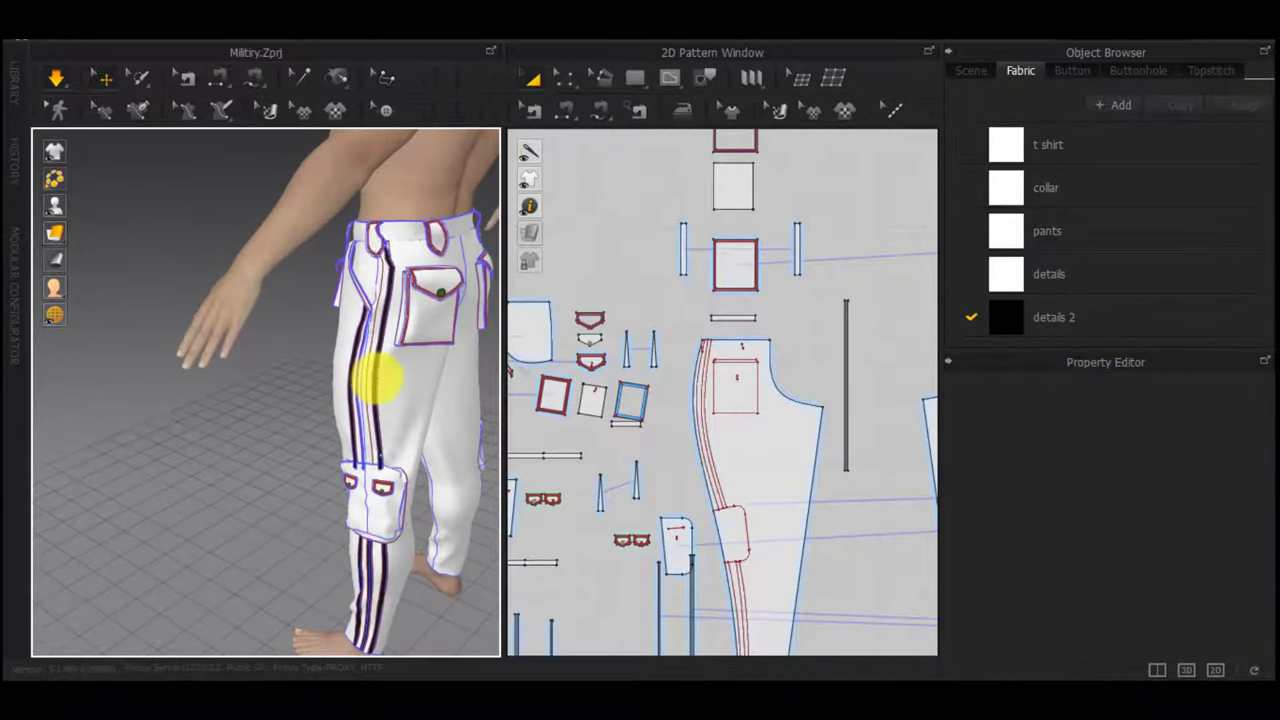
{"action": "scroll", "coordinate": [385, 378], "scroll_direction": "up", "scroll_amount": 1}
{"action": "middle_click_drag", "start_coordinate": [461, 250], "coordinate": [334, 354]}
{"action": "scroll", "coordinate": [334, 354], "scroll_direction": "up", "scroll_amount": 1}
{"action": "scroll", "coordinate": [420, 222], "scroll_direction": "up", "scroll_amount": 2}
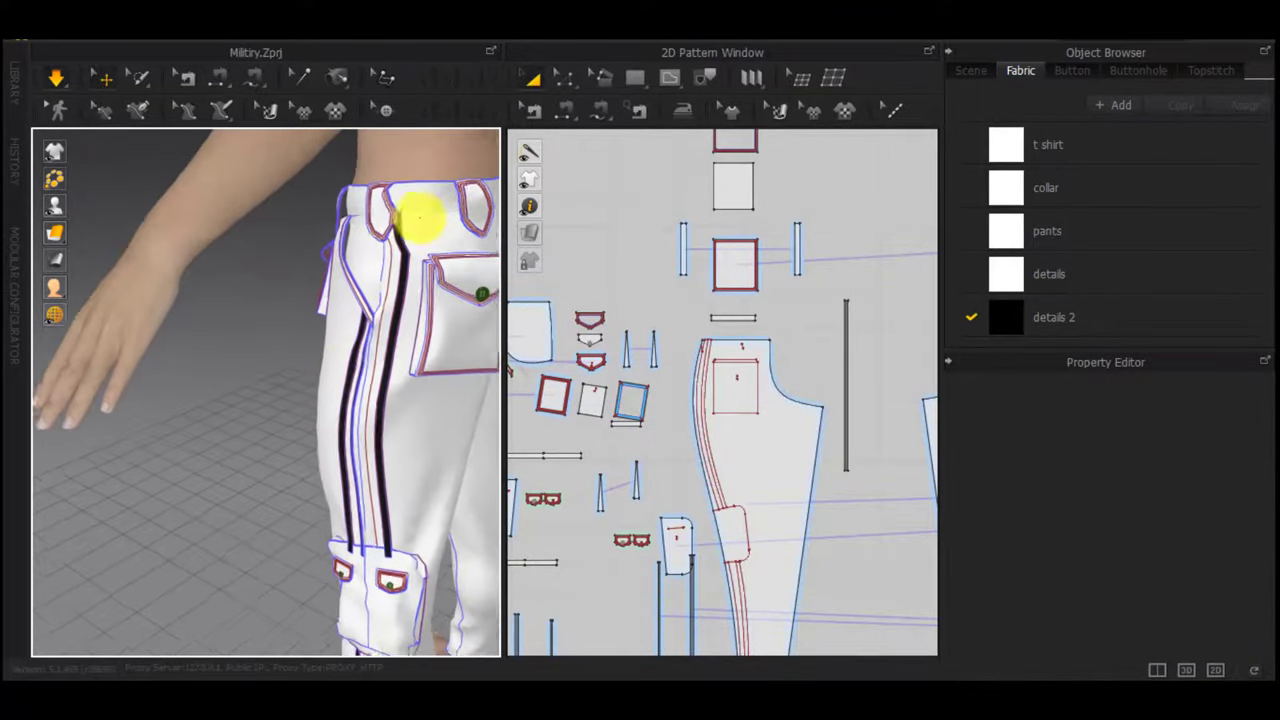
{"action": "left_click", "coordinate": [395, 198]}
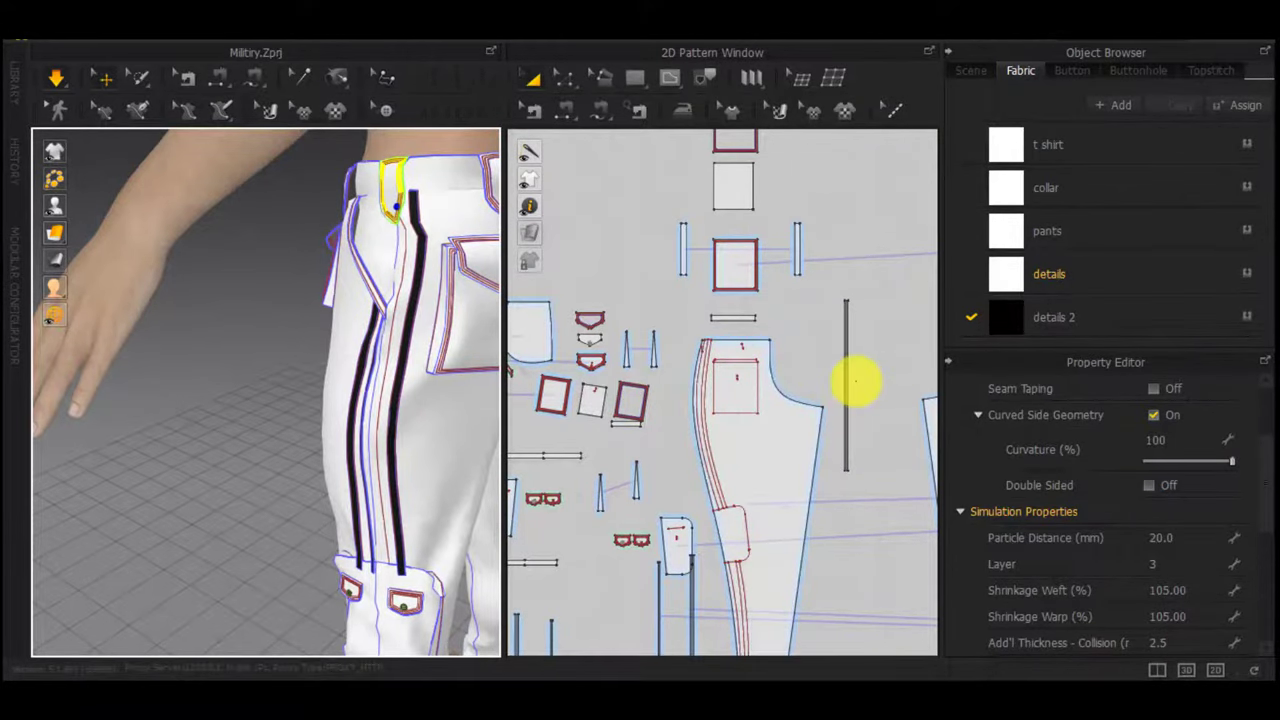
{"action": "right_click_drag", "start_coordinate": [422, 390], "coordinate": [472, 341]}
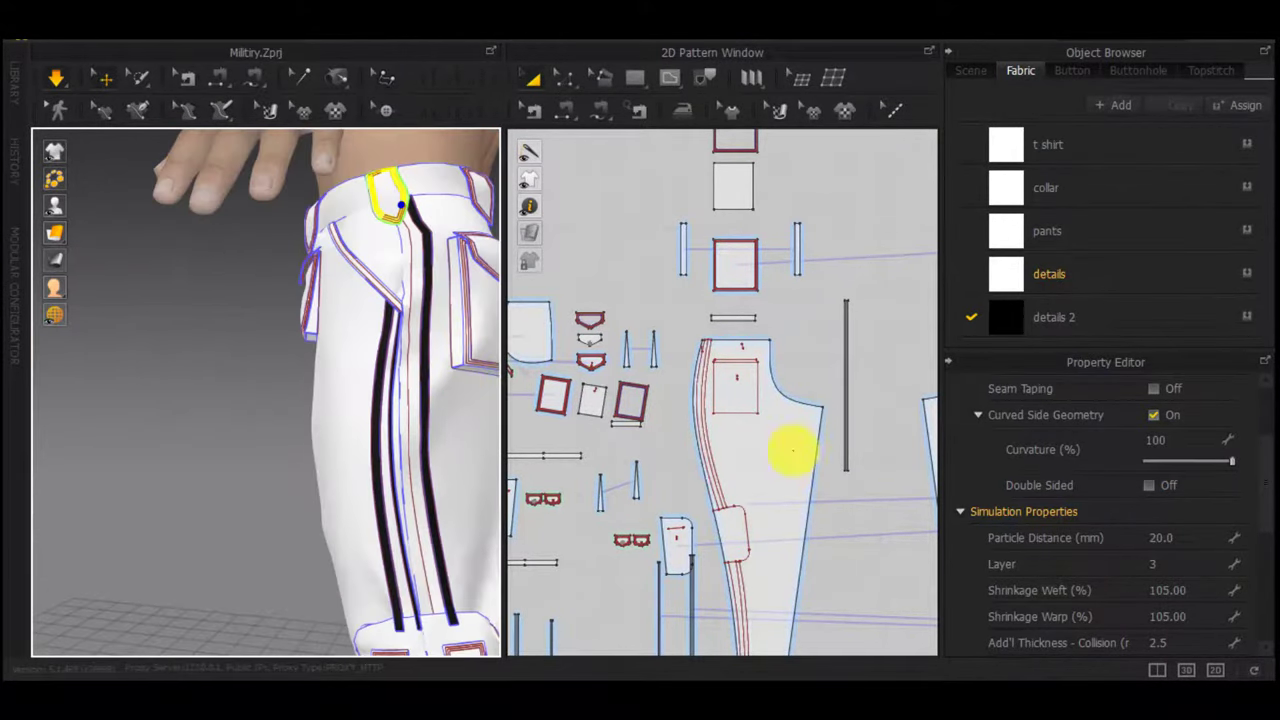
Check the lengths of the back leg's internal lines and create a 5 mm by 515.8 mm rectangle beside the 507 mm strip
{"action": "scroll", "coordinate": [714, 400], "scroll_direction": "up", "scroll_amount": 5}
{"action": "scroll", "coordinate": [720, 380], "scroll_direction": "down", "scroll_amount": 2}
{"action": "left_click", "coordinate": [720, 382]}
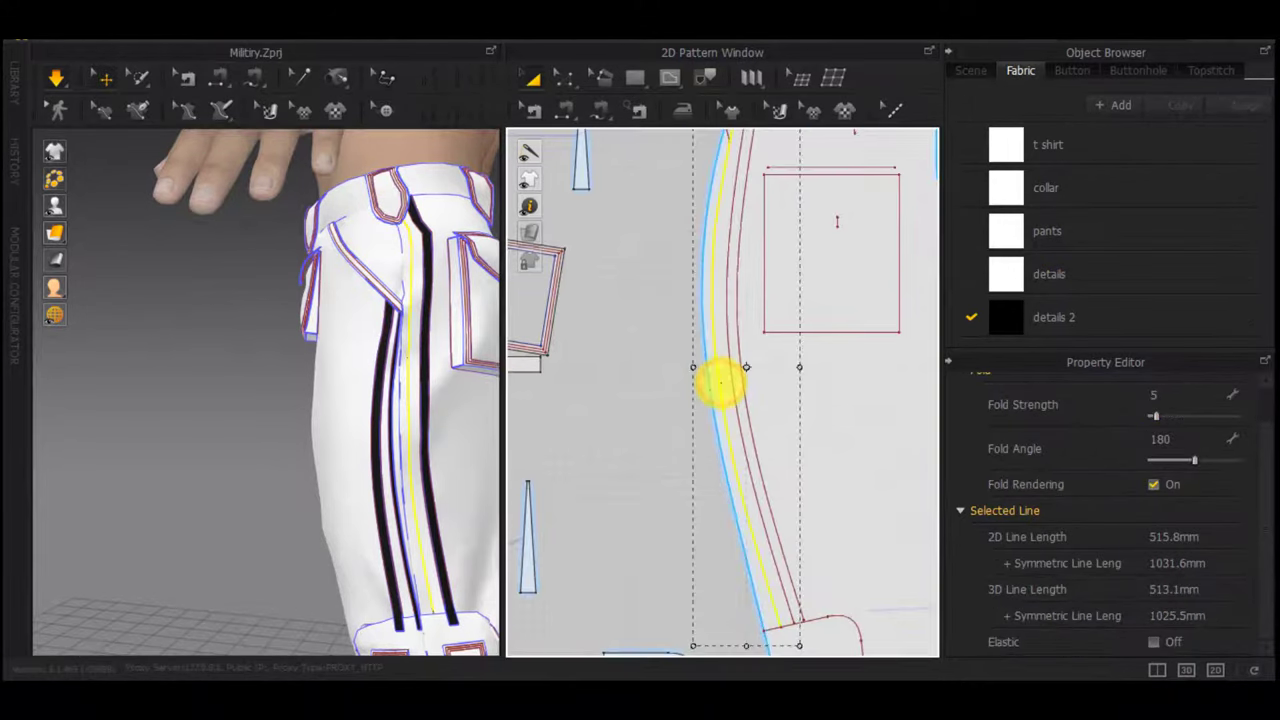
{"action": "scroll", "coordinate": [720, 382], "scroll_direction": "down", "scroll_amount": 3}
{"action": "scroll", "coordinate": [708, 393], "scroll_direction": "up", "scroll_amount": 5}
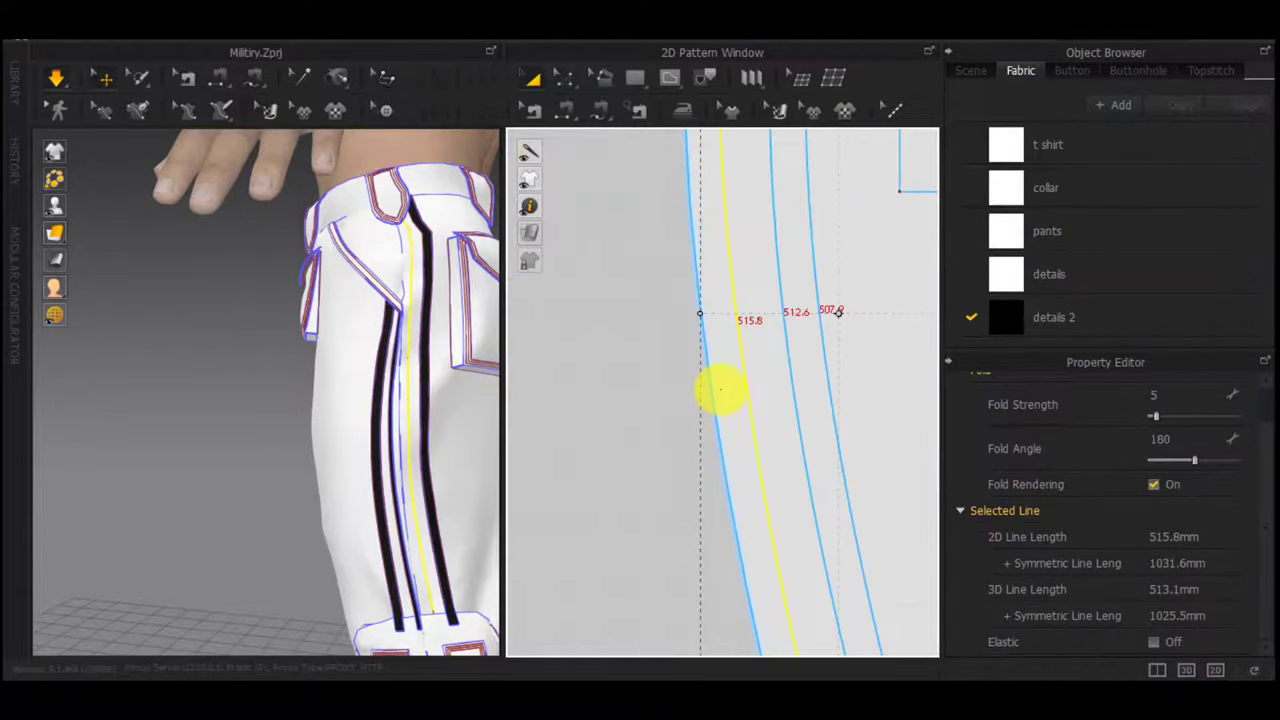
{"action": "scroll", "coordinate": [776, 430], "scroll_direction": "down", "scroll_amount": 5}
{"action": "middle_click_drag", "start_coordinate": [763, 434], "coordinate": [466, 438]}
{"action": "scroll", "coordinate": [757, 416], "scroll_direction": "down", "scroll_amount": 3}
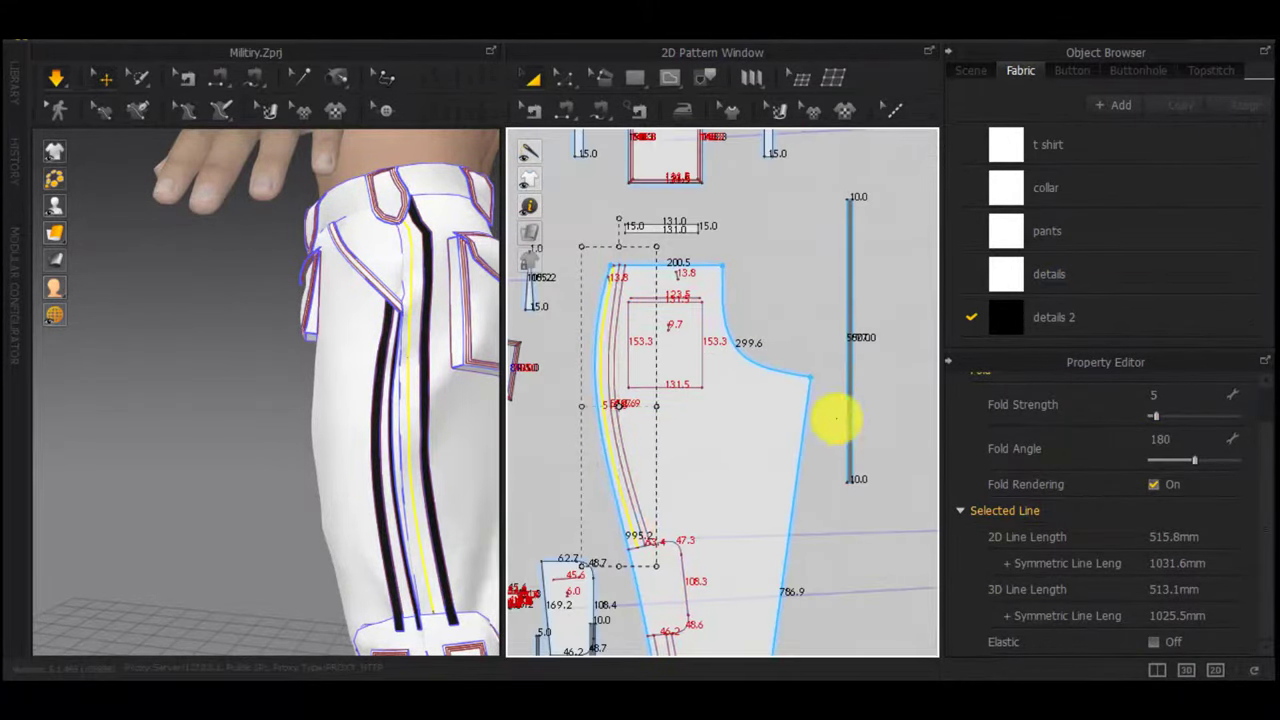
{"action": "left_click", "coordinate": [877, 388]}
{"action": "key", "text": "s"}
{"action": "left_click", "coordinate": [884, 360]}
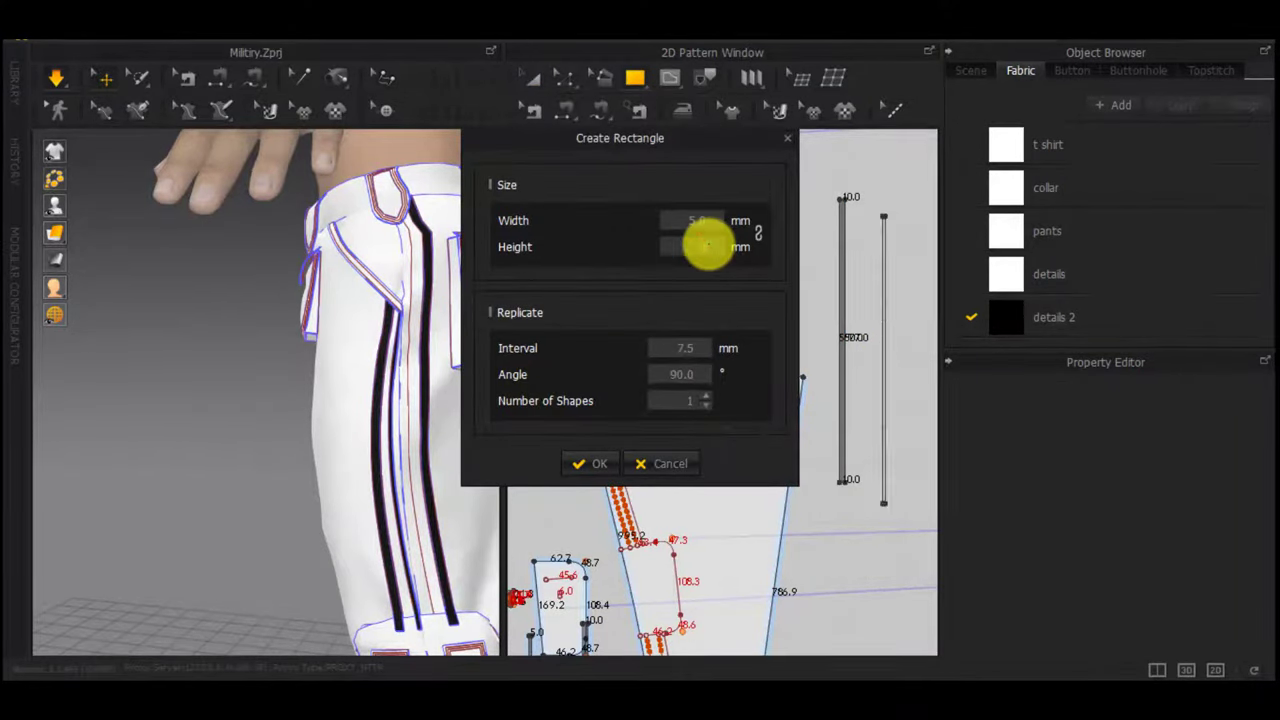
{"action": "key", "text": "Return"}
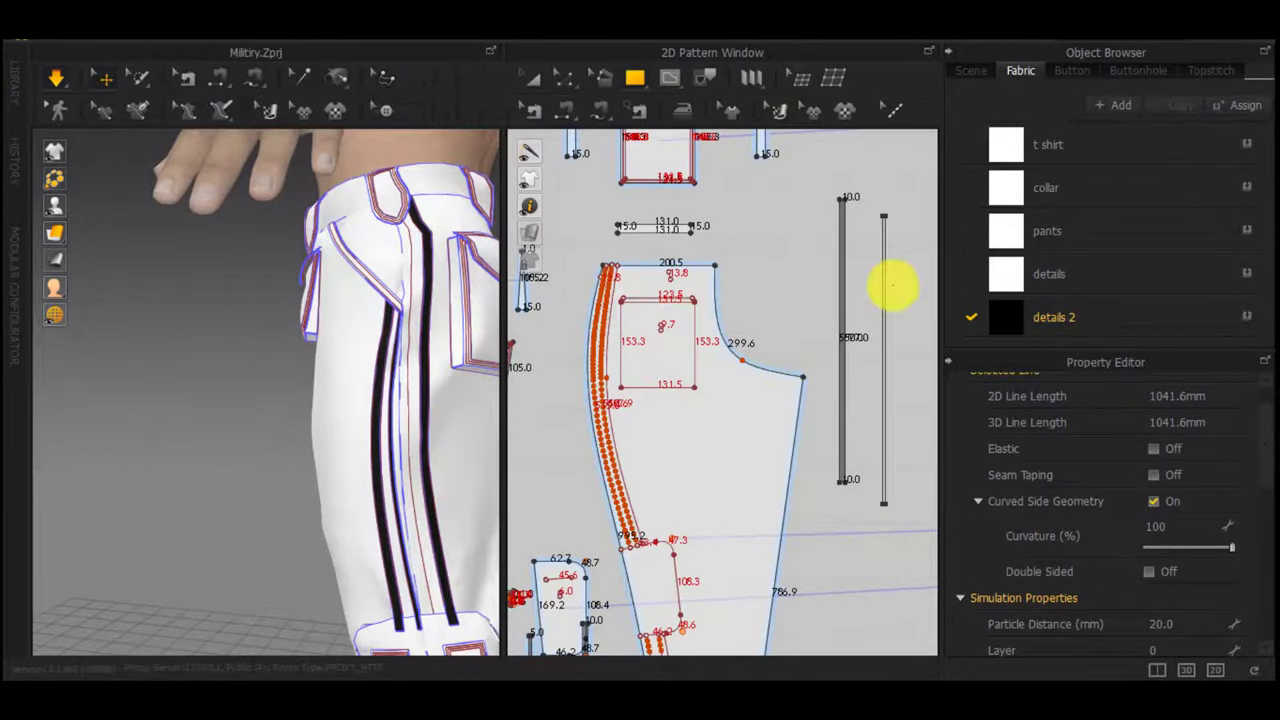
Bring the new 5 mm wide strip from beside the avatar towards the trousers in the 3D view
{"action": "scroll", "coordinate": [892, 286], "scroll_direction": "up", "scroll_amount": 6}
{"action": "scroll", "coordinate": [895, 323], "scroll_direction": "down", "scroll_amount": 6}
{"action": "scroll", "coordinate": [640, 415], "scroll_direction": "down", "scroll_amount": 4}
{"action": "scroll", "coordinate": [380, 403], "scroll_direction": "down", "scroll_amount": 7}
{"action": "right_click_drag", "start_coordinate": [374, 403], "coordinate": [461, 456]}
{"action": "left_click", "coordinate": [457, 492]}
{"action": "right_click_drag", "start_coordinate": [277, 497], "coordinate": [430, 525]}
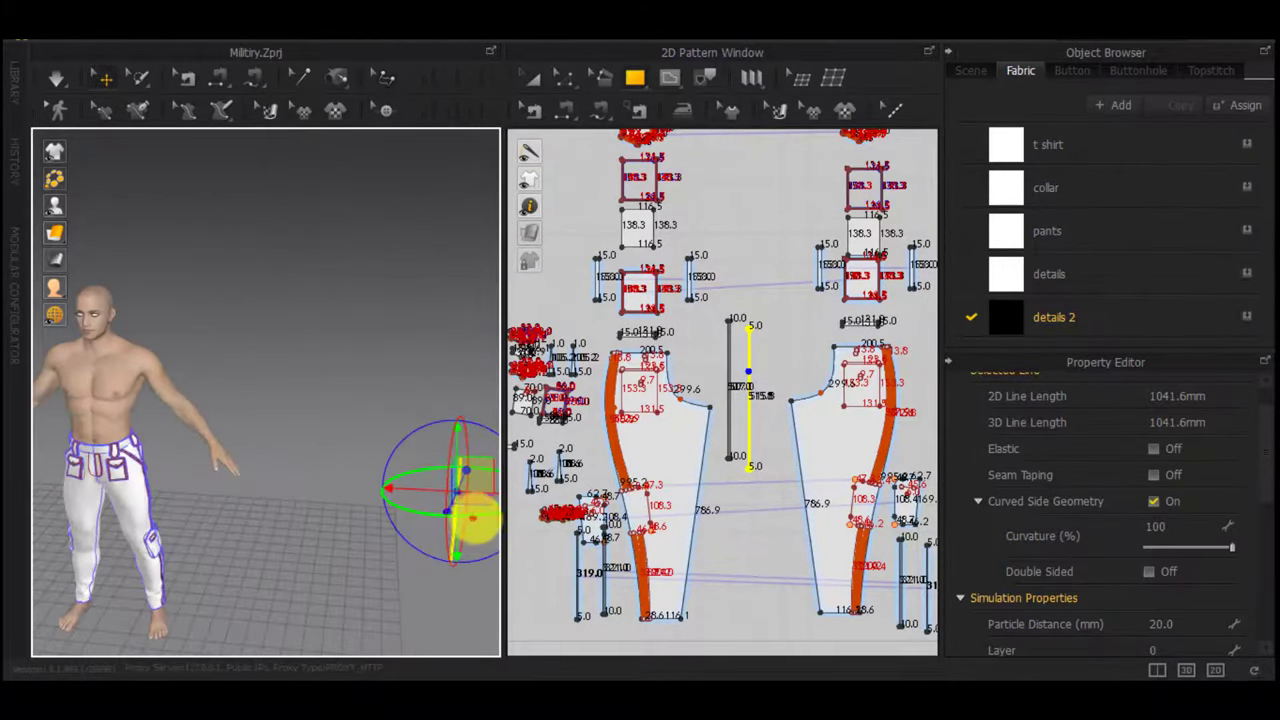
{"action": "right_click_drag", "start_coordinate": [423, 351], "coordinate": [389, 327]}
{"action": "left_click", "coordinate": [397, 323]}
{"action": "scroll", "coordinate": [471, 480], "scroll_direction": "up", "scroll_amount": 4}
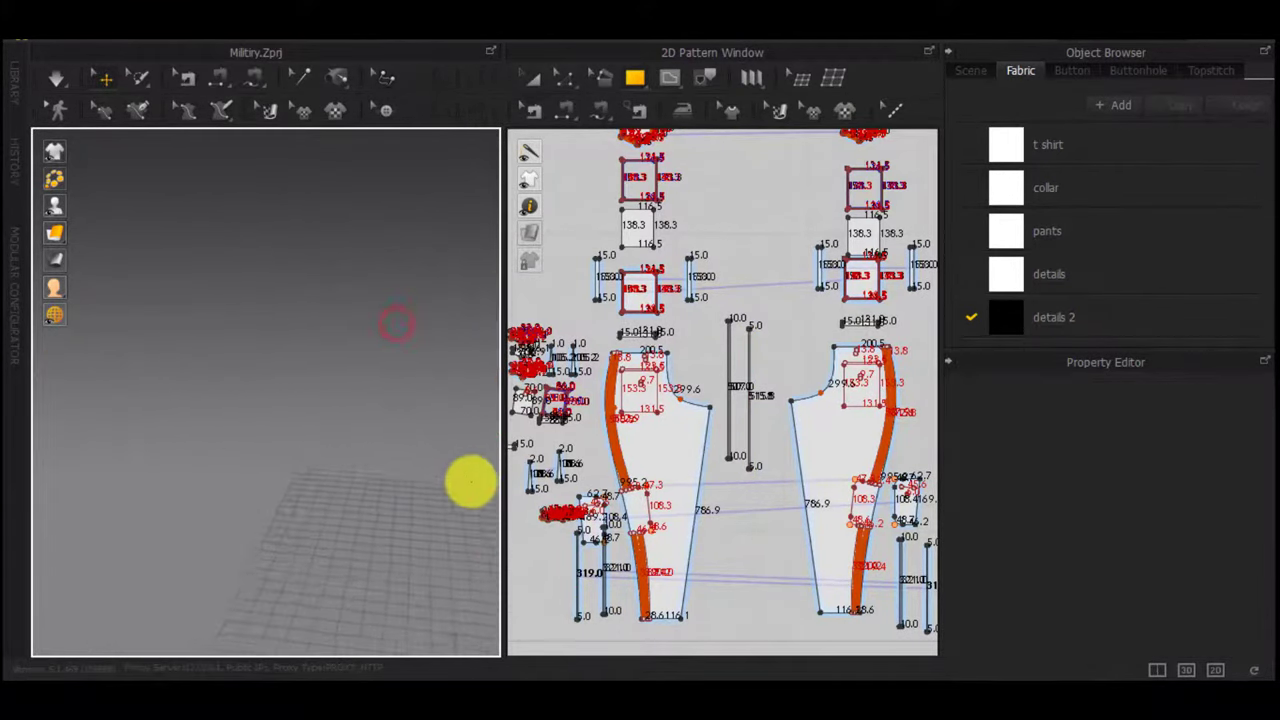
{"action": "middle_click_drag", "start_coordinate": [471, 480], "coordinate": [264, 411]}
{"action": "left_click_drag", "start_coordinate": [264, 412], "coordinate": [395, 352]}
{"action": "right_click_drag", "start_coordinate": [395, 352], "coordinate": [556, 350]}
{"action": "middle_click_drag", "start_coordinate": [268, 354], "coordinate": [696, 409]}
Position the 5 mm strip upright along the outer thigh, between the existing black stripes and above the cargo pocket
{"action": "left_click_drag", "start_coordinate": [364, 444], "coordinate": [153, 446]}
{"action": "right_click_drag", "start_coordinate": [153, 446], "coordinate": [234, 446]}
{"action": "left_click_drag", "start_coordinate": [234, 446], "coordinate": [150, 442]}
{"action": "right_click_drag", "start_coordinate": [150, 442], "coordinate": [3, 434]}
{"action": "left_click_drag", "start_coordinate": [100, 449], "coordinate": [97, 476]}
{"action": "right_click_drag", "start_coordinate": [97, 476], "coordinate": [167, 432]}
Sew the 5 mm strip's long edges to the 515.8 mm and 512.6 mm internal lines on the back leg pattern
{"action": "key", "text": "n"}
{"action": "left_click", "coordinate": [328, 477]}
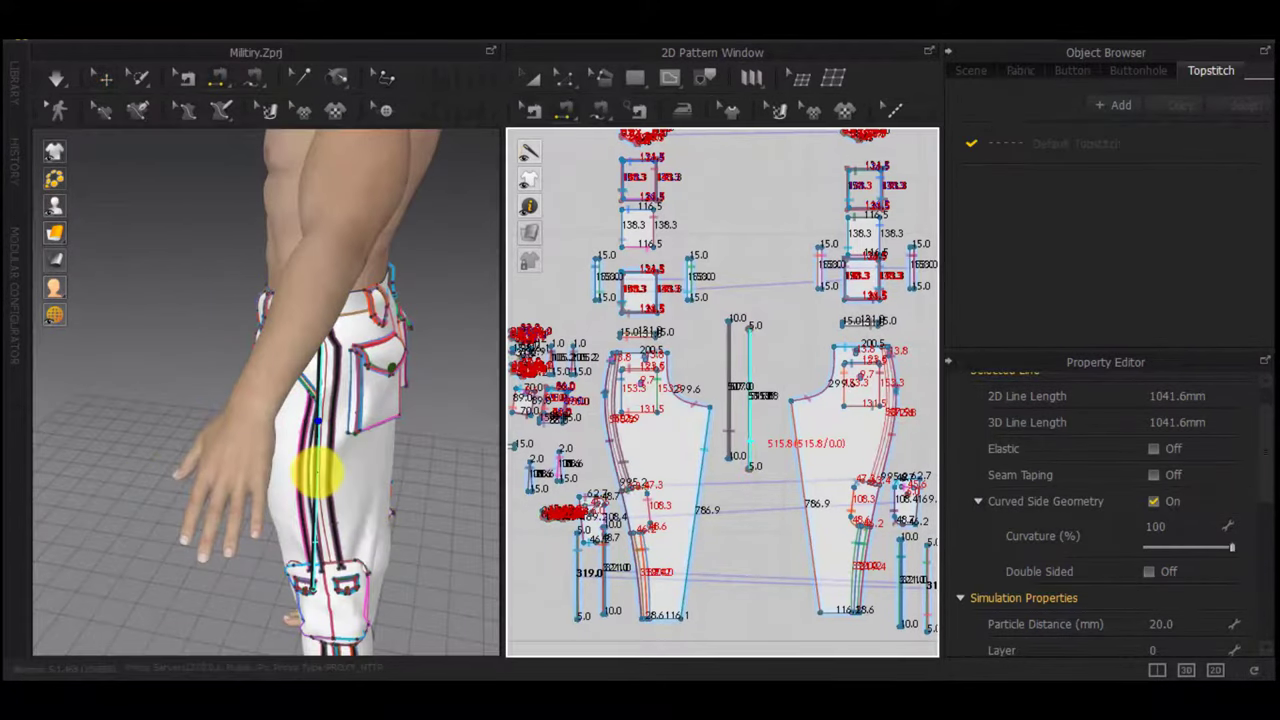
{"action": "scroll", "coordinate": [610, 430], "scroll_direction": "up", "scroll_amount": 3}
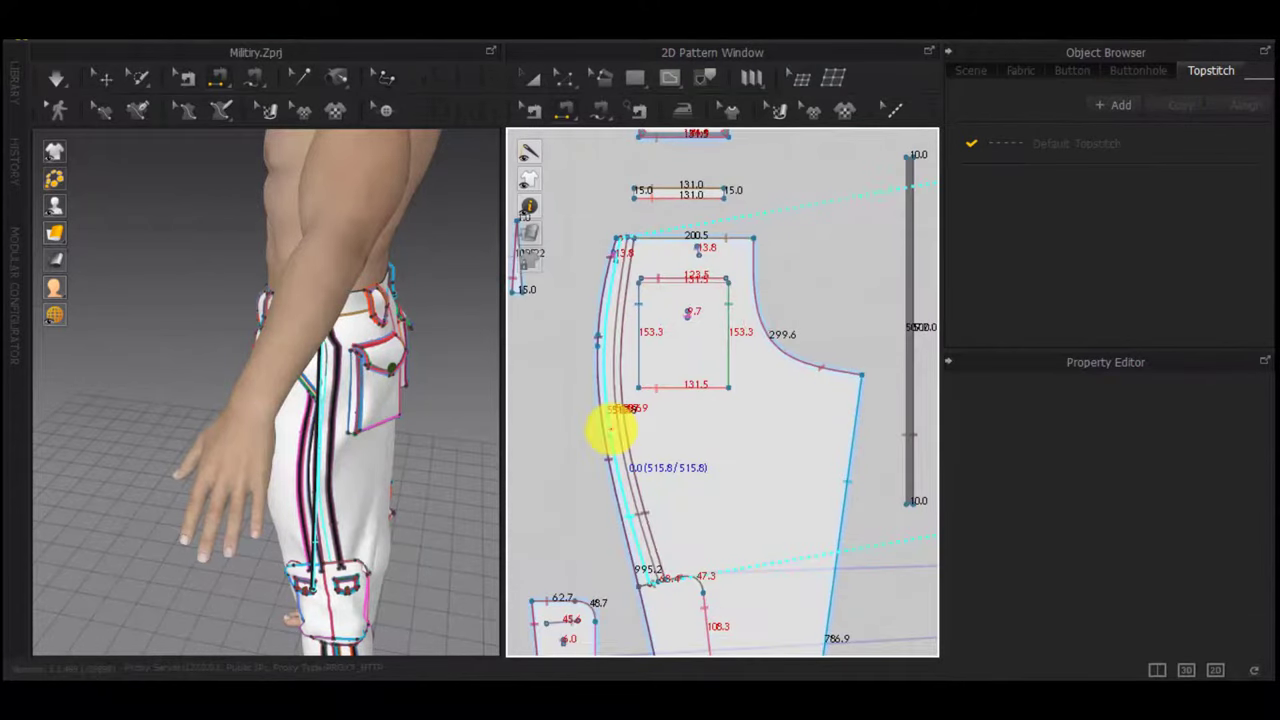
{"action": "left_click", "coordinate": [611, 429]}
{"action": "key", "text": "space"}
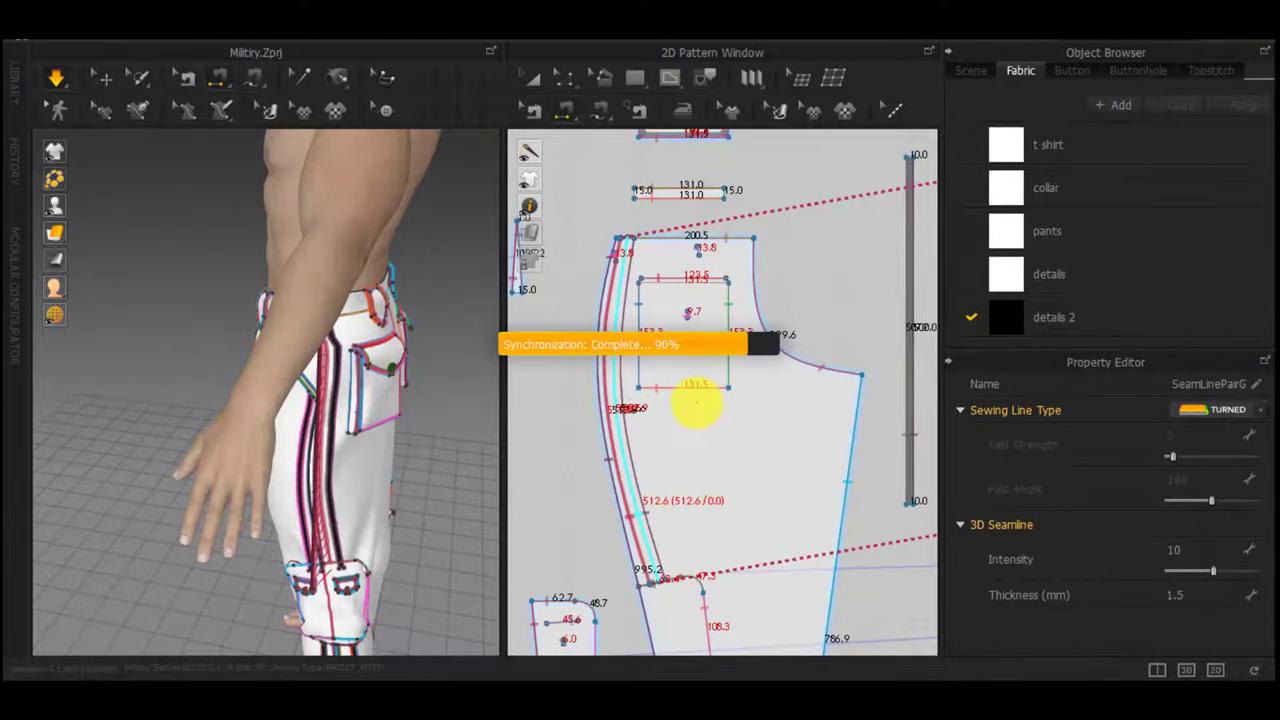
{"action": "key", "text": "space"}
{"action": "key", "text": "n"}
{"action": "left_click", "coordinate": [334, 480]}
Set the 5 mm strip's layer to 3 and simulate it onto the outer thigh
{"action": "scroll", "coordinate": [706, 480], "scroll_direction": "down", "scroll_amount": 3}
{"action": "left_click_drag", "start_coordinate": [803, 294], "coordinate": [746, 525]}
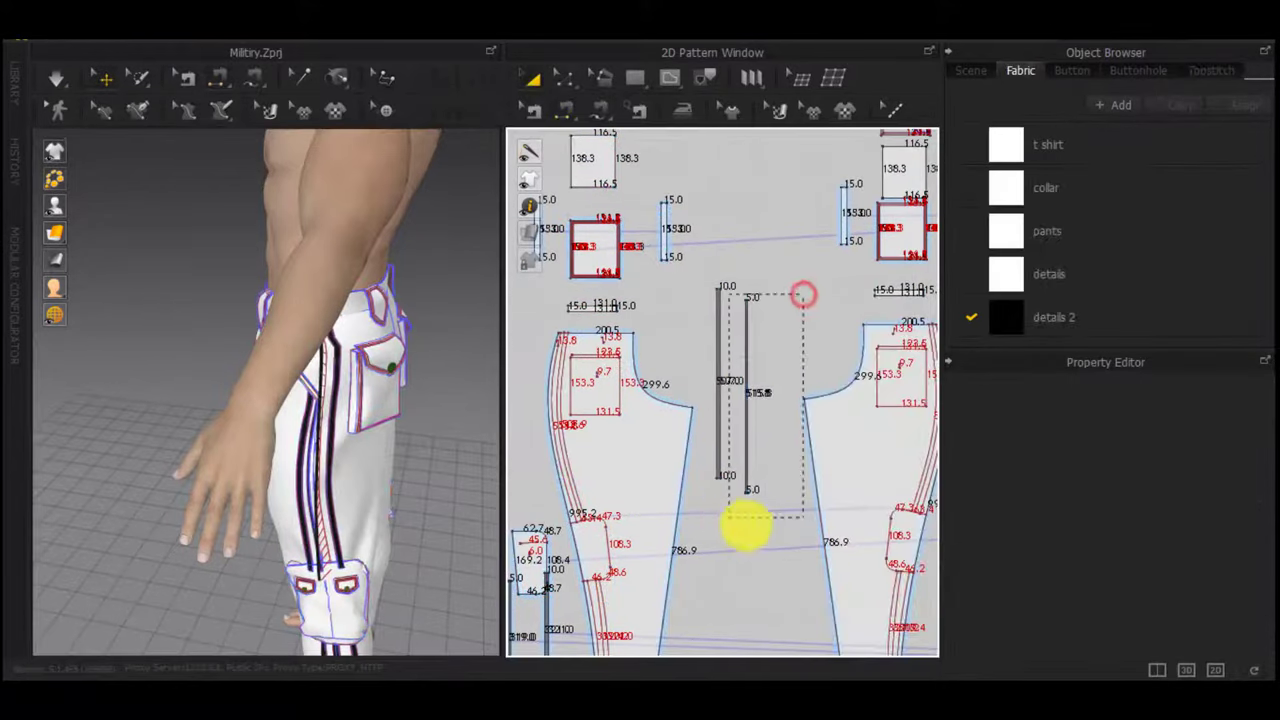
{"action": "scroll", "coordinate": [1169, 510], "scroll_direction": "down", "scroll_amount": 3}
{"action": "left_click", "coordinate": [1177, 477]}
{"action": "type", "text": "1"}
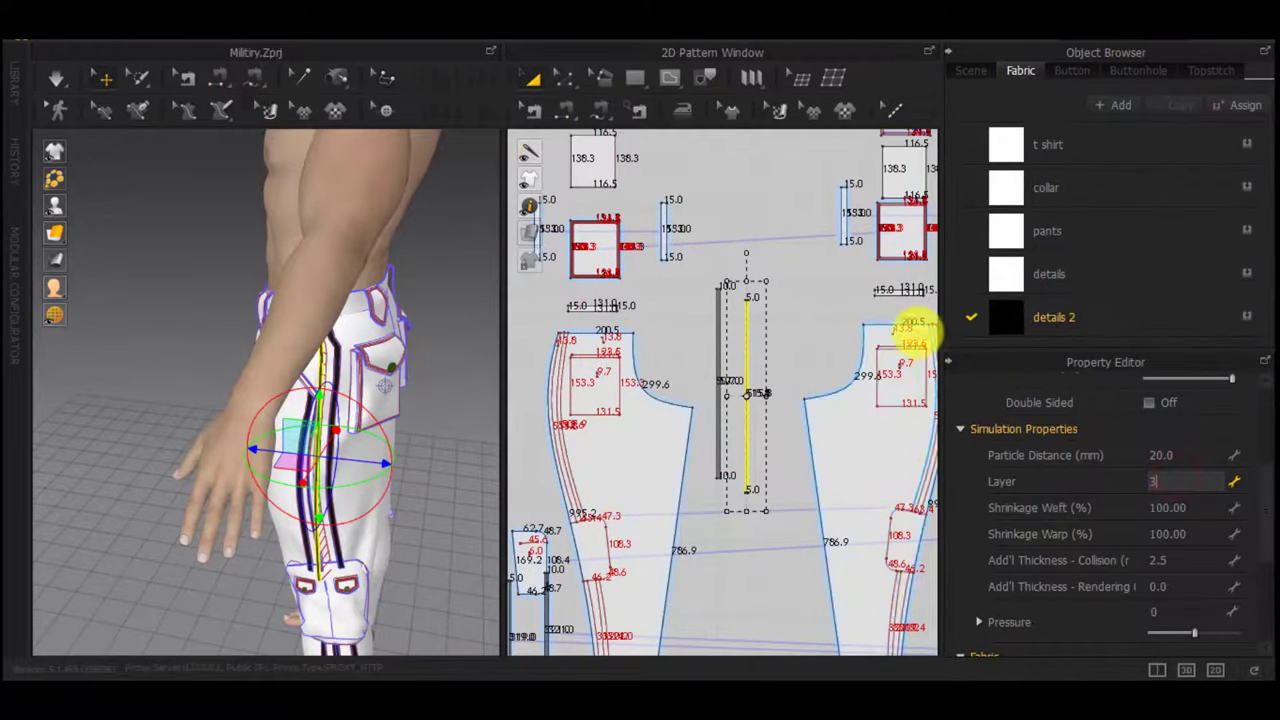
{"action": "left_click", "coordinate": [826, 301]}
{"action": "left_click", "coordinate": [646, 420]}
{"action": "scroll", "coordinate": [339, 437], "scroll_direction": "up", "scroll_amount": 1}
{"action": "scroll", "coordinate": [339, 437], "scroll_direction": "up", "scroll_amount": 3}
{"action": "right_click_drag", "start_coordinate": [339, 437], "coordinate": [434, 446]}
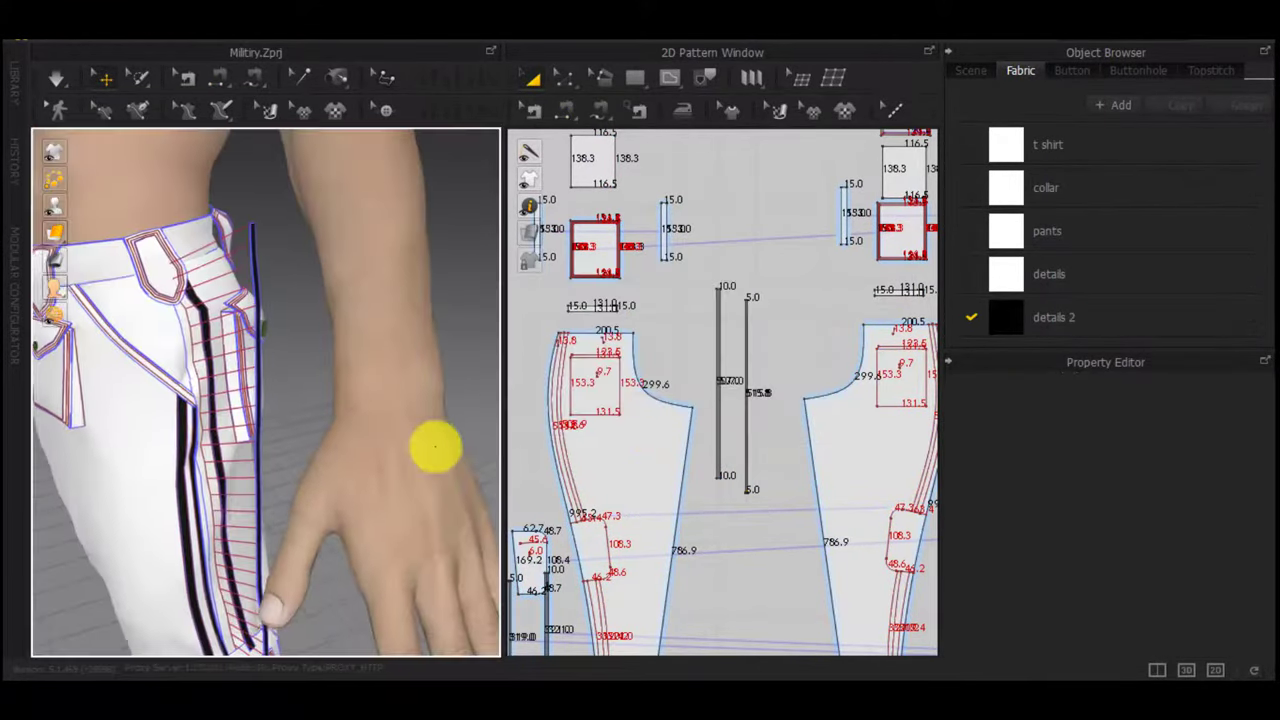
{"action": "key", "text": "space"}
Examine the upper ends of the stripes around the side belt loop, slanted pocket and back pocket
{"action": "right_click_drag", "start_coordinate": [190, 430], "coordinate": [105, 425]}
{"action": "middle_click_drag", "start_coordinate": [235, 420], "coordinate": [385, 428]}
{"action": "scroll", "coordinate": [413, 434], "scroll_direction": "up", "scroll_amount": 3}
{"action": "right_click_drag", "start_coordinate": [405, 425], "coordinate": [470, 345]}
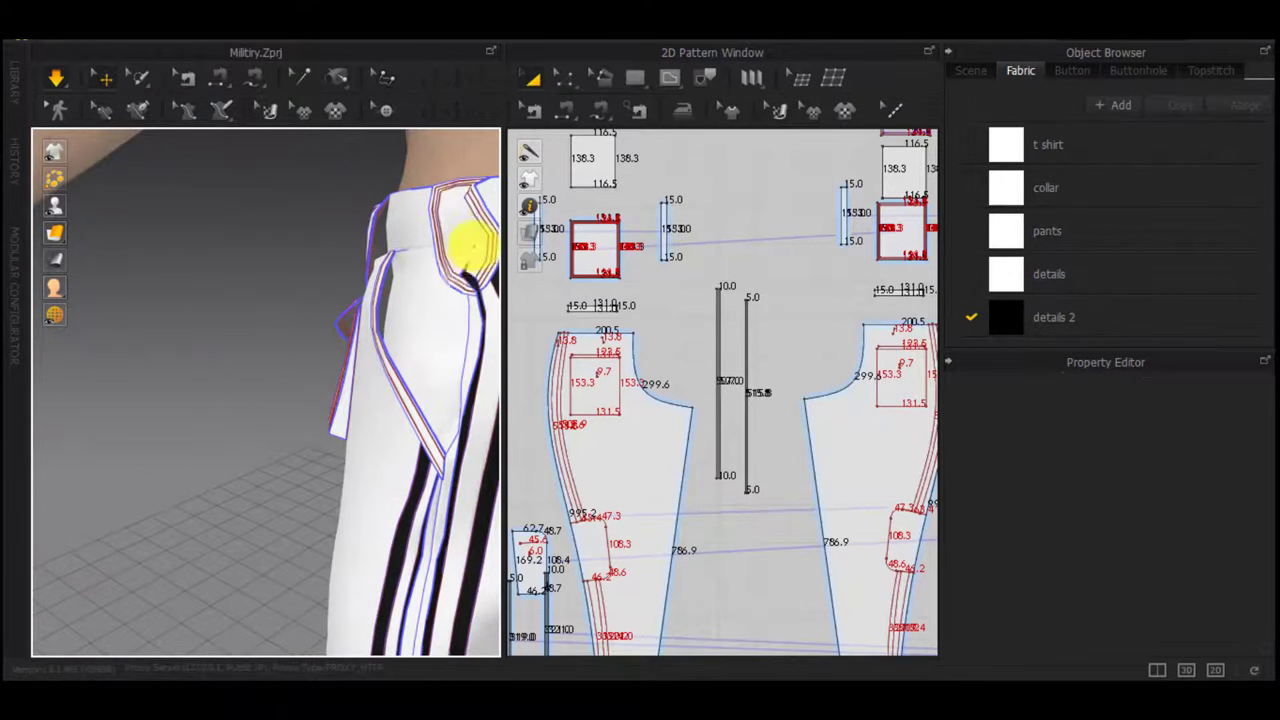
{"action": "left_click_drag", "start_coordinate": [471, 251], "coordinate": [529, 277]}
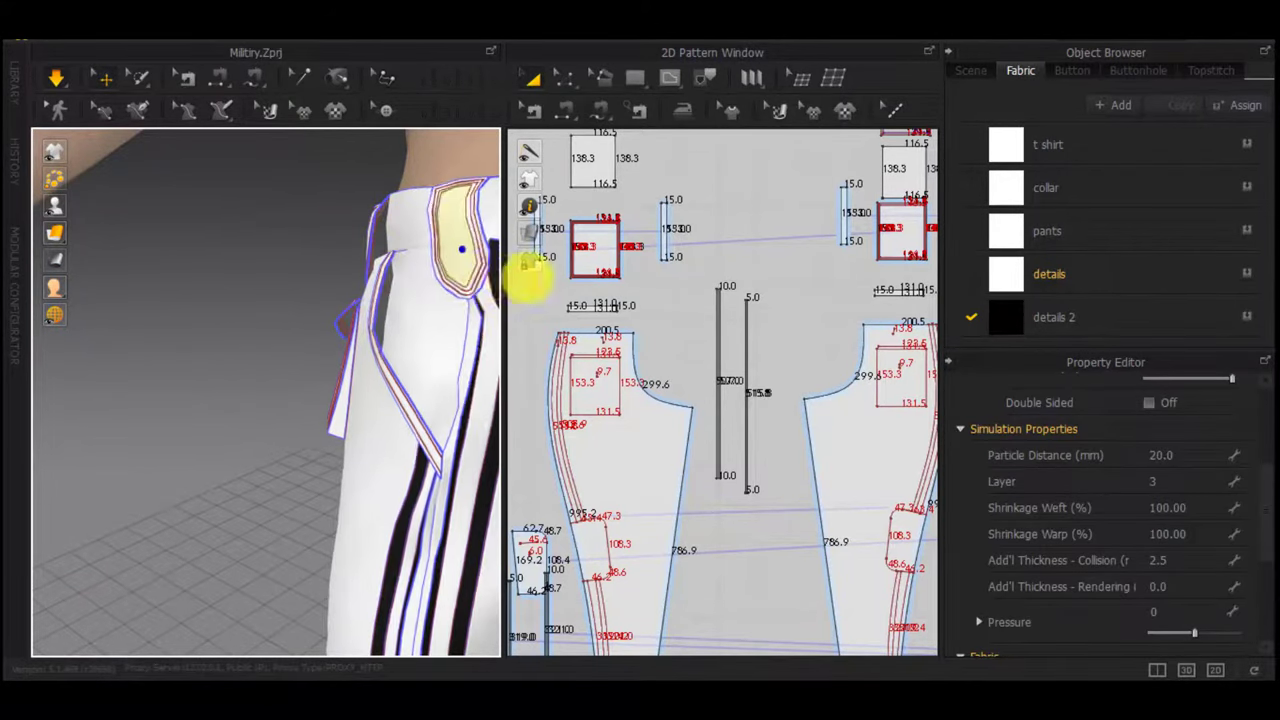
{"action": "right_click_drag", "start_coordinate": [490, 290], "coordinate": [228, 232]}
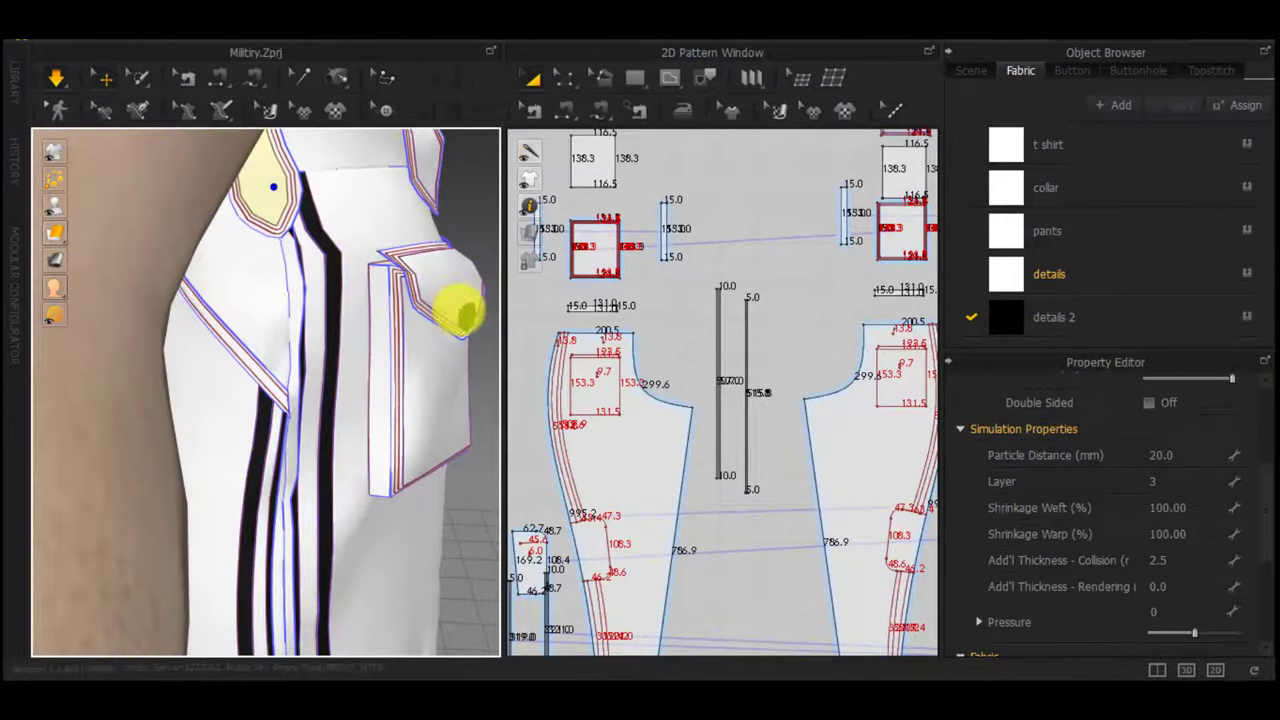
{"action": "left_click", "coordinate": [282, 250]}
Shift the short 13.8 mm internal line near the outer waist corner of the back leg pattern slightly
{"action": "scroll", "coordinate": [563, 360], "scroll_direction": "up", "scroll_amount": 6}
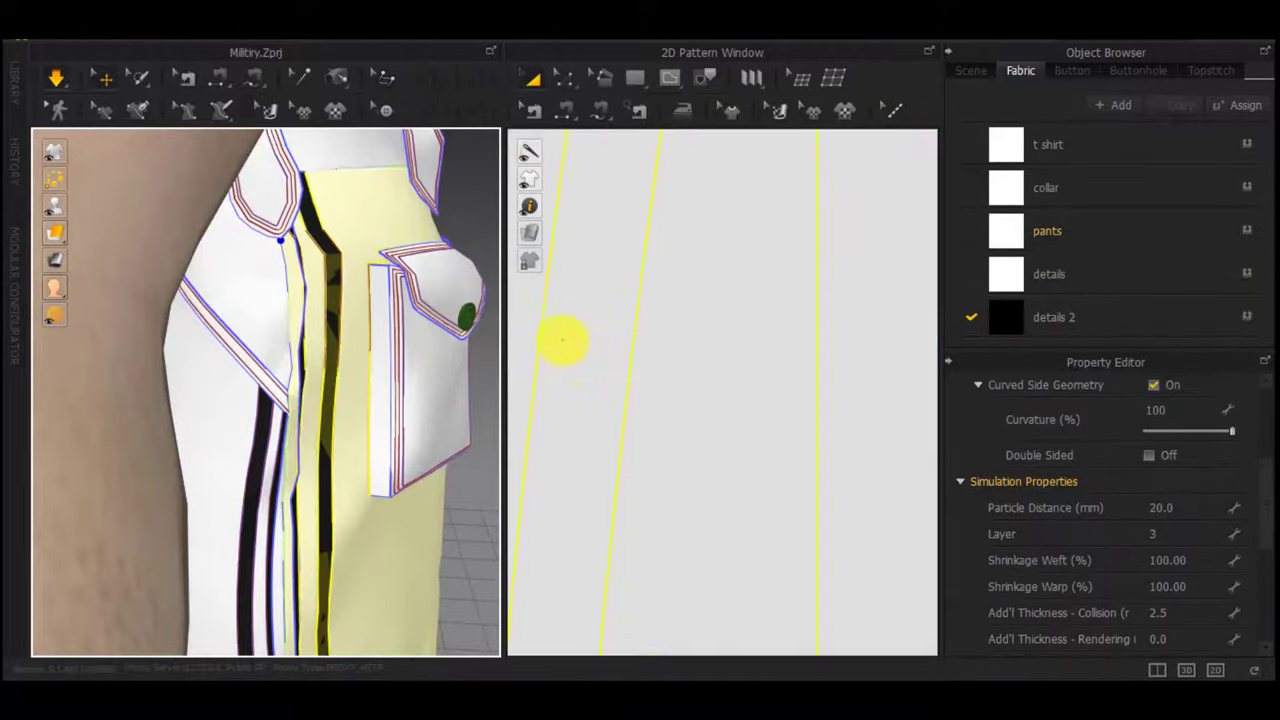
{"action": "middle_click_drag", "start_coordinate": [563, 340], "coordinate": [740, 483]}
{"action": "scroll", "coordinate": [740, 484], "scroll_direction": "down", "scroll_amount": 2}
{"action": "left_click", "coordinate": [681, 186]}
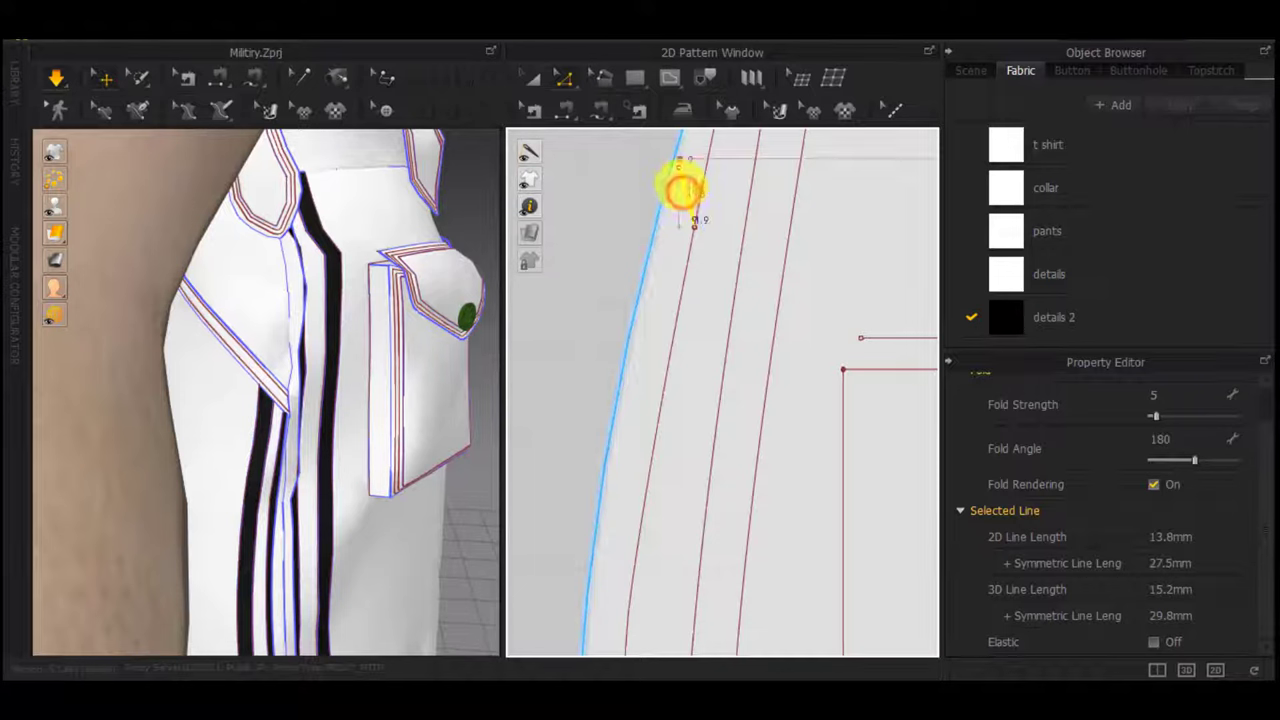
{"action": "scroll", "coordinate": [695, 213], "scroll_direction": "up", "scroll_amount": 3}
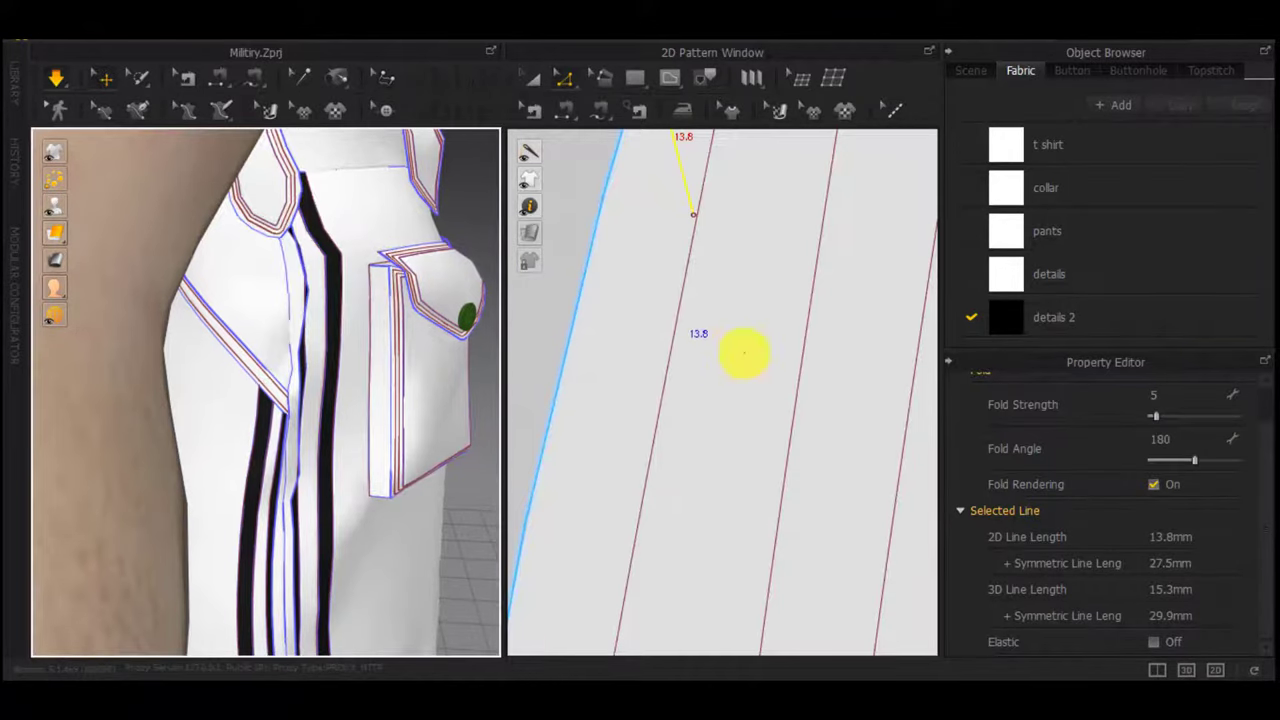
{"action": "scroll", "coordinate": [770, 366], "scroll_direction": "down", "scroll_amount": 4}
{"action": "middle_click_drag", "start_coordinate": [769, 362], "coordinate": [666, 260]}
{"action": "scroll", "coordinate": [680, 262], "scroll_direction": "down", "scroll_amount": 4}
{"action": "middle_click_drag", "start_coordinate": [831, 303], "coordinate": [751, 298]}
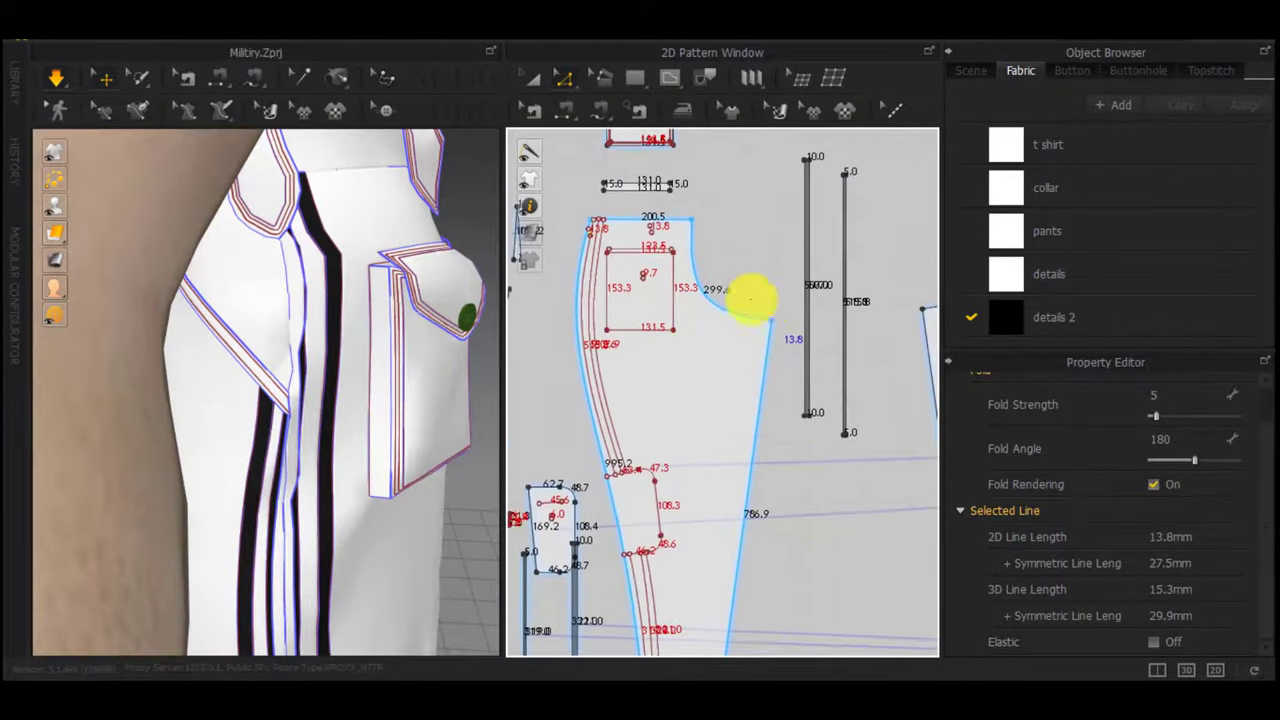
Locate the front leg's 5 mm outer-thigh strip among the pattern pieces by selecting it on the 3D garment
{"action": "key", "text": "m"}
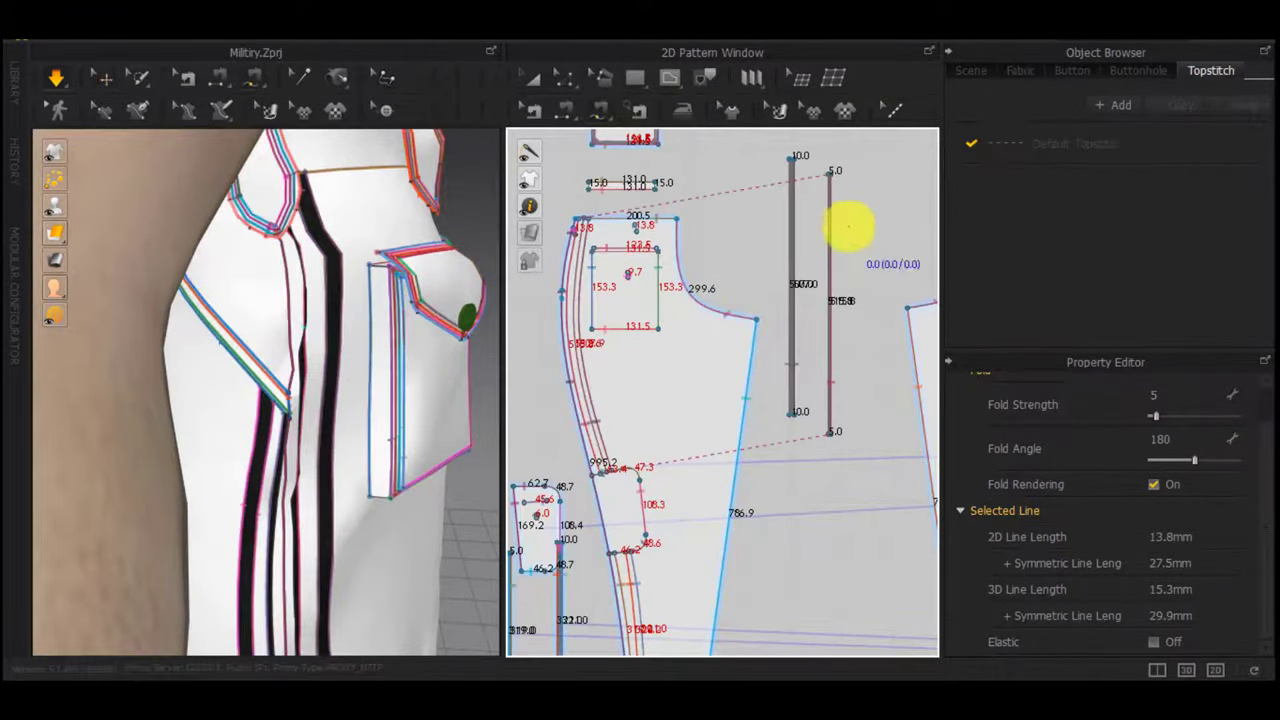
{"action": "scroll", "coordinate": [829, 178], "scroll_direction": "up", "scroll_amount": 5}
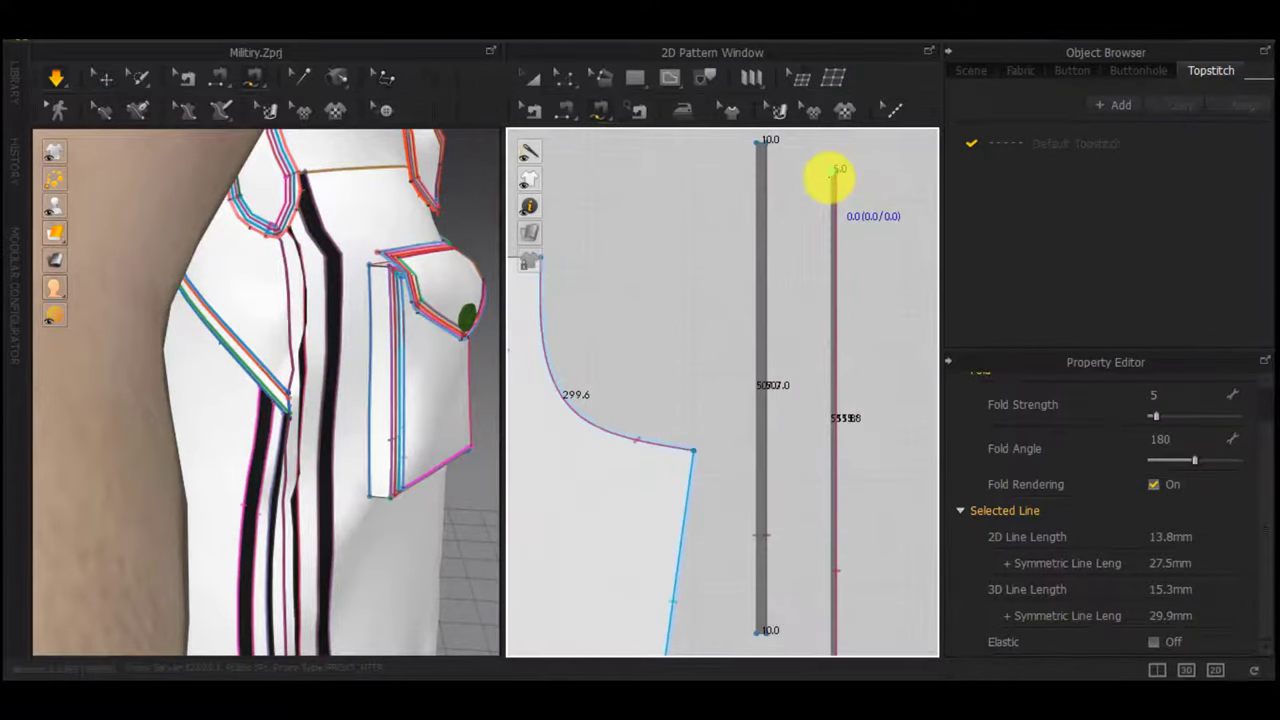
{"action": "scroll", "coordinate": [694, 326], "scroll_direction": "down", "scroll_amount": 4}
{"action": "middle_click_drag", "start_coordinate": [697, 393], "coordinate": [754, 320]}
{"action": "middle_click_drag", "start_coordinate": [671, 464], "coordinate": [856, 365]}
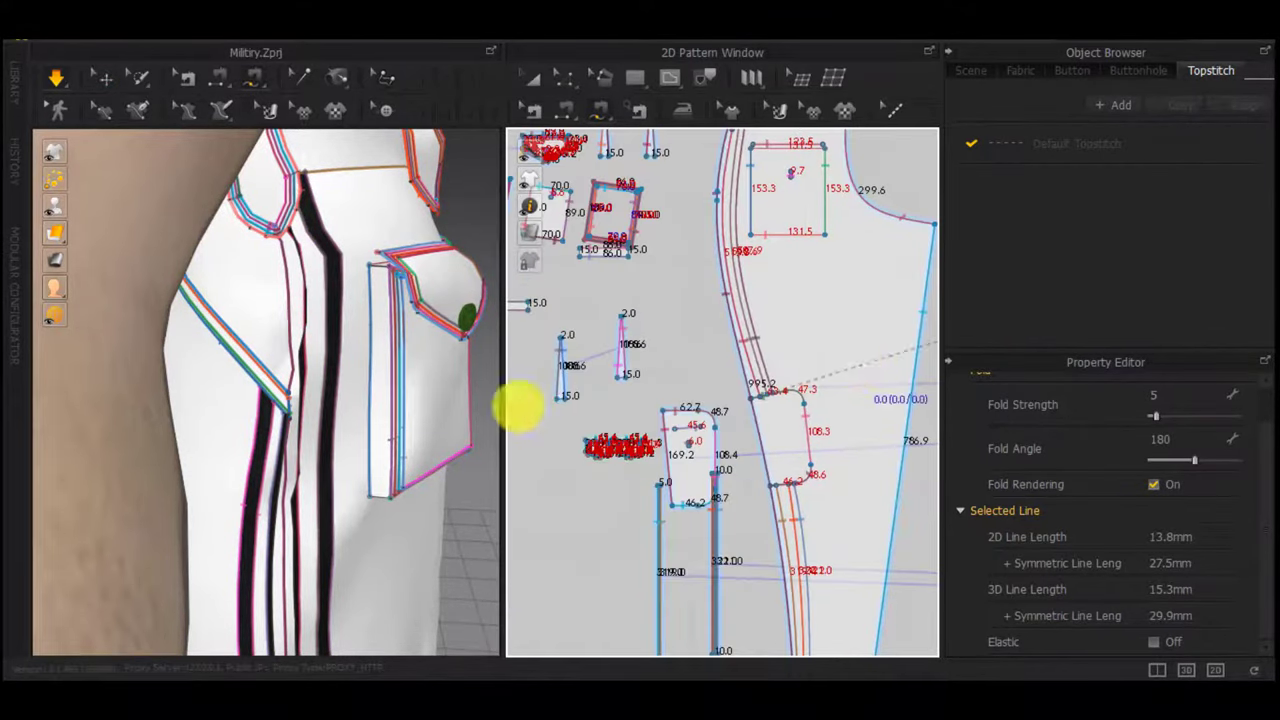
{"action": "key", "text": "a"}
{"action": "left_click", "coordinate": [280, 436]}
{"action": "scroll", "coordinate": [469, 466], "scroll_direction": "down", "scroll_amount": 2}
{"action": "scroll", "coordinate": [557, 469], "scroll_direction": "down", "scroll_amount": 4}
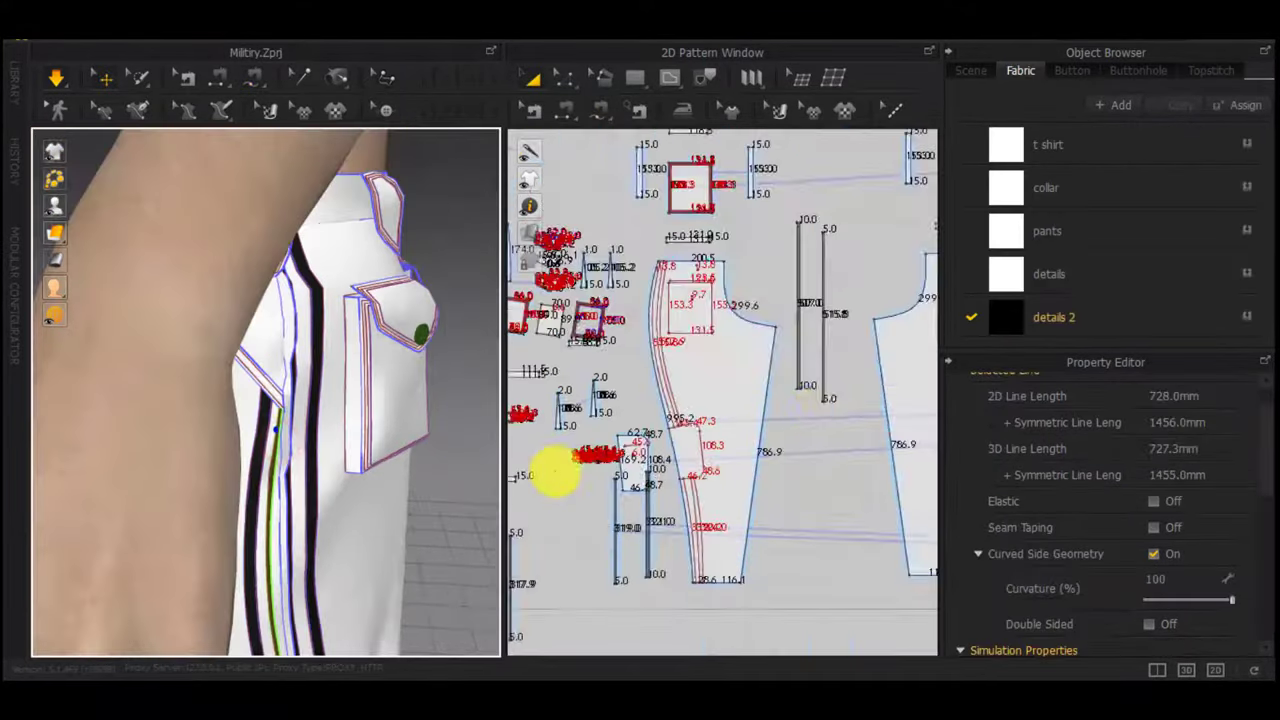
{"action": "middle_click_drag", "start_coordinate": [557, 469], "coordinate": [777, 402]}
{"action": "scroll", "coordinate": [627, 356], "scroll_direction": "up", "scroll_amount": 4}
{"action": "scroll", "coordinate": [442, 445], "scroll_direction": "down", "scroll_amount": 3}
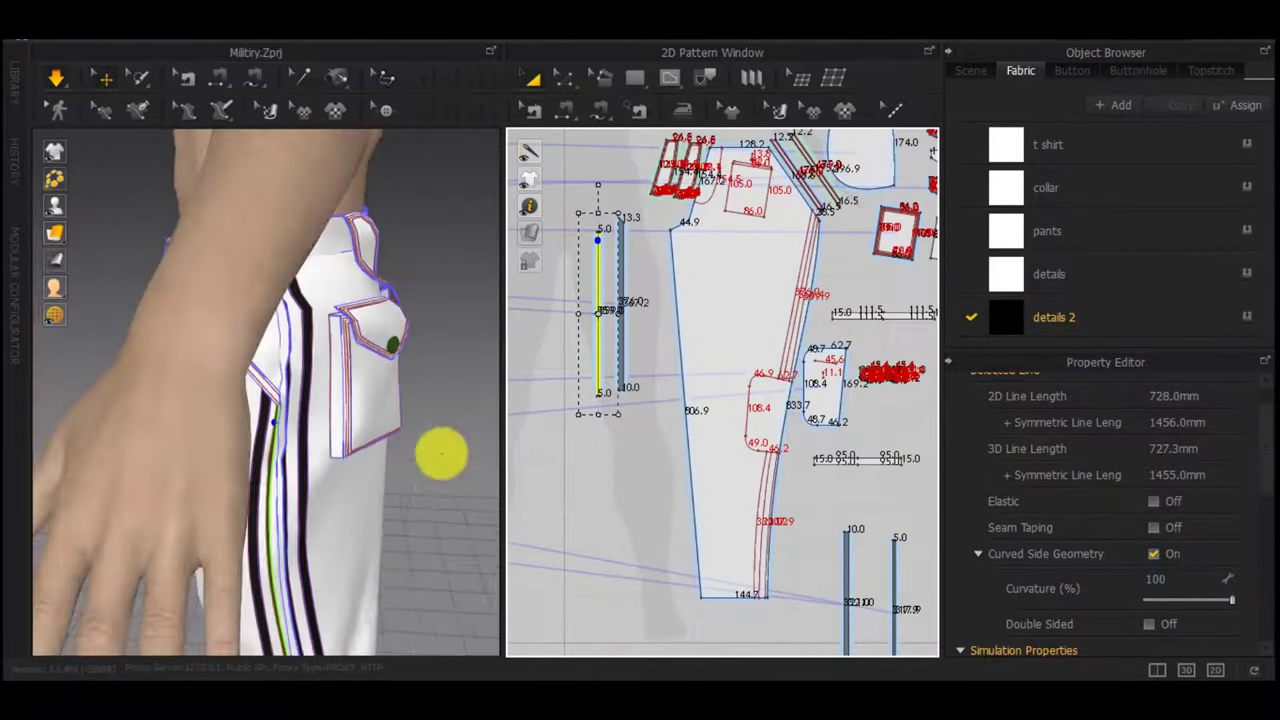
{"action": "middle_click_drag", "start_coordinate": [440, 453], "coordinate": [444, 278]}
{"action": "key", "text": "m"}
{"action": "scroll", "coordinate": [598, 404], "scroll_direction": "up", "scroll_amount": 6}
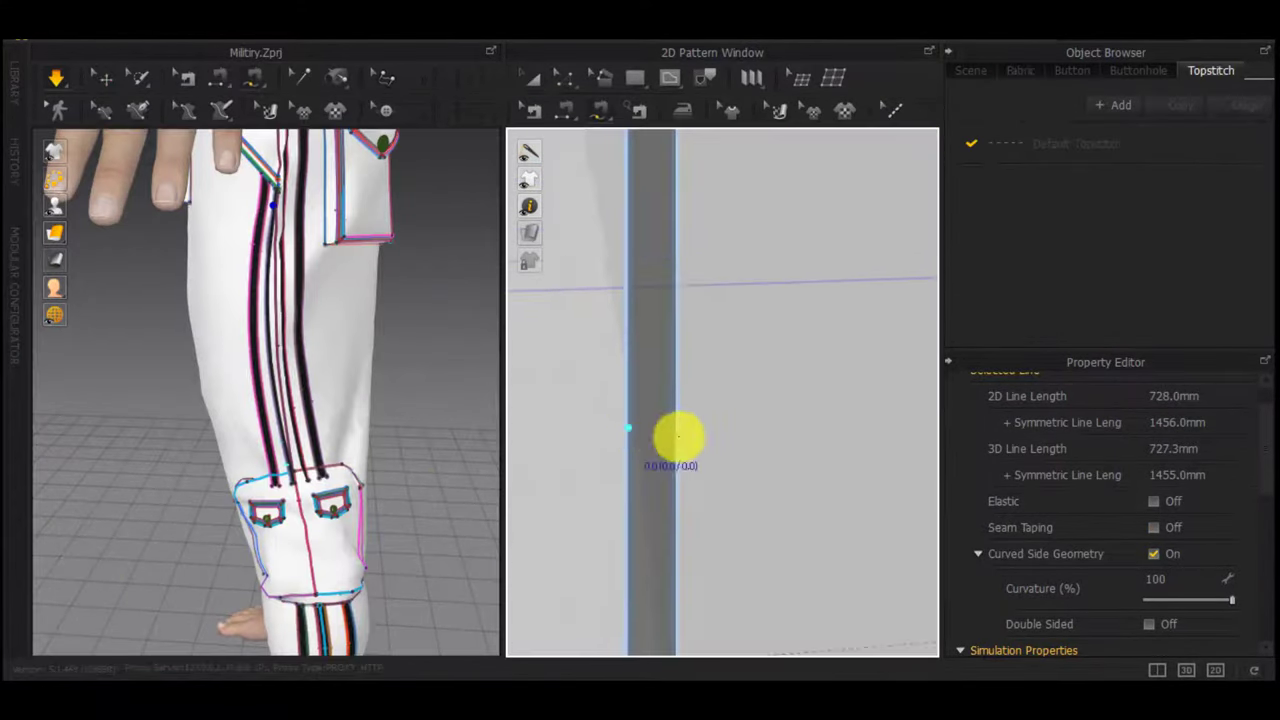
{"action": "scroll", "coordinate": [674, 440], "scroll_direction": "down", "scroll_amount": 3}
{"action": "left_click", "coordinate": [664, 487]}
{"action": "middle_click_drag", "start_coordinate": [658, 212], "coordinate": [671, 338]}
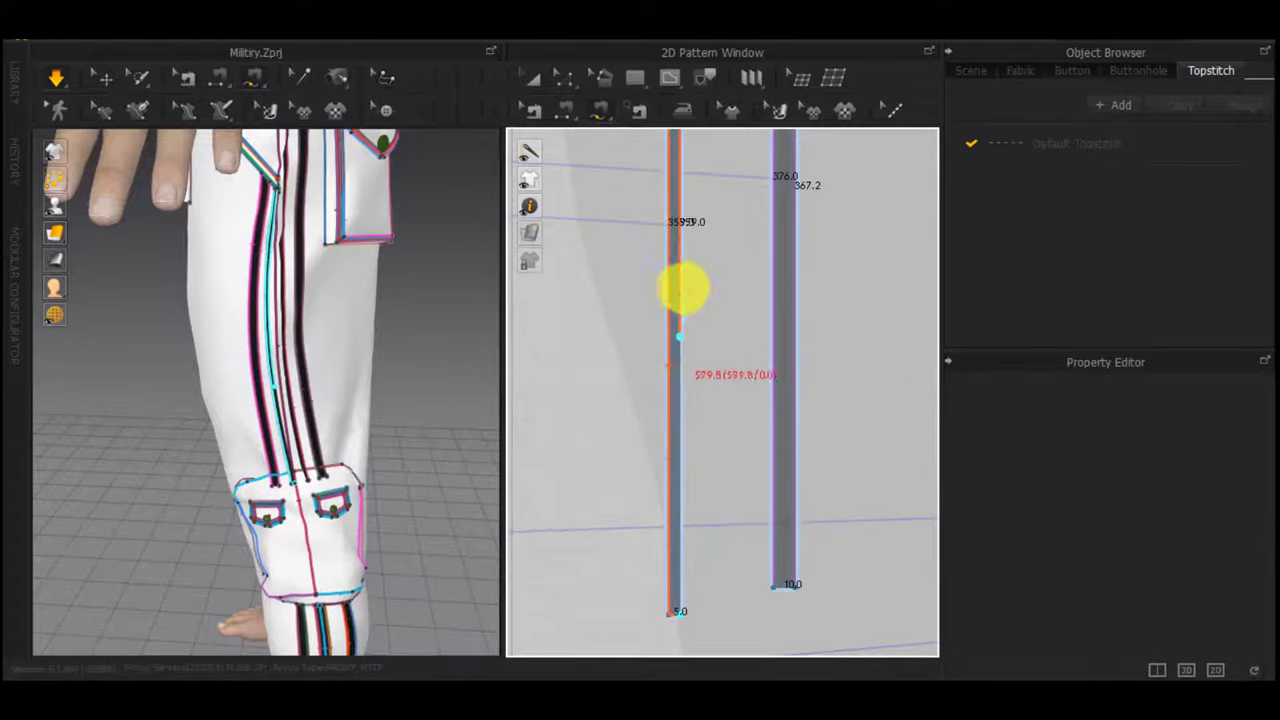
{"action": "left_click", "coordinate": [690, 604]}
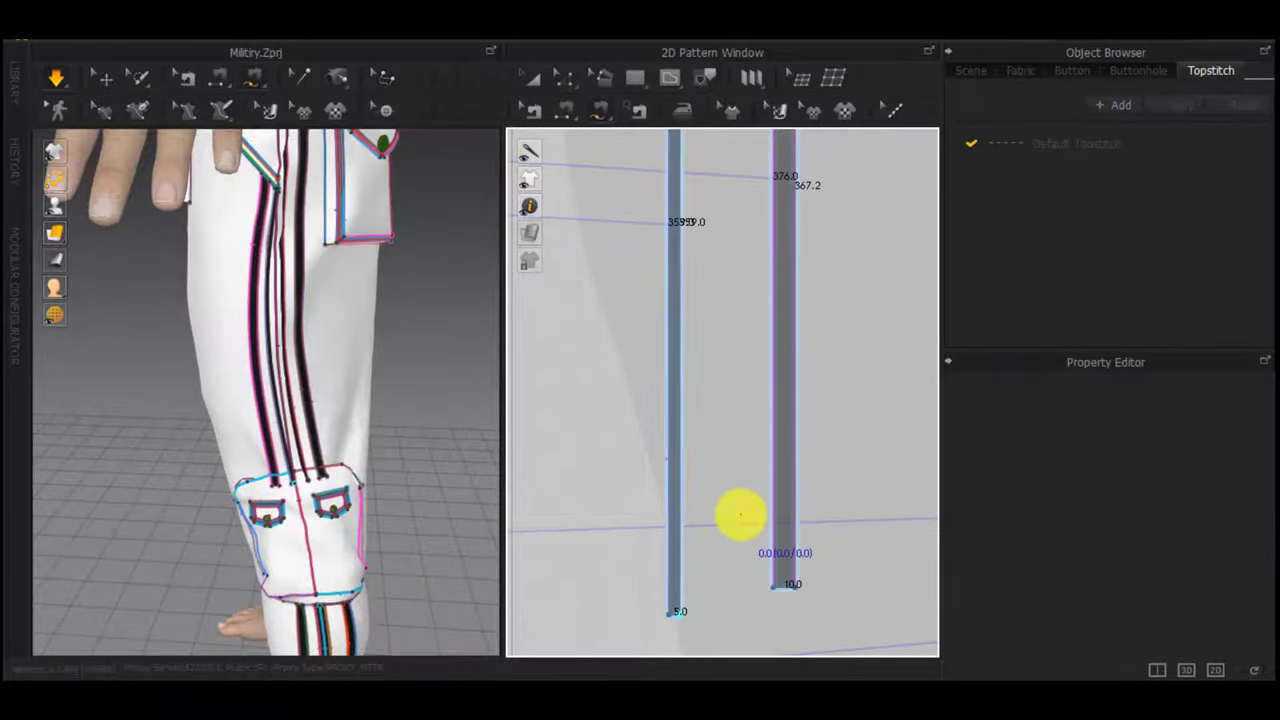
{"action": "key", "text": "z"}
Free-sew the front leg's 5 mm strip along its 359.0 mm long edge to the lower 359.0 mm of the back leg's 5 mm strip
{"action": "key", "text": "t"}
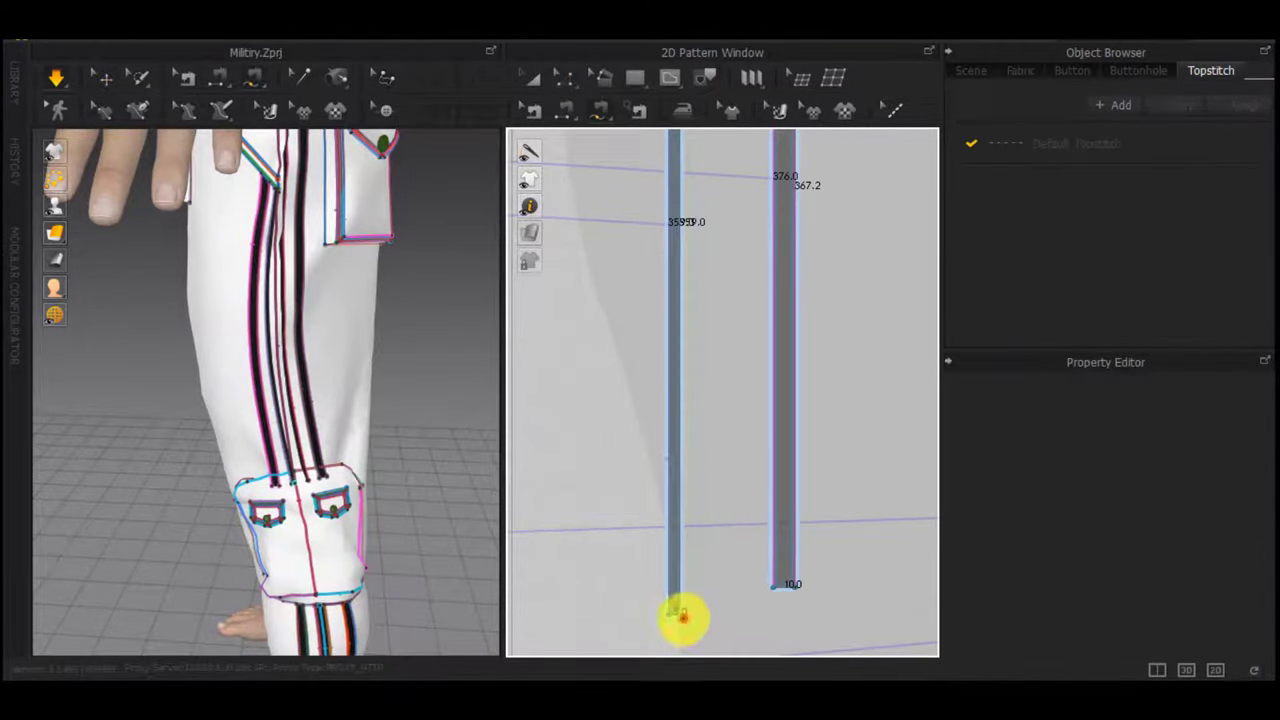
{"action": "left_click", "coordinate": [684, 616]}
{"action": "scroll", "coordinate": [682, 404], "scroll_direction": "down", "scroll_amount": 3}
{"action": "middle_click_drag", "start_coordinate": [691, 276], "coordinate": [700, 410]}
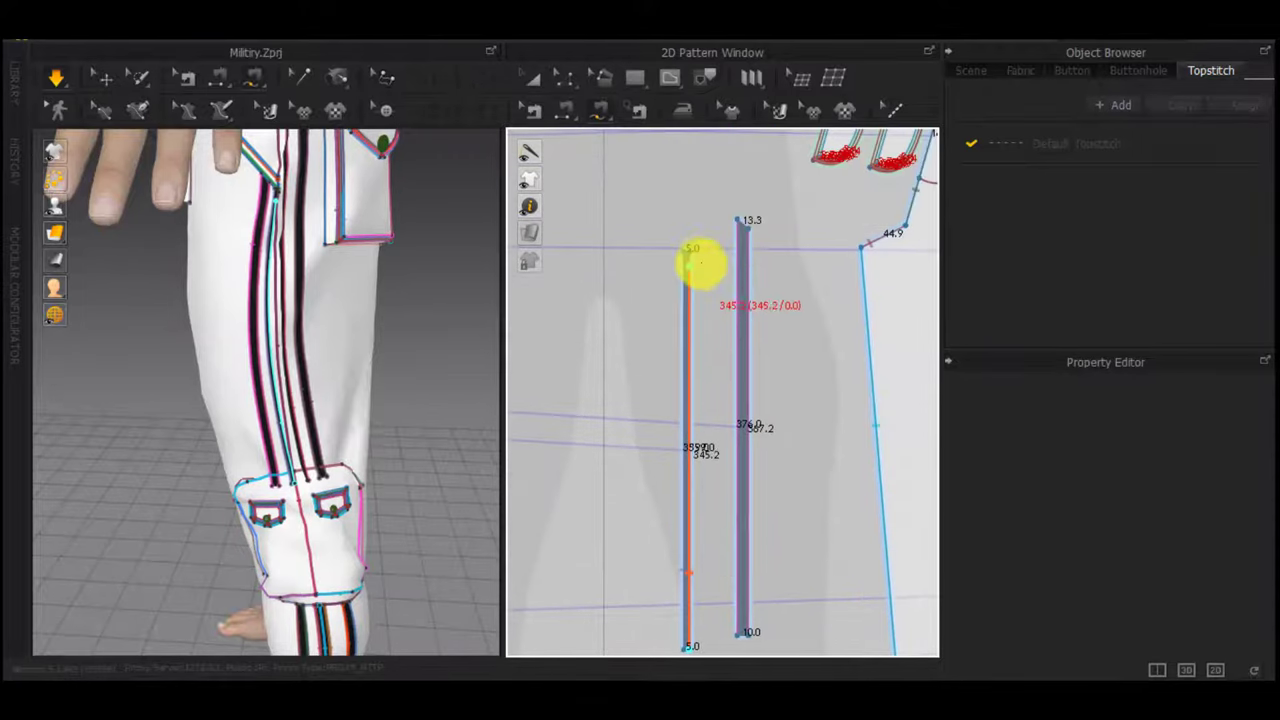
{"action": "scroll", "coordinate": [829, 320], "scroll_direction": "down", "scroll_amount": 5}
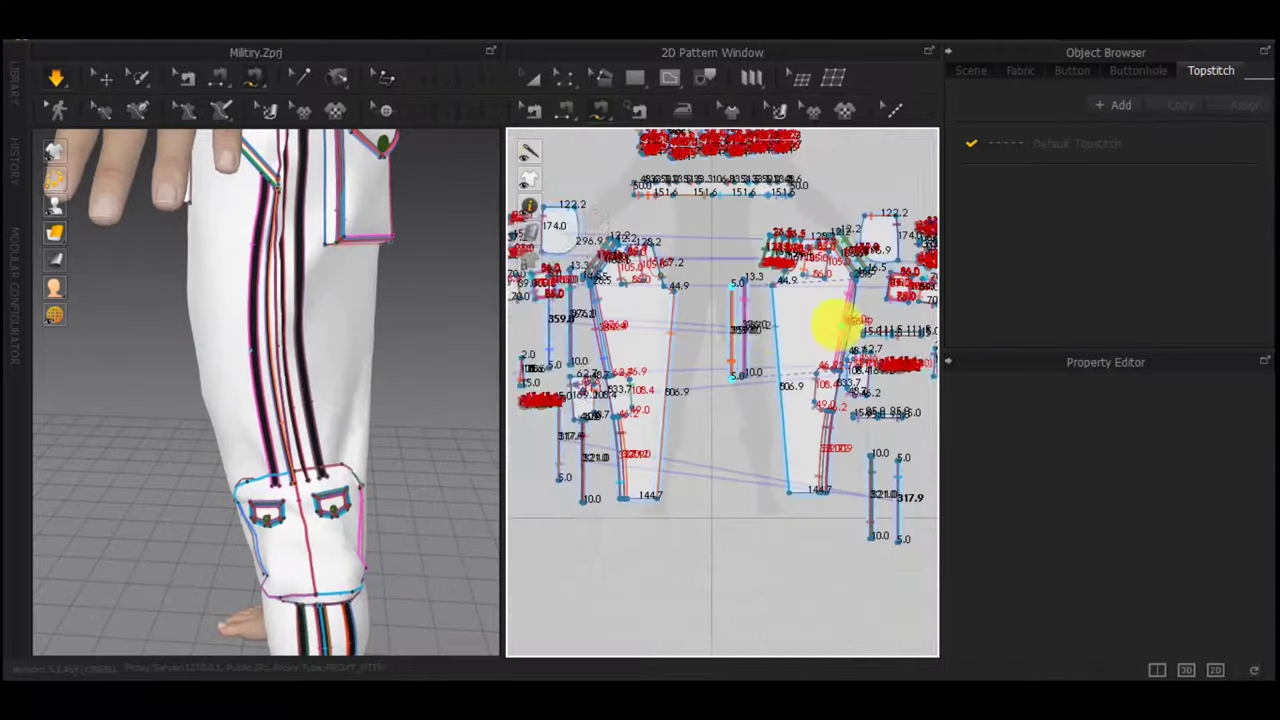
{"action": "scroll", "coordinate": [851, 429], "scroll_direction": "up", "scroll_amount": 6}
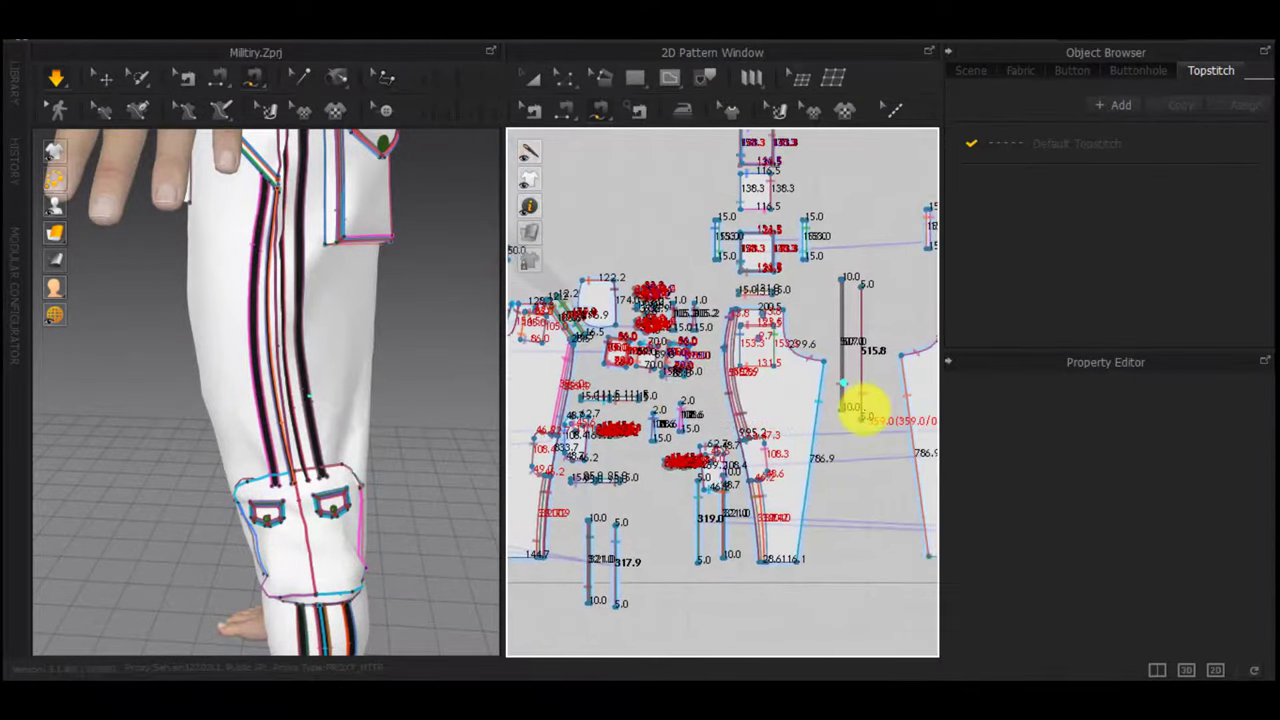
{"action": "left_click", "coordinate": [830, 502]}
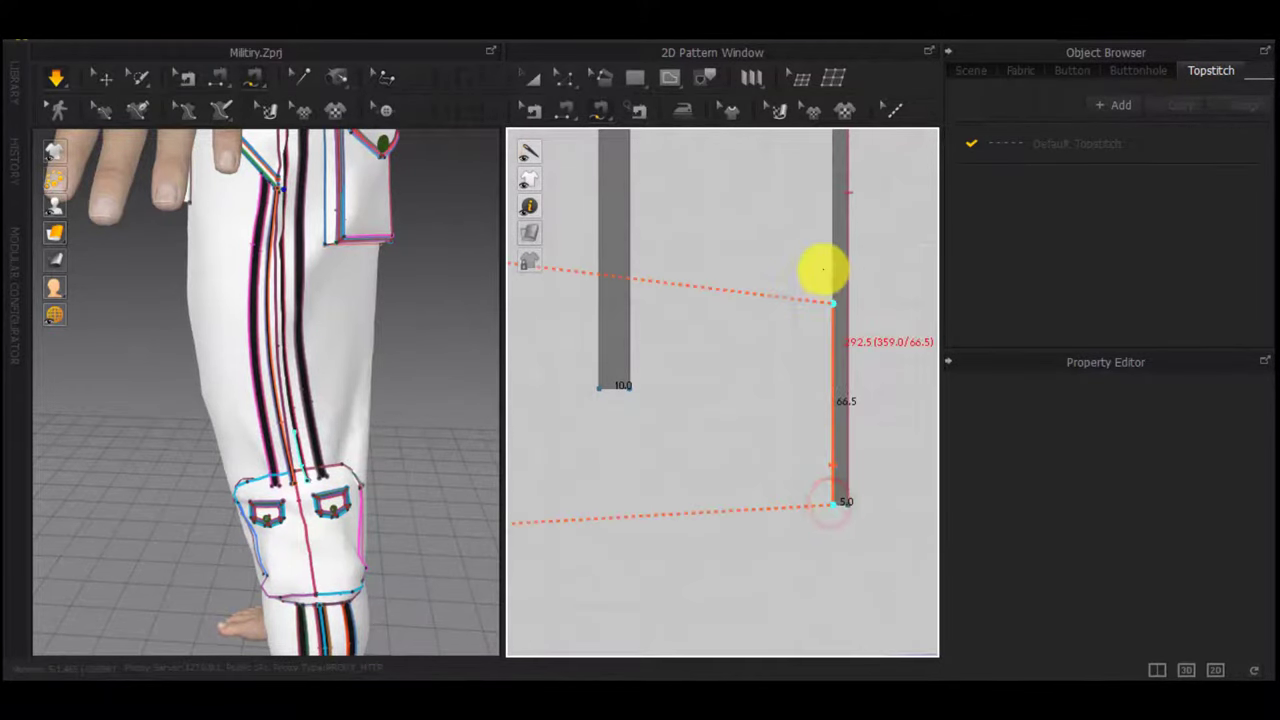
{"action": "scroll", "coordinate": [824, 267], "scroll_direction": "down", "scroll_amount": 4}
{"action": "middle_click_drag", "start_coordinate": [822, 210], "coordinate": [818, 469]}
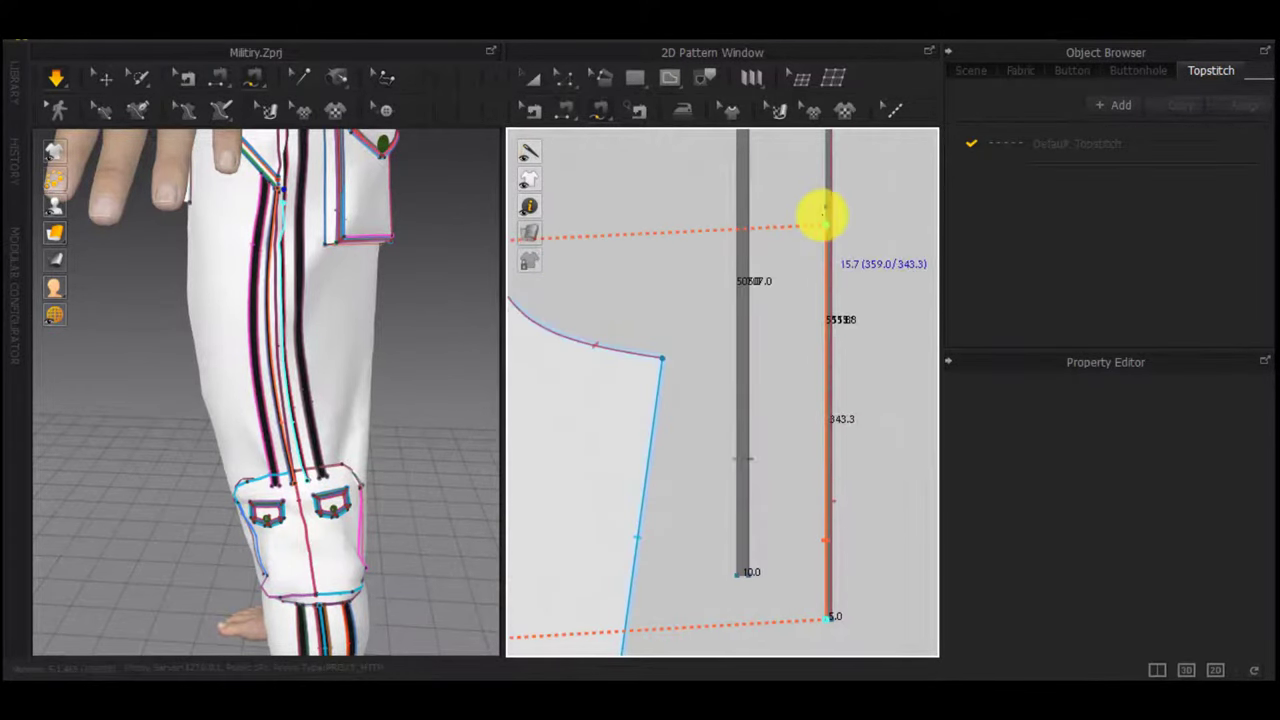
{"action": "left_click", "coordinate": [822, 210]}
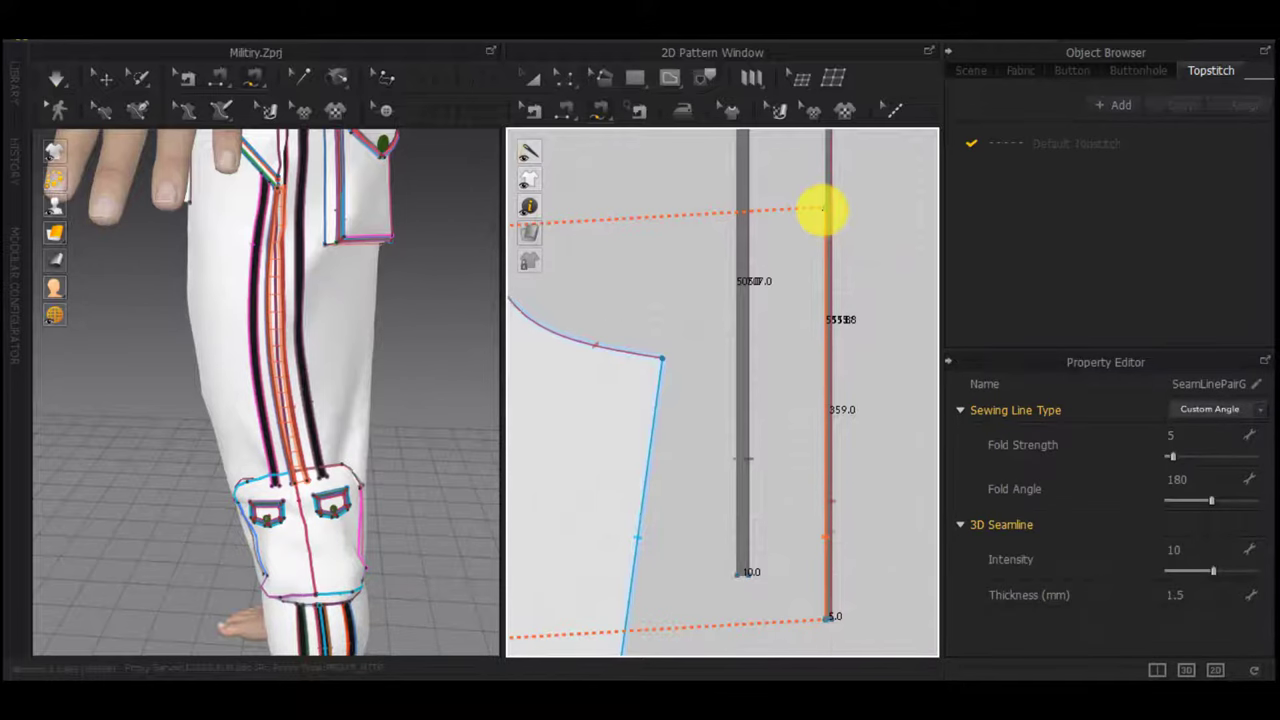
Free-sew the remaining upper 156.8 mm of the back 5 mm strip's edge to the back leg pattern's outer edge up to the waist
{"action": "middle_click_drag", "start_coordinate": [826, 207], "coordinate": [834, 355]}
{"action": "left_click", "coordinate": [834, 355]}
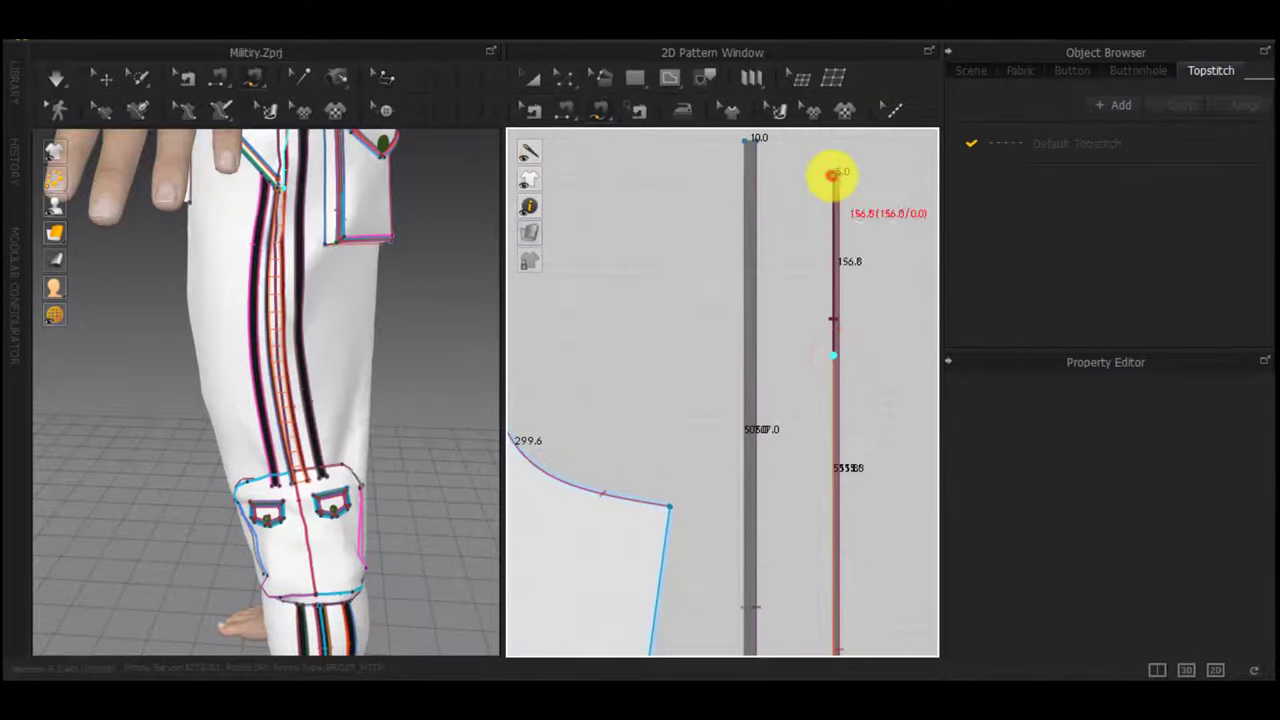
{"action": "left_click", "coordinate": [832, 176]}
{"action": "scroll", "coordinate": [824, 251], "scroll_direction": "down", "scroll_amount": 4}
{"action": "middle_click_drag", "start_coordinate": [664, 403], "coordinate": [887, 377]}
{"action": "middle_click_drag", "start_coordinate": [319, 374], "coordinate": [320, 514]}
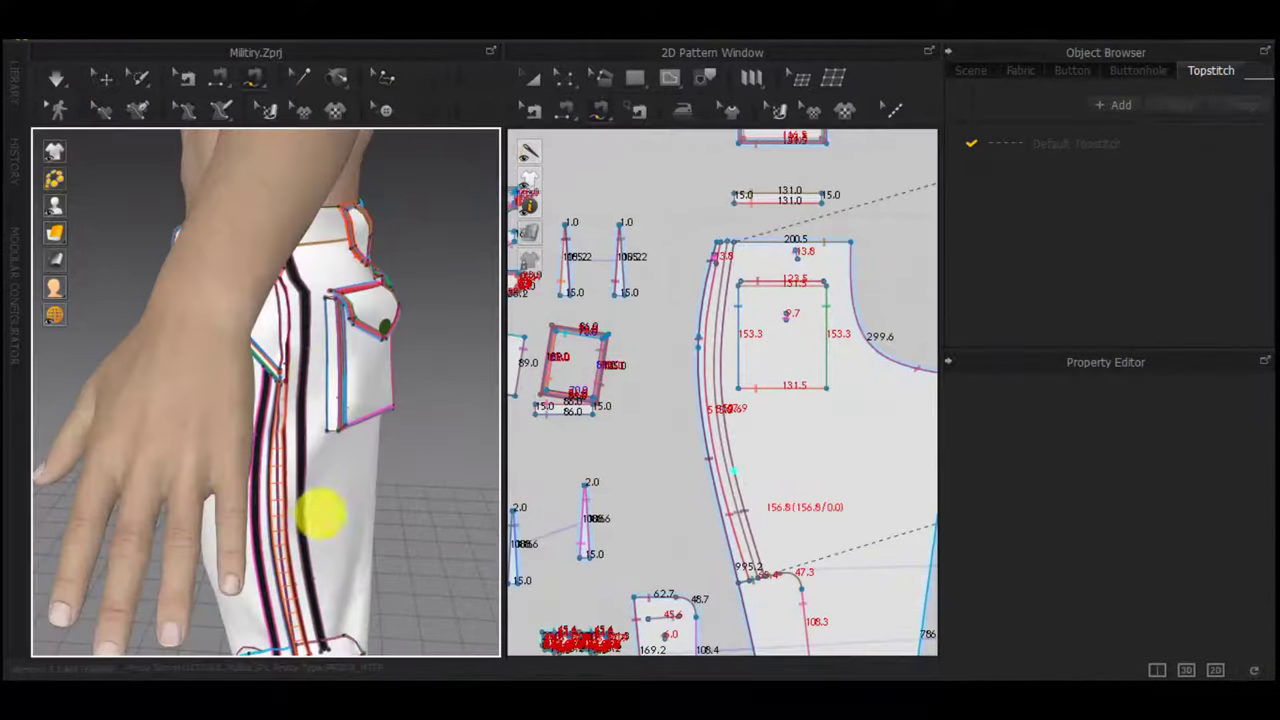
{"action": "right_click_drag", "start_coordinate": [286, 372], "coordinate": [274, 368]}
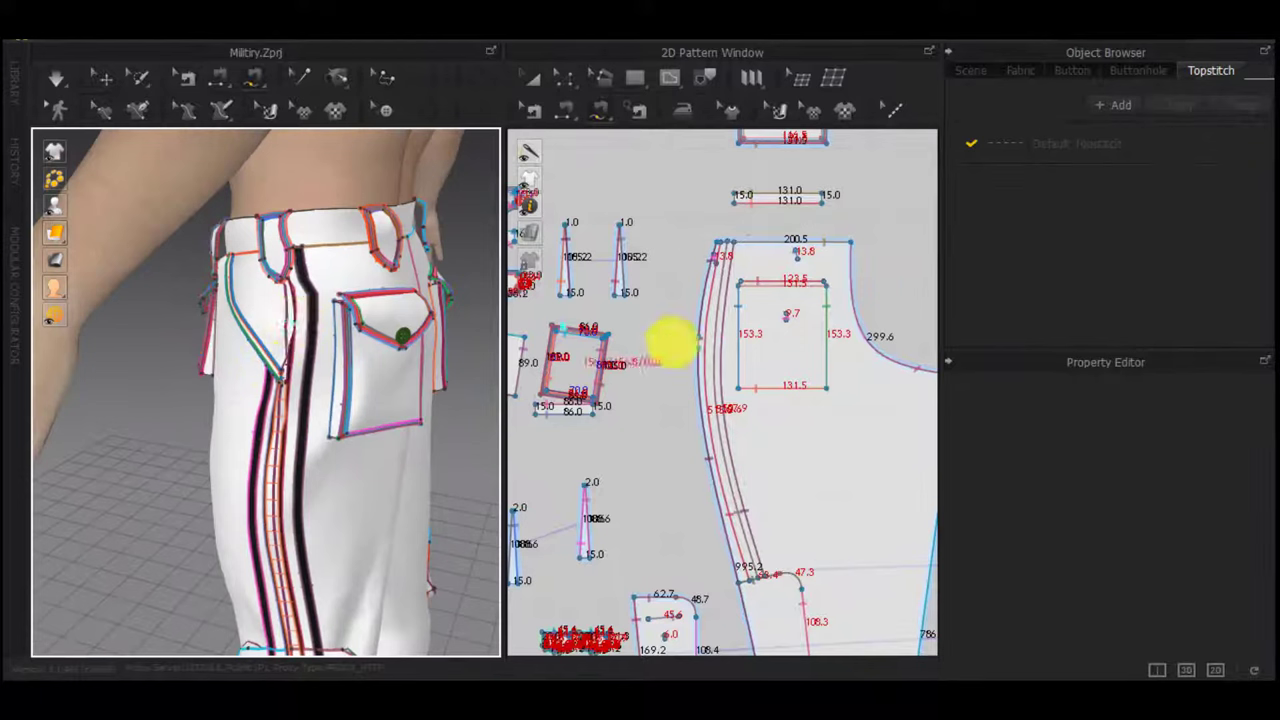
{"action": "scroll", "coordinate": [670, 343], "scroll_direction": "up", "scroll_amount": 3}
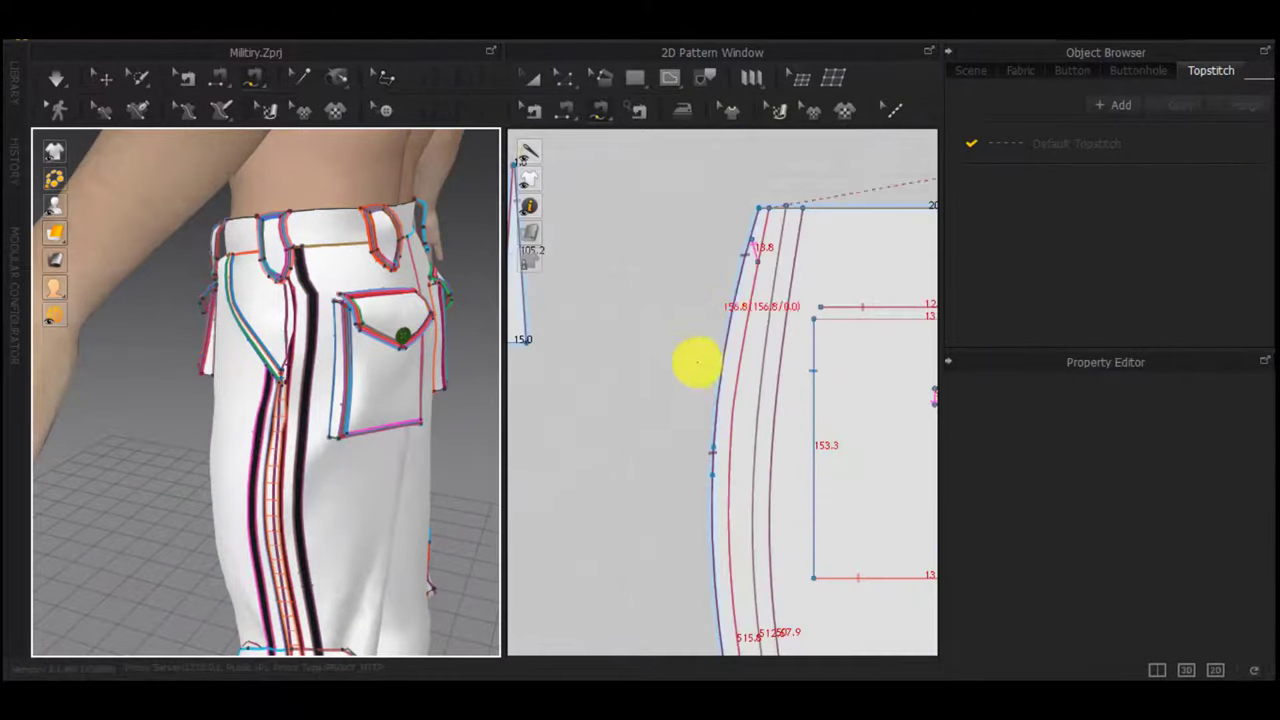
{"action": "left_click", "coordinate": [711, 468]}
{"action": "scroll", "coordinate": [756, 217], "scroll_direction": "up", "scroll_amount": 4}
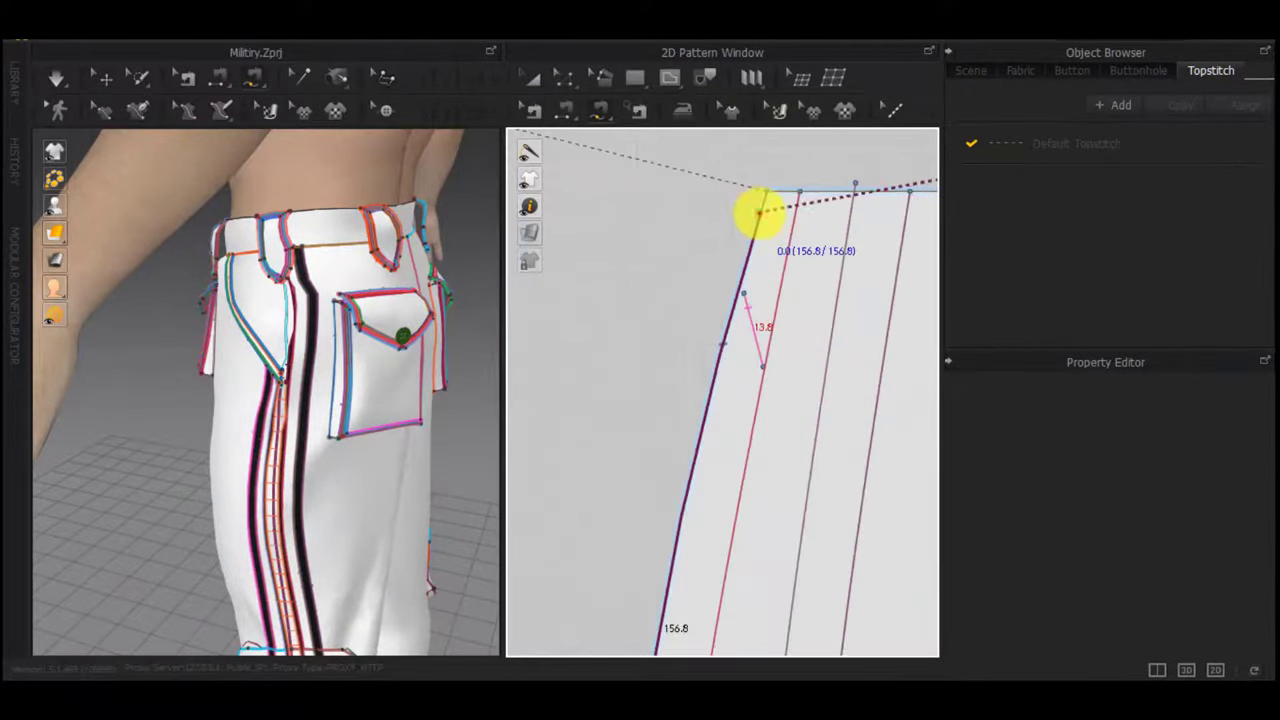
{"action": "left_click", "coordinate": [749, 265]}
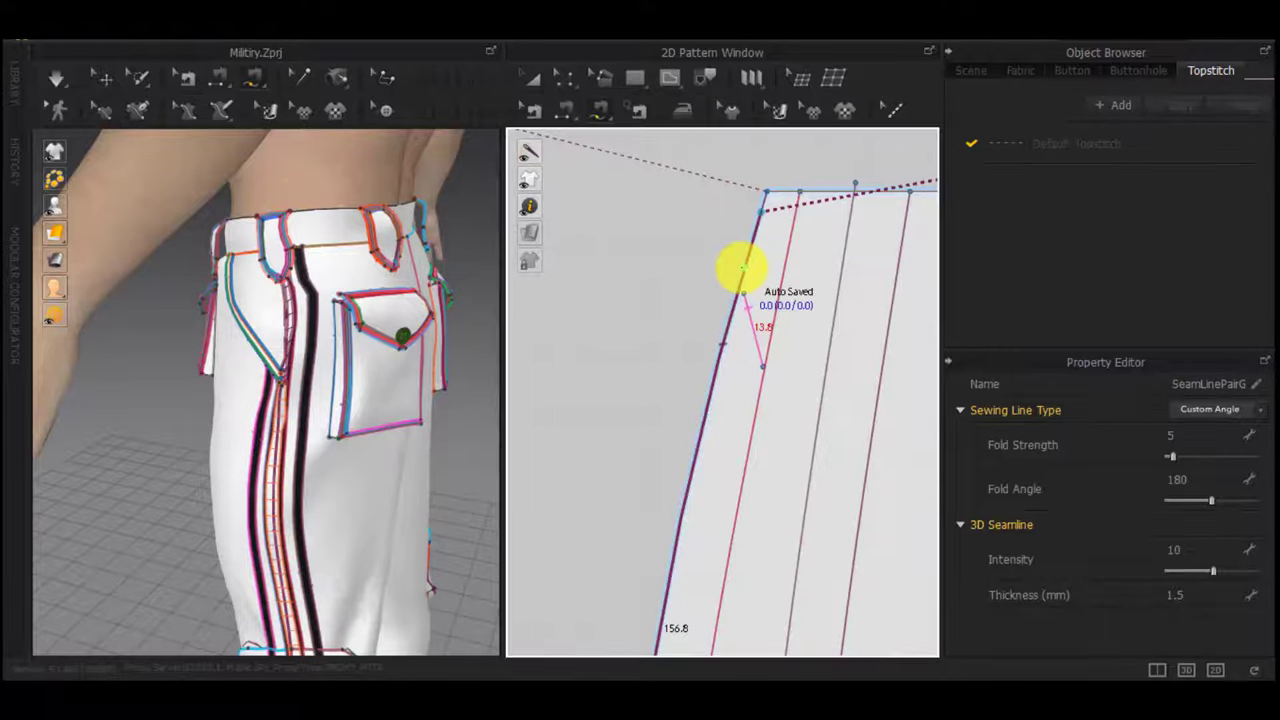
Adjust the seam end near the back leg pattern's outer waist corner and simulate the pants
{"action": "key", "text": "b"}
{"action": "left_click", "coordinate": [751, 251]}
{"action": "left_click", "coordinate": [767, 294]}
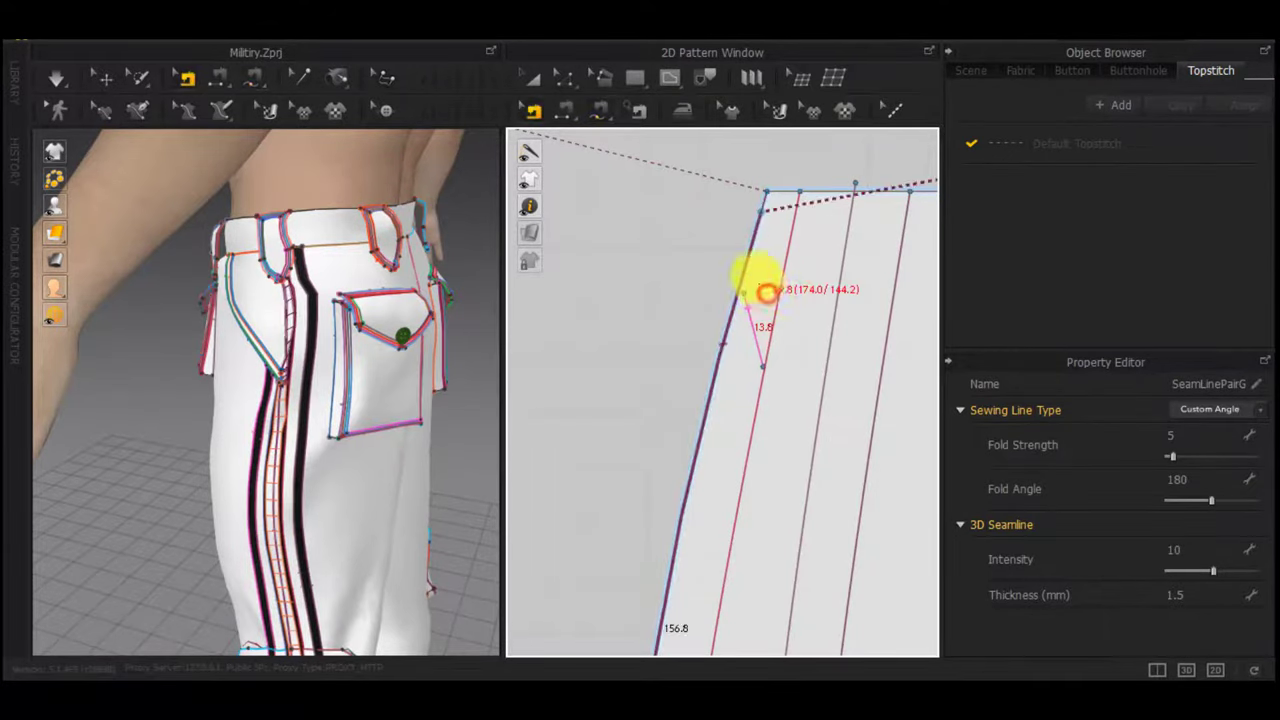
{"action": "left_click", "coordinate": [748, 262]}
{"action": "left_click", "coordinate": [735, 284]}
{"action": "scroll", "coordinate": [728, 296], "scroll_direction": "down", "scroll_amount": 5}
{"action": "key", "text": "space"}
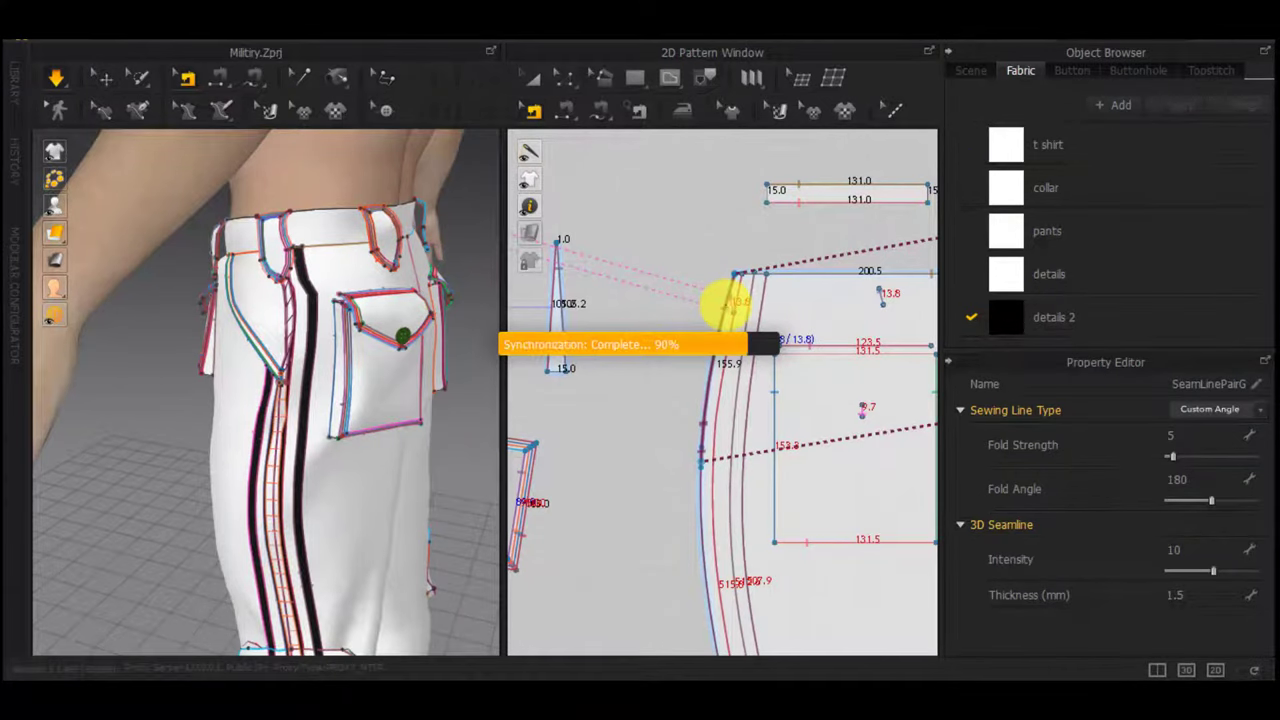
{"action": "right_click_drag", "start_coordinate": [245, 386], "coordinate": [362, 374]}
{"action": "scroll", "coordinate": [328, 438], "scroll_direction": "down", "scroll_amount": 3}
{"action": "middle_click_drag", "start_coordinate": [350, 451], "coordinate": [343, 312]}
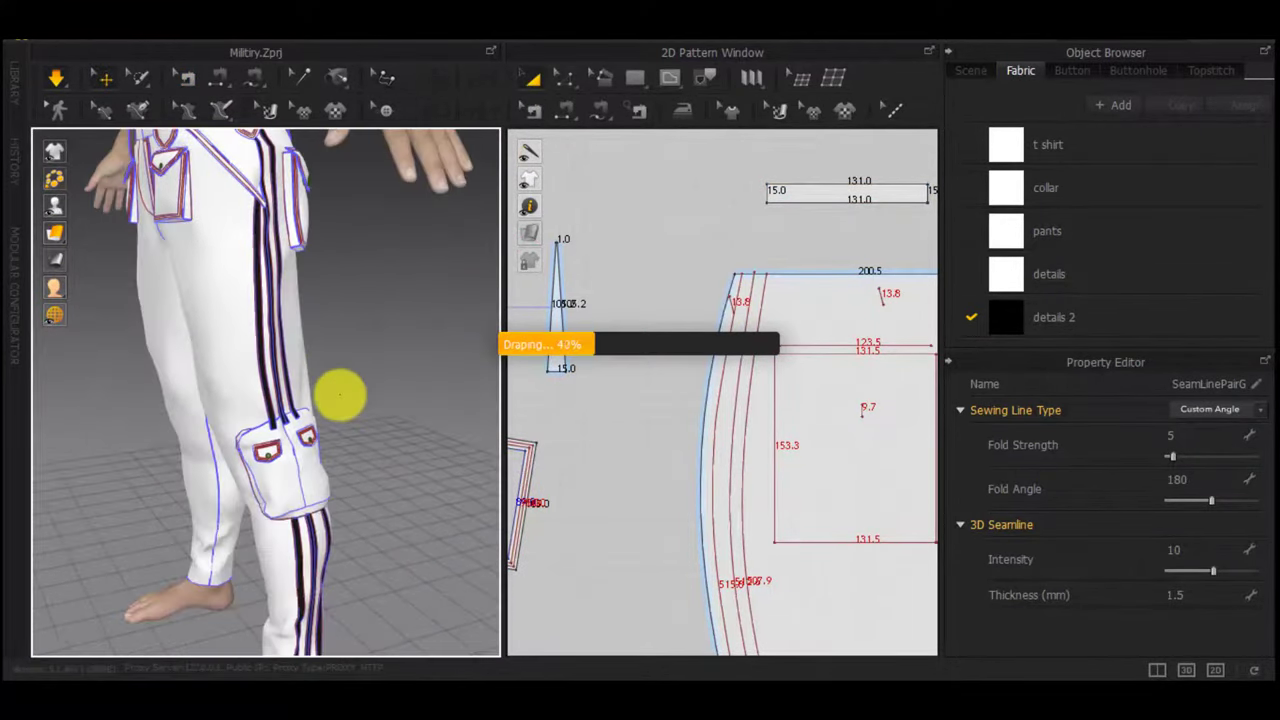
{"action": "right_click_drag", "start_coordinate": [340, 395], "coordinate": [540, 372]}
Clone the back leg's 5 mm strip as a symmetric pattern and place it beyond the opposite back leg pattern
{"action": "scroll", "coordinate": [640, 408], "scroll_direction": "down", "scroll_amount": 6}
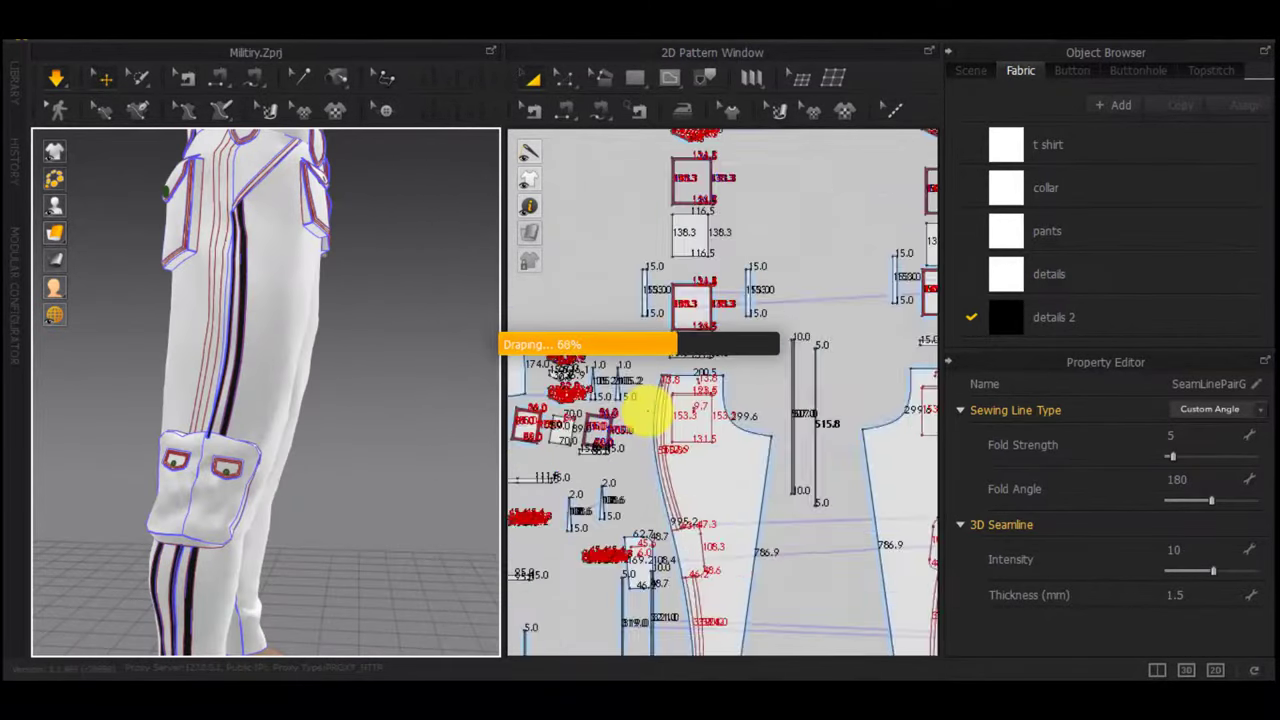
{"action": "scroll", "coordinate": [648, 410], "scroll_direction": "down", "scroll_amount": 3}
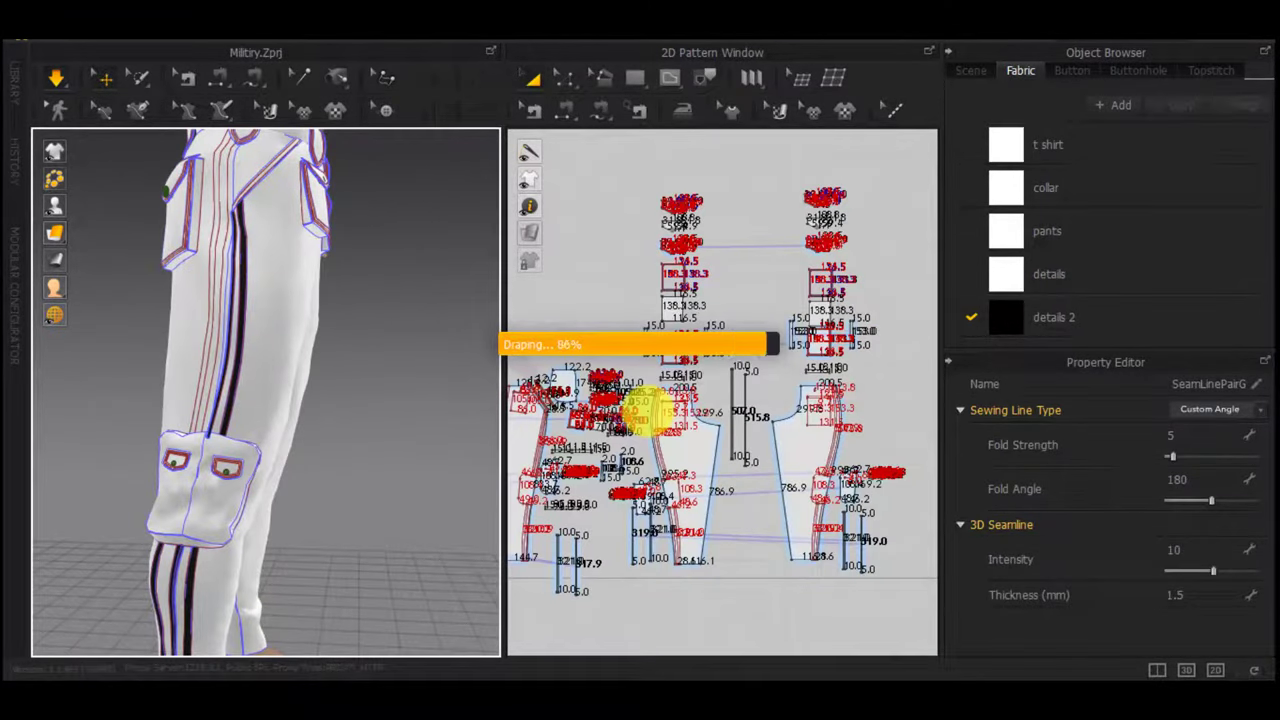
{"action": "scroll", "coordinate": [761, 403], "scroll_direction": "up", "scroll_amount": 6}
{"action": "left_click_drag", "start_coordinate": [762, 251], "coordinate": [722, 422]}
{"action": "left_click_drag", "start_coordinate": [660, 660], "coordinate": [660, 656]}
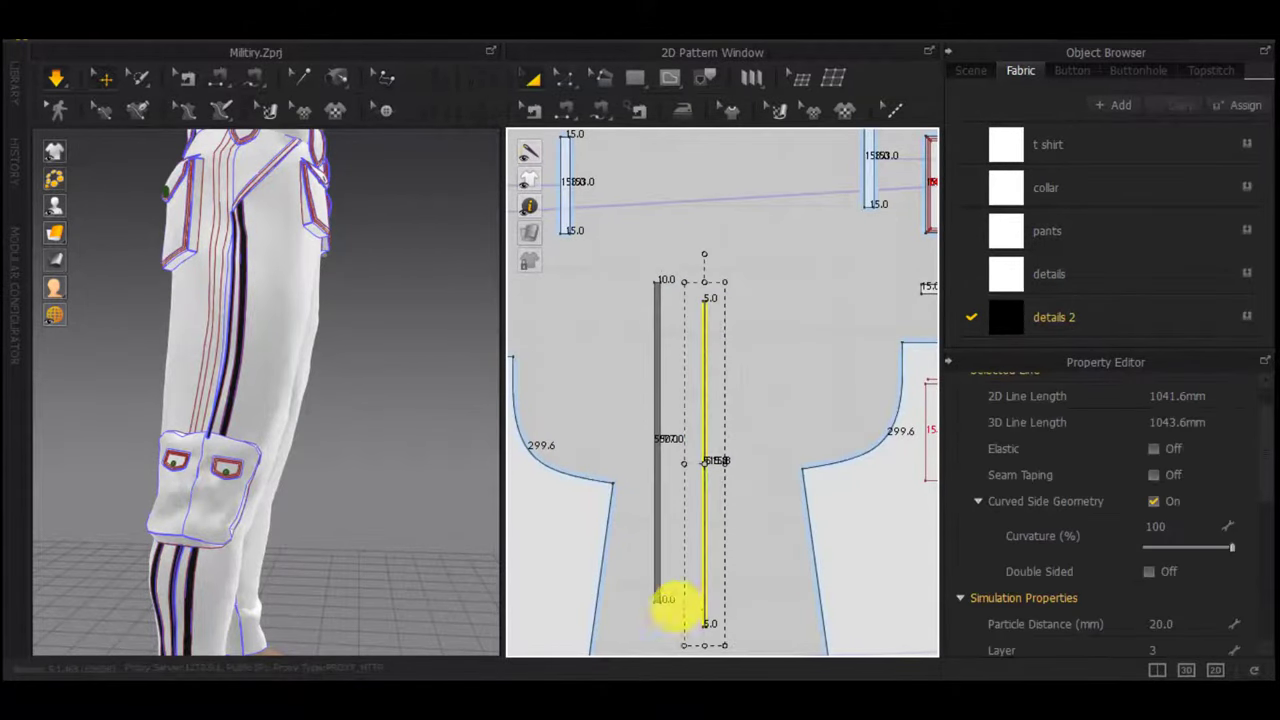
{"action": "right_click", "coordinate": [707, 552]}
{"action": "left_click", "coordinate": [749, 300]}
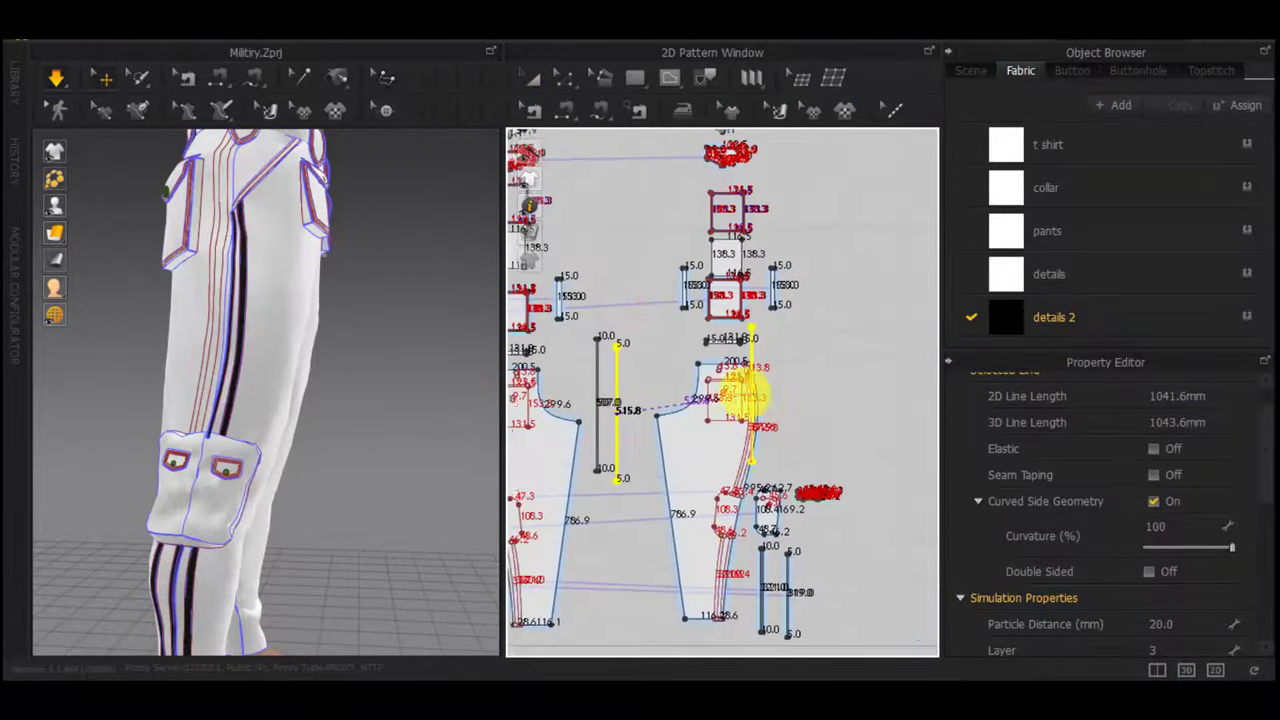
{"action": "scroll", "coordinate": [868, 374], "scroll_direction": "down", "scroll_amount": 2}
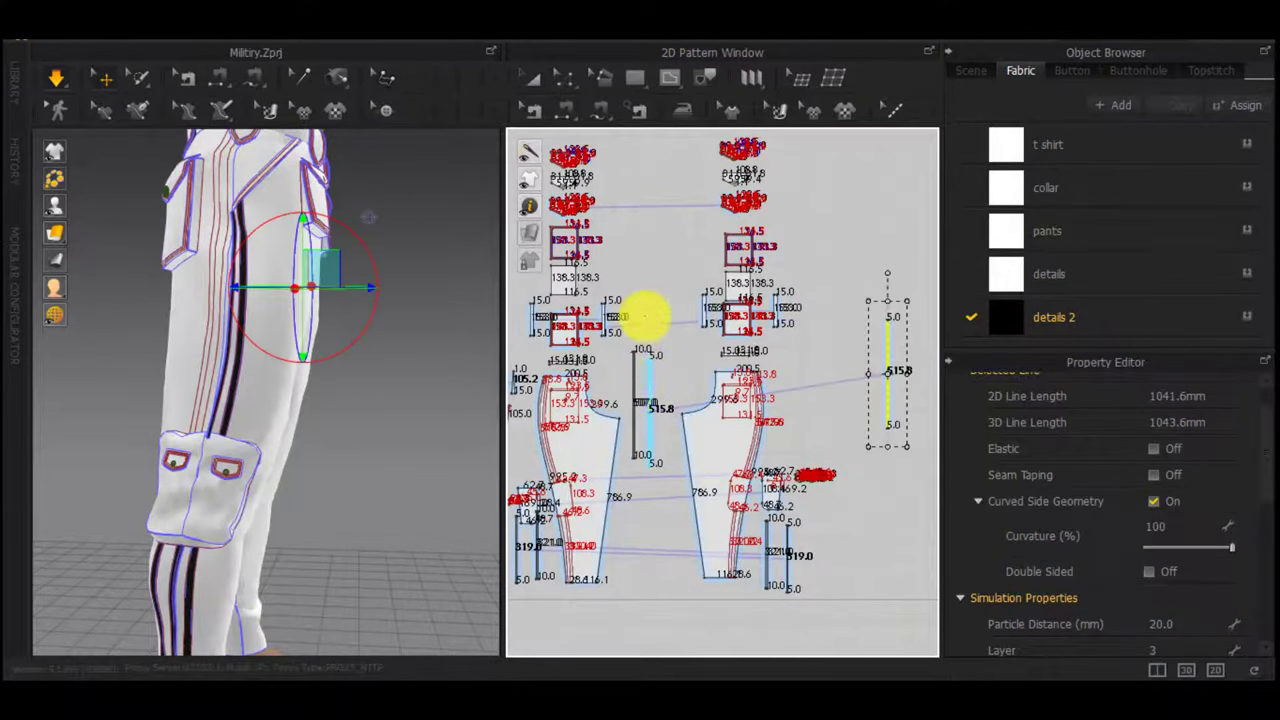
Clone the back leg's 10 mm strip as a symmetric pattern and place it beside the cloned 5 mm strip
{"action": "scroll", "coordinate": [639, 383], "scroll_direction": "up", "scroll_amount": 3}
{"action": "right_click", "coordinate": [624, 377]}
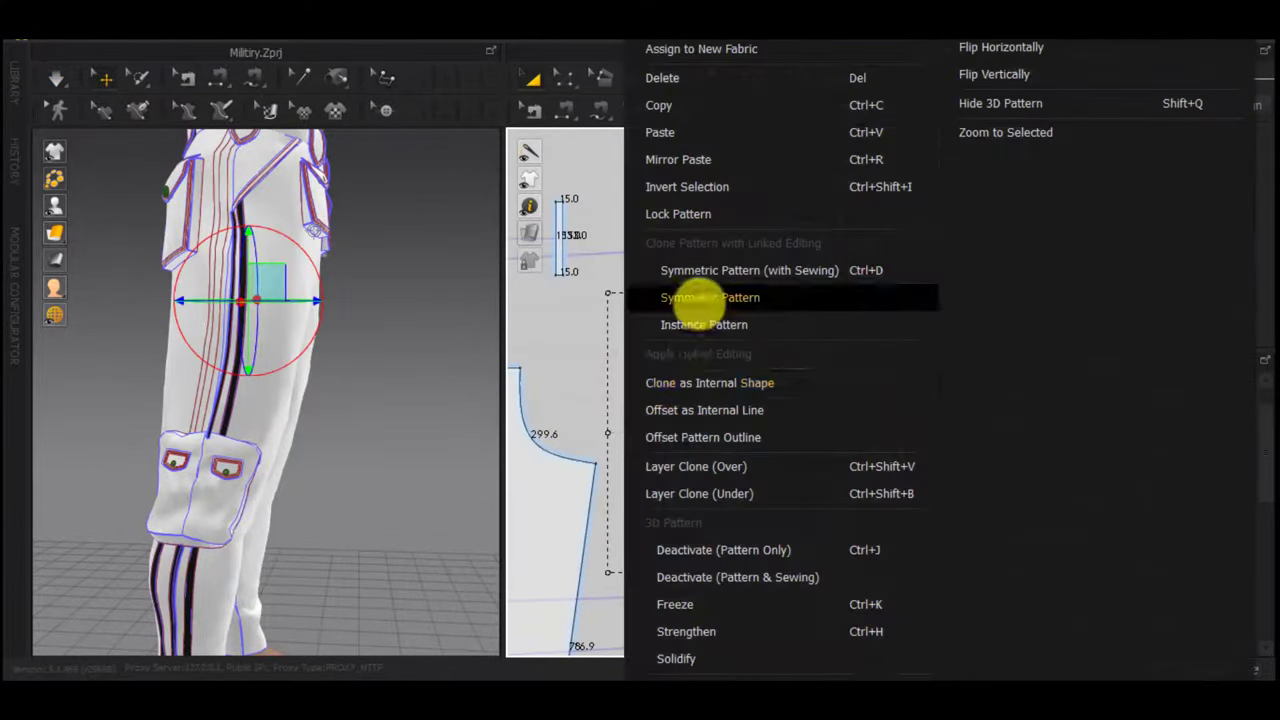
{"action": "left_click", "coordinate": [700, 299]}
{"action": "scroll", "coordinate": [752, 349], "scroll_direction": "down", "scroll_amount": 3}
{"action": "middle_click_drag", "start_coordinate": [863, 383], "coordinate": [641, 381]}
{"action": "left_click", "coordinate": [704, 351]}
Select both cloned strips and move them in 3D next to the opposite outer thigh
{"action": "scroll", "coordinate": [358, 354], "scroll_direction": "down", "scroll_amount": 3}
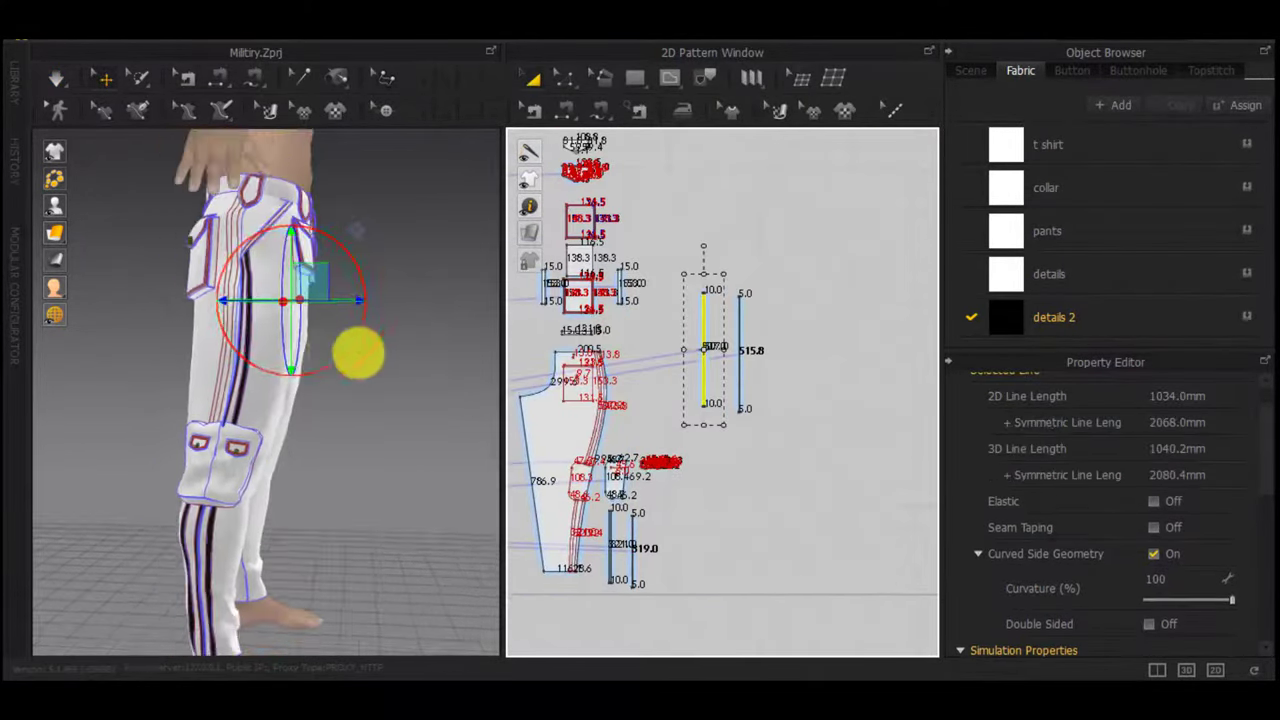
{"action": "right_click_drag", "start_coordinate": [358, 354], "coordinate": [250, 354]}
{"action": "left_click_drag", "start_coordinate": [814, 423], "coordinate": [685, 256]}
{"action": "scroll", "coordinate": [462, 319], "scroll_direction": "down", "scroll_amount": 2}
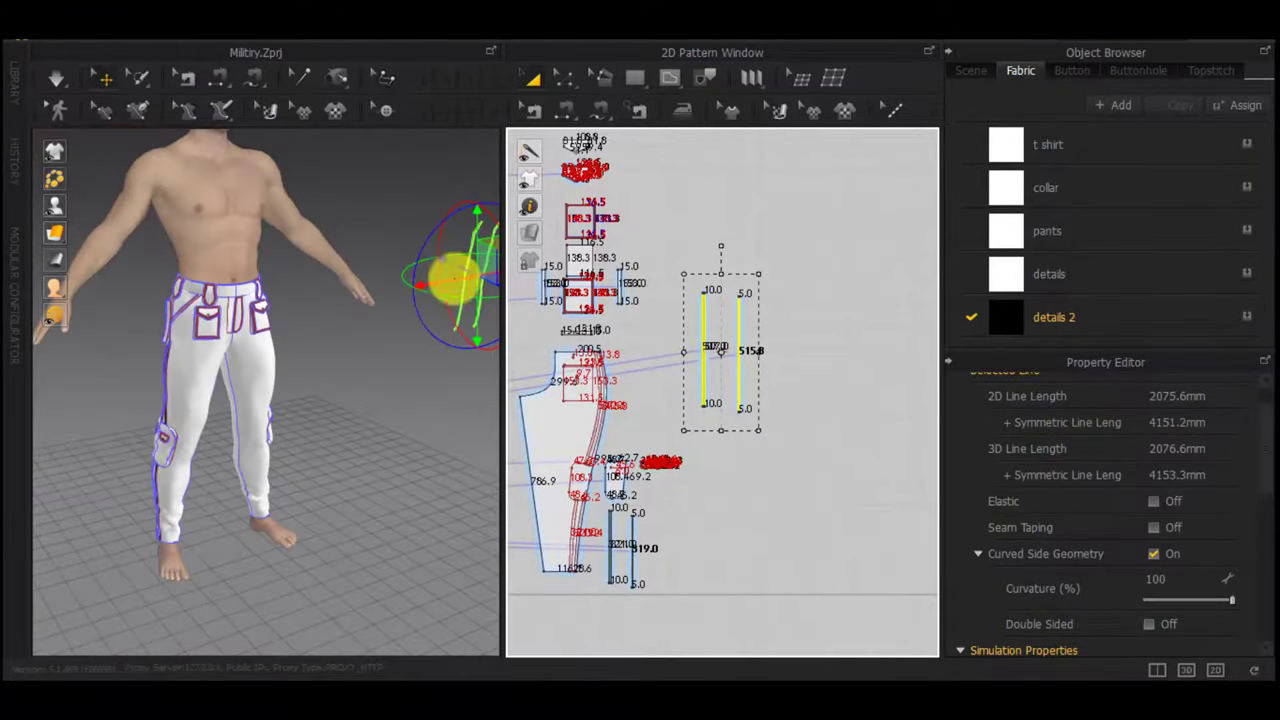
{"action": "left_click_drag", "start_coordinate": [418, 294], "coordinate": [102, 360]}
{"action": "right_click_drag", "start_coordinate": [102, 360], "coordinate": [207, 351]}
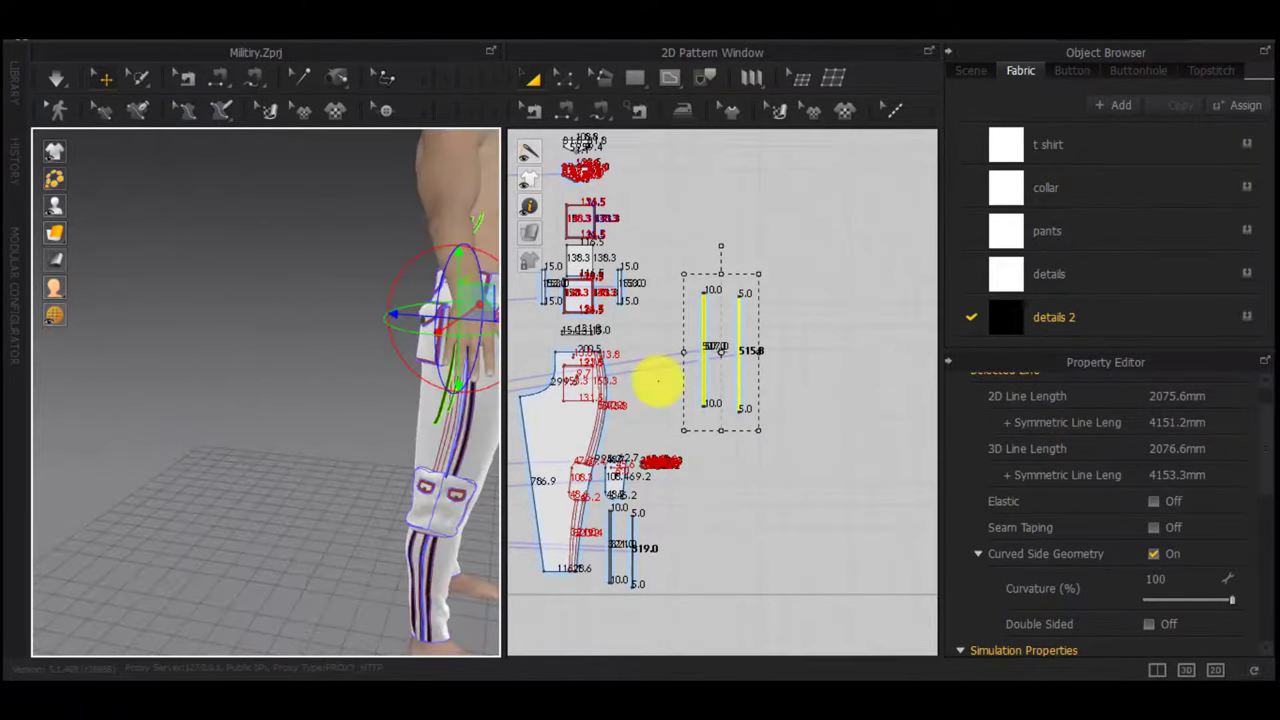
Sew one long edge of the cloned 10 mm strip to the innermost stripe line on the adjacent back leg pattern
{"action": "scroll", "coordinate": [666, 382], "scroll_direction": "up", "scroll_amount": 3}
{"action": "key", "text": "n"}
{"action": "left_click", "coordinate": [727, 381]}
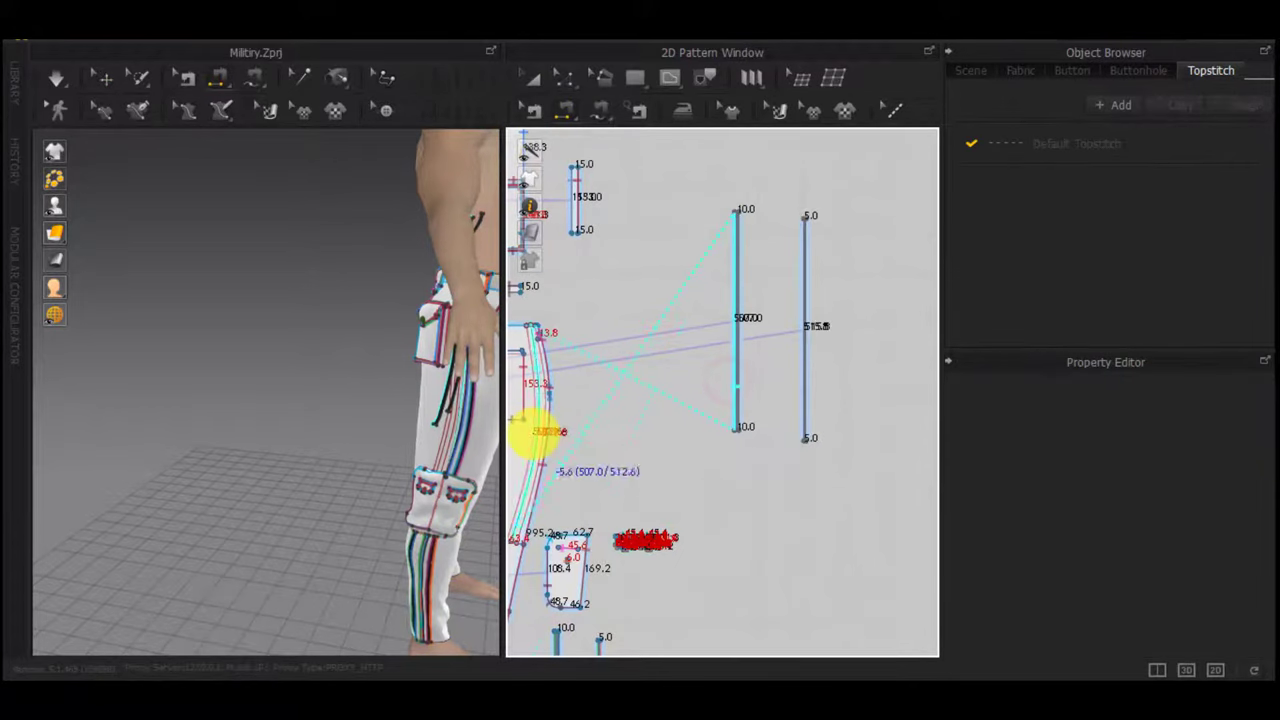
{"action": "scroll", "coordinate": [536, 432], "scroll_direction": "up", "scroll_amount": 4}
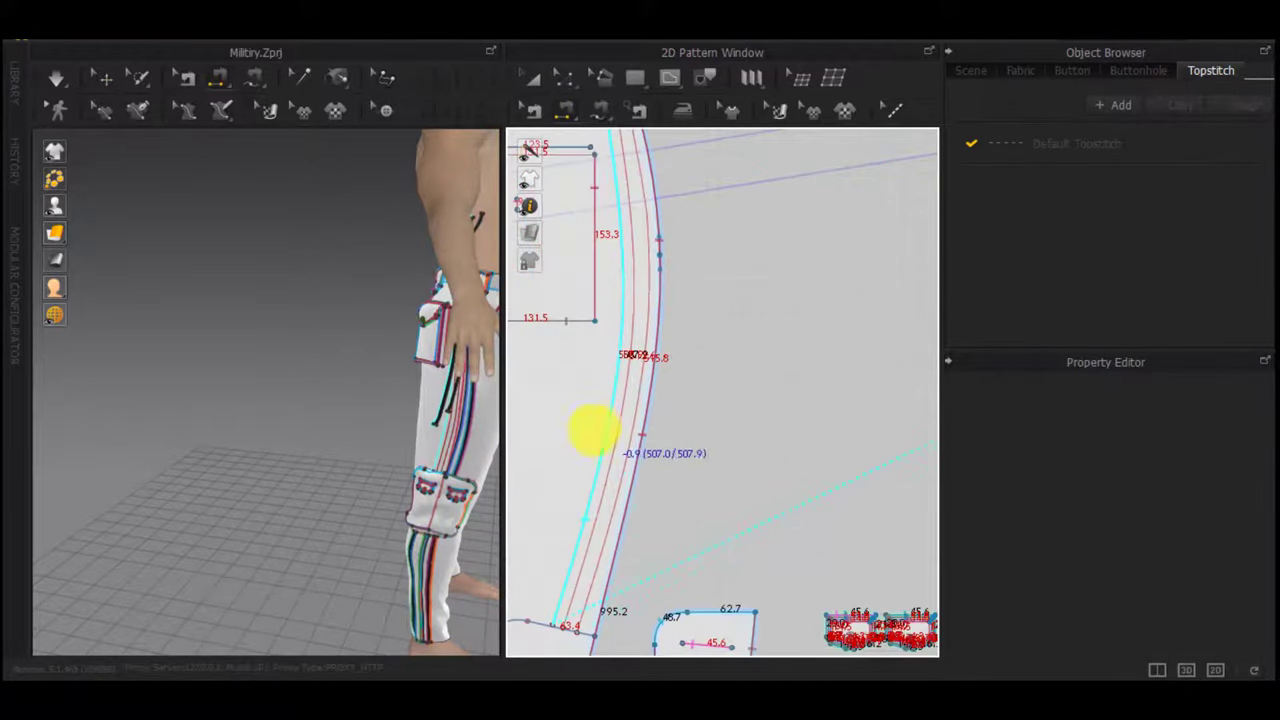
{"action": "left_click", "coordinate": [591, 442]}
{"action": "scroll", "coordinate": [592, 443], "scroll_direction": "down", "scroll_amount": 4}
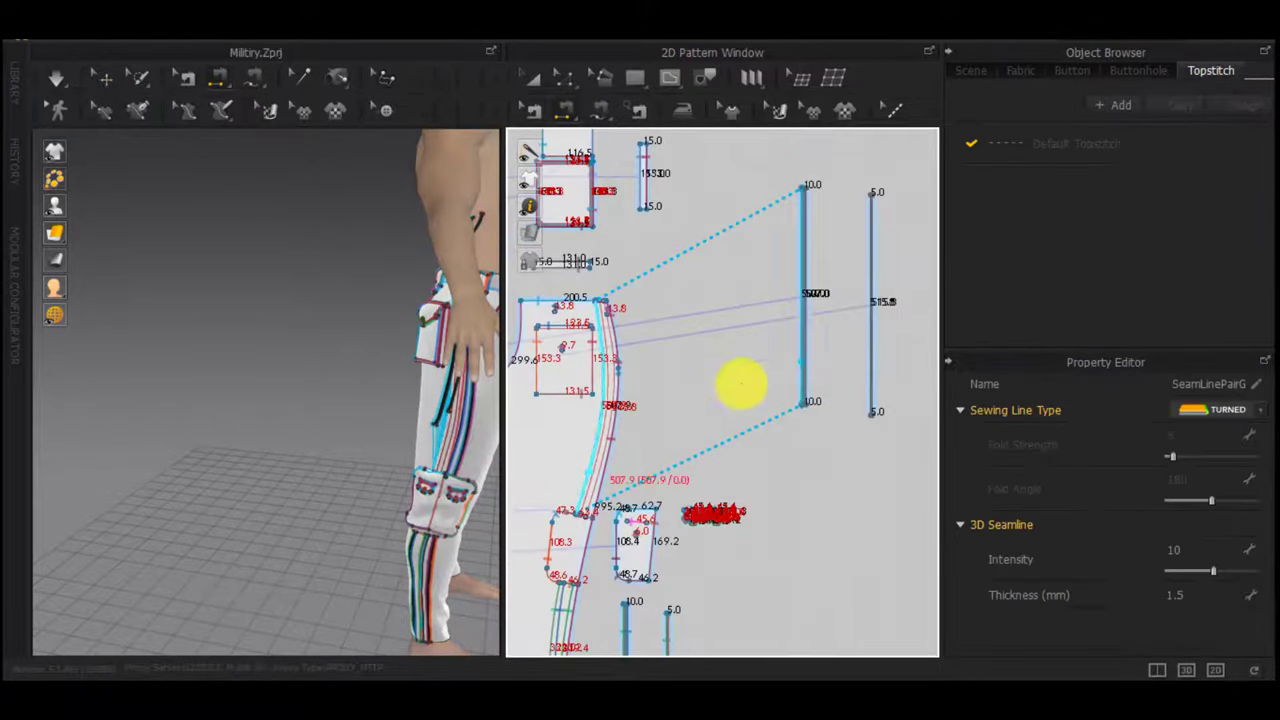
Sew the other long edge of the cloned 10 mm strip to the second stripe line on the back leg pattern
{"action": "left_click", "coordinate": [821, 334]}
{"action": "scroll", "coordinate": [611, 408], "scroll_direction": "up", "scroll_amount": 4}
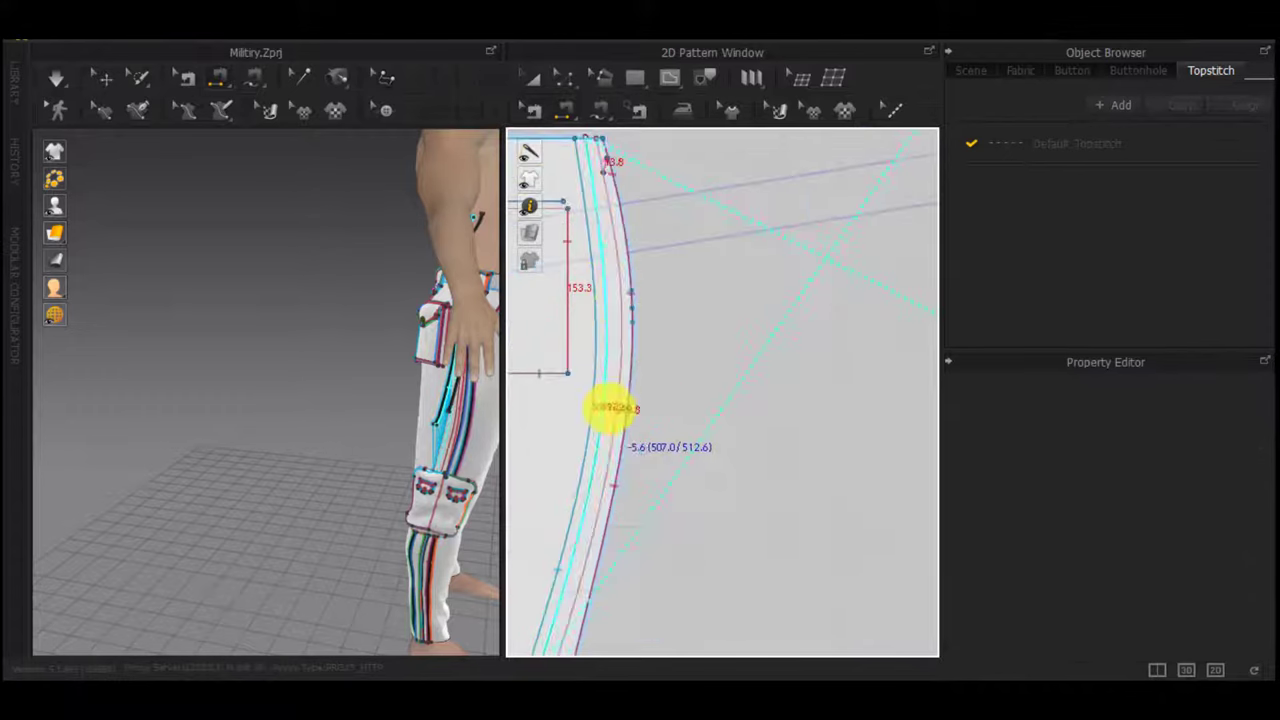
{"action": "left_click", "coordinate": [589, 505]}
{"action": "scroll", "coordinate": [590, 505], "scroll_direction": "down", "scroll_amount": 4}
Sew the cloned 5 mm strip's long edge to the outermost stripe line on the back leg pattern
{"action": "middle_click_drag", "start_coordinate": [786, 417], "coordinate": [817, 408]}
{"action": "left_click", "coordinate": [778, 401]}
{"action": "scroll", "coordinate": [692, 424], "scroll_direction": "up", "scroll_amount": 5}
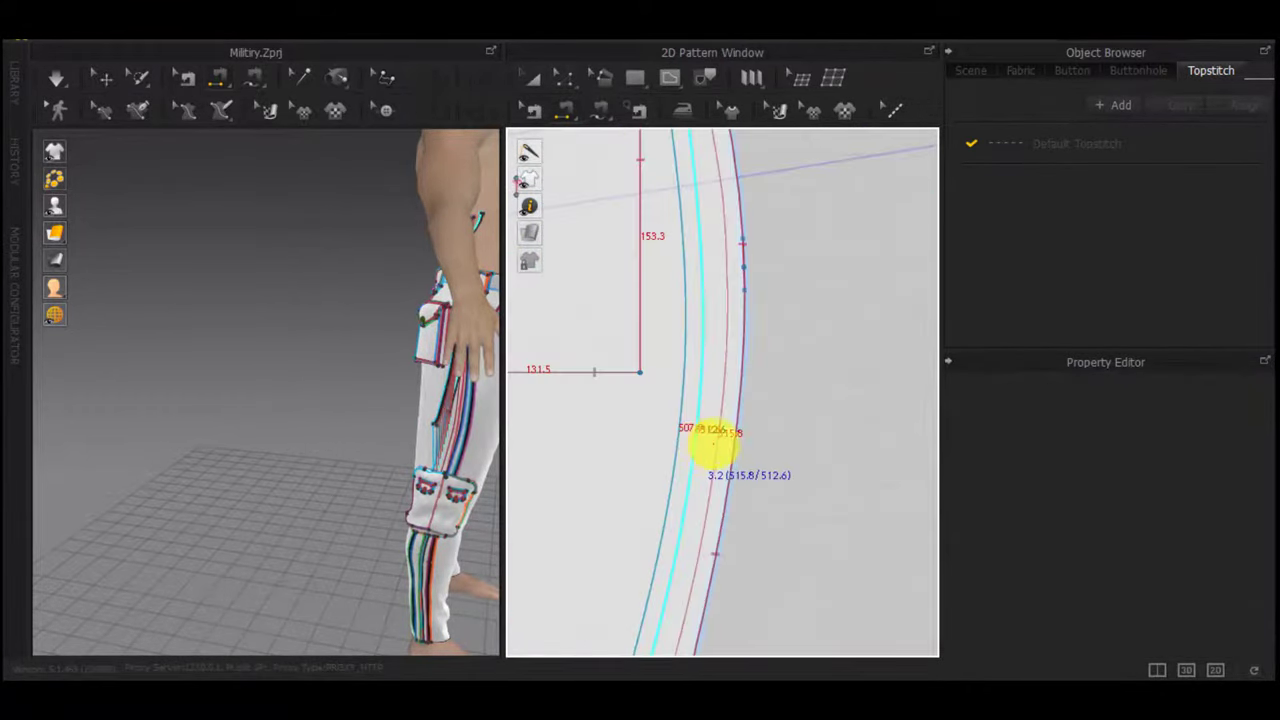
{"action": "left_click", "coordinate": [713, 445]}
{"action": "scroll", "coordinate": [714, 443], "scroll_direction": "down", "scroll_amount": 5}
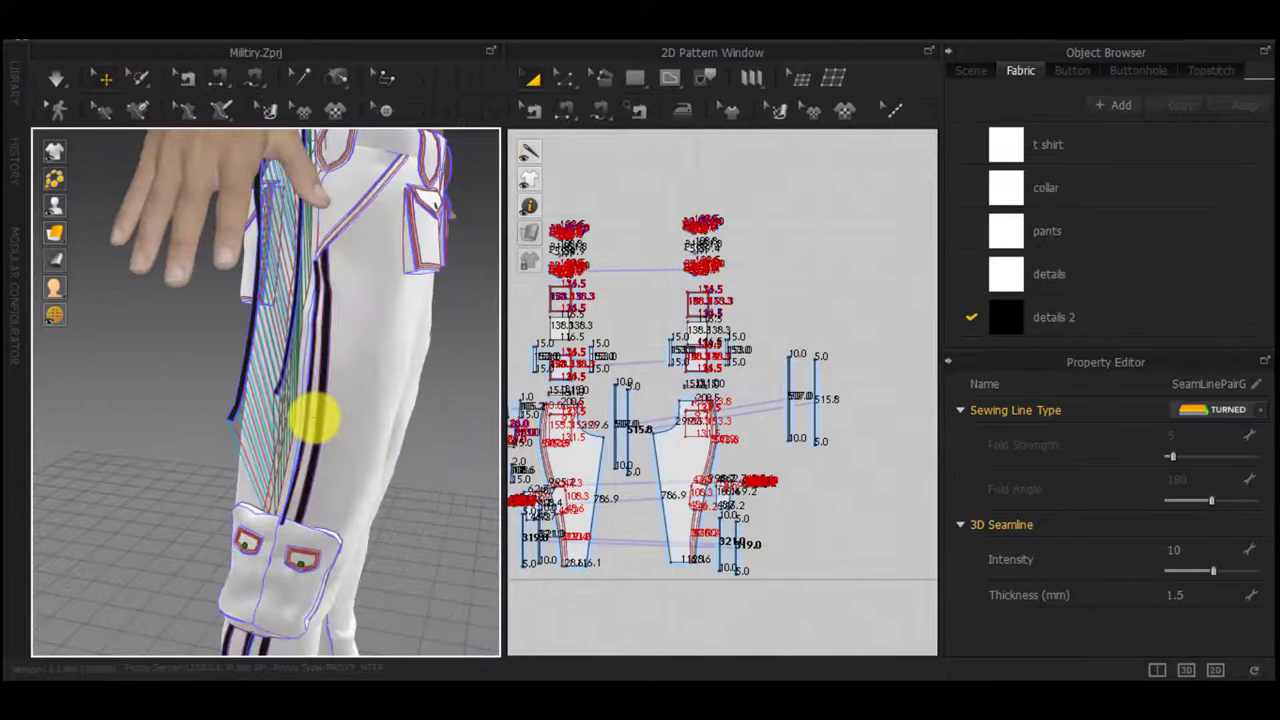
Examine the thin black stripe on the front outer thigh in 3D and find its strip among the 2D patterns
{"action": "left_click", "coordinate": [307, 420]}
{"action": "scroll", "coordinate": [307, 420], "scroll_direction": "up", "scroll_amount": 3}
{"action": "right_click_drag", "start_coordinate": [310, 415], "coordinate": [415, 372]}
{"action": "left_click", "coordinate": [362, 317]}
{"action": "scroll", "coordinate": [362, 317], "scroll_direction": "down", "scroll_amount": 3}
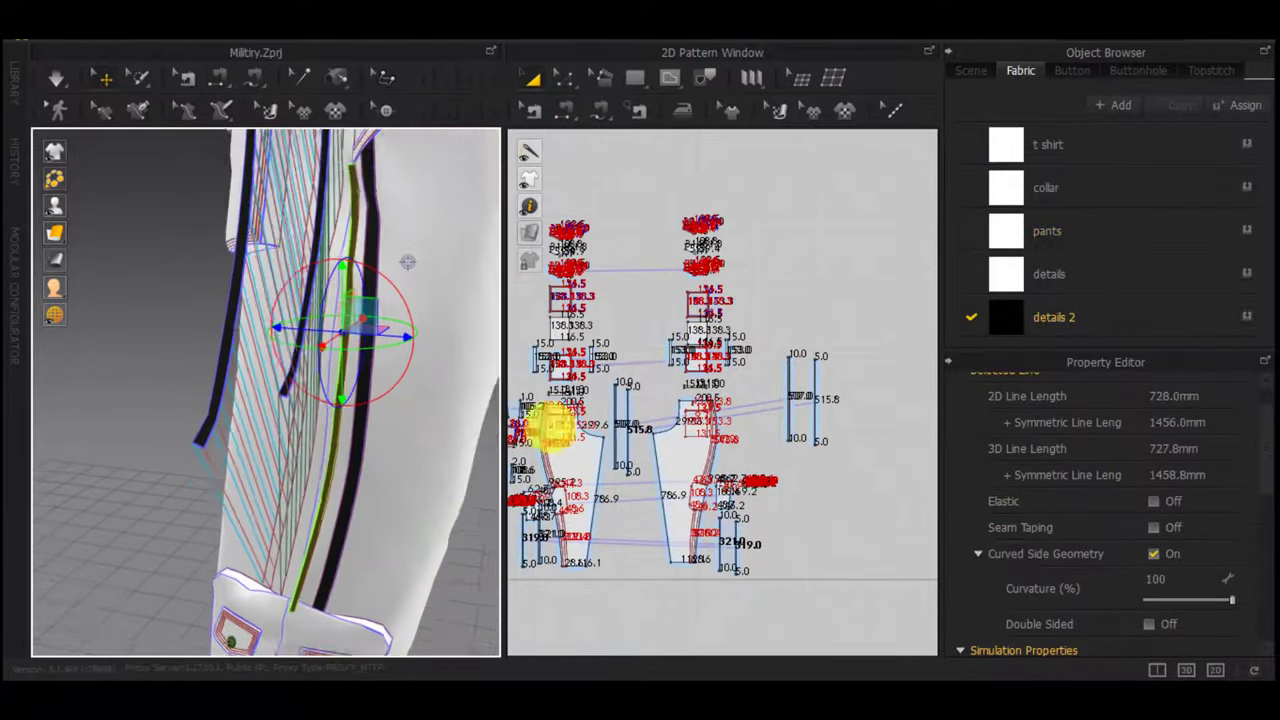
{"action": "scroll", "coordinate": [554, 426], "scroll_direction": "down", "scroll_amount": 3}
{"action": "middle_click_drag", "start_coordinate": [709, 443], "coordinate": [915, 422]}
{"action": "scroll", "coordinate": [655, 442], "scroll_direction": "up", "scroll_amount": 10}
{"action": "left_click", "coordinate": [638, 497]}
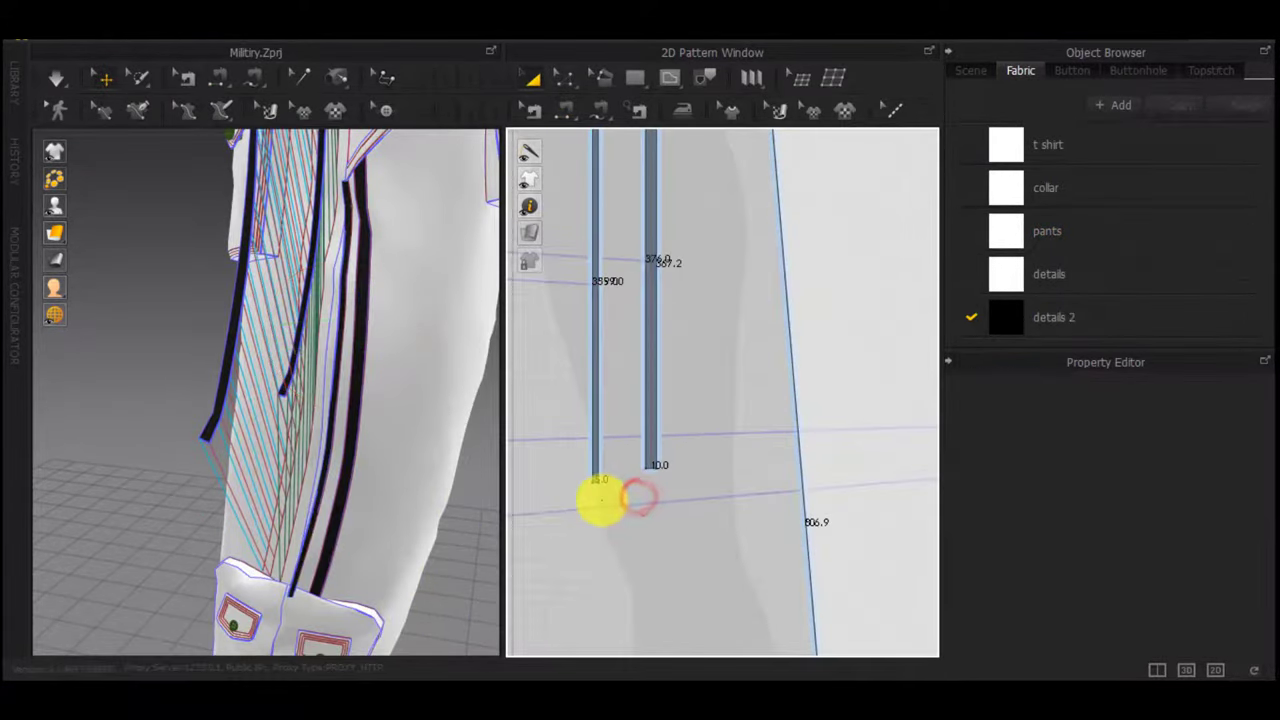
{"action": "key", "text": "m"}
{"action": "key", "text": "a"}
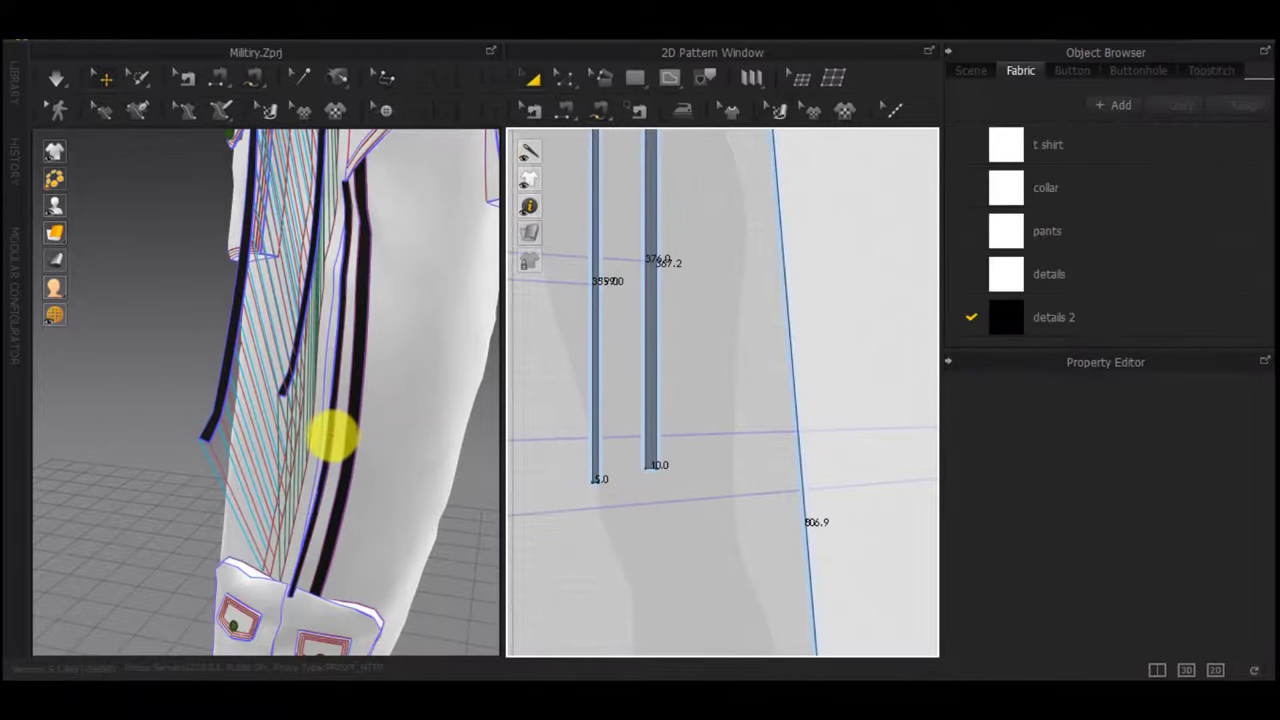
Check the front thigh strips in 3D and select a seam joining them to the front leg pattern for editing
{"action": "left_click", "coordinate": [331, 435]}
{"action": "scroll", "coordinate": [617, 496], "scroll_direction": "down", "scroll_amount": 3}
{"action": "left_click", "coordinate": [336, 331]}
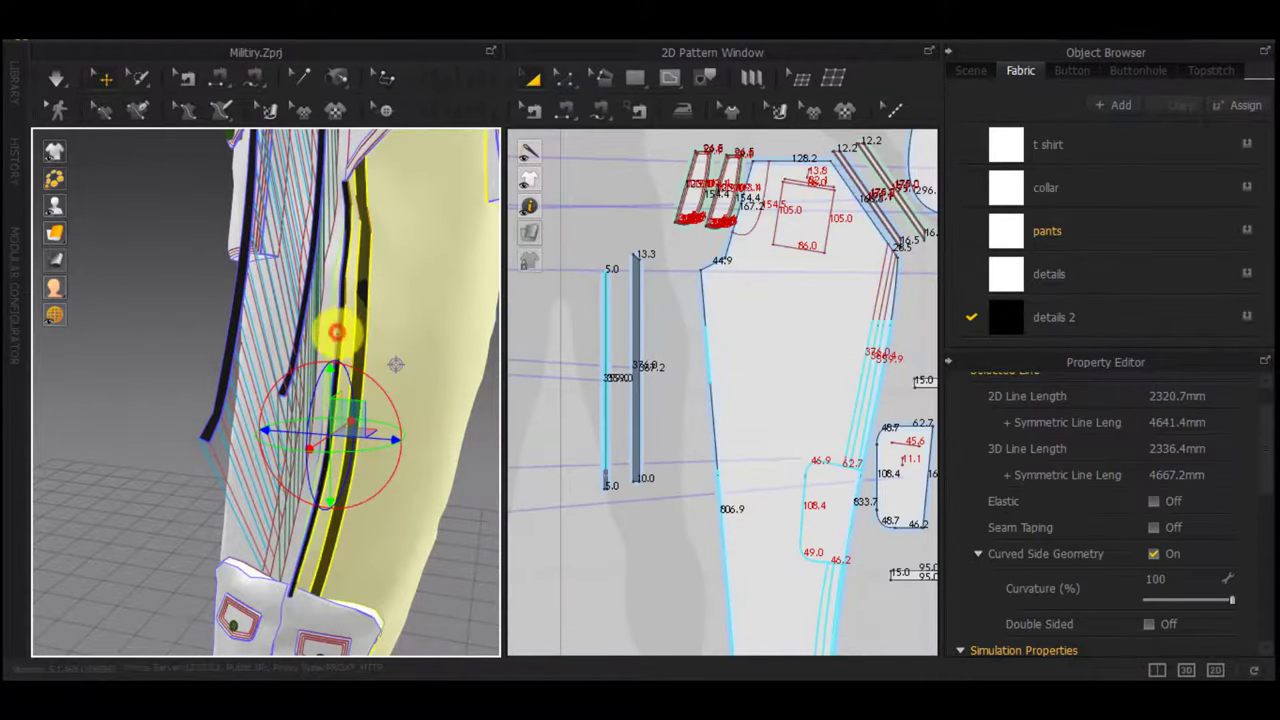
{"action": "scroll", "coordinate": [617, 404], "scroll_direction": "up", "scroll_amount": 3}
{"action": "key", "text": "m"}
{"action": "left_click", "coordinate": [598, 538]}
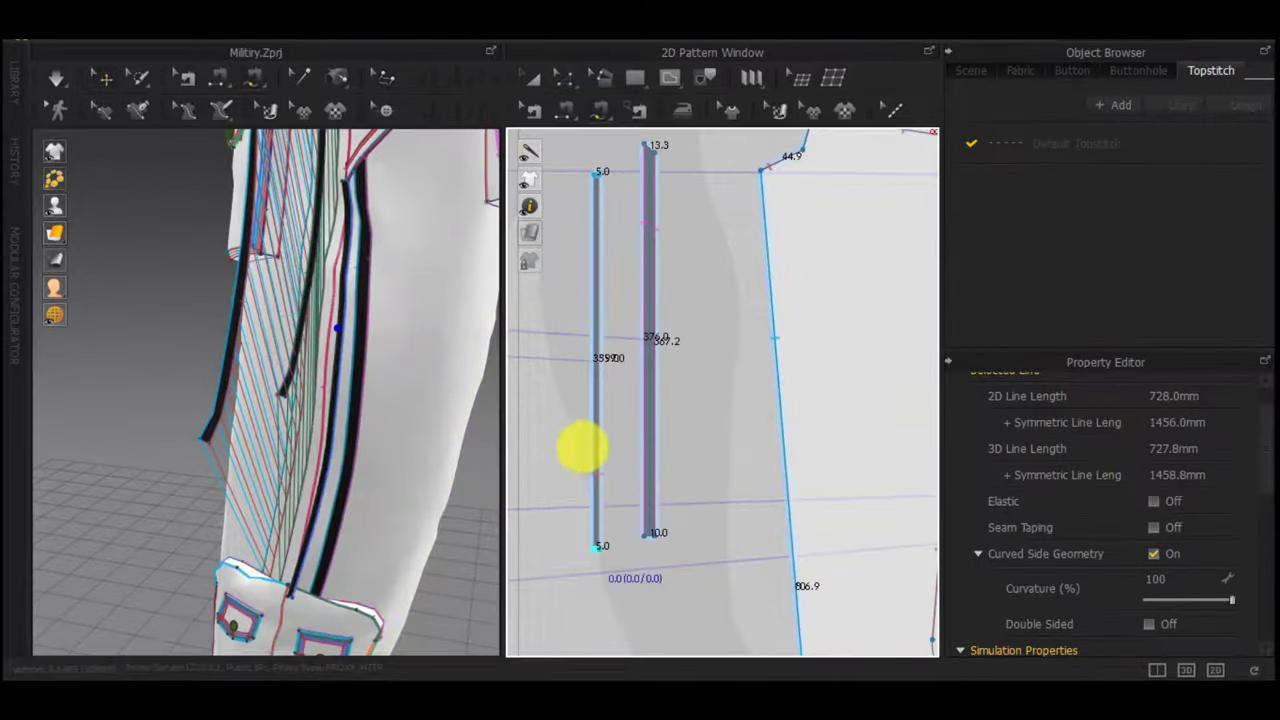
{"action": "key", "text": "b"}
{"action": "left_click", "coordinate": [600, 426]}
{"action": "scroll", "coordinate": [689, 442], "scroll_direction": "down", "scroll_amount": 4}
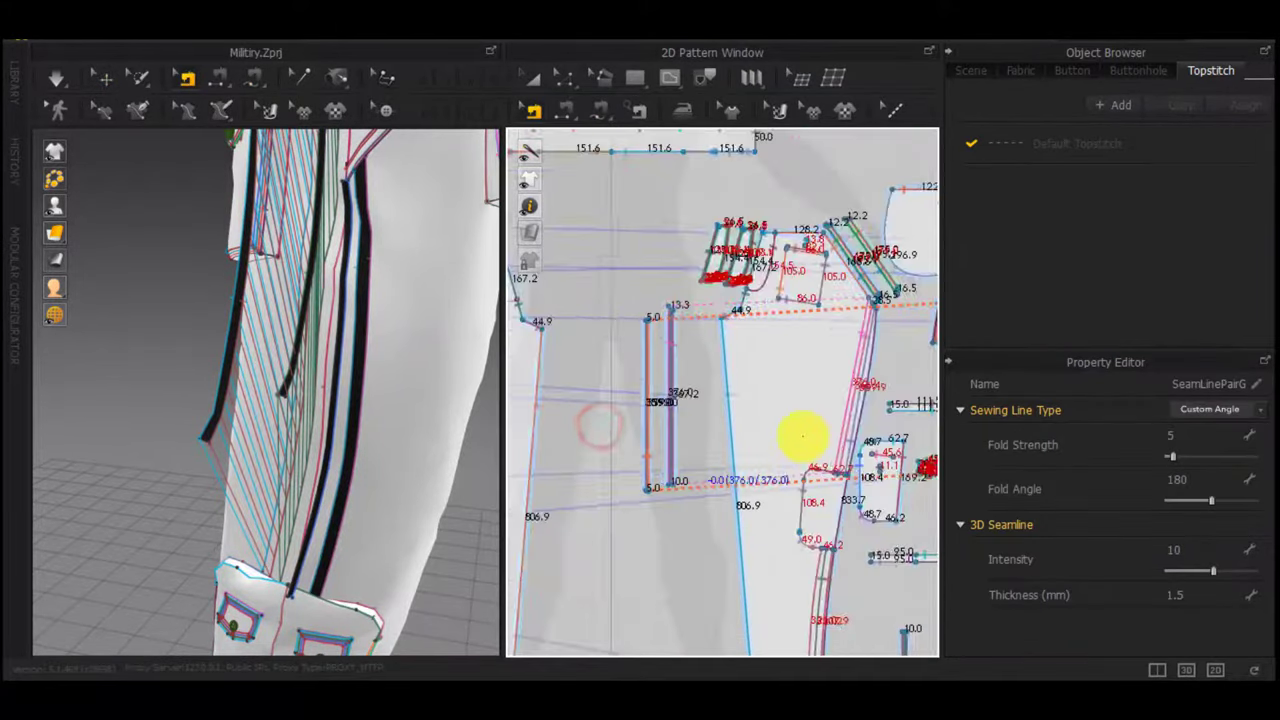
Start a free seam along the full 359 mm outer edge of the shorter 5 mm-wide stripe strip
{"action": "scroll", "coordinate": [803, 435], "scroll_direction": "down", "scroll_amount": 3}
{"action": "middle_click_drag", "start_coordinate": [672, 490], "coordinate": [958, 474]}
{"action": "scroll", "coordinate": [594, 394], "scroll_direction": "up", "scroll_amount": 3}
{"action": "scroll", "coordinate": [605, 381], "scroll_direction": "up", "scroll_amount": 4}
{"action": "key", "text": "a"}
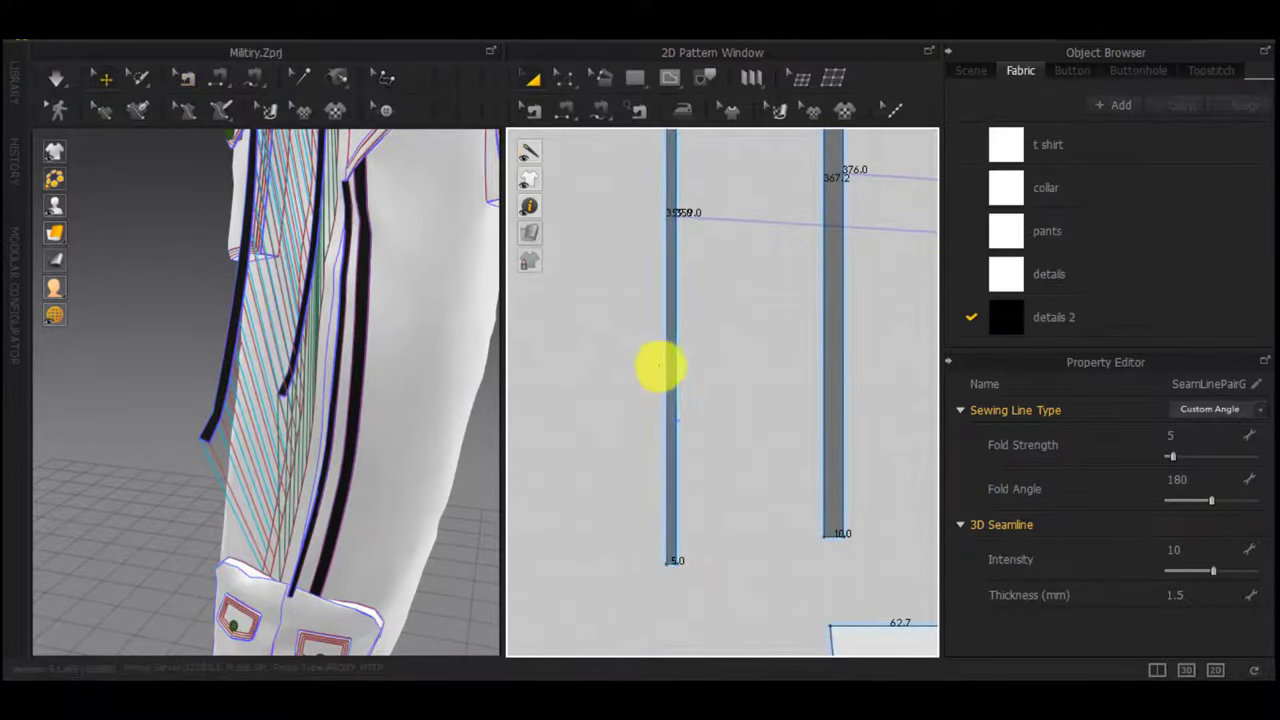
{"action": "left_click", "coordinate": [665, 359]}
{"action": "key", "text": "m"}
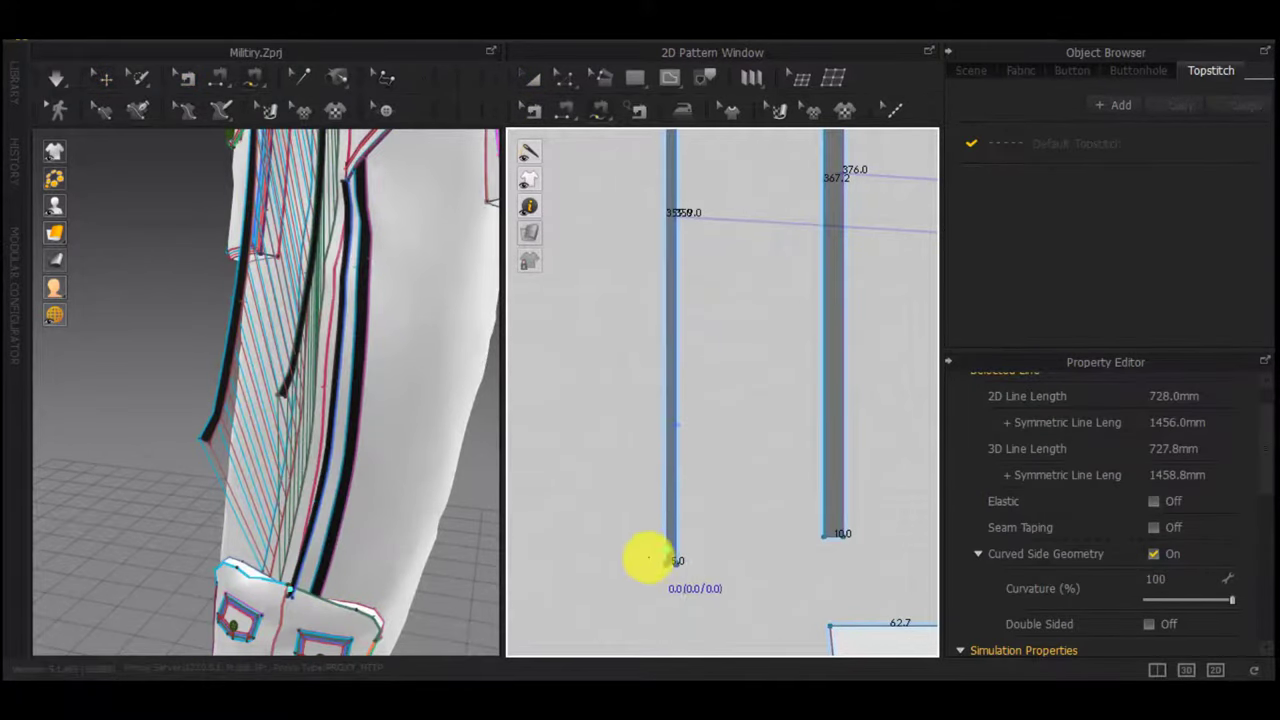
{"action": "left_click", "coordinate": [660, 556]}
{"action": "scroll", "coordinate": [653, 347], "scroll_direction": "down", "scroll_amount": 4}
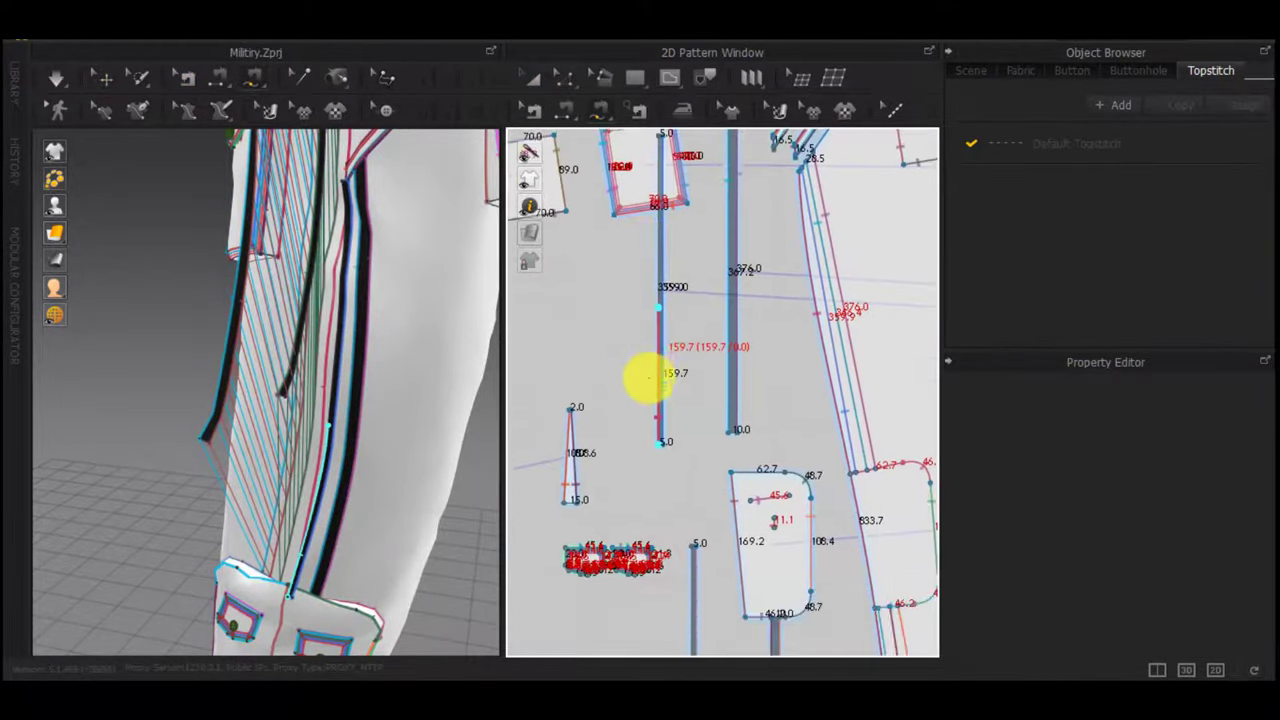
{"action": "middle_click_drag", "start_coordinate": [649, 377], "coordinate": [645, 455]}
{"action": "left_click", "coordinate": [653, 217]}
Join that seam to the lower 359 mm of the longer 5 mm-wide strip's edge on the other leg panel
{"action": "scroll", "coordinate": [654, 240], "scroll_direction": "down", "scroll_amount": 9}
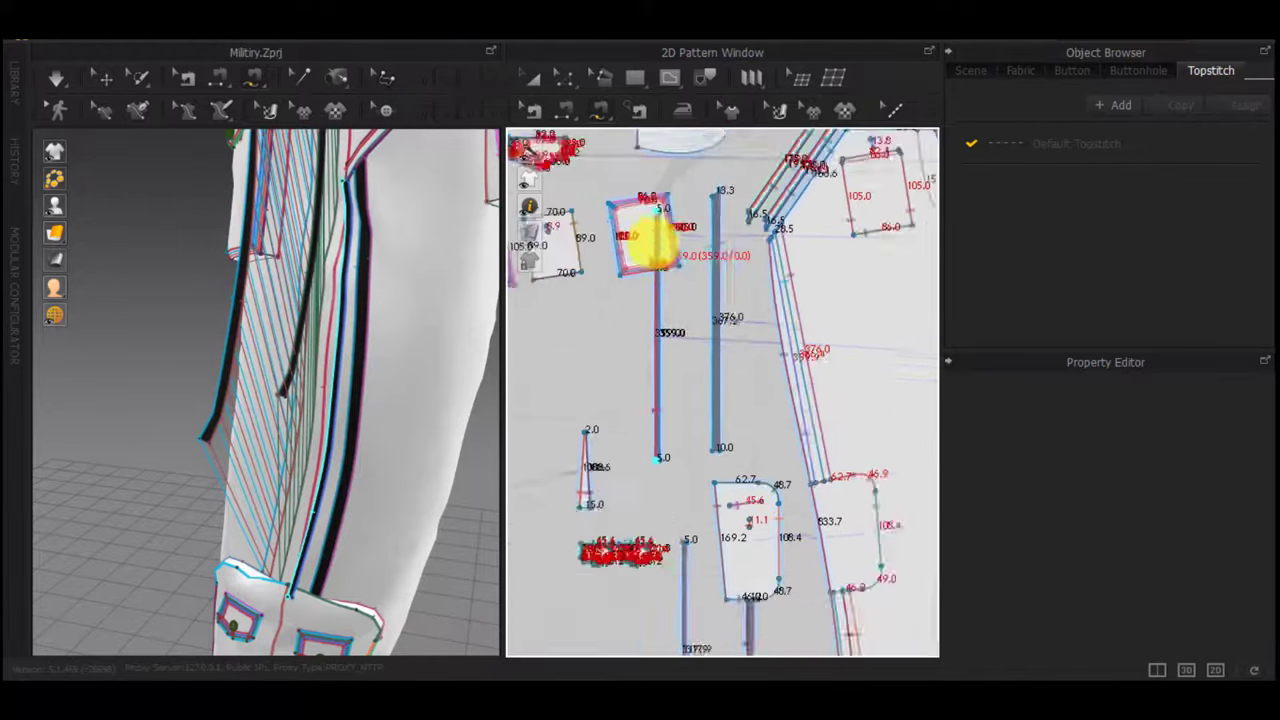
{"action": "middle_click_drag", "start_coordinate": [820, 377], "coordinate": [517, 394]}
{"action": "scroll", "coordinate": [760, 357], "scroll_direction": "up", "scroll_amount": 14}
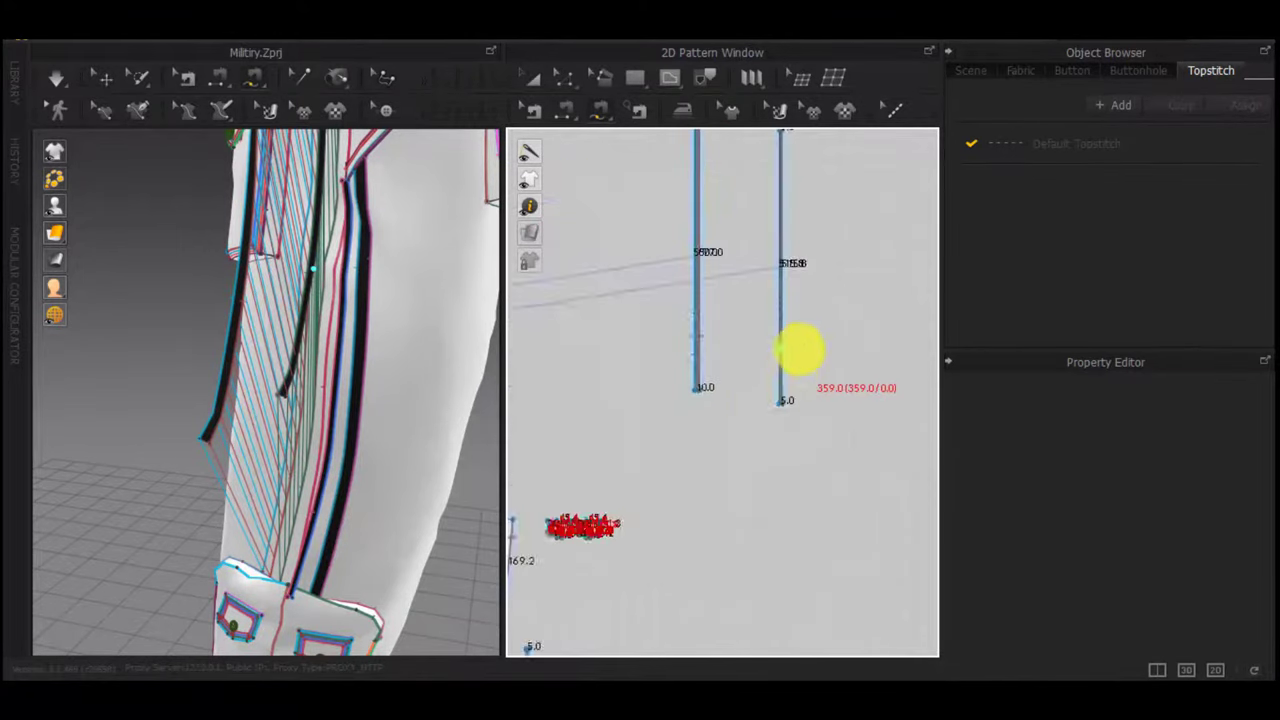
{"action": "left_click", "coordinate": [769, 445]}
{"action": "scroll", "coordinate": [776, 240], "scroll_direction": "down", "scroll_amount": 3}
{"action": "scroll", "coordinate": [777, 252], "scroll_direction": "down", "scroll_amount": 1}
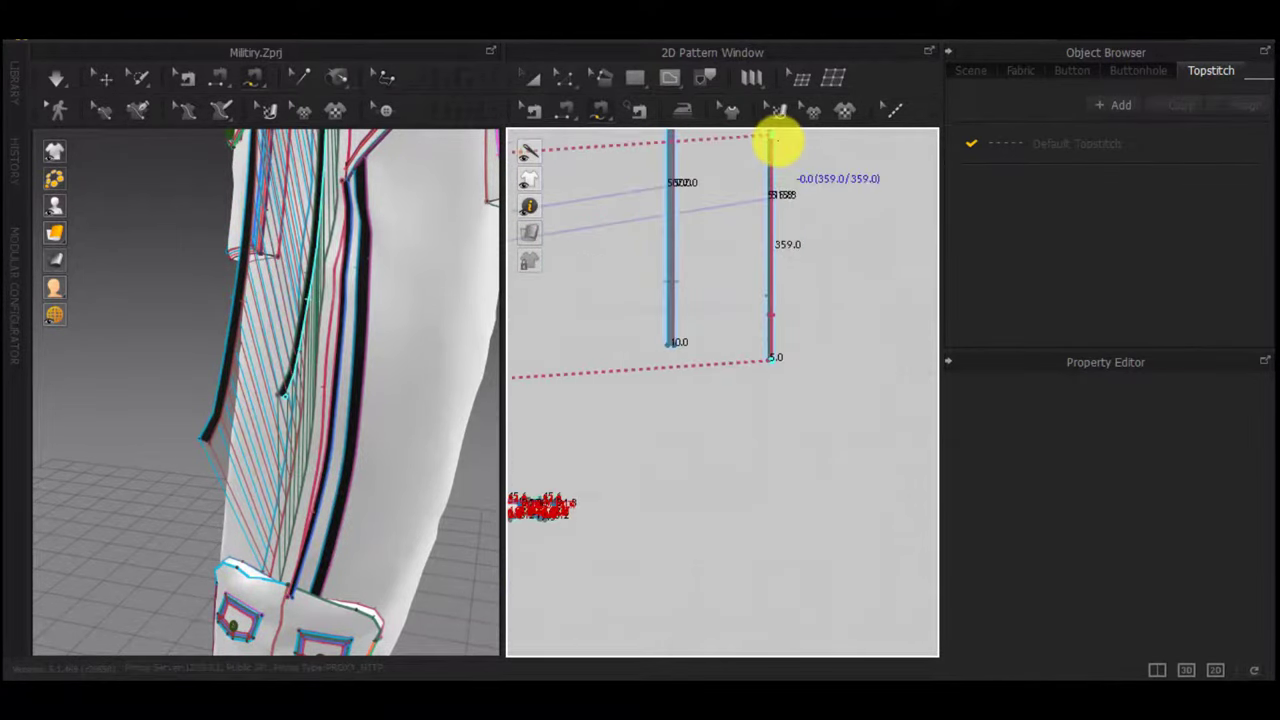
{"action": "left_click", "coordinate": [779, 142]}
Start another free seam along the remaining upper 156.8 mm of the longer 5 mm-wide strip's edge
{"action": "middle_click_drag", "start_coordinate": [778, 142], "coordinate": [777, 303]}
{"action": "left_click", "coordinate": [772, 296]}
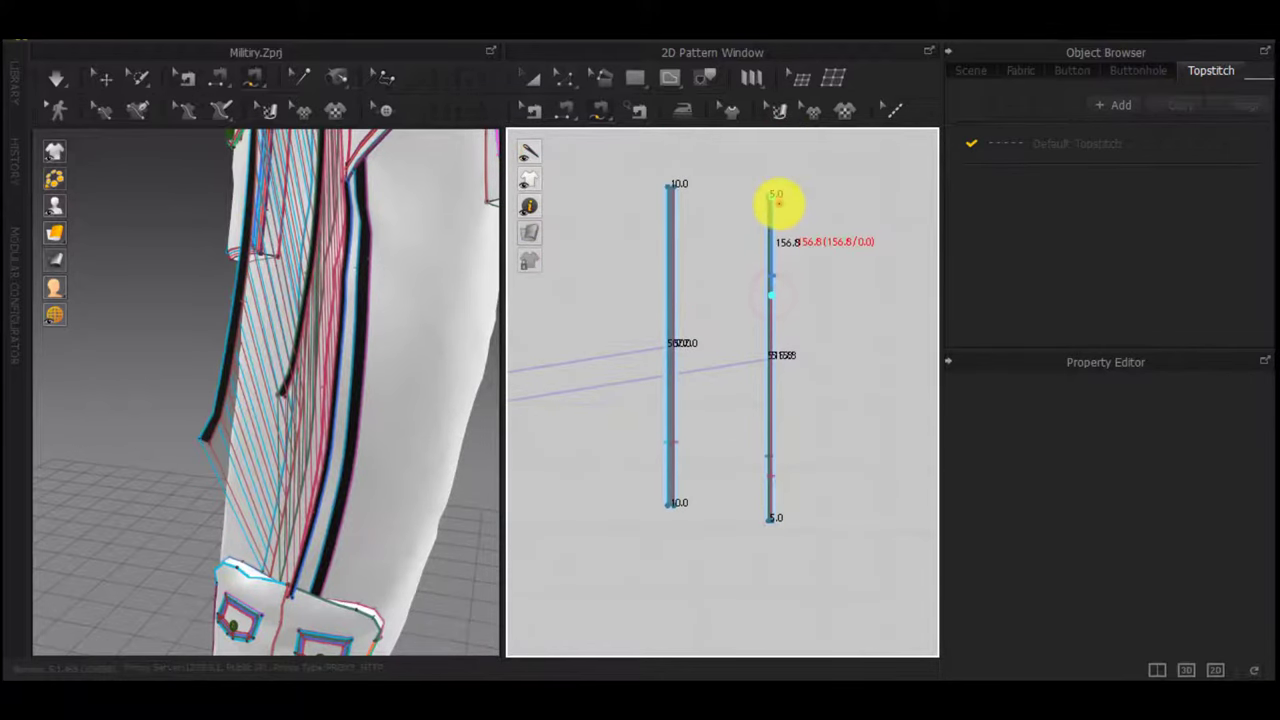
{"action": "left_click", "coordinate": [779, 203]}
{"action": "scroll", "coordinate": [818, 376], "scroll_direction": "down", "scroll_amount": 5}
{"action": "scroll", "coordinate": [648, 446], "scroll_direction": "up", "scroll_amount": 9}
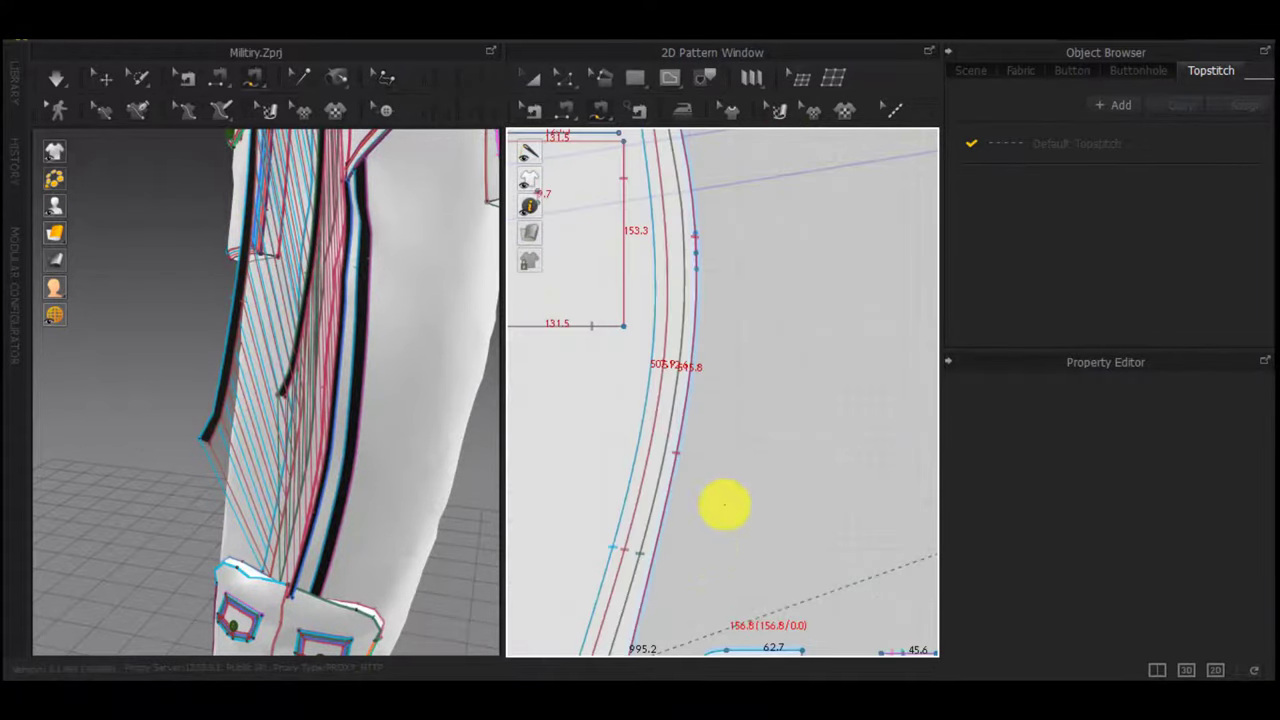
Complete the 156.8 mm seam along the upper part of the trouser panel's outer side edge, ending near the waist
{"action": "scroll", "coordinate": [720, 500], "scroll_direction": "down", "scroll_amount": 4}
{"action": "scroll", "coordinate": [705, 348], "scroll_direction": "up", "scroll_amount": 4}
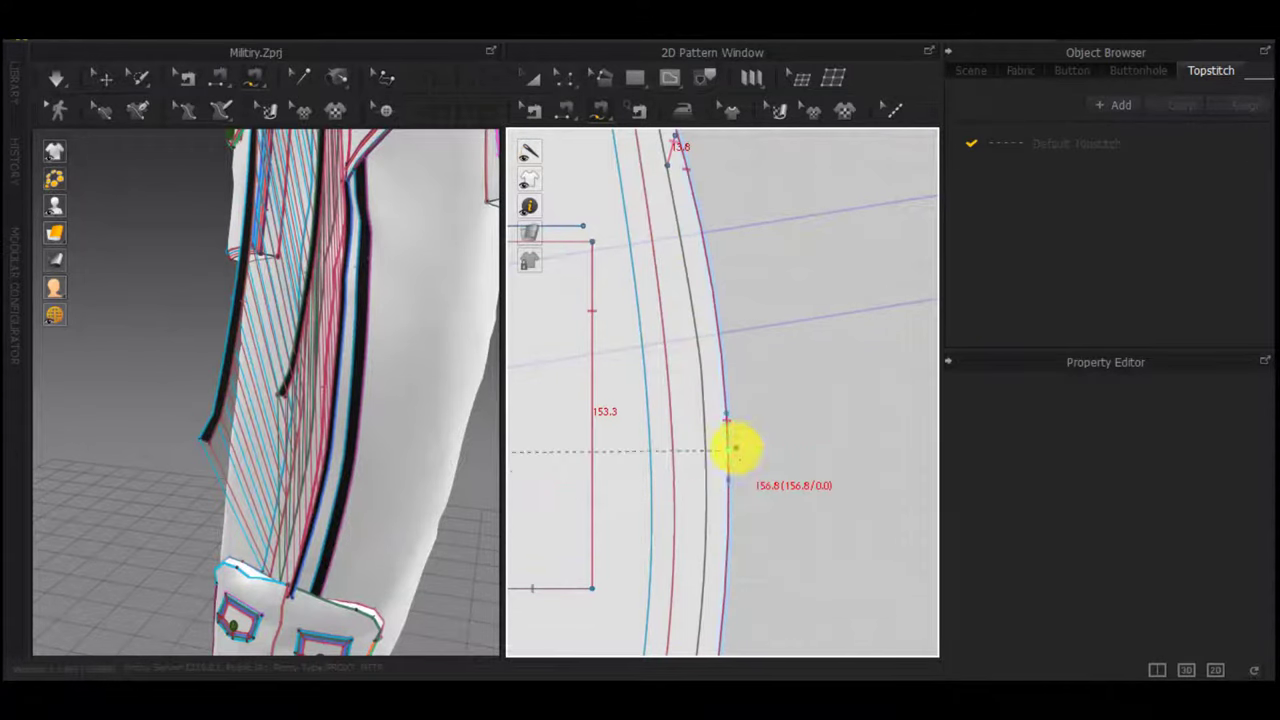
{"action": "middle_click_drag", "start_coordinate": [679, 206], "coordinate": [698, 296]}
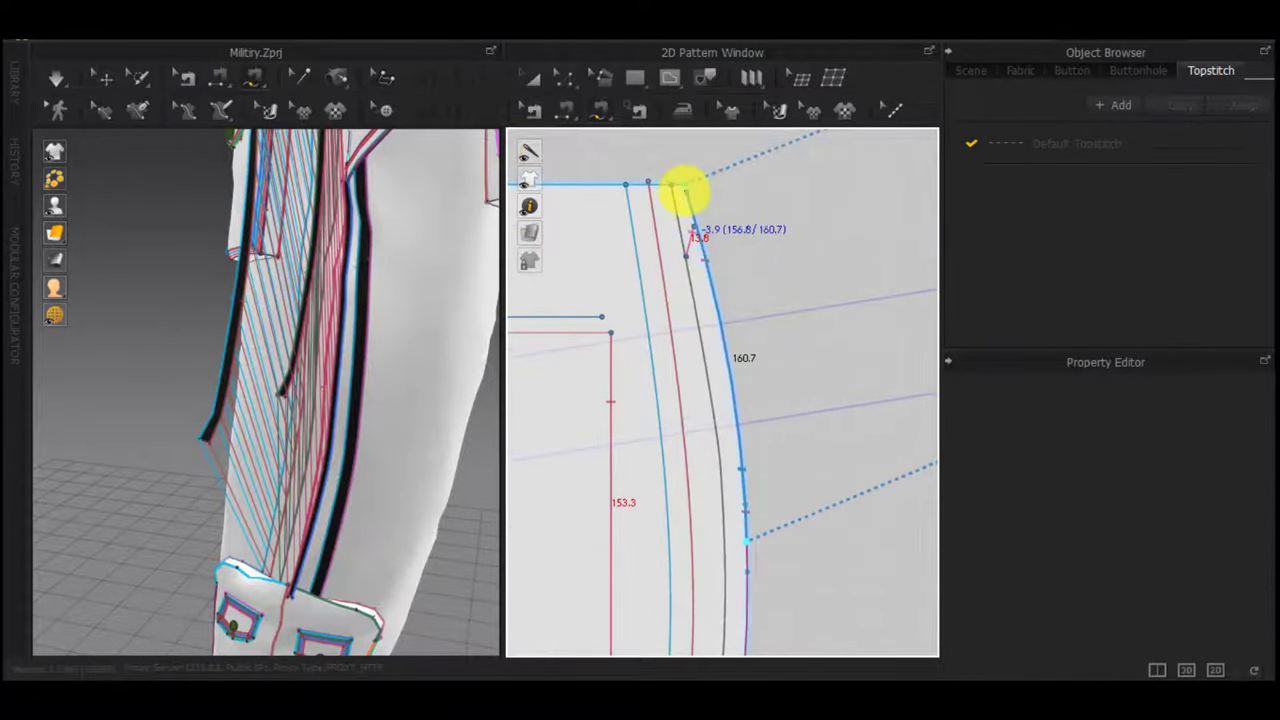
{"action": "scroll", "coordinate": [684, 192], "scroll_direction": "up", "scroll_amount": 3}
{"action": "left_click", "coordinate": [689, 194]}
{"action": "scroll", "coordinate": [716, 239], "scroll_direction": "down", "scroll_amount": 3}
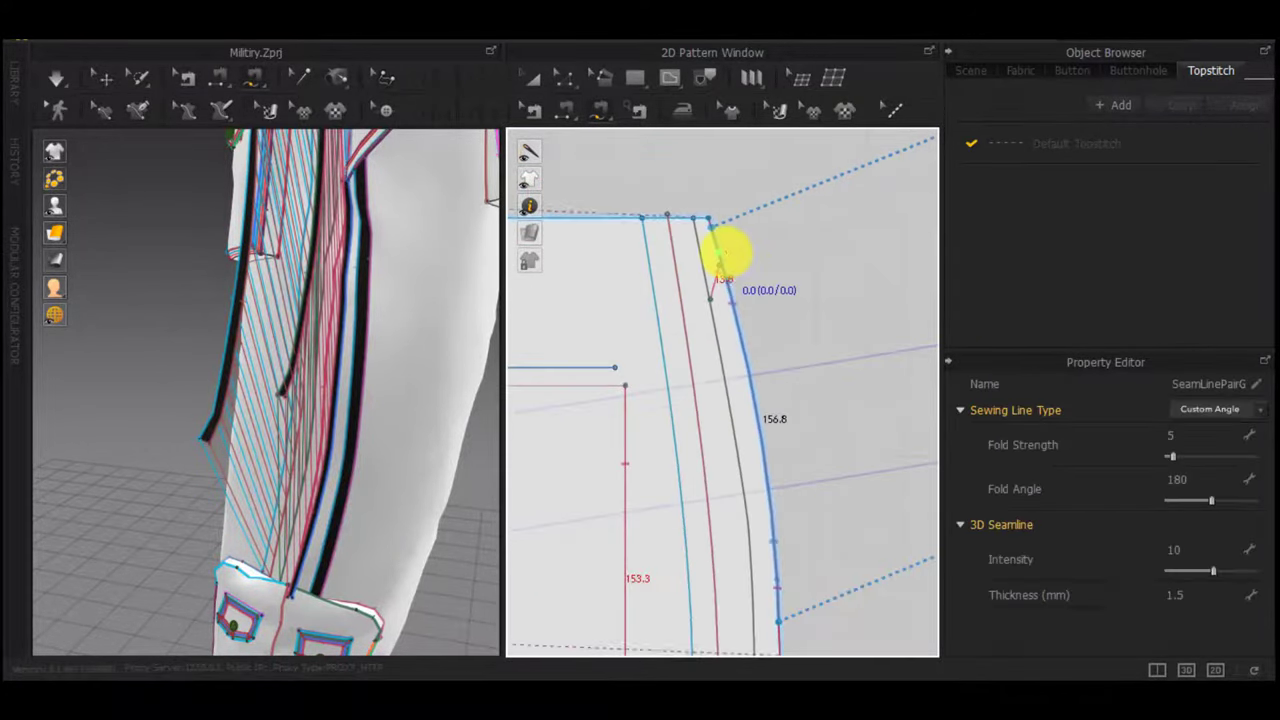
{"action": "left_click", "coordinate": [728, 264]}
{"action": "left_click", "coordinate": [765, 315]}
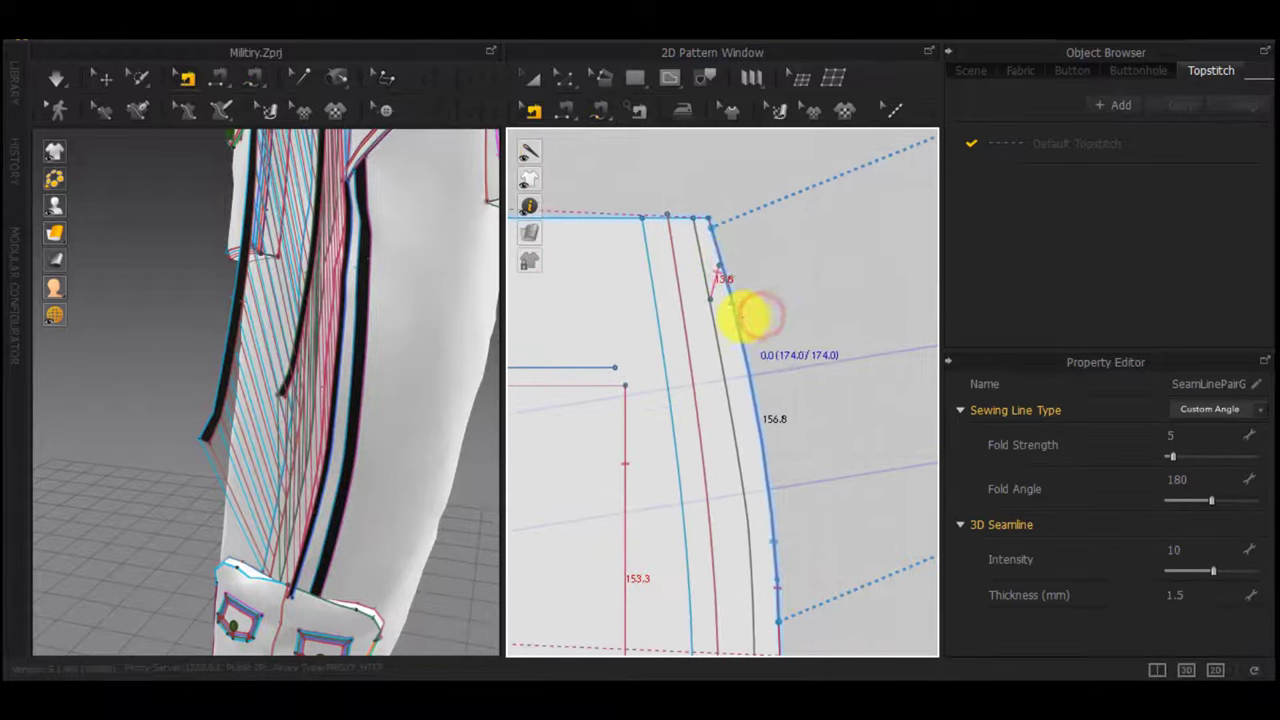
{"action": "left_click_drag", "start_coordinate": [739, 322], "coordinate": [736, 310]}
Simulate the garment to drape the stripes, and select the knee pocket on the avatar to locate its pattern piece
{"action": "scroll", "coordinate": [742, 337], "scroll_direction": "down", "scroll_amount": 3}
{"action": "key", "text": "space"}
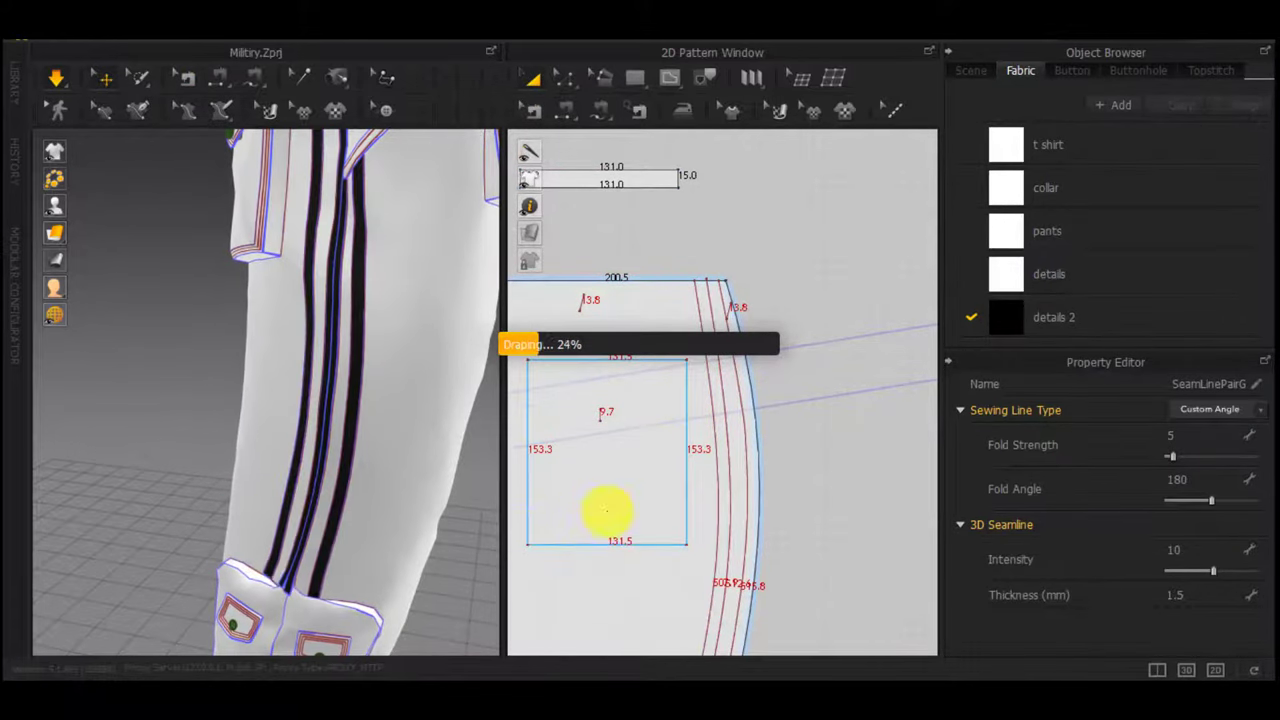
{"action": "left_click", "coordinate": [230, 627]}
{"action": "scroll", "coordinate": [775, 535], "scroll_direction": "down", "scroll_amount": 4}
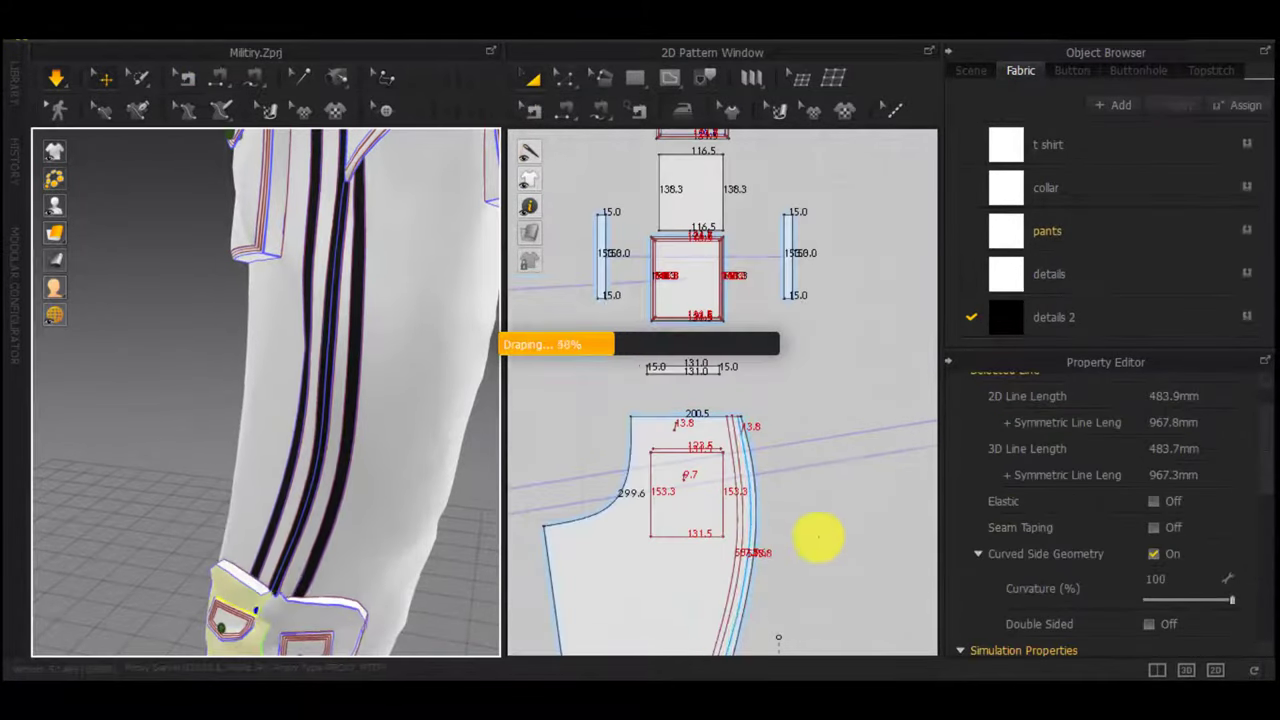
{"action": "middle_click_drag", "start_coordinate": [838, 566], "coordinate": [772, 343]}
{"action": "scroll", "coordinate": [871, 465], "scroll_direction": "down", "scroll_amount": 1}
{"action": "middle_click_drag", "start_coordinate": [849, 582], "coordinate": [842, 370]}
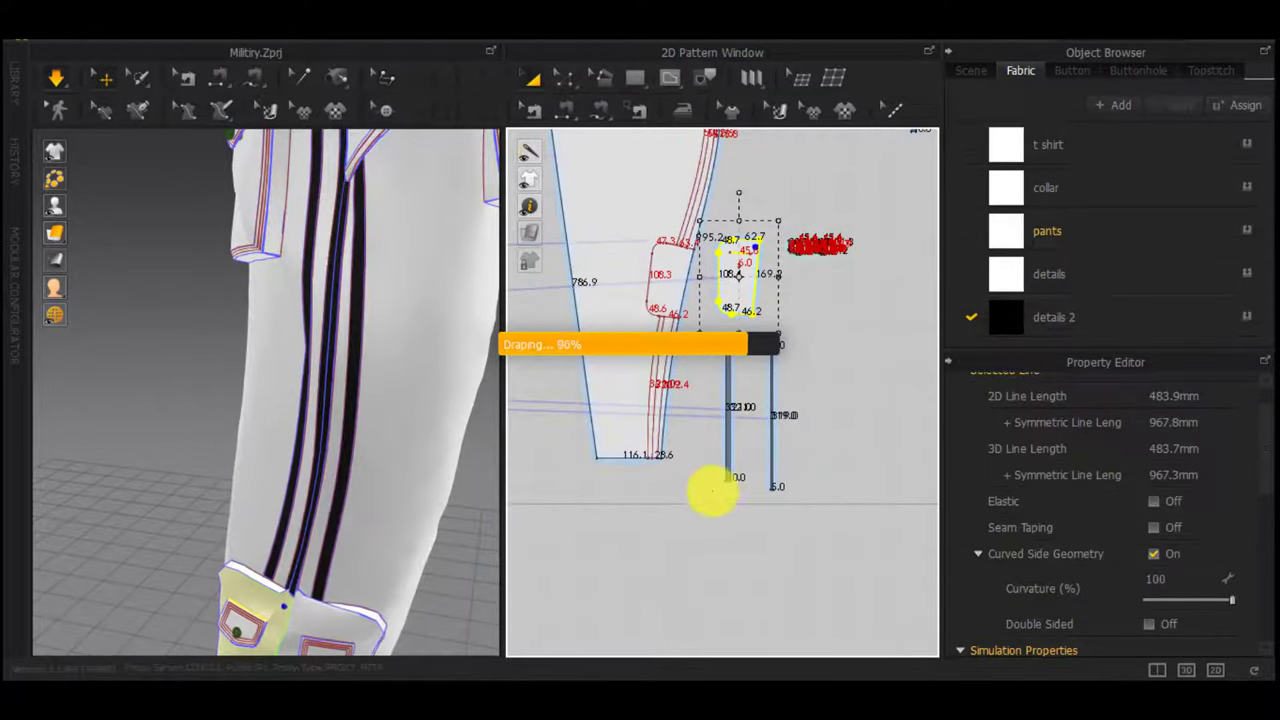
{"action": "left_click", "coordinate": [834, 417]}
Start a free seam across the bottom edge of the long 10 mm-wide strip
{"action": "scroll", "coordinate": [395, 446], "scroll_direction": "down", "scroll_amount": 3}
{"action": "scroll", "coordinate": [395, 446], "scroll_direction": "down", "scroll_amount": 2}
{"action": "right_click_drag", "start_coordinate": [395, 446], "coordinate": [441, 453]}
{"action": "scroll", "coordinate": [721, 435], "scroll_direction": "down", "scroll_amount": 3}
{"action": "scroll", "coordinate": [808, 291], "scroll_direction": "up", "scroll_amount": 4}
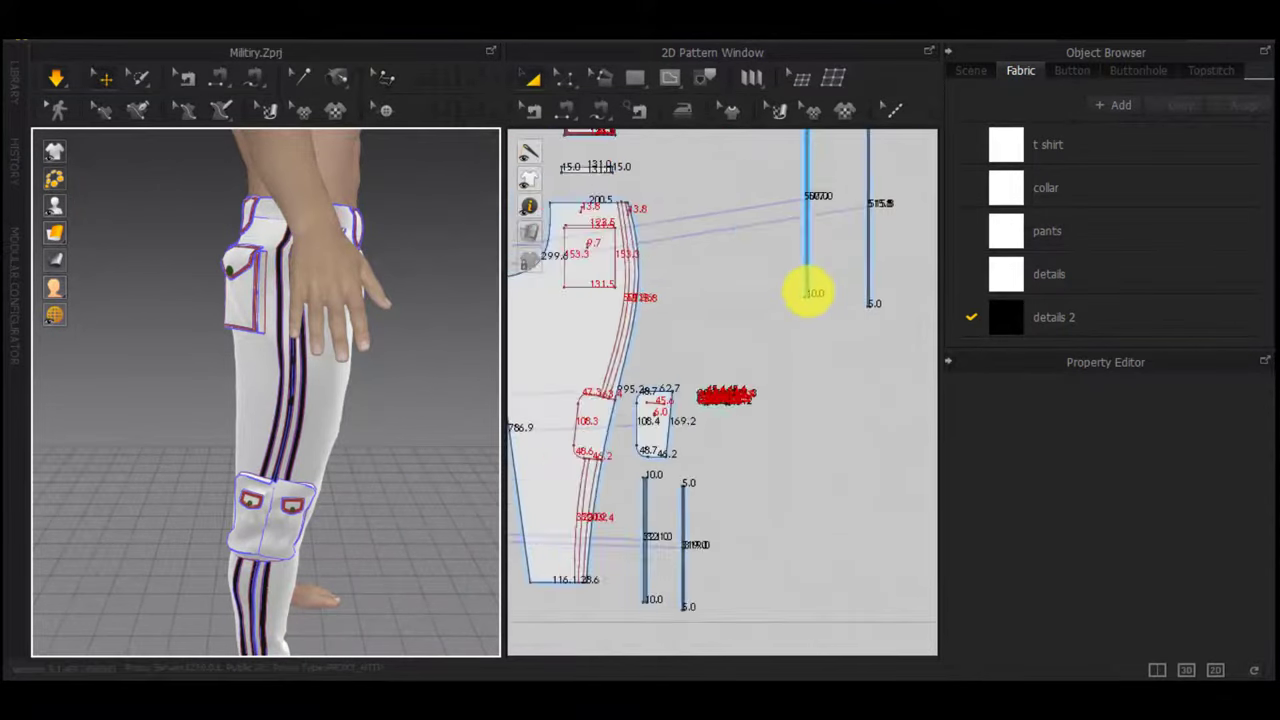
{"action": "key", "text": "m"}
{"action": "scroll", "coordinate": [808, 300], "scroll_direction": "up", "scroll_amount": 8}
{"action": "left_click", "coordinate": [708, 254]}
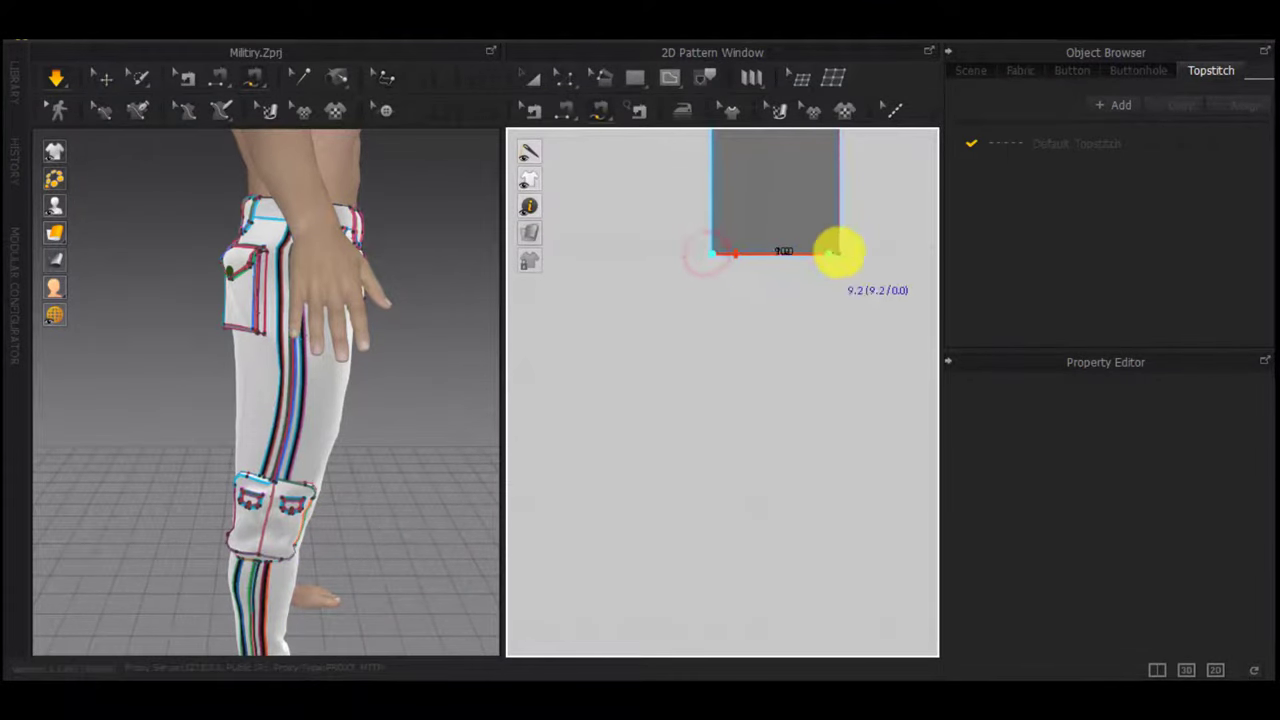
{"action": "scroll", "coordinate": [636, 345], "scroll_direction": "down", "scroll_amount": 3}
Complete the 10 mm seam on the trouser panel's knee pocket outline, between the first two stripe guide lines
{"action": "middle_click_drag", "start_coordinate": [636, 345], "coordinate": [860, 350]}
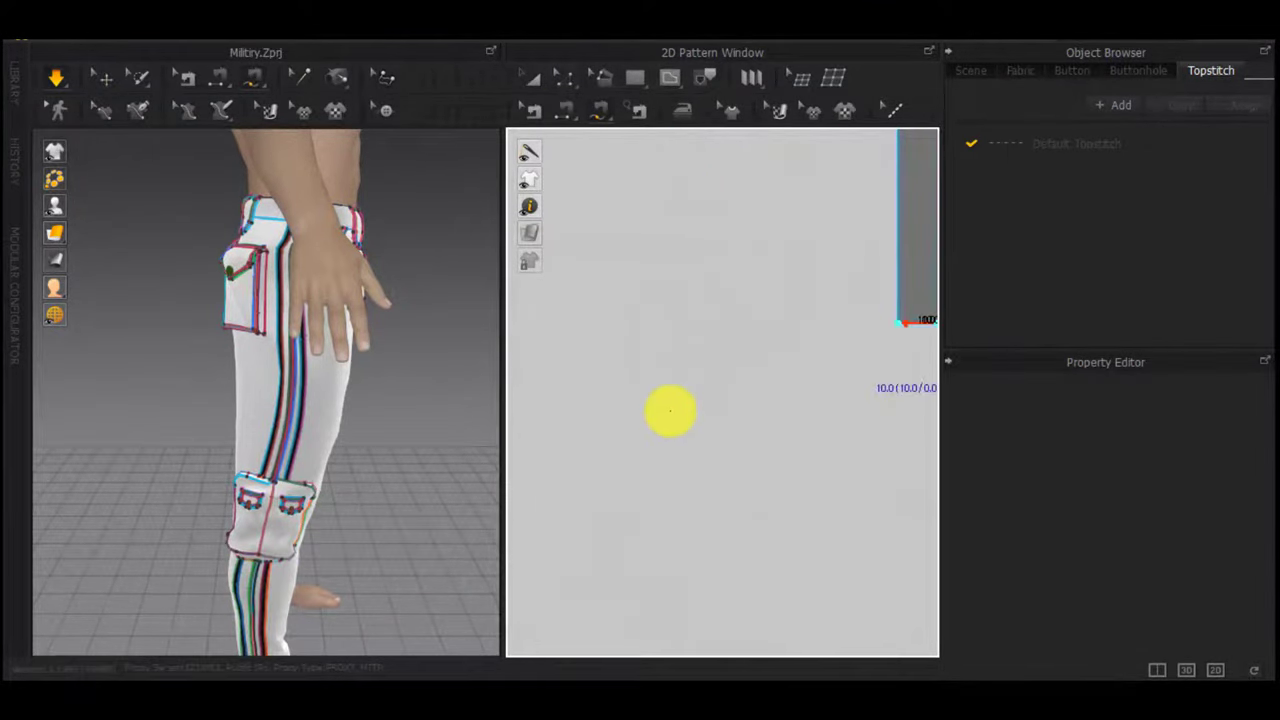
{"action": "scroll", "coordinate": [670, 412], "scroll_direction": "down", "scroll_amount": 4}
{"action": "scroll", "coordinate": [670, 412], "scroll_direction": "down", "scroll_amount": 3}
{"action": "middle_click_drag", "start_coordinate": [670, 412], "coordinate": [861, 380]}
{"action": "scroll", "coordinate": [684, 468], "scroll_direction": "up", "scroll_amount": 8}
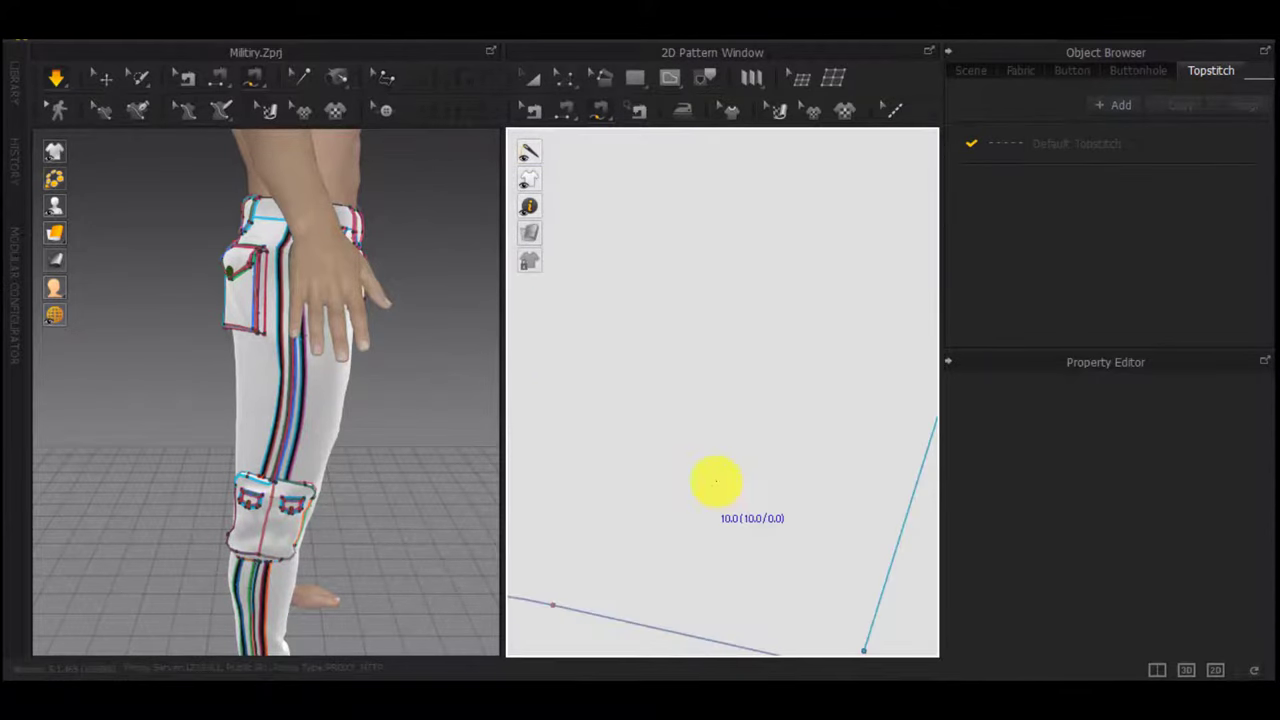
{"action": "middle_click_drag", "start_coordinate": [716, 486], "coordinate": [589, 255]}
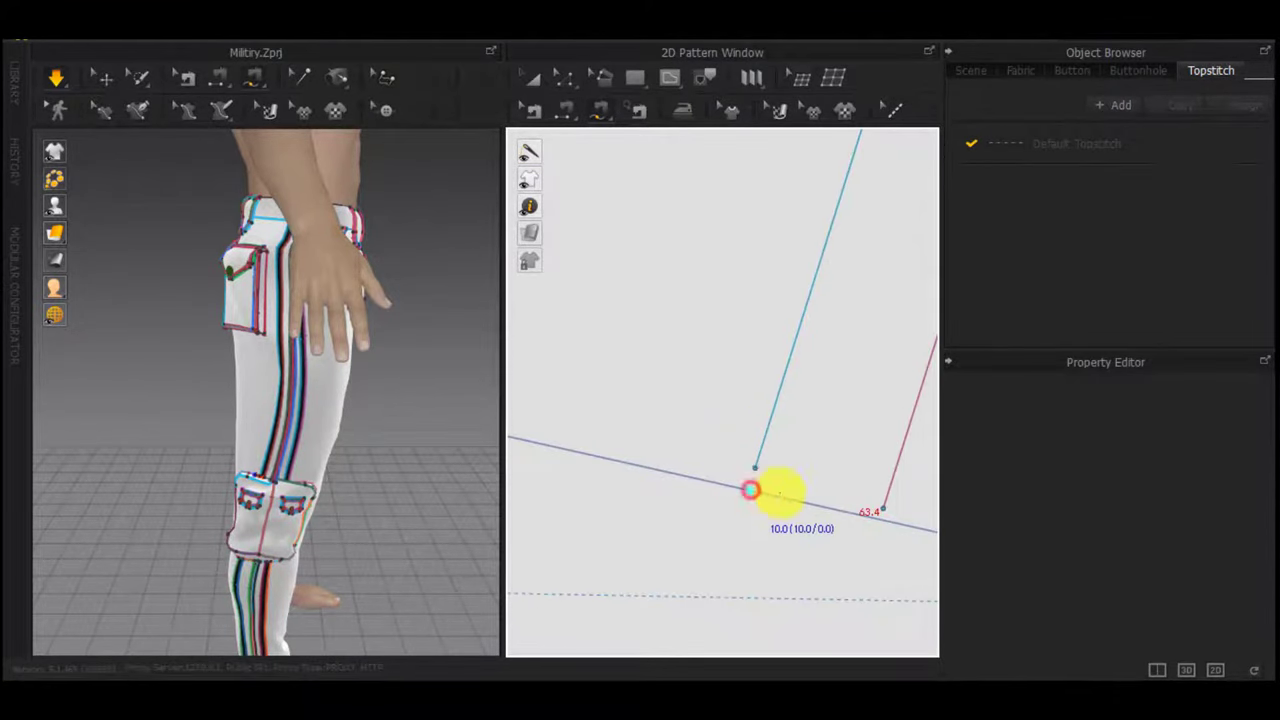
{"action": "left_click", "coordinate": [880, 510]}
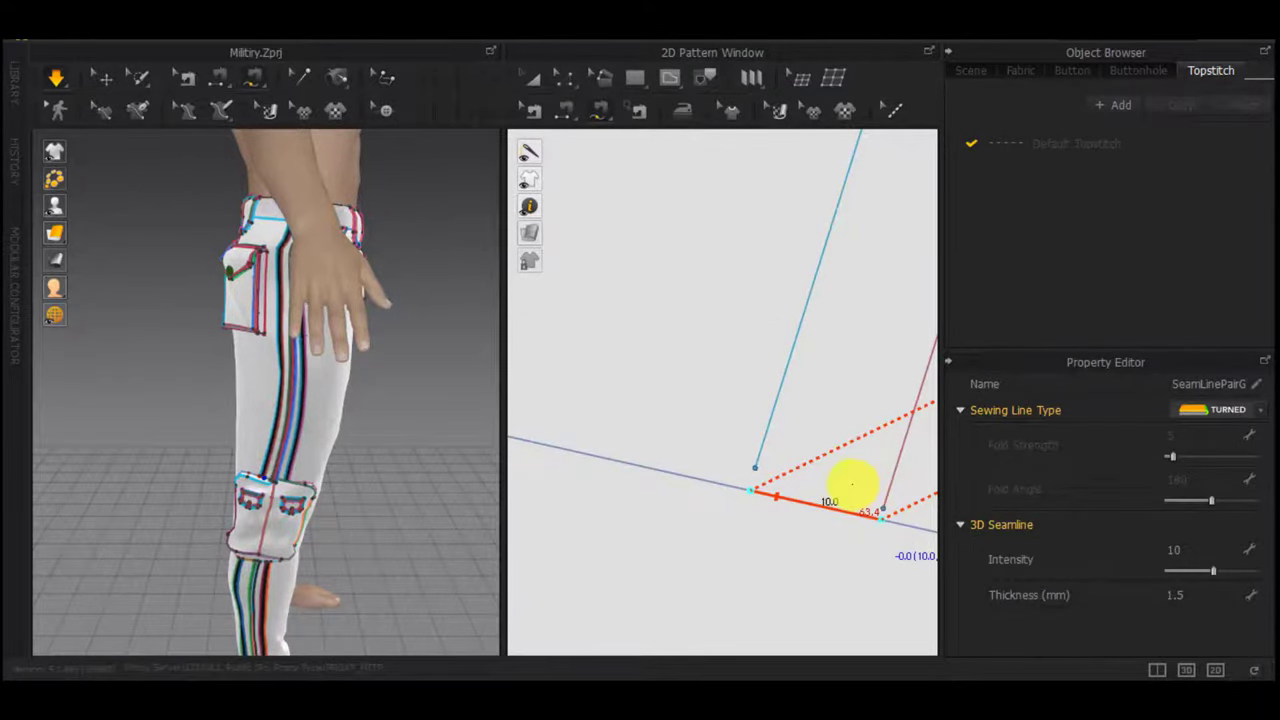
{"action": "scroll", "coordinate": [852, 484], "scroll_direction": "down", "scroll_amount": 5}
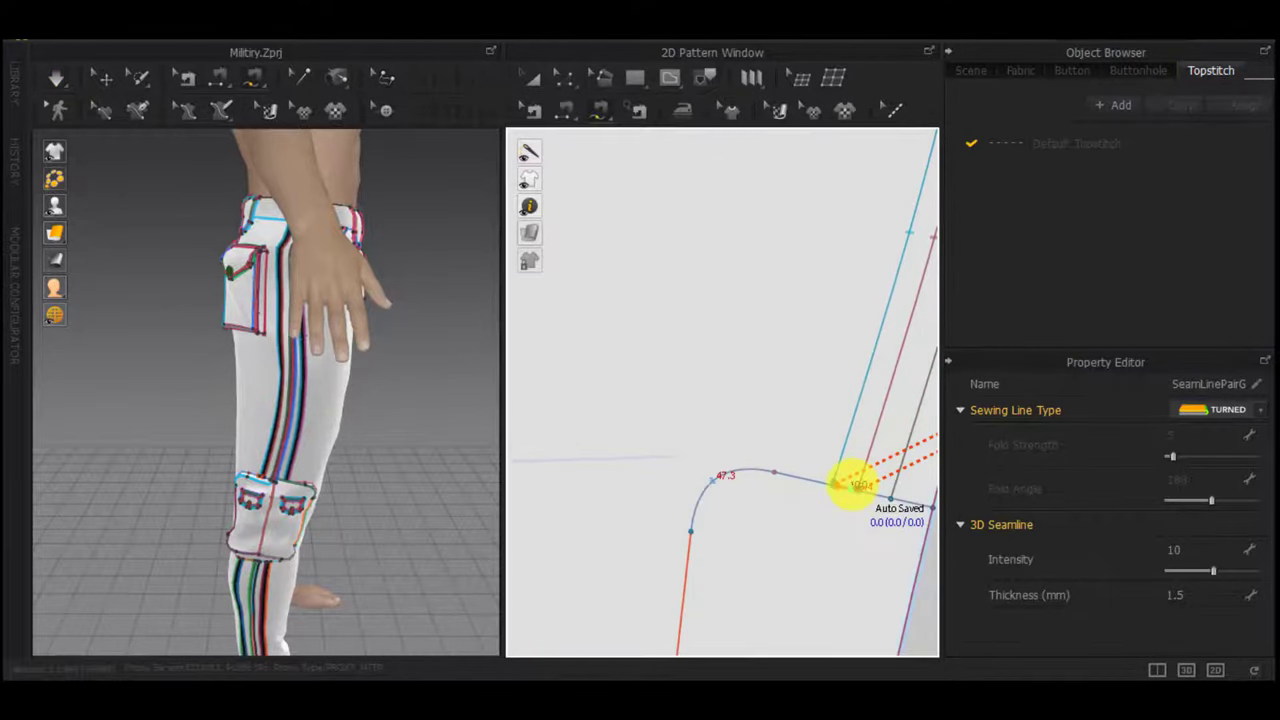
Move the lower endpoints of the first two internal stripe lines onto the top outline of the knee pocket
{"action": "scroll", "coordinate": [850, 484], "scroll_direction": "up", "scroll_amount": 4}
{"action": "key", "text": "z"}
{"action": "left_click", "coordinate": [773, 475]}
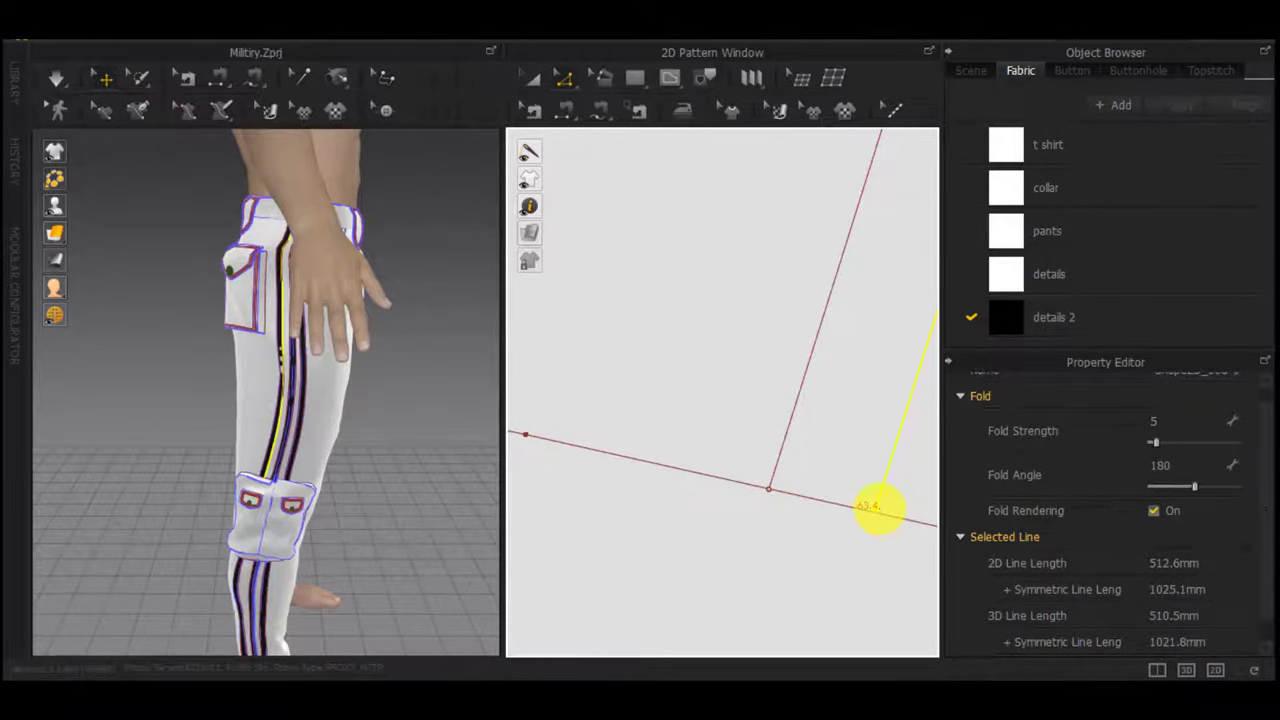
{"action": "scroll", "coordinate": [880, 507], "scroll_direction": "down", "scroll_amount": 2}
{"action": "left_click", "coordinate": [880, 506]}
{"action": "scroll", "coordinate": [879, 506], "scroll_direction": "up", "scroll_amount": 5}
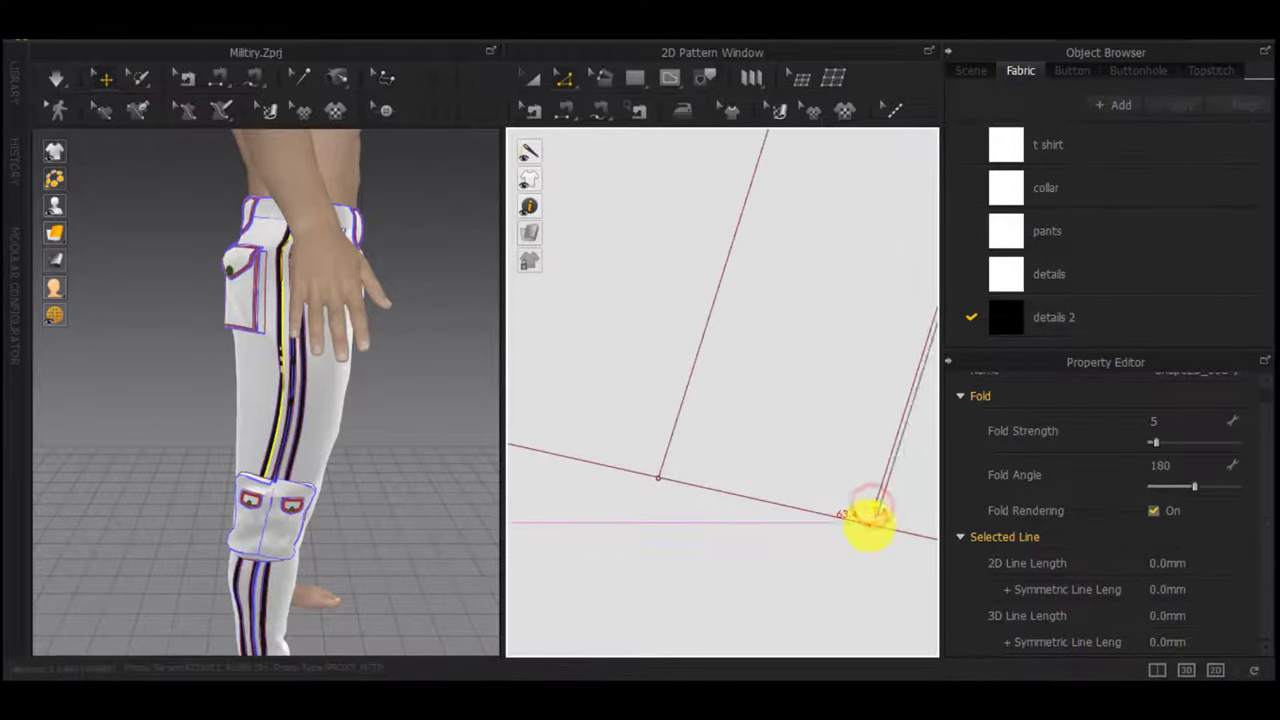
{"action": "scroll", "coordinate": [866, 524], "scroll_direction": "down", "scroll_amount": 5}
{"action": "middle_click_drag", "start_coordinate": [866, 524], "coordinate": [717, 506]}
{"action": "scroll", "coordinate": [717, 506], "scroll_direction": "down", "scroll_amount": 6}
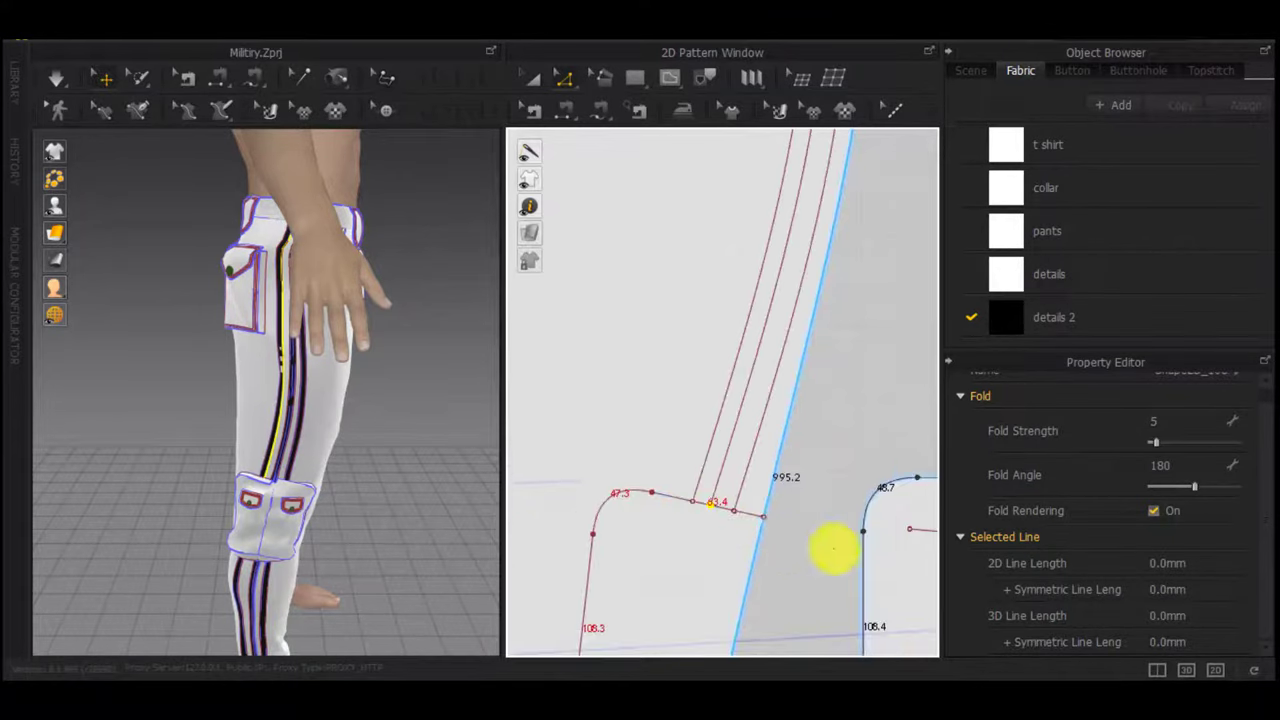
Simulate the garment again and select the middle stripe where it meets the knee pockets
{"action": "scroll", "coordinate": [832, 549], "scroll_direction": "down", "scroll_amount": 5}
{"action": "key", "text": "space"}
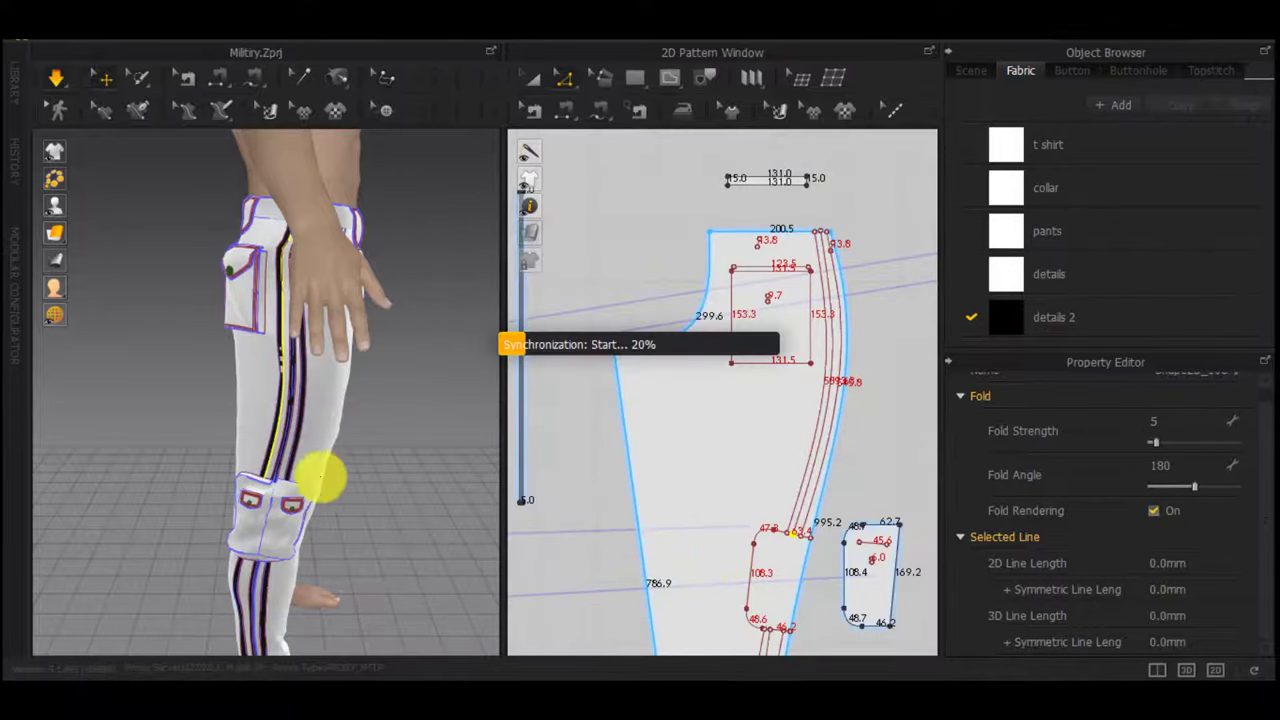
{"action": "scroll", "coordinate": [287, 479], "scroll_direction": "up", "scroll_amount": 5}
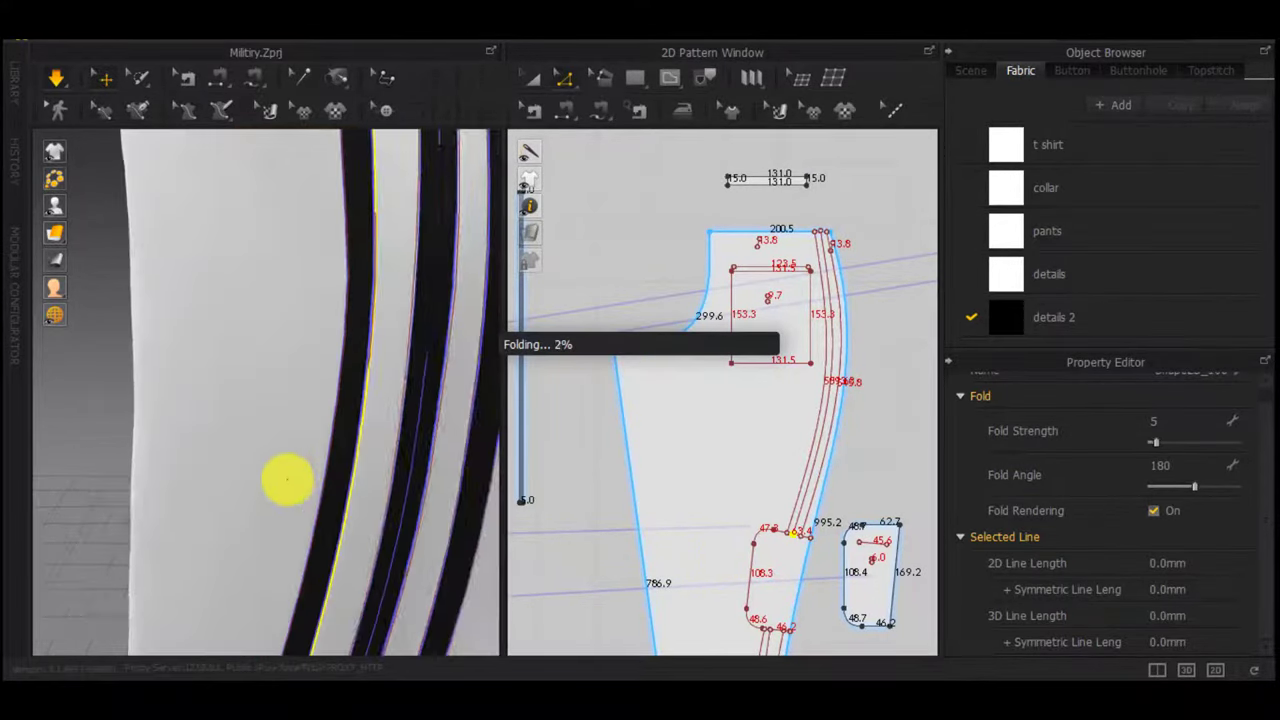
{"action": "scroll", "coordinate": [346, 566], "scroll_direction": "down", "scroll_amount": 2}
{"action": "middle_click_drag", "start_coordinate": [346, 566], "coordinate": [306, 448]}
{"action": "left_click", "coordinate": [294, 427]}
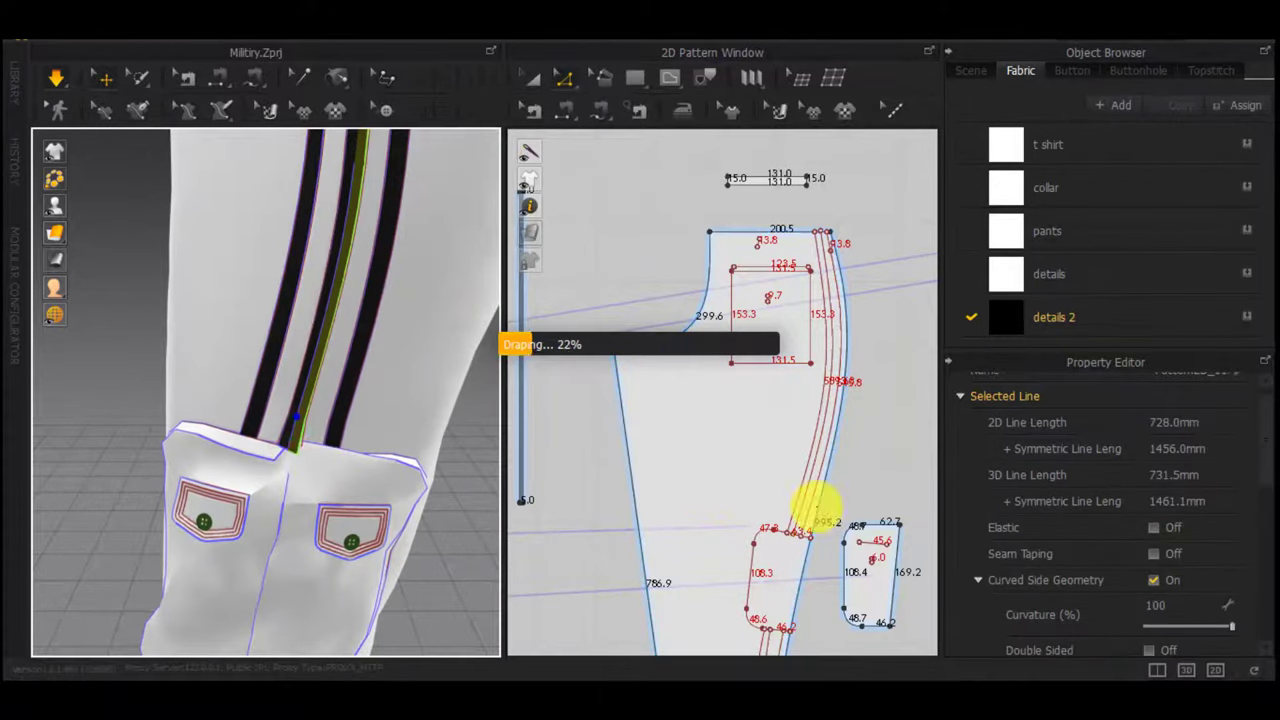
Start a free seam across the bottom 5 mm edge of the longer narrow strip
{"action": "scroll", "coordinate": [818, 508], "scroll_direction": "down", "scroll_amount": 3}
{"action": "middle_click_drag", "start_coordinate": [818, 508], "coordinate": [688, 453]}
{"action": "scroll", "coordinate": [741, 433], "scroll_direction": "down", "scroll_amount": 3}
{"action": "left_click", "coordinate": [293, 410]}
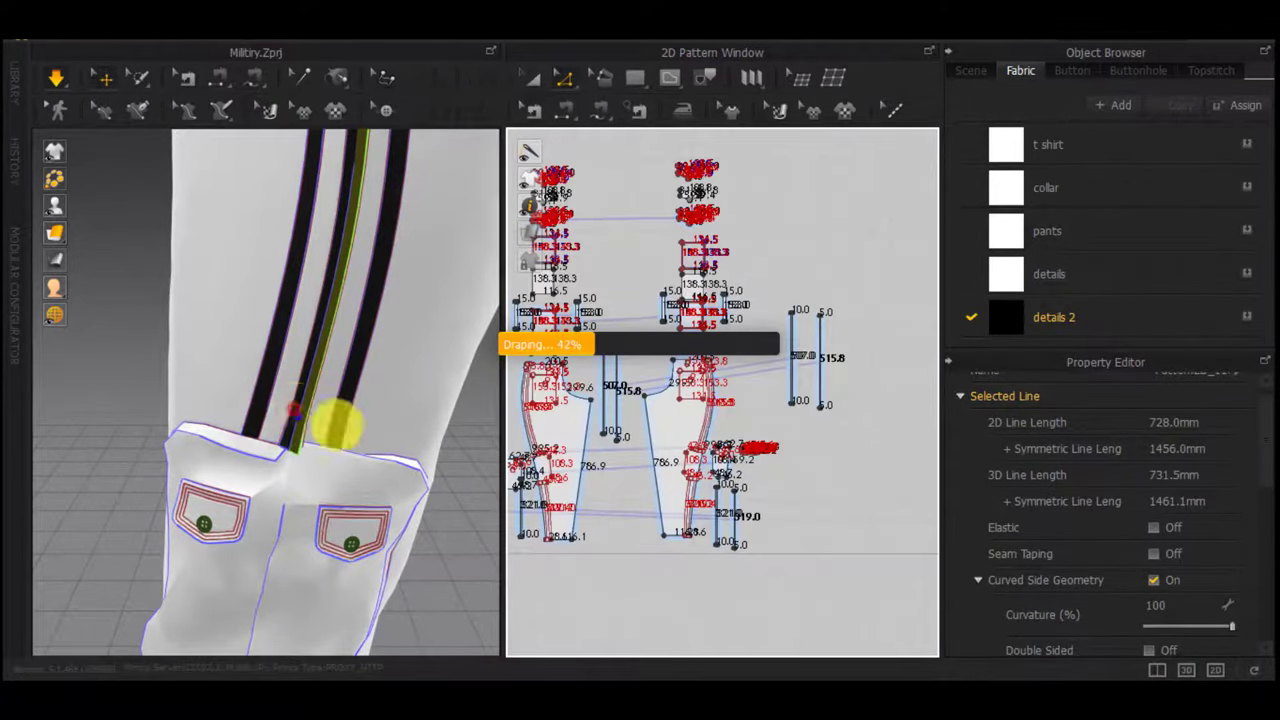
{"action": "scroll", "coordinate": [817, 418], "scroll_direction": "up", "scroll_amount": 8}
{"action": "key", "text": "m"}
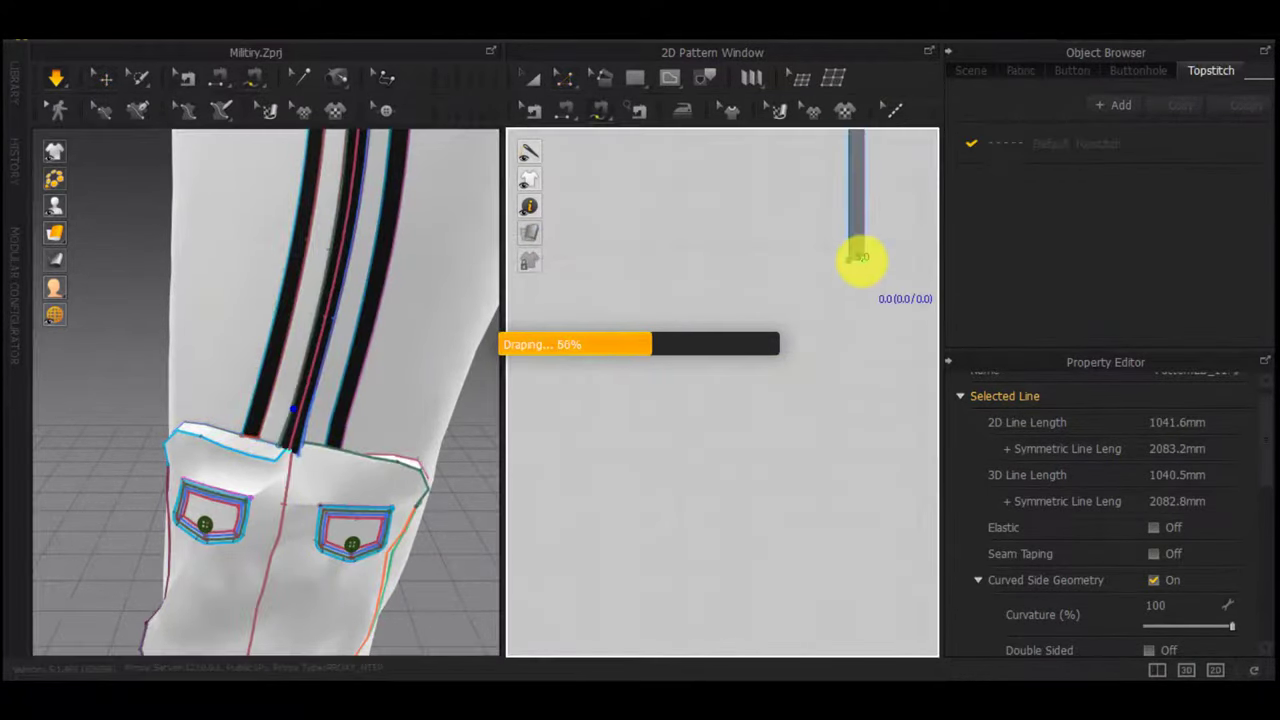
{"action": "left_click", "coordinate": [862, 262]}
{"action": "scroll", "coordinate": [737, 286], "scroll_direction": "down", "scroll_amount": 3}
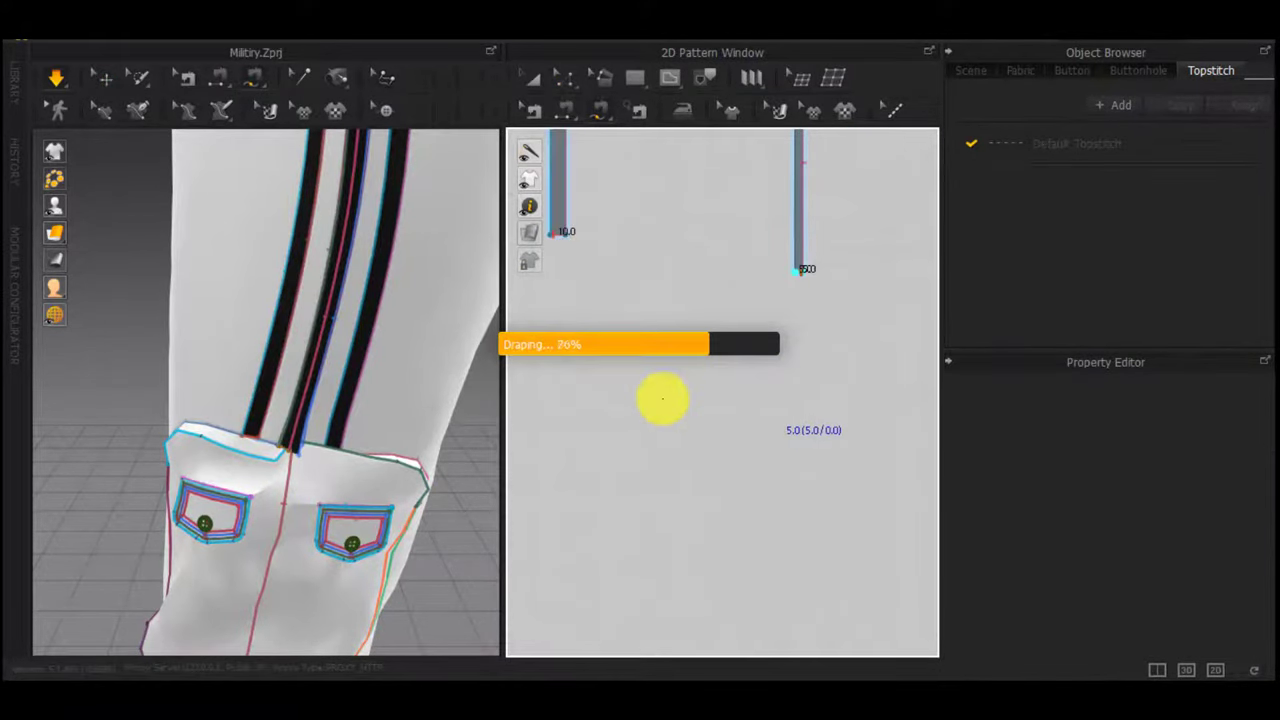
Complete that seam on the knee pocket outline, from the panel's outer edge to the third stripe line, about 16.4 mm
{"action": "scroll", "coordinate": [663, 400], "scroll_direction": "down", "scroll_amount": 4}
{"action": "middle_click_drag", "start_coordinate": [660, 400], "coordinate": [1029, 426]}
{"action": "scroll", "coordinate": [718, 520], "scroll_direction": "up", "scroll_amount": 7}
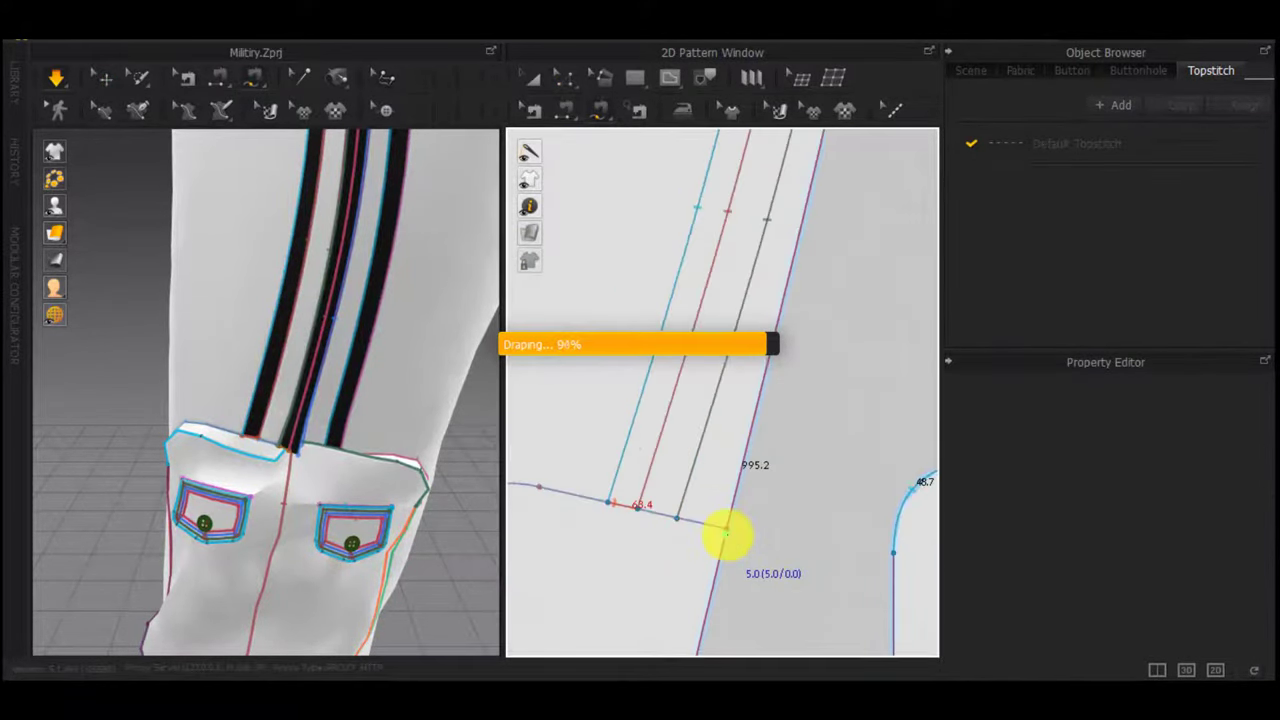
{"action": "left_click", "coordinate": [727, 529]}
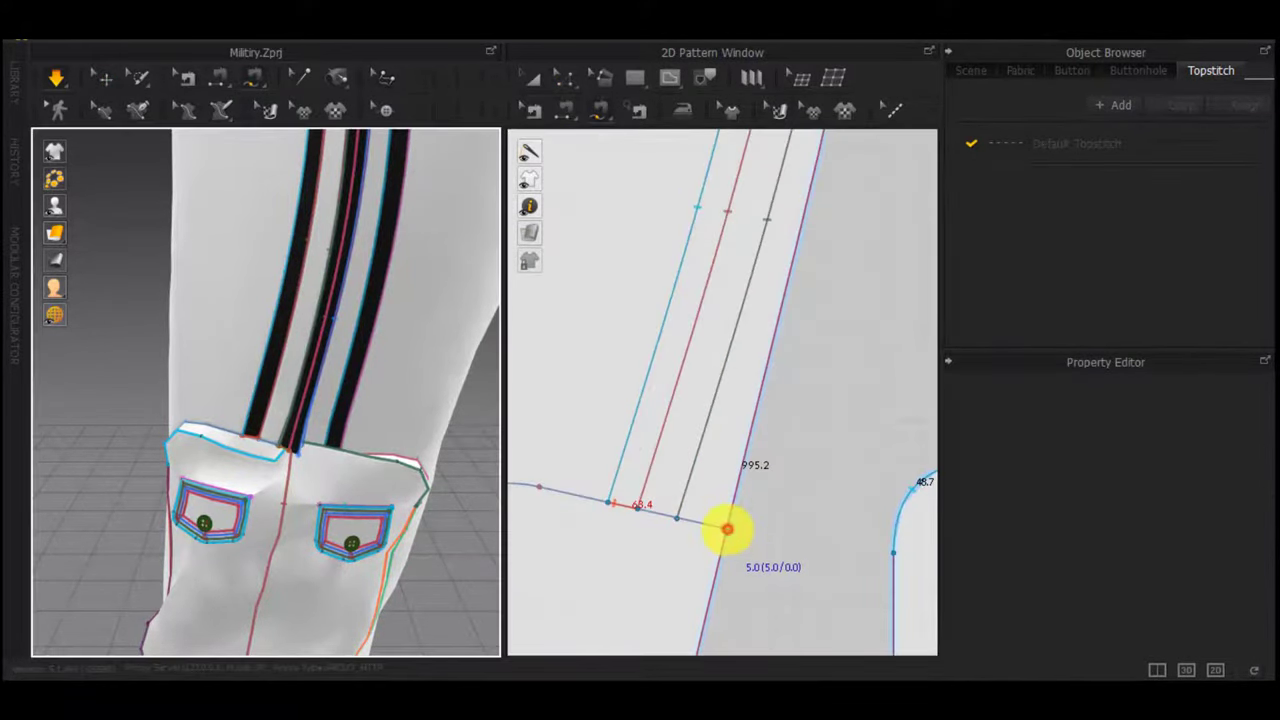
{"action": "left_click", "coordinate": [677, 520]}
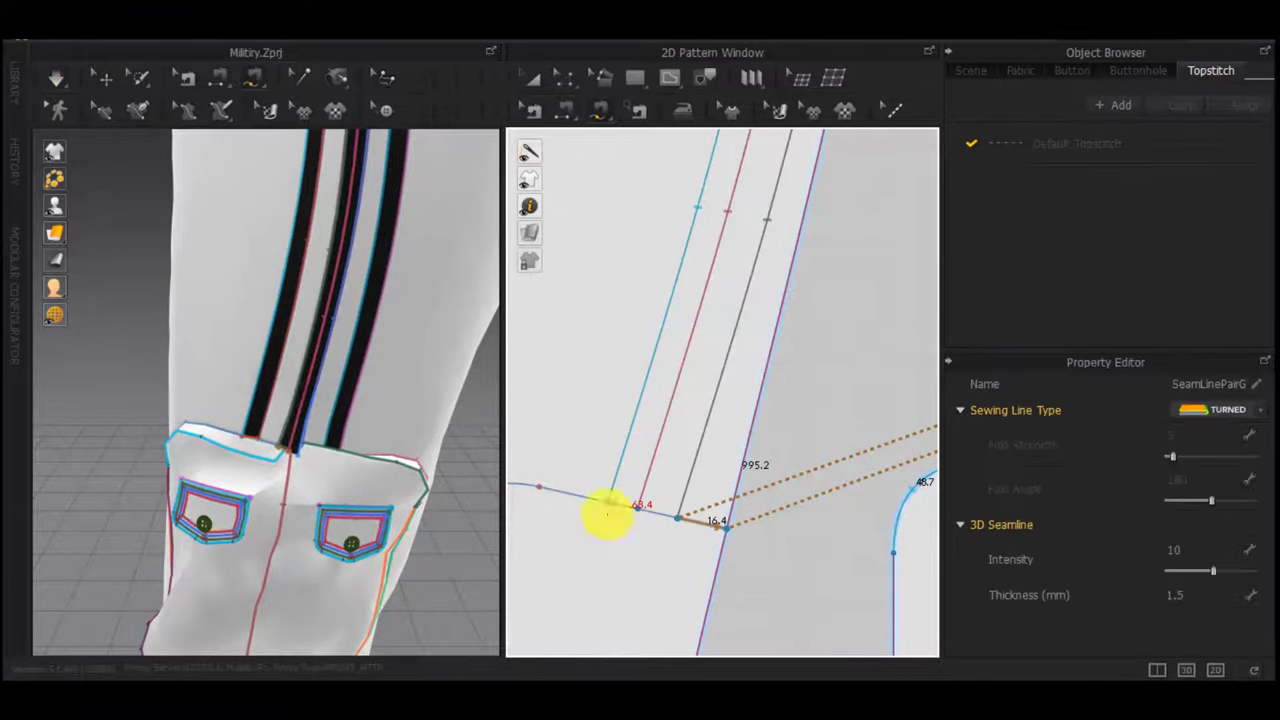
{"action": "scroll", "coordinate": [622, 488], "scroll_direction": "down", "scroll_amount": 10}
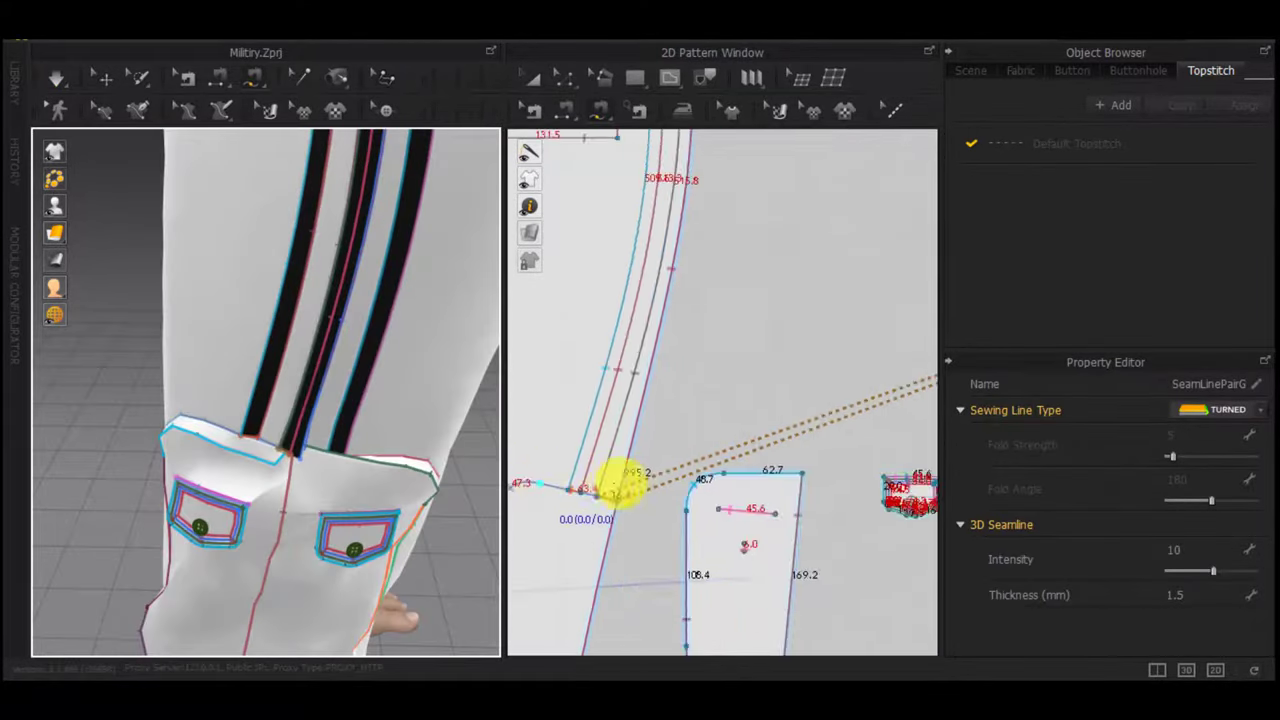
Free-sew the matching narrow strip's bottom 5 mm edge to the mirrored panel's knee pocket outline, from the outer edge to the nearest stripe line
{"action": "middle_click_drag", "start_coordinate": [552, 500], "coordinate": [756, 456]}
{"action": "scroll", "coordinate": [636, 510], "scroll_direction": "up", "scroll_amount": 8}
{"action": "scroll", "coordinate": [752, 460], "scroll_direction": "down", "scroll_amount": 3}
{"action": "left_click", "coordinate": [668, 543]}
{"action": "left_click", "coordinate": [649, 543]}
{"action": "scroll", "coordinate": [613, 549], "scroll_direction": "down", "scroll_amount": 4}
{"action": "middle_click_drag", "start_coordinate": [613, 549], "coordinate": [794, 497]}
{"action": "scroll", "coordinate": [794, 497], "scroll_direction": "down", "scroll_amount": 3}
{"action": "scroll", "coordinate": [610, 530], "scroll_direction": "down", "scroll_amount": 3}
{"action": "scroll", "coordinate": [552, 515], "scroll_direction": "up", "scroll_amount": 8}
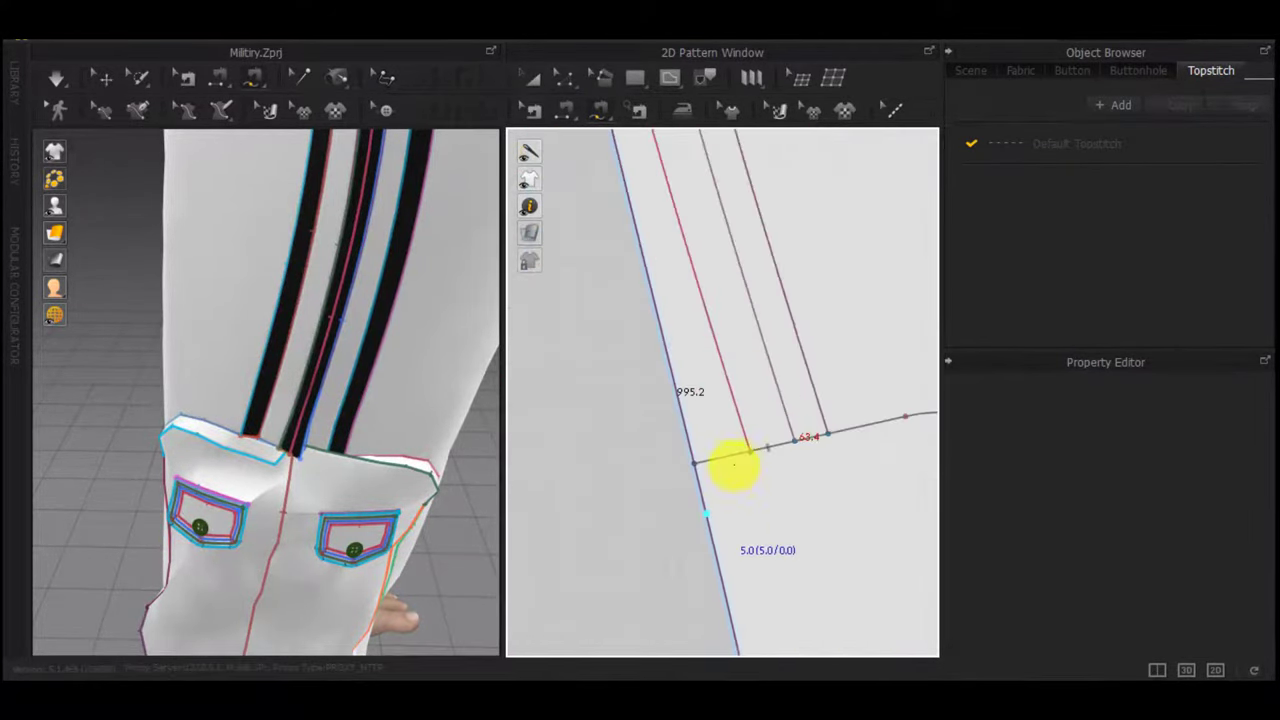
{"action": "left_click", "coordinate": [695, 460]}
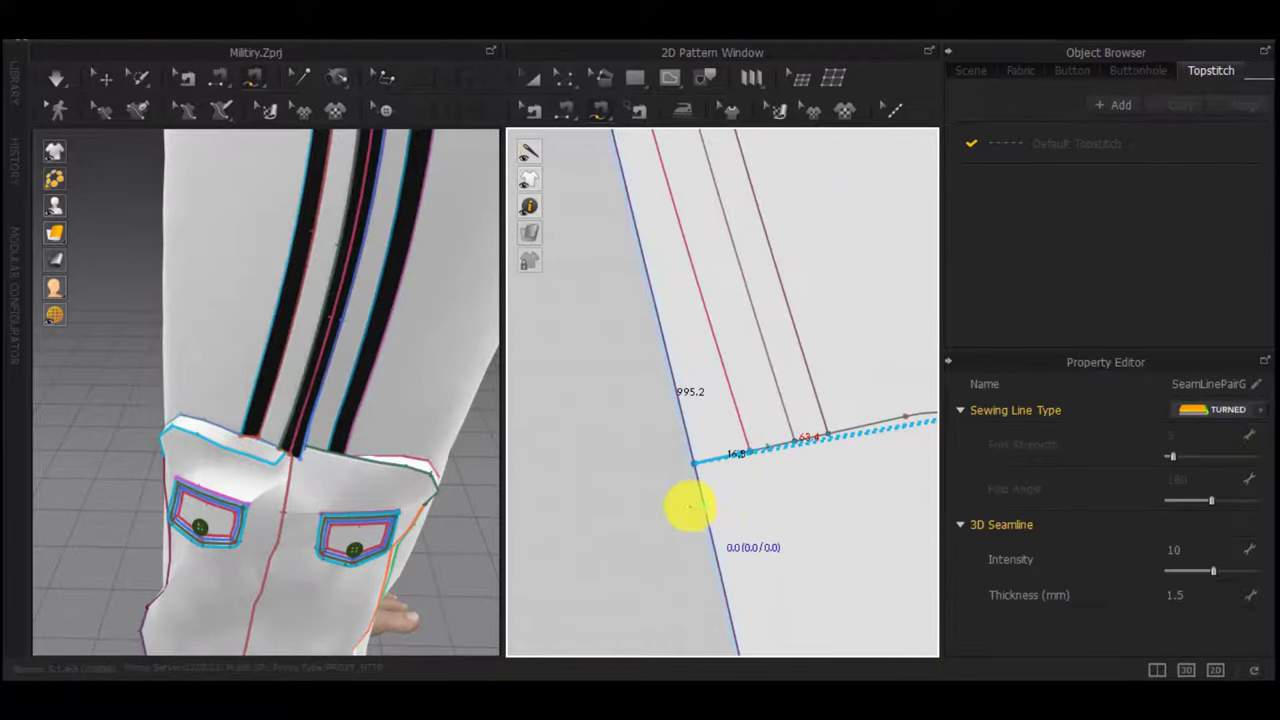
Simulate the garment and check the stripe ends where they meet the top of the knee pocket
{"action": "scroll", "coordinate": [690, 507], "scroll_direction": "down", "scroll_amount": 2}
{"action": "scroll", "coordinate": [729, 506], "scroll_direction": "down", "scroll_amount": 4}
{"action": "middle_click_drag", "start_coordinate": [803, 515], "coordinate": [606, 510]}
{"action": "scroll", "coordinate": [806, 449], "scroll_direction": "up", "scroll_amount": 5}
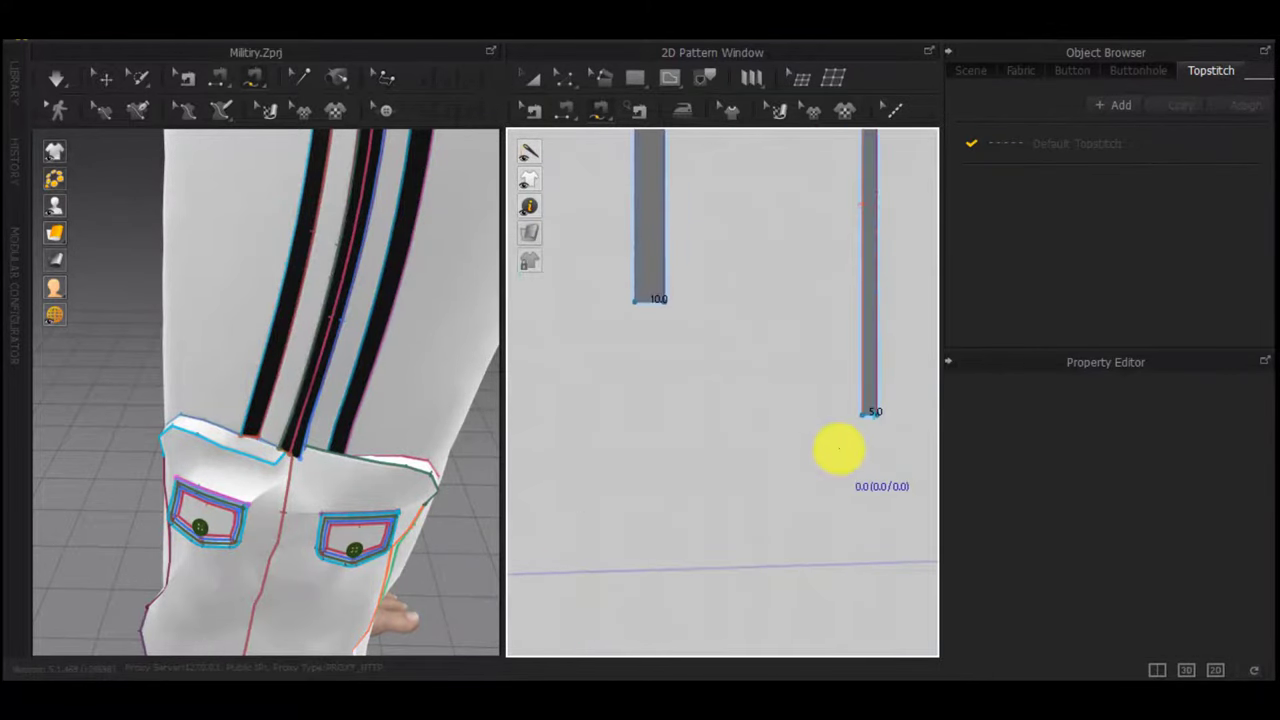
{"action": "key", "text": "space"}
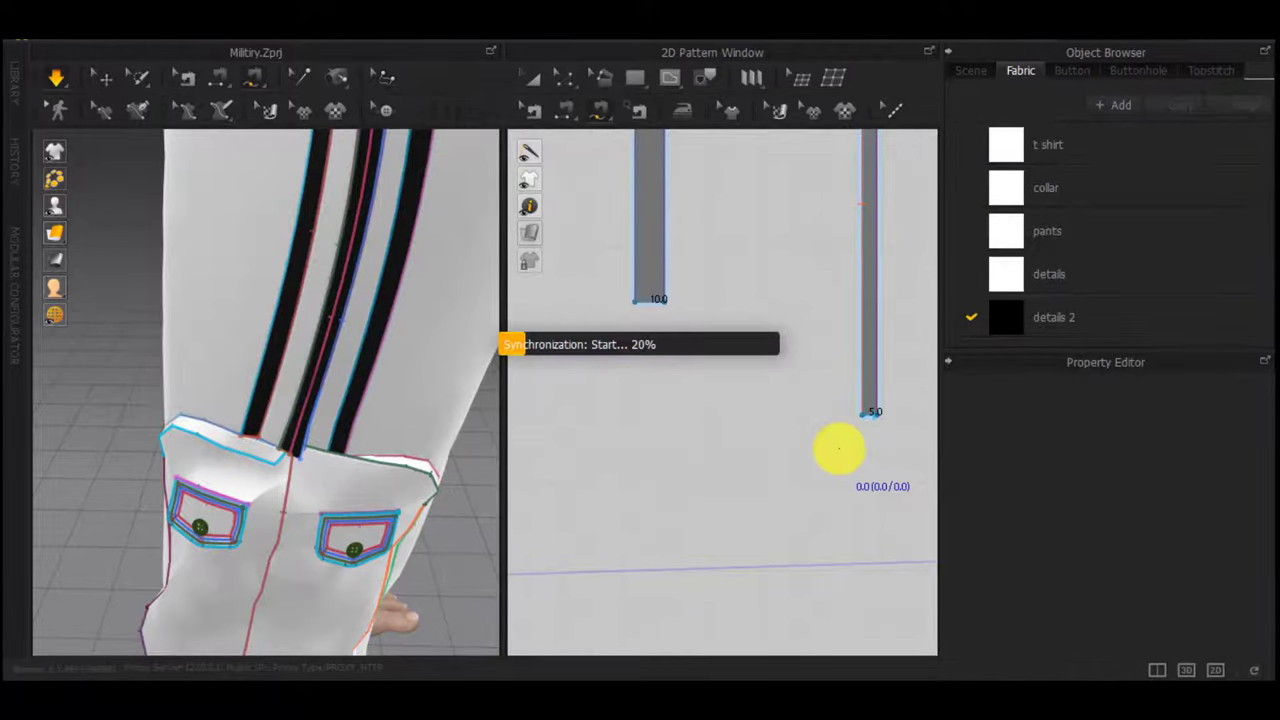
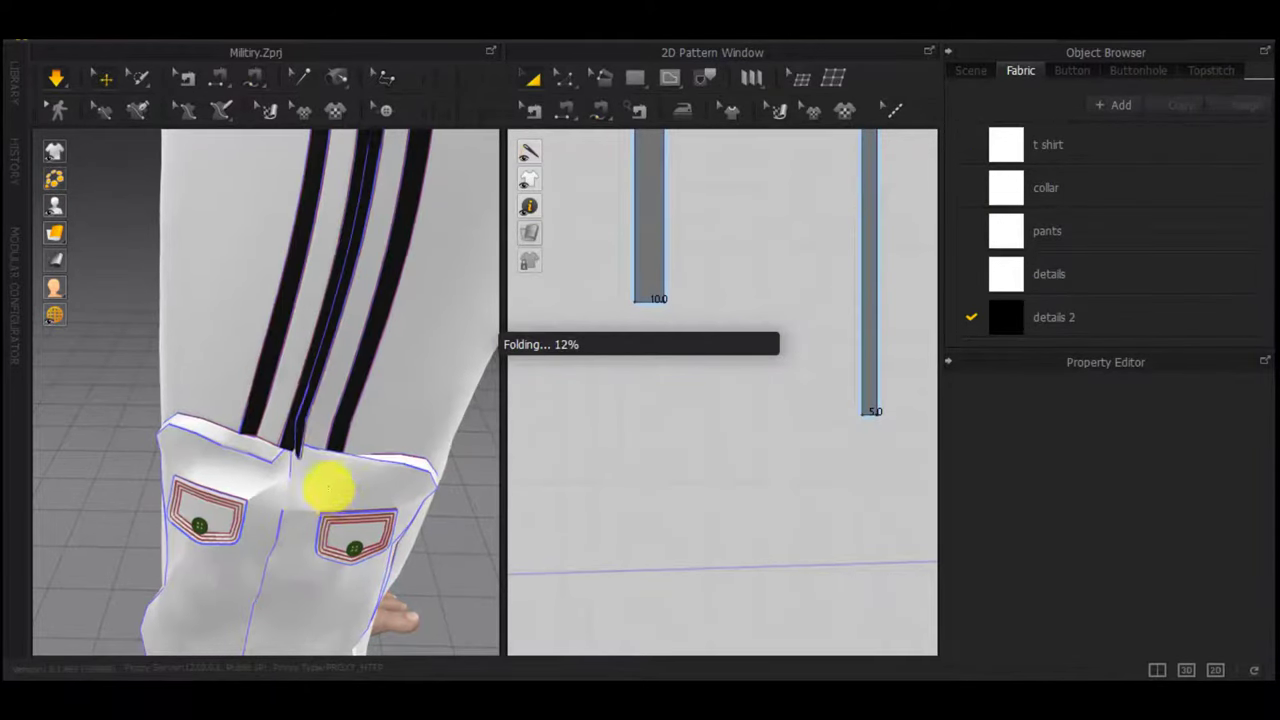
{"action": "right_click_drag", "start_coordinate": [328, 487], "coordinate": [248, 460]}
{"action": "left_click_drag", "start_coordinate": [261, 488], "coordinate": [130, 497]}
{"action": "right_click_drag", "start_coordinate": [206, 497], "coordinate": [506, 486]}
{"action": "scroll", "coordinate": [426, 476], "scroll_direction": "down", "scroll_amount": 3}
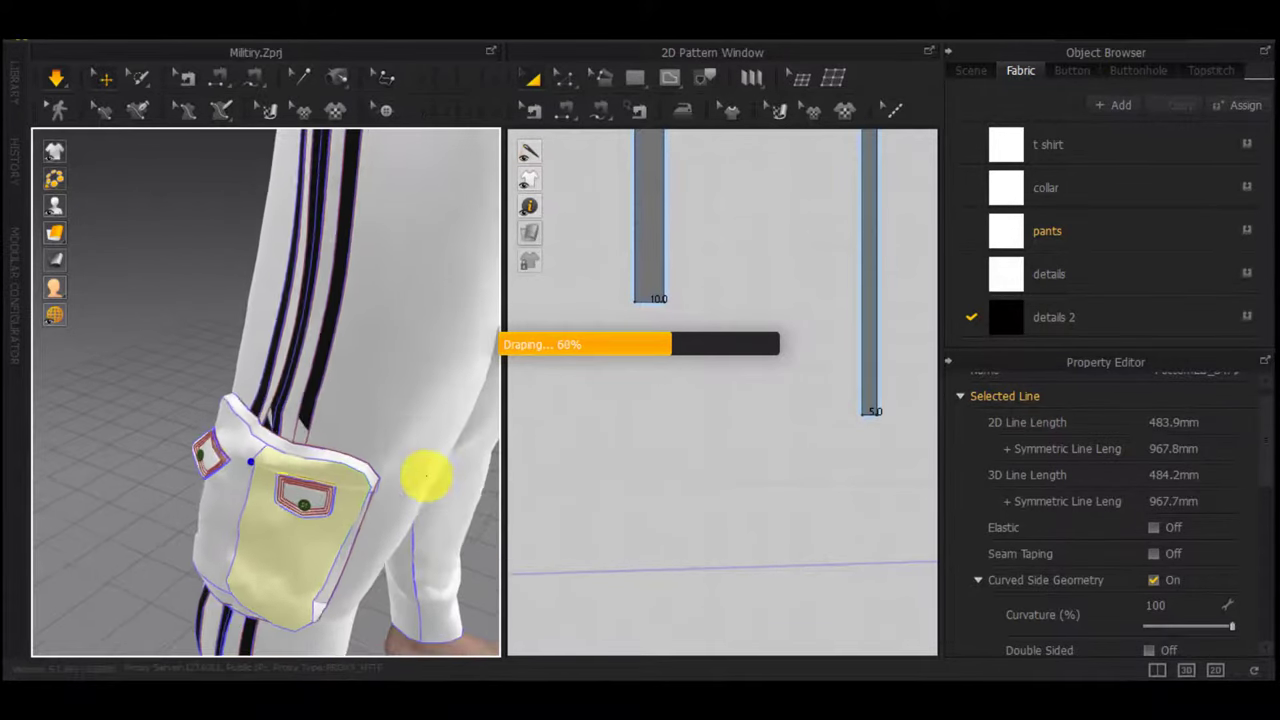
{"action": "scroll", "coordinate": [697, 486], "scroll_direction": "down", "scroll_amount": 5}
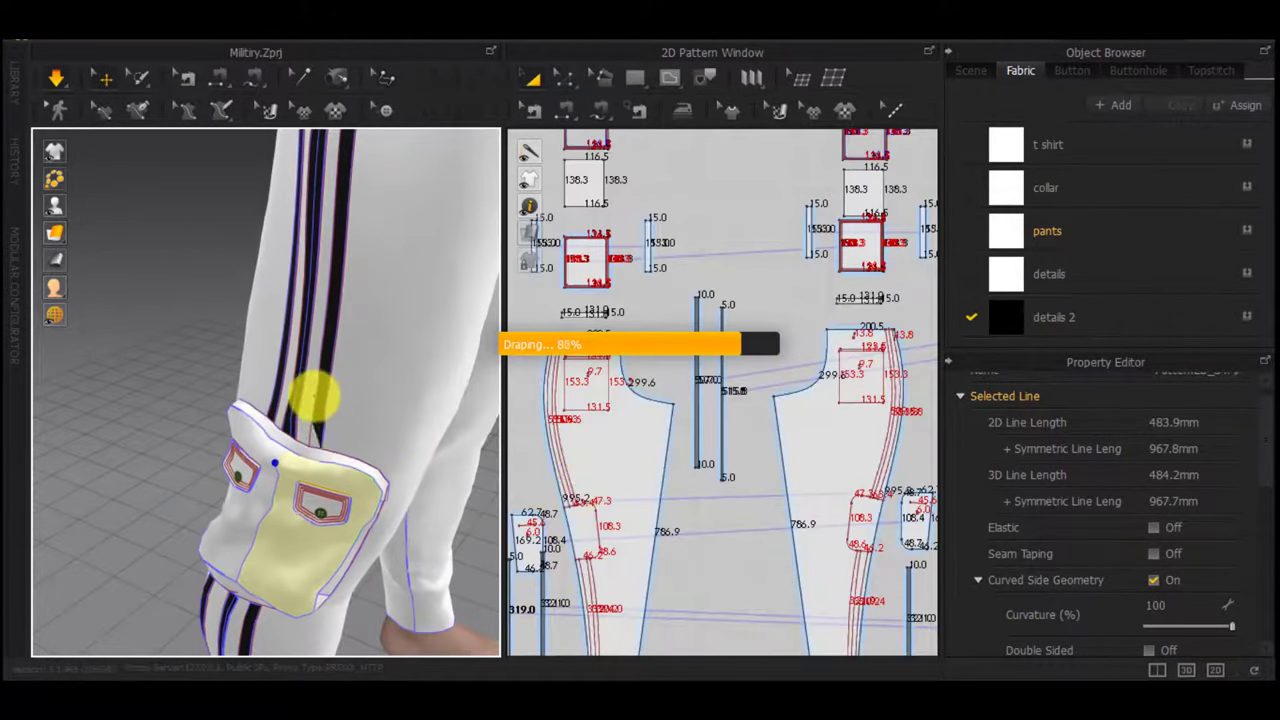
Locate the wide stripe ending at the knee pocket's front half in the pattern layout and start a free seam across its bottom 10 mm edge
{"action": "left_click", "coordinate": [316, 398]}
{"action": "key", "text": "m"}
{"action": "scroll", "coordinate": [752, 477], "scroll_direction": "down", "scroll_amount": 4}
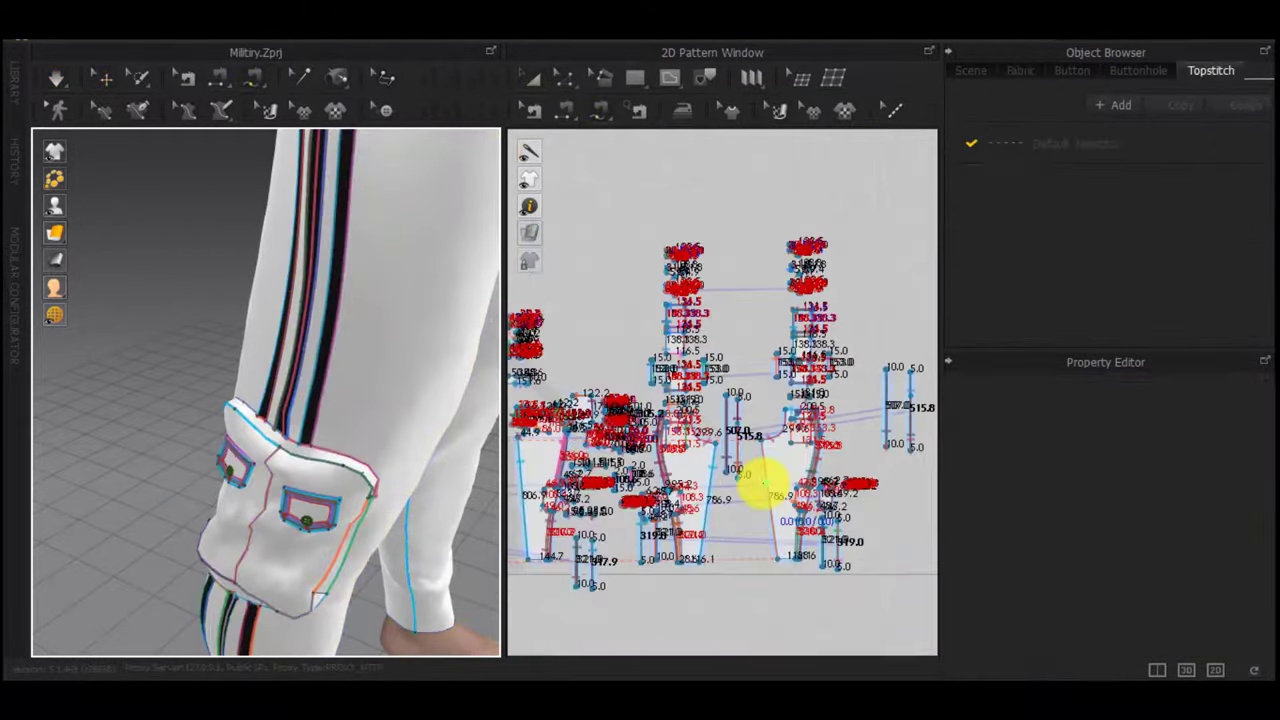
{"action": "left_click", "coordinate": [322, 397]}
{"action": "scroll", "coordinate": [646, 471], "scroll_direction": "up", "scroll_amount": 5}
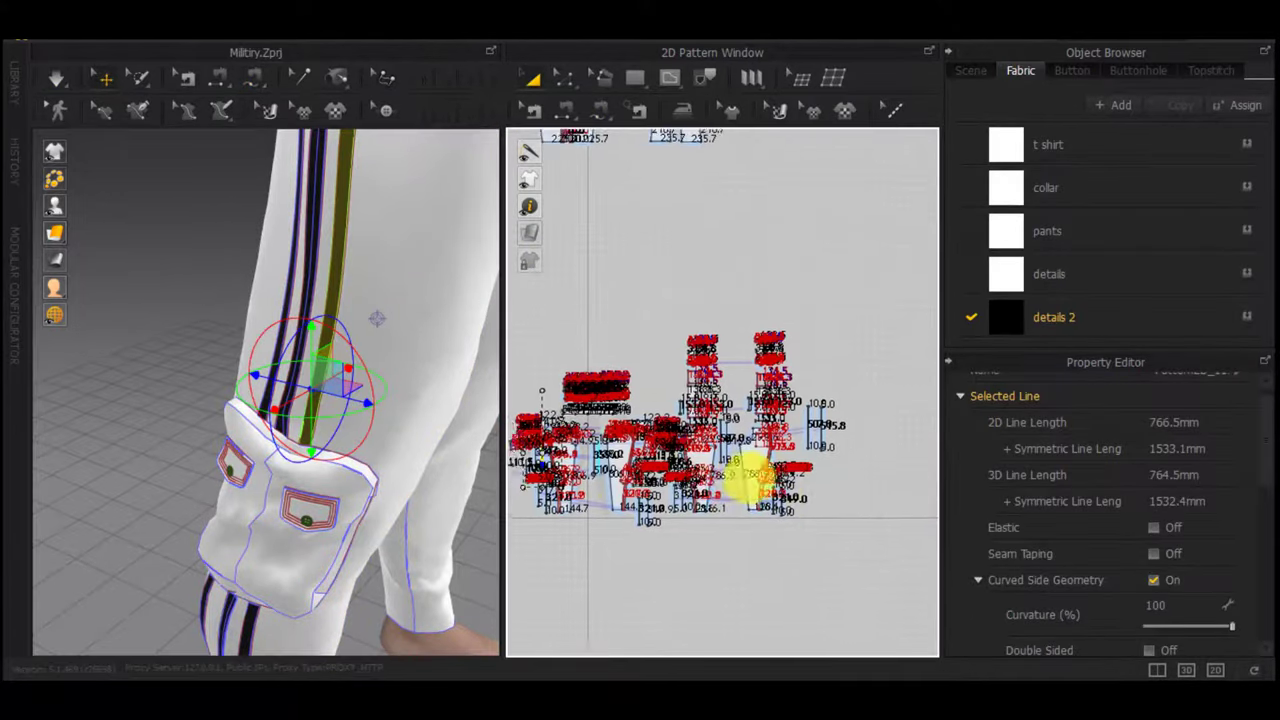
{"action": "scroll", "coordinate": [662, 474], "scroll_direction": "up", "scroll_amount": 2}
{"action": "left_click", "coordinate": [635, 474]}
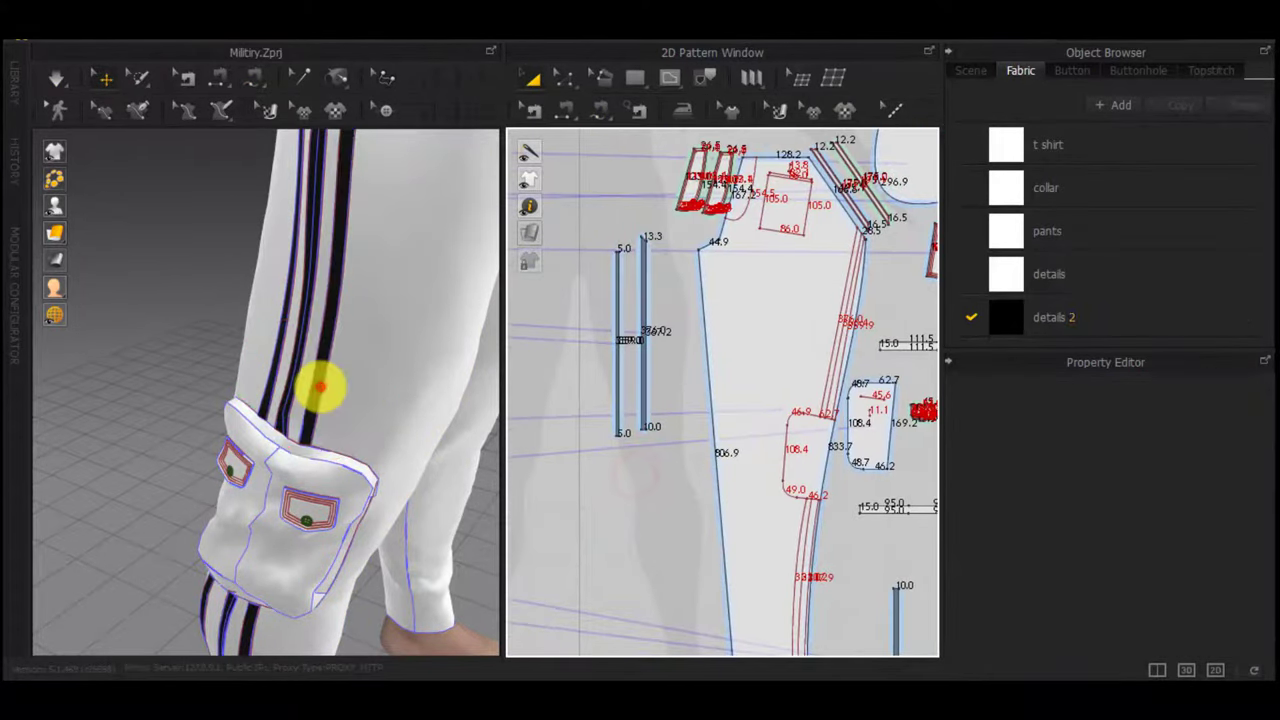
{"action": "left_click", "coordinate": [320, 386]}
{"action": "scroll", "coordinate": [651, 406], "scroll_direction": "up", "scroll_amount": 5}
{"action": "scroll", "coordinate": [664, 462], "scroll_direction": "up", "scroll_amount": 3}
{"action": "key", "text": "m"}
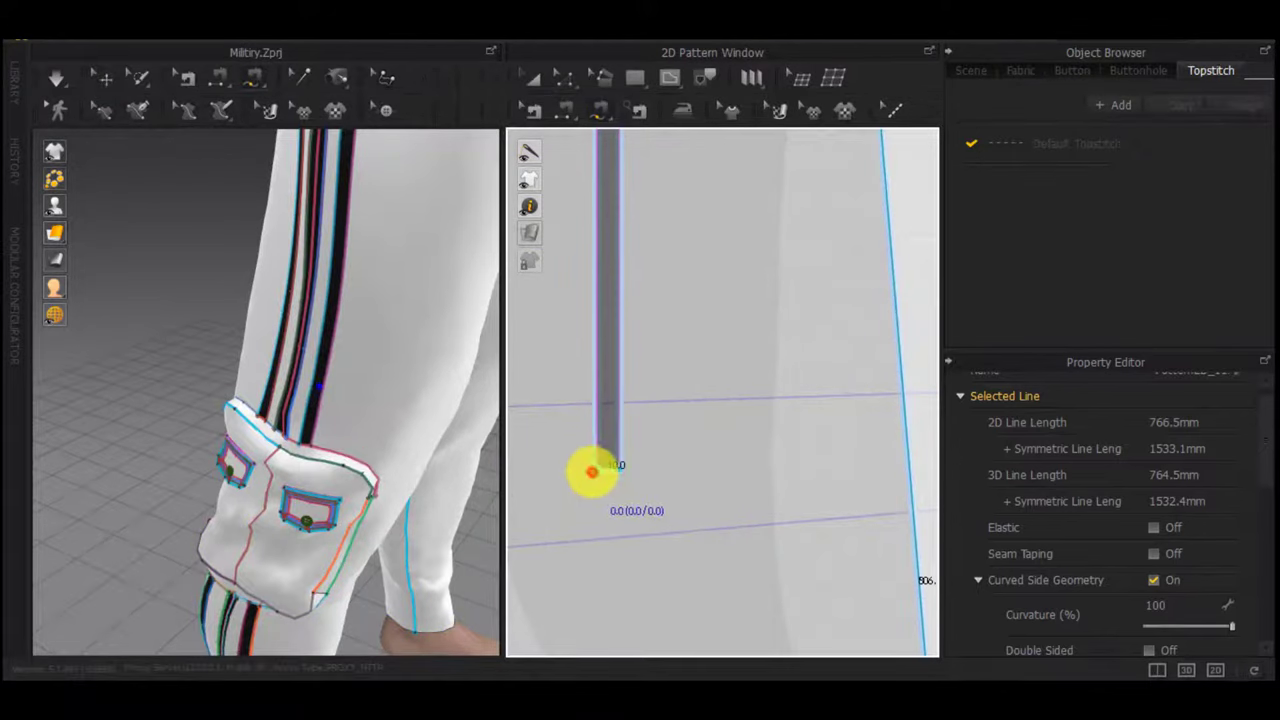
{"action": "left_click_drag", "start_coordinate": [592, 472], "coordinate": [617, 470]}
Complete that seam on the front panel's knee pocket outline, across the 10 mm between the two innermost stripe lines
{"action": "scroll", "coordinate": [374, 403], "scroll_direction": "down", "scroll_amount": 1}
{"action": "left_click", "coordinate": [343, 403]}
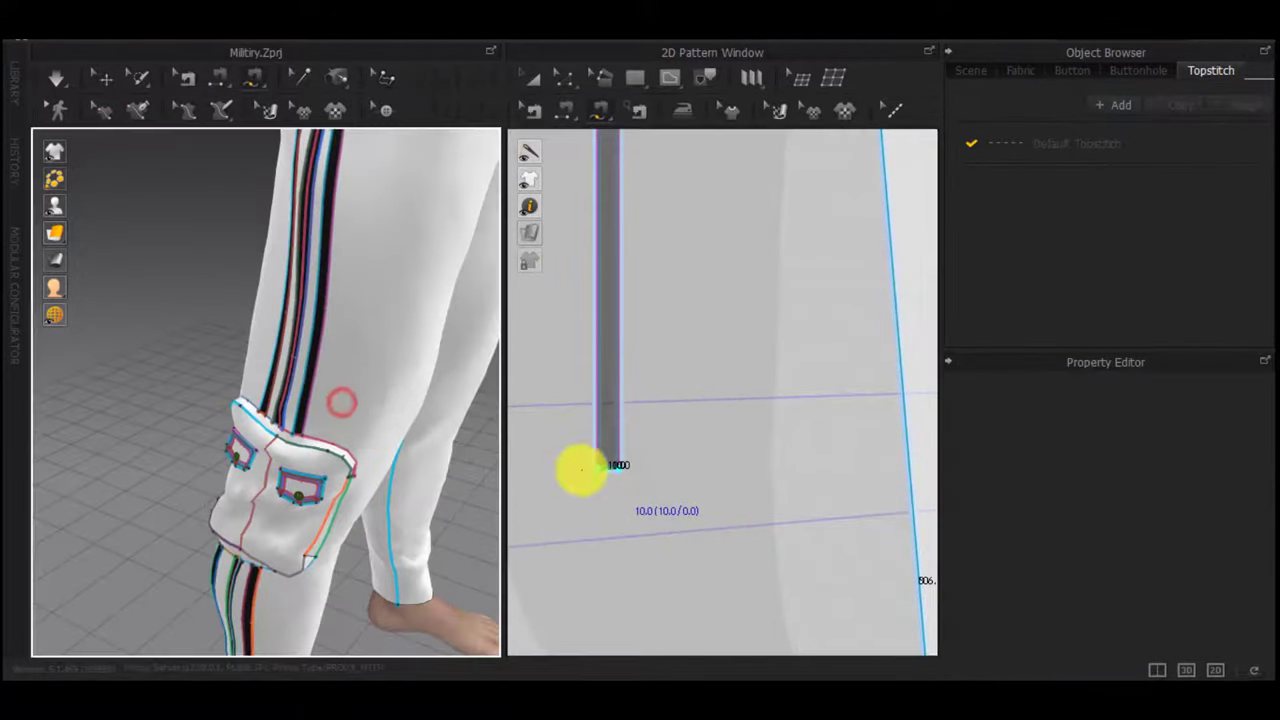
{"action": "scroll", "coordinate": [602, 466], "scroll_direction": "down", "scroll_amount": 3}
{"action": "scroll", "coordinate": [755, 488], "scroll_direction": "down", "scroll_amount": 4}
{"action": "scroll", "coordinate": [623, 506], "scroll_direction": "down", "scroll_amount": 3}
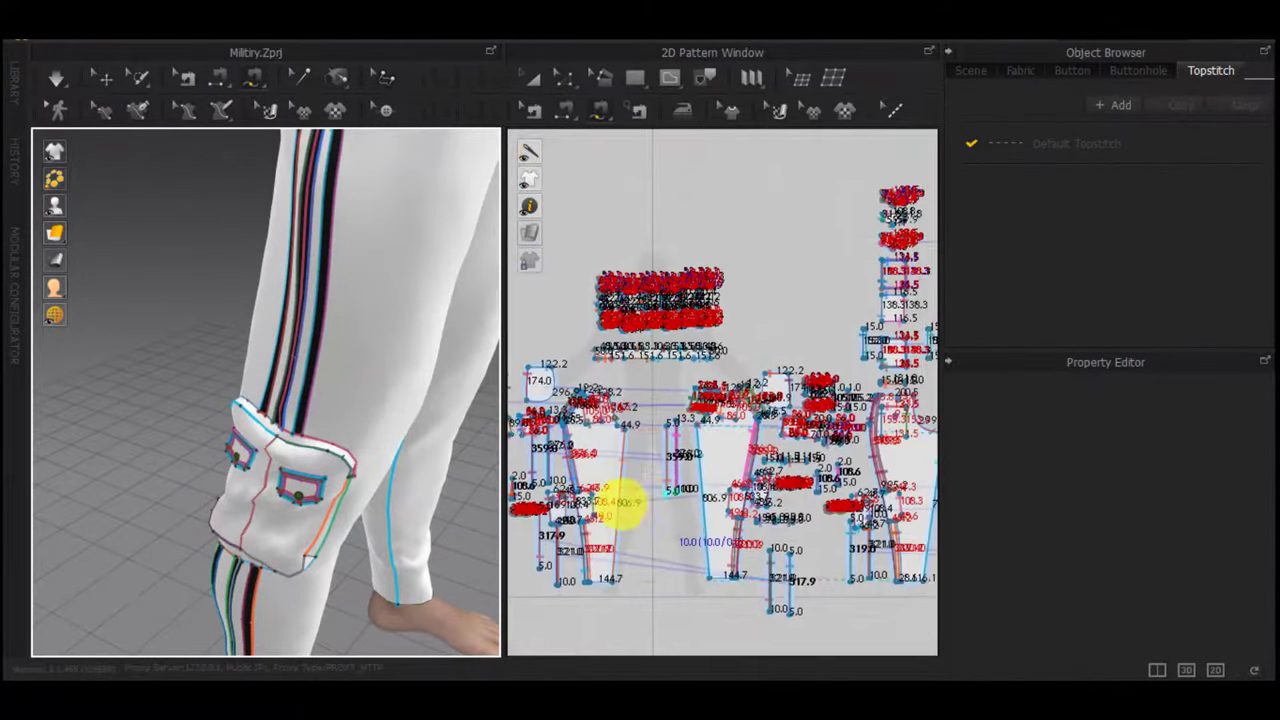
{"action": "middle_click_drag", "start_coordinate": [762, 480], "coordinate": [808, 471]}
{"action": "scroll", "coordinate": [780, 483], "scroll_direction": "up", "scroll_amount": 6}
{"action": "middle_click_drag", "start_coordinate": [530, 482], "coordinate": [608, 436]}
{"action": "scroll", "coordinate": [774, 496], "scroll_direction": "up", "scroll_amount": 6}
{"action": "scroll", "coordinate": [774, 497], "scroll_direction": "down", "scroll_amount": 1}
{"action": "scroll", "coordinate": [717, 522], "scroll_direction": "down", "scroll_amount": 3}
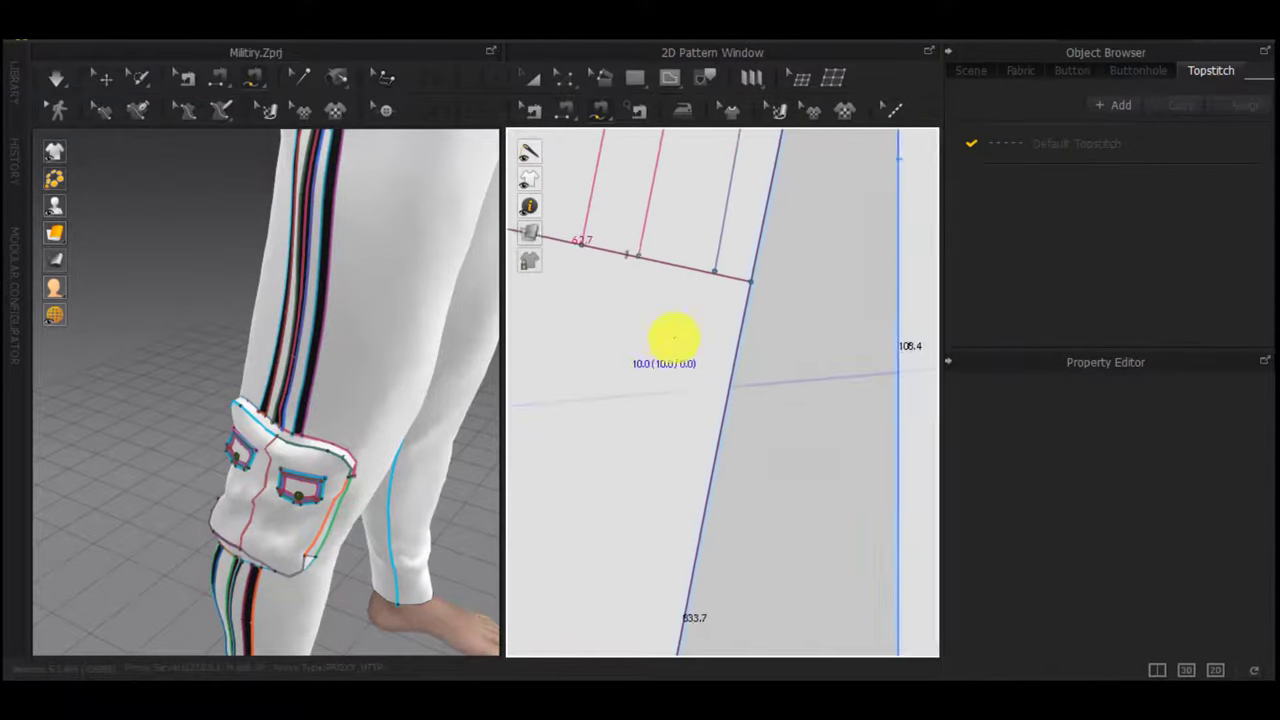
{"action": "scroll", "coordinate": [660, 330], "scroll_direction": "up", "scroll_amount": 3}
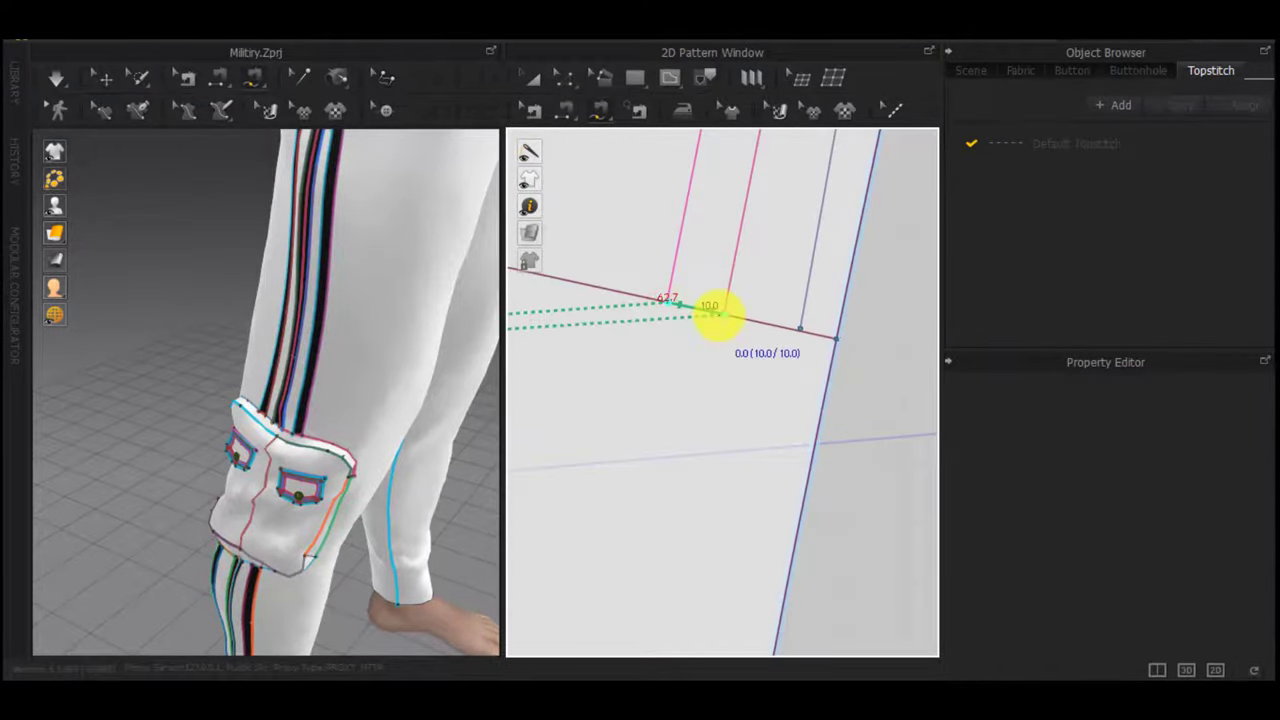
Simulate the garment with the new stripe seams and check the drape from the hip to the knee pocket
{"action": "scroll", "coordinate": [451, 390], "scroll_direction": "down", "scroll_amount": 2}
{"action": "key", "text": "space"}
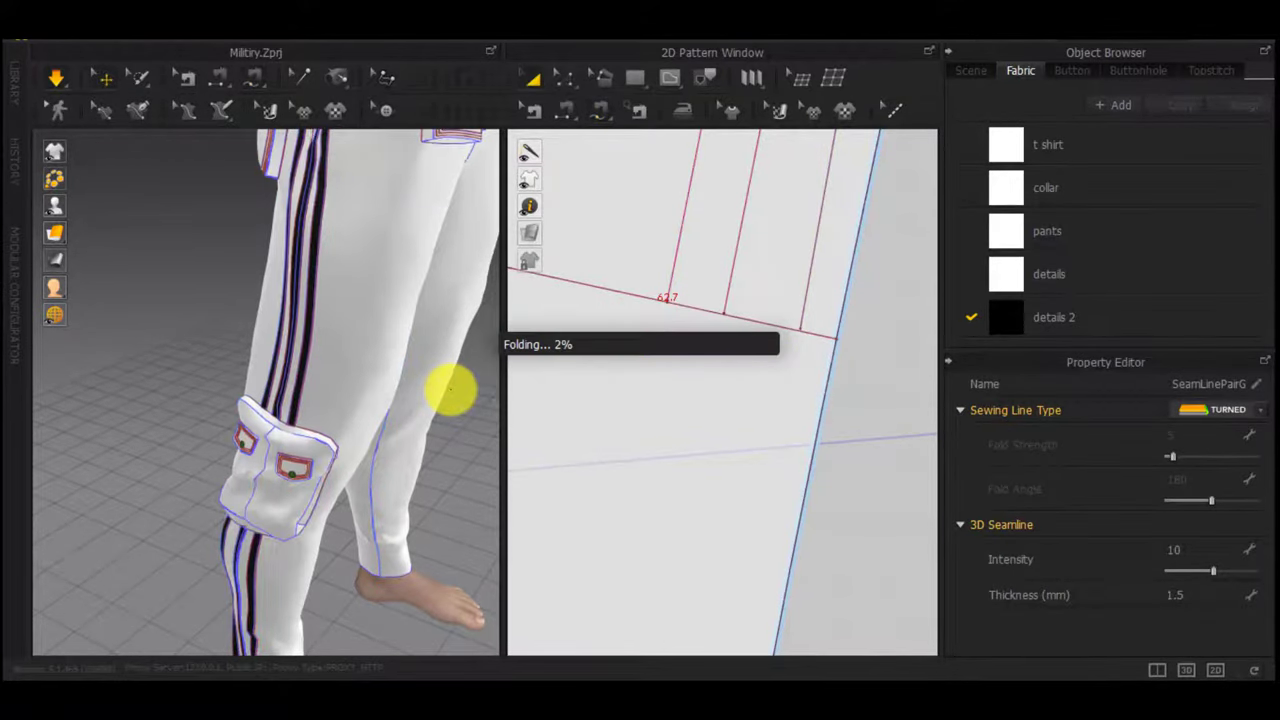
{"action": "scroll", "coordinate": [357, 349], "scroll_direction": "down", "scroll_amount": 2}
{"action": "scroll", "coordinate": [720, 277], "scroll_direction": "down", "scroll_amount": 2}
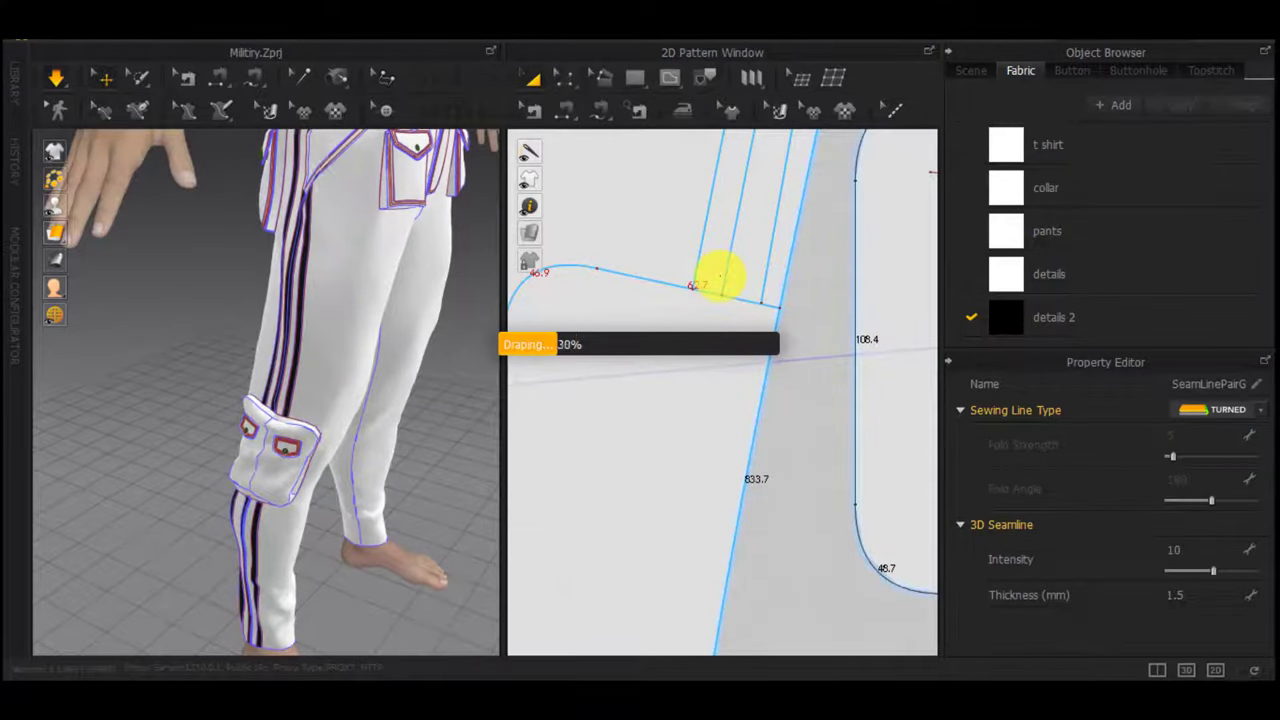
{"action": "scroll", "coordinate": [371, 240], "scroll_direction": "up", "scroll_amount": 3}
{"action": "middle_click_drag", "start_coordinate": [371, 242], "coordinate": [369, 429]}
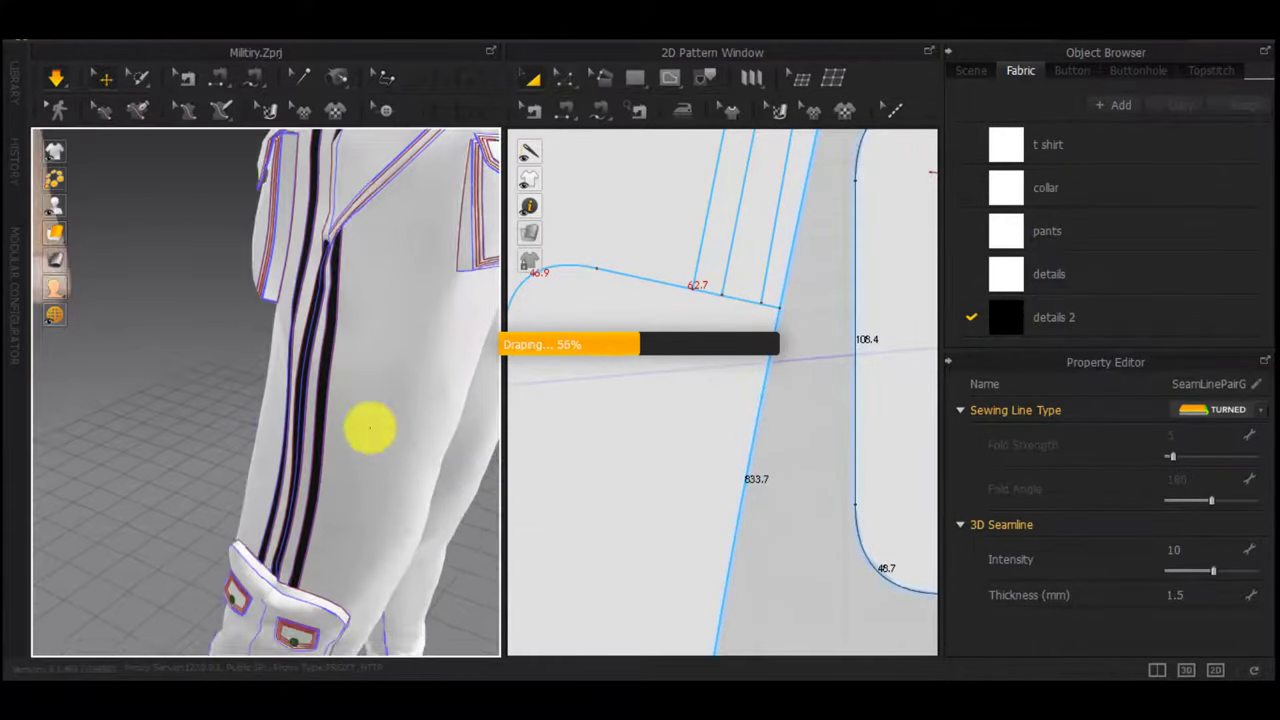
{"action": "right_click_drag", "start_coordinate": [369, 429], "coordinate": [482, 393]}
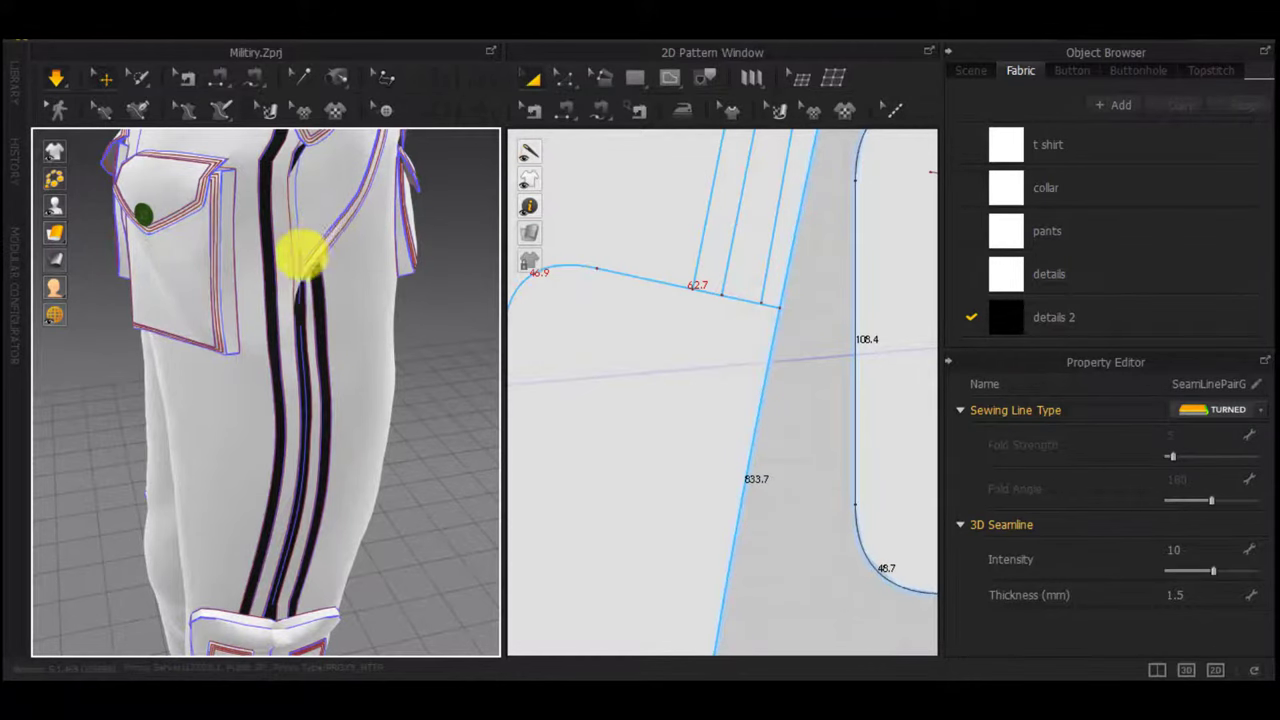
{"action": "right_click_drag", "start_coordinate": [302, 256], "coordinate": [266, 264]}
{"action": "right_click_drag", "start_coordinate": [278, 326], "coordinate": [453, 320]}
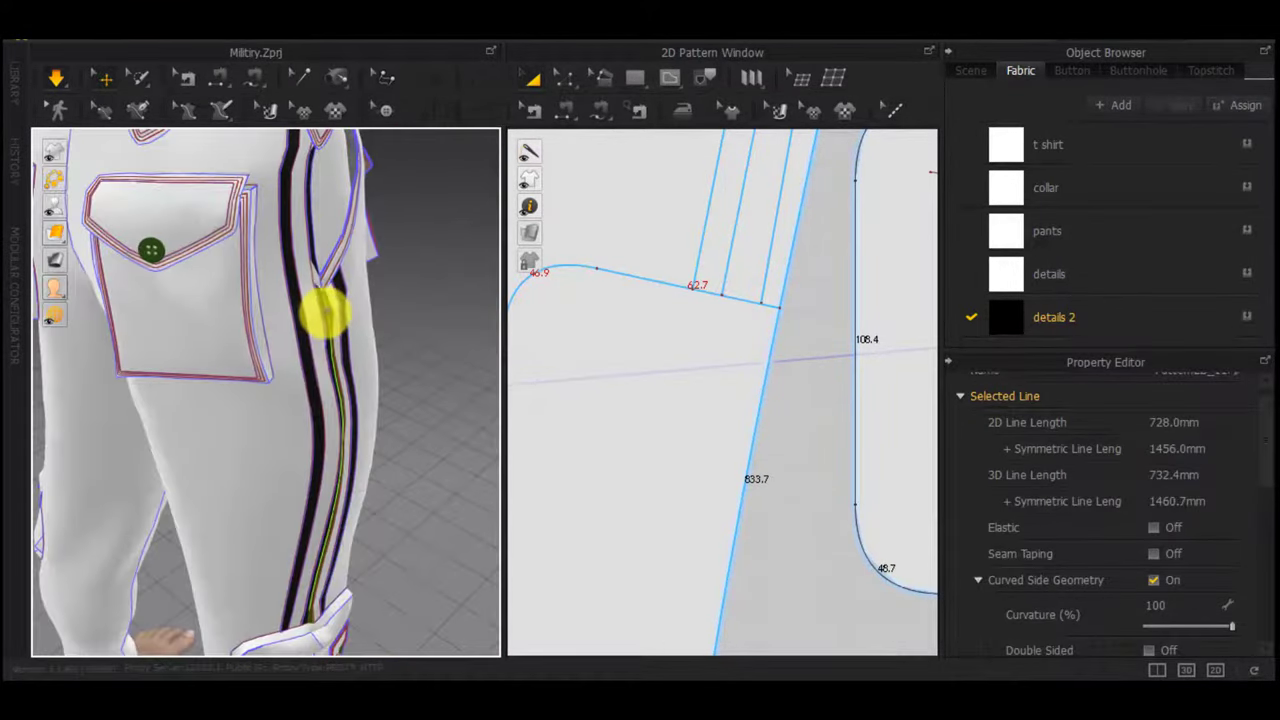
Select the narrow middle stripe beside the hip pocket and reset its 3D arrangement
{"action": "right_click", "coordinate": [321, 317]}
{"action": "left_click", "coordinate": [311, 321]}
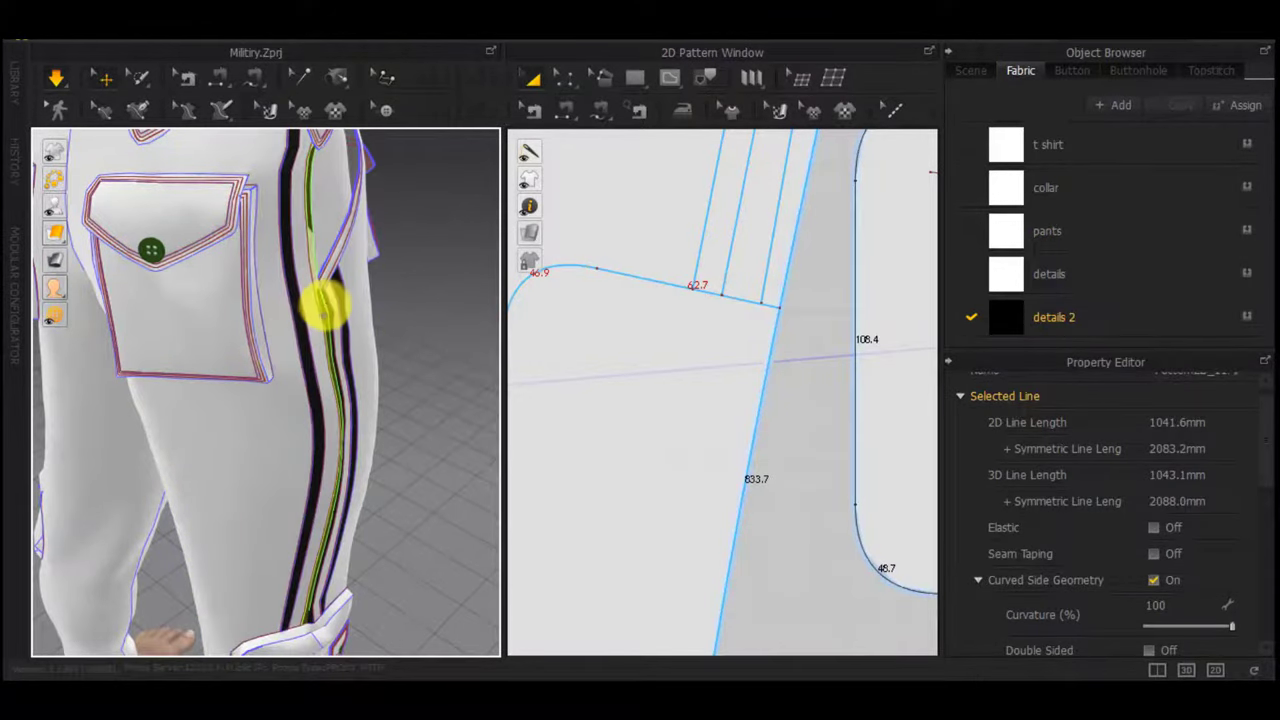
{"action": "right_click", "coordinate": [321, 312]}
{"action": "left_click", "coordinate": [109, 514]}
{"action": "left_click", "coordinate": [434, 406]}
{"action": "right_click_drag", "start_coordinate": [434, 406], "coordinate": [449, 360]}
{"action": "right_click", "coordinate": [320, 343]}
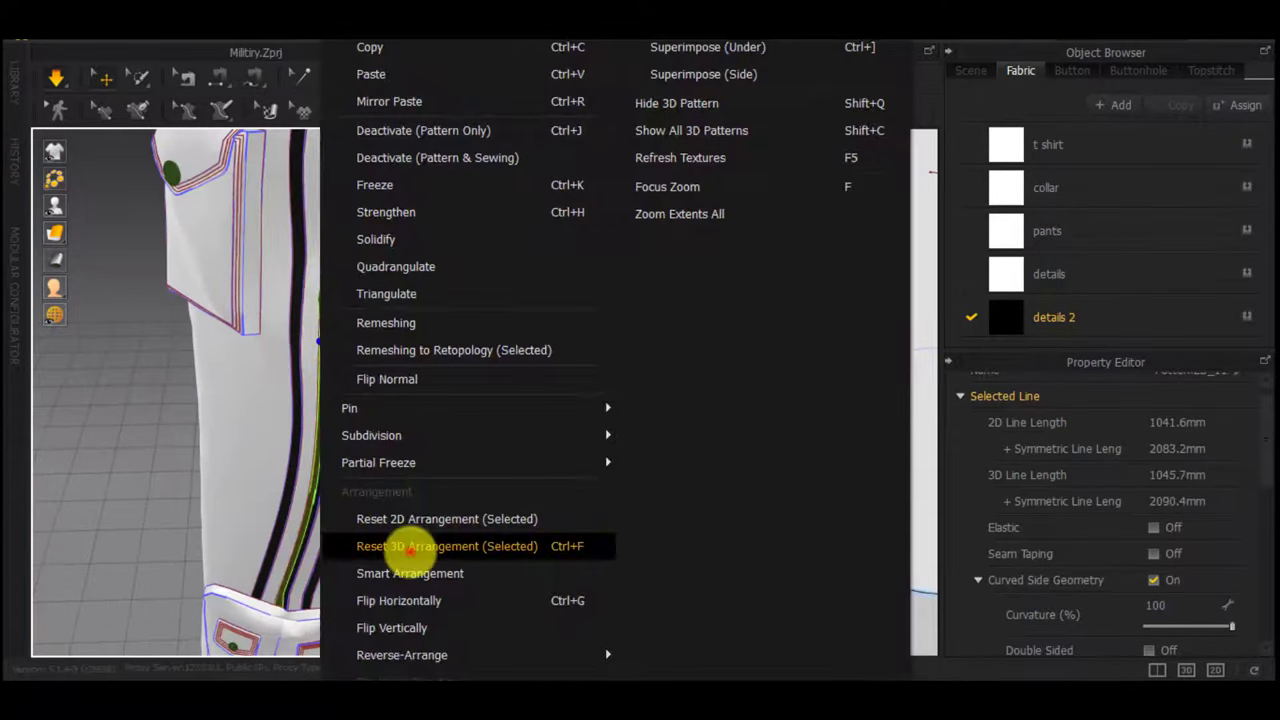
{"action": "left_click", "coordinate": [409, 548]}
Simulate the garment to drape the reset middle stripe back onto the trouser side
{"action": "scroll", "coordinate": [394, 500], "scroll_direction": "down", "scroll_amount": 5}
{"action": "right_click_drag", "start_coordinate": [394, 500], "coordinate": [354, 369]}
{"action": "scroll", "coordinate": [392, 381], "scroll_direction": "down", "scroll_amount": 4}
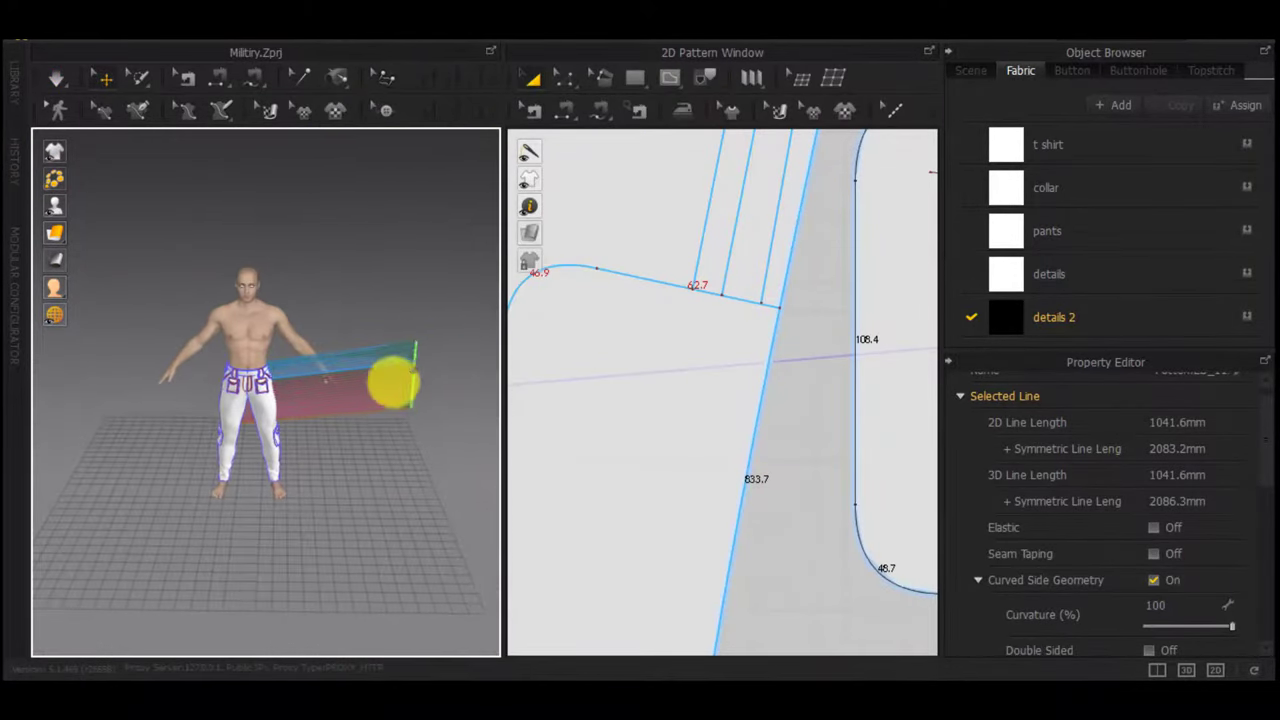
{"action": "right_click_drag", "start_coordinate": [199, 388], "coordinate": [303, 383]}
{"action": "scroll", "coordinate": [297, 341], "scroll_direction": "up", "scroll_amount": 7}
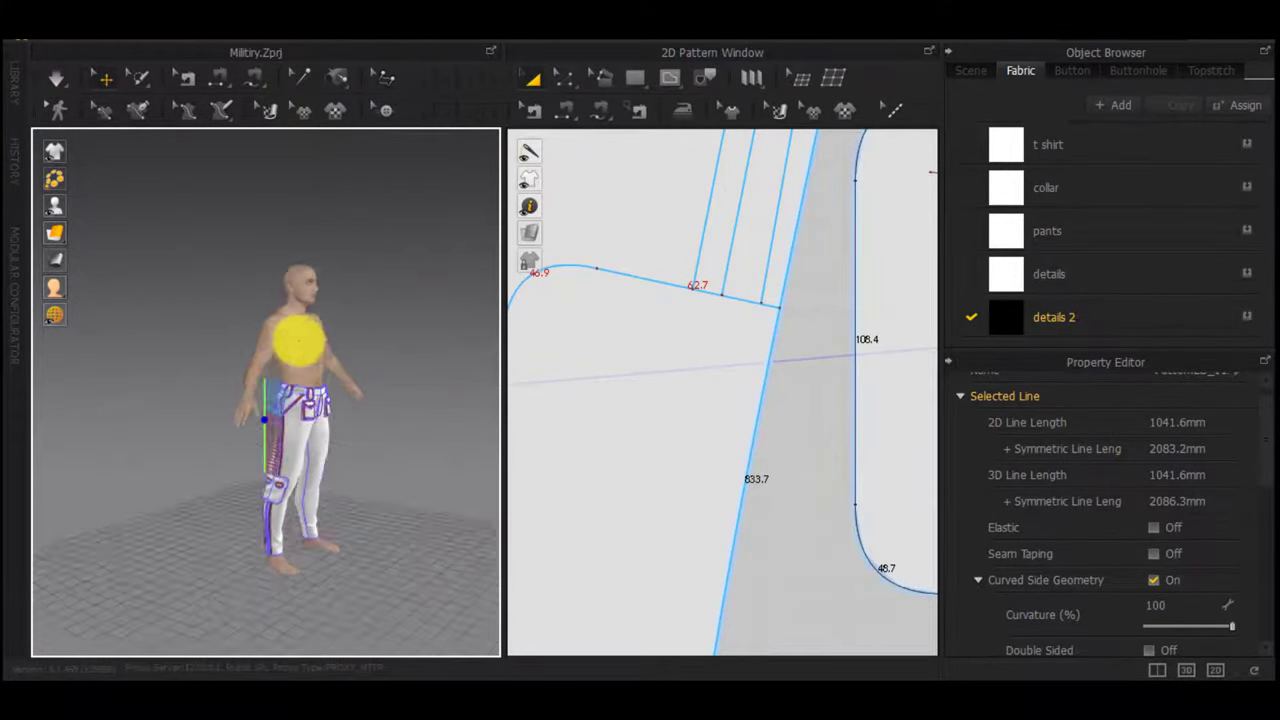
{"action": "key", "text": "space"}
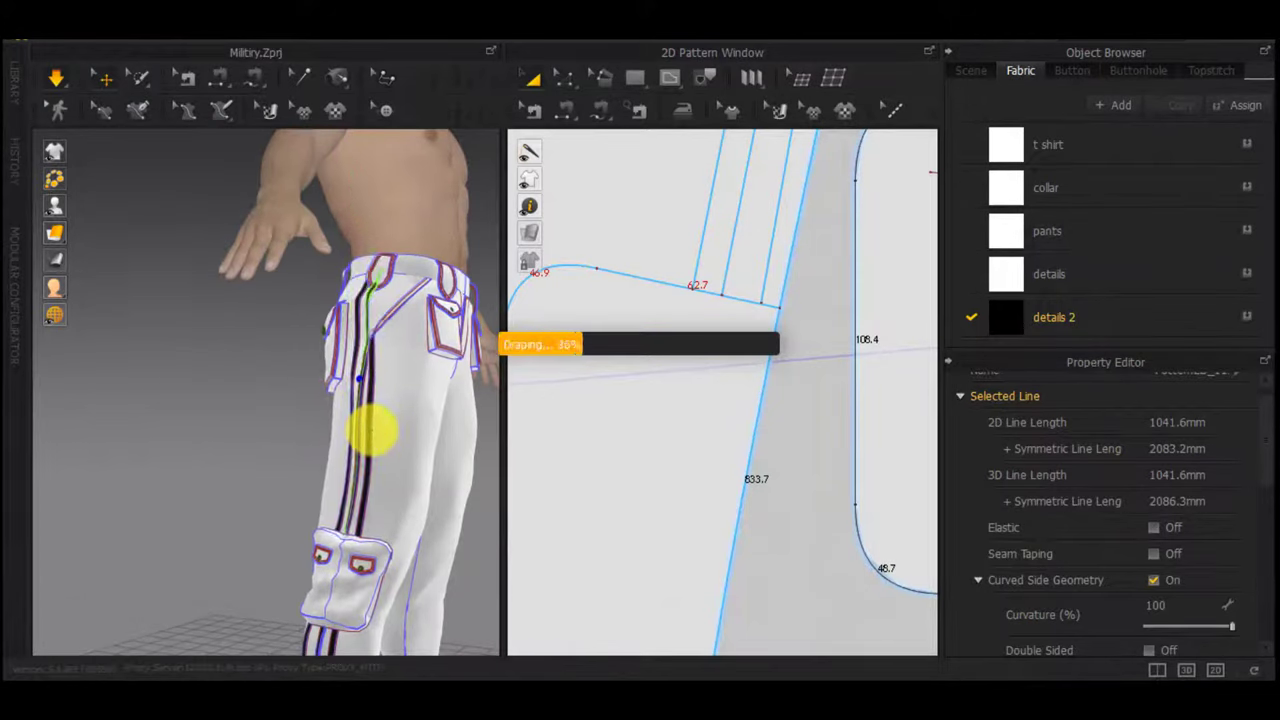
Examine how the side stripes lie around the waistband, slanted pocket and hip pockets from both sides of the body
{"action": "right_click_drag", "start_coordinate": [370, 345], "coordinate": [236, 343]}
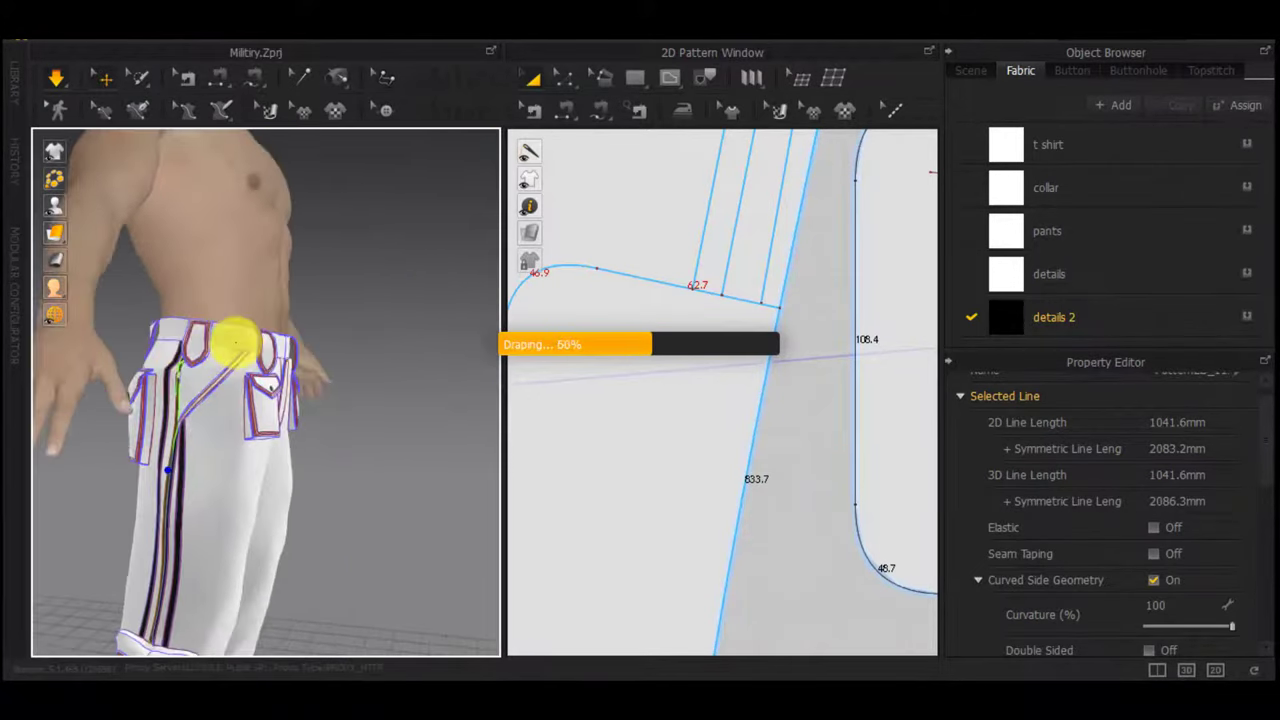
{"action": "left_click", "coordinate": [371, 299]}
{"action": "scroll", "coordinate": [216, 386], "scroll_direction": "up", "scroll_amount": 5}
{"action": "right_click_drag", "start_coordinate": [214, 386], "coordinate": [277, 375]}
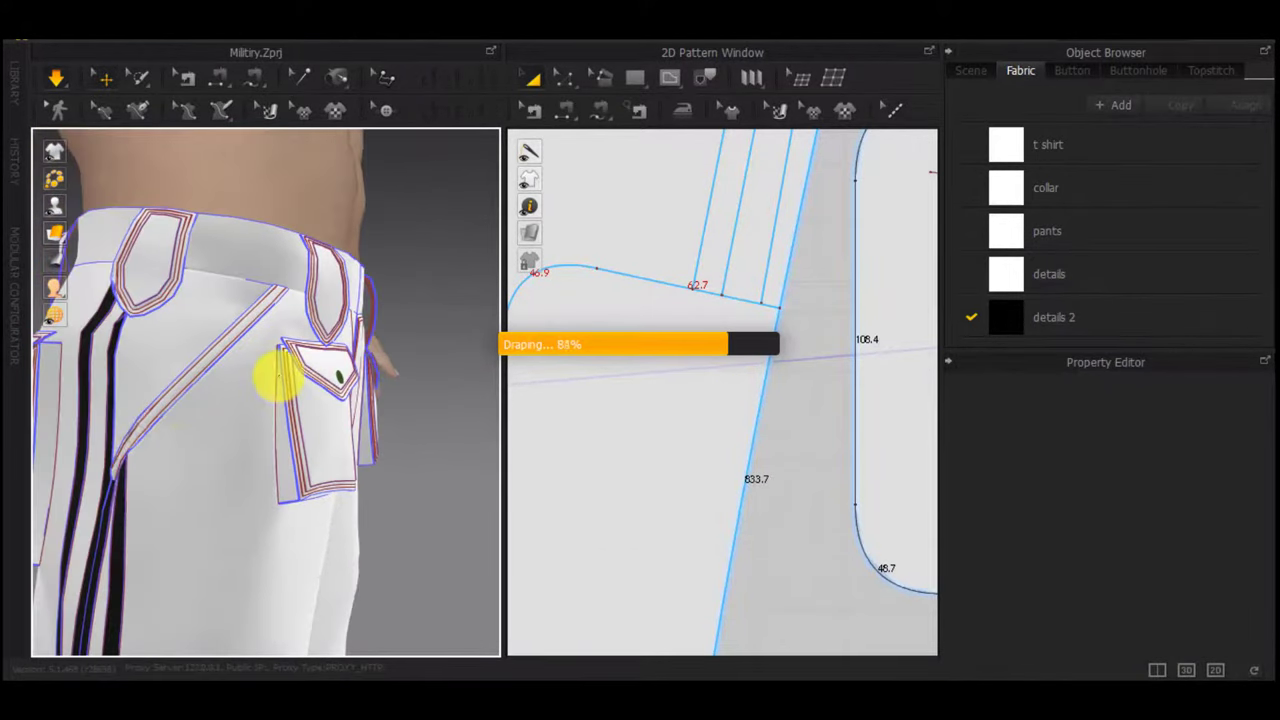
{"action": "right_click_drag", "start_coordinate": [197, 429], "coordinate": [266, 466]}
{"action": "scroll", "coordinate": [266, 486], "scroll_direction": "down", "scroll_amount": 4}
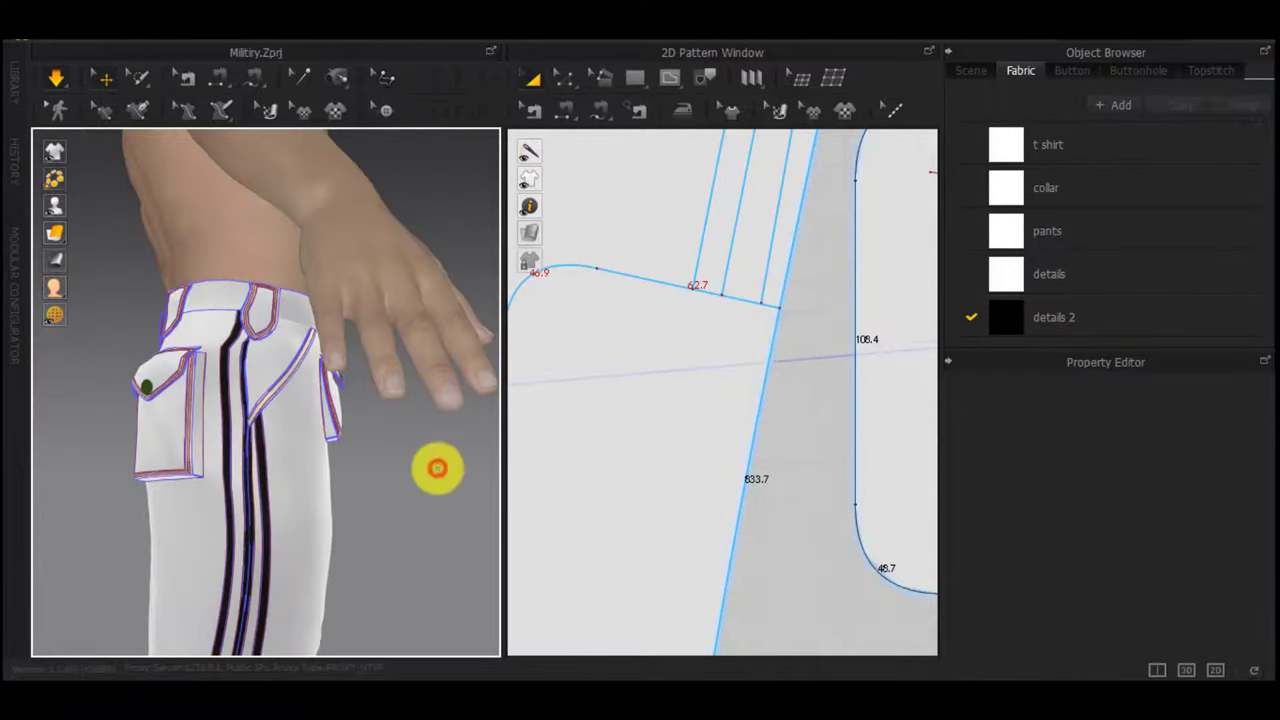
{"action": "scroll", "coordinate": [210, 475], "scroll_direction": "down", "scroll_amount": 2}
{"action": "right_click_drag", "start_coordinate": [437, 468], "coordinate": [91, 466]}
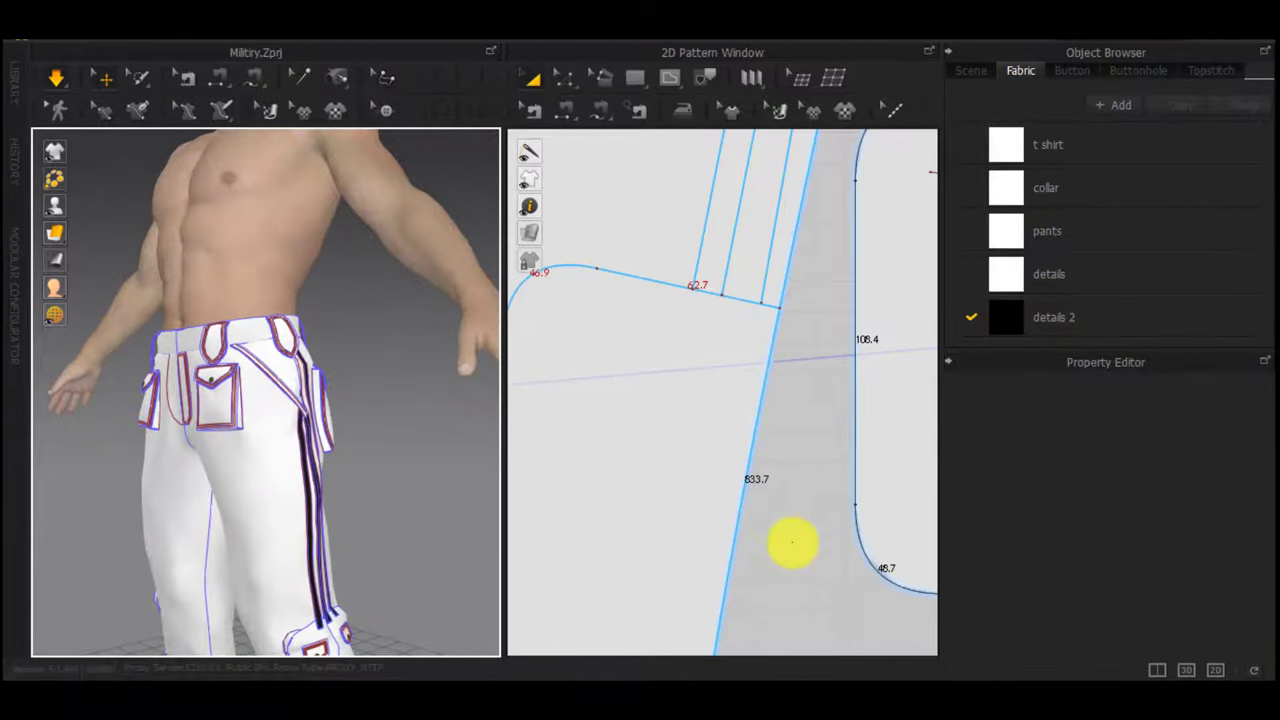
{"action": "scroll", "coordinate": [791, 537], "scroll_direction": "down", "scroll_amount": 3}
{"action": "scroll", "coordinate": [890, 450], "scroll_direction": "down", "scroll_amount": 6}
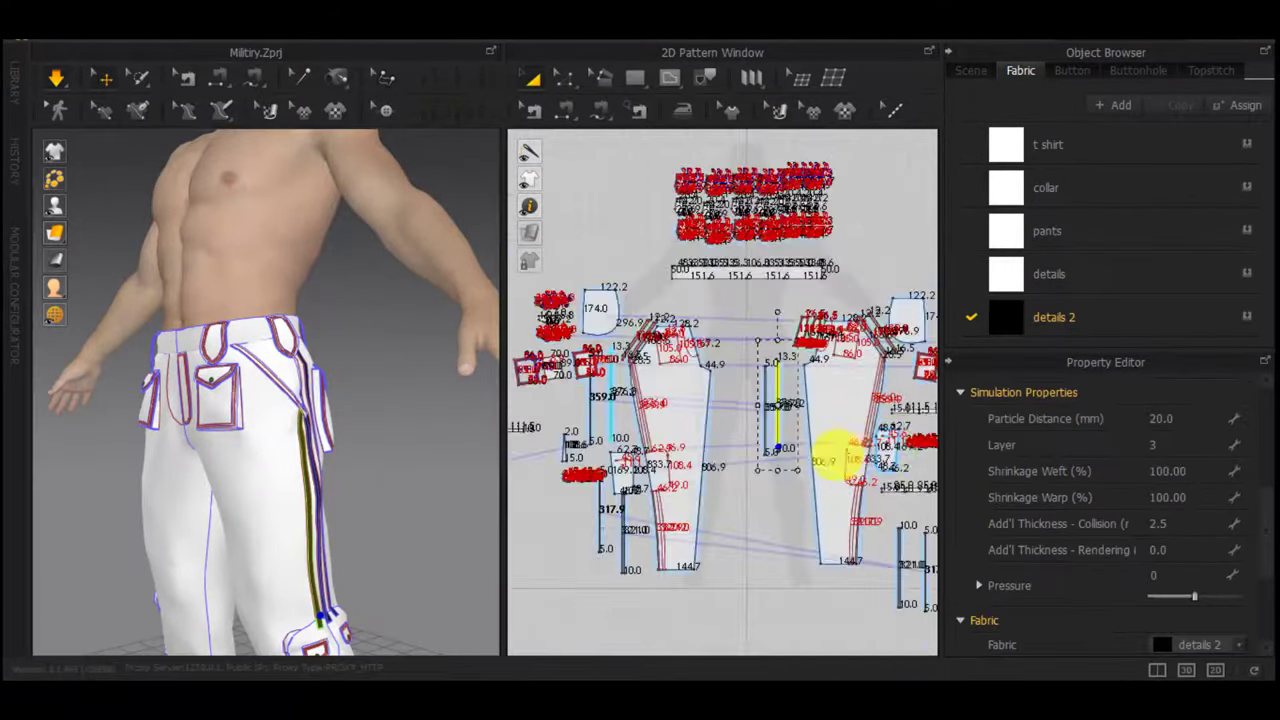
{"action": "scroll", "coordinate": [820, 465], "scroll_direction": "up", "scroll_amount": 6}
{"action": "middle_click_drag", "start_coordinate": [846, 424], "coordinate": [755, 436]}
{"action": "key", "text": "m"}
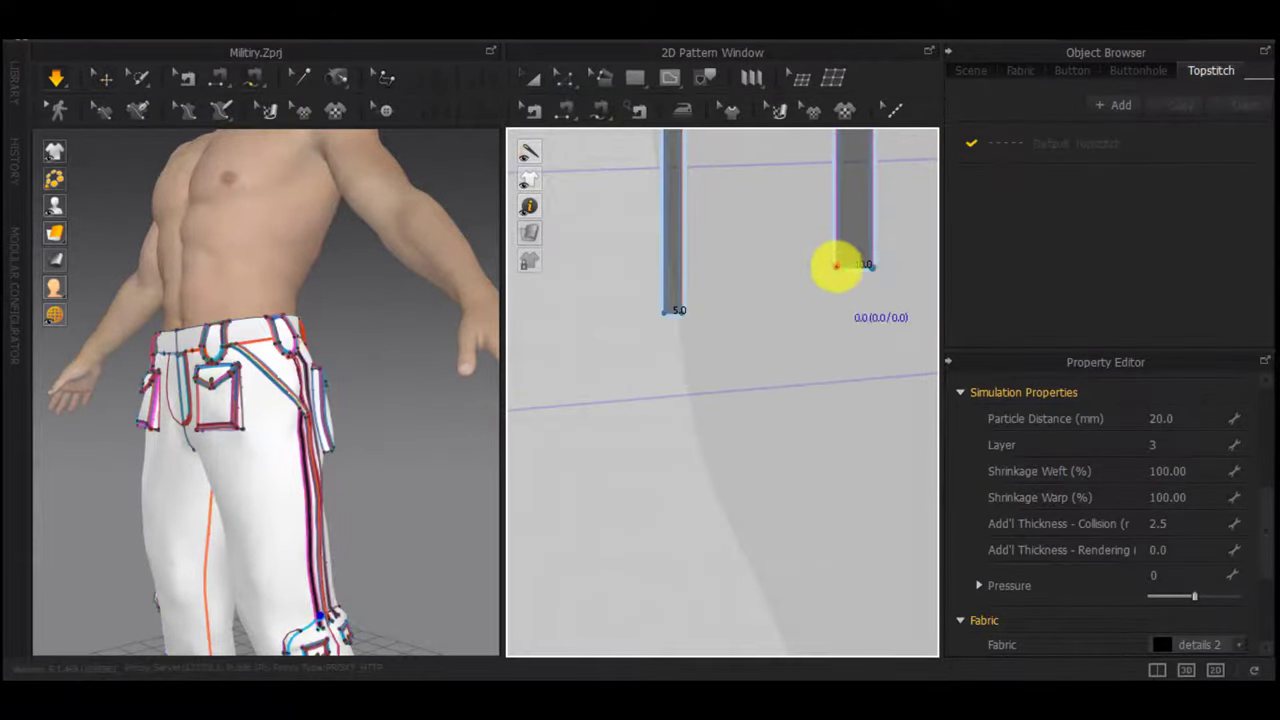
{"action": "left_click", "coordinate": [837, 267]}
{"action": "key", "text": "z"}
{"action": "left_click", "coordinate": [768, 420]}
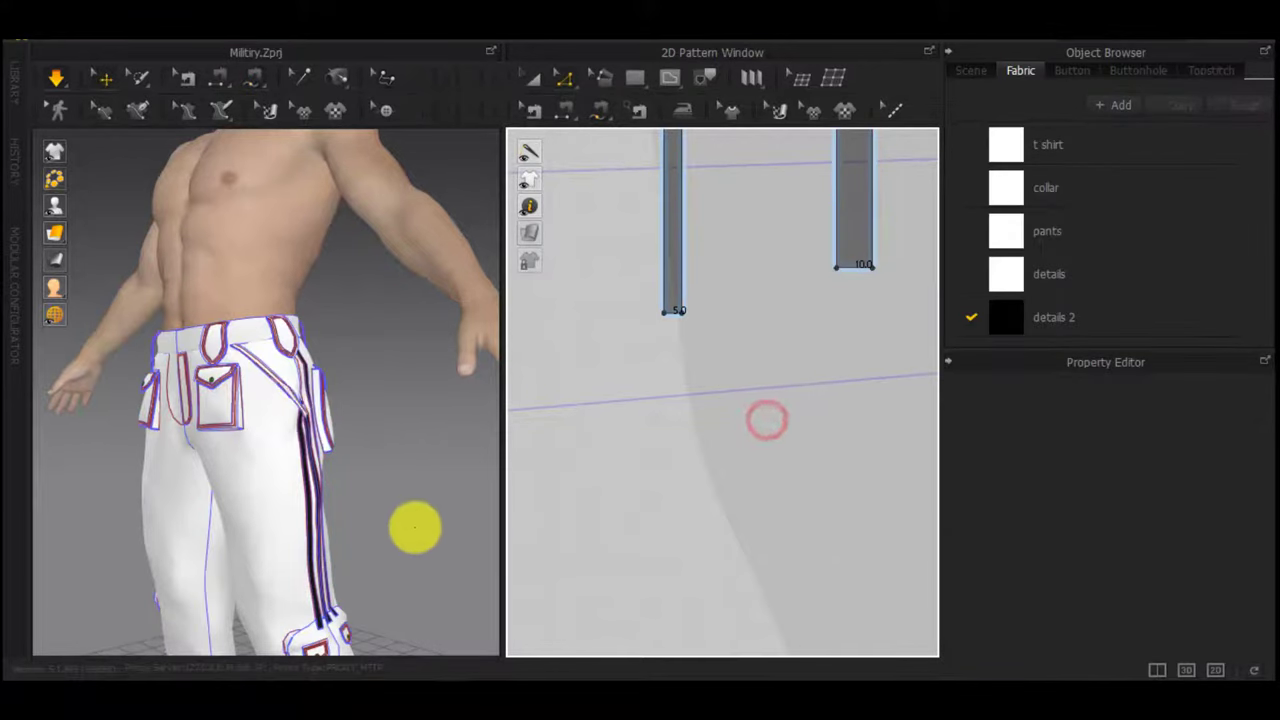
Examine the side stripes from the thigh down to the knee pocket and the stripes below it
{"action": "scroll", "coordinate": [414, 527], "scroll_direction": "up", "scroll_amount": 3}
{"action": "middle_click_drag", "start_coordinate": [414, 527], "coordinate": [371, 343]}
{"action": "scroll", "coordinate": [313, 484], "scroll_direction": "up", "scroll_amount": 3}
{"action": "left_click_drag", "start_coordinate": [335, 638], "coordinate": [498, 625]}
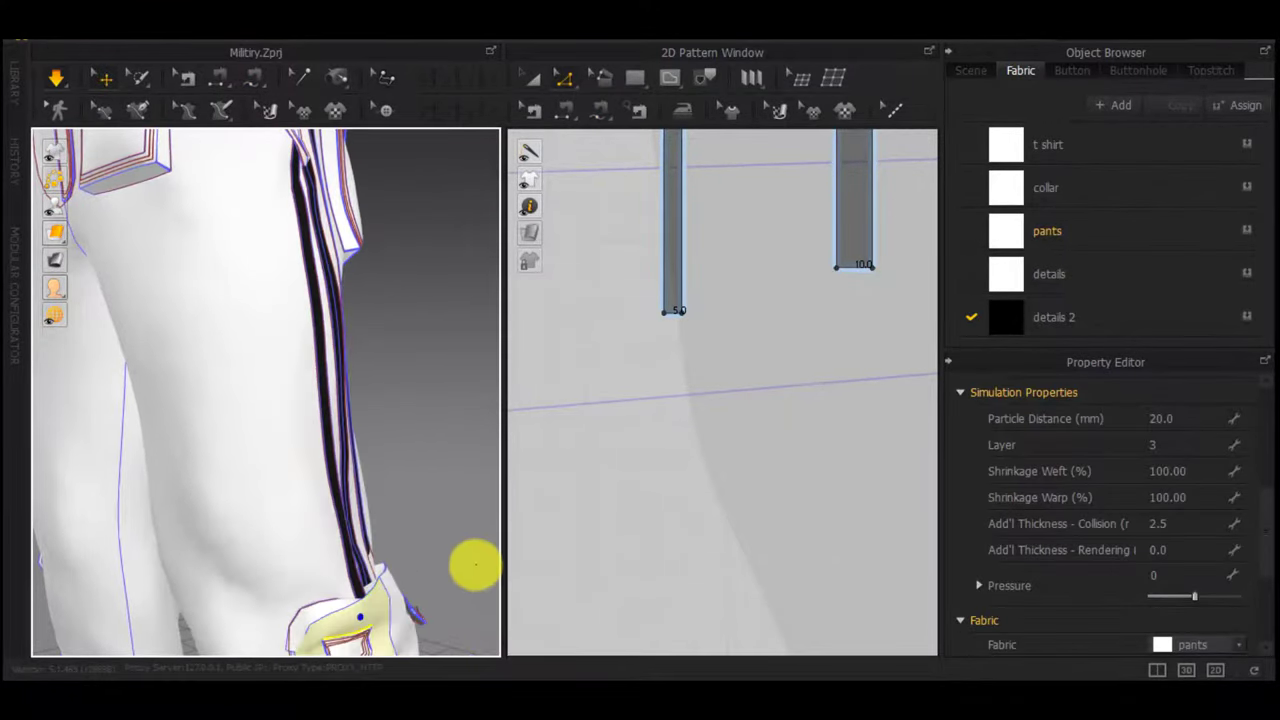
{"action": "scroll", "coordinate": [460, 562], "scroll_direction": "down", "scroll_amount": 3}
{"action": "right_click_drag", "start_coordinate": [354, 546], "coordinate": [331, 543]}
{"action": "scroll", "coordinate": [372, 585], "scroll_direction": "down", "scroll_amount": 2}
{"action": "middle_click_drag", "start_coordinate": [372, 587], "coordinate": [369, 458]}
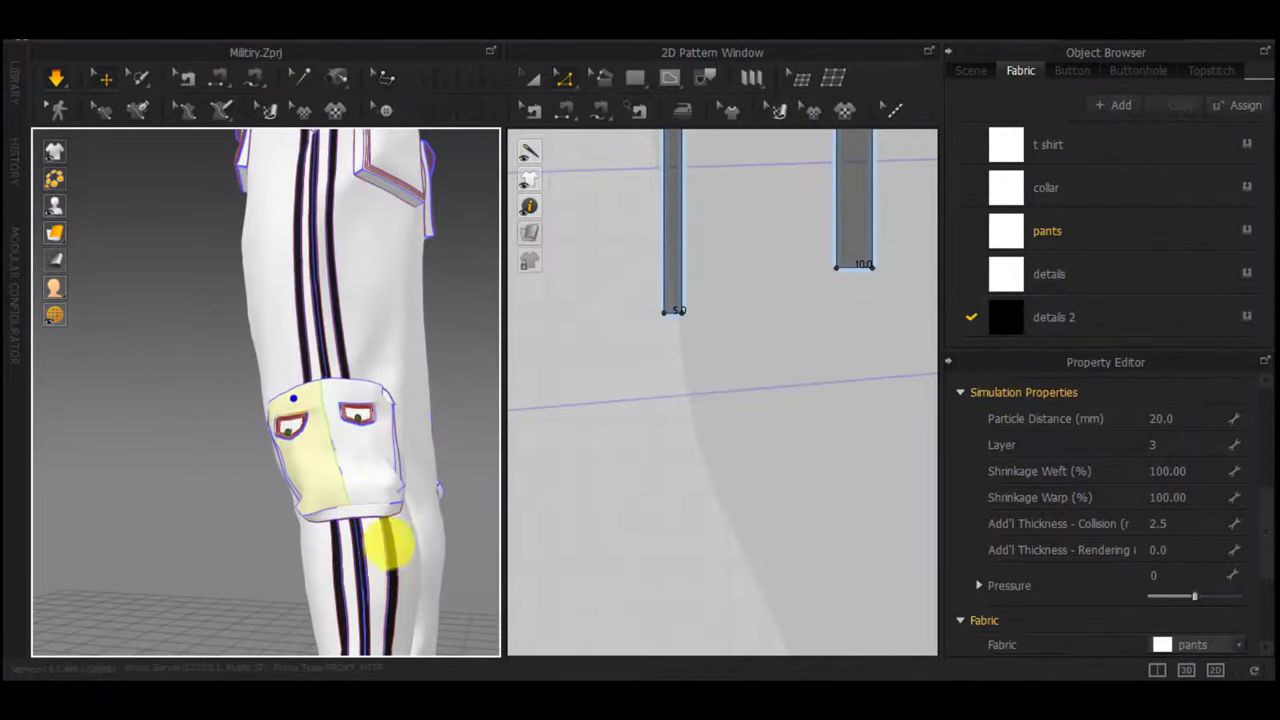
Sew the bottom end of the back panel's 10 mm lower-leg stripe to the trouser hem between its two guide lines
{"action": "left_click", "coordinate": [389, 538]}
{"action": "scroll", "coordinate": [745, 483], "scroll_direction": "down", "scroll_amount": 5}
{"action": "scroll", "coordinate": [757, 488], "scroll_direction": "down", "scroll_amount": 7}
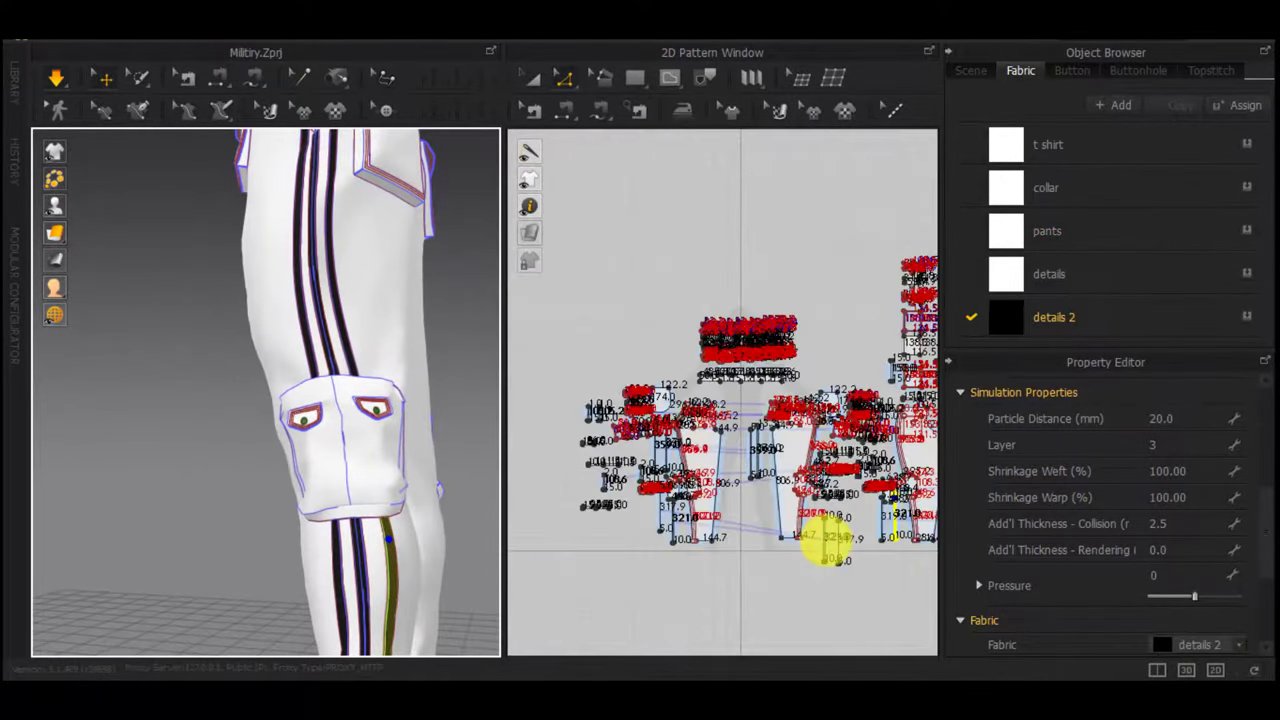
{"action": "middle_click_drag", "start_coordinate": [910, 541], "coordinate": [783, 503]}
{"action": "scroll", "coordinate": [750, 488], "scroll_direction": "up", "scroll_amount": 4}
{"action": "scroll", "coordinate": [748, 487], "scroll_direction": "up", "scroll_amount": 5}
{"action": "left_click", "coordinate": [749, 487]}
{"action": "key", "text": "m"}
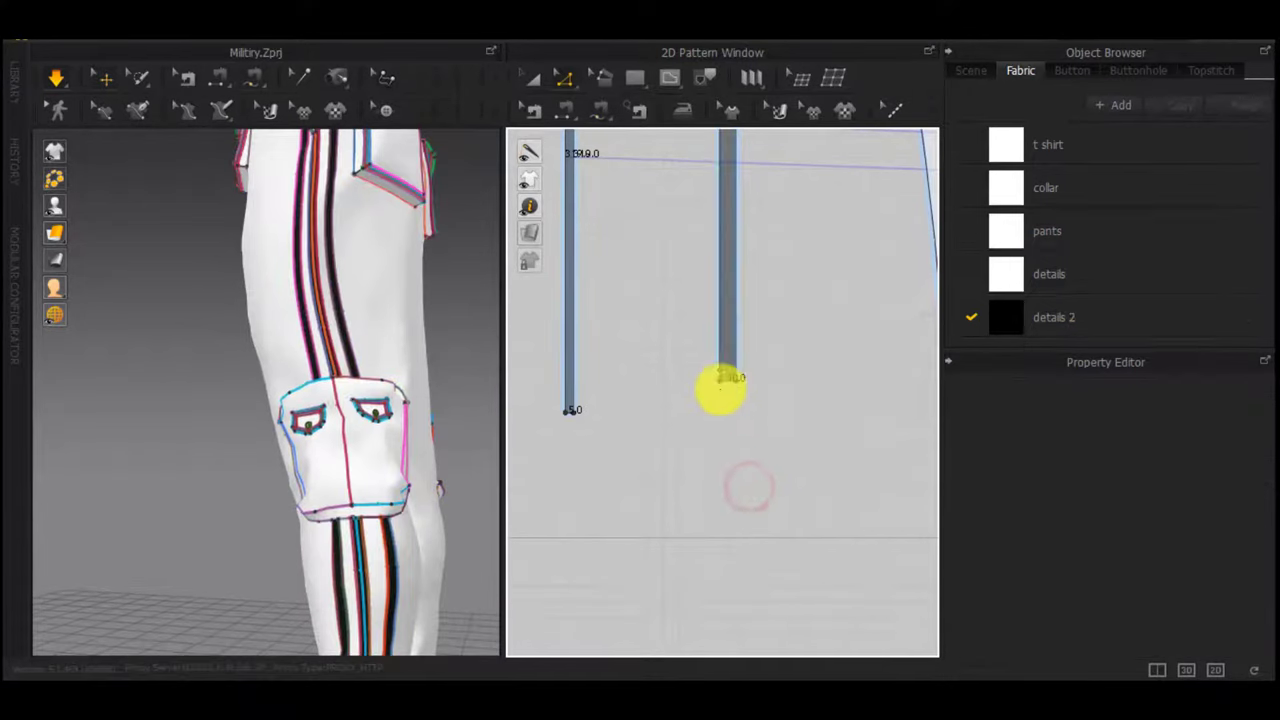
{"action": "left_click", "coordinate": [720, 380]}
{"action": "left_click", "coordinate": [734, 380]}
{"action": "middle_click_drag", "start_coordinate": [822, 412], "coordinate": [646, 421]}
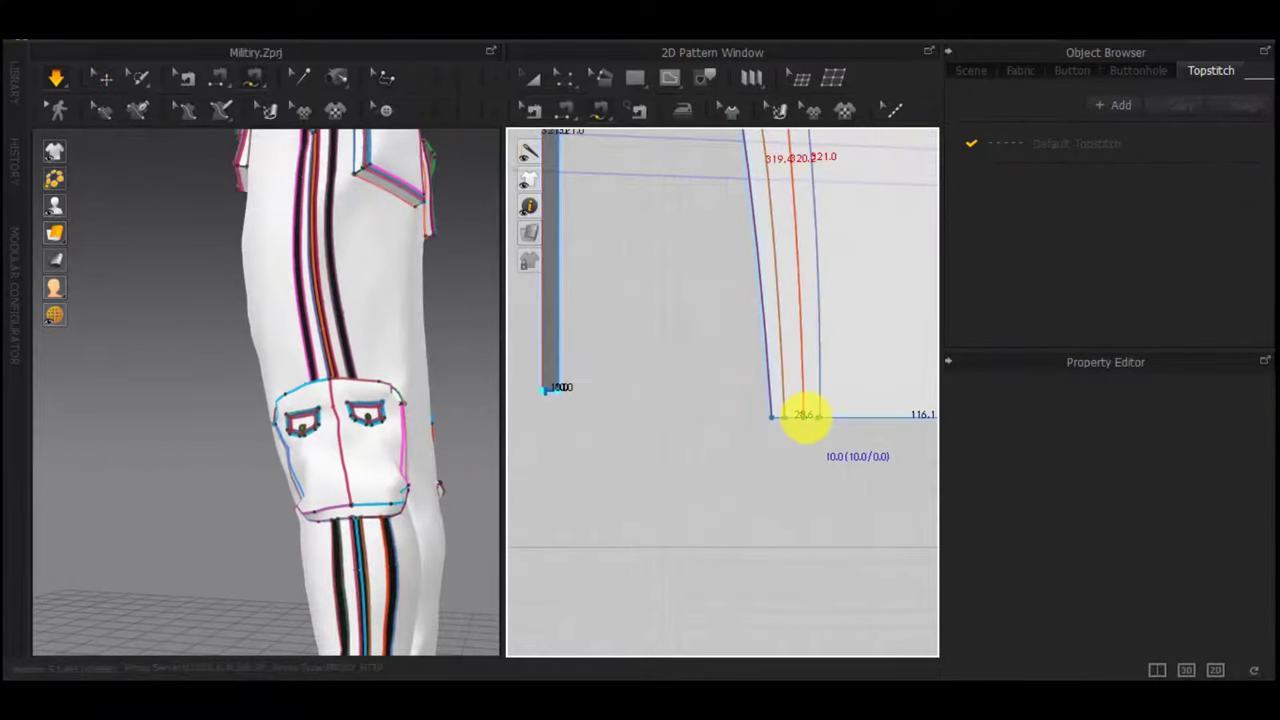
{"action": "scroll", "coordinate": [805, 415], "scroll_direction": "up", "scroll_amount": 2}
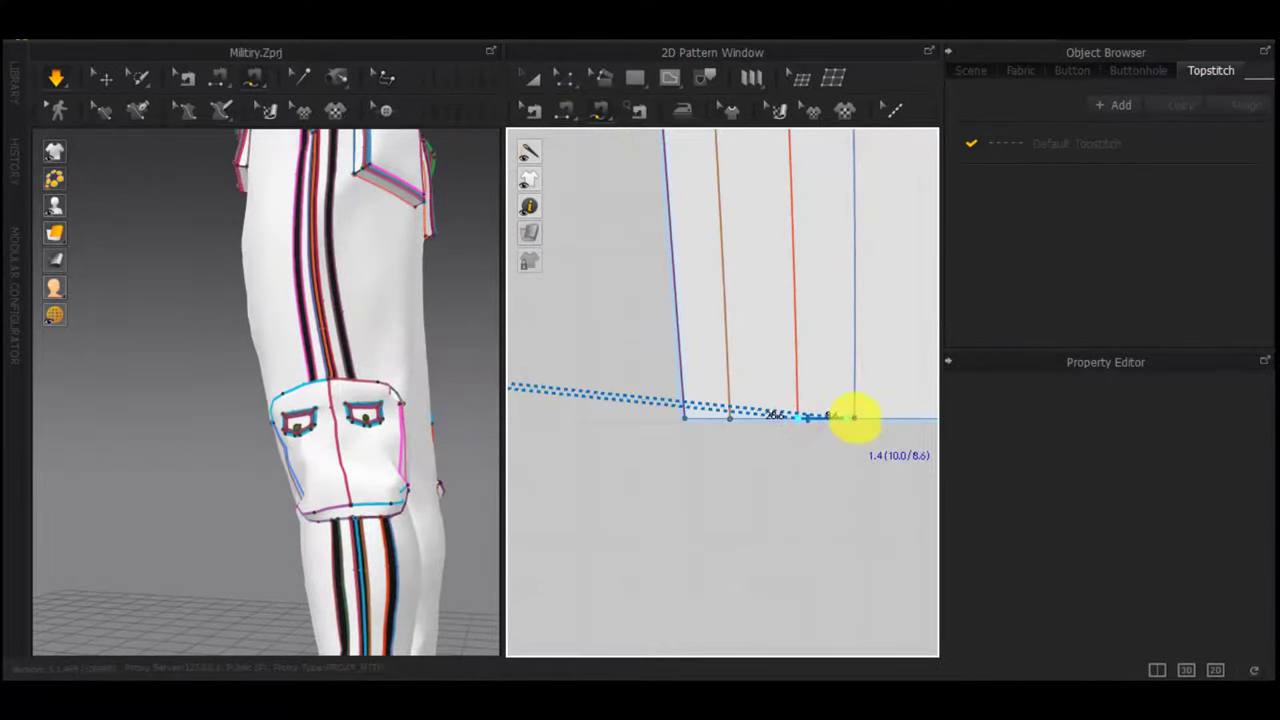
{"action": "scroll", "coordinate": [853, 418], "scroll_direction": "up", "scroll_amount": 3}
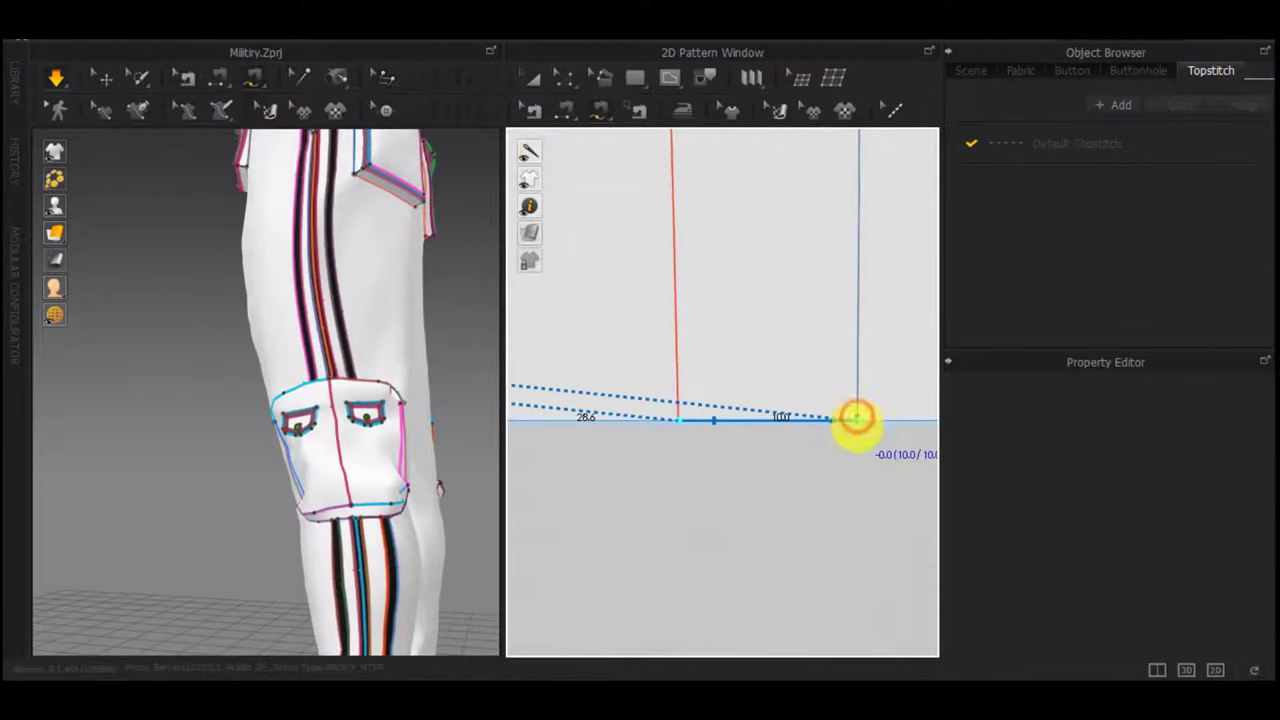
{"action": "left_click", "coordinate": [850, 458]}
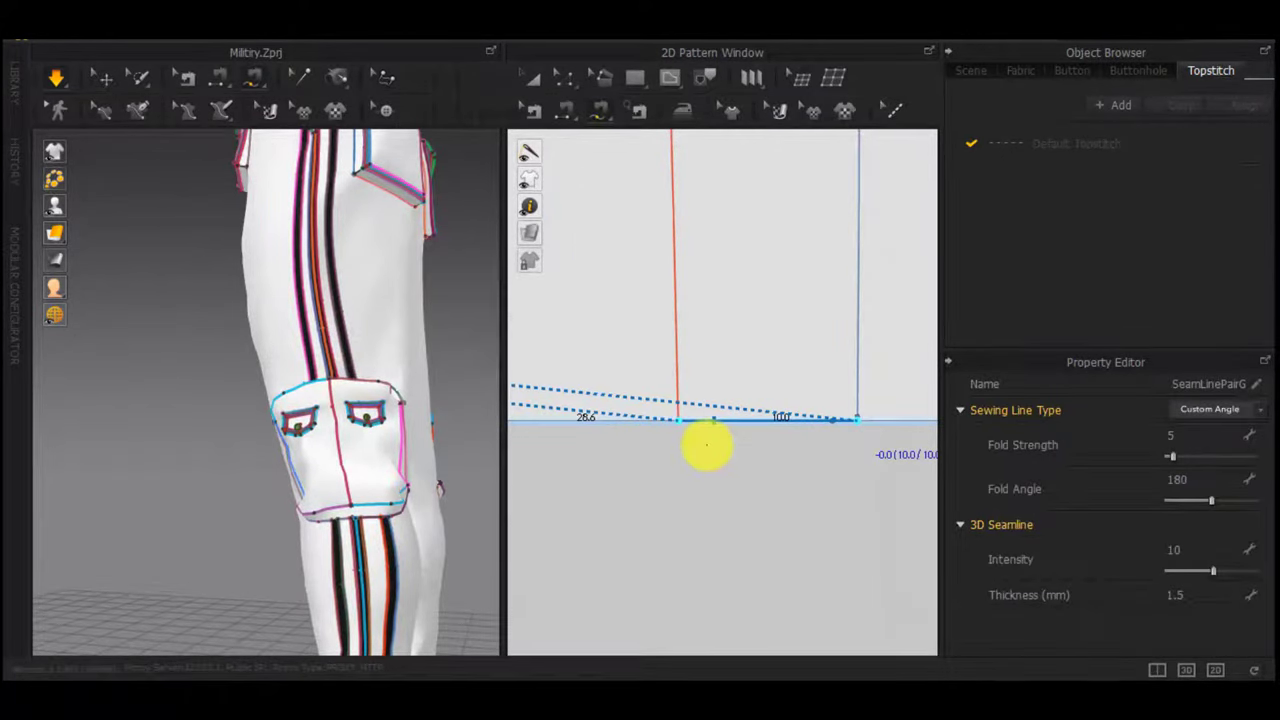
Sew the top end of the same 10 mm stripe to the back panel's knee pocket outline between its guide lines
{"action": "scroll", "coordinate": [704, 452], "scroll_direction": "down", "scroll_amount": 10}
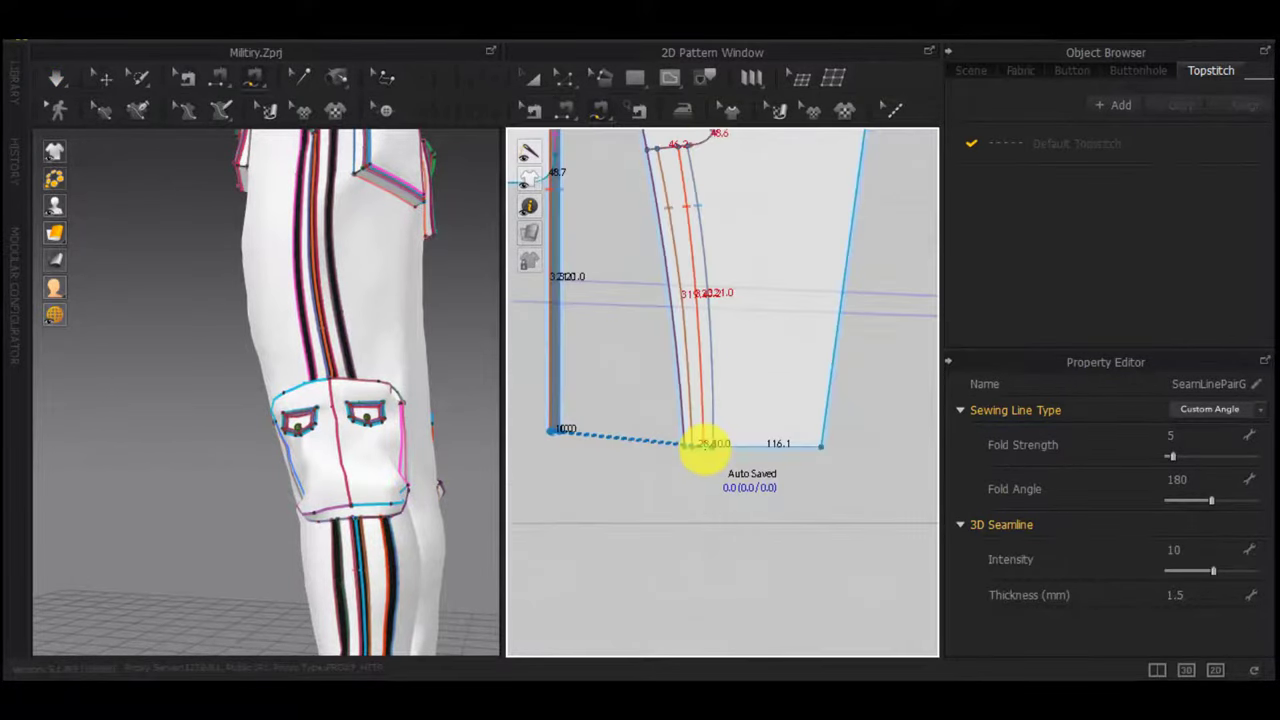
{"action": "scroll", "coordinate": [629, 295], "scroll_direction": "up", "scroll_amount": 7}
{"action": "left_click", "coordinate": [651, 343]}
{"action": "left_click", "coordinate": [681, 342]}
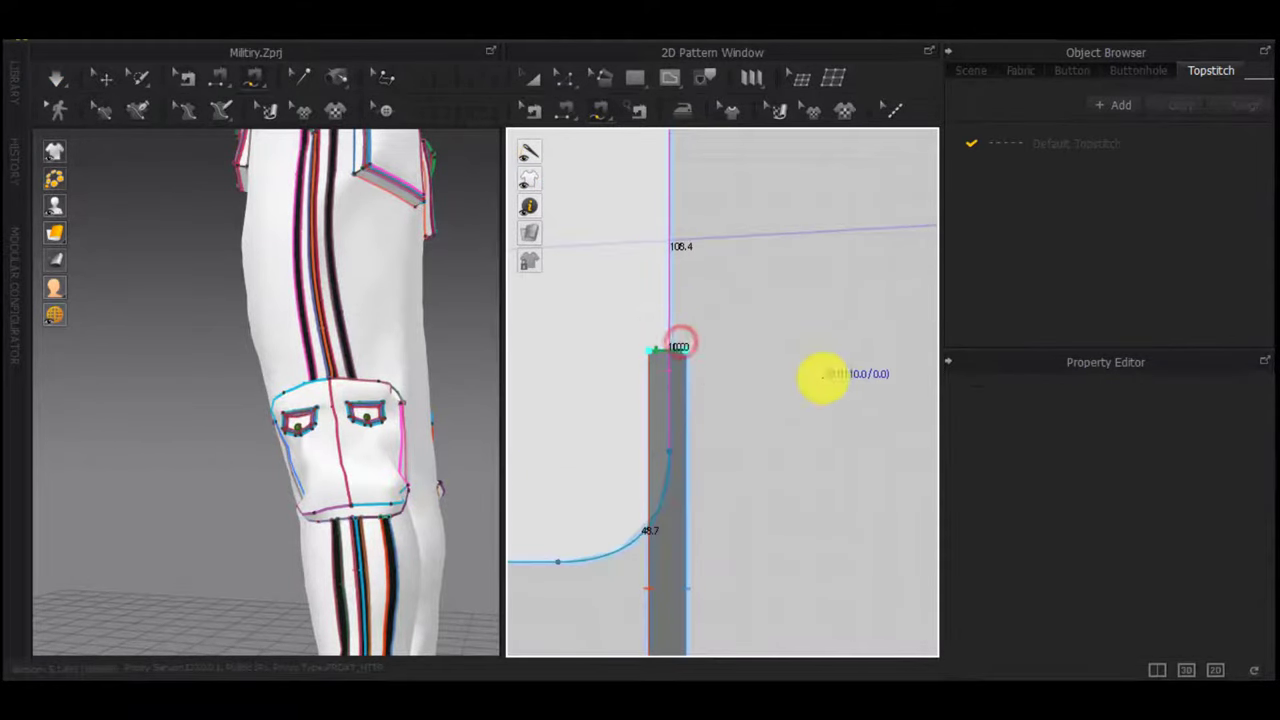
{"action": "scroll", "coordinate": [657, 369], "scroll_direction": "down", "scroll_amount": 6}
{"action": "scroll", "coordinate": [809, 376], "scroll_direction": "up", "scroll_amount": 8}
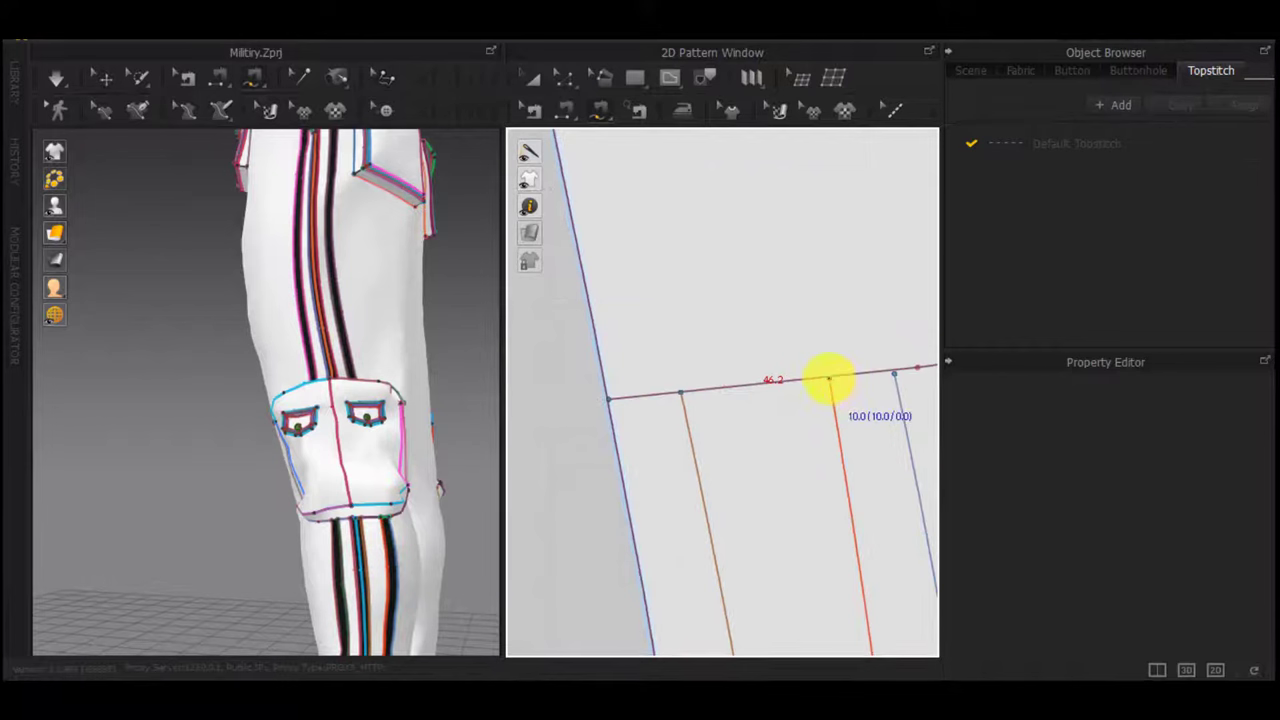
{"action": "scroll", "coordinate": [895, 370], "scroll_direction": "up", "scroll_amount": 3}
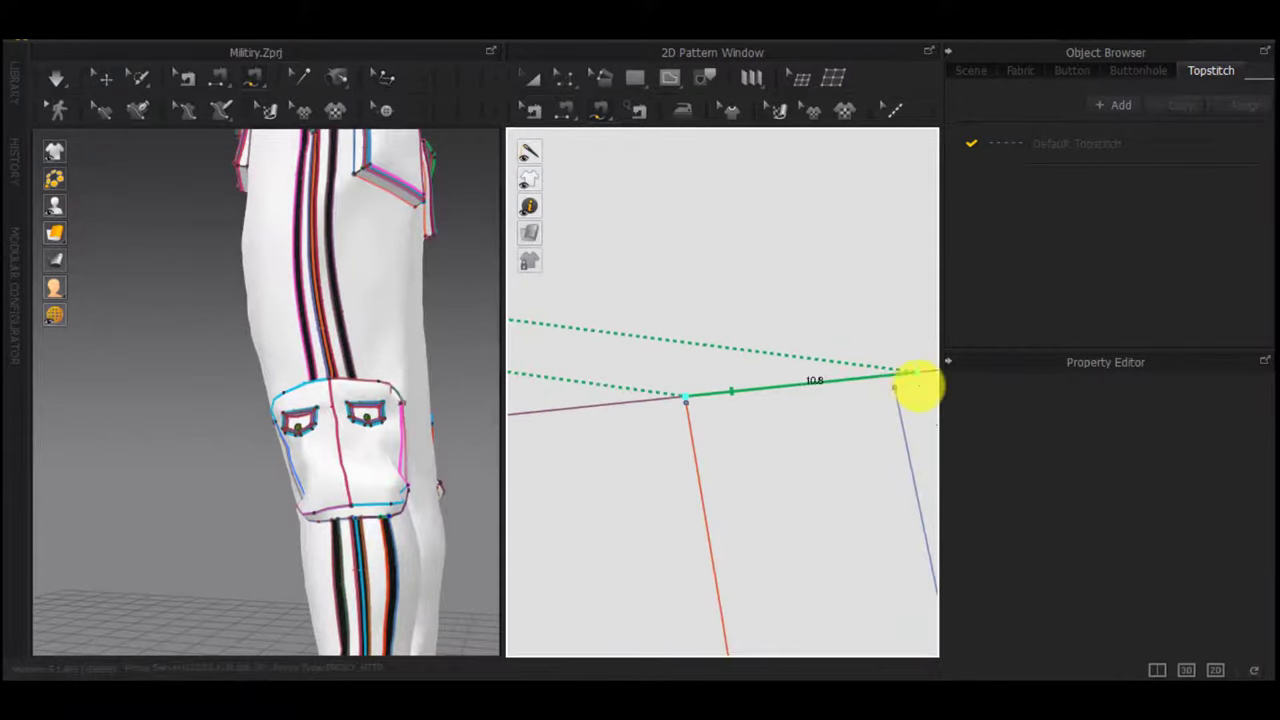
{"action": "left_click", "coordinate": [899, 378]}
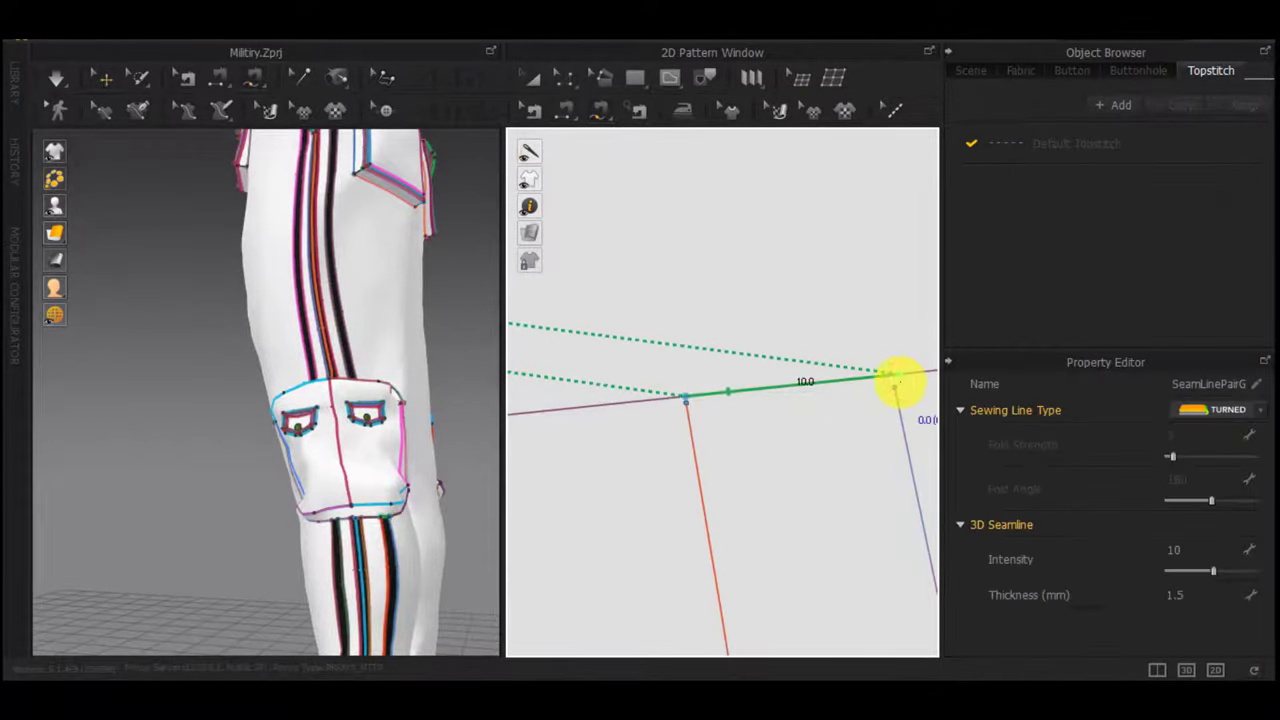
Move the upper points of the 10 mm stripe's two guide lines onto the knee pocket outline
{"action": "key", "text": "z"}
{"action": "left_click_drag", "start_coordinate": [894, 387], "coordinate": [896, 379]}
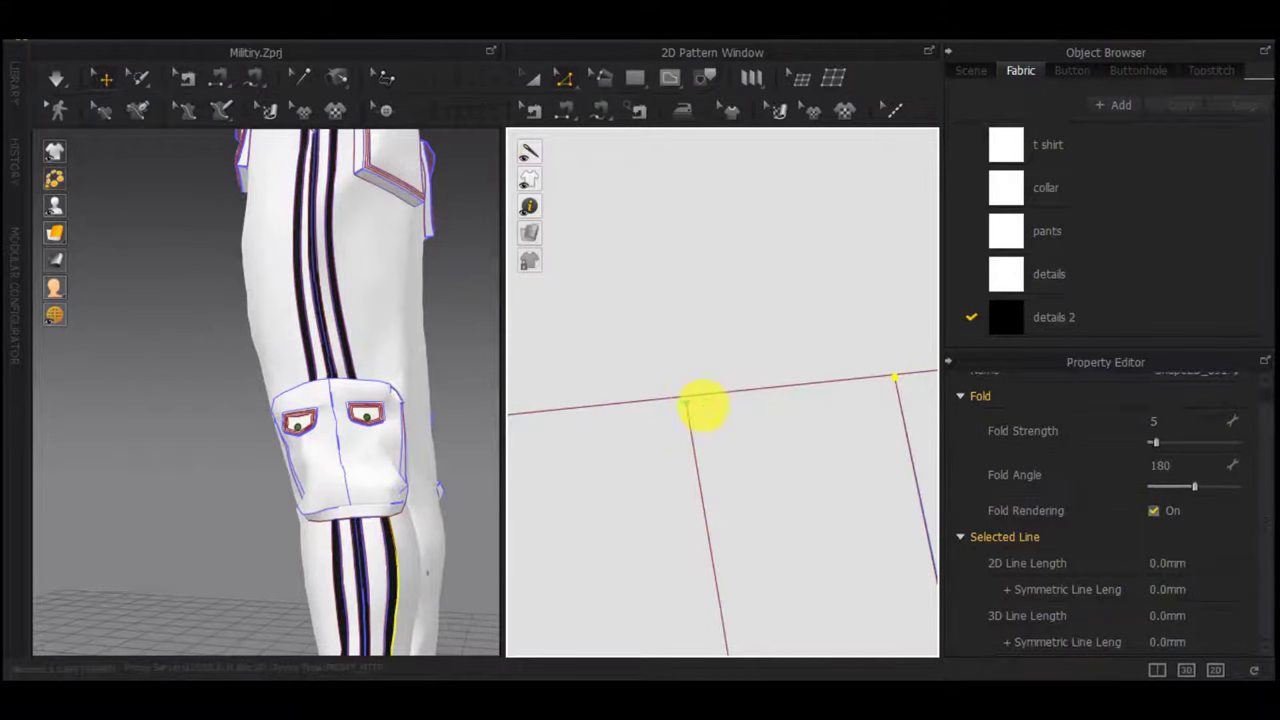
{"action": "scroll", "coordinate": [675, 436], "scroll_direction": "down", "scroll_amount": 10}
{"action": "middle_click_drag", "start_coordinate": [674, 466], "coordinate": [726, 366]}
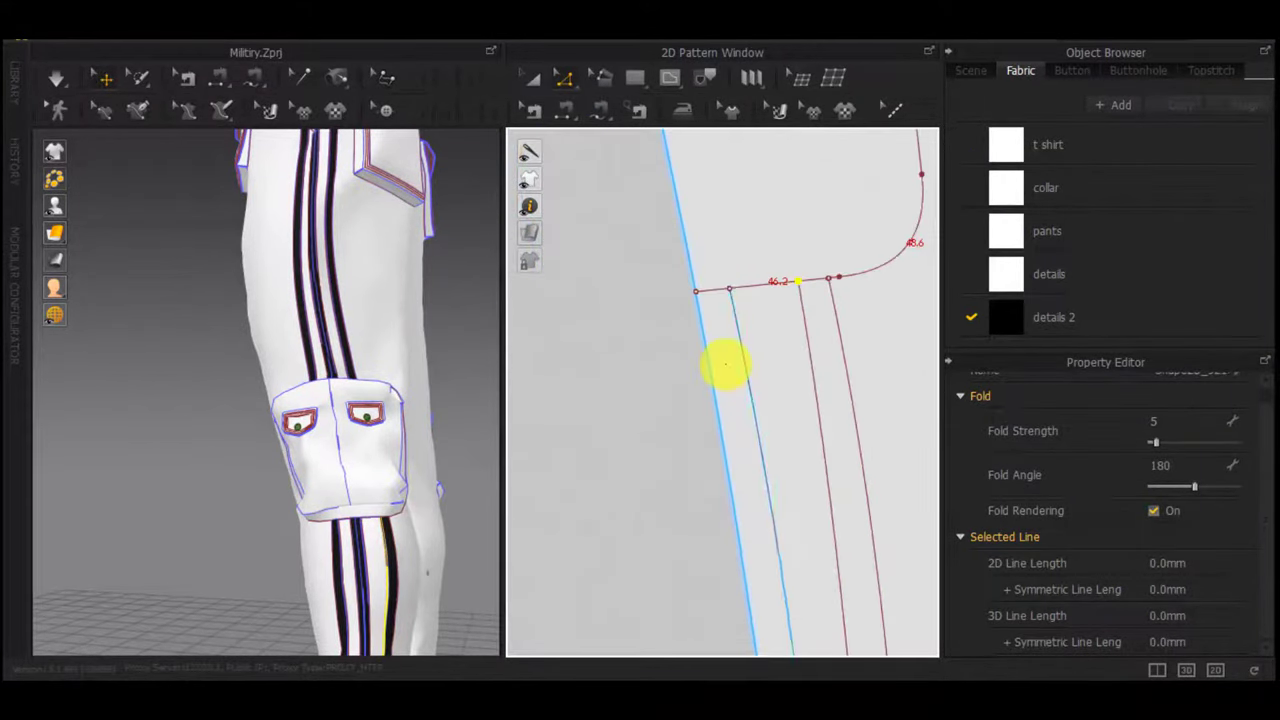
Sew the top end of the back panel's 5 mm lower-leg stripe to the knee pocket outline beside the side seam
{"action": "key", "text": "m"}
{"action": "scroll", "coordinate": [726, 366], "scroll_direction": "down", "scroll_amount": 3}
{"action": "middle_click_drag", "start_coordinate": [590, 390], "coordinate": [765, 370]}
{"action": "scroll", "coordinate": [765, 370], "scroll_direction": "down", "scroll_amount": 1}
{"action": "left_click", "coordinate": [606, 314]}
{"action": "left_click", "coordinate": [614, 314]}
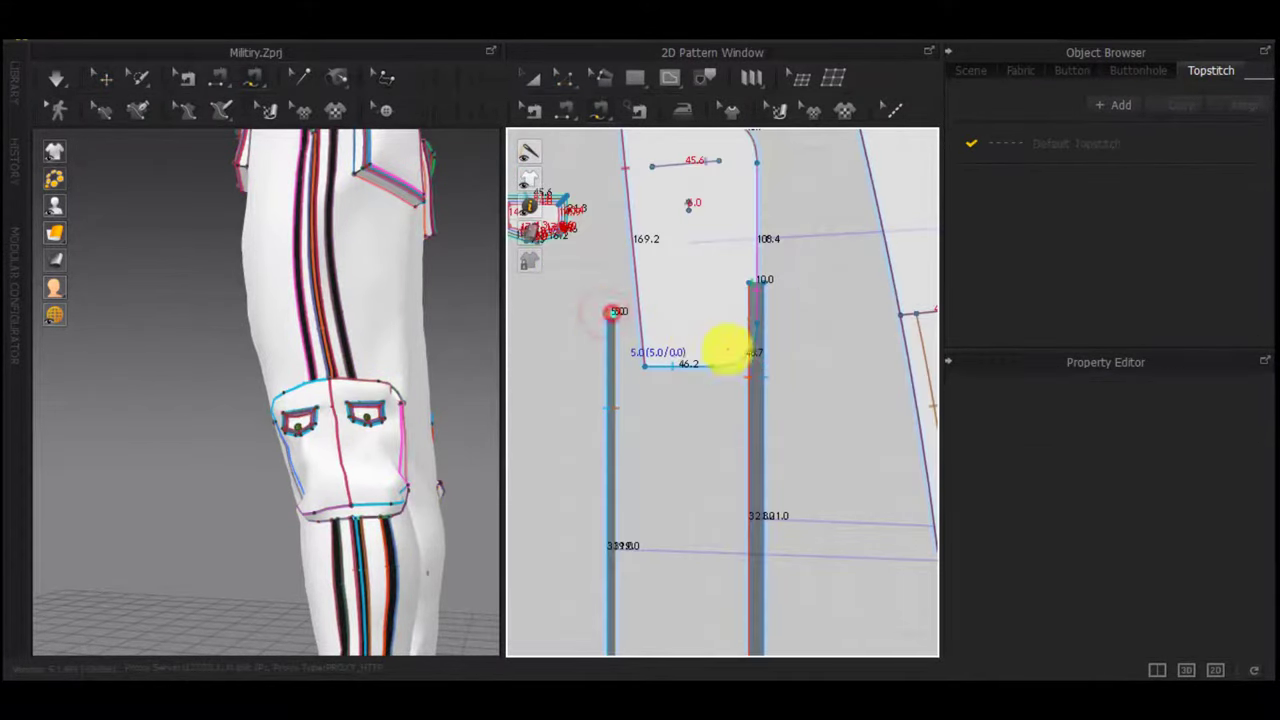
{"action": "middle_click_drag", "start_coordinate": [930, 322], "coordinate": [857, 323]}
{"action": "scroll", "coordinate": [815, 316], "scroll_direction": "up", "scroll_amount": 3}
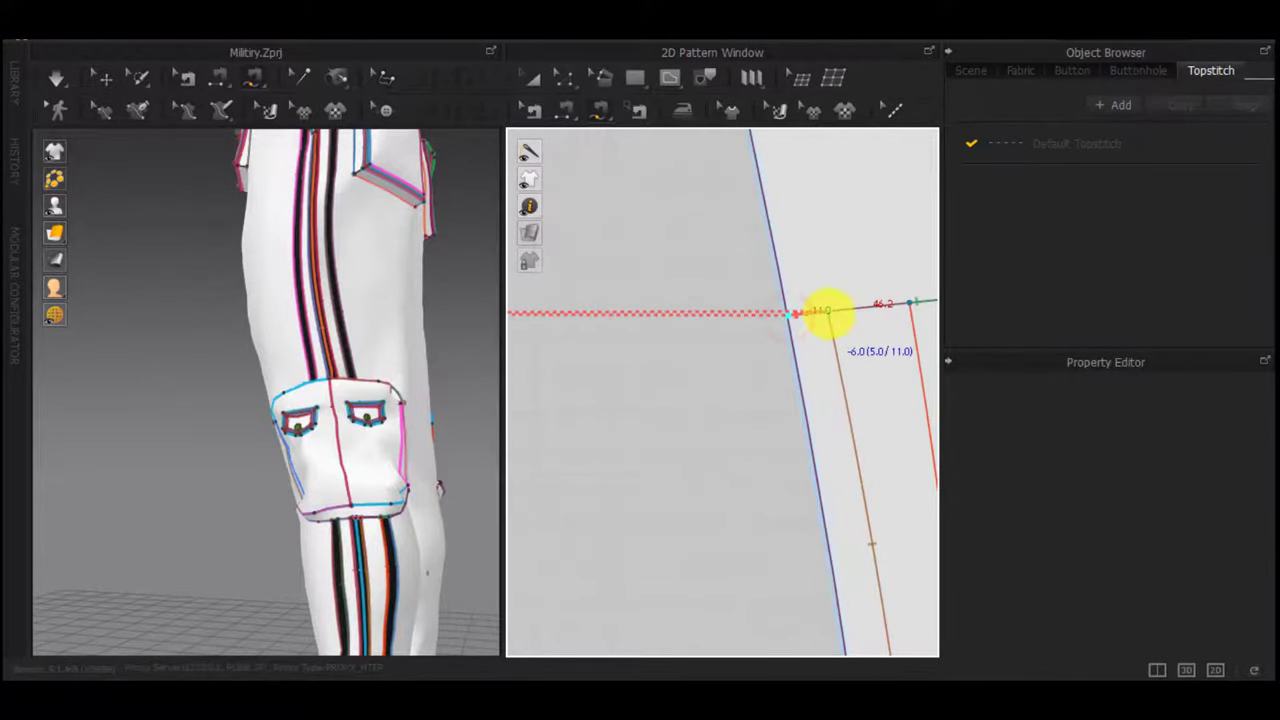
Sew the bottom end of the back panel's 5 mm stripe to the hem between the side seam and its guide line
{"action": "scroll", "coordinate": [792, 370], "scroll_direction": "down", "scroll_amount": 6}
{"action": "middle_click_drag", "start_coordinate": [724, 411], "coordinate": [768, 225]}
{"action": "scroll", "coordinate": [683, 463], "scroll_direction": "up", "scroll_amount": 7}
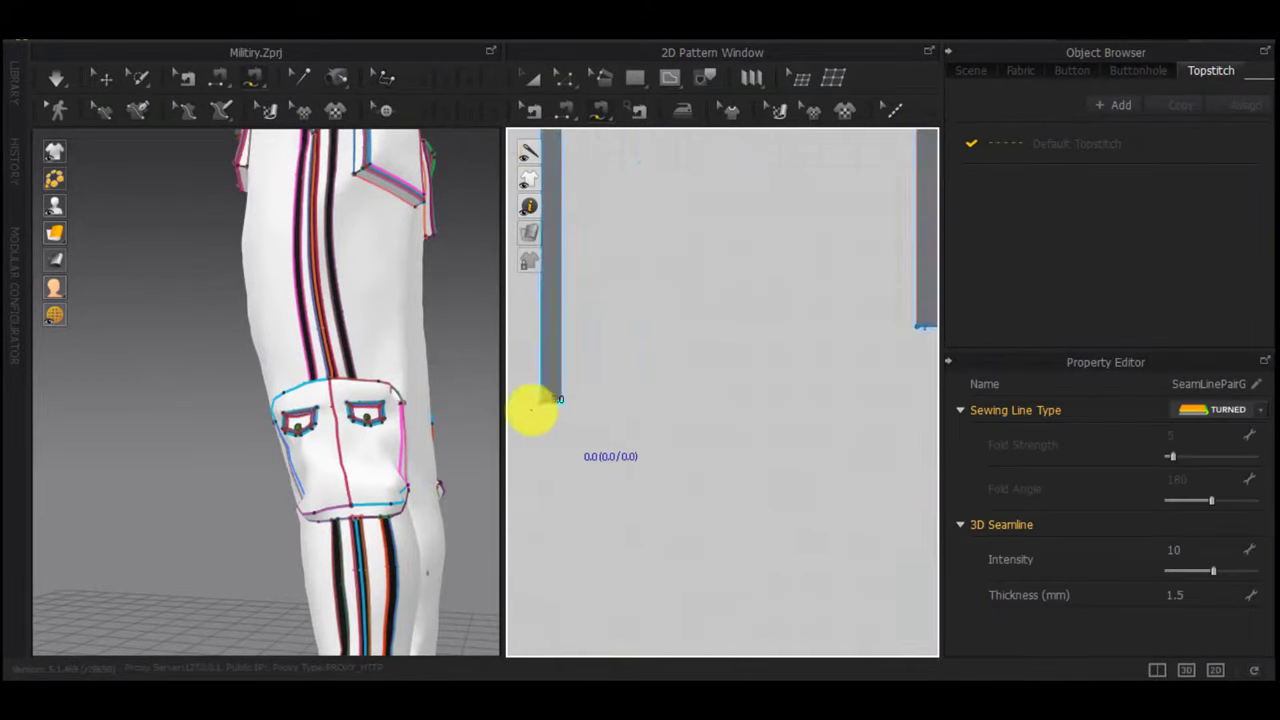
{"action": "left_click", "coordinate": [538, 407]}
{"action": "left_click", "coordinate": [557, 408]}
{"action": "scroll", "coordinate": [660, 442], "scroll_direction": "down", "scroll_amount": 6}
{"action": "scroll", "coordinate": [800, 412], "scroll_direction": "up", "scroll_amount": 5}
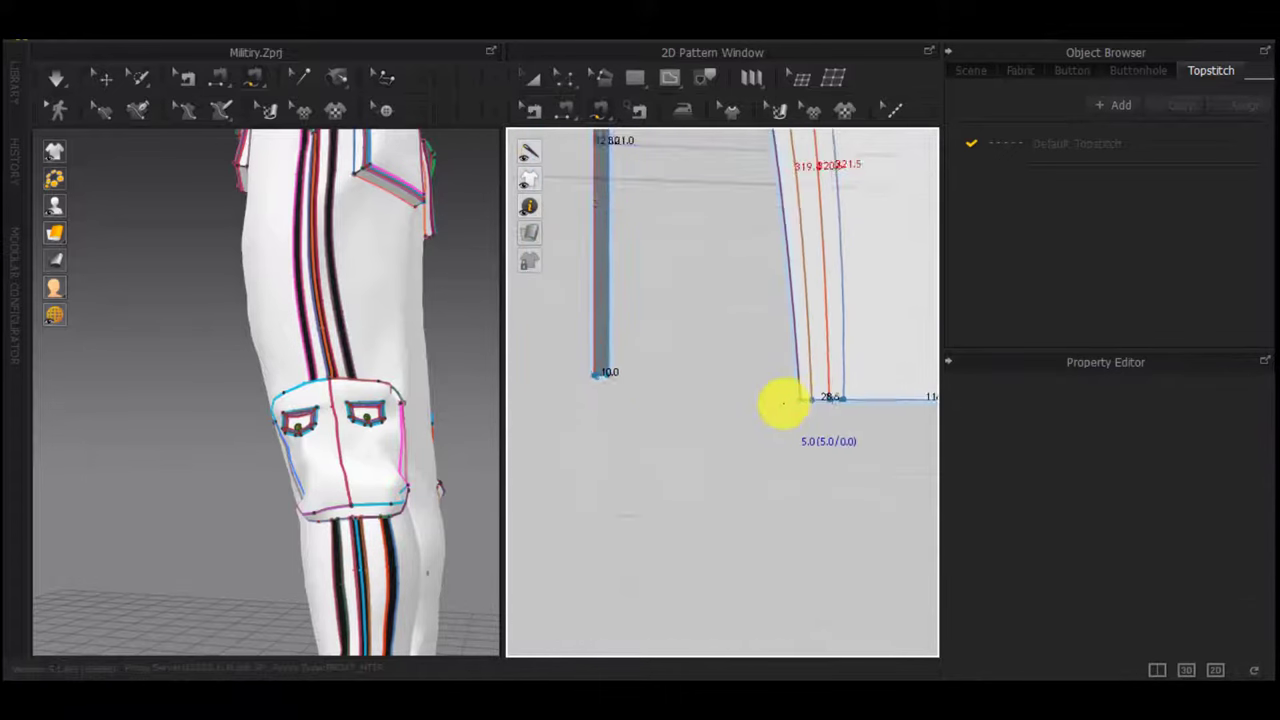
{"action": "left_click", "coordinate": [813, 400]}
{"action": "scroll", "coordinate": [835, 399], "scroll_direction": "up", "scroll_amount": 2}
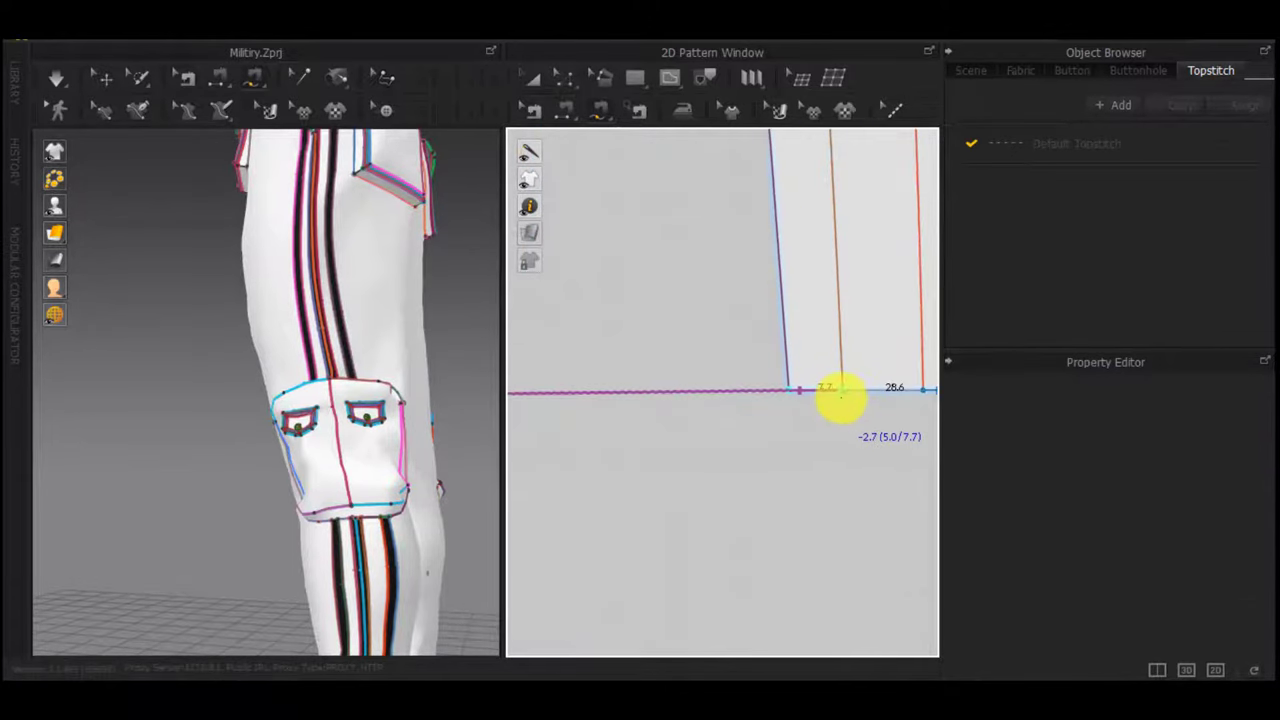
{"action": "left_click", "coordinate": [841, 397]}
Sew the bottom end of the front panel's 5 mm lower-leg stripe to the hem beside the side seam
{"action": "scroll", "coordinate": [837, 437], "scroll_direction": "down", "scroll_amount": 7}
{"action": "middle_click_drag", "start_coordinate": [715, 425], "coordinate": [771, 417]}
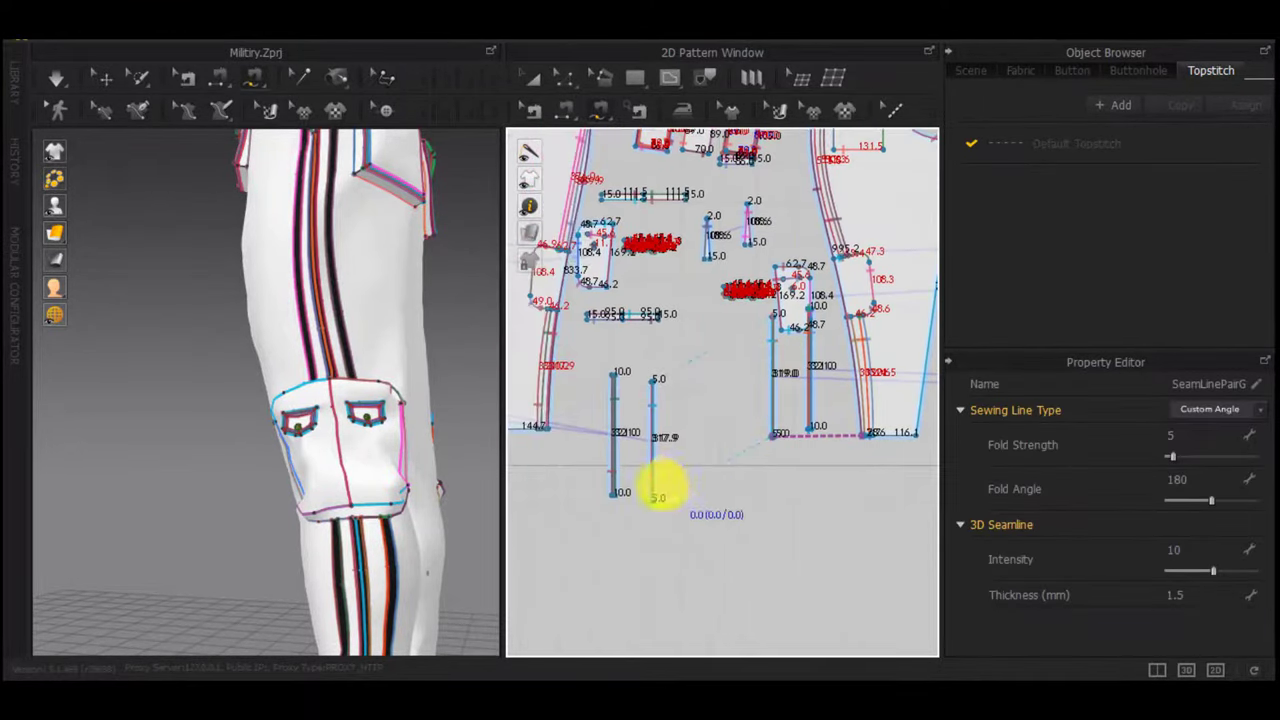
{"action": "scroll", "coordinate": [653, 510], "scroll_direction": "up", "scroll_amount": 7}
{"action": "left_click", "coordinate": [634, 377]}
{"action": "left_click", "coordinate": [591, 378]}
{"action": "scroll", "coordinate": [566, 382], "scroll_direction": "down", "scroll_amount": 4}
{"action": "middle_click_drag", "start_coordinate": [590, 388], "coordinate": [868, 415]}
{"action": "scroll", "coordinate": [862, 416], "scroll_direction": "down", "scroll_amount": 2}
{"action": "scroll", "coordinate": [735, 411], "scroll_direction": "down", "scroll_amount": 3}
{"action": "middle_click_drag", "start_coordinate": [612, 325], "coordinate": [888, 552]}
{"action": "scroll", "coordinate": [709, 395], "scroll_direction": "up", "scroll_amount": 4}
{"action": "scroll", "coordinate": [735, 417], "scroll_direction": "up", "scroll_amount": 4}
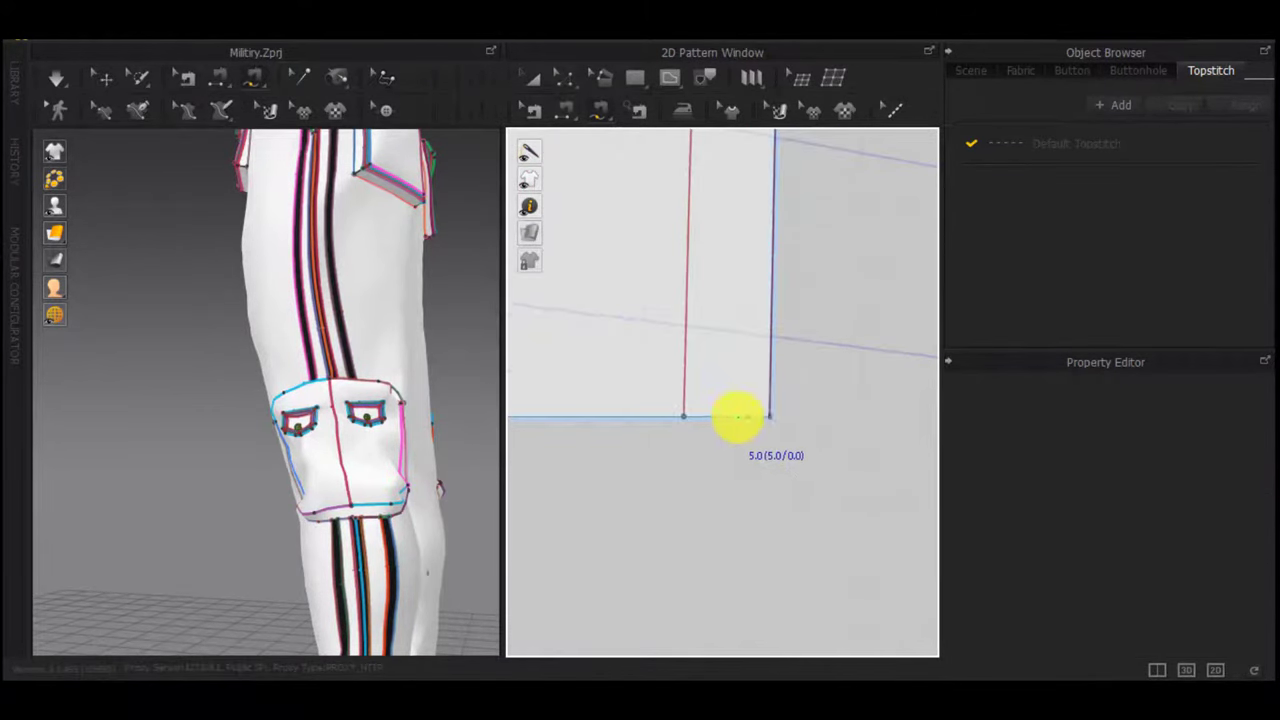
{"action": "left_click", "coordinate": [689, 414]}
{"action": "scroll", "coordinate": [717, 463], "scroll_direction": "down", "scroll_amount": 3}
{"action": "scroll", "coordinate": [727, 395], "scroll_direction": "down", "scroll_amount": 4}
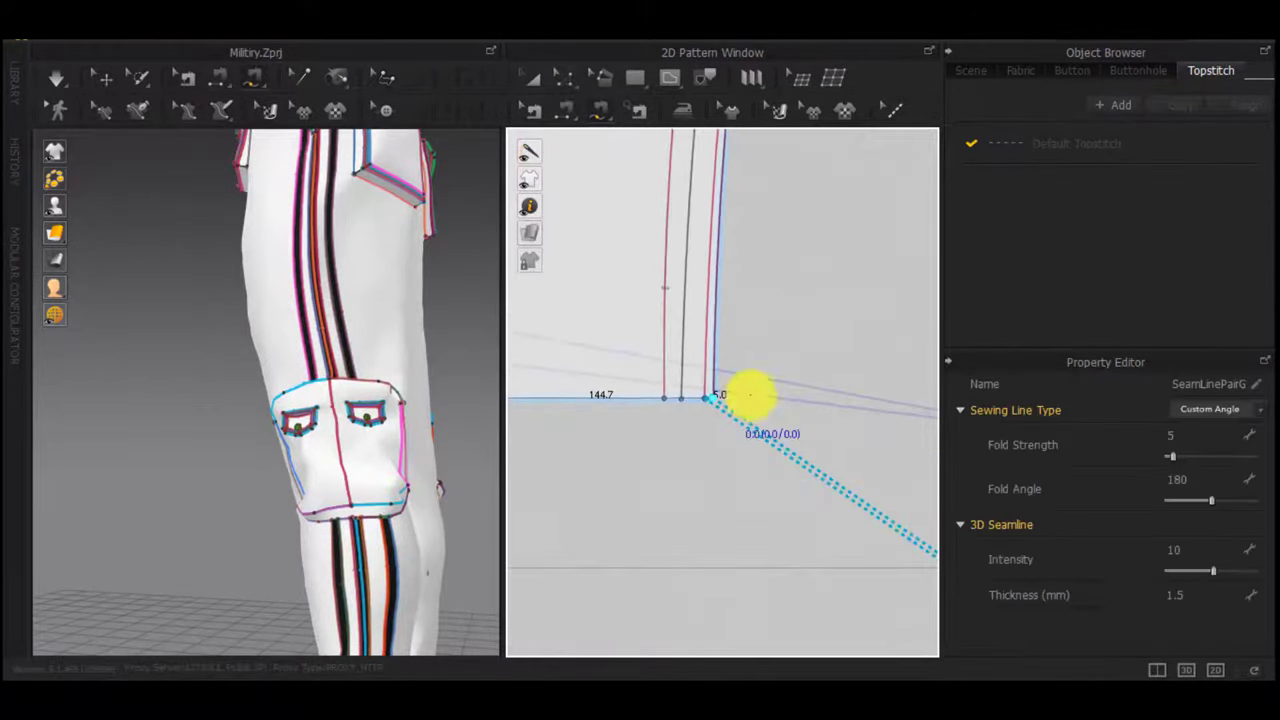
Sew the bottom end of the front panel's 10 mm lower-leg stripe to the hem between its two guide lines
{"action": "scroll", "coordinate": [849, 449], "scroll_direction": "down", "scroll_amount": 4}
{"action": "scroll", "coordinate": [903, 525], "scroll_direction": "up", "scroll_amount": 5}
{"action": "middle_click_drag", "start_coordinate": [886, 517], "coordinate": [668, 444]}
{"action": "left_click", "coordinate": [717, 505]}
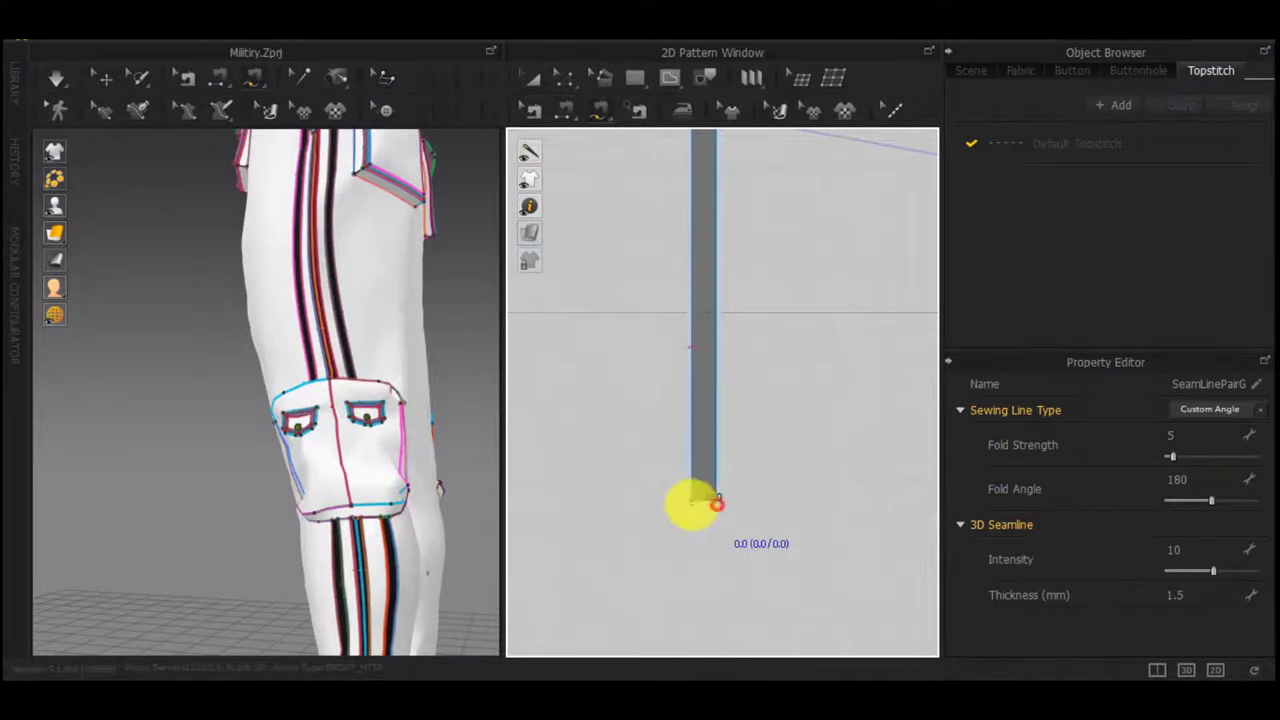
{"action": "left_click", "coordinate": [690, 505]}
{"action": "scroll", "coordinate": [605, 410], "scroll_direction": "down", "scroll_amount": 4}
{"action": "middle_click_drag", "start_coordinate": [680, 395], "coordinate": [1074, 517]}
{"action": "scroll", "coordinate": [883, 444], "scroll_direction": "down", "scroll_amount": 3}
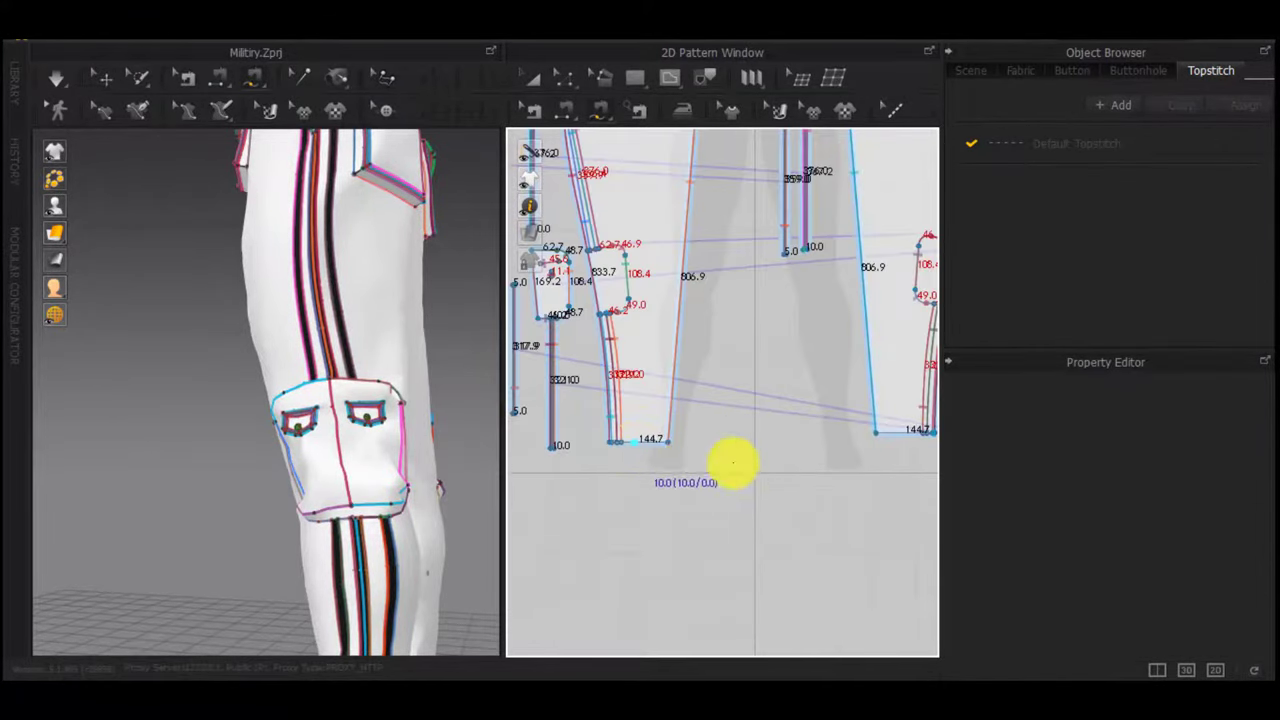
{"action": "scroll", "coordinate": [751, 443], "scroll_direction": "down", "scroll_amount": 2}
{"action": "scroll", "coordinate": [838, 468], "scroll_direction": "up", "scroll_amount": 4}
{"action": "scroll", "coordinate": [850, 472], "scroll_direction": "up", "scroll_amount": 3}
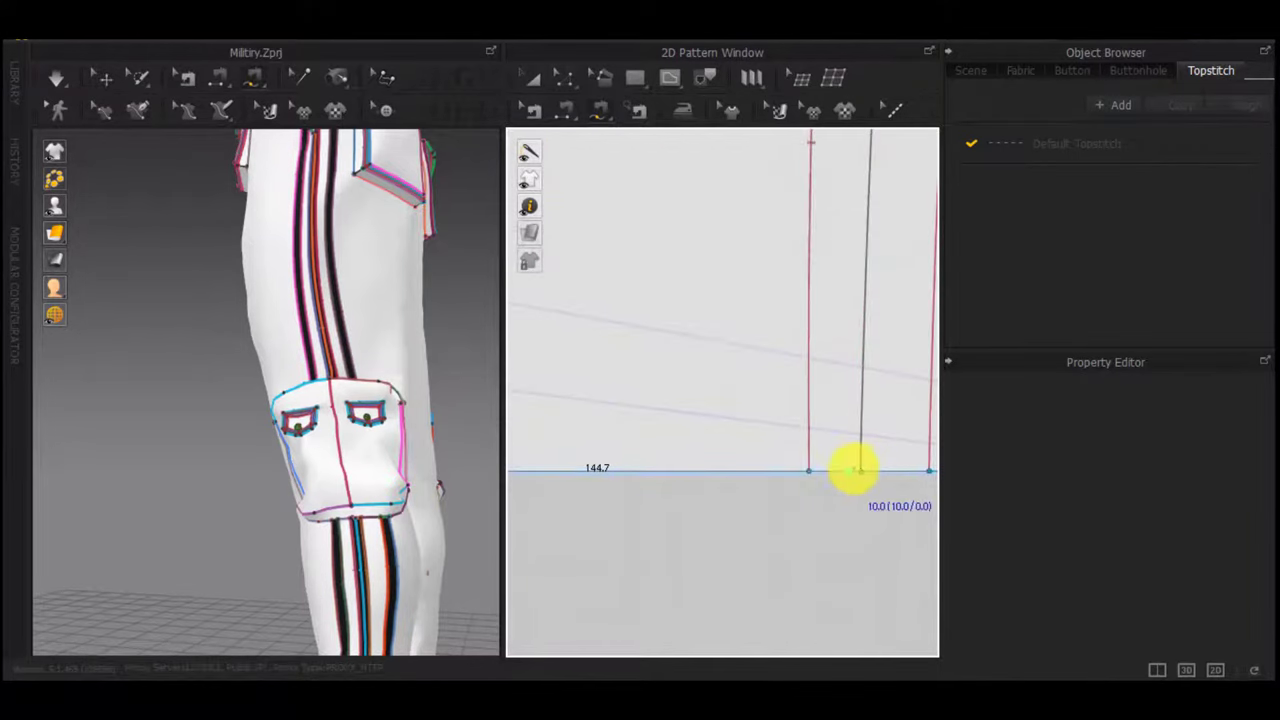
{"action": "left_click", "coordinate": [814, 468]}
Sew the top end of the front panel's 10 mm lower-leg stripe to the knee pocket outline between its guide lines
{"action": "scroll", "coordinate": [858, 464], "scroll_direction": "down", "scroll_amount": 5}
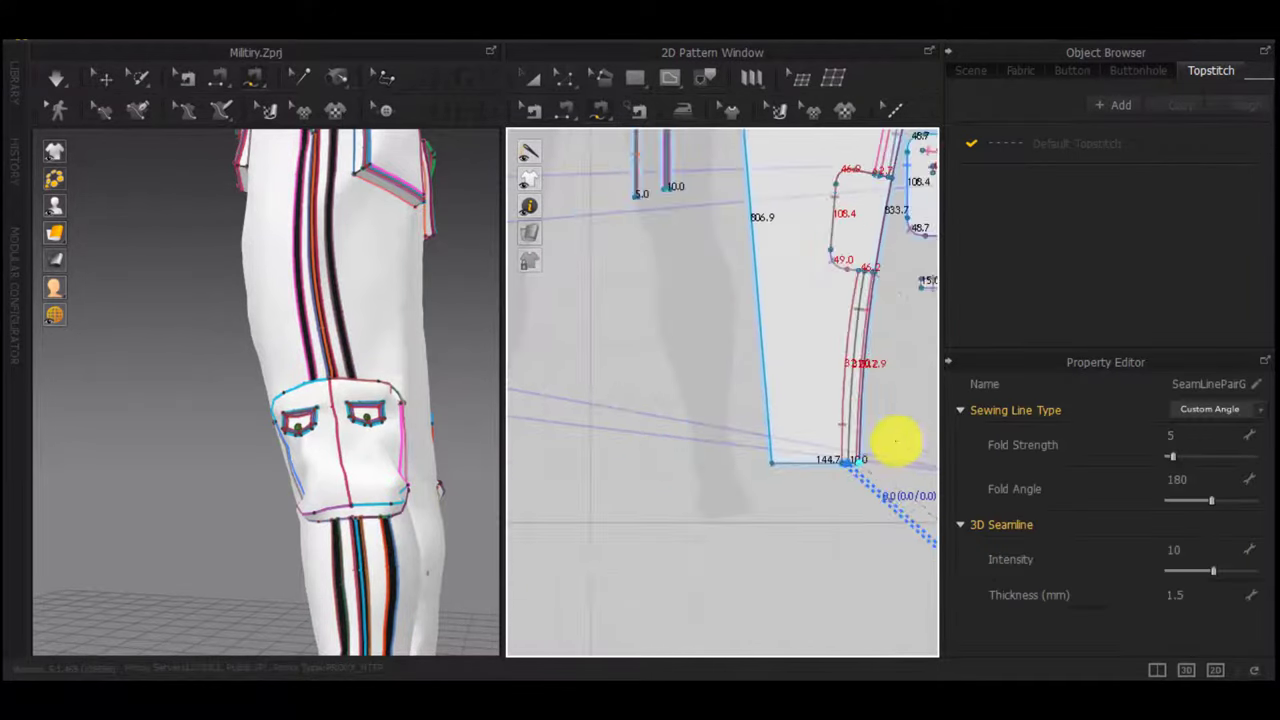
{"action": "middle_click_drag", "start_coordinate": [894, 443], "coordinate": [700, 485]}
{"action": "scroll", "coordinate": [760, 438], "scroll_direction": "up", "scroll_amount": 6}
{"action": "scroll", "coordinate": [650, 305], "scroll_direction": "down", "scroll_amount": 1}
{"action": "middle_click_drag", "start_coordinate": [636, 327], "coordinate": [778, 371]}
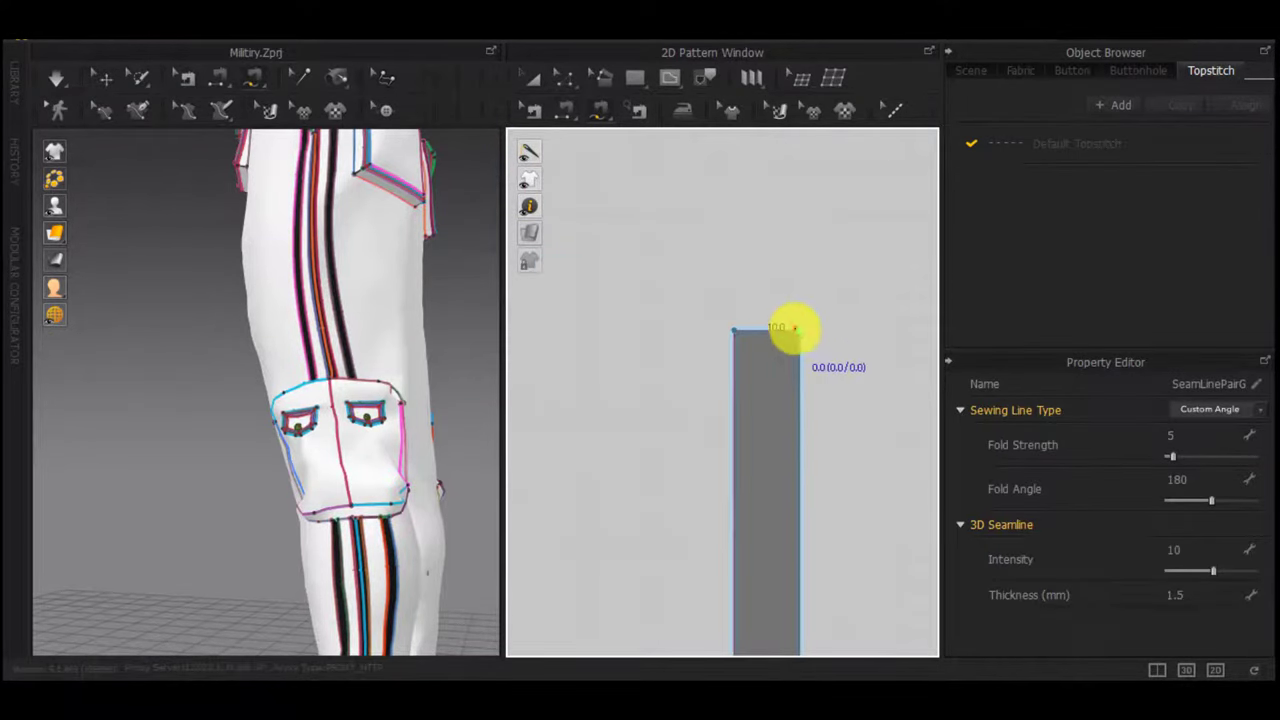
{"action": "left_click", "coordinate": [795, 328]}
{"action": "left_click", "coordinate": [730, 326]}
{"action": "scroll", "coordinate": [694, 328], "scroll_direction": "down", "scroll_amount": 2}
{"action": "middle_click_drag", "start_coordinate": [605, 337], "coordinate": [815, 407]}
{"action": "scroll", "coordinate": [815, 407], "scroll_direction": "down", "scroll_amount": 3}
{"action": "scroll", "coordinate": [680, 262], "scroll_direction": "up", "scroll_amount": 4}
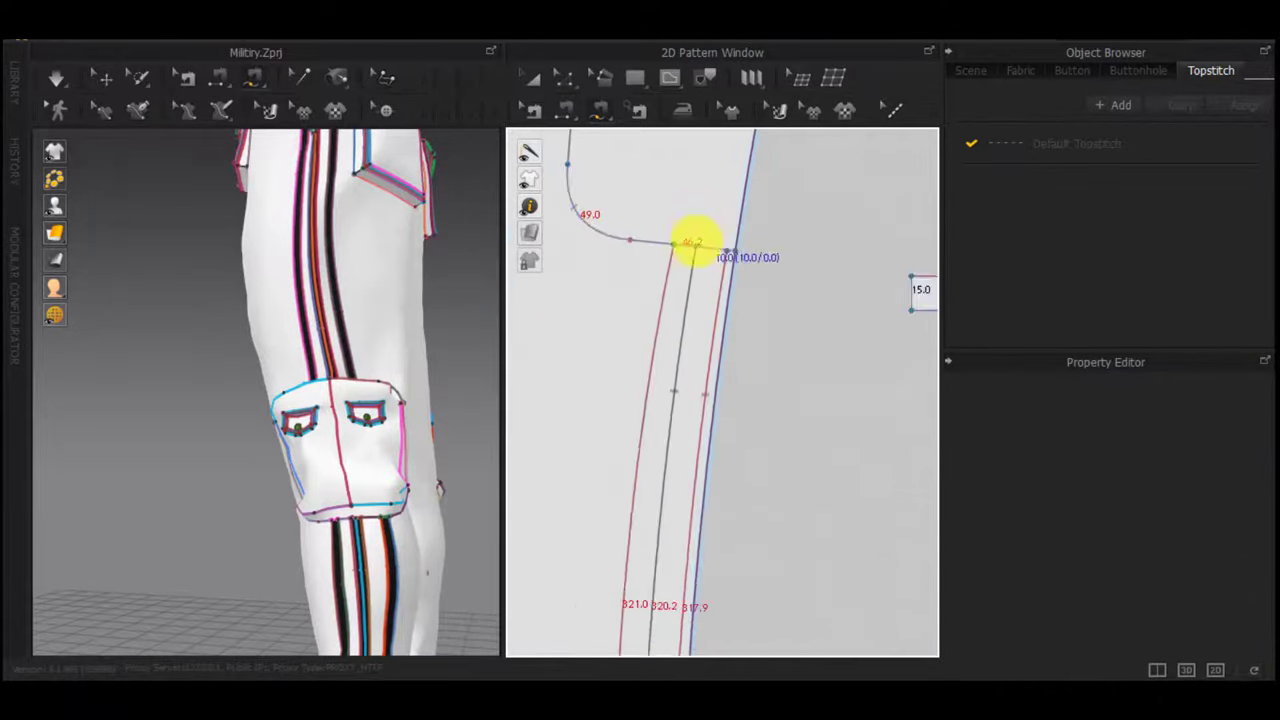
Sew the top end of the front 5 mm stripe to the knee pocket outline and move its guide line point onto that outline
{"action": "scroll", "coordinate": [868, 366], "scroll_direction": "down", "scroll_amount": 5}
{"action": "middle_click_drag", "start_coordinate": [866, 366], "coordinate": [846, 436]}
{"action": "scroll", "coordinate": [857, 509], "scroll_direction": "up", "scroll_amount": 4}
{"action": "left_click", "coordinate": [855, 553]}
{"action": "left_click", "coordinate": [828, 553]}
{"action": "scroll", "coordinate": [670, 508], "scroll_direction": "down", "scroll_amount": 4}
{"action": "scroll", "coordinate": [720, 386], "scroll_direction": "down", "scroll_amount": 3}
{"action": "scroll", "coordinate": [594, 344], "scroll_direction": "up", "scroll_amount": 5}
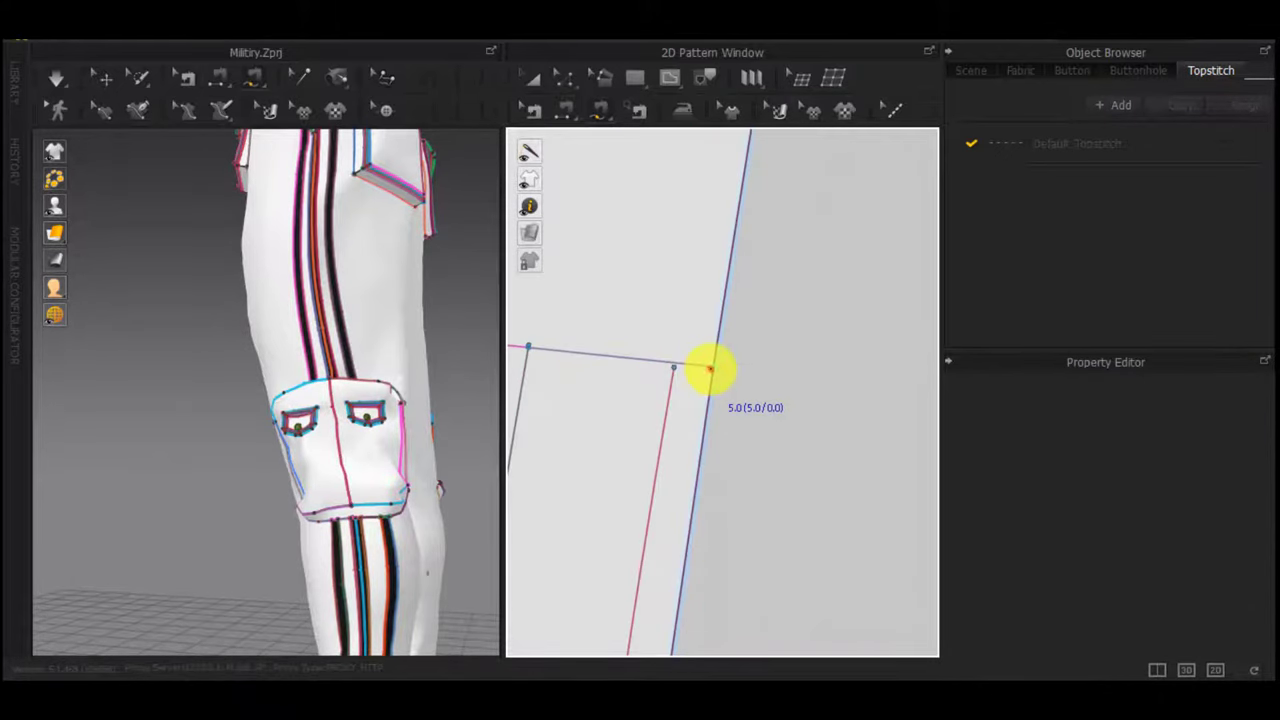
{"action": "left_click", "coordinate": [711, 368]}
{"action": "left_click", "coordinate": [666, 361]}
{"action": "key", "text": "z"}
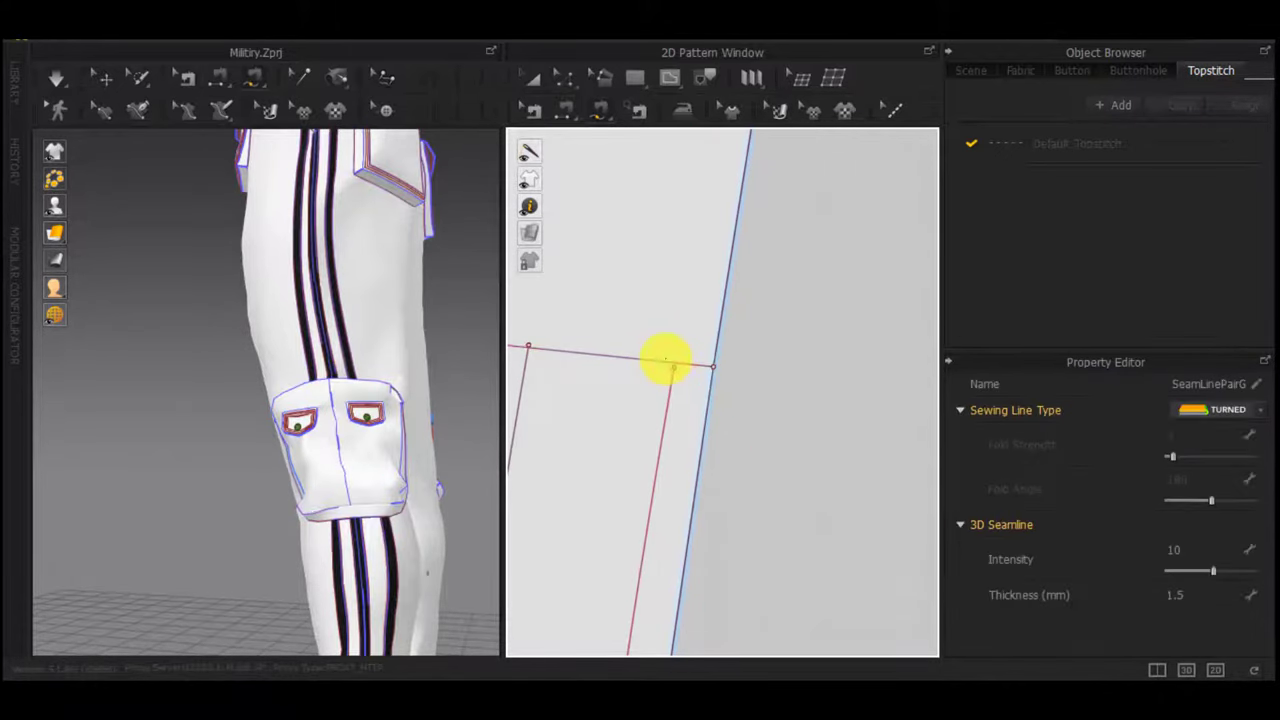
{"action": "left_click_drag", "start_coordinate": [672, 371], "coordinate": [654, 366]}
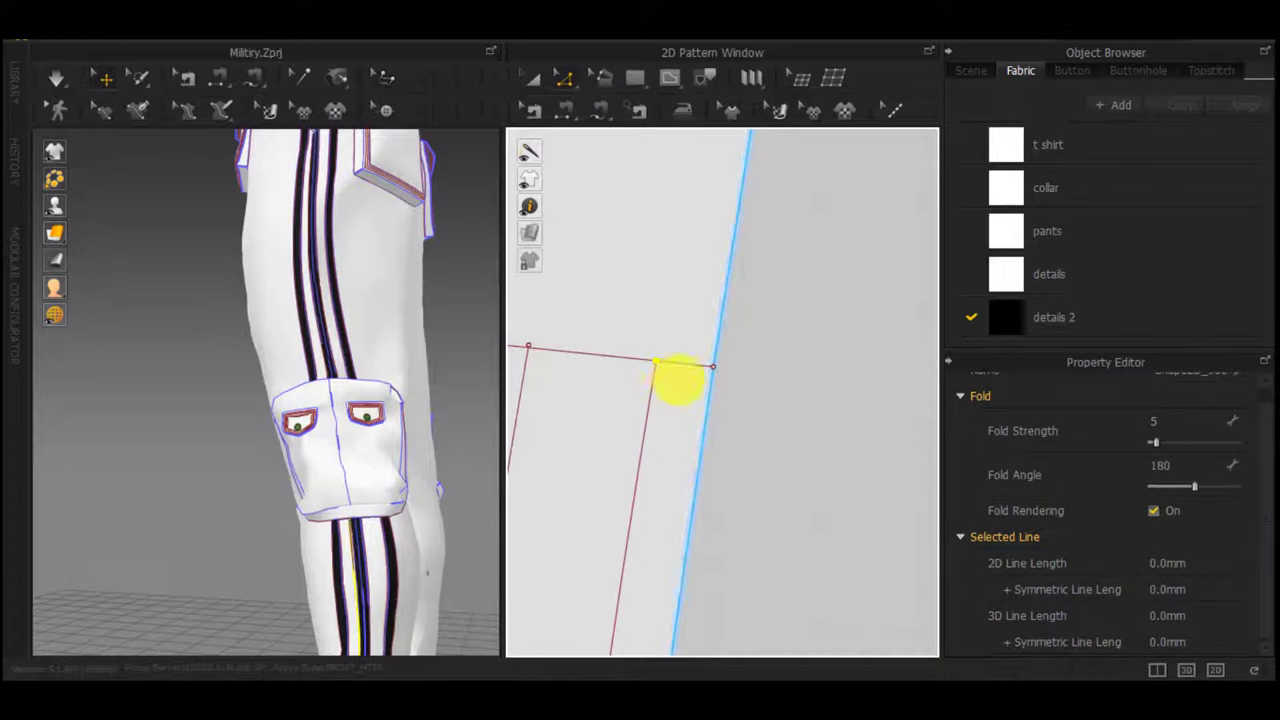
Examine the seams between the stripe strips and the front and back trouser panels in the pattern layout
{"action": "key", "text": "b"}
{"action": "scroll", "coordinate": [692, 405], "scroll_direction": "down", "scroll_amount": 12}
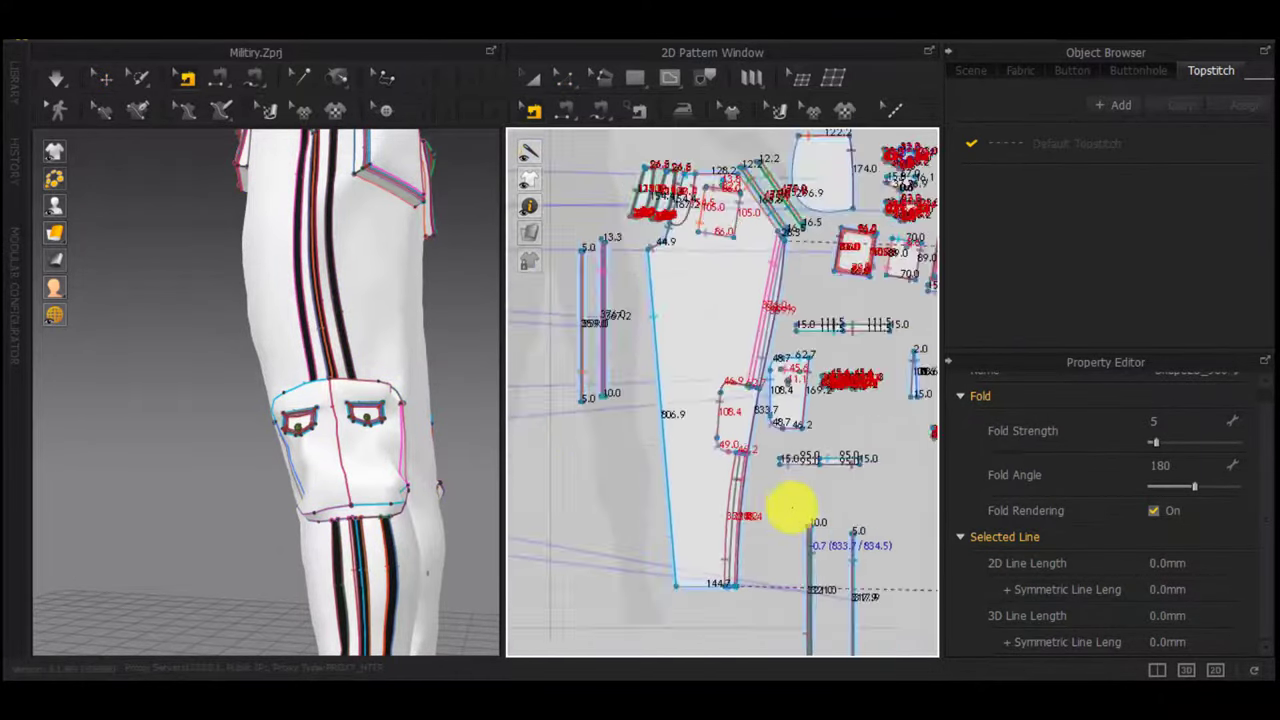
{"action": "middle_click_drag", "start_coordinate": [846, 515], "coordinate": [837, 380]}
{"action": "scroll", "coordinate": [894, 452], "scroll_direction": "up", "scroll_amount": 8}
{"action": "middle_click_drag", "start_coordinate": [783, 425], "coordinate": [706, 482]}
{"action": "scroll", "coordinate": [706, 481], "scroll_direction": "down", "scroll_amount": 10}
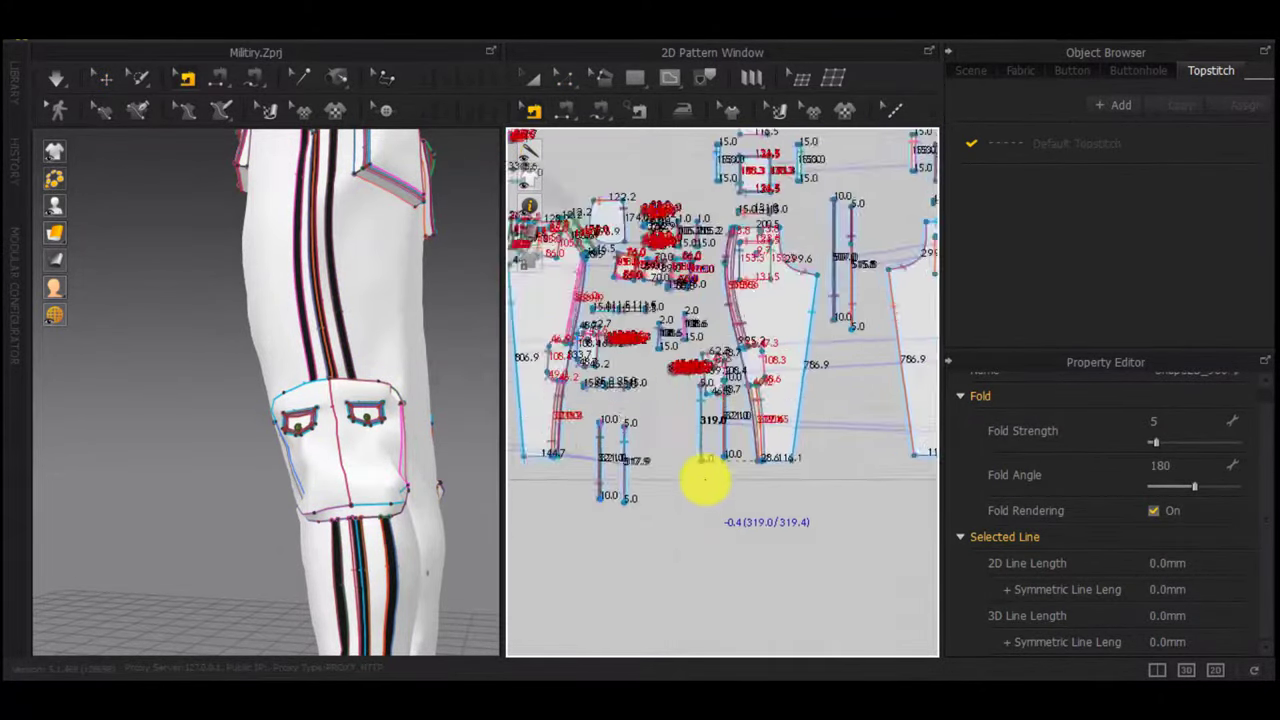
{"action": "scroll", "coordinate": [714, 420], "scroll_direction": "up", "scroll_amount": 2}
{"action": "scroll", "coordinate": [790, 390], "scroll_direction": "down", "scroll_amount": 2}
{"action": "scroll", "coordinate": [800, 305], "scroll_direction": "up", "scroll_amount": 3}
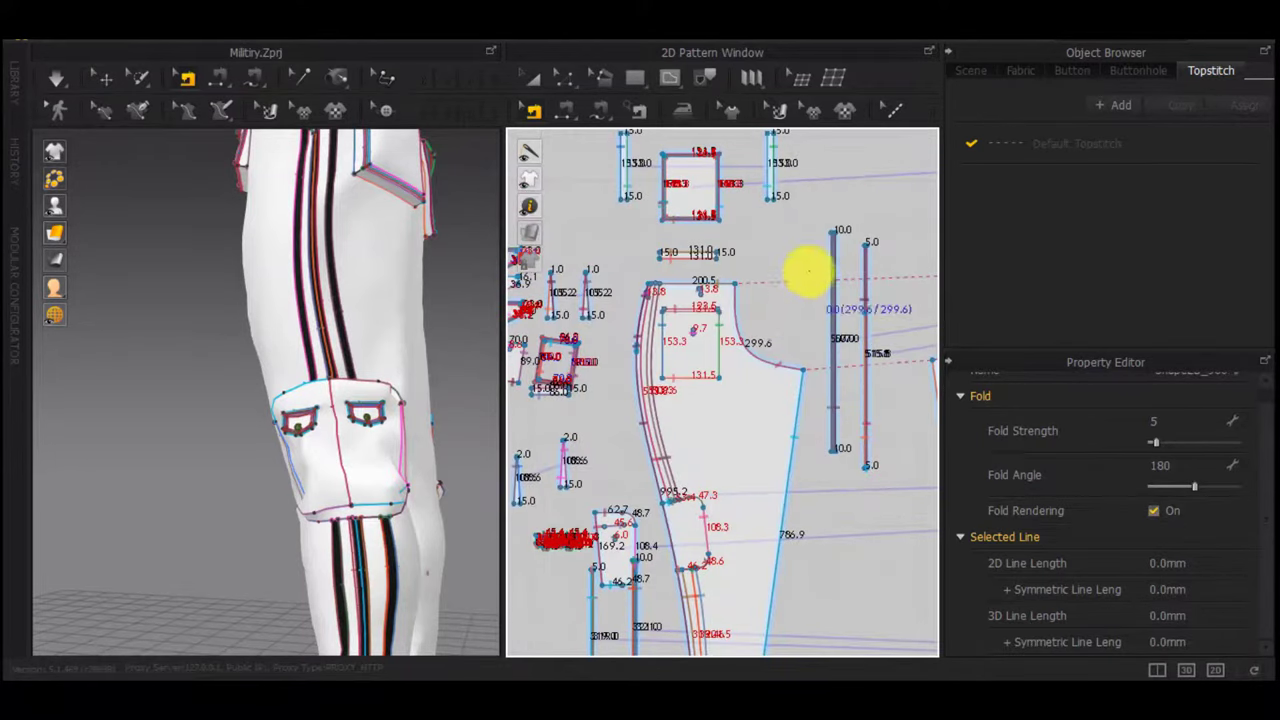
Sew the top end of the back panel's 10 mm upper stripe to the waist edge between its two guide lines
{"action": "scroll", "coordinate": [840, 236], "scroll_direction": "up", "scroll_amount": 5}
{"action": "left_click", "coordinate": [820, 215]}
{"action": "scroll", "coordinate": [740, 341], "scroll_direction": "down", "scroll_amount": 8}
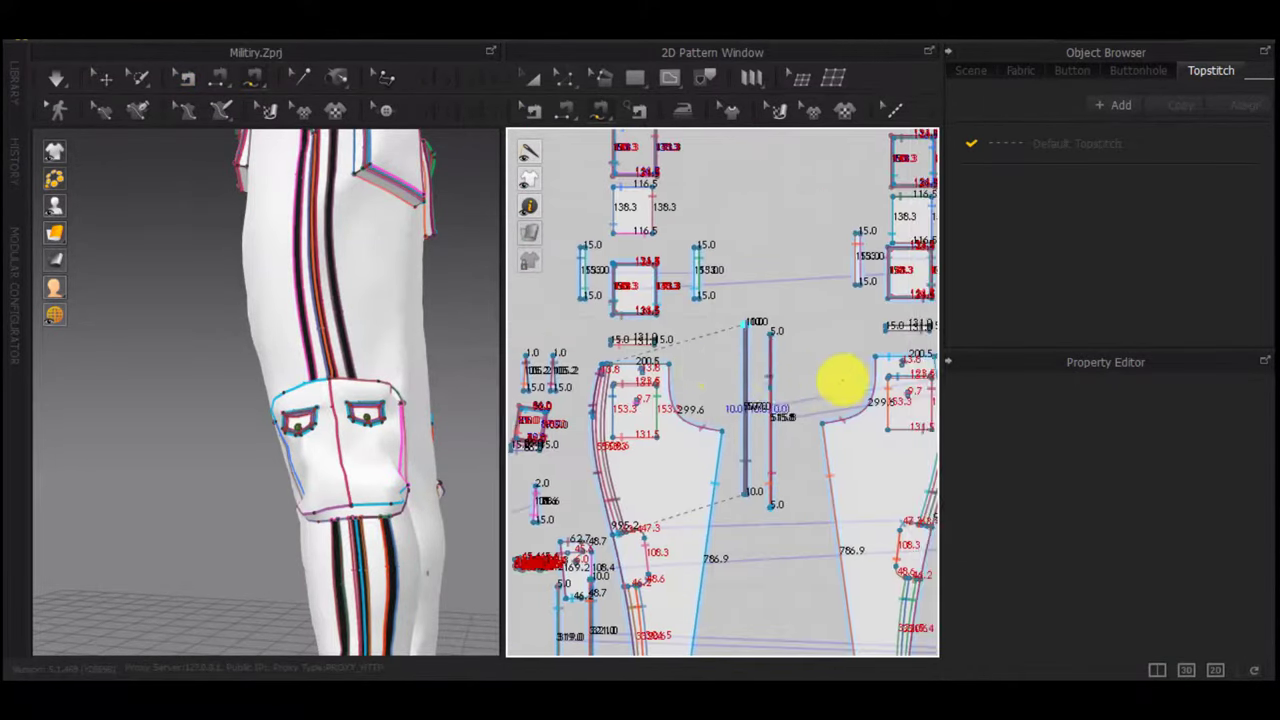
{"action": "scroll", "coordinate": [777, 397], "scroll_direction": "up", "scroll_amount": 5}
{"action": "middle_click_drag", "start_coordinate": [627, 372], "coordinate": [735, 378]}
{"action": "scroll", "coordinate": [780, 397], "scroll_direction": "up", "scroll_amount": 2}
{"action": "scroll", "coordinate": [806, 394], "scroll_direction": "down", "scroll_amount": 2}
{"action": "scroll", "coordinate": [810, 393], "scroll_direction": "down", "scroll_amount": 4}
{"action": "scroll", "coordinate": [730, 378], "scroll_direction": "up", "scroll_amount": 4}
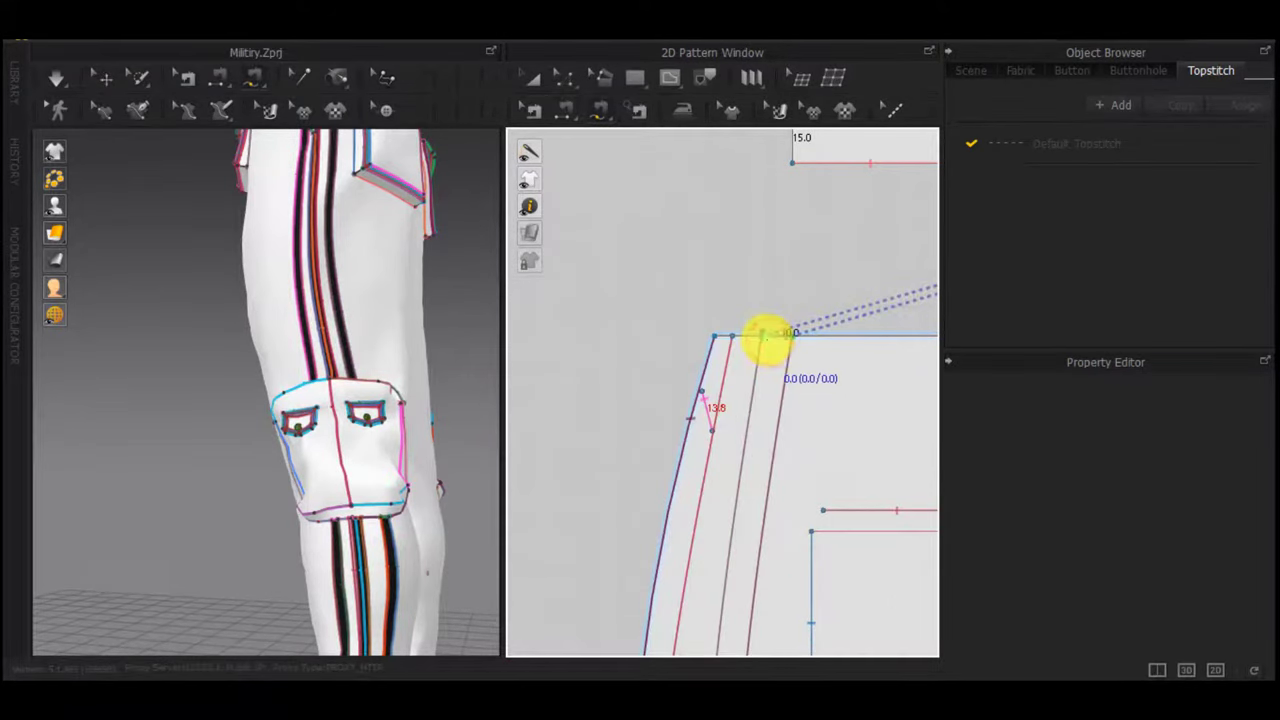
Move the top point of the middle guide line along the back panel's waist edge to meet the end of the 10 mm stripe seam
{"action": "scroll", "coordinate": [767, 338], "scroll_direction": "up", "scroll_amount": 4}
{"action": "left_click", "coordinate": [760, 334]}
{"action": "key", "text": "z"}
{"action": "left_click_drag", "start_coordinate": [745, 302], "coordinate": [744, 325]}
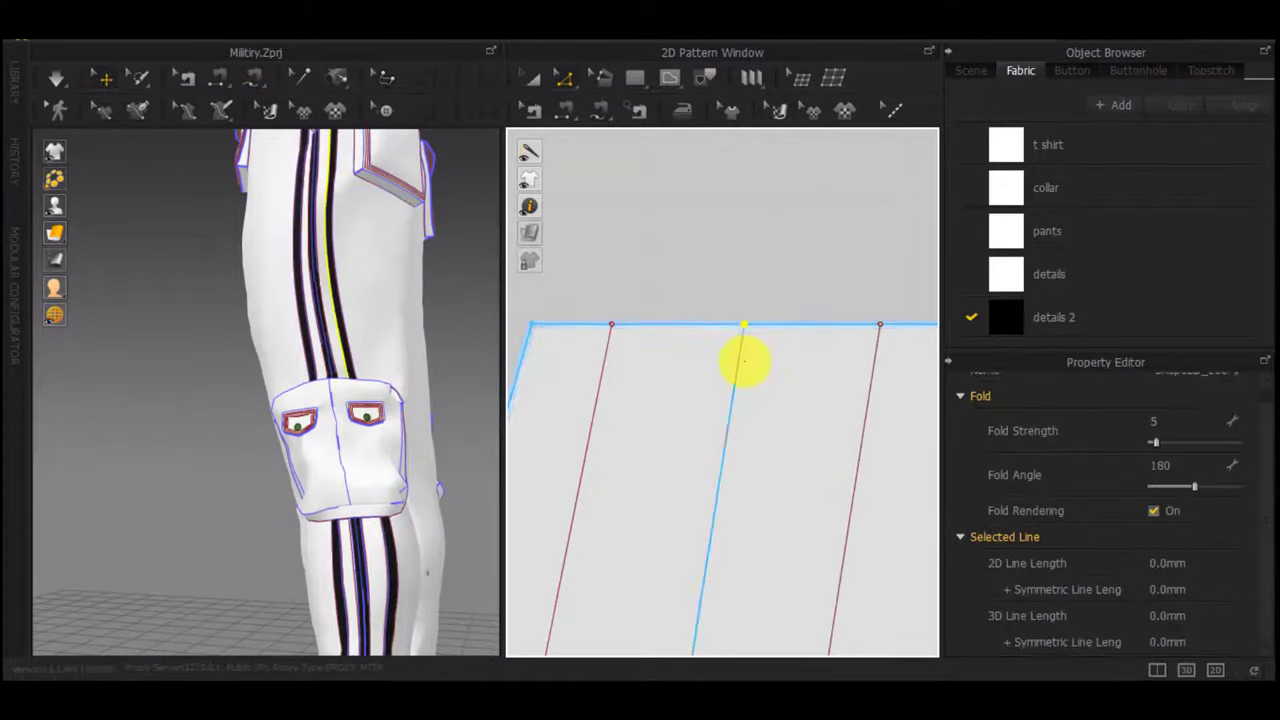
Sew the top end of the back panel's 5 mm upper stripe to the waist edge between the outer corner and nearest guide line
{"action": "scroll", "coordinate": [715, 396], "scroll_direction": "down", "scroll_amount": 12}
{"action": "middle_click_drag", "start_coordinate": [892, 294], "coordinate": [757, 350]}
{"action": "scroll", "coordinate": [757, 351], "scroll_direction": "up", "scroll_amount": 5}
{"action": "key", "text": "m"}
{"action": "left_click", "coordinate": [757, 311]}
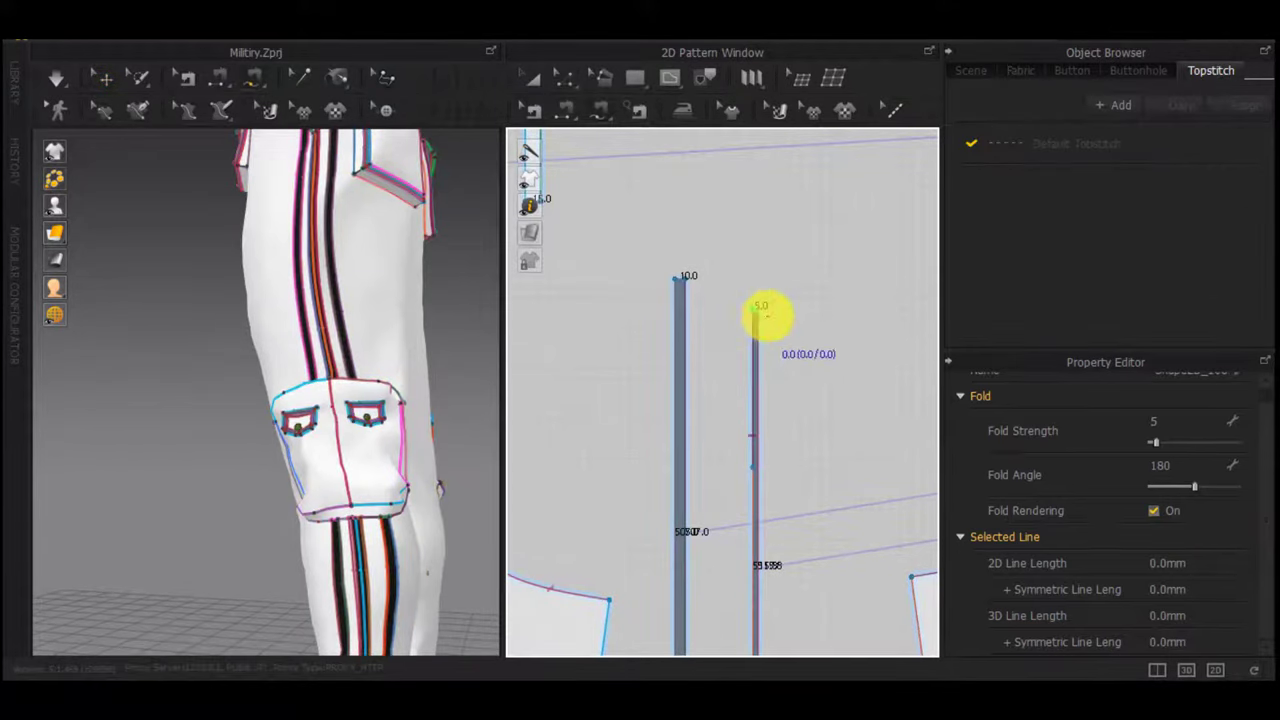
{"action": "left_click", "coordinate": [768, 316]}
{"action": "left_click", "coordinate": [743, 315]}
{"action": "scroll", "coordinate": [687, 336], "scroll_direction": "down", "scroll_amount": 4}
{"action": "middle_click_drag", "start_coordinate": [520, 388], "coordinate": [725, 393]}
{"action": "scroll", "coordinate": [724, 386], "scroll_direction": "up", "scroll_amount": 7}
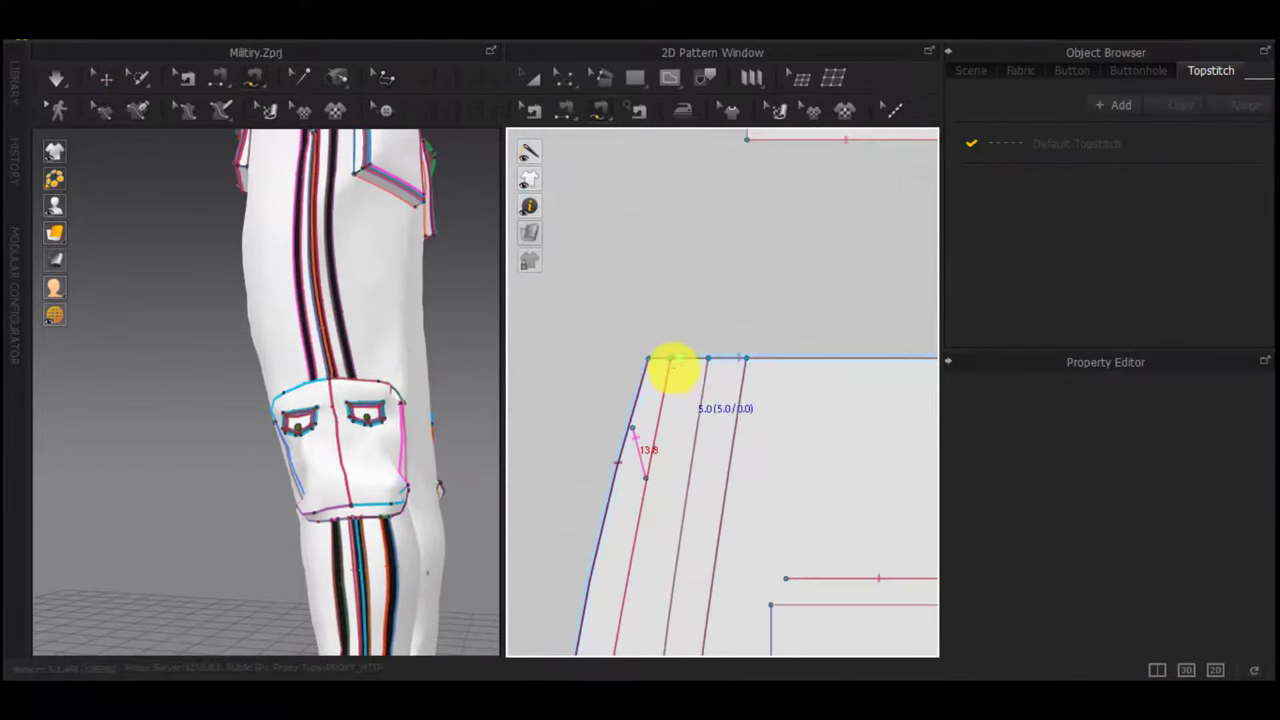
{"action": "left_click", "coordinate": [646, 359]}
Sew the top end of the mirrored panel's 10 mm upper stripe to its waist edge between the two inner guide lines
{"action": "scroll", "coordinate": [711, 412], "scroll_direction": "down", "scroll_amount": 10}
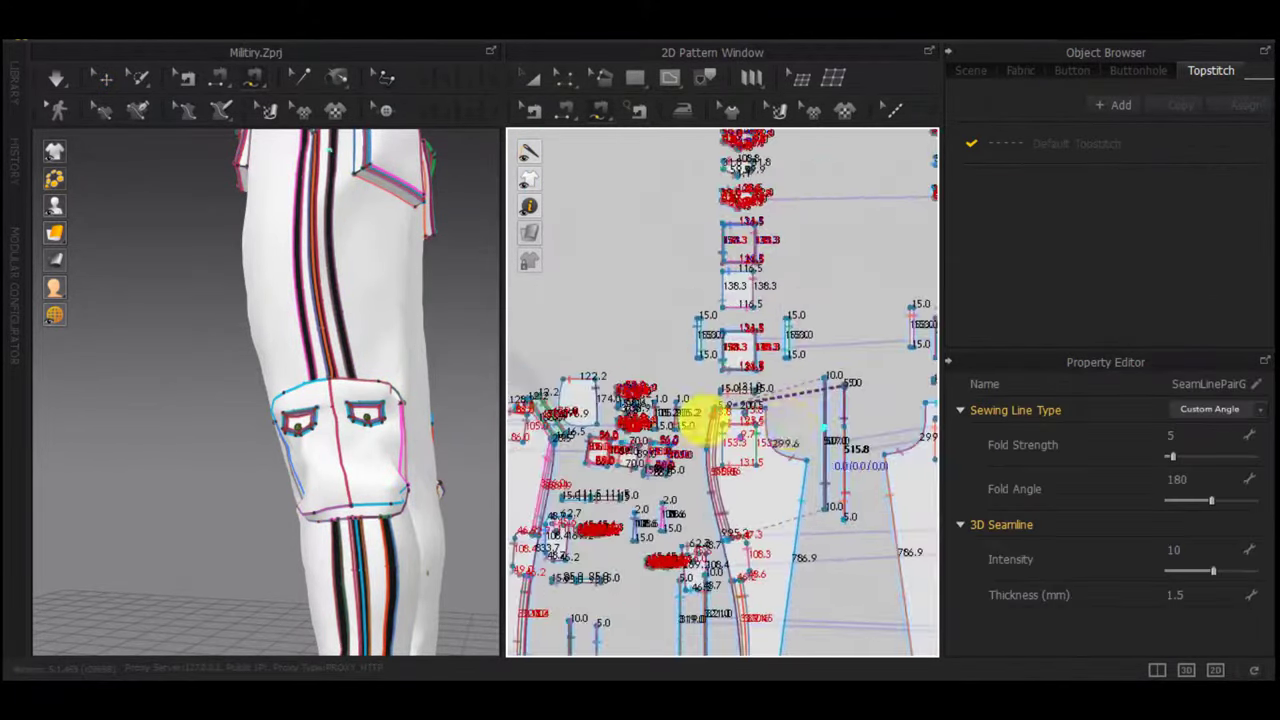
{"action": "scroll", "coordinate": [850, 373], "scroll_direction": "up", "scroll_amount": 6}
{"action": "scroll", "coordinate": [826, 420], "scroll_direction": "down", "scroll_amount": 5}
{"action": "scroll", "coordinate": [868, 387], "scroll_direction": "up", "scroll_amount": 8}
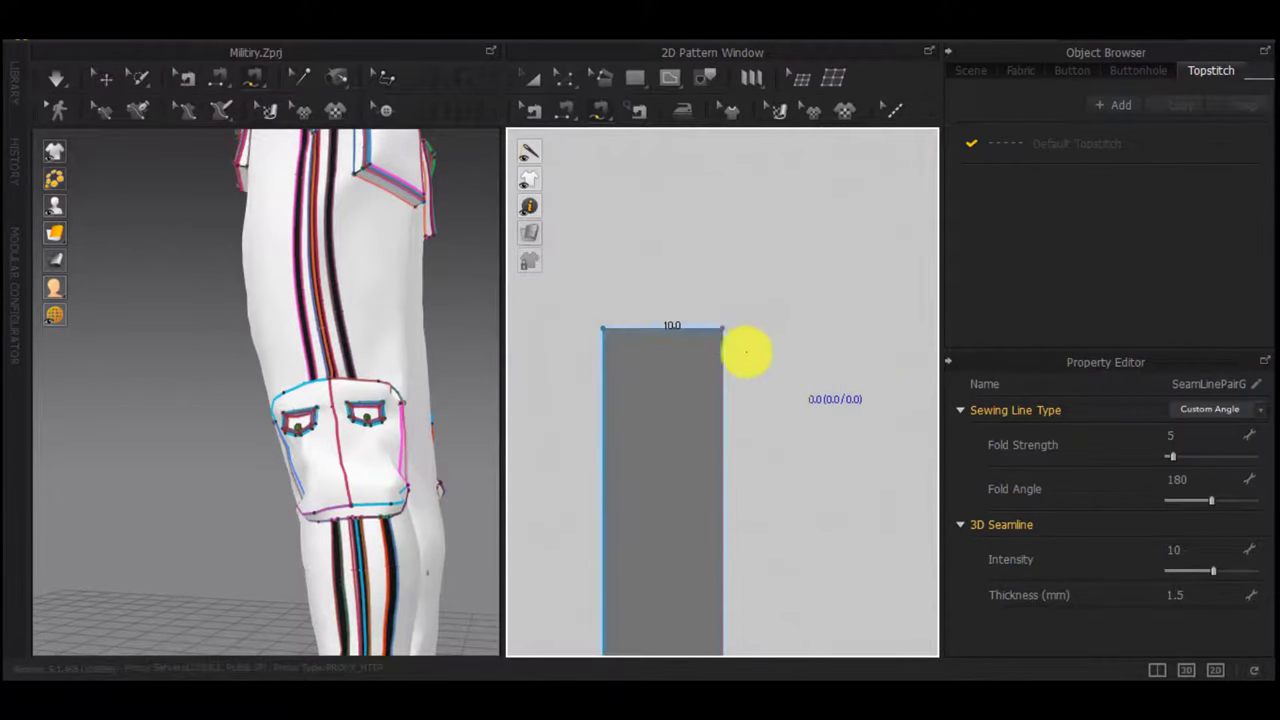
{"action": "left_click", "coordinate": [726, 326]}
{"action": "left_click", "coordinate": [595, 326]}
{"action": "scroll", "coordinate": [594, 470], "scroll_direction": "down", "scroll_amount": 5}
{"action": "middle_click_drag", "start_coordinate": [591, 511], "coordinate": [1040, 281]}
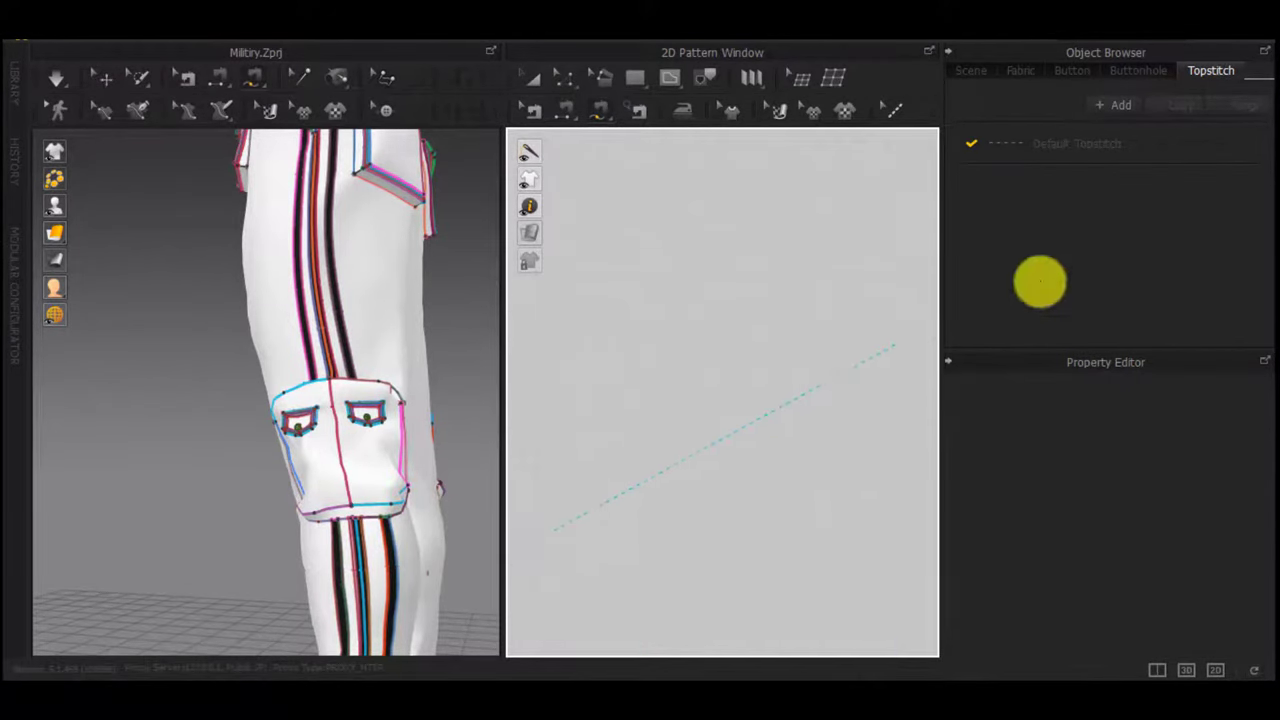
{"action": "scroll", "coordinate": [706, 466], "scroll_direction": "down", "scroll_amount": 4}
{"action": "scroll", "coordinate": [603, 513], "scroll_direction": "up", "scroll_amount": 6}
{"action": "left_click", "coordinate": [618, 462]}
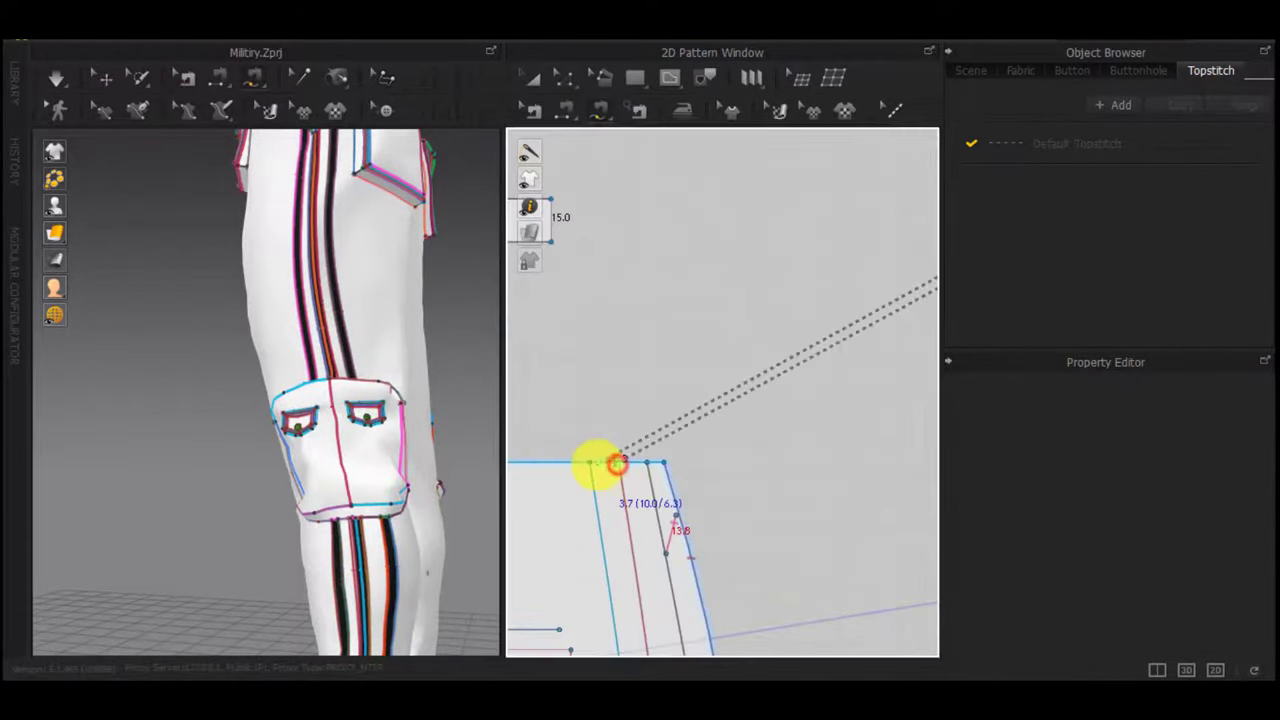
Sew the mirrored panel's waist edge, from its outer corner to the nearest guide line, to the top end of the 5 mm stripe
{"action": "left_click", "coordinate": [665, 462]}
{"action": "left_click", "coordinate": [646, 463]}
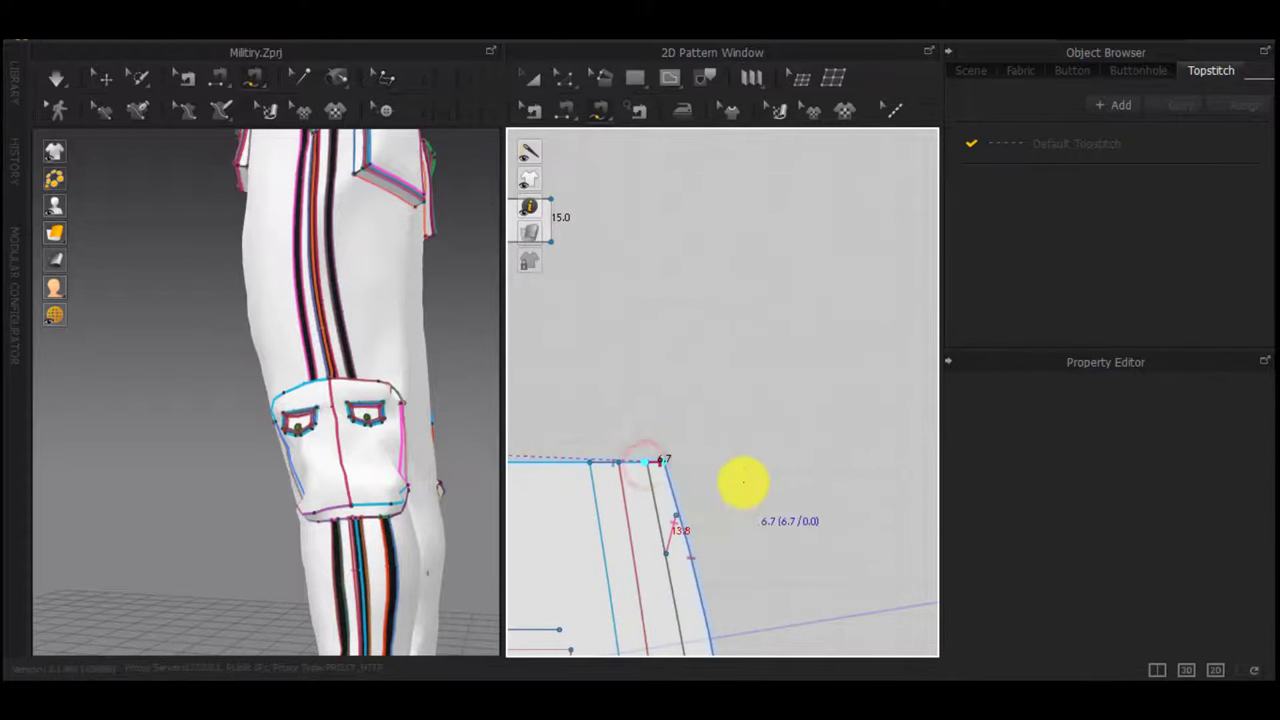
{"action": "scroll", "coordinate": [745, 483], "scroll_direction": "down", "scroll_amount": 5}
{"action": "middle_click_drag", "start_coordinate": [800, 485], "coordinate": [593, 473]}
{"action": "middle_click_drag", "start_coordinate": [769, 467], "coordinate": [721, 549]}
{"action": "scroll", "coordinate": [867, 380], "scroll_direction": "up", "scroll_amount": 6}
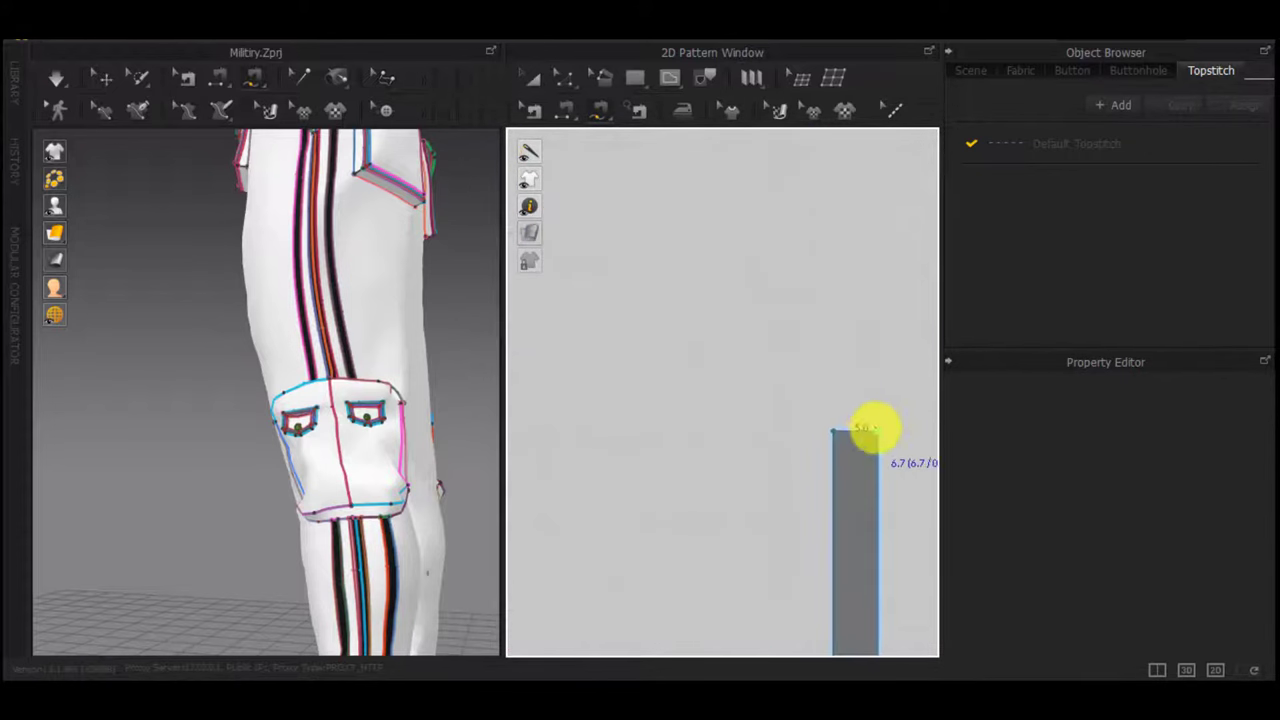
{"action": "left_click", "coordinate": [876, 427]}
{"action": "scroll", "coordinate": [808, 450], "scroll_direction": "down", "scroll_amount": 6}
{"action": "middle_click_drag", "start_coordinate": [831, 474], "coordinate": [831, 290]}
{"action": "scroll", "coordinate": [831, 292], "scroll_direction": "down", "scroll_amount": 2}
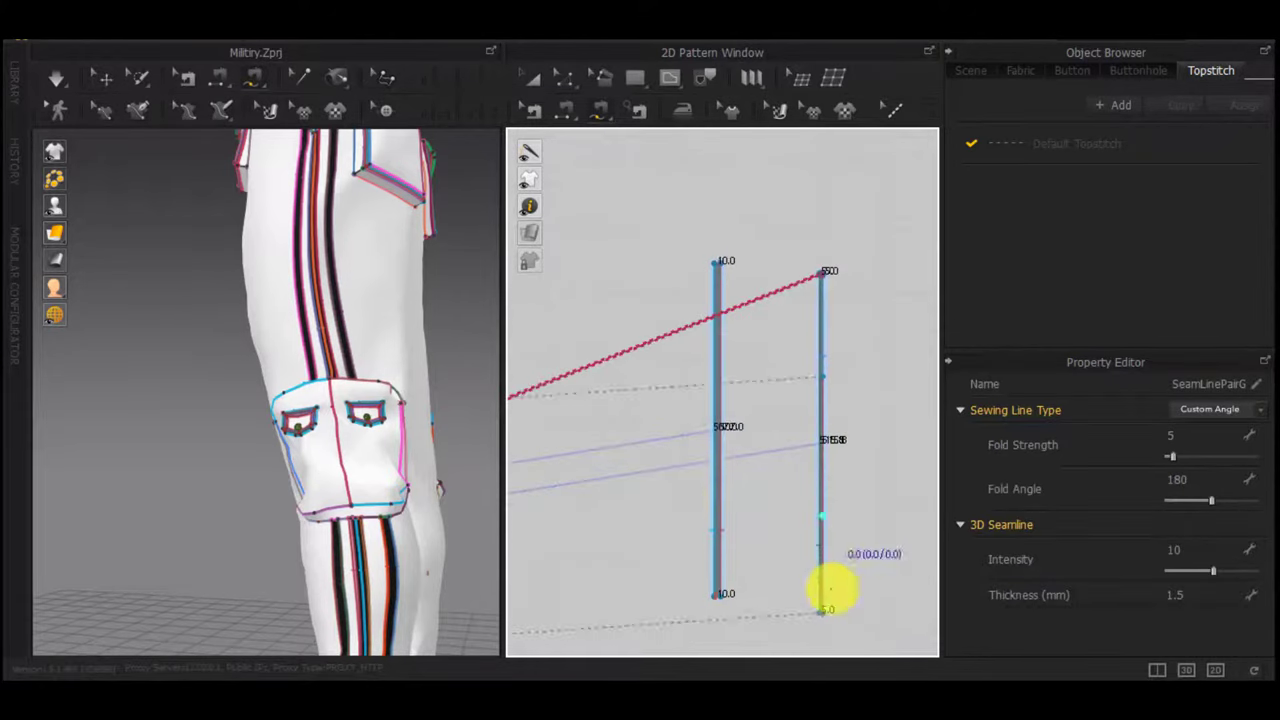
Shorten the mirrored panel's corner waist seam to 5.0 mm and move the adjacent guide line's top point to the seam end
{"action": "middle_click_drag", "start_coordinate": [680, 506], "coordinate": [980, 527]}
{"action": "scroll", "coordinate": [713, 455], "scroll_direction": "up", "scroll_amount": 7}
{"action": "key", "text": "b"}
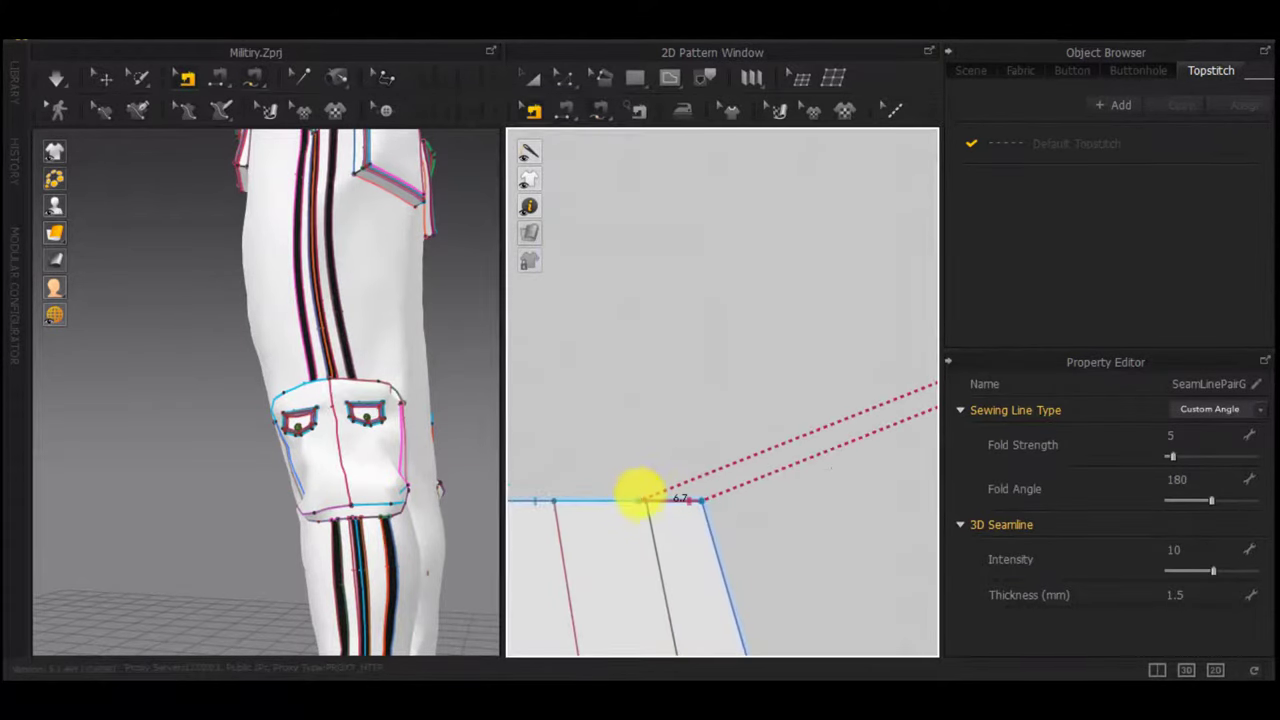
{"action": "left_click", "coordinate": [640, 499]}
{"action": "left_click", "coordinate": [669, 560]}
{"action": "scroll", "coordinate": [622, 545], "scroll_direction": "up", "scroll_amount": 3}
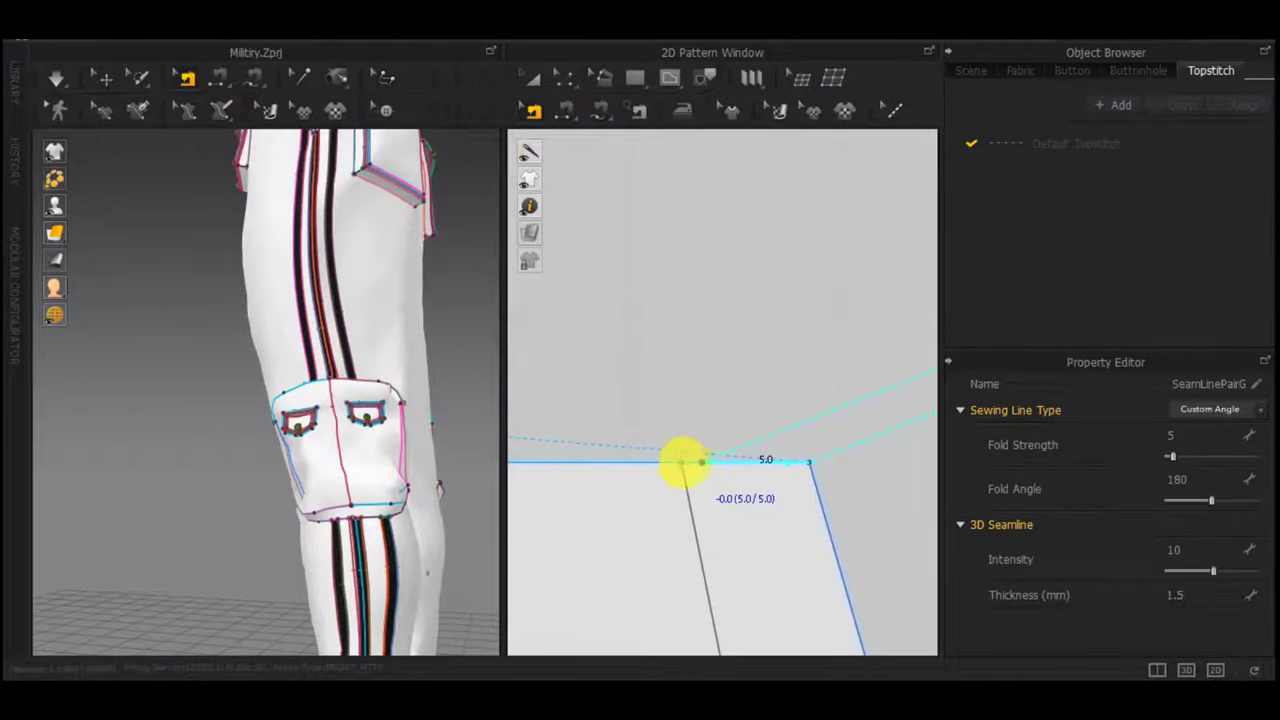
{"action": "key", "text": "z"}
{"action": "left_click", "coordinate": [721, 405]}
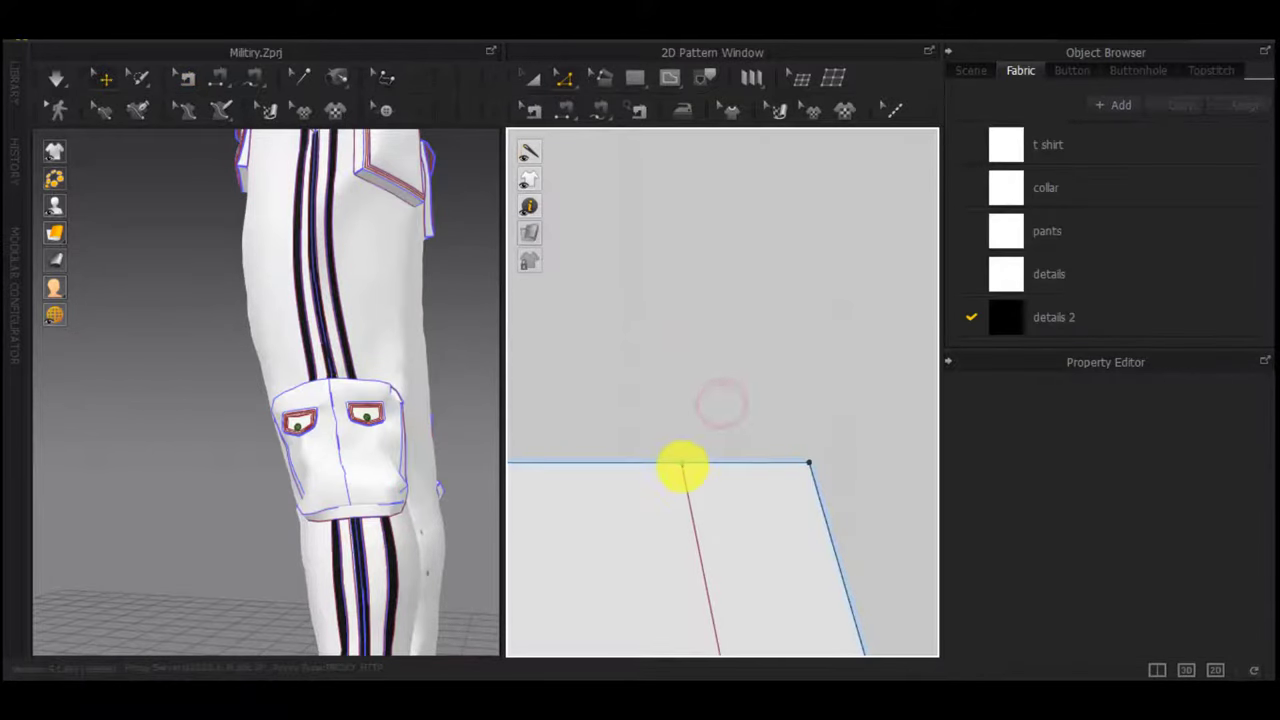
{"action": "left_click", "coordinate": [688, 462]}
{"action": "left_click_drag", "start_coordinate": [711, 477], "coordinate": [711, 473]}
{"action": "key", "text": "b"}
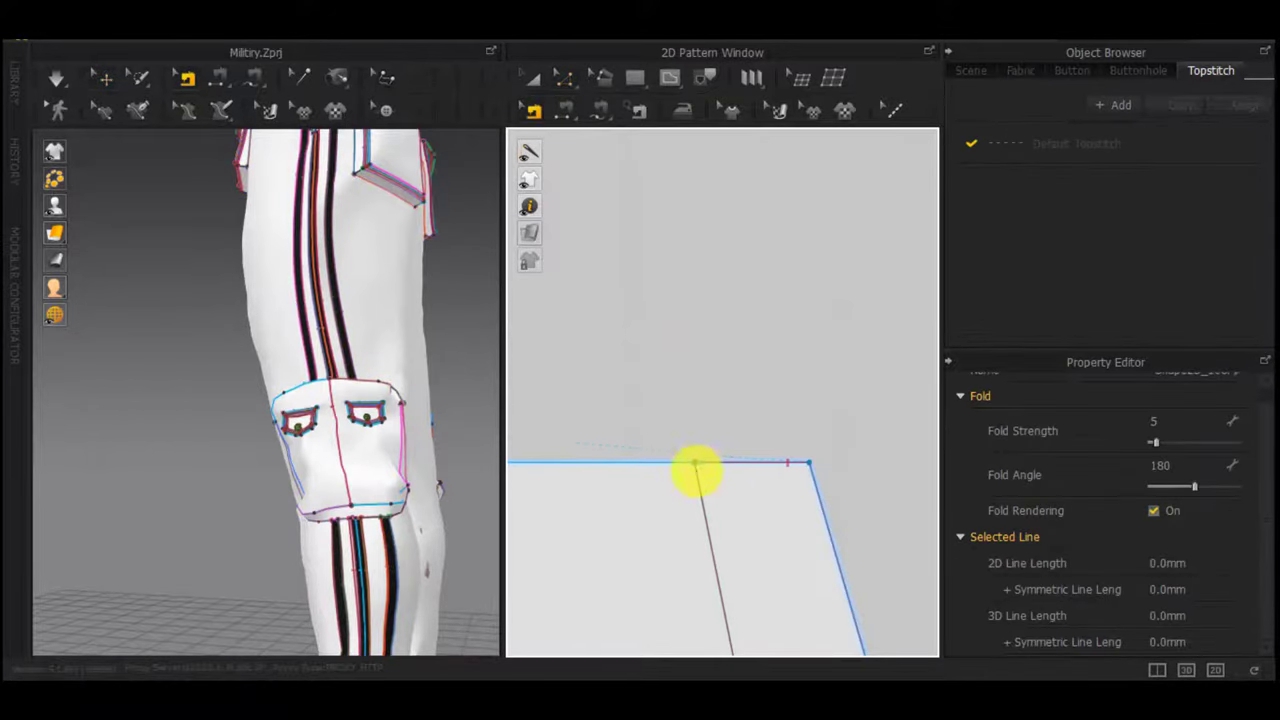
{"action": "left_click", "coordinate": [691, 317]}
Simulate the trousers, pull the knee pocket outward while they drape, and inspect the side stripes
{"action": "scroll", "coordinate": [257, 371], "scroll_direction": "down", "scroll_amount": 2}
{"action": "right_click_drag", "start_coordinate": [257, 371], "coordinate": [440, 429]}
{"action": "key", "text": "space"}
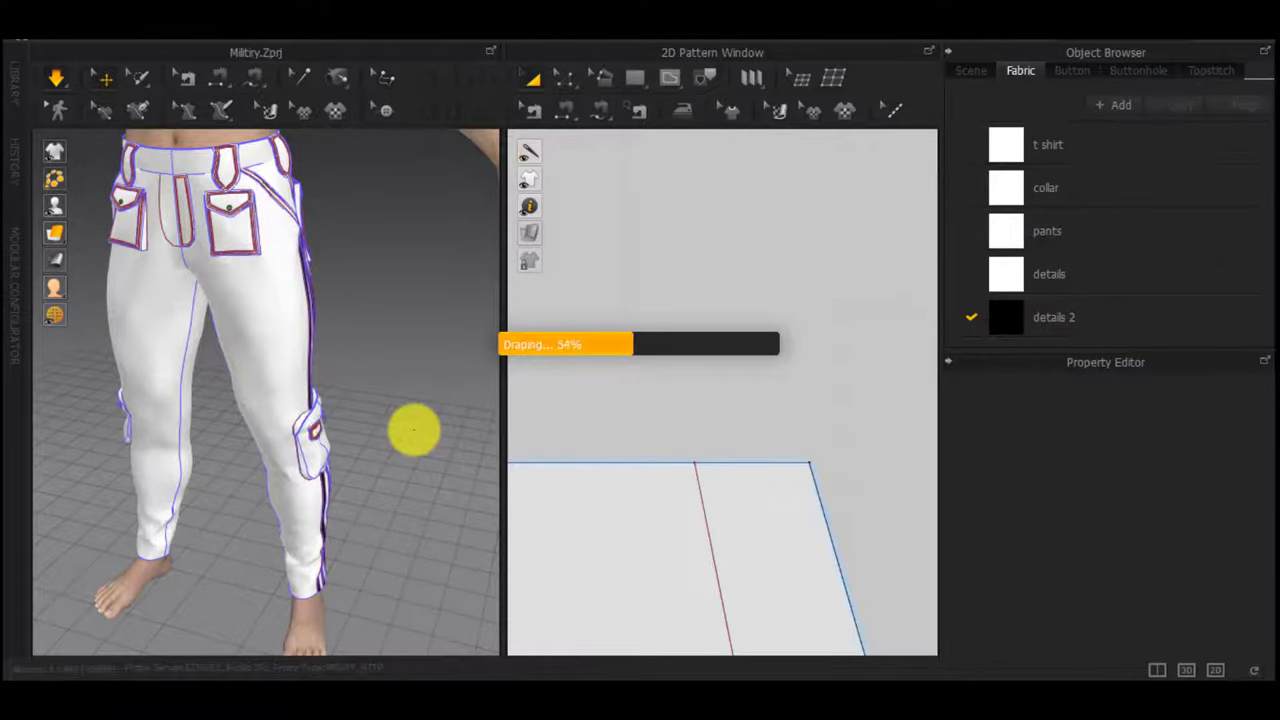
{"action": "mouse_move", "coordinate": [414, 430]}
{"action": "right_mouse_down"}
{"action": "mouse_move", "coordinate": [263, 403]}
{"action": "mouse_move", "coordinate": [415, 414]}
{"action": "right_mouse_up"}
{"action": "left_click", "coordinate": [358, 400]}
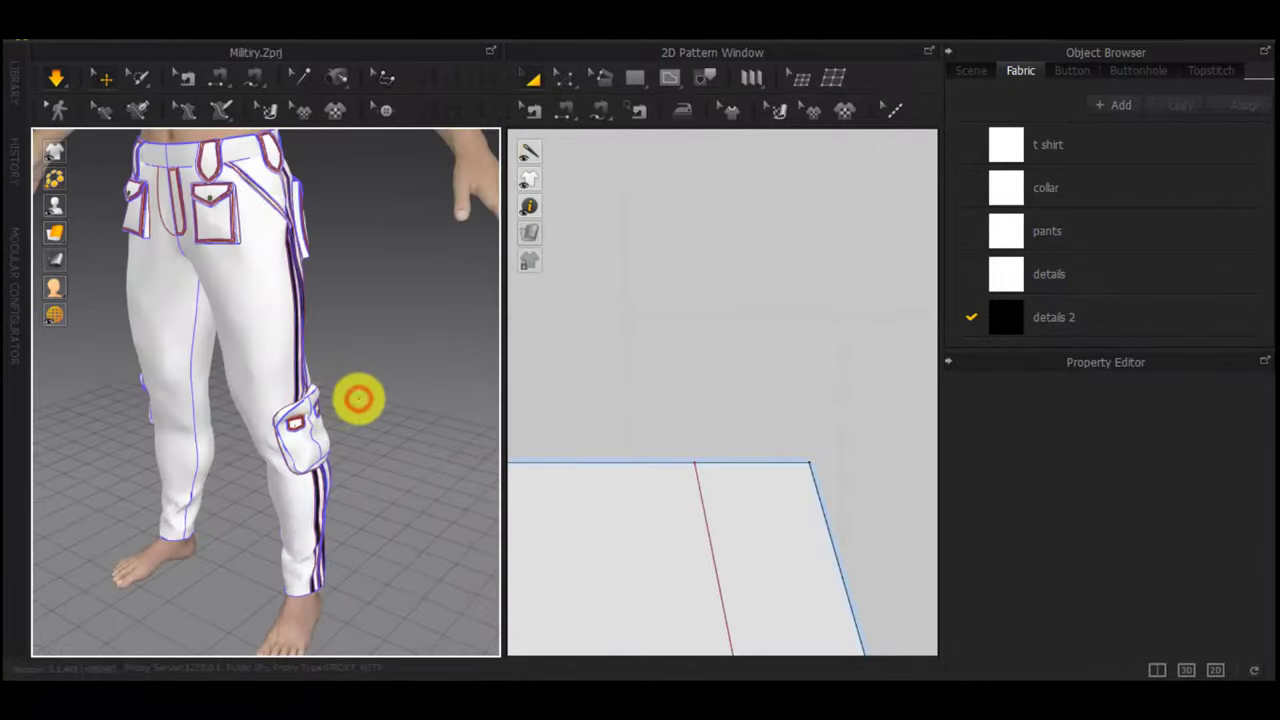
{"action": "left_click_drag", "start_coordinate": [309, 401], "coordinate": [409, 426]}
{"action": "scroll", "coordinate": [408, 431], "scroll_direction": "down", "scroll_amount": 2}
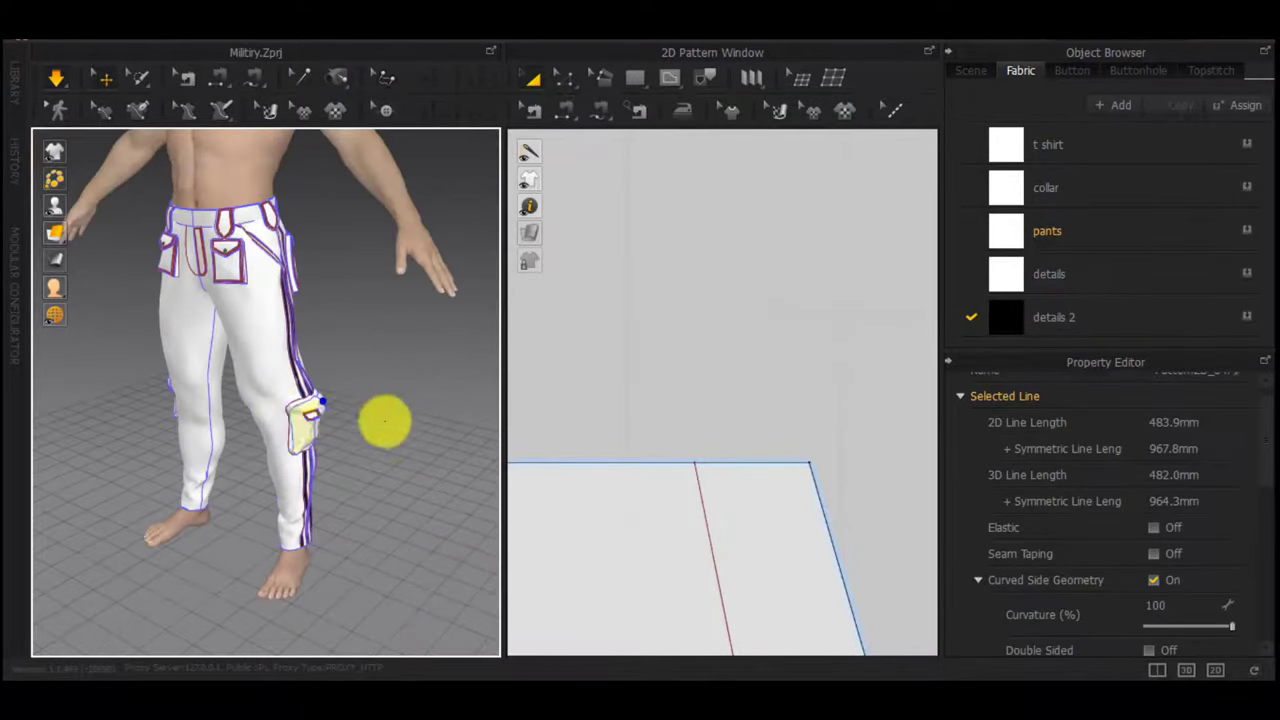
{"action": "right_click_drag", "start_coordinate": [386, 420], "coordinate": [570, 412]}
{"action": "scroll", "coordinate": [755, 460], "scroll_direction": "down", "scroll_amount": 10}
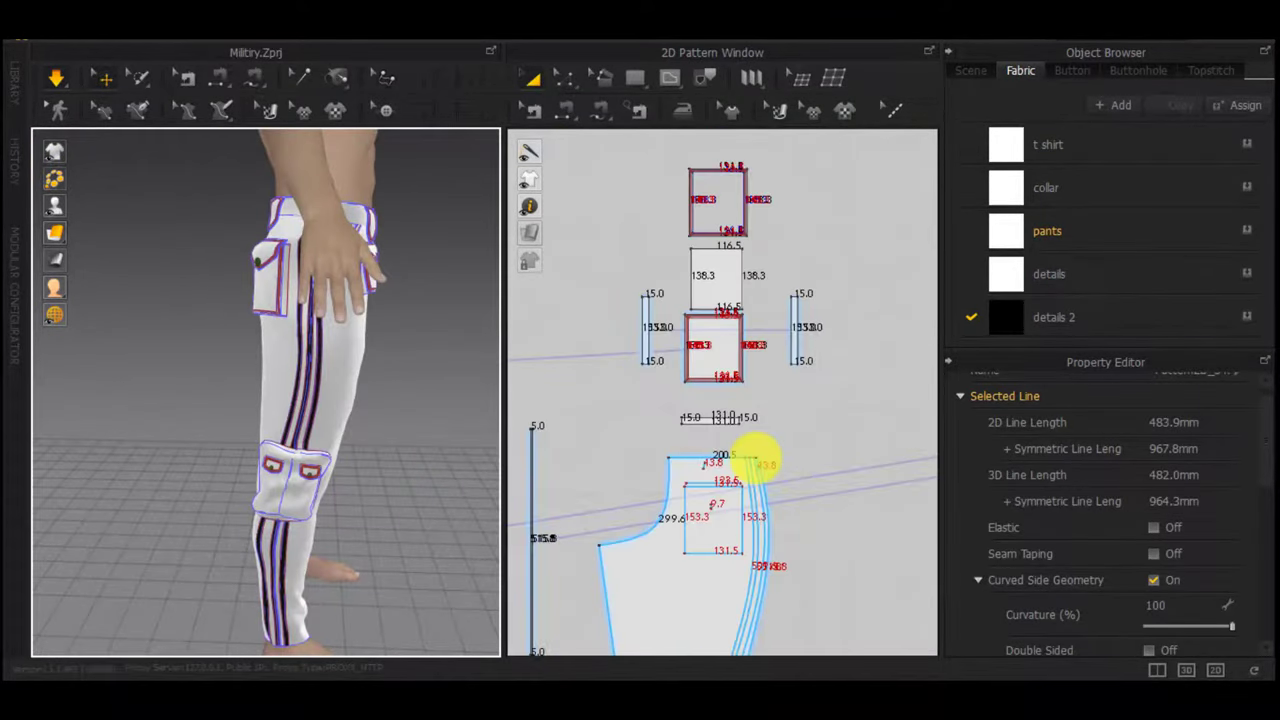
{"action": "scroll", "coordinate": [435, 350], "scroll_direction": "down", "scroll_amount": 2}
{"action": "right_click_drag", "start_coordinate": [435, 350], "coordinate": [886, 407]}
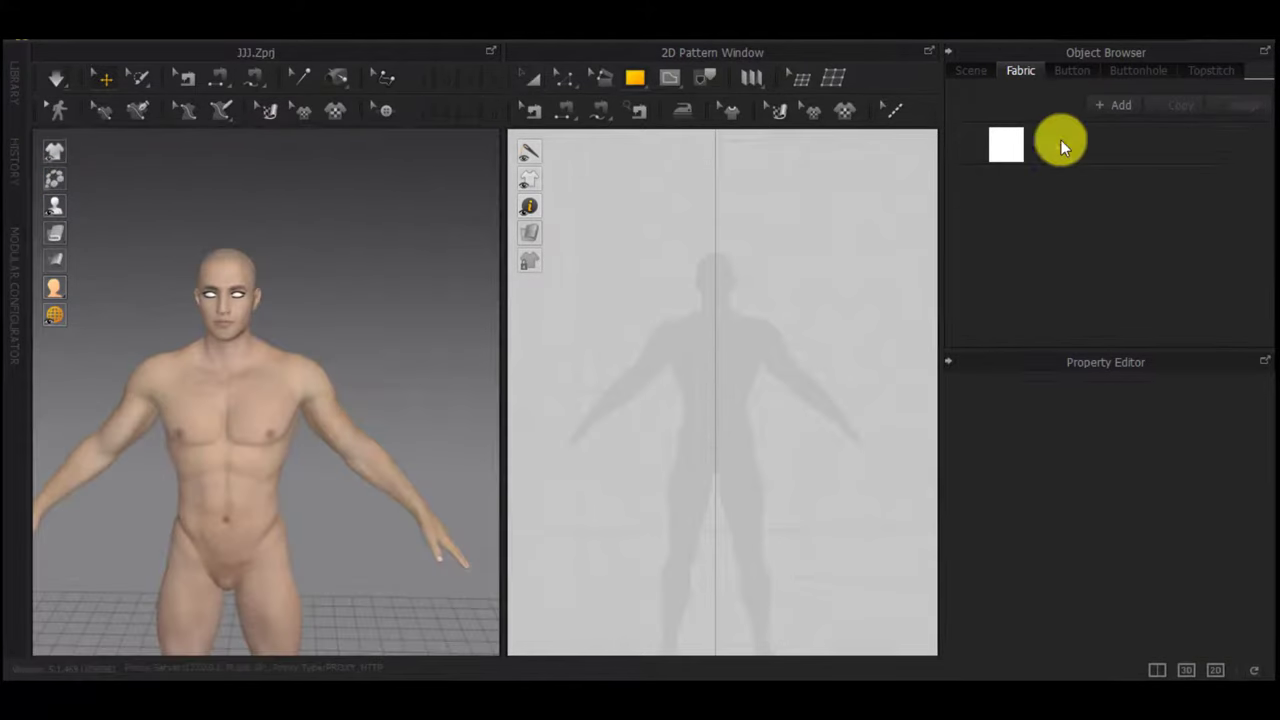
In the JJJ project, rename the default fabric as jacket
{"action": "left_click", "coordinate": [1060, 139]}
{"action": "double_click", "coordinate": [1074, 144]}
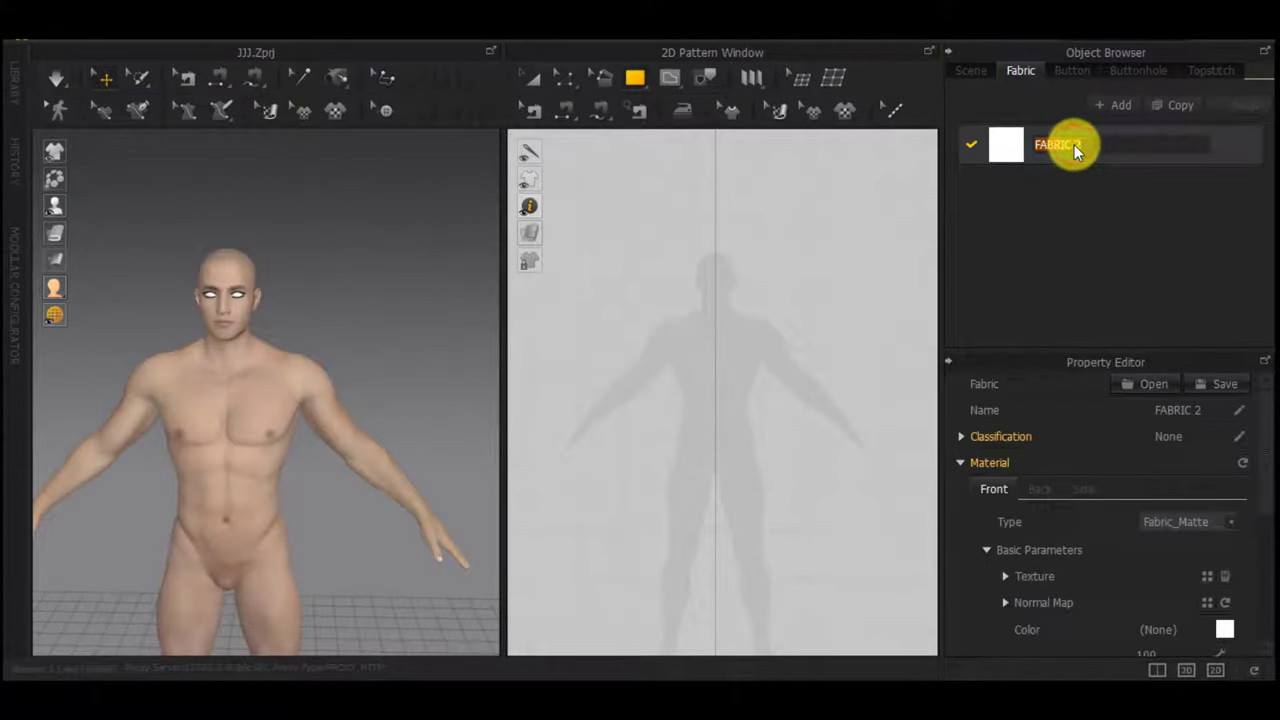
{"action": "key", "text": "BackSpace"}
{"action": "type", "text": "jacket"}
{"action": "left_click", "coordinate": [788, 316]}
Draw a rectangle pattern about 339 mm wide and 616 mm high over one half of the avatar's torso, up to the centre line
{"action": "left_click", "coordinate": [660, 467]}
{"action": "scroll", "coordinate": [703, 347], "scroll_direction": "up", "scroll_amount": 3}
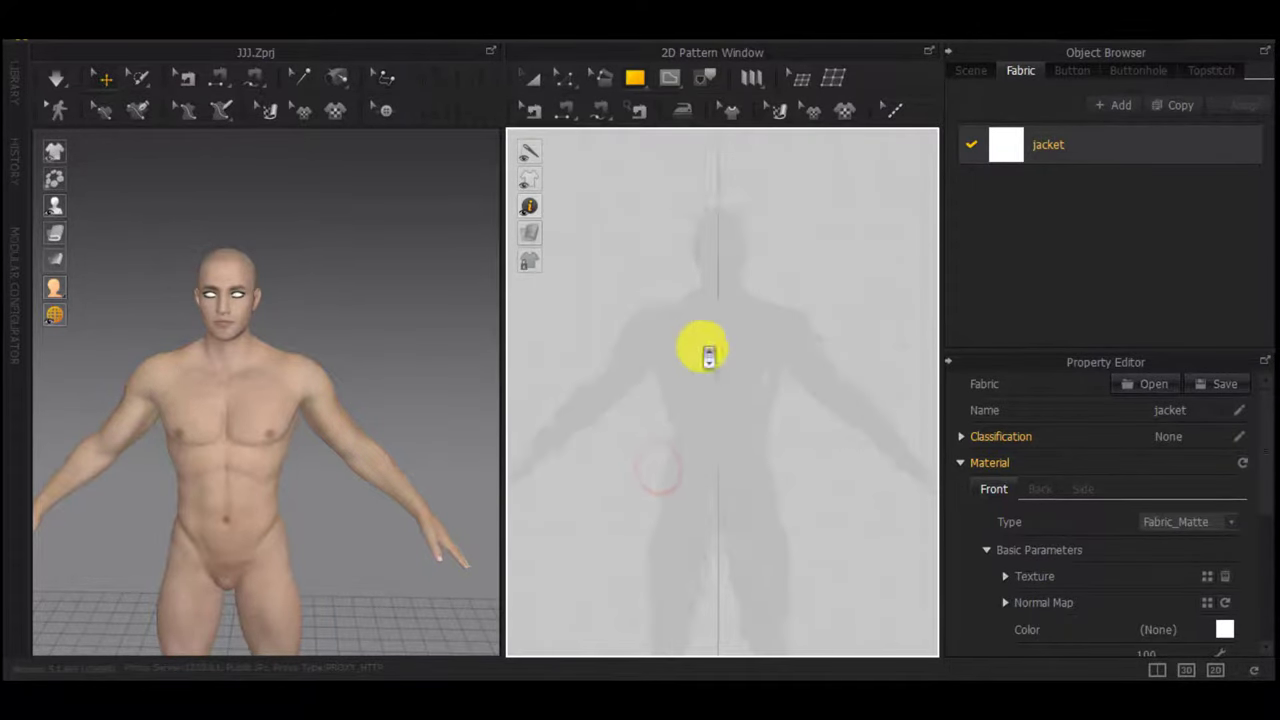
{"action": "scroll", "coordinate": [703, 347], "scroll_direction": "down", "scroll_amount": 2}
{"action": "left_click_drag", "start_coordinate": [643, 293], "coordinate": [735, 462]}
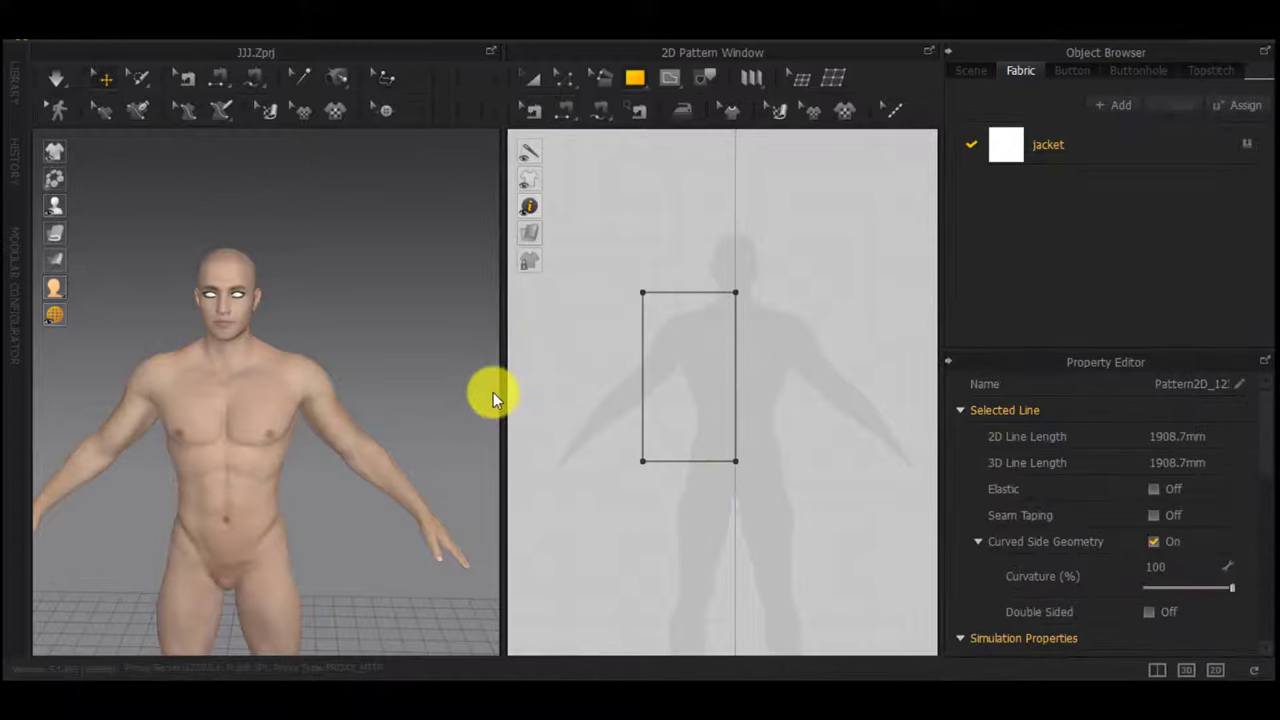
Clone the torso rectangle as a Symmetric Pattern without sewing and place it on the other side of the centre line
{"action": "scroll", "coordinate": [258, 390], "scroll_direction": "down", "scroll_amount": 3}
{"action": "right_click", "coordinate": [654, 358]}
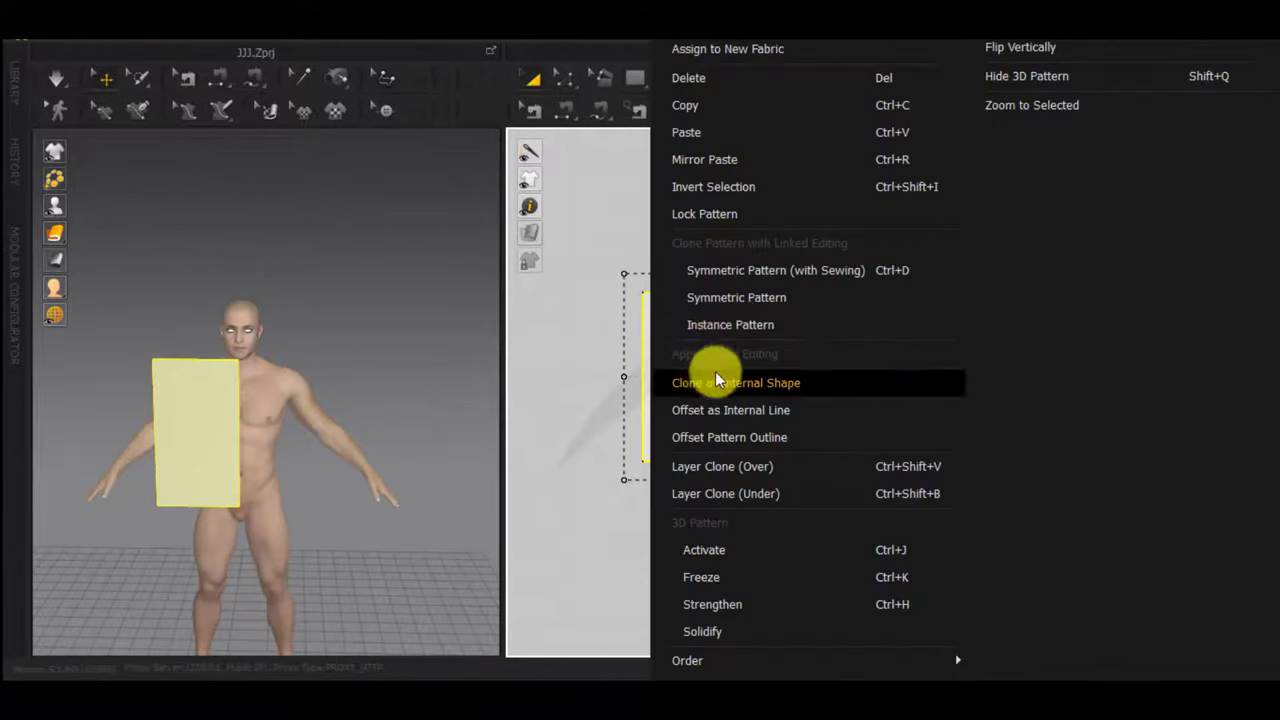
{"action": "left_click", "coordinate": [724, 299]}
{"action": "left_click", "coordinate": [799, 376]}
Copy both torso rectangles and paste the duplicate pair beside the originals for the jacket back
{"action": "scroll", "coordinate": [809, 383], "scroll_direction": "down", "scroll_amount": 3}
{"action": "left_click_drag", "start_coordinate": [873, 309], "coordinate": [723, 481]}
{"action": "key", "text": "ctrl+c"}
{"action": "key", "text": "ctrl+v"}
{"action": "middle_click_drag", "start_coordinate": [832, 394], "coordinate": [729, 397]}
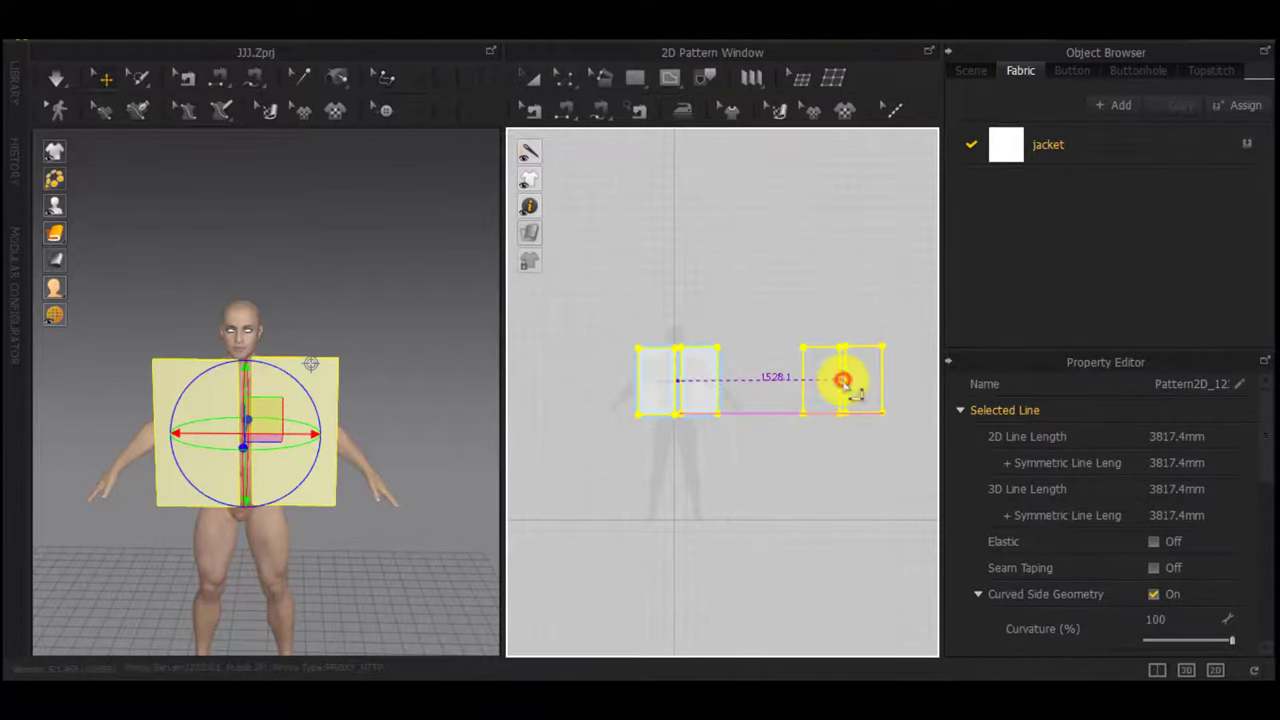
{"action": "left_click", "coordinate": [843, 381]}
Spread the front and back rectangle pairs apart in the pattern layout to leave working space between them
{"action": "scroll", "coordinate": [671, 418], "scroll_direction": "up", "scroll_amount": 5}
{"action": "scroll", "coordinate": [665, 400], "scroll_direction": "down", "scroll_amount": 4}
{"action": "left_click_drag", "start_coordinate": [656, 363], "coordinate": [609, 362]}
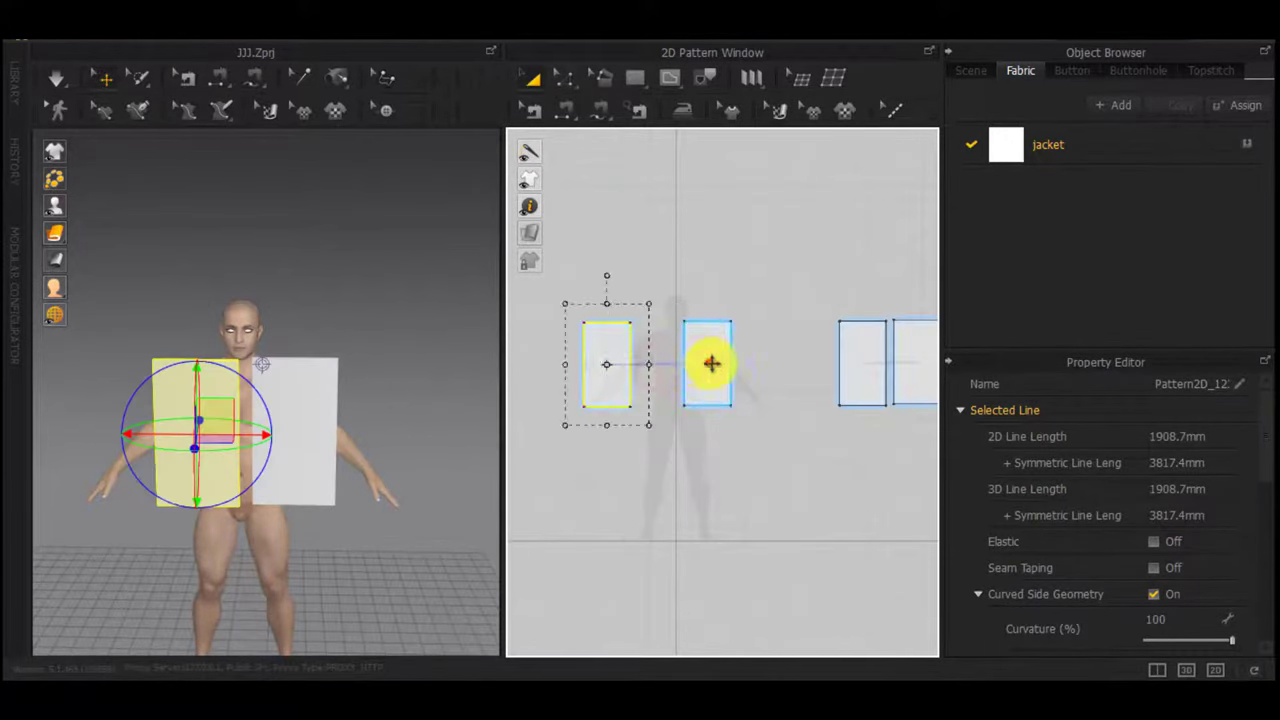
{"action": "left_click_drag", "start_coordinate": [712, 364], "coordinate": [742, 364]}
{"action": "middle_click_drag", "start_coordinate": [890, 375], "coordinate": [634, 380]}
{"action": "scroll", "coordinate": [635, 377], "scroll_direction": "down", "scroll_amount": 4}
{"action": "left_click_drag", "start_coordinate": [653, 363], "coordinate": [689, 367]}
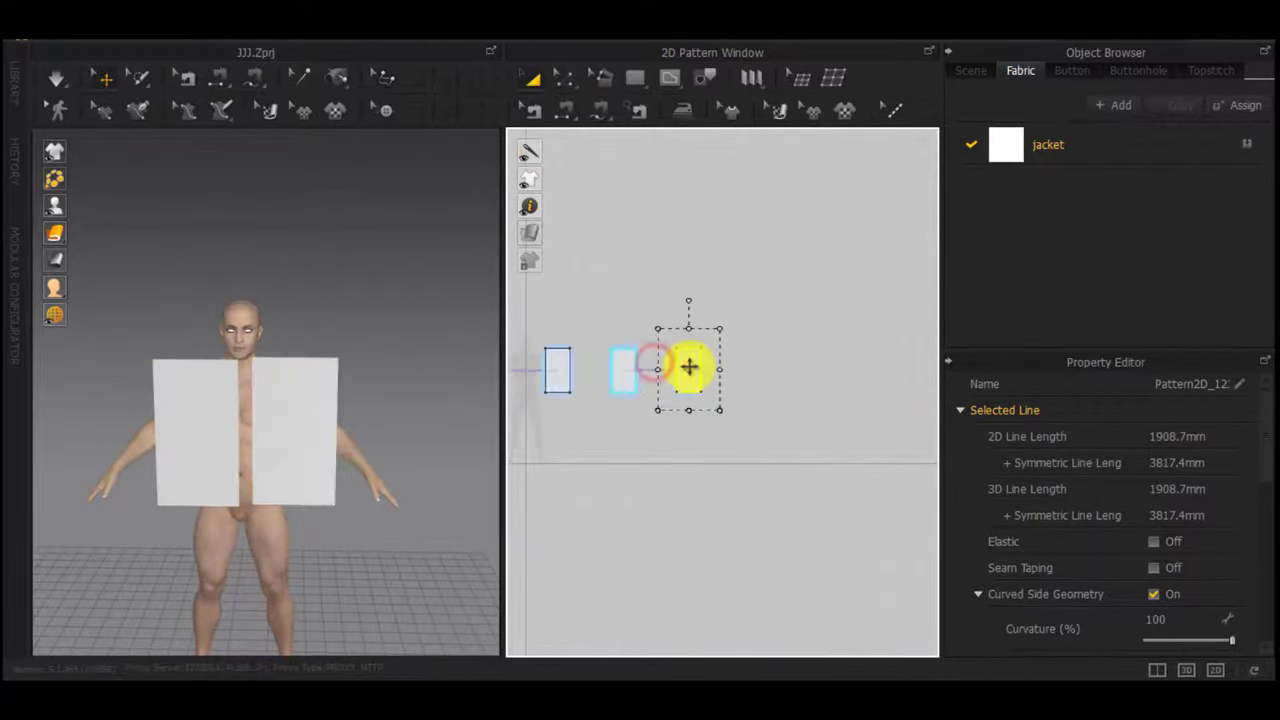
Flip the pasted back rectangle pair in 3D and change the garment surface display
{"action": "scroll", "coordinate": [373, 460], "scroll_direction": "down", "scroll_amount": 4}
{"action": "mouse_move", "coordinate": [784, 432]}
{"action": "left_mouse_down"}
{"action": "mouse_move", "coordinate": [630, 408]}
{"action": "mouse_move", "coordinate": [609, 321]}
{"action": "left_mouse_up"}
{"action": "right_click", "coordinate": [427, 387]}
{"action": "left_click", "coordinate": [532, 614]}
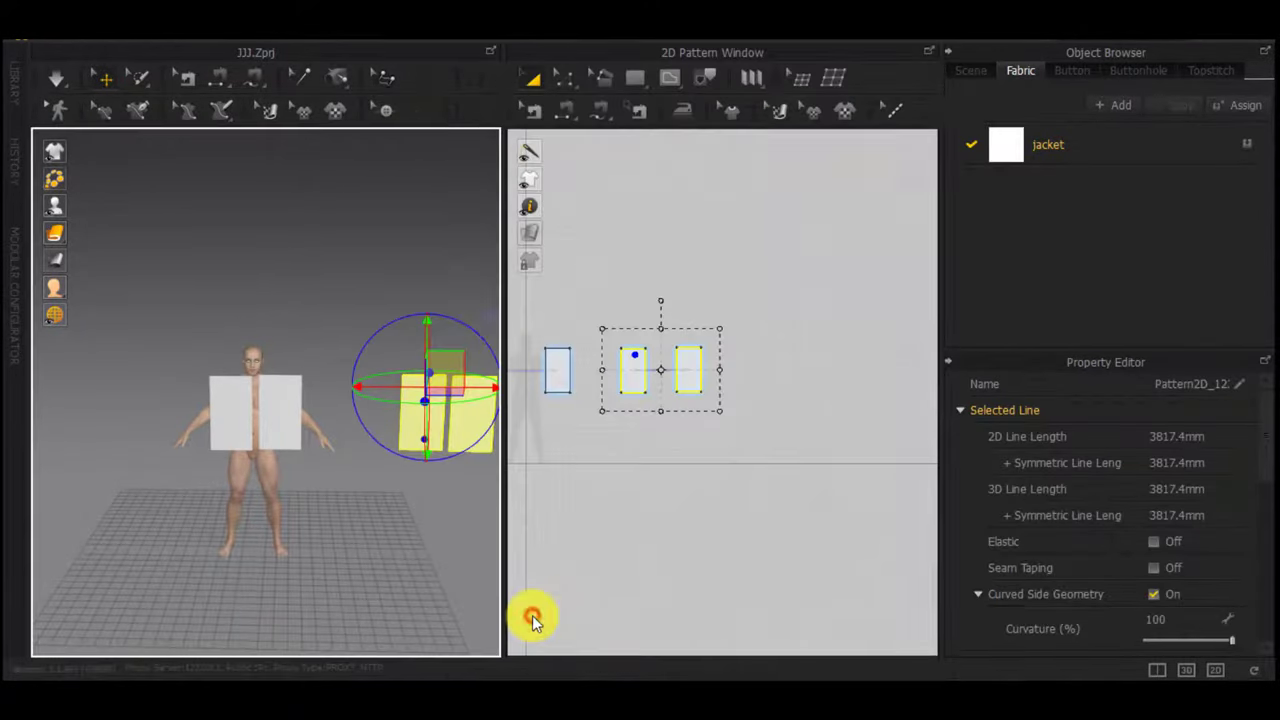
{"action": "right_click", "coordinate": [435, 392]}
{"action": "left_click", "coordinate": [558, 597]}
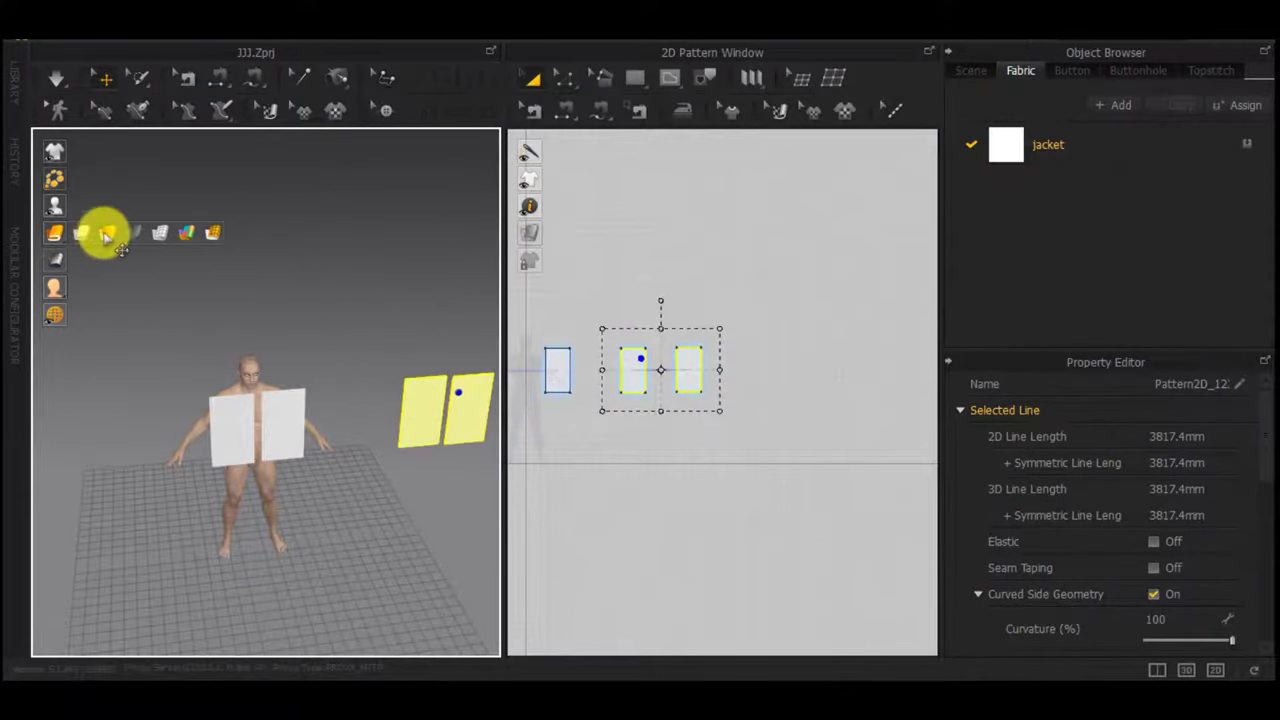
{"action": "left_click", "coordinate": [106, 235]}
{"action": "right_click", "coordinate": [429, 406]}
{"action": "left_click", "coordinate": [346, 344]}
Position the pasted rectangle pair in 3D behind the avatar's back, in line with the front pair
{"action": "left_click_drag", "start_coordinate": [808, 307], "coordinate": [591, 450]}
{"action": "right_click_drag", "start_coordinate": [454, 408], "coordinate": [446, 452]}
{"action": "left_click_drag", "start_coordinate": [443, 448], "coordinate": [240, 455]}
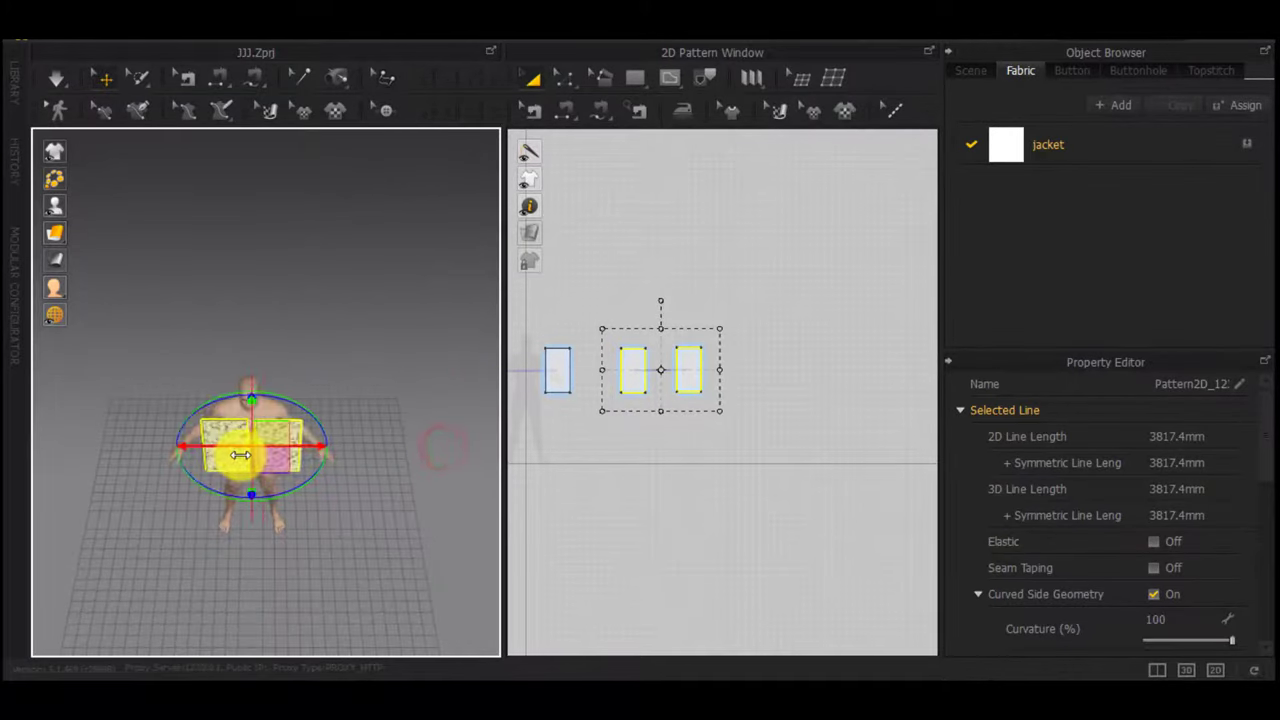
{"action": "right_click_drag", "start_coordinate": [240, 455], "coordinate": [360, 464]}
{"action": "middle_click_drag", "start_coordinate": [357, 534], "coordinate": [374, 390]}
{"action": "left_click_drag", "start_coordinate": [422, 437], "coordinate": [370, 410]}
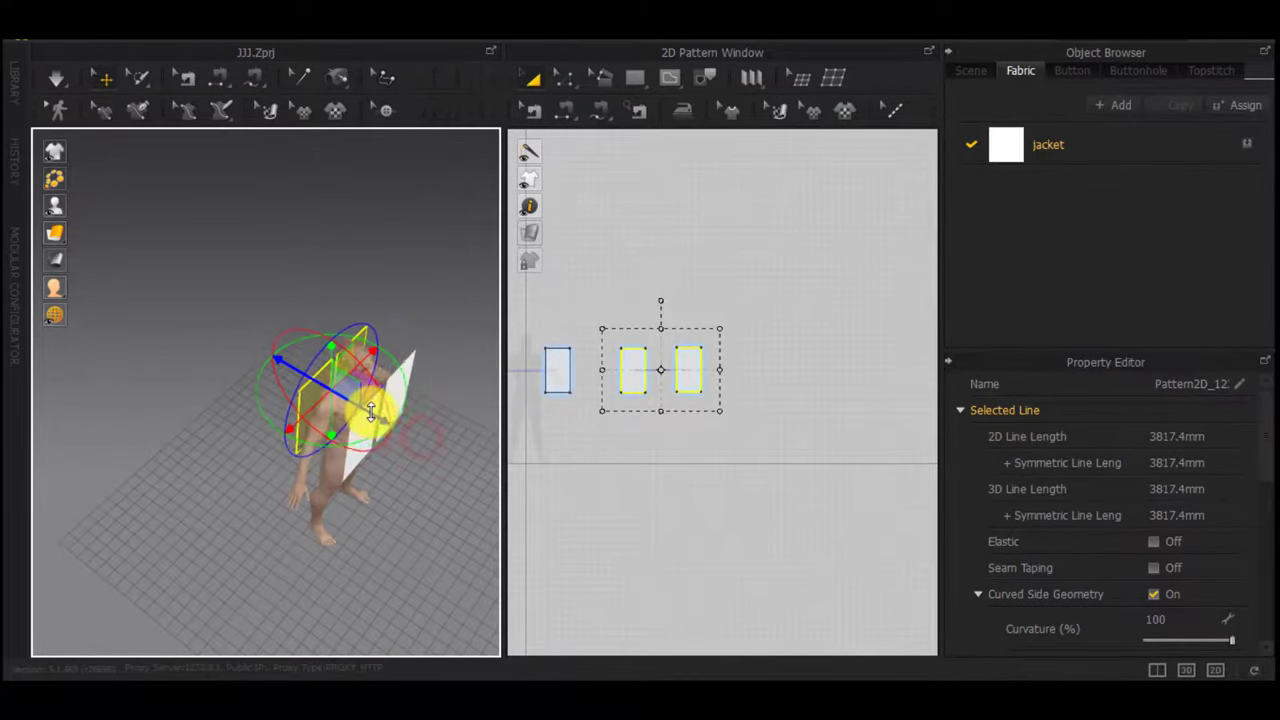
Split a front rectangle's top edge 91.2 mm from the centre-side corner and its outer side edge 180.9 mm from the top
{"action": "left_click", "coordinate": [546, 443]}
{"action": "scroll", "coordinate": [560, 405], "scroll_direction": "up", "scroll_amount": 5}
{"action": "middle_click_drag", "start_coordinate": [568, 406], "coordinate": [828, 555]}
{"action": "key", "text": "z"}
{"action": "scroll", "coordinate": [666, 468], "scroll_direction": "up", "scroll_amount": 4}
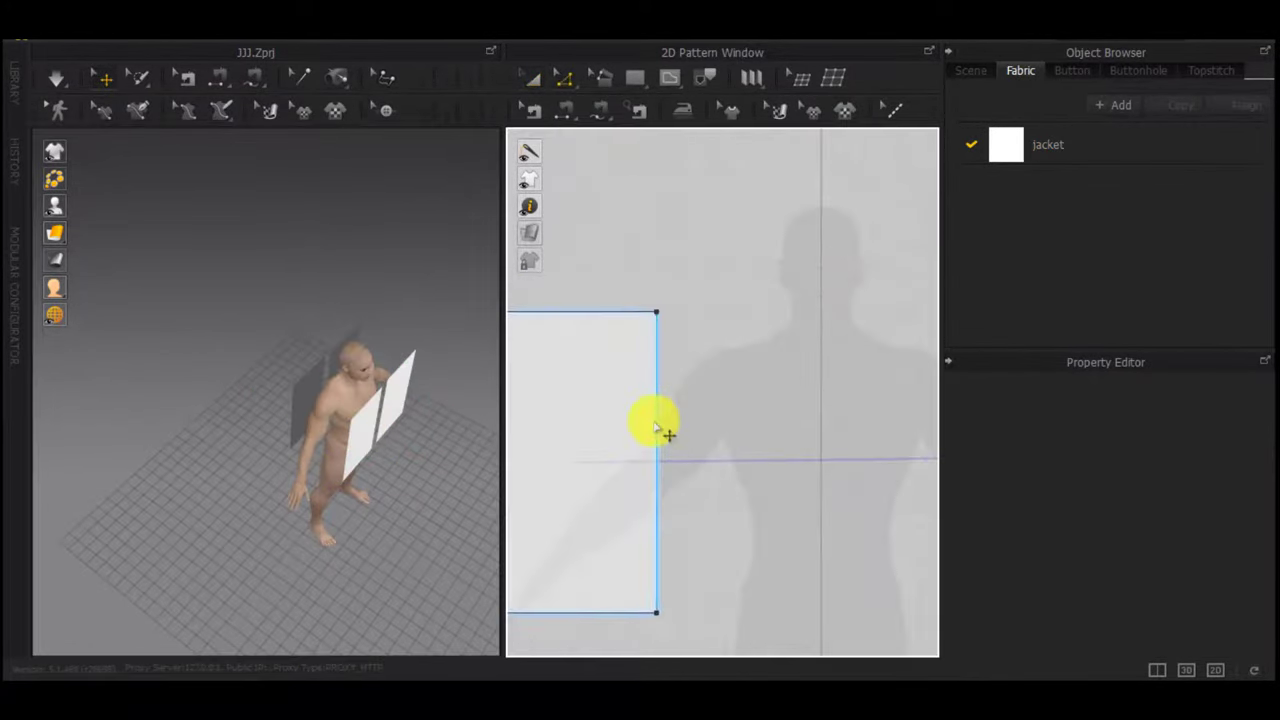
{"action": "middle_click_drag", "start_coordinate": [664, 427], "coordinate": [785, 463]}
{"action": "right_click", "coordinate": [738, 349]}
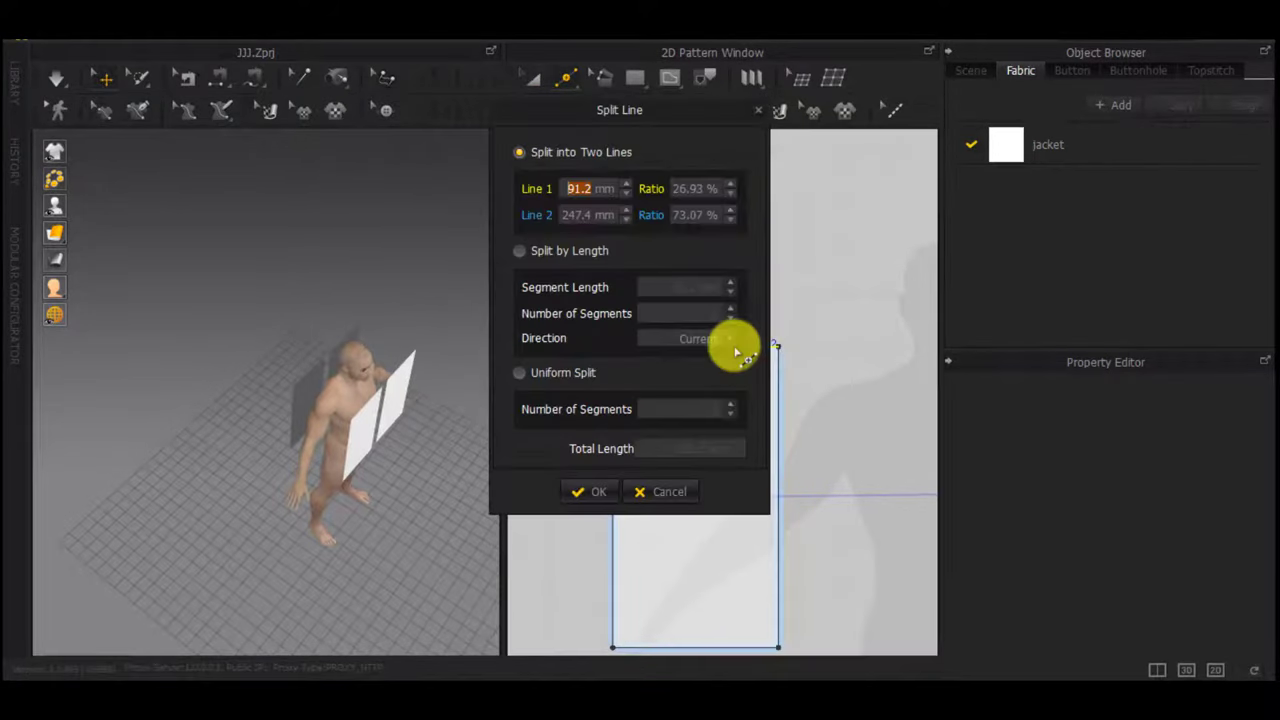
{"action": "key", "text": "Return"}
{"action": "right_click", "coordinate": [610, 436]}
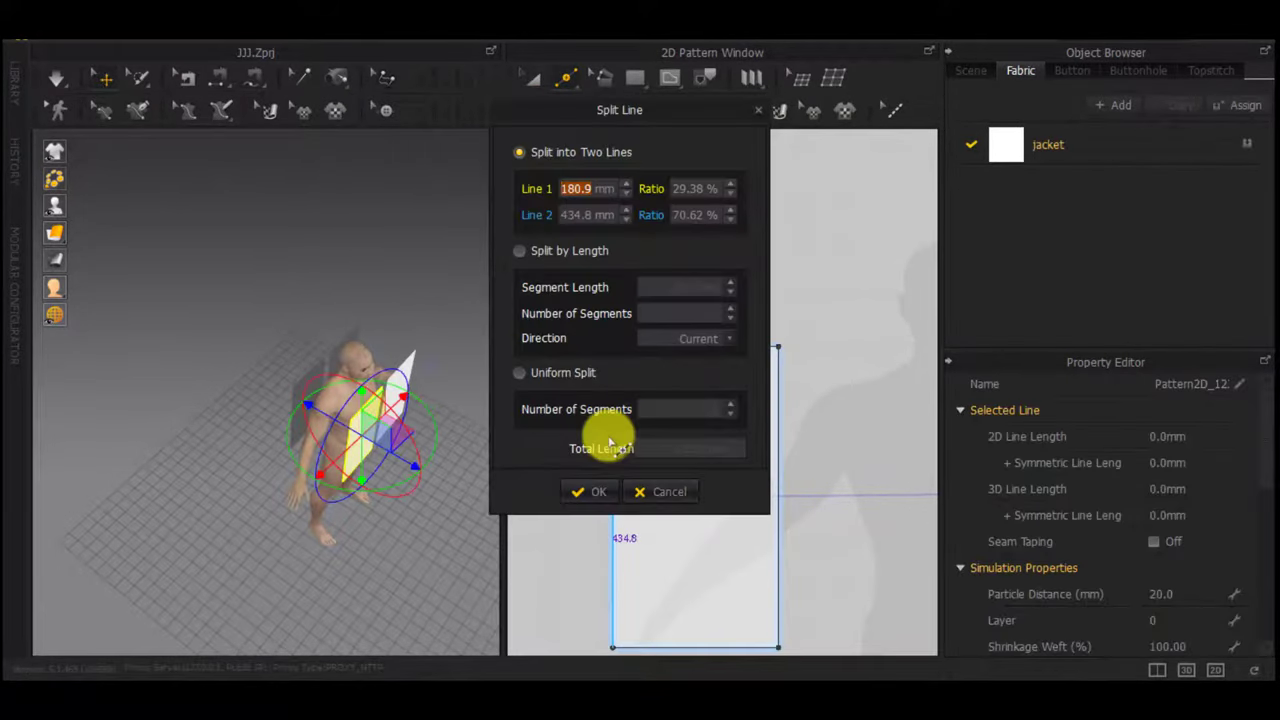
{"action": "key", "text": "Return"}
Split the back rectangle's outer side edge 250 mm from the top and its top edge near the centre-side corner
{"action": "scroll", "coordinate": [708, 444], "scroll_direction": "down", "scroll_amount": 5}
{"action": "middle_click_drag", "start_coordinate": [711, 447], "coordinate": [395, 438]}
{"action": "scroll", "coordinate": [395, 438], "scroll_direction": "down", "scroll_amount": 1}
{"action": "right_click", "coordinate": [692, 431]}
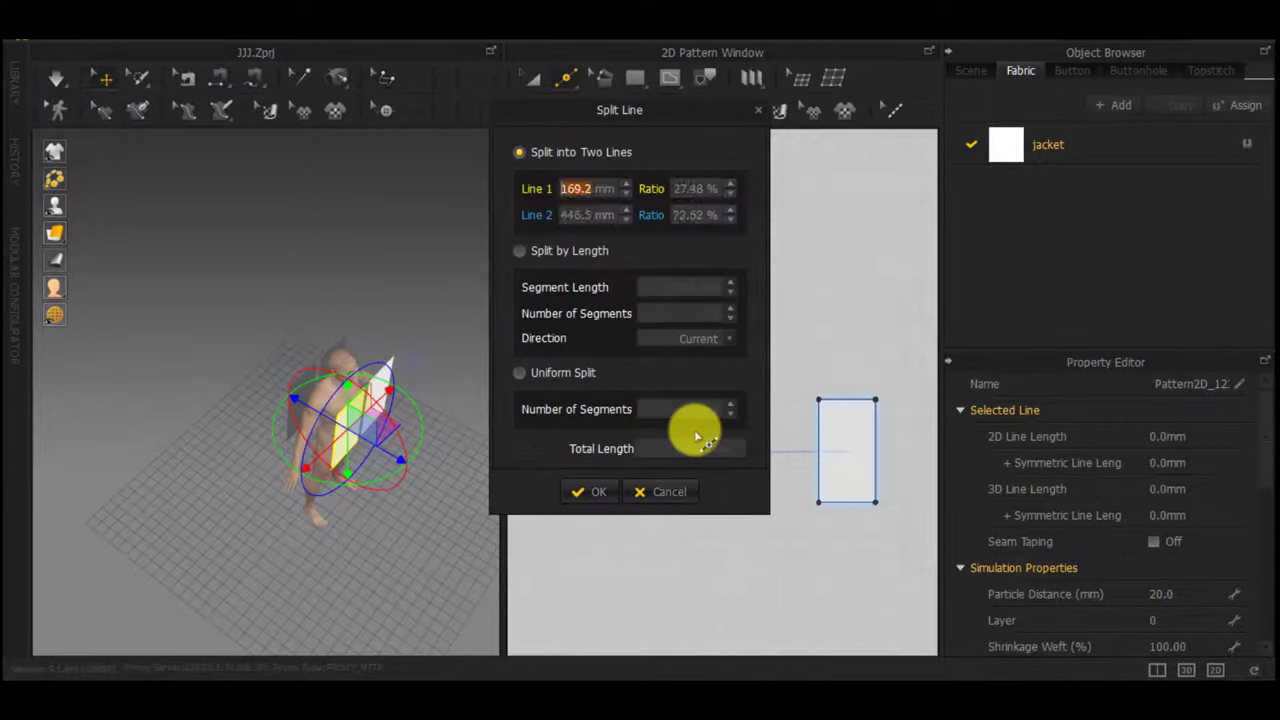
{"action": "key", "text": "Return"}
{"action": "right_click", "coordinate": [727, 403]}
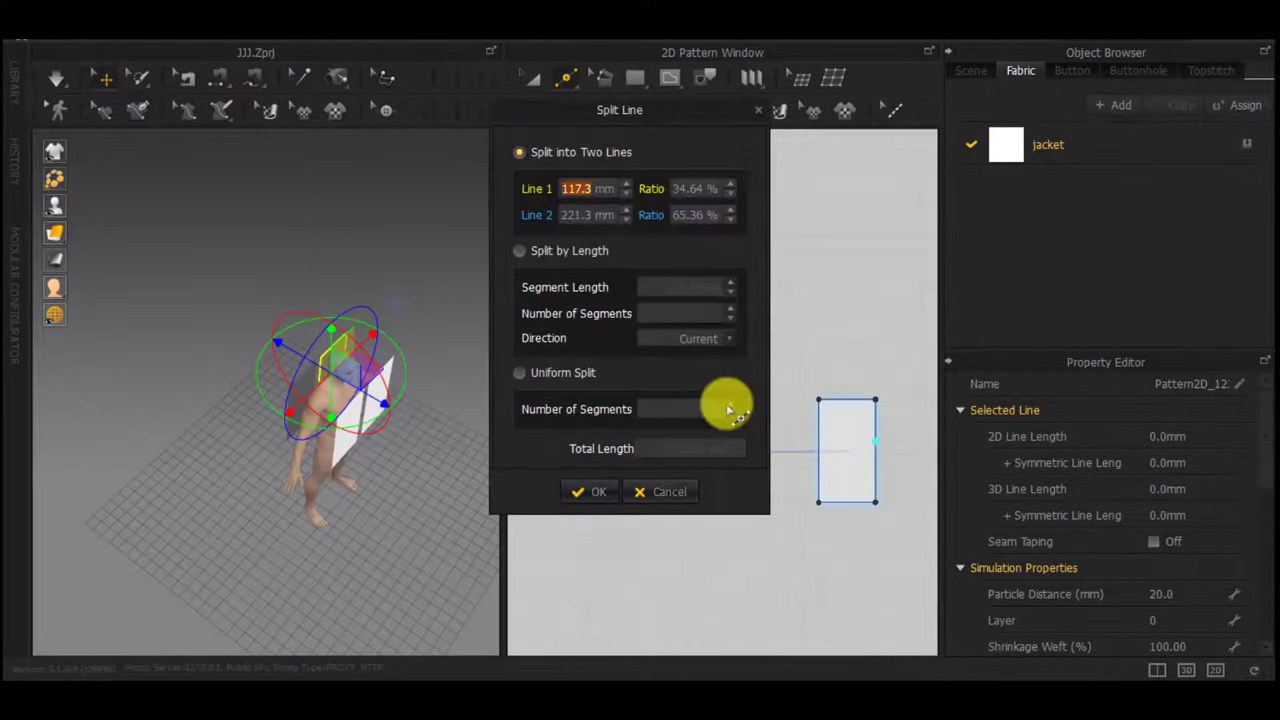
{"action": "key", "text": "Return"}
Lower the back pattern's centre neck corner by 70 mm to slope its neckline
{"action": "scroll", "coordinate": [738, 393], "scroll_direction": "up", "scroll_amount": 2}
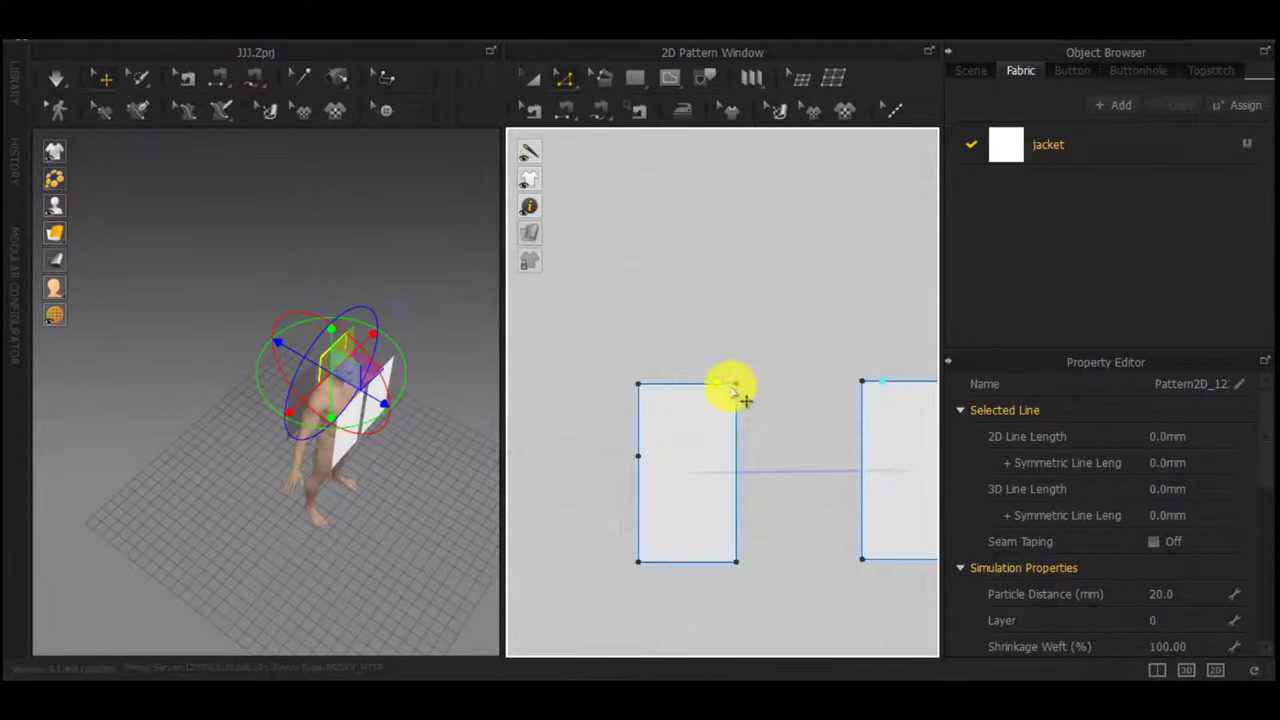
{"action": "right_click", "coordinate": [735, 410]}
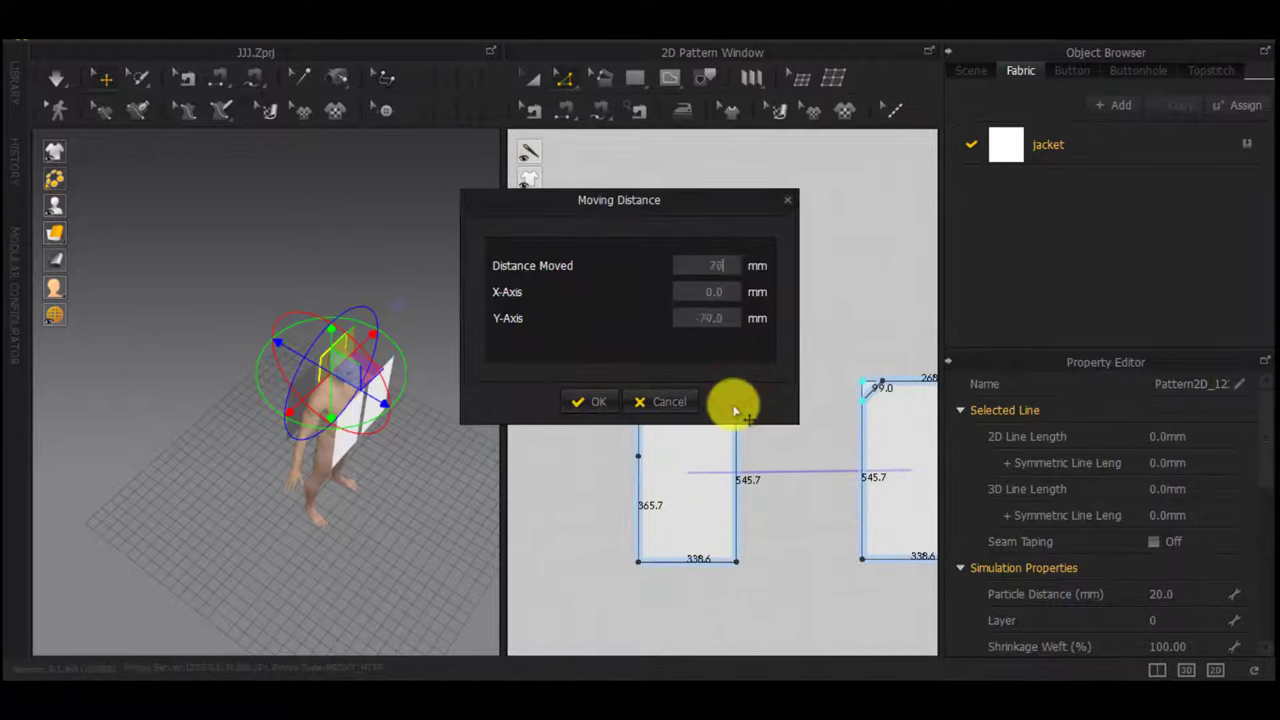
{"action": "key", "text": "Return"}
Lower the front pattern's centre neck corner straight down by 100 mm
{"action": "scroll", "coordinate": [671, 455], "scroll_direction": "down", "scroll_amount": 4}
{"action": "middle_click_drag", "start_coordinate": [671, 452], "coordinate": [836, 468]}
{"action": "scroll", "coordinate": [616, 448], "scroll_direction": "up", "scroll_amount": 5}
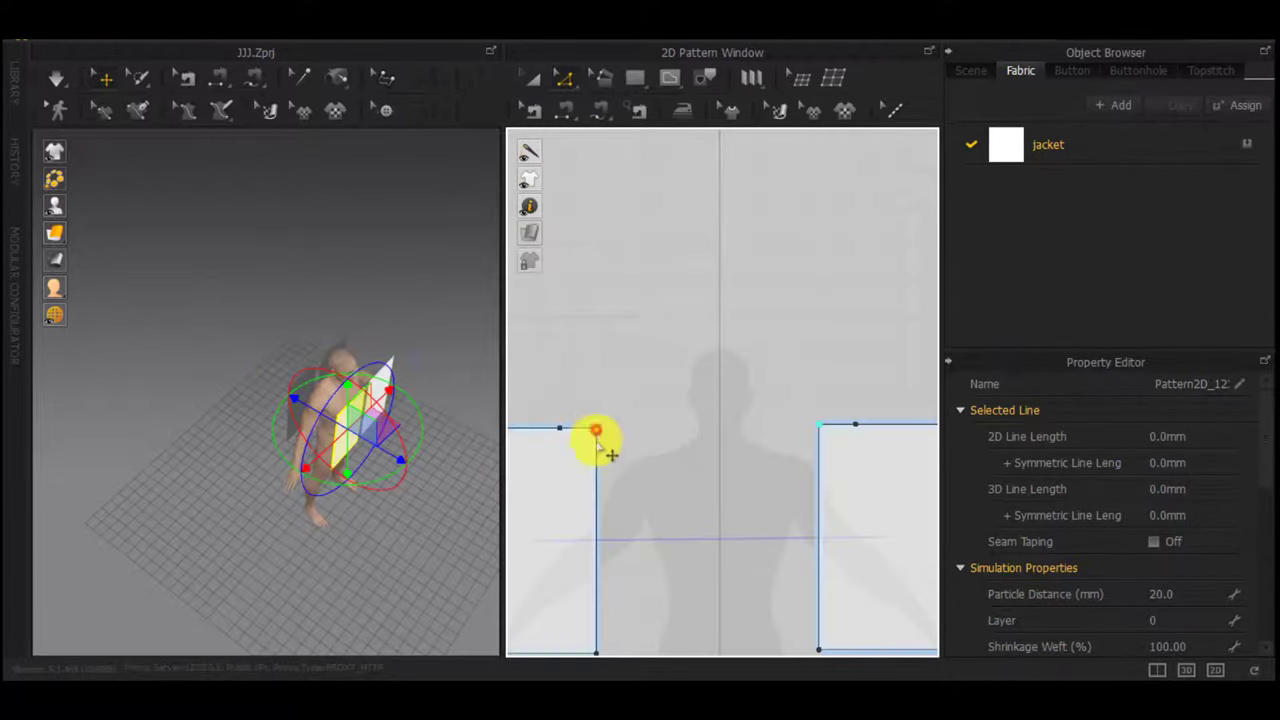
{"action": "left_click_drag", "start_coordinate": [596, 434], "coordinate": [596, 465]}
{"action": "right_click", "coordinate": [596, 465]}
{"action": "type", "text": "100"}
{"action": "key", "text": "Return"}
Curve the front pattern's upper outer side segment inward to form an armhole about 276 mm long
{"action": "scroll", "coordinate": [597, 470], "scroll_direction": "down", "scroll_amount": 4}
{"action": "middle_click_drag", "start_coordinate": [598, 483], "coordinate": [700, 501]}
{"action": "scroll", "coordinate": [640, 500], "scroll_direction": "up", "scroll_amount": 3}
{"action": "key", "text": "c"}
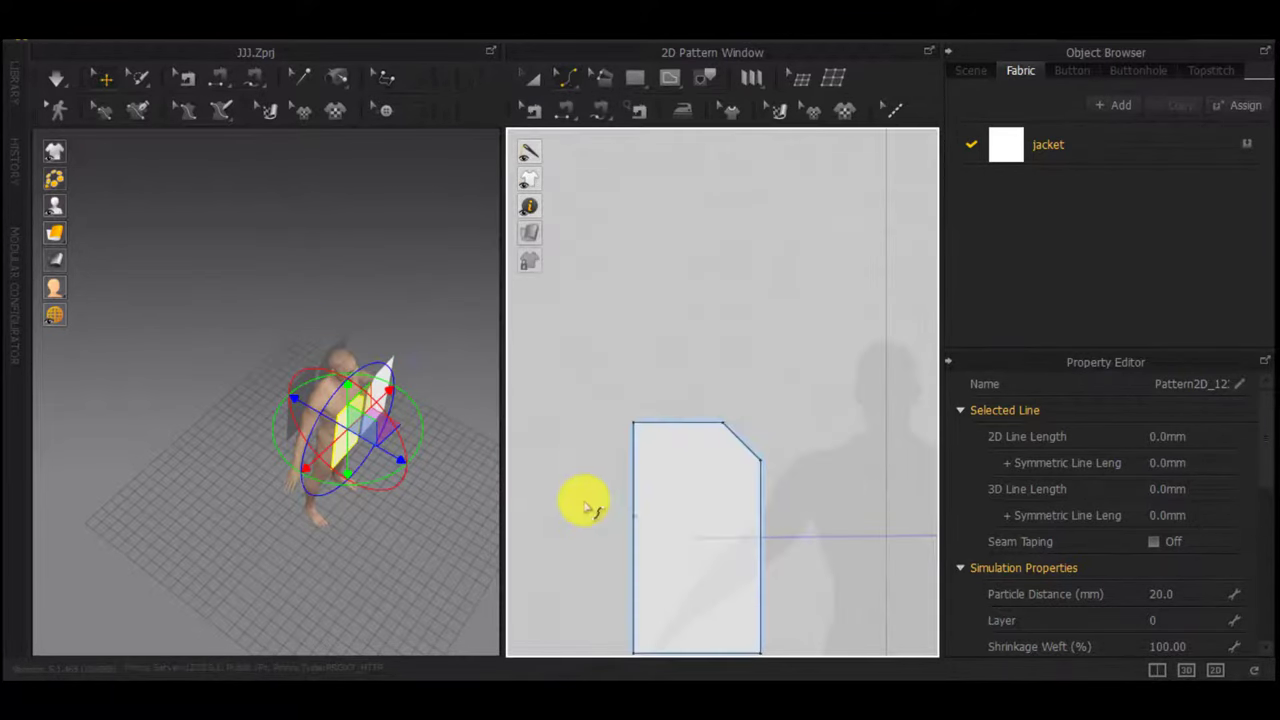
{"action": "scroll", "coordinate": [590, 508], "scroll_direction": "up", "scroll_amount": 3}
{"action": "left_click_drag", "start_coordinate": [686, 513], "coordinate": [710, 528]}
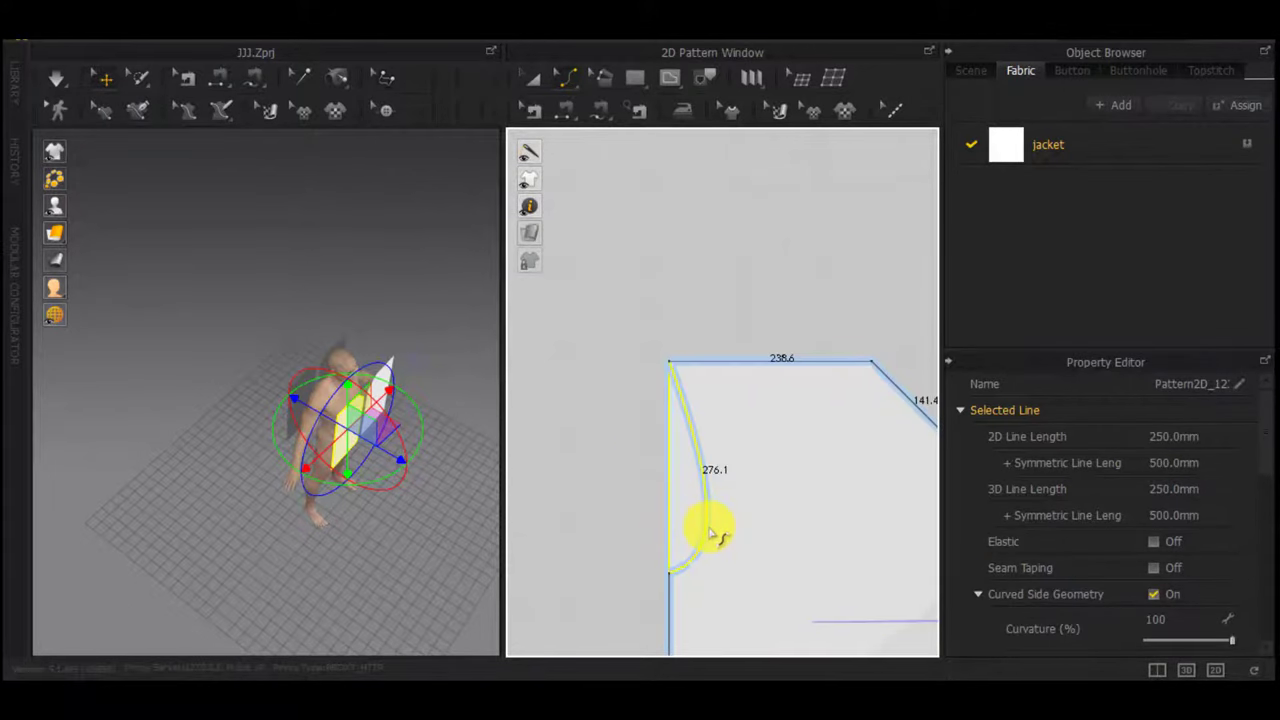
Move the front pattern's outer shoulder point 50 mm down along the armhole curve
{"action": "scroll", "coordinate": [670, 388], "scroll_direction": "up", "scroll_amount": 3}
{"action": "key", "text": "z"}
{"action": "left_click_drag", "start_coordinate": [669, 350], "coordinate": [680, 387]}
{"action": "right_click", "coordinate": [680, 387]}
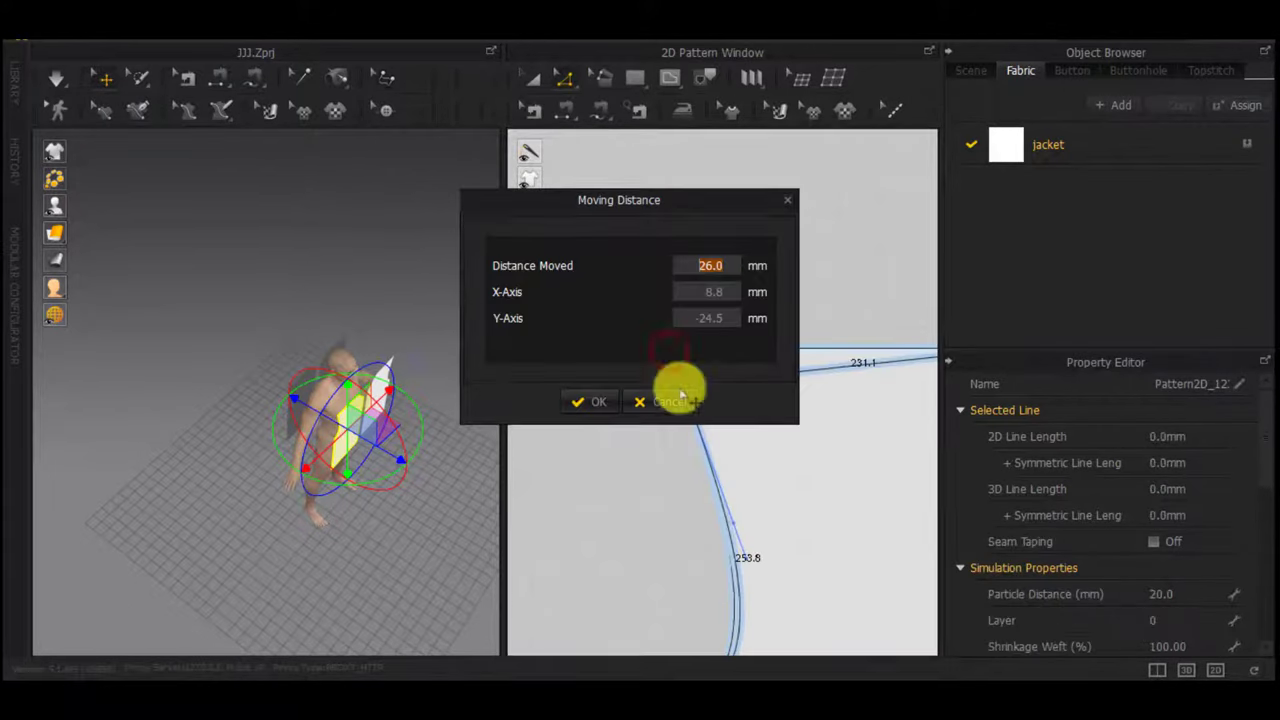
{"action": "type", "text": "30"}
{"action": "key", "text": "BackSpace"}
{"action": "key", "text": "BackSpace"}
{"action": "type", "text": "50"}
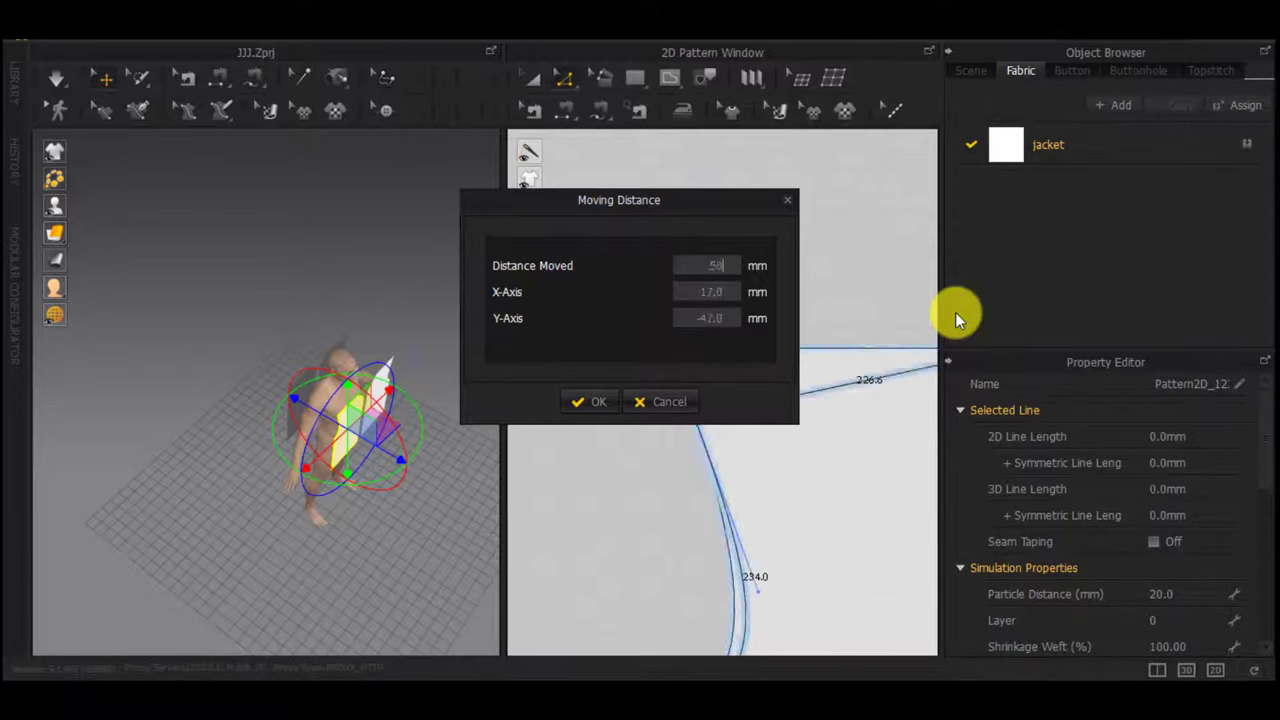
{"action": "key", "text": "Return"}
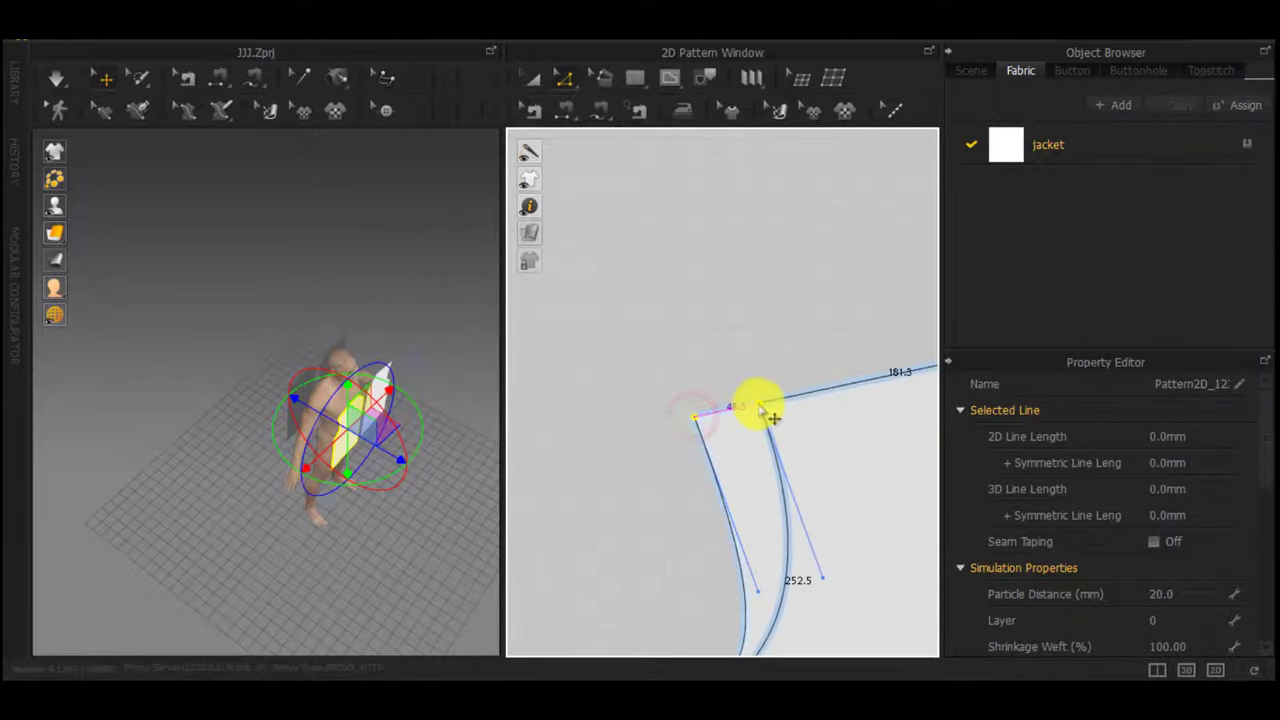
Move the front pattern's outer shoulder point 50 mm inward along the shoulder line
{"action": "left_click_drag", "start_coordinate": [760, 410], "coordinate": [759, 411]}
{"action": "right_click", "coordinate": [759, 411]}
{"action": "type", "text": "50"}
{"action": "key", "text": "Return"}
Curve the back pattern's upper outer side segment inward to form an armhole about 273 mm long
{"action": "scroll", "coordinate": [778, 412], "scroll_direction": "down", "scroll_amount": 5}
{"action": "middle_click_drag", "start_coordinate": [795, 407], "coordinate": [612, 400]}
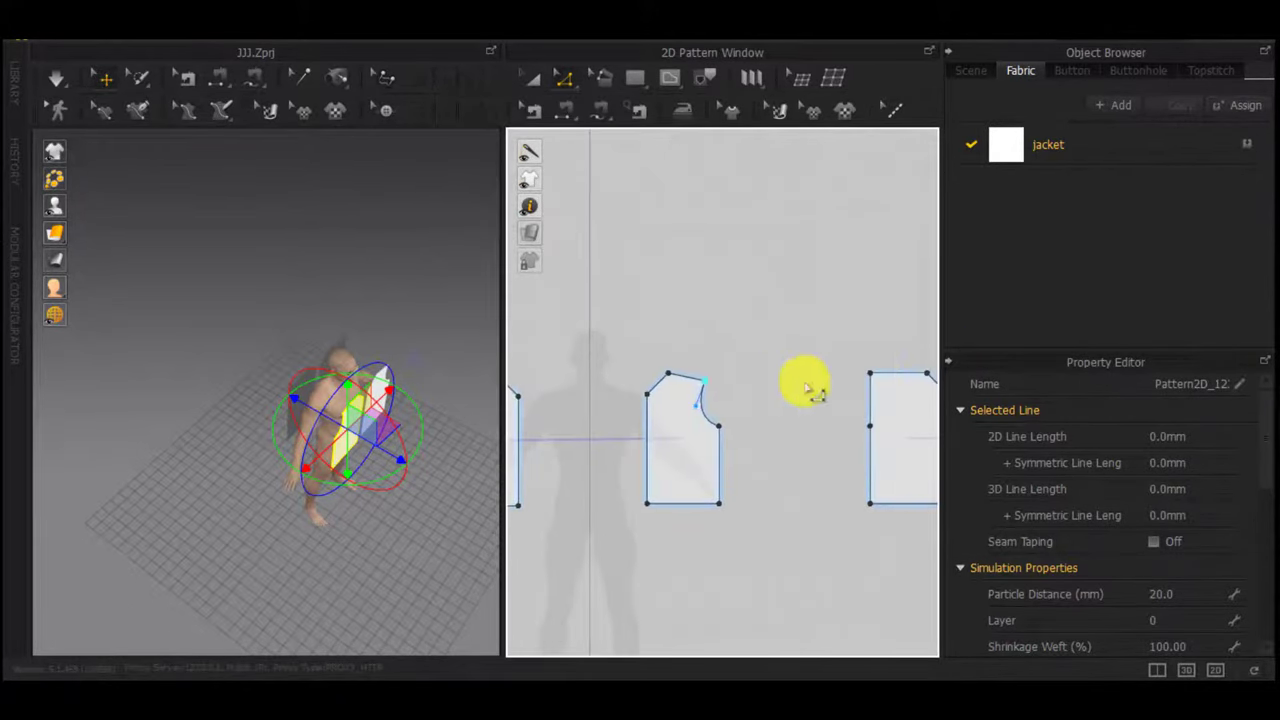
{"action": "scroll", "coordinate": [893, 455], "scroll_direction": "up", "scroll_amount": 3}
{"action": "left_click_drag", "start_coordinate": [868, 470], "coordinate": [906, 490]}
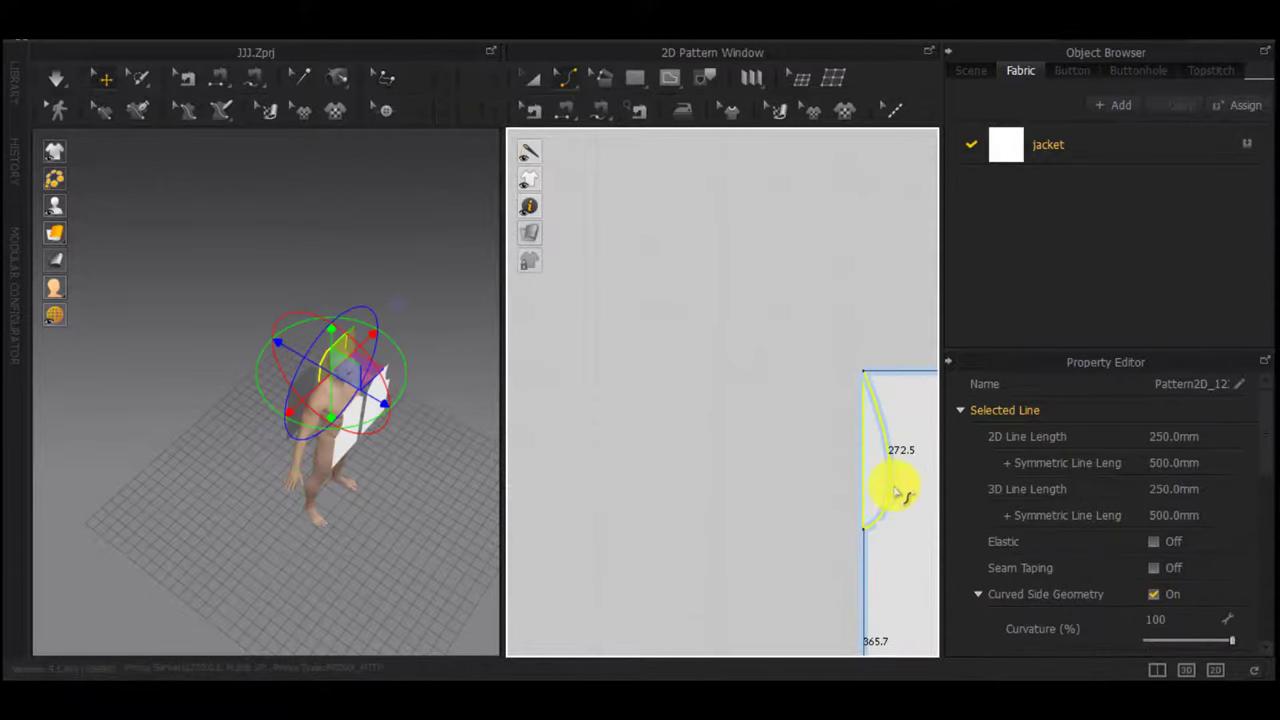
{"action": "scroll", "coordinate": [770, 490], "scroll_direction": "down", "scroll_amount": 3}
{"action": "middle_click_drag", "start_coordinate": [768, 490], "coordinate": [843, 471]}
{"action": "scroll", "coordinate": [884, 470], "scroll_direction": "up", "scroll_amount": 3}
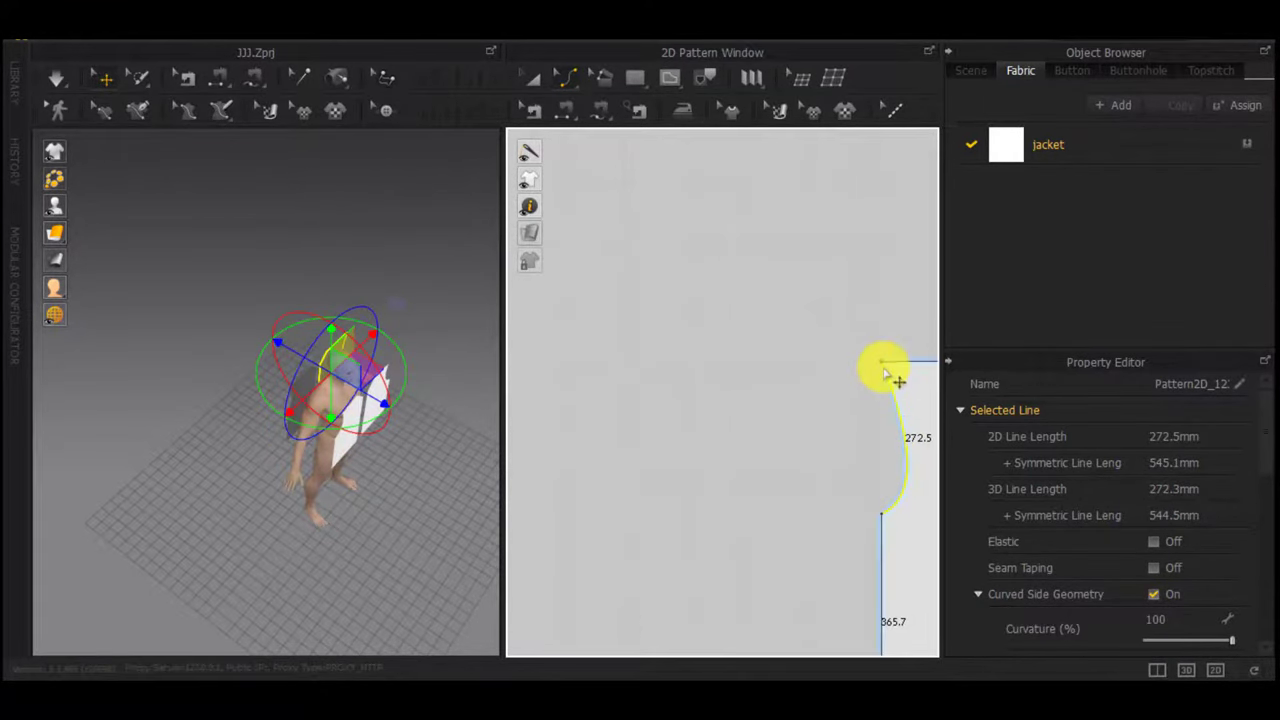
Move the back pattern's outer shoulder point 50 mm down along the armhole curve
{"action": "key", "text": "z"}
{"action": "scroll", "coordinate": [883, 360], "scroll_direction": "up", "scroll_amount": 3}
{"action": "middle_click_drag", "start_coordinate": [883, 358], "coordinate": [778, 359]}
{"action": "left_click_drag", "start_coordinate": [778, 358], "coordinate": [789, 397]}
{"action": "right_click", "coordinate": [789, 397]}
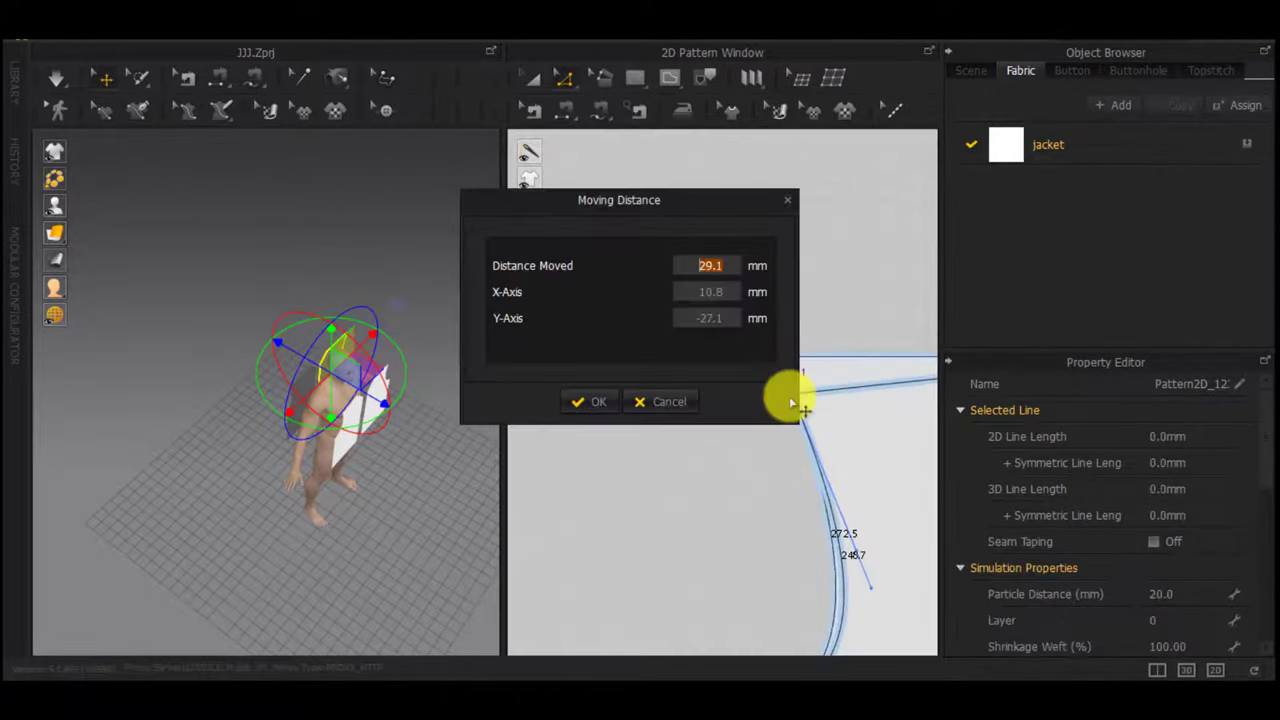
{"action": "type", "text": "50"}
{"action": "key", "text": "Return"}
Move the back pattern's outer shoulder point 50 mm inward along the shoulder line
{"action": "middle_click_drag", "start_coordinate": [730, 418], "coordinate": [580, 414]}
{"action": "scroll", "coordinate": [620, 420], "scroll_direction": "down", "scroll_amount": 2}
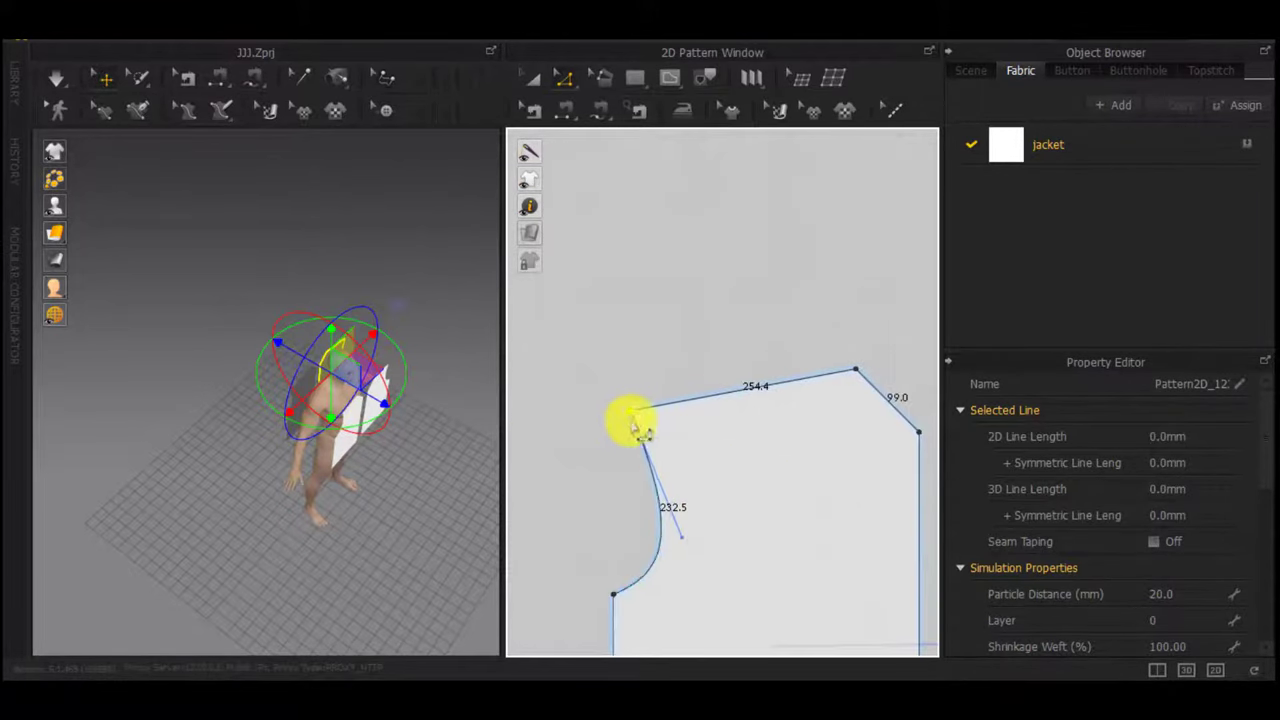
{"action": "right_click", "coordinate": [670, 406]}
{"action": "type", "text": "50"}
{"action": "key", "text": "Return"}
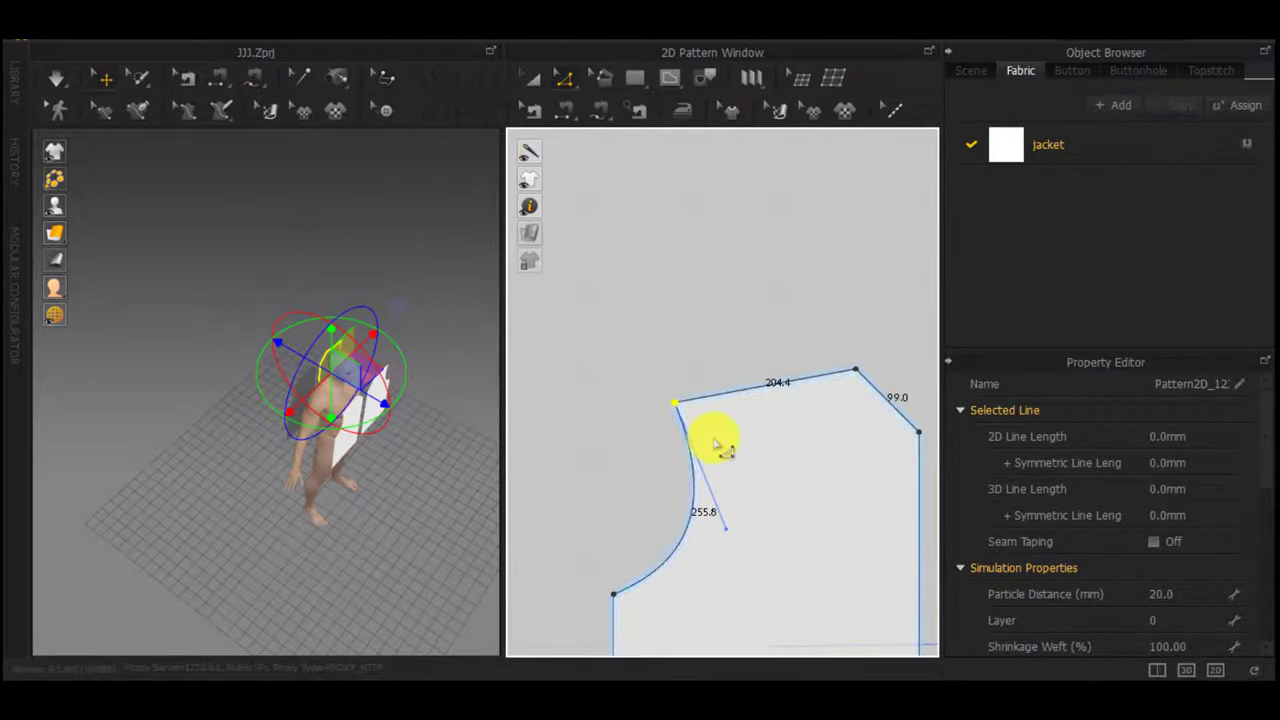
Sew the front and back together along one side edge in 3D and join the two back pieces at the centre
{"action": "scroll", "coordinate": [655, 446], "scroll_direction": "down", "scroll_amount": 5}
{"action": "middle_click_drag", "start_coordinate": [645, 448], "coordinate": [825, 389]}
{"action": "scroll", "coordinate": [825, 389], "scroll_direction": "down", "scroll_amount": 1}
{"action": "scroll", "coordinate": [387, 463], "scroll_direction": "up", "scroll_amount": 4}
{"action": "right_click_drag", "start_coordinate": [387, 463], "coordinate": [409, 460]}
{"action": "key", "text": "n"}
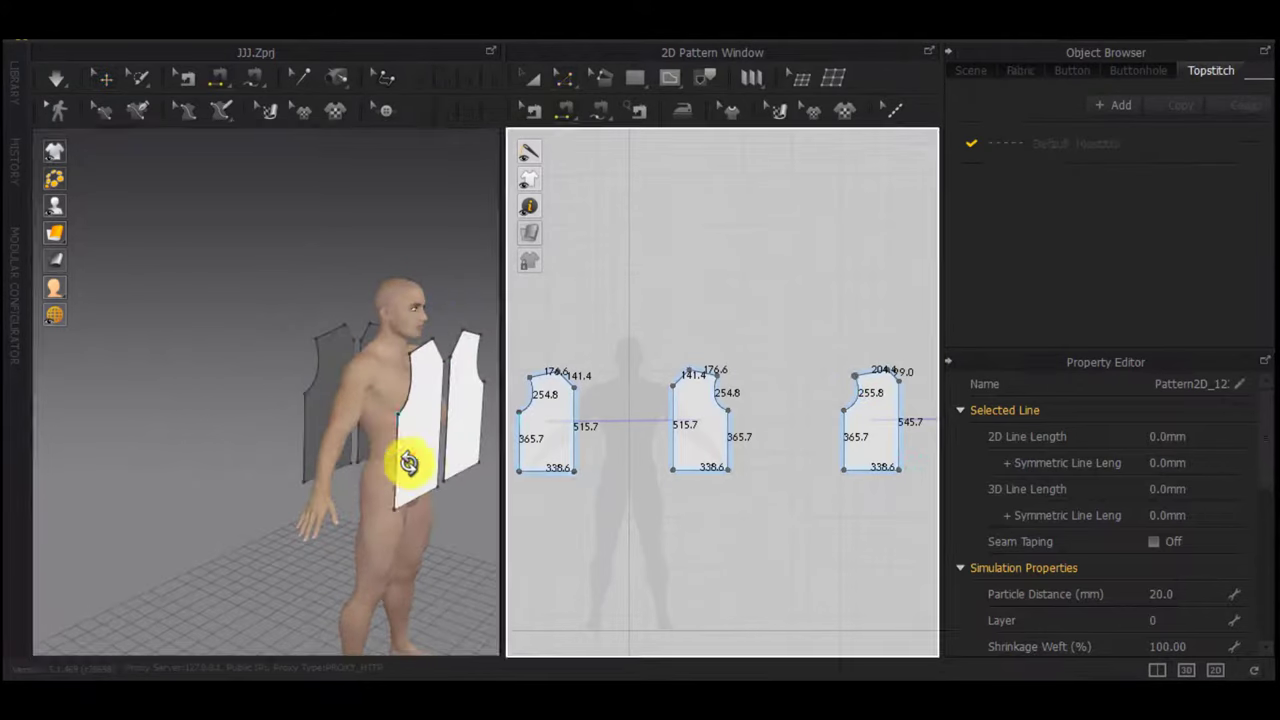
{"action": "left_click", "coordinate": [391, 466]}
{"action": "left_click", "coordinate": [302, 448]}
{"action": "right_click_drag", "start_coordinate": [301, 447], "coordinate": [580, 430]}
{"action": "left_click", "coordinate": [455, 427]}
{"action": "left_click", "coordinate": [434, 426]}
Sew the remaining side seam and join the two front pieces along their centre edges
{"action": "left_click", "coordinate": [481, 453]}
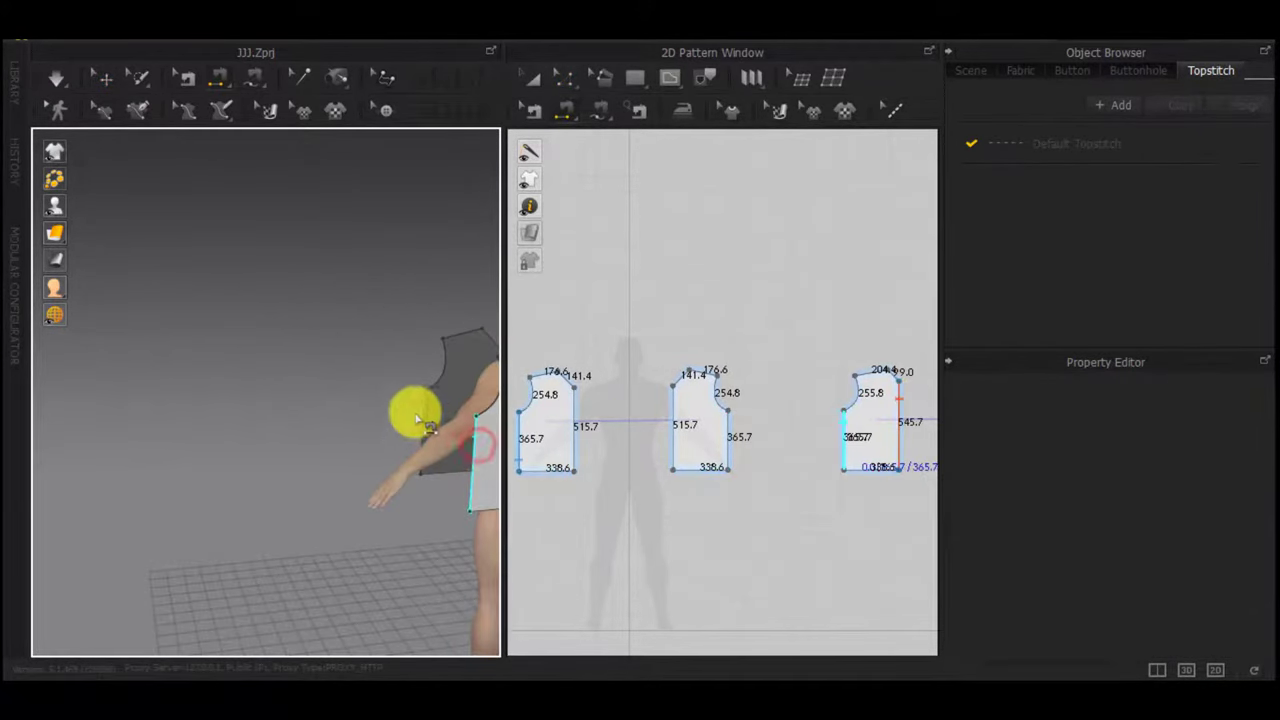
{"action": "left_click", "coordinate": [422, 419]}
{"action": "right_click_drag", "start_coordinate": [424, 410], "coordinate": [824, 401]}
{"action": "left_click", "coordinate": [431, 400]}
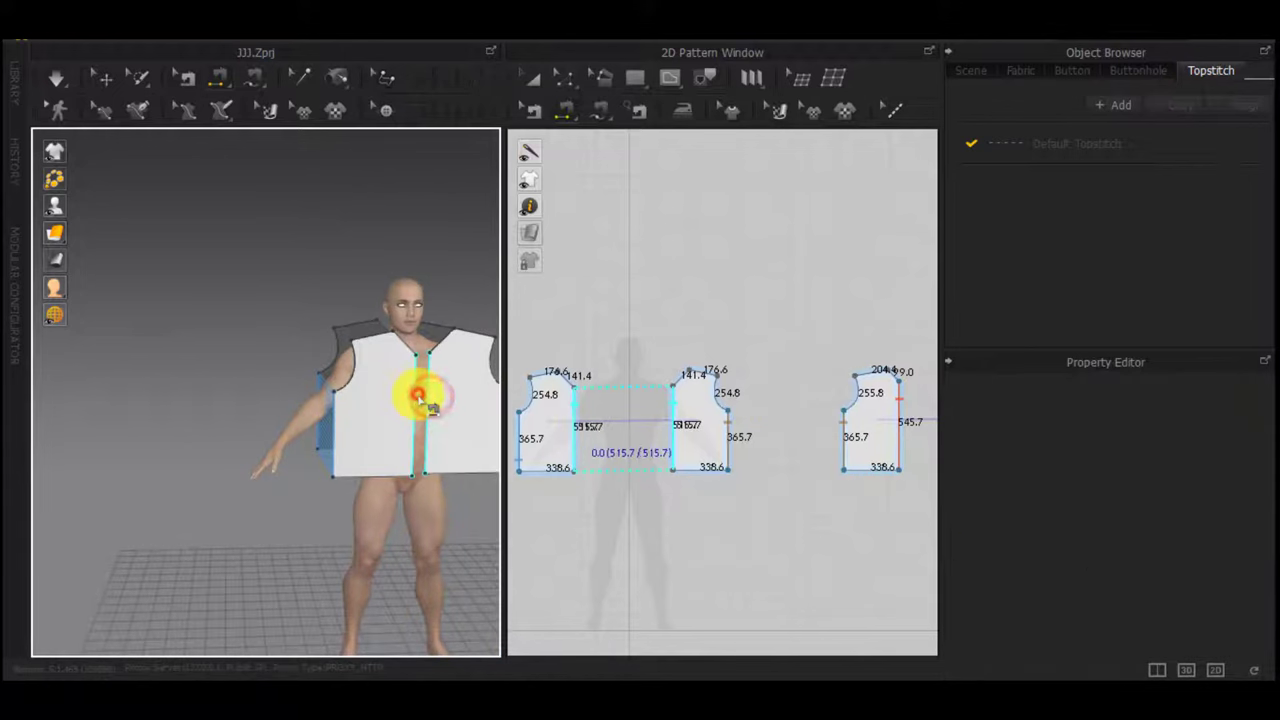
{"action": "left_click", "coordinate": [417, 398]}
Sew the front and back shoulder edges together on both sides of the avatar
{"action": "scroll", "coordinate": [376, 325], "scroll_direction": "up", "scroll_amount": 2}
{"action": "left_click", "coordinate": [387, 322]}
{"action": "left_click", "coordinate": [382, 307]}
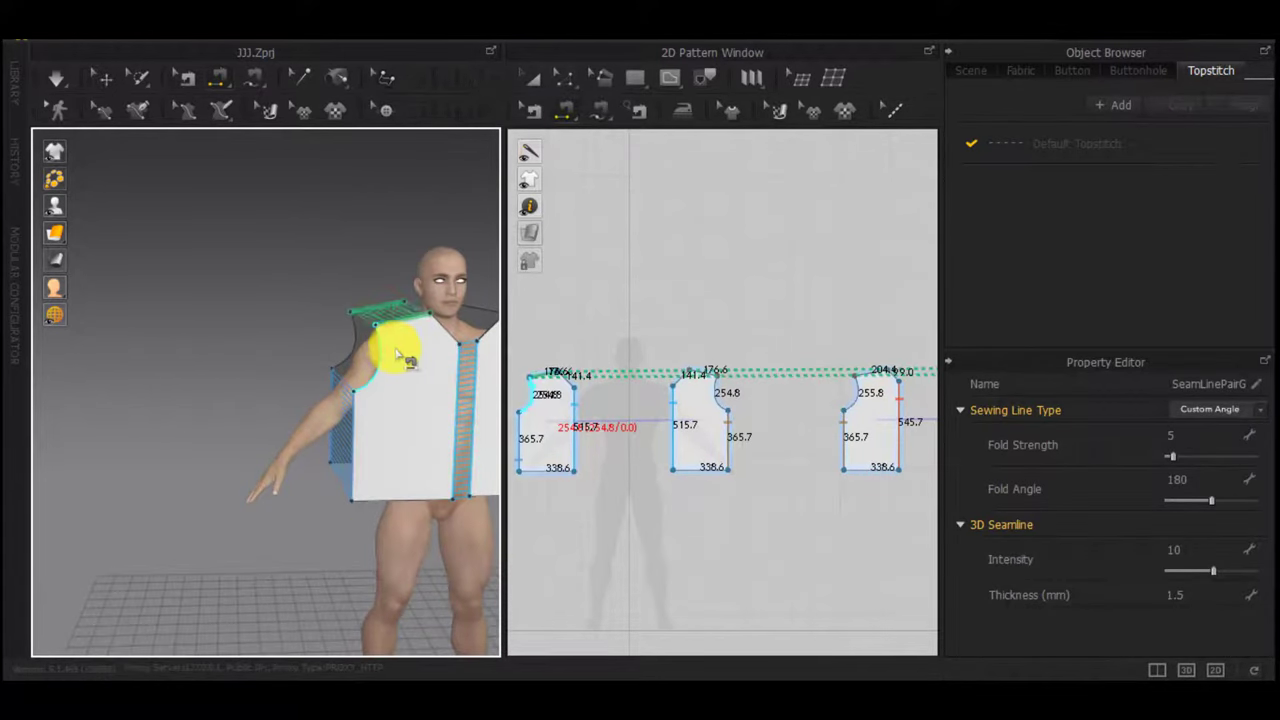
{"action": "middle_click_drag", "start_coordinate": [397, 353], "coordinate": [280, 428]}
{"action": "right_click_drag", "start_coordinate": [280, 428], "coordinate": [319, 413]}
{"action": "left_click", "coordinate": [312, 401]}
{"action": "left_click", "coordinate": [322, 356]}
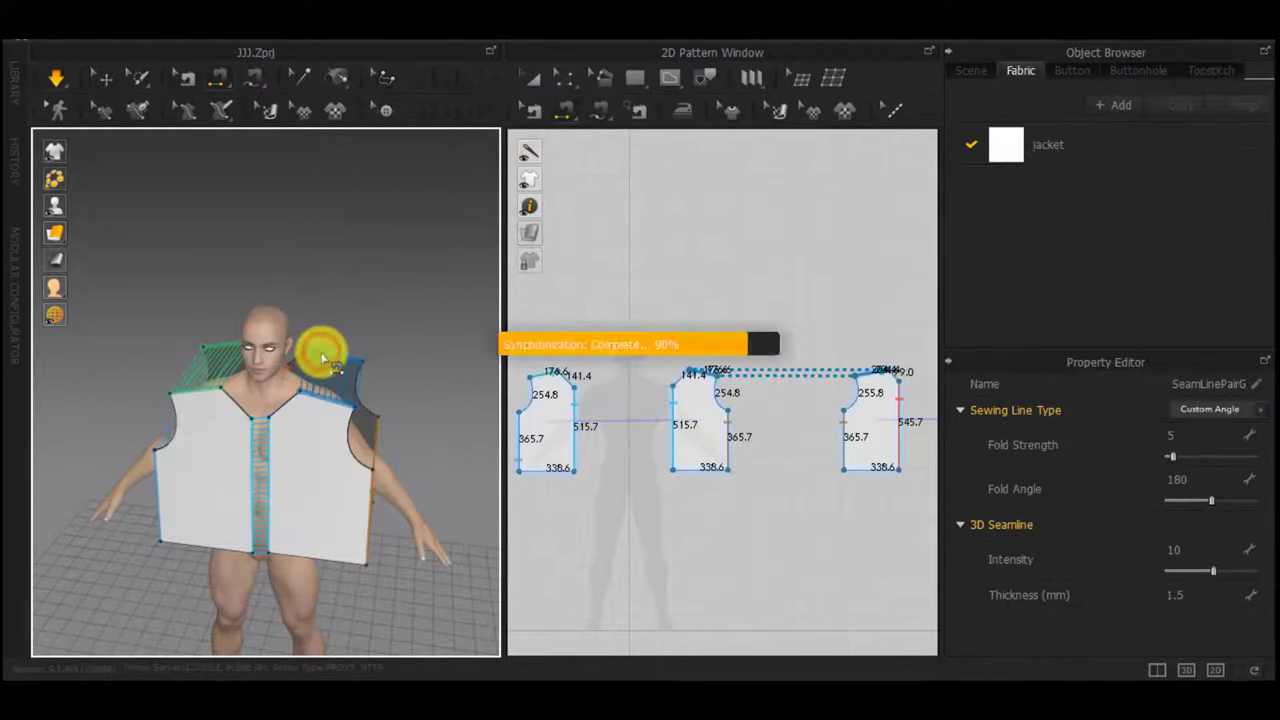
Simulate the sewn jacket body and pull its front and back fabric into place on the avatar
{"action": "right_click_drag", "start_coordinate": [329, 494], "coordinate": [468, 409]}
{"action": "left_click", "coordinate": [248, 535]}
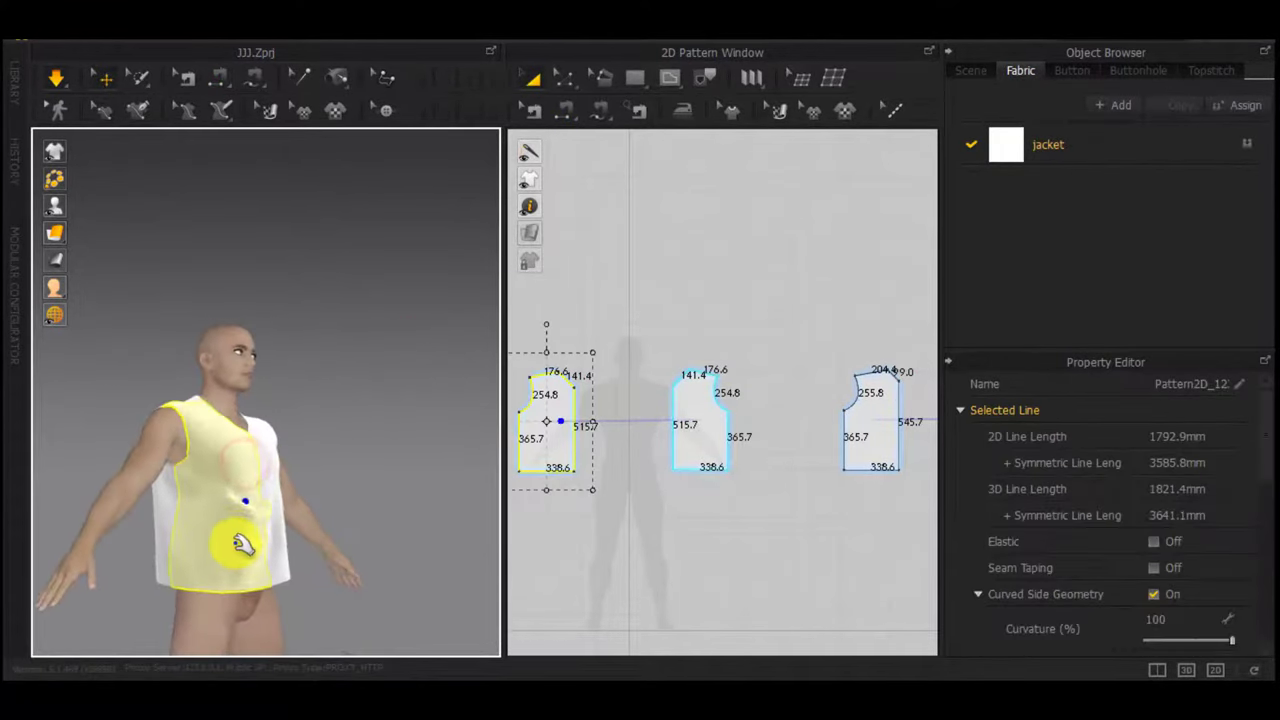
{"action": "right_click_drag", "start_coordinate": [243, 520], "coordinate": [405, 465]}
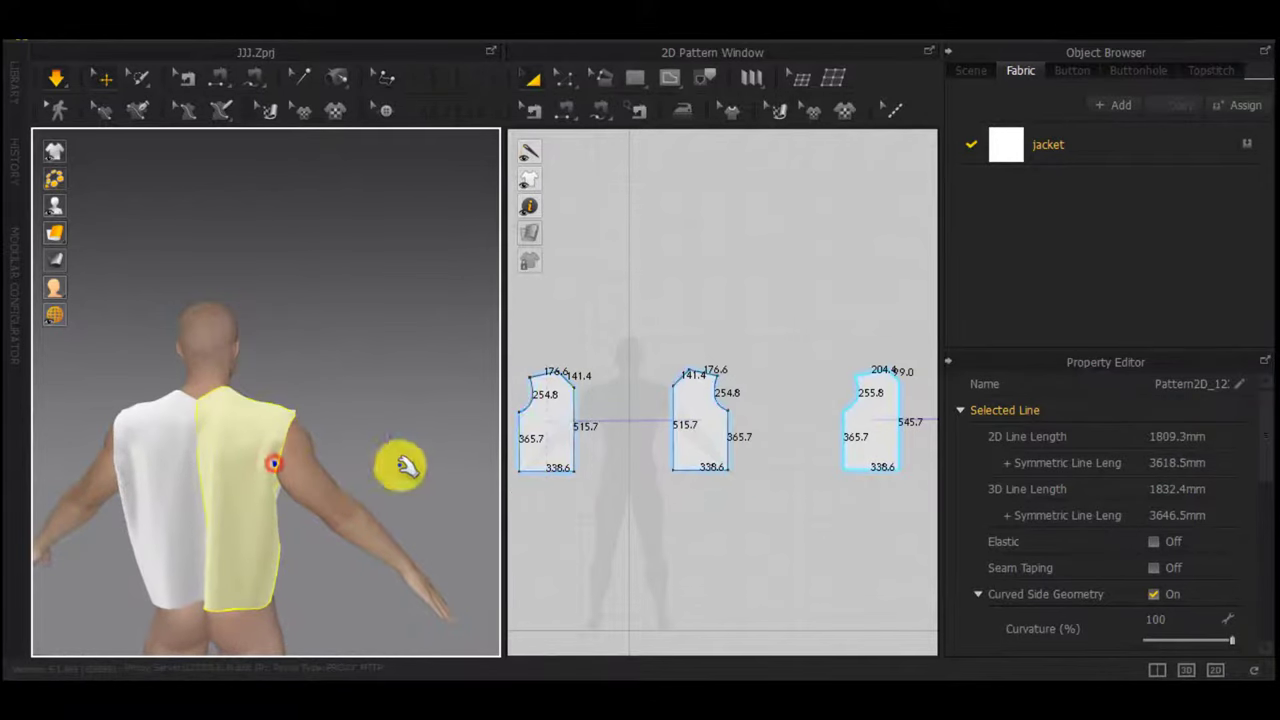
Deepen the lower part of the back armhole curve to a length of about 279 mm
{"action": "scroll", "coordinate": [712, 443], "scroll_direction": "down", "scroll_amount": 3}
{"action": "scroll", "coordinate": [790, 440], "scroll_direction": "up", "scroll_amount": 8}
{"action": "left_click", "coordinate": [647, 378]}
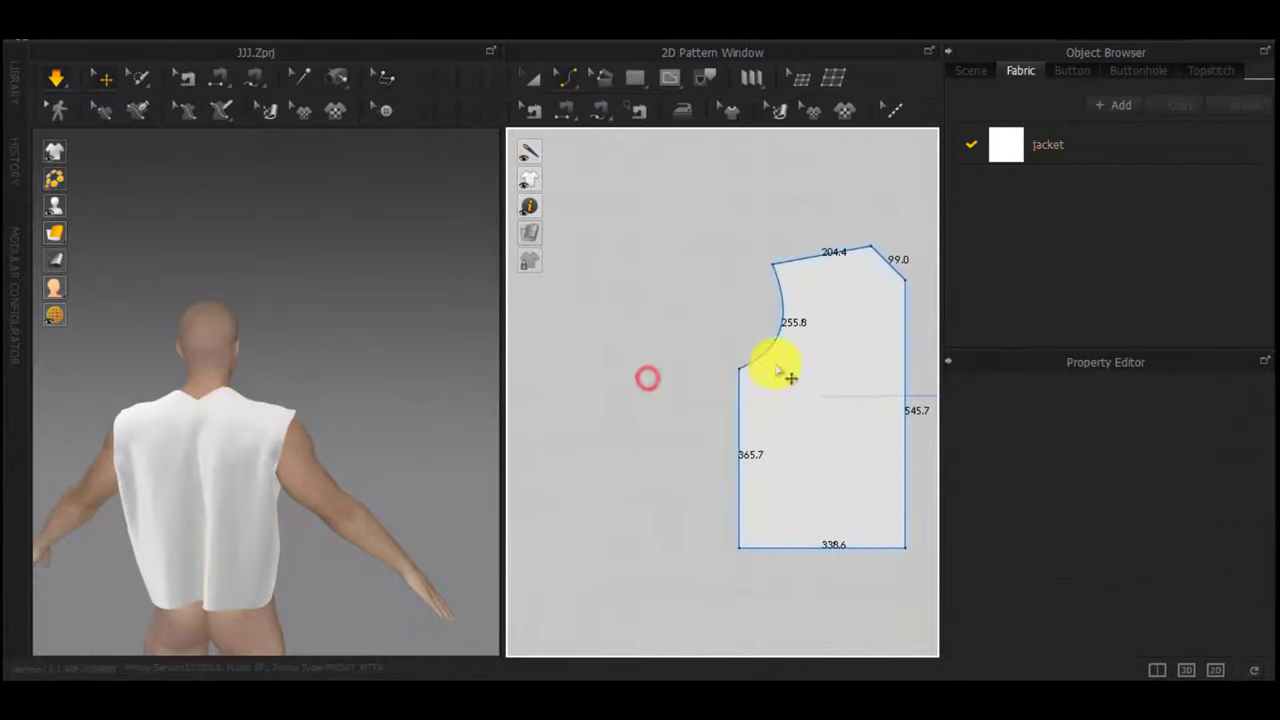
{"action": "key", "text": "c"}
{"action": "left_click_drag", "start_coordinate": [768, 349], "coordinate": [777, 366]}
Simulate the reshaped back armhole and pull the back fabric near the shoulder into place
{"action": "right_click_drag", "start_coordinate": [400, 434], "coordinate": [316, 430]}
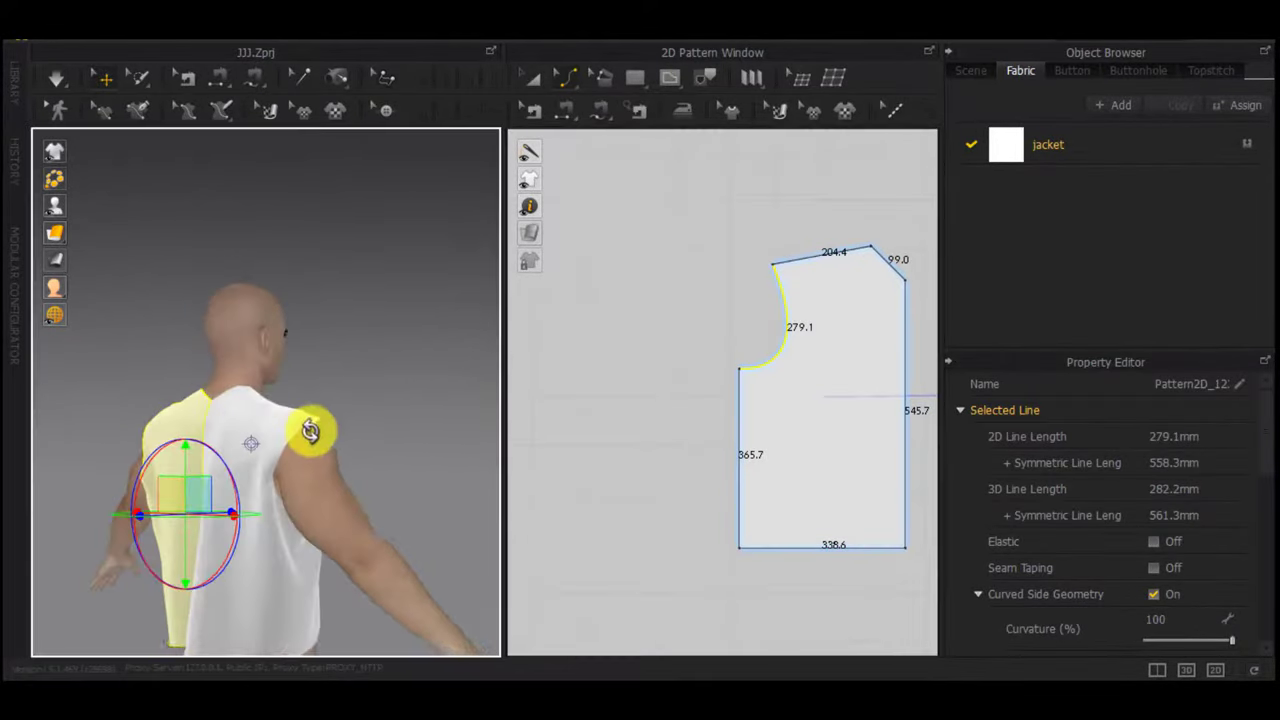
{"action": "key", "text": "space"}
{"action": "left_click_drag", "start_coordinate": [272, 420], "coordinate": [207, 395]}
{"action": "right_click_drag", "start_coordinate": [215, 400], "coordinate": [400, 470]}
Adjust the upper curve handle of the back armhole to make the curve about 266 mm long
{"action": "scroll", "coordinate": [660, 333], "scroll_direction": "down", "scroll_amount": 2}
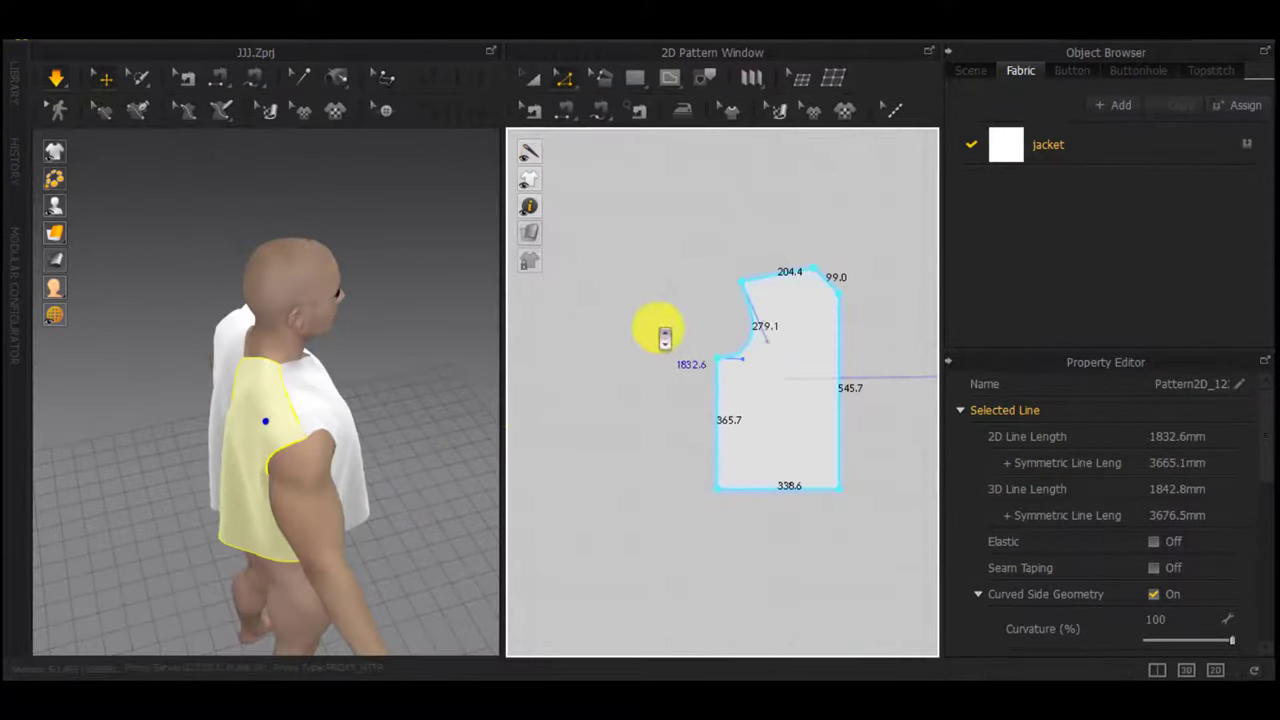
{"action": "left_click", "coordinate": [756, 348]}
{"action": "scroll", "coordinate": [361, 398], "scroll_direction": "down", "scroll_amount": 1}
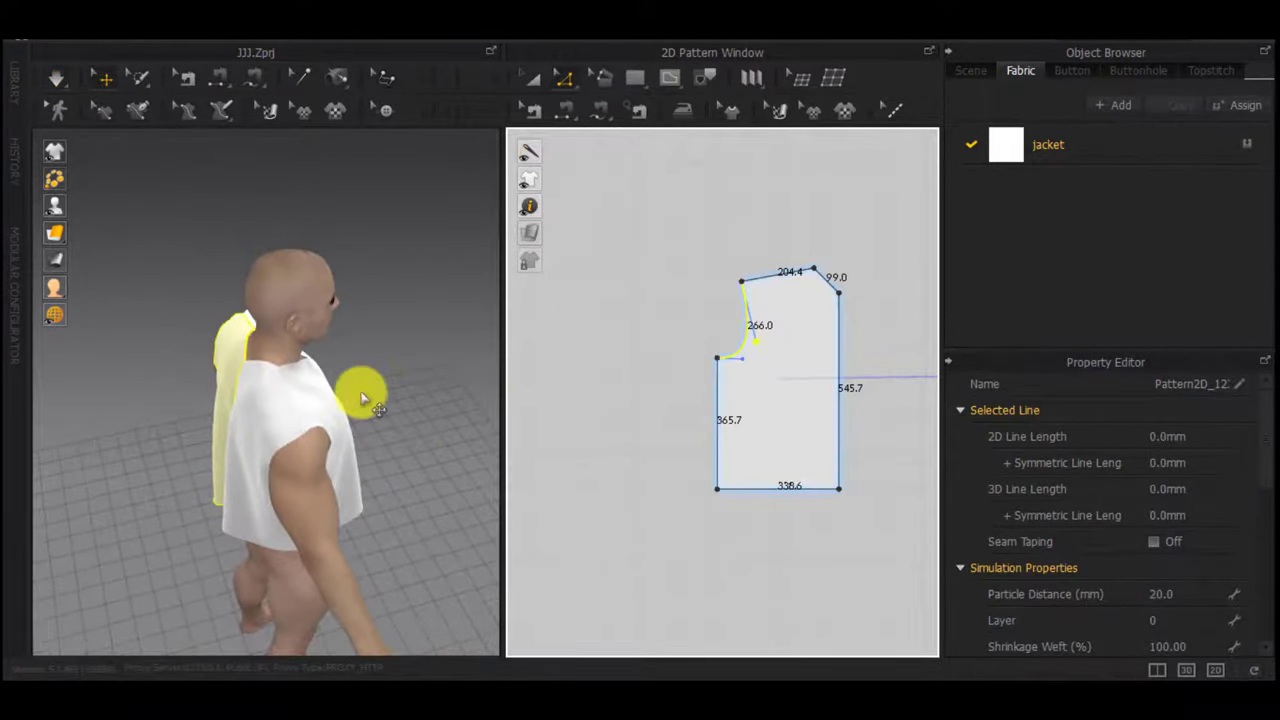
Adjust the upper curve handle of the front armhole to make the curve about 248 mm long
{"action": "scroll", "coordinate": [362, 398], "scroll_direction": "down", "scroll_amount": 1}
{"action": "scroll", "coordinate": [714, 380], "scroll_direction": "down", "scroll_amount": 3}
{"action": "scroll", "coordinate": [668, 335], "scroll_direction": "up", "scroll_amount": 5}
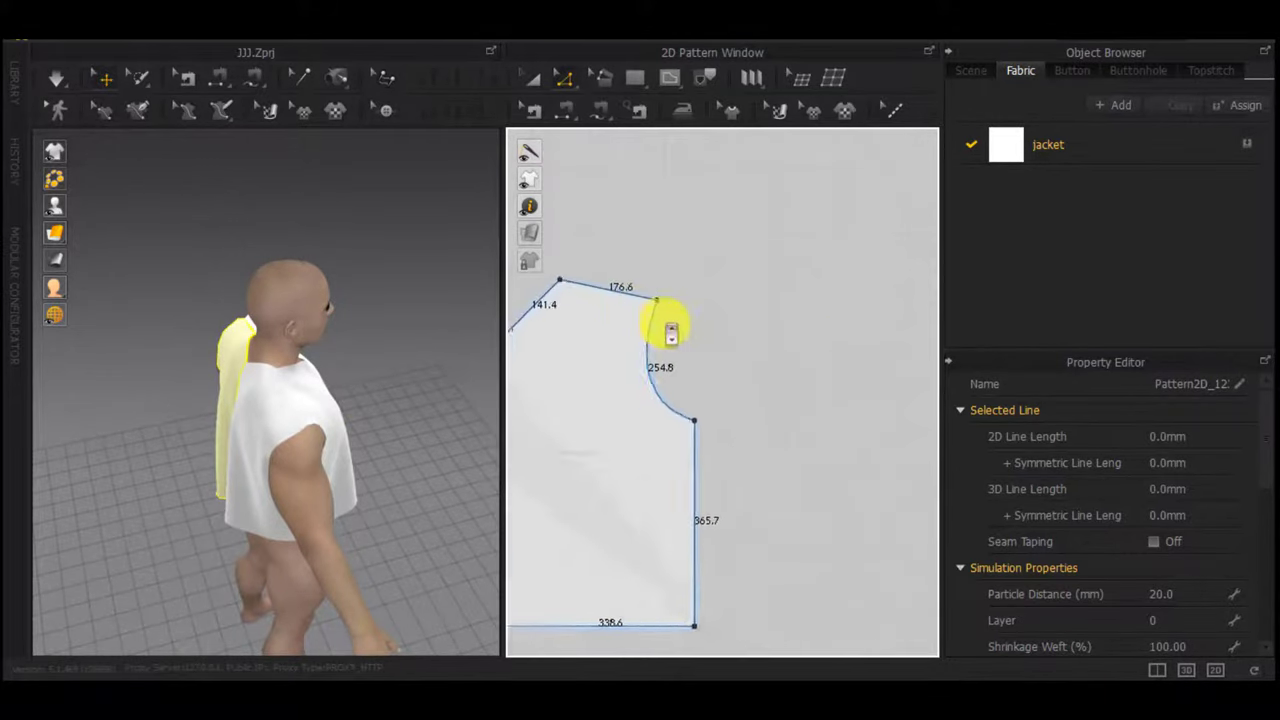
{"action": "left_click", "coordinate": [650, 328]}
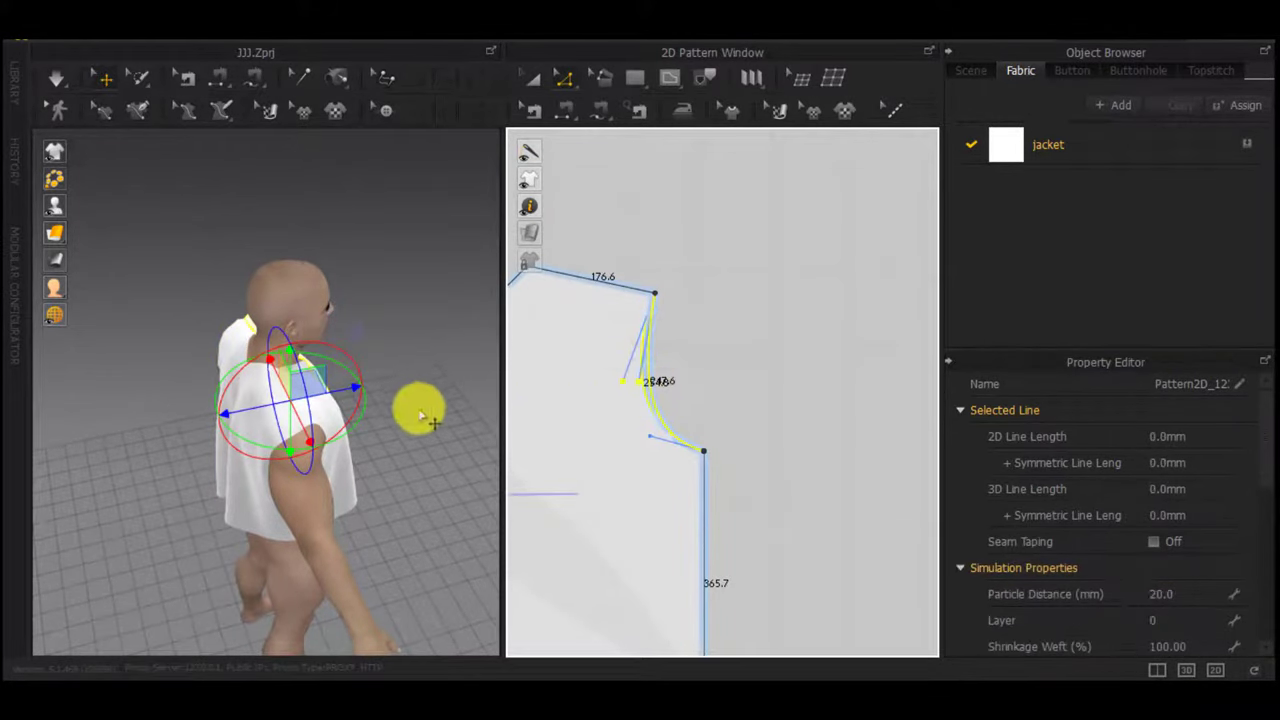
{"action": "right_click_drag", "start_coordinate": [409, 384], "coordinate": [361, 446]}
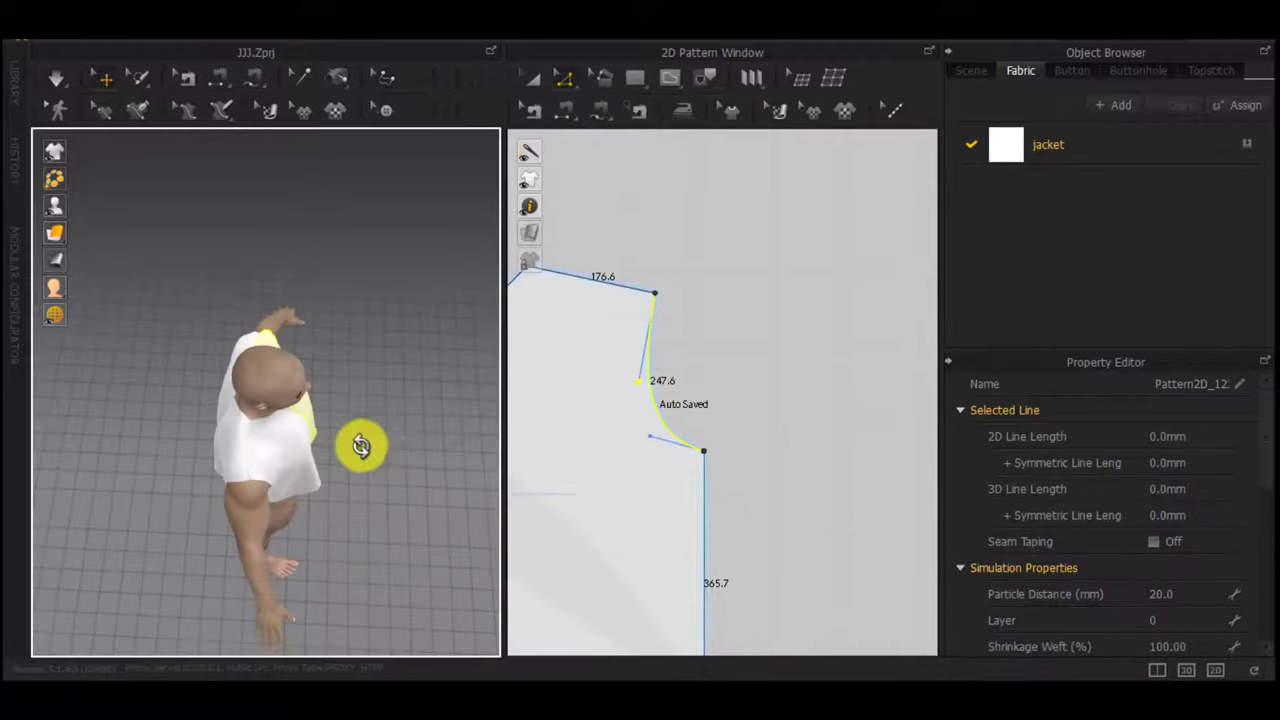
Widen the front neckline by moving its shoulder-side neck point 50 mm along the shoulder line toward the armhole
{"action": "scroll", "coordinate": [669, 380], "scroll_direction": "down", "scroll_amount": 3}
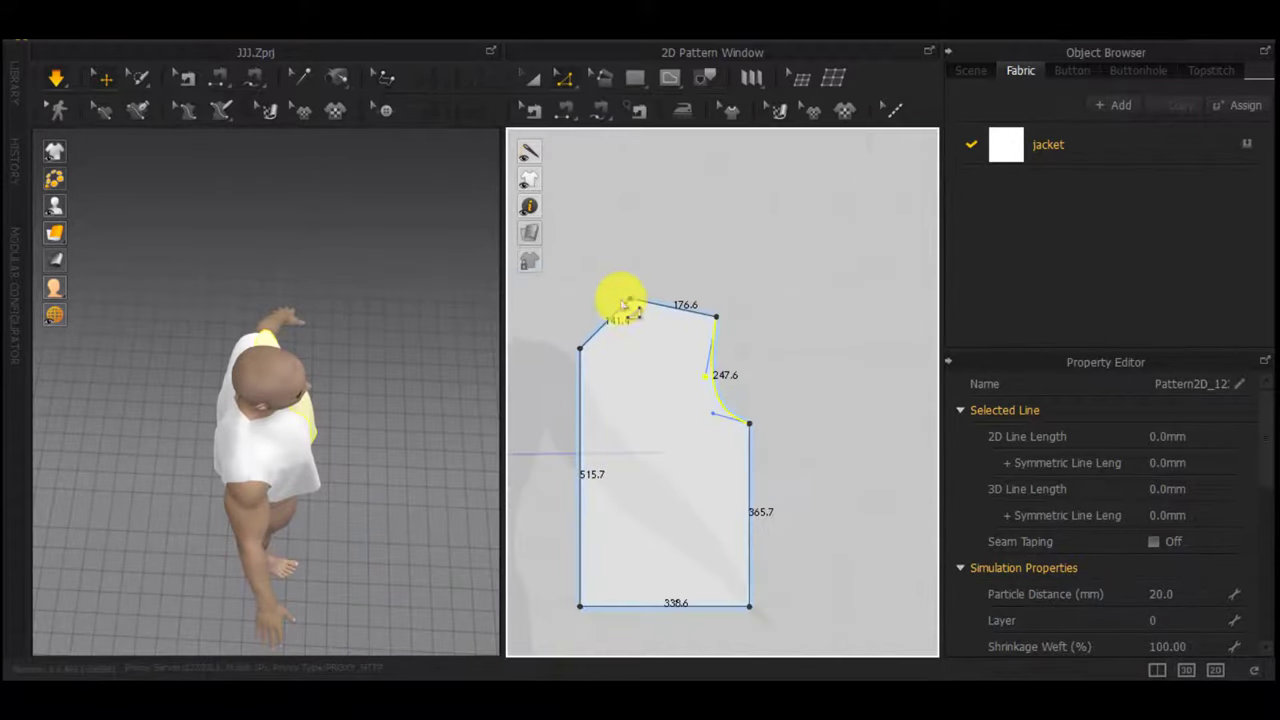
{"action": "left_click_drag", "start_coordinate": [642, 303], "coordinate": [642, 304]}
{"action": "right_click", "coordinate": [642, 304]}
{"action": "type", "text": "50"}
{"action": "key", "text": "Return"}
Widen the back neckline by moving its shoulder-side neck point 50 mm along the shoulder line toward the armhole
{"action": "scroll", "coordinate": [690, 345], "scroll_direction": "down", "scroll_amount": 4}
{"action": "middle_click_drag", "start_coordinate": [790, 356], "coordinate": [634, 357]}
{"action": "scroll", "coordinate": [800, 331], "scroll_direction": "up", "scroll_amount": 5}
{"action": "left_click_drag", "start_coordinate": [775, 338], "coordinate": [760, 340]}
{"action": "right_click", "coordinate": [760, 340]}
{"action": "type", "text": "50"}
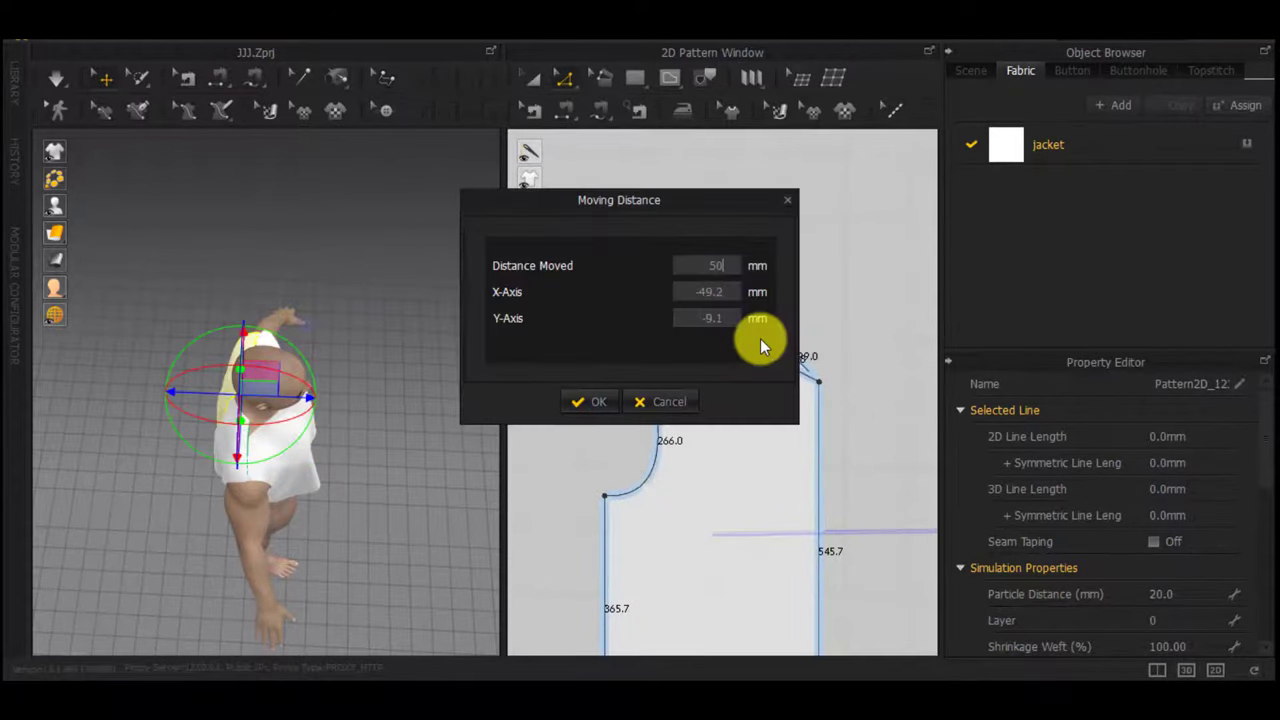
{"action": "key", "text": "Return"}
Simulate the widened neckline and pull the back piece's shoulder fabric toward the neck
{"action": "scroll", "coordinate": [331, 361], "scroll_direction": "down", "scroll_amount": 2}
{"action": "right_click_drag", "start_coordinate": [331, 361], "coordinate": [463, 312]}
{"action": "key", "text": "space"}
{"action": "scroll", "coordinate": [340, 386], "scroll_direction": "up", "scroll_amount": 5}
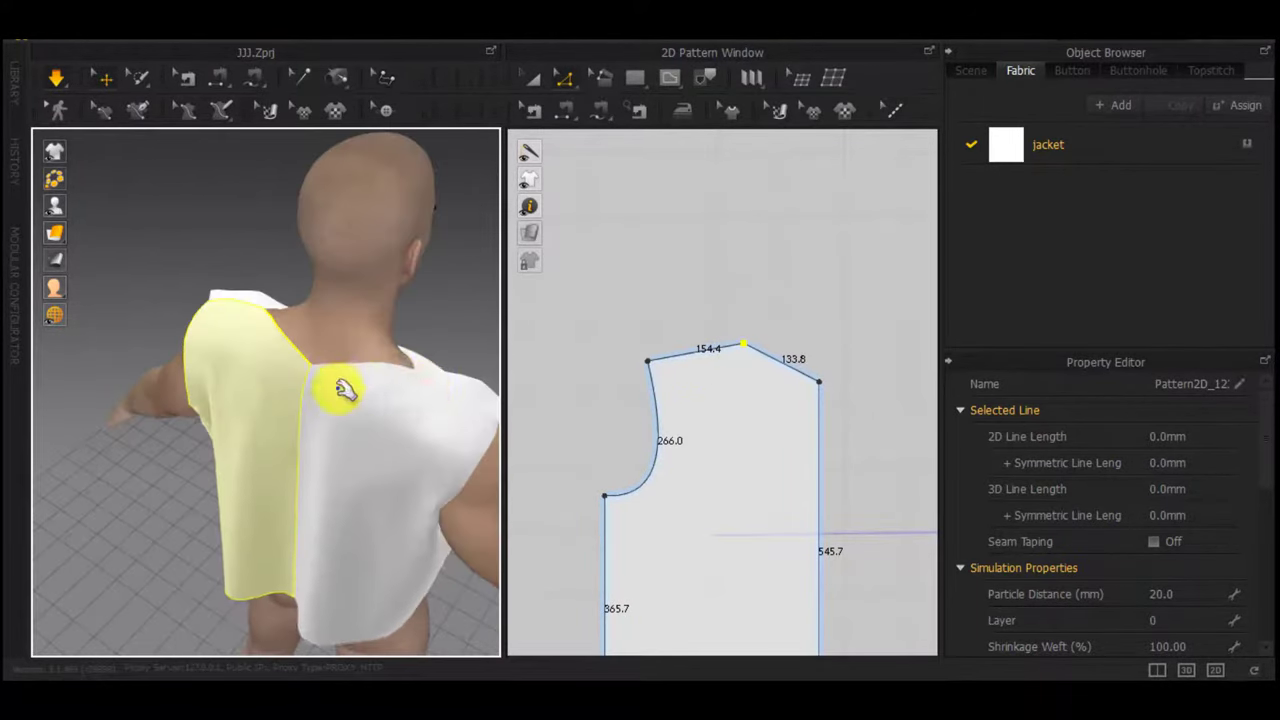
{"action": "left_click_drag", "start_coordinate": [425, 388], "coordinate": [368, 364]}
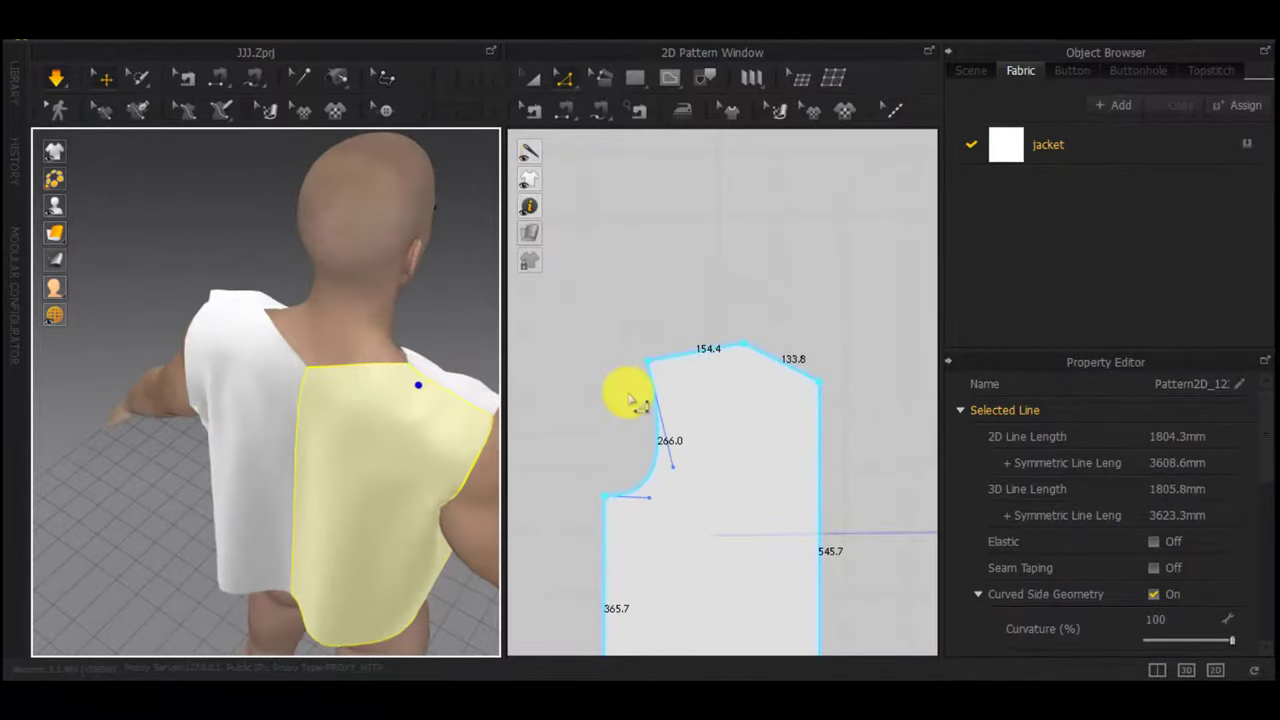
Undo the last change to the back piece
{"action": "key", "text": "ctrl+z"}
{"action": "scroll", "coordinate": [628, 394], "scroll_direction": "down", "scroll_amount": 5}
{"action": "right_click_drag", "start_coordinate": [422, 399], "coordinate": [80, 399]}
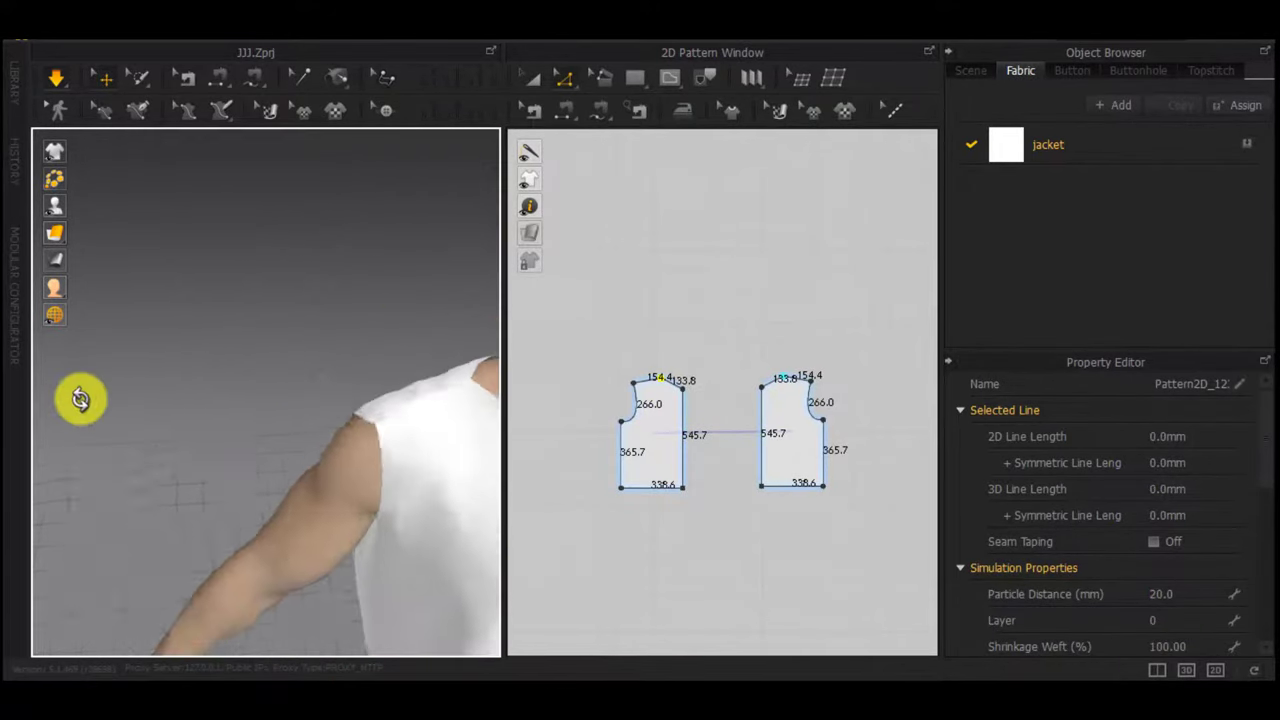
Pull the simulated front piece slightly near the armhole to settle the fabric on the shoulder
{"action": "scroll", "coordinate": [260, 391], "scroll_direction": "down", "scroll_amount": 5}
{"action": "middle_click_drag", "start_coordinate": [425, 425], "coordinate": [347, 366]}
{"action": "left_click", "coordinate": [275, 384]}
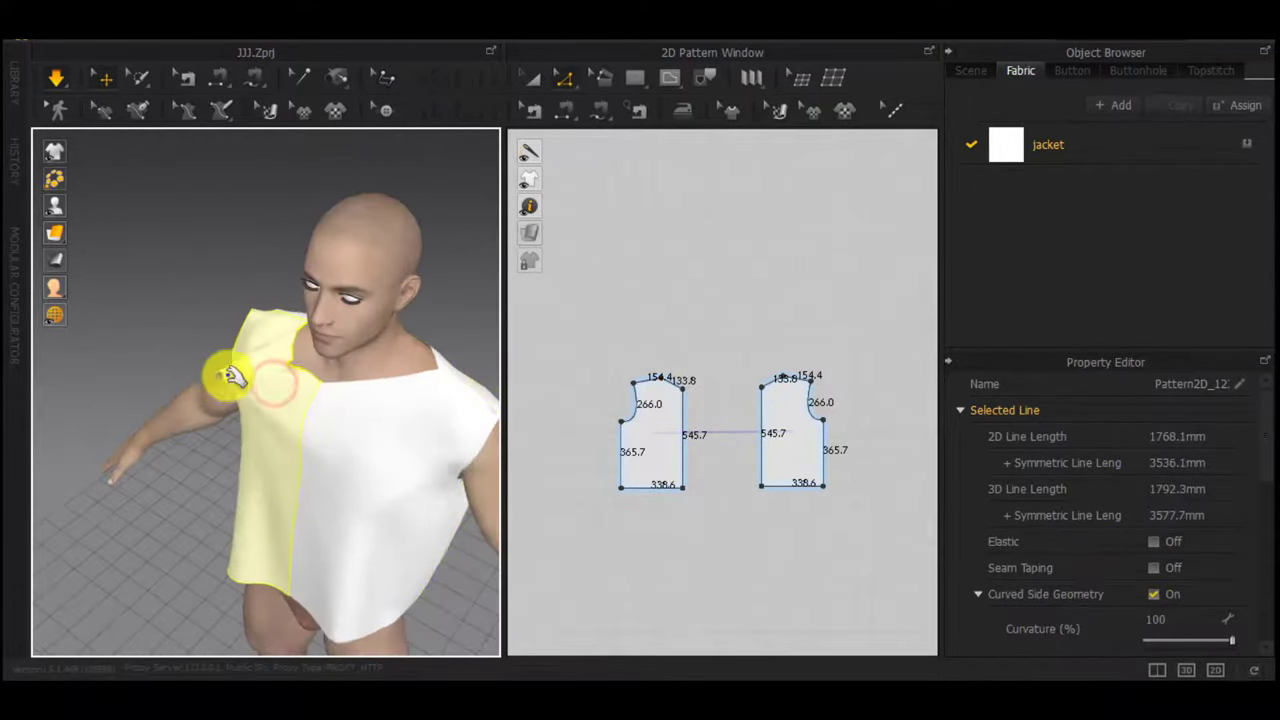
{"action": "left_click_drag", "start_coordinate": [235, 375], "coordinate": [252, 380]}
Try shortening the back shoulder by moving its armhole-side point 50 mm along the shoulder line toward the neck
{"action": "right_click_drag", "start_coordinate": [252, 380], "coordinate": [416, 337]}
{"action": "scroll", "coordinate": [643, 390], "scroll_direction": "up", "scroll_amount": 8}
{"action": "scroll", "coordinate": [597, 456], "scroll_direction": "down", "scroll_amount": 1}
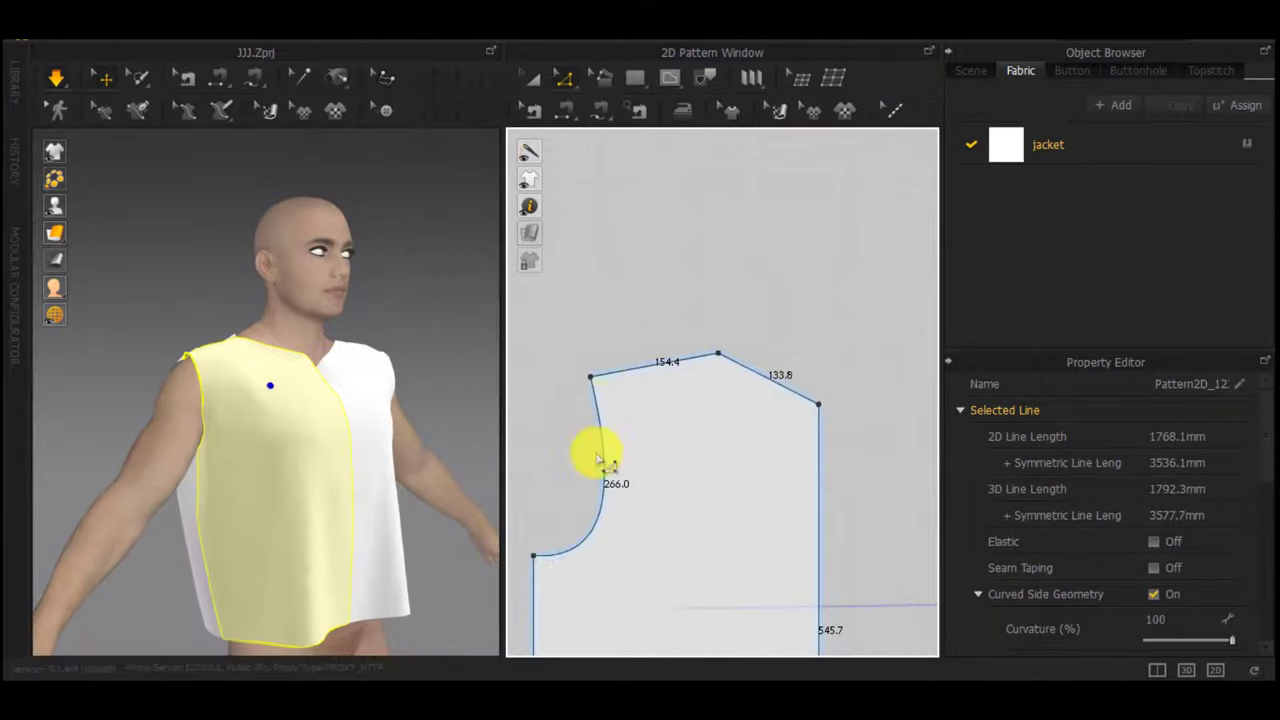
{"action": "left_click", "coordinate": [593, 375]}
{"action": "right_click", "coordinate": [617, 376]}
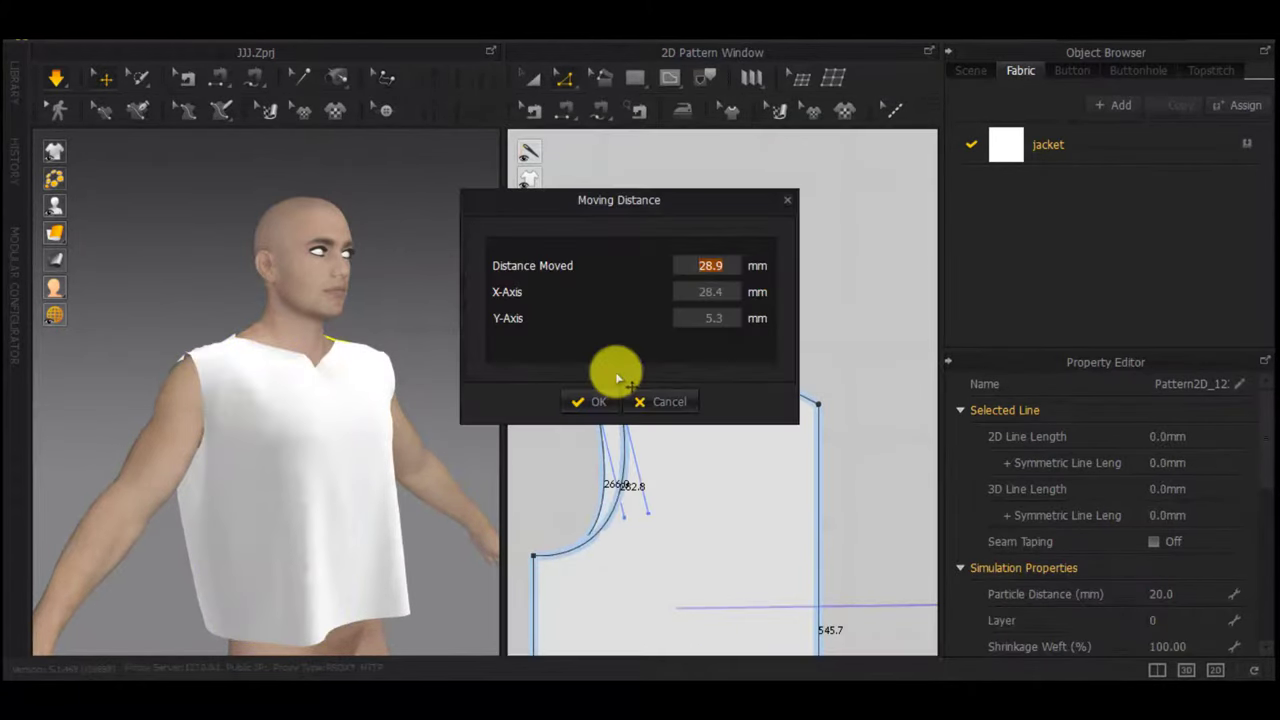
{"action": "type", "text": "50"}
{"action": "key", "text": "Return"}
Try shortening the front shoulder by moving its armhole-side point 50 mm along the shoulder line toward the neck
{"action": "scroll", "coordinate": [618, 420], "scroll_direction": "down", "scroll_amount": 5}
{"action": "middle_click_drag", "start_coordinate": [528, 429], "coordinate": [880, 402]}
{"action": "scroll", "coordinate": [880, 402], "scroll_direction": "down", "scroll_amount": 2}
{"action": "scroll", "coordinate": [796, 400], "scroll_direction": "up", "scroll_amount": 5}
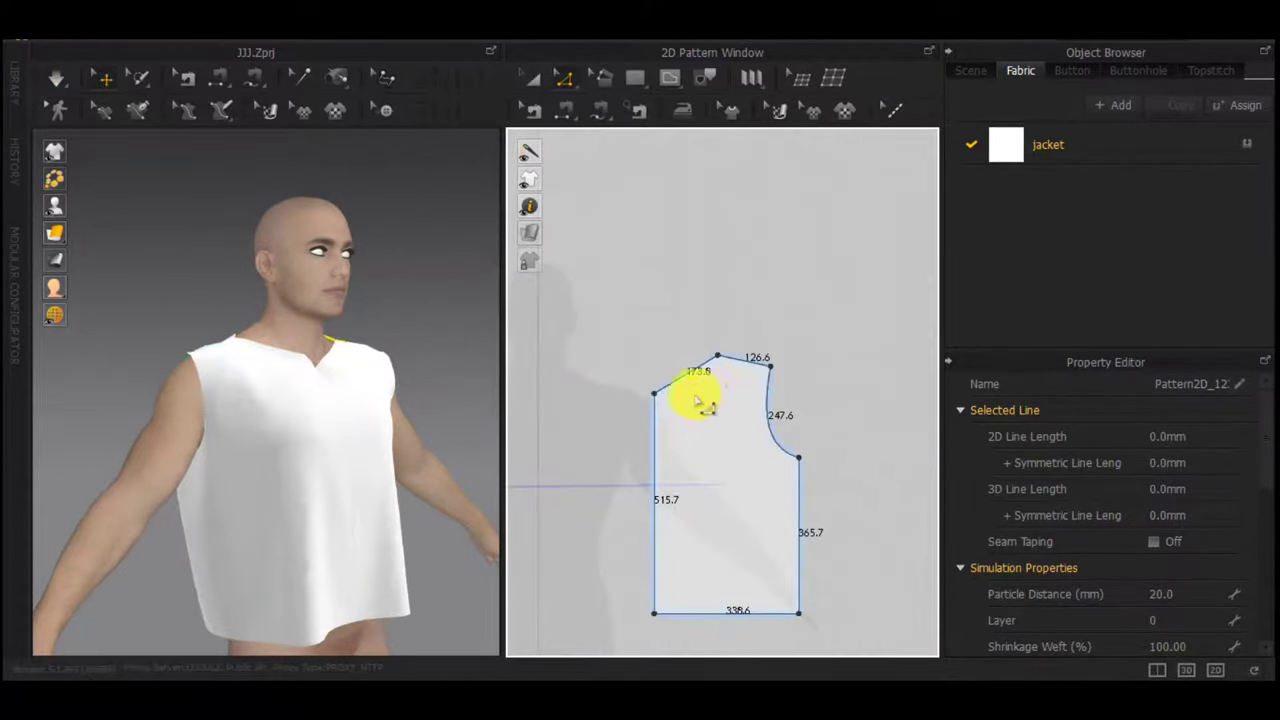
{"action": "scroll", "coordinate": [820, 380], "scroll_direction": "down", "scroll_amount": 2}
{"action": "middle_click_drag", "start_coordinate": [785, 398], "coordinate": [688, 402]}
{"action": "scroll", "coordinate": [694, 393], "scroll_direction": "up", "scroll_amount": 4}
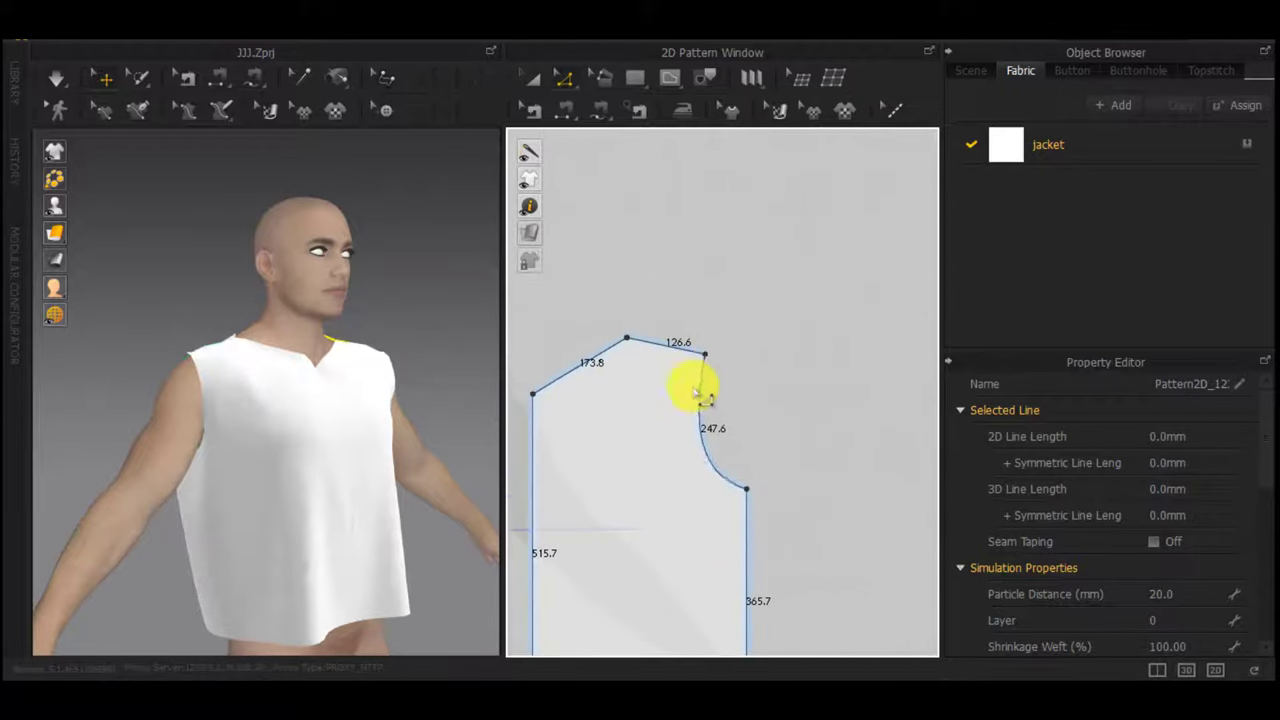
{"action": "left_click_drag", "start_coordinate": [704, 356], "coordinate": [687, 349]}
{"action": "right_click", "coordinate": [687, 349]}
{"action": "type", "text": "50"}
{"action": "key", "text": "Return"}
{"action": "scroll", "coordinate": [689, 370], "scroll_direction": "down", "scroll_amount": 4}
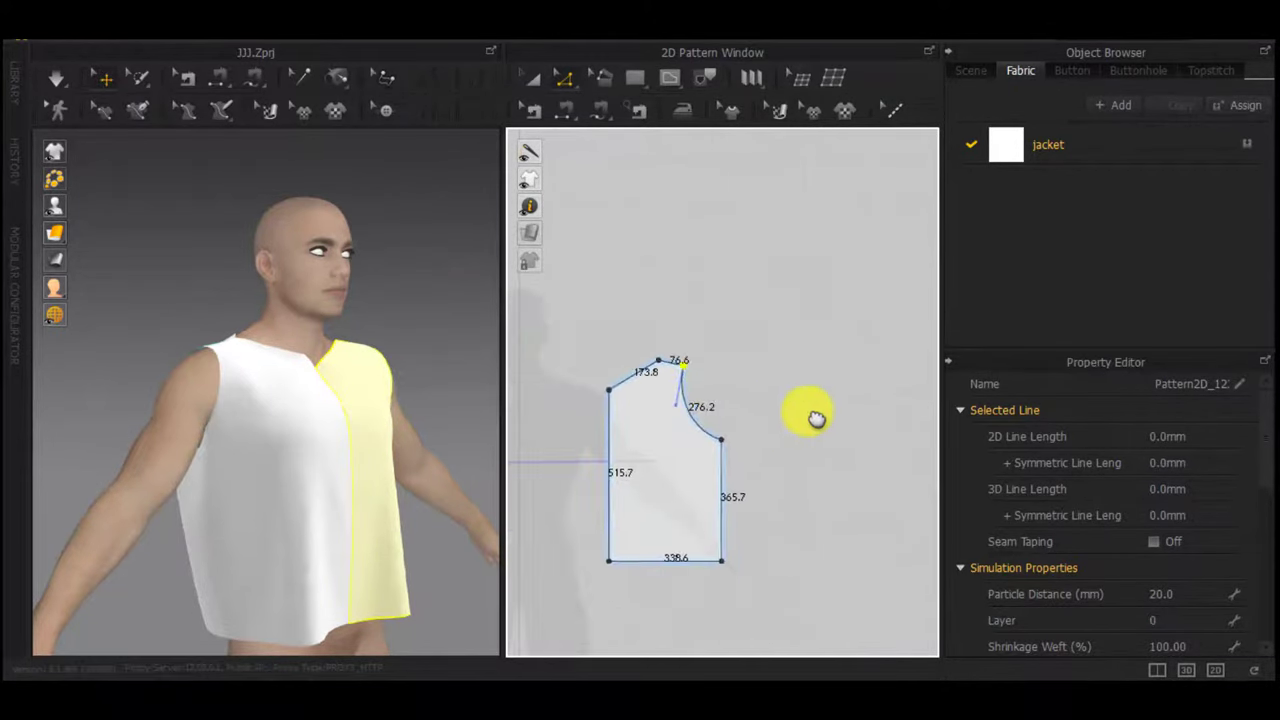
Undo the 50 mm shoulder shortening on both the front and back pieces
{"action": "middle_click_drag", "start_coordinate": [811, 418], "coordinate": [584, 409]}
{"action": "right_click_drag", "start_coordinate": [403, 400], "coordinate": [331, 497]}
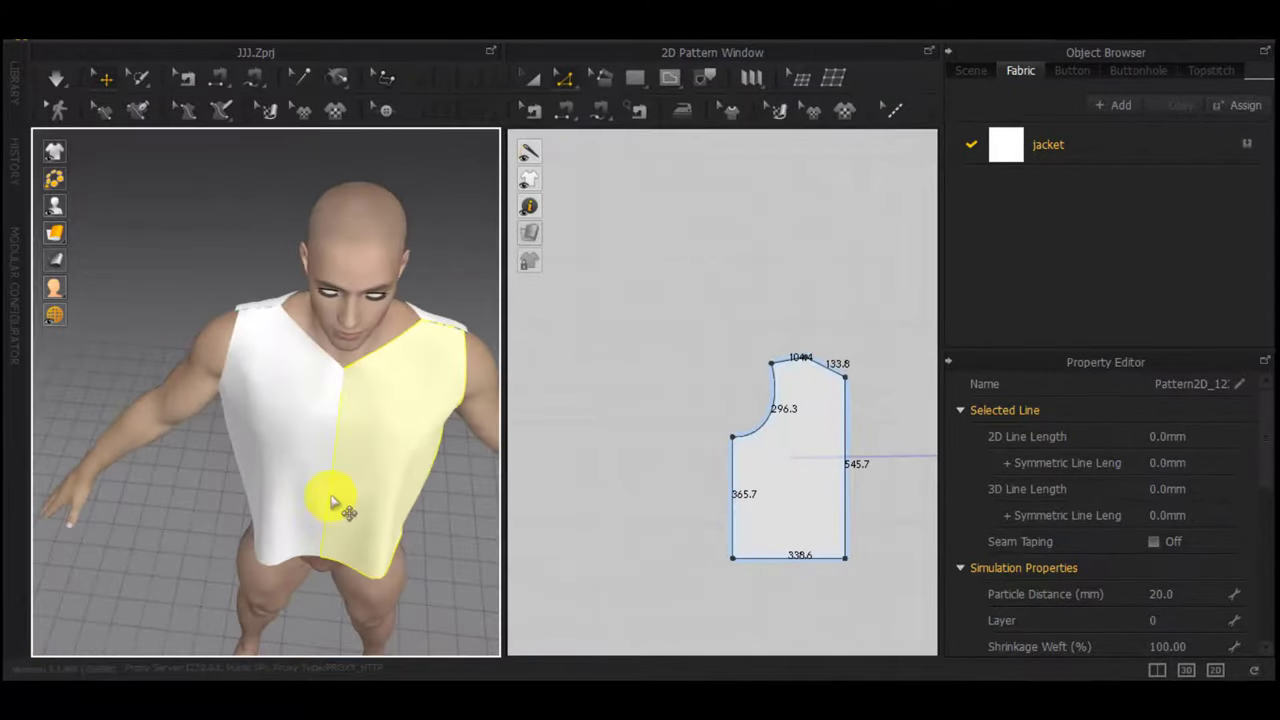
{"action": "scroll", "coordinate": [754, 391], "scroll_direction": "up", "scroll_amount": 5}
{"action": "scroll", "coordinate": [762, 392], "scroll_direction": "down", "scroll_amount": 4}
{"action": "middle_click_drag", "start_coordinate": [708, 430], "coordinate": [632, 411]}
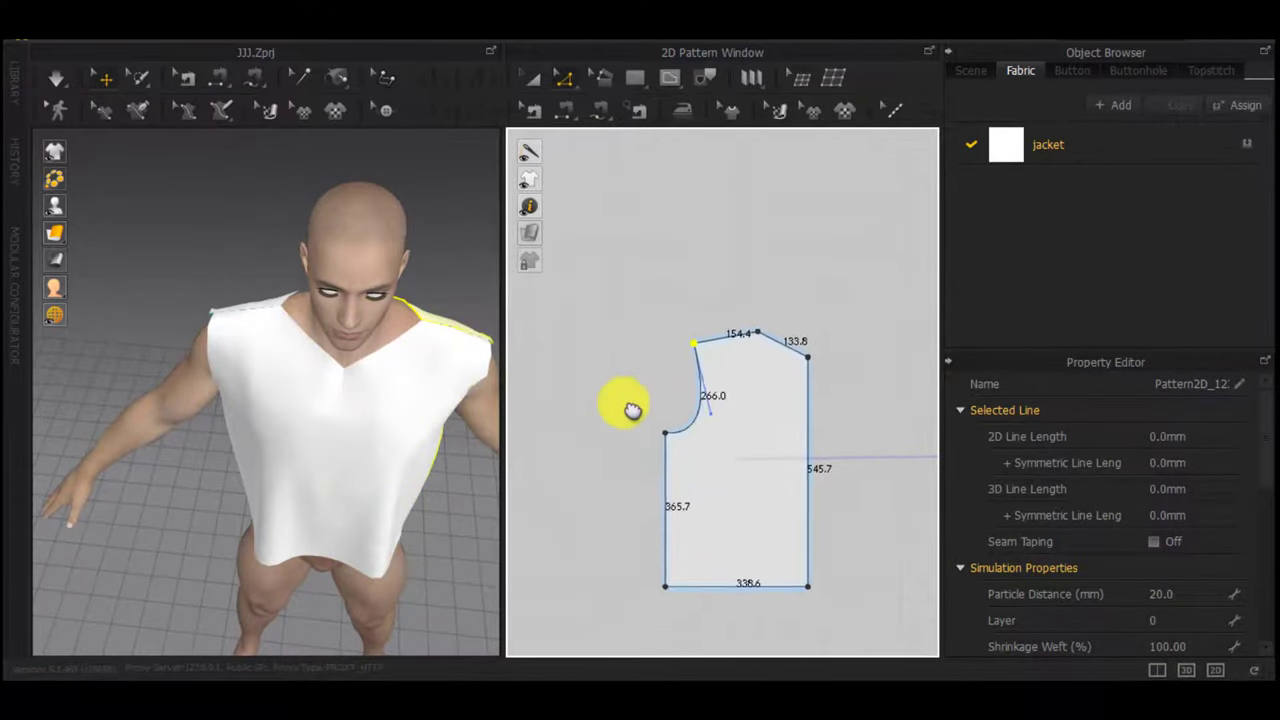
Shorten the back shoulder by moving its armhole-side point 32 mm along the shoulder line toward the neck
{"action": "scroll", "coordinate": [700, 343], "scroll_direction": "up", "scroll_amount": 4}
{"action": "left_click_drag", "start_coordinate": [716, 342], "coordinate": [739, 335]}
{"action": "right_click", "coordinate": [739, 335]}
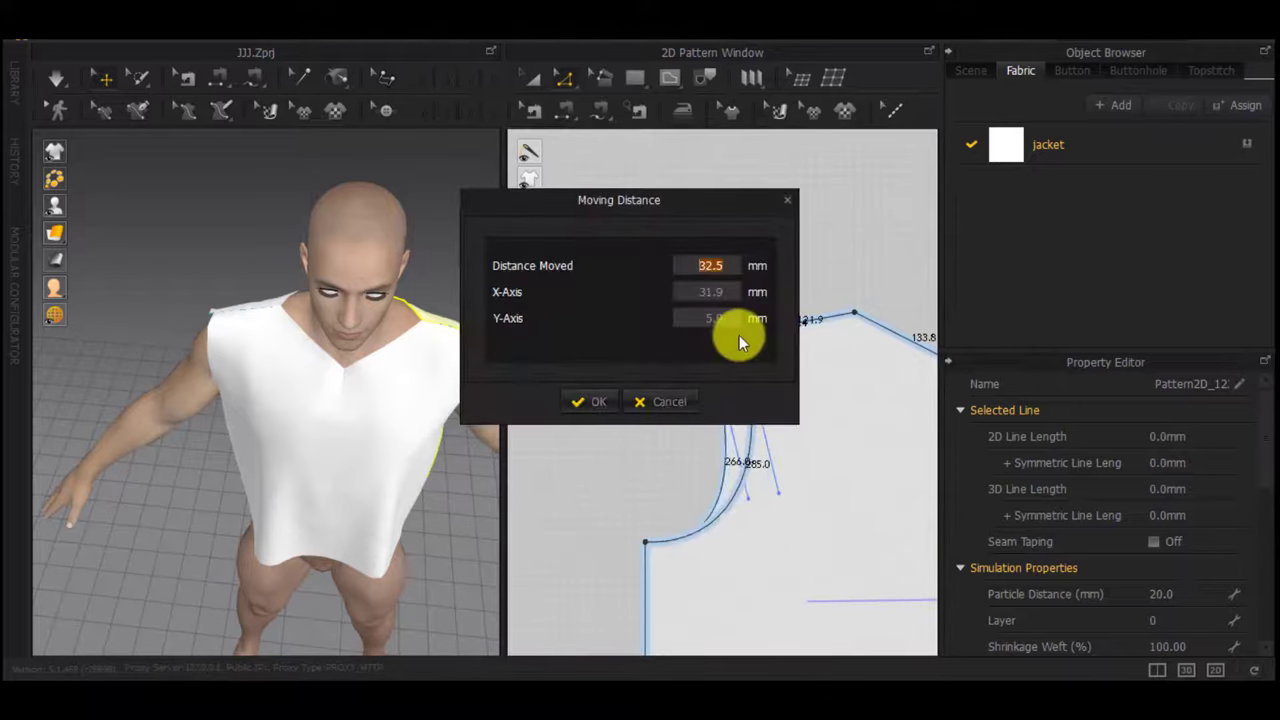
{"action": "type", "text": "32"}
{"action": "key", "text": "Return"}
{"action": "scroll", "coordinate": [737, 338], "scroll_direction": "down", "scroll_amount": 4}
{"action": "scroll", "coordinate": [672, 378], "scroll_direction": "down", "scroll_amount": 1}
Readjust the back piece's armhole-side shoulder point by 4 mm along the shoulder line
{"action": "middle_click_drag", "start_coordinate": [674, 379], "coordinate": [798, 377]}
{"action": "scroll", "coordinate": [771, 373], "scroll_direction": "up", "scroll_amount": 4}
{"action": "right_click", "coordinate": [641, 328]}
{"action": "type", "text": "4"}
{"action": "key", "text": "Return"}
{"action": "scroll", "coordinate": [606, 398], "scroll_direction": "down", "scroll_amount": 4}
{"action": "scroll", "coordinate": [780, 388], "scroll_direction": "up", "scroll_amount": 3}
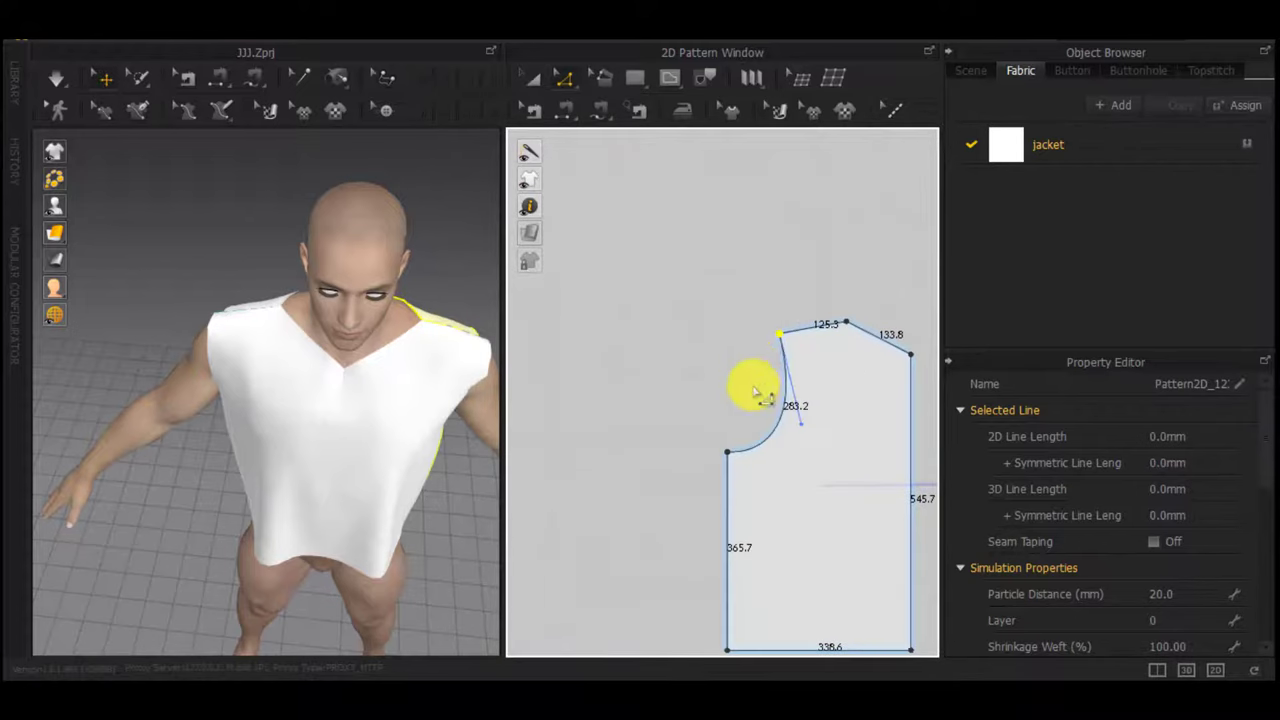
Fine-tune the back shoulder length by moving its armhole-side point 1 mm outward to match the front shoulder
{"action": "left_click", "coordinate": [774, 332]}
{"action": "scroll", "coordinate": [779, 334], "scroll_direction": "up", "scroll_amount": 5}
{"action": "left_click_drag", "start_coordinate": [788, 338], "coordinate": [783, 338]}
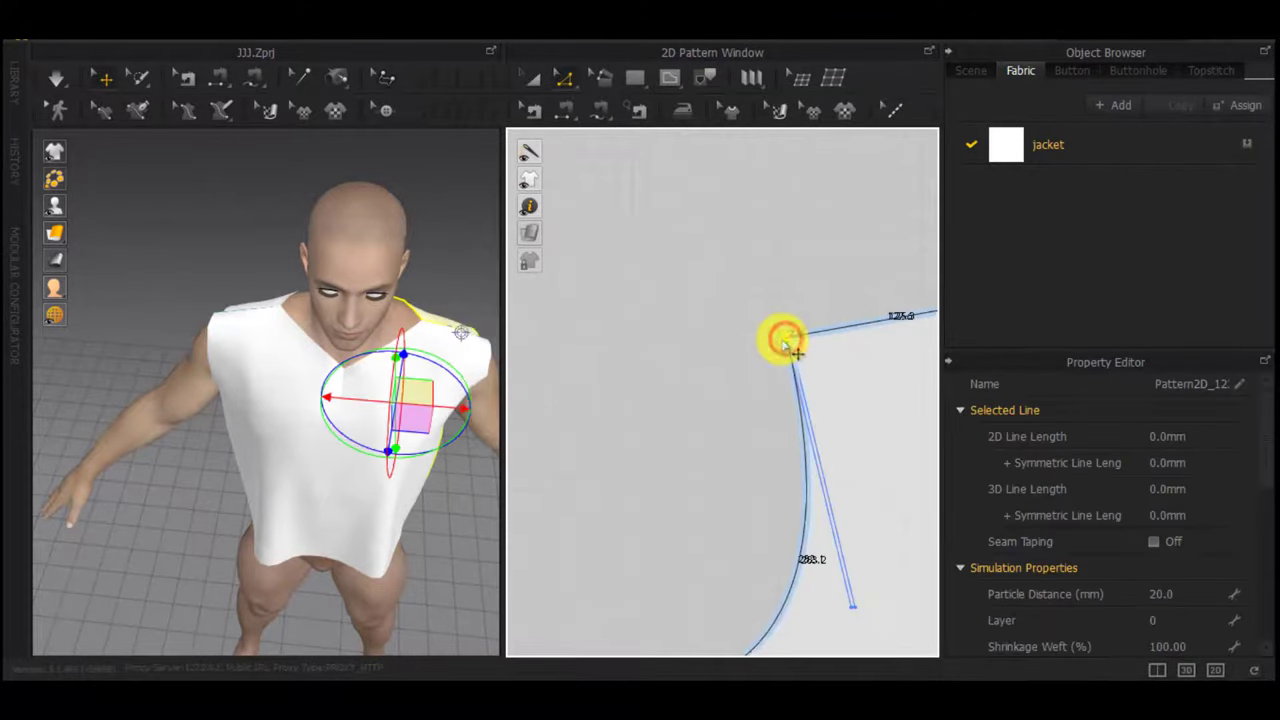
{"action": "right_click", "coordinate": [782, 339]}
{"action": "type", "text": "1"}
{"action": "key", "text": "Return"}
{"action": "left_click", "coordinate": [761, 329]}
{"action": "scroll", "coordinate": [762, 347], "scroll_direction": "down", "scroll_amount": 8}
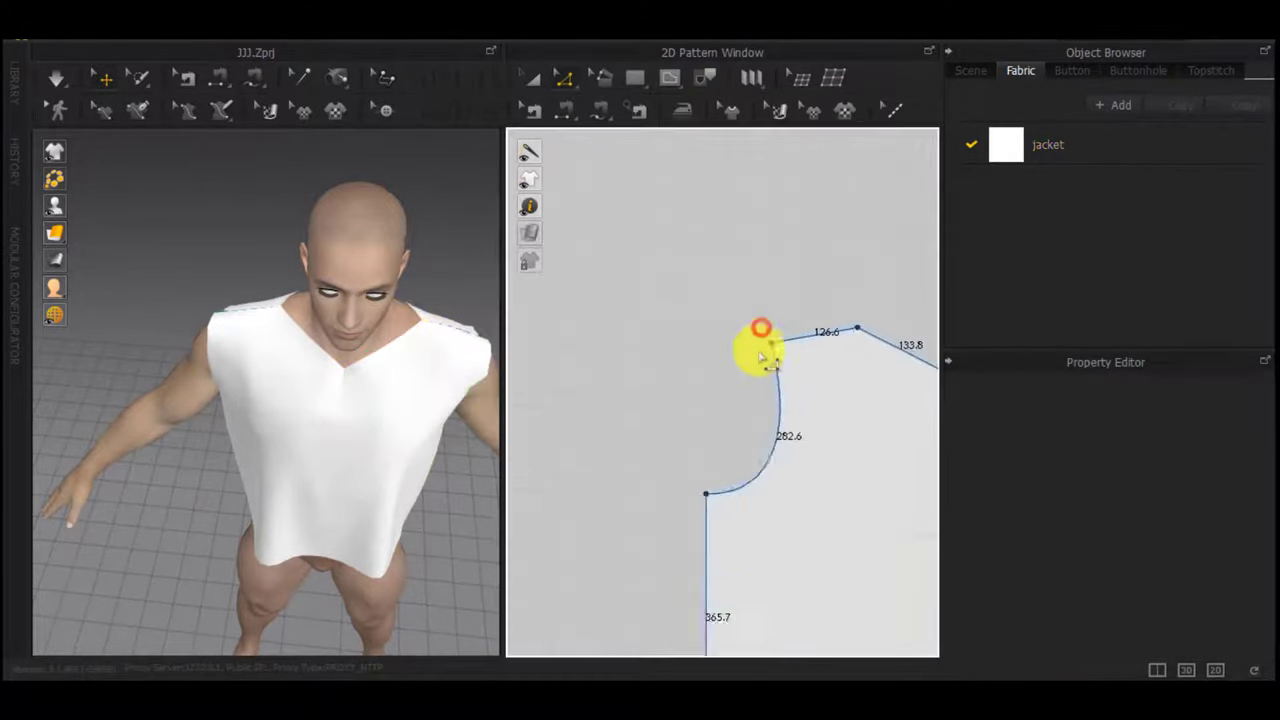
Simulate the matched shoulders and pull the front piece's hem downward to settle the garment
{"action": "middle_click_drag", "start_coordinate": [736, 383], "coordinate": [742, 416]}
{"action": "right_click_drag", "start_coordinate": [380, 414], "coordinate": [283, 429]}
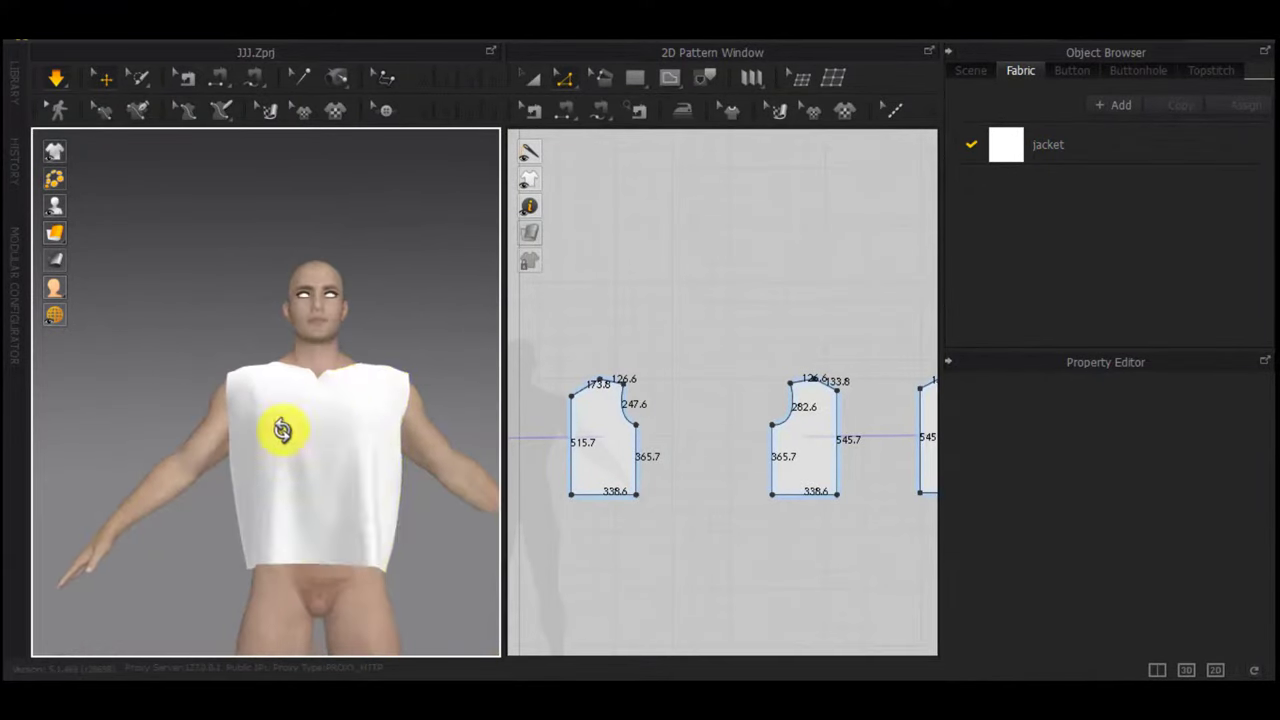
{"action": "left_click", "coordinate": [333, 488]}
{"action": "left_click_drag", "start_coordinate": [328, 557], "coordinate": [326, 567]}
{"action": "right_click_drag", "start_coordinate": [326, 567], "coordinate": [658, 555]}
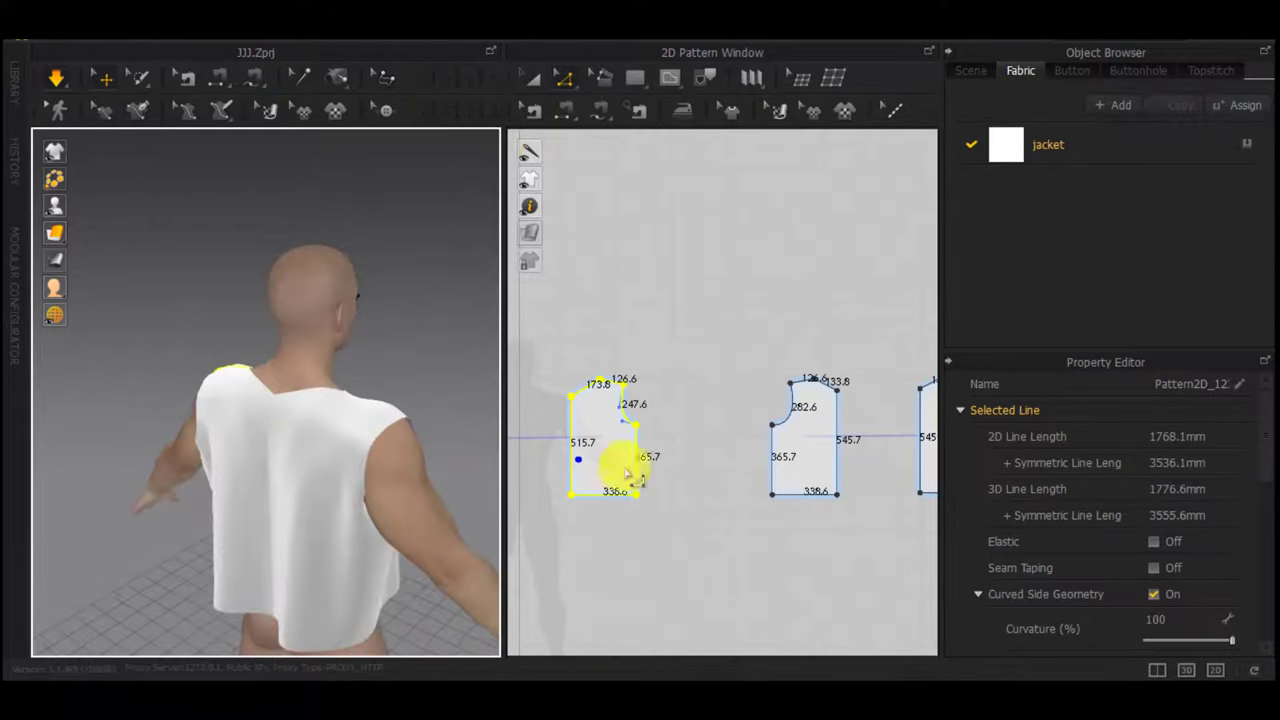
Bend the front piece's straight neckline into a slight inward curve with the Edit Curvature tool
{"action": "scroll", "coordinate": [603, 408], "scroll_direction": "up", "scroll_amount": 4}
{"action": "key", "text": "c"}
{"action": "left_click", "coordinate": [560, 306]}
{"action": "left_click_drag", "start_coordinate": [555, 367], "coordinate": [557, 373]}
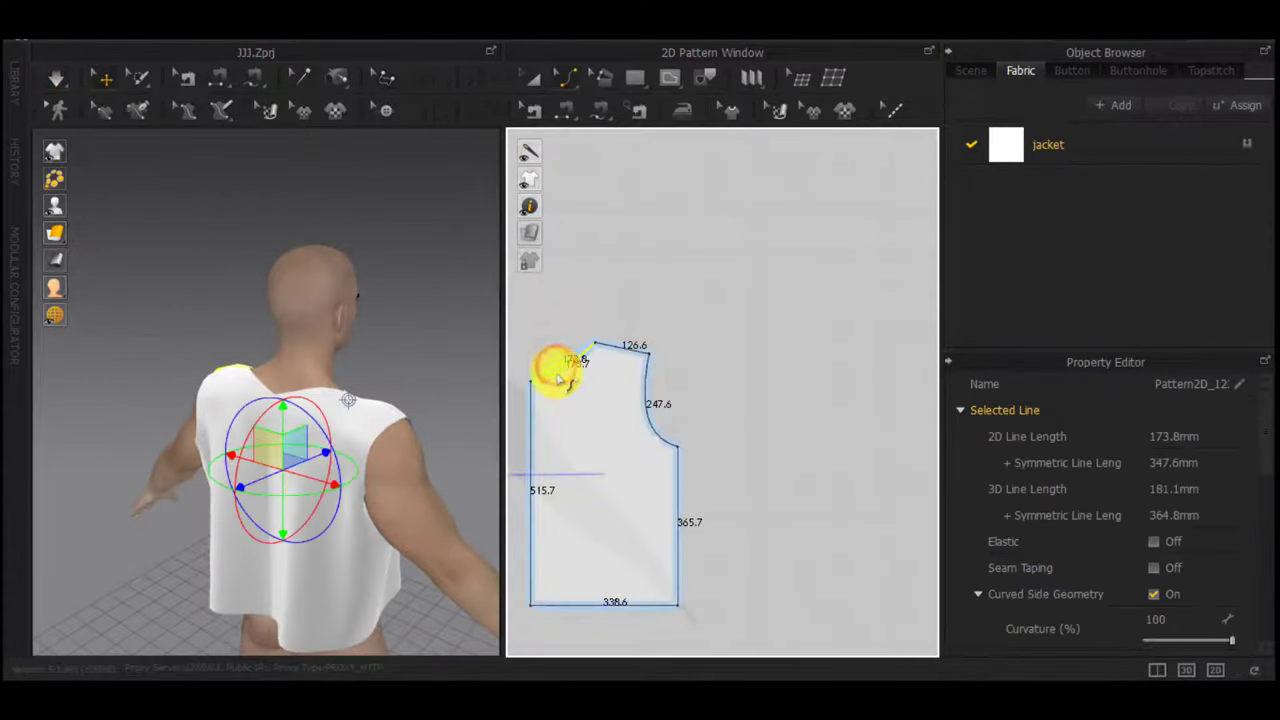
Raise the front piece's centre neck point 40 mm straight up
{"action": "right_click_drag", "start_coordinate": [416, 389], "coordinate": [105, 391]}
{"action": "middle_click_drag", "start_coordinate": [534, 403], "coordinate": [607, 405]}
{"action": "scroll", "coordinate": [607, 405], "scroll_direction": "up", "scroll_amount": 2}
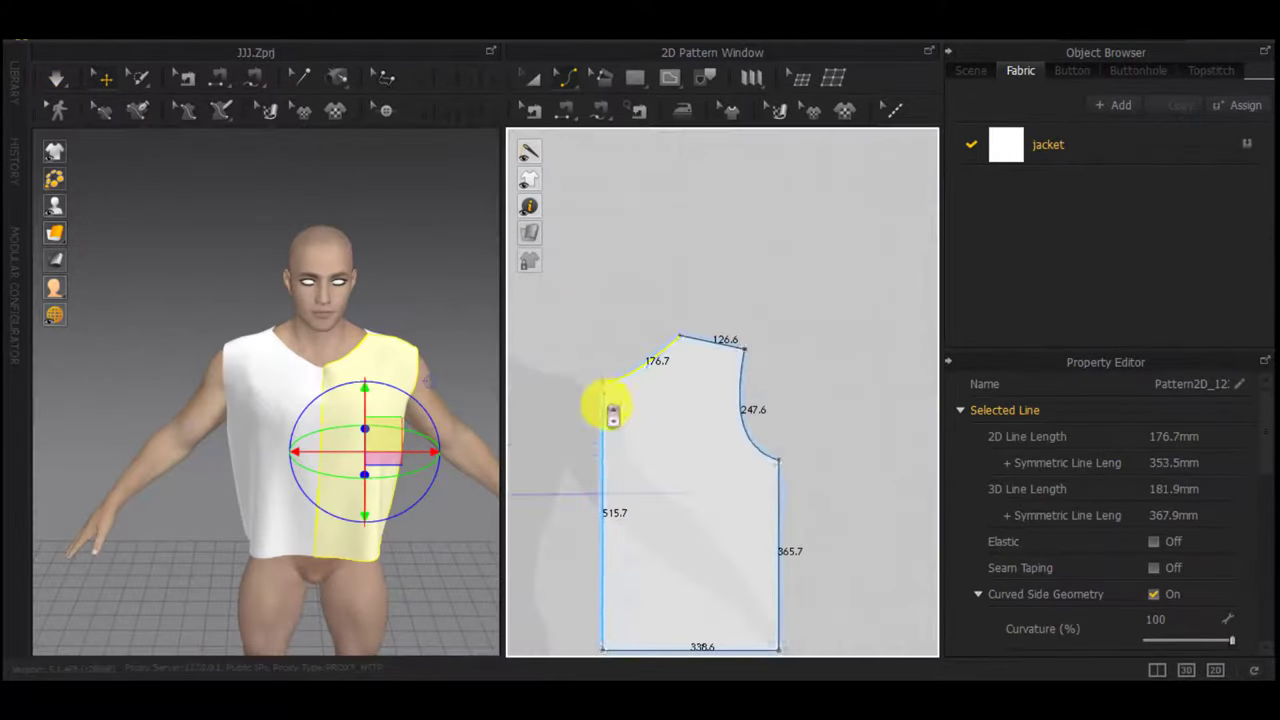
{"action": "left_click_drag", "start_coordinate": [604, 382], "coordinate": [604, 364]}
{"action": "right_click", "coordinate": [604, 364]}
{"action": "type", "text": "40"}
{"action": "key", "text": "Return"}
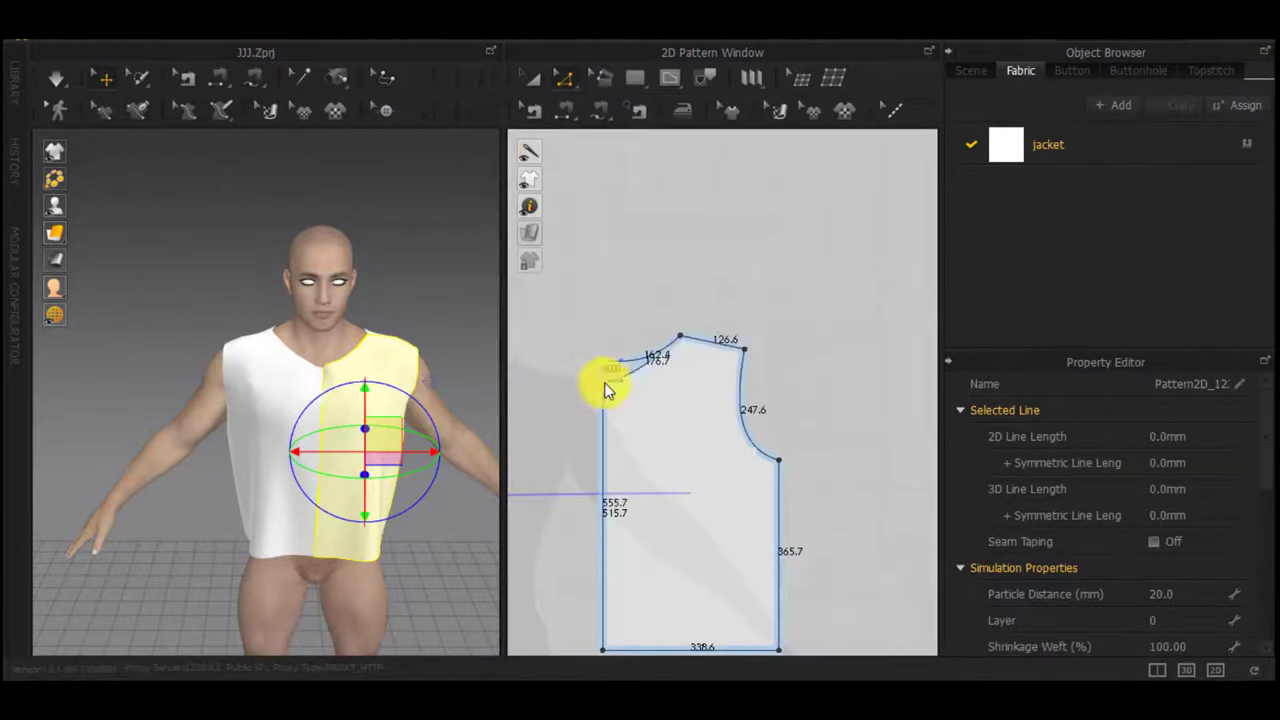
Raise the back piece's centre neck point 20 mm straight up
{"action": "scroll", "coordinate": [605, 386], "scroll_direction": "down", "scroll_amount": 5}
{"action": "middle_click_drag", "start_coordinate": [736, 430], "coordinate": [552, 470]}
{"action": "scroll", "coordinate": [685, 438], "scroll_direction": "up", "scroll_amount": 5}
{"action": "left_click_drag", "start_coordinate": [613, 389], "coordinate": [614, 384]}
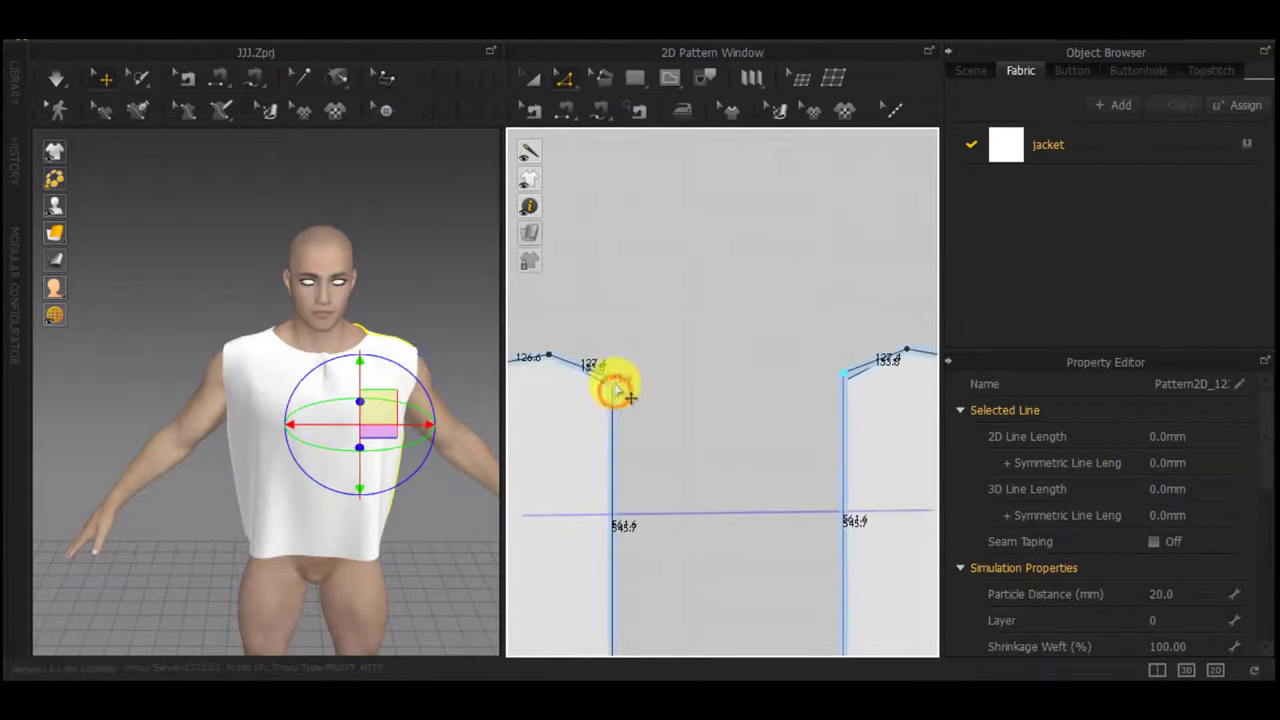
{"action": "right_click", "coordinate": [614, 385]}
{"action": "type", "text": "20"}
{"action": "key", "text": "Return"}
Simulate the raised necklines and pull the front fabric near the centre neck sideways
{"action": "scroll", "coordinate": [588, 440], "scroll_direction": "down", "scroll_amount": 3}
{"action": "key", "text": "space"}
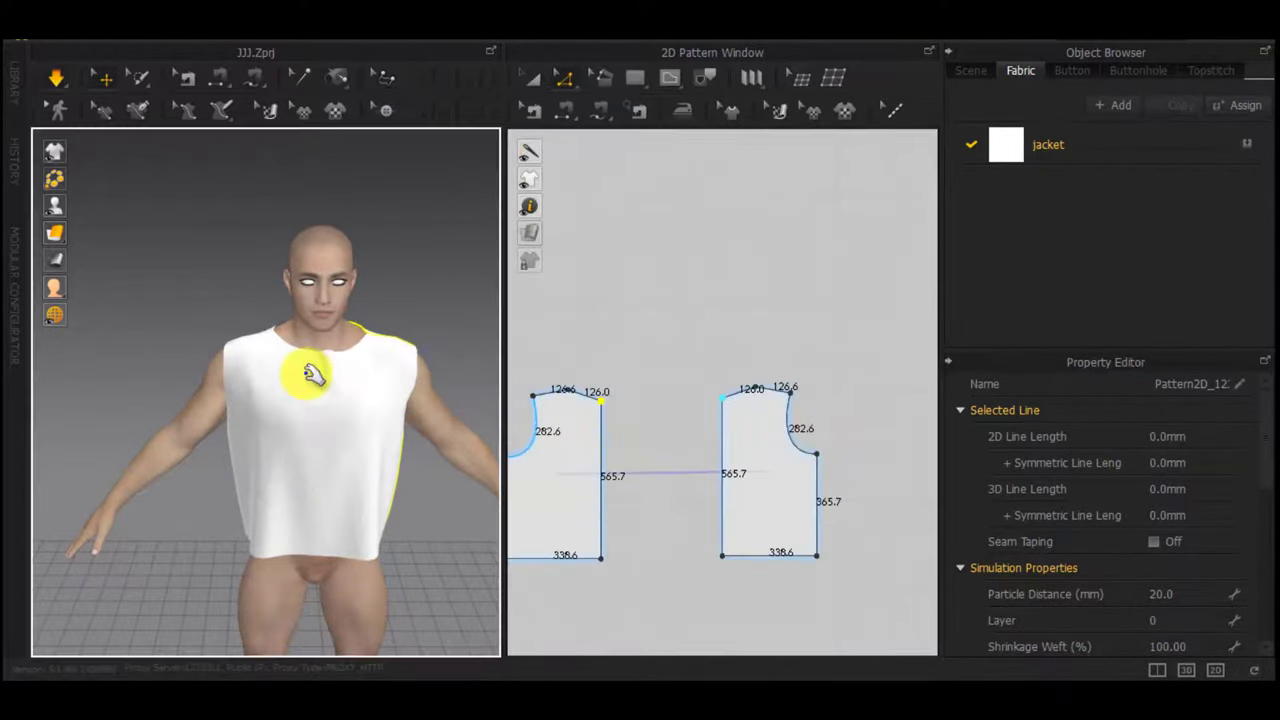
{"action": "left_click_drag", "start_coordinate": [308, 374], "coordinate": [256, 380]}
{"action": "right_click_drag", "start_coordinate": [257, 378], "coordinate": [402, 408]}
Bend the back piece's straight neckline into a slight inward curve with the Edit Curvature tool
{"action": "scroll", "coordinate": [589, 414], "scroll_direction": "up", "scroll_amount": 3}
{"action": "key", "text": "c"}
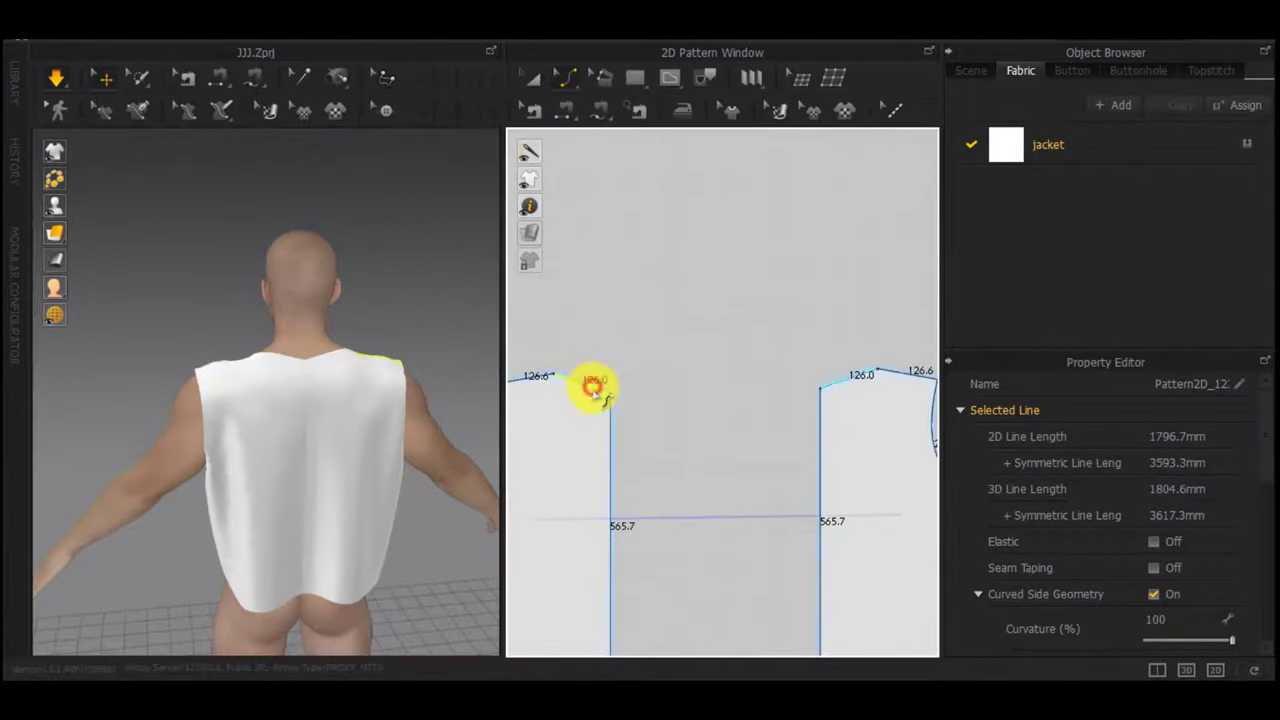
{"action": "left_click_drag", "start_coordinate": [591, 397], "coordinate": [591, 399]}
Flatten the back neckline at the centre by levelling the curve handle beside the centre neck point
{"action": "right_click_drag", "start_coordinate": [380, 416], "coordinate": [290, 382]}
{"action": "scroll", "coordinate": [289, 378], "scroll_direction": "up", "scroll_amount": 6}
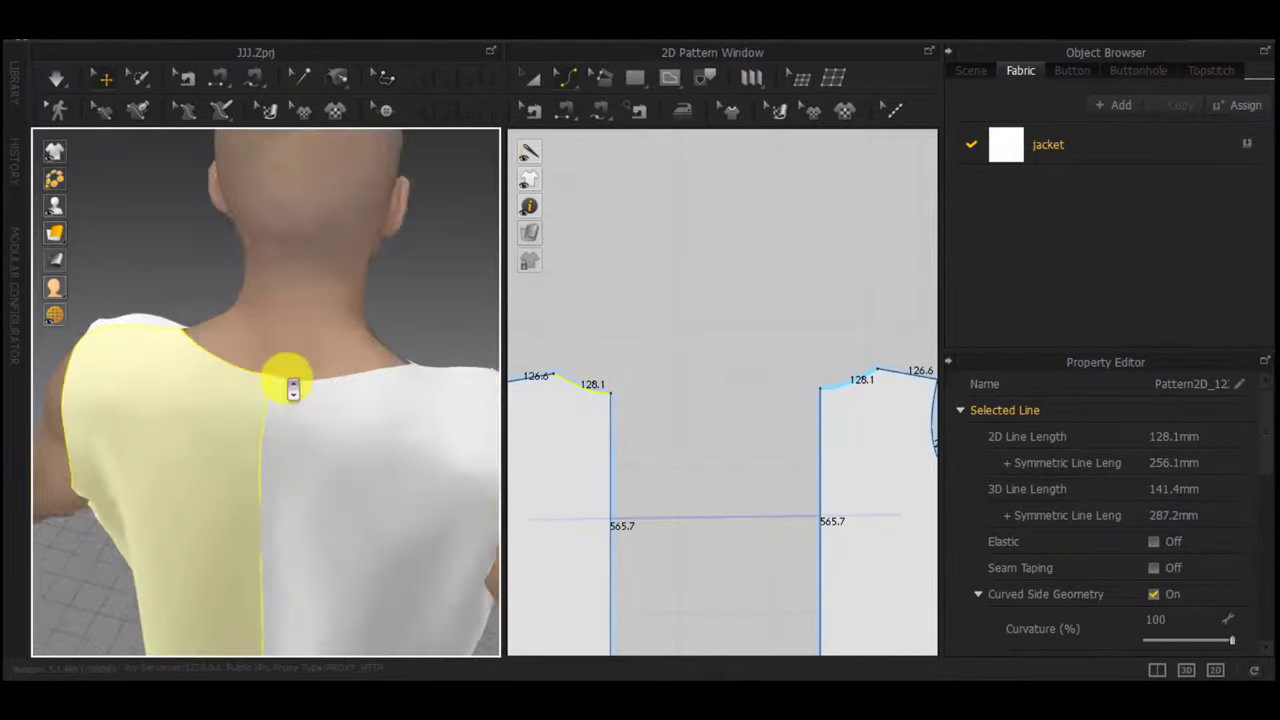
{"action": "key", "text": "z"}
{"action": "scroll", "coordinate": [601, 398], "scroll_direction": "up", "scroll_amount": 3}
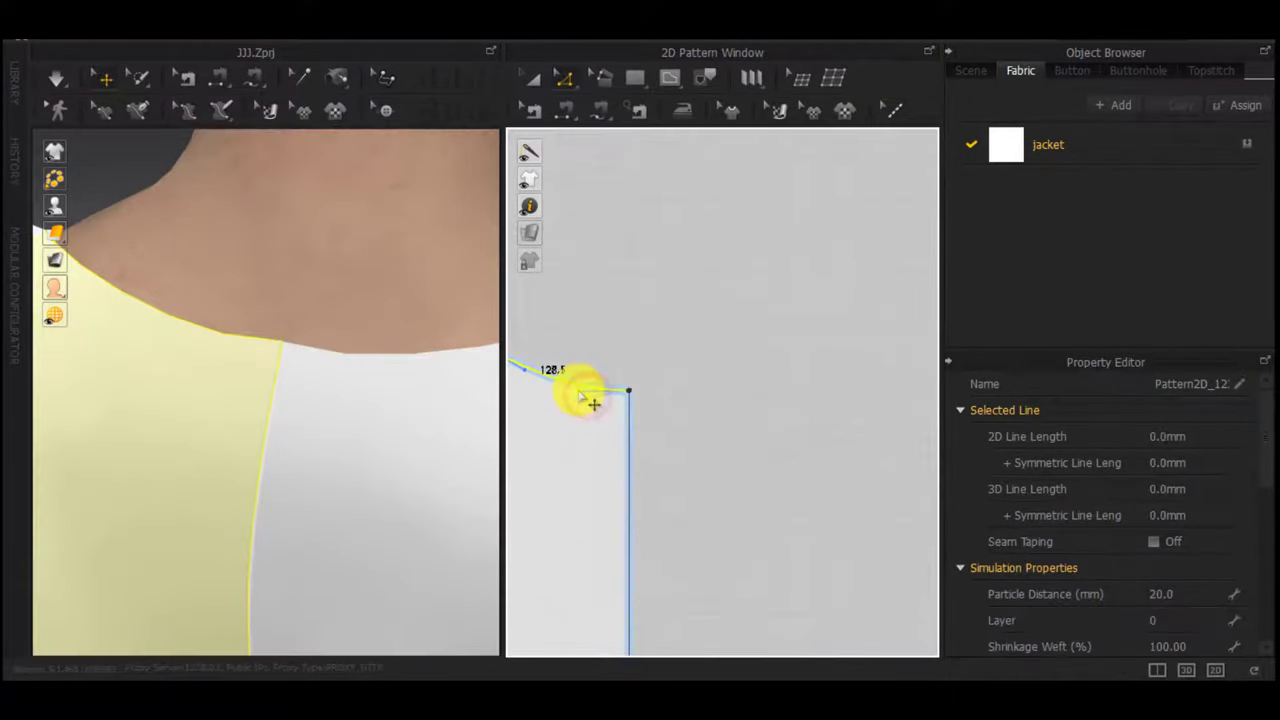
Simulate the reshaped back neckline and check the garment's drape from the front
{"action": "key", "text": "space"}
{"action": "scroll", "coordinate": [405, 388], "scroll_direction": "down", "scroll_amount": 3}
{"action": "right_click_drag", "start_coordinate": [405, 388], "coordinate": [740, 336]}
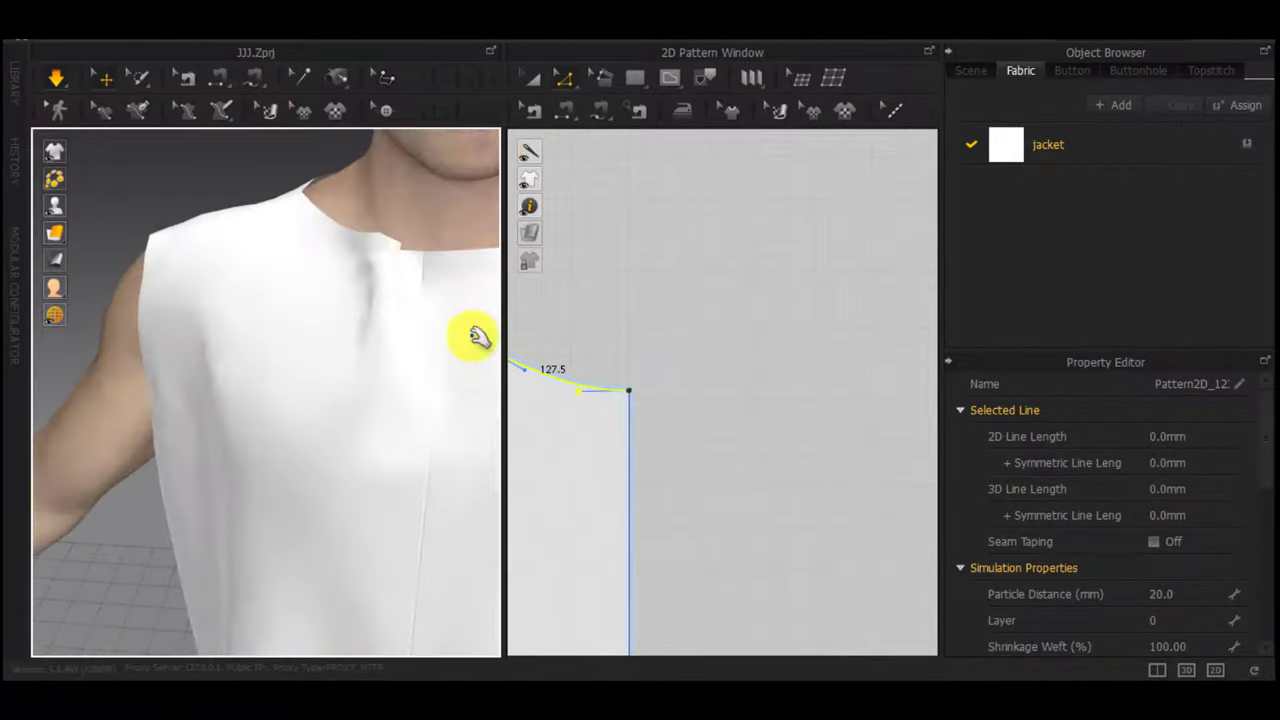
{"action": "scroll", "coordinate": [407, 412], "scroll_direction": "down", "scroll_amount": 4}
{"action": "right_click_drag", "start_coordinate": [403, 416], "coordinate": [409, 449]}
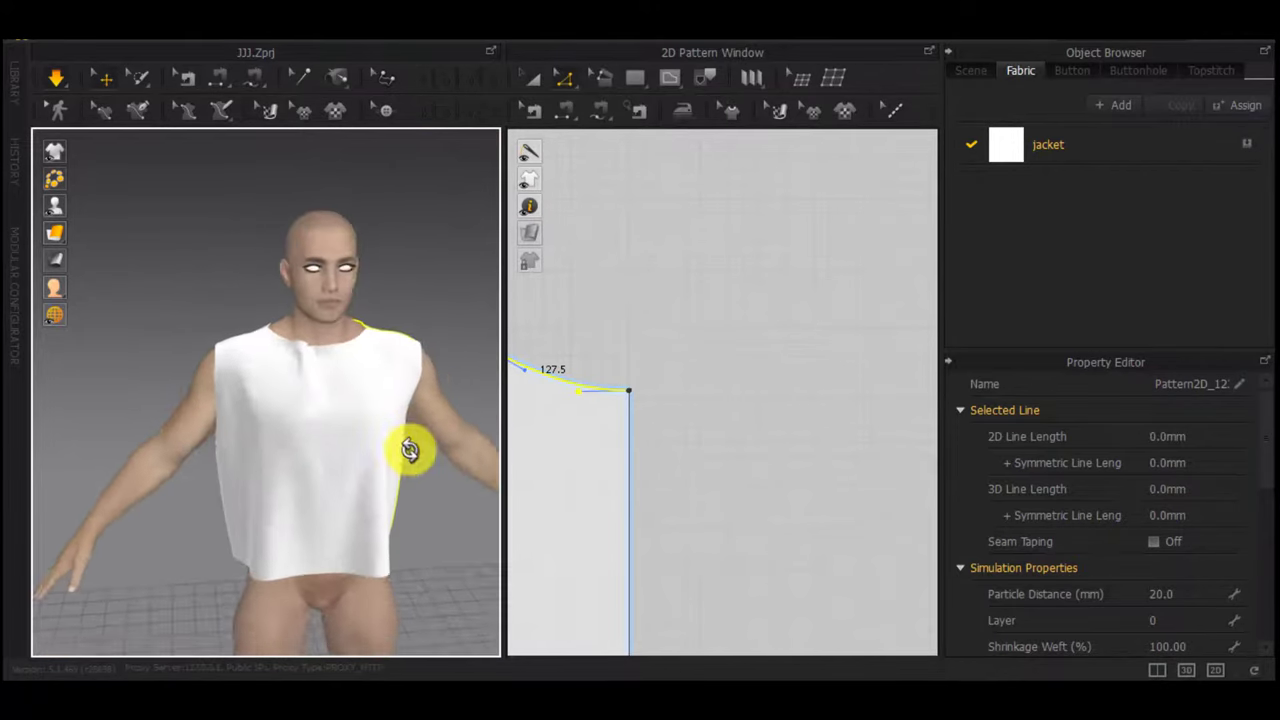
Lengthen the front and back pieces by moving their selected hem lines down 50 mm
{"action": "scroll", "coordinate": [409, 449], "scroll_direction": "down", "scroll_amount": 2}
{"action": "scroll", "coordinate": [581, 470], "scroll_direction": "down", "scroll_amount": 4}
{"action": "scroll", "coordinate": [581, 470], "scroll_direction": "down", "scroll_amount": 4}
{"action": "middle_click_drag", "start_coordinate": [581, 470], "coordinate": [1006, 386]}
{"action": "left_click", "coordinate": [774, 480]}
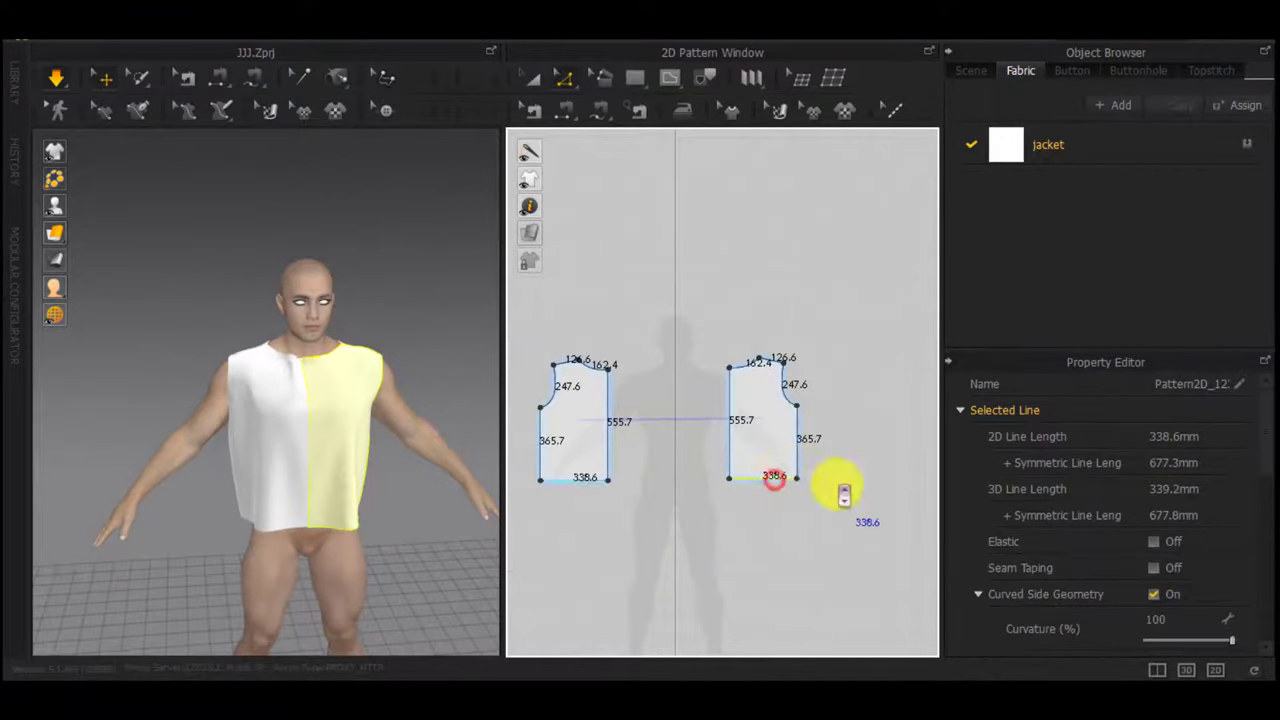
{"action": "scroll", "coordinate": [839, 485], "scroll_direction": "down", "scroll_amount": 4}
{"action": "middle_click_drag", "start_coordinate": [839, 485], "coordinate": [714, 477]}
{"action": "scroll", "coordinate": [680, 483], "scroll_direction": "up", "scroll_amount": 5}
{"action": "left_click_drag", "start_coordinate": [687, 470], "coordinate": [687, 485]}
{"action": "right_click", "coordinate": [687, 485]}
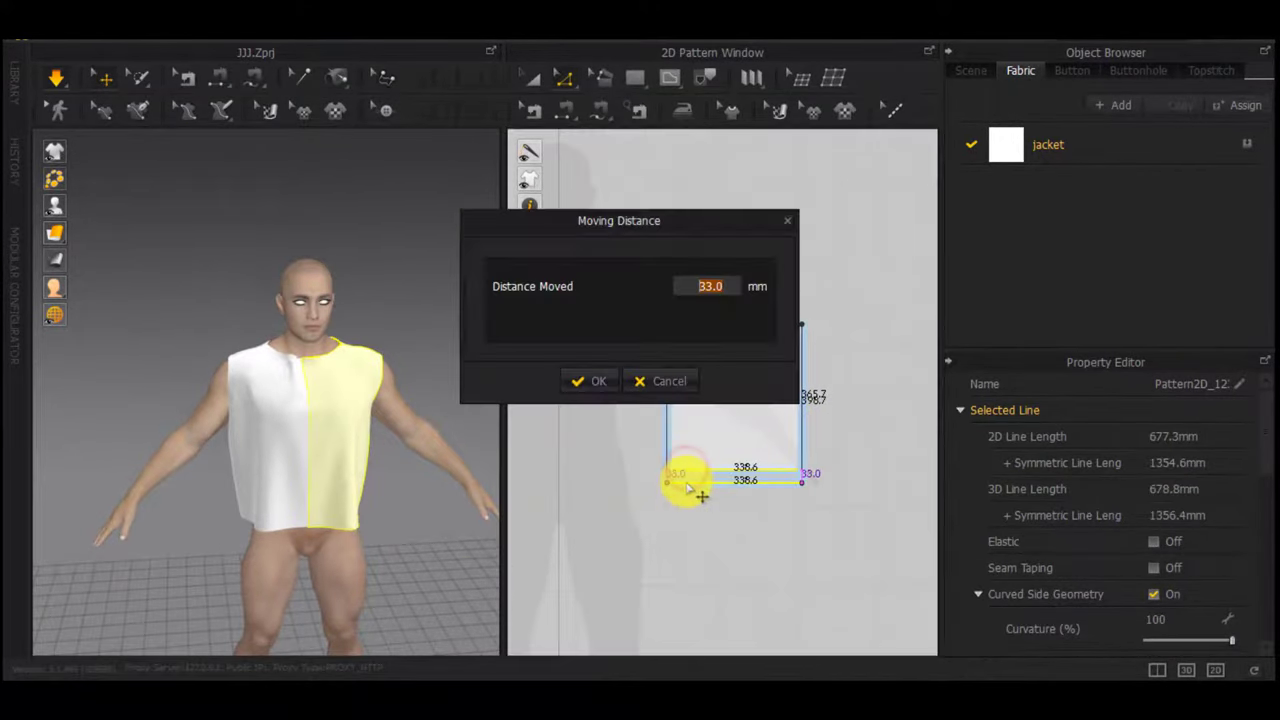
{"action": "type", "text": "50"}
{"action": "key", "text": "Return"}
Move the centre lines inward to narrow the front hem to 298.6 mm and the back hem to 318.6 mm
{"action": "right_click_drag", "start_coordinate": [471, 487], "coordinate": [257, 560]}
{"action": "scroll", "coordinate": [706, 496], "scroll_direction": "down", "scroll_amount": 5}
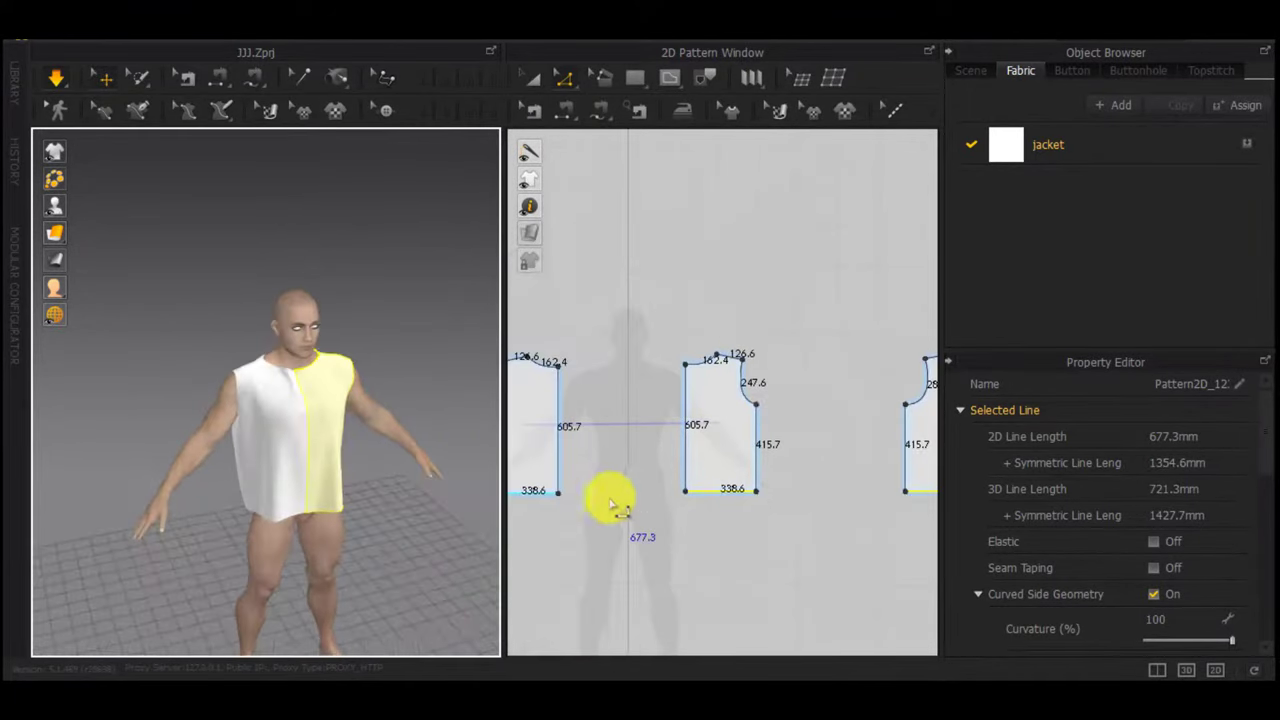
{"action": "scroll", "coordinate": [694, 477], "scroll_direction": "up", "scroll_amount": 4}
{"action": "scroll", "coordinate": [694, 472], "scroll_direction": "down", "scroll_amount": 3}
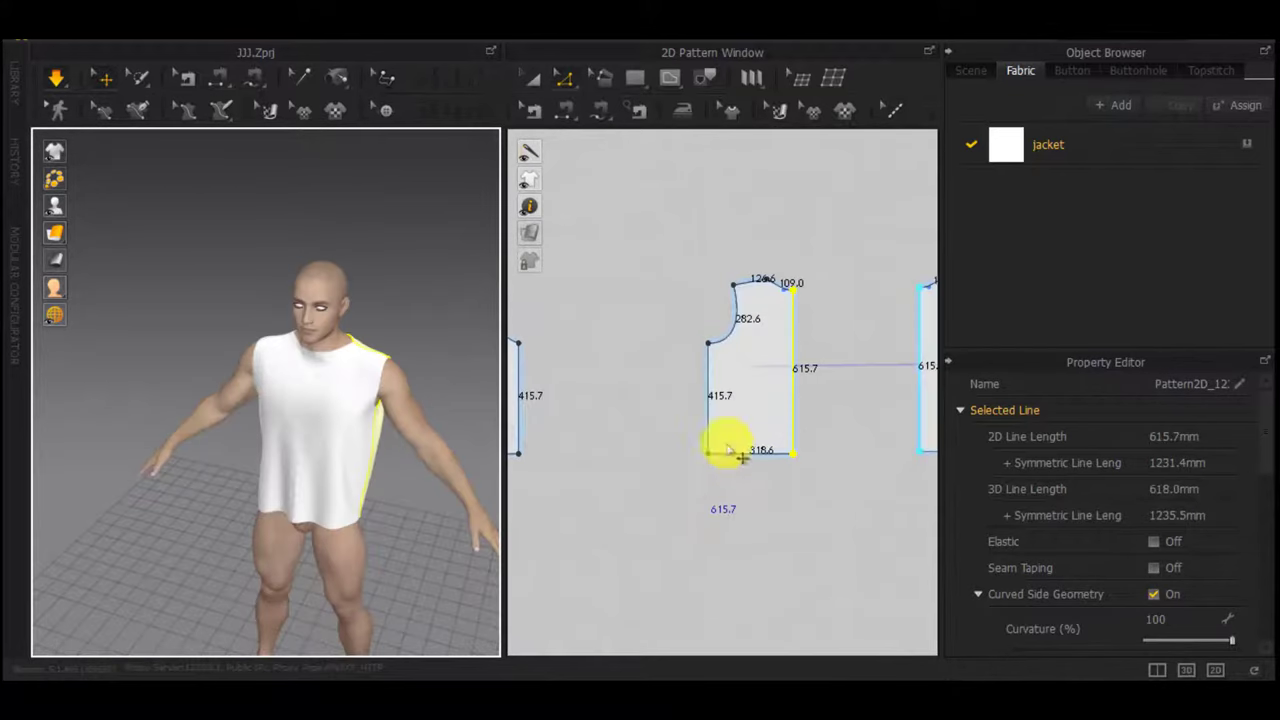
{"action": "scroll", "coordinate": [742, 454], "scroll_direction": "down", "scroll_amount": 4}
{"action": "left_click", "coordinate": [722, 480]}
Refine the front neckline curve by adjusting its shoulder-side handle and levelling its centre-side handle
{"action": "middle_click_drag", "start_coordinate": [318, 390], "coordinate": [363, 388]}
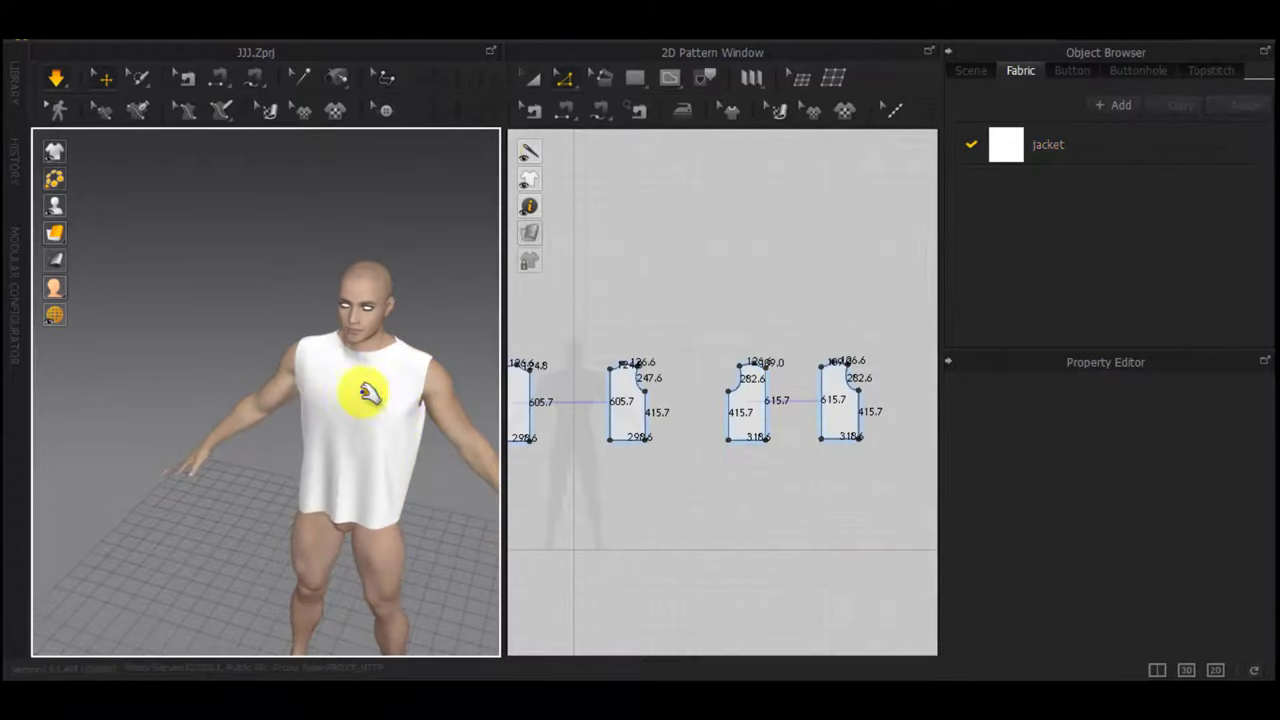
{"action": "left_click", "coordinate": [364, 392]}
{"action": "middle_click_drag", "start_coordinate": [615, 464], "coordinate": [710, 466]}
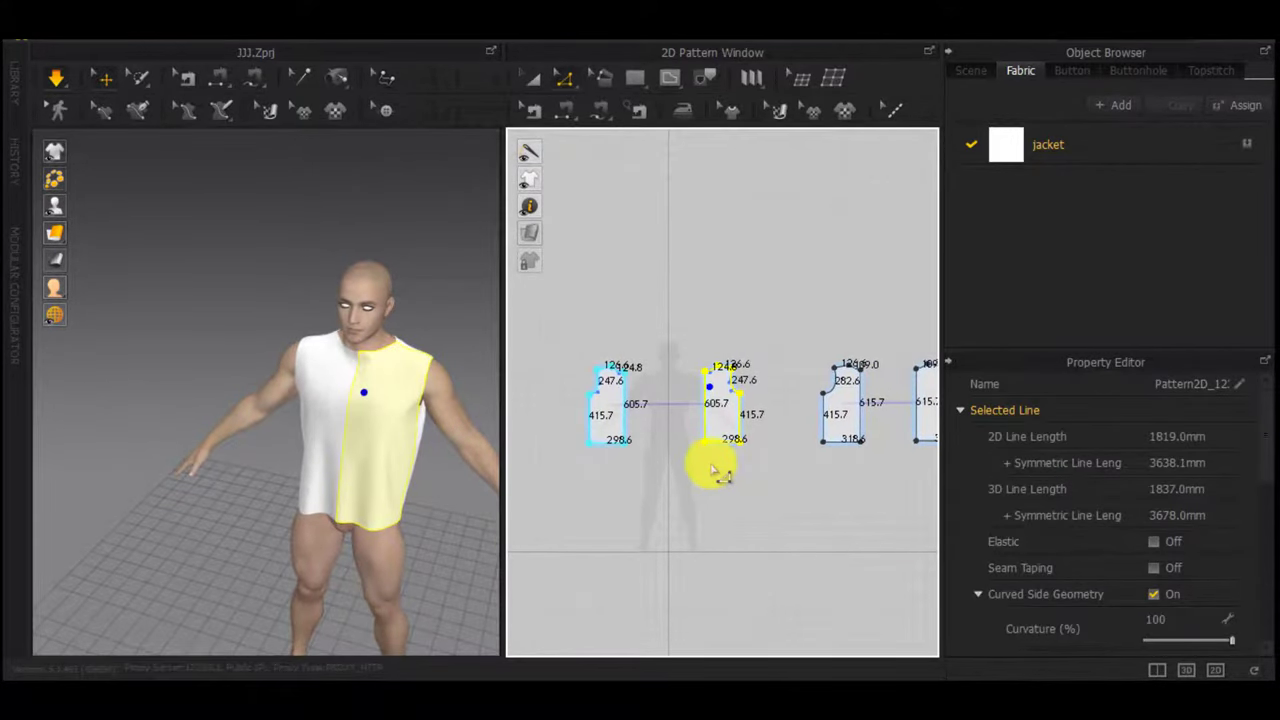
{"action": "scroll", "coordinate": [686, 391], "scroll_direction": "up", "scroll_amount": 3}
{"action": "mouse_move", "coordinate": [903, 400]}
{"action": "middle_mouse_down"}
{"action": "mouse_move", "coordinate": [638, 418]}
{"action": "mouse_move", "coordinate": [891, 420]}
{"action": "middle_mouse_up"}
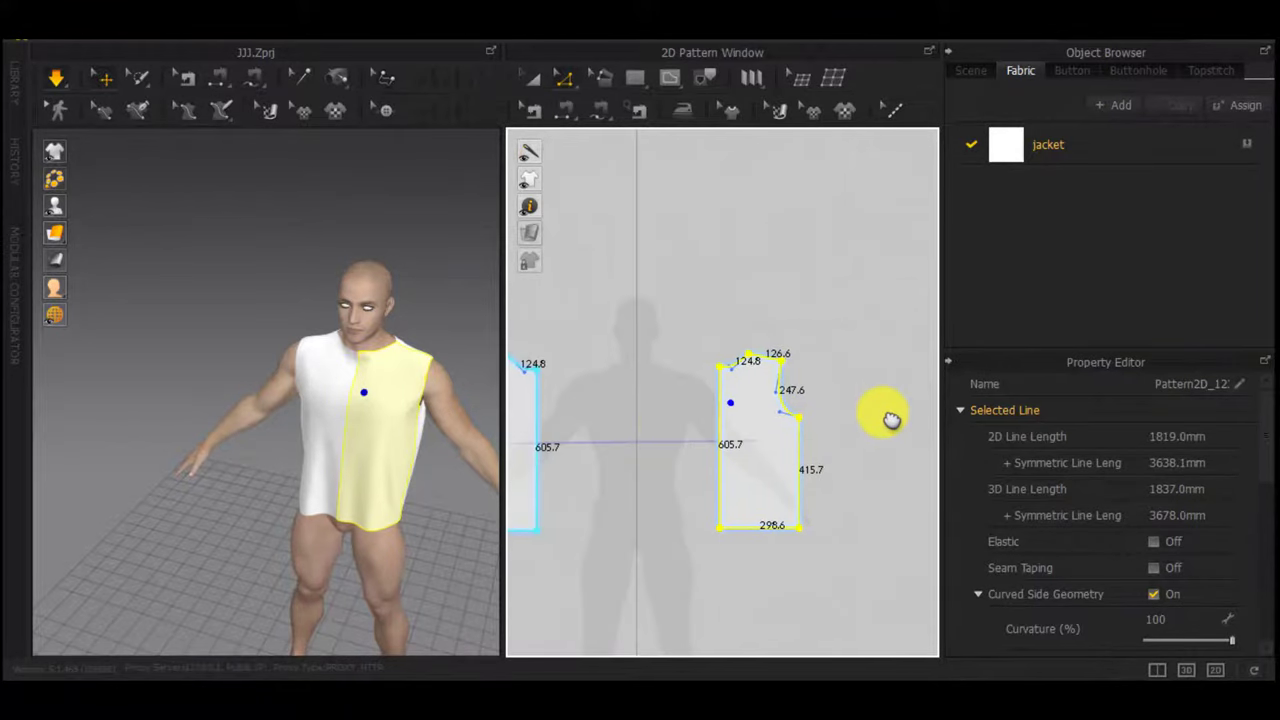
{"action": "scroll", "coordinate": [728, 374], "scroll_direction": "up", "scroll_amount": 5}
{"action": "left_click", "coordinate": [720, 346]}
{"action": "scroll", "coordinate": [751, 363], "scroll_direction": "up", "scroll_amount": 4}
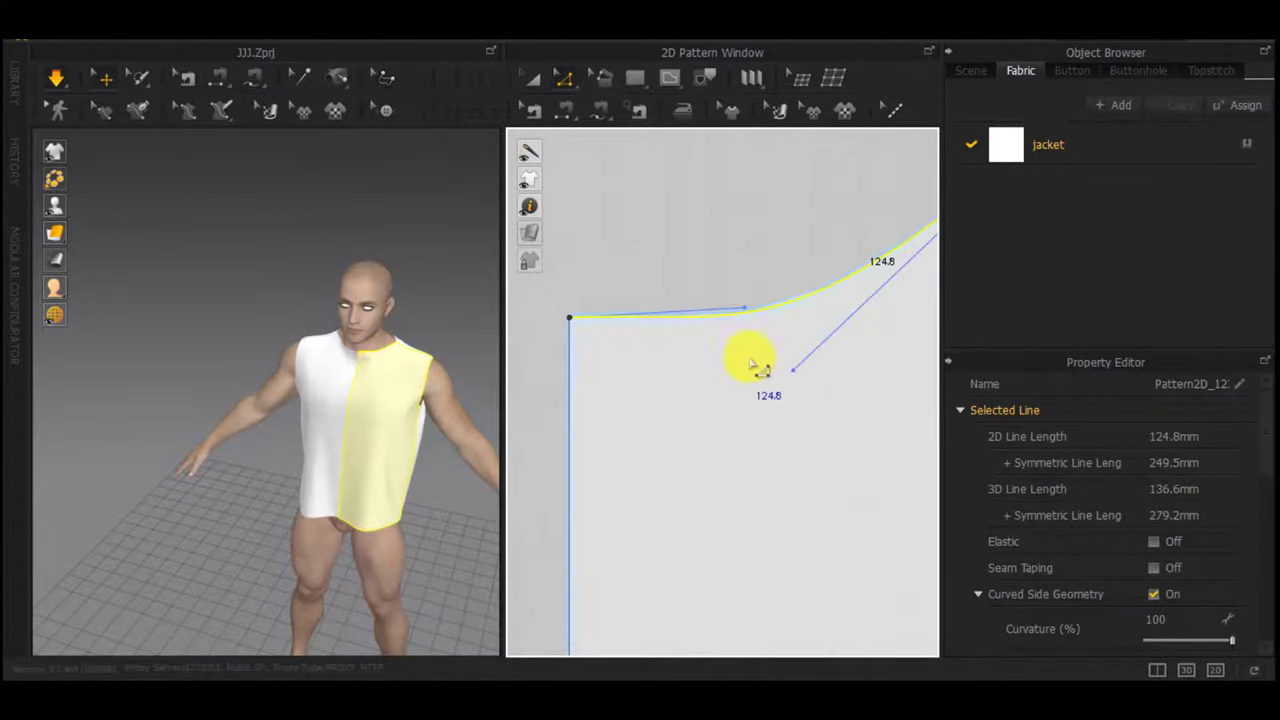
{"action": "left_click_drag", "start_coordinate": [797, 371], "coordinate": [818, 336]}
{"action": "scroll", "coordinate": [785, 333], "scroll_direction": "down", "scroll_amount": 3}
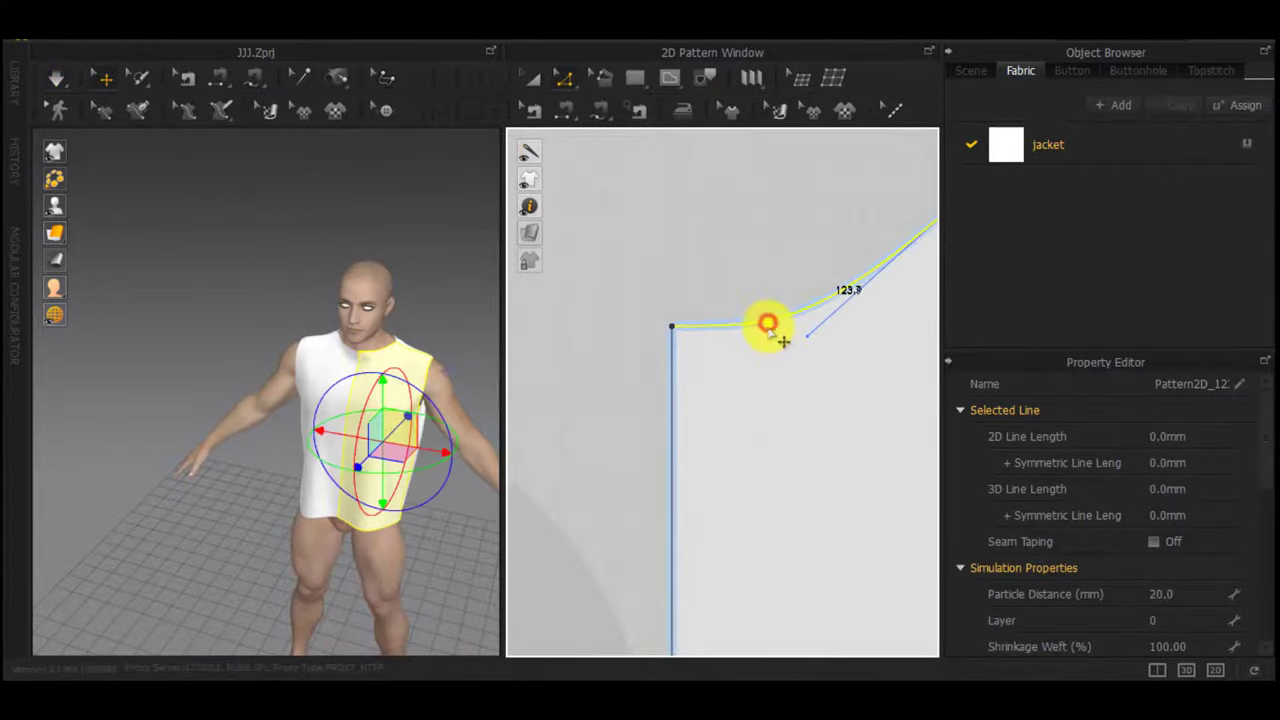
{"action": "scroll", "coordinate": [458, 355], "scroll_direction": "up", "scroll_amount": 4}
Simulate the refined front neckline and view the garment from the side at the neck and shoulder
{"action": "key", "text": "space"}
{"action": "right_click_drag", "start_coordinate": [491, 349], "coordinate": [666, 349]}
{"action": "scroll", "coordinate": [768, 376], "scroll_direction": "down", "scroll_amount": 3}
{"action": "scroll", "coordinate": [651, 409], "scroll_direction": "down", "scroll_amount": 4}
{"action": "scroll", "coordinate": [829, 400], "scroll_direction": "up", "scroll_amount": 4}
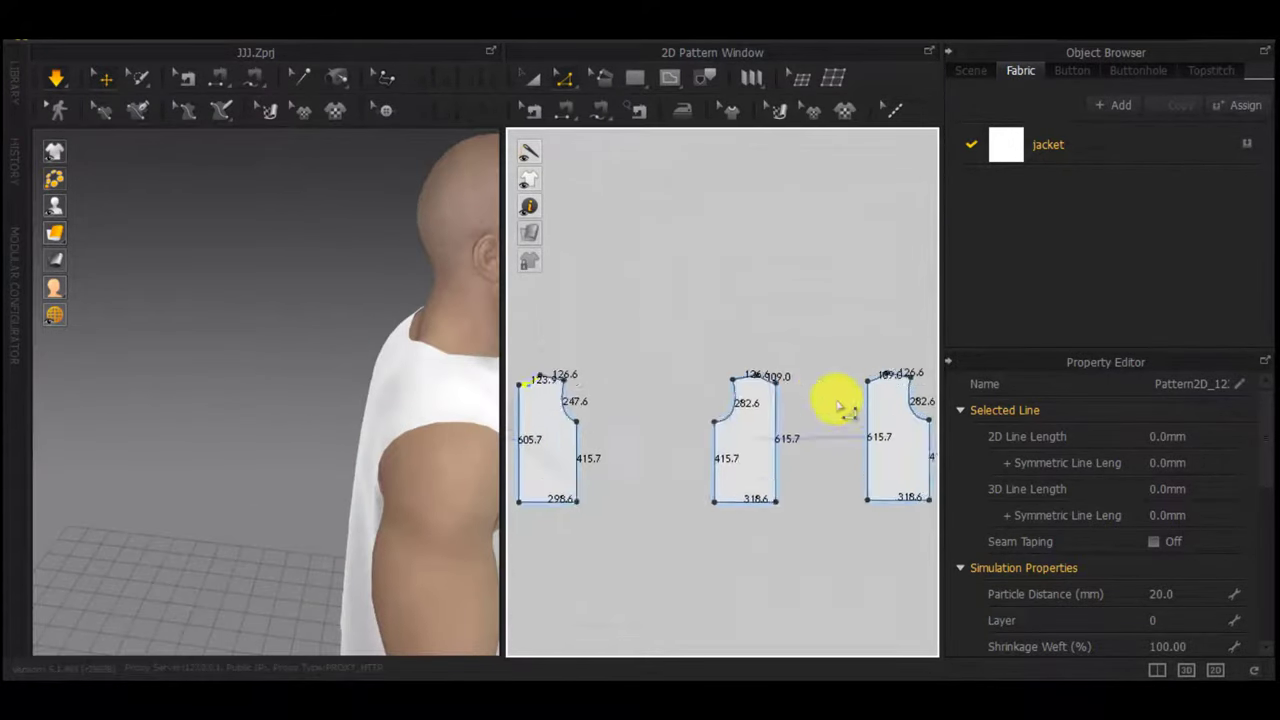
{"action": "scroll", "coordinate": [745, 385], "scroll_direction": "down", "scroll_amount": 5}
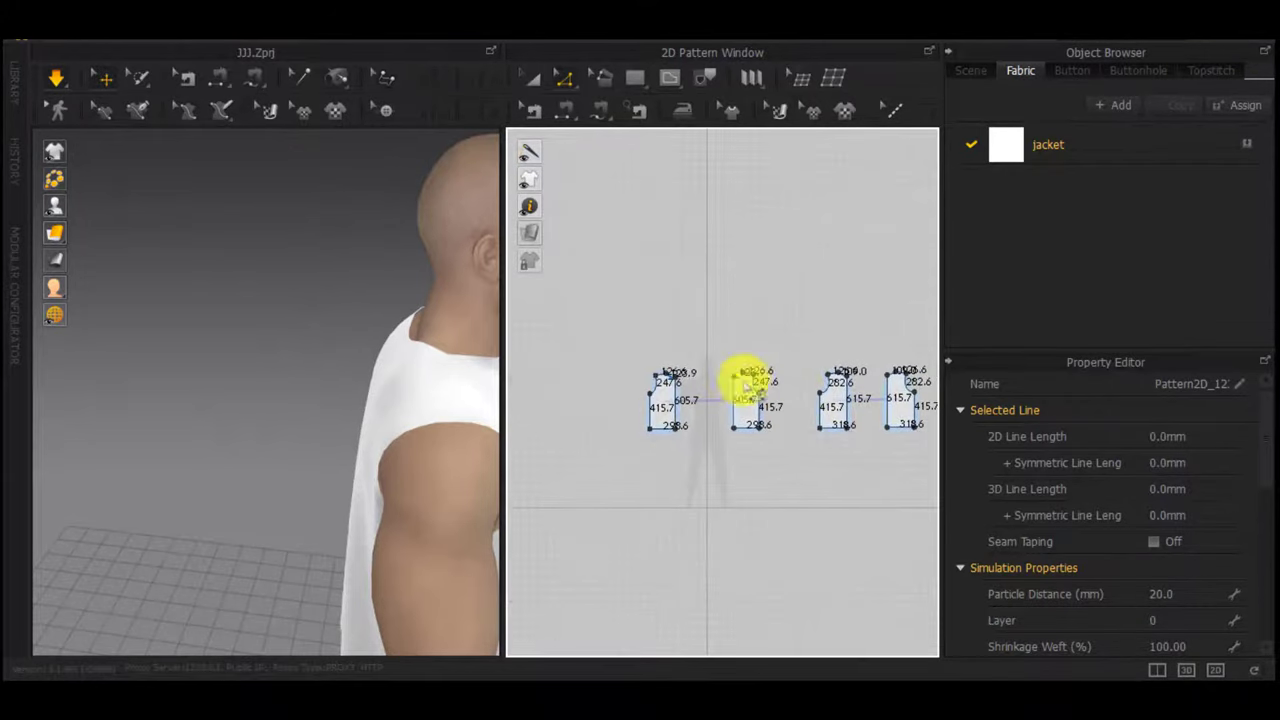
Create a 440 × 90 mm rectangular collar pattern above the front pieces
{"action": "left_click", "coordinate": [691, 332]}
{"action": "type", "text": "440"}
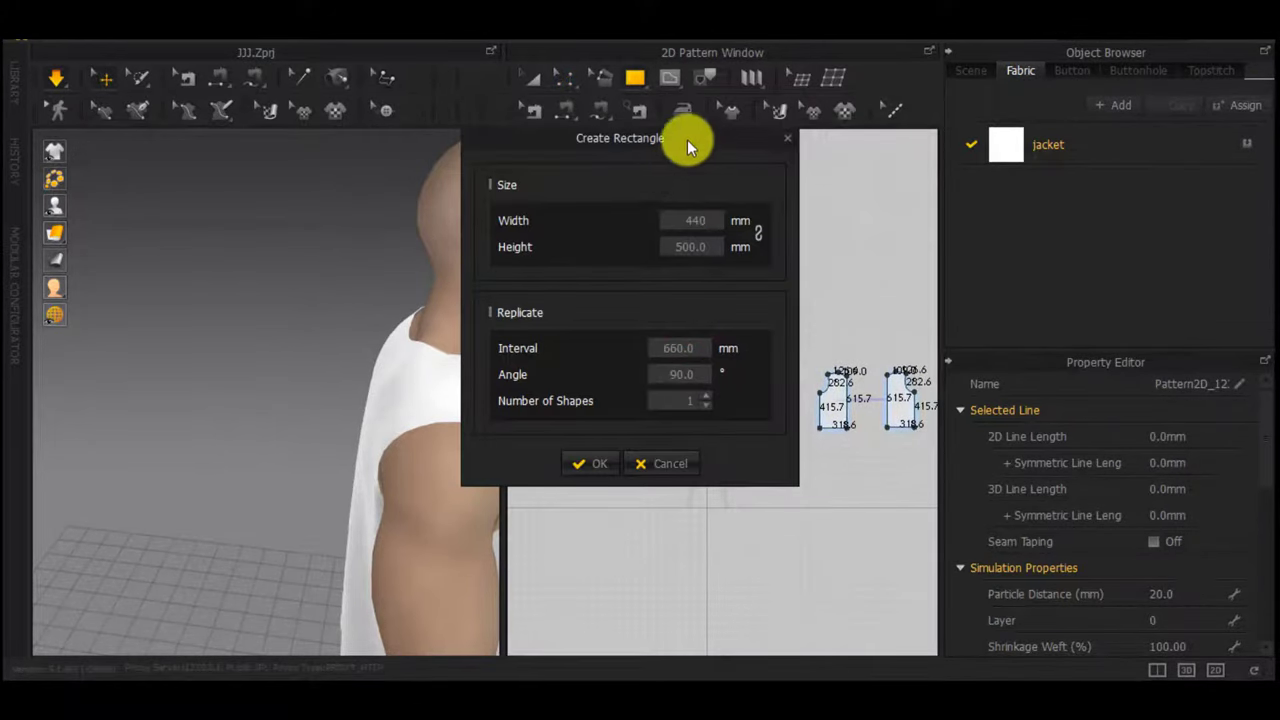
{"action": "left_click_drag", "start_coordinate": [687, 141], "coordinate": [354, 197]}
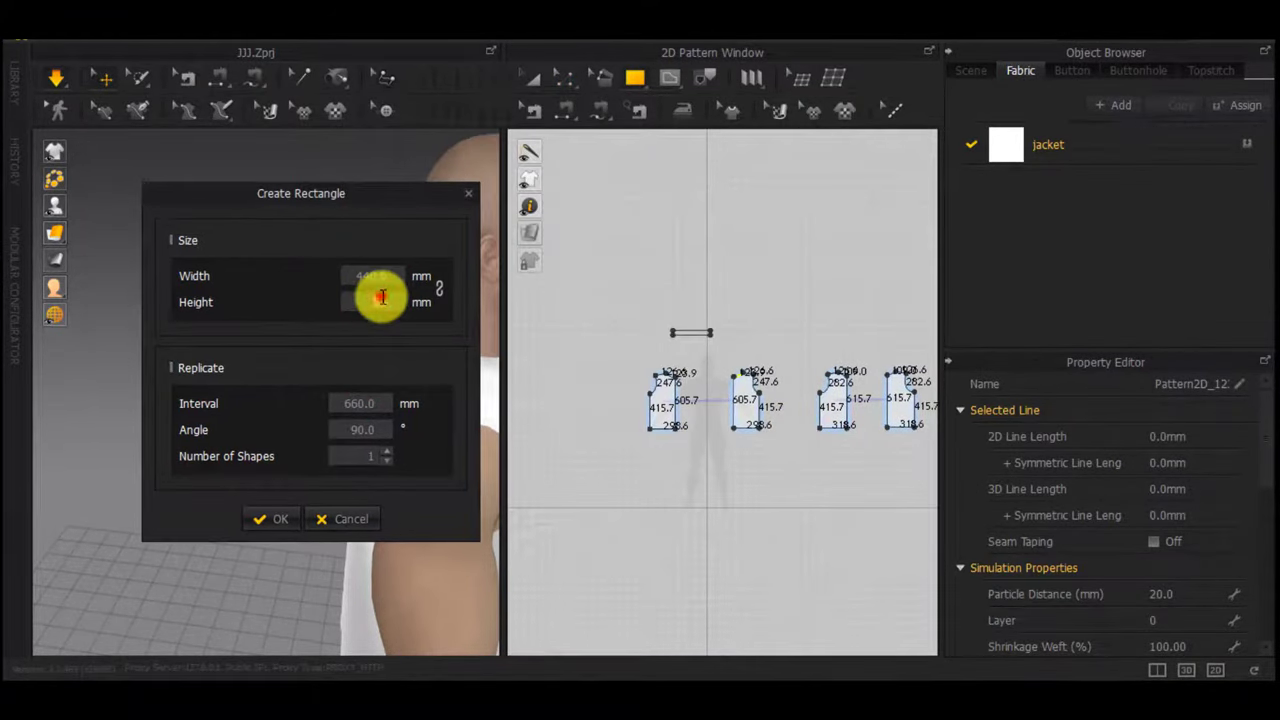
{"action": "key", "text": "Return"}
Split the collar's lower edge into segments of 123.9, 96.1, 96.1 and 123.9 mm
{"action": "scroll", "coordinate": [698, 361], "scroll_direction": "up", "scroll_amount": 4}
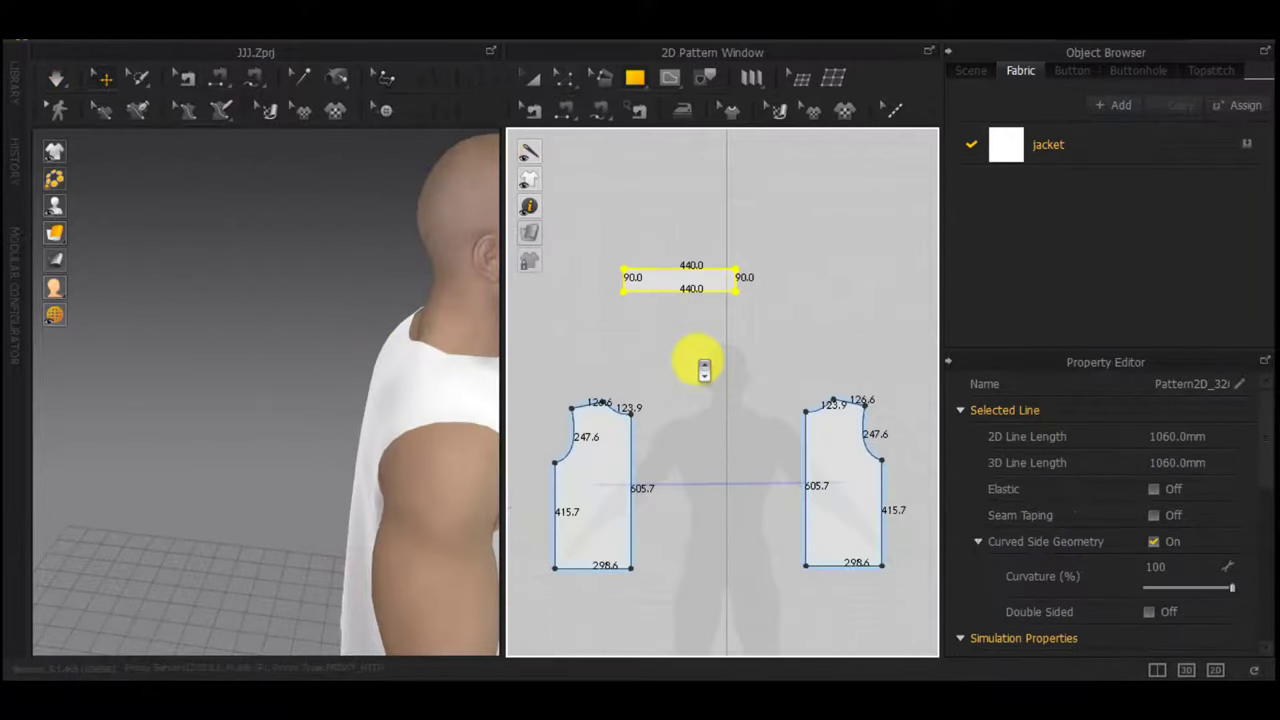
{"action": "key", "text": "x"}
{"action": "right_click", "coordinate": [649, 292]}
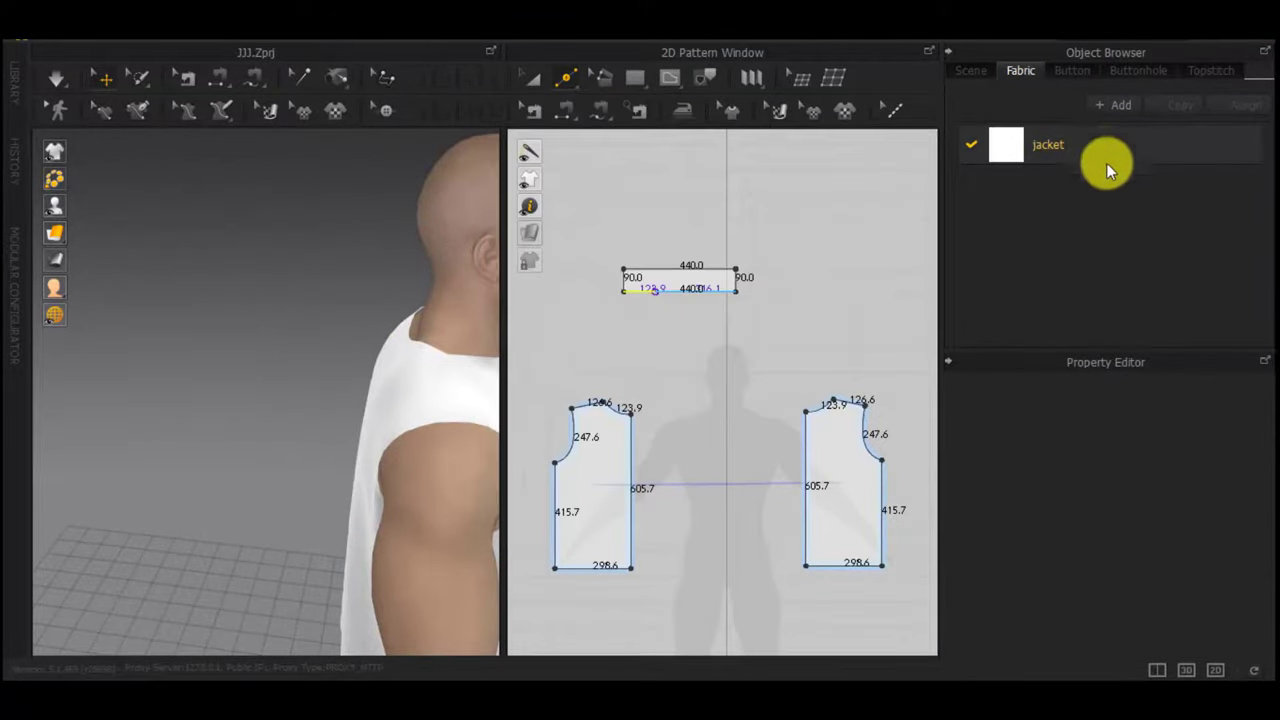
{"action": "scroll", "coordinate": [749, 234], "scroll_direction": "up", "scroll_amount": 3}
{"action": "right_click", "coordinate": [770, 245]}
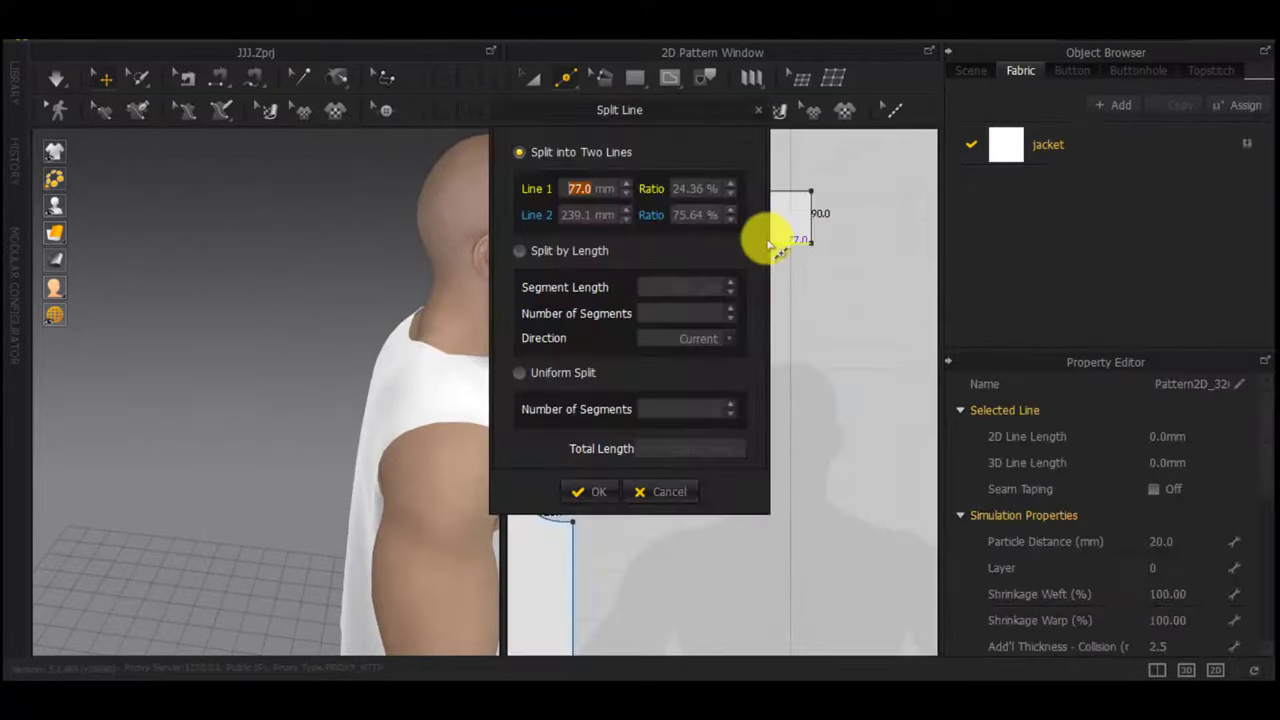
{"action": "key", "text": "Return"}
{"action": "right_click", "coordinate": [696, 244]}
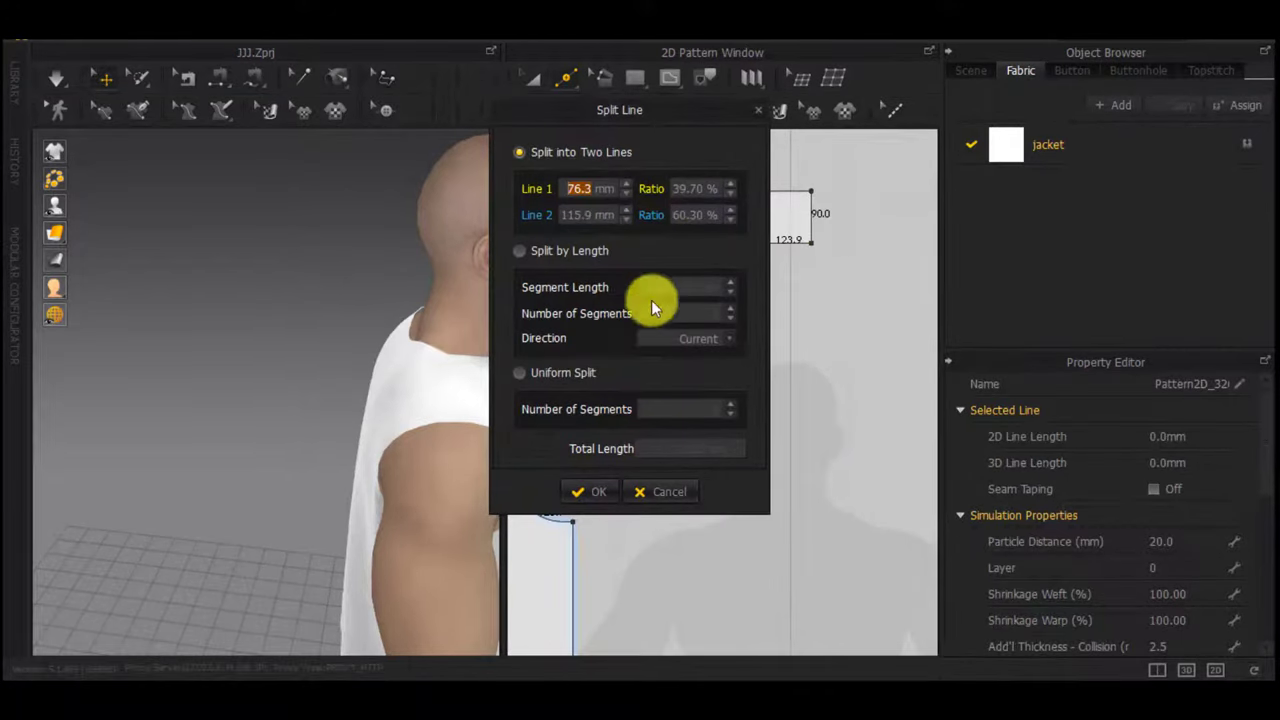
{"action": "left_click", "coordinate": [595, 489]}
{"action": "scroll", "coordinate": [676, 420], "scroll_direction": "down", "scroll_amount": 3}
Wrap the collar pattern around the avatar's neck using the arrangement point at the back of the neck
{"action": "key", "text": "n"}
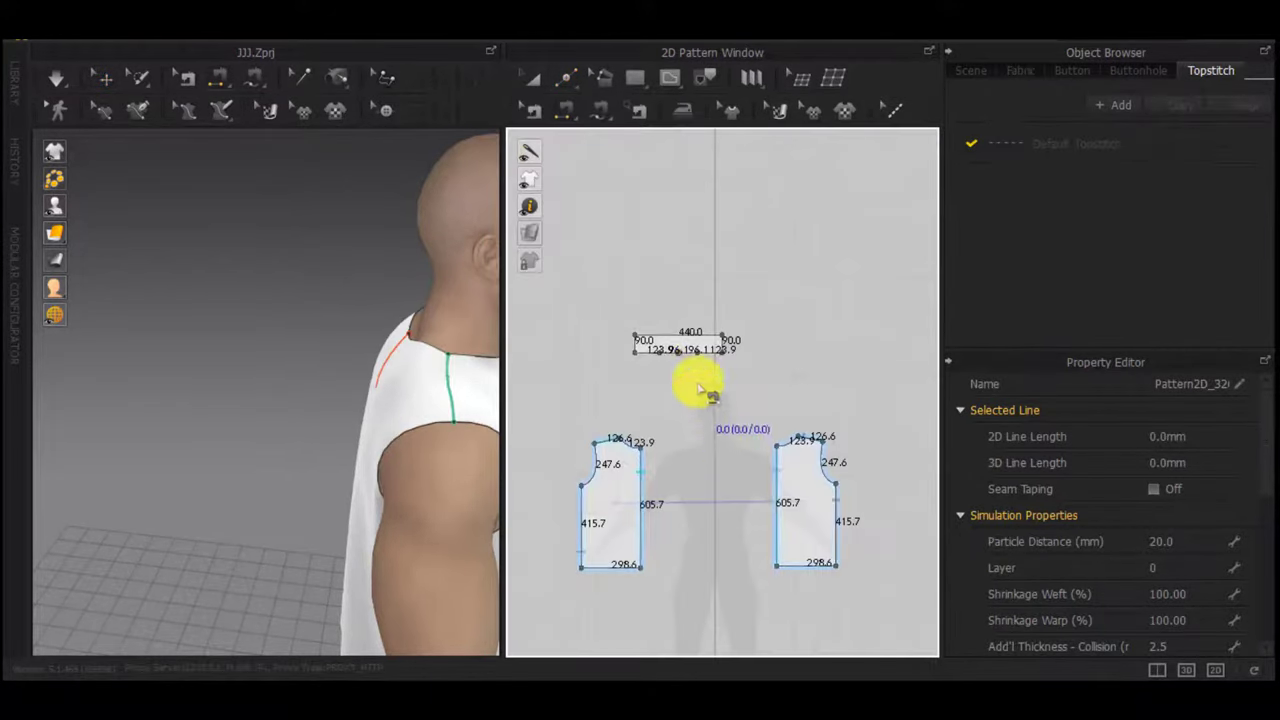
{"action": "scroll", "coordinate": [701, 370], "scroll_direction": "up", "scroll_amount": 3}
{"action": "scroll", "coordinate": [612, 354], "scroll_direction": "down", "scroll_amount": 3}
{"action": "key", "text": "a"}
{"action": "left_click", "coordinate": [609, 327]}
{"action": "scroll", "coordinate": [374, 446], "scroll_direction": "down", "scroll_amount": 3}
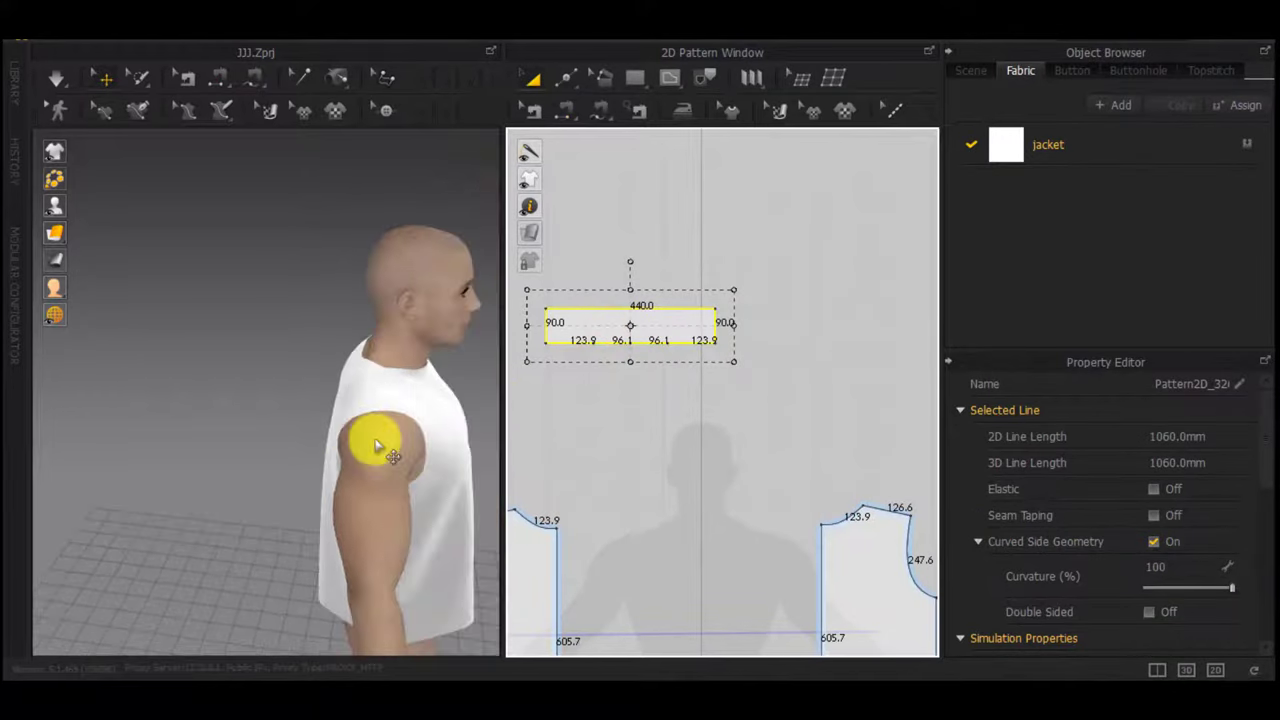
{"action": "key", "text": "shift+f"}
{"action": "right_click_drag", "start_coordinate": [316, 398], "coordinate": [510, 403]}
{"action": "left_click", "coordinate": [404, 362]}
{"action": "right_click_drag", "start_coordinate": [404, 362], "coordinate": [541, 392]}
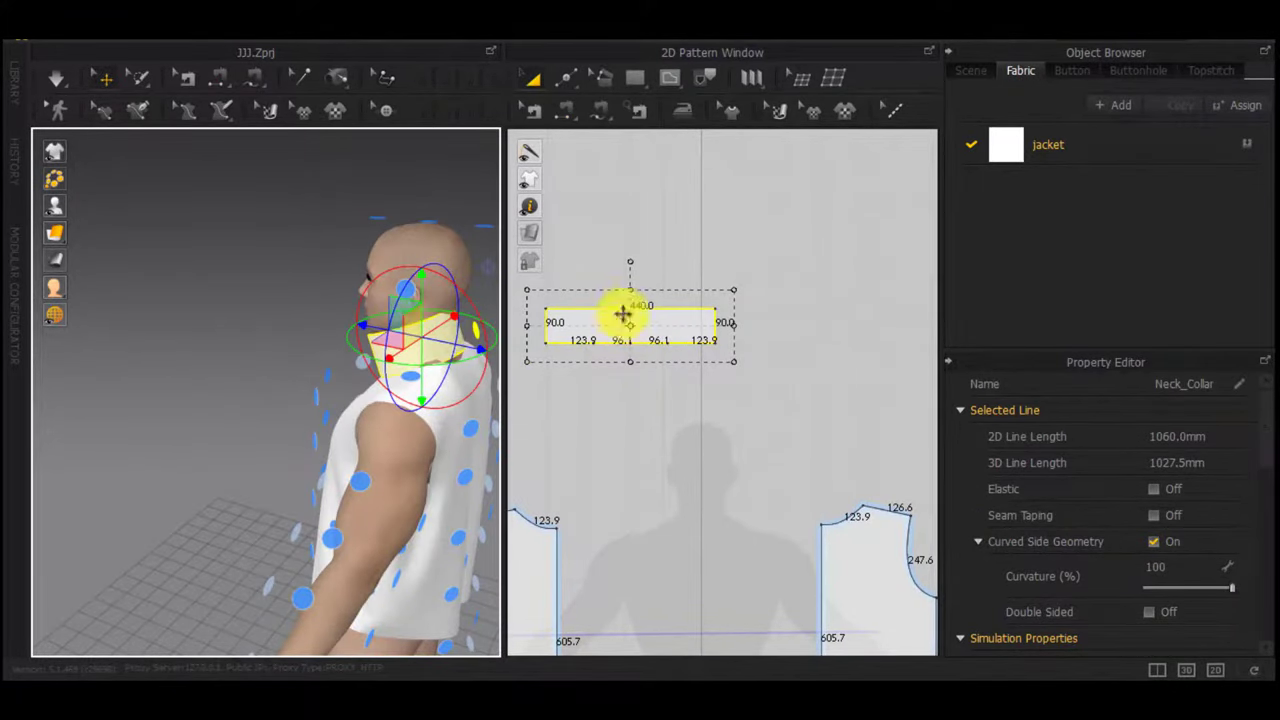
Reduce the collar's height to about 66.5 mm and adjust its vertical position around the neck
{"action": "left_click_drag", "start_coordinate": [630, 289], "coordinate": [628, 321]}
{"action": "left_click_drag", "start_coordinate": [426, 324], "coordinate": [427, 315]}
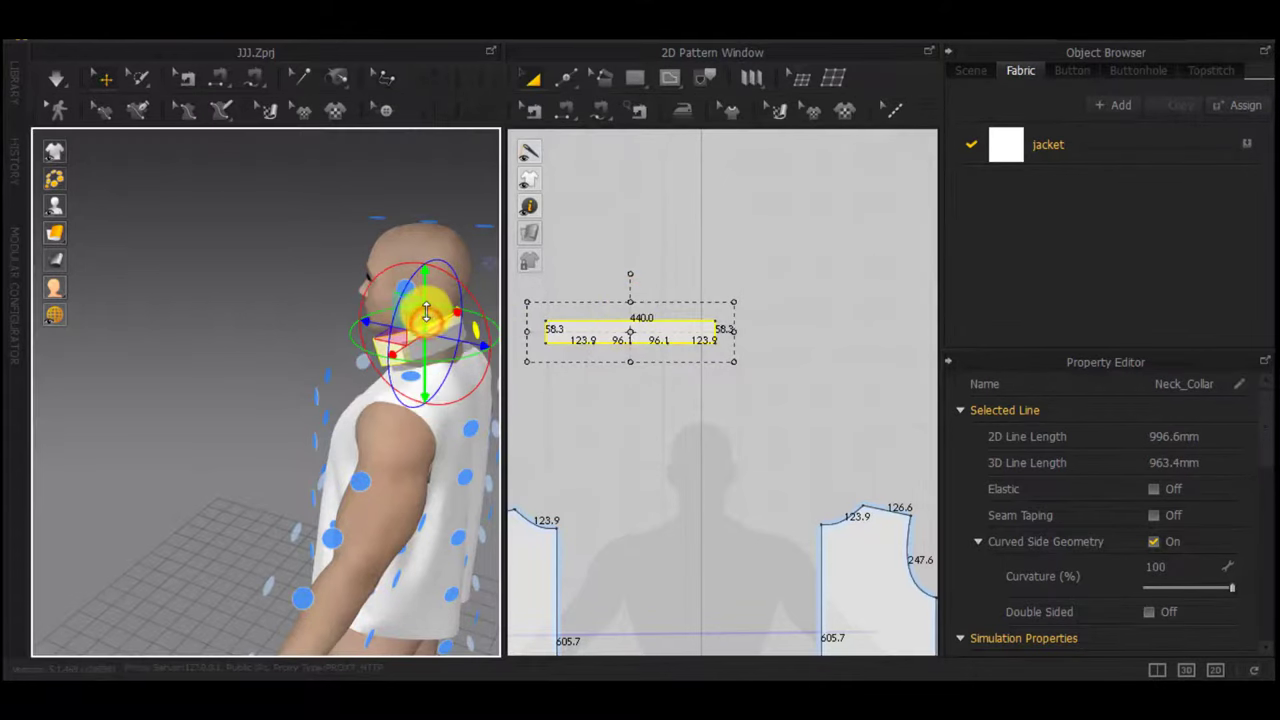
{"action": "scroll", "coordinate": [613, 324], "scroll_direction": "up", "scroll_amount": 5}
{"action": "left_click_drag", "start_coordinate": [662, 293], "coordinate": [661, 294]}
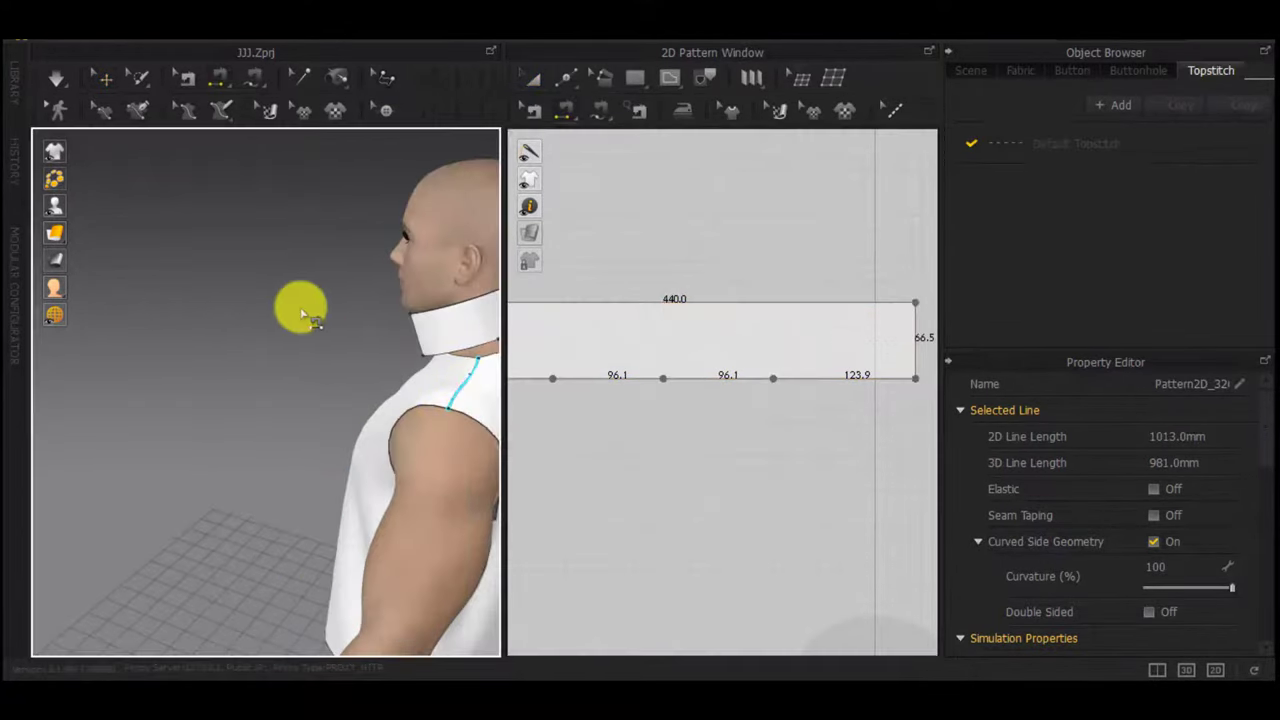
Sew the collar's four lower segments to the matching back and front necklines, and simulate the garment
{"action": "left_click", "coordinate": [430, 335]}
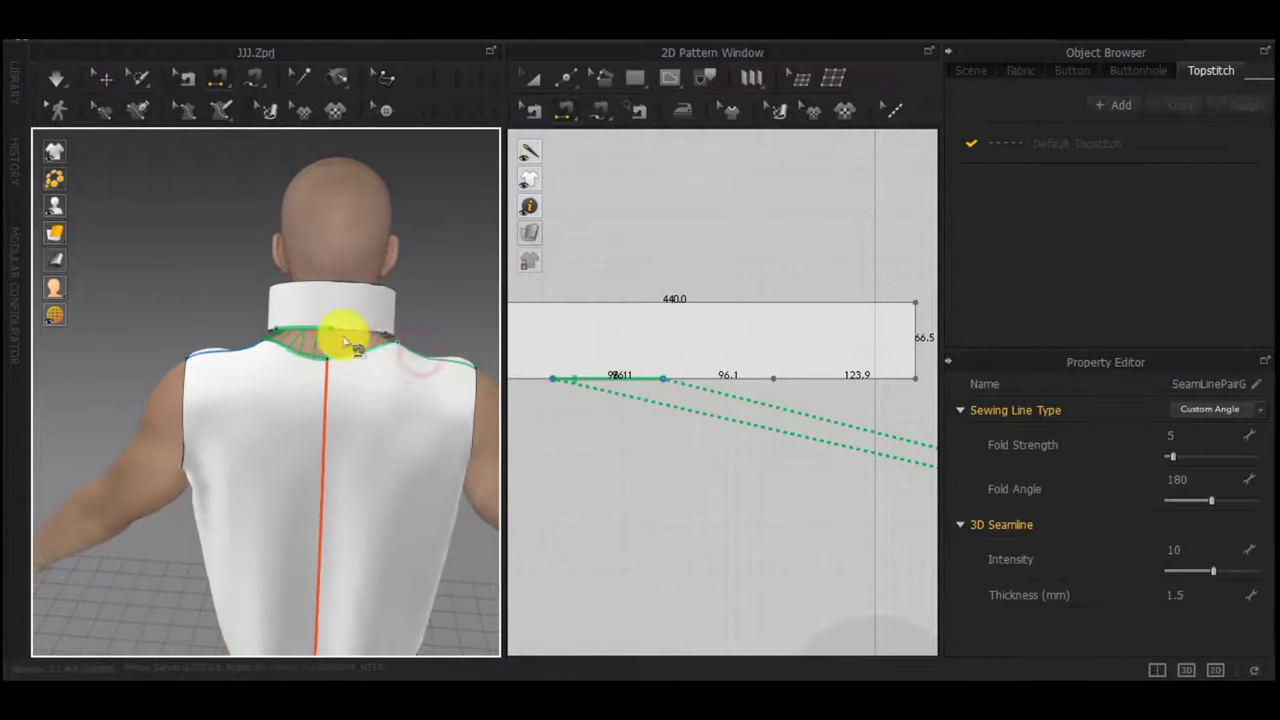
{"action": "left_click", "coordinate": [355, 345]}
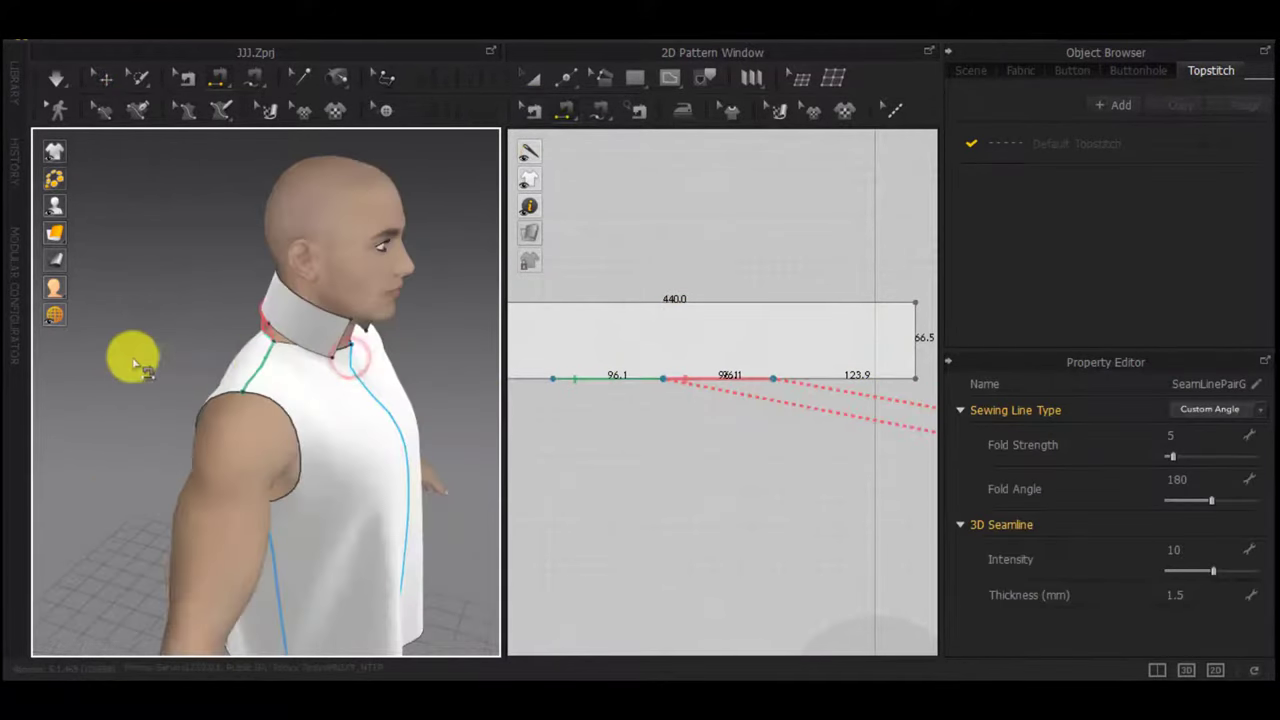
{"action": "left_click", "coordinate": [290, 352]}
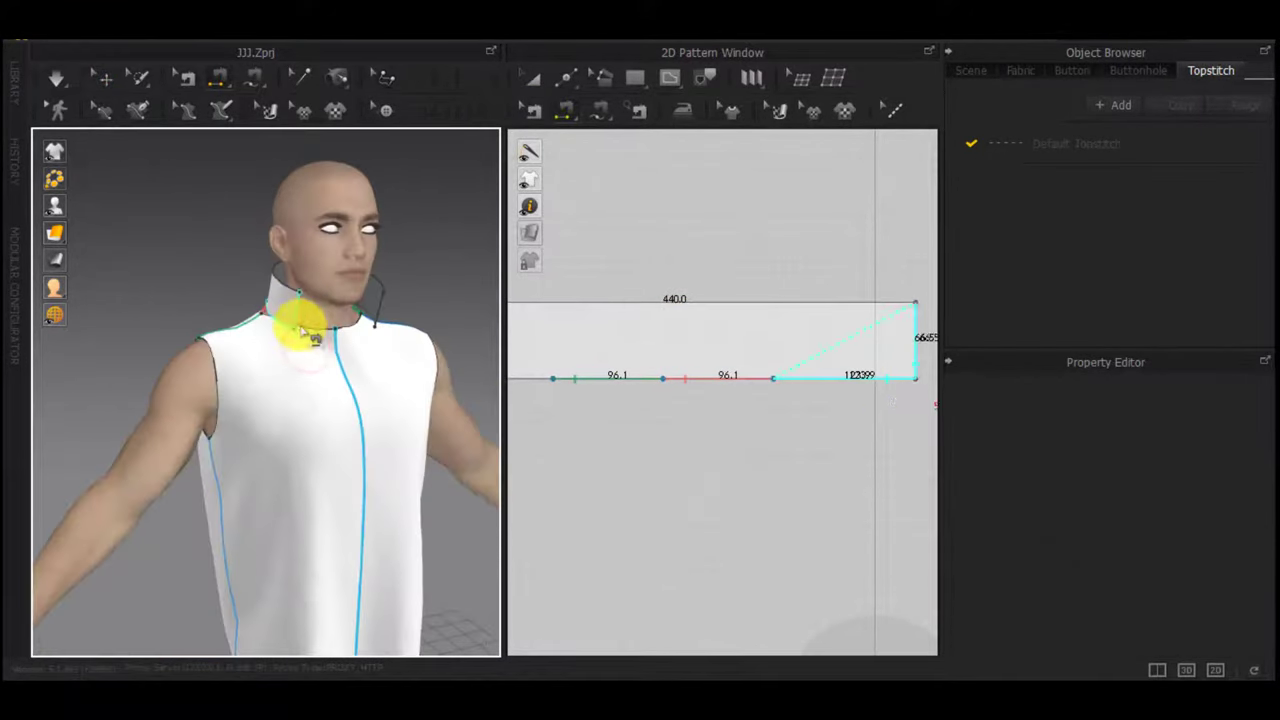
{"action": "right_click_drag", "start_coordinate": [328, 330], "coordinate": [211, 332]}
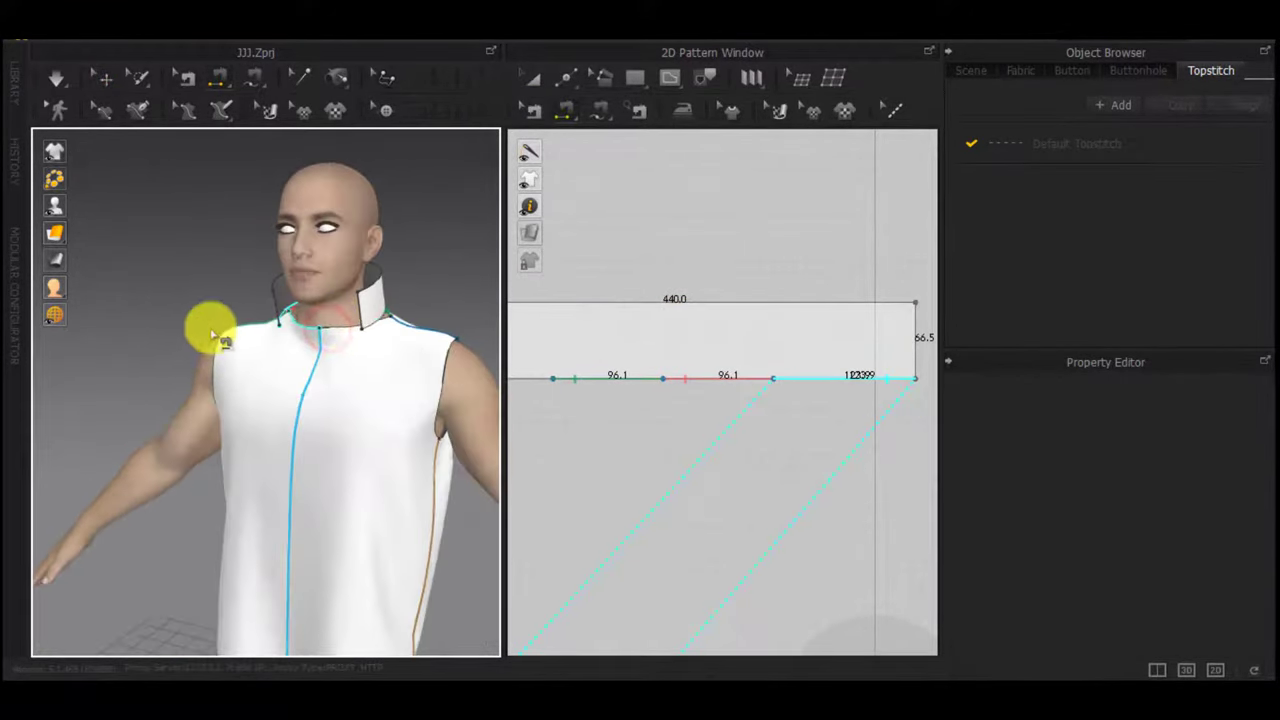
{"action": "left_click", "coordinate": [302, 331]}
{"action": "right_click_drag", "start_coordinate": [302, 332], "coordinate": [732, 413]}
{"action": "left_click", "coordinate": [350, 327]}
{"action": "left_click", "coordinate": [329, 332]}
{"action": "key", "text": "space"}
Set the collar's weft shrinkage to 90% and check its fit from several sides
{"action": "left_click", "coordinate": [323, 447]}
{"action": "scroll", "coordinate": [1095, 484], "scroll_direction": "down", "scroll_amount": 5}
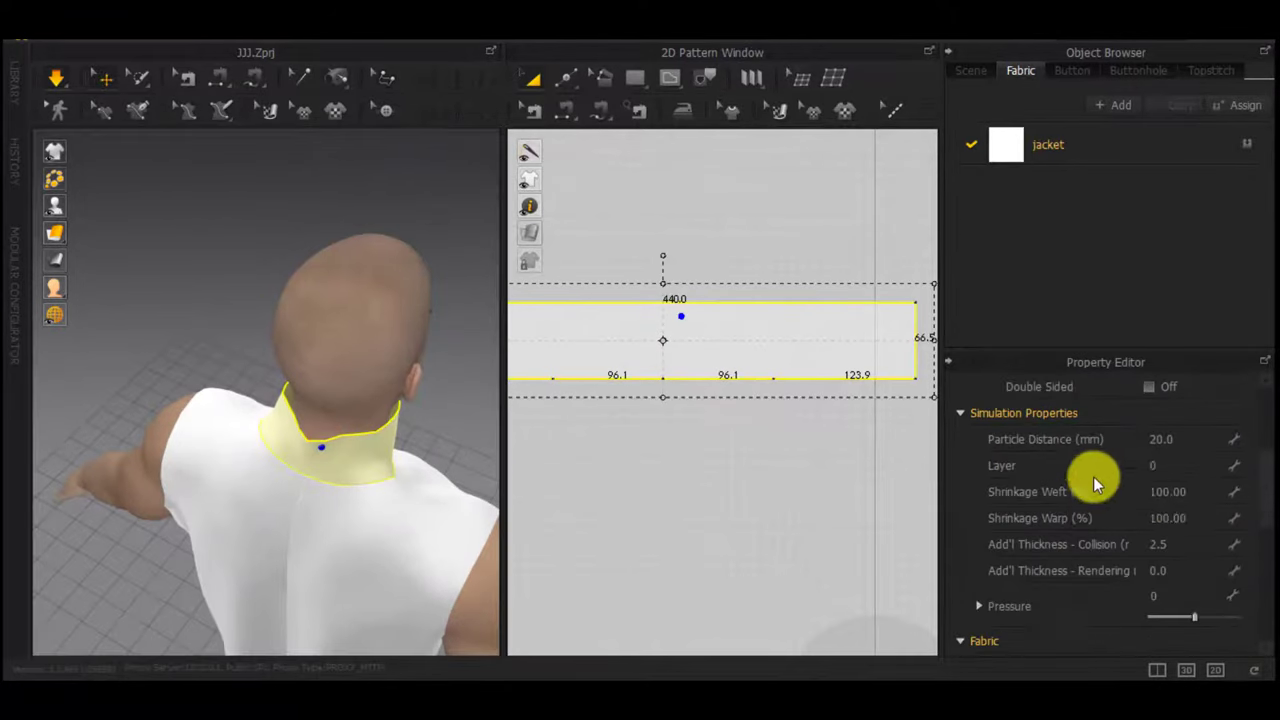
{"action": "left_click", "coordinate": [835, 493]}
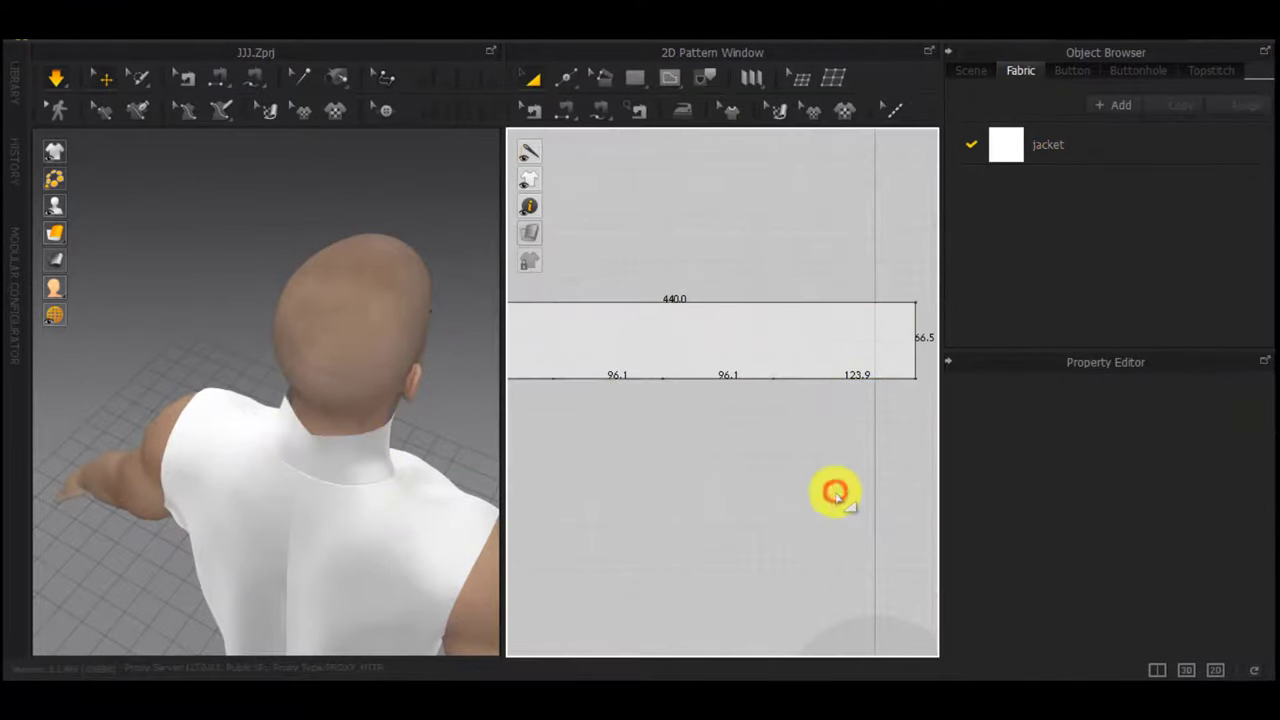
{"action": "right_click_drag", "start_coordinate": [264, 450], "coordinate": [530, 360]}
{"action": "left_click", "coordinate": [317, 498]}
{"action": "right_click_drag", "start_coordinate": [291, 526], "coordinate": [526, 503]}
{"action": "scroll", "coordinate": [727, 480], "scroll_direction": "down", "scroll_amount": 4}
Reduce the collar's height to about 54.1 mm and simulate the garment
{"action": "middle_click_drag", "start_coordinate": [727, 480], "coordinate": [785, 477]}
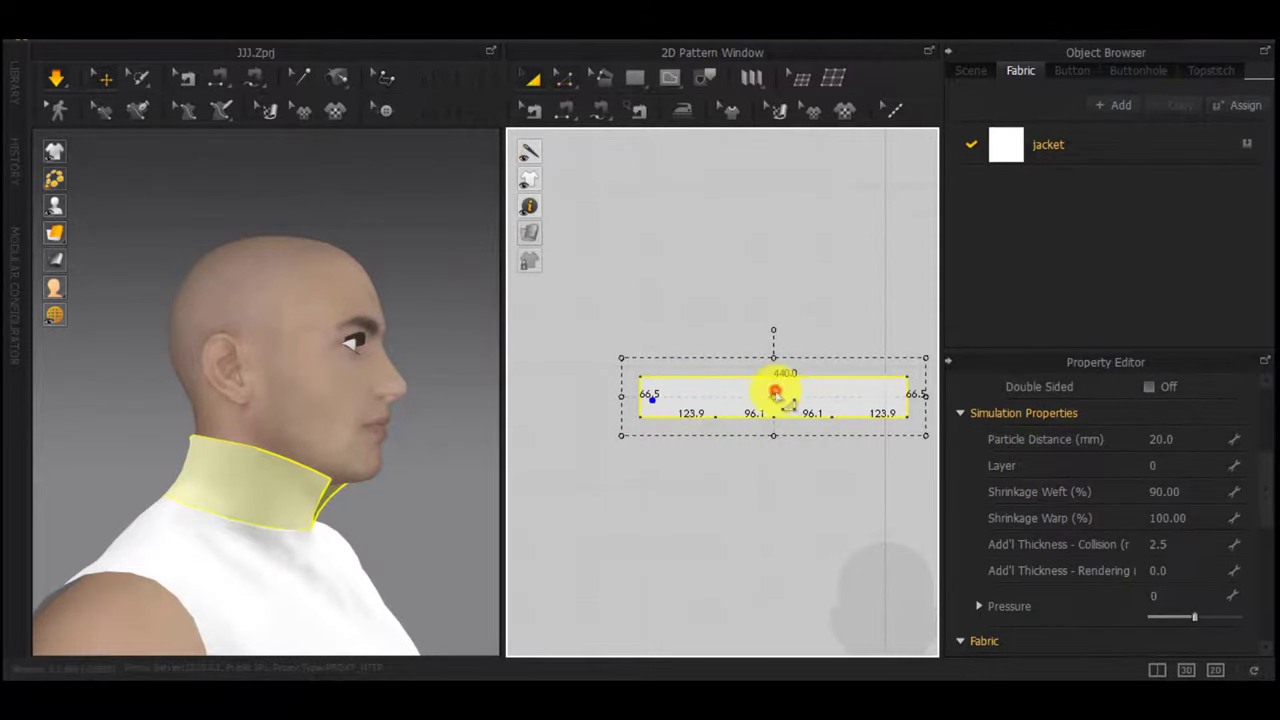
{"action": "left_click_drag", "start_coordinate": [775, 362], "coordinate": [775, 363]}
{"action": "right_click_drag", "start_coordinate": [474, 440], "coordinate": [190, 440]}
{"action": "key", "text": "space"}
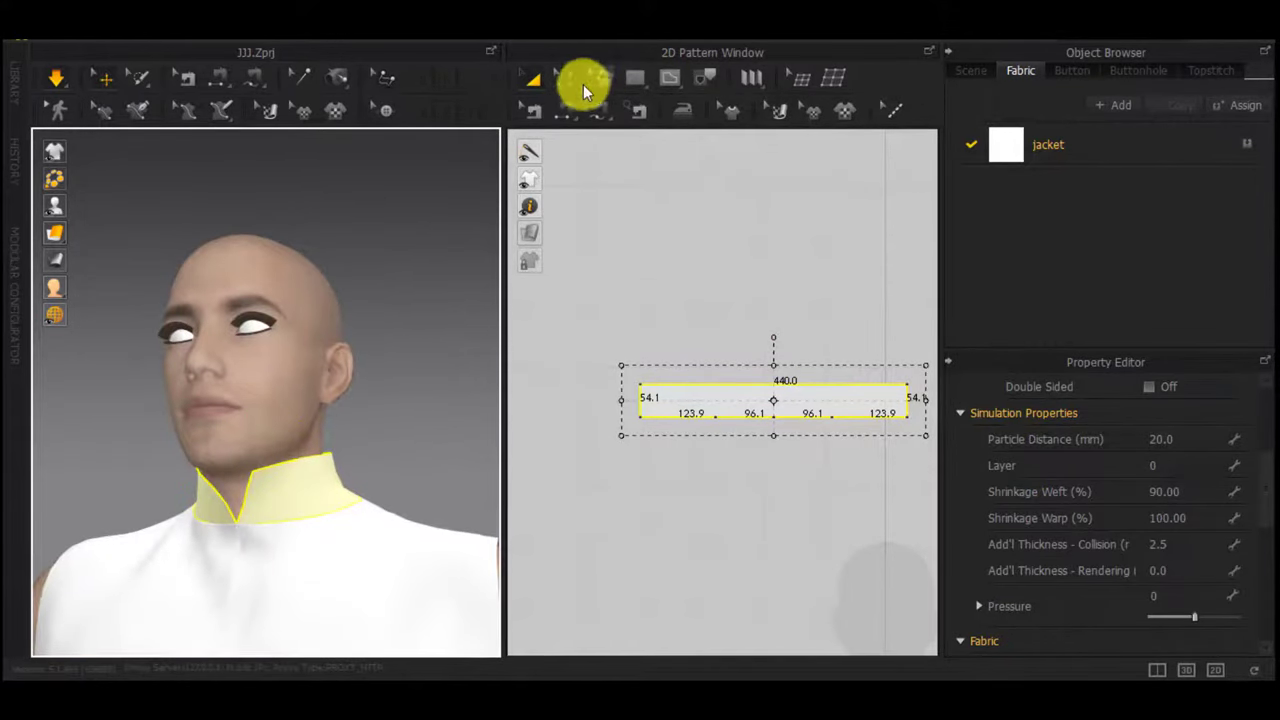
Round the two upper end corners of the collar pattern with smooth curves
{"action": "left_click", "coordinate": [566, 79]}
{"action": "left_click", "coordinate": [640, 214]}
{"action": "scroll", "coordinate": [638, 391], "scroll_direction": "up", "scroll_amount": 5}
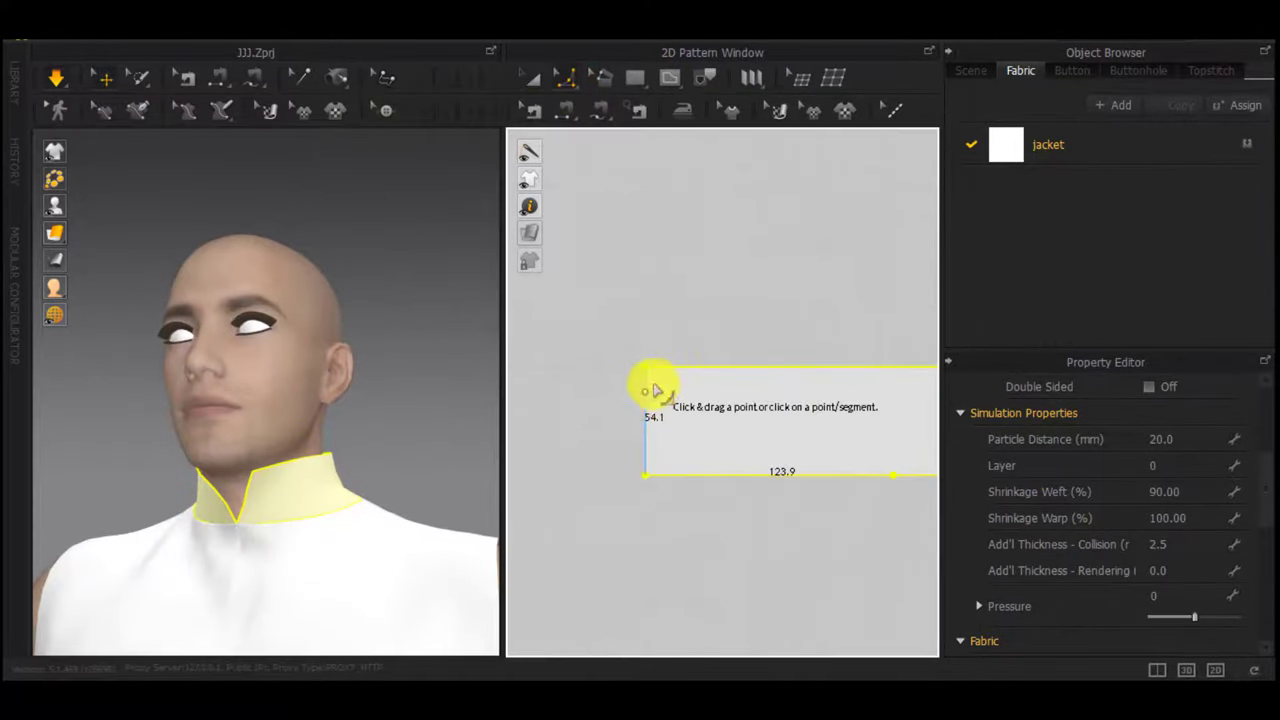
{"action": "left_click", "coordinate": [632, 312]}
{"action": "left_click", "coordinate": [568, 79]}
{"action": "left_click", "coordinate": [600, 222]}
{"action": "left_click", "coordinate": [646, 368]}
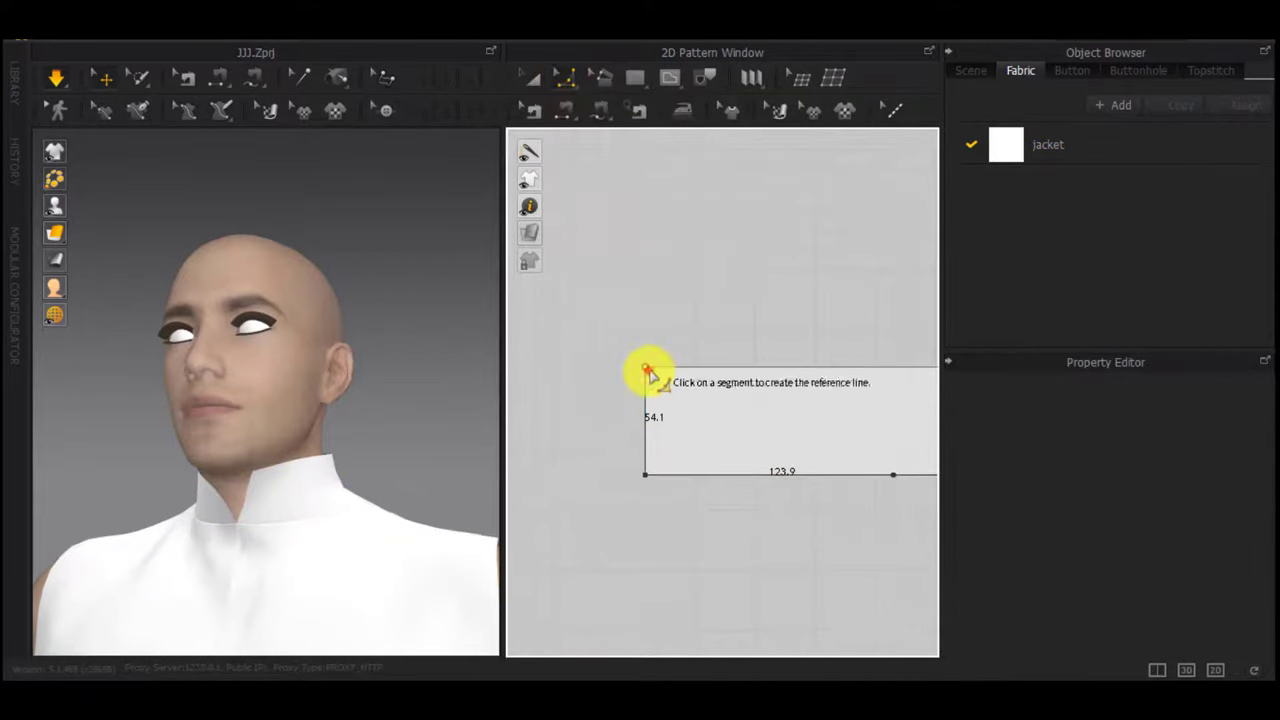
{"action": "left_click", "coordinate": [680, 393]}
{"action": "key", "text": "Return"}
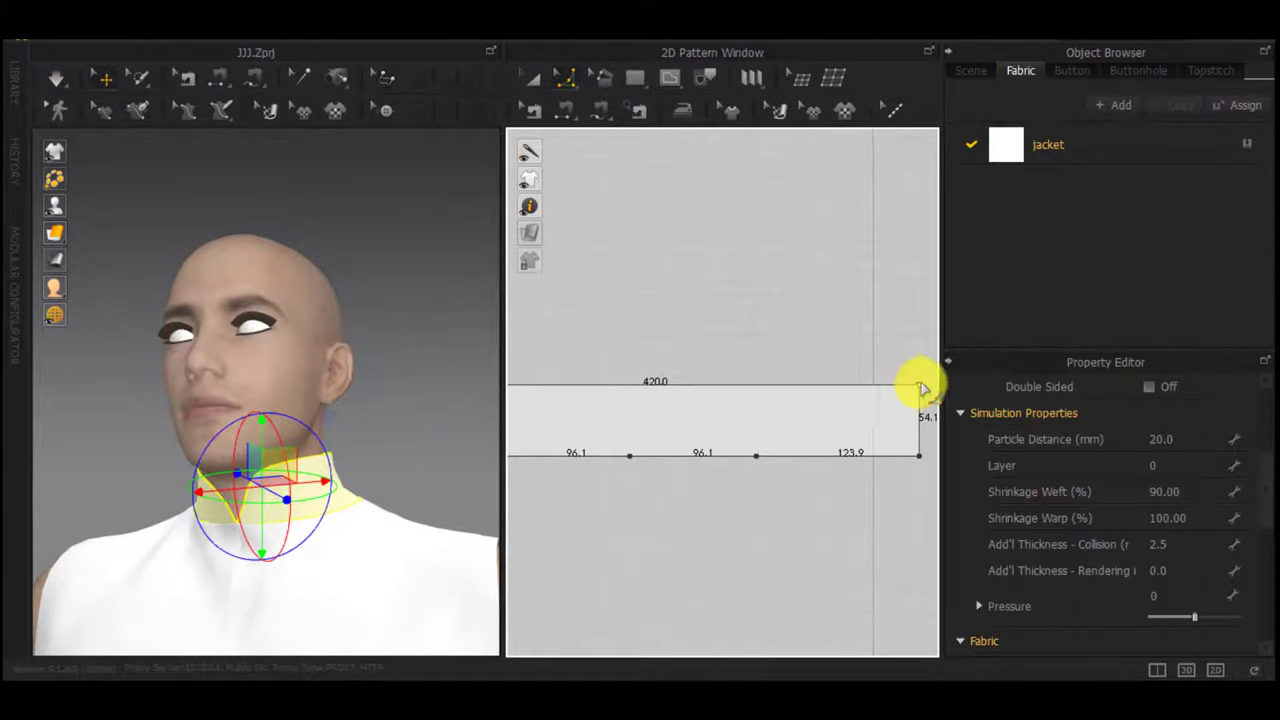
{"action": "left_click", "coordinate": [920, 386]}
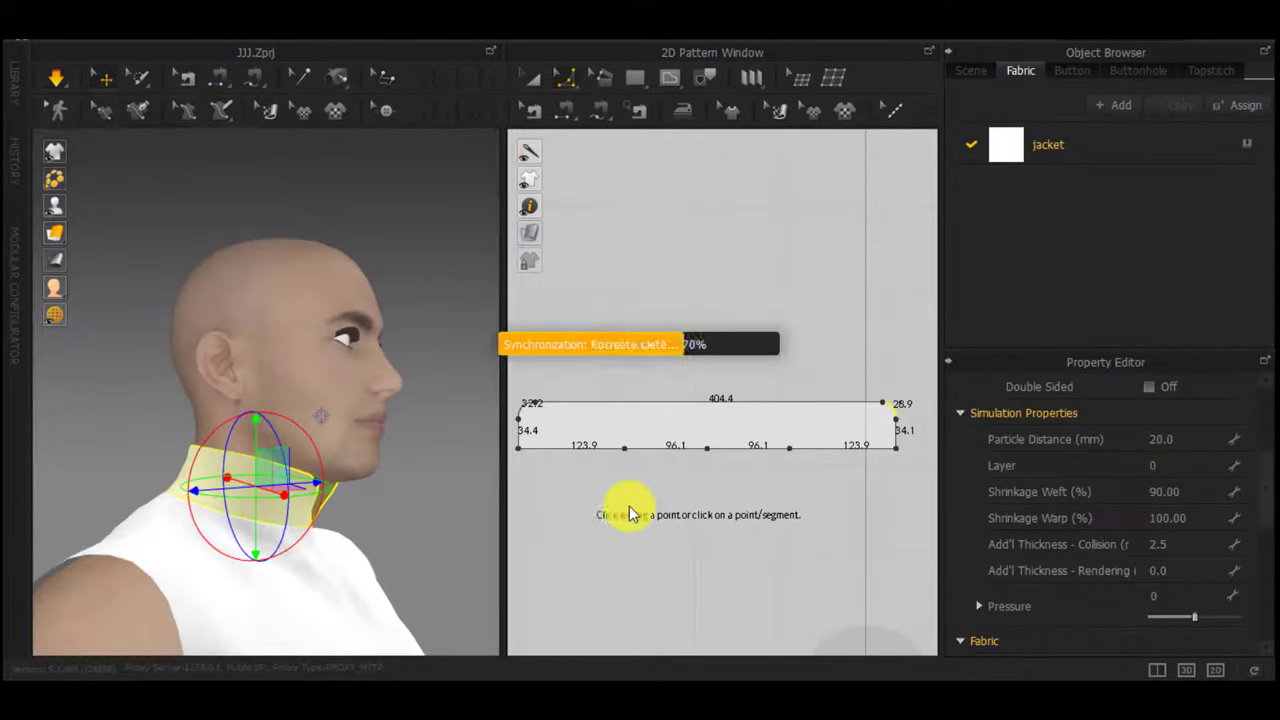
Examine the rounded collar on the simulated garment and the overall shape down to the hem
{"action": "scroll", "coordinate": [298, 553], "scroll_direction": "down", "scroll_amount": 1}
{"action": "scroll", "coordinate": [640, 540], "scroll_direction": "down", "scroll_amount": 2}
{"action": "middle_click_drag", "start_coordinate": [645, 540], "coordinate": [652, 350]}
{"action": "scroll", "coordinate": [675, 495], "scroll_direction": "down", "scroll_amount": 2}
{"action": "right_click_drag", "start_coordinate": [322, 504], "coordinate": [343, 552]}
{"action": "scroll", "coordinate": [360, 560], "scroll_direction": "down", "scroll_amount": 2}
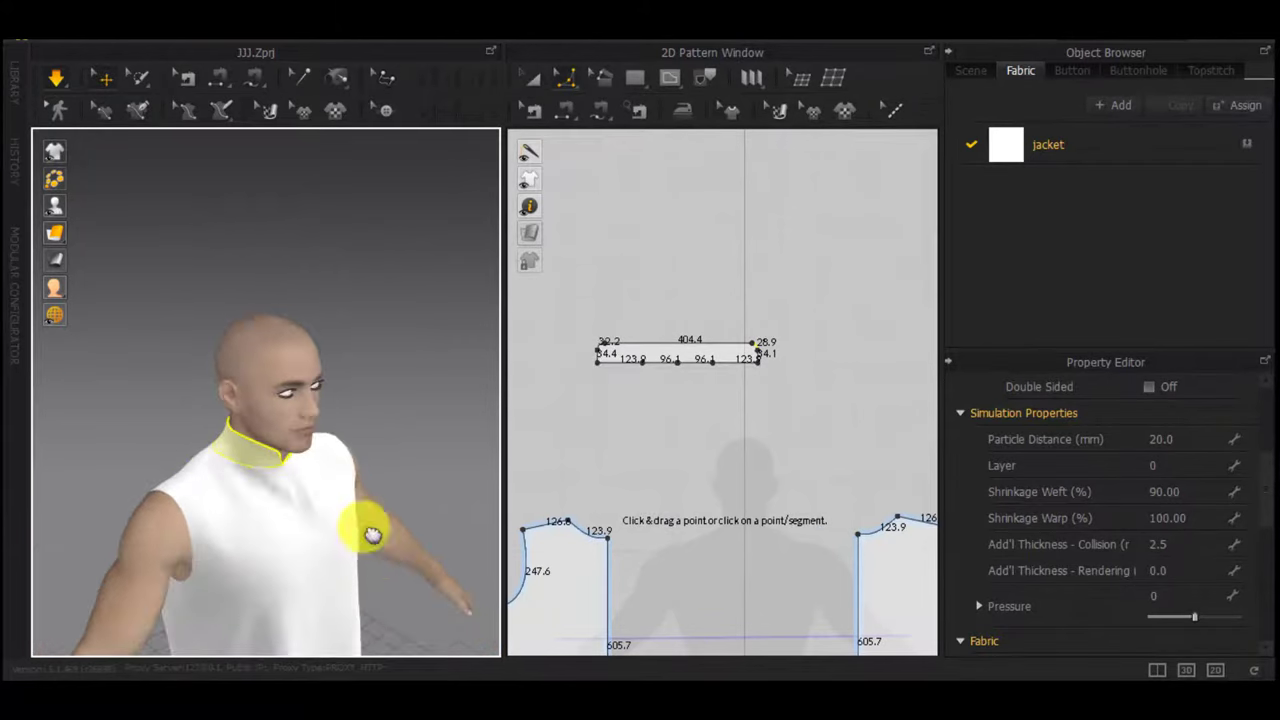
{"action": "middle_click_drag", "start_coordinate": [370, 531], "coordinate": [335, 370]}
{"action": "scroll", "coordinate": [643, 456], "scroll_direction": "down", "scroll_amount": 3}
{"action": "scroll", "coordinate": [663, 507], "scroll_direction": "down", "scroll_amount": 1}
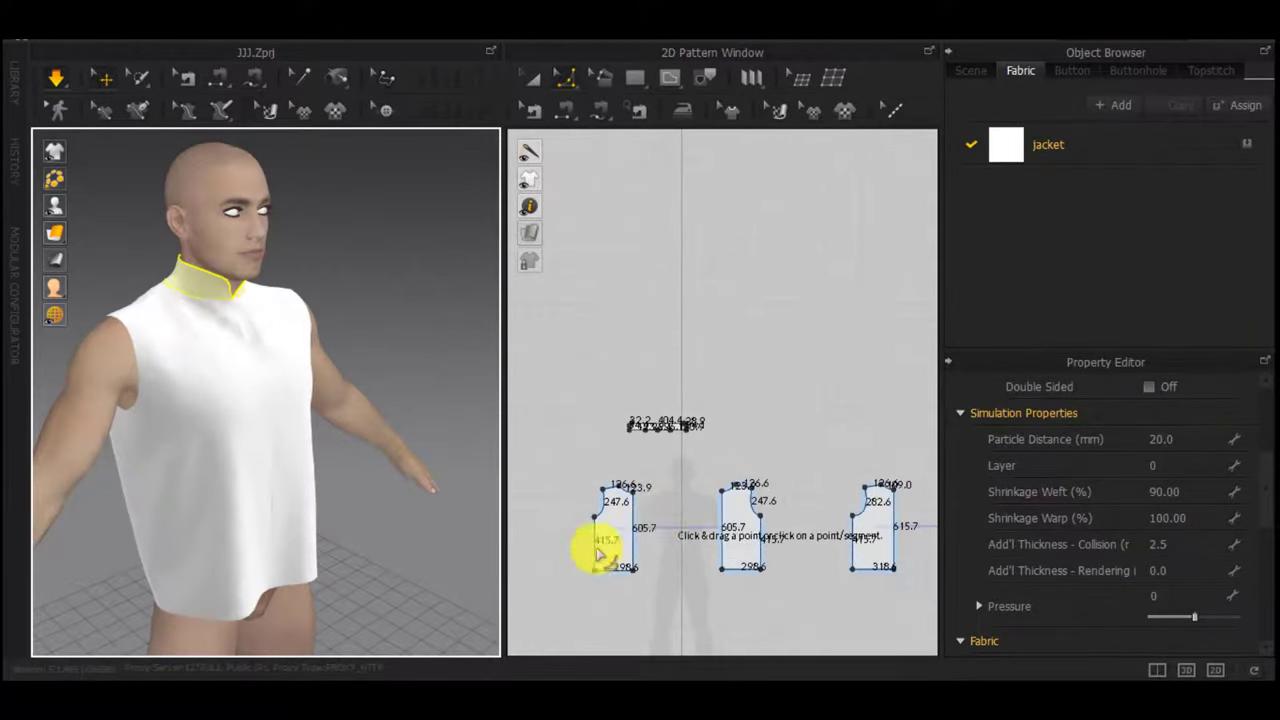
Try to add an internal line offset from the front piece's hem and inspect it on the garment
{"action": "scroll", "coordinate": [619, 575], "scroll_direction": "up", "scroll_amount": 5}
{"action": "scroll", "coordinate": [617, 558], "scroll_direction": "up", "scroll_amount": 1}
{"action": "right_click", "coordinate": [617, 558]}
{"action": "left_click", "coordinate": [638, 627]}
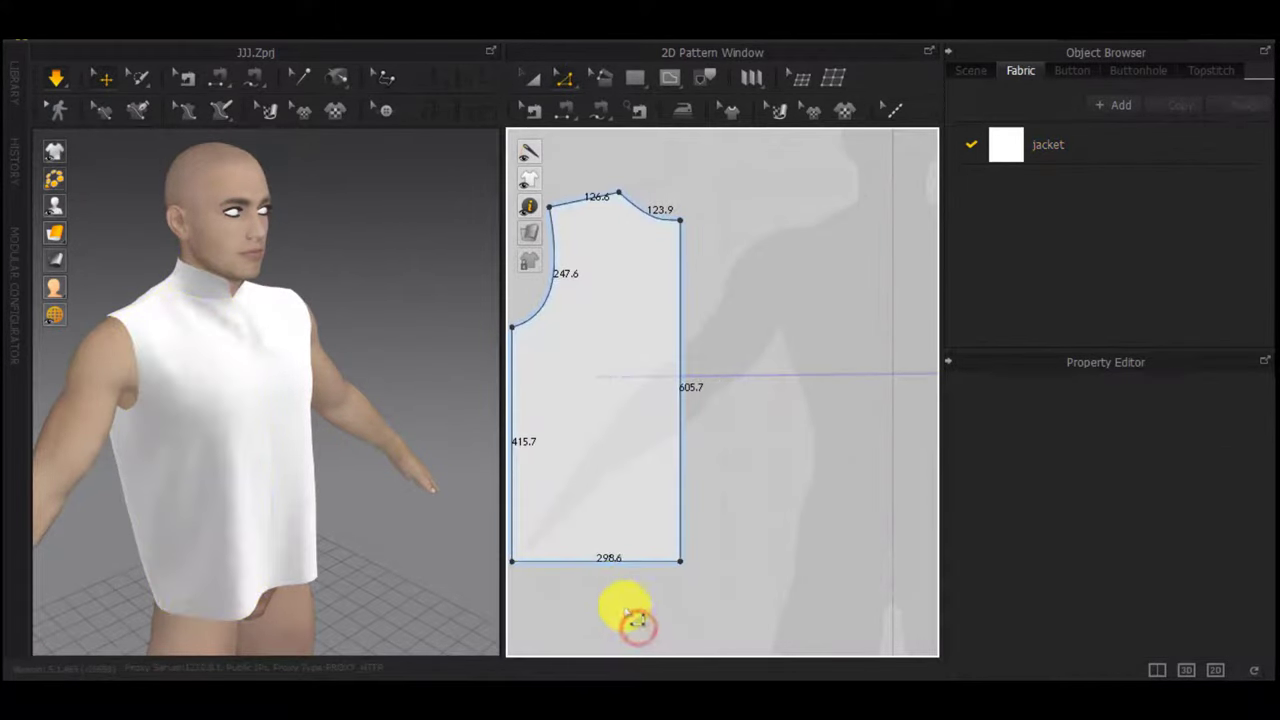
{"action": "right_click", "coordinate": [636, 565]}
{"action": "left_click", "coordinate": [728, 424]}
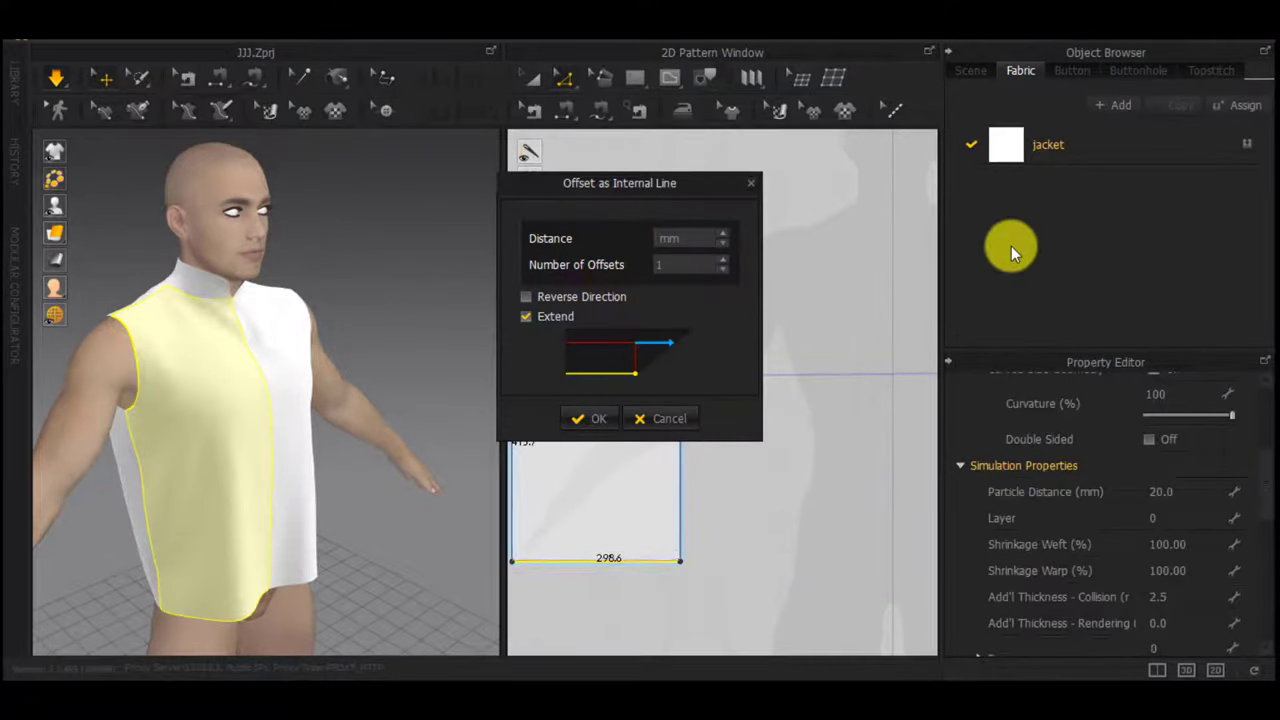
{"action": "left_click", "coordinate": [587, 415]}
{"action": "right_click_drag", "start_coordinate": [403, 496], "coordinate": [406, 456]}
{"action": "scroll", "coordinate": [280, 480], "scroll_direction": "up", "scroll_amount": 6}
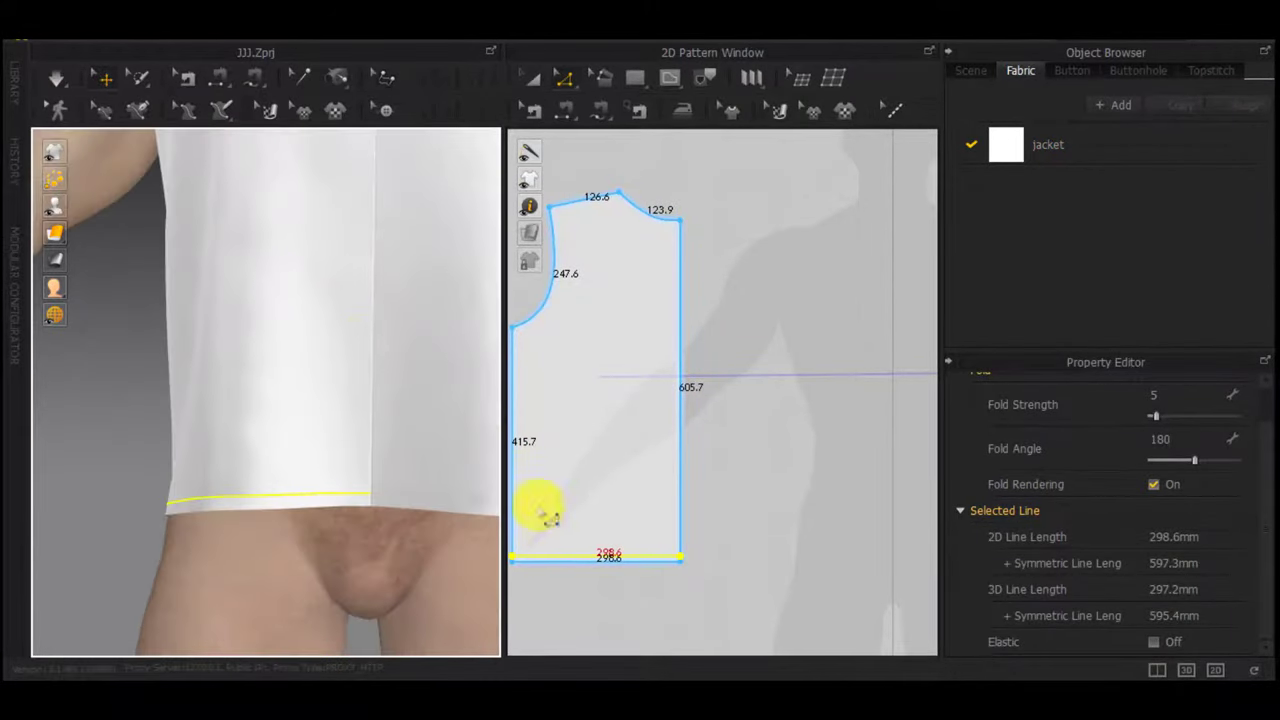
Offset the front piece's hem line inward as a single internal line
{"action": "scroll", "coordinate": [618, 572], "scroll_direction": "up", "scroll_amount": 5}
{"action": "right_click", "coordinate": [651, 566]}
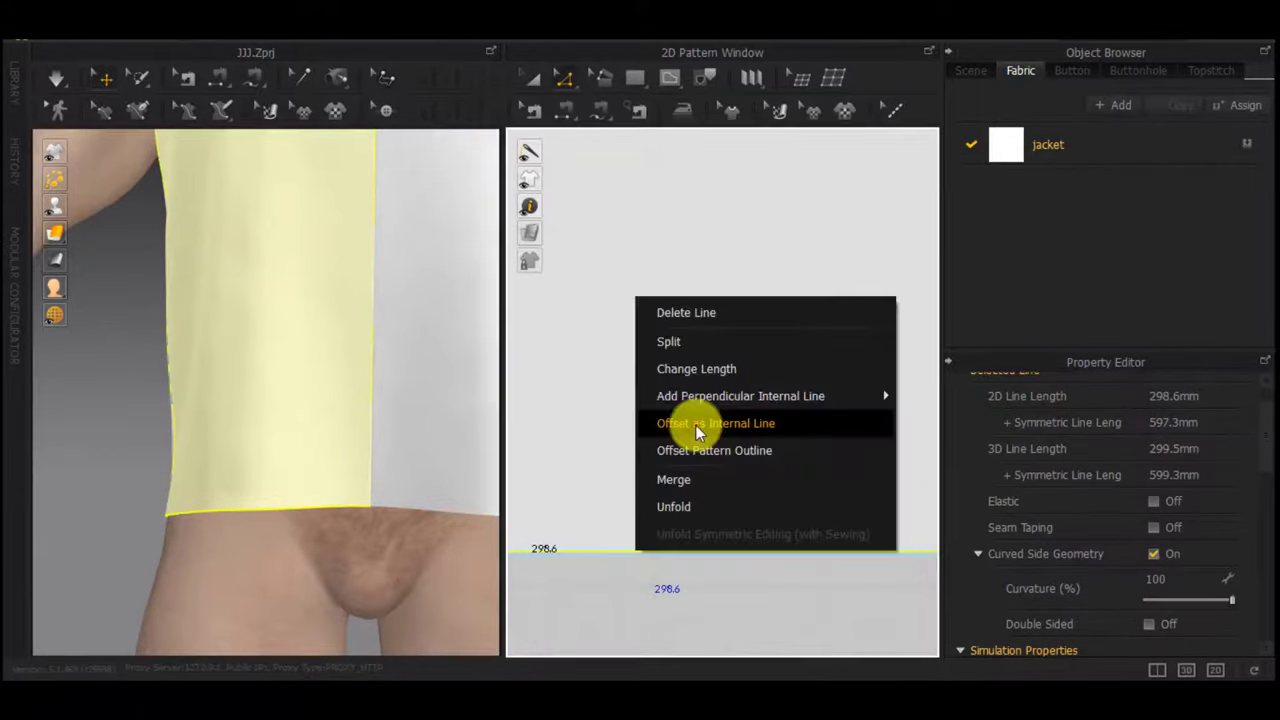
{"action": "left_click", "coordinate": [691, 423]}
{"action": "key", "text": "Return"}
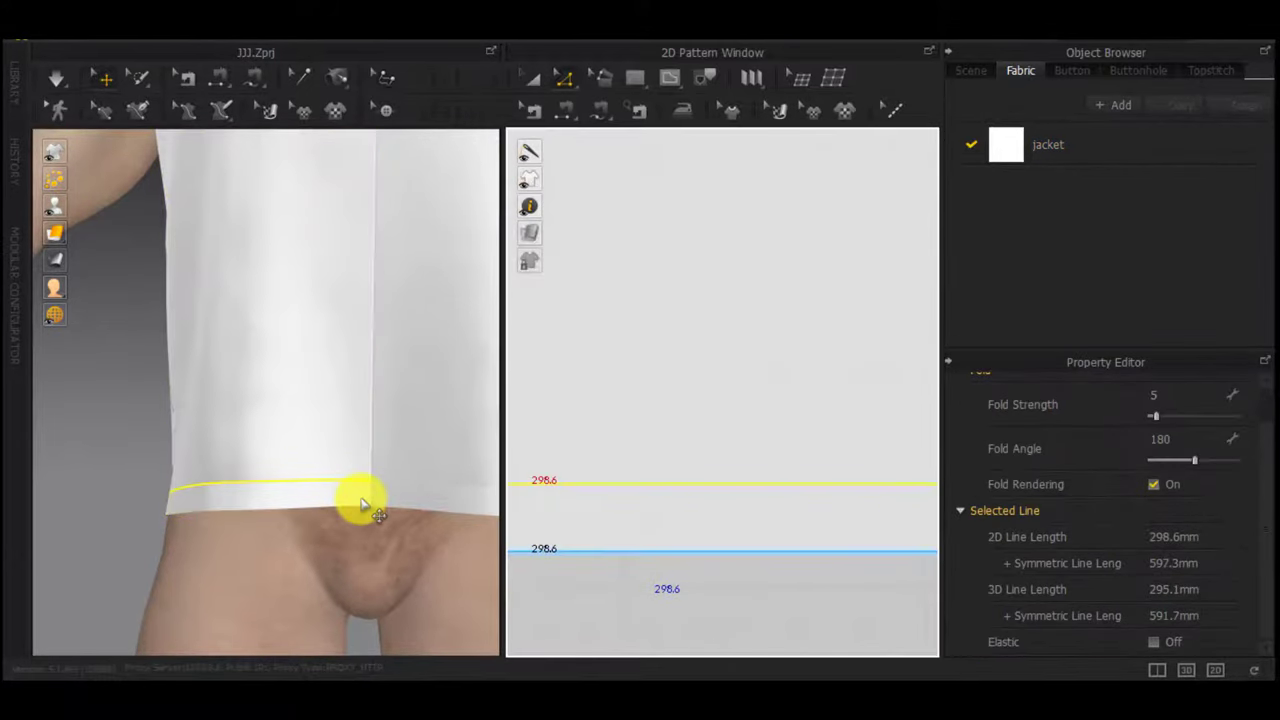
Move the front piece's internal hem line 5 mm down and show internal lines on the 3D garment
{"action": "scroll", "coordinate": [557, 482], "scroll_direction": "down", "scroll_amount": 4}
{"action": "scroll", "coordinate": [614, 492], "scroll_direction": "up", "scroll_amount": 2}
{"action": "left_click_drag", "start_coordinate": [612, 497], "coordinate": [612, 502]}
{"action": "right_click", "coordinate": [612, 502]}
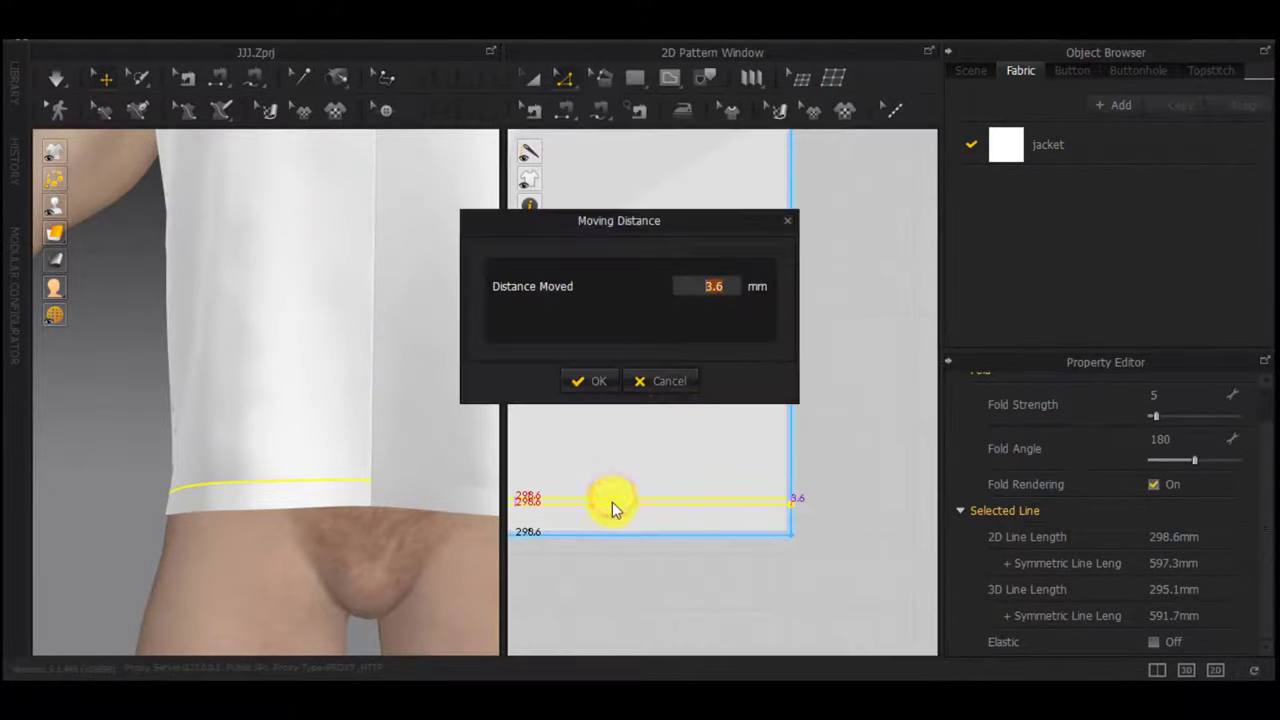
{"action": "type", "text": "5"}
{"action": "key", "text": "Return"}
{"action": "scroll", "coordinate": [400, 480], "scroll_direction": "down", "scroll_amount": 2}
{"action": "scroll", "coordinate": [752, 478], "scroll_direction": "down", "scroll_amount": 5}
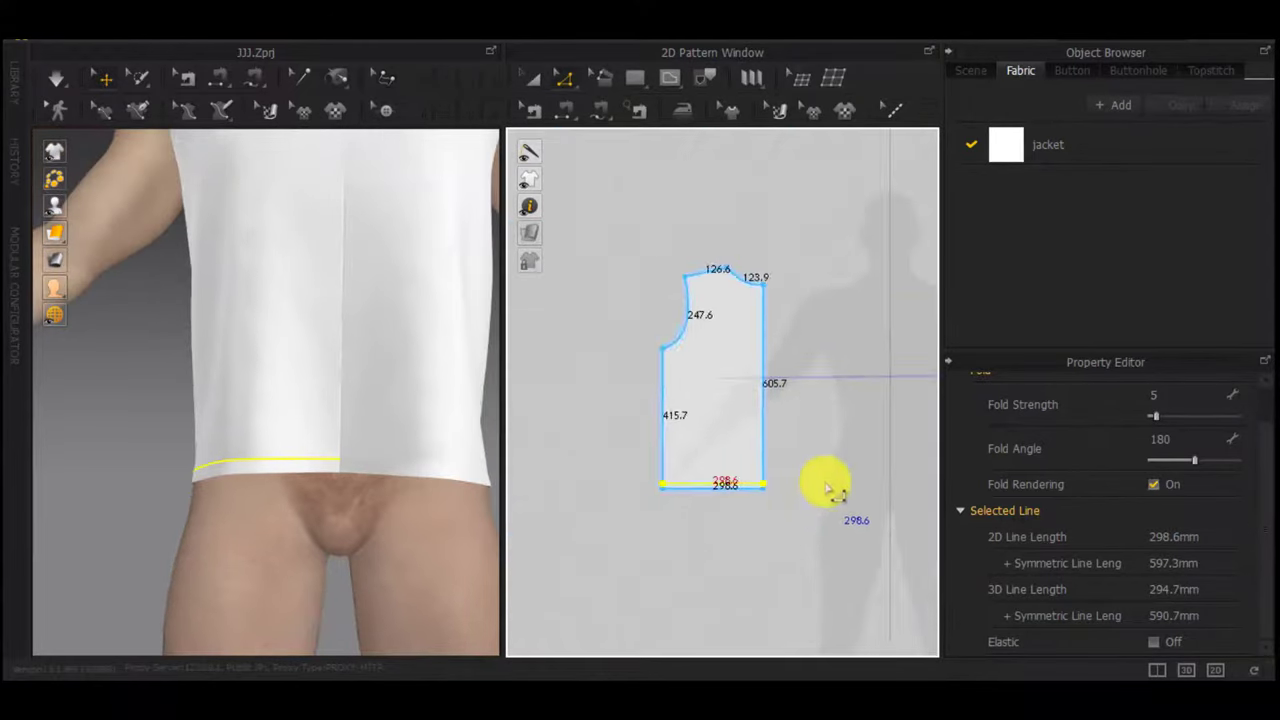
{"action": "scroll", "coordinate": [828, 490], "scroll_direction": "down", "scroll_amount": 4}
{"action": "mouse_move", "coordinate": [55, 152]}
{"action": "left_click", "coordinate": [129, 154]}
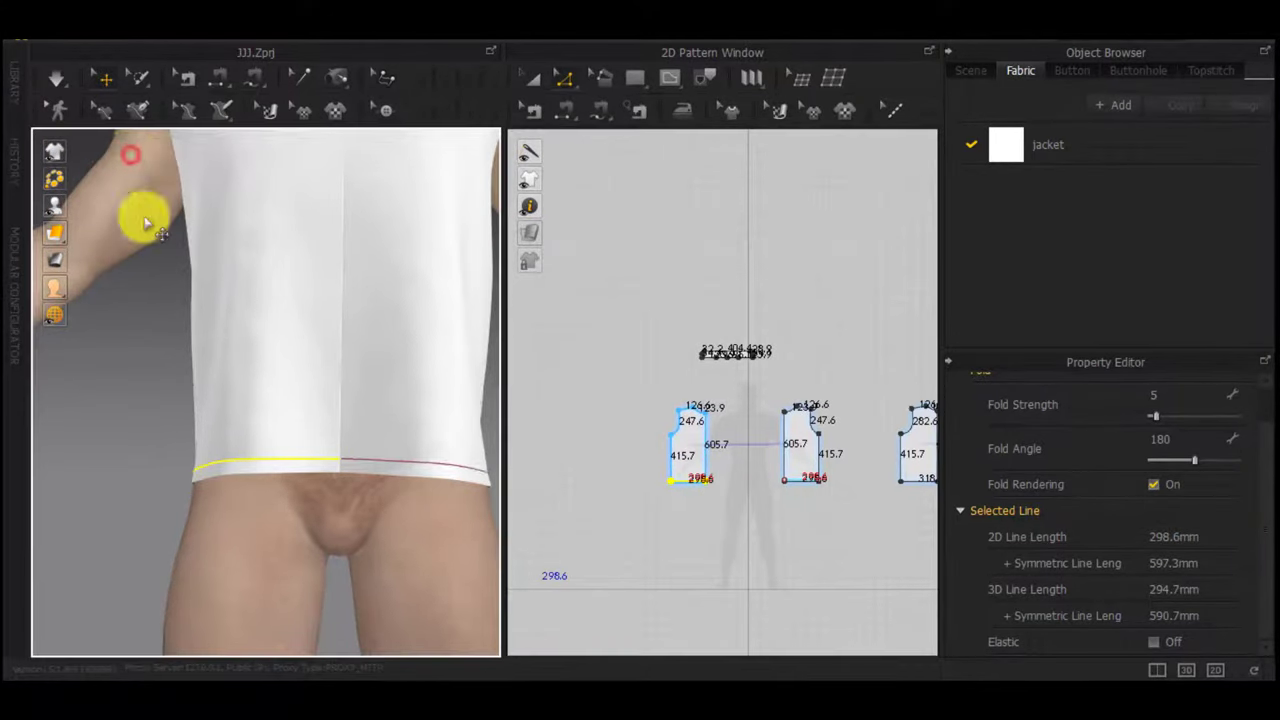
Offset the back piece's hem as an internal line at 15 mm
{"action": "scroll", "coordinate": [290, 400], "scroll_direction": "down", "scroll_amount": 3}
{"action": "scroll", "coordinate": [916, 460], "scroll_direction": "up", "scroll_amount": 5}
{"action": "scroll", "coordinate": [921, 470], "scroll_direction": "up", "scroll_amount": 1}
{"action": "right_click", "coordinate": [680, 510]}
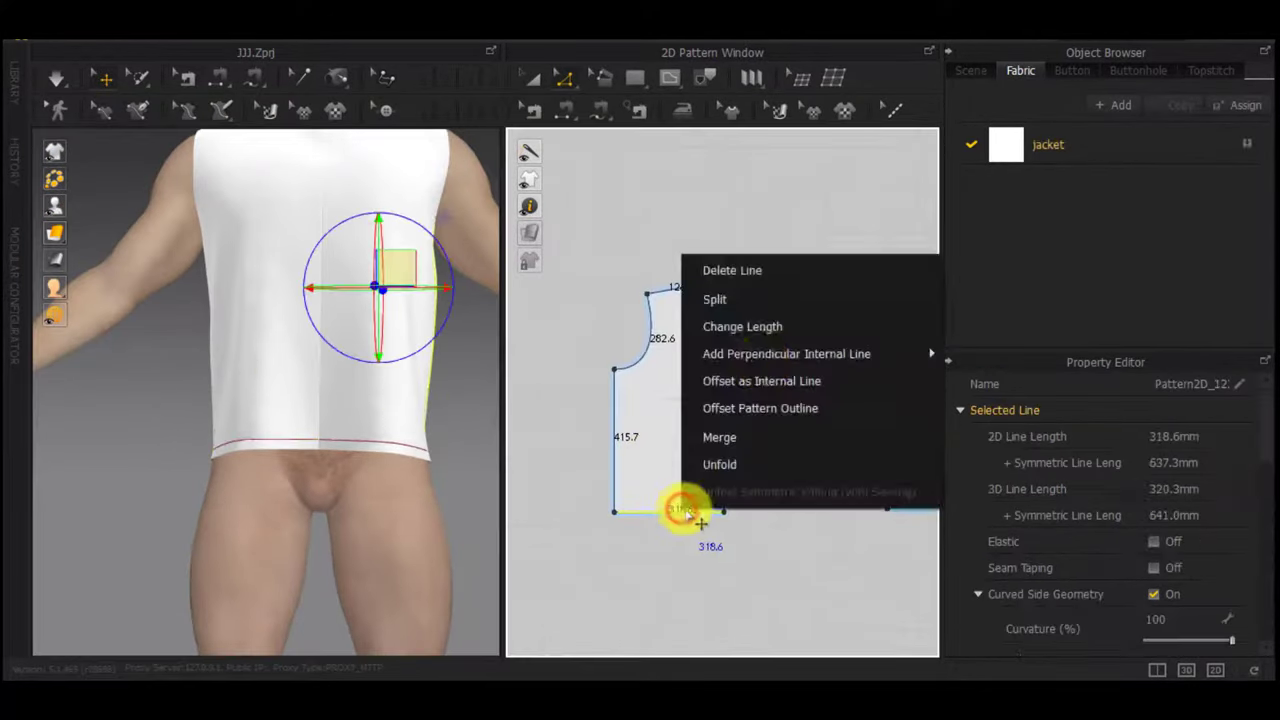
{"action": "left_click", "coordinate": [777, 377]}
{"action": "type", "text": "15"}
{"action": "key", "text": "Return"}
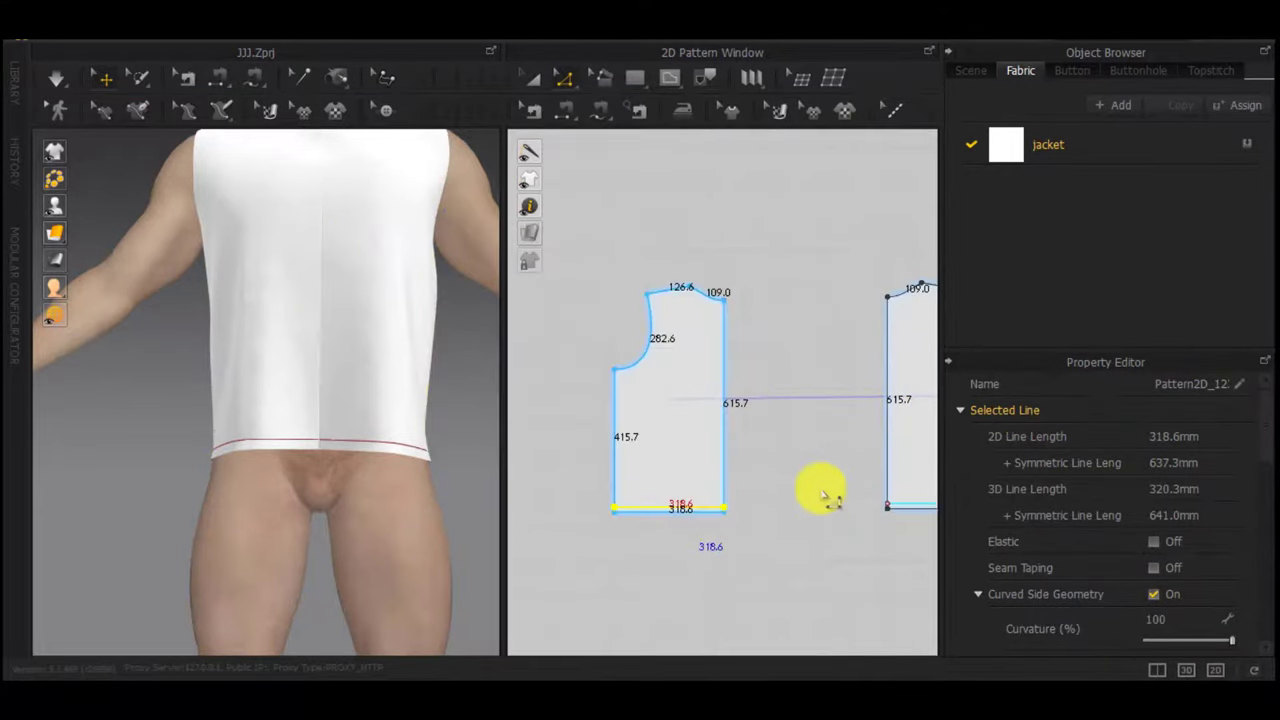
Offset the back piece's internal hem line 25 mm upward as one more internal line
{"action": "right_click_drag", "start_coordinate": [256, 485], "coordinate": [636, 461]}
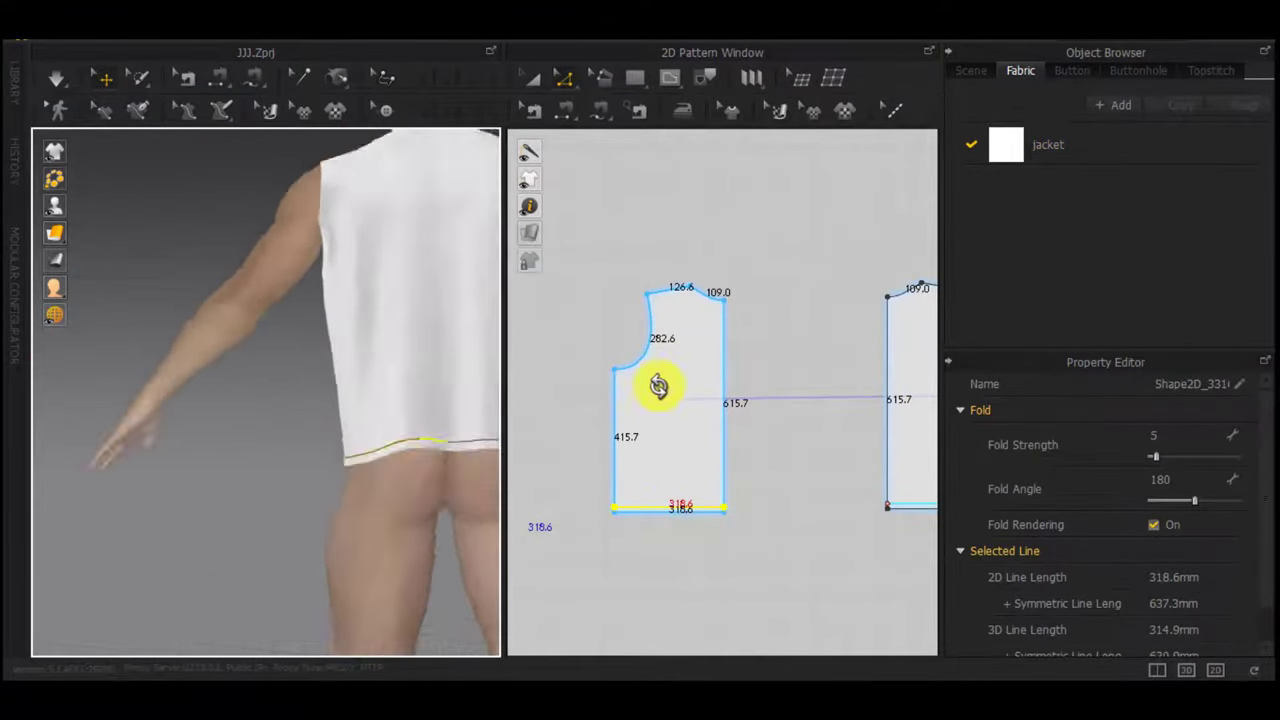
{"action": "right_click_drag", "start_coordinate": [1013, 482], "coordinate": [1090, 498]}
{"action": "left_click", "coordinate": [728, 526]}
{"action": "scroll", "coordinate": [684, 510], "scroll_direction": "up", "scroll_amount": 4}
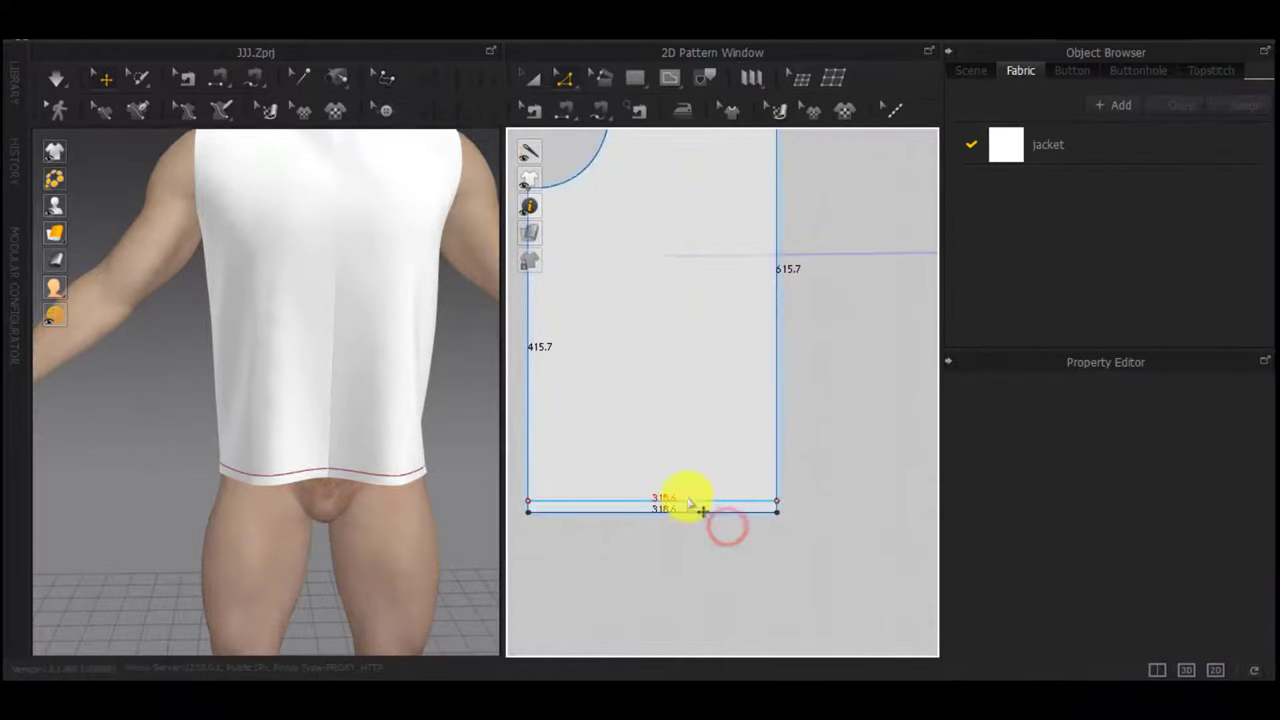
{"action": "scroll", "coordinate": [687, 502], "scroll_direction": "up", "scroll_amount": 2}
{"action": "right_click", "coordinate": [687, 501]}
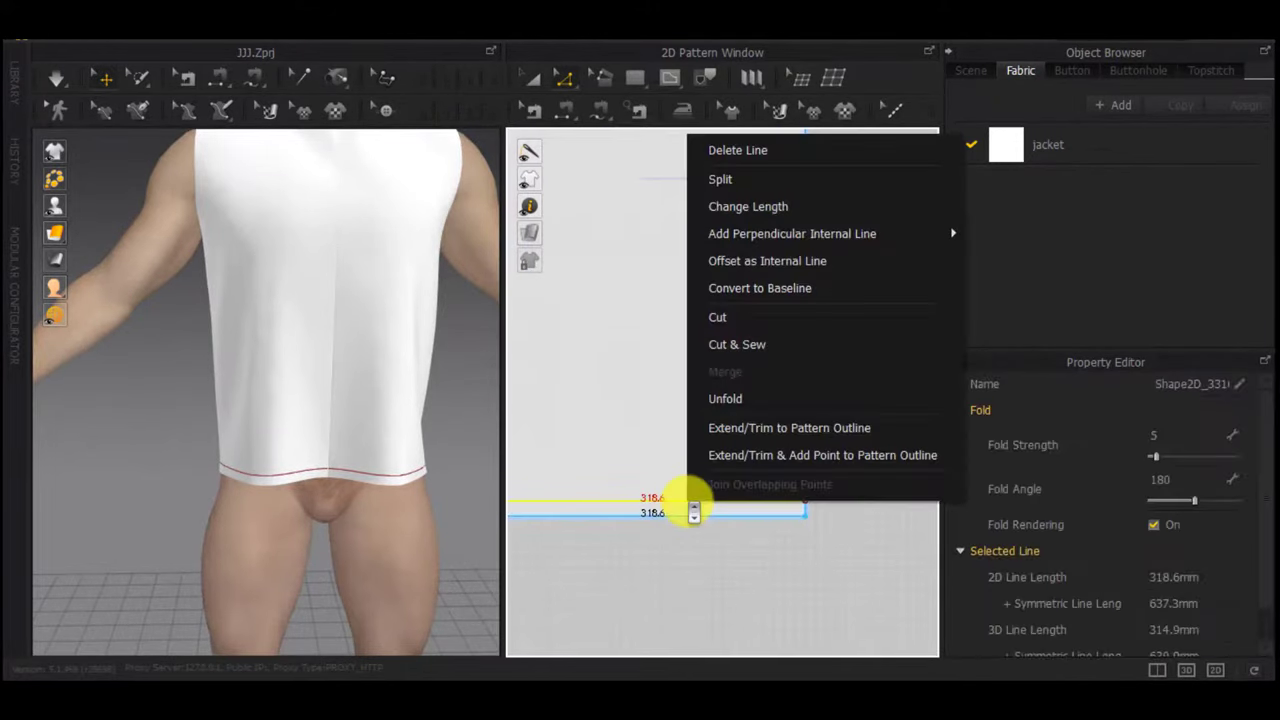
{"action": "left_click", "coordinate": [781, 266]}
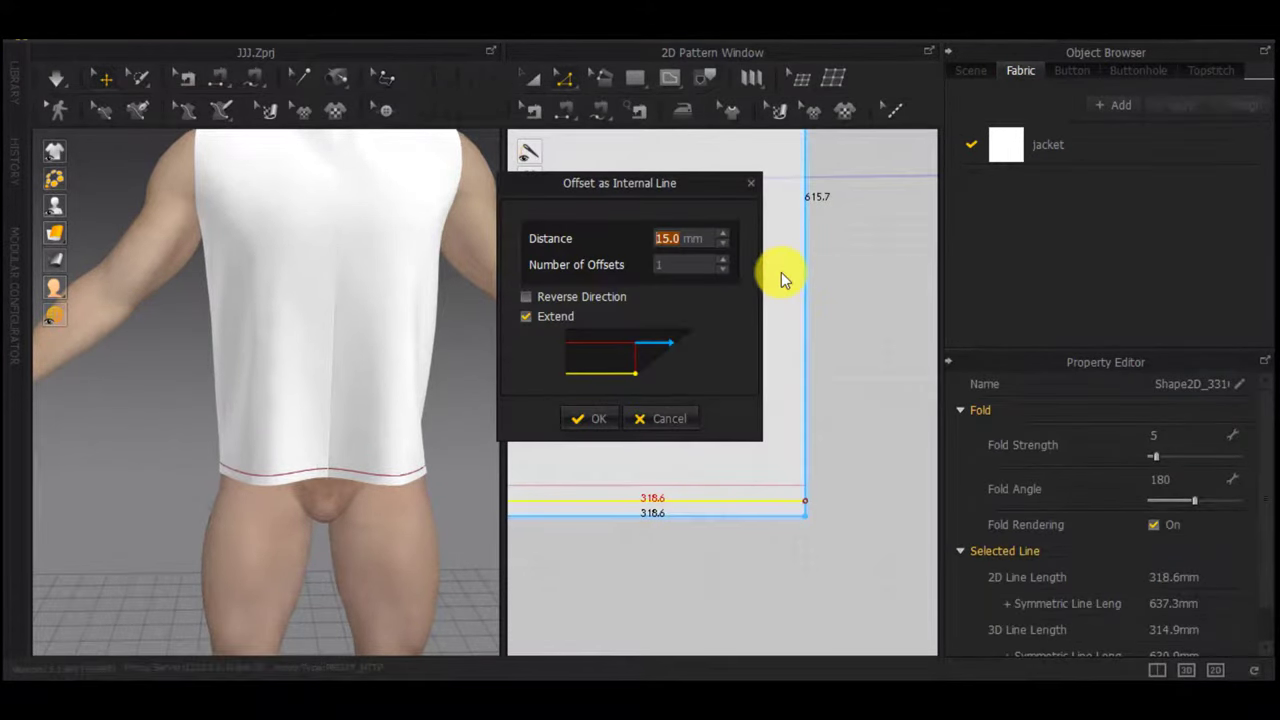
{"action": "type", "text": "25"}
{"action": "key", "text": "Return"}
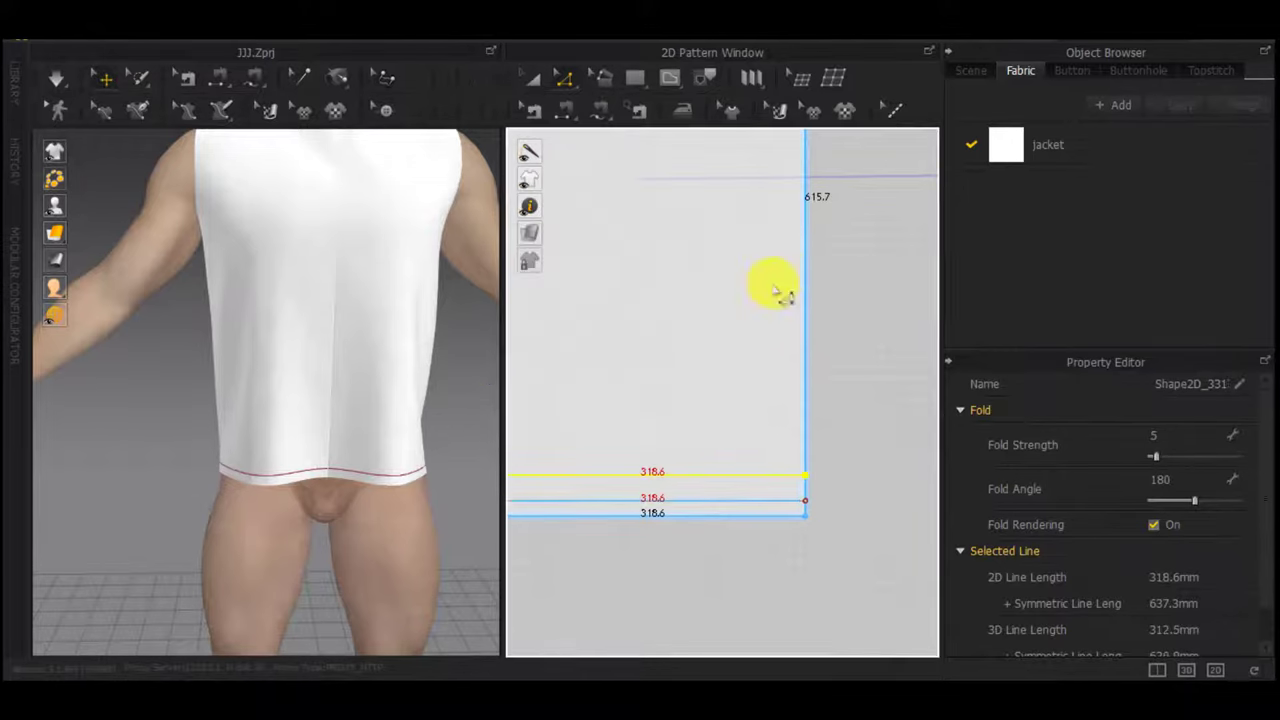
Offset the front piece's internal hem line 25 mm upward as one more internal line
{"action": "scroll", "coordinate": [417, 432], "scroll_direction": "down", "scroll_amount": 3}
{"action": "scroll", "coordinate": [620, 475], "scroll_direction": "down", "scroll_amount": 5}
{"action": "middle_click_drag", "start_coordinate": [725, 484], "coordinate": [915, 480]}
{"action": "scroll", "coordinate": [731, 461], "scroll_direction": "up", "scroll_amount": 5}
{"action": "right_click", "coordinate": [748, 487]}
{"action": "left_click", "coordinate": [805, 236]}
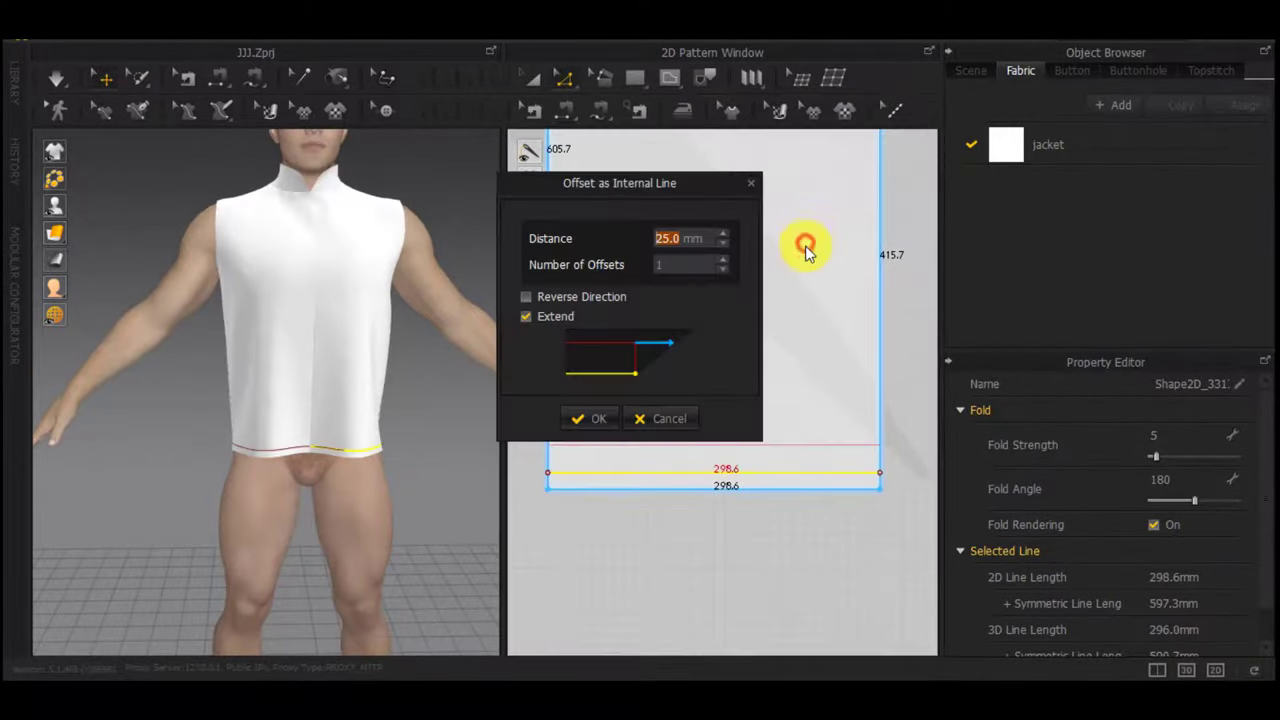
{"action": "key", "text": "Return"}
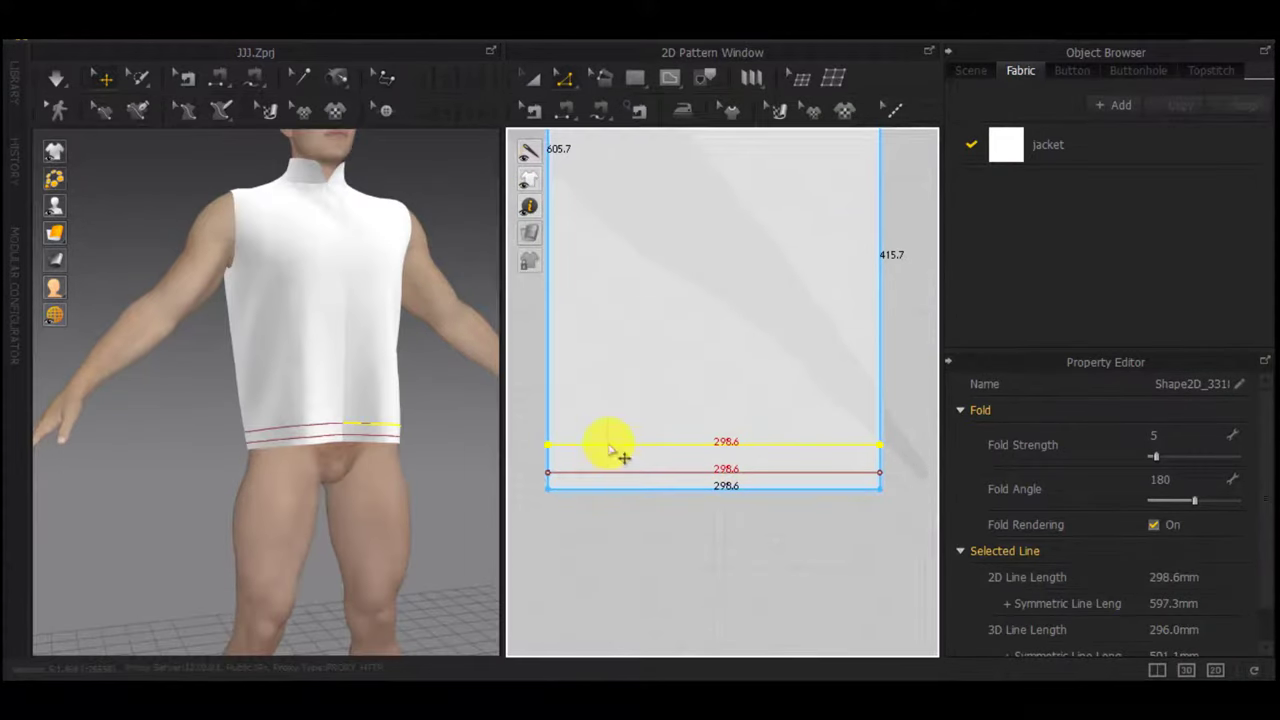
{"action": "left_click", "coordinate": [569, 574]}
Try a single 100 mm reversed offset from the front piece's upper internal hem line
{"action": "scroll", "coordinate": [572, 565], "scroll_direction": "down", "scroll_amount": 3}
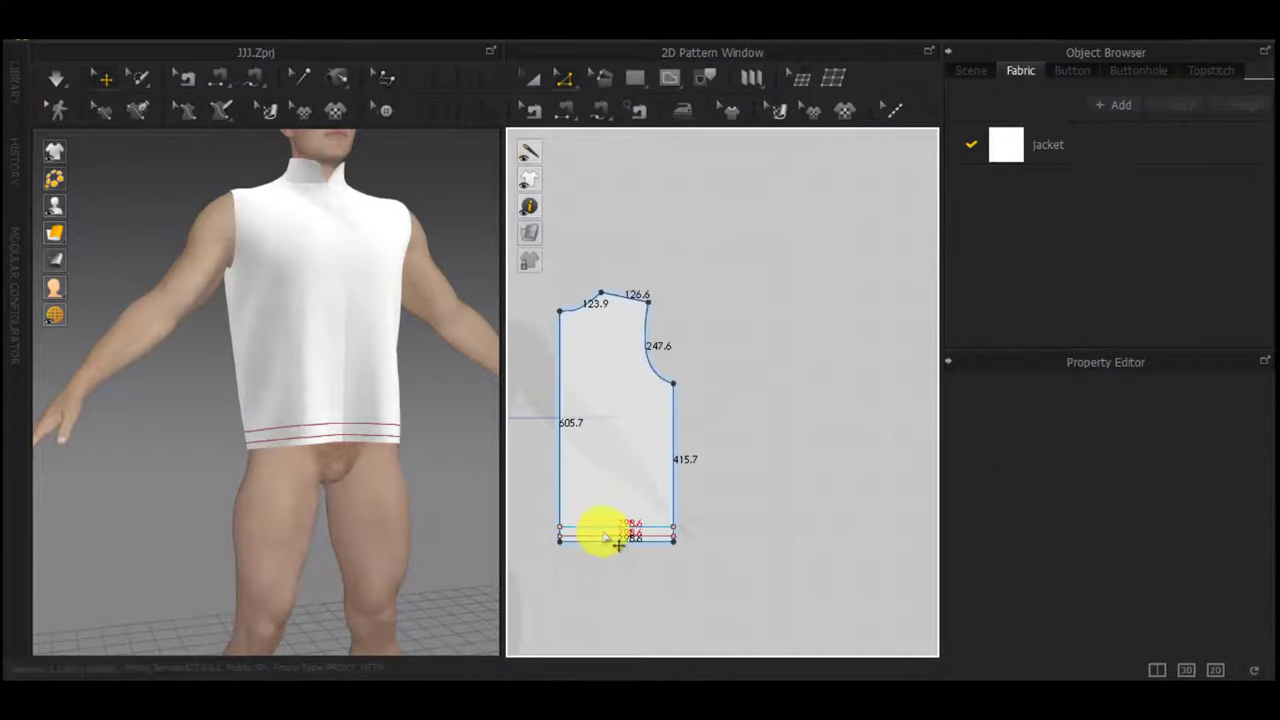
{"action": "right_click", "coordinate": [603, 535]}
{"action": "left_click", "coordinate": [660, 289]}
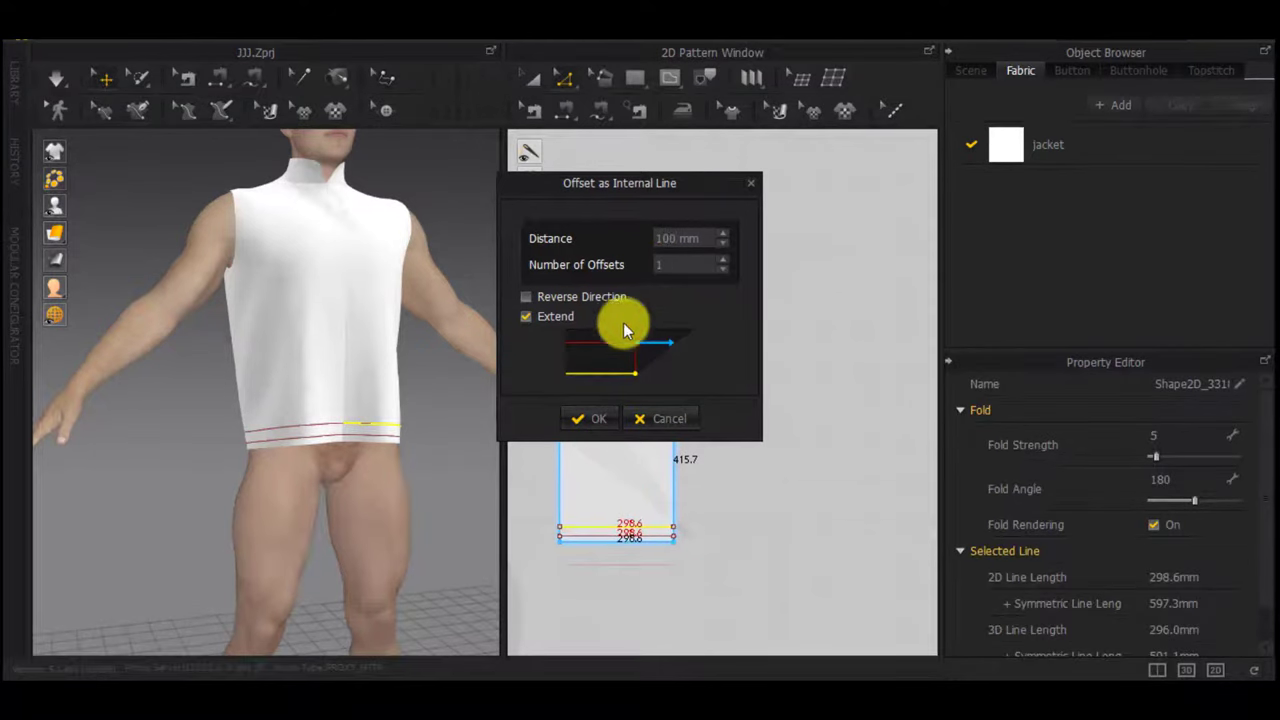
{"action": "left_click", "coordinate": [526, 297]}
{"action": "left_click", "coordinate": [569, 426]}
{"action": "right_click_drag", "start_coordinate": [355, 410], "coordinate": [310, 420]}
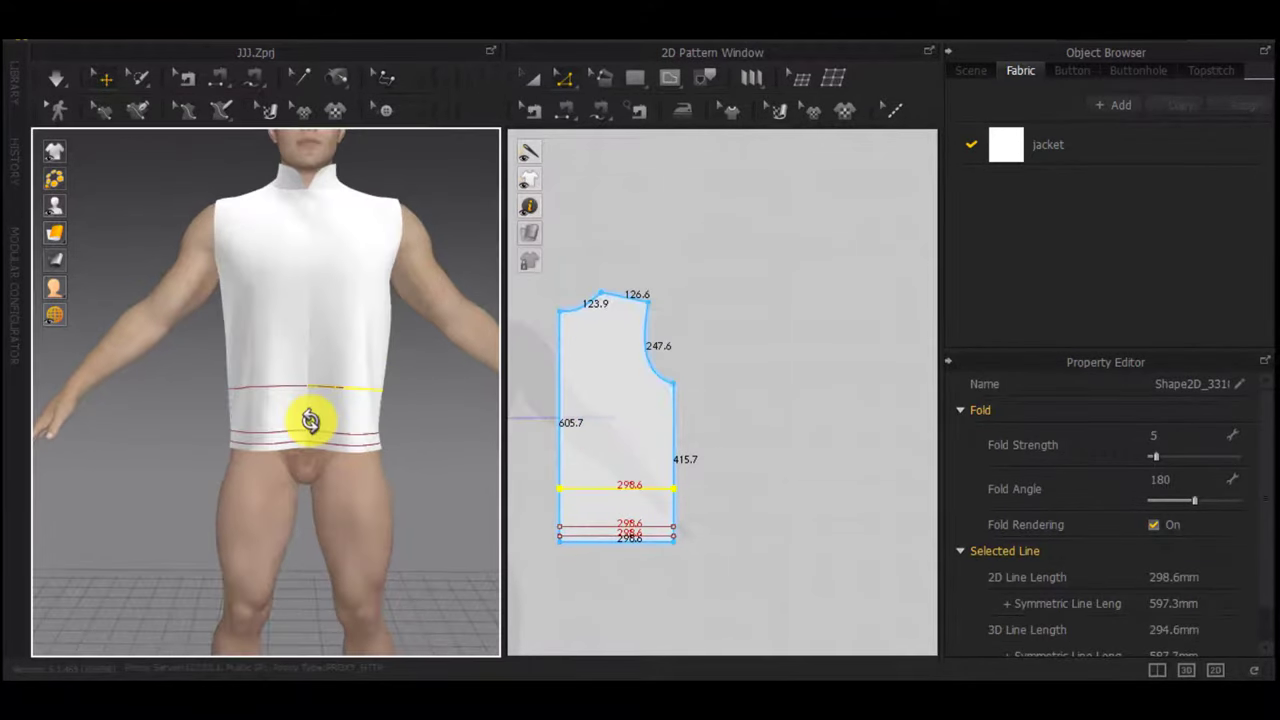
{"action": "scroll", "coordinate": [640, 488], "scroll_direction": "up", "scroll_amount": 4}
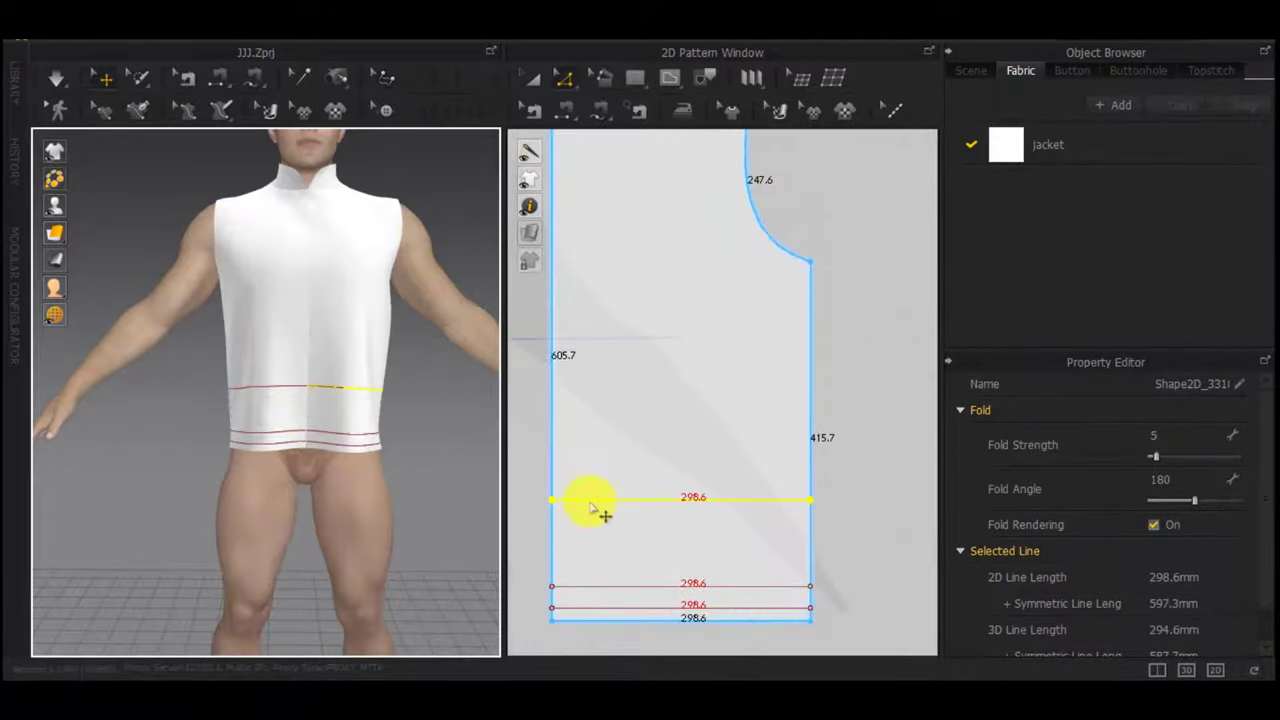
Offset the front piece's upper internal hem line as six internal lines spaced 100 mm apart, in the reverse direction
{"action": "right_click", "coordinate": [610, 590]}
{"action": "left_click", "coordinate": [688, 349]}
{"action": "left_click", "coordinate": [712, 266]}
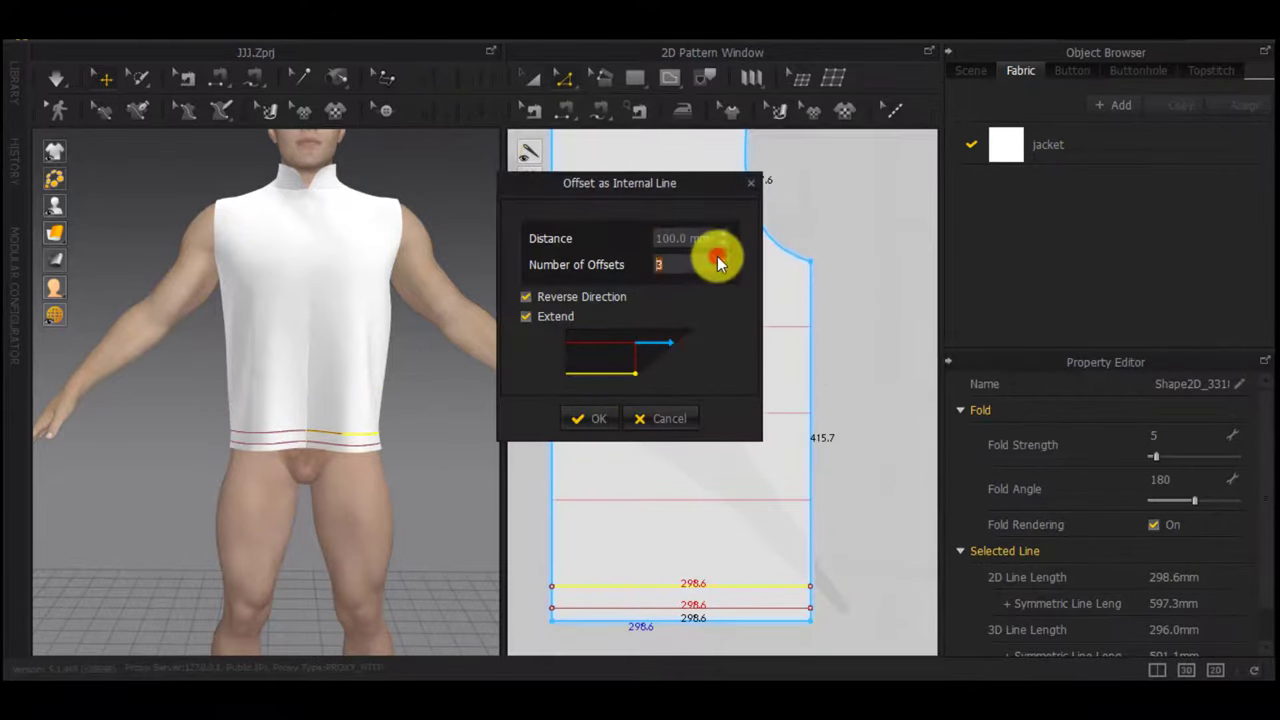
{"action": "type", "text": "5"}
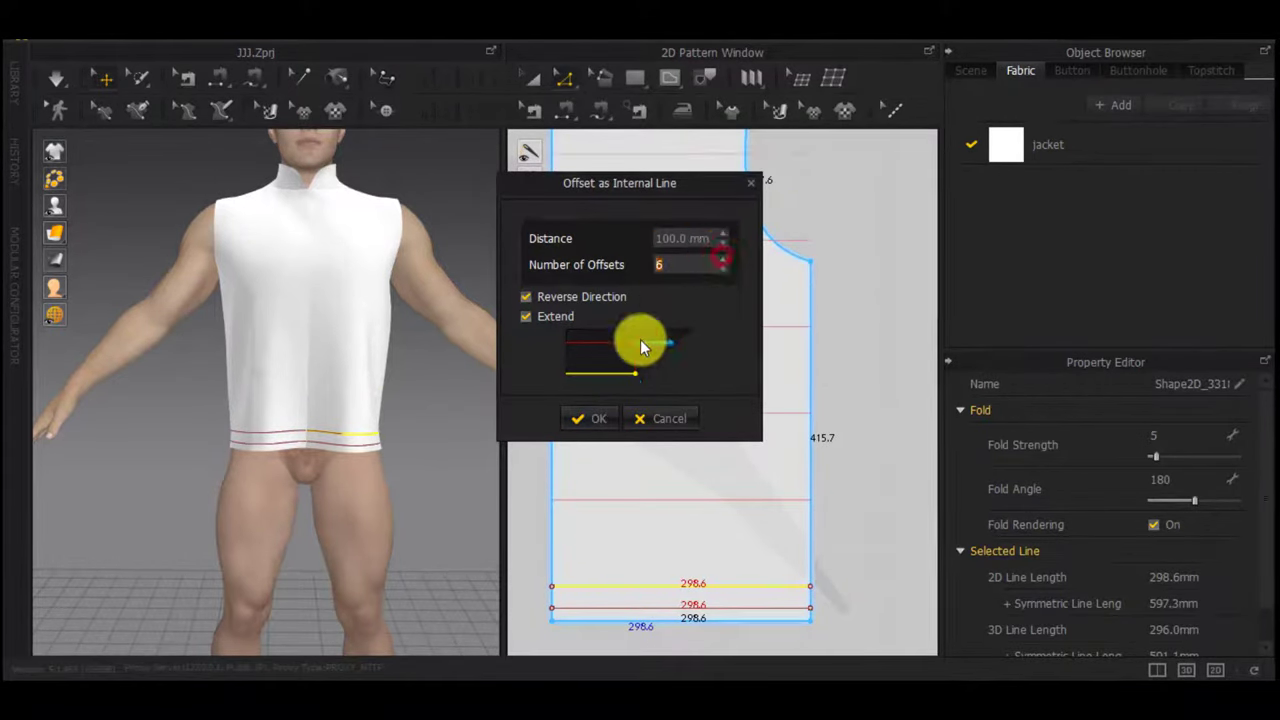
{"action": "left_click", "coordinate": [592, 418]}
Extend/trim the front piece's six new horizontal internal lines to the pattern outline
{"action": "scroll", "coordinate": [720, 486], "scroll_direction": "down", "scroll_amount": 3}
{"action": "scroll", "coordinate": [688, 430], "scroll_direction": "up", "scroll_amount": 2}
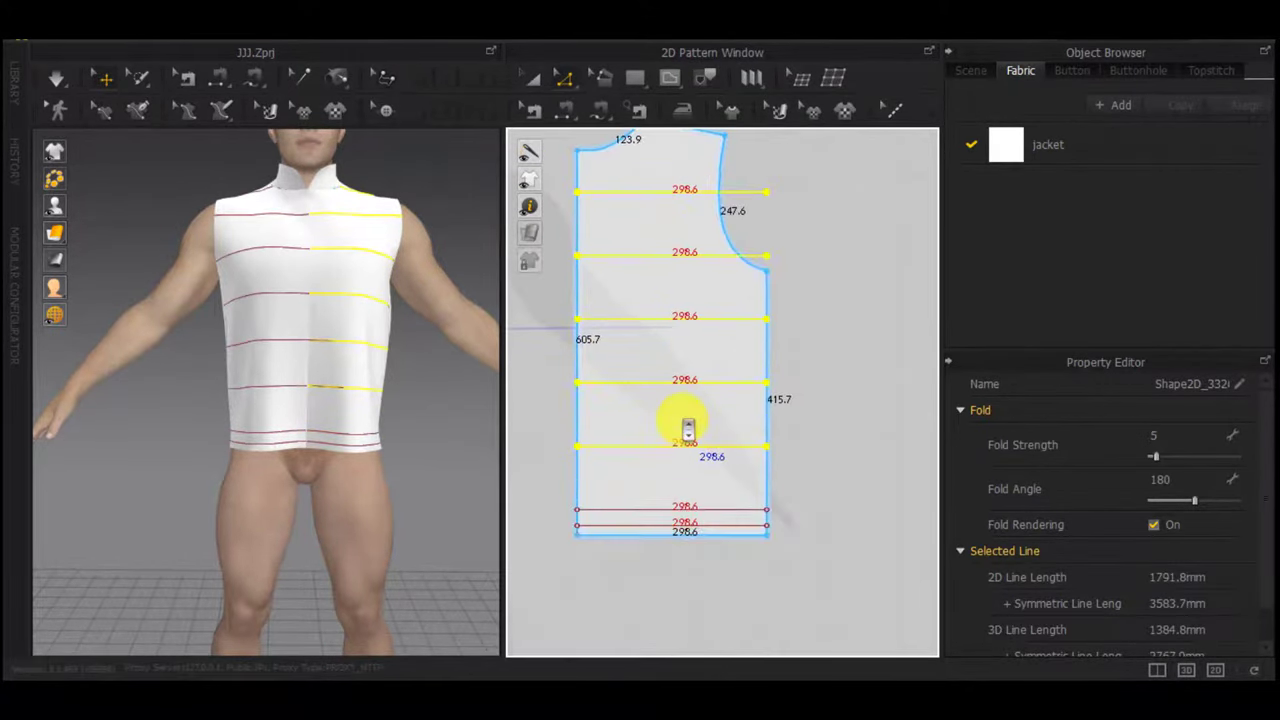
{"action": "scroll", "coordinate": [687, 259], "scroll_direction": "up", "scroll_amount": 2}
{"action": "right_click", "coordinate": [687, 257]}
{"action": "left_click", "coordinate": [772, 362]}
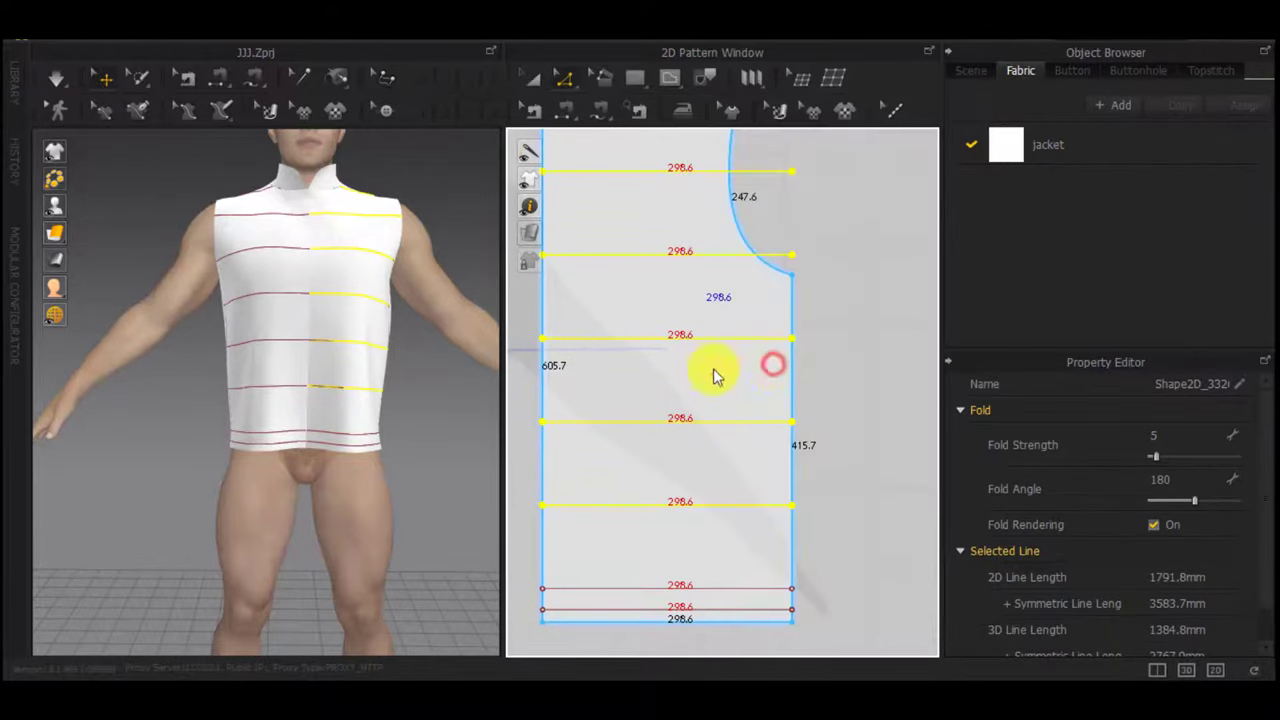
{"action": "scroll", "coordinate": [713, 357], "scroll_direction": "down", "scroll_amount": 5}
{"action": "scroll", "coordinate": [711, 303], "scroll_direction": "up", "scroll_amount": 5}
{"action": "middle_click_drag", "start_coordinate": [690, 295], "coordinate": [710, 346]}
{"action": "right_click_drag", "start_coordinate": [345, 305], "coordinate": [448, 357]}
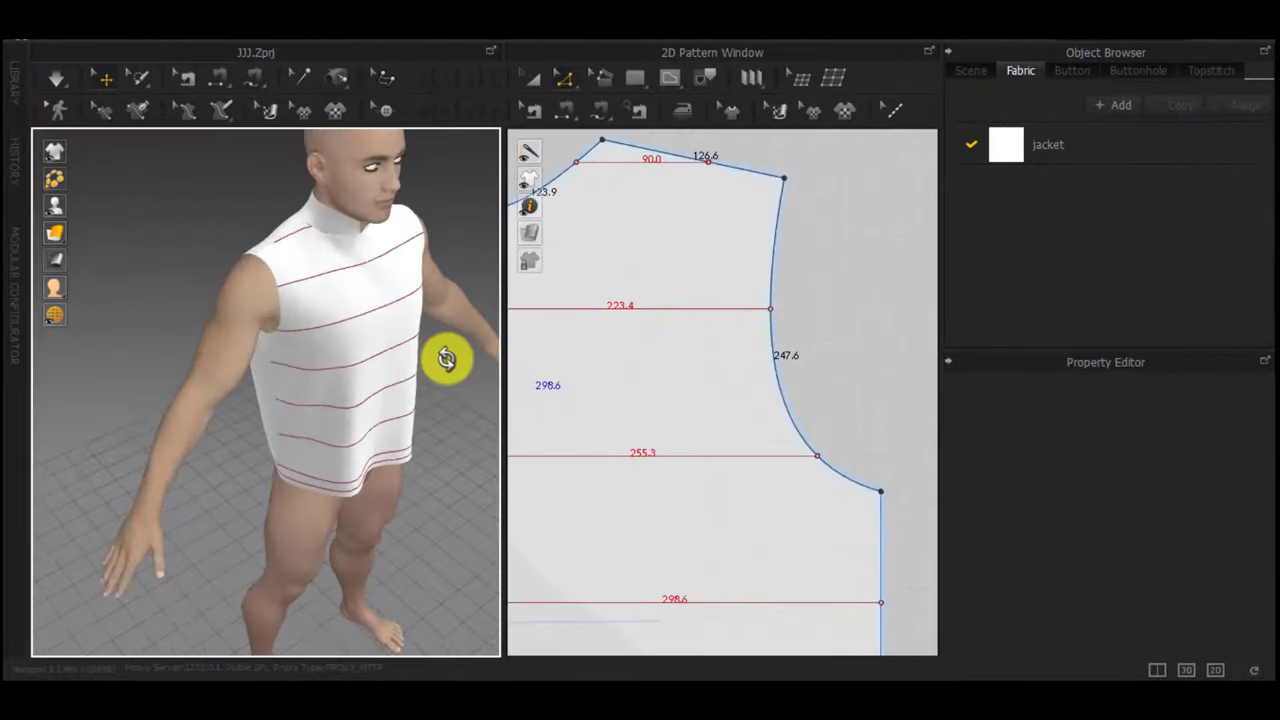
{"action": "scroll", "coordinate": [355, 372], "scroll_direction": "down", "scroll_amount": 2}
Offset the back piece's upper internal hem line toward the shoulder as six internal lines spaced 100 mm apart
{"action": "right_click_drag", "start_coordinate": [357, 377], "coordinate": [711, 338]}
{"action": "scroll", "coordinate": [711, 338], "scroll_direction": "down", "scroll_amount": 5}
{"action": "middle_click_drag", "start_coordinate": [812, 432], "coordinate": [548, 380]}
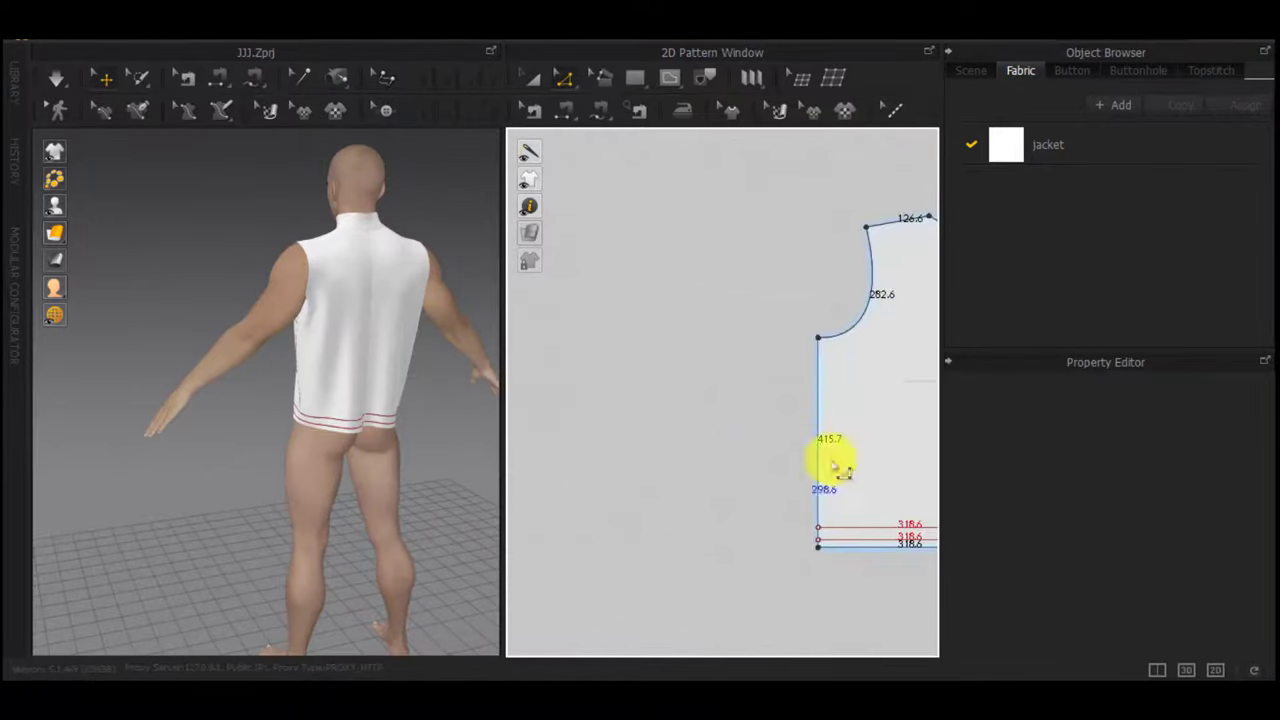
{"action": "middle_click_drag", "start_coordinate": [829, 461], "coordinate": [697, 441]}
{"action": "right_click", "coordinate": [785, 507]}
{"action": "left_click", "coordinate": [848, 258]}
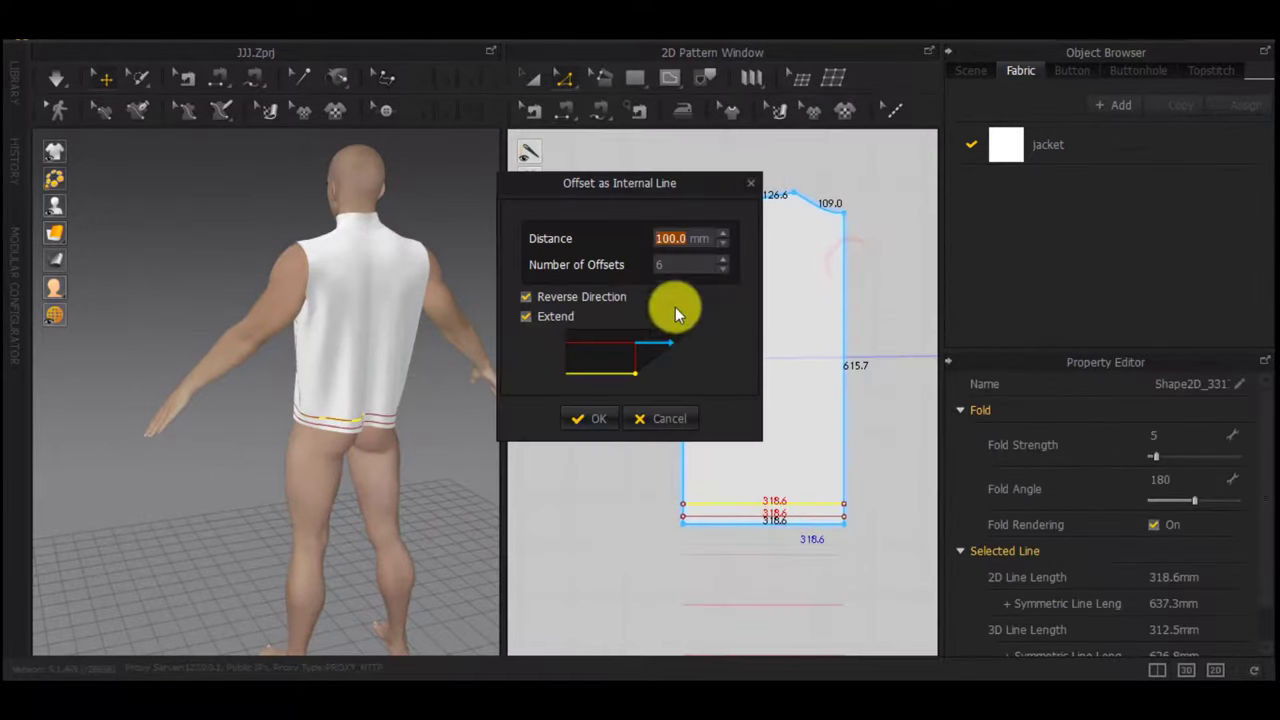
{"action": "left_click", "coordinate": [590, 418]}
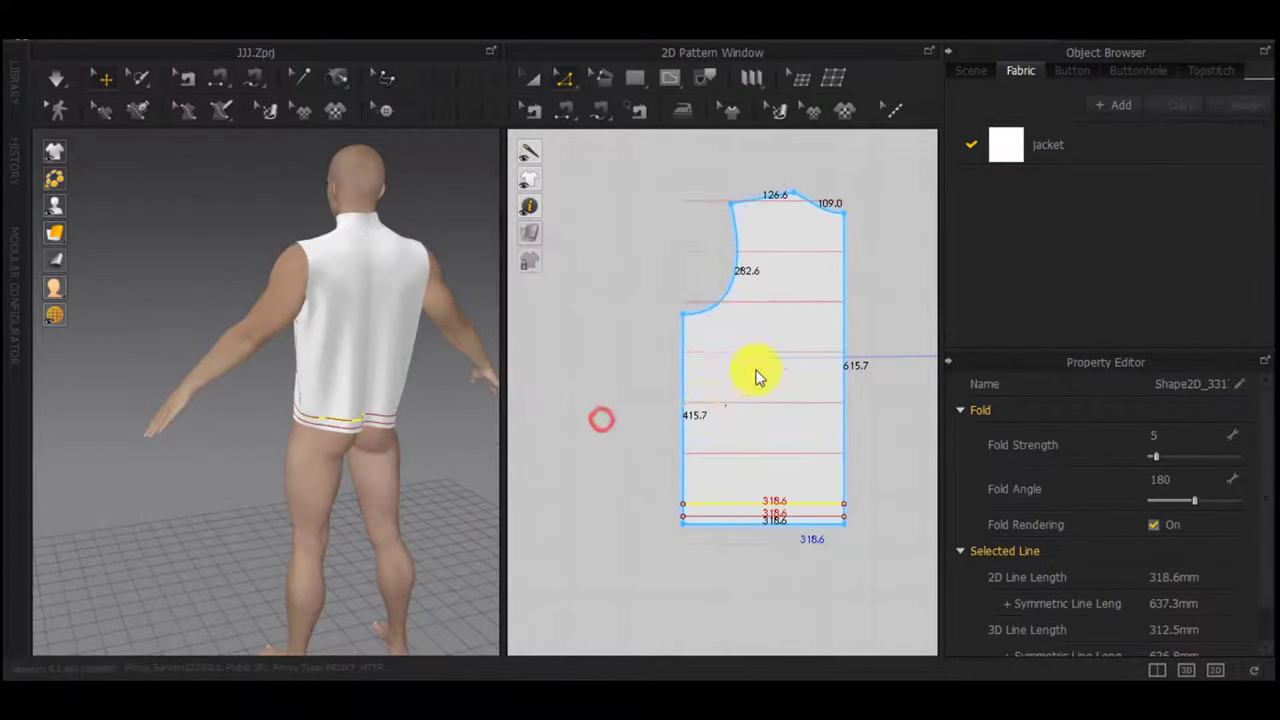
Extend/trim the back piece's six new horizontal internal lines to the pattern outline
{"action": "right_click", "coordinate": [771, 349]}
{"action": "left_click", "coordinate": [885, 349]}
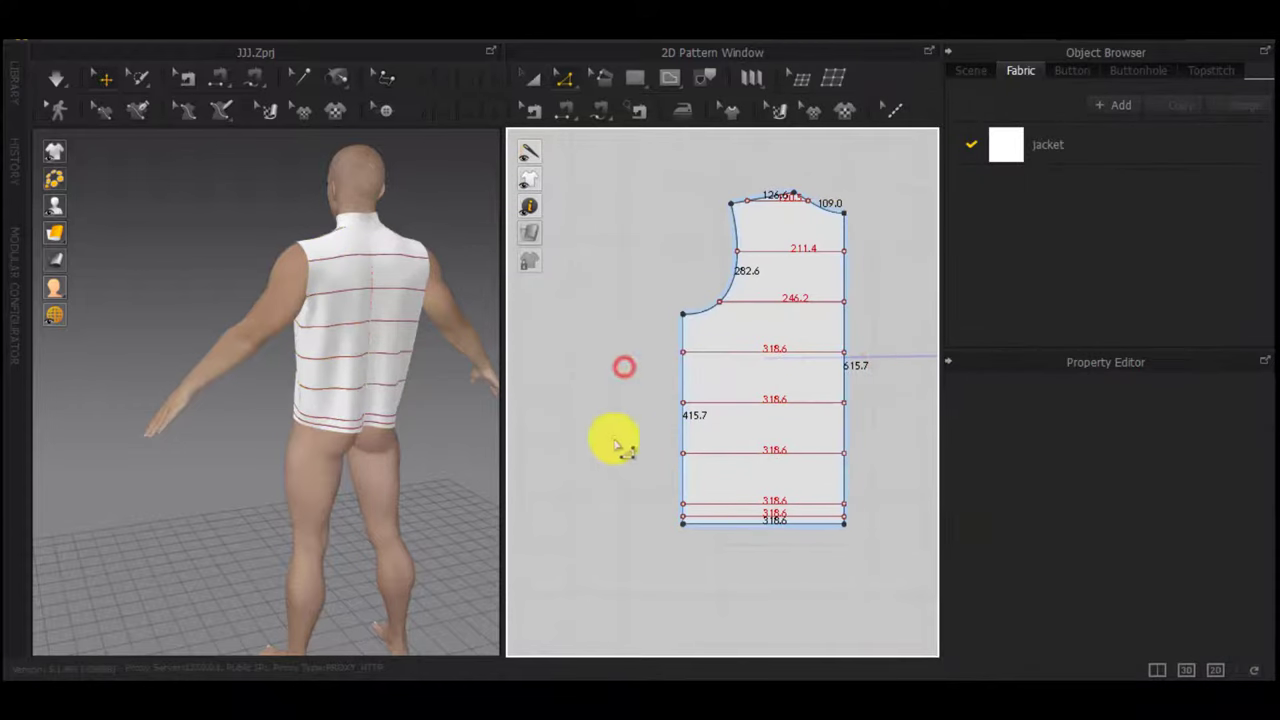
{"action": "right_click_drag", "start_coordinate": [347, 380], "coordinate": [724, 396]}
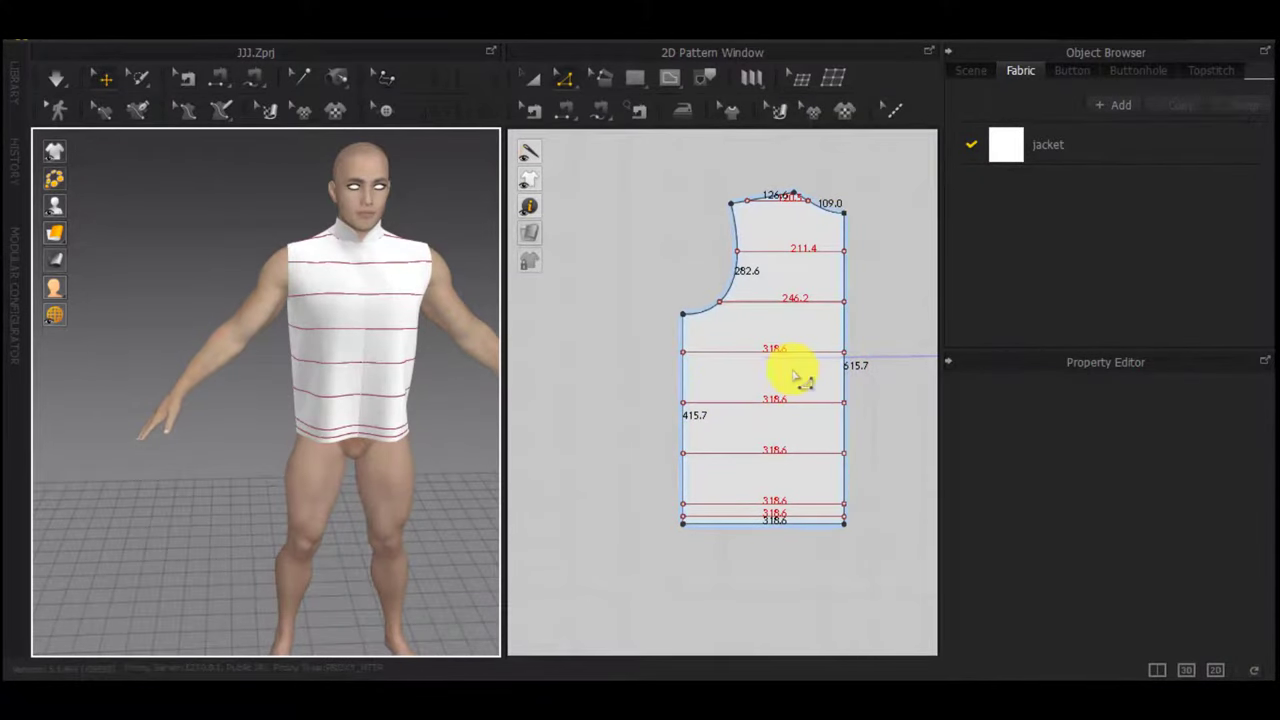
Offset the front piece's center edge inward as six vertical internal lines spaced 50 mm apart
{"action": "scroll", "coordinate": [795, 377], "scroll_direction": "down", "scroll_amount": 3}
{"action": "middle_click_drag", "start_coordinate": [718, 442], "coordinate": [905, 443]}
{"action": "scroll", "coordinate": [629, 399], "scroll_direction": "up", "scroll_amount": 5}
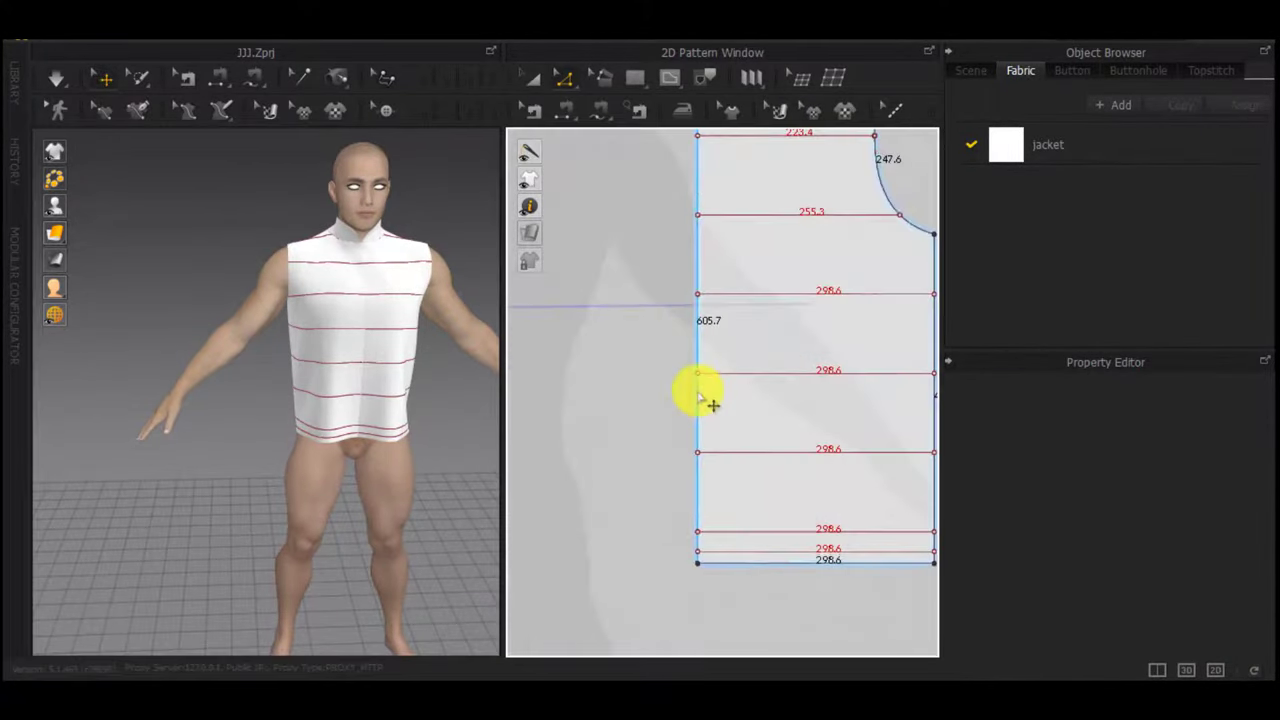
{"action": "left_click", "coordinate": [699, 396]}
{"action": "right_click", "coordinate": [698, 392]}
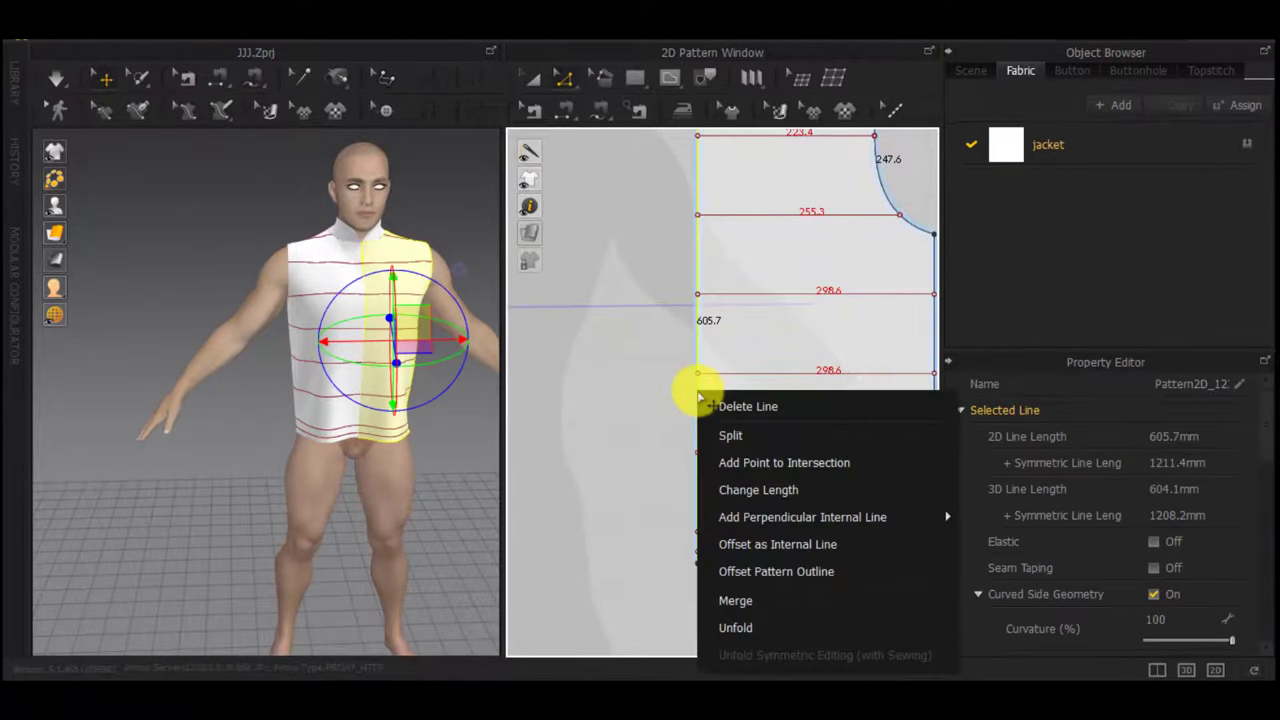
{"action": "left_click", "coordinate": [745, 545]}
{"action": "type", "text": "3."}
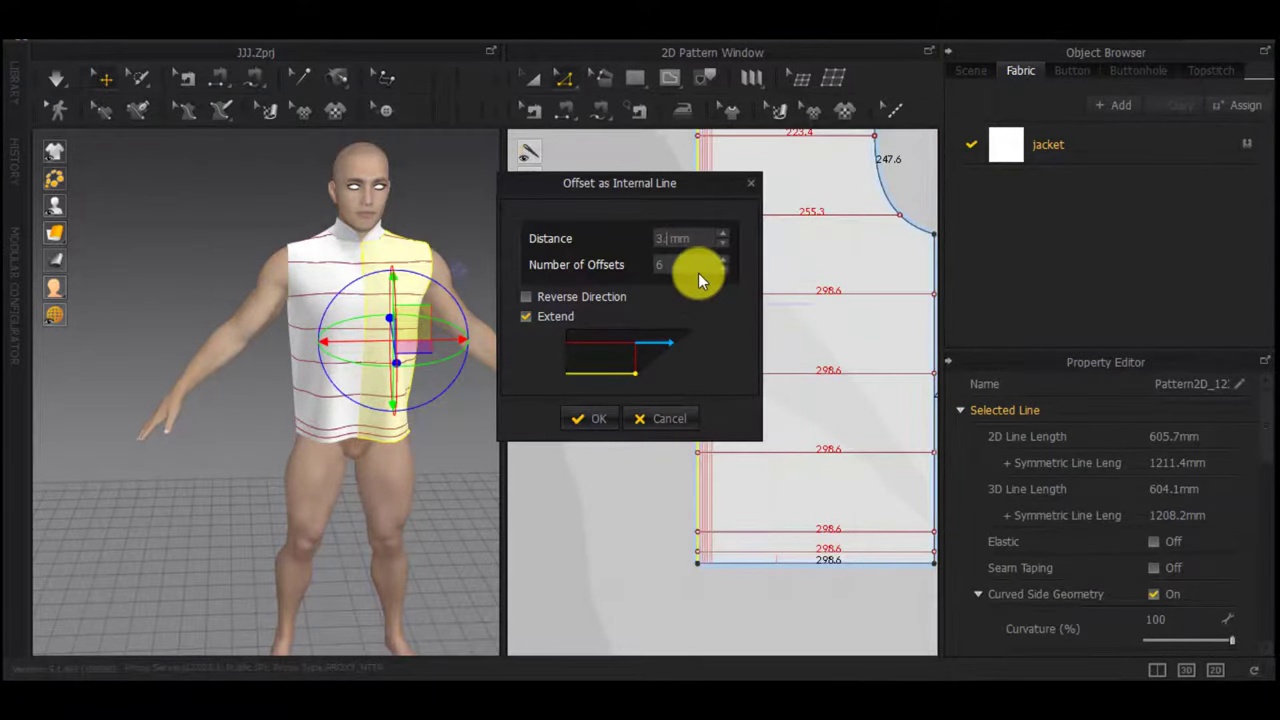
{"action": "key", "text": "BackSpace"}
{"action": "type", "text": "0"}
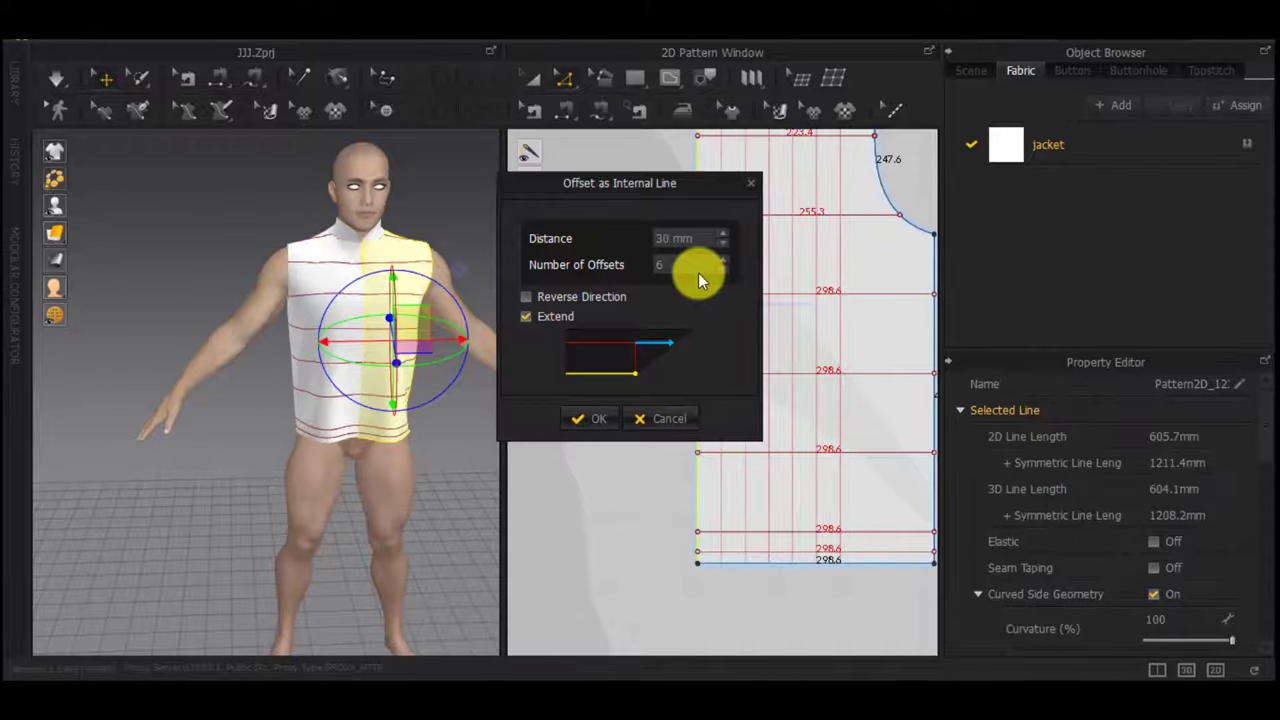
{"action": "key", "text": "BackSpace"}
{"action": "key", "text": "BackSpace"}
{"action": "type", "text": "50"}
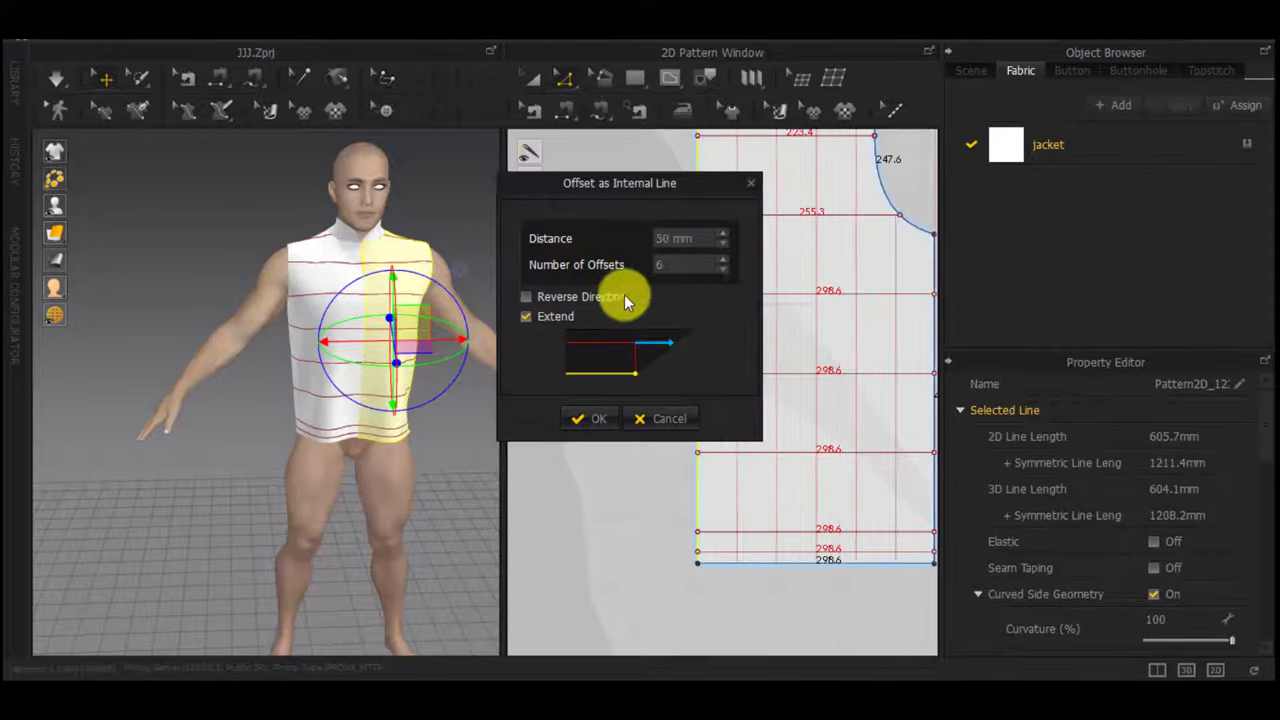
{"action": "left_click", "coordinate": [614, 414]}
Extend/trim the front piece's vertical internal lines to the outline and delete the one overlapping the side edge
{"action": "scroll", "coordinate": [688, 428], "scroll_direction": "down", "scroll_amount": 3}
{"action": "middle_click_drag", "start_coordinate": [724, 440], "coordinate": [661, 437]}
{"action": "scroll", "coordinate": [780, 385], "scroll_direction": "up", "scroll_amount": 4}
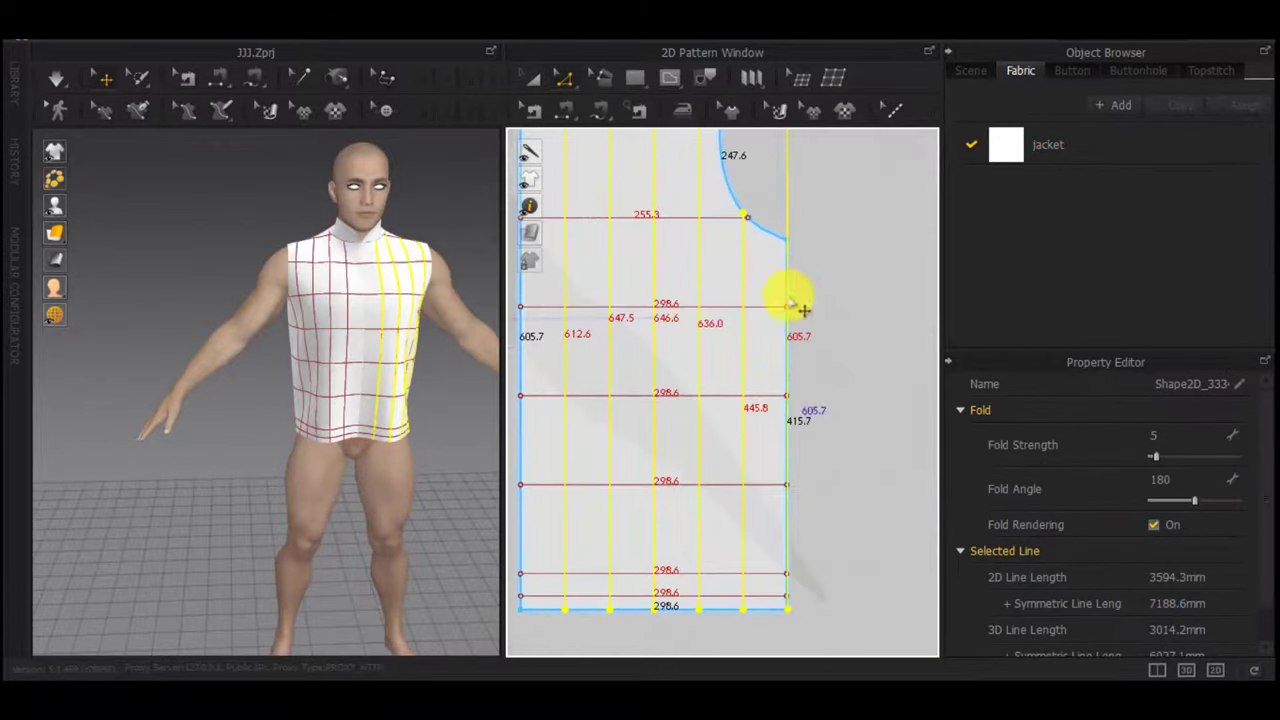
{"action": "scroll", "coordinate": [744, 280], "scroll_direction": "up", "scroll_amount": 2}
{"action": "right_click", "coordinate": [744, 282]}
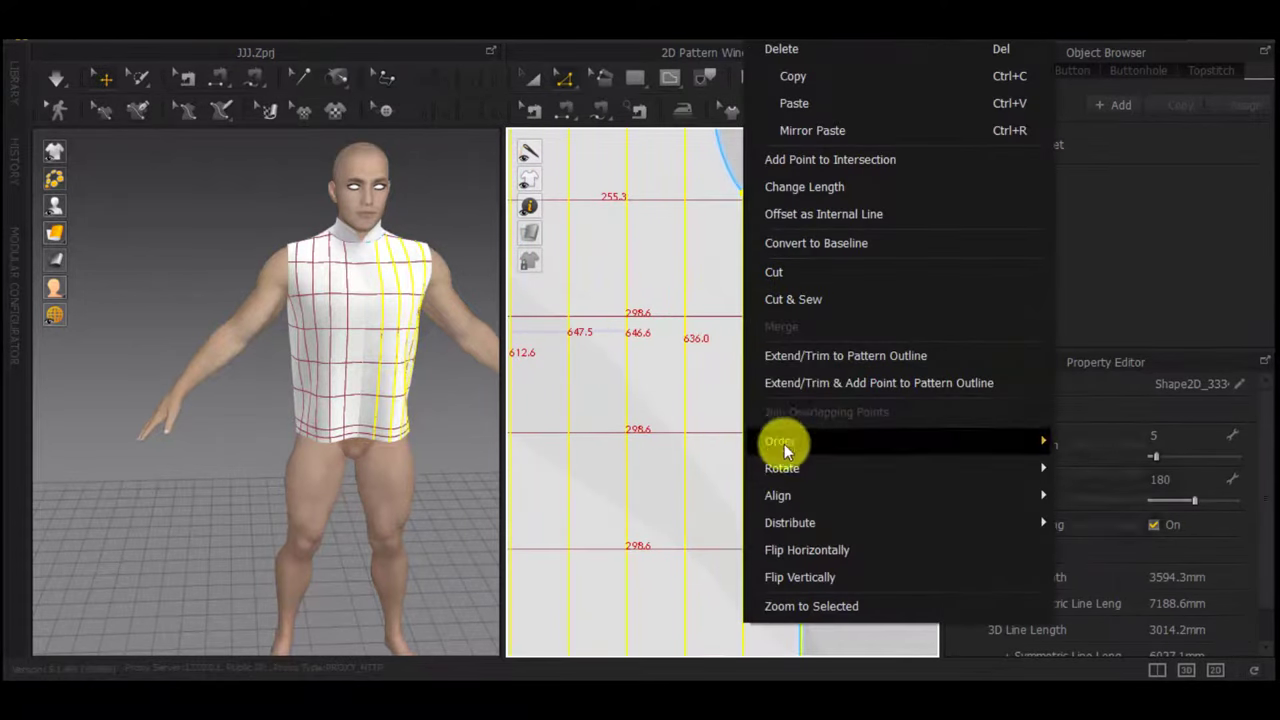
{"action": "left_click", "coordinate": [804, 355]}
{"action": "left_click", "coordinate": [656, 411]}
{"action": "left_click", "coordinate": [803, 203]}
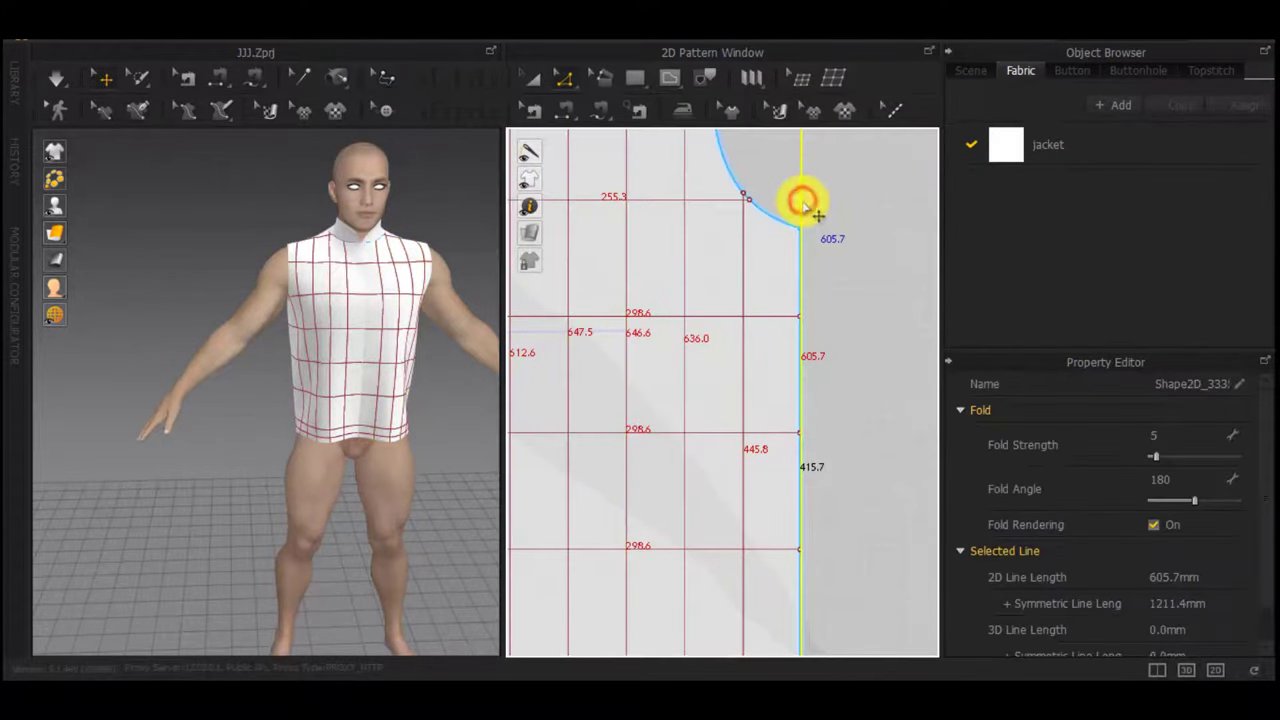
{"action": "key", "text": "Delete"}
Offset the back piece's center edge inward as six vertical internal lines with the same spacing as on the front
{"action": "scroll", "coordinate": [768, 293], "scroll_direction": "down", "scroll_amount": 5}
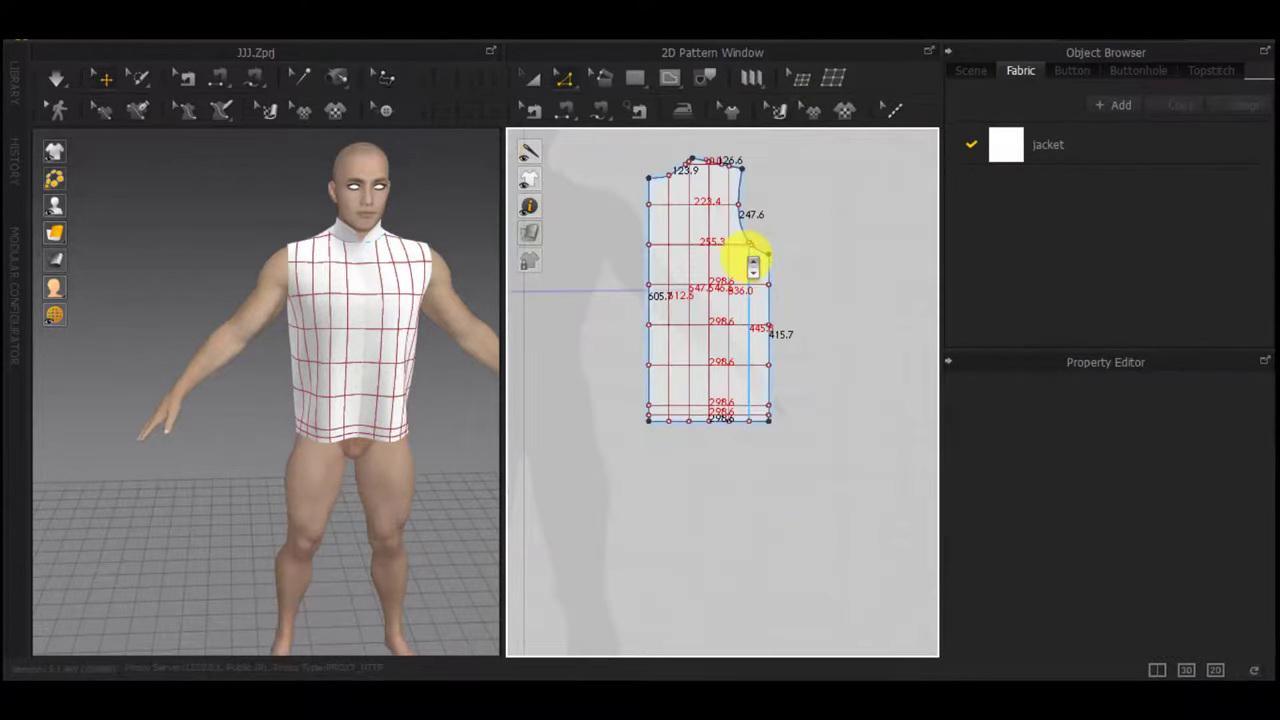
{"action": "scroll", "coordinate": [743, 260], "scroll_direction": "up", "scroll_amount": 3}
{"action": "middle_click_drag", "start_coordinate": [743, 260], "coordinate": [861, 321]}
{"action": "scroll", "coordinate": [770, 387], "scroll_direction": "down", "scroll_amount": 2}
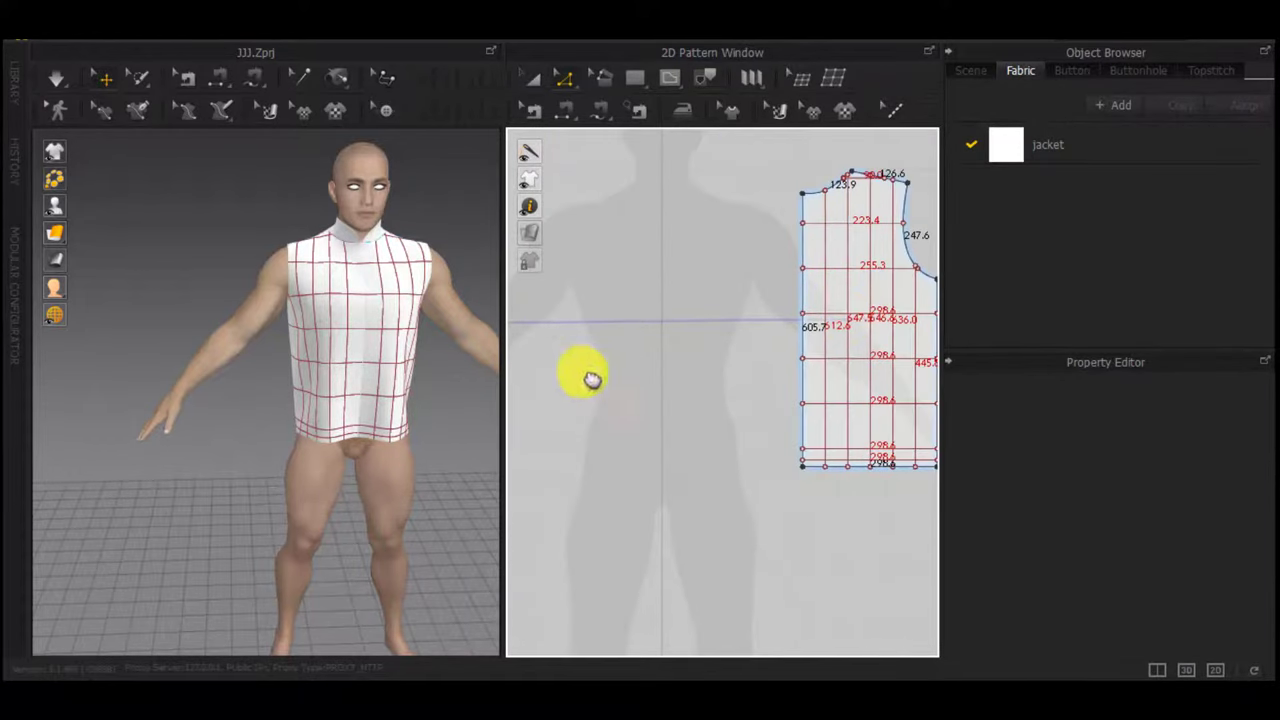
{"action": "middle_click_drag", "start_coordinate": [591, 377], "coordinate": [808, 385]}
{"action": "scroll", "coordinate": [671, 409], "scroll_direction": "down", "scroll_amount": 4}
{"action": "middle_click_drag", "start_coordinate": [745, 432], "coordinate": [463, 426]}
{"action": "scroll", "coordinate": [658, 418], "scroll_direction": "up", "scroll_amount": 3}
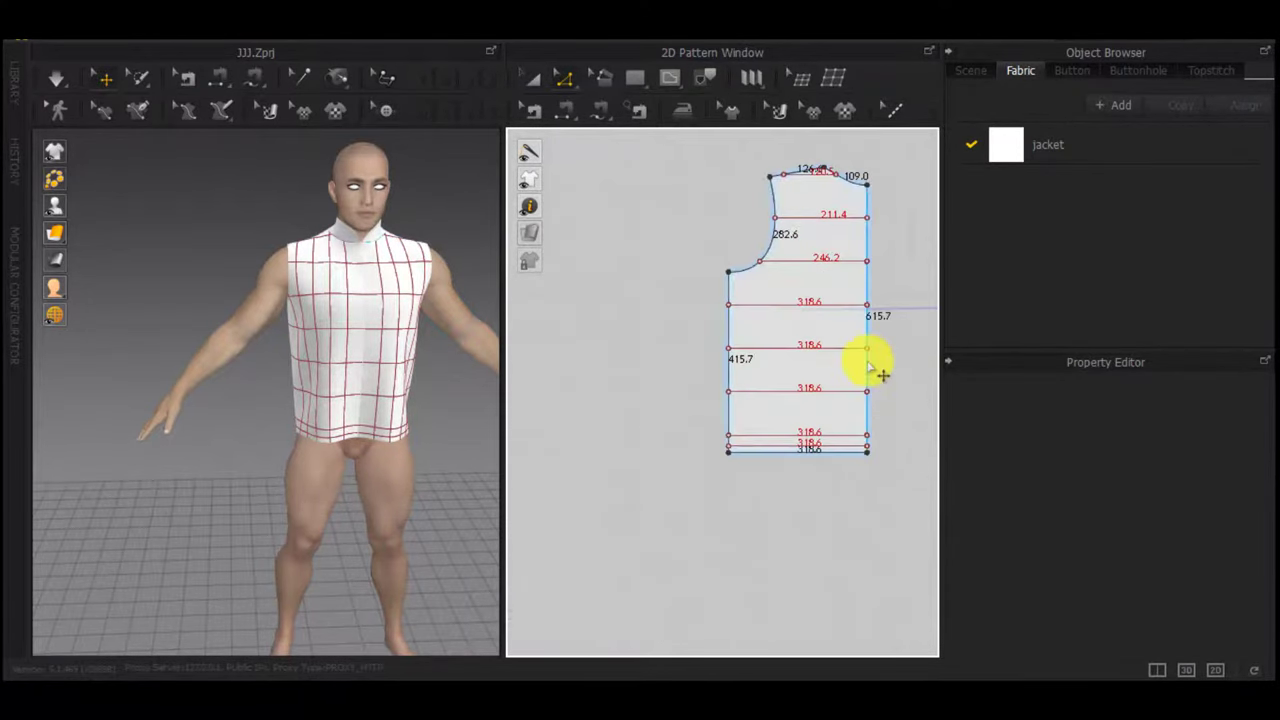
{"action": "scroll", "coordinate": [874, 364], "scroll_direction": "up", "scroll_amount": 1}
{"action": "right_click", "coordinate": [867, 362]}
{"action": "left_click", "coordinate": [927, 508]}
{"action": "left_click", "coordinate": [586, 424]}
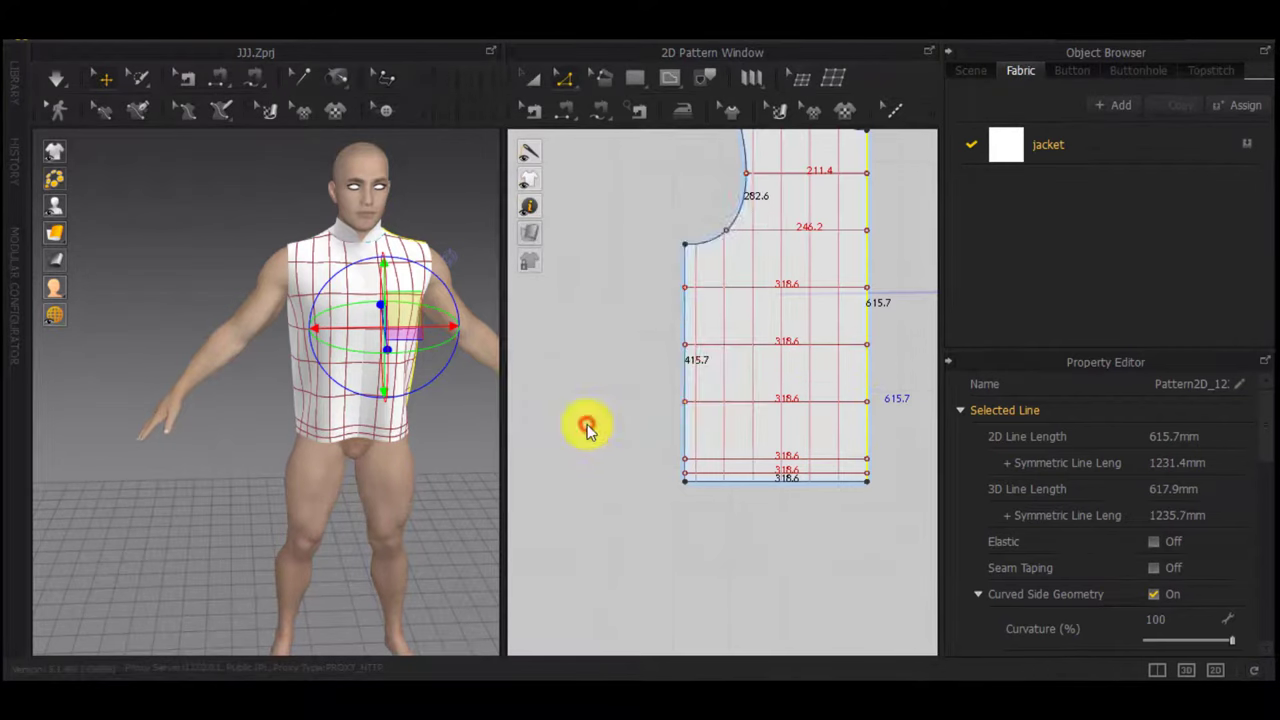
Check the grid of internal lines across the front and back pattern pieces
{"action": "scroll", "coordinate": [763, 382], "scroll_direction": "up", "scroll_amount": 3}
{"action": "scroll", "coordinate": [763, 383], "scroll_direction": "down", "scroll_amount": 4}
{"action": "scroll", "coordinate": [763, 384], "scroll_direction": "up", "scroll_amount": 4}
{"action": "scroll", "coordinate": [720, 412], "scroll_direction": "down", "scroll_amount": 4}
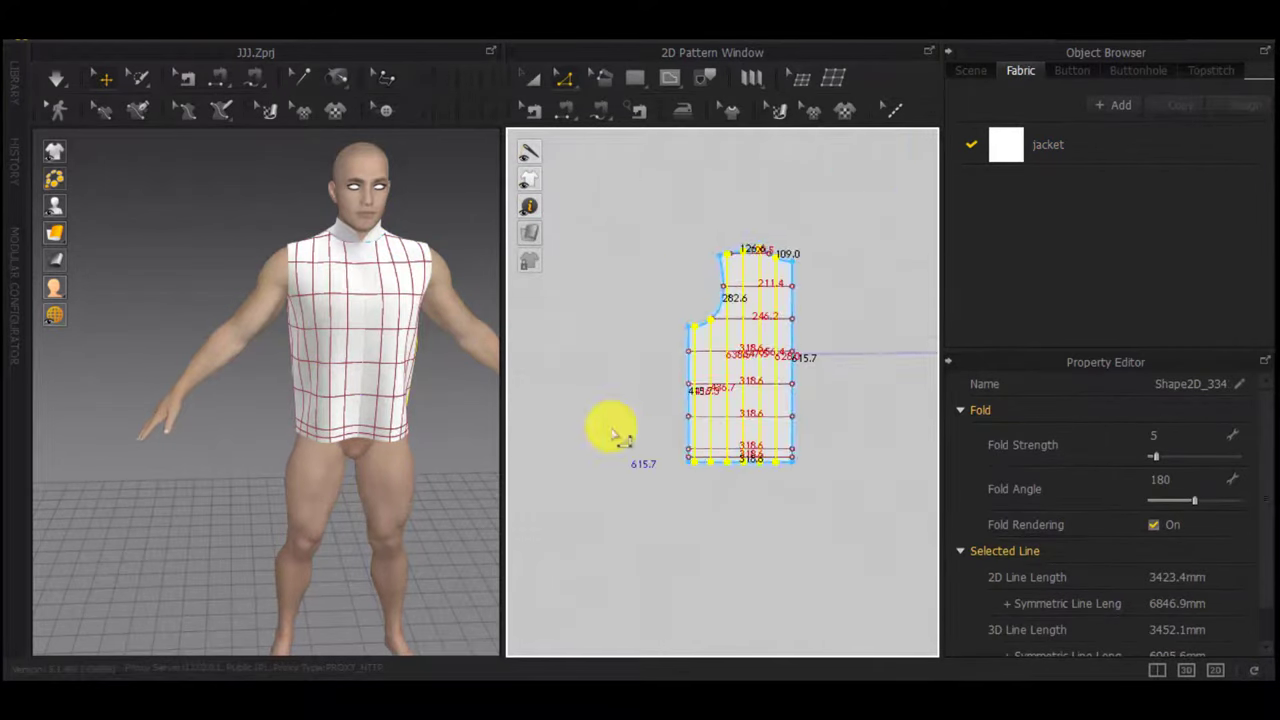
{"action": "middle_click_drag", "start_coordinate": [611, 428], "coordinate": [973, 384]}
{"action": "scroll", "coordinate": [852, 405], "scroll_direction": "up", "scroll_amount": 4}
{"action": "scroll", "coordinate": [866, 400], "scroll_direction": "down", "scroll_amount": 5}
{"action": "middle_click_drag", "start_coordinate": [885, 400], "coordinate": [498, 407]}
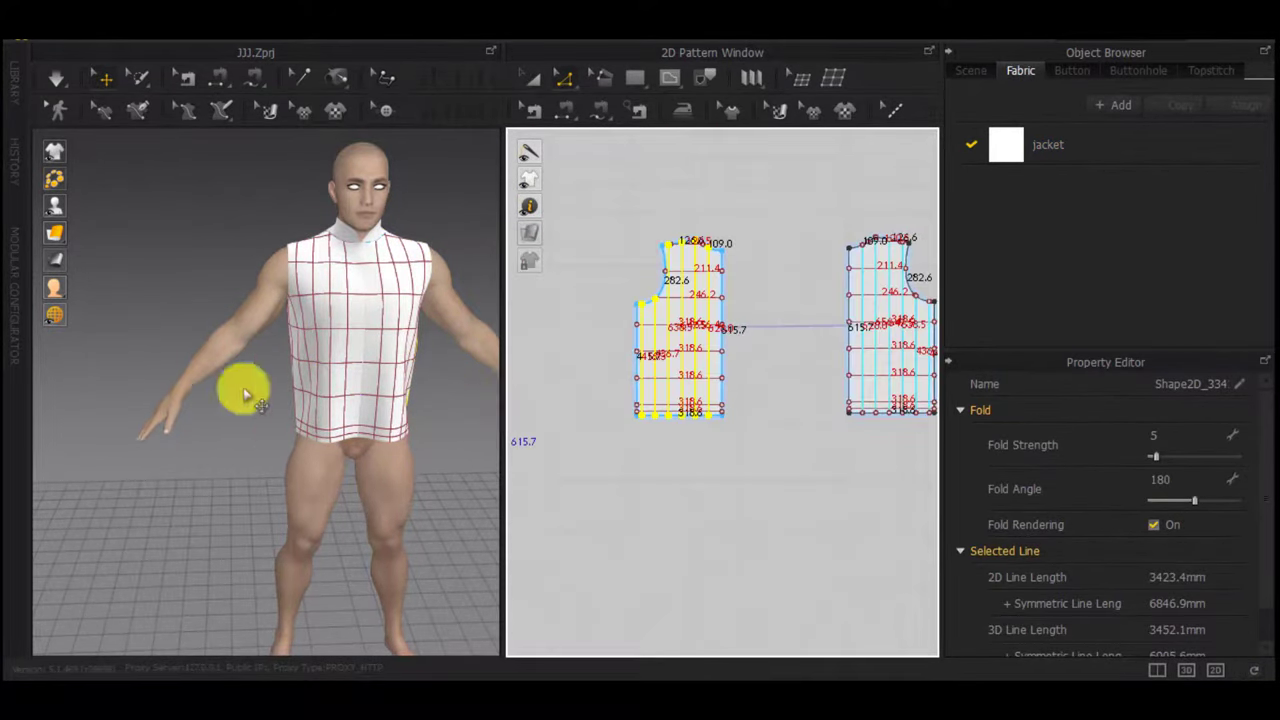
Clone the front and back body pieces as a second layer and place the copies above the originals in the 2D pattern layout
{"action": "right_click_drag", "start_coordinate": [245, 393], "coordinate": [583, 383]}
{"action": "scroll", "coordinate": [268, 390], "scroll_direction": "down", "scroll_amount": 3}
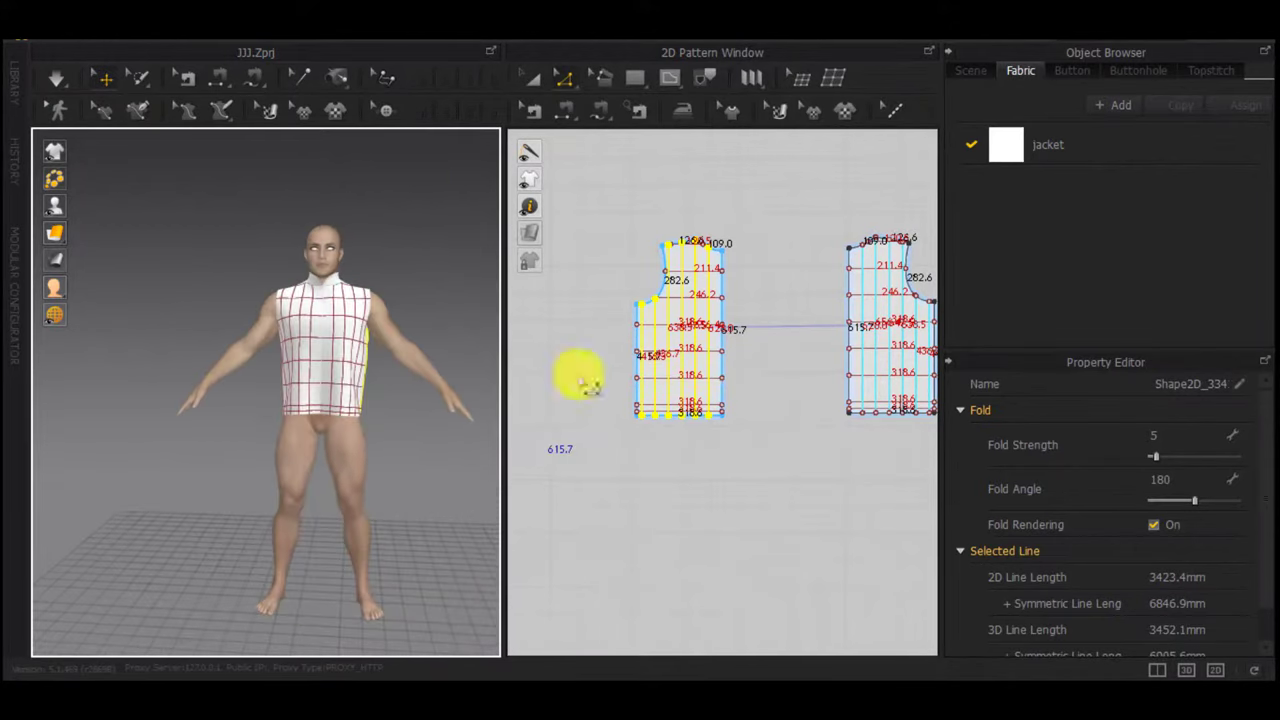
{"action": "scroll", "coordinate": [583, 383], "scroll_direction": "down", "scroll_amount": 5}
{"action": "middle_click_drag", "start_coordinate": [585, 385], "coordinate": [768, 409]}
{"action": "left_click_drag", "start_coordinate": [668, 430], "coordinate": [697, 394]}
{"action": "left_click_drag", "start_coordinate": [757, 345], "coordinate": [757, 348]}
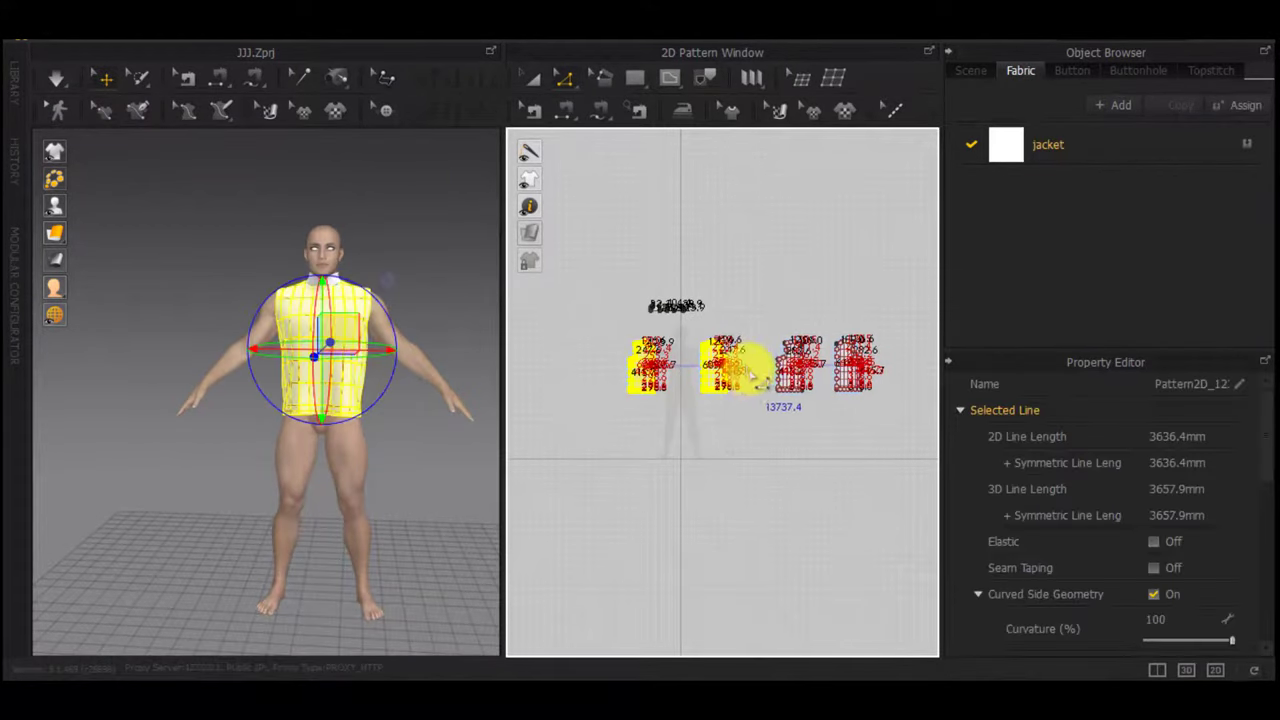
{"action": "left_click_drag", "start_coordinate": [746, 412], "coordinate": [902, 298], "text": "shift"}
{"action": "scroll", "coordinate": [789, 372], "scroll_direction": "up", "scroll_amount": 4}
{"action": "key", "text": "a"}
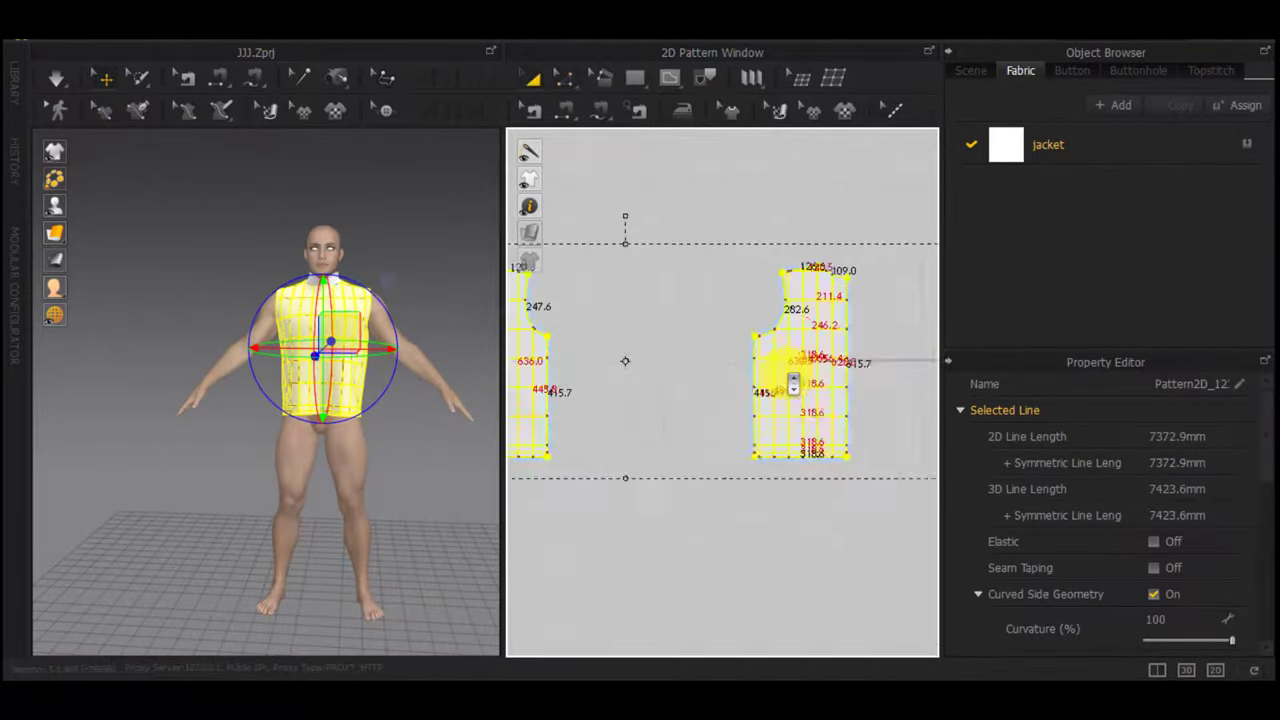
{"action": "right_click", "coordinate": [787, 374]}
{"action": "left_click", "coordinate": [780, 528]}
{"action": "scroll", "coordinate": [709, 537], "scroll_direction": "down", "scroll_amount": 7}
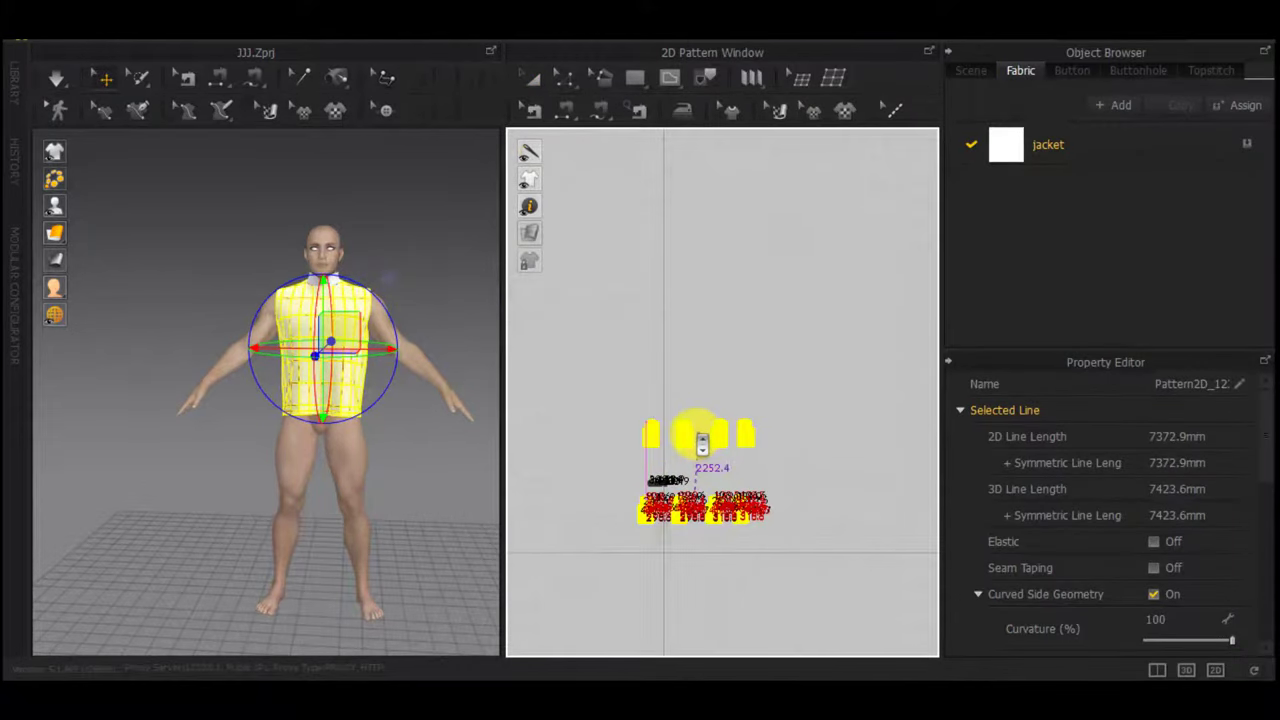
{"action": "left_click", "coordinate": [695, 472]}
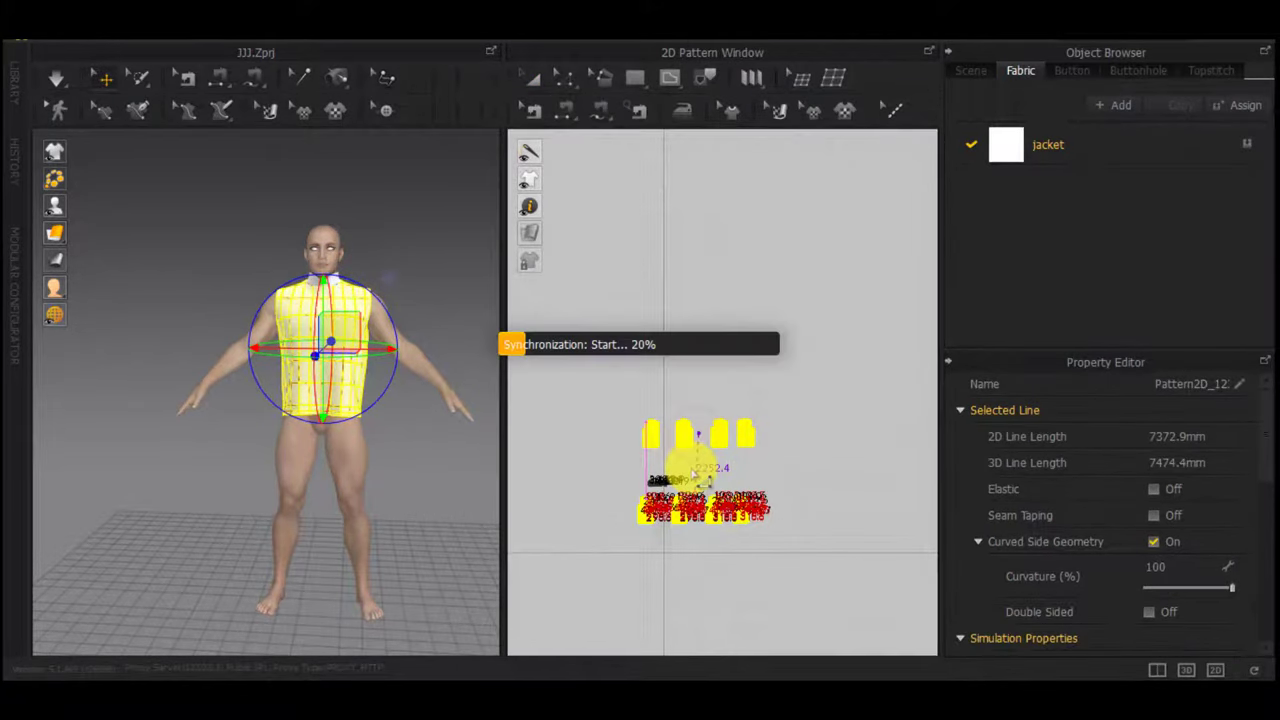
{"action": "scroll", "coordinate": [403, 431], "scroll_direction": "up", "scroll_amount": 4}
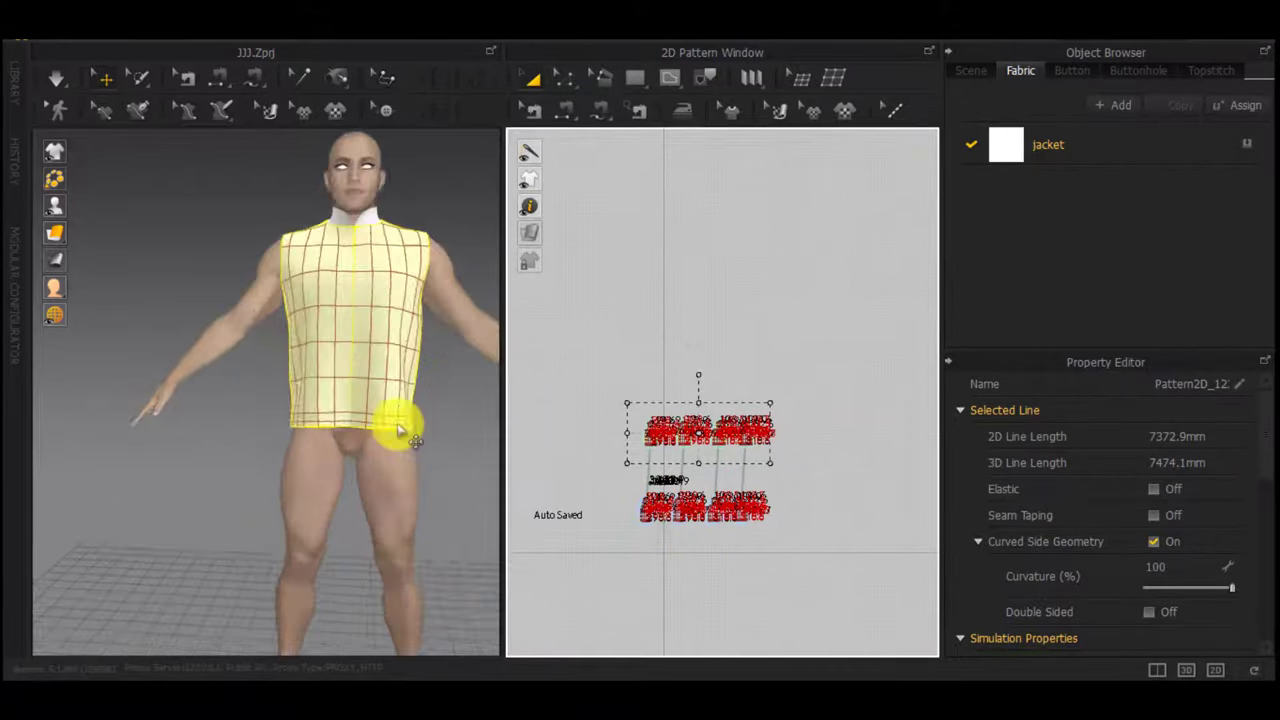
Set the shrinkage weft and warp of the original front pieces and the original back pieces to 105%
{"action": "right_click_drag", "start_coordinate": [403, 431], "coordinate": [529, 433]}
{"action": "left_click", "coordinate": [681, 559]}
{"action": "scroll", "coordinate": [646, 550], "scroll_direction": "up", "scroll_amount": 4}
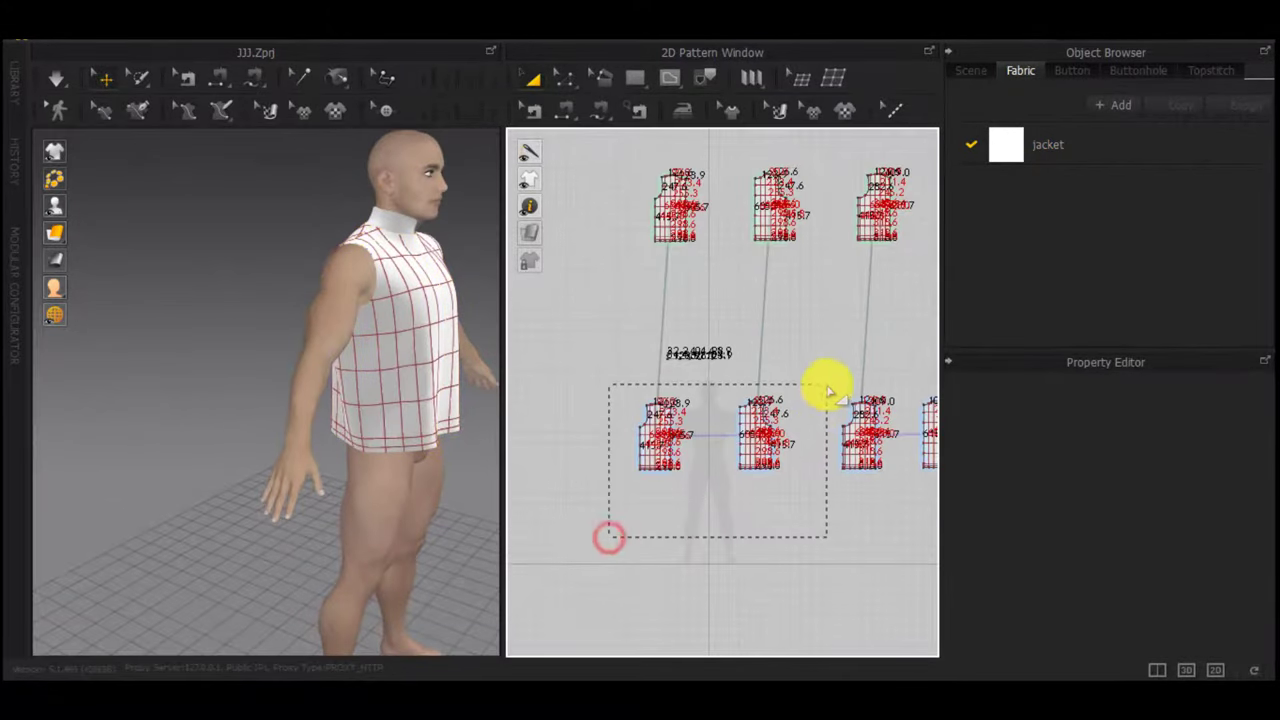
{"action": "left_click_drag", "start_coordinate": [828, 390], "coordinate": [828, 390]}
{"action": "scroll", "coordinate": [1180, 530], "scroll_direction": "down", "scroll_amount": 4}
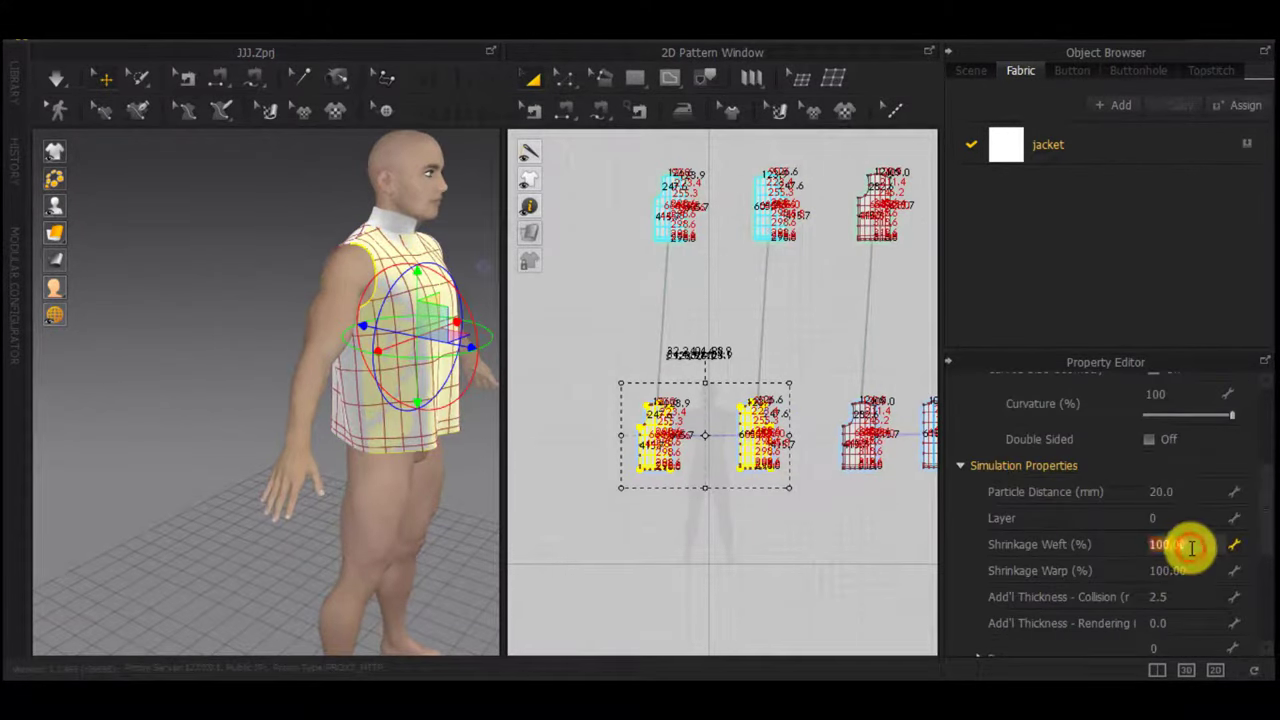
{"action": "left_click", "coordinate": [874, 556]}
{"action": "scroll", "coordinate": [874, 556], "scroll_direction": "down", "scroll_amount": 3}
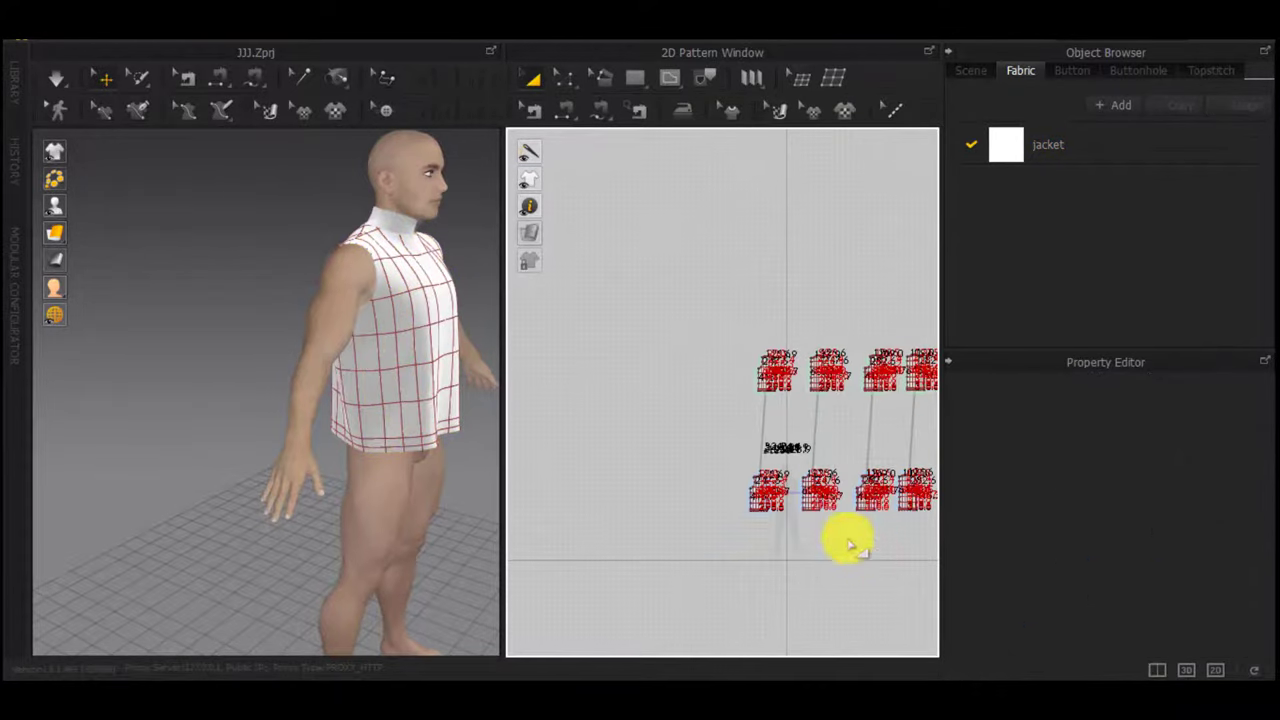
{"action": "left_click_drag", "start_coordinate": [938, 455], "coordinate": [940, 453]}
{"action": "left_click", "coordinate": [1180, 546]}
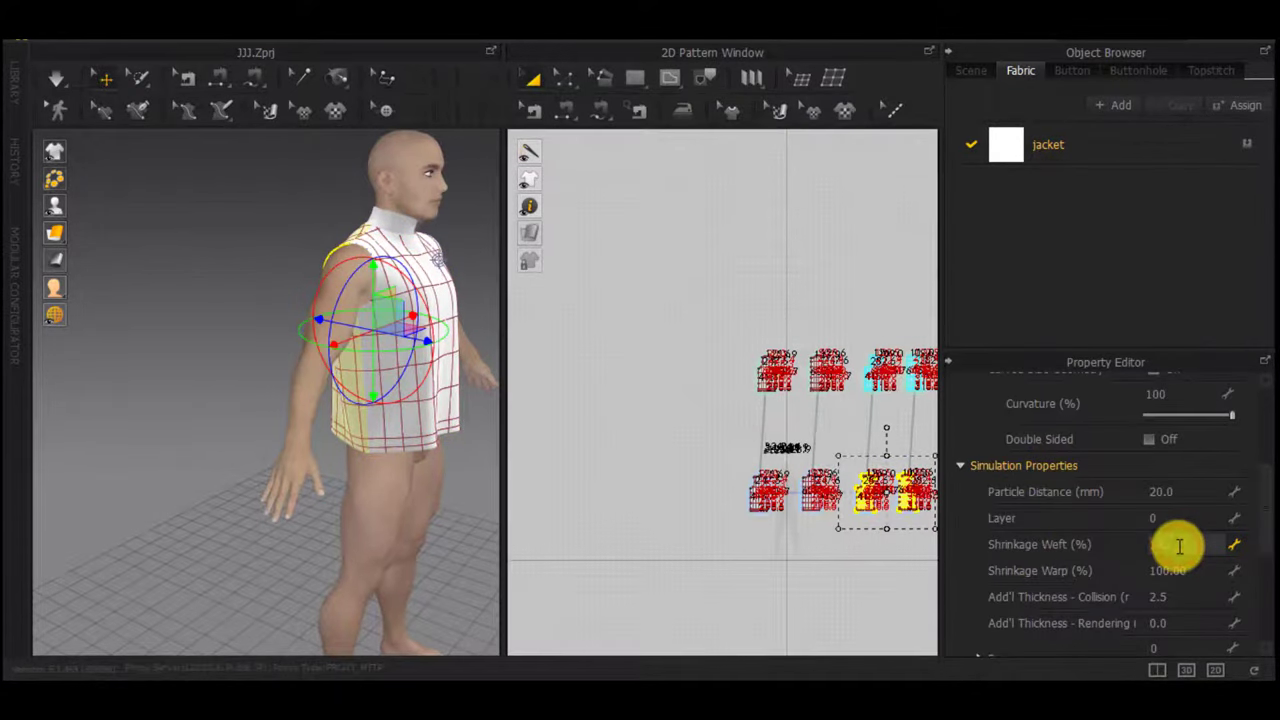
{"action": "left_click", "coordinate": [668, 434]}
Start the simulation to drape the two-layer jacket and check the front of the body on the avatar
{"action": "key", "text": "space"}
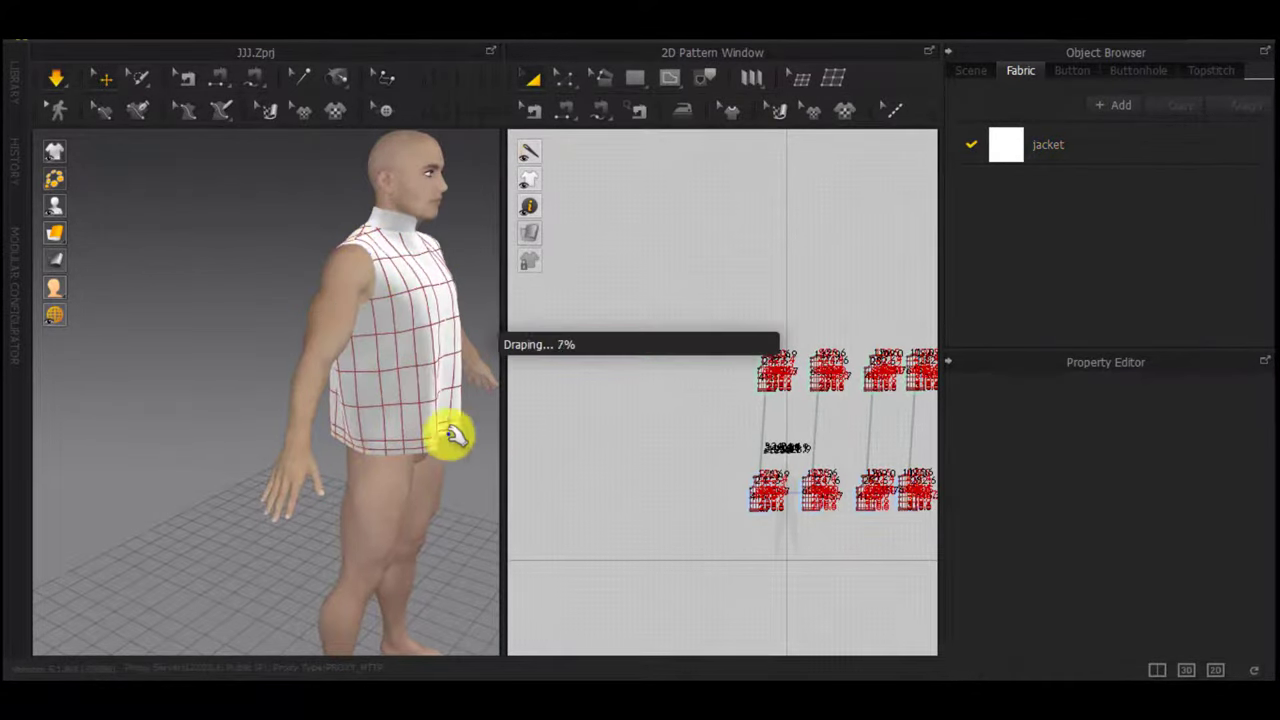
{"action": "right_click_drag", "start_coordinate": [454, 434], "coordinate": [143, 421]}
{"action": "scroll", "coordinate": [431, 440], "scroll_direction": "up", "scroll_amount": 3}
{"action": "right_click_drag", "start_coordinate": [429, 434], "coordinate": [405, 340]}
{"action": "left_click", "coordinate": [378, 335]}
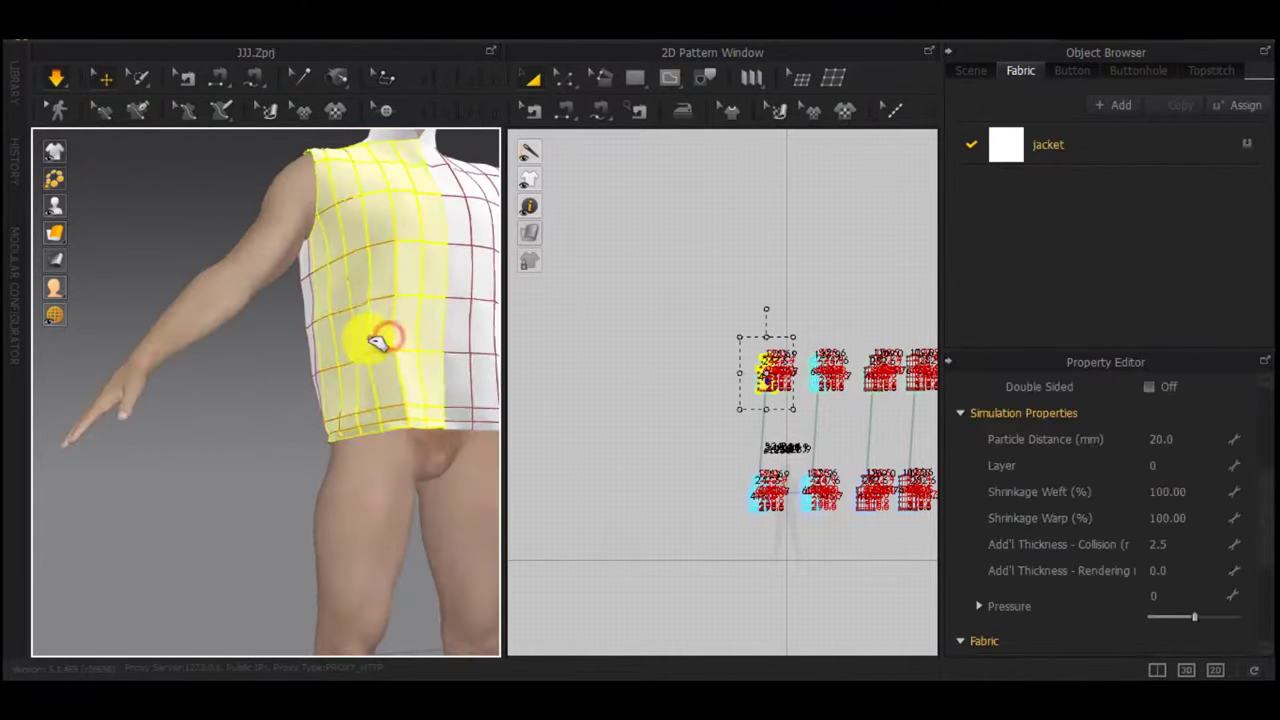
Set the shrinkage weft and warp of the original front and back pieces to 110% and check the side of the draped jacket
{"action": "left_click_drag", "start_coordinate": [724, 536], "coordinate": [948, 466]}
{"action": "scroll", "coordinate": [1165, 520], "scroll_direction": "down", "scroll_amount": 5}
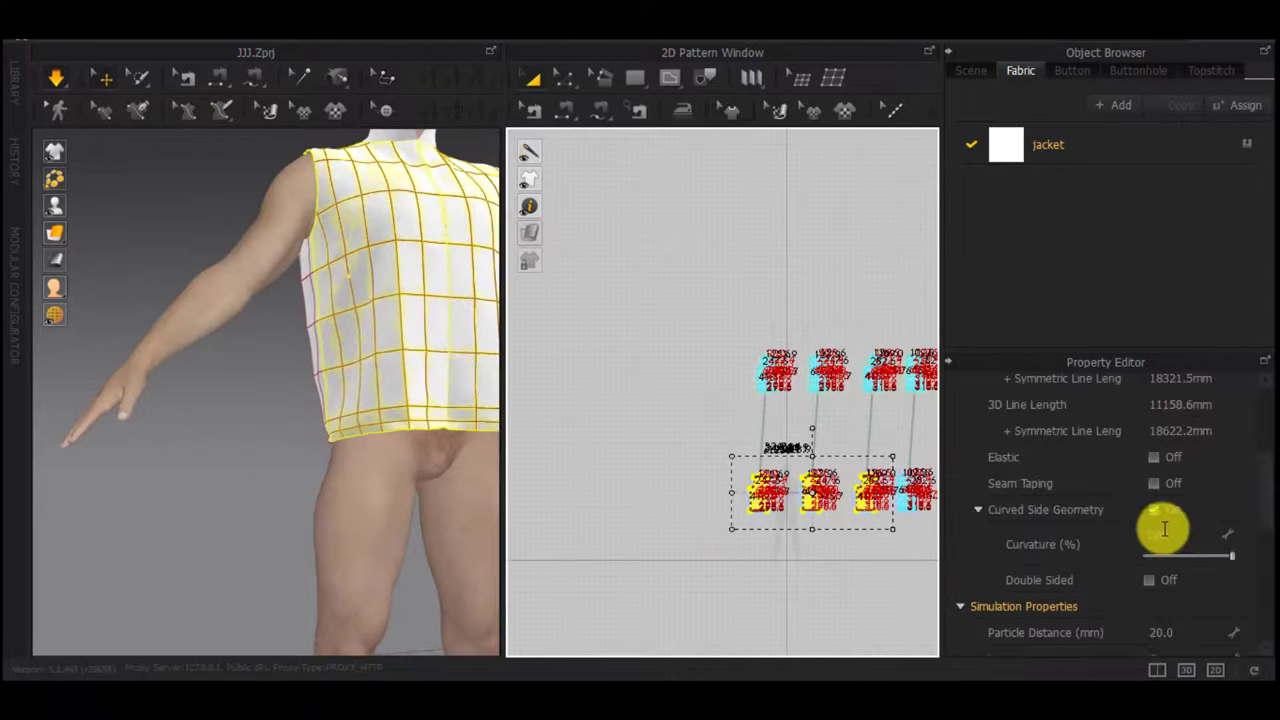
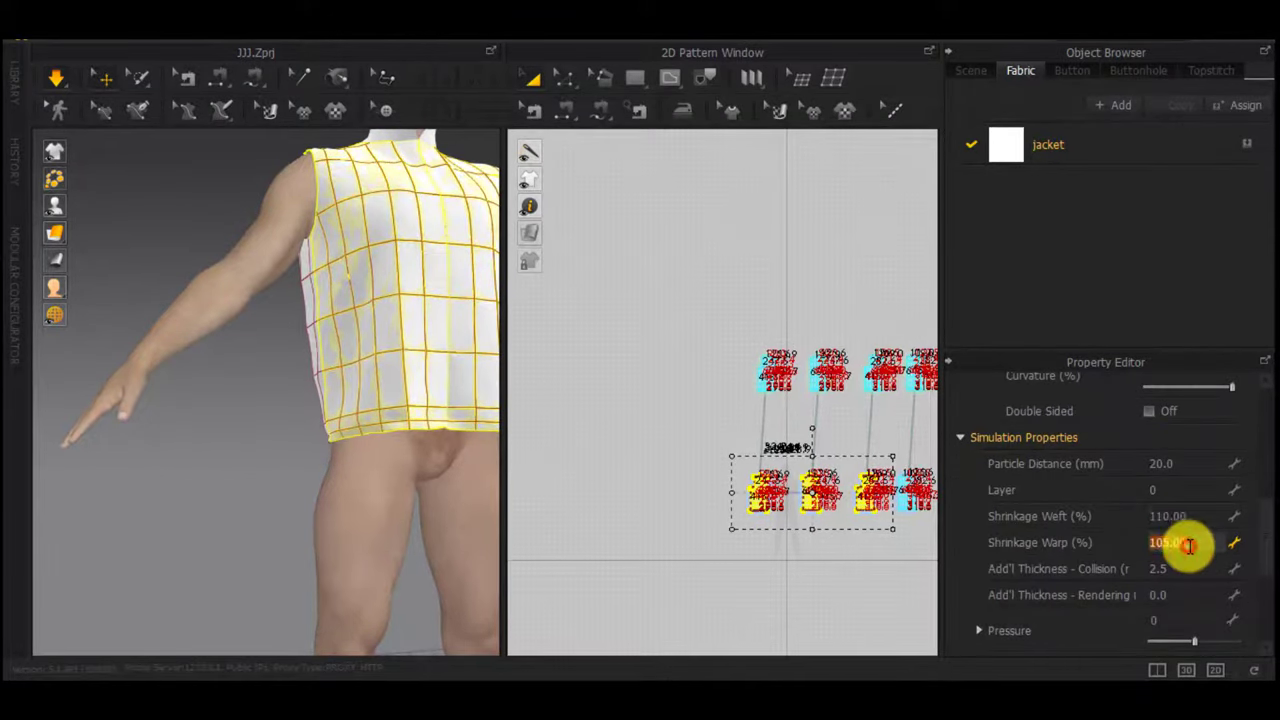
{"action": "left_click", "coordinate": [869, 279]}
{"action": "right_click_drag", "start_coordinate": [436, 361], "coordinate": [573, 430]}
{"action": "scroll", "coordinate": [672, 436], "scroll_direction": "down", "scroll_amount": 3}
{"action": "scroll", "coordinate": [857, 482], "scroll_direction": "up", "scroll_amount": 10}
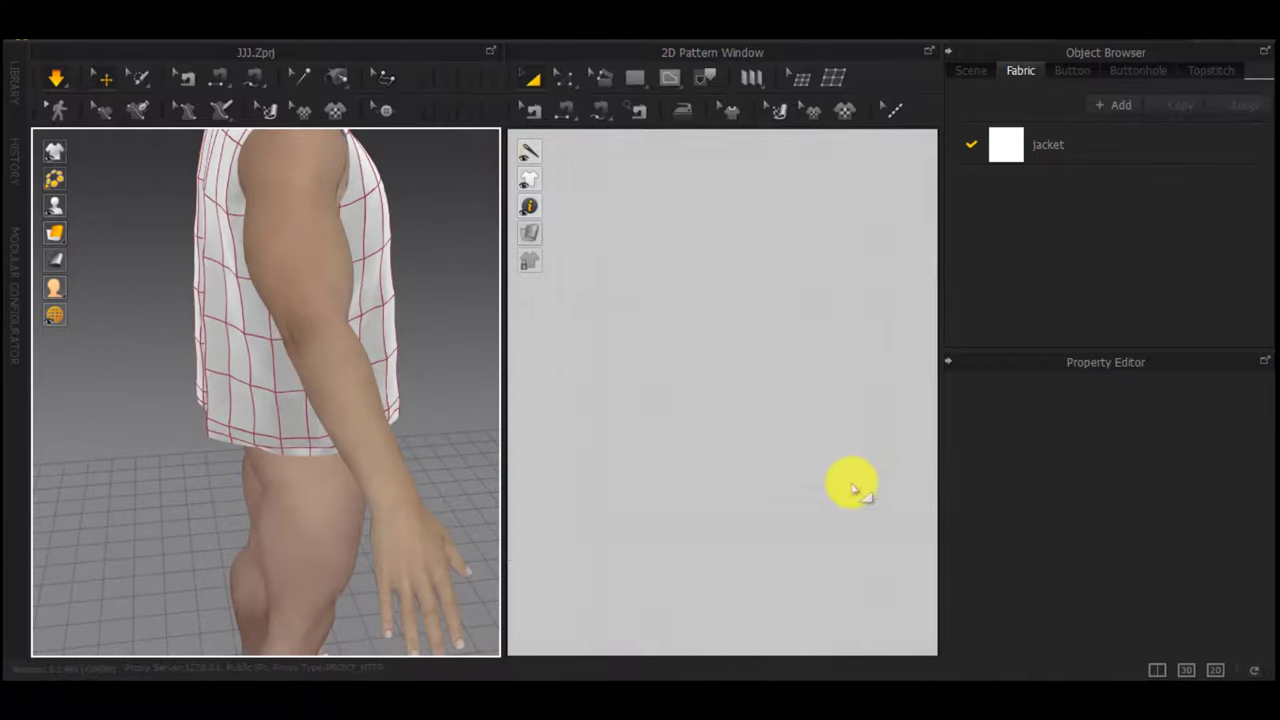
Set the shrinkage weft and warp of the four original body pieces to 120% and check the drape from the front
{"action": "scroll", "coordinate": [848, 476], "scroll_direction": "down", "scroll_amount": 5}
{"action": "middle_click_drag", "start_coordinate": [814, 414], "coordinate": [909, 391]}
{"action": "scroll", "coordinate": [880, 376], "scroll_direction": "down", "scroll_amount": 1}
{"action": "left_click_drag", "start_coordinate": [879, 374], "coordinate": [624, 505]}
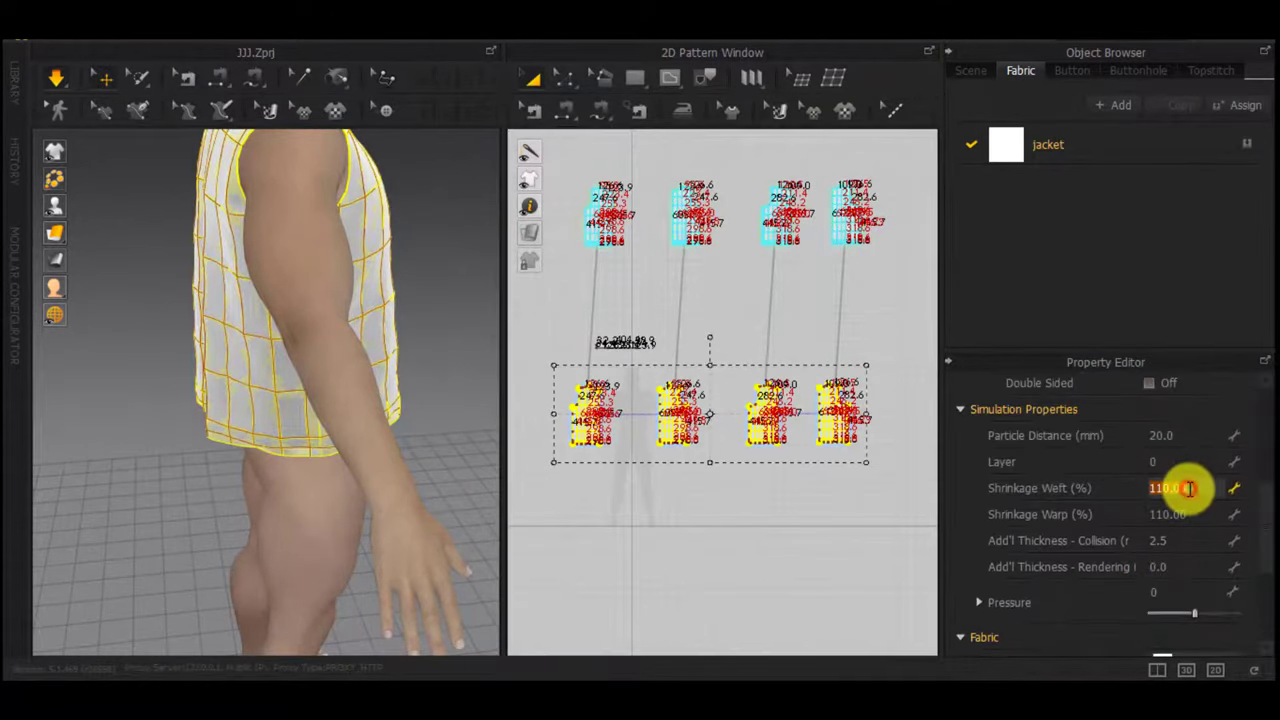
{"action": "left_click", "coordinate": [1192, 518]}
{"action": "type", "text": "120"}
{"action": "left_click", "coordinate": [874, 518]}
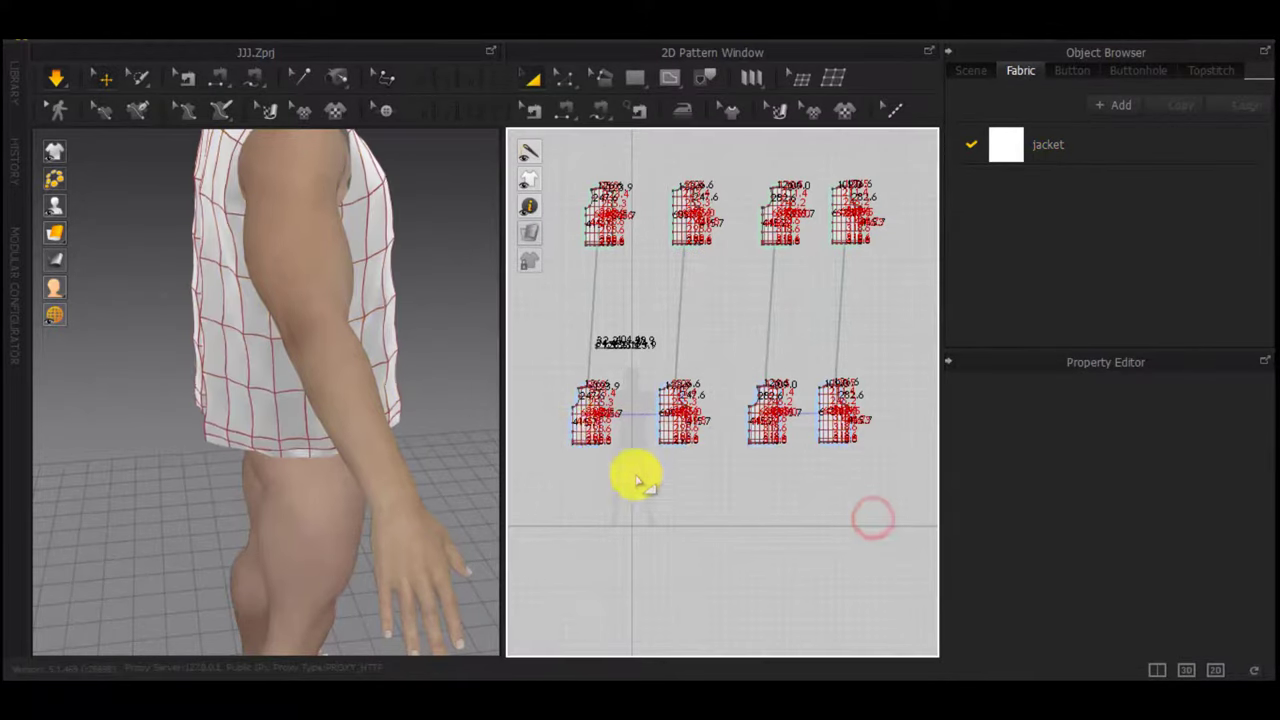
{"action": "right_click_drag", "start_coordinate": [466, 380], "coordinate": [240, 390]}
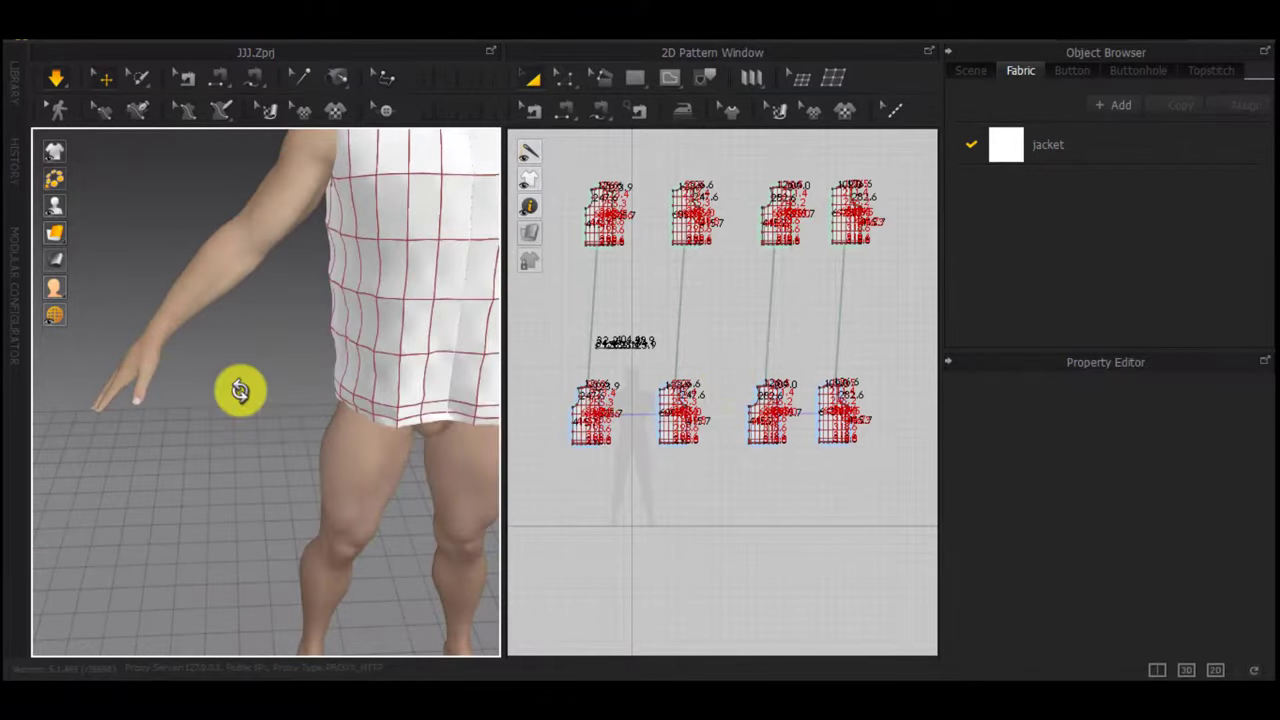
{"action": "key", "text": "2"}
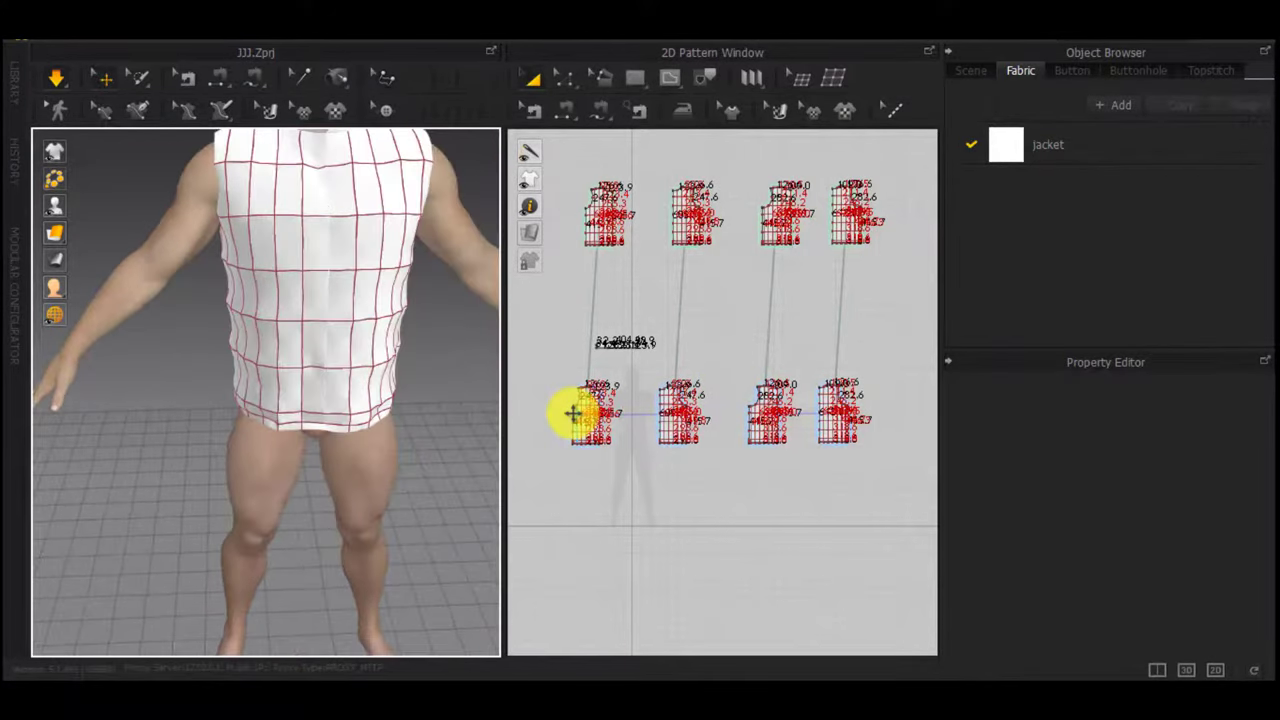
Set the shrinkage weft and warp of the four cloned outer pieces to 90% and check the jacket from the side
{"action": "left_click_drag", "start_coordinate": [883, 369], "coordinate": [550, 486]}
{"action": "left_click", "coordinate": [1187, 491]}
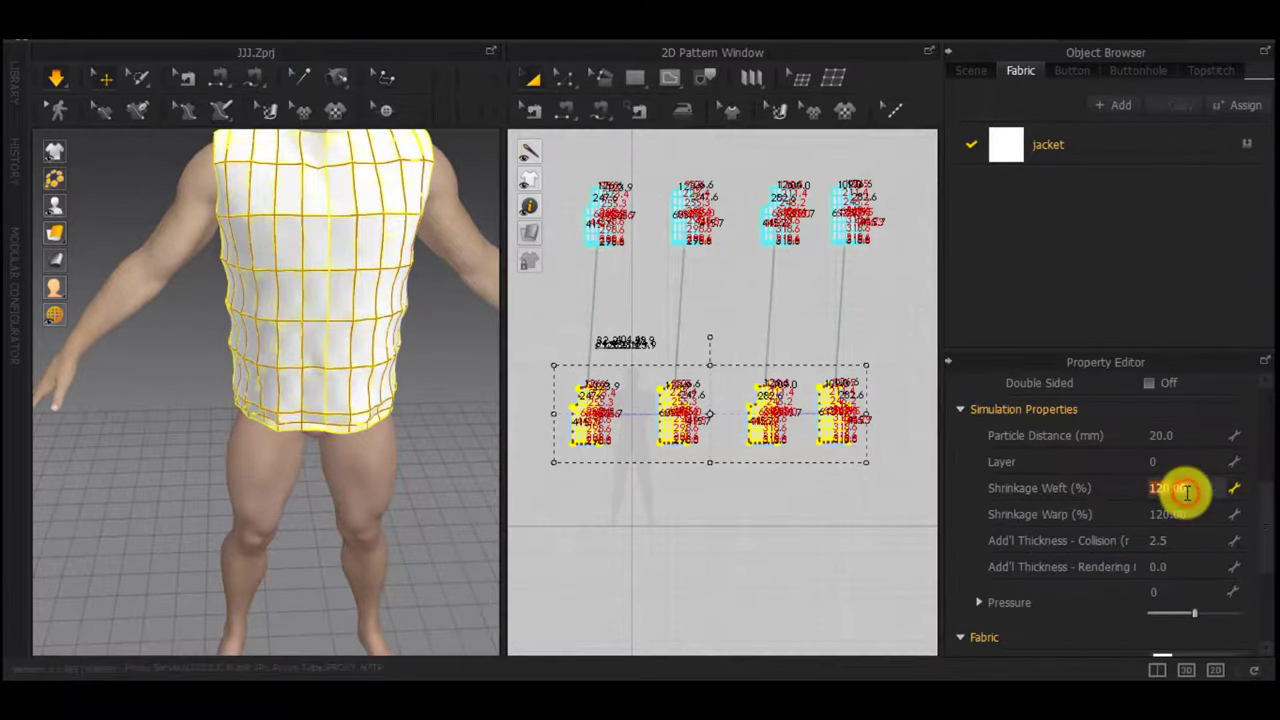
{"action": "left_click_drag", "start_coordinate": [892, 282], "coordinate": [545, 169]}
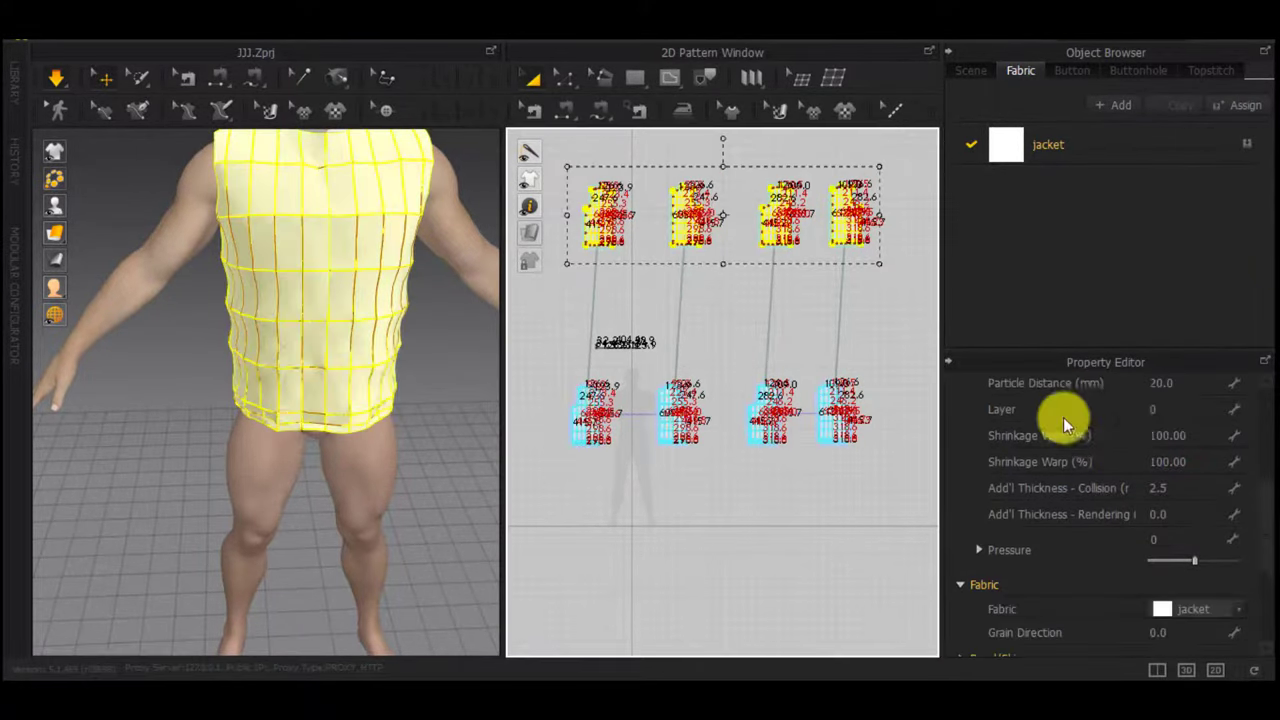
{"action": "left_click", "coordinate": [1180, 430]}
{"action": "left_click", "coordinate": [1178, 461]}
{"action": "type", "text": "90"}
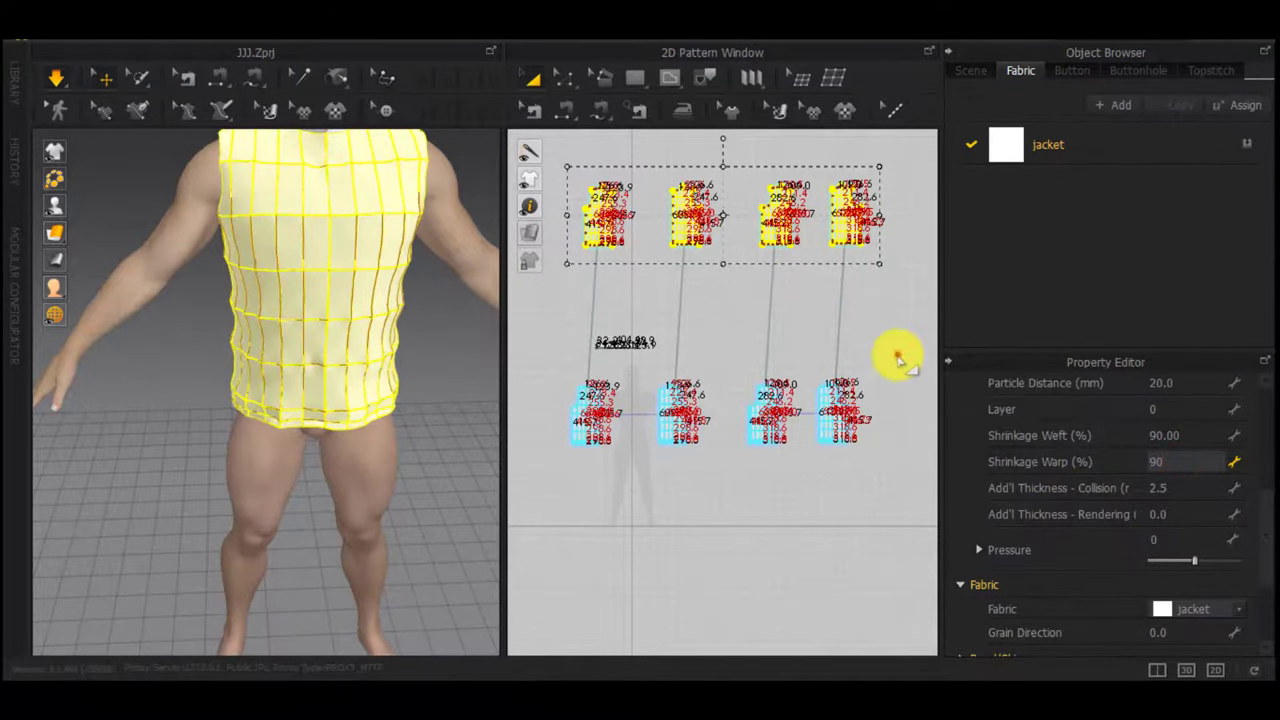
{"action": "left_click", "coordinate": [897, 355]}
{"action": "right_click_drag", "start_coordinate": [386, 370], "coordinate": [573, 352]}
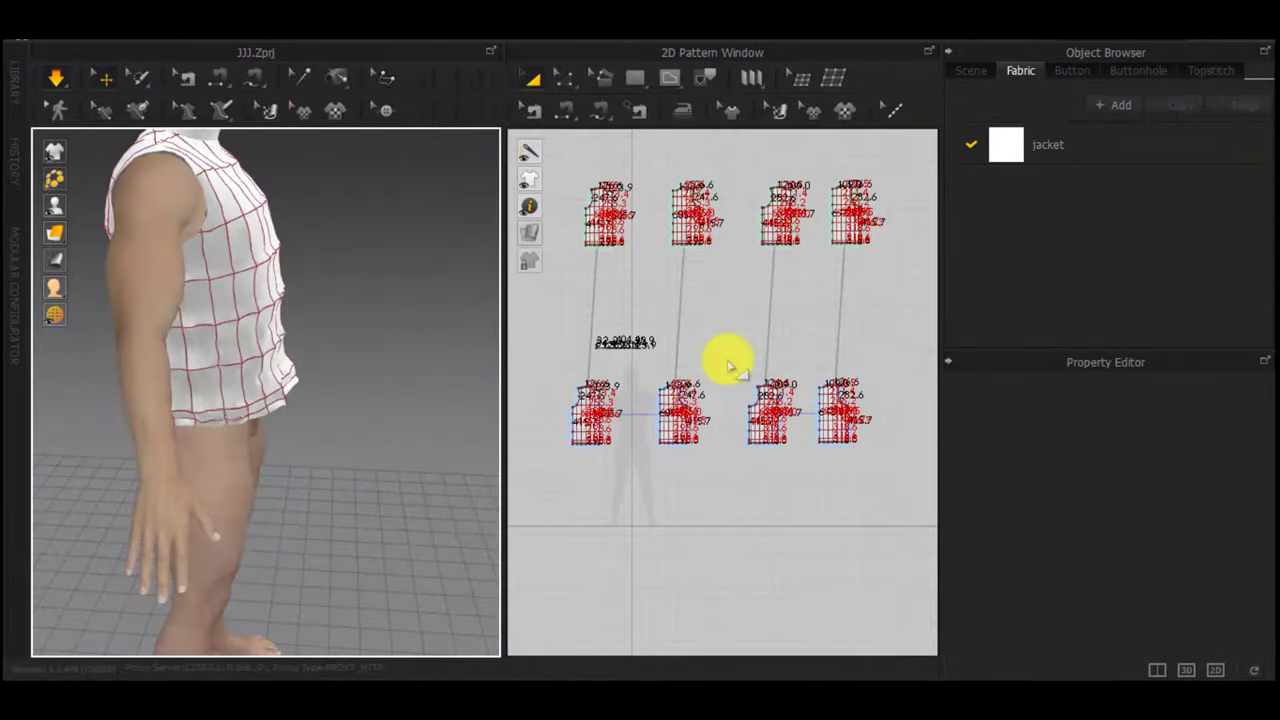
Set the shrinkage weft and warp of the four cloned outer pieces to 120%
{"action": "left_click_drag", "start_coordinate": [514, 154], "coordinate": [902, 344]}
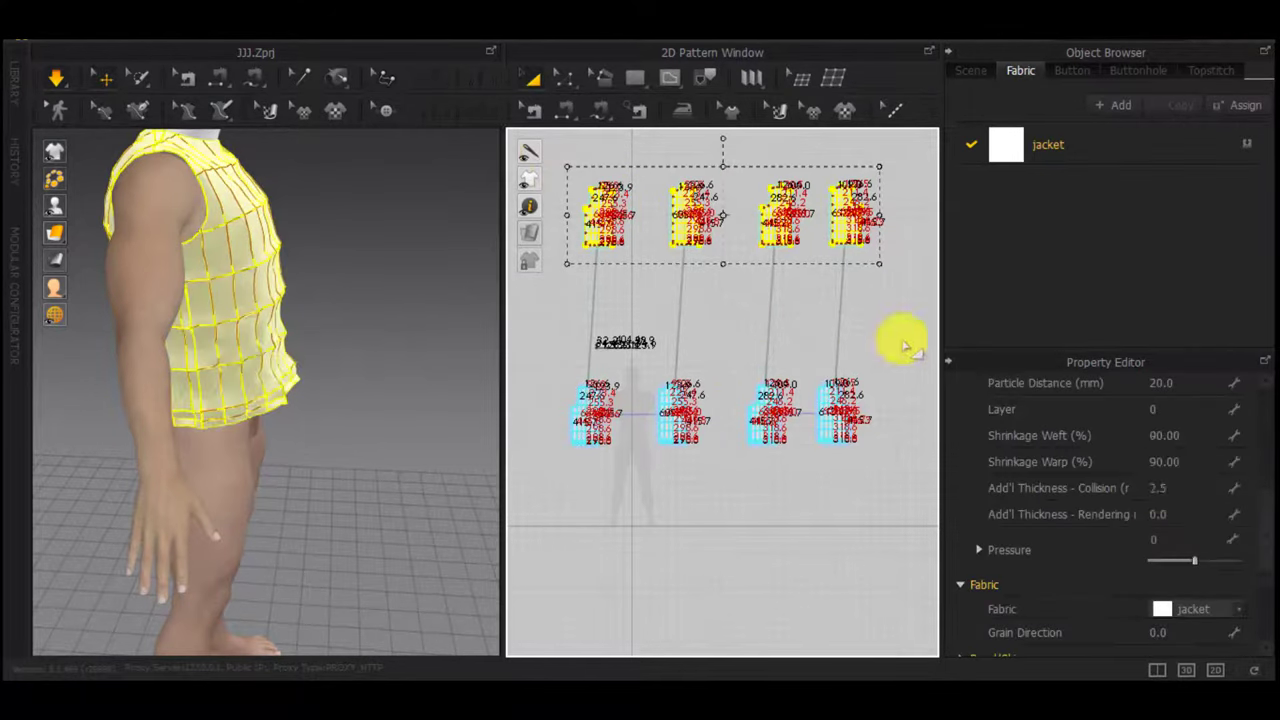
{"action": "left_click", "coordinate": [1187, 440]}
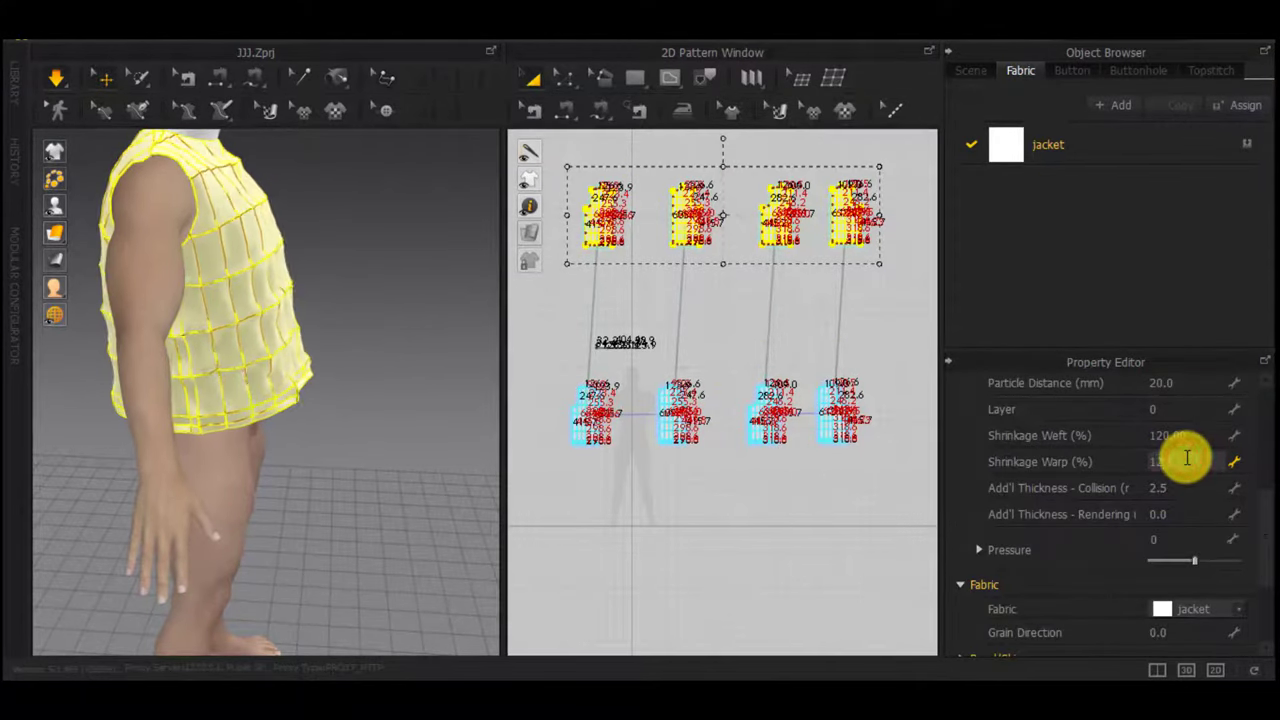
{"action": "left_click", "coordinate": [833, 519]}
Set the shrinkage weft and warp of the four original inner pieces to 90% and check the puffed grid cells
{"action": "left_click_drag", "start_coordinate": [905, 526], "coordinate": [538, 378]}
{"action": "left_click", "coordinate": [1175, 487]}
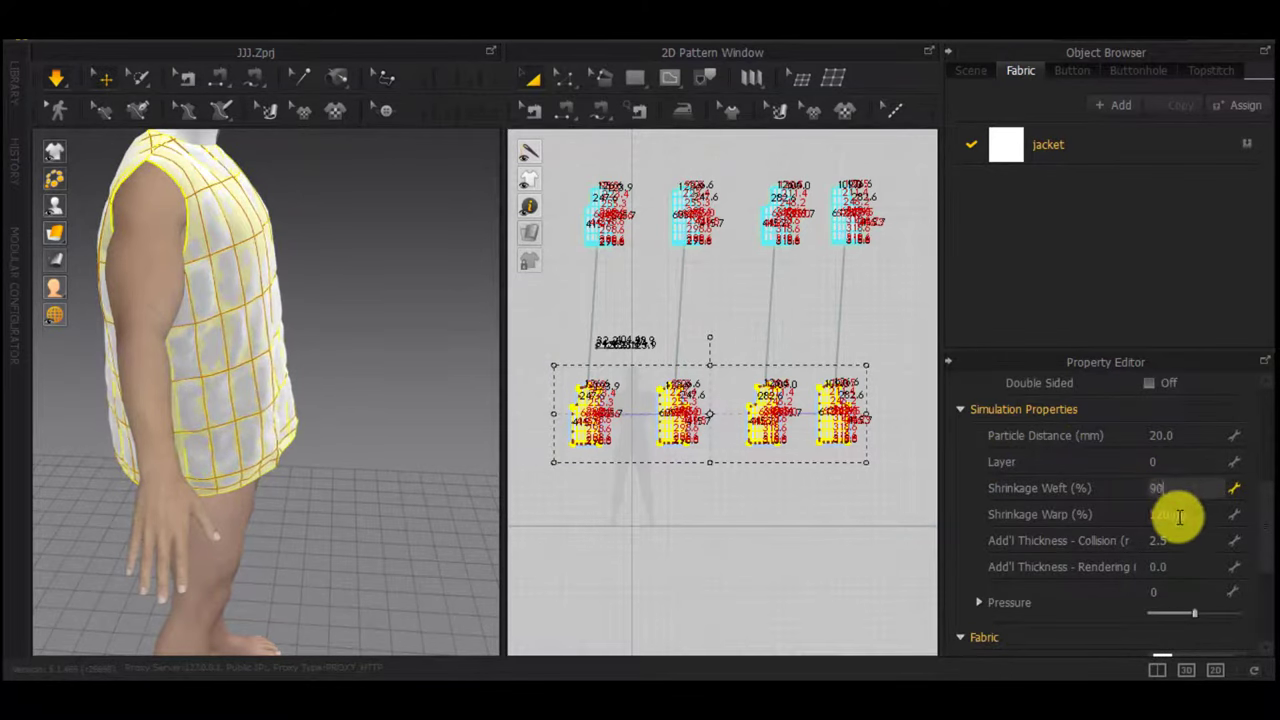
{"action": "left_click", "coordinate": [1180, 517]}
{"action": "type", "text": "90"}
{"action": "left_click", "coordinate": [864, 523]}
{"action": "right_click_drag", "start_coordinate": [323, 426], "coordinate": [248, 438]}
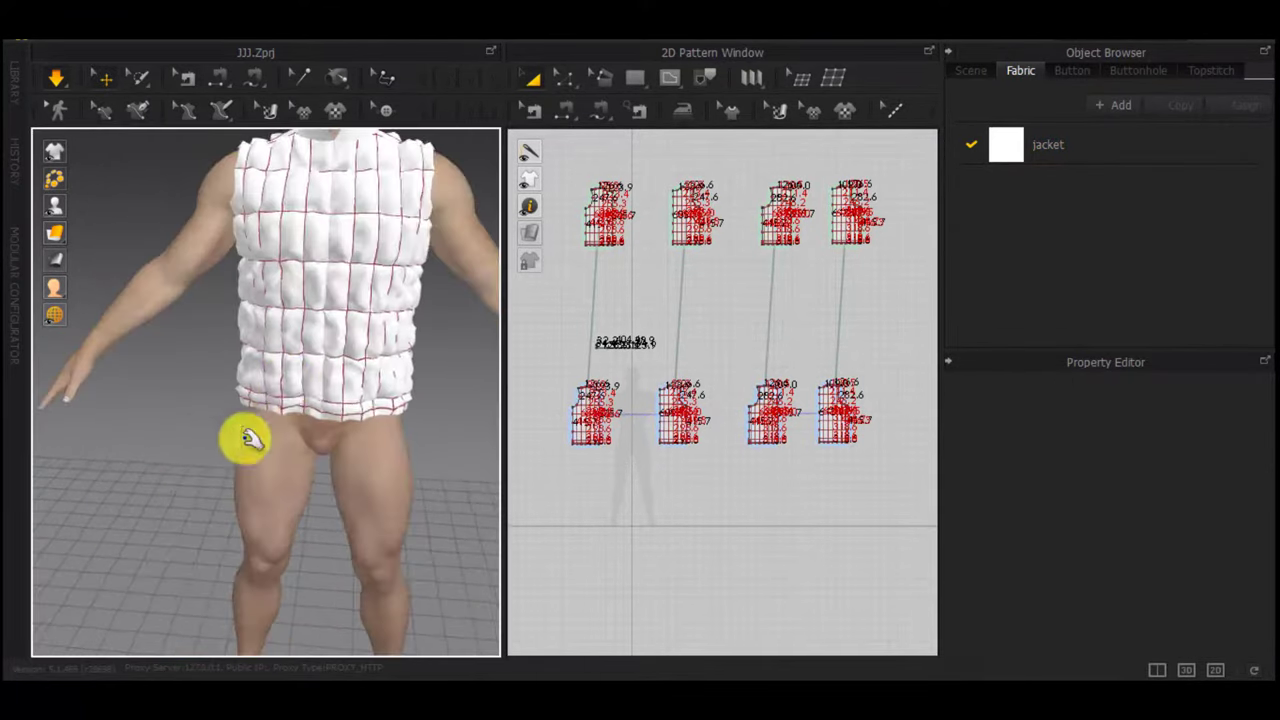
{"action": "scroll", "coordinate": [386, 397], "scroll_direction": "up", "scroll_amount": 2}
{"action": "right_click_drag", "start_coordinate": [386, 397], "coordinate": [406, 329]}
Set the shrinkage weft and warp of the outer front piece on the avatar's right side to 110%
{"action": "left_click", "coordinate": [318, 296]}
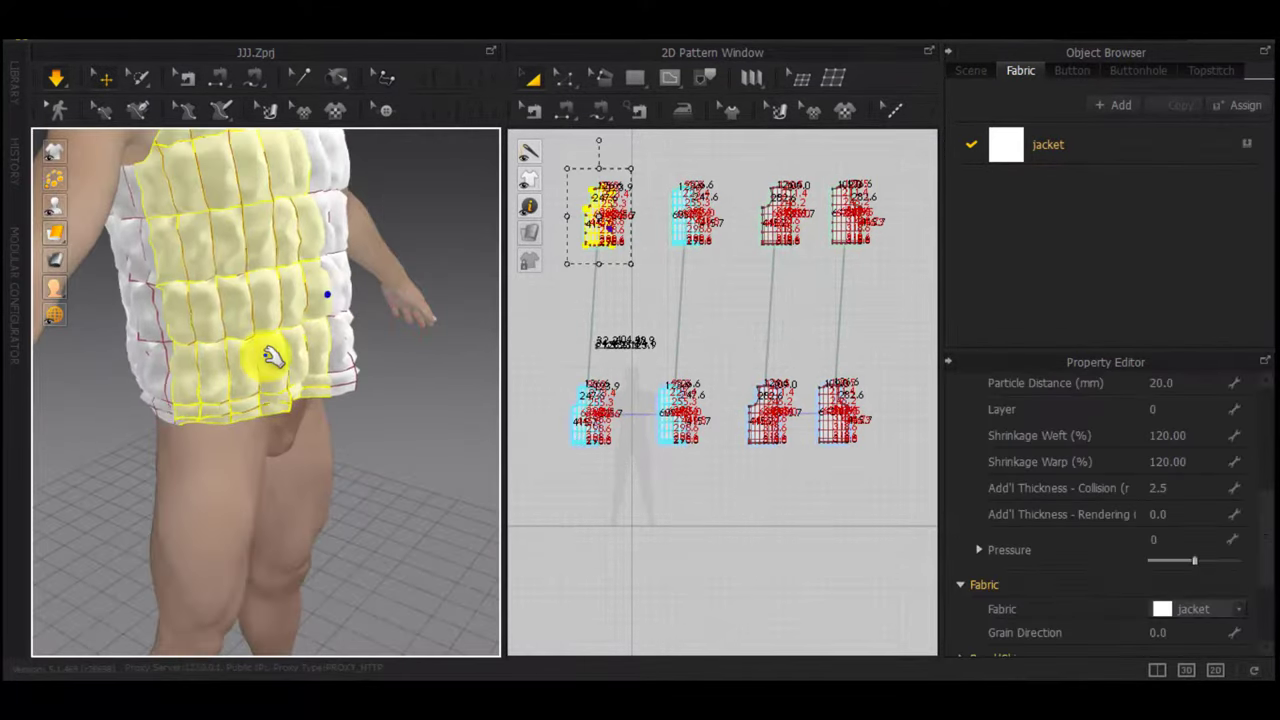
{"action": "right_click_drag", "start_coordinate": [272, 356], "coordinate": [370, 400]}
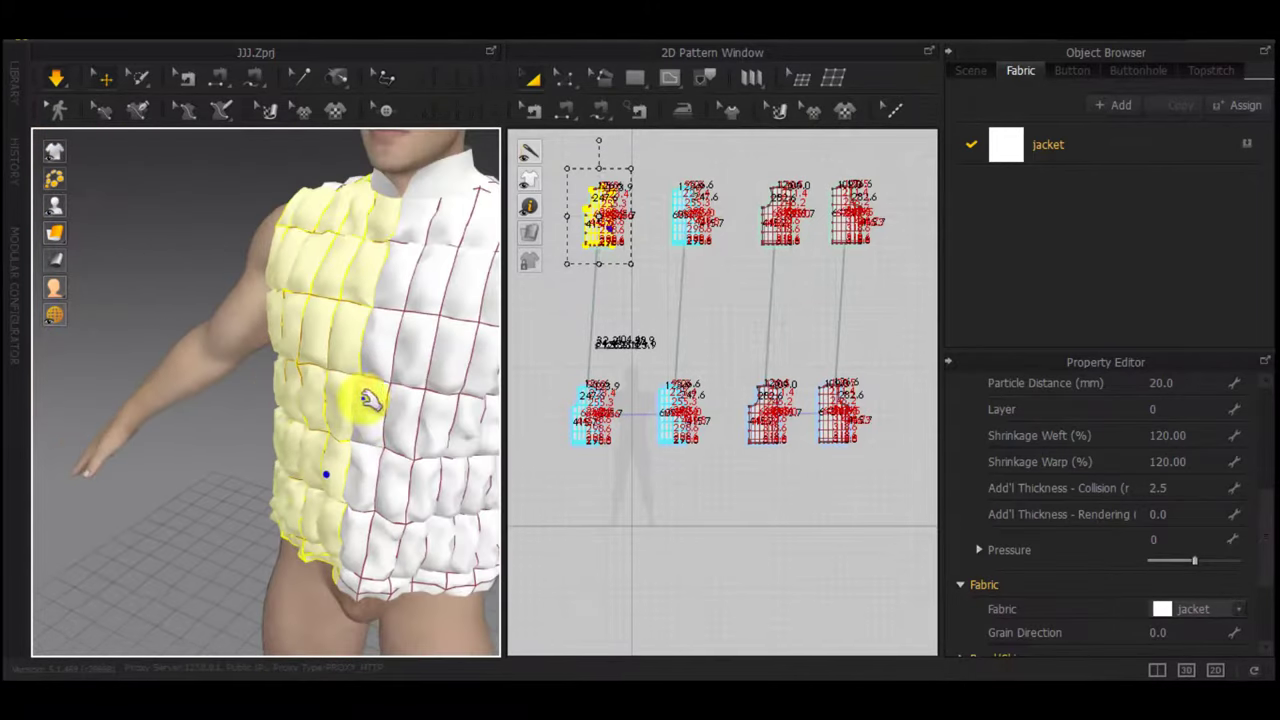
{"action": "left_click", "coordinate": [1178, 434]}
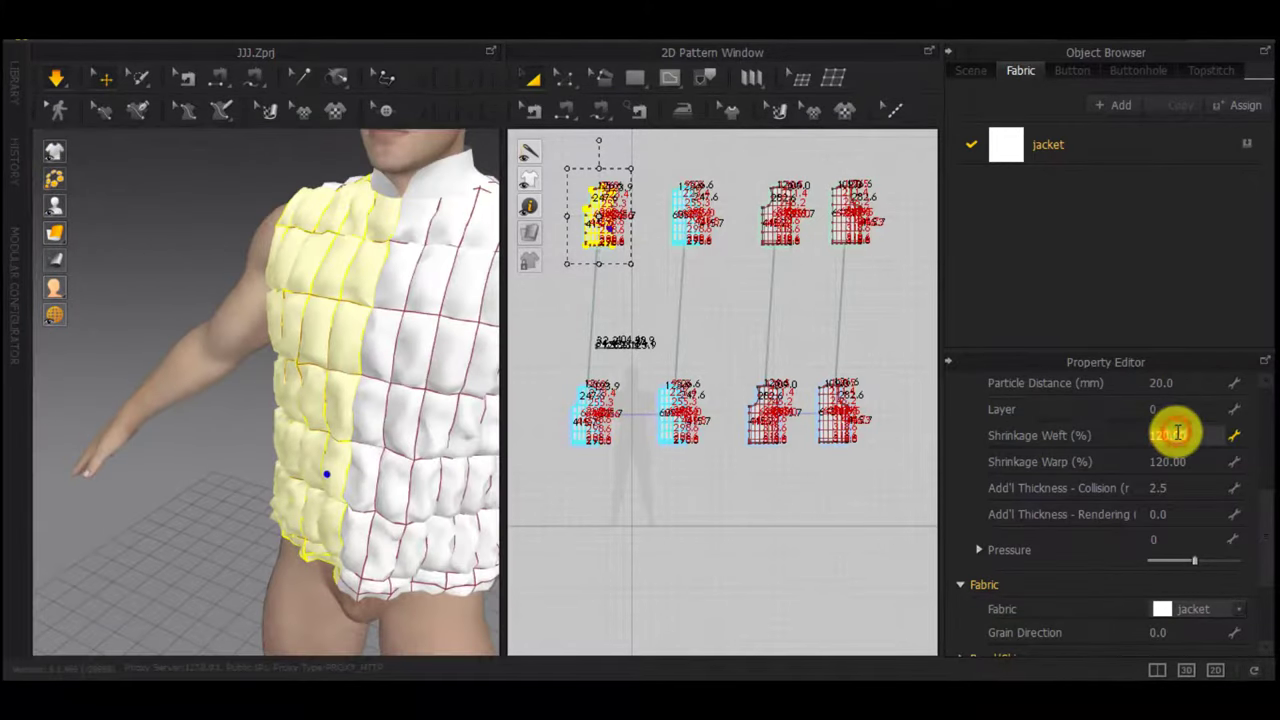
{"action": "left_click", "coordinate": [905, 548]}
{"action": "right_click_drag", "start_coordinate": [276, 352], "coordinate": [554, 475]}
Set the shrinkage weft and warp of all four outer pieces to 110% and check the jacket from the front
{"action": "left_click", "coordinate": [230, 294]}
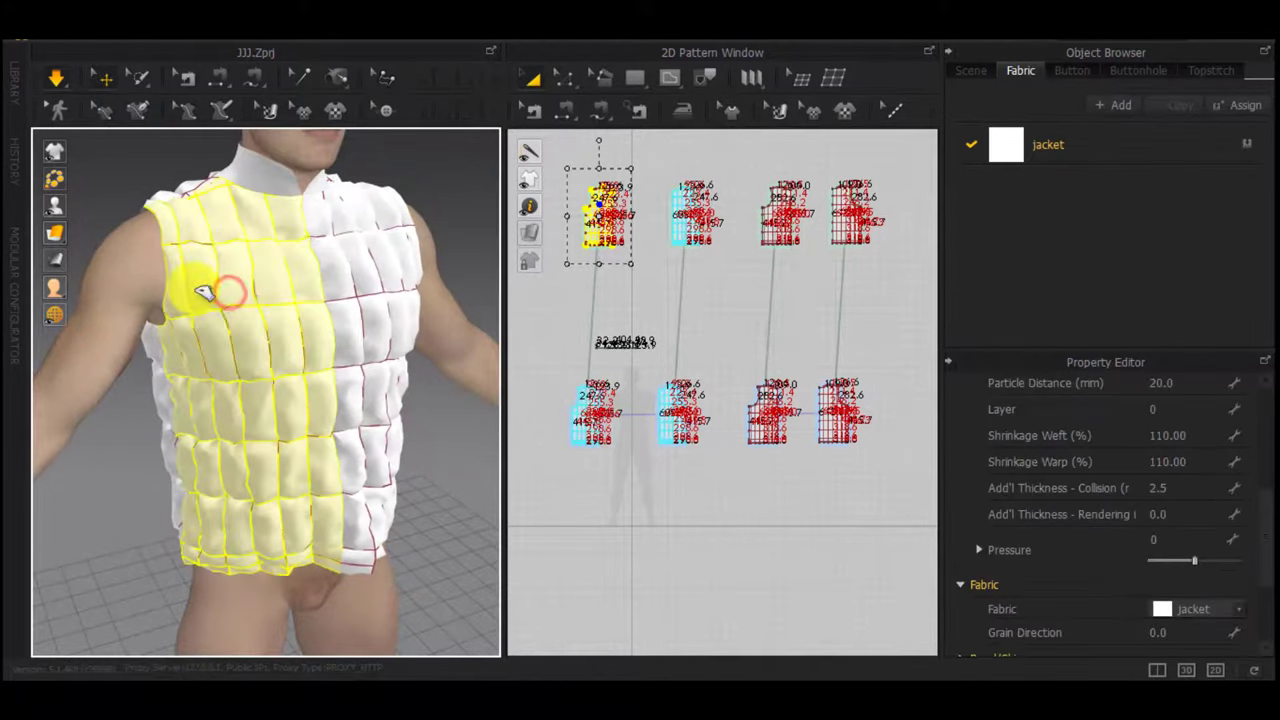
{"action": "left_click", "coordinate": [367, 402]}
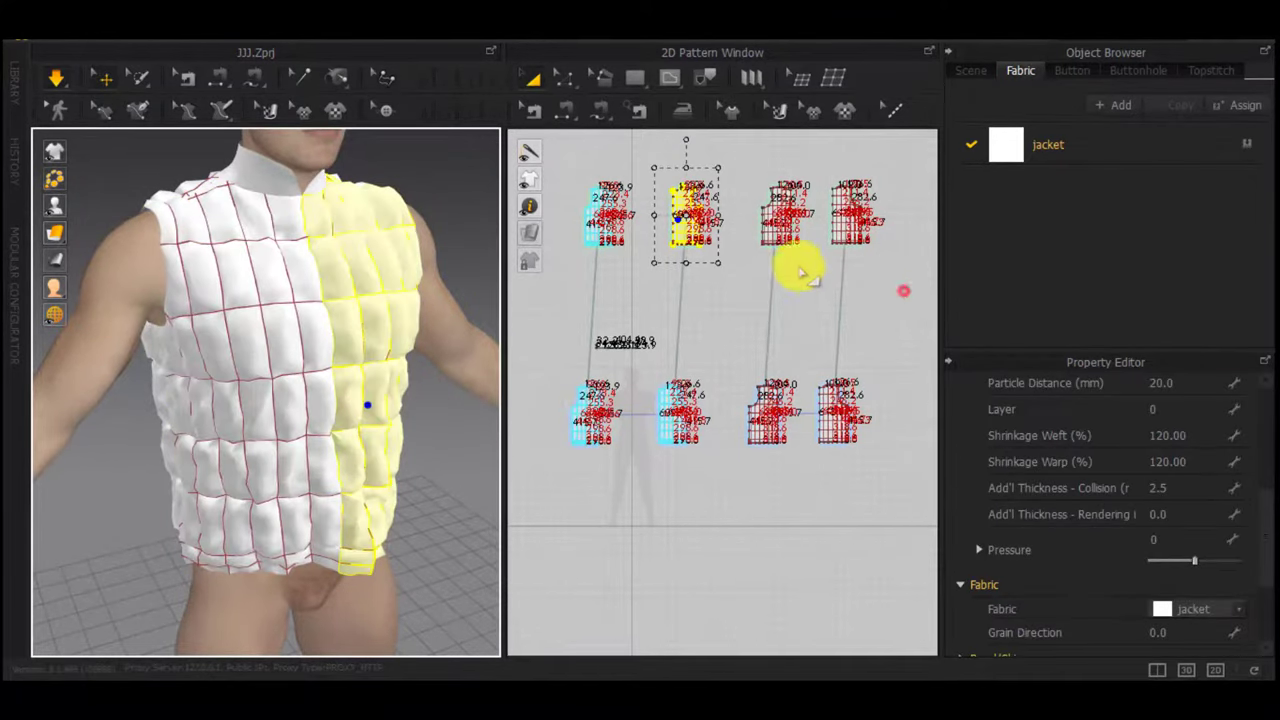
{"action": "left_click_drag", "start_coordinate": [903, 291], "coordinate": [515, 152]}
{"action": "left_click", "coordinate": [1198, 441]}
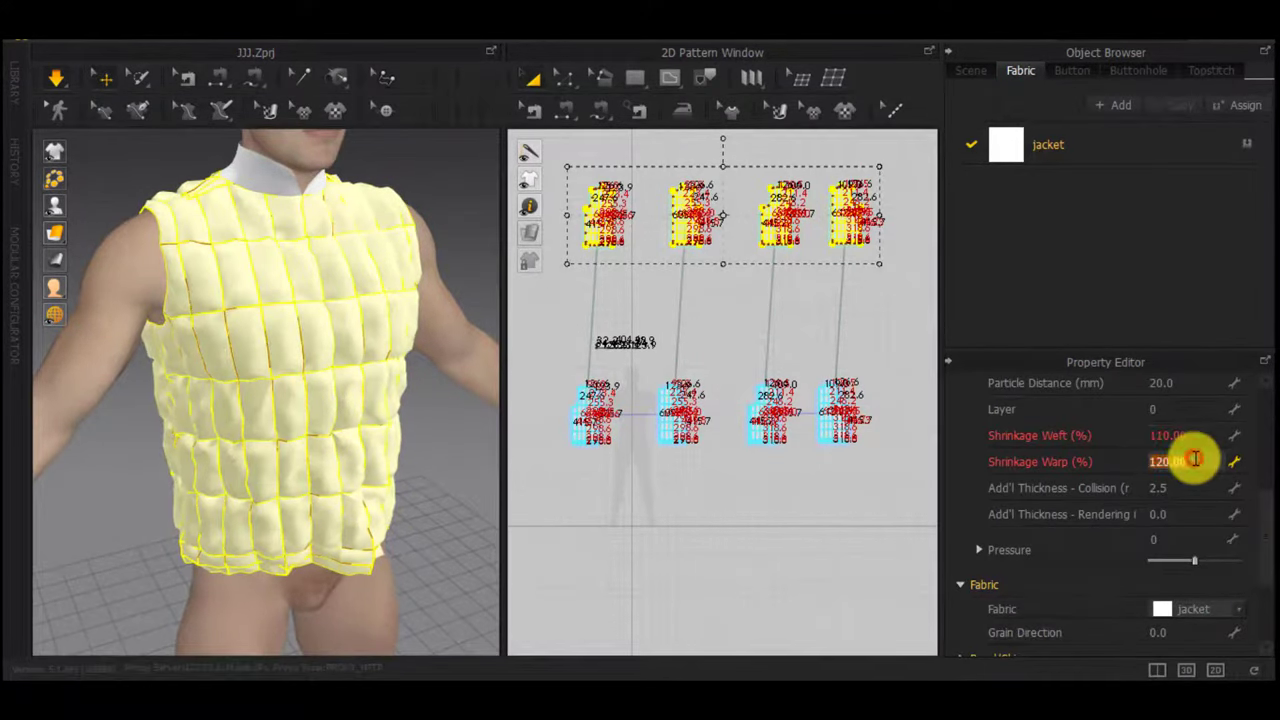
{"action": "left_click", "coordinate": [845, 533]}
{"action": "right_click_drag", "start_coordinate": [405, 496], "coordinate": [337, 484]}
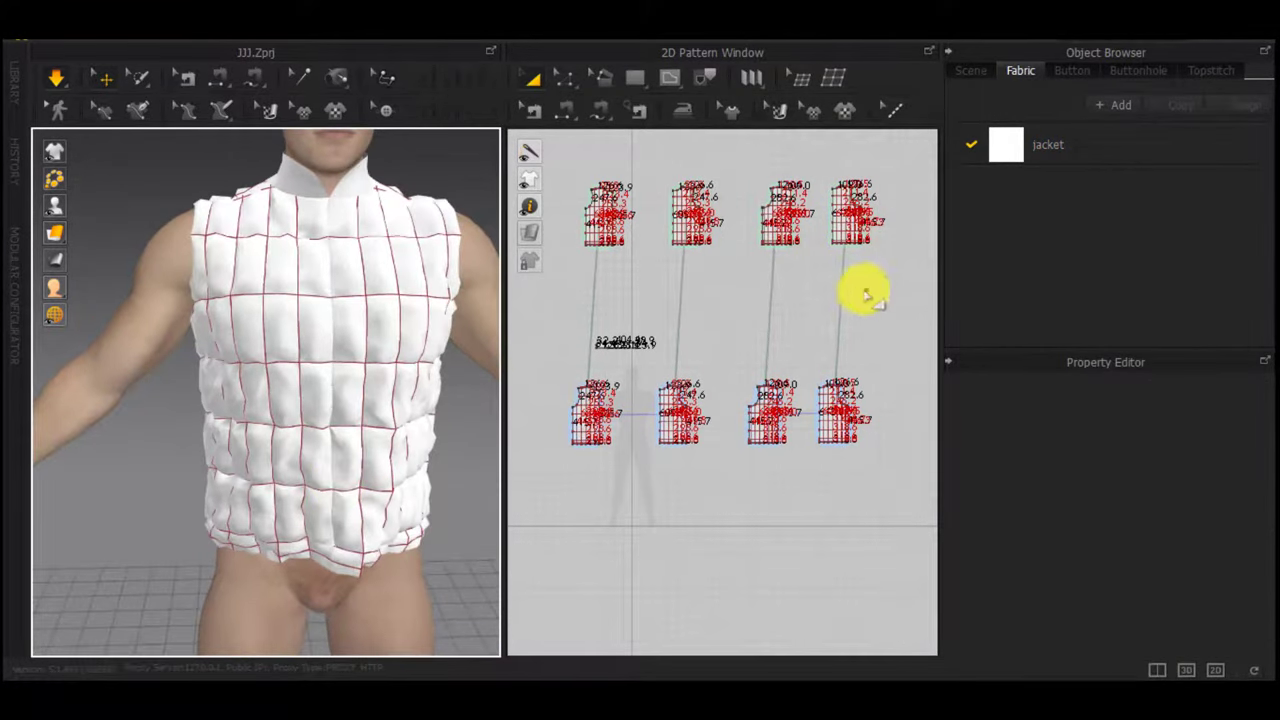
Set the shrinkage weft and warp of all four outer pieces to 105%
{"action": "left_click_drag", "start_coordinate": [866, 294], "coordinate": [564, 160]}
{"action": "double_click", "coordinate": [1177, 432]}
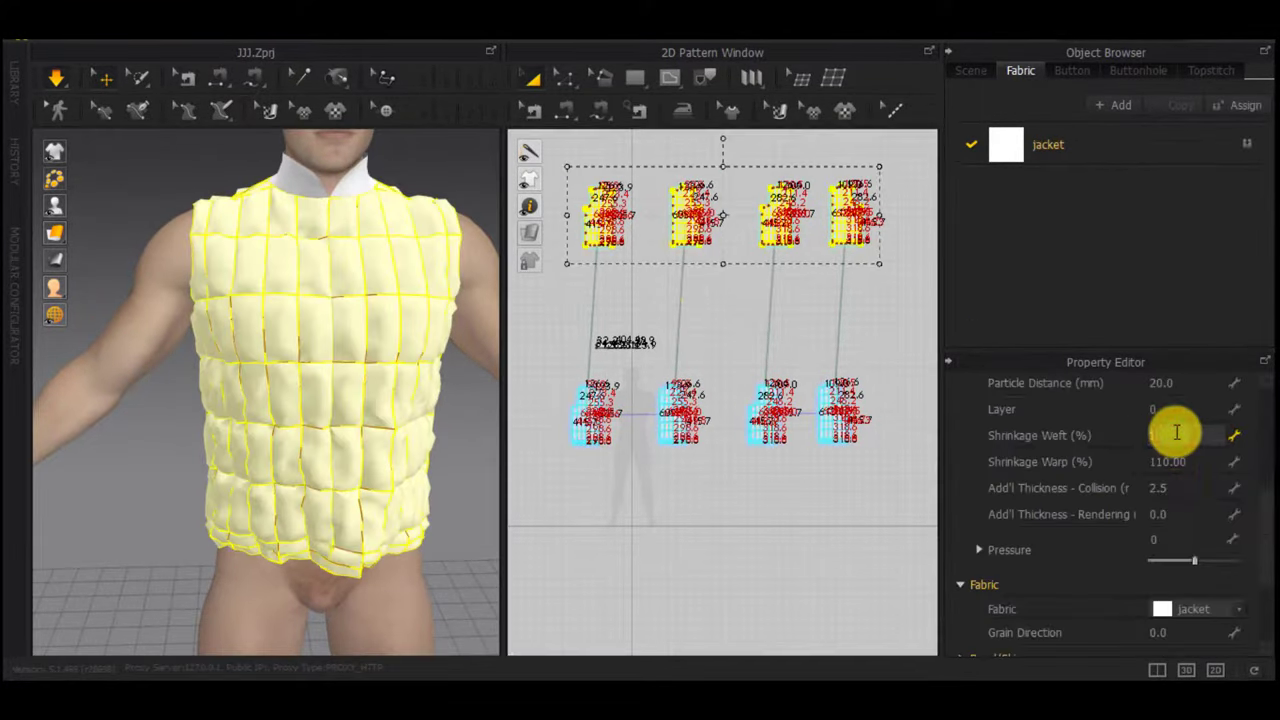
{"action": "left_click", "coordinate": [893, 340]}
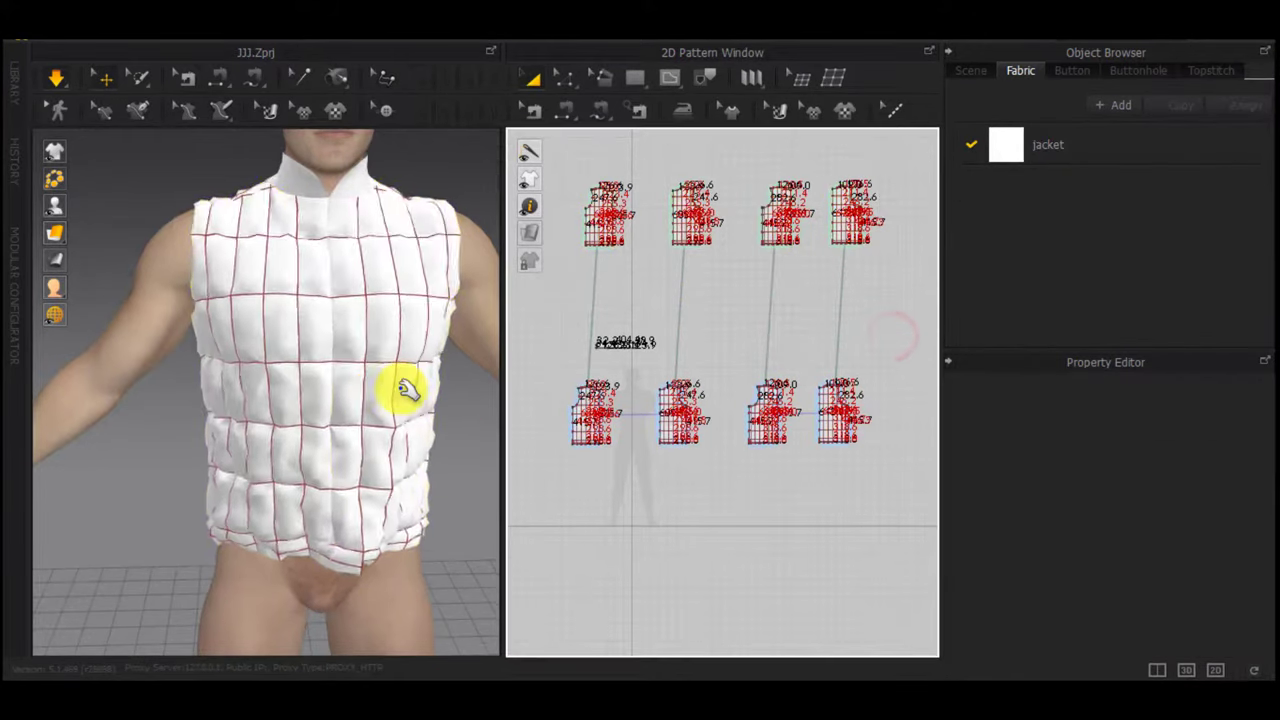
Set the shrinkage weft and warp of the four inner pieces to 95%
{"action": "scroll", "coordinate": [405, 388], "scroll_direction": "up", "scroll_amount": 2}
{"action": "right_click_drag", "start_coordinate": [405, 388], "coordinate": [612, 413]}
{"action": "left_click_drag", "start_coordinate": [891, 492], "coordinate": [540, 365]}
{"action": "double_click", "coordinate": [1198, 489]}
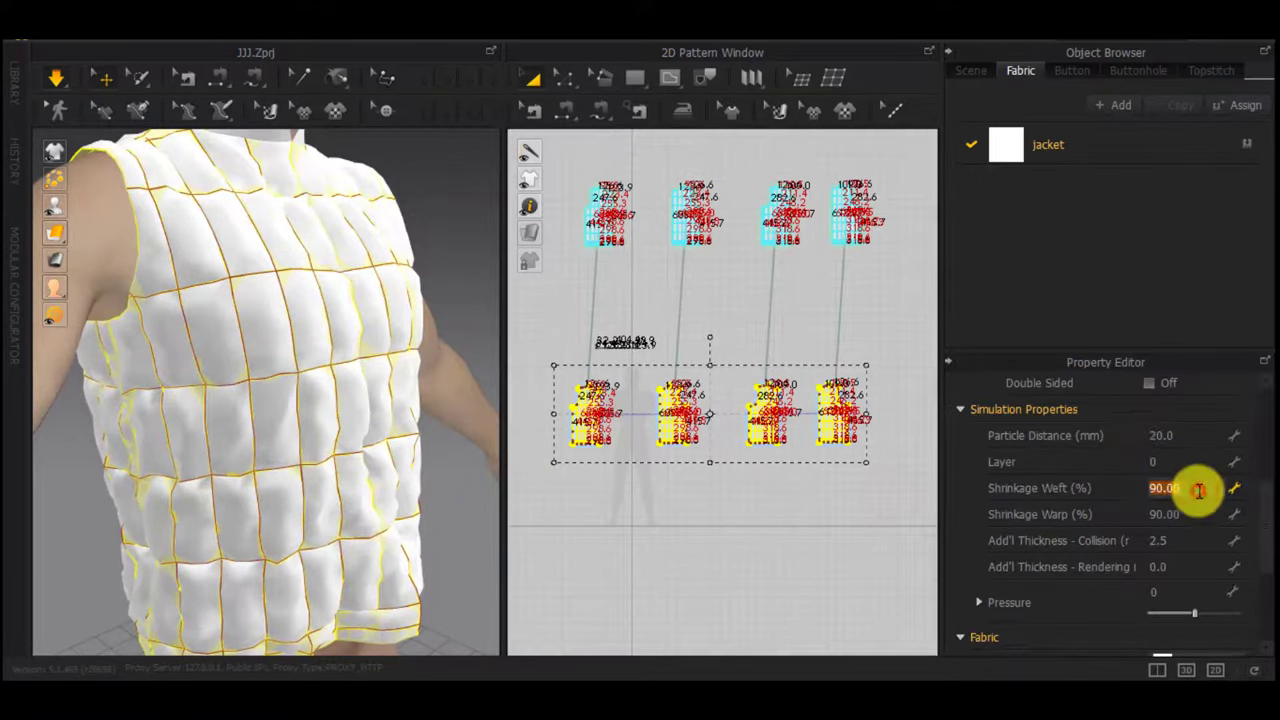
{"action": "left_click", "coordinate": [864, 516]}
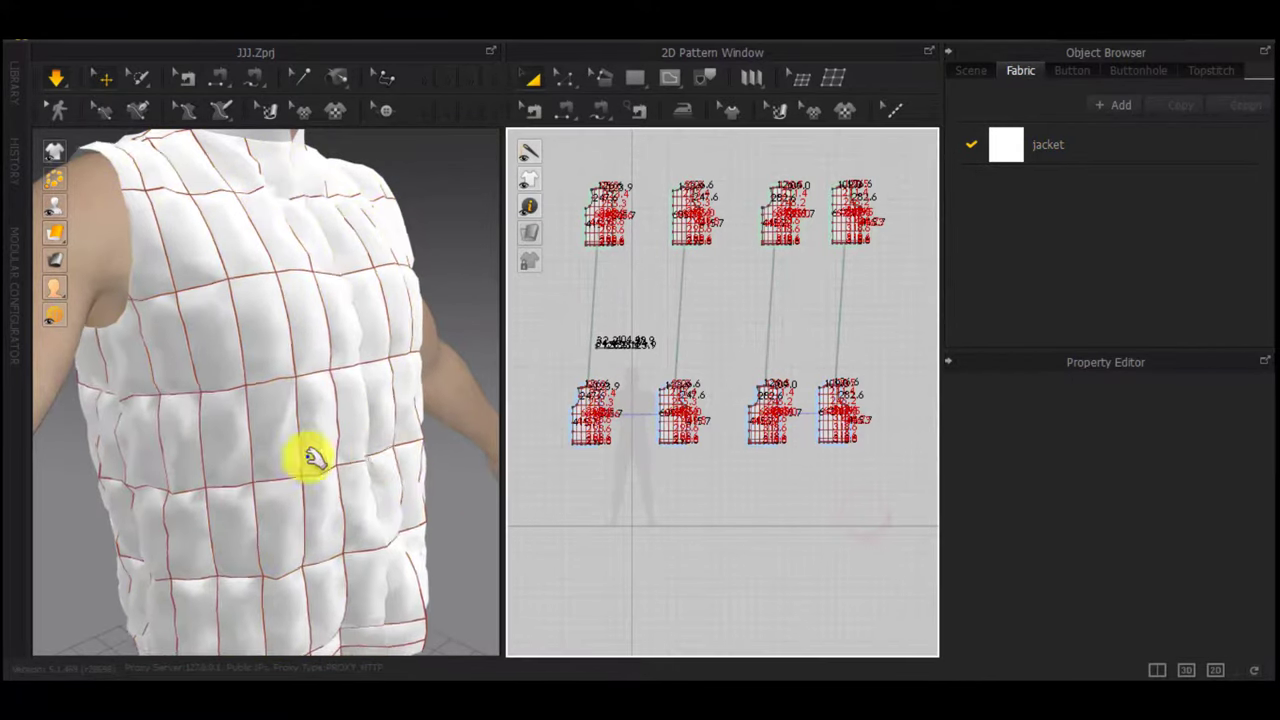
Pull the jacket's front bottom edge outward on both sides in the running simulation and check it from below
{"action": "right_click_drag", "start_coordinate": [314, 457], "coordinate": [227, 462]}
{"action": "left_click_drag", "start_coordinate": [445, 566], "coordinate": [529, 576]}
{"action": "left_click_drag", "start_coordinate": [291, 580], "coordinate": [217, 566]}
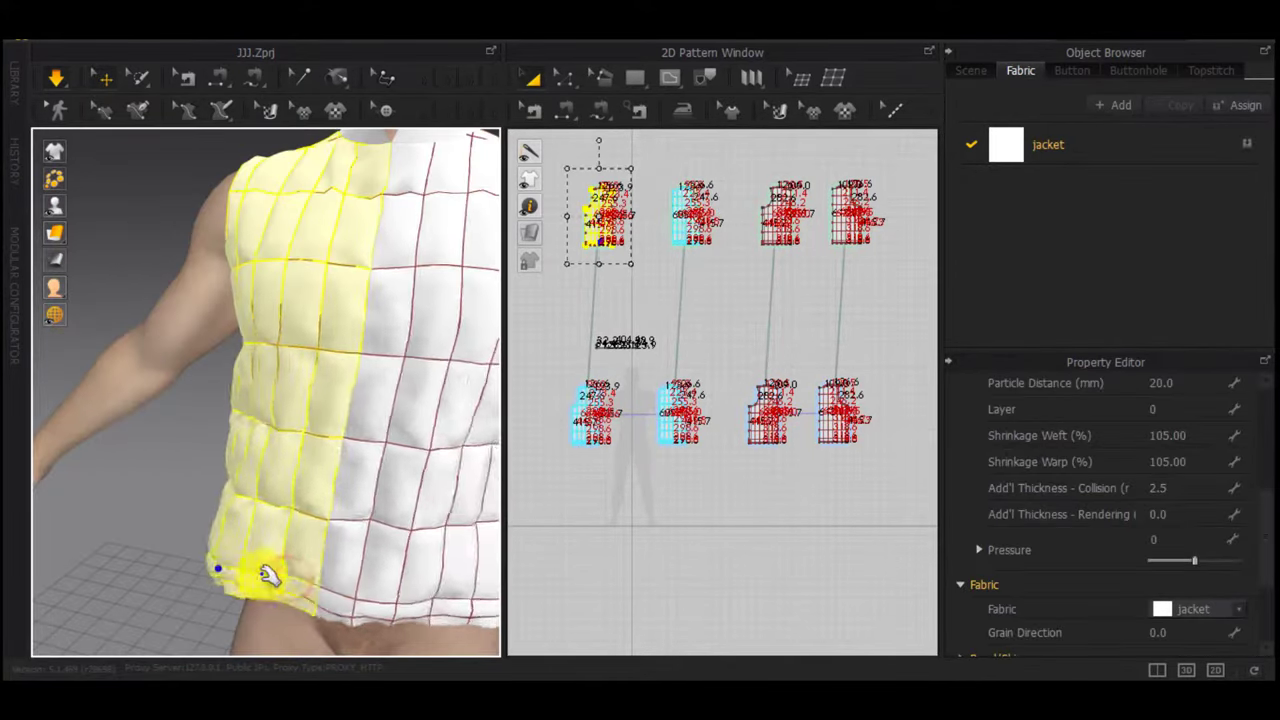
{"action": "scroll", "coordinate": [360, 538], "scroll_direction": "down", "scroll_amount": 3}
{"action": "right_click_drag", "start_coordinate": [372, 537], "coordinate": [398, 455]}
Cut and sew the inner front pieces along their lowest horizontal internal line to separate a hem strip
{"action": "scroll", "coordinate": [590, 443], "scroll_direction": "up", "scroll_amount": 6}
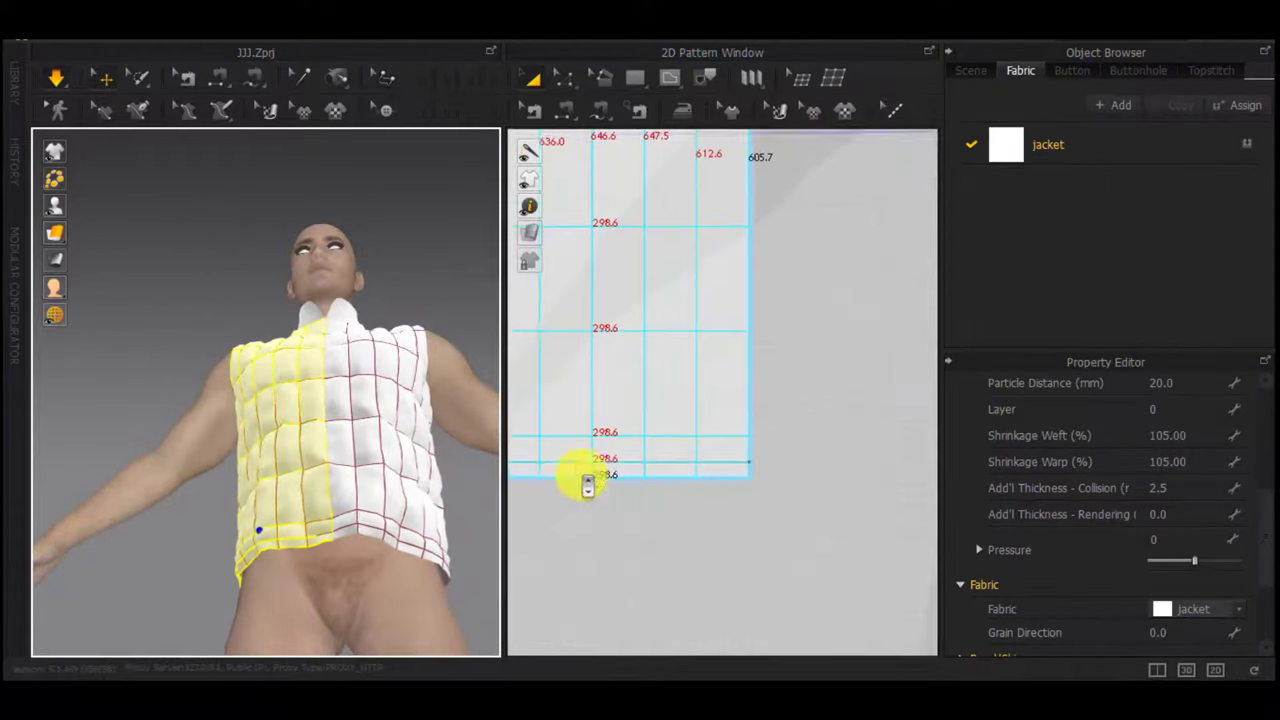
{"action": "middle_click_drag", "start_coordinate": [582, 483], "coordinate": [664, 446]}
{"action": "left_click", "coordinate": [664, 394]}
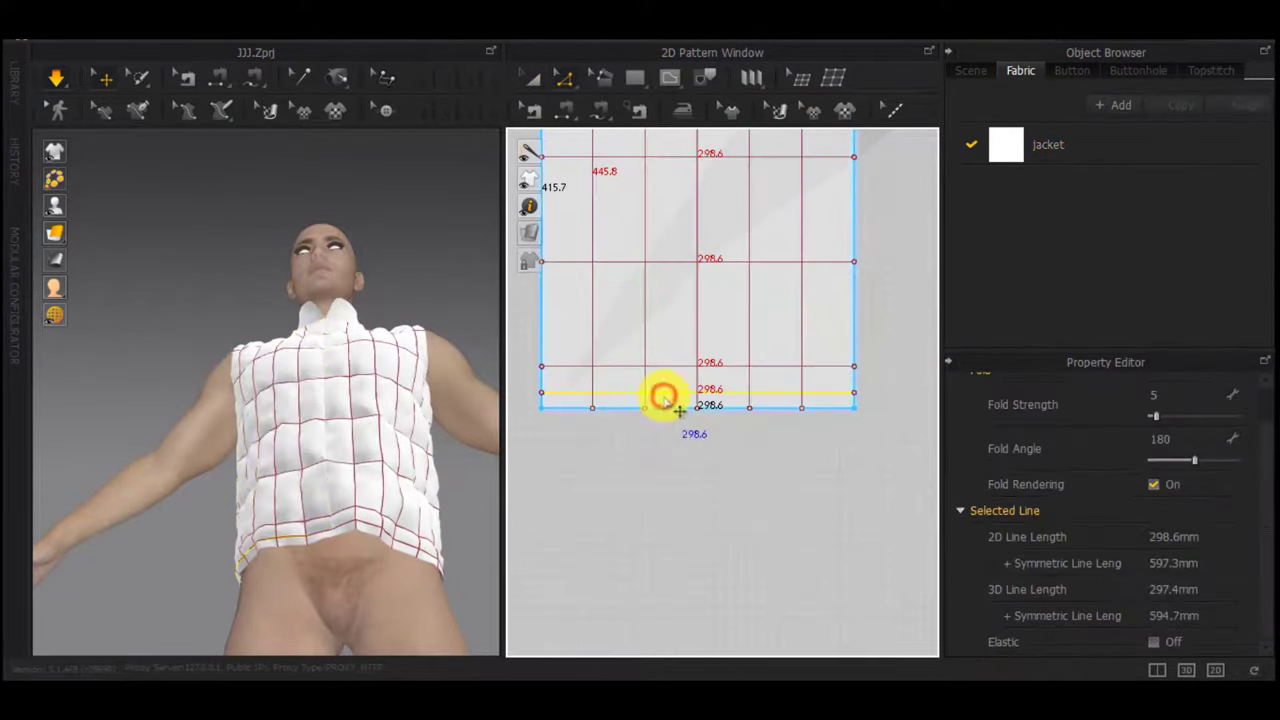
{"action": "right_click", "coordinate": [664, 402]}
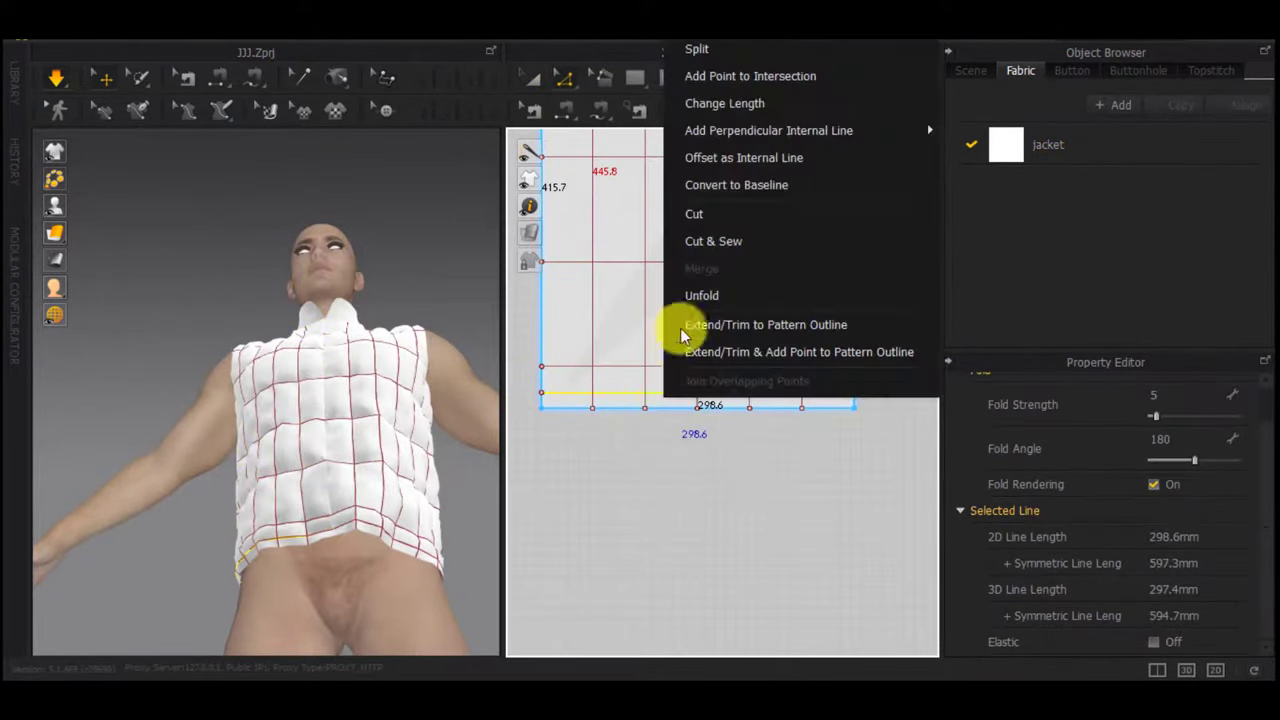
{"action": "left_click", "coordinate": [720, 241]}
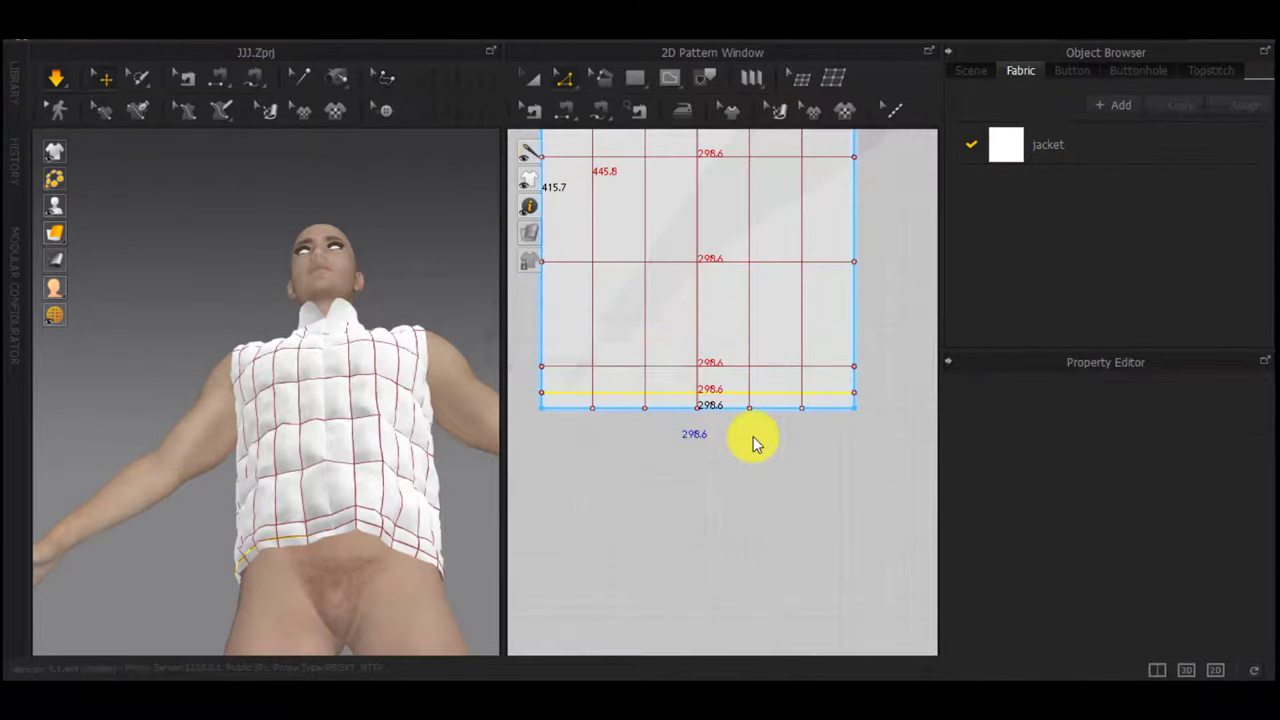
{"action": "scroll", "coordinate": [810, 450], "scroll_direction": "down", "scroll_amount": 5}
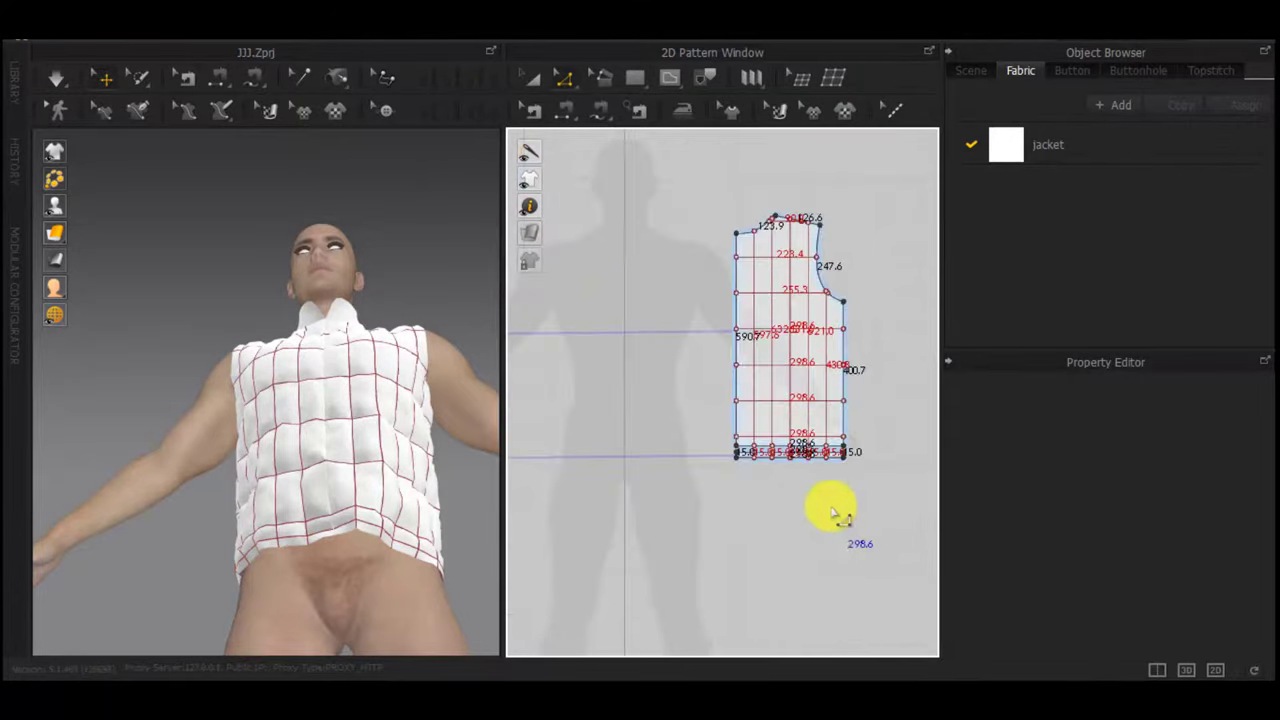
Cut and sew the inner back pieces along their lowest horizontal internal line
{"action": "scroll", "coordinate": [783, 474], "scroll_direction": "up", "scroll_amount": 5}
{"action": "right_click", "coordinate": [768, 473]}
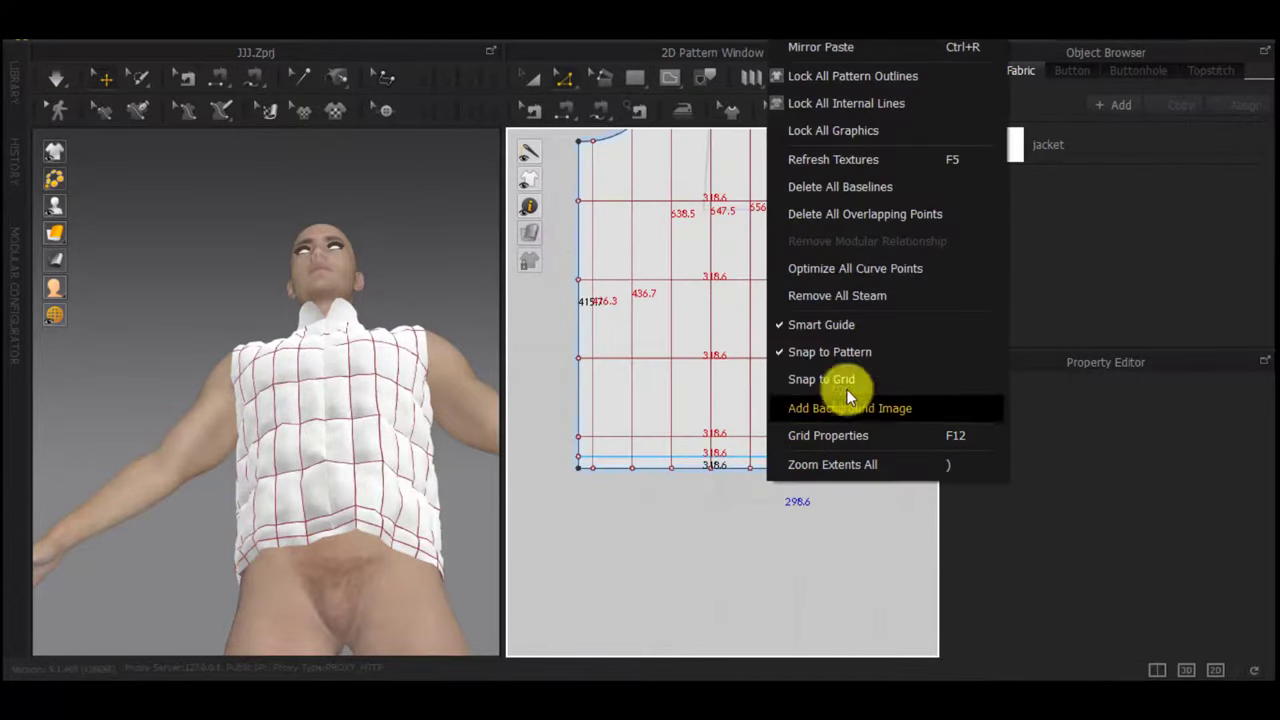
{"action": "left_click", "coordinate": [732, 515]}
{"action": "right_click", "coordinate": [724, 458]}
{"action": "left_click", "coordinate": [794, 302]}
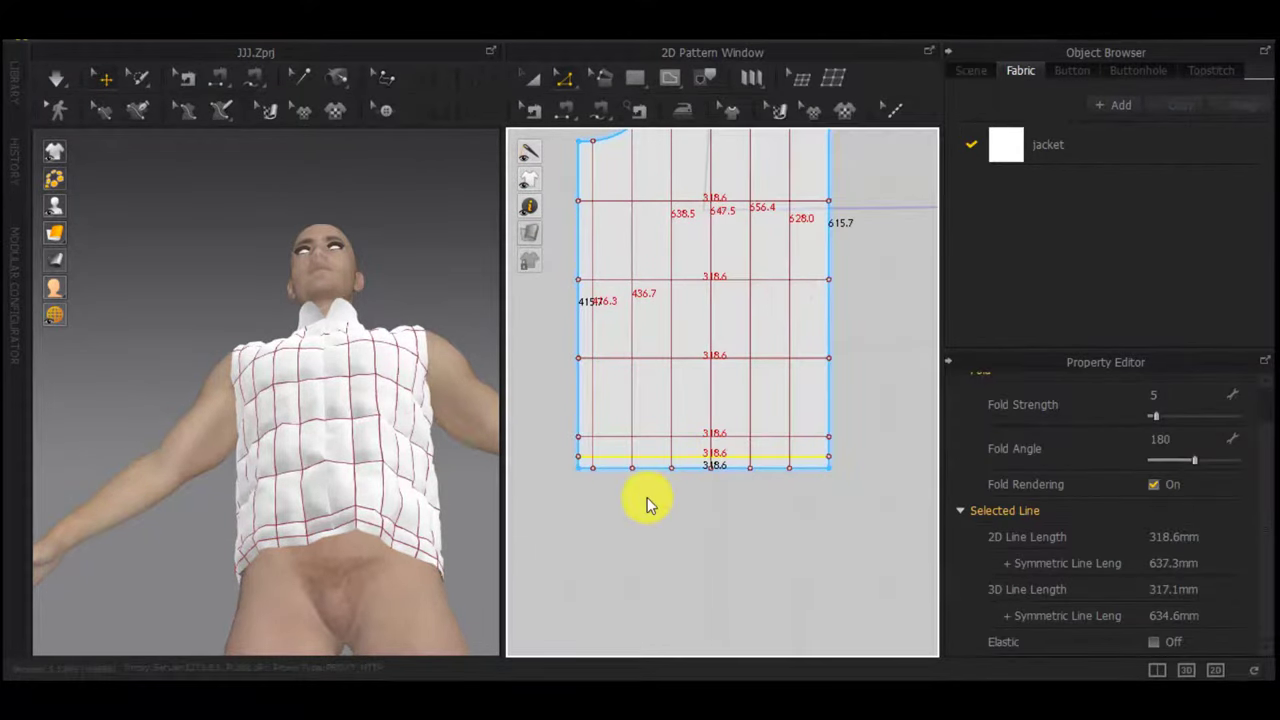
{"action": "scroll", "coordinate": [684, 528], "scroll_direction": "down", "scroll_amount": 6}
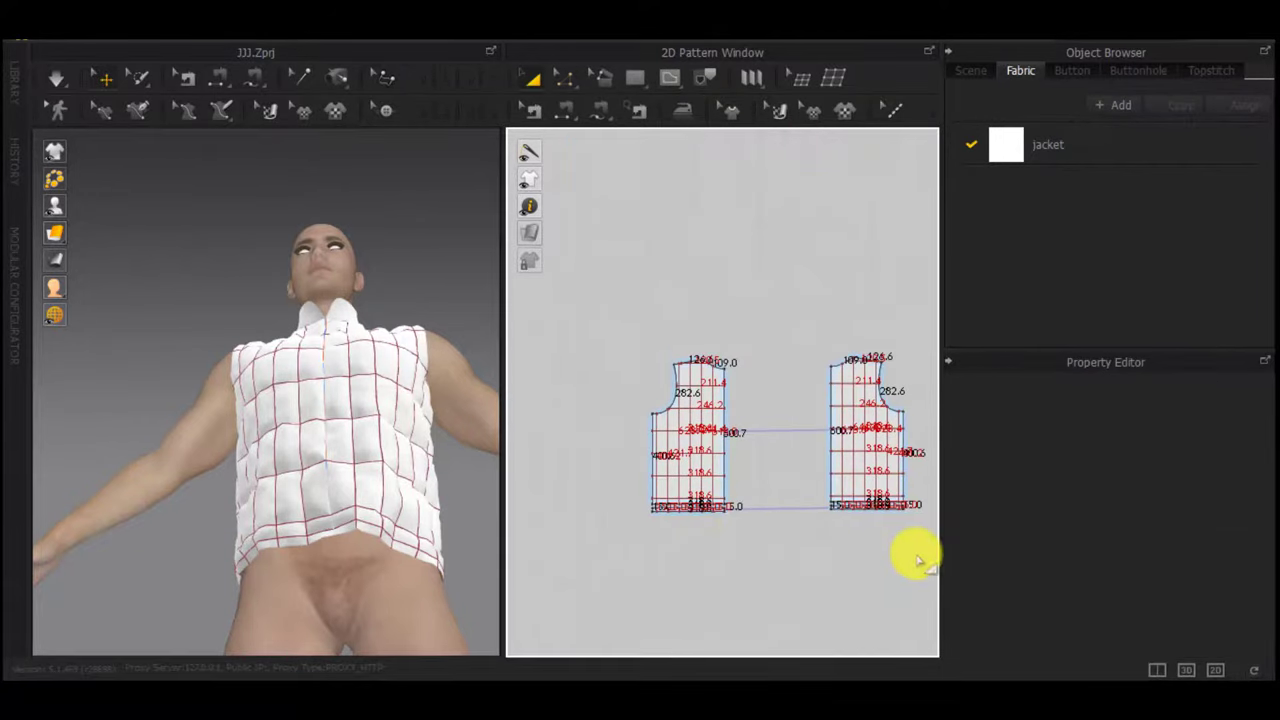
Change the shrinkage weft and warp of the inner hem strips, first on the back pieces and also on the front pieces
{"action": "left_click_drag", "start_coordinate": [645, 508], "coordinate": [643, 504]}
{"action": "scroll", "coordinate": [1120, 523], "scroll_direction": "down", "scroll_amount": 4}
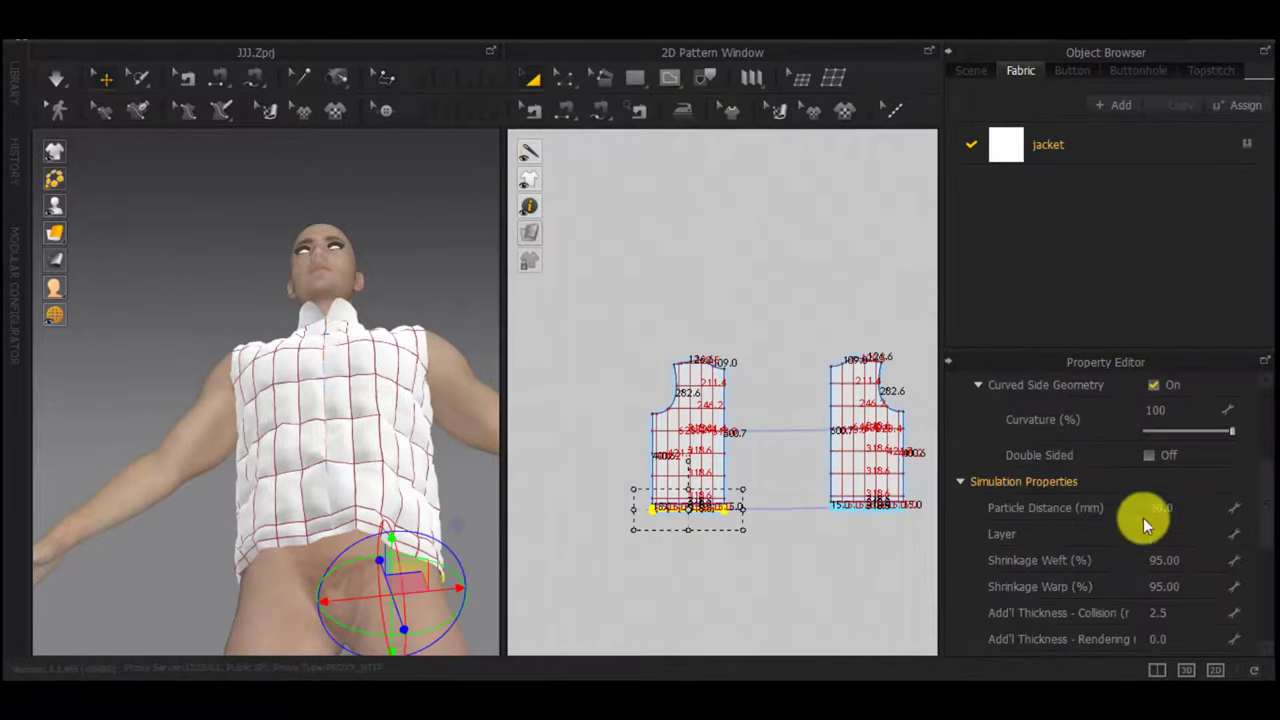
{"action": "left_click", "coordinate": [780, 586]}
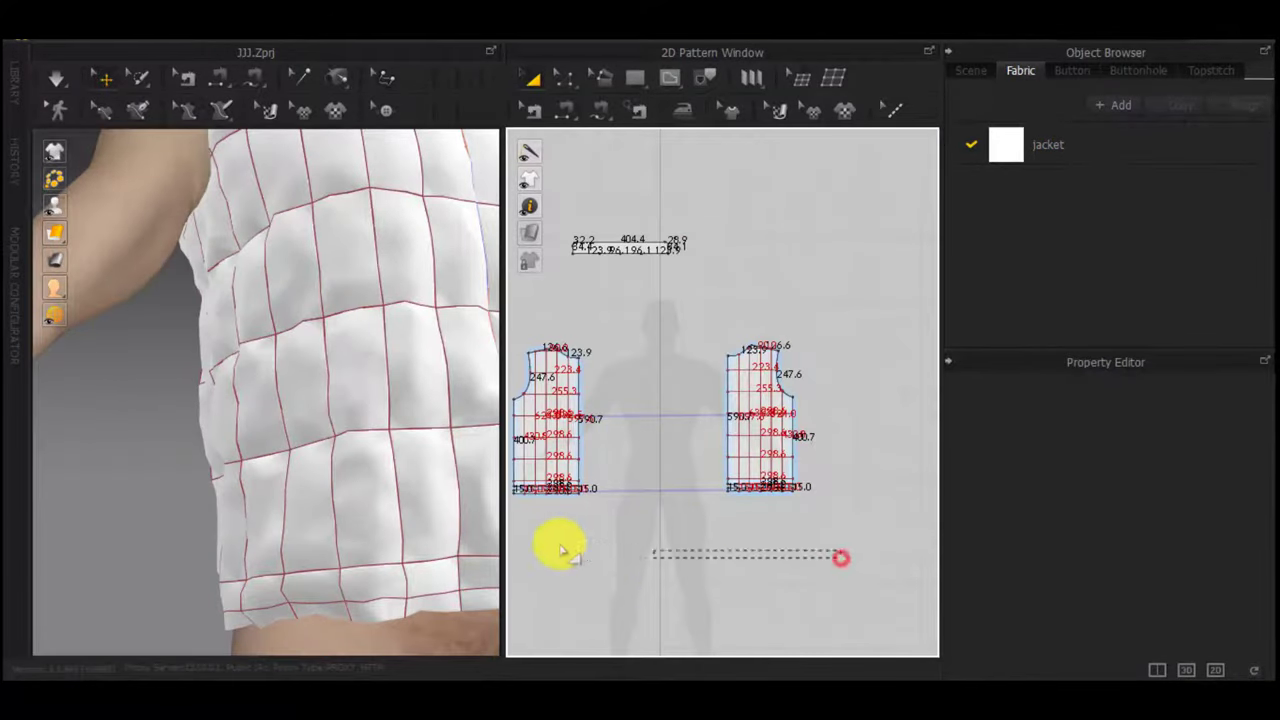
{"action": "left_click_drag", "start_coordinate": [497, 490], "coordinate": [499, 490]}
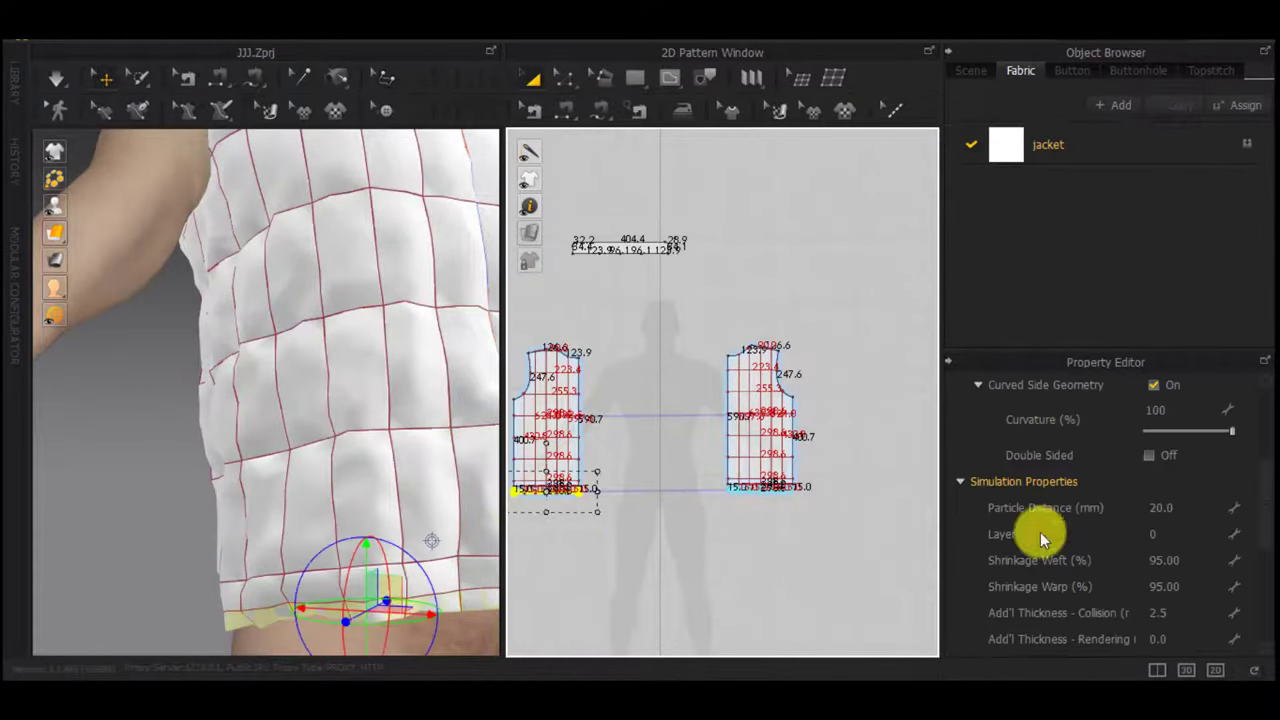
{"action": "type", "text": "10"}
{"action": "left_click", "coordinate": [760, 571]}
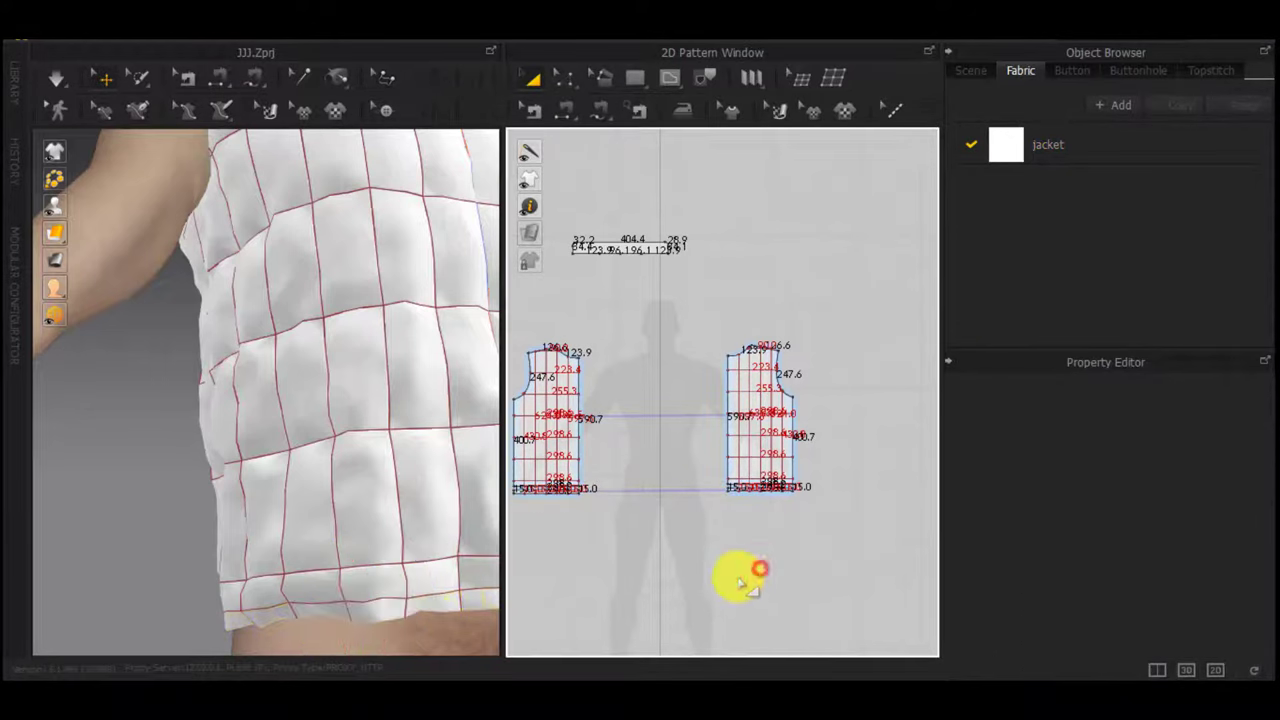
Cut and sew the first outer front piece along its lowest horizontal internal line
{"action": "scroll", "coordinate": [483, 580], "scroll_direction": "up", "scroll_amount": 2}
{"action": "scroll", "coordinate": [590, 583], "scroll_direction": "down", "scroll_amount": 4}
{"action": "scroll", "coordinate": [625, 293], "scroll_direction": "up", "scroll_amount": 7}
{"action": "scroll", "coordinate": [676, 348], "scroll_direction": "up", "scroll_amount": 4}
{"action": "key", "text": "z"}
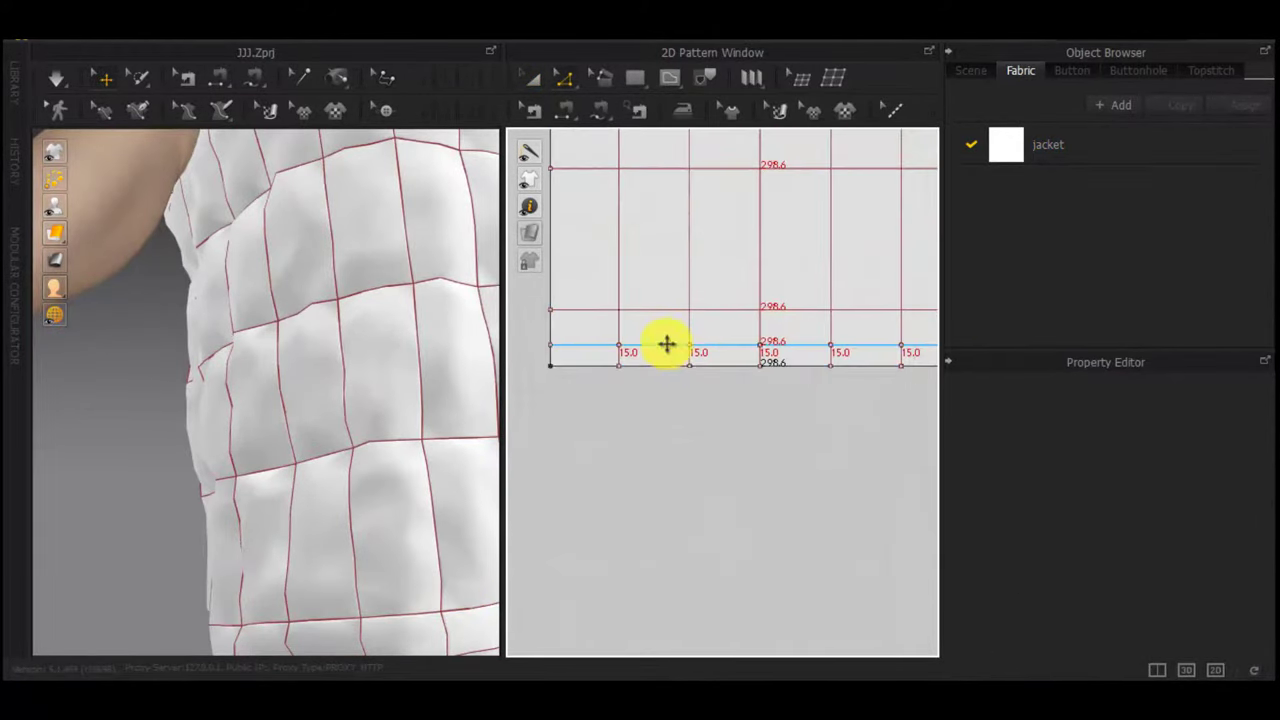
{"action": "right_click", "coordinate": [665, 344]}
{"action": "left_click", "coordinate": [734, 240]}
{"action": "scroll", "coordinate": [807, 477], "scroll_direction": "down", "scroll_amount": 8}
Cut and sew the first outer back piece along its lowest horizontal internal line
{"action": "scroll", "coordinate": [830, 470], "scroll_direction": "down", "scroll_amount": 3}
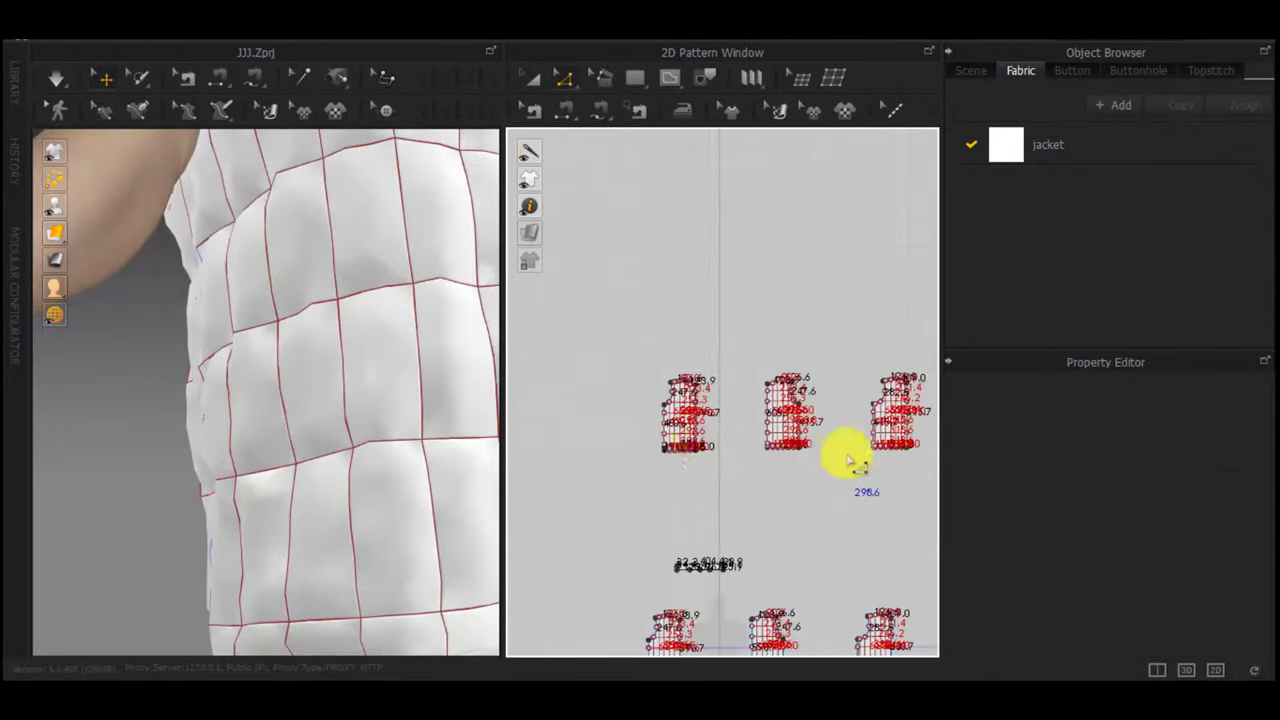
{"action": "scroll", "coordinate": [703, 337], "scroll_direction": "up", "scroll_amount": 3}
{"action": "scroll", "coordinate": [706, 423], "scroll_direction": "up", "scroll_amount": 3}
{"action": "right_click", "coordinate": [797, 420]}
{"action": "left_click", "coordinate": [786, 266]}
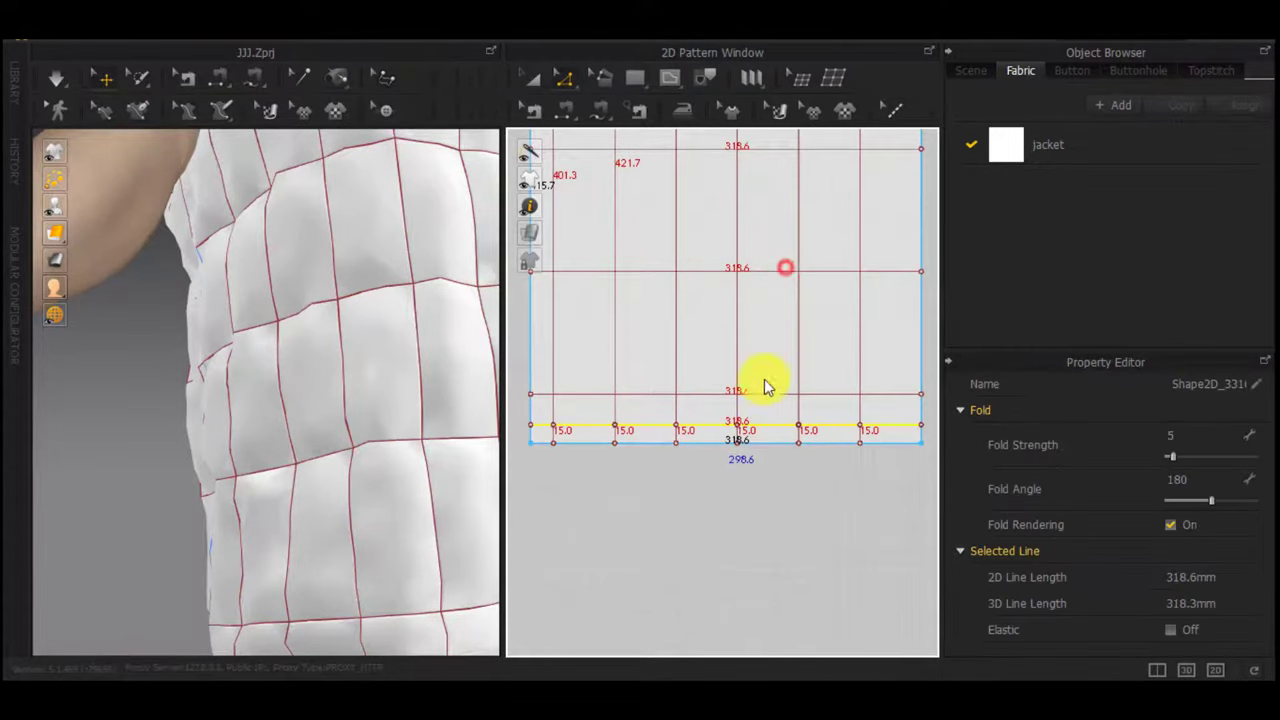
{"action": "scroll", "coordinate": [793, 491], "scroll_direction": "down", "scroll_amount": 8}
Cut and sew the second outer back piece along its lowest horizontal internal line
{"action": "left_click_drag", "start_coordinate": [900, 471], "coordinate": [745, 479]}
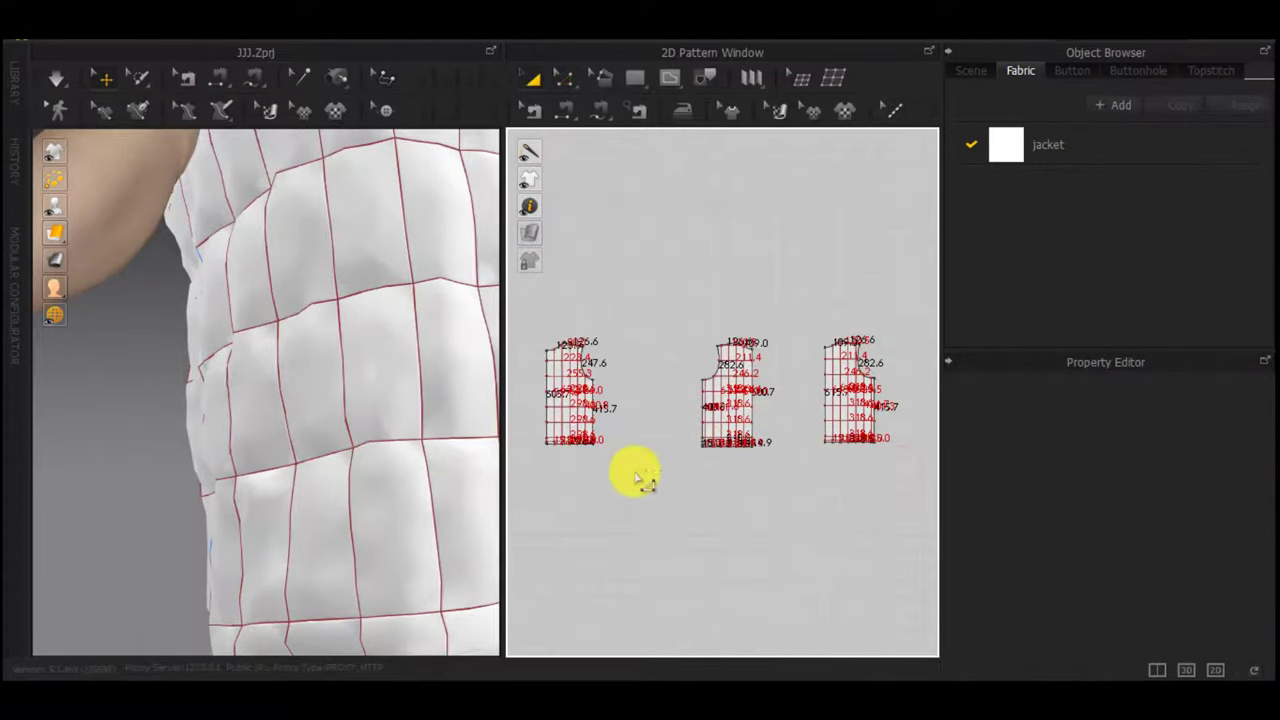
{"action": "scroll", "coordinate": [854, 459], "scroll_direction": "up", "scroll_amount": 5}
{"action": "scroll", "coordinate": [816, 428], "scroll_direction": "down", "scroll_amount": 5}
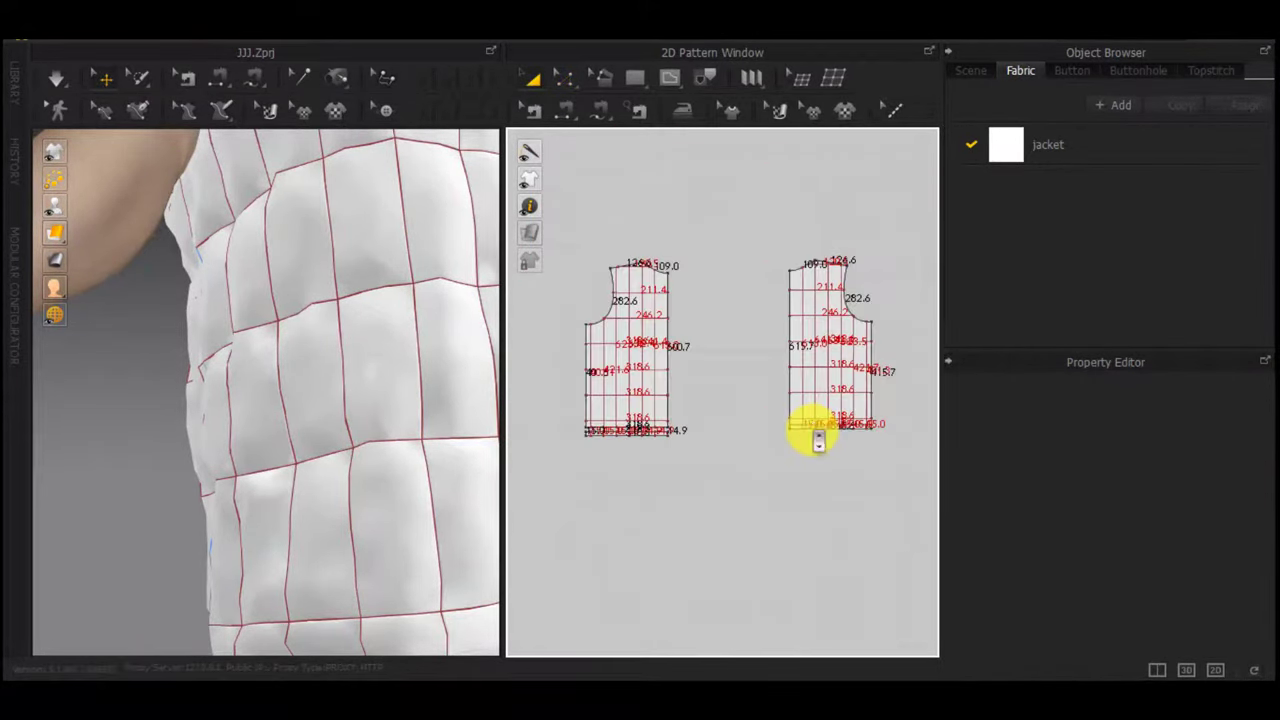
{"action": "scroll", "coordinate": [820, 434], "scroll_direction": "up", "scroll_amount": 6}
{"action": "key", "text": "z"}
{"action": "right_click", "coordinate": [816, 415]}
{"action": "left_click", "coordinate": [852, 264]}
{"action": "scroll", "coordinate": [773, 478], "scroll_direction": "down", "scroll_amount": 7}
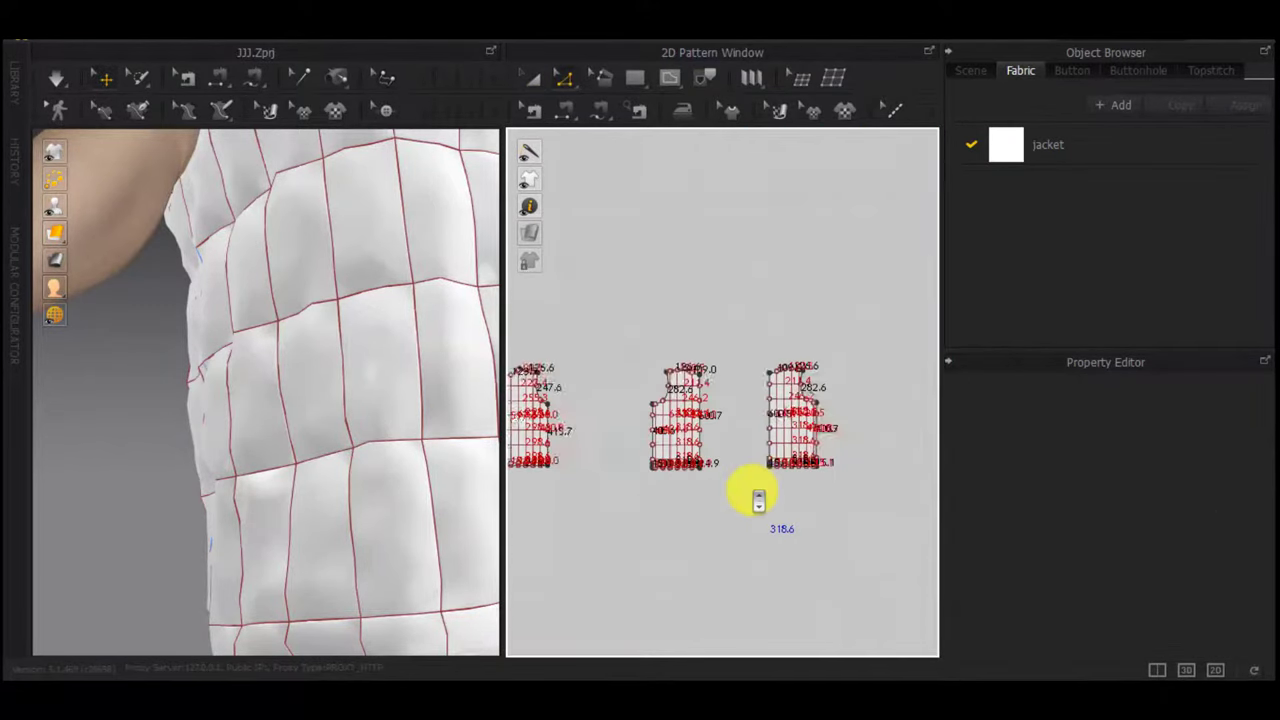
Cut and sew the second outer front piece along its lowest horizontal internal line
{"action": "middle_click_drag", "start_coordinate": [757, 492], "coordinate": [932, 496]}
{"action": "scroll", "coordinate": [688, 480], "scroll_direction": "up", "scroll_amount": 5}
{"action": "right_click", "coordinate": [698, 437]}
{"action": "left_click", "coordinate": [757, 285]}
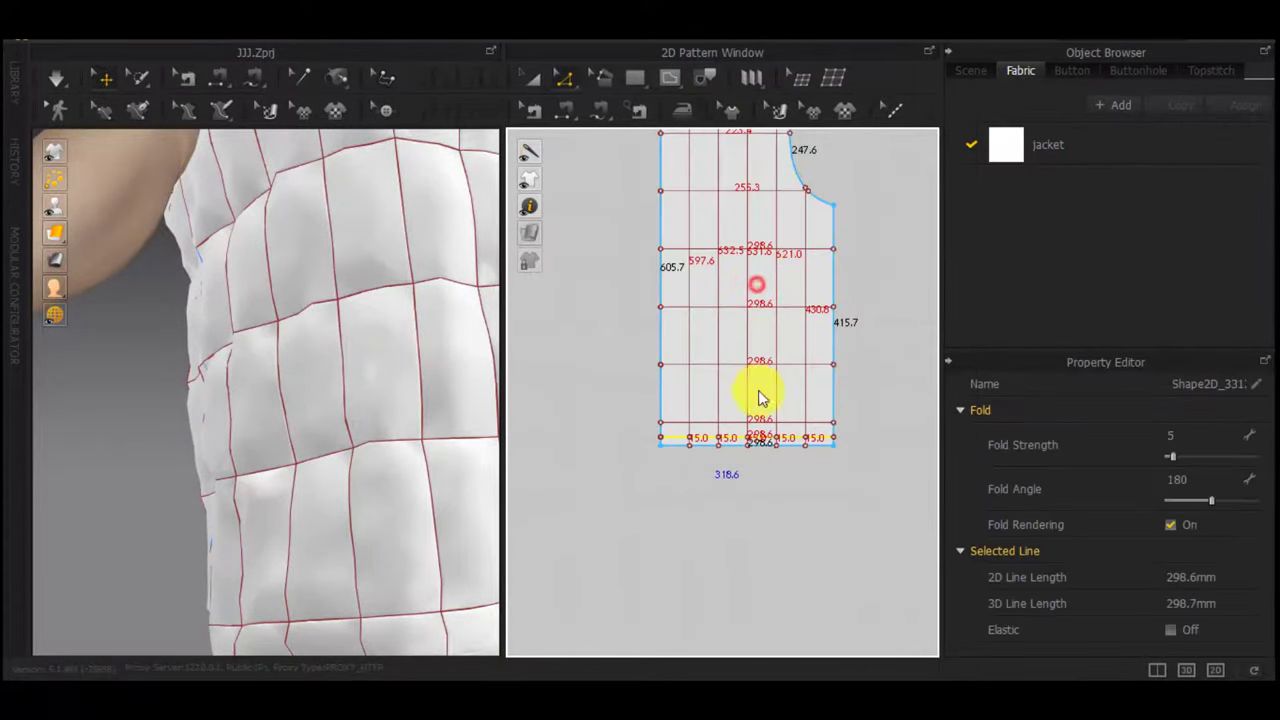
{"action": "scroll", "coordinate": [765, 532], "scroll_direction": "down", "scroll_amount": 6}
{"action": "middle_click_drag", "start_coordinate": [895, 556], "coordinate": [798, 470]}
{"action": "scroll", "coordinate": [752, 464], "scroll_direction": "down", "scroll_amount": 3}
{"action": "key", "text": "a"}
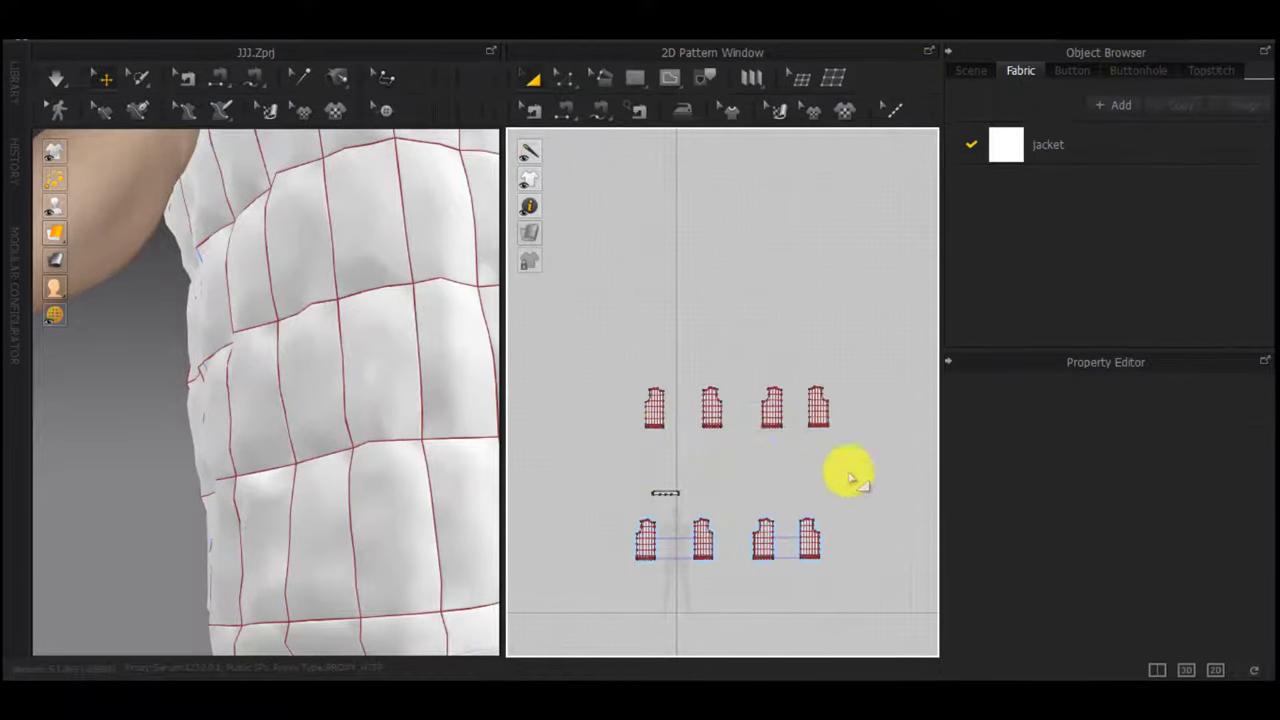
{"action": "left_click_drag", "start_coordinate": [628, 430], "coordinate": [662, 462]}
{"action": "scroll", "coordinate": [666, 466], "scroll_direction": "up", "scroll_amount": 3}
{"action": "scroll", "coordinate": [668, 466], "scroll_direction": "down", "scroll_amount": 3}
{"action": "middle_click_drag", "start_coordinate": [803, 489], "coordinate": [789, 485]}
{"action": "left_click_drag", "start_coordinate": [848, 450], "coordinate": [721, 456]}
Select the hem strips of all four outer pieces together and change their shrinkage weft and warp
{"action": "scroll", "coordinate": [626, 418], "scroll_direction": "up", "scroll_amount": 8}
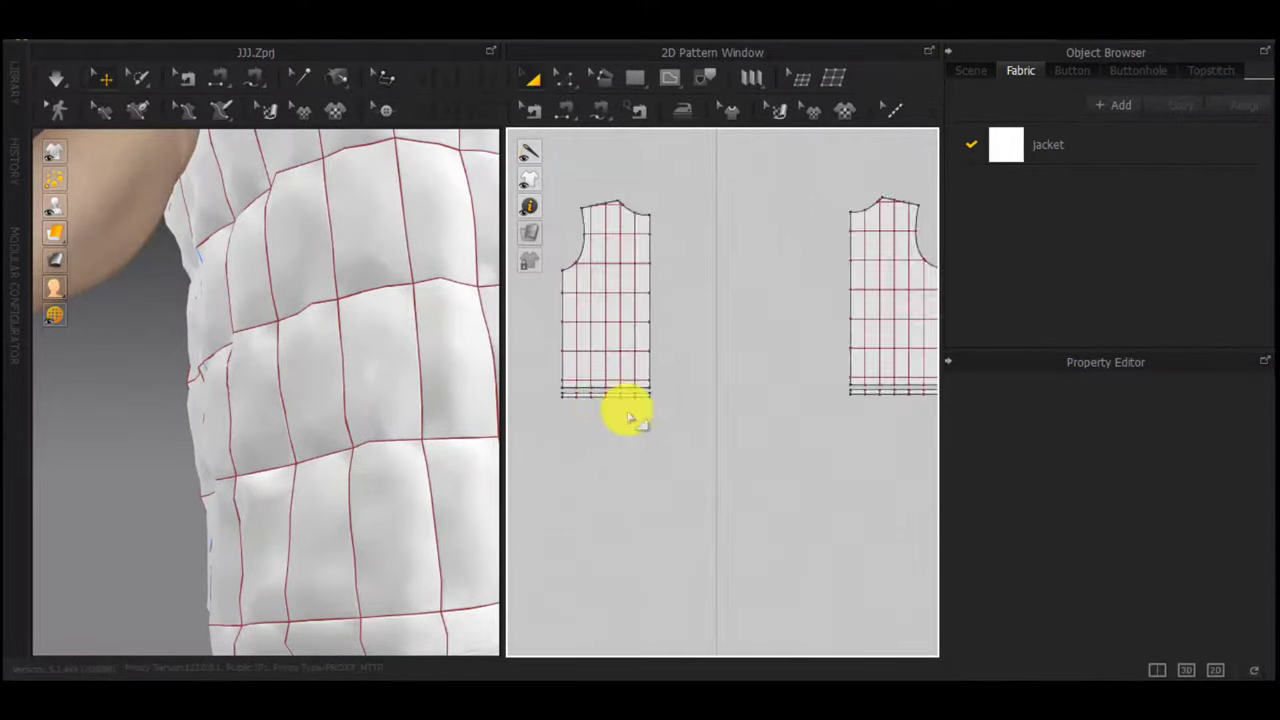
{"action": "left_click", "coordinate": [635, 393]}
{"action": "middle_click_drag", "start_coordinate": [925, 466], "coordinate": [645, 456]}
{"action": "scroll", "coordinate": [769, 460], "scroll_direction": "down", "scroll_amount": 2}
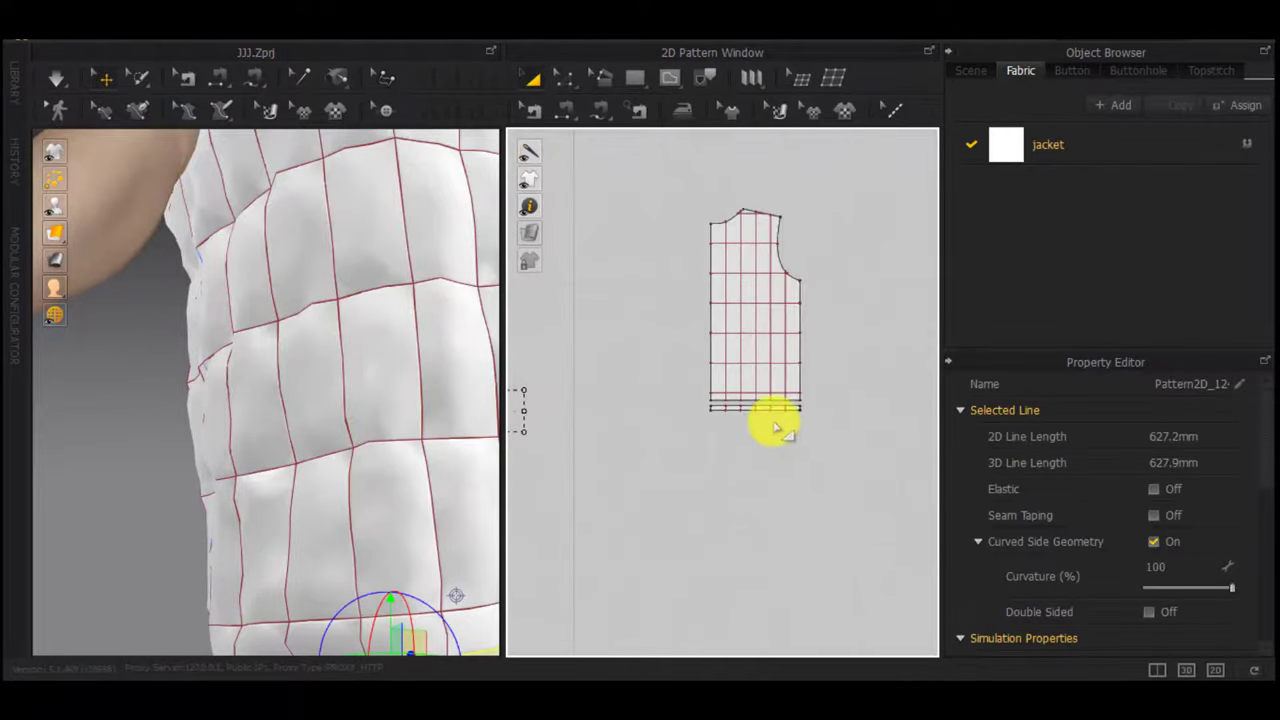
{"action": "left_click", "coordinate": [772, 411], "text": "shift"}
{"action": "scroll", "coordinate": [820, 455], "scroll_direction": "down", "scroll_amount": 5}
{"action": "middle_click_drag", "start_coordinate": [862, 485], "coordinate": [736, 482]}
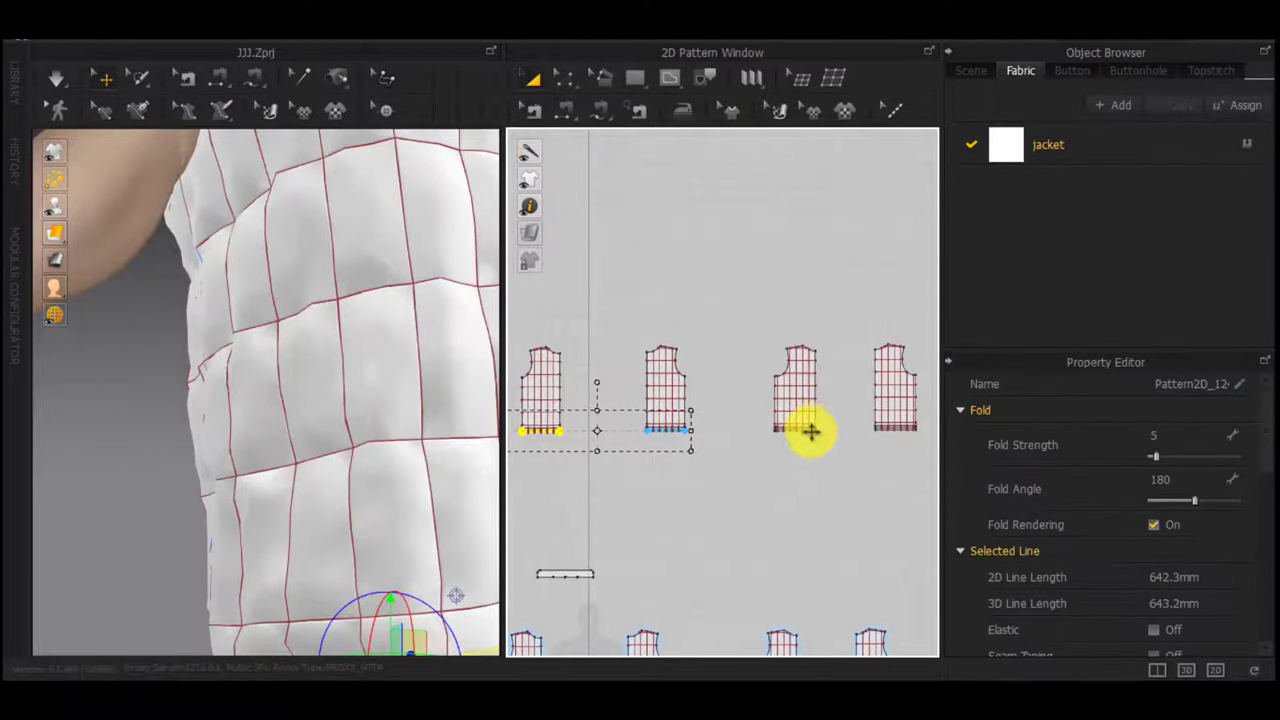
{"action": "scroll", "coordinate": [811, 430], "scroll_direction": "up", "scroll_amount": 5}
{"action": "left_click", "coordinate": [801, 428], "text": "shift"}
{"action": "middle_click_drag", "start_coordinate": [850, 506], "coordinate": [648, 488]}
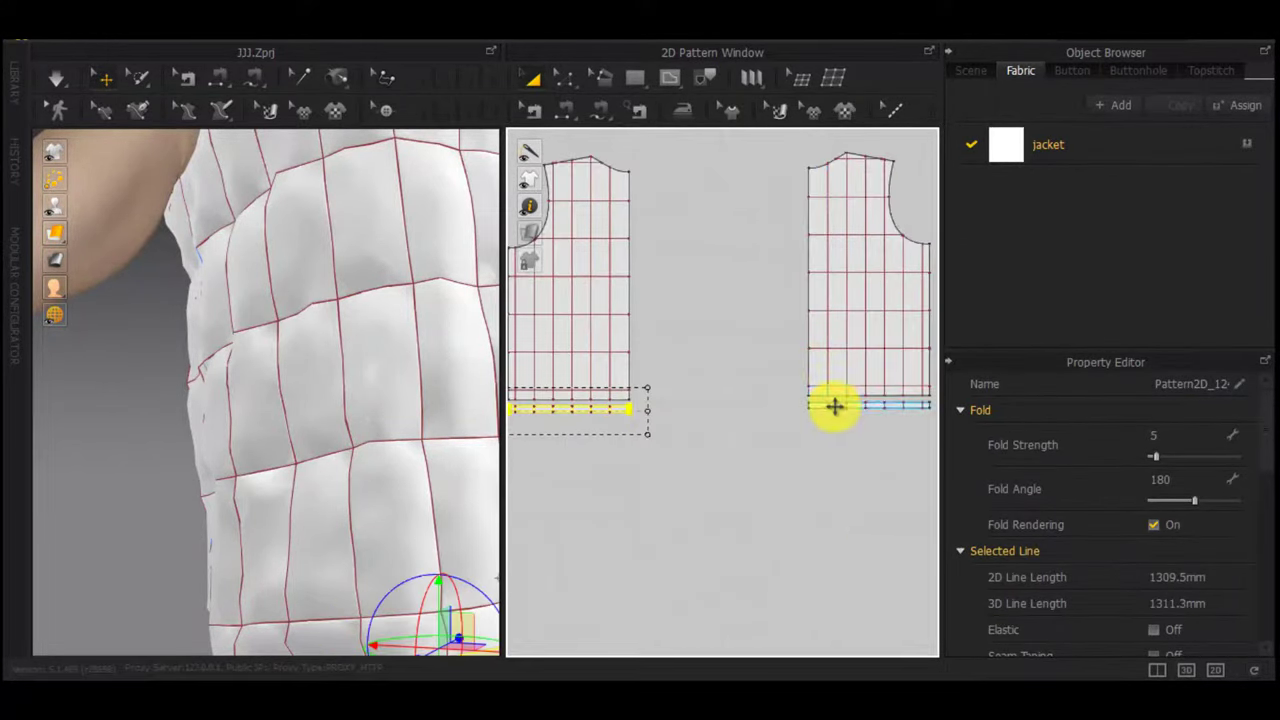
{"action": "left_click", "coordinate": [834, 406], "text": "shift"}
{"action": "scroll", "coordinate": [740, 488], "scroll_direction": "down", "scroll_amount": 5}
{"action": "middle_click_drag", "start_coordinate": [557, 454], "coordinate": [840, 444]}
{"action": "scroll", "coordinate": [836, 442], "scroll_direction": "up", "scroll_amount": 7}
{"action": "left_click", "coordinate": [771, 461], "text": "shift"}
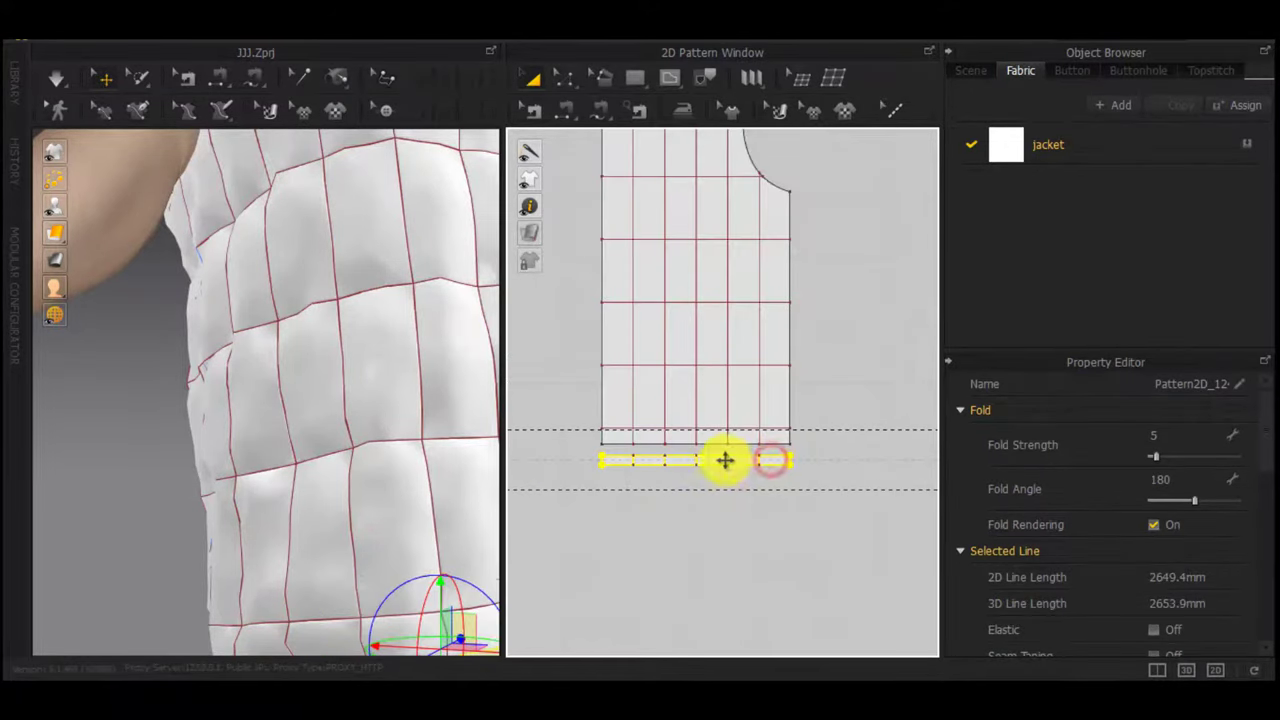
{"action": "scroll", "coordinate": [725, 460], "scroll_direction": "up", "scroll_amount": 5}
{"action": "scroll", "coordinate": [1147, 540], "scroll_direction": "down", "scroll_amount": 5}
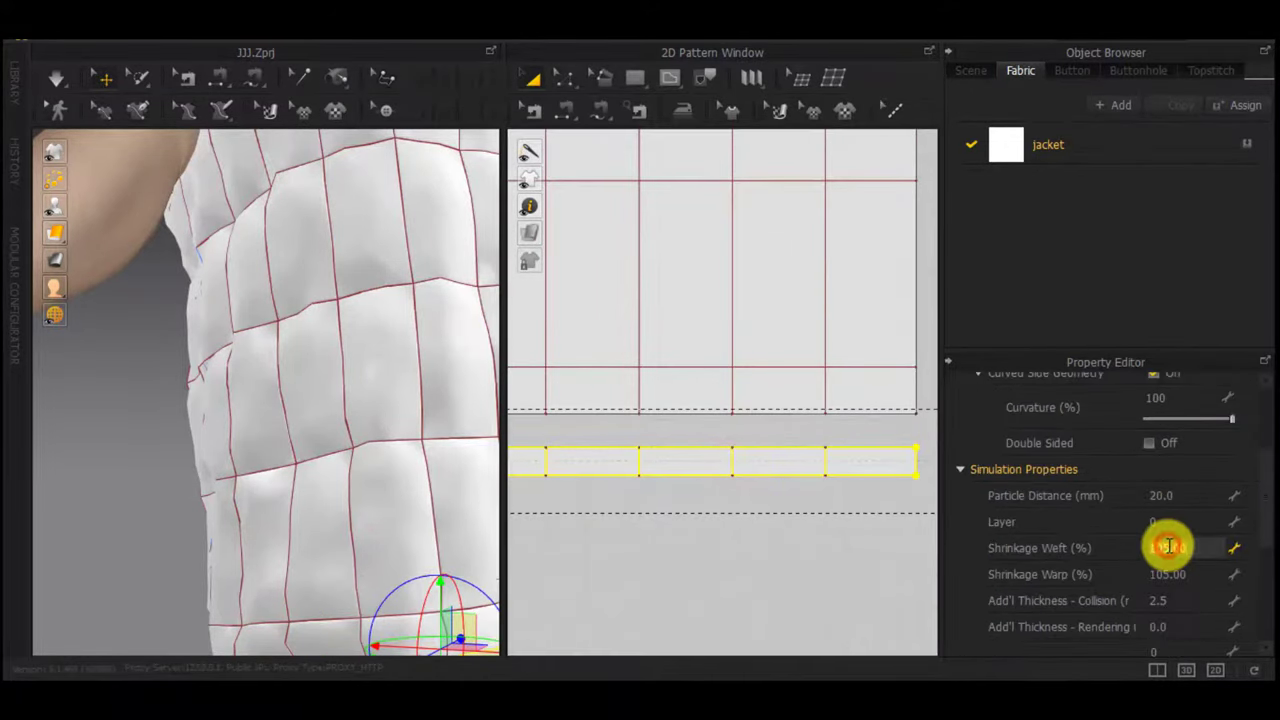
{"action": "left_click", "coordinate": [799, 562]}
Examine the jacket's lower hem and the separated strips around the avatar's hips
{"action": "scroll", "coordinate": [800, 563], "scroll_direction": "down", "scroll_amount": 11}
{"action": "middle_click_drag", "start_coordinate": [330, 540], "coordinate": [320, 306]}
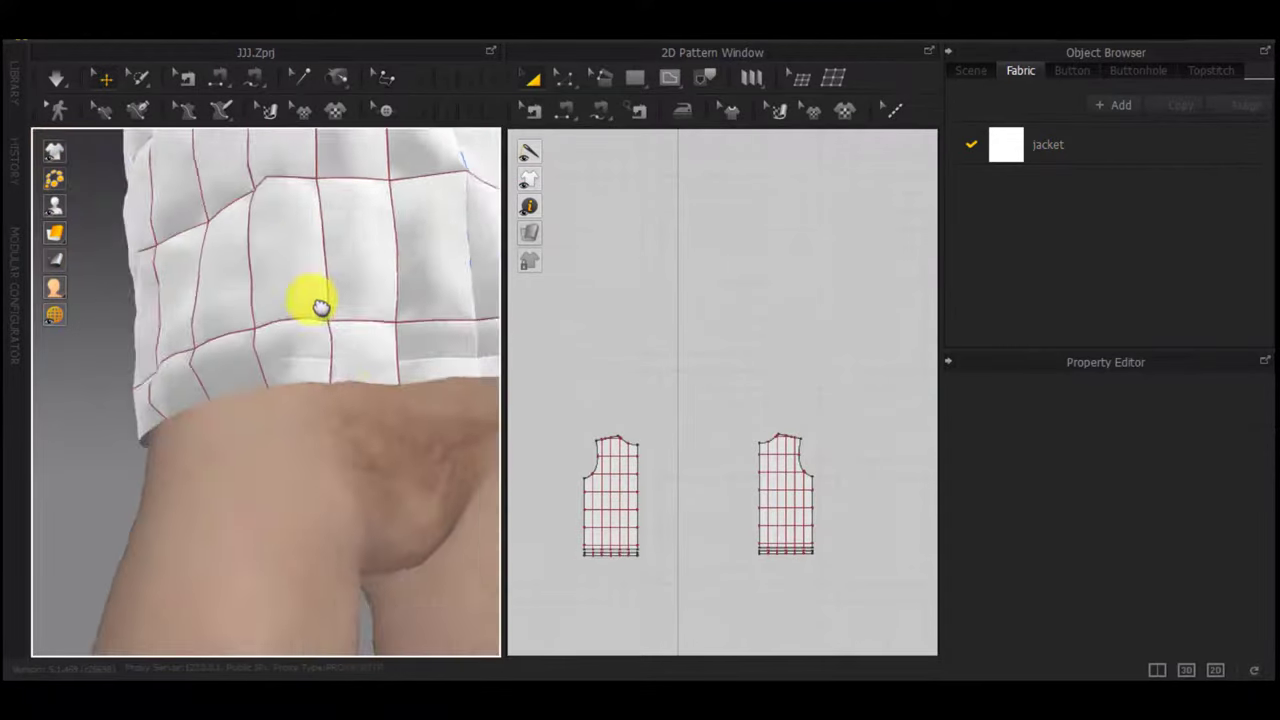
{"action": "right_click_drag", "start_coordinate": [320, 306], "coordinate": [457, 408]}
{"action": "scroll", "coordinate": [457, 408], "scroll_direction": "up", "scroll_amount": 5}
{"action": "scroll", "coordinate": [684, 546], "scroll_direction": "down", "scroll_amount": 1}
{"action": "scroll", "coordinate": [747, 554], "scroll_direction": "up", "scroll_amount": 6}
{"action": "scroll", "coordinate": [821, 535], "scroll_direction": "down", "scroll_amount": 2}
{"action": "middle_click_drag", "start_coordinate": [821, 535], "coordinate": [734, 440]}
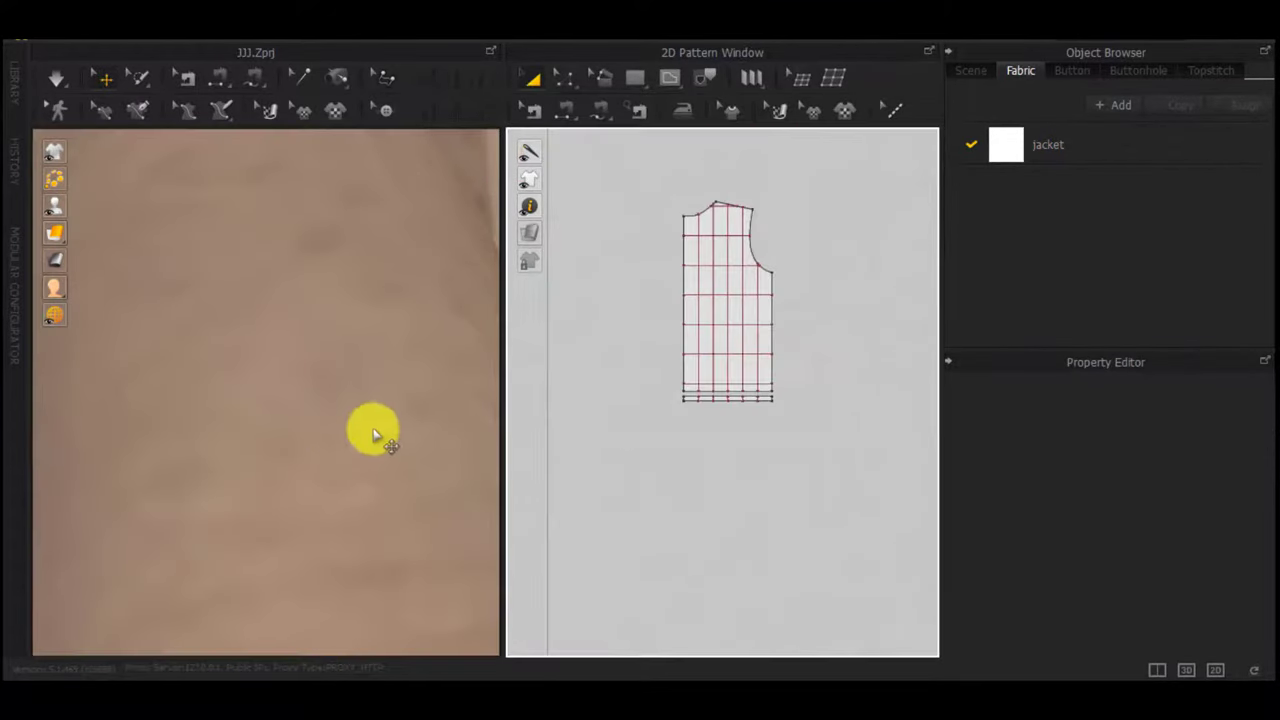
{"action": "scroll", "coordinate": [374, 432], "scroll_direction": "down", "scroll_amount": 5}
{"action": "right_click_drag", "start_coordinate": [374, 432], "coordinate": [193, 425]}
Delete the vertical internal lines from the hem strip of the first upper-row jacket piece
{"action": "scroll", "coordinate": [738, 408], "scroll_direction": "up", "scroll_amount": 8}
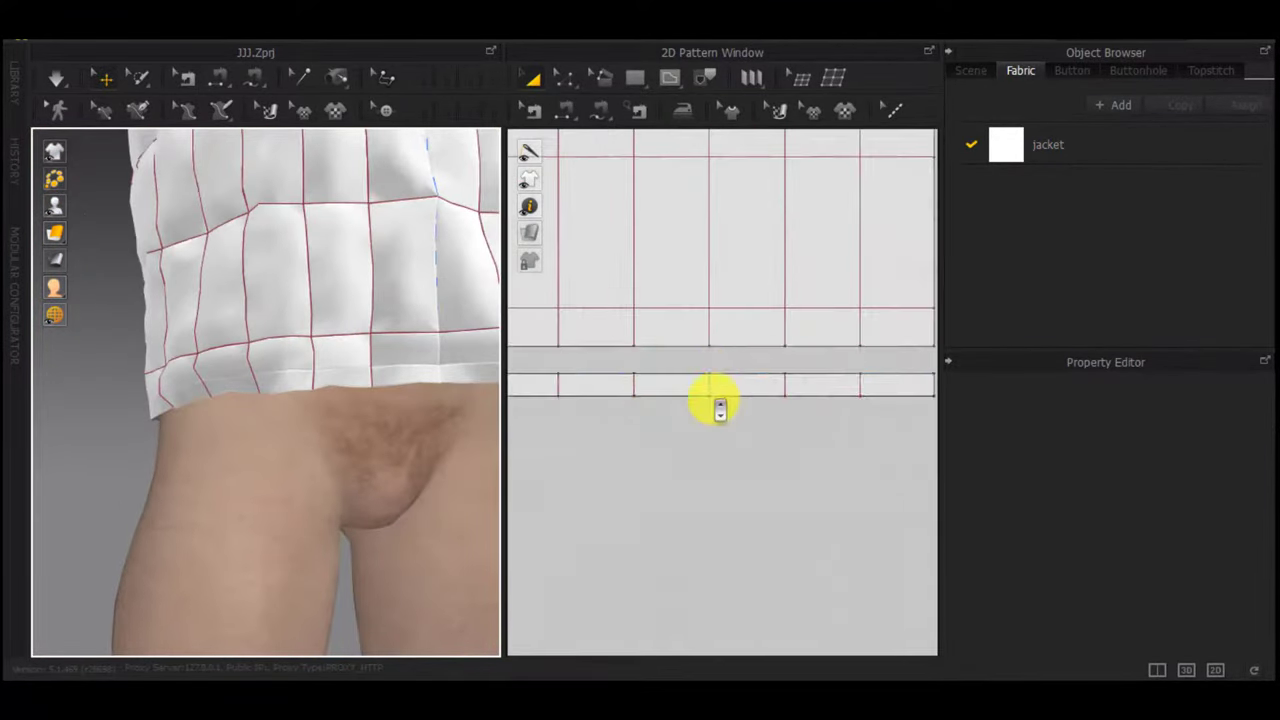
{"action": "key", "text": "z"}
{"action": "left_click", "coordinate": [709, 391]}
{"action": "scroll", "coordinate": [714, 395], "scroll_direction": "down", "scroll_amount": 4}
{"action": "scroll", "coordinate": [748, 422], "scroll_direction": "up", "scroll_amount": 3}
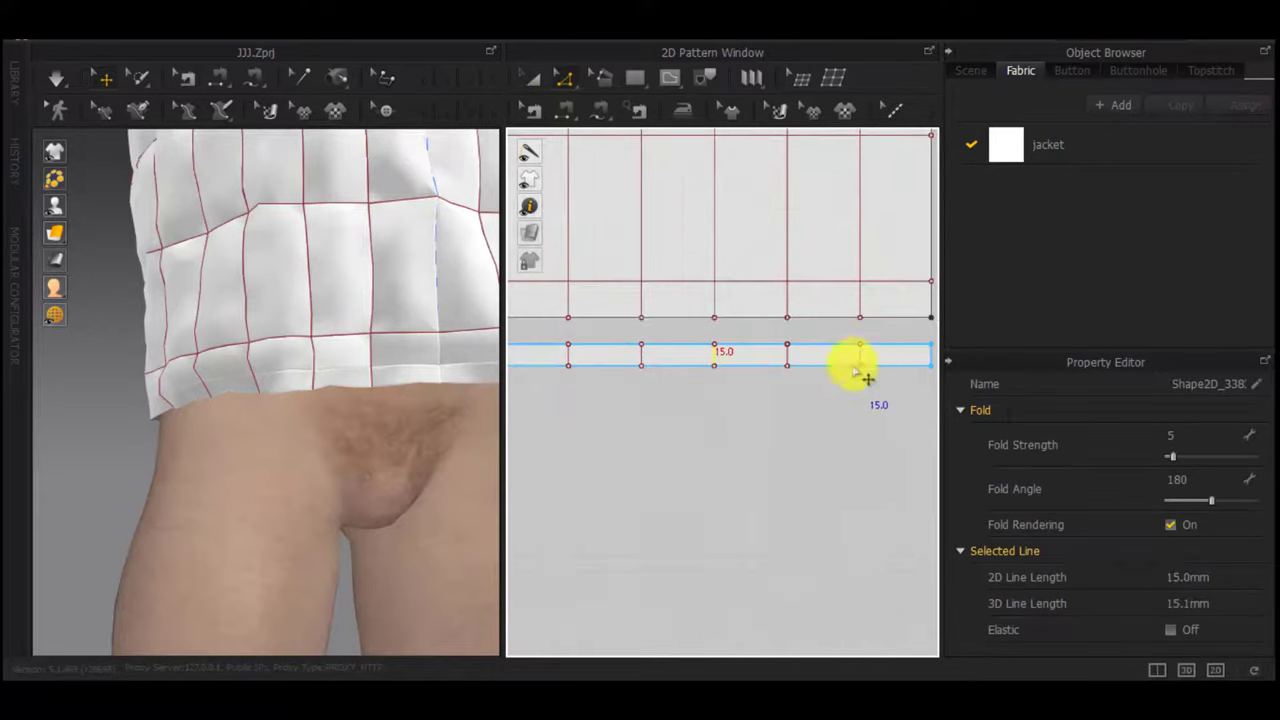
{"action": "left_click", "coordinate": [788, 354], "text": "shift"}
{"action": "middle_click_drag", "start_coordinate": [638, 391], "coordinate": [756, 398]}
{"action": "key", "text": "Delete"}
{"action": "scroll", "coordinate": [700, 411], "scroll_direction": "down", "scroll_amount": 9}
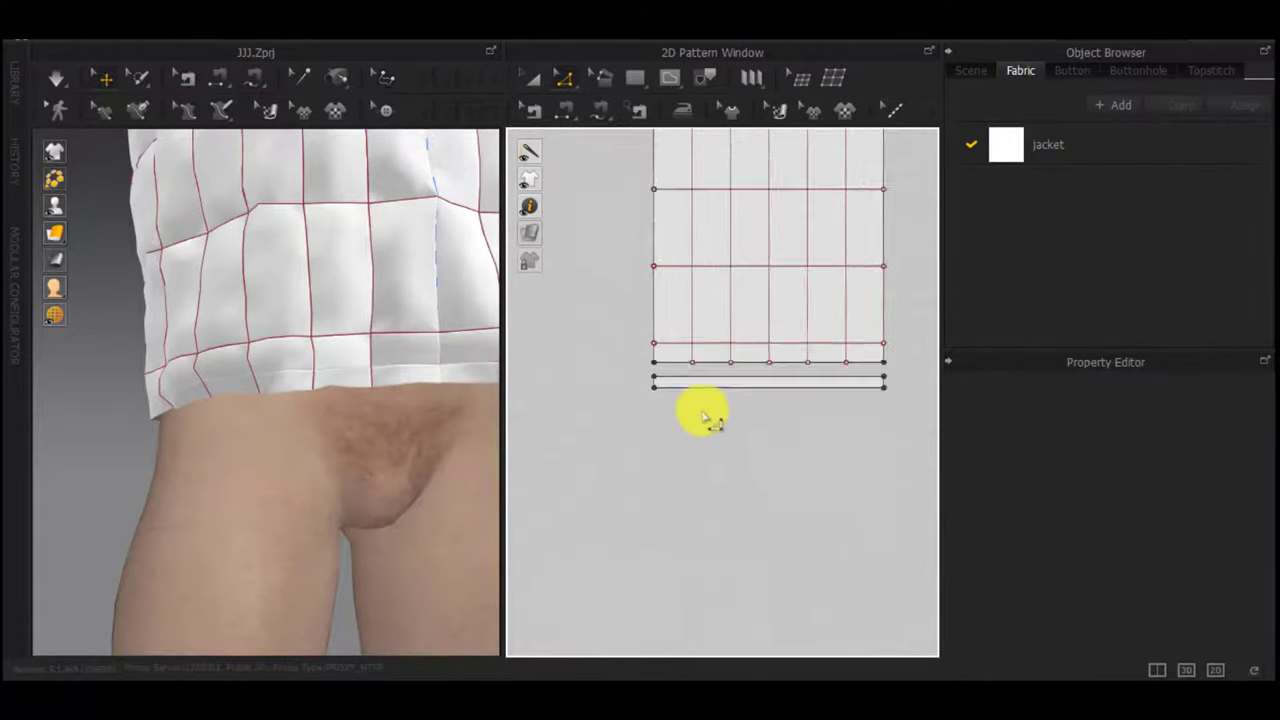
Delete the vertical internal lines from the hem strip of the second upper-row piece
{"action": "middle_click_drag", "start_coordinate": [846, 471], "coordinate": [560, 470]}
{"action": "scroll", "coordinate": [676, 446], "scroll_direction": "up", "scroll_amount": 6}
{"action": "scroll", "coordinate": [618, 386], "scroll_direction": "up", "scroll_amount": 3}
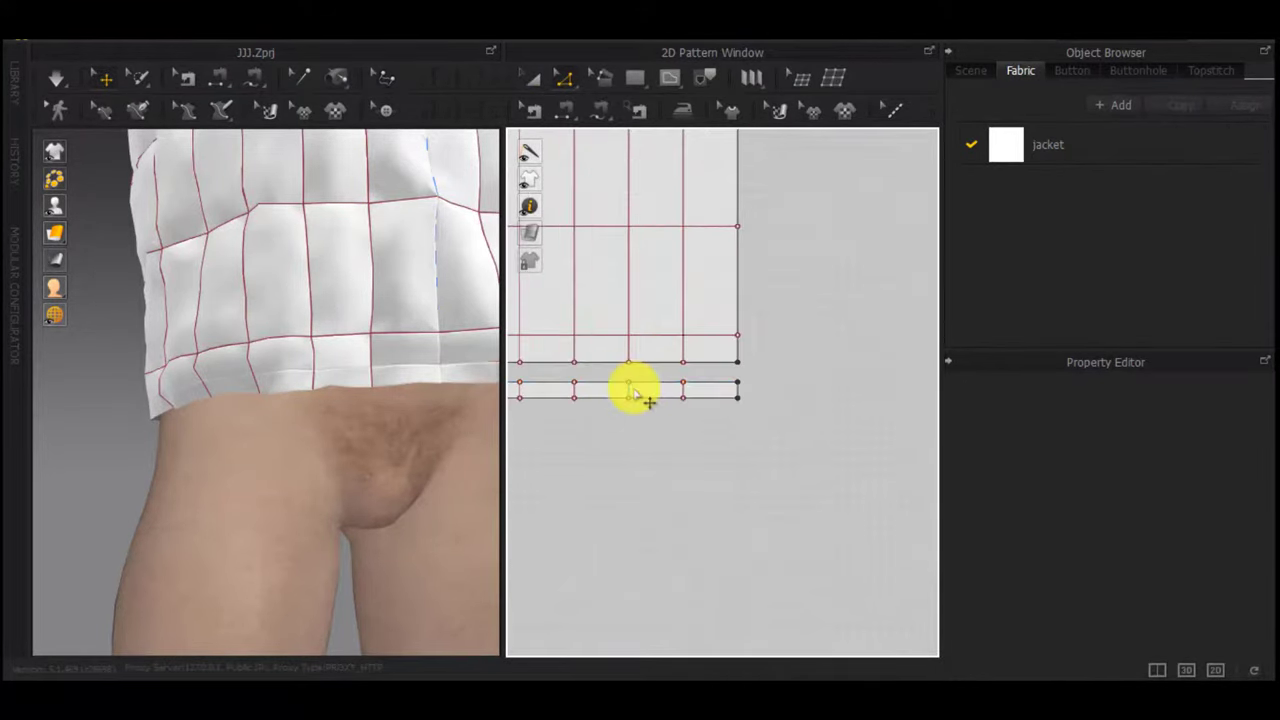
{"action": "left_click", "coordinate": [630, 388]}
{"action": "left_click", "coordinate": [683, 389], "text": "shift"}
{"action": "middle_click_drag", "start_coordinate": [596, 422], "coordinate": [743, 435]}
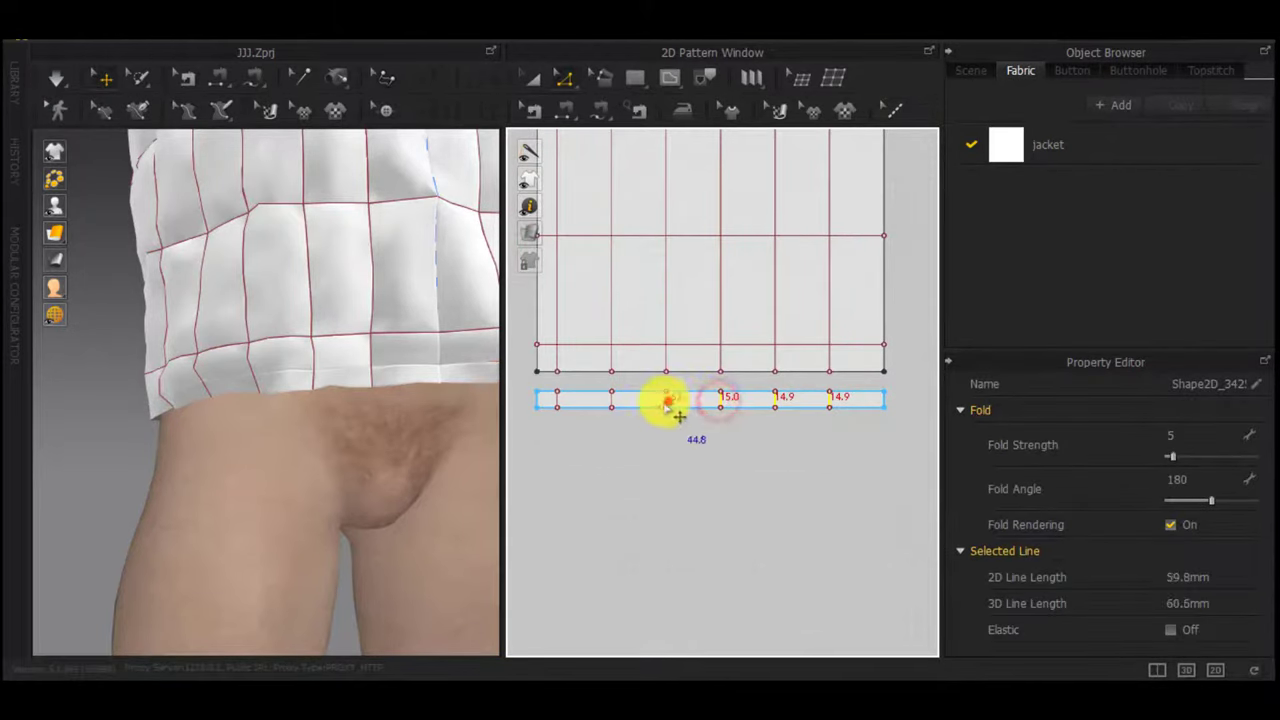
{"action": "key", "text": "Delete"}
Delete the vertical internal lines from the hem strip of the third upper-row piece
{"action": "scroll", "coordinate": [657, 441], "scroll_direction": "down", "scroll_amount": 8}
{"action": "middle_click_drag", "start_coordinate": [733, 486], "coordinate": [520, 478]}
{"action": "scroll", "coordinate": [790, 427], "scroll_direction": "up", "scroll_amount": 6}
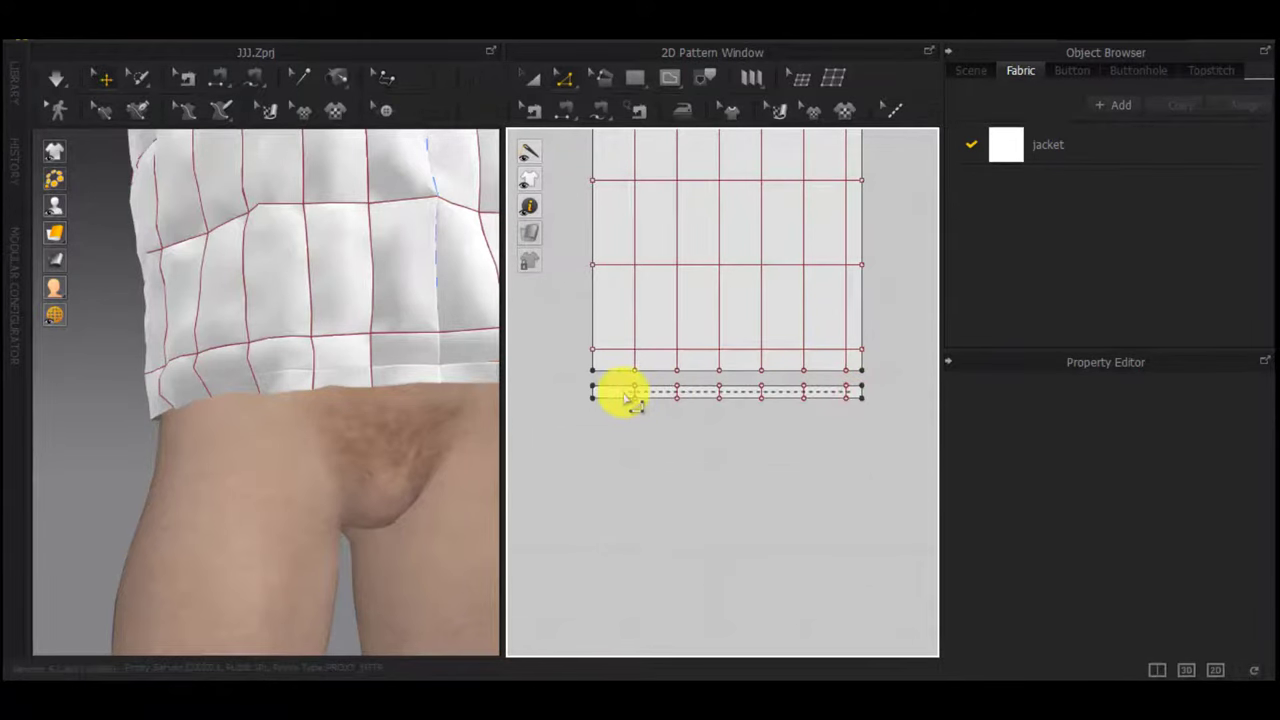
{"action": "left_click_drag", "start_coordinate": [633, 400], "coordinate": [629, 385]}
{"action": "scroll", "coordinate": [640, 395], "scroll_direction": "up", "scroll_amount": 3}
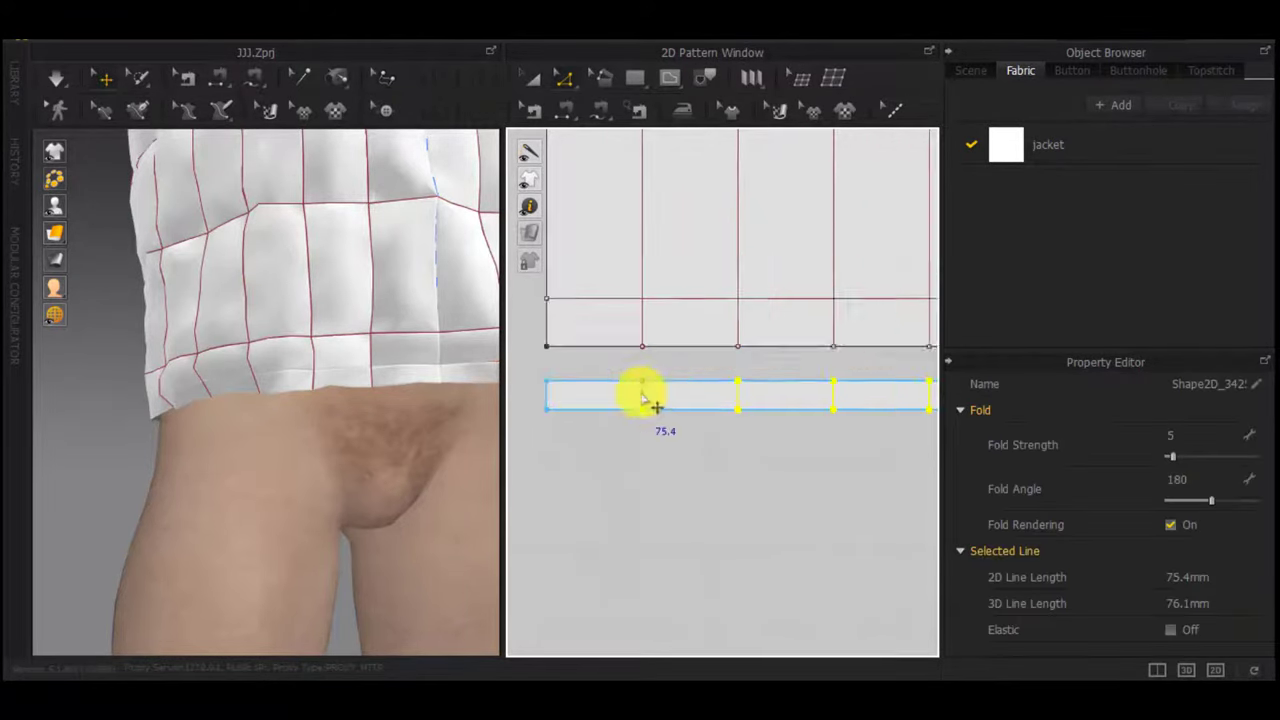
{"action": "key", "text": "Delete"}
{"action": "scroll", "coordinate": [783, 475], "scroll_direction": "down", "scroll_amount": 6}
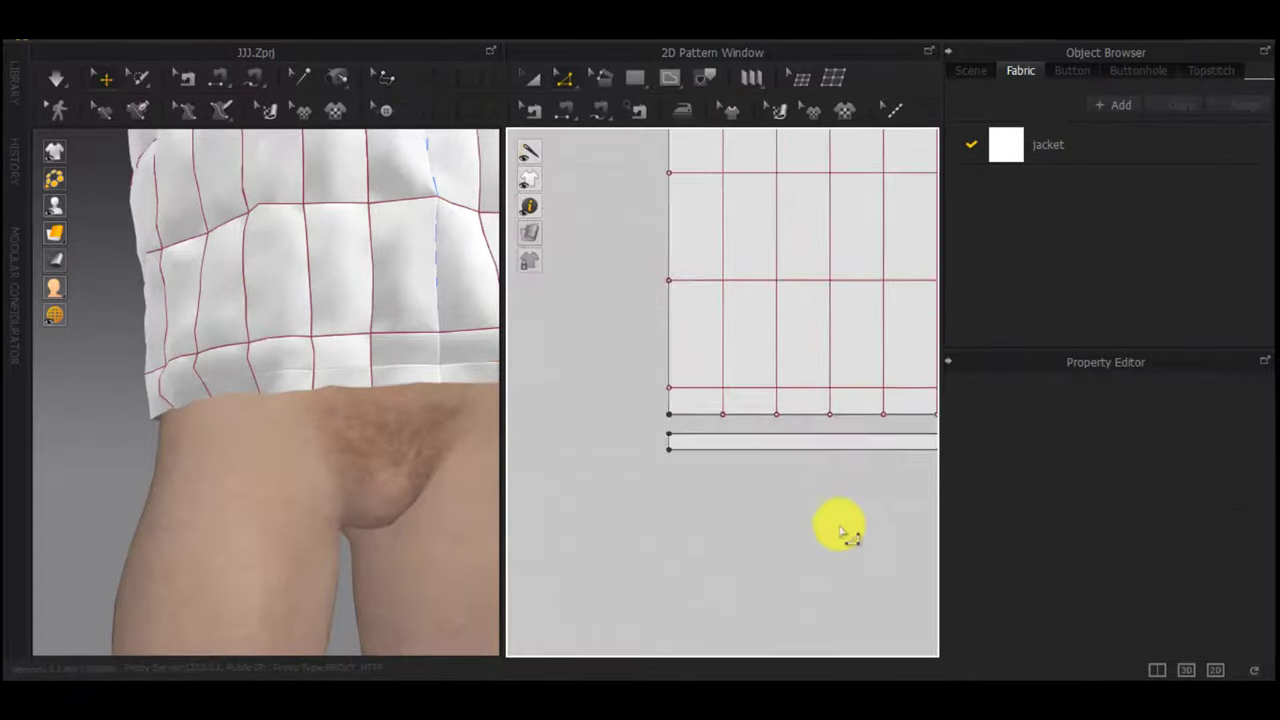
Delete the vertical internal lines from the hem strip of the fourth upper-row piece
{"action": "middle_click_drag", "start_coordinate": [835, 526], "coordinate": [681, 388]}
{"action": "scroll", "coordinate": [754, 424], "scroll_direction": "down", "scroll_amount": 3}
{"action": "middle_click_drag", "start_coordinate": [798, 435], "coordinate": [616, 440]}
{"action": "scroll", "coordinate": [745, 430], "scroll_direction": "up", "scroll_amount": 5}
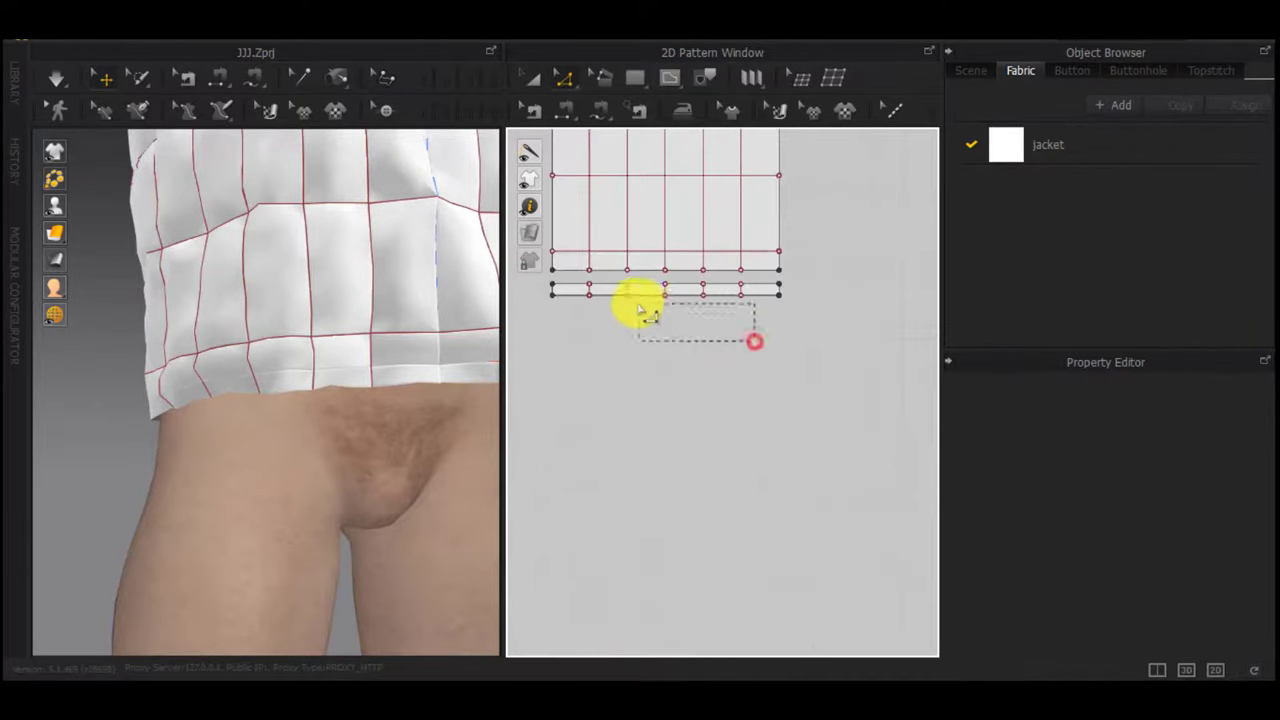
{"action": "left_click_drag", "start_coordinate": [578, 284], "coordinate": [578, 285]}
{"action": "key", "text": "Delete"}
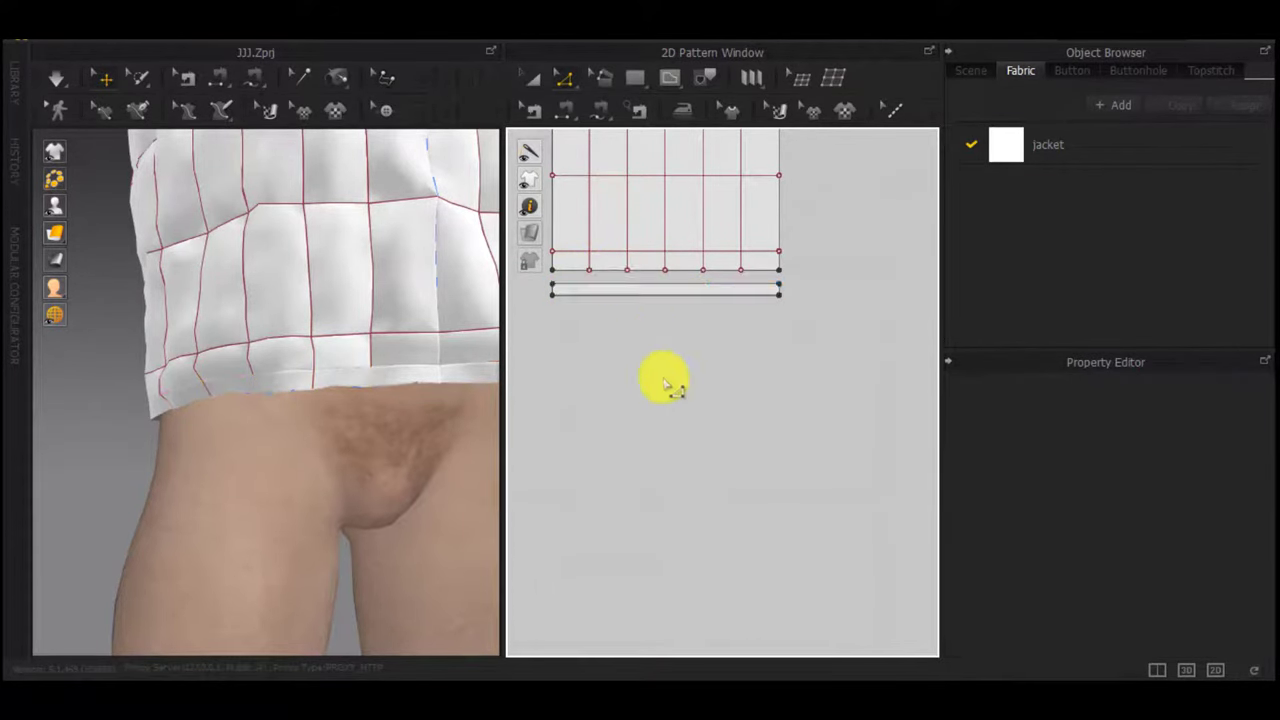
Delete the vertical internal lines from the hem strips of the first linked pair of lower-row pieces
{"action": "scroll", "coordinate": [663, 377], "scroll_direction": "down", "scroll_amount": 5}
{"action": "middle_click_drag", "start_coordinate": [658, 530], "coordinate": [671, 323]}
{"action": "middle_click_drag", "start_coordinate": [648, 575], "coordinate": [751, 365]}
{"action": "scroll", "coordinate": [672, 374], "scroll_direction": "up", "scroll_amount": 4}
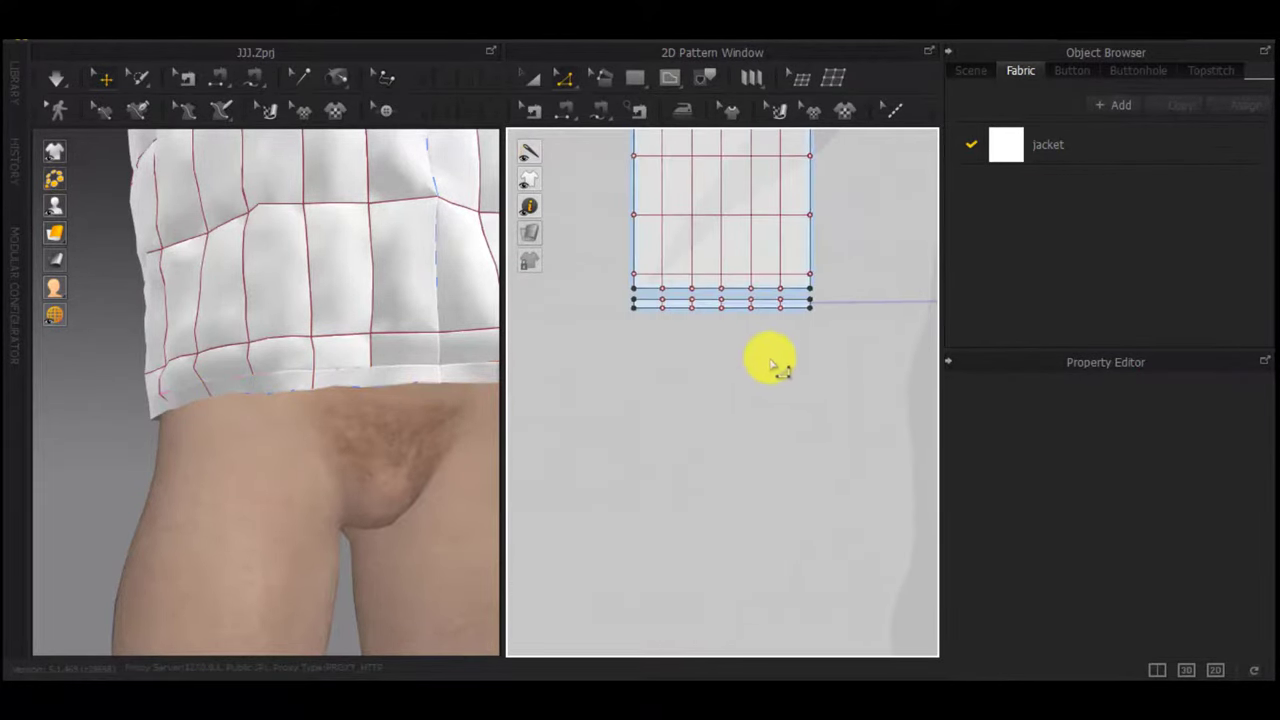
{"action": "left_click_drag", "start_coordinate": [656, 297], "coordinate": [655, 296]}
{"action": "key", "text": "Delete"}
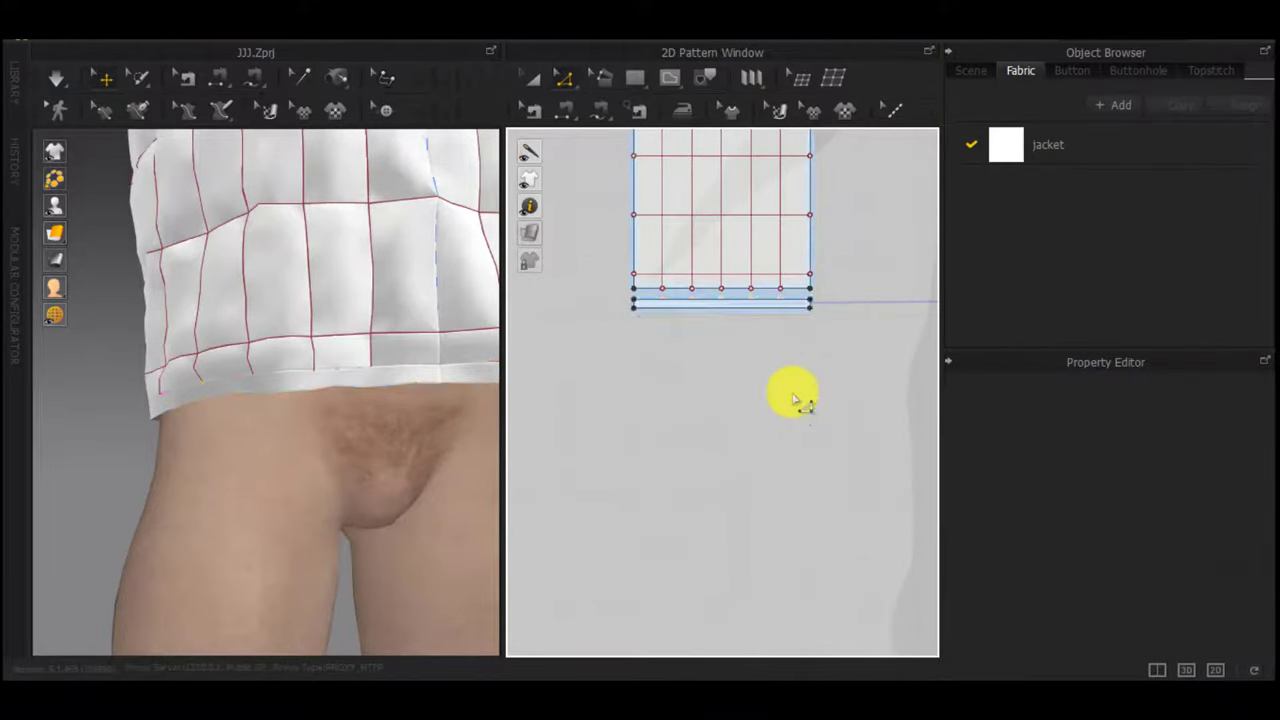
Delete the vertical internal lines from the hem strips of the second linked pair of lower-row pieces
{"action": "scroll", "coordinate": [791, 394], "scroll_direction": "down", "scroll_amount": 3}
{"action": "middle_click_drag", "start_coordinate": [791, 394], "coordinate": [543, 391]}
{"action": "scroll", "coordinate": [743, 397], "scroll_direction": "down", "scroll_amount": 4}
{"action": "scroll", "coordinate": [658, 368], "scroll_direction": "up", "scroll_amount": 3}
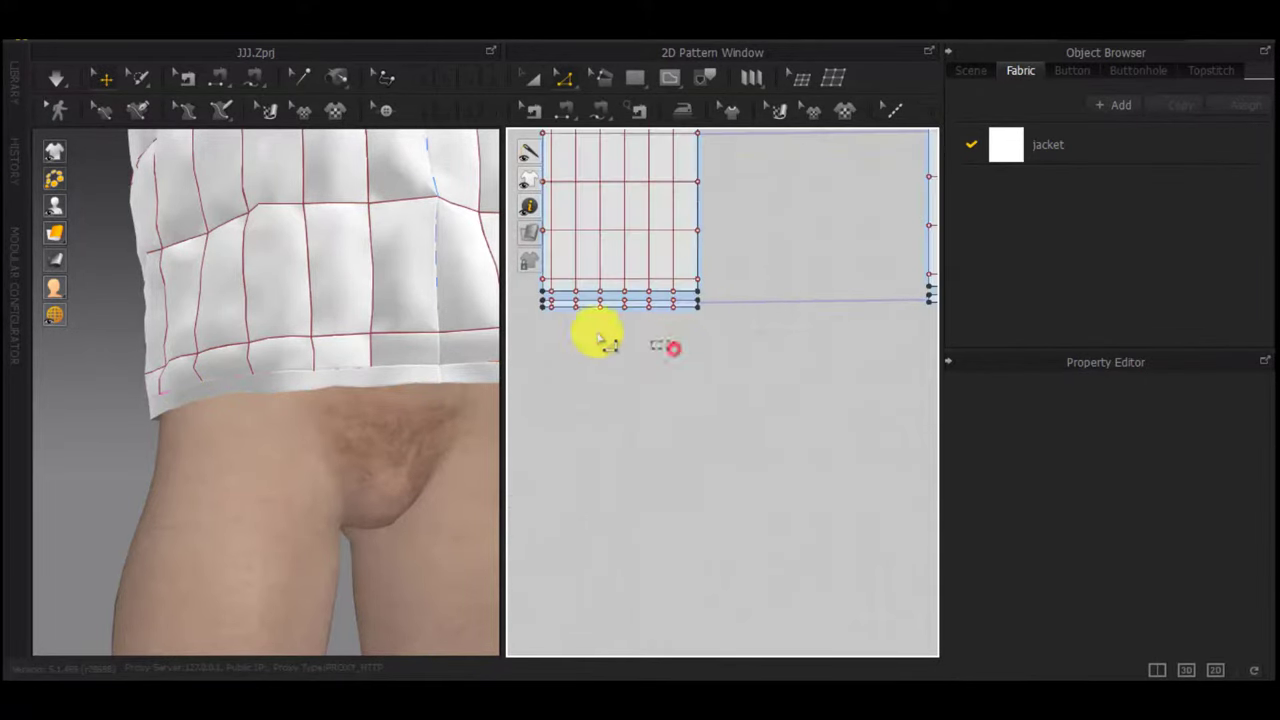
{"action": "left_click_drag", "start_coordinate": [549, 302], "coordinate": [546, 298]}
{"action": "key", "text": "Delete"}
{"action": "middle_click_drag", "start_coordinate": [916, 378], "coordinate": [626, 352]}
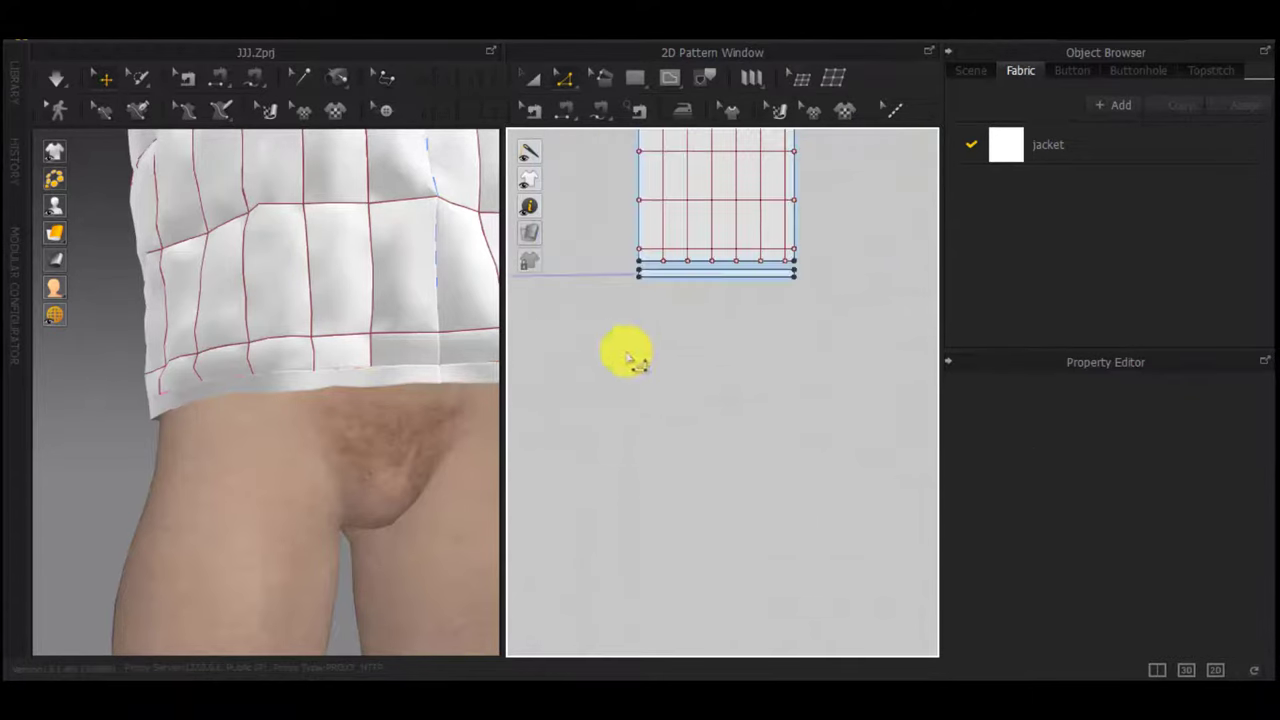
Simulate the garment and inspect the cleared hem band and the jacket's quilting from the front, sides and back
{"action": "scroll", "coordinate": [707, 347], "scroll_direction": "down", "scroll_amount": 4}
{"action": "key", "text": "space"}
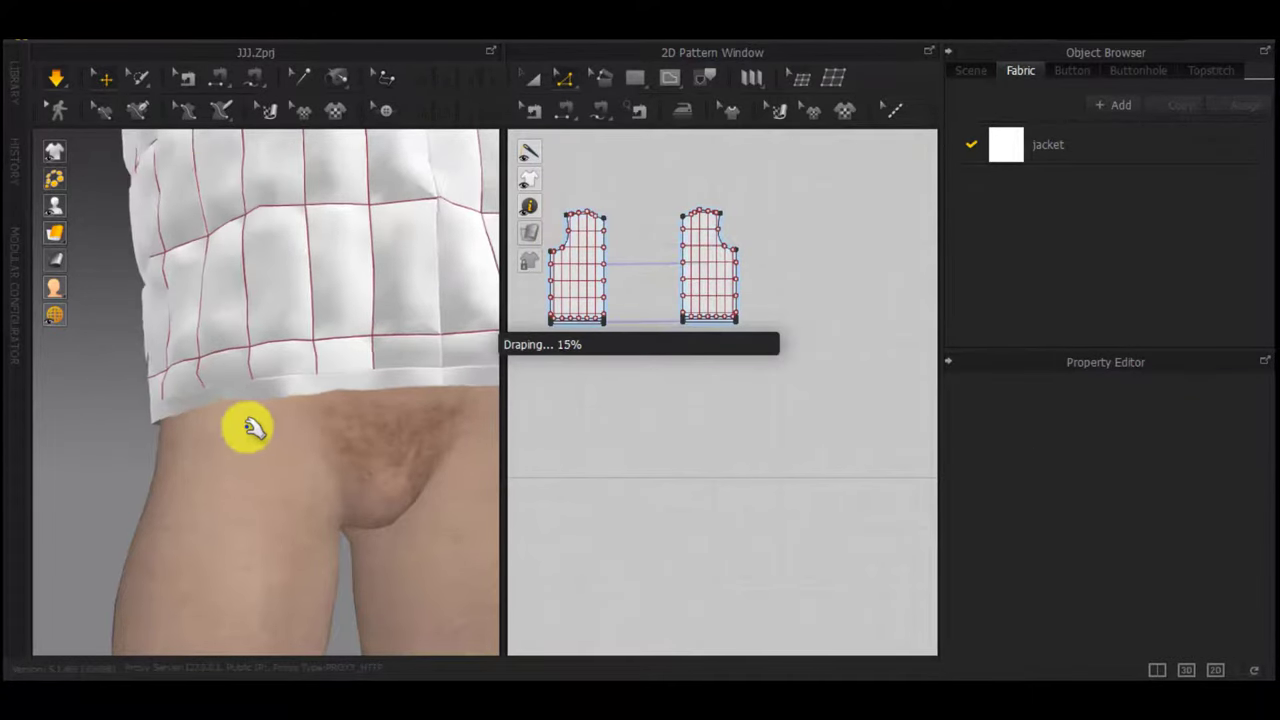
{"action": "right_click_drag", "start_coordinate": [252, 426], "coordinate": [603, 420]}
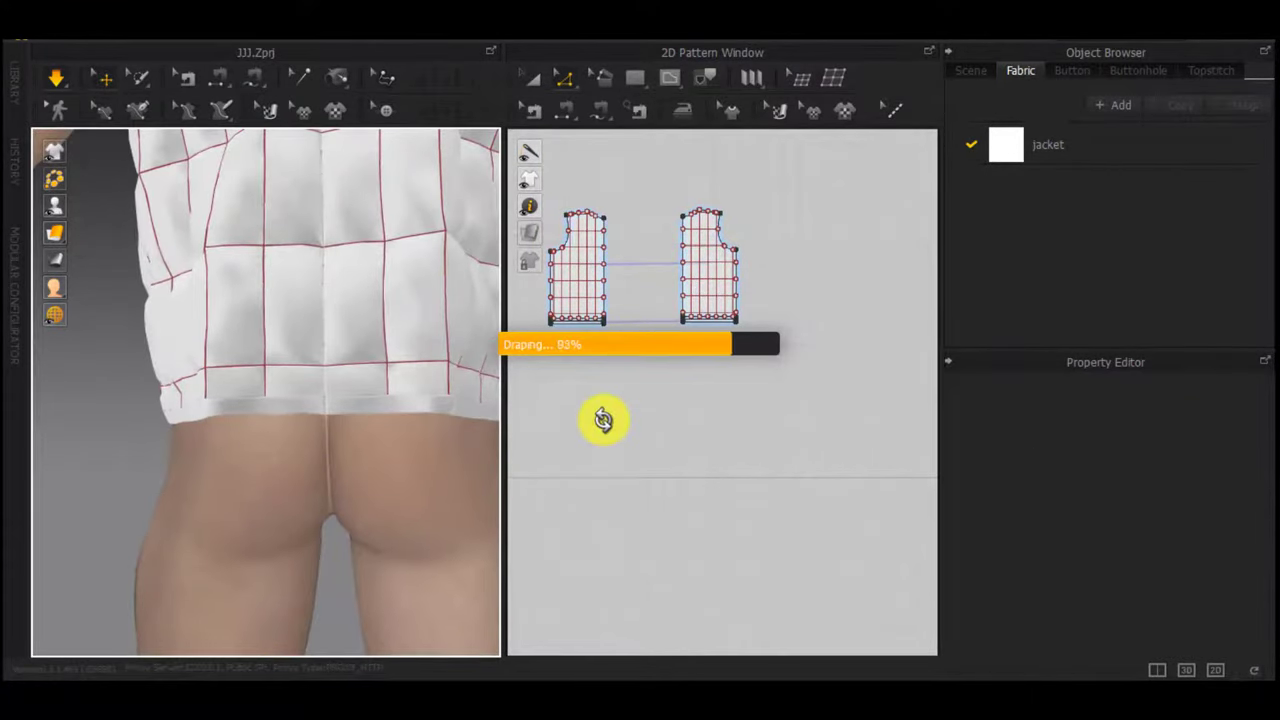
{"action": "middle_click_drag", "start_coordinate": [613, 367], "coordinate": [701, 385]}
{"action": "scroll", "coordinate": [657, 376], "scroll_direction": "up", "scroll_amount": 3}
{"action": "right_click_drag", "start_coordinate": [424, 396], "coordinate": [271, 431]}
{"action": "right_click_drag", "start_coordinate": [312, 380], "coordinate": [323, 400]}
{"action": "scroll", "coordinate": [323, 395], "scroll_direction": "down", "scroll_amount": 5}
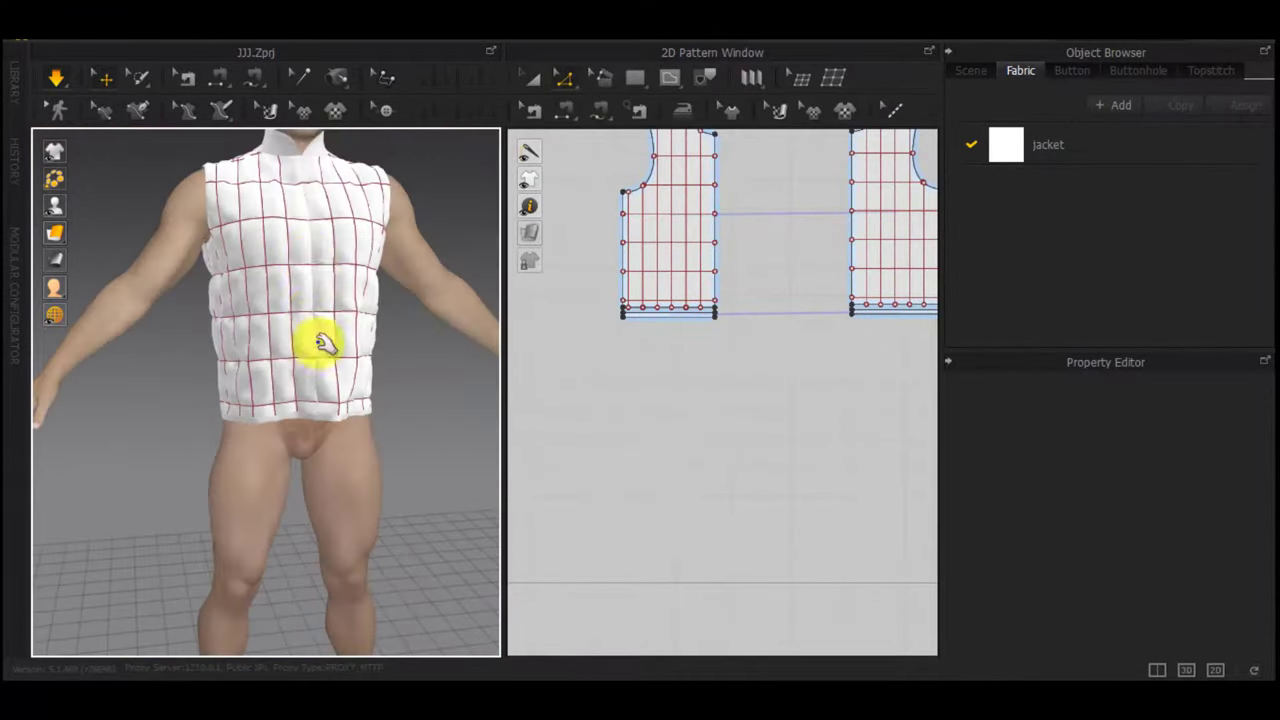
{"action": "right_click_drag", "start_coordinate": [315, 292], "coordinate": [536, 262]}
{"action": "left_click", "coordinate": [346, 227]}
{"action": "scroll", "coordinate": [268, 212], "scroll_direction": "down", "scroll_amount": 3}
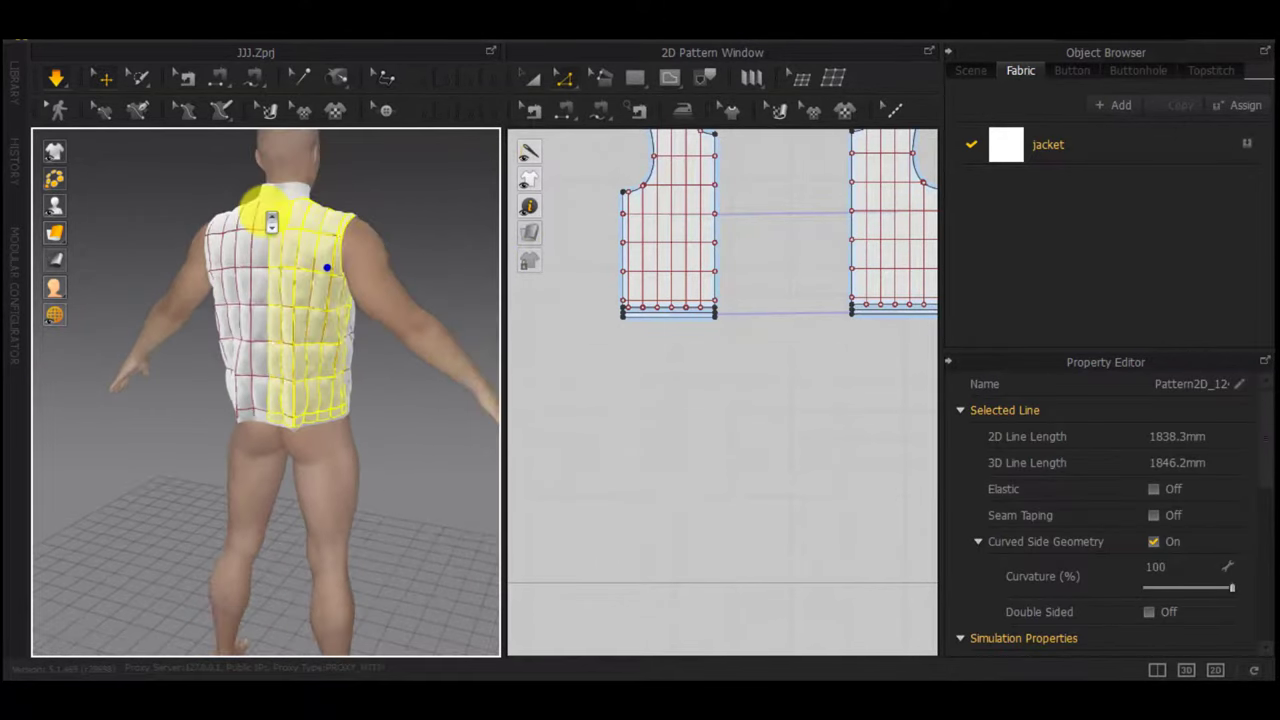
Offset the whole collar outline inward as one internal line at a distance of 5 mm
{"action": "middle_click_drag", "start_coordinate": [706, 260], "coordinate": [711, 487]}
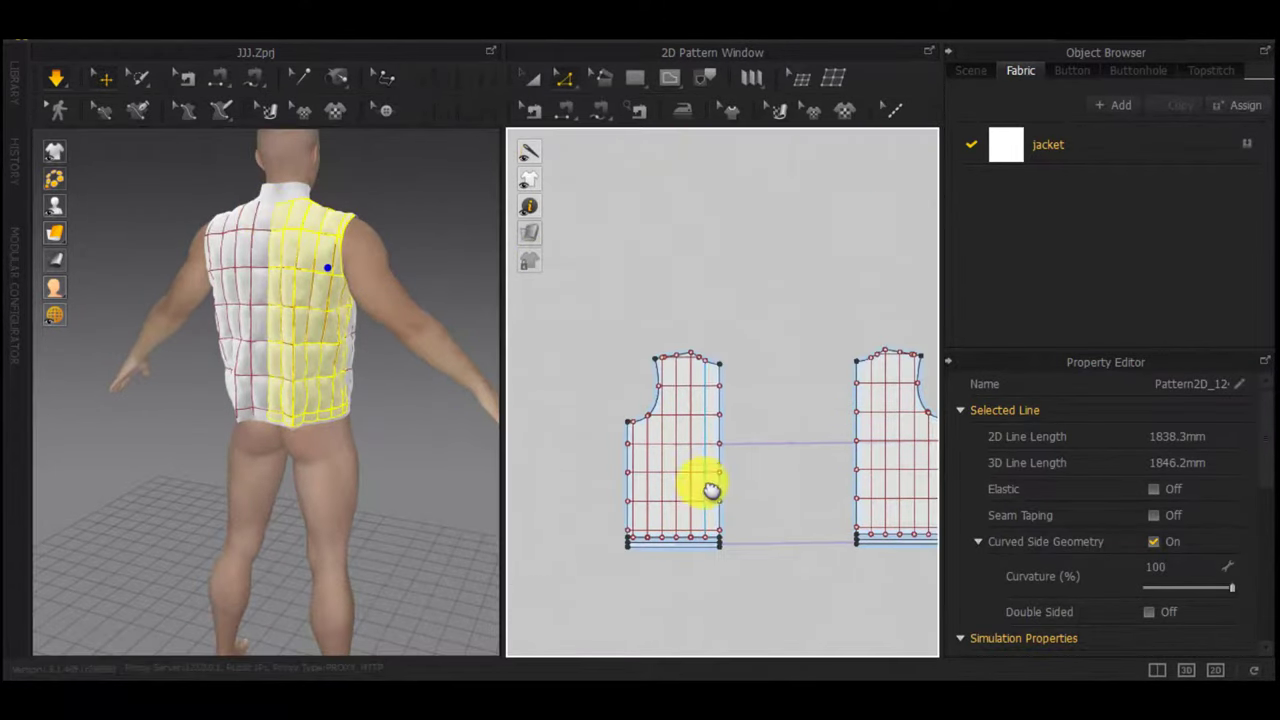
{"action": "left_click", "coordinate": [680, 266]}
{"action": "middle_click_drag", "start_coordinate": [634, 566], "coordinate": [780, 389]}
{"action": "scroll", "coordinate": [780, 389], "scroll_direction": "down", "scroll_amount": 6}
{"action": "scroll", "coordinate": [650, 312], "scroll_direction": "up", "scroll_amount": 6}
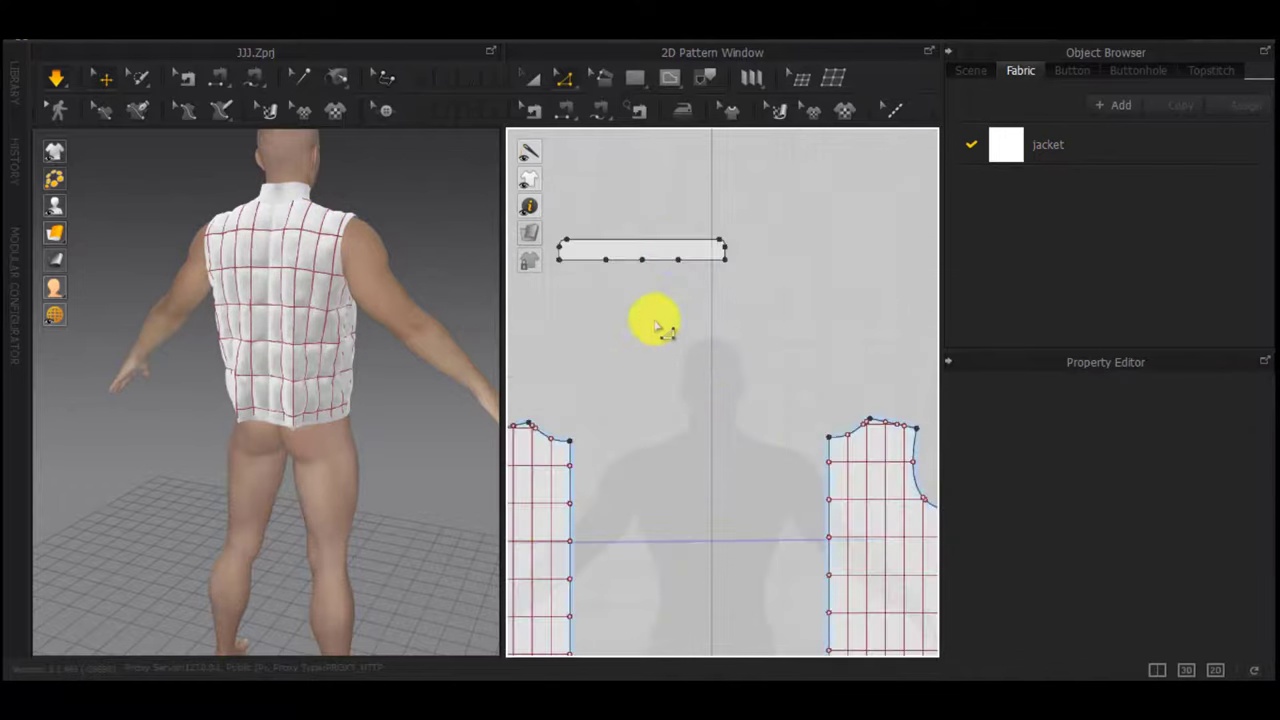
{"action": "middle_click_drag", "start_coordinate": [679, 271], "coordinate": [805, 275]}
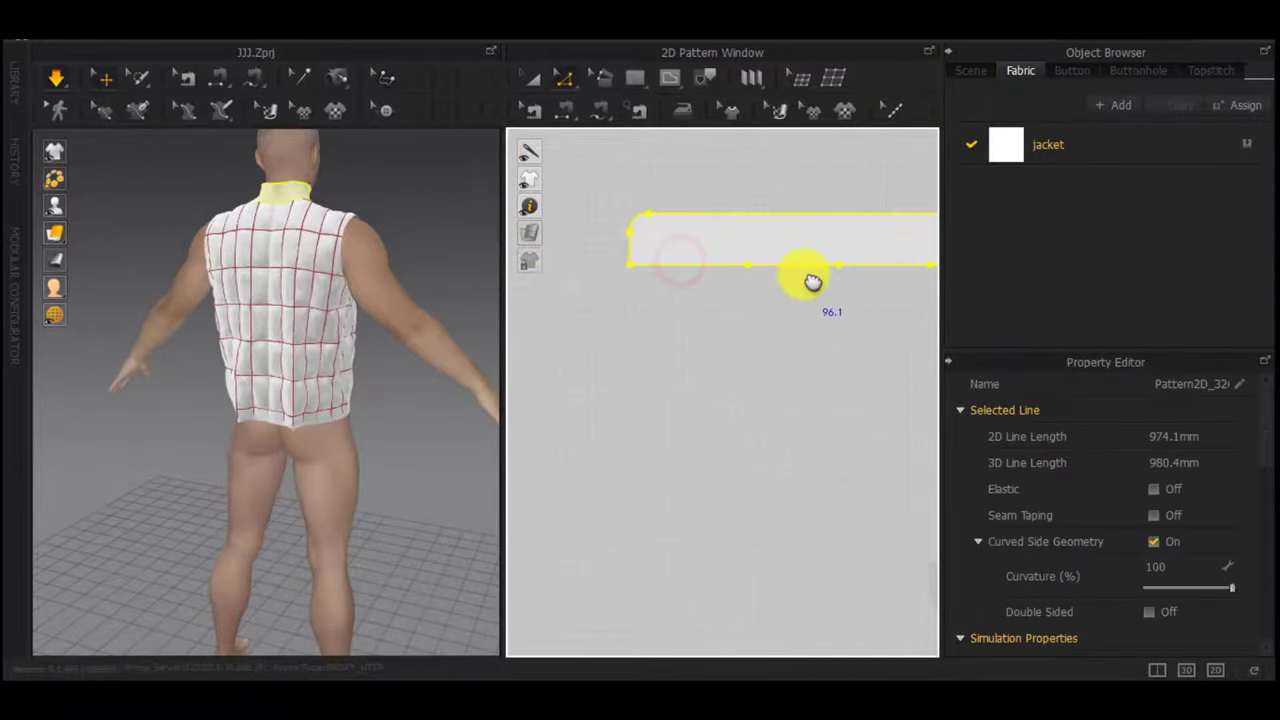
{"action": "right_click", "coordinate": [804, 267]}
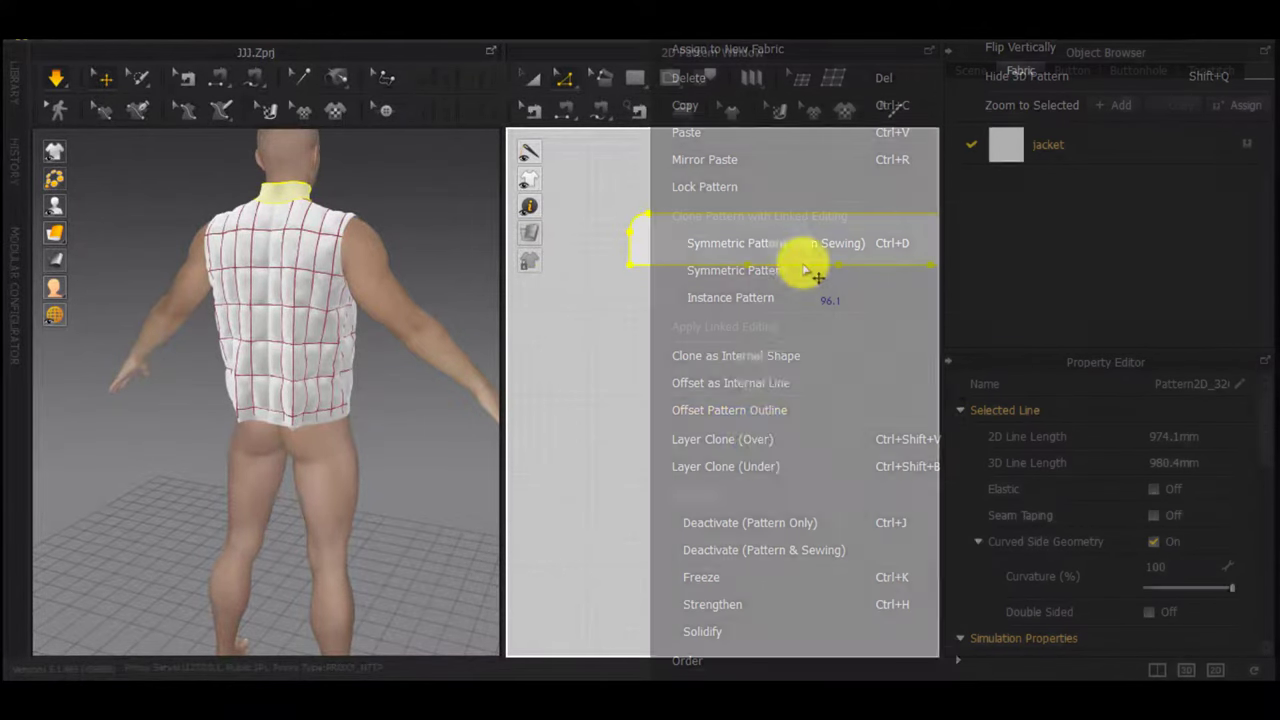
{"action": "left_click", "coordinate": [766, 384]}
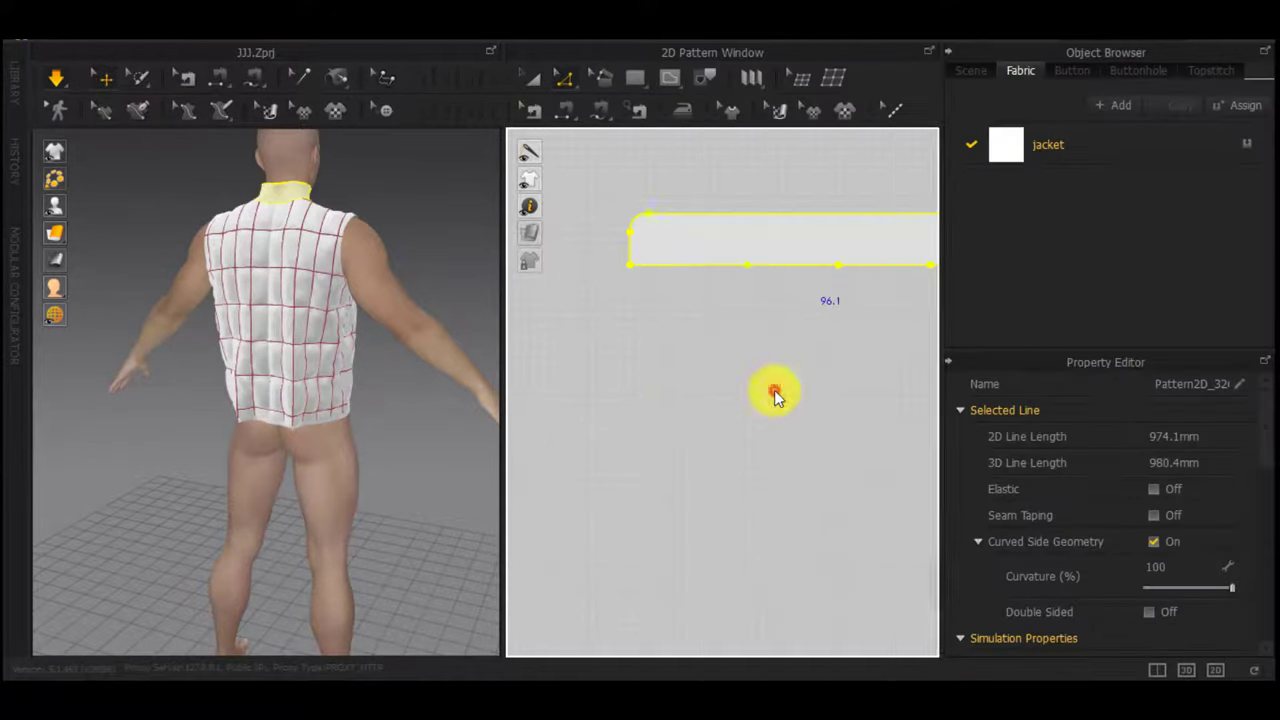
{"action": "type", "text": "5"}
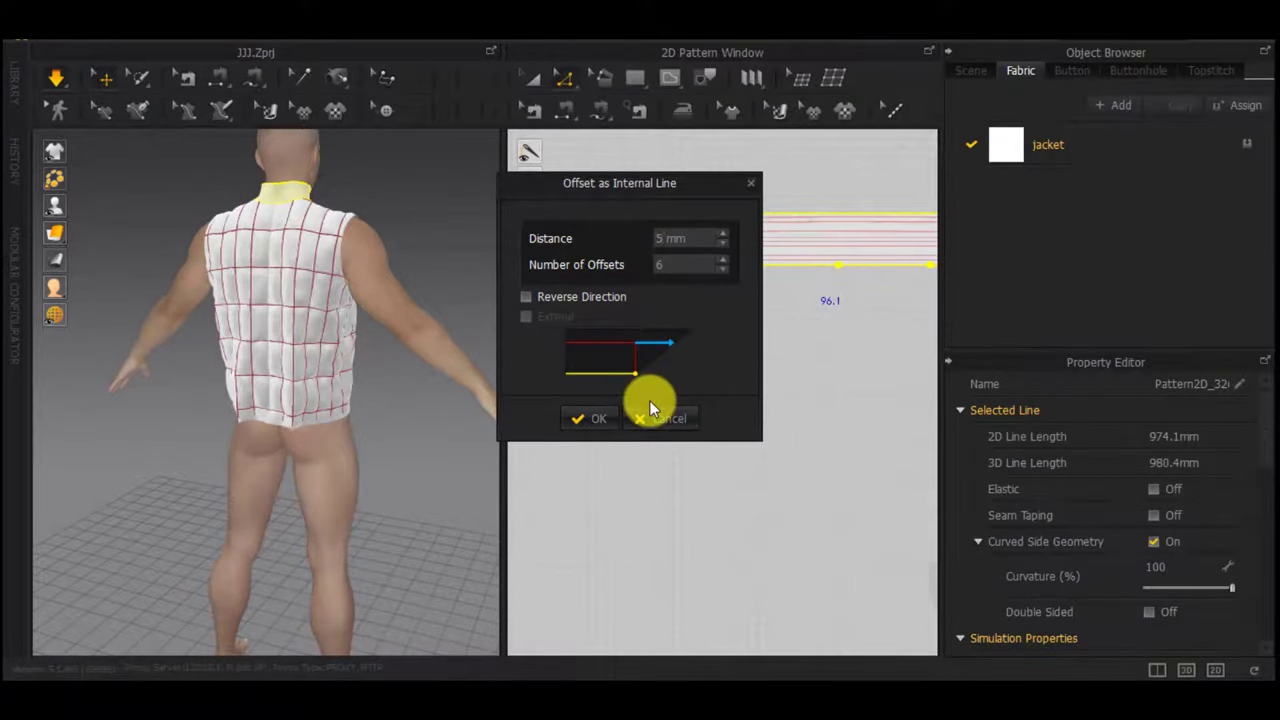
{"action": "left_click", "coordinate": [718, 271]}
{"action": "left_click", "coordinate": [718, 271]}
{"action": "left_click", "coordinate": [718, 271]}
{"action": "left_click", "coordinate": [718, 271]}
{"action": "left_click", "coordinate": [588, 418]}
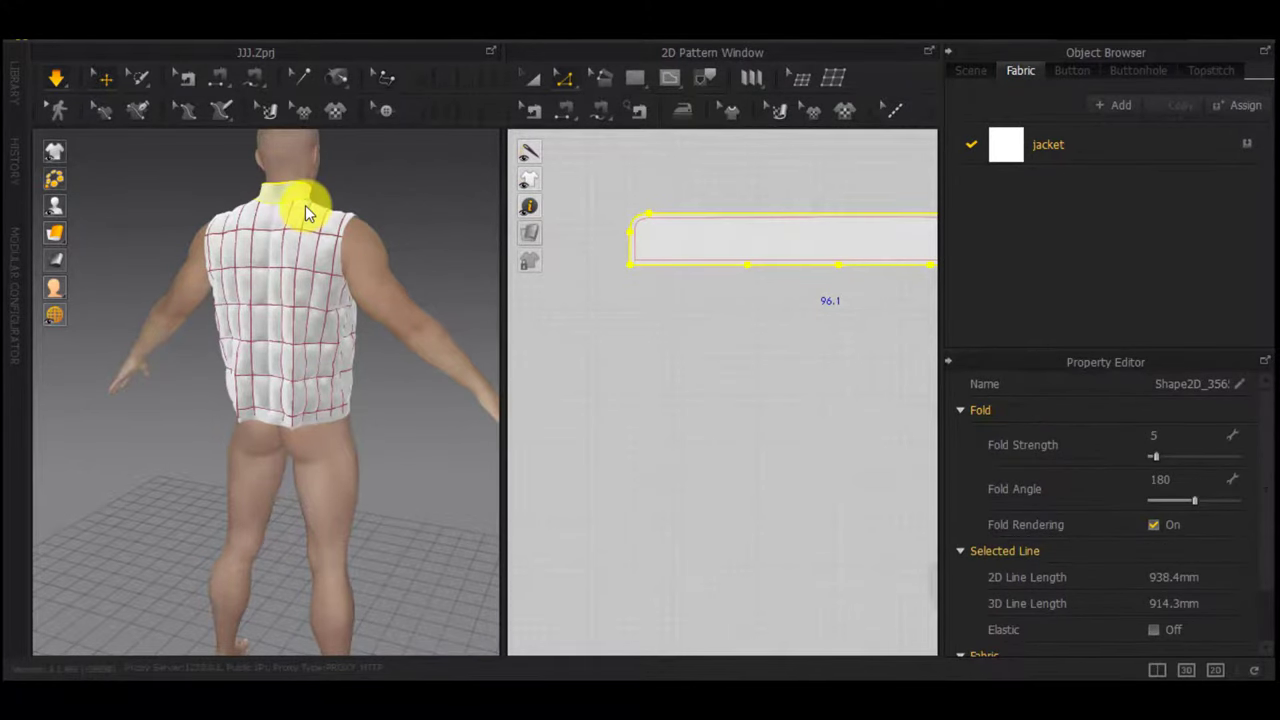
Offset the collar's internal outline inward by another 5 mm and compare both lines on the avatar's neck
{"action": "scroll", "coordinate": [308, 213], "scroll_direction": "up", "scroll_amount": 6}
{"action": "middle_click_drag", "start_coordinate": [314, 214], "coordinate": [286, 580]}
{"action": "scroll", "coordinate": [303, 366], "scroll_direction": "down", "scroll_amount": 3}
{"action": "scroll", "coordinate": [286, 580], "scroll_direction": "up", "scroll_amount": 2}
{"action": "right_click_drag", "start_coordinate": [286, 580], "coordinate": [608, 483]}
{"action": "scroll", "coordinate": [722, 244], "scroll_direction": "up", "scroll_amount": 3}
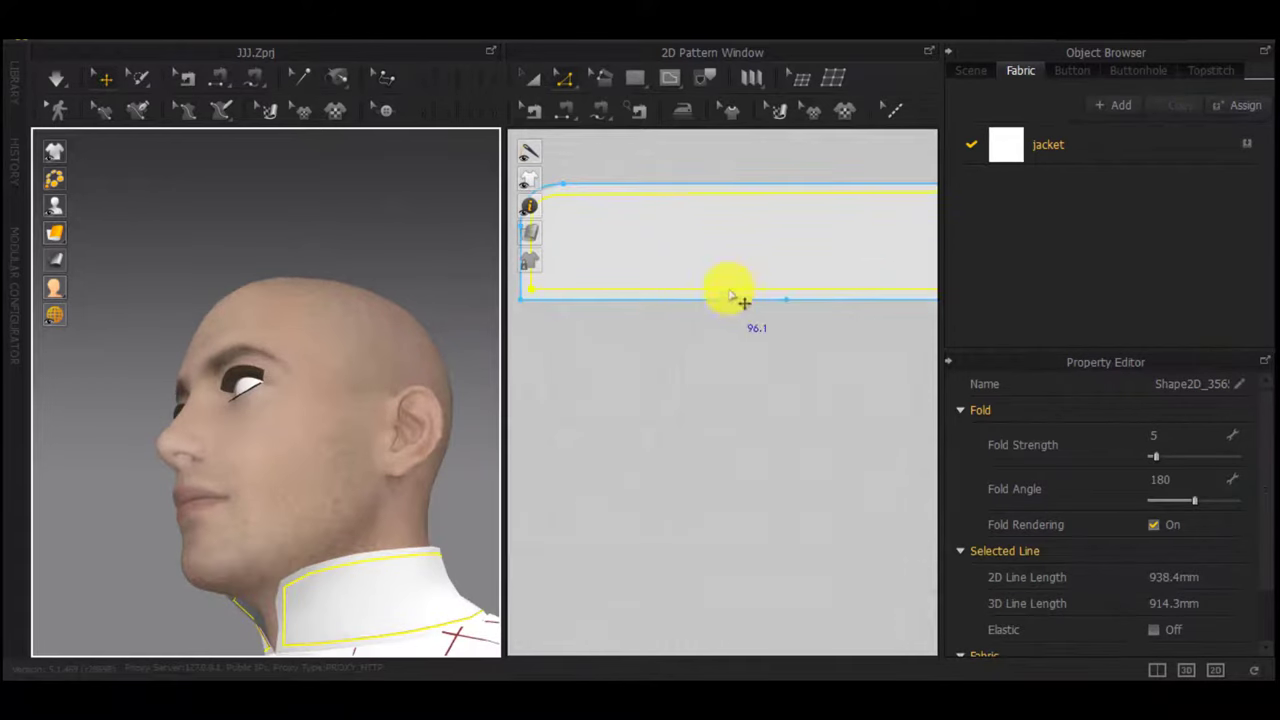
{"action": "right_click", "coordinate": [737, 297]}
{"action": "left_click", "coordinate": [810, 187]}
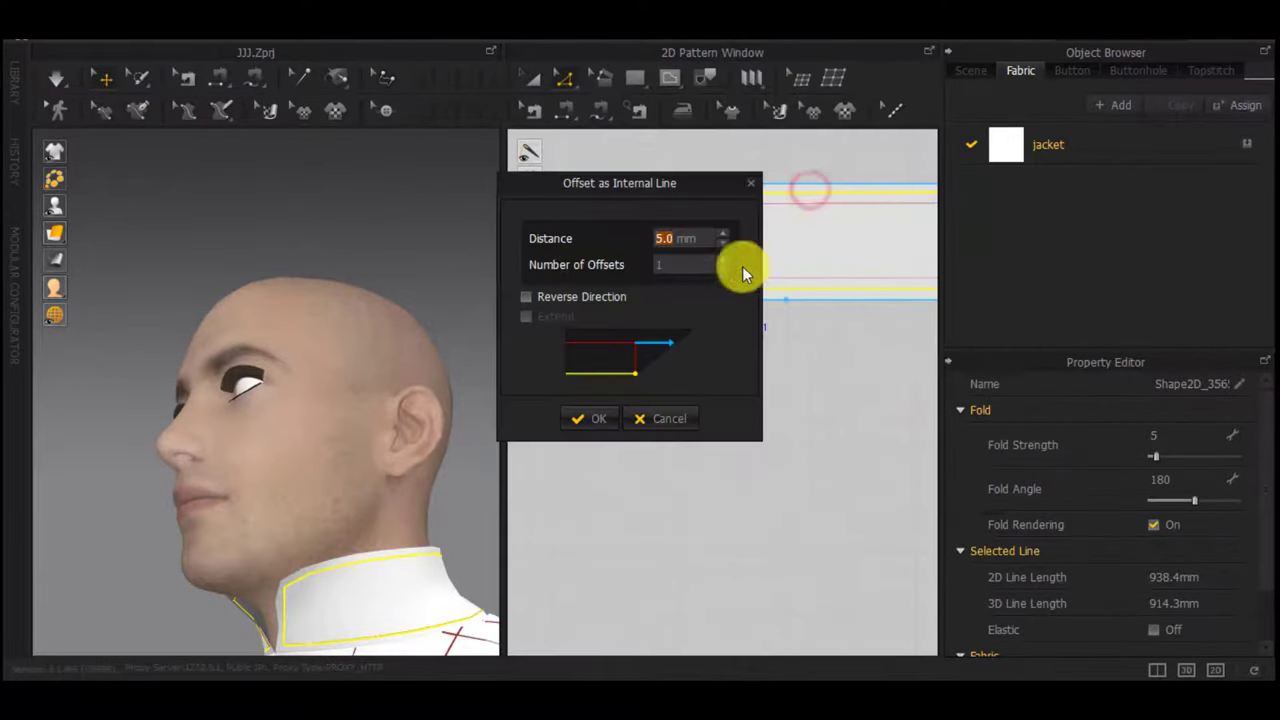
{"action": "left_click", "coordinate": [587, 418]}
{"action": "right_click_drag", "start_coordinate": [414, 414], "coordinate": [258, 487]}
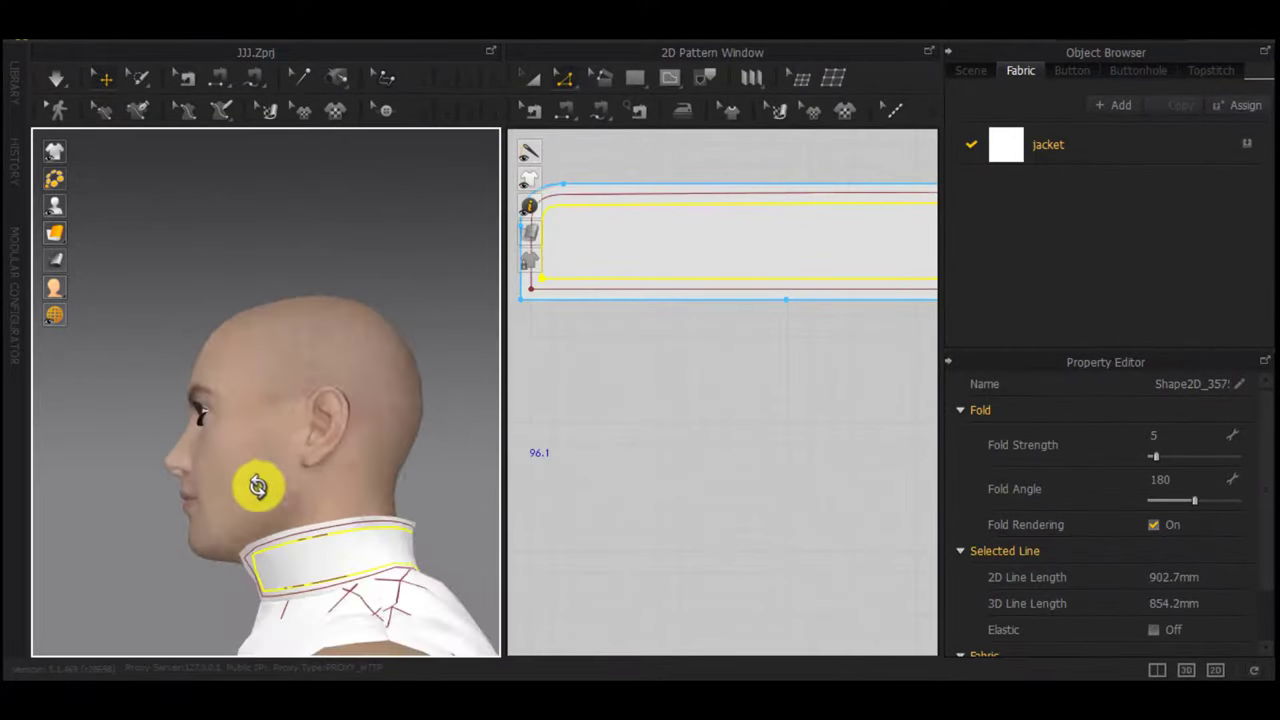
Delete both 5 mm offset outlines from inside the collar
{"action": "scroll", "coordinate": [655, 276], "scroll_direction": "up", "scroll_amount": 2}
{"action": "scroll", "coordinate": [676, 310], "scroll_direction": "down", "scroll_amount": 2}
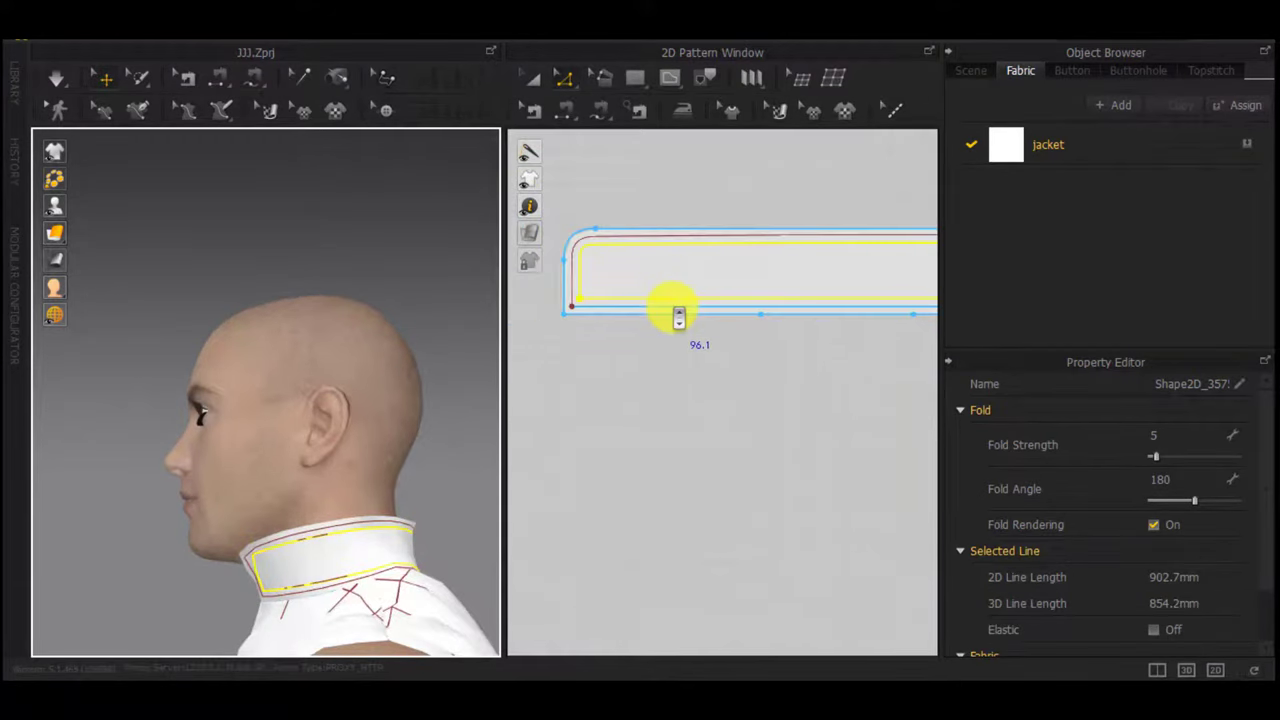
{"action": "left_click", "coordinate": [671, 307]}
{"action": "key", "text": "Delete"}
Offset the whole collar outline inward as one internal line at a distance of 2.5 mm
{"action": "scroll", "coordinate": [673, 314], "scroll_direction": "up", "scroll_amount": 2}
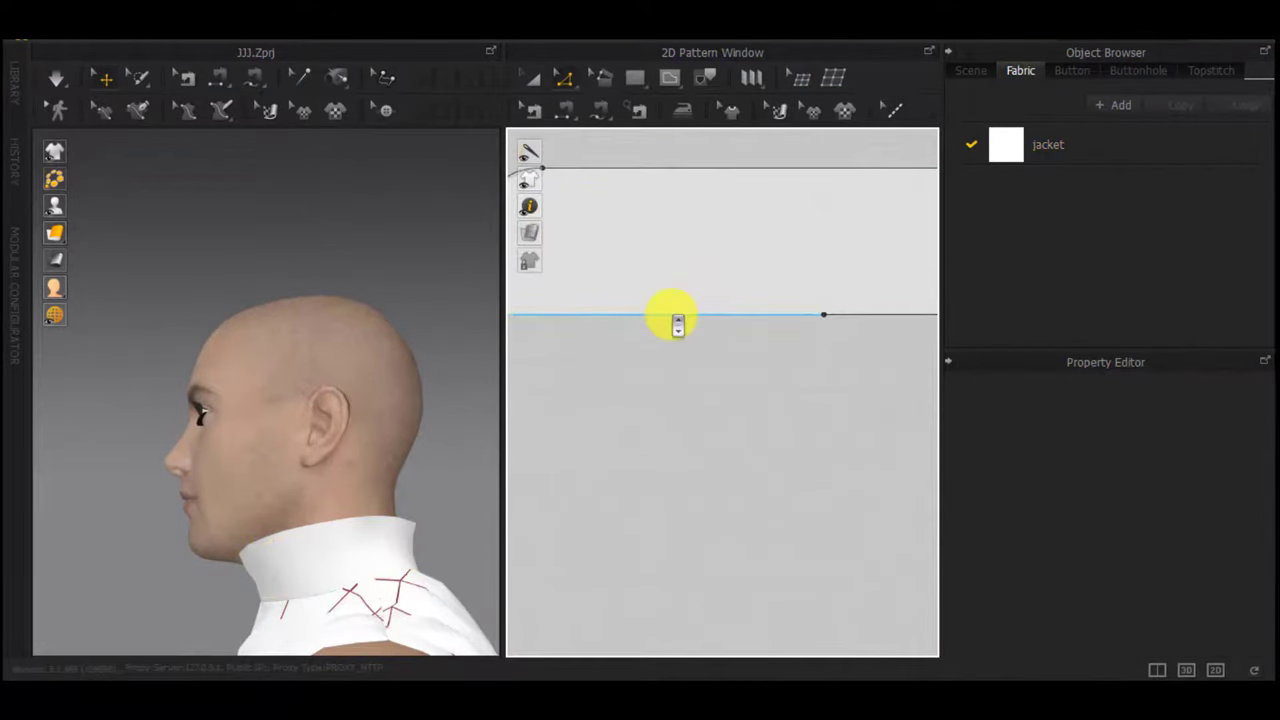
{"action": "double_click", "coordinate": [673, 315]}
{"action": "right_click", "coordinate": [673, 315]}
{"action": "left_click", "coordinate": [755, 384]}
{"action": "type", "text": "2.5"}
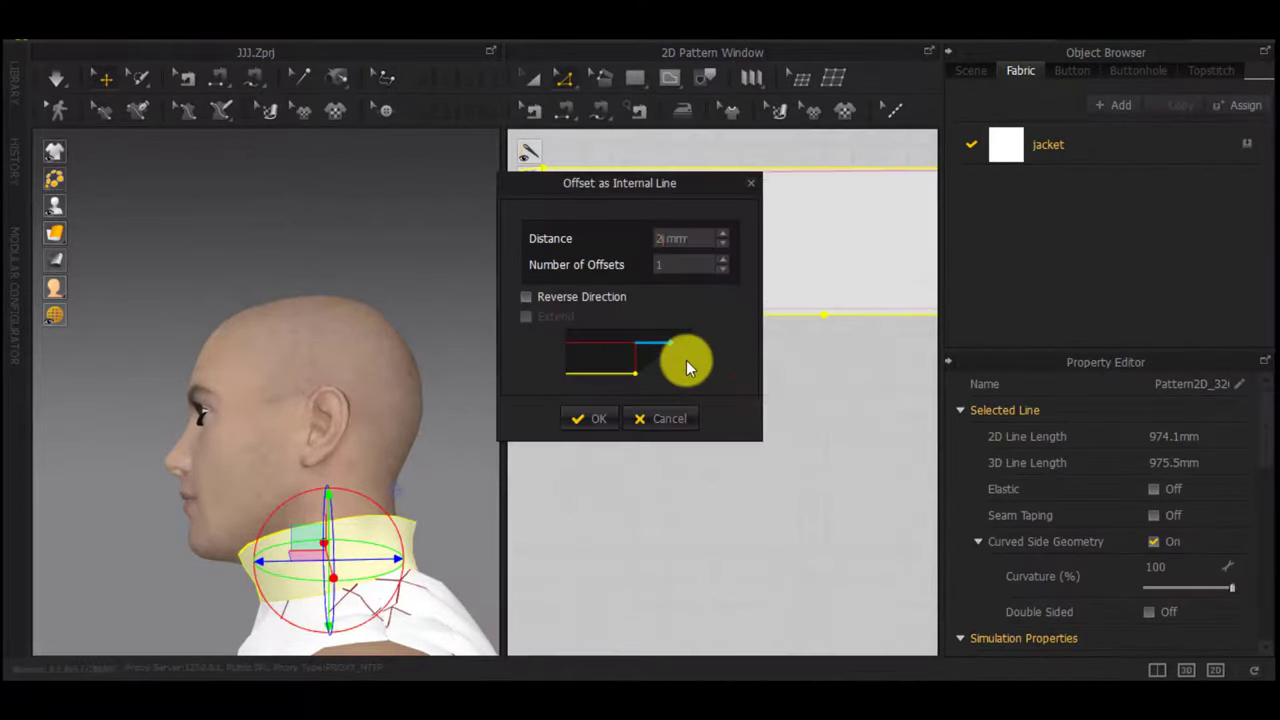
{"action": "left_click", "coordinate": [606, 414]}
{"action": "scroll", "coordinate": [715, 325], "scroll_direction": "up", "scroll_amount": 2}
Add two further internal outlines inside the collar, offsetting the innermost one by 2.5 mm from its neighbour
{"action": "right_click", "coordinate": [719, 333]}
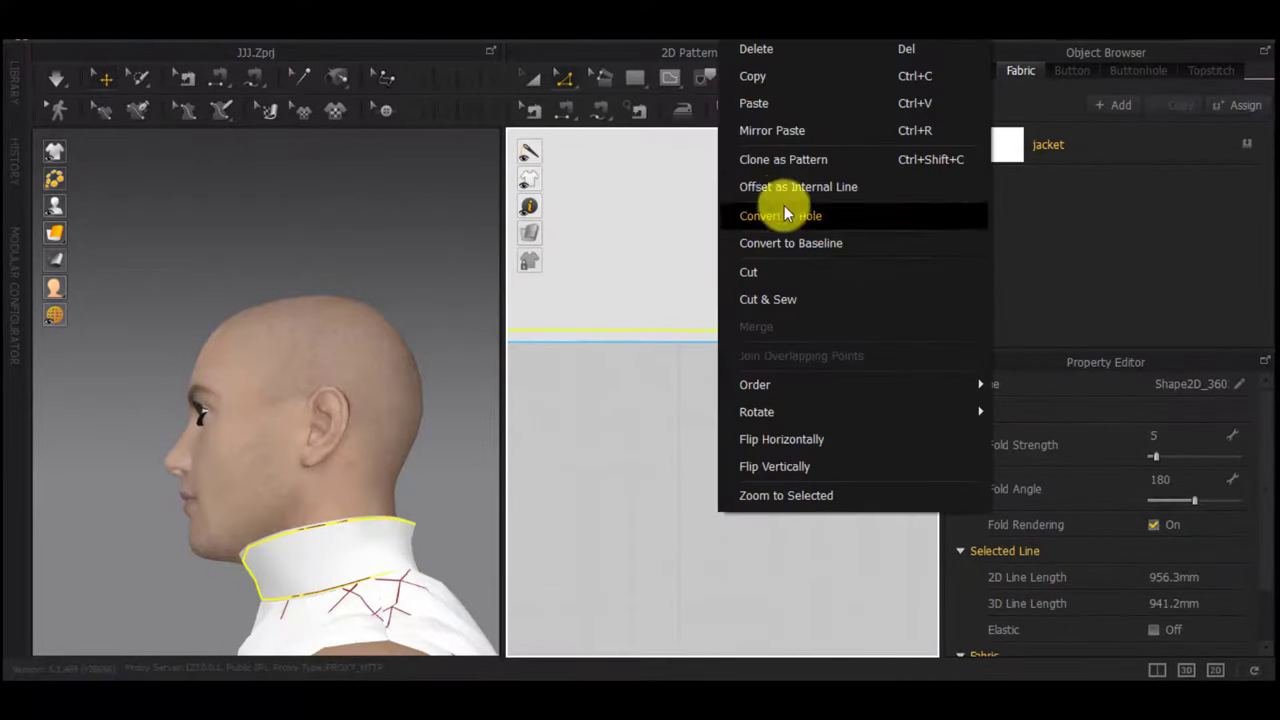
{"action": "left_click", "coordinate": [782, 205]}
{"action": "left_click", "coordinate": [591, 420]}
{"action": "right_click", "coordinate": [704, 317]}
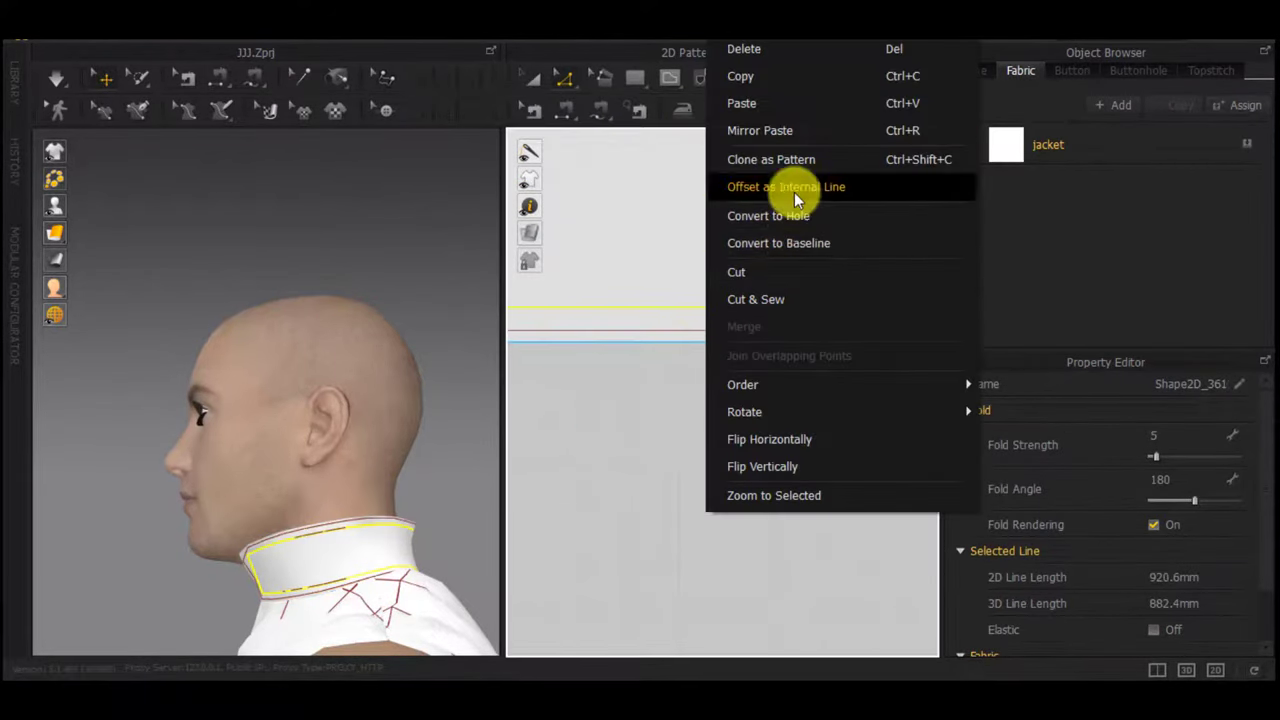
{"action": "left_click", "coordinate": [789, 185]}
{"action": "type", "text": "2.5"}
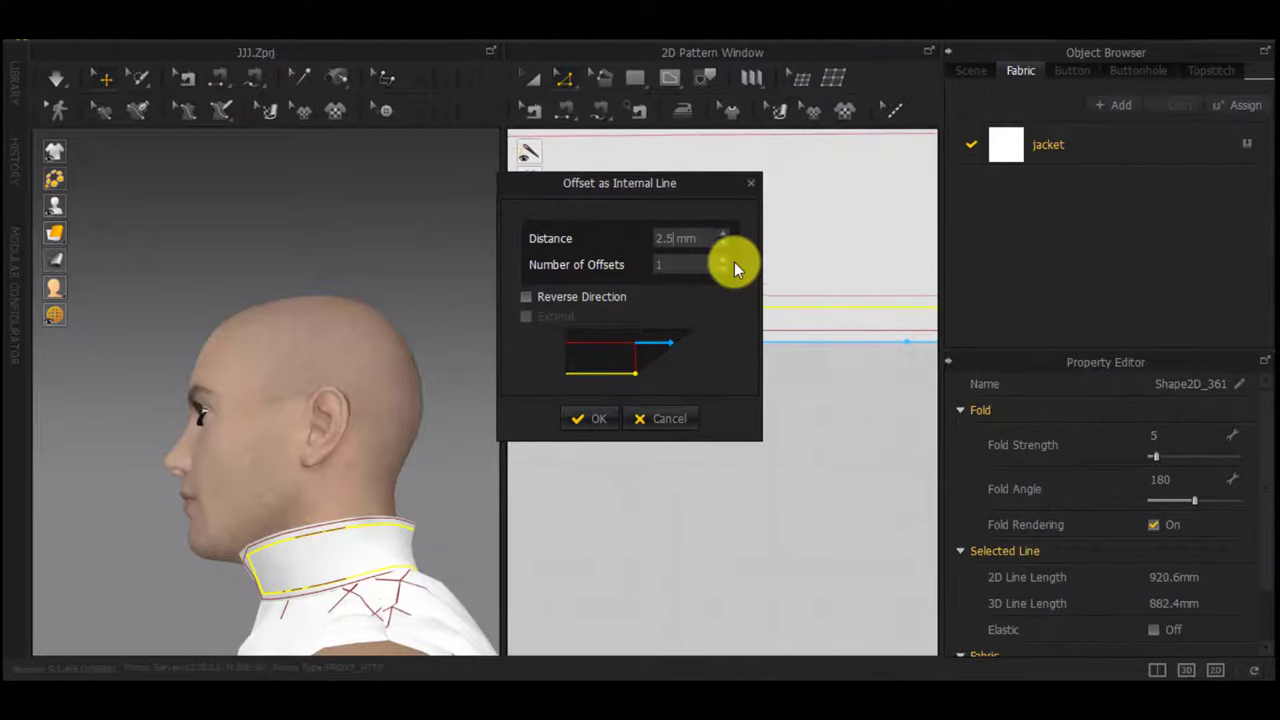
{"action": "key", "text": "Return"}
{"action": "scroll", "coordinate": [744, 335], "scroll_direction": "down", "scroll_amount": 3}
{"action": "scroll", "coordinate": [641, 345], "scroll_direction": "up", "scroll_amount": 2}
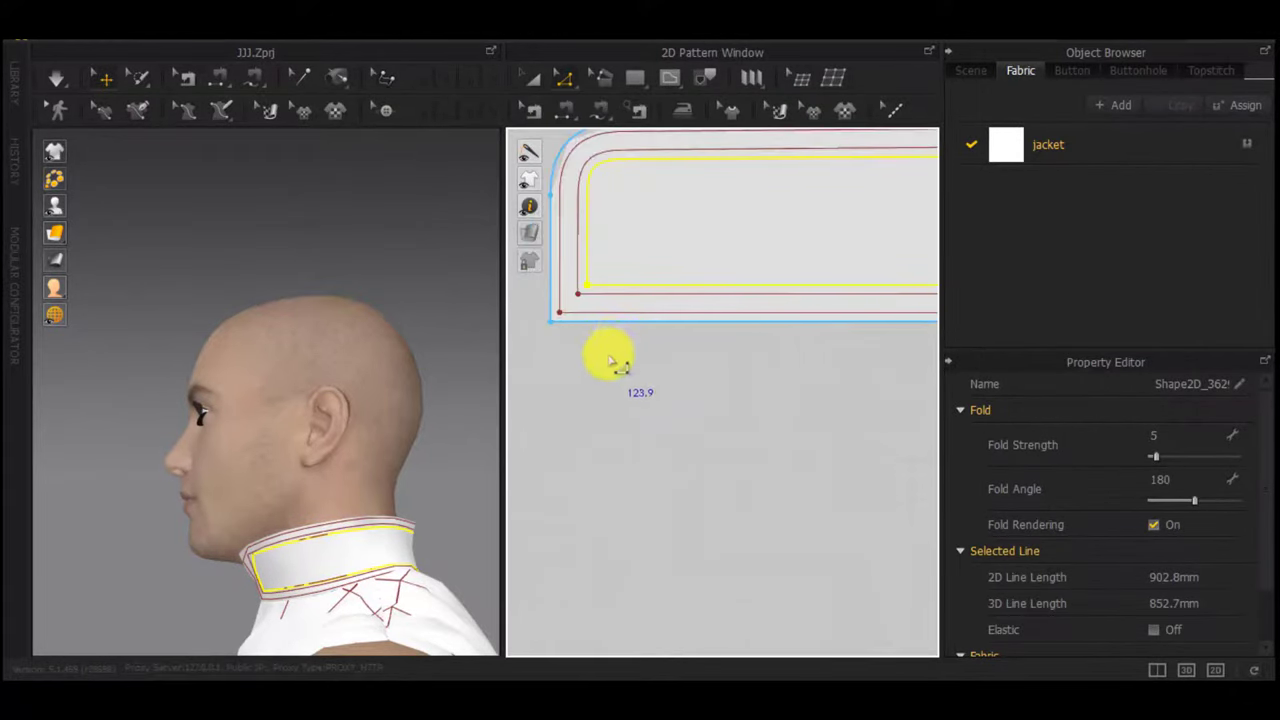
Create a layer clone of the collar with its internal outlines and place it directly below the original pattern
{"action": "middle_click_drag", "start_coordinate": [611, 358], "coordinate": [666, 334]}
{"action": "scroll", "coordinate": [474, 465], "scroll_direction": "down", "scroll_amount": 1}
{"action": "right_click_drag", "start_coordinate": [372, 472], "coordinate": [570, 524]}
{"action": "left_click", "coordinate": [595, 502]}
{"action": "scroll", "coordinate": [714, 430], "scroll_direction": "down", "scroll_amount": 5}
{"action": "left_click", "coordinate": [716, 413]}
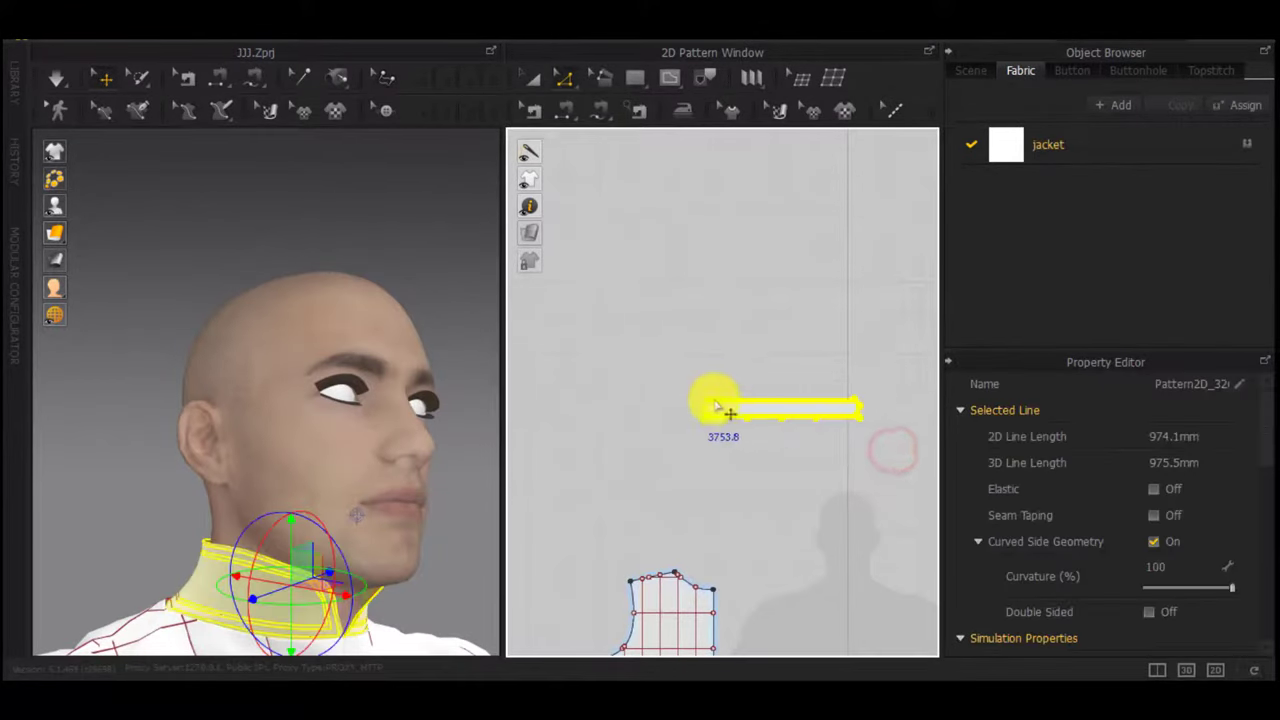
{"action": "scroll", "coordinate": [737, 460], "scroll_direction": "up", "scroll_amount": 3}
{"action": "right_click", "coordinate": [742, 455]}
{"action": "left_click", "coordinate": [769, 461]}
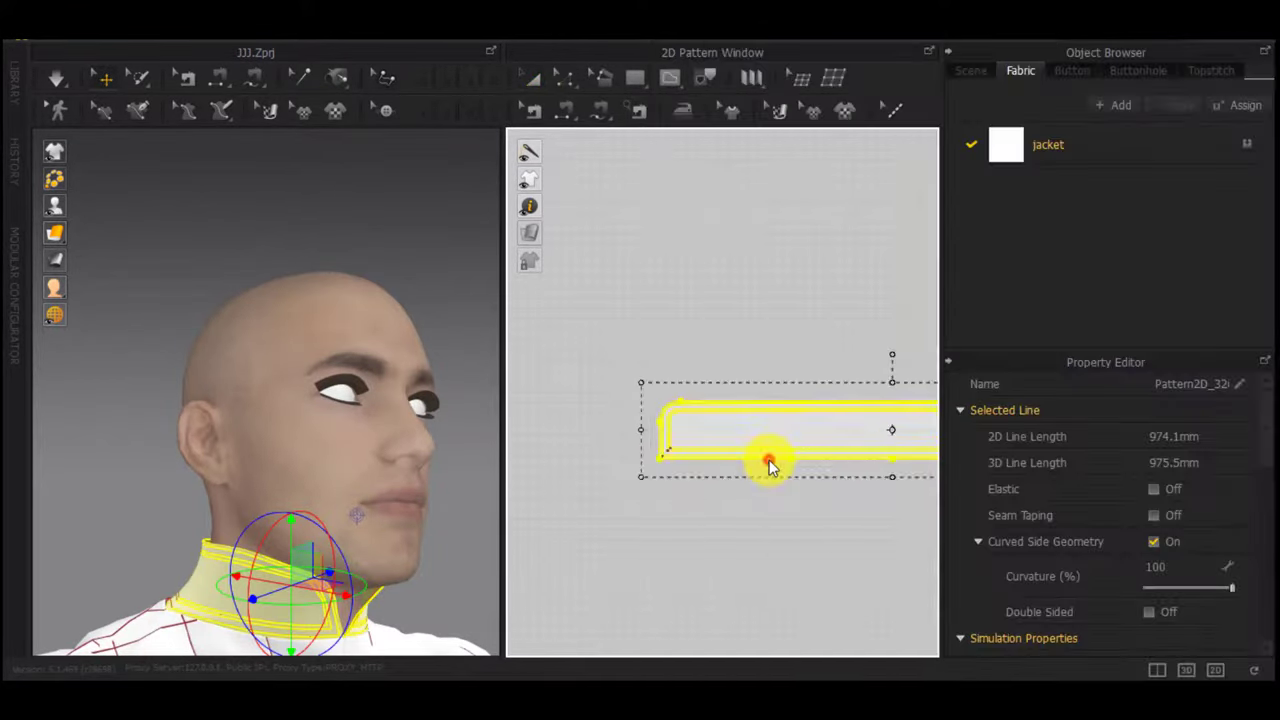
{"action": "scroll", "coordinate": [815, 408], "scroll_direction": "down", "scroll_amount": 3}
{"action": "left_click", "coordinate": [797, 322]}
{"action": "scroll", "coordinate": [783, 348], "scroll_direction": "up", "scroll_amount": 4}
{"action": "scroll", "coordinate": [704, 350], "scroll_direction": "down", "scroll_amount": 5}
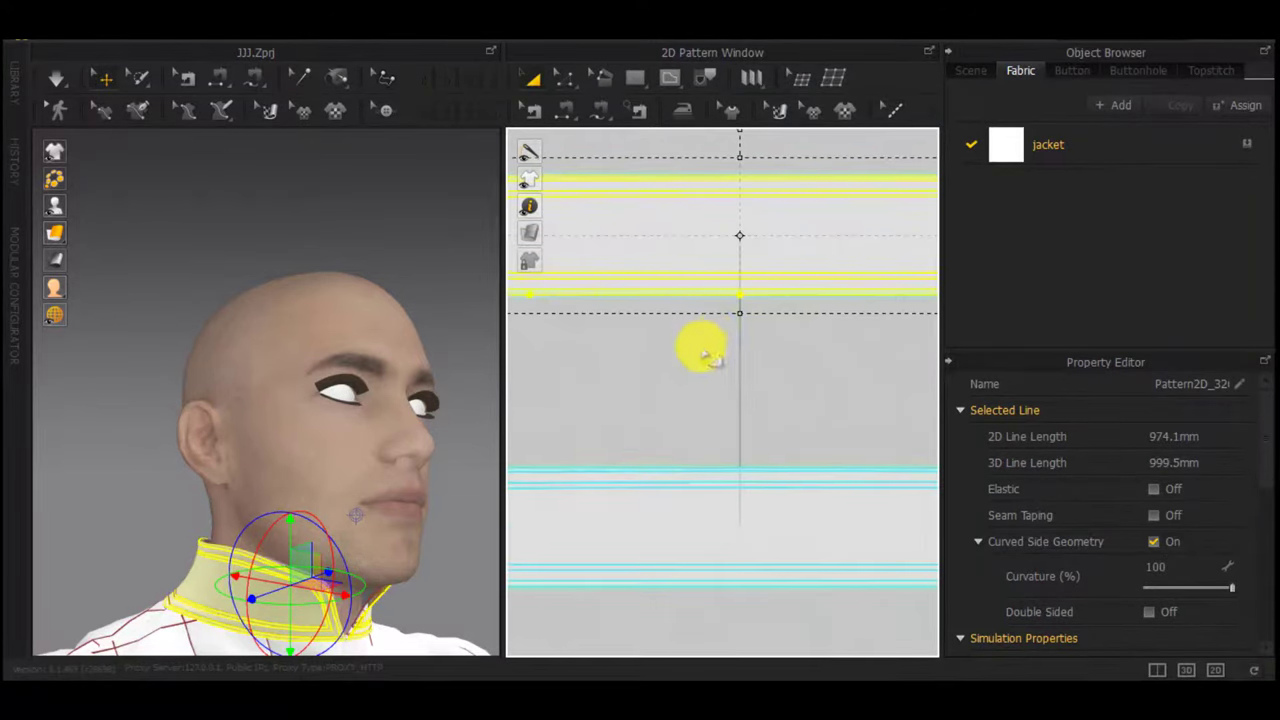
Select the complete innermost internal outline of the upper collar pattern
{"action": "key", "text": "z"}
{"action": "right_click", "coordinate": [685, 296]}
{"action": "left_click", "coordinate": [655, 299]}
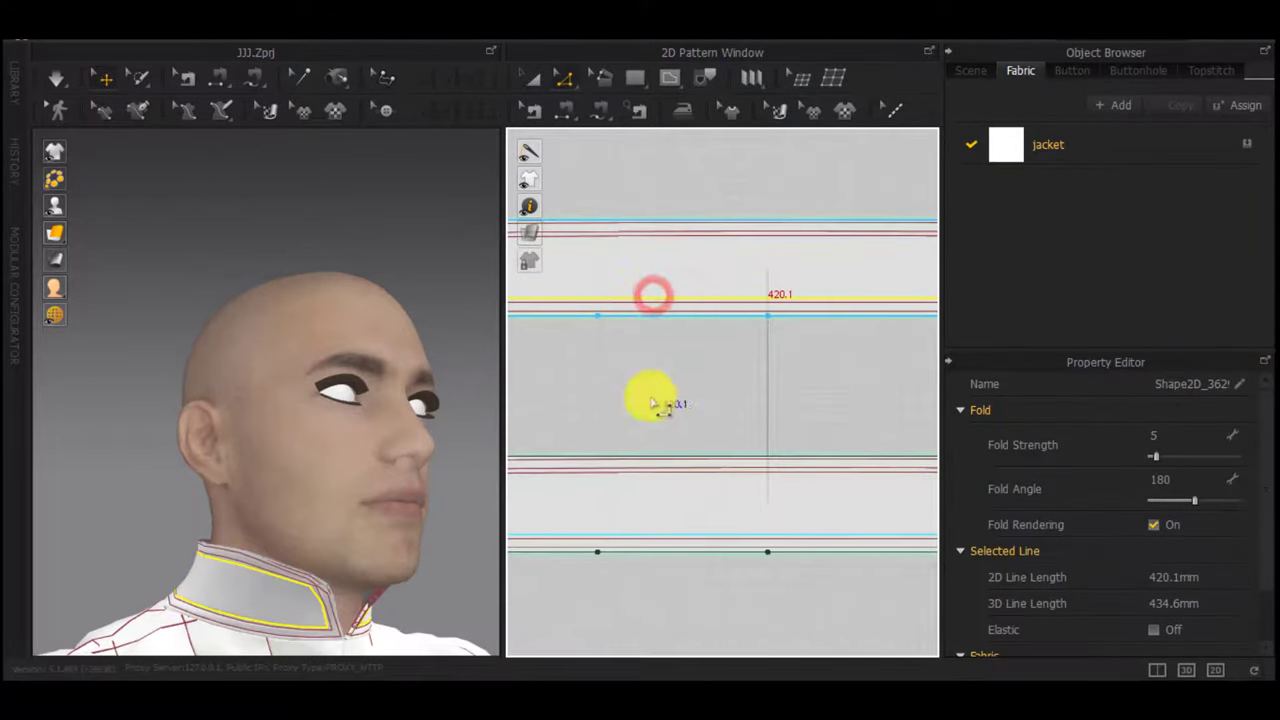
{"action": "middle_click_drag", "start_coordinate": [651, 398], "coordinate": [749, 412]}
{"action": "scroll", "coordinate": [744, 268], "scroll_direction": "up", "scroll_amount": 4}
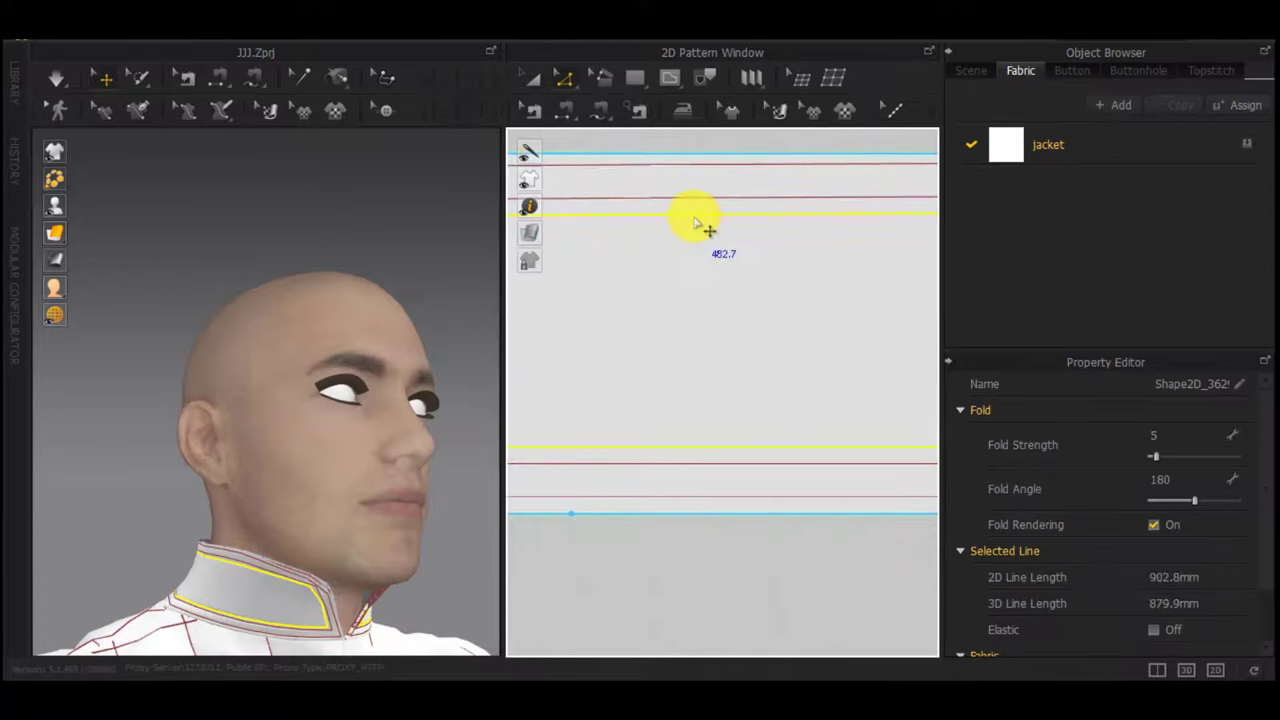
Cut the inner rectangle out of the upper collar pattern as a separate piece
{"action": "right_click", "coordinate": [693, 216]}
{"action": "left_click", "coordinate": [748, 512]}
{"action": "scroll", "coordinate": [739, 443], "scroll_direction": "down", "scroll_amount": 4}
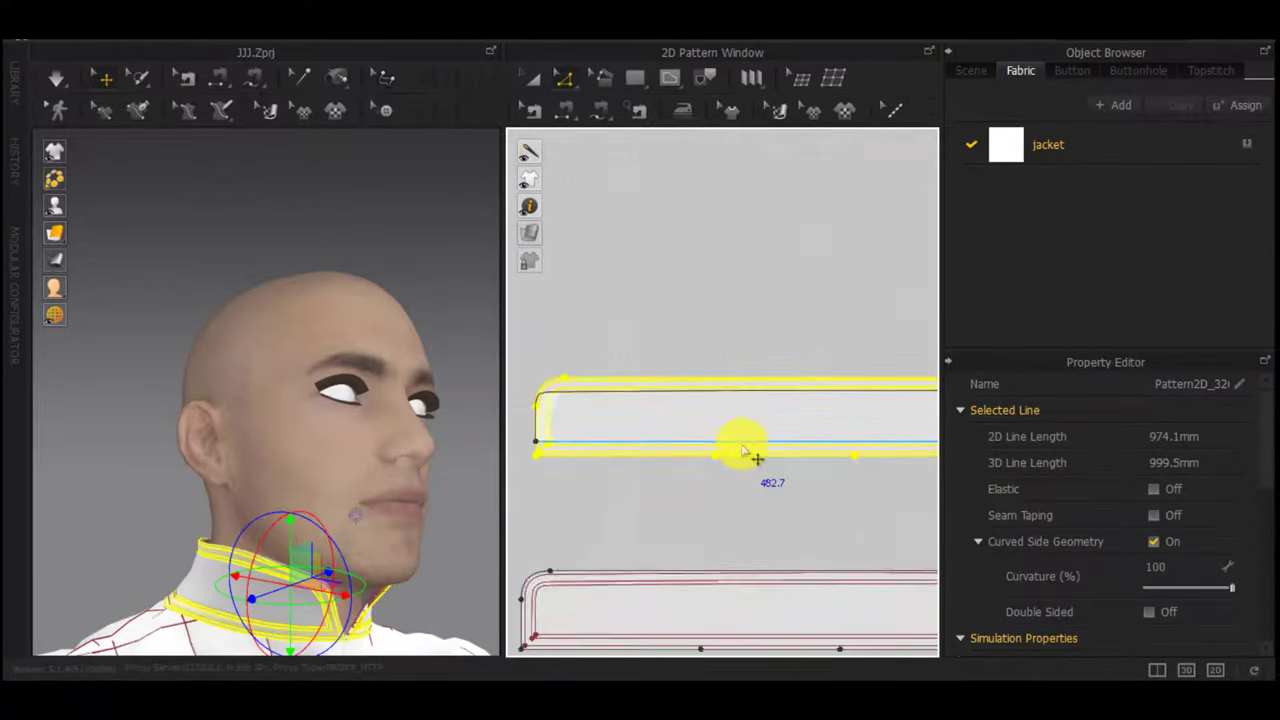
{"action": "scroll", "coordinate": [757, 458], "scroll_direction": "up", "scroll_amount": 2}
{"action": "scroll", "coordinate": [1090, 550], "scroll_direction": "down", "scroll_amount": 3}
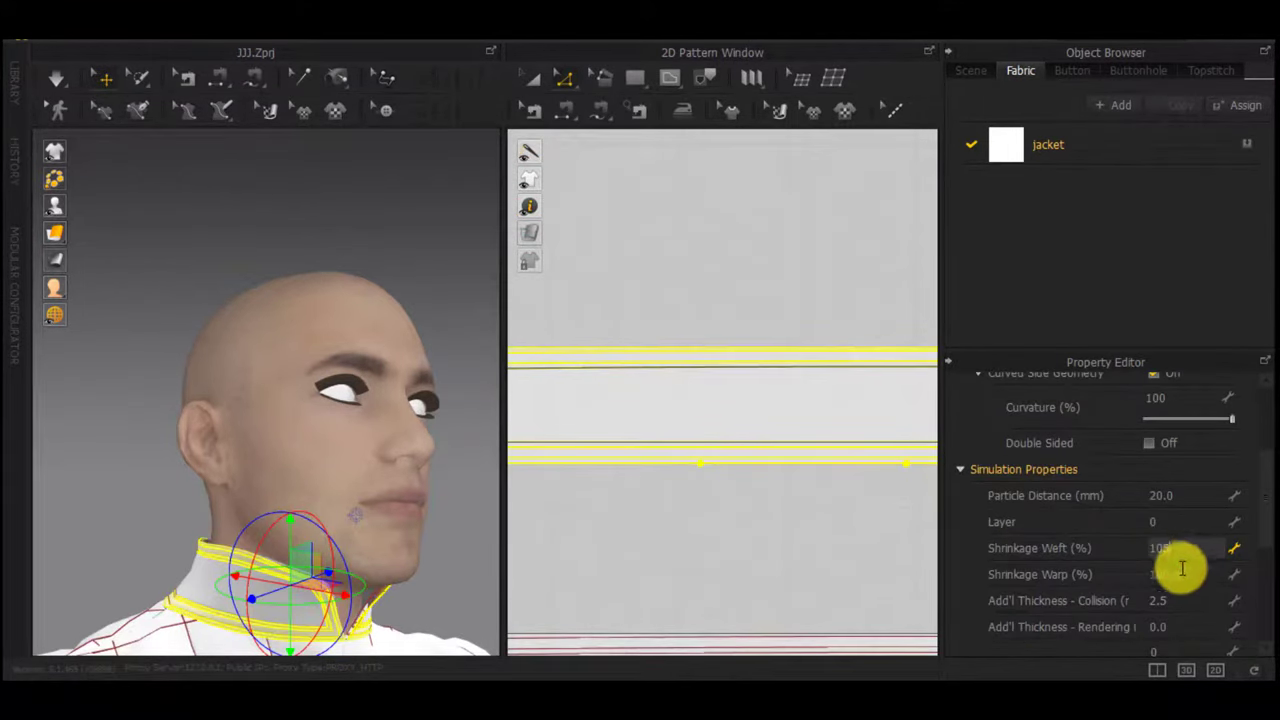
Move the cut-out inner collar piece down, between the two collar patterns
{"action": "left_click", "coordinate": [860, 286]}
{"action": "key", "text": "a"}
{"action": "left_click_drag", "start_coordinate": [751, 413], "coordinate": [777, 543]}
{"action": "scroll", "coordinate": [782, 547], "scroll_direction": "down", "scroll_amount": 4}
{"action": "middle_click_drag", "start_coordinate": [853, 604], "coordinate": [677, 559]}
{"action": "middle_click_drag", "start_coordinate": [796, 473], "coordinate": [800, 493]}
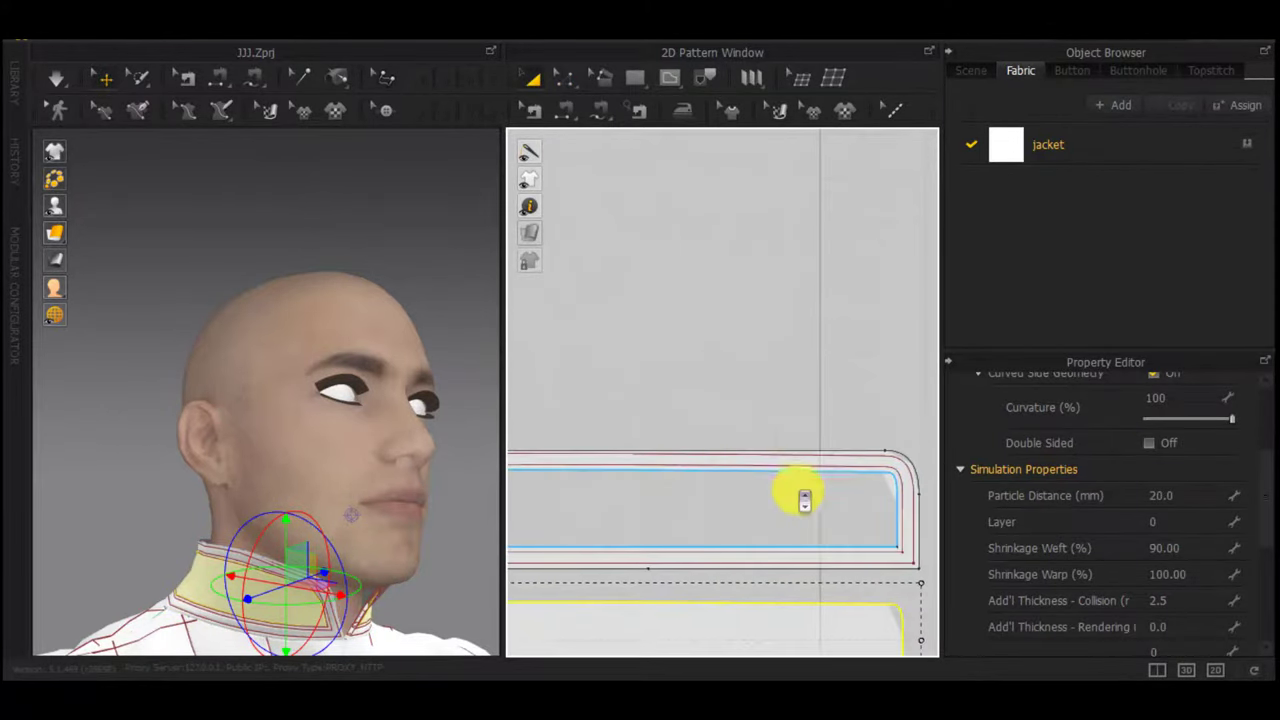
Simulate the garment so the separated collar pieces drape around the avatar's neck
{"action": "scroll", "coordinate": [849, 519], "scroll_direction": "down", "scroll_amount": 5}
{"action": "key", "text": "space"}
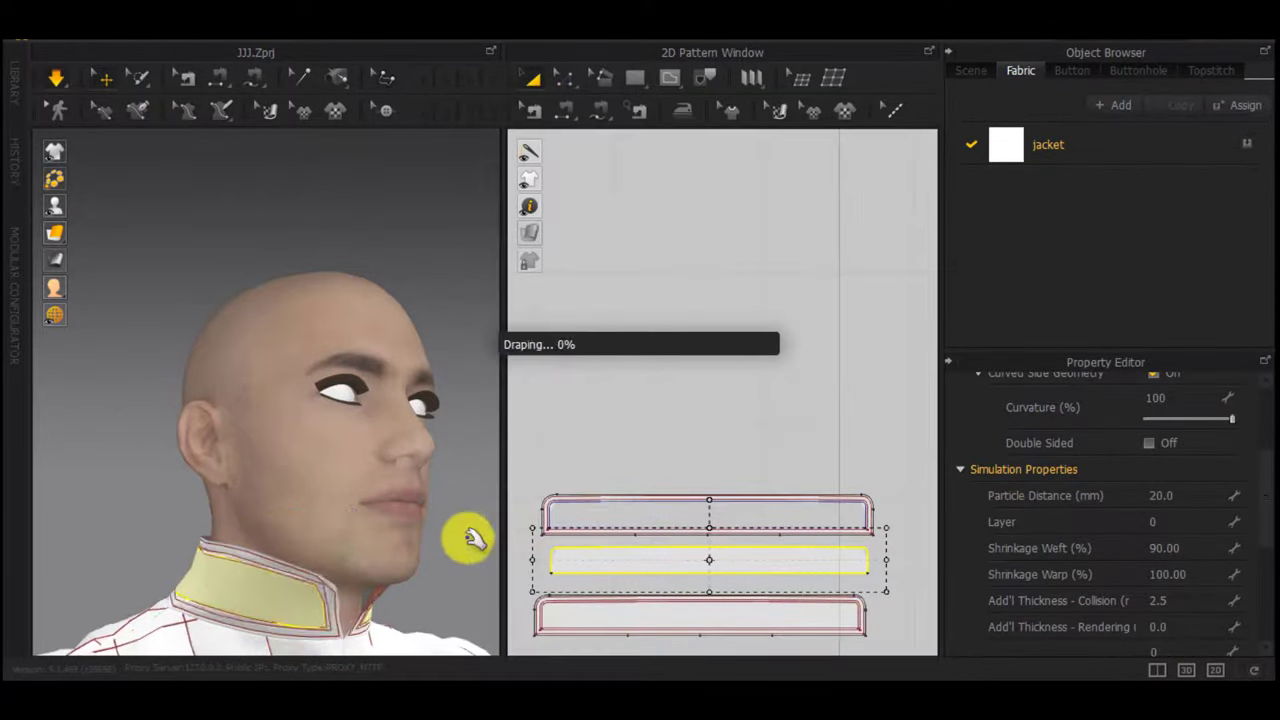
{"action": "right_click_drag", "start_coordinate": [351, 551], "coordinate": [387, 617]}
{"action": "scroll", "coordinate": [390, 606], "scroll_direction": "up", "scroll_amount": 5}
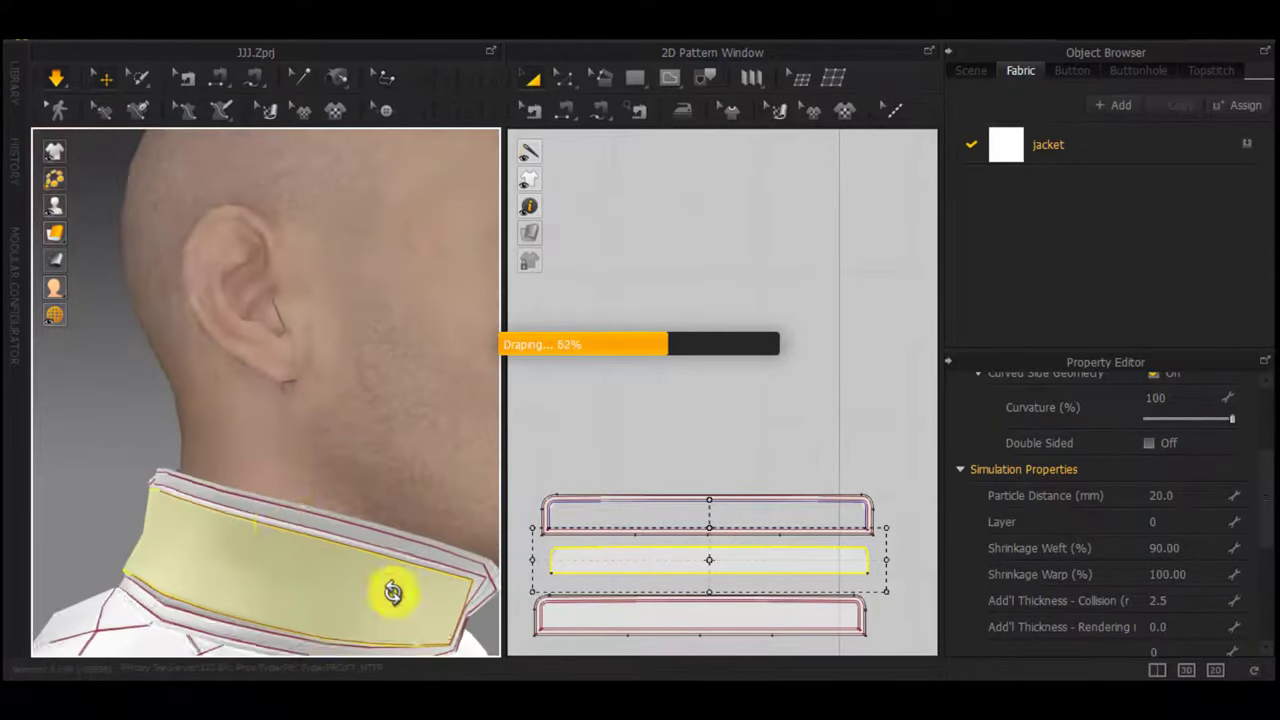
Hide the garment's pattern lines to examine the collar's shape from the side, and show them again
{"action": "mouse_move", "coordinate": [60, 152]}
{"action": "left_click", "coordinate": [137, 155]}
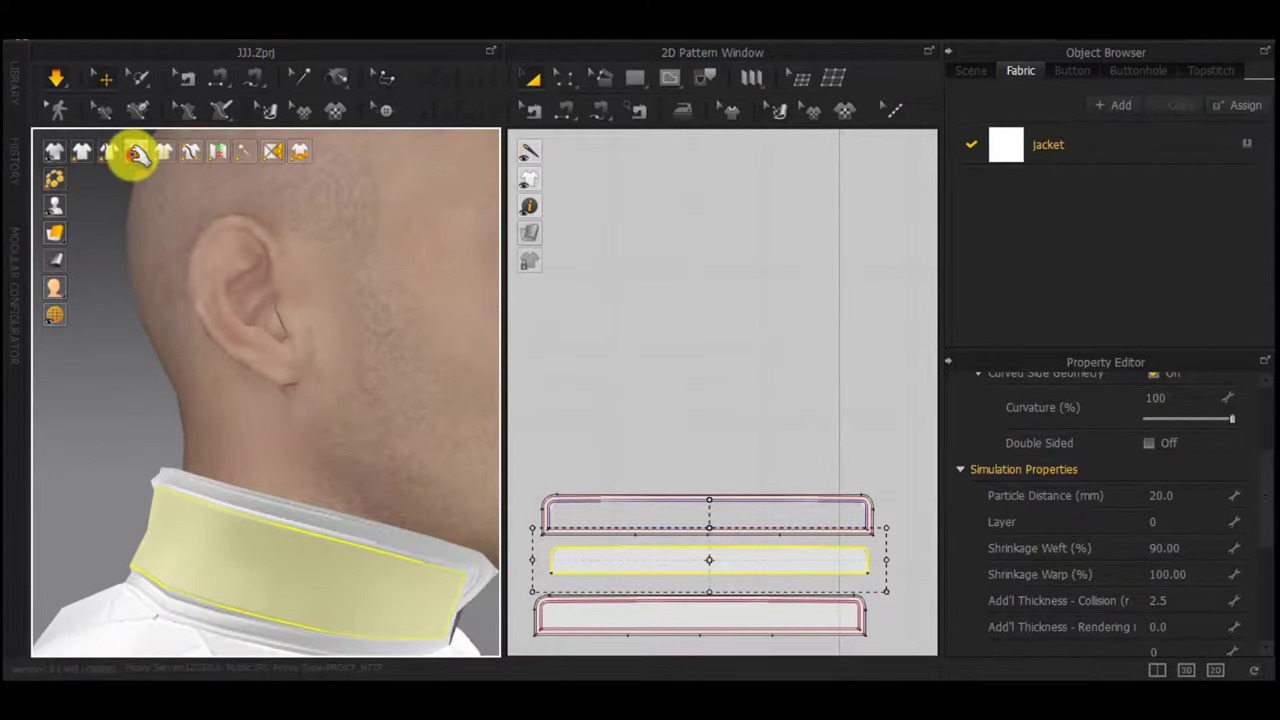
{"action": "scroll", "coordinate": [177, 440], "scroll_direction": "down", "scroll_amount": 4}
{"action": "mouse_move", "coordinate": [177, 440]}
{"action": "right_mouse_down"}
{"action": "mouse_move", "coordinate": [2, 457]}
{"action": "mouse_move", "coordinate": [160, 440]}
{"action": "right_mouse_up"}
{"action": "scroll", "coordinate": [2, 457], "scroll_direction": "up", "scroll_amount": 2}
{"action": "scroll", "coordinate": [160, 440], "scroll_direction": "up", "scroll_amount": 3}
{"action": "mouse_move", "coordinate": [66, 152]}
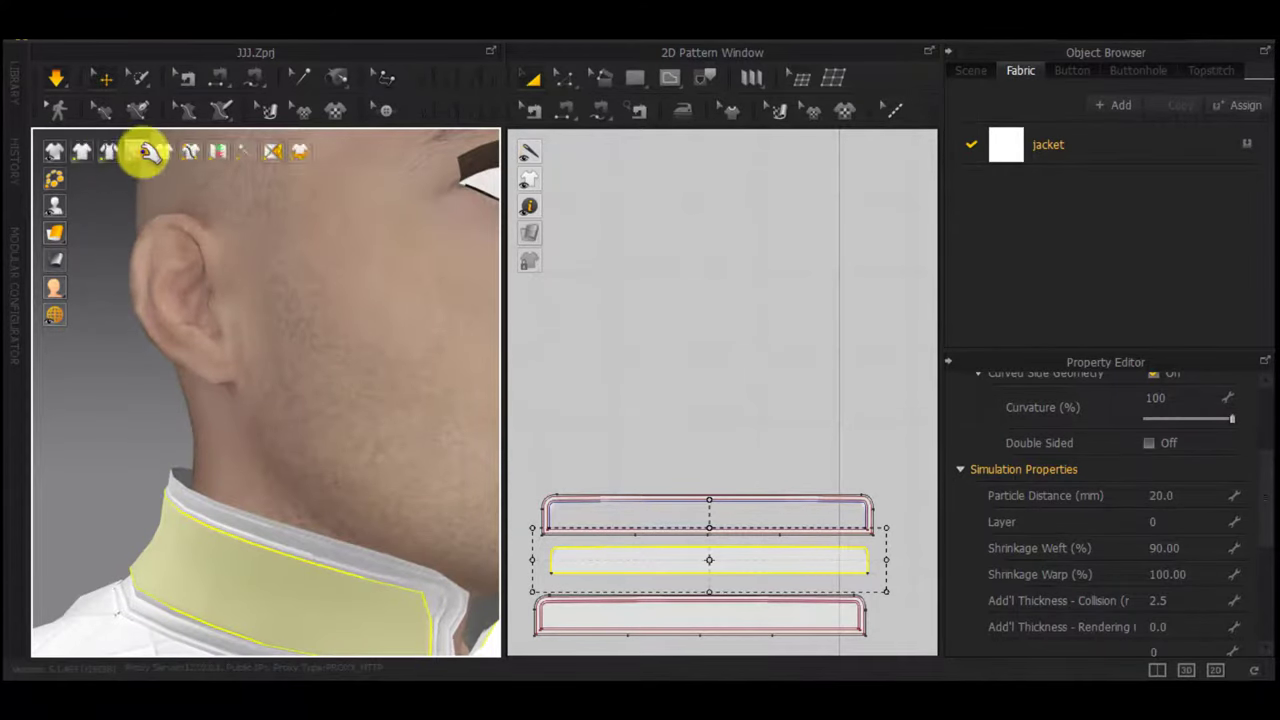
{"action": "scroll", "coordinate": [271, 494], "scroll_direction": "down", "scroll_amount": 5}
{"action": "scroll", "coordinate": [497, 607], "scroll_direction": "down", "scroll_amount": 3}
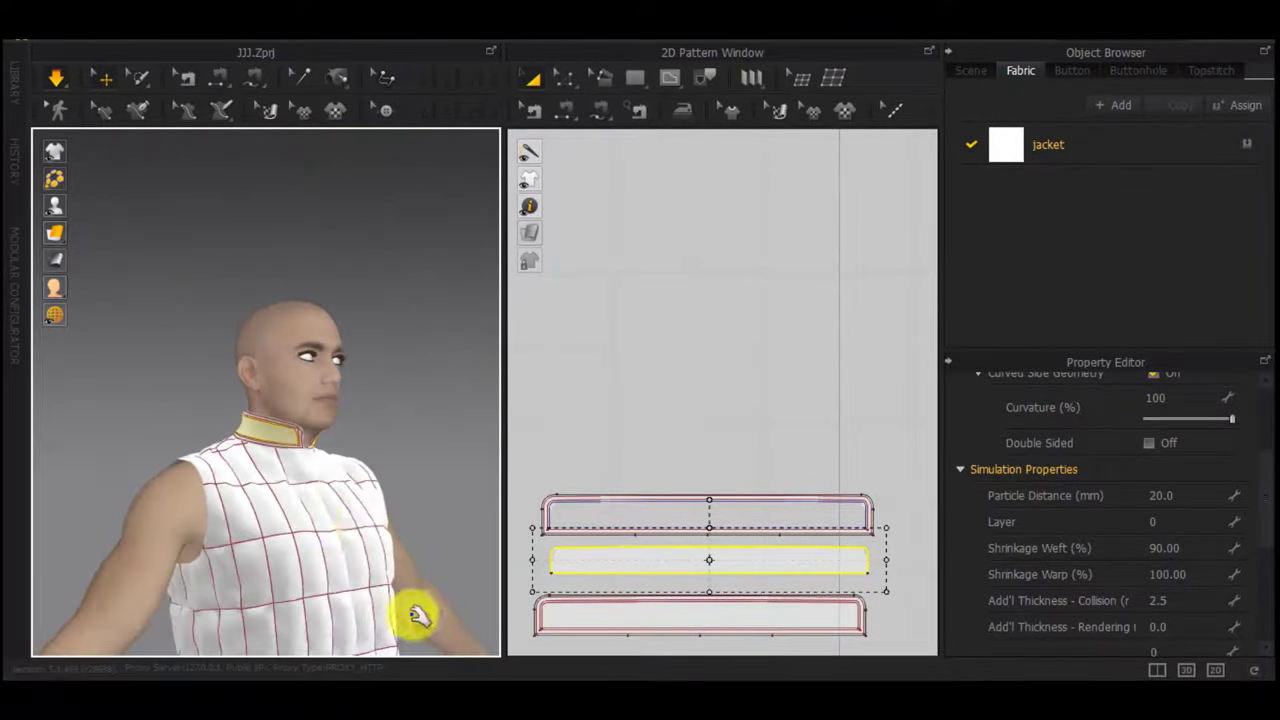
Draw a narrow vertical internal rectangle with an outline of about 291 mm on the wearer's left front panel
{"action": "middle_click_drag", "start_coordinate": [402, 600], "coordinate": [346, 466]}
{"action": "right_click_drag", "start_coordinate": [370, 467], "coordinate": [302, 480]}
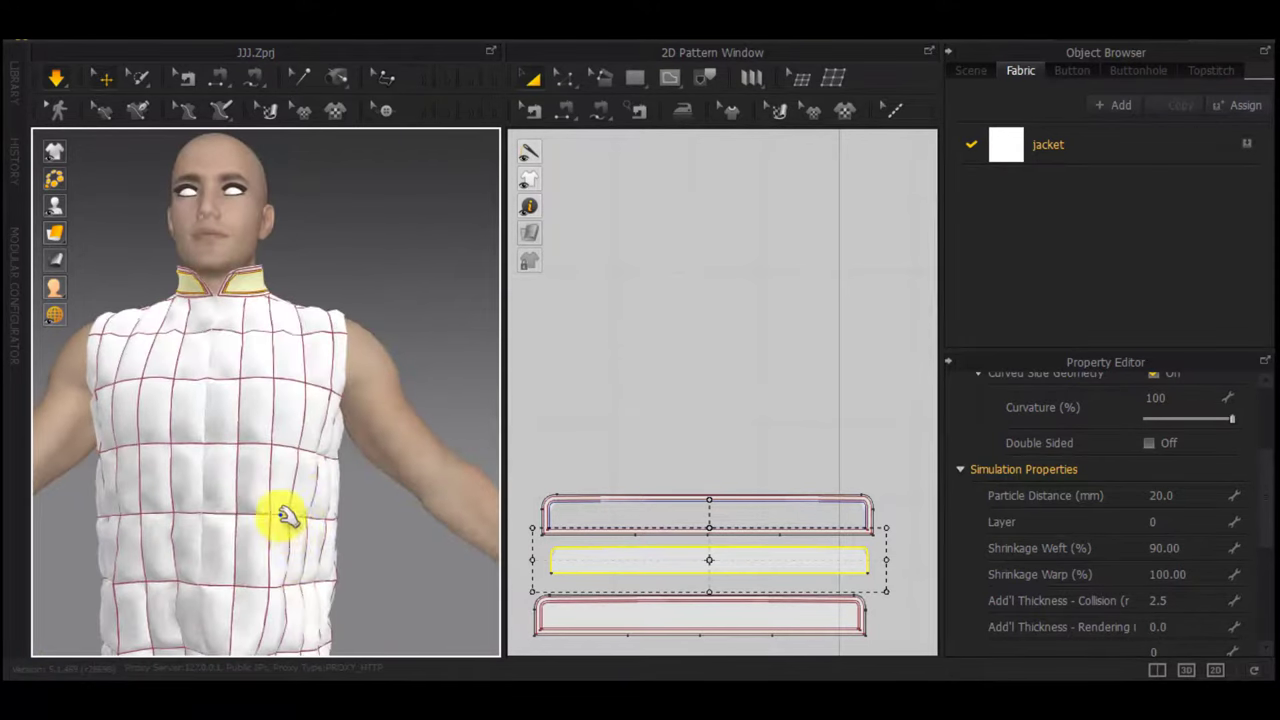
{"action": "left_click", "coordinate": [281, 515]}
{"action": "scroll", "coordinate": [460, 596], "scroll_direction": "down", "scroll_amount": 2}
{"action": "scroll", "coordinate": [655, 574], "scroll_direction": "down", "scroll_amount": 6}
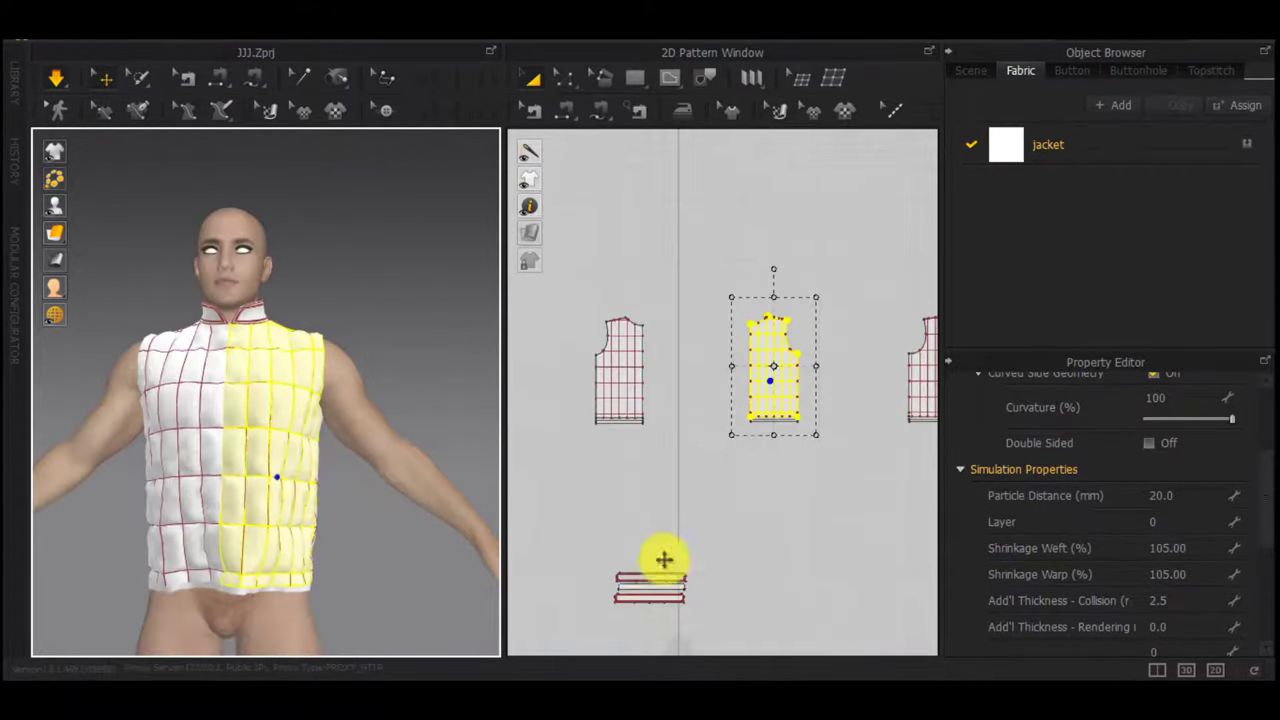
{"action": "scroll", "coordinate": [809, 550], "scroll_direction": "down", "scroll_amount": 3}
{"action": "middle_click_drag", "start_coordinate": [812, 558], "coordinate": [769, 376]}
{"action": "scroll", "coordinate": [738, 461], "scroll_direction": "up", "scroll_amount": 5}
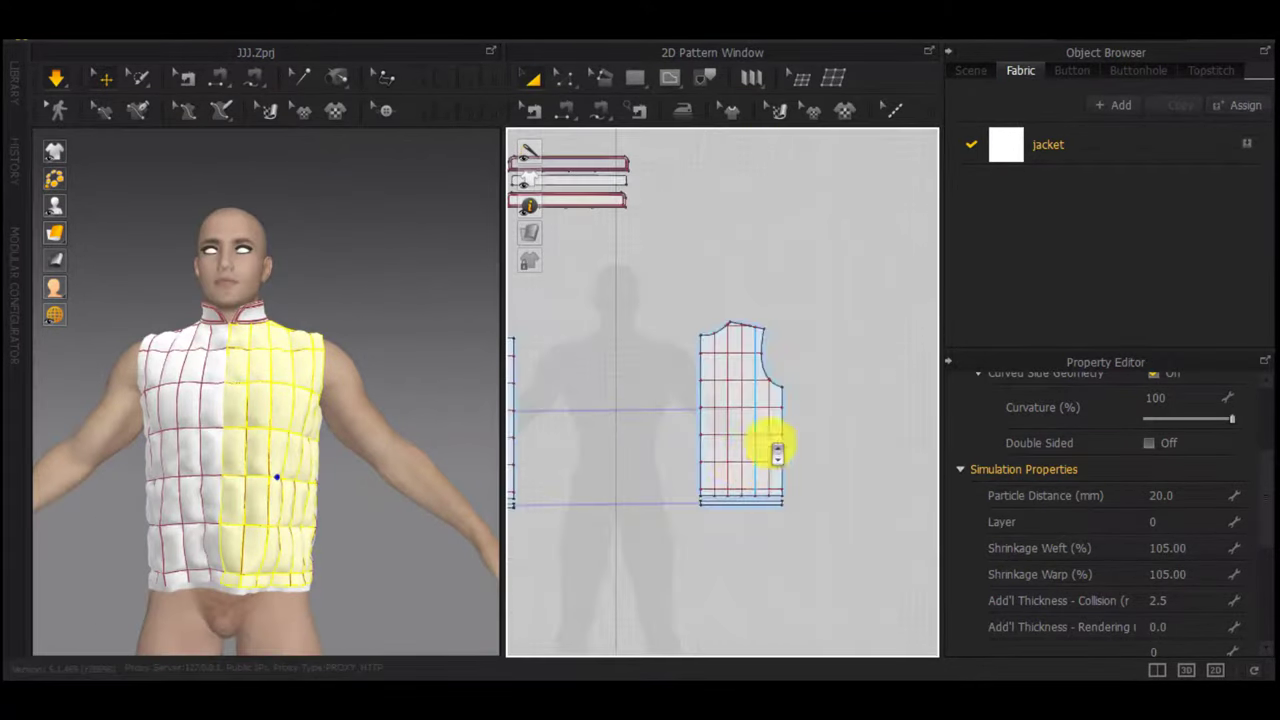
{"action": "middle_click_drag", "start_coordinate": [806, 165], "coordinate": [812, 550]}
{"action": "scroll", "coordinate": [778, 285], "scroll_direction": "up", "scroll_amount": 5}
{"action": "right_click_drag", "start_coordinate": [834, 291], "coordinate": [830, 480]}
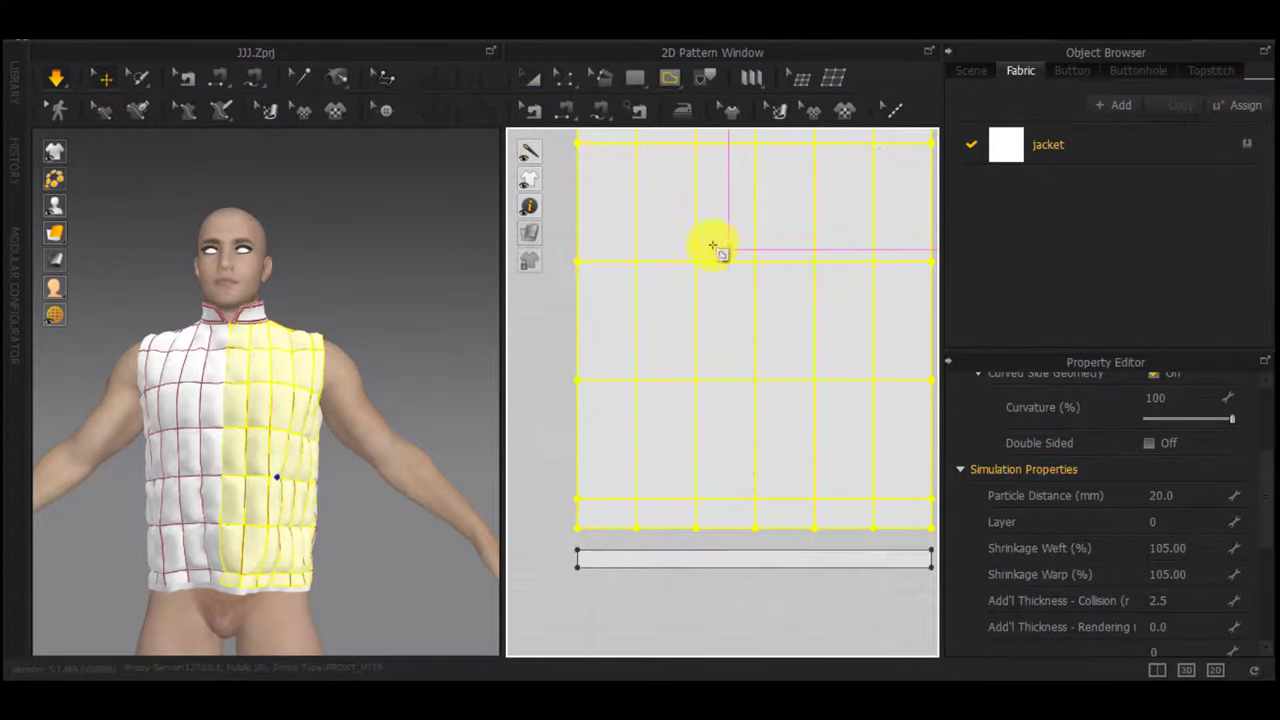
{"action": "left_click", "coordinate": [541, 307]}
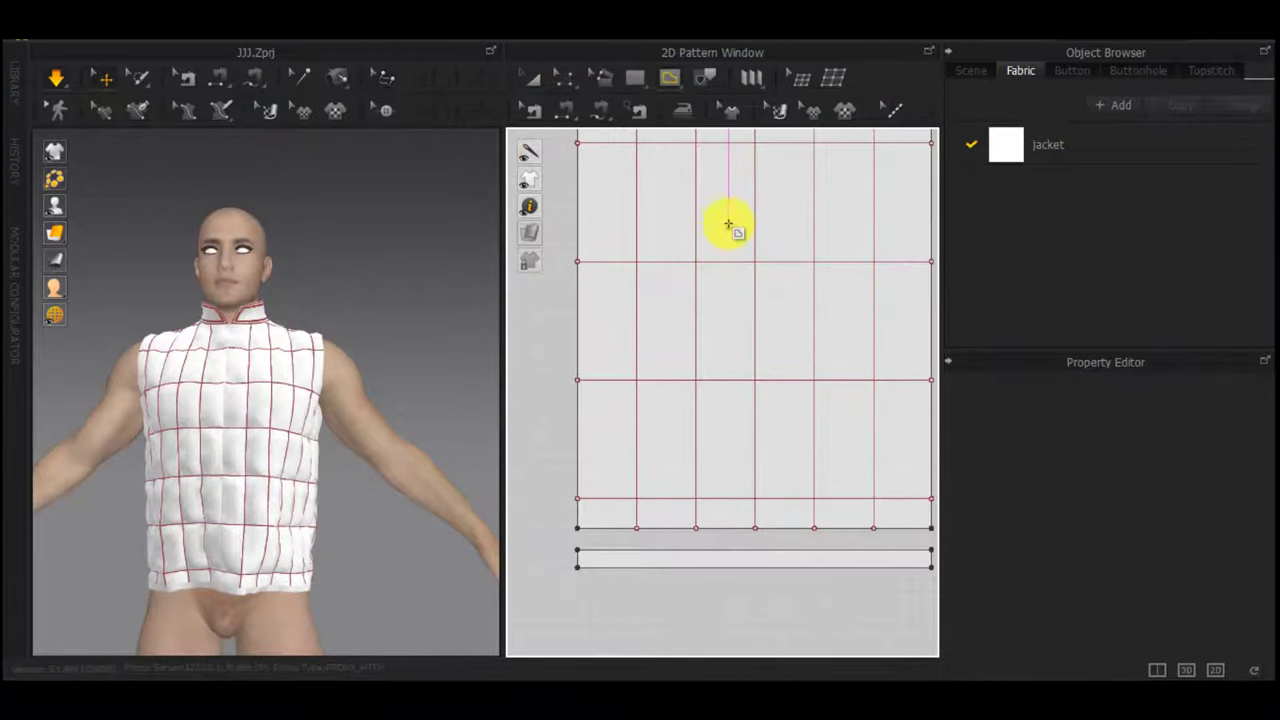
{"action": "left_click", "coordinate": [680, 77]}
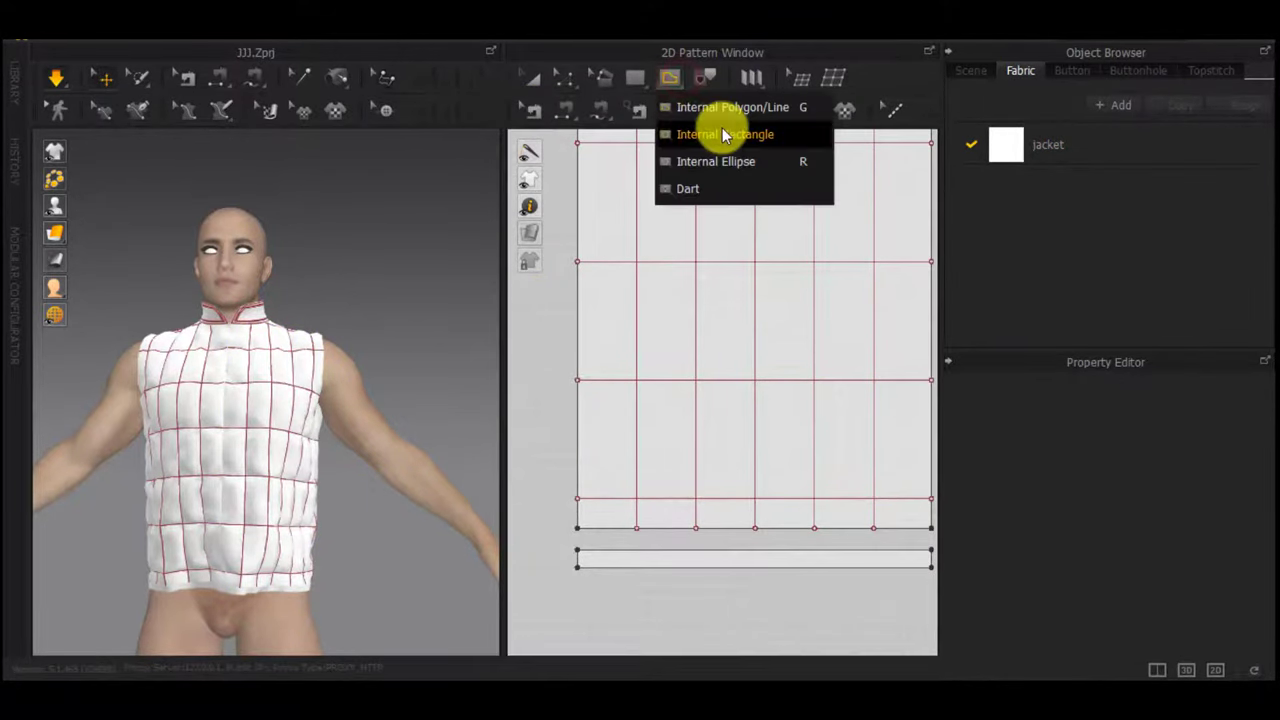
{"action": "left_click", "coordinate": [723, 131]}
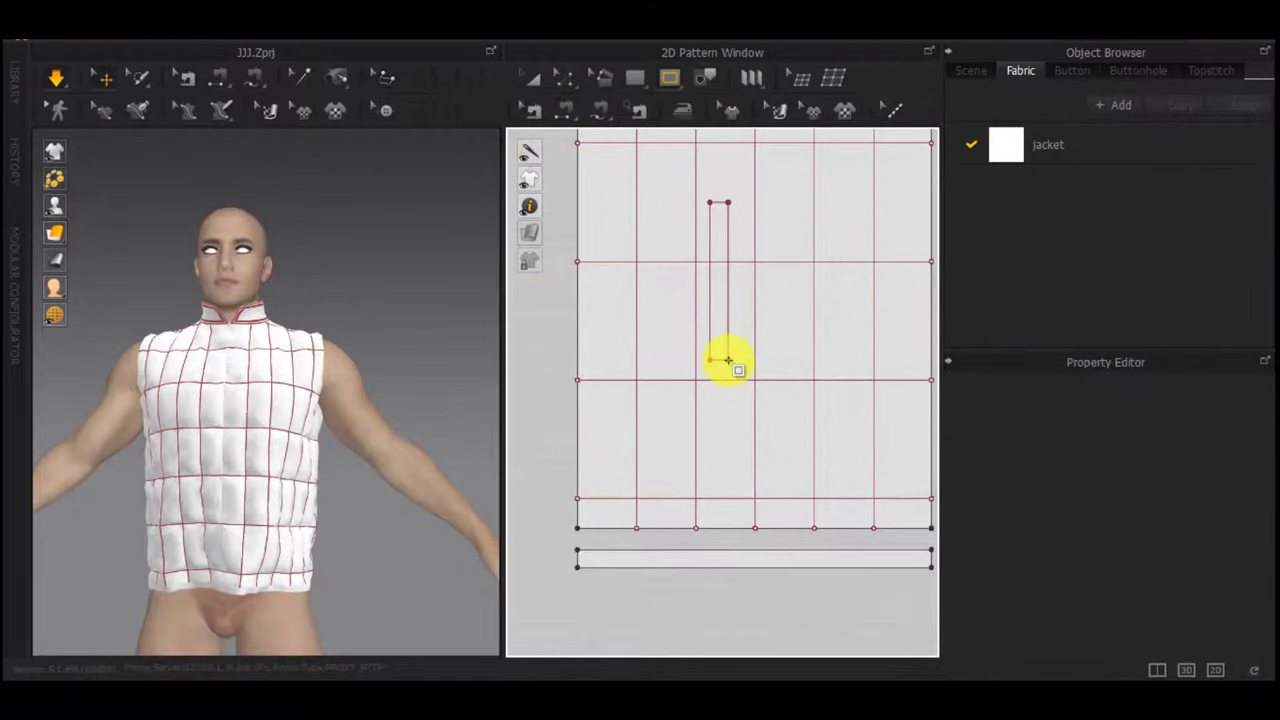
{"action": "left_click_drag", "start_coordinate": [725, 360], "coordinate": [725, 360]}
Lengthen the internal rectangle on the front panel to an outline of about 342 mm
{"action": "right_click_drag", "start_coordinate": [337, 475], "coordinate": [266, 477]}
{"action": "scroll", "coordinate": [268, 479], "scroll_direction": "up", "scroll_amount": 4}
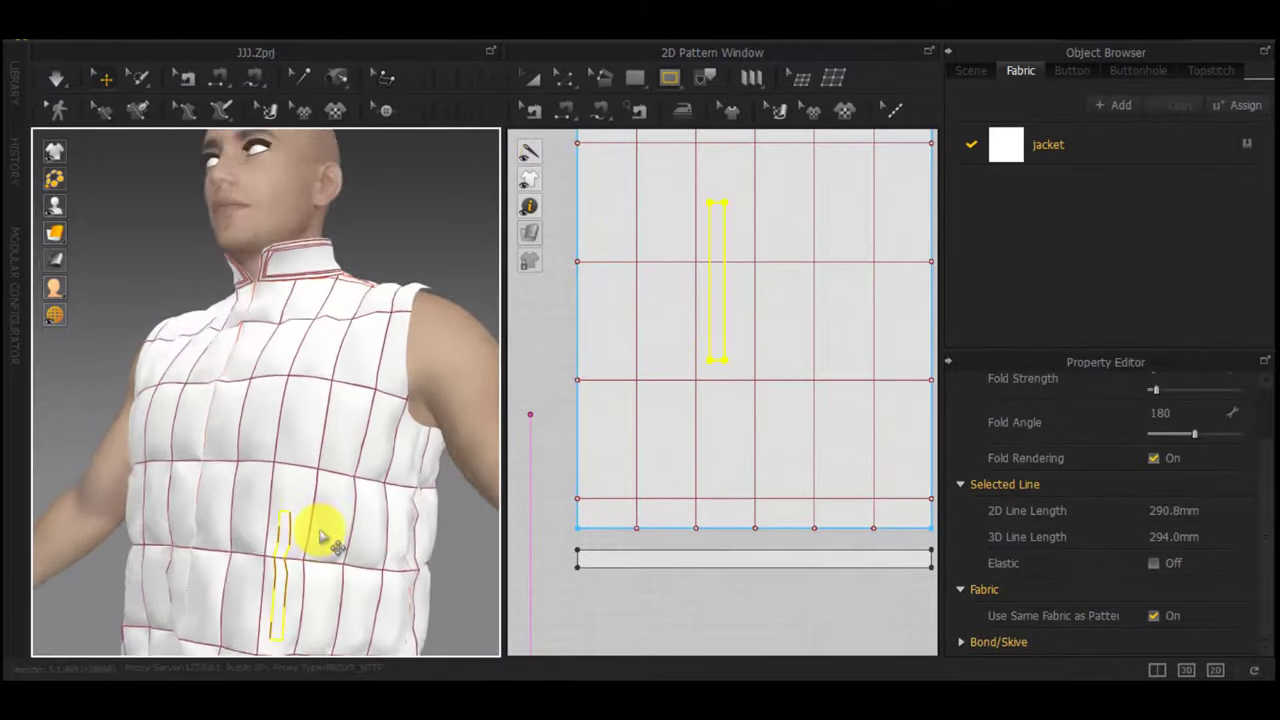
{"action": "middle_click_drag", "start_coordinate": [321, 528], "coordinate": [318, 425]}
{"action": "scroll", "coordinate": [705, 387], "scroll_direction": "up", "scroll_amount": 3}
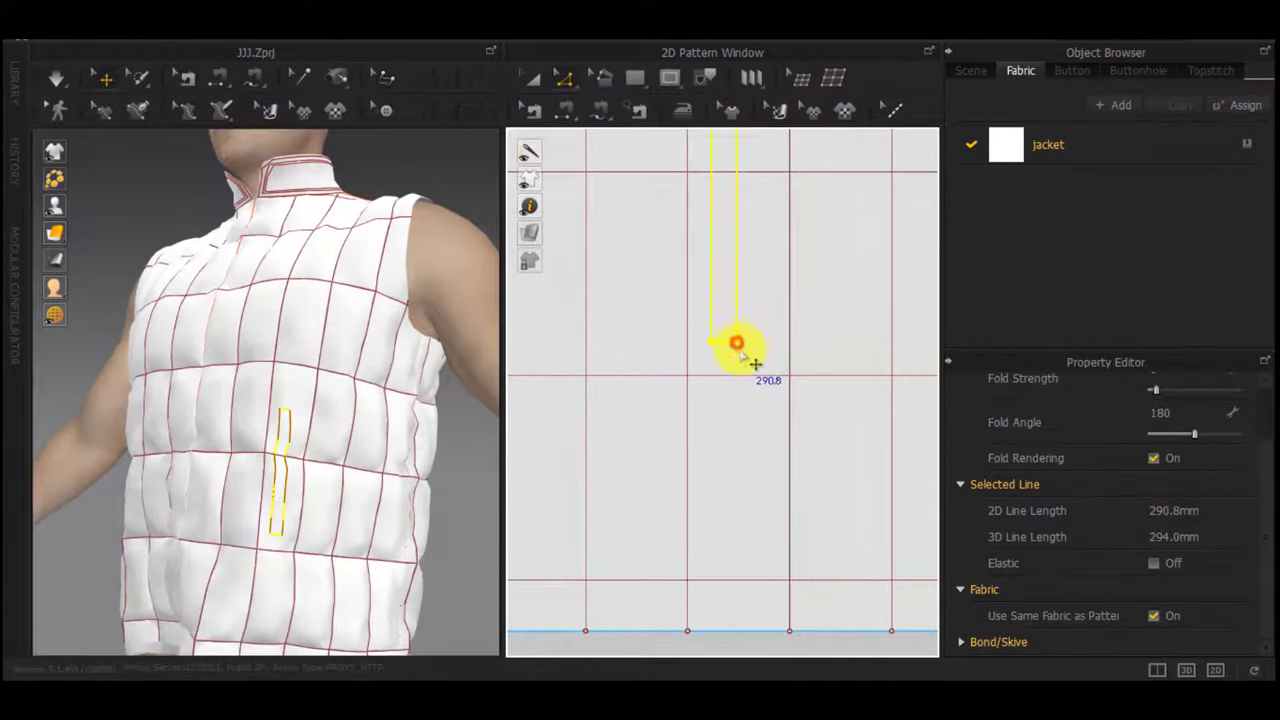
{"action": "left_click_drag", "start_coordinate": [738, 347], "coordinate": [744, 357]}
{"action": "left_click", "coordinate": [735, 332]}
{"action": "scroll", "coordinate": [738, 355], "scroll_direction": "down", "scroll_amount": 3}
{"action": "left_click", "coordinate": [736, 317]}
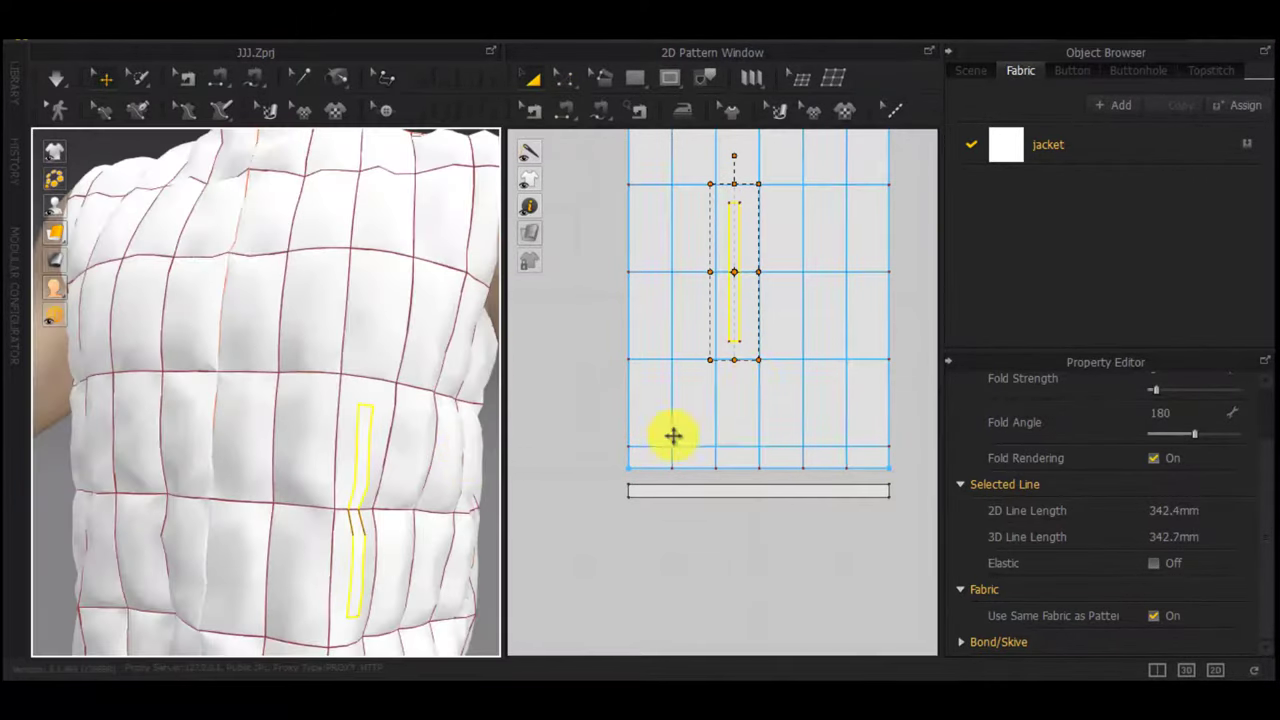
Widen the internal rectangle to an outline of about 353 mm
{"action": "scroll", "coordinate": [766, 327], "scroll_direction": "up", "scroll_amount": 4}
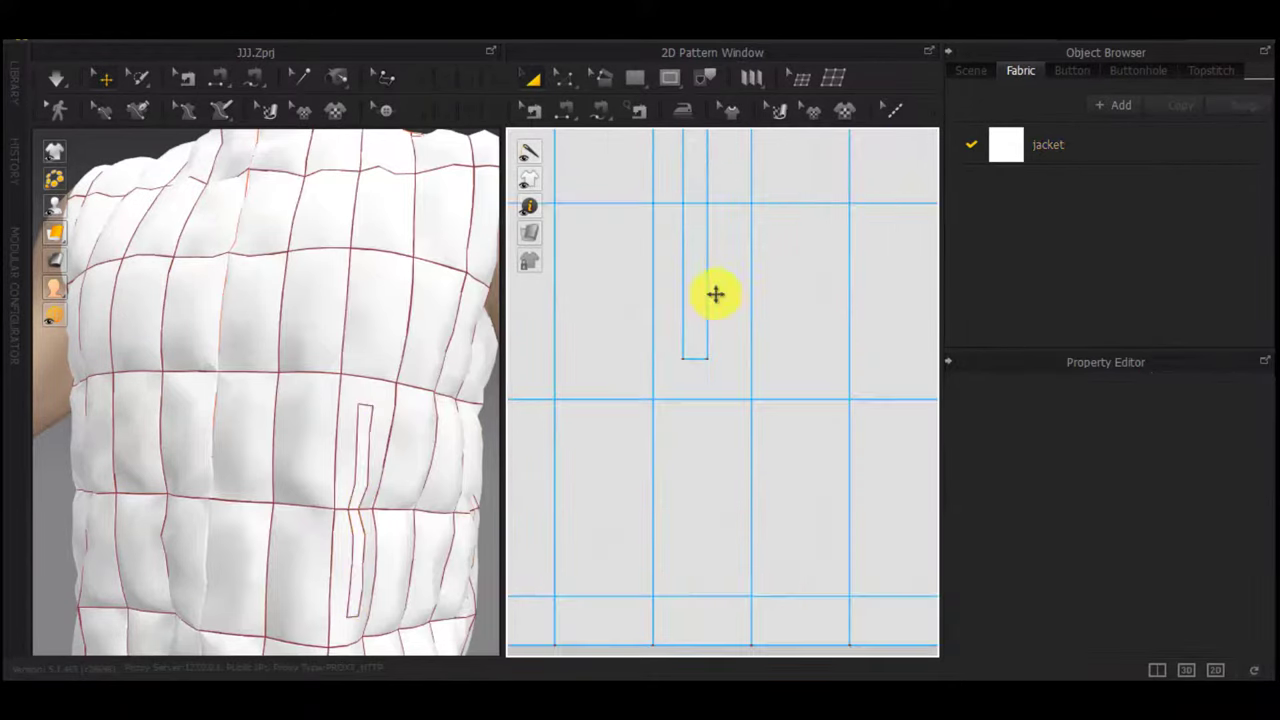
{"action": "left_click", "coordinate": [715, 294]}
{"action": "left_click", "coordinate": [703, 291]}
{"action": "middle_click_drag", "start_coordinate": [705, 275], "coordinate": [714, 376]}
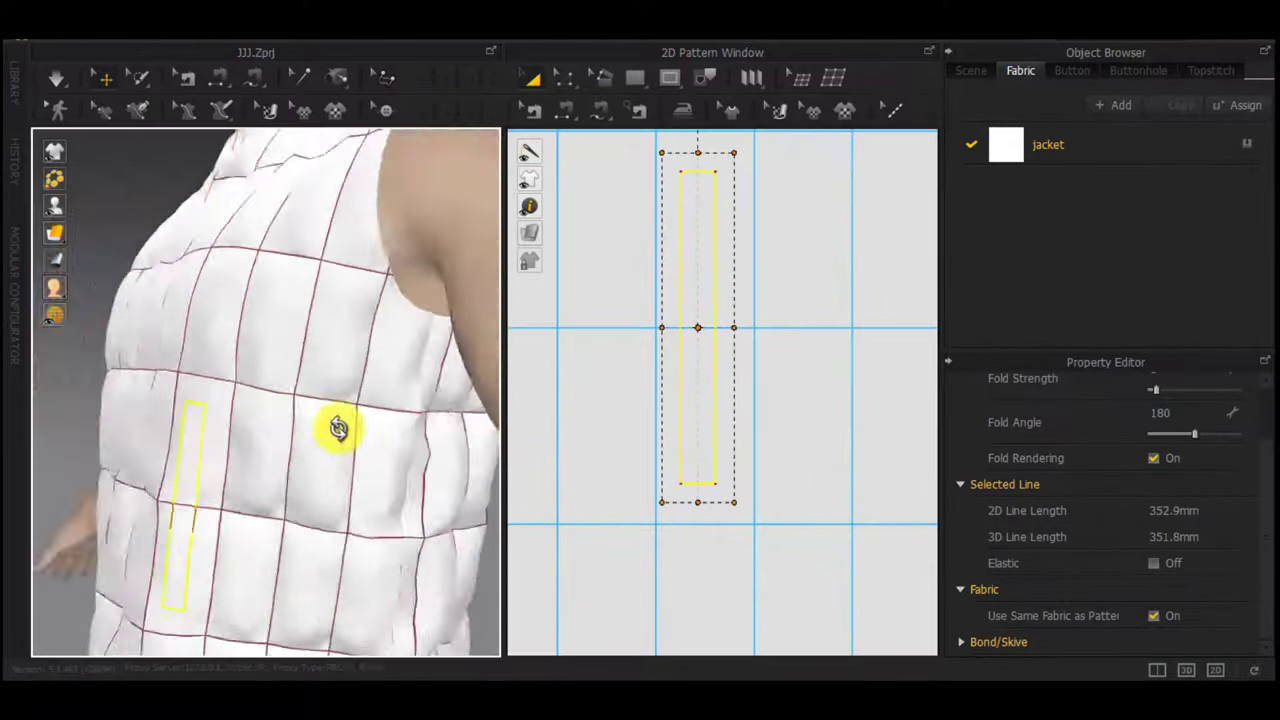
Try to link the two front panels through Apply Linked Editing as an Instance Pattern
{"action": "right_click_drag", "start_coordinate": [337, 429], "coordinate": [466, 429]}
{"action": "scroll", "coordinate": [666, 457], "scroll_direction": "down", "scroll_amount": 5}
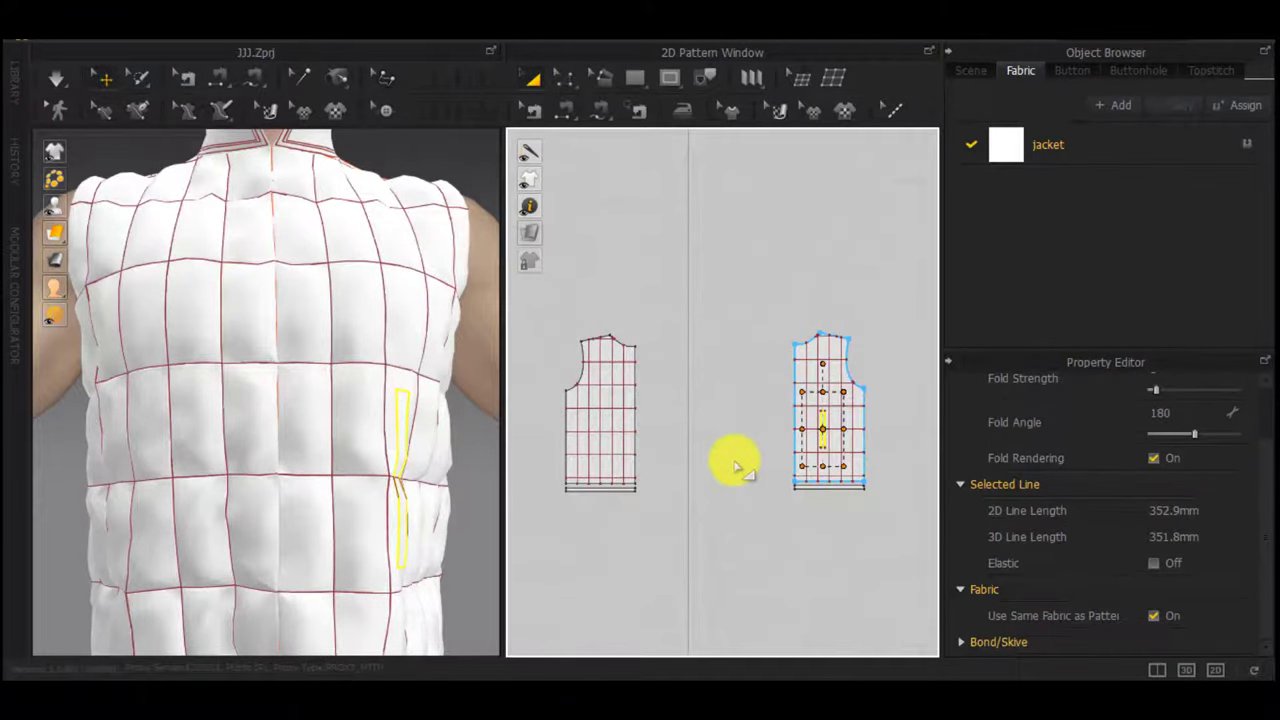
{"action": "left_click", "coordinate": [735, 464]}
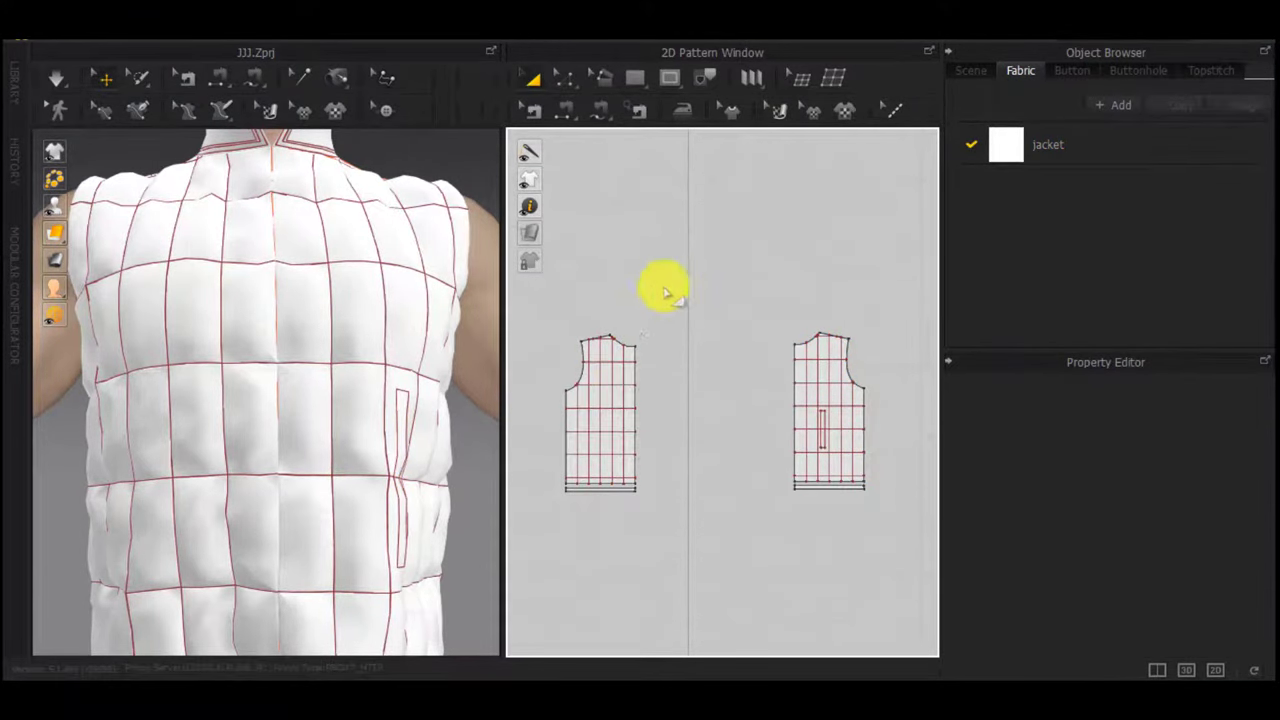
{"action": "left_click_drag", "start_coordinate": [544, 490], "coordinate": [544, 490]}
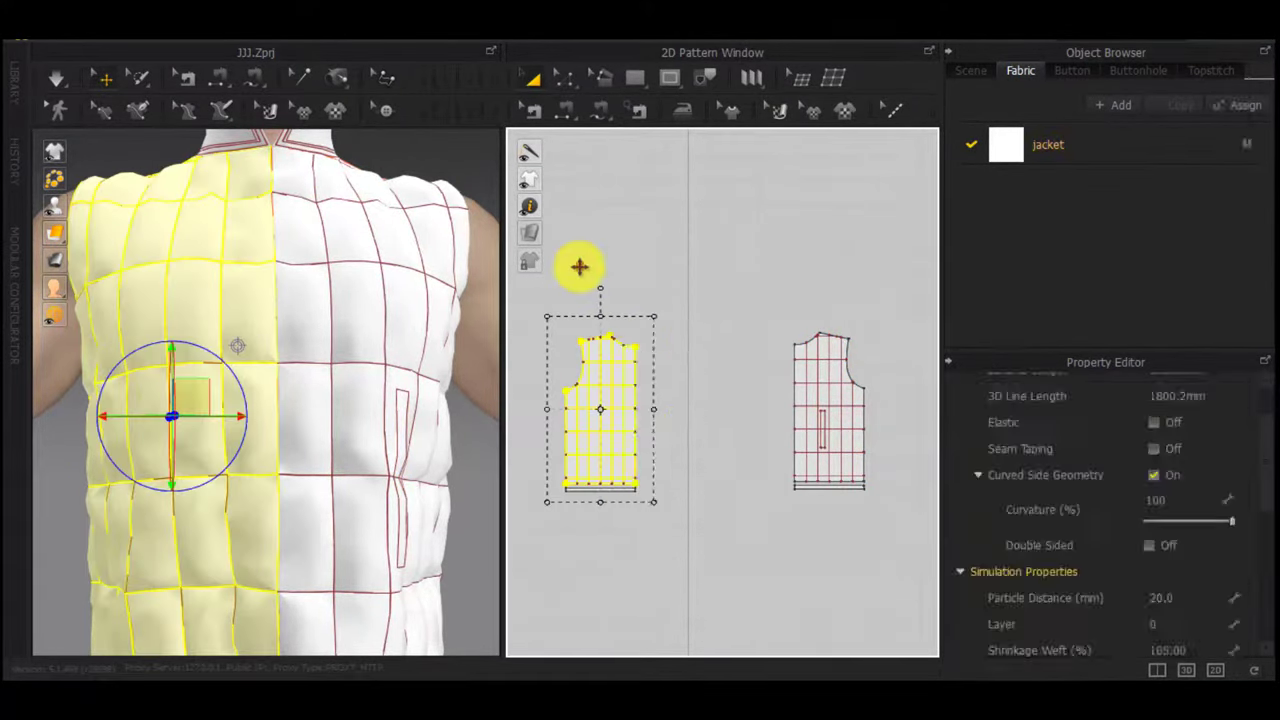
{"action": "left_click", "coordinate": [579, 267]}
{"action": "left_click_drag", "start_coordinate": [680, 293], "coordinate": [561, 489]}
{"action": "left_click_drag", "start_coordinate": [889, 290], "coordinate": [745, 486], "text": "shift"}
{"action": "right_click", "coordinate": [635, 428]}
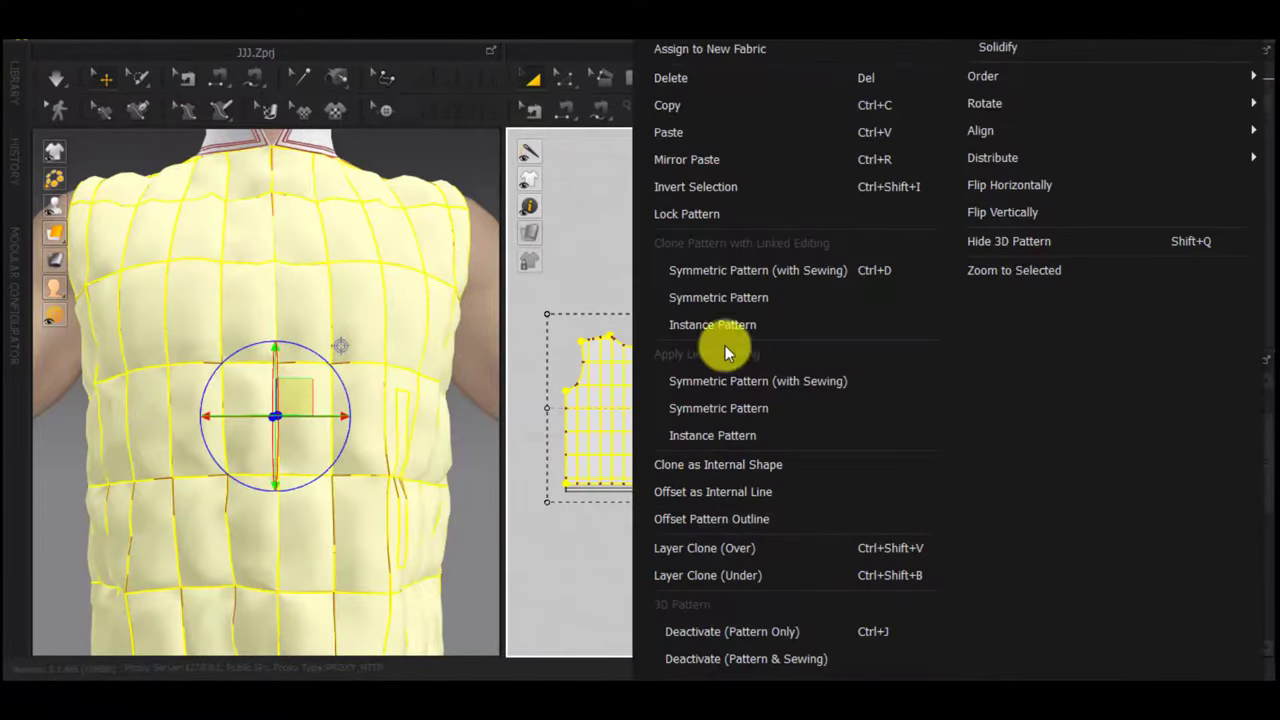
{"action": "left_click", "coordinate": [672, 466]}
{"action": "key", "text": "Escape"}
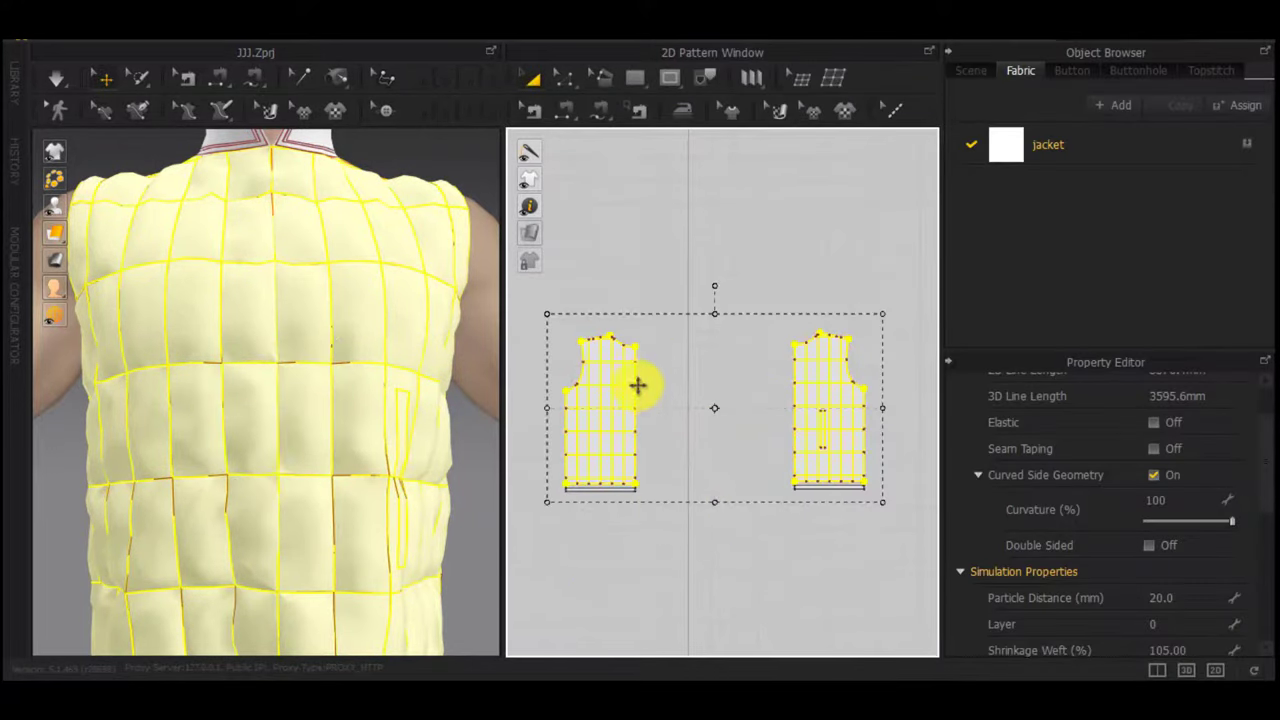
{"action": "right_click", "coordinate": [637, 384]}
{"action": "left_click", "coordinate": [728, 445]}
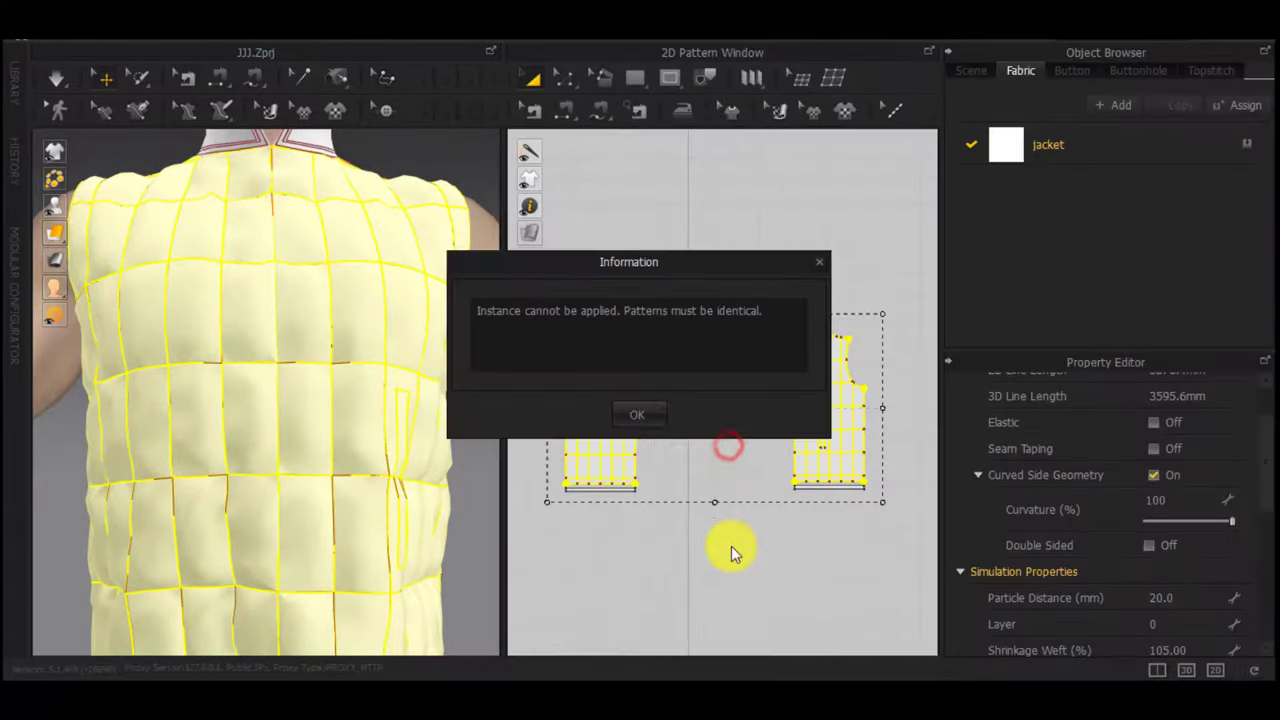
{"action": "left_click", "coordinate": [628, 409]}
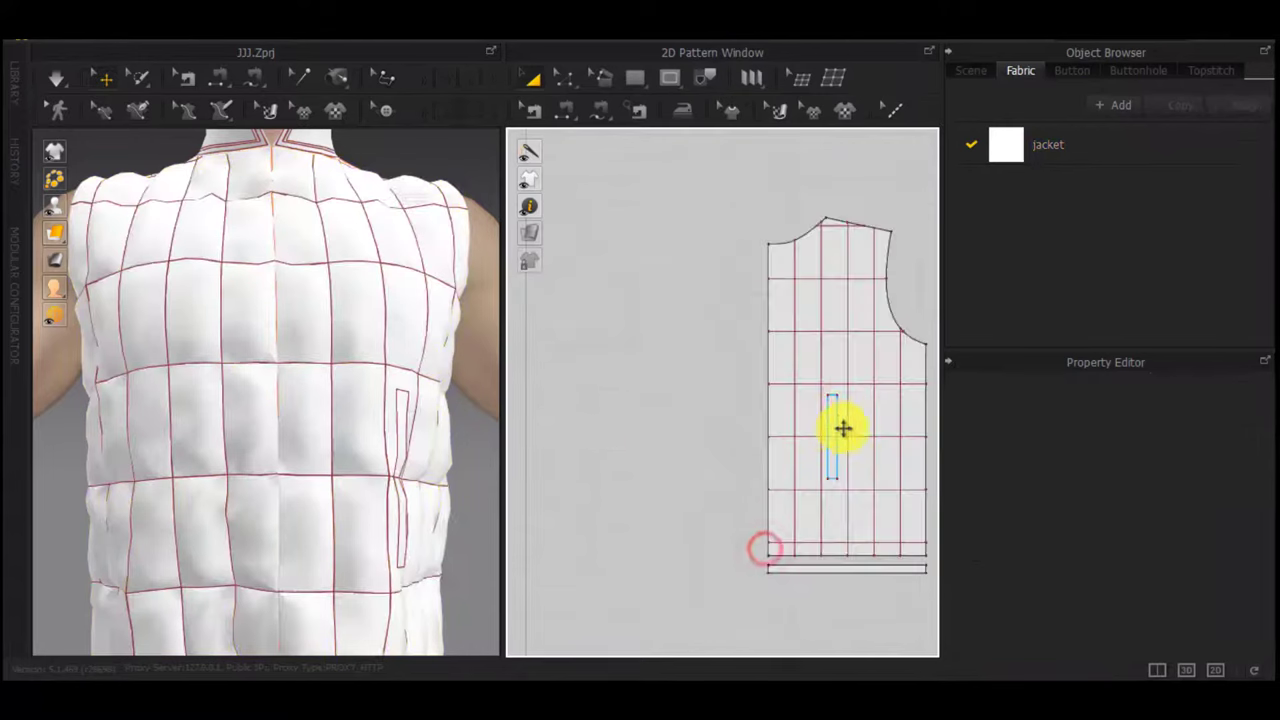
Delete the internal rectangle from the wearer's left front panel
{"action": "left_click", "coordinate": [836, 424]}
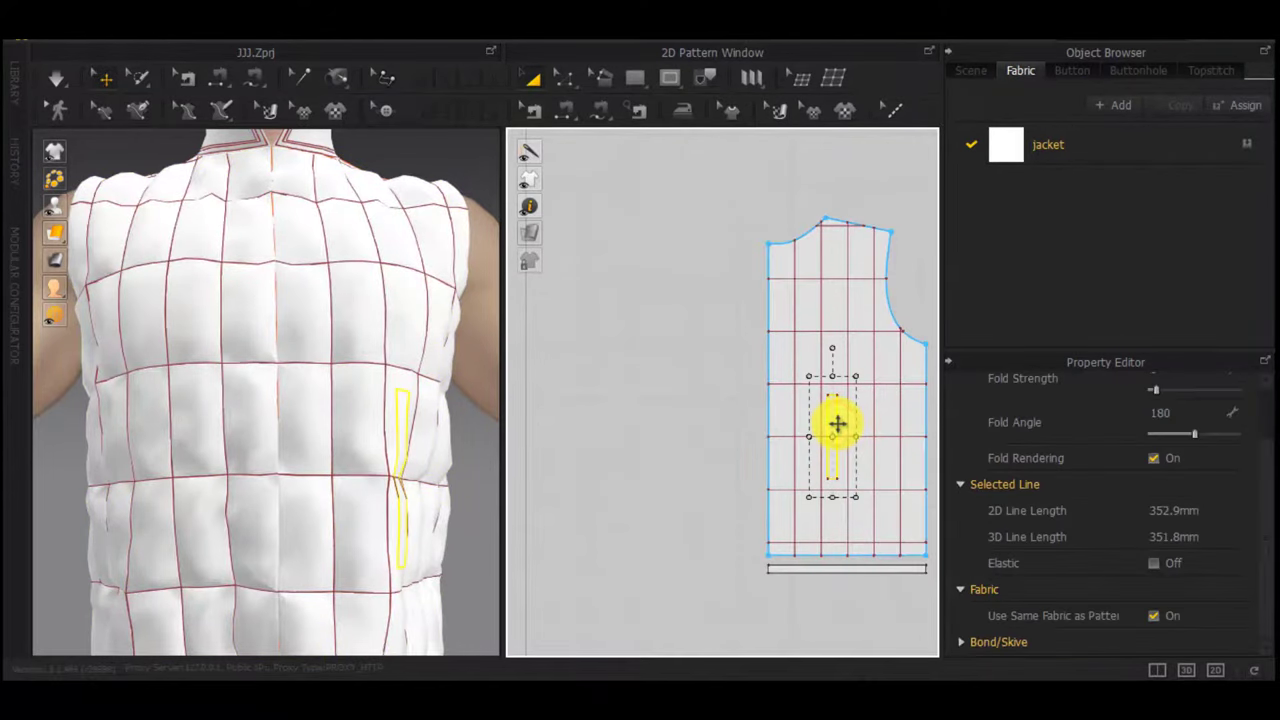
{"action": "key", "text": "Delete"}
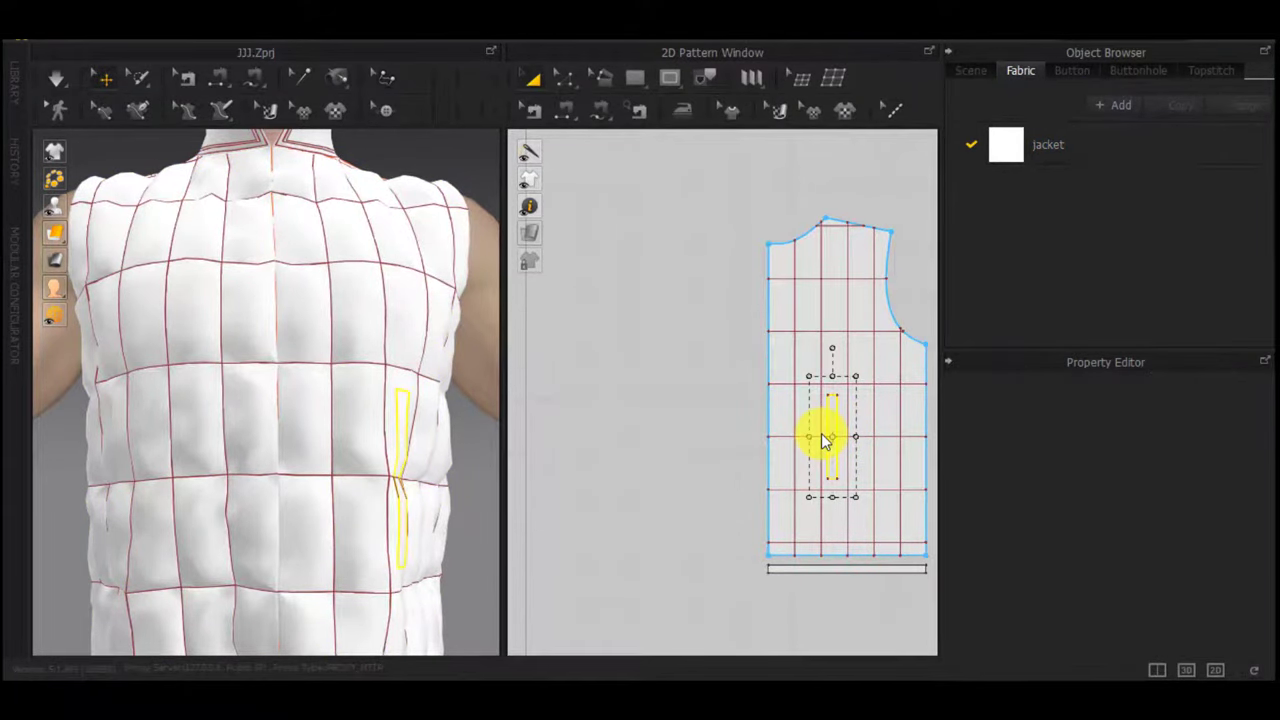
Retry Instance Pattern linked editing on both front panels, adding their unselected internal lines to the selection
{"action": "scroll", "coordinate": [821, 434], "scroll_direction": "down", "scroll_amount": 4}
{"action": "scroll", "coordinate": [821, 434], "scroll_direction": "down", "scroll_amount": 3}
{"action": "left_click_drag", "start_coordinate": [884, 368], "coordinate": [715, 468]}
{"action": "scroll", "coordinate": [785, 470], "scroll_direction": "up", "scroll_amount": 3}
{"action": "scroll", "coordinate": [661, 410], "scroll_direction": "up", "scroll_amount": 3}
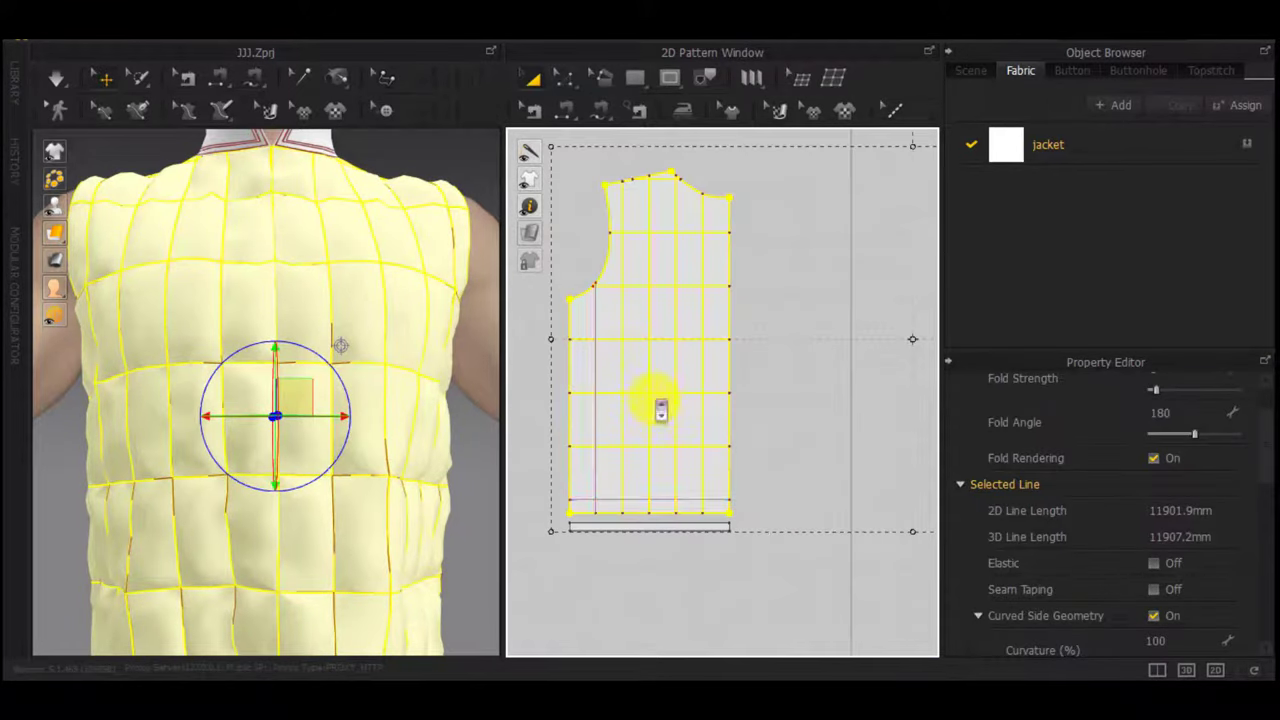
{"action": "left_click", "coordinate": [602, 385], "text": "shift"}
{"action": "key", "text": "ctrl+z"}
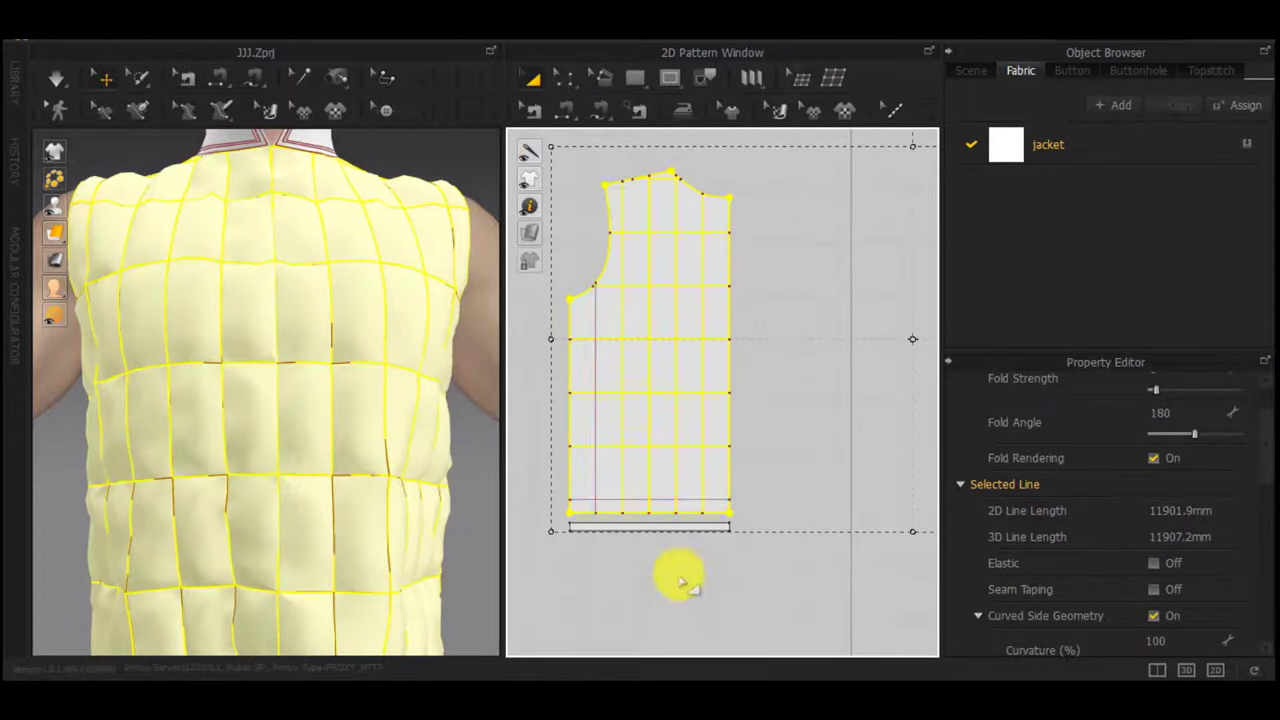
{"action": "scroll", "coordinate": [657, 518], "scroll_direction": "up", "scroll_amount": 4}
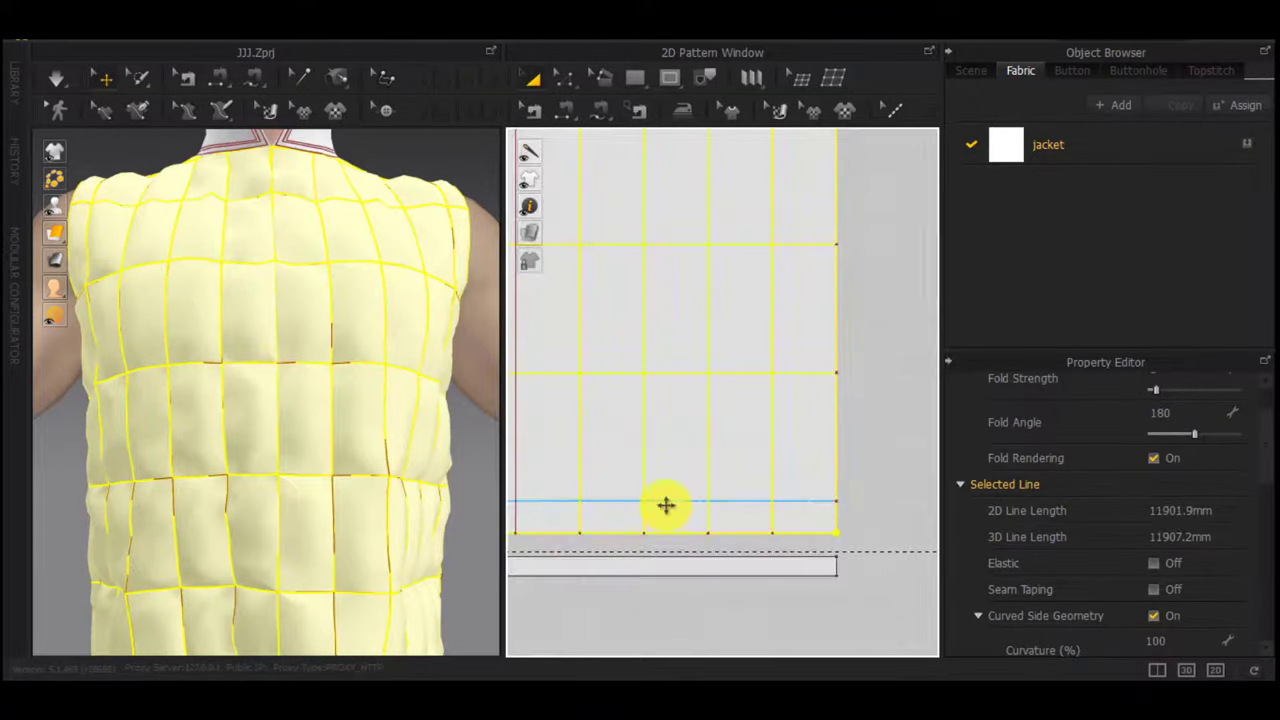
{"action": "left_click", "coordinate": [665, 505], "text": "shift"}
{"action": "middle_click_drag", "start_coordinate": [656, 507], "coordinate": [801, 514]}
{"action": "left_click", "coordinate": [664, 472], "text": "shift"}
{"action": "scroll", "coordinate": [685, 531], "scroll_direction": "down", "scroll_amount": 7}
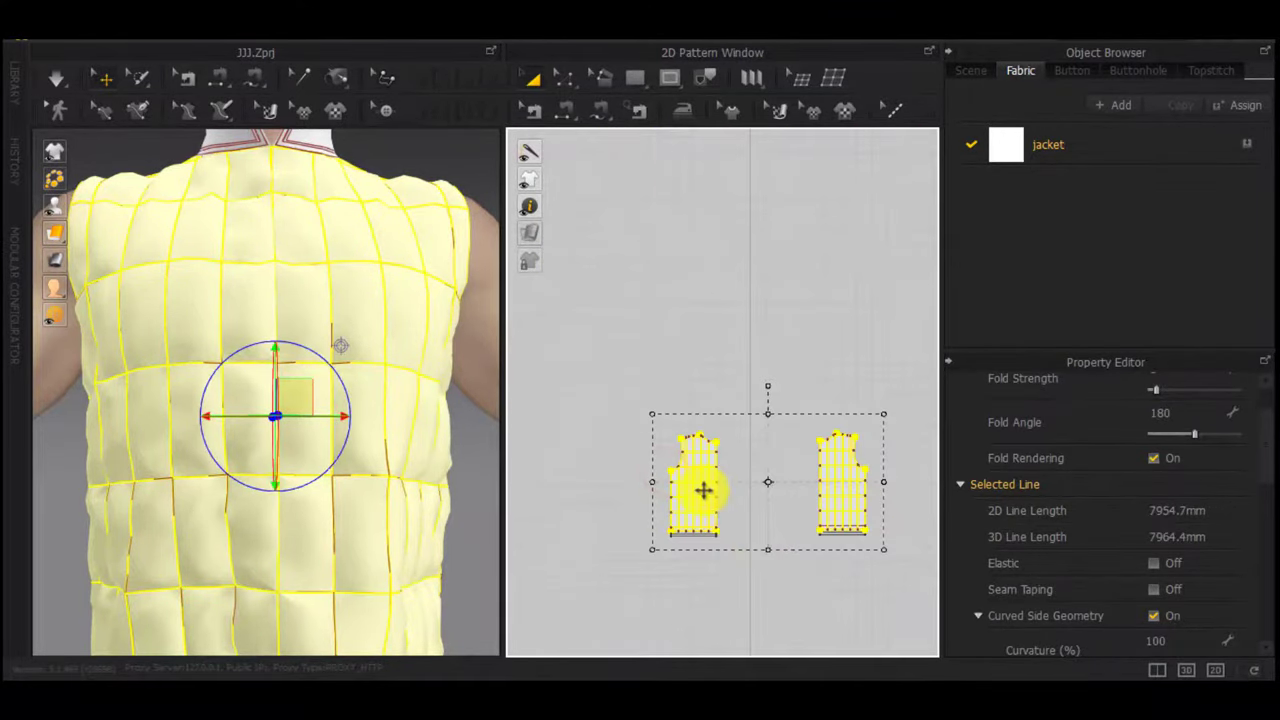
{"action": "right_click", "coordinate": [704, 492]}
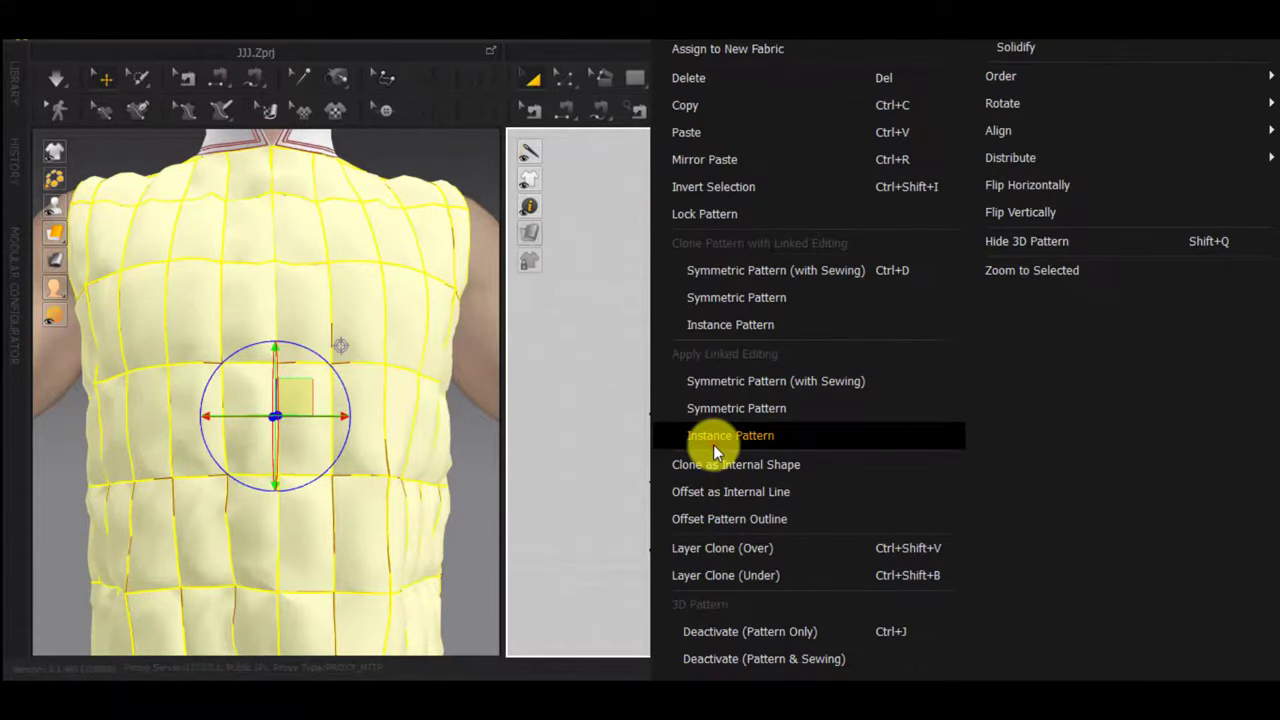
{"action": "left_click", "coordinate": [713, 436]}
{"action": "left_click", "coordinate": [648, 416]}
{"action": "left_click", "coordinate": [731, 615]}
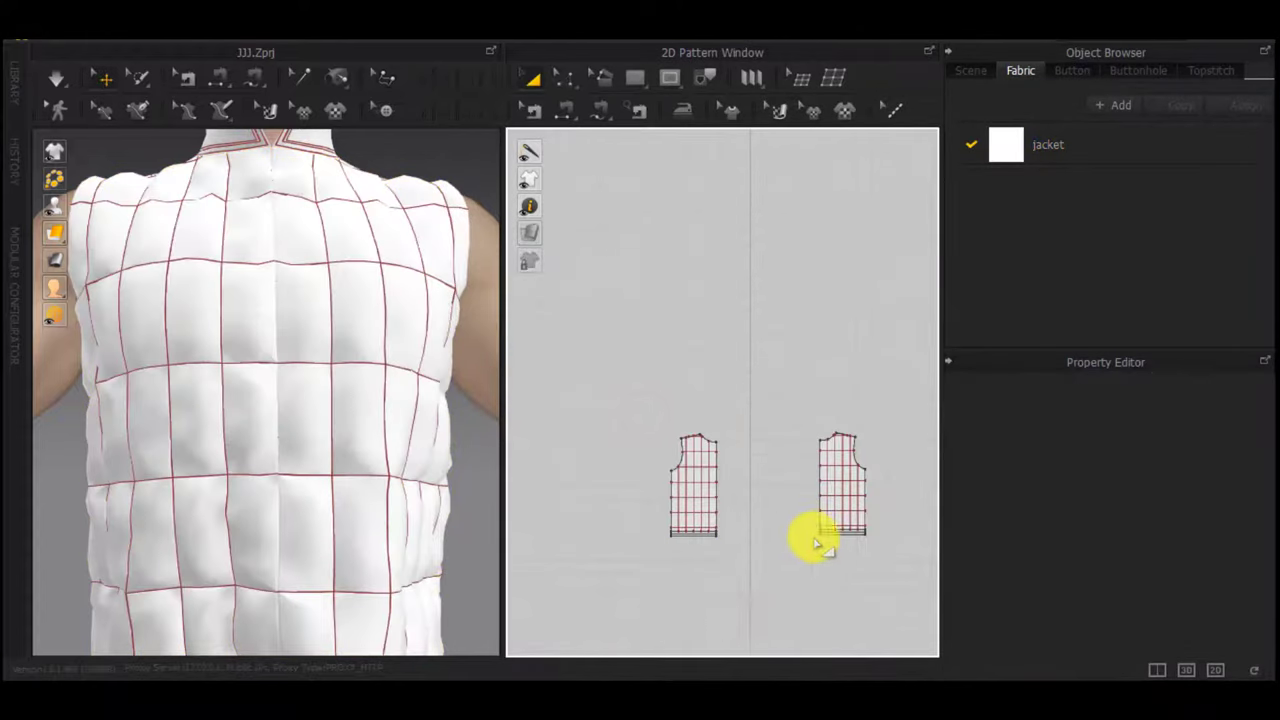
Draw a narrow upright internal rectangle with an outline of about 393 mm on the lower front panel and shift it towards the side seam
{"action": "scroll", "coordinate": [815, 543], "scroll_direction": "up", "scroll_amount": 8}
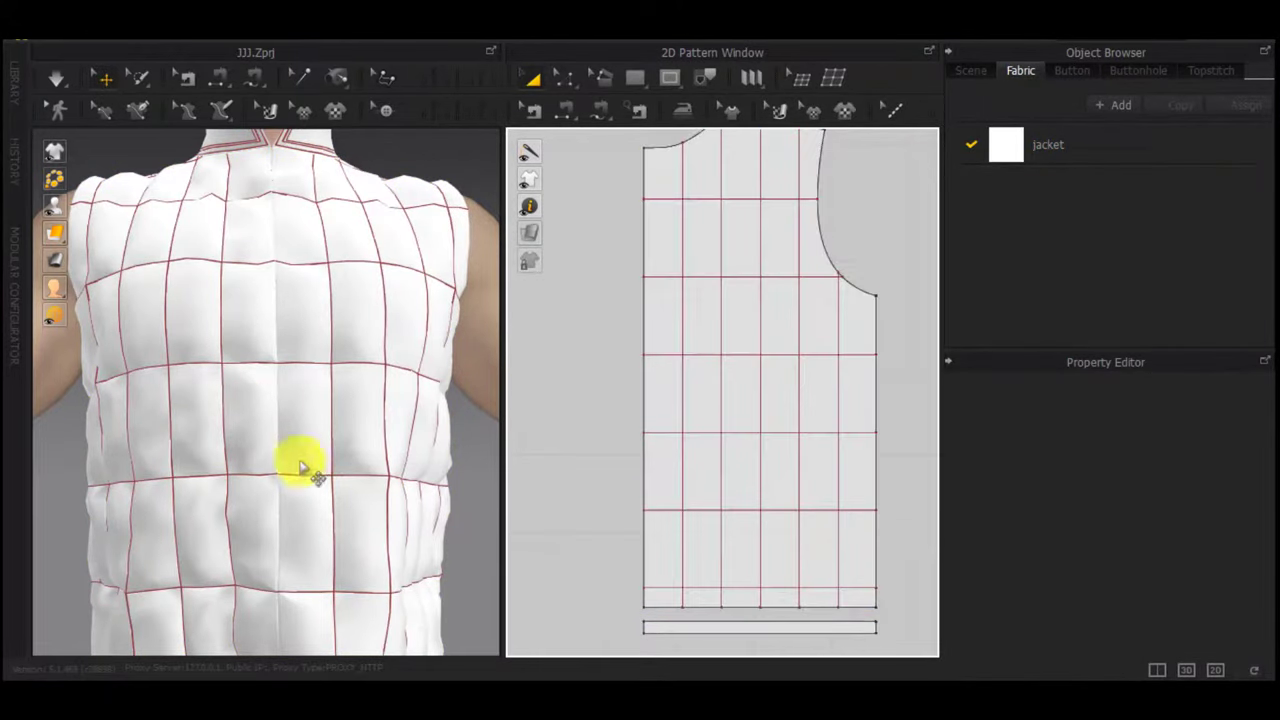
{"action": "right_click_drag", "start_coordinate": [300, 468], "coordinate": [304, 472]}
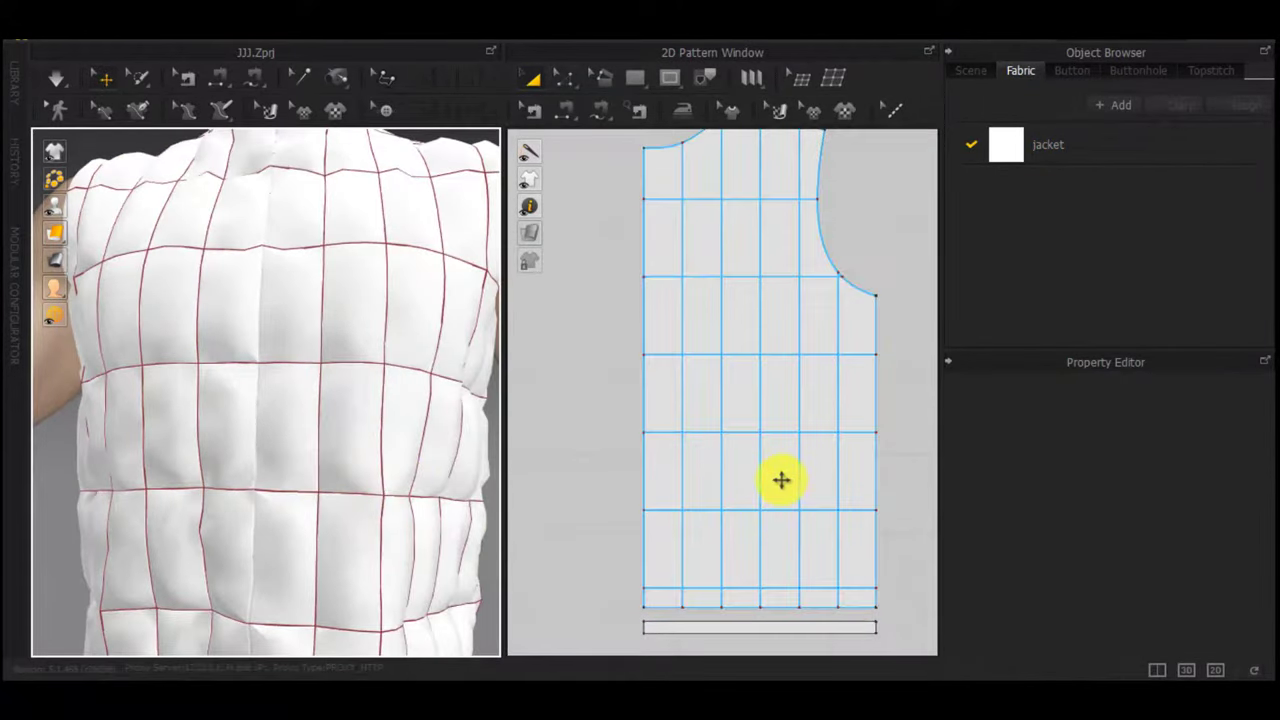
{"action": "left_click", "coordinate": [679, 77]}
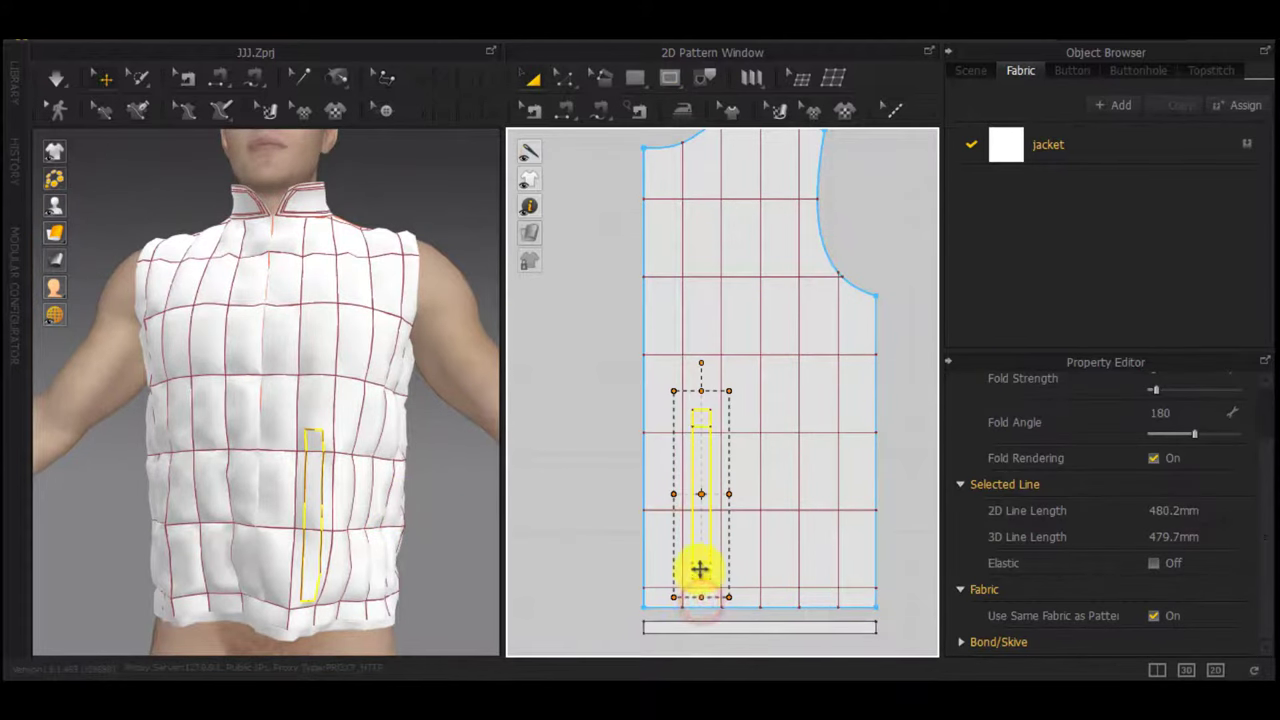
{"action": "left_click_drag", "start_coordinate": [700, 569], "coordinate": [708, 434]}
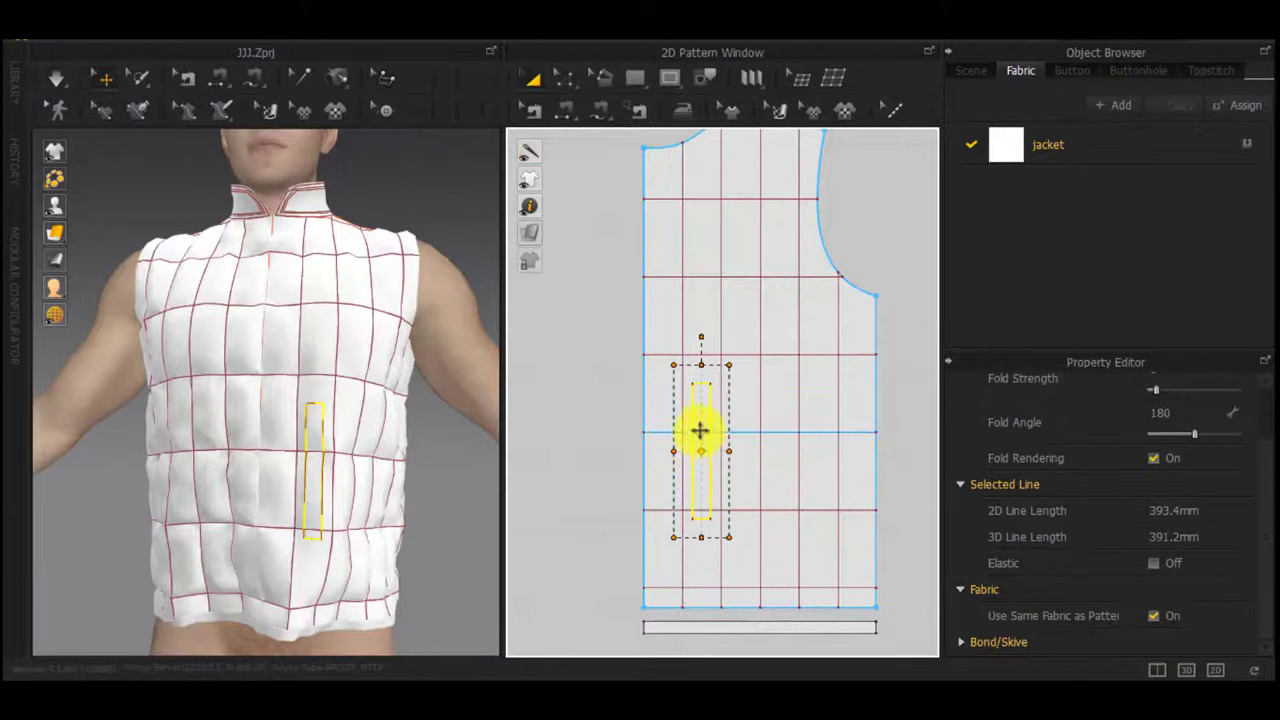
{"action": "left_click_drag", "start_coordinate": [750, 401], "coordinate": [750, 402]}
{"action": "right_click_drag", "start_coordinate": [438, 458], "coordinate": [340, 468]}
{"action": "left_click_drag", "start_coordinate": [340, 468], "coordinate": [338, 467]}
Delete the seam that joins the centre-front edges of the two front panels
{"action": "key", "text": "b"}
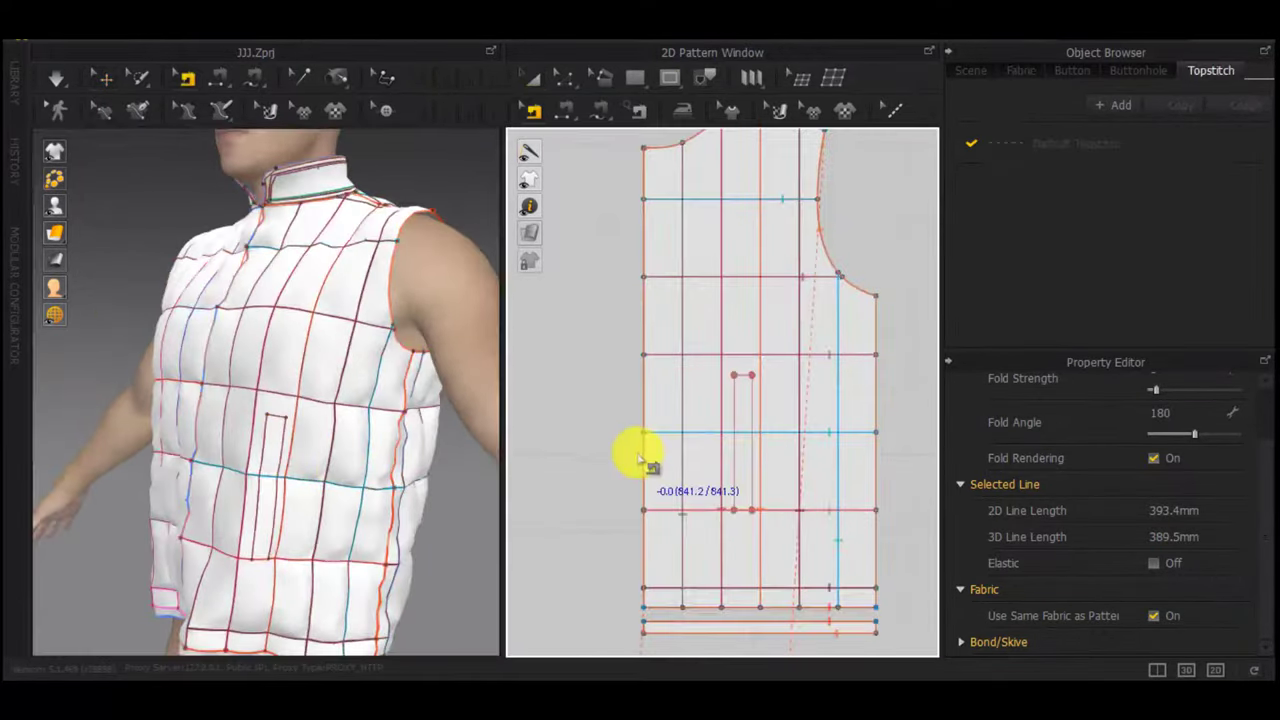
{"action": "left_click", "coordinate": [640, 448]}
{"action": "scroll", "coordinate": [648, 455], "scroll_direction": "down", "scroll_amount": 7}
{"action": "middle_click_drag", "start_coordinate": [655, 600], "coordinate": [686, 430]}
{"action": "scroll", "coordinate": [686, 430], "scroll_direction": "up", "scroll_amount": 4}
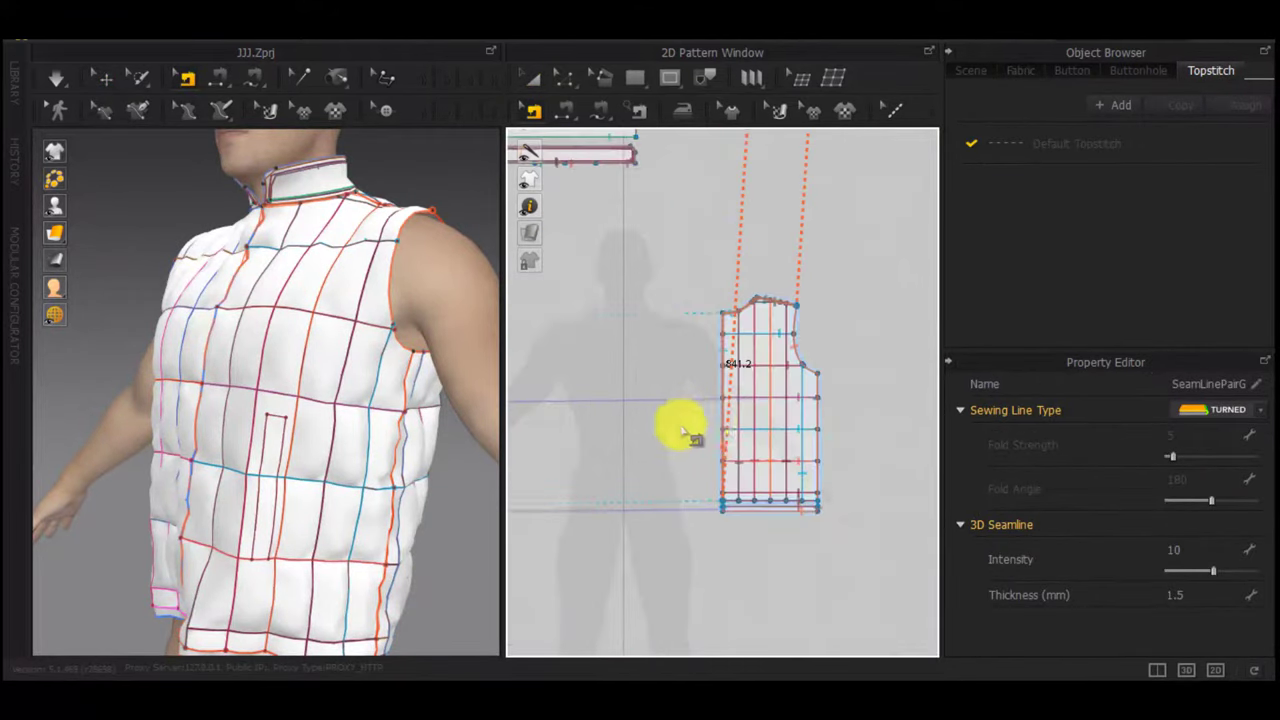
{"action": "scroll", "coordinate": [714, 418], "scroll_direction": "up", "scroll_amount": 5}
{"action": "left_click", "coordinate": [733, 414]}
{"action": "left_click", "coordinate": [757, 433]}
{"action": "scroll", "coordinate": [720, 448], "scroll_direction": "down", "scroll_amount": 6}
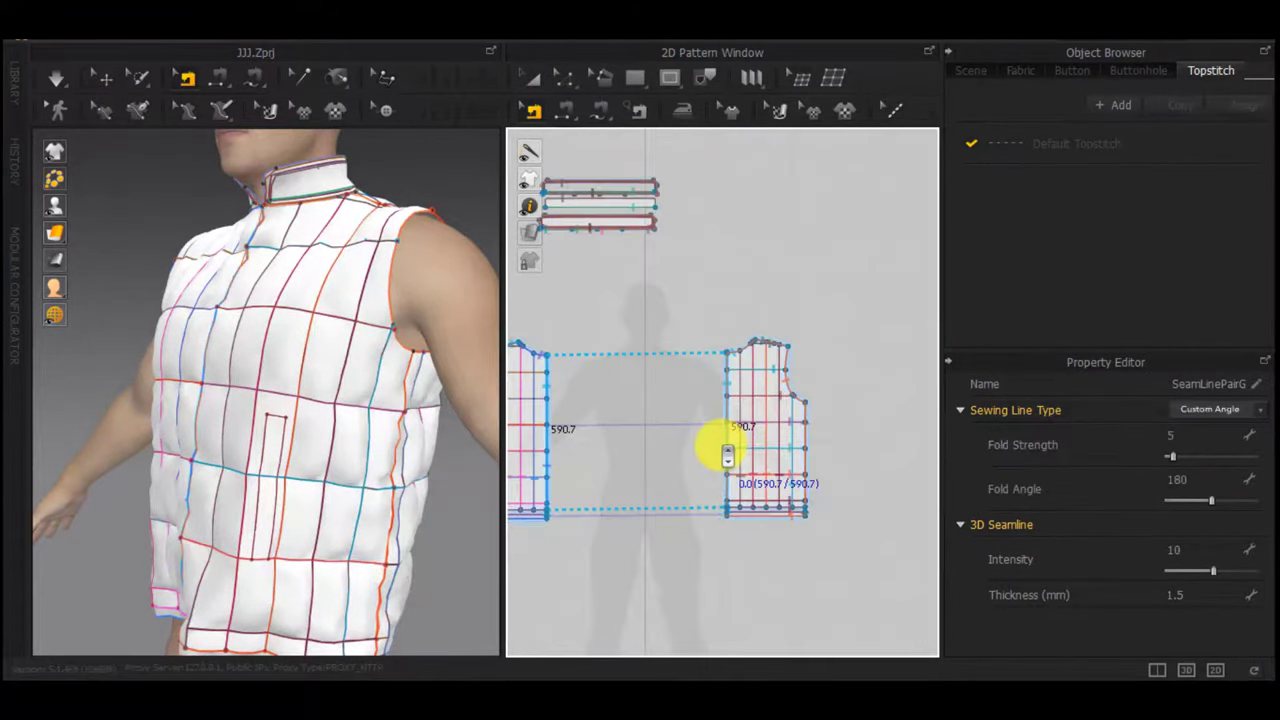
{"action": "key", "text": "Delete"}
Simulate the garment so the front falls open, and inspect the jacket from the front
{"action": "key", "text": "space"}
{"action": "key", "text": "a"}
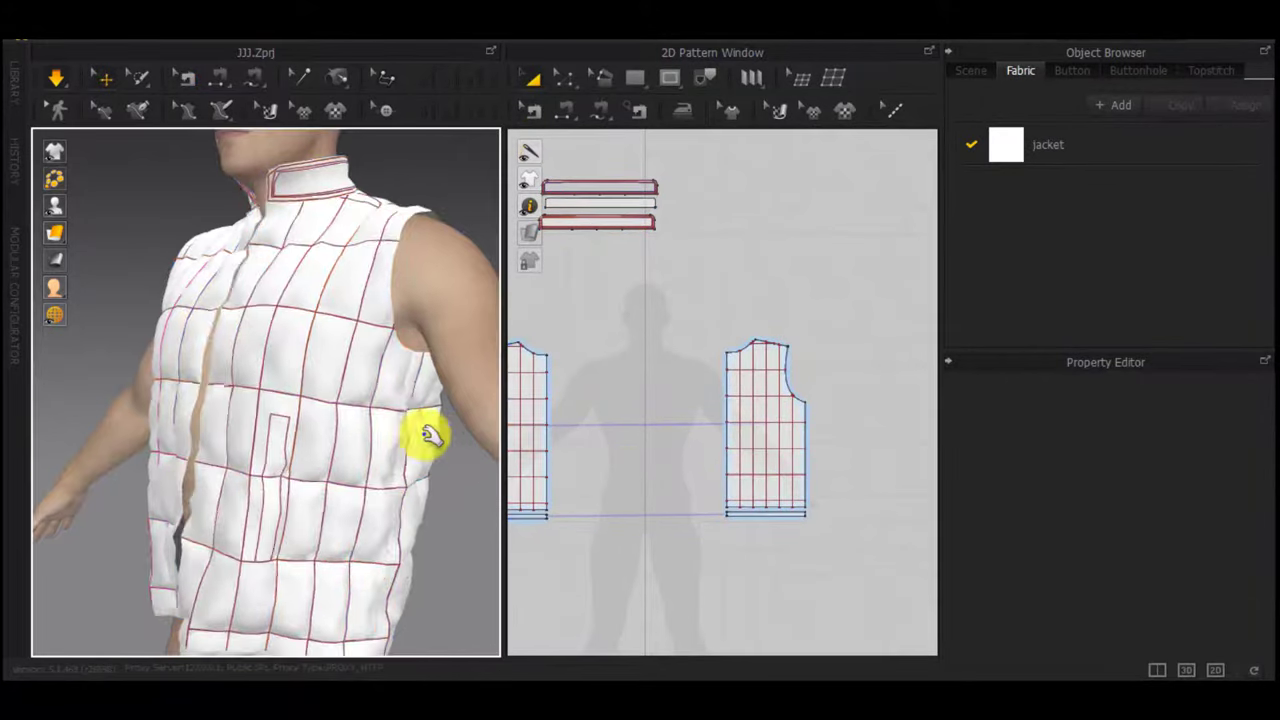
{"action": "right_click_drag", "start_coordinate": [431, 437], "coordinate": [514, 430]}
{"action": "scroll", "coordinate": [370, 462], "scroll_direction": "up", "scroll_amount": 5}
{"action": "mouse_move", "coordinate": [346, 463]}
{"action": "right_mouse_down"}
{"action": "mouse_move", "coordinate": [257, 457]}
{"action": "mouse_move", "coordinate": [366, 470]}
{"action": "right_mouse_up"}
{"action": "scroll", "coordinate": [289, 474], "scroll_direction": "down", "scroll_amount": 5}
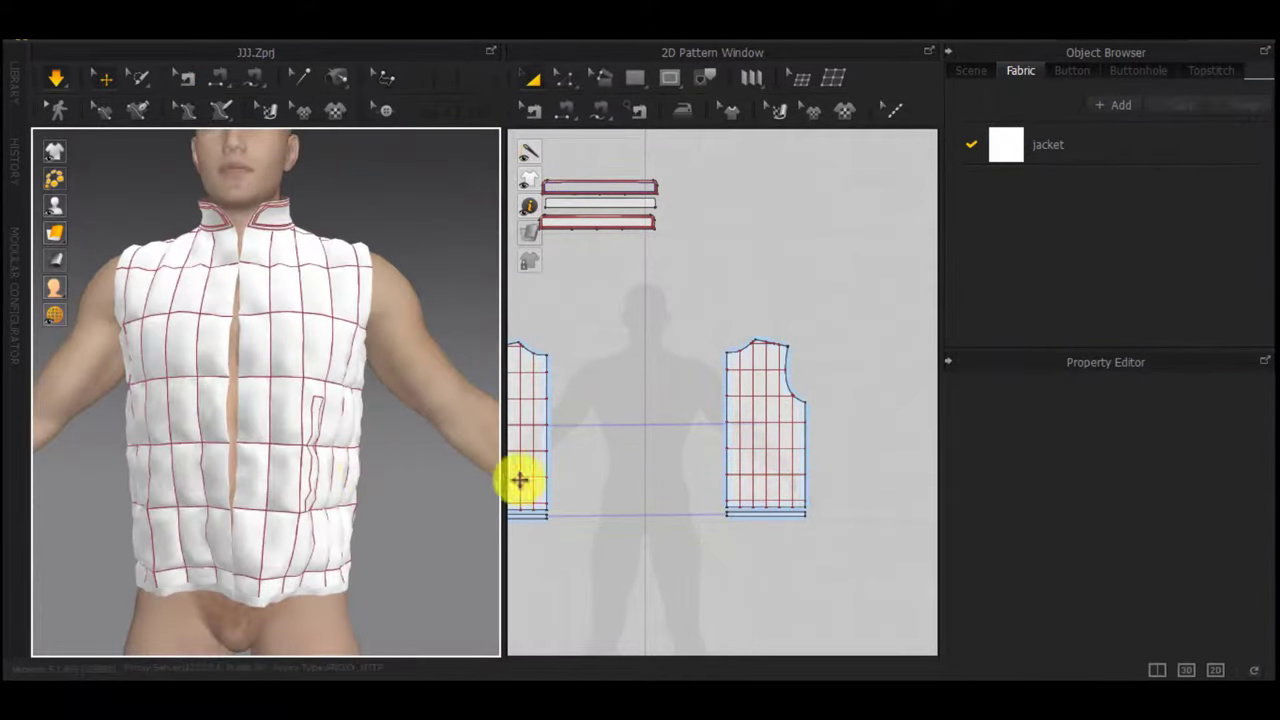
Reposition the pocket rectangle sideways on the front panel, centring it on the third vertical quilting line from the centre front
{"action": "scroll", "coordinate": [664, 268], "scroll_direction": "down", "scroll_amount": 5}
{"action": "middle_click_drag", "start_coordinate": [664, 268], "coordinate": [674, 380]}
{"action": "scroll", "coordinate": [718, 247], "scroll_direction": "up", "scroll_amount": 6}
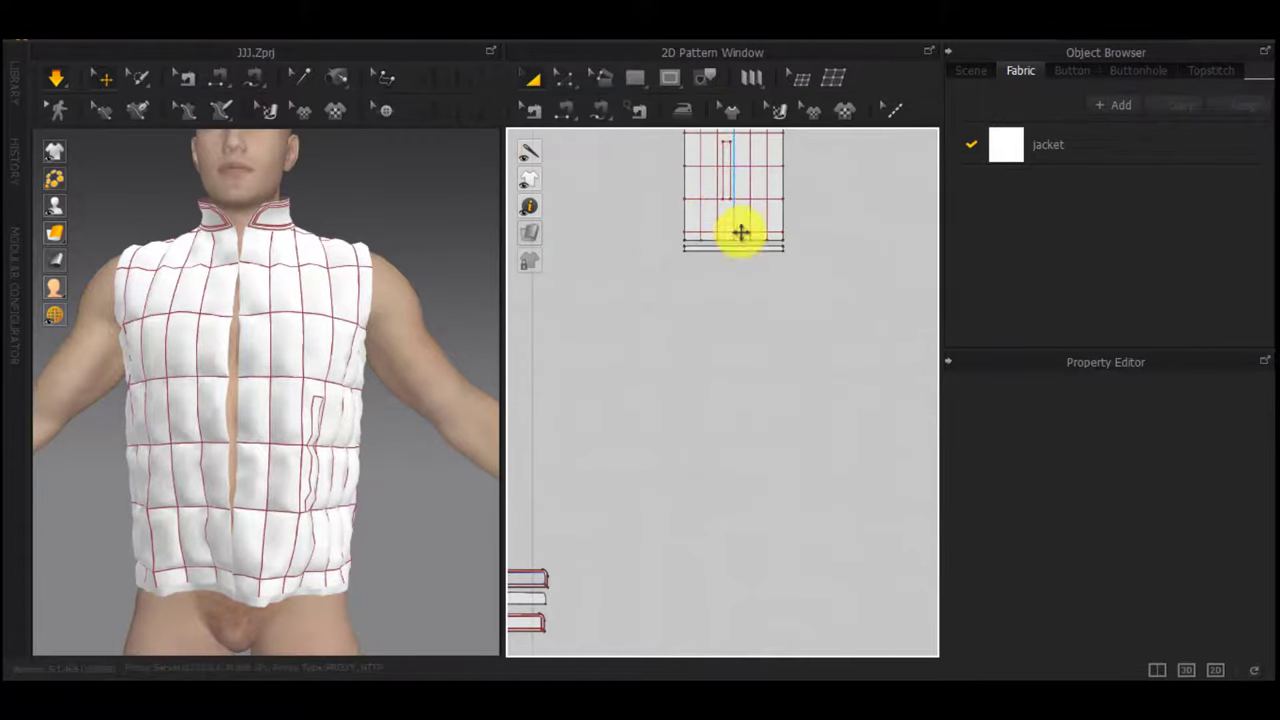
{"action": "scroll", "coordinate": [724, 190], "scroll_direction": "up", "scroll_amount": 5}
{"action": "left_click", "coordinate": [731, 199]}
{"action": "scroll", "coordinate": [725, 185], "scroll_direction": "down", "scroll_amount": 3}
{"action": "middle_click_drag", "start_coordinate": [725, 200], "coordinate": [724, 335]}
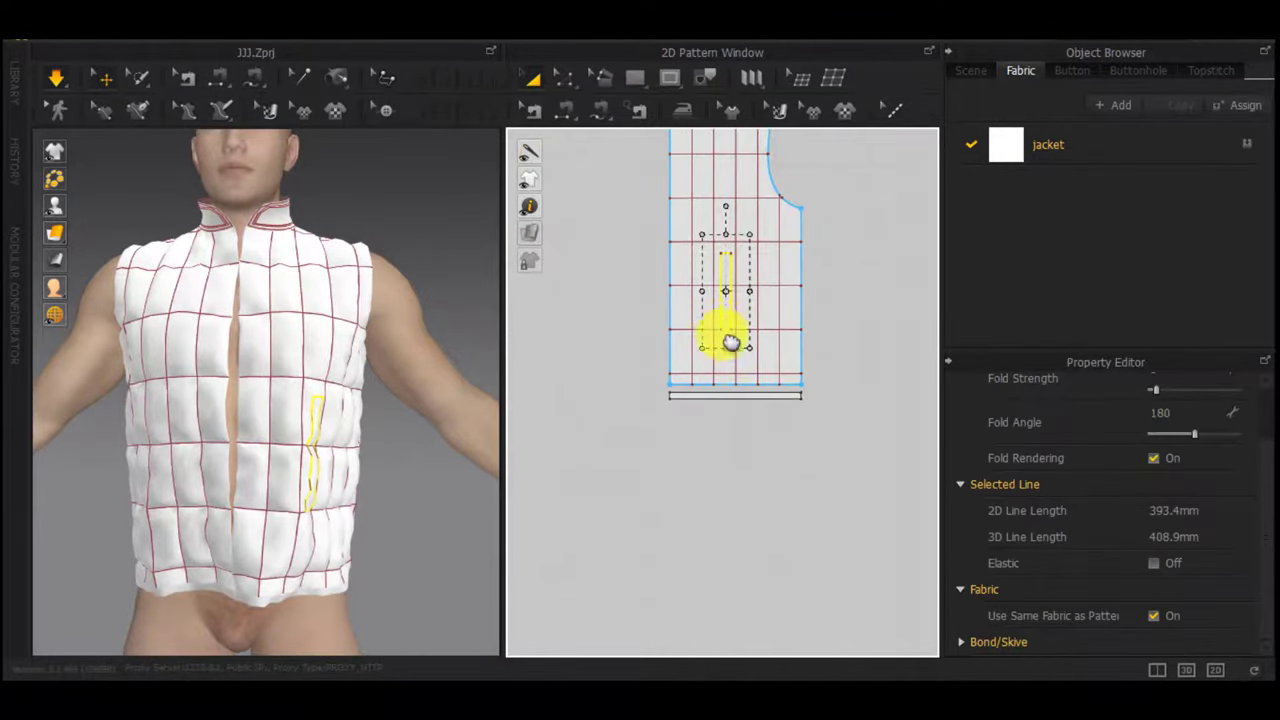
{"action": "left_click_drag", "start_coordinate": [748, 324], "coordinate": [676, 315]}
{"action": "scroll", "coordinate": [752, 327], "scroll_direction": "up", "scroll_amount": 5}
{"action": "right_click_drag", "start_coordinate": [432, 348], "coordinate": [346, 368]}
{"action": "left_click_drag", "start_coordinate": [681, 317], "coordinate": [708, 322]}
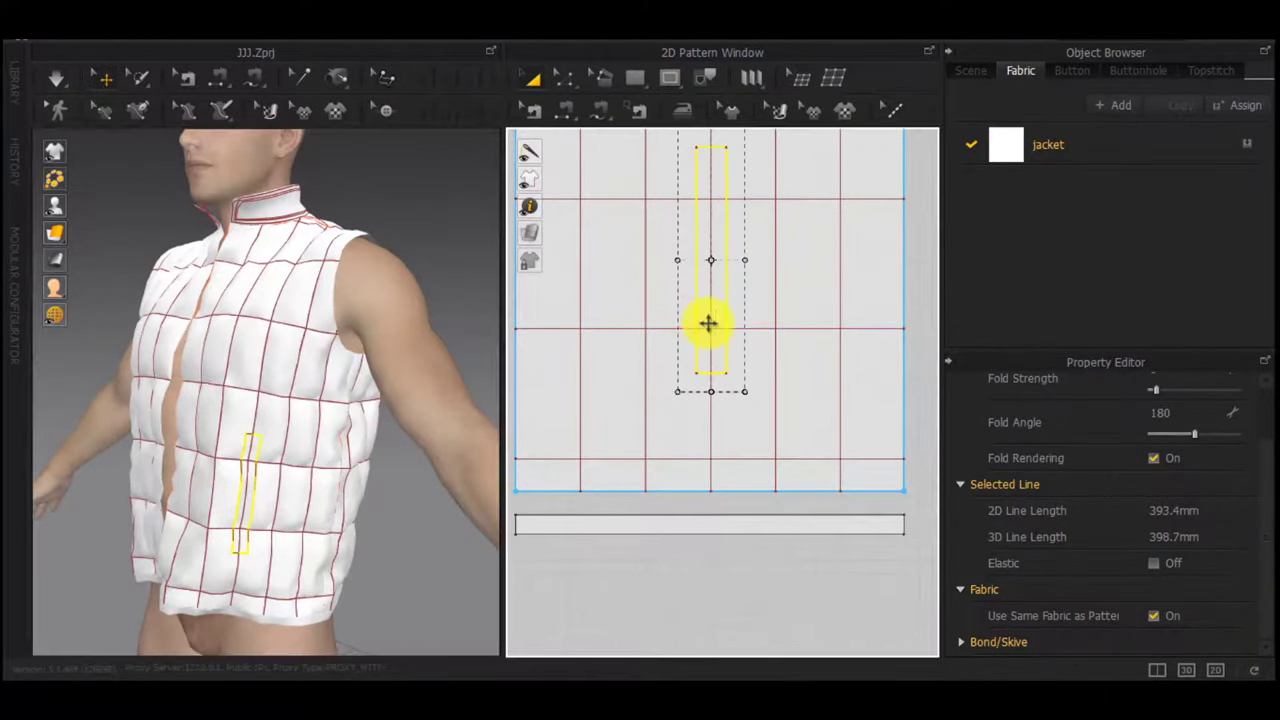
Shift the pocket rectangle up and towards the centre front, midway between the second and third vertical quilting lines
{"action": "right_click_drag", "start_coordinate": [380, 371], "coordinate": [529, 367]}
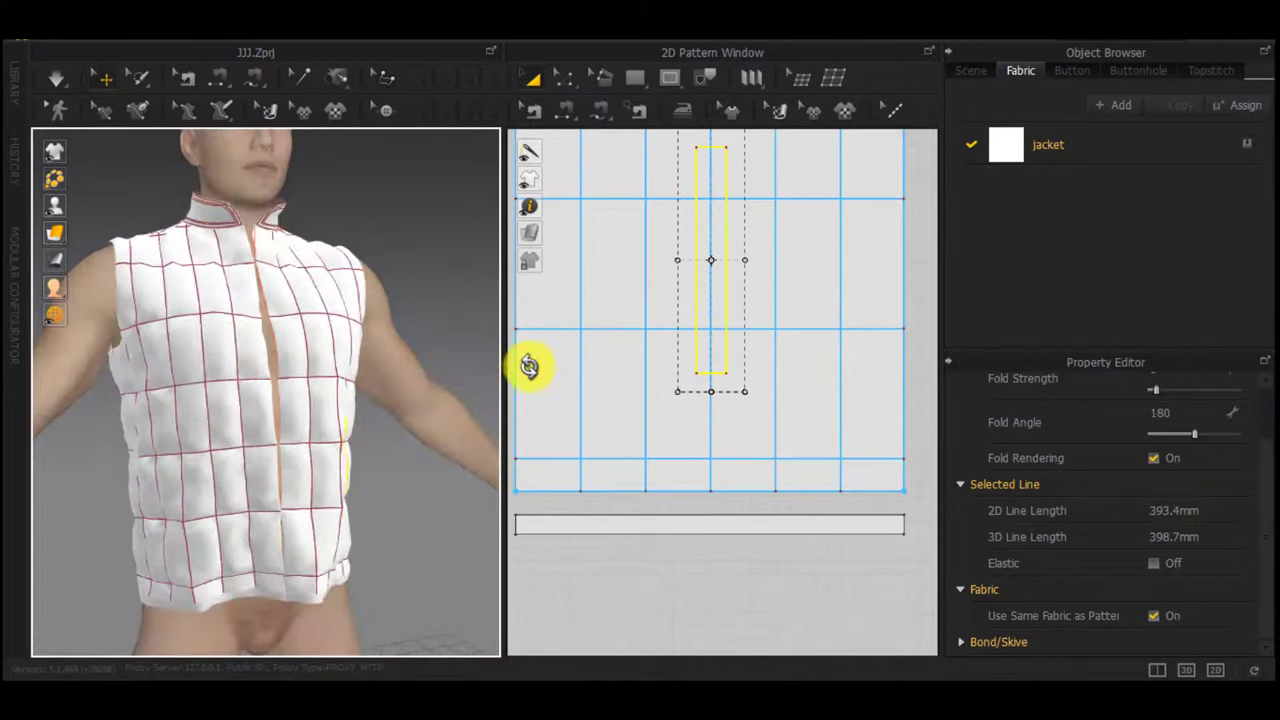
{"action": "scroll", "coordinate": [712, 408], "scroll_direction": "down", "scroll_amount": 4}
{"action": "scroll", "coordinate": [711, 379], "scroll_direction": "up", "scroll_amount": 3}
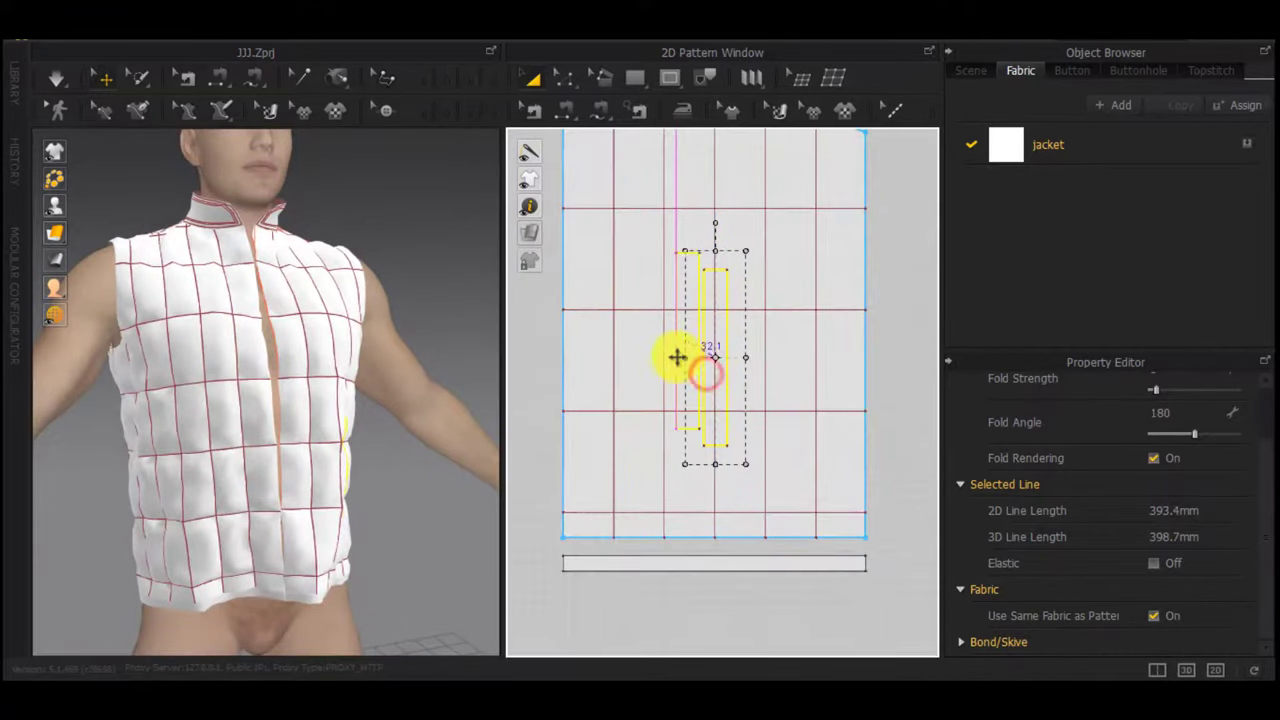
{"action": "right_click_drag", "start_coordinate": [367, 393], "coordinate": [334, 386]}
{"action": "scroll", "coordinate": [670, 365], "scroll_direction": "up", "scroll_amount": 3}
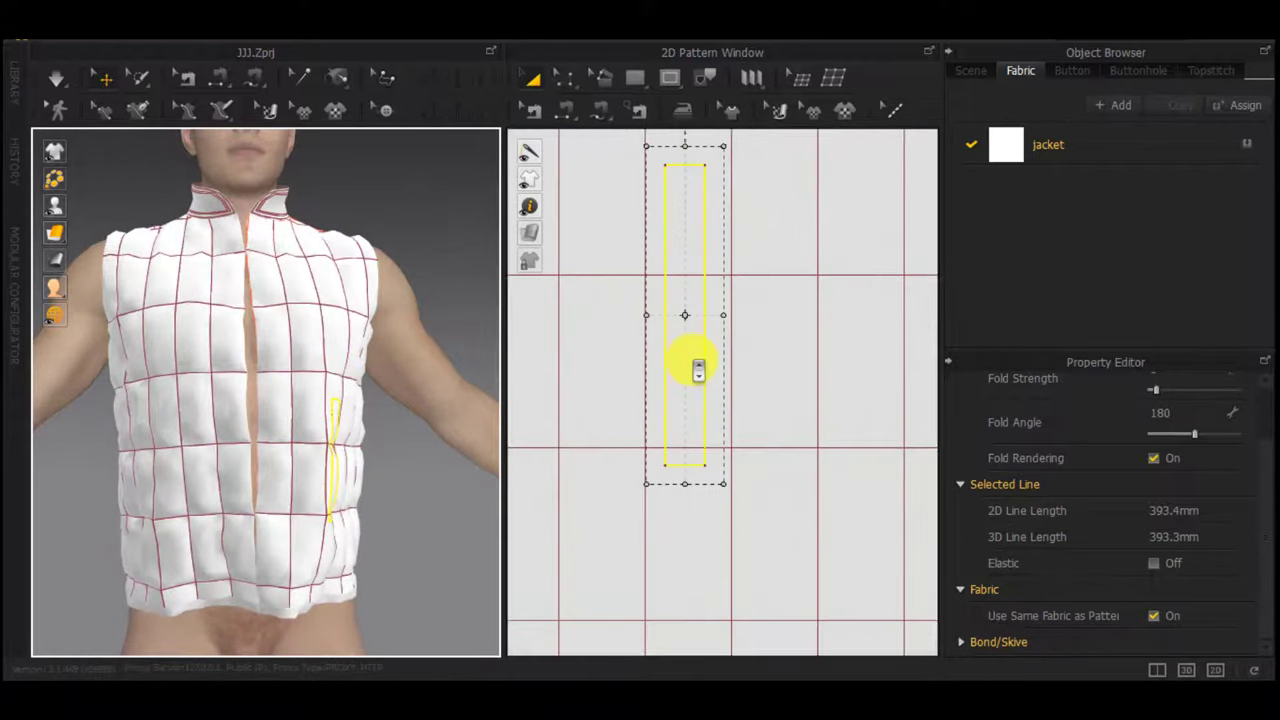
Clone the pocket rectangle as a separate pattern piece and place it above the front panel
{"action": "right_click", "coordinate": [692, 365]}
{"action": "left_click", "coordinate": [757, 214]}
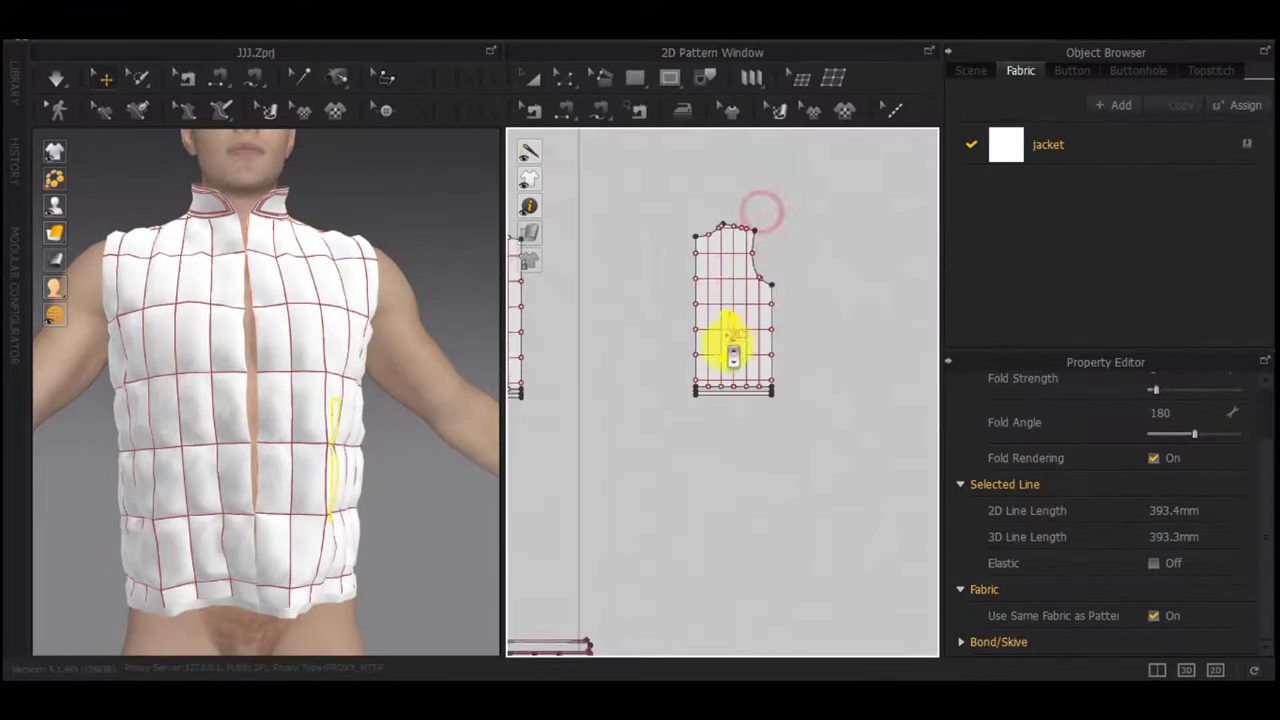
{"action": "left_click", "coordinate": [719, 332]}
{"action": "scroll", "coordinate": [721, 350], "scroll_direction": "up", "scroll_amount": 6}
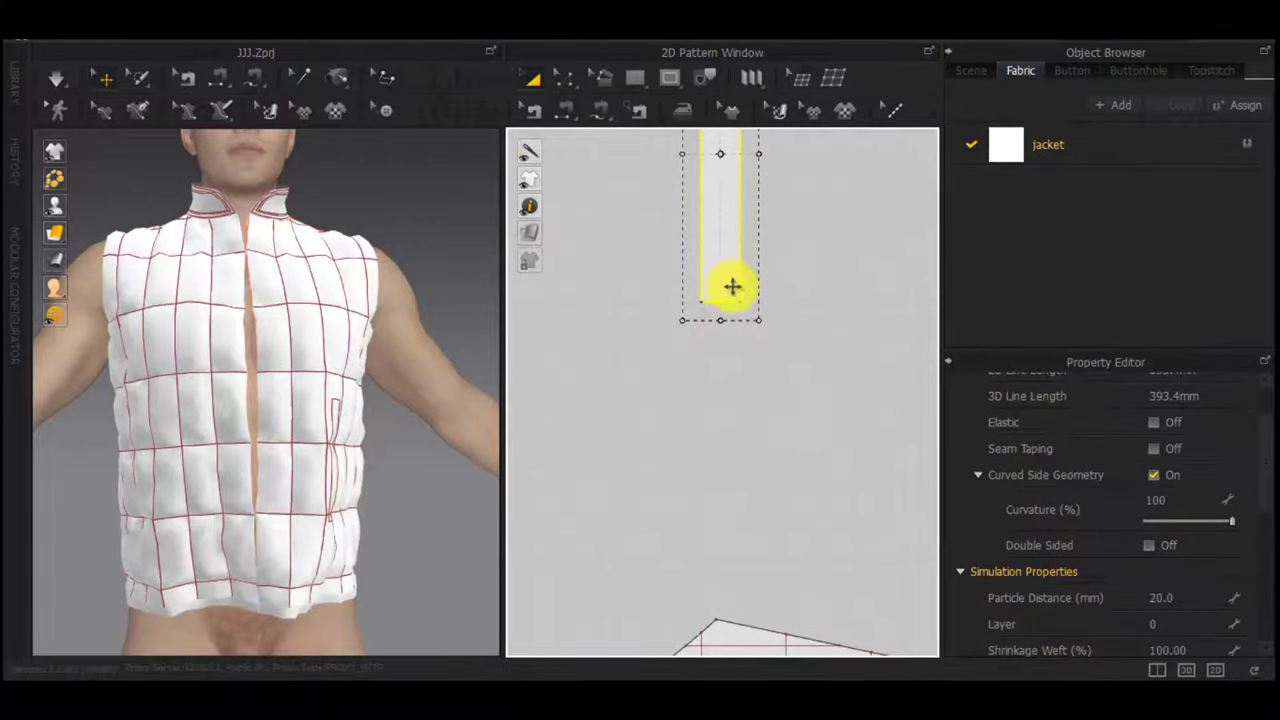
{"action": "left_click", "coordinate": [724, 350]}
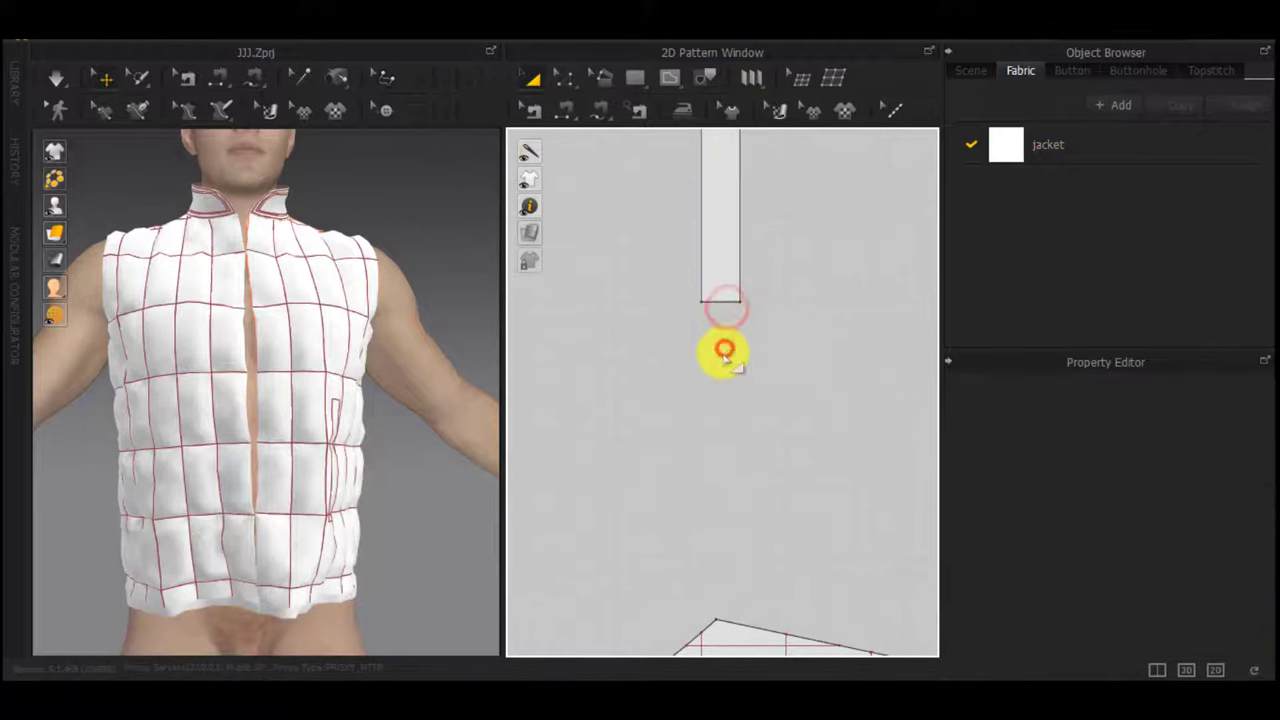
Offset the outline of the cloned pocket piece inwards by 8 mm as one internal line
{"action": "left_click", "coordinate": [714, 303]}
{"action": "right_click", "coordinate": [714, 306]}
{"action": "left_click", "coordinate": [748, 382]}
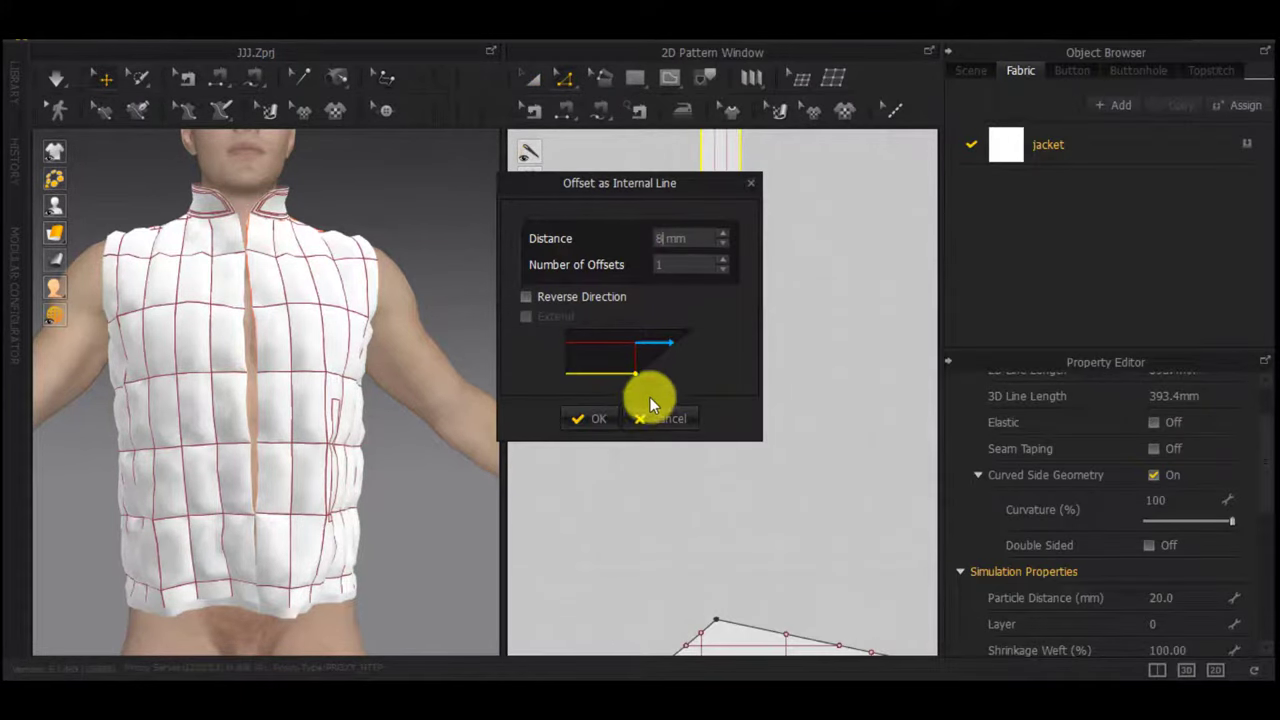
{"action": "left_click", "coordinate": [598, 412]}
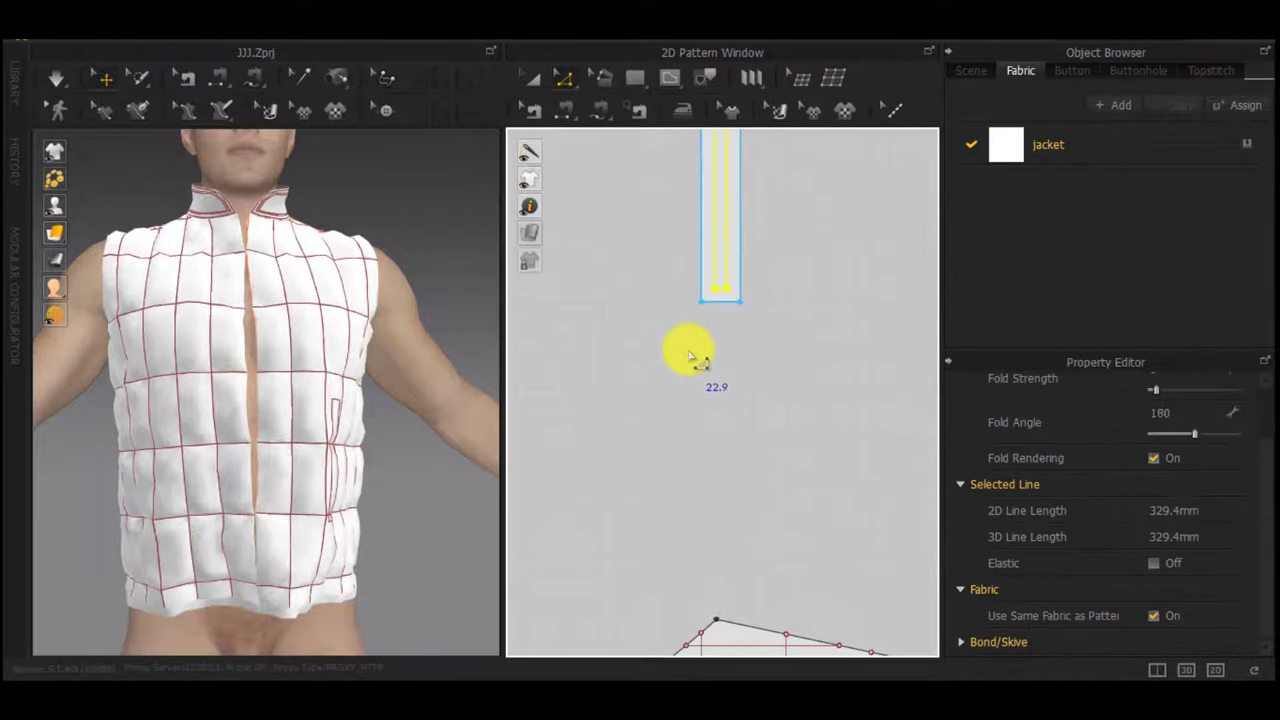
Cut the inner rectangle out of the pocket piece and delete the cut-out strip, leaving an open frame
{"action": "right_click", "coordinate": [712, 244]}
{"action": "left_click", "coordinate": [736, 264]}
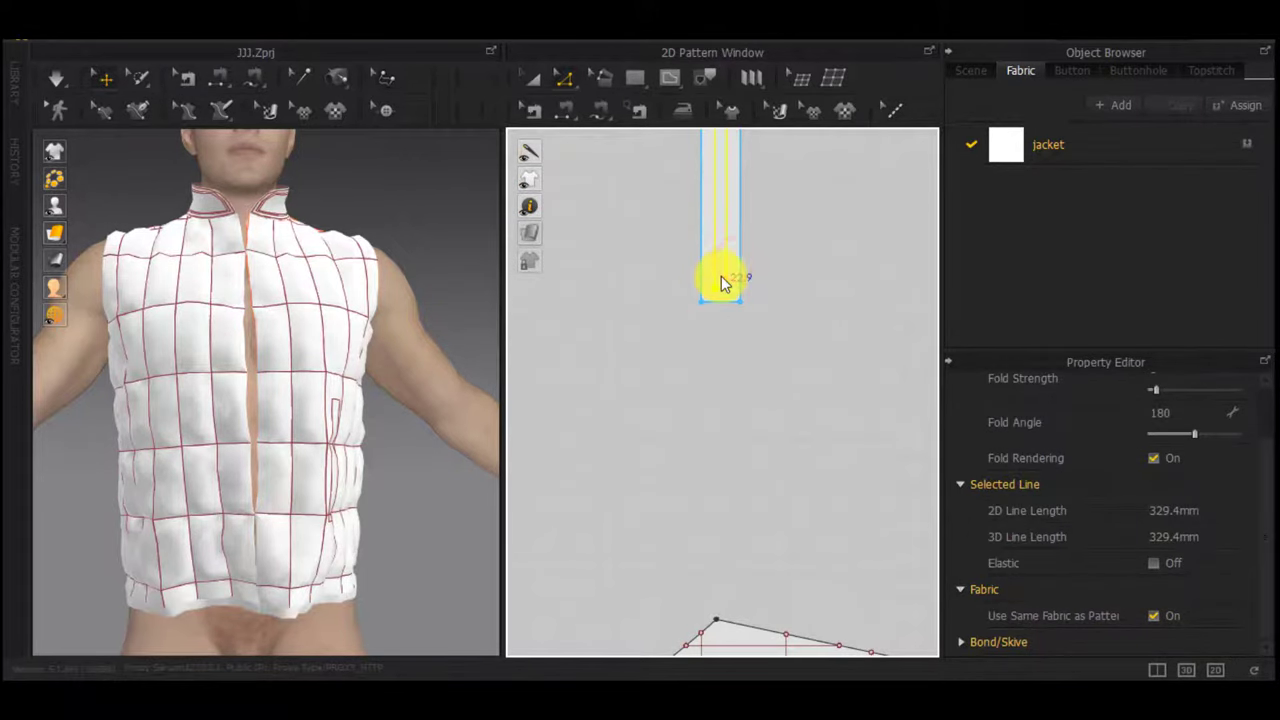
{"action": "key", "text": "a"}
{"action": "scroll", "coordinate": [722, 264], "scroll_direction": "up", "scroll_amount": 4}
{"action": "left_click_drag", "start_coordinate": [725, 261], "coordinate": [652, 267]}
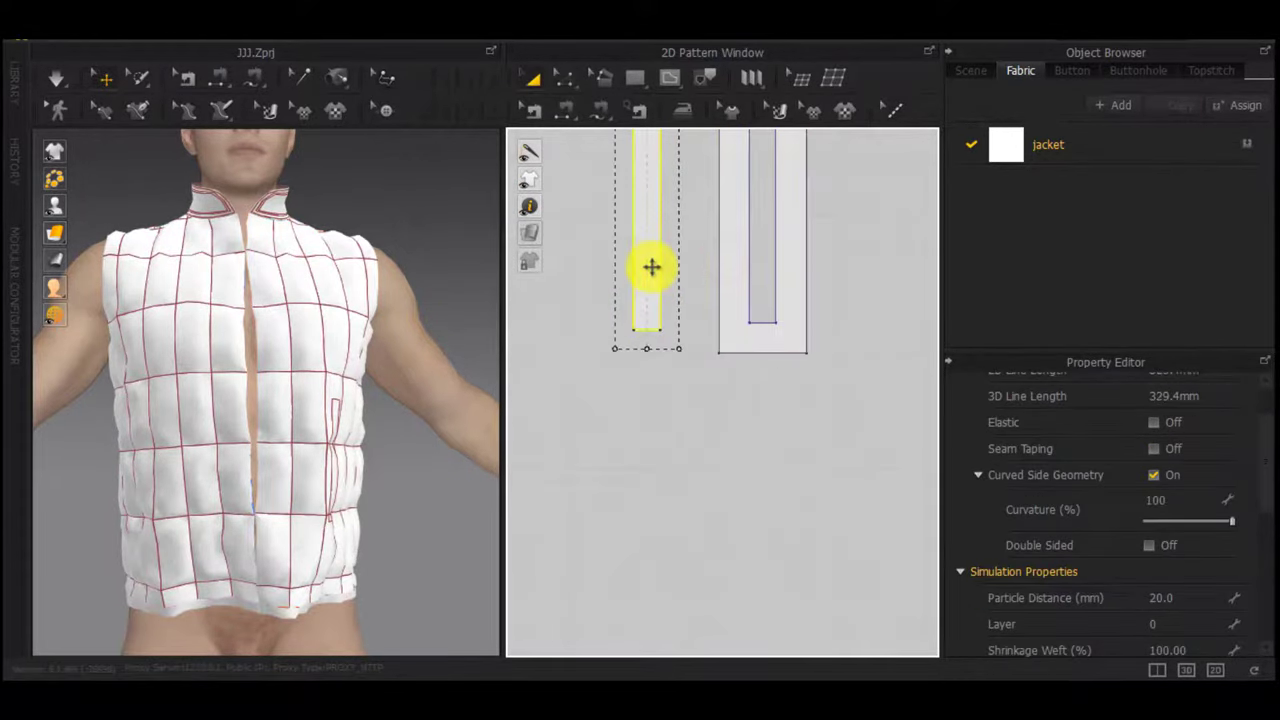
{"action": "key", "text": "Delete"}
Sew the full outer outline of the pocket frame to the matching internal rectangle on the front panel with free sewing
{"action": "scroll", "coordinate": [736, 285], "scroll_direction": "down", "scroll_amount": 5}
{"action": "middle_click_drag", "start_coordinate": [737, 286], "coordinate": [728, 354]}
{"action": "scroll", "coordinate": [727, 354], "scroll_direction": "down", "scroll_amount": 2}
{"action": "key", "text": "m"}
{"action": "left_click", "coordinate": [728, 279]}
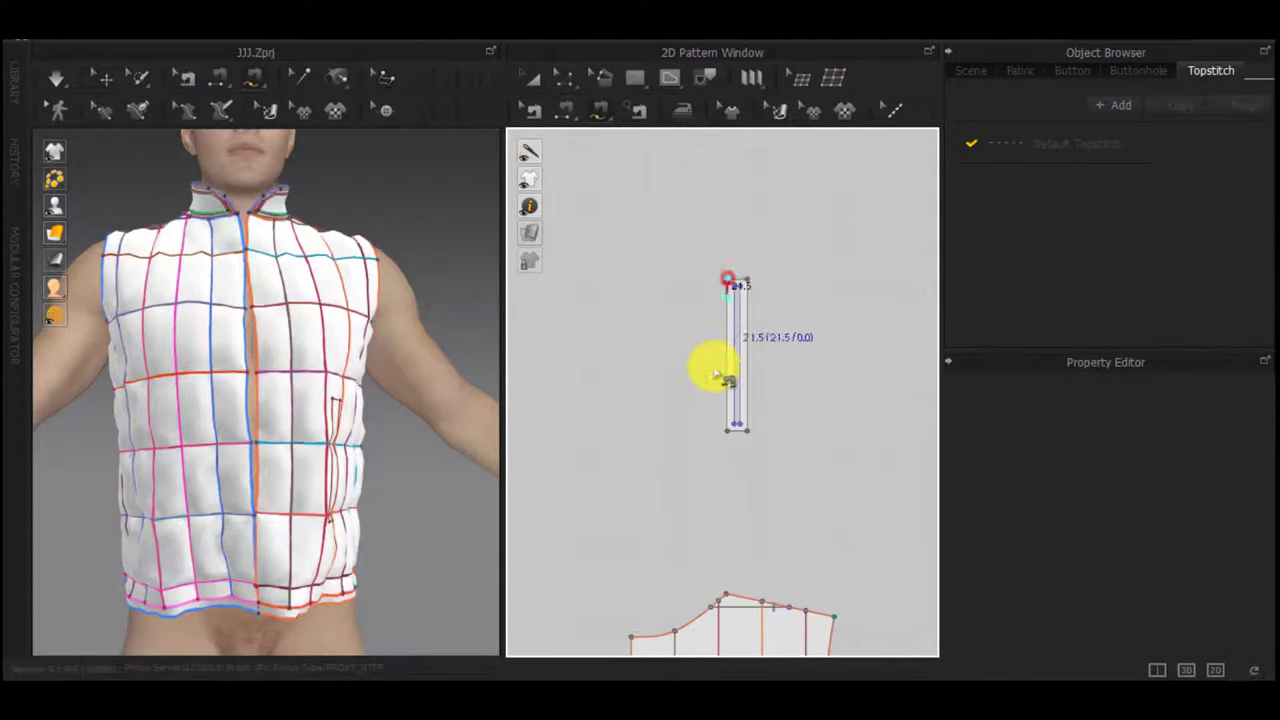
{"action": "left_click", "coordinate": [727, 279]}
{"action": "middle_click_drag", "start_coordinate": [744, 458], "coordinate": [740, 8]}
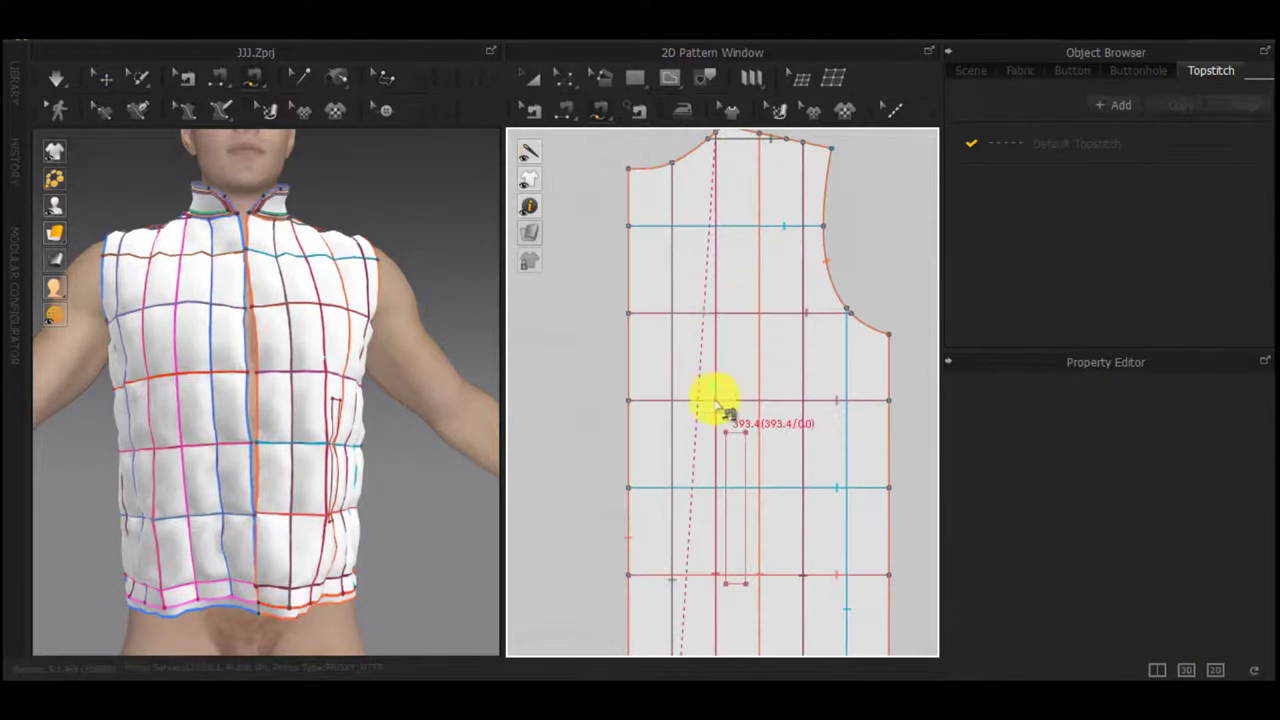
{"action": "left_click", "coordinate": [735, 441]}
{"action": "left_click", "coordinate": [732, 435]}
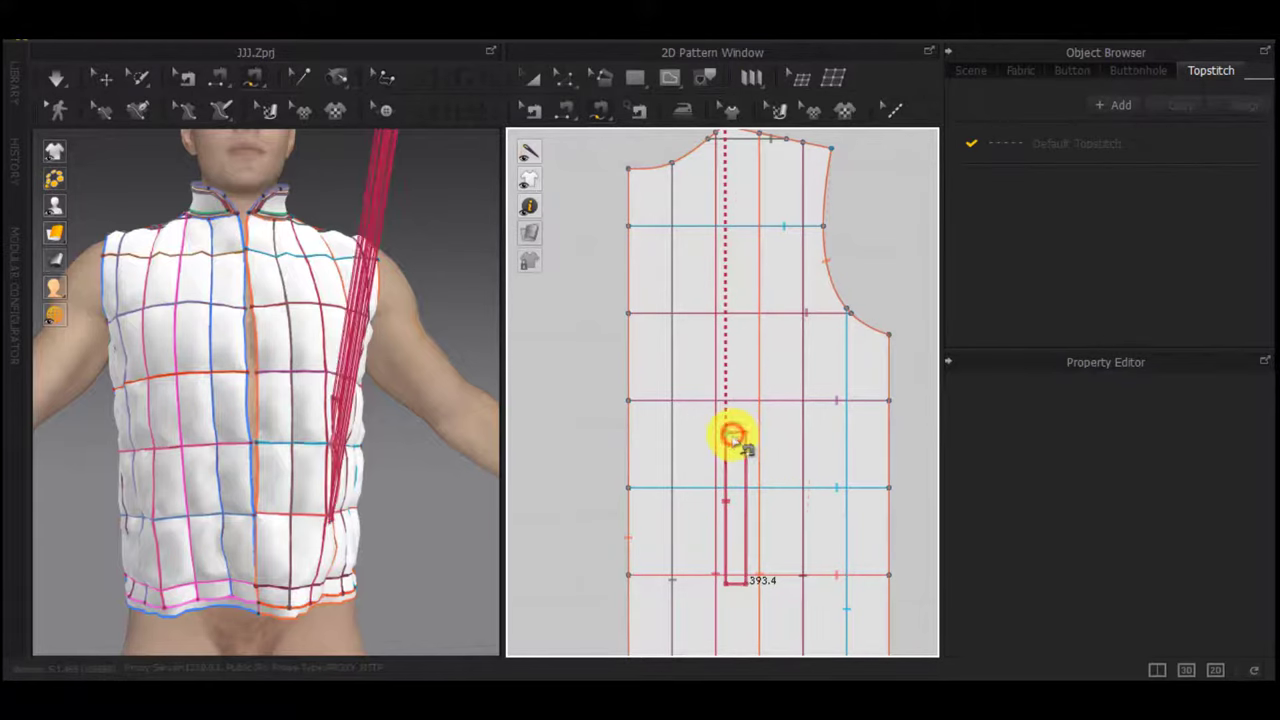
Bring the pocket frame piece down beside the avatar in the 3D view, close to its place on the jacket front
{"action": "scroll", "coordinate": [401, 394], "scroll_direction": "down", "scroll_amount": 4}
{"action": "scroll", "coordinate": [403, 397], "scroll_direction": "down", "scroll_amount": 1}
{"action": "key", "text": "q"}
{"action": "middle_click_drag", "start_coordinate": [398, 390], "coordinate": [377, 543]}
{"action": "scroll", "coordinate": [388, 400], "scroll_direction": "down", "scroll_amount": 4}
{"action": "middle_click_drag", "start_coordinate": [391, 271], "coordinate": [326, 466]}
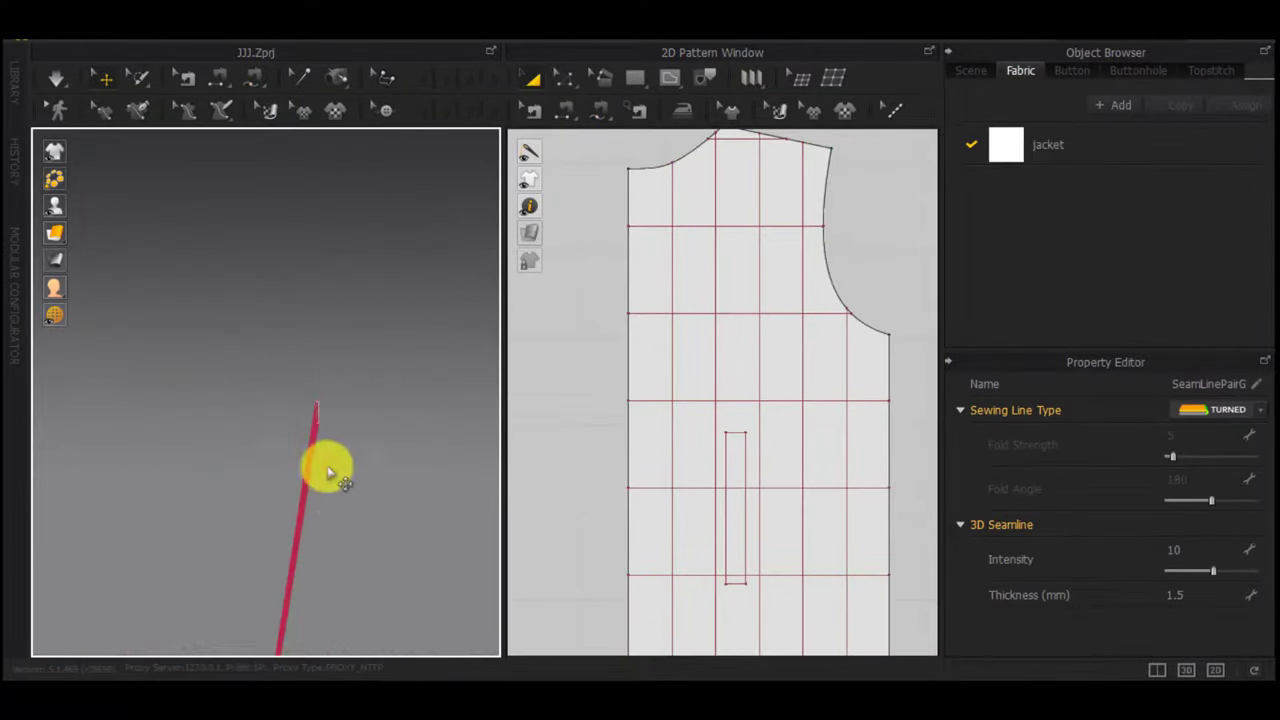
{"action": "left_click_drag", "start_coordinate": [318, 420], "coordinate": [311, 623]}
{"action": "middle_click_drag", "start_coordinate": [311, 623], "coordinate": [417, 126]}
{"action": "left_click_drag", "start_coordinate": [417, 126], "coordinate": [385, 455]}
{"action": "middle_click_drag", "start_coordinate": [385, 455], "coordinate": [380, 228]}
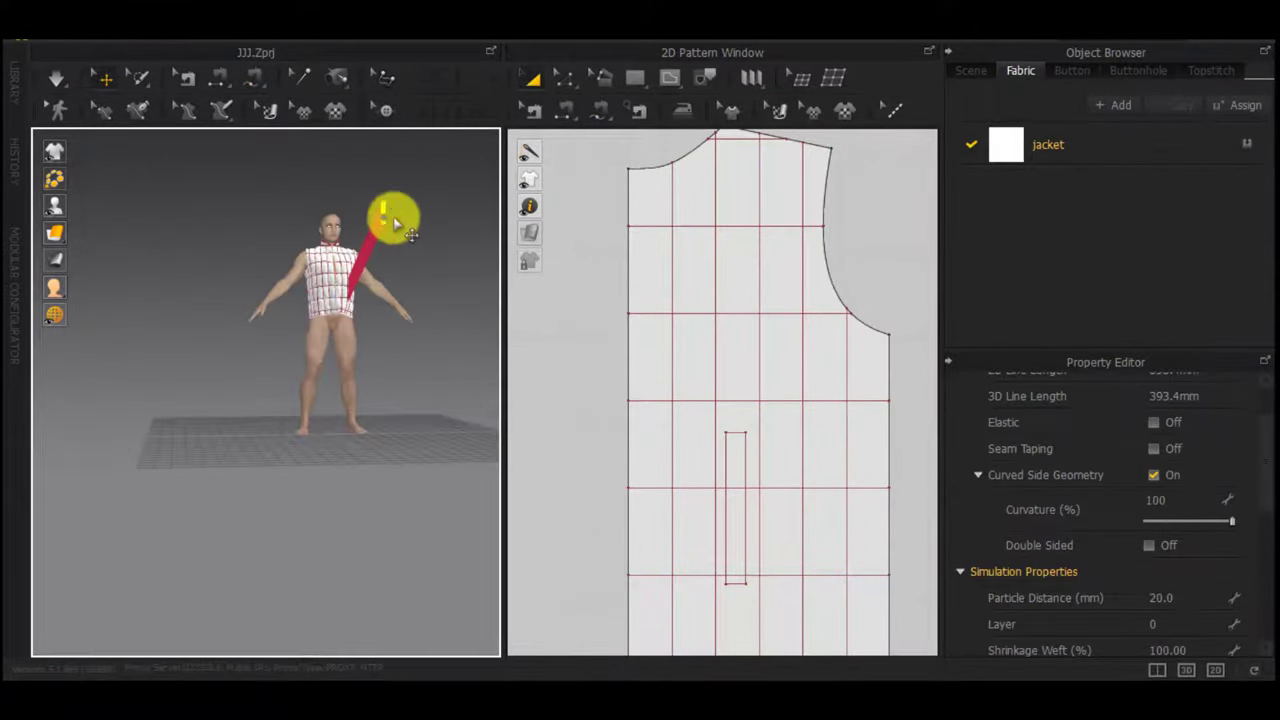
{"action": "left_click_drag", "start_coordinate": [384, 215], "coordinate": [369, 281]}
Simulate the garment to drape the pocket frame onto the jacket, and pull at the frame to inspect how it sits
{"action": "scroll", "coordinate": [369, 285], "scroll_direction": "up", "scroll_amount": 4}
{"action": "middle_click_drag", "start_coordinate": [345, 350], "coordinate": [215, 590]}
{"action": "scroll", "coordinate": [380, 403], "scroll_direction": "up", "scroll_amount": 3}
{"action": "key", "text": "space"}
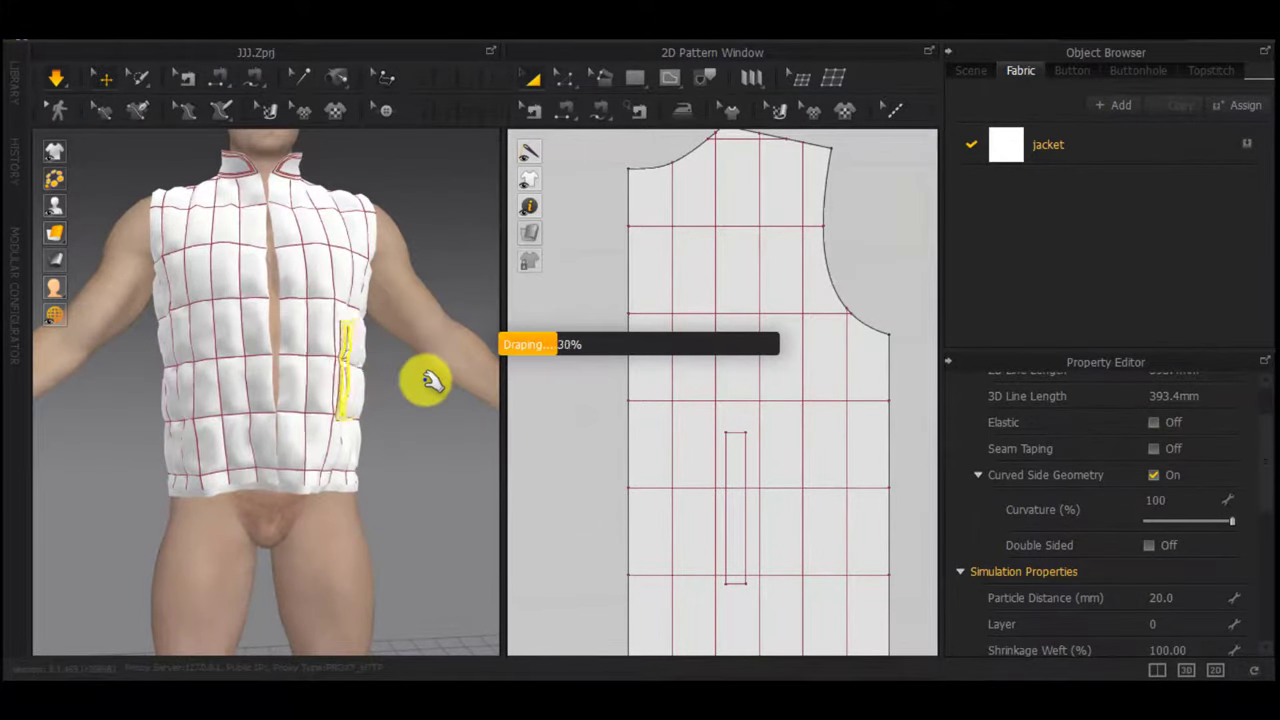
{"action": "right_click_drag", "start_coordinate": [431, 380], "coordinate": [374, 383]}
{"action": "scroll", "coordinate": [374, 388], "scroll_direction": "up", "scroll_amount": 3}
{"action": "middle_click_drag", "start_coordinate": [486, 376], "coordinate": [329, 386]}
{"action": "scroll", "coordinate": [427, 387], "scroll_direction": "up", "scroll_amount": 3}
{"action": "scroll", "coordinate": [427, 387], "scroll_direction": "up", "scroll_amount": 1}
{"action": "scroll", "coordinate": [363, 366], "scroll_direction": "up", "scroll_amount": 4}
{"action": "scroll", "coordinate": [323, 365], "scroll_direction": "down", "scroll_amount": 3}
{"action": "middle_click_drag", "start_coordinate": [240, 374], "coordinate": [215, 390]}
{"action": "left_click", "coordinate": [176, 370]}
{"action": "left_click", "coordinate": [268, 300]}
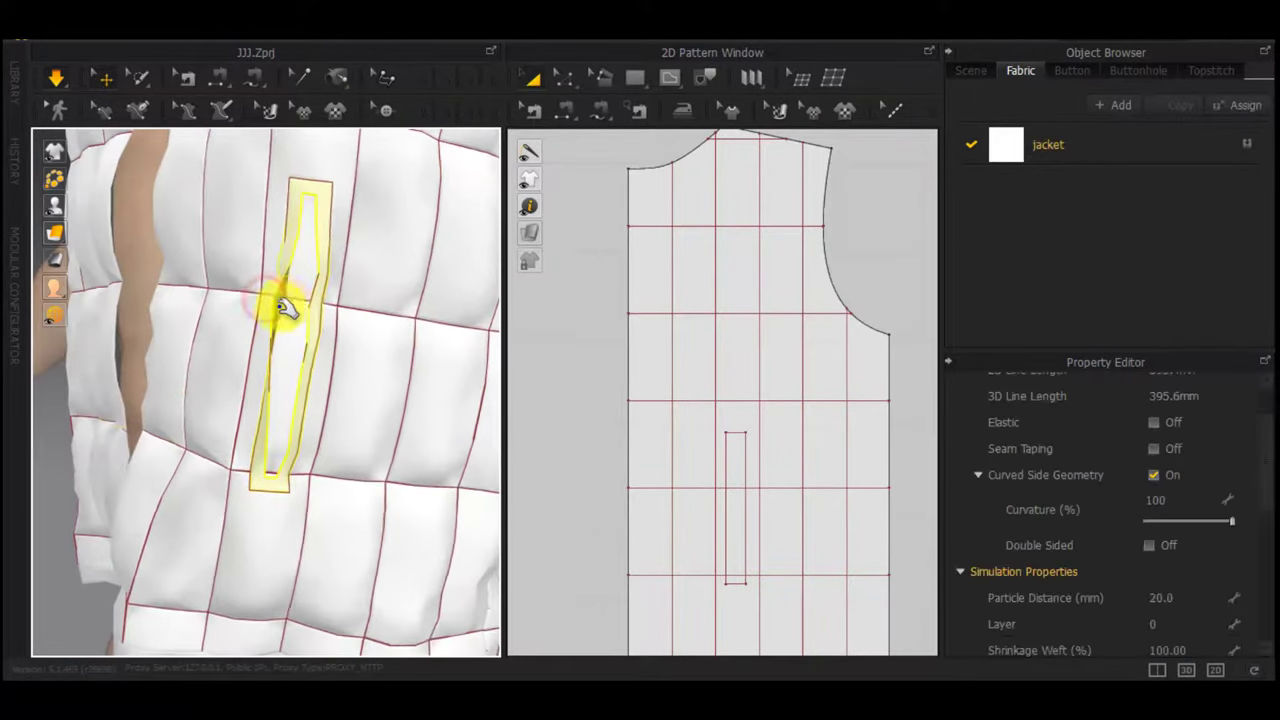
{"action": "scroll", "coordinate": [386, 329], "scroll_direction": "down", "scroll_amount": 4}
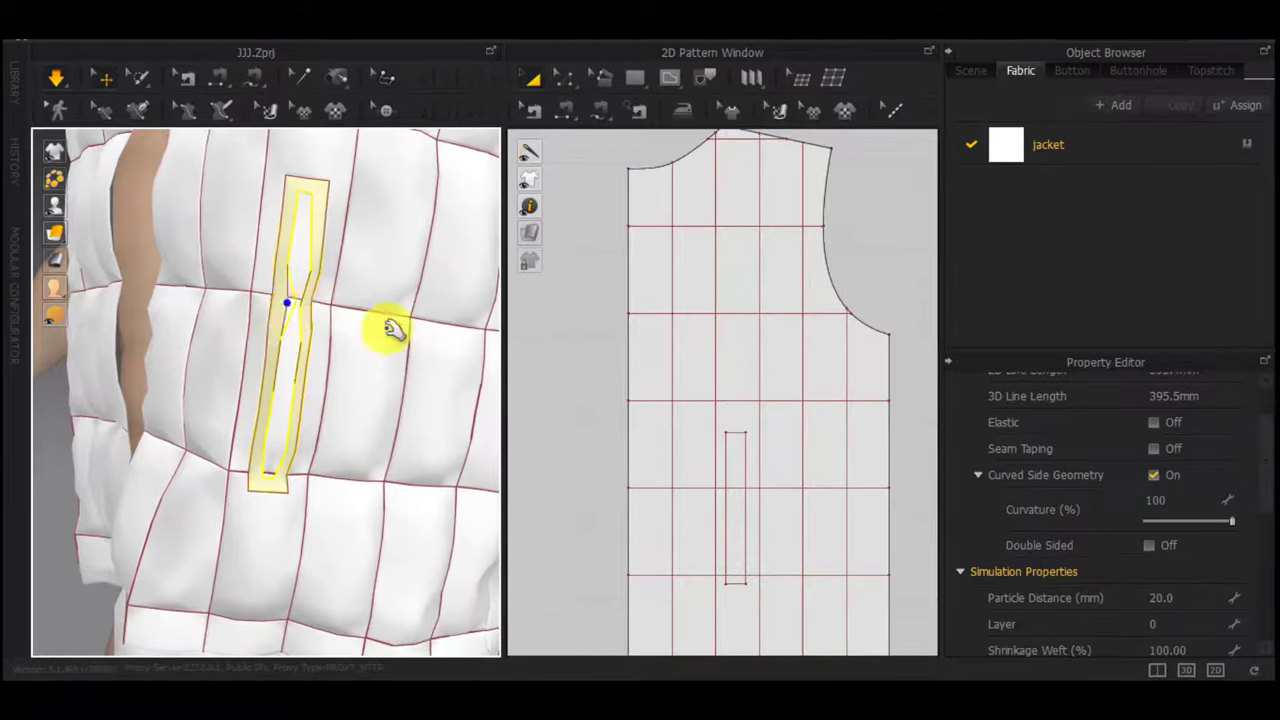
Try to delete the inner opening of the pocket frame piece
{"action": "scroll", "coordinate": [745, 325], "scroll_direction": "down", "scroll_amount": 5}
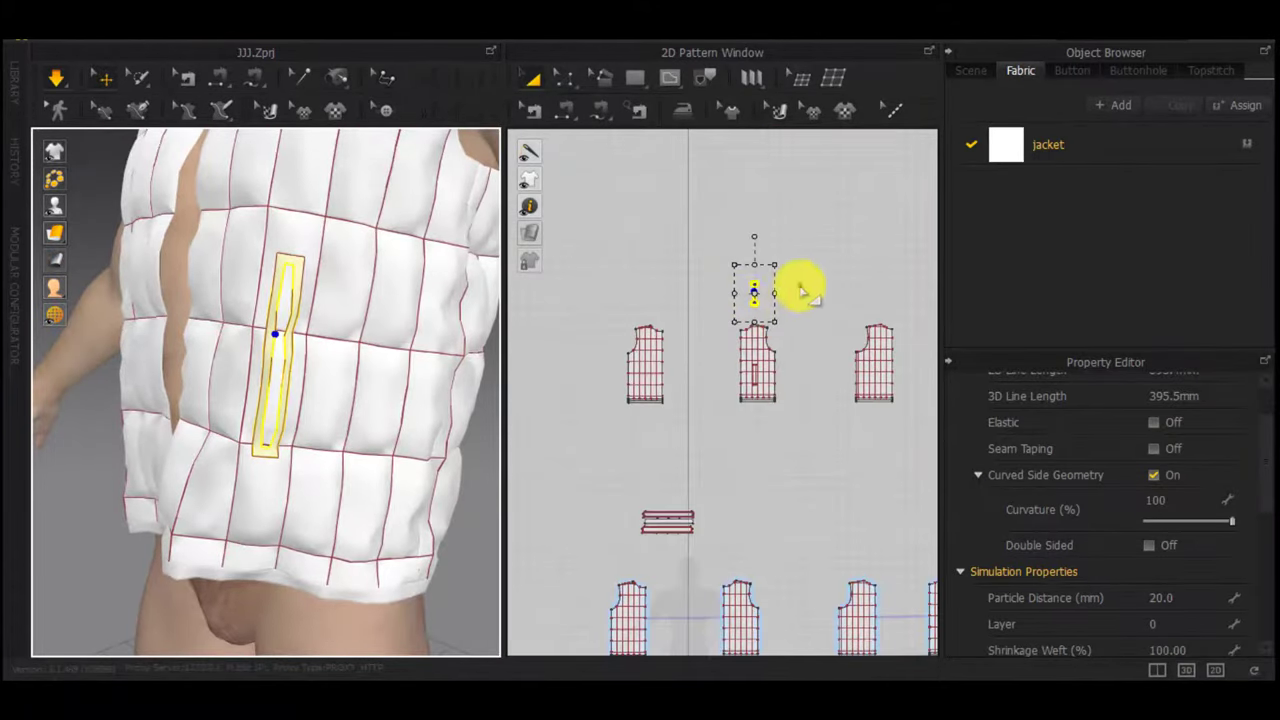
{"action": "left_click", "coordinate": [800, 287]}
{"action": "scroll", "coordinate": [755, 298], "scroll_direction": "up", "scroll_amount": 8}
{"action": "left_click", "coordinate": [586, 434]}
{"action": "scroll", "coordinate": [586, 434], "scroll_direction": "up", "scroll_amount": 4}
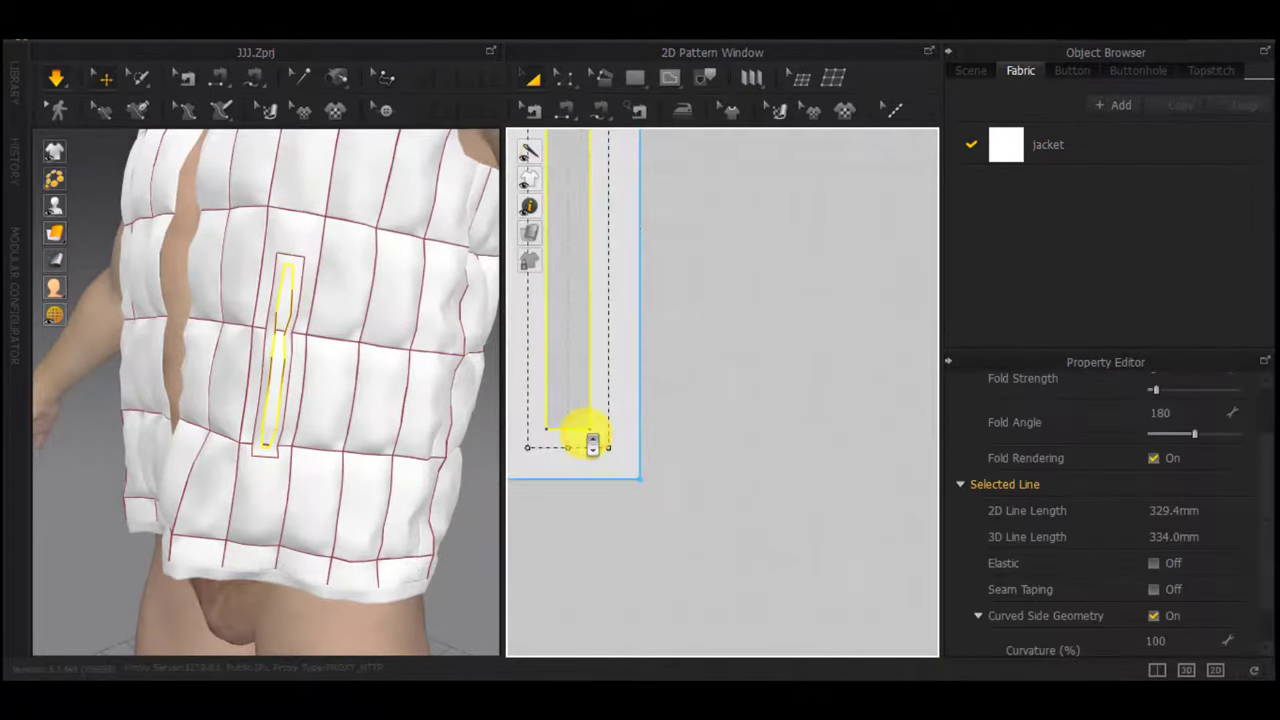
{"action": "right_click", "coordinate": [586, 434]}
{"action": "left_click", "coordinate": [657, 379]}
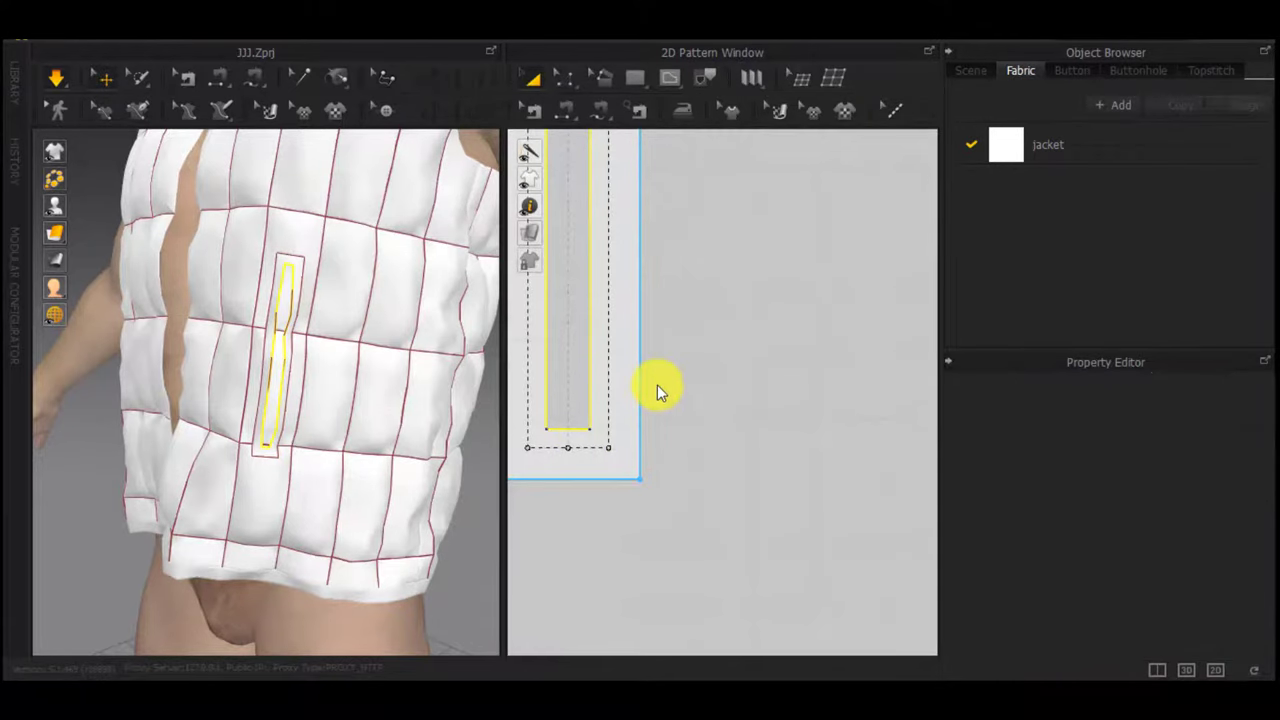
{"action": "key", "text": "Delete"}
{"action": "scroll", "coordinate": [657, 386], "scroll_direction": "down", "scroll_amount": 4}
{"action": "middle_click_drag", "start_coordinate": [657, 386], "coordinate": [702, 424]}
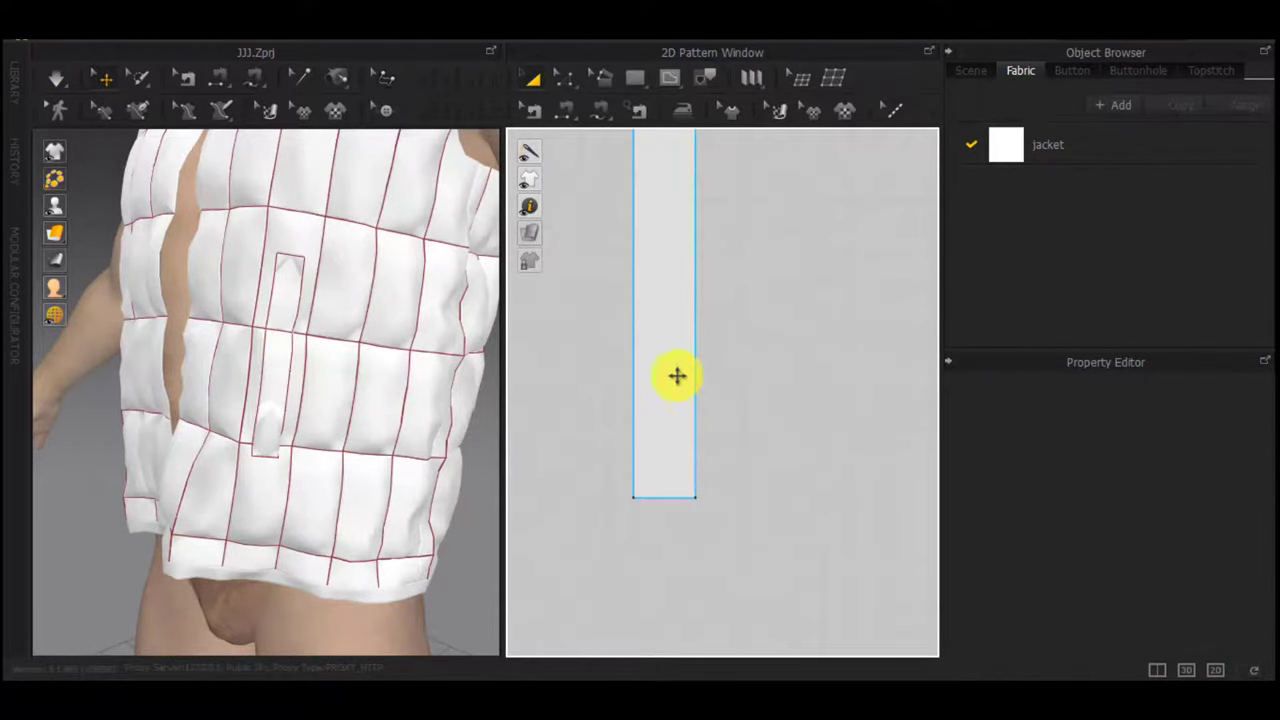
Narrow the pocket frame's inner opening to a thin slit and simulate the garment
{"action": "left_click", "coordinate": [677, 375]}
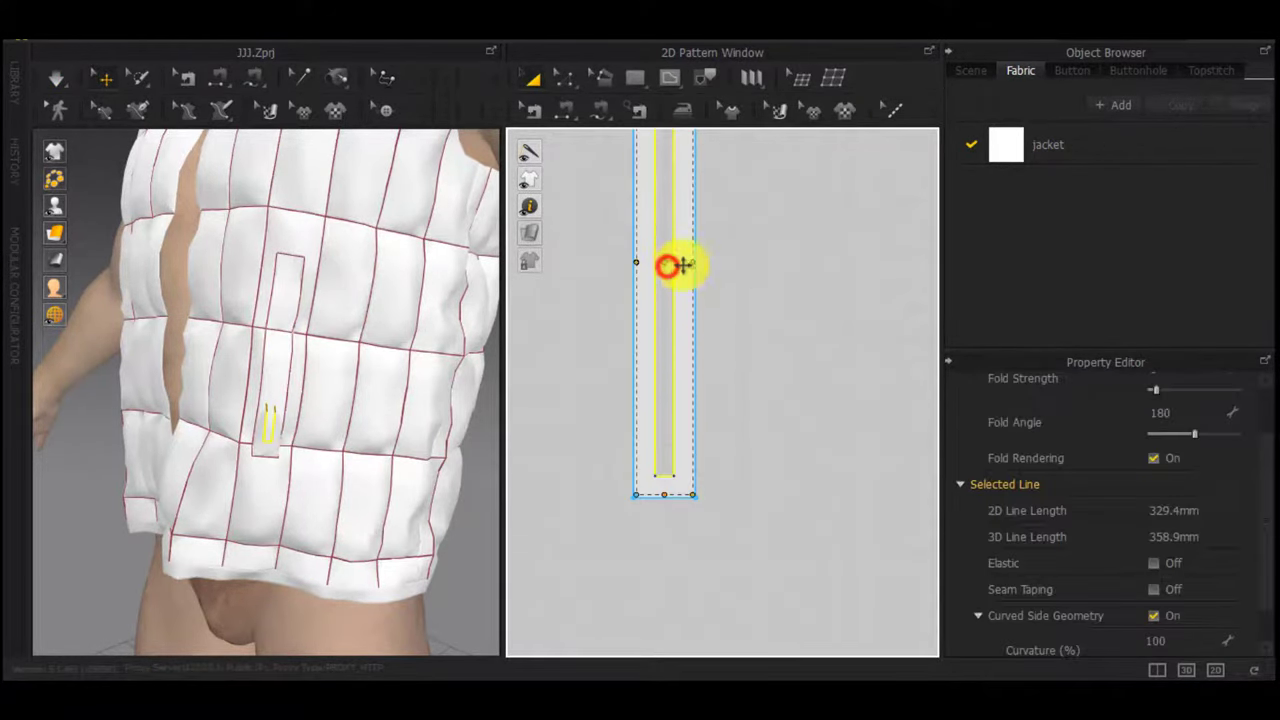
{"action": "key", "text": "space"}
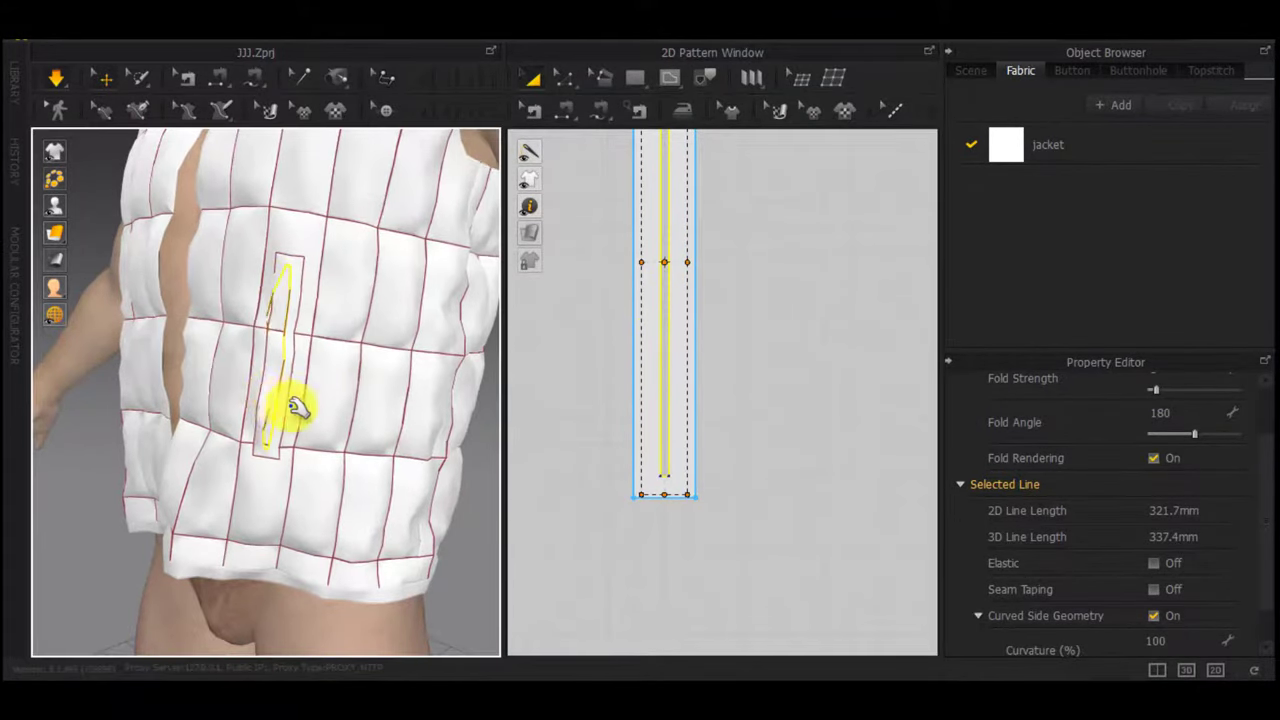
{"action": "scroll", "coordinate": [288, 398], "scroll_direction": "up", "scroll_amount": 3}
Pull the pocket frame's edge outwards in the 3D view and re-simulate so the frame lies flat on the jacket
{"action": "left_click_drag", "start_coordinate": [280, 339], "coordinate": [240, 314]}
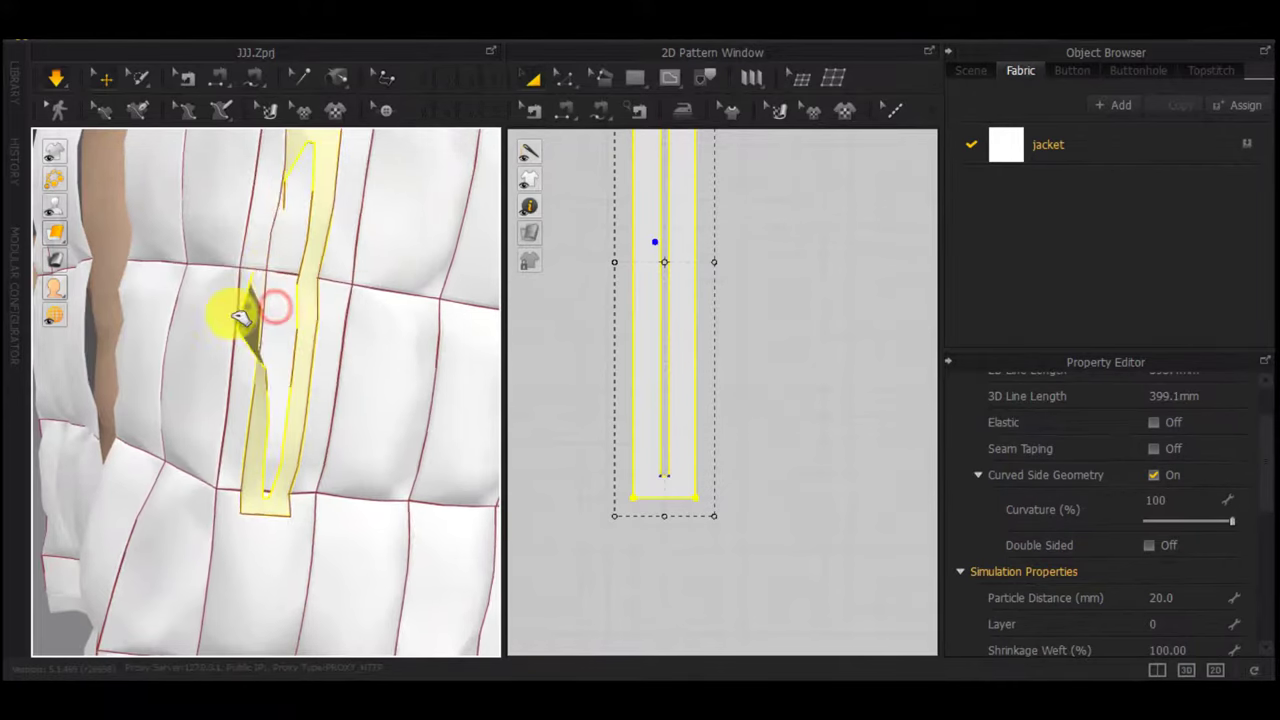
{"action": "right_click_drag", "start_coordinate": [243, 313], "coordinate": [348, 350]}
{"action": "key", "text": "space"}
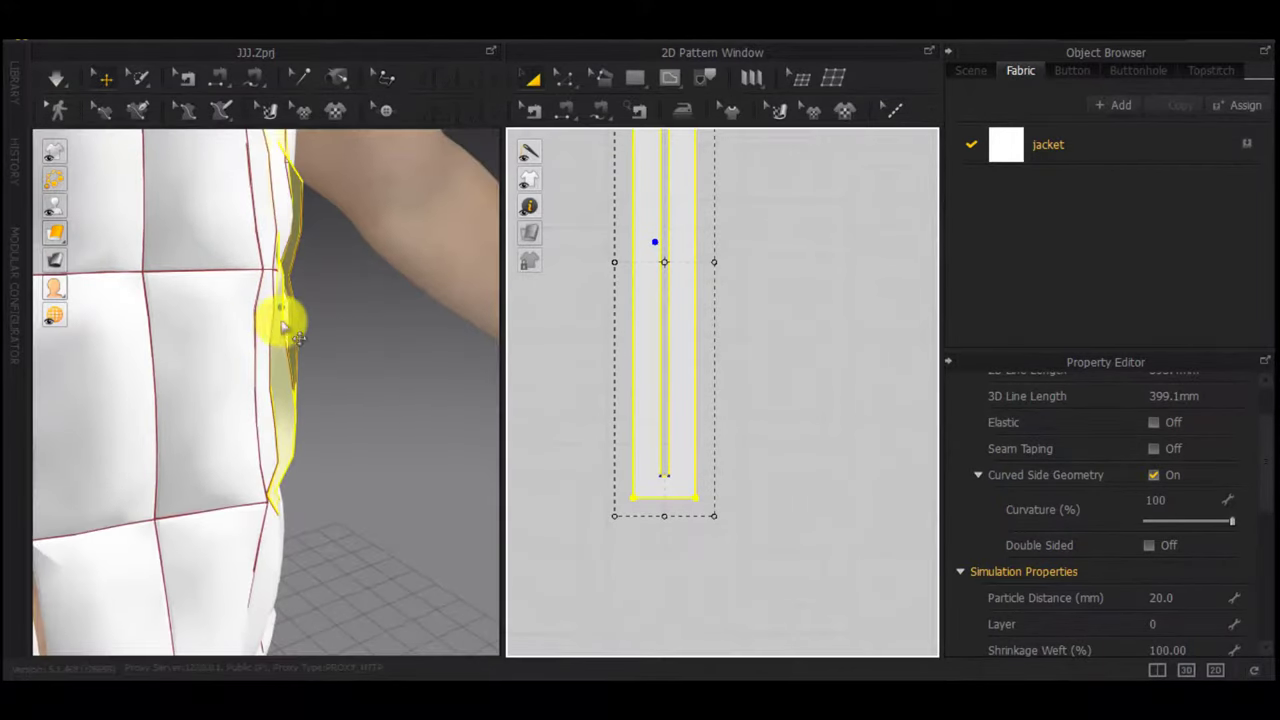
{"action": "left_click_drag", "start_coordinate": [280, 320], "coordinate": [364, 325]}
{"action": "right_click_drag", "start_coordinate": [364, 325], "coordinate": [271, 339]}
{"action": "key", "text": "space"}
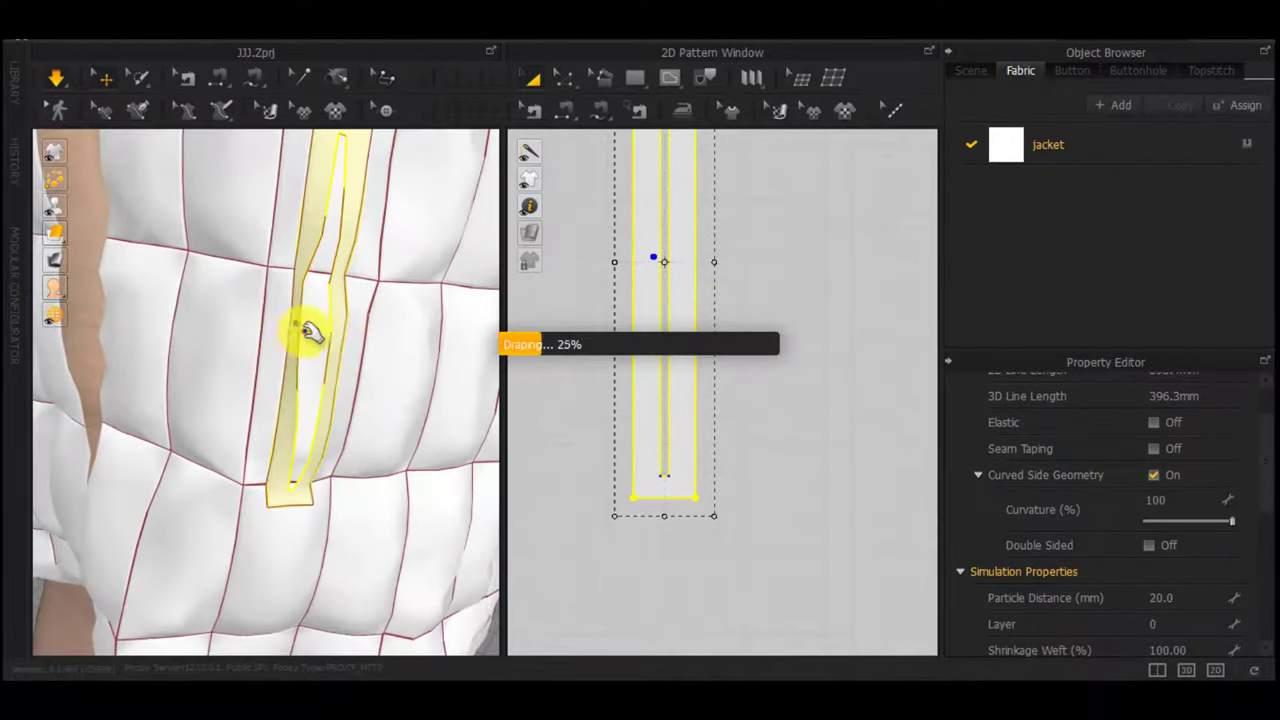
{"action": "left_click_drag", "start_coordinate": [308, 330], "coordinate": [343, 334]}
{"action": "scroll", "coordinate": [350, 340], "scroll_direction": "down", "scroll_amount": 4}
{"action": "right_click_drag", "start_coordinate": [343, 395], "coordinate": [272, 378]}
{"action": "right_click_drag", "start_coordinate": [345, 362], "coordinate": [485, 362]}
Copy the internal pocket rectangle from the front panel onto the matching place on the opposite front panel
{"action": "scroll", "coordinate": [689, 500], "scroll_direction": "down", "scroll_amount": 7}
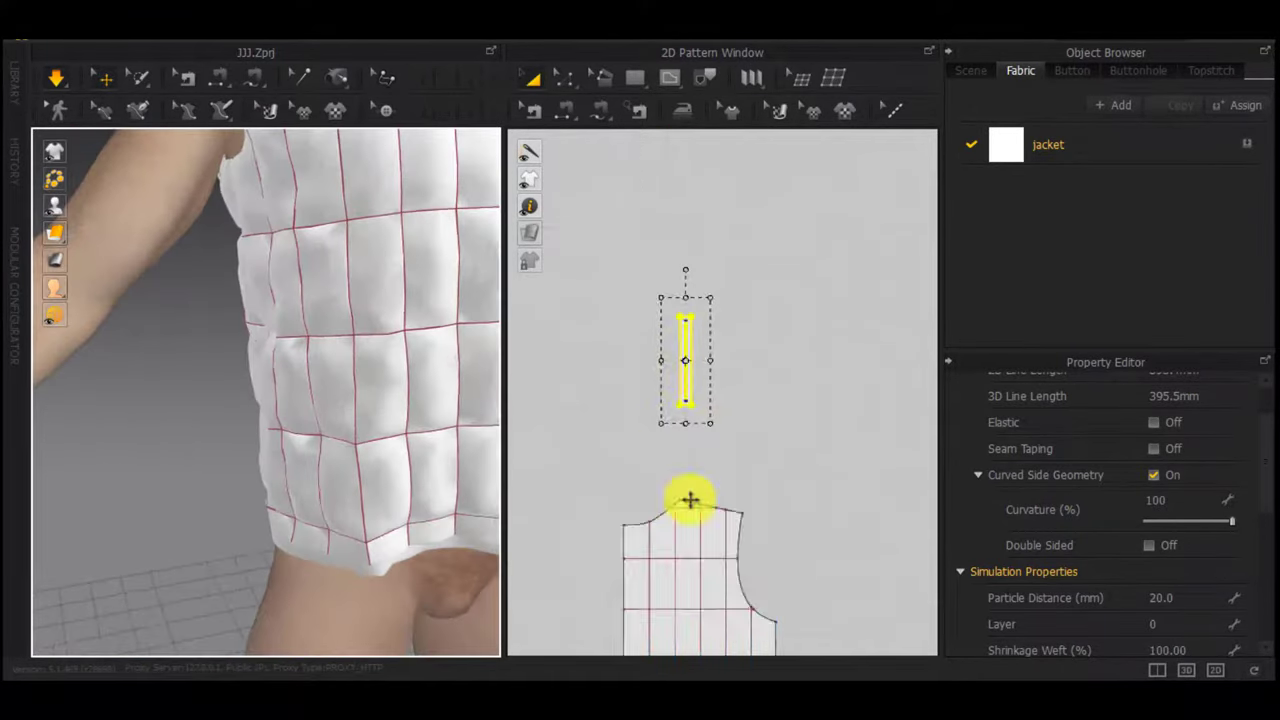
{"action": "middle_click_drag", "start_coordinate": [689, 500], "coordinate": [687, 270]}
{"action": "scroll", "coordinate": [680, 449], "scroll_direction": "up", "scroll_amount": 3}
{"action": "left_click", "coordinate": [678, 449]}
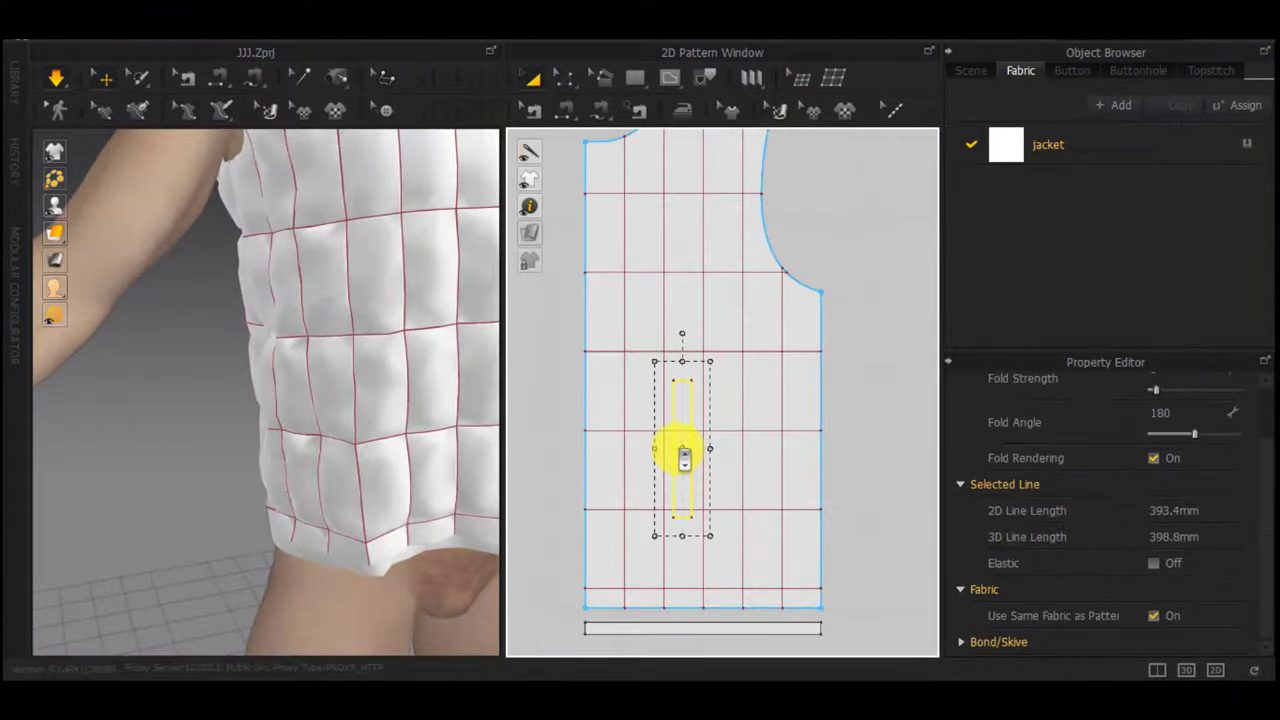
{"action": "scroll", "coordinate": [684, 458], "scroll_direction": "down", "scroll_amount": 2}
{"action": "middle_click_drag", "start_coordinate": [672, 460], "coordinate": [945, 440]}
{"action": "scroll", "coordinate": [790, 450], "scroll_direction": "down", "scroll_amount": 3}
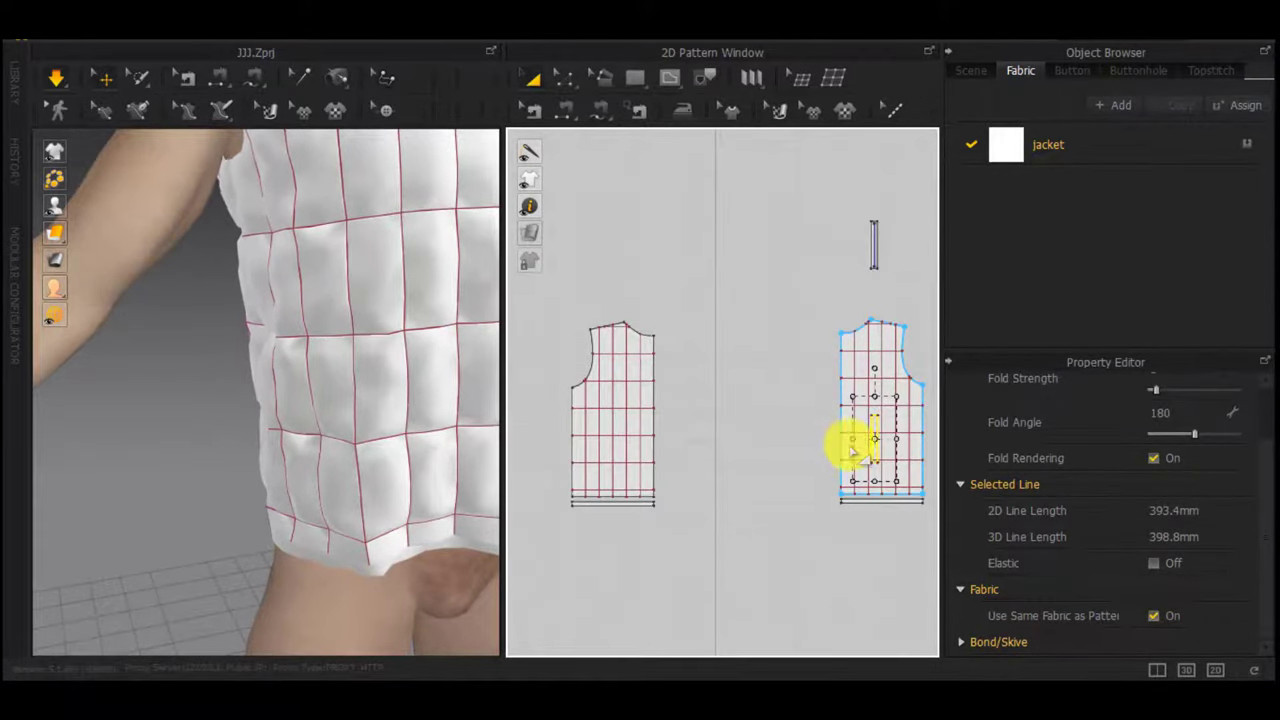
{"action": "key", "text": "ctrl+v"}
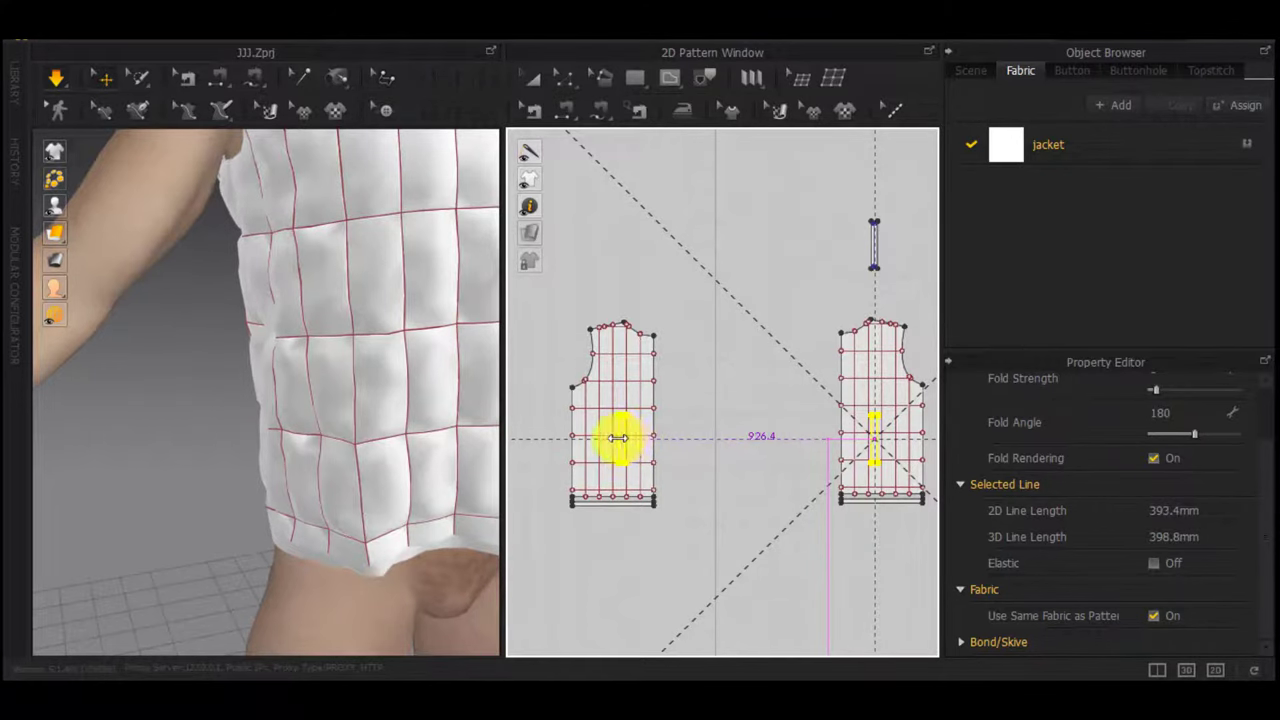
{"action": "scroll", "coordinate": [618, 438], "scroll_direction": "up", "scroll_amount": 2}
{"action": "scroll", "coordinate": [615, 447], "scroll_direction": "up", "scroll_amount": 4}
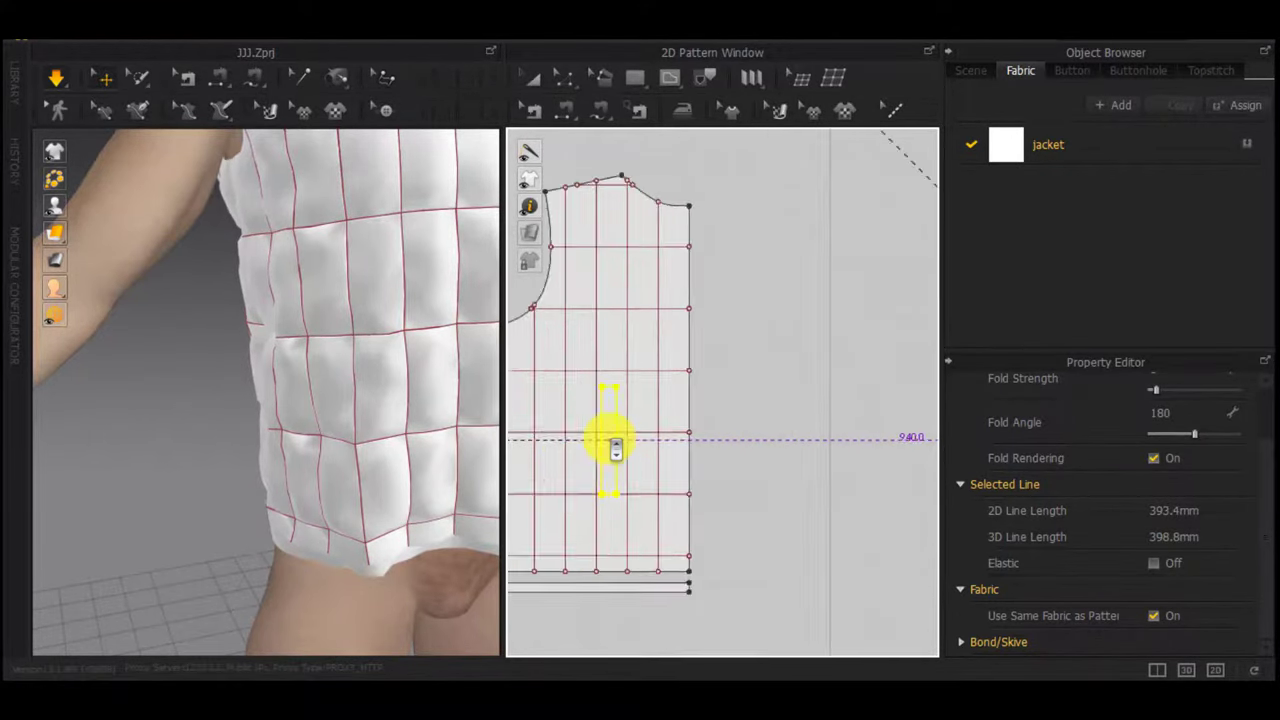
{"action": "left_click", "coordinate": [610, 441]}
{"action": "scroll", "coordinate": [610, 439], "scroll_direction": "down", "scroll_amount": 5}
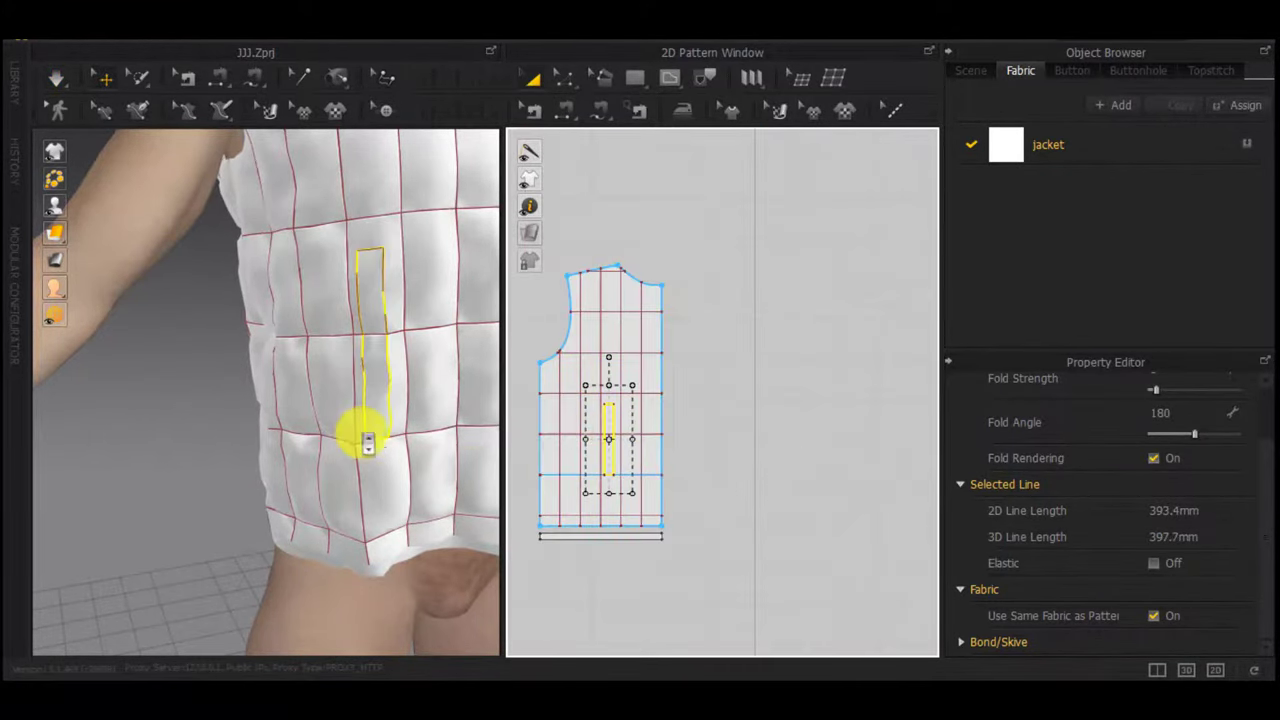
Shift the copied rectangle slightly down so it lines up with the existing pocket on the jacket front
{"action": "right_click_drag", "start_coordinate": [366, 441], "coordinate": [413, 400]}
{"action": "scroll", "coordinate": [598, 460], "scroll_direction": "up", "scroll_amount": 4}
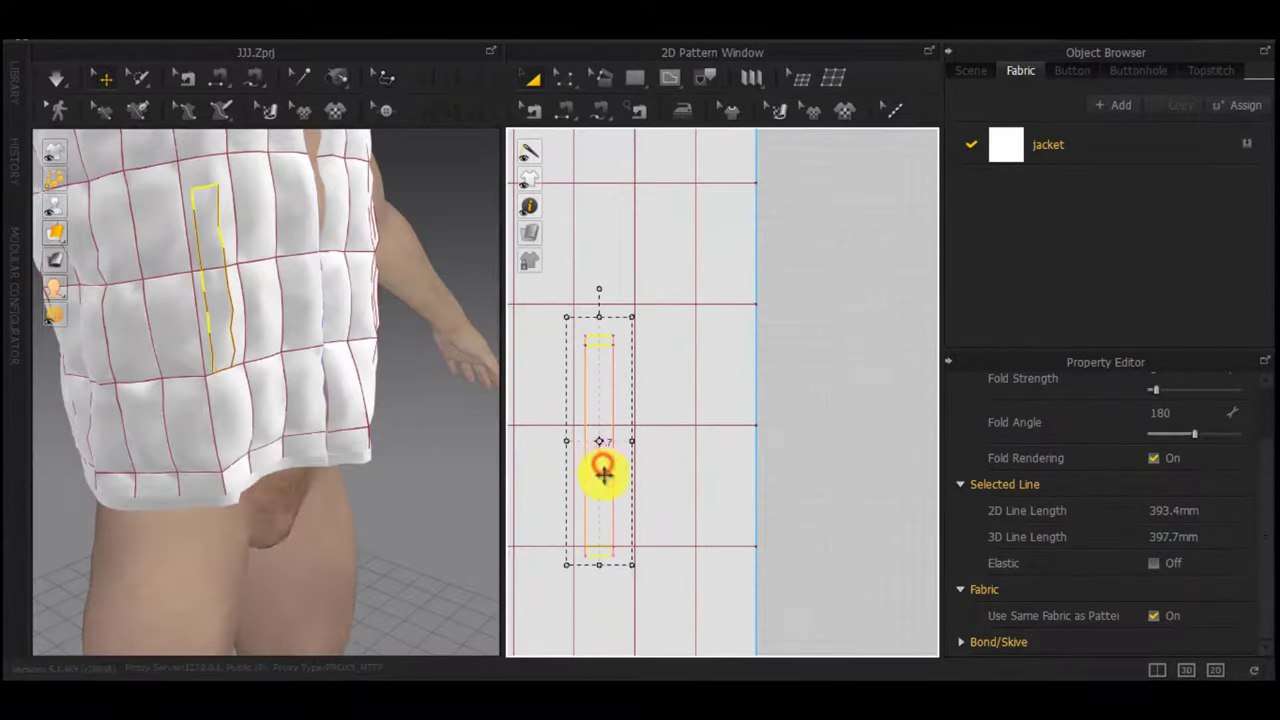
{"action": "scroll", "coordinate": [332, 403], "scroll_direction": "down", "scroll_amount": 3}
{"action": "right_click_drag", "start_coordinate": [332, 403], "coordinate": [192, 364]}
{"action": "left_click", "coordinate": [601, 486]}
{"action": "left_click_drag", "start_coordinate": [609, 533], "coordinate": [609, 524]}
{"action": "right_click_drag", "start_coordinate": [443, 437], "coordinate": [465, 436]}
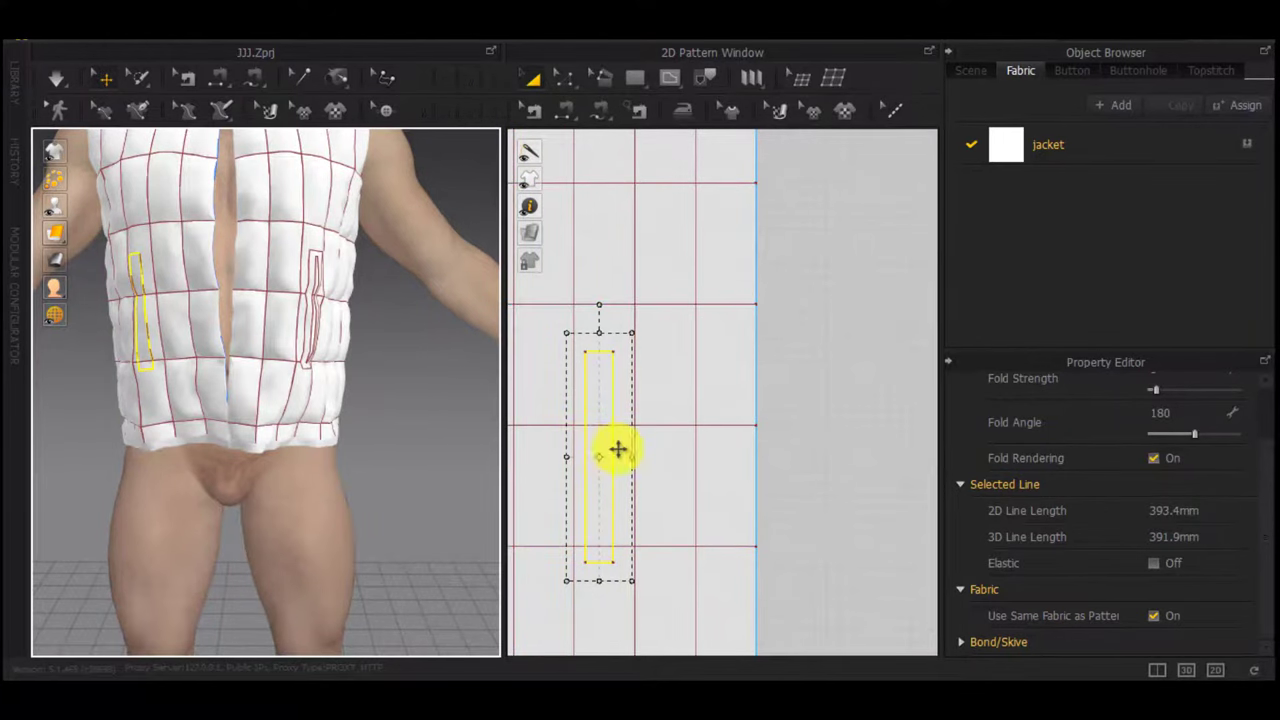
{"action": "right_click", "coordinate": [613, 450]}
{"action": "left_click", "coordinate": [552, 455]}
Clone the pocket frame as a symmetric pattern and place the clone above the opposite front panel
{"action": "scroll", "coordinate": [642, 443], "scroll_direction": "down", "scroll_amount": 6}
{"action": "left_click", "coordinate": [737, 437]}
{"action": "scroll", "coordinate": [755, 400], "scroll_direction": "down", "scroll_amount": 2}
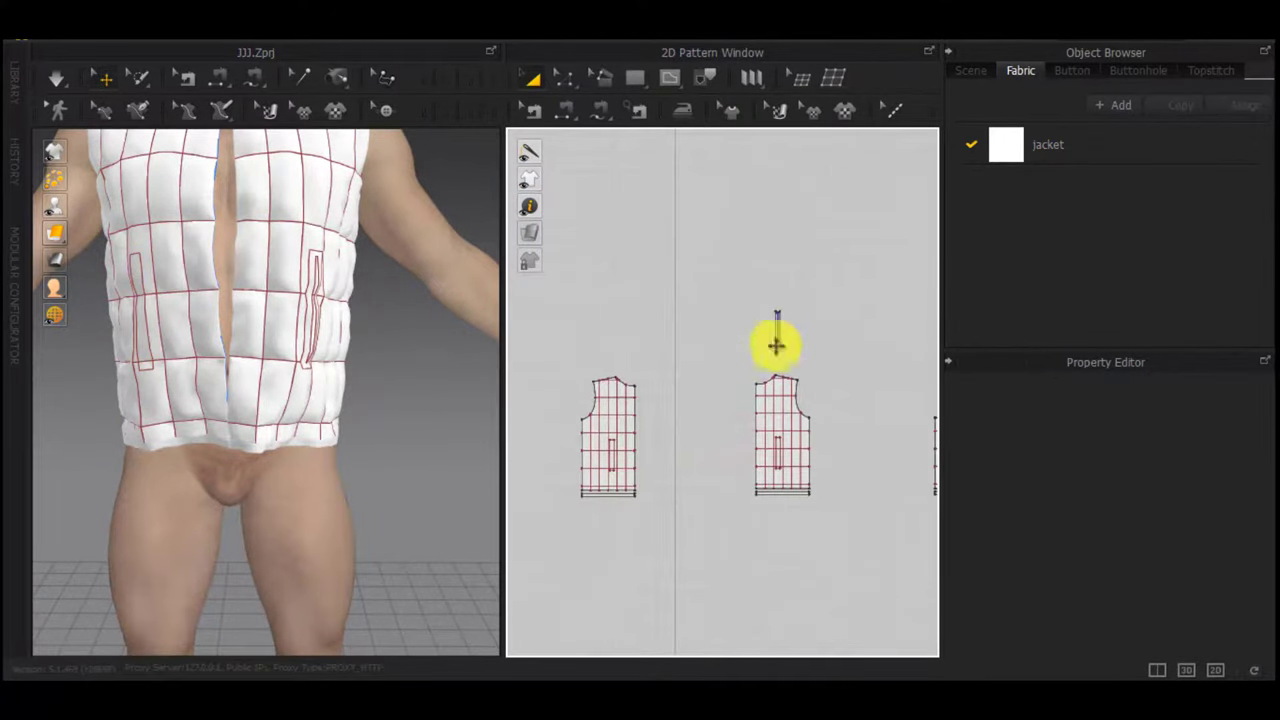
{"action": "left_click_drag", "start_coordinate": [806, 354], "coordinate": [728, 304]}
{"action": "scroll", "coordinate": [780, 341], "scroll_direction": "up", "scroll_amount": 4}
{"action": "right_click", "coordinate": [769, 329]}
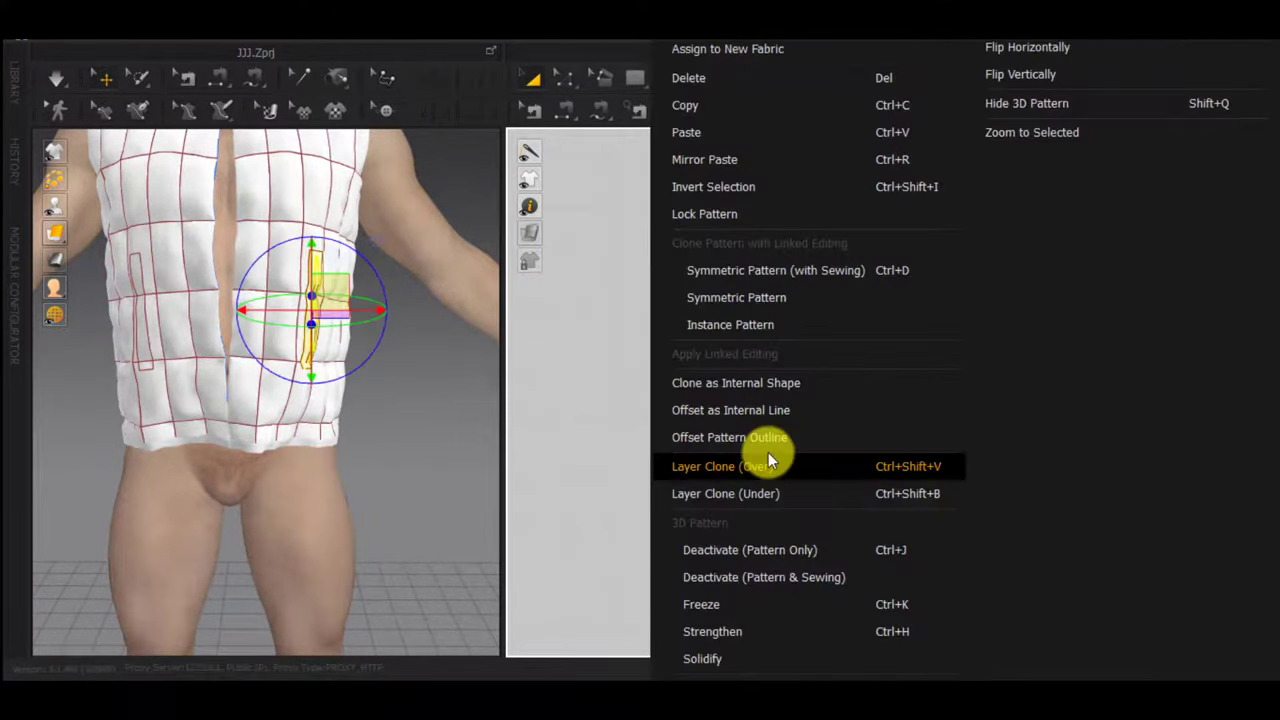
{"action": "left_click", "coordinate": [747, 318]}
{"action": "left_click", "coordinate": [681, 361]}
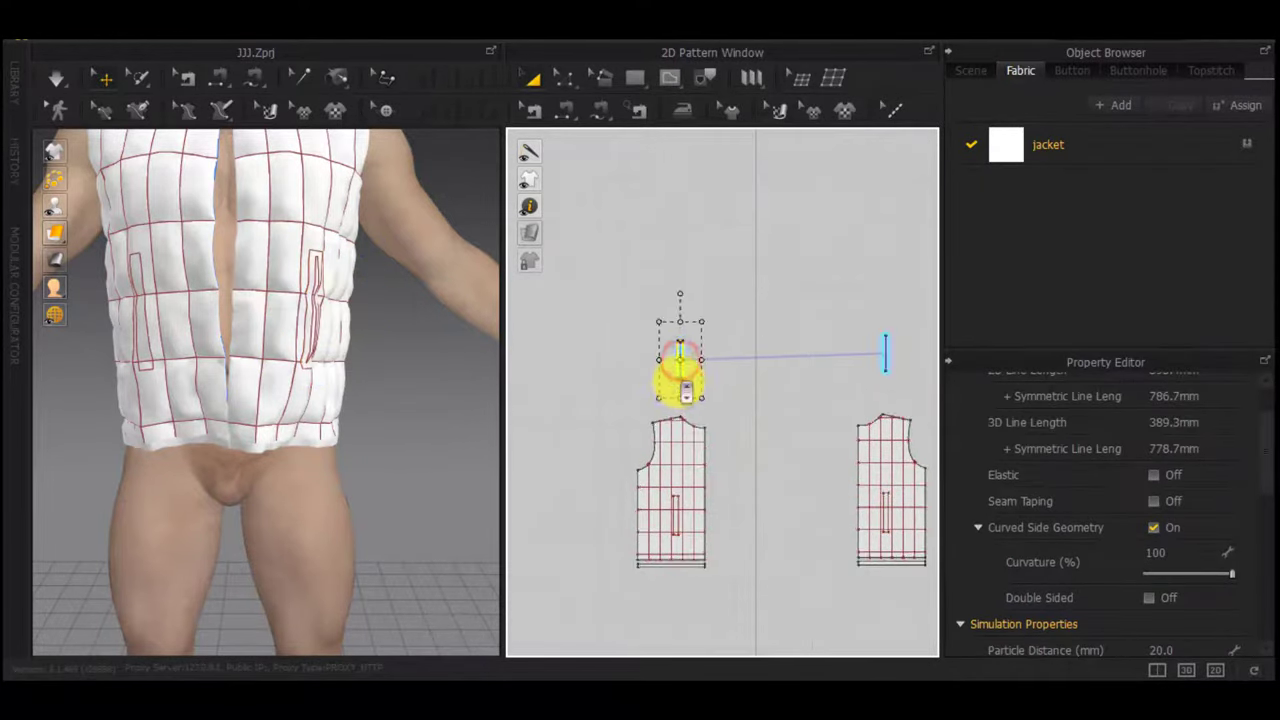
Sew the cloned frame's full outer outline to the internal rectangle on its front panel with free sewing
{"action": "scroll", "coordinate": [679, 380], "scroll_direction": "up", "scroll_amount": 8}
{"action": "key", "text": "m"}
{"action": "middle_click_drag", "start_coordinate": [657, 292], "coordinate": [668, 512]}
{"action": "left_click", "coordinate": [671, 328]}
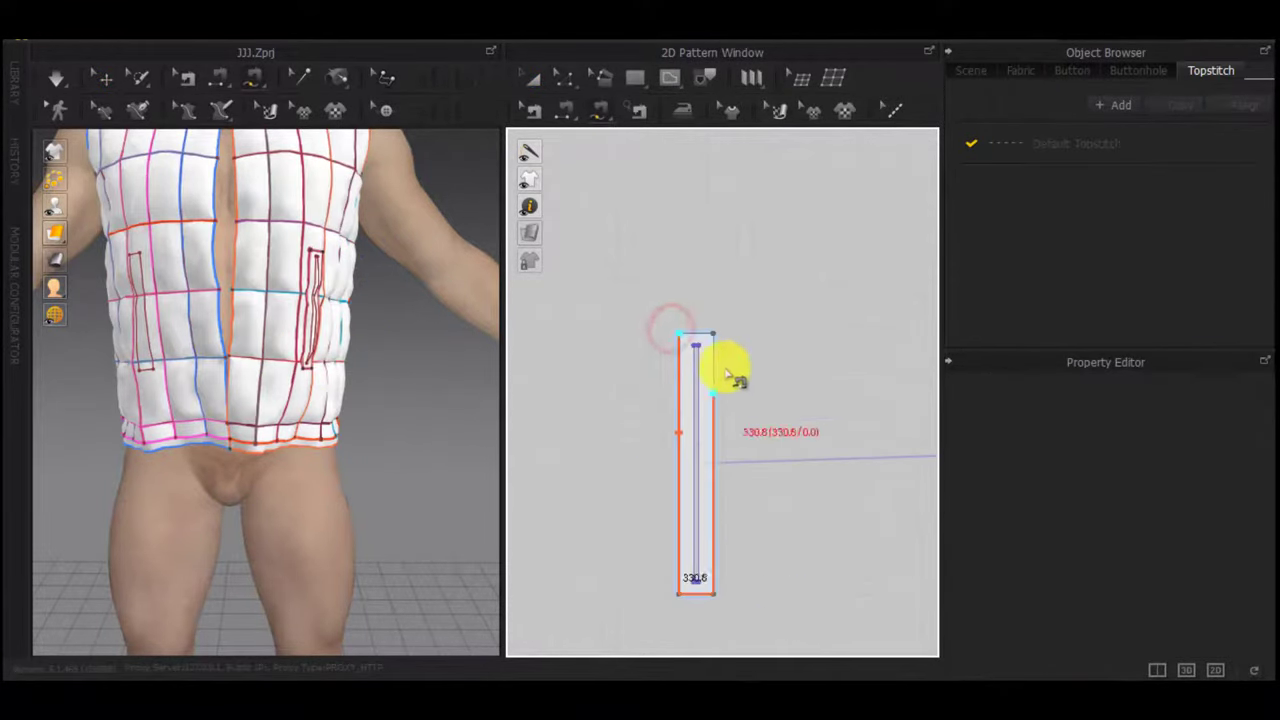
{"action": "left_click", "coordinate": [676, 330]}
{"action": "scroll", "coordinate": [740, 347], "scroll_direction": "down", "scroll_amount": 5}
{"action": "middle_click_drag", "start_coordinate": [728, 405], "coordinate": [695, 90]}
{"action": "left_click", "coordinate": [667, 484]}
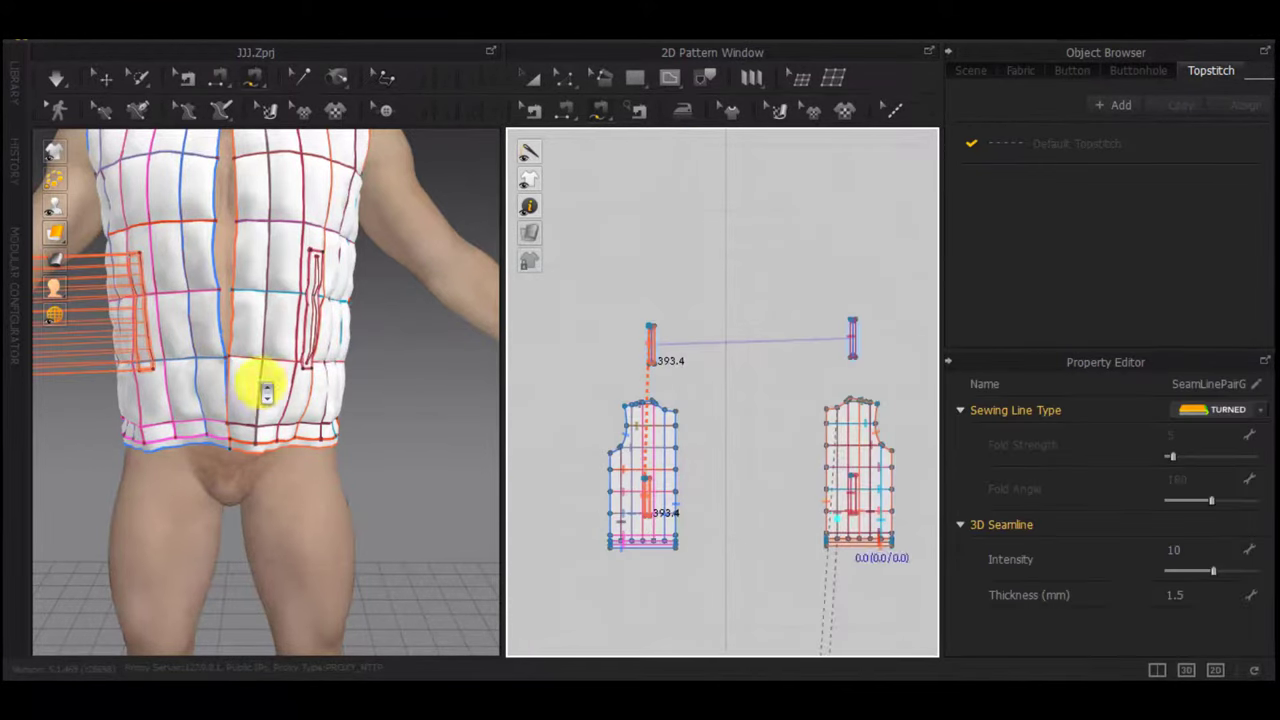
Simulate the garment to drape the second pocket frame onto the jacket, and check it from the side and front
{"action": "scroll", "coordinate": [263, 380], "scroll_direction": "down", "scroll_amount": 5}
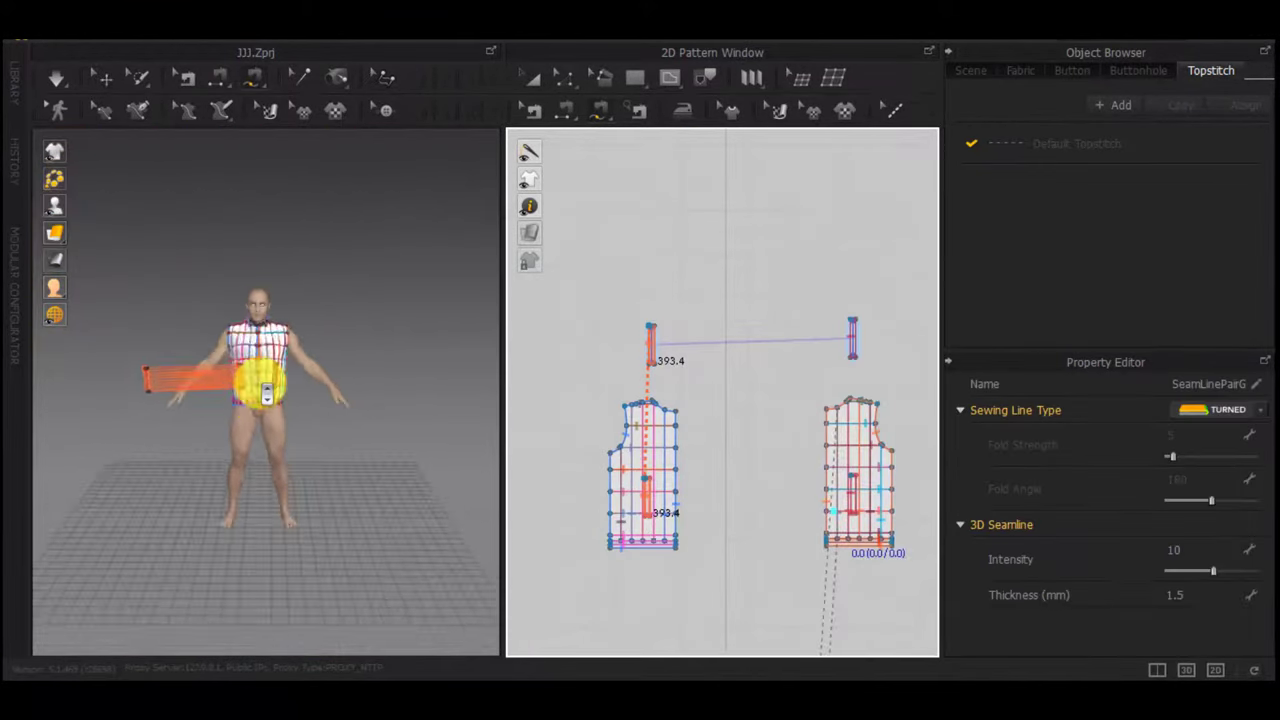
{"action": "right_click_drag", "start_coordinate": [300, 385], "coordinate": [346, 391]}
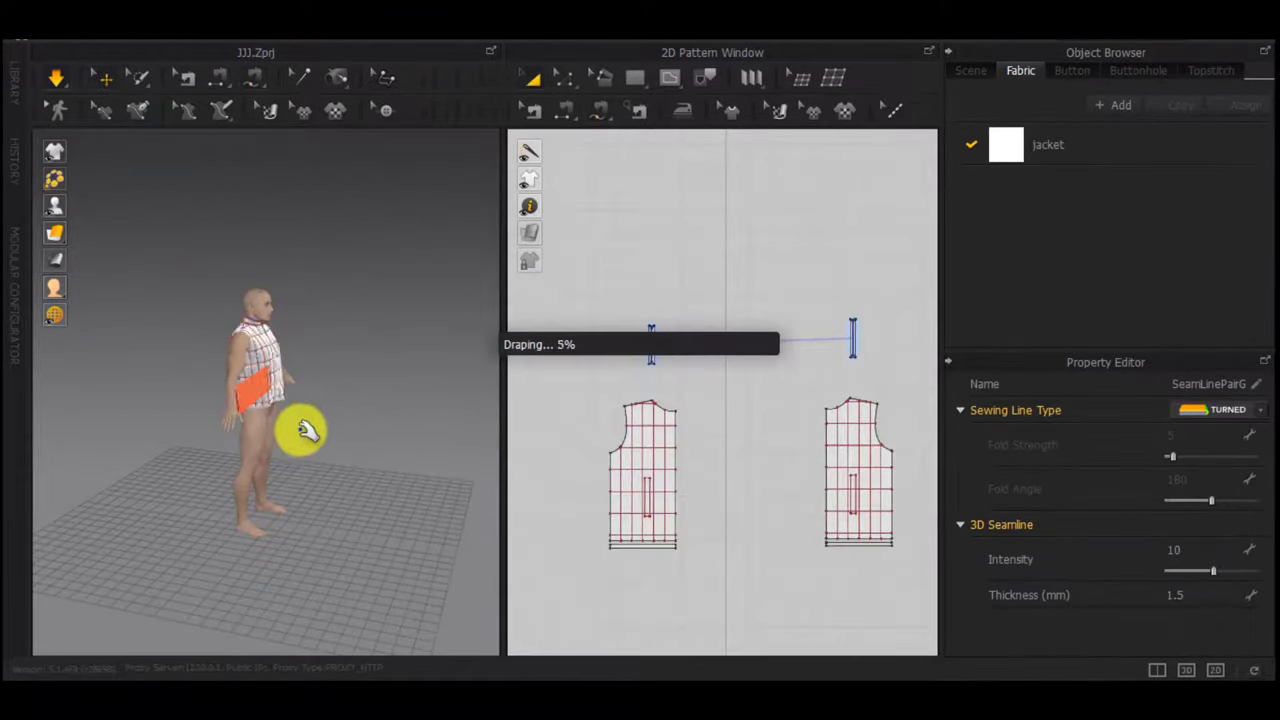
{"action": "scroll", "coordinate": [303, 430], "scroll_direction": "up", "scroll_amount": 6}
{"action": "scroll", "coordinate": [317, 417], "scroll_direction": "down", "scroll_amount": 2}
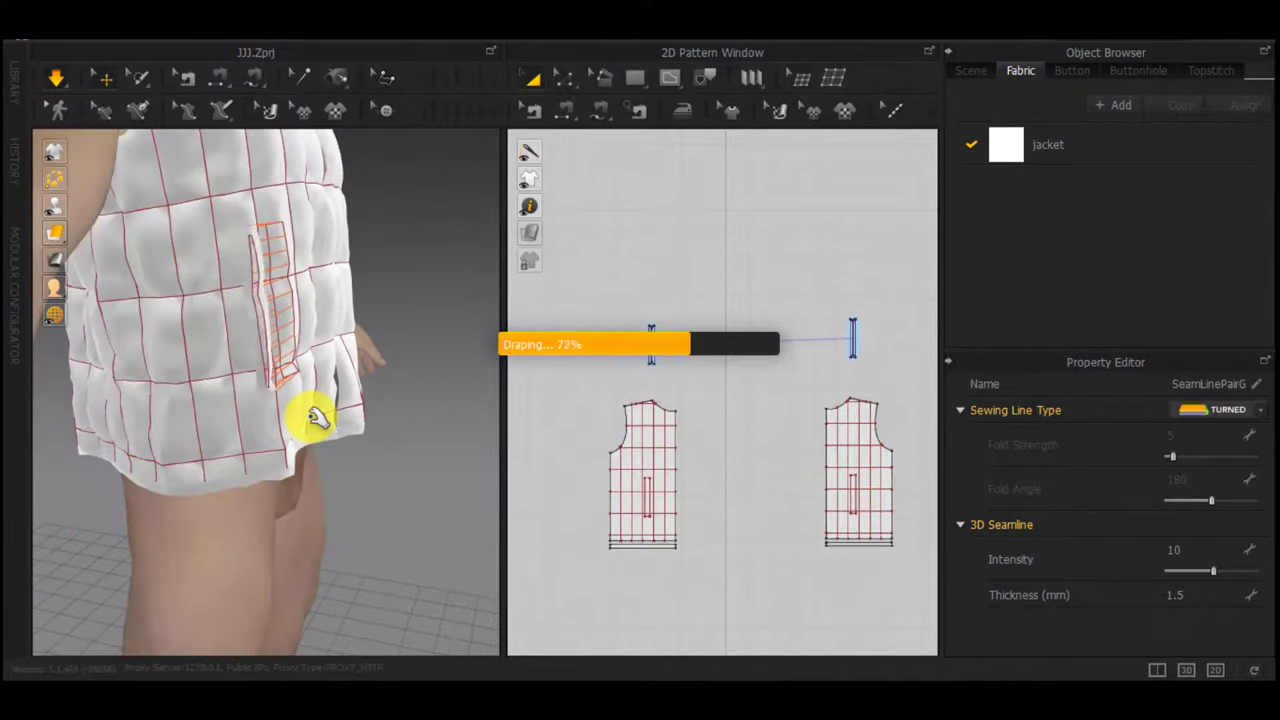
{"action": "right_click_drag", "start_coordinate": [317, 417], "coordinate": [129, 405]}
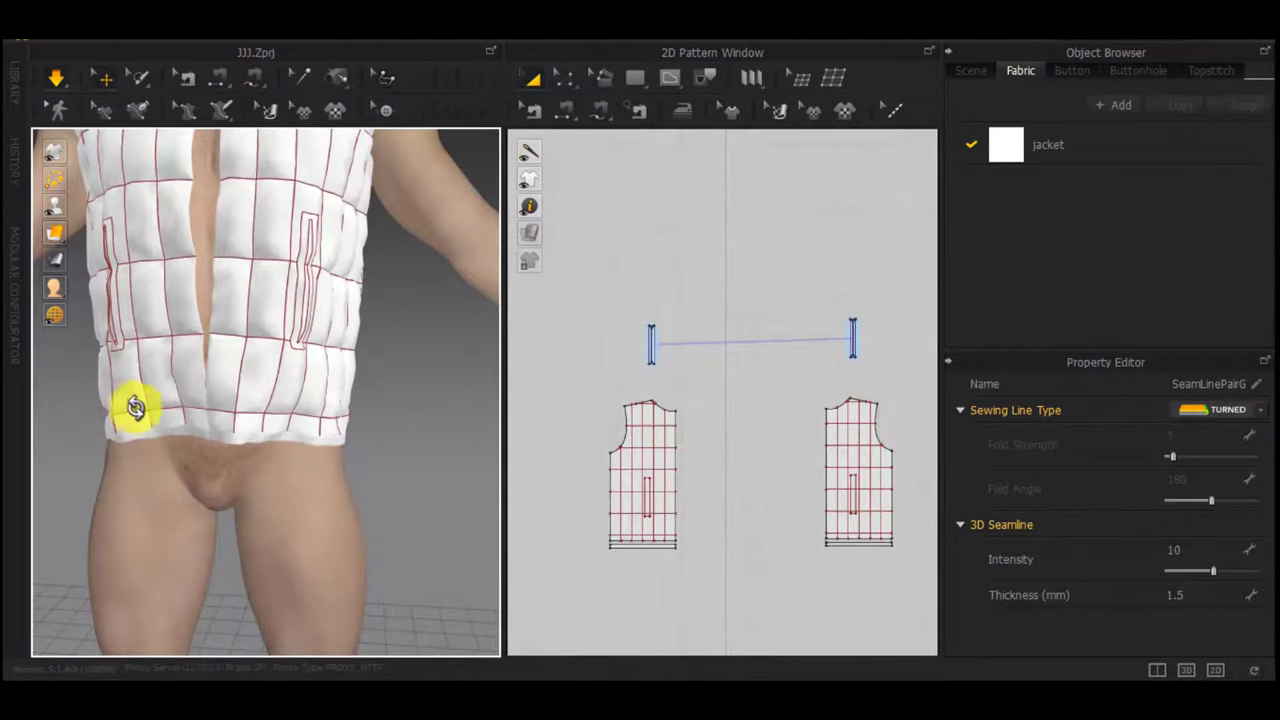
Make a layer clone of both pocket frames and place the clones above the originals in the 2D window
{"action": "mouse_move", "coordinate": [880, 294]}
{"action": "left_mouse_down"}
{"action": "mouse_move", "coordinate": [761, 397]}
{"action": "mouse_move", "coordinate": [570, 380]}
{"action": "left_mouse_up"}
{"action": "scroll", "coordinate": [655, 338], "scroll_direction": "up", "scroll_amount": 5}
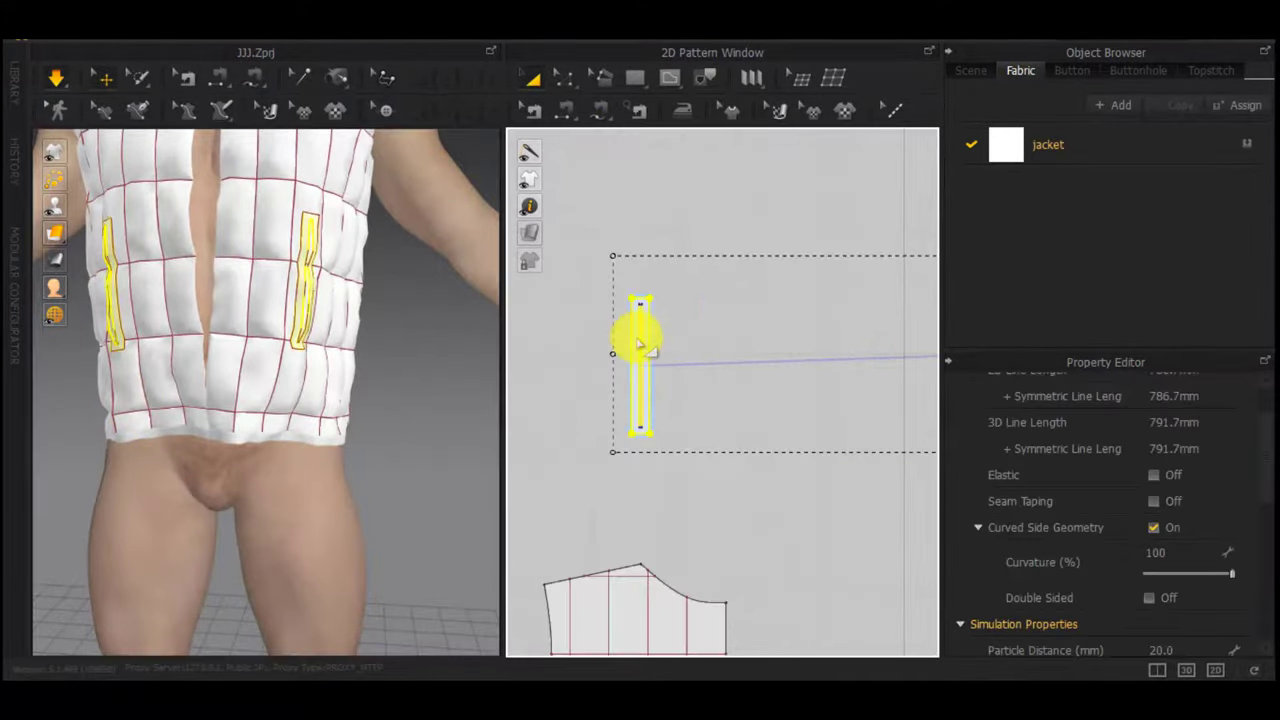
{"action": "right_click", "coordinate": [640, 345]}
{"action": "left_click", "coordinate": [724, 518]}
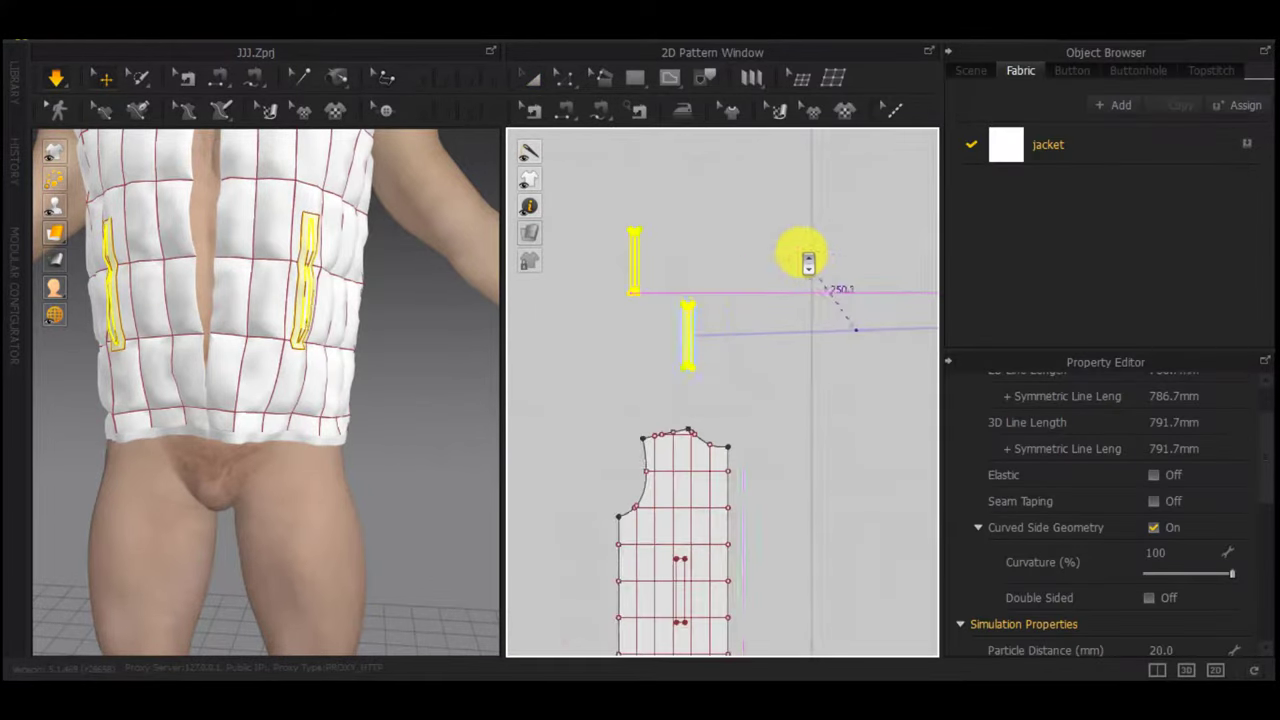
{"action": "scroll", "coordinate": [804, 254], "scroll_direction": "down", "scroll_amount": 2}
{"action": "middle_click_drag", "start_coordinate": [824, 256], "coordinate": [720, 316]}
{"action": "left_click", "coordinate": [731, 262]}
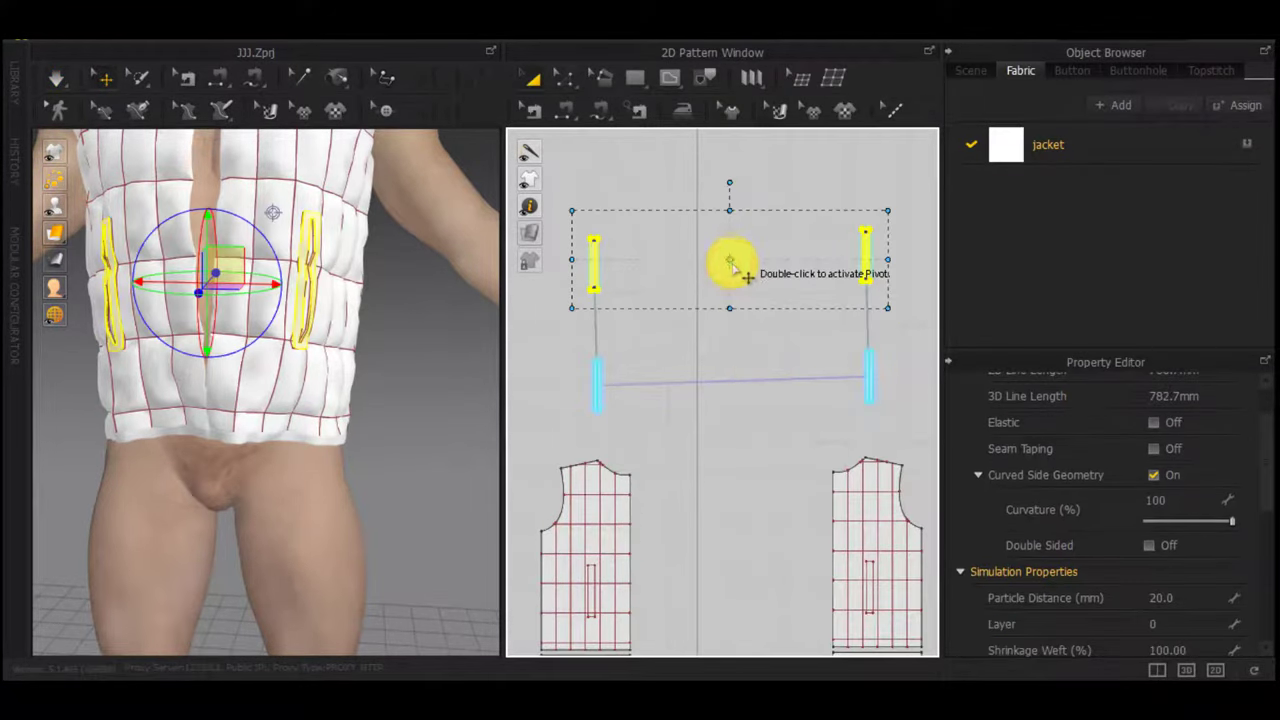
Set both Shrinkage Weft and Shrinkage Warp of the cloned pocket frames to 105%
{"action": "scroll", "coordinate": [1106, 543], "scroll_direction": "down", "scroll_amount": 3}
{"action": "left_click", "coordinate": [1177, 537]}
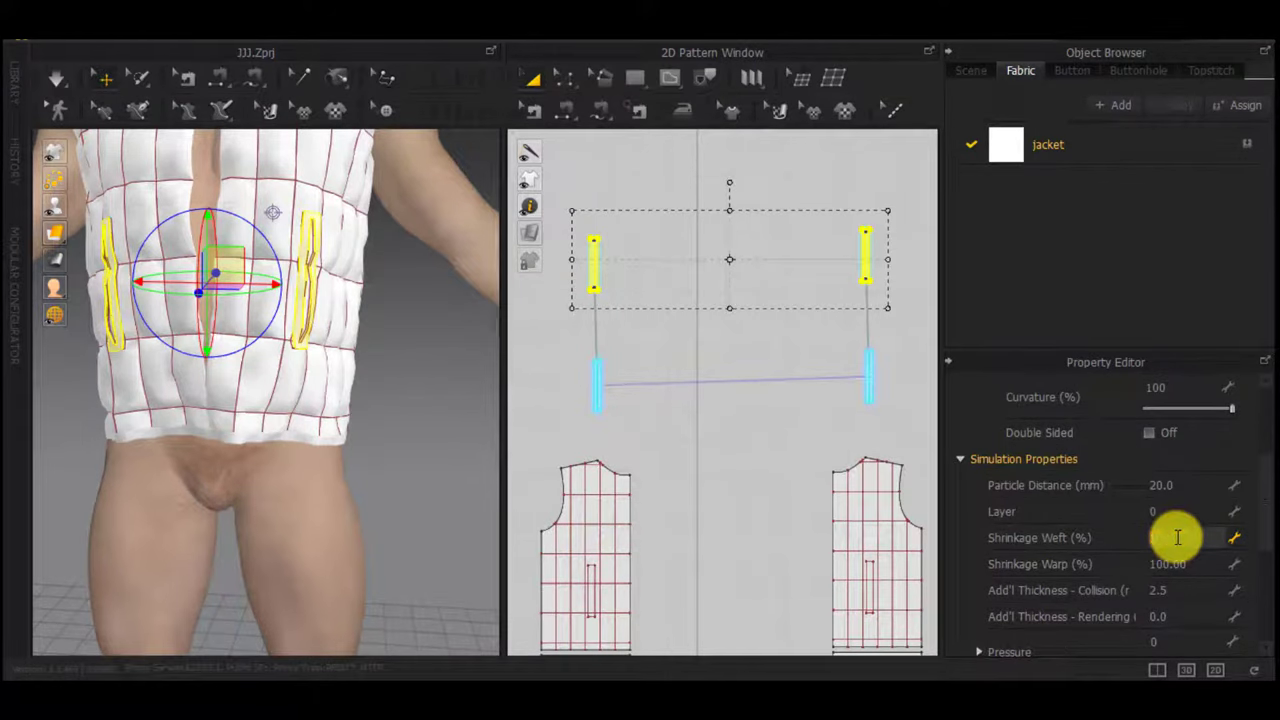
{"action": "left_click", "coordinate": [1189, 568]}
{"action": "type", "text": "105"}
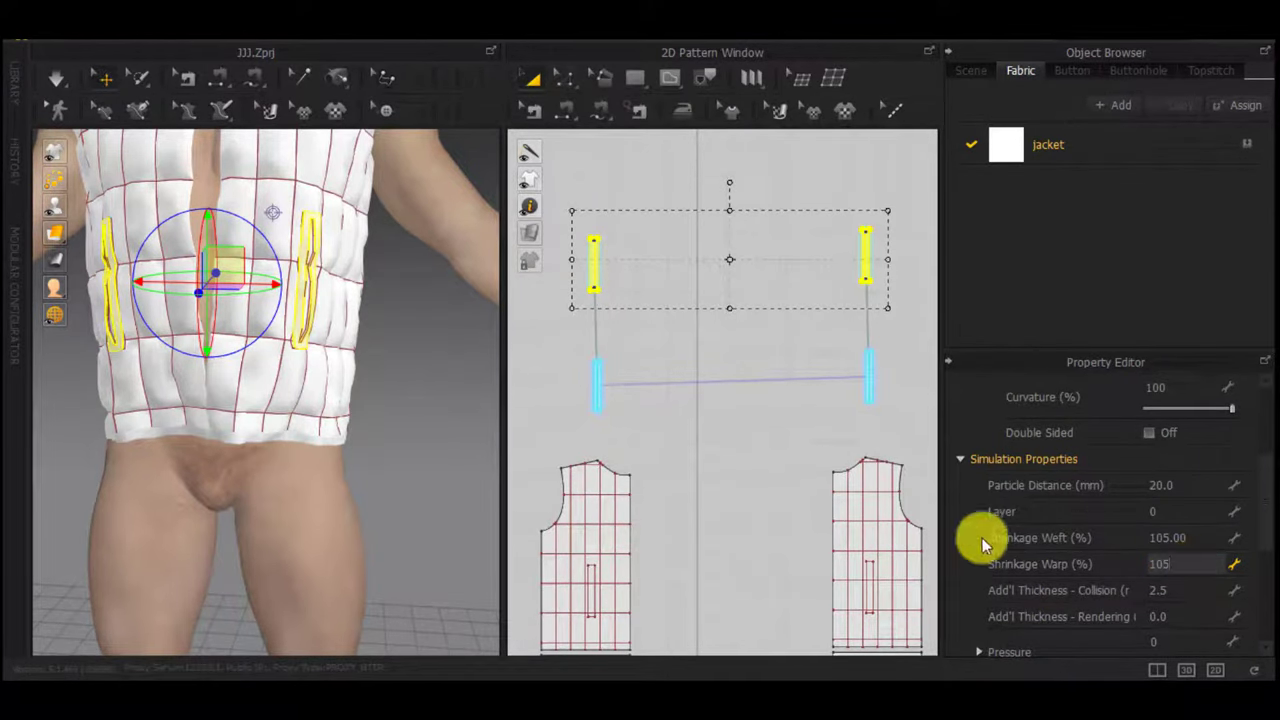
{"action": "left_click", "coordinate": [774, 435]}
Simulate the garment with the layered pocket frames and inspect how the pockets sit from the side and front
{"action": "scroll", "coordinate": [348, 344], "scroll_direction": "up", "scroll_amount": 5}
{"action": "middle_click_drag", "start_coordinate": [348, 344], "coordinate": [337, 500]}
{"action": "key", "text": "space"}
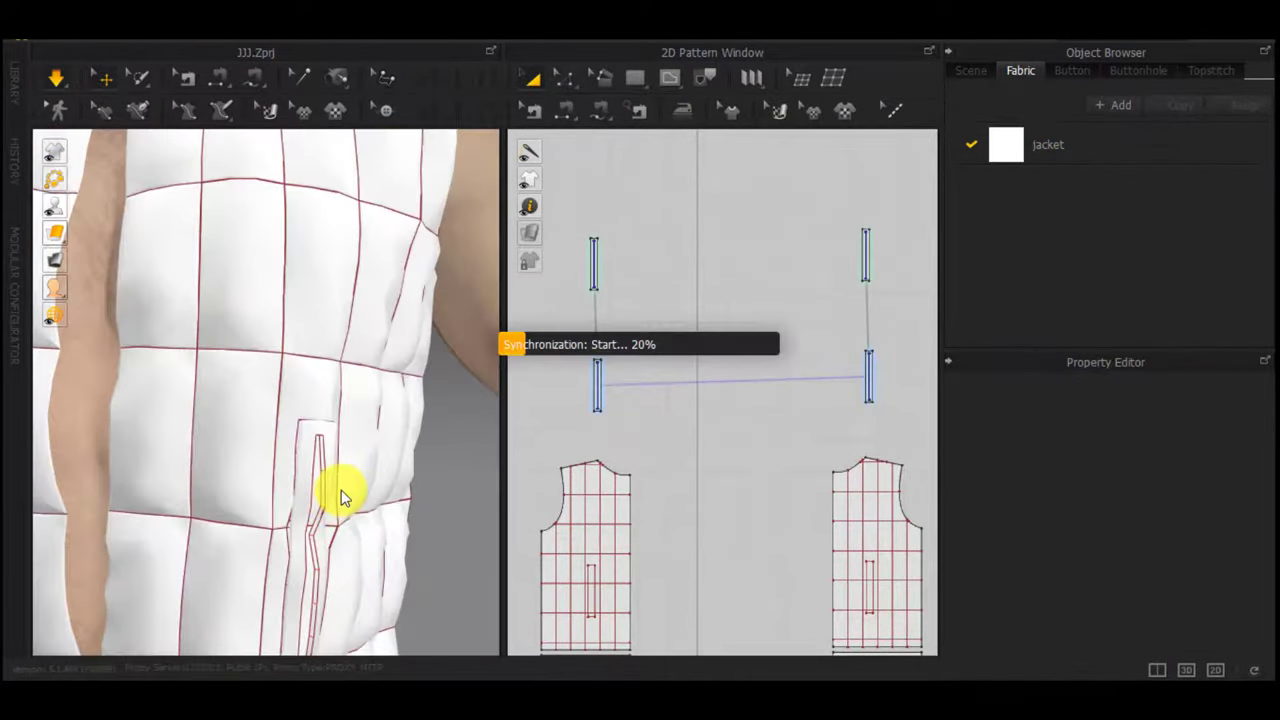
{"action": "right_click_drag", "start_coordinate": [355, 489], "coordinate": [241, 475]}
{"action": "scroll", "coordinate": [248, 486], "scroll_direction": "down", "scroll_amount": 2}
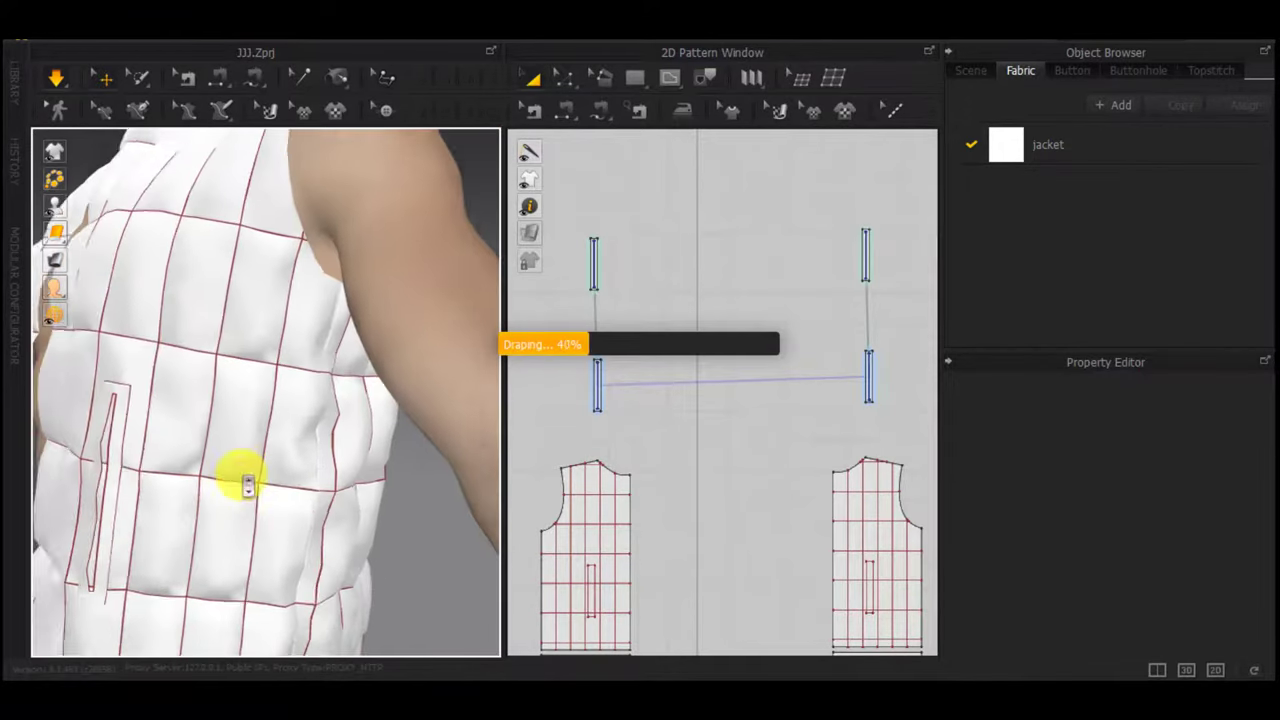
{"action": "right_click_drag", "start_coordinate": [165, 486], "coordinate": [237, 489]}
{"action": "scroll", "coordinate": [248, 490], "scroll_direction": "down", "scroll_amount": 5}
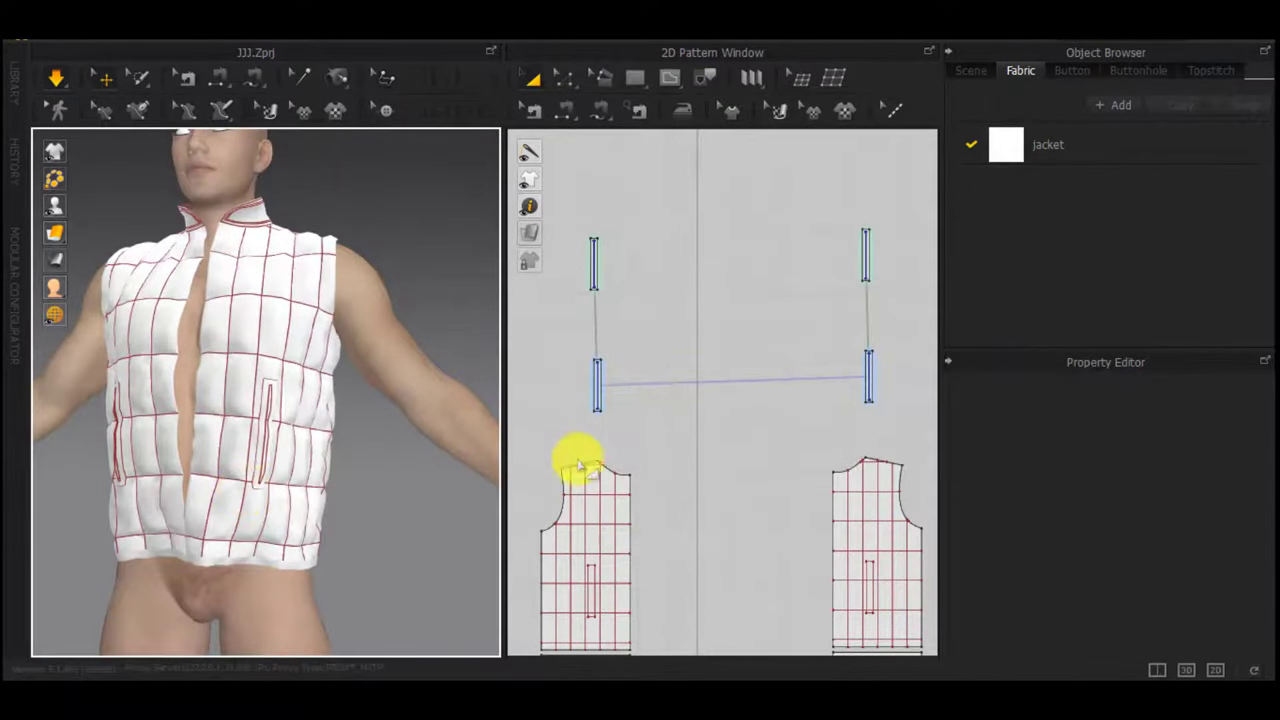
{"action": "middle_click_drag", "start_coordinate": [597, 584], "coordinate": [634, 450]}
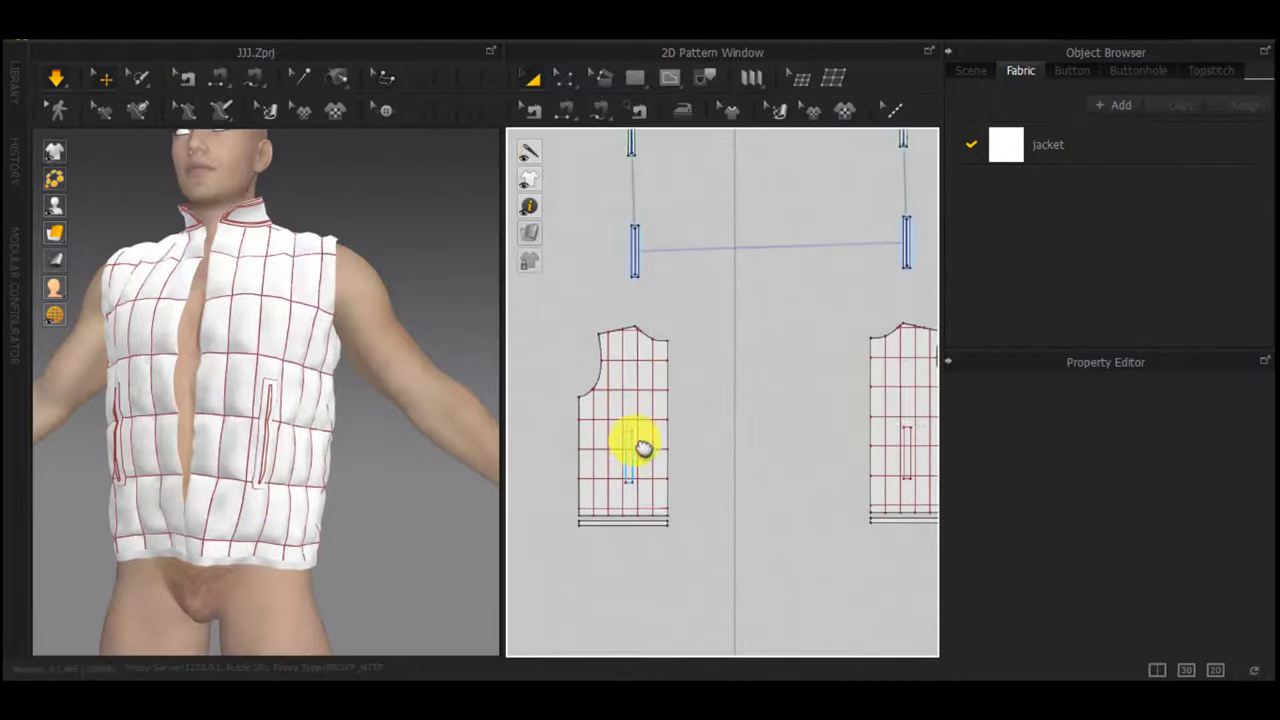
Copy the pocket rectangle on the front panel and paste it about 260 mm above the original
{"action": "scroll", "coordinate": [634, 450], "scroll_direction": "up", "scroll_amount": 5}
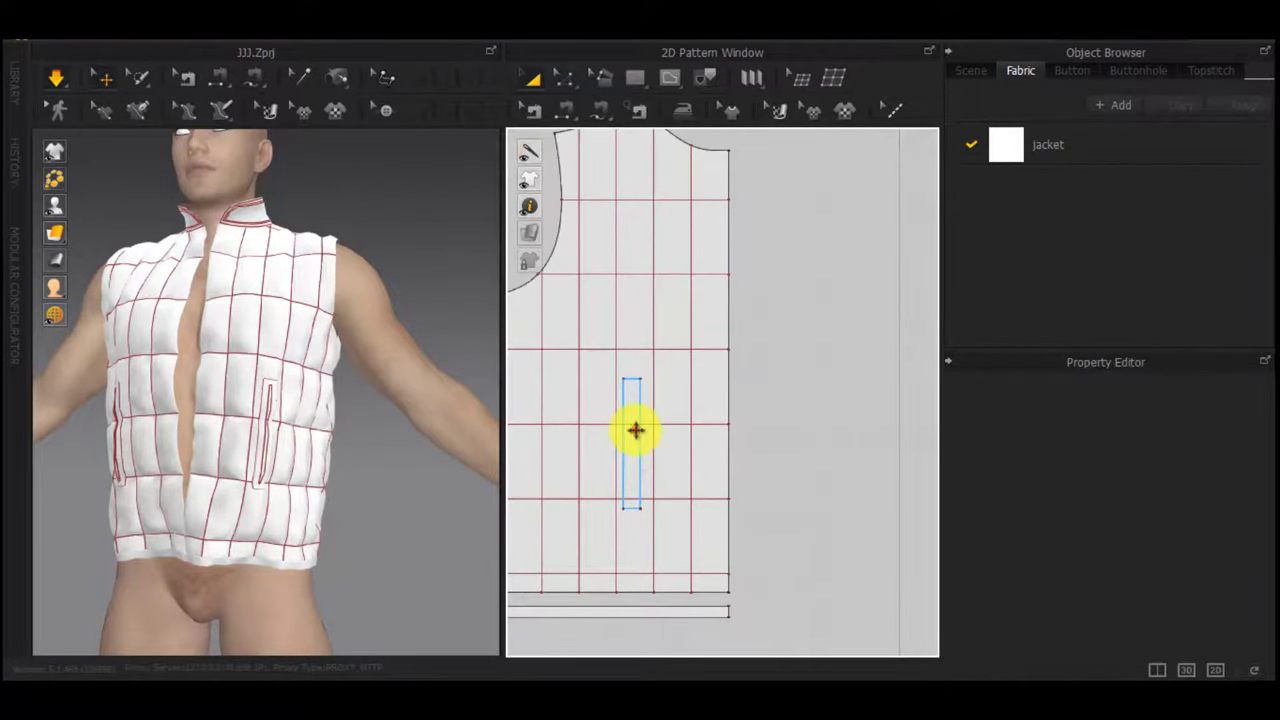
{"action": "left_click", "coordinate": [636, 430]}
{"action": "left_click", "coordinate": [682, 454]}
{"action": "key", "text": "ctrl+c"}
{"action": "key", "text": "ctrl+v"}
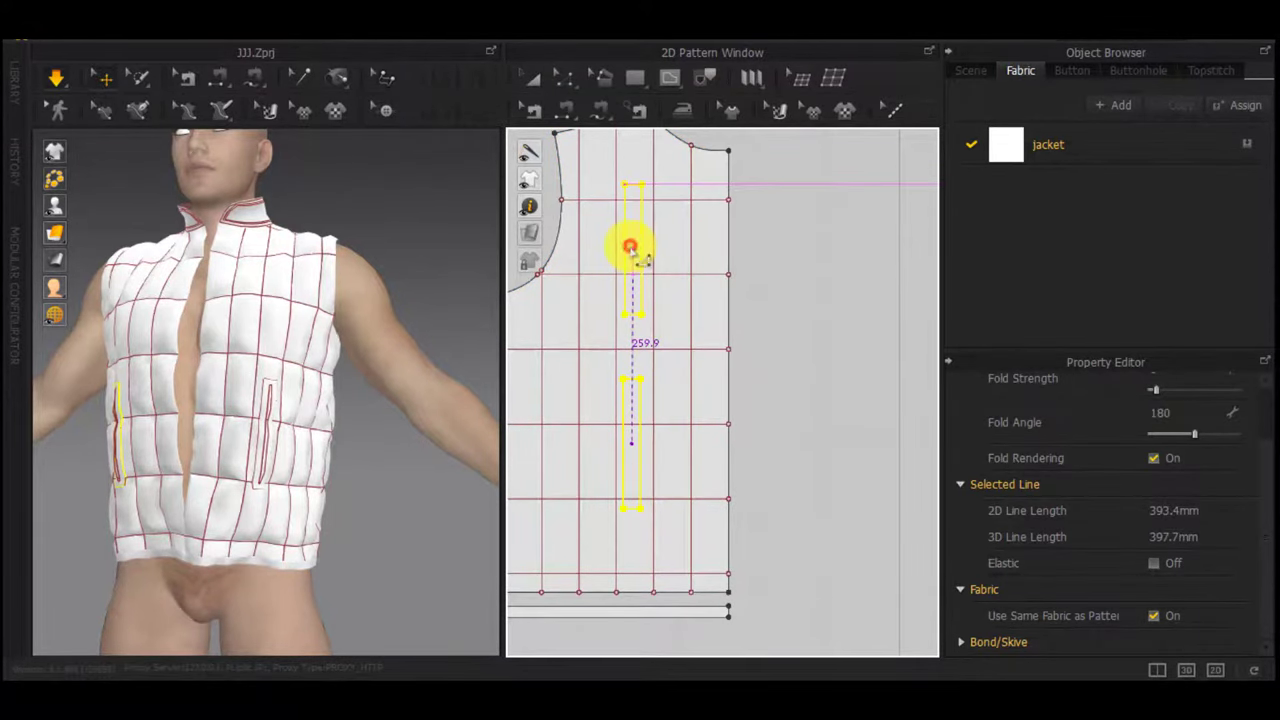
{"action": "left_click", "coordinate": [630, 246]}
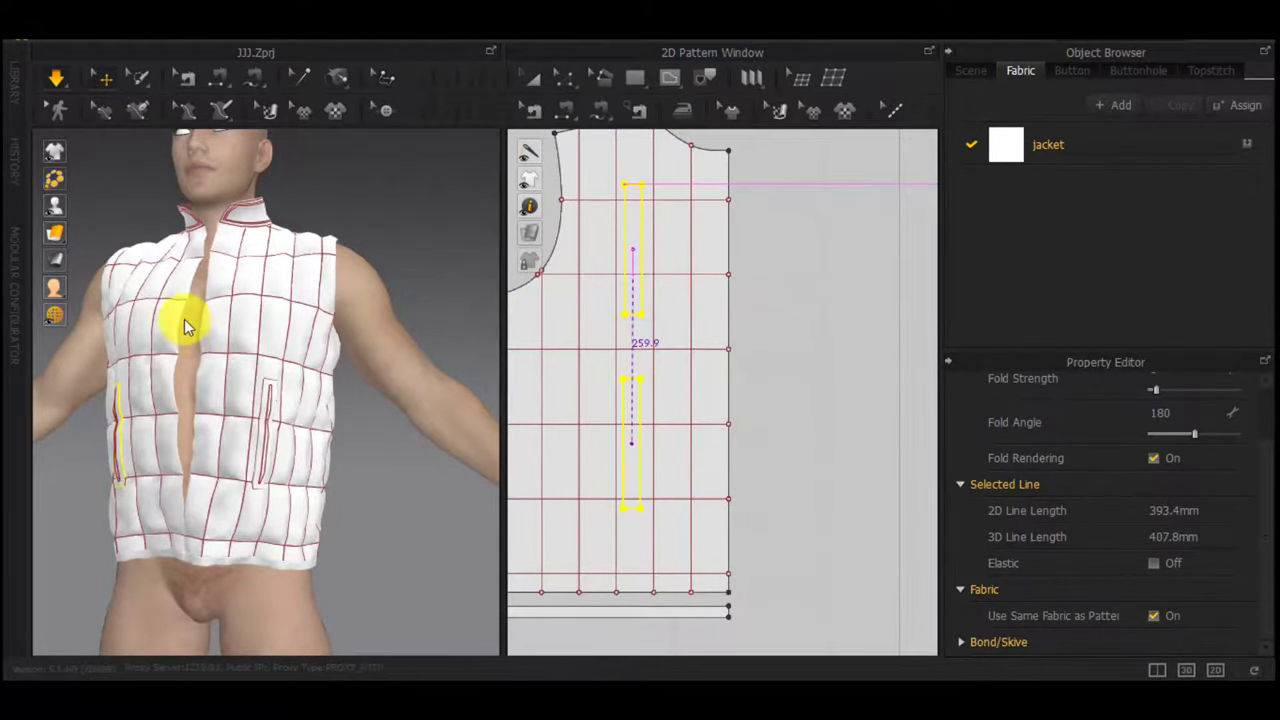
Move the pasted rectangle toward the armhole on the chest, checking its placement on the 3D jacket
{"action": "scroll", "coordinate": [209, 349], "scroll_direction": "up", "scroll_amount": 2}
{"action": "right_click_drag", "start_coordinate": [200, 350], "coordinate": [246, 345]}
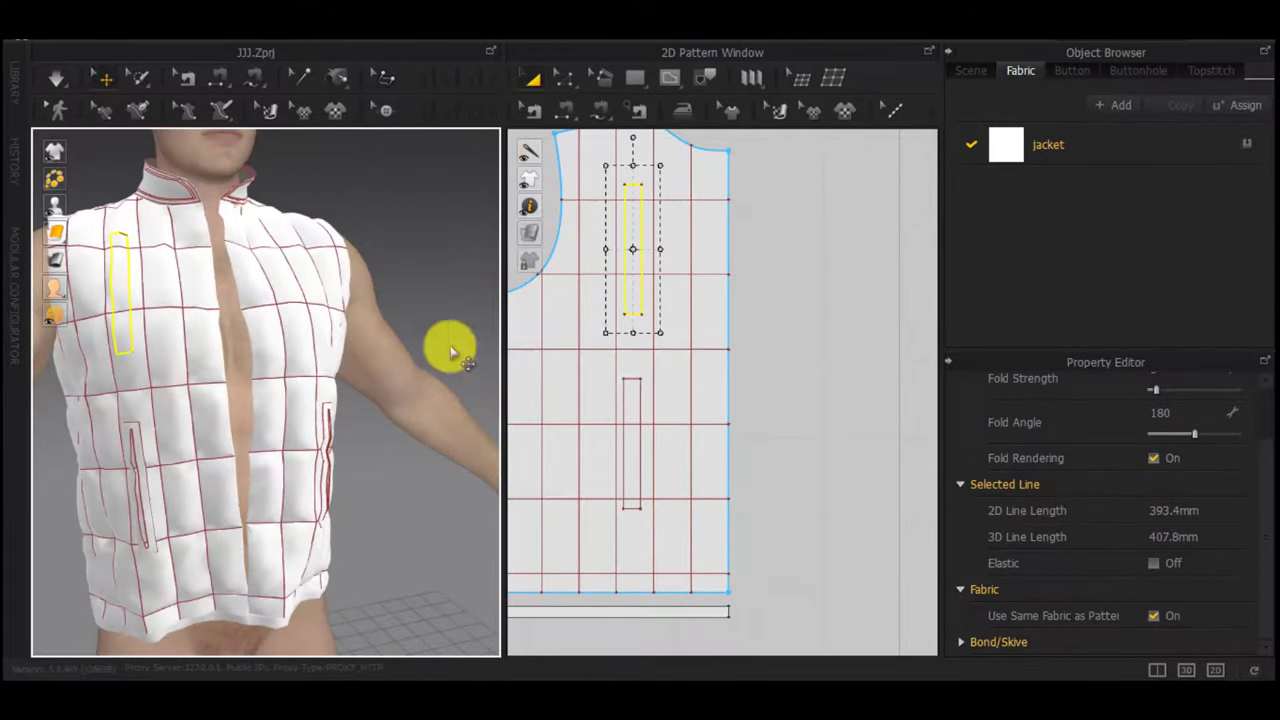
{"action": "left_click_drag", "start_coordinate": [634, 223], "coordinate": [597, 248]}
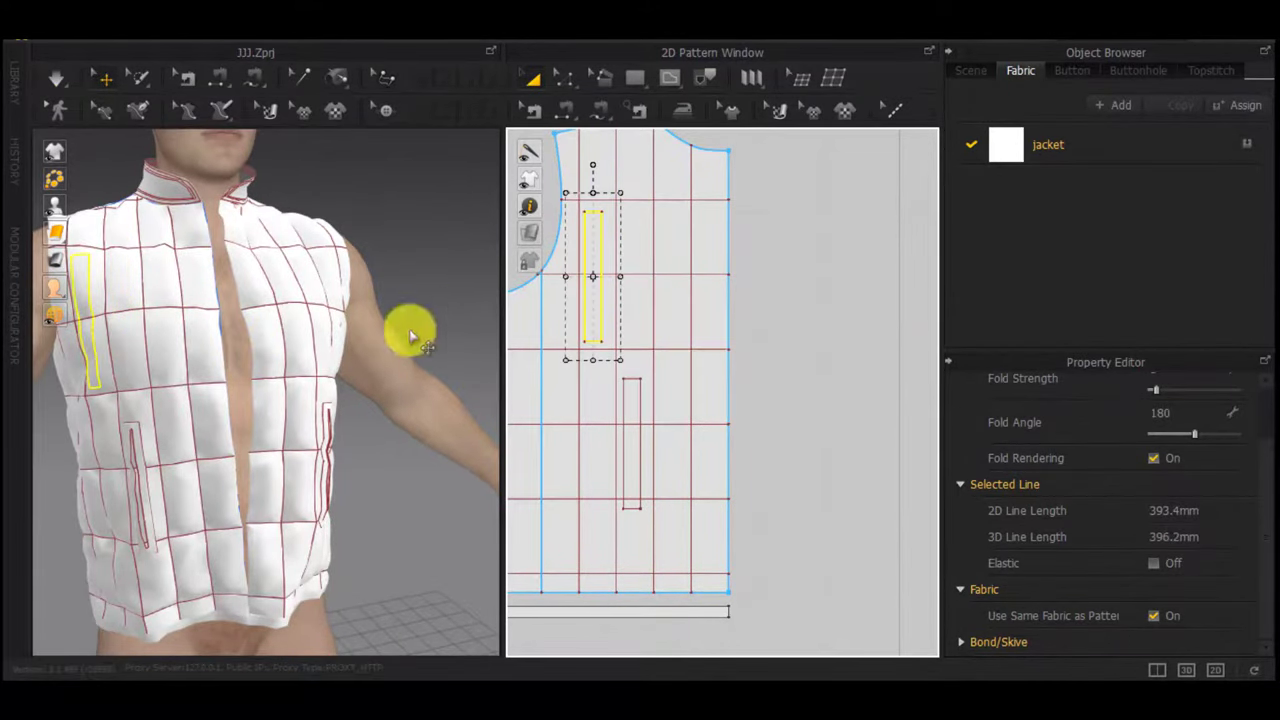
{"action": "right_click_drag", "start_coordinate": [281, 339], "coordinate": [384, 347]}
{"action": "scroll", "coordinate": [592, 274], "scroll_direction": "up", "scroll_amount": 3}
{"action": "left_click_drag", "start_coordinate": [602, 248], "coordinate": [615, 310]}
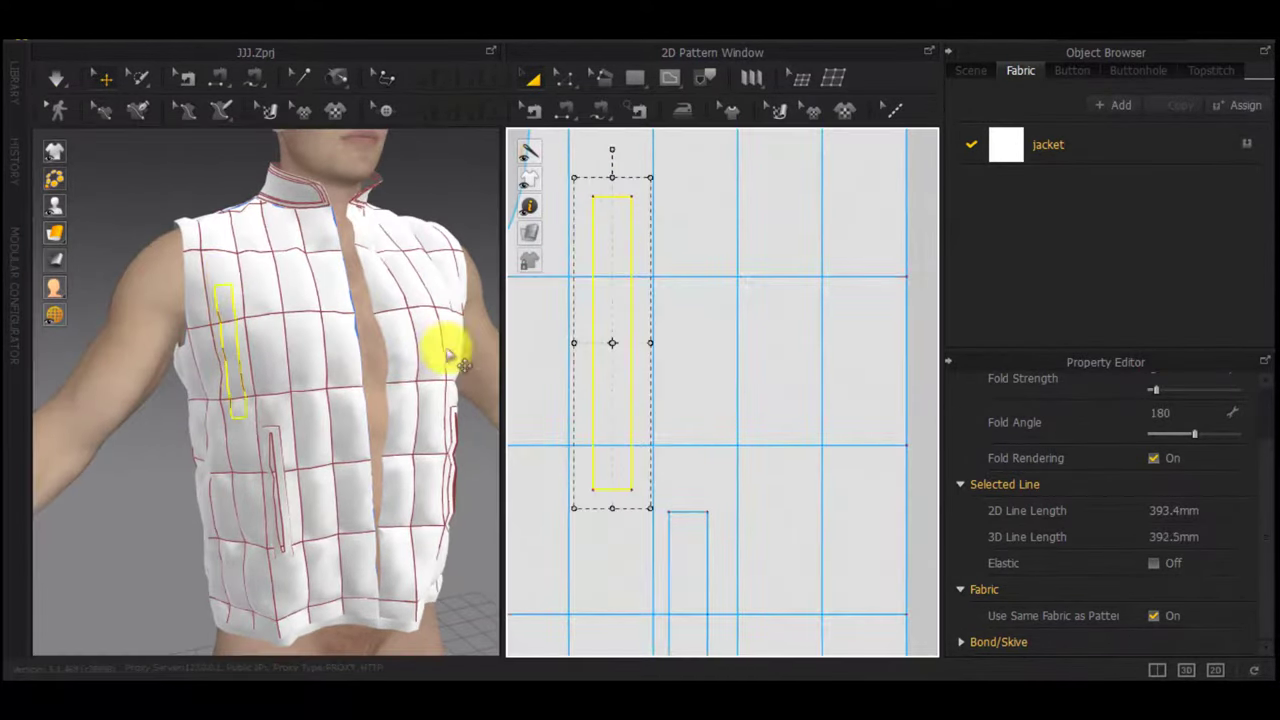
{"action": "right_click_drag", "start_coordinate": [449, 356], "coordinate": [410, 339]}
{"action": "scroll", "coordinate": [617, 361], "scroll_direction": "down", "scroll_amount": 5}
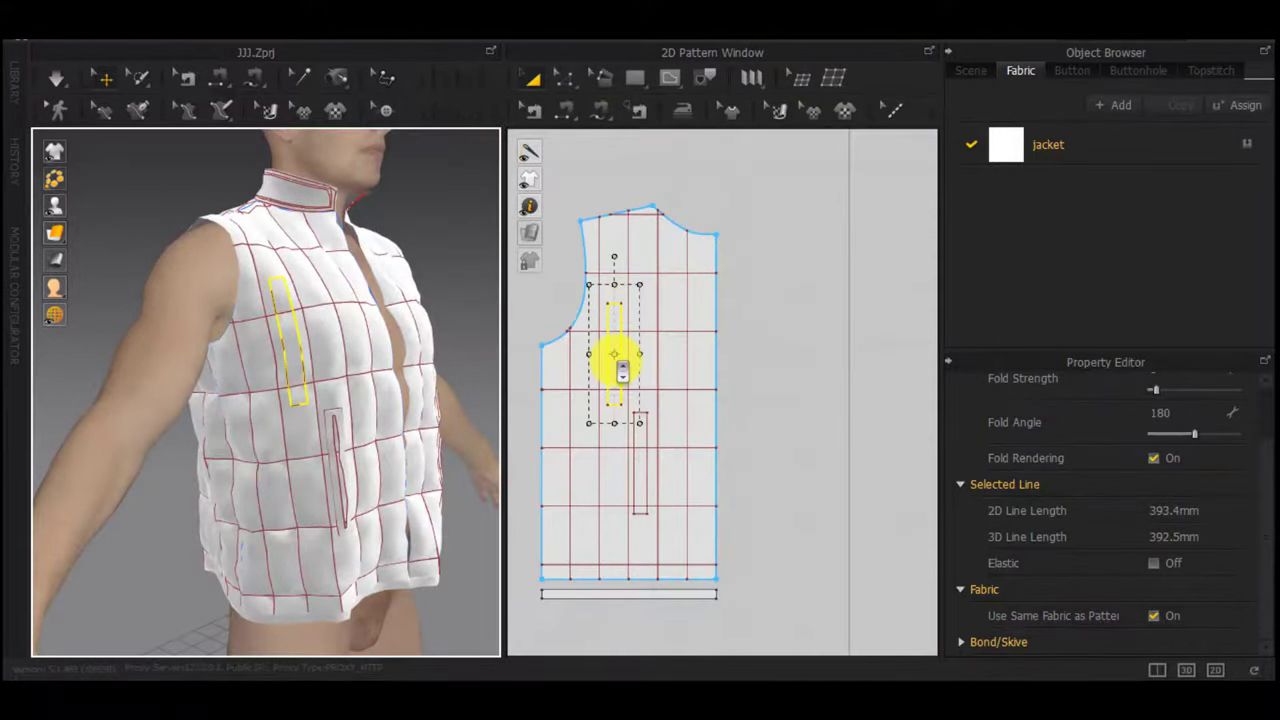
Shorten the chest pocket rectangle lengthwise to an outline length of about 335.5 mm
{"action": "double_click", "coordinate": [614, 355]}
{"action": "left_click_drag", "start_coordinate": [615, 407], "coordinate": [615, 411]}
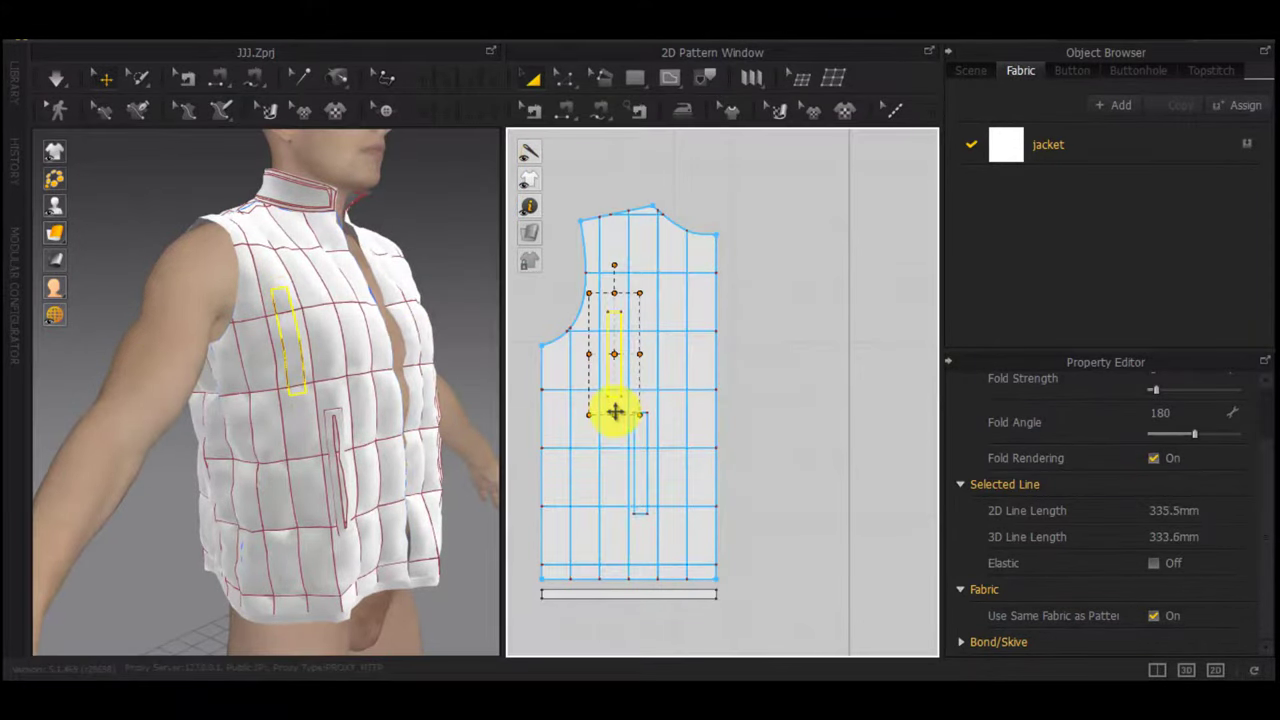
{"action": "right_click_drag", "start_coordinate": [389, 367], "coordinate": [362, 373]}
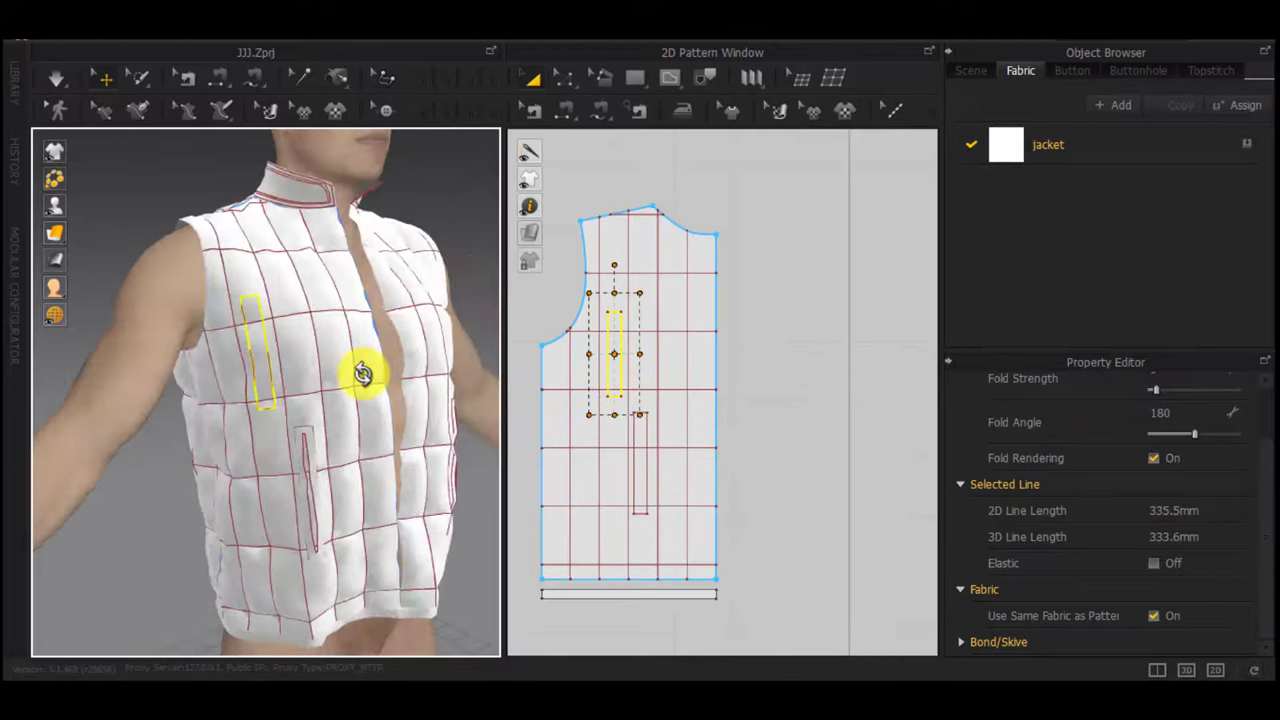
Copy the chest pocket rectangle and paste it as a separate pattern beside the existing pocket frames
{"action": "right_click", "coordinate": [618, 365]}
{"action": "left_click", "coordinate": [687, 216]}
{"action": "scroll", "coordinate": [633, 257], "scroll_direction": "down", "scroll_amount": 4}
{"action": "middle_click_drag", "start_coordinate": [604, 252], "coordinate": [640, 397]}
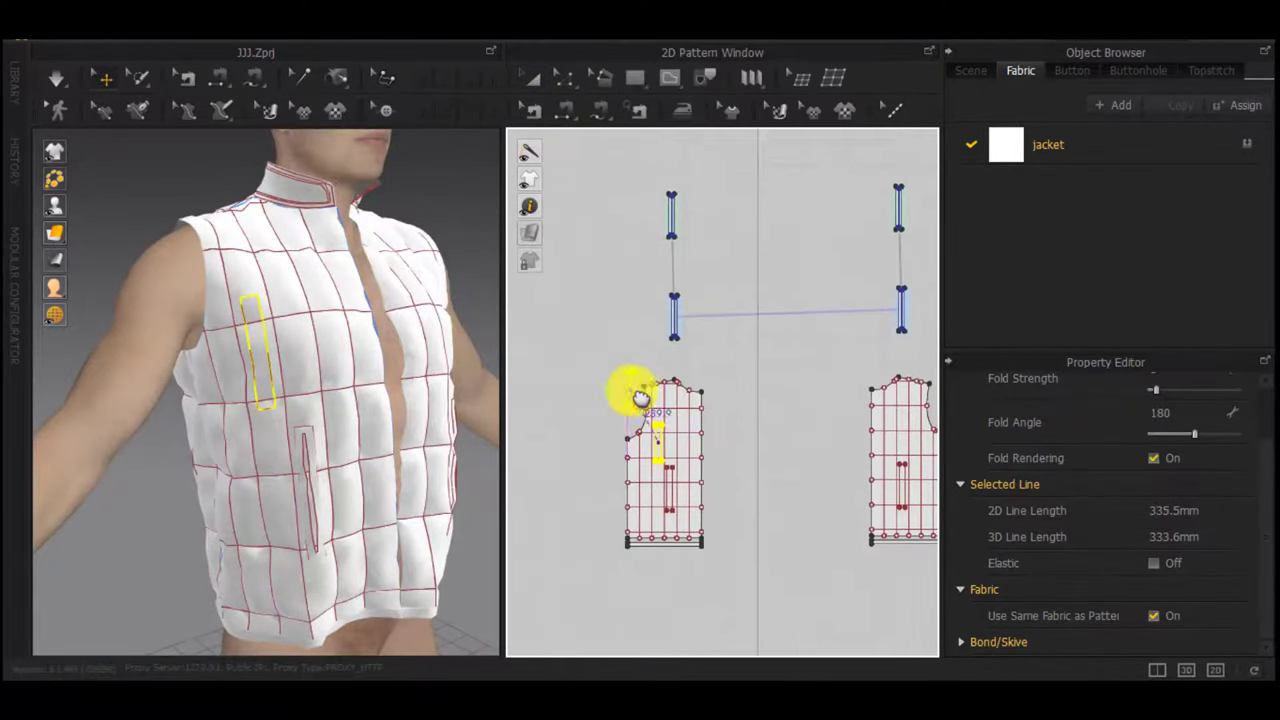
{"action": "left_click", "coordinate": [612, 320]}
{"action": "scroll", "coordinate": [624, 328], "scroll_direction": "up", "scroll_amount": 6}
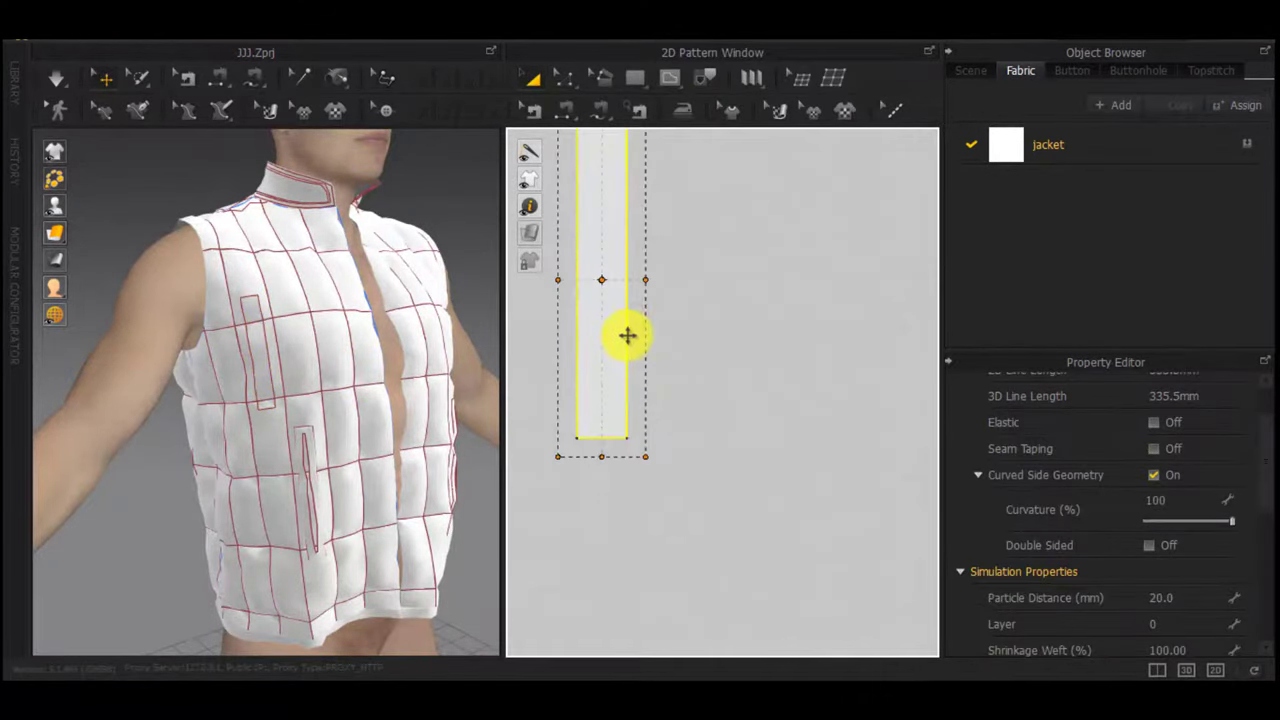
Offset the new pattern's outline 8 mm inward as an internal line, then cut out and delete the inner piece to leave a frame
{"action": "right_click", "coordinate": [627, 336]}
{"action": "left_click", "coordinate": [720, 411]}
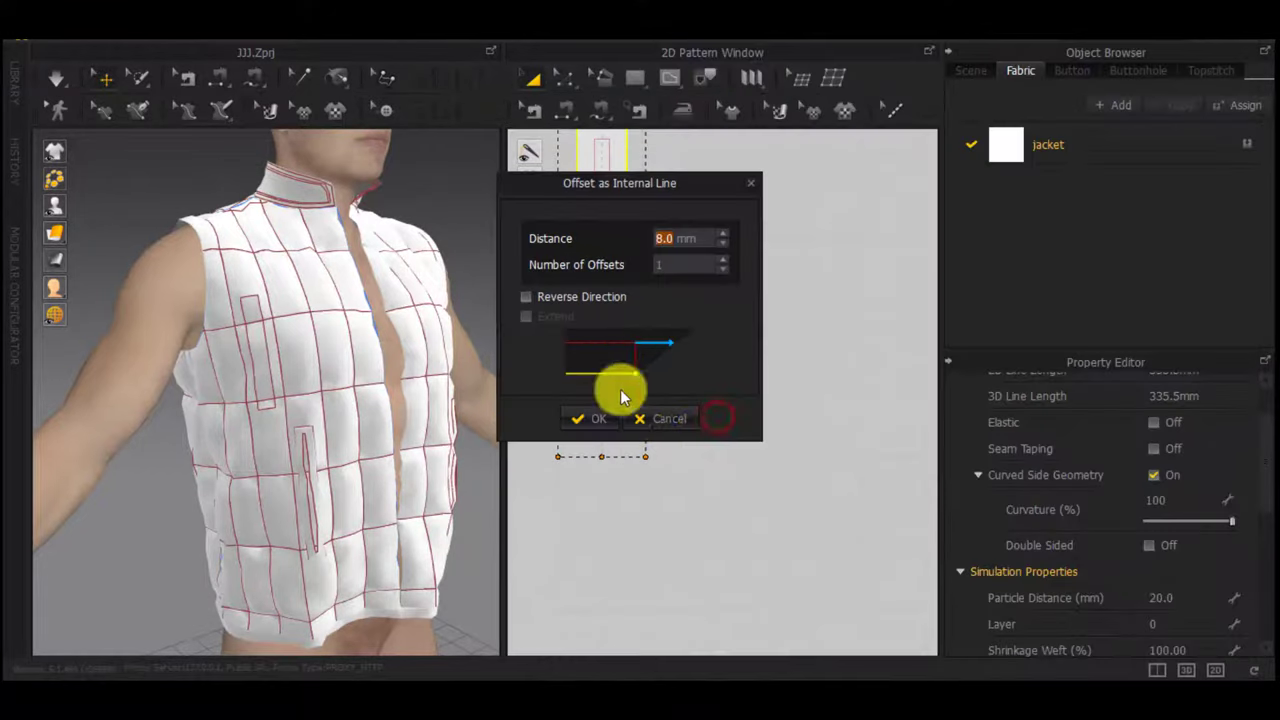
{"action": "left_click", "coordinate": [612, 419]}
{"action": "right_click", "coordinate": [605, 415]}
{"action": "left_click", "coordinate": [632, 295]}
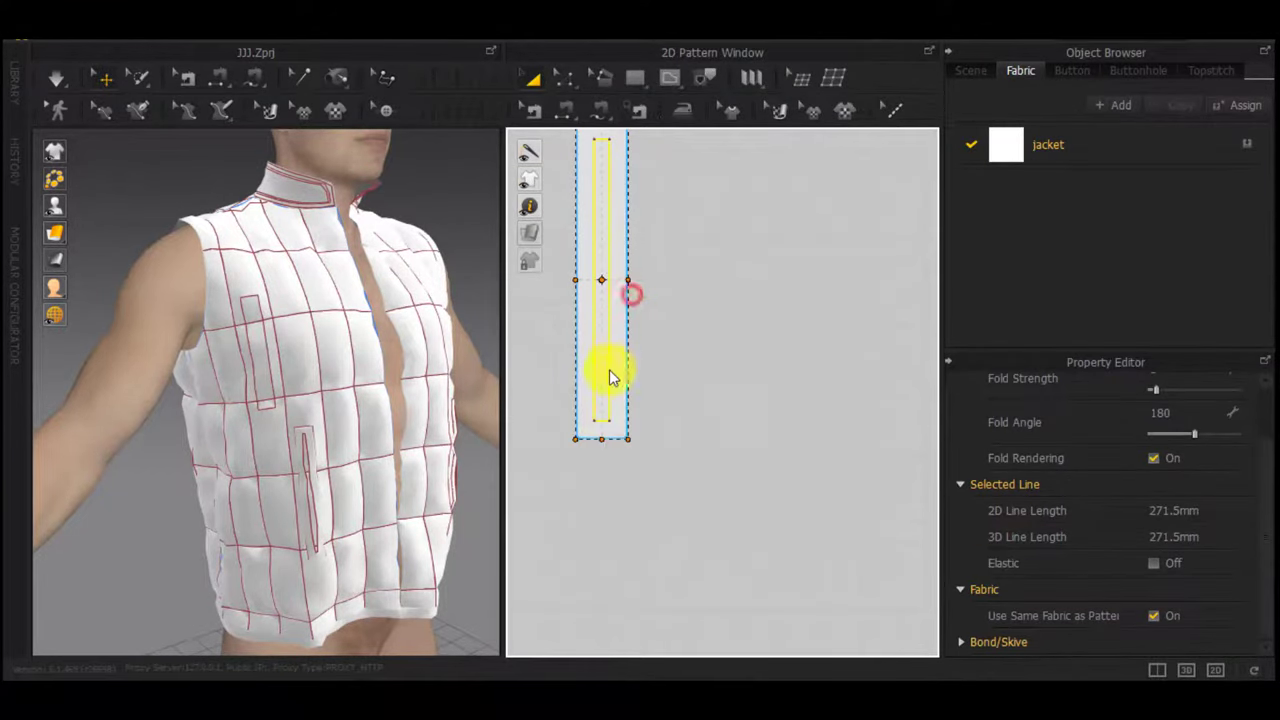
{"action": "scroll", "coordinate": [611, 398], "scroll_direction": "down", "scroll_amount": 3}
{"action": "scroll", "coordinate": [611, 366], "scroll_direction": "up", "scroll_amount": 4}
{"action": "left_click_drag", "start_coordinate": [600, 357], "coordinate": [556, 357]}
{"action": "key", "text": "Delete"}
{"action": "scroll", "coordinate": [621, 402], "scroll_direction": "down", "scroll_amount": 5}
Free-sew the new frame's outer outline to the chest pocket rectangle on the front panel
{"action": "key", "text": "m"}
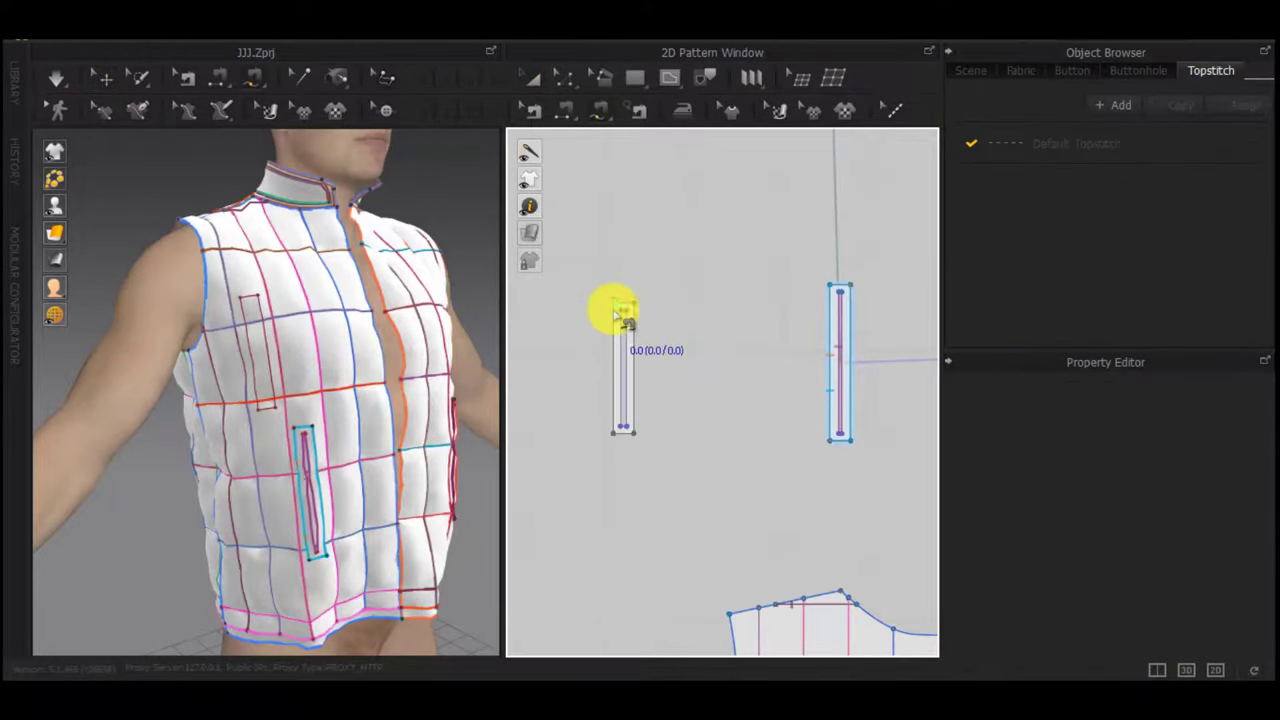
{"action": "left_click", "coordinate": [613, 307]}
{"action": "left_click", "coordinate": [611, 305]}
{"action": "middle_click_drag", "start_coordinate": [664, 516], "coordinate": [562, 214]}
{"action": "scroll", "coordinate": [570, 235], "scroll_direction": "down", "scroll_amount": 2}
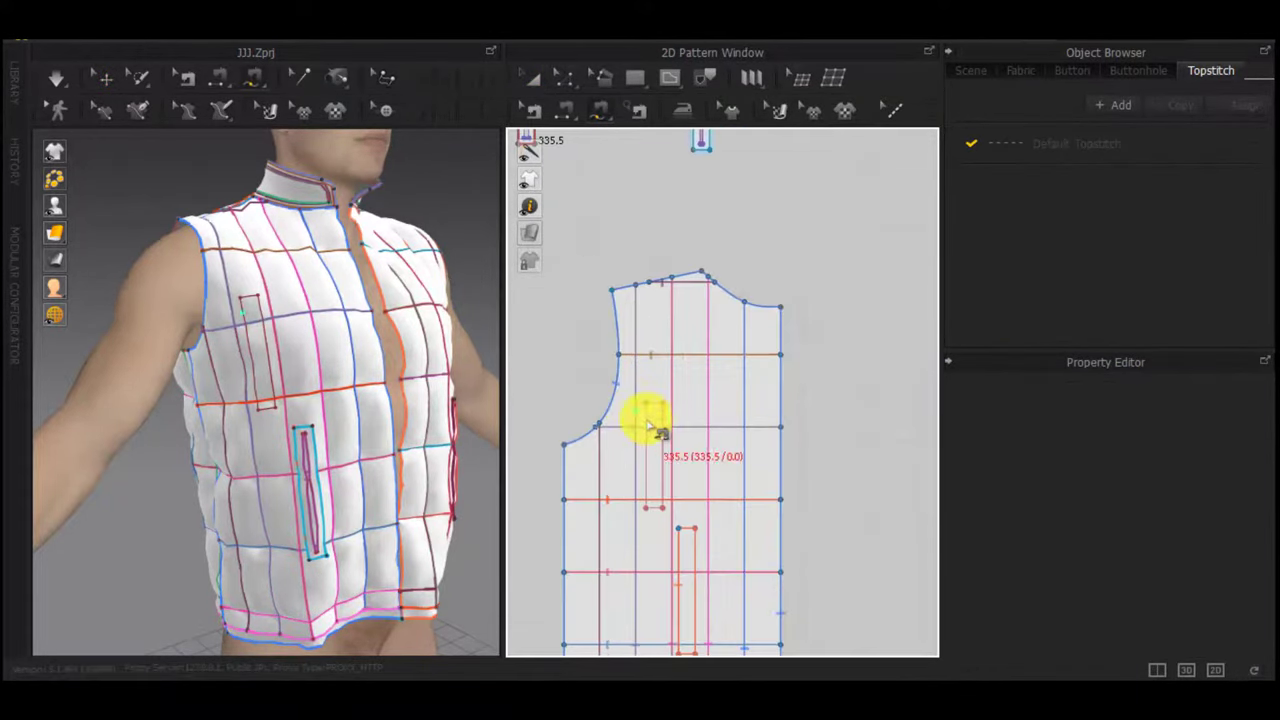
{"action": "left_click", "coordinate": [647, 403]}
{"action": "left_click", "coordinate": [652, 505]}
{"action": "left_click", "coordinate": [649, 404]}
{"action": "scroll", "coordinate": [376, 378], "scroll_direction": "down", "scroll_amount": 10}
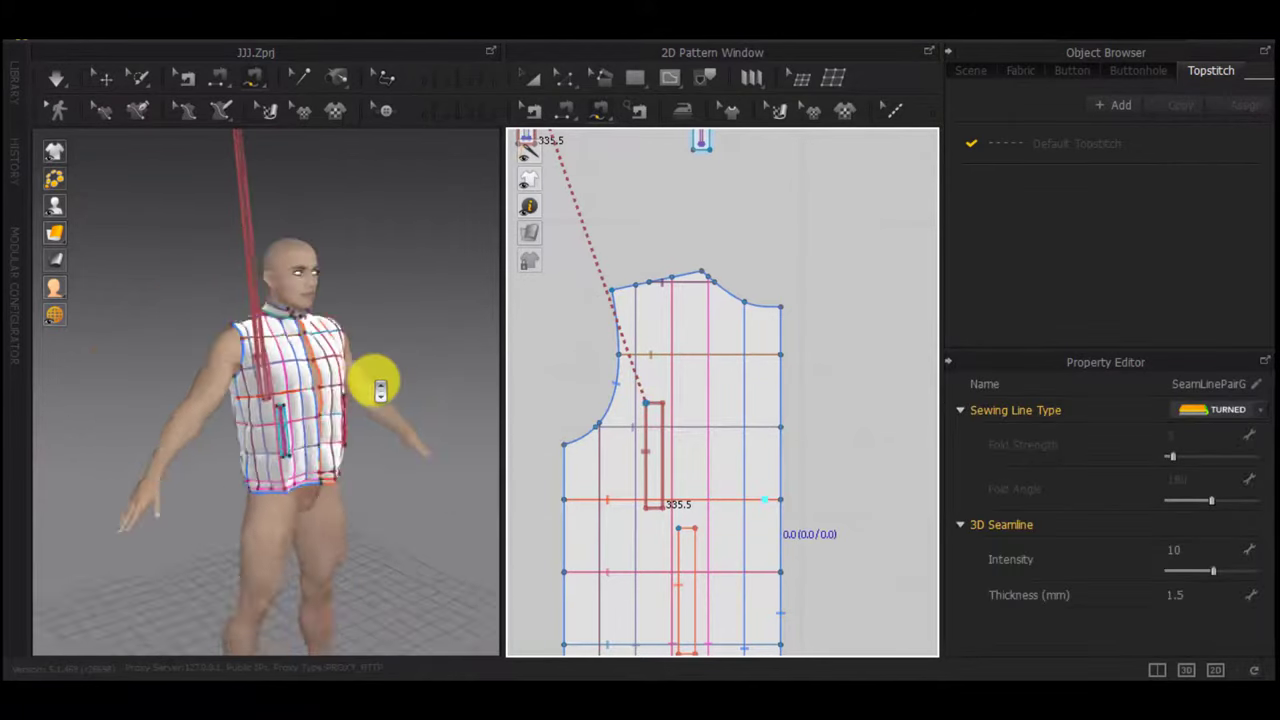
Place the new pocket frame in front of its chest outline in 3D and simulate to drape it onto the jacket
{"action": "key", "text": "space"}
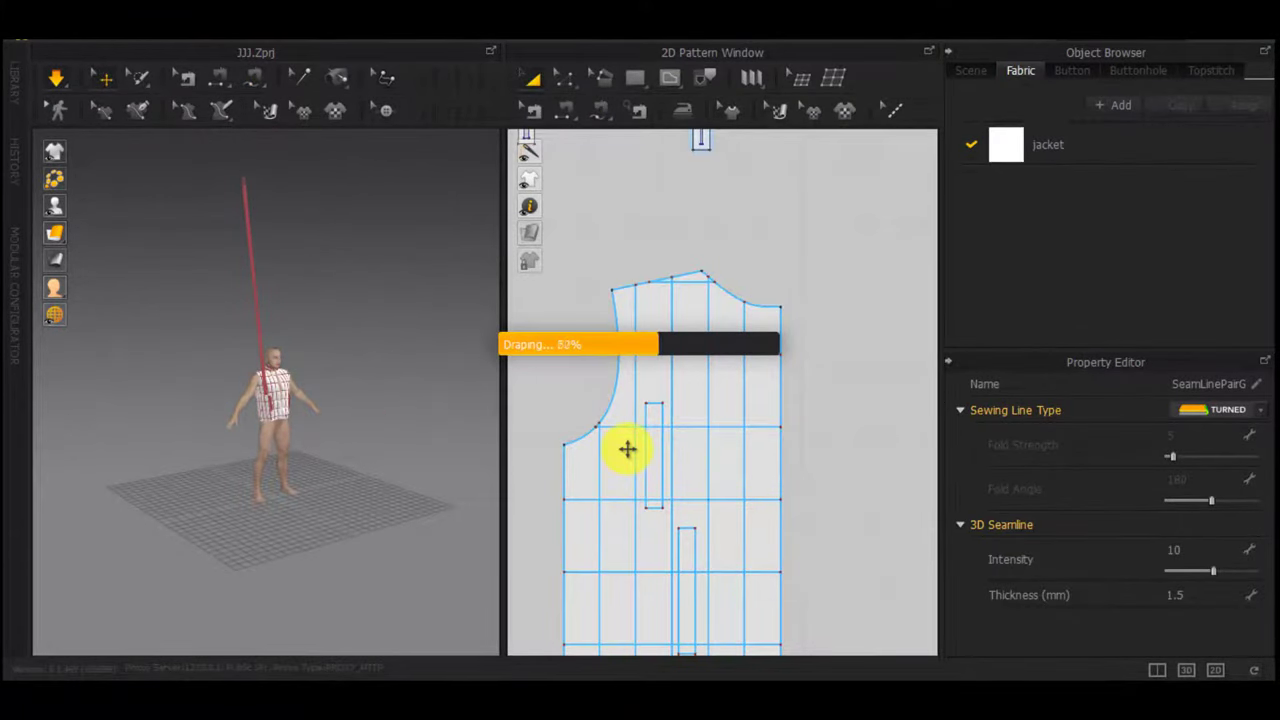
{"action": "scroll", "coordinate": [320, 400], "scroll_direction": "up", "scroll_amount": 5}
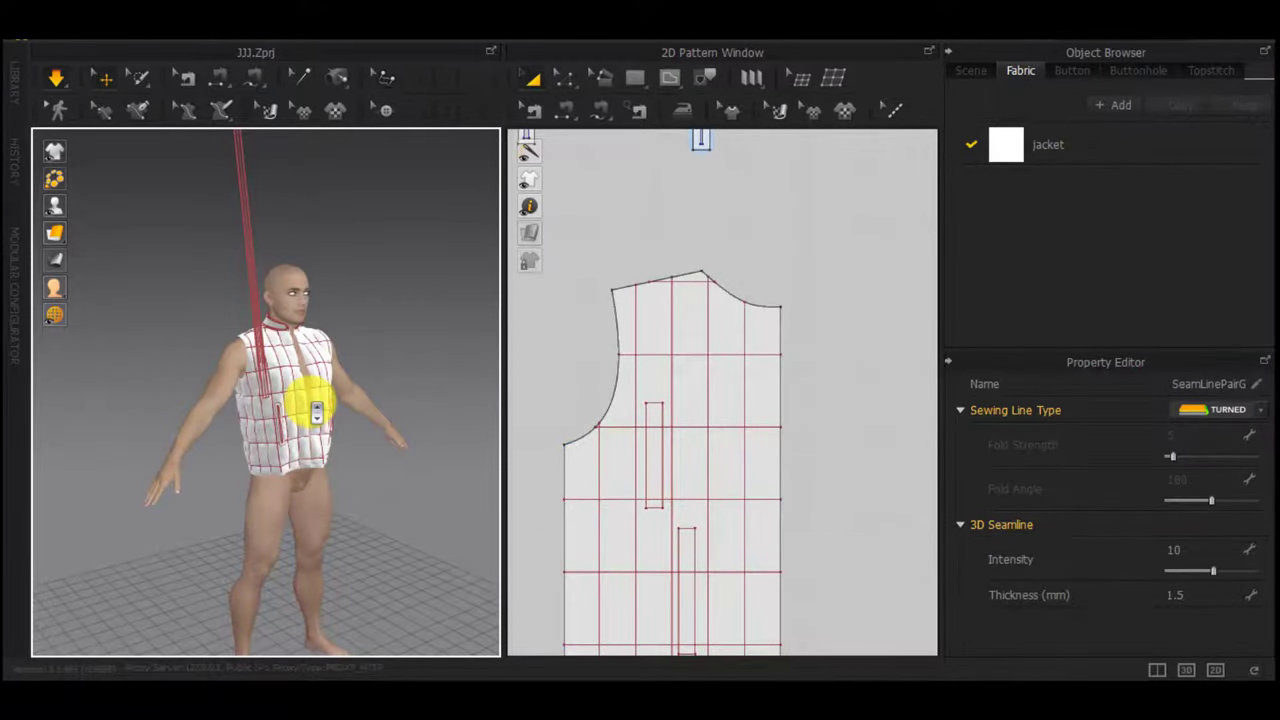
{"action": "key", "text": "space"}
{"action": "scroll", "coordinate": [222, 348], "scroll_direction": "down", "scroll_amount": 2}
{"action": "middle_click_drag", "start_coordinate": [232, 232], "coordinate": [252, 336]}
{"action": "scroll", "coordinate": [254, 322], "scroll_direction": "up", "scroll_amount": 3}
{"action": "key", "text": "a"}
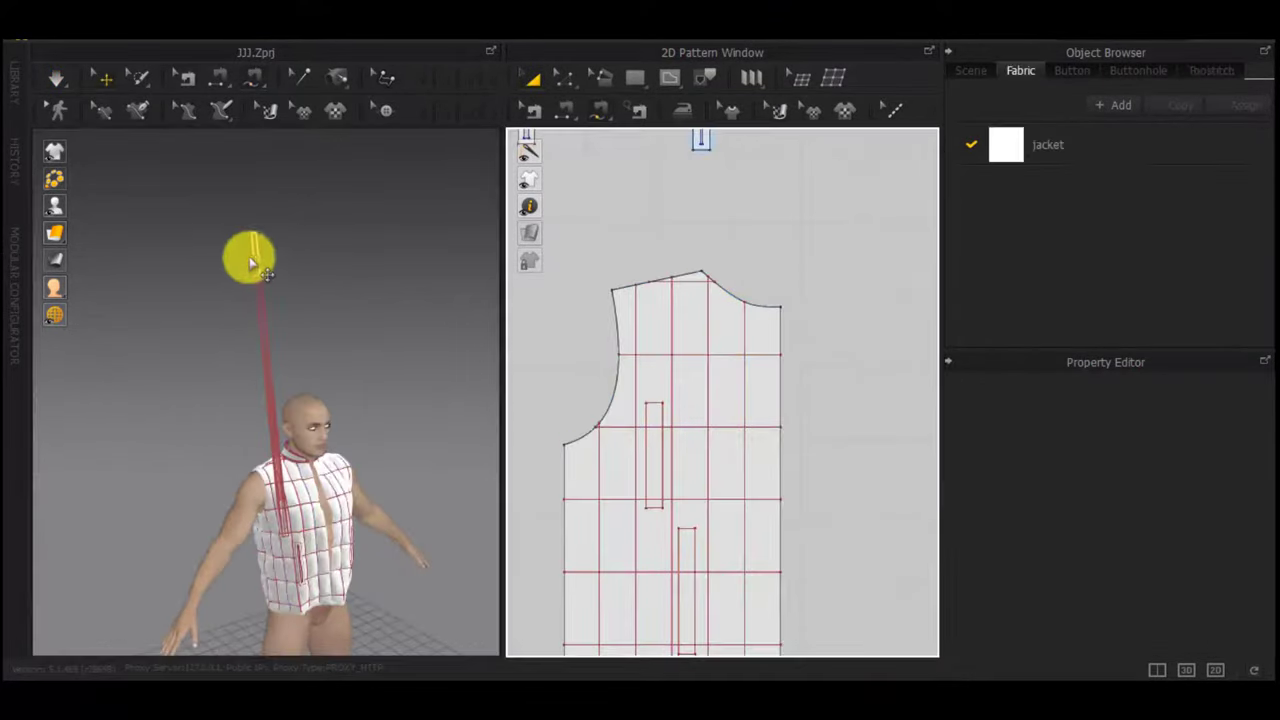
{"action": "left_click_drag", "start_coordinate": [251, 256], "coordinate": [300, 544]}
{"action": "right_click_drag", "start_coordinate": [300, 544], "coordinate": [415, 523]}
{"action": "left_click_drag", "start_coordinate": [415, 523], "coordinate": [356, 518]}
{"action": "key", "text": "space"}
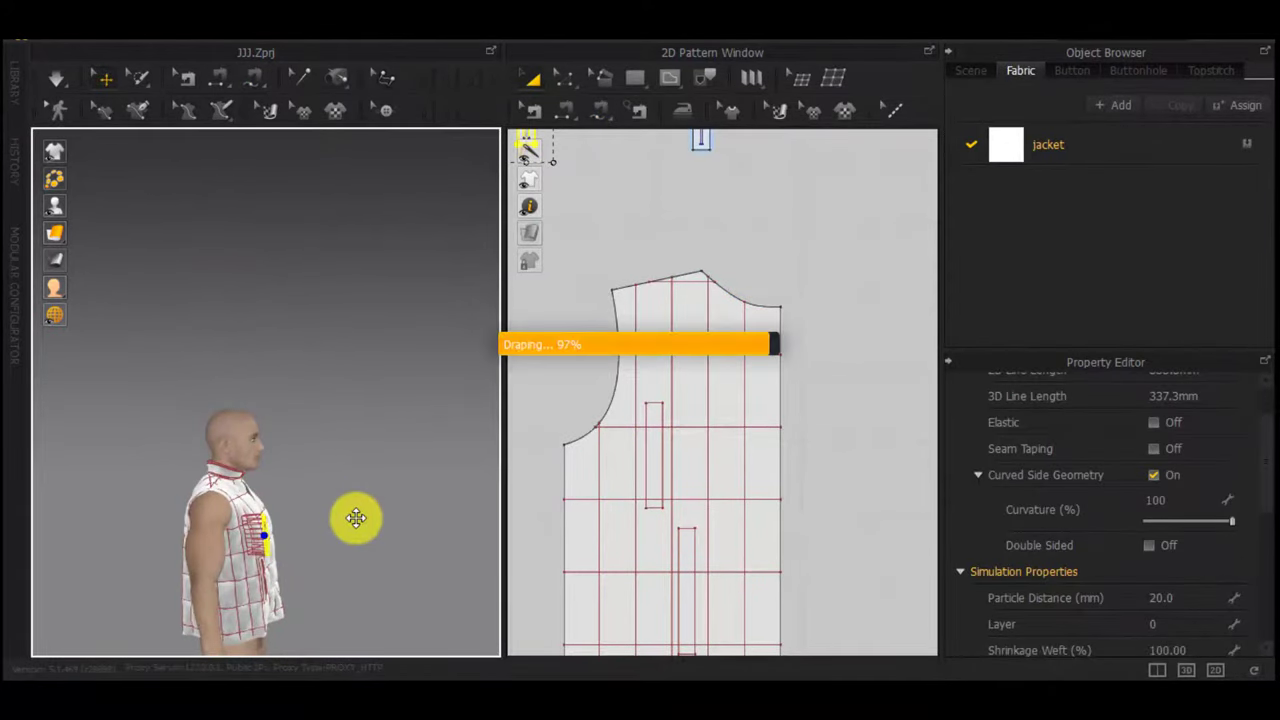
{"action": "right_click_drag", "start_coordinate": [356, 518], "coordinate": [234, 520]}
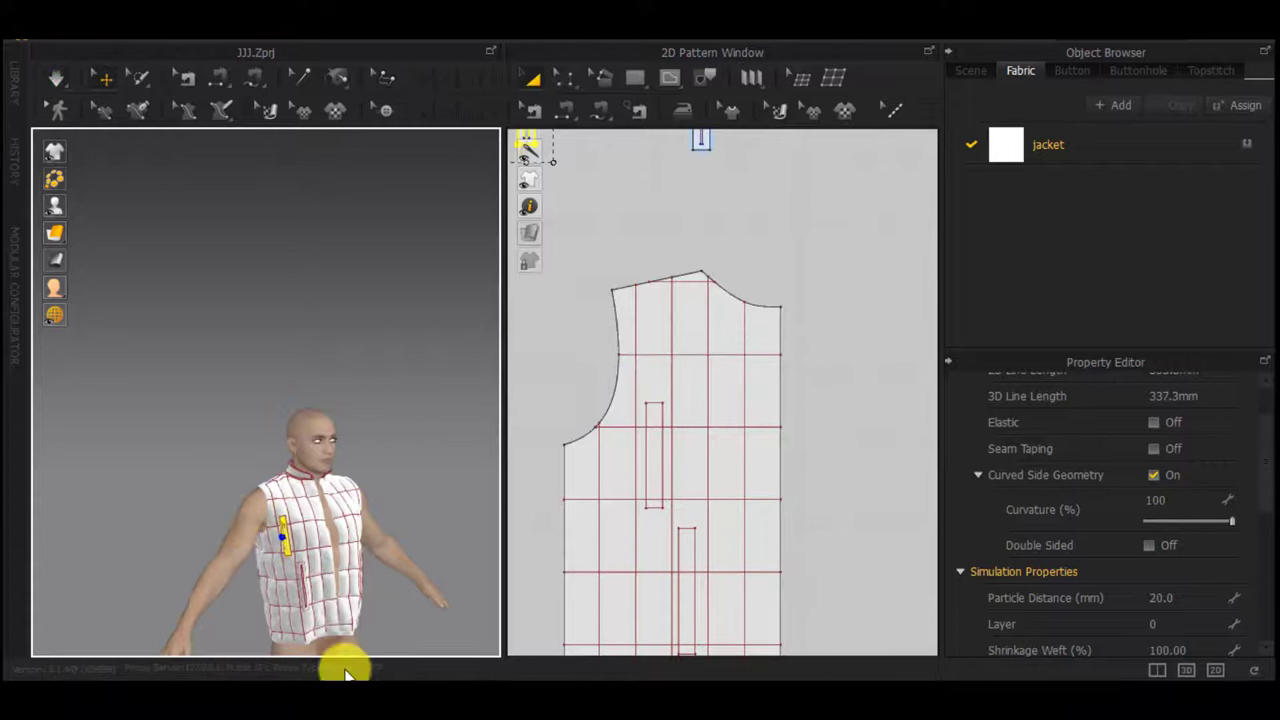
Examine how the chest pocket frame sits on the jacket and compare it with the front panels and frames in 2D
{"action": "scroll", "coordinate": [802, 487], "scroll_direction": "up", "scroll_amount": 4}
{"action": "scroll", "coordinate": [820, 420], "scroll_direction": "down", "scroll_amount": 8}
{"action": "middle_click_drag", "start_coordinate": [820, 420], "coordinate": [530, 477]}
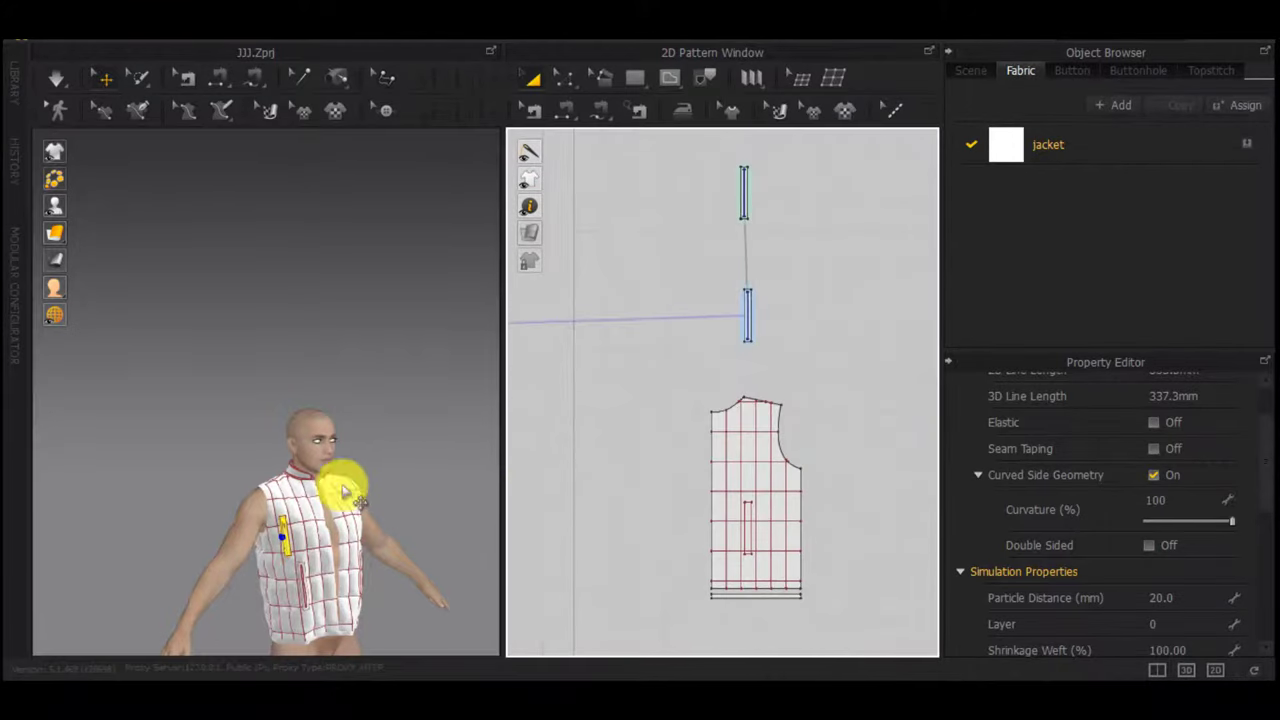
{"action": "scroll", "coordinate": [343, 486], "scroll_direction": "up", "scroll_amount": 4}
{"action": "right_click_drag", "start_coordinate": [343, 488], "coordinate": [256, 445]}
{"action": "right_click_drag", "start_coordinate": [391, 556], "coordinate": [424, 602]}
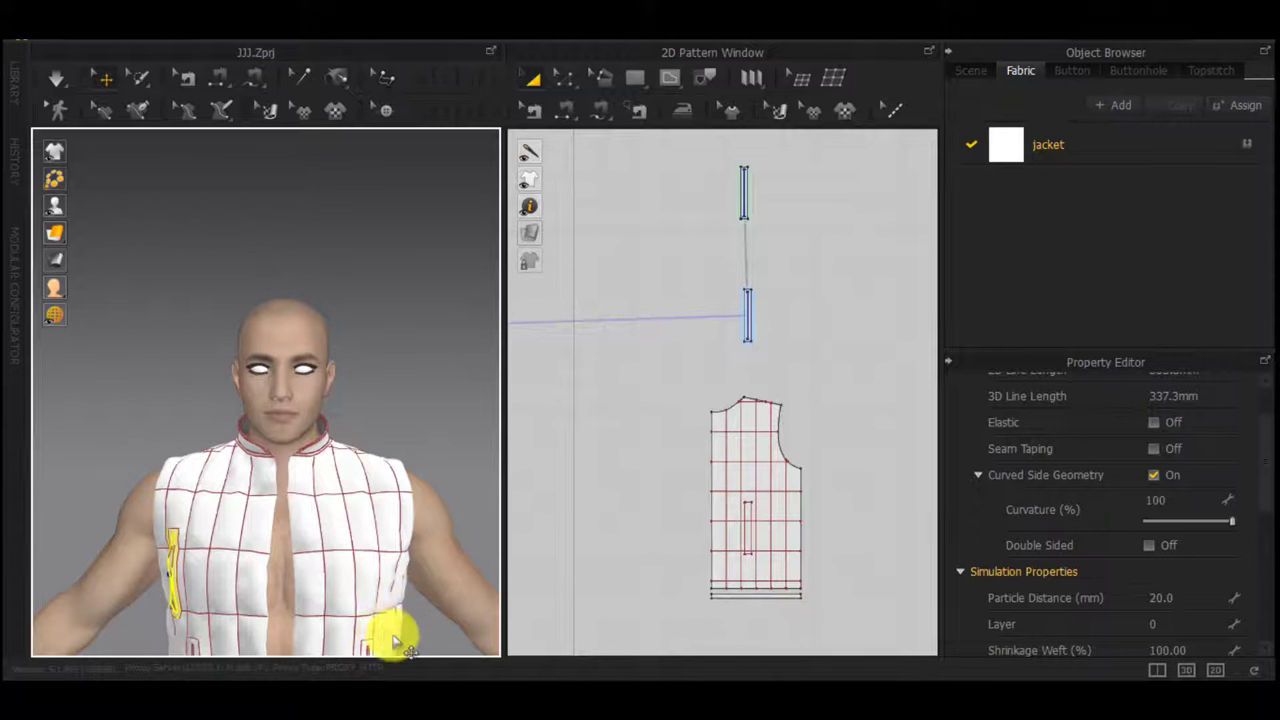
{"action": "middle_click_drag", "start_coordinate": [380, 527], "coordinate": [346, 438]}
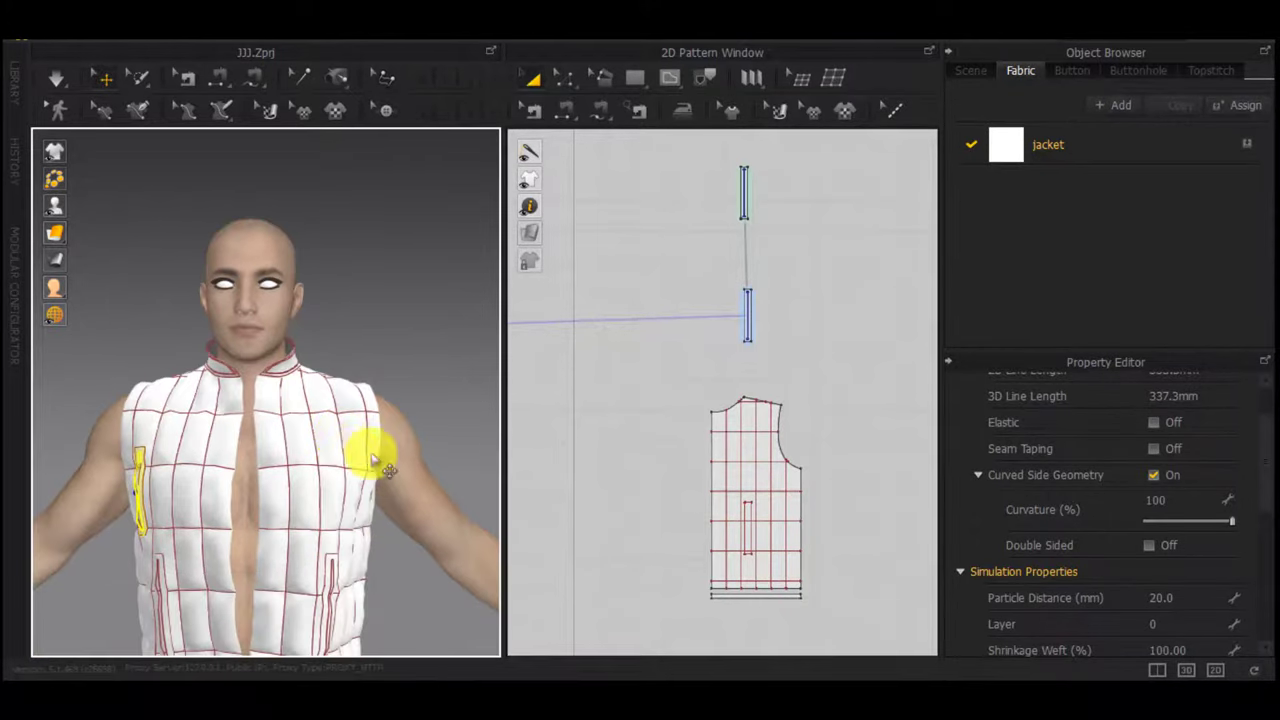
{"action": "right_click_drag", "start_coordinate": [140, 428], "coordinate": [176, 440]}
{"action": "scroll", "coordinate": [176, 438], "scroll_direction": "down", "scroll_amount": 1}
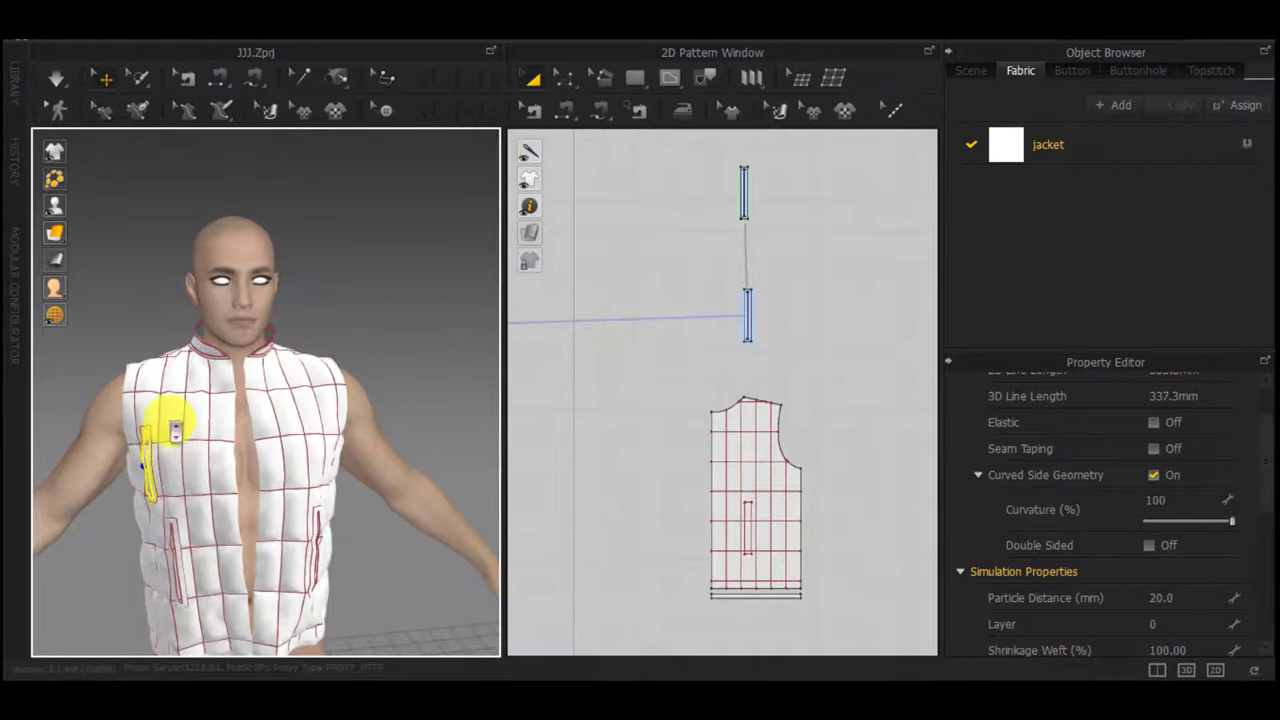
{"action": "scroll", "coordinate": [176, 432], "scroll_direction": "down", "scroll_amount": 1}
{"action": "middle_click_drag", "start_coordinate": [176, 432], "coordinate": [253, 463]}
{"action": "middle_click_drag", "start_coordinate": [643, 459], "coordinate": [1012, 516]}
{"action": "scroll", "coordinate": [811, 496], "scroll_direction": "up", "scroll_amount": 4}
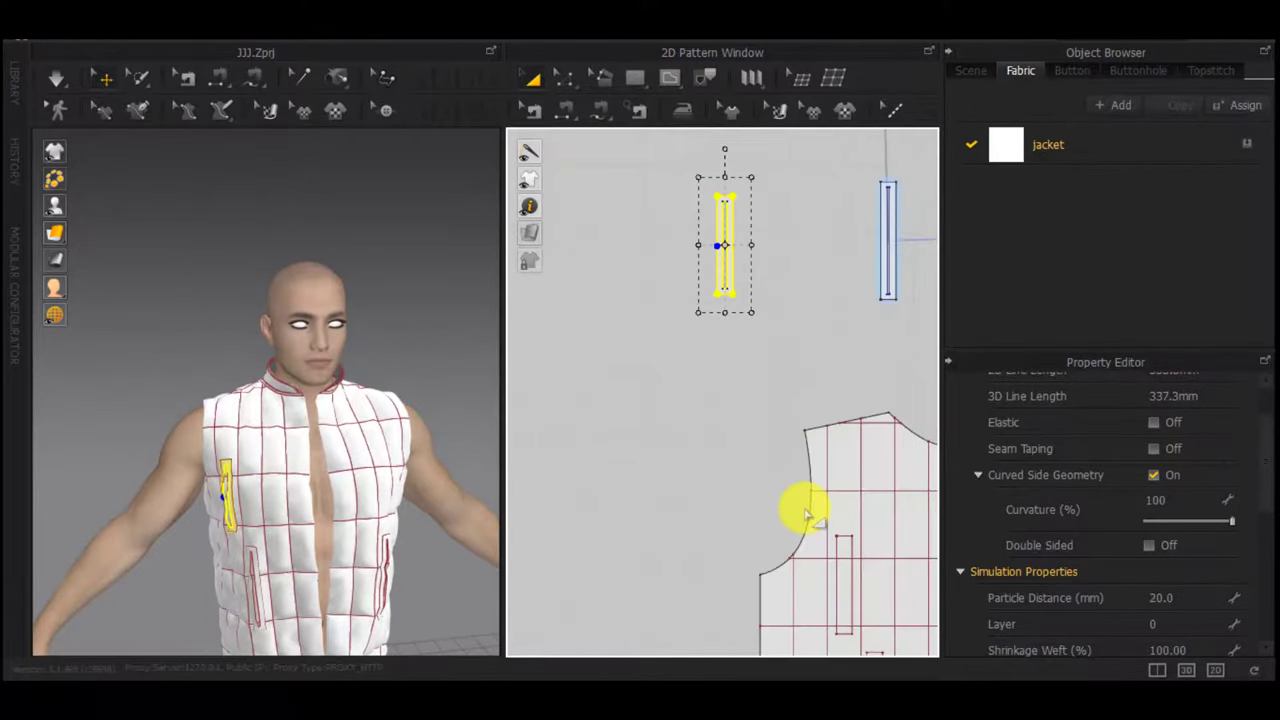
Try to draw a diagonal internal line about 204 mm long from armhole to neckline on the front panel without pocket outlines
{"action": "scroll", "coordinate": [833, 530], "scroll_direction": "down", "scroll_amount": 5}
{"action": "middle_click_drag", "start_coordinate": [857, 571], "coordinate": [644, 278]}
{"action": "scroll", "coordinate": [644, 278], "scroll_direction": "down", "scroll_amount": 2}
{"action": "middle_click_drag", "start_coordinate": [594, 606], "coordinate": [706, 434]}
{"action": "scroll", "coordinate": [706, 428], "scroll_direction": "up", "scroll_amount": 5}
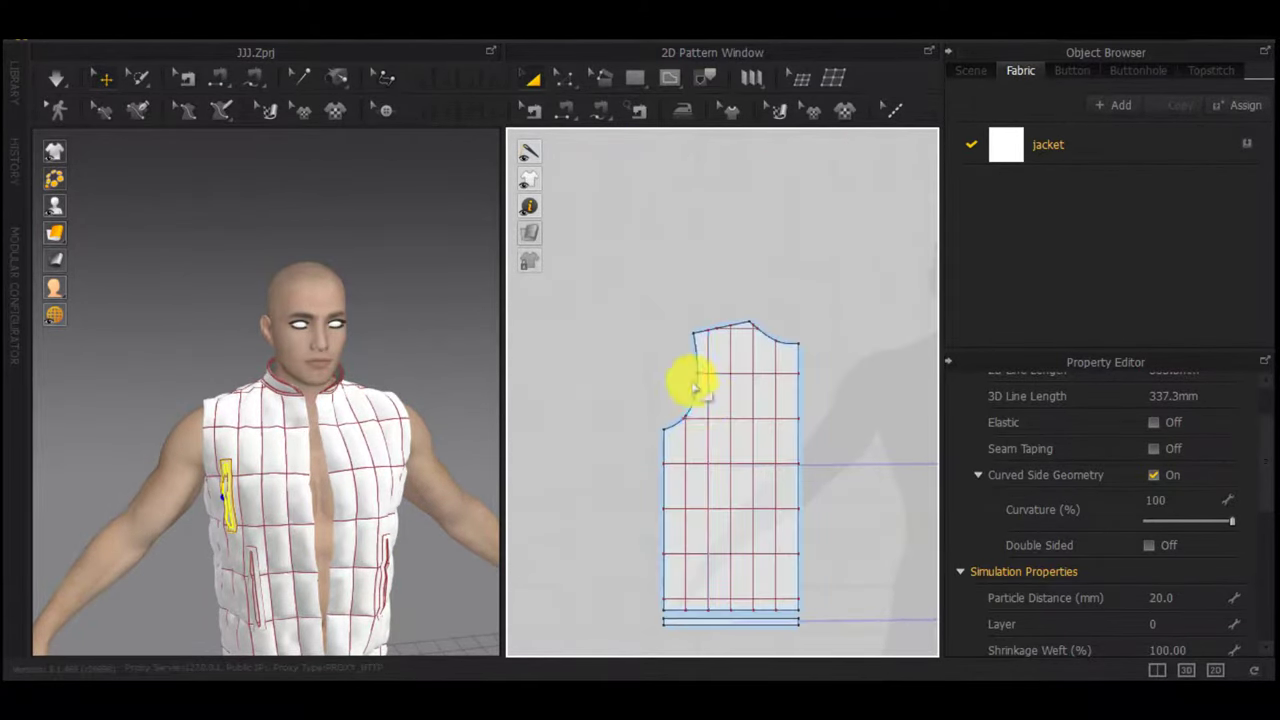
{"action": "scroll", "coordinate": [690, 401], "scroll_direction": "up", "scroll_amount": 3}
{"action": "scroll", "coordinate": [691, 394], "scroll_direction": "up", "scroll_amount": 3}
{"action": "left_click", "coordinate": [687, 391]}
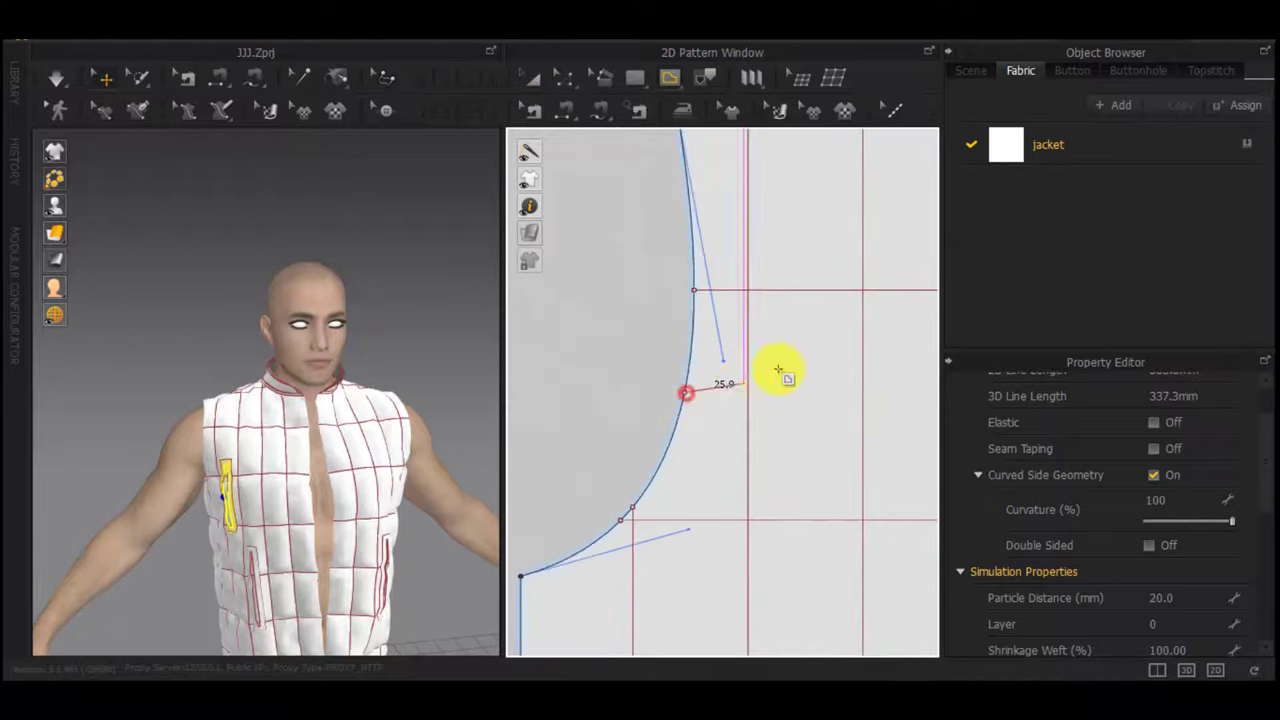
{"action": "middle_click_drag", "start_coordinate": [905, 250], "coordinate": [583, 443]}
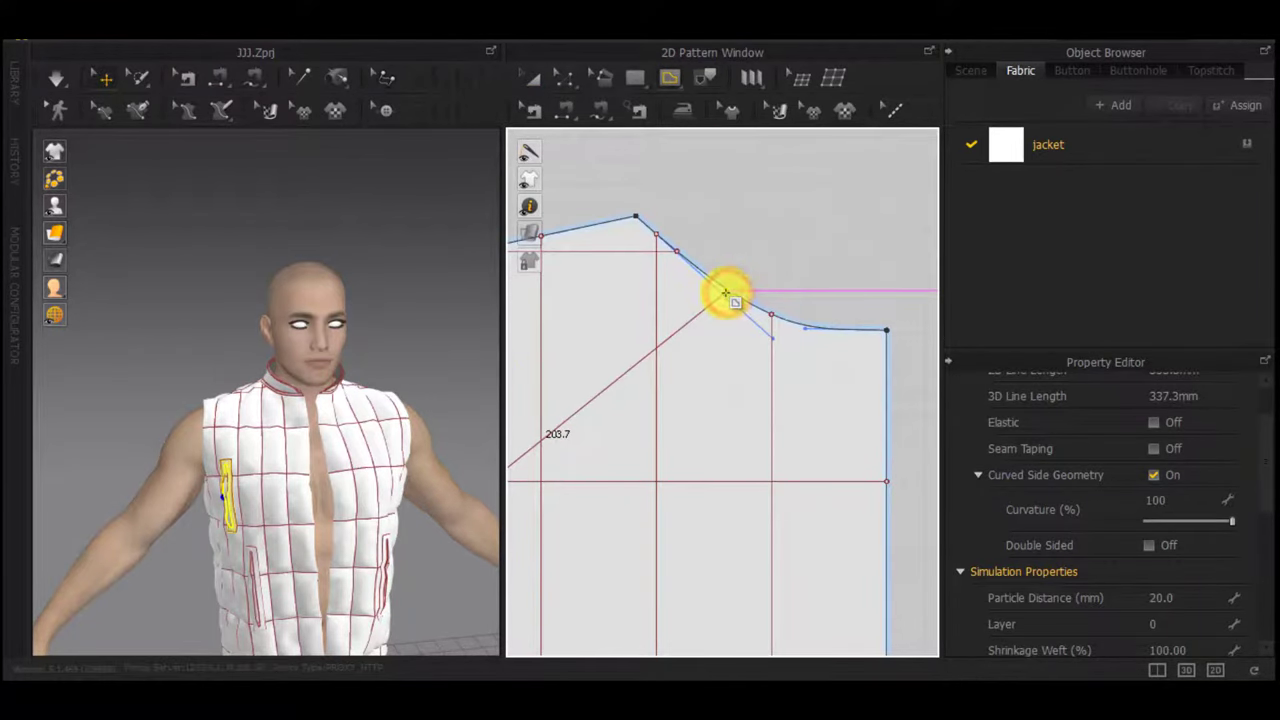
{"action": "double_click", "coordinate": [726, 292]}
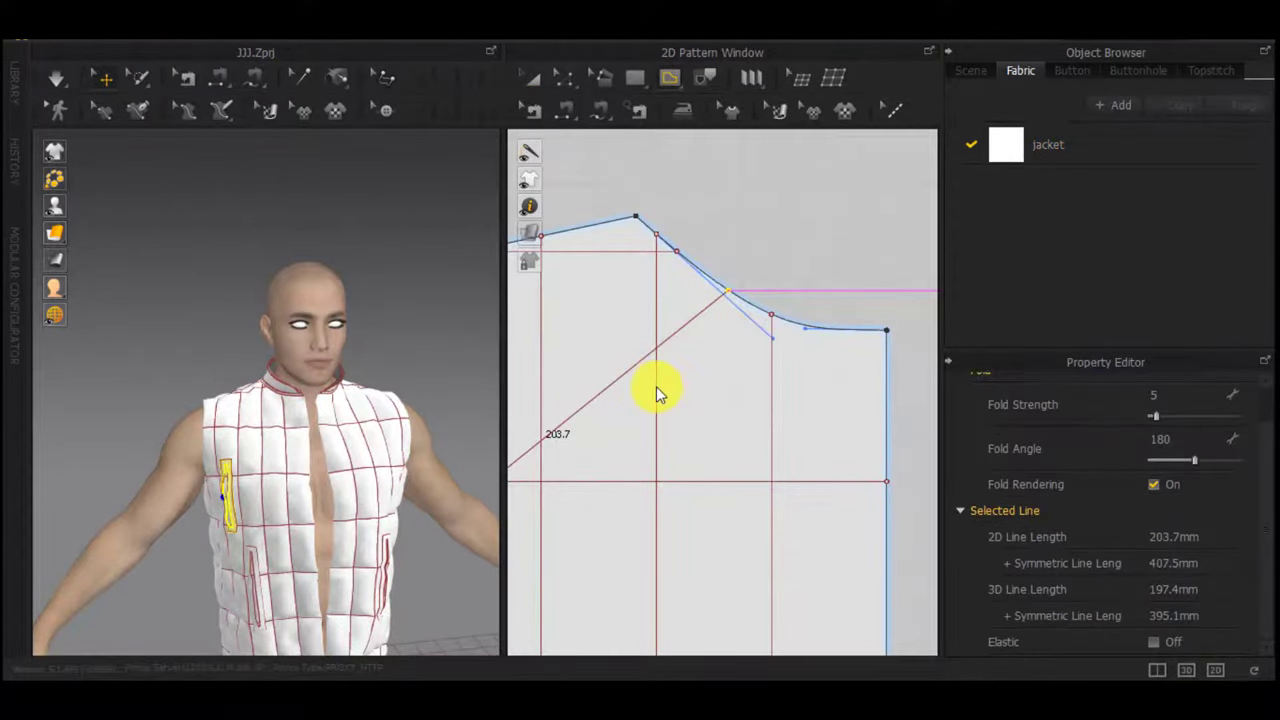
{"action": "scroll", "coordinate": [656, 386], "scroll_direction": "down", "scroll_amount": 7}
{"action": "middle_click_drag", "start_coordinate": [657, 330], "coordinate": [707, 614]}
{"action": "middle_click_drag", "start_coordinate": [624, 395], "coordinate": [609, 223]}
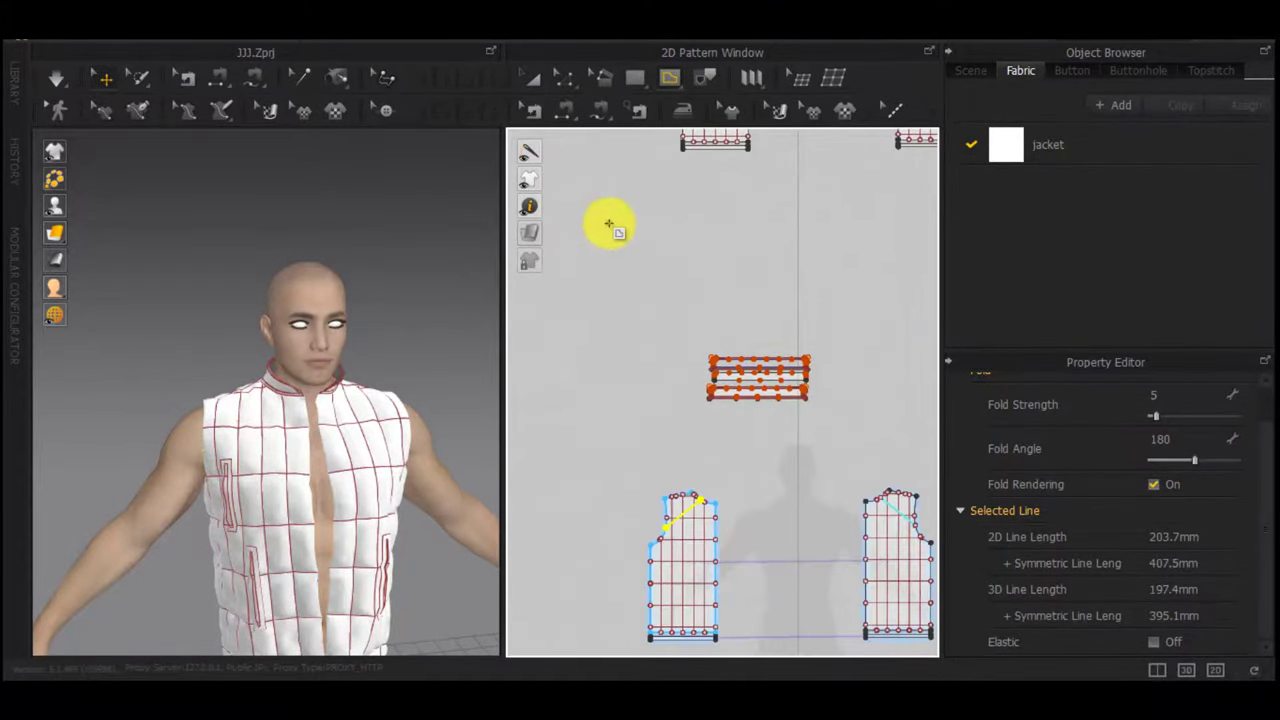
{"action": "key", "text": "ctrl+z"}
Draw a diagonal internal line about 192 mm long from the armhole to the neckline on the front panel with the chest pocket outline
{"action": "middle_click_drag", "start_coordinate": [722, 221], "coordinate": [726, 586]}
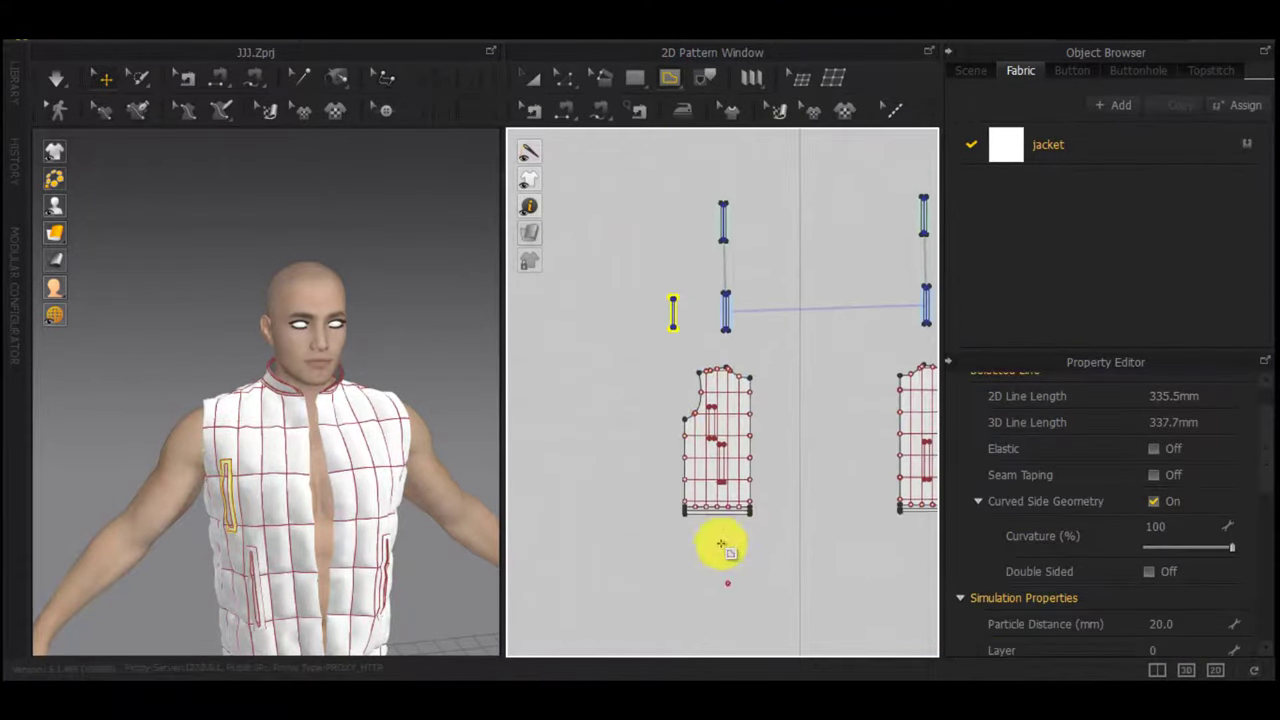
{"action": "scroll", "coordinate": [708, 405], "scroll_direction": "up", "scroll_amount": 6}
{"action": "scroll", "coordinate": [670, 386], "scroll_direction": "up", "scroll_amount": 3}
{"action": "scroll", "coordinate": [688, 355], "scroll_direction": "up", "scroll_amount": 4}
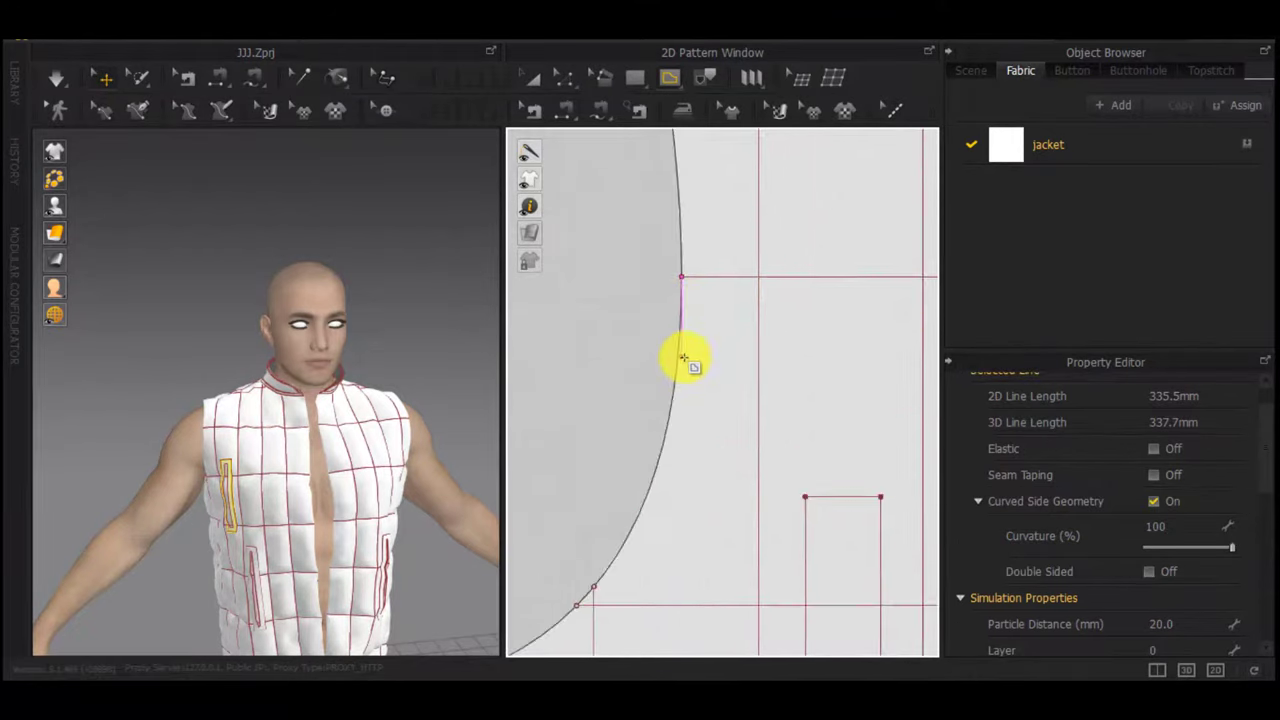
{"action": "left_click", "coordinate": [683, 368]}
{"action": "scroll", "coordinate": [716, 362], "scroll_direction": "down", "scroll_amount": 6}
{"action": "middle_click_drag", "start_coordinate": [803, 261], "coordinate": [685, 357]}
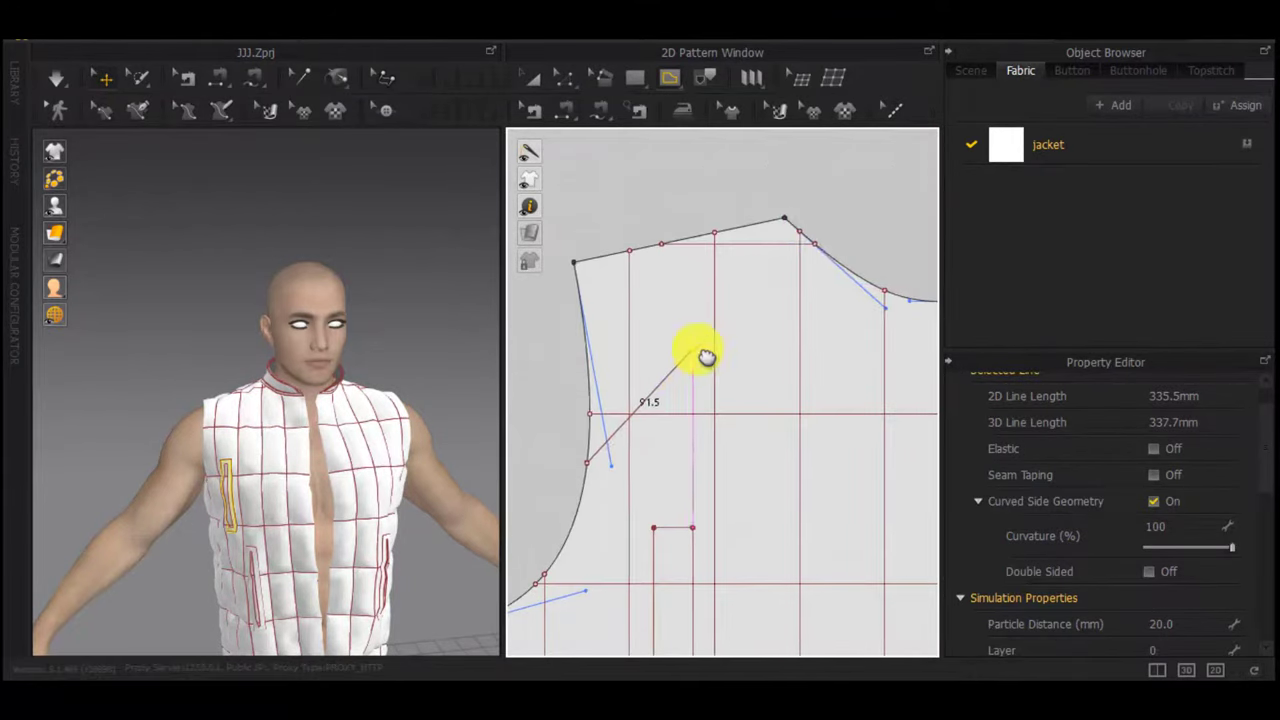
{"action": "left_click", "coordinate": [850, 272]}
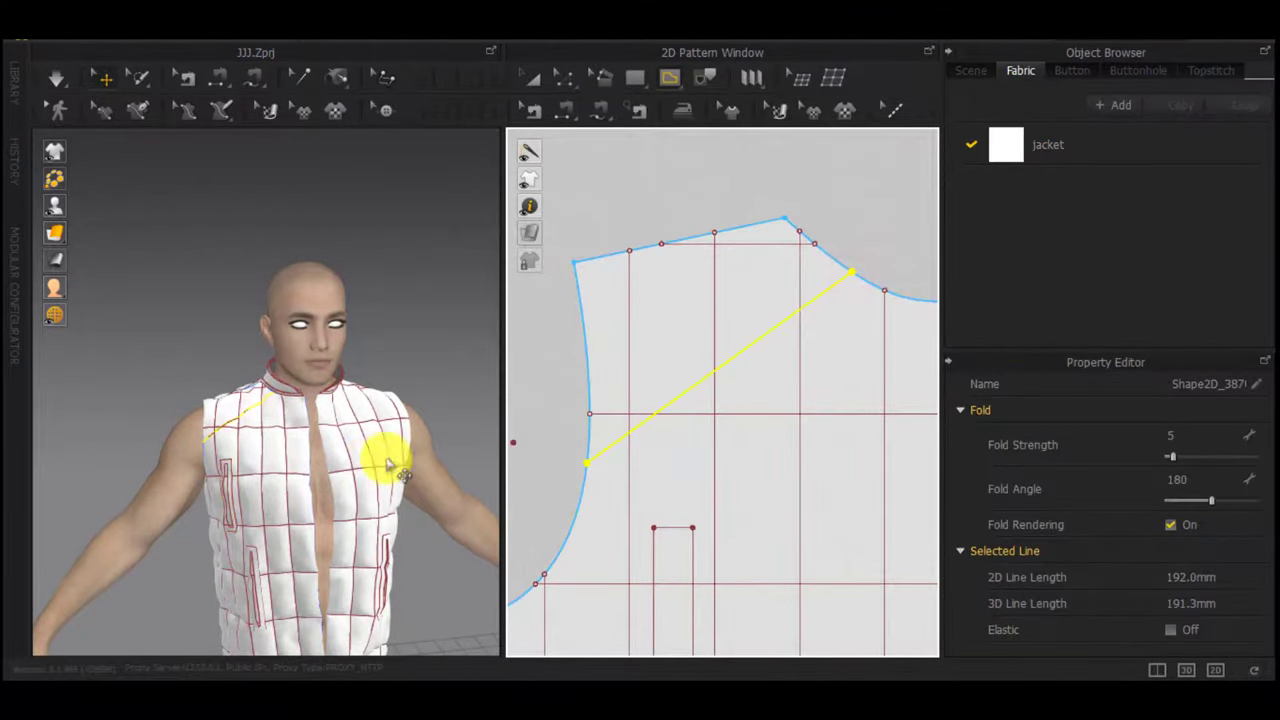
Split the front panel with the chest pocket outline 120 mm down its armhole and 90 mm along its neckline from the shoulder
{"action": "right_click_drag", "start_coordinate": [386, 451], "coordinate": [503, 446]}
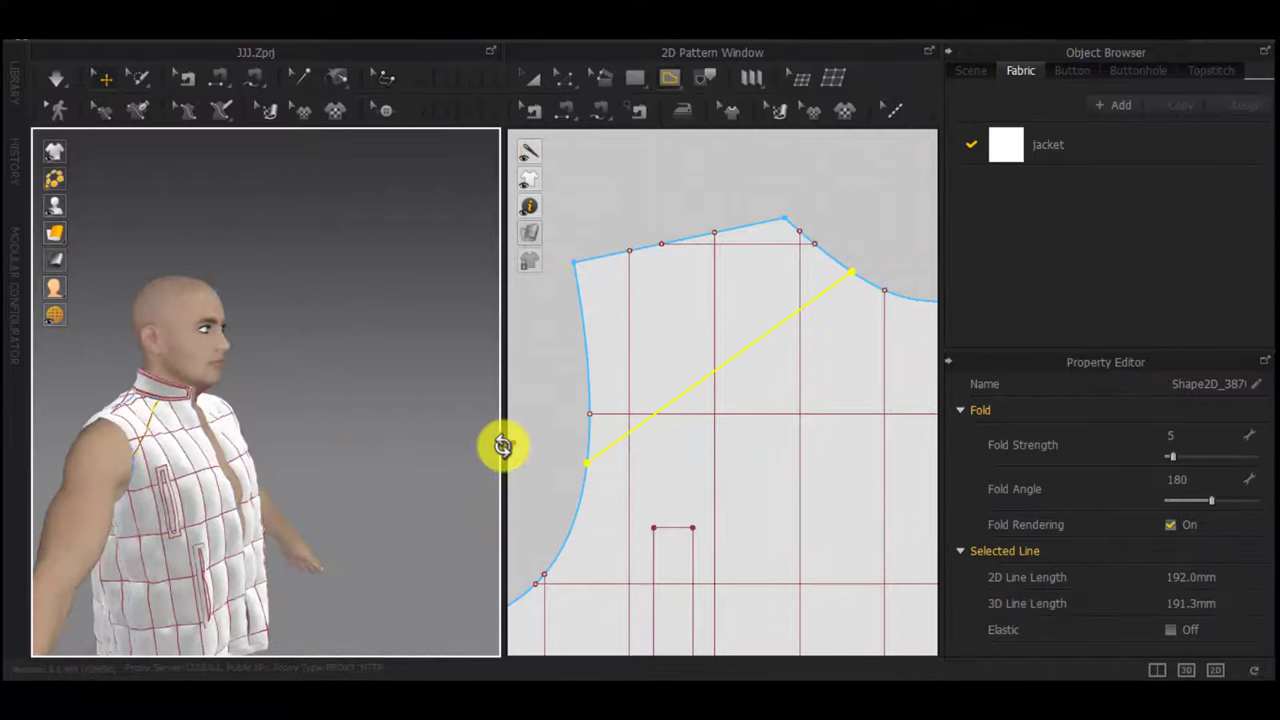
{"action": "left_click", "coordinate": [590, 452]}
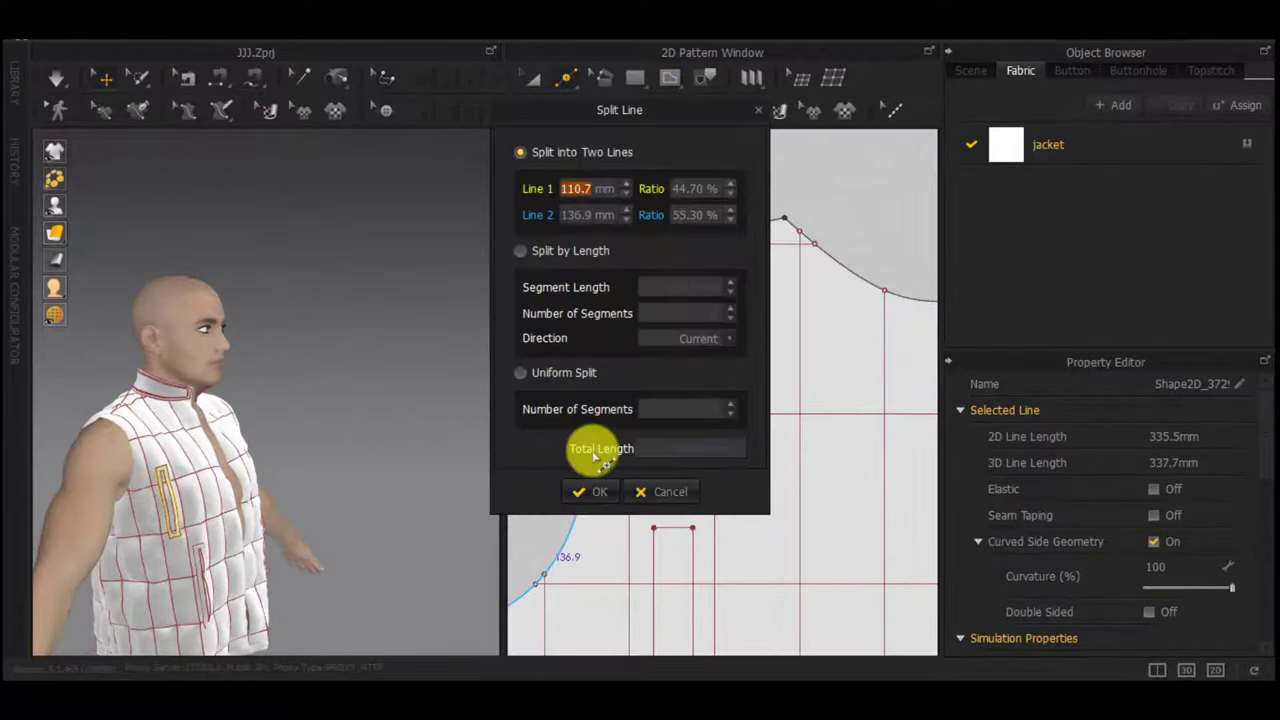
{"action": "left_click", "coordinate": [593, 493]}
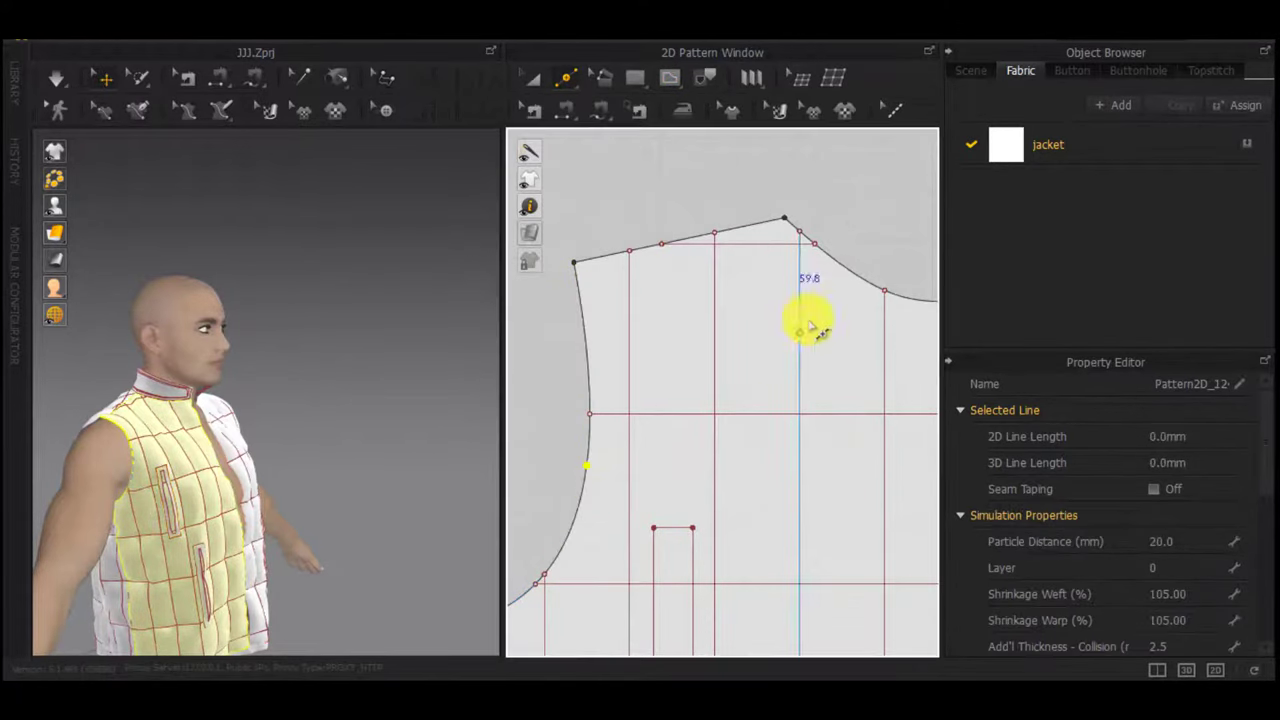
{"action": "left_click", "coordinate": [866, 287]}
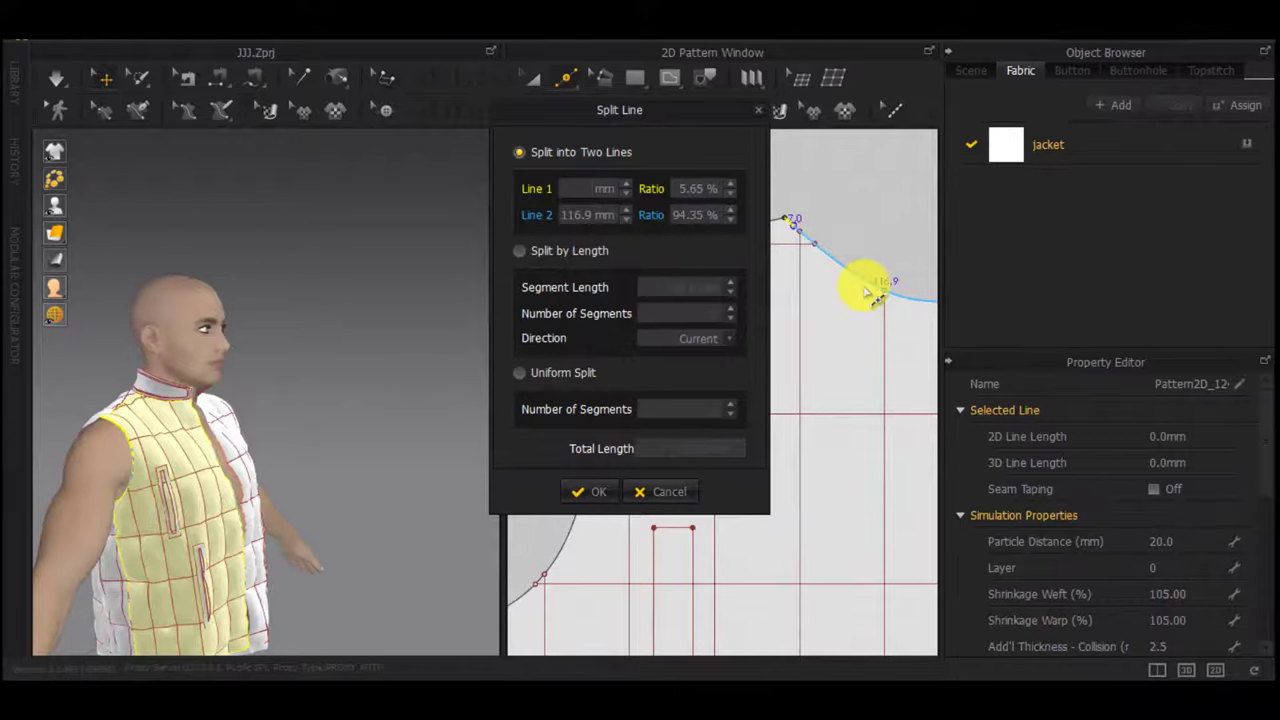
{"action": "key", "text": "Return"}
{"action": "scroll", "coordinate": [721, 437], "scroll_direction": "down", "scroll_amount": 3}
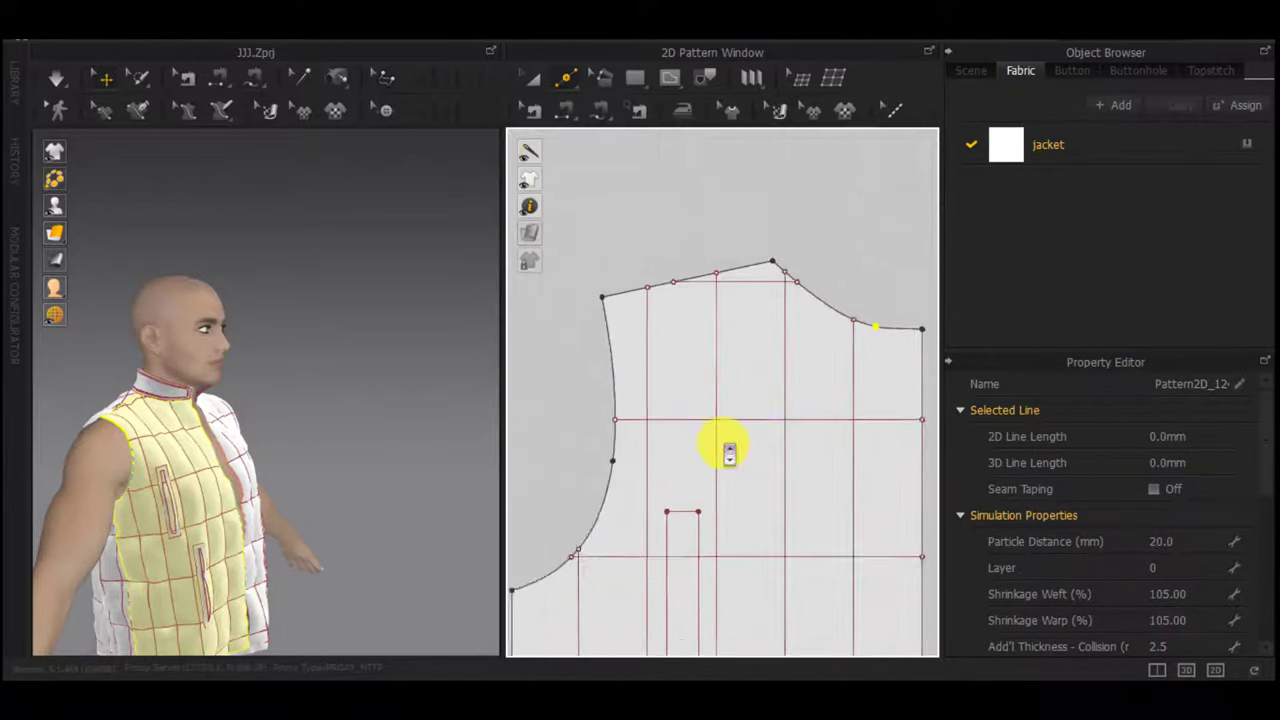
Split the neckline of the front panel without the chest pocket outline 90 mm from the shoulder
{"action": "scroll", "coordinate": [811, 451], "scroll_direction": "down", "scroll_amount": 5}
{"action": "middle_click_drag", "start_coordinate": [785, 452], "coordinate": [230, 428]}
{"action": "scroll", "coordinate": [690, 392], "scroll_direction": "up", "scroll_amount": 5}
{"action": "scroll", "coordinate": [659, 367], "scroll_direction": "up", "scroll_amount": 2}
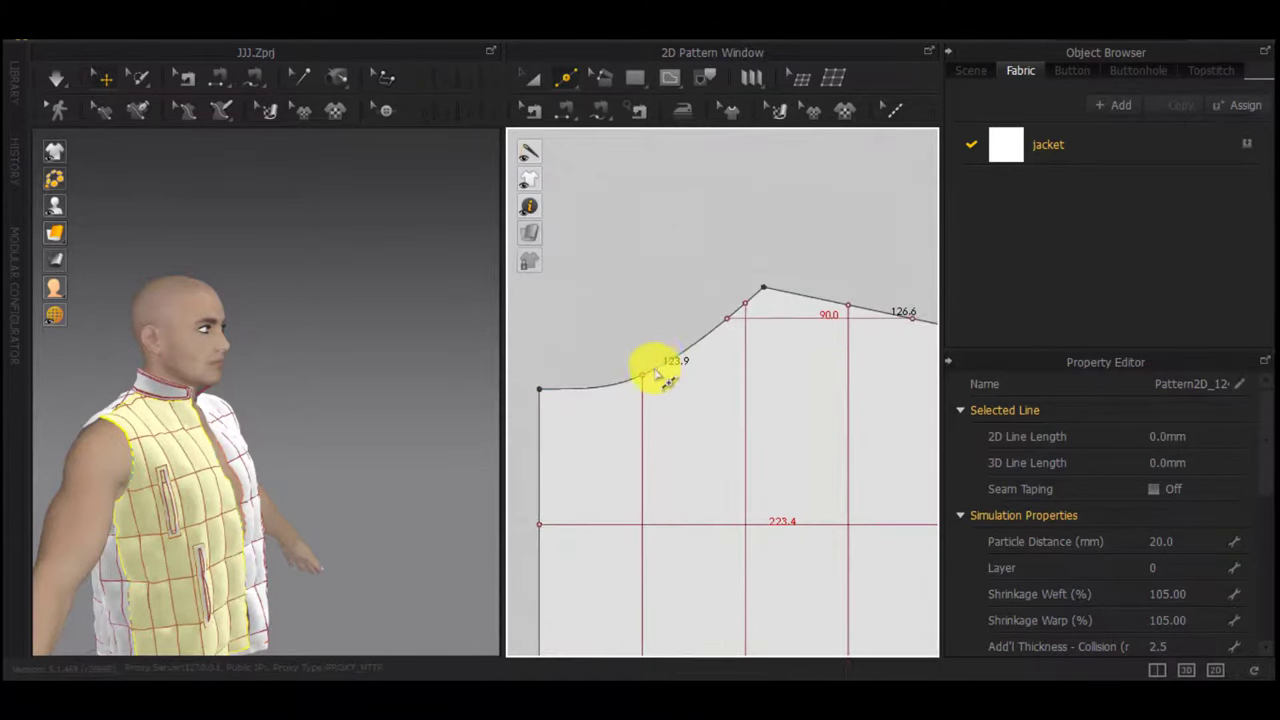
{"action": "right_click", "coordinate": [657, 370]}
{"action": "left_click_drag", "start_coordinate": [613, 112], "coordinate": [335, 193]}
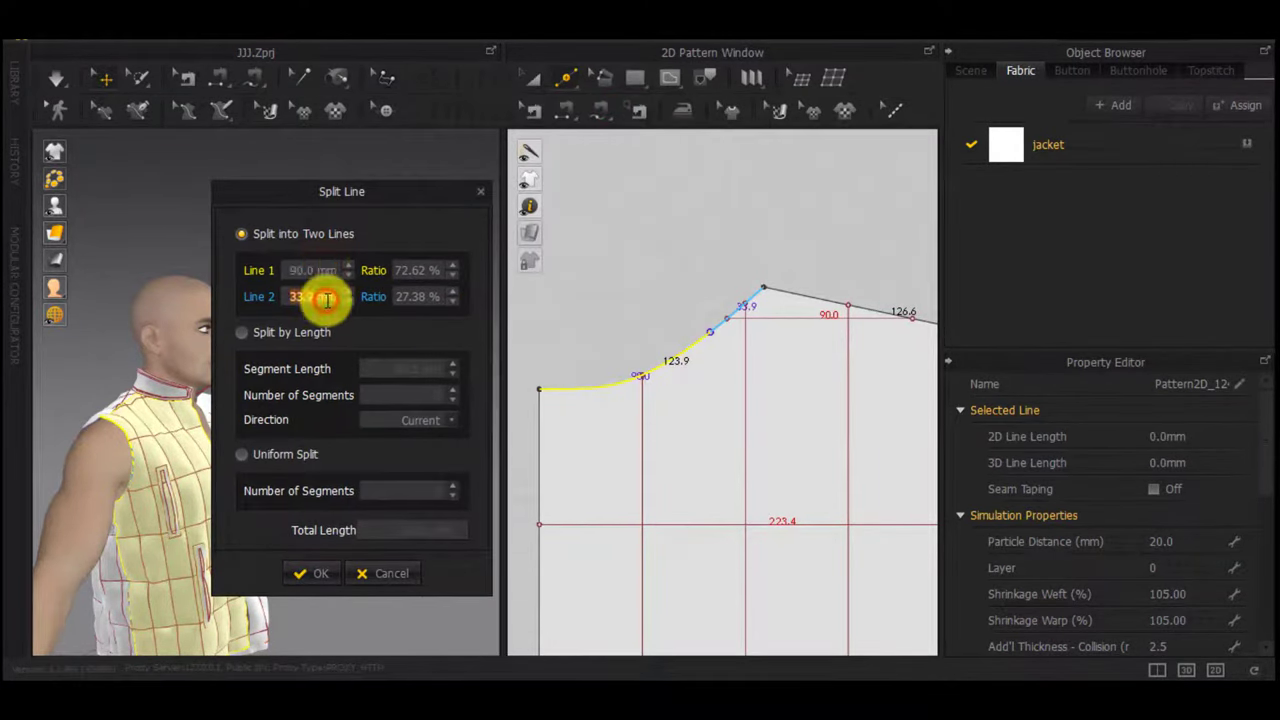
{"action": "left_click", "coordinate": [313, 573]}
Split the armhole of the front panel without the chest pocket outline 120 mm from the shoulder
{"action": "scroll", "coordinate": [649, 431], "scroll_direction": "down", "scroll_amount": 8}
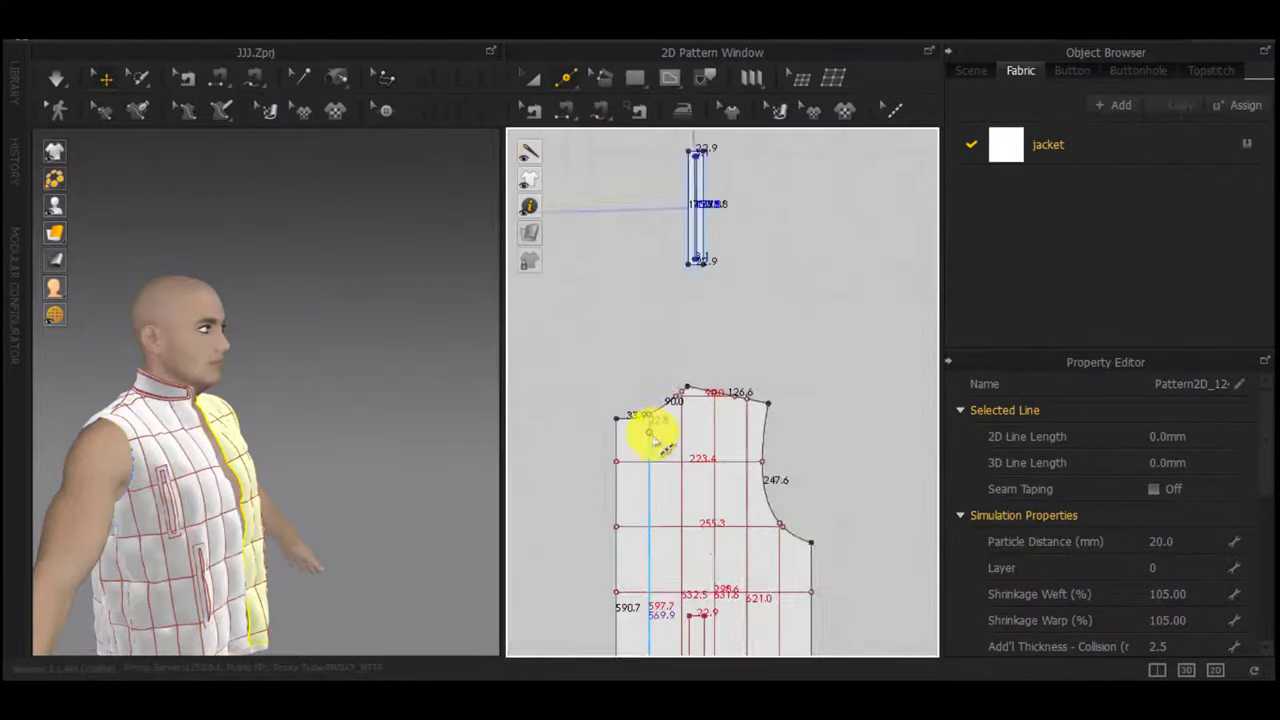
{"action": "scroll", "coordinate": [688, 443], "scroll_direction": "up", "scroll_amount": 3}
{"action": "right_click", "coordinate": [715, 485]}
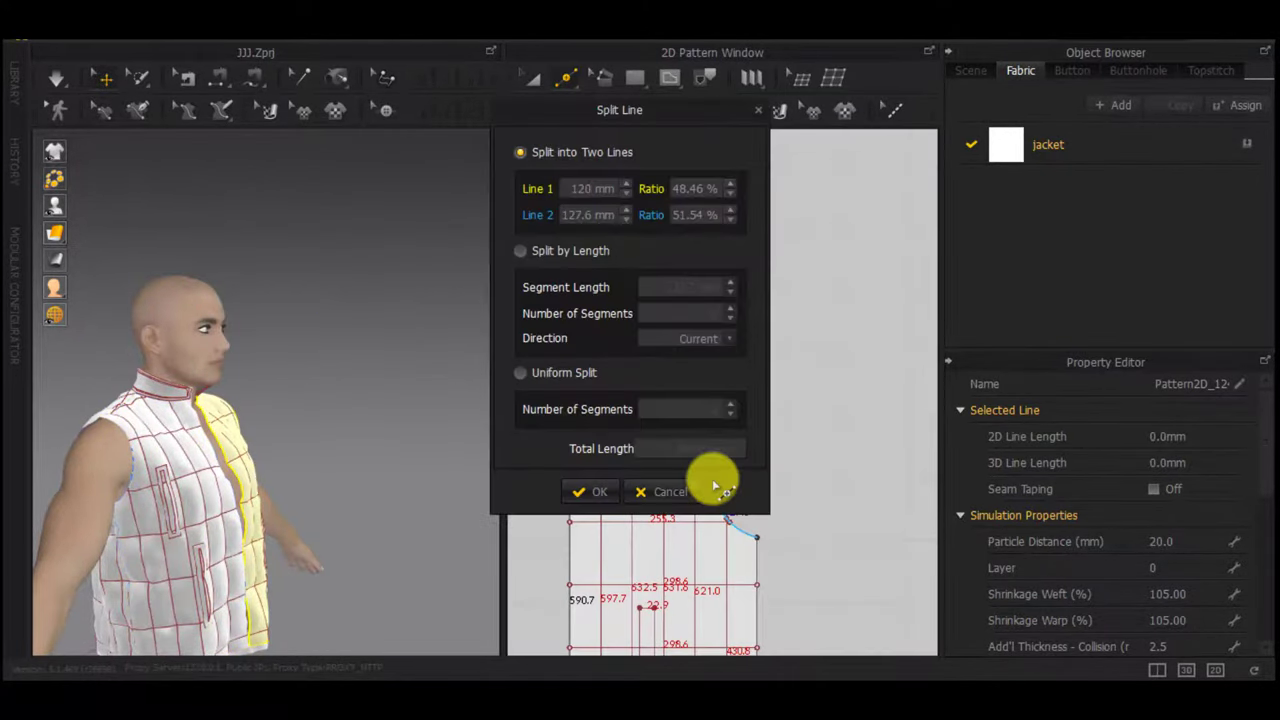
{"action": "key", "text": "Return"}
Draw a diagonal internal line between the armhole and neckline split points on the front panel without the chest pocket outline
{"action": "scroll", "coordinate": [711, 493], "scroll_direction": "down", "scroll_amount": 2}
{"action": "key", "text": "g"}
{"action": "scroll", "coordinate": [711, 493], "scroll_direction": "up", "scroll_amount": 4}
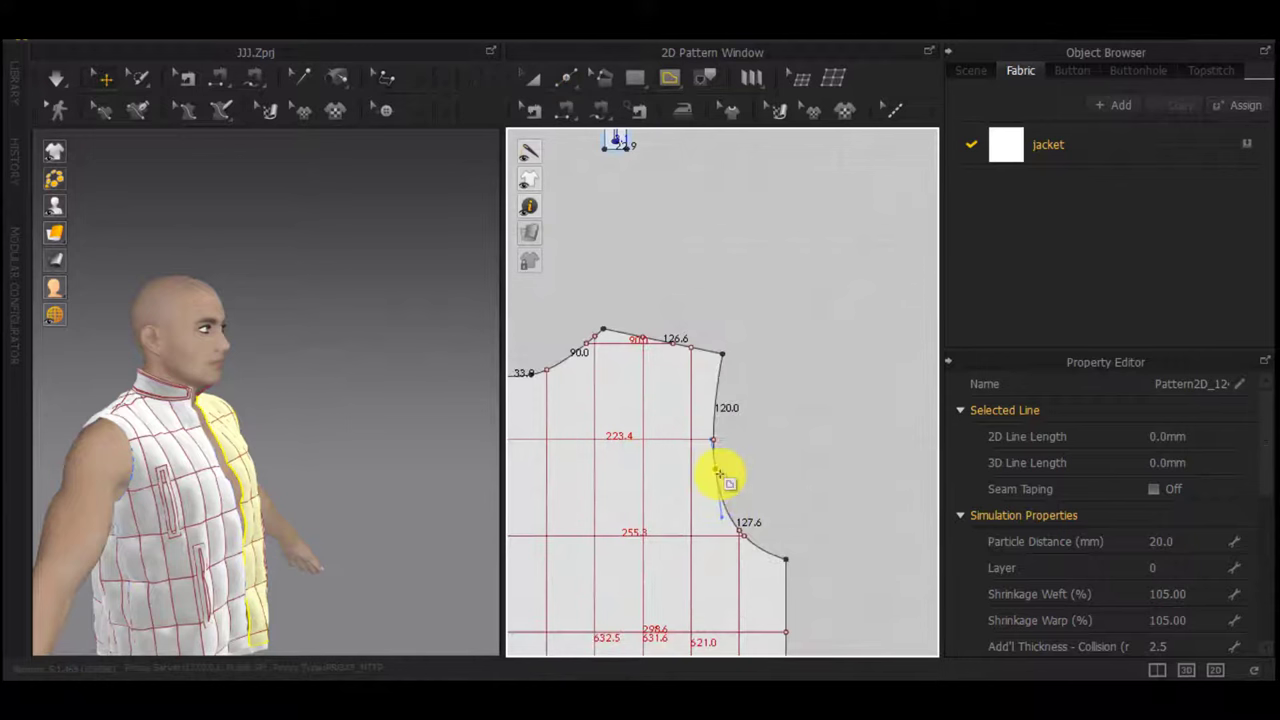
{"action": "left_click", "coordinate": [717, 470]}
{"action": "double_click", "coordinate": [529, 380]}
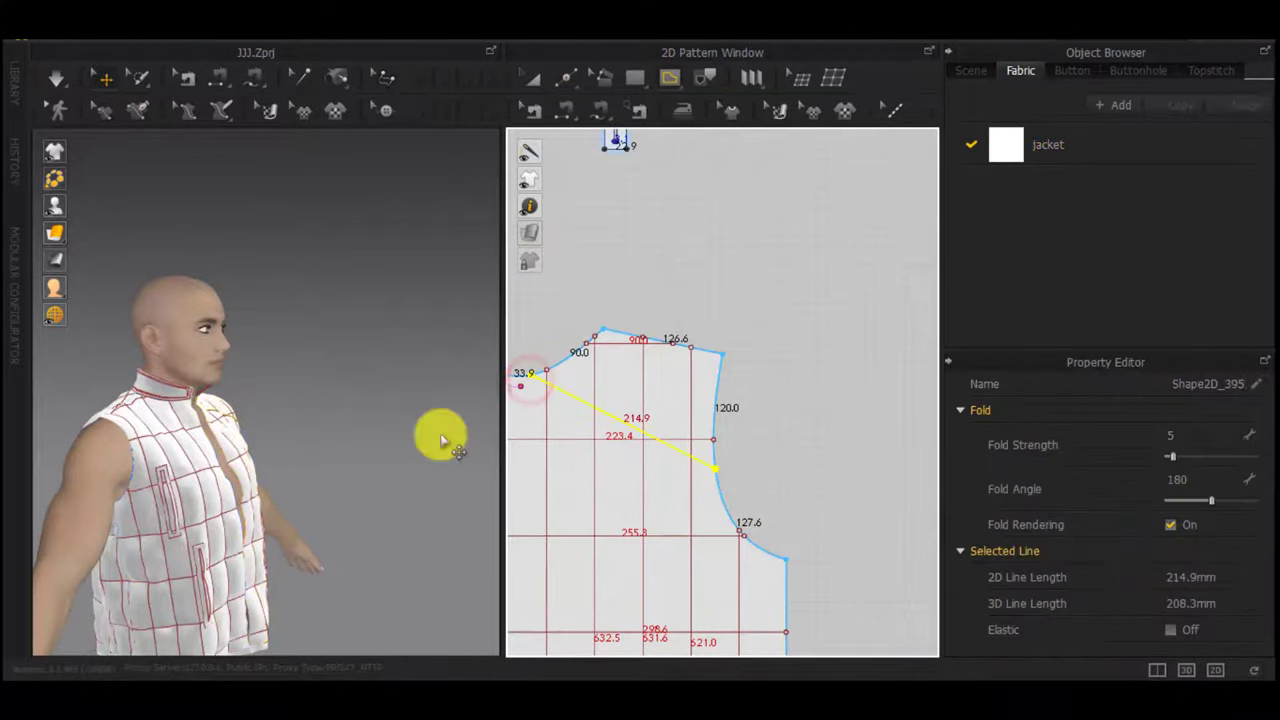
Draw a matching diagonal internal line between the armhole and neckline split points on the front panel with the chest pocket outline
{"action": "right_click_drag", "start_coordinate": [442, 436], "coordinate": [350, 457]}
{"action": "scroll", "coordinate": [640, 511], "scroll_direction": "down", "scroll_amount": 6}
{"action": "scroll", "coordinate": [815, 541], "scroll_direction": "down", "scroll_amount": 3}
{"action": "scroll", "coordinate": [580, 535], "scroll_direction": "up", "scroll_amount": 9}
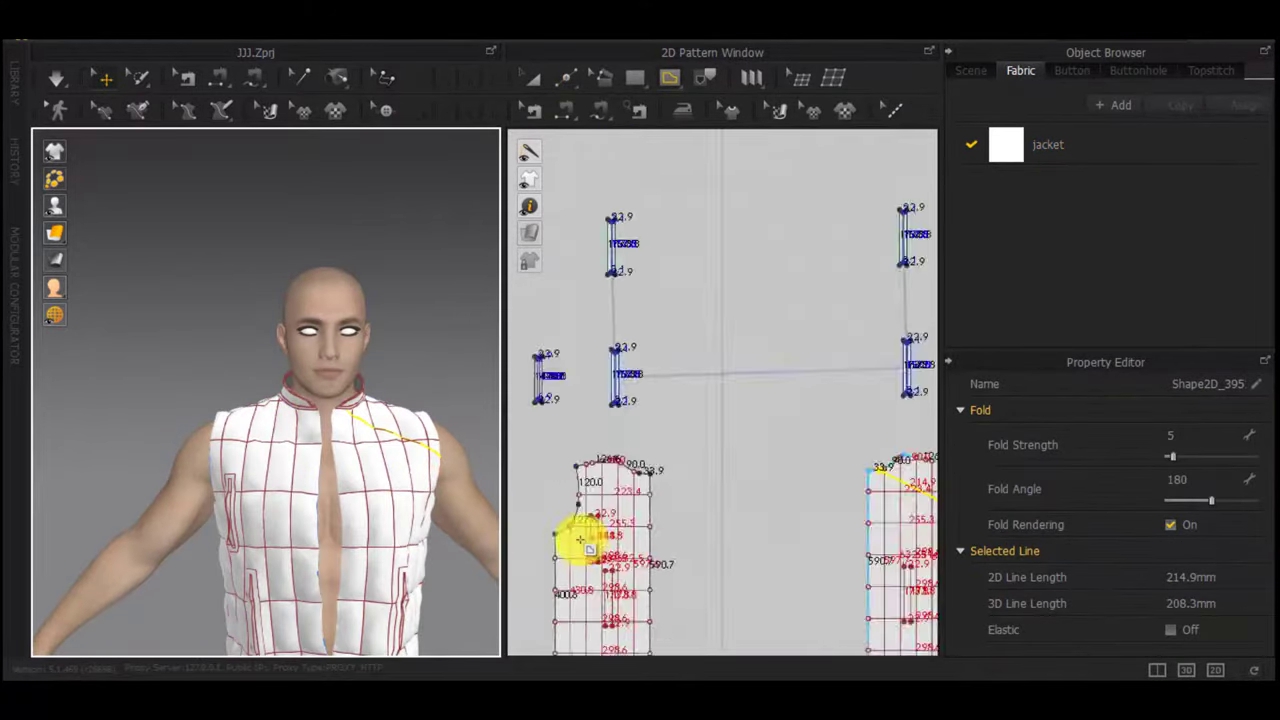
{"action": "left_click", "coordinate": [578, 406]}
{"action": "scroll", "coordinate": [804, 281], "scroll_direction": "up", "scroll_amount": 3}
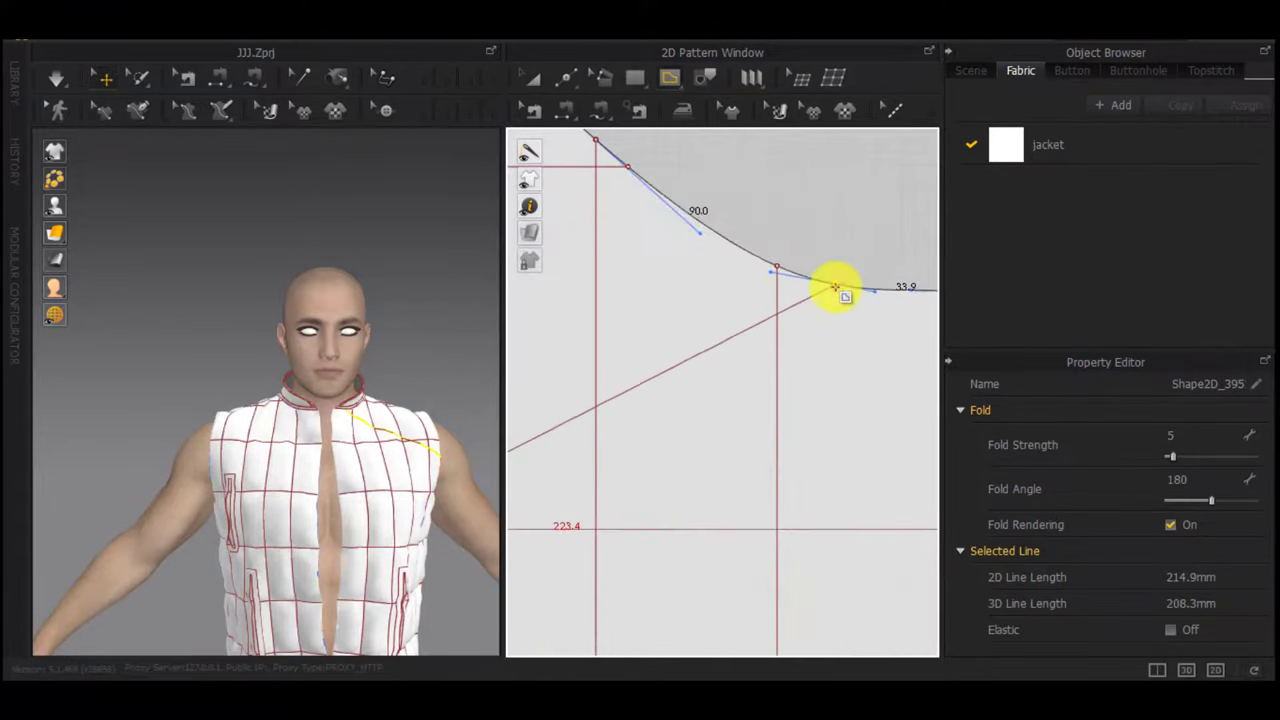
{"action": "double_click", "coordinate": [836, 288]}
Curve the diagonal internal line slightly downward on the front panel without the chest pocket outline, to about 216 mm long
{"action": "scroll", "coordinate": [841, 307], "scroll_direction": "down", "scroll_amount": 9}
{"action": "scroll", "coordinate": [757, 403], "scroll_direction": "up", "scroll_amount": 3}
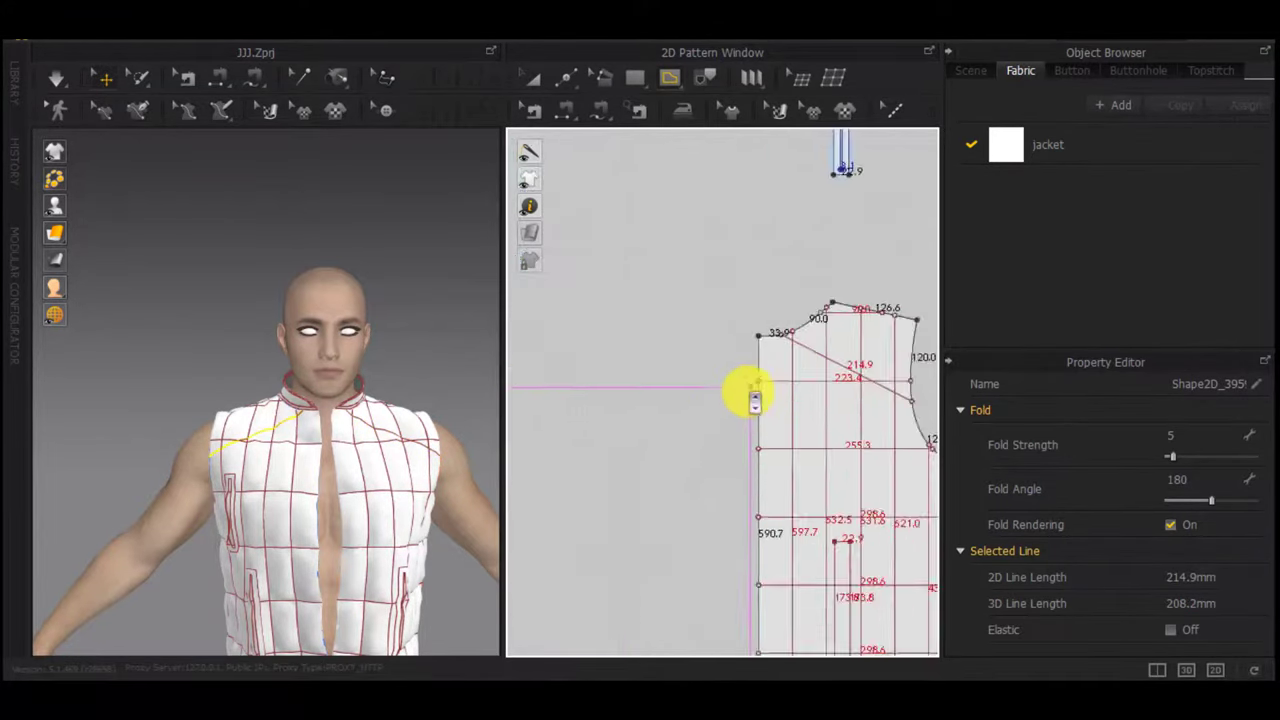
{"action": "scroll", "coordinate": [757, 403], "scroll_direction": "down", "scroll_amount": 3}
{"action": "scroll", "coordinate": [834, 380], "scroll_direction": "up", "scroll_amount": 5}
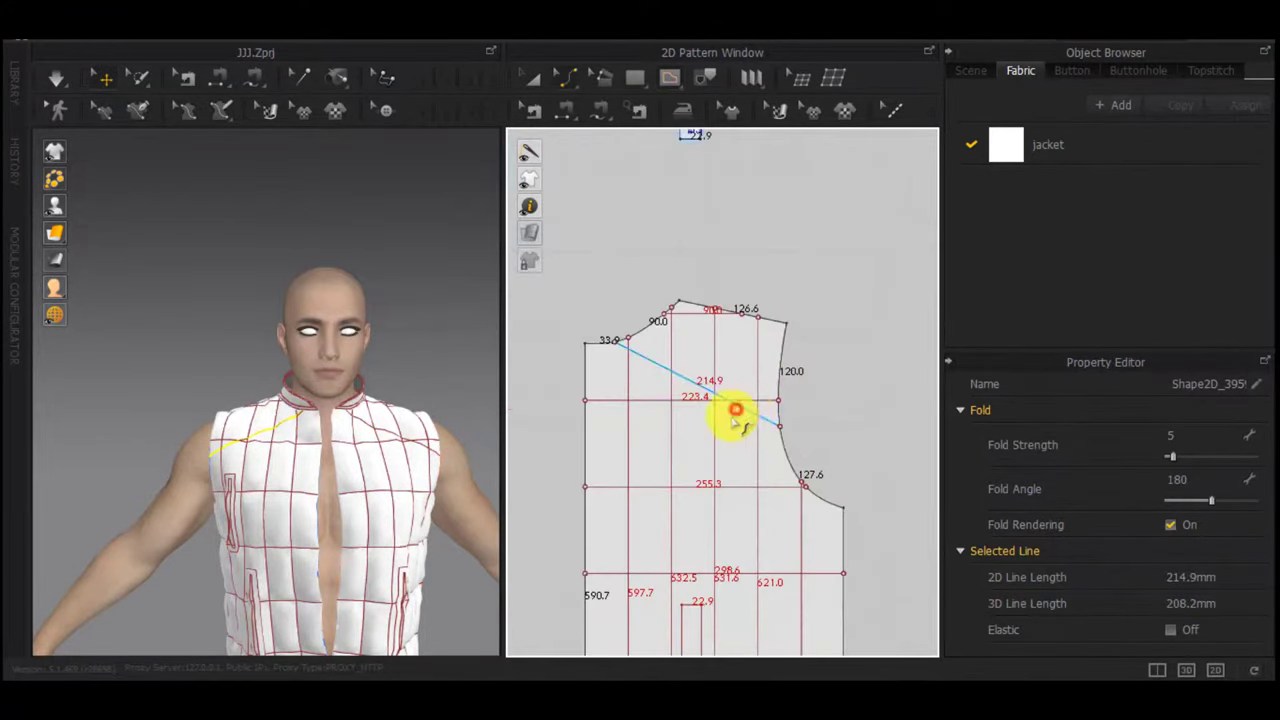
{"action": "scroll", "coordinate": [720, 425], "scroll_direction": "up", "scroll_amount": 3}
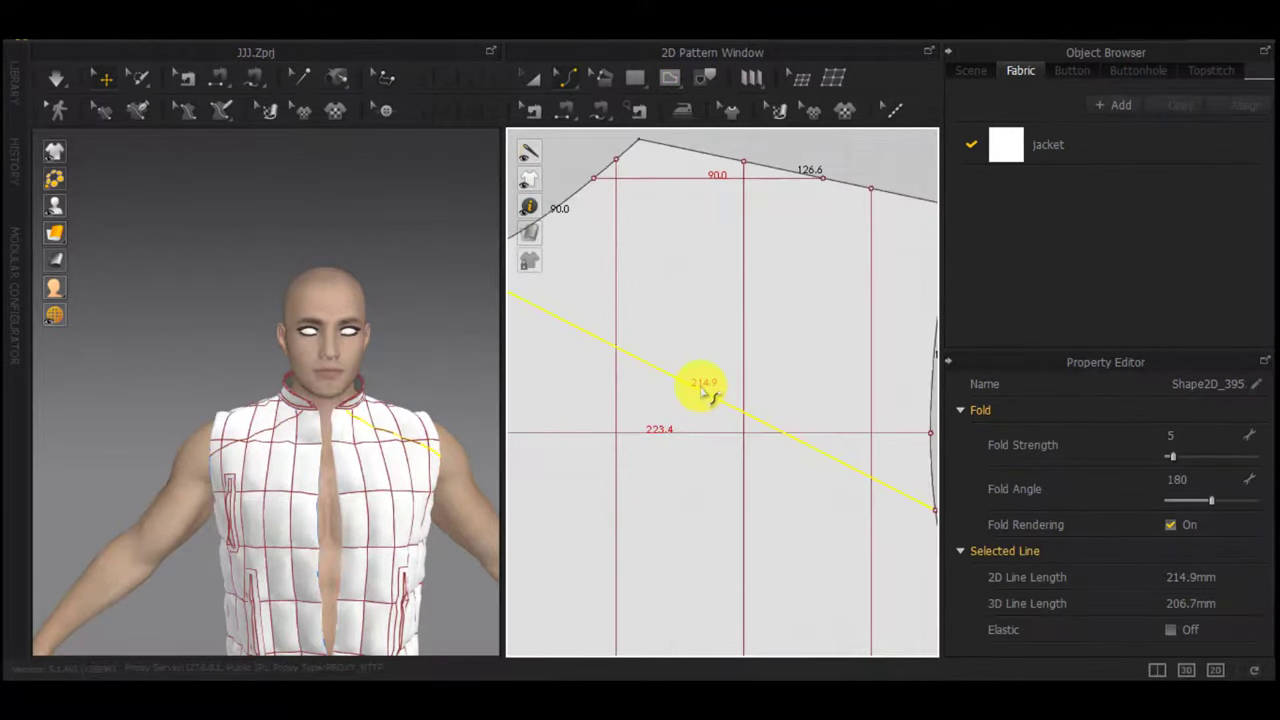
{"action": "left_click_drag", "start_coordinate": [688, 415], "coordinate": [688, 417]}
Curve the diagonal internal line on the chest pocket front panel slightly downward to about 216 mm long
{"action": "scroll", "coordinate": [655, 470], "scroll_direction": "down", "scroll_amount": 3}
{"action": "middle_click_drag", "start_coordinate": [640, 476], "coordinate": [840, 466]}
{"action": "middle_click_drag", "start_coordinate": [570, 425], "coordinate": [880, 440]}
{"action": "scroll", "coordinate": [740, 422], "scroll_direction": "down", "scroll_amount": 3}
{"action": "scroll", "coordinate": [686, 417], "scroll_direction": "up", "scroll_amount": 5}
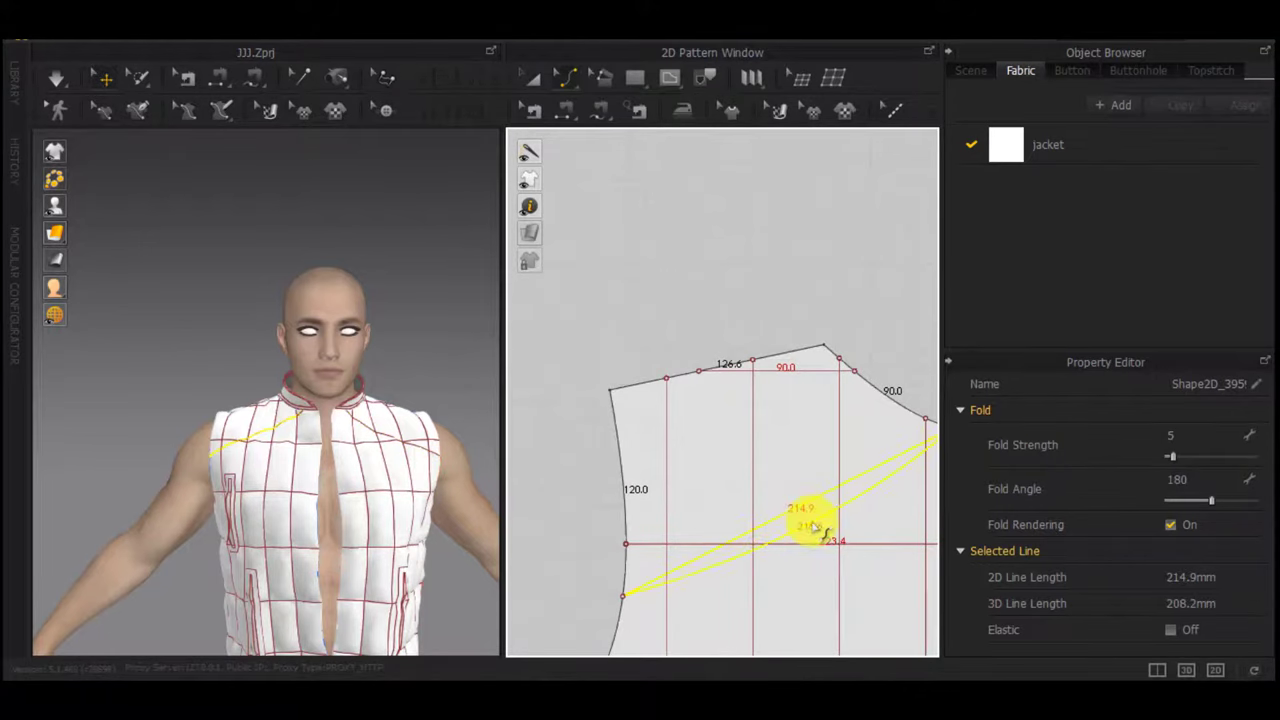
{"action": "scroll", "coordinate": [812, 518], "scroll_direction": "up", "scroll_amount": 3}
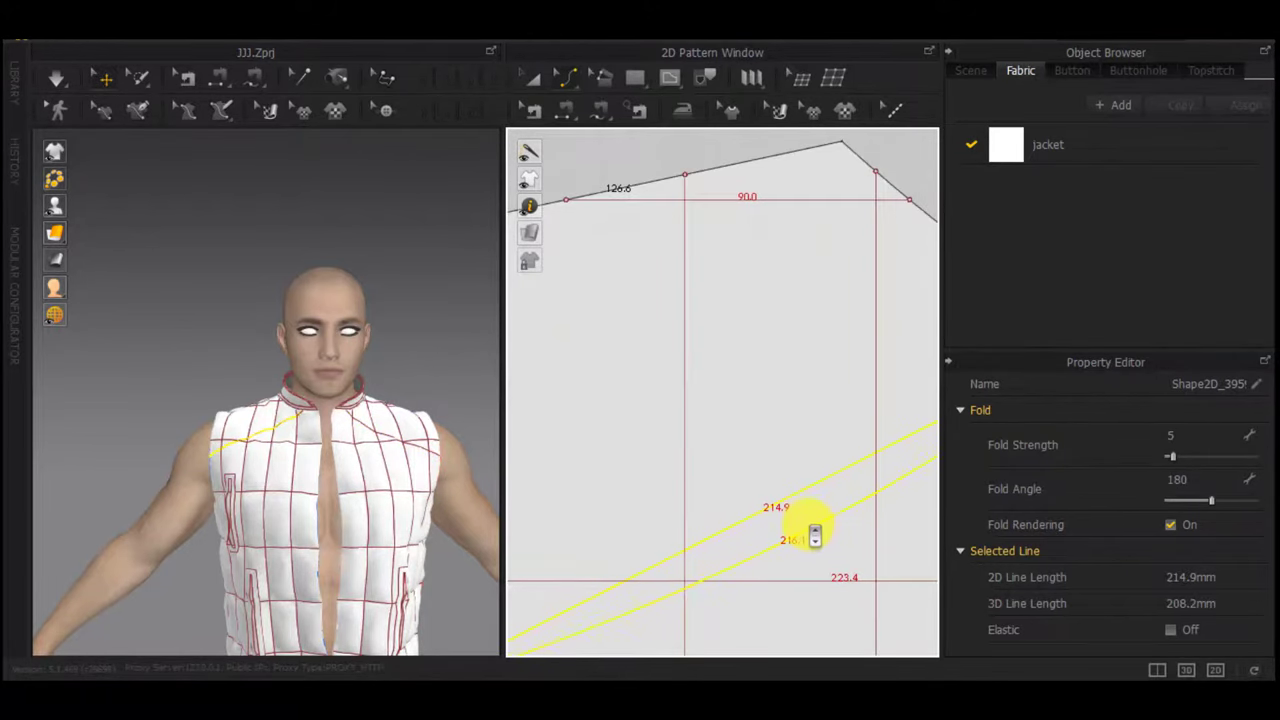
{"action": "left_click_drag", "start_coordinate": [807, 522], "coordinate": [807, 524]}
{"action": "scroll", "coordinate": [808, 524], "scroll_direction": "down", "scroll_amount": 8}
{"action": "scroll", "coordinate": [374, 455], "scroll_direction": "up", "scroll_amount": 2}
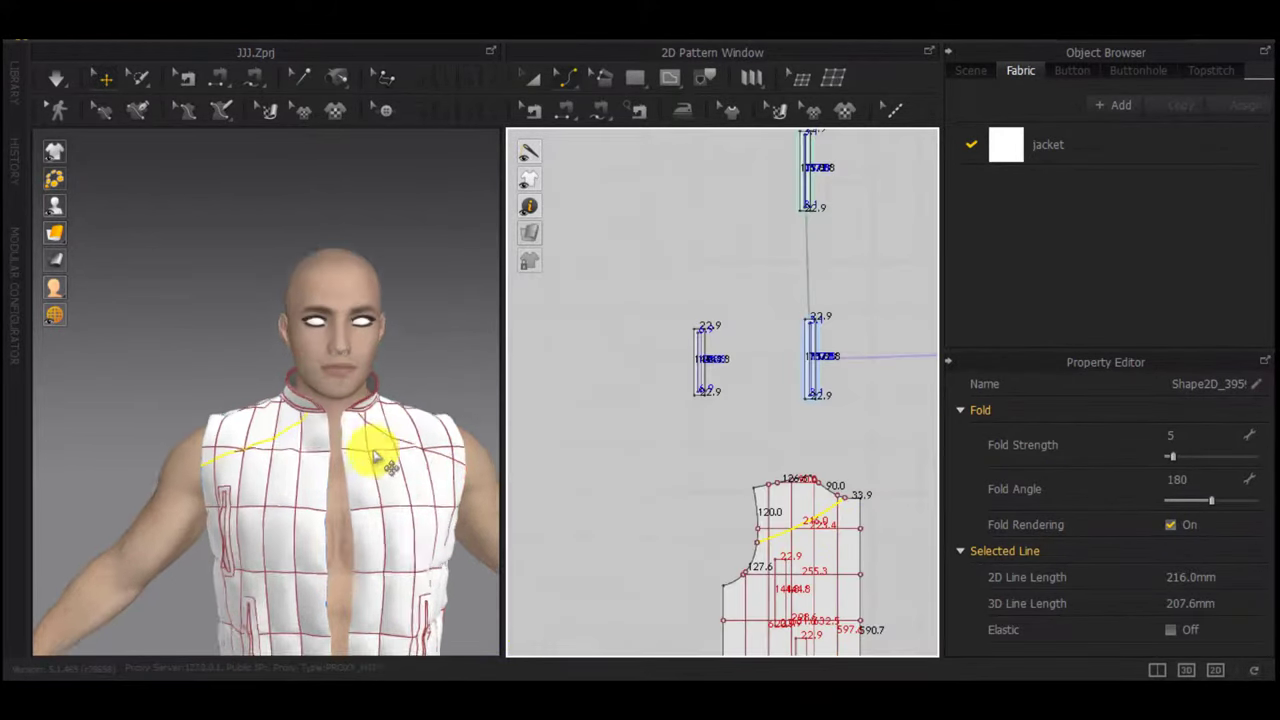
Offset the curved diagonal on the chest pocket front panel as one internal line at a distance of 5 mm
{"action": "right_click_drag", "start_coordinate": [376, 457], "coordinate": [584, 490]}
{"action": "scroll", "coordinate": [664, 491], "scroll_direction": "down", "scroll_amount": 5}
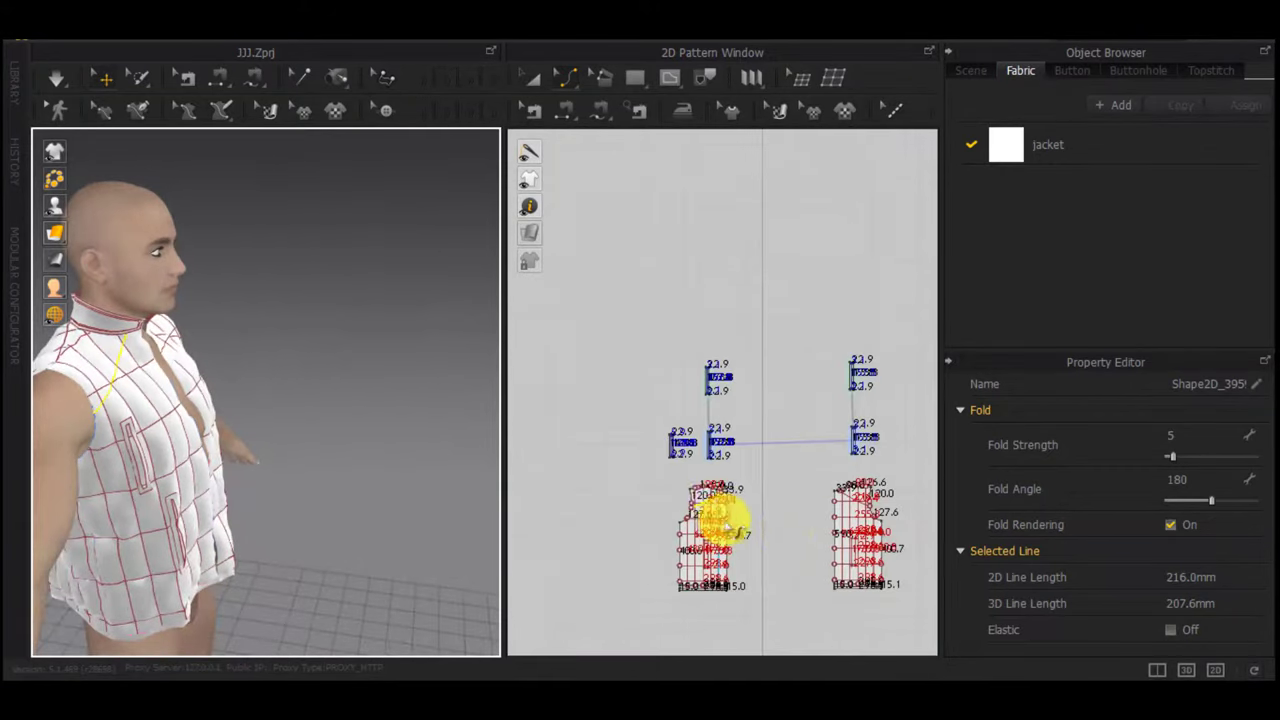
{"action": "scroll", "coordinate": [708, 484], "scroll_direction": "up", "scroll_amount": 6}
{"action": "scroll", "coordinate": [735, 522], "scroll_direction": "down", "scroll_amount": 2}
{"action": "scroll", "coordinate": [640, 426], "scroll_direction": "up", "scroll_amount": 4}
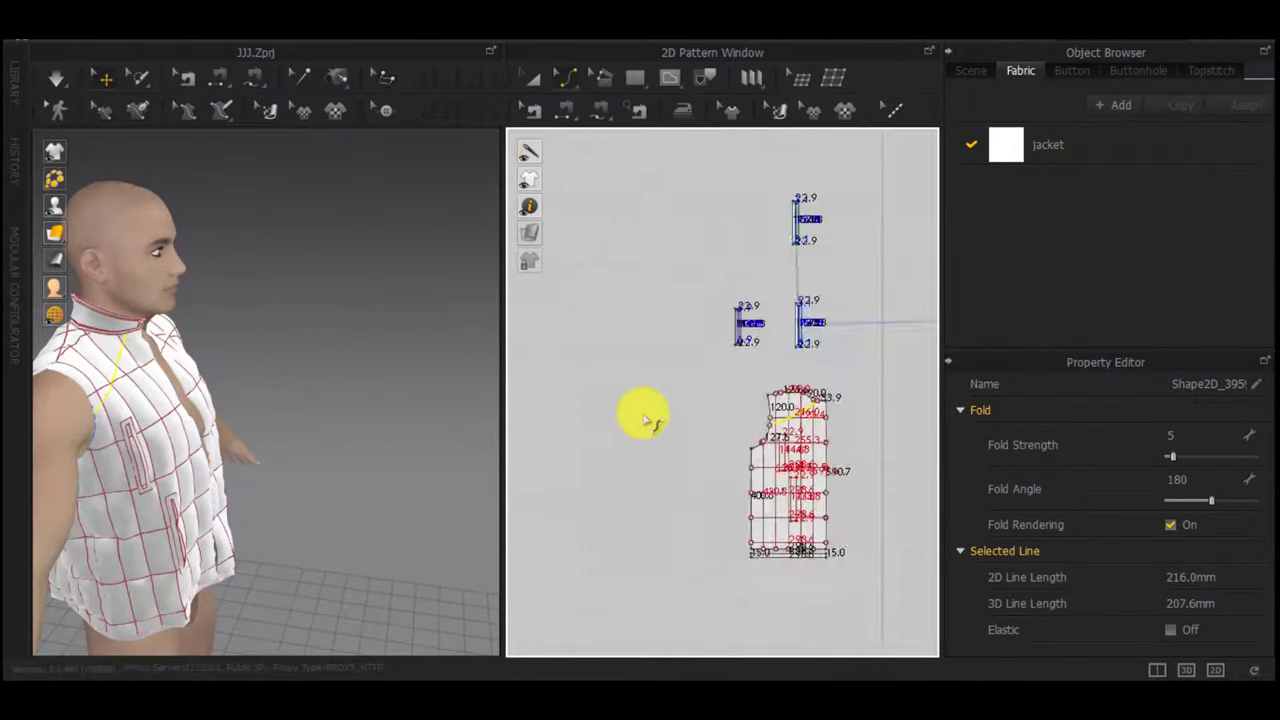
{"action": "scroll", "coordinate": [746, 428], "scroll_direction": "up", "scroll_amount": 5}
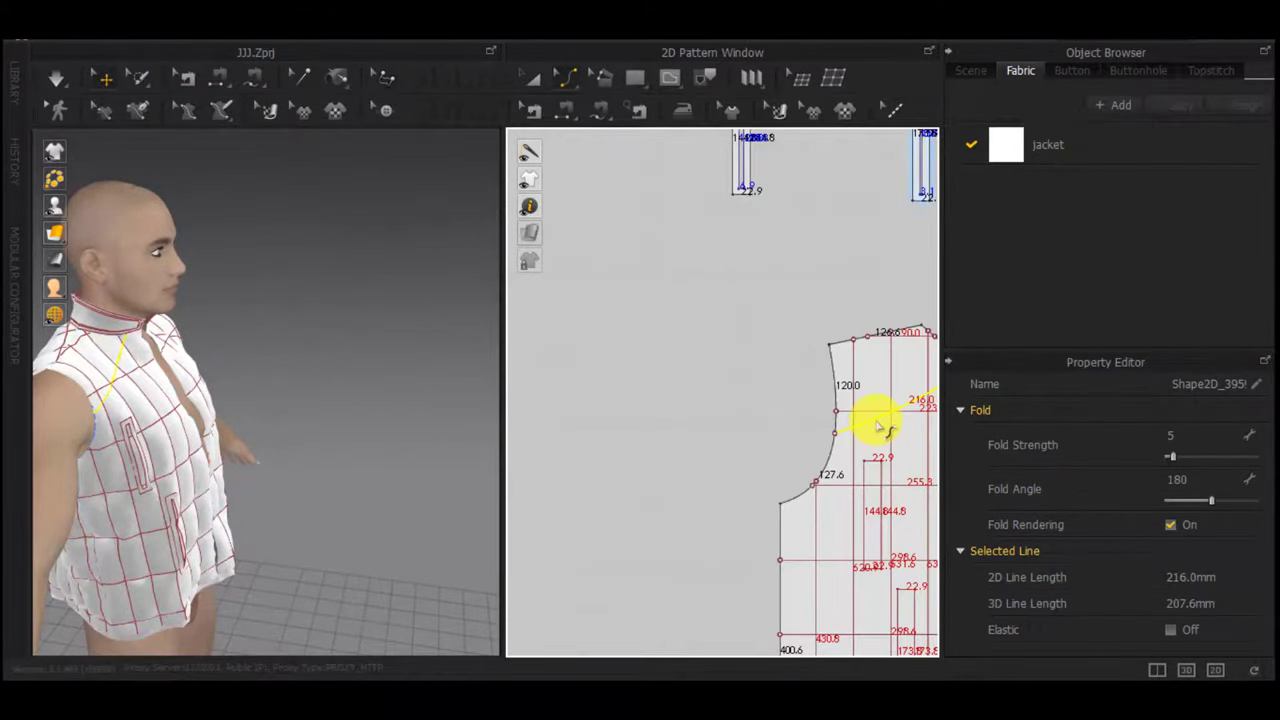
{"action": "scroll", "coordinate": [876, 427], "scroll_direction": "up", "scroll_amount": 3}
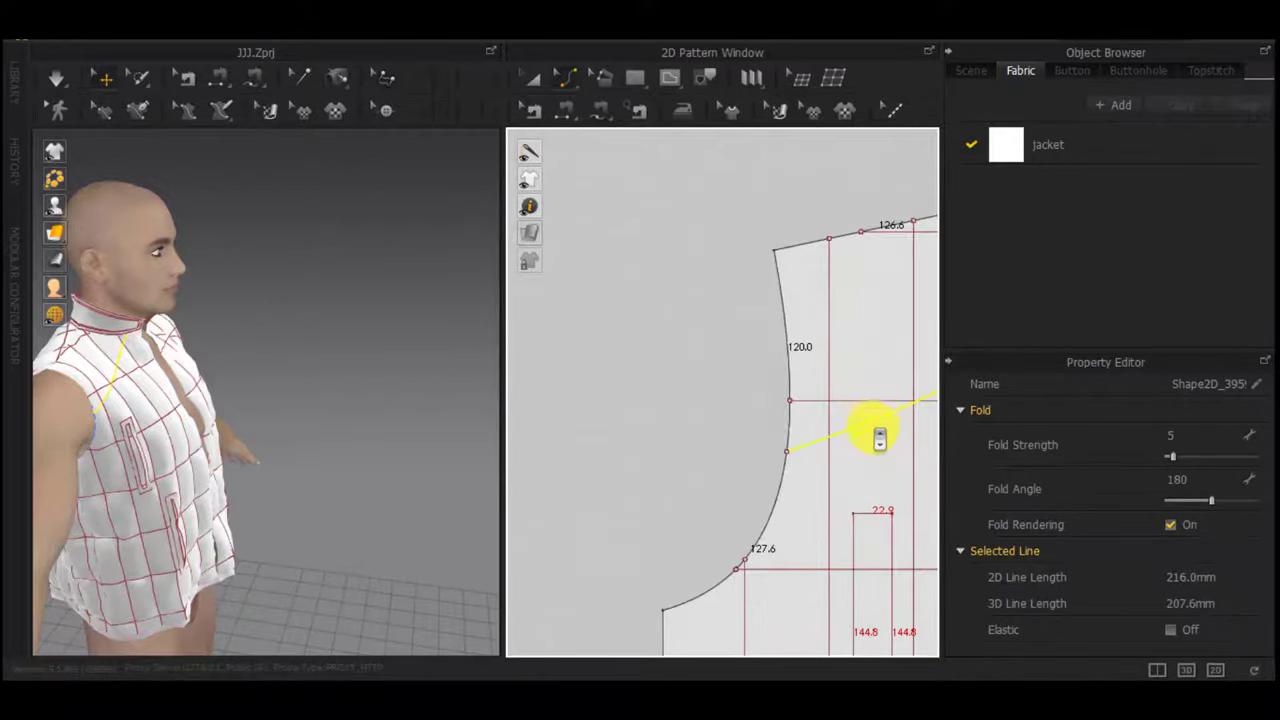
{"action": "scroll", "coordinate": [873, 427], "scroll_direction": "down", "scroll_amount": 1}
{"action": "middle_click_drag", "start_coordinate": [873, 424], "coordinate": [742, 415]}
{"action": "right_click", "coordinate": [748, 420]}
{"action": "left_click", "coordinate": [791, 216]}
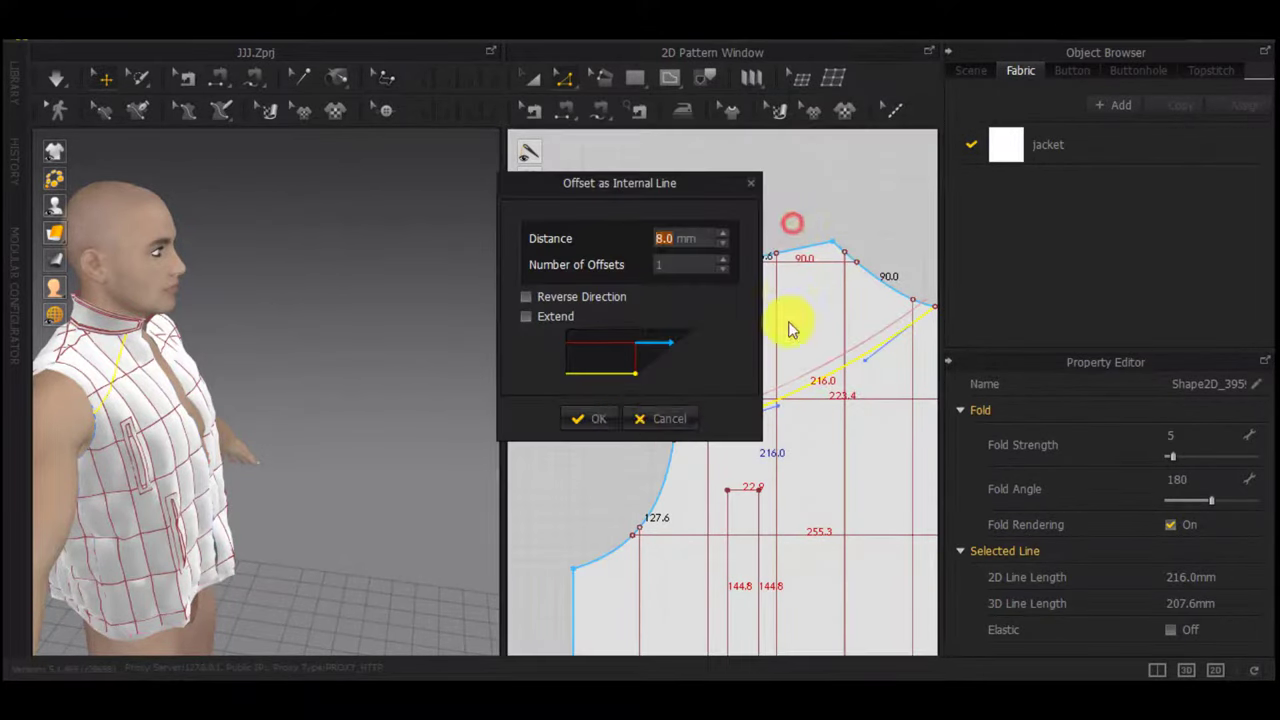
{"action": "type", "text": "5"}
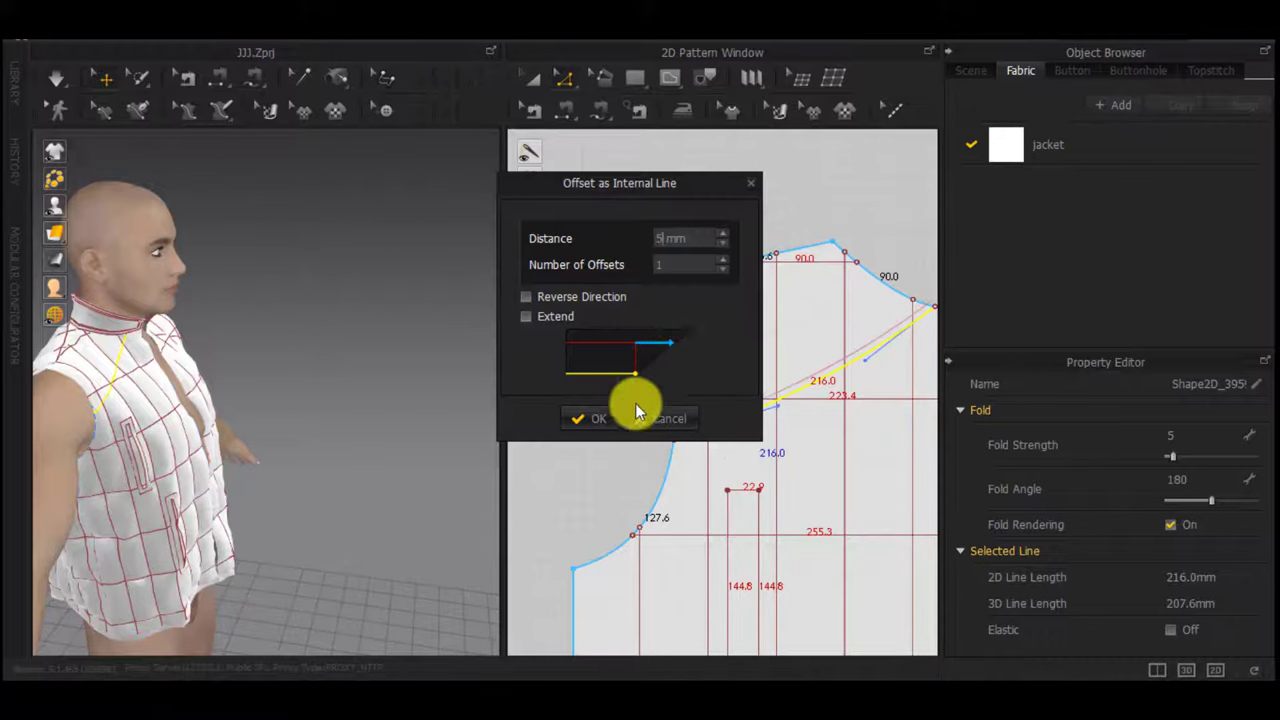
{"action": "left_click", "coordinate": [606, 415]}
Cut and sew the chest pocket front panel along the curved diagonal and along its 5 mm offset line
{"action": "scroll", "coordinate": [728, 422], "scroll_direction": "up", "scroll_amount": 3}
{"action": "right_click", "coordinate": [741, 428]}
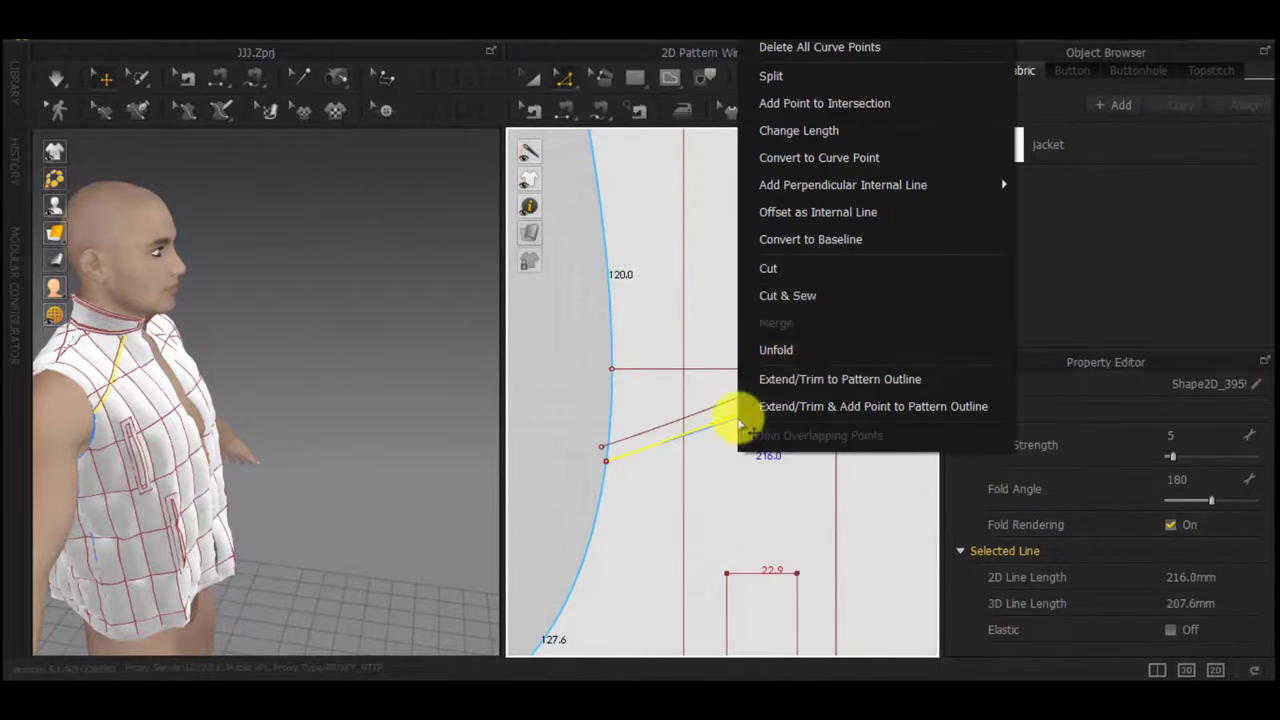
{"action": "left_click", "coordinate": [786, 296]}
{"action": "scroll", "coordinate": [765, 430], "scroll_direction": "down", "scroll_amount": 3}
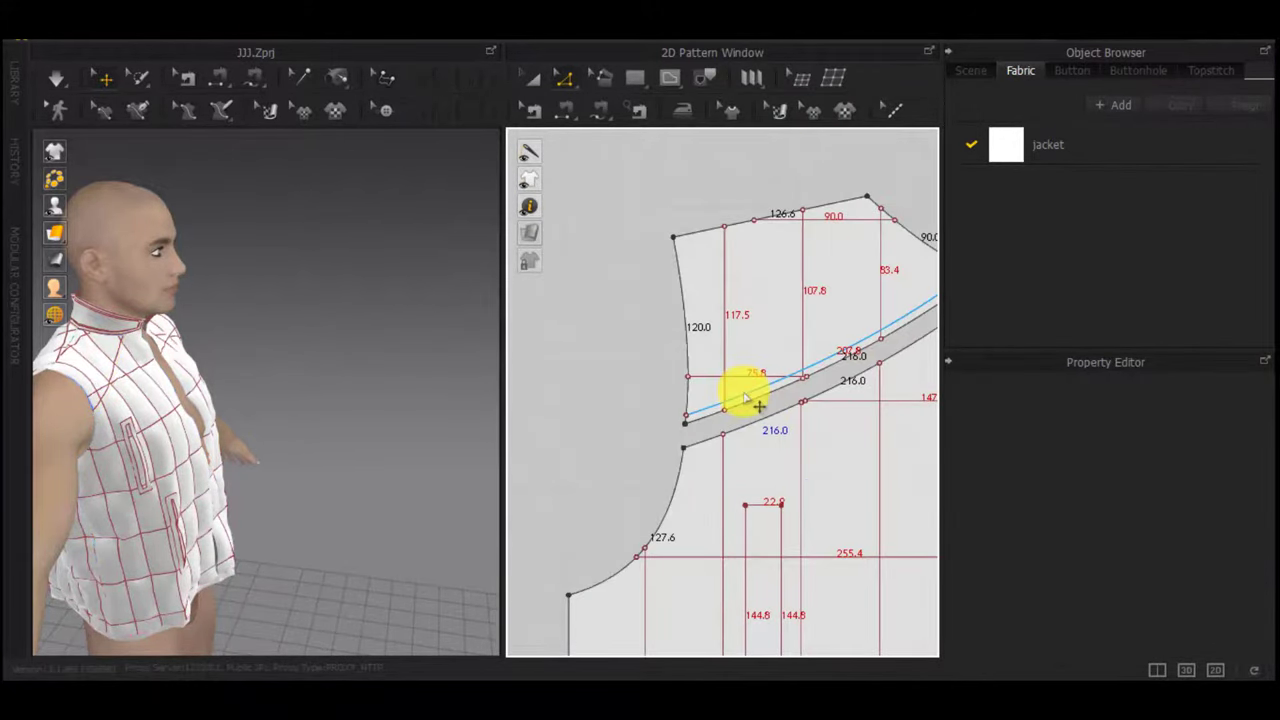
{"action": "right_click", "coordinate": [745, 398]}
{"action": "left_click", "coordinate": [786, 280]}
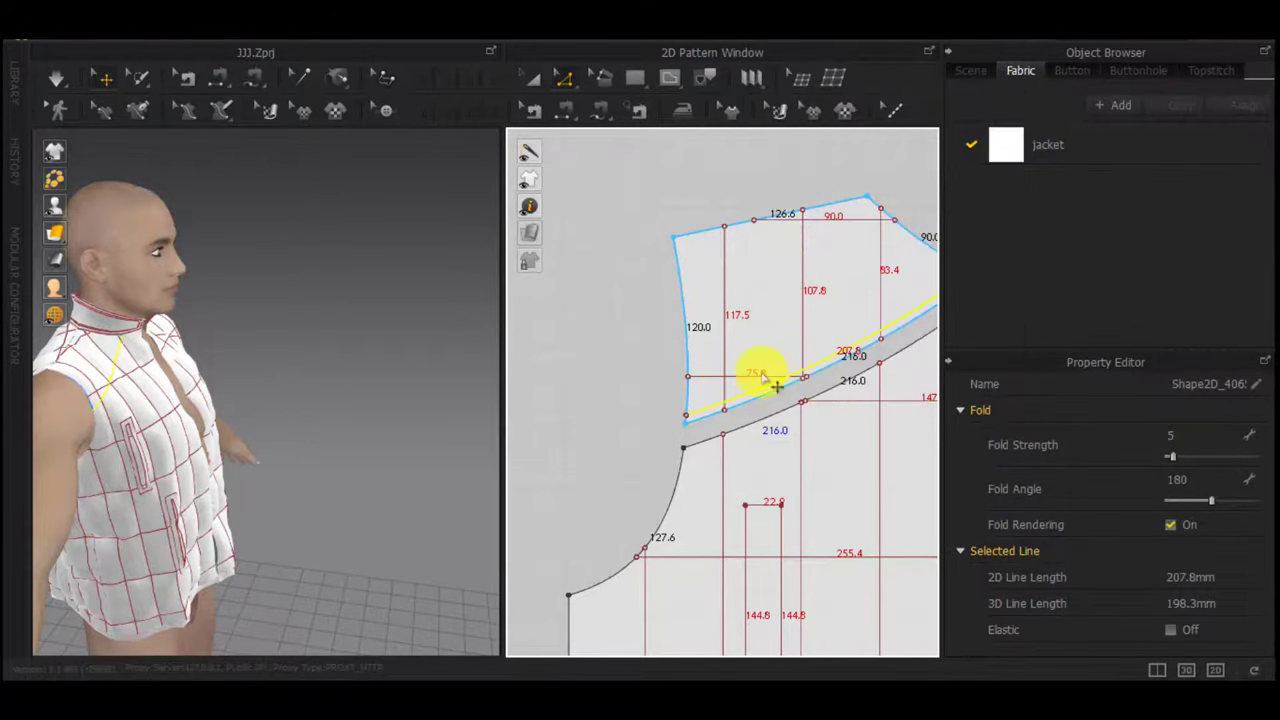
{"action": "scroll", "coordinate": [767, 377], "scroll_direction": "up", "scroll_amount": 3}
Select the narrow strip between the two cuts and examine its simulation and fabric properties
{"action": "left_click", "coordinate": [775, 367]}
{"action": "scroll", "coordinate": [1172, 510], "scroll_direction": "down", "scroll_amount": 3}
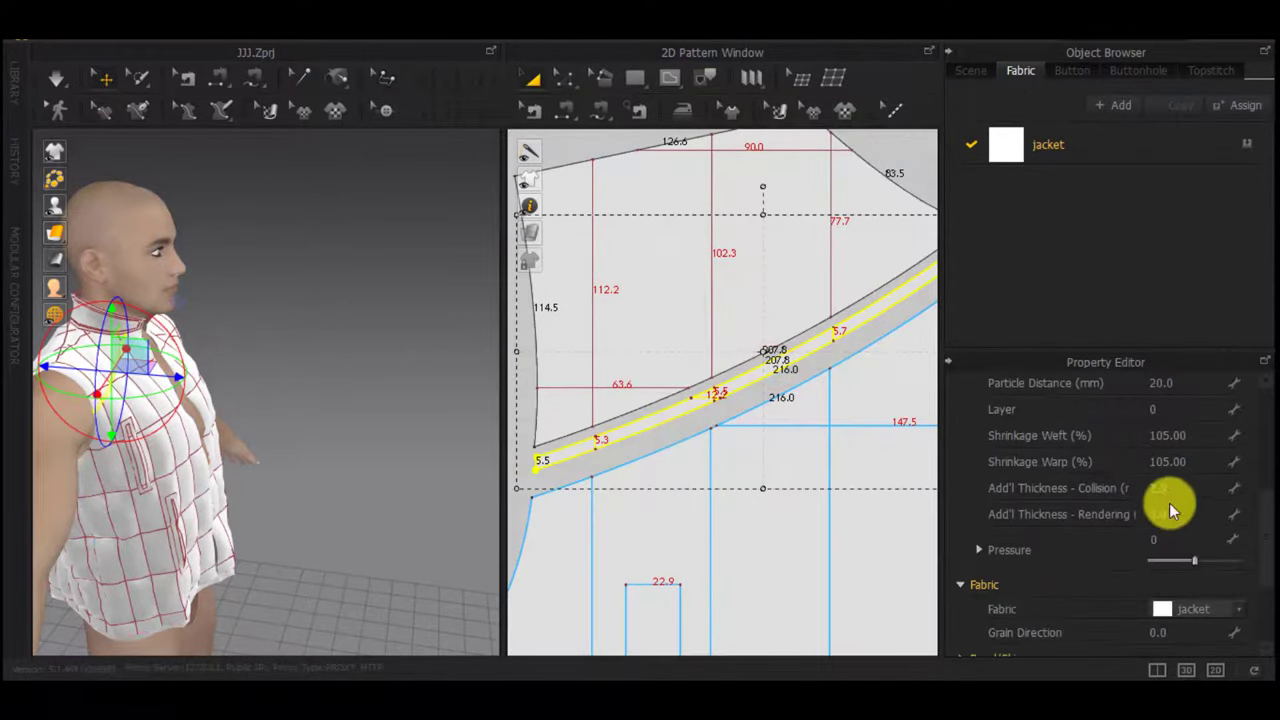
{"action": "scroll", "coordinate": [816, 380], "scroll_direction": "down", "scroll_amount": 5}
{"action": "left_click", "coordinate": [829, 262]}
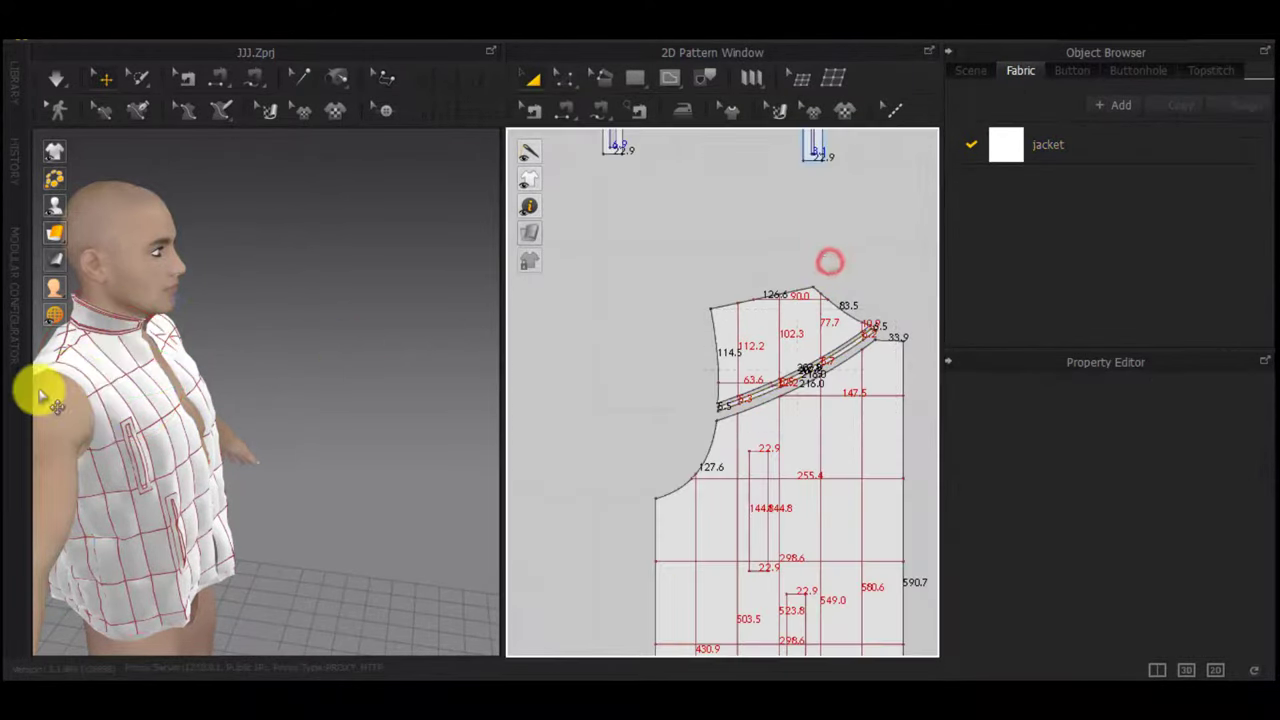
Change the garment's 3D rendering style and simulate to drape the newly cut shoulder pieces
{"action": "scroll", "coordinate": [80, 393], "scroll_direction": "up", "scroll_amount": 5}
{"action": "middle_click_drag", "start_coordinate": [82, 393], "coordinate": [478, 435]}
{"action": "right_click_drag", "start_coordinate": [478, 435], "coordinate": [228, 365]}
{"action": "left_click", "coordinate": [112, 234]}
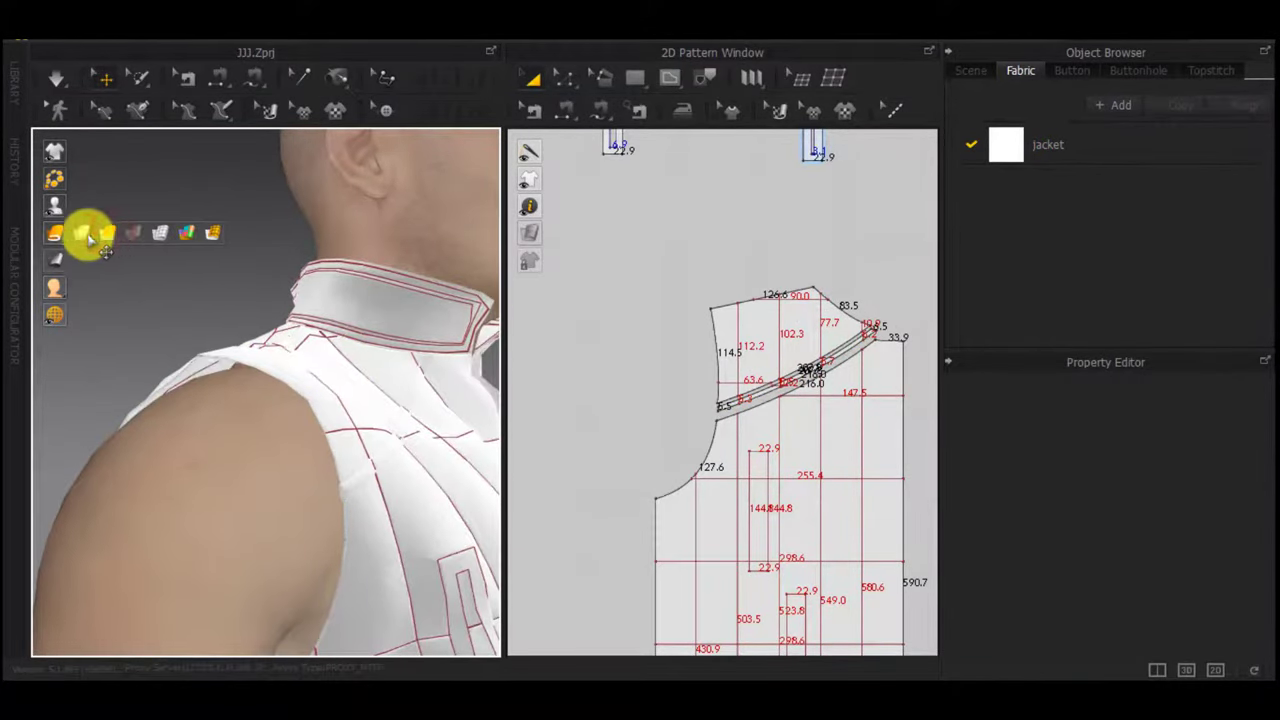
{"action": "right_click_drag", "start_coordinate": [348, 399], "coordinate": [369, 461]}
{"action": "key", "text": "space"}
Offset the curved diagonal on the front panel without the chest pocket outline as one internal line at 5 mm
{"action": "scroll", "coordinate": [369, 461], "scroll_direction": "down", "scroll_amount": 4}
{"action": "scroll", "coordinate": [691, 461], "scroll_direction": "down", "scroll_amount": 4}
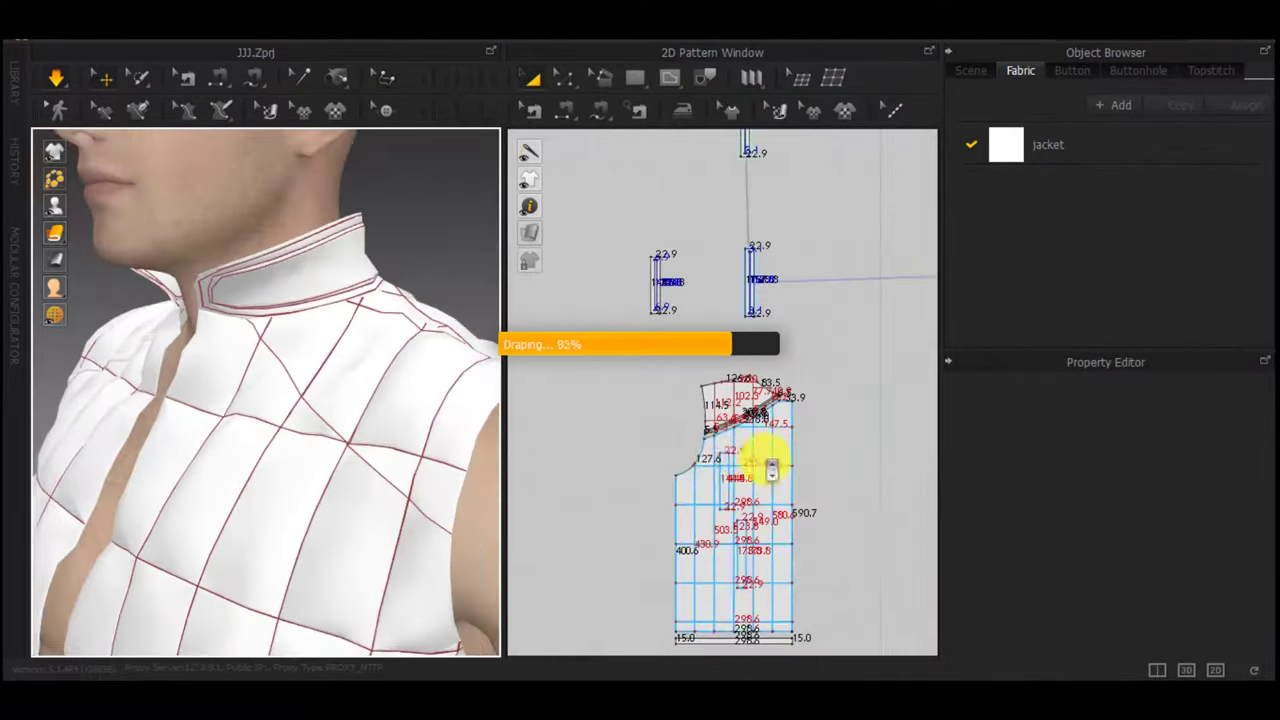
{"action": "middle_click_drag", "start_coordinate": [771, 457], "coordinate": [526, 453]}
{"action": "scroll", "coordinate": [880, 409], "scroll_direction": "up", "scroll_amount": 6}
{"action": "left_click", "coordinate": [831, 441]}
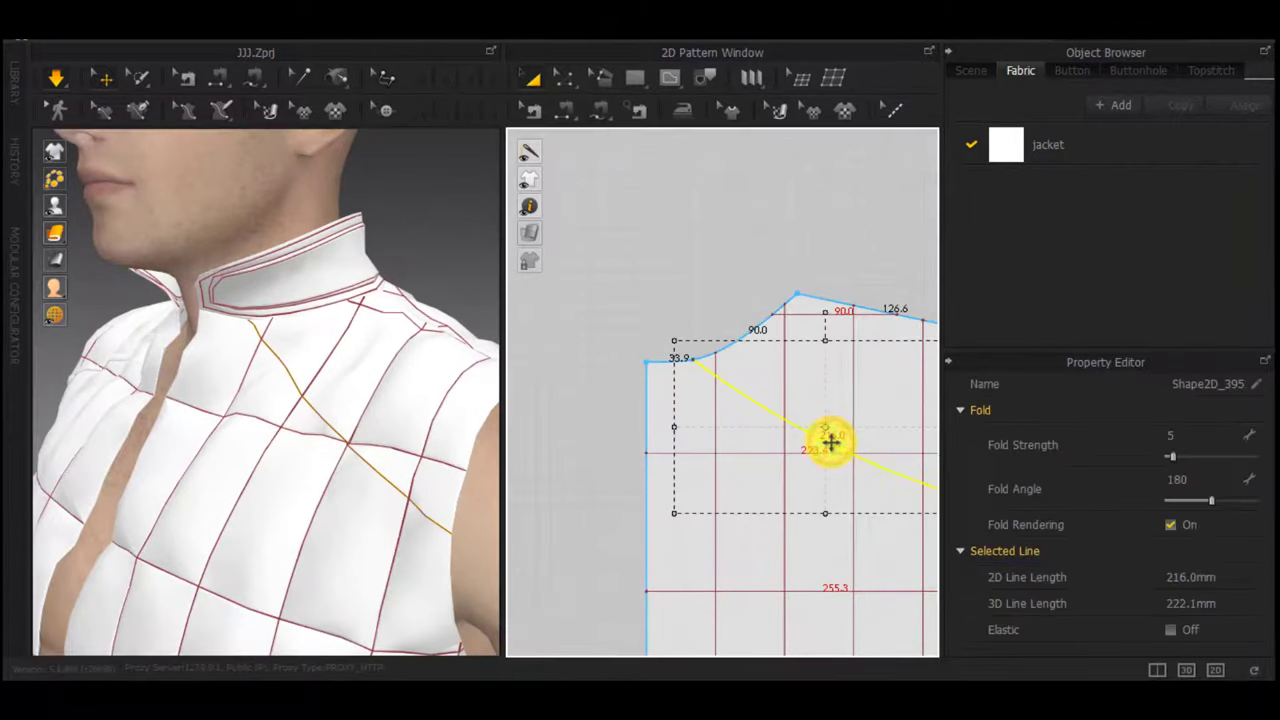
{"action": "right_click", "coordinate": [830, 442]}
{"action": "left_click", "coordinate": [906, 241]}
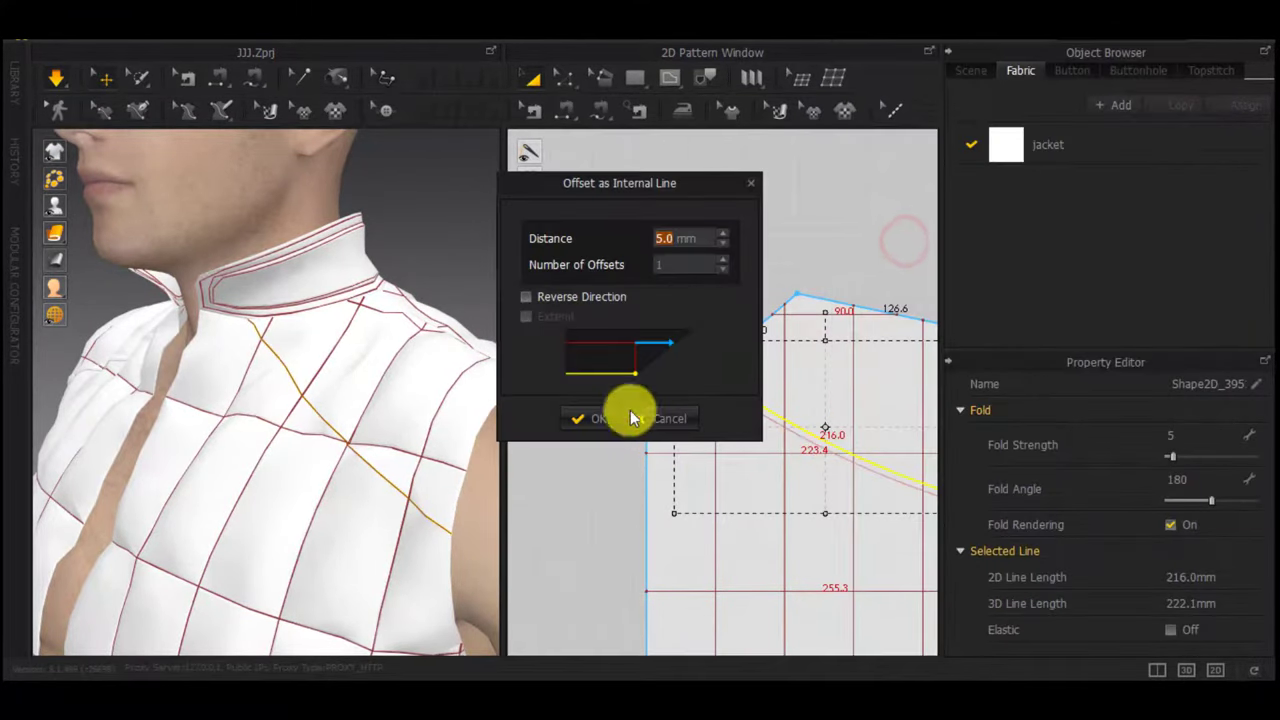
{"action": "left_click", "coordinate": [584, 414]}
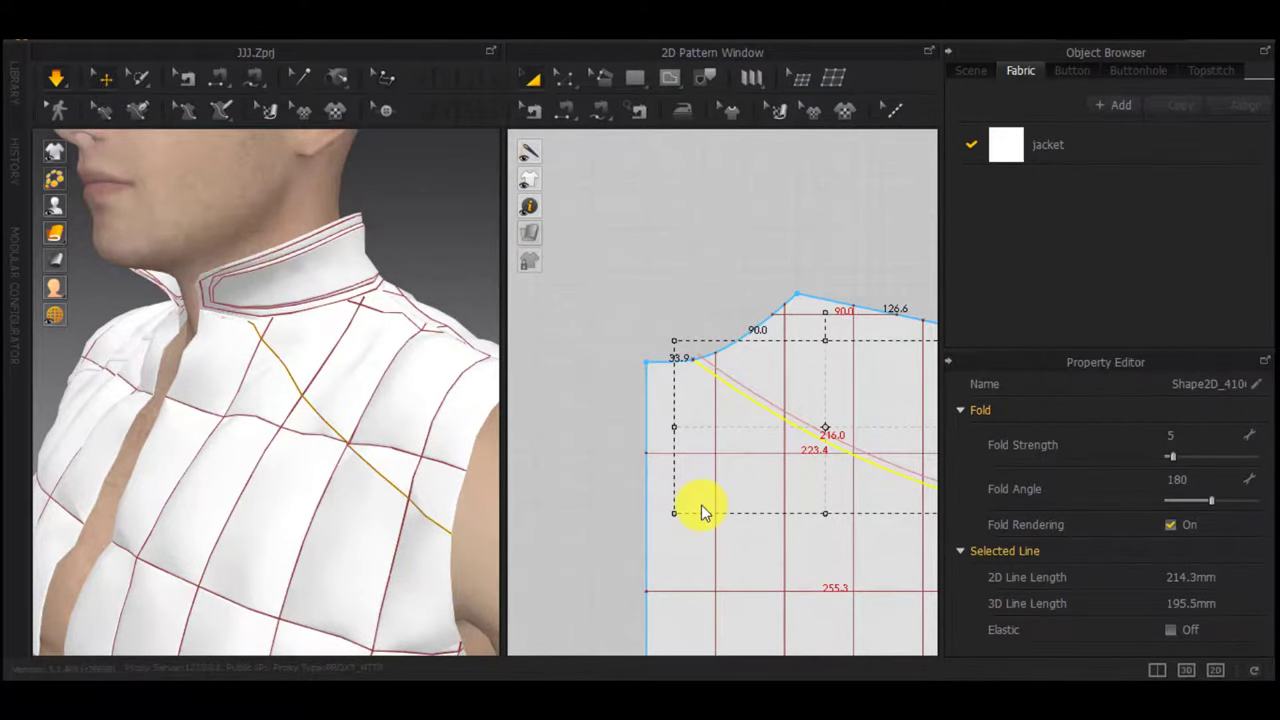
Cut and sew the front panel without the chest pocket along the curved diagonal and along its 5 mm offset line
{"action": "scroll", "coordinate": [701, 504], "scroll_direction": "down", "scroll_amount": 5}
{"action": "scroll", "coordinate": [808, 504], "scroll_direction": "down", "scroll_amount": 2}
{"action": "middle_click_drag", "start_coordinate": [872, 524], "coordinate": [588, 513]}
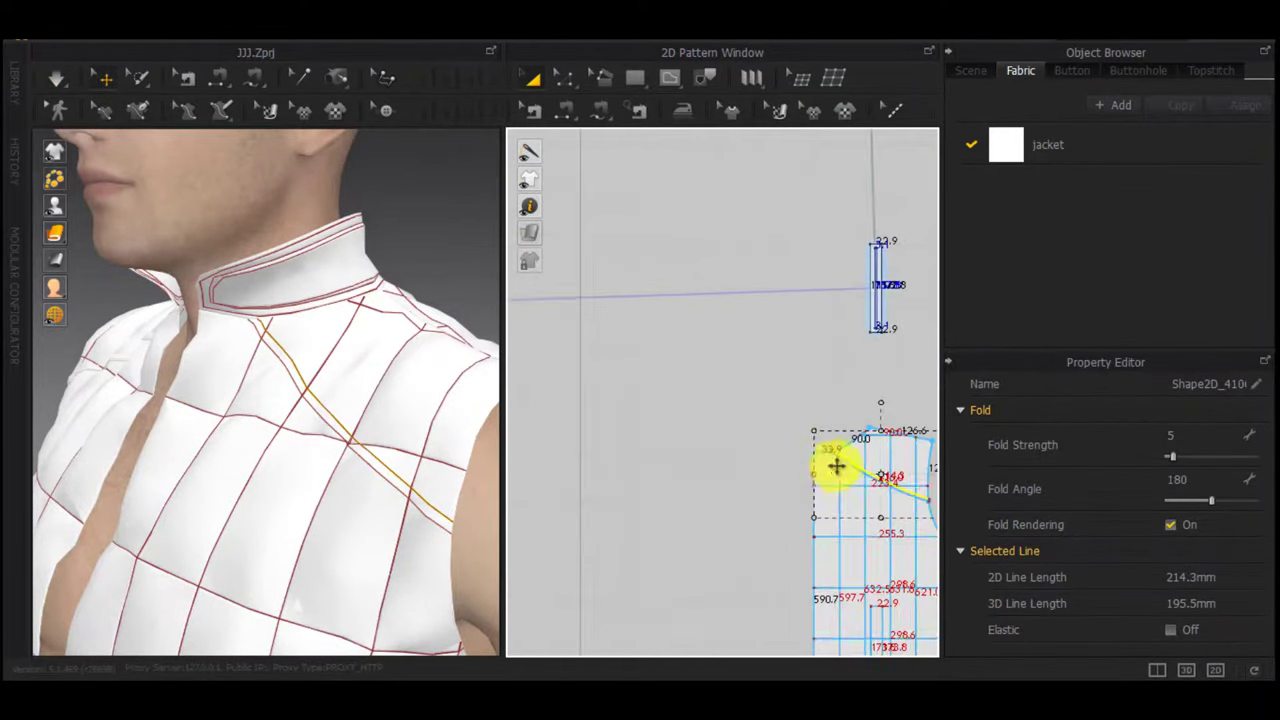
{"action": "scroll", "coordinate": [820, 466], "scroll_direction": "up", "scroll_amount": 8}
{"action": "left_click", "coordinate": [786, 468]}
{"action": "key", "text": "z"}
{"action": "left_click", "coordinate": [787, 467]}
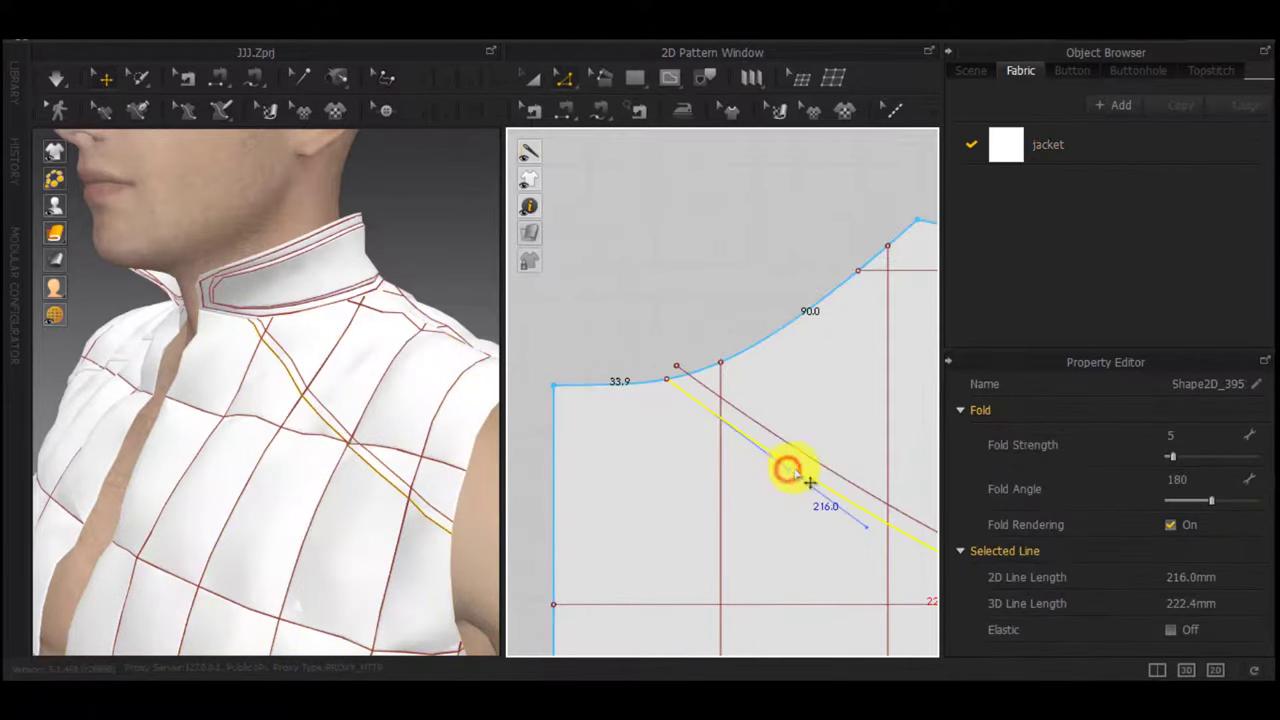
{"action": "right_click", "coordinate": [795, 467]}
{"action": "left_click", "coordinate": [850, 311]}
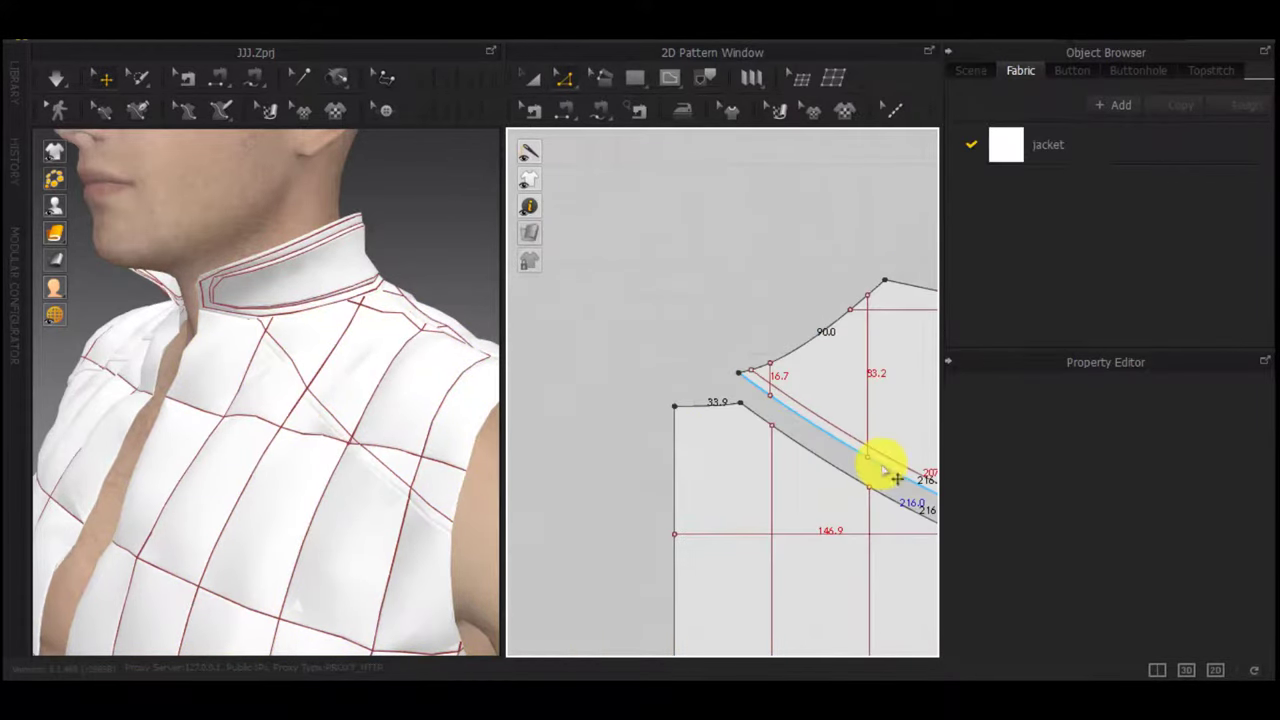
{"action": "right_click", "coordinate": [789, 429]}
{"action": "left_click", "coordinate": [830, 277]}
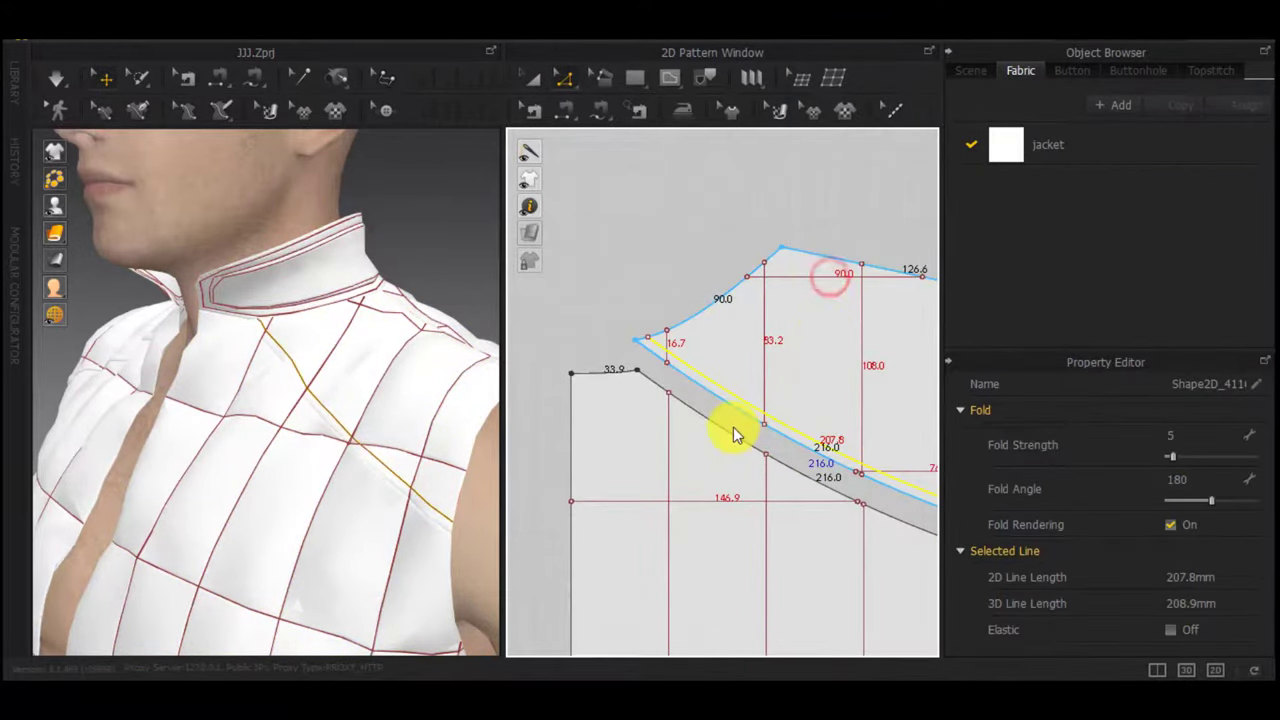
Select the narrow diagonal strip between the two cuts and examine its additional thickness and other simulation properties
{"action": "key", "text": "a"}
{"action": "scroll", "coordinate": [738, 425], "scroll_direction": "up", "scroll_amount": 3}
{"action": "left_click", "coordinate": [740, 409]}
{"action": "scroll", "coordinate": [1130, 508], "scroll_direction": "down", "scroll_amount": 3}
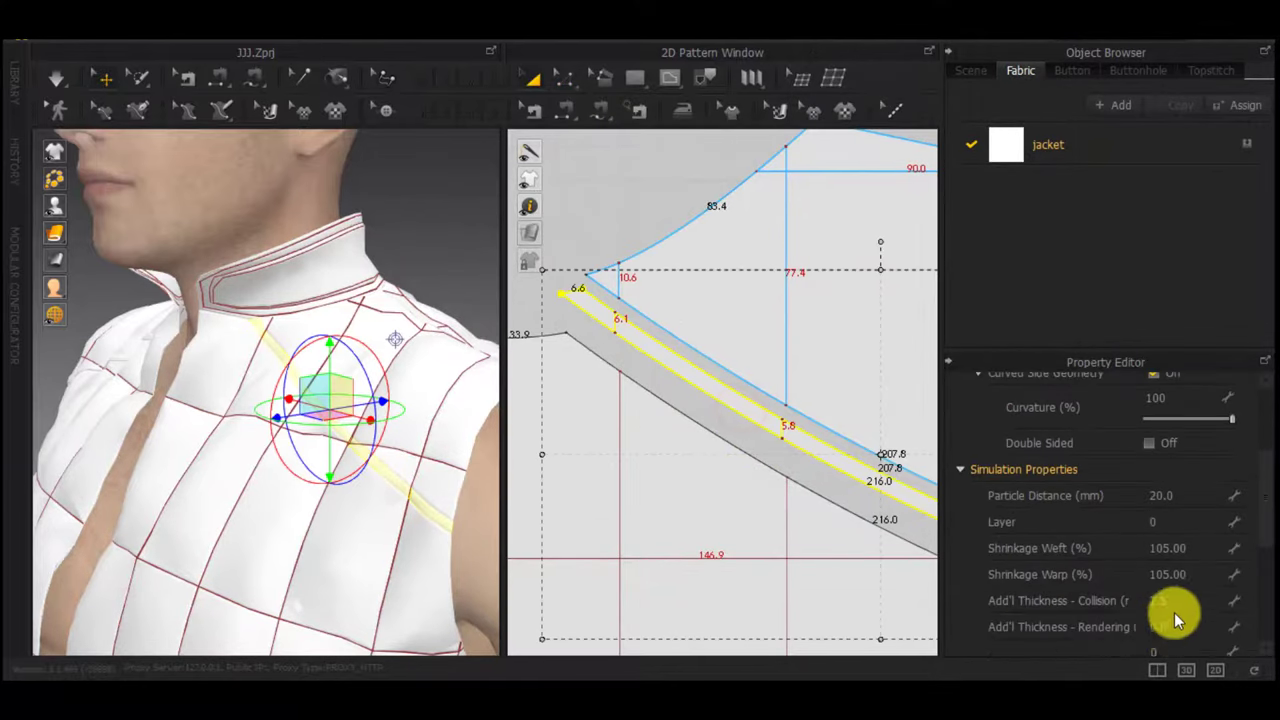
{"action": "type", "text": "3"}
{"action": "left_click", "coordinate": [655, 206]}
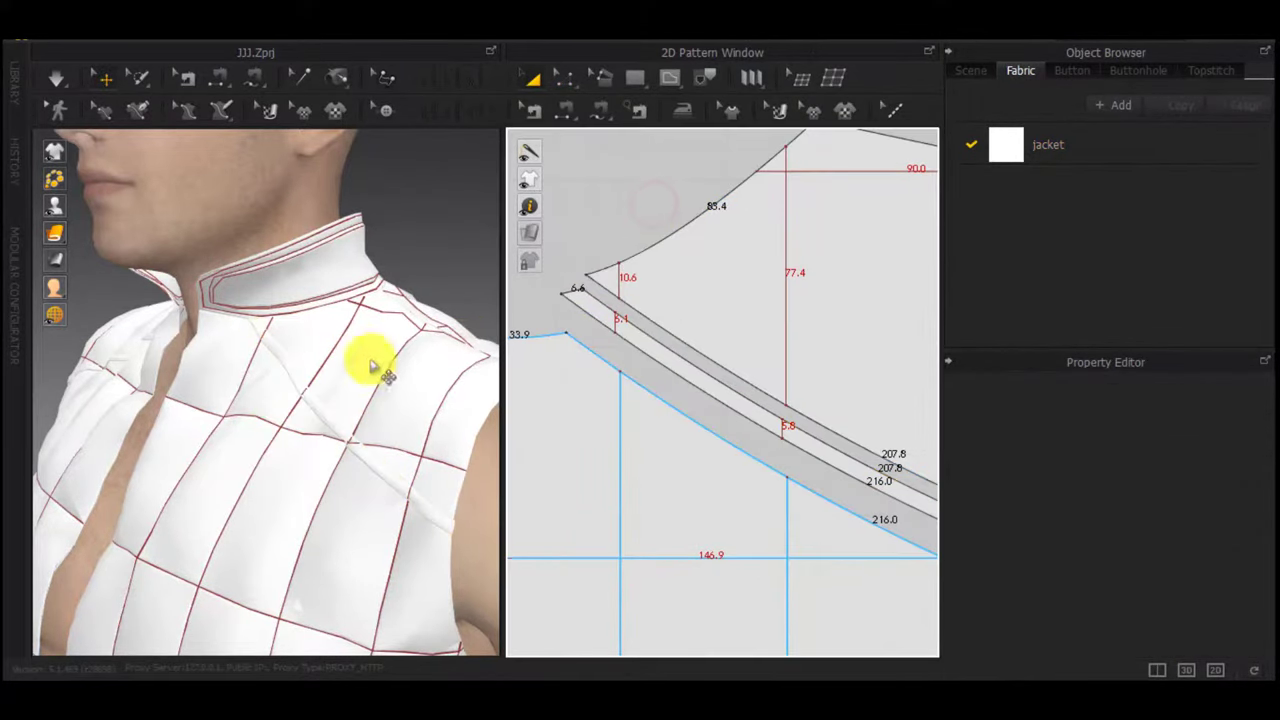
Offset the shoulder edge of the yoke piece above the panel without the chest pocket as one internal line at 5 mm
{"action": "right_click_drag", "start_coordinate": [374, 364], "coordinate": [446, 452]}
{"action": "scroll", "coordinate": [760, 325], "scroll_direction": "down", "scroll_amount": 3}
{"action": "middle_click_drag", "start_coordinate": [789, 334], "coordinate": [638, 348]}
{"action": "scroll", "coordinate": [788, 286], "scroll_direction": "up", "scroll_amount": 3}
{"action": "key", "text": "z"}
{"action": "right_click", "coordinate": [776, 277]}
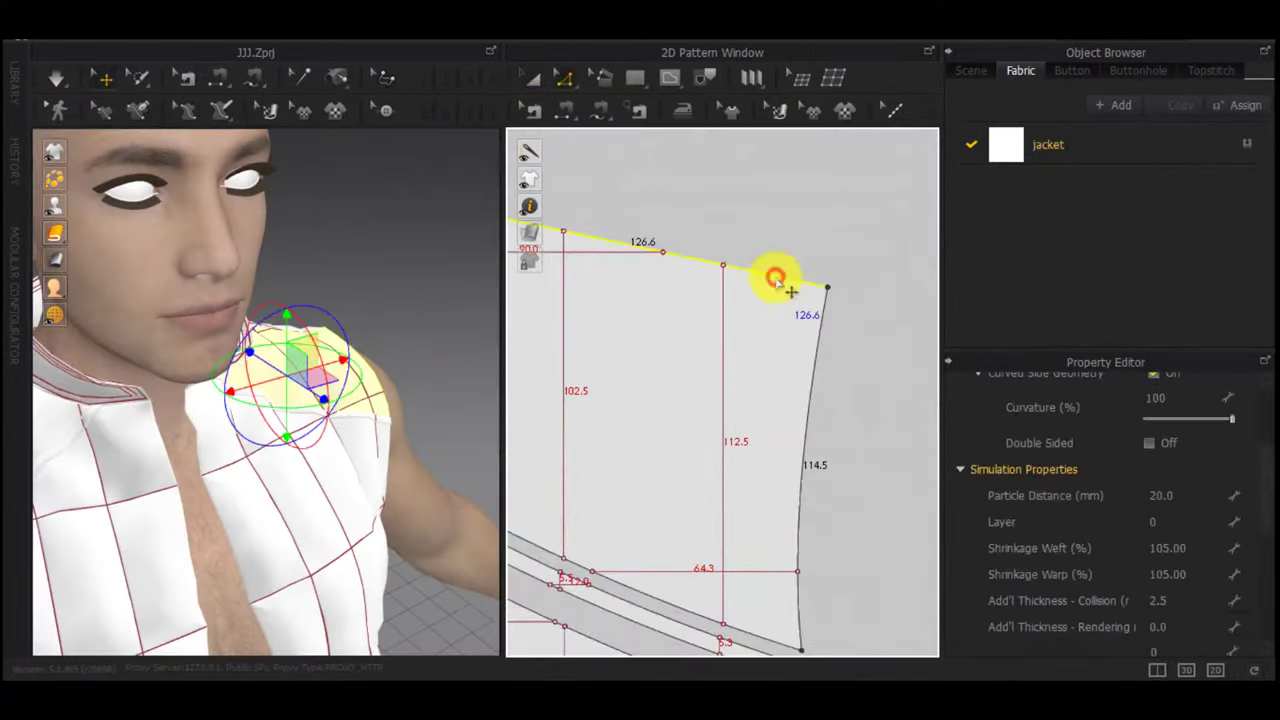
{"action": "left_click", "coordinate": [844, 431]}
{"action": "left_click", "coordinate": [591, 419]}
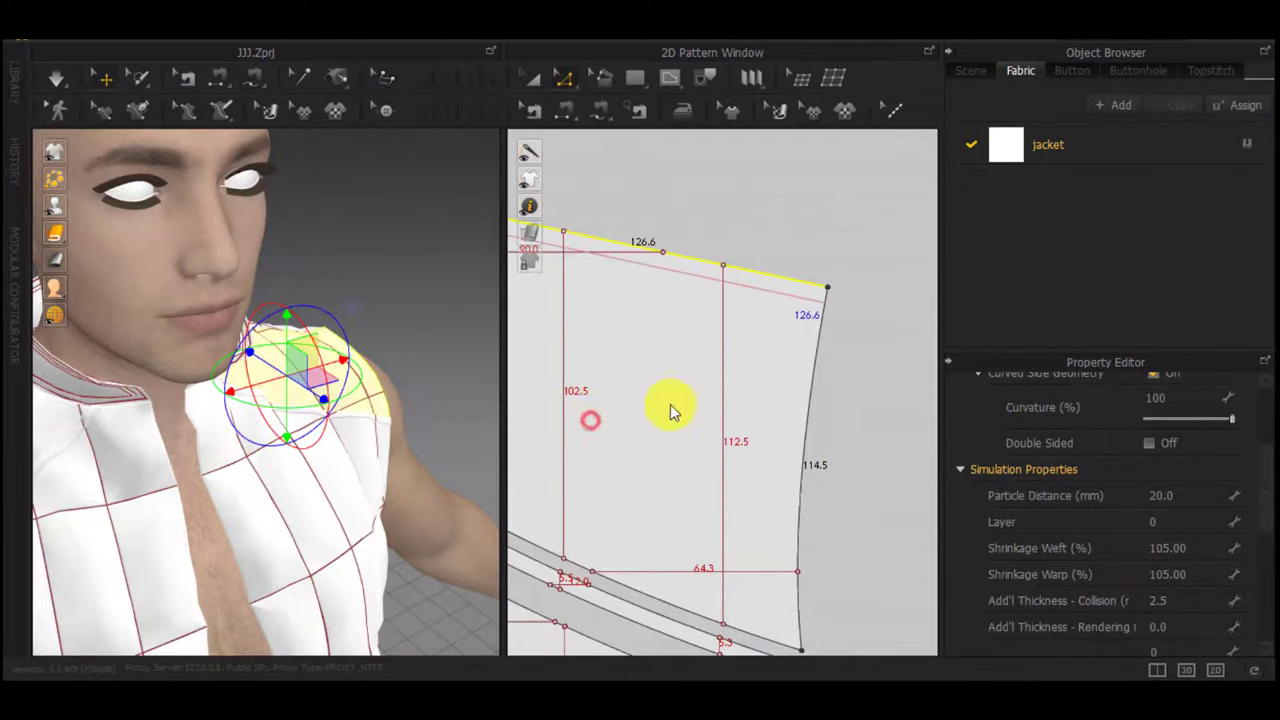
Offset the shoulder edge of the yoke piece above the chest pocket panel as one internal line at 5 mm
{"action": "scroll", "coordinate": [680, 402], "scroll_direction": "down", "scroll_amount": 8}
{"action": "middle_click_drag", "start_coordinate": [905, 426], "coordinate": [816, 428]}
{"action": "scroll", "coordinate": [705, 412], "scroll_direction": "up", "scroll_amount": 5}
{"action": "scroll", "coordinate": [704, 412], "scroll_direction": "up", "scroll_amount": 2}
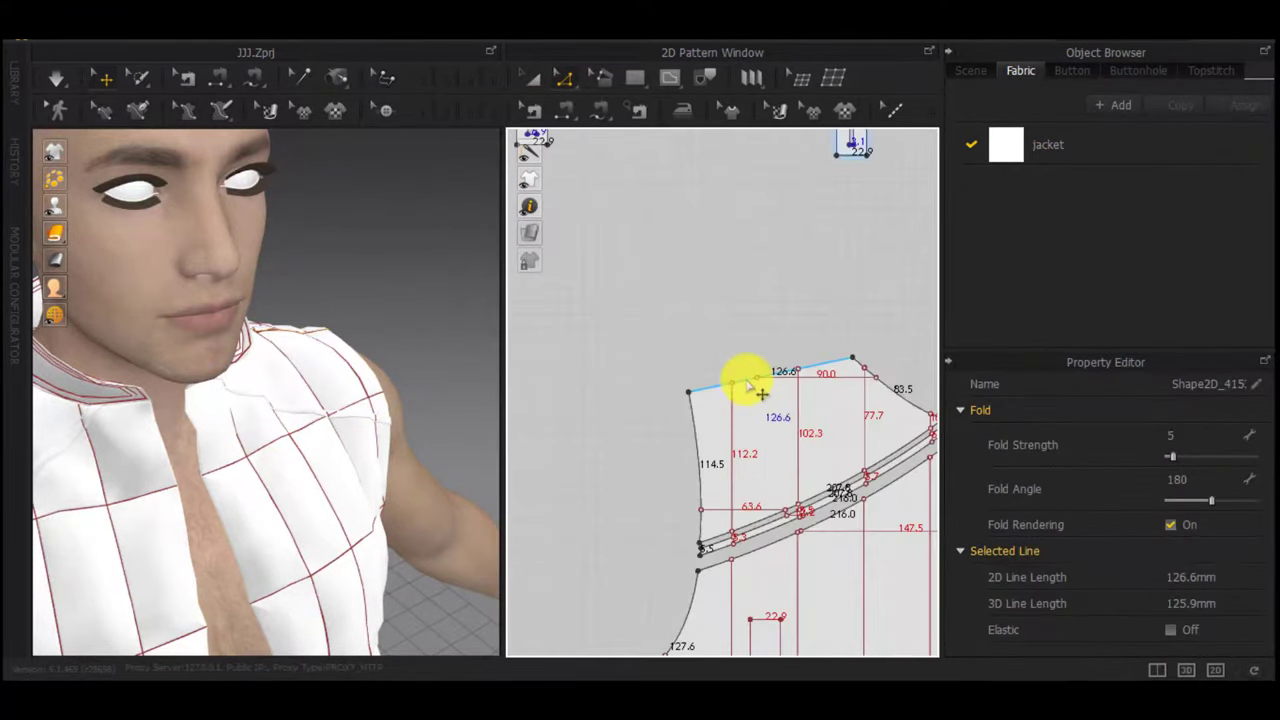
{"action": "right_click", "coordinate": [748, 378]}
{"action": "left_click", "coordinate": [818, 534]}
{"action": "left_click", "coordinate": [606, 423]}
Extend or trim the new shoulder offset lines on both yoke pieces to the pattern outline
{"action": "scroll", "coordinate": [775, 398], "scroll_direction": "up", "scroll_amount": 5}
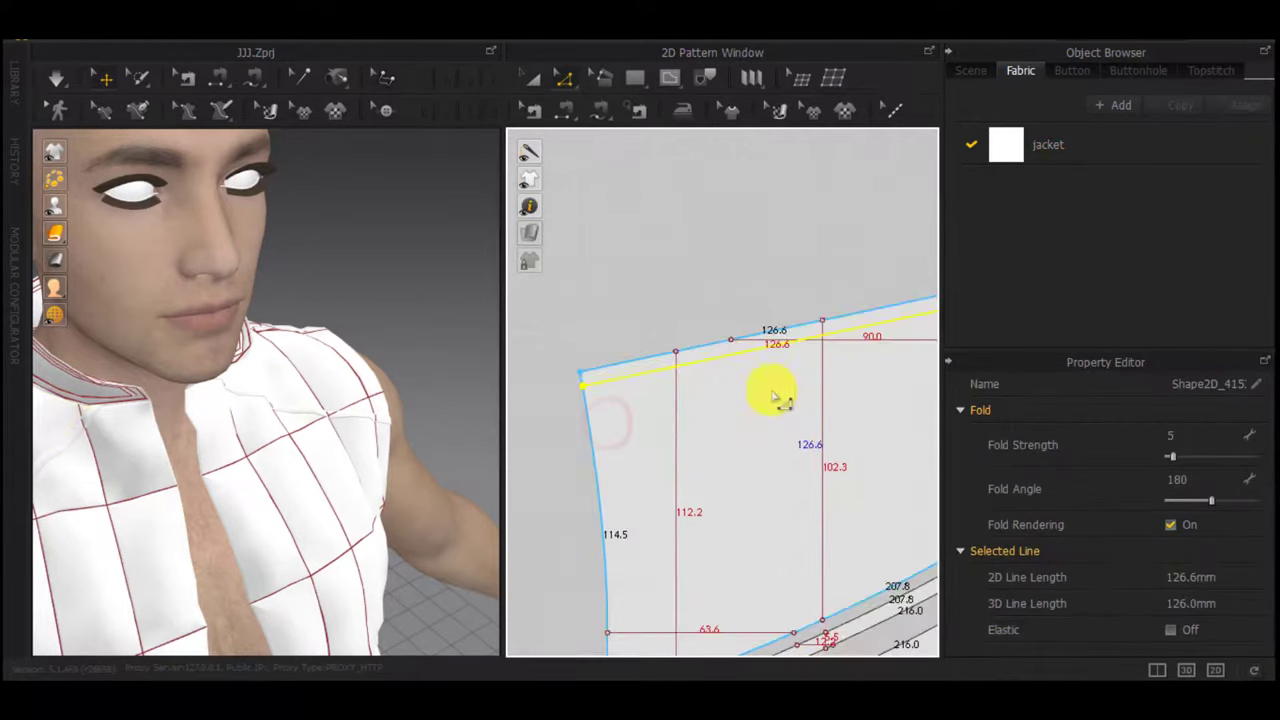
{"action": "scroll", "coordinate": [776, 396], "scroll_direction": "down", "scroll_amount": 3}
{"action": "scroll", "coordinate": [735, 370], "scroll_direction": "up", "scroll_amount": 2}
{"action": "right_click", "coordinate": [734, 371]}
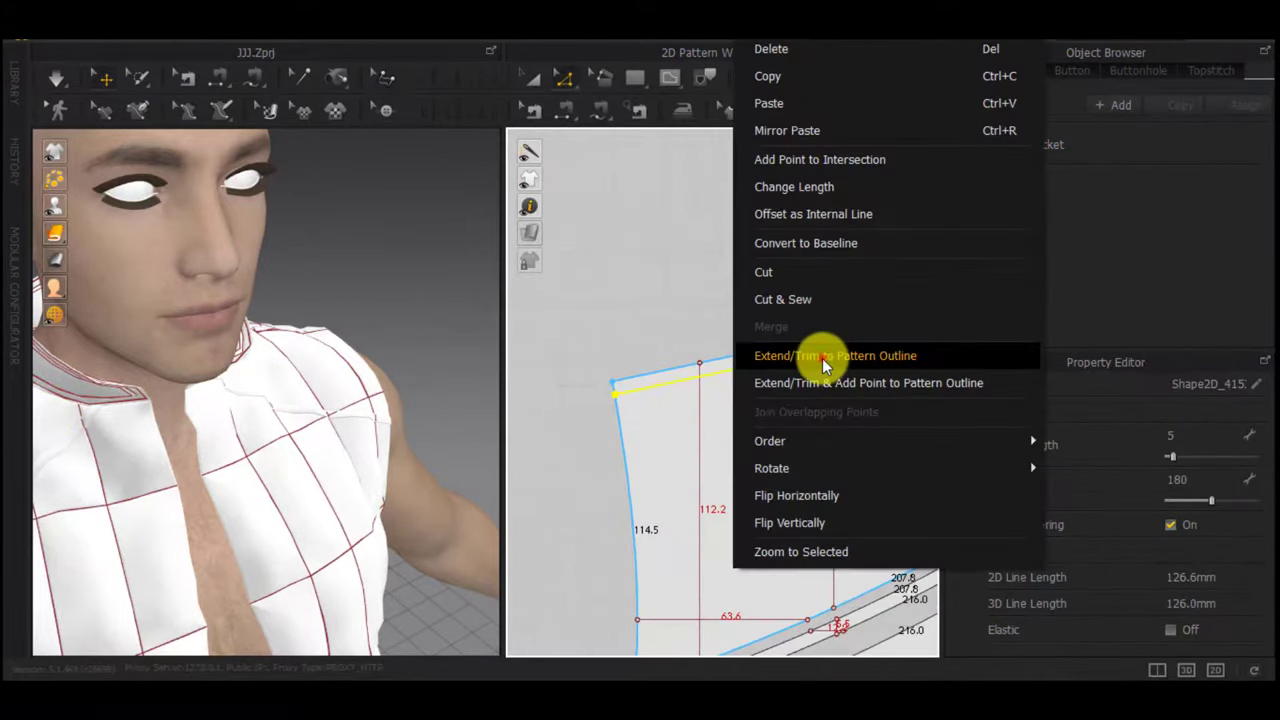
{"action": "left_click", "coordinate": [810, 356]}
{"action": "scroll", "coordinate": [851, 434], "scroll_direction": "down", "scroll_amount": 4}
{"action": "scroll", "coordinate": [620, 455], "scroll_direction": "up", "scroll_amount": 5}
{"action": "scroll", "coordinate": [617, 450], "scroll_direction": "up", "scroll_amount": 2}
{"action": "middle_click_drag", "start_coordinate": [629, 514], "coordinate": [814, 477]}
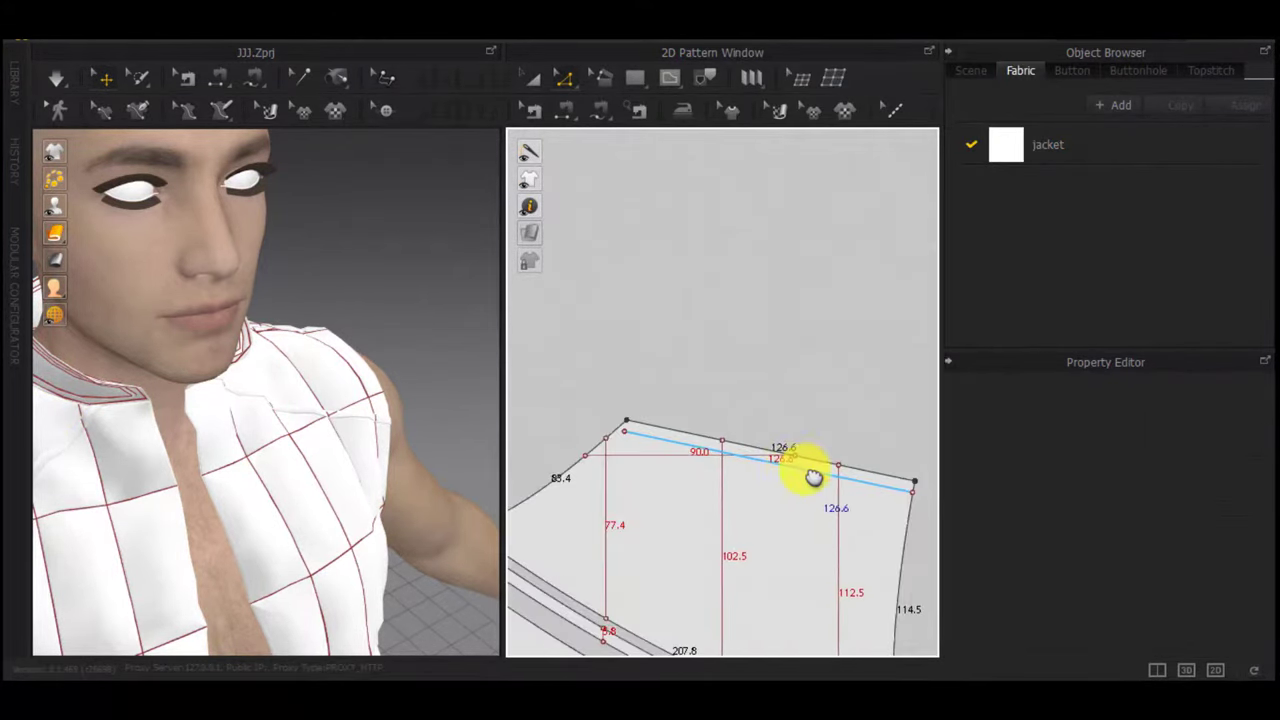
{"action": "right_click", "coordinate": [792, 467]}
{"action": "left_click", "coordinate": [858, 403]}
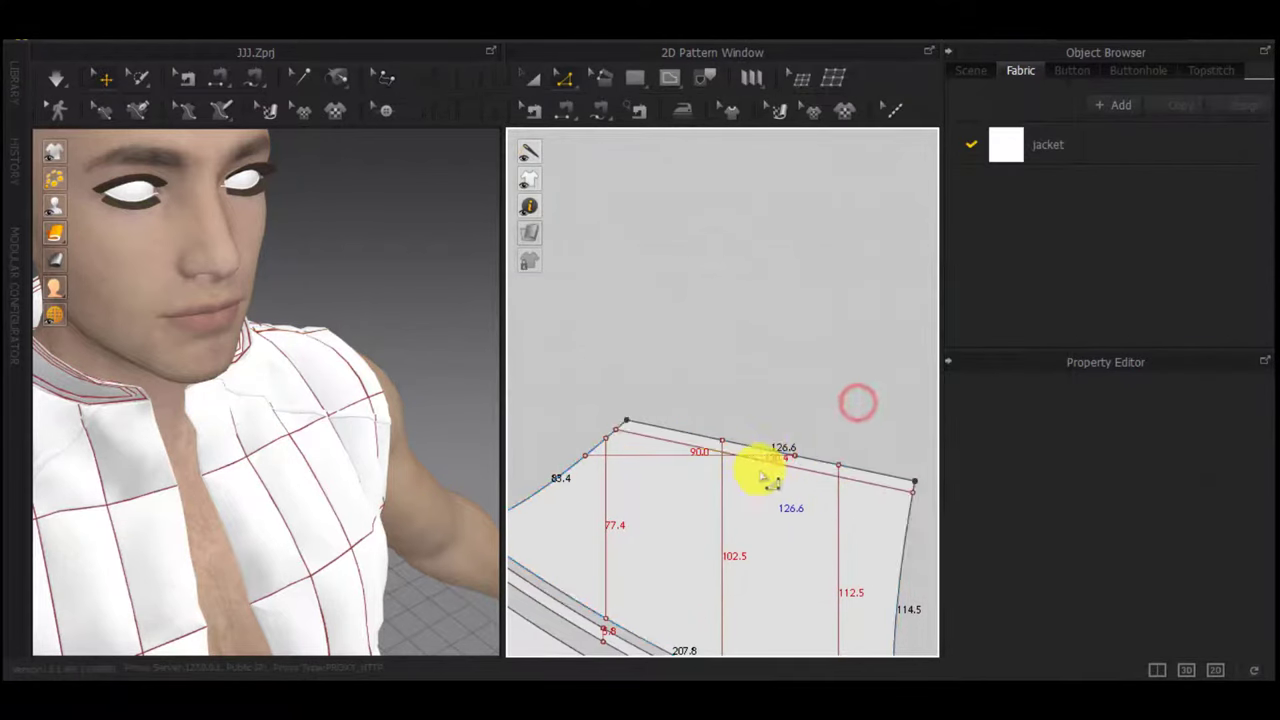
Cut and sew both yoke pieces along their shoulder offset lines to separate narrow shoulder strips
{"action": "scroll", "coordinate": [758, 468], "scroll_direction": "up", "scroll_amount": 3}
{"action": "right_click", "coordinate": [791, 453]}
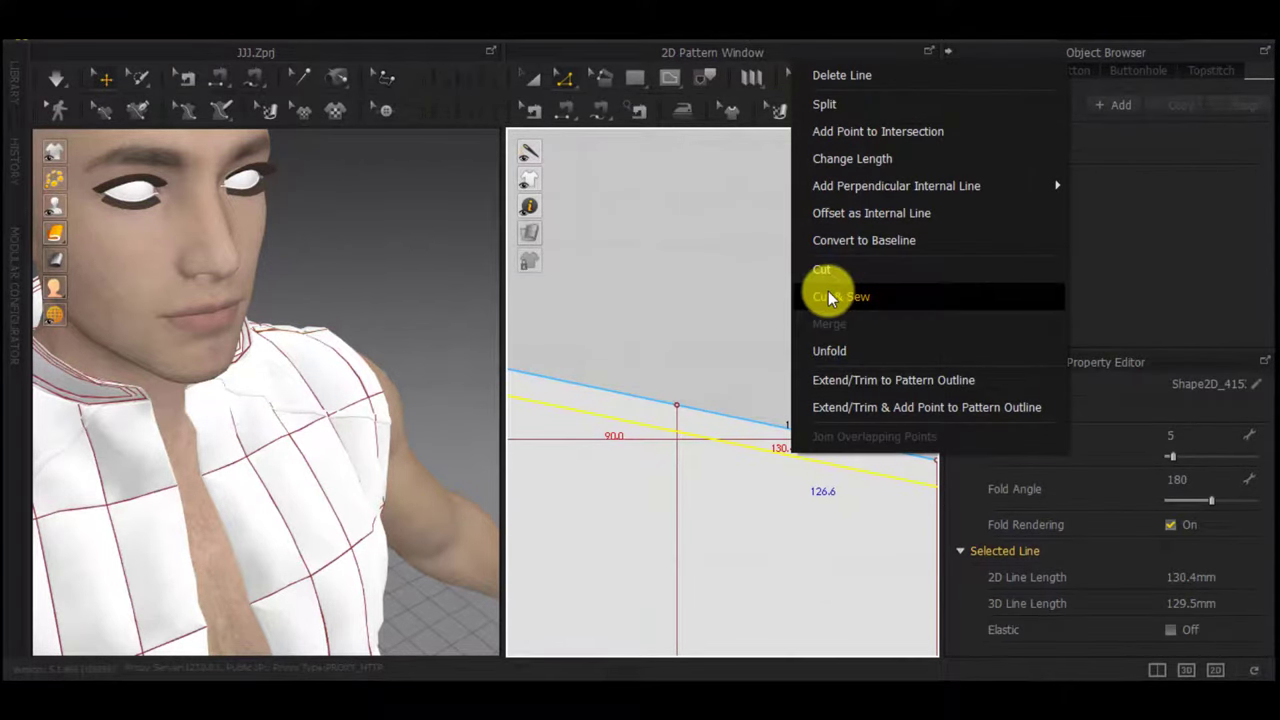
{"action": "left_click", "coordinate": [828, 296]}
{"action": "scroll", "coordinate": [790, 310], "scroll_direction": "down", "scroll_amount": 5}
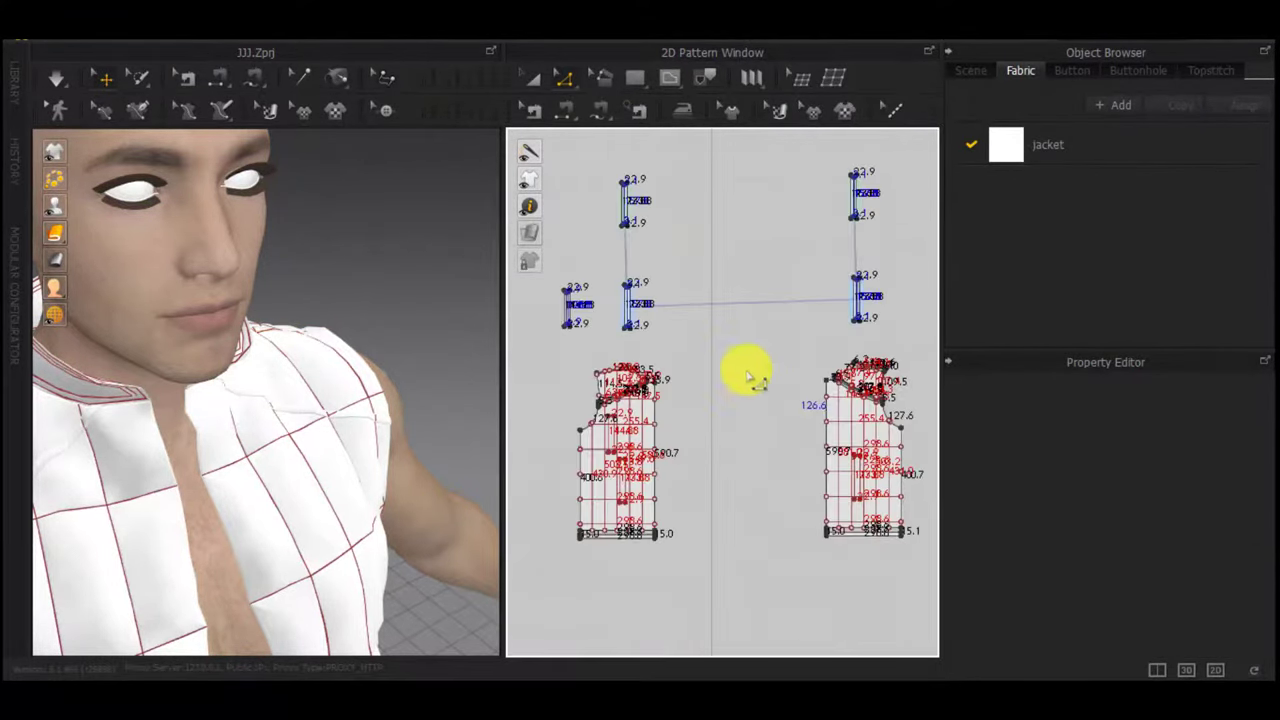
{"action": "scroll", "coordinate": [610, 375], "scroll_direction": "up", "scroll_amount": 6}
{"action": "right_click", "coordinate": [617, 370]}
{"action": "left_click", "coordinate": [667, 249]}
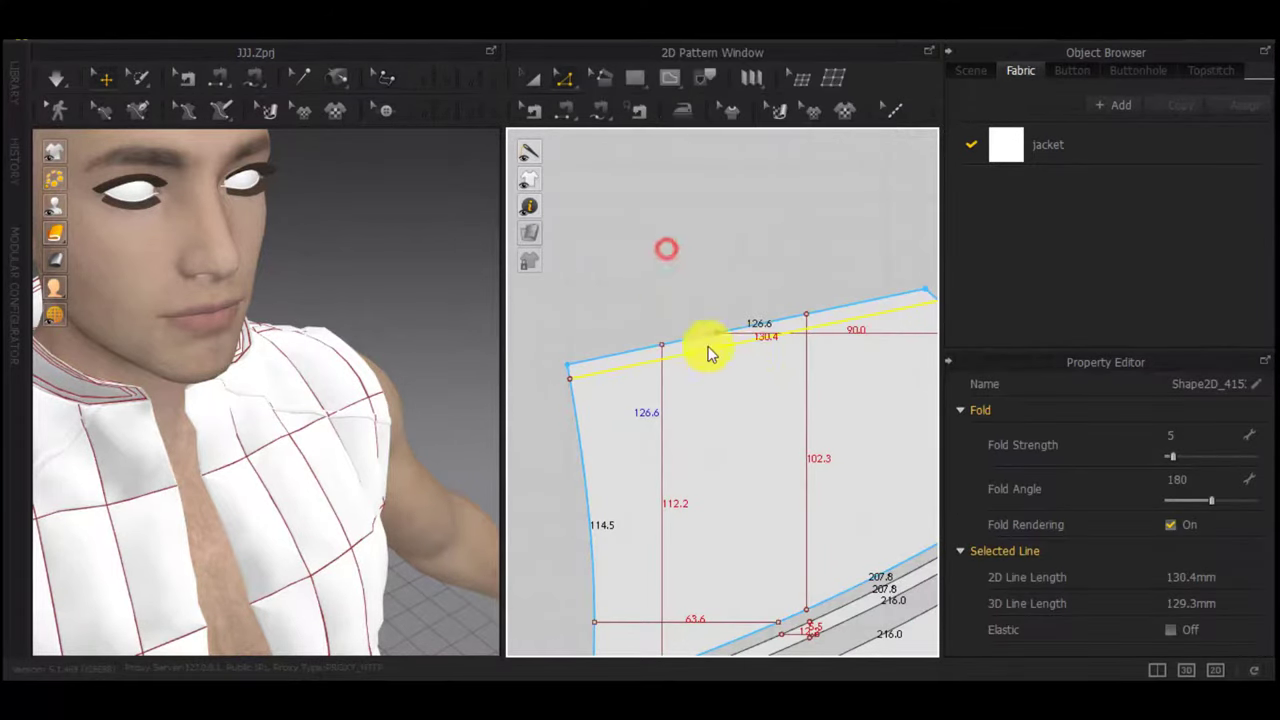
{"action": "middle_click_drag", "start_coordinate": [790, 318], "coordinate": [768, 315]}
{"action": "scroll", "coordinate": [777, 299], "scroll_direction": "down", "scroll_amount": 6}
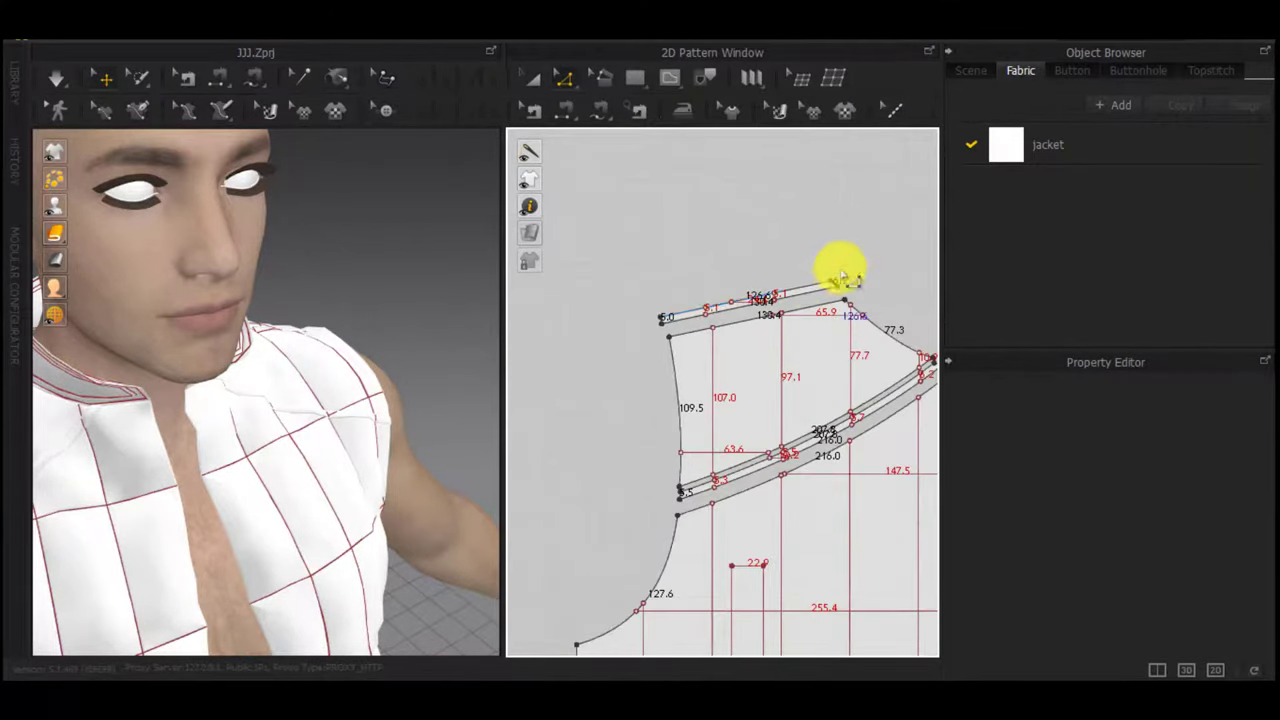
{"action": "left_click_drag", "start_coordinate": [638, 336], "coordinate": [637, 337]}
{"action": "scroll", "coordinate": [817, 343], "scroll_direction": "down", "scroll_amount": 3}
{"action": "scroll", "coordinate": [814, 350], "scroll_direction": "up", "scroll_amount": 5}
{"action": "key", "text": "z"}
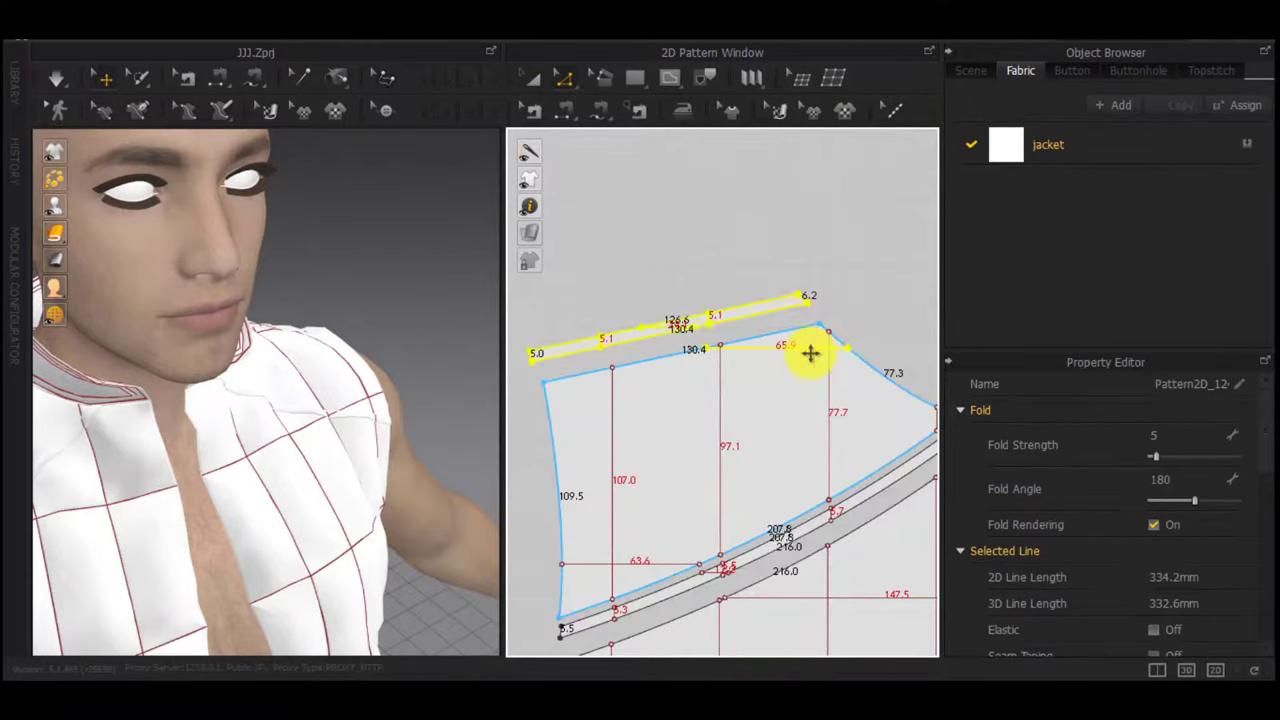
{"action": "left_click", "coordinate": [808, 349]}
{"action": "left_click_drag", "start_coordinate": [828, 278], "coordinate": [520, 375]}
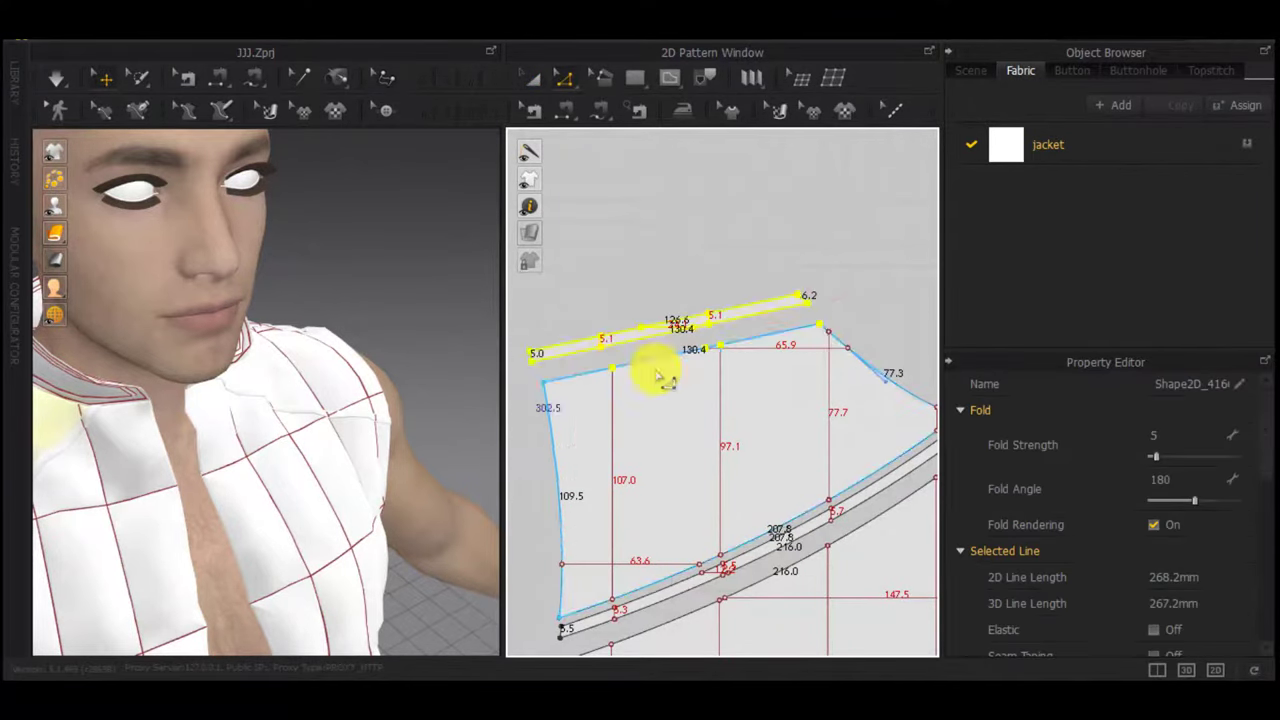
{"action": "scroll", "coordinate": [765, 372], "scroll_direction": "down", "scroll_amount": 3}
{"action": "scroll", "coordinate": [772, 364], "scroll_direction": "up", "scroll_amount": 4}
{"action": "middle_click_drag", "start_coordinate": [765, 367], "coordinate": [893, 337]}
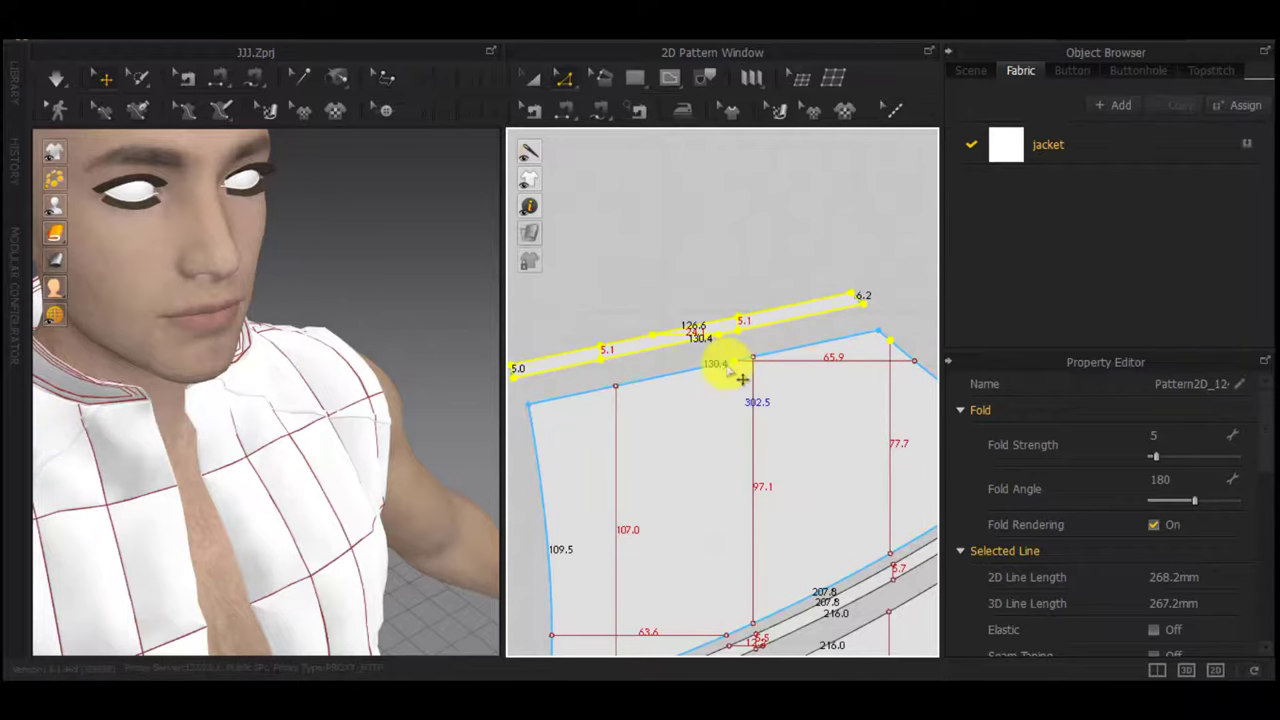
{"action": "left_click", "coordinate": [888, 337], "text": "shift"}
{"action": "scroll", "coordinate": [870, 385], "scroll_direction": "down", "scroll_amount": 4}
{"action": "middle_click_drag", "start_coordinate": [765, 397], "coordinate": [540, 402]}
{"action": "scroll", "coordinate": [820, 394], "scroll_direction": "down", "scroll_amount": 3}
{"action": "scroll", "coordinate": [812, 392], "scroll_direction": "up", "scroll_amount": 6}
{"action": "middle_click_drag", "start_coordinate": [790, 391], "coordinate": [881, 396]}
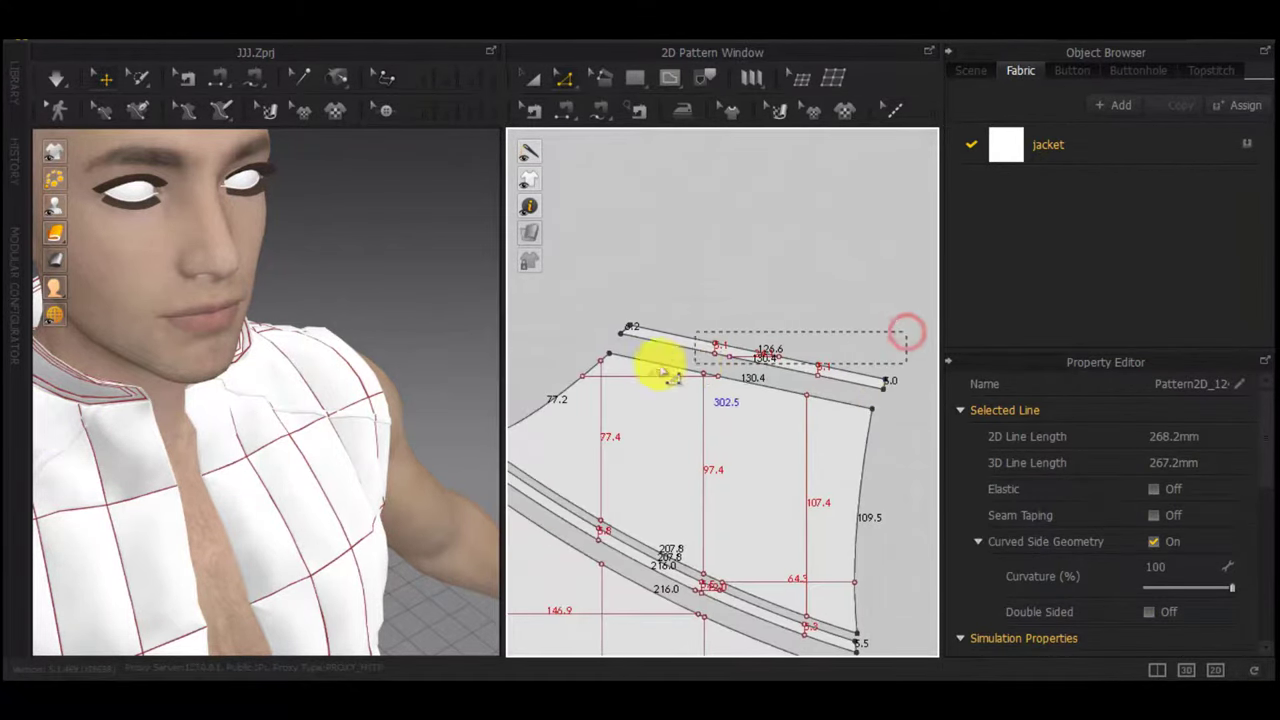
{"action": "left_click_drag", "start_coordinate": [587, 347], "coordinate": [586, 349]}
{"action": "scroll", "coordinate": [668, 341], "scroll_direction": "up", "scroll_amount": 4}
{"action": "key", "text": "shift+a"}
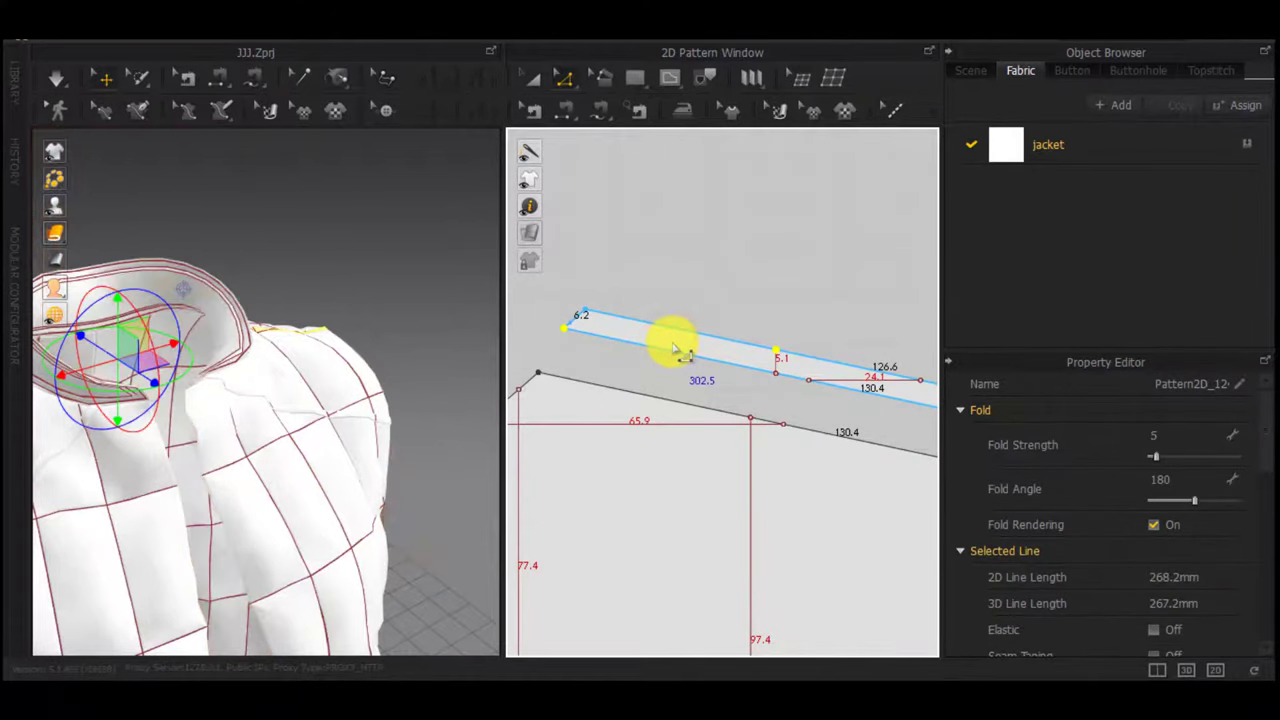
{"action": "left_click", "coordinate": [675, 345]}
{"action": "key", "text": "shift+a"}
{"action": "scroll", "coordinate": [740, 392], "scroll_direction": "down", "scroll_amount": 8}
{"action": "scroll", "coordinate": [744, 400], "scroll_direction": "down", "scroll_amount": 2}
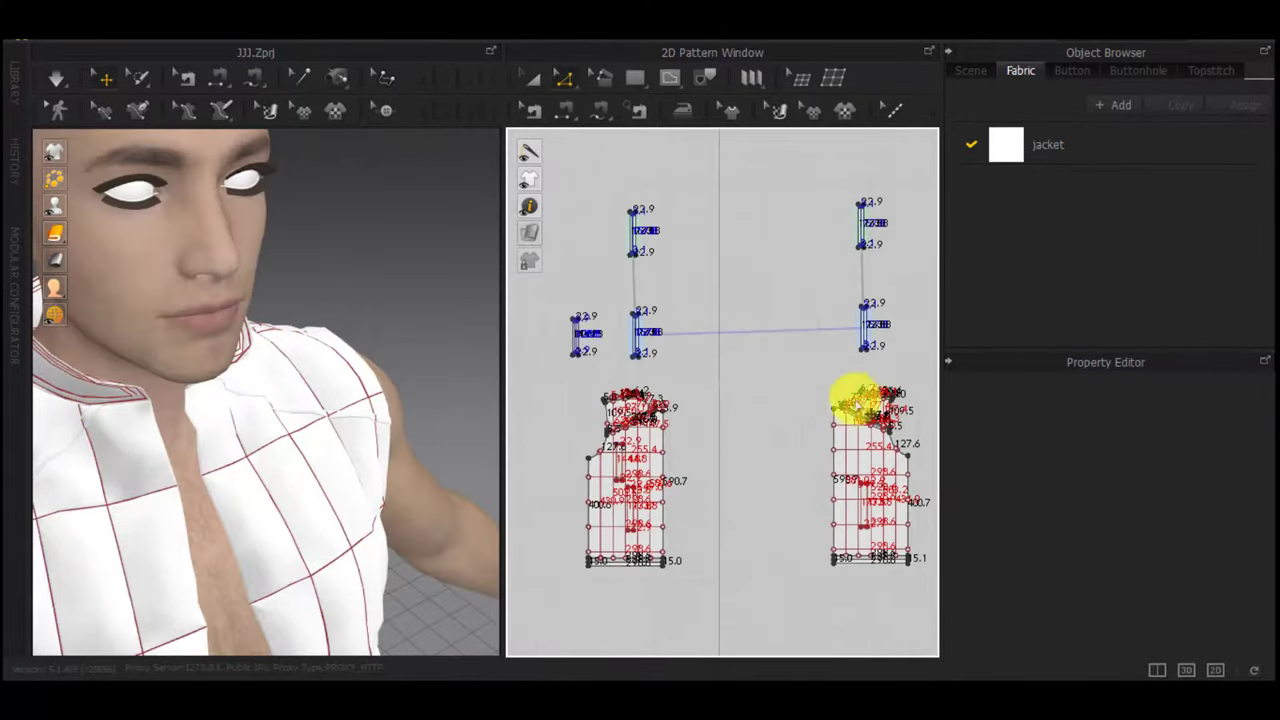
Select both narrow shoulder strips together and examine their simulation properties
{"action": "scroll", "coordinate": [729, 414], "scroll_direction": "up", "scroll_amount": 4}
{"action": "left_click", "coordinate": [772, 375]}
{"action": "middle_click_drag", "start_coordinate": [616, 418], "coordinate": [954, 420]}
{"action": "scroll", "coordinate": [956, 420], "scroll_direction": "down", "scroll_amount": 1}
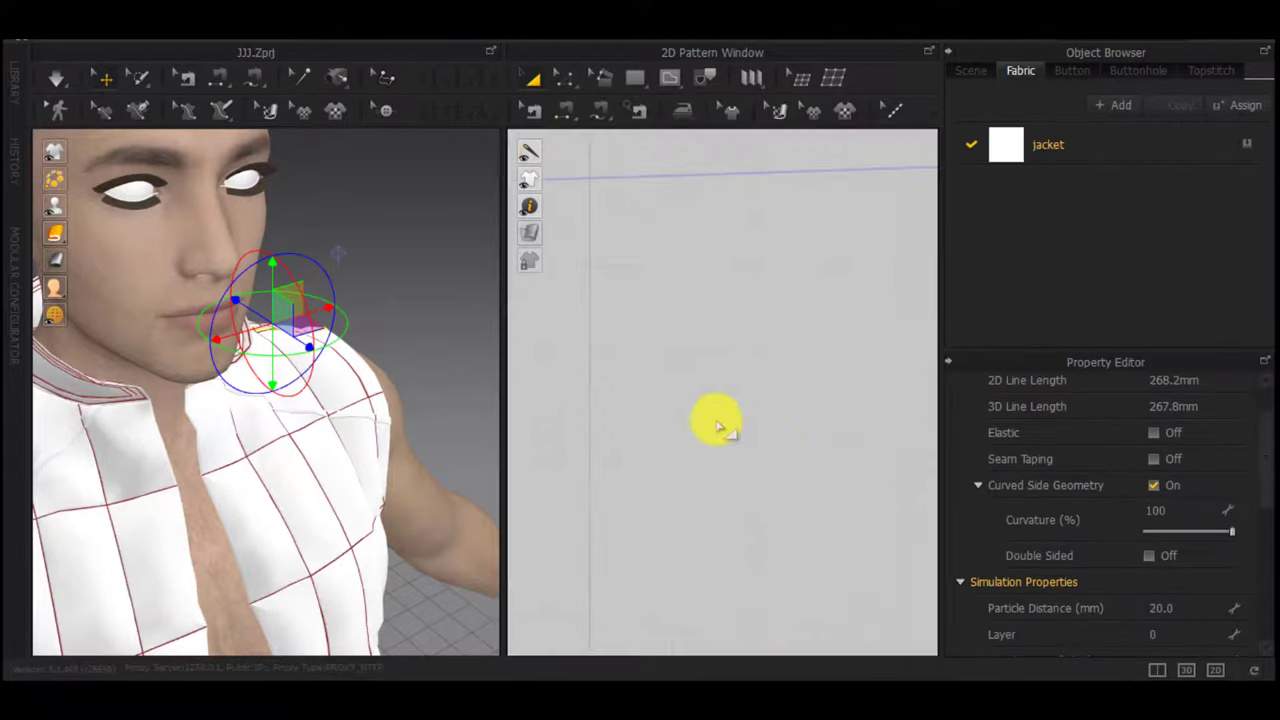
{"action": "scroll", "coordinate": [717, 423], "scroll_direction": "down", "scroll_amount": 3}
{"action": "middle_click_drag", "start_coordinate": [527, 413], "coordinate": [686, 426]}
{"action": "scroll", "coordinate": [698, 420], "scroll_direction": "up", "scroll_amount": 7}
{"action": "left_click", "coordinate": [751, 466], "text": "shift"}
{"action": "scroll", "coordinate": [750, 466], "scroll_direction": "down", "scroll_amount": 3}
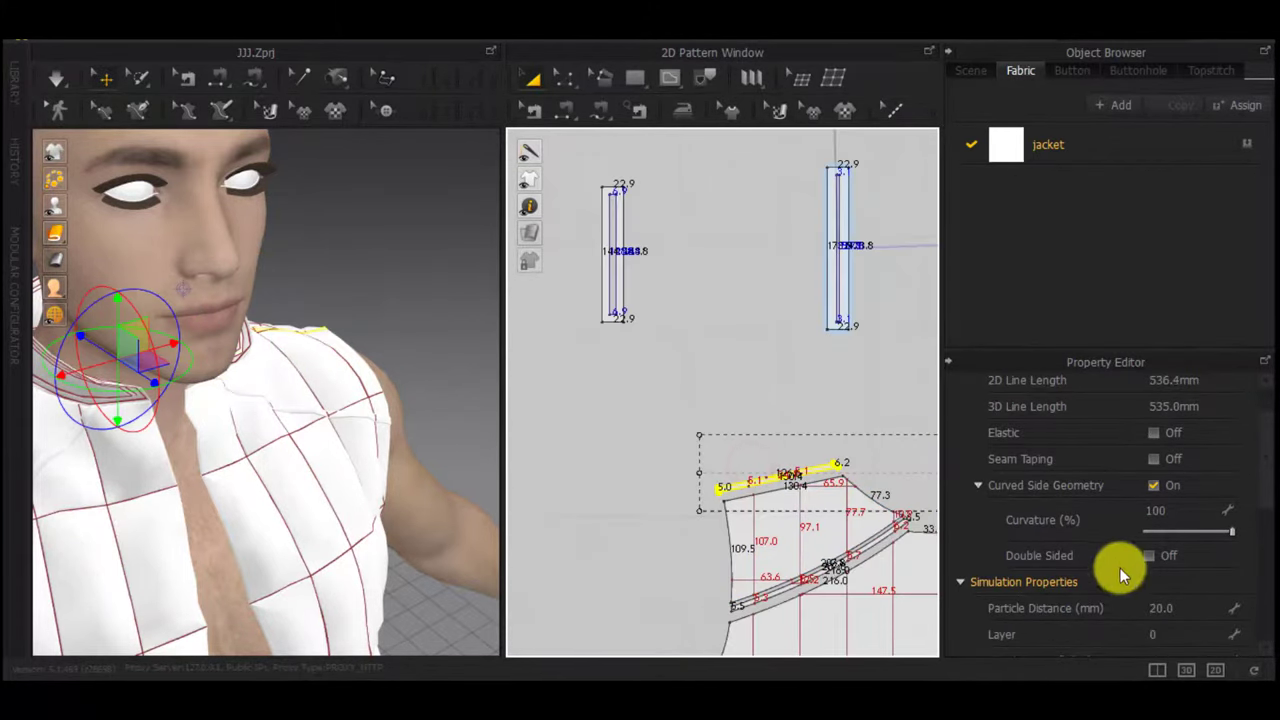
{"action": "scroll", "coordinate": [1123, 571], "scroll_direction": "down", "scroll_amount": 3}
{"action": "left_click", "coordinate": [847, 366]}
Simulate the garment to drape the newly cut shoulder strips and inspect the shoulder seams in 3D
{"action": "right_click_drag", "start_coordinate": [472, 407], "coordinate": [383, 427]}
{"action": "scroll", "coordinate": [368, 415], "scroll_direction": "up", "scroll_amount": 3}
{"action": "key", "text": "space"}
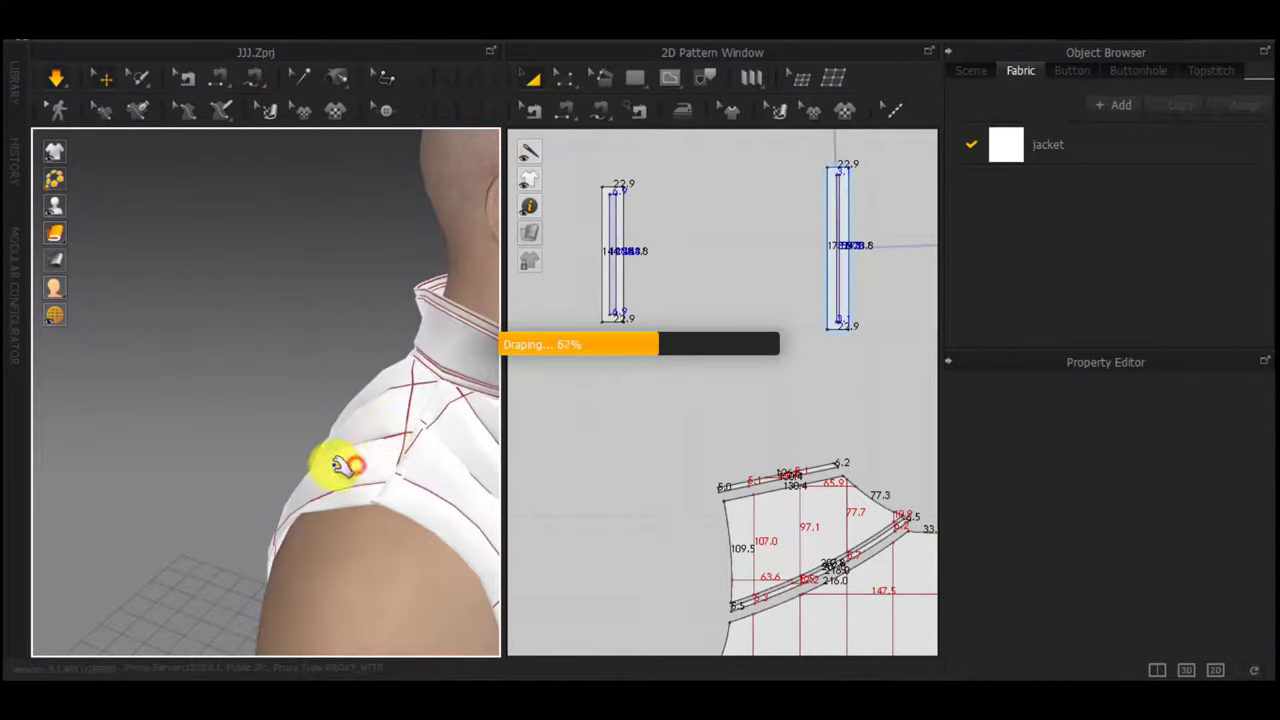
{"action": "left_click", "coordinate": [351, 466]}
{"action": "right_click_drag", "start_coordinate": [337, 497], "coordinate": [372, 491]}
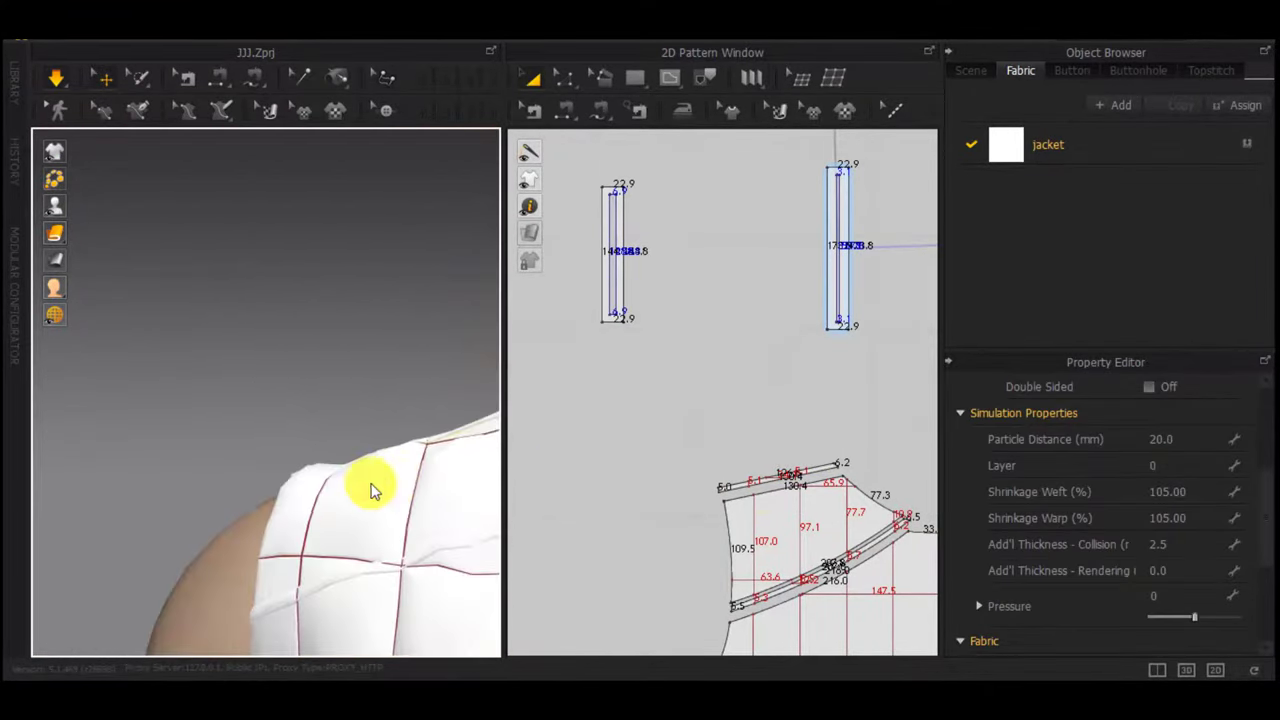
{"action": "scroll", "coordinate": [400, 488], "scroll_direction": "down", "scroll_amount": 5}
{"action": "scroll", "coordinate": [825, 520], "scroll_direction": "down", "scroll_amount": 3}
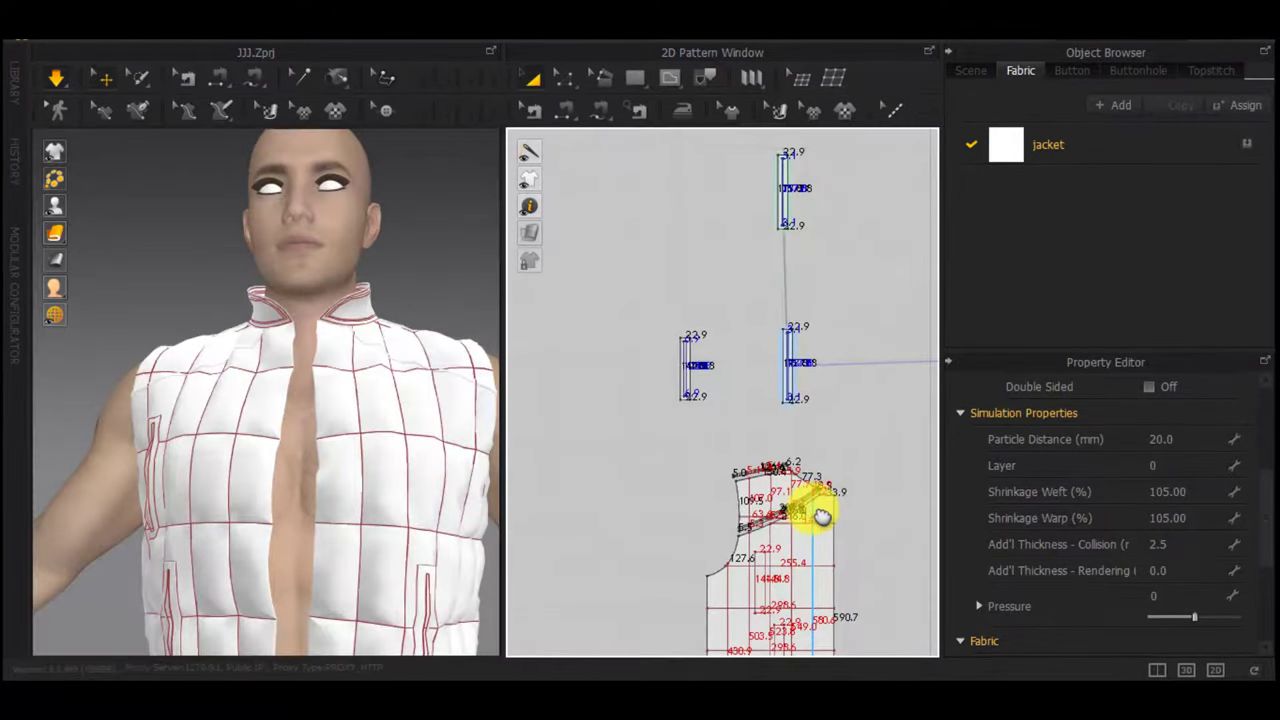
Offset the center front edge of the chest pocket panel as one internal line at 5 mm
{"action": "scroll", "coordinate": [846, 560], "scroll_direction": "up", "scroll_amount": 8}
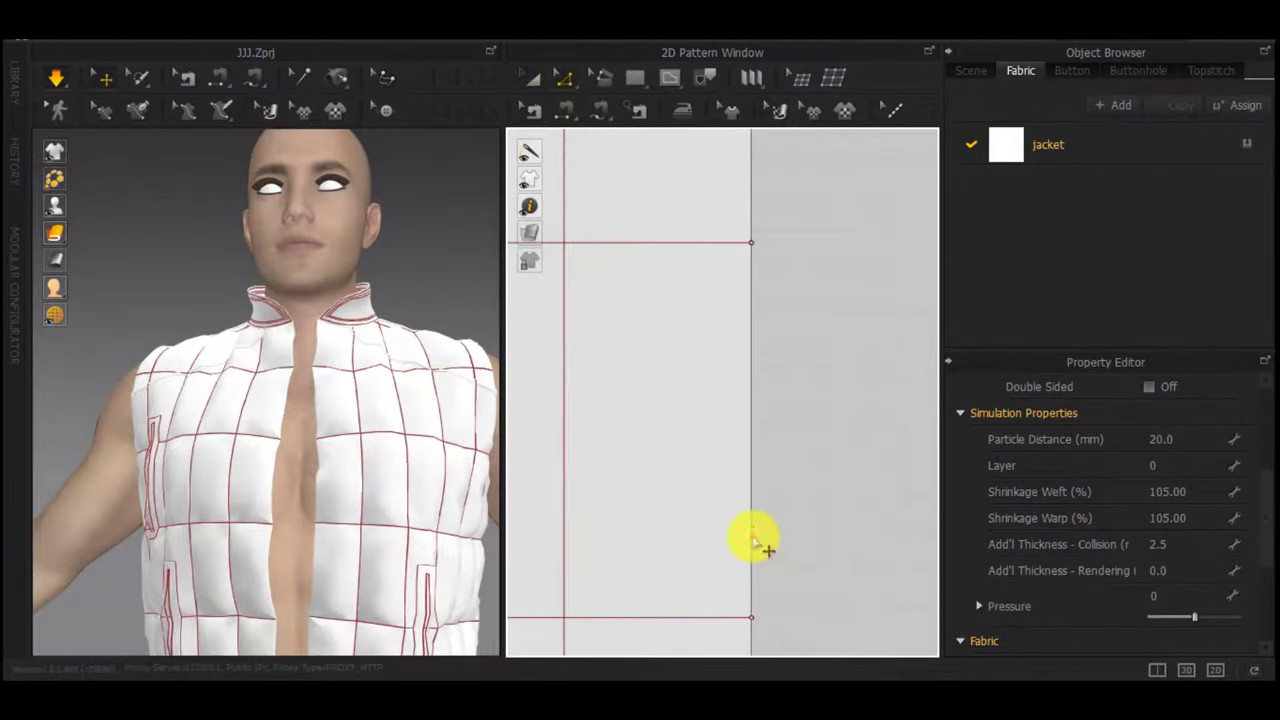
{"action": "left_click", "coordinate": [753, 537]}
{"action": "scroll", "coordinate": [755, 537], "scroll_direction": "down", "scroll_amount": 3}
{"action": "right_click", "coordinate": [755, 537]}
{"action": "left_click", "coordinate": [808, 417]}
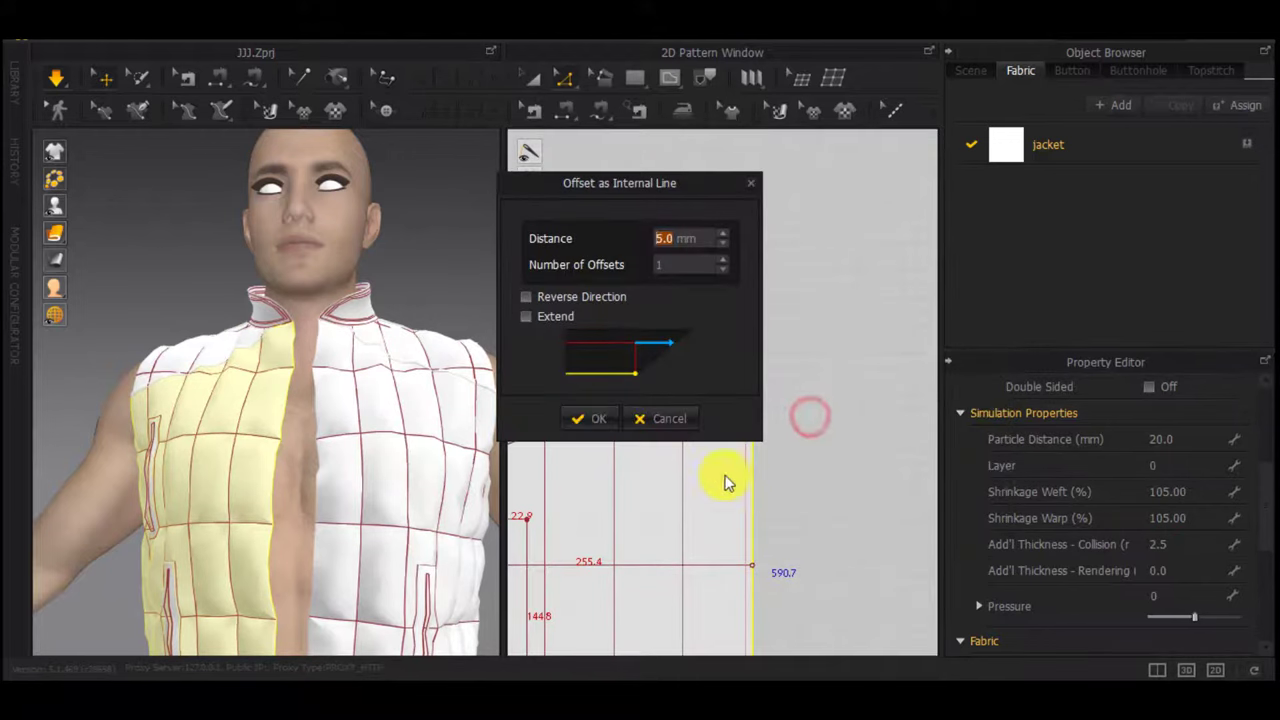
{"action": "left_click", "coordinate": [594, 417]}
Offset the center front edge of the panel without the chest pocket as one internal line at 5 mm
{"action": "scroll", "coordinate": [820, 516], "scroll_direction": "down", "scroll_amount": 5}
{"action": "scroll", "coordinate": [756, 480], "scroll_direction": "up", "scroll_amount": 5}
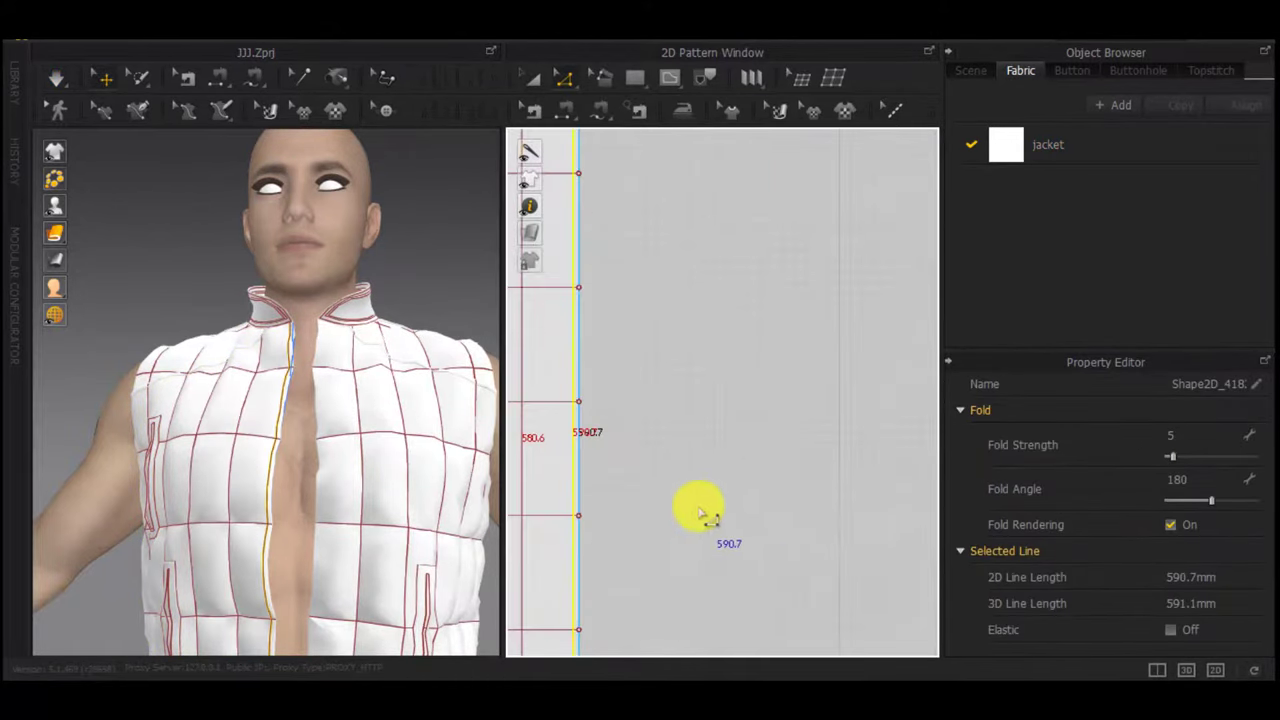
{"action": "scroll", "coordinate": [740, 508], "scroll_direction": "down", "scroll_amount": 5}
{"action": "middle_click_drag", "start_coordinate": [779, 503], "coordinate": [570, 499]}
{"action": "scroll", "coordinate": [745, 503], "scroll_direction": "up", "scroll_amount": 3}
{"action": "right_click", "coordinate": [724, 501]}
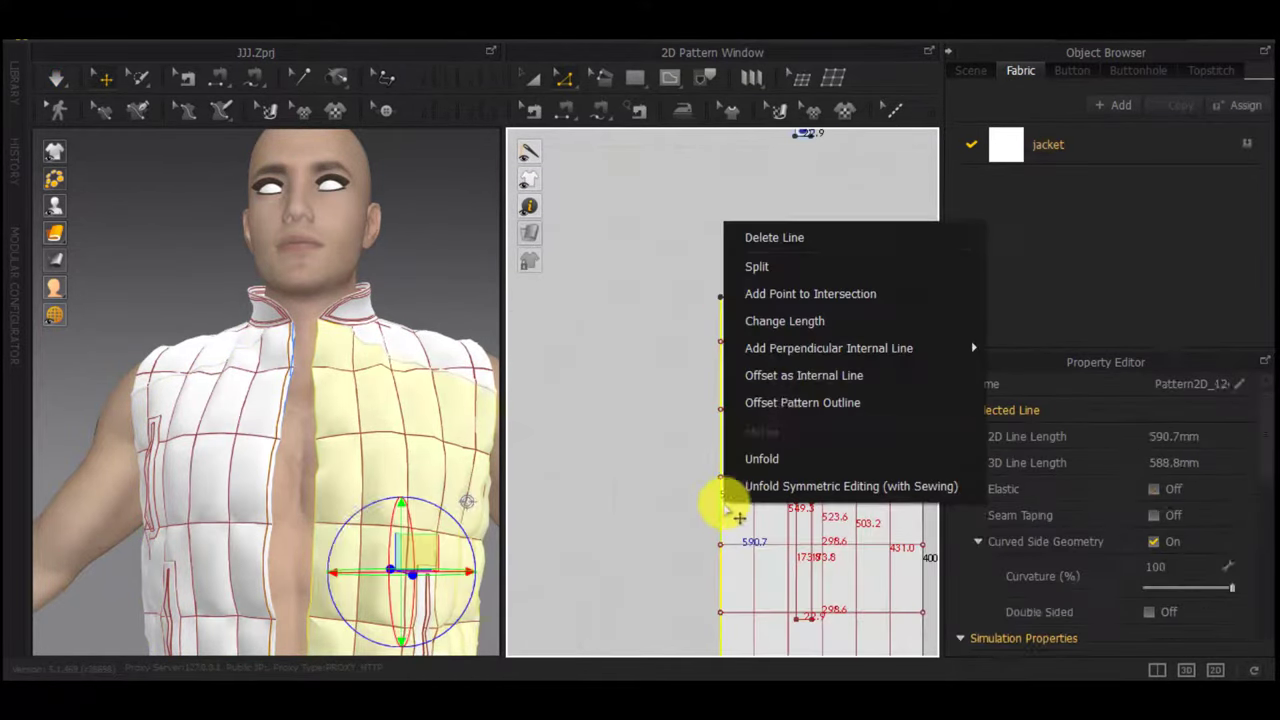
{"action": "left_click", "coordinate": [778, 383]}
{"action": "left_click", "coordinate": [577, 417]}
Simulate the garment to update the center front edges with their new offset lines
{"action": "scroll", "coordinate": [363, 474], "scroll_direction": "up", "scroll_amount": 5}
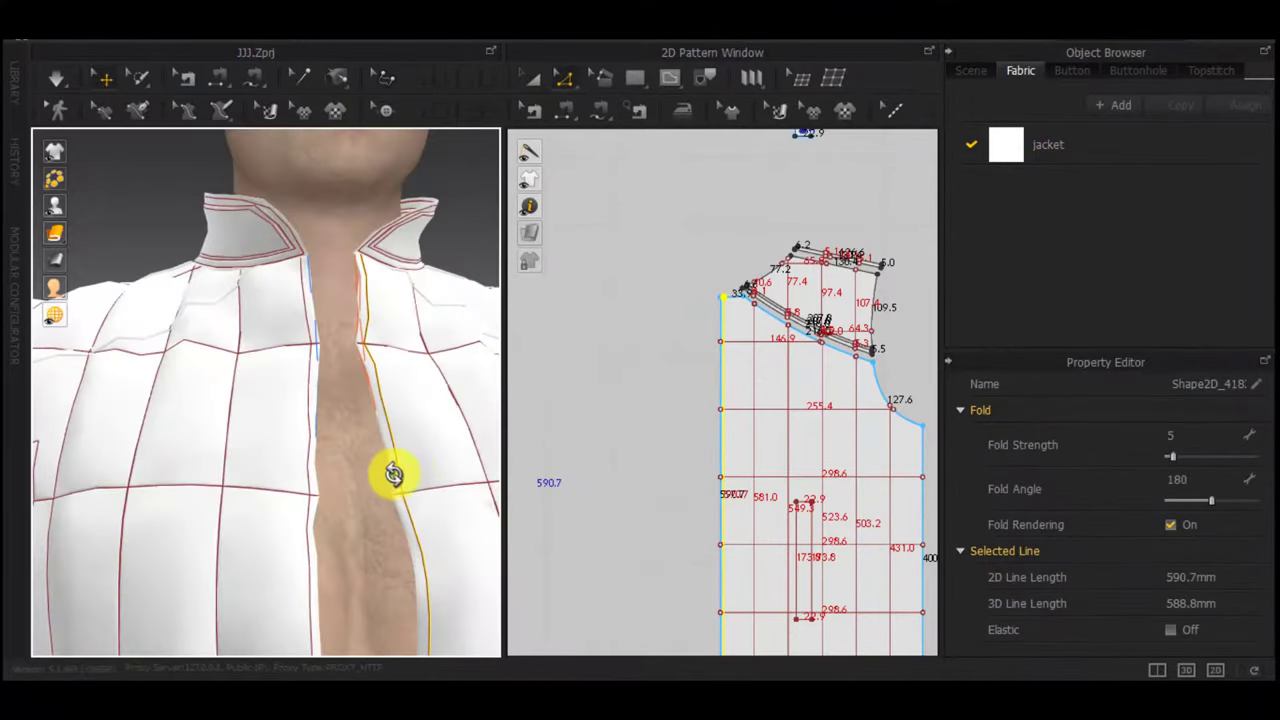
{"action": "scroll", "coordinate": [710, 482], "scroll_direction": "up", "scroll_amount": 4}
{"action": "key", "text": "space"}
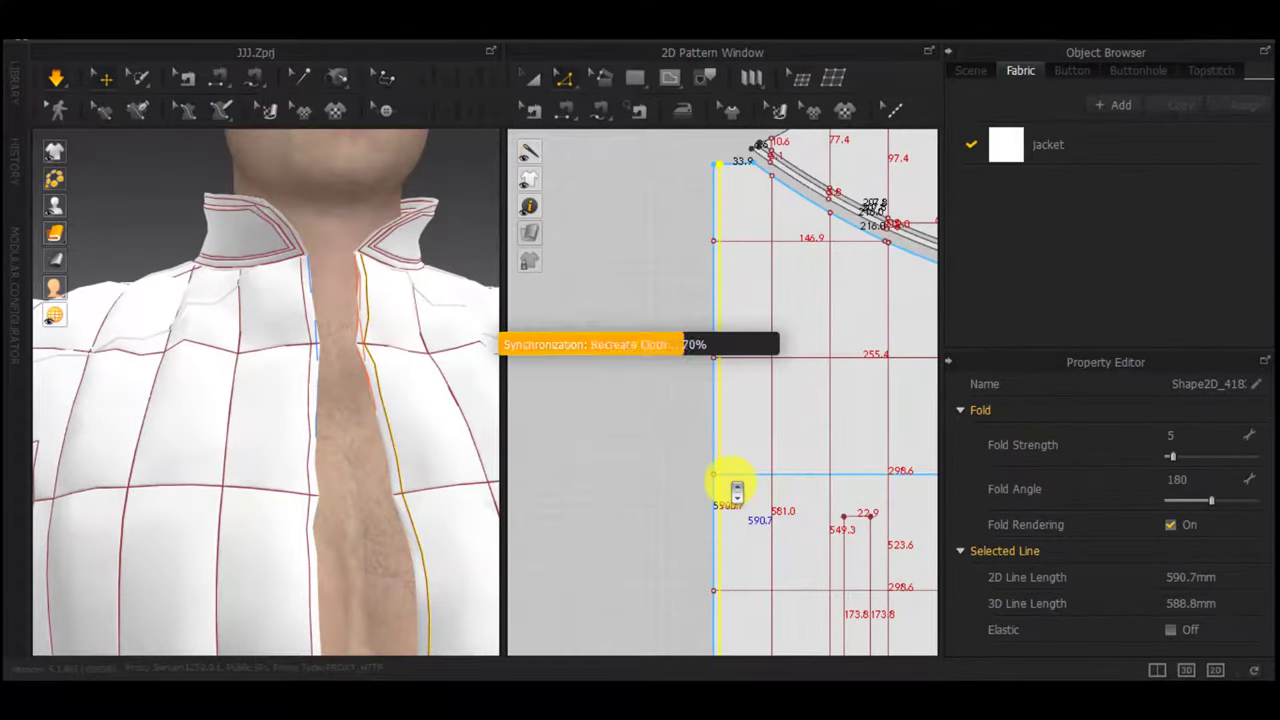
{"action": "scroll", "coordinate": [731, 440], "scroll_direction": "up", "scroll_amount": 4}
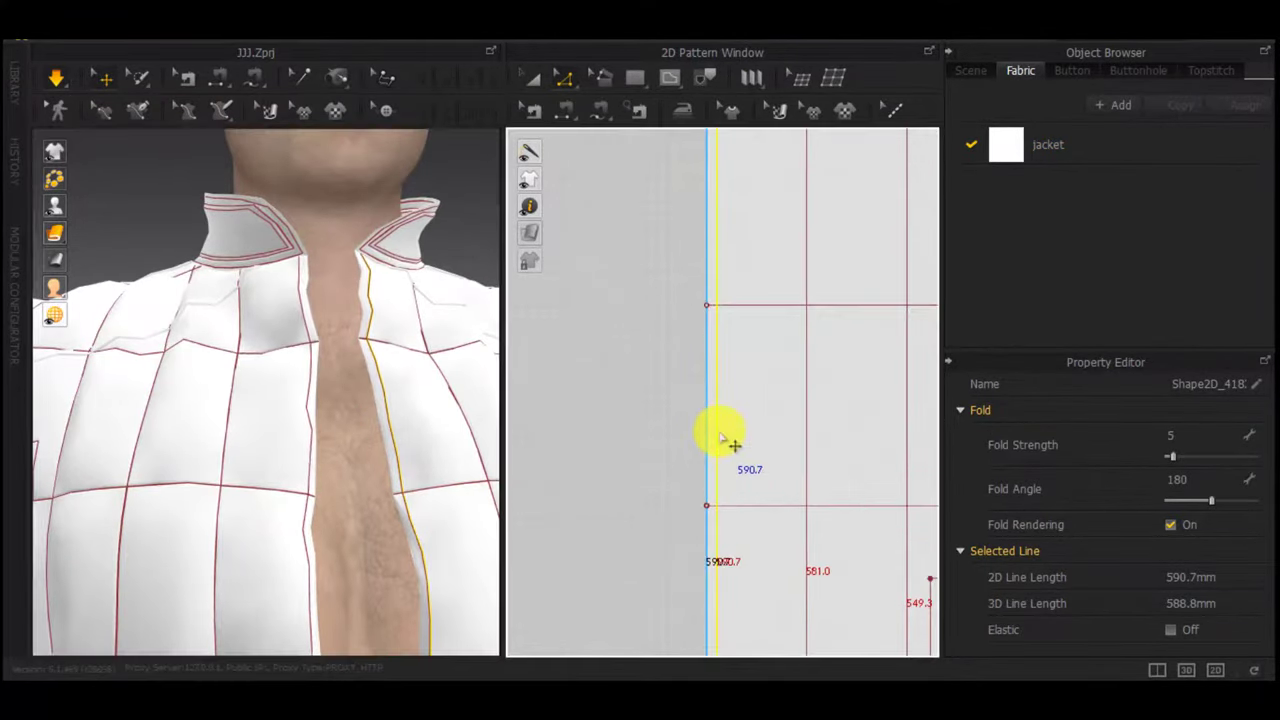
Cut and sew the center front edge of the panel without the chest pocket along its 5 mm offset line
{"action": "right_click", "coordinate": [721, 437]}
{"action": "left_click", "coordinate": [786, 300]}
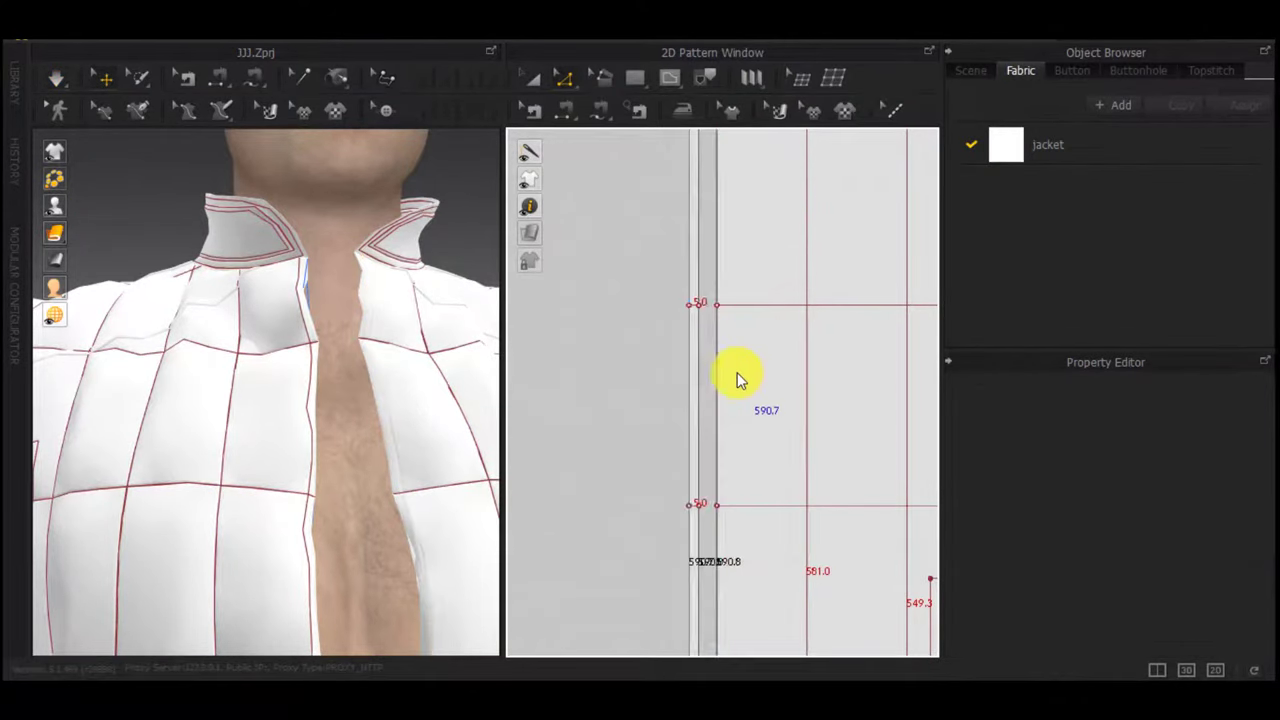
{"action": "scroll", "coordinate": [737, 379], "scroll_direction": "down", "scroll_amount": 5}
{"action": "middle_click_drag", "start_coordinate": [670, 487], "coordinate": [888, 486]}
{"action": "scroll", "coordinate": [888, 486], "scroll_direction": "down", "scroll_amount": 3}
Cut and sew the center front edge of the chest pocket panel along its 5 mm offset line
{"action": "scroll", "coordinate": [663, 428], "scroll_direction": "up", "scroll_amount": 5}
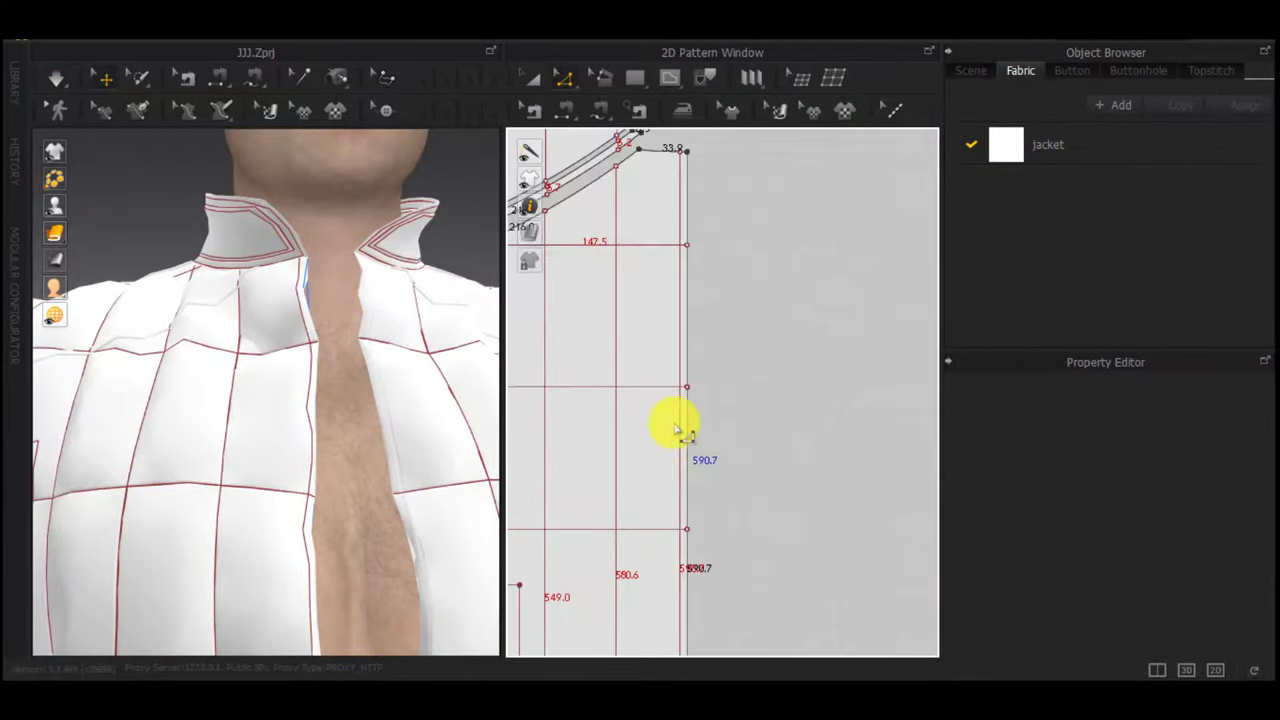
{"action": "right_click", "coordinate": [679, 430]}
{"action": "left_click", "coordinate": [741, 276]}
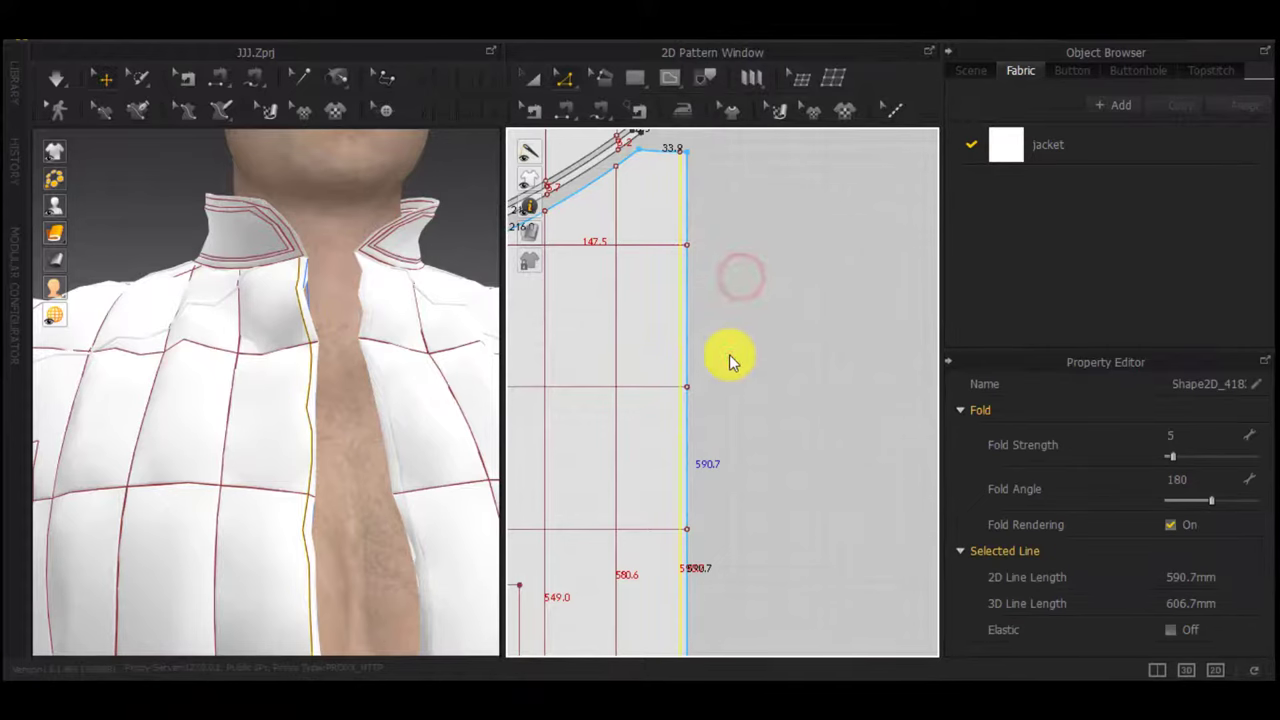
{"action": "scroll", "coordinate": [731, 387], "scroll_direction": "down", "scroll_amount": 2}
{"action": "scroll", "coordinate": [737, 395], "scroll_direction": "down", "scroll_amount": 3}
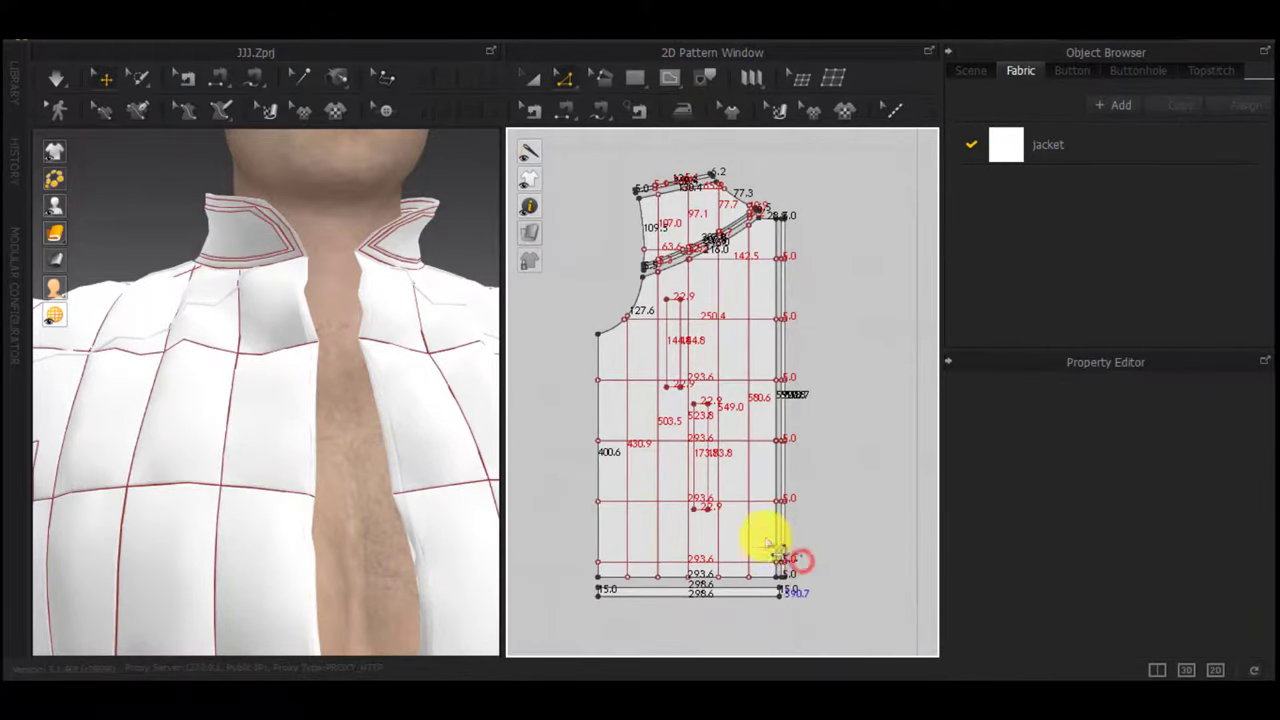
Delete the leftover internal quilting segments from the center front strip beside the chest pocket panel
{"action": "left_click", "coordinate": [782, 260]}
{"action": "scroll", "coordinate": [788, 320], "scroll_direction": "up", "scroll_amount": 2}
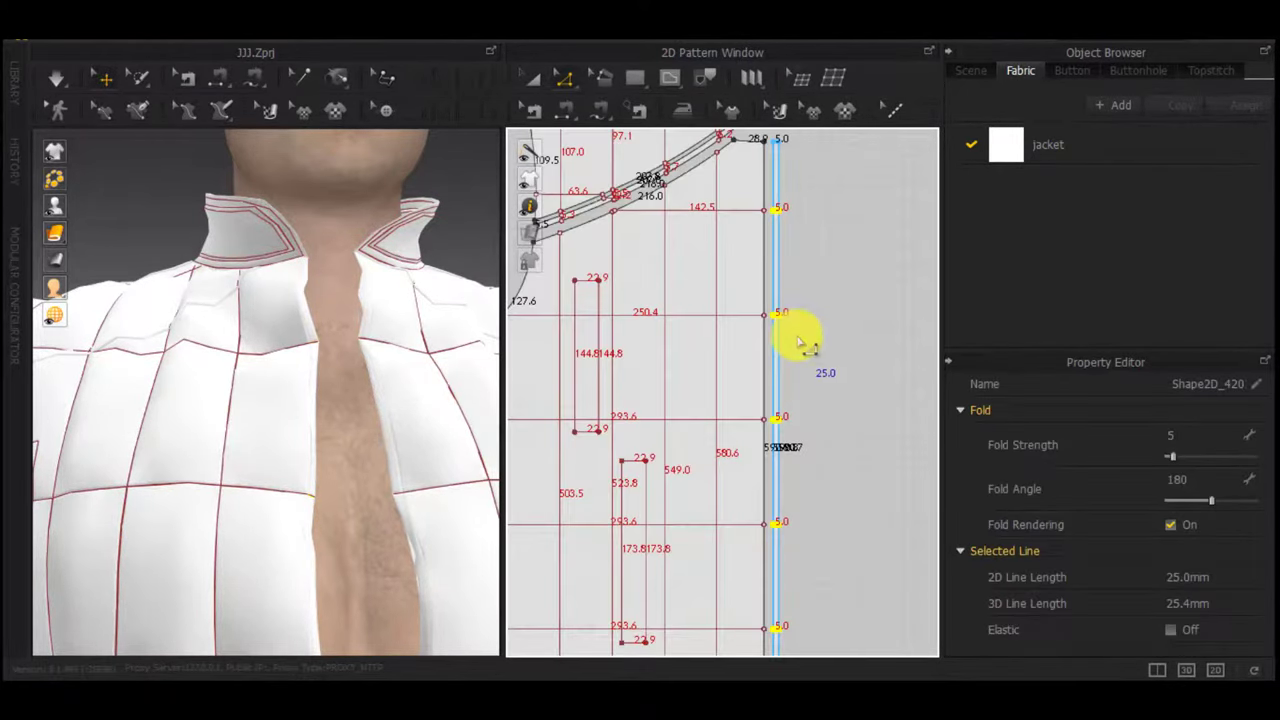
{"action": "key", "text": "Delete"}
{"action": "scroll", "coordinate": [812, 390], "scroll_direction": "down", "scroll_amount": 3}
{"action": "scroll", "coordinate": [845, 412], "scroll_direction": "up", "scroll_amount": 1}
{"action": "middle_click_drag", "start_coordinate": [880, 428], "coordinate": [773, 350]}
{"action": "scroll", "coordinate": [774, 352], "scroll_direction": "up", "scroll_amount": 2}
{"action": "middle_click_drag", "start_coordinate": [662, 560], "coordinate": [798, 416]}
{"action": "scroll", "coordinate": [780, 418], "scroll_direction": "up", "scroll_amount": 3}
{"action": "left_click_drag", "start_coordinate": [752, 453], "coordinate": [692, 504]}
{"action": "key", "text": "Delete"}
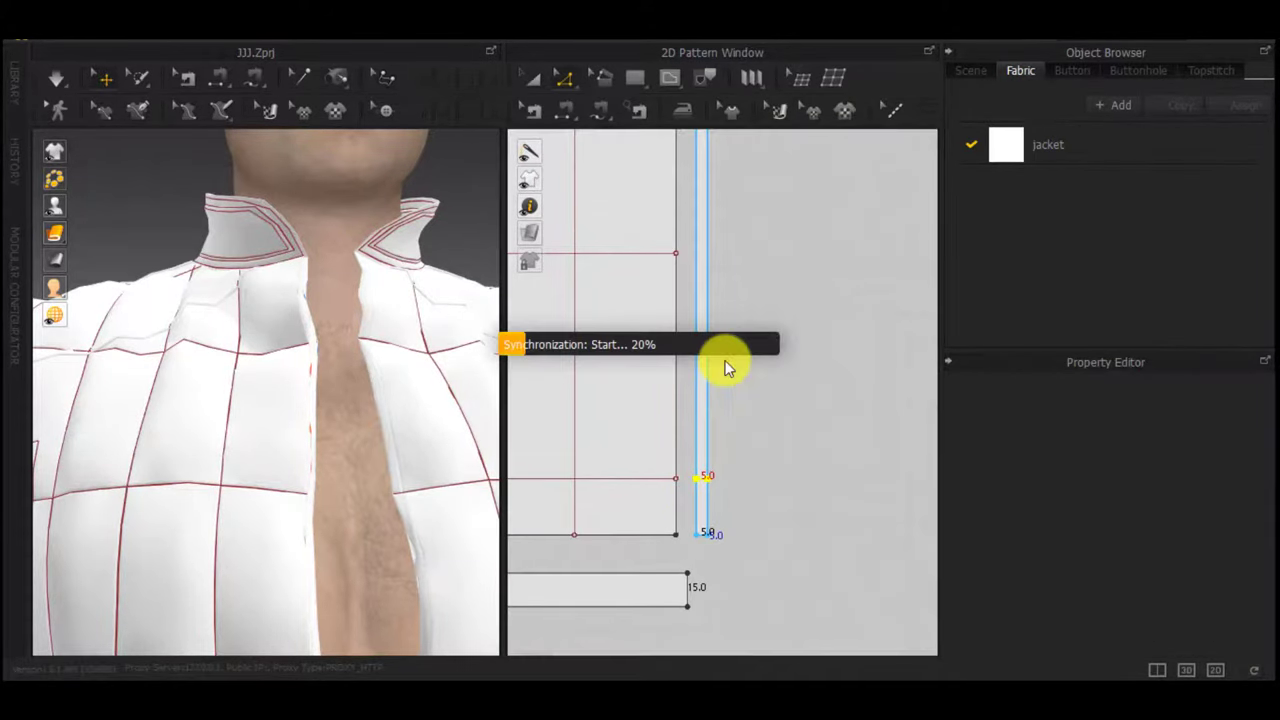
{"action": "scroll", "coordinate": [714, 346], "scroll_direction": "down", "scroll_amount": 4}
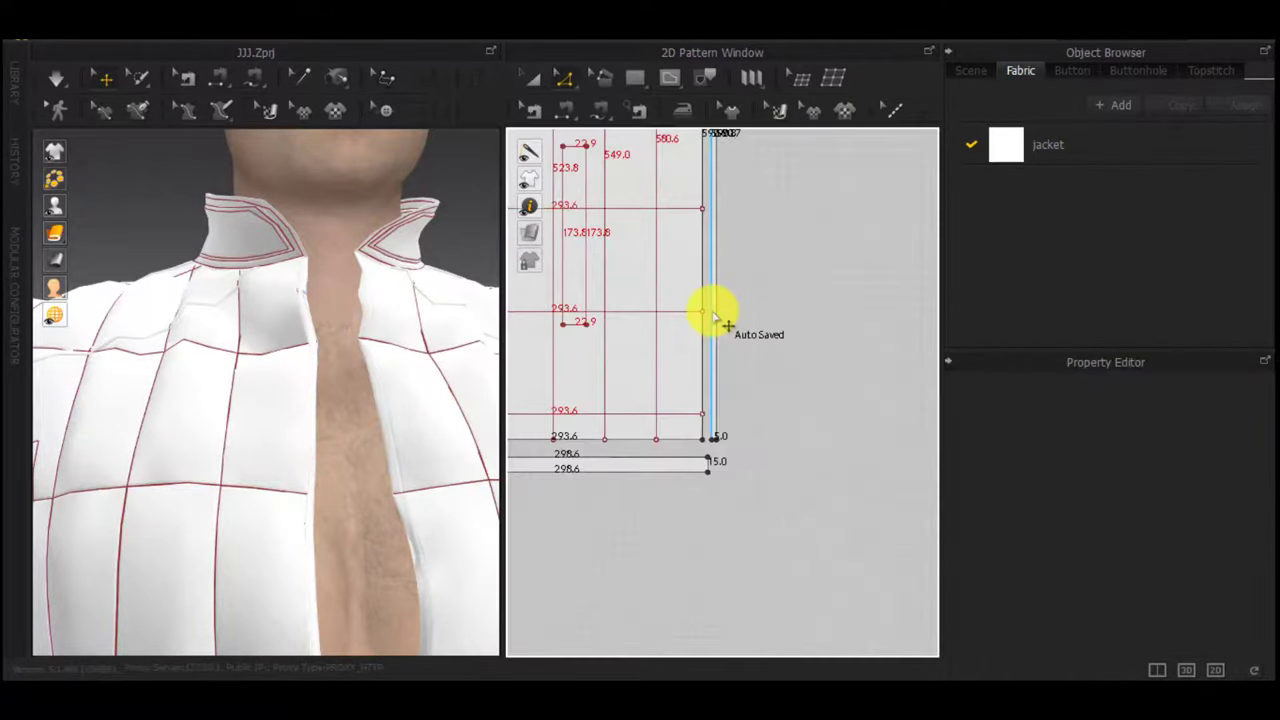
Move both center front strips horizontally away from their front panels in the 2D layout
{"action": "middle_click_drag", "start_coordinate": [712, 312], "coordinate": [747, 450]}
{"action": "scroll", "coordinate": [745, 420], "scroll_direction": "down", "scroll_amount": 4}
{"action": "key", "text": "a"}
{"action": "scroll", "coordinate": [745, 357], "scroll_direction": "up", "scroll_amount": 5}
{"action": "left_click_drag", "start_coordinate": [757, 358], "coordinate": [826, 365]}
{"action": "scroll", "coordinate": [838, 382], "scroll_direction": "down", "scroll_amount": 5}
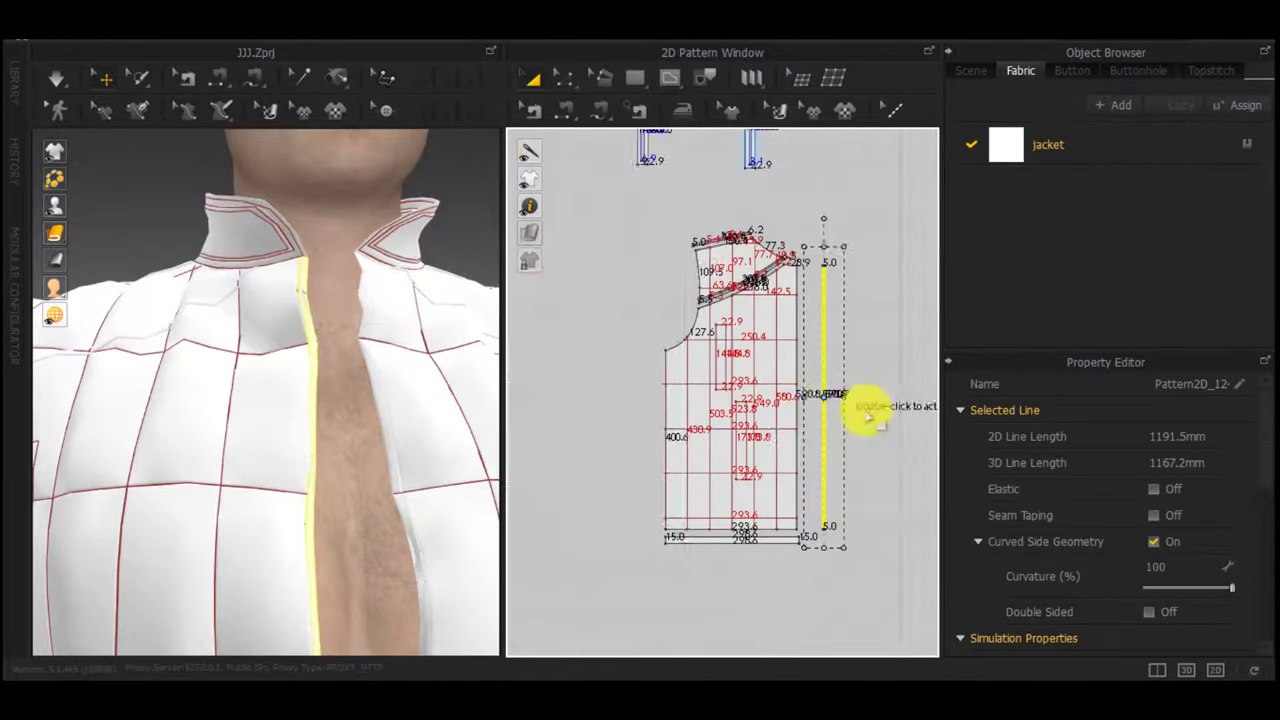
{"action": "middle_click_drag", "start_coordinate": [871, 415], "coordinate": [602, 411]}
{"action": "scroll", "coordinate": [864, 394], "scroll_direction": "up", "scroll_amount": 5}
{"action": "left_click_drag", "start_coordinate": [867, 390], "coordinate": [697, 400]}
{"action": "scroll", "coordinate": [697, 403], "scroll_direction": "down", "scroll_amount": 5}
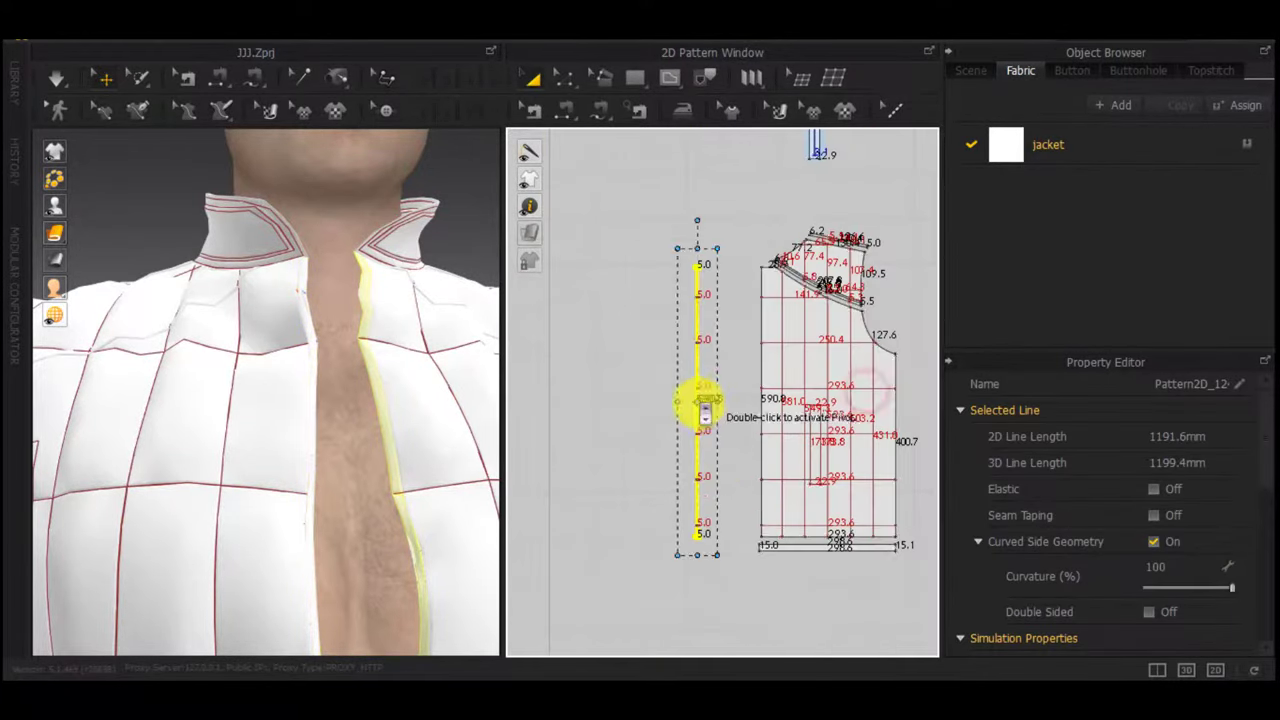
Delete the internal quilting segments from the center front strip beside the panel without the chest pocket
{"action": "left_click", "coordinate": [727, 456]}
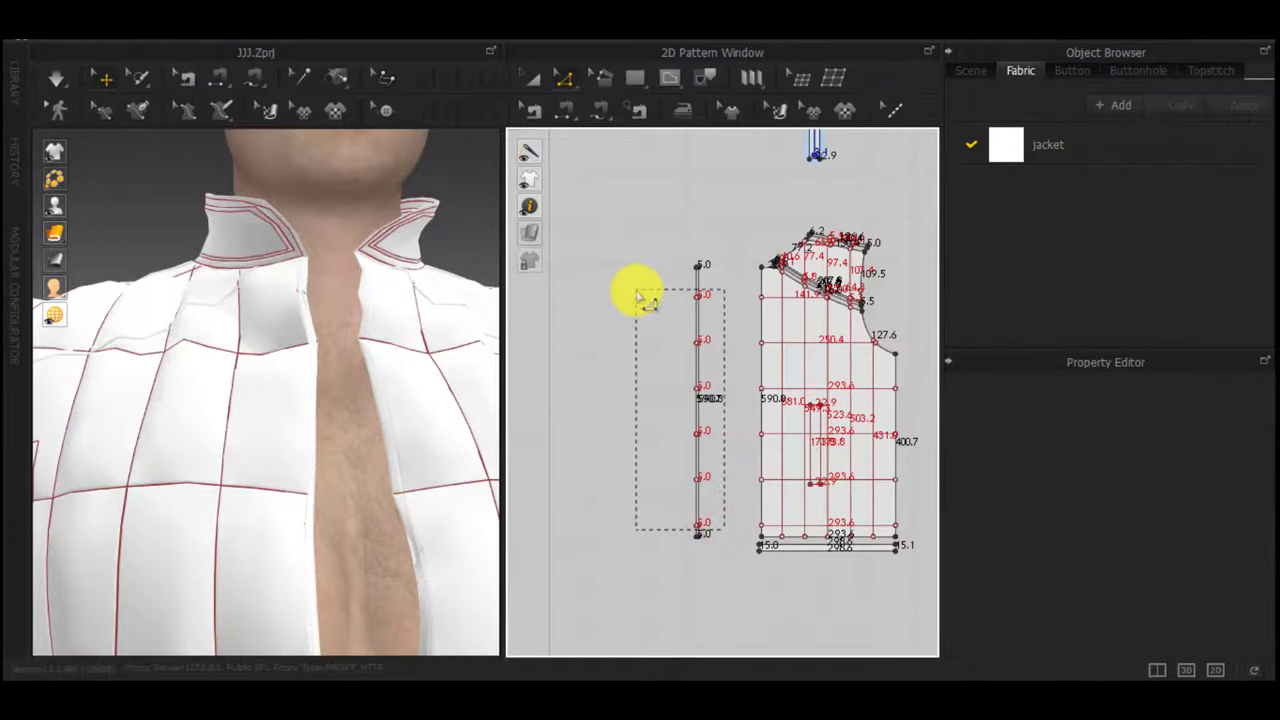
{"action": "left_click_drag", "start_coordinate": [637, 292], "coordinate": [636, 291]}
{"action": "key", "text": "Delete"}
{"action": "scroll", "coordinate": [669, 392], "scroll_direction": "down", "scroll_amount": 5}
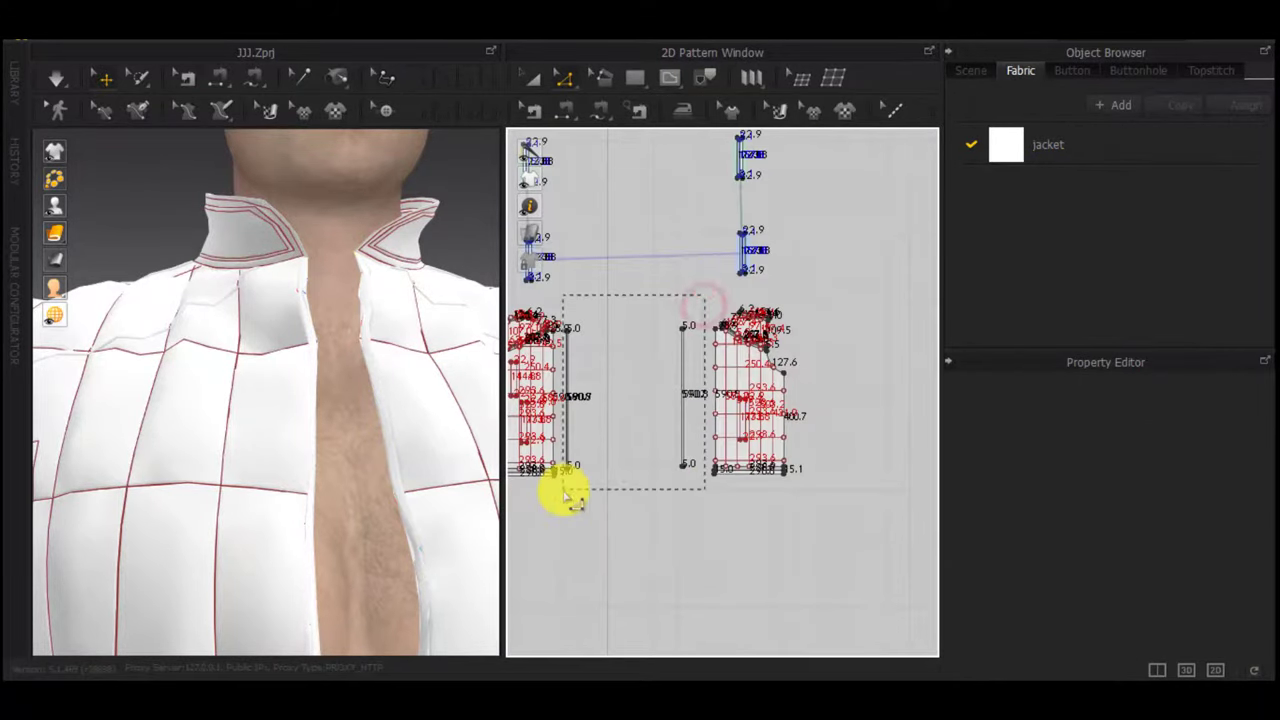
Set the additional rendering thickness of both center front strips to 2 mm
{"action": "left_click_drag", "start_coordinate": [564, 491], "coordinate": [563, 490]}
{"action": "scroll", "coordinate": [1118, 530], "scroll_direction": "down", "scroll_amount": 5}
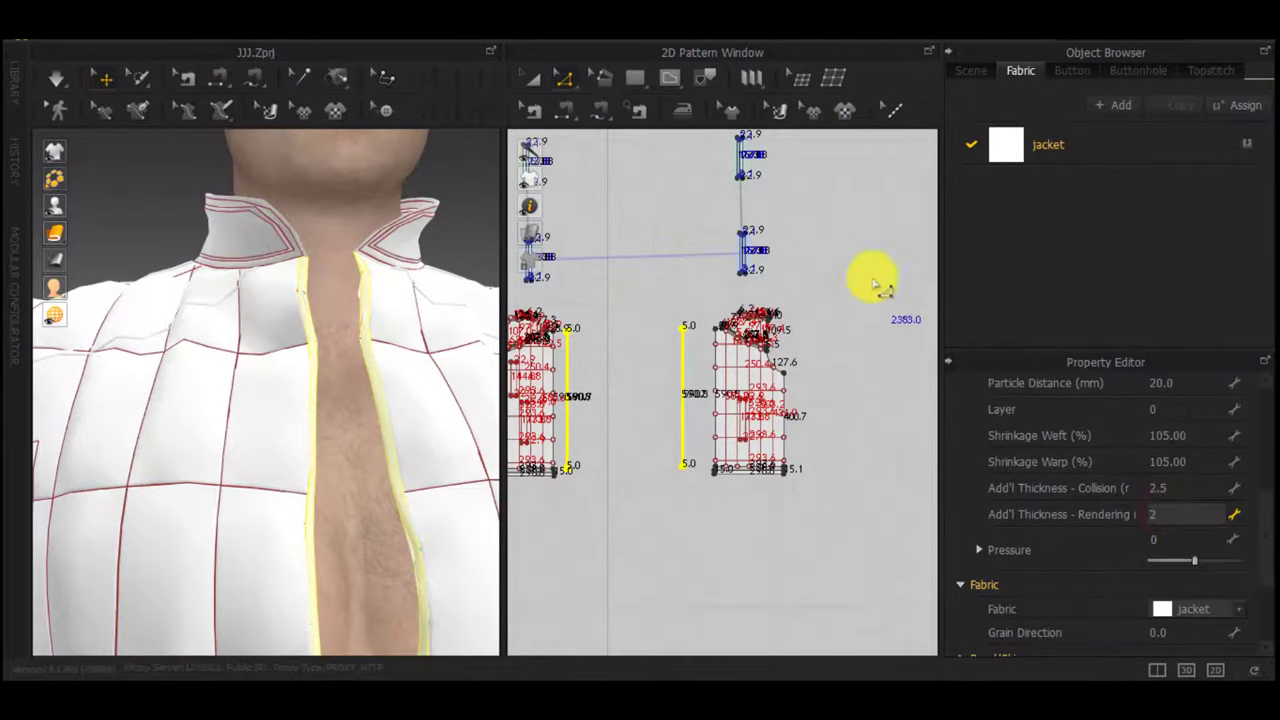
{"action": "left_click", "coordinate": [872, 280]}
Simulate the garment with the thickened center front strips and pull the front panel near the hem in 3D
{"action": "middle_click_drag", "start_coordinate": [608, 451], "coordinate": [763, 451]}
{"action": "scroll", "coordinate": [763, 451], "scroll_direction": "up", "scroll_amount": 3}
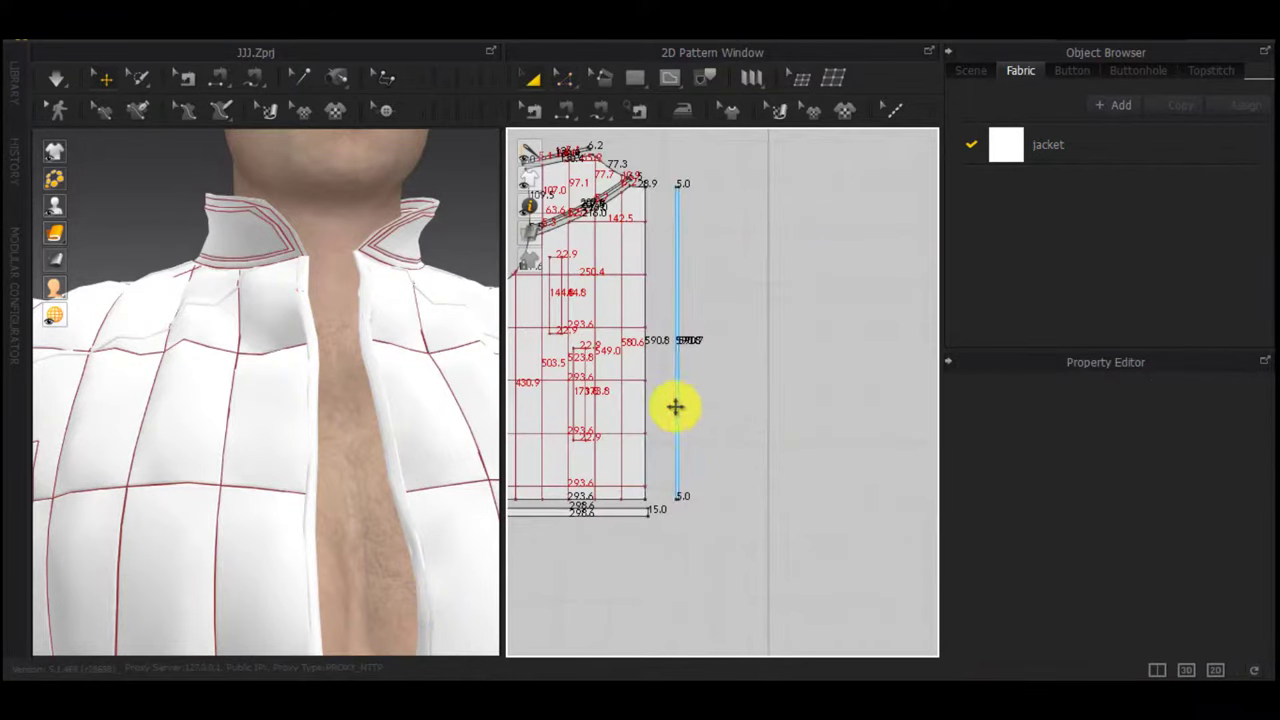
{"action": "left_click", "coordinate": [676, 406]}
{"action": "scroll", "coordinate": [707, 468], "scroll_direction": "down", "scroll_amount": 3}
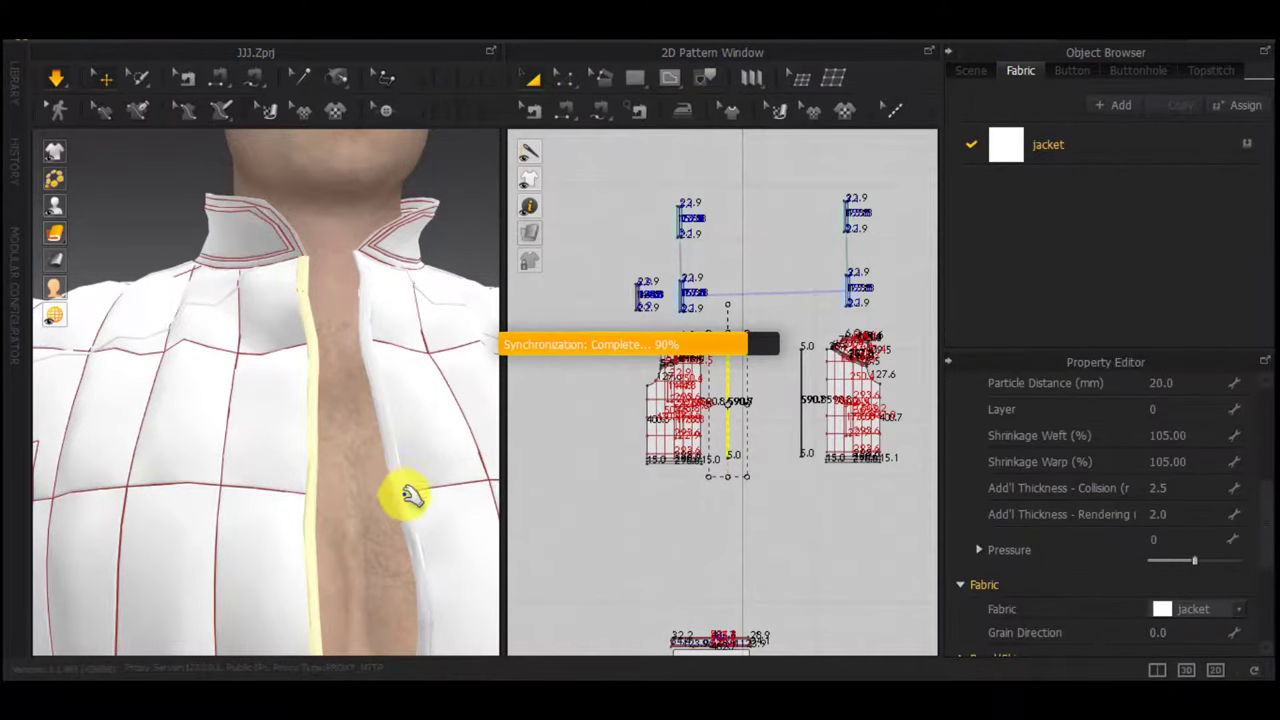
{"action": "scroll", "coordinate": [354, 495], "scroll_direction": "down", "scroll_amount": 3}
{"action": "scroll", "coordinate": [328, 460], "scroll_direction": "down", "scroll_amount": 3}
{"action": "middle_click_drag", "start_coordinate": [330, 458], "coordinate": [360, 212]}
{"action": "left_click_drag", "start_coordinate": [349, 457], "coordinate": [601, 503]}
Delete the sewing that joins the 15 mm center front ends of the hem bands in the lower set of panels
{"action": "scroll", "coordinate": [704, 460], "scroll_direction": "up", "scroll_amount": 5}
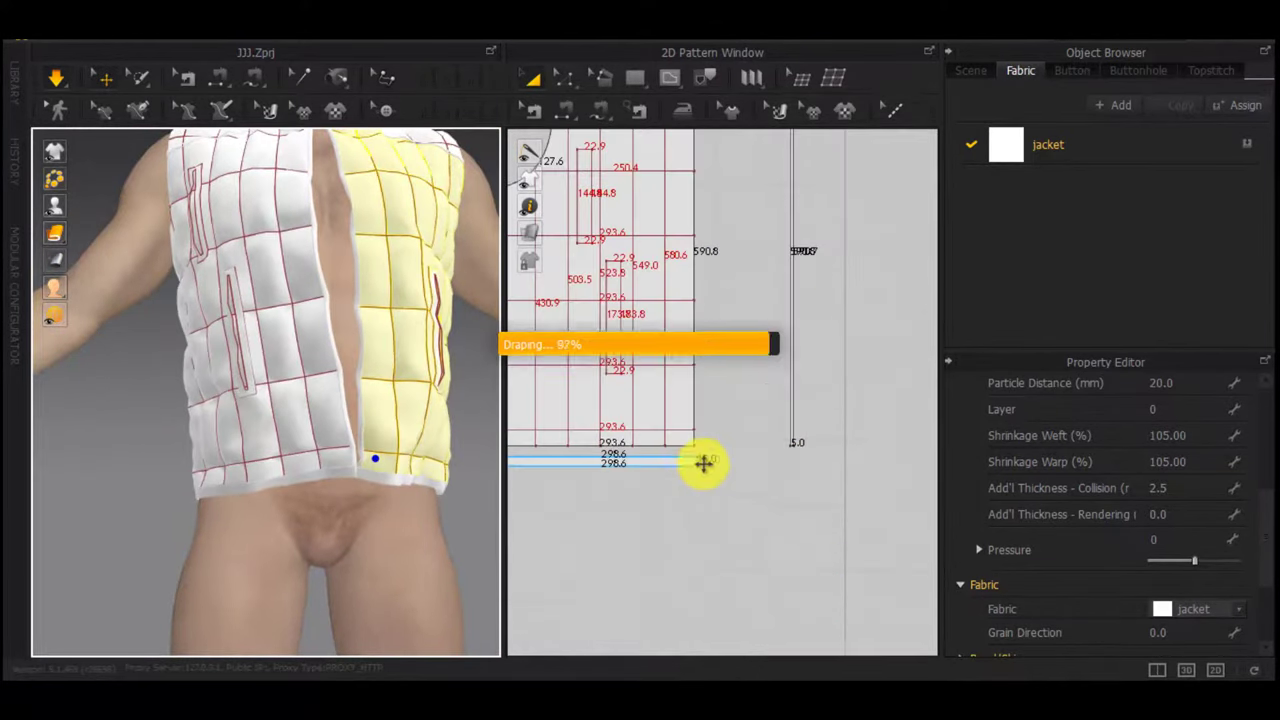
{"action": "key", "text": "b"}
{"action": "scroll", "coordinate": [735, 555], "scroll_direction": "down", "scroll_amount": 3}
{"action": "scroll", "coordinate": [737, 556], "scroll_direction": "down", "scroll_amount": 5}
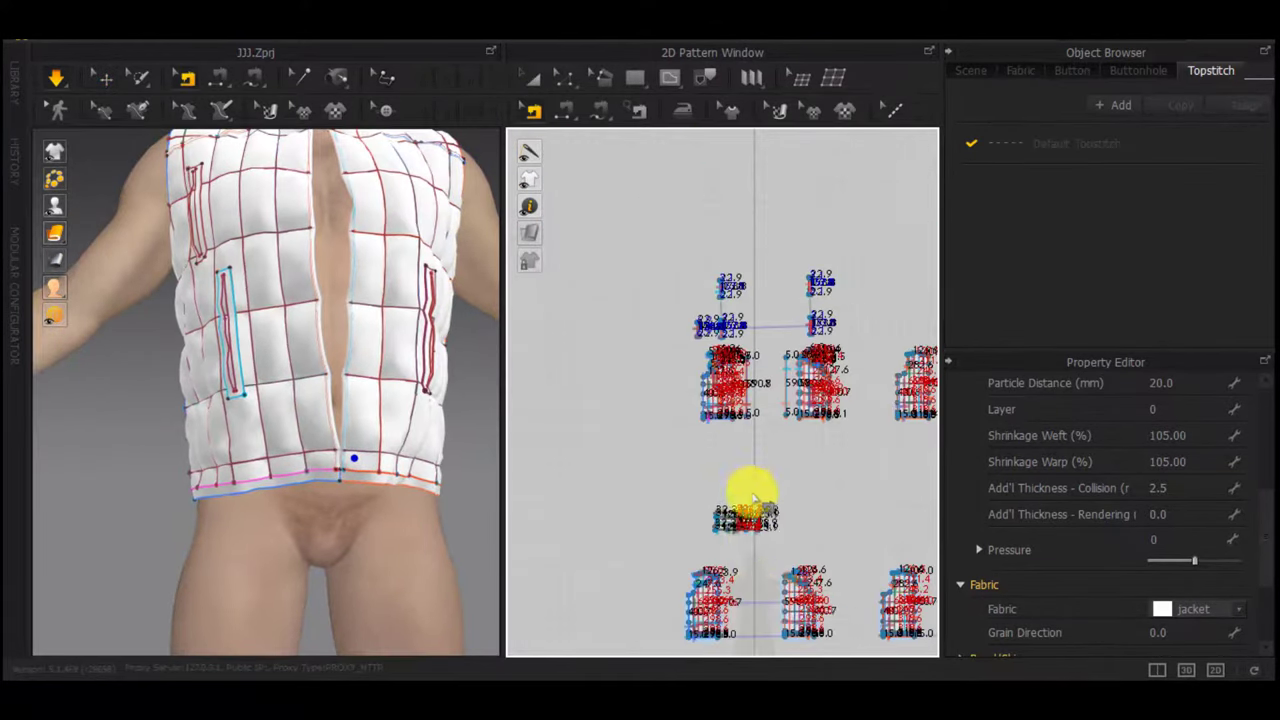
{"action": "middle_click_drag", "start_coordinate": [758, 577], "coordinate": [826, 300]}
{"action": "scroll", "coordinate": [779, 376], "scroll_direction": "up", "scroll_amount": 10}
{"action": "middle_click_drag", "start_coordinate": [717, 558], "coordinate": [858, 290]}
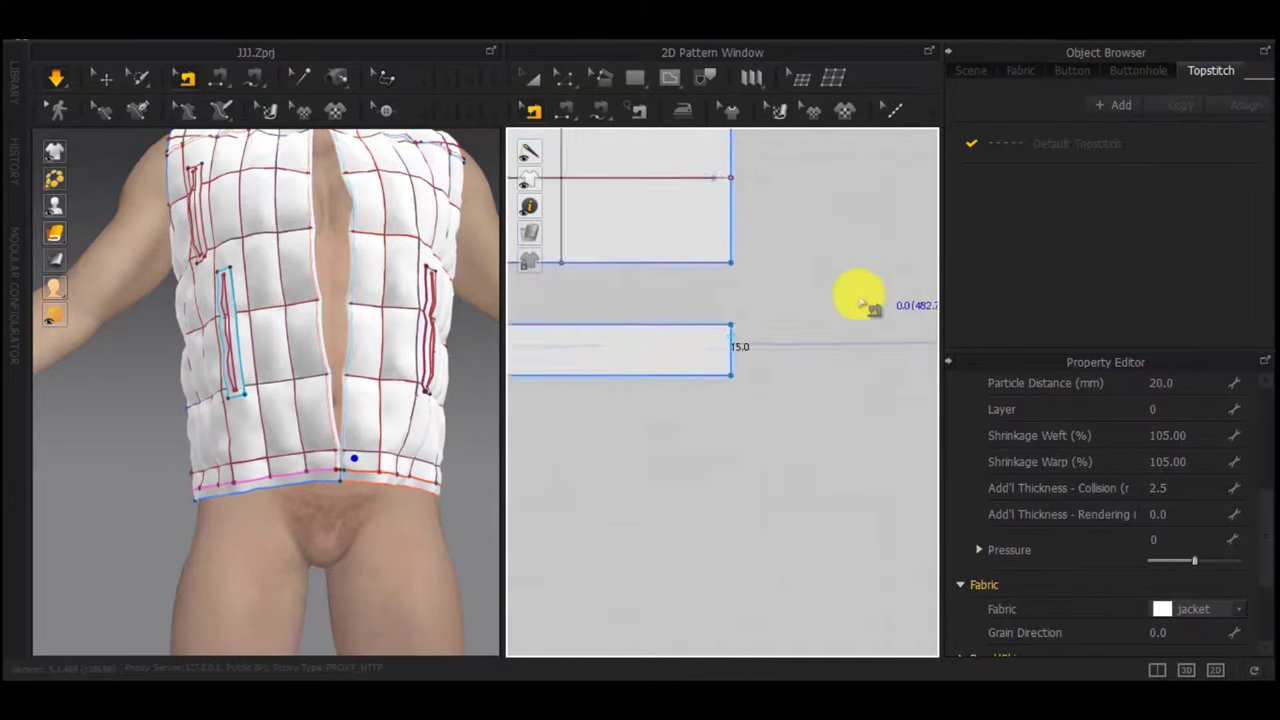
{"action": "scroll", "coordinate": [859, 298], "scroll_direction": "down", "scroll_amount": 3}
{"action": "left_click", "coordinate": [770, 332]}
{"action": "left_click", "coordinate": [808, 358]}
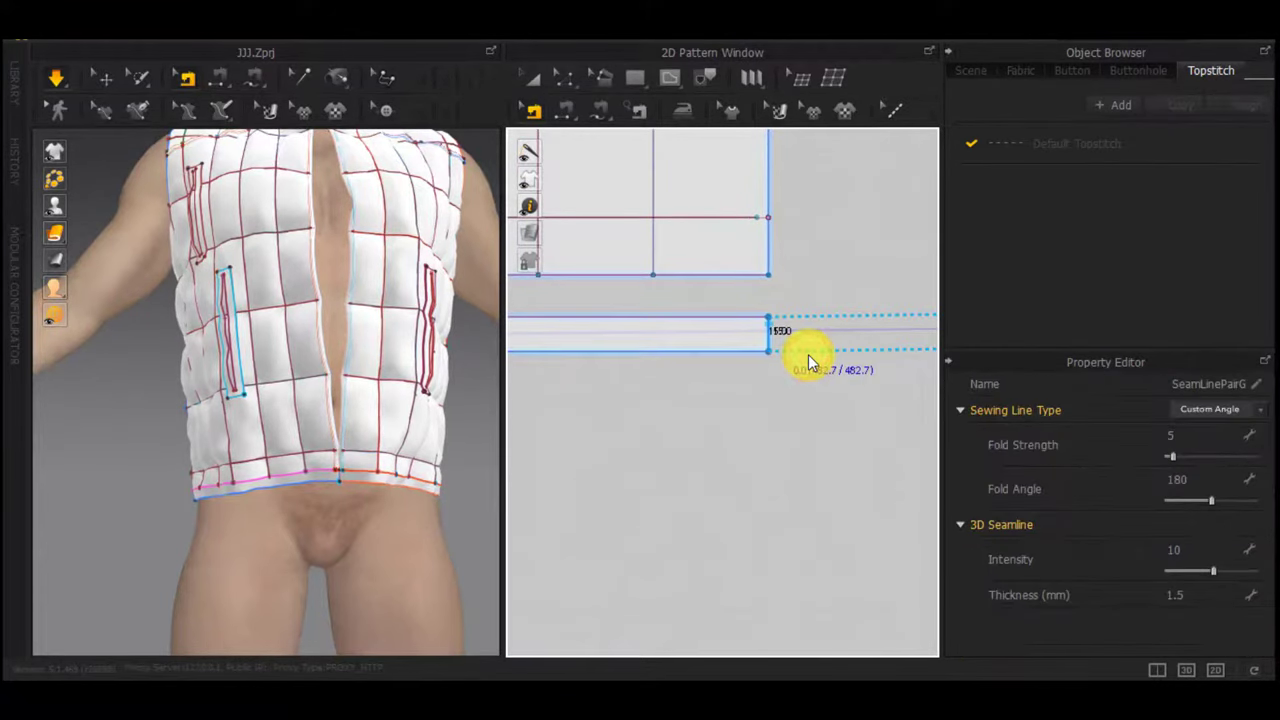
{"action": "key", "text": "Delete"}
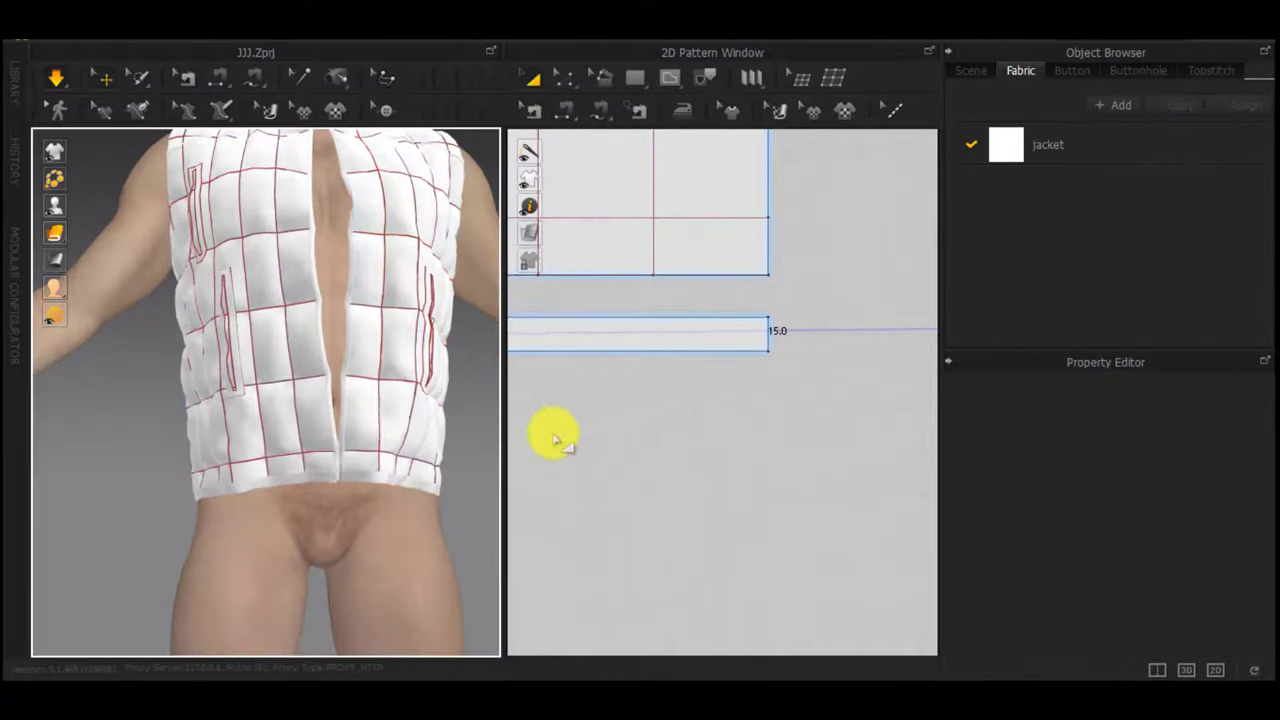
Pull the front hem edges apart during simulation and examine the front opening from an angle in 3D
{"action": "left_click", "coordinate": [340, 428]}
{"action": "left_click_drag", "start_coordinate": [277, 430], "coordinate": [243, 436]}
{"action": "left_click", "coordinate": [488, 446]}
{"action": "right_click_drag", "start_coordinate": [488, 446], "coordinate": [283, 413]}
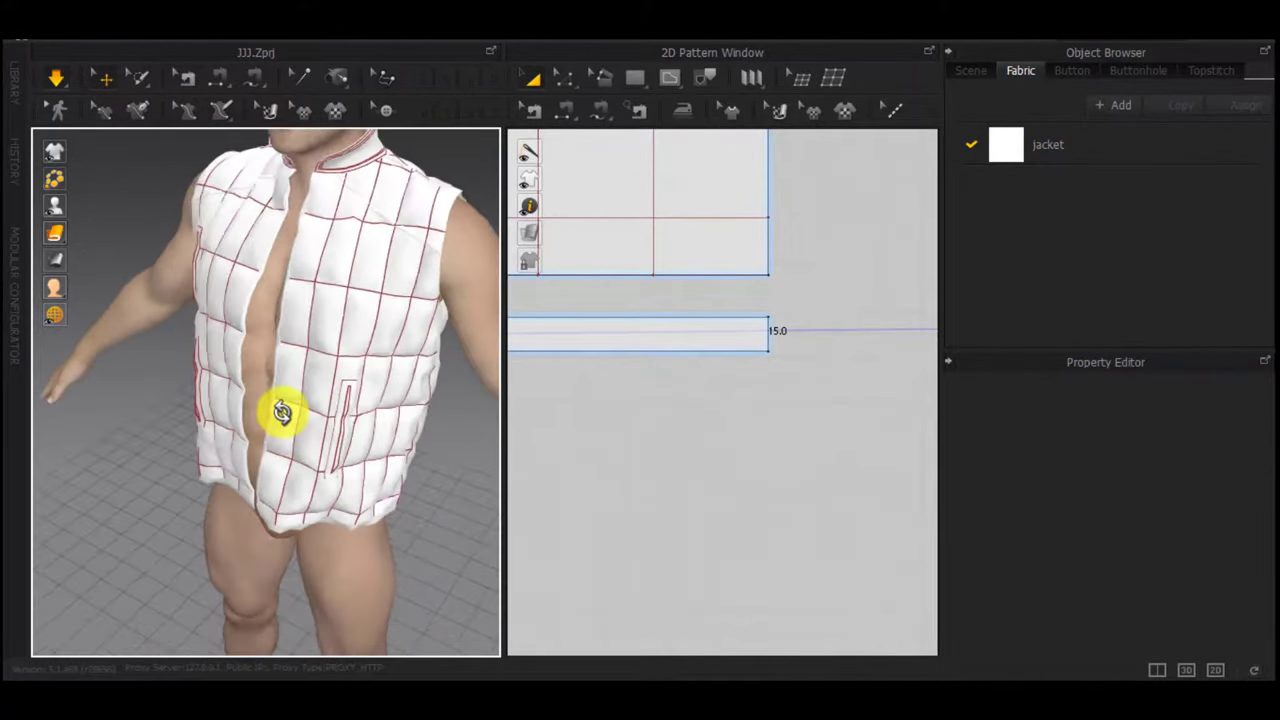
Draw a 70 mm vertical internal line in the quilt row below the armhole on the front panel without the chest pocket
{"action": "scroll", "coordinate": [612, 314], "scroll_direction": "down", "scroll_amount": 8}
{"action": "middle_click_drag", "start_coordinate": [773, 309], "coordinate": [588, 434]}
{"action": "left_click", "coordinate": [397, 342]}
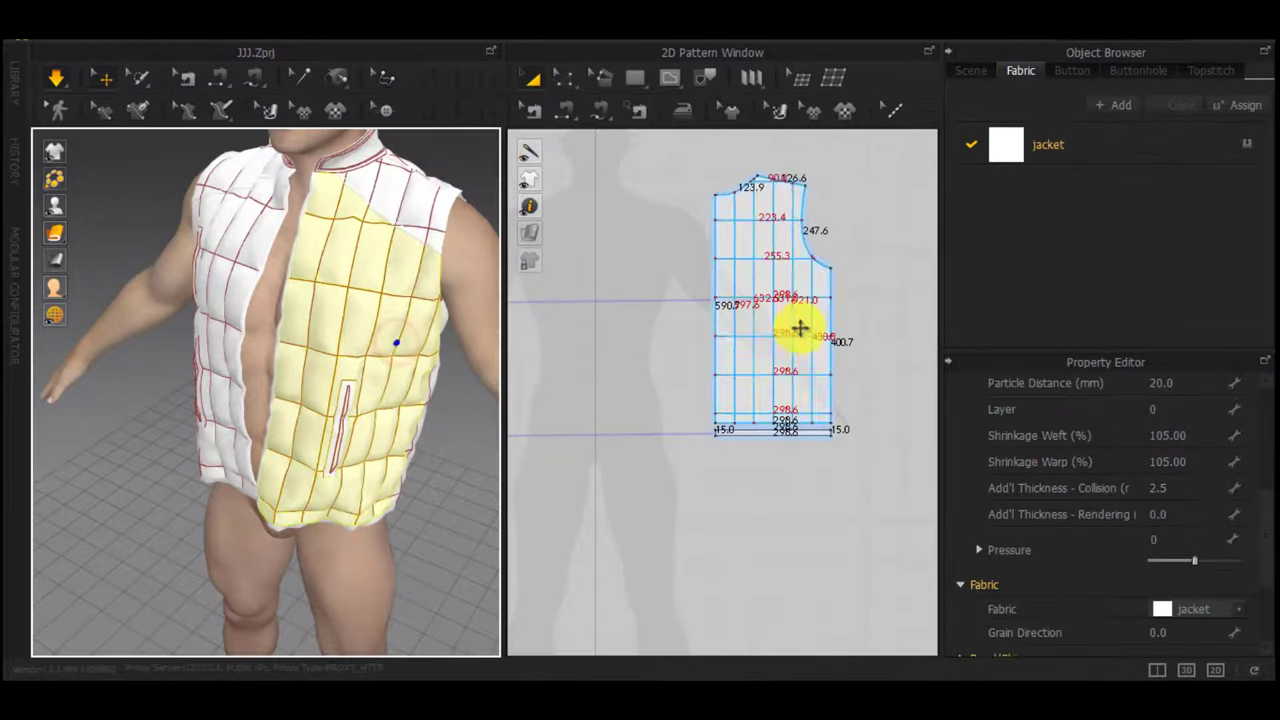
{"action": "scroll", "coordinate": [798, 330], "scroll_direction": "down", "scroll_amount": 6}
{"action": "middle_click_drag", "start_coordinate": [765, 170], "coordinate": [774, 535]}
{"action": "scroll", "coordinate": [817, 480], "scroll_direction": "up", "scroll_amount": 7}
{"action": "scroll", "coordinate": [809, 370], "scroll_direction": "up", "scroll_amount": 3}
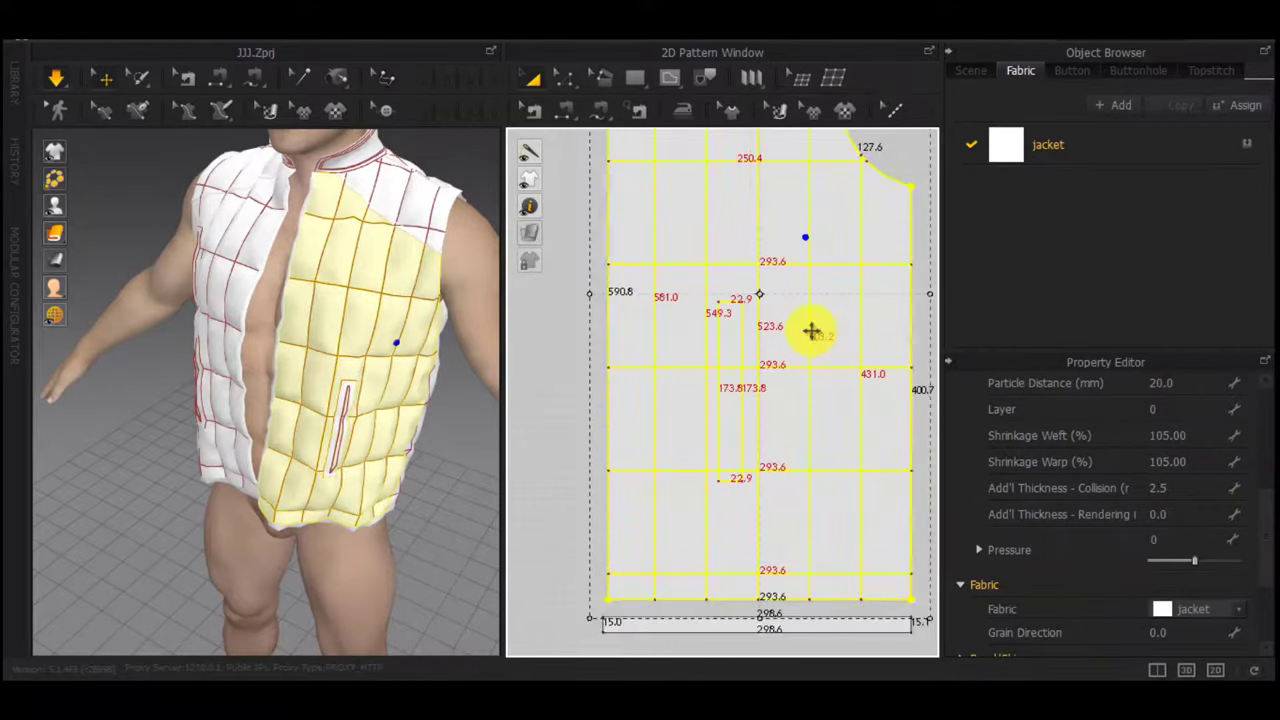
{"action": "middle_click_drag", "start_coordinate": [813, 333], "coordinate": [818, 427]}
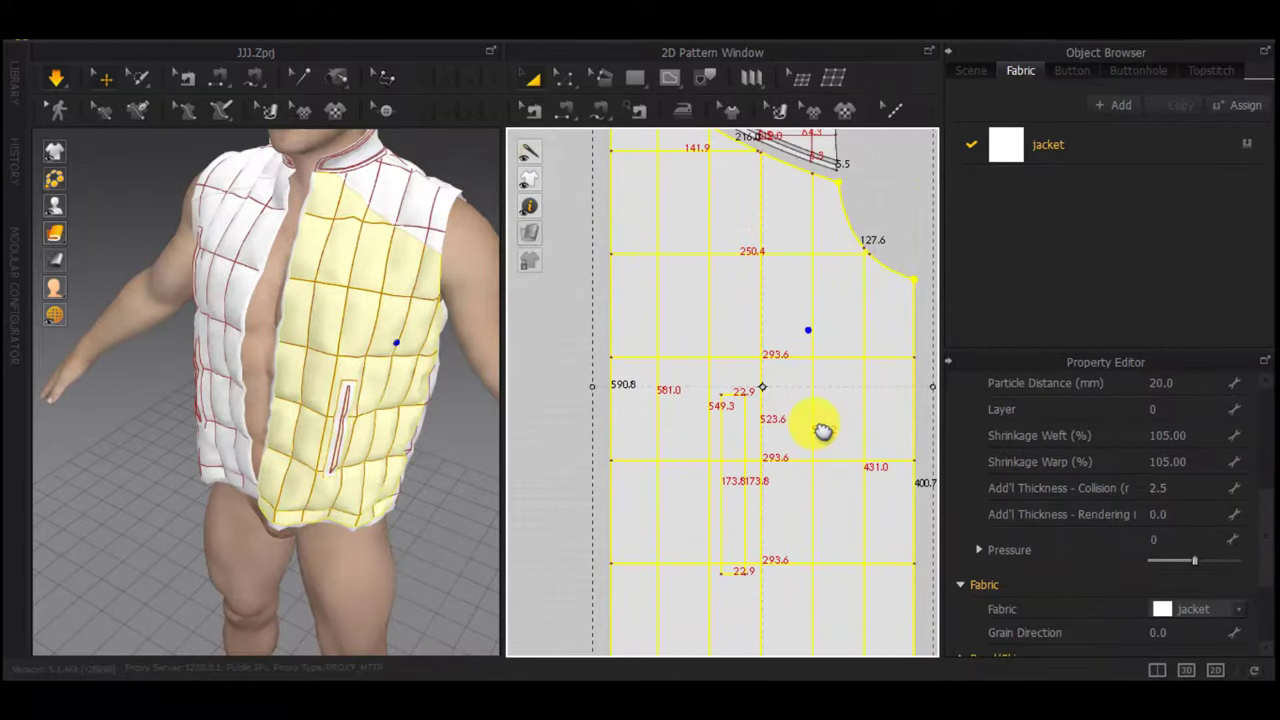
{"action": "left_click", "coordinate": [905, 200]}
{"action": "scroll", "coordinate": [801, 349], "scroll_direction": "up", "scroll_amount": 3}
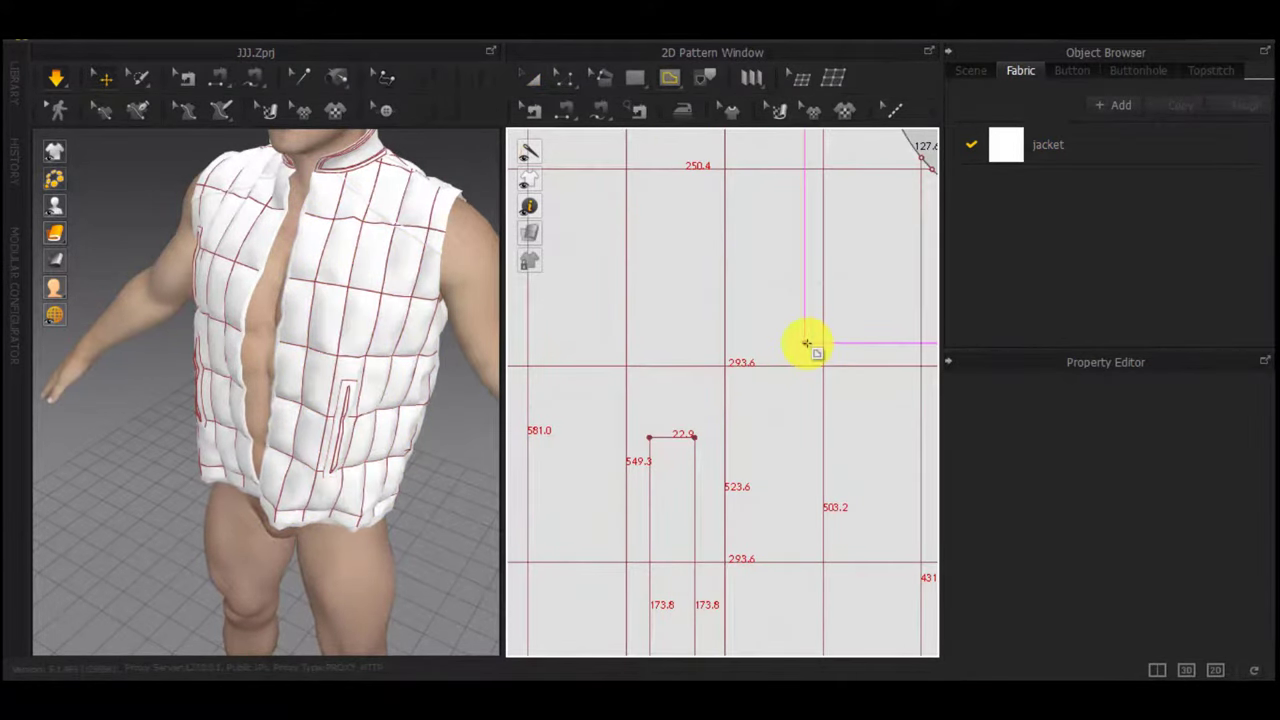
{"action": "right_click", "coordinate": [808, 199]}
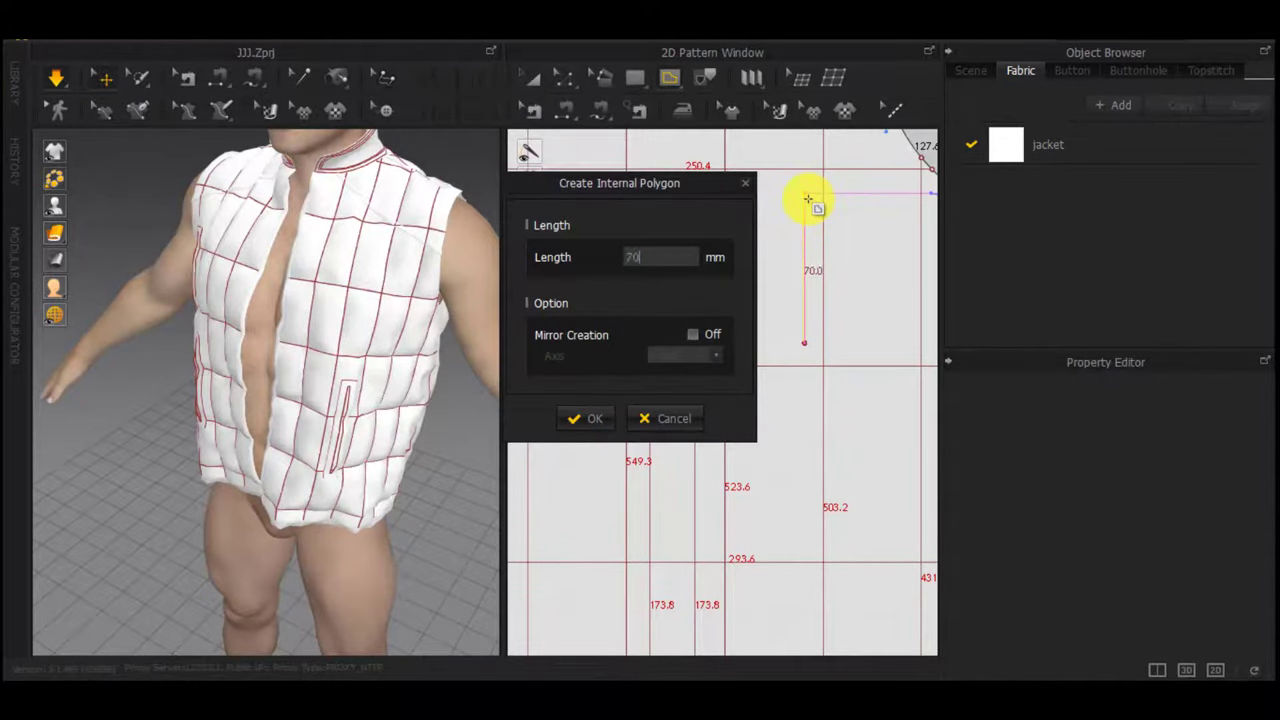
{"action": "key", "text": "Return"}
{"action": "scroll", "coordinate": [795, 300], "scroll_direction": "down", "scroll_amount": 3}
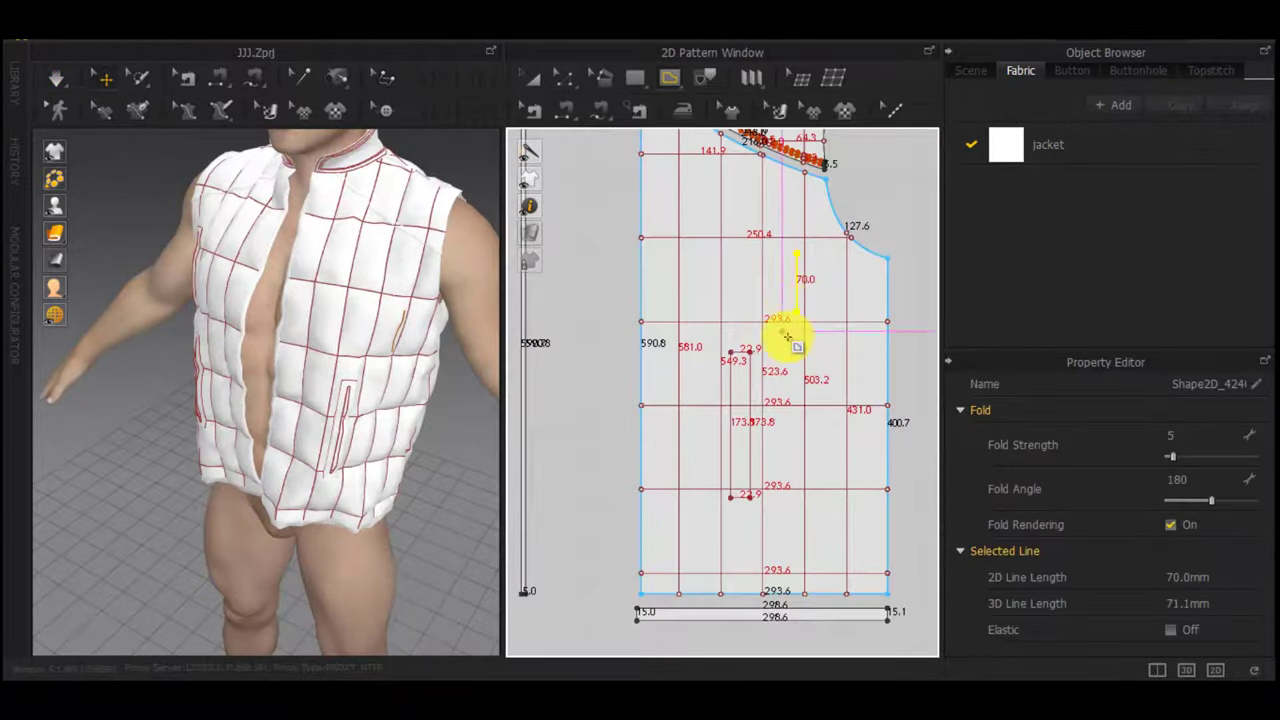
Shorten the new vertical internal line by moving its endpoint 30 mm
{"action": "scroll", "coordinate": [838, 281], "scroll_direction": "up", "scroll_amount": 3}
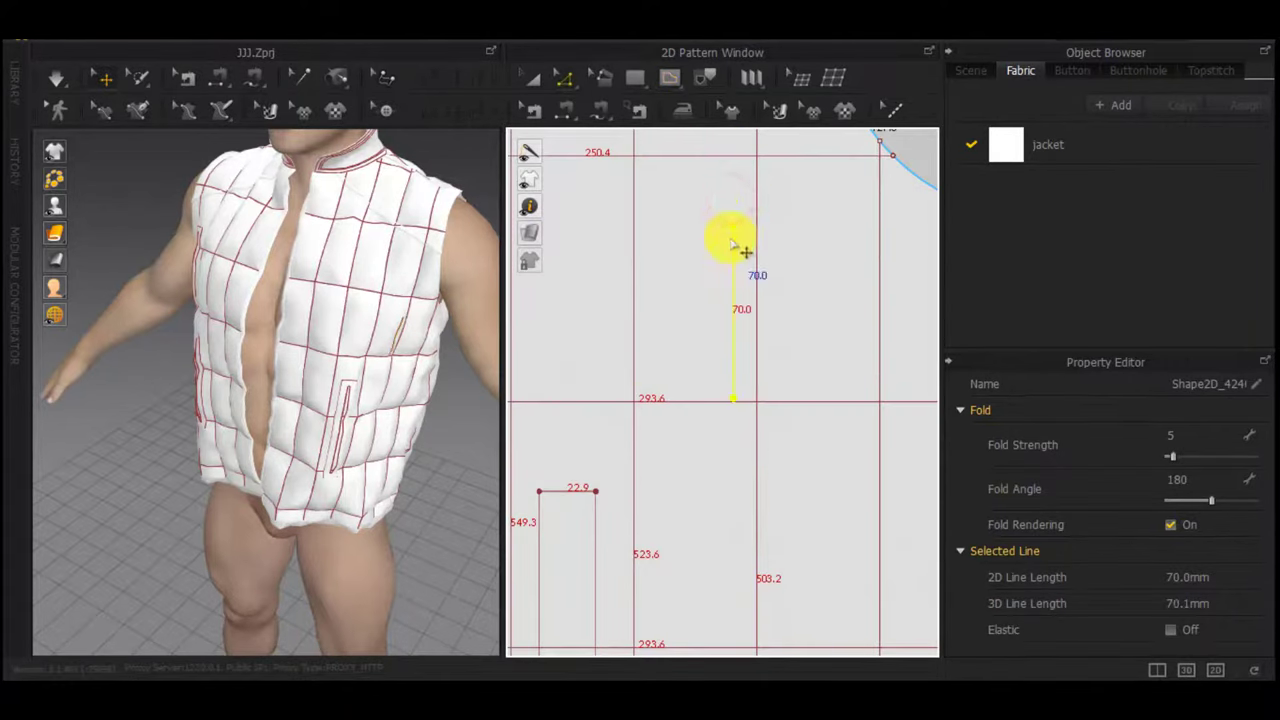
{"action": "left_click_drag", "start_coordinate": [735, 201], "coordinate": [733, 242]}
{"action": "right_click", "coordinate": [733, 242]}
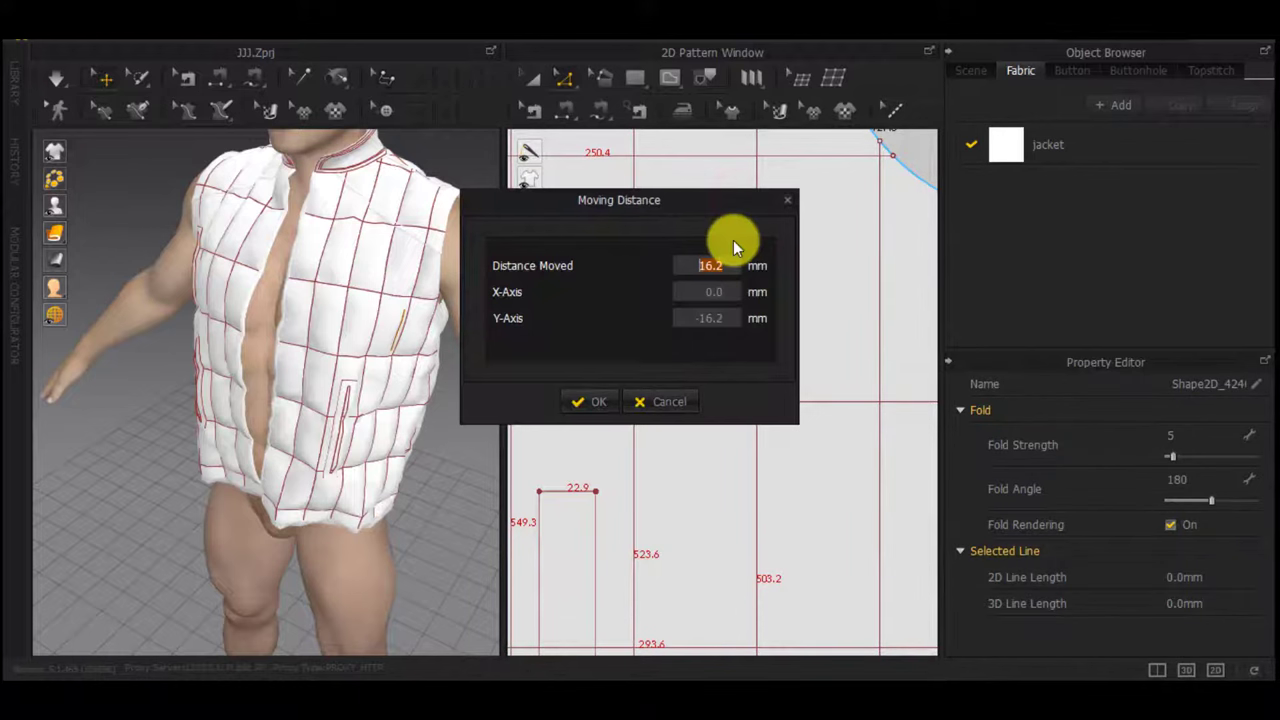
{"action": "type", "text": "30"}
{"action": "key", "text": "Return"}
{"action": "scroll", "coordinate": [726, 330], "scroll_direction": "down", "scroll_amount": 3}
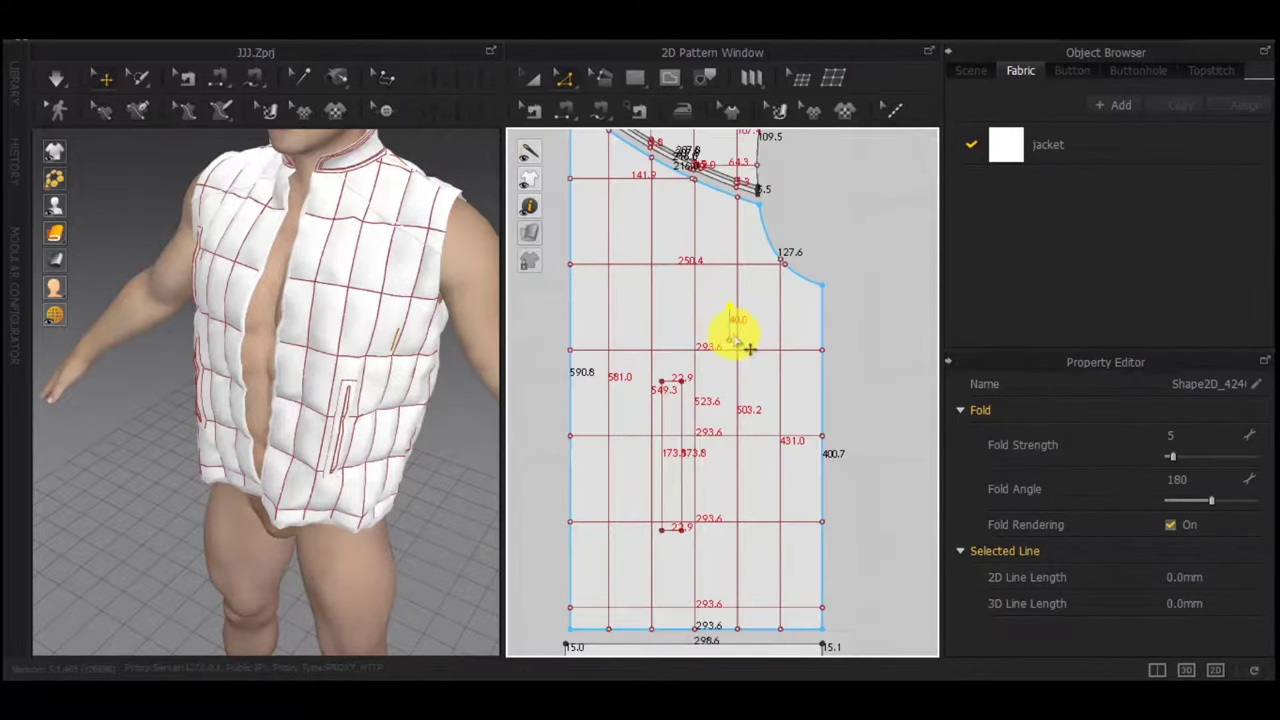
Copy the 40 mm internal line and paste it vertically aligned in the quilt row above
{"action": "scroll", "coordinate": [748, 336], "scroll_direction": "up", "scroll_amount": 2}
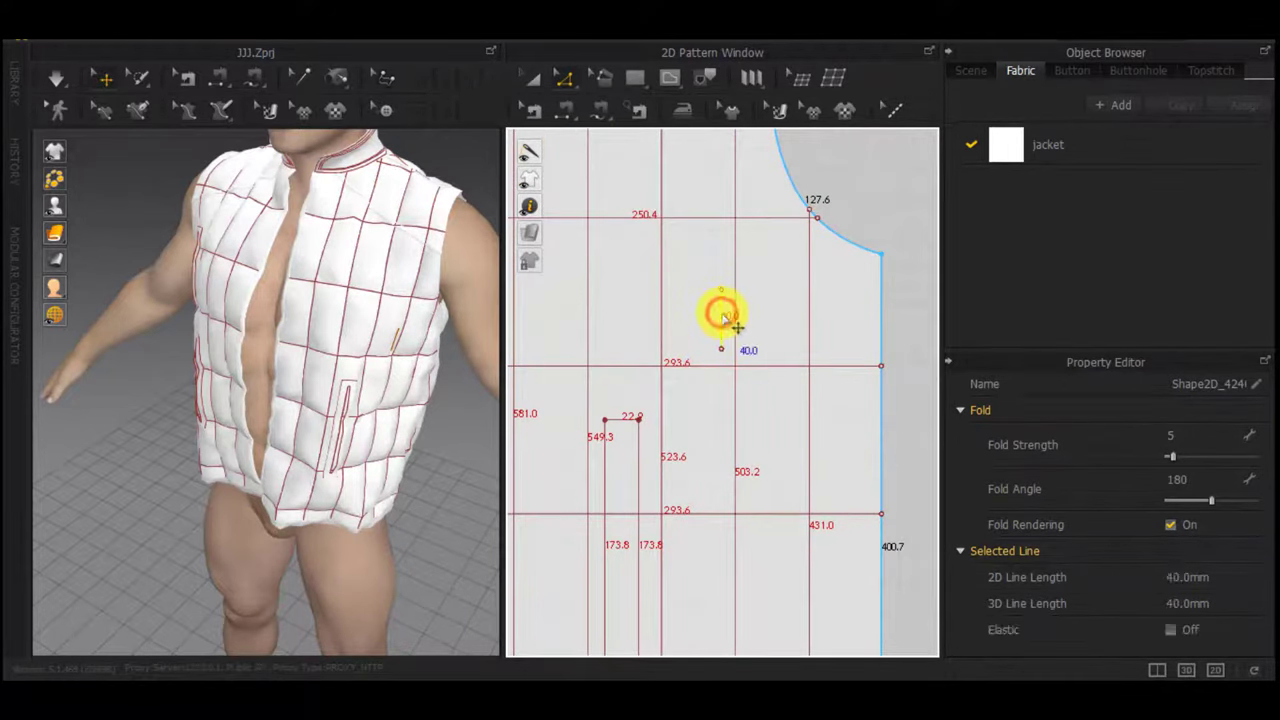
{"action": "key", "text": "ctrl+v"}
{"action": "middle_click_drag", "start_coordinate": [723, 215], "coordinate": [740, 292]}
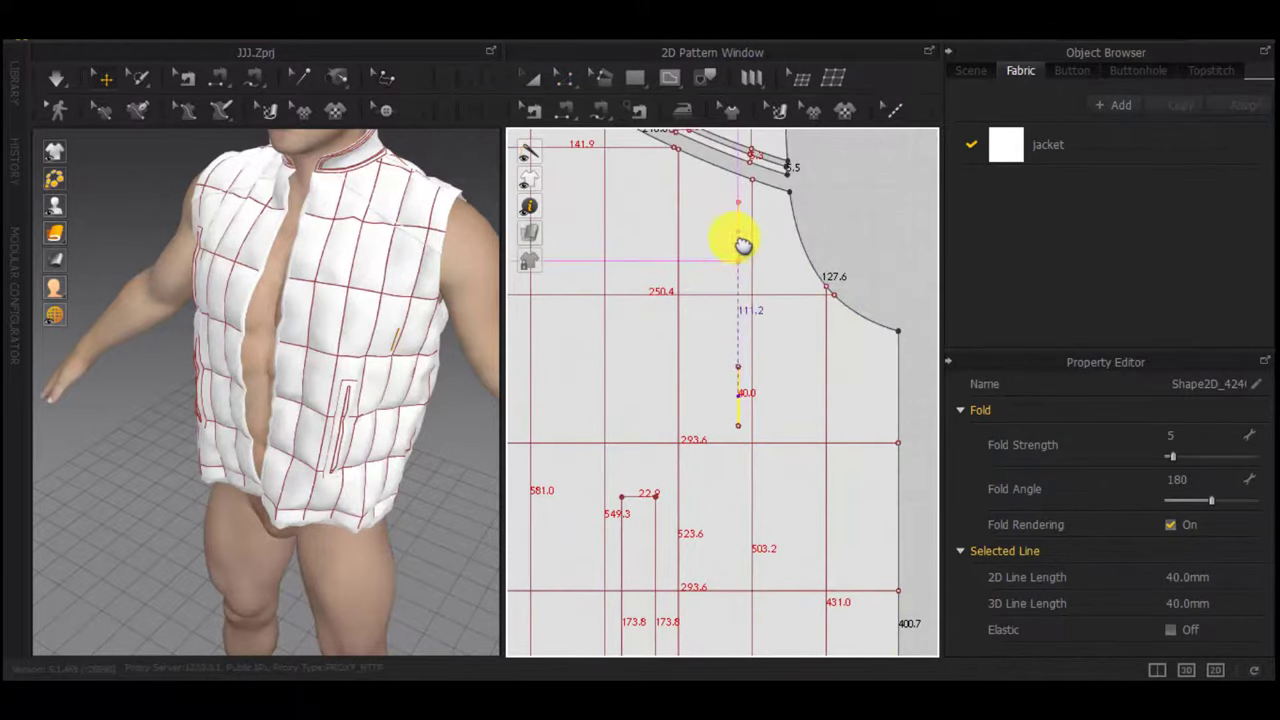
{"action": "scroll", "coordinate": [710, 306], "scroll_direction": "down", "scroll_amount": 2}
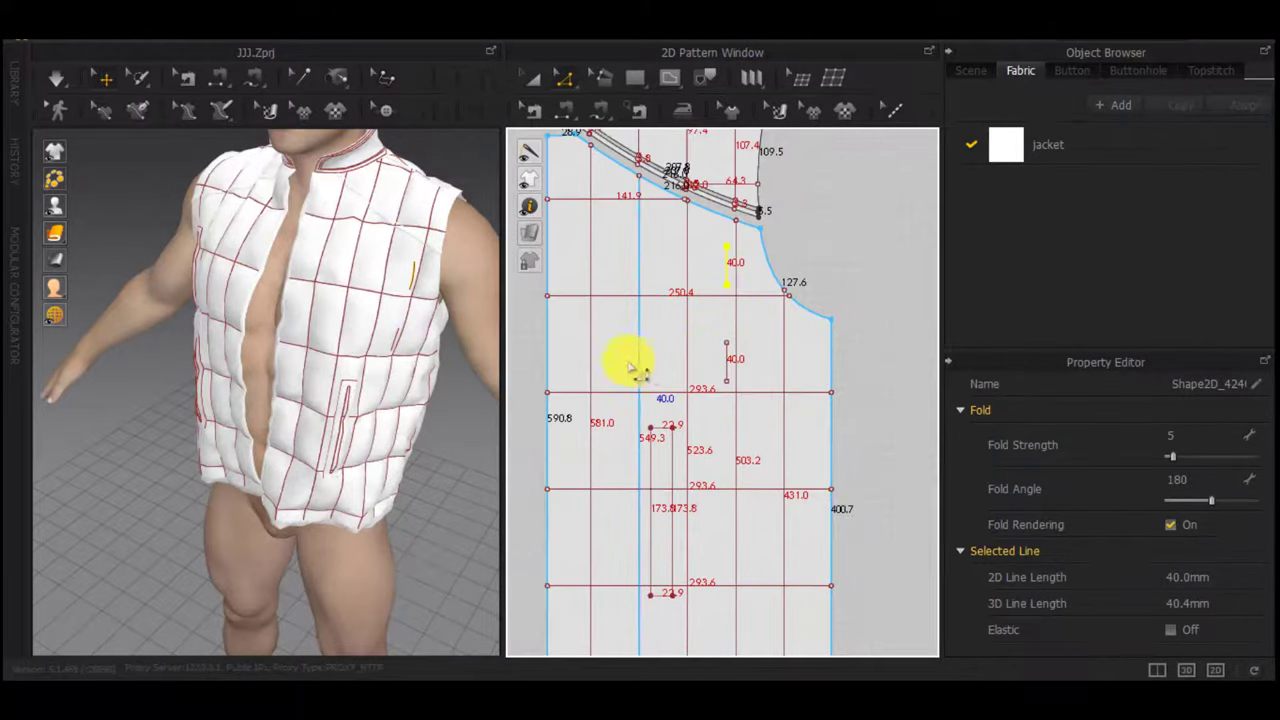
Paste two more copies of the 40 mm line toward the center front, one in each of the two quilt rows
{"action": "left_click", "coordinate": [610, 264]}
{"action": "scroll", "coordinate": [616, 278], "scroll_direction": "down", "scroll_amount": 3}
{"action": "scroll", "coordinate": [619, 312], "scroll_direction": "up", "scroll_amount": 5}
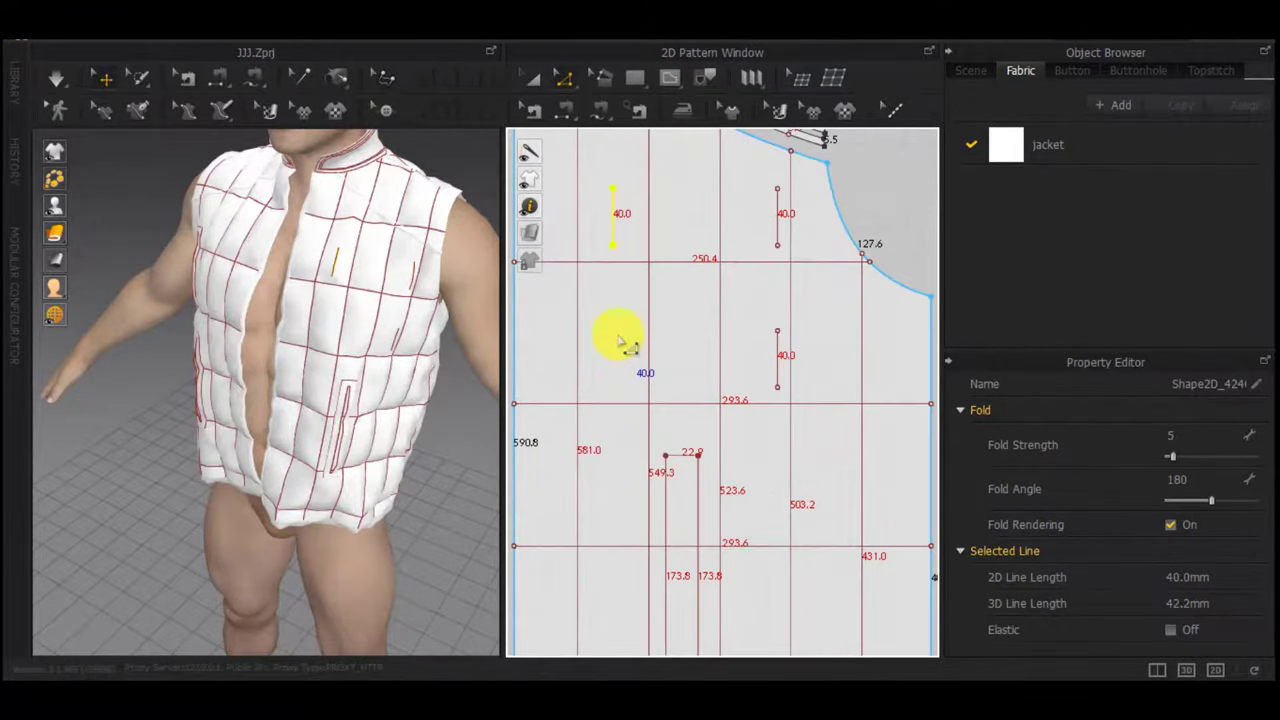
{"action": "left_click_drag", "start_coordinate": [656, 356], "coordinate": [660, 362]}
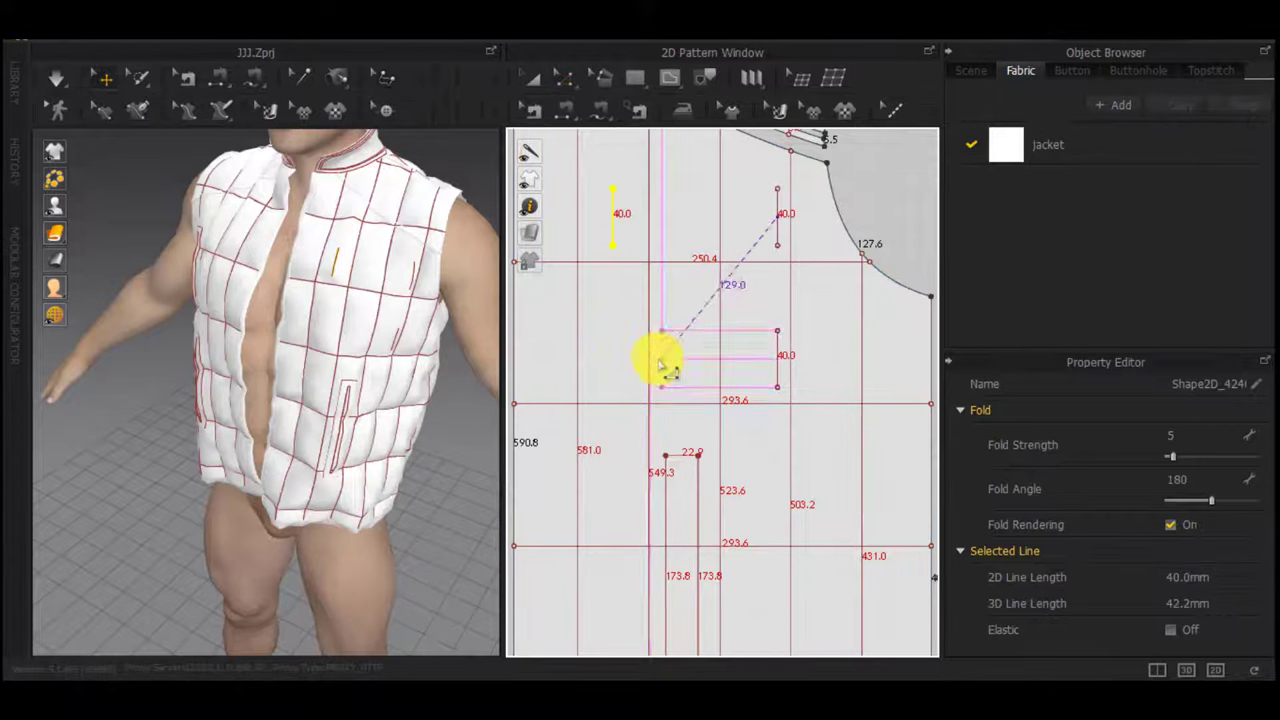
{"action": "left_click", "coordinate": [658, 360]}
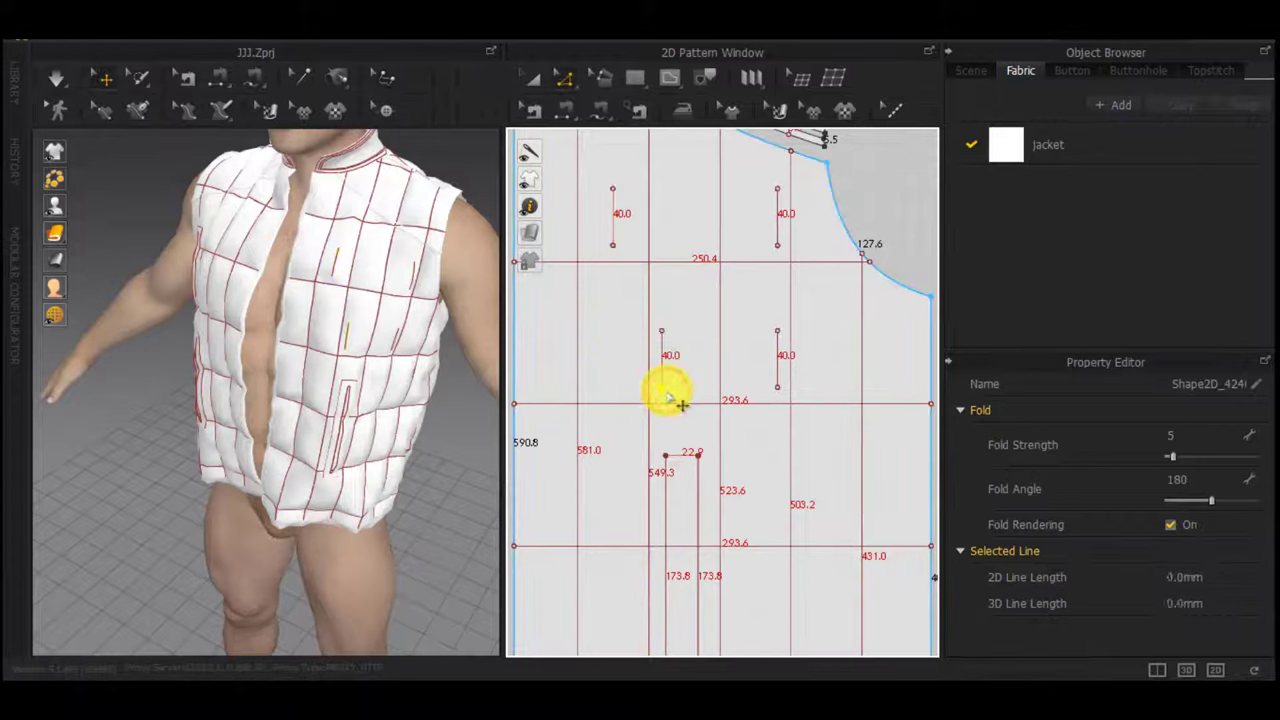
Shorten the two internal lines nearest the center front to 20 mm by moving each lower endpoint up 20 mm
{"action": "right_click", "coordinate": [666, 374]}
{"action": "type", "text": "20"}
{"action": "key", "text": "Return"}
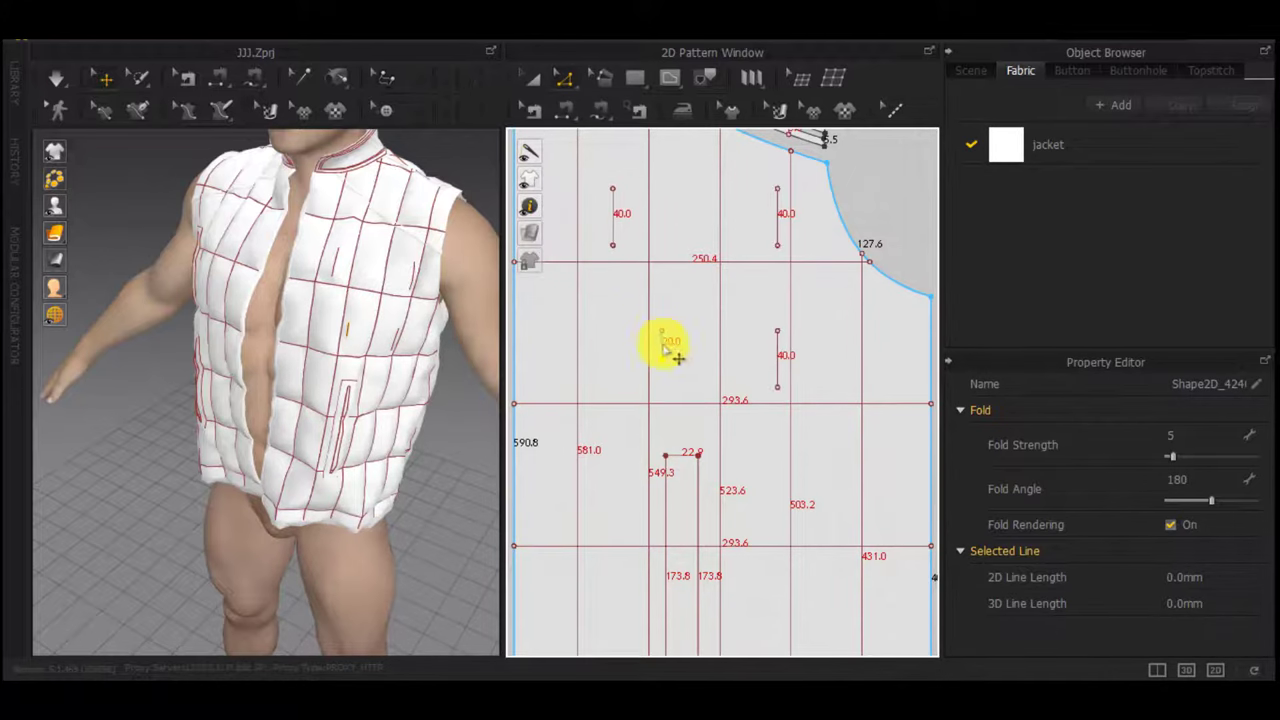
{"action": "left_click_drag", "start_coordinate": [611, 237], "coordinate": [610, 230]}
{"action": "right_click", "coordinate": [610, 230]}
{"action": "type", "text": "20"}
{"action": "key", "text": "Return"}
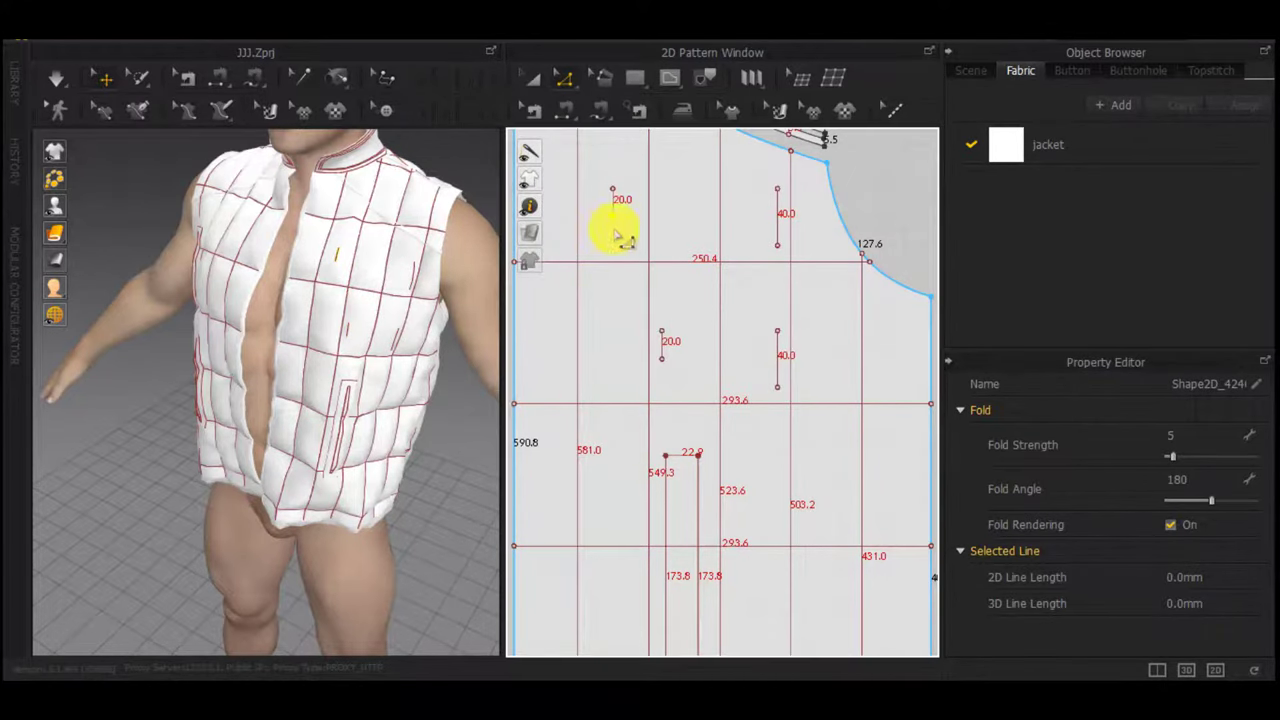
Move both 20 mm internal lines straight down to centre them vertically against the 40 mm lines in their quilt rows
{"action": "key", "text": "a"}
{"action": "scroll", "coordinate": [665, 345], "scroll_direction": "up", "scroll_amount": 4}
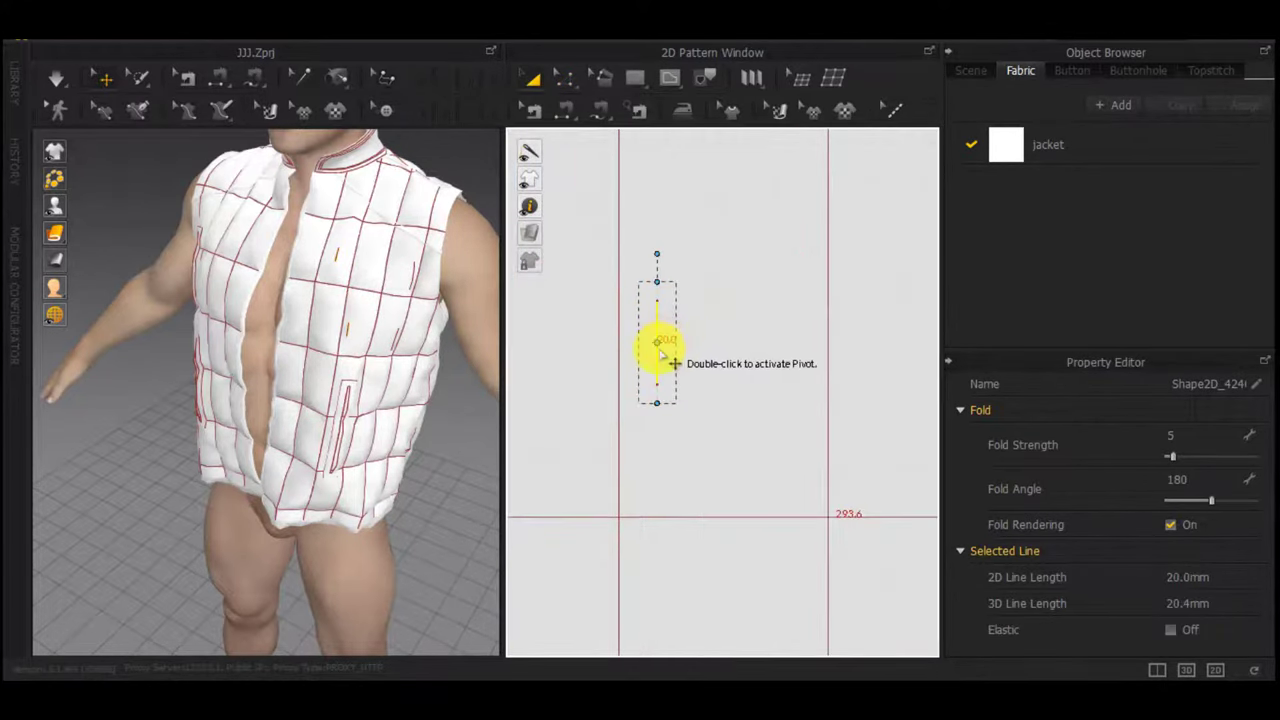
{"action": "left_click_drag", "start_coordinate": [658, 399], "coordinate": [658, 414]}
{"action": "scroll", "coordinate": [658, 400], "scroll_direction": "down", "scroll_amount": 4}
{"action": "scroll", "coordinate": [606, 224], "scroll_direction": "up", "scroll_amount": 3}
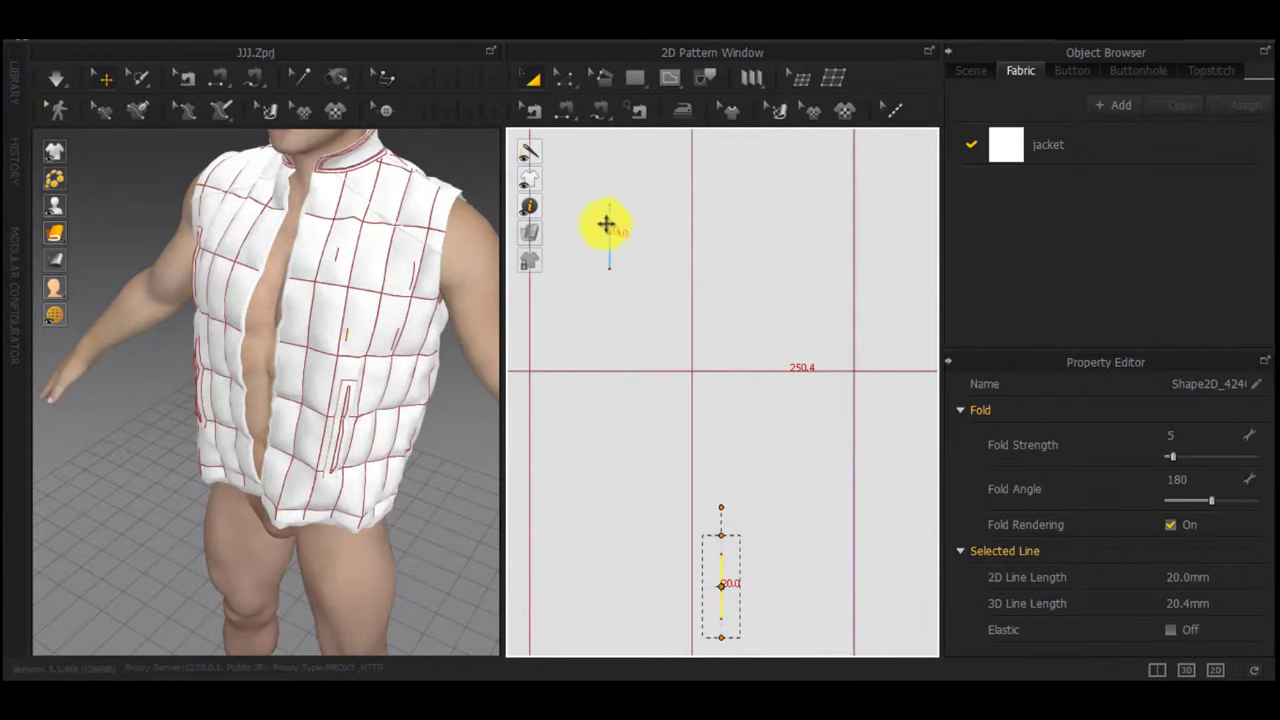
{"action": "scroll", "coordinate": [652, 297], "scroll_direction": "down", "scroll_amount": 4}
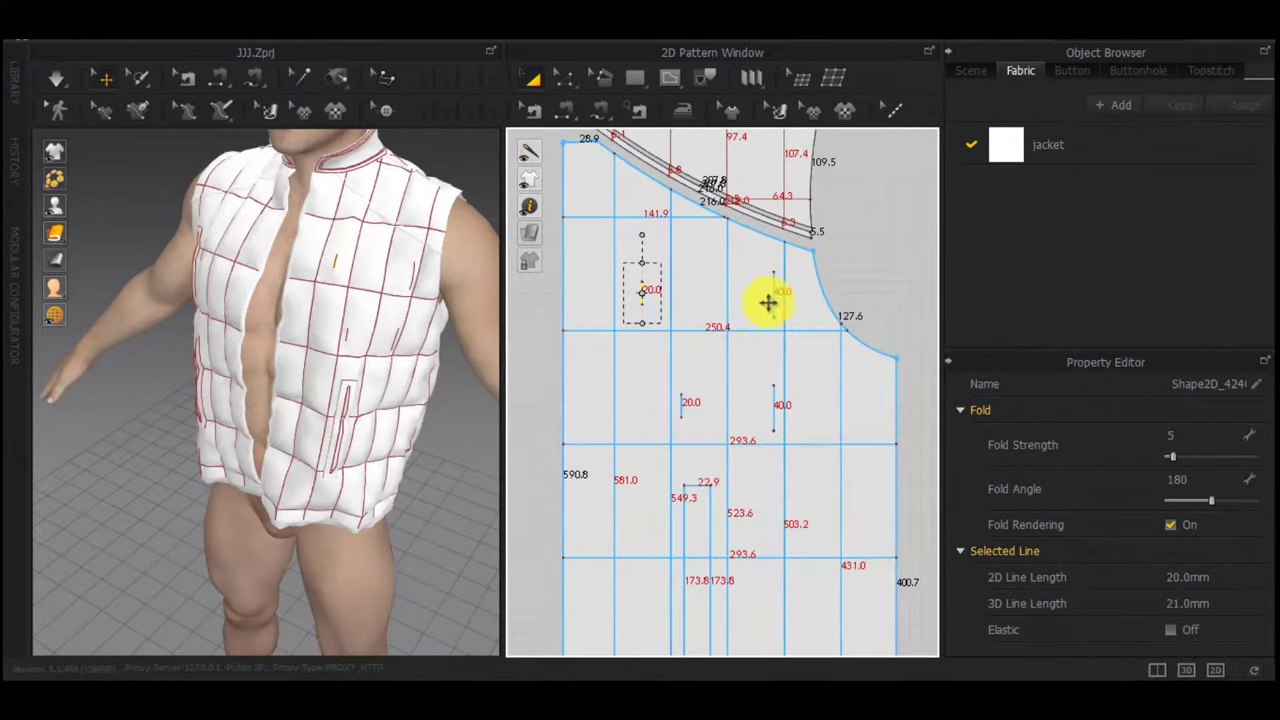
{"action": "scroll", "coordinate": [768, 273], "scroll_direction": "up", "scroll_amount": 4}
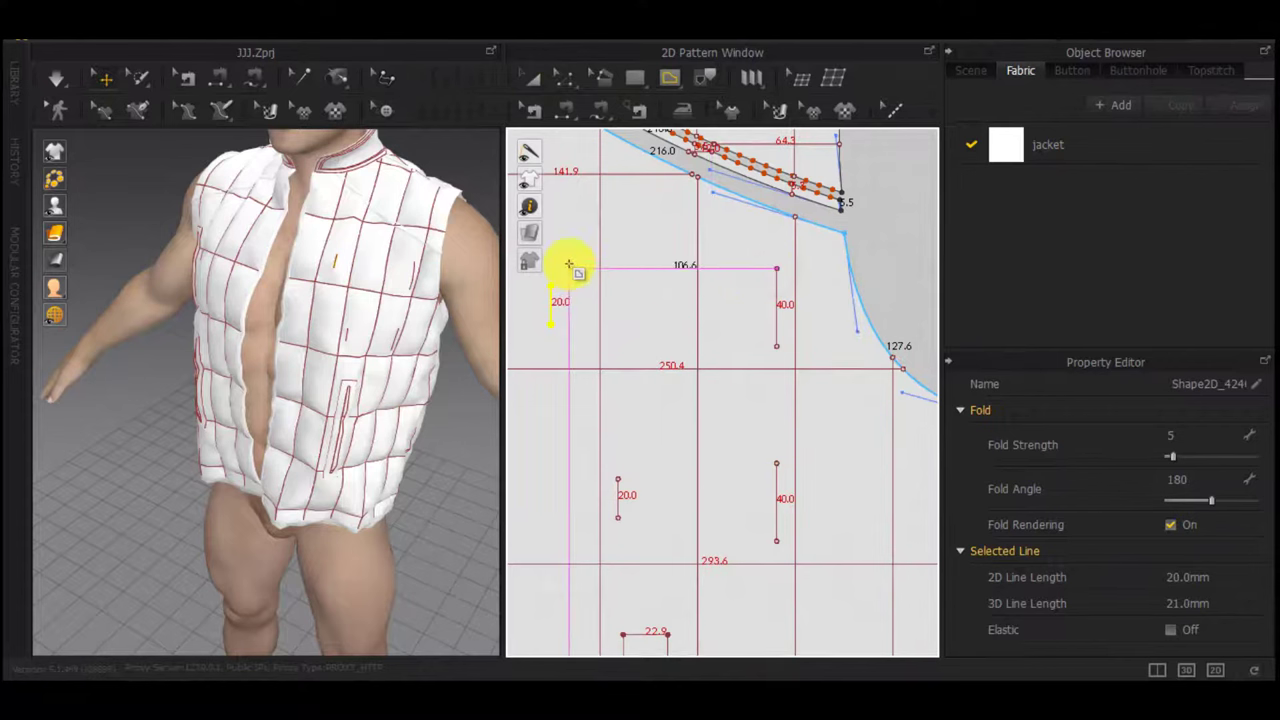
{"action": "key", "text": "s"}
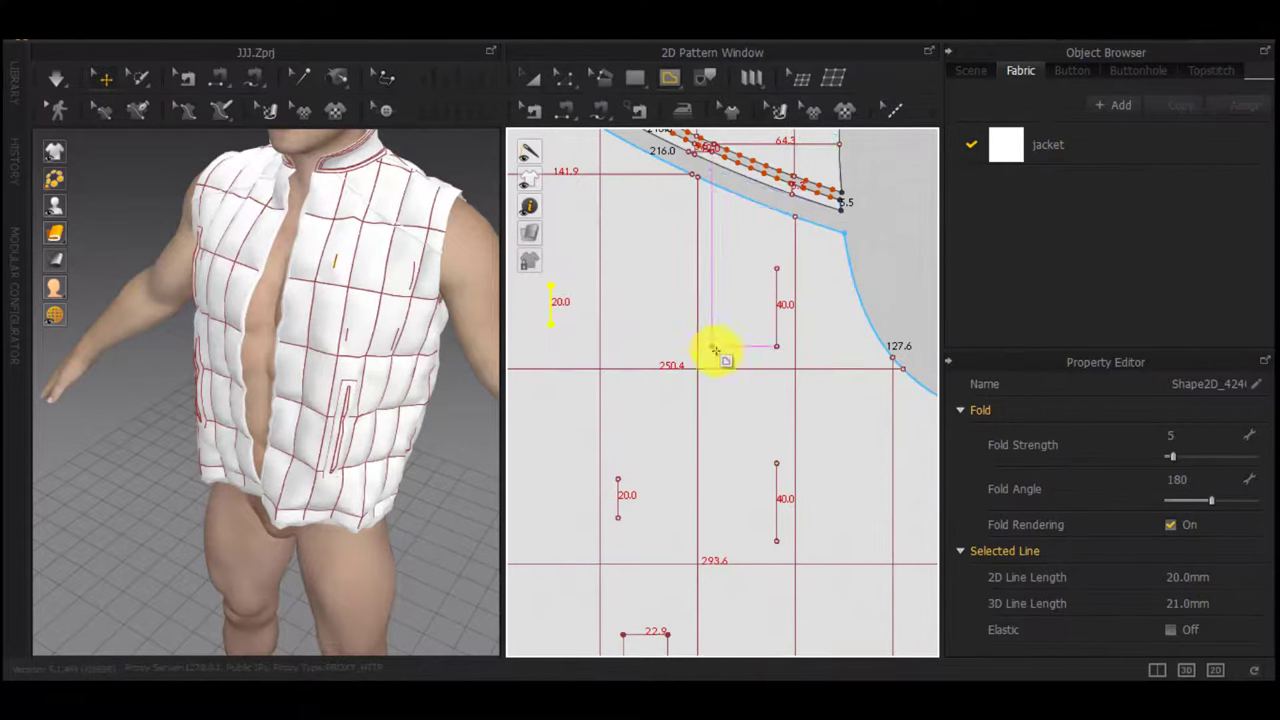
{"action": "scroll", "coordinate": [717, 351], "scroll_direction": "down", "scroll_amount": 4}
{"action": "scroll", "coordinate": [834, 352], "scroll_direction": "down", "scroll_amount": 2}
{"action": "middle_click_drag", "start_coordinate": [834, 352], "coordinate": [798, 347]}
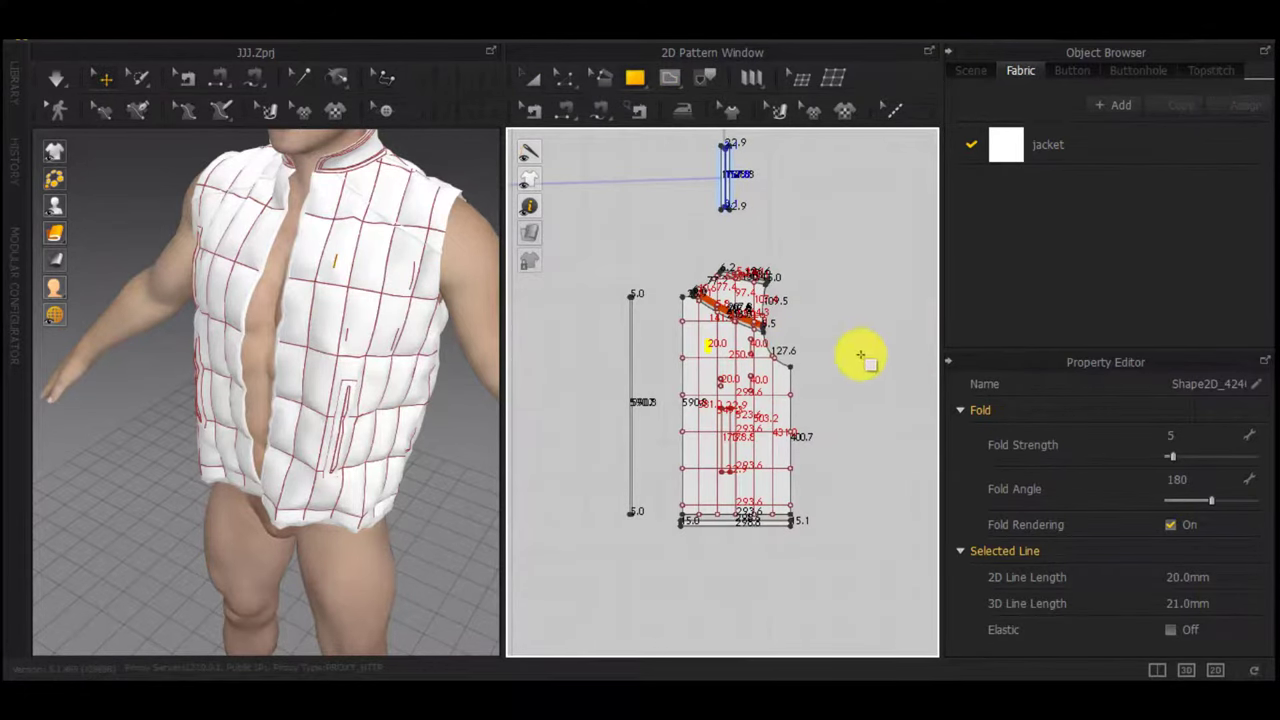
{"action": "middle_click_drag", "start_coordinate": [885, 355], "coordinate": [797, 344]}
{"action": "left_click", "coordinate": [804, 338]}
{"action": "left_click", "coordinate": [698, 252]}
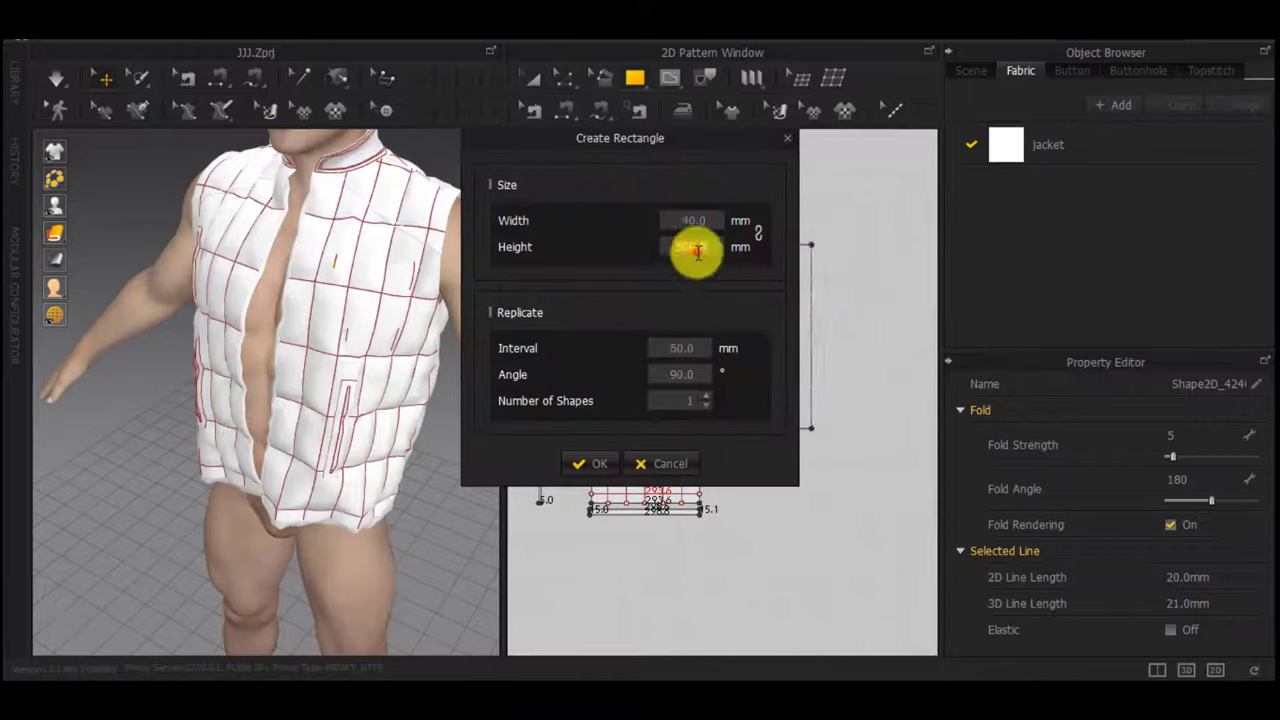
{"action": "left_click", "coordinate": [607, 463]}
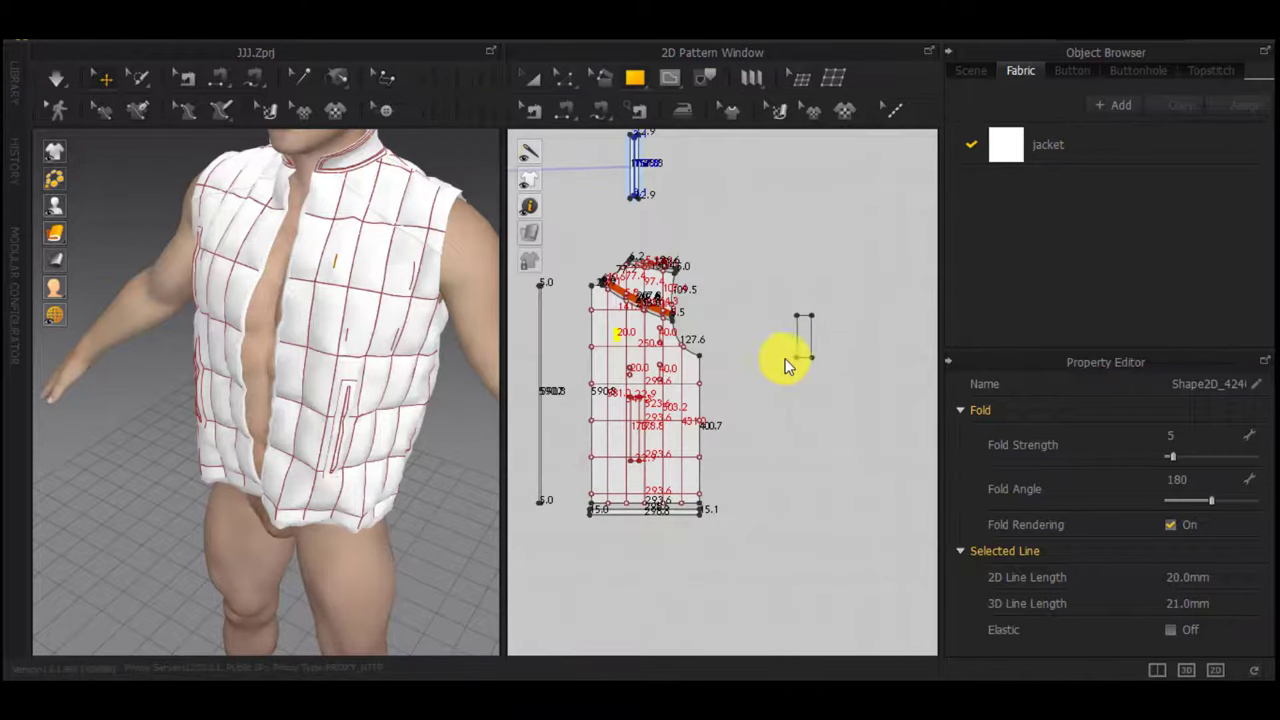
{"action": "key", "text": "a"}
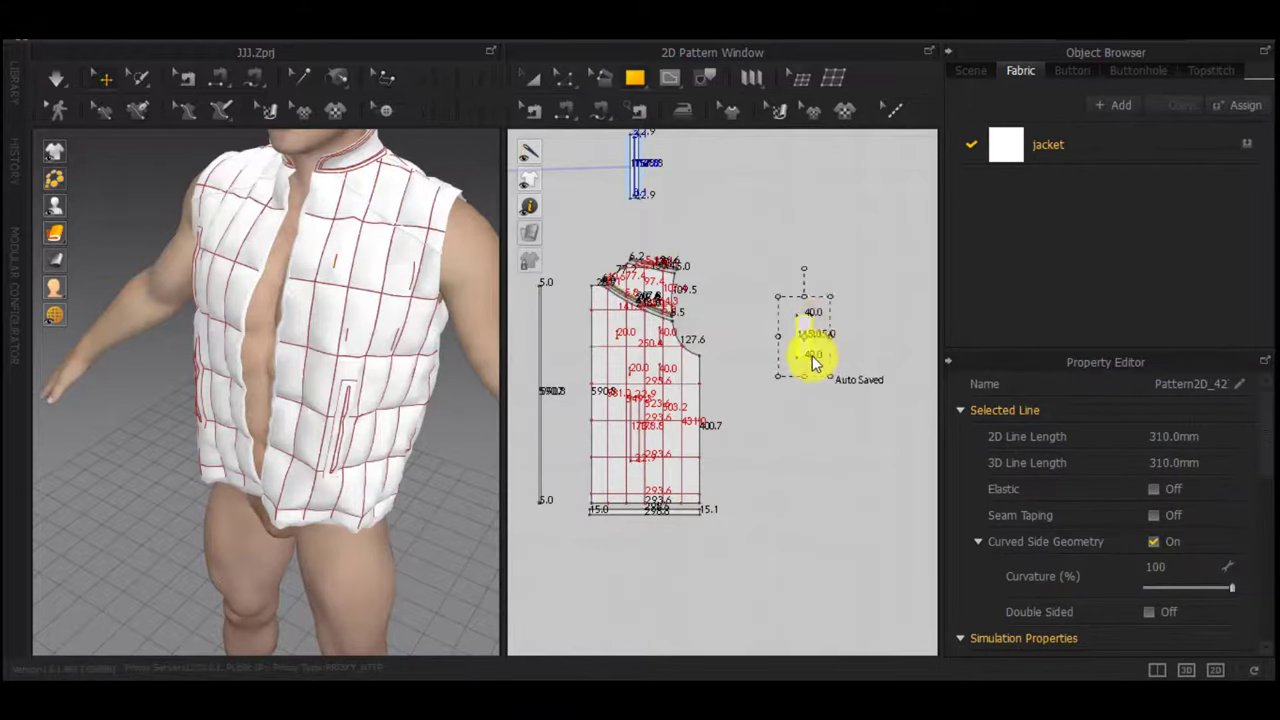
{"action": "key", "text": "Delete"}
{"action": "left_click", "coordinate": [801, 353]}
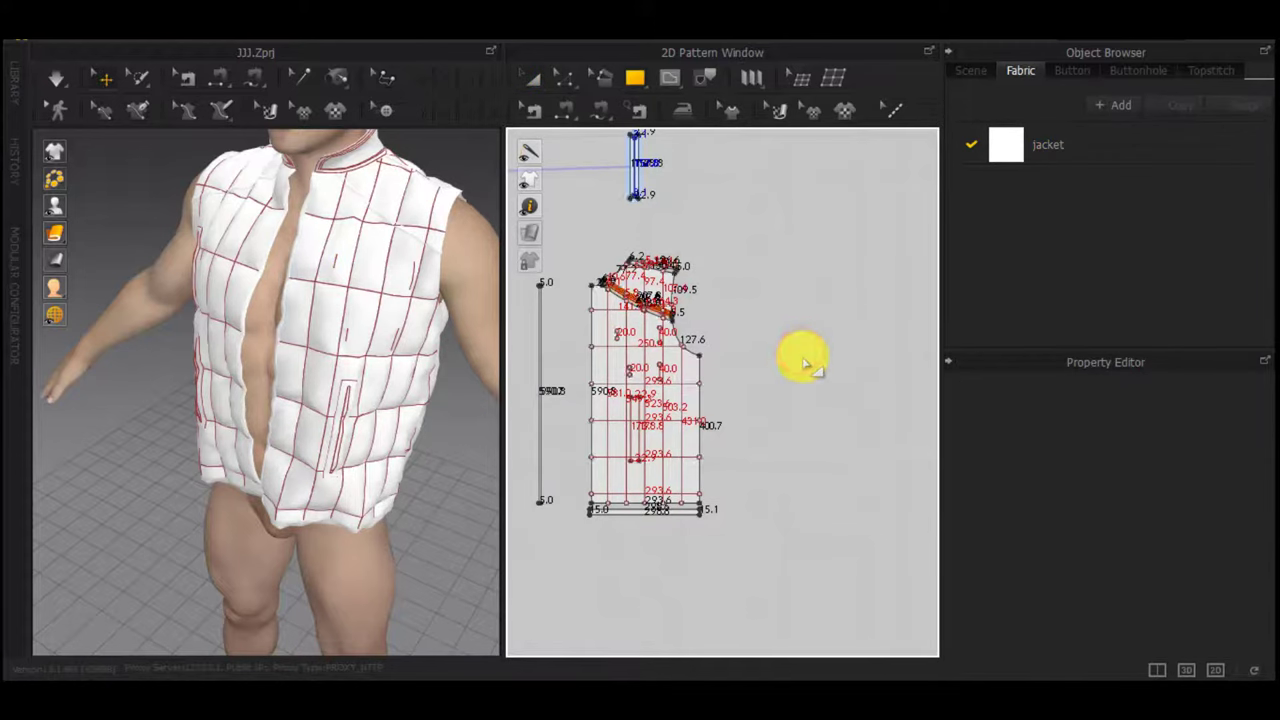
Create a rectangle pattern 115 mm wide and 40 mm high beside the front panel
{"action": "key", "text": "s"}
{"action": "left_click", "coordinate": [803, 355]}
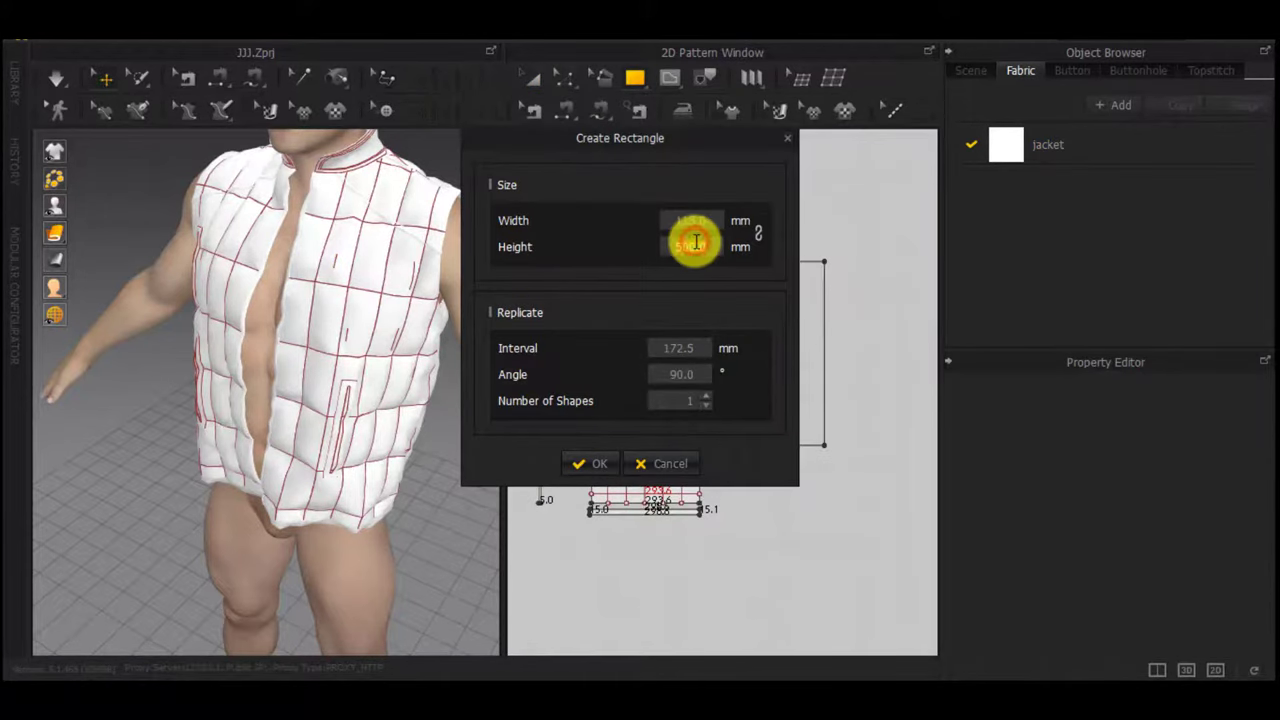
{"action": "double_click", "coordinate": [696, 243]}
{"action": "type", "text": "40"}
{"action": "key", "text": "Return"}
{"action": "scroll", "coordinate": [800, 380], "scroll_direction": "up", "scroll_amount": 3}
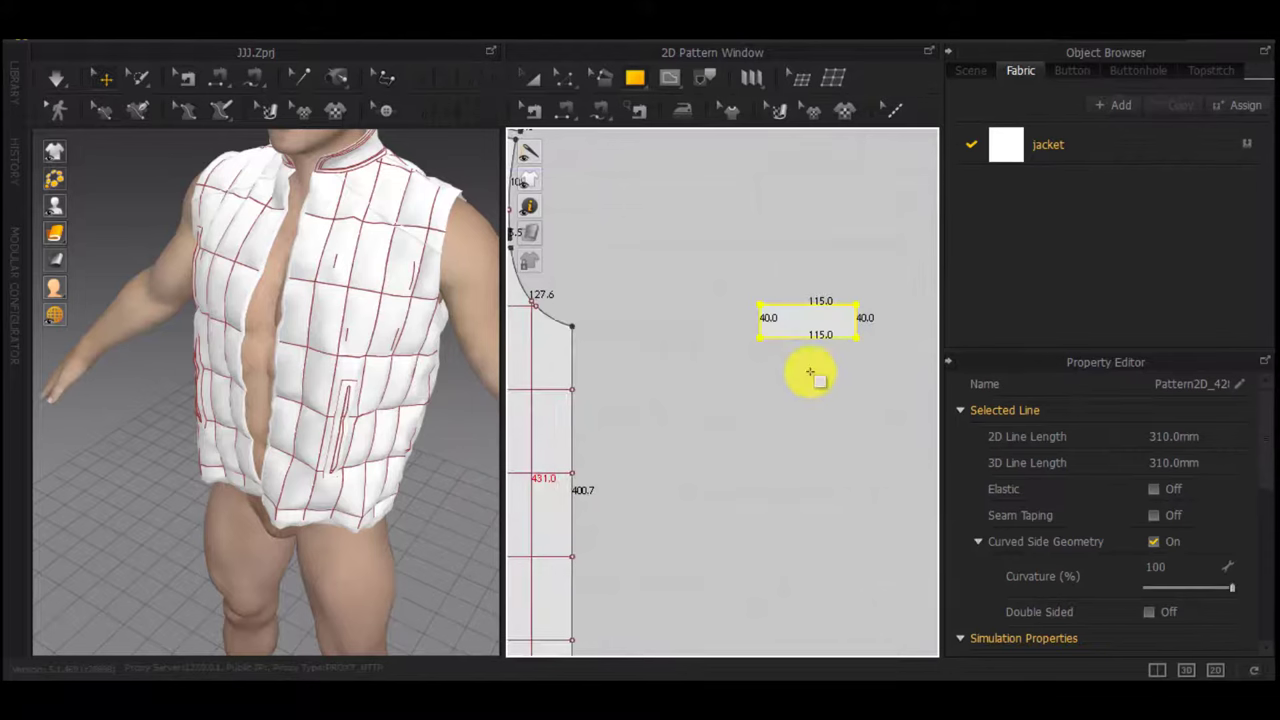
Sew the rectangle's 40 mm edge farther from the front panel to the upper 40 mm internal line near the armhole
{"action": "key", "text": "n"}
{"action": "left_click", "coordinate": [853, 320]}
{"action": "middle_click_drag", "start_coordinate": [622, 402], "coordinate": [737, 383]}
{"action": "scroll", "coordinate": [736, 384], "scroll_direction": "down", "scroll_amount": 3}
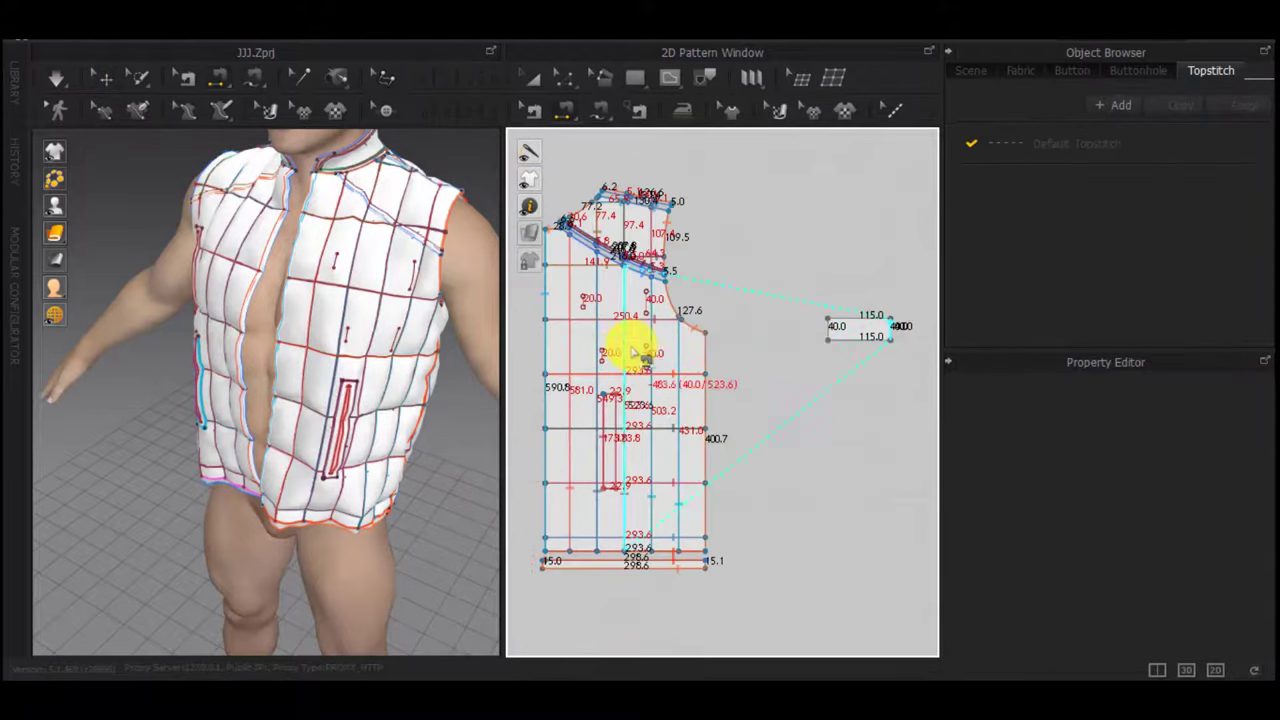
{"action": "scroll", "coordinate": [640, 352], "scroll_direction": "up", "scroll_amount": 3}
{"action": "left_click", "coordinate": [651, 240]}
{"action": "scroll", "coordinate": [709, 405], "scroll_direction": "down", "scroll_amount": 4}
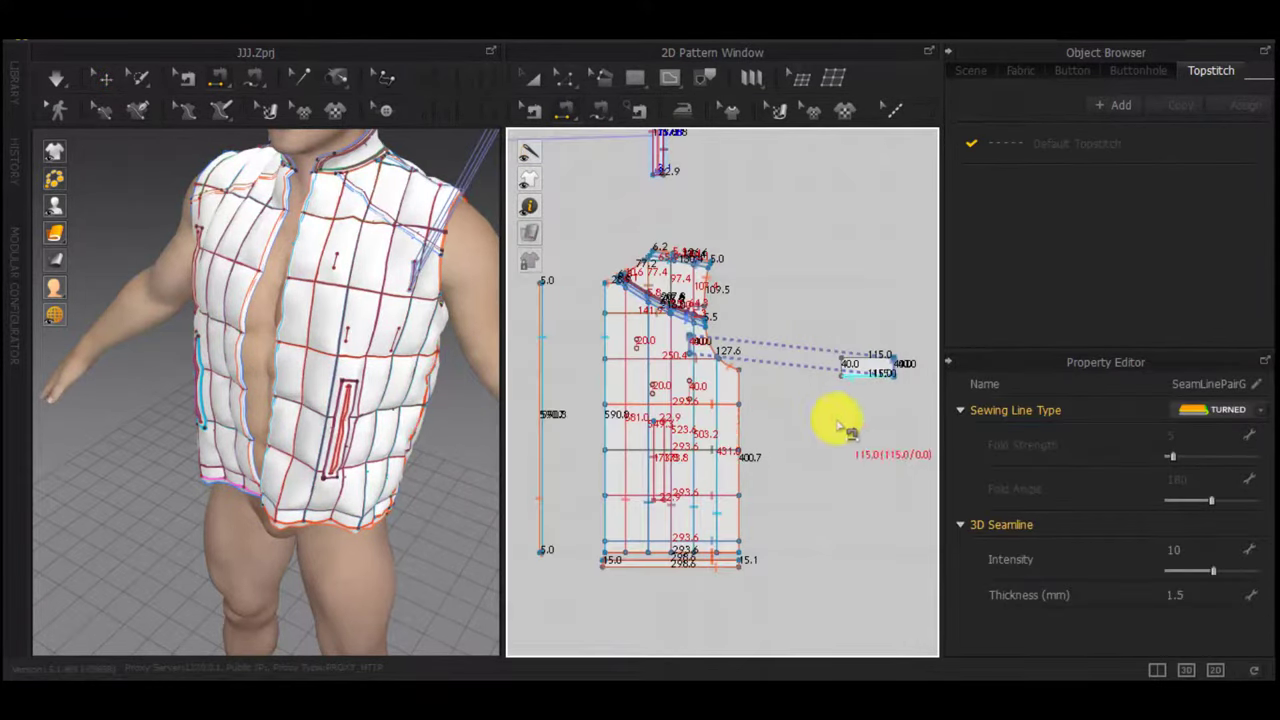
{"action": "left_click", "coordinate": [846, 367]}
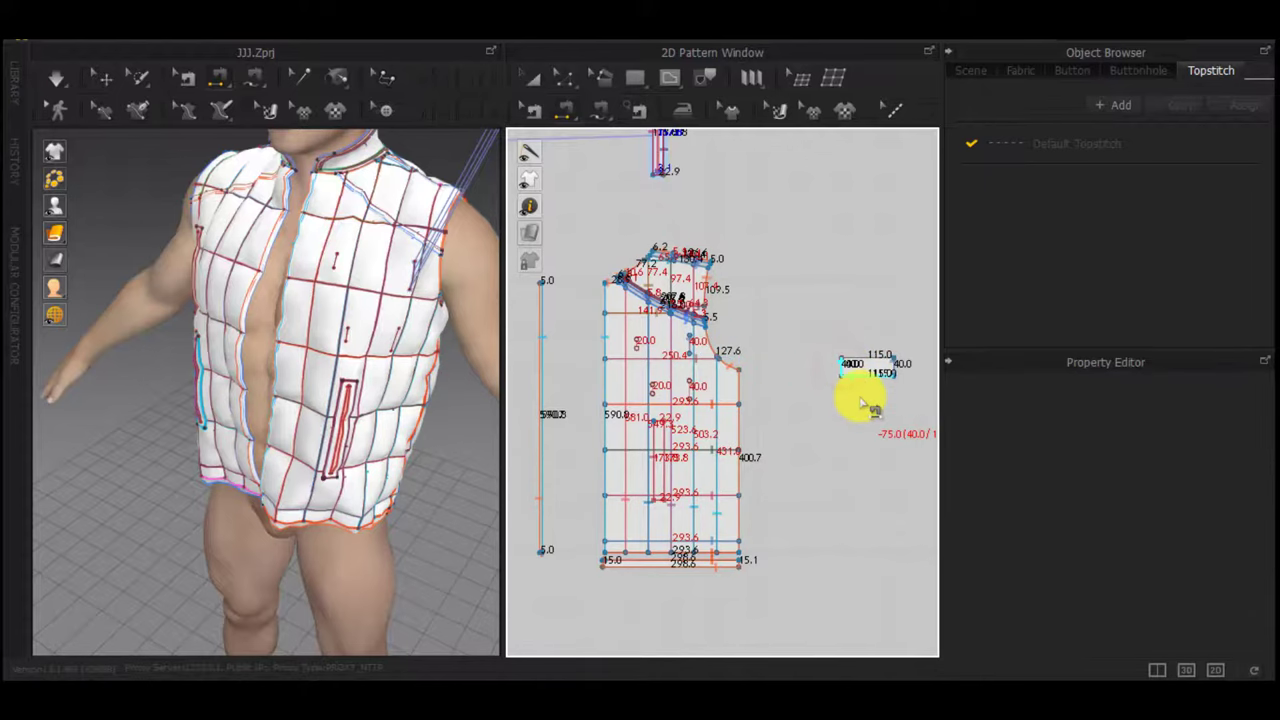
Taper the rectangle's free short edge to 20 mm by moving each of its corners 10 mm inward
{"action": "key", "text": "z"}
{"action": "left_click", "coordinate": [847, 398]}
{"action": "scroll", "coordinate": [845, 373], "scroll_direction": "up", "scroll_amount": 4}
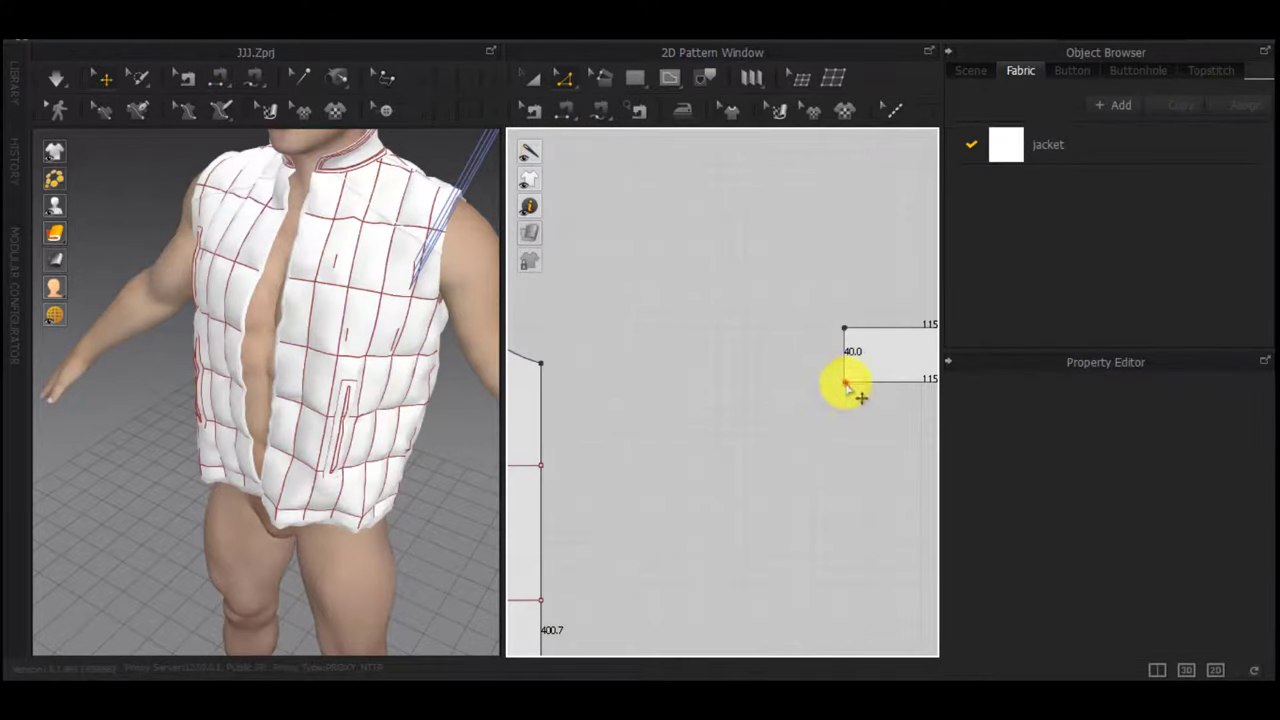
{"action": "left_click_drag", "start_coordinate": [846, 384], "coordinate": [847, 342]}
{"action": "right_click", "coordinate": [847, 374]}
{"action": "type", "text": "10"}
{"action": "key", "text": "Return"}
{"action": "right_click", "coordinate": [847, 342]}
{"action": "type", "text": "10"}
{"action": "key", "text": "Return"}
{"action": "scroll", "coordinate": [847, 401], "scroll_direction": "down", "scroll_amount": 4}
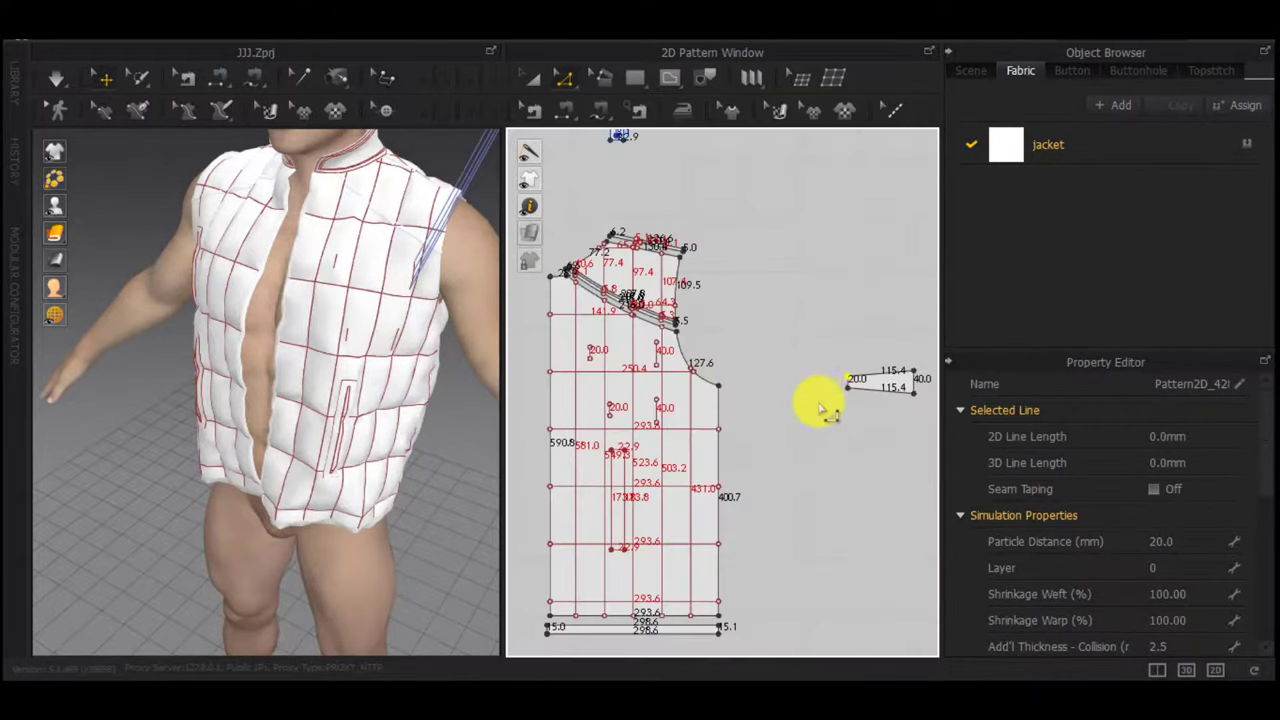
Sew the strip's 20 mm edge to the 20 mm internal line in the upper quilt row of the front panel
{"action": "key", "text": "n"}
{"action": "scroll", "coordinate": [833, 390], "scroll_direction": "up", "scroll_amount": 3}
{"action": "left_click", "coordinate": [853, 383]}
{"action": "scroll", "coordinate": [781, 408], "scroll_direction": "down", "scroll_amount": 3}
{"action": "middle_click_drag", "start_coordinate": [724, 426], "coordinate": [831, 420]}
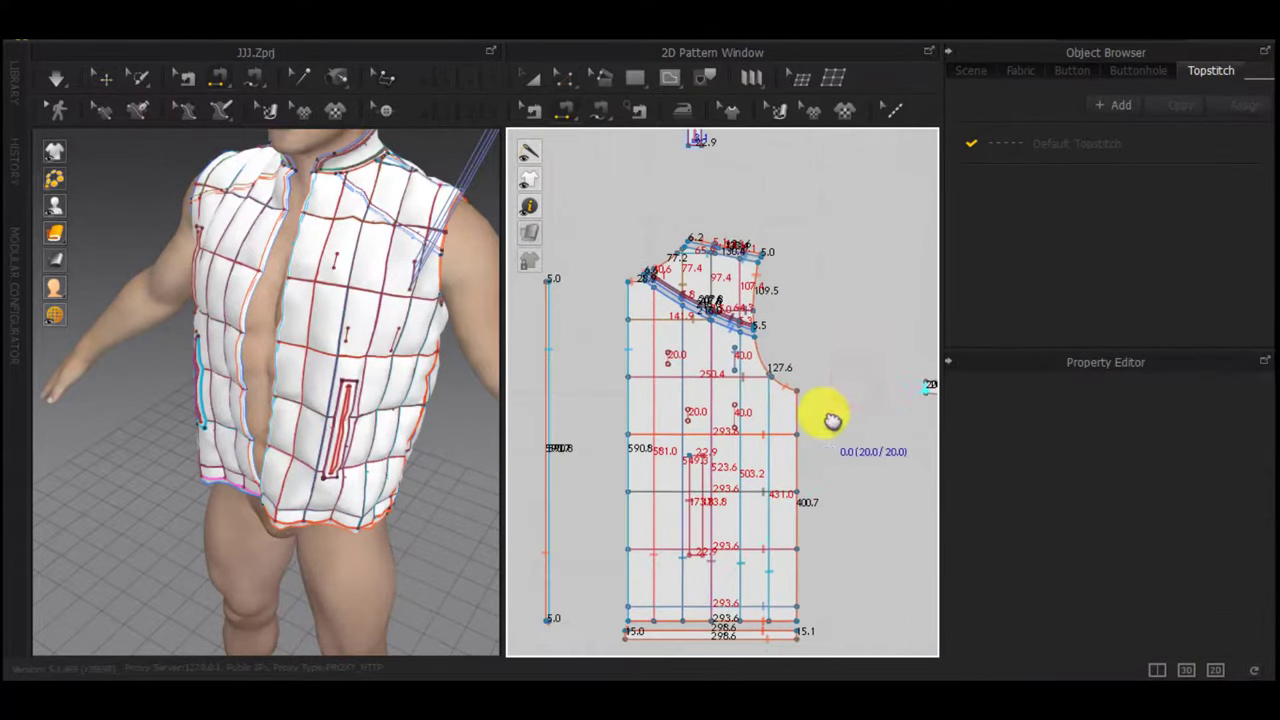
{"action": "scroll", "coordinate": [671, 350], "scroll_direction": "up", "scroll_amount": 3}
{"action": "left_click", "coordinate": [668, 376]}
{"action": "scroll", "coordinate": [668, 374], "scroll_direction": "down", "scroll_amount": 5}
{"action": "scroll", "coordinate": [383, 210], "scroll_direction": "down", "scroll_amount": 6}
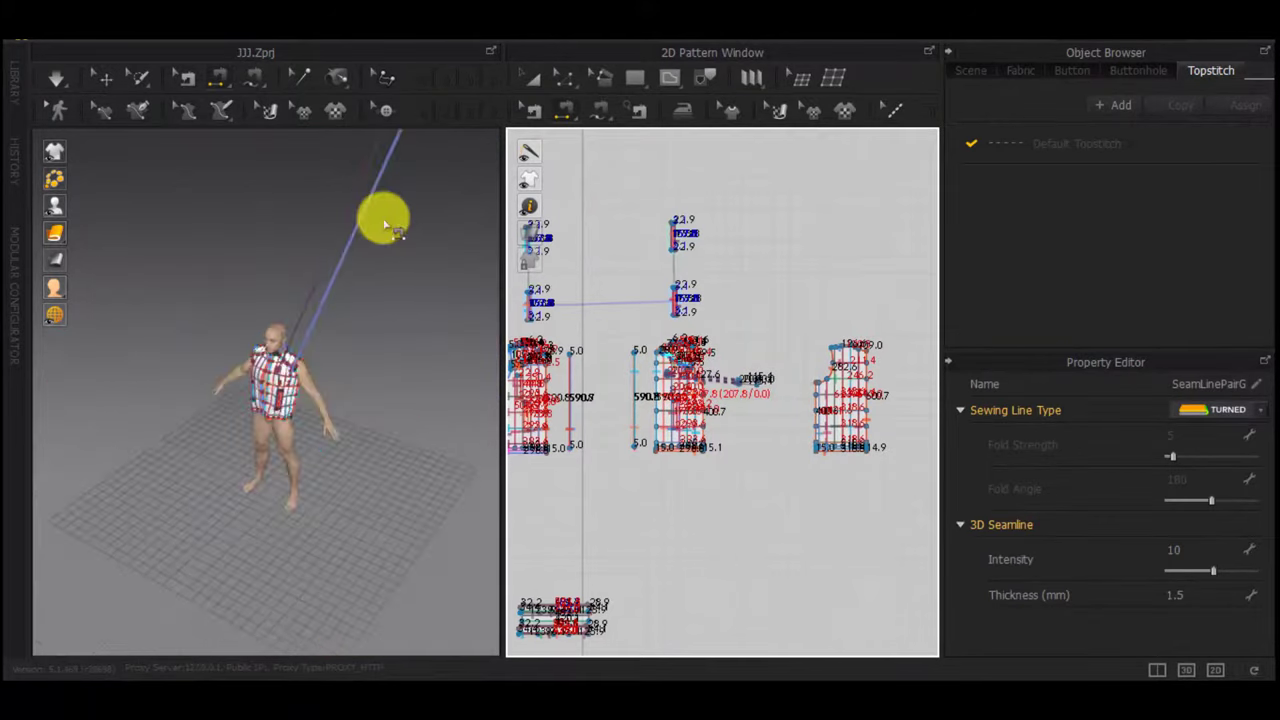
Bring the tapered strip from its distant 3D position to the front of the avatar's chest
{"action": "key", "text": "q"}
{"action": "left_click_drag", "start_coordinate": [339, 250], "coordinate": [283, 394]}
{"action": "right_click_drag", "start_coordinate": [283, 394], "coordinate": [446, 406]}
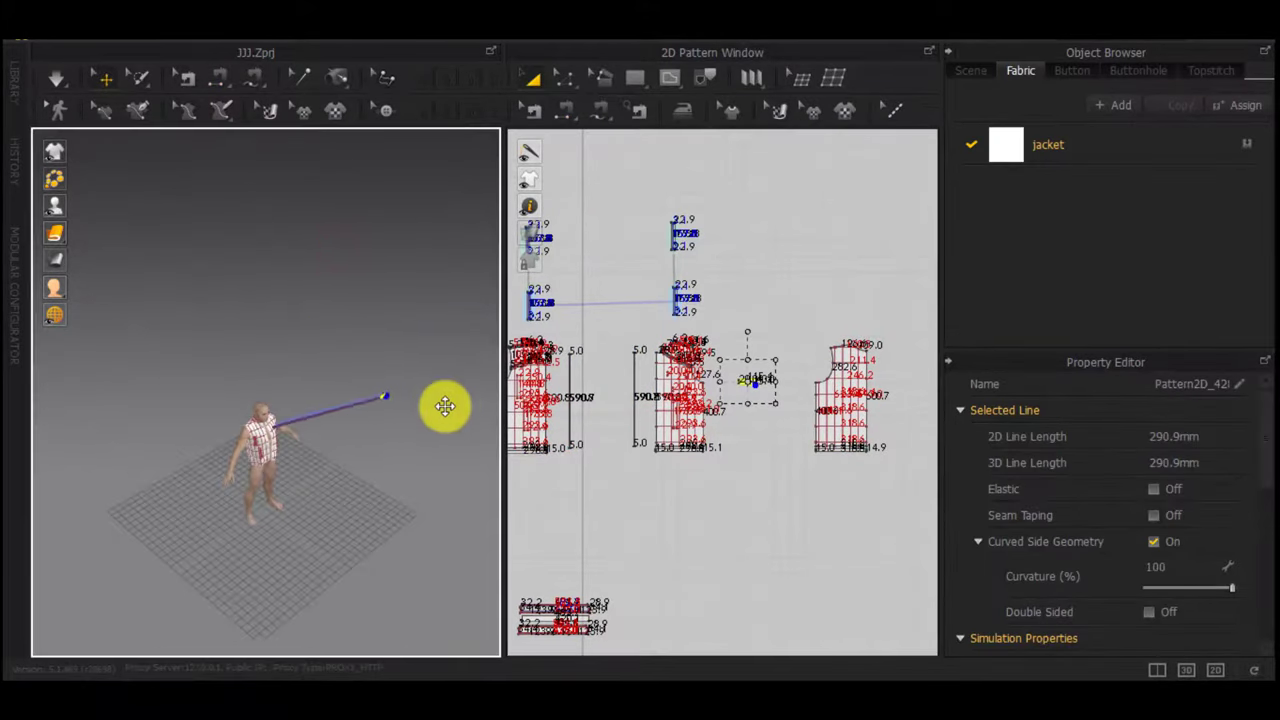
{"action": "left_click_drag", "start_coordinate": [387, 396], "coordinate": [273, 450]}
{"action": "scroll", "coordinate": [343, 424], "scroll_direction": "up", "scroll_amount": 5}
{"action": "right_click_drag", "start_coordinate": [342, 468], "coordinate": [214, 371]}
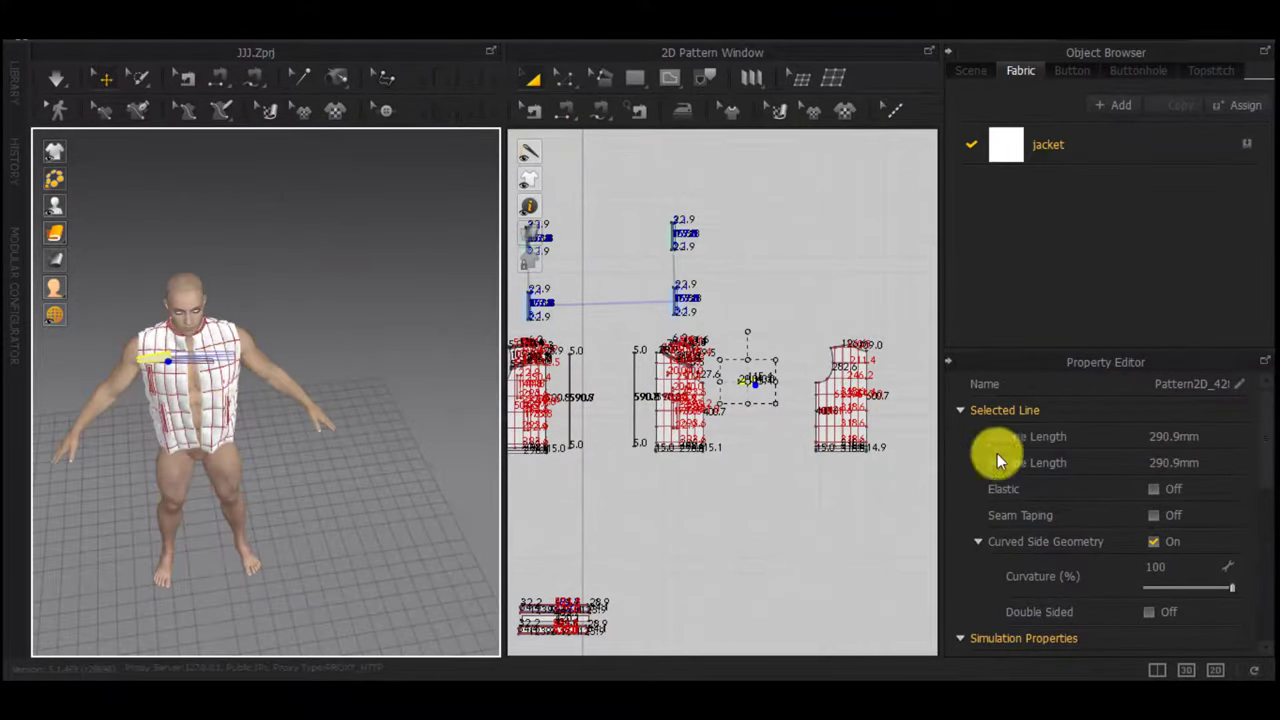
Set the tapered strip's layer to 1 and accept the layer information
{"action": "scroll", "coordinate": [1080, 508], "scroll_direction": "down", "scroll_amount": 4}
{"action": "left_click", "coordinate": [1163, 411]}
{"action": "type", "text": "1"}
{"action": "left_click", "coordinate": [831, 278]}
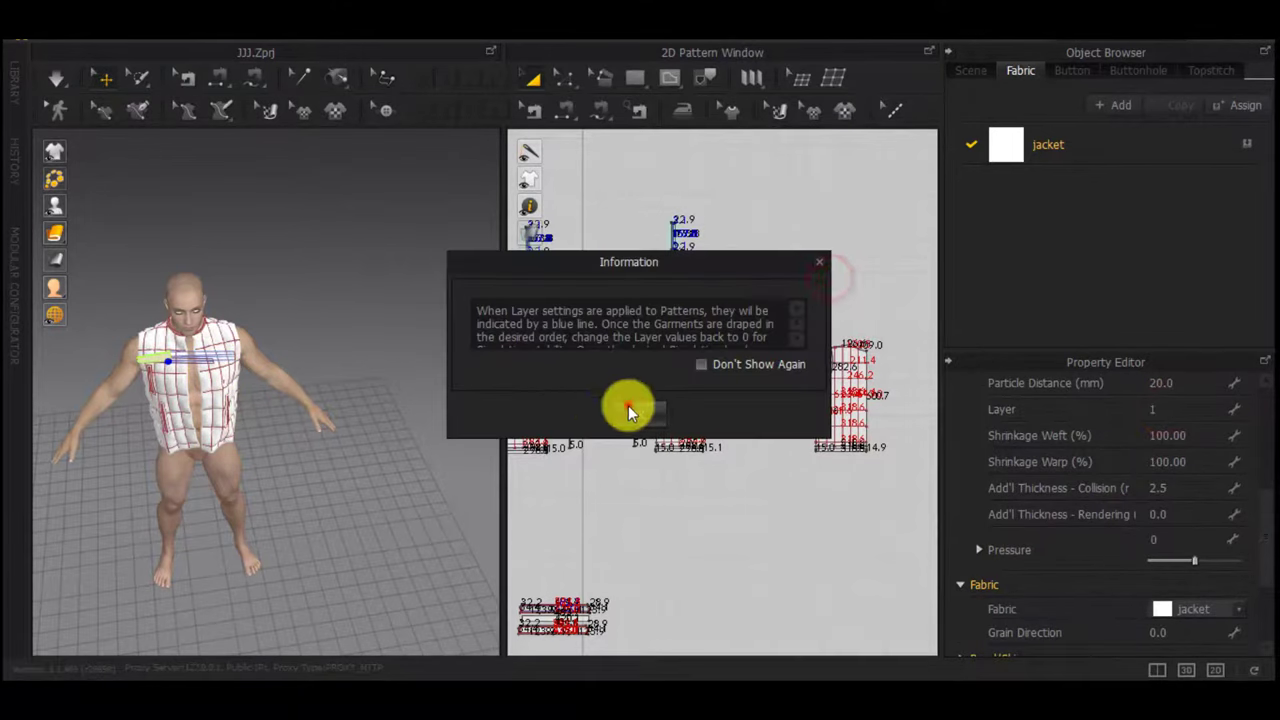
{"action": "left_click", "coordinate": [628, 406]}
Reposition the tapered strip in 3D in front of the jacket's front panel, beside its sewing lines
{"action": "scroll", "coordinate": [226, 395], "scroll_direction": "up", "scroll_amount": 3}
{"action": "right_click_drag", "start_coordinate": [212, 385], "coordinate": [177, 371]}
{"action": "left_click_drag", "start_coordinate": [166, 366], "coordinate": [291, 383]}
{"action": "right_click_drag", "start_coordinate": [291, 383], "coordinate": [254, 349]}
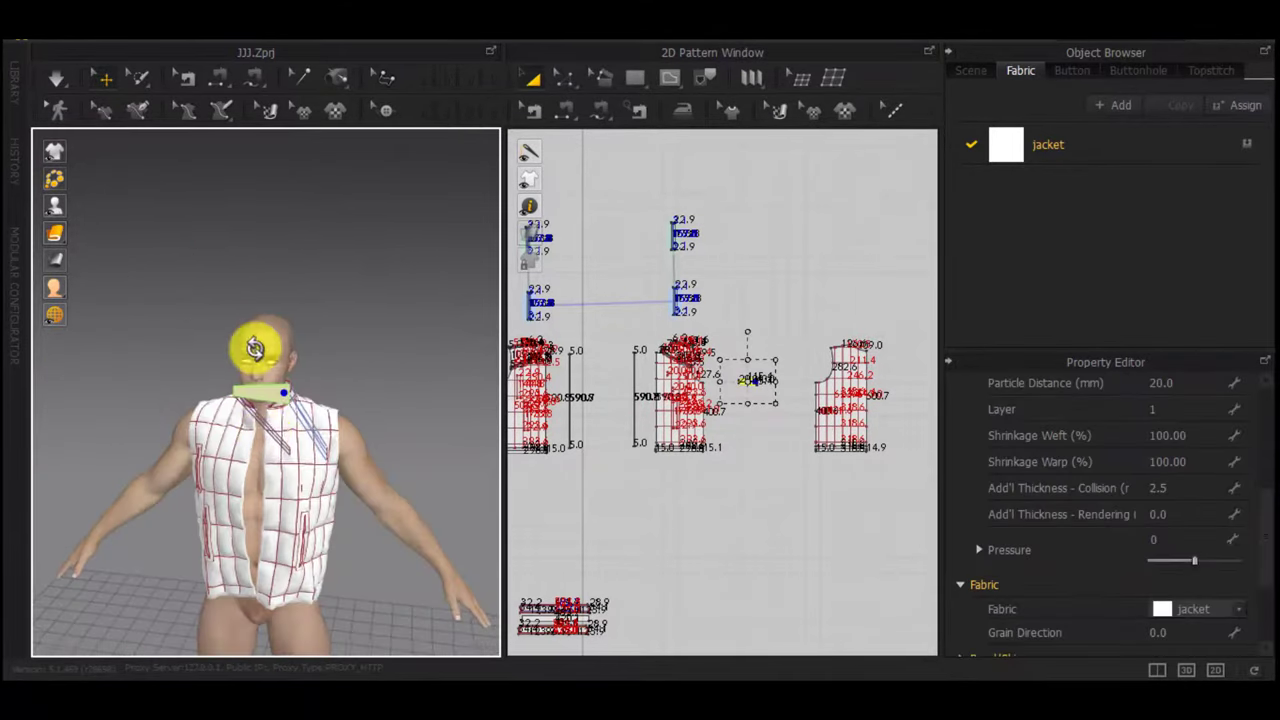
{"action": "scroll", "coordinate": [256, 352], "scroll_direction": "up", "scroll_amount": 3}
{"action": "left_click_drag", "start_coordinate": [279, 400], "coordinate": [365, 529]}
Simulate the garment to drape the tapered strip onto the chest and examine how it attaches
{"action": "key", "text": "space"}
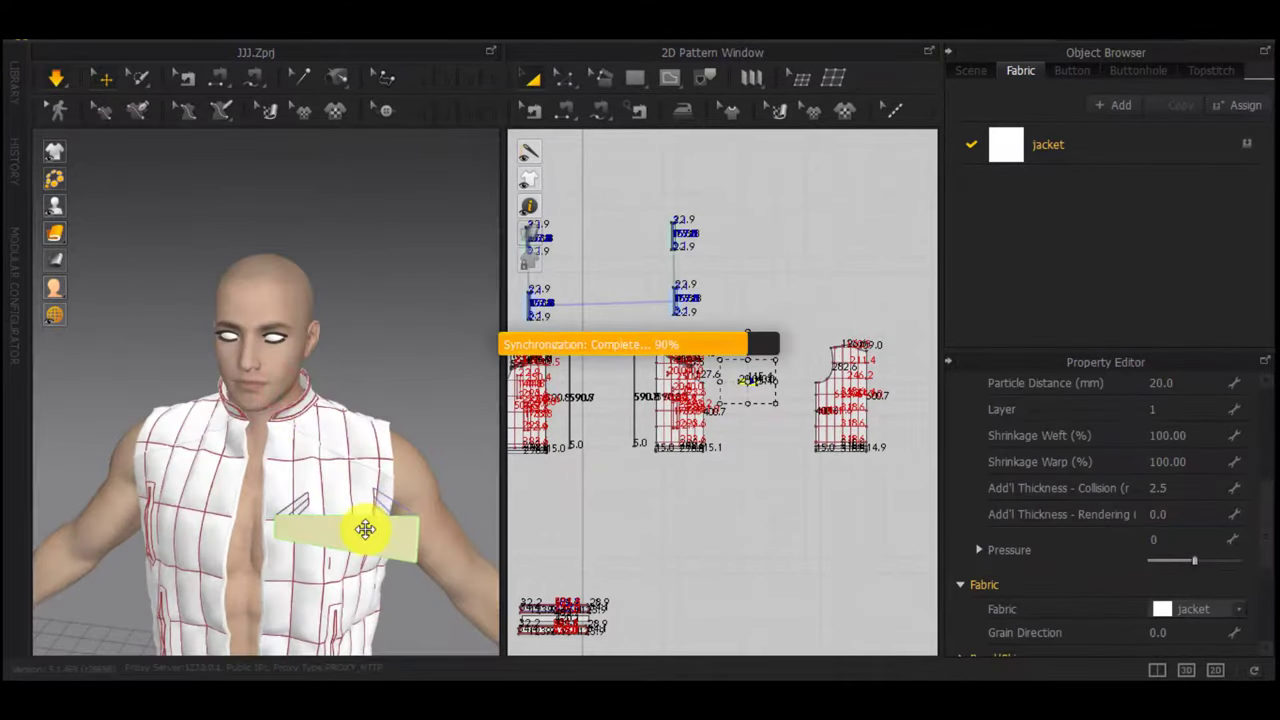
{"action": "scroll", "coordinate": [366, 531], "scroll_direction": "up", "scroll_amount": 3}
{"action": "right_click_drag", "start_coordinate": [371, 537], "coordinate": [357, 434]}
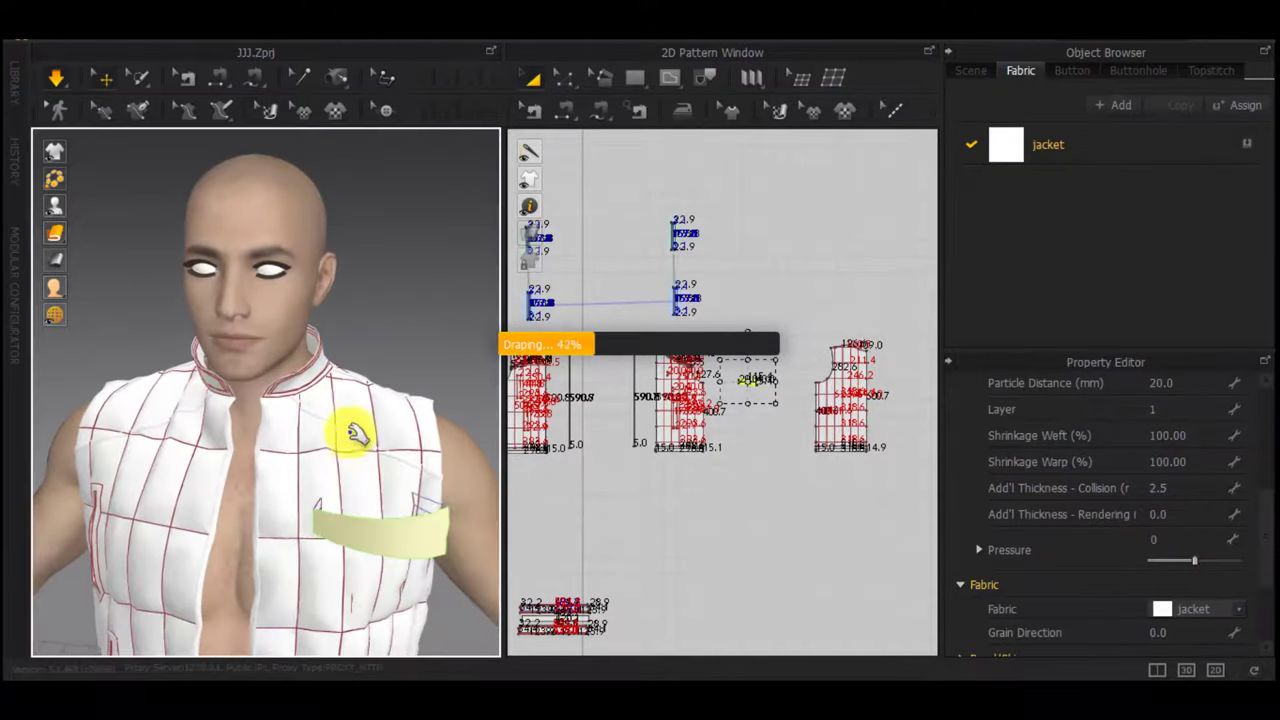
{"action": "right_click_drag", "start_coordinate": [388, 497], "coordinate": [346, 469]}
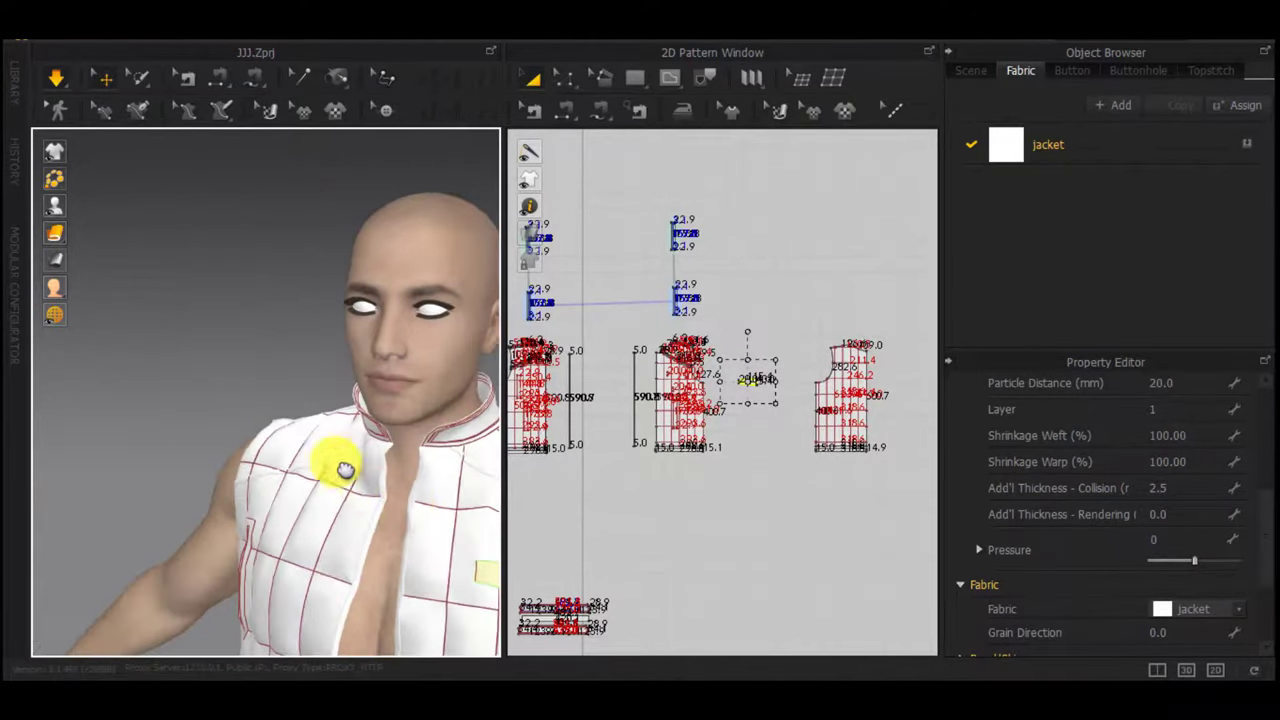
{"action": "middle_click_drag", "start_coordinate": [346, 469], "coordinate": [271, 426]}
{"action": "middle_click_drag", "start_coordinate": [434, 517], "coordinate": [184, 400]}
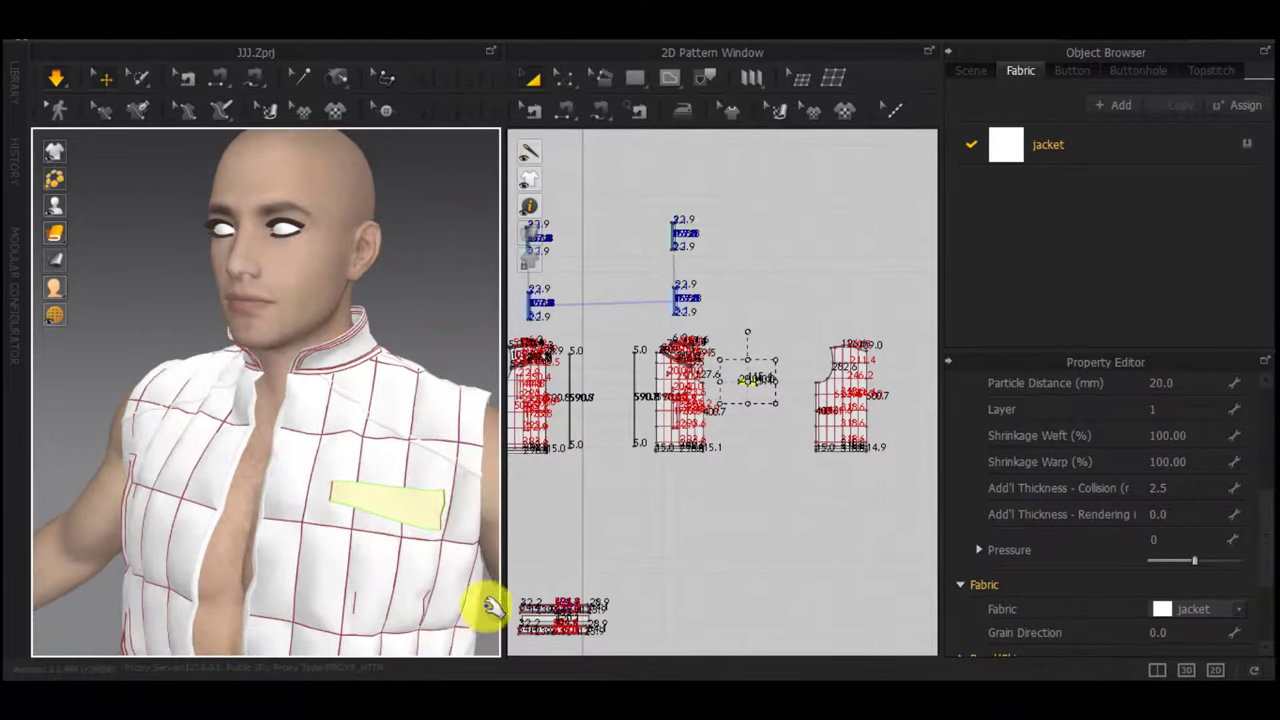
{"action": "left_click", "coordinate": [449, 317]}
{"action": "middle_click_drag", "start_coordinate": [426, 537], "coordinate": [314, 441]}
Stretch the tapered strip lengthwise to about 128.7 mm along its long edges and examine its drape from the side
{"action": "left_click", "coordinate": [273, 389]}
{"action": "scroll", "coordinate": [766, 380], "scroll_direction": "up", "scroll_amount": 5}
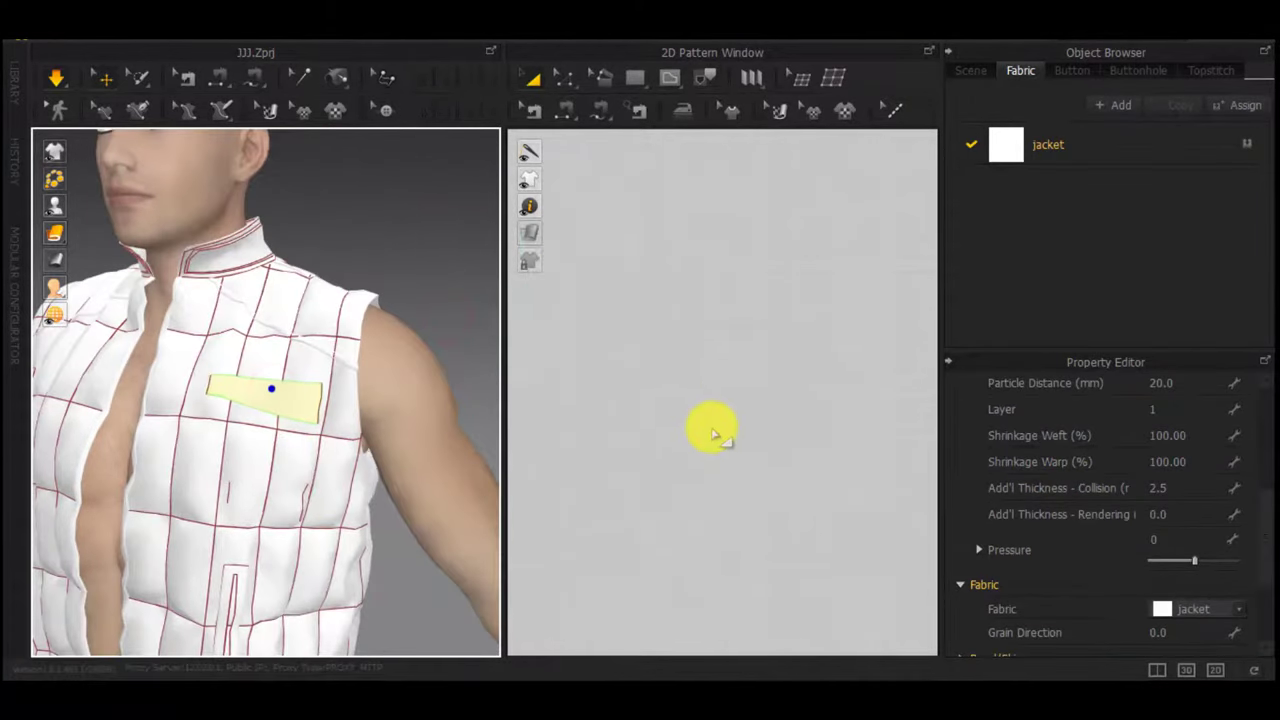
{"action": "scroll", "coordinate": [714, 430], "scroll_direction": "down", "scroll_amount": 3}
{"action": "double_click", "coordinate": [592, 449]}
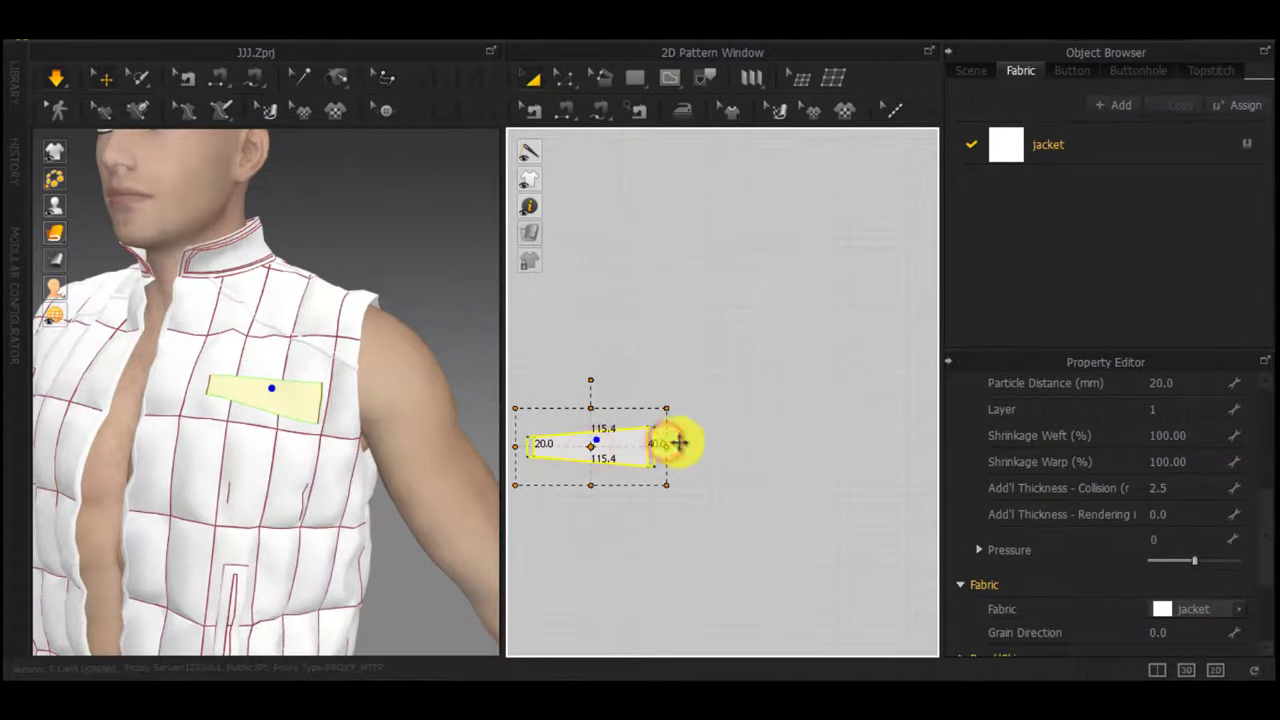
{"action": "left_click", "coordinate": [655, 538]}
{"action": "key", "text": "space"}
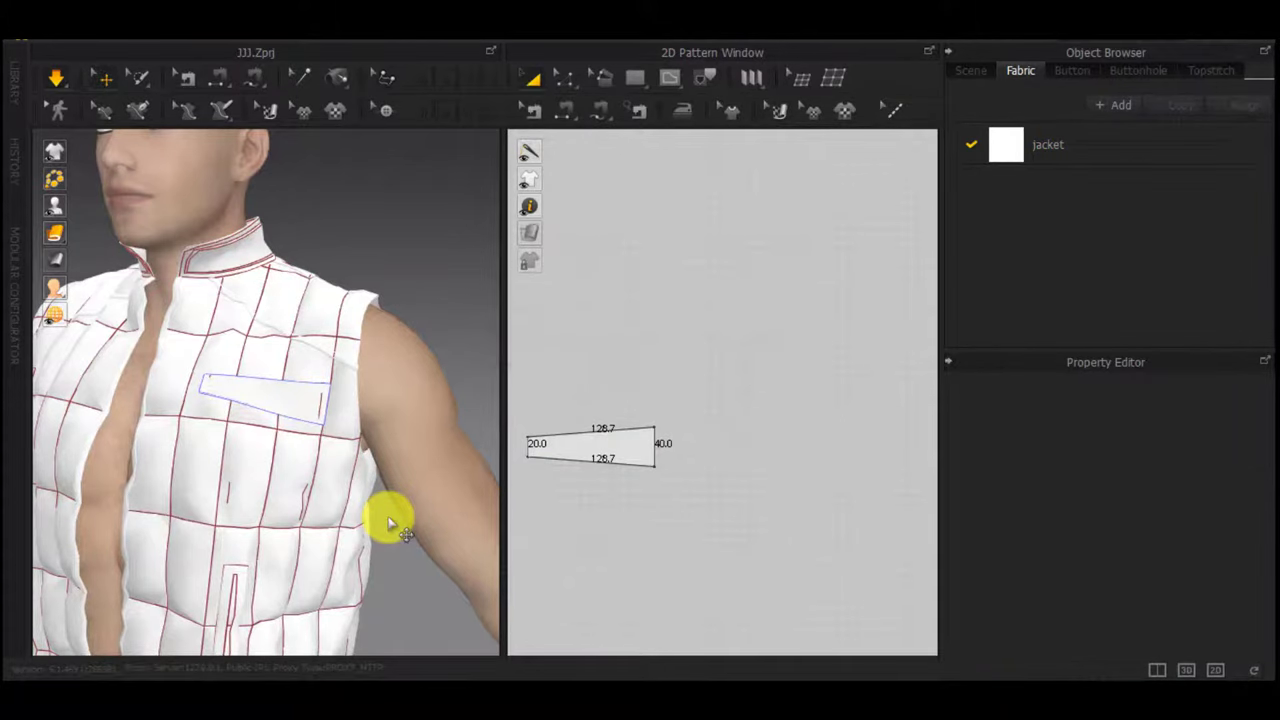
{"action": "right_click_drag", "start_coordinate": [390, 525], "coordinate": [277, 363]}
{"action": "left_click", "coordinate": [255, 392]}
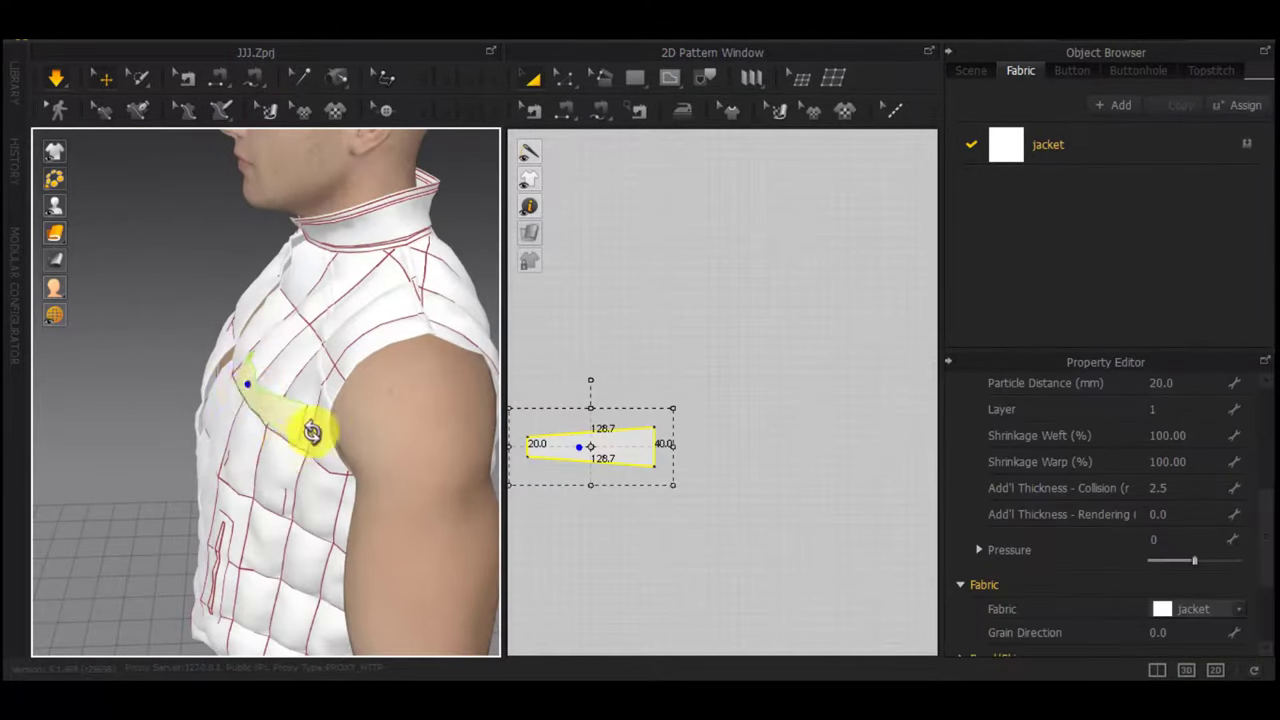
{"action": "right_click_drag", "start_coordinate": [312, 432], "coordinate": [594, 429]}
{"action": "right_click_drag", "start_coordinate": [216, 493], "coordinate": [188, 496]}
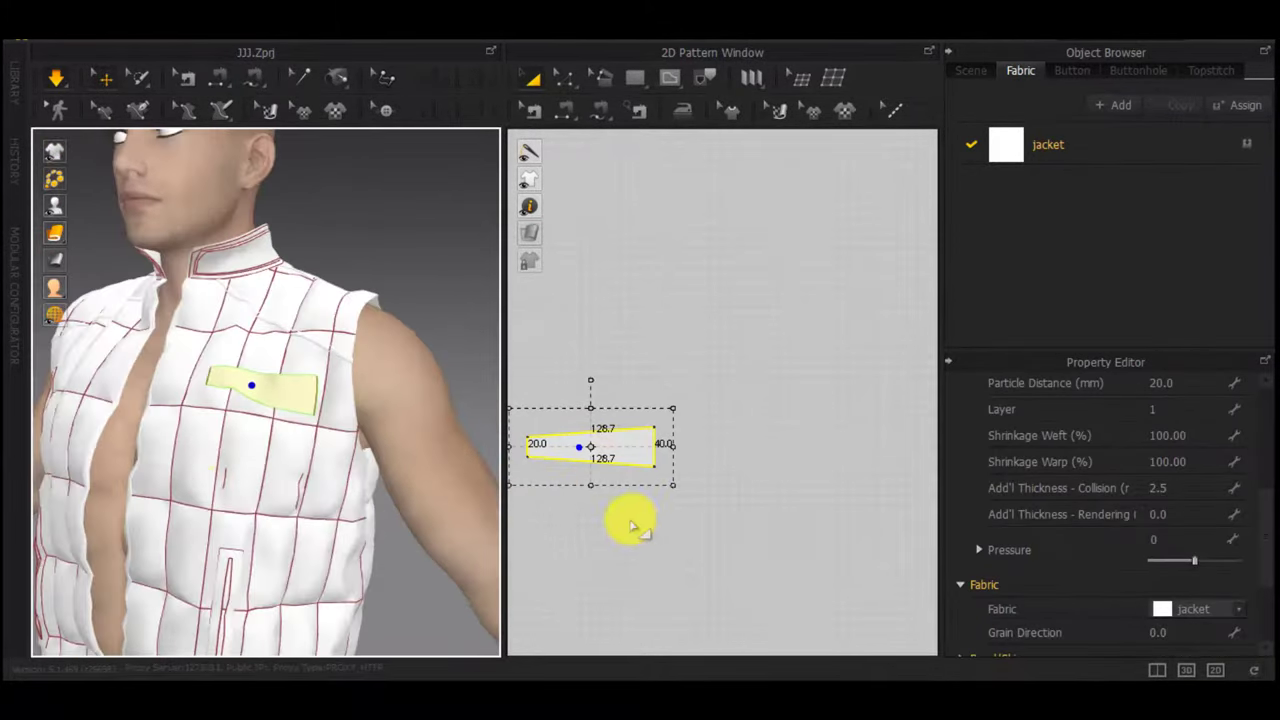
Measure the gap between the 20 mm and 40 mm internal lines in the front panel's second chest row
{"action": "scroll", "coordinate": [630, 519], "scroll_direction": "down", "scroll_amount": 5}
{"action": "middle_click_drag", "start_coordinate": [630, 519], "coordinate": [906, 474]}
{"action": "scroll", "coordinate": [793, 453], "scroll_direction": "up", "scroll_amount": 5}
{"action": "key", "text": "g"}
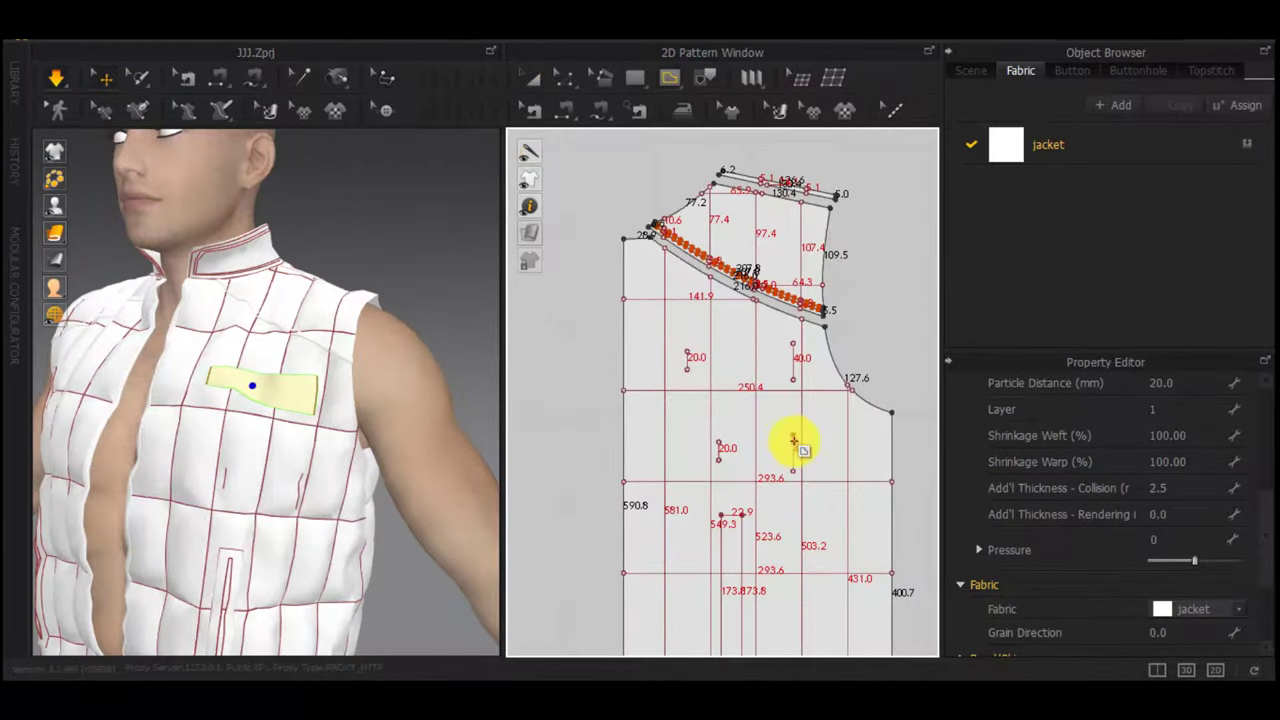
{"action": "scroll", "coordinate": [721, 435], "scroll_direction": "up", "scroll_amount": 2}
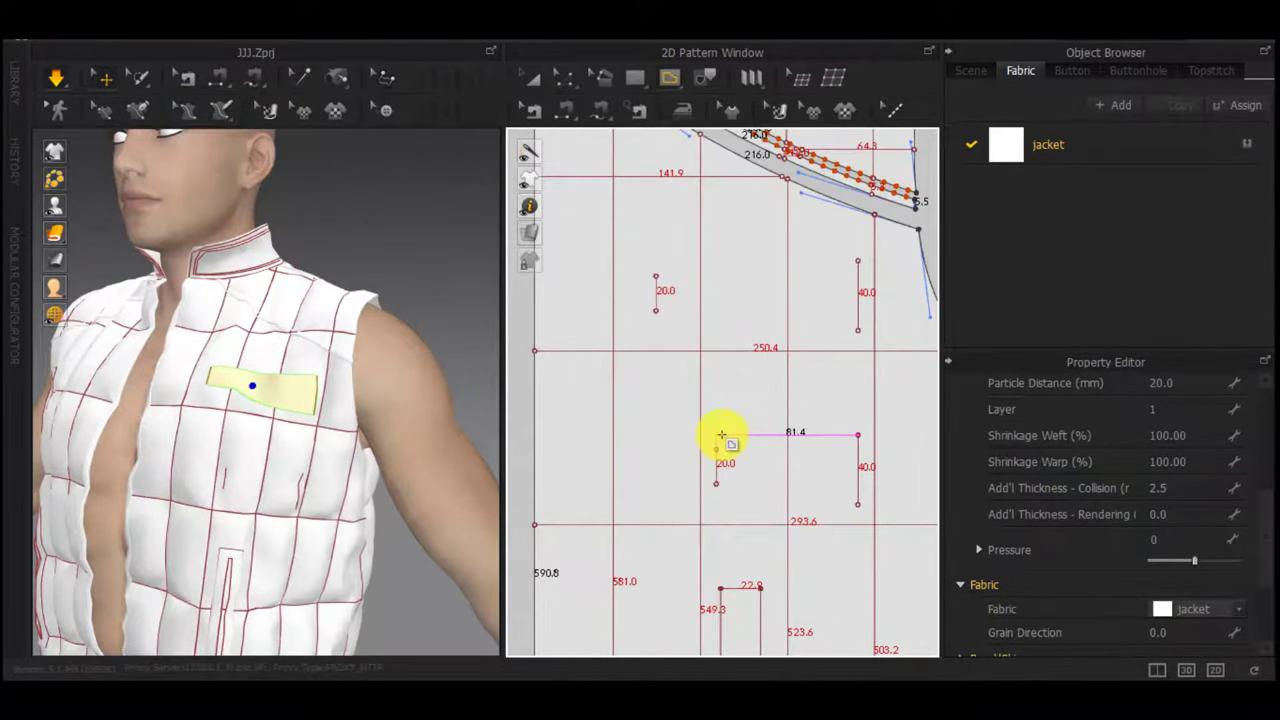
{"action": "scroll", "coordinate": [790, 460], "scroll_direction": "down", "scroll_amount": 5}
Create a rectangular pattern 90 mm wide and 40 mm high just below the existing tapered strip
{"action": "left_click", "coordinate": [815, 477]}
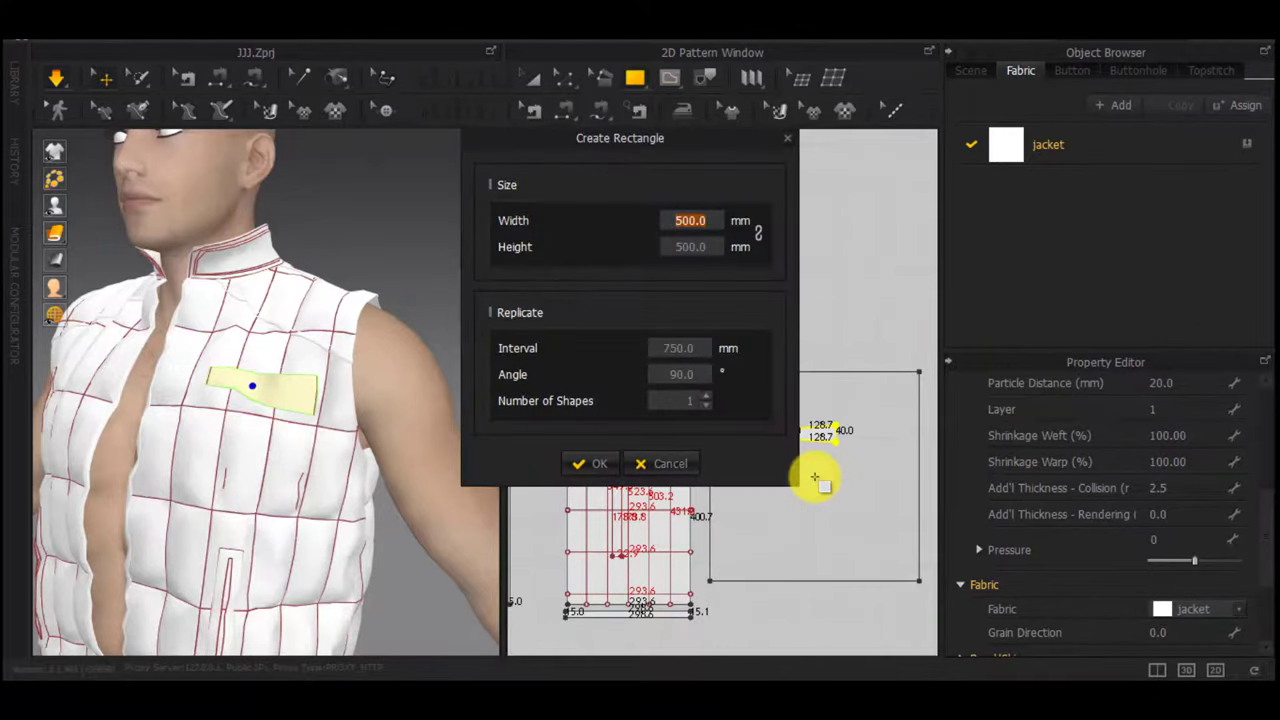
{"action": "type", "text": "90"}
{"action": "double_click", "coordinate": [694, 251]}
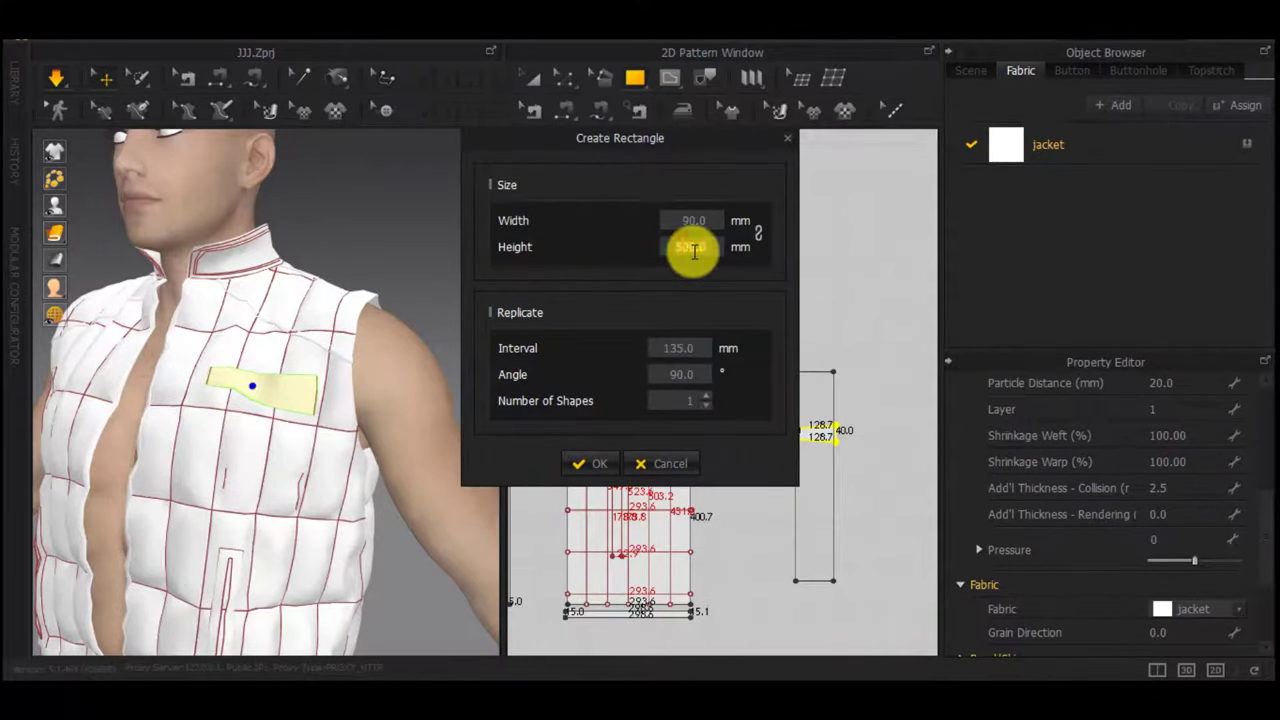
{"action": "type", "text": "40"}
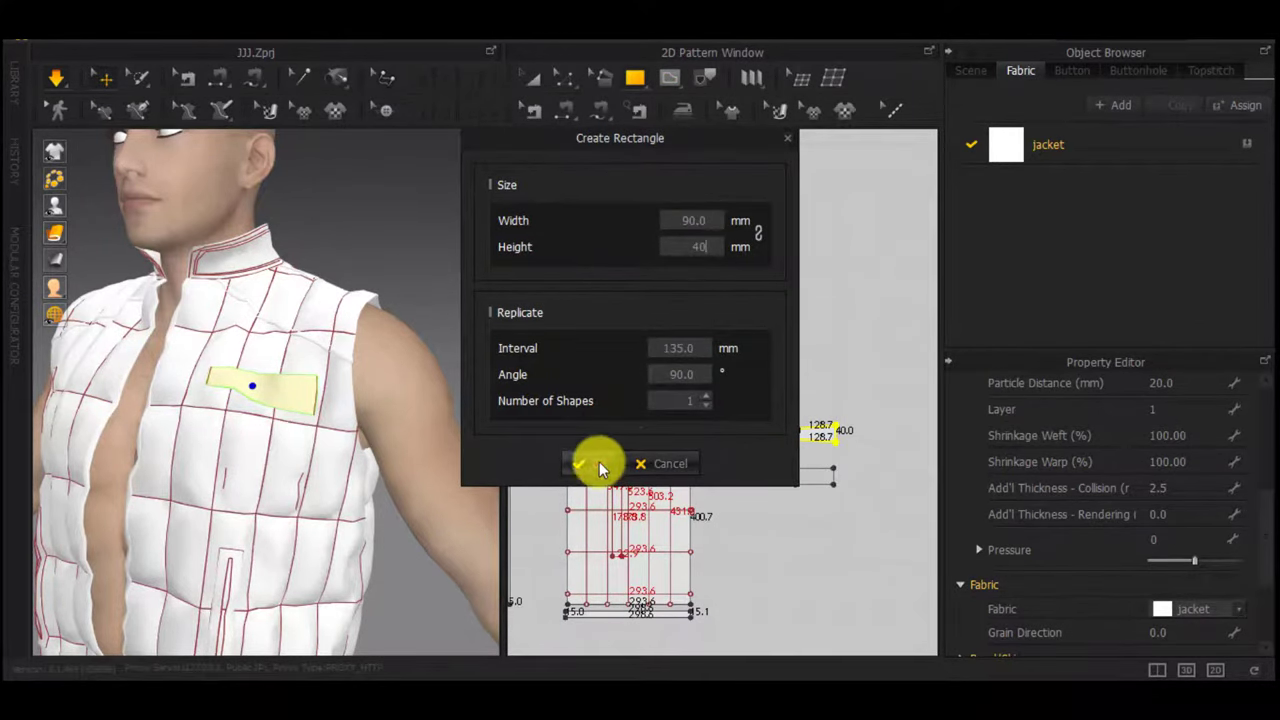
{"action": "left_click", "coordinate": [600, 466]}
Move the lower left corner of the new rectangle up by 10 mm to begin its taper
{"action": "scroll", "coordinate": [805, 508], "scroll_direction": "up", "scroll_amount": 5}
{"action": "key", "text": "z"}
{"action": "left_click", "coordinate": [796, 506]}
{"action": "left_click_drag", "start_coordinate": [778, 457], "coordinate": [777, 431]}
{"action": "right_click", "coordinate": [777, 453]}
{"action": "type", "text": "10"}
{"action": "key", "text": "Return"}
{"action": "right_click", "coordinate": [781, 426]}
{"action": "type", "text": "10"}
{"action": "key", "text": "Return"}
{"action": "key", "text": "ctrl+z"}
Move the rectangle's upper left corner down by 10 mm, narrowing that end to 20 mm
{"action": "scroll", "coordinate": [785, 427], "scroll_direction": "up", "scroll_amount": 5}
{"action": "right_click", "coordinate": [777, 431]}
{"action": "type", "text": "10"}
{"action": "key", "text": "Return"}
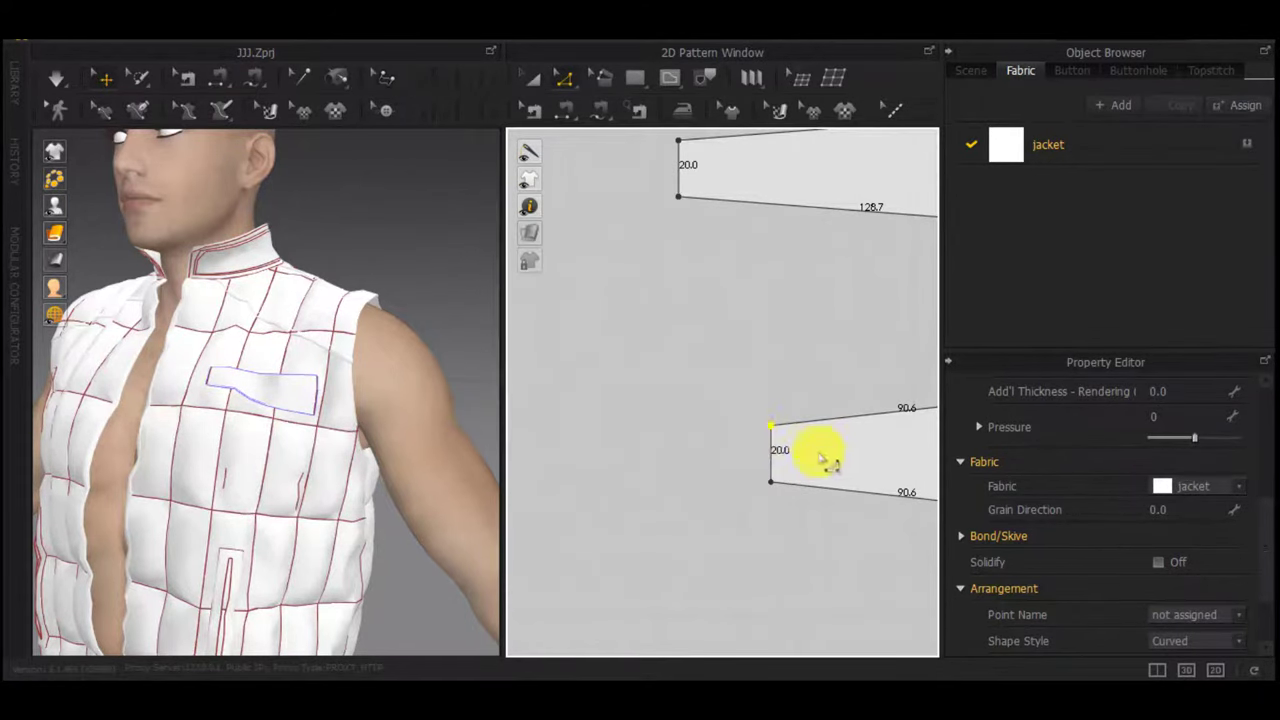
Sew the new strip's 40 mm end to the 40 mm internal line in the front panel's second chest row
{"action": "scroll", "coordinate": [820, 457], "scroll_direction": "down", "scroll_amount": 4}
{"action": "middle_click_drag", "start_coordinate": [822, 460], "coordinate": [772, 458]}
{"action": "key", "text": "n"}
{"action": "left_click", "coordinate": [840, 454]}
{"action": "scroll", "coordinate": [698, 524], "scroll_direction": "down", "scroll_amount": 3}
{"action": "middle_click_drag", "start_coordinate": [698, 524], "coordinate": [750, 493]}
{"action": "scroll", "coordinate": [708, 465], "scroll_direction": "up", "scroll_amount": 2}
{"action": "scroll", "coordinate": [712, 475], "scroll_direction": "up", "scroll_amount": 2}
{"action": "left_click", "coordinate": [689, 476]}
Sew the new strip's 20 mm end to the 20 mm internal line in the second chest row
{"action": "scroll", "coordinate": [704, 483], "scroll_direction": "down", "scroll_amount": 4}
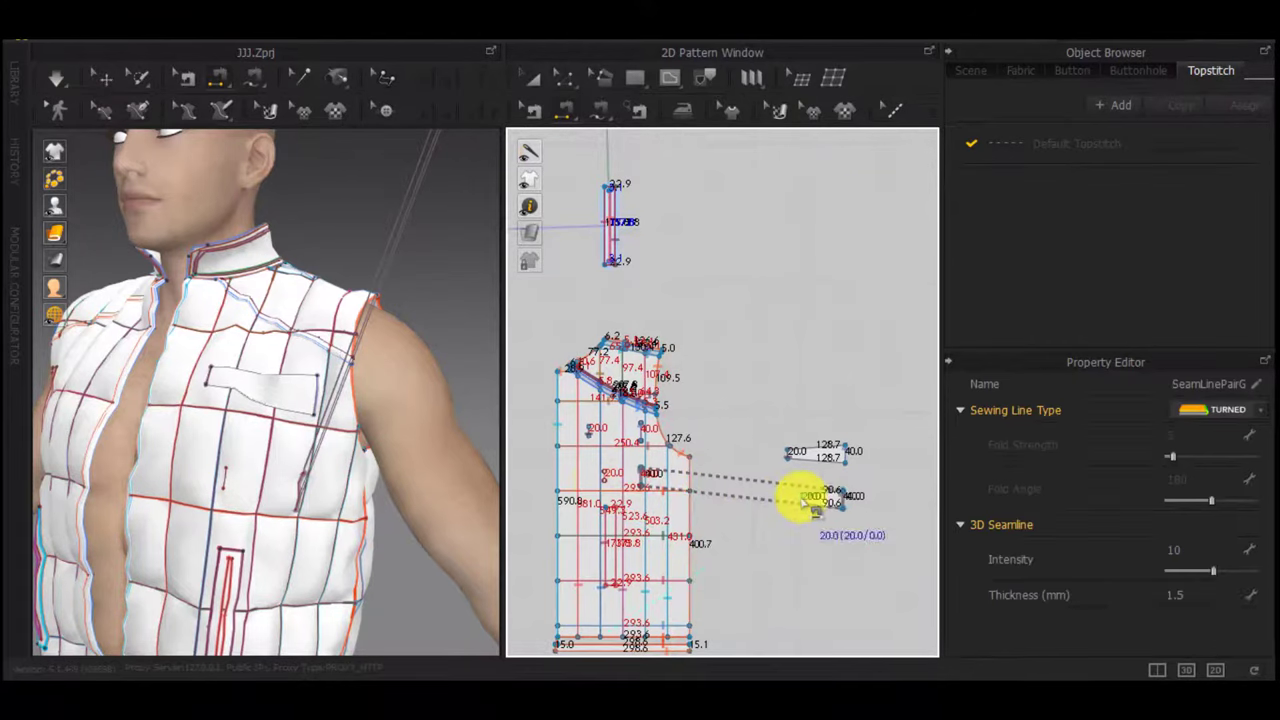
{"action": "left_click", "coordinate": [800, 495]}
{"action": "scroll", "coordinate": [605, 474], "scroll_direction": "up", "scroll_amount": 3}
{"action": "left_click", "coordinate": [605, 474]}
{"action": "scroll", "coordinate": [702, 542], "scroll_direction": "down", "scroll_amount": 2}
{"action": "middle_click_drag", "start_coordinate": [700, 542], "coordinate": [637, 541]}
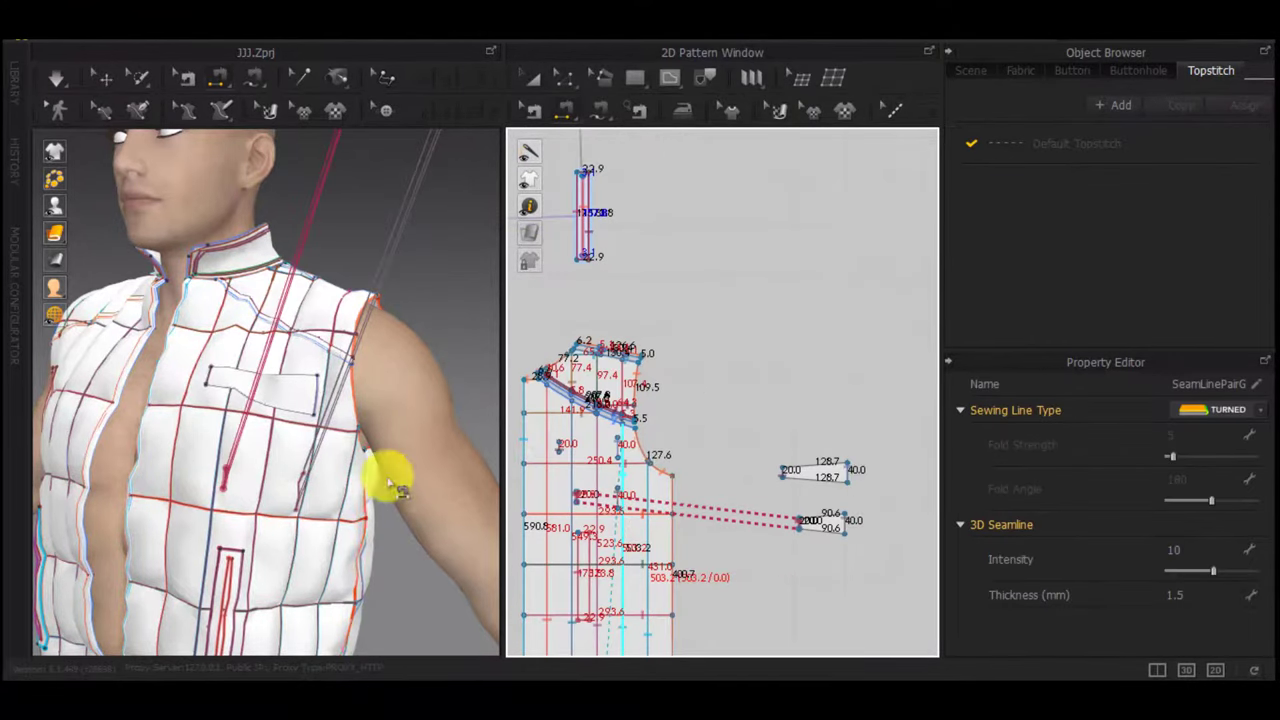
Reposition the new strip in 3D in front of the jacket's chest, close to its sewing lines
{"action": "scroll", "coordinate": [390, 468], "scroll_direction": "down", "scroll_amount": 7}
{"action": "middle_click_drag", "start_coordinate": [386, 440], "coordinate": [411, 567]}
{"action": "key", "text": "q"}
{"action": "left_click_drag", "start_coordinate": [400, 336], "coordinate": [291, 619]}
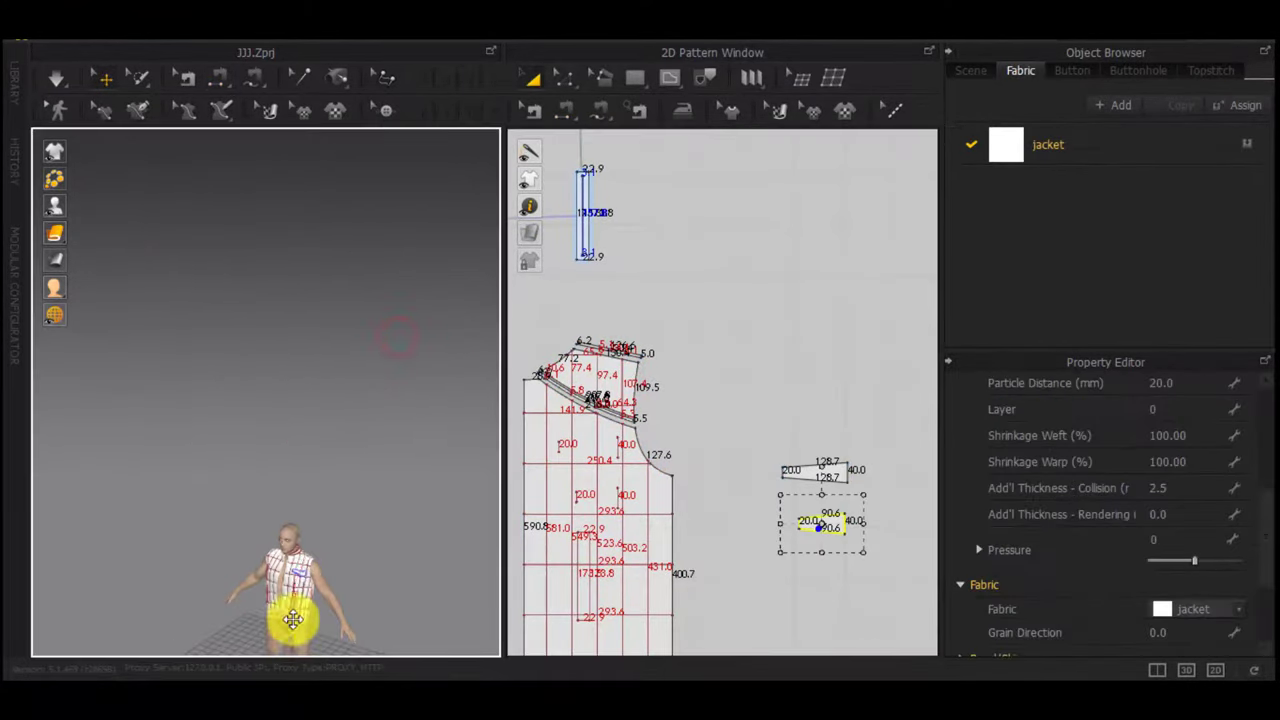
{"action": "right_click_drag", "start_coordinate": [388, 618], "coordinate": [329, 609]}
{"action": "right_click_drag", "start_coordinate": [319, 566], "coordinate": [150, 594]}
{"action": "left_click", "coordinate": [210, 604]}
{"action": "scroll", "coordinate": [334, 606], "scroll_direction": "up", "scroll_amount": 3}
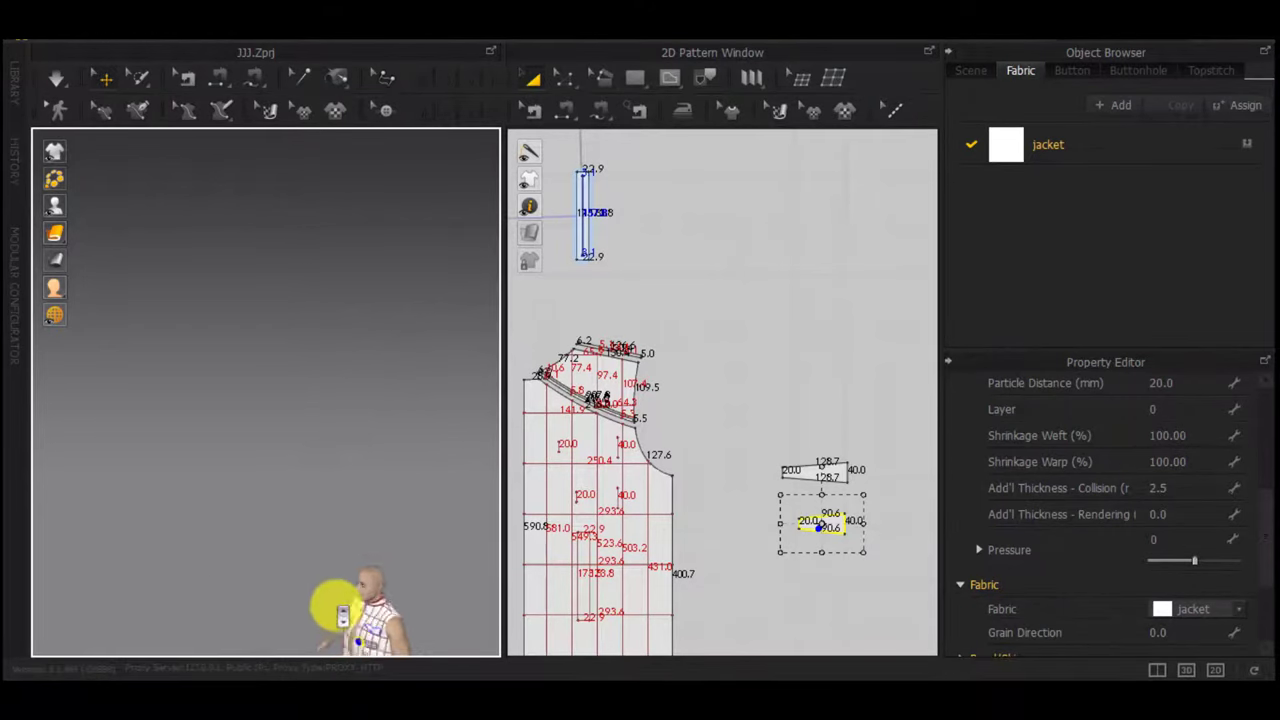
{"action": "middle_click_drag", "start_coordinate": [334, 606], "coordinate": [256, 398]}
{"action": "scroll", "coordinate": [318, 630], "scroll_direction": "up", "scroll_amount": 4}
{"action": "middle_click_drag", "start_coordinate": [318, 640], "coordinate": [273, 404]}
Simulate the garment to drape the second strip onto the chest and examine both strips from several angles
{"action": "key", "text": "space"}
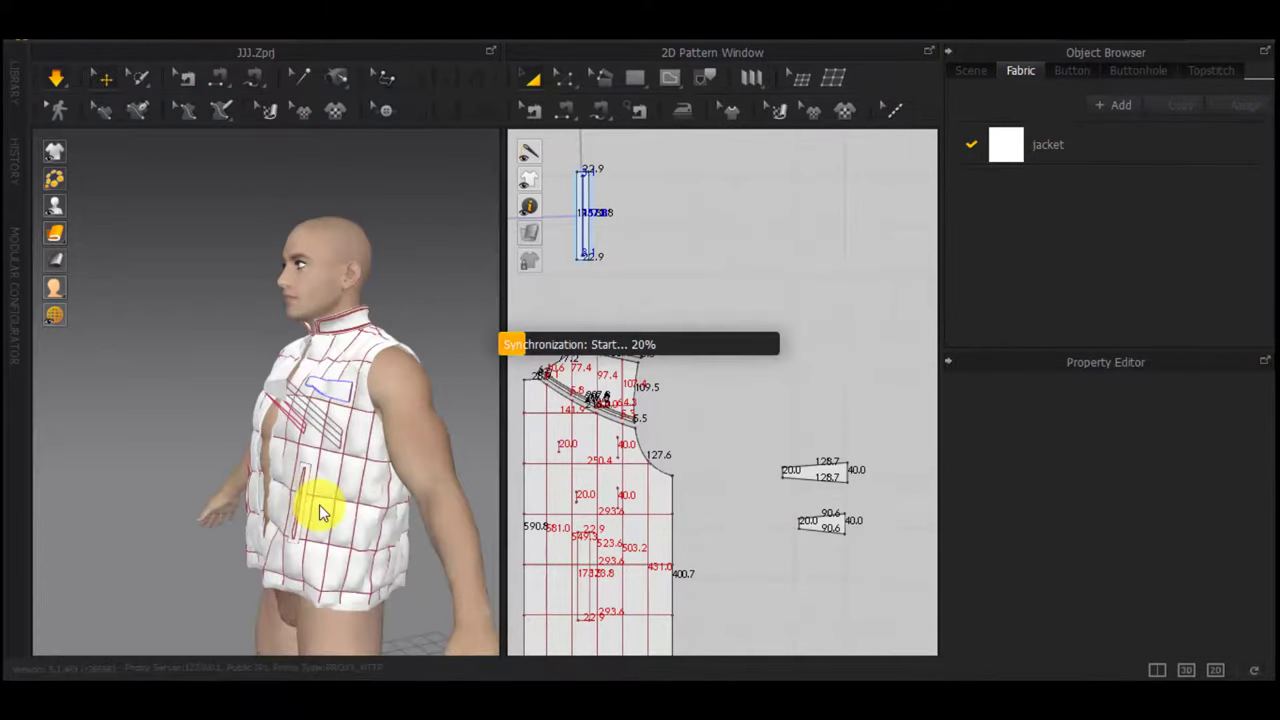
{"action": "right_click_drag", "start_coordinate": [300, 506], "coordinate": [137, 604]}
{"action": "scroll", "coordinate": [471, 466], "scroll_direction": "up", "scroll_amount": 4}
{"action": "left_click", "coordinate": [336, 477]}
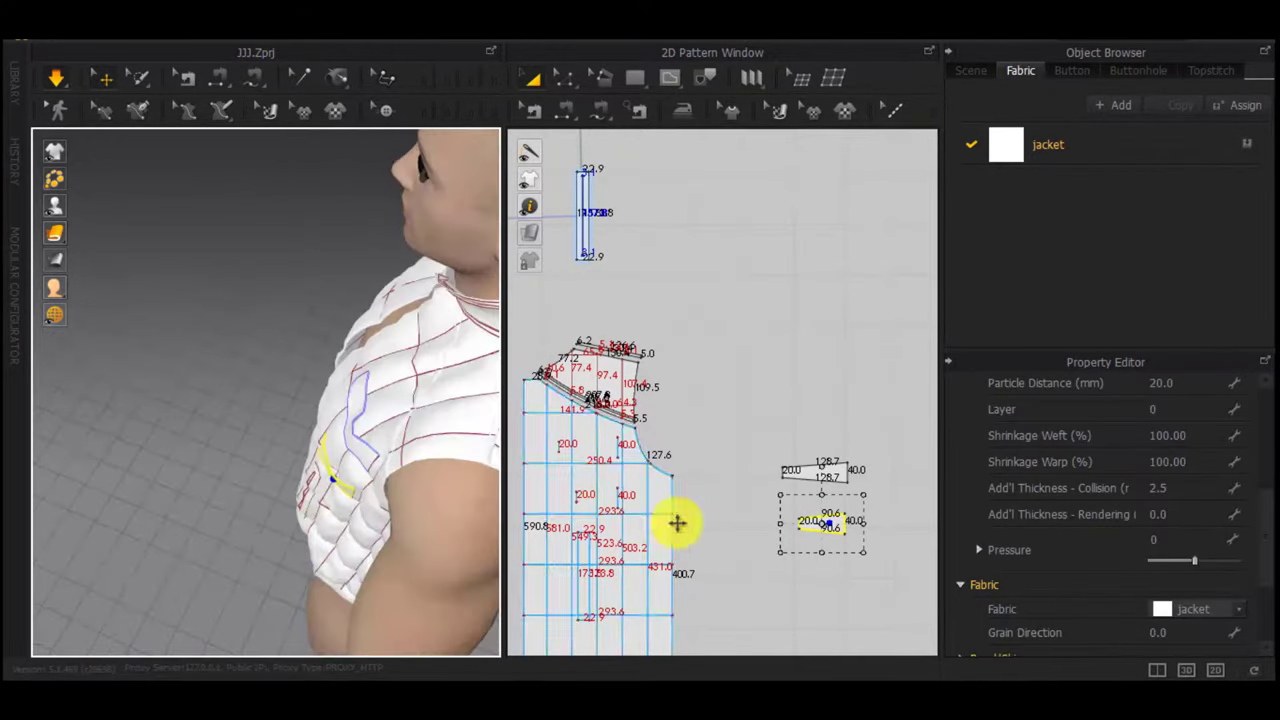
{"action": "scroll", "coordinate": [816, 511], "scroll_direction": "up", "scroll_amount": 5}
{"action": "right_click_drag", "start_coordinate": [398, 493], "coordinate": [591, 398]}
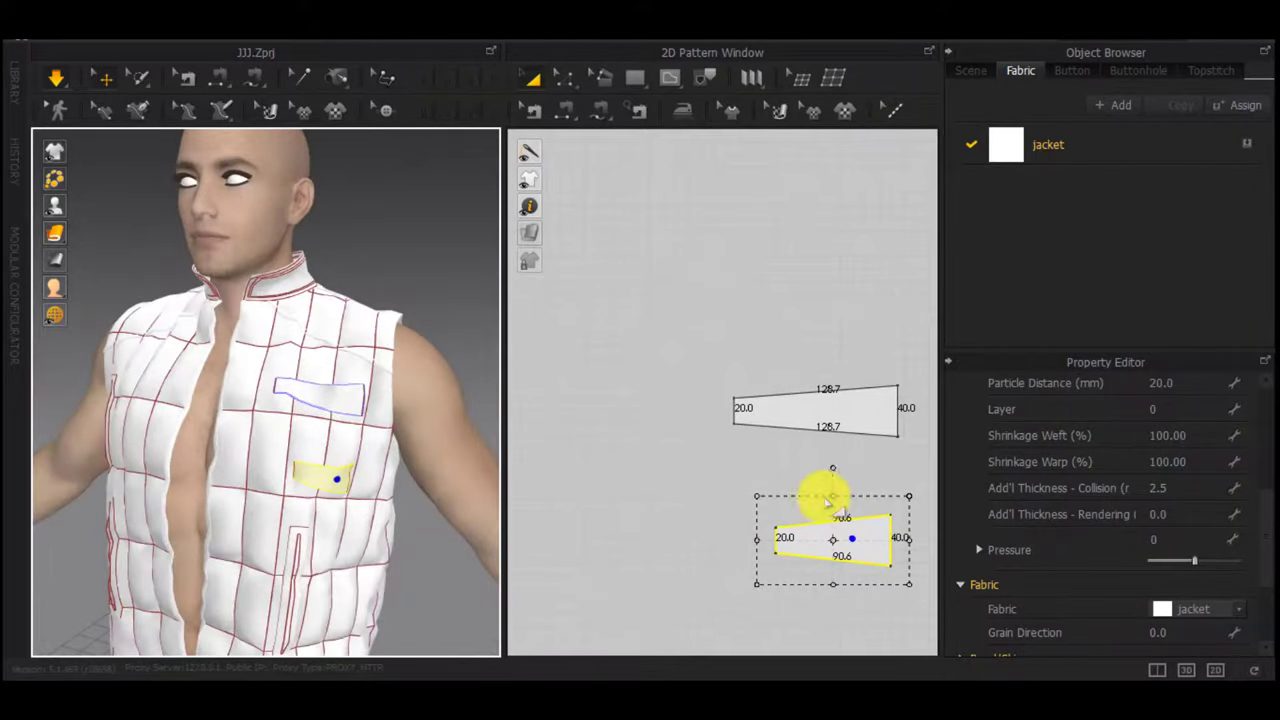
Round the lower corner of the upper strip's narrow end, with line 1 set to 10 mm
{"action": "left_click", "coordinate": [566, 86]}
{"action": "left_click", "coordinate": [622, 214]}
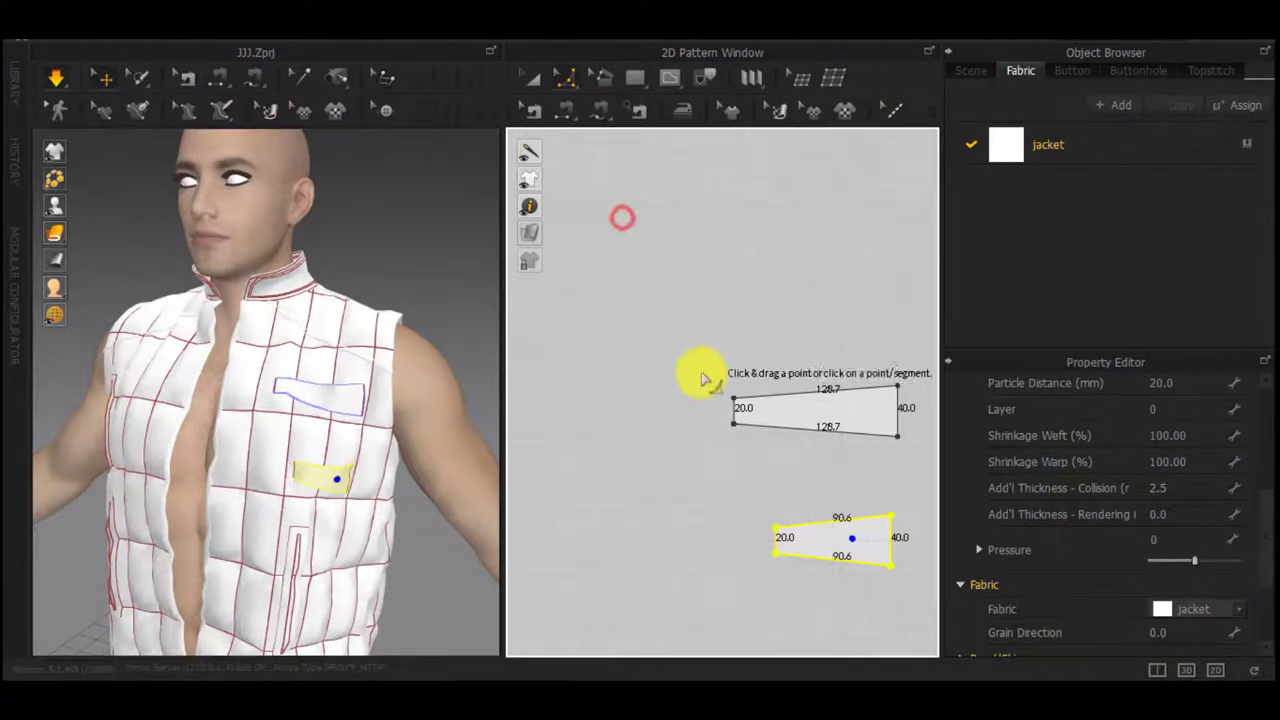
{"action": "scroll", "coordinate": [735, 424], "scroll_direction": "up", "scroll_amount": 4}
{"action": "left_click_drag", "start_coordinate": [731, 424], "coordinate": [757, 420]}
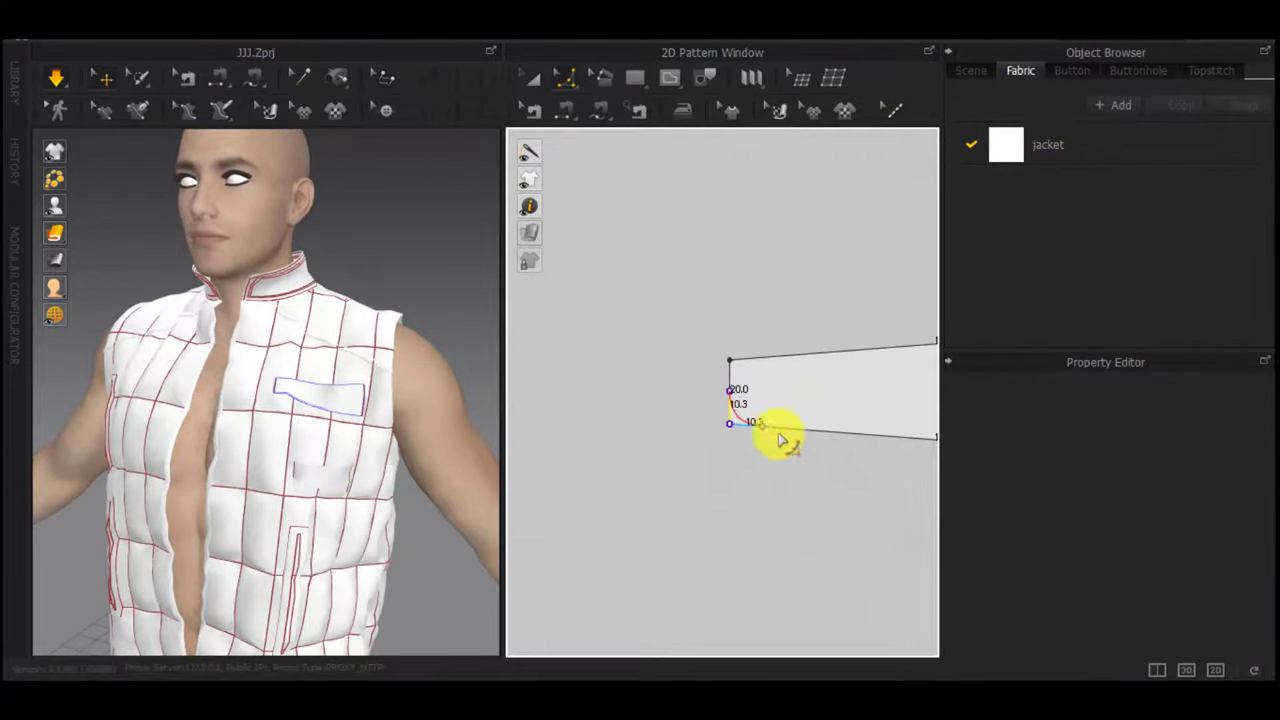
{"action": "left_click", "coordinate": [775, 436]}
{"action": "type", "text": "10"}
{"action": "left_click", "coordinate": [570, 405]}
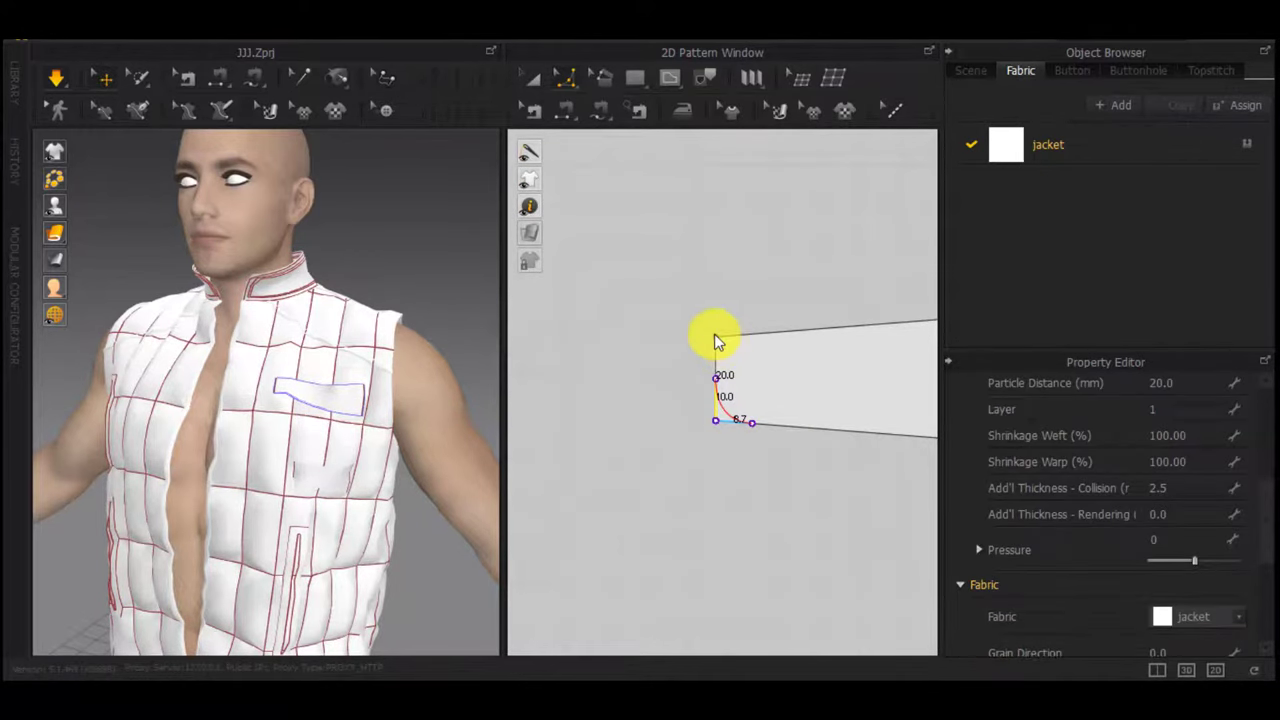
Round the upper corner of the upper strip's narrow end using a 10 mm length
{"action": "left_click_drag", "start_coordinate": [716, 339], "coordinate": [740, 346]}
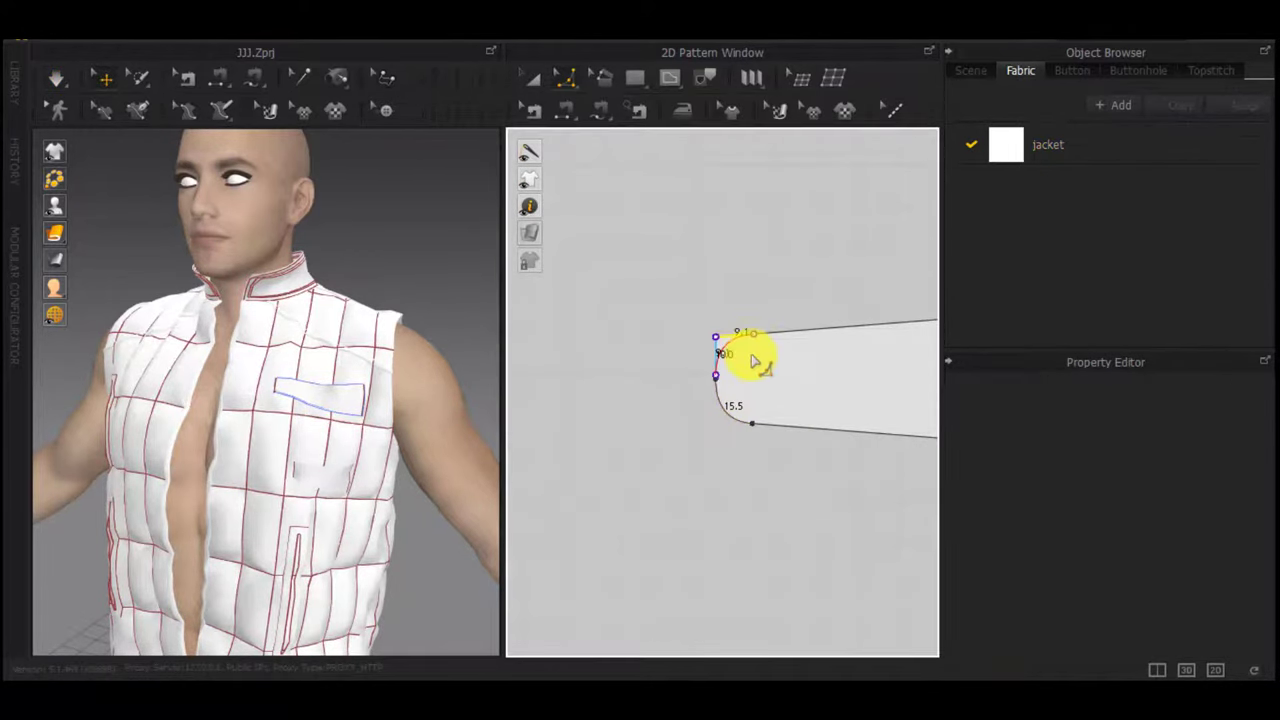
{"action": "right_click", "coordinate": [752, 356]}
{"action": "type", "text": "10"}
{"action": "key", "text": "Return"}
Simulate the garment and examine the upper strip's rounded end on the chest
{"action": "scroll", "coordinate": [385, 410], "scroll_direction": "up", "scroll_amount": 2}
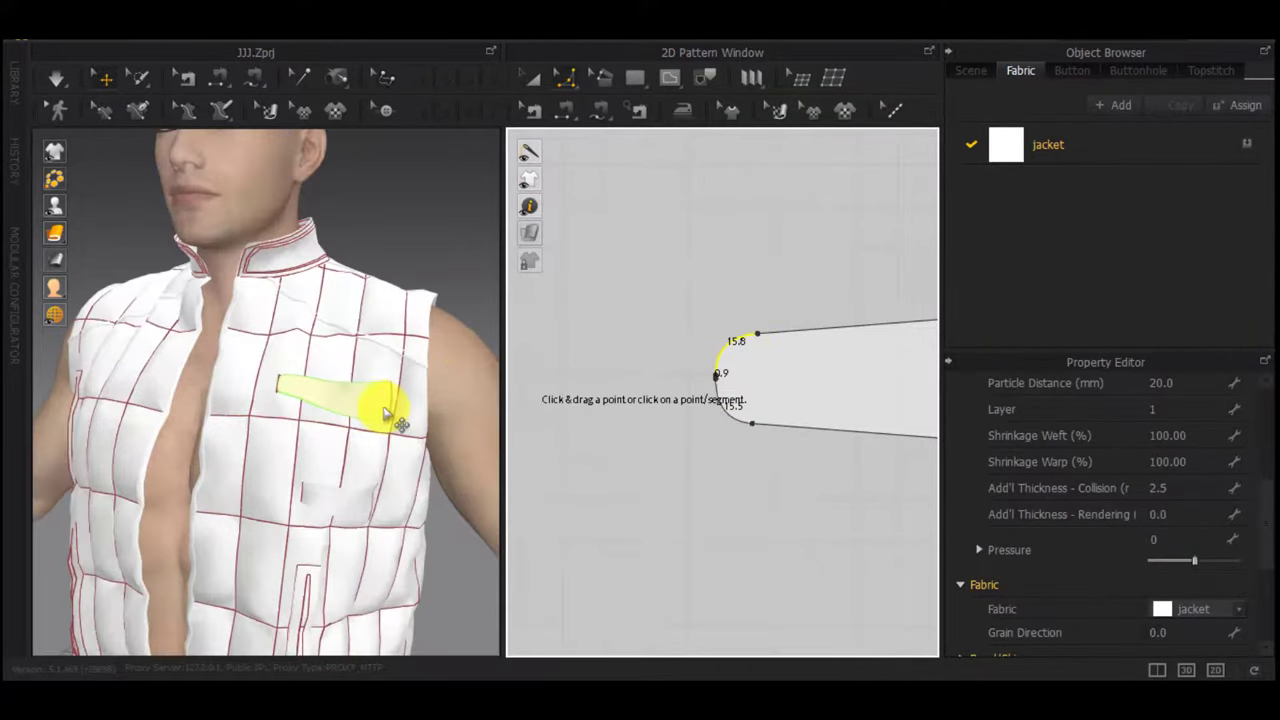
{"action": "key", "text": "space"}
{"action": "scroll", "coordinate": [357, 432], "scroll_direction": "up", "scroll_amount": 1}
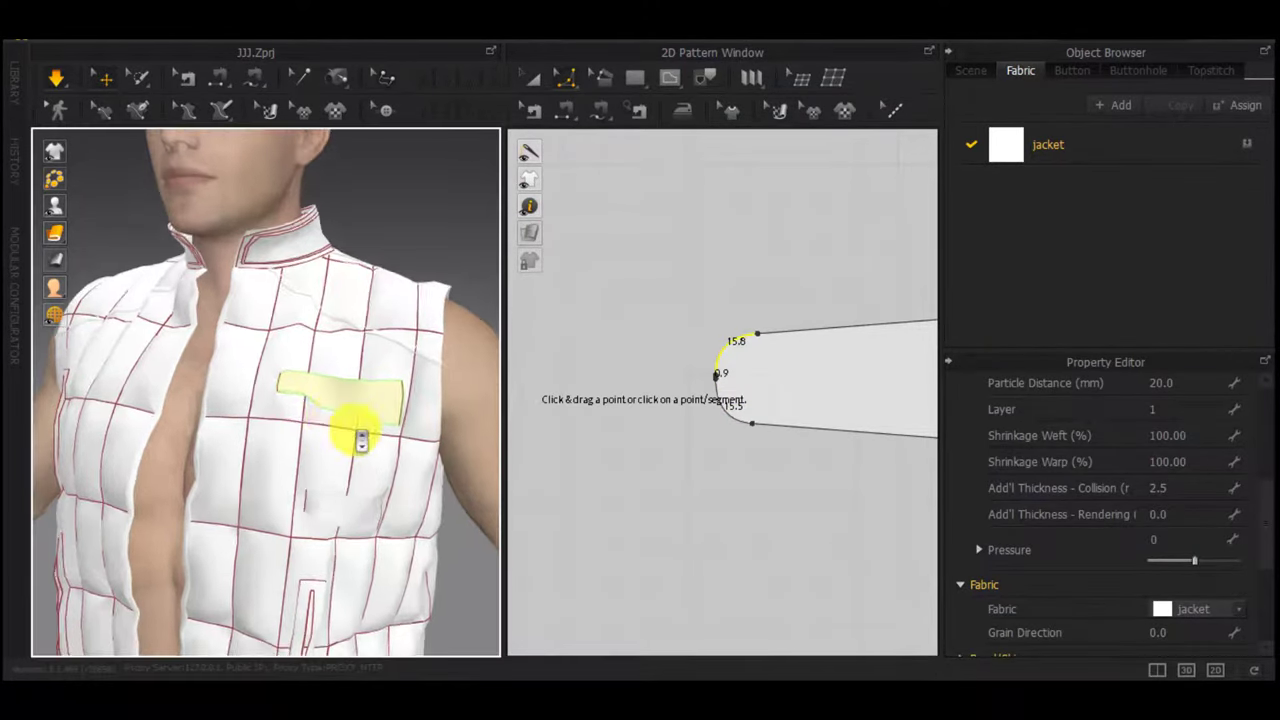
{"action": "right_click_drag", "start_coordinate": [357, 432], "coordinate": [302, 422]}
{"action": "scroll", "coordinate": [302, 422], "scroll_direction": "up", "scroll_amount": 4}
{"action": "scroll", "coordinate": [345, 443], "scroll_direction": "down", "scroll_amount": 3}
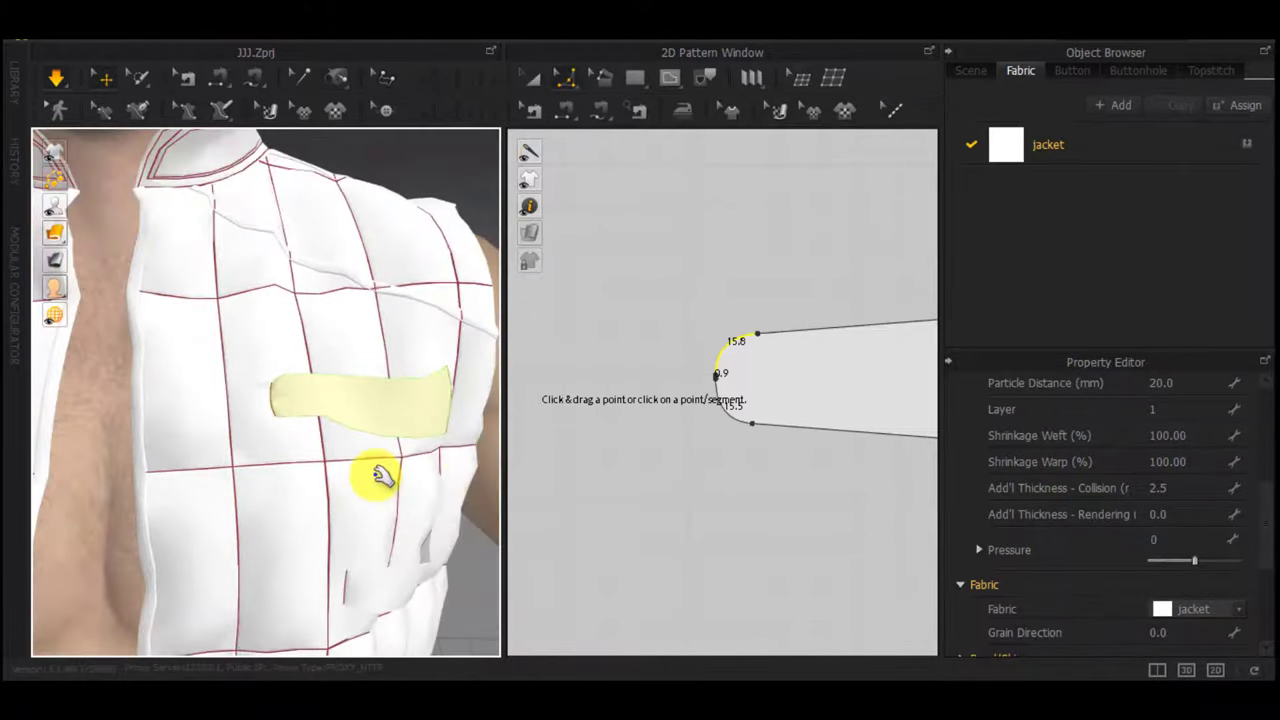
{"action": "scroll", "coordinate": [694, 435], "scroll_direction": "down", "scroll_amount": 3}
{"action": "middle_click_drag", "start_coordinate": [714, 438], "coordinate": [671, 267]}
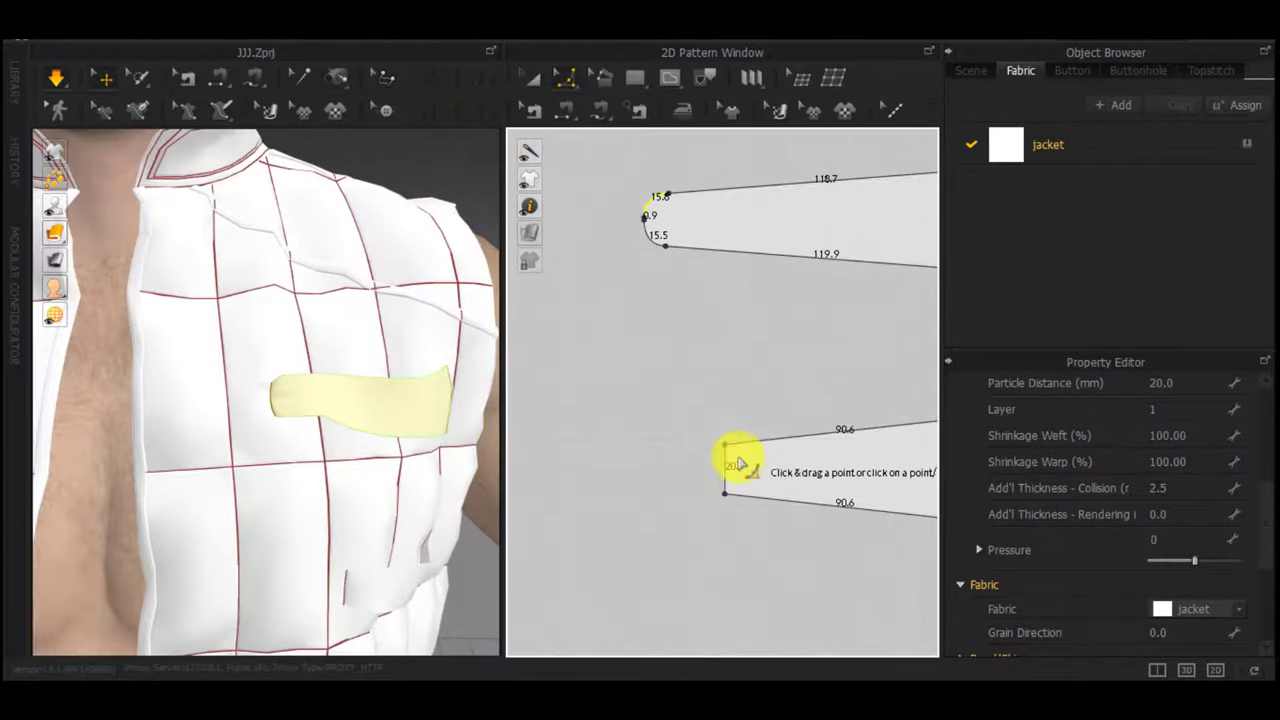
{"action": "left_click", "coordinate": [727, 446]}
{"action": "key", "text": "Return"}
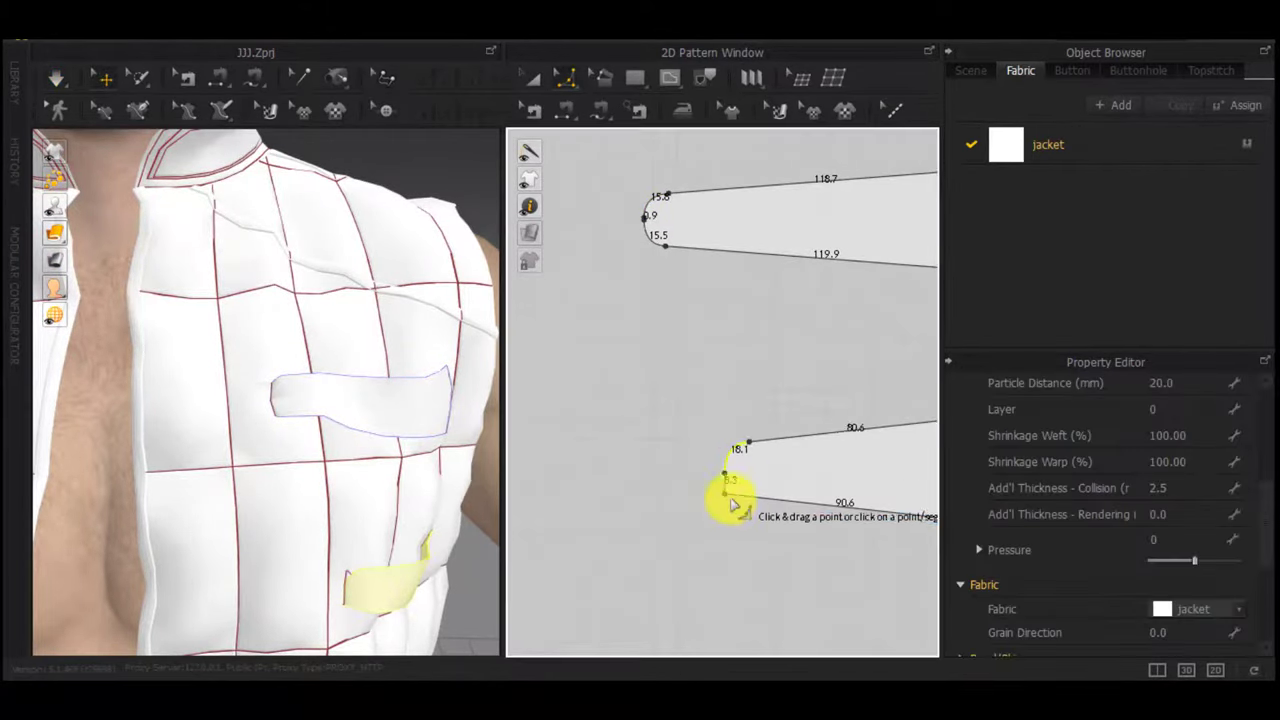
{"action": "scroll", "coordinate": [731, 494], "scroll_direction": "up", "scroll_amount": 3}
{"action": "left_click_drag", "start_coordinate": [719, 490], "coordinate": [773, 485]}
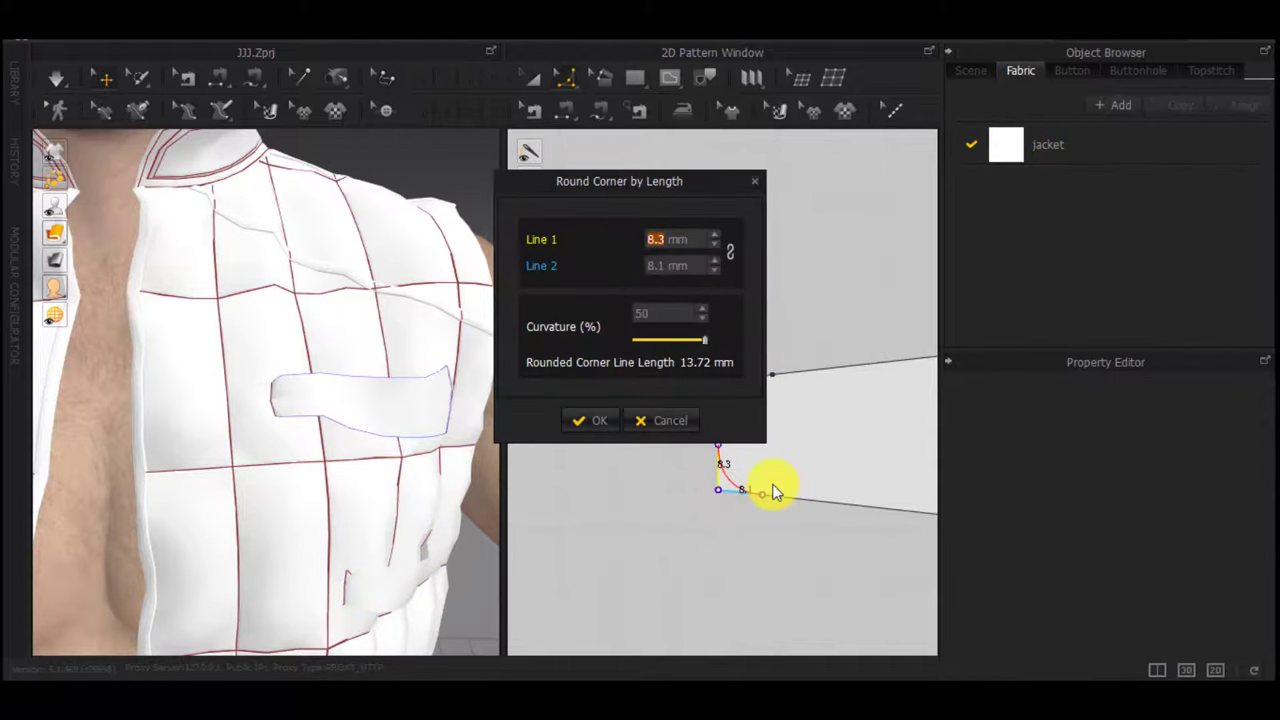
{"action": "left_click", "coordinate": [657, 428]}
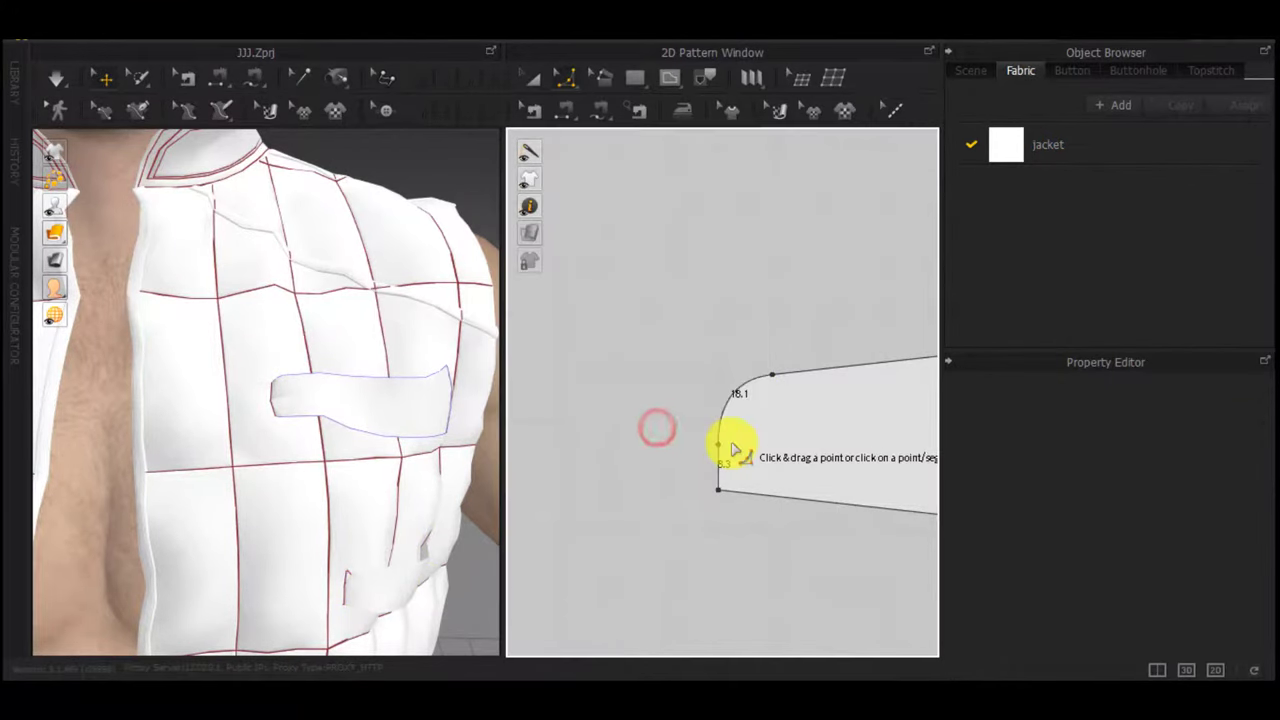
{"action": "key", "text": "ctrl+z"}
{"action": "key", "text": "ctrl+z"}
Round both corners of the lower strip's narrow end, with both line lengths set to 10 mm
{"action": "left_click_drag", "start_coordinate": [722, 381], "coordinate": [729, 394]}
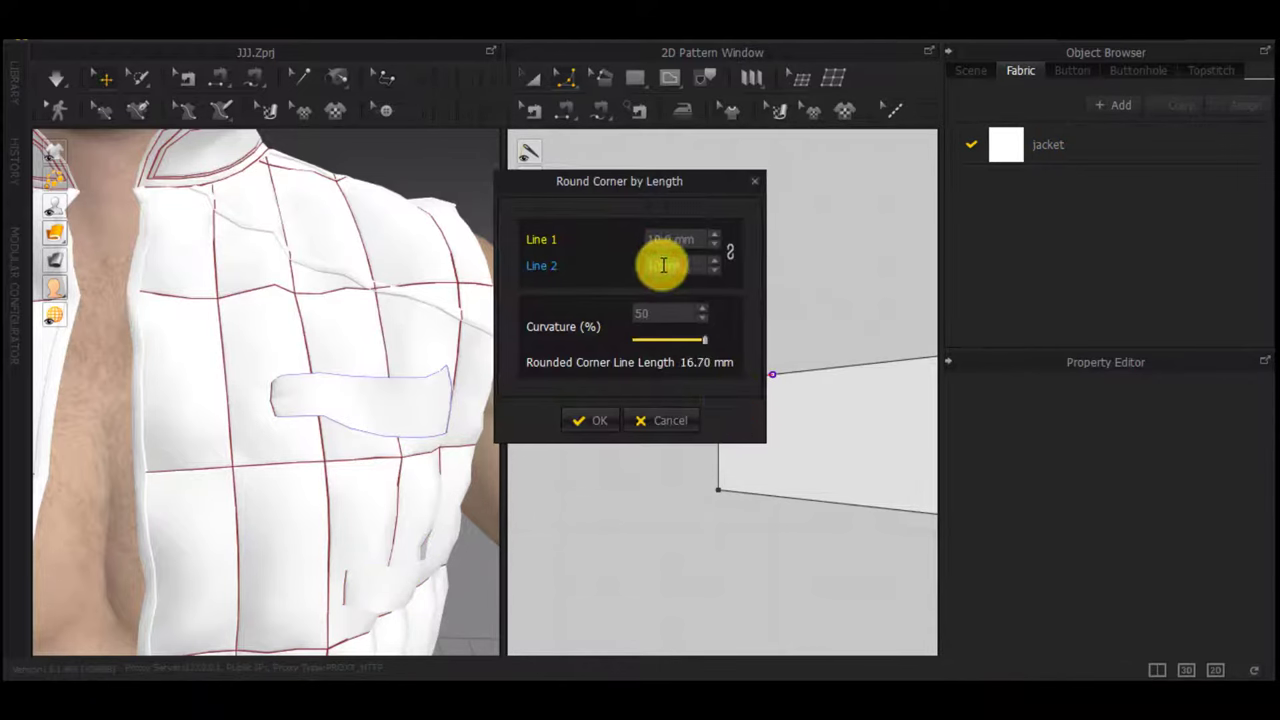
{"action": "key", "text": "Return"}
{"action": "left_click_drag", "start_coordinate": [719, 491], "coordinate": [752, 494]}
{"action": "type", "text": "10"}
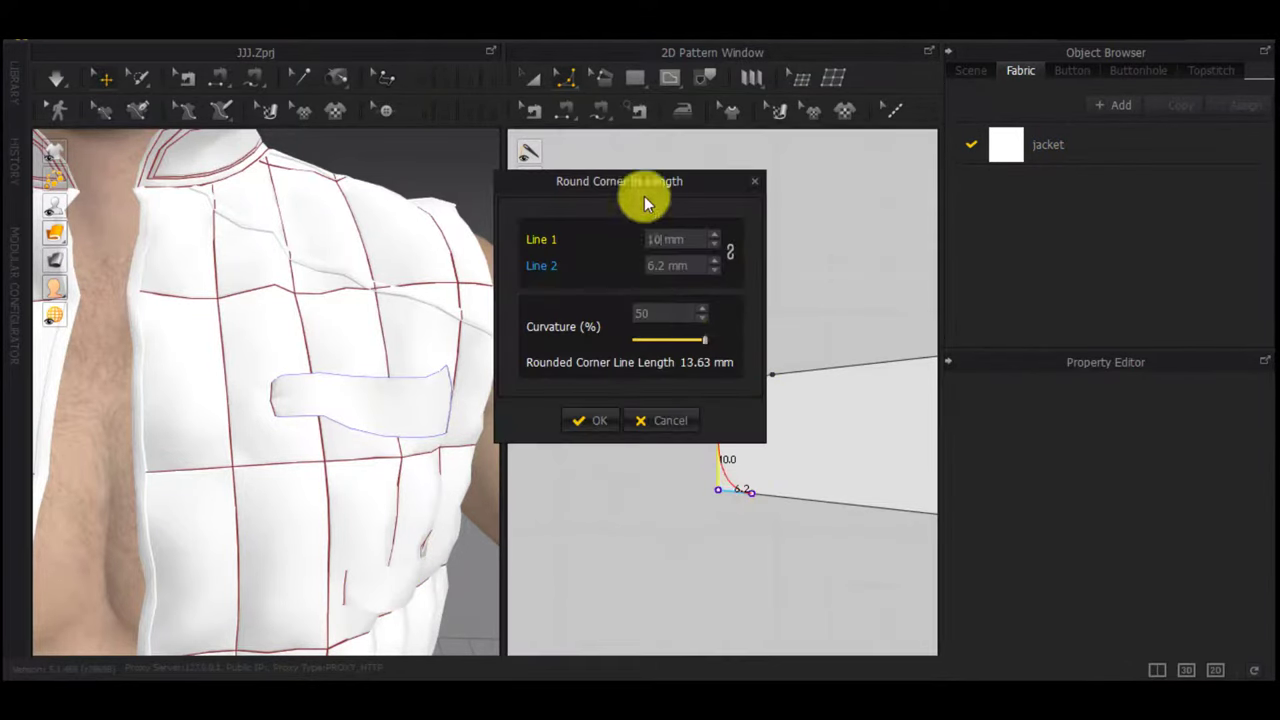
{"action": "double_click", "coordinate": [663, 266]}
{"action": "type", "text": "10."}
{"action": "key", "text": "Return"}
Draw a vertical internal line across each strip's rounded end, about 12.4 mm long on the lower strip and 12.2 mm on the upper
{"action": "scroll", "coordinate": [734, 478], "scroll_direction": "down", "scroll_amount": 4}
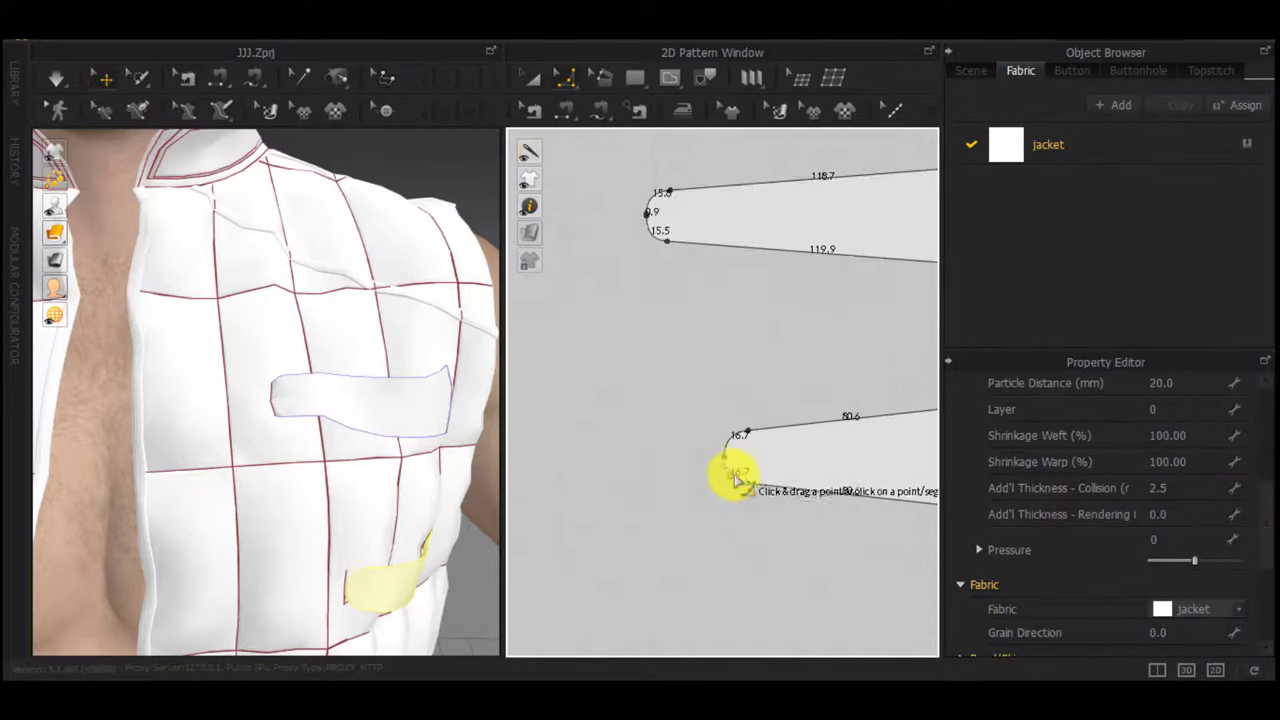
{"action": "scroll", "coordinate": [740, 470], "scroll_direction": "up", "scroll_amount": 2}
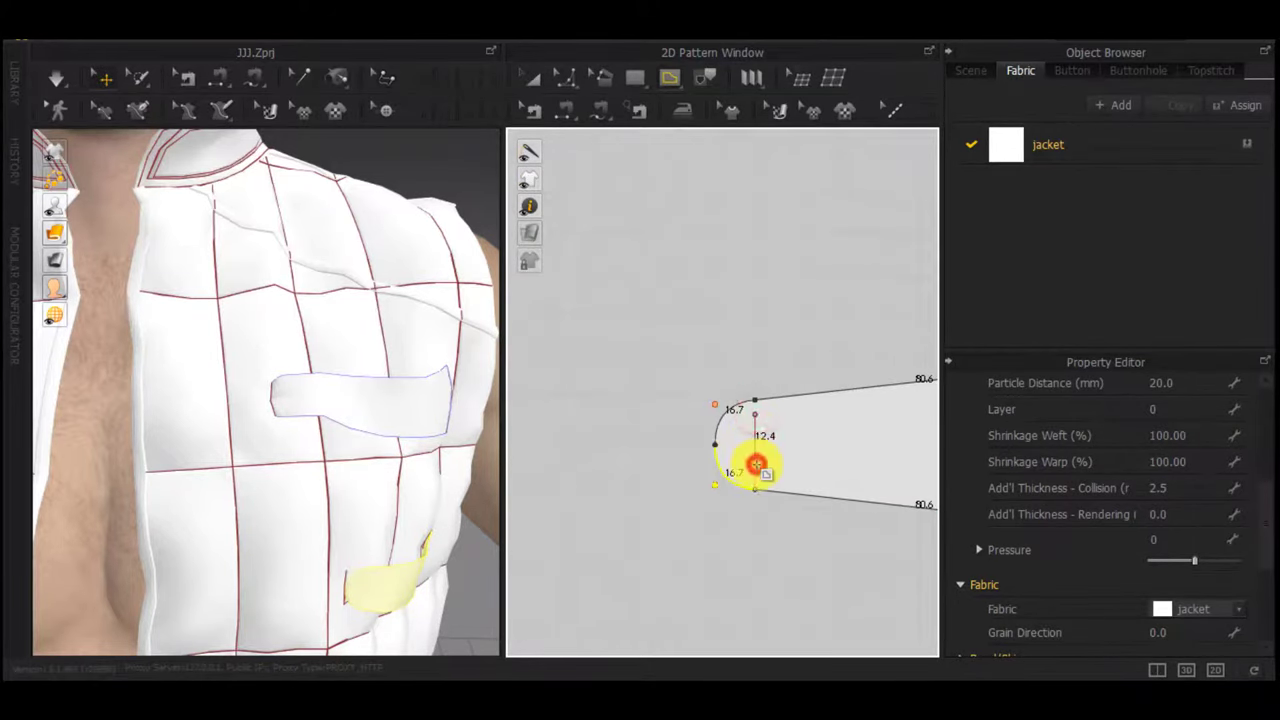
{"action": "double_click", "coordinate": [757, 464]}
{"action": "scroll", "coordinate": [757, 464], "scroll_direction": "down", "scroll_amount": 3}
{"action": "scroll", "coordinate": [716, 321], "scroll_direction": "up", "scroll_amount": 3}
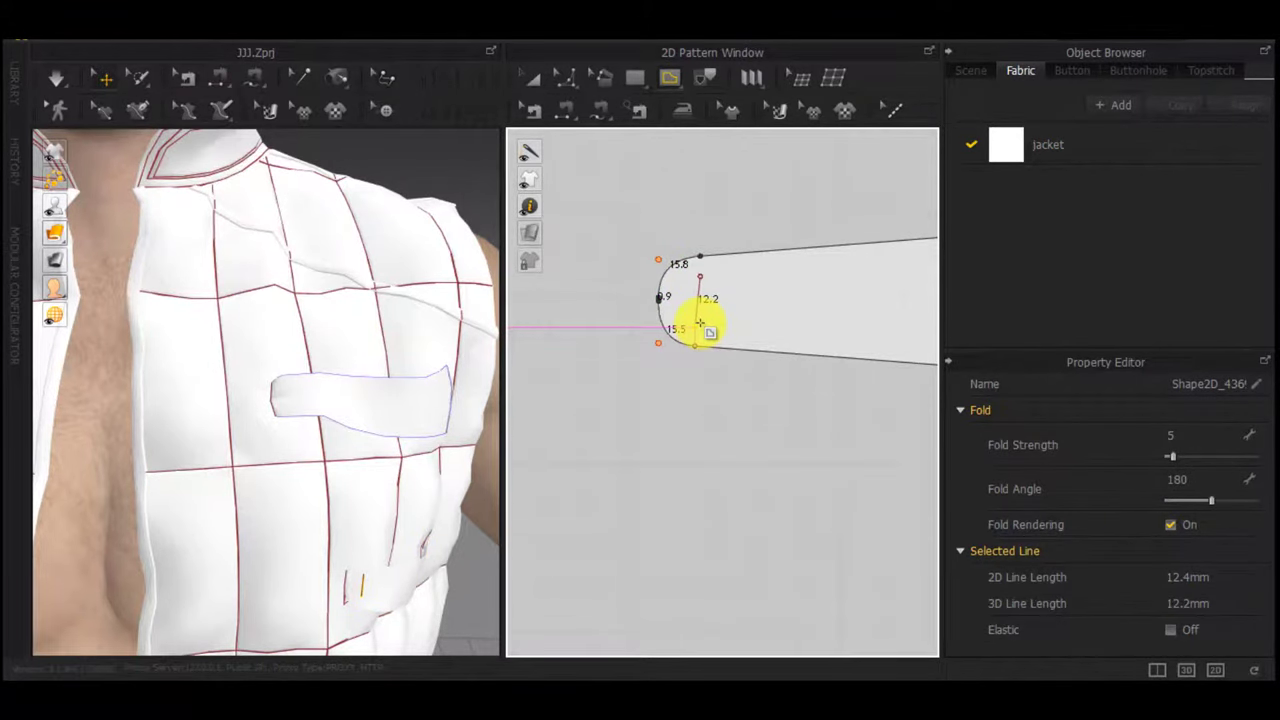
{"action": "double_click", "coordinate": [705, 323]}
{"action": "scroll", "coordinate": [717, 422], "scroll_direction": "down", "scroll_amount": 3}
Pull both strips outward in 3D, away from the jacket's chest
{"action": "right_click_drag", "start_coordinate": [484, 507], "coordinate": [417, 440]}
{"action": "key", "text": "a"}
{"action": "left_click_drag", "start_coordinate": [385, 432], "coordinate": [417, 427]}
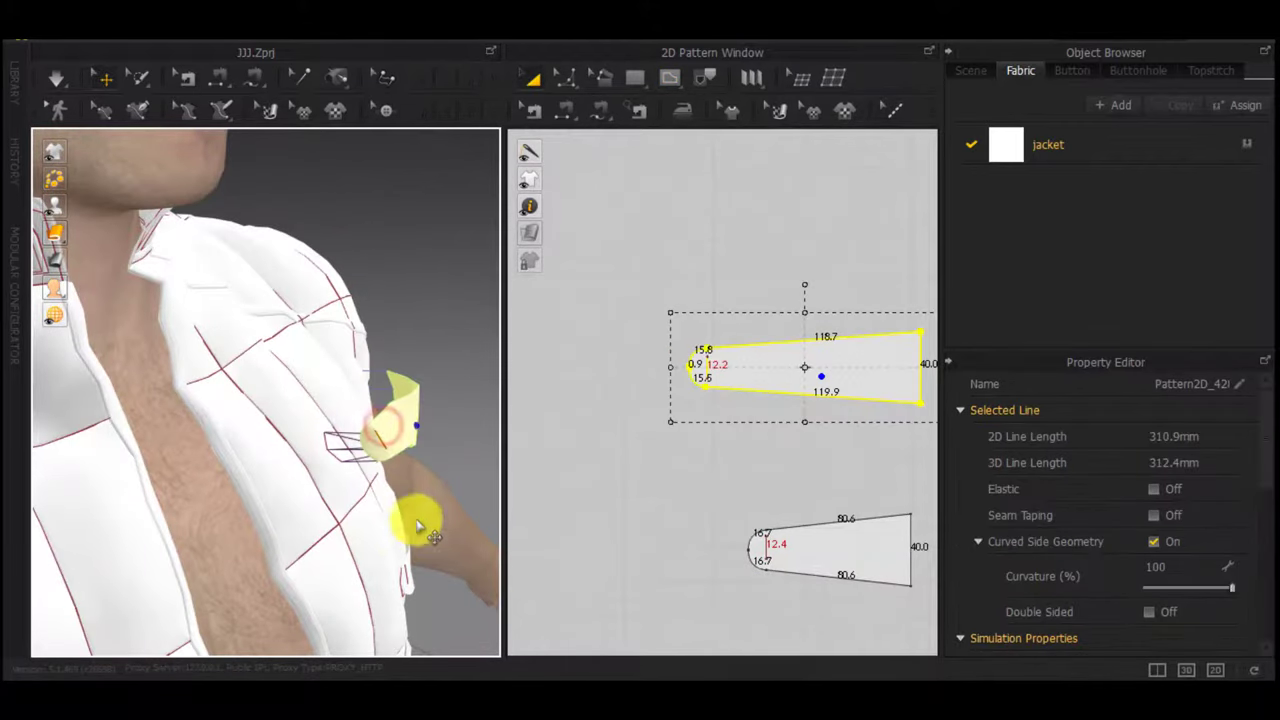
{"action": "left_click_drag", "start_coordinate": [406, 573], "coordinate": [429, 565]}
Shorten the second chest row's 20 mm internal line to 12 mm by moving its lower endpoint up 8 mm
{"action": "scroll", "coordinate": [610, 556], "scroll_direction": "down", "scroll_amount": 3}
{"action": "middle_click_drag", "start_coordinate": [622, 558], "coordinate": [850, 547]}
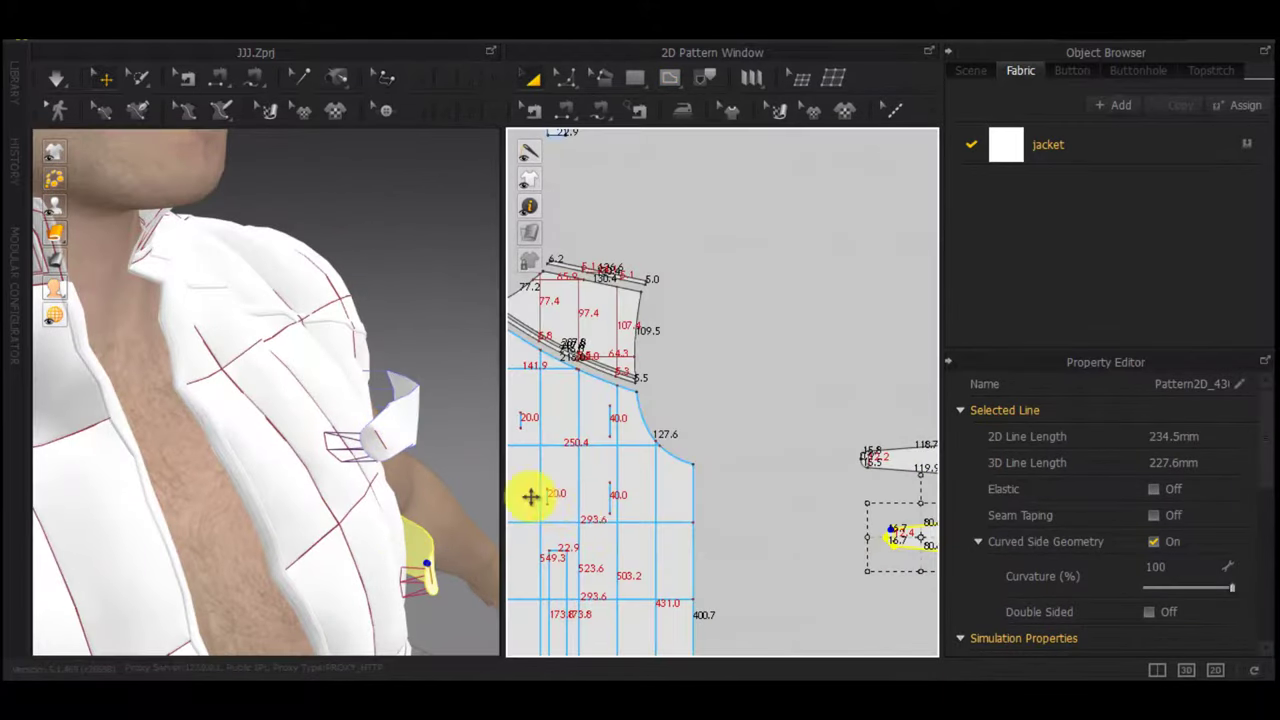
{"action": "scroll", "coordinate": [544, 498], "scroll_direction": "up", "scroll_amount": 5}
{"action": "key", "text": "z"}
{"action": "left_click", "coordinate": [573, 498]}
{"action": "left_click_drag", "start_coordinate": [573, 535], "coordinate": [573, 514]}
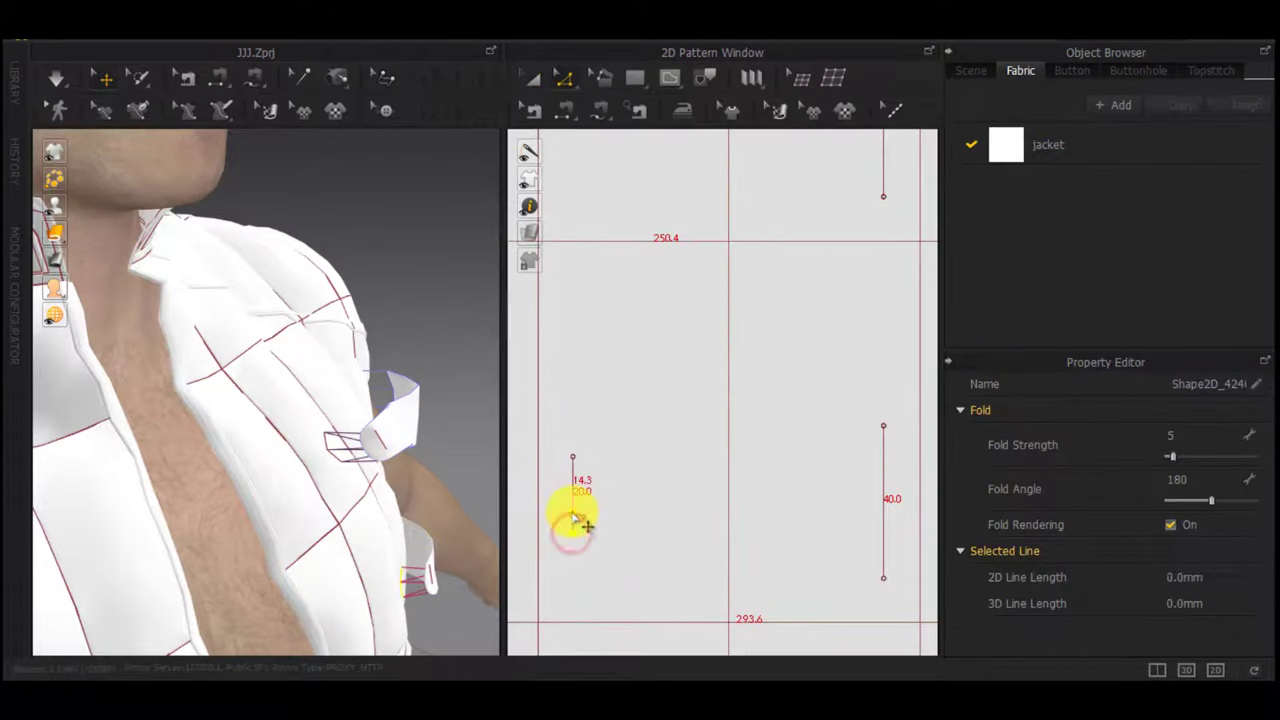
{"action": "right_click", "coordinate": [573, 514]}
{"action": "type", "text": "8"}
{"action": "left_click", "coordinate": [593, 406]}
Shorten the first chest row's 20 mm internal line to 12 mm by moving its lower endpoint up 8 mm
{"action": "middle_click_drag", "start_coordinate": [543, 418], "coordinate": [658, 480]}
{"action": "scroll", "coordinate": [655, 480], "scroll_direction": "down", "scroll_amount": 3}
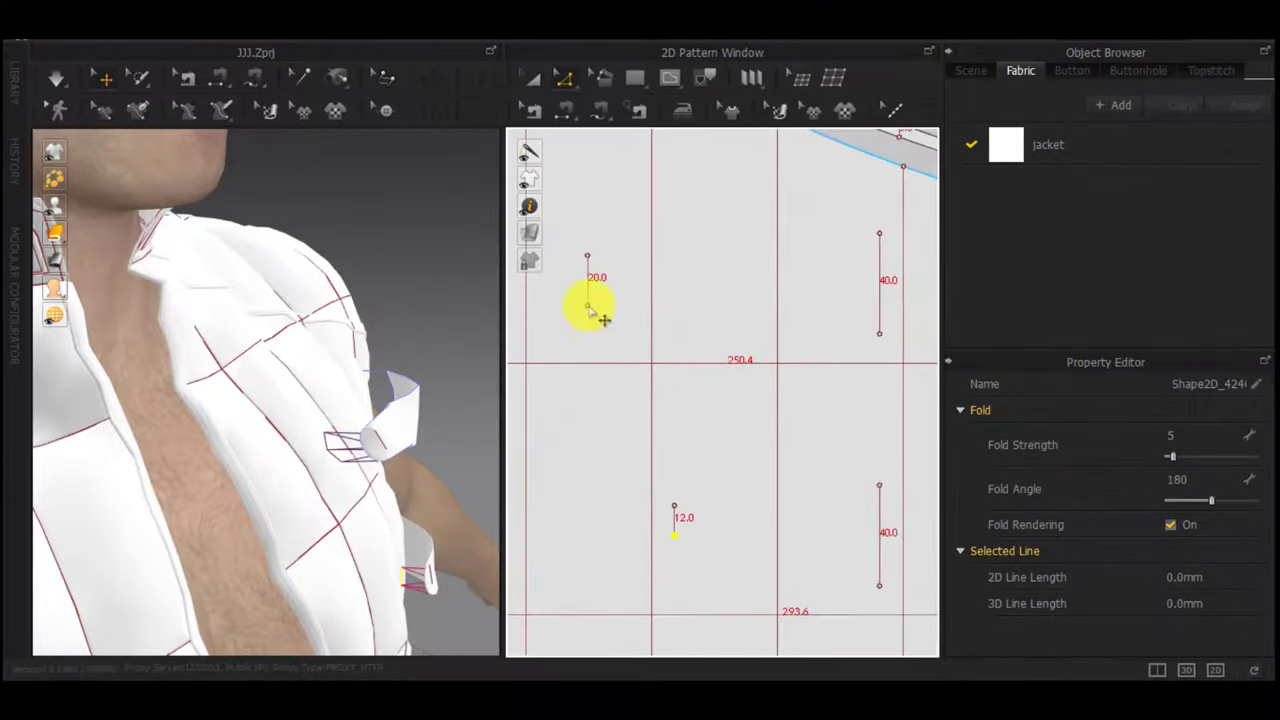
{"action": "left_click_drag", "start_coordinate": [587, 297], "coordinate": [586, 292]}
{"action": "right_click", "coordinate": [586, 292]}
{"action": "type", "text": "8"}
{"action": "key", "text": "Return"}
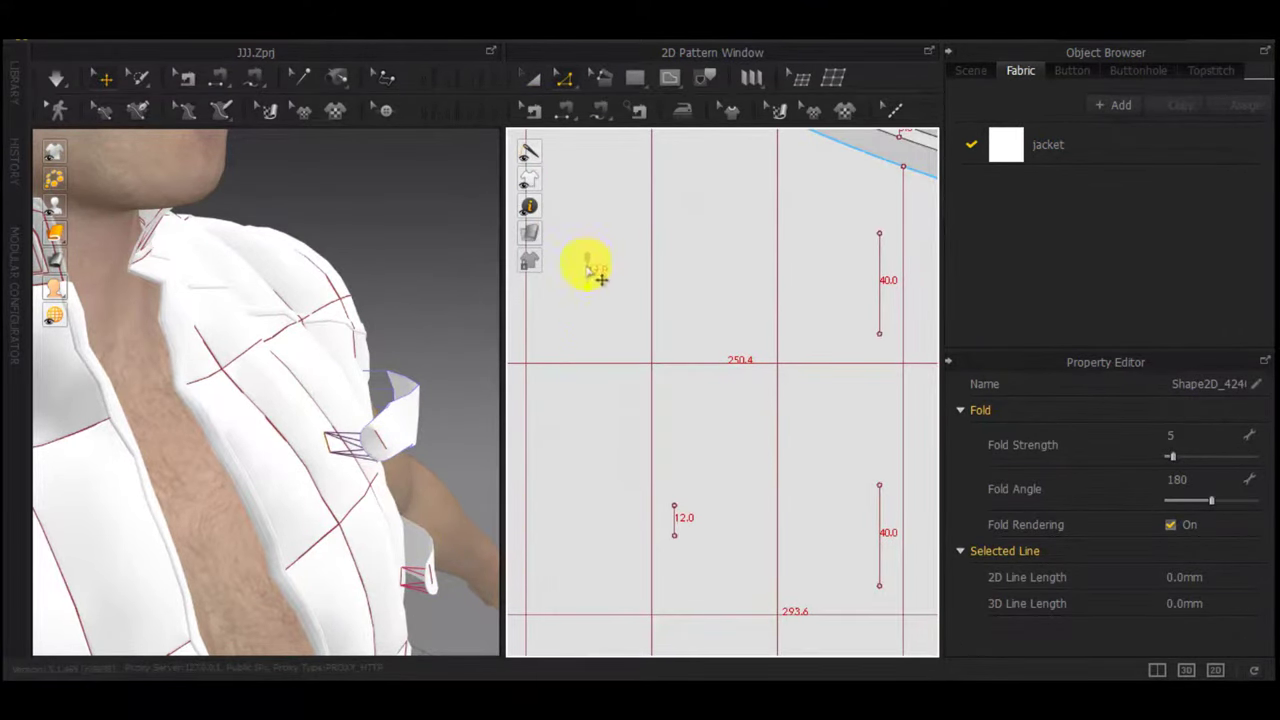
Move the first row's shortened internal line down to the mid-height of the neighbouring 40 mm line
{"action": "scroll", "coordinate": [587, 279], "scroll_direction": "up", "scroll_amount": 2}
{"action": "left_click_drag", "start_coordinate": [587, 272], "coordinate": [615, 297]}
{"action": "scroll", "coordinate": [634, 357], "scroll_direction": "down", "scroll_amount": 3}
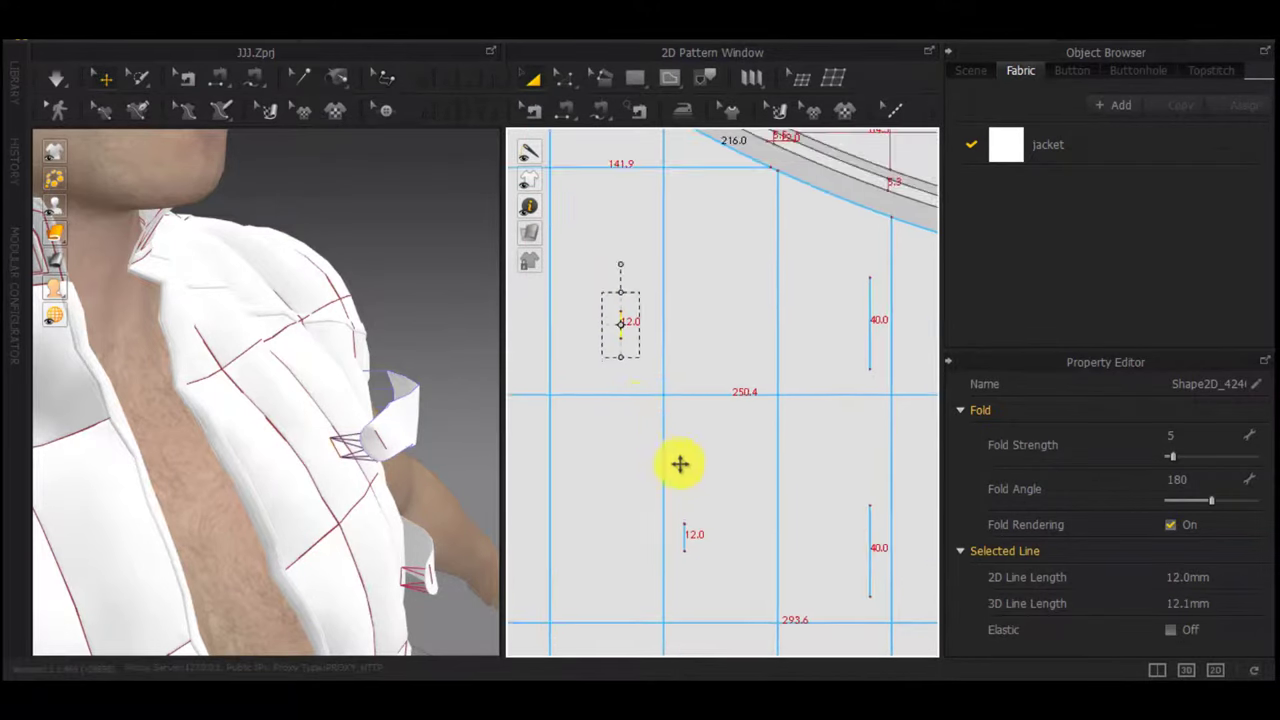
Move the second chest row's 12 mm internal line horizontally closer to the neighbouring 40 mm line
{"action": "middle_click_drag", "start_coordinate": [690, 545], "coordinate": [687, 474]}
{"action": "left_click", "coordinate": [679, 467]}
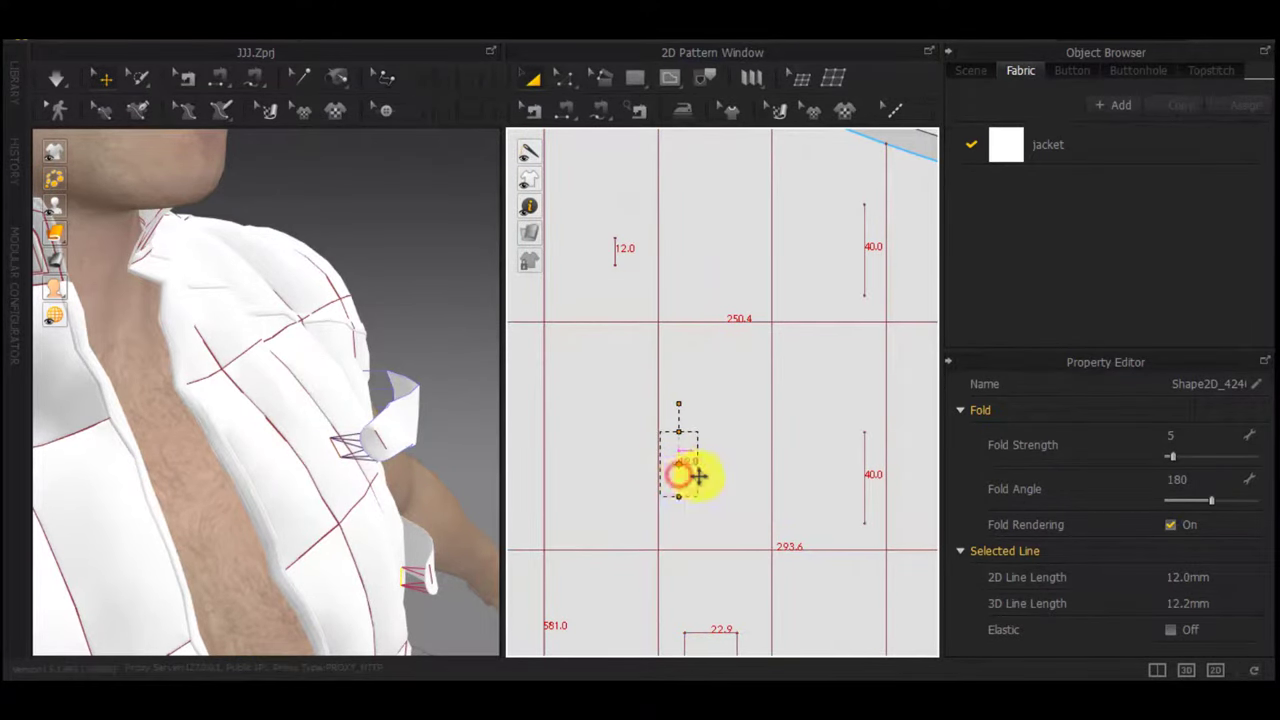
{"action": "left_click_drag", "start_coordinate": [699, 476], "coordinate": [703, 476]}
Delete the existing seams on both 12 mm internal lines of the front panel
{"action": "key", "text": "n"}
{"action": "scroll", "coordinate": [672, 466], "scroll_direction": "down", "scroll_amount": 2}
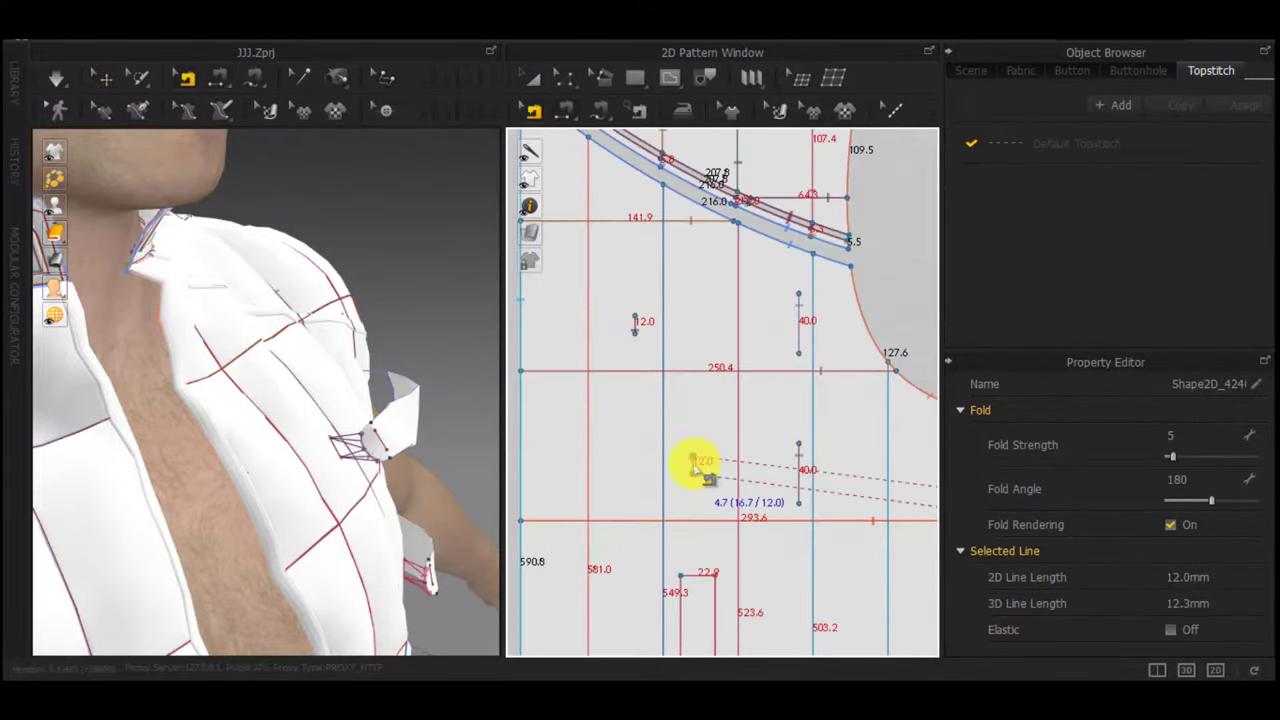
{"action": "left_click", "coordinate": [693, 465]}
{"action": "key", "text": "Delete"}
{"action": "left_click", "coordinate": [634, 324]}
{"action": "key", "text": "Delete"}
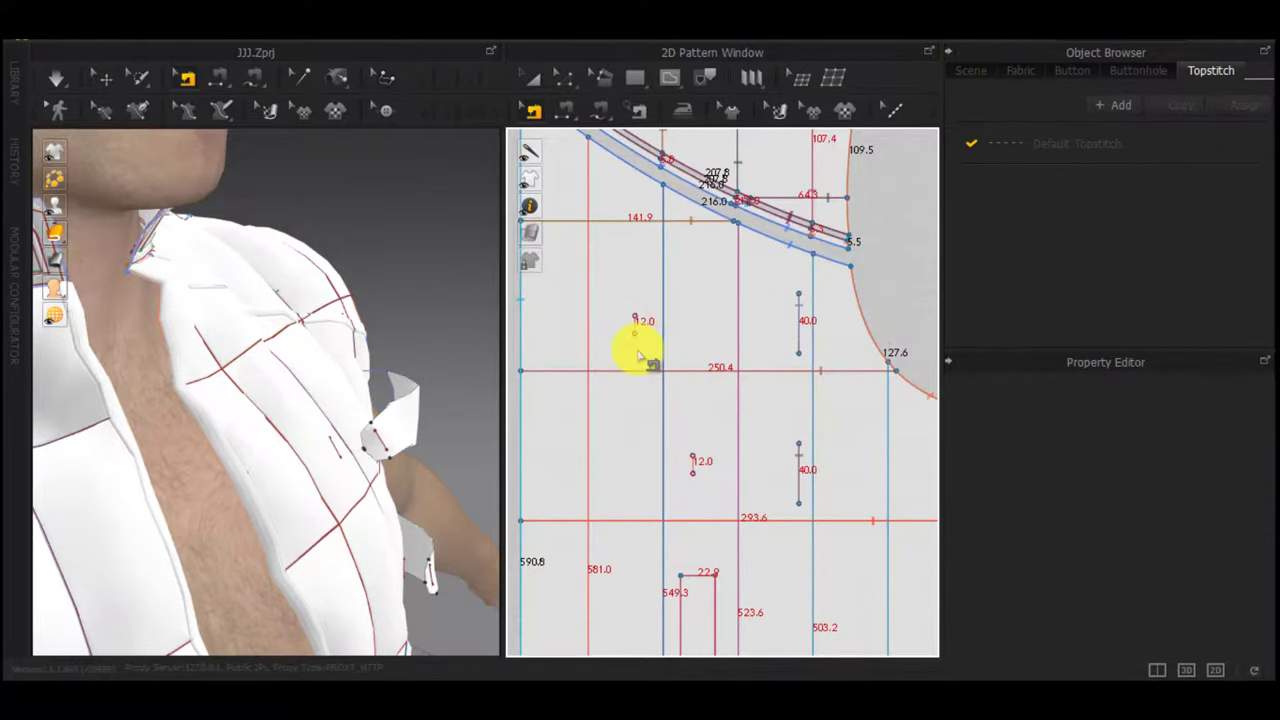
Sew the first chest row's 12 mm internal line to the internal line at the longer strip's rounded end
{"action": "left_click", "coordinate": [640, 318]}
{"action": "scroll", "coordinate": [653, 349], "scroll_direction": "down", "scroll_amount": 4}
{"action": "middle_click_drag", "start_coordinate": [857, 368], "coordinate": [700, 376]}
{"action": "scroll", "coordinate": [732, 376], "scroll_direction": "up", "scroll_amount": 8}
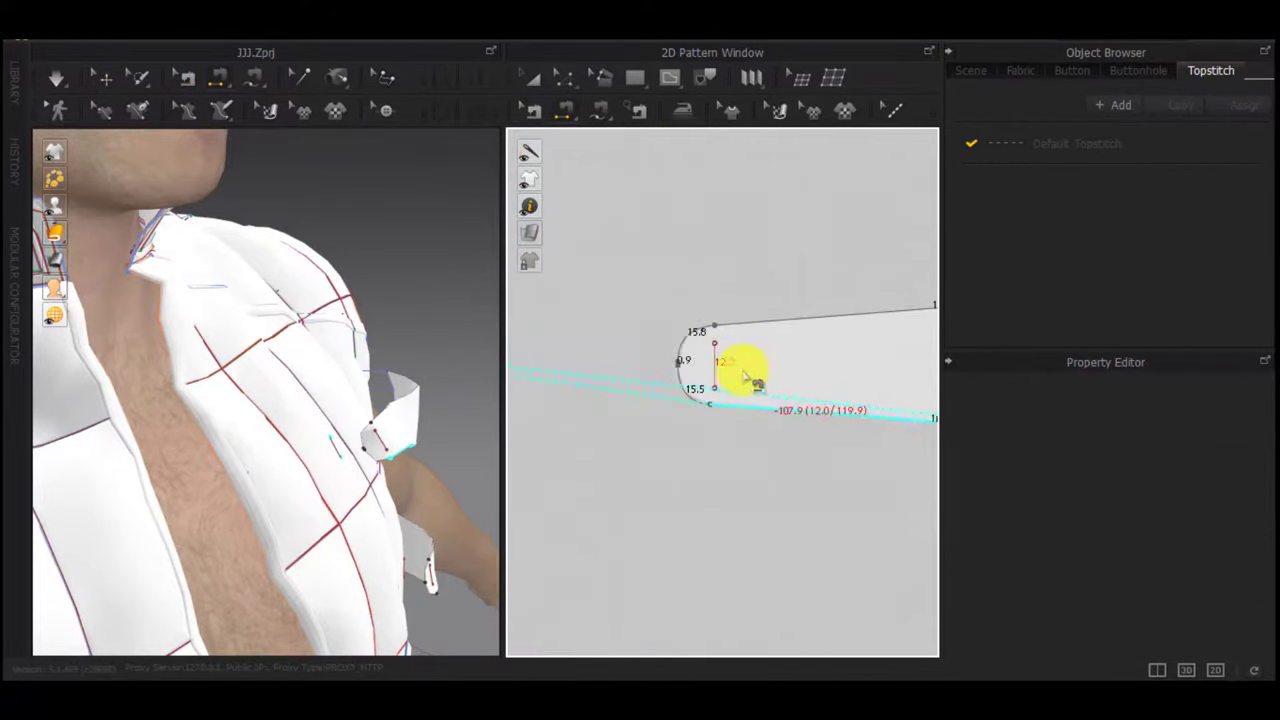
{"action": "left_click", "coordinate": [718, 357]}
{"action": "scroll", "coordinate": [725, 410], "scroll_direction": "down", "scroll_amount": 3}
Sew the internal line at the shorter strip's rounded end to the second chest row's 12 mm internal line
{"action": "left_click", "coordinate": [771, 534]}
{"action": "scroll", "coordinate": [771, 534], "scroll_direction": "down", "scroll_amount": 5}
{"action": "middle_click_drag", "start_coordinate": [772, 534], "coordinate": [843, 534]}
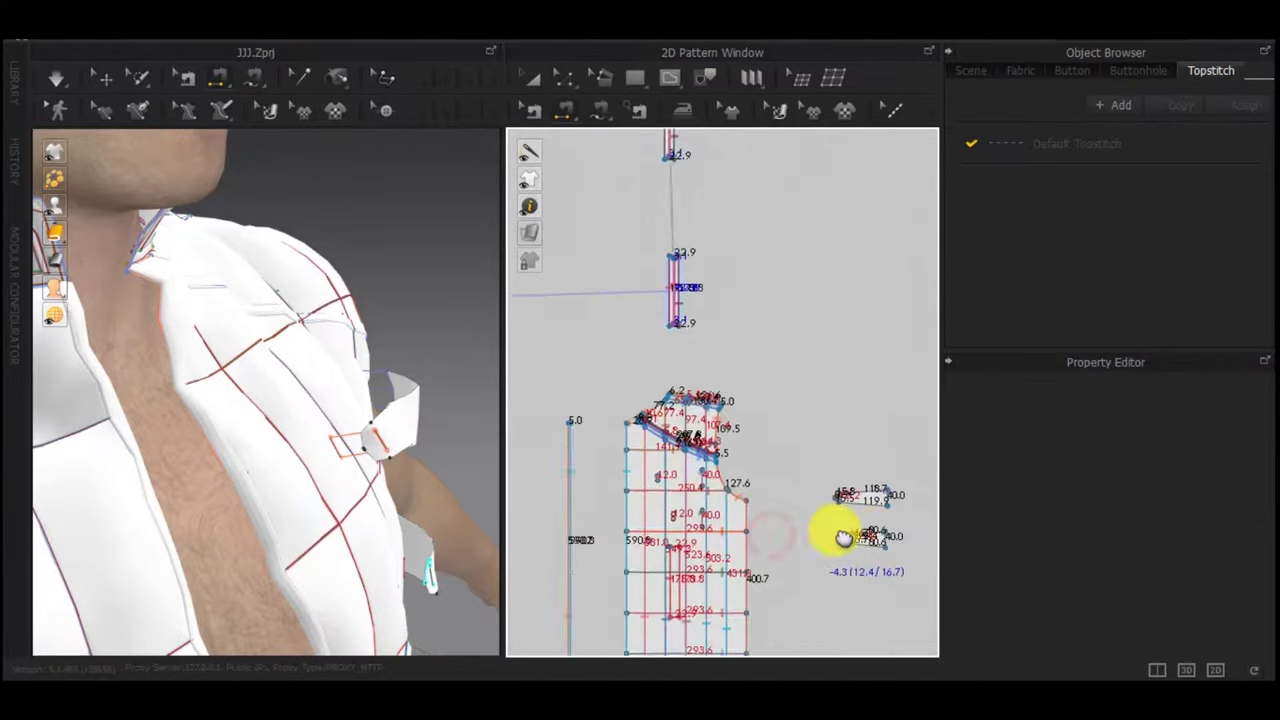
{"action": "scroll", "coordinate": [660, 520], "scroll_direction": "up", "scroll_amount": 4}
{"action": "scroll", "coordinate": [707, 508], "scroll_direction": "up", "scroll_amount": 3}
{"action": "left_click", "coordinate": [714, 501]}
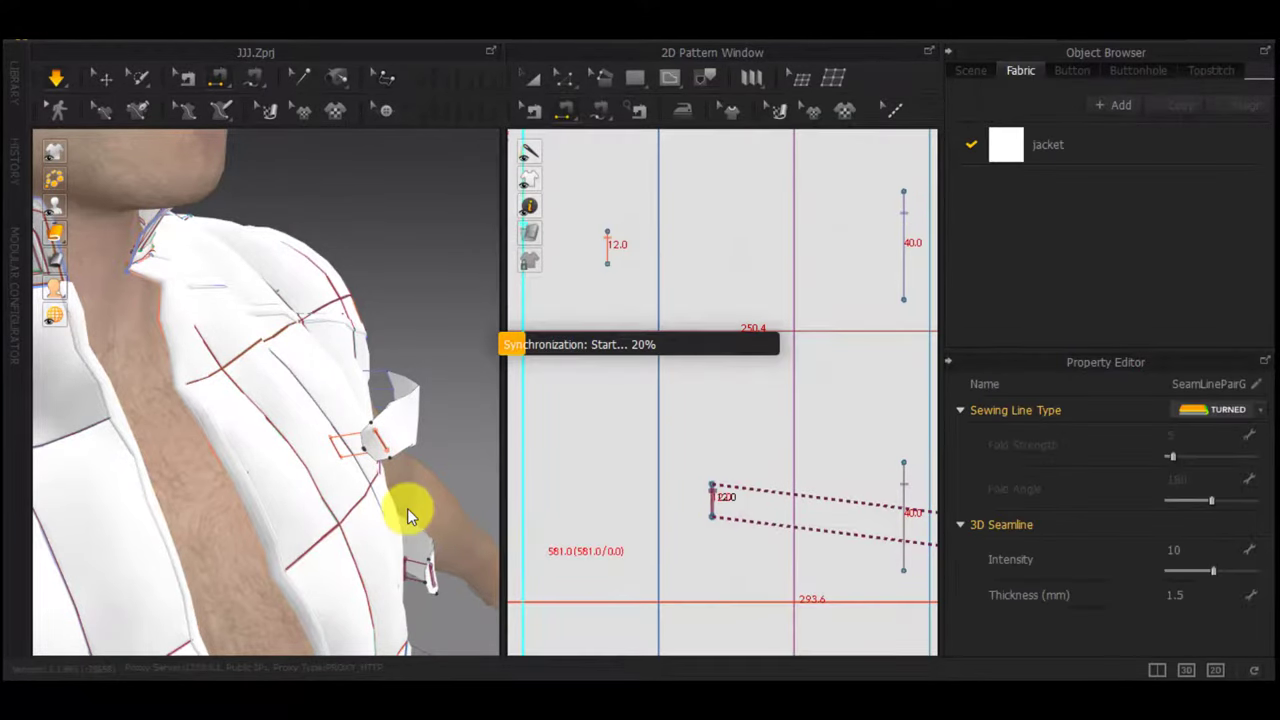
Simulate the jacket to drape both strips onto the chest
{"action": "right_click_drag", "start_coordinate": [408, 514], "coordinate": [266, 514]}
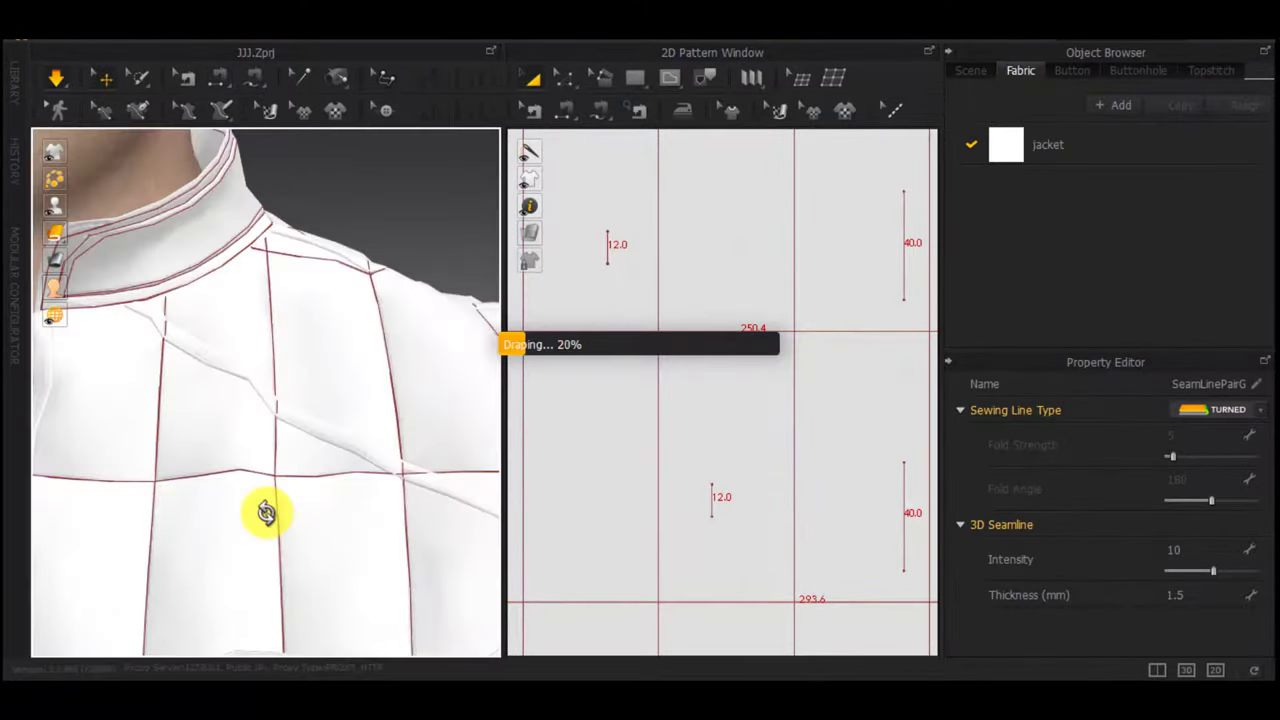
{"action": "scroll", "coordinate": [266, 514], "scroll_direction": "down", "scroll_amount": 3}
{"action": "middle_click_drag", "start_coordinate": [266, 514], "coordinate": [267, 428]}
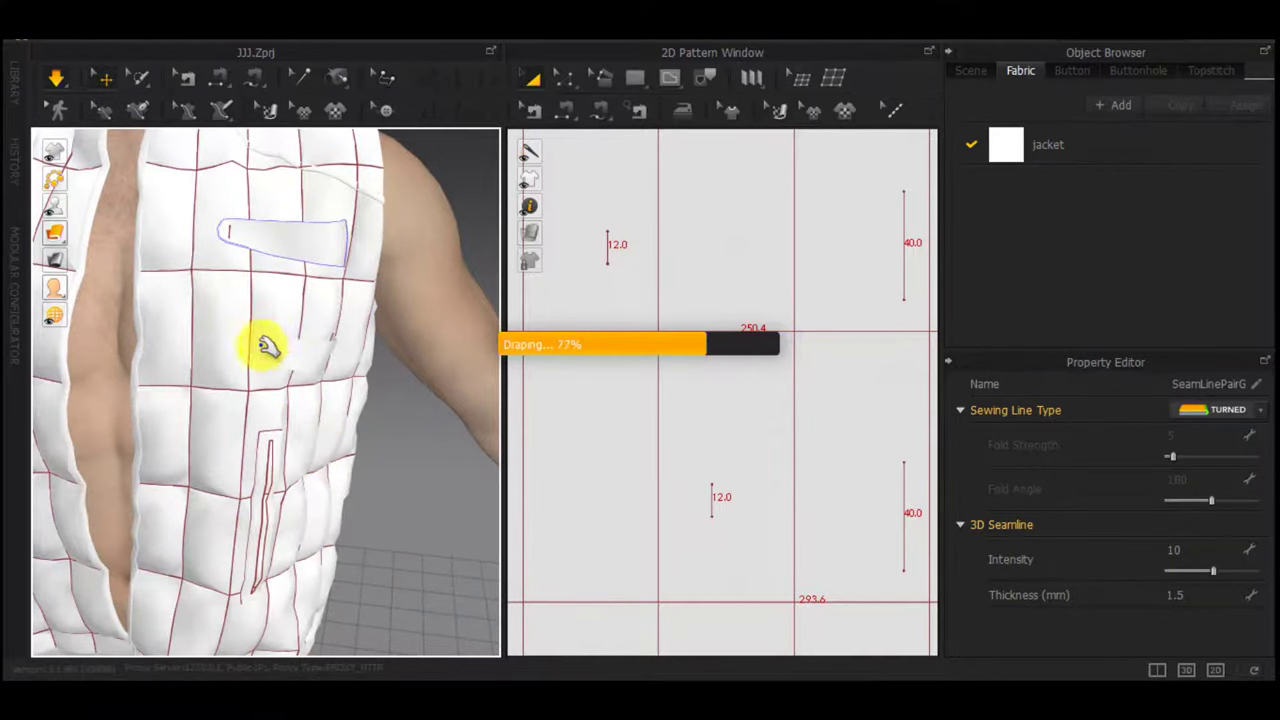
{"action": "right_click_drag", "start_coordinate": [266, 343], "coordinate": [207, 337]}
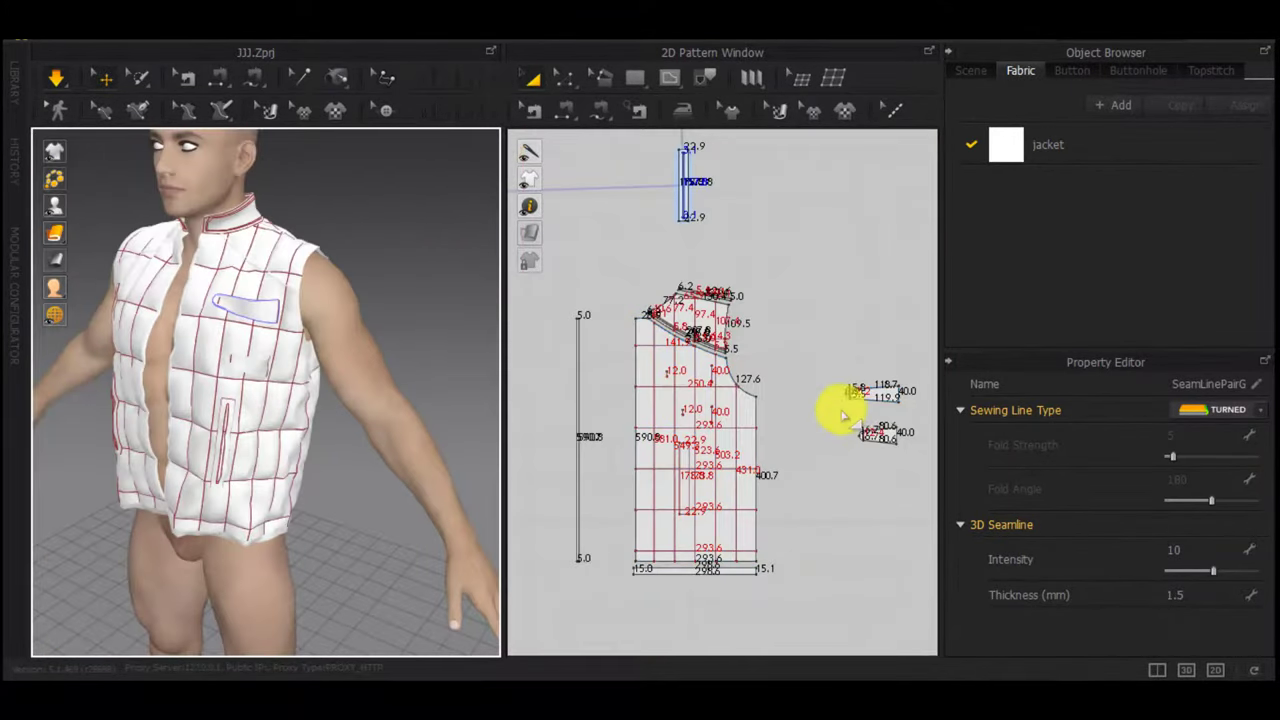
Offset the longer strip's whole outline inward as three internal lines spaced 2.5 mm apart
{"action": "scroll", "coordinate": [808, 415], "scroll_direction": "up", "scroll_amount": 3}
{"action": "middle_click_drag", "start_coordinate": [808, 415], "coordinate": [686, 414]}
{"action": "scroll", "coordinate": [768, 392], "scroll_direction": "up", "scroll_amount": 3}
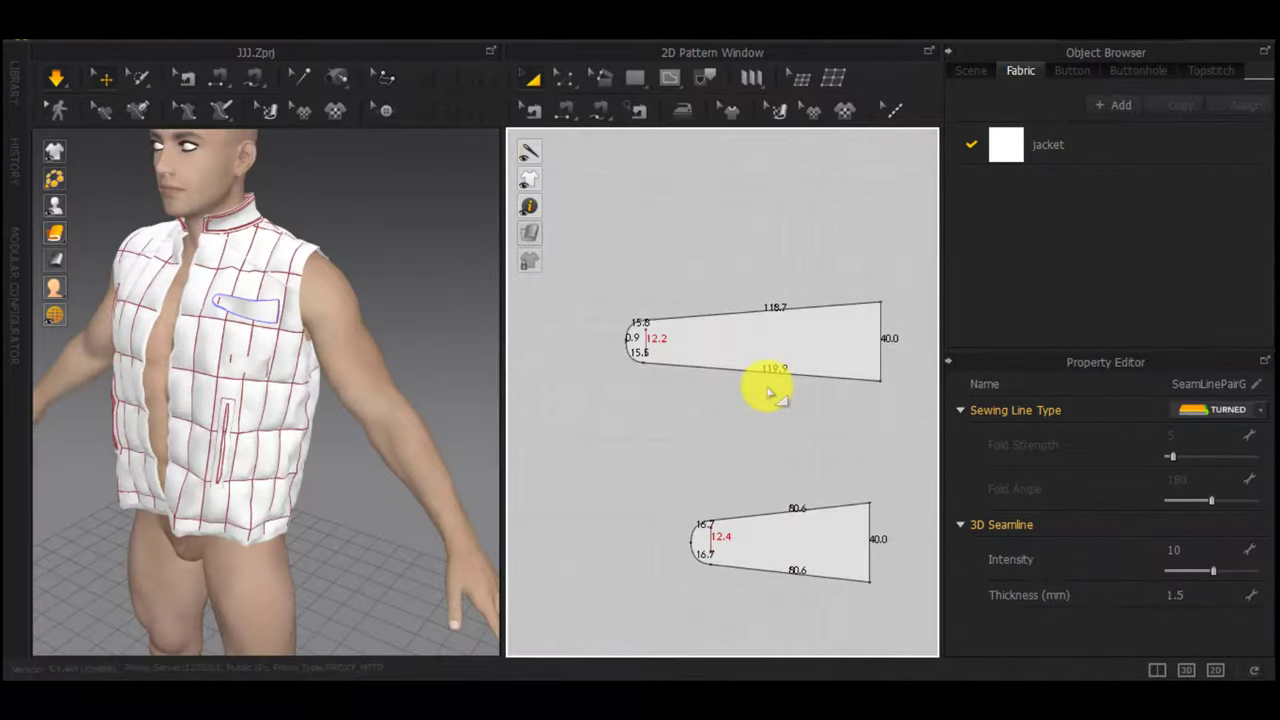
{"action": "double_click", "coordinate": [768, 370]}
{"action": "scroll", "coordinate": [736, 368], "scroll_direction": "up", "scroll_amount": 2}
{"action": "right_click", "coordinate": [736, 368]}
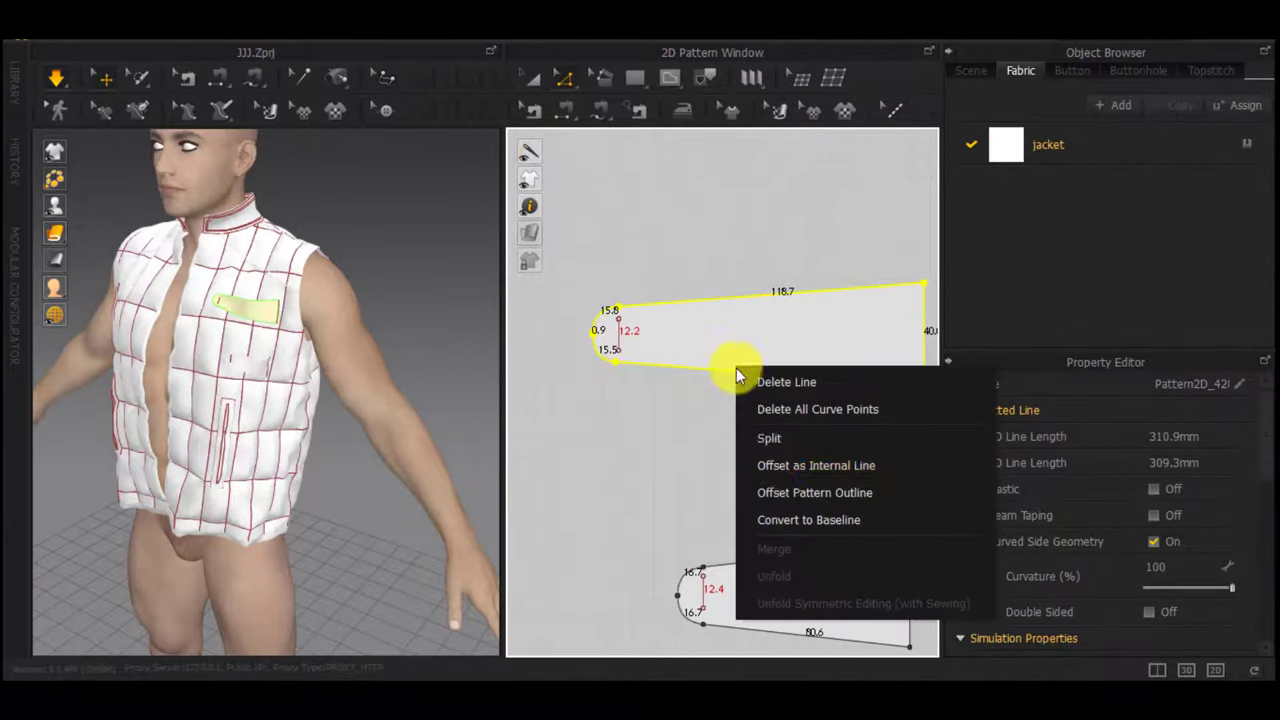
{"action": "left_click", "coordinate": [776, 465]}
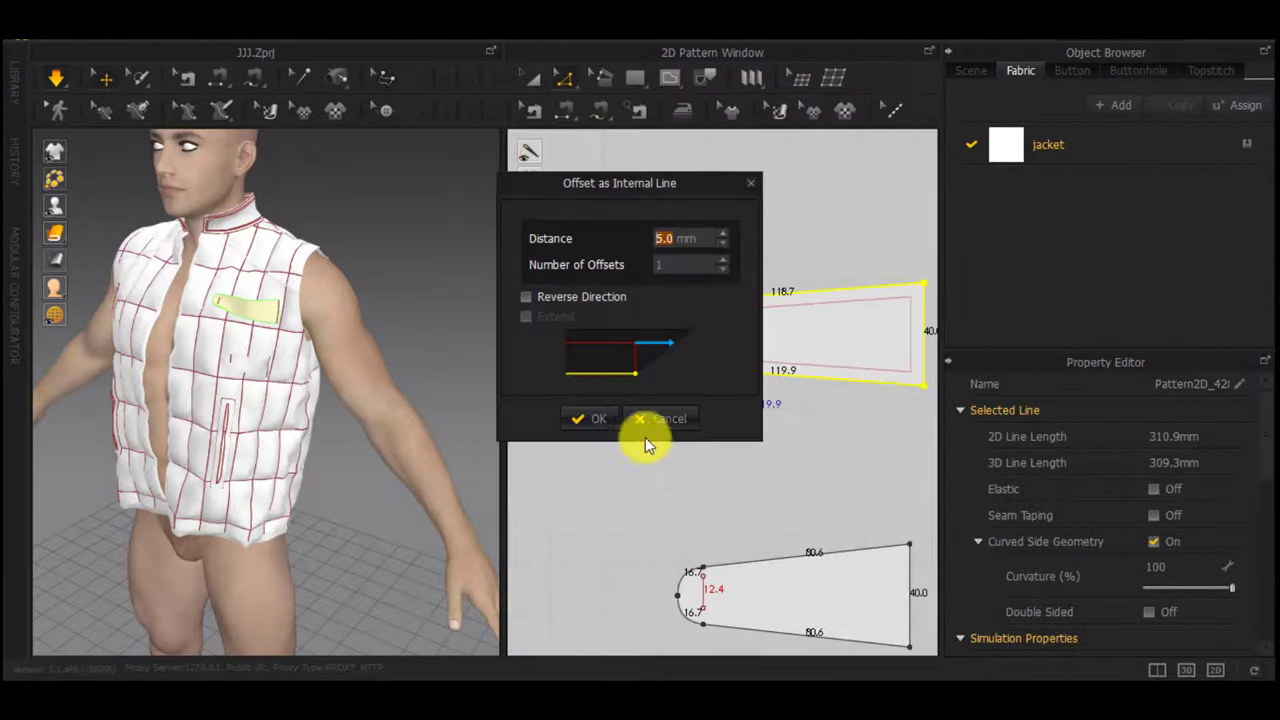
{"action": "type", "text": "2.5"}
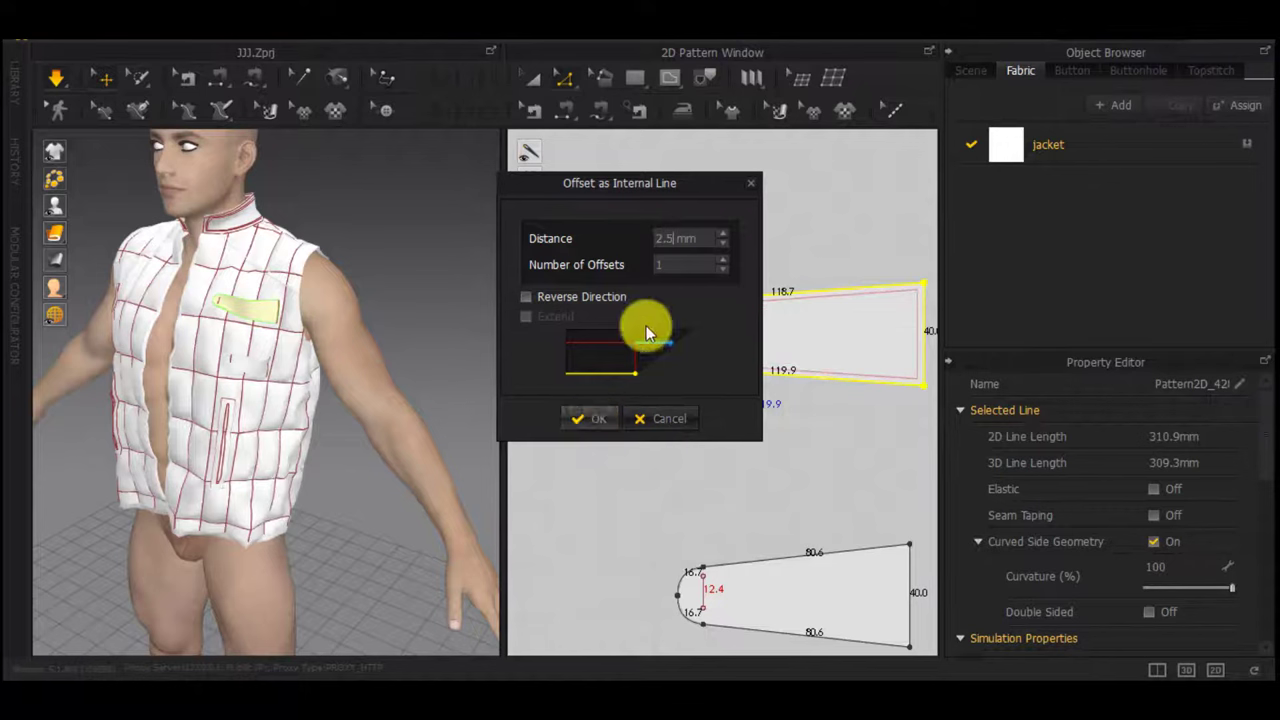
{"action": "double_click", "coordinate": [722, 263]}
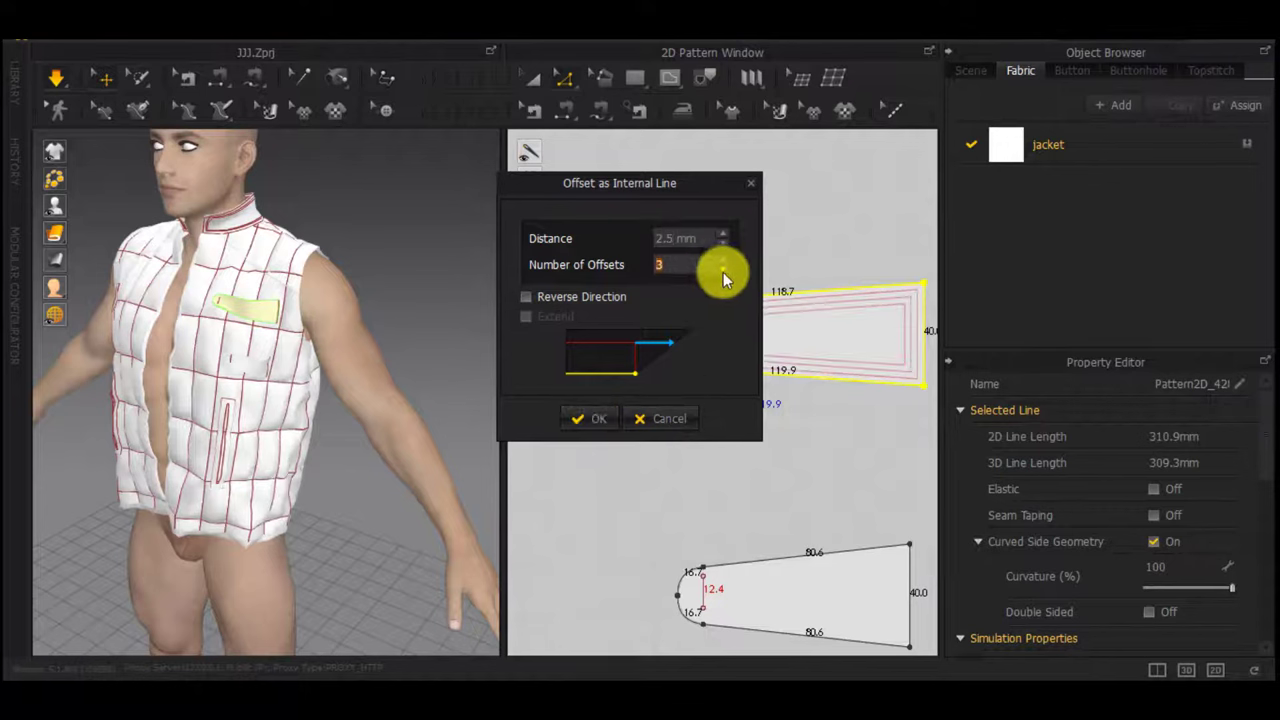
{"action": "left_click", "coordinate": [723, 260]}
{"action": "left_click", "coordinate": [603, 415]}
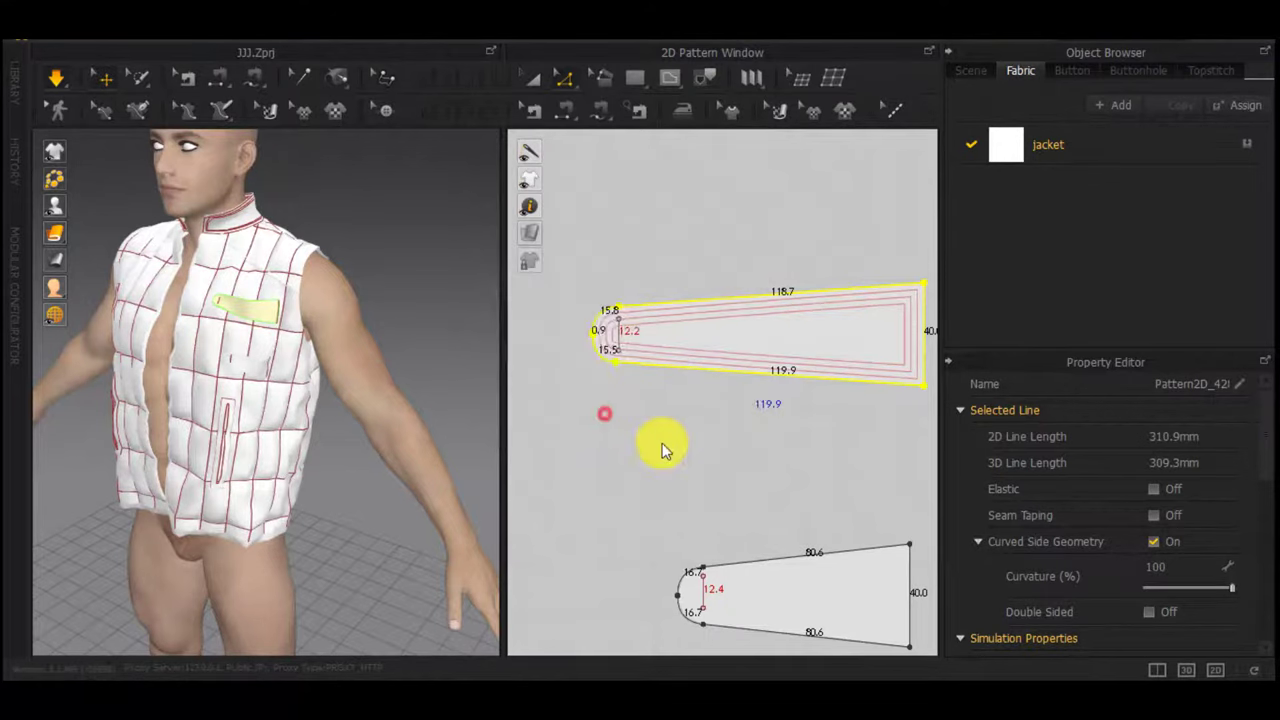
Offset the shorter strip's whole outline inward as three internal lines with the same offset settings
{"action": "scroll", "coordinate": [662, 446], "scroll_direction": "down", "scroll_amount": 4}
{"action": "left_click_drag", "start_coordinate": [814, 463], "coordinate": [668, 581]}
{"action": "scroll", "coordinate": [730, 535], "scroll_direction": "up", "scroll_amount": 4}
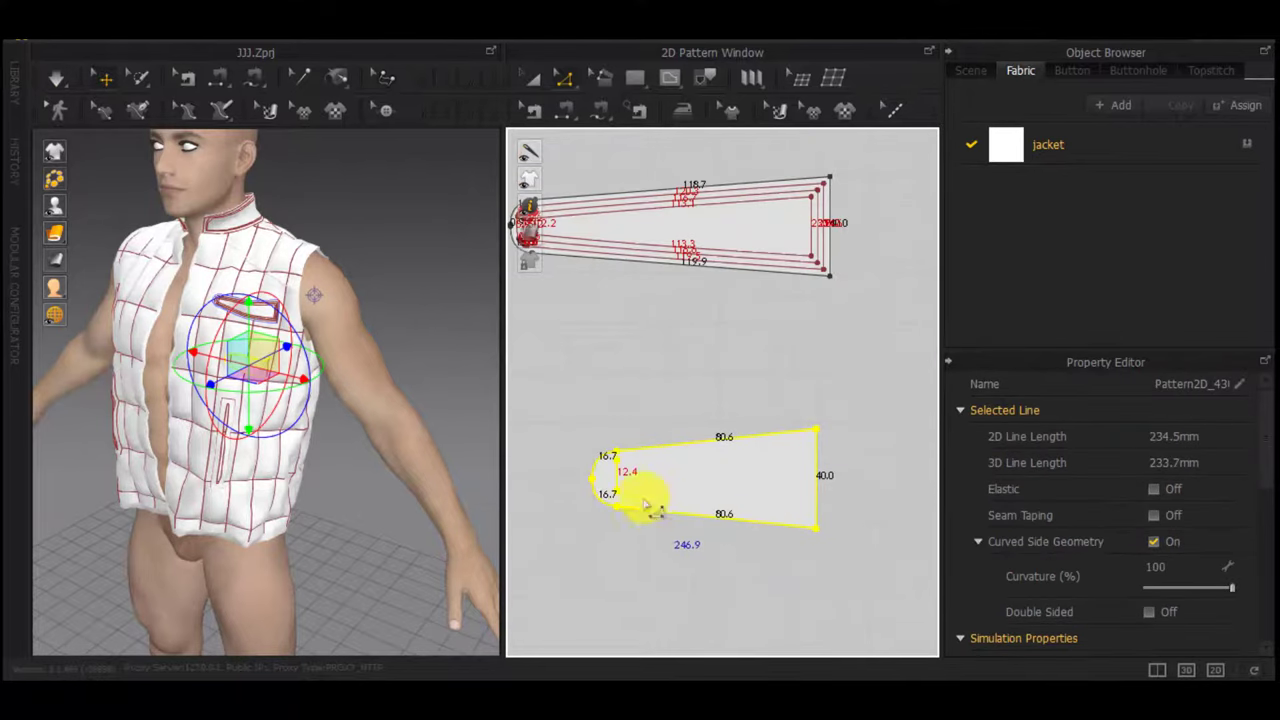
{"action": "left_click", "coordinate": [664, 541]}
{"action": "double_click", "coordinate": [677, 511]}
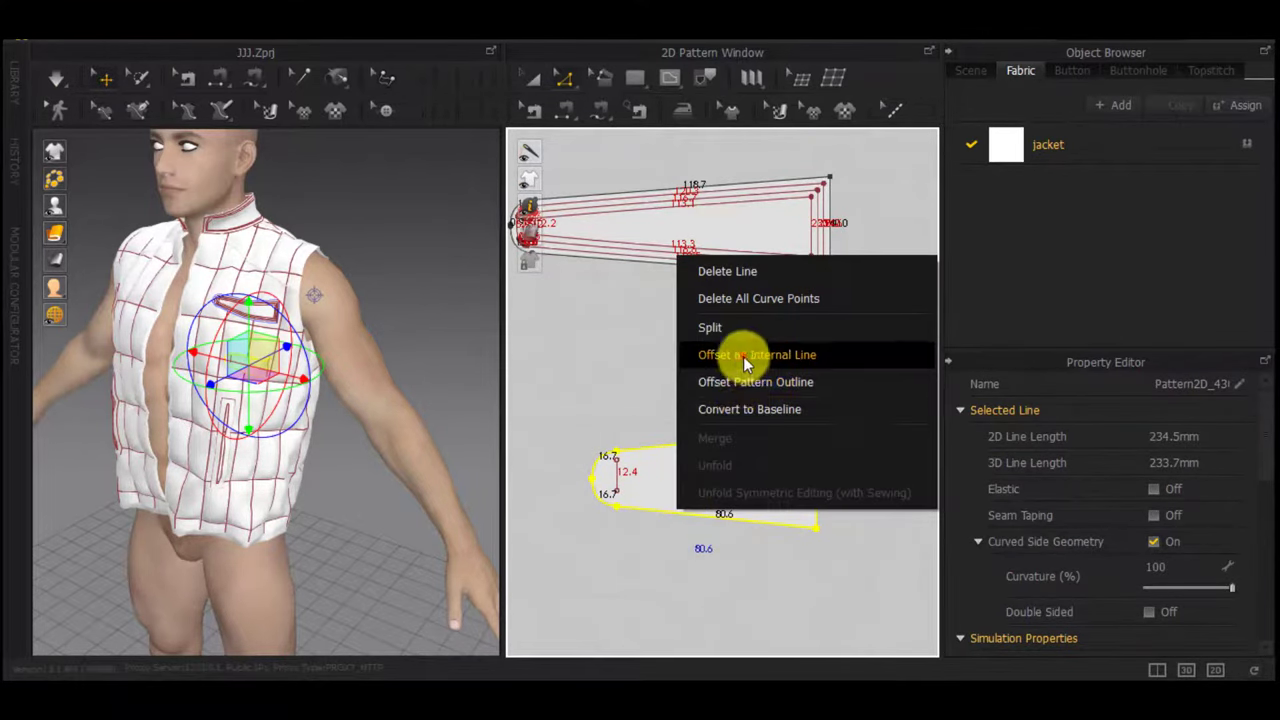
{"action": "left_click", "coordinate": [743, 356]}
{"action": "left_click", "coordinate": [588, 412]}
{"action": "scroll", "coordinate": [639, 452], "scroll_direction": "down", "scroll_amount": 5}
Layer-clone both strips over the originals and place the copies about 270 mm above them in the 2D pattern layout
{"action": "left_click_drag", "start_coordinate": [790, 323], "coordinate": [588, 566]}
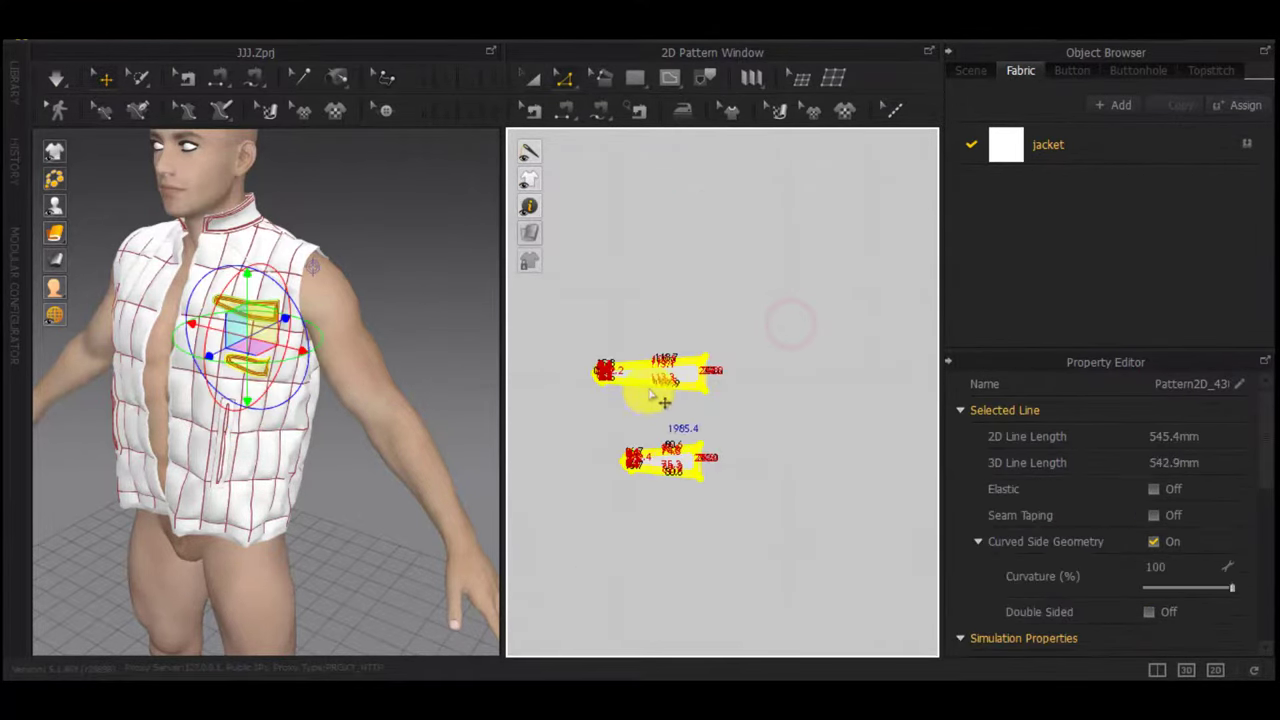
{"action": "right_click", "coordinate": [651, 372]}
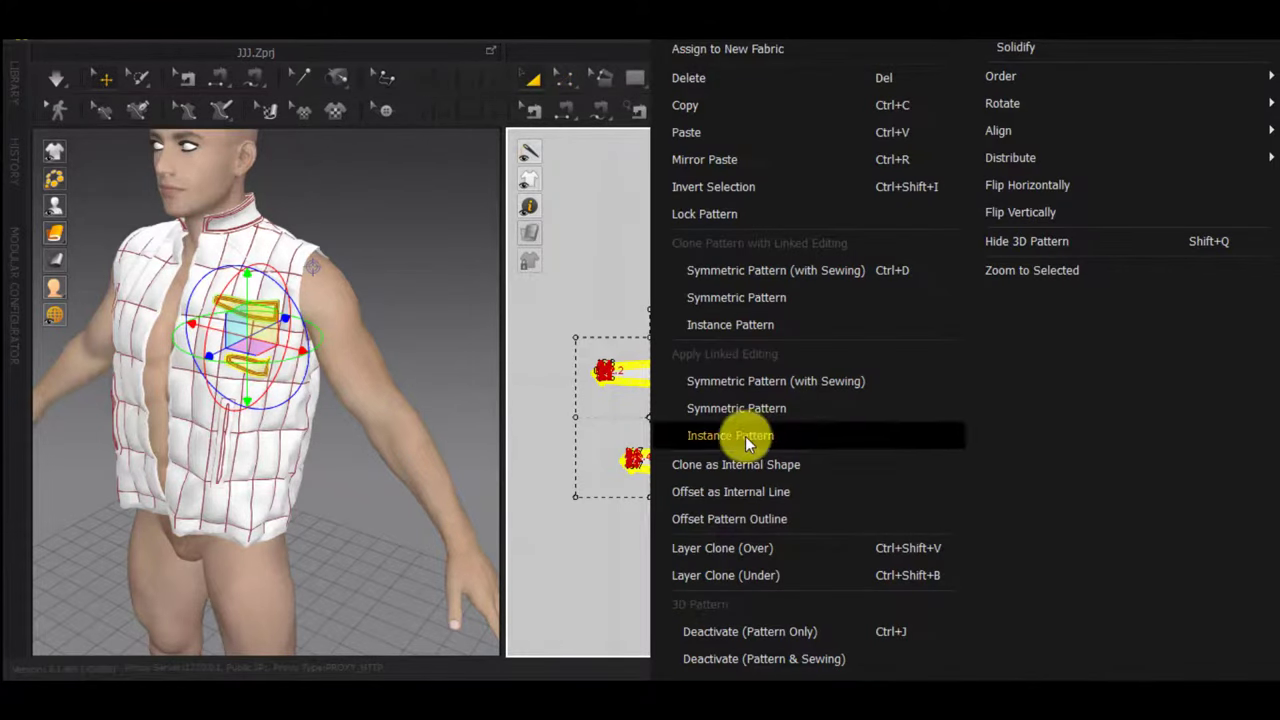
{"action": "left_click", "coordinate": [735, 547]}
{"action": "scroll", "coordinate": [667, 306], "scroll_direction": "down", "scroll_amount": 3}
{"action": "middle_click_drag", "start_coordinate": [668, 304], "coordinate": [668, 334]}
{"action": "left_click", "coordinate": [660, 286]}
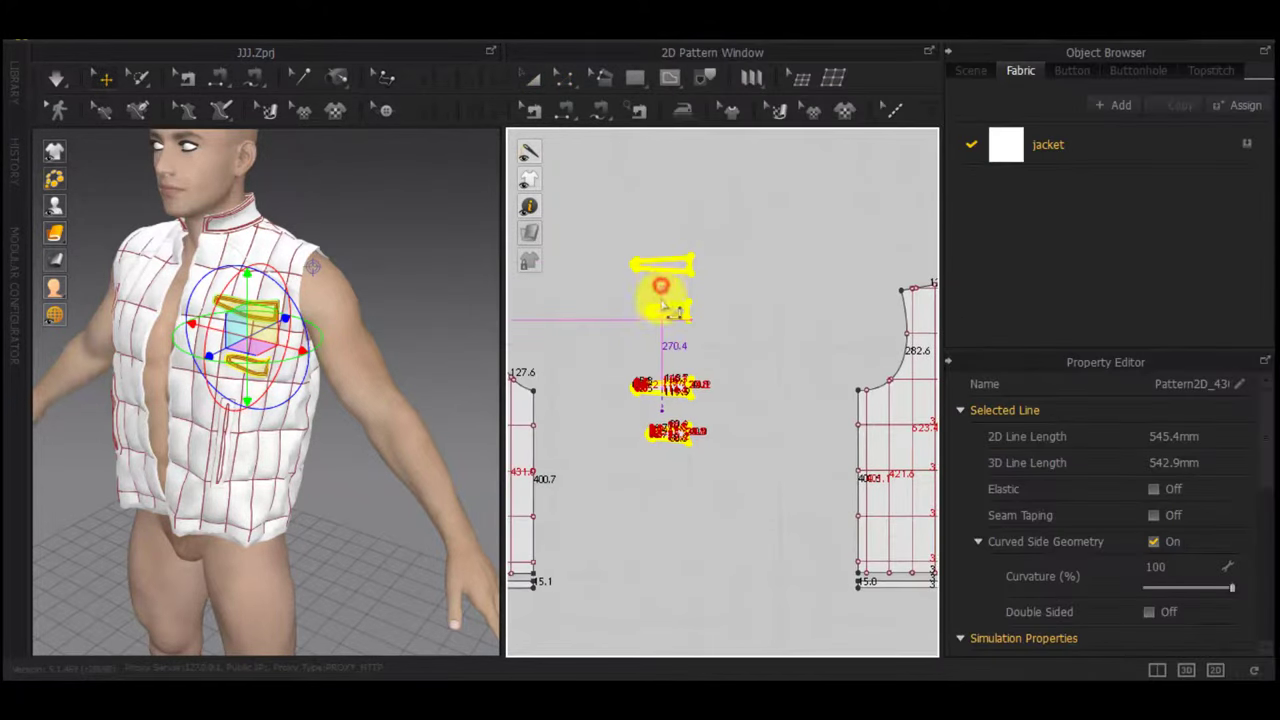
Cut the shorter strip's copy along its innermost internal line and move the separated inner piece below the outer frame
{"action": "scroll", "coordinate": [667, 314], "scroll_direction": "up", "scroll_amount": 5}
{"action": "left_click", "coordinate": [667, 318]}
{"action": "scroll", "coordinate": [666, 340], "scroll_direction": "up", "scroll_amount": 3}
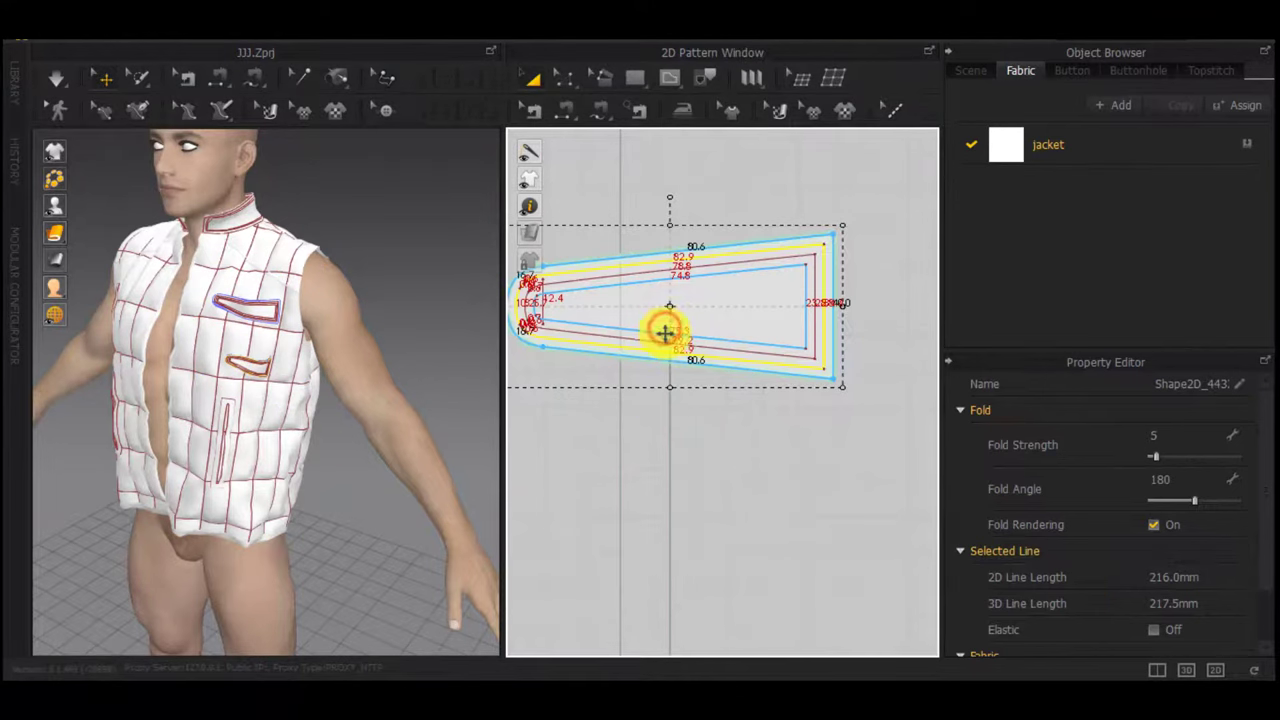
{"action": "left_click", "coordinate": [653, 407]}
{"action": "left_click", "coordinate": [638, 334]}
{"action": "left_click", "coordinate": [667, 358]}
{"action": "scroll", "coordinate": [664, 328], "scroll_direction": "up", "scroll_amount": 2}
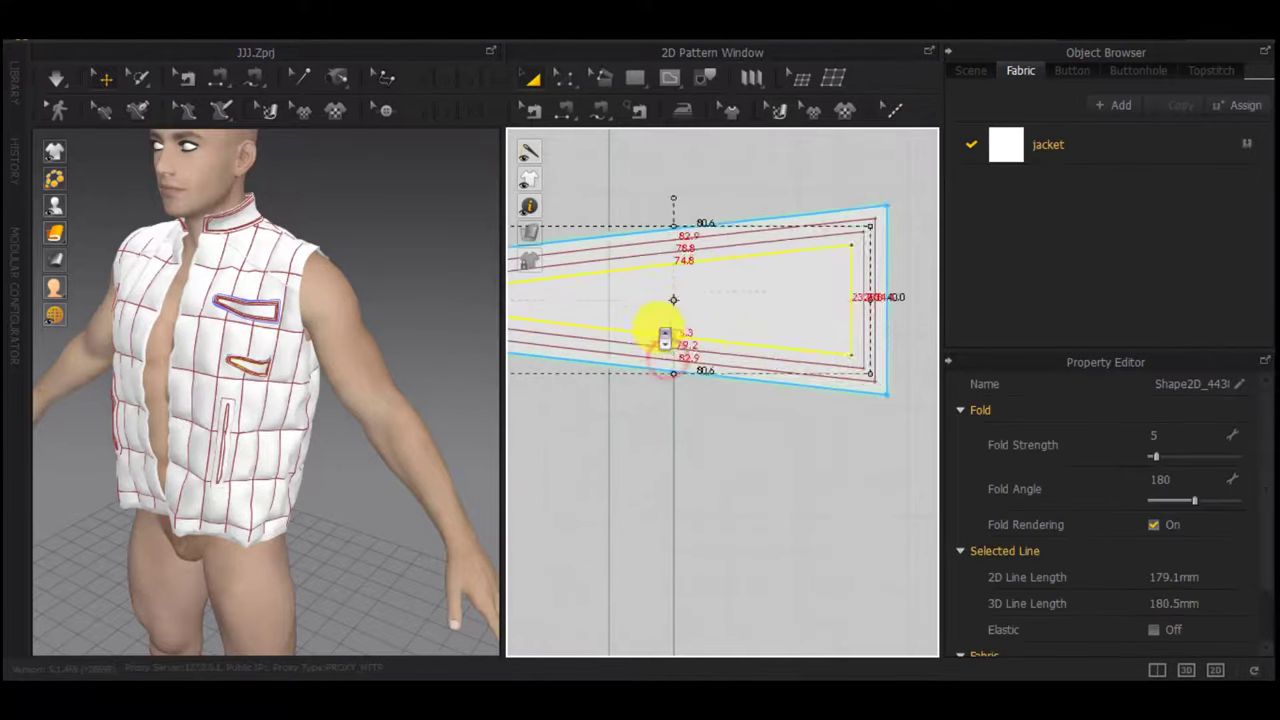
{"action": "right_click", "coordinate": [662, 333]}
{"action": "left_click", "coordinate": [704, 352]}
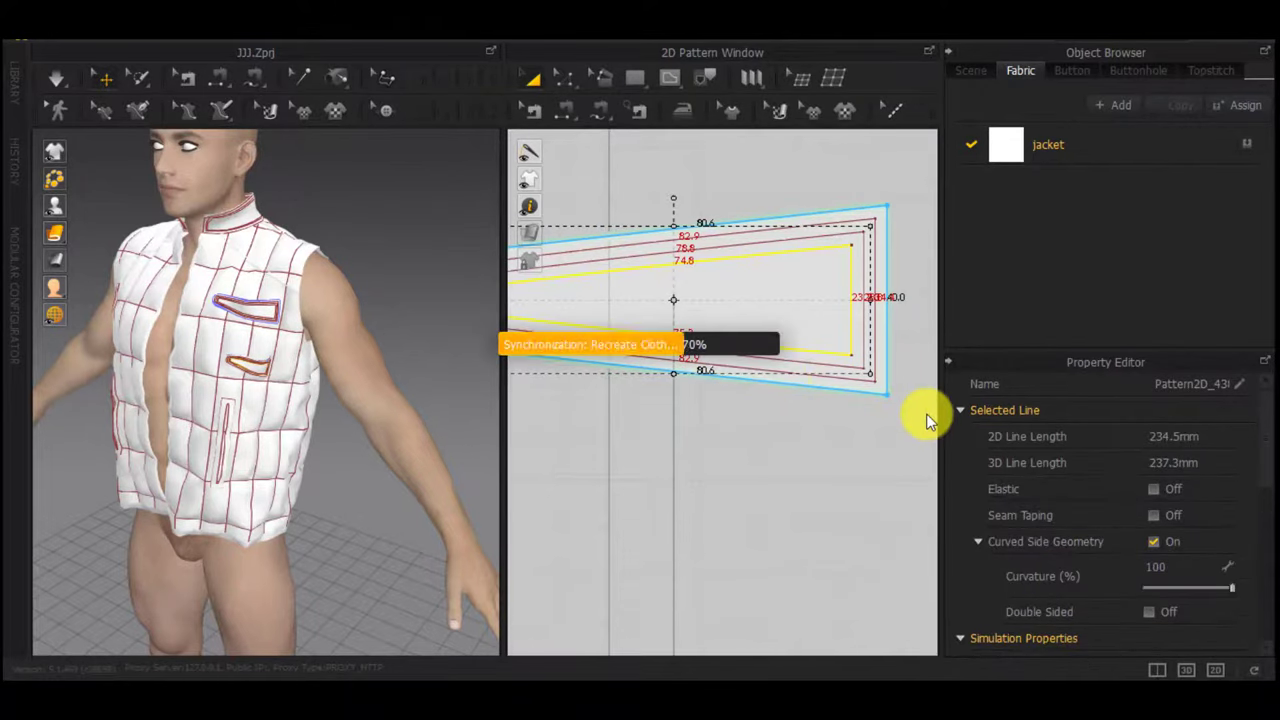
{"action": "scroll", "coordinate": [893, 435], "scroll_direction": "down", "scroll_amount": 2}
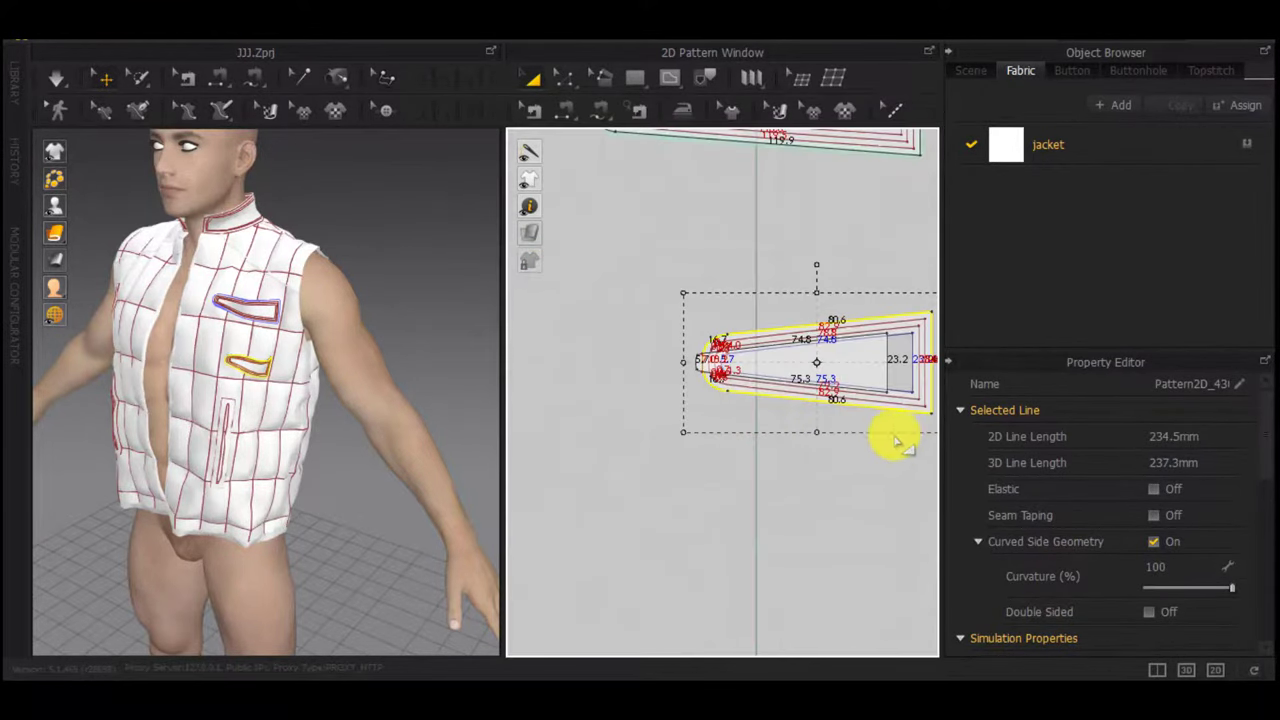
{"action": "middle_click_drag", "start_coordinate": [897, 436], "coordinate": [808, 416]}
{"action": "left_click_drag", "start_coordinate": [746, 339], "coordinate": [780, 468]}
Set the weft shrinkage of the shorter strip copy's outer frame to 105%
{"action": "left_click_drag", "start_coordinate": [874, 411], "coordinate": [541, 251]}
{"action": "scroll", "coordinate": [1163, 535], "scroll_direction": "down", "scroll_amount": 3}
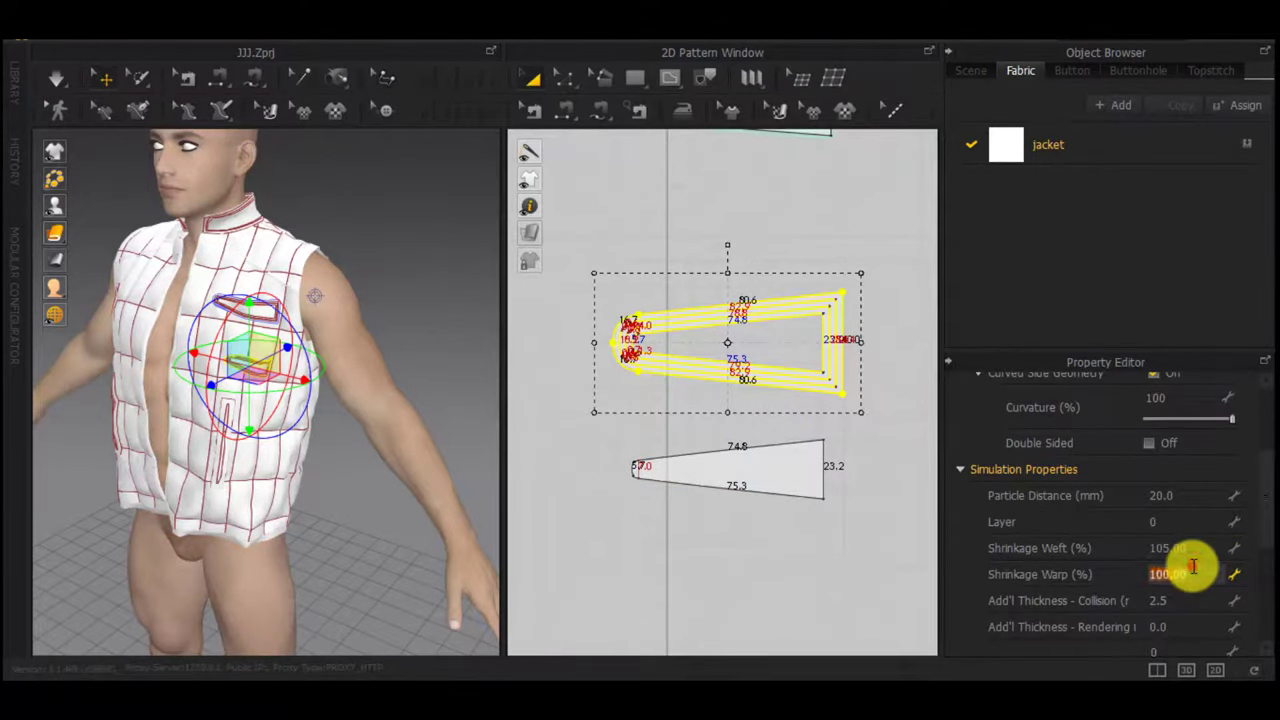
{"action": "left_click", "coordinate": [857, 443]}
{"action": "scroll", "coordinate": [857, 443], "scroll_direction": "down", "scroll_amount": 3}
Cut the longer strip's copy along its innermost internal line and move the separated inner piece below the outer frame
{"action": "scroll", "coordinate": [782, 262], "scroll_direction": "up", "scroll_amount": 5}
{"action": "left_click", "coordinate": [780, 231]}
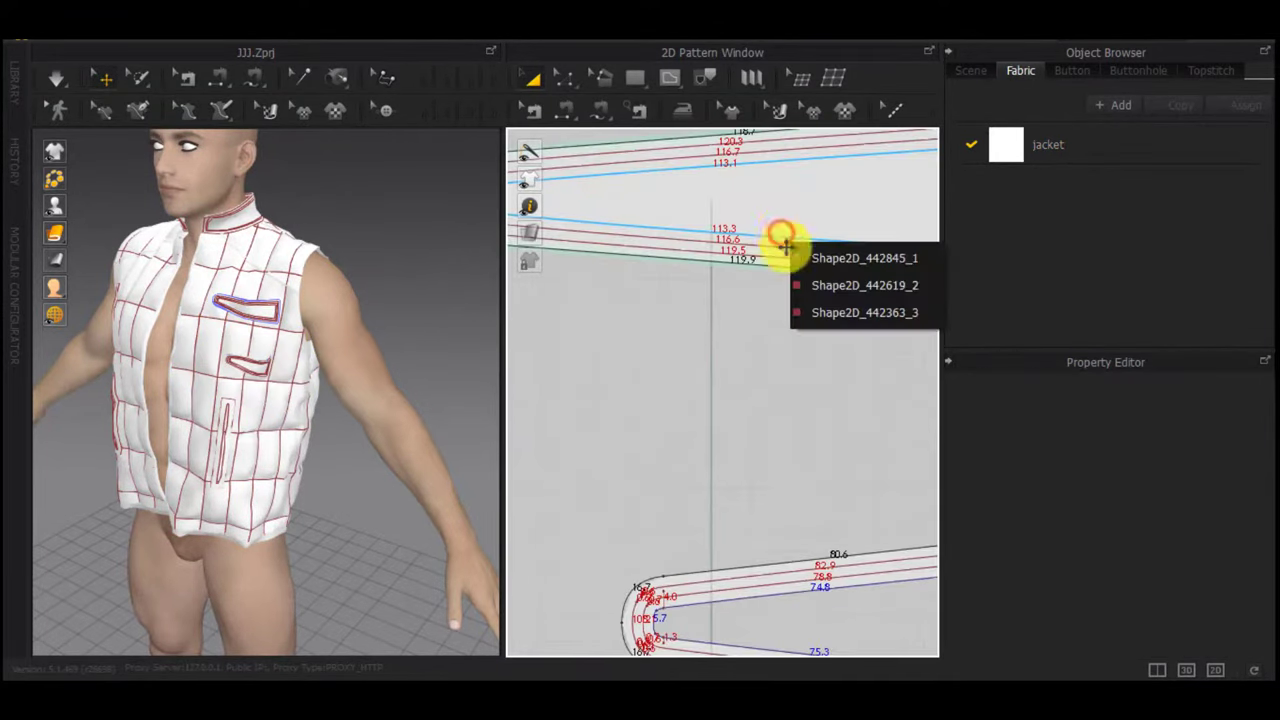
{"action": "left_click", "coordinate": [794, 269]}
{"action": "right_click", "coordinate": [792, 233]}
{"action": "left_click", "coordinate": [854, 363]}
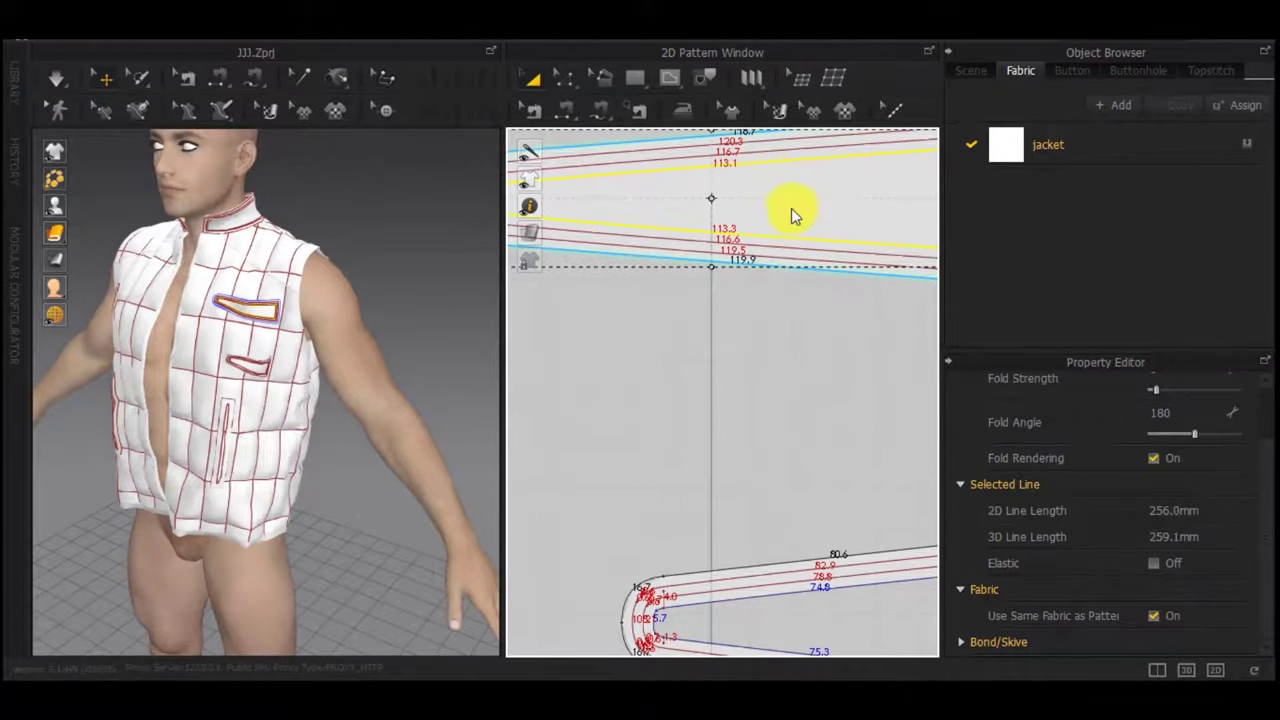
{"action": "left_click", "coordinate": [806, 240]}
{"action": "scroll", "coordinate": [806, 238], "scroll_direction": "down", "scroll_amount": 4}
{"action": "scroll", "coordinate": [1129, 537], "scroll_direction": "down", "scroll_amount": 3}
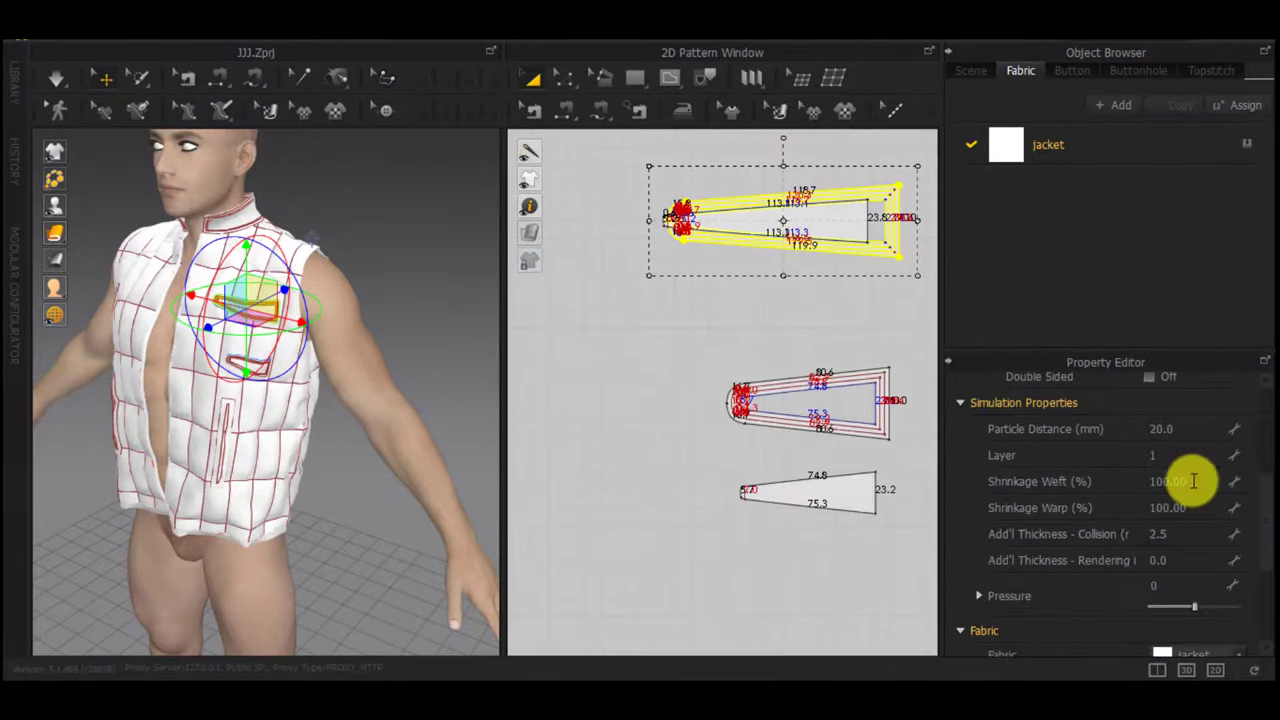
{"action": "left_click", "coordinate": [843, 295]}
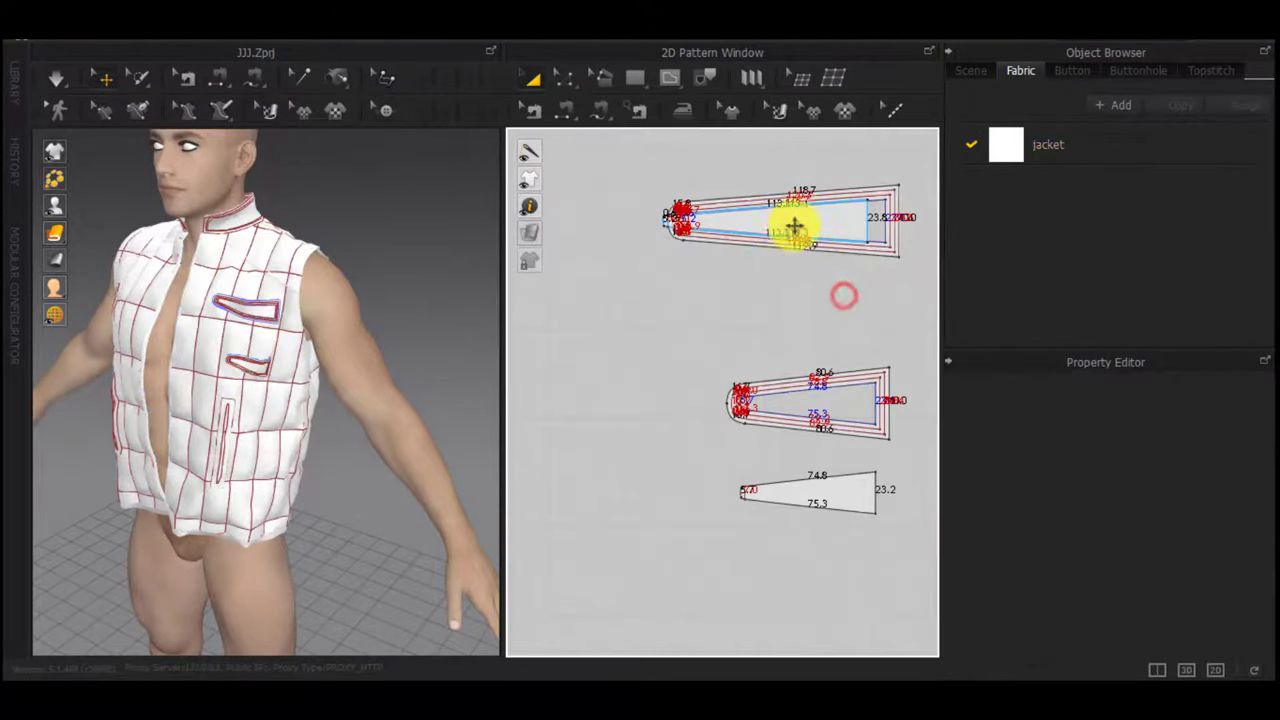
{"action": "left_click_drag", "start_coordinate": [809, 220], "coordinate": [823, 311]}
Simulate the garment to drape the layered strips and check them on the chest in 3D
{"action": "scroll", "coordinate": [826, 338], "scroll_direction": "down", "scroll_amount": 5}
{"action": "key", "text": "space"}
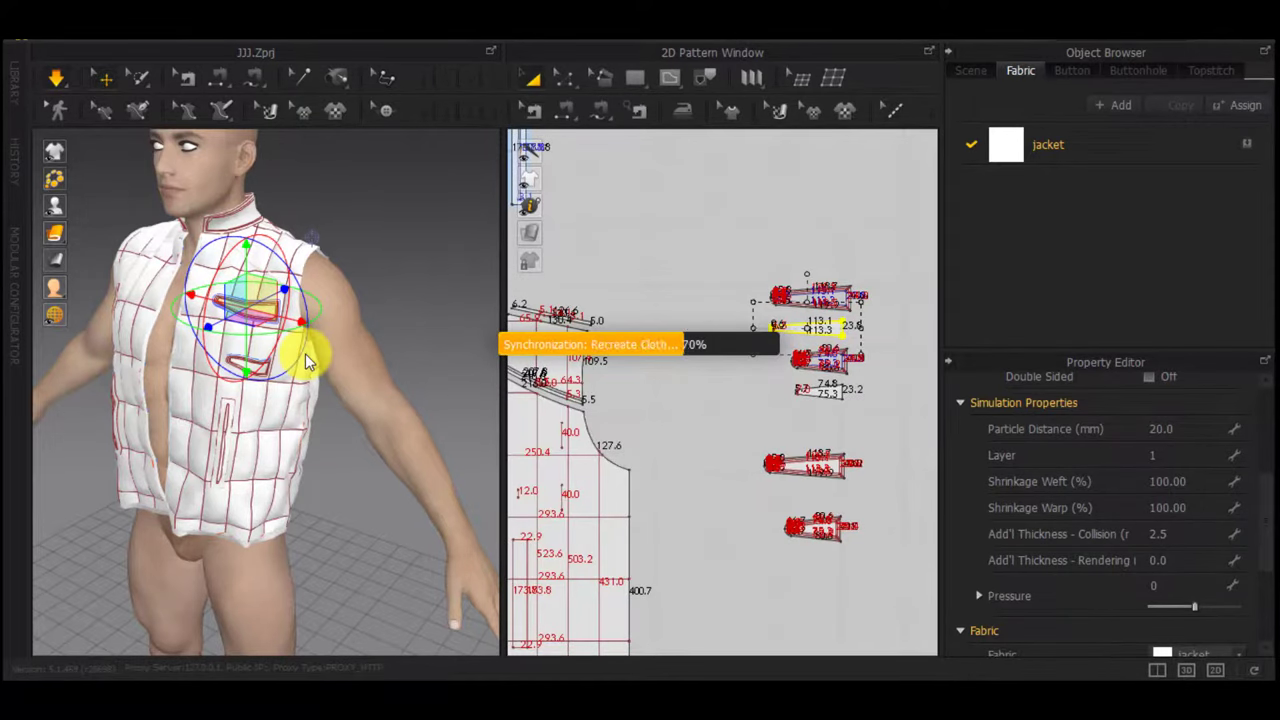
{"action": "scroll", "coordinate": [305, 358], "scroll_direction": "up", "scroll_amount": 5}
{"action": "right_click_drag", "start_coordinate": [275, 346], "coordinate": [475, 186]}
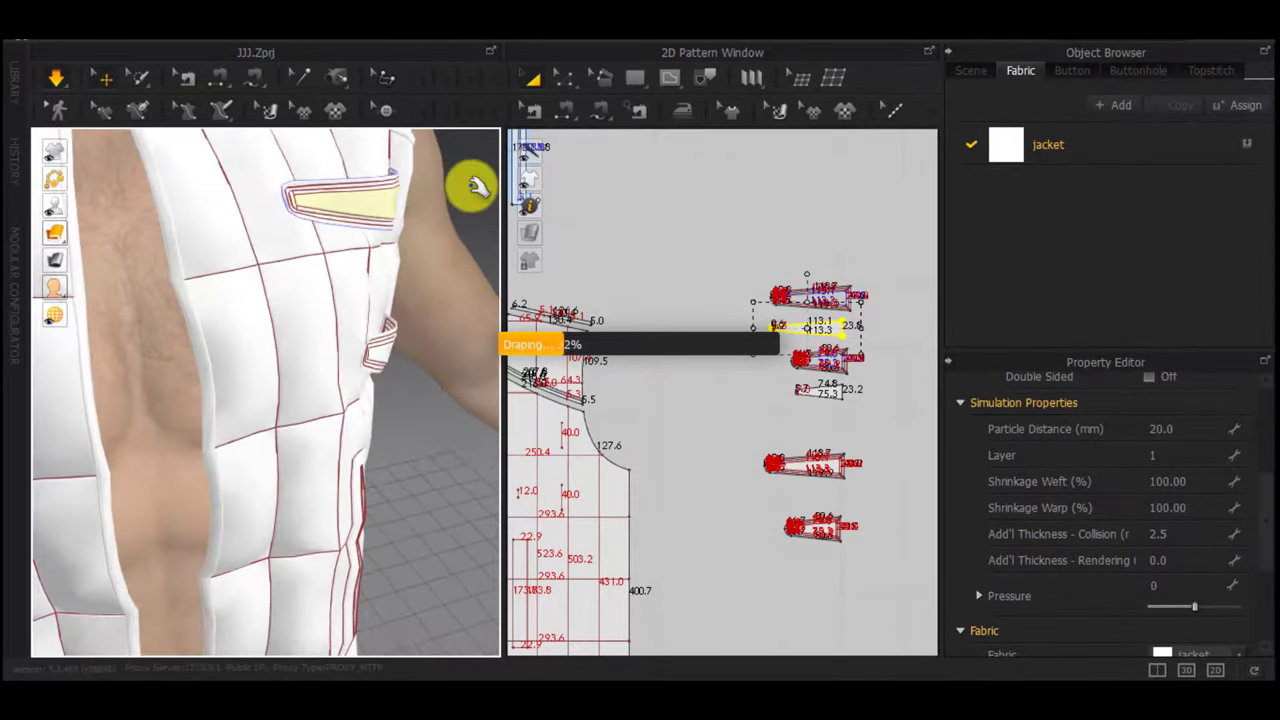
{"action": "left_click", "coordinate": [430, 196]}
{"action": "scroll", "coordinate": [331, 262], "scroll_direction": "down", "scroll_amount": 3}
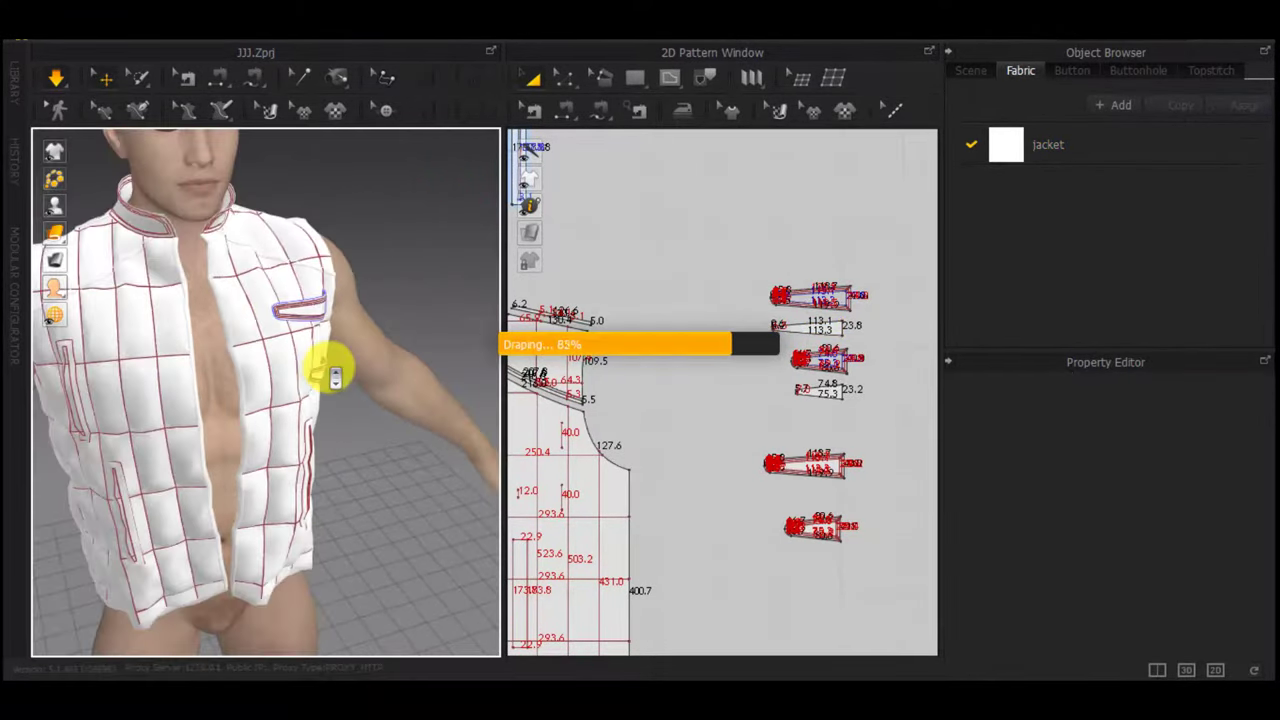
Delete the internal lines from the narrow shoulder seam strip above the first shoulder yoke pattern
{"action": "middle_click_drag", "start_coordinate": [558, 374], "coordinate": [650, 376]}
{"action": "right_click_drag", "start_coordinate": [376, 272], "coordinate": [138, 319]}
{"action": "scroll", "coordinate": [256, 403], "scroll_direction": "up", "scroll_amount": 4}
{"action": "middle_click_drag", "start_coordinate": [257, 403], "coordinate": [323, 357]}
{"action": "scroll", "coordinate": [323, 357], "scroll_direction": "down", "scroll_amount": 3}
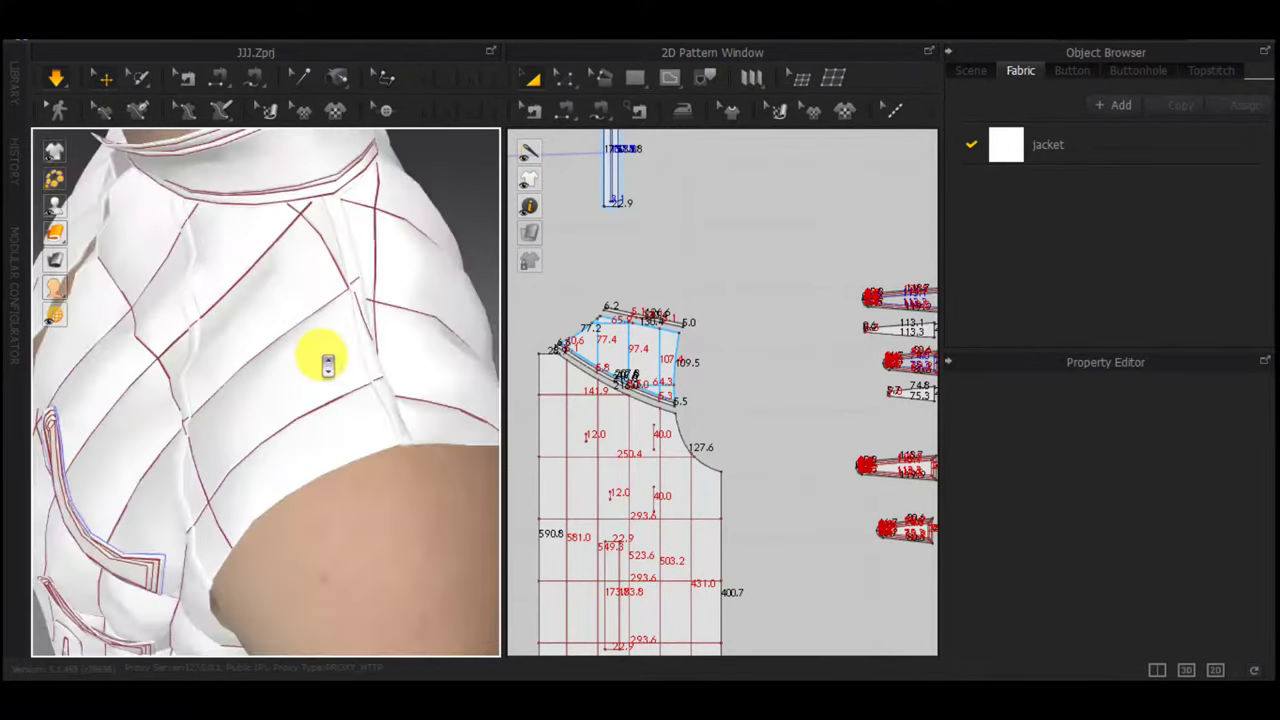
{"action": "scroll", "coordinate": [663, 301], "scroll_direction": "up", "scroll_amount": 5}
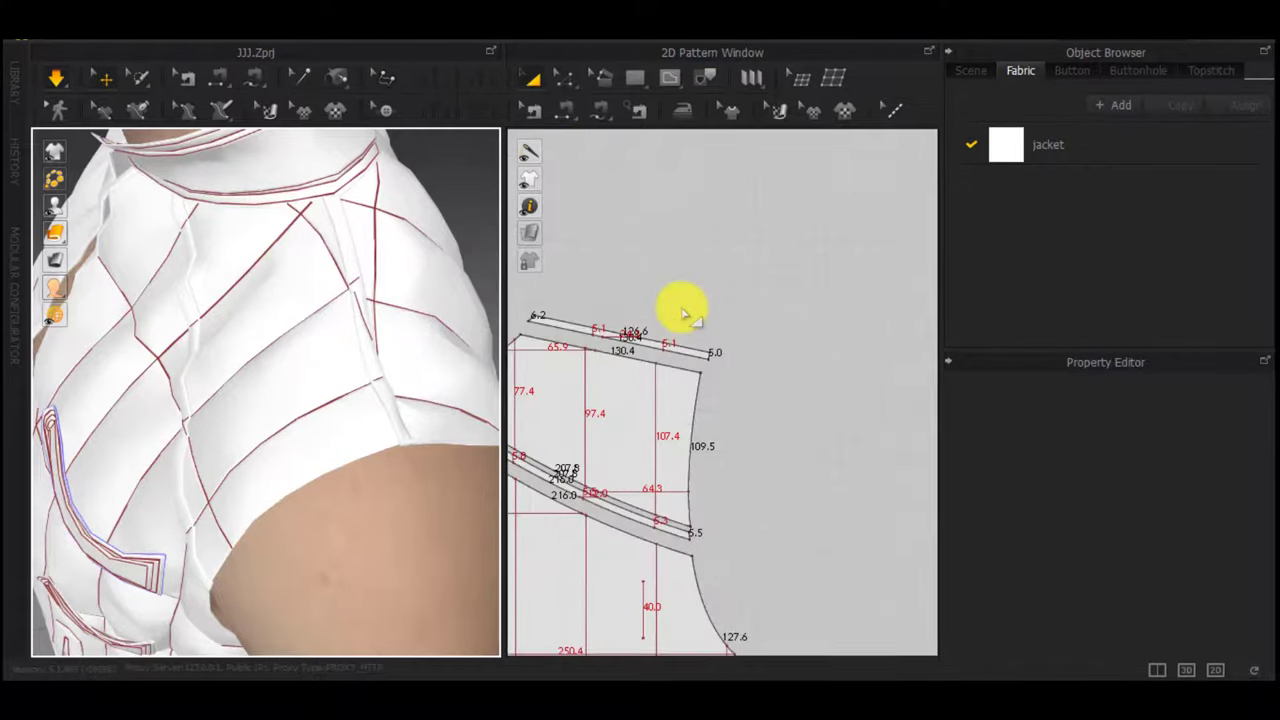
{"action": "key", "text": "z"}
{"action": "left_click", "coordinate": [592, 358]}
{"action": "scroll", "coordinate": [600, 364], "scroll_direction": "up", "scroll_amount": 2}
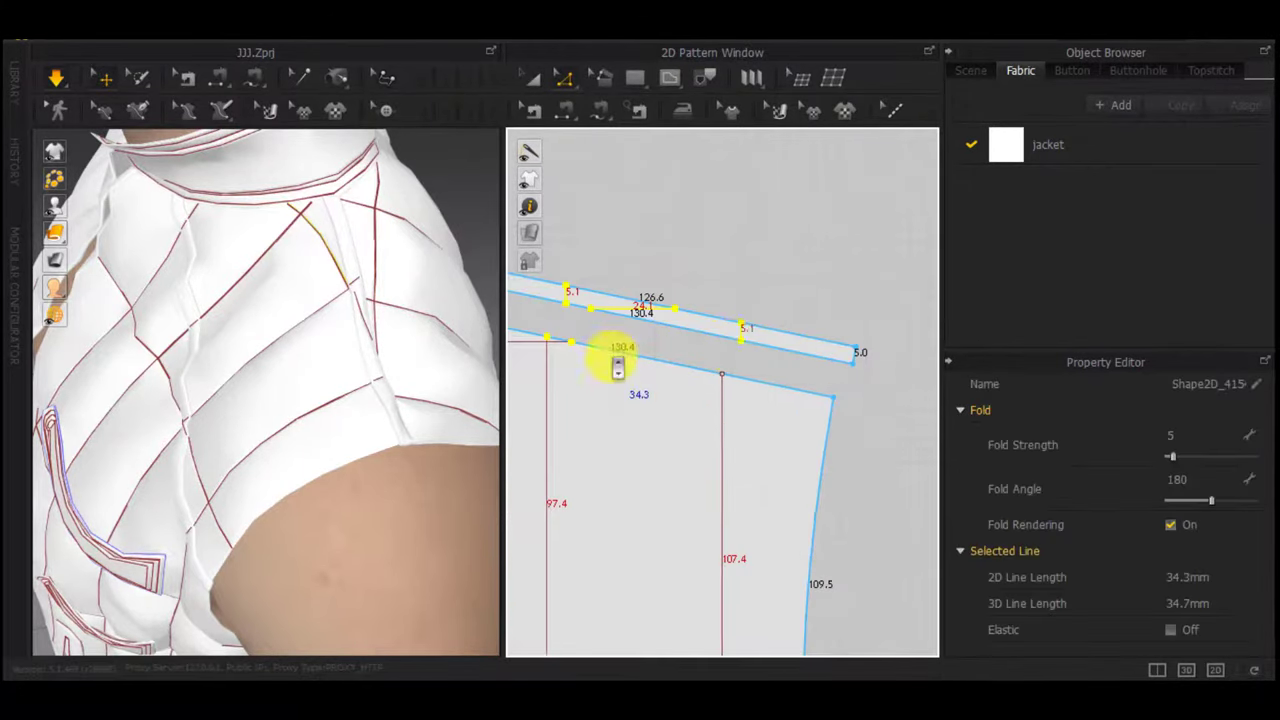
{"action": "left_click_drag", "start_coordinate": [752, 362], "coordinate": [535, 265]}
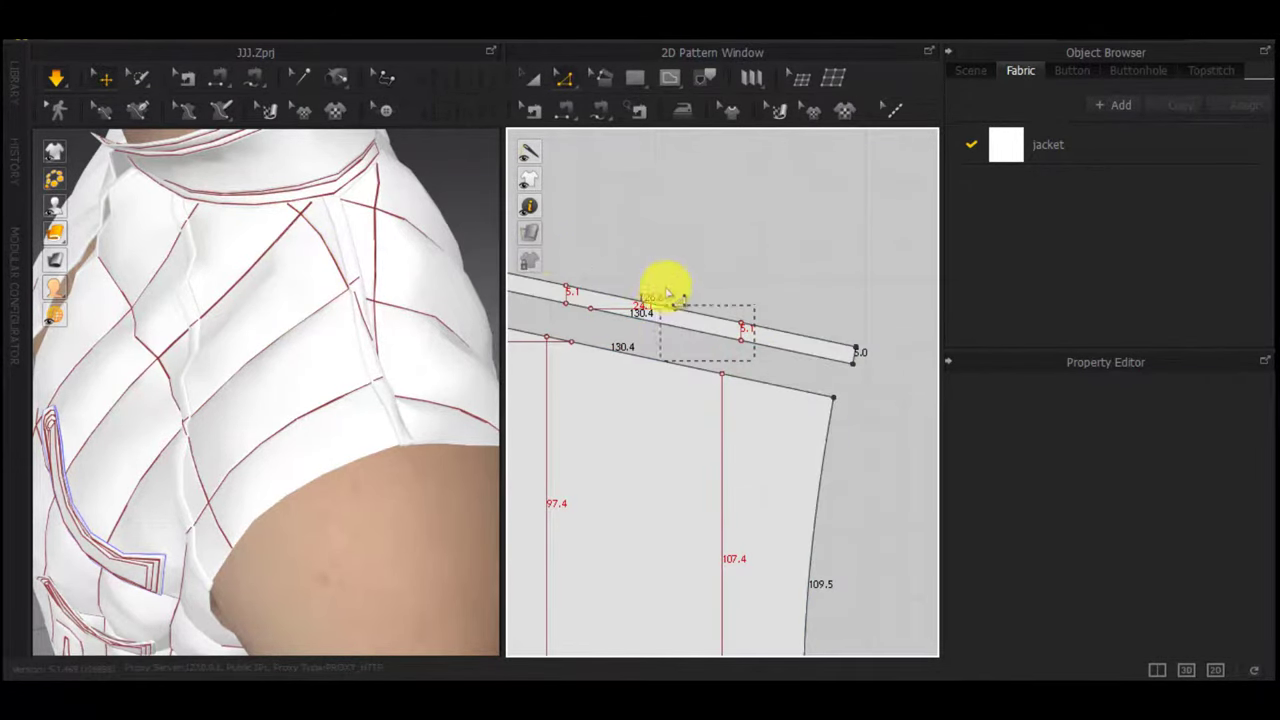
{"action": "left_click_drag", "start_coordinate": [563, 211], "coordinate": [545, 209]}
{"action": "middle_click_drag", "start_coordinate": [603, 345], "coordinate": [660, 336]}
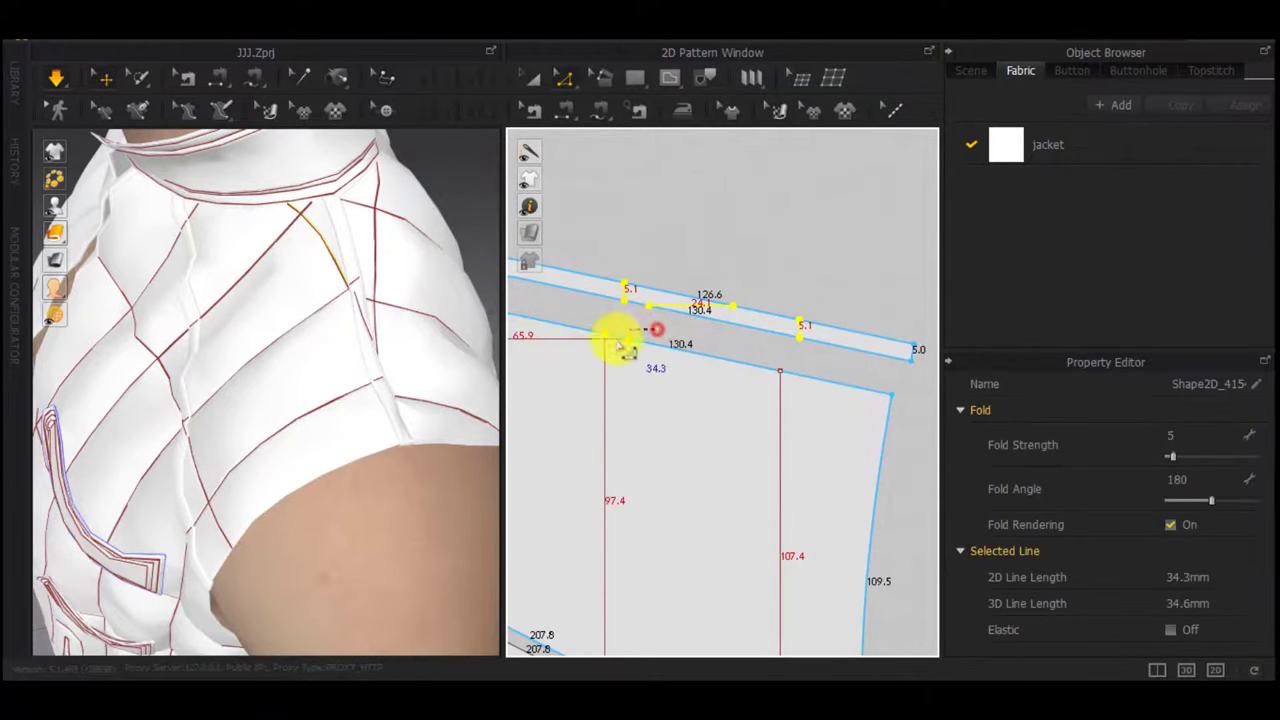
{"action": "scroll", "coordinate": [690, 385], "scroll_direction": "down", "scroll_amount": 8}
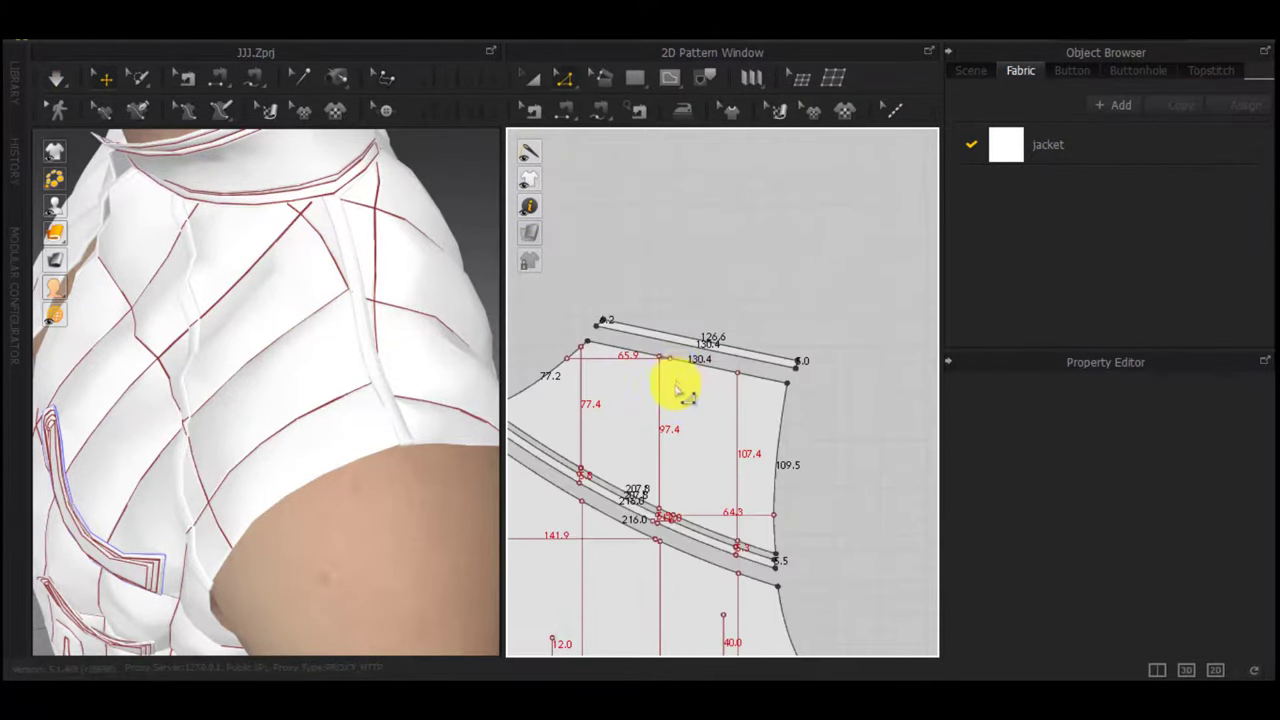
Delete the internal lines from the mirrored narrow shoulder seam strip and simulate the garment
{"action": "scroll", "coordinate": [705, 412], "scroll_direction": "up", "scroll_amount": 5}
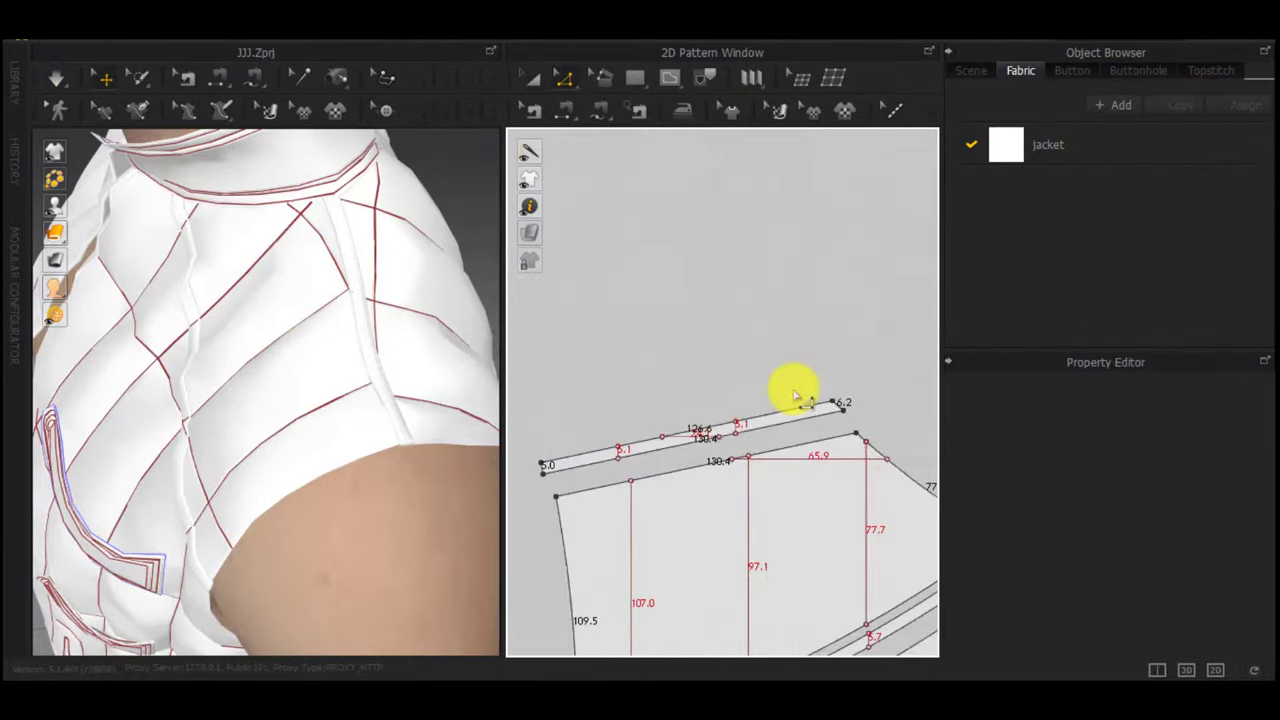
{"action": "left_click_drag", "start_coordinate": [642, 465], "coordinate": [710, 465]}
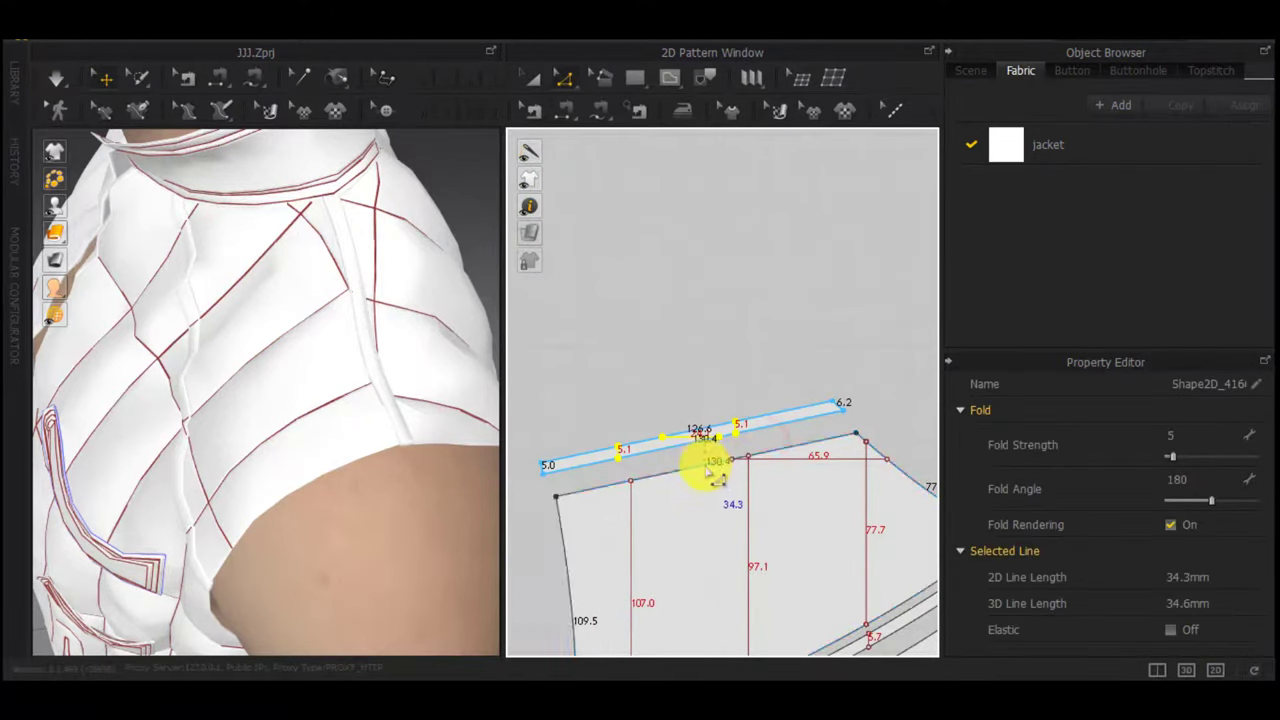
{"action": "key", "text": "Delete"}
{"action": "left_click", "coordinate": [703, 329]}
{"action": "key", "text": "space"}
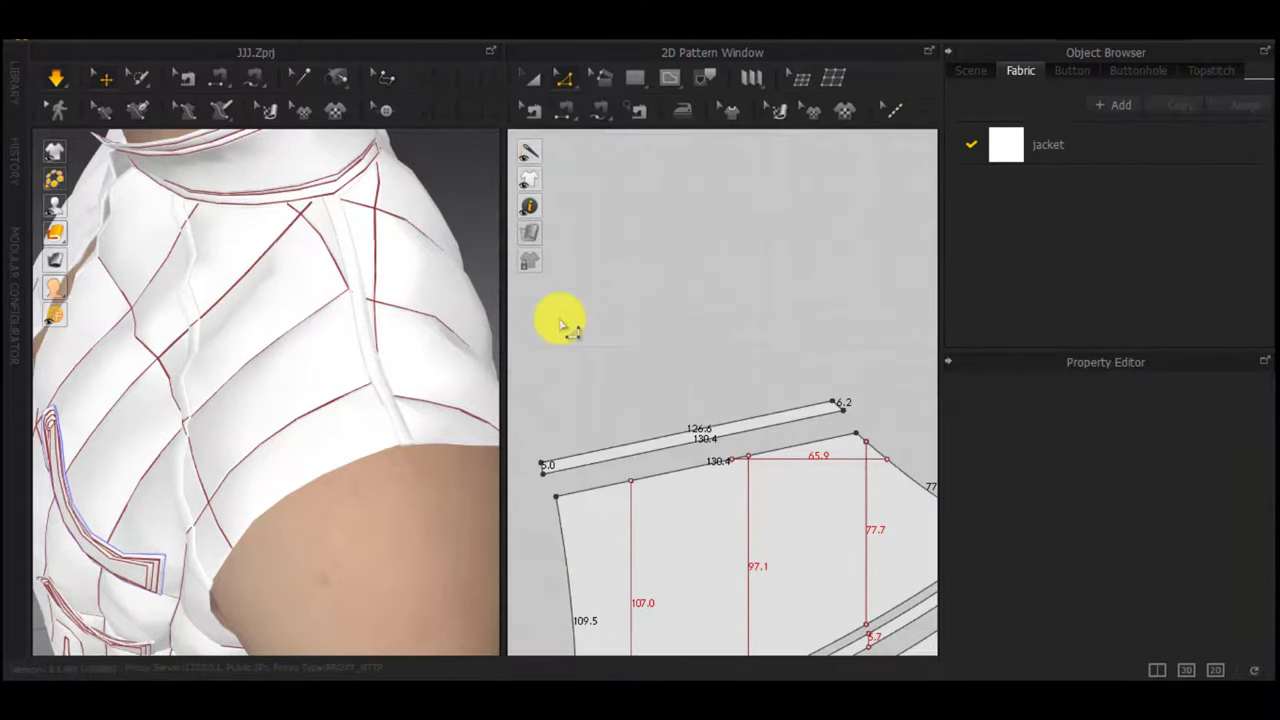
Inspect the shoulder seam in 3D and locate the yoke and back patterns that meet there
{"action": "scroll", "coordinate": [360, 320], "scroll_direction": "down", "scroll_amount": 5}
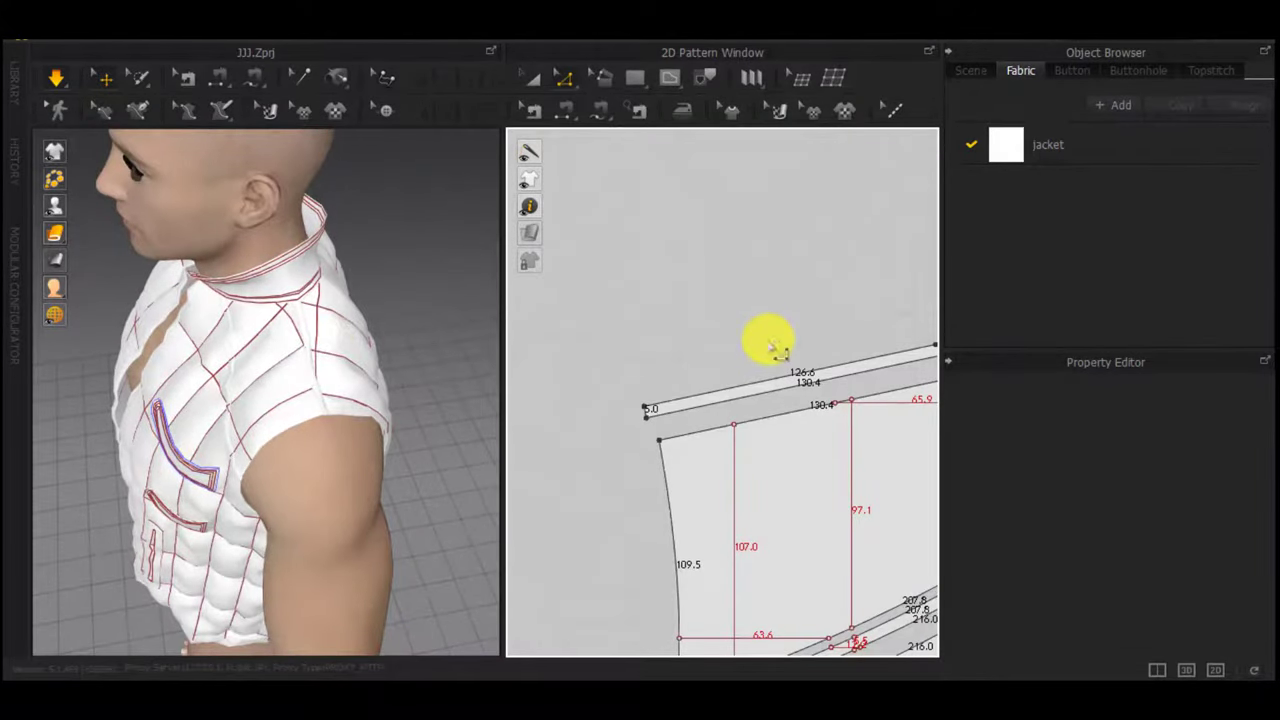
{"action": "left_click", "coordinate": [318, 400]}
{"action": "scroll", "coordinate": [341, 366], "scroll_direction": "up", "scroll_amount": 3}
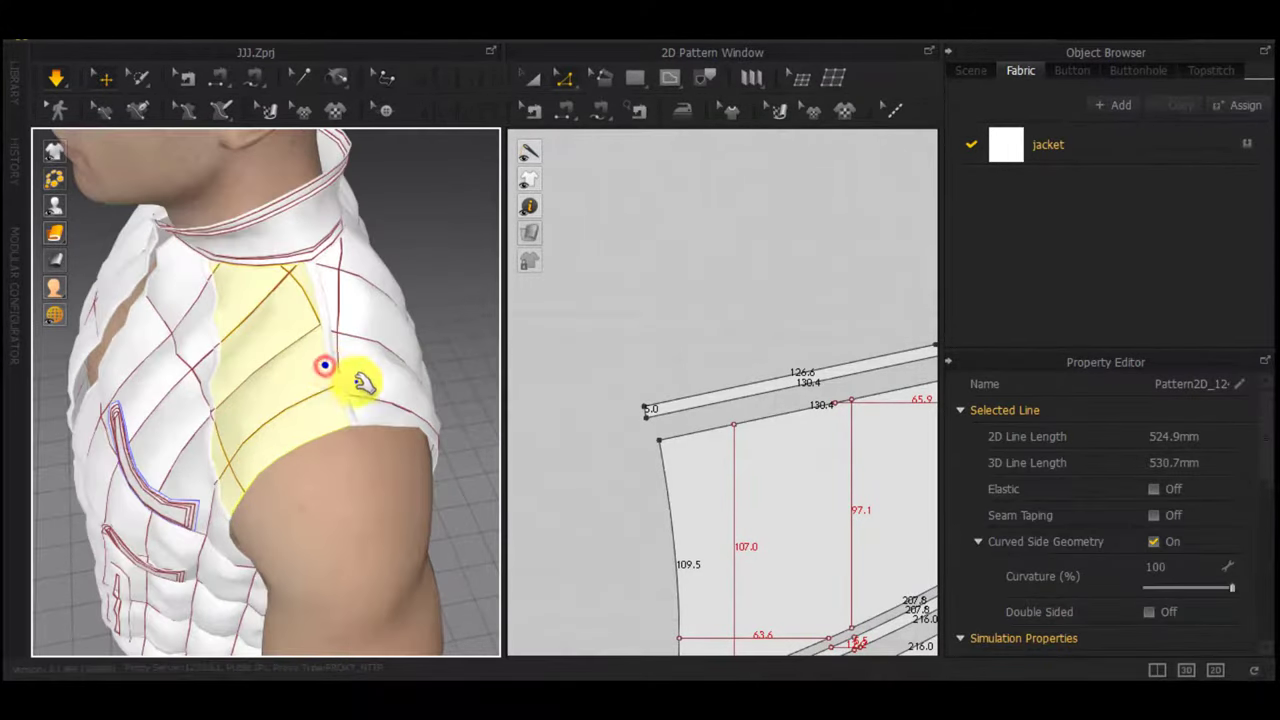
{"action": "scroll", "coordinate": [622, 420], "scroll_direction": "down", "scroll_amount": 10}
{"action": "middle_click_drag", "start_coordinate": [825, 428], "coordinate": [703, 434]}
{"action": "scroll", "coordinate": [696, 432], "scroll_direction": "up", "scroll_amount": 10}
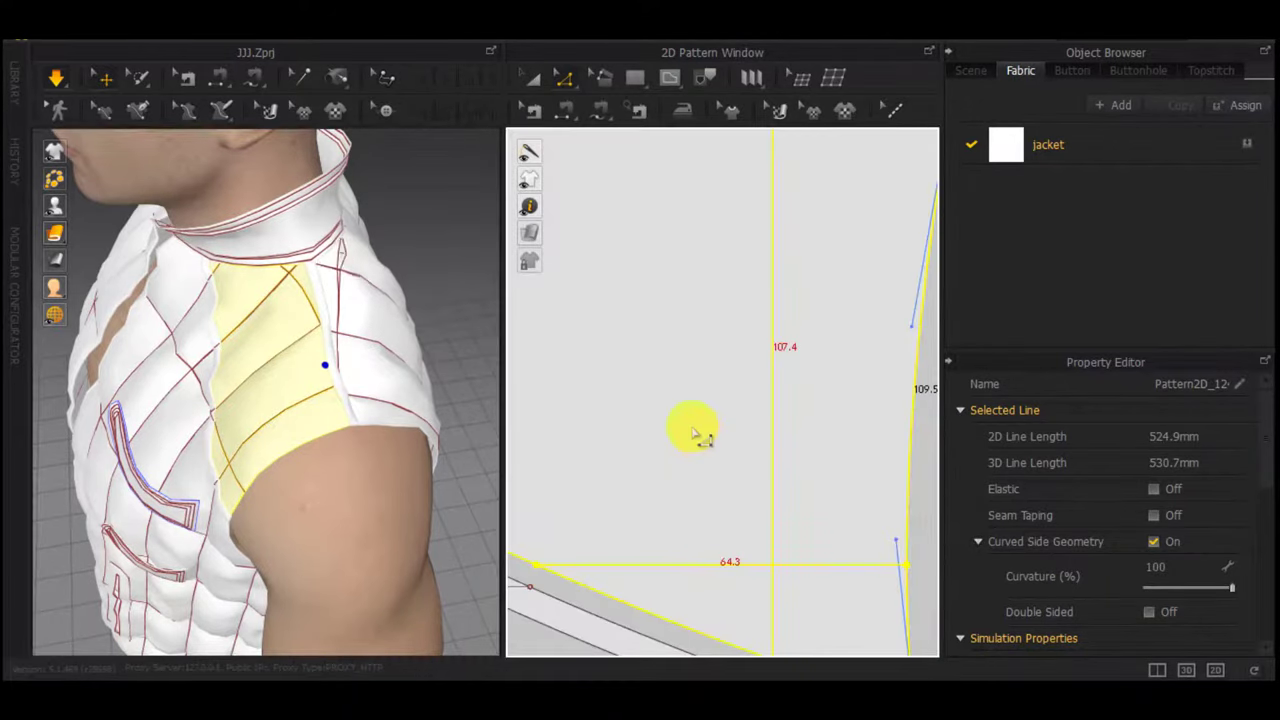
{"action": "scroll", "coordinate": [695, 432], "scroll_direction": "down", "scroll_amount": 3}
{"action": "left_click", "coordinate": [783, 169]}
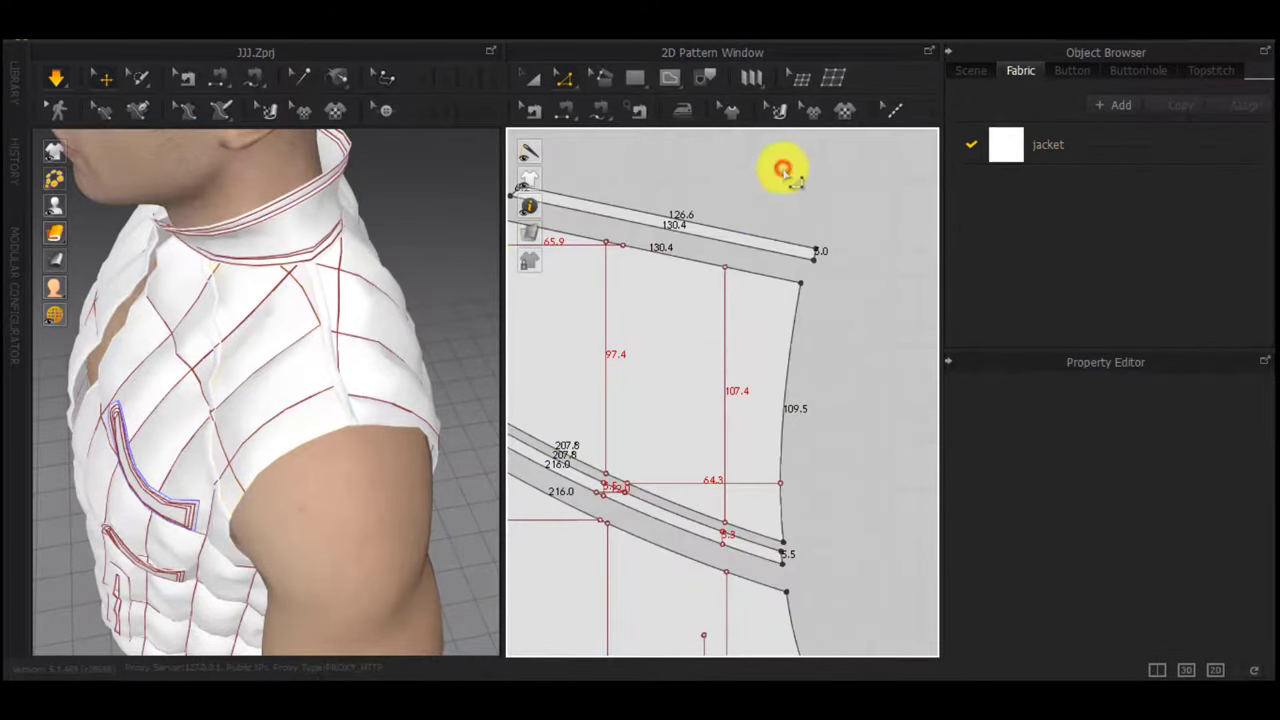
{"action": "left_click", "coordinate": [318, 370]}
{"action": "scroll", "coordinate": [626, 380], "scroll_direction": "down", "scroll_amount": 3}
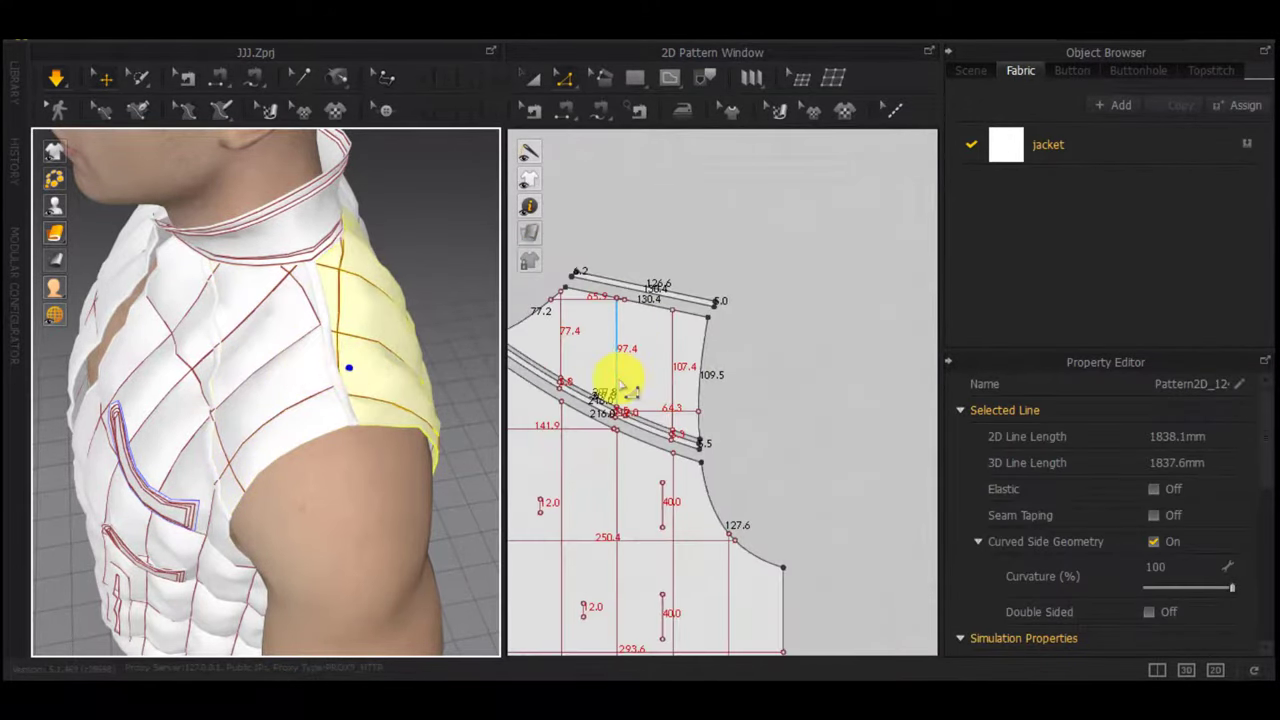
Examine the shoulders, collar and front of the simulated jacket from several angles and distances
{"action": "scroll", "coordinate": [634, 390], "scroll_direction": "down", "scroll_amount": 2}
{"action": "right_click_drag", "start_coordinate": [474, 369], "coordinate": [584, 313]}
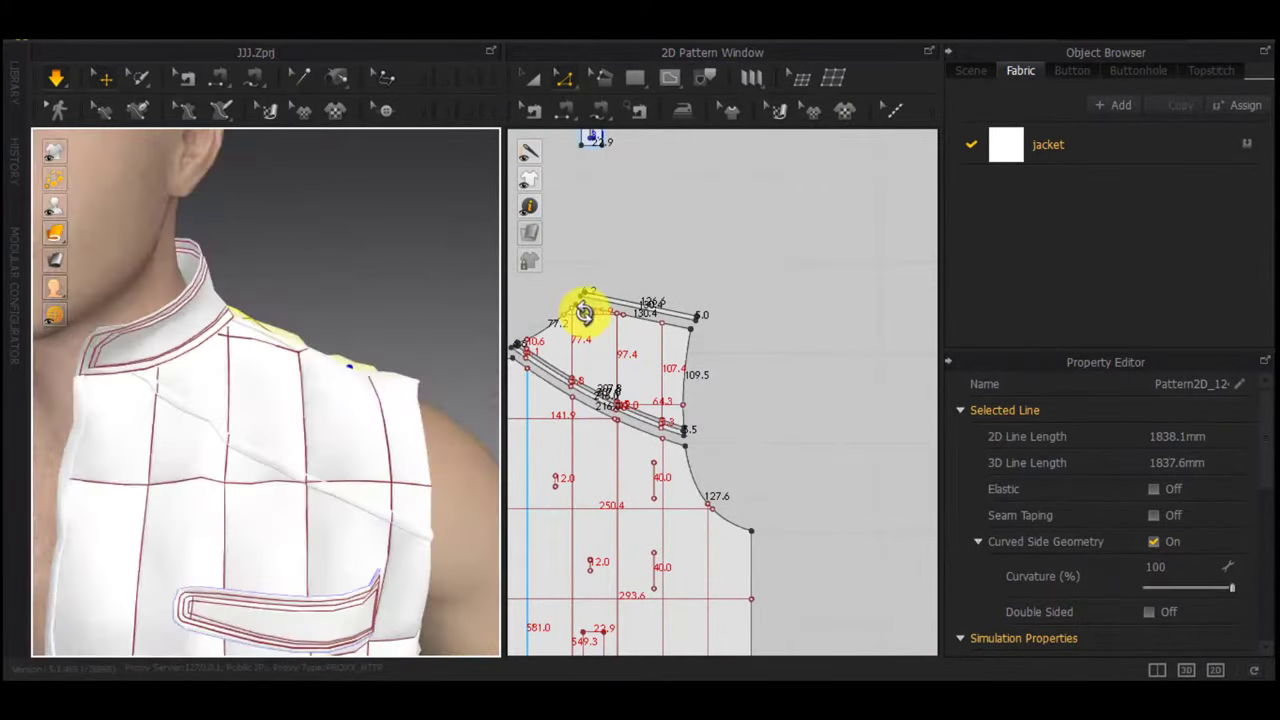
{"action": "right_click_drag", "start_coordinate": [514, 340], "coordinate": [349, 406]}
{"action": "scroll", "coordinate": [350, 405], "scroll_direction": "down", "scroll_amount": 3}
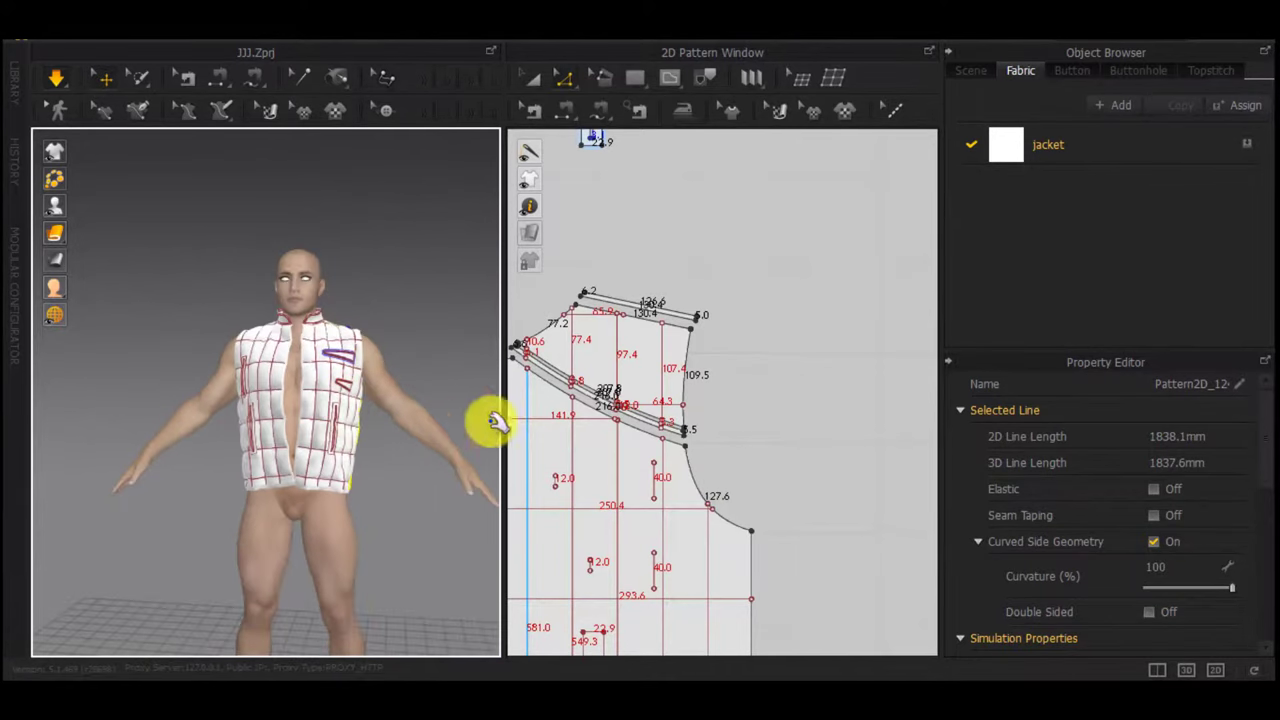
{"action": "scroll", "coordinate": [300, 310], "scroll_direction": "up", "scroll_amount": 6}
{"action": "middle_click_drag", "start_coordinate": [374, 226], "coordinate": [374, 389]}
{"action": "right_click_drag", "start_coordinate": [374, 389], "coordinate": [498, 384]}
{"action": "scroll", "coordinate": [498, 384], "scroll_direction": "up", "scroll_amount": 3}
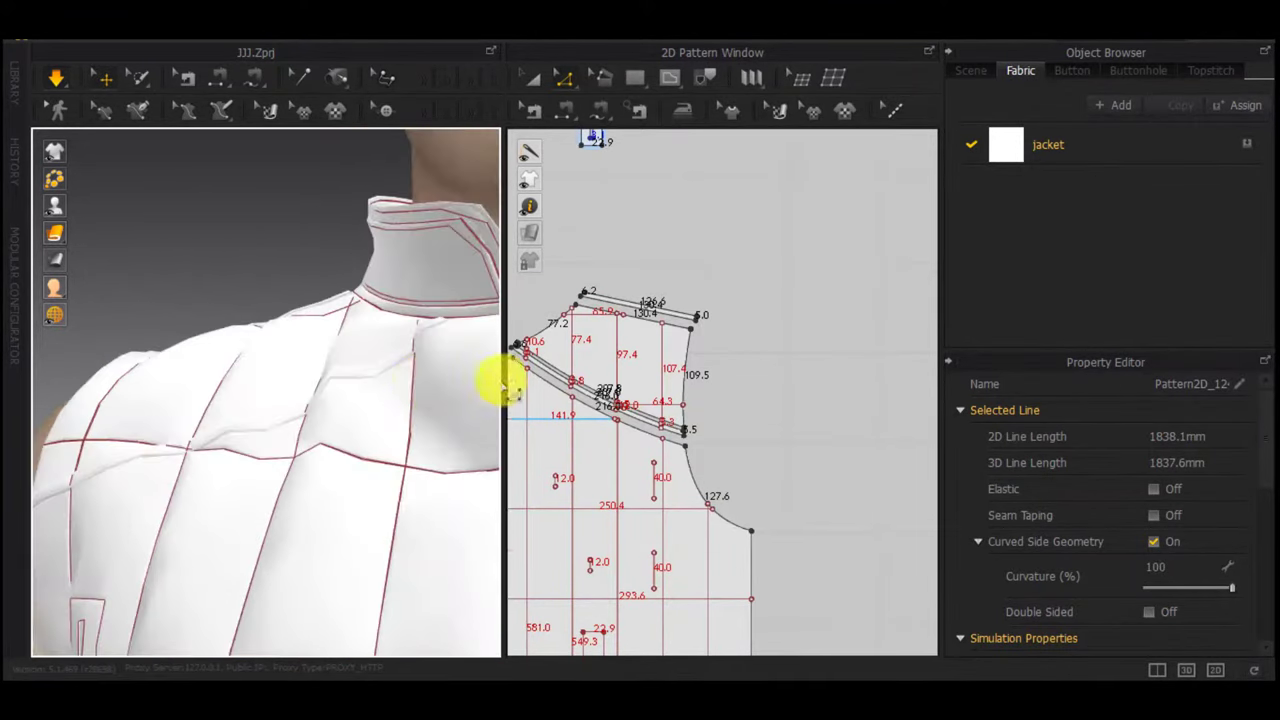
{"action": "scroll", "coordinate": [511, 381], "scroll_direction": "up", "scroll_amount": 3}
{"action": "right_click_drag", "start_coordinate": [360, 391], "coordinate": [457, 369]}
{"action": "scroll", "coordinate": [456, 372], "scroll_direction": "down", "scroll_amount": 8}
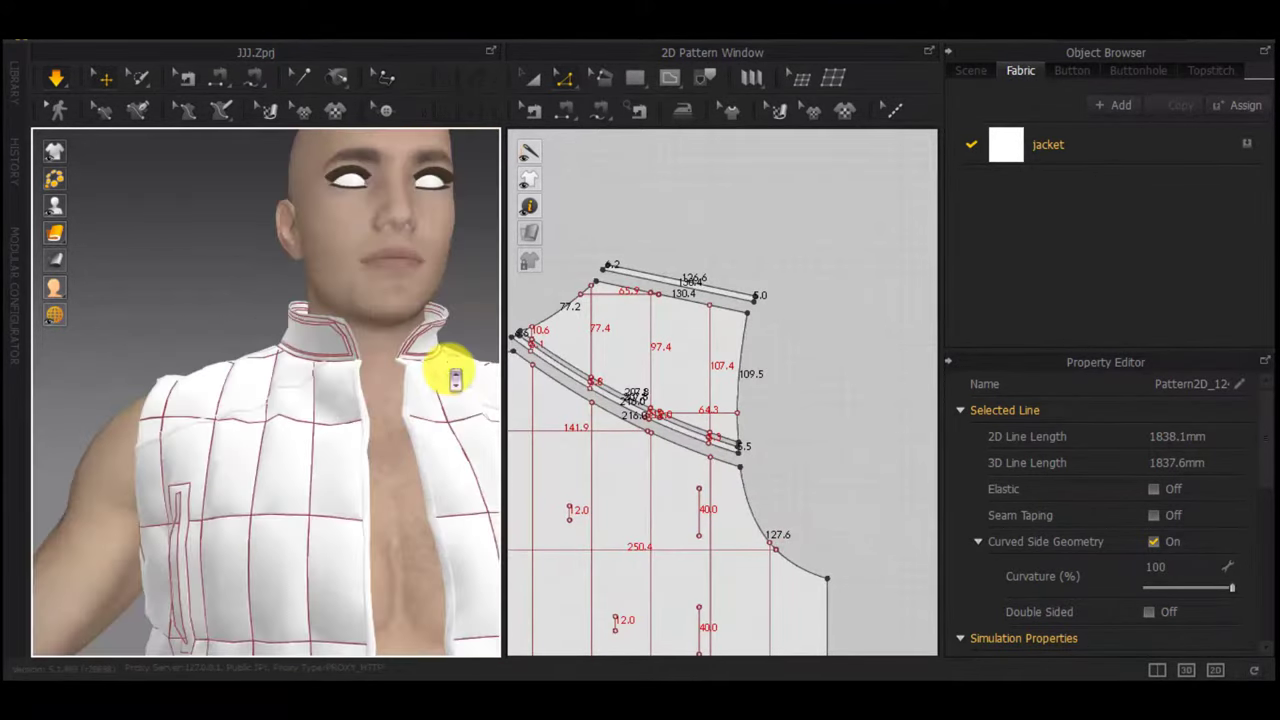
Offset the outline of the upper rectangular front strip (144.8 mm long) inward as 2 internal lines spaced 3 mm apart
{"action": "left_click", "coordinate": [410, 342]}
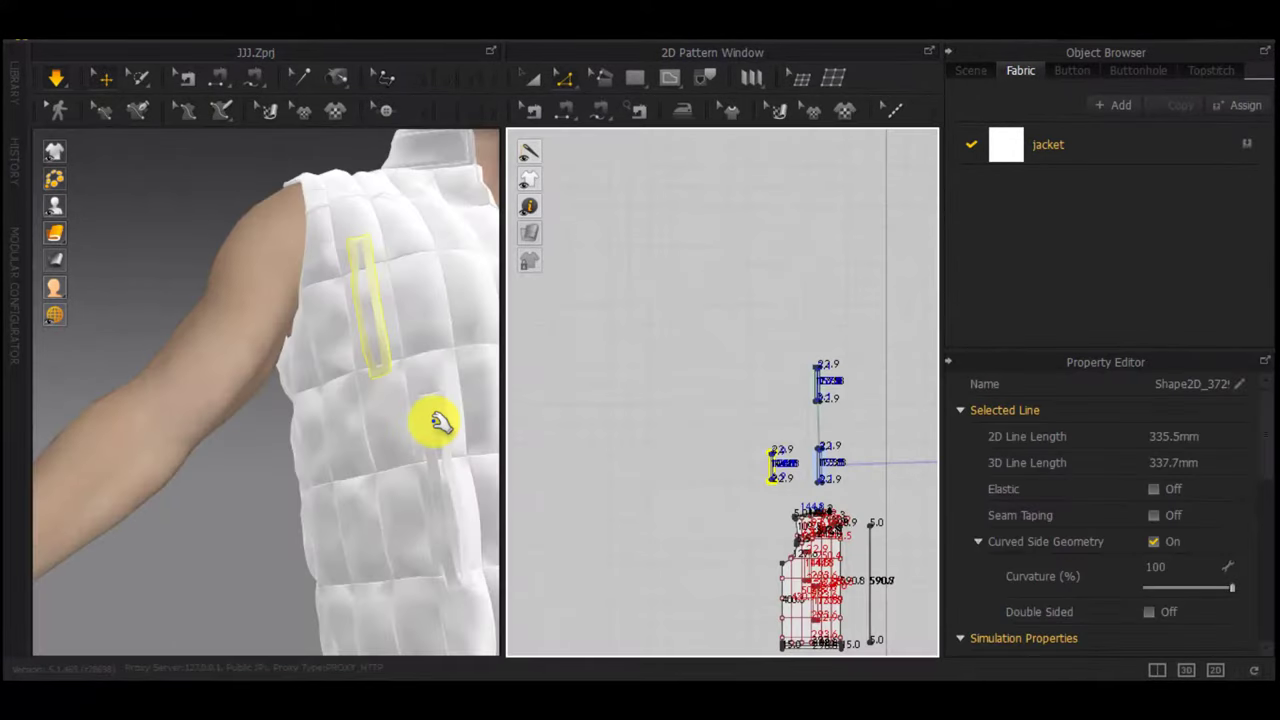
{"action": "scroll", "coordinate": [740, 460], "scroll_direction": "up", "scroll_amount": 7}
{"action": "middle_click_drag", "start_coordinate": [838, 487], "coordinate": [695, 452]}
{"action": "scroll", "coordinate": [733, 465], "scroll_direction": "down", "scroll_amount": 1}
{"action": "scroll", "coordinate": [787, 480], "scroll_direction": "down", "scroll_amount": 4}
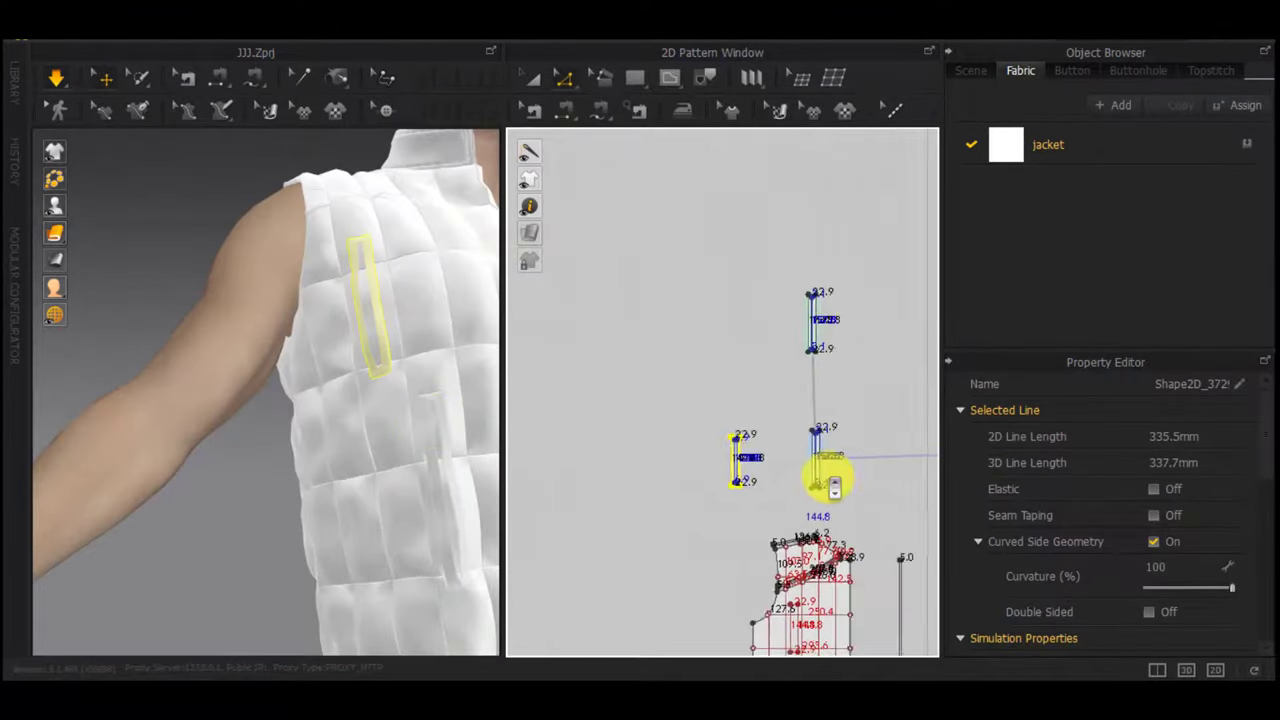
{"action": "middle_click_drag", "start_coordinate": [886, 488], "coordinate": [788, 469]}
{"action": "scroll", "coordinate": [650, 443], "scroll_direction": "up", "scroll_amount": 9}
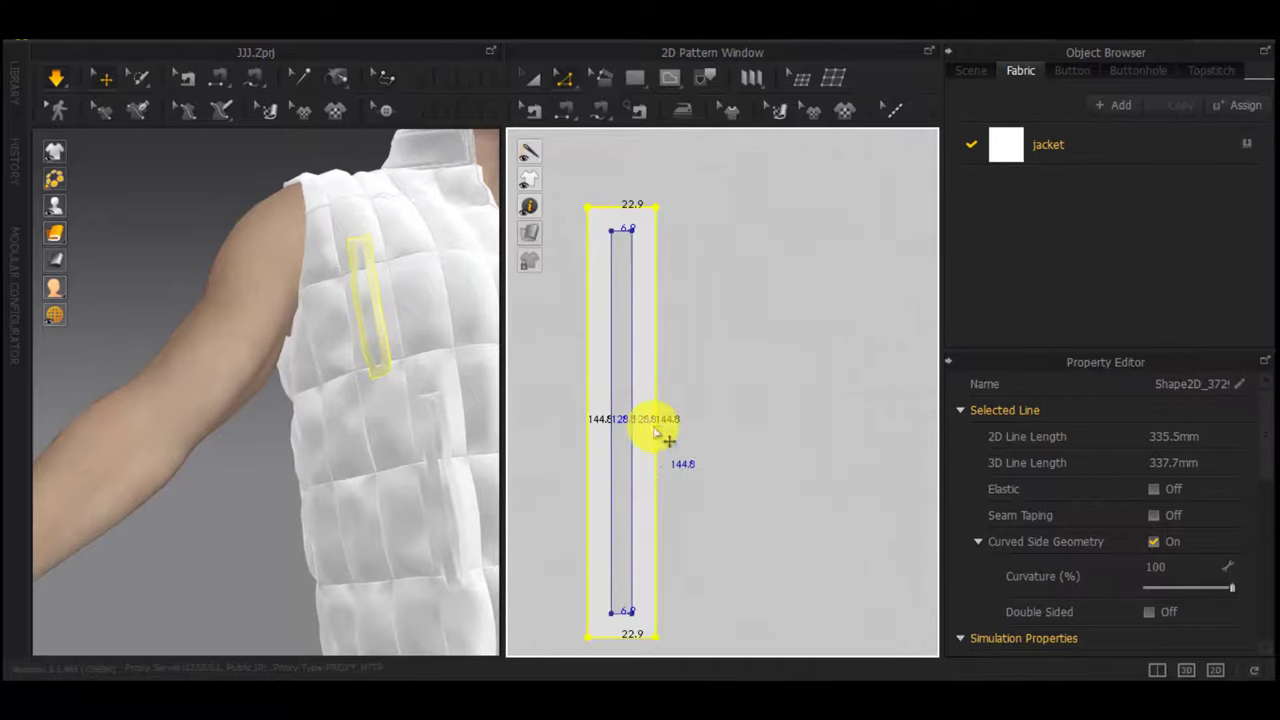
{"action": "right_click", "coordinate": [655, 427]}
{"action": "left_click", "coordinate": [694, 525]}
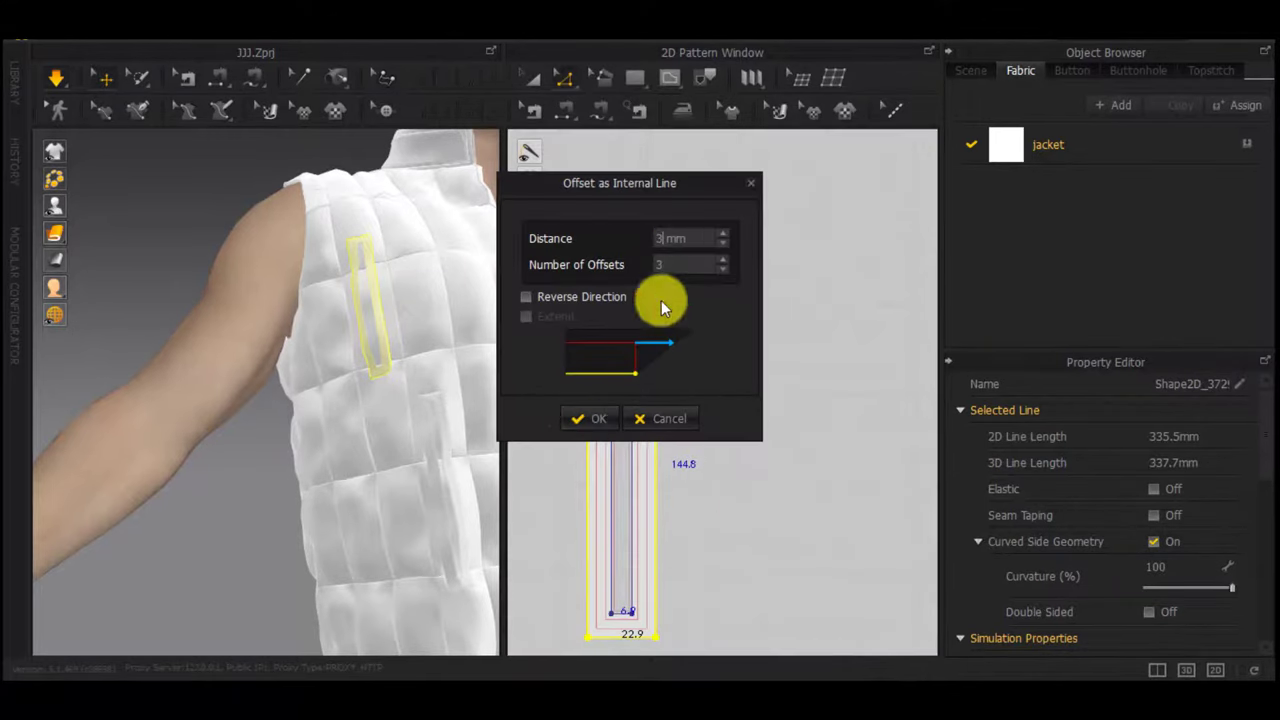
{"action": "left_click", "coordinate": [598, 419]}
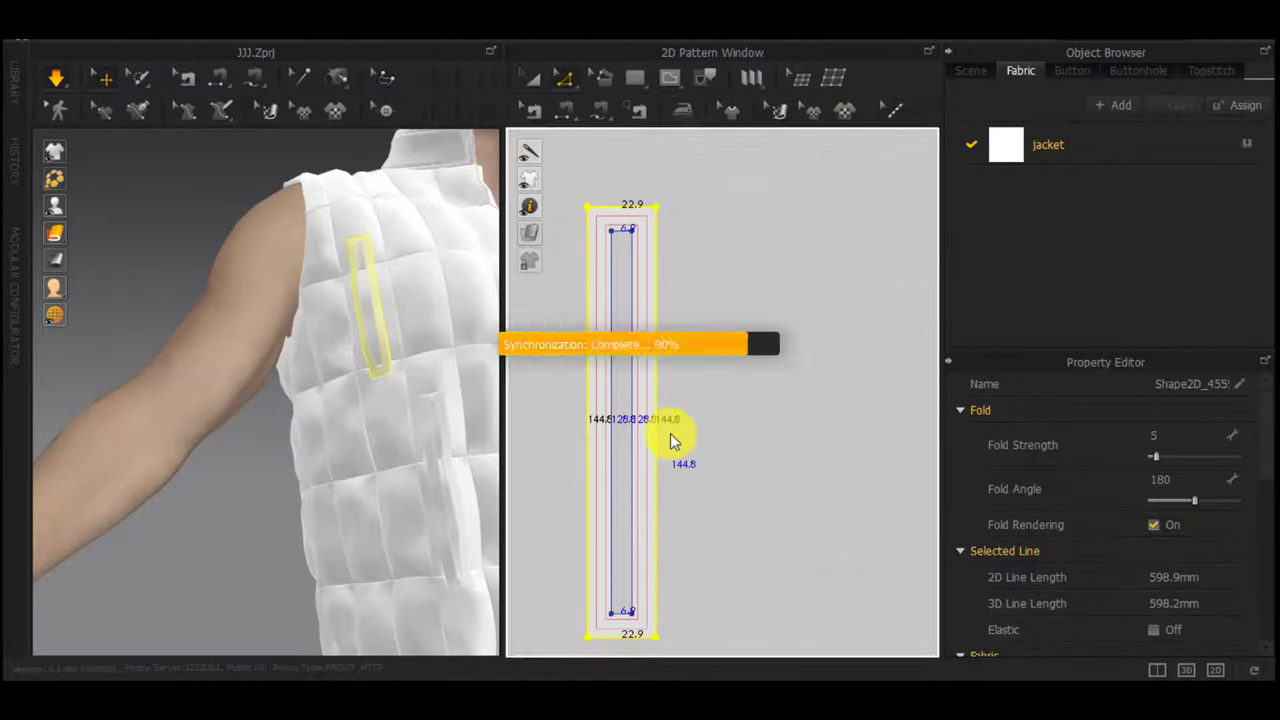
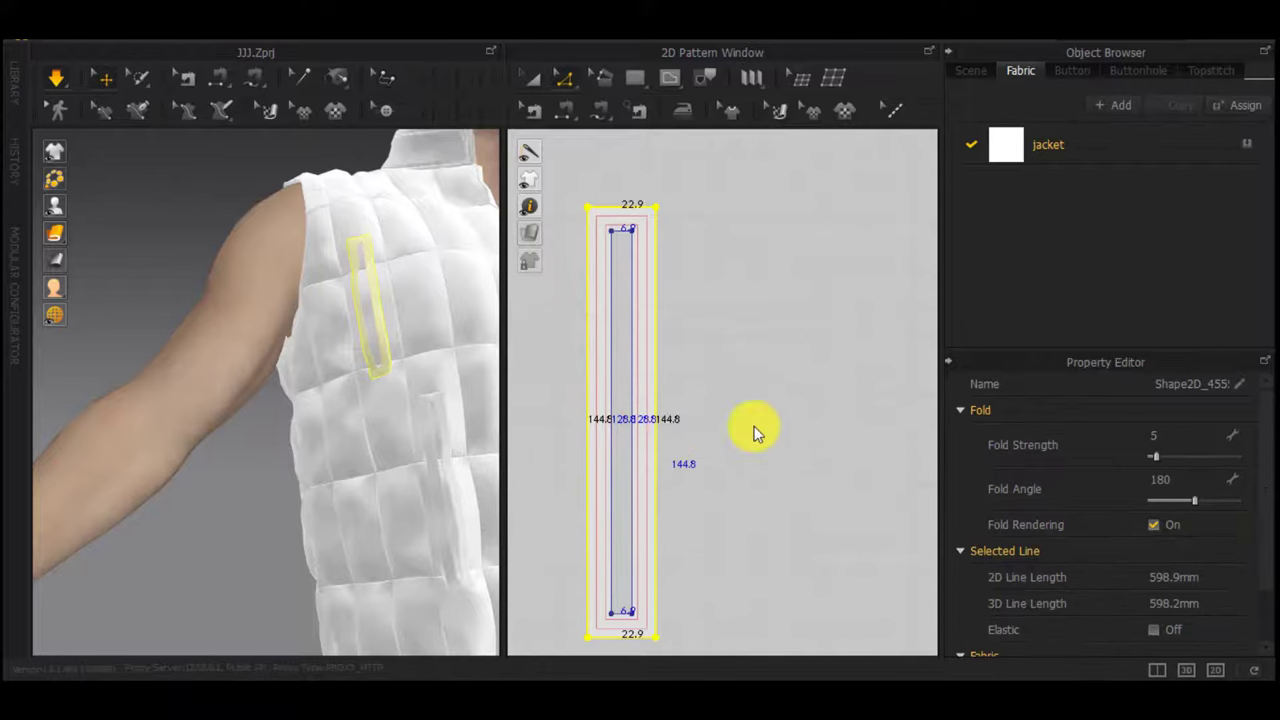
Offset the outline of the lower rectangular front strip (173.8 mm long) inward as 2 internal lines spaced 3 mm apart
{"action": "scroll", "coordinate": [757, 430], "scroll_direction": "down", "scroll_amount": 8}
{"action": "scroll", "coordinate": [812, 428], "scroll_direction": "up", "scroll_amount": 8}
{"action": "right_click", "coordinate": [832, 426]}
{"action": "left_click", "coordinate": [829, 407]}
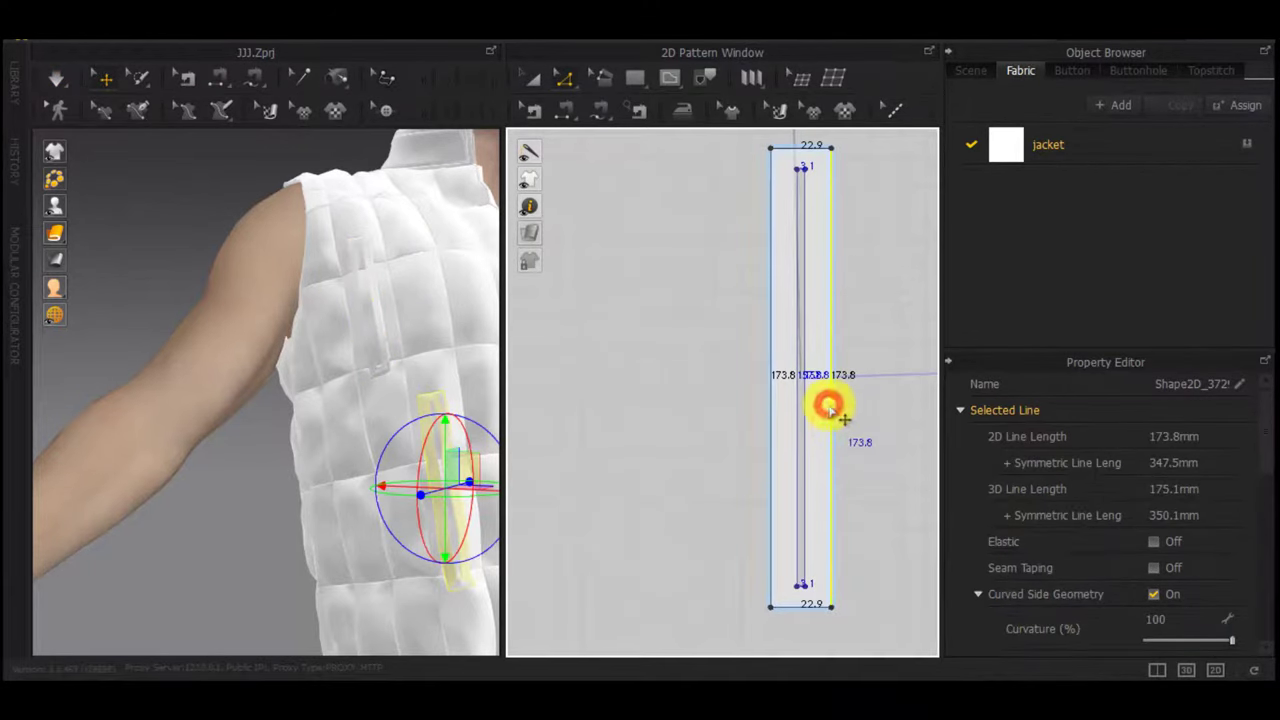
{"action": "right_click", "coordinate": [831, 409]}
{"action": "left_click", "coordinate": [873, 509]}
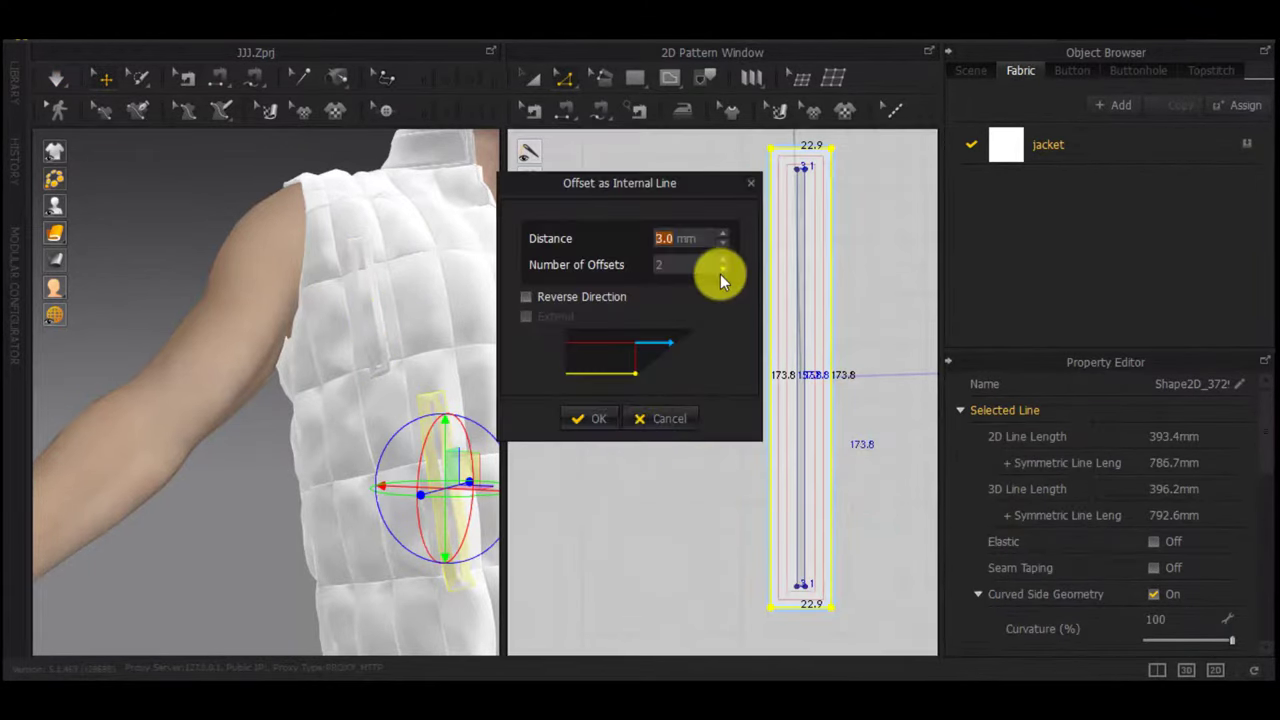
{"action": "left_click", "coordinate": [603, 413]}
Check the offset internal lines on the linked long rectangular strips in the 2D pattern layout
{"action": "scroll", "coordinate": [757, 432], "scroll_direction": "down", "scroll_amount": 8}
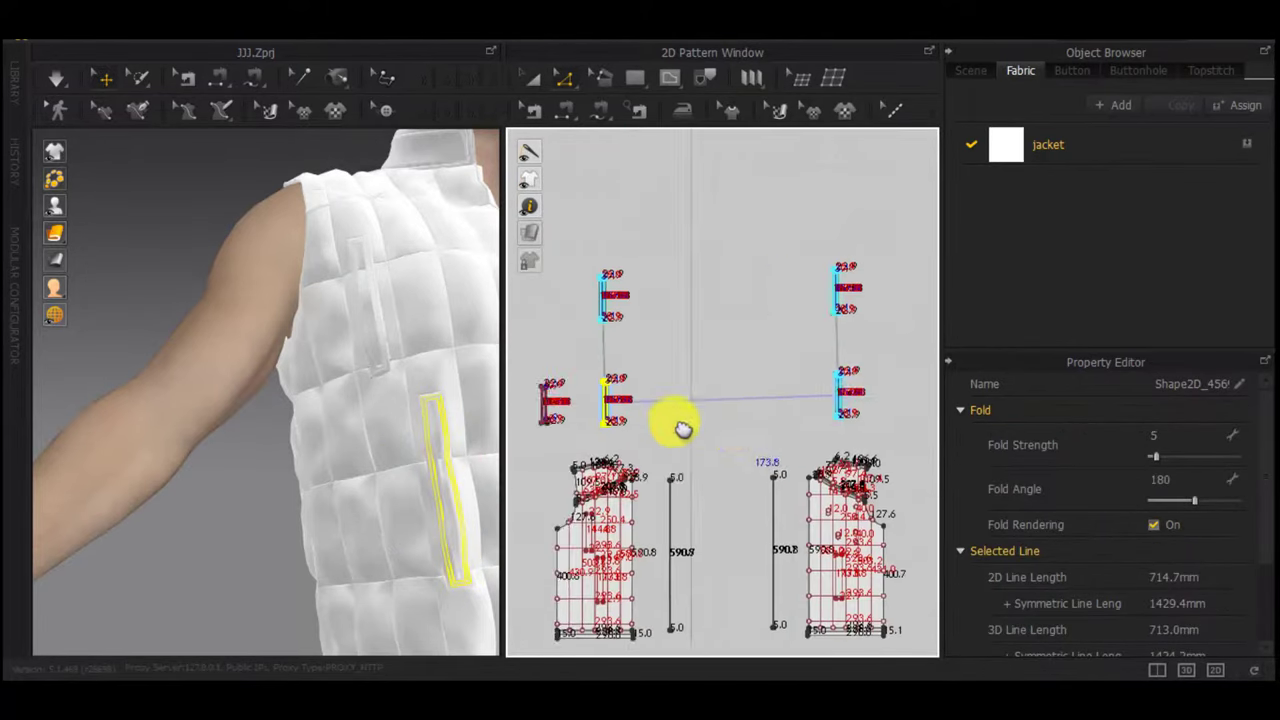
{"action": "middle_click_drag", "start_coordinate": [829, 398], "coordinate": [685, 401]}
{"action": "scroll", "coordinate": [685, 401], "scroll_direction": "up", "scroll_amount": 4}
{"action": "scroll", "coordinate": [686, 400], "scroll_direction": "up", "scroll_amount": 4}
{"action": "scroll", "coordinate": [752, 392], "scroll_direction": "down", "scroll_amount": 4}
{"action": "middle_click_drag", "start_coordinate": [738, 268], "coordinate": [738, 580]}
{"action": "scroll", "coordinate": [747, 371], "scroll_direction": "up", "scroll_amount": 4}
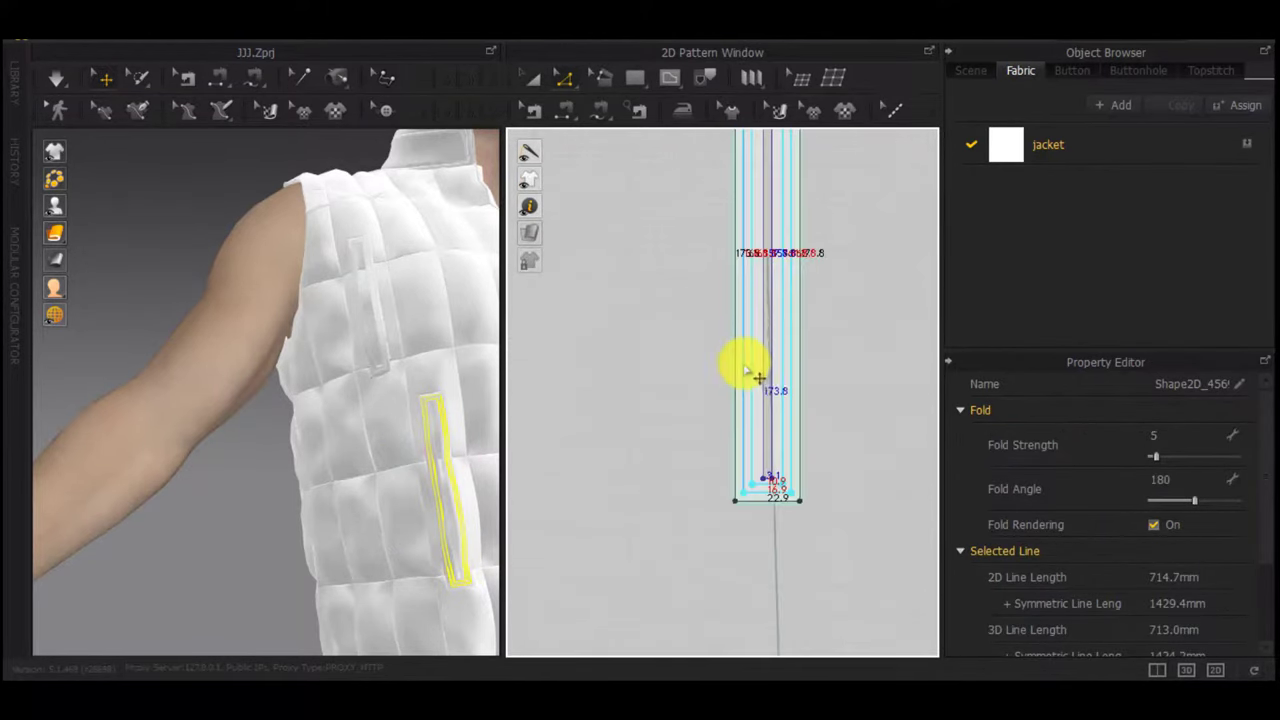
Clone the short rectangular strip with its internal lines and place the copy about 296 mm above the original
{"action": "scroll", "coordinate": [749, 372], "scroll_direction": "down", "scroll_amount": 7}
{"action": "middle_click_drag", "start_coordinate": [808, 397], "coordinate": [938, 392]}
{"action": "scroll", "coordinate": [938, 392], "scroll_direction": "down", "scroll_amount": 3}
{"action": "scroll", "coordinate": [674, 451], "scroll_direction": "down", "scroll_amount": 1}
{"action": "left_click_drag", "start_coordinate": [655, 416], "coordinate": [611, 508]}
{"action": "scroll", "coordinate": [658, 460], "scroll_direction": "up", "scroll_amount": 9}
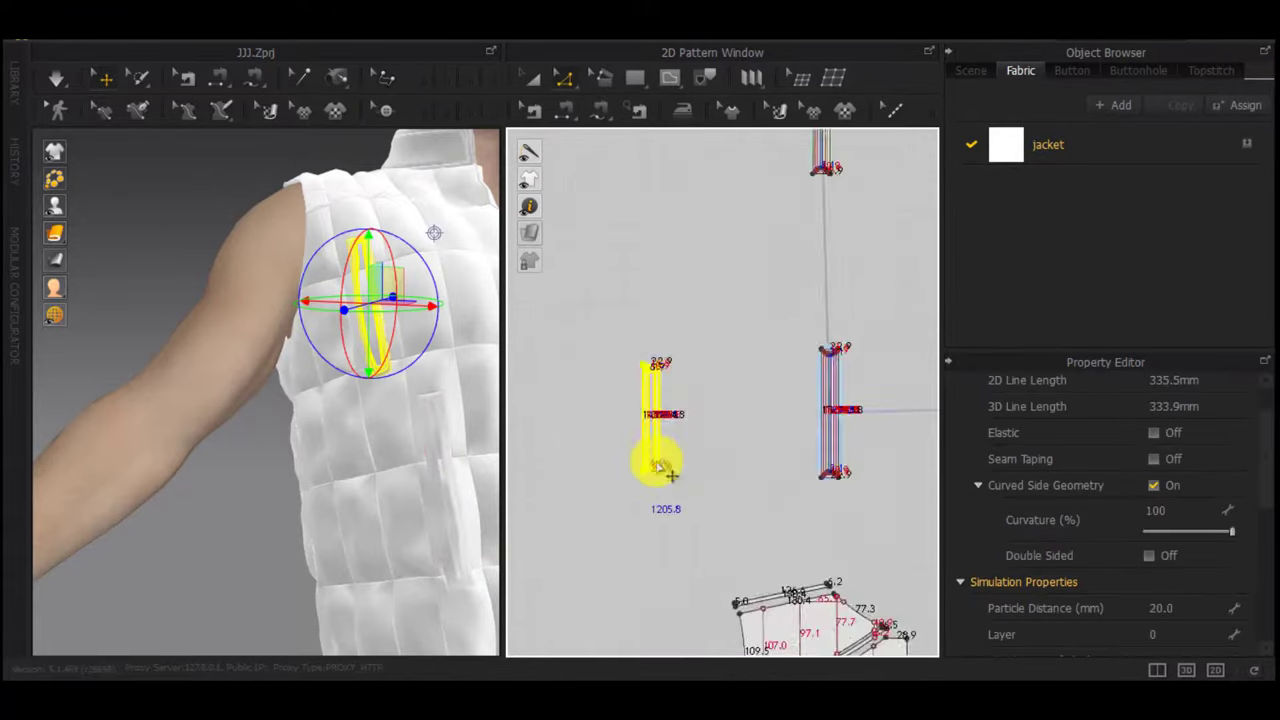
{"action": "right_click", "coordinate": [658, 443]}
{"action": "left_click", "coordinate": [726, 445]}
{"action": "scroll", "coordinate": [657, 285], "scroll_direction": "down", "scroll_amount": 8}
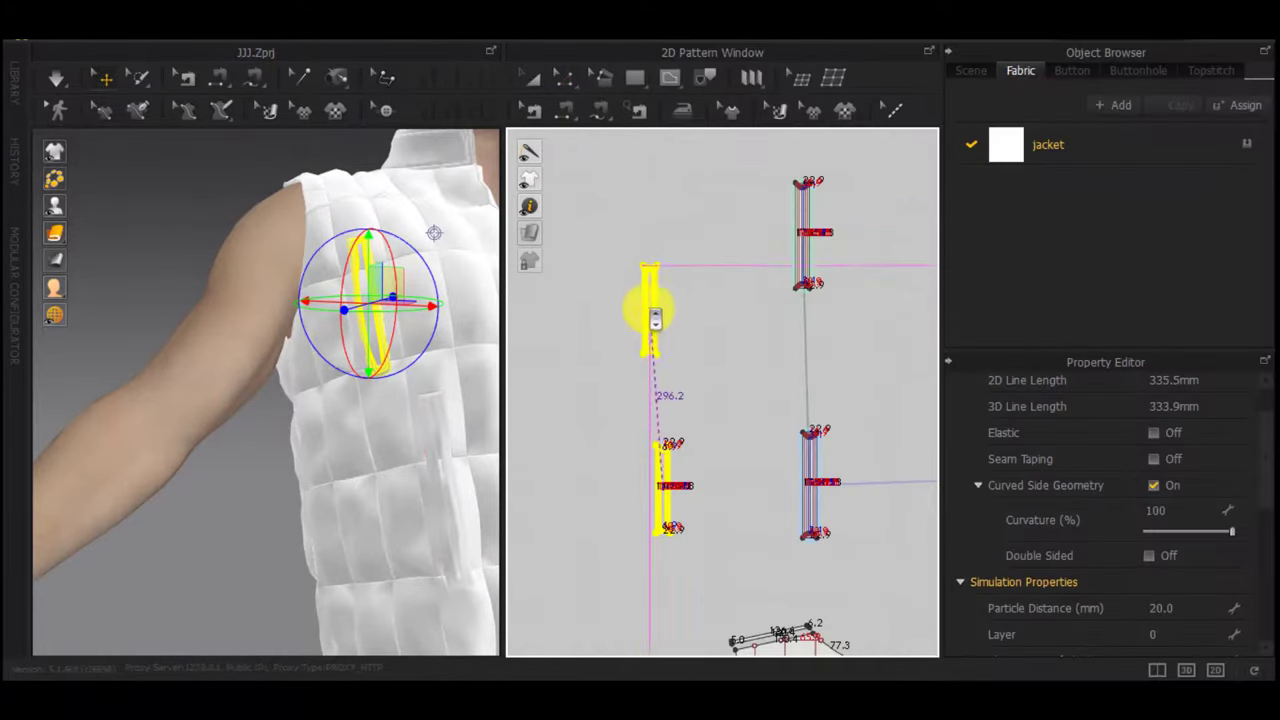
Cut the short rectangular strip's copy along its innermost offset internal line
{"action": "scroll", "coordinate": [665, 292], "scroll_direction": "up", "scroll_amount": 8}
{"action": "middle_click_drag", "start_coordinate": [666, 292], "coordinate": [689, 494]}
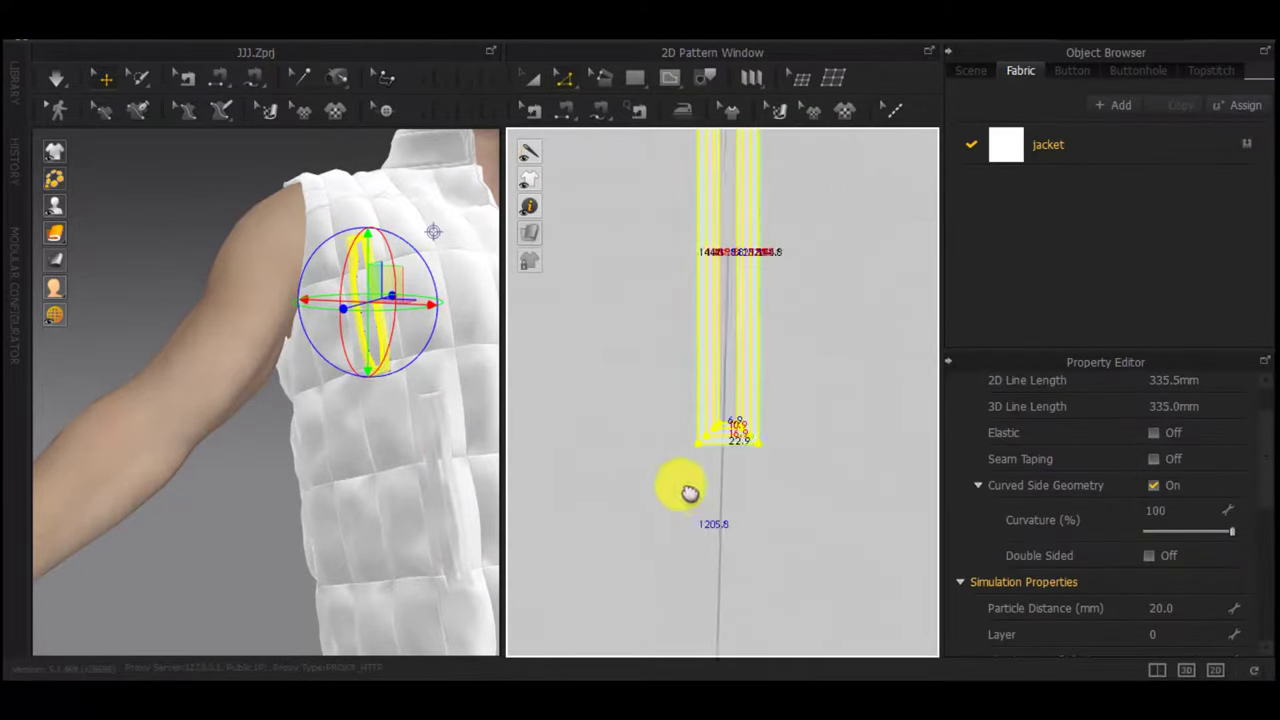
{"action": "scroll", "coordinate": [682, 484], "scroll_direction": "up", "scroll_amount": 2}
{"action": "left_click", "coordinate": [737, 455]}
{"action": "key", "text": "z"}
{"action": "double_click", "coordinate": [733, 376]}
{"action": "right_click", "coordinate": [733, 377]}
{"action": "left_click", "coordinate": [766, 294]}
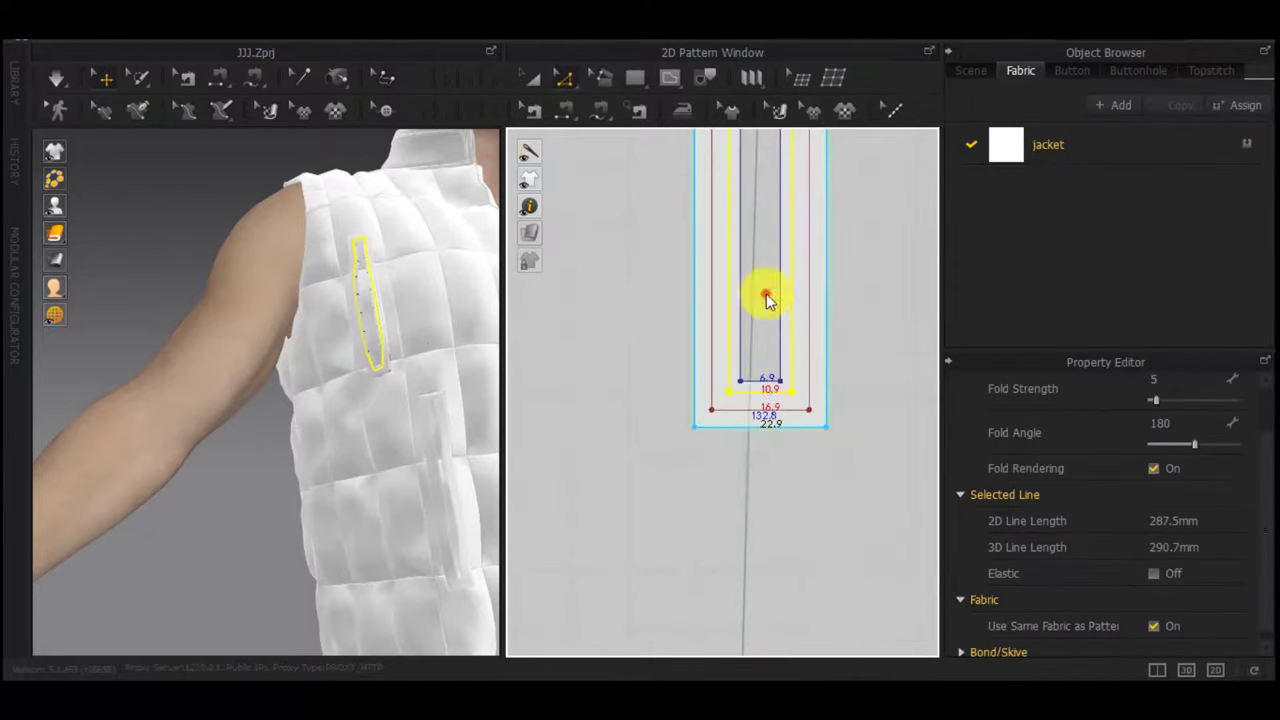
Move the separated inner piece below the short strip copy's outer frame and select the outer frame
{"action": "scroll", "coordinate": [752, 467], "scroll_direction": "down", "scroll_amount": 4}
{"action": "scroll", "coordinate": [745, 424], "scroll_direction": "up", "scroll_amount": 6}
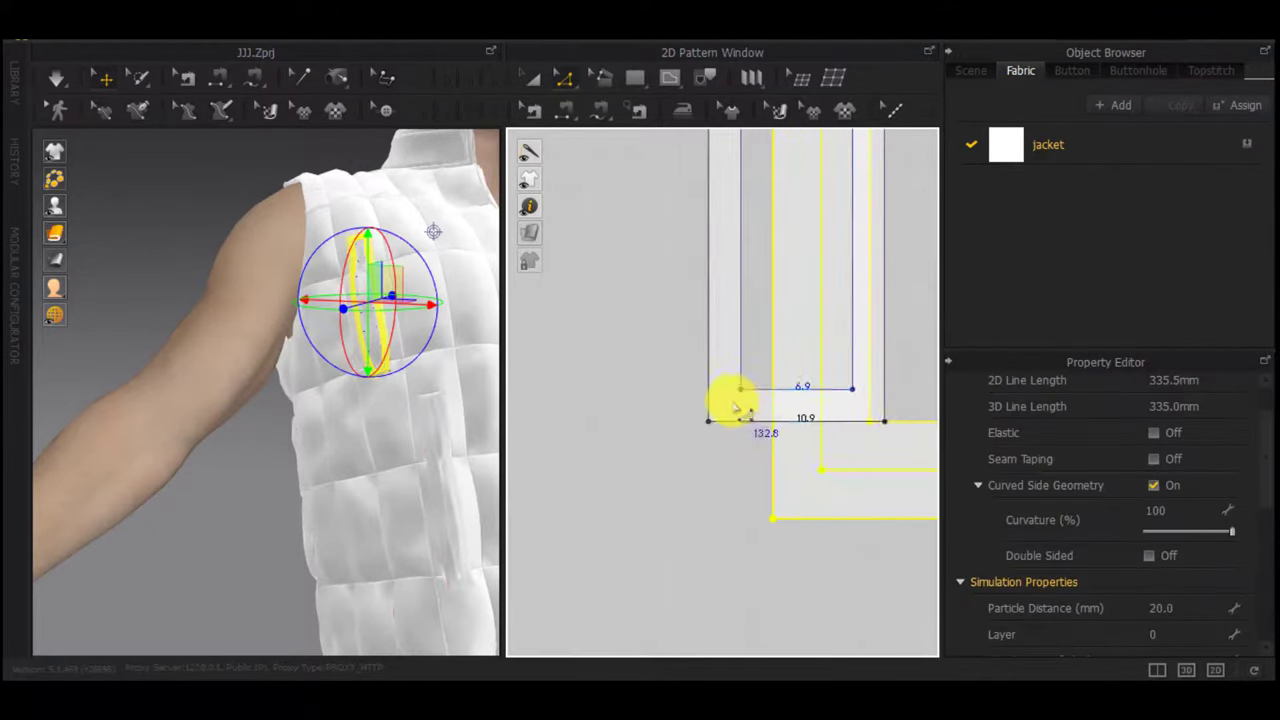
{"action": "key", "text": "a"}
{"action": "left_click_drag", "start_coordinate": [728, 371], "coordinate": [752, 655]}
{"action": "scroll", "coordinate": [763, 537], "scroll_direction": "down", "scroll_amount": 10}
{"action": "scroll", "coordinate": [762, 512], "scroll_direction": "up", "scroll_amount": 4}
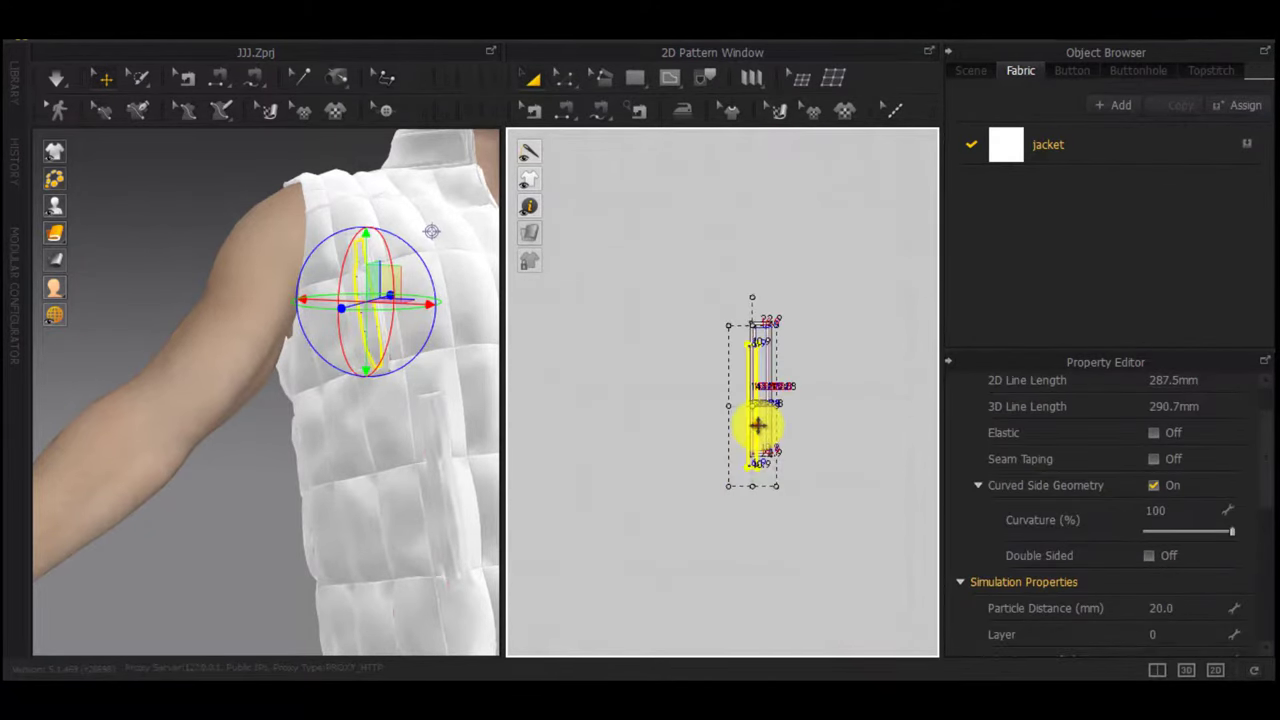
{"action": "left_click_drag", "start_coordinate": [762, 583], "coordinate": [761, 582]}
{"action": "left_click_drag", "start_coordinate": [829, 451], "coordinate": [669, 287]}
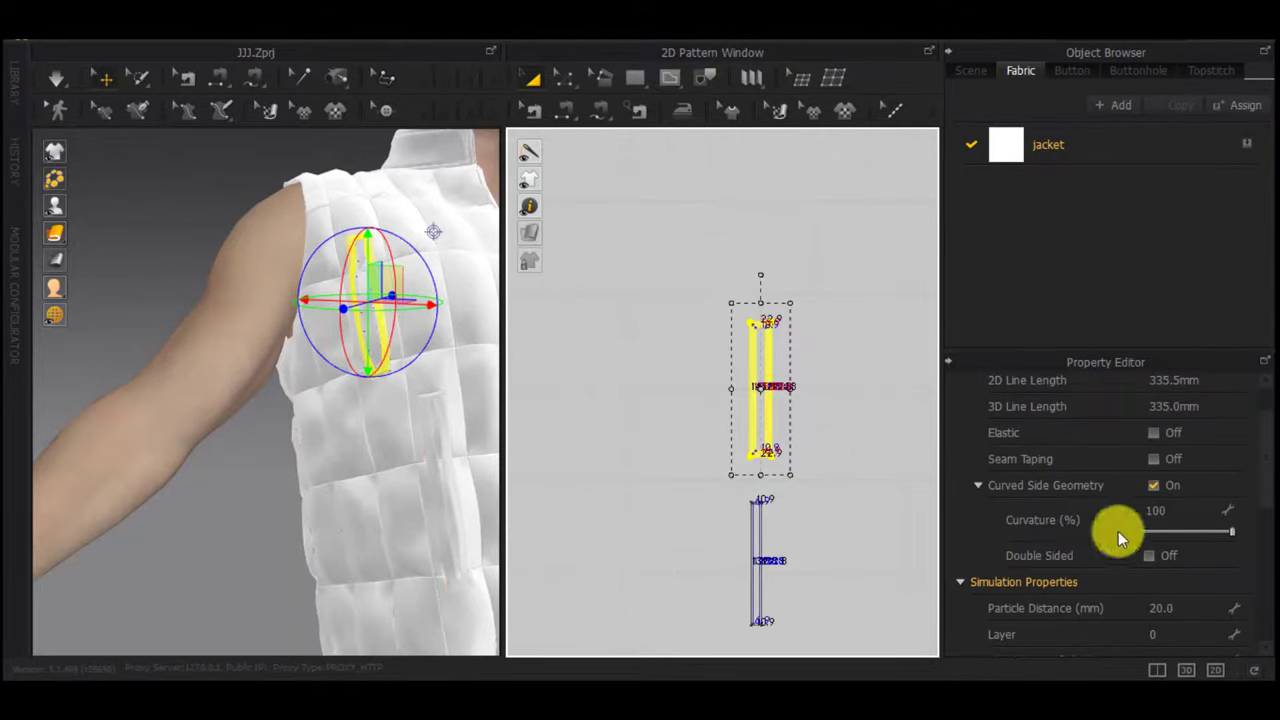
Set the shrinkage weft and shrinkage warp of the short strip copy's outer frame to 105%
{"action": "scroll", "coordinate": [1160, 628], "scroll_direction": "down", "scroll_amount": 3}
{"action": "left_click", "coordinate": [1175, 551]}
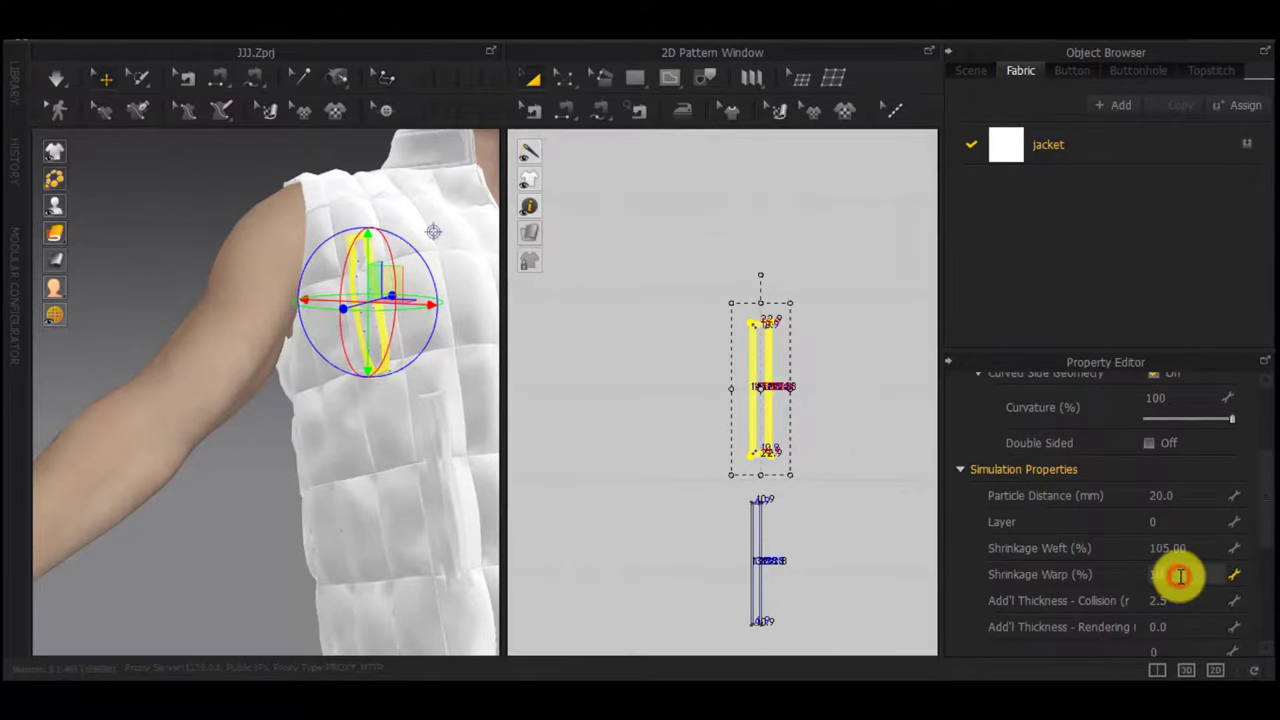
{"action": "type", "text": "105"}
{"action": "scroll", "coordinate": [872, 508], "scroll_direction": "down", "scroll_amount": 3}
Cut the adjacent 173.5 mm rectangular strip along its innermost offset internal line
{"action": "middle_click_drag", "start_coordinate": [905, 471], "coordinate": [823, 454]}
{"action": "scroll", "coordinate": [823, 454], "scroll_direction": "up", "scroll_amount": 12}
{"action": "left_click", "coordinate": [824, 455]}
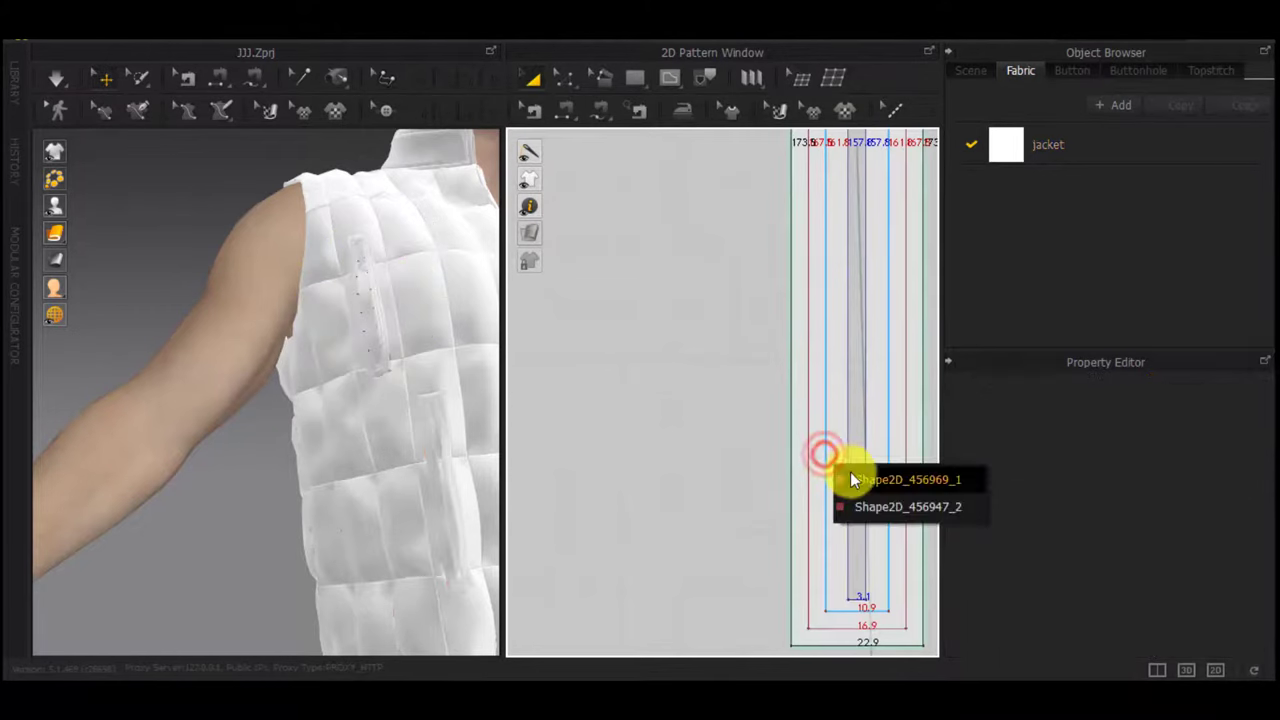
{"action": "left_click", "coordinate": [851, 473]}
{"action": "right_click", "coordinate": [828, 470]}
{"action": "left_click", "coordinate": [886, 332]}
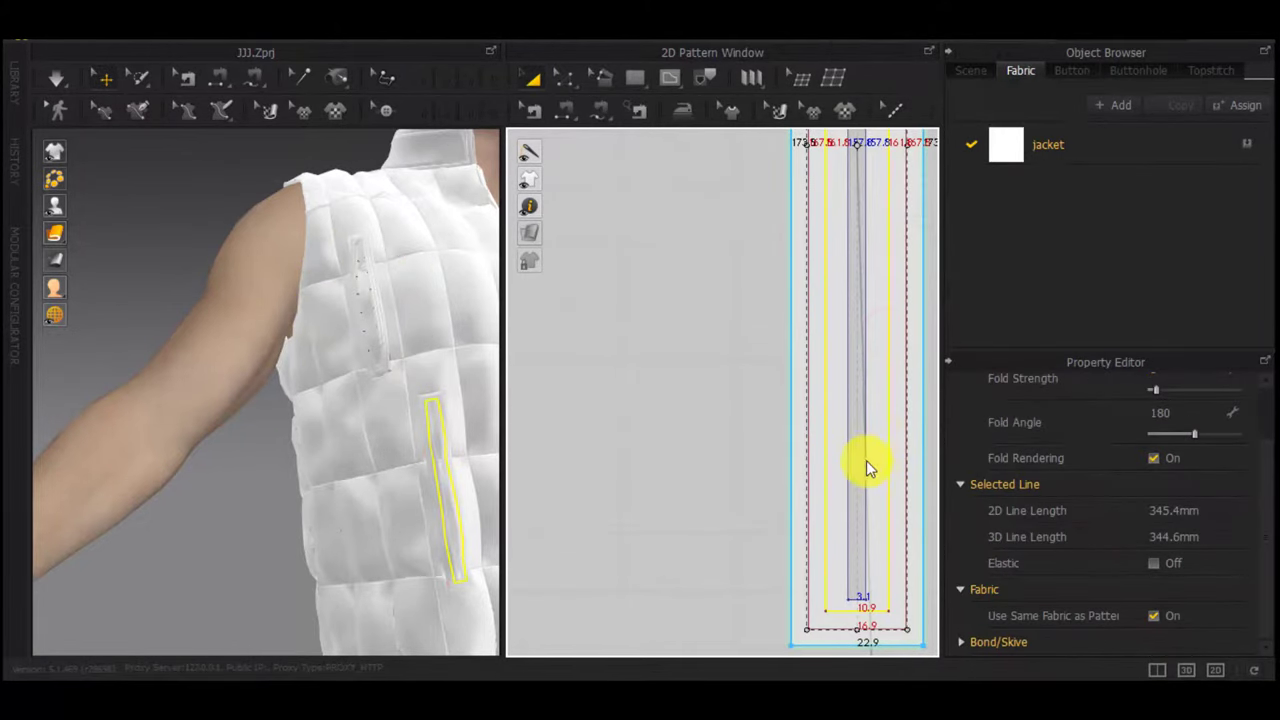
Check the cut outer frame's shrinkage settings and move the separated inner piece clear below the frame
{"action": "scroll", "coordinate": [866, 462], "scroll_direction": "down", "scroll_amount": 6}
{"action": "scroll", "coordinate": [863, 449], "scroll_direction": "up", "scroll_amount": 5}
{"action": "scroll", "coordinate": [1076, 500], "scroll_direction": "down", "scroll_amount": 6}
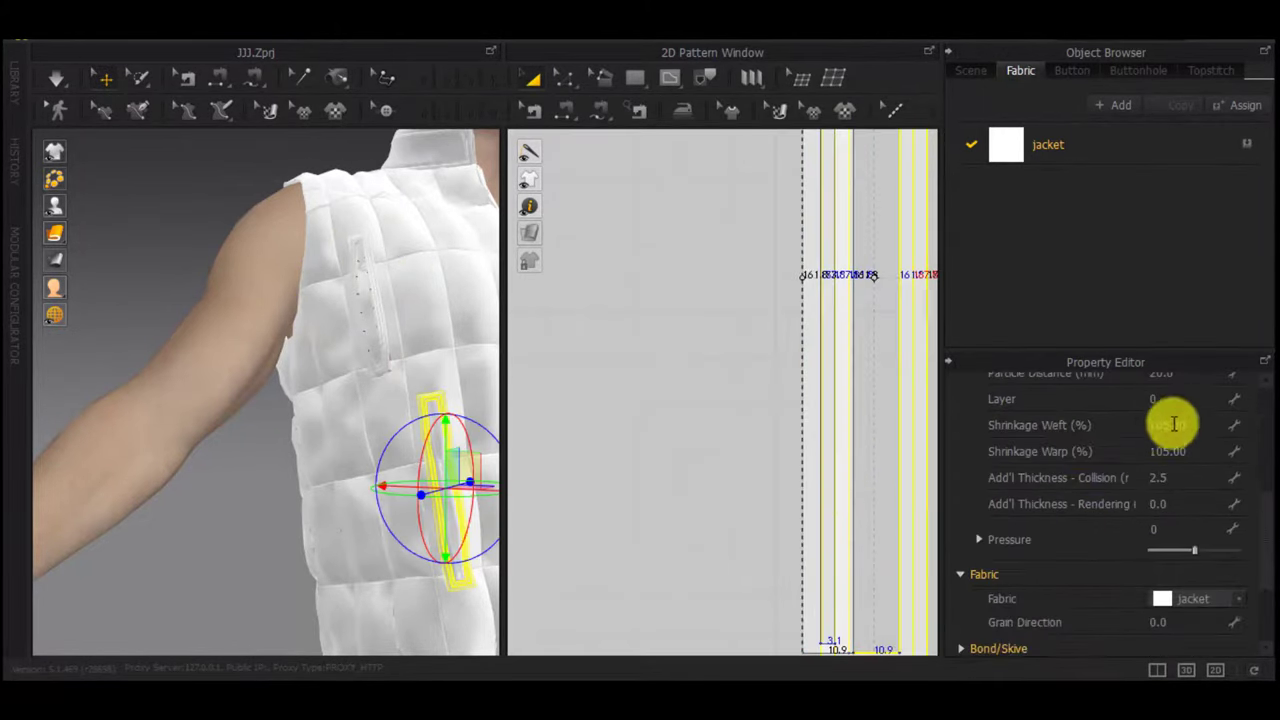
{"action": "scroll", "coordinate": [819, 472], "scroll_direction": "down", "scroll_amount": 5}
{"action": "scroll", "coordinate": [815, 420], "scroll_direction": "up", "scroll_amount": 4}
{"action": "left_click_drag", "start_coordinate": [799, 404], "coordinate": [724, 487]}
{"action": "scroll", "coordinate": [730, 485], "scroll_direction": "down", "scroll_amount": 3}
{"action": "middle_click_drag", "start_coordinate": [792, 503], "coordinate": [797, 194]}
{"action": "left_click_drag", "start_coordinate": [727, 224], "coordinate": [772, 393]}
Cut the upper of the two remaining long rectangular strips along its innermost offset internal line
{"action": "scroll", "coordinate": [811, 452], "scroll_direction": "down", "scroll_amount": 5}
{"action": "middle_click_drag", "start_coordinate": [814, 451], "coordinate": [730, 457]}
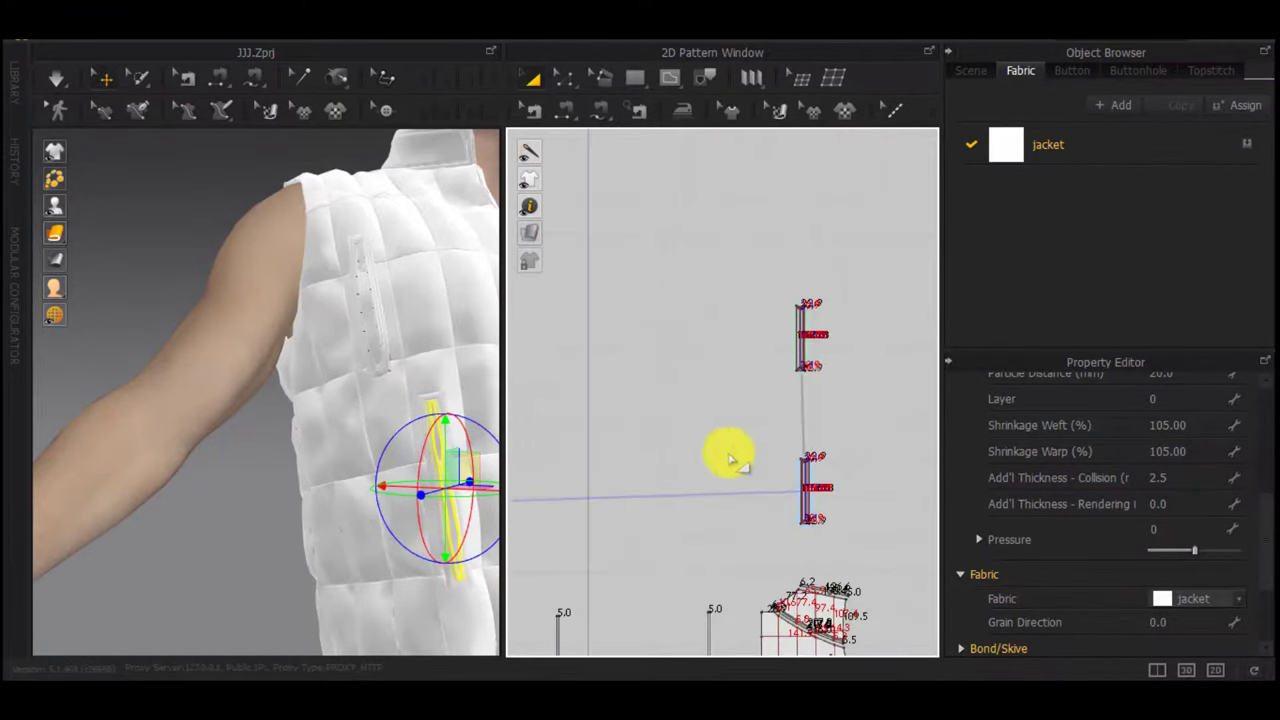
{"action": "scroll", "coordinate": [743, 271], "scroll_direction": "up", "scroll_amount": 4}
{"action": "right_click", "coordinate": [761, 329]}
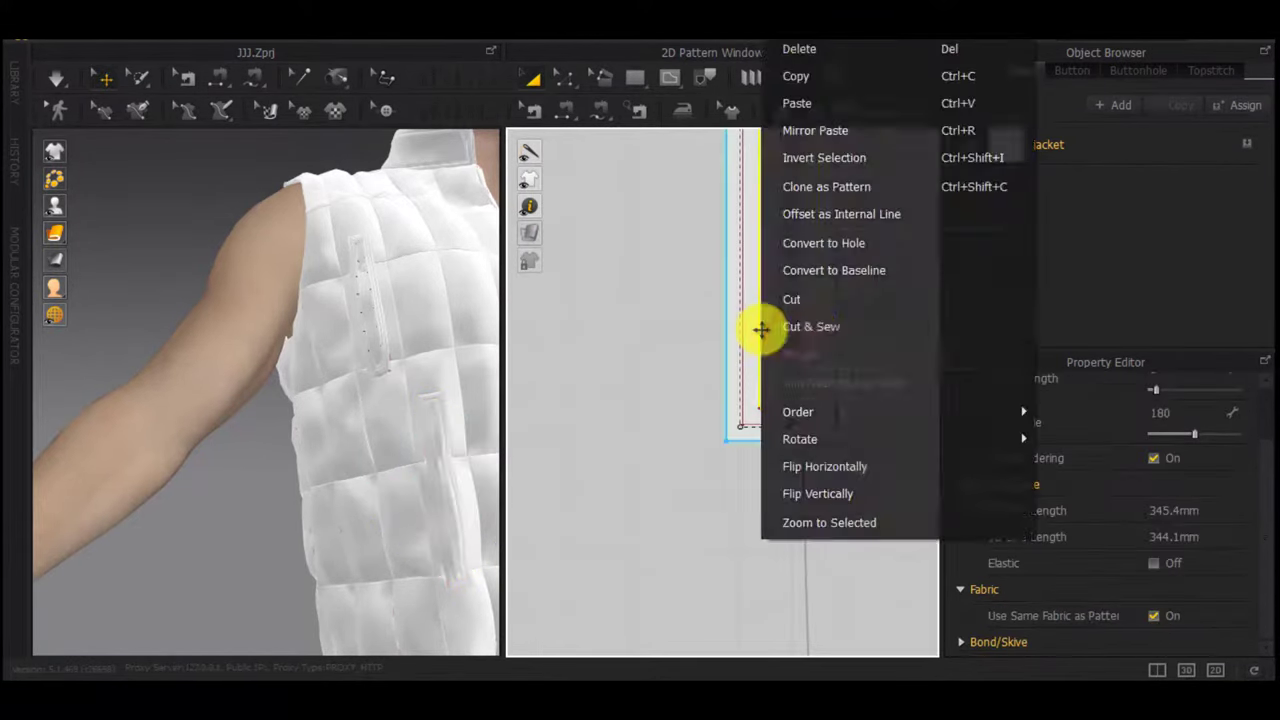
{"action": "left_click", "coordinate": [831, 326]}
Shift the upper long strip's outer frame aside and place the separated inner piece directly below it
{"action": "left_click_drag", "start_coordinate": [758, 410], "coordinate": [813, 410]}
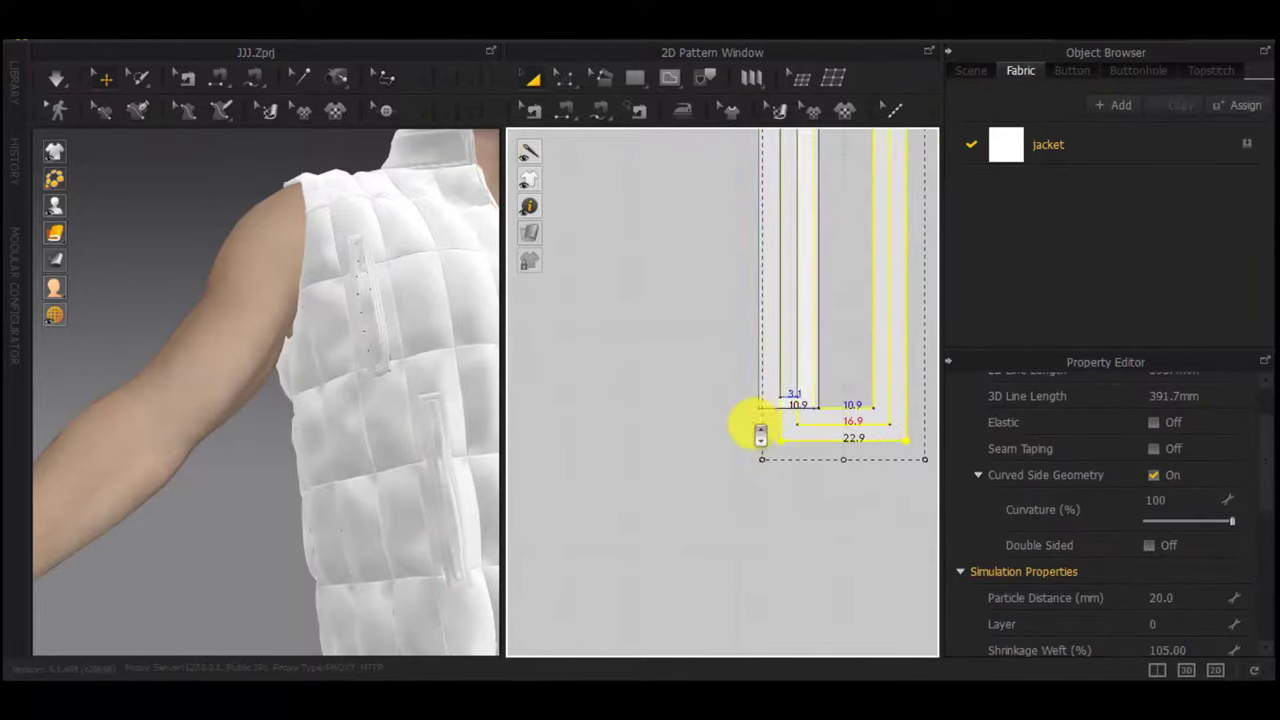
{"action": "scroll", "coordinate": [752, 412], "scroll_direction": "down", "scroll_amount": 3}
{"action": "left_click_drag", "start_coordinate": [762, 350], "coordinate": [754, 609]}
{"action": "scroll", "coordinate": [766, 630], "scroll_direction": "down", "scroll_amount": 4}
{"action": "scroll", "coordinate": [754, 609], "scroll_direction": "down", "scroll_amount": 3}
{"action": "middle_click_drag", "start_coordinate": [754, 609], "coordinate": [809, 483]}
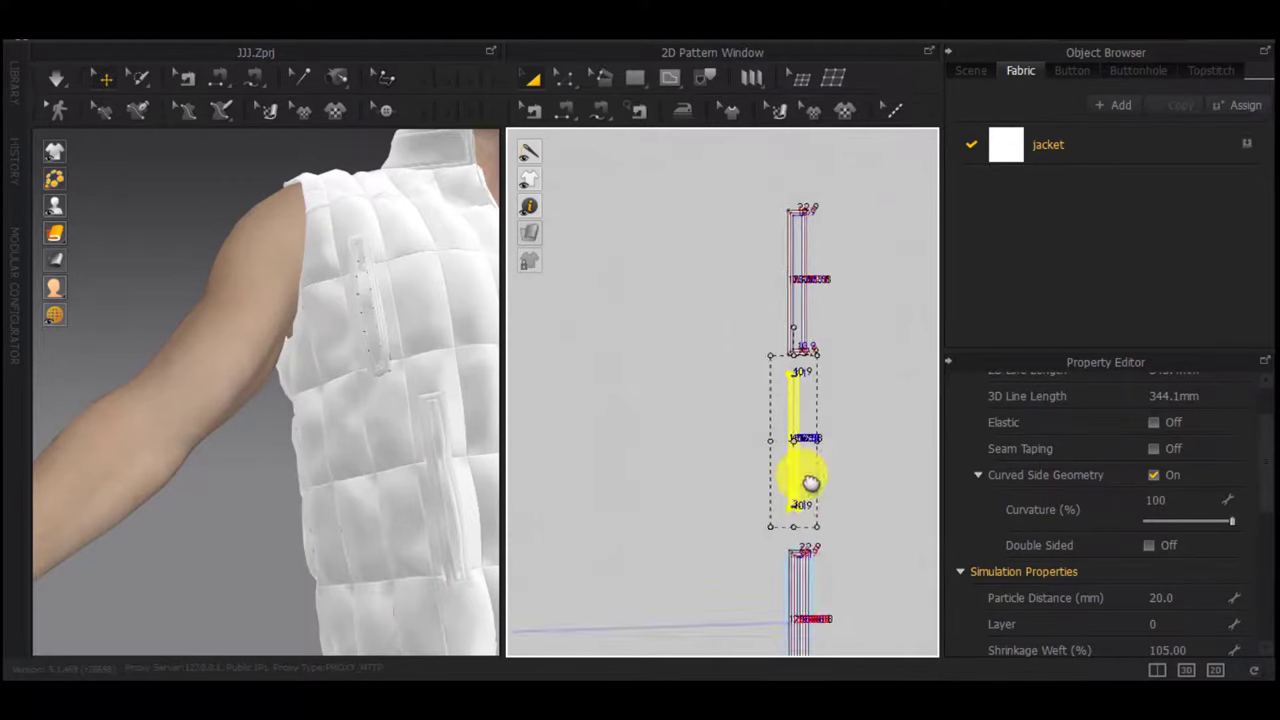
Set the Shrinkage Weft of the matching narrow inner pocket strips on both sides of the vest to 100%
{"action": "scroll", "coordinate": [809, 483], "scroll_direction": "down", "scroll_amount": 2}
{"action": "middle_click_drag", "start_coordinate": [674, 434], "coordinate": [800, 412]}
{"action": "scroll", "coordinate": [685, 384], "scroll_direction": "down", "scroll_amount": 1}
{"action": "scroll", "coordinate": [640, 379], "scroll_direction": "up", "scroll_amount": 5}
{"action": "left_click", "coordinate": [652, 378]}
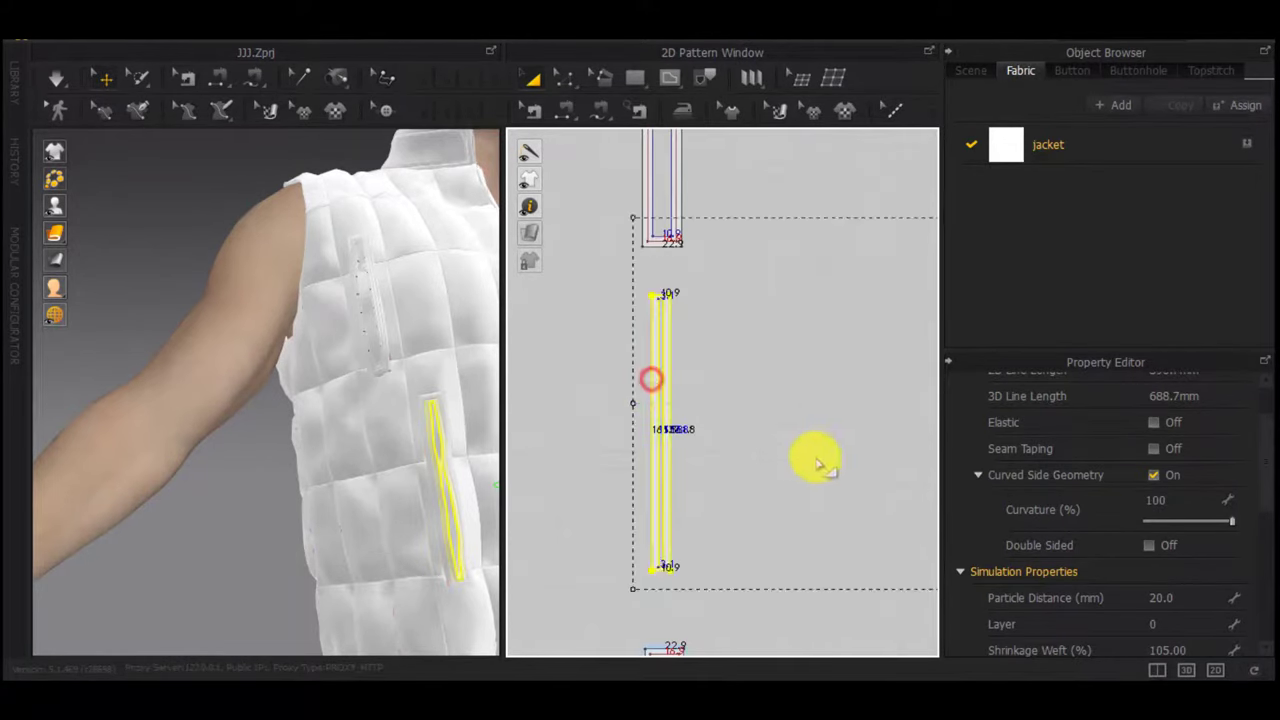
{"action": "scroll", "coordinate": [827, 457], "scroll_direction": "down", "scroll_amount": 6}
{"action": "middle_click_drag", "start_coordinate": [843, 482], "coordinate": [617, 441]}
{"action": "scroll", "coordinate": [1172, 604], "scroll_direction": "down", "scroll_amount": 1}
{"action": "scroll", "coordinate": [1159, 541], "scroll_direction": "down", "scroll_amount": 2}
{"action": "left_click", "coordinate": [1190, 538]}
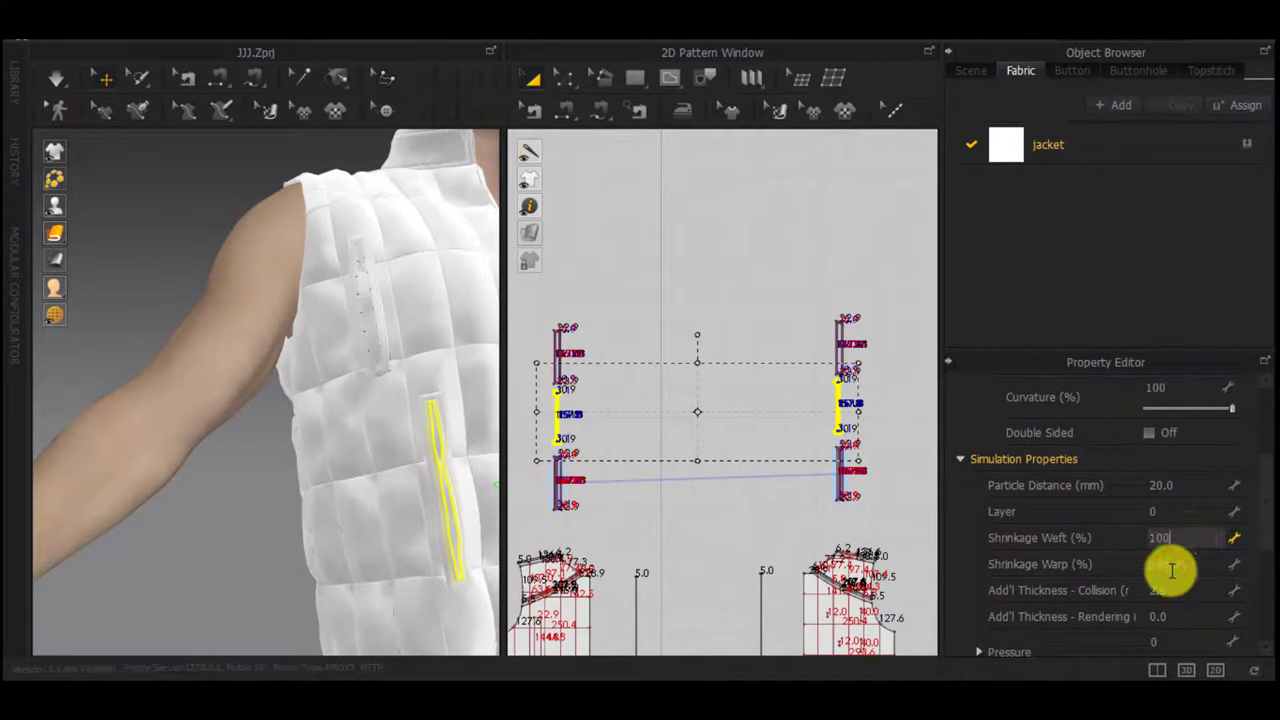
{"action": "left_click", "coordinate": [772, 200]}
Simulate the vest and display the internal lines on the 3D garment
{"action": "key", "text": "space"}
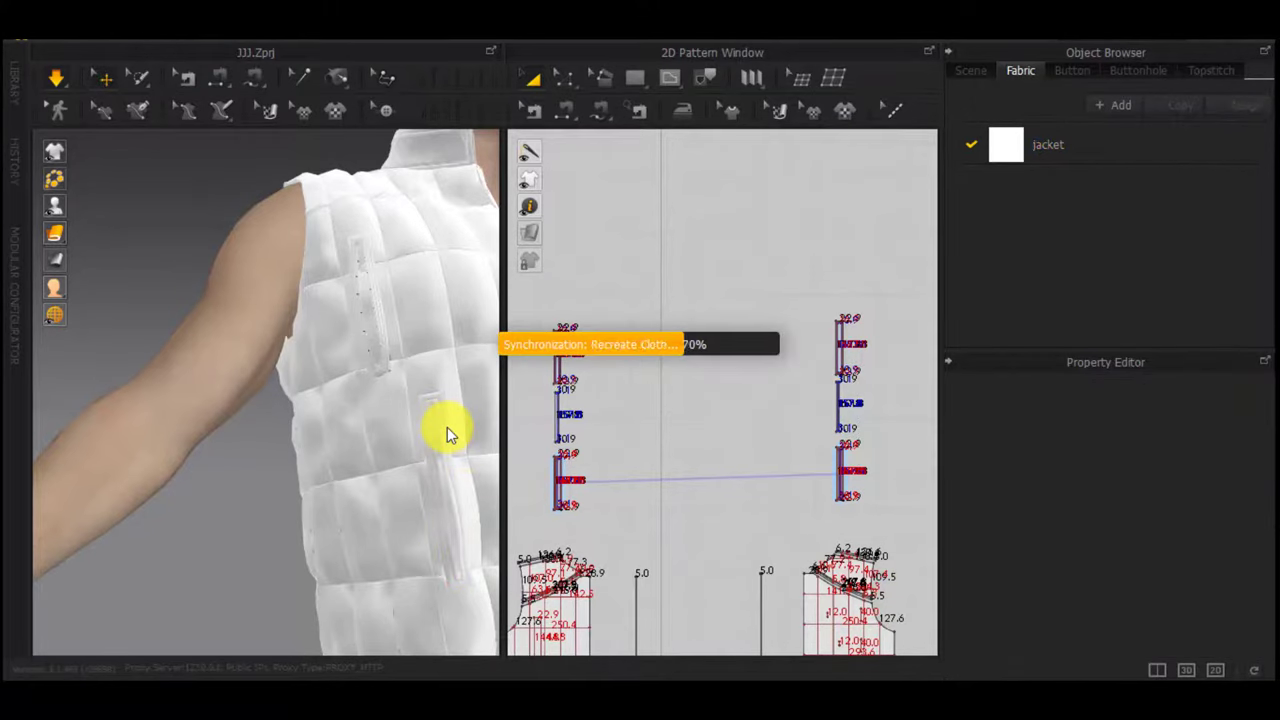
{"action": "middle_click_drag", "start_coordinate": [438, 428], "coordinate": [245, 435]}
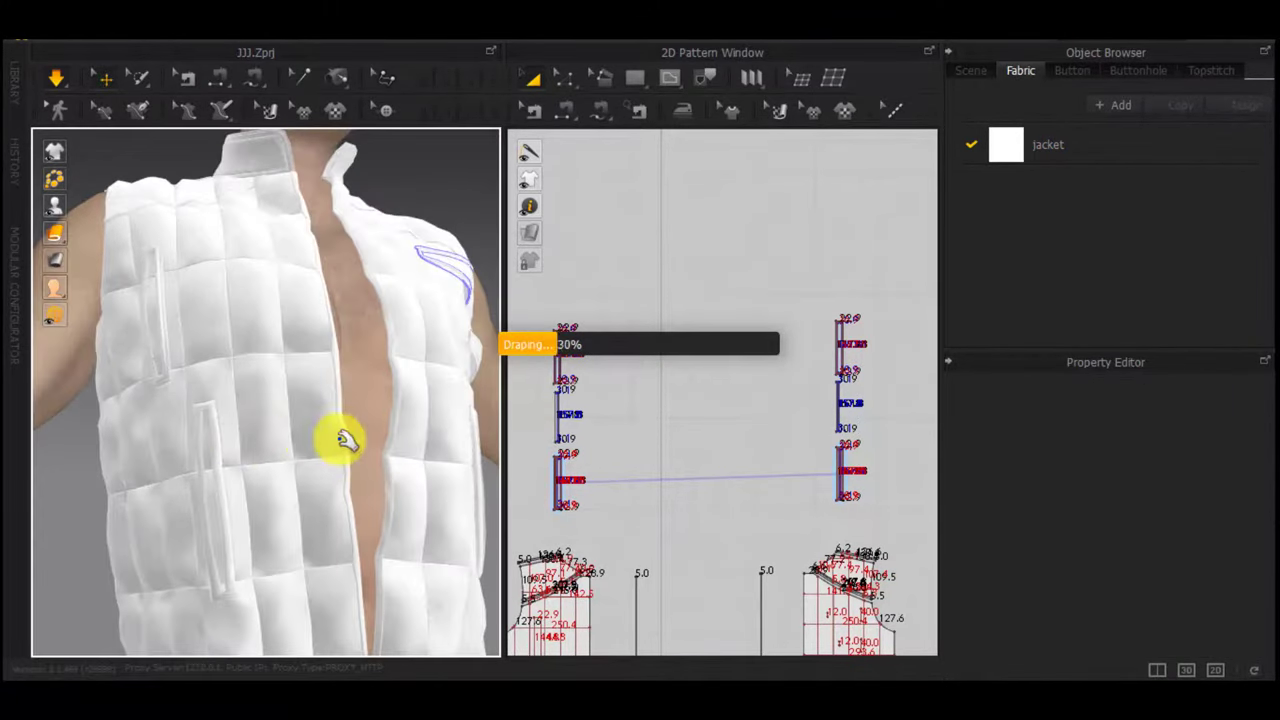
{"action": "right_click_drag", "start_coordinate": [345, 440], "coordinate": [232, 461]}
{"action": "mouse_move", "coordinate": [60, 151]}
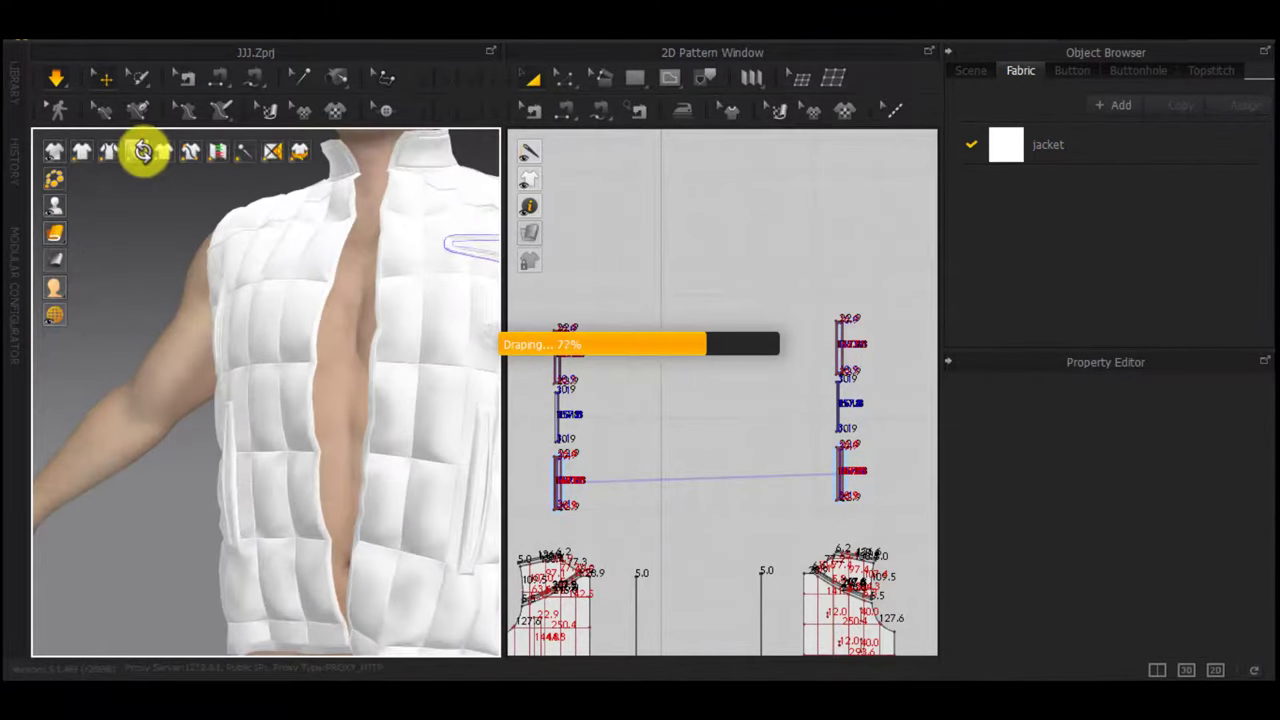
{"action": "left_click", "coordinate": [142, 152]}
{"action": "right_click_drag", "start_coordinate": [210, 235], "coordinate": [297, 257]}
{"action": "scroll", "coordinate": [314, 305], "scroll_direction": "down", "scroll_amount": 3}
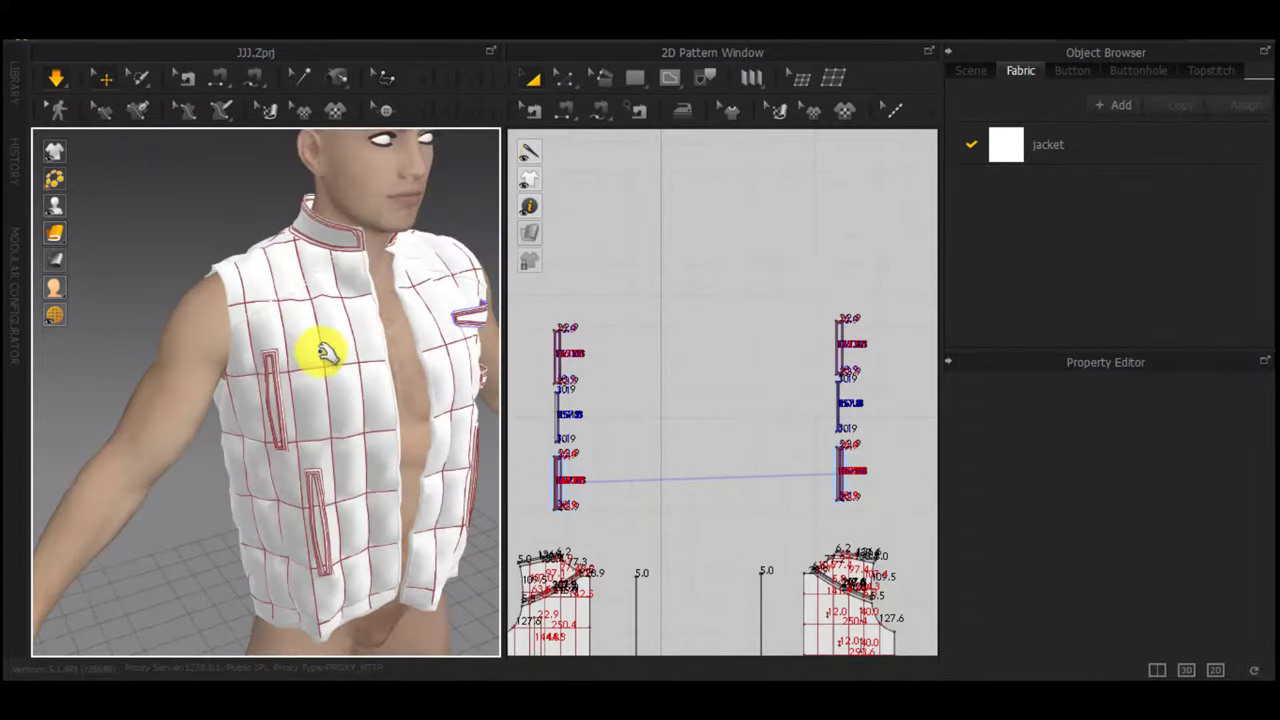
Offset the front panel's armhole curve as one internal line at a distance of 5 mm
{"action": "scroll", "coordinate": [620, 430], "scroll_direction": "down", "scroll_amount": 3}
{"action": "middle_click_drag", "start_coordinate": [588, 500], "coordinate": [694, 463]}
{"action": "scroll", "coordinate": [694, 463], "scroll_direction": "up", "scroll_amount": 8}
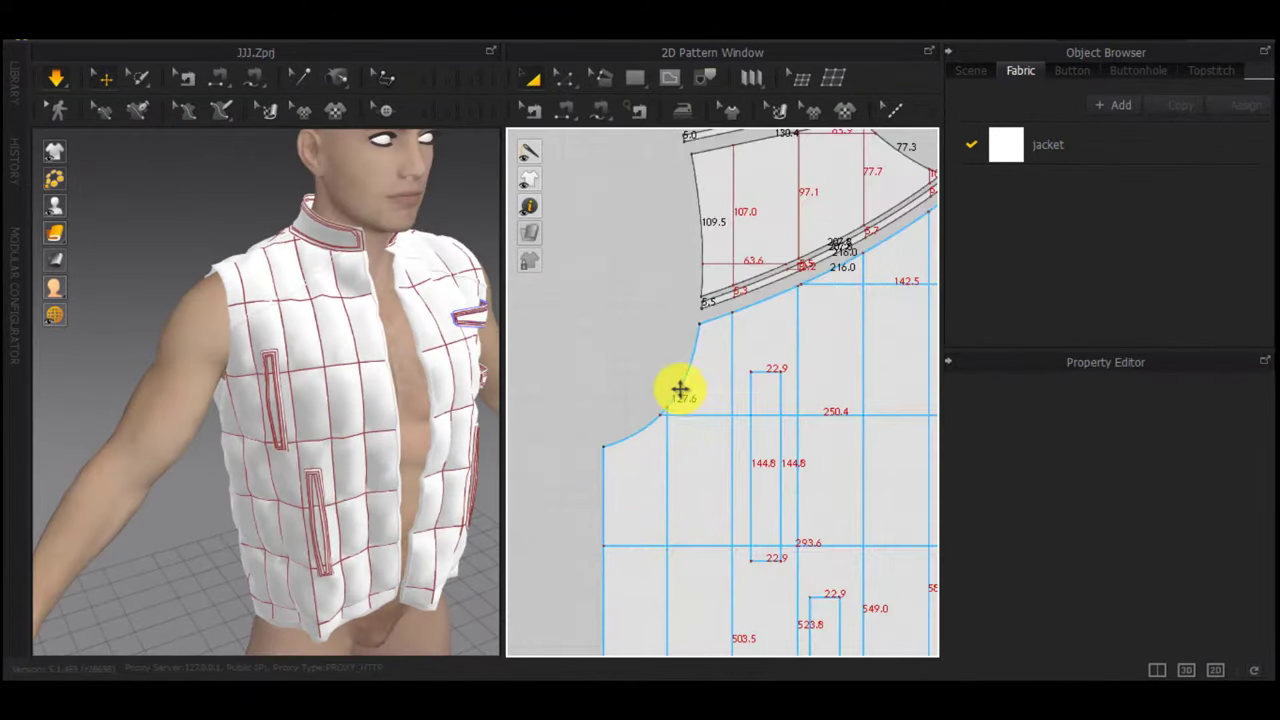
{"action": "left_click", "coordinate": [680, 390]}
{"action": "right_click", "coordinate": [680, 388]}
{"action": "left_click", "coordinate": [728, 261]}
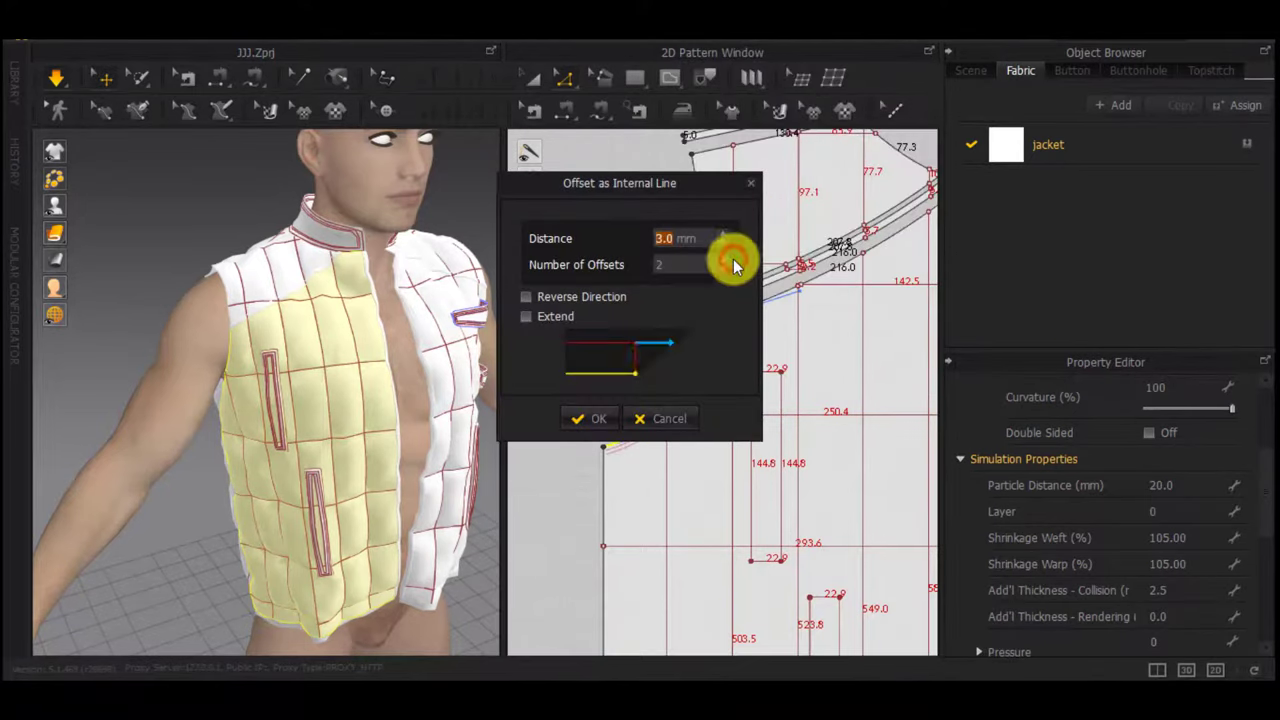
{"action": "left_click_drag", "start_coordinate": [640, 185], "coordinate": [457, 210]}
{"action": "type", "text": "8"}
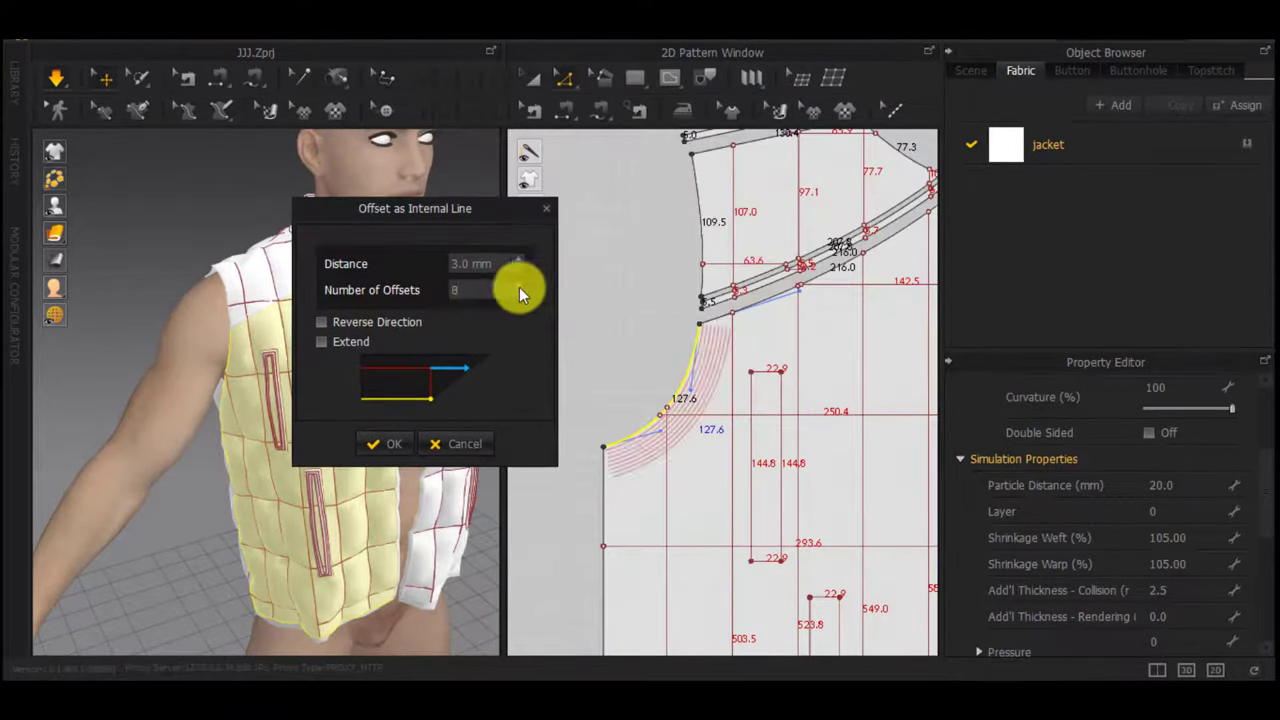
{"action": "left_click", "coordinate": [519, 285]}
{"action": "type", "text": "0"}
{"action": "double_click", "coordinate": [474, 263]}
{"action": "type", "text": "5"}
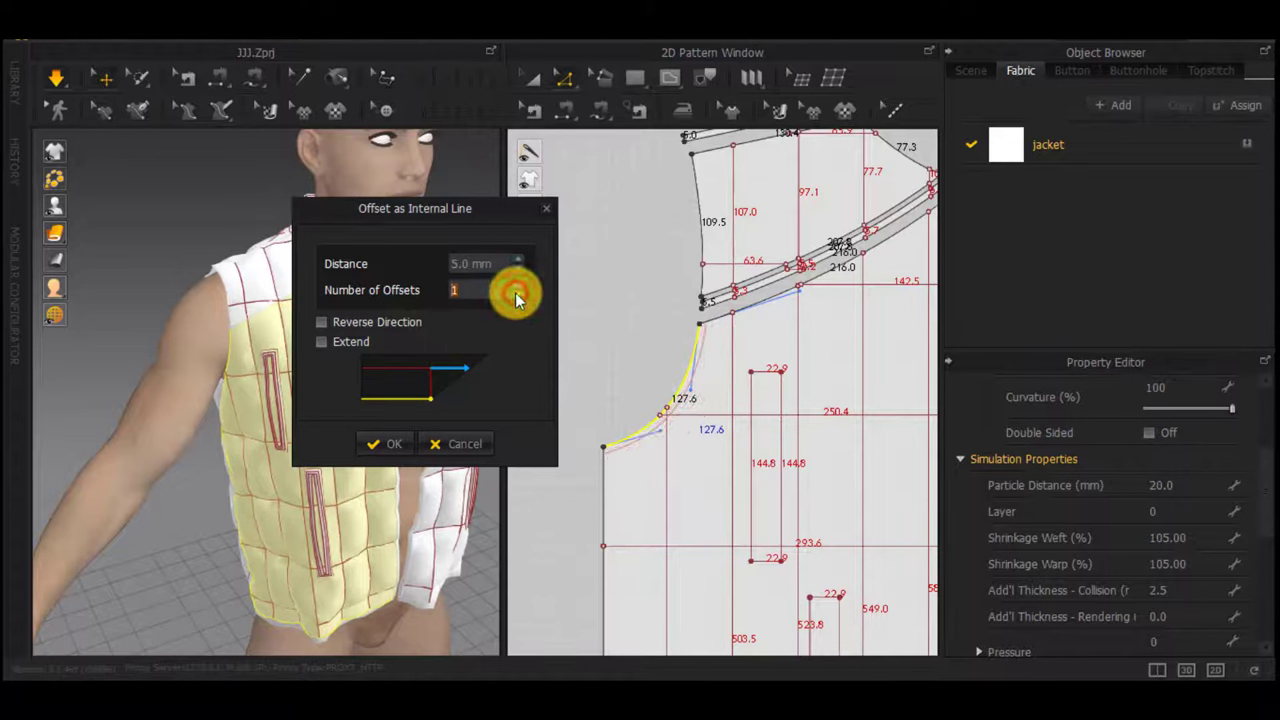
{"action": "left_click", "coordinate": [404, 446]}
Extend the front panel's armhole offset line to the pattern outline
{"action": "left_click", "coordinate": [658, 413]}
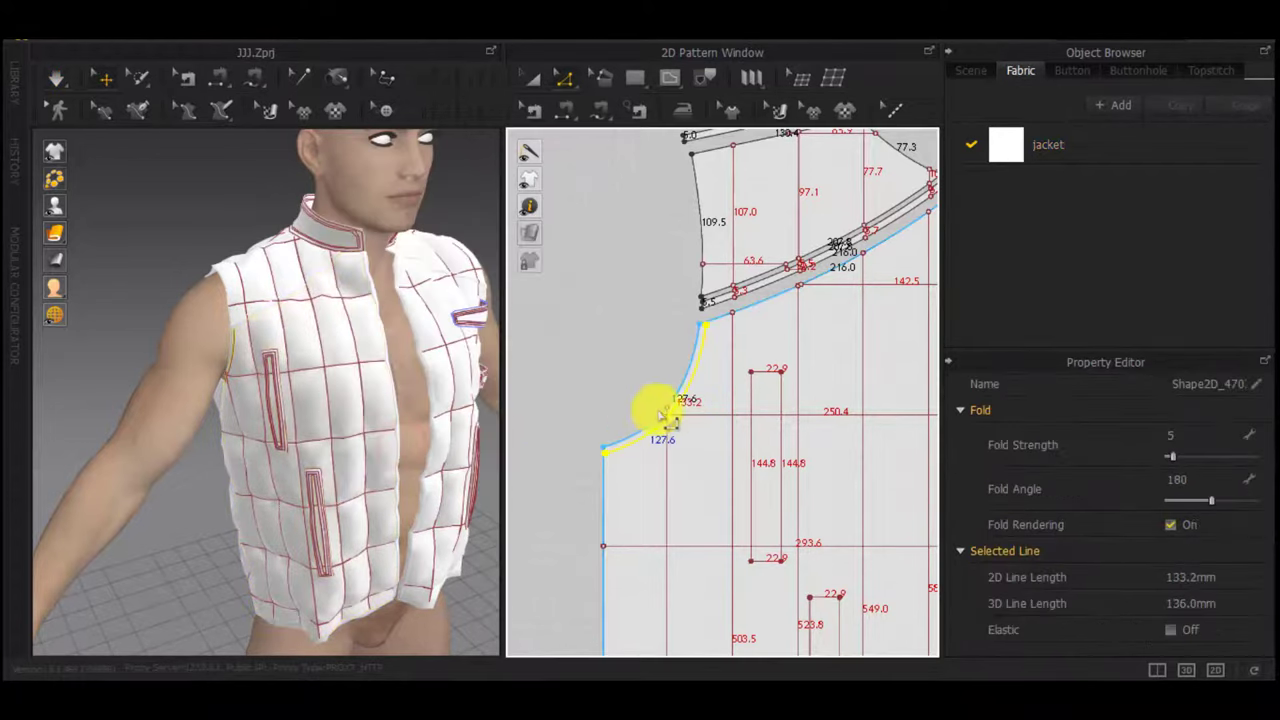
{"action": "scroll", "coordinate": [675, 398], "scroll_direction": "up", "scroll_amount": 4}
{"action": "right_click", "coordinate": [678, 338]}
{"action": "left_click", "coordinate": [762, 360]}
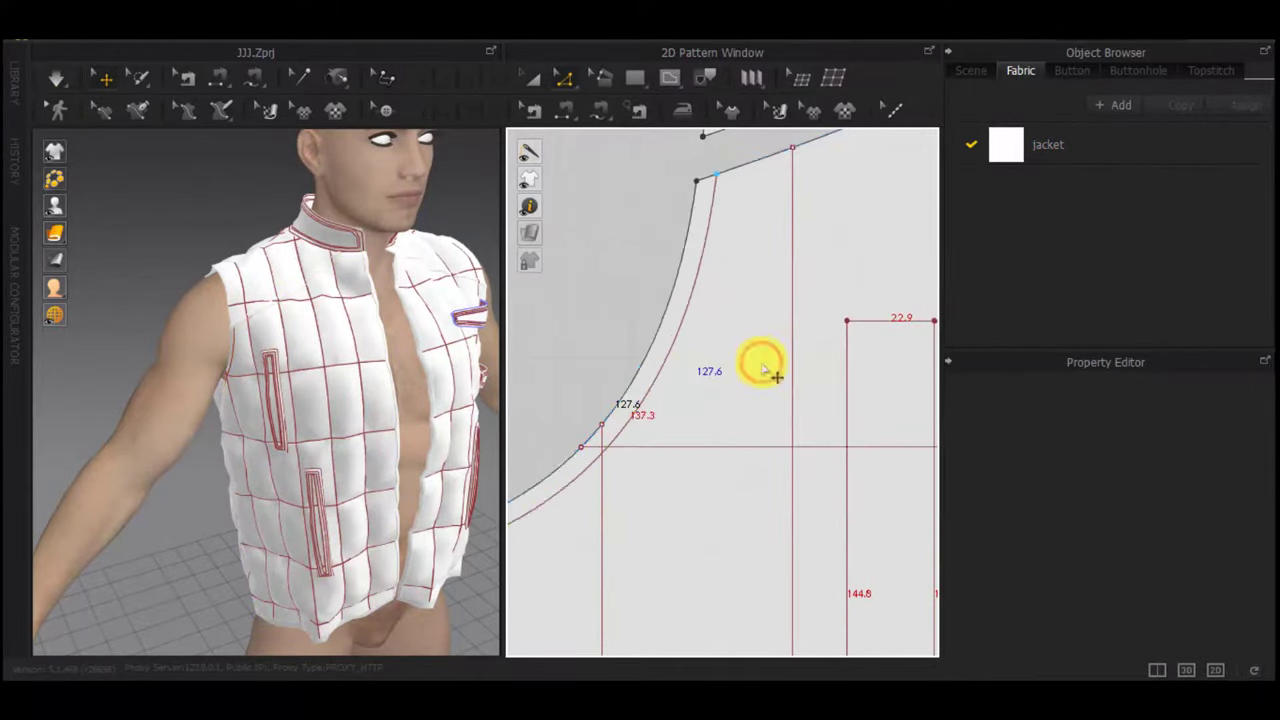
Offset the armhole edge of the yoke above this front panel as one internal line at 5 mm
{"action": "scroll", "coordinate": [763, 363], "scroll_direction": "down", "scroll_amount": 4}
{"action": "scroll", "coordinate": [743, 233], "scroll_direction": "up", "scroll_amount": 4}
{"action": "right_click", "coordinate": [733, 294]}
{"action": "left_click", "coordinate": [641, 284]}
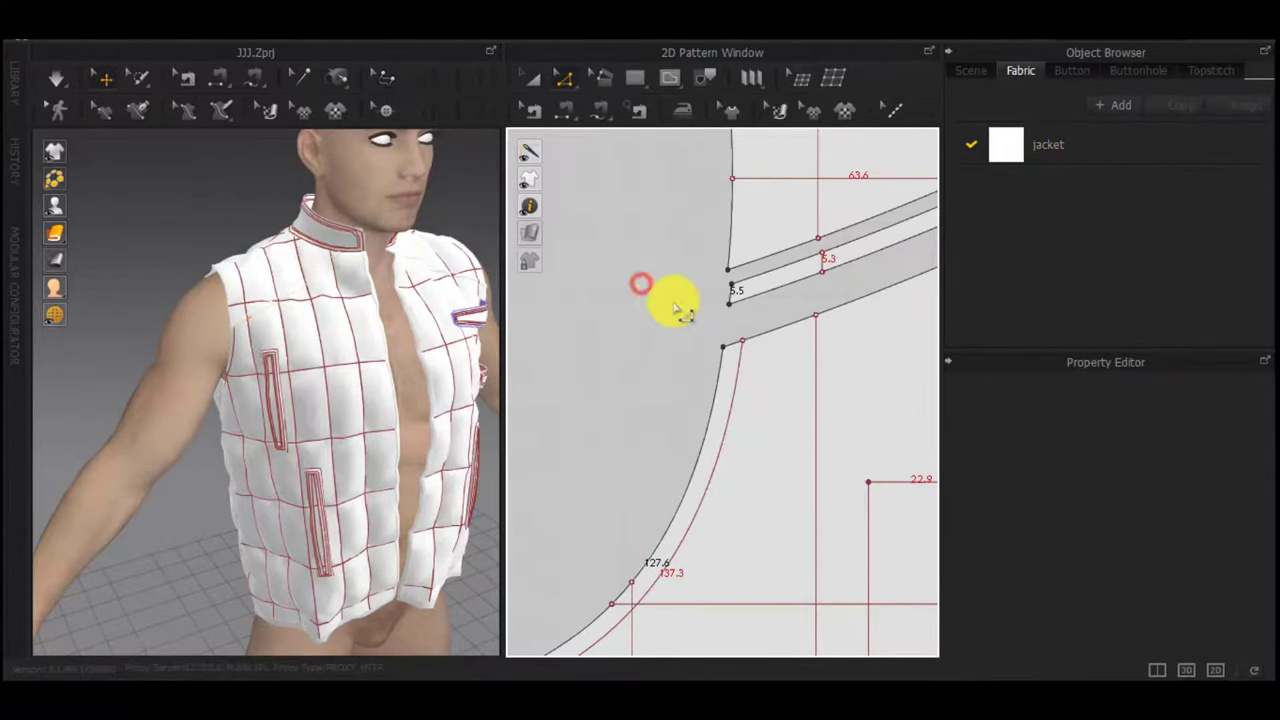
{"action": "right_click", "coordinate": [729, 229]}
{"action": "left_click", "coordinate": [803, 432]}
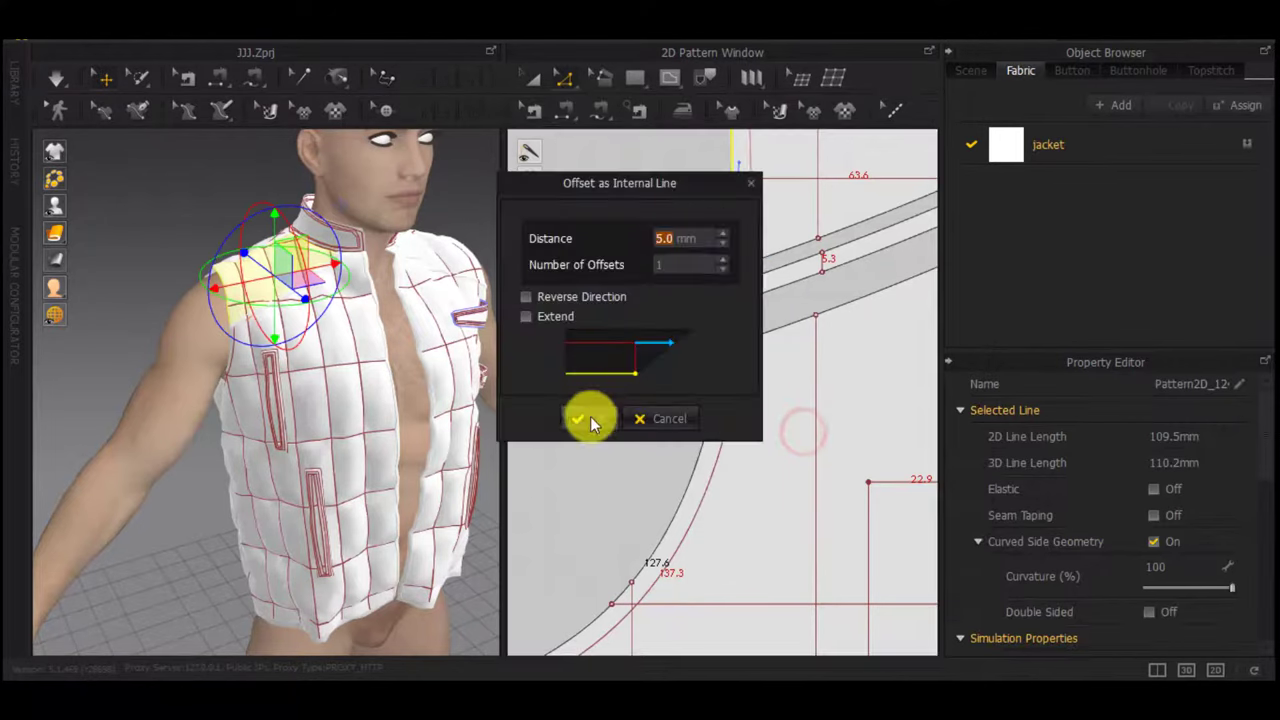
{"action": "left_click", "coordinate": [590, 417]}
Cut and sew the yoke along its armhole offset line, and delete the leftover quilting line piece on the strip
{"action": "scroll", "coordinate": [672, 333], "scroll_direction": "down", "scroll_amount": 4}
{"action": "scroll", "coordinate": [678, 342], "scroll_direction": "up", "scroll_amount": 5}
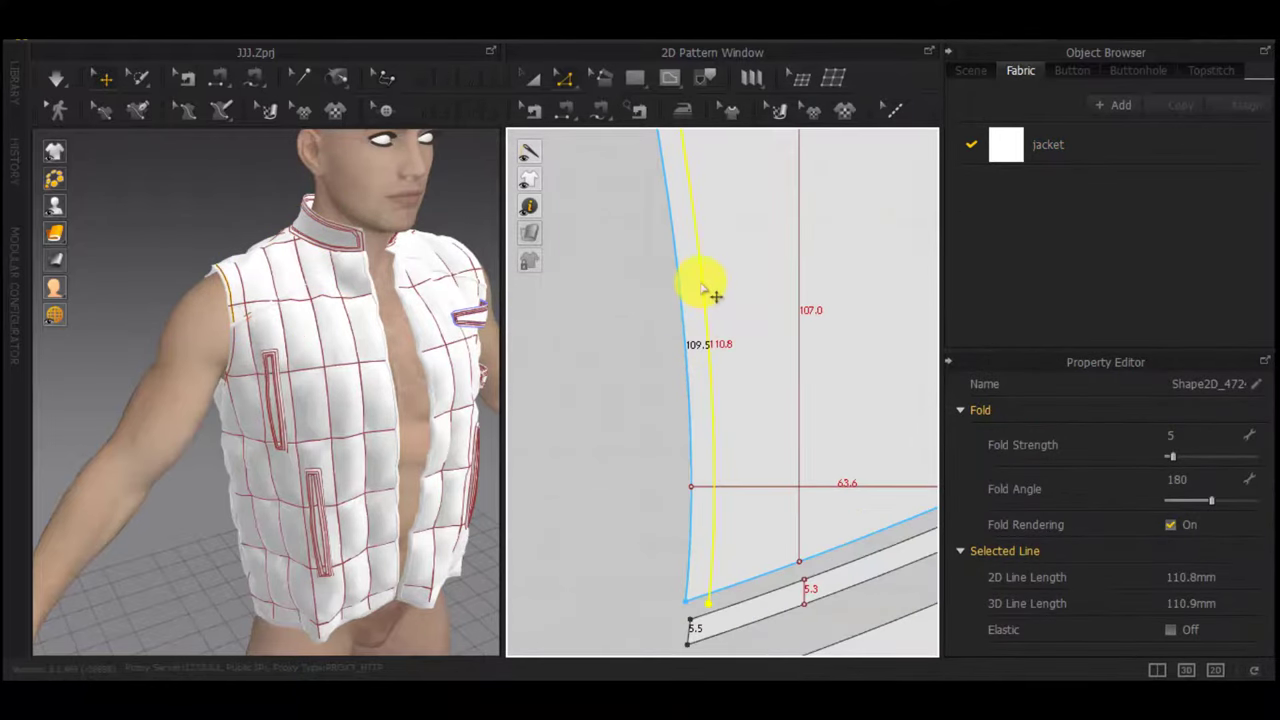
{"action": "right_click", "coordinate": [701, 287]}
{"action": "left_click", "coordinate": [752, 303]}
{"action": "scroll", "coordinate": [750, 489], "scroll_direction": "down", "scroll_amount": 4}
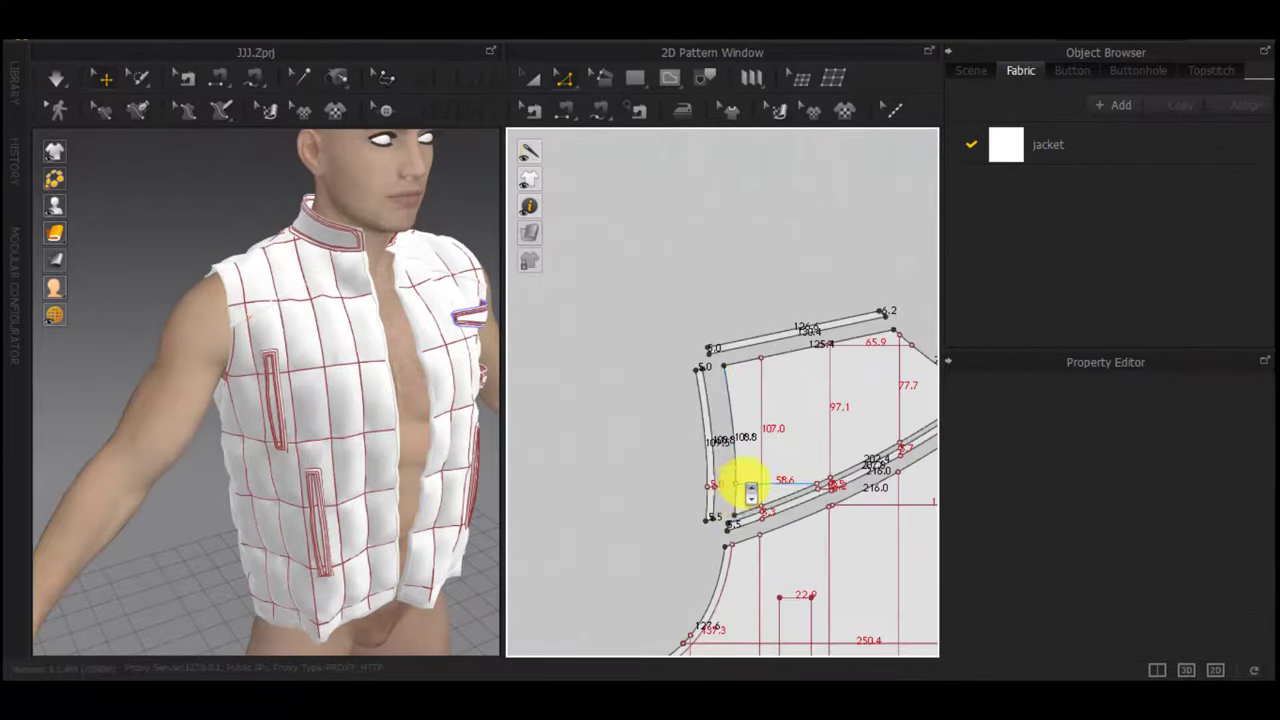
{"action": "scroll", "coordinate": [730, 478], "scroll_direction": "up", "scroll_amount": 3}
{"action": "left_click_drag", "start_coordinate": [709, 443], "coordinate": [632, 511]}
{"action": "key", "text": "Delete"}
{"action": "scroll", "coordinate": [698, 552], "scroll_direction": "down", "scroll_amount": 3}
Cut and sew the front panel along its armhole offset line, and remove the leftover quilting lines from the strip
{"action": "middle_click_drag", "start_coordinate": [700, 555], "coordinate": [728, 270]}
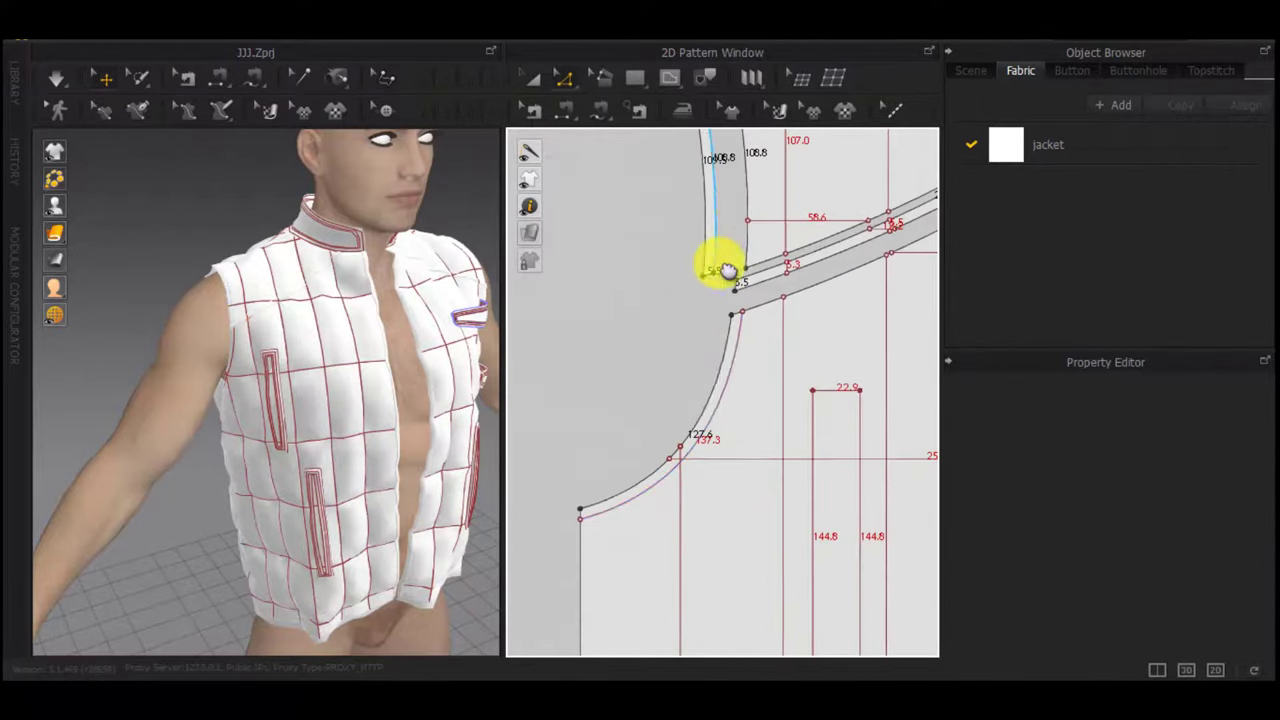
{"action": "right_click", "coordinate": [722, 412]}
{"action": "left_click", "coordinate": [763, 274]}
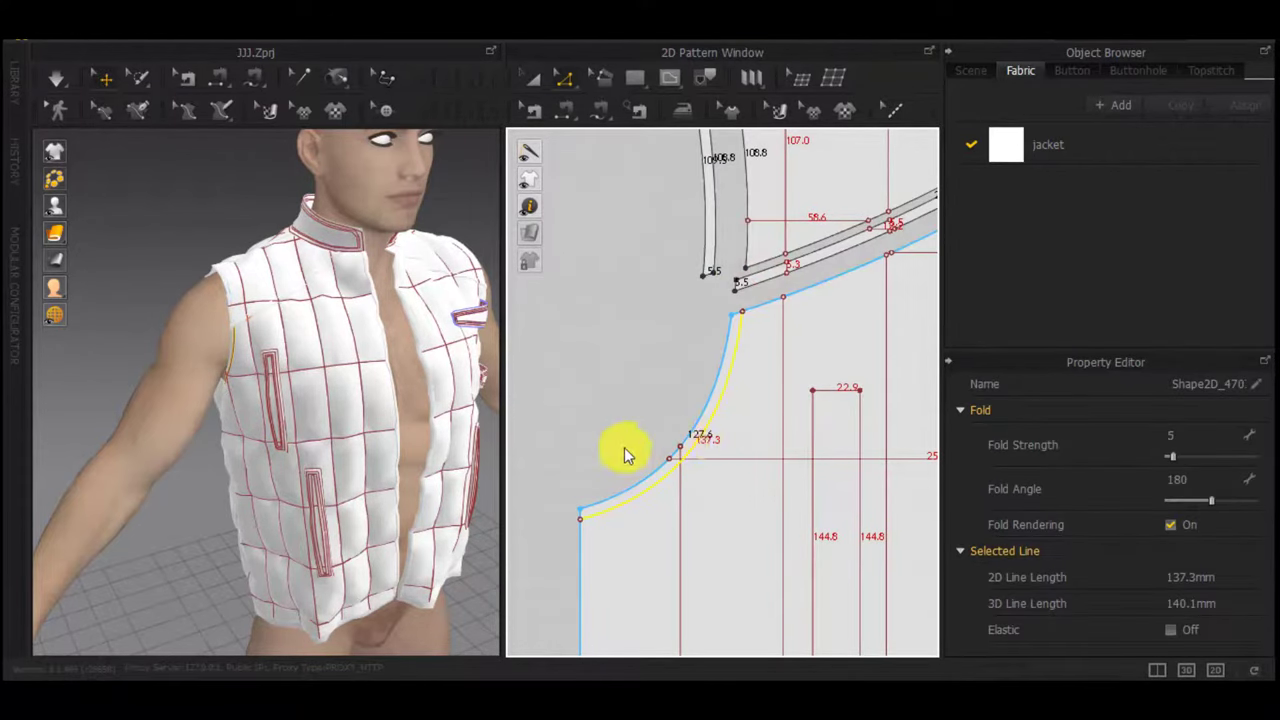
{"action": "scroll", "coordinate": [658, 446], "scroll_direction": "up", "scroll_amount": 3}
{"action": "left_click_drag", "start_coordinate": [714, 376], "coordinate": [640, 450]}
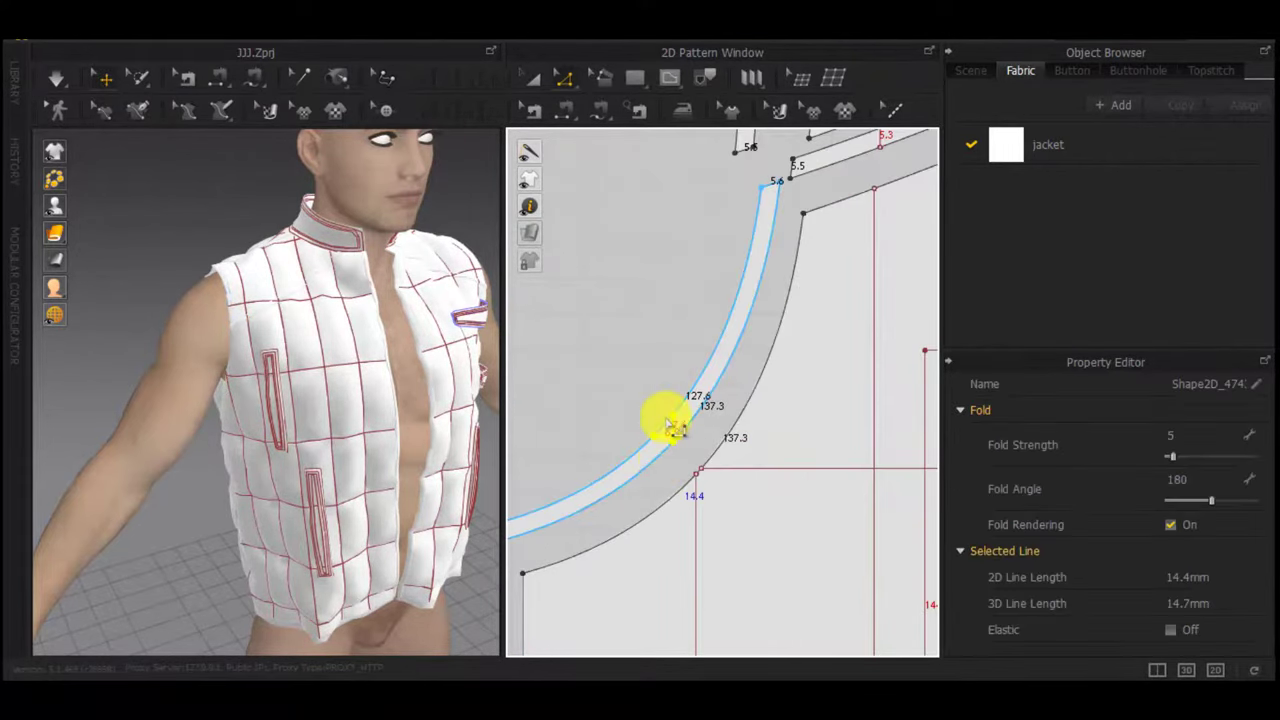
Set Add'l Thickness - Rendering to 2 for the front and yoke armhole strips
{"action": "scroll", "coordinate": [676, 428], "scroll_direction": "down", "scroll_amount": 3}
{"action": "scroll", "coordinate": [686, 406], "scroll_direction": "up", "scroll_amount": 3}
{"action": "key", "text": "a"}
{"action": "left_click", "coordinate": [686, 401]}
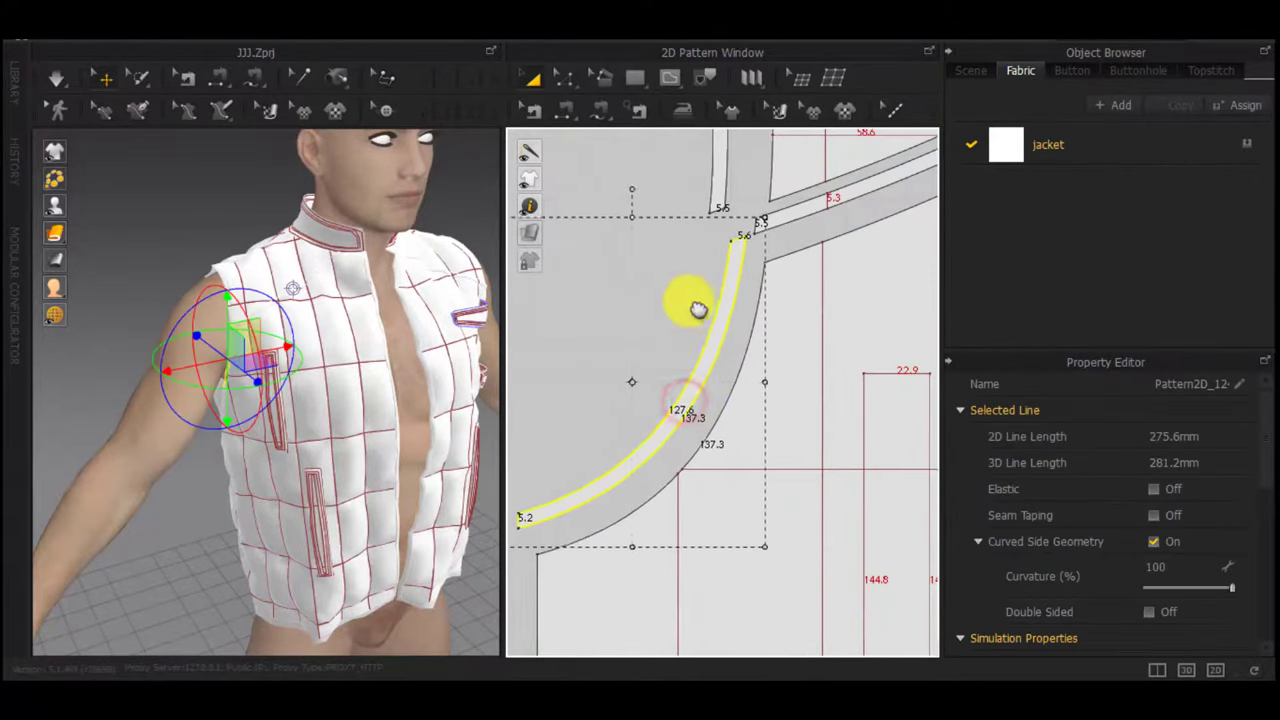
{"action": "middle_click_drag", "start_coordinate": [696, 252], "coordinate": [709, 408]}
{"action": "left_click", "coordinate": [737, 280], "text": "shift"}
{"action": "scroll", "coordinate": [1145, 491], "scroll_direction": "down", "scroll_amount": 3}
{"action": "type", "text": "3"}
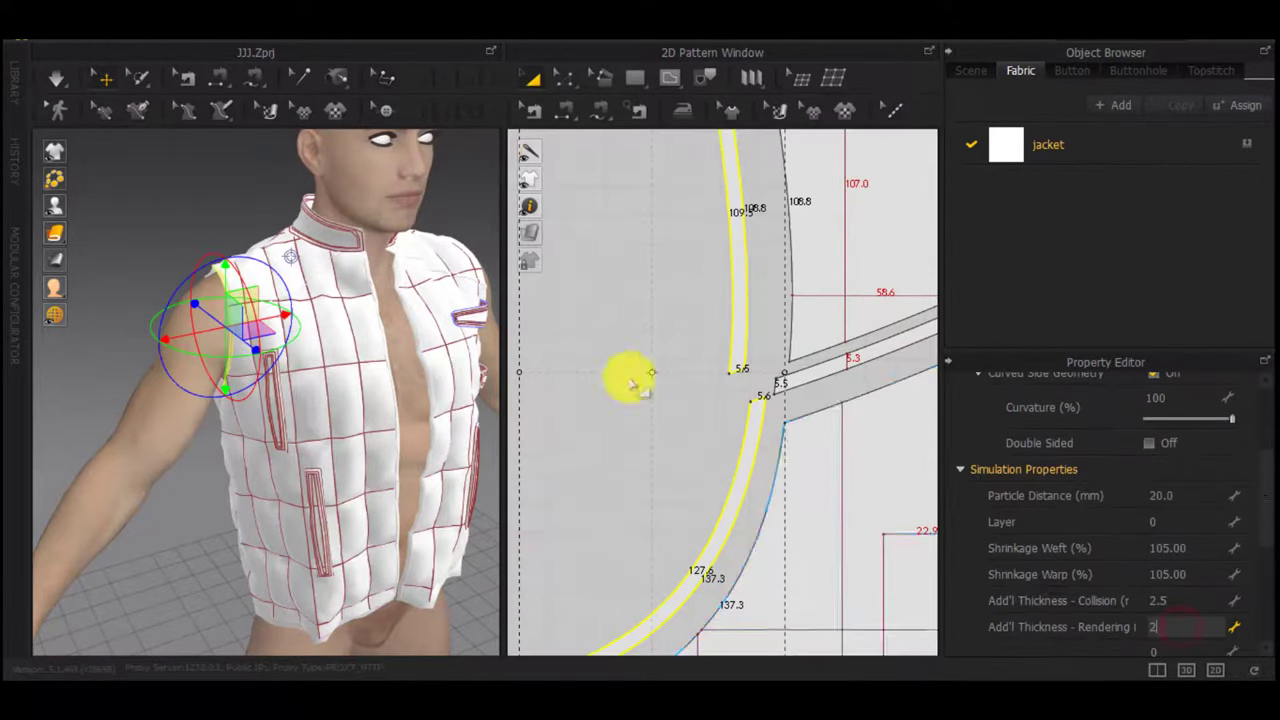
{"action": "scroll", "coordinate": [632, 378], "scroll_direction": "down", "scroll_amount": 6}
{"action": "left_click", "coordinate": [768, 281]}
Simulate the vest and check the armhole binding in the 3D view
{"action": "scroll", "coordinate": [769, 283], "scroll_direction": "down", "scroll_amount": 3}
{"action": "middle_click_drag", "start_coordinate": [783, 299], "coordinate": [664, 299]}
{"action": "key", "text": "space"}
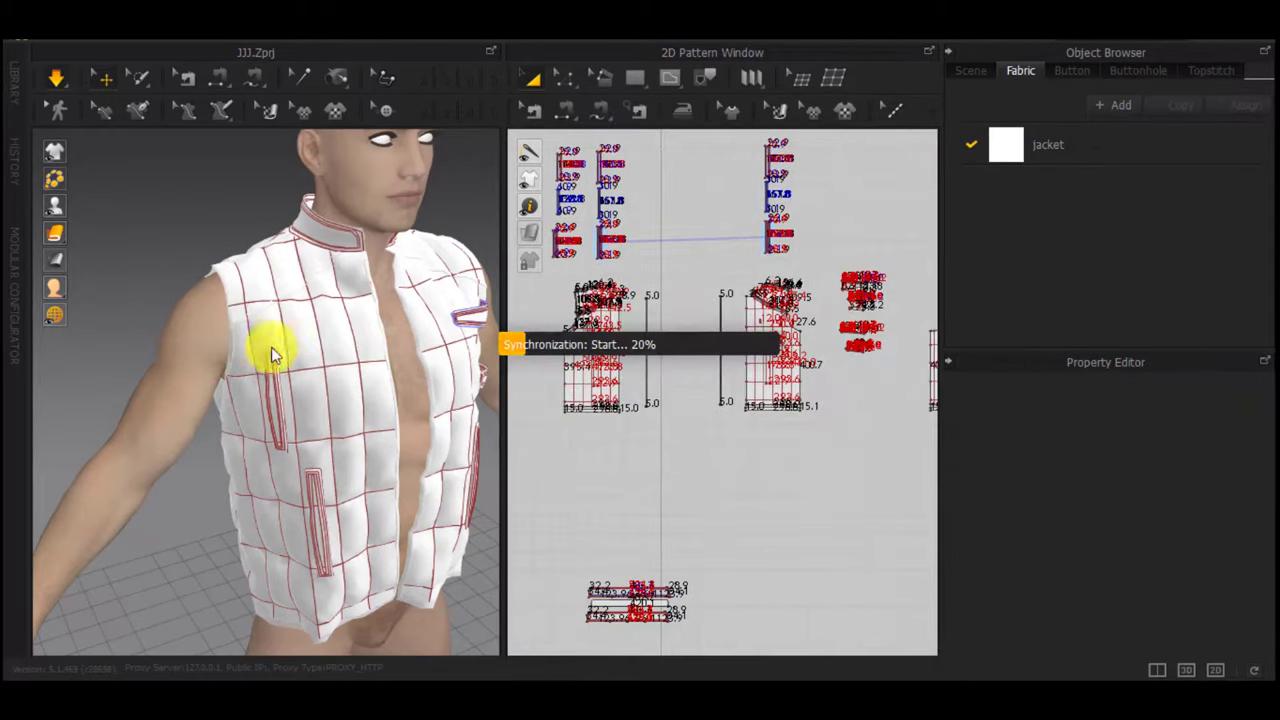
{"action": "scroll", "coordinate": [244, 338], "scroll_direction": "up", "scroll_amount": 1}
{"action": "scroll", "coordinate": [245, 335], "scroll_direction": "up", "scroll_amount": 5}
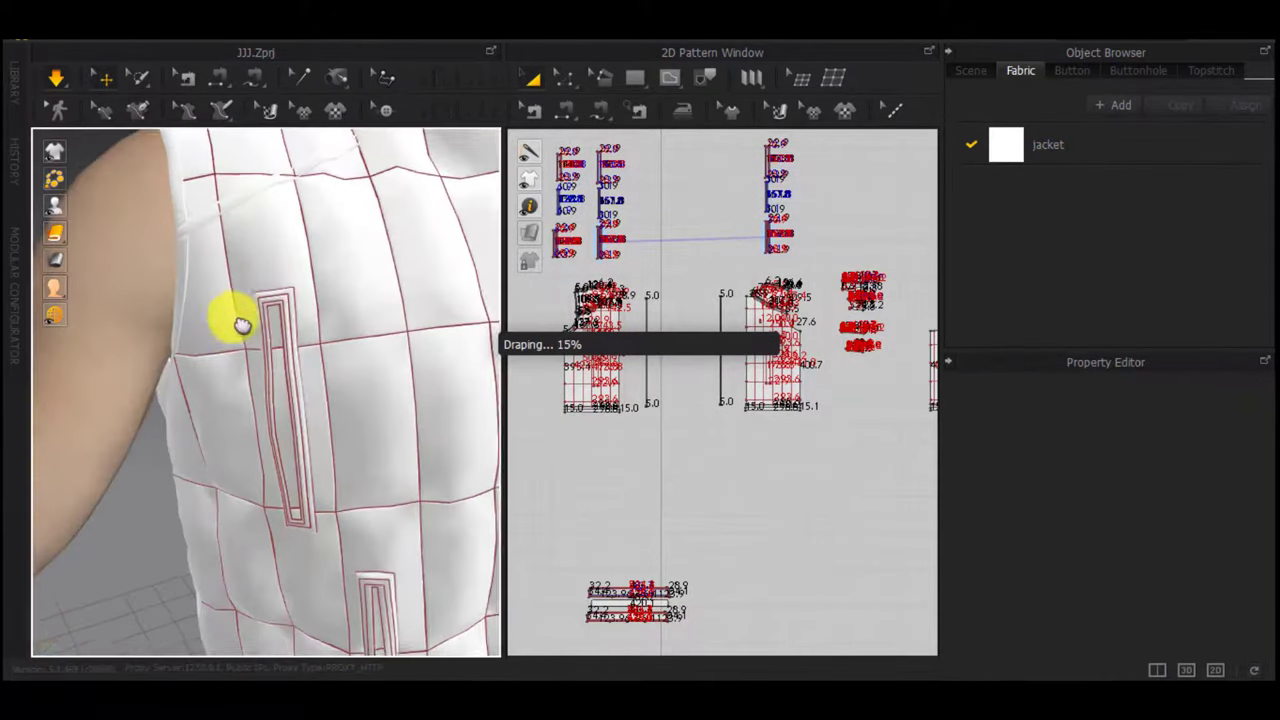
{"action": "scroll", "coordinate": [800, 340], "scroll_direction": "up", "scroll_amount": 5}
Offset the opposite front panel's armhole curve as a 5 mm internal line and extend it to the pattern outline
{"action": "scroll", "coordinate": [788, 385], "scroll_direction": "up", "scroll_amount": 5}
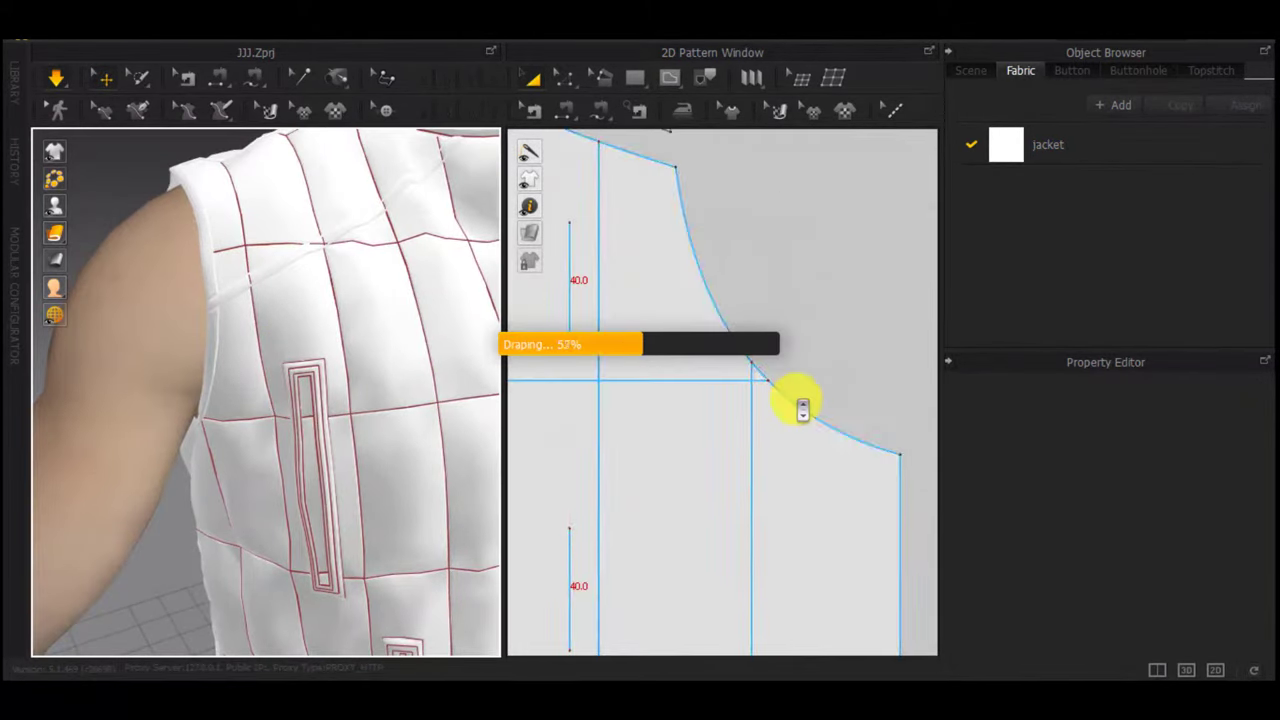
{"action": "right_click", "coordinate": [800, 406]}
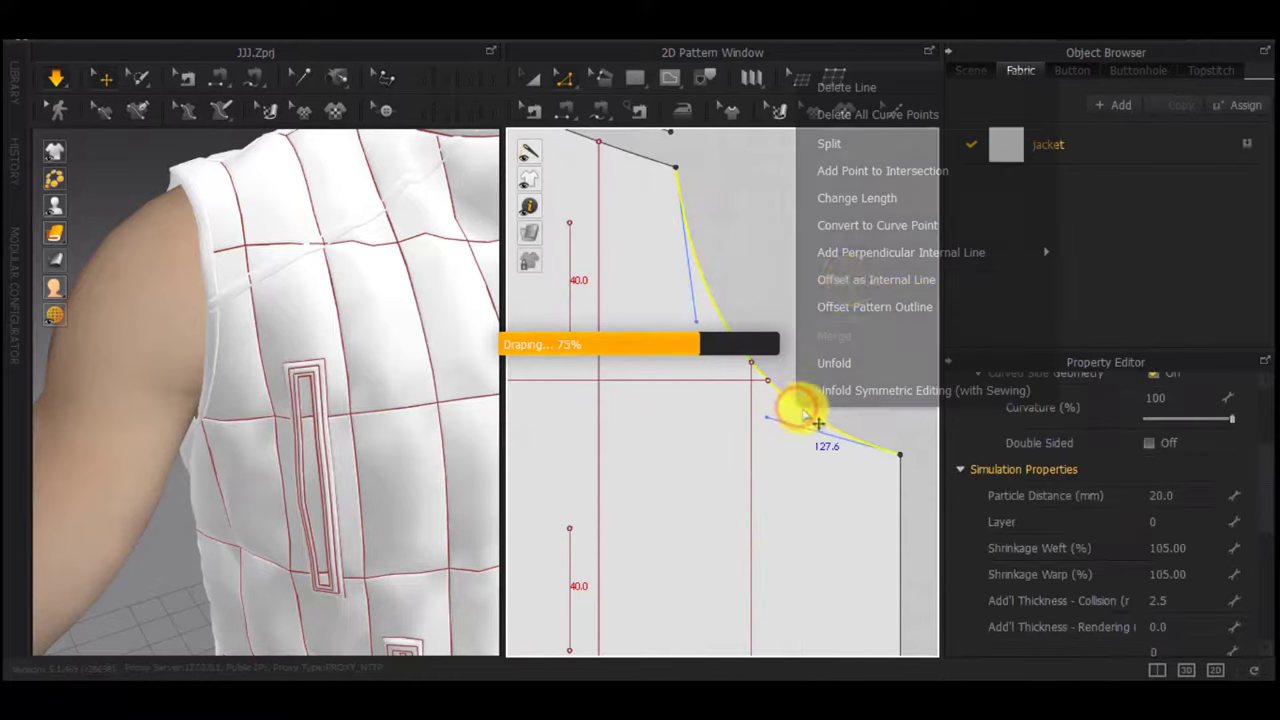
{"action": "left_click", "coordinate": [851, 280]}
{"action": "left_click", "coordinate": [584, 420]}
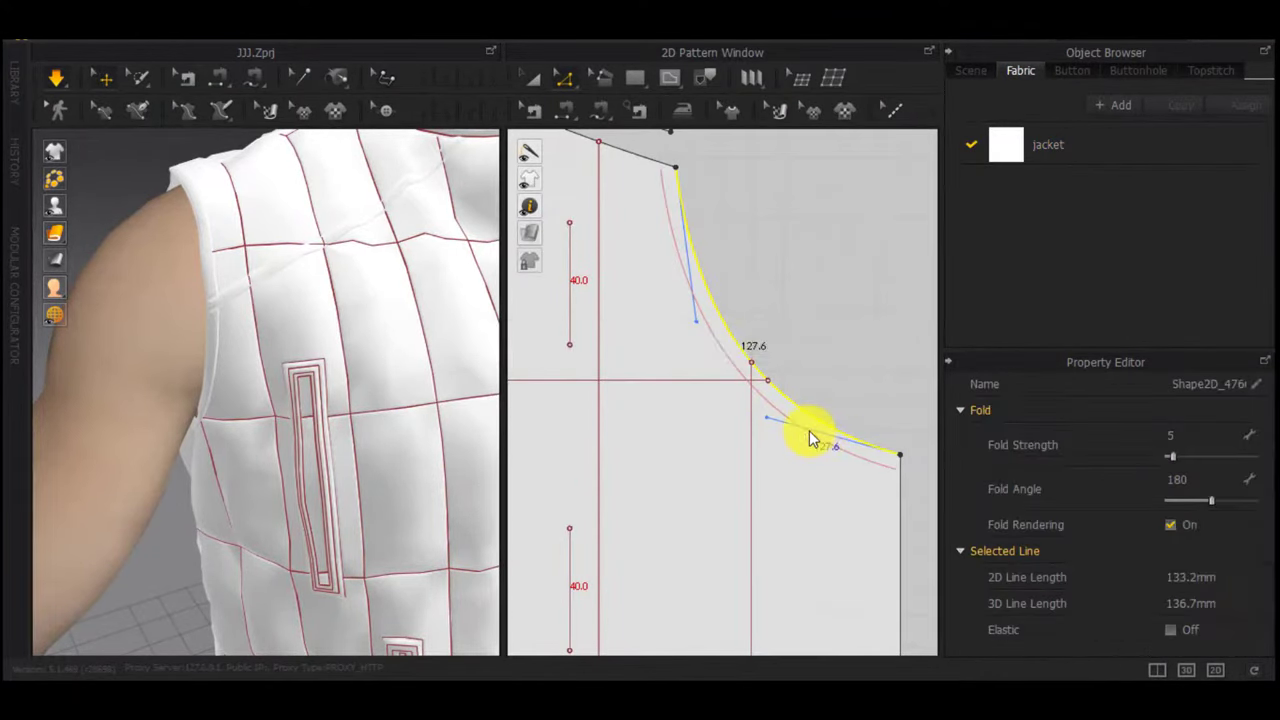
{"action": "right_click", "coordinate": [856, 449]}
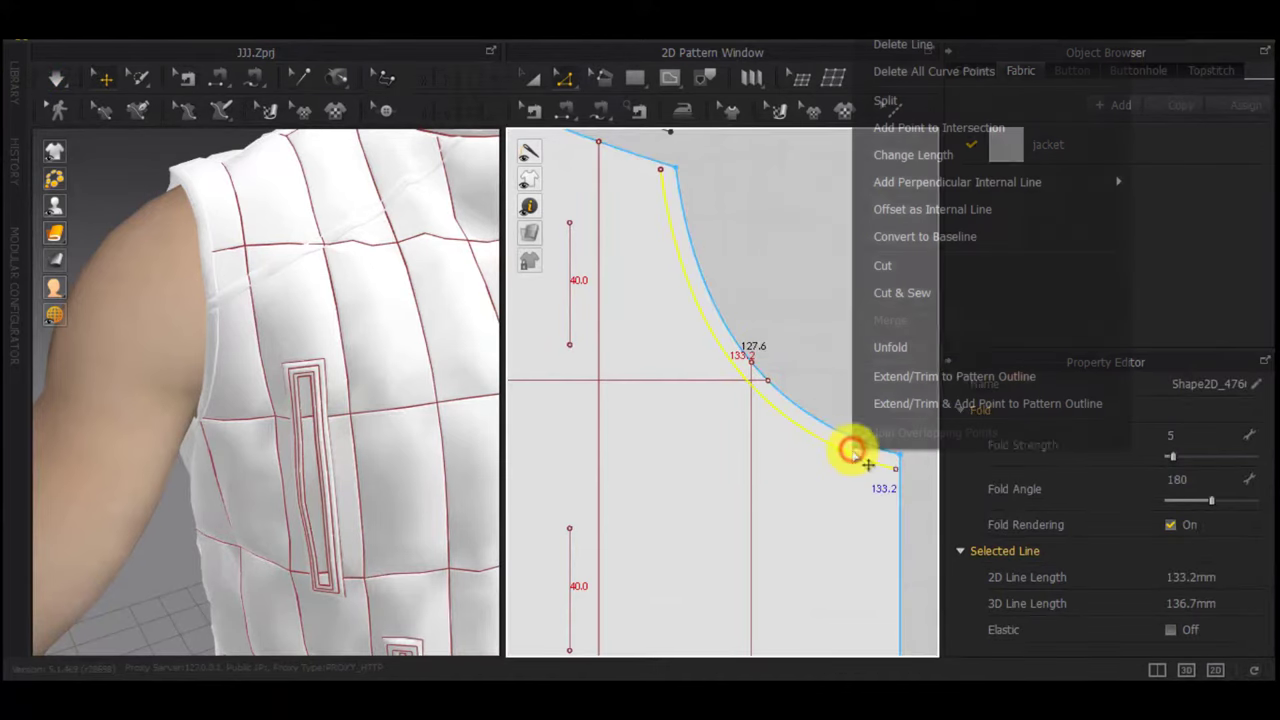
{"action": "left_click", "coordinate": [943, 380]}
Cut and sew the opposite front panel along its armhole offset line, and delete the strip's leftover quilting line
{"action": "right_click", "coordinate": [804, 431]}
{"action": "left_click", "coordinate": [857, 280]}
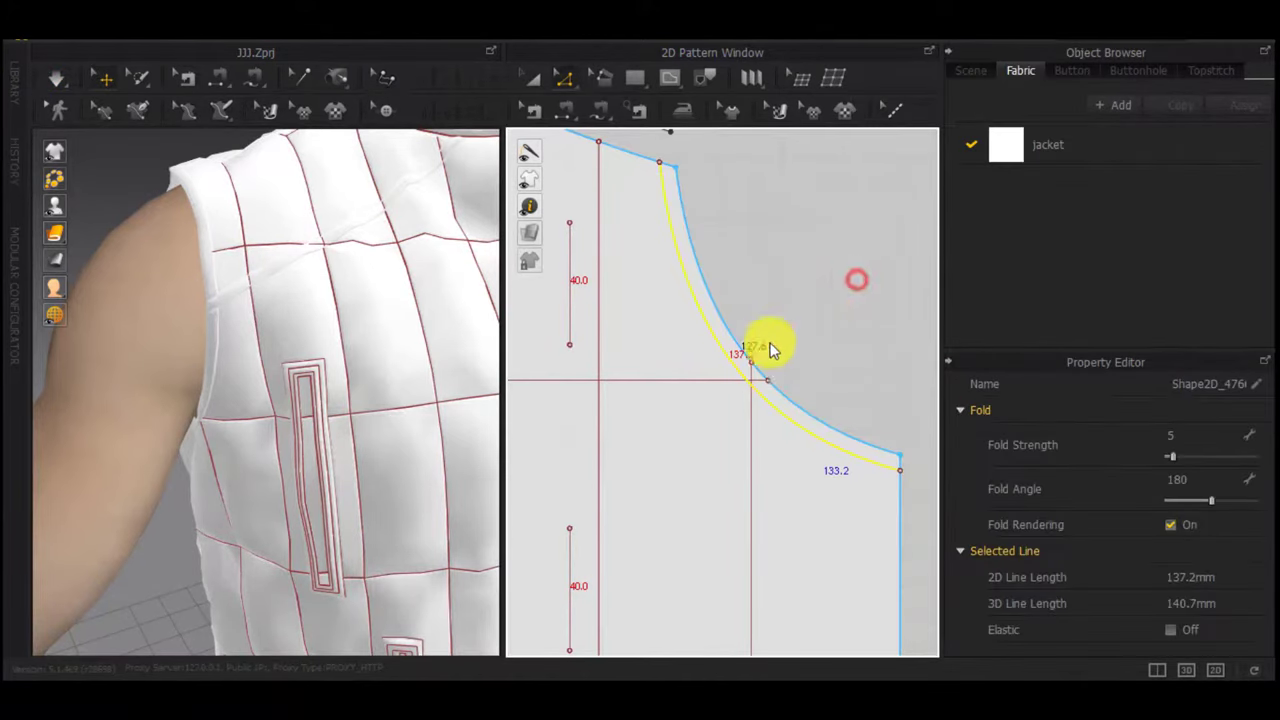
{"action": "left_click", "coordinate": [820, 340]}
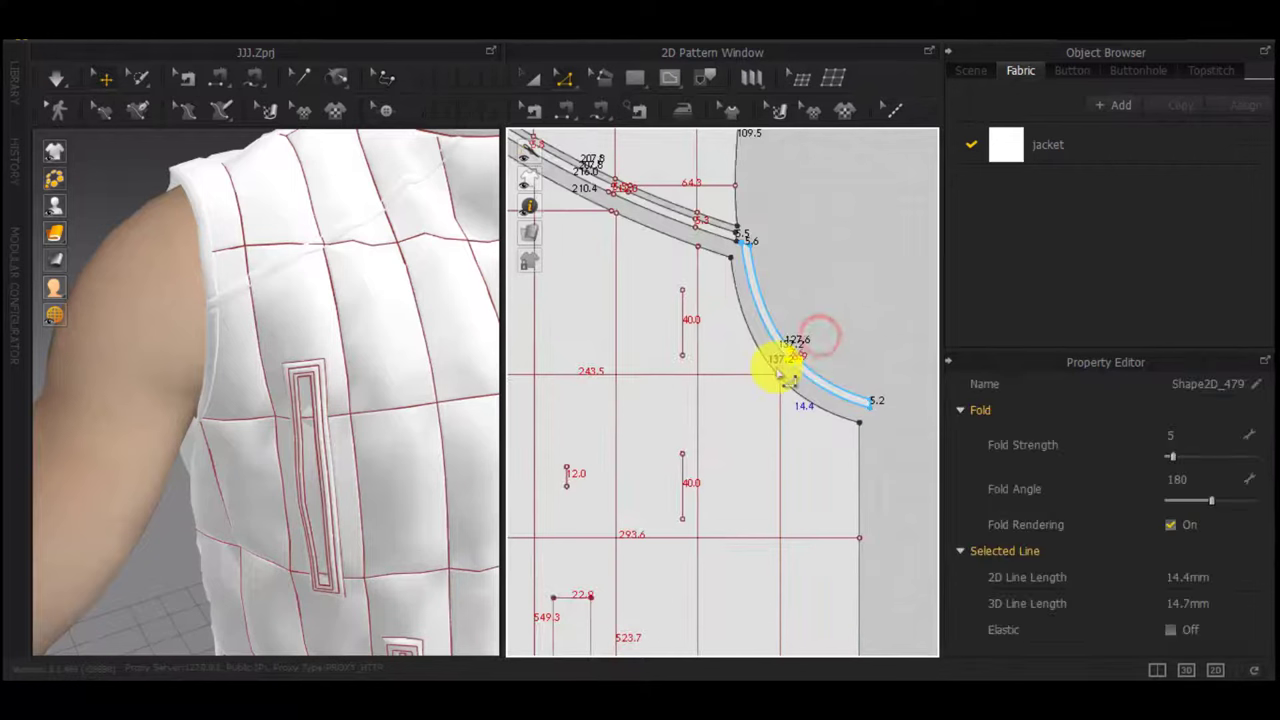
{"action": "key", "text": "Delete"}
Move the cut armhole strip away from the opposite front panel
{"action": "scroll", "coordinate": [780, 328], "scroll_direction": "down", "scroll_amount": 4}
{"action": "key", "text": "a"}
{"action": "left_click_drag", "start_coordinate": [779, 328], "coordinate": [854, 329]}
Offset the armhole edge of the opposite yoke as one internal line at 5 mm
{"action": "scroll", "coordinate": [775, 212], "scroll_direction": "up", "scroll_amount": 4}
{"action": "right_click", "coordinate": [760, 280]}
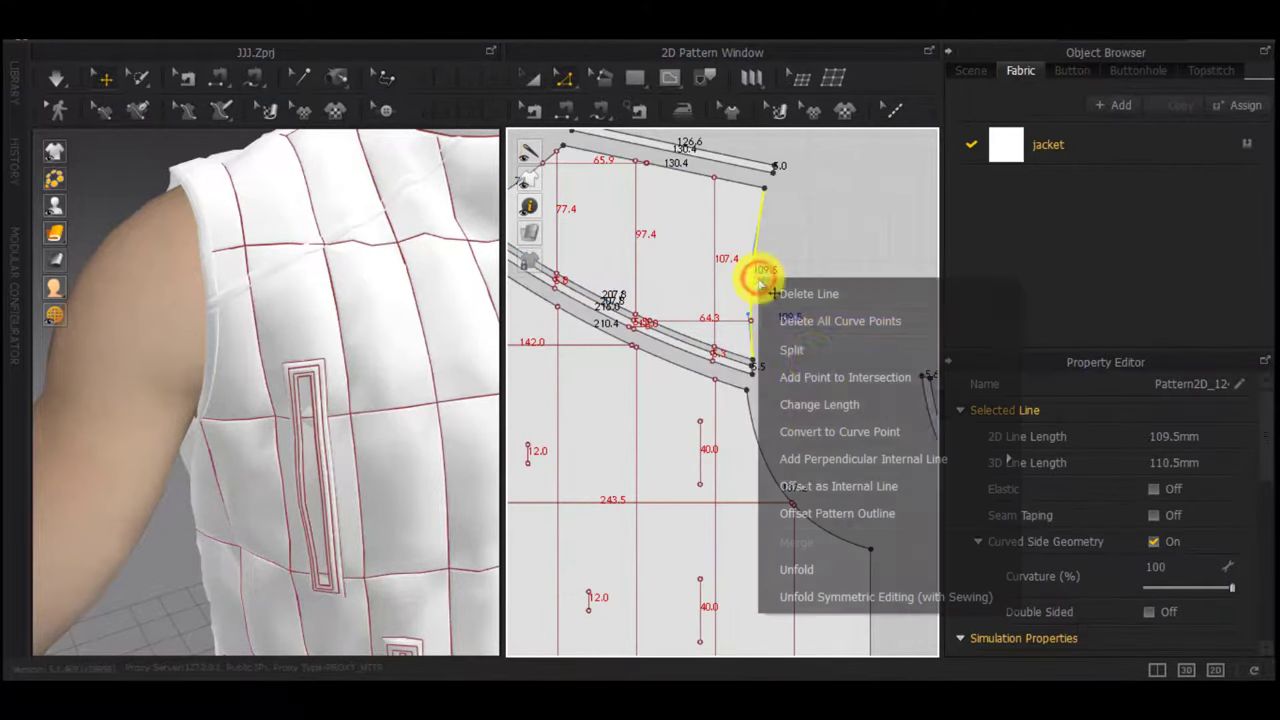
{"action": "left_click", "coordinate": [814, 492]}
{"action": "left_click_drag", "start_coordinate": [644, 181], "coordinate": [495, 226]}
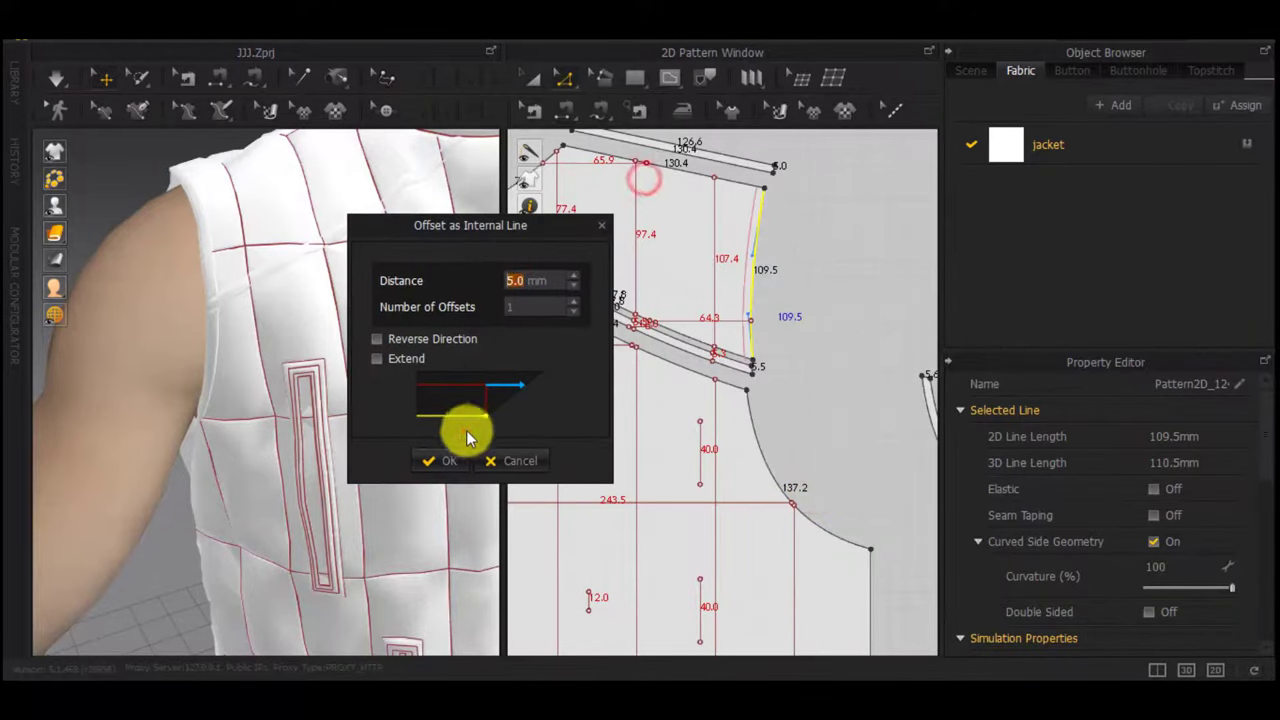
{"action": "left_click", "coordinate": [456, 457]}
Cut and sew the opposite yoke along its armhole offset line, and delete the leftover quilting line piece on the strip
{"action": "scroll", "coordinate": [744, 305], "scroll_direction": "up", "scroll_amount": 4}
{"action": "right_click", "coordinate": [741, 299]}
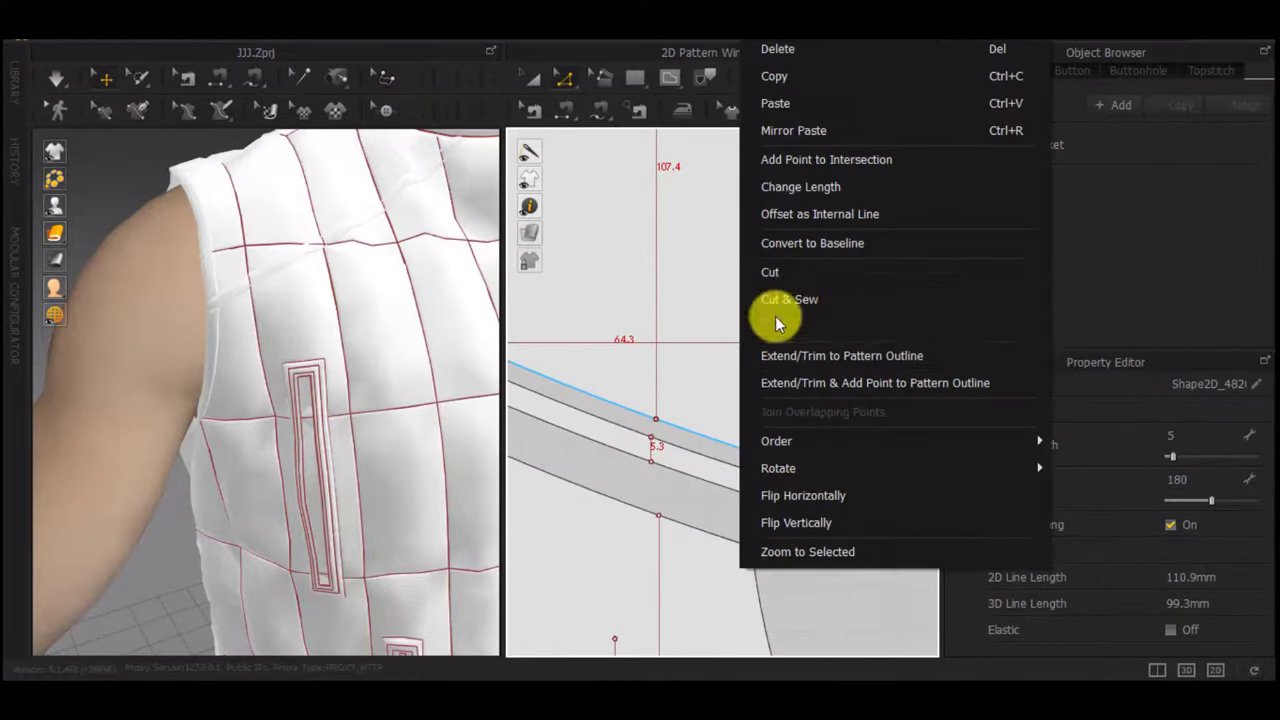
{"action": "left_click", "coordinate": [777, 300]}
{"action": "scroll", "coordinate": [795, 391], "scroll_direction": "down", "scroll_amount": 3}
{"action": "left_click", "coordinate": [825, 388]}
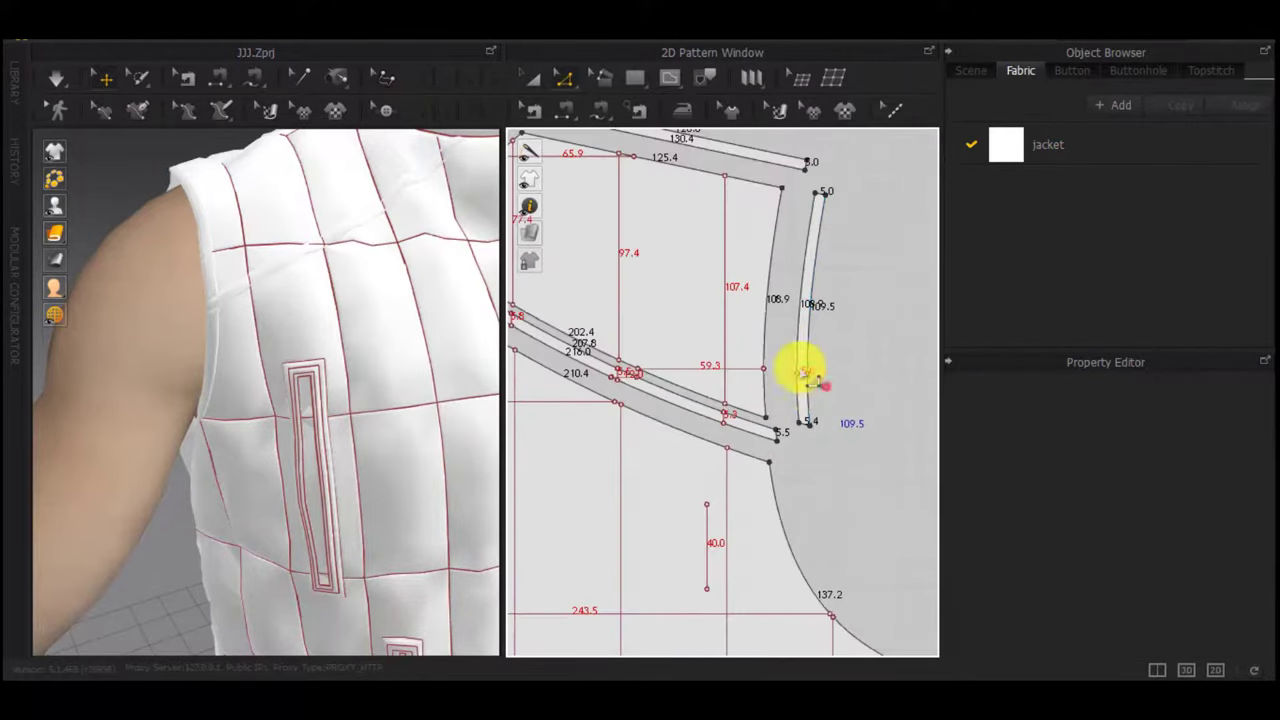
{"action": "left_click", "coordinate": [799, 373]}
{"action": "key", "text": "Delete"}
Move the cut armhole strip away from the opposite yoke
{"action": "scroll", "coordinate": [803, 376], "scroll_direction": "down", "scroll_amount": 5}
{"action": "key", "text": "a"}
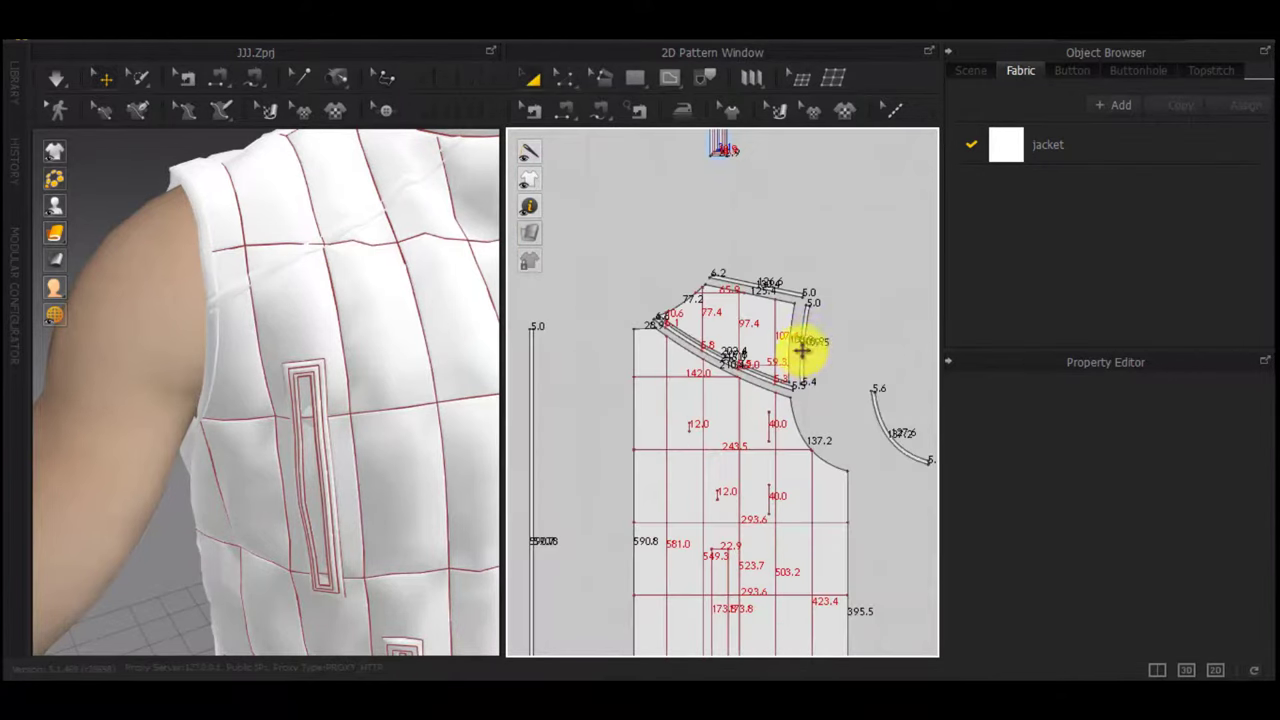
{"action": "left_click_drag", "start_coordinate": [808, 340], "coordinate": [867, 321]}
Select both armhole strips of the opposite side and set their Add'l Thickness - Rendering to 2
{"action": "middle_click_drag", "start_coordinate": [926, 474], "coordinate": [856, 445]}
{"action": "left_click_drag", "start_coordinate": [877, 463], "coordinate": [781, 221]}
{"action": "scroll", "coordinate": [1144, 602], "scroll_direction": "down", "scroll_amount": 3}
{"action": "scroll", "coordinate": [1146, 604], "scroll_direction": "down", "scroll_amount": 3}
{"action": "left_click", "coordinate": [1174, 571]}
{"action": "type", "text": "2"}
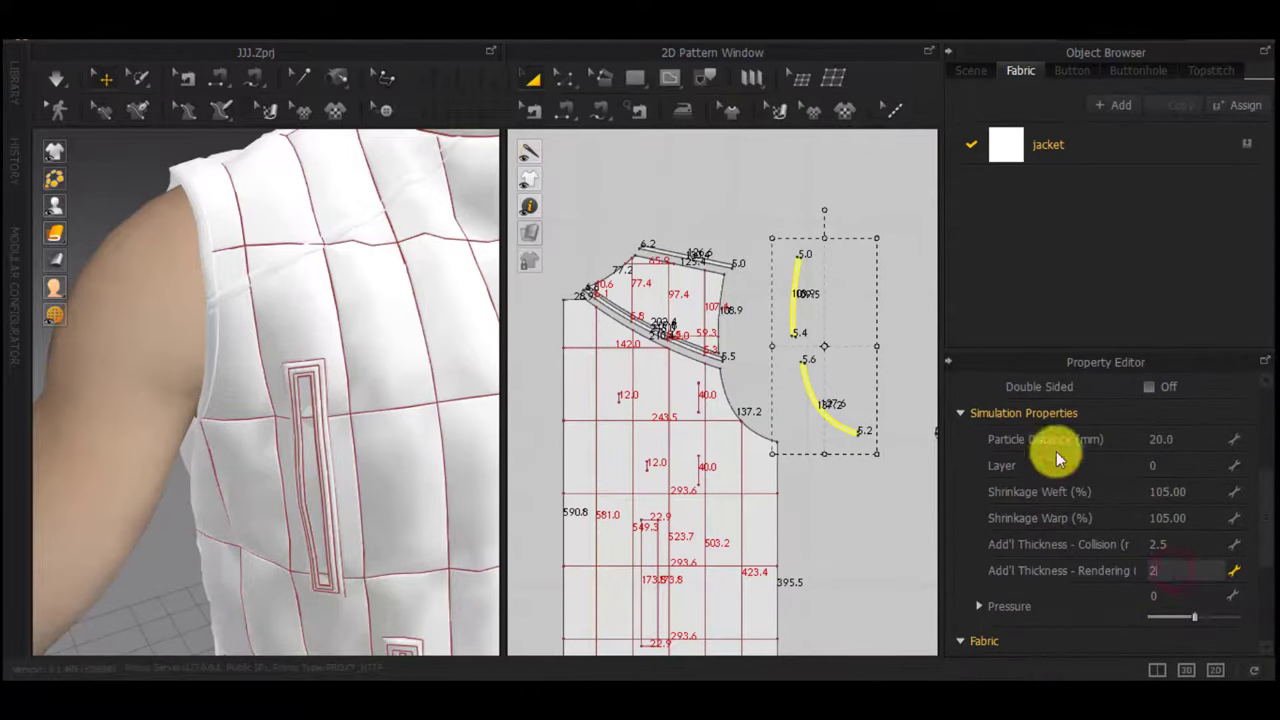
Deselect the armhole strips, simulate the garment and inspect the armholes from the front and back
{"action": "left_click", "coordinate": [866, 187]}
{"action": "right_click_drag", "start_coordinate": [223, 363], "coordinate": [236, 410]}
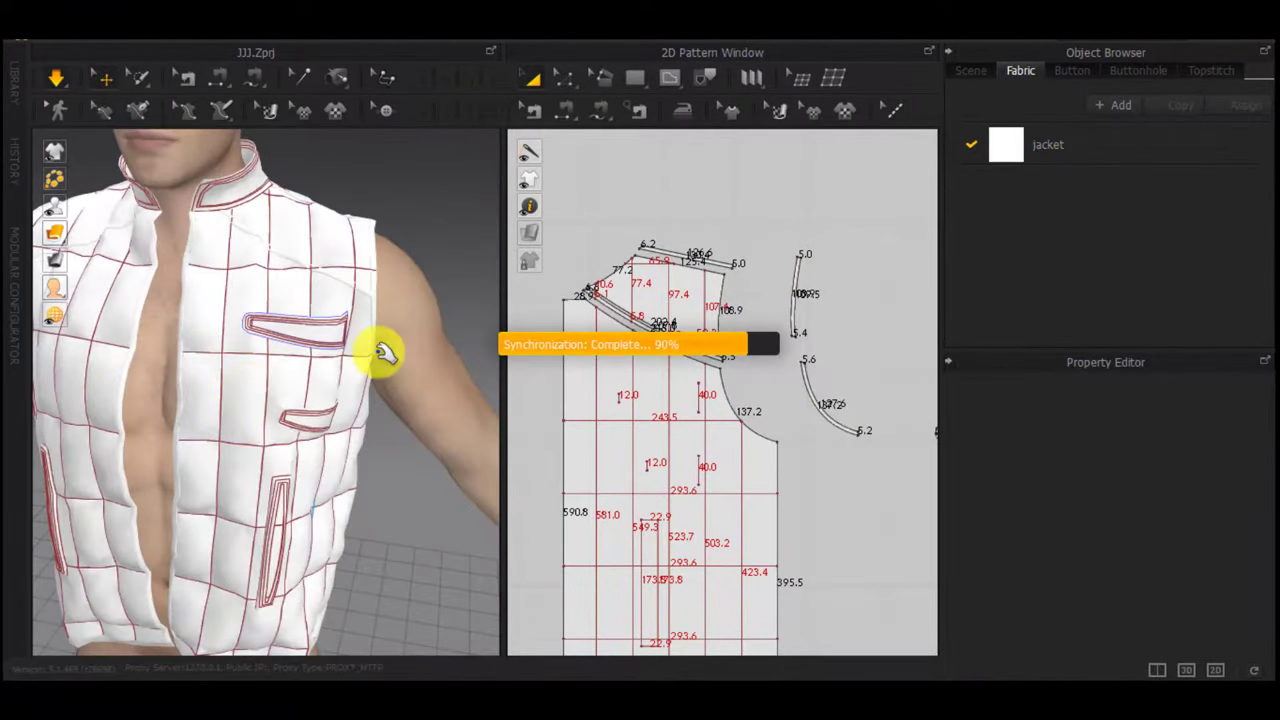
{"action": "right_click_drag", "start_coordinate": [346, 340], "coordinate": [93, 344]}
Offset the armhole edge of the back panel as one internal line at 5 mm
{"action": "middle_click_drag", "start_coordinate": [858, 460], "coordinate": [590, 448]}
{"action": "scroll", "coordinate": [590, 448], "scroll_direction": "down", "scroll_amount": 3}
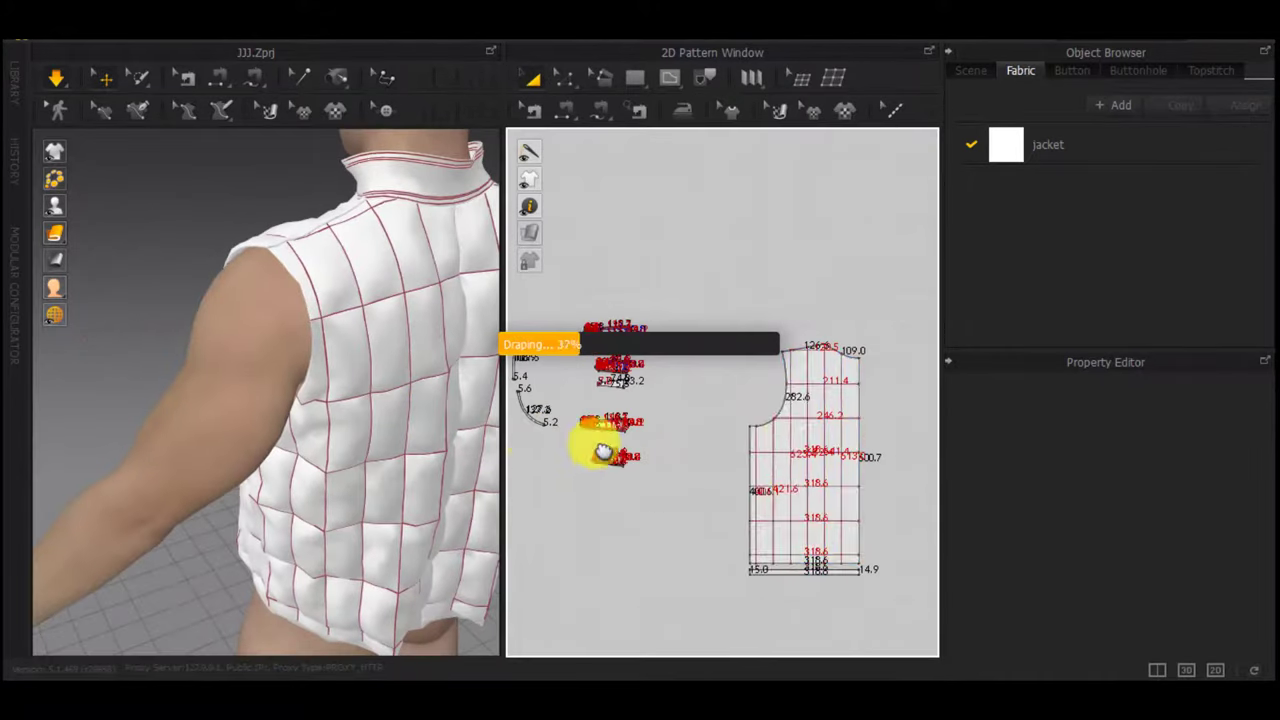
{"action": "scroll", "coordinate": [788, 409], "scroll_direction": "up", "scroll_amount": 3}
{"action": "key", "text": "z"}
{"action": "left_click", "coordinate": [770, 408]}
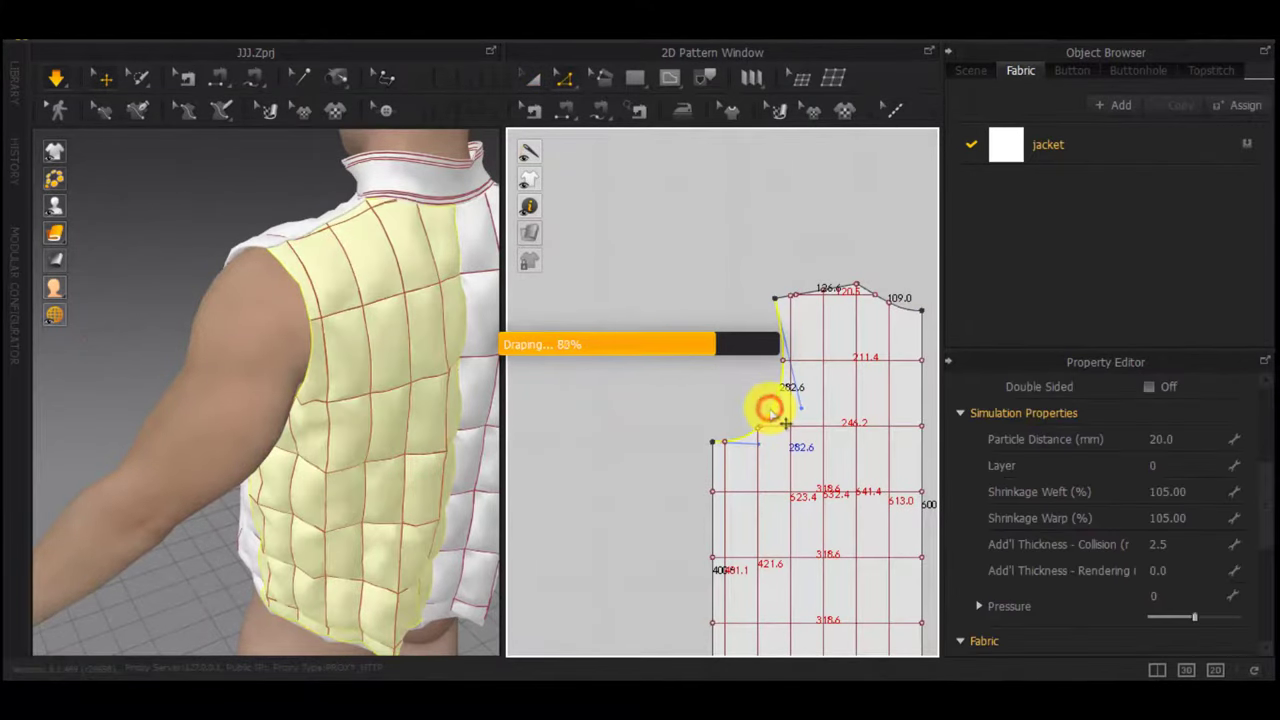
{"action": "right_click_drag", "start_coordinate": [349, 334], "coordinate": [316, 390]}
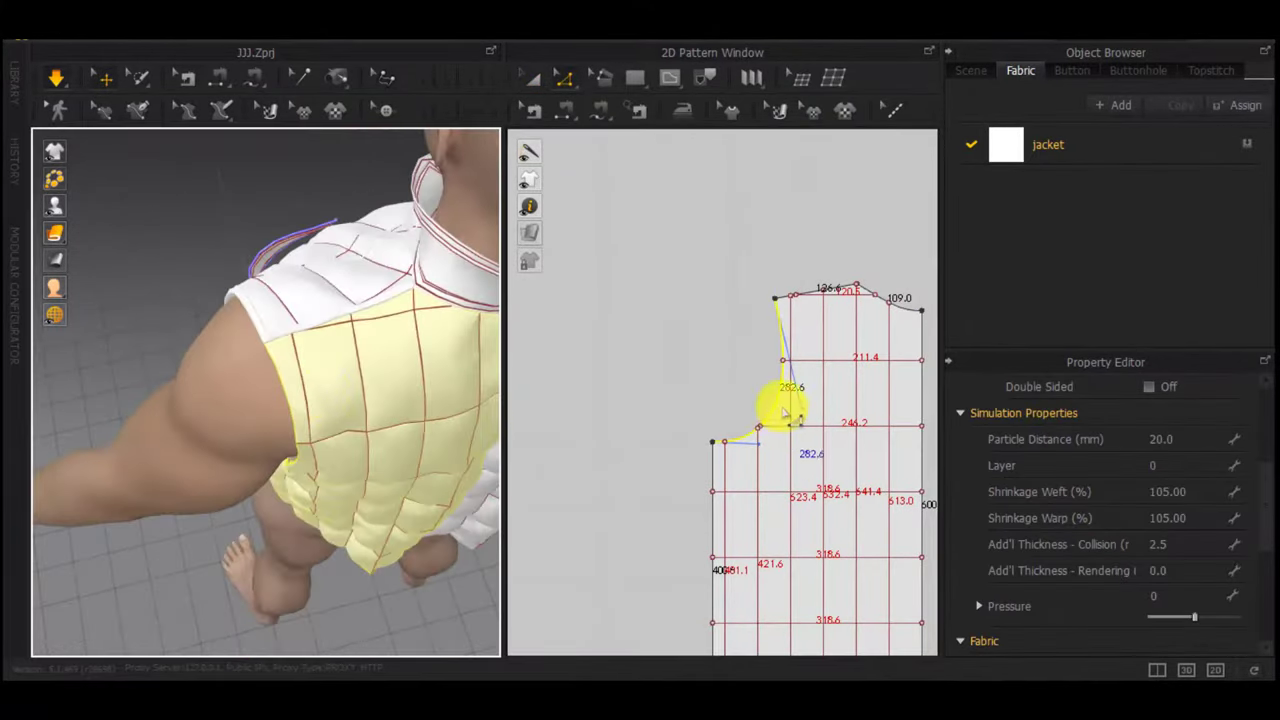
{"action": "right_click", "coordinate": [786, 412]}
{"action": "left_click", "coordinate": [818, 285]}
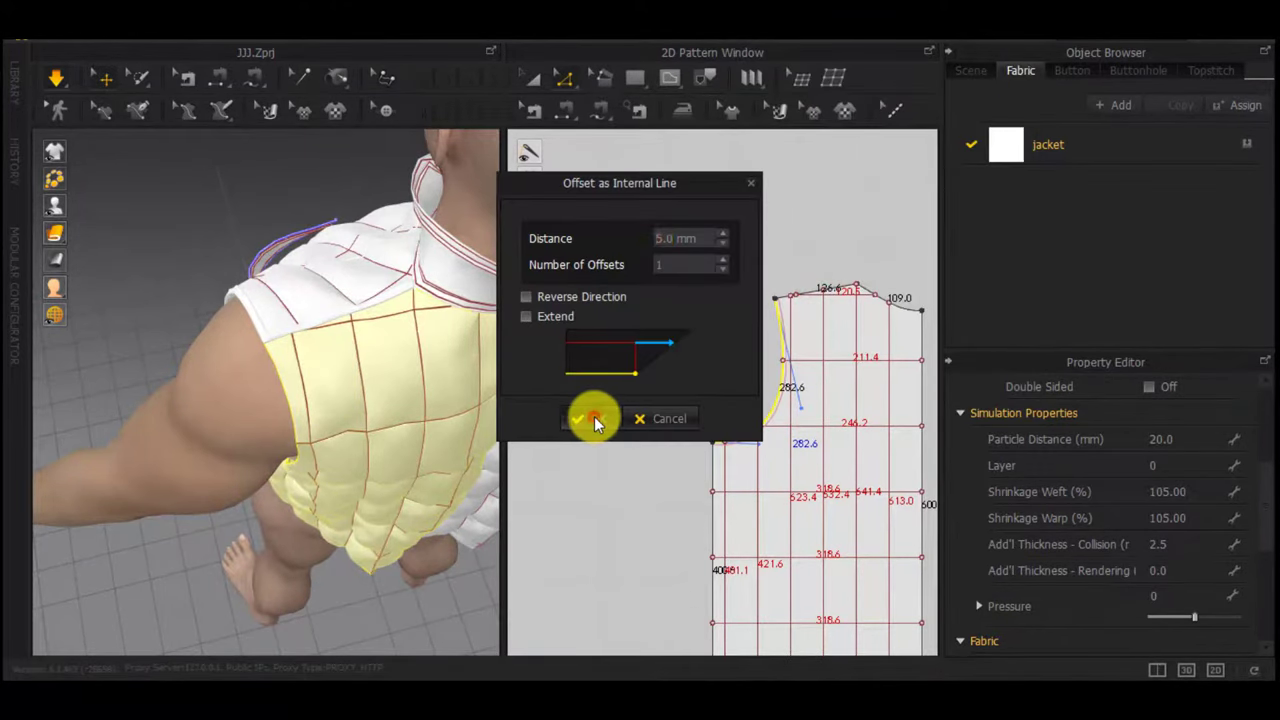
{"action": "left_click", "coordinate": [595, 419]}
Cut and sew the back panel along its armhole offset line, and move the cut strip away from the panel
{"action": "scroll", "coordinate": [280, 358], "scroll_direction": "up", "scroll_amount": 5}
{"action": "right_click_drag", "start_coordinate": [489, 400], "coordinate": [503, 300]}
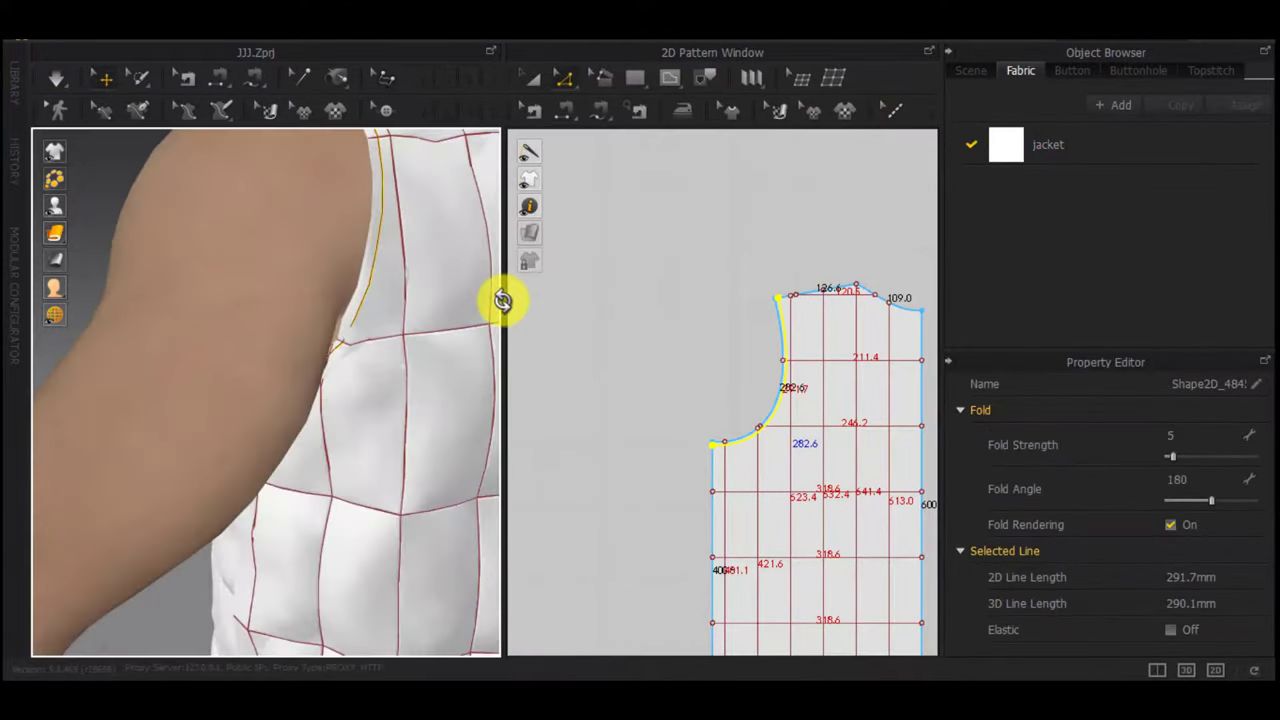
{"action": "scroll", "coordinate": [808, 394], "scroll_direction": "up", "scroll_amount": 3}
{"action": "right_click", "coordinate": [818, 410]}
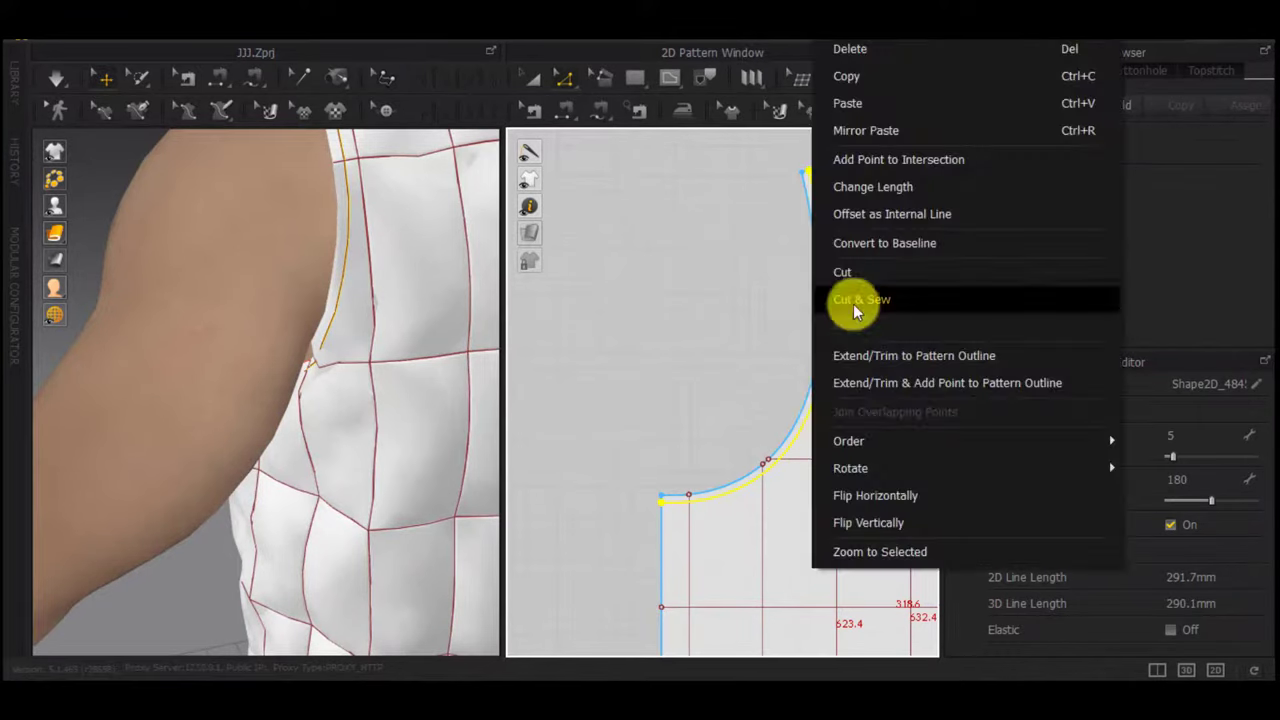
{"action": "left_click", "coordinate": [853, 304]}
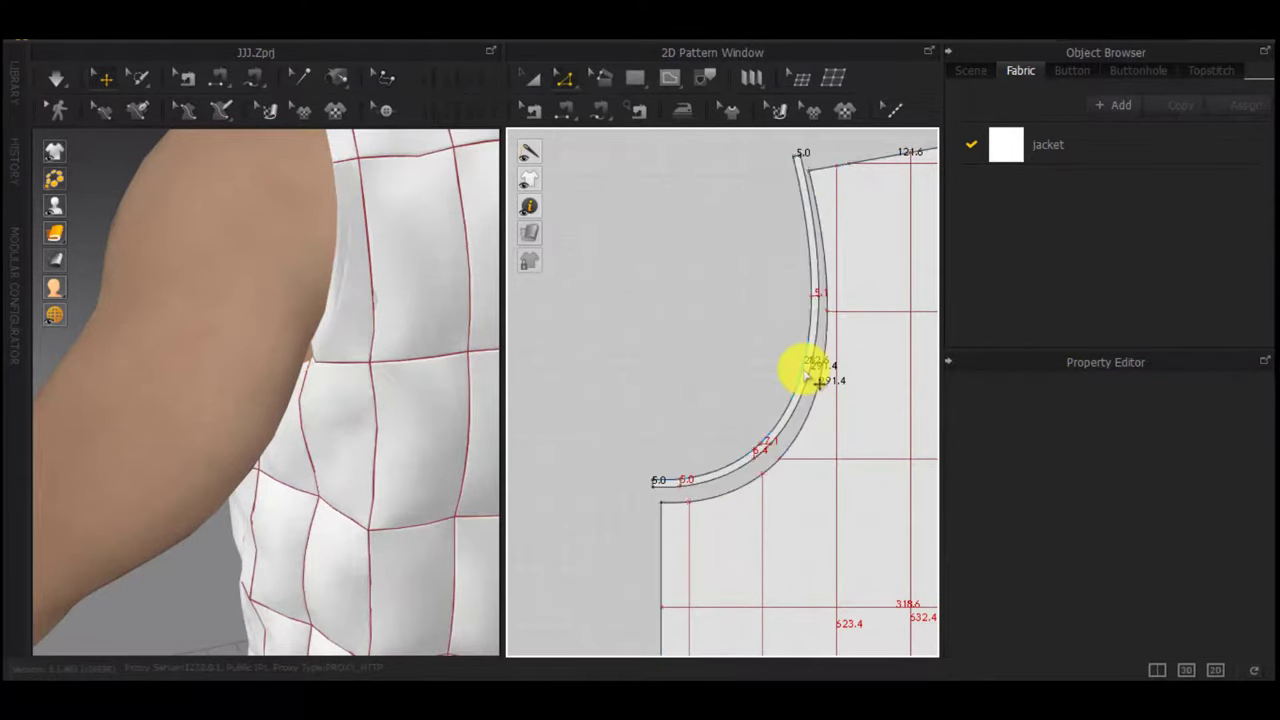
{"action": "left_click_drag", "start_coordinate": [804, 375], "coordinate": [745, 298]}
Delete the leftover quilting line pieces on the back panel's armhole strip
{"action": "scroll", "coordinate": [718, 346], "scroll_direction": "down", "scroll_amount": 3}
{"action": "left_click", "coordinate": [650, 412]}
{"action": "key", "text": "Delete"}
{"action": "scroll", "coordinate": [831, 407], "scroll_direction": "down", "scroll_amount": 3}
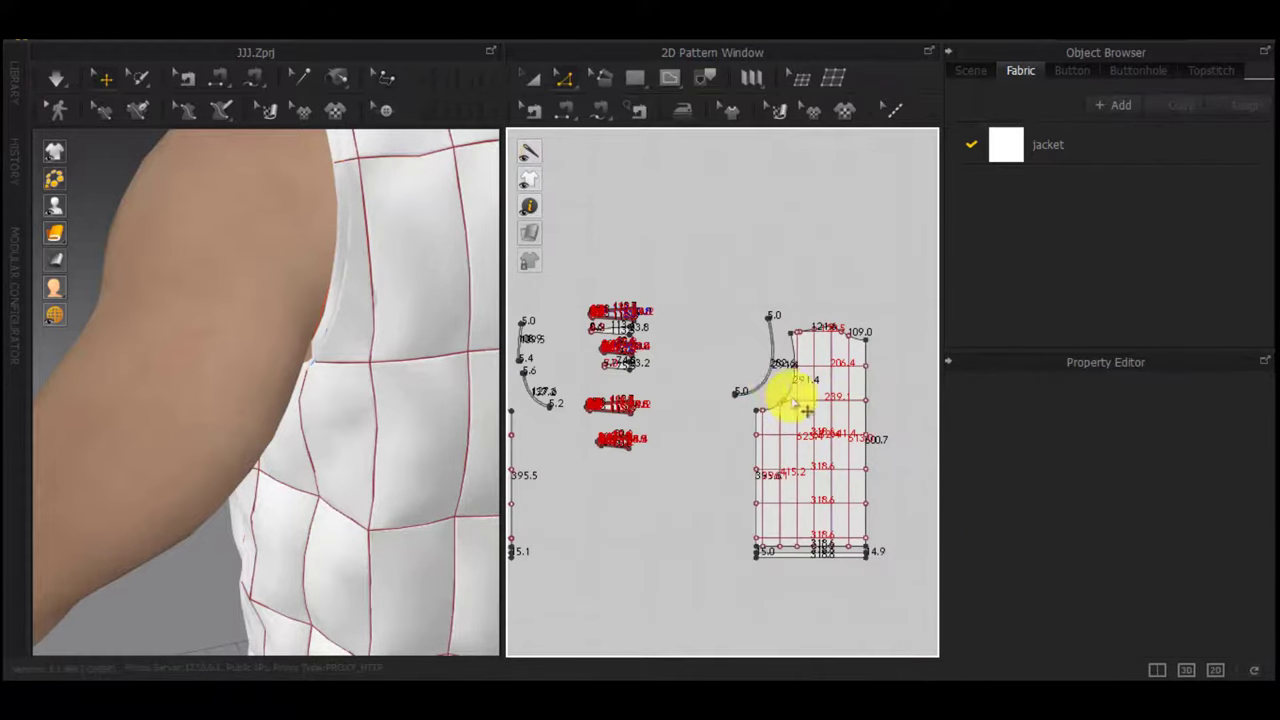
{"action": "left_click_drag", "start_coordinate": [715, 404], "coordinate": [712, 405]}
Offset the armhole edge of the opposite back panel as one internal line at 5 mm
{"action": "scroll", "coordinate": [1167, 540], "scroll_direction": "down", "scroll_amount": 3}
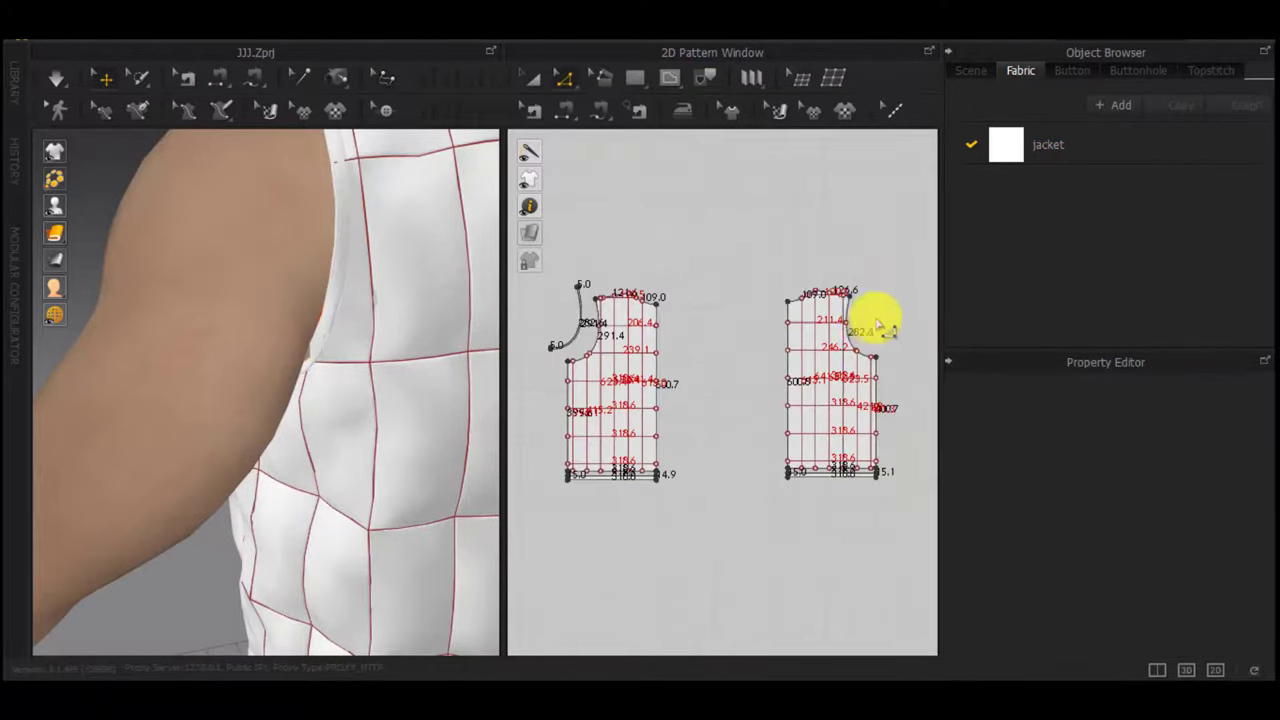
{"action": "scroll", "coordinate": [877, 323], "scroll_direction": "up", "scroll_amount": 5}
{"action": "right_click", "coordinate": [790, 355]}
{"action": "left_click", "coordinate": [850, 565]}
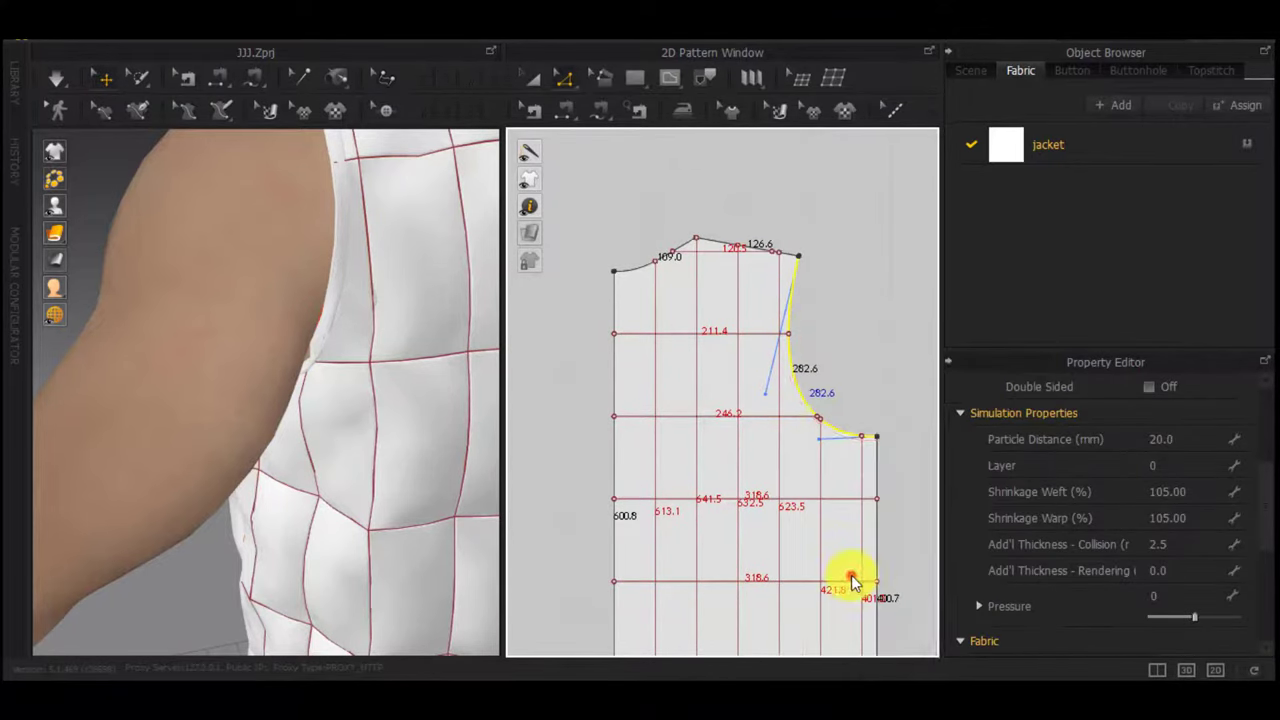
{"action": "left_click", "coordinate": [580, 417]}
Cut and sew the opposite back panel along its armhole offset line, and move the cut strip away from the panel
{"action": "scroll", "coordinate": [796, 400], "scroll_direction": "up", "scroll_amount": 5}
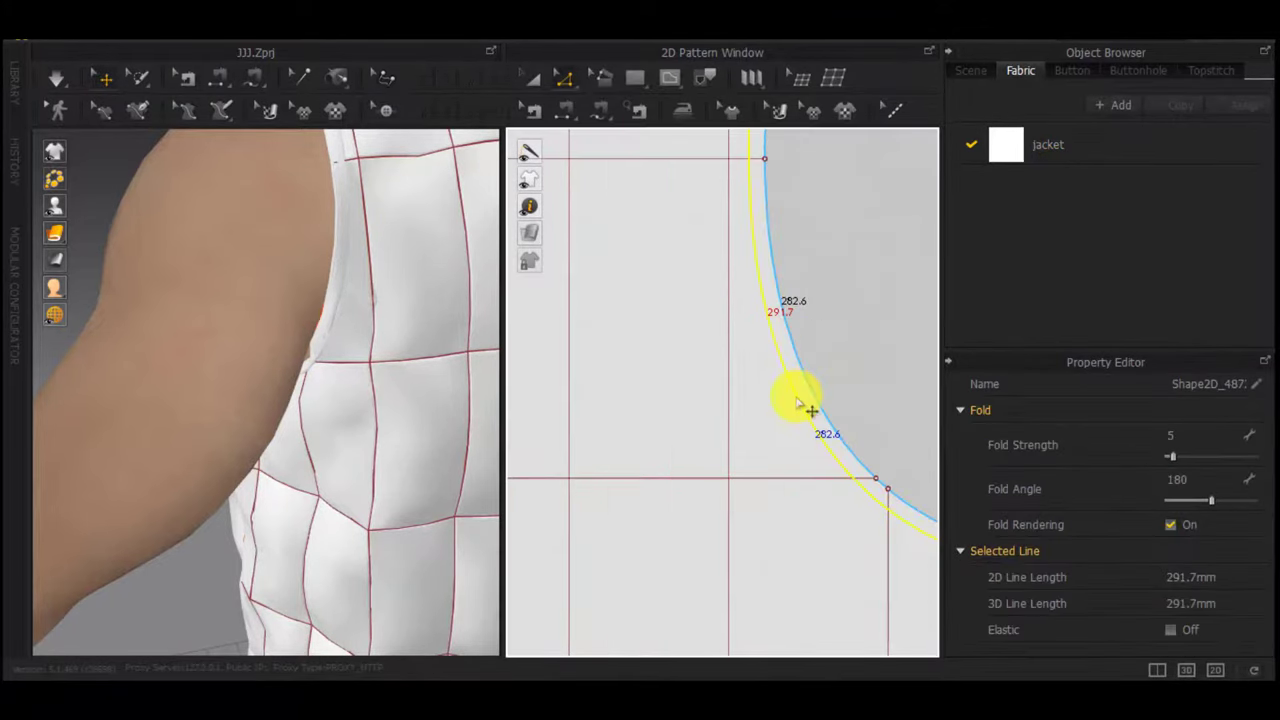
{"action": "right_click", "coordinate": [796, 400]}
{"action": "left_click", "coordinate": [853, 303]}
{"action": "scroll", "coordinate": [818, 420], "scroll_direction": "down", "scroll_amount": 5}
{"action": "scroll", "coordinate": [848, 380], "scroll_direction": "up", "scroll_amount": 3}
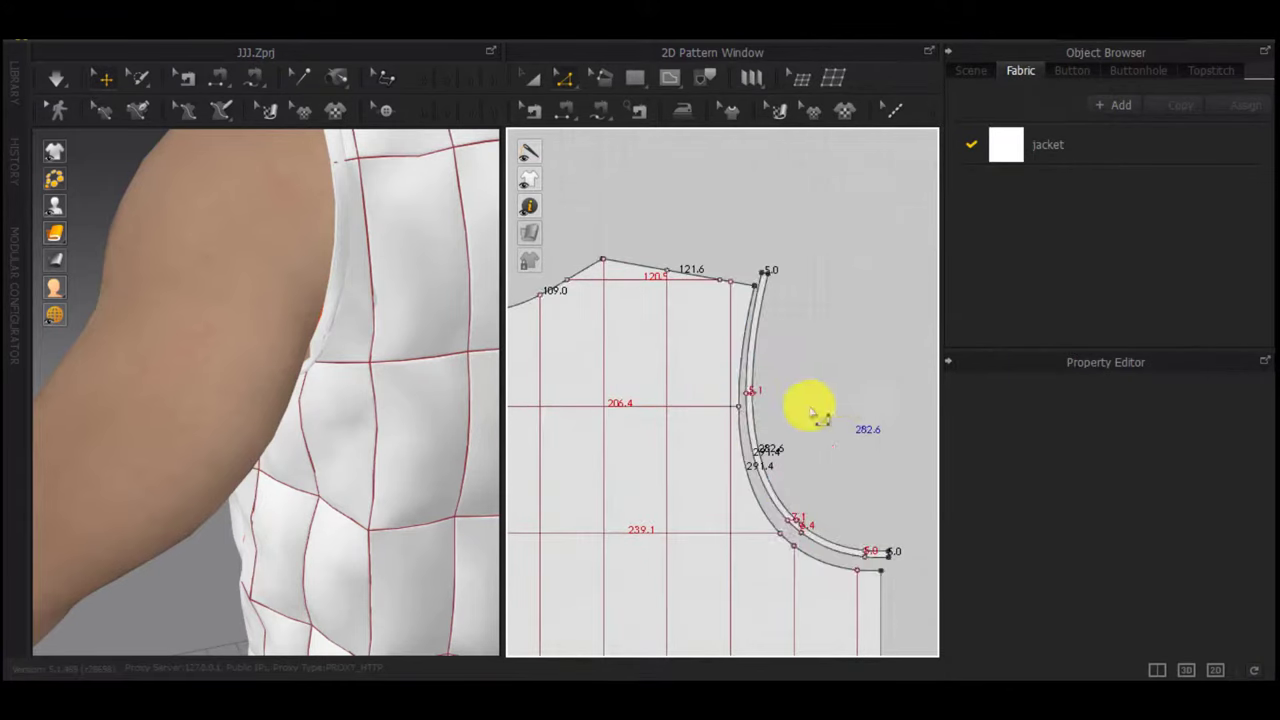
{"action": "key", "text": "a"}
{"action": "left_click_drag", "start_coordinate": [749, 408], "coordinate": [862, 360]}
{"action": "scroll", "coordinate": [862, 360], "scroll_direction": "down", "scroll_amount": 3}
{"action": "middle_click_drag", "start_coordinate": [862, 360], "coordinate": [806, 344]}
Delete the leftover quilting line pieces on the opposite back panel's armhole strip
{"action": "key", "text": "z"}
{"action": "left_click_drag", "start_coordinate": [853, 415], "coordinate": [752, 236]}
{"action": "scroll", "coordinate": [838, 434], "scroll_direction": "up", "scroll_amount": 3}
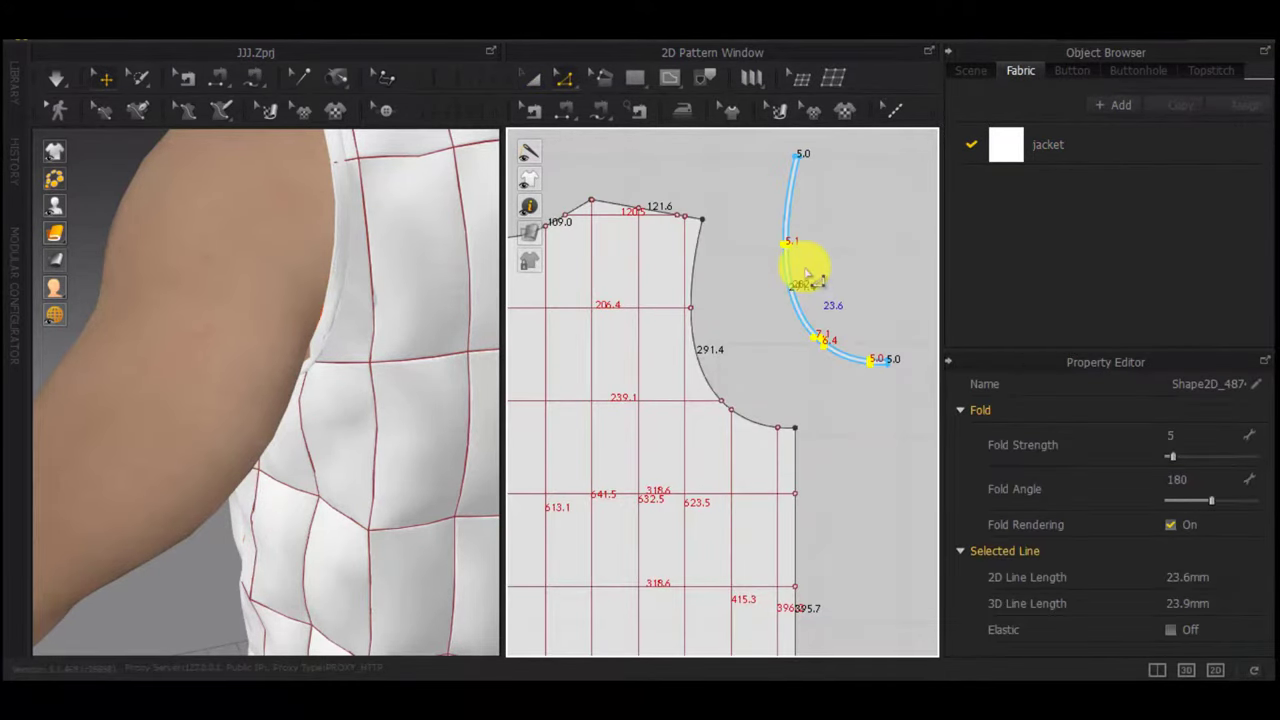
{"action": "key", "text": "Delete"}
{"action": "scroll", "coordinate": [883, 228], "scroll_direction": "down", "scroll_amount": 4}
Set the Add'l Thickness - Rendering of the back armhole strip, and simulate the garment while checking it from back to front
{"action": "left_click_drag", "start_coordinate": [815, 293], "coordinate": [814, 293]}
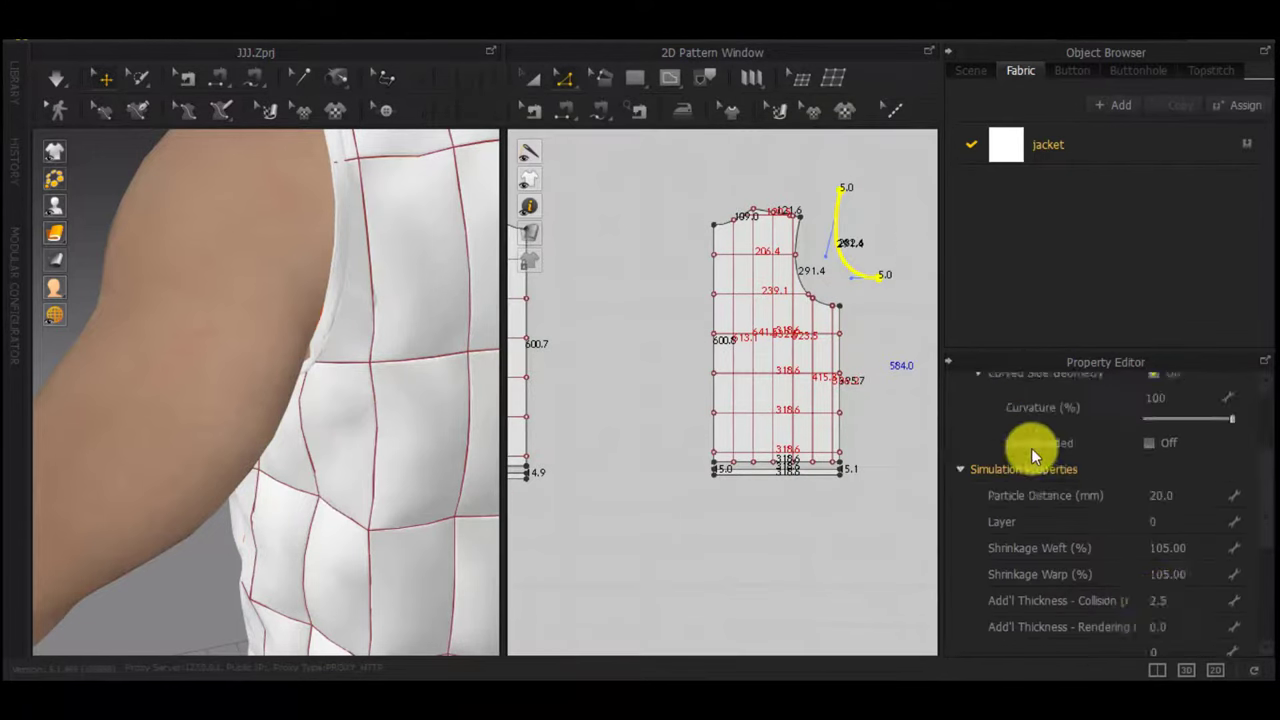
{"action": "scroll", "coordinate": [1034, 449], "scroll_direction": "down", "scroll_amount": 1}
{"action": "scroll", "coordinate": [400, 373], "scroll_direction": "down", "scroll_amount": 3}
{"action": "key", "text": "space"}
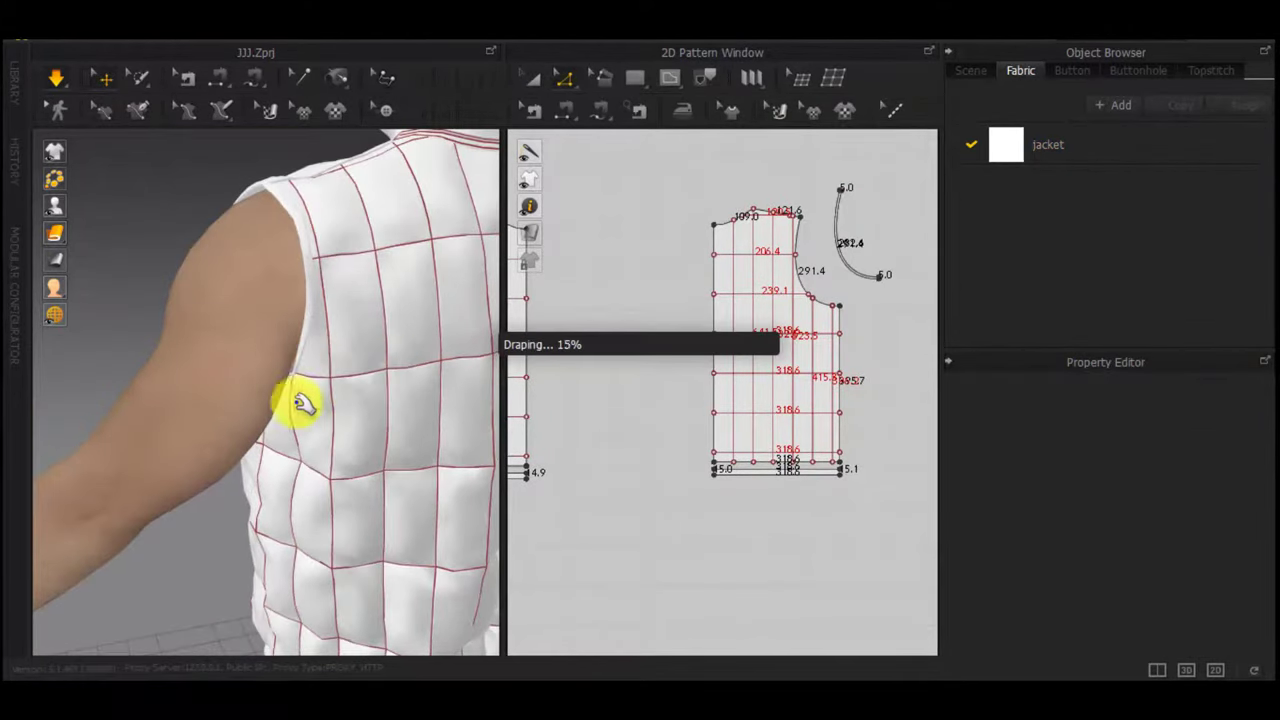
{"action": "left_click_drag", "start_coordinate": [295, 422], "coordinate": [320, 461]}
{"action": "right_click_drag", "start_coordinate": [320, 461], "coordinate": [643, 447]}
{"action": "scroll", "coordinate": [240, 456], "scroll_direction": "down", "scroll_amount": 2}
{"action": "middle_click_drag", "start_coordinate": [220, 458], "coordinate": [290, 455]}
{"action": "scroll", "coordinate": [308, 437], "scroll_direction": "down", "scroll_amount": 2}
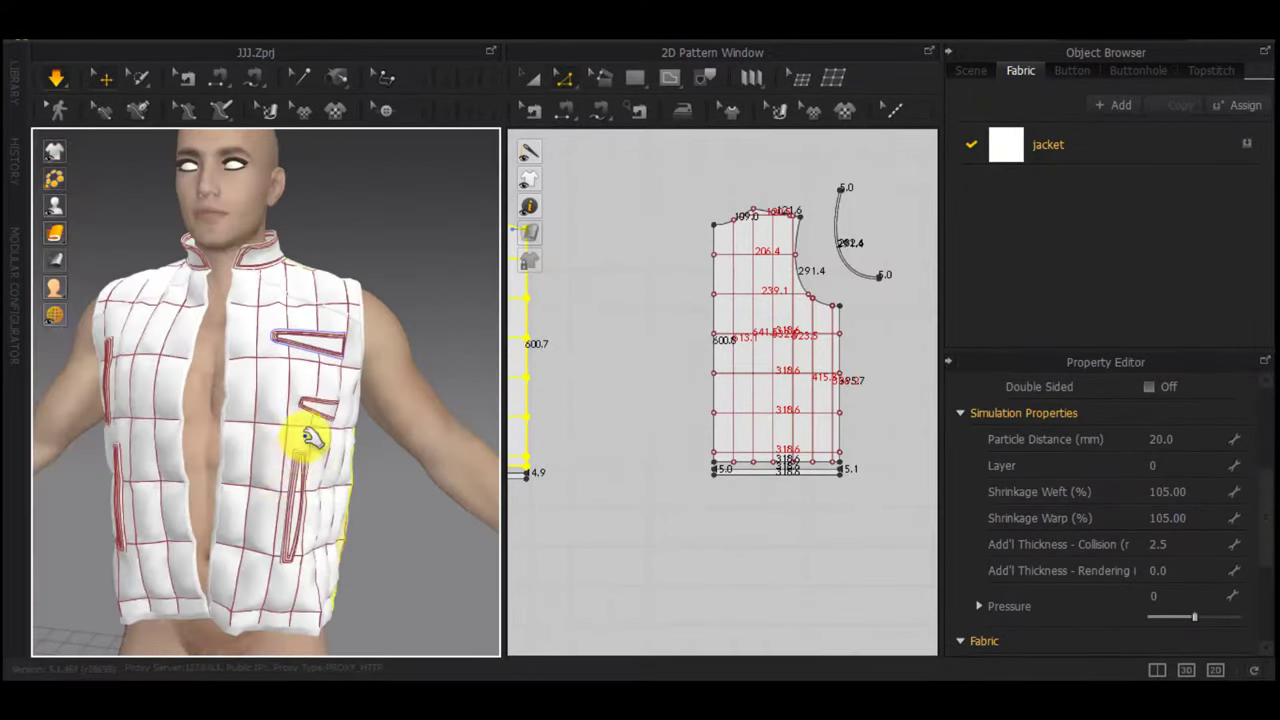
{"action": "scroll", "coordinate": [311, 437], "scroll_direction": "up", "scroll_amount": 2}
Offset the horizontal quilting line just above the long pocket on the front panel as one internal line at 5 mm
{"action": "left_click", "coordinate": [321, 448]}
{"action": "middle_click_drag", "start_coordinate": [585, 475], "coordinate": [905, 487]}
{"action": "scroll", "coordinate": [771, 460], "scroll_direction": "down", "scroll_amount": 4}
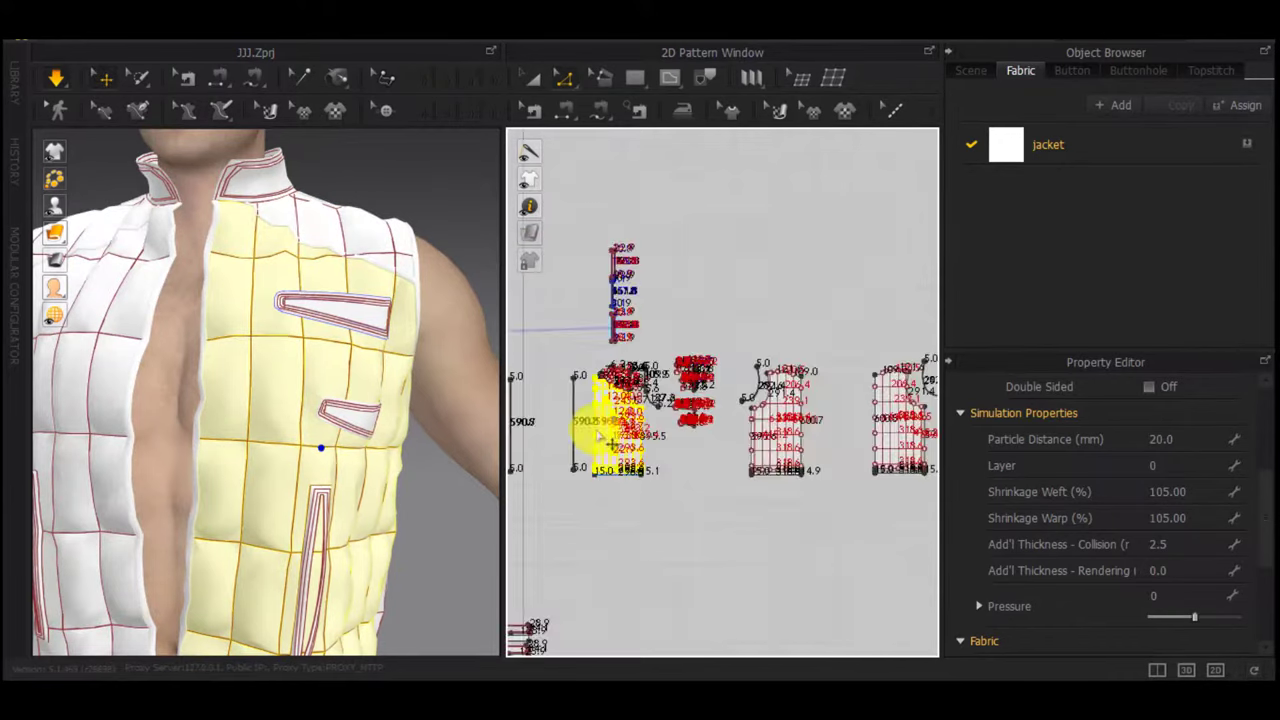
{"action": "scroll", "coordinate": [598, 430], "scroll_direction": "up", "scroll_amount": 6}
{"action": "scroll", "coordinate": [704, 395], "scroll_direction": "up", "scroll_amount": 3}
{"action": "left_click", "coordinate": [681, 386]}
{"action": "left_click", "coordinate": [680, 378]}
{"action": "right_click", "coordinate": [676, 378]}
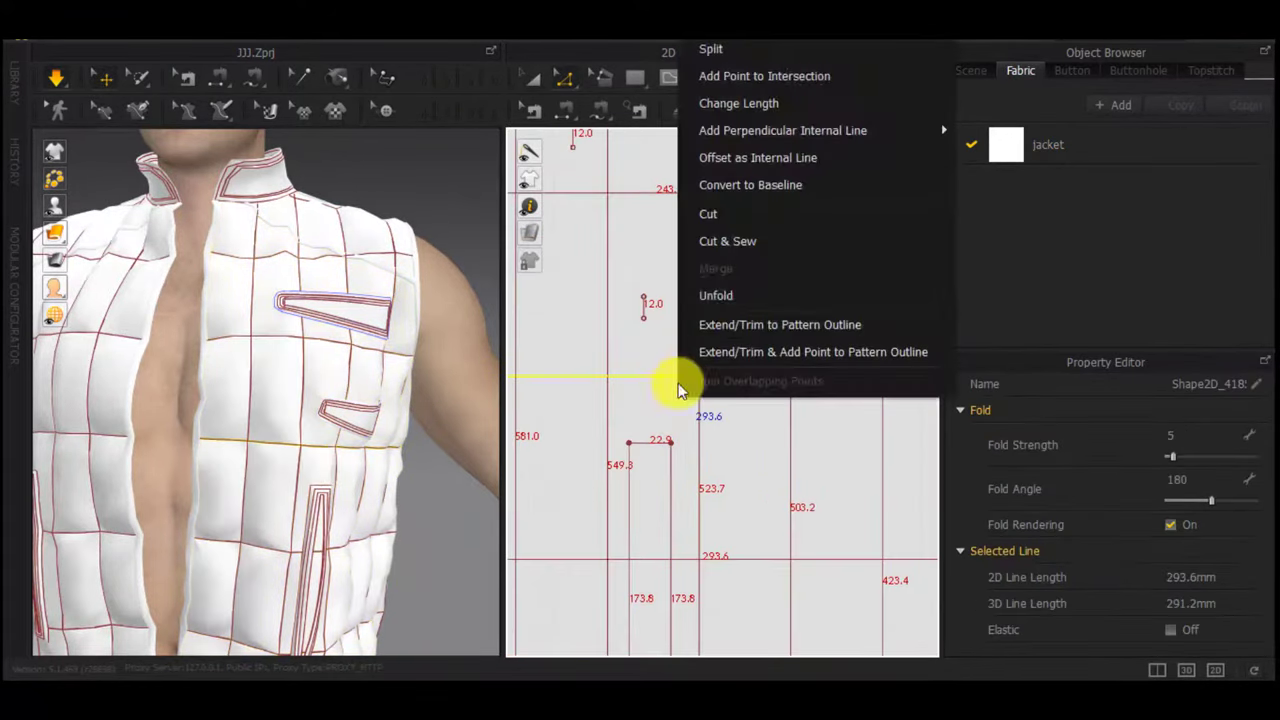
{"action": "left_click", "coordinate": [729, 155]}
{"action": "left_click", "coordinate": [588, 418]}
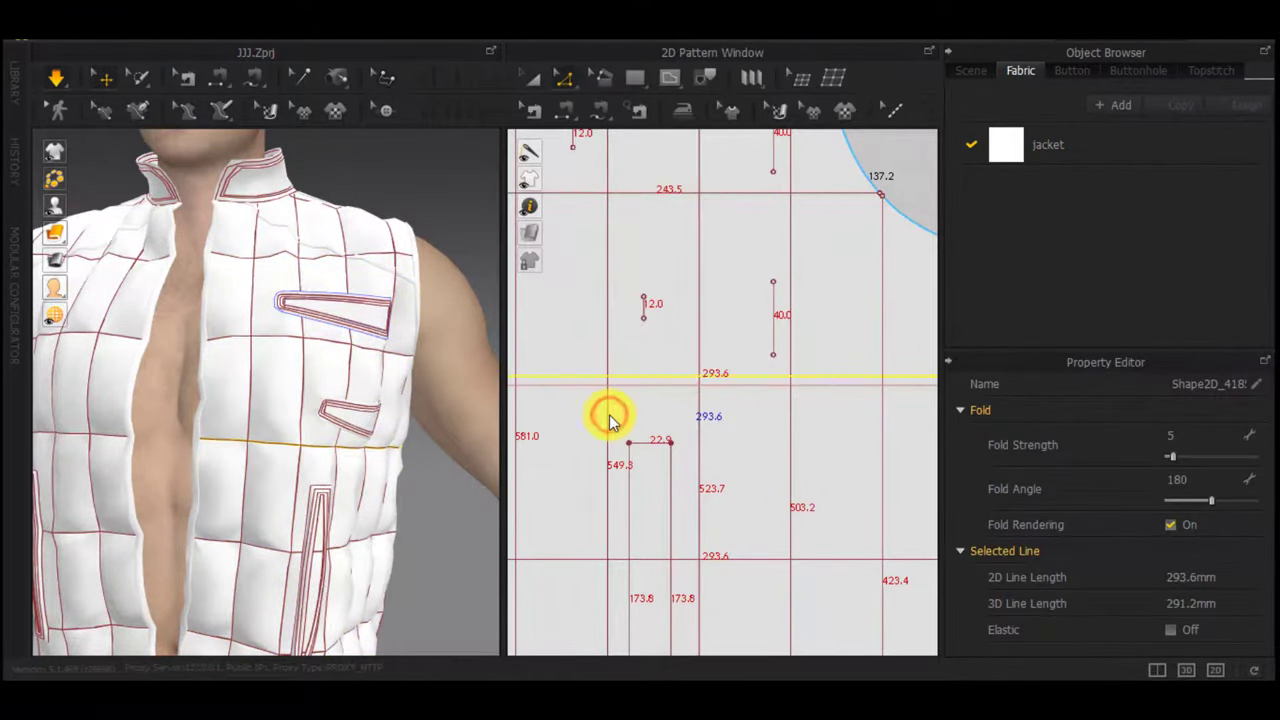
Cut and sew the front panel along both the offset line and the original horizontal quilting line
{"action": "scroll", "coordinate": [676, 420], "scroll_direction": "up", "scroll_amount": 2}
{"action": "right_click", "coordinate": [684, 389]}
{"action": "left_click", "coordinate": [732, 302]}
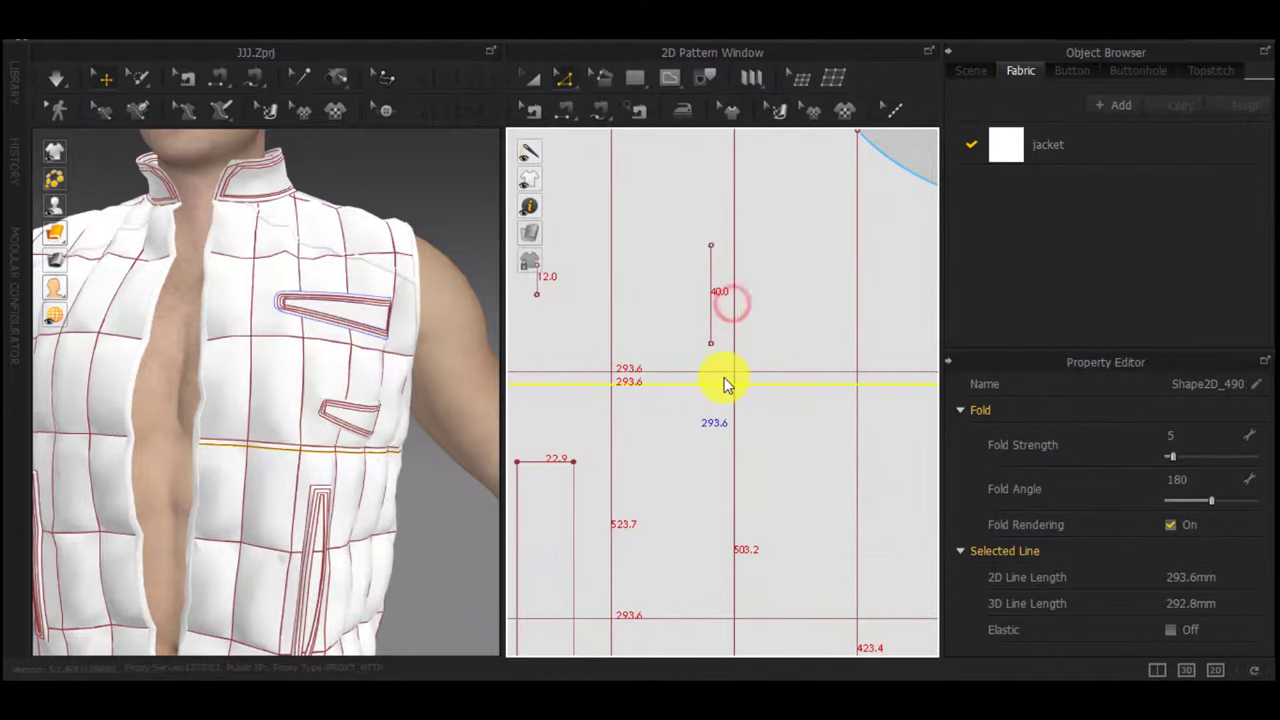
{"action": "scroll", "coordinate": [724, 377], "scroll_direction": "down", "scroll_amount": 3}
{"action": "right_click", "coordinate": [694, 363]}
{"action": "left_click", "coordinate": [738, 237]}
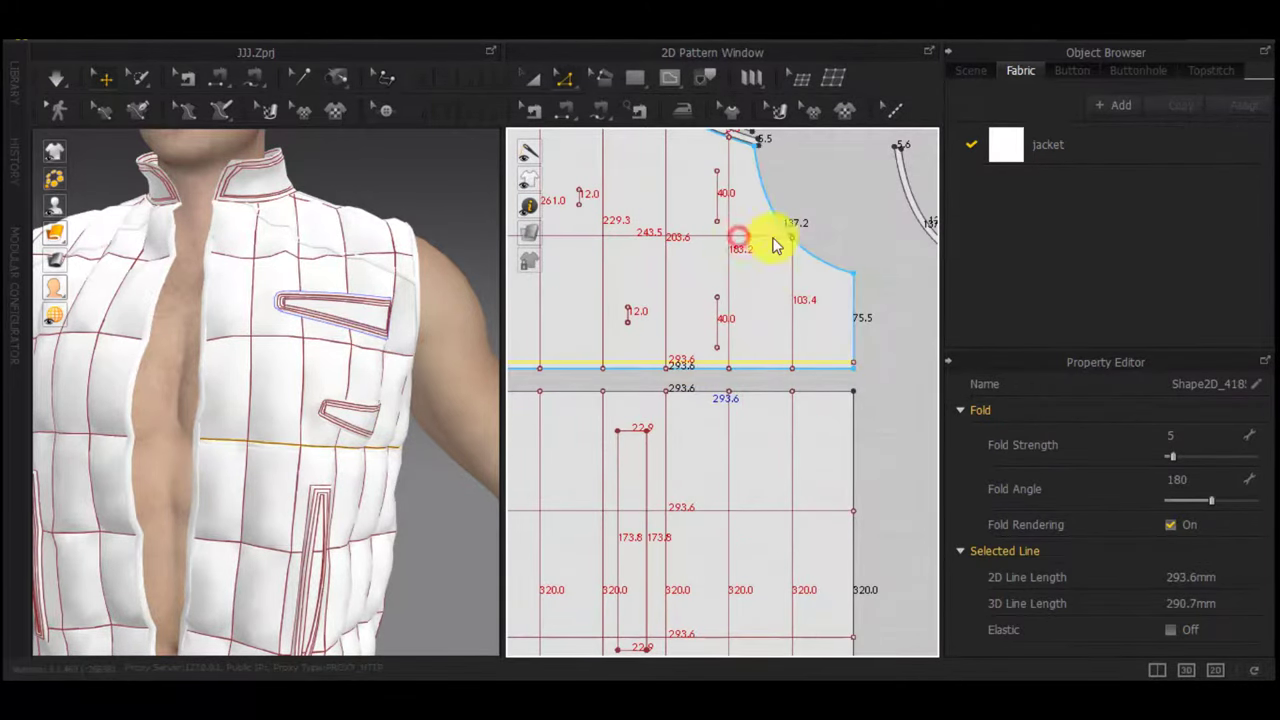
Move the lower front panel section together with its hem strip down, away from the narrow horizontal strip
{"action": "scroll", "coordinate": [785, 362], "scroll_direction": "down", "scroll_amount": 4}
{"action": "scroll", "coordinate": [780, 377], "scroll_direction": "up", "scroll_amount": 3}
{"action": "scroll", "coordinate": [870, 376], "scroll_direction": "down", "scroll_amount": 3}
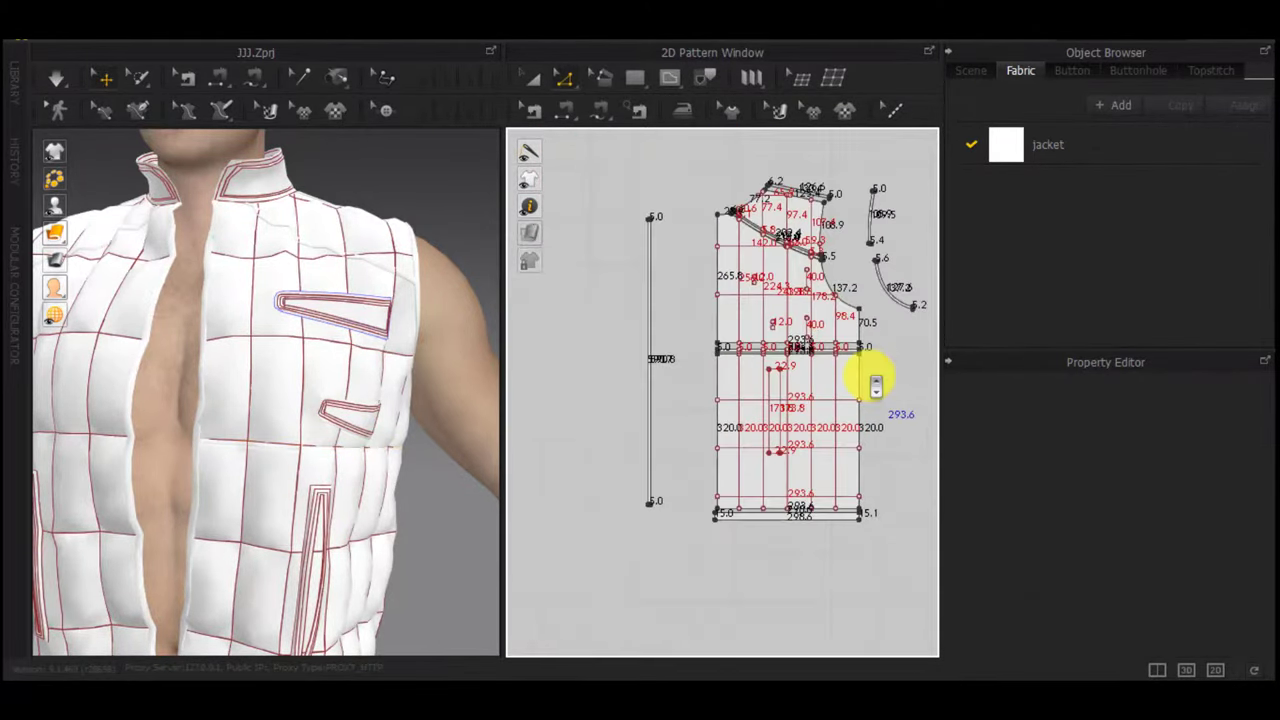
{"action": "scroll", "coordinate": [866, 375], "scroll_direction": "up", "scroll_amount": 4}
{"action": "scroll", "coordinate": [813, 389], "scroll_direction": "down", "scroll_amount": 4}
{"action": "key", "text": "a"}
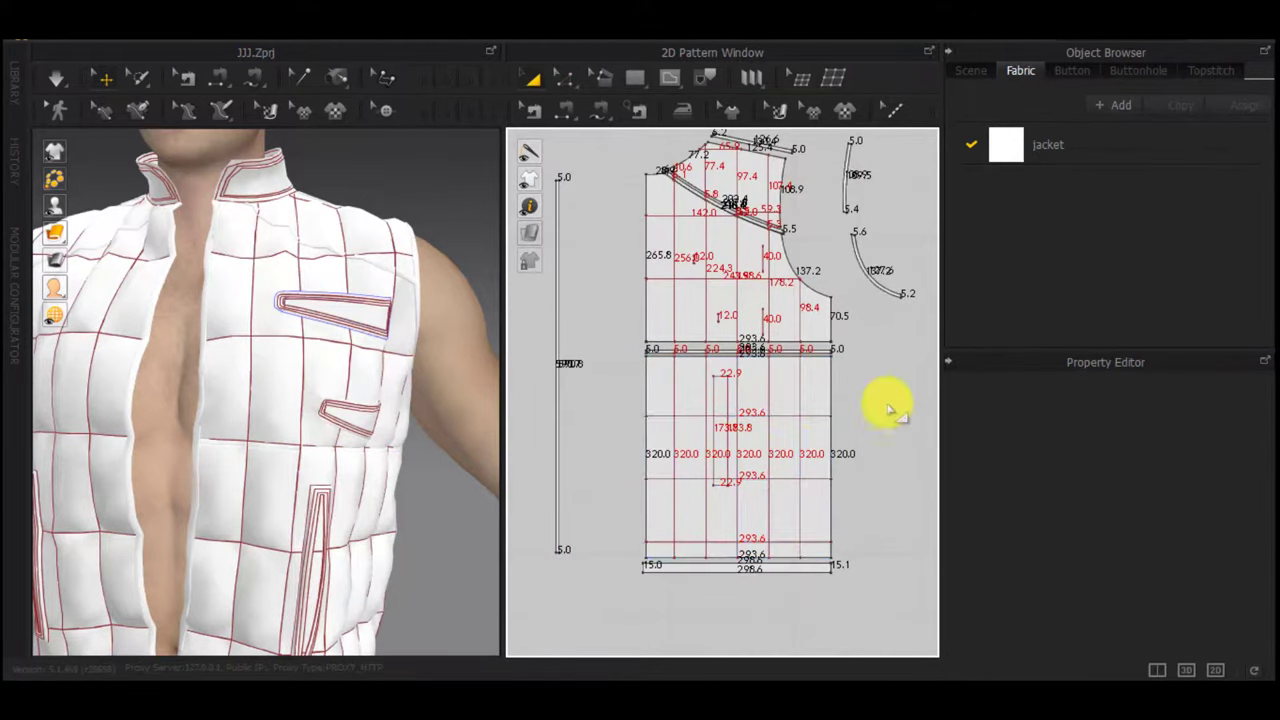
{"action": "left_click", "coordinate": [785, 501]}
{"action": "scroll", "coordinate": [836, 581], "scroll_direction": "up", "scroll_amount": 4}
{"action": "left_click", "coordinate": [790, 546], "text": "shift"}
{"action": "scroll", "coordinate": [787, 552], "scroll_direction": "down", "scroll_amount": 5}
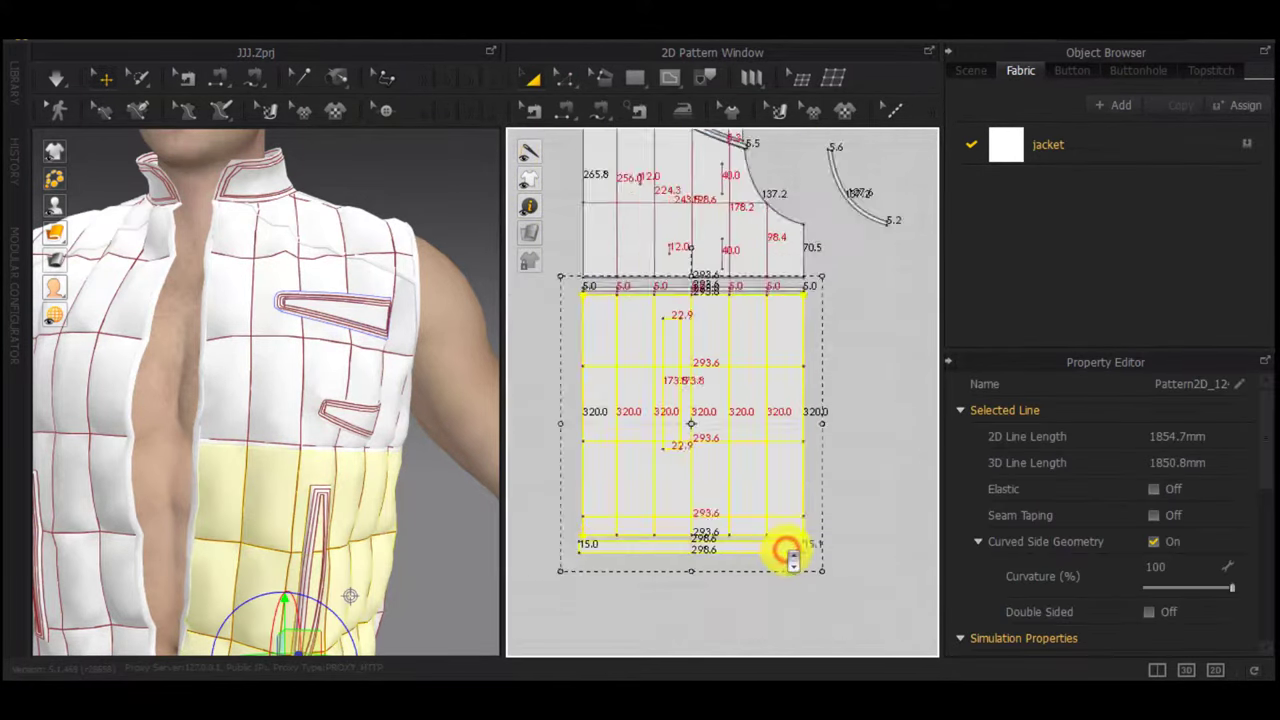
{"action": "left_click_drag", "start_coordinate": [762, 460], "coordinate": [764, 522]}
{"action": "scroll", "coordinate": [778, 476], "scroll_direction": "down", "scroll_amount": 3}
{"action": "scroll", "coordinate": [799, 474], "scroll_direction": "up", "scroll_amount": 6}
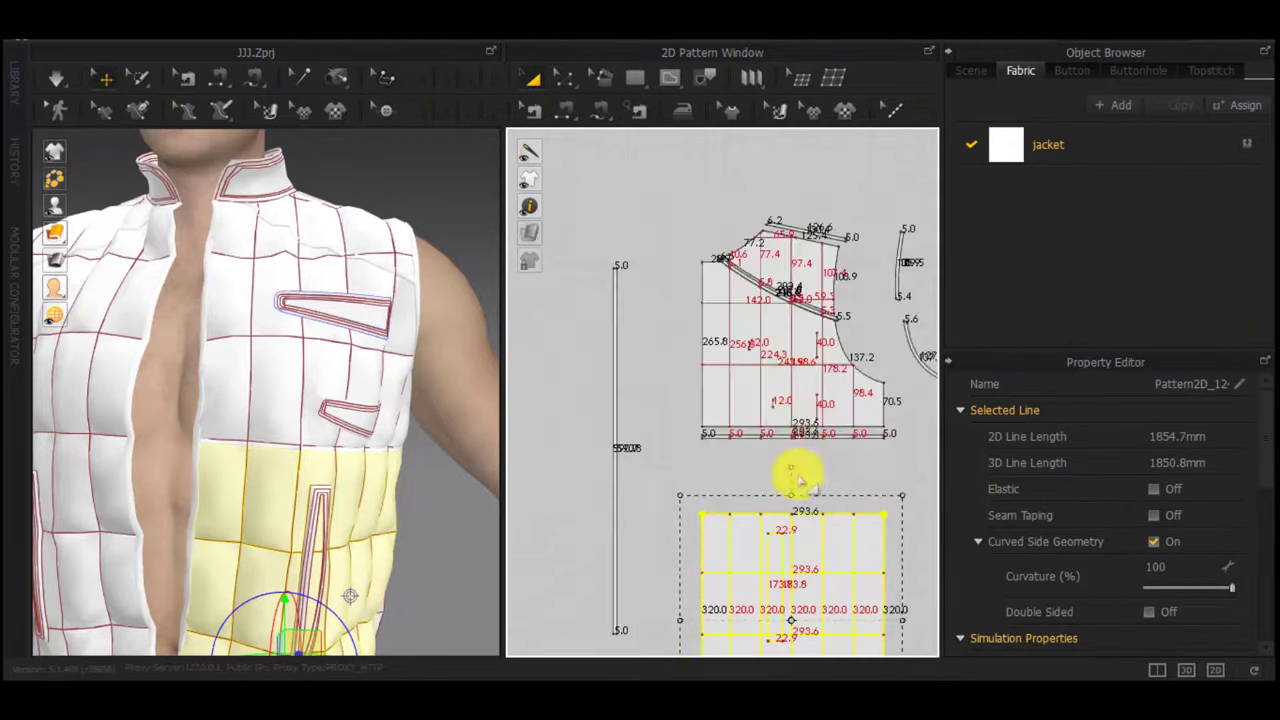
Separate the narrow horizontal strip from the upper front section, and delete the leftover quilting line pieces on it
{"action": "left_click_drag", "start_coordinate": [776, 391], "coordinate": [774, 442]}
{"action": "left_click", "coordinate": [838, 498]}
{"action": "scroll", "coordinate": [843, 497], "scroll_direction": "down", "scroll_amount": 2}
{"action": "middle_click_drag", "start_coordinate": [843, 497], "coordinate": [717, 487]}
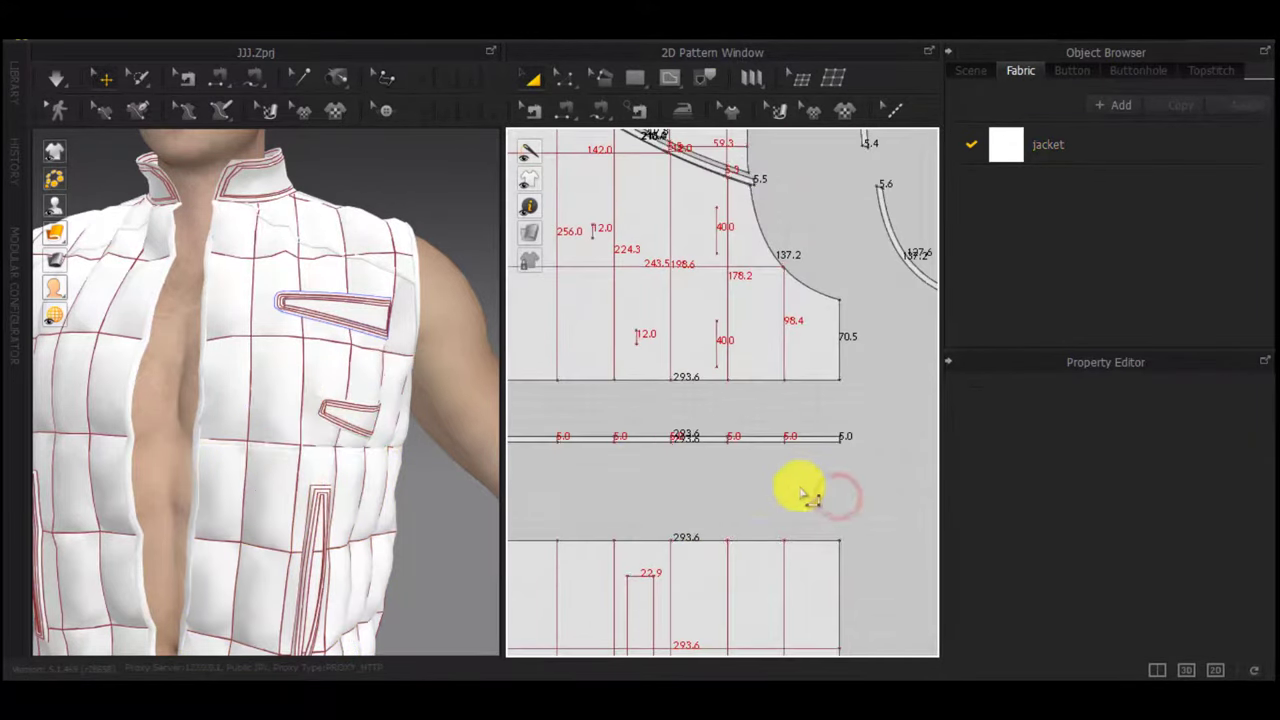
{"action": "key", "text": "z"}
{"action": "left_click_drag", "start_coordinate": [817, 481], "coordinate": [537, 414]}
{"action": "left_click", "coordinate": [562, 487]}
{"action": "scroll", "coordinate": [662, 457], "scroll_direction": "up", "scroll_amount": 5}
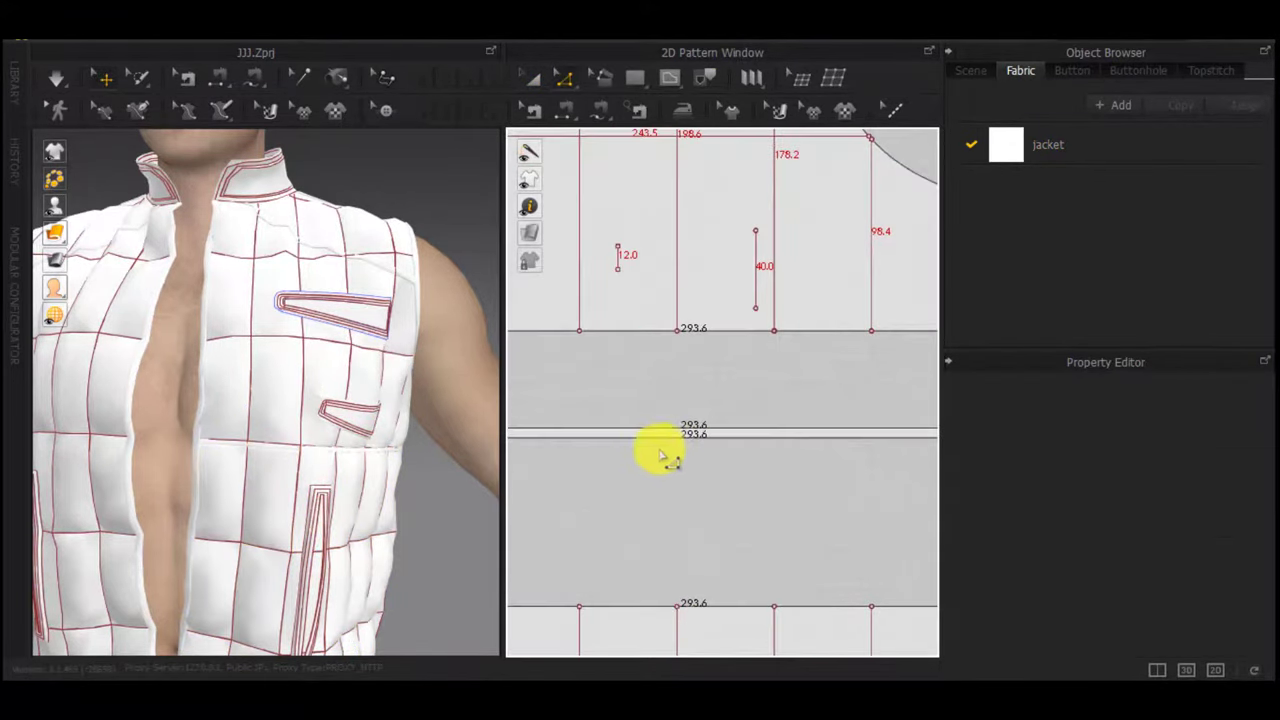
Shorten the narrow strip between the front panel sections to a length of 280 mm
{"action": "scroll", "coordinate": [654, 466], "scroll_direction": "down", "scroll_amount": 6}
{"action": "left_click", "coordinate": [647, 453]}
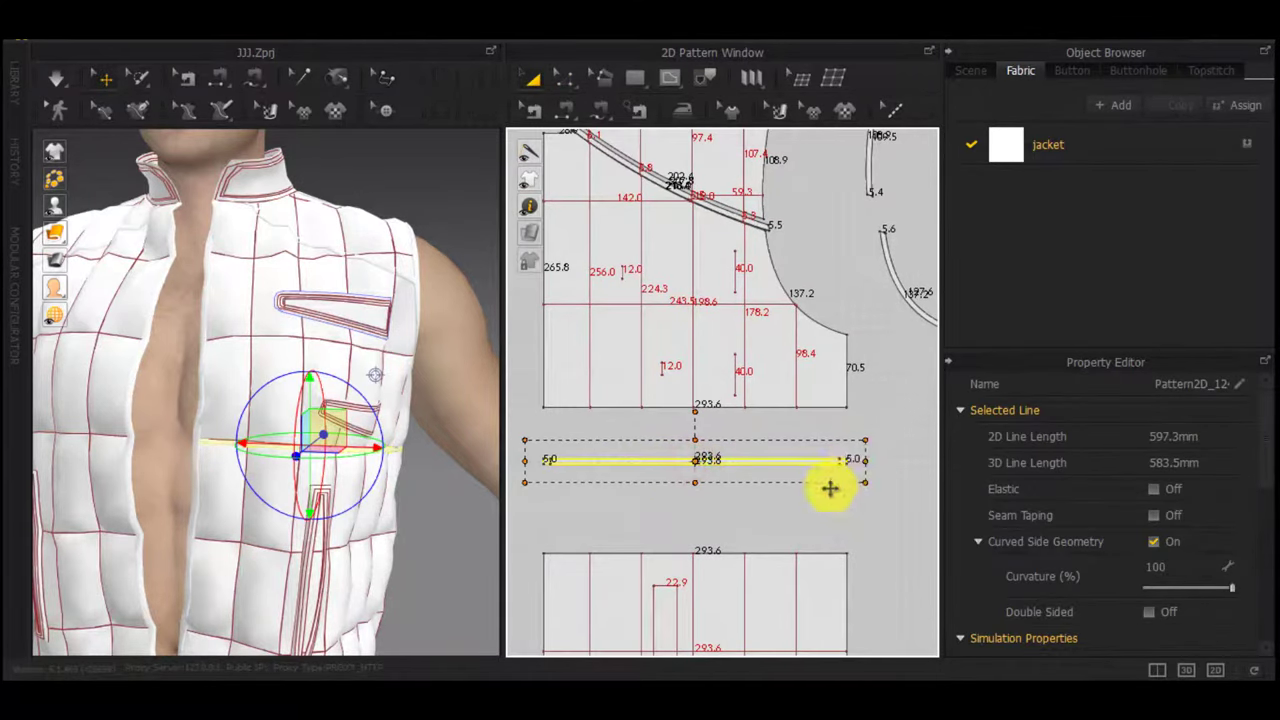
{"action": "key", "text": "space"}
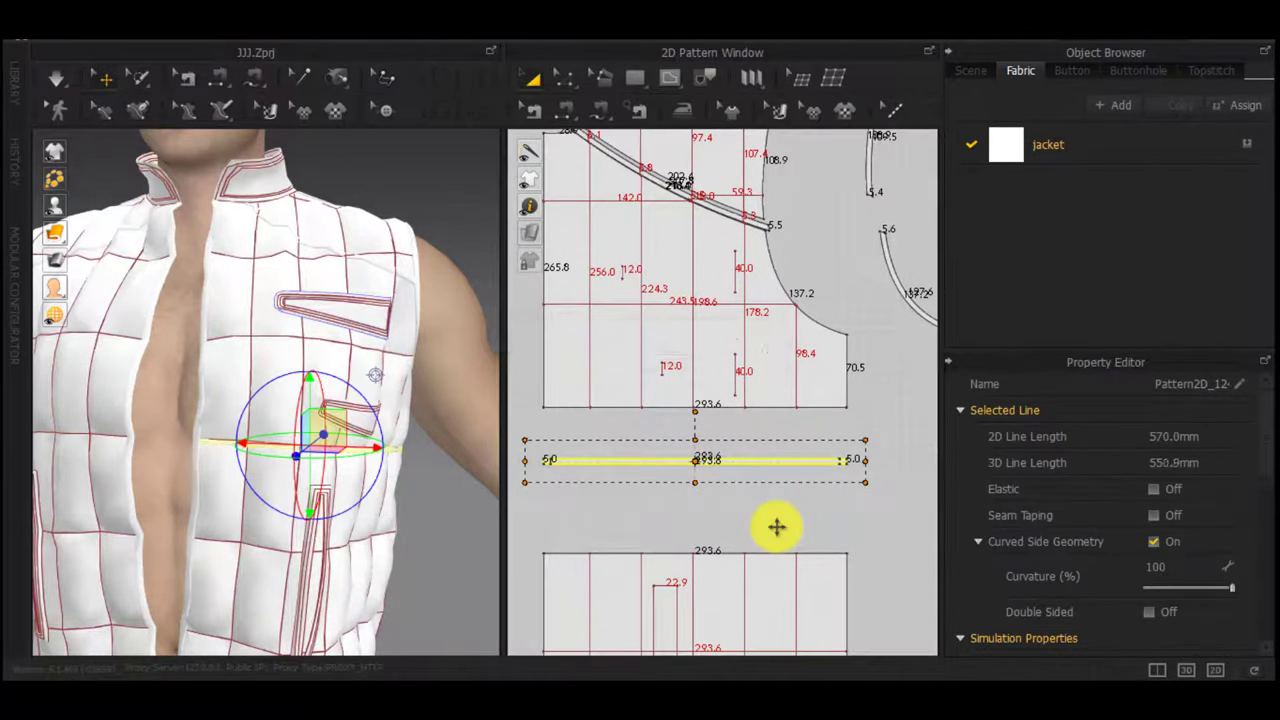
Set the Add'l Thickness - Rendering of the horizontal strip, and simulate the garment
{"action": "scroll", "coordinate": [1100, 560], "scroll_direction": "down", "scroll_amount": 5}
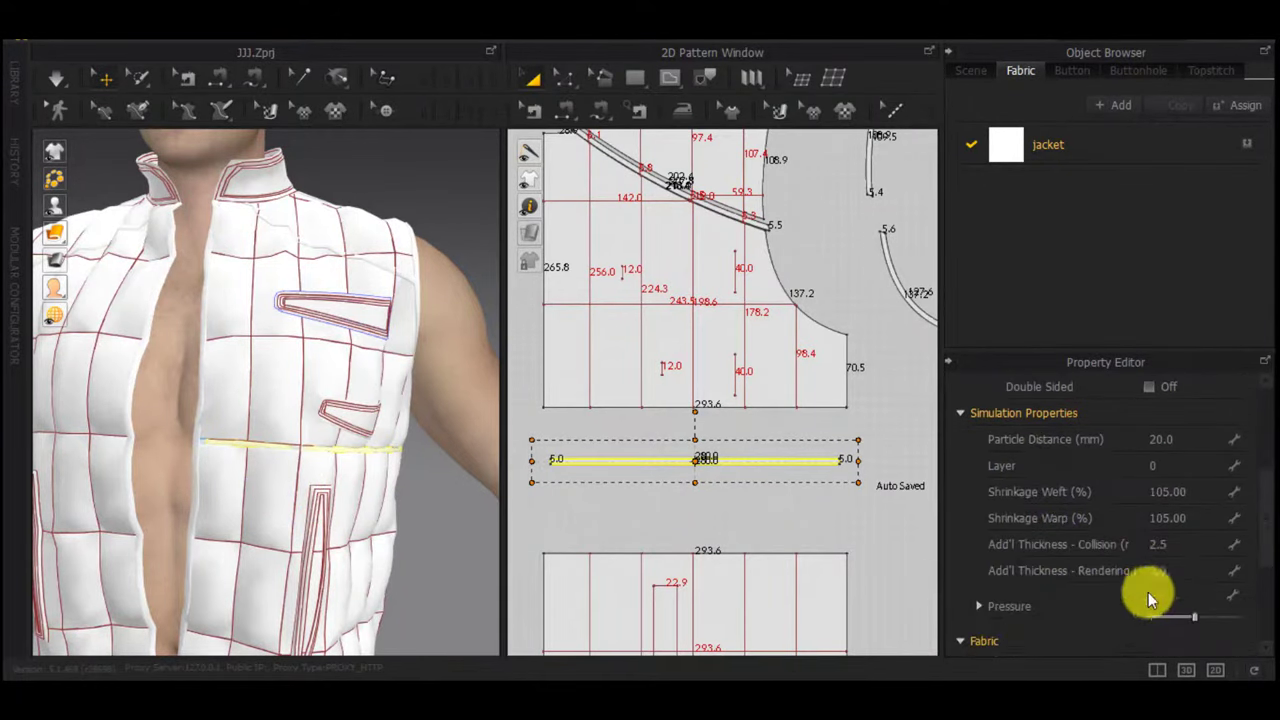
{"action": "left_click", "coordinate": [877, 520]}
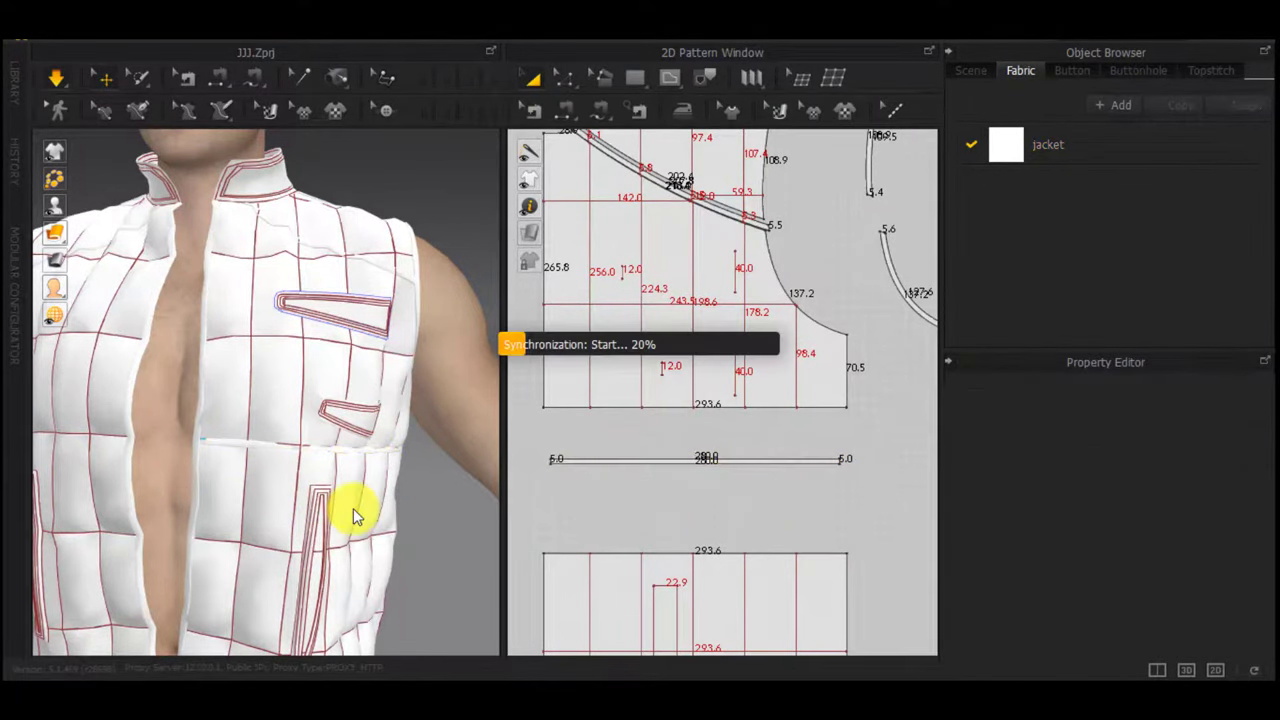
{"action": "scroll", "coordinate": [335, 472], "scroll_direction": "up", "scroll_amount": 2}
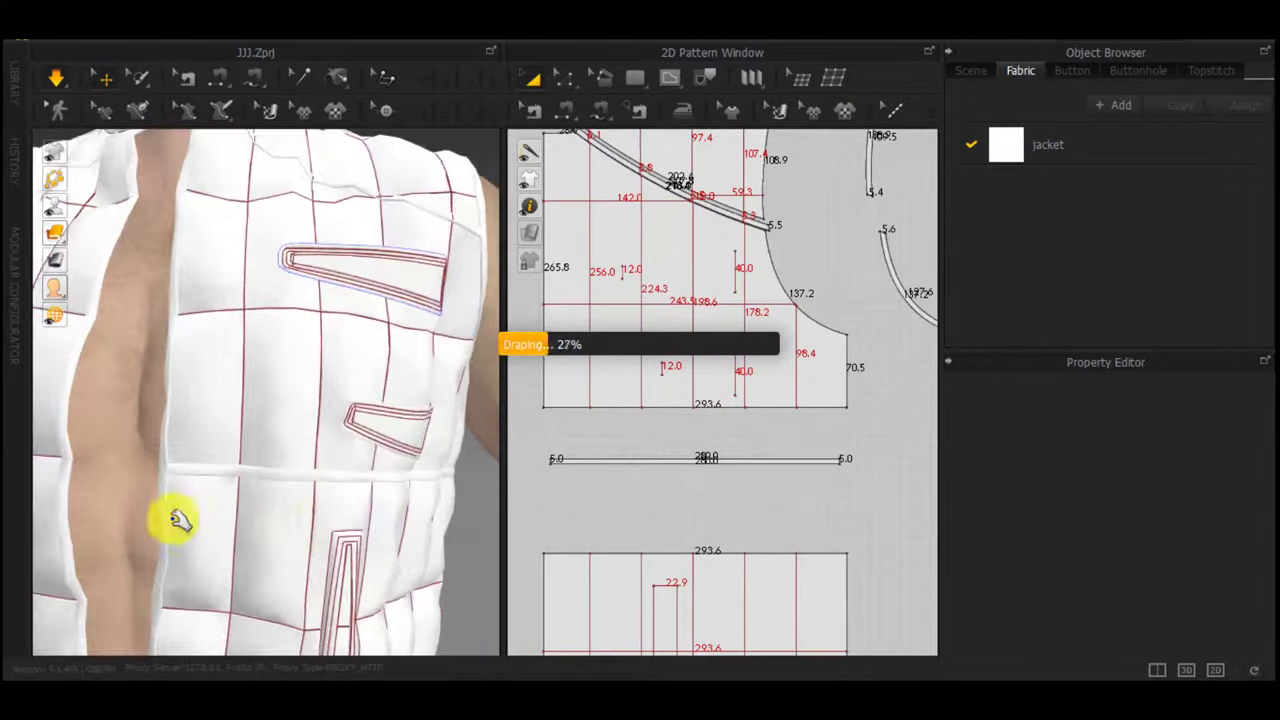
{"action": "scroll", "coordinate": [176, 518], "scroll_direction": "down", "scroll_amount": 2}
Examine the horizontal strip on the simulated vest, and look over the front and back pattern pieces
{"action": "middle_click_drag", "start_coordinate": [343, 503], "coordinate": [385, 498]}
{"action": "middle_click_drag", "start_coordinate": [733, 491], "coordinate": [1137, 486]}
{"action": "scroll", "coordinate": [700, 441], "scroll_direction": "down", "scroll_amount": 6}
{"action": "middle_click_drag", "start_coordinate": [612, 450], "coordinate": [769, 444]}
{"action": "scroll", "coordinate": [734, 440], "scroll_direction": "up", "scroll_amount": 8}
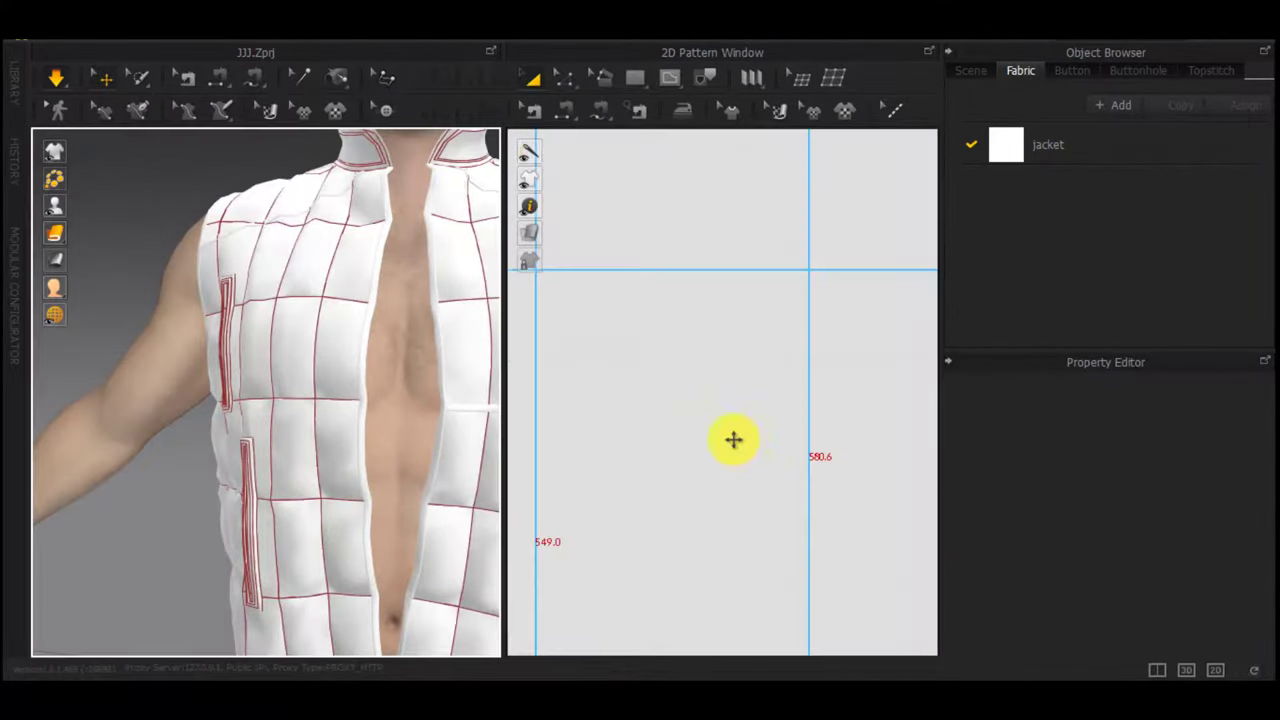
{"action": "scroll", "coordinate": [735, 441], "scroll_direction": "down", "scroll_amount": 3}
{"action": "scroll", "coordinate": [651, 420], "scroll_direction": "down", "scroll_amount": 8}
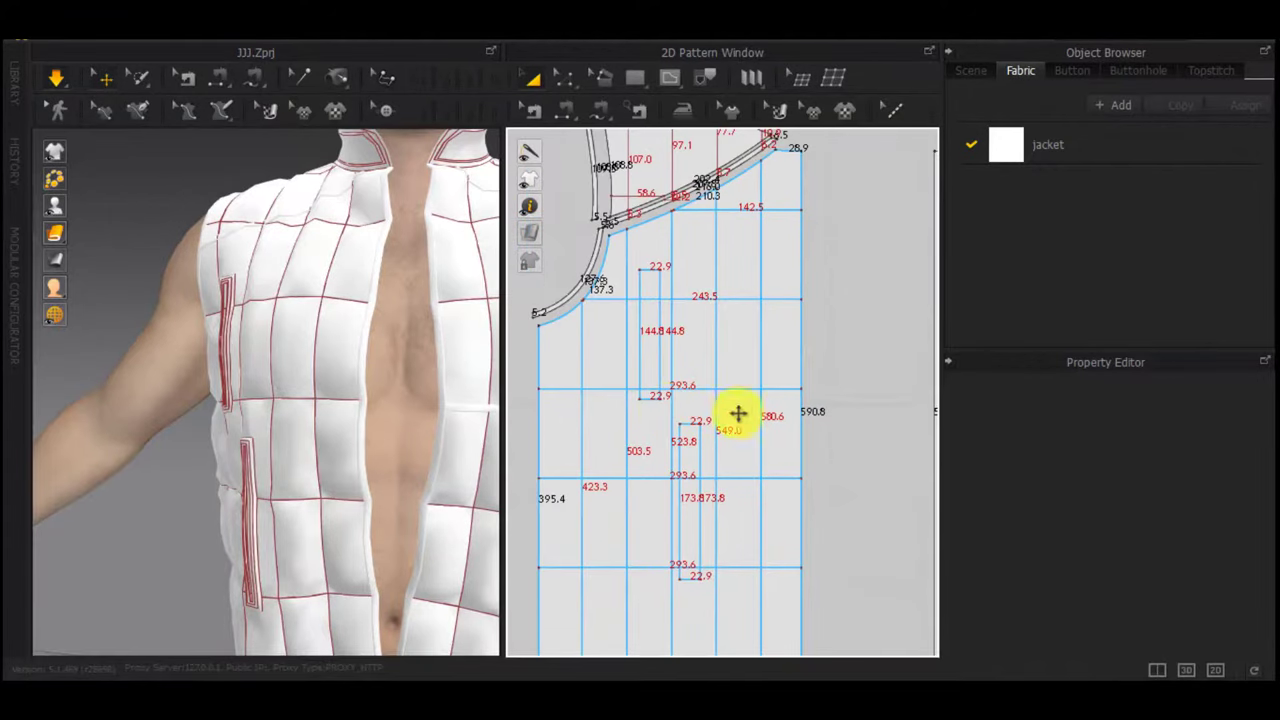
{"action": "scroll", "coordinate": [742, 420], "scroll_direction": "down", "scroll_amount": 2}
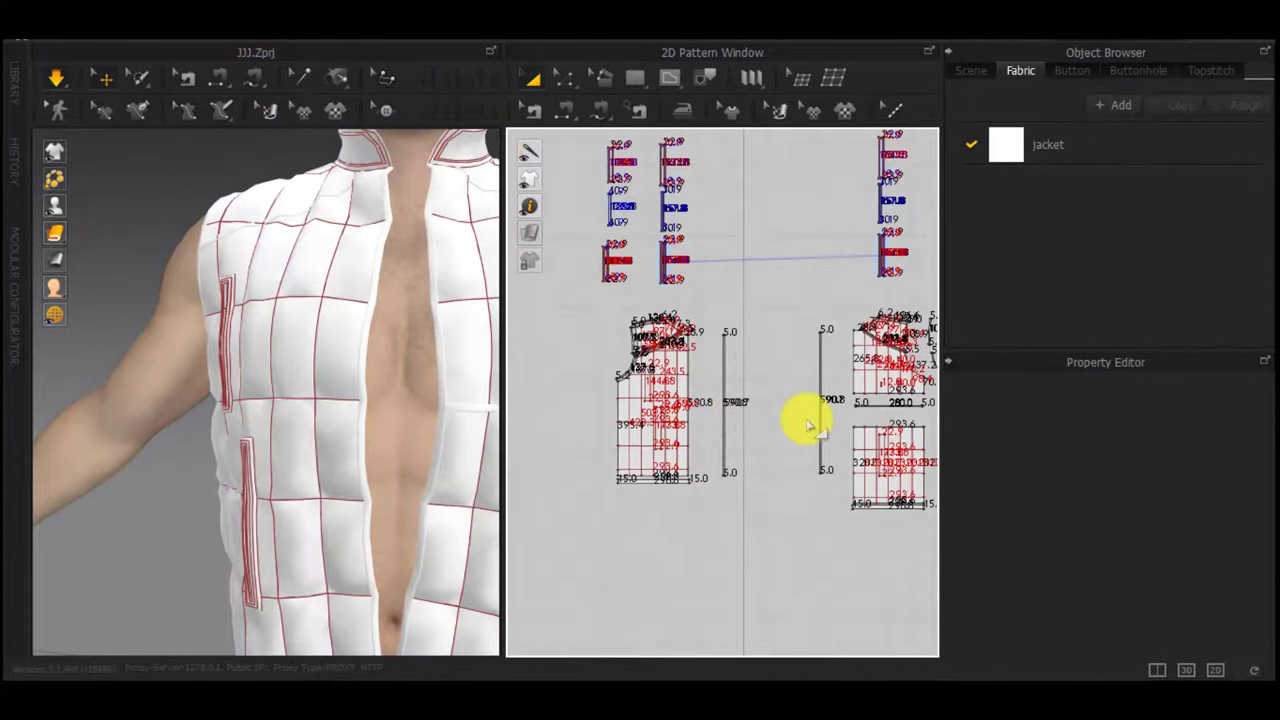
{"action": "scroll", "coordinate": [666, 426], "scroll_direction": "up", "scroll_amount": 6}
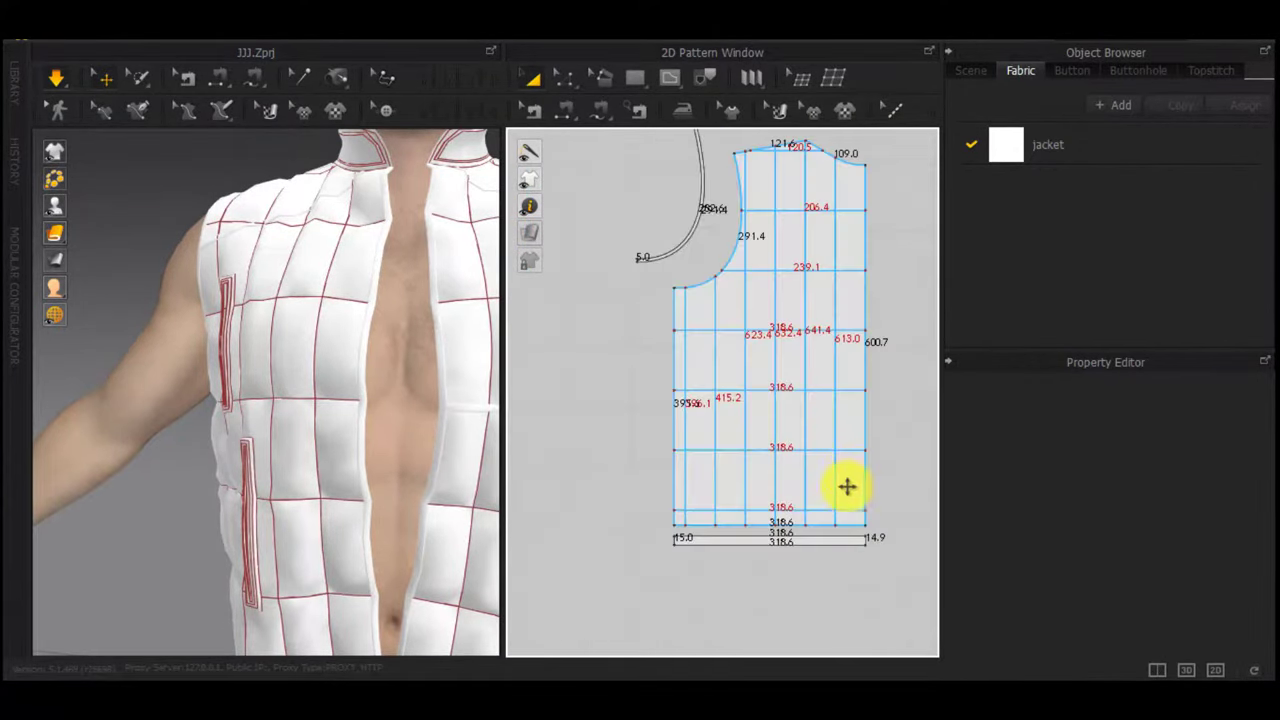
{"action": "scroll", "coordinate": [762, 500], "scroll_direction": "down", "scroll_amount": 4}
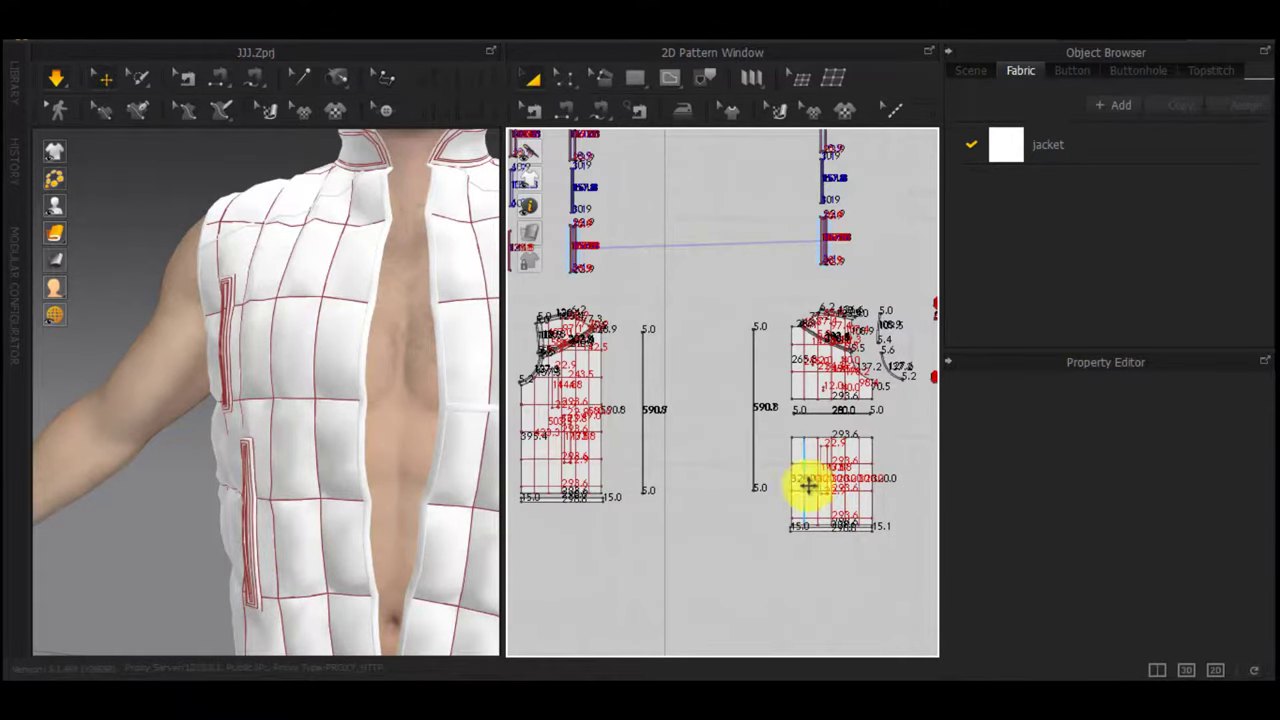
{"action": "scroll", "coordinate": [542, 390], "scroll_direction": "up", "scroll_amount": 4}
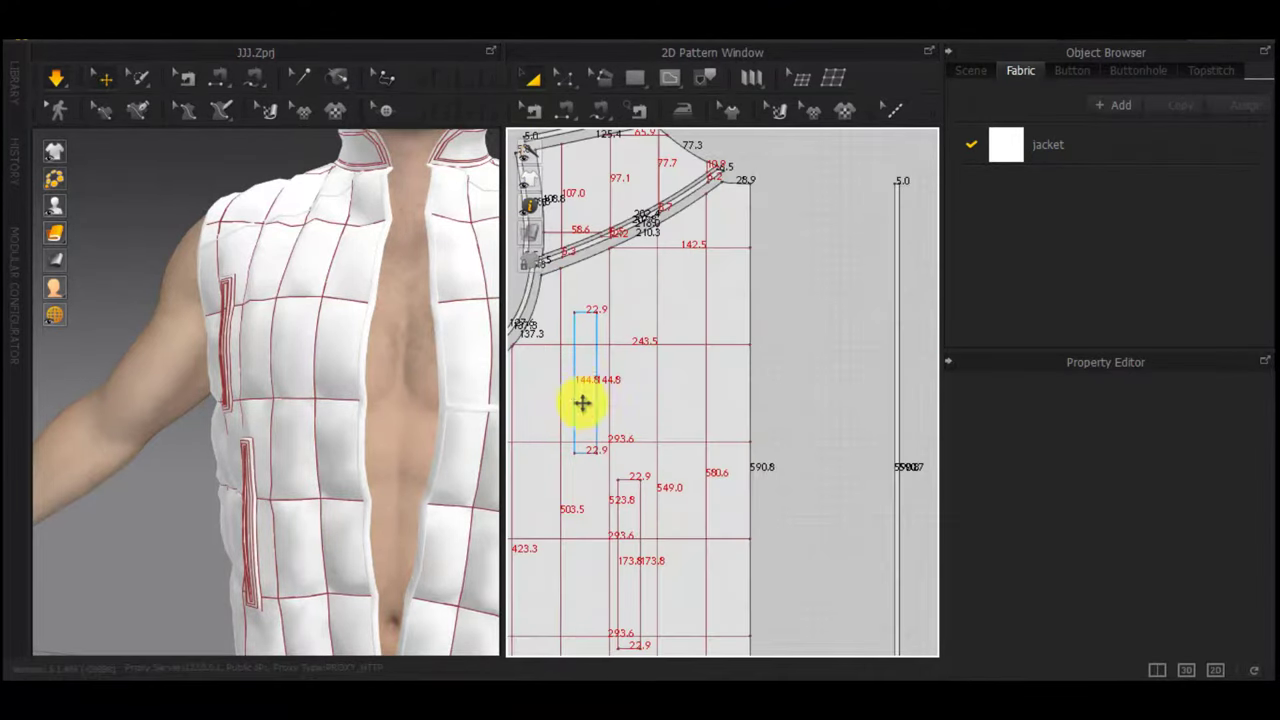
Move the upper pocket rectangle up on the uncut front panel, and simulate the garment
{"action": "left_click", "coordinate": [585, 375]}
{"action": "left_click_drag", "start_coordinate": [584, 363], "coordinate": [584, 362]}
{"action": "scroll", "coordinate": [443, 371], "scroll_direction": "up", "scroll_amount": 2}
{"action": "right_click_drag", "start_coordinate": [443, 371], "coordinate": [548, 366]}
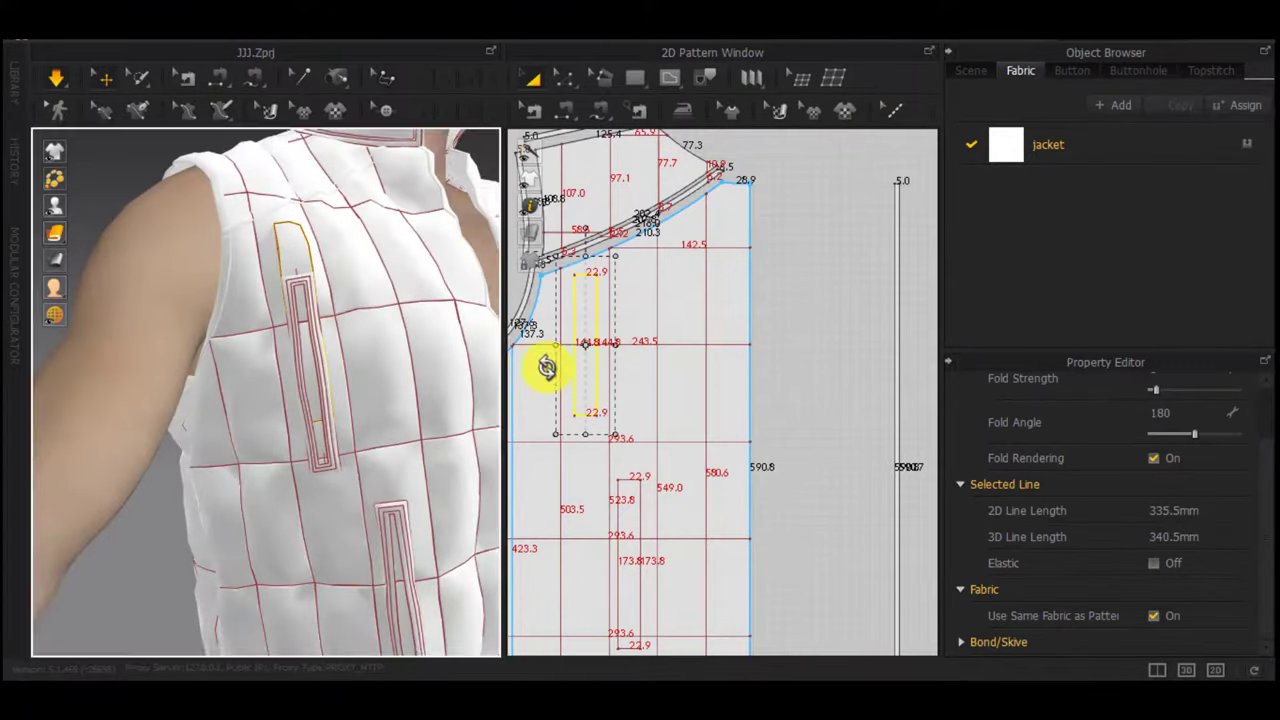
{"action": "key", "text": "space"}
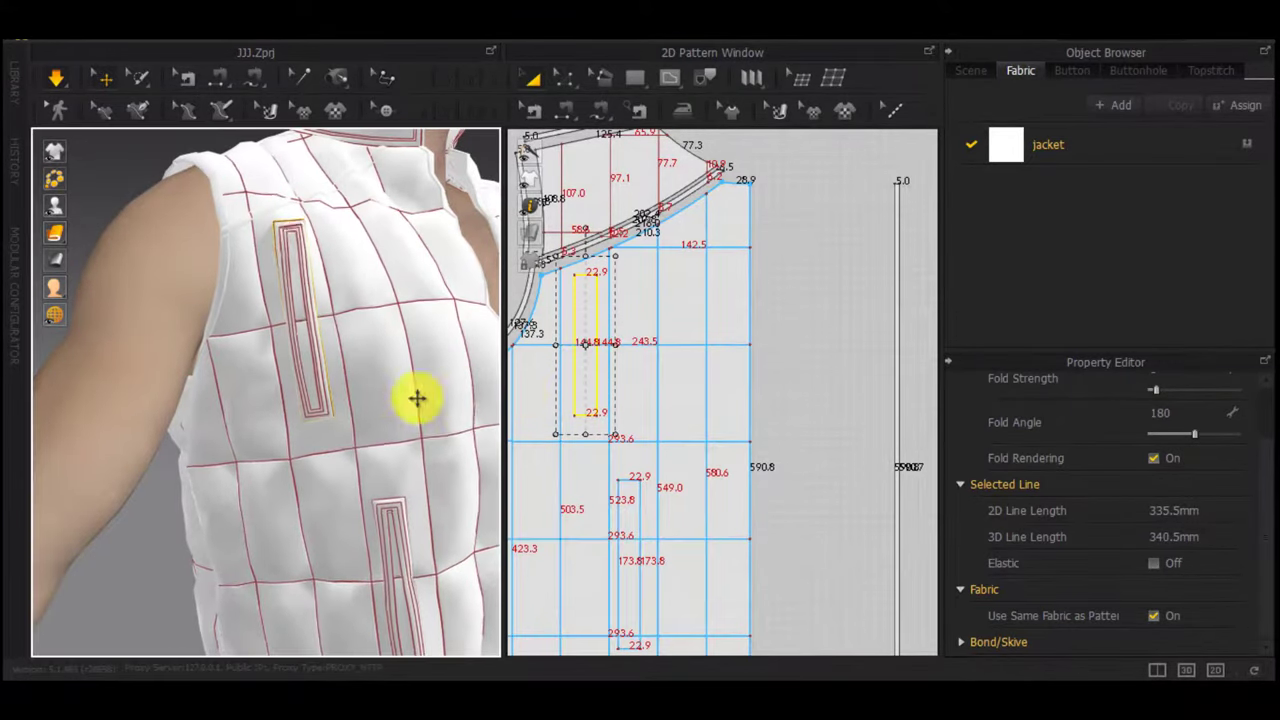
Shift the upper pocket rectangle sideways toward the centre front, simulate the garment, and inspect how the pocket pieces drape
{"action": "left_click_drag", "start_coordinate": [583, 378], "coordinate": [629, 382]}
{"action": "key", "text": "space"}
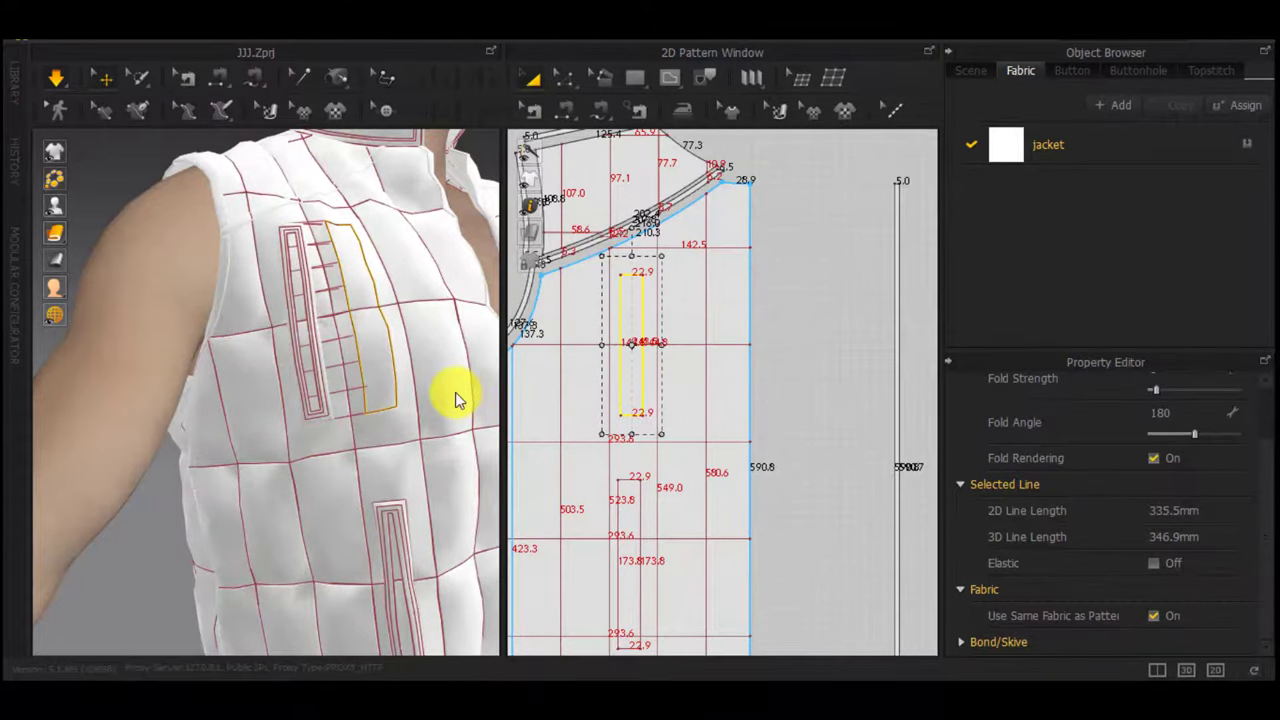
{"action": "scroll", "coordinate": [457, 402], "scroll_direction": "down", "scroll_amount": 4}
{"action": "right_click_drag", "start_coordinate": [457, 402], "coordinate": [391, 400]}
{"action": "scroll", "coordinate": [287, 357], "scroll_direction": "up", "scroll_amount": 3}
{"action": "scroll", "coordinate": [288, 350], "scroll_direction": "up", "scroll_amount": 2}
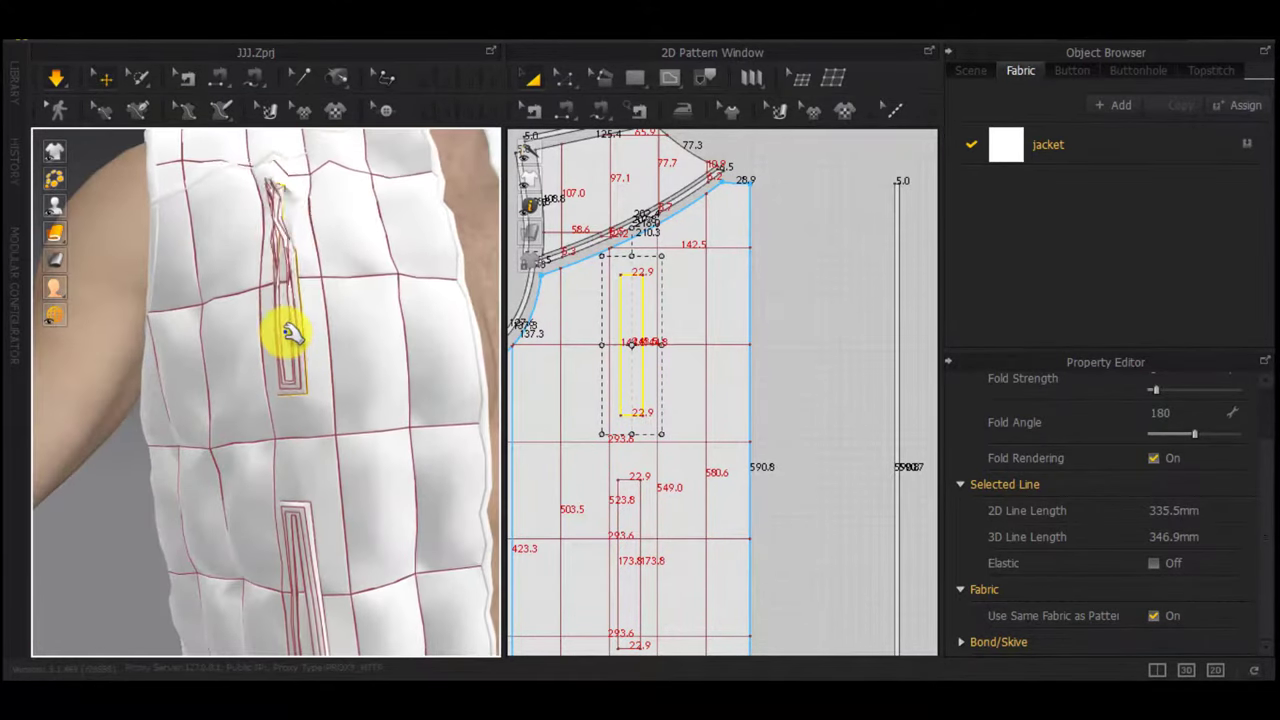
{"action": "right_click_drag", "start_coordinate": [291, 303], "coordinate": [525, 342]}
{"action": "scroll", "coordinate": [538, 344], "scroll_direction": "down", "scroll_amount": 3}
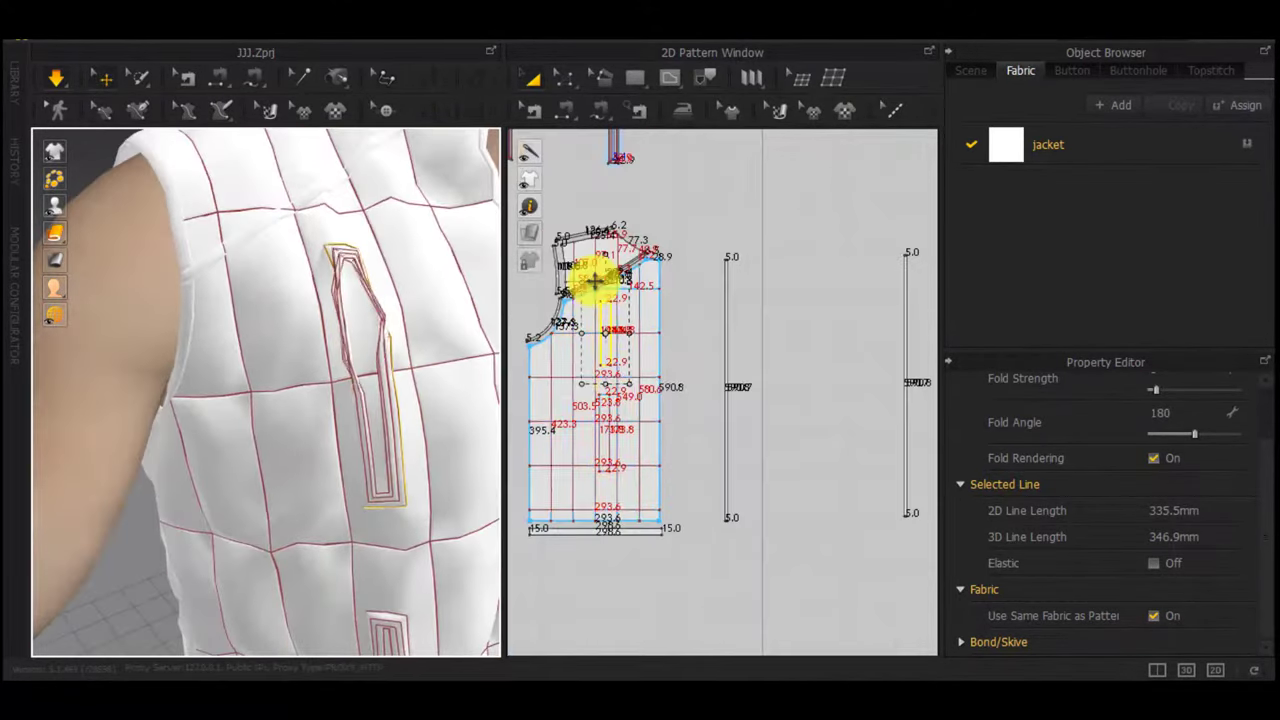
Select the three pocket pieces belonging to the moved rectangle, and reset their 3D arrangement
{"action": "scroll", "coordinate": [594, 281], "scroll_direction": "down", "scroll_amount": 1}
{"action": "middle_click_drag", "start_coordinate": [594, 281], "coordinate": [640, 438]}
{"action": "scroll", "coordinate": [640, 438], "scroll_direction": "down", "scroll_amount": 1}
{"action": "left_click_drag", "start_coordinate": [555, 380], "coordinate": [611, 198]}
{"action": "left_click", "coordinate": [379, 312]}
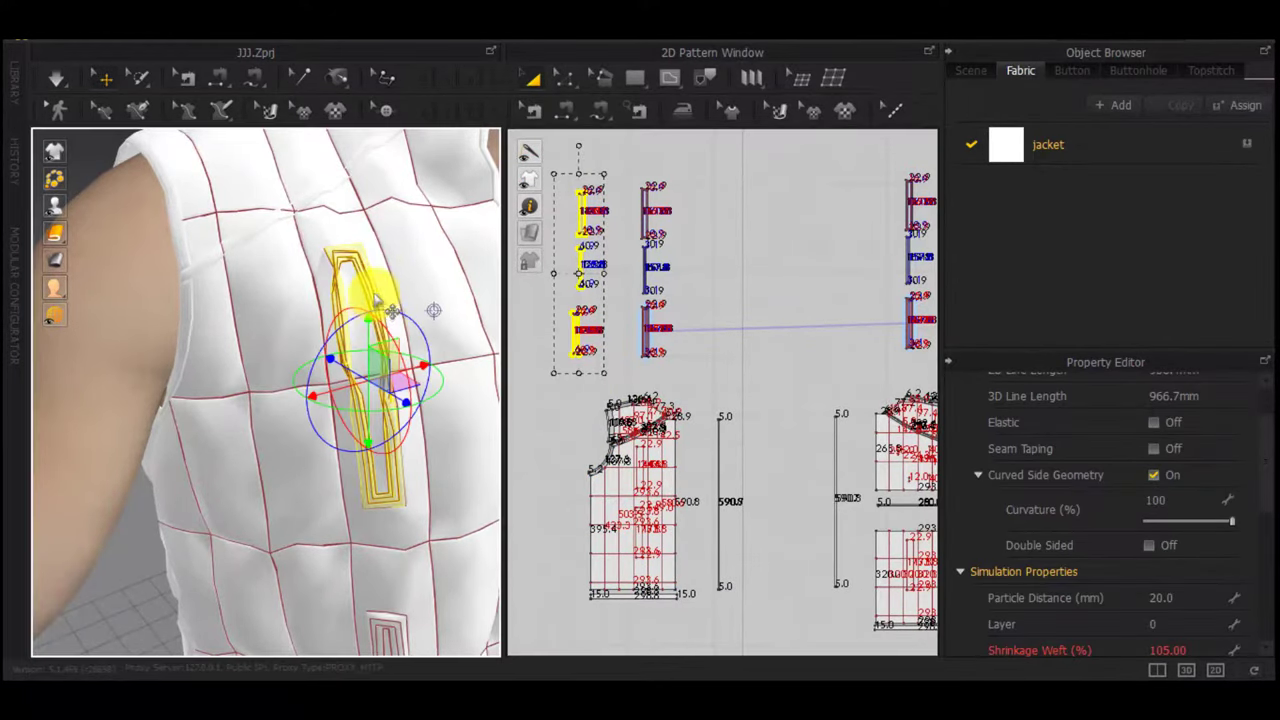
{"action": "right_click", "coordinate": [376, 299]}
{"action": "left_click", "coordinate": [466, 546]}
Lower the reset pocket pieces in 3D from far above the avatar to near its head
{"action": "scroll", "coordinate": [363, 362], "scroll_direction": "down", "scroll_amount": 6}
{"action": "middle_click_drag", "start_coordinate": [361, 358], "coordinate": [348, 418]}
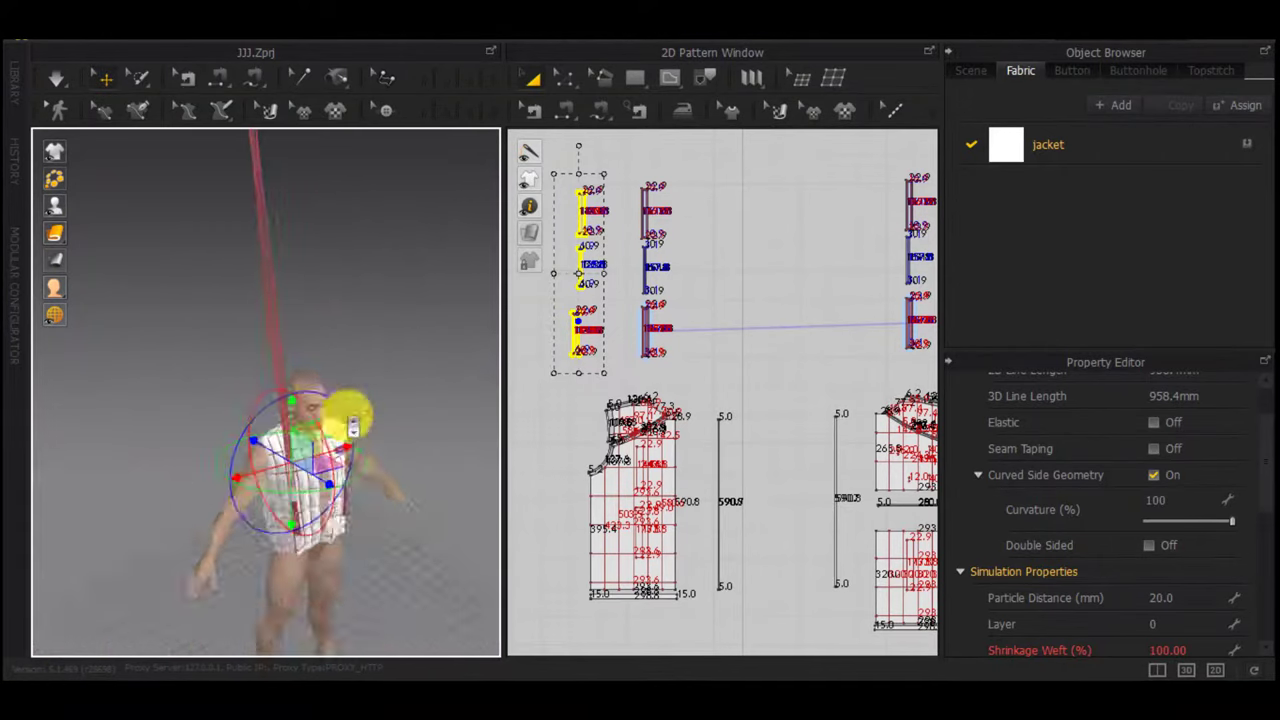
{"action": "scroll", "coordinate": [348, 418], "scroll_direction": "down", "scroll_amount": 4}
{"action": "middle_click_drag", "start_coordinate": [286, 303], "coordinate": [298, 418]}
{"action": "scroll", "coordinate": [281, 384], "scroll_direction": "up", "scroll_amount": 5}
{"action": "scroll", "coordinate": [376, 425], "scroll_direction": "down", "scroll_amount": 4}
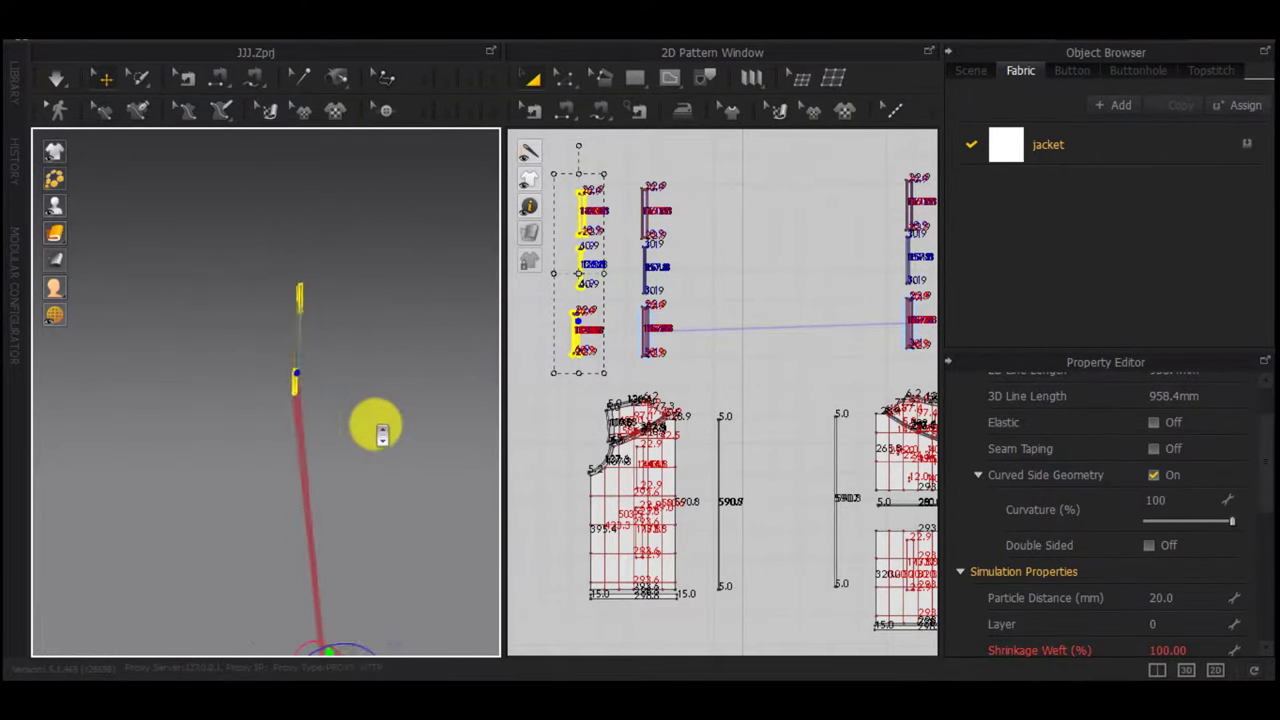
{"action": "right_click_drag", "start_coordinate": [390, 435], "coordinate": [471, 434]}
{"action": "left_click_drag", "start_coordinate": [370, 383], "coordinate": [388, 630]}
{"action": "middle_click_drag", "start_coordinate": [388, 630], "coordinate": [380, 328]}
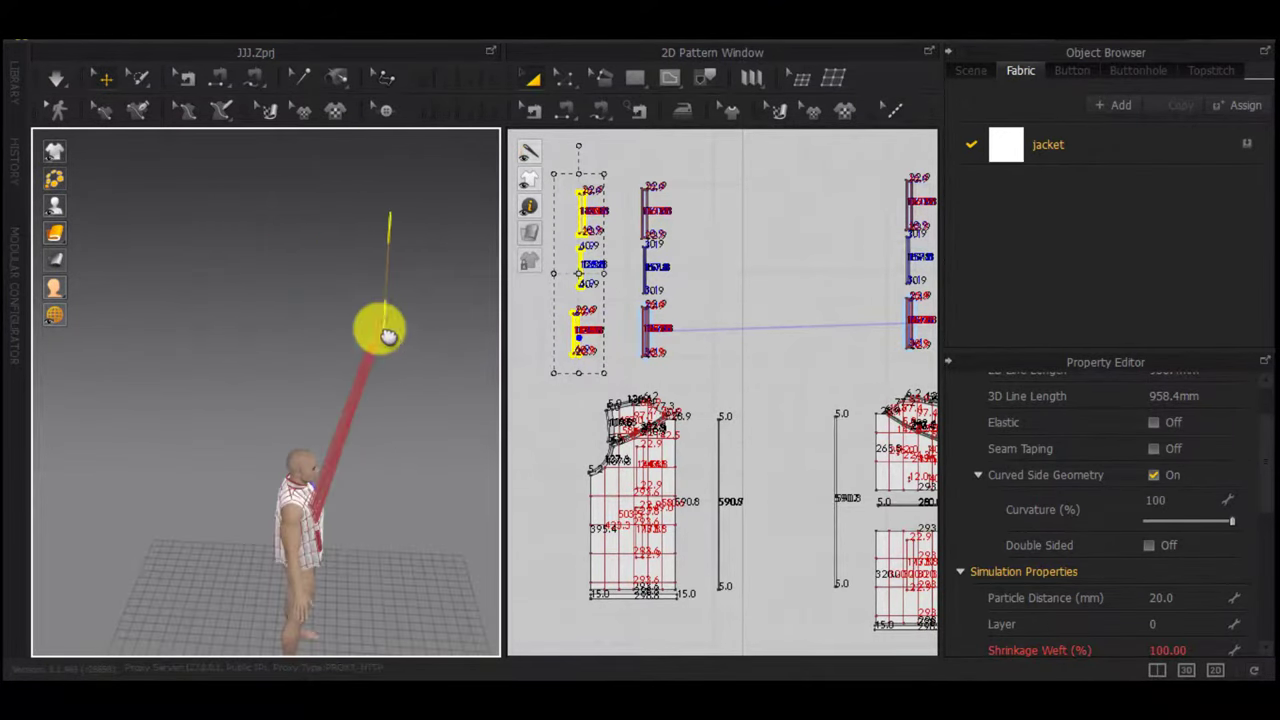
{"action": "left_click_drag", "start_coordinate": [388, 340], "coordinate": [348, 514]}
{"action": "scroll", "coordinate": [332, 441], "scroll_direction": "up", "scroll_amount": 3}
{"action": "middle_click_drag", "start_coordinate": [332, 441], "coordinate": [390, 436]}
{"action": "left_click_drag", "start_coordinate": [368, 543], "coordinate": [376, 613]}
Position the group of pocket pieces in 3D in front of the avatar's right shoulder
{"action": "middle_click_drag", "start_coordinate": [400, 530], "coordinate": [323, 537]}
{"action": "scroll", "coordinate": [423, 440], "scroll_direction": "up", "scroll_amount": 3}
{"action": "right_click_drag", "start_coordinate": [323, 537], "coordinate": [352, 552]}
{"action": "middle_click_drag", "start_coordinate": [355, 553], "coordinate": [257, 531]}
{"action": "left_click_drag", "start_coordinate": [338, 531], "coordinate": [236, 490]}
{"action": "right_click_drag", "start_coordinate": [236, 490], "coordinate": [160, 511]}
{"action": "right_click_drag", "start_coordinate": [250, 514], "coordinate": [300, 450]}
{"action": "scroll", "coordinate": [300, 450], "scroll_direction": "up", "scroll_amount": 2}
{"action": "left_click_drag", "start_coordinate": [261, 497], "coordinate": [331, 511]}
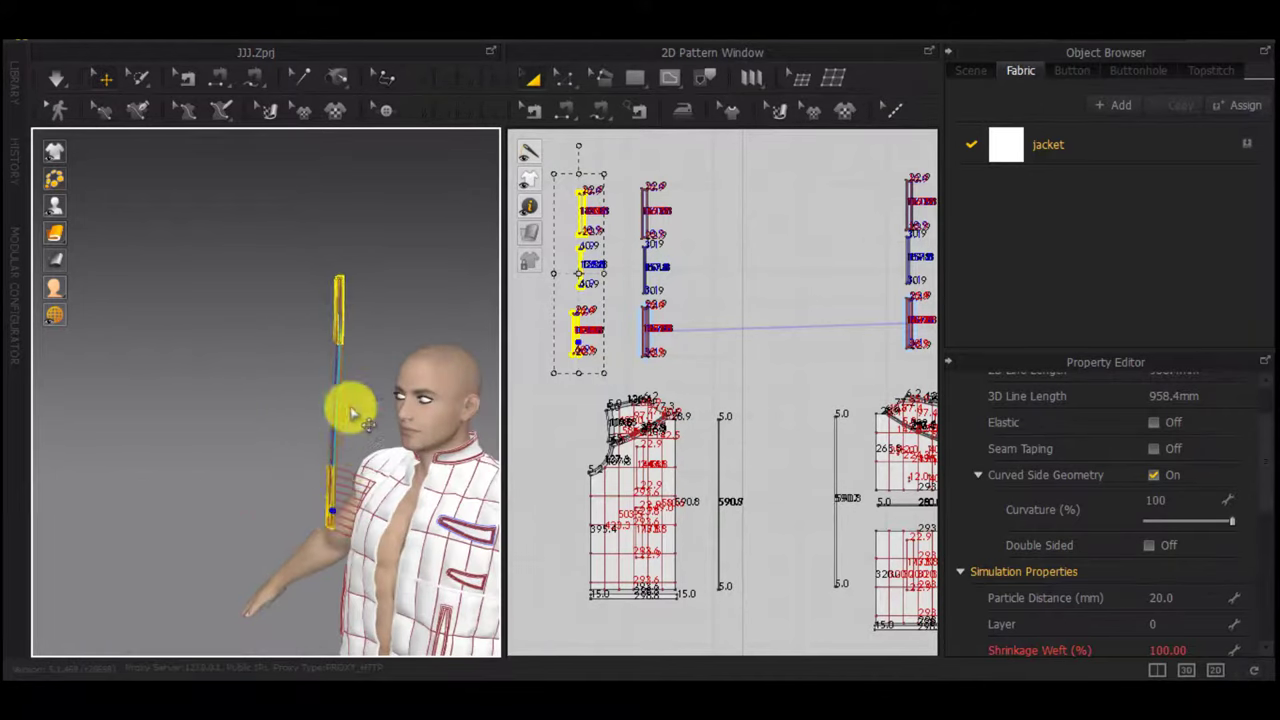
Move the two upper pocket pieces of the group down in front of the chest, simulate the garment, and check the drape
{"action": "left_click", "coordinate": [367, 291]}
{"action": "left_click_drag", "start_coordinate": [611, 174], "coordinate": [571, 294]}
{"action": "right_click_drag", "start_coordinate": [387, 303], "coordinate": [315, 411]}
{"action": "left_click_drag", "start_coordinate": [314, 411], "coordinate": [293, 556]}
{"action": "right_click_drag", "start_coordinate": [292, 424], "coordinate": [443, 426]}
{"action": "key", "text": "space"}
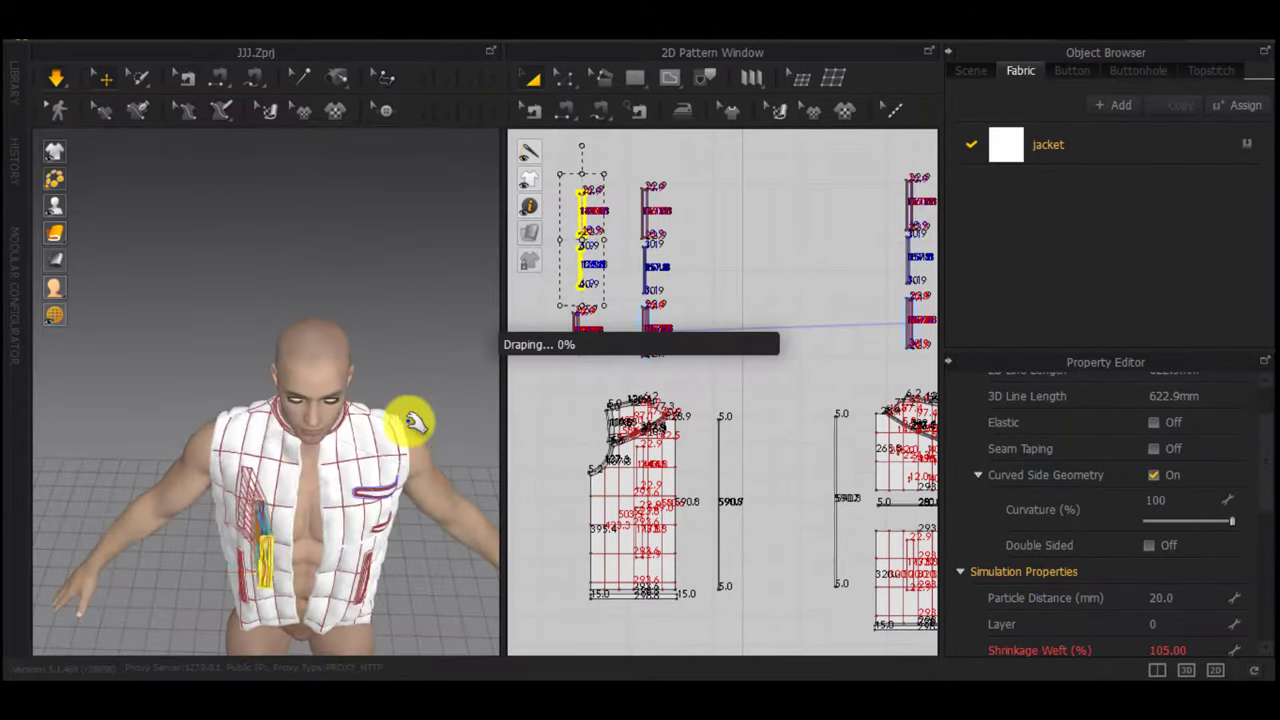
{"action": "scroll", "coordinate": [286, 513], "scroll_direction": "up", "scroll_amount": 2}
{"action": "scroll", "coordinate": [286, 513], "scroll_direction": "up", "scroll_amount": 2}
{"action": "right_click_drag", "start_coordinate": [286, 511], "coordinate": [379, 407]}
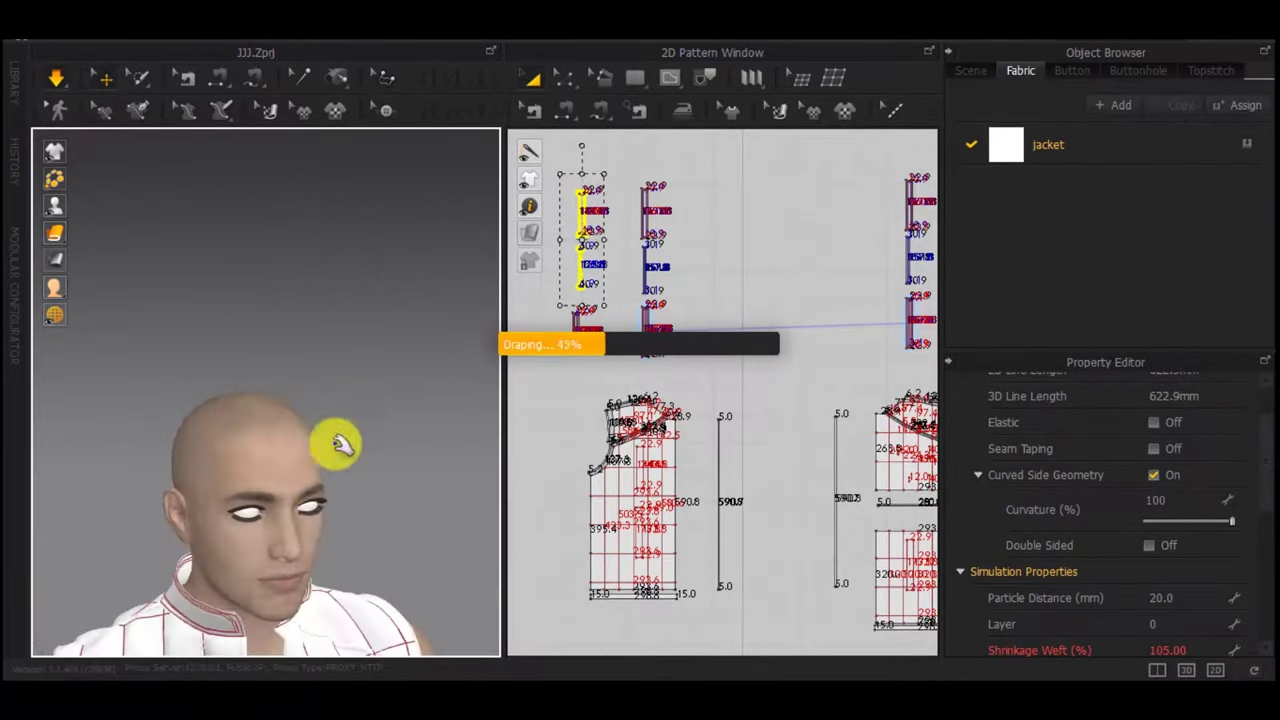
{"action": "middle_click_drag", "start_coordinate": [342, 446], "coordinate": [400, 217]}
{"action": "scroll", "coordinate": [290, 446], "scroll_direction": "down", "scroll_amount": 2}
{"action": "middle_click_drag", "start_coordinate": [288, 449], "coordinate": [363, 333]}
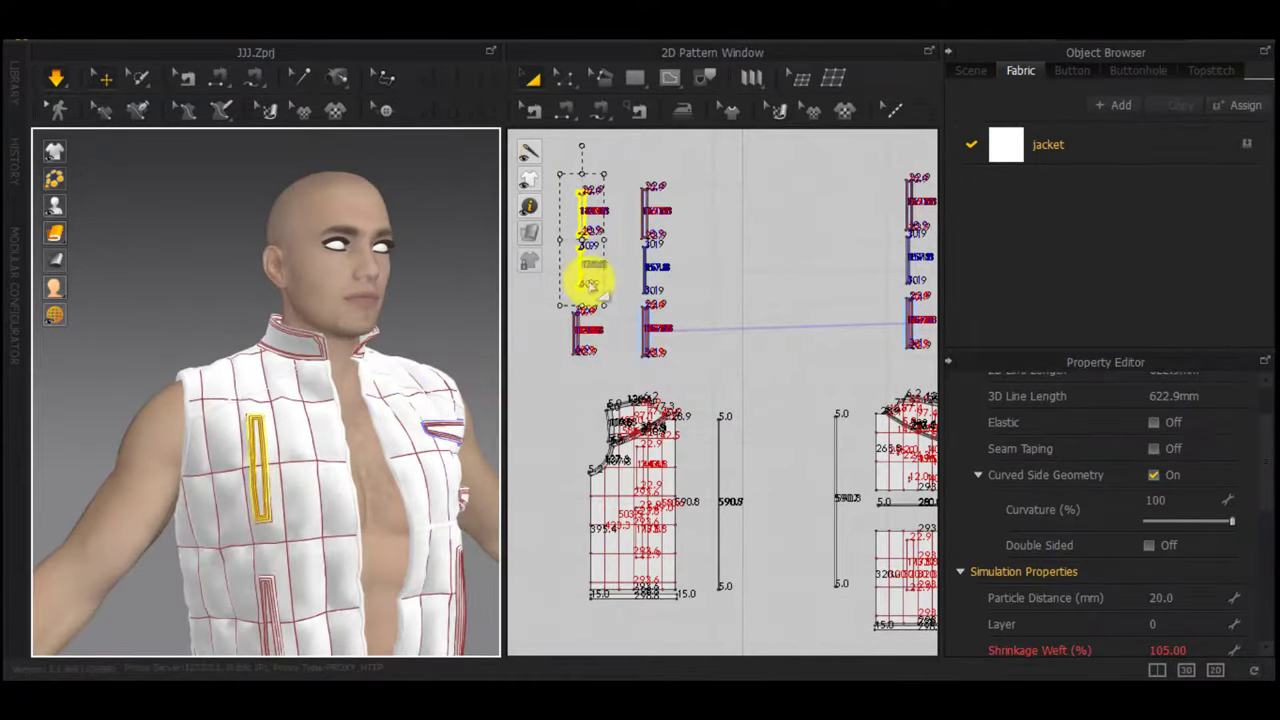
Move the upper pocket rectangle on the front panel slightly back toward the armhole
{"action": "scroll", "coordinate": [645, 485], "scroll_direction": "up", "scroll_amount": 5}
{"action": "left_click", "coordinate": [624, 399]}
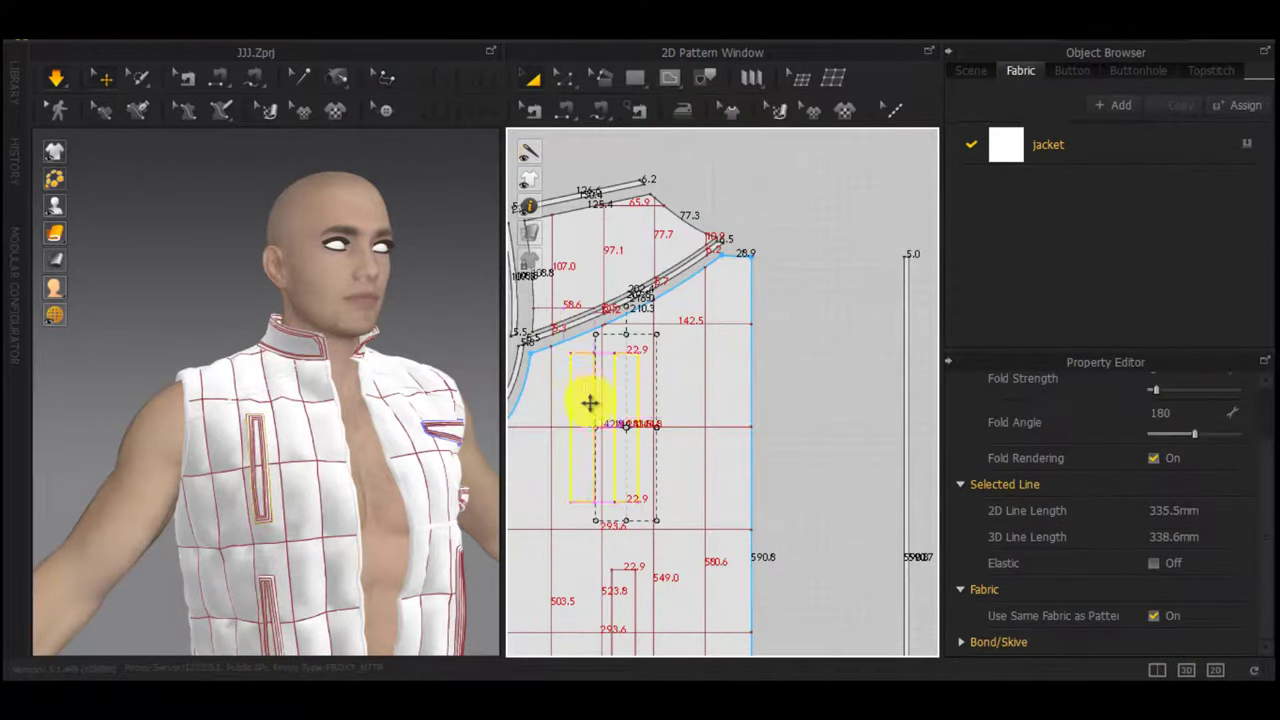
{"action": "left_click_drag", "start_coordinate": [590, 403], "coordinate": [588, 404]}
Pull the three upper pocket pieces away from the chest in 3D, simulate the garment, and check how they drape
{"action": "scroll", "coordinate": [595, 328], "scroll_direction": "down", "scroll_amount": 5}
{"action": "middle_click_drag", "start_coordinate": [588, 258], "coordinate": [720, 342]}
{"action": "left_click_drag", "start_coordinate": [705, 335], "coordinate": [645, 76]}
{"action": "scroll", "coordinate": [640, 271], "scroll_direction": "down", "scroll_amount": 5}
{"action": "right_click_drag", "start_coordinate": [303, 475], "coordinate": [398, 527]}
{"action": "scroll", "coordinate": [234, 507], "scroll_direction": "down", "scroll_amount": 4}
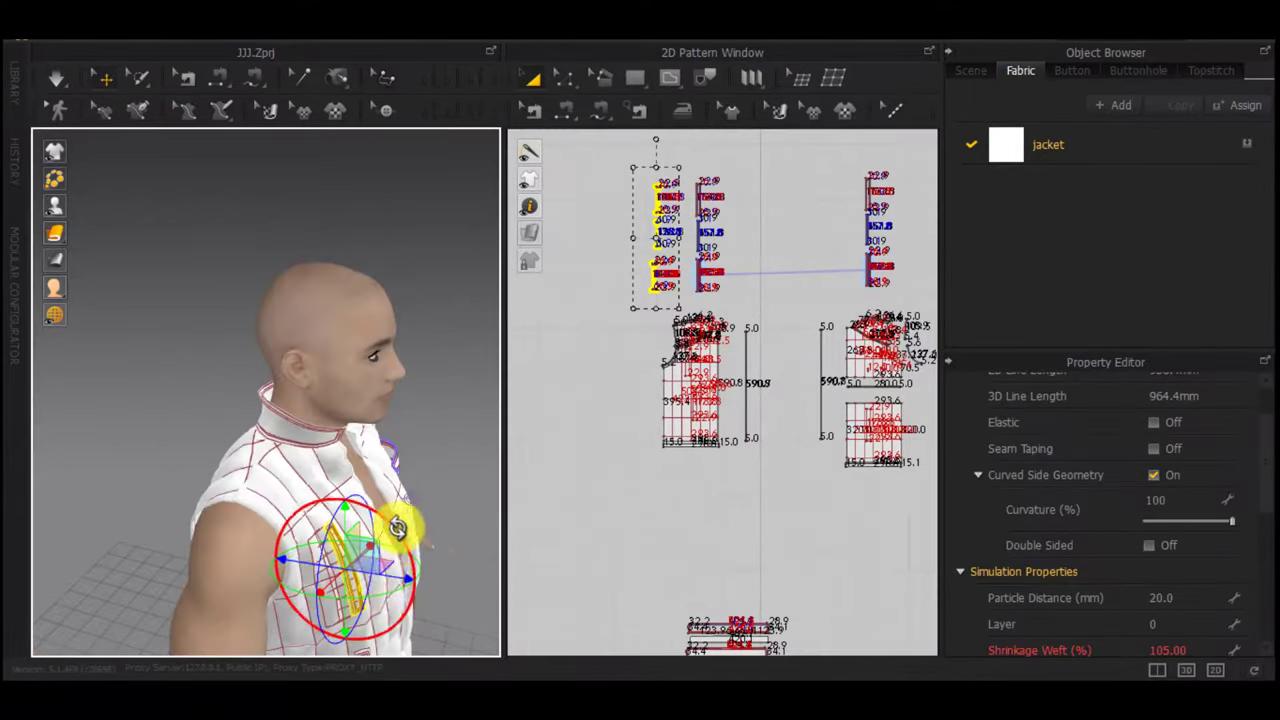
{"action": "left_click_drag", "start_coordinate": [384, 577], "coordinate": [430, 584]}
{"action": "right_click_drag", "start_coordinate": [430, 584], "coordinate": [347, 582]}
{"action": "left_click_drag", "start_coordinate": [353, 599], "coordinate": [306, 606]}
{"action": "key", "text": "space"}
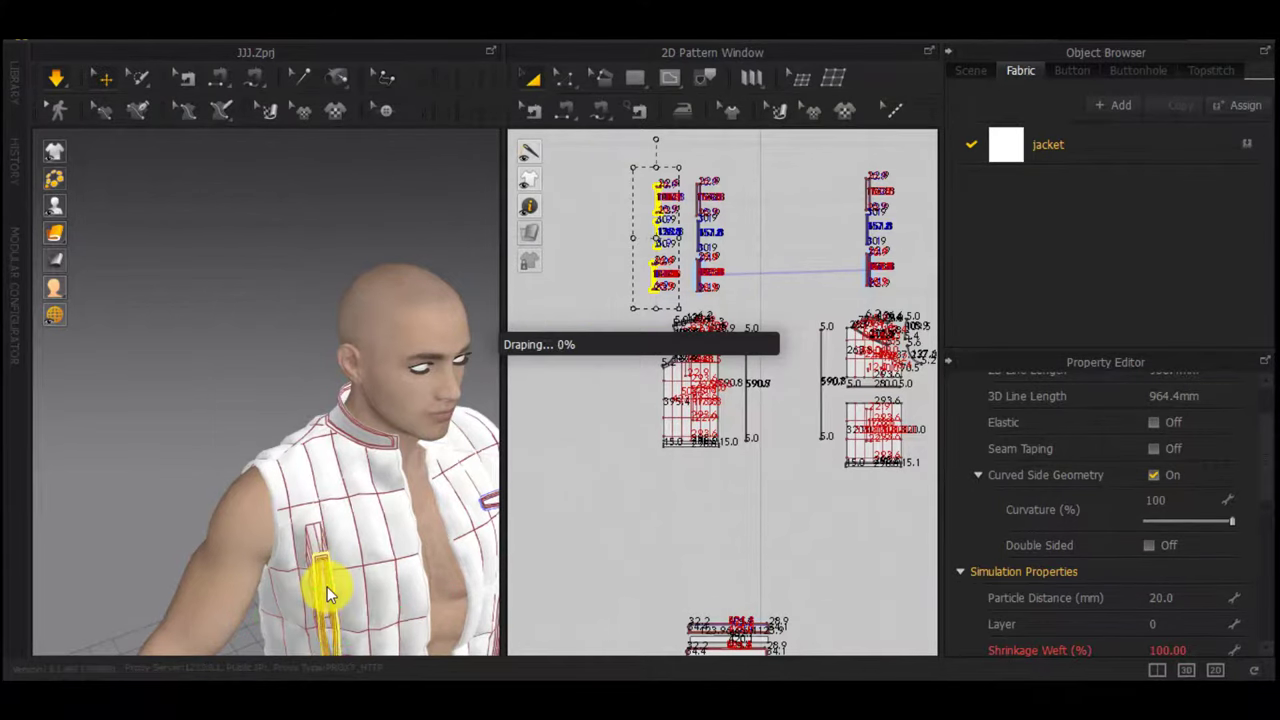
{"action": "middle_click_drag", "start_coordinate": [358, 562], "coordinate": [351, 418]}
{"action": "right_click_drag", "start_coordinate": [357, 424], "coordinate": [385, 462]}
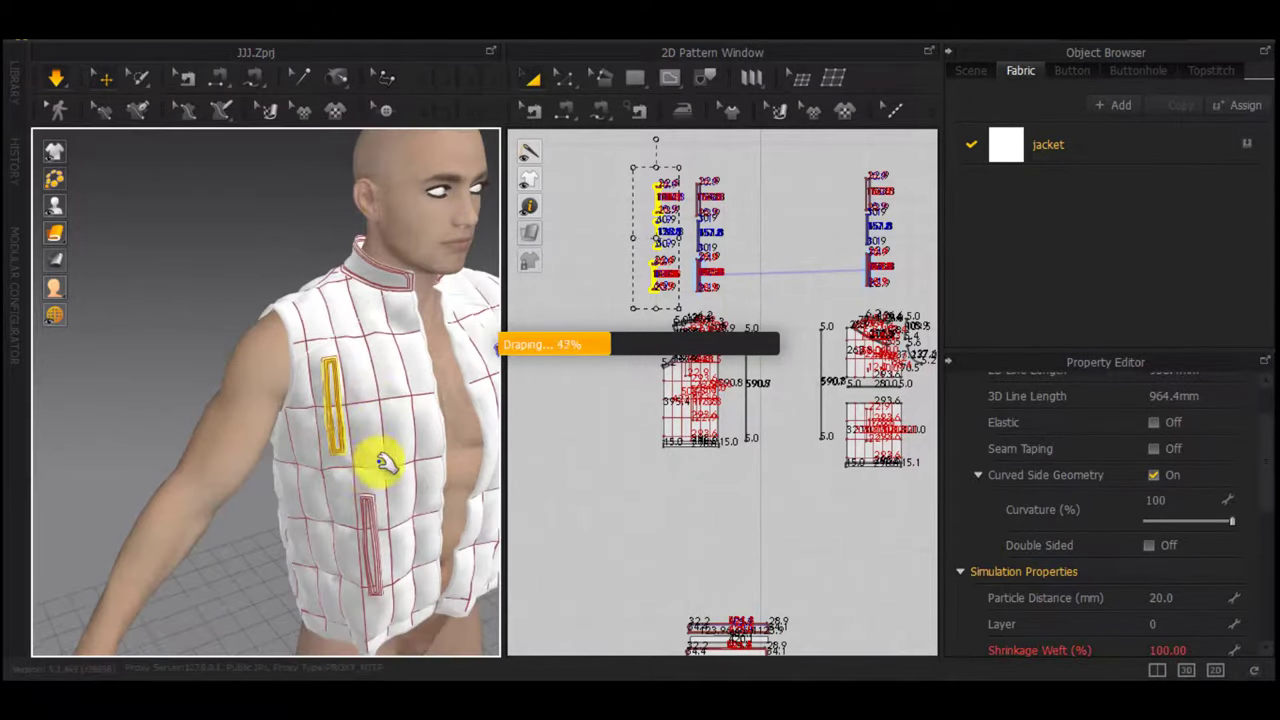
{"action": "middle_click_drag", "start_coordinate": [856, 435], "coordinate": [809, 427]}
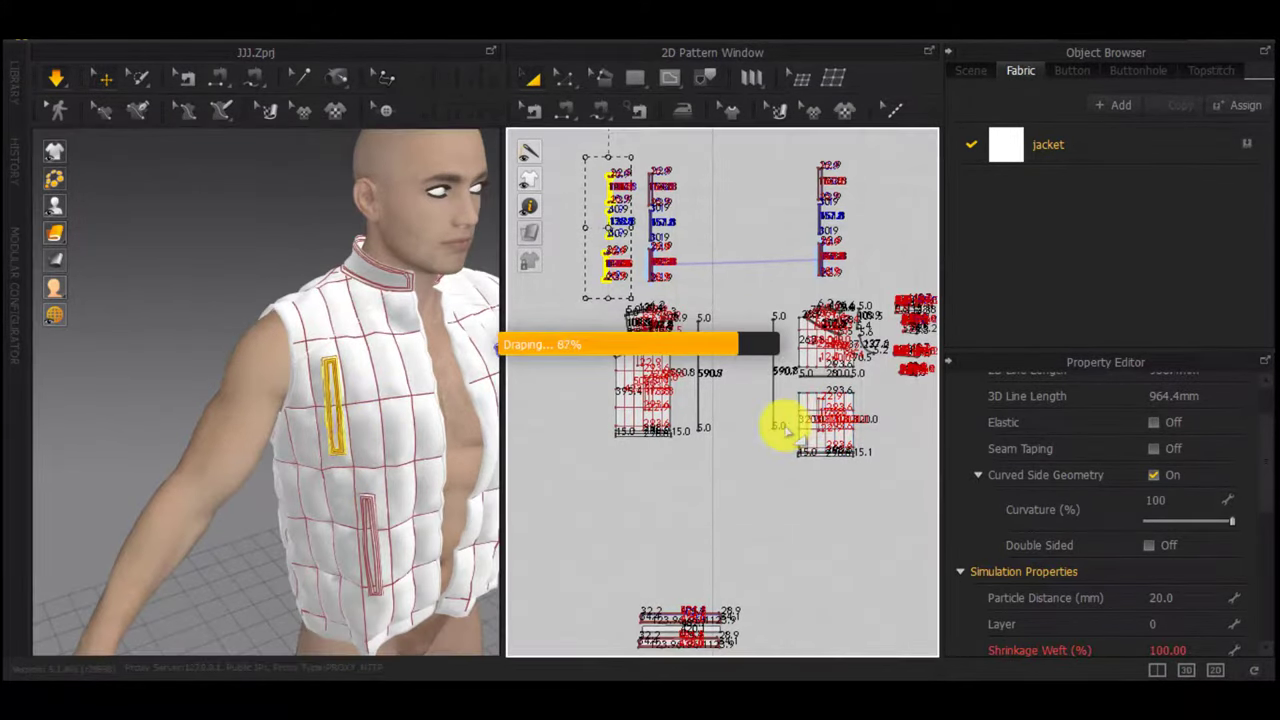
Offset the horizontal quilting line between the two pocket rectangles by 5 mm as an internal line
{"action": "scroll", "coordinate": [651, 387], "scroll_direction": "up", "scroll_amount": 5}
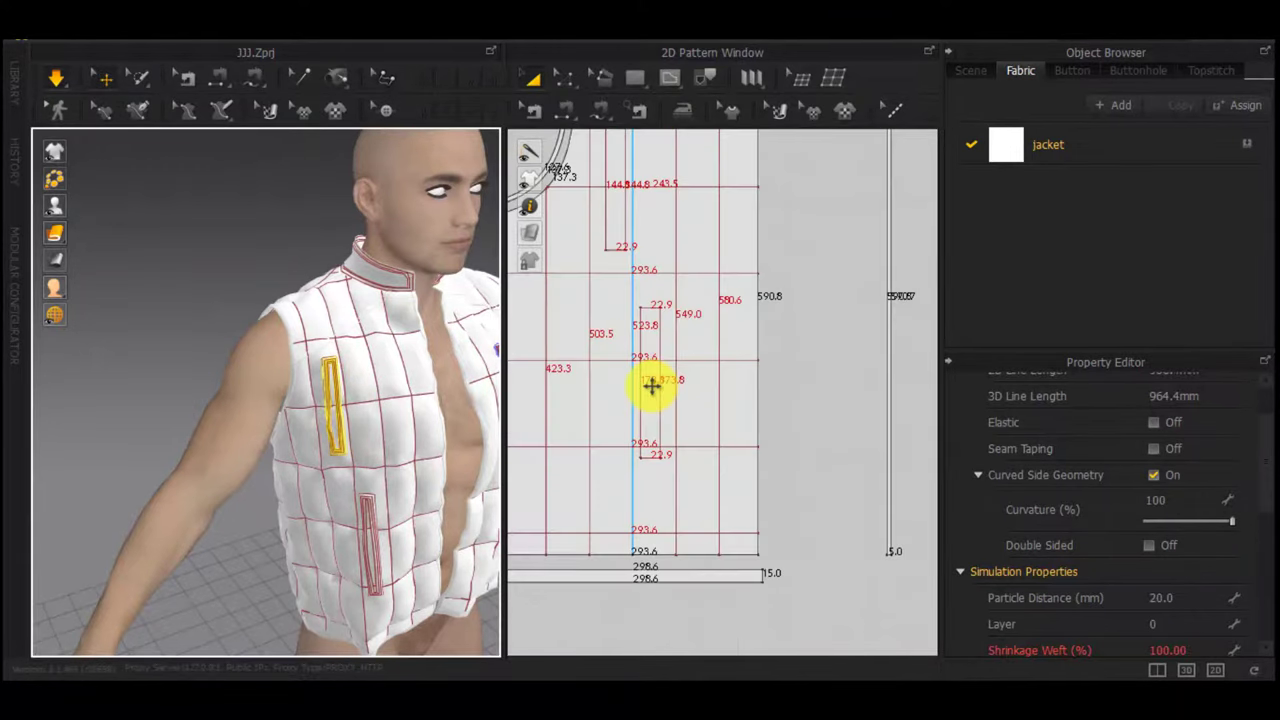
{"action": "key", "text": "z"}
{"action": "right_click", "coordinate": [647, 270]}
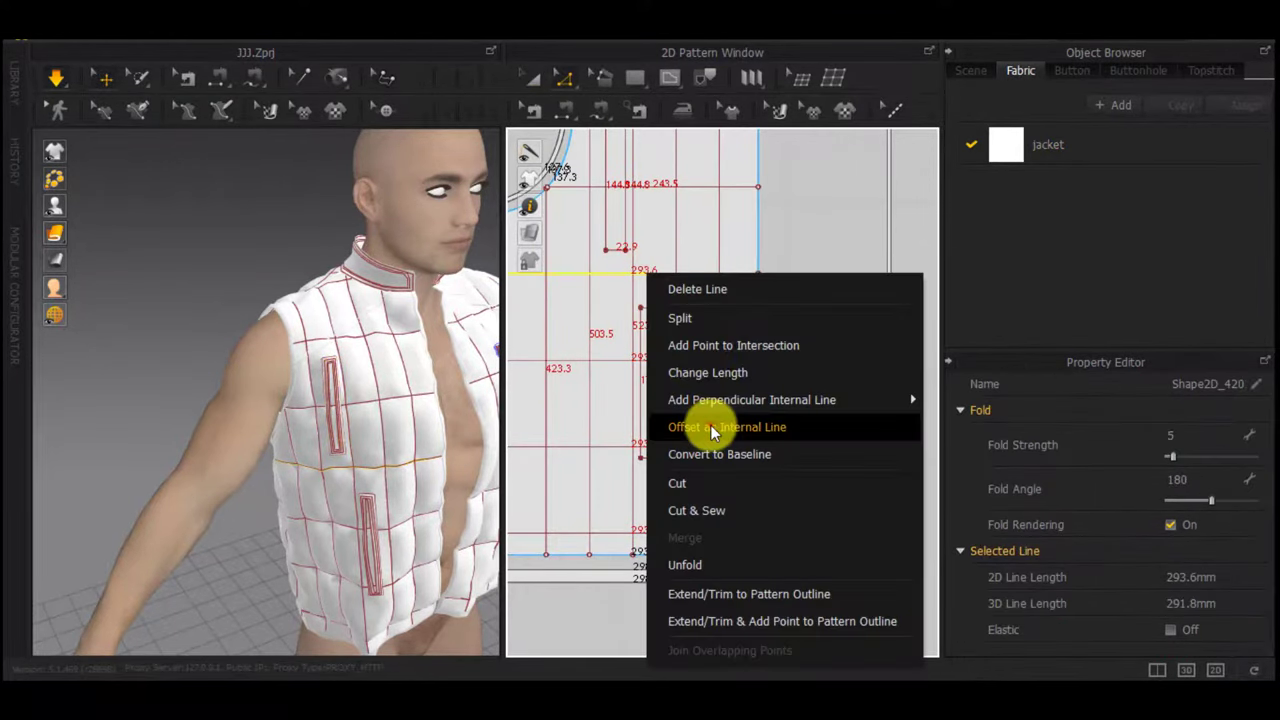
{"action": "left_click", "coordinate": [703, 423]}
{"action": "left_click_drag", "start_coordinate": [614, 188], "coordinate": [298, 248]}
{"action": "left_click", "coordinate": [270, 480]}
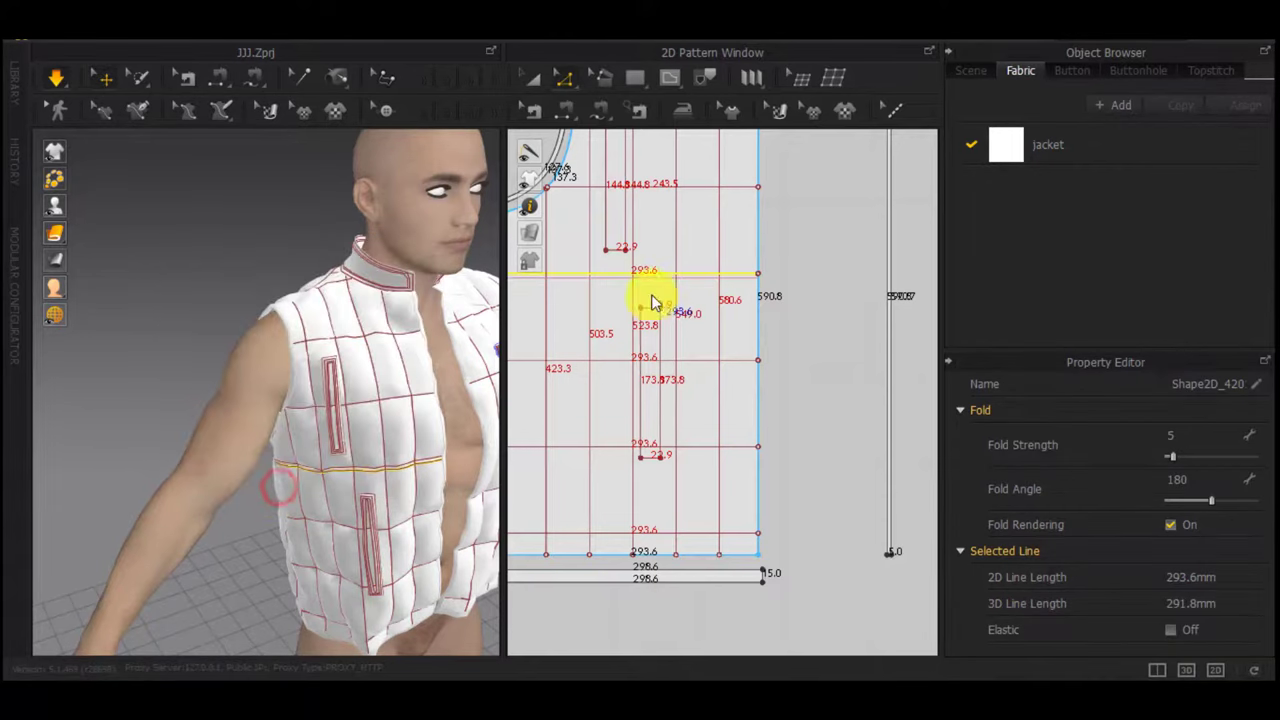
Cut and sew the front panel along both the offset line and the original horizontal quilting line
{"action": "scroll", "coordinate": [655, 285], "scroll_direction": "up", "scroll_amount": 3}
{"action": "right_click", "coordinate": [666, 287]}
{"action": "left_click", "coordinate": [688, 301]}
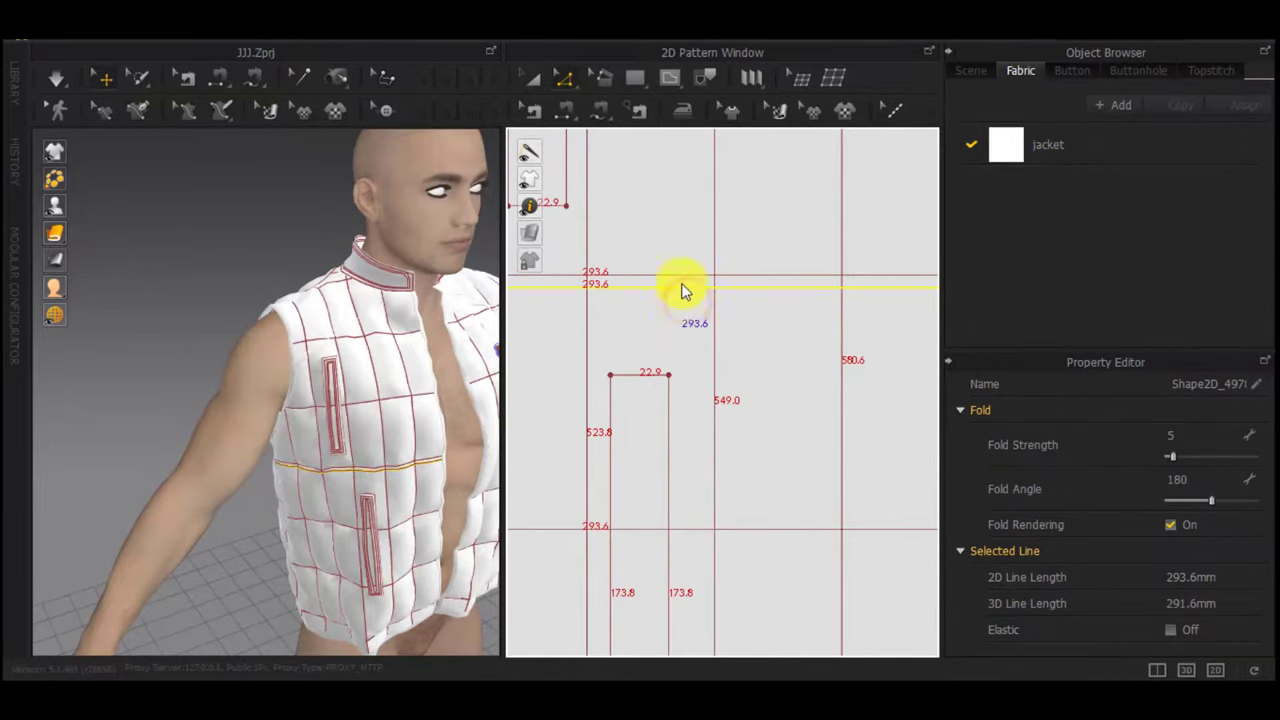
{"action": "right_click", "coordinate": [692, 256]}
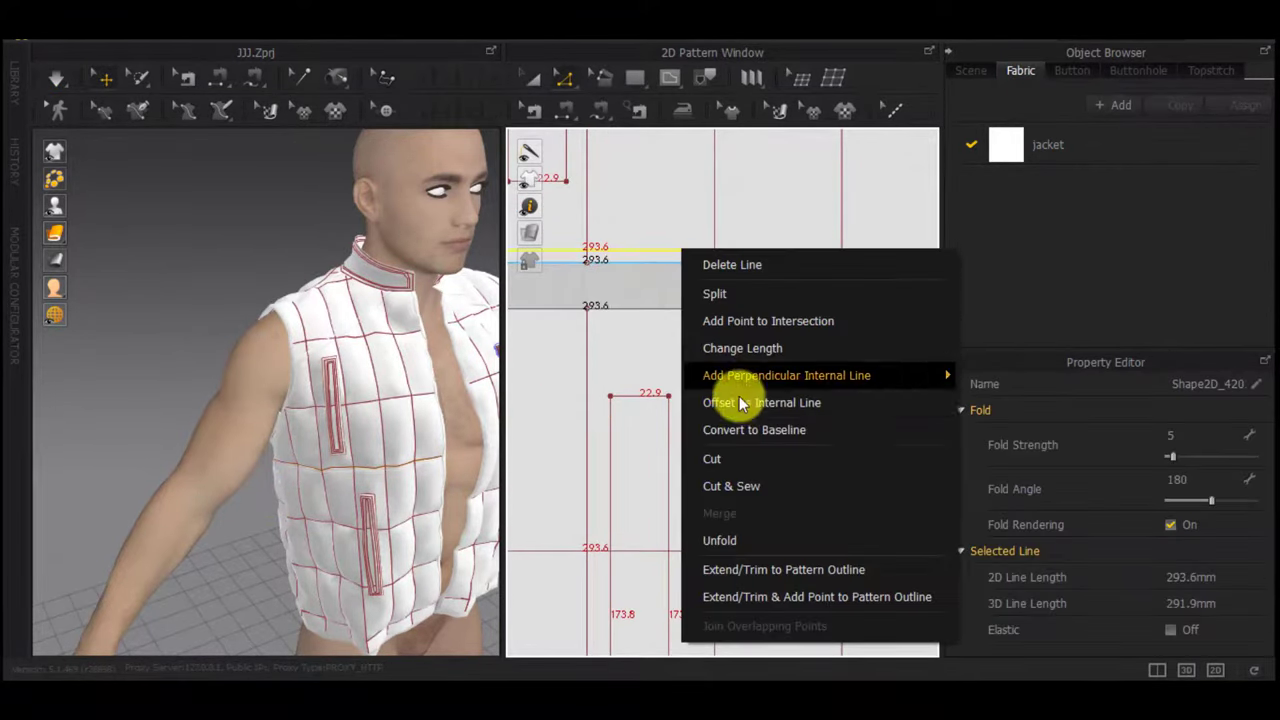
{"action": "left_click", "coordinate": [731, 487]}
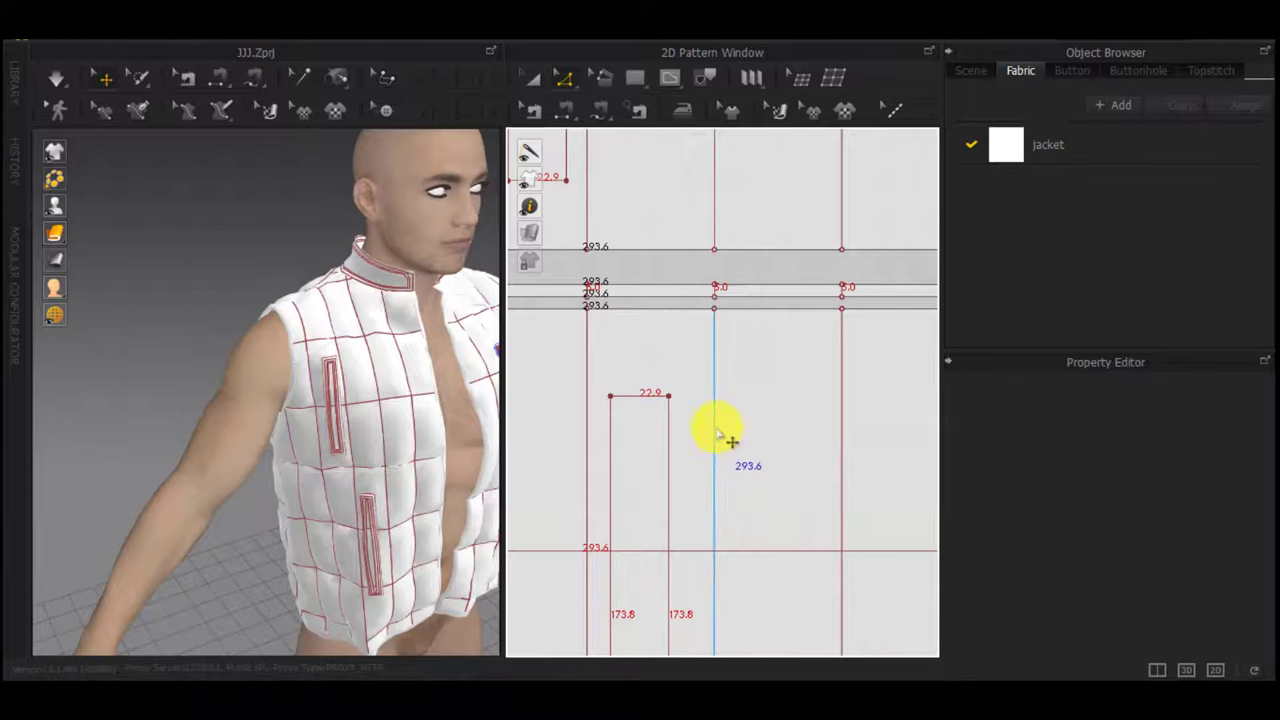
Move the lower section of the newly cut front panel down together with its hem strip
{"action": "scroll", "coordinate": [793, 350], "scroll_direction": "down", "scroll_amount": 5}
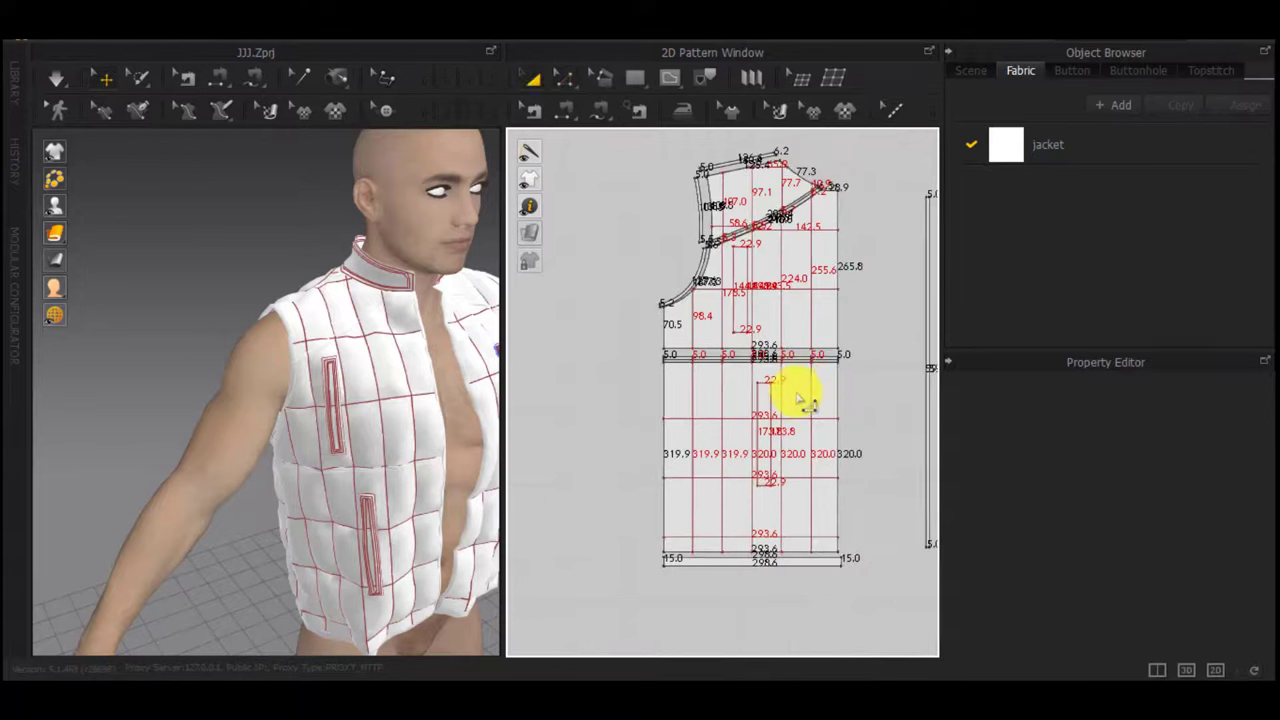
{"action": "left_click", "coordinate": [797, 403]}
{"action": "middle_click_drag", "start_coordinate": [798, 403], "coordinate": [814, 106]}
{"action": "scroll", "coordinate": [768, 270], "scroll_direction": "up", "scroll_amount": 5}
{"action": "left_click", "coordinate": [764, 390], "text": "shift"}
{"action": "scroll", "coordinate": [765, 391], "scroll_direction": "down", "scroll_amount": 5}
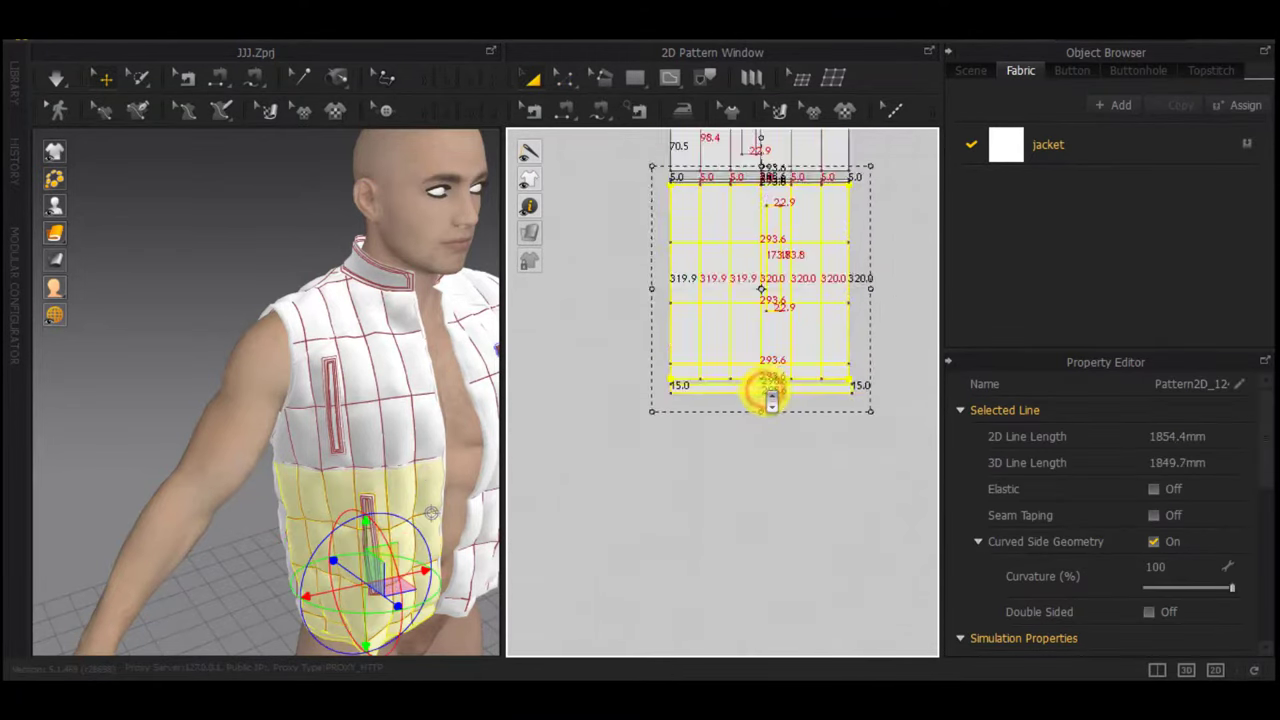
{"action": "scroll", "coordinate": [765, 390], "scroll_direction": "down", "scroll_amount": 3}
{"action": "left_click_drag", "start_coordinate": [793, 328], "coordinate": [790, 418]}
Separate the narrow strip from the upper front section, and delete the short quilting lines crossing it
{"action": "scroll", "coordinate": [792, 290], "scroll_direction": "up", "scroll_amount": 5}
{"action": "left_click_drag", "start_coordinate": [771, 211], "coordinate": [771, 311]}
{"action": "key", "text": "z"}
{"action": "left_click_drag", "start_coordinate": [814, 357], "coordinate": [583, 280]}
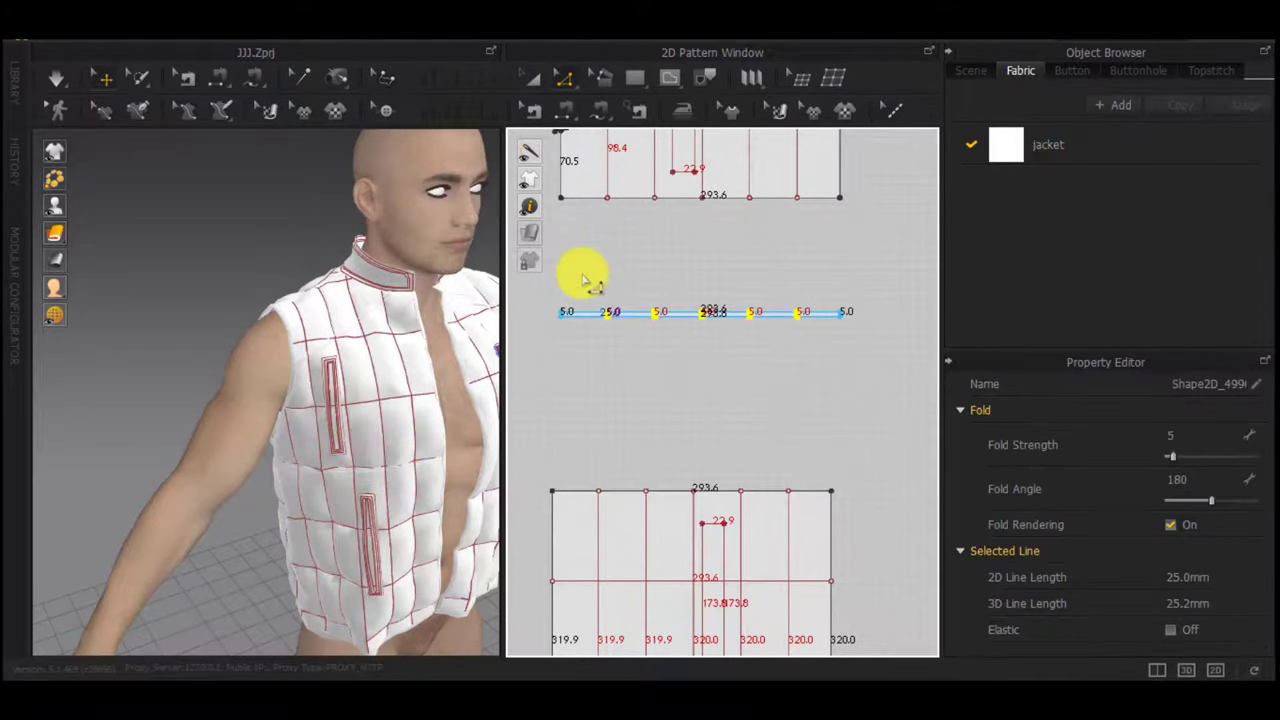
{"action": "key", "text": "Delete"}
Set the Add'l Thickness - Rendering of the newly cut horizontal strip to 2 mm
{"action": "scroll", "coordinate": [686, 318], "scroll_direction": "down", "scroll_amount": 5}
{"action": "key", "text": "a"}
{"action": "scroll", "coordinate": [715, 317], "scroll_direction": "up", "scroll_amount": 8}
{"action": "left_click", "coordinate": [697, 328]}
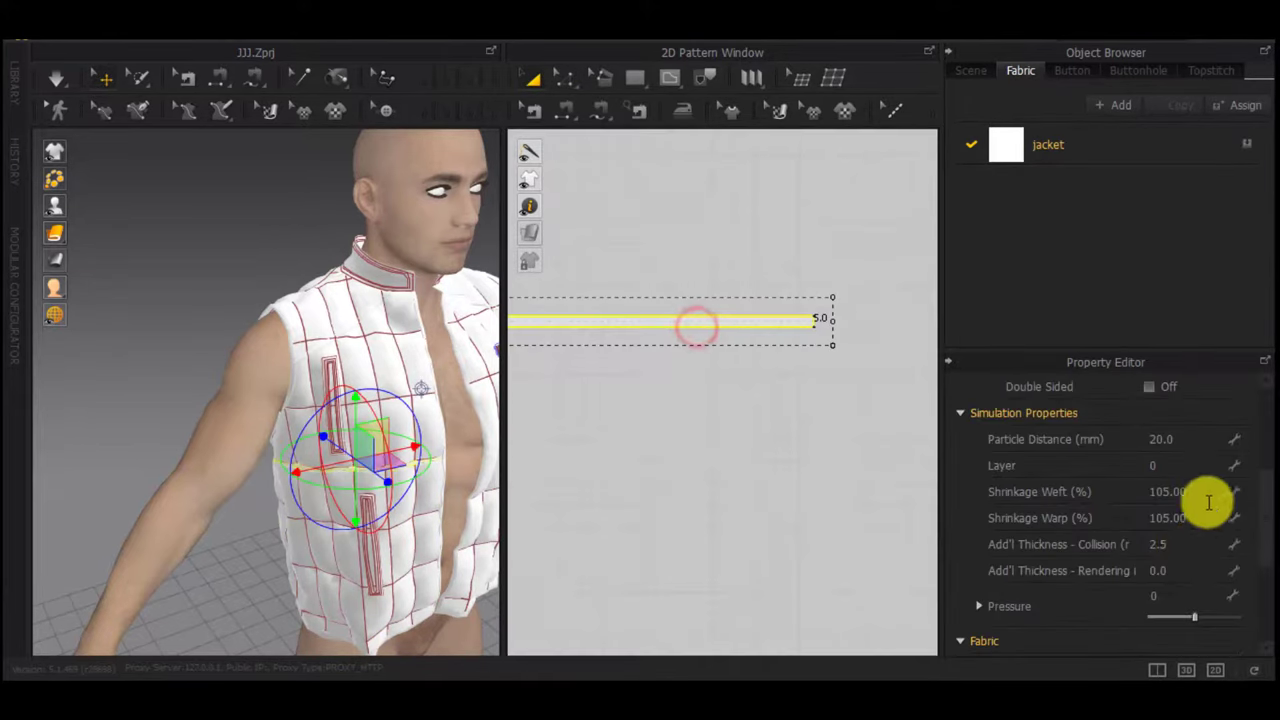
{"action": "type", "text": "2"}
{"action": "left_click", "coordinate": [808, 436]}
{"action": "scroll", "coordinate": [386, 466], "scroll_direction": "up", "scroll_amount": 4}
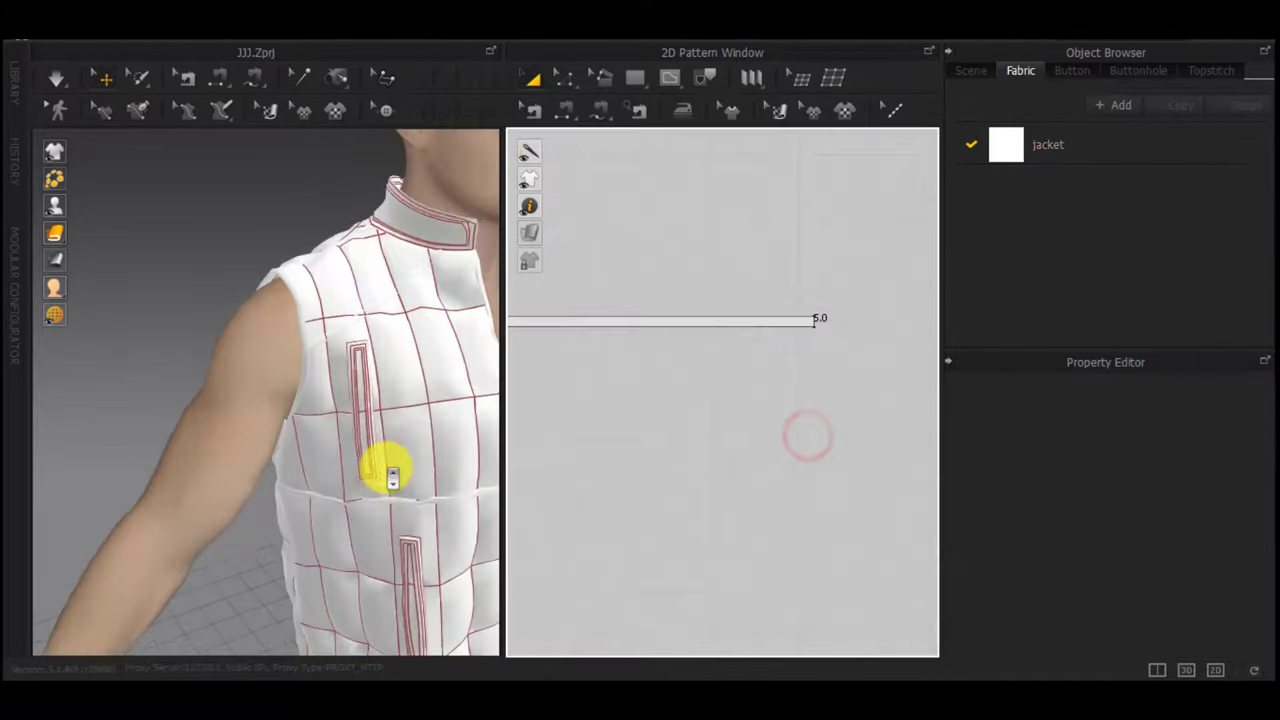
Simulate the vest and select the newly cut horizontal strip on the front panel to inspect it
{"action": "key", "text": "space"}
{"action": "middle_click_drag", "start_coordinate": [436, 381], "coordinate": [303, 300]}
{"action": "right_click_drag", "start_coordinate": [303, 300], "coordinate": [278, 302]}
{"action": "scroll", "coordinate": [687, 398], "scroll_direction": "down", "scroll_amount": 5}
{"action": "middle_click_drag", "start_coordinate": [679, 414], "coordinate": [799, 413]}
{"action": "scroll", "coordinate": [795, 405], "scroll_direction": "down", "scroll_amount": 2}
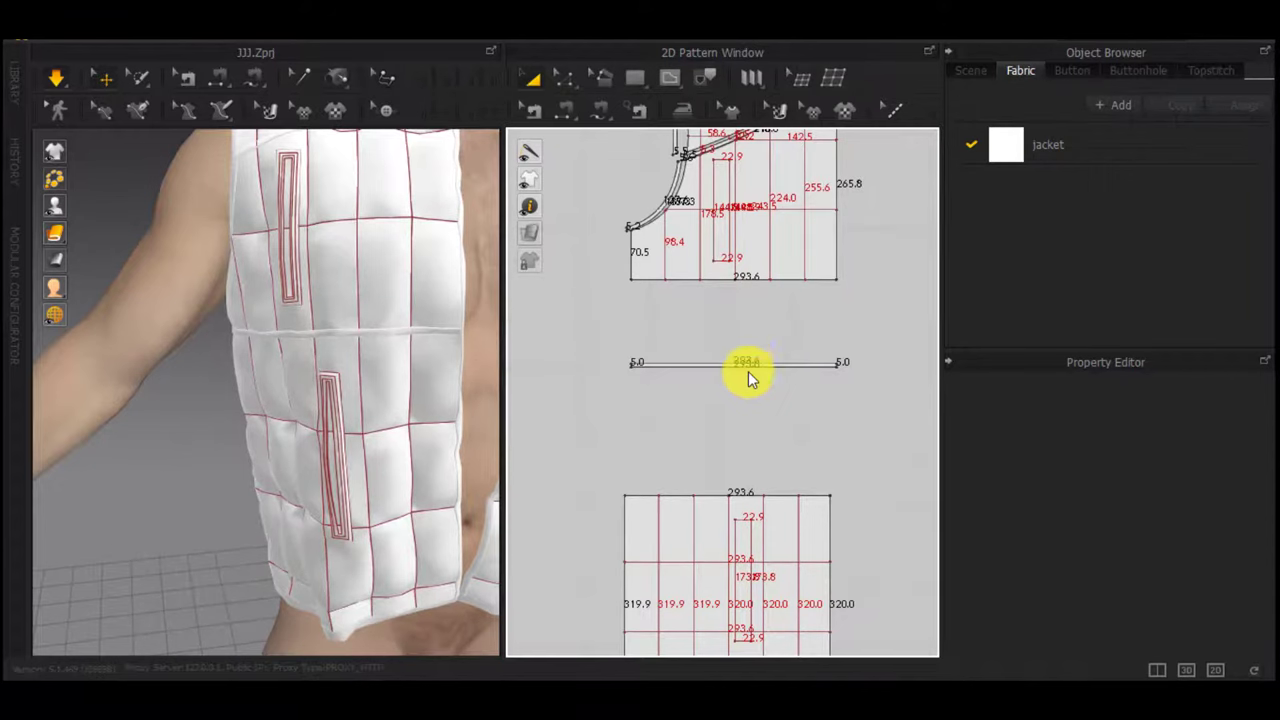
{"action": "left_click", "coordinate": [740, 364]}
{"action": "scroll", "coordinate": [737, 370], "scroll_direction": "up", "scroll_amount": 5}
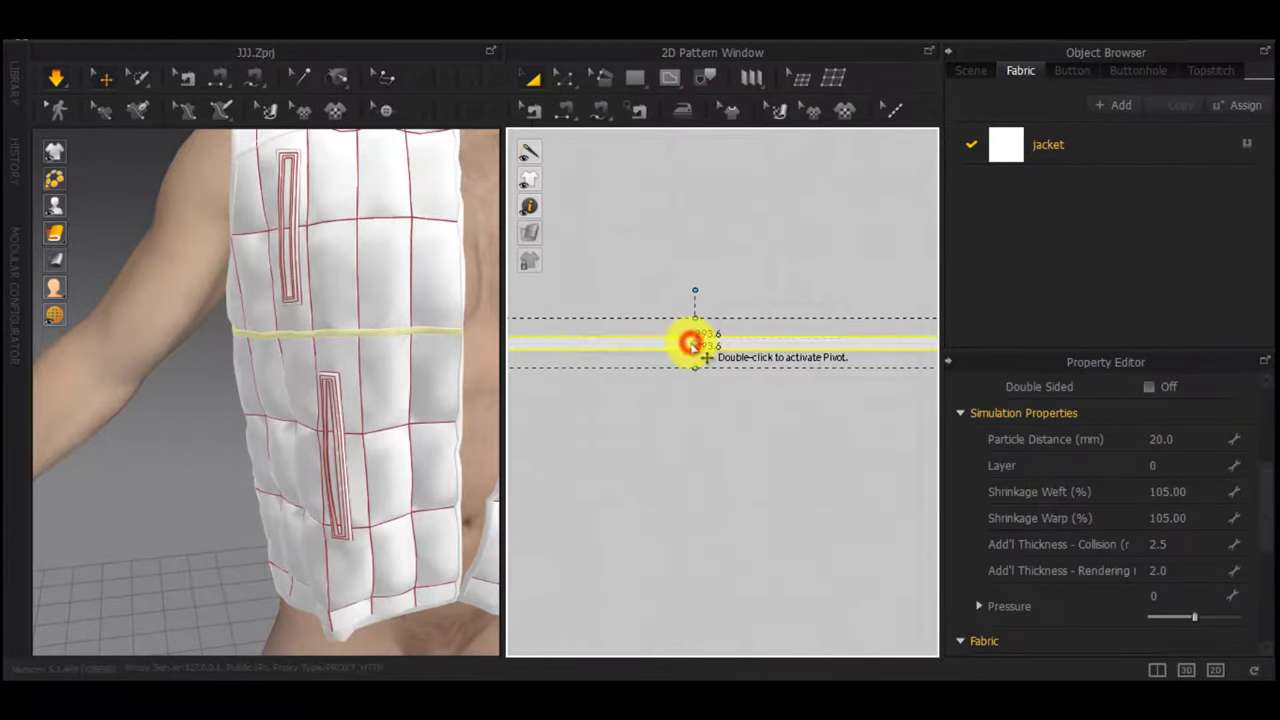
{"action": "scroll", "coordinate": [692, 346], "scroll_direction": "down", "scroll_amount": 3}
{"action": "scroll", "coordinate": [889, 349], "scroll_direction": "up", "scroll_amount": 5}
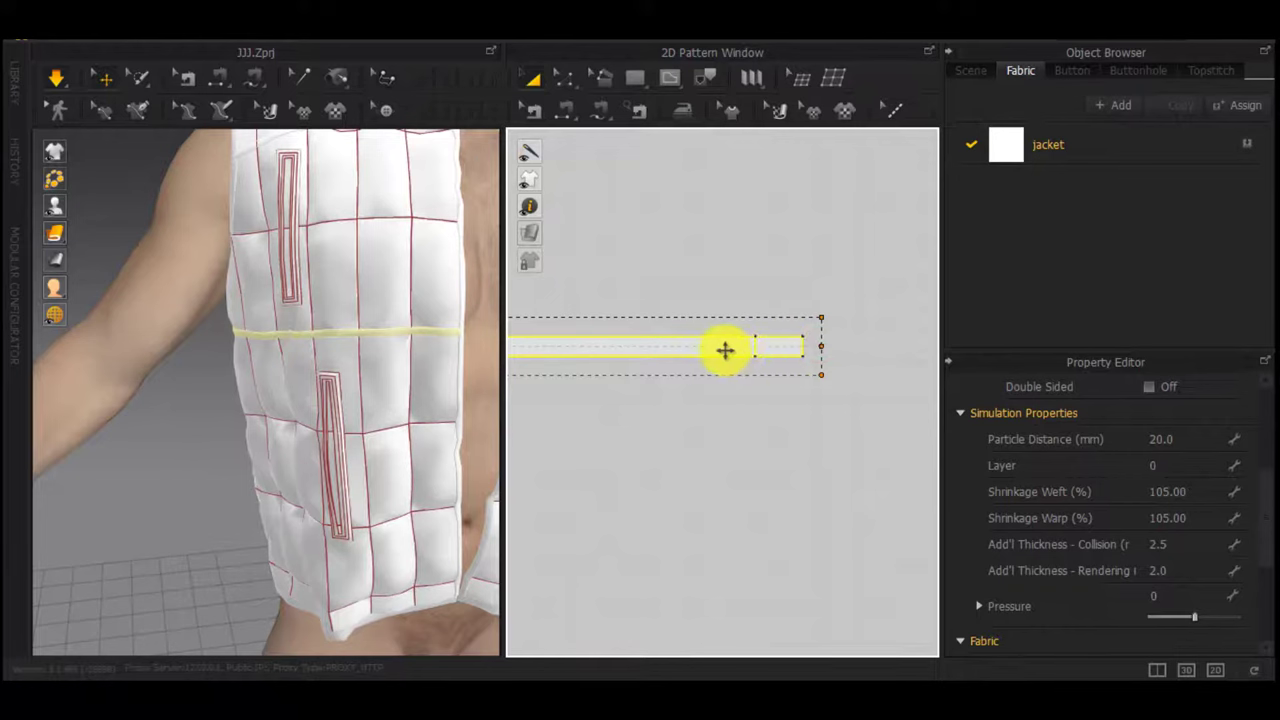
{"action": "right_click", "coordinate": [725, 350]}
{"action": "left_click", "coordinate": [657, 431]}
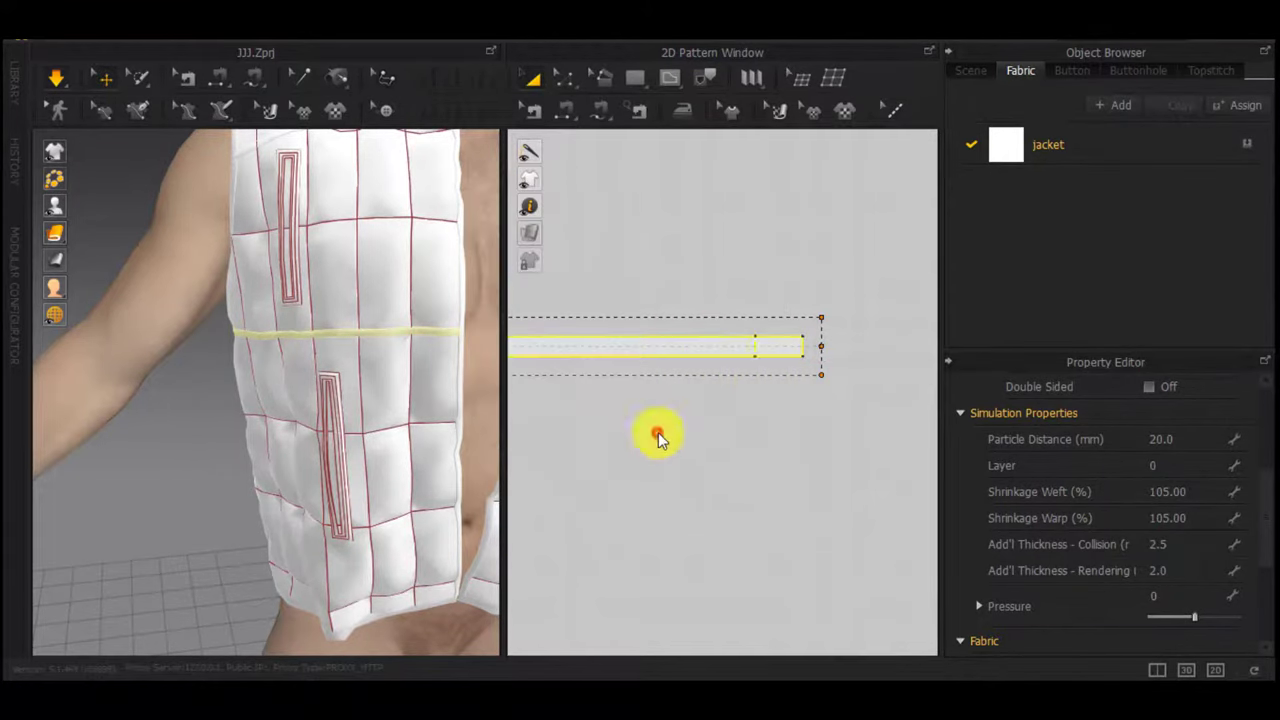
{"action": "scroll", "coordinate": [767, 354], "scroll_direction": "down", "scroll_amount": 6}
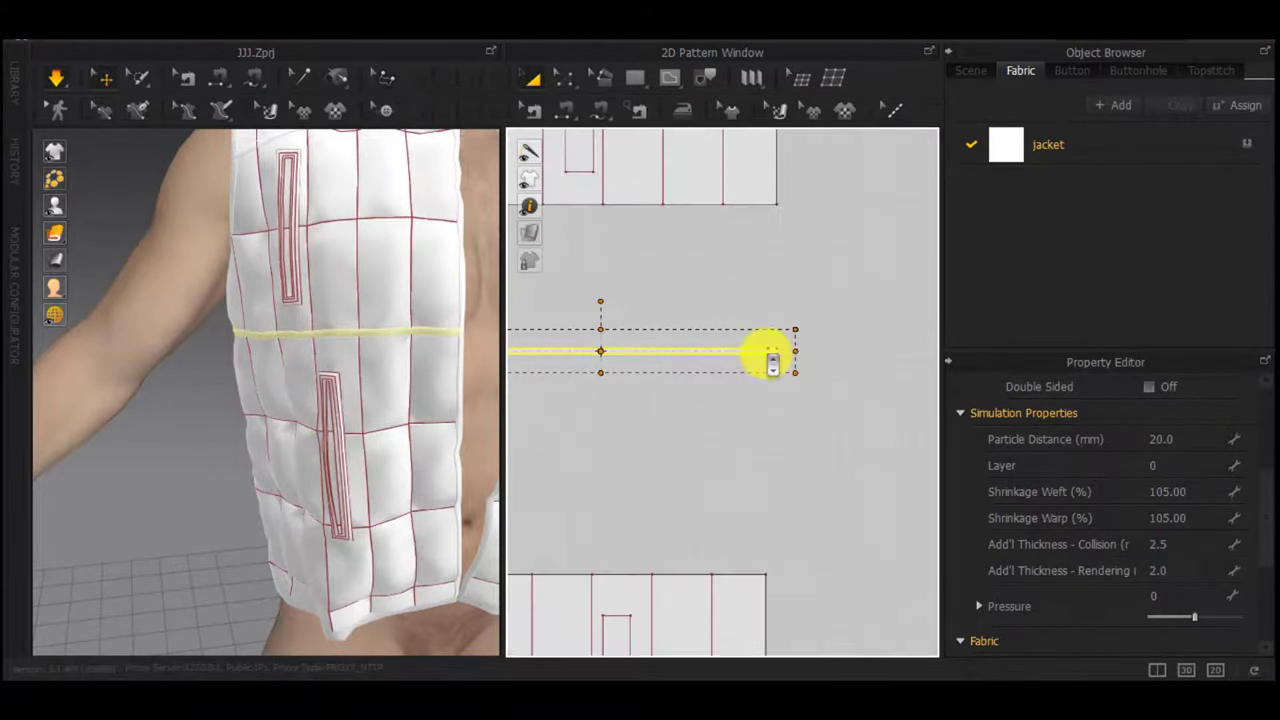
Restart the simulation and examine the strip, both front panels and the collar on the avatar
{"action": "key", "text": "space"}
{"action": "scroll", "coordinate": [808, 380], "scroll_direction": "down", "scroll_amount": 2}
{"action": "middle_click_drag", "start_coordinate": [834, 386], "coordinate": [765, 372]}
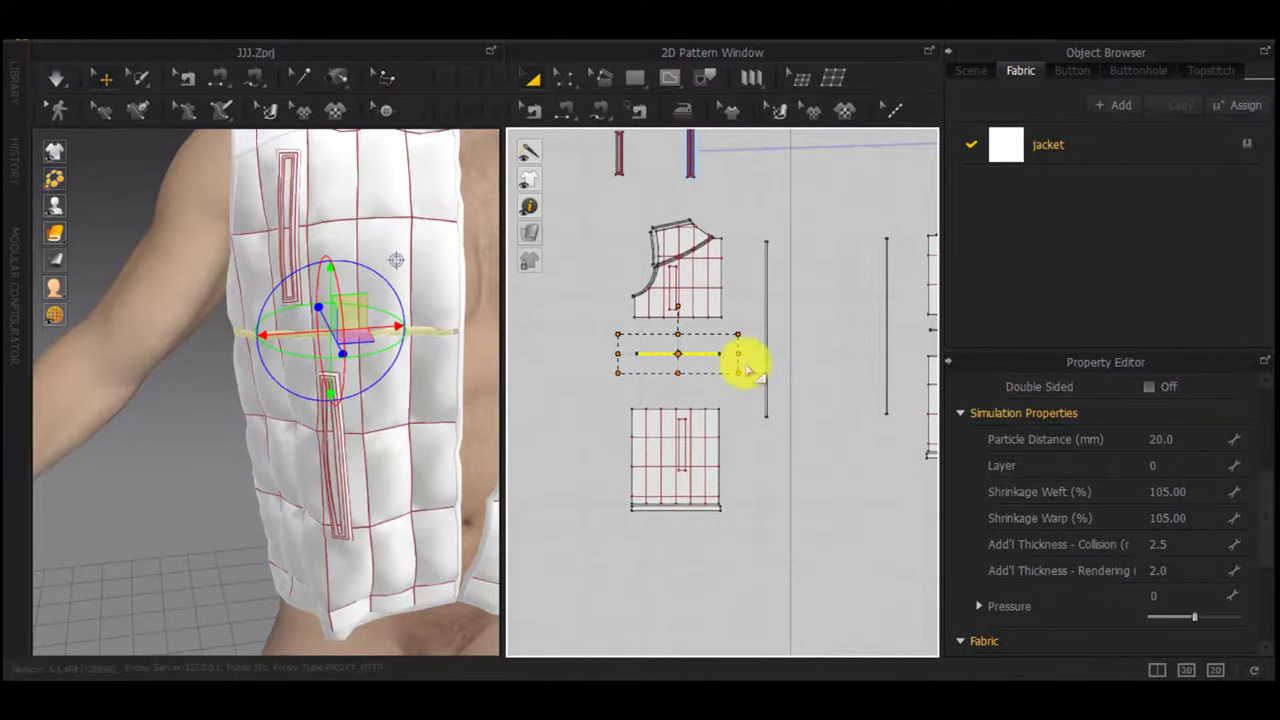
{"action": "scroll", "coordinate": [697, 368], "scroll_direction": "up", "scroll_amount": 3}
{"action": "key", "text": "space"}
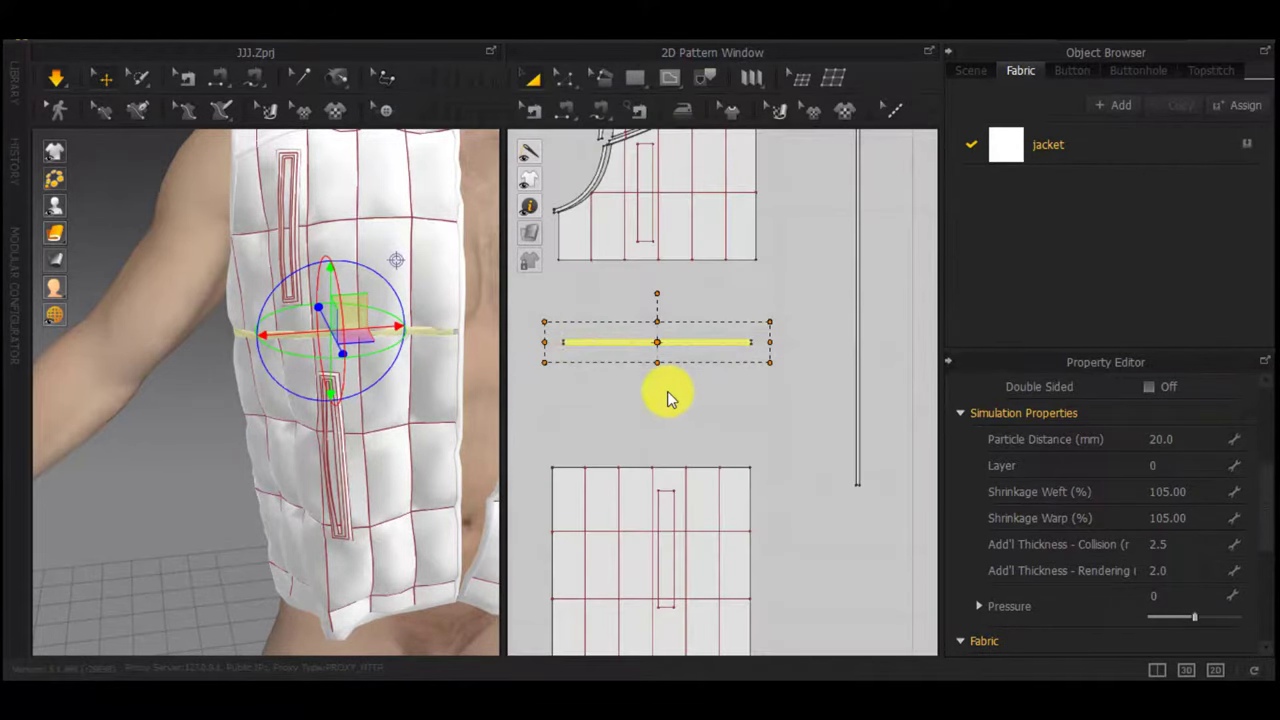
{"action": "scroll", "coordinate": [448, 393], "scroll_direction": "down", "scroll_amount": 2}
{"action": "middle_click_drag", "start_coordinate": [436, 393], "coordinate": [309, 383]}
{"action": "right_click_drag", "start_coordinate": [309, 383], "coordinate": [340, 310]}
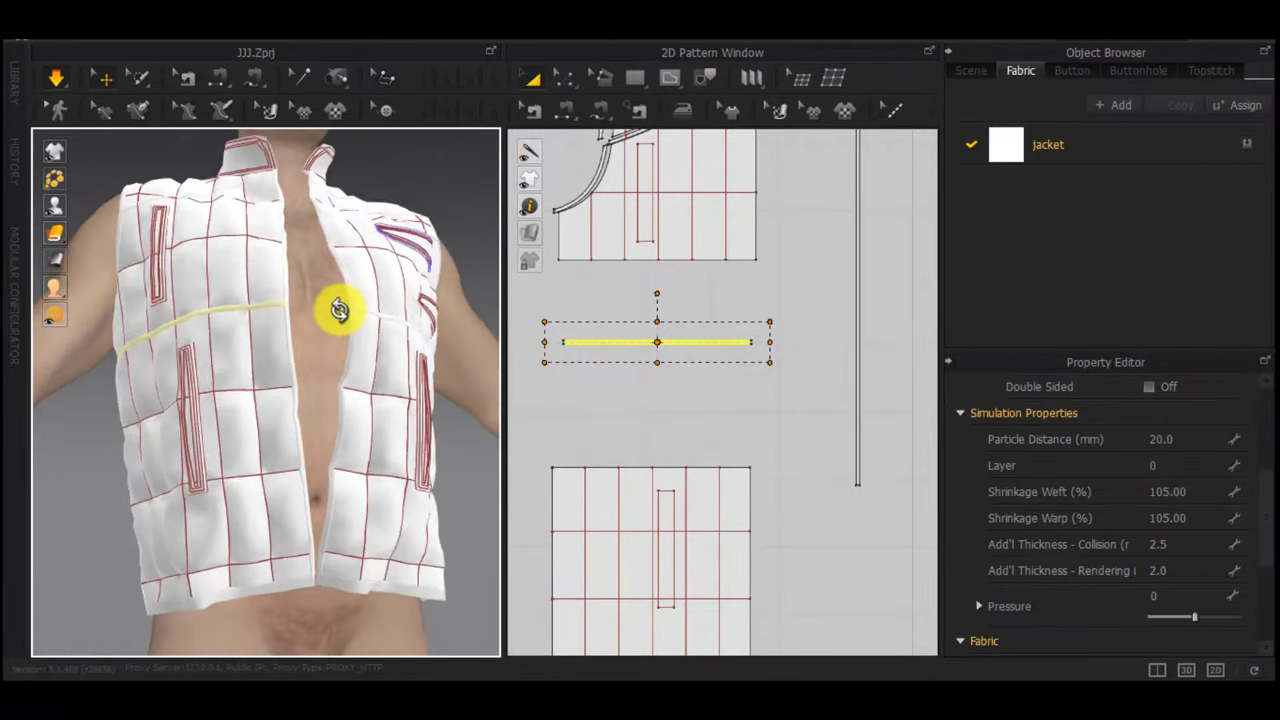
{"action": "right_click_drag", "start_coordinate": [305, 492], "coordinate": [157, 318]}
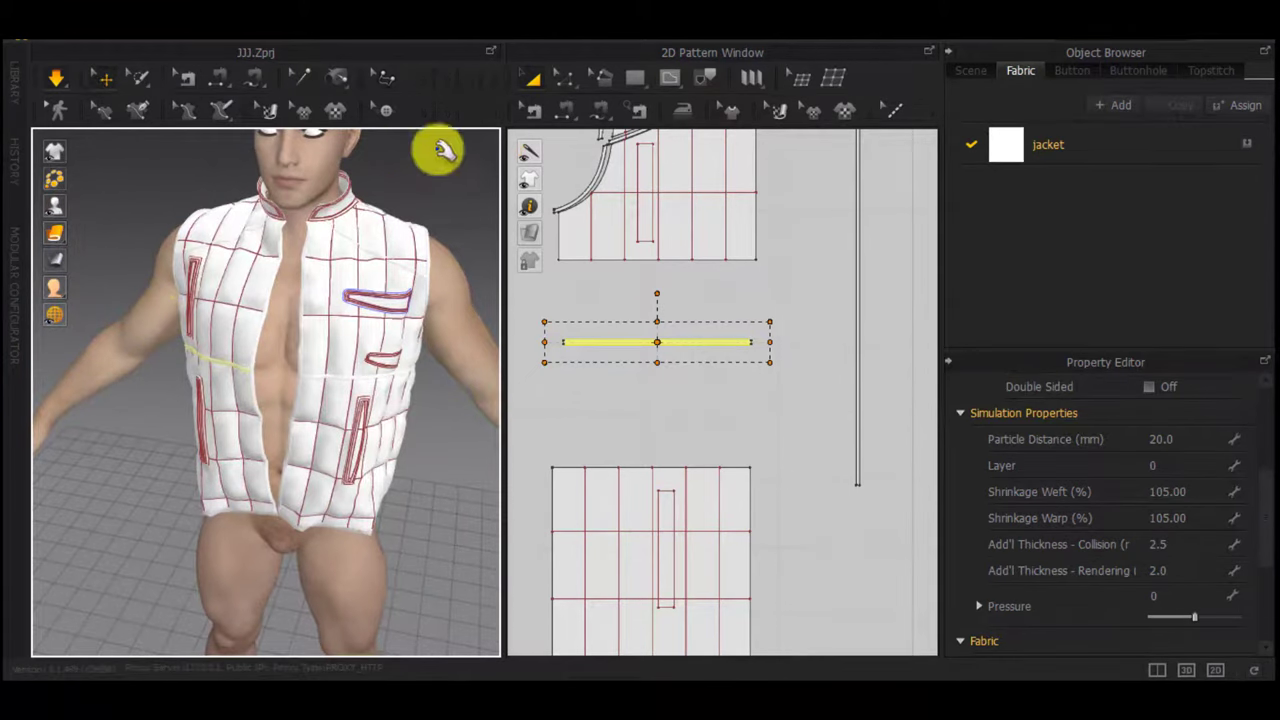
{"action": "scroll", "coordinate": [414, 200], "scroll_direction": "up", "scroll_amount": 4}
{"action": "middle_click_drag", "start_coordinate": [414, 200], "coordinate": [322, 288]}
{"action": "left_click", "coordinate": [315, 256]}
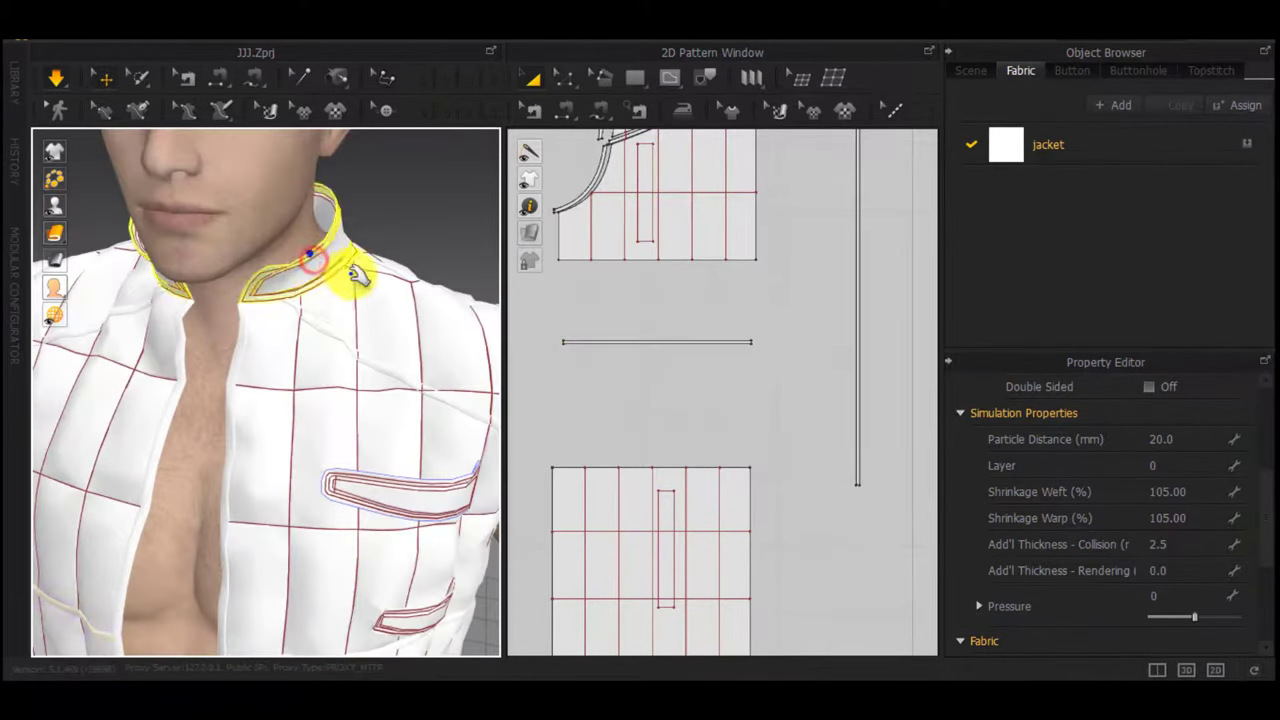
{"action": "right_click_drag", "start_coordinate": [357, 277], "coordinate": [371, 249]}
{"action": "scroll", "coordinate": [372, 266], "scroll_direction": "down", "scroll_amount": 3}
{"action": "right_click_drag", "start_coordinate": [222, 381], "coordinate": [197, 341]}
{"action": "scroll", "coordinate": [300, 348], "scroll_direction": "down", "scroll_amount": 3}
Merge the two halves of the inner-layer back panel along their straight center-back edges
{"action": "scroll", "coordinate": [788, 382], "scroll_direction": "down", "scroll_amount": 7}
{"action": "middle_click_drag", "start_coordinate": [855, 401], "coordinate": [555, 337]}
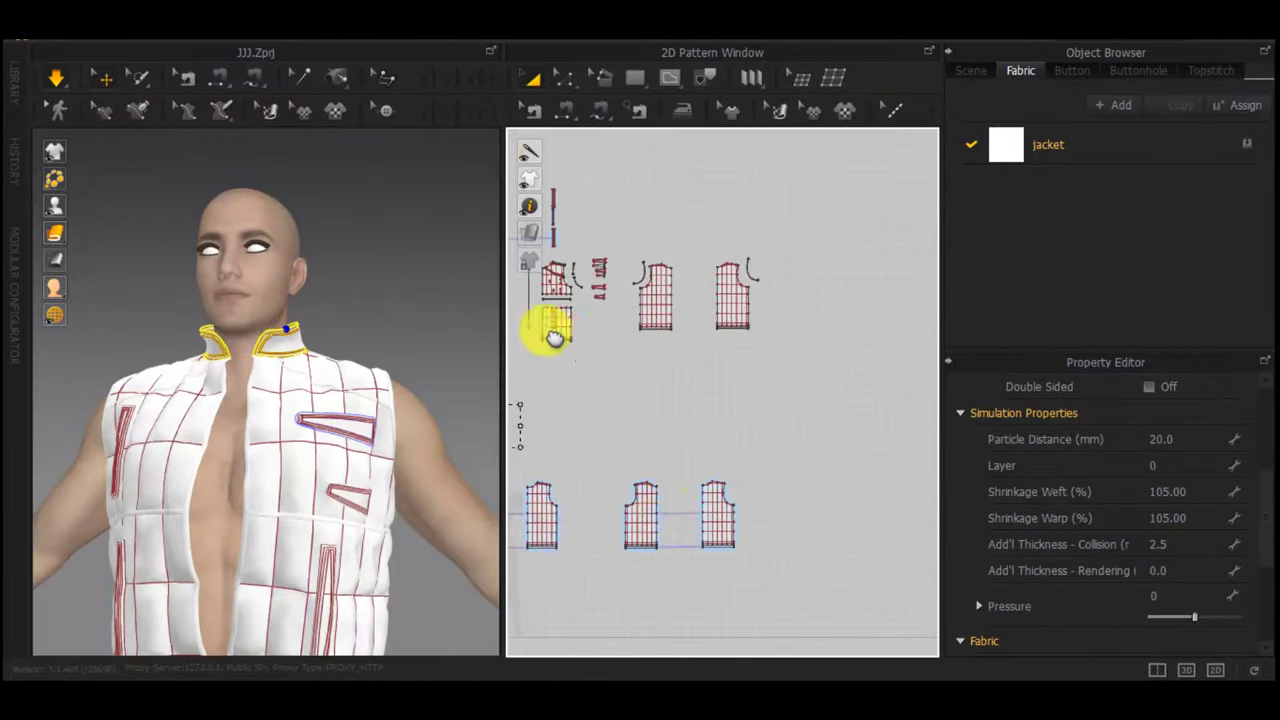
{"action": "scroll", "coordinate": [677, 523], "scroll_direction": "up", "scroll_amount": 5}
{"action": "left_click", "coordinate": [617, 495]}
{"action": "key", "text": "z"}
{"action": "left_click", "coordinate": [660, 491]}
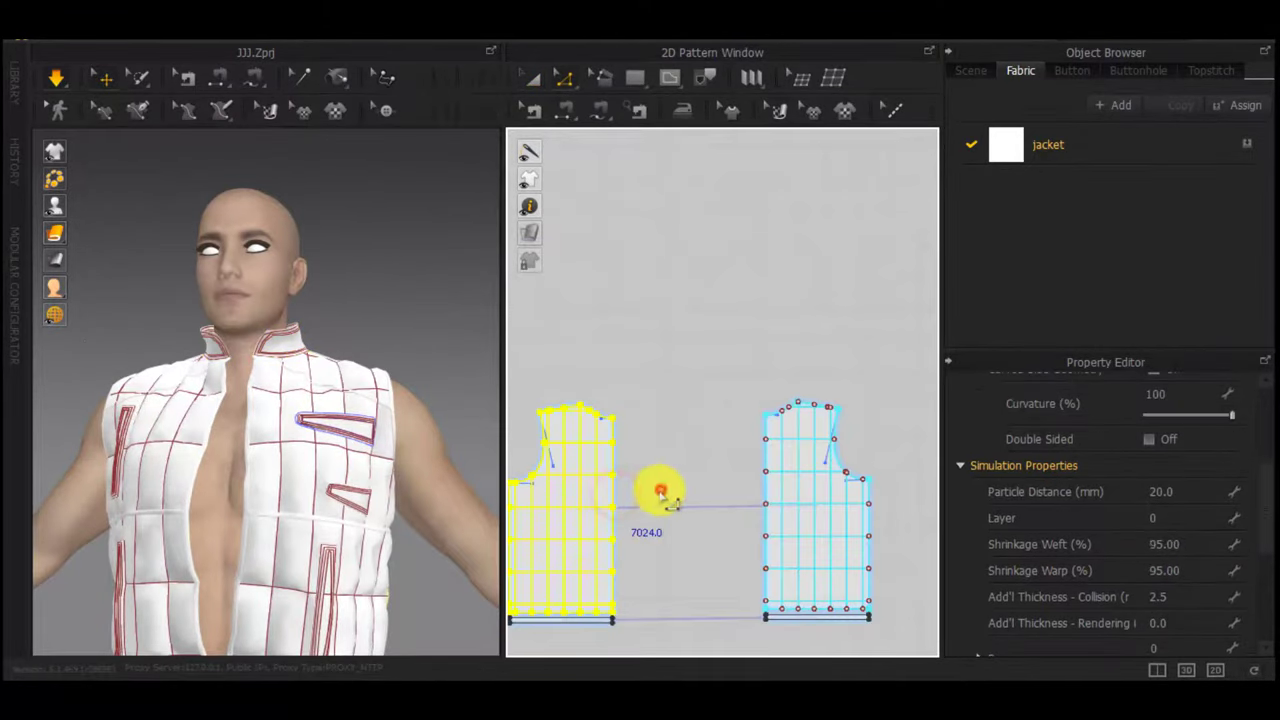
{"action": "left_click", "coordinate": [617, 492]}
{"action": "left_click", "coordinate": [764, 491], "text": "shift"}
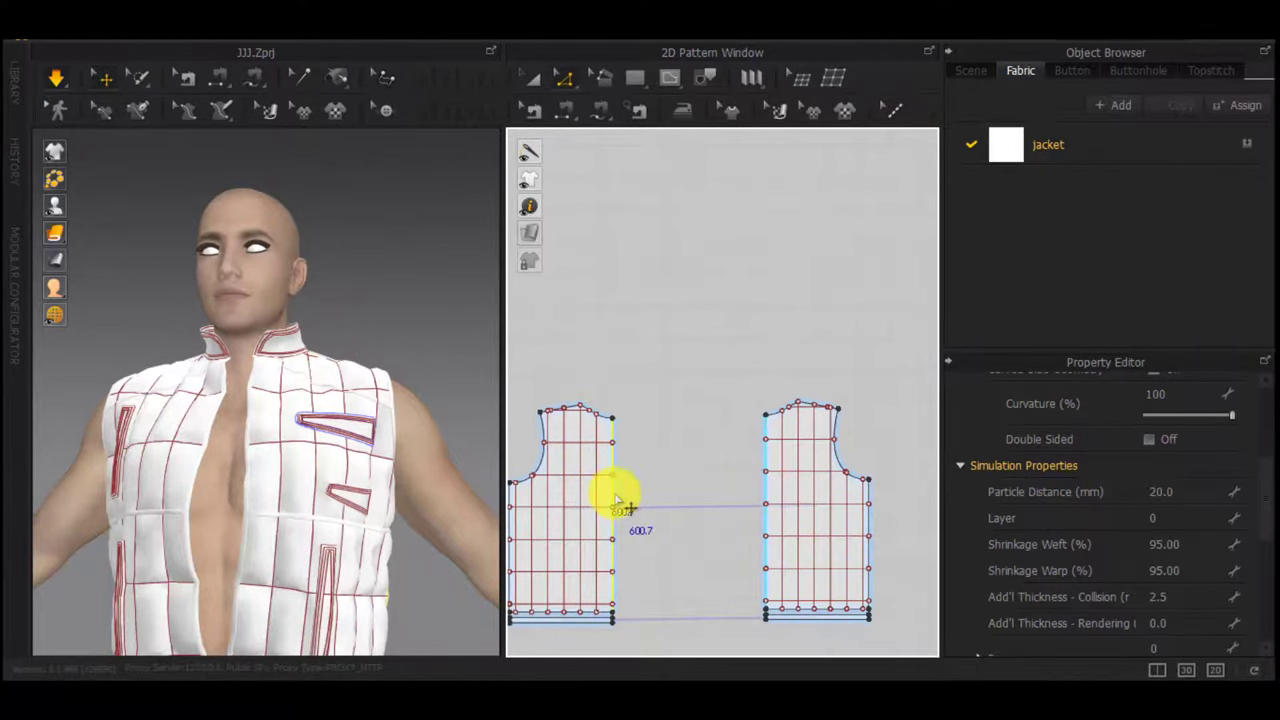
{"action": "right_click", "coordinate": [614, 495]}
{"action": "left_click", "coordinate": [651, 434]}
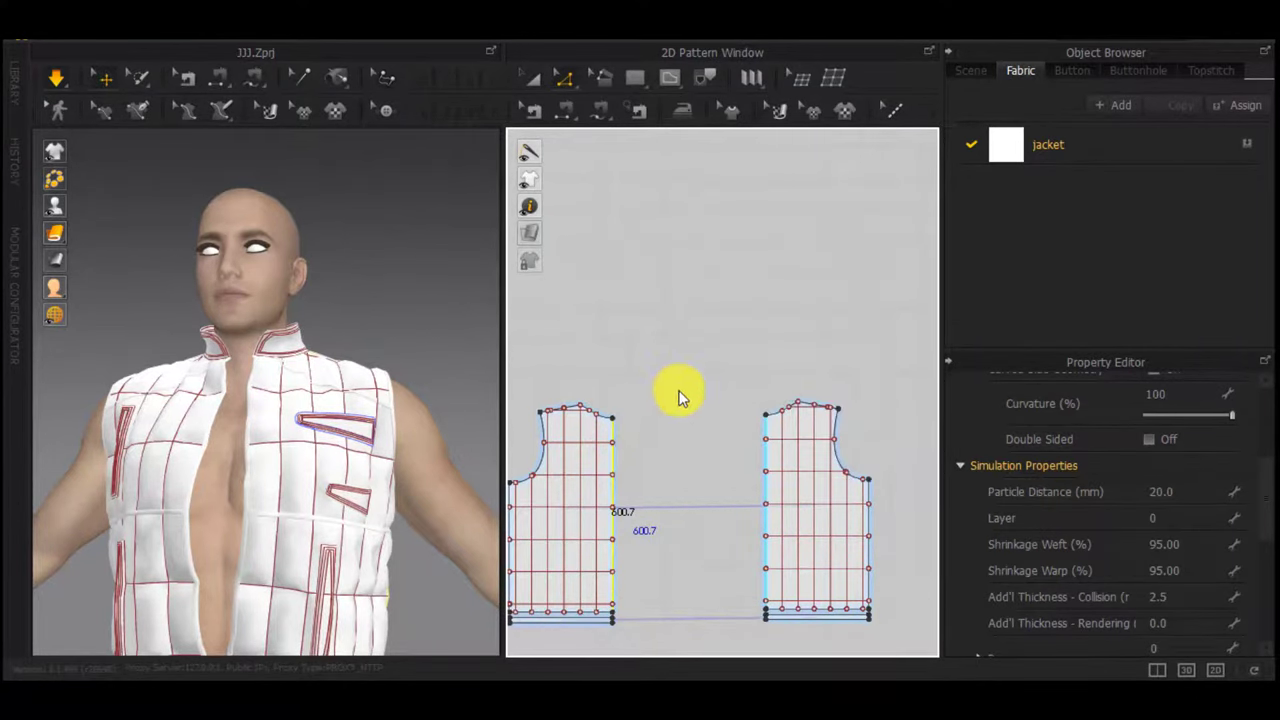
{"action": "left_click", "coordinate": [684, 317]}
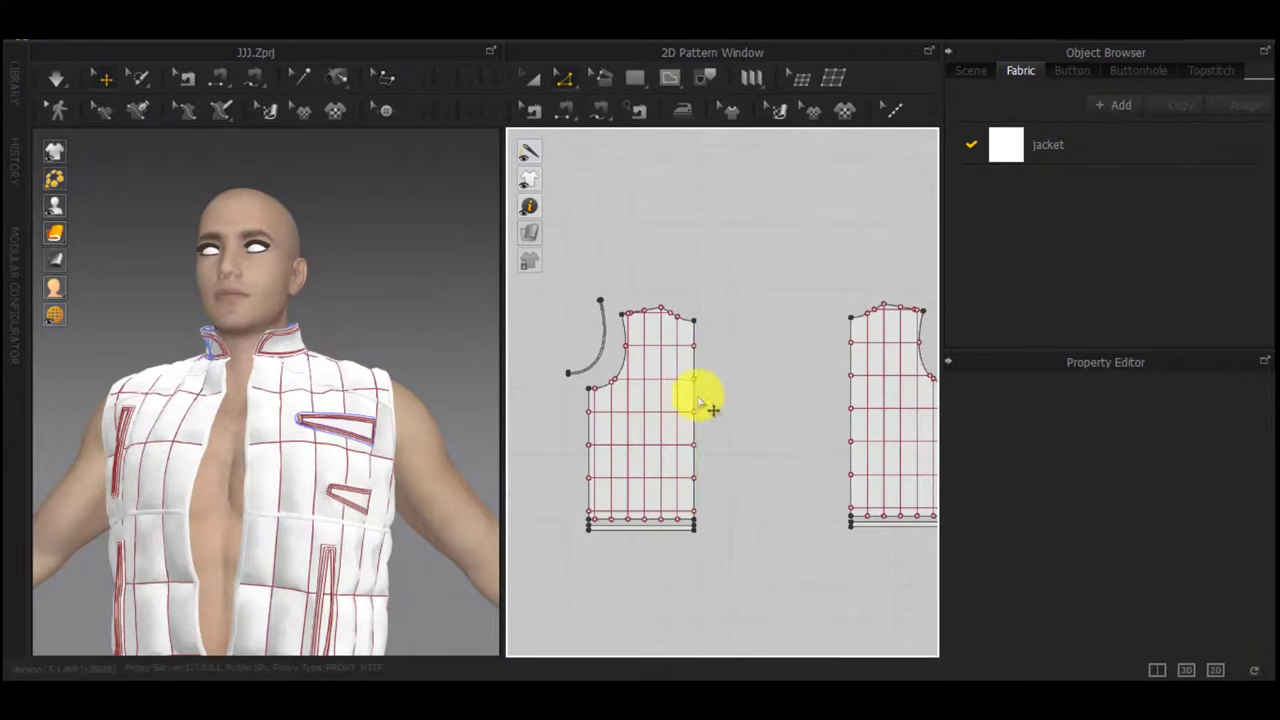
Merge the two outer back panel halves along their center-back edges and simulate the vest
{"action": "left_click", "coordinate": [697, 395]}
{"action": "left_click", "coordinate": [851, 392], "text": "shift"}
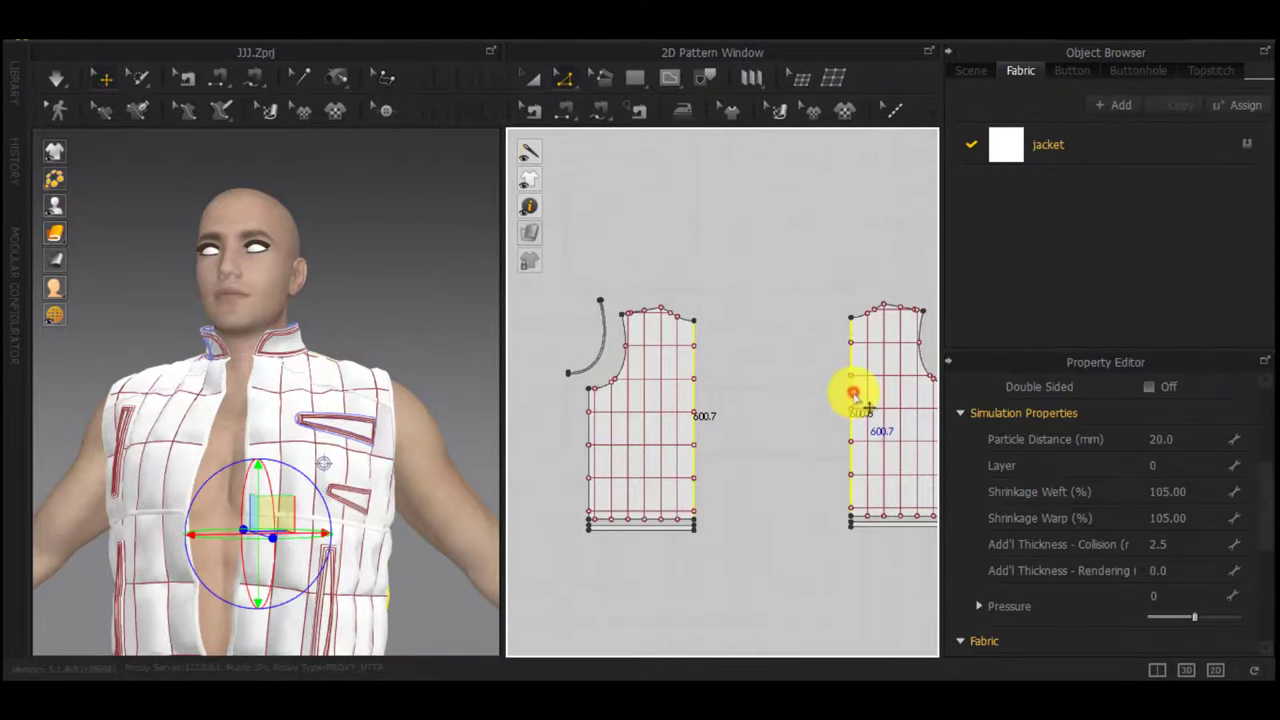
{"action": "scroll", "coordinate": [854, 394], "scroll_direction": "up", "scroll_amount": 2}
{"action": "right_click", "coordinate": [854, 391]}
{"action": "left_click", "coordinate": [911, 544]}
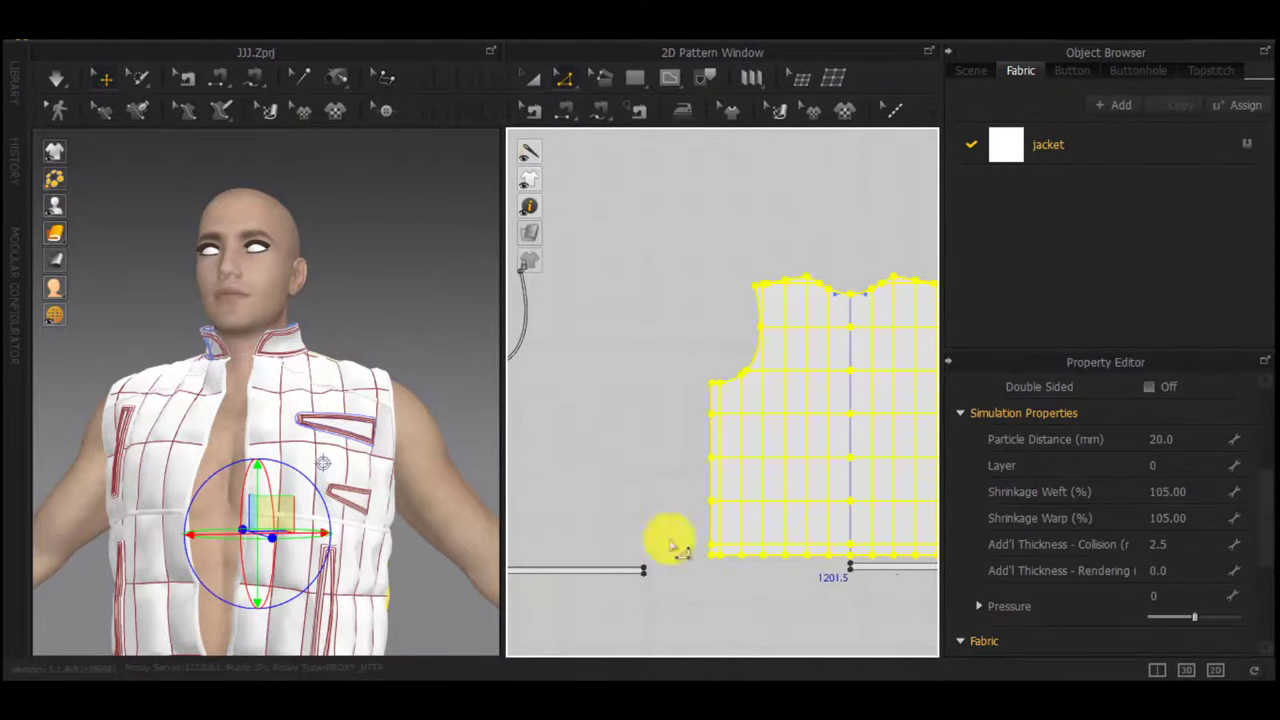
{"action": "right_click_drag", "start_coordinate": [147, 358], "coordinate": [484, 362]}
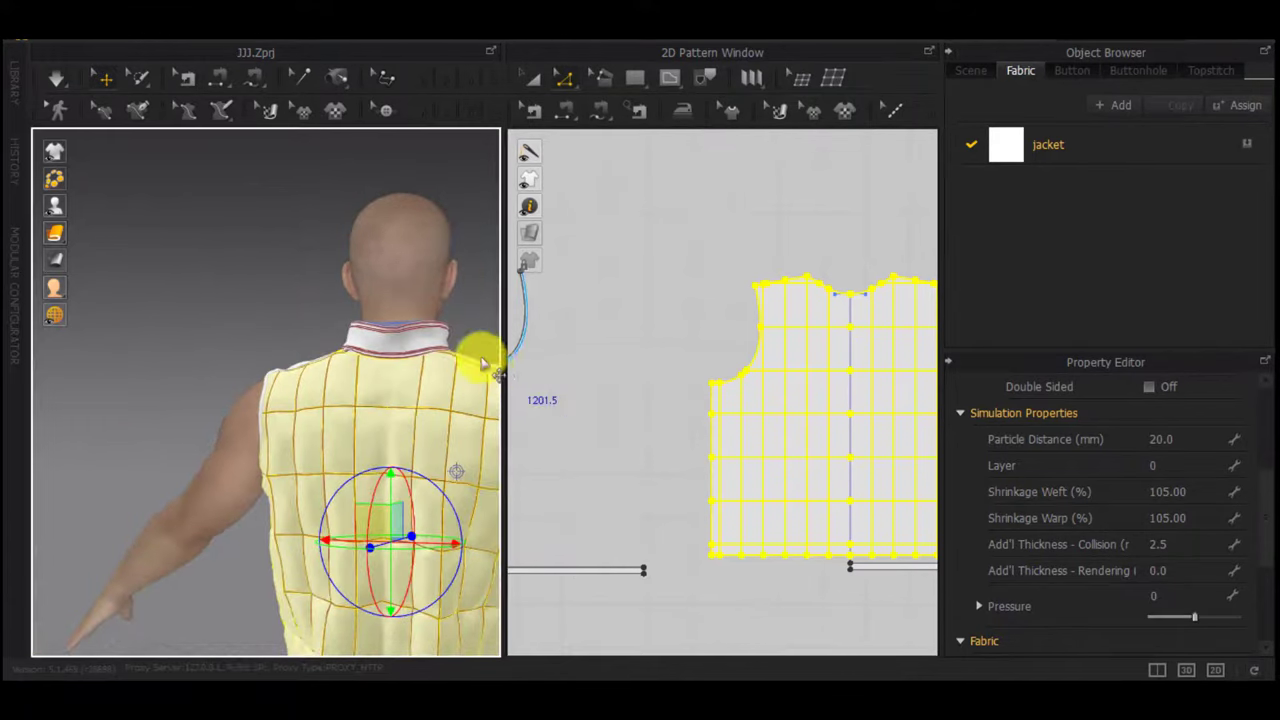
{"action": "key", "text": "space"}
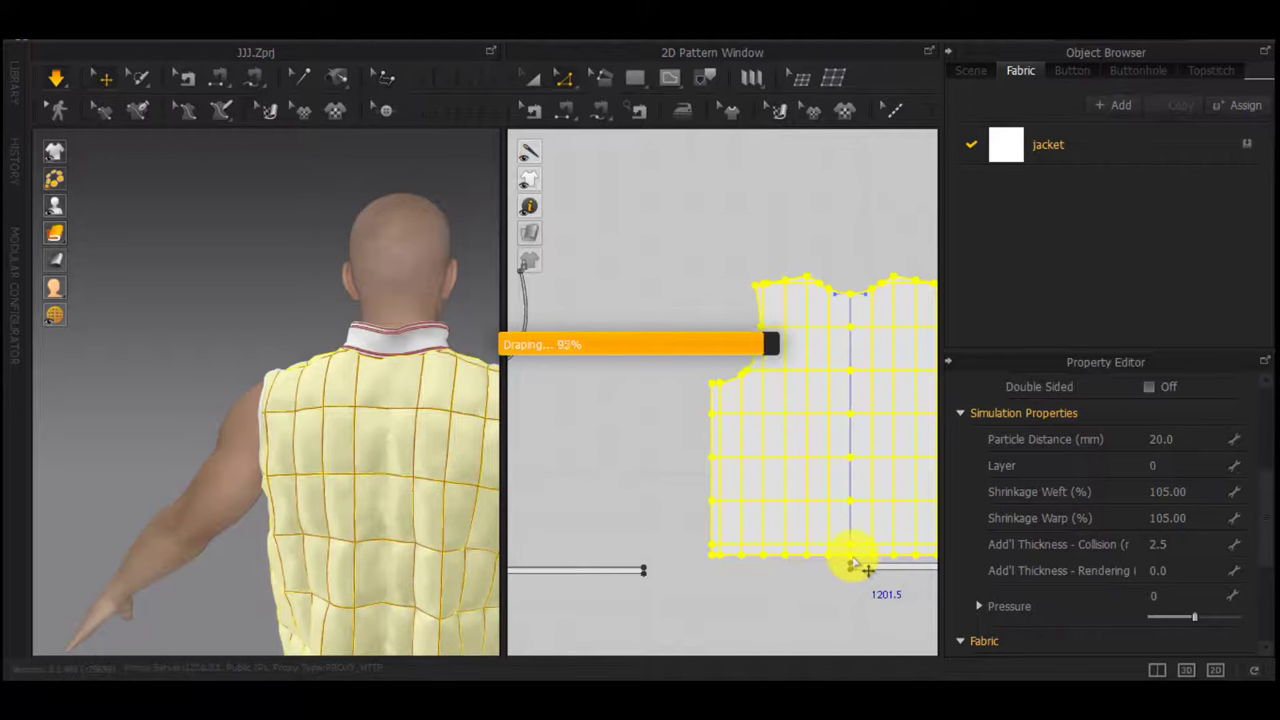
Draw an internal line about 601 mm long down the center of the merged outer back, between hem and neckline
{"action": "scroll", "coordinate": [850, 560], "scroll_direction": "up", "scroll_amount": 4}
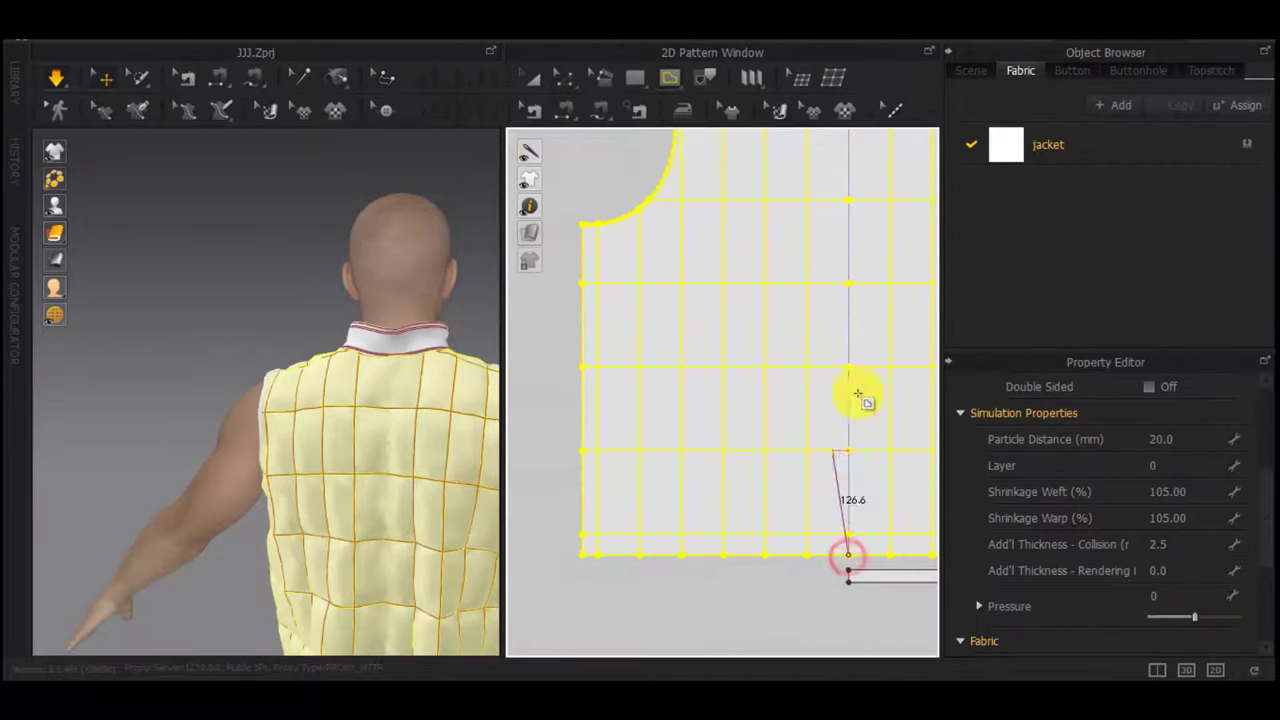
{"action": "scroll", "coordinate": [860, 380], "scroll_direction": "down", "scroll_amount": 4}
{"action": "scroll", "coordinate": [862, 215], "scroll_direction": "up", "scroll_amount": 8}
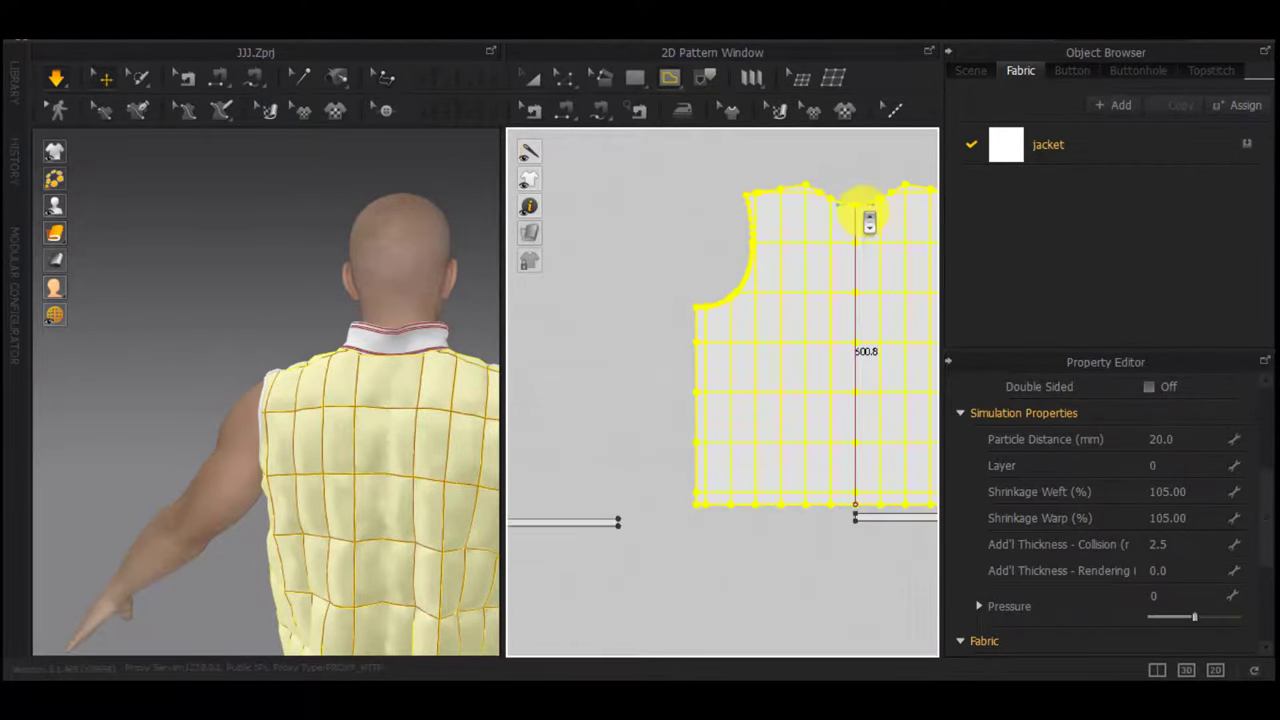
{"action": "left_click", "coordinate": [843, 203]}
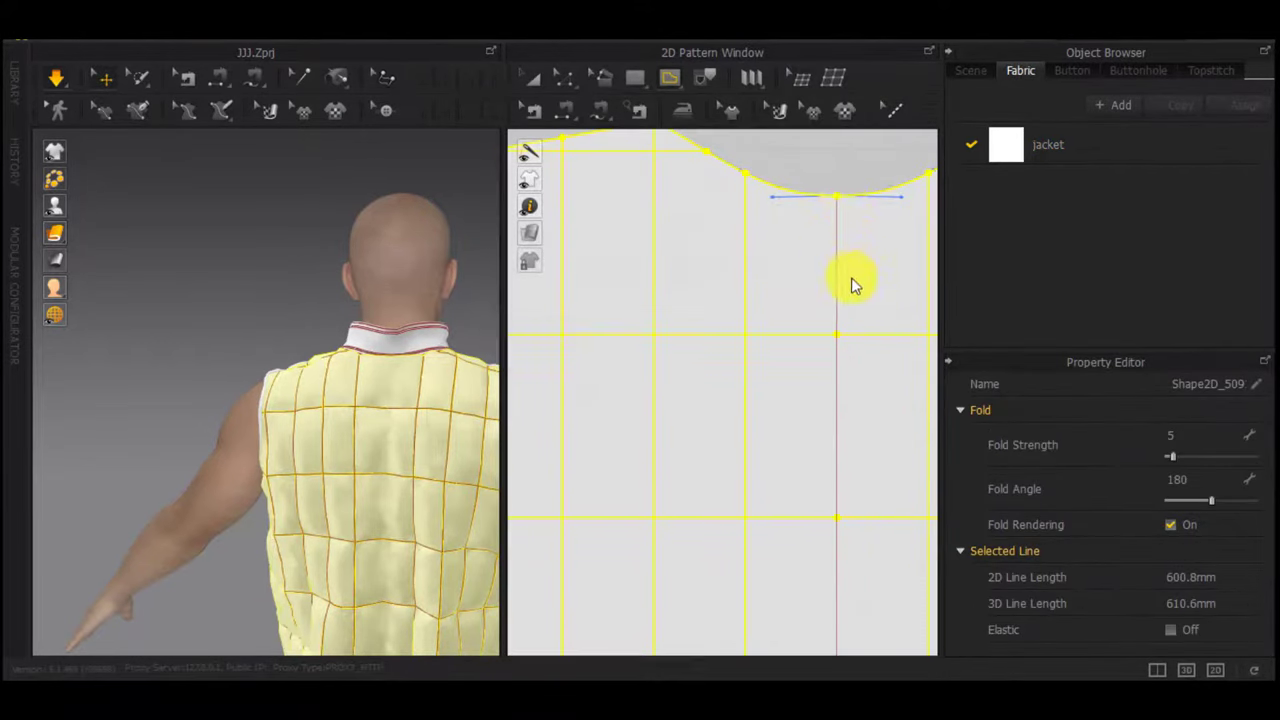
Draw a matching internal line of about 601 mm down the center of the merged inner back panel
{"action": "scroll", "coordinate": [851, 285], "scroll_direction": "down", "scroll_amount": 10}
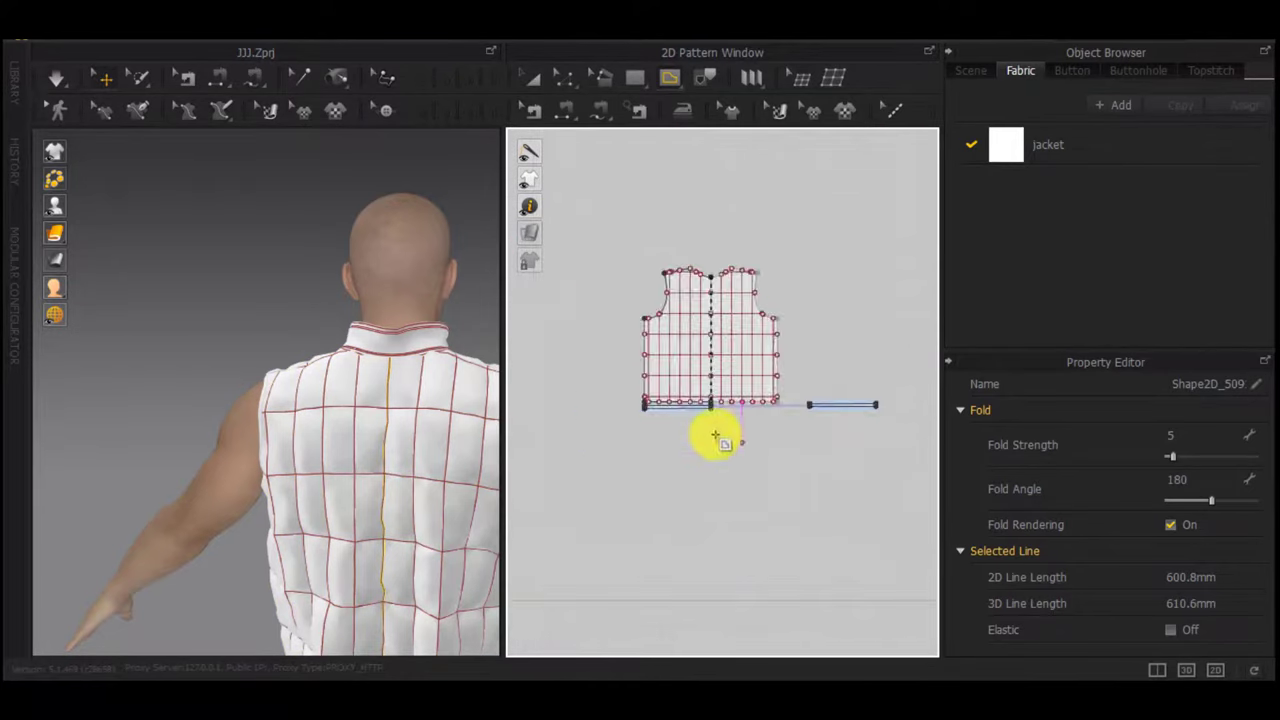
{"action": "scroll", "coordinate": [715, 435], "scroll_direction": "up", "scroll_amount": 5}
{"action": "scroll", "coordinate": [840, 385], "scroll_direction": "down", "scroll_amount": 5}
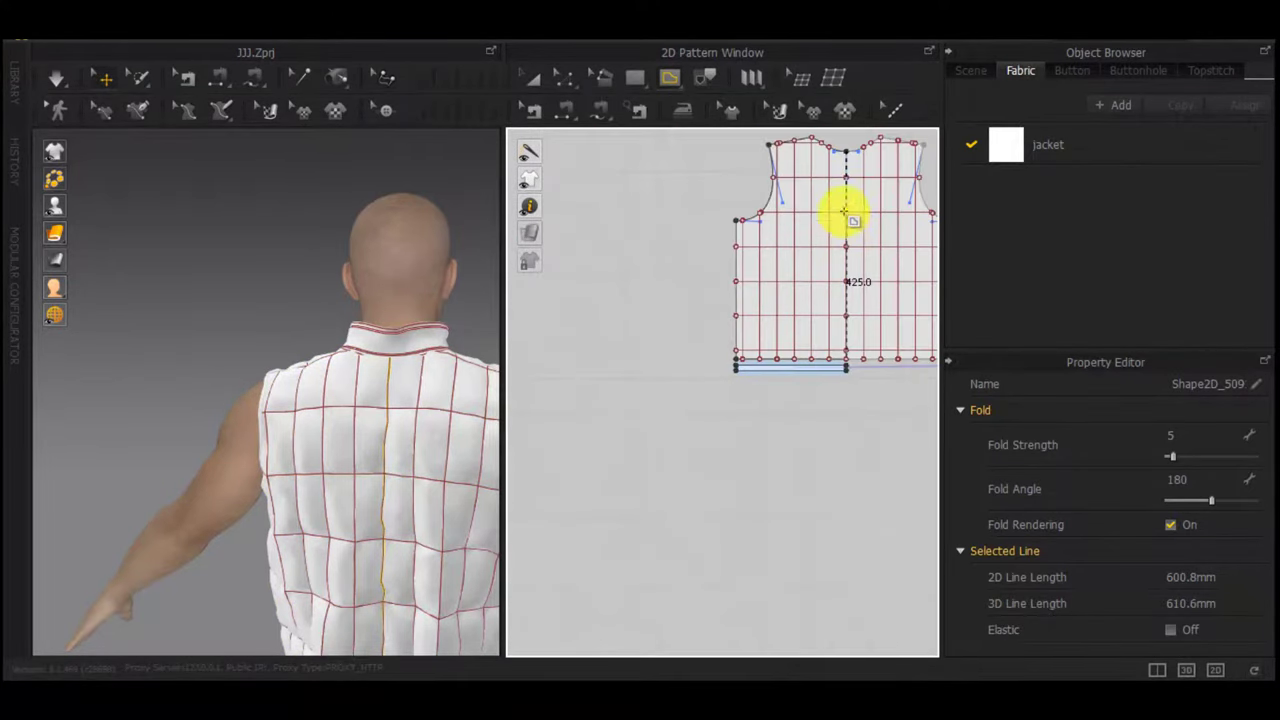
{"action": "scroll", "coordinate": [845, 160], "scroll_direction": "up", "scroll_amount": 2}
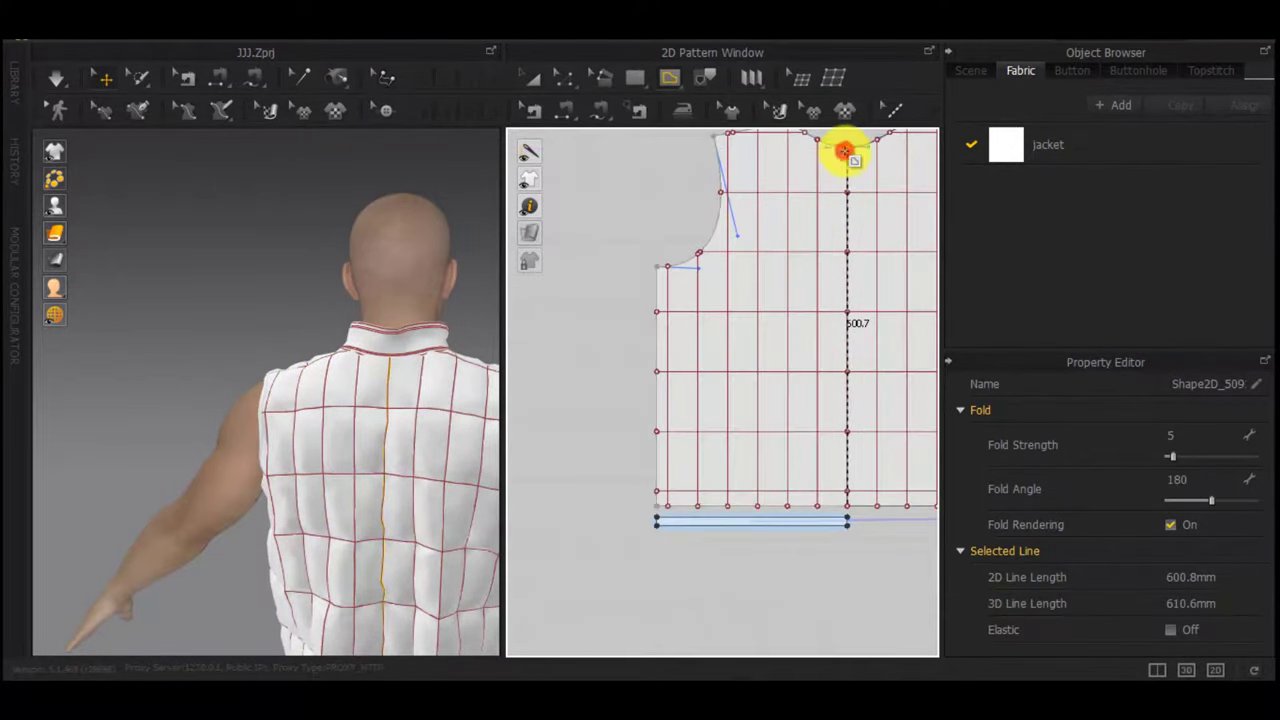
{"action": "scroll", "coordinate": [845, 152], "scroll_direction": "down", "scroll_amount": 2}
{"action": "scroll", "coordinate": [836, 249], "scroll_direction": "up", "scroll_amount": 5}
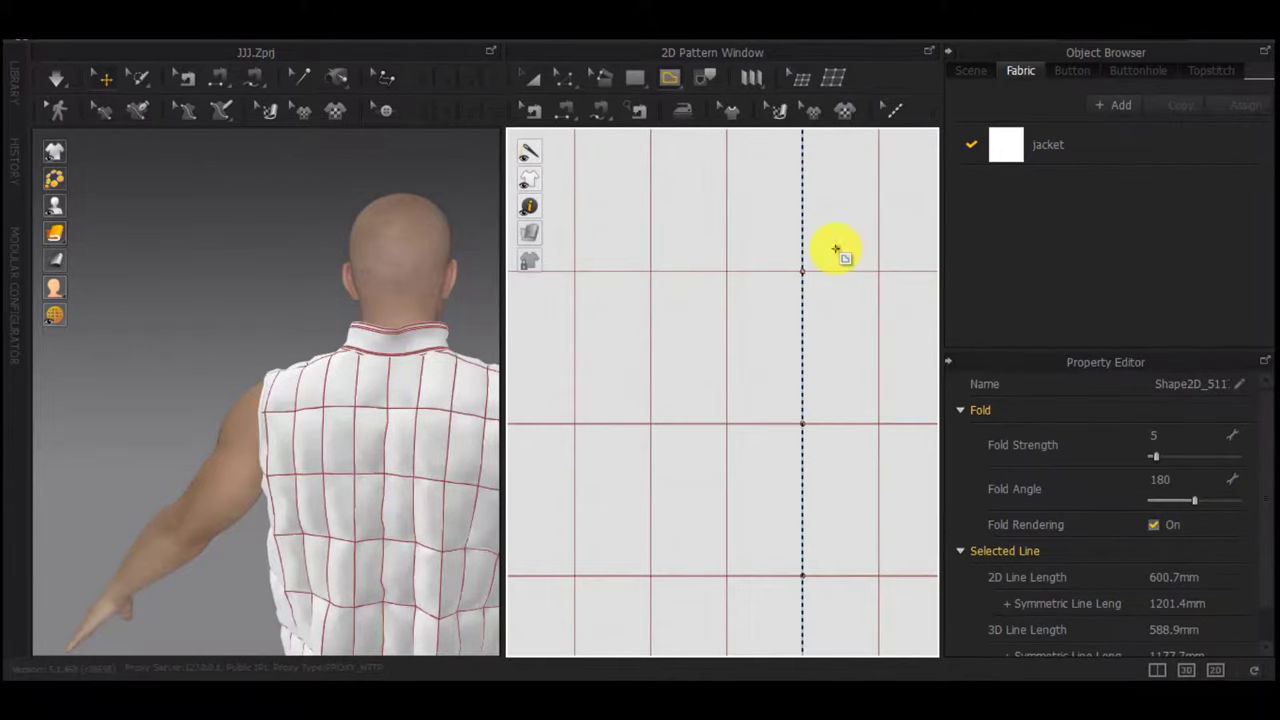
Sew the inner back's center line to the outer back's center line with segment sewing
{"action": "key", "text": "n"}
{"action": "left_click", "coordinate": [804, 226]}
{"action": "scroll", "coordinate": [806, 224], "scroll_direction": "down", "scroll_amount": 4}
{"action": "middle_click_drag", "start_coordinate": [886, 222], "coordinate": [771, 403]}
{"action": "scroll", "coordinate": [768, 400], "scroll_direction": "down", "scroll_amount": 5}
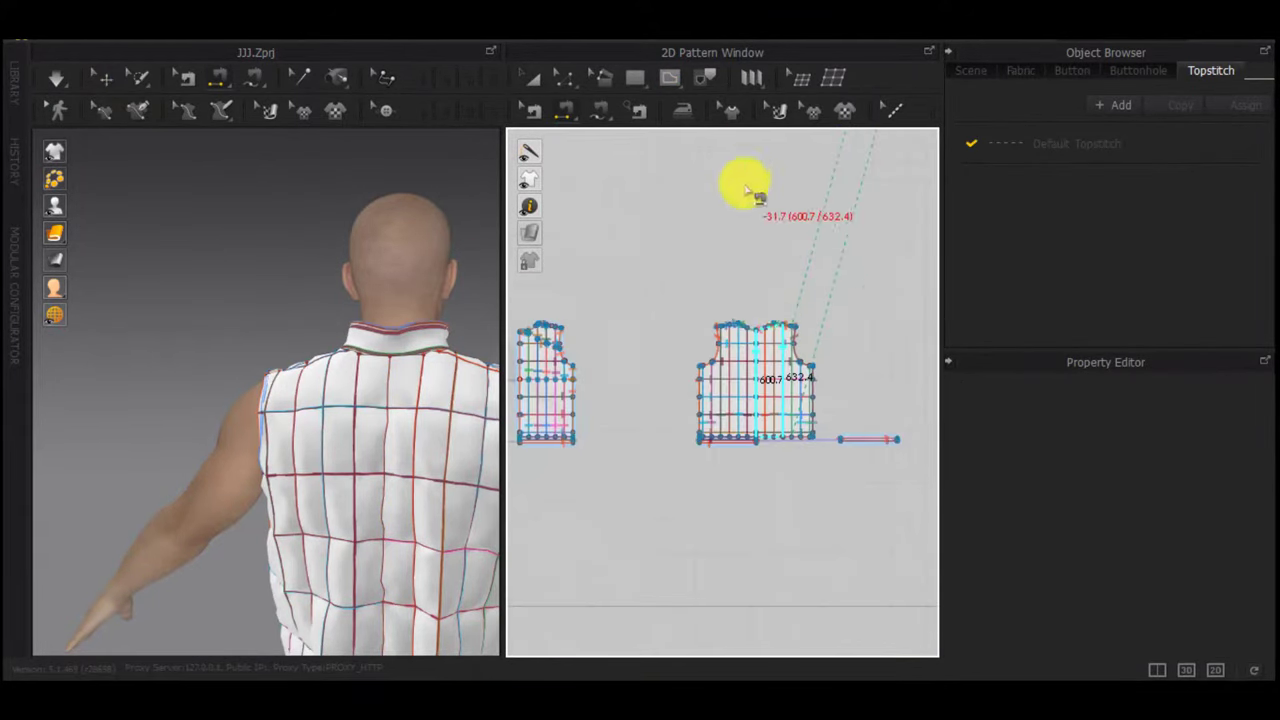
{"action": "scroll", "coordinate": [851, 277], "scroll_direction": "up", "scroll_amount": 5}
{"action": "left_click", "coordinate": [902, 268]}
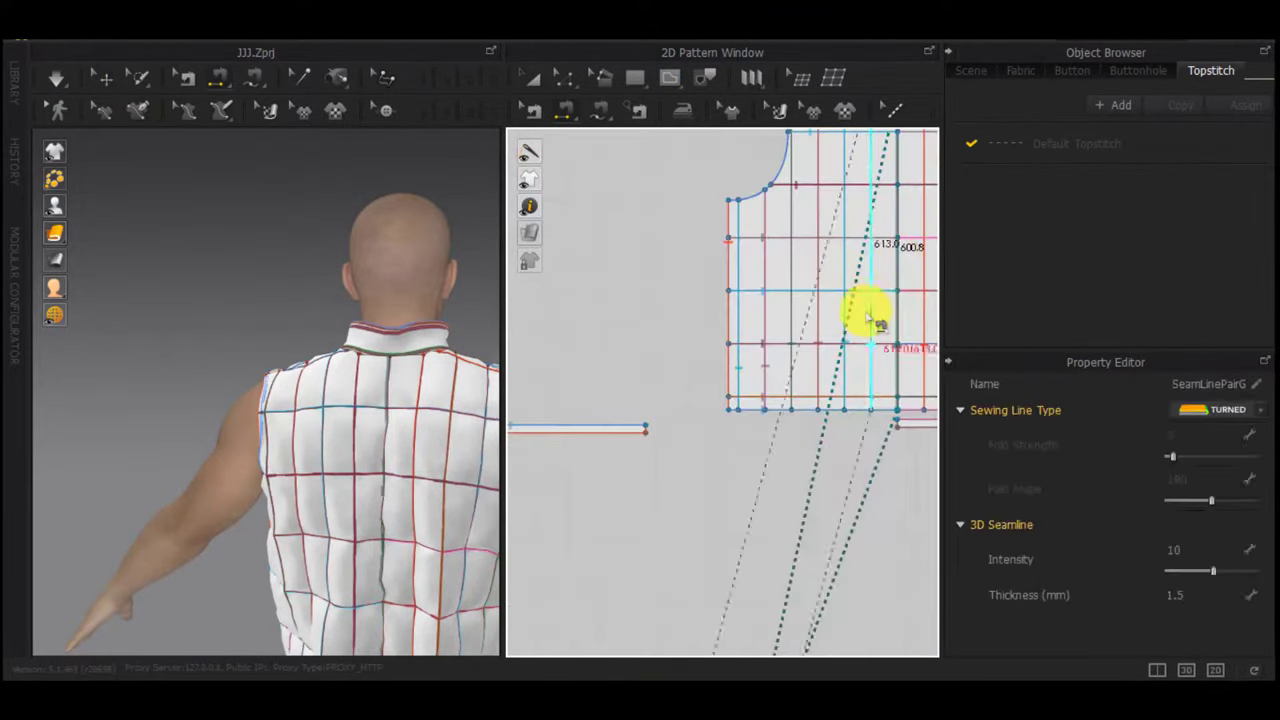
Simulate the newly sewn back layers and check the drape of the vest from the back and front
{"action": "scroll", "coordinate": [847, 330], "scroll_direction": "down", "scroll_amount": 5}
{"action": "middle_click_drag", "start_coordinate": [847, 422], "coordinate": [846, 256]}
{"action": "scroll", "coordinate": [848, 245], "scroll_direction": "down", "scroll_amount": 4}
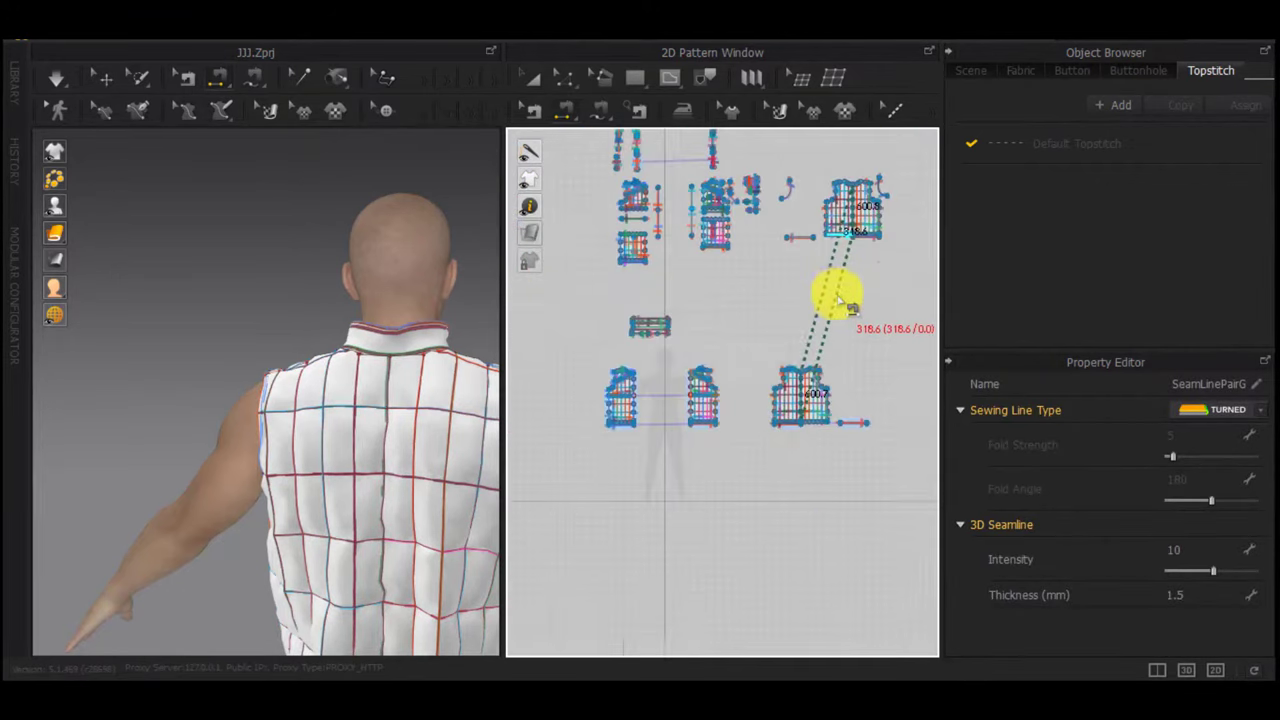
{"action": "key", "text": "space"}
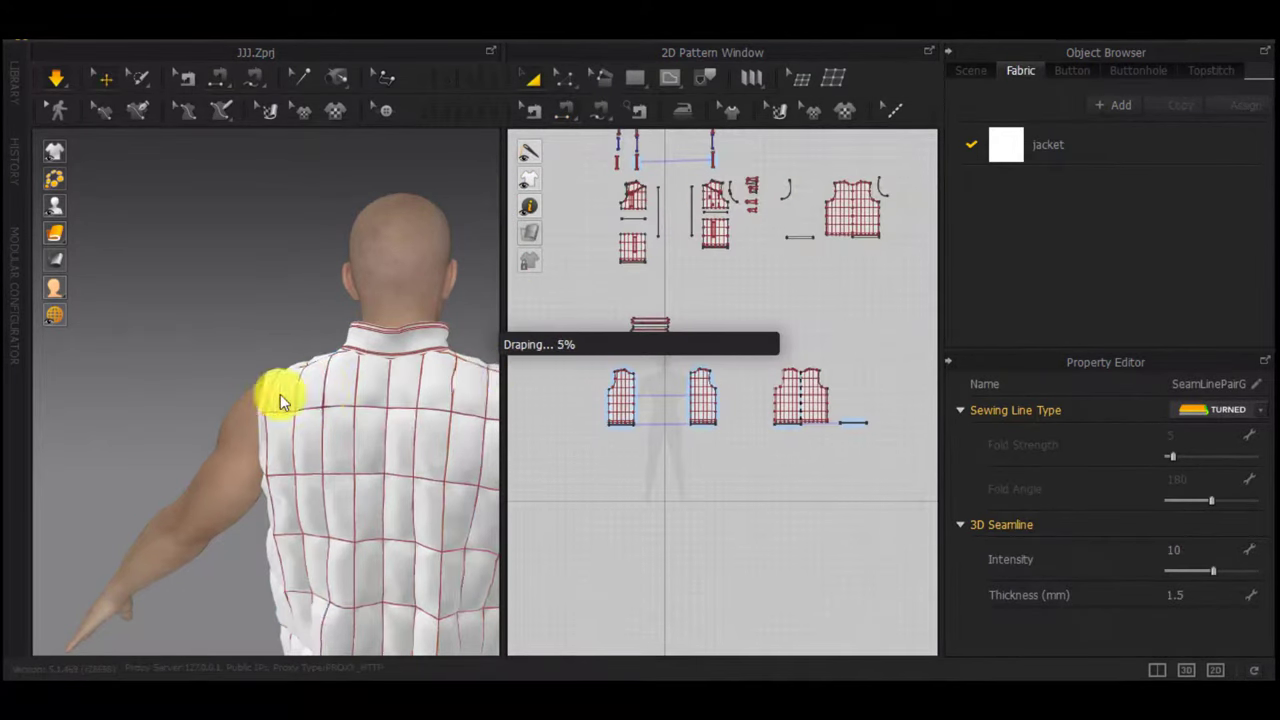
{"action": "right_click_drag", "start_coordinate": [346, 411], "coordinate": [666, 390]}
{"action": "scroll", "coordinate": [382, 426], "scroll_direction": "down", "scroll_amount": 3}
{"action": "right_click_drag", "start_coordinate": [382, 426], "coordinate": [443, 431]}
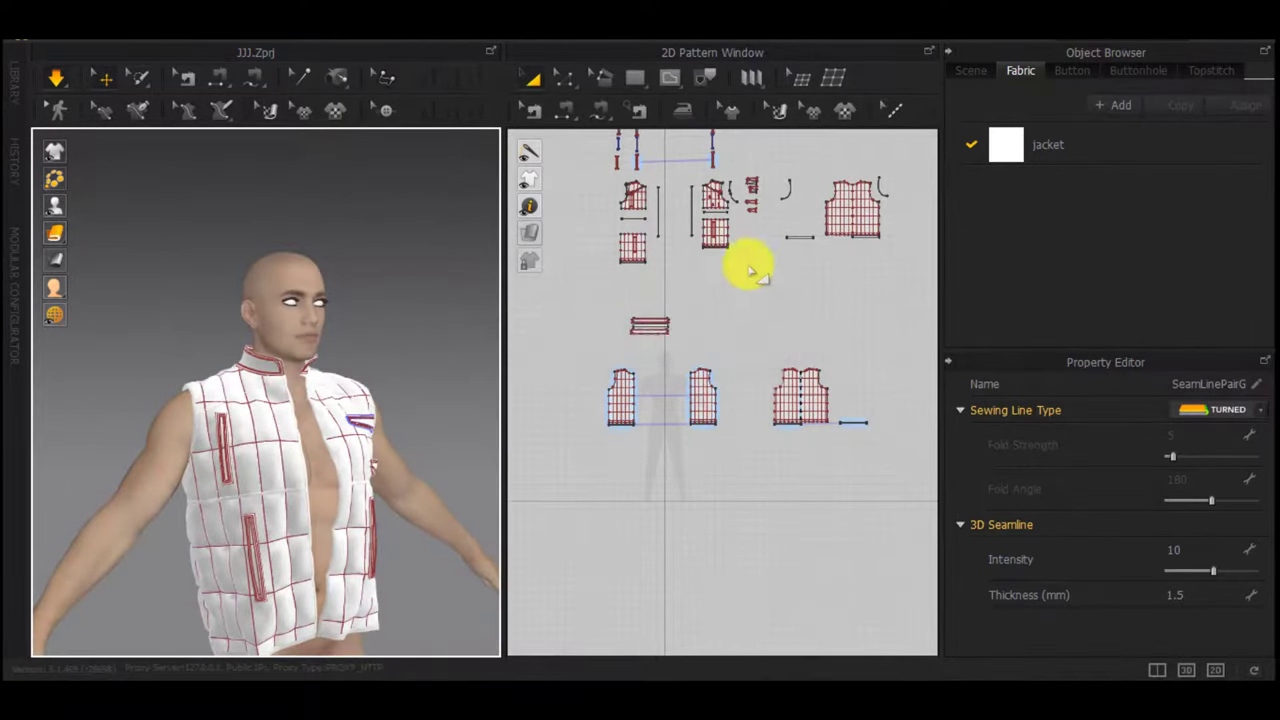
Split the lower long edge of the small tapered pocket piece into two 40.3 mm segments and select the new midpoint
{"action": "scroll", "coordinate": [750, 214], "scroll_direction": "up", "scroll_amount": 8}
{"action": "middle_click_drag", "start_coordinate": [766, 212], "coordinate": [746, 352]}
{"action": "scroll", "coordinate": [738, 333], "scroll_direction": "up", "scroll_amount": 3}
{"action": "key", "text": "z"}
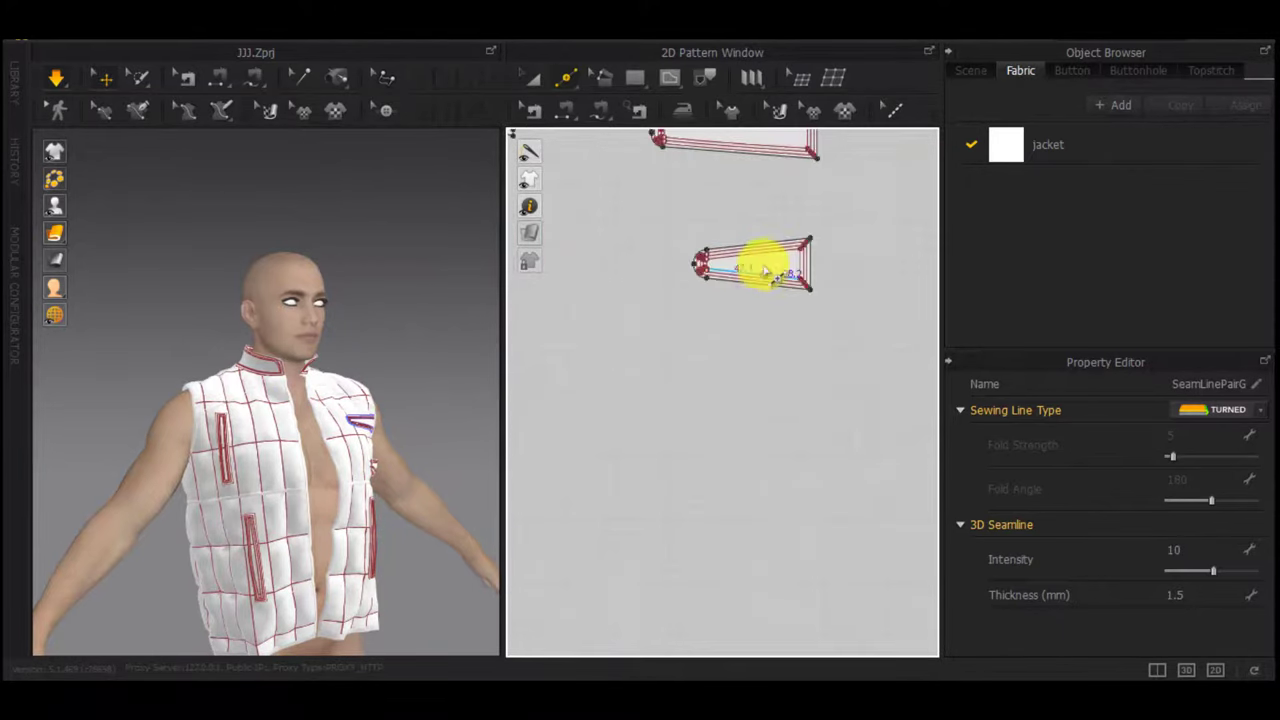
{"action": "scroll", "coordinate": [741, 288], "scroll_direction": "up", "scroll_amount": 9}
{"action": "scroll", "coordinate": [737, 300], "scroll_direction": "down", "scroll_amount": 5}
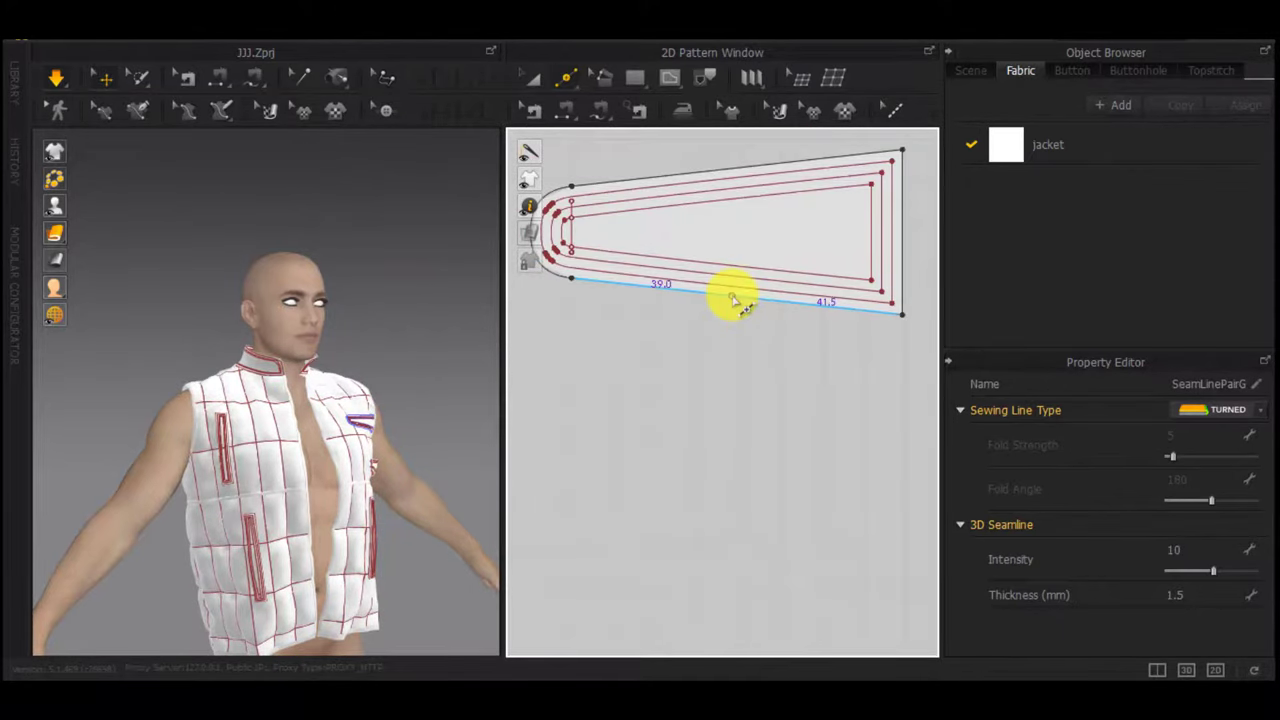
{"action": "right_click", "coordinate": [732, 297]}
{"action": "left_click", "coordinate": [610, 487]}
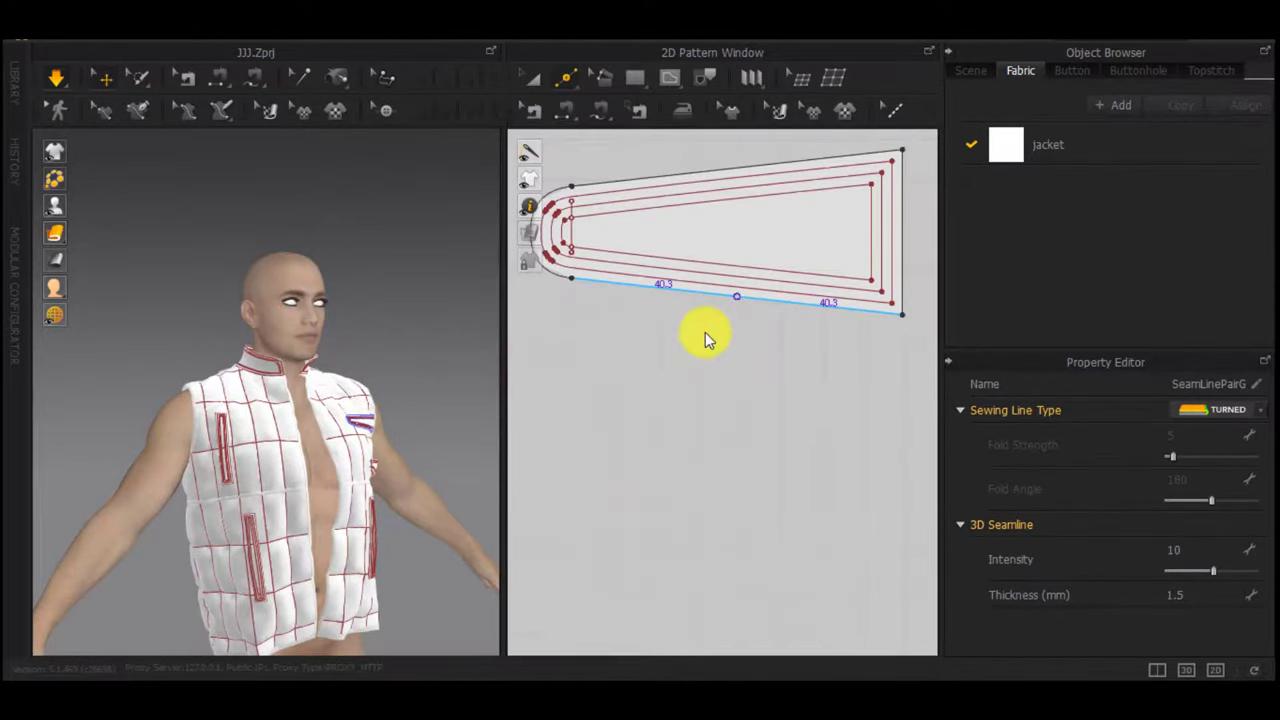
{"action": "left_click_drag", "start_coordinate": [770, 264], "coordinate": [672, 336]}
{"action": "right_click_drag", "start_coordinate": [285, 420], "coordinate": [206, 428]}
{"action": "scroll", "coordinate": [335, 482], "scroll_direction": "up", "scroll_amount": 1}
{"action": "scroll", "coordinate": [330, 480], "scroll_direction": "up", "scroll_amount": 3}
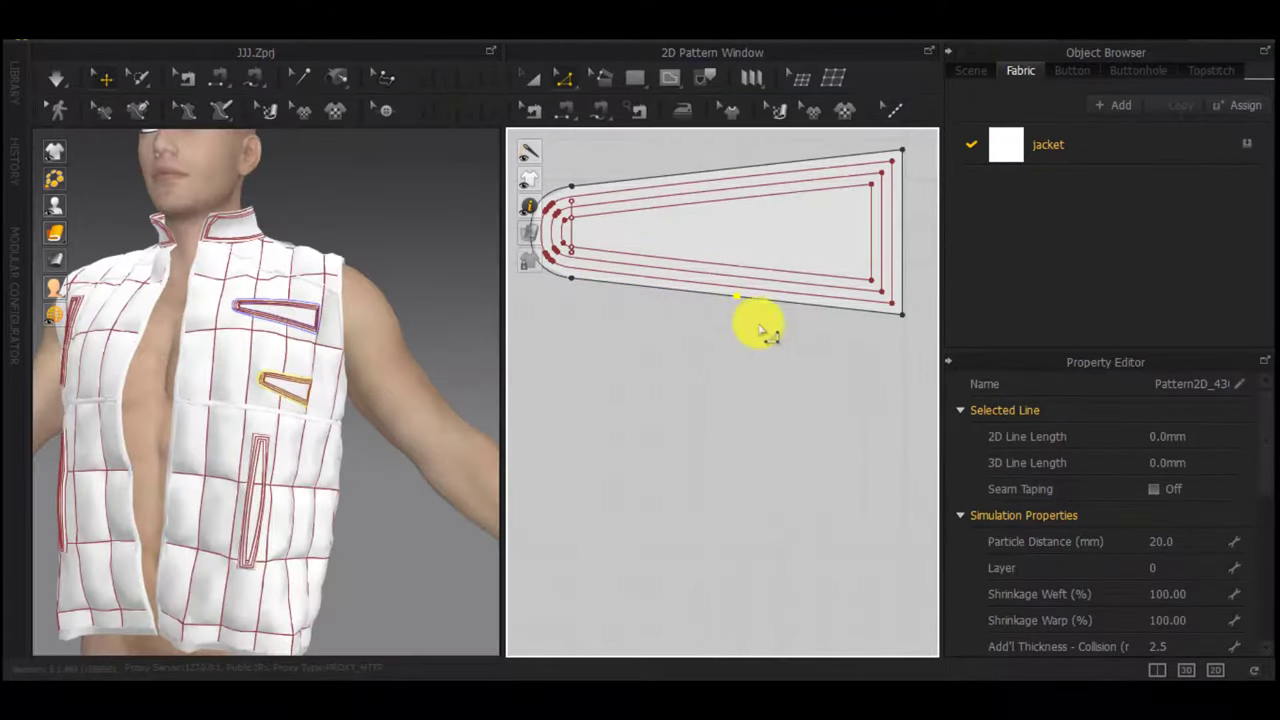
Pull the midpoint of the small tapered pocket piece's lower long edge outward and convert it to a curve point
{"action": "left_click_drag", "start_coordinate": [735, 296], "coordinate": [735, 318]}
{"action": "right_click", "coordinate": [735, 318]}
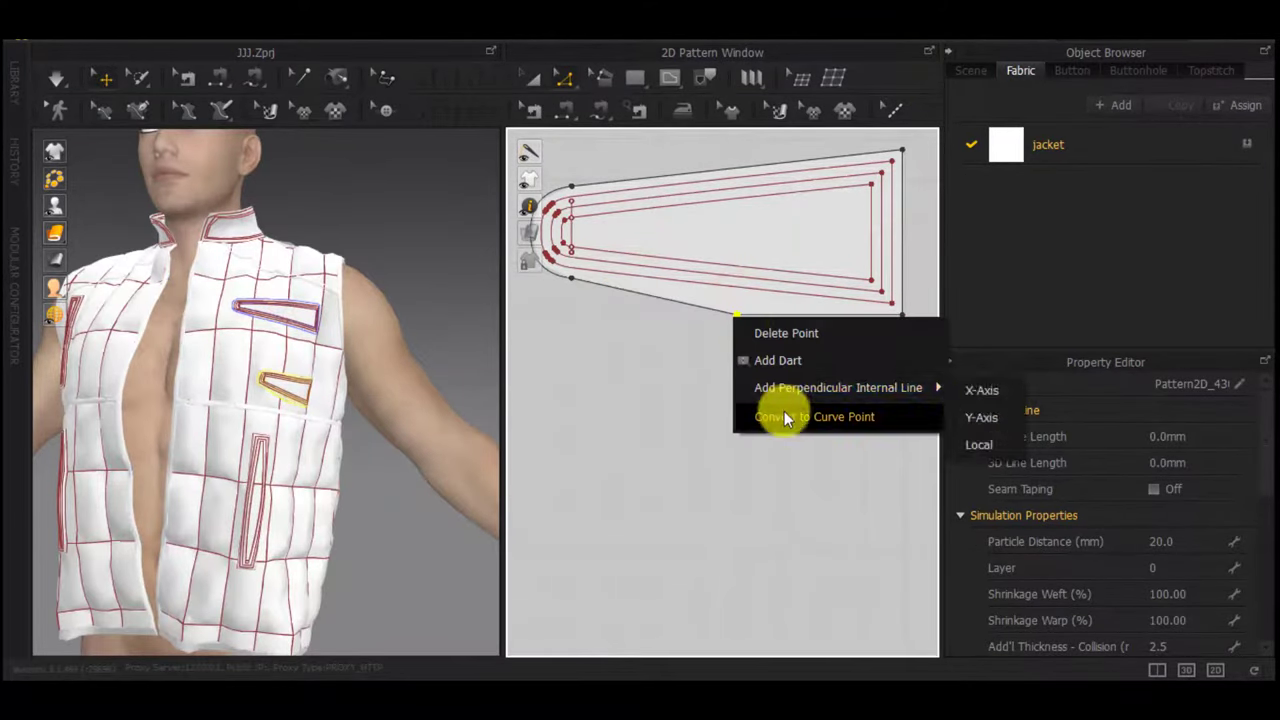
{"action": "left_click", "coordinate": [785, 422]}
{"action": "scroll", "coordinate": [768, 420], "scroll_direction": "down", "scroll_amount": 3}
{"action": "scroll", "coordinate": [752, 294], "scroll_direction": "up", "scroll_amount": 5}
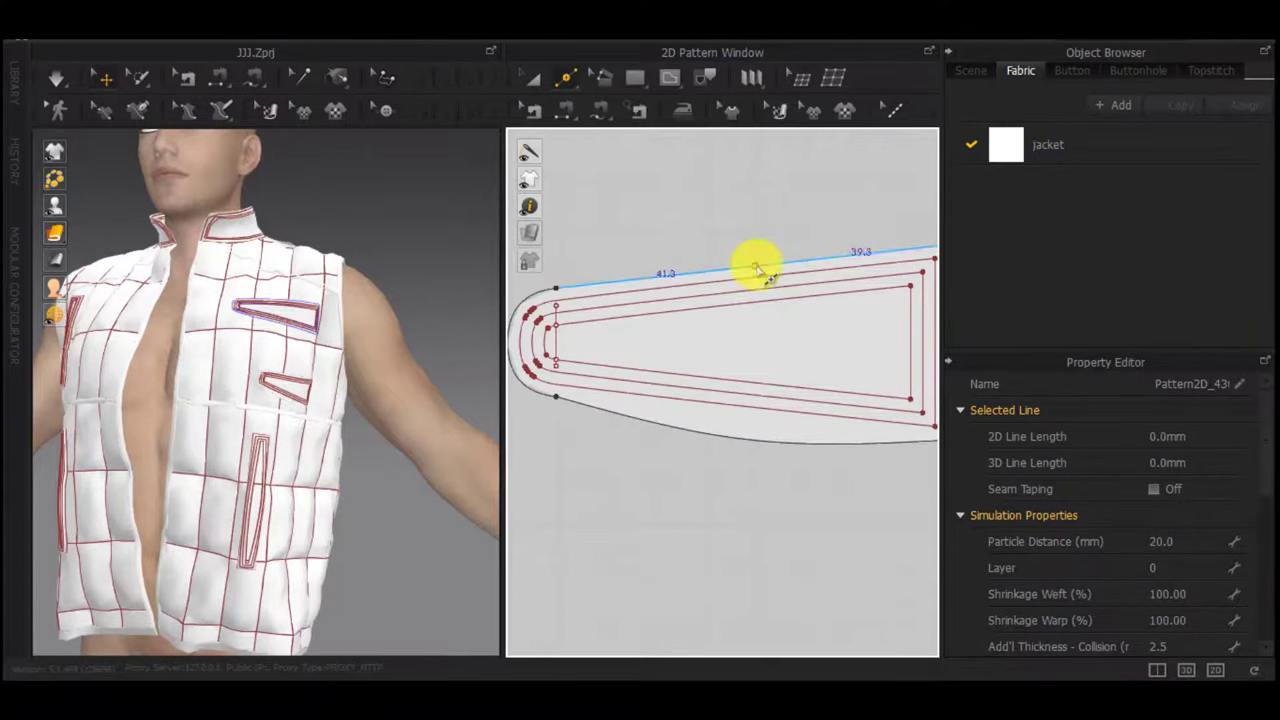
Split the small pocket piece's upper long edge uniformly into two 40.3 mm segments
{"action": "right_click", "coordinate": [762, 272]}
{"action": "left_click", "coordinate": [557, 369]}
{"action": "left_click", "coordinate": [583, 487]}
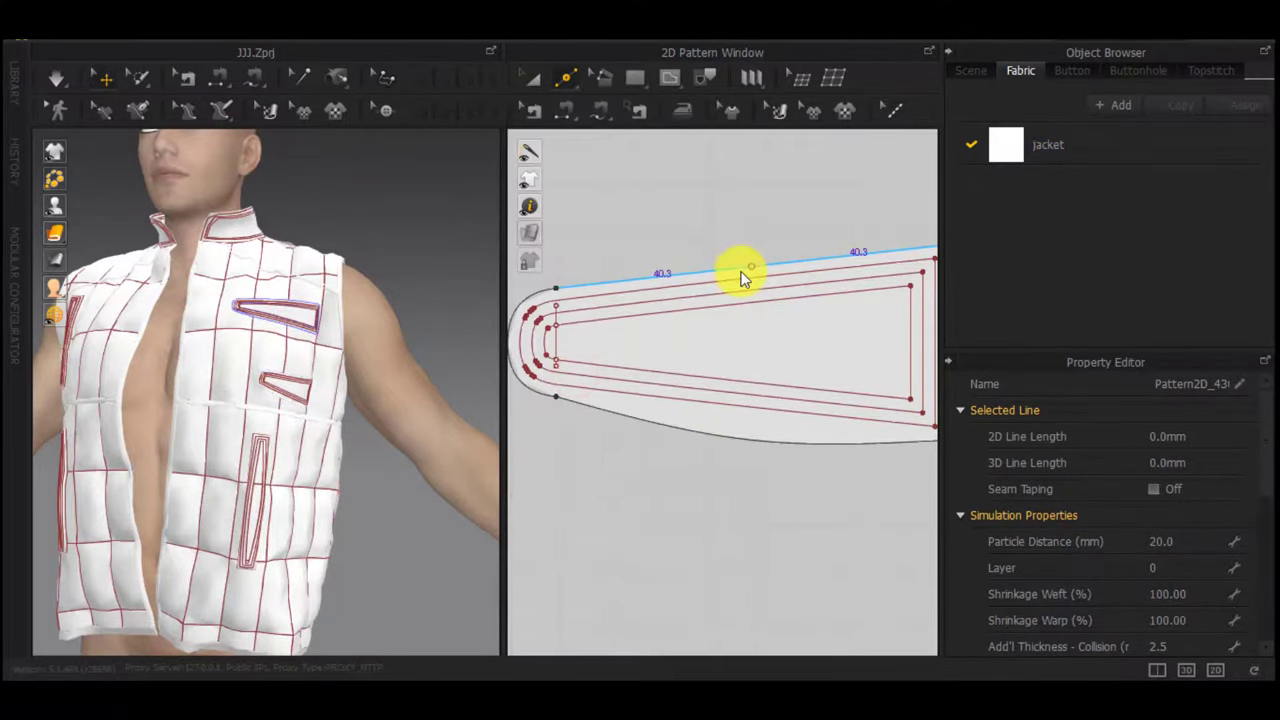
Pull the small pocket piece's new upper midpoint outward and convert it to a curve point
{"action": "left_click_drag", "start_coordinate": [754, 267], "coordinate": [754, 243]}
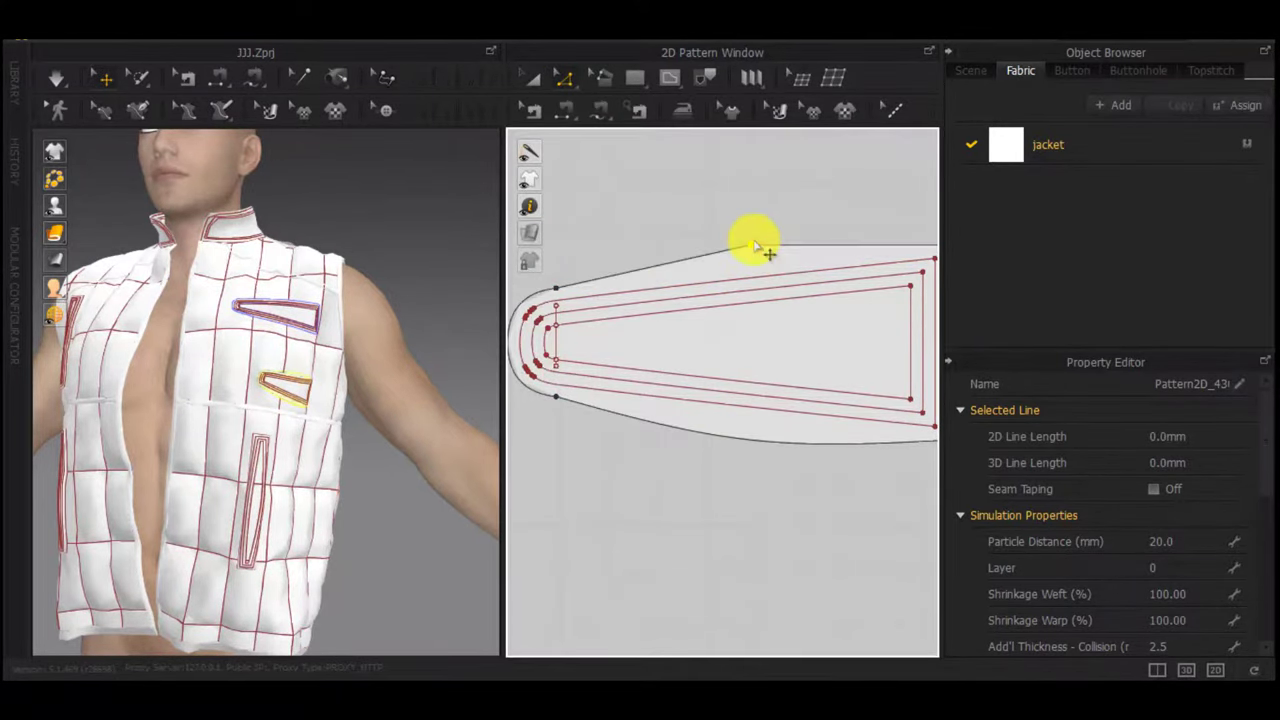
{"action": "right_click", "coordinate": [754, 240]}
{"action": "left_click", "coordinate": [712, 234]}
{"action": "right_click", "coordinate": [754, 243]}
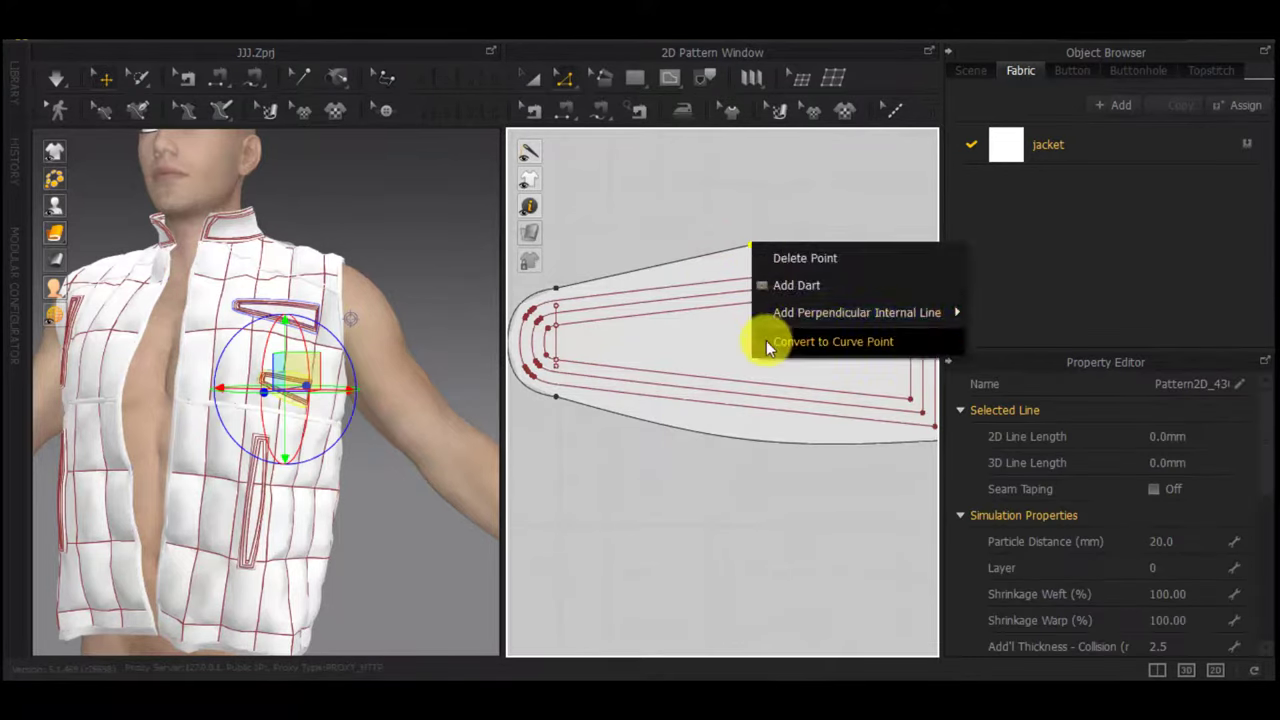
{"action": "left_click", "coordinate": [767, 343]}
Split the lower long edge of the larger tapered pocket piece uniformly into two 60.0 mm segments
{"action": "scroll", "coordinate": [760, 354], "scroll_direction": "down", "scroll_amount": 5}
{"action": "scroll", "coordinate": [745, 203], "scroll_direction": "up", "scroll_amount": 3}
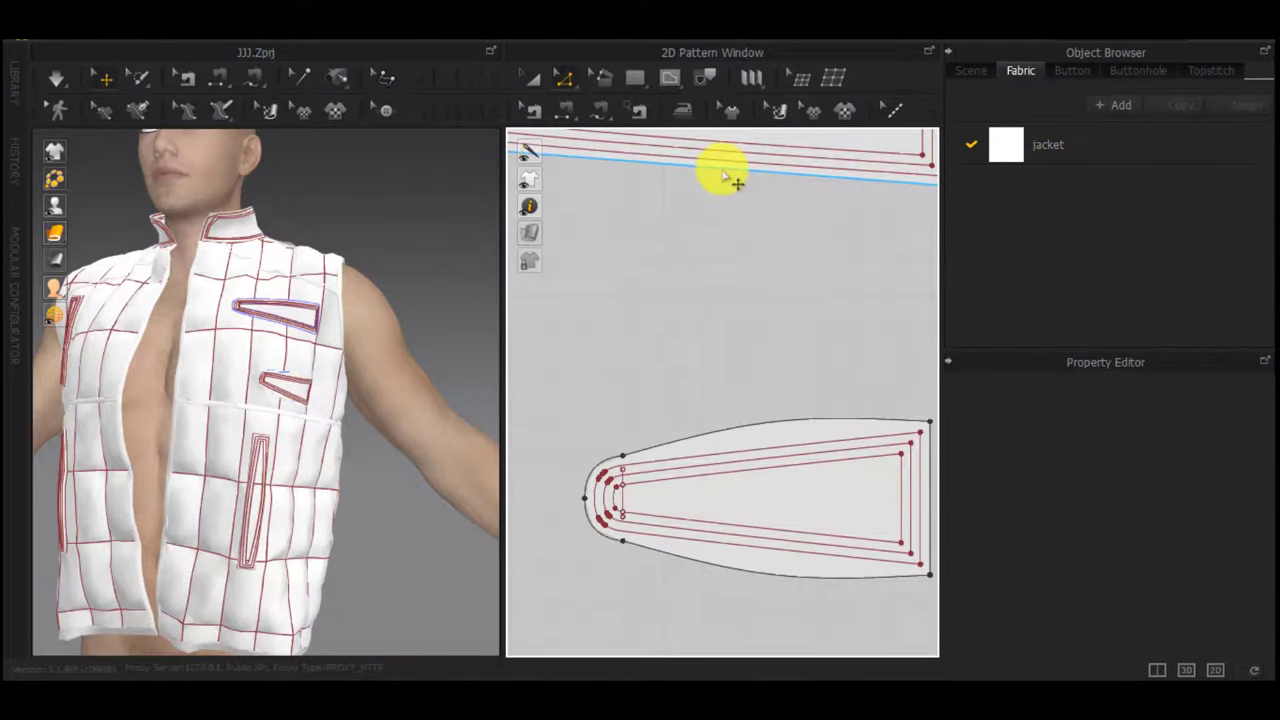
{"action": "right_click", "coordinate": [723, 170]}
{"action": "left_click", "coordinate": [582, 370]}
{"action": "left_click", "coordinate": [587, 494]}
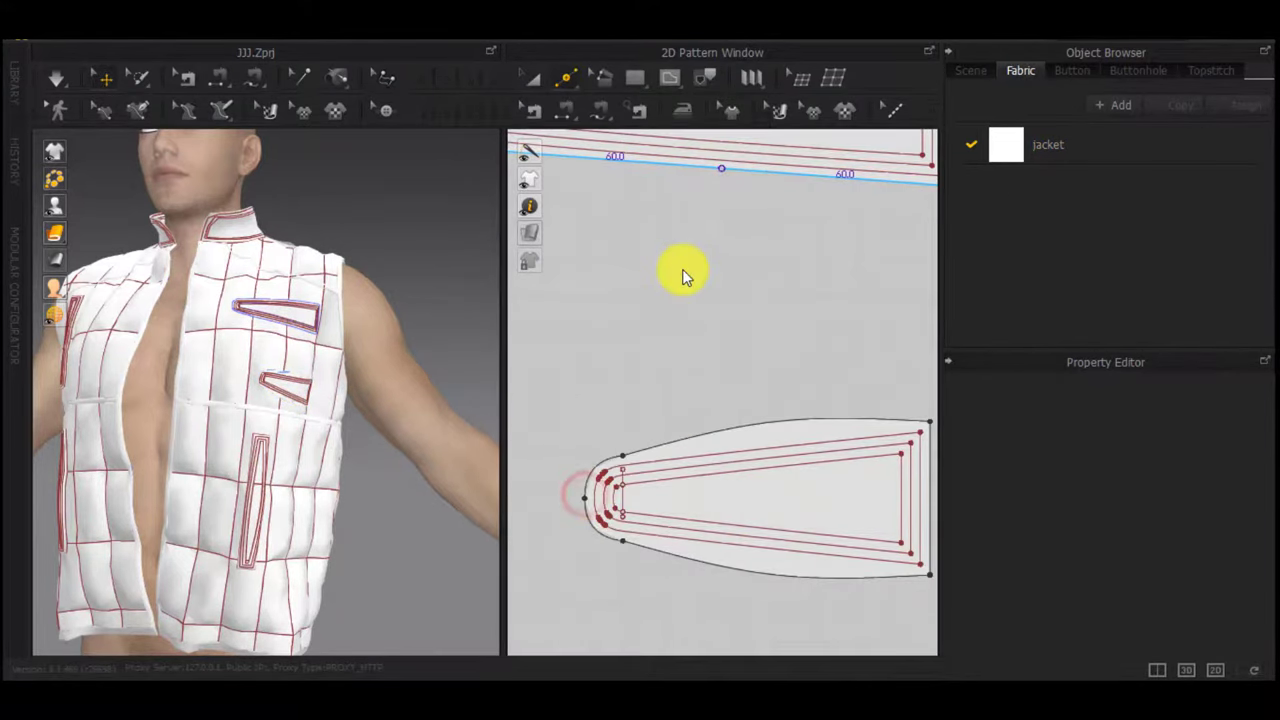
Move the midpoint of the larger pocket piece's lower edge outward by 5 mm
{"action": "key", "text": "z"}
{"action": "scroll", "coordinate": [725, 323], "scroll_direction": "down", "scroll_amount": 5}
{"action": "scroll", "coordinate": [720, 286], "scroll_direction": "up", "scroll_amount": 5}
{"action": "left_click_drag", "start_coordinate": [744, 267], "coordinate": [745, 287]}
{"action": "right_click", "coordinate": [745, 288]}
{"action": "type", "text": "5"}
{"action": "key", "text": "Return"}
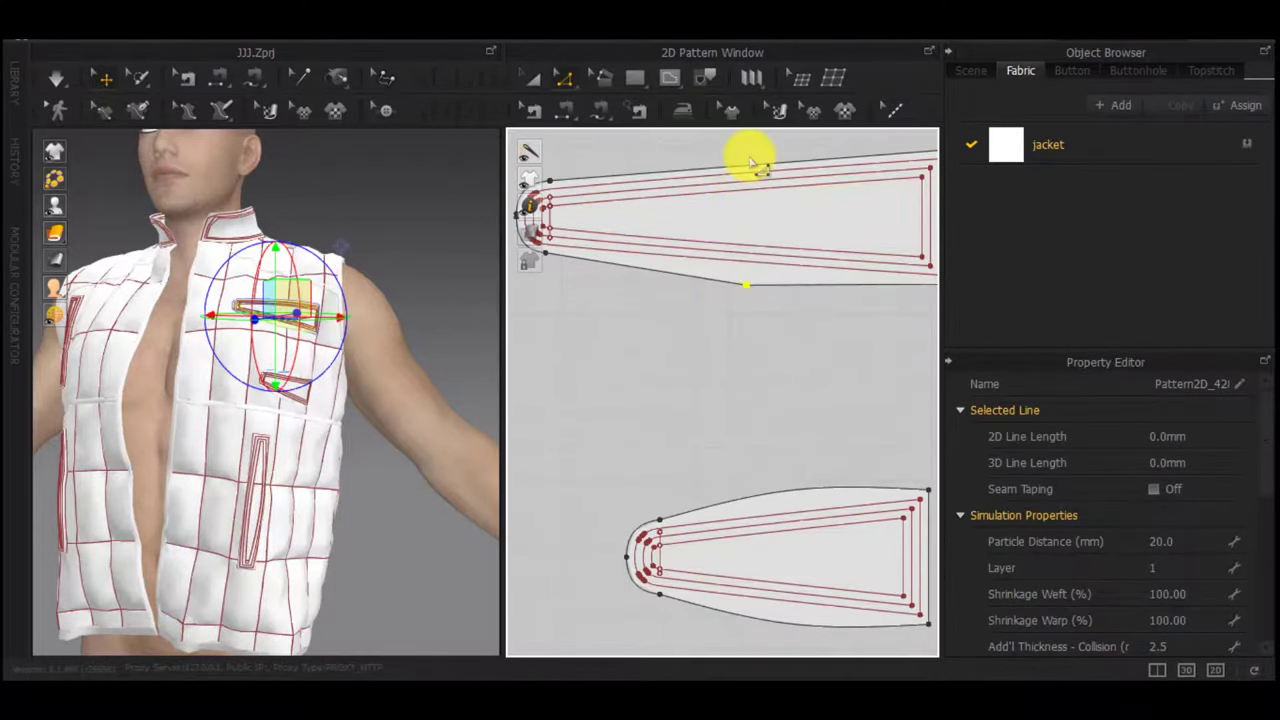
Split the larger pocket piece's upper long edge uniformly into 2 segments and move its midpoint outward by 5 mm
{"action": "right_click", "coordinate": [762, 168]}
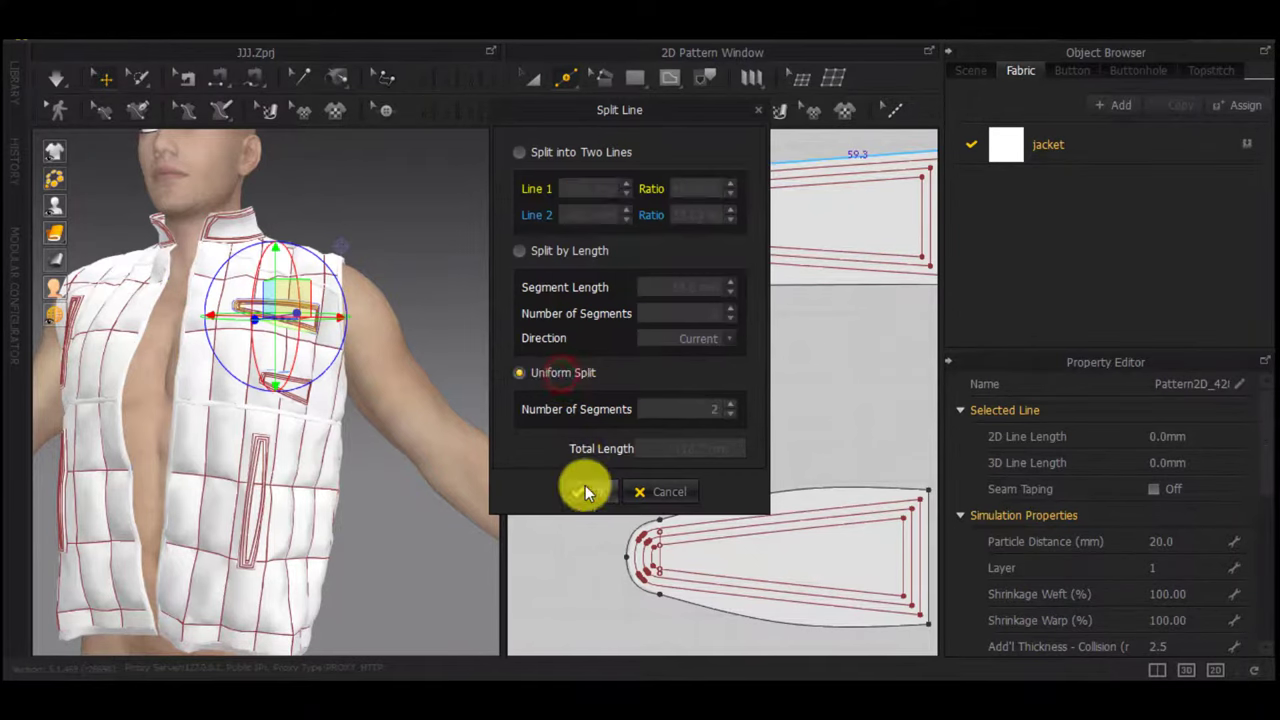
{"action": "left_click", "coordinate": [585, 491]}
{"action": "scroll", "coordinate": [760, 176], "scroll_direction": "up", "scroll_amount": 4}
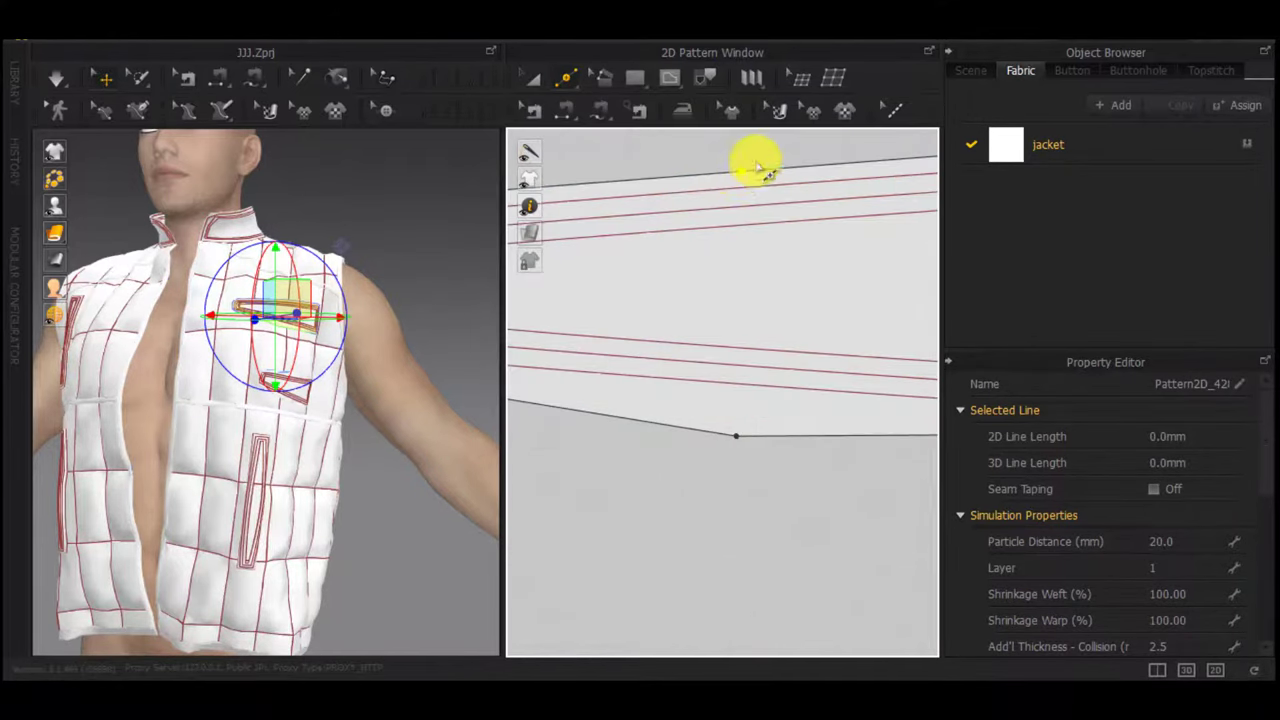
{"action": "left_click_drag", "start_coordinate": [737, 173], "coordinate": [740, 151]}
{"action": "right_click", "coordinate": [740, 151]}
{"action": "type", "text": "5"}
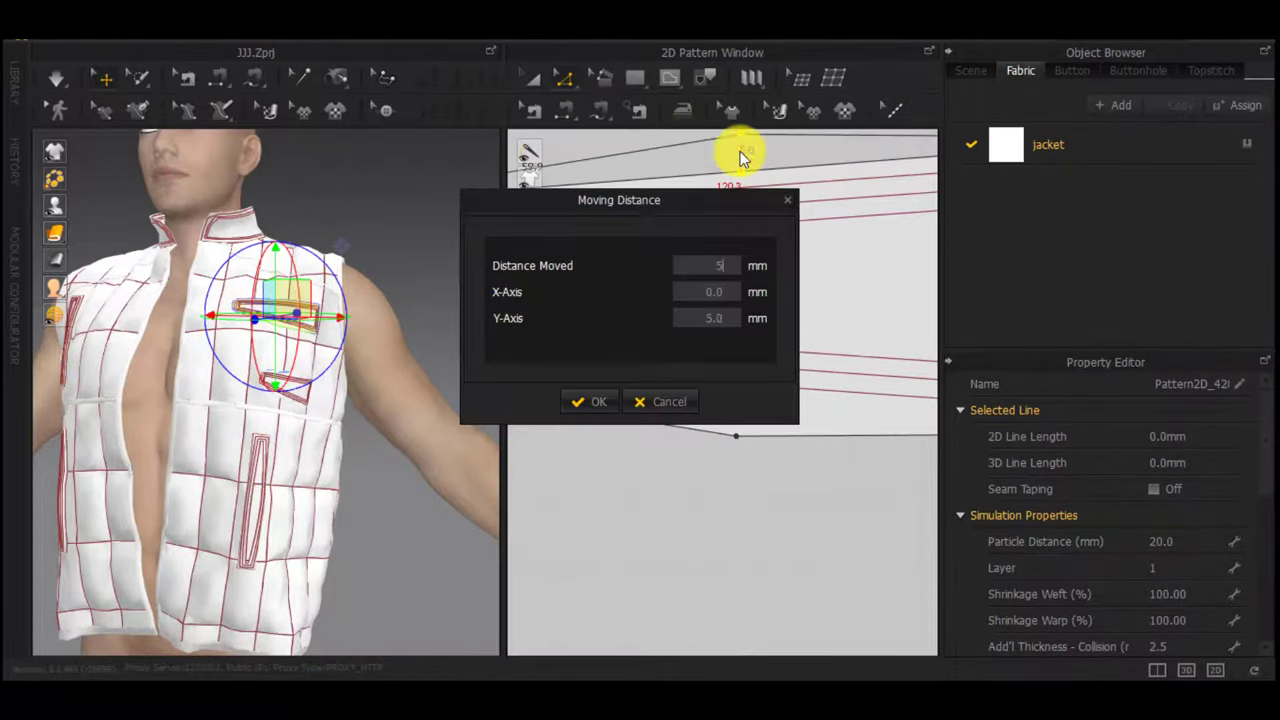
{"action": "key", "text": "Return"}
Convert the upper and lower midpoints of the larger pocket piece to curve points
{"action": "scroll", "coordinate": [743, 196], "scroll_direction": "down", "scroll_amount": 3}
{"action": "right_click", "coordinate": [740, 335]}
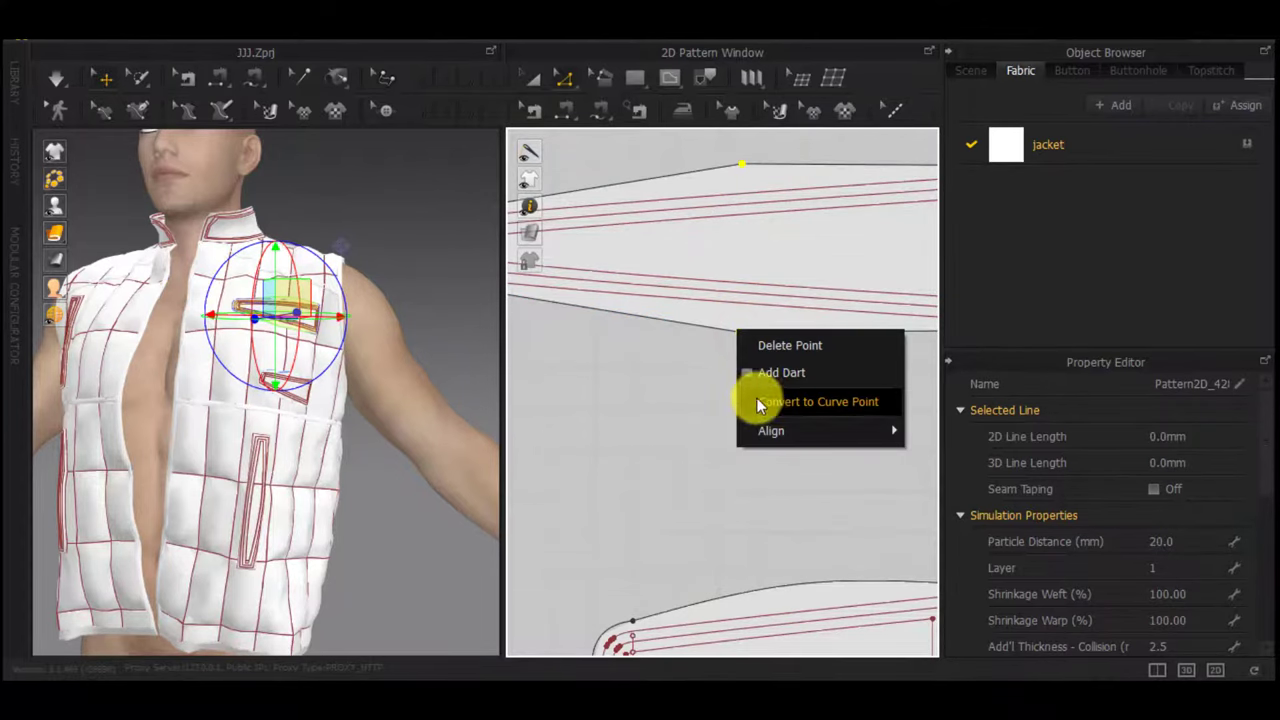
{"action": "left_click", "coordinate": [756, 397]}
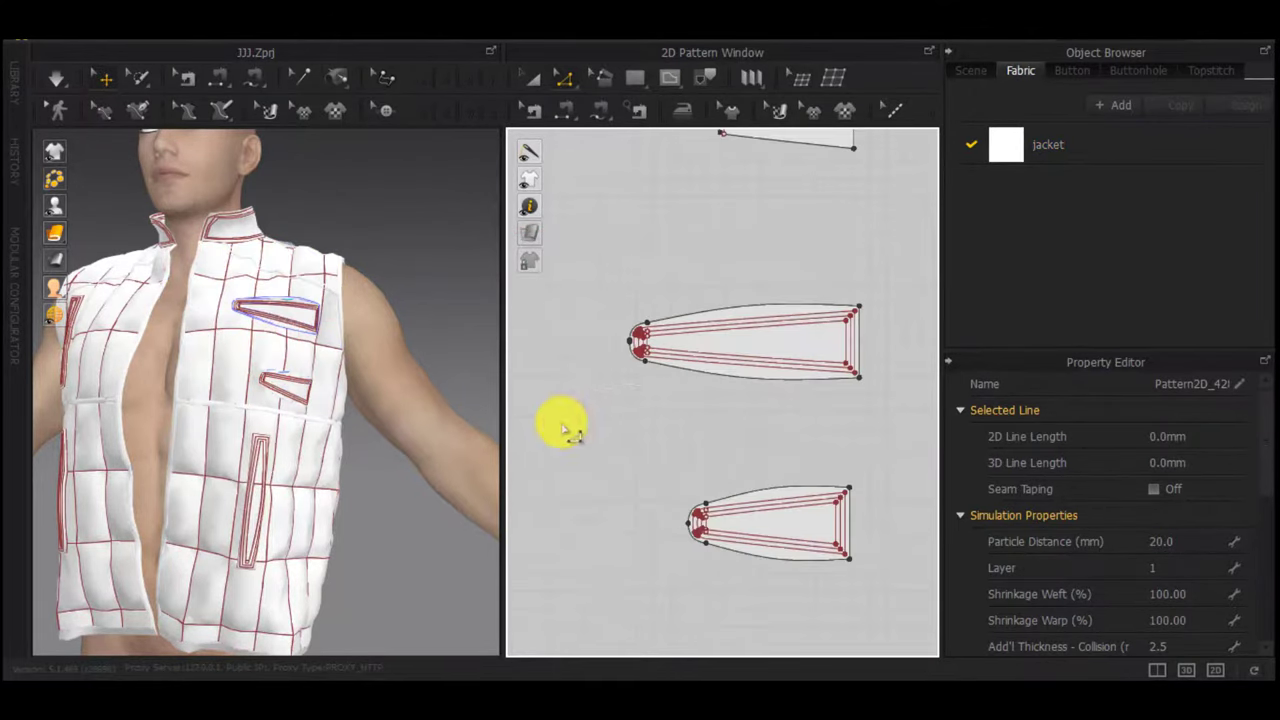
Simulate the garment and check the two reshaped pocket pieces up close on the vest front
{"action": "scroll", "coordinate": [325, 310], "scroll_direction": "up", "scroll_amount": 3}
{"action": "scroll", "coordinate": [327, 308], "scroll_direction": "up", "scroll_amount": 2}
{"action": "middle_click_drag", "start_coordinate": [327, 308], "coordinate": [321, 405]}
{"action": "key", "text": "space"}
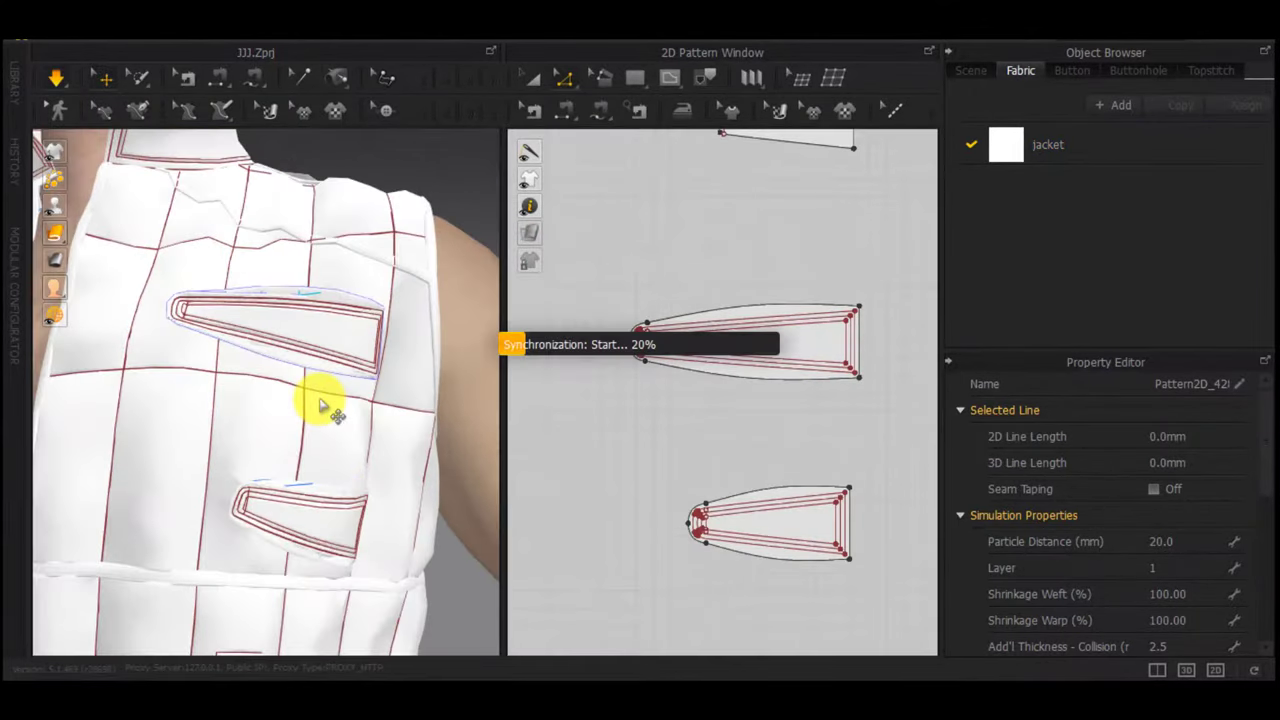
{"action": "scroll", "coordinate": [314, 361], "scroll_direction": "up", "scroll_amount": 2}
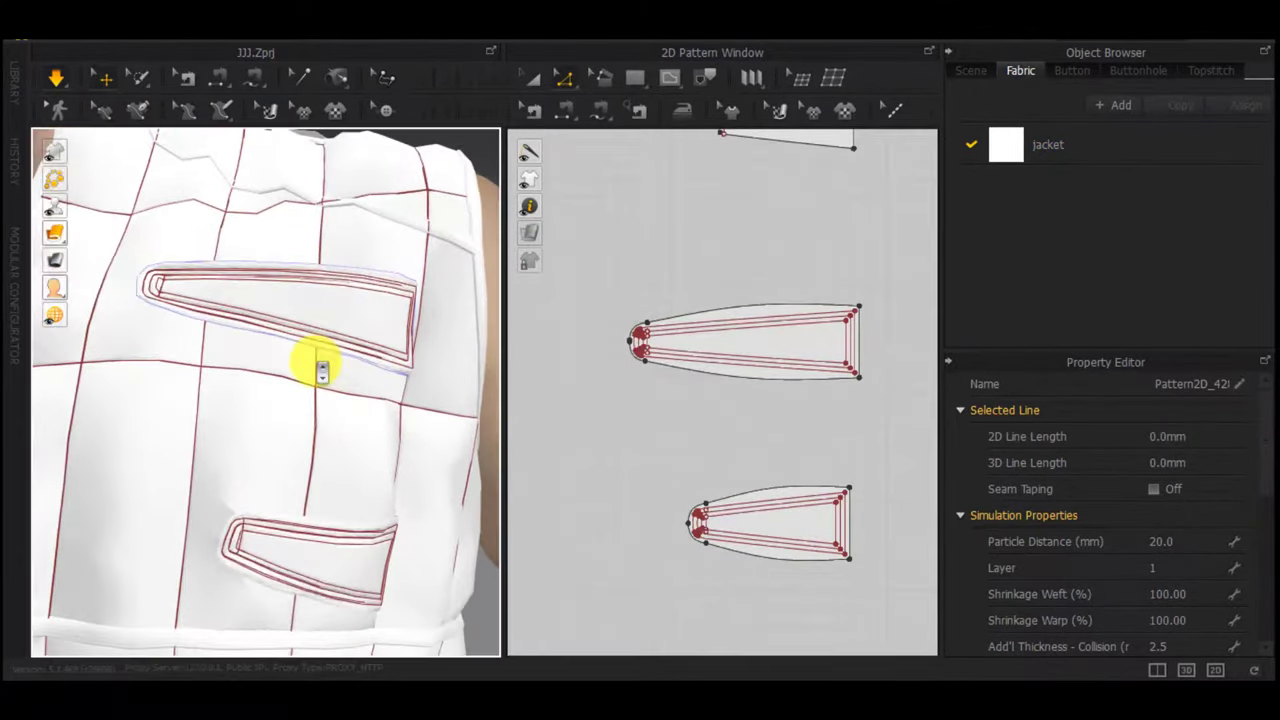
Split the lower long edge of the old small pocket frame piece in two
{"action": "middle_click_drag", "start_coordinate": [774, 300], "coordinate": [804, 530]}
{"action": "scroll", "coordinate": [820, 321], "scroll_direction": "up", "scroll_amount": 5}
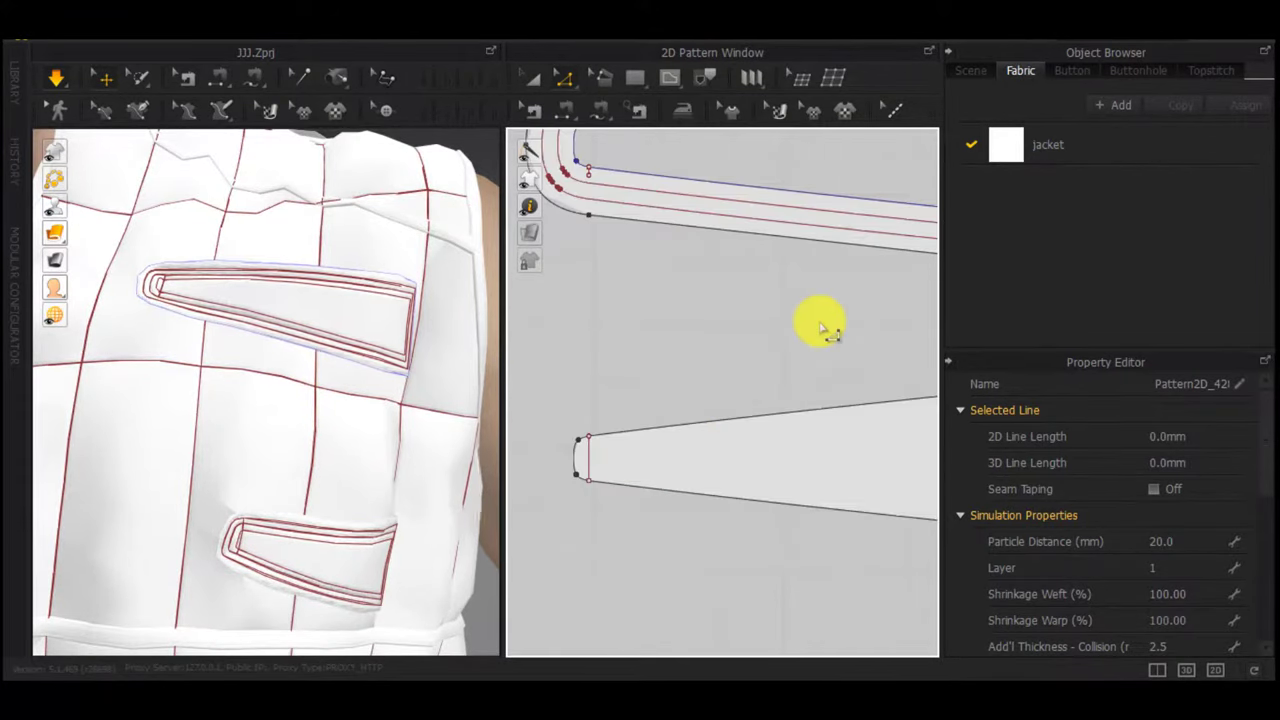
{"action": "scroll", "coordinate": [820, 321], "scroll_direction": "down", "scroll_amount": 2}
{"action": "key", "text": "x"}
{"action": "right_click", "coordinate": [828, 272]}
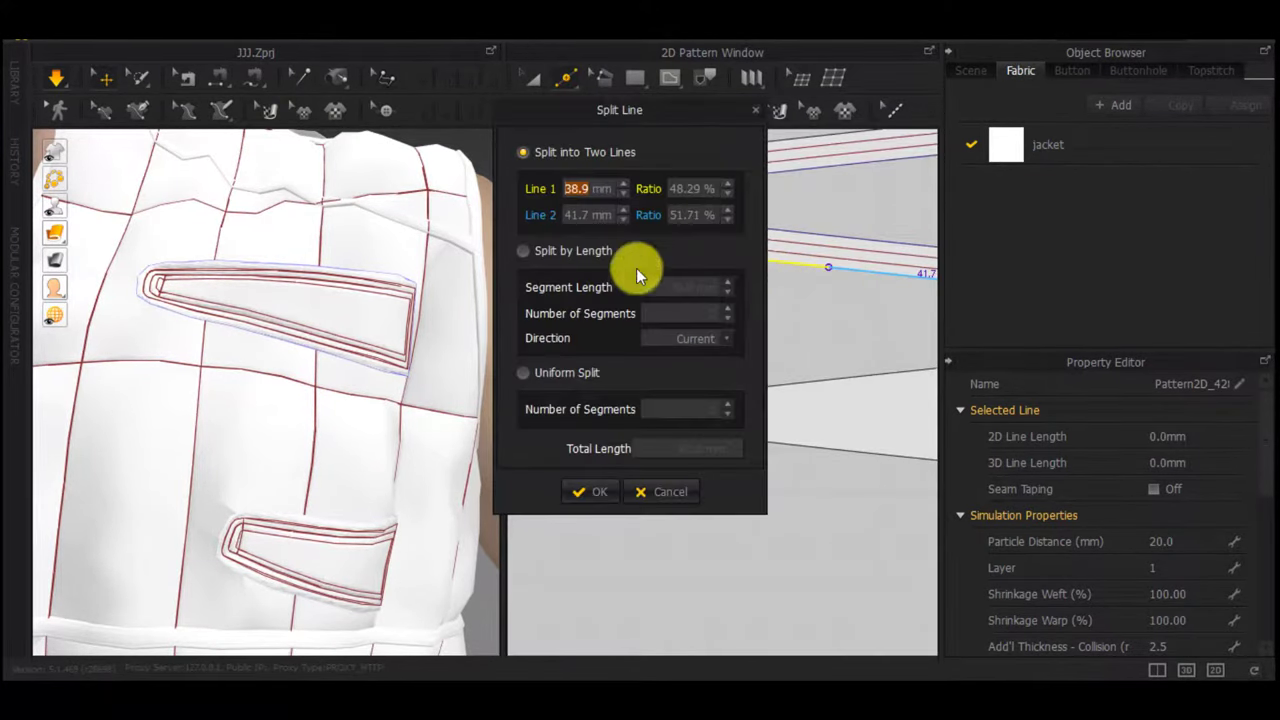
{"action": "left_click", "coordinate": [589, 507]}
{"action": "scroll", "coordinate": [751, 330], "scroll_direction": "down", "scroll_amount": 5}
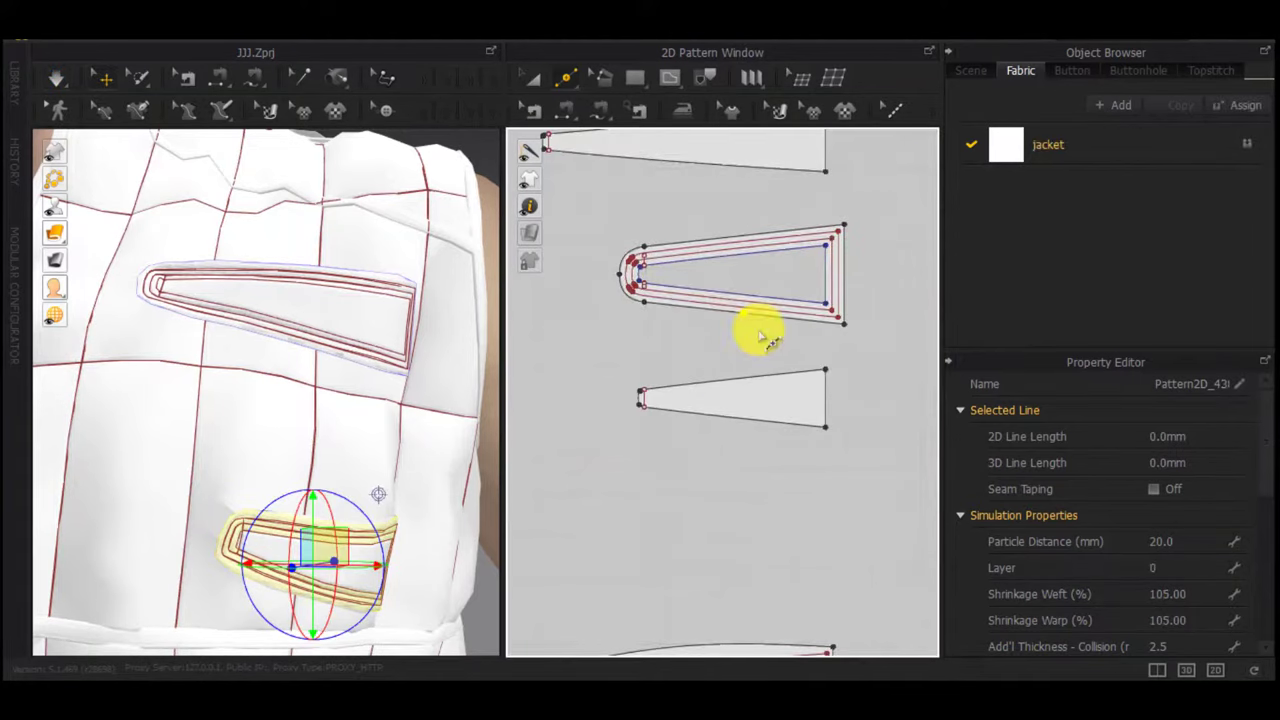
Delete the four old tapered pocket pieces and place clones of the two reshaped ones about 275 mm above the originals
{"action": "left_click_drag", "start_coordinate": [794, 428], "coordinate": [640, 153]}
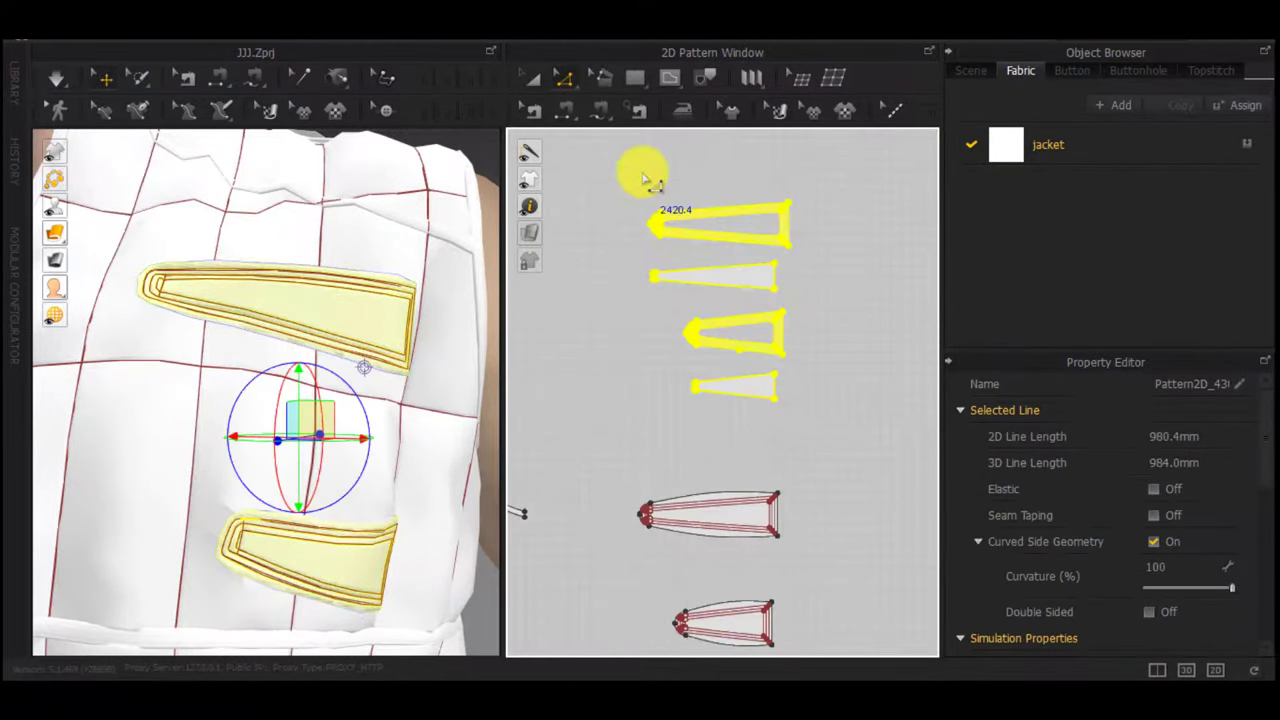
{"action": "key", "text": "Delete"}
{"action": "scroll", "coordinate": [757, 463], "scroll_direction": "down", "scroll_amount": 2}
{"action": "left_click_drag", "start_coordinate": [817, 449], "coordinate": [682, 627]}
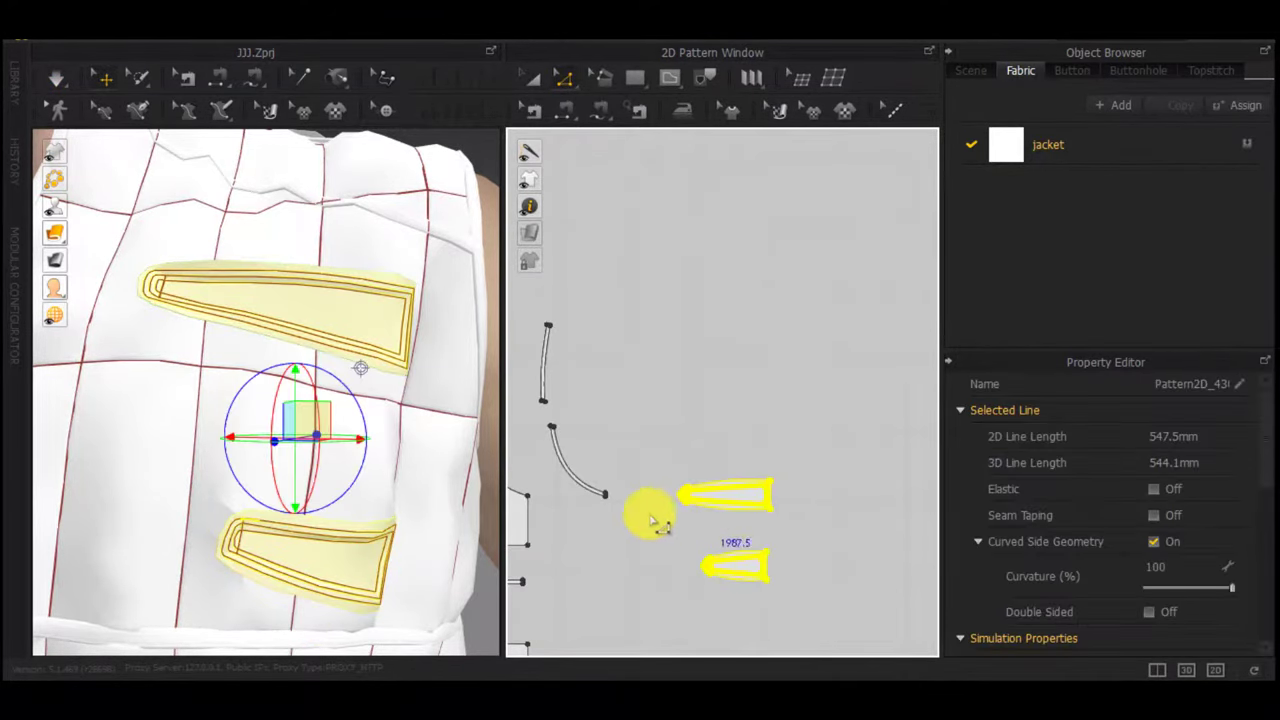
{"action": "right_click", "coordinate": [735, 494]}
{"action": "left_click", "coordinate": [741, 554]}
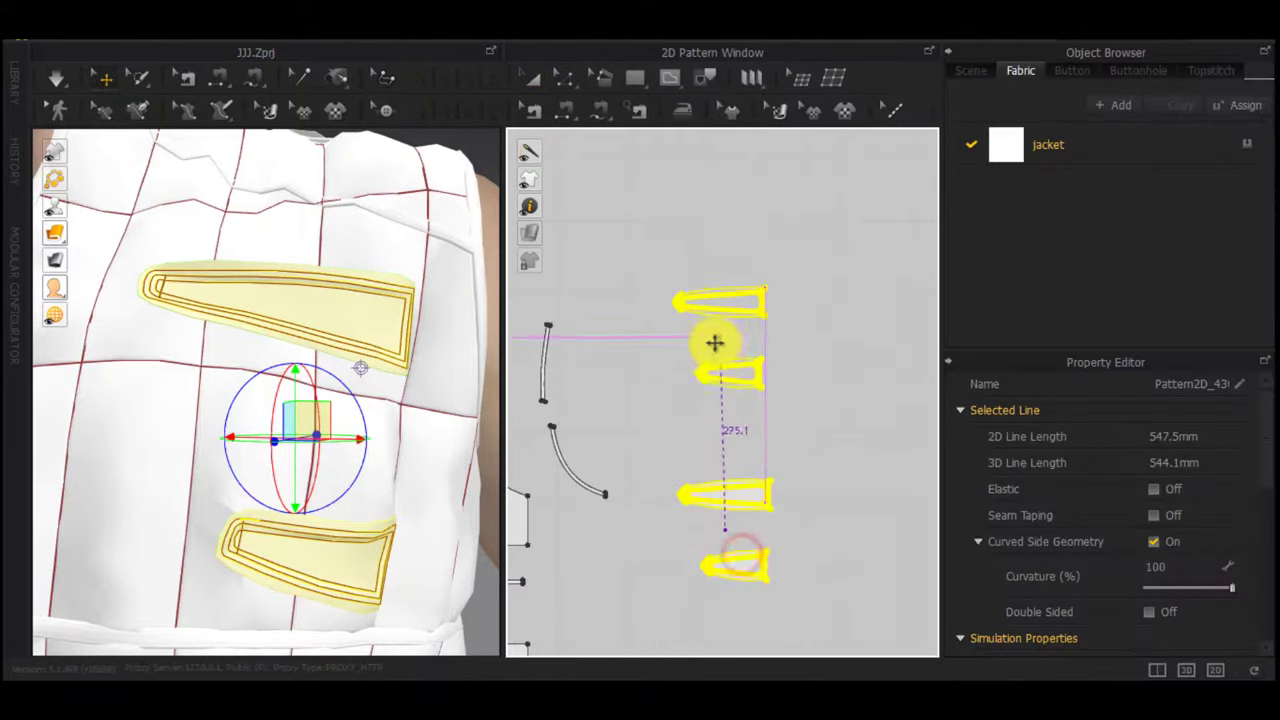
Cut the innermost tapered shape out of the small cloned pocket piece and open the frame's weft shrinkage for editing
{"action": "scroll", "coordinate": [714, 351], "scroll_direction": "up", "scroll_amount": 5}
{"action": "double_click", "coordinate": [723, 383]}
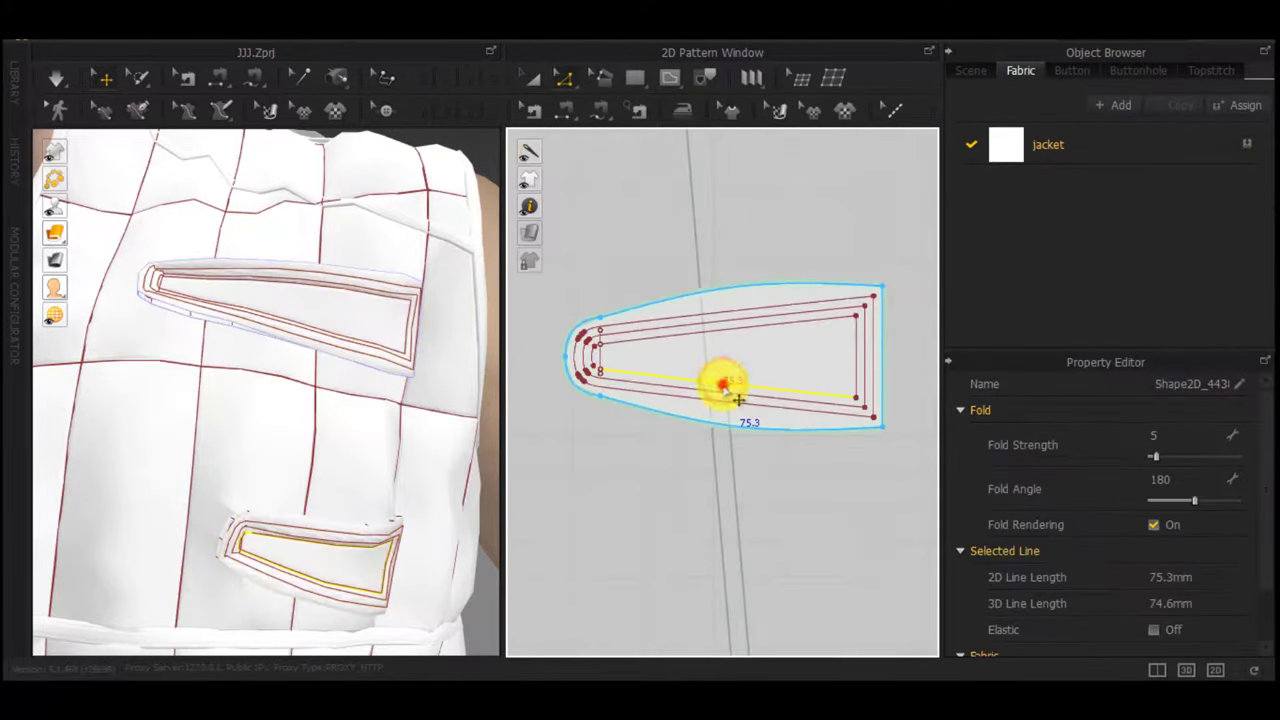
{"action": "right_click", "coordinate": [723, 386]}
{"action": "left_click", "coordinate": [780, 330]}
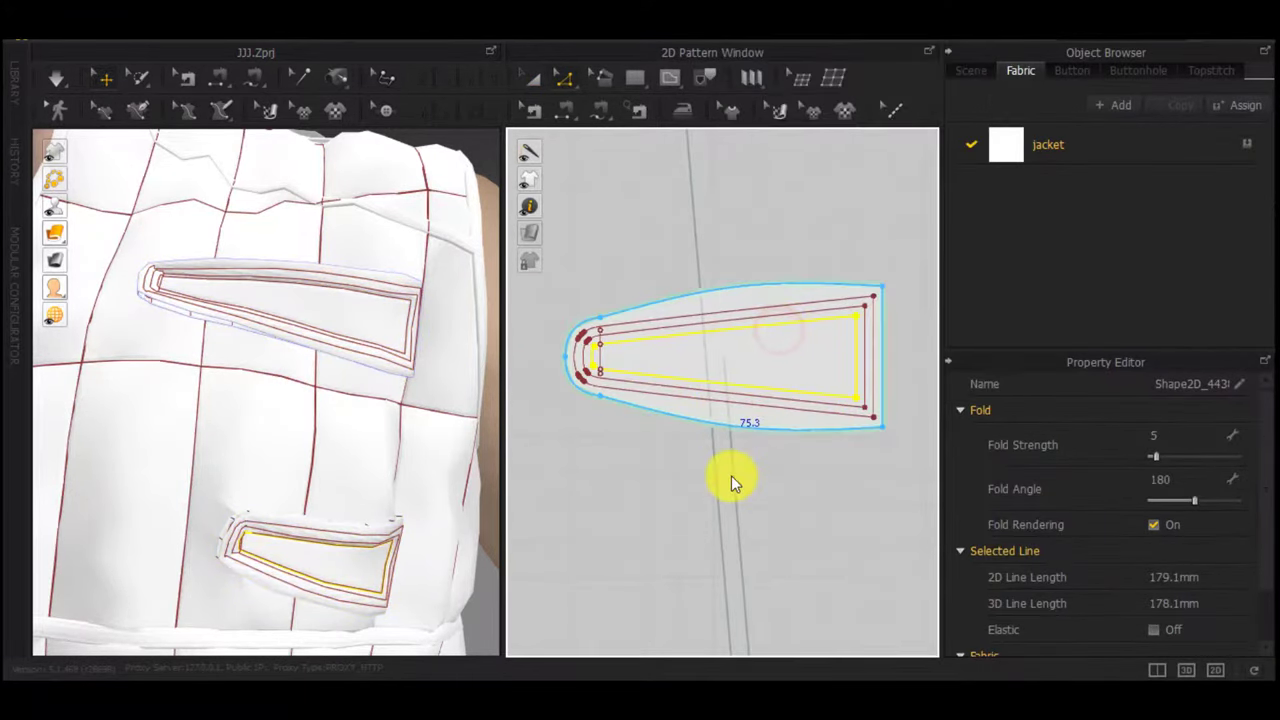
{"action": "scroll", "coordinate": [731, 475], "scroll_direction": "down", "scroll_amount": 3}
{"action": "scroll", "coordinate": [1118, 486], "scroll_direction": "down", "scroll_amount": 3}
{"action": "left_click", "coordinate": [1175, 545]}
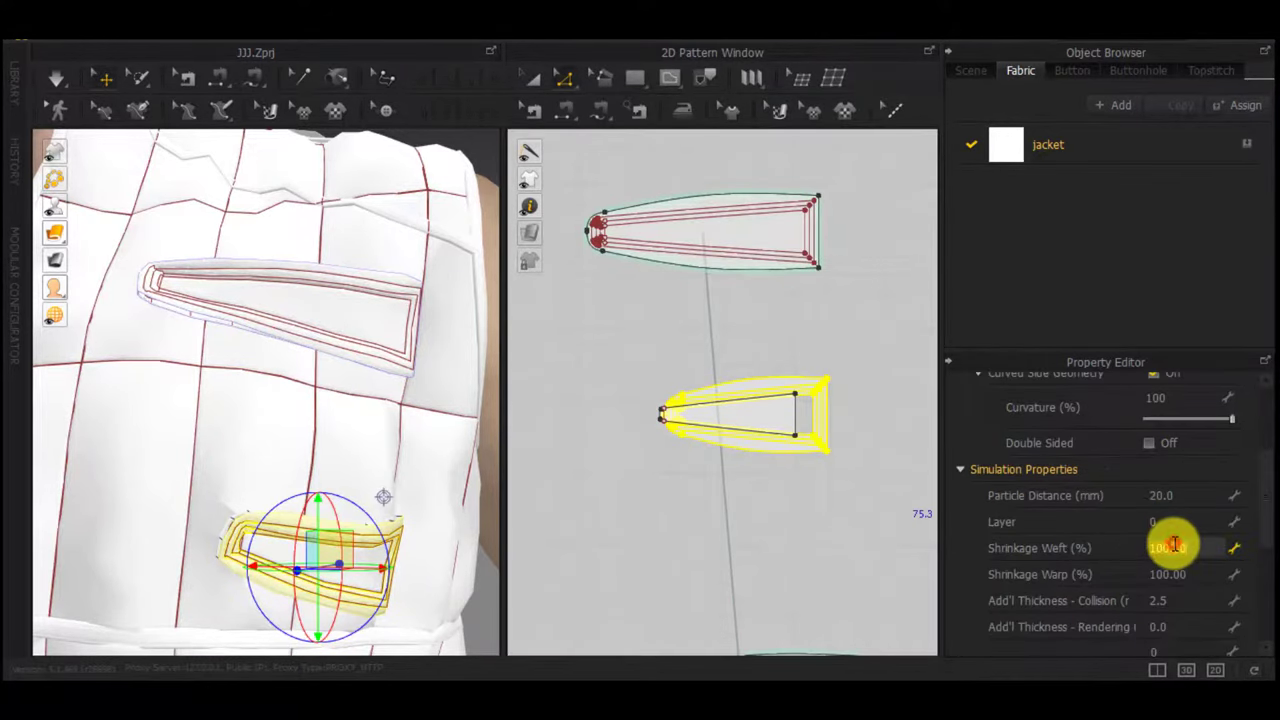
Move the small cloned pocket's cut-out inner piece to just below its frame
{"action": "left_click", "coordinate": [741, 409]}
{"action": "left_click", "coordinate": [655, 420]}
{"action": "left_click", "coordinate": [660, 423]}
{"action": "key", "text": "a"}
{"action": "left_click", "coordinate": [750, 420]}
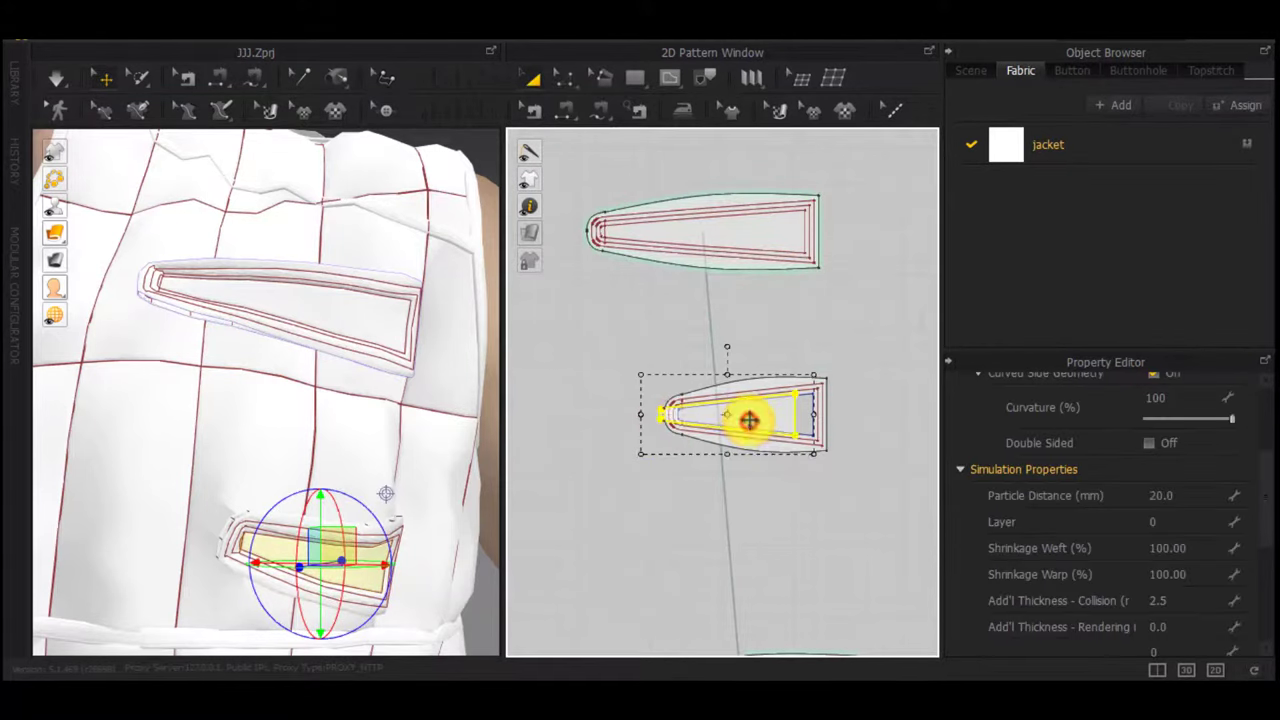
{"action": "left_click_drag", "start_coordinate": [749, 420], "coordinate": [767, 506]}
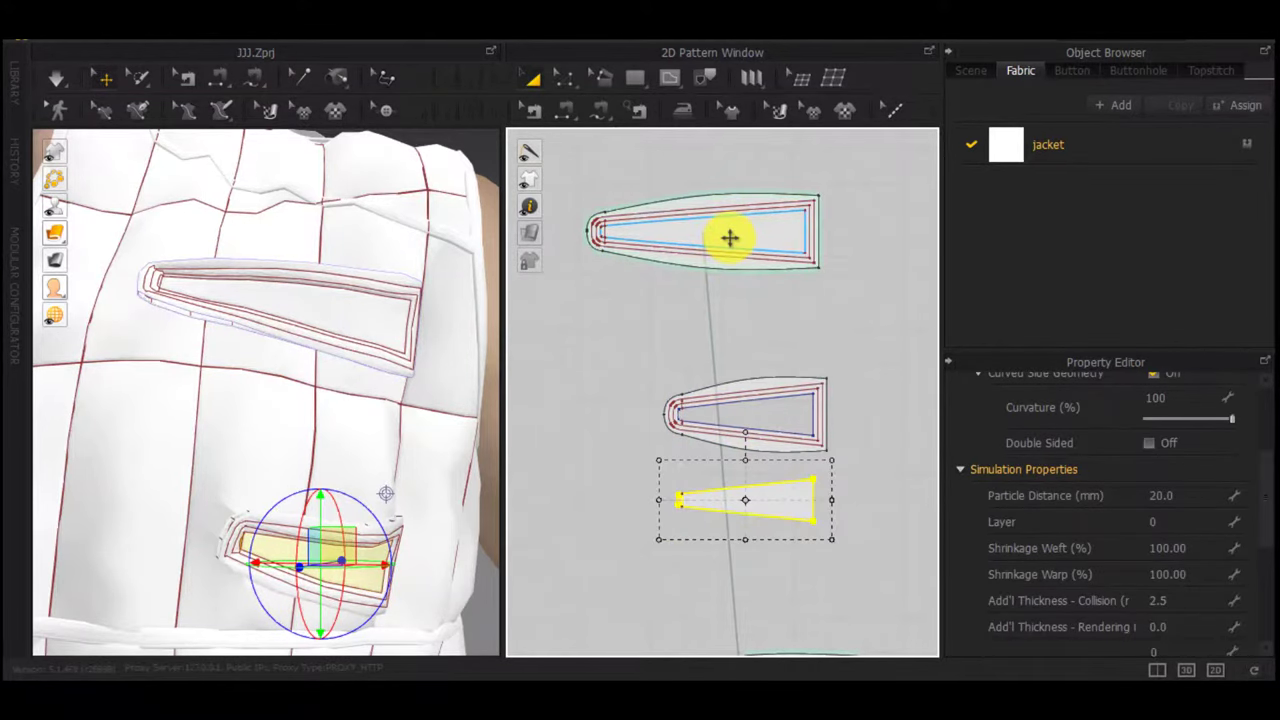
Cut the innermost tapered shape out of the larger cloned pocket piece
{"action": "left_click", "coordinate": [731, 240]}
{"action": "left_click", "coordinate": [736, 235]}
{"action": "left_click", "coordinate": [770, 259]}
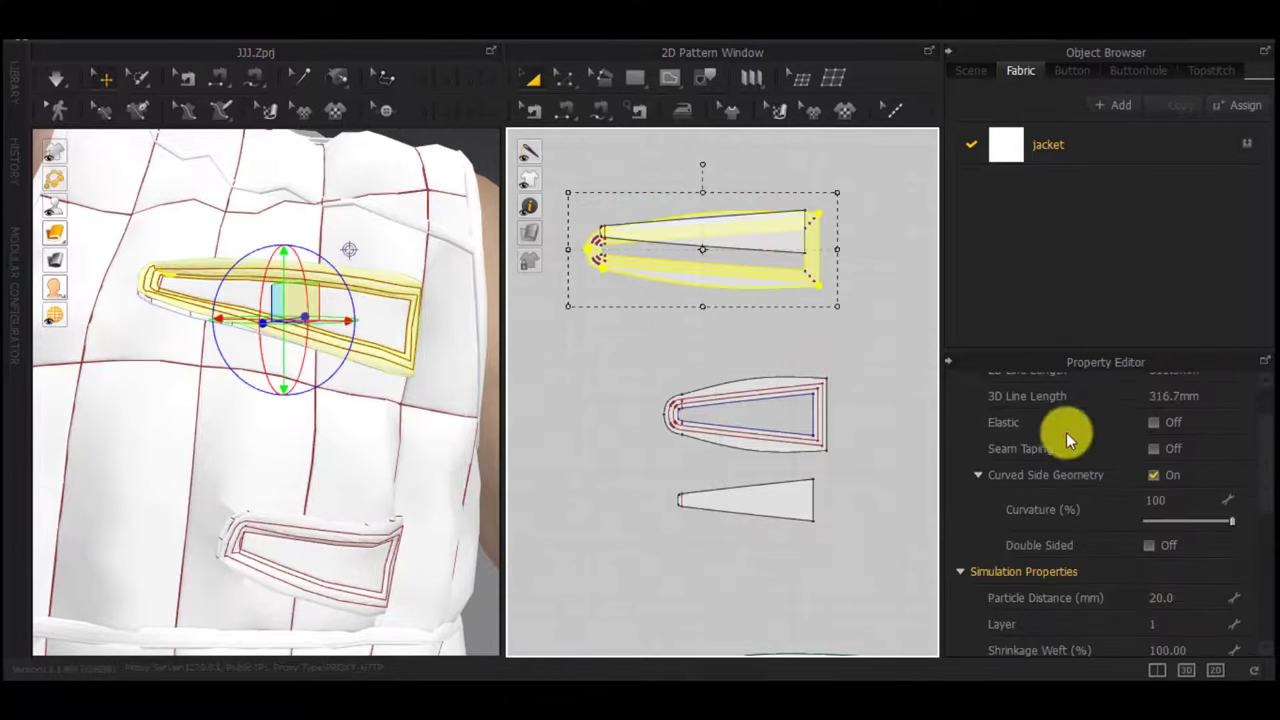
Set the larger pocket frame's weft and warp shrinkage to 105%
{"action": "scroll", "coordinate": [1068, 439], "scroll_direction": "down", "scroll_amount": 3}
{"action": "left_click", "coordinate": [1189, 487]}
{"action": "left_click", "coordinate": [1190, 508]}
{"action": "type", "text": "1"}
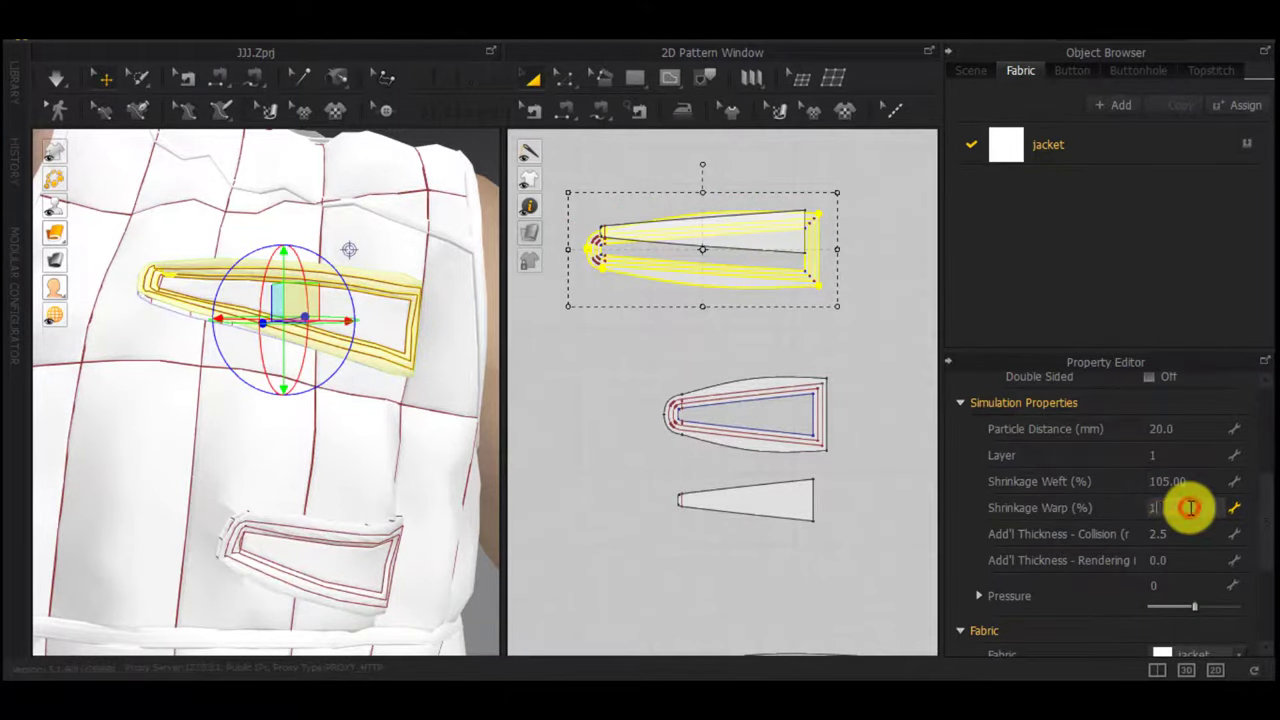
{"action": "type", "text": "0.5"}
Move the larger pocket's cut-out inner piece below its frame and simulate the layered pockets on the vest
{"action": "scroll", "coordinate": [725, 237], "scroll_direction": "up", "scroll_amount": 3}
{"action": "scroll", "coordinate": [733, 241], "scroll_direction": "down", "scroll_amount": 5}
{"action": "left_click_drag", "start_coordinate": [736, 246], "coordinate": [733, 324]}
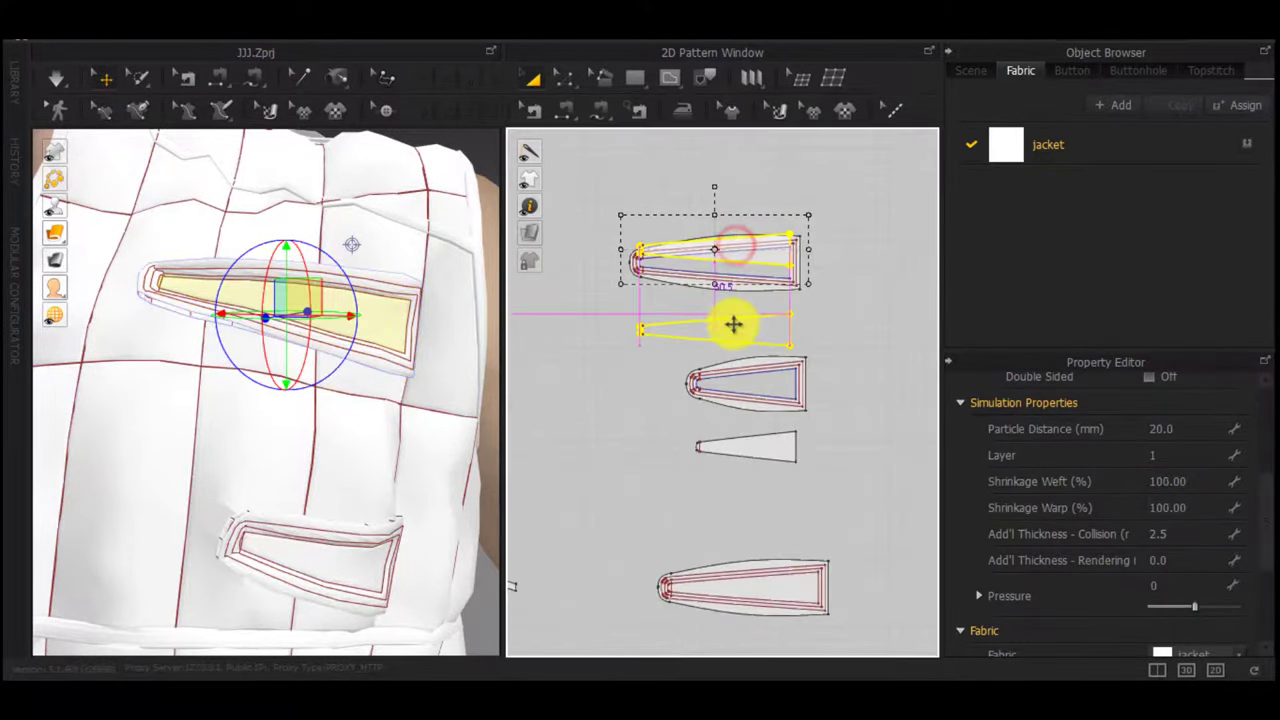
{"action": "left_click", "coordinate": [733, 323]}
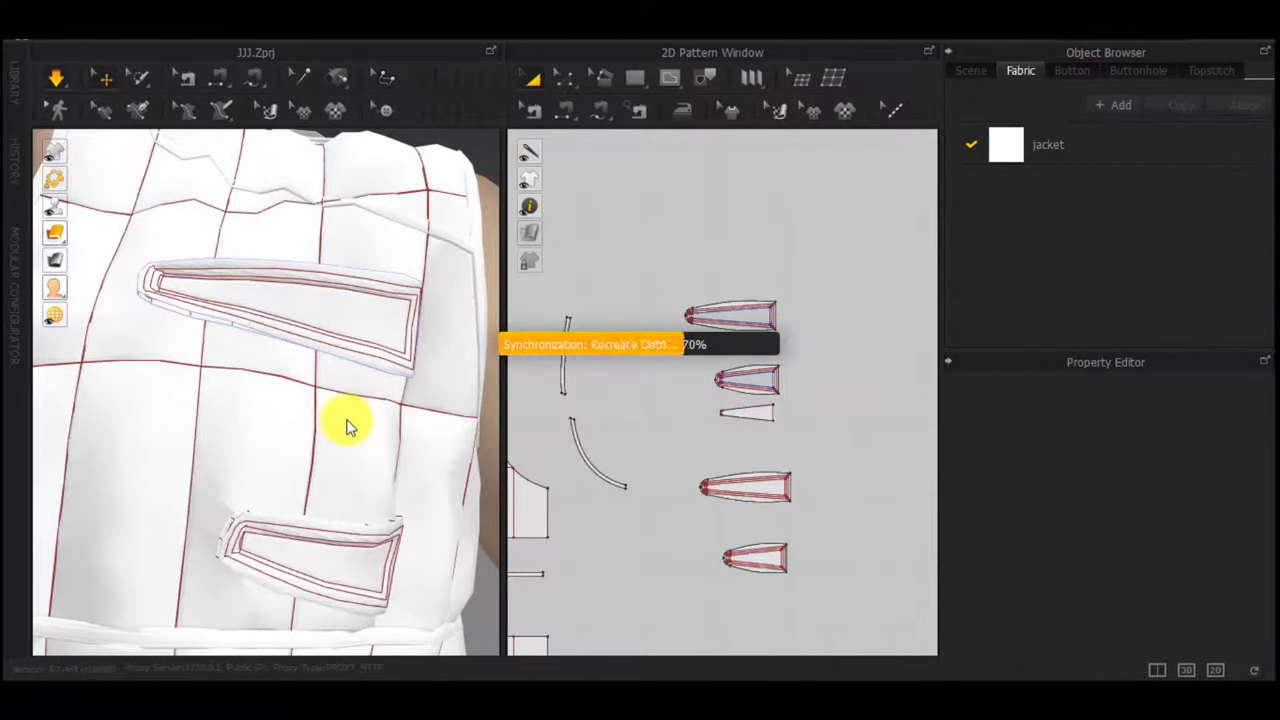
{"action": "right_click_drag", "start_coordinate": [351, 329], "coordinate": [363, 217]}
{"action": "middle_click_drag", "start_coordinate": [363, 217], "coordinate": [383, 369]}
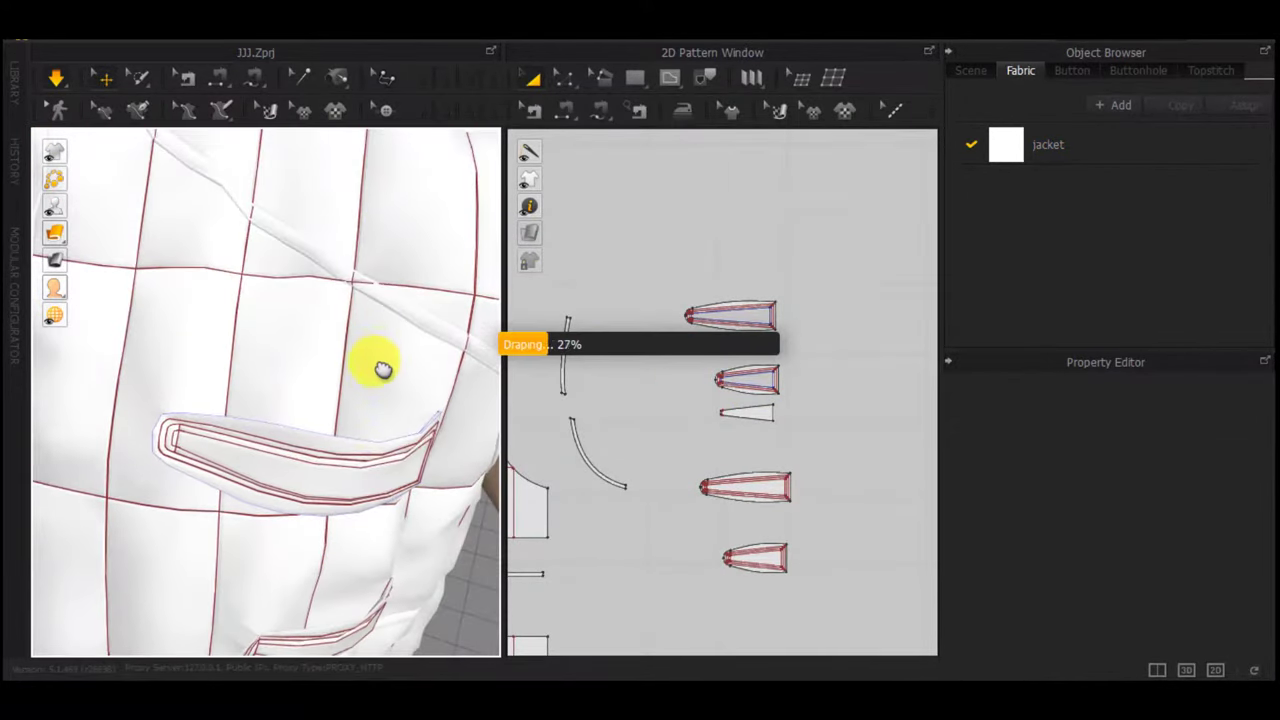
Move the front yoke and its shoulder strip up, away from the curved chest strip
{"action": "left_click", "coordinate": [358, 283]}
{"action": "scroll", "coordinate": [614, 394], "scroll_direction": "up", "scroll_amount": 8}
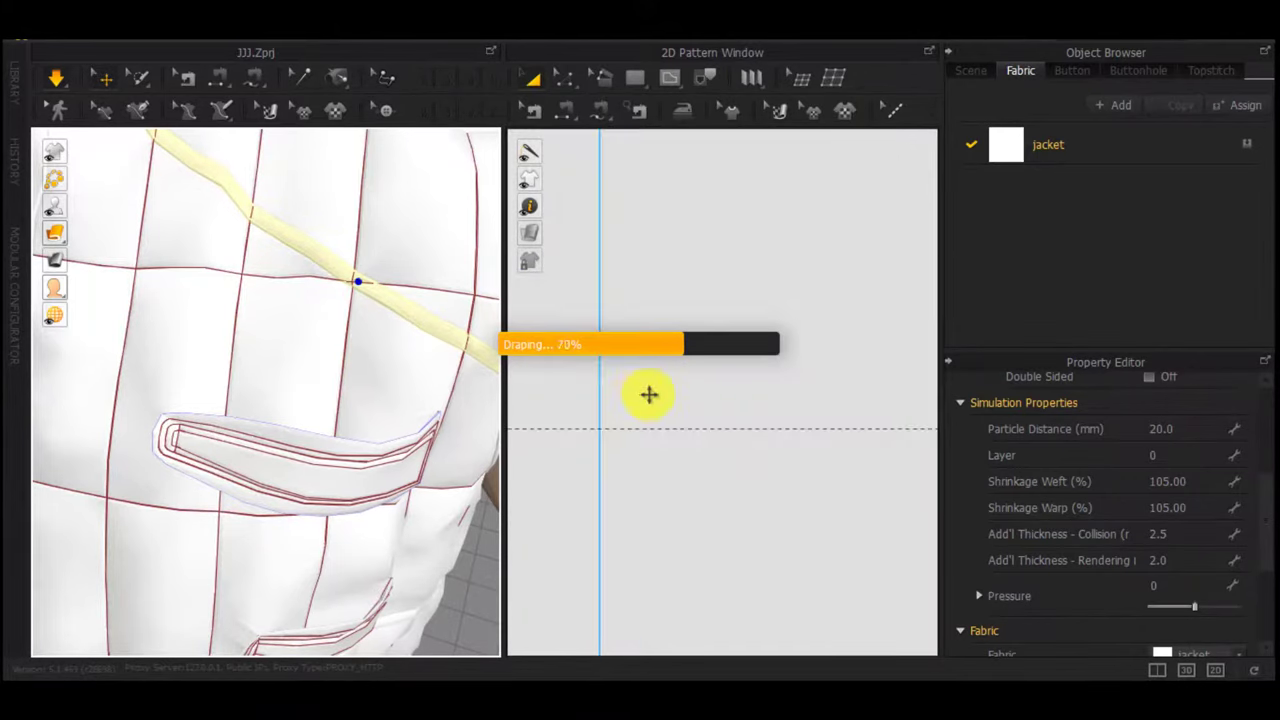
{"action": "scroll", "coordinate": [653, 405], "scroll_direction": "down", "scroll_amount": 3}
{"action": "scroll", "coordinate": [819, 309], "scroll_direction": "down", "scroll_amount": 4}
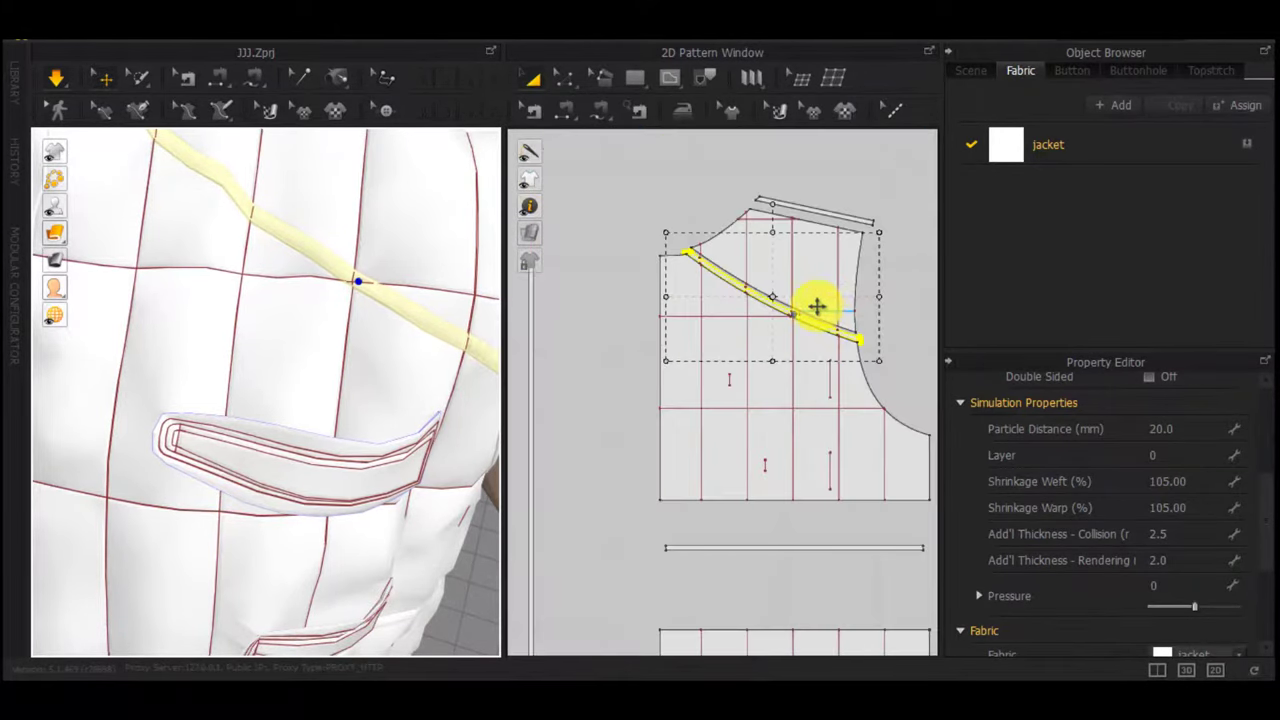
{"action": "left_click_drag", "start_coordinate": [909, 179], "coordinate": [718, 297]}
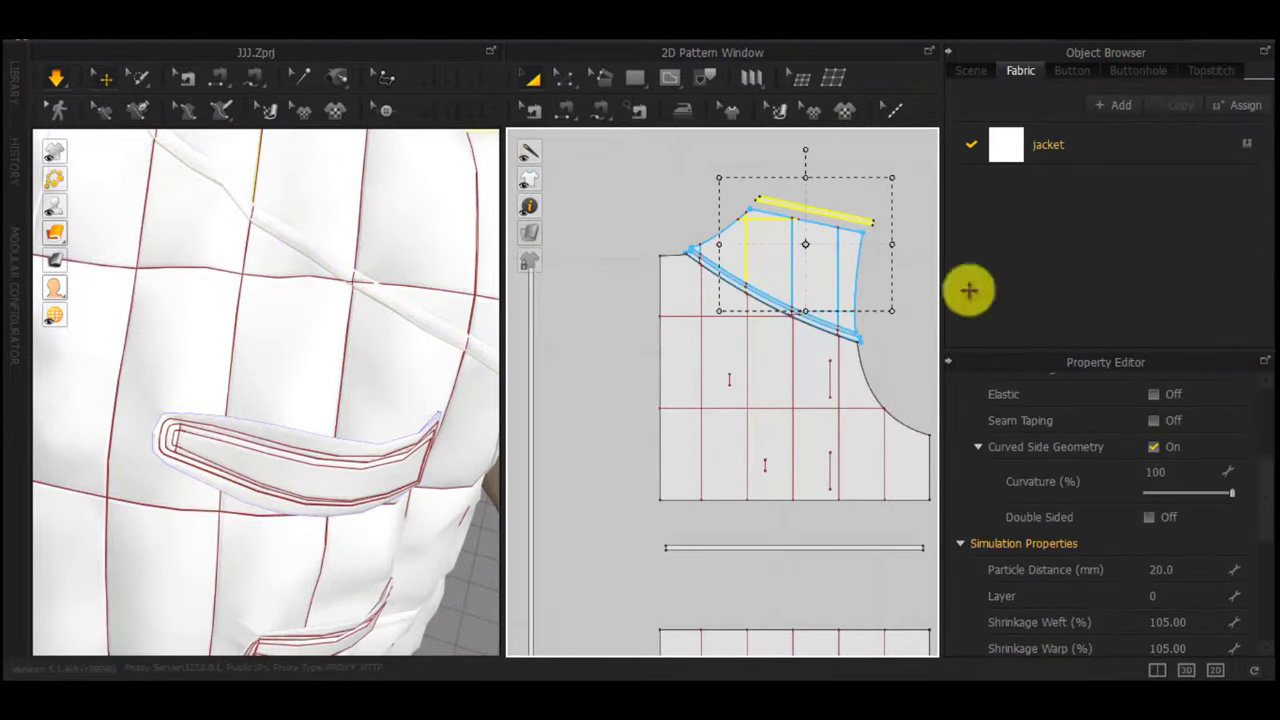
{"action": "left_click", "coordinate": [919, 277]}
{"action": "left_click", "coordinate": [771, 254]}
{"action": "left_click", "coordinate": [818, 207], "text": "shift"}
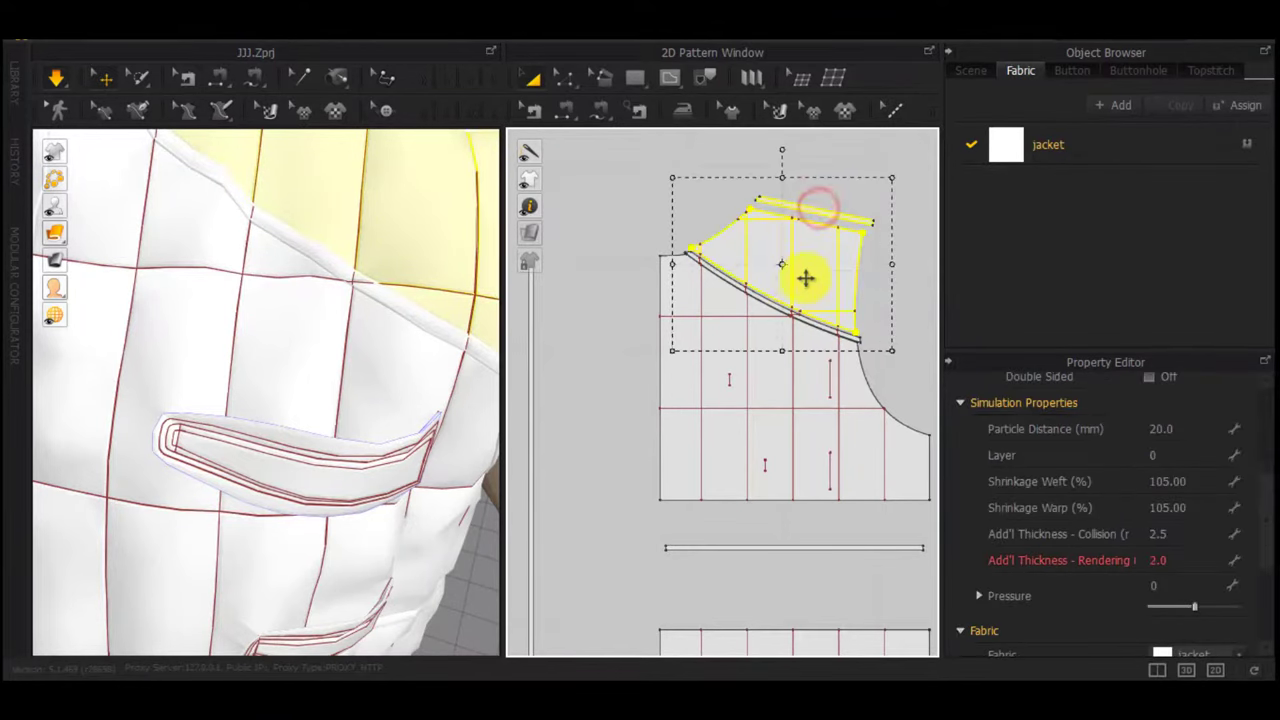
{"action": "left_click_drag", "start_coordinate": [806, 279], "coordinate": [829, 221]}
Move the curved chest strip up so it sits apart from the quilted front panel below
{"action": "scroll", "coordinate": [785, 327], "scroll_direction": "up", "scroll_amount": 6}
{"action": "scroll", "coordinate": [787, 338], "scroll_direction": "down", "scroll_amount": 4}
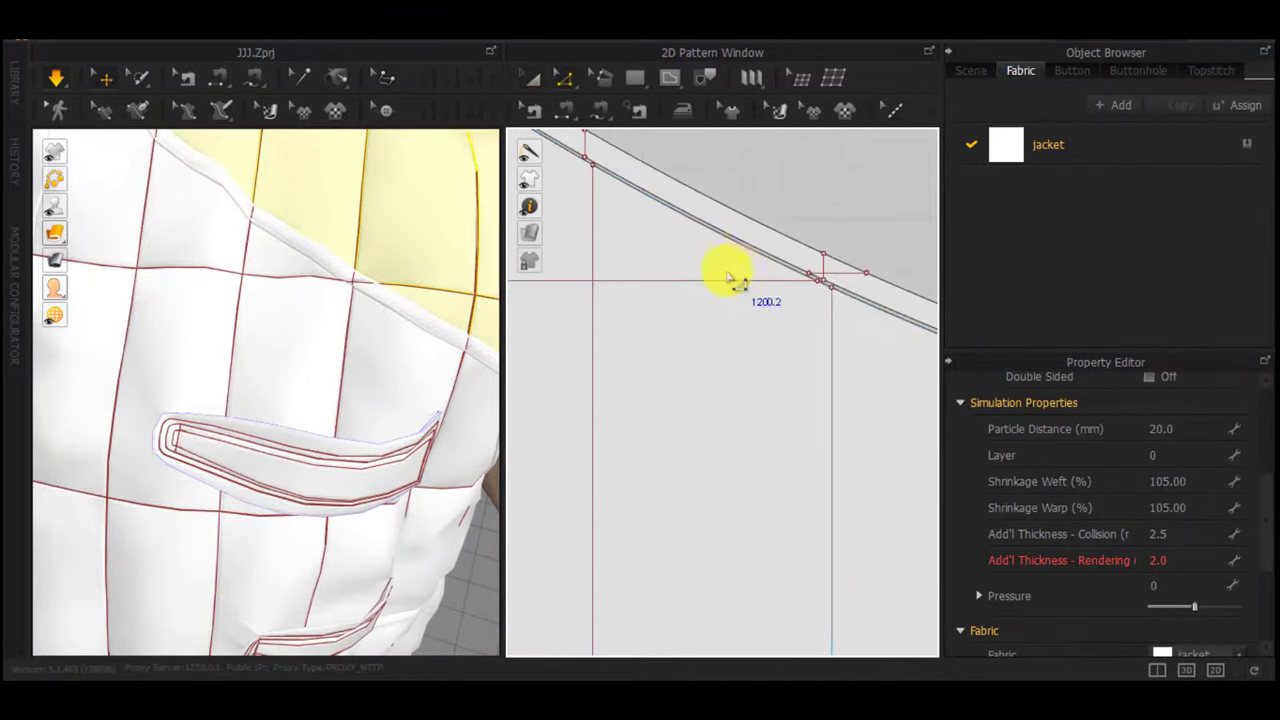
{"action": "scroll", "coordinate": [748, 211], "scroll_direction": "down", "scroll_amount": 2}
{"action": "left_click_drag", "start_coordinate": [745, 209], "coordinate": [800, 170]}
{"action": "scroll", "coordinate": [829, 221], "scroll_direction": "down", "scroll_amount": 4}
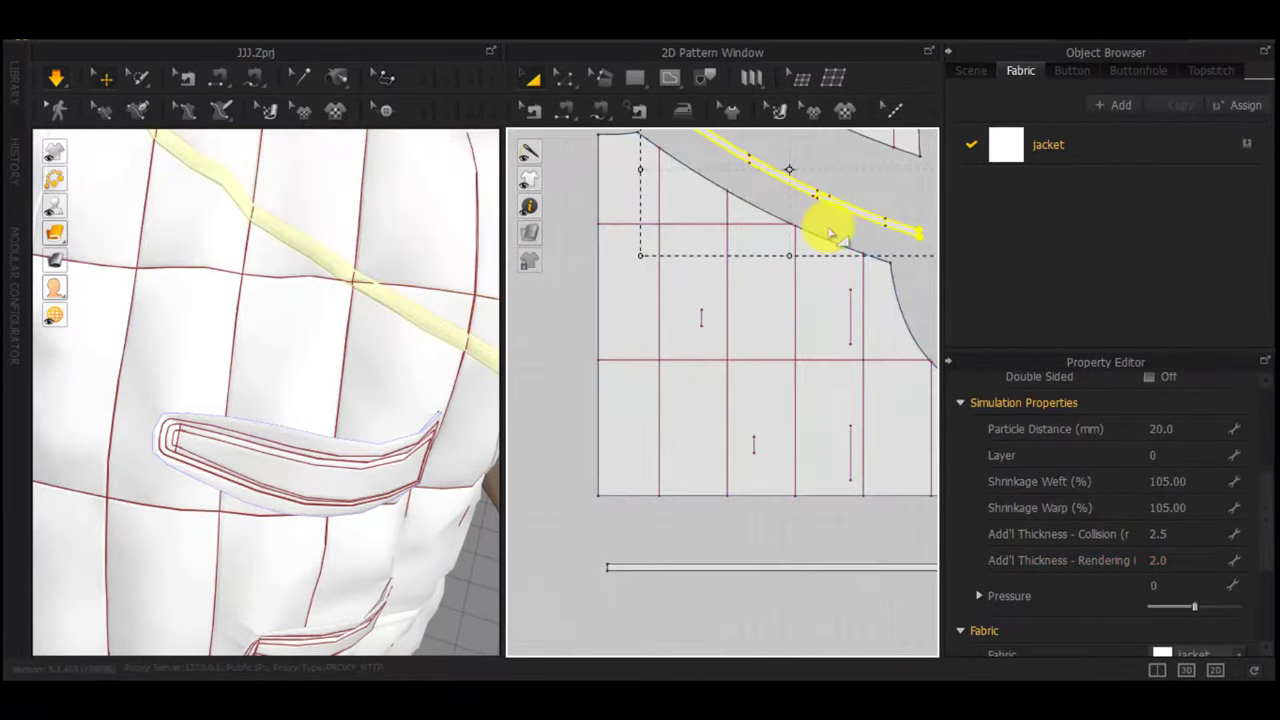
Try to delete the short fold lines across the chest strip together with nearby short internal lines of the yoke
{"action": "key", "text": "z"}
{"action": "left_click", "coordinate": [878, 243]}
{"action": "left_click_drag", "start_coordinate": [848, 218], "coordinate": [739, 141]}
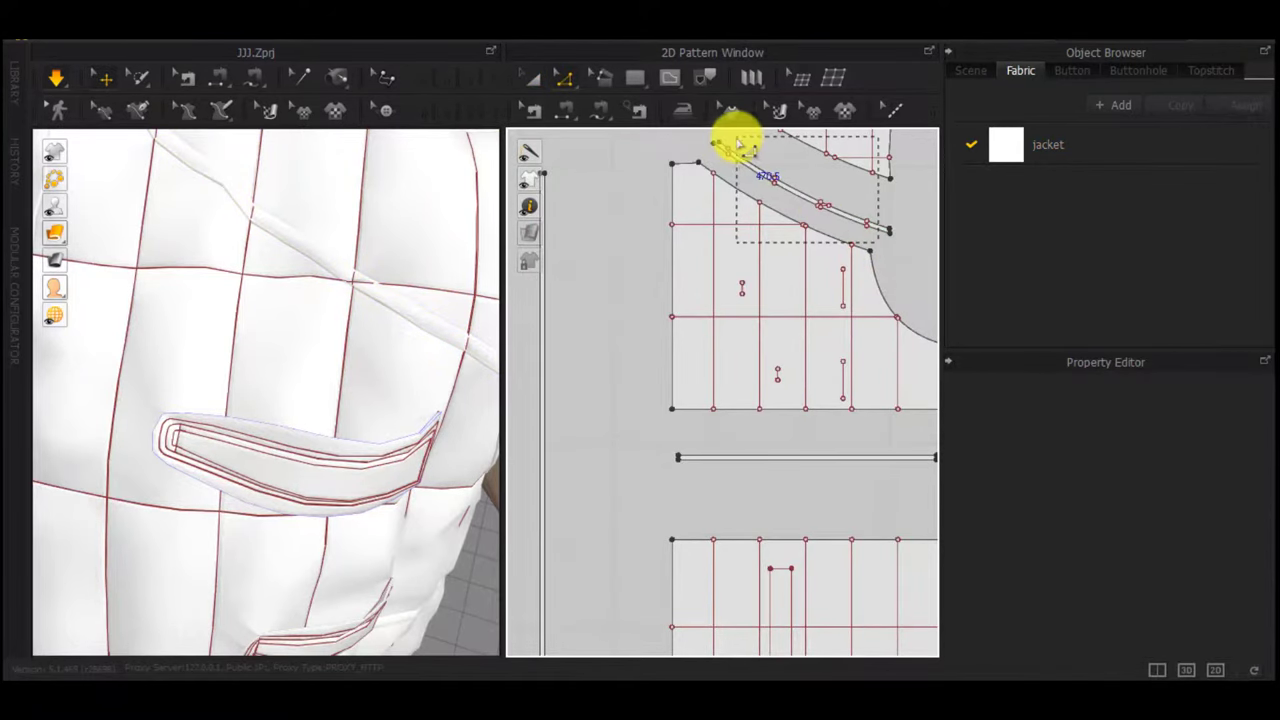
{"action": "left_click_drag", "start_coordinate": [716, 265], "coordinate": [714, 261], "text": "shift"}
{"action": "scroll", "coordinate": [759, 212], "scroll_direction": "up", "scroll_amount": 4}
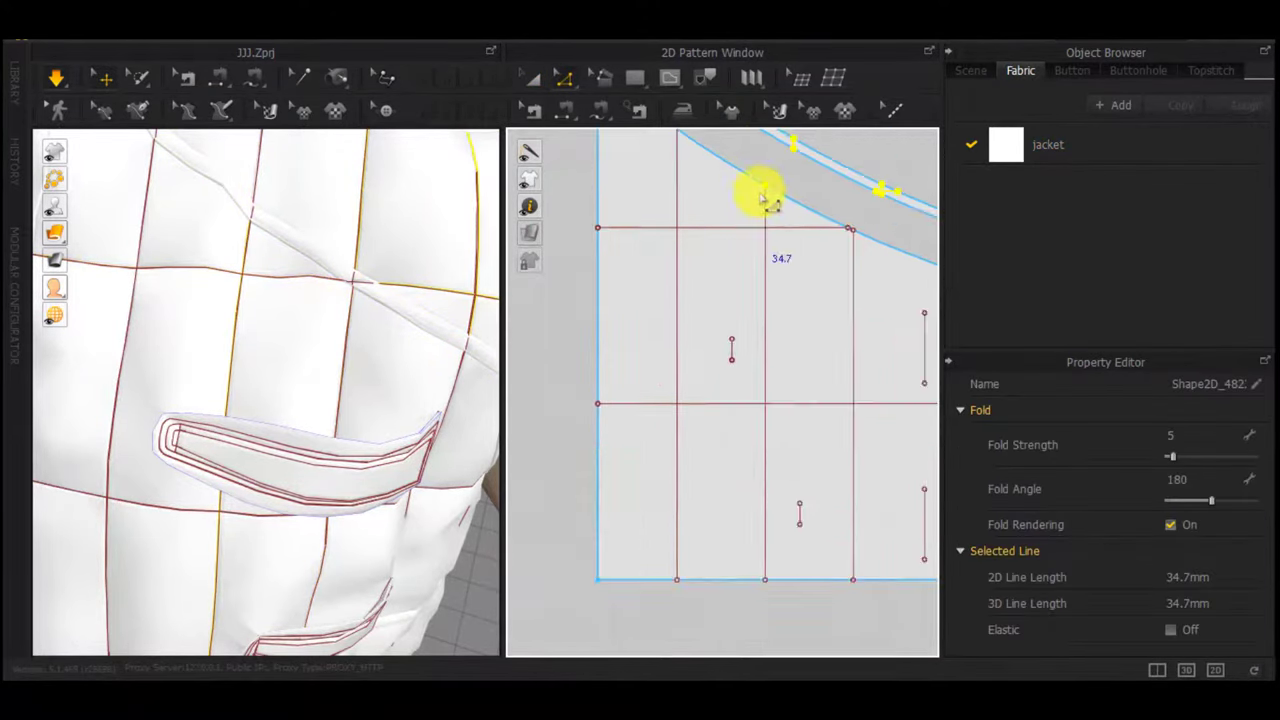
{"action": "left_click", "coordinate": [768, 179], "text": "shift"}
{"action": "scroll", "coordinate": [777, 243], "scroll_direction": "down", "scroll_amount": 3}
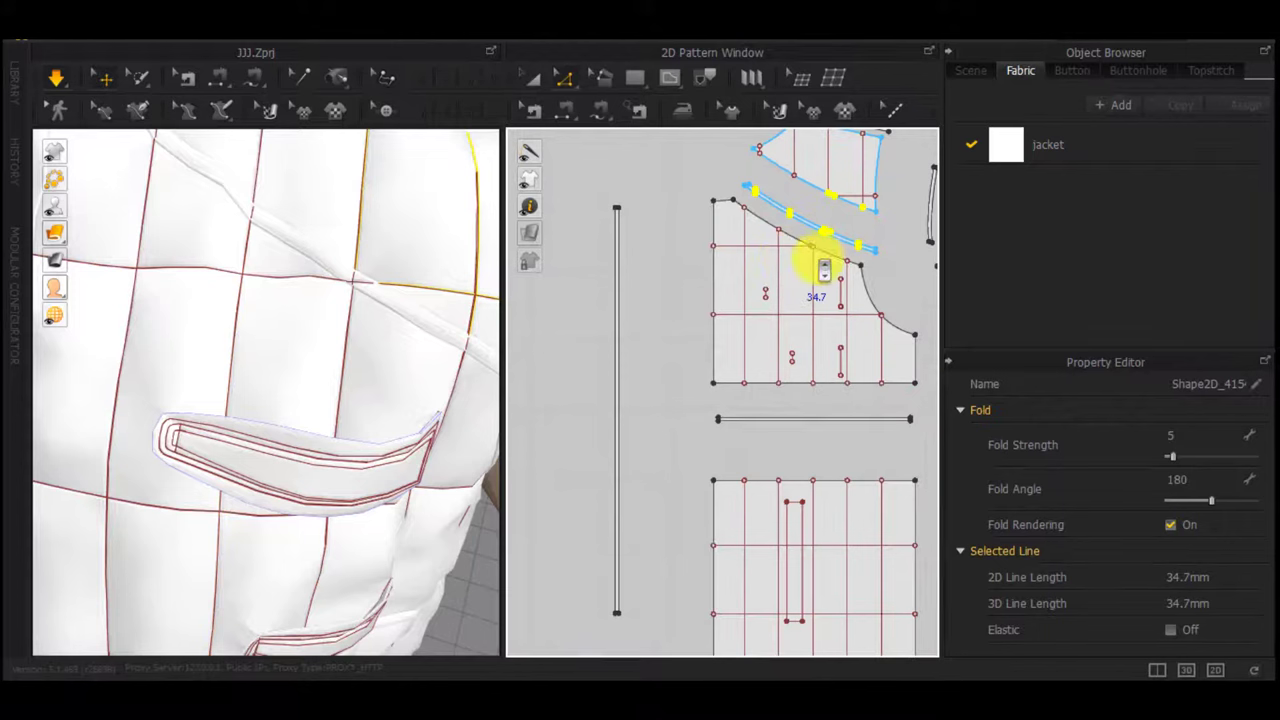
{"action": "key", "text": "Delete"}
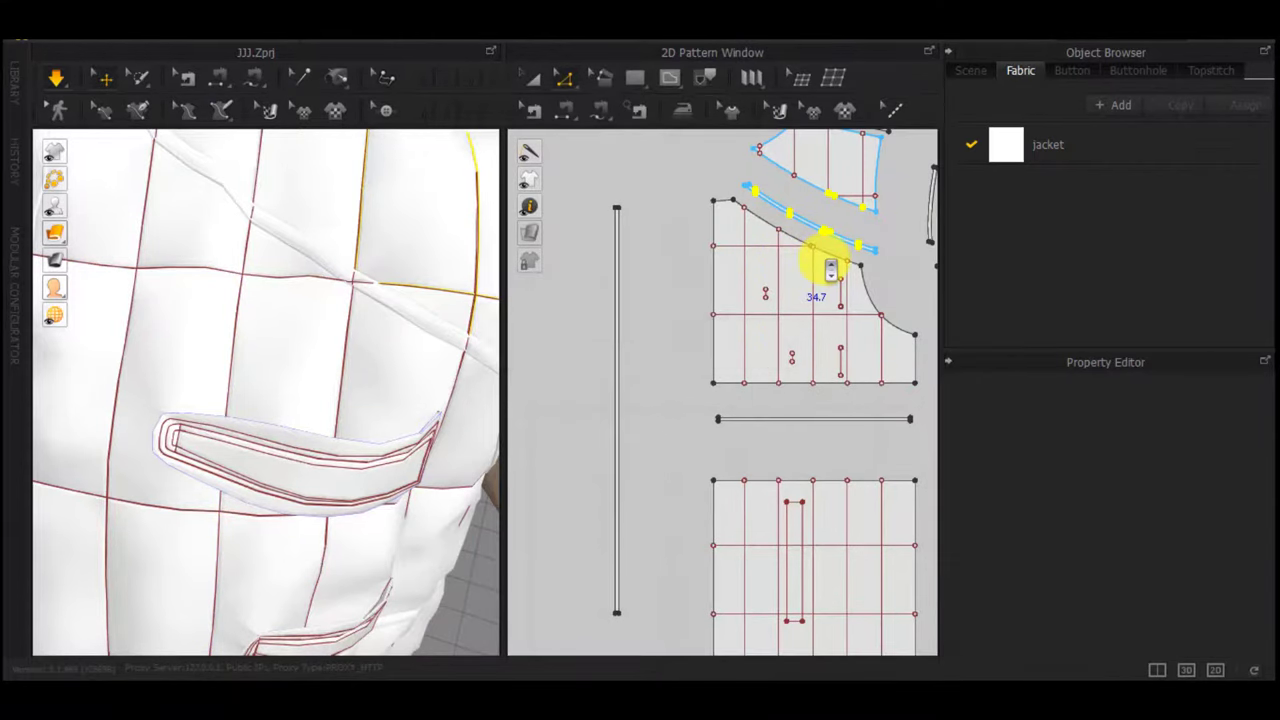
{"action": "left_click", "coordinate": [831, 268]}
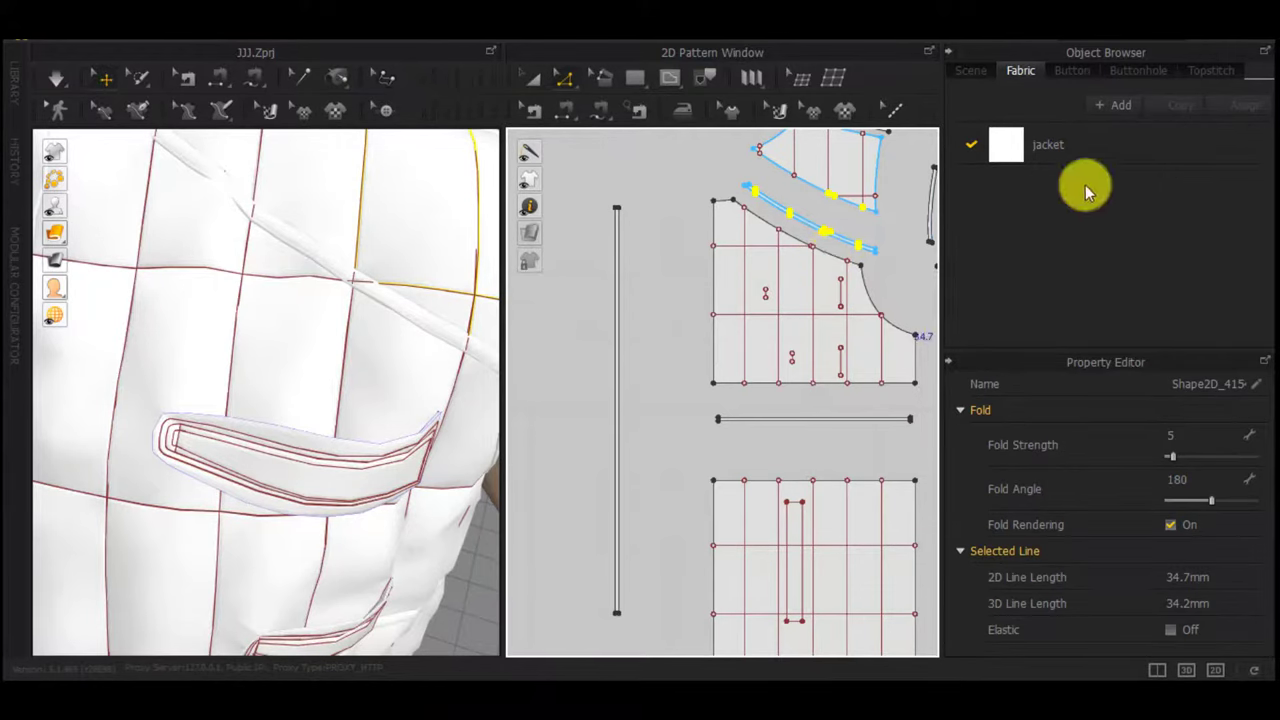
Delete only the short internal fold lines that cross the curved chest strip
{"action": "scroll", "coordinate": [837, 230], "scroll_direction": "up", "scroll_amount": 5}
{"action": "middle_click_drag", "start_coordinate": [836, 230], "coordinate": [816, 318]}
{"action": "left_click_drag", "start_coordinate": [865, 306], "coordinate": [727, 208]}
{"action": "scroll", "coordinate": [797, 329], "scroll_direction": "down", "scroll_amount": 4}
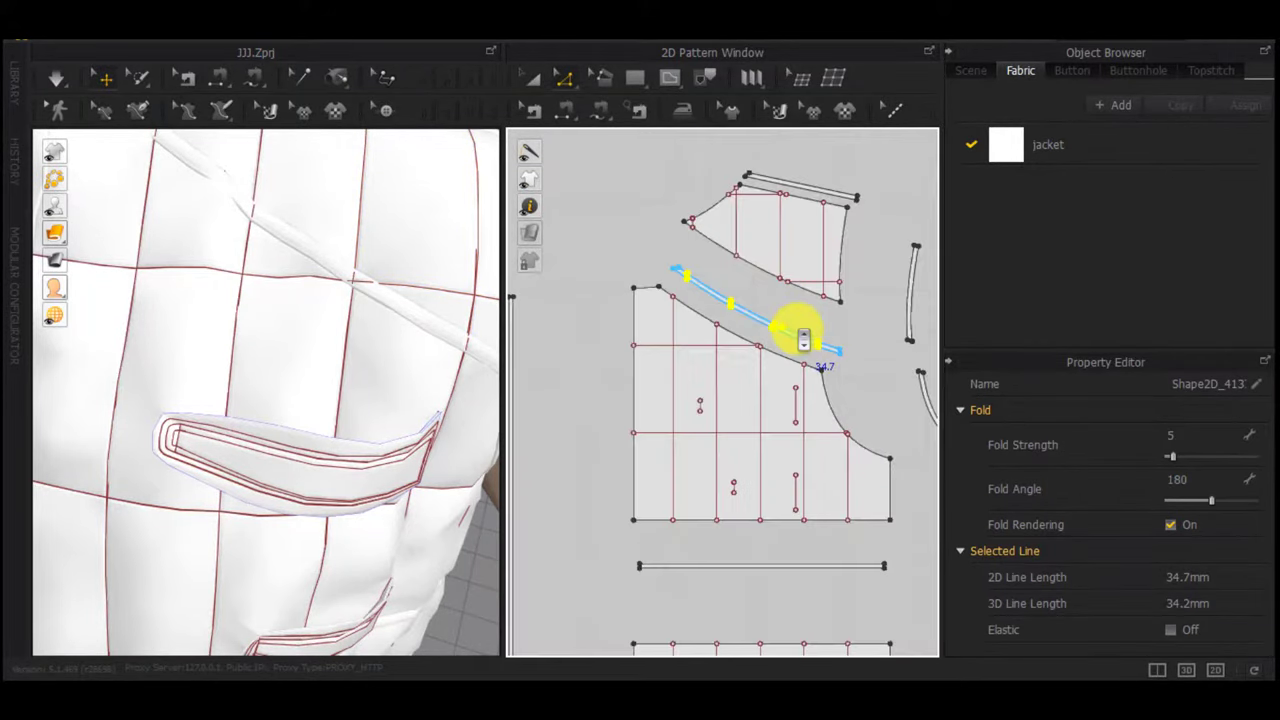
{"action": "left_click", "coordinate": [752, 366]}
Move the opposite front yoke with its shoulder and armhole strips up, and move its chest strip clear of the panel below
{"action": "scroll", "coordinate": [748, 376], "scroll_direction": "down", "scroll_amount": 9}
{"action": "scroll", "coordinate": [575, 388], "scroll_direction": "up", "scroll_amount": 5}
{"action": "middle_click_drag", "start_coordinate": [572, 386], "coordinate": [716, 359]}
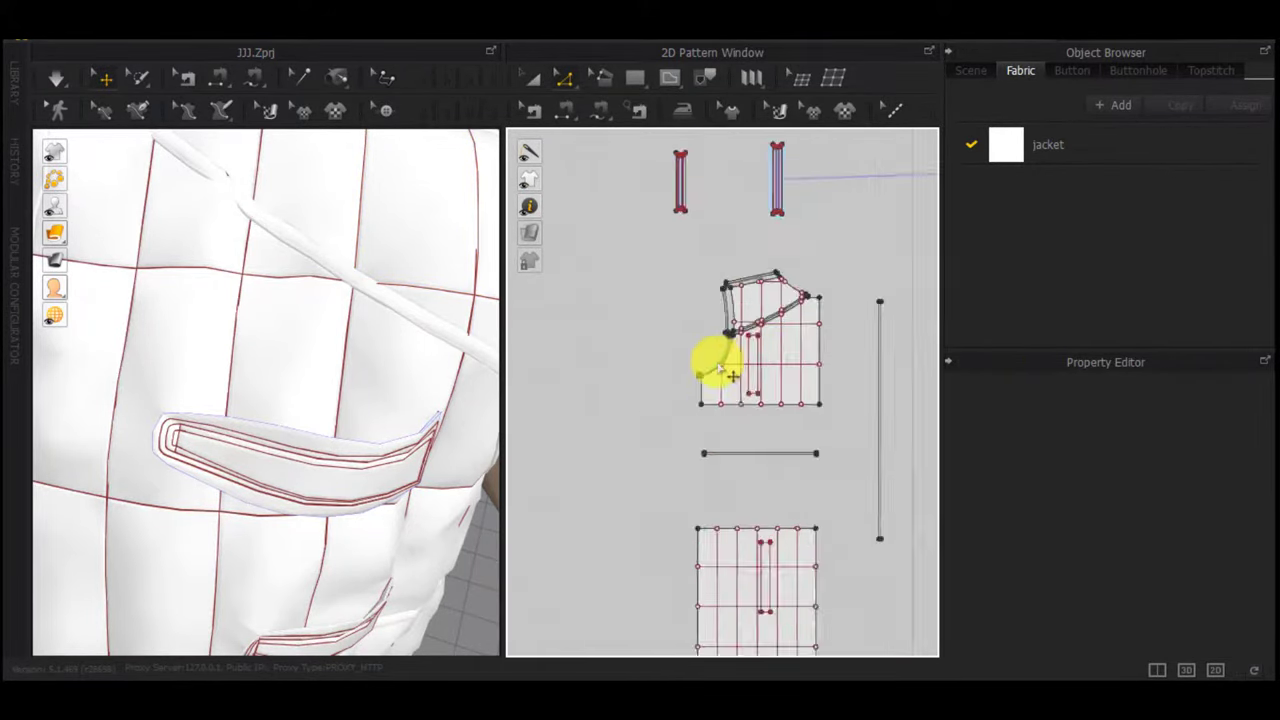
{"action": "scroll", "coordinate": [758, 340], "scroll_direction": "up", "scroll_amount": 7}
{"action": "scroll", "coordinate": [779, 322], "scroll_direction": "down", "scroll_amount": 4}
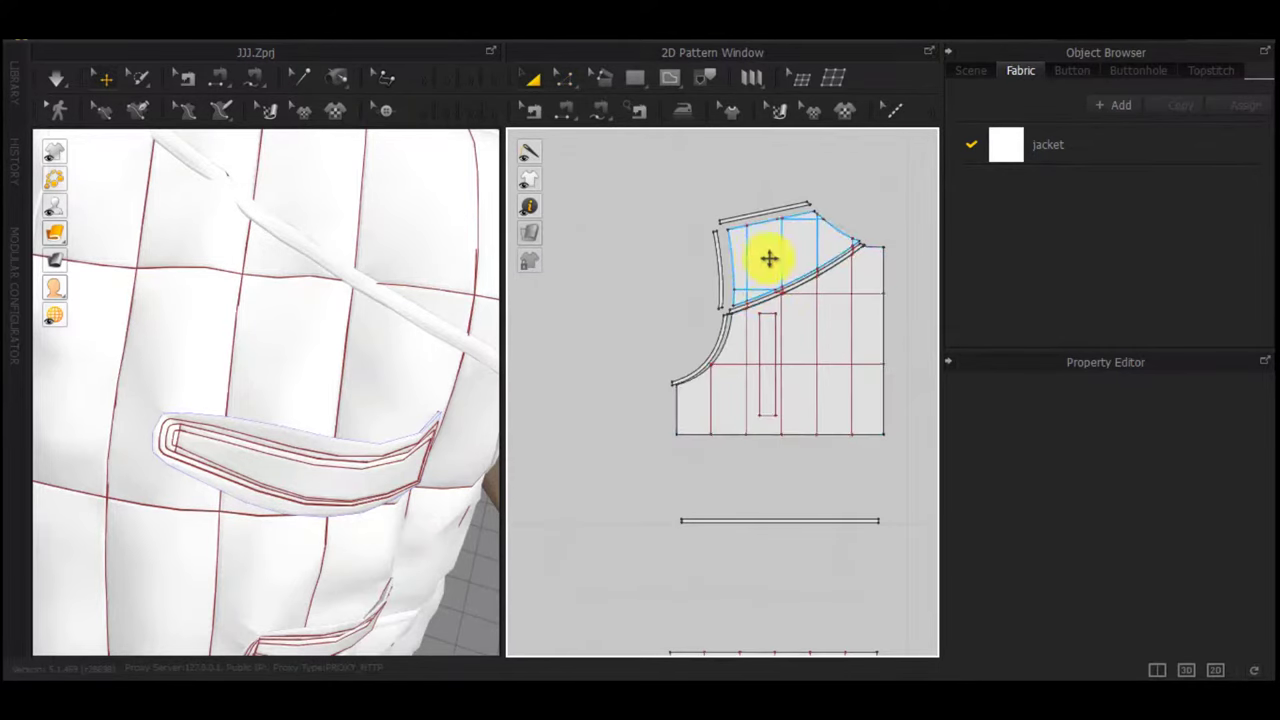
{"action": "left_click", "coordinate": [769, 254]}
{"action": "left_click", "coordinate": [754, 212], "text": "shift"}
{"action": "left_click", "coordinate": [720, 261], "text": "shift"}
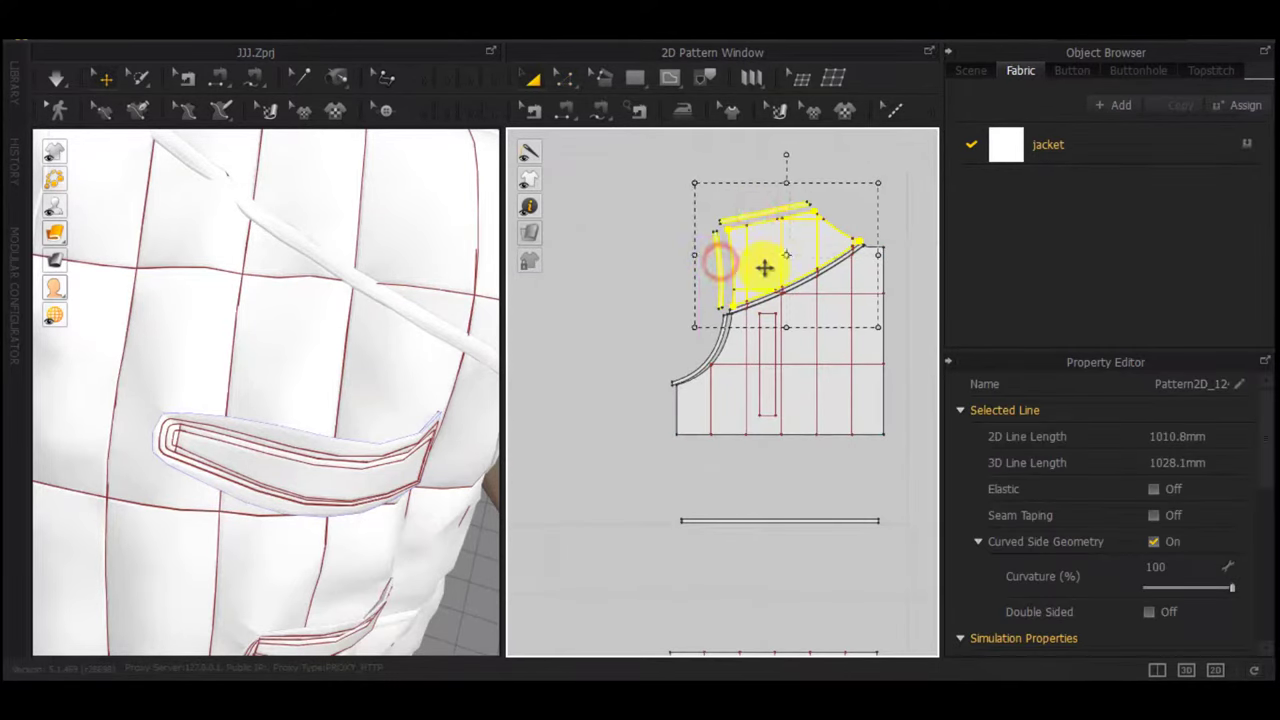
{"action": "left_click_drag", "start_coordinate": [764, 268], "coordinate": [741, 204]}
{"action": "scroll", "coordinate": [769, 297], "scroll_direction": "up", "scroll_amount": 3}
{"action": "left_click_drag", "start_coordinate": [763, 290], "coordinate": [739, 229]}
Delete the short internal fold lines crossing the opposite front's chest strip, leaving the neighbouring yoke and panel lines out
{"action": "left_click_drag", "start_coordinate": [686, 278], "coordinate": [900, 145]}
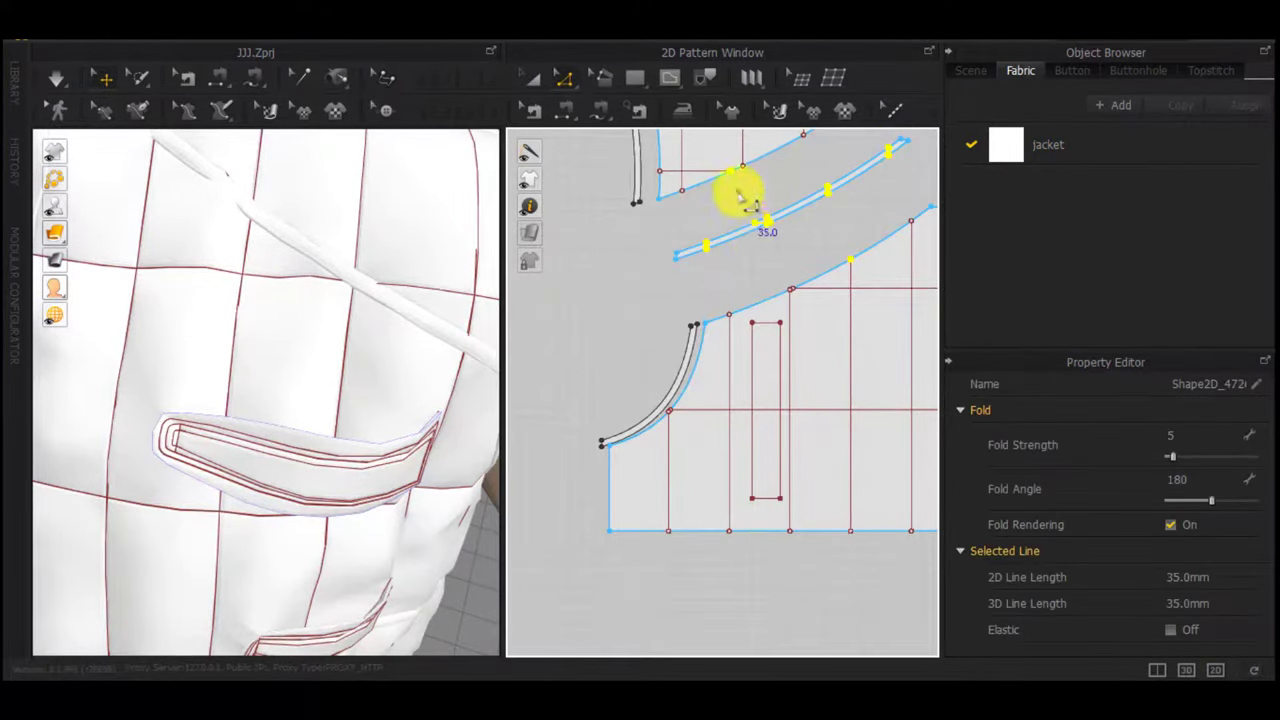
{"action": "left_click_drag", "start_coordinate": [864, 271], "coordinate": [838, 244], "text": "shift"}
{"action": "scroll", "coordinate": [861, 298], "scroll_direction": "down", "scroll_amount": 3}
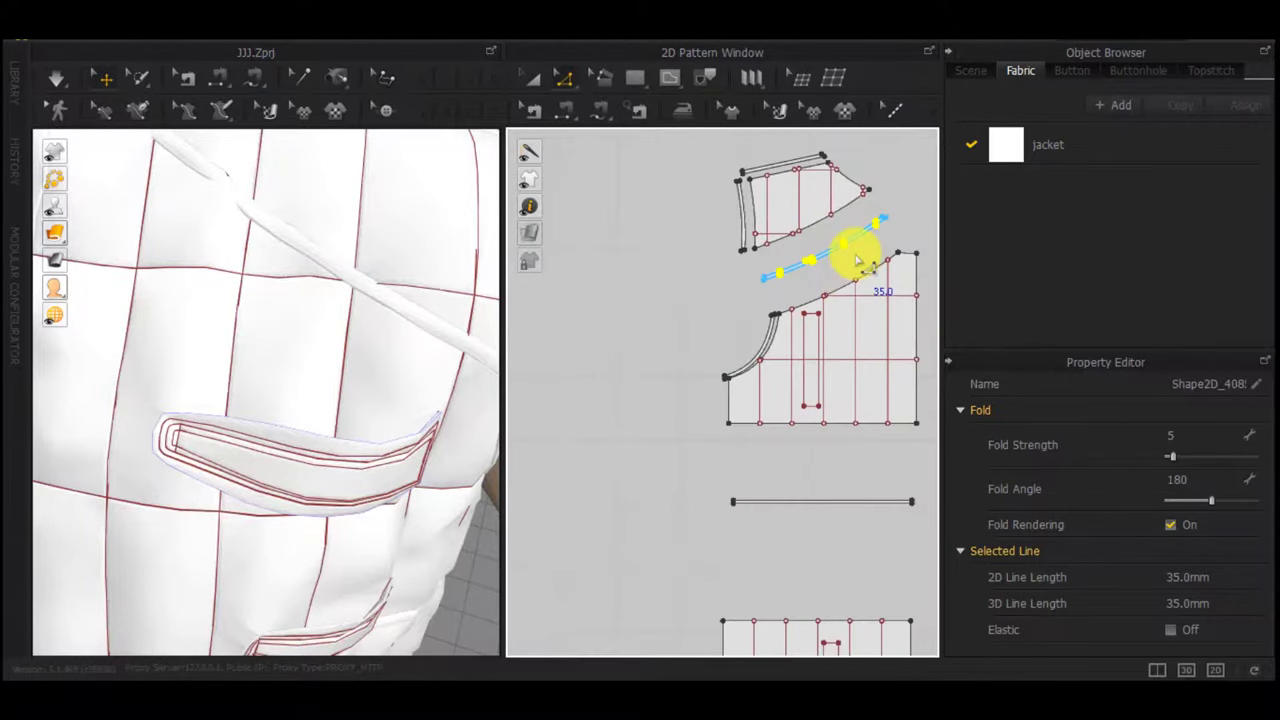
{"action": "left_click", "coordinate": [788, 276]}
Simulate the vest and inspect both chest strips from the front
{"action": "scroll", "coordinate": [331, 359], "scroll_direction": "down", "scroll_amount": 3}
{"action": "right_click_drag", "start_coordinate": [331, 359], "coordinate": [383, 301]}
{"action": "key", "text": "space"}
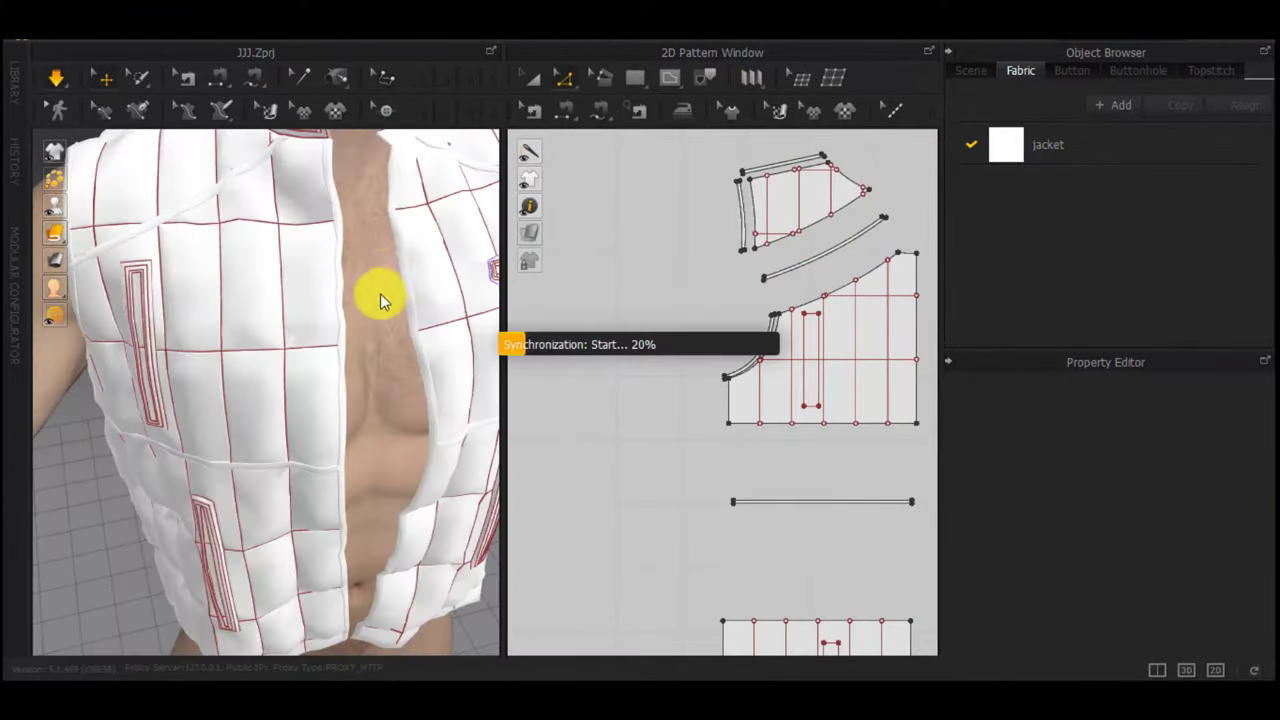
{"action": "right_click_drag", "start_coordinate": [214, 337], "coordinate": [337, 334]}
{"action": "scroll", "coordinate": [342, 340], "scroll_direction": "down", "scroll_amount": 3}
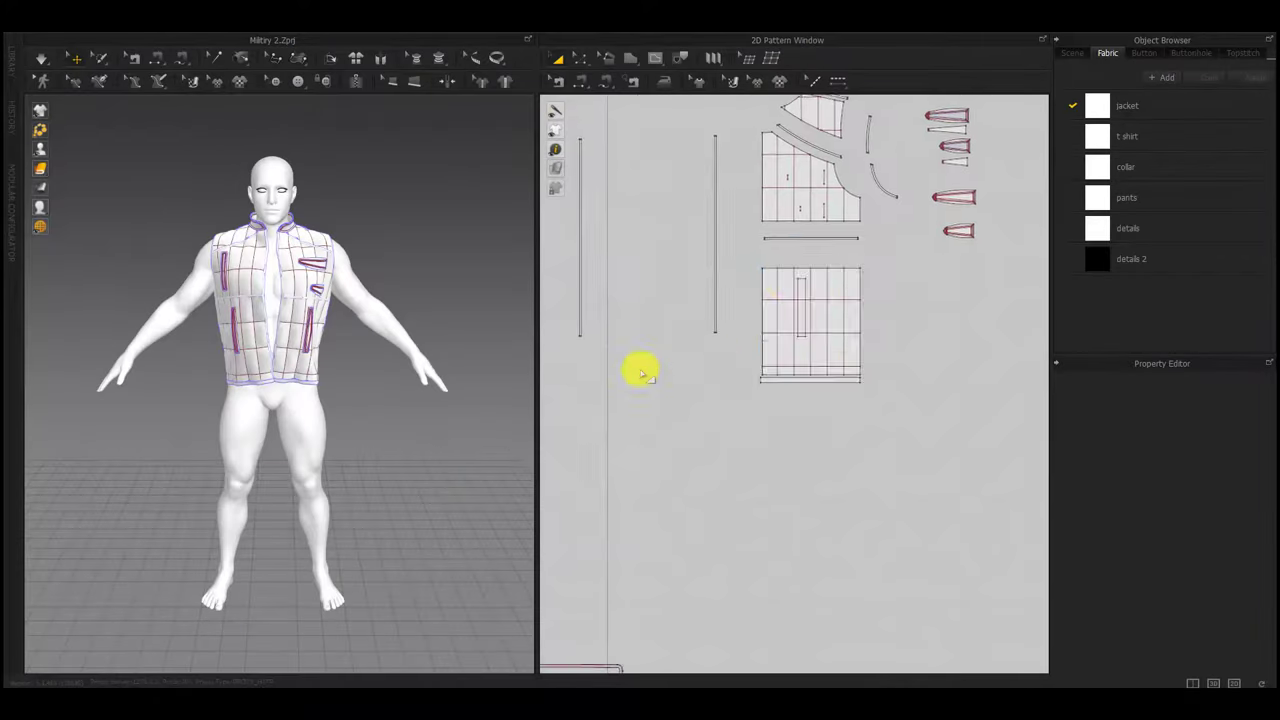
Deactivate the pattern and sewing of all the narrow pocket strips placed above the front yokes
{"action": "left_click", "coordinate": [708, 381]}
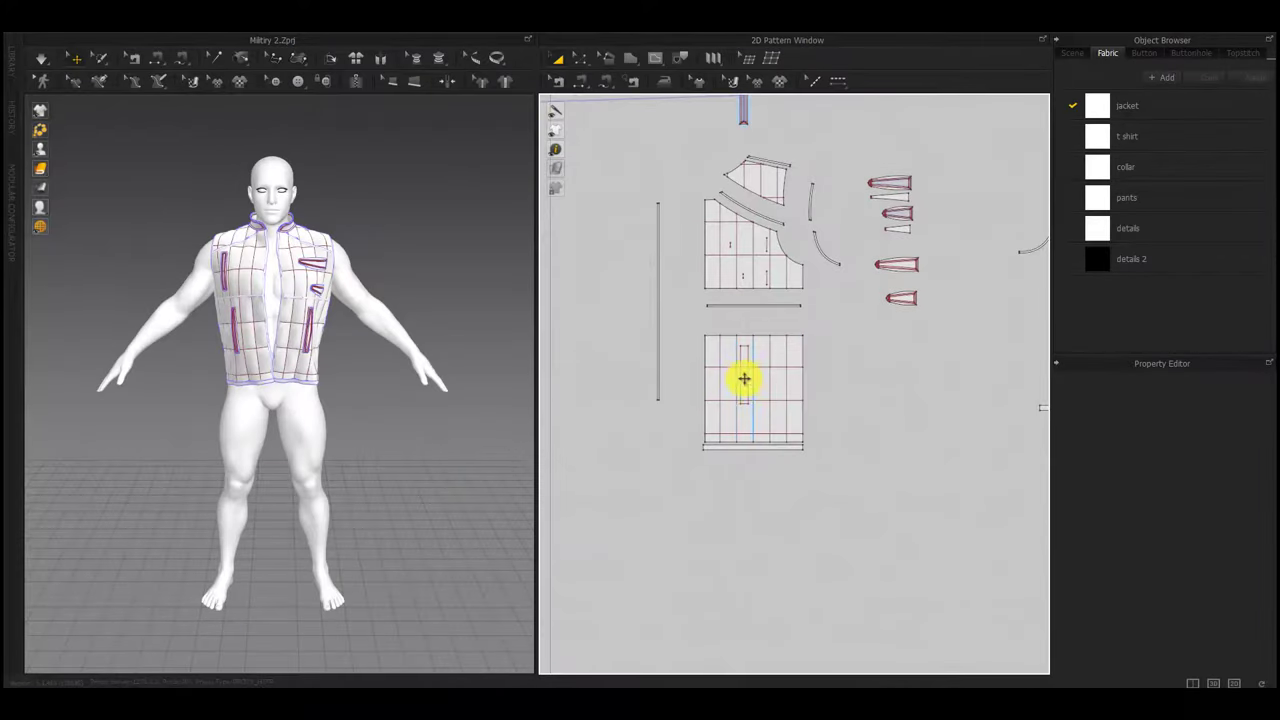
{"action": "scroll", "coordinate": [744, 378], "scroll_direction": "down", "scroll_amount": 3}
{"action": "middle_click_drag", "start_coordinate": [744, 378], "coordinate": [828, 493]}
{"action": "left_click_drag", "start_coordinate": [568, 360], "coordinate": [553, 376]}
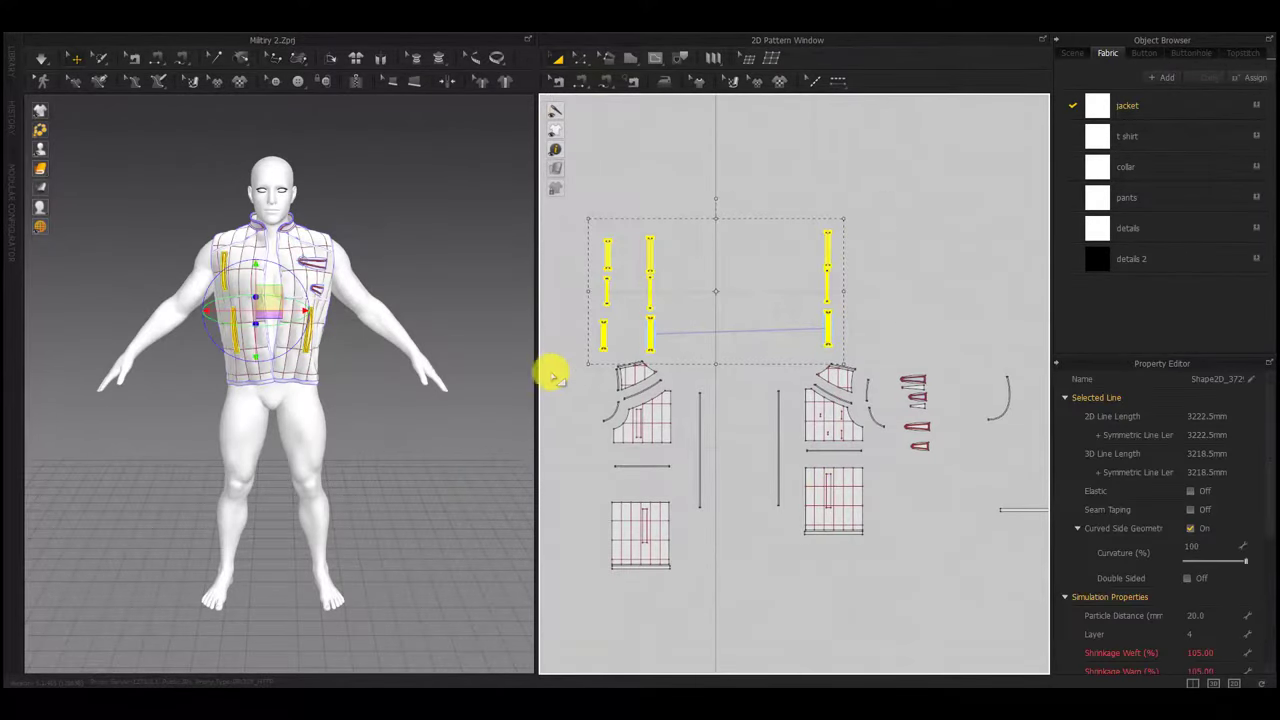
{"action": "right_click", "coordinate": [652, 340]}
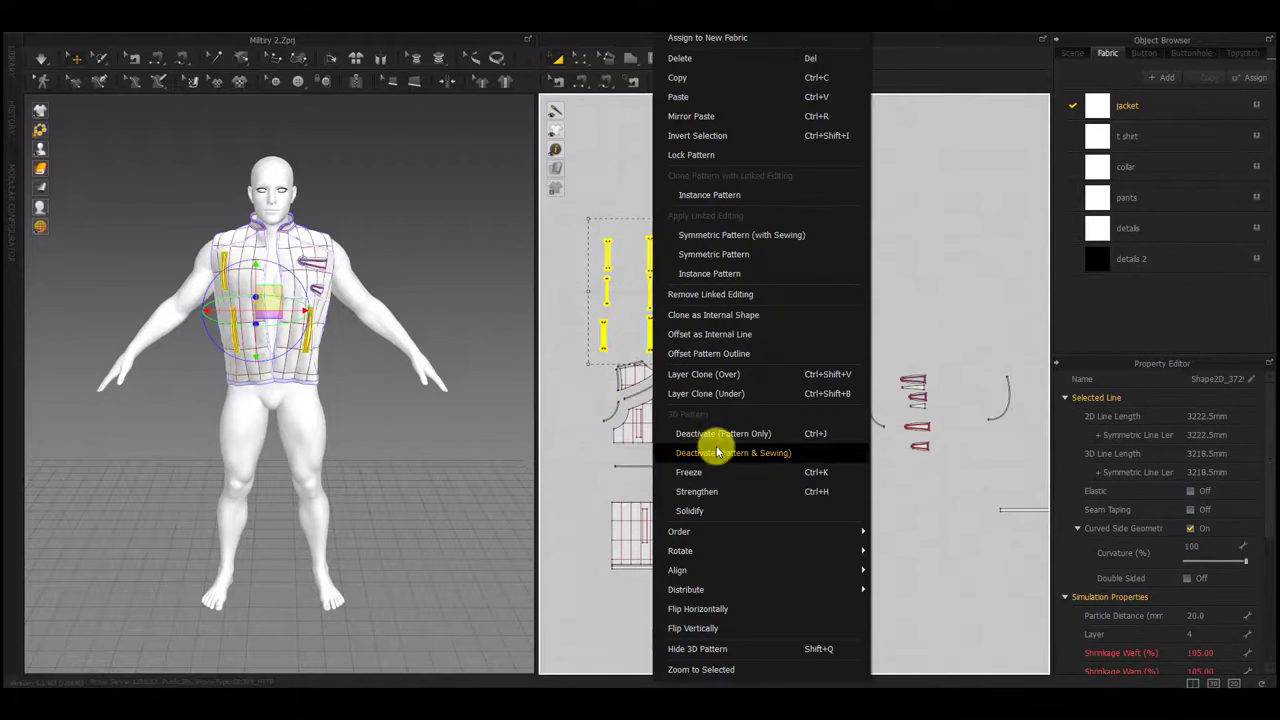
{"action": "left_click", "coordinate": [717, 448]}
{"action": "left_click", "coordinate": [803, 556]}
Clone the lower front panel's pocket rectangle as a separate pattern piece placed just outside the panel
{"action": "scroll", "coordinate": [829, 492], "scroll_direction": "down", "scroll_amount": 3}
{"action": "scroll", "coordinate": [829, 492], "scroll_direction": "up", "scroll_amount": 5}
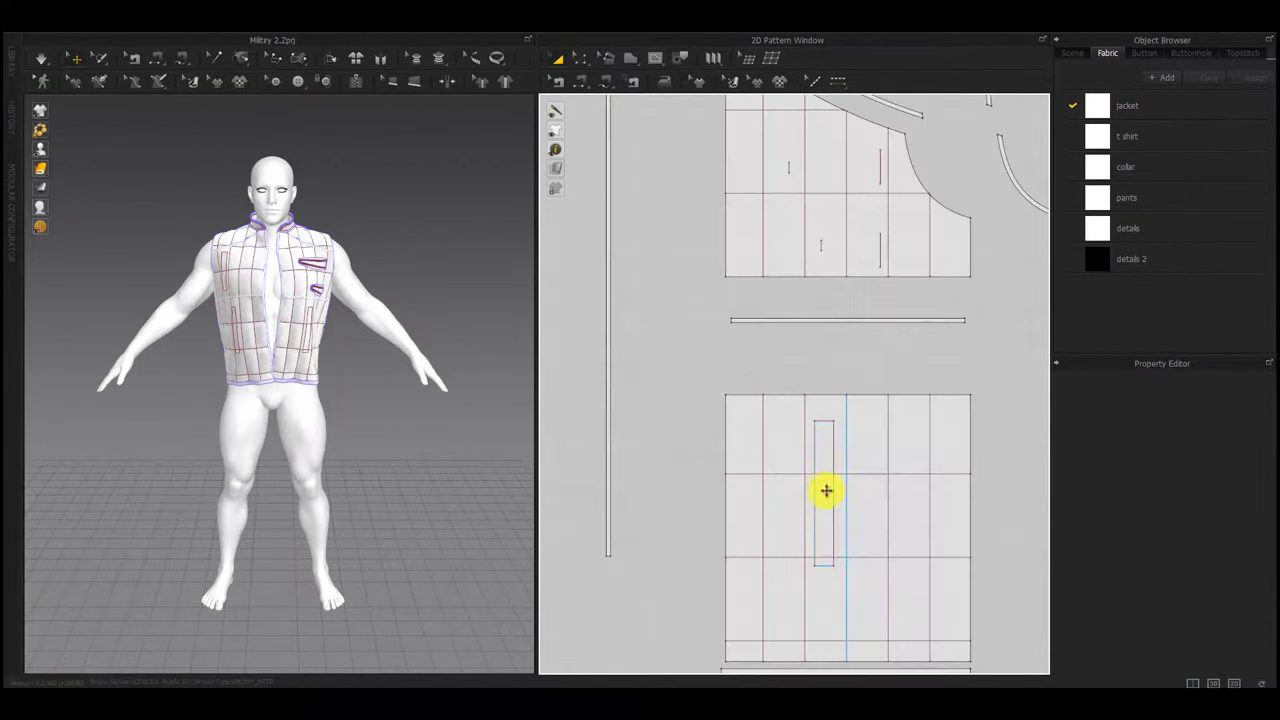
{"action": "right_click", "coordinate": [824, 492]}
{"action": "left_click", "coordinate": [867, 240]}
{"action": "scroll", "coordinate": [832, 454], "scroll_direction": "down", "scroll_amount": 3}
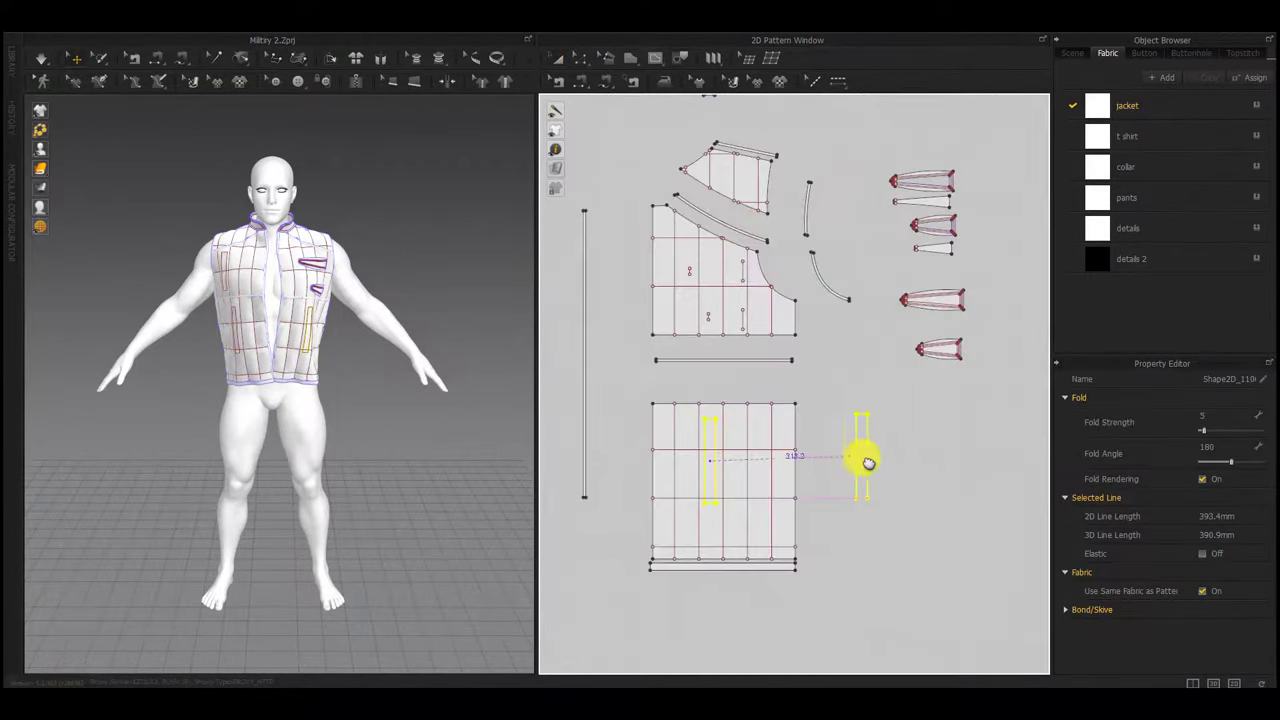
{"action": "left_click", "coordinate": [910, 461]}
Clone the opposite lower front panel's pocket rectangle as a pattern piece beside its outer edge
{"action": "middle_click_drag", "start_coordinate": [669, 471], "coordinate": [877, 474]}
{"action": "middle_click_drag", "start_coordinate": [746, 536], "coordinate": [797, 471]}
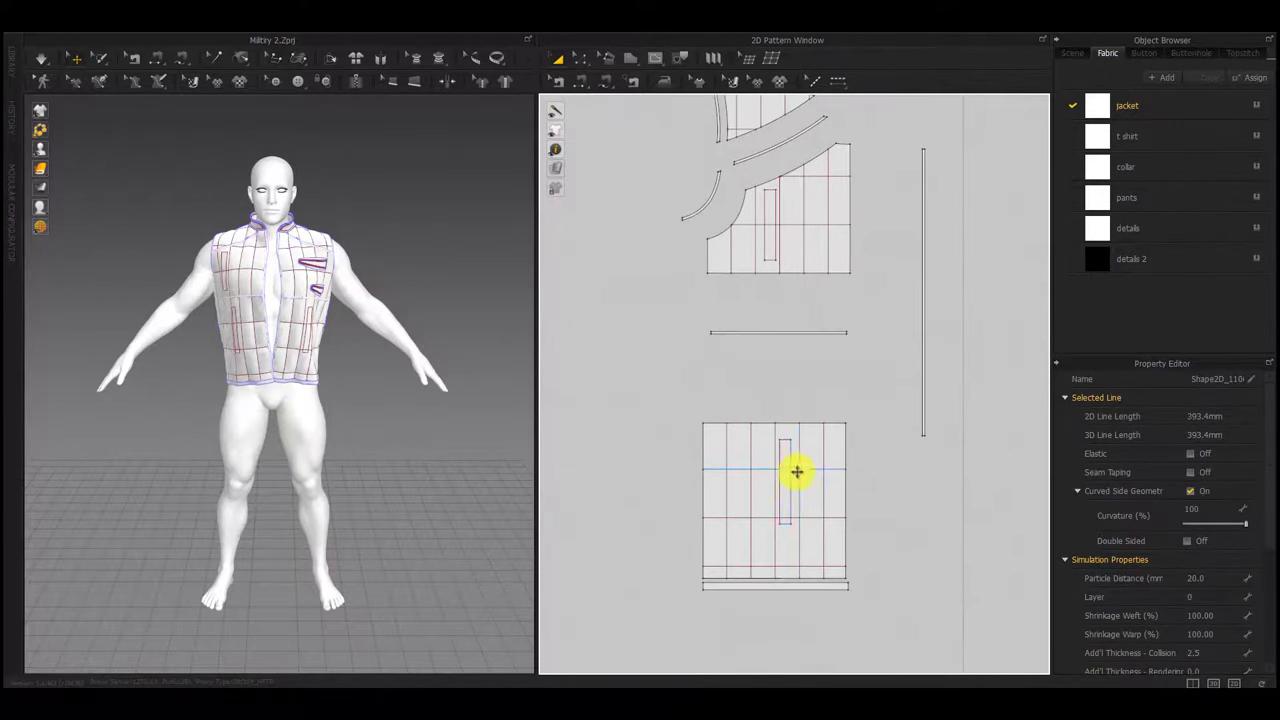
{"action": "right_click", "coordinate": [788, 485]}
{"action": "left_click", "coordinate": [835, 230]}
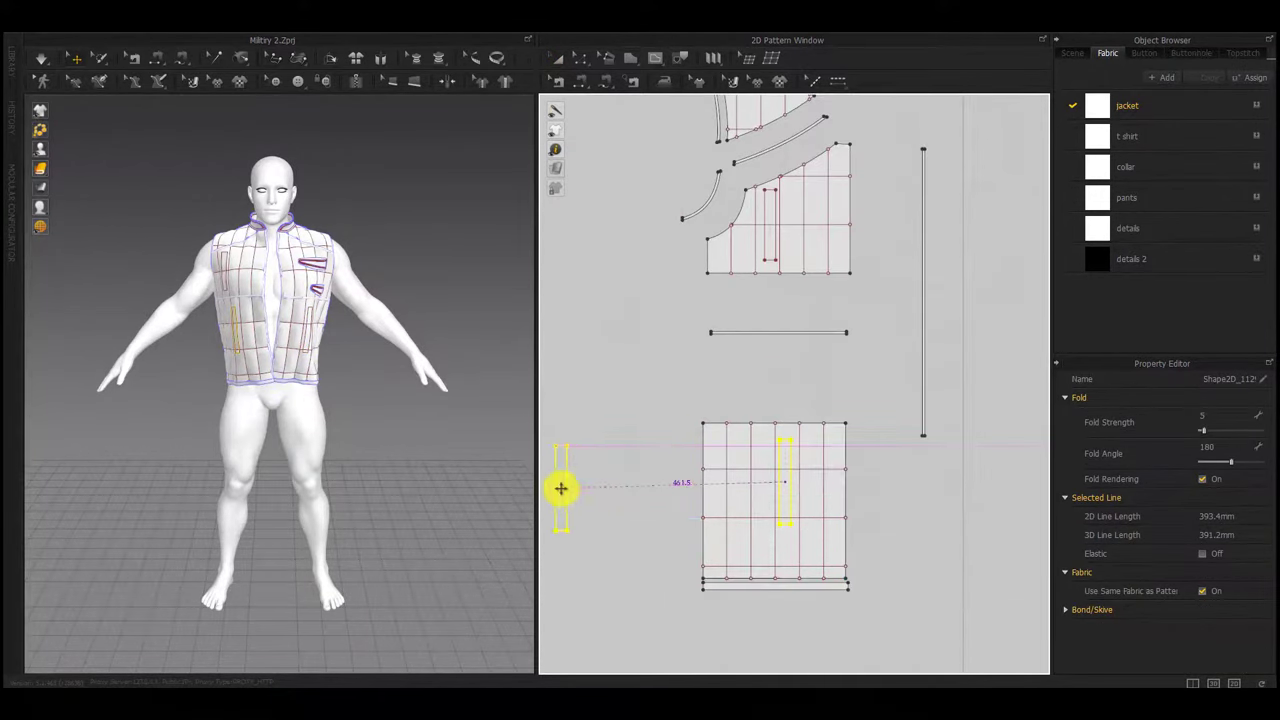
Clone the upper front panel's pocket rectangle as a pattern piece and align it above the lower cloned piece
{"action": "right_click", "coordinate": [771, 235]}
{"action": "left_click", "coordinate": [811, 386]}
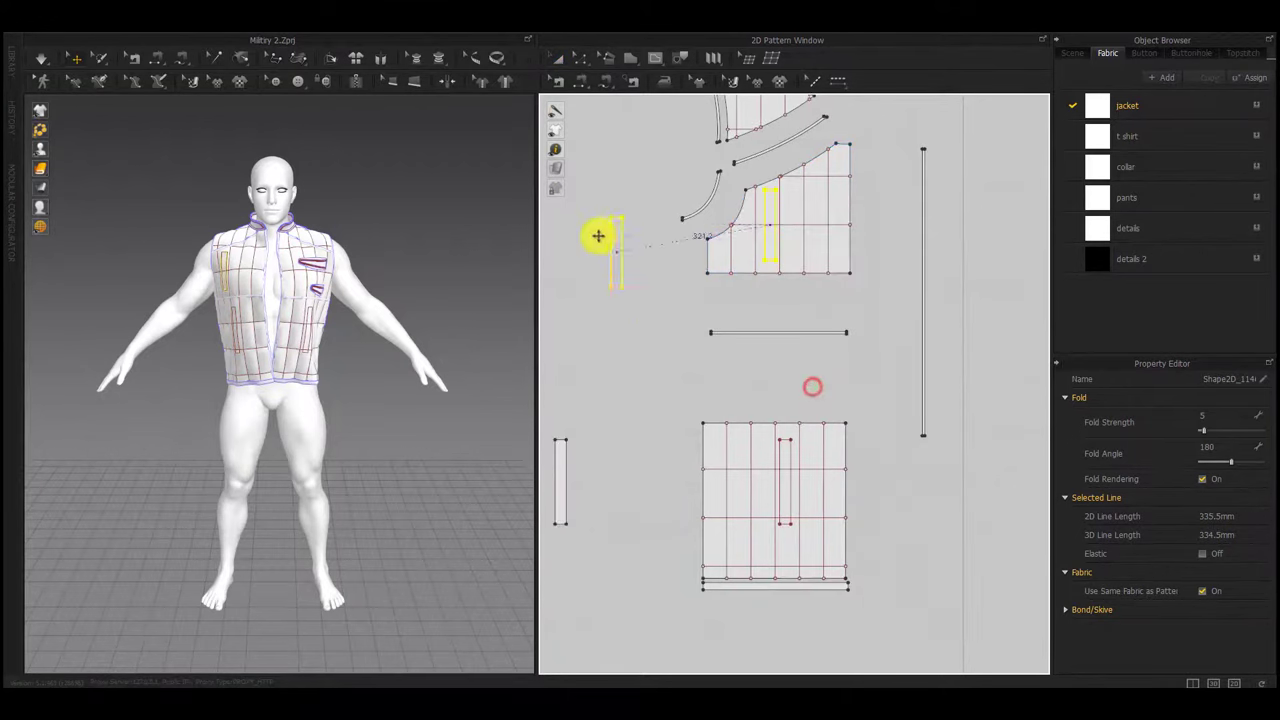
{"action": "left_click", "coordinate": [558, 248]}
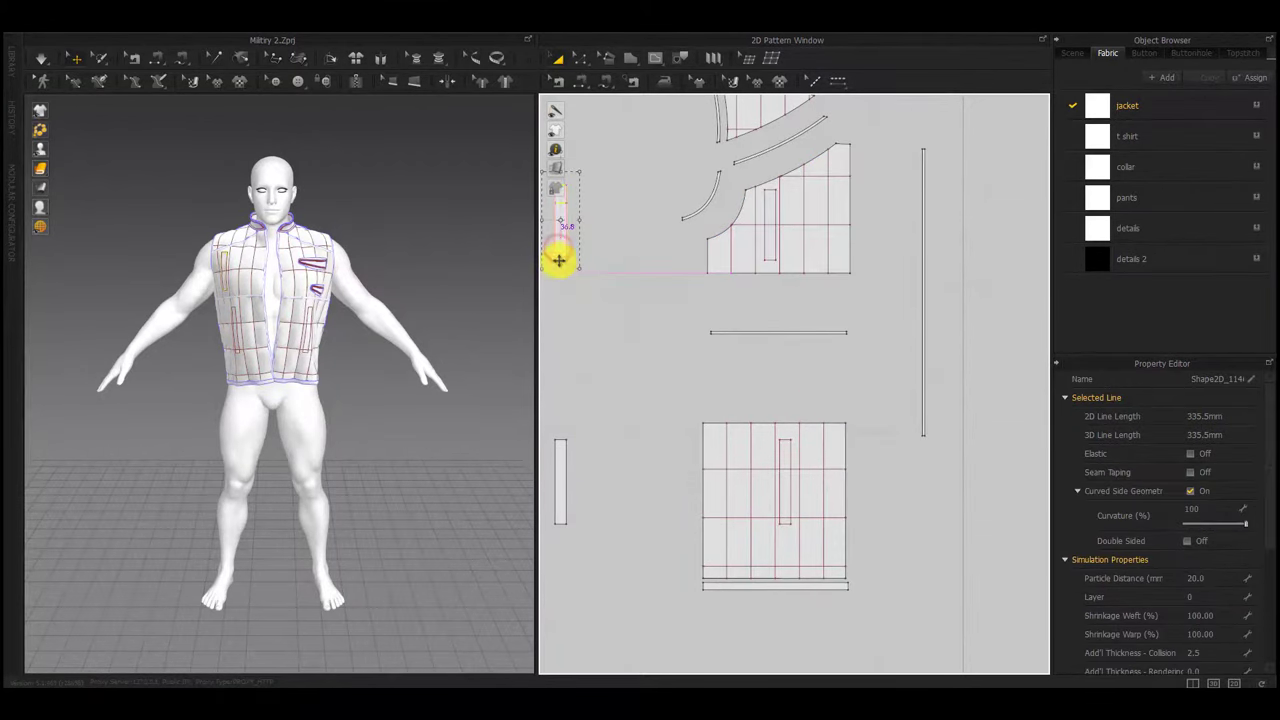
{"action": "left_click", "coordinate": [602, 334]}
Sew the lower cloned piece's whole outline to the matching pocket rectangle on its front panel with Free Sewing
{"action": "scroll", "coordinate": [602, 334], "scroll_direction": "down", "scroll_amount": 3}
{"action": "middle_click_drag", "start_coordinate": [605, 336], "coordinate": [647, 336]}
{"action": "key", "text": "m"}
{"action": "scroll", "coordinate": [623, 443], "scroll_direction": "up", "scroll_amount": 7}
{"action": "double_click", "coordinate": [623, 444]}
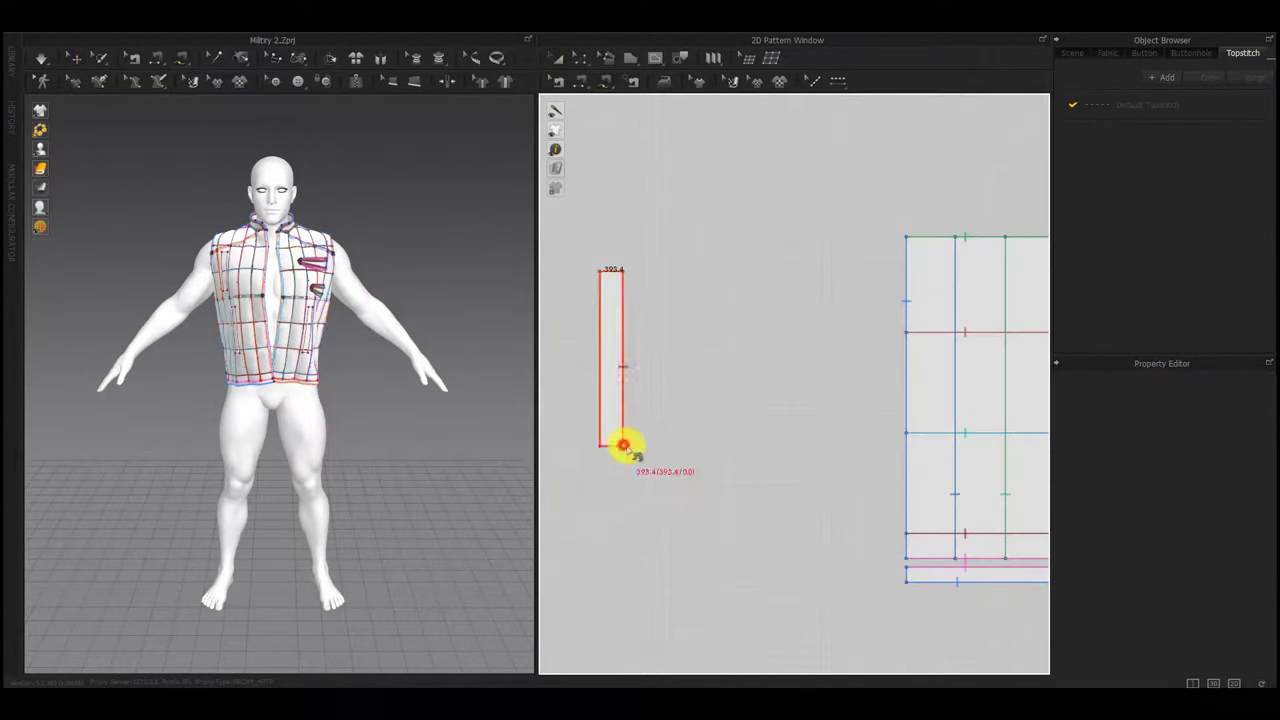
{"action": "middle_click_drag", "start_coordinate": [870, 455], "coordinate": [650, 457]}
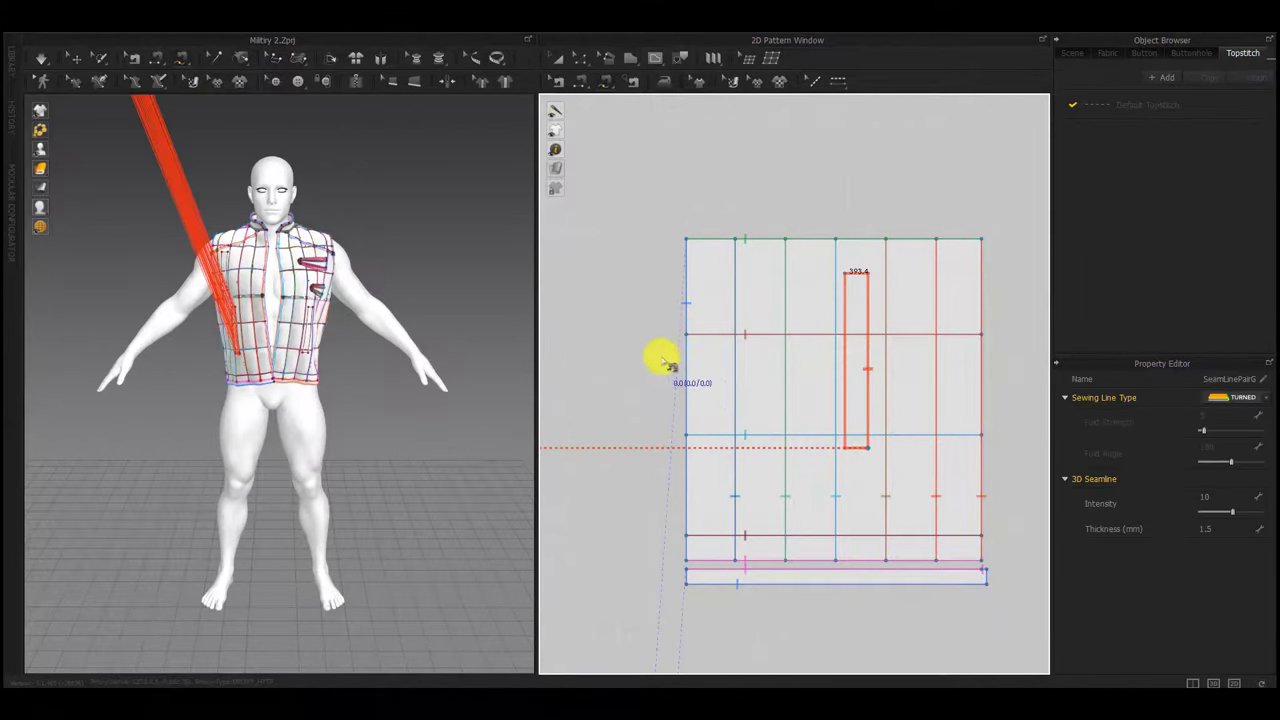
Sew the upper cloned piece's outline to the pocket rectangle on the upper front panel
{"action": "scroll", "coordinate": [700, 364], "scroll_direction": "down", "scroll_amount": 3}
{"action": "middle_click_drag", "start_coordinate": [706, 366], "coordinate": [819, 560]}
{"action": "left_click", "coordinate": [641, 300]}
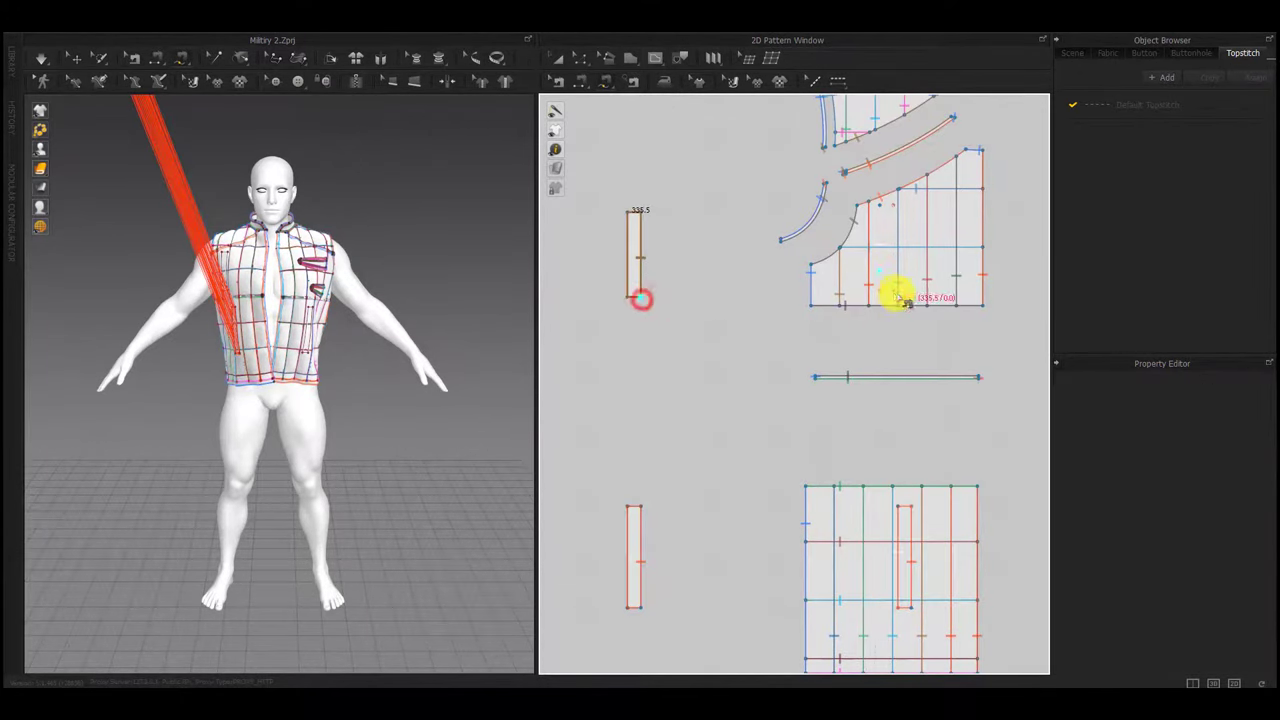
Sew the pocket rectangle on the other lower front panel to the outline of its cloned piece
{"action": "middle_click_drag", "start_coordinate": [963, 450], "coordinate": [592, 420]}
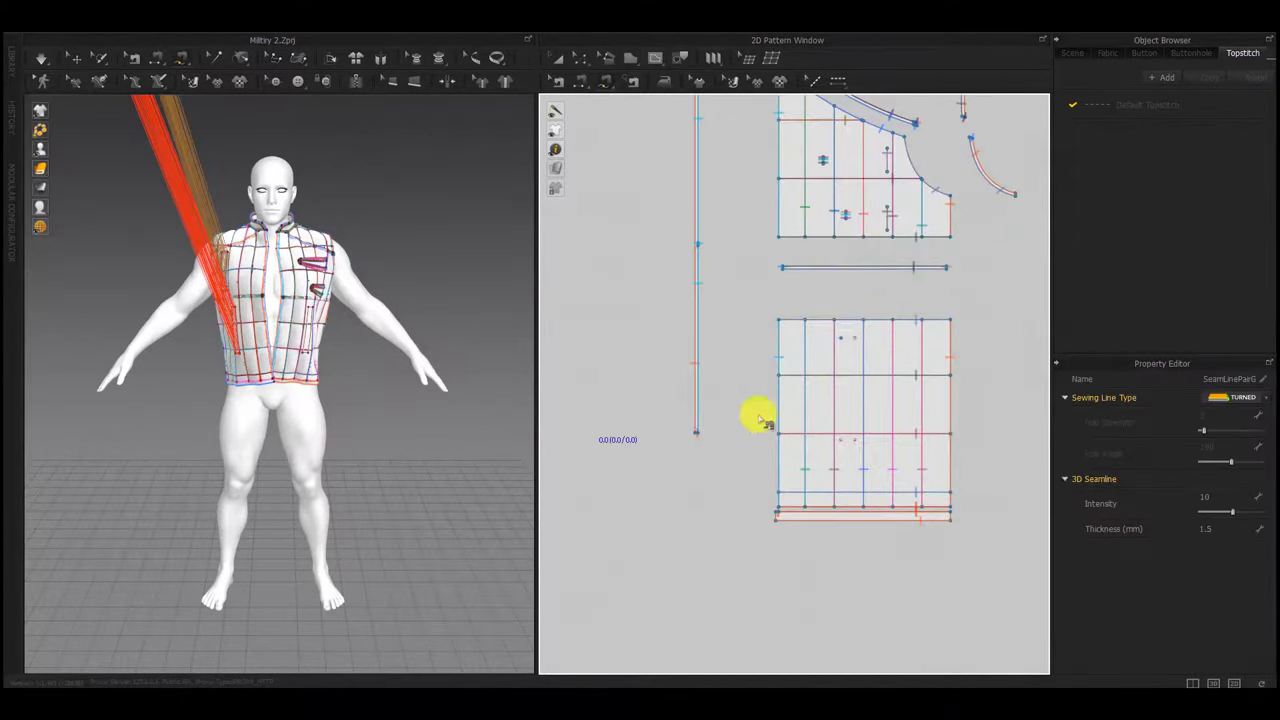
{"action": "middle_click_drag", "start_coordinate": [843, 436], "coordinate": [659, 421]}
{"action": "scroll", "coordinate": [660, 422], "scroll_direction": "up", "scroll_amount": 7}
{"action": "scroll", "coordinate": [662, 423], "scroll_direction": "down", "scroll_amount": 6}
{"action": "left_click", "coordinate": [663, 423]}
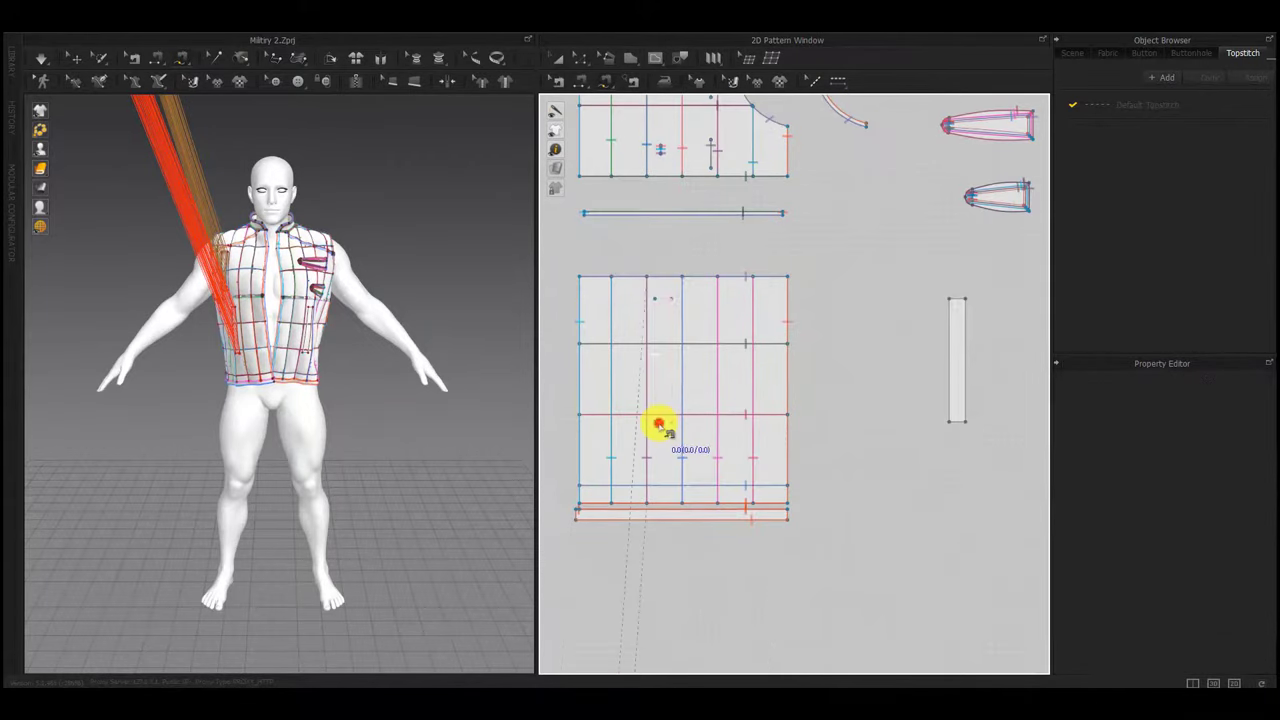
{"action": "left_click", "coordinate": [955, 428]}
Superimpose the three cloned pocket pieces over the vest's front panels
{"action": "scroll", "coordinate": [925, 408], "scroll_direction": "down", "scroll_amount": 5}
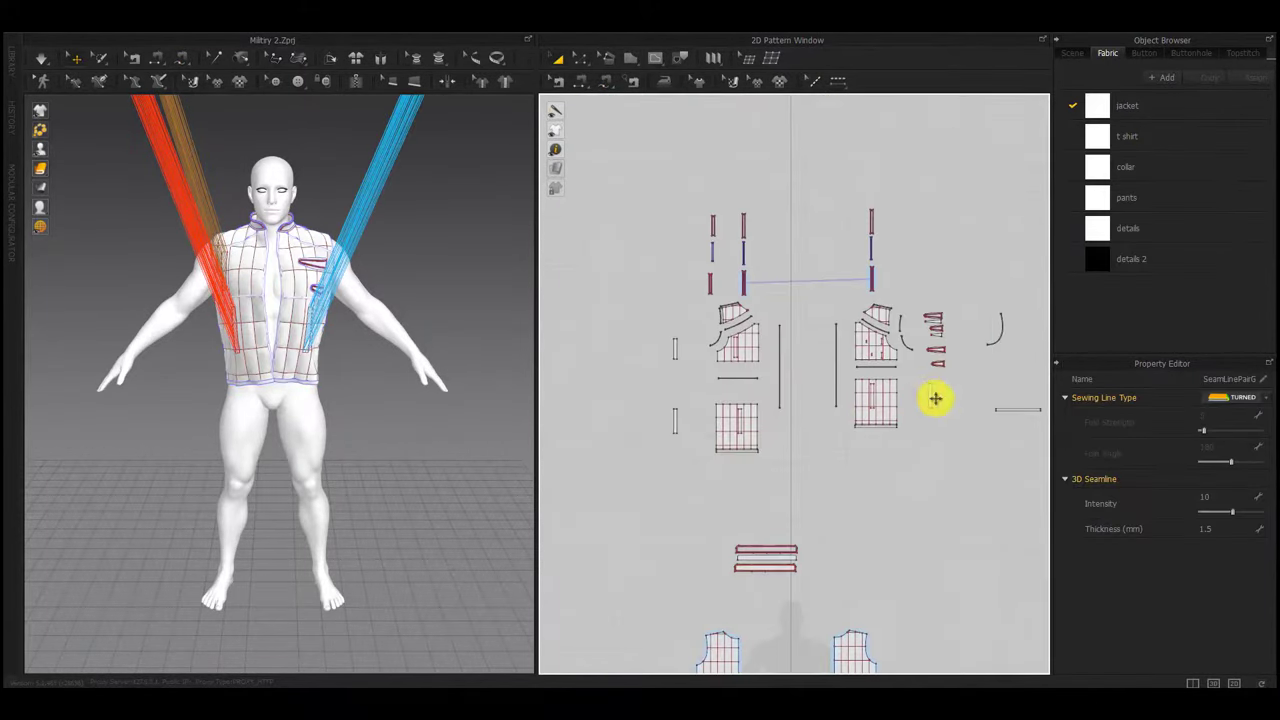
{"action": "scroll", "coordinate": [410, 200], "scroll_direction": "down", "scroll_amount": 5}
{"action": "right_click", "coordinate": [400, 117]}
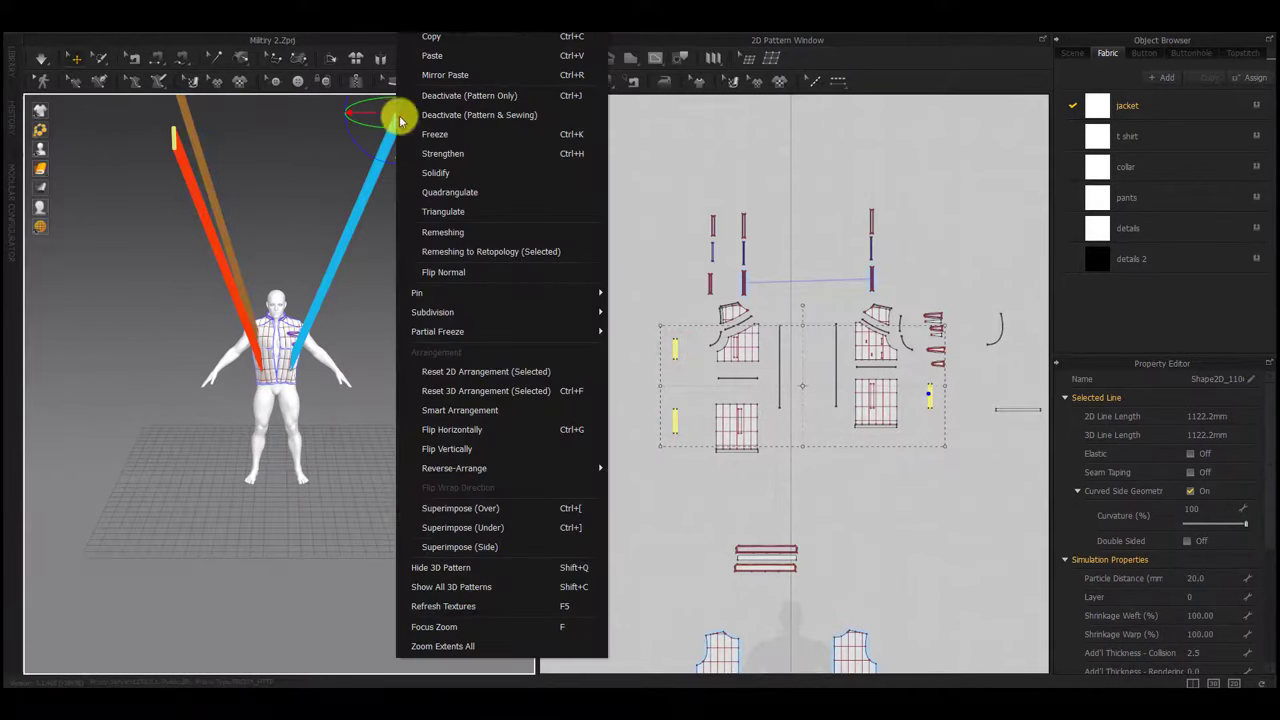
{"action": "left_click", "coordinate": [424, 514]}
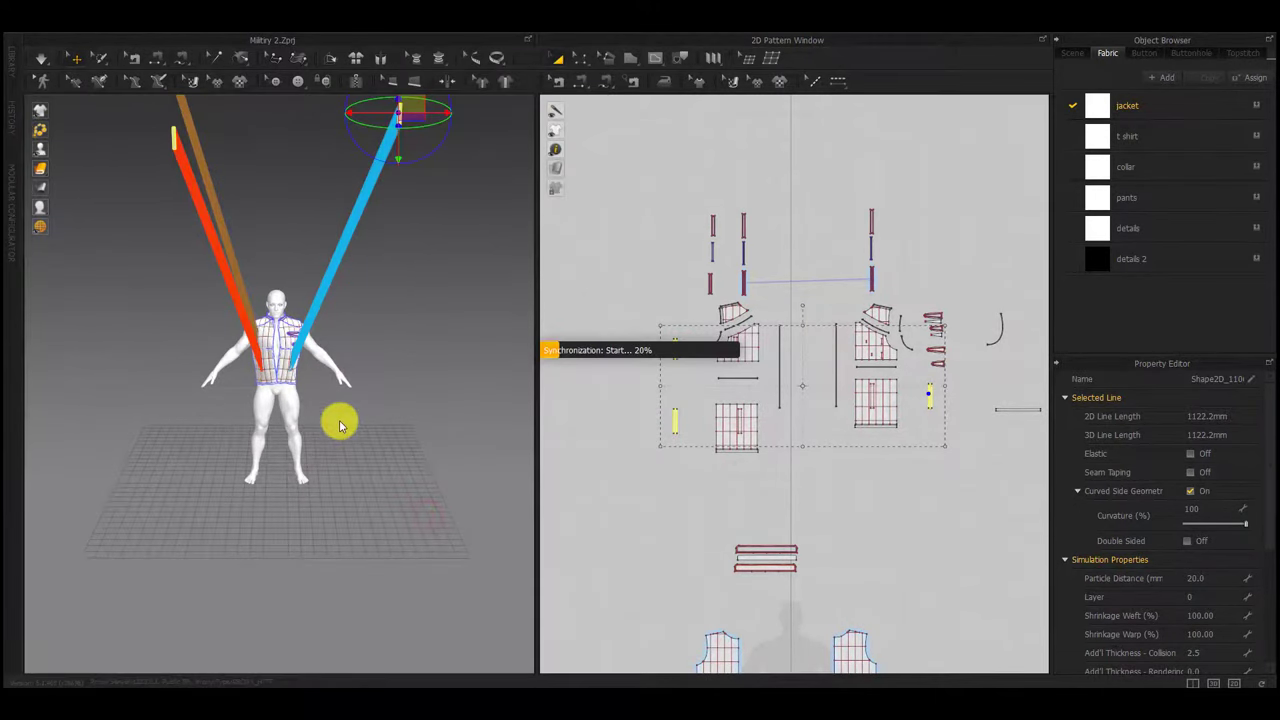
{"action": "scroll", "coordinate": [294, 394], "scroll_direction": "up", "scroll_amount": 5}
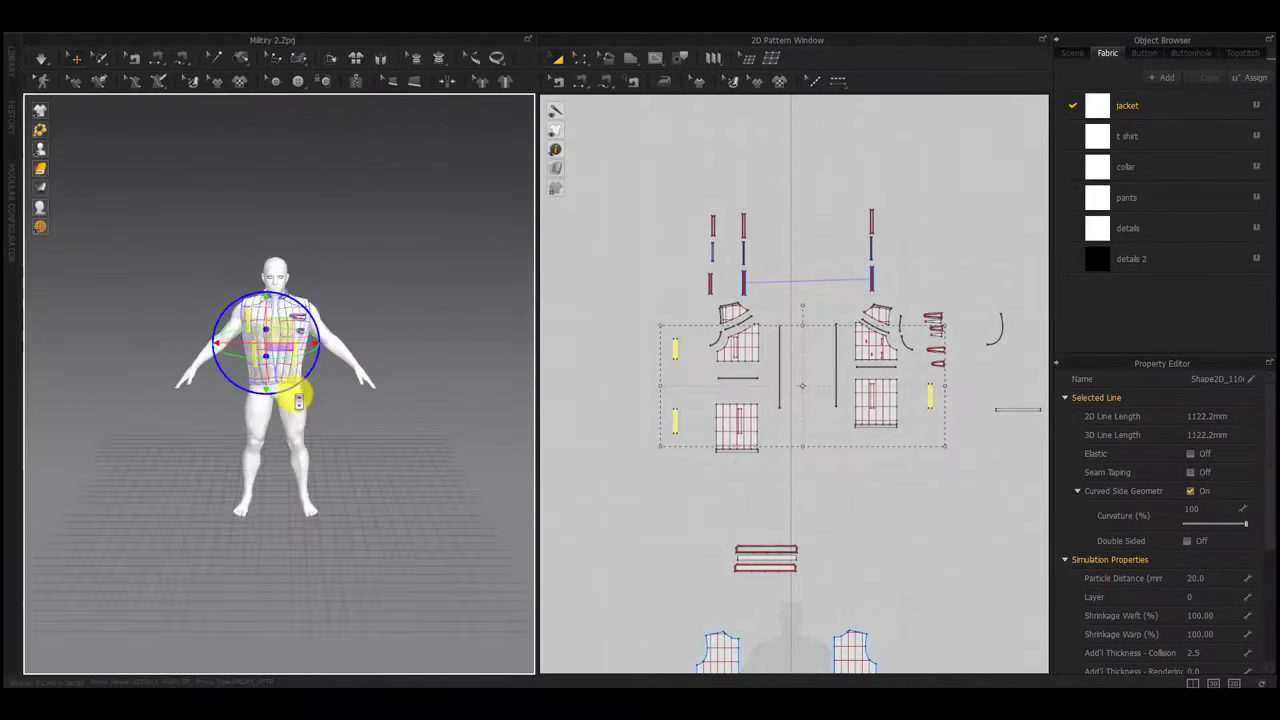
Select all the pocket strip pieces above the panels and simulate the garment
{"action": "left_click", "coordinate": [822, 490]}
{"action": "left_click_drag", "start_coordinate": [916, 178], "coordinate": [760, 268]}
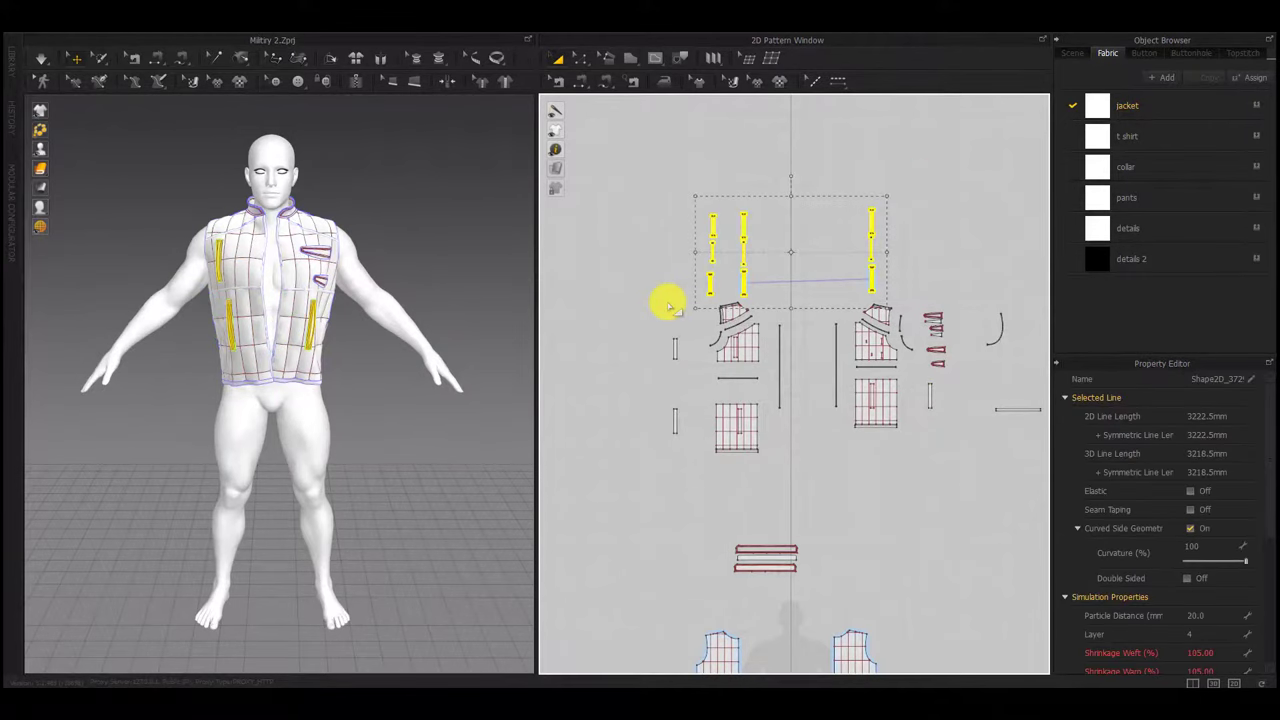
{"action": "scroll", "coordinate": [302, 352], "scroll_direction": "up", "scroll_amount": 5}
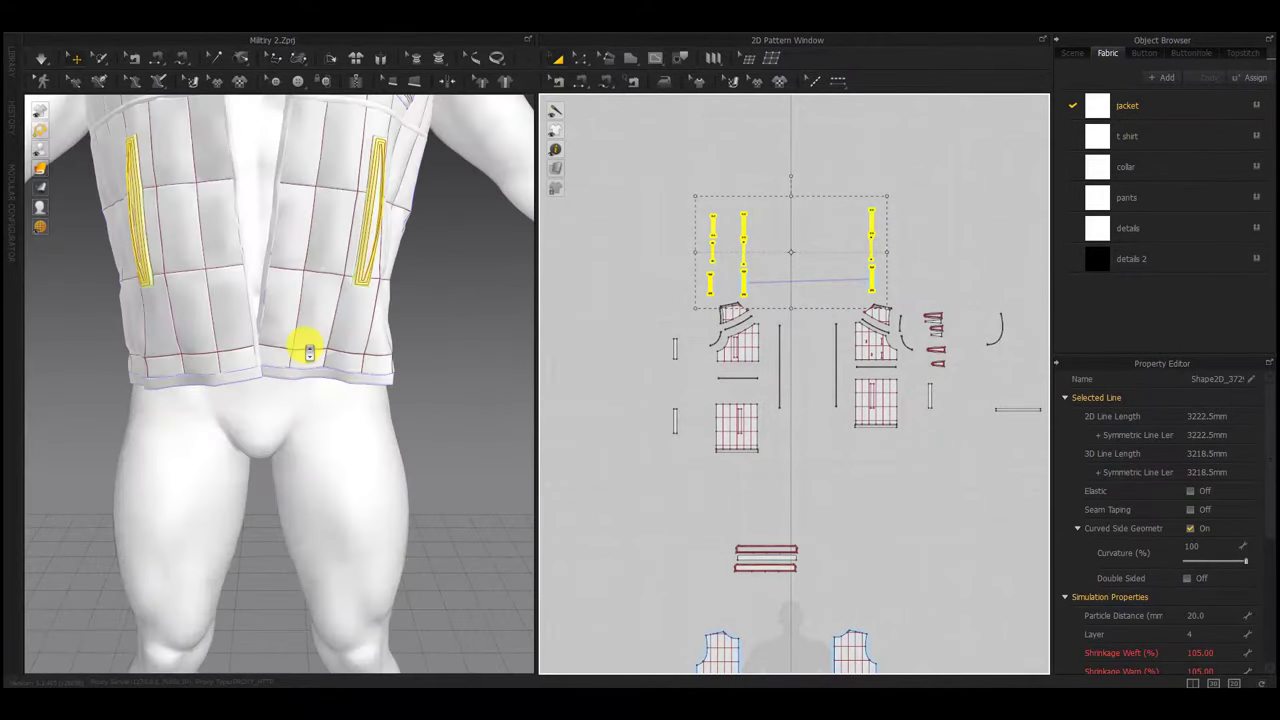
{"action": "key", "text": "space"}
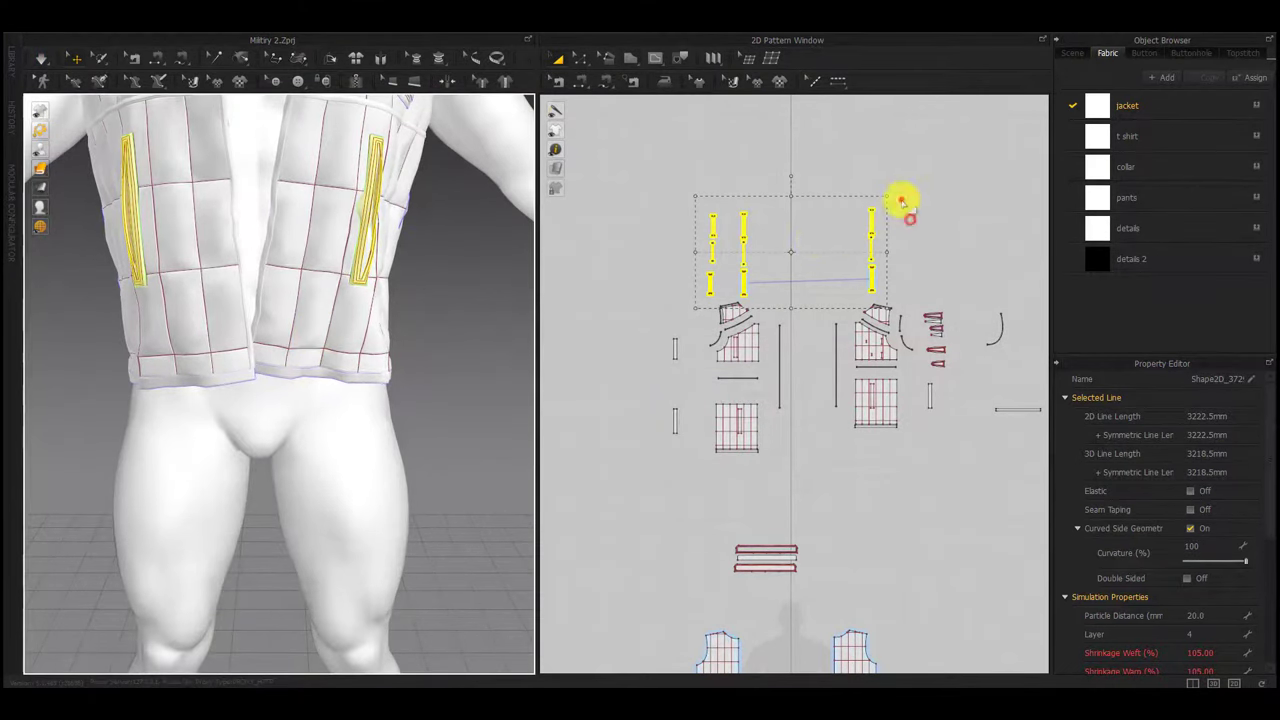
Pull the layered strips of the wearer's left pocket slightly away from the vest in 3D and simulate again
{"action": "left_click_drag", "start_coordinate": [902, 201], "coordinate": [833, 301]}
{"action": "scroll", "coordinate": [454, 269], "scroll_direction": "down", "scroll_amount": 2}
{"action": "right_click_drag", "start_coordinate": [391, 117], "coordinate": [352, 183]}
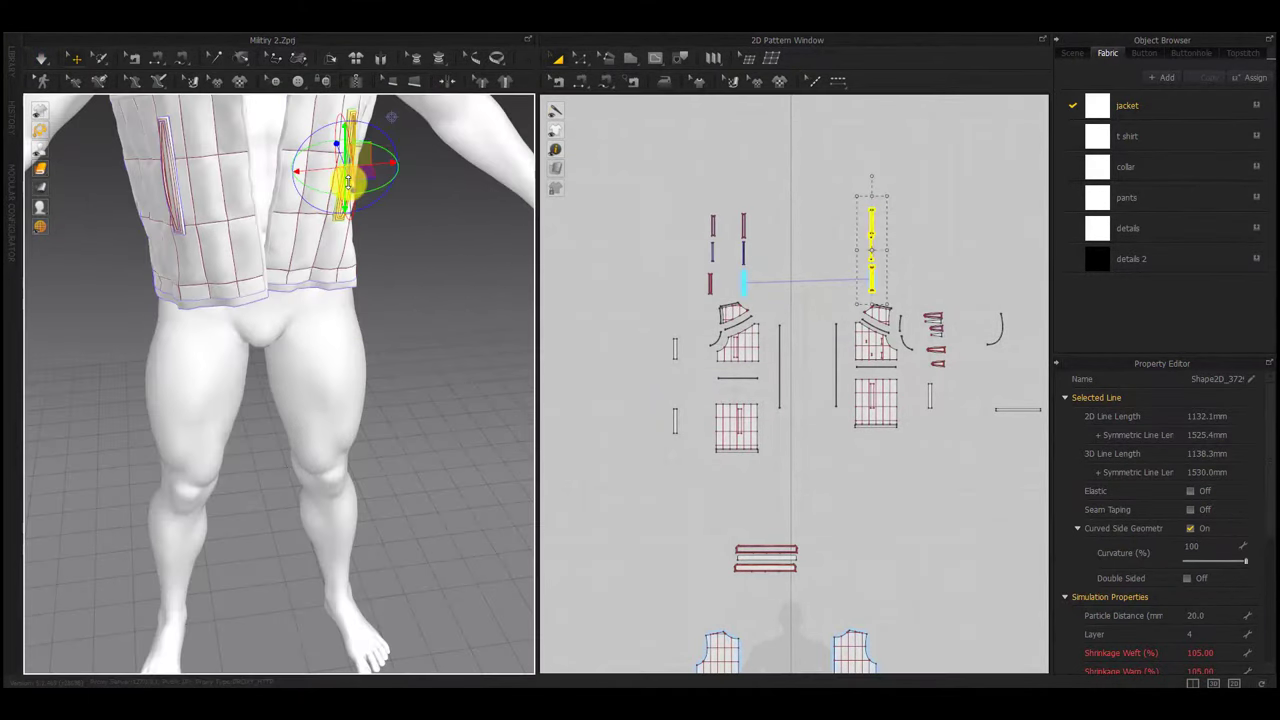
{"action": "left_click_drag", "start_coordinate": [350, 183], "coordinate": [358, 187]}
{"action": "key", "text": "space"}
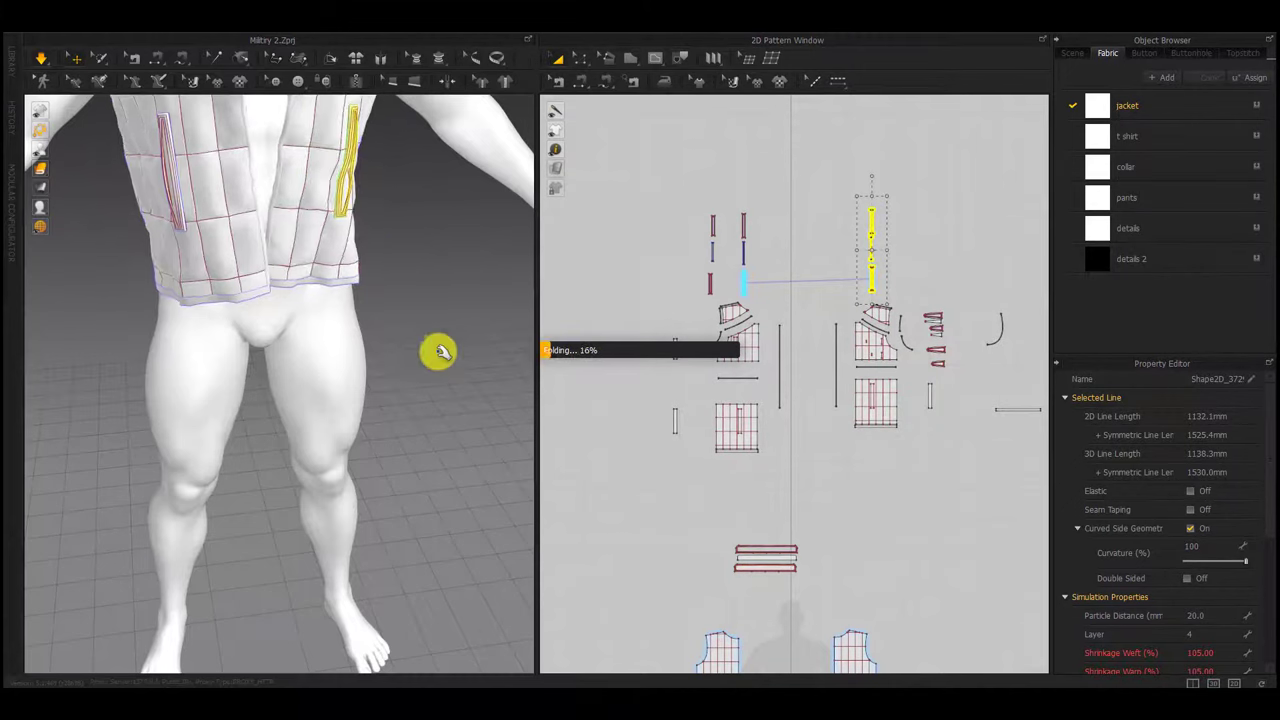
{"action": "right_click_drag", "start_coordinate": [438, 352], "coordinate": [351, 223]}
{"action": "scroll", "coordinate": [351, 223], "scroll_direction": "up", "scroll_amount": 2}
{"action": "middle_click_drag", "start_coordinate": [351, 223], "coordinate": [428, 560]}
{"action": "right_click_drag", "start_coordinate": [451, 491], "coordinate": [344, 381]}
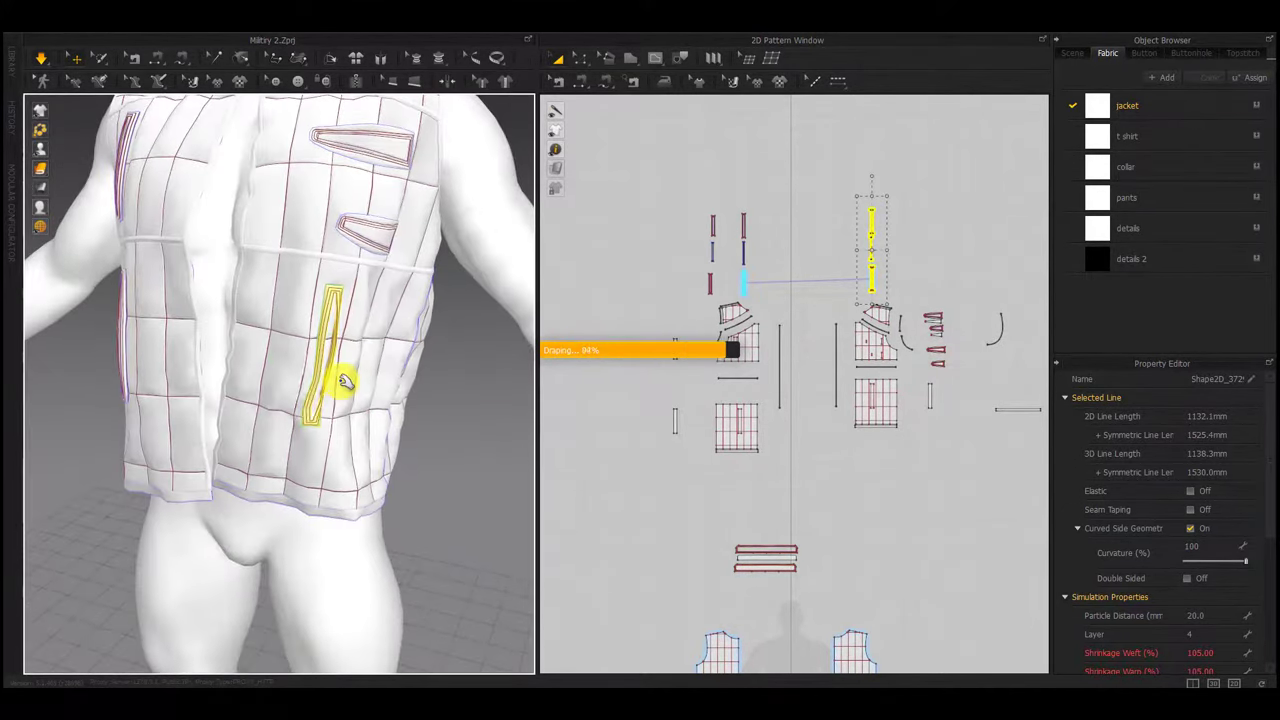
Move the wearer's left pocket strips off the vest in 3D and deactivate their pattern and sewing
{"action": "left_click_drag", "start_coordinate": [427, 363], "coordinate": [512, 378]}
{"action": "right_click", "coordinate": [467, 376]}
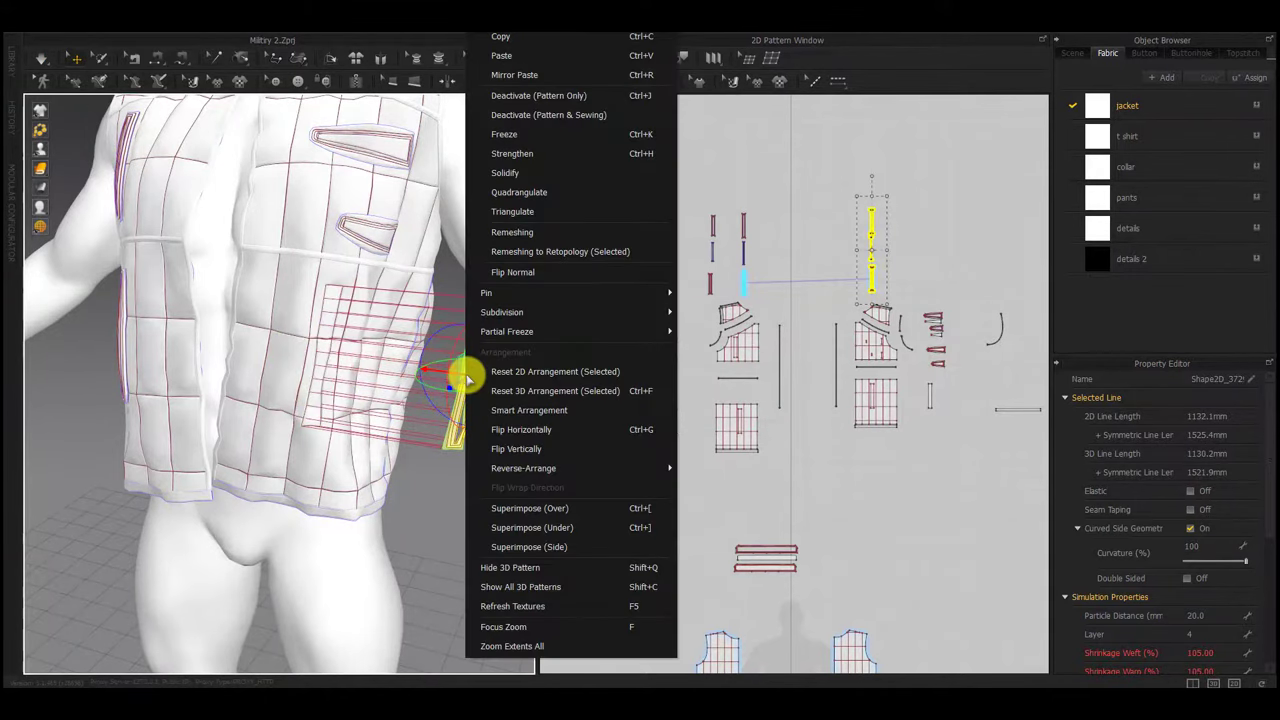
{"action": "left_click", "coordinate": [520, 123]}
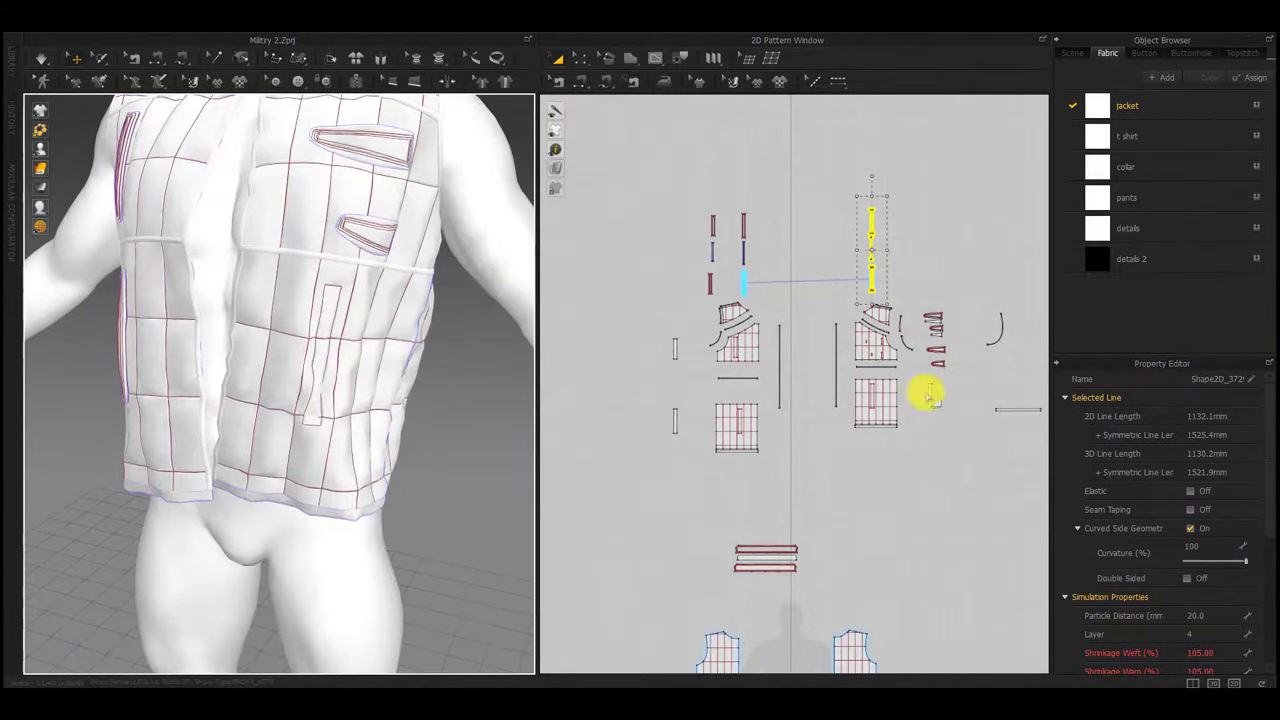
Set the simulation layer of the three cloned pocket pieces to 4
{"action": "left_click", "coordinate": [929, 397]}
{"action": "left_click_drag", "start_coordinate": [685, 327], "coordinate": [662, 473], "text": "shift"}
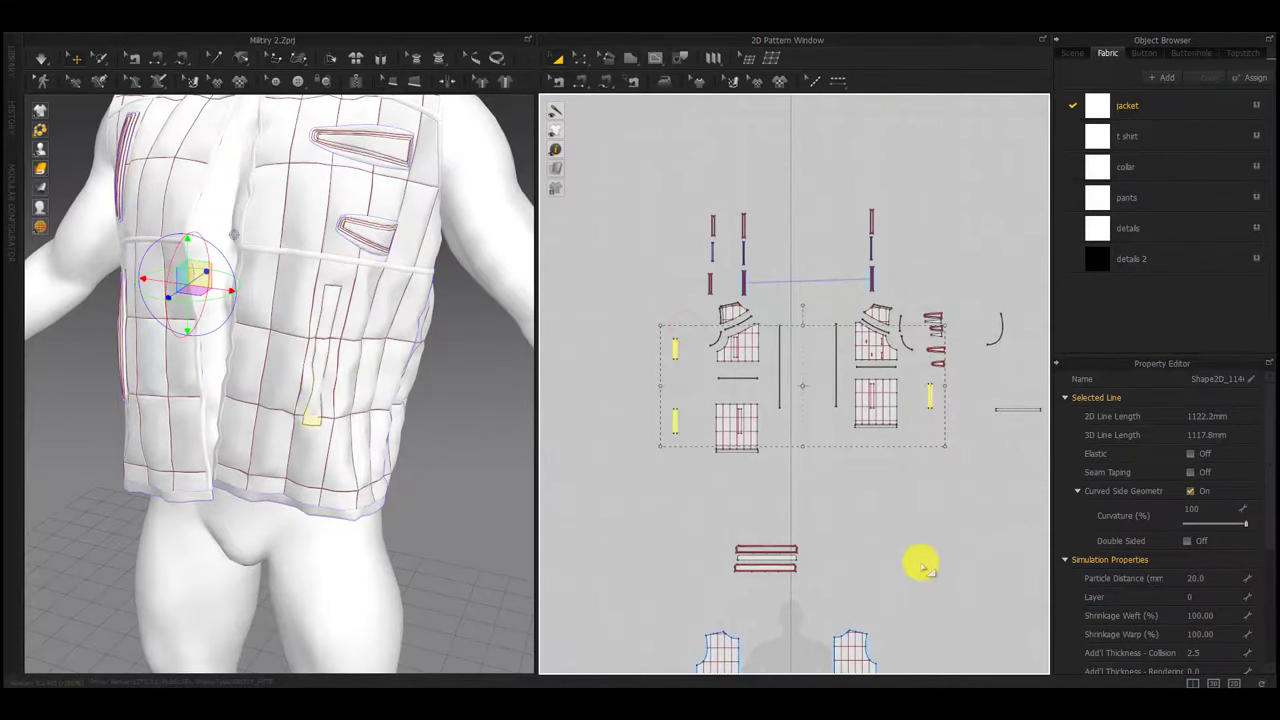
{"action": "left_click", "coordinate": [1205, 597]}
{"action": "type", "text": "4"}
{"action": "left_click", "coordinate": [938, 538]}
{"action": "left_click", "coordinate": [651, 411]}
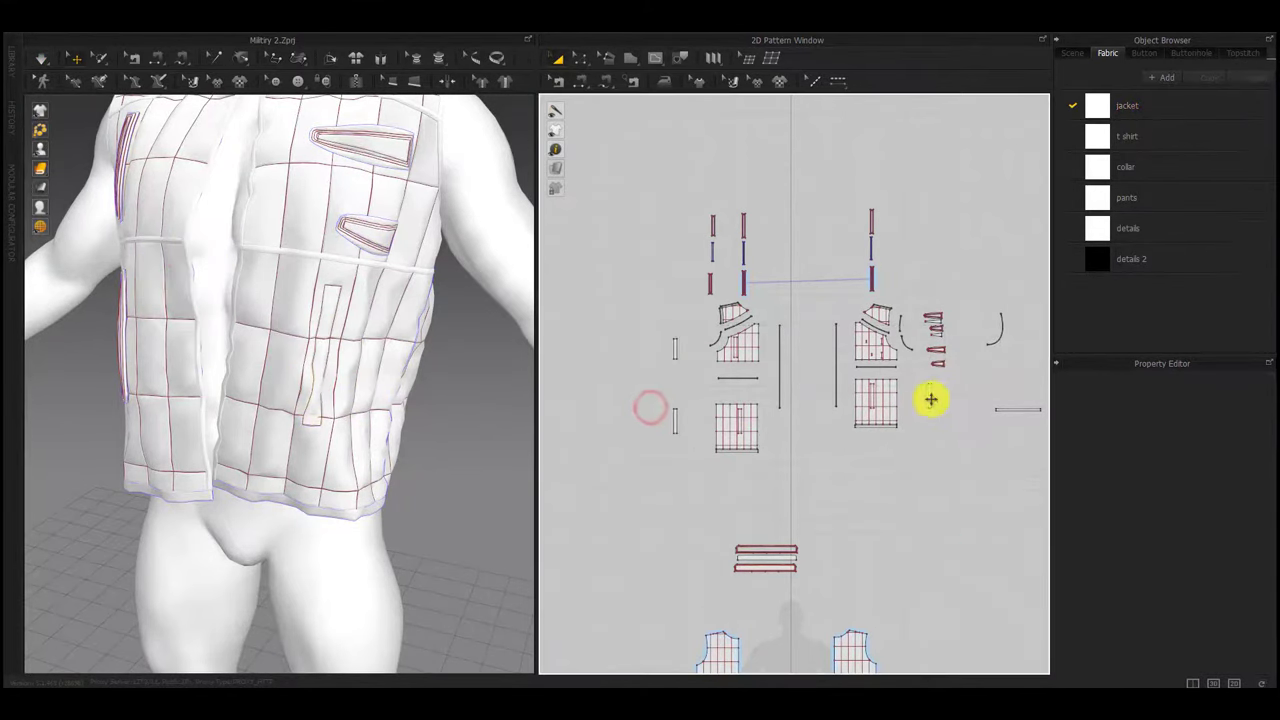
Move the cloned piece of the wearer's left pocket outward from the lower front panel in 3D
{"action": "left_click", "coordinate": [931, 399]}
{"action": "right_click_drag", "start_coordinate": [366, 406], "coordinate": [430, 422]}
{"action": "left_click_drag", "start_coordinate": [331, 377], "coordinate": [349, 397]}
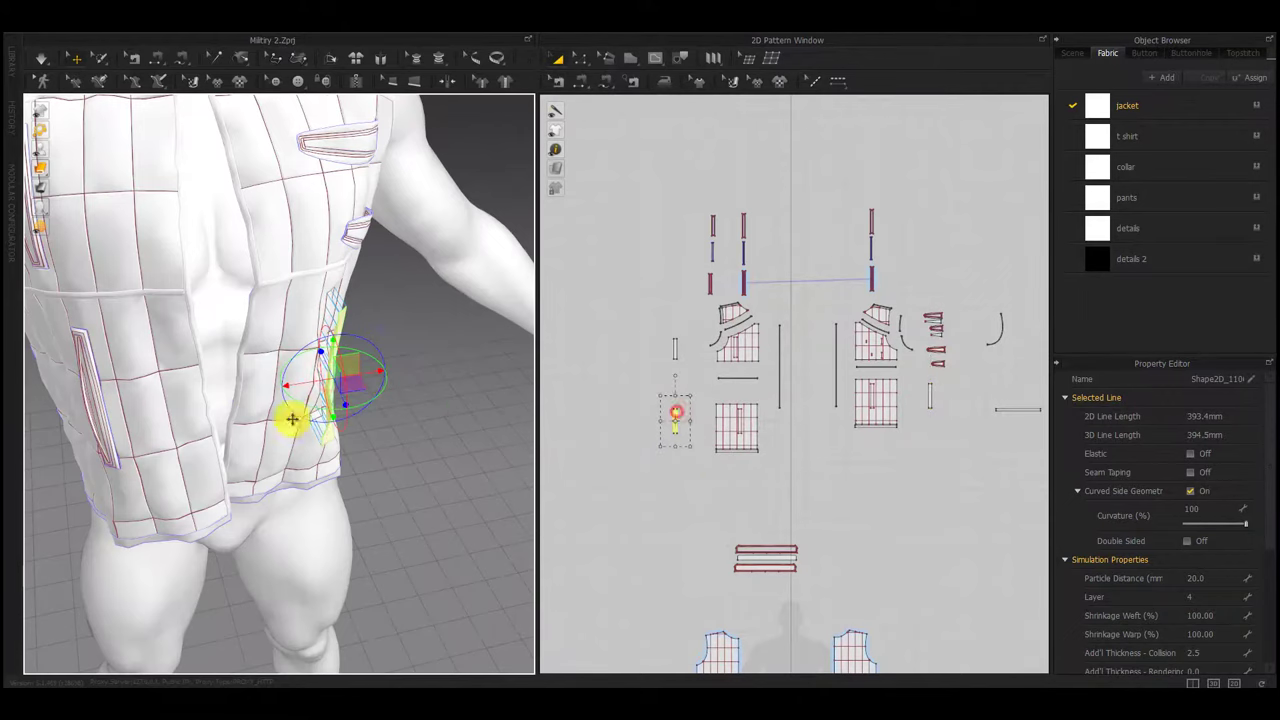
{"action": "right_click_drag", "start_coordinate": [292, 418], "coordinate": [376, 436]}
Deactivate the pattern and sewing of the remaining pocket strips on the wearer's right side
{"action": "left_click_drag", "start_coordinate": [766, 206], "coordinate": [682, 304]}
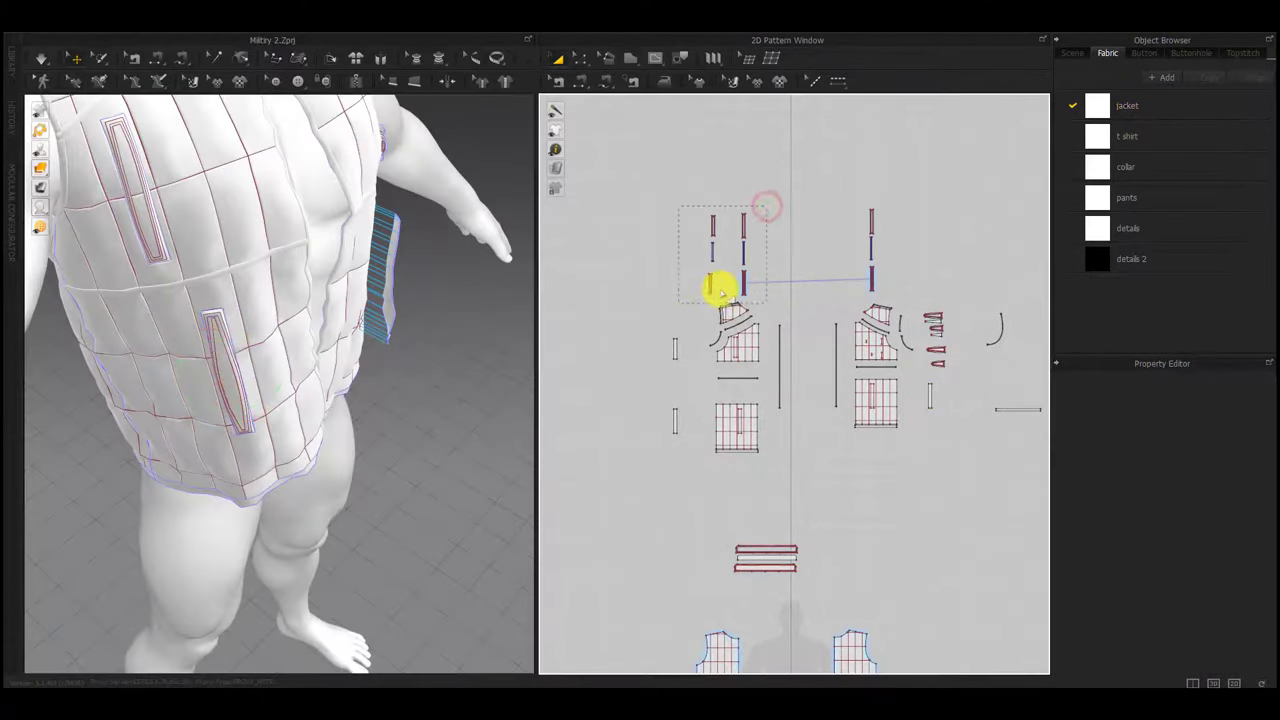
{"action": "right_click", "coordinate": [704, 286]}
{"action": "left_click", "coordinate": [814, 218]}
{"action": "left_click_drag", "start_coordinate": [788, 186], "coordinate": [653, 460]}
{"action": "right_click", "coordinate": [712, 285]}
{"action": "left_click", "coordinate": [799, 453]}
{"action": "left_click", "coordinate": [700, 476]}
Pull the cloned pocket piece on the wearer's right side outward in 3D and simulate the garment
{"action": "right_click_drag", "start_coordinate": [240, 425], "coordinate": [310, 420]}
{"action": "left_click_drag", "start_coordinate": [236, 335], "coordinate": [277, 351]}
{"action": "left_click", "coordinate": [409, 457]}
{"action": "key", "text": "space"}
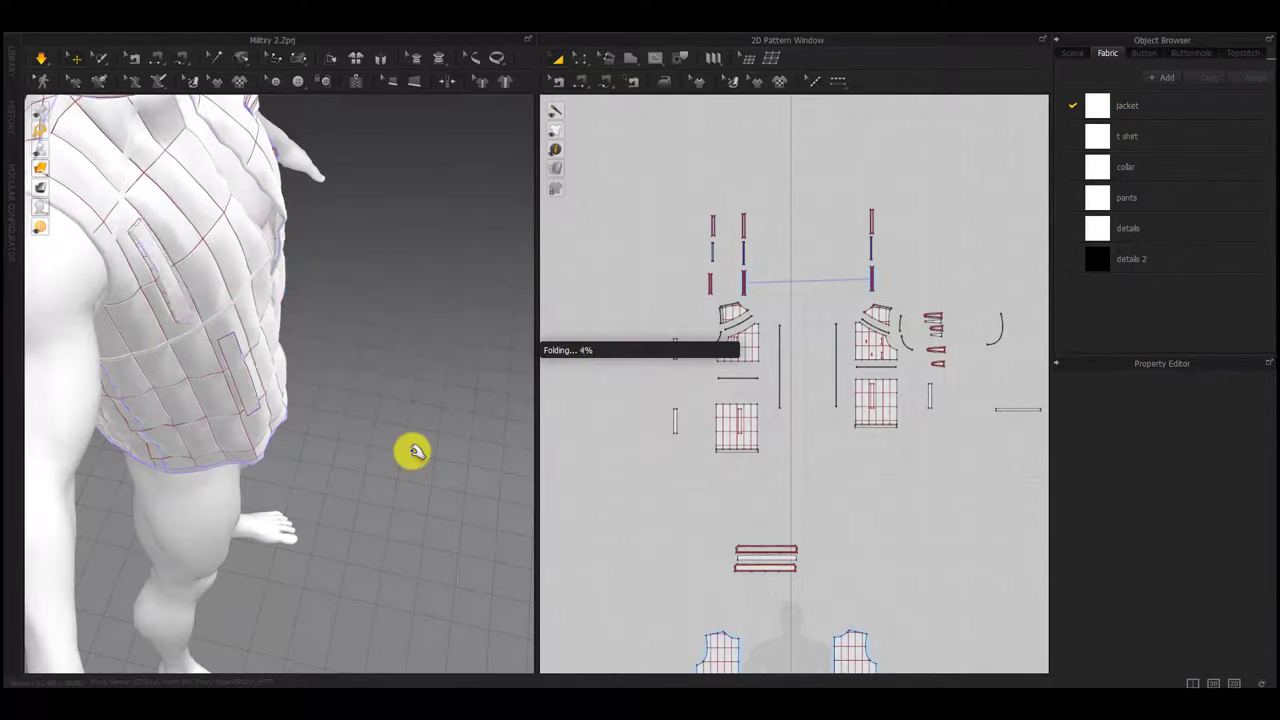
Reactivate all the pocket strips with their sewing and simulate them back onto the front panels
{"action": "key", "text": "2"}
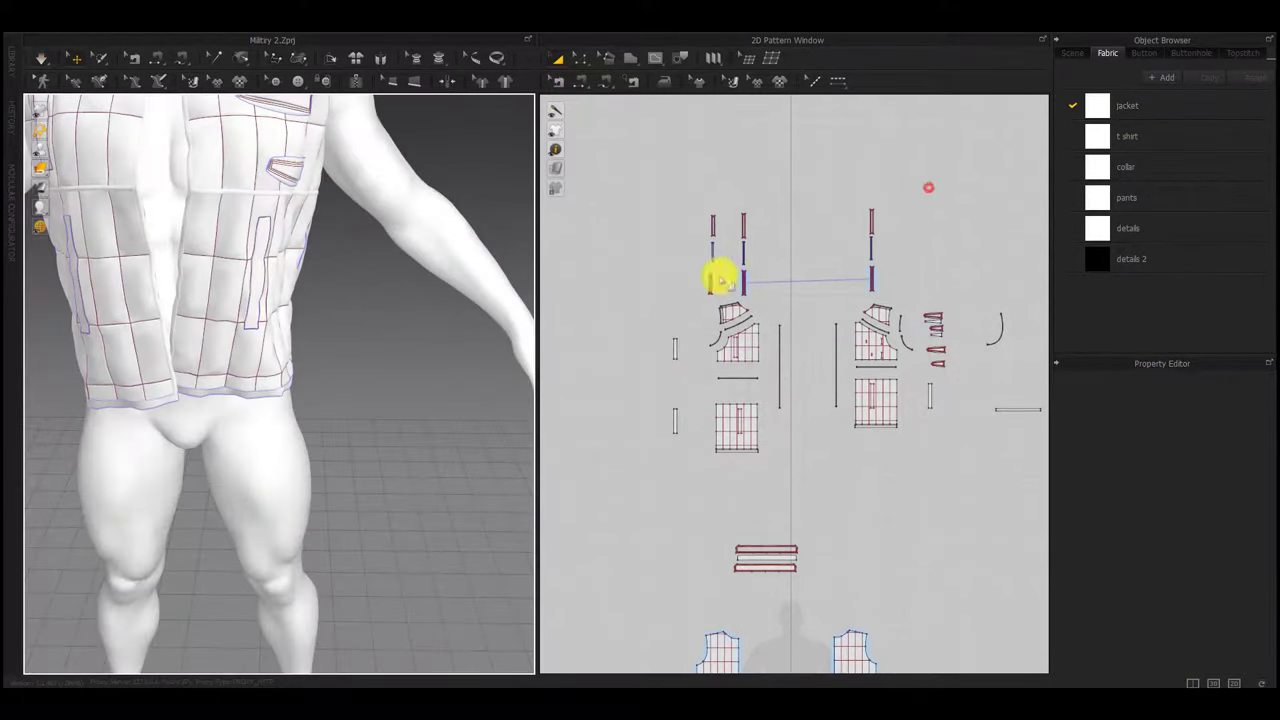
{"action": "left_click_drag", "start_coordinate": [720, 280], "coordinate": [623, 306]}
{"action": "key", "text": "shift+q"}
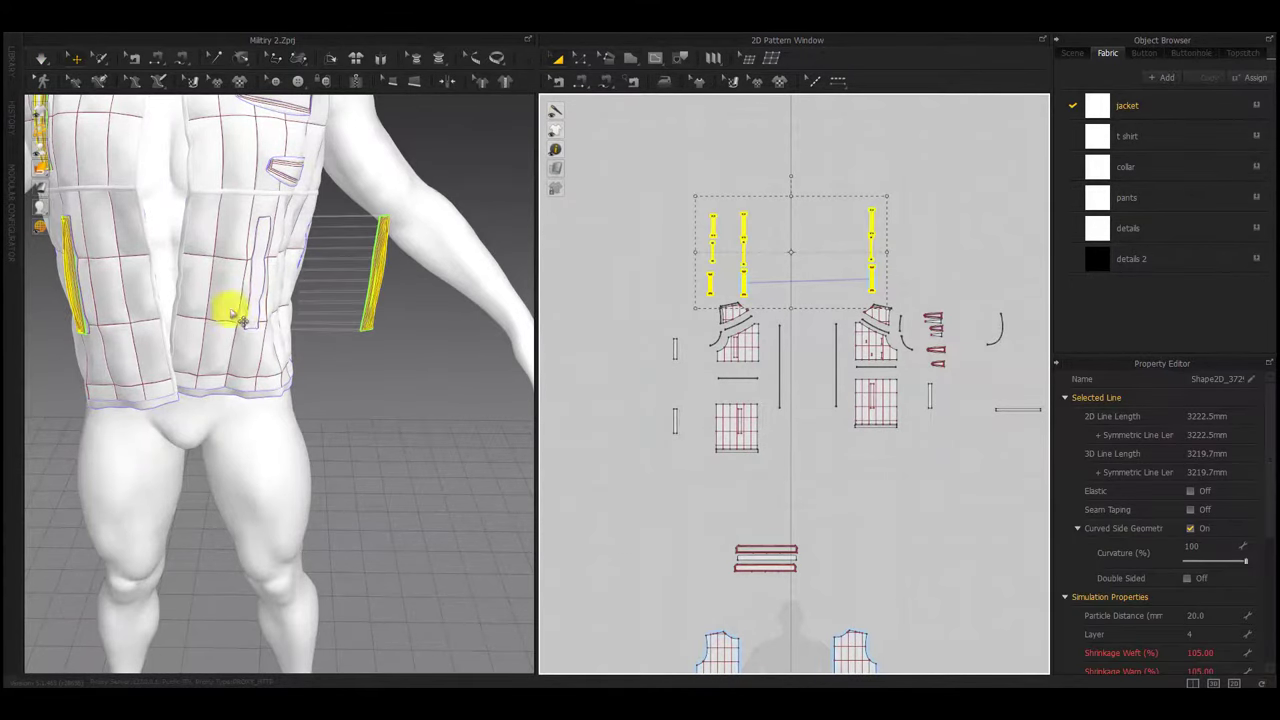
{"action": "middle_click_drag", "start_coordinate": [232, 313], "coordinate": [296, 413]}
{"action": "key", "text": "ctrl+j"}
{"action": "key", "text": "space"}
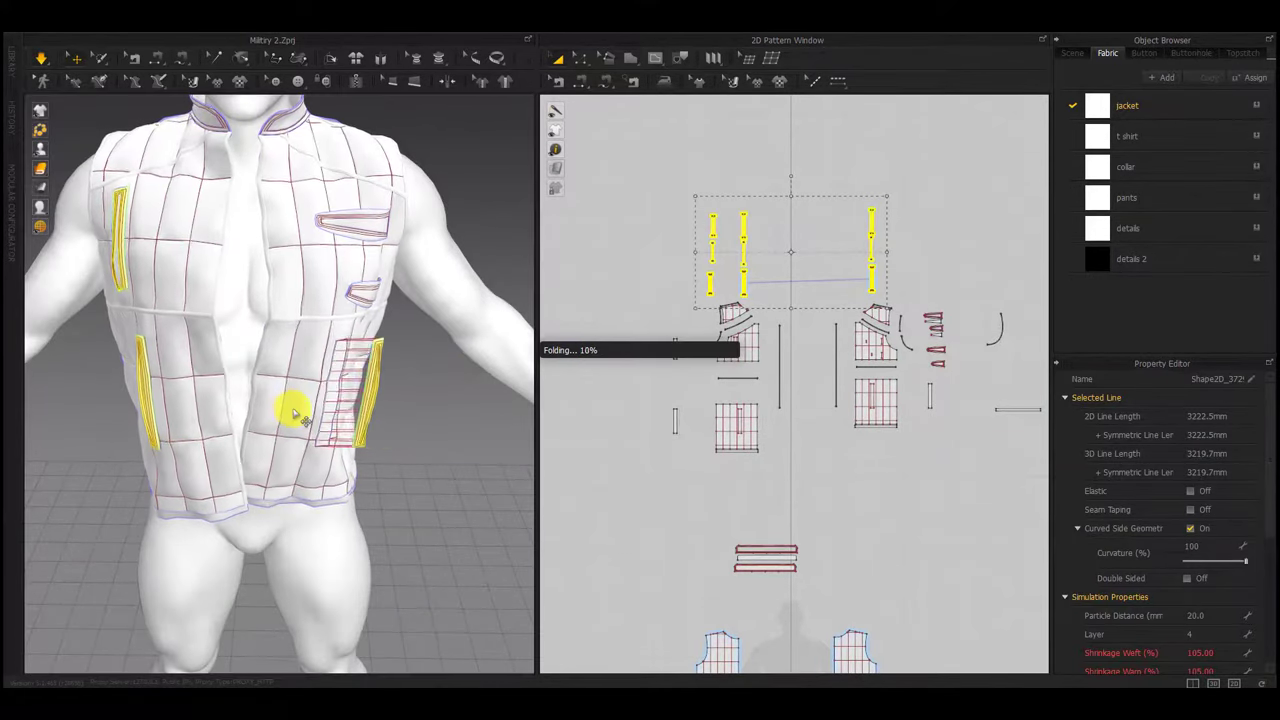
{"action": "left_click_drag", "start_coordinate": [317, 386], "coordinate": [303, 469]}
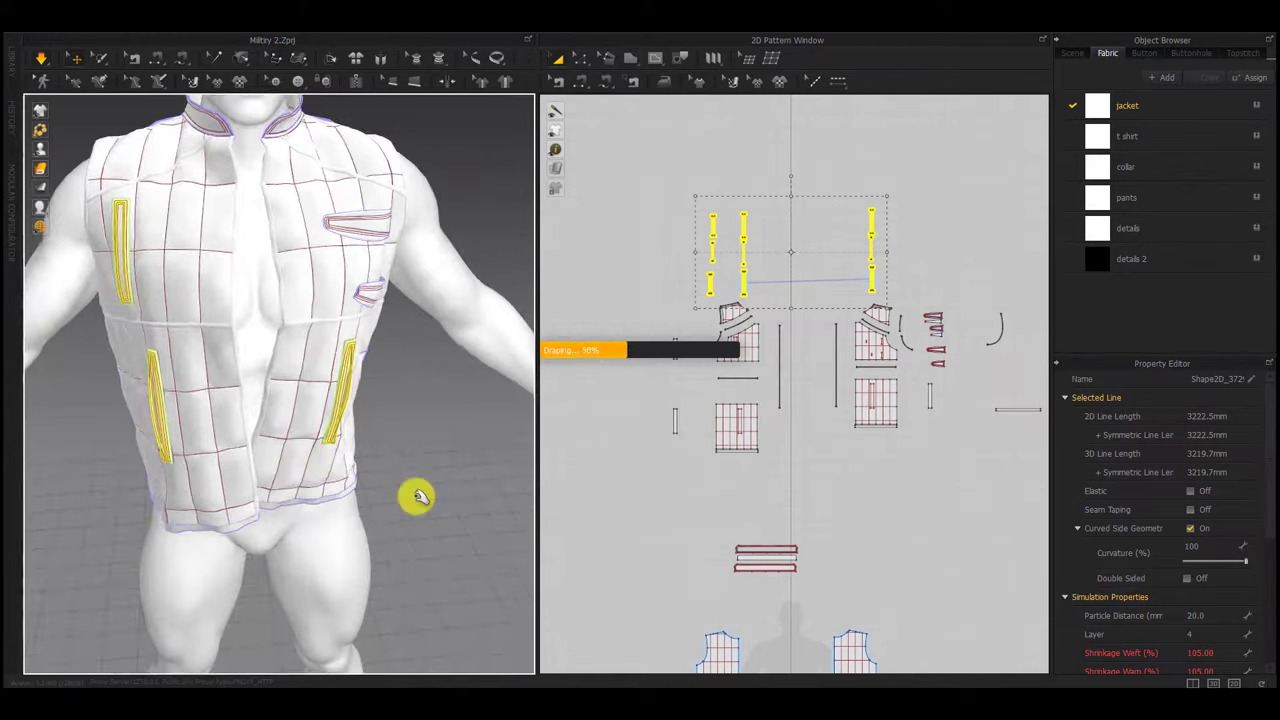
{"action": "scroll", "coordinate": [418, 496], "scroll_direction": "down", "scroll_amount": 10}
{"action": "scroll", "coordinate": [330, 432], "scroll_direction": "up", "scroll_amount": 5}
{"action": "scroll", "coordinate": [332, 435], "scroll_direction": "down", "scroll_amount": 5}
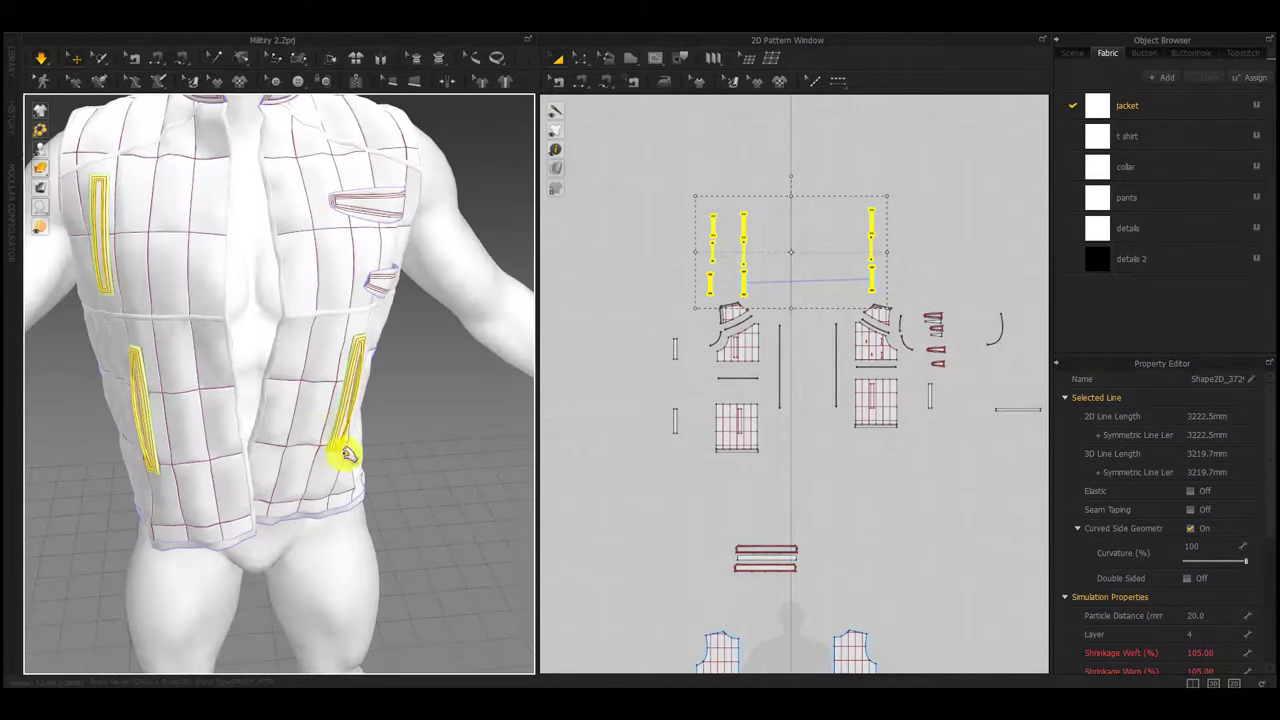
{"action": "right_click_drag", "start_coordinate": [367, 475], "coordinate": [334, 472]}
Pull the wearer's lower left pocket strips and the cloned piece beneath them outward in 3D, spaced in layer order, and simulate
{"action": "left_click", "coordinate": [914, 216]}
{"action": "left_click_drag", "start_coordinate": [909, 187], "coordinate": [874, 267]}
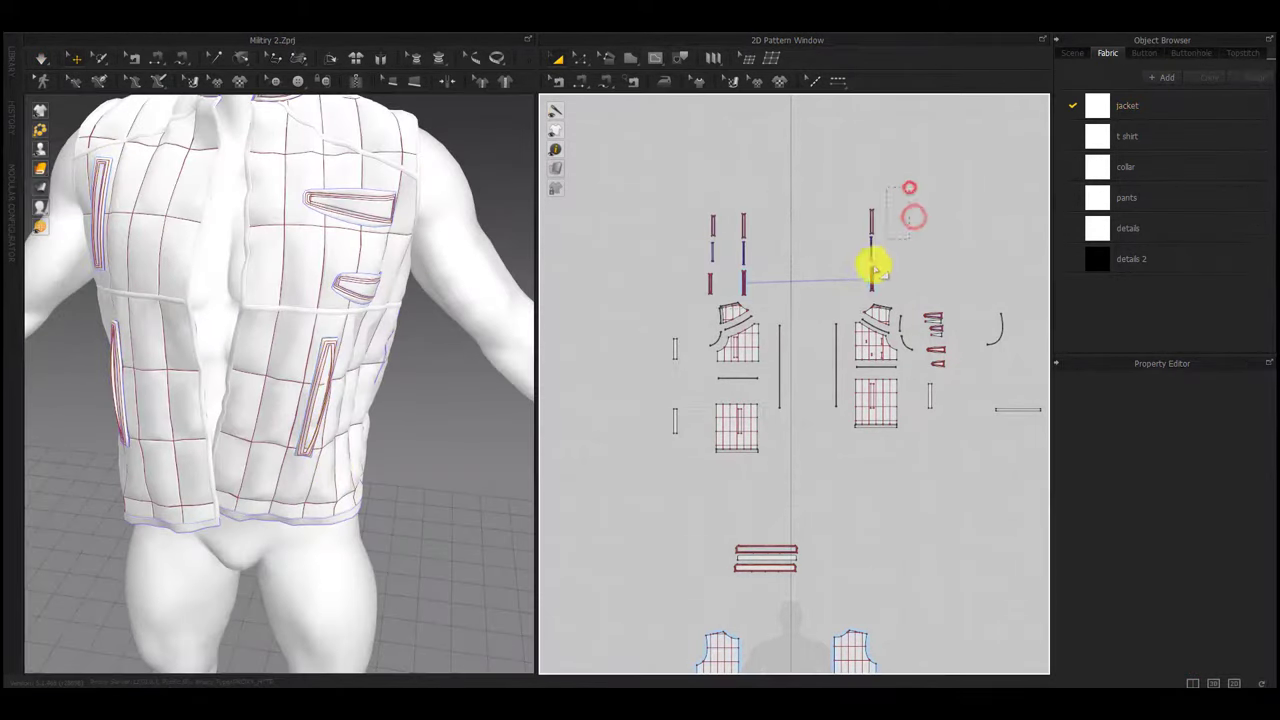
{"action": "left_click", "coordinate": [319, 402]}
{"action": "left_click_drag", "start_coordinate": [348, 403], "coordinate": [484, 416]}
{"action": "left_click", "coordinate": [322, 401]}
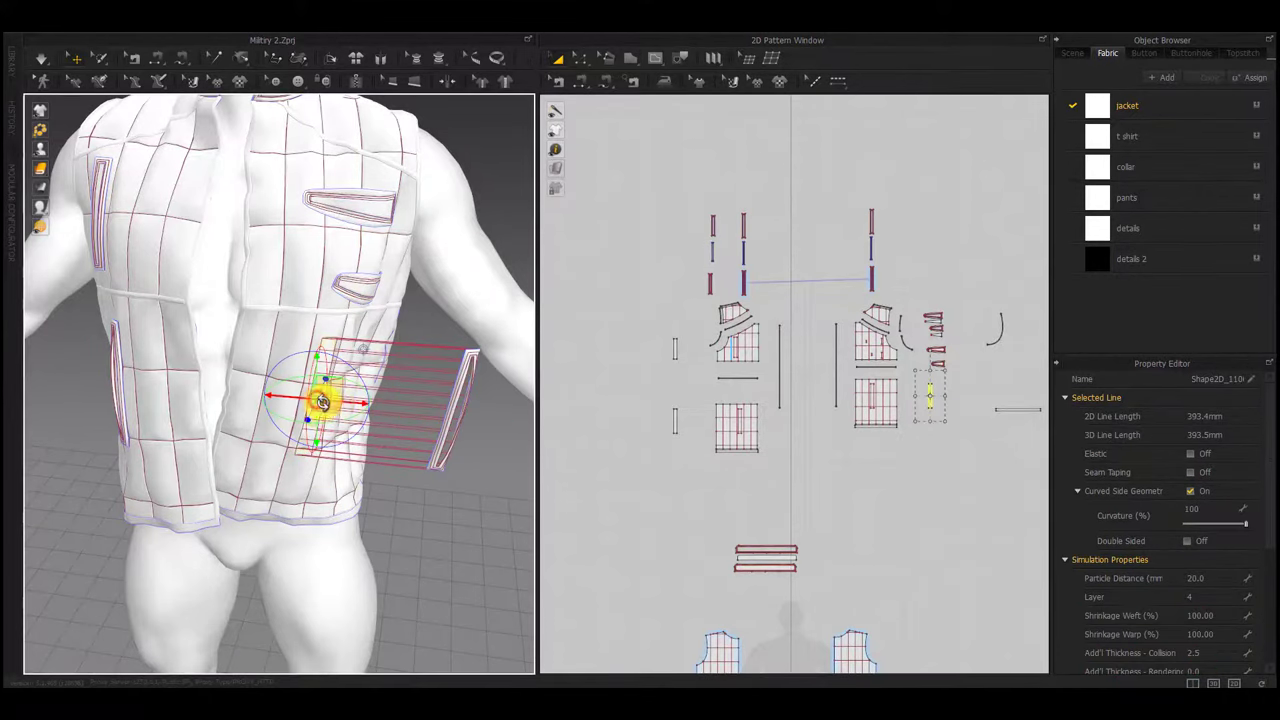
{"action": "left_click_drag", "start_coordinate": [343, 403], "coordinate": [362, 404]}
{"action": "key", "text": "space"}
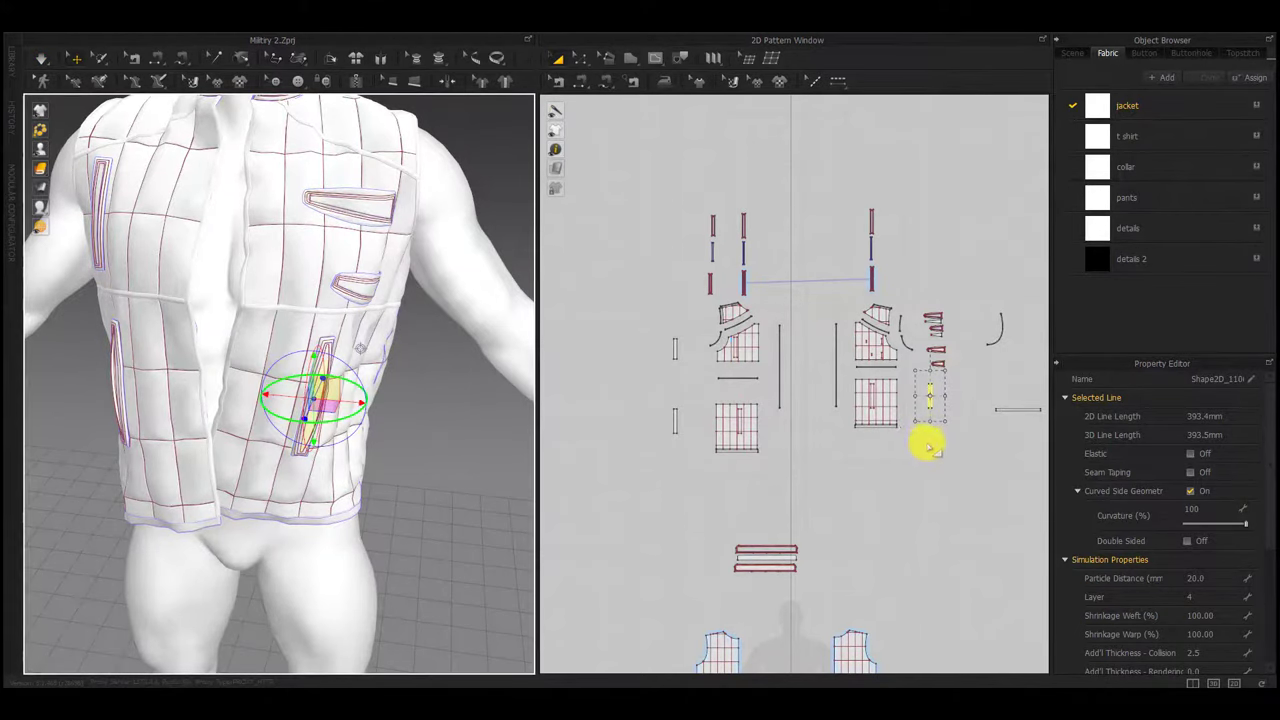
Simulate the vest and tug the cloned piece inside the wearer's lower left pocket opening to smooth it
{"action": "scroll", "coordinate": [905, 361], "scroll_direction": "down", "scroll_amount": 5}
{"action": "middle_click_drag", "start_coordinate": [905, 363], "coordinate": [834, 351]}
{"action": "left_click_drag", "start_coordinate": [1008, 256], "coordinate": [639, 536]}
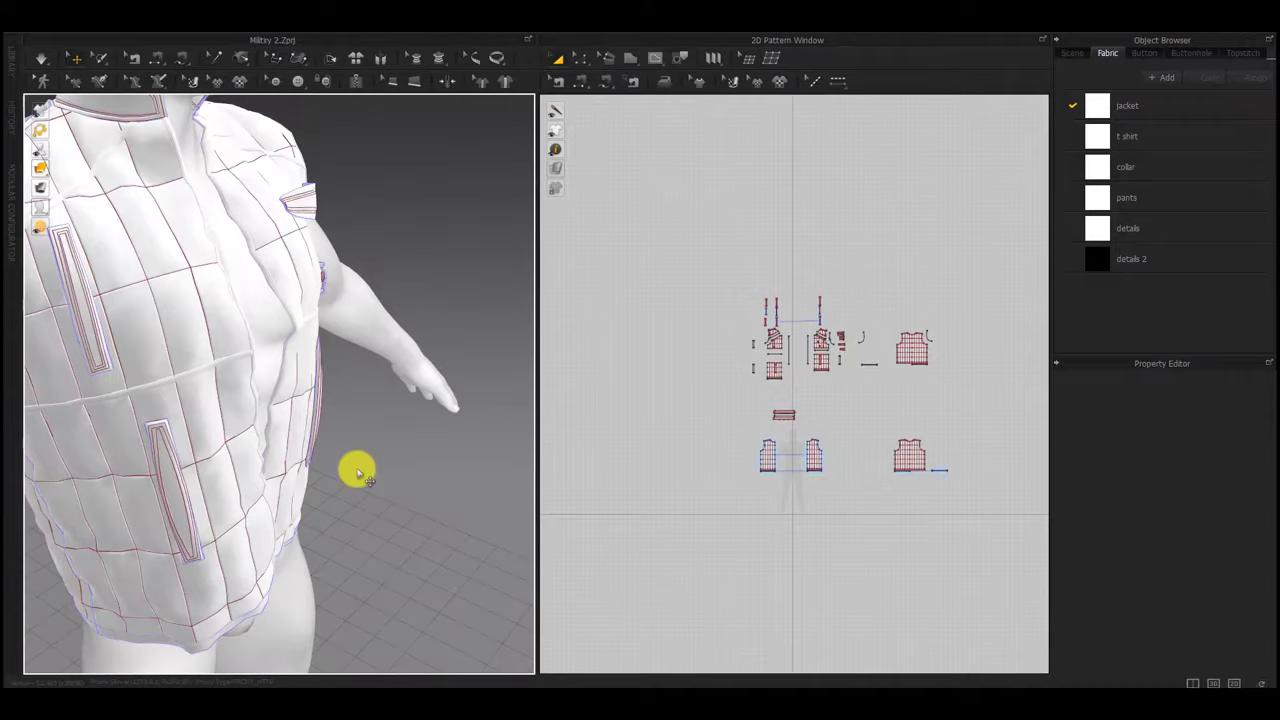
{"action": "right_click", "coordinate": [210, 430]}
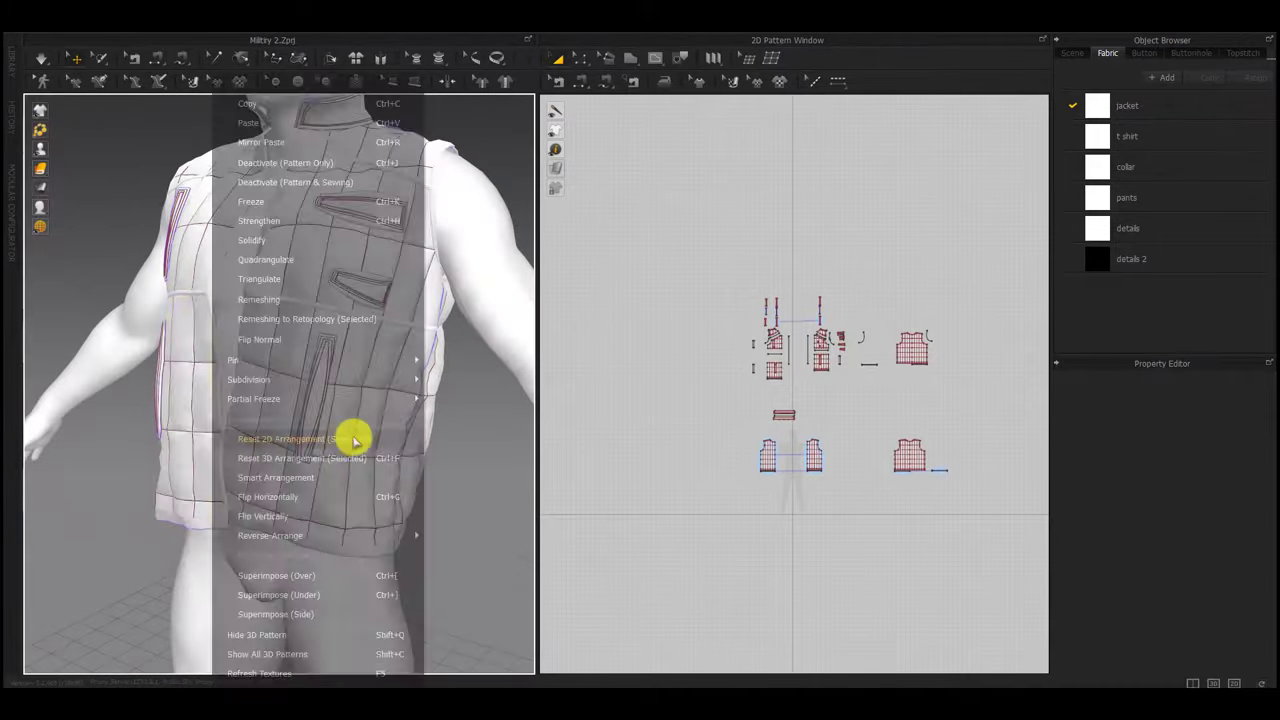
{"action": "left_click", "coordinate": [357, 438]}
{"action": "left_click", "coordinate": [451, 497]}
{"action": "scroll", "coordinate": [367, 473], "scroll_direction": "up", "scroll_amount": 5}
{"action": "left_click_drag", "start_coordinate": [366, 471], "coordinate": [377, 429]}
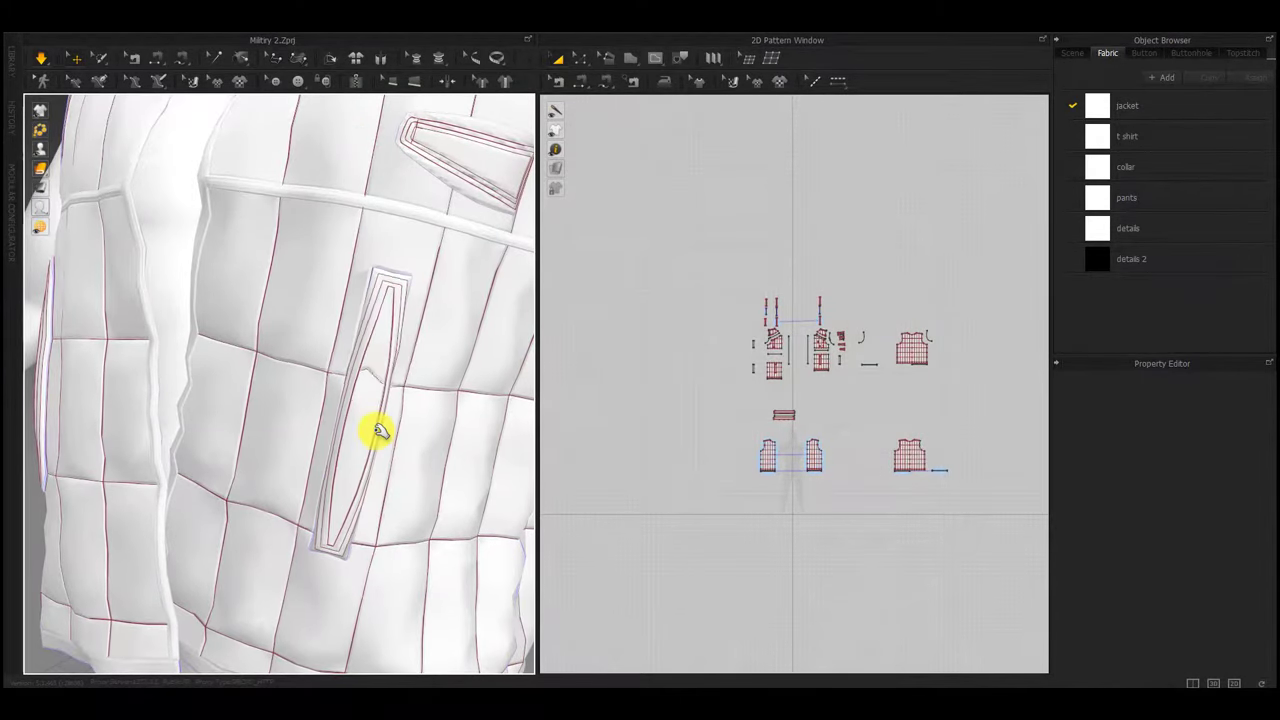
{"action": "key", "text": "space"}
Check the seam between the cloned pocket piece and the matching rectangle on the lower front panel
{"action": "left_click", "coordinate": [367, 416]}
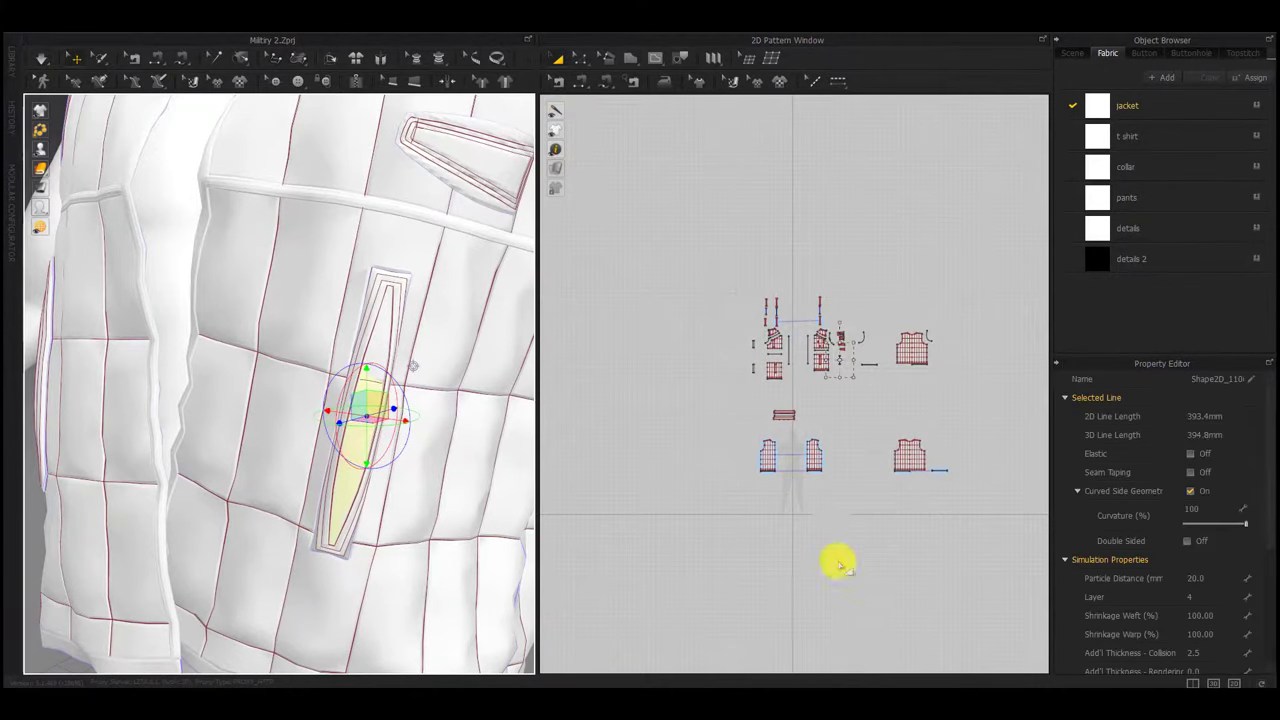
{"action": "scroll", "coordinate": [836, 345], "scroll_direction": "up", "scroll_amount": 5}
{"action": "scroll", "coordinate": [804, 410], "scroll_direction": "up", "scroll_amount": 5}
{"action": "left_click", "coordinate": [704, 485]}
{"action": "left_click", "coordinate": [906, 537]}
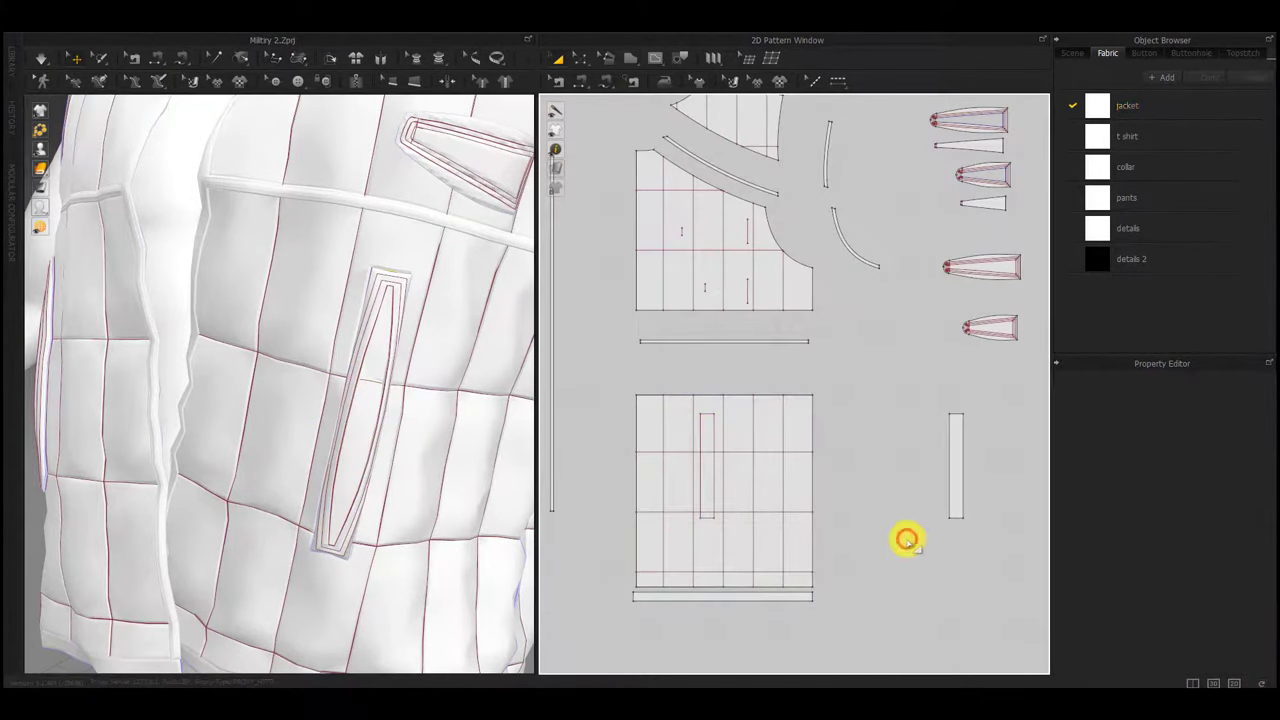
{"action": "key", "text": "b"}
{"action": "left_click", "coordinate": [963, 498]}
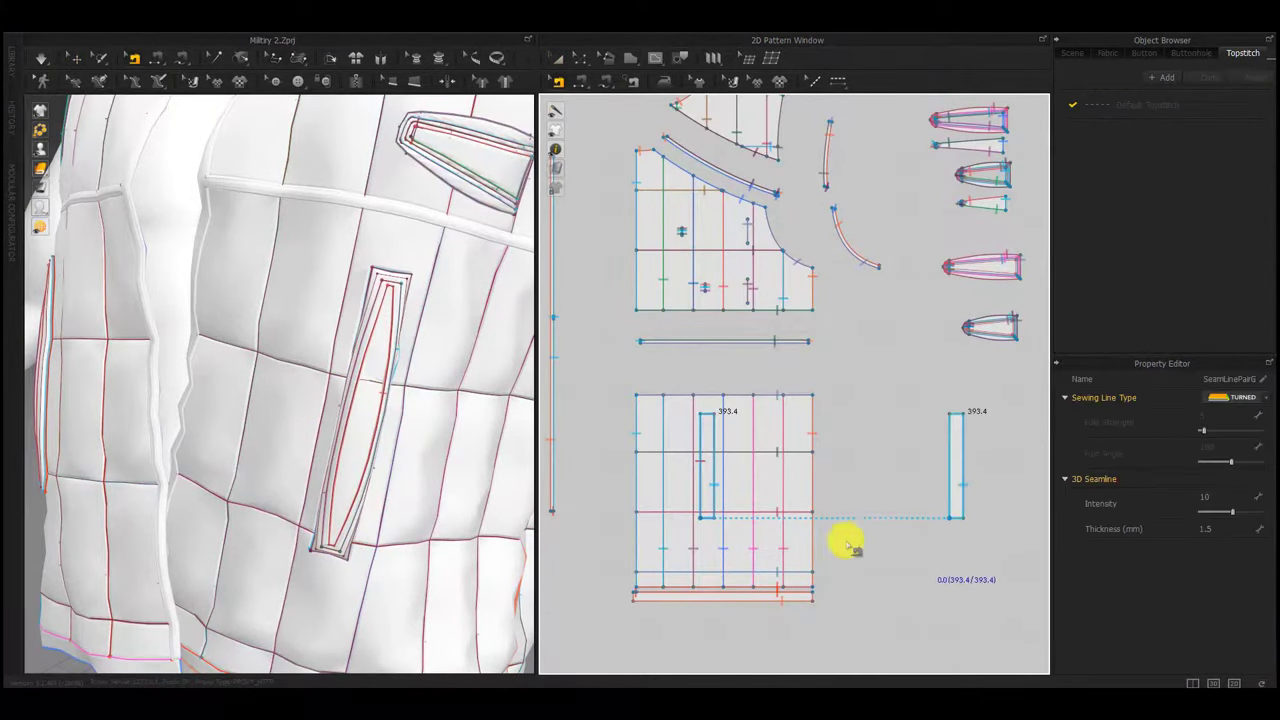
Deactivate the pattern and sewing of the three strips layered over the wearer's lower left pocket
{"action": "key", "text": "z"}
{"action": "scroll", "coordinate": [851, 477], "scroll_direction": "down", "scroll_amount": 4}
{"action": "middle_click_drag", "start_coordinate": [851, 477], "coordinate": [846, 546]}
{"action": "scroll", "coordinate": [846, 546], "scroll_direction": "down", "scroll_amount": 4}
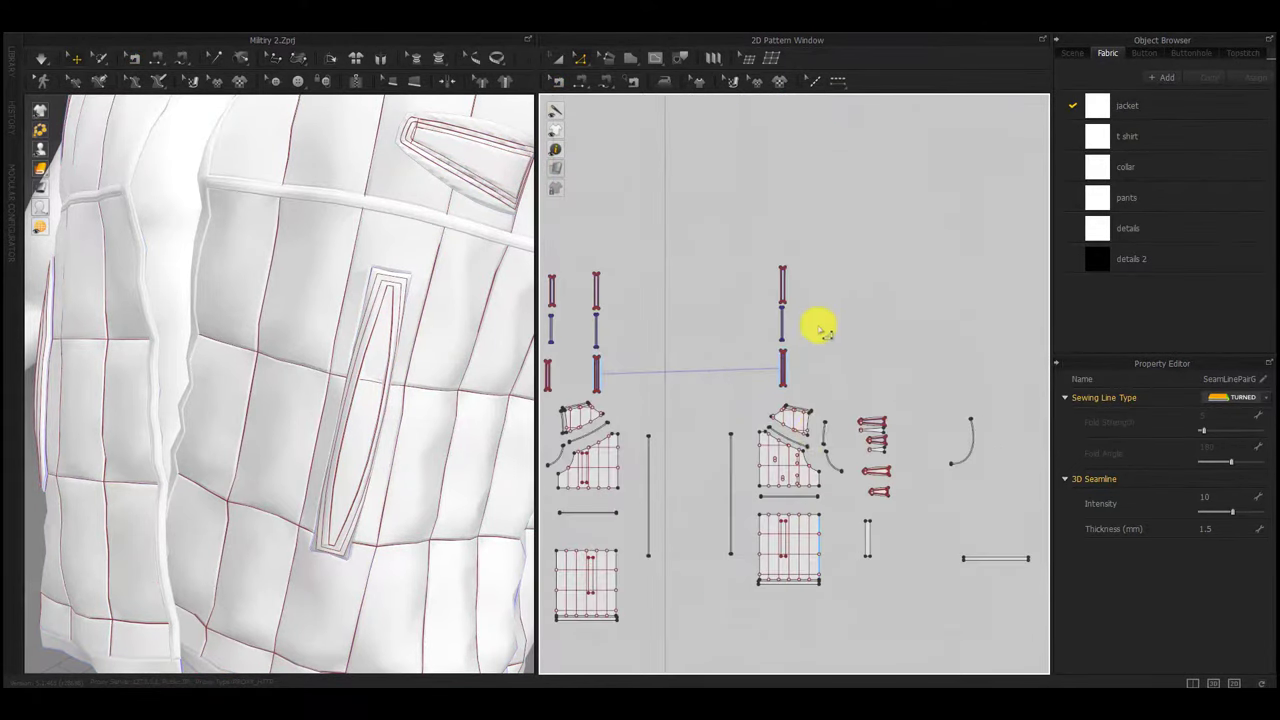
{"action": "left_click", "coordinate": [828, 233]}
{"action": "key", "text": "a"}
{"action": "left_click_drag", "start_coordinate": [790, 297], "coordinate": [725, 401]}
{"action": "right_click", "coordinate": [768, 378]}
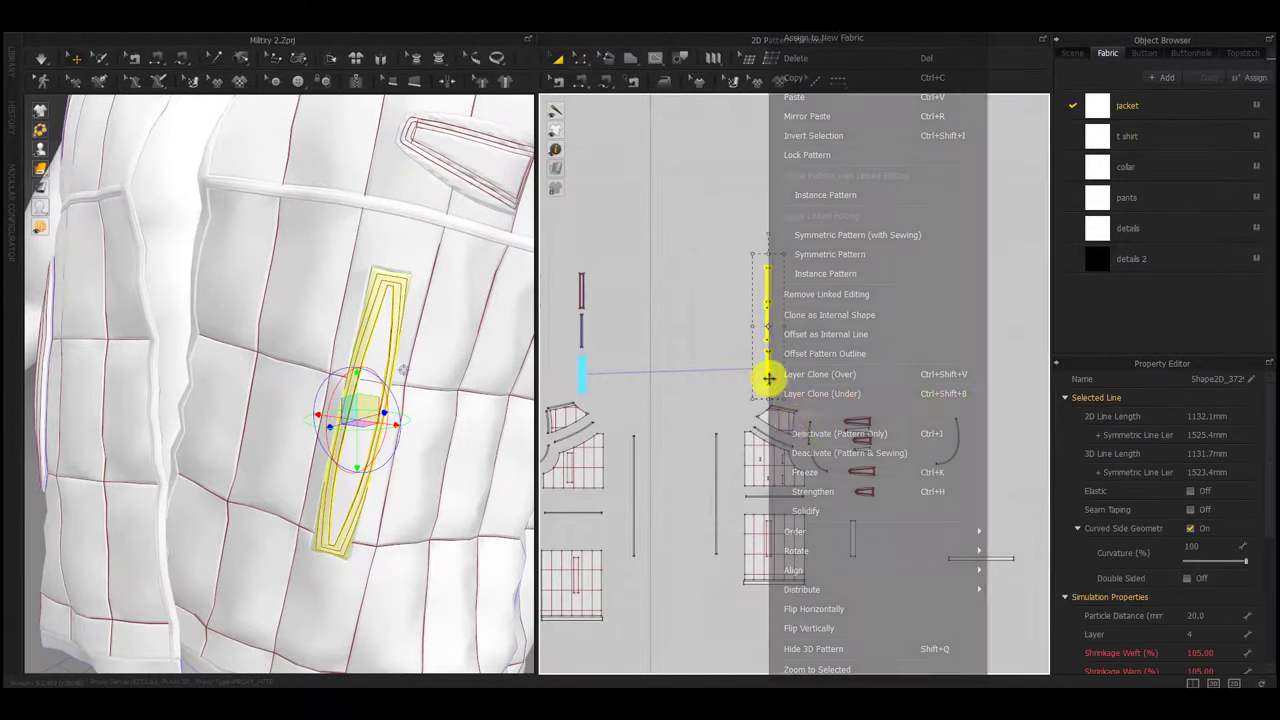
{"action": "left_click", "coordinate": [816, 458]}
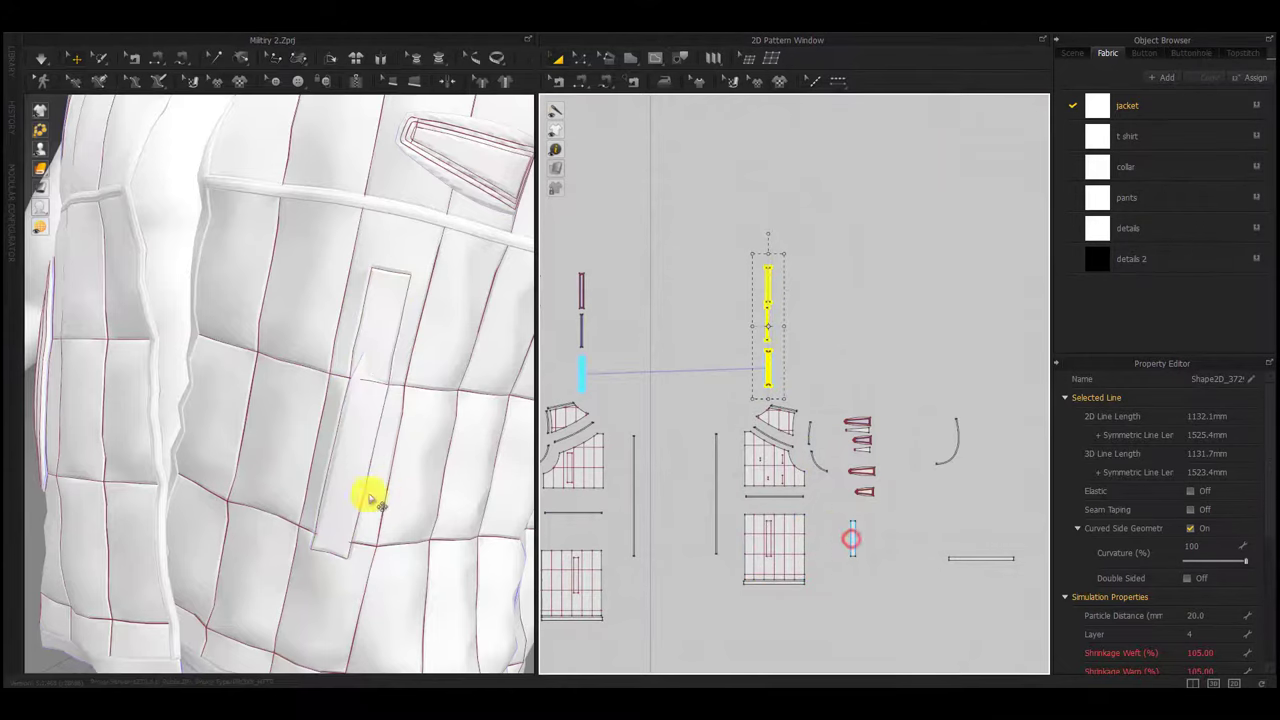
Pull the exposed cloned pocket piece outward from the lower front panel in 3D and simulate the garment
{"action": "right_click_drag", "start_coordinate": [369, 499], "coordinate": [340, 495]}
{"action": "left_click", "coordinate": [361, 424]}
{"action": "left_click_drag", "start_coordinate": [383, 423], "coordinate": [417, 426]}
{"action": "key", "text": "space"}
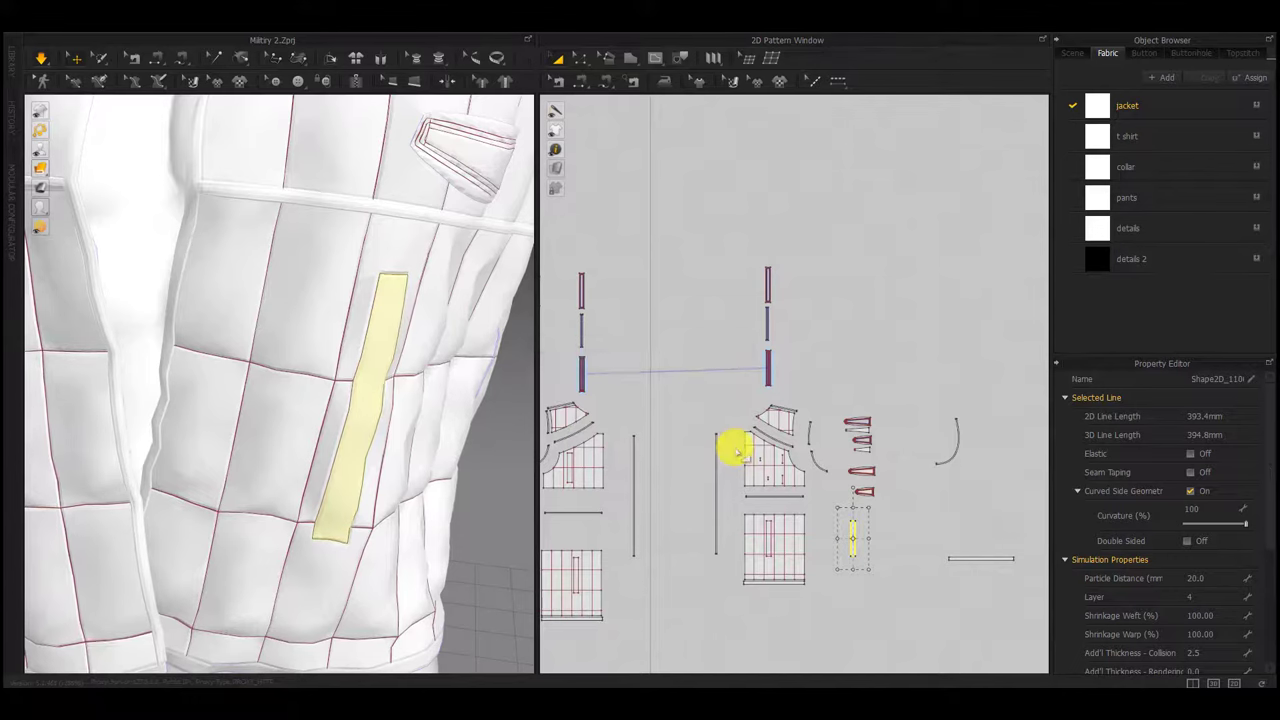
Replace the lowest pocket strip's seam to the lower front panel rectangle with a seam to the outline of the cloned pocket piece
{"action": "key", "text": "space"}
{"action": "key", "text": "z"}
{"action": "key", "text": "b"}
{"action": "scroll", "coordinate": [772, 362], "scroll_direction": "up", "scroll_amount": 7}
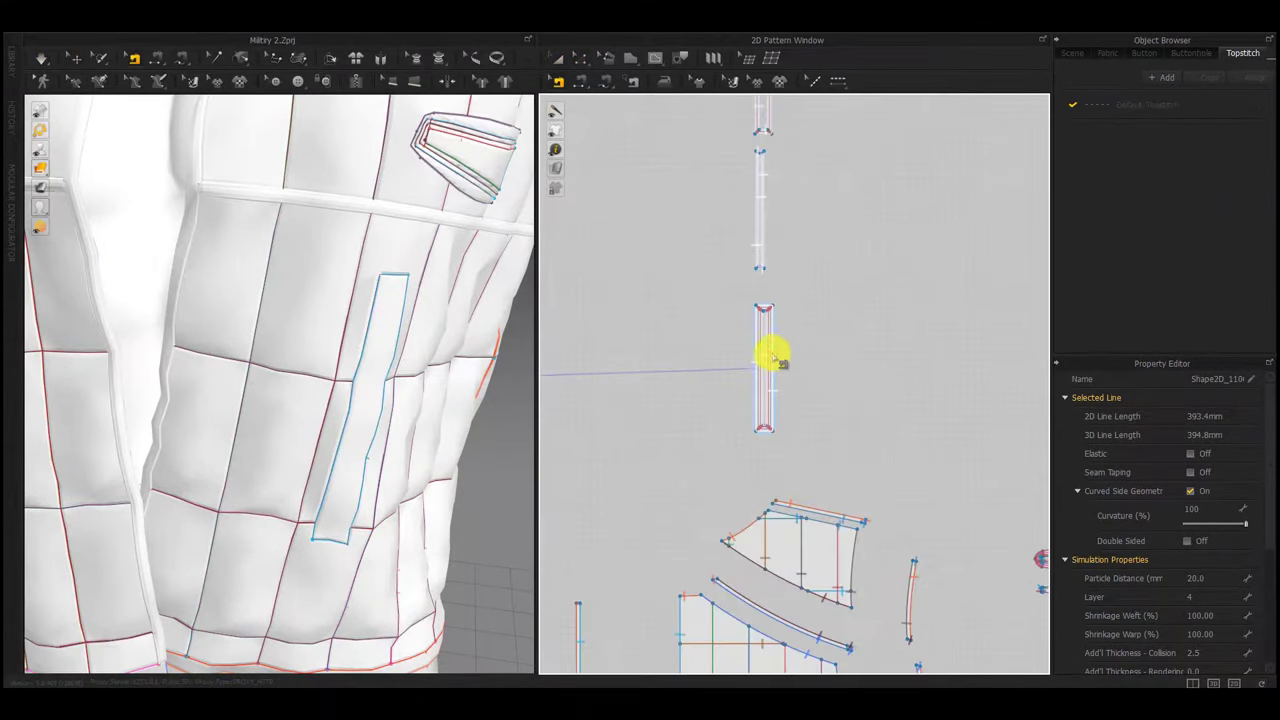
{"action": "left_click", "coordinate": [773, 357]}
{"action": "left_click", "coordinate": [808, 393]}
{"action": "scroll", "coordinate": [809, 397], "scroll_direction": "down", "scroll_amount": 6}
{"action": "middle_click_drag", "start_coordinate": [818, 388], "coordinate": [775, 344]}
{"action": "left_click", "coordinate": [781, 338]}
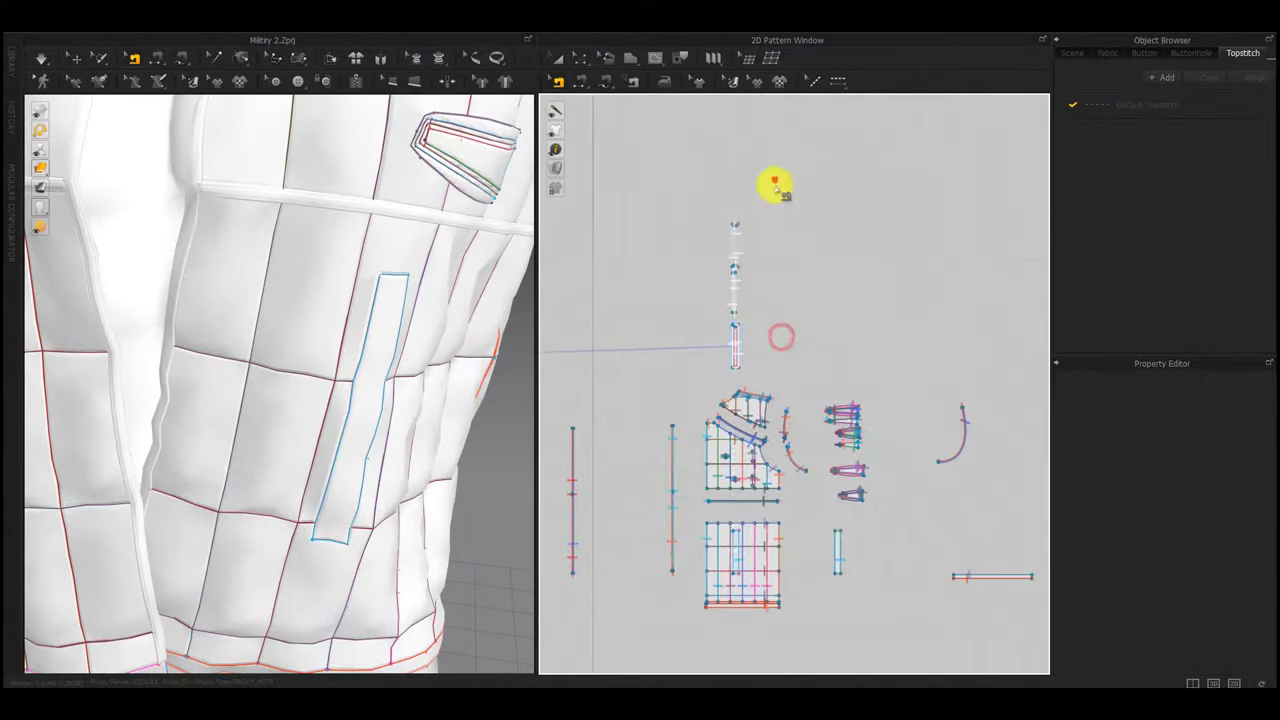
{"action": "left_click_drag", "start_coordinate": [692, 325], "coordinate": [692, 324]}
{"action": "left_click", "coordinate": [803, 354]}
{"action": "left_click", "coordinate": [744, 347]}
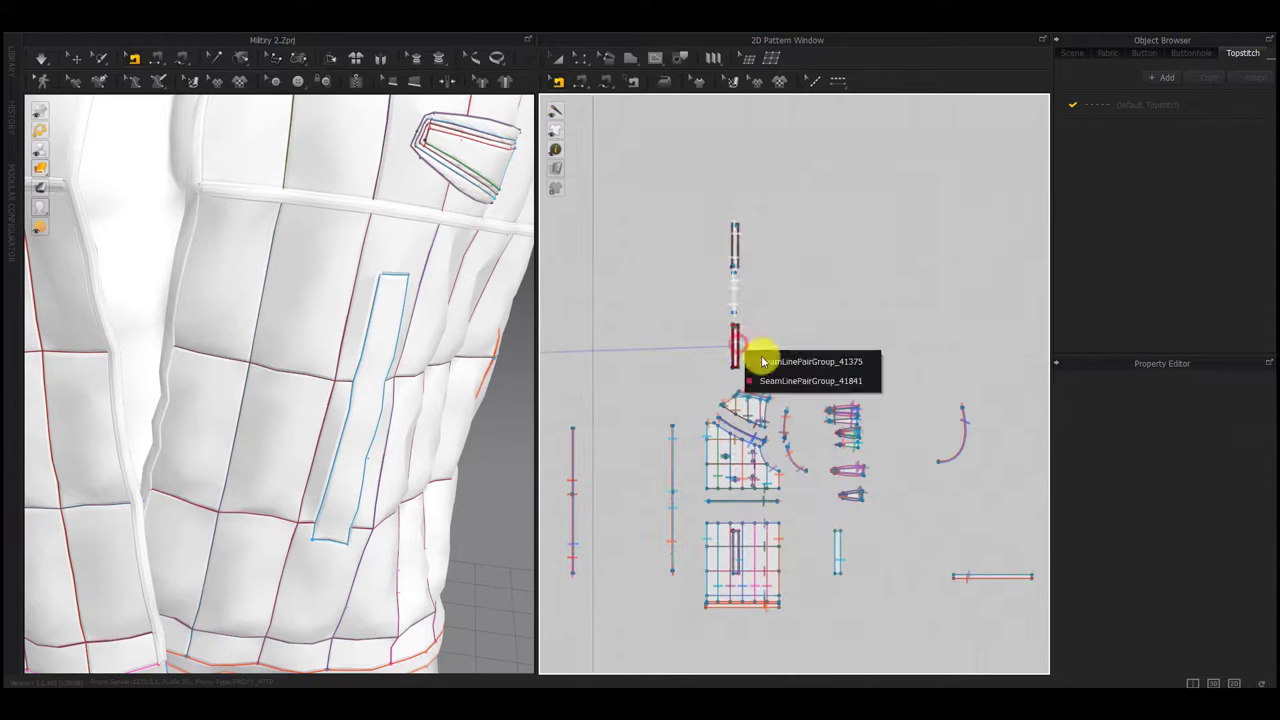
{"action": "left_click", "coordinate": [764, 357]}
{"action": "left_click", "coordinate": [774, 369]}
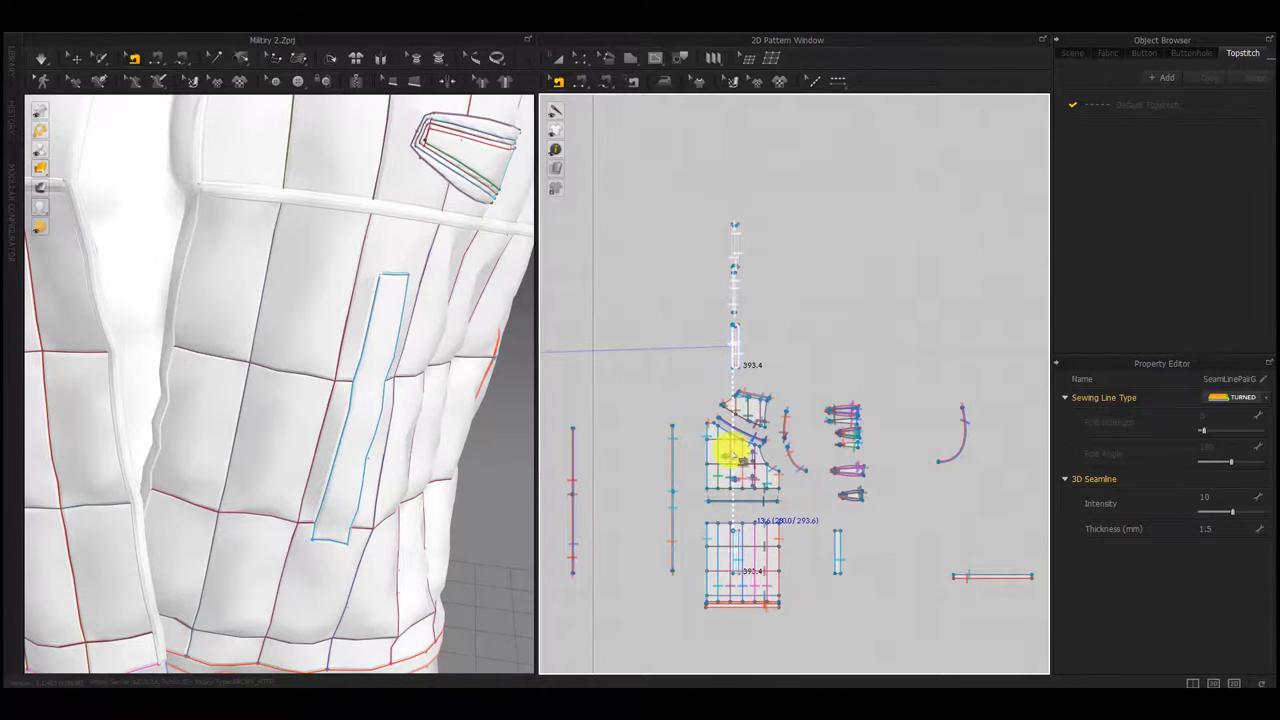
{"action": "key", "text": "Delete"}
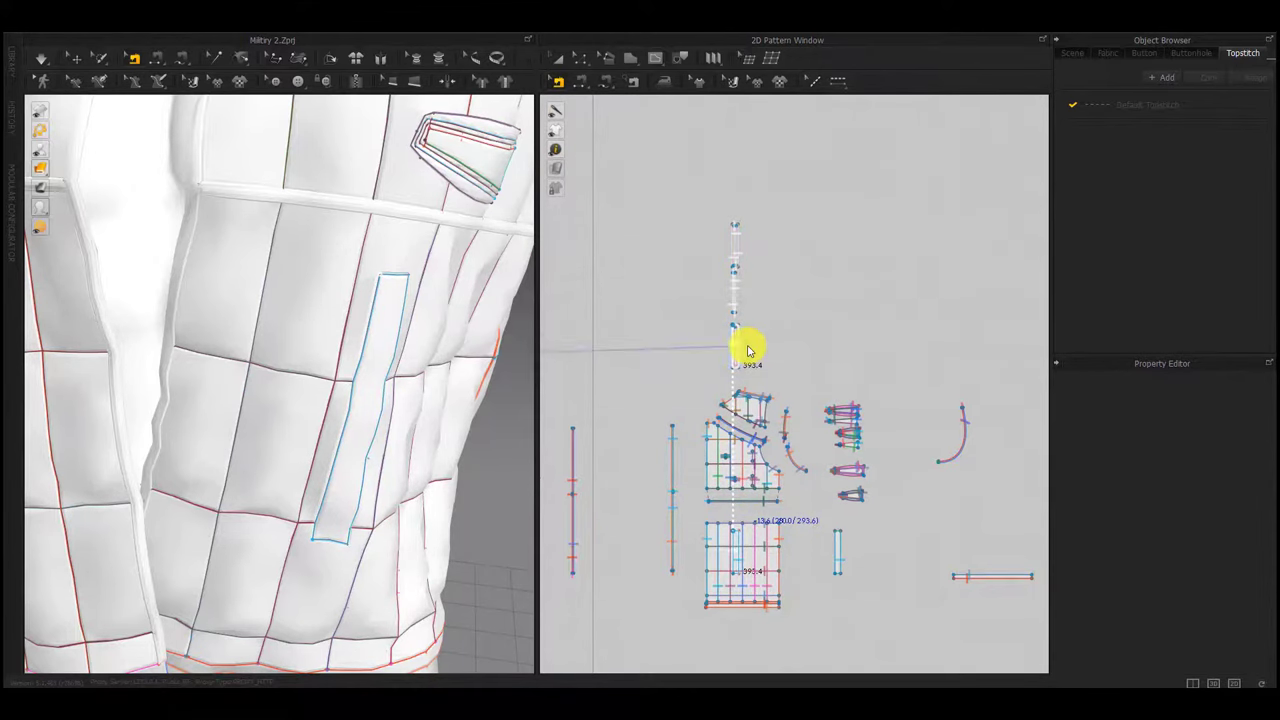
{"action": "left_click", "coordinate": [741, 374]}
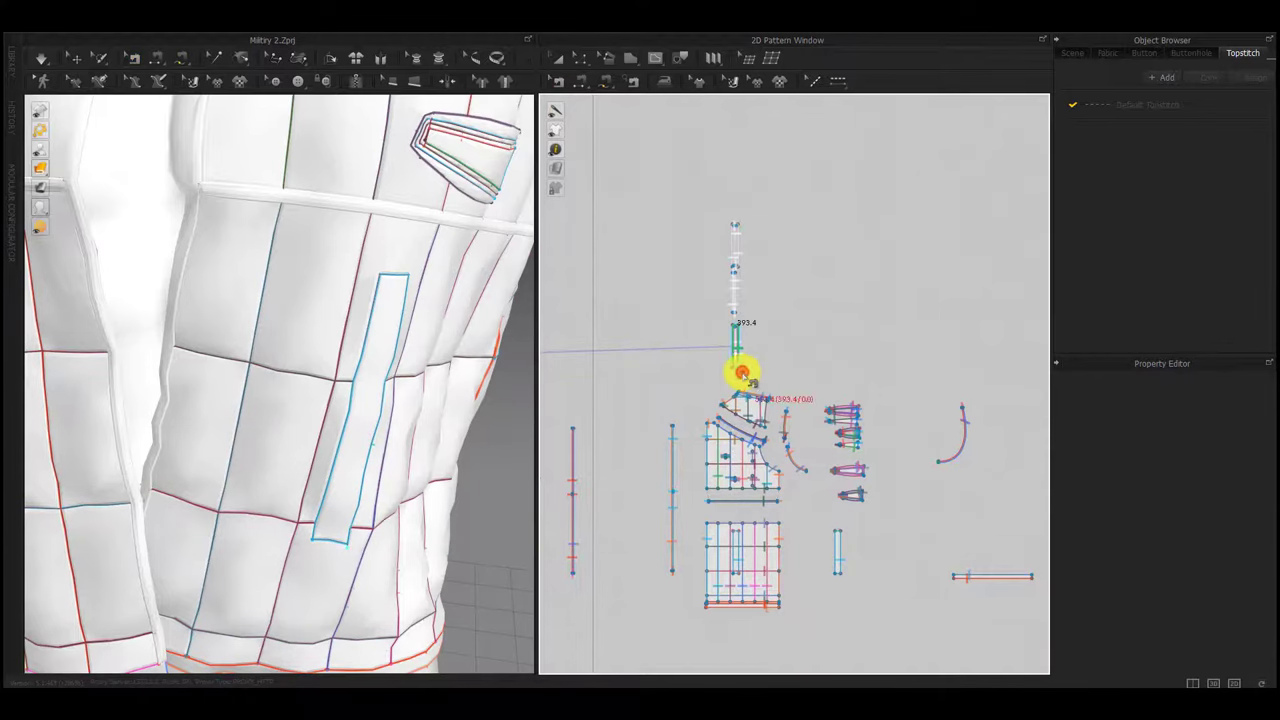
{"action": "left_click", "coordinate": [840, 575]}
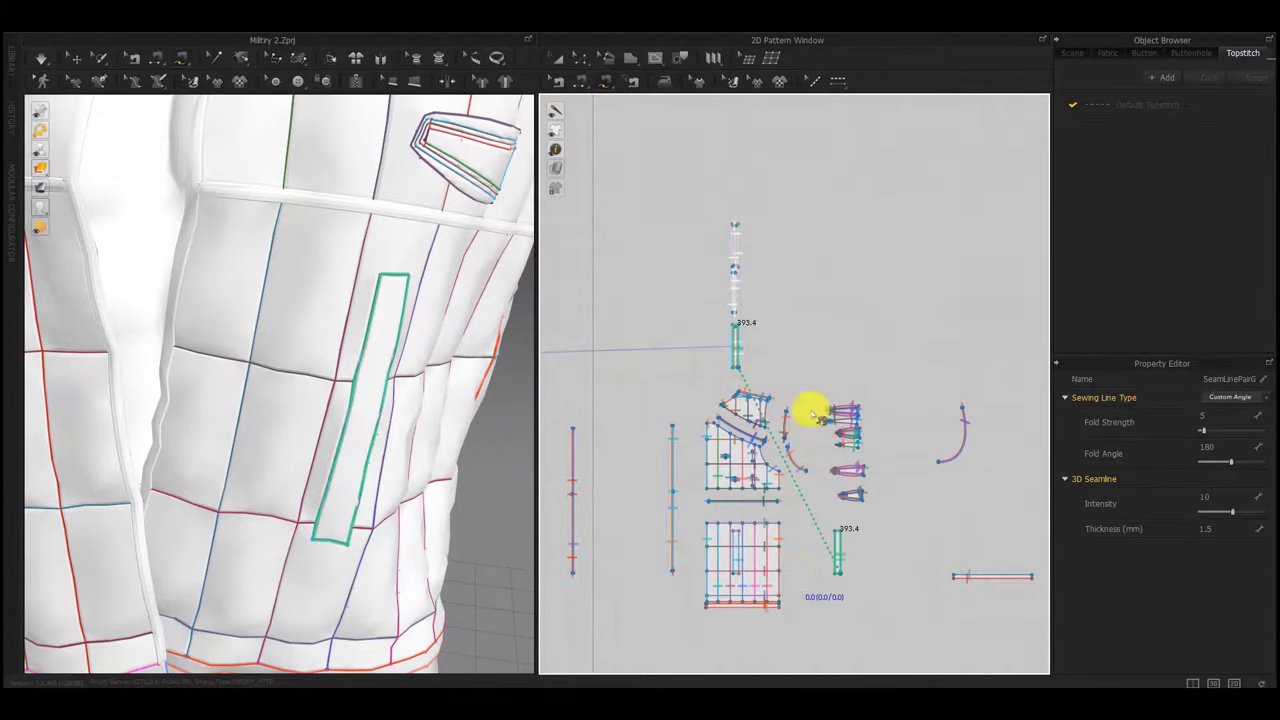
Reactivate the three pocket strips, shift them sideways off the vest in 3D and simulate the garment
{"action": "key", "text": "a"}
{"action": "left_click_drag", "start_coordinate": [776, 196], "coordinate": [699, 378]}
{"action": "key", "text": "shift+q"}
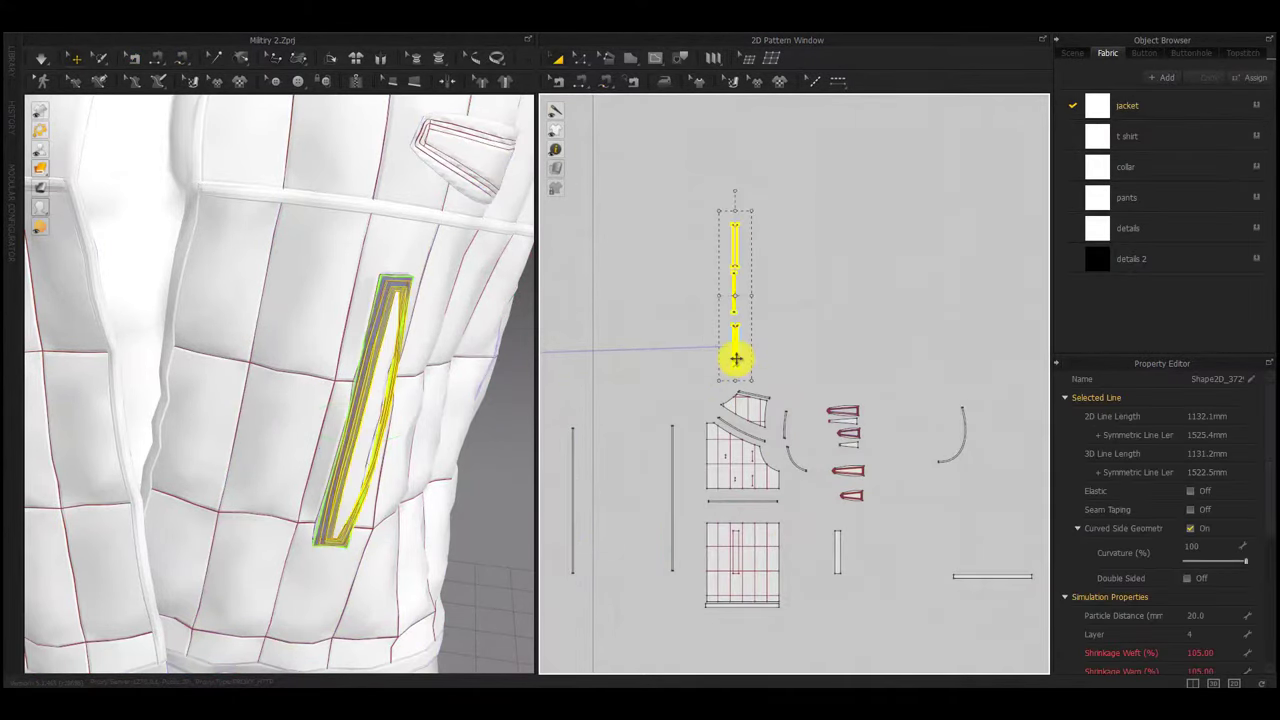
{"action": "left_click", "coordinate": [371, 377]}
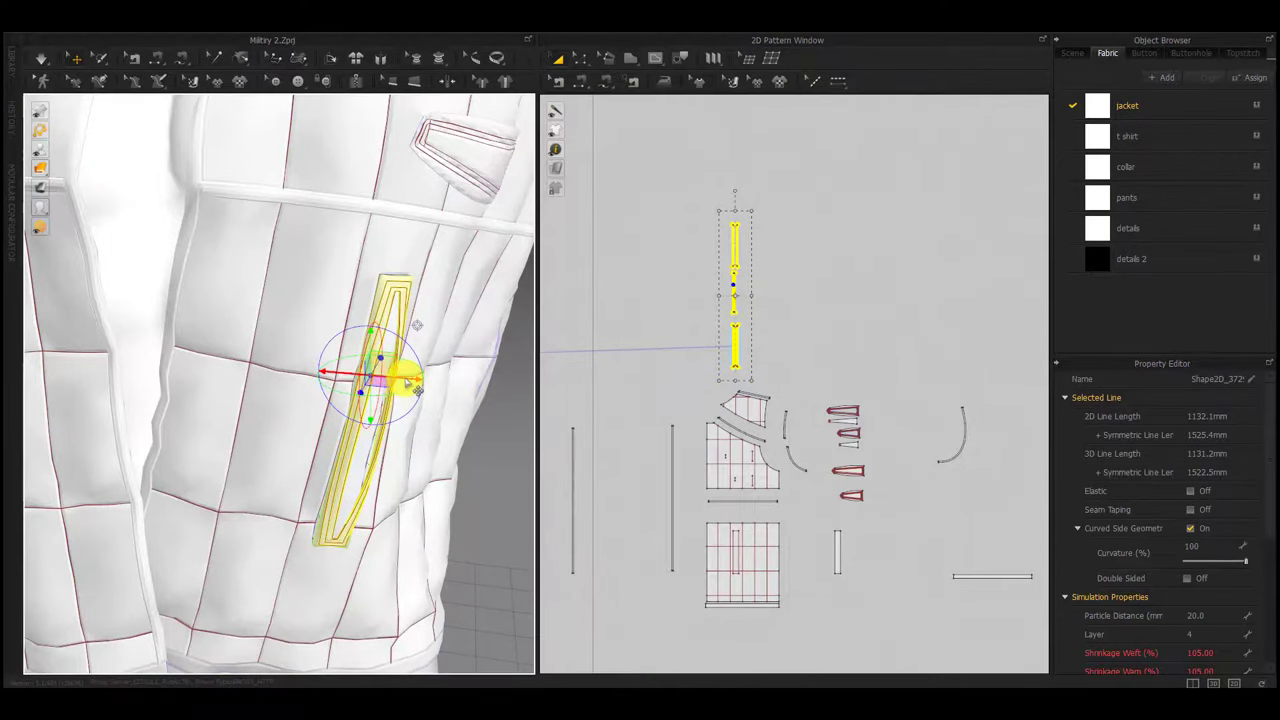
{"action": "left_click_drag", "start_coordinate": [417, 389], "coordinate": [456, 383]}
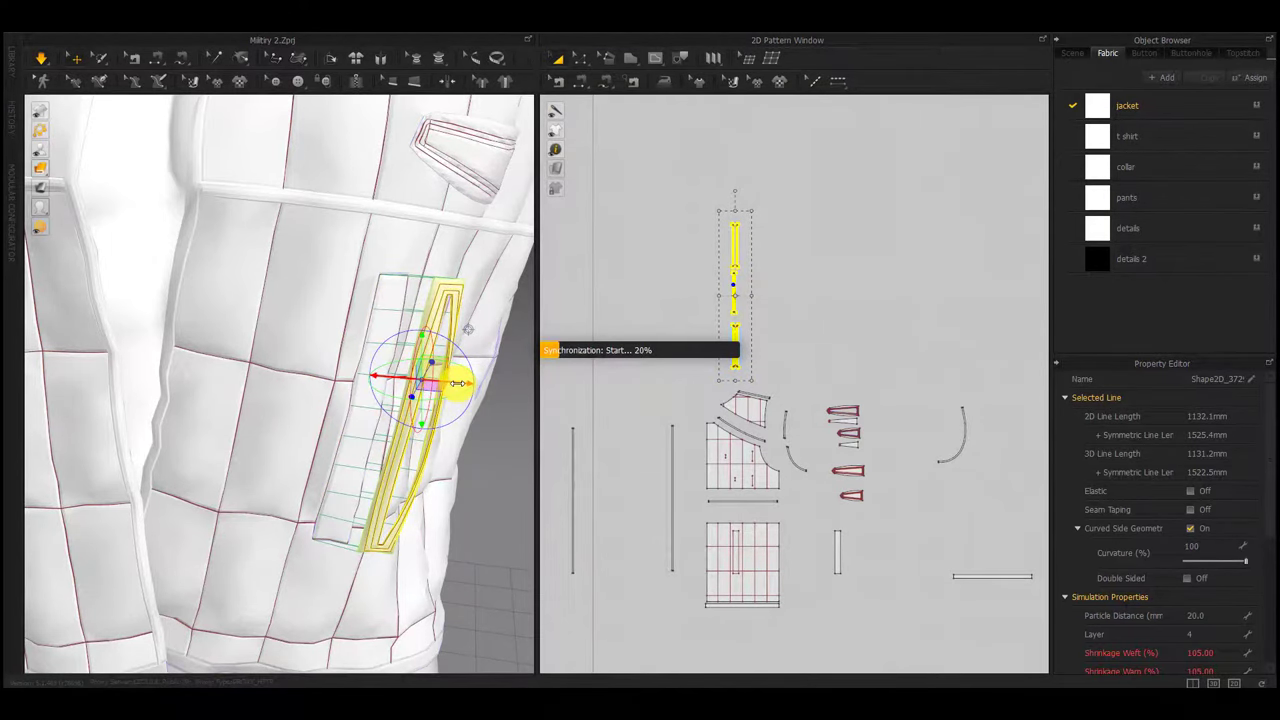
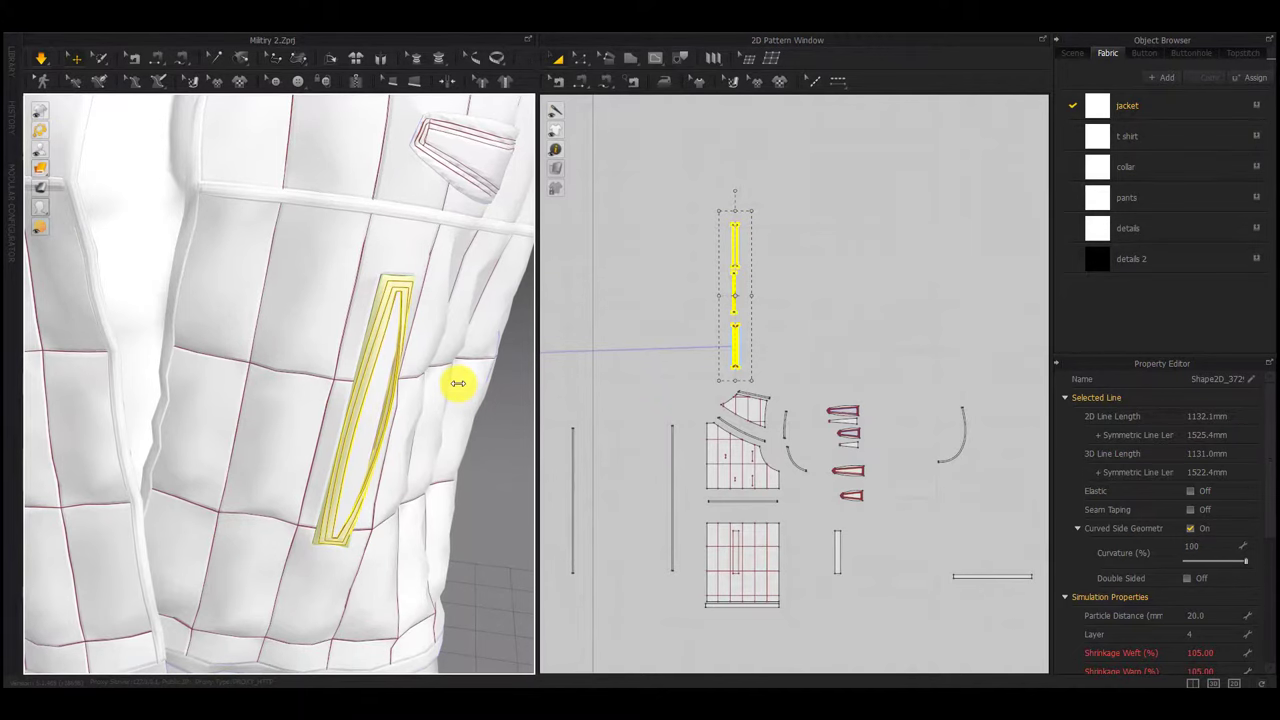
Hide all the vest's pattern pieces in the 3D view
{"action": "scroll", "coordinate": [300, 420], "scroll_direction": "down", "scroll_amount": 5}
{"action": "right_click_drag", "start_coordinate": [291, 420], "coordinate": [260, 455]}
{"action": "scroll", "coordinate": [369, 441], "scroll_direction": "down", "scroll_amount": 3}
{"action": "scroll", "coordinate": [318, 431], "scroll_direction": "down", "scroll_amount": 4}
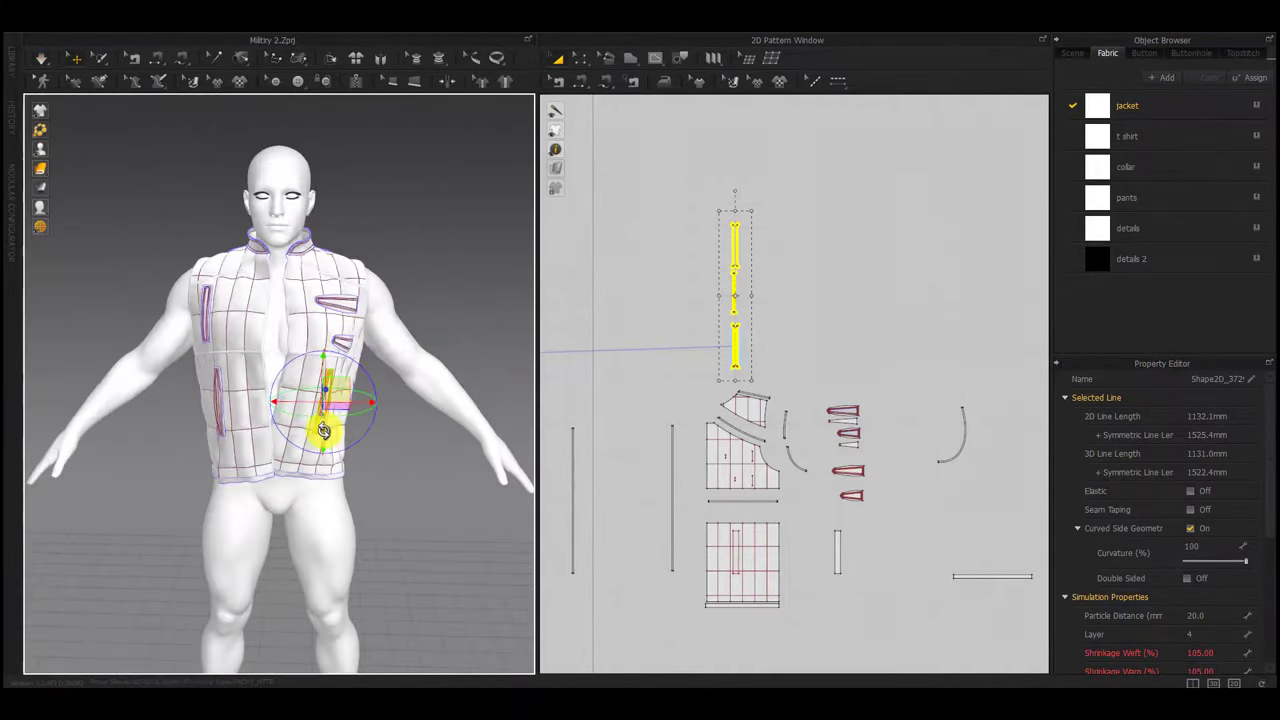
{"action": "left_click", "coordinate": [376, 494]}
{"action": "mouse_move", "coordinate": [376, 494]}
{"action": "right_mouse_down"}
{"action": "mouse_move", "coordinate": [235, 495]}
{"action": "mouse_move", "coordinate": [381, 495]}
{"action": "right_mouse_up"}
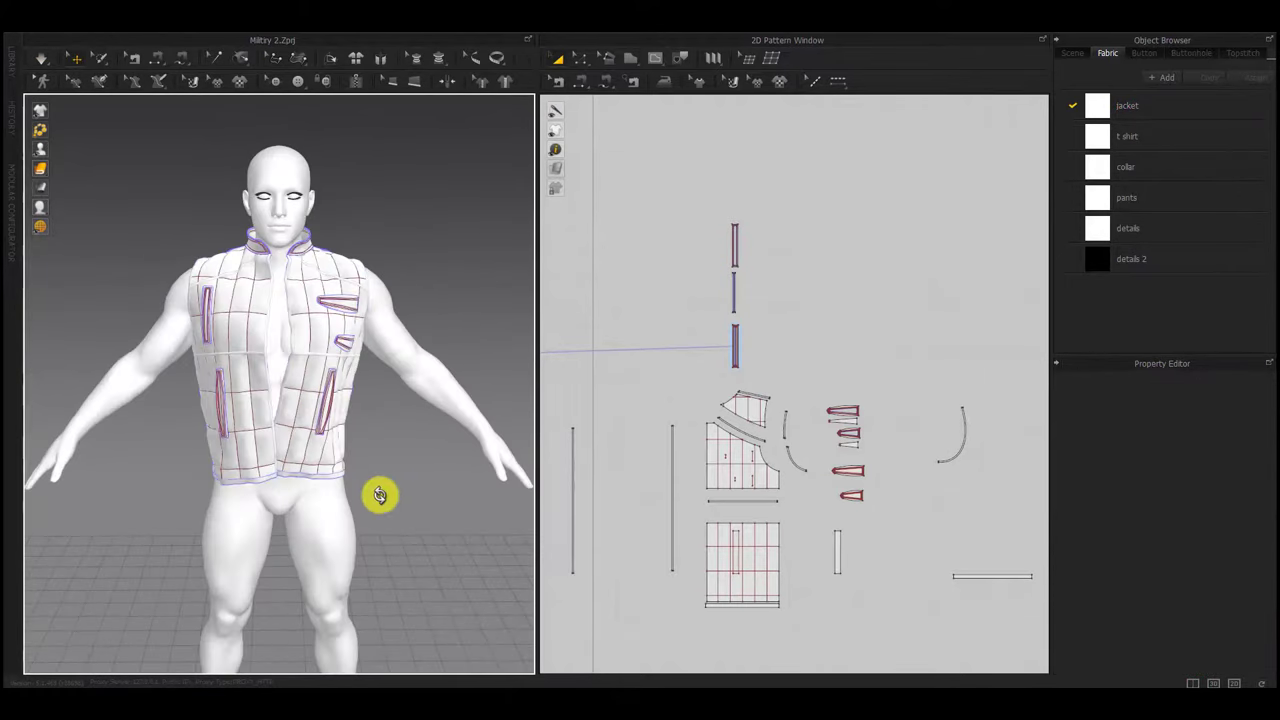
{"action": "scroll", "coordinate": [775, 410], "scroll_direction": "up", "scroll_amount": 10}
{"action": "scroll", "coordinate": [838, 445], "scroll_direction": "down", "scroll_amount": 6}
{"action": "scroll", "coordinate": [838, 446], "scroll_direction": "down", "scroll_amount": 5}
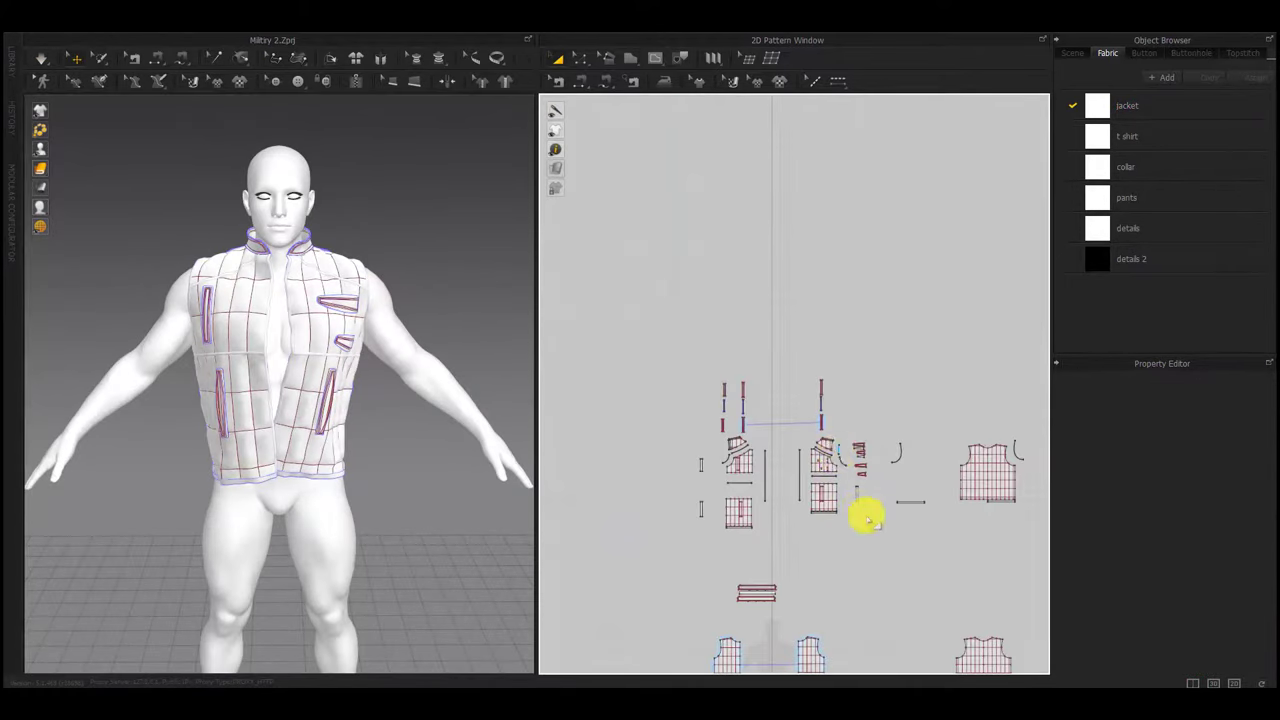
{"action": "scroll", "coordinate": [867, 518], "scroll_direction": "down", "scroll_amount": 4}
{"action": "middle_click_drag", "start_coordinate": [867, 518], "coordinate": [711, 403]}
{"action": "left_click_drag", "start_coordinate": [700, 435], "coordinate": [614, 526]}
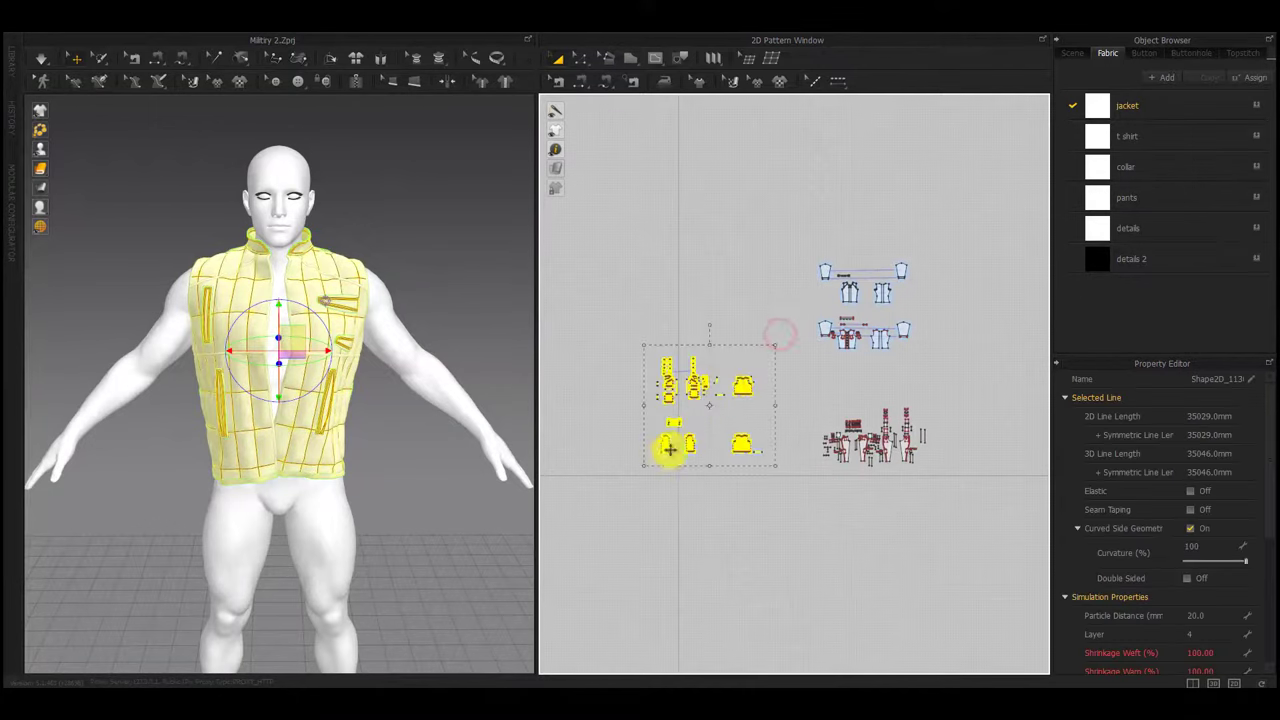
{"action": "right_click", "coordinate": [670, 450]}
{"action": "left_click", "coordinate": [692, 455]}
{"action": "left_click", "coordinate": [745, 533]}
Examine the simulation properties of the full pattern set and of each of the two shirts' piece groups
{"action": "left_click_drag", "start_coordinate": [945, 227], "coordinate": [880, 272]}
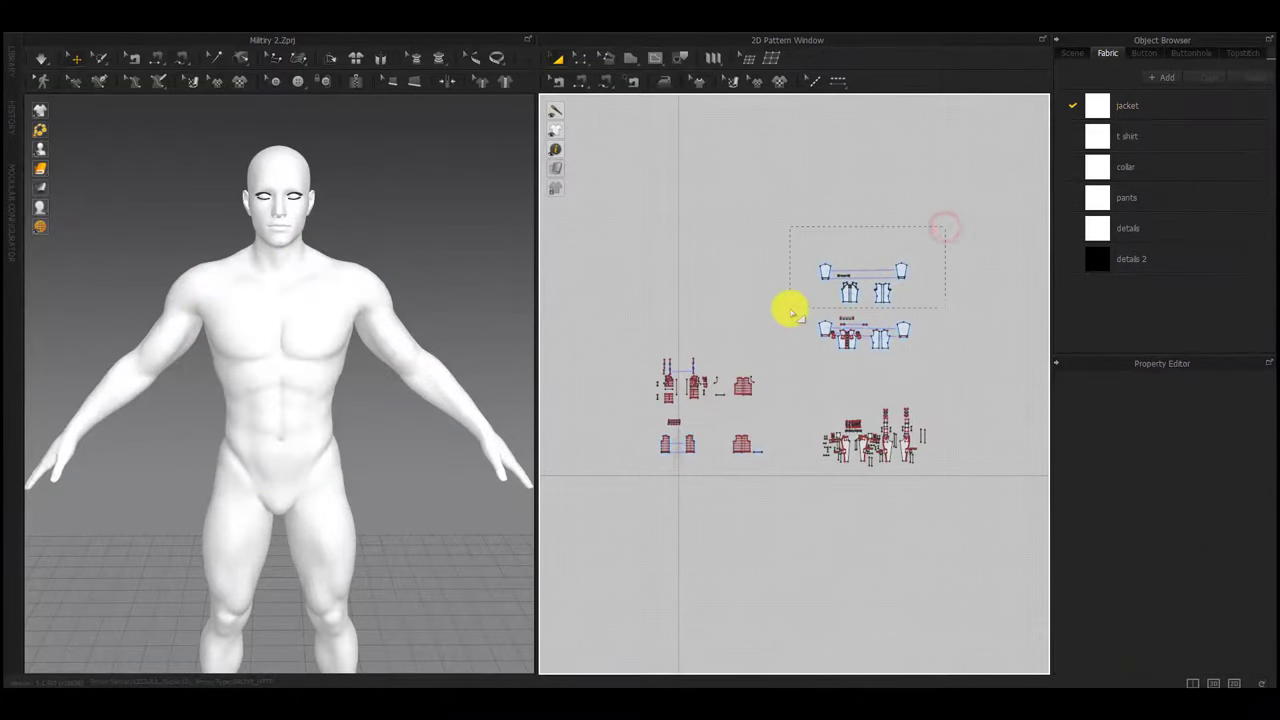
{"action": "left_click_drag", "start_coordinate": [790, 309], "coordinate": [790, 308]}
{"action": "left_click_drag", "start_coordinate": [964, 215], "coordinate": [615, 509]}
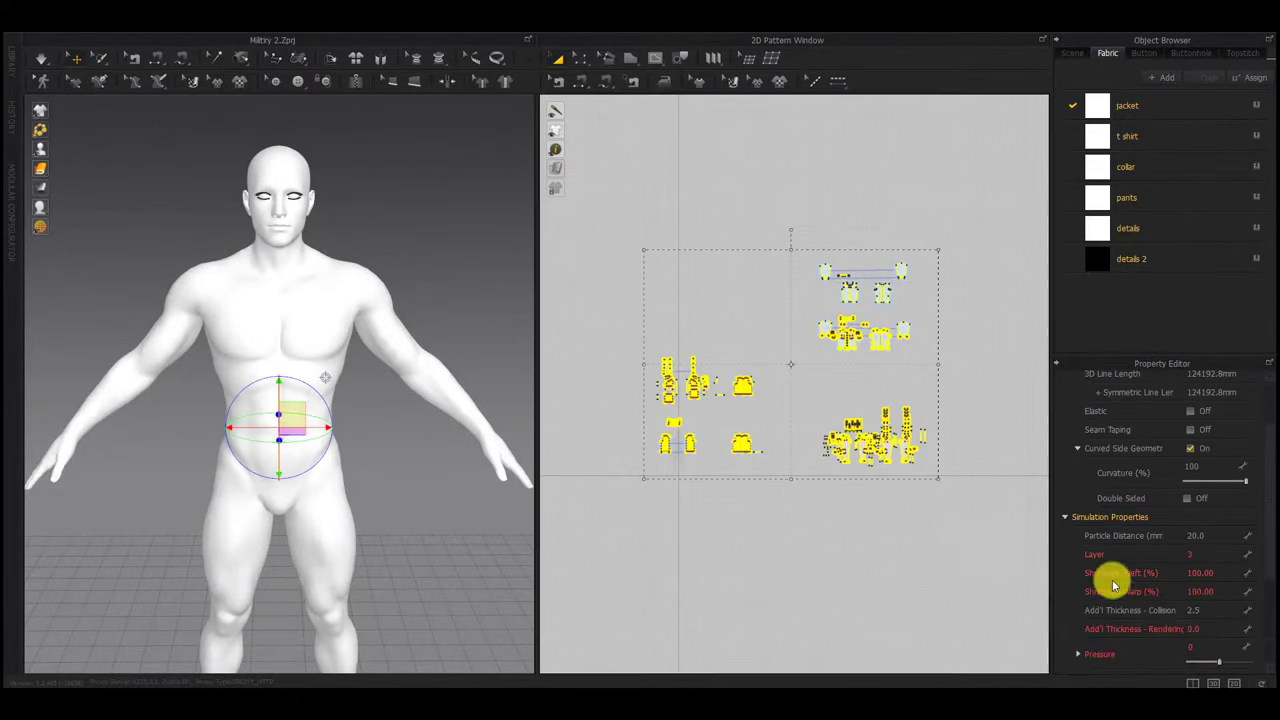
{"action": "left_click", "coordinate": [932, 542]}
{"action": "left_click_drag", "start_coordinate": [965, 207], "coordinate": [791, 307]}
{"action": "scroll", "coordinate": [1215, 538], "scroll_direction": "down", "scroll_amount": 3}
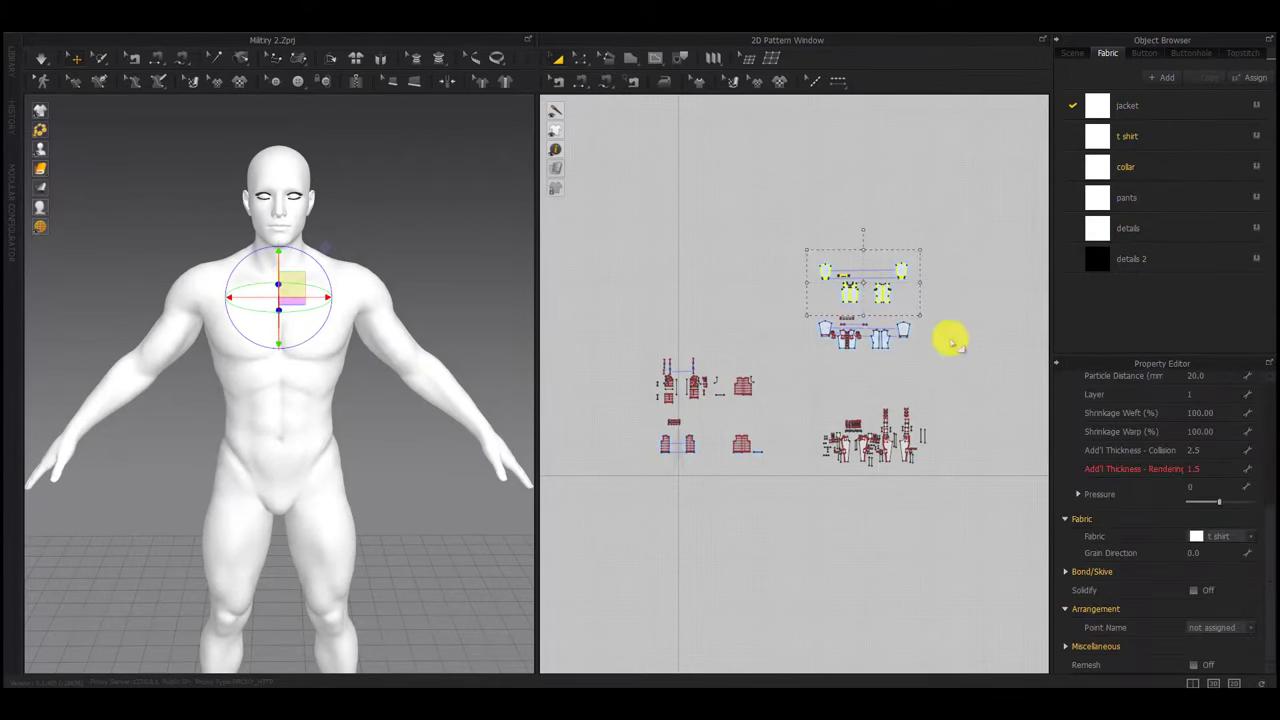
{"action": "left_click_drag", "start_coordinate": [938, 302], "coordinate": [789, 370]}
{"action": "left_click", "coordinate": [897, 373]}
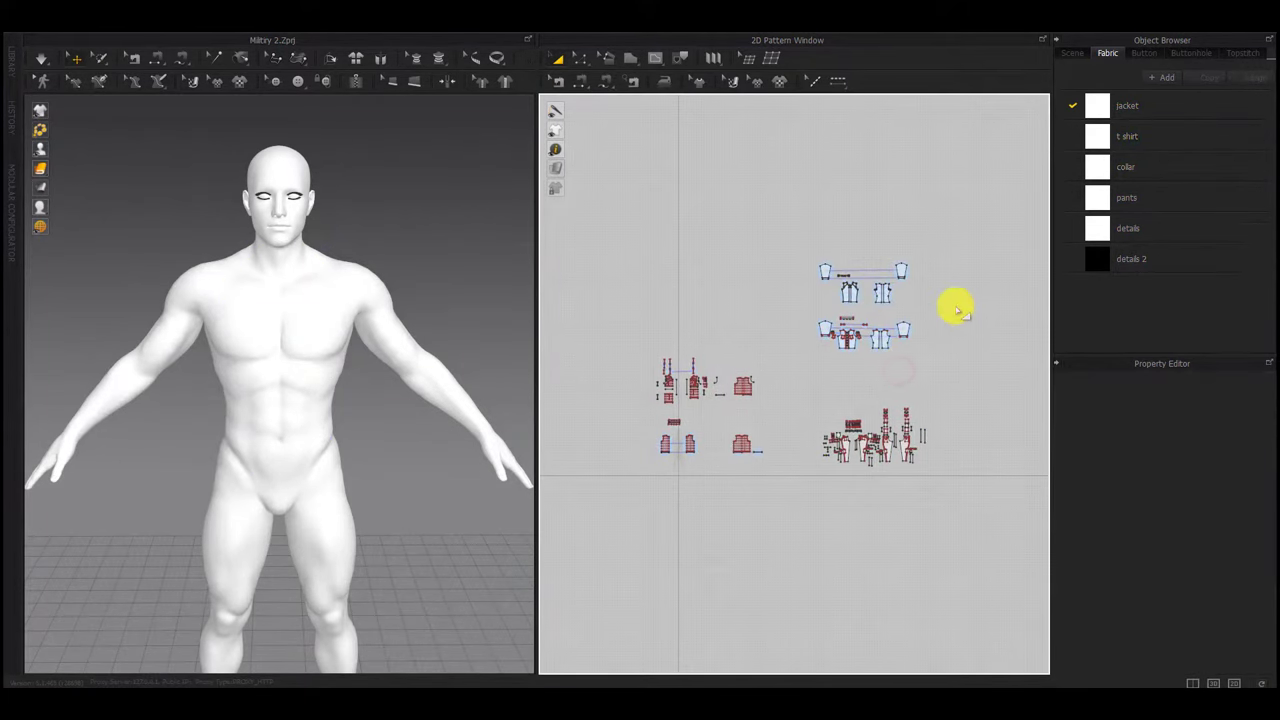
Check the additional rendering thickness of the upper shirt's cuff, back panels, front panels, collar and sleeve
{"action": "scroll", "coordinate": [958, 310], "scroll_direction": "up", "scroll_amount": 8}
{"action": "scroll", "coordinate": [871, 314], "scroll_direction": "down", "scroll_amount": 2}
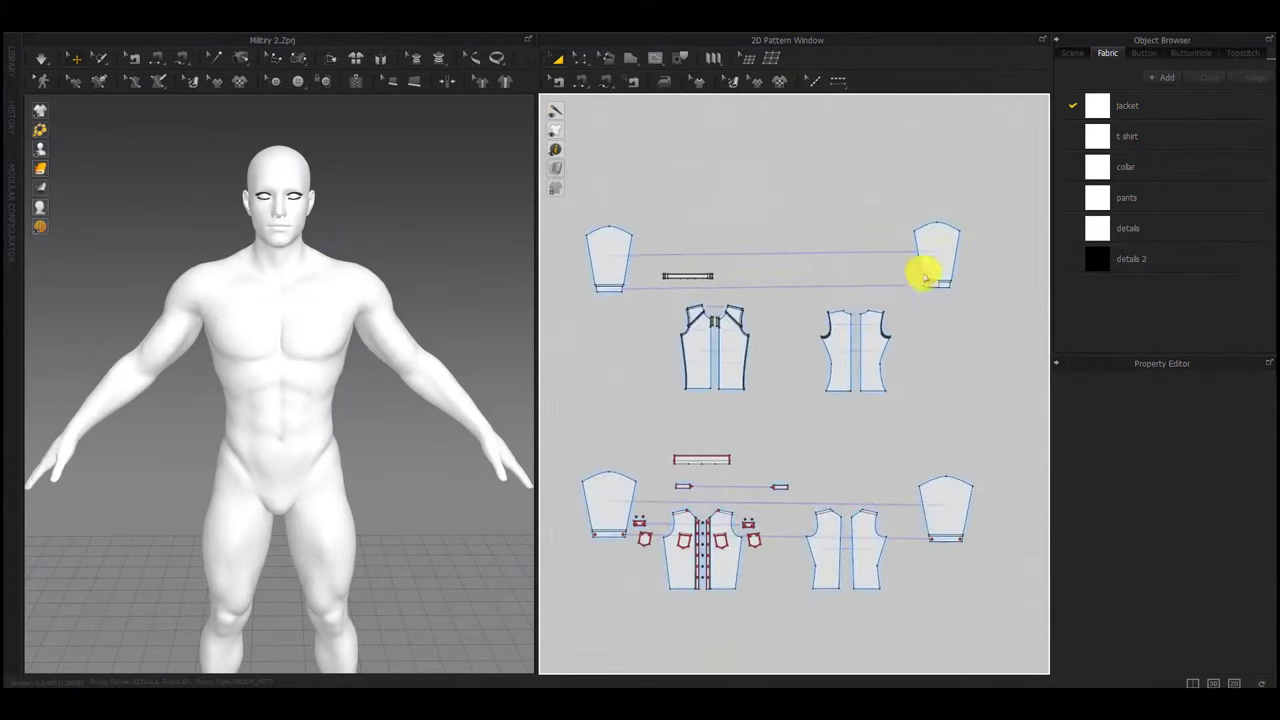
{"action": "left_click", "coordinate": [941, 290]}
{"action": "left_click", "coordinate": [943, 289]}
{"action": "left_click", "coordinate": [867, 369]}
{"action": "left_click", "coordinate": [837, 352]}
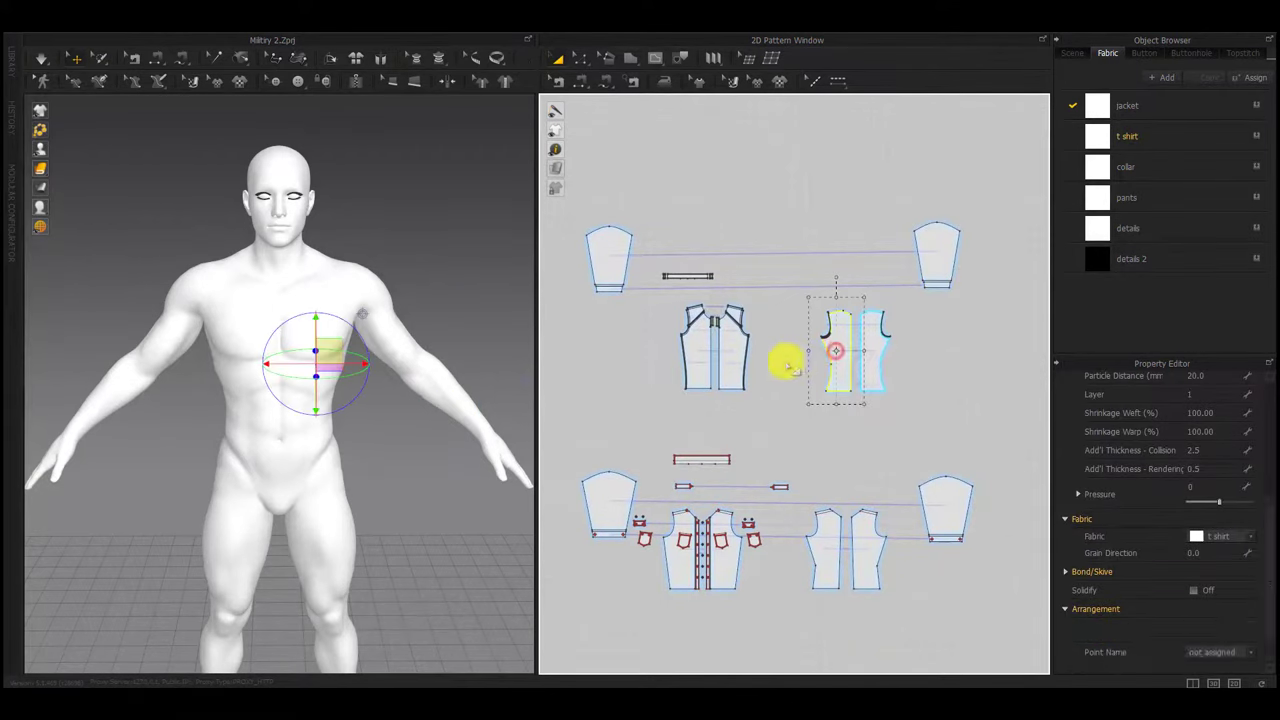
{"action": "left_click", "coordinate": [740, 363]}
{"action": "left_click", "coordinate": [703, 363]}
{"action": "left_click", "coordinate": [688, 276]}
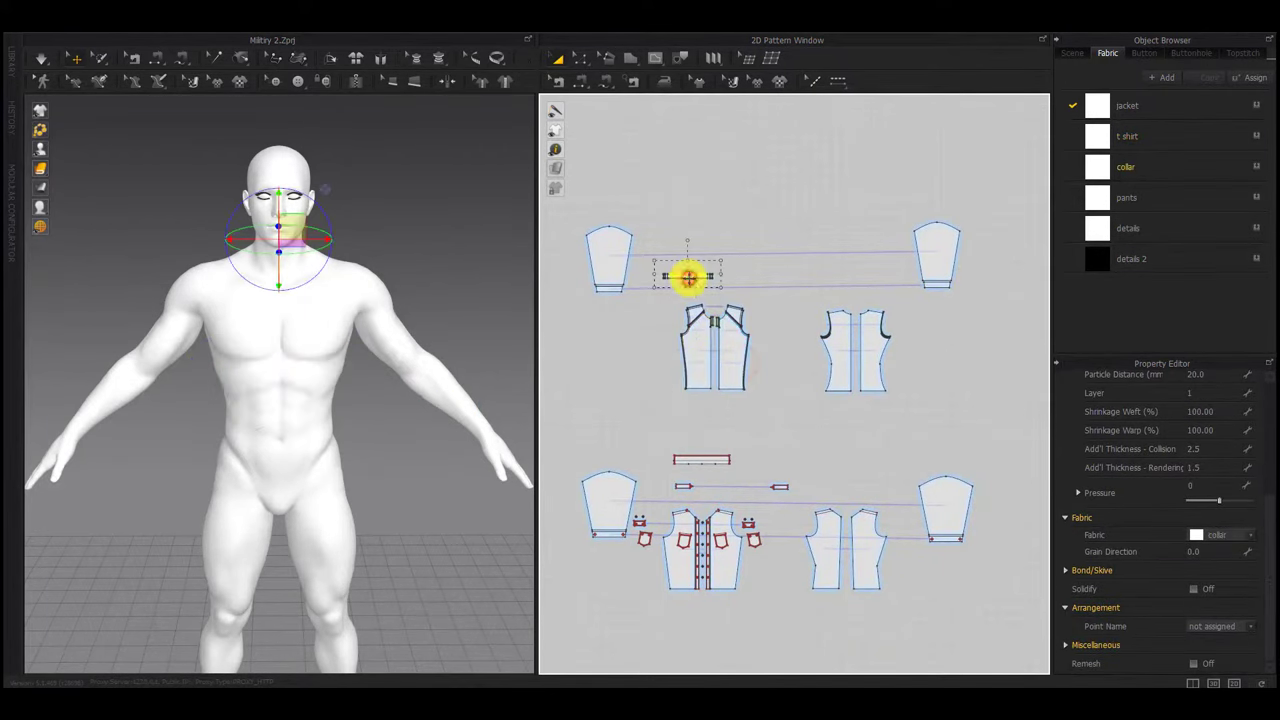
{"action": "left_click", "coordinate": [602, 267]}
Check the simulation properties of the lower shirt's pieces, including a back panel and a sleeve, and of all patterns together
{"action": "middle_click_drag", "start_coordinate": [849, 486], "coordinate": [838, 405]}
{"action": "left_click_drag", "start_coordinate": [997, 341], "coordinate": [562, 556]}
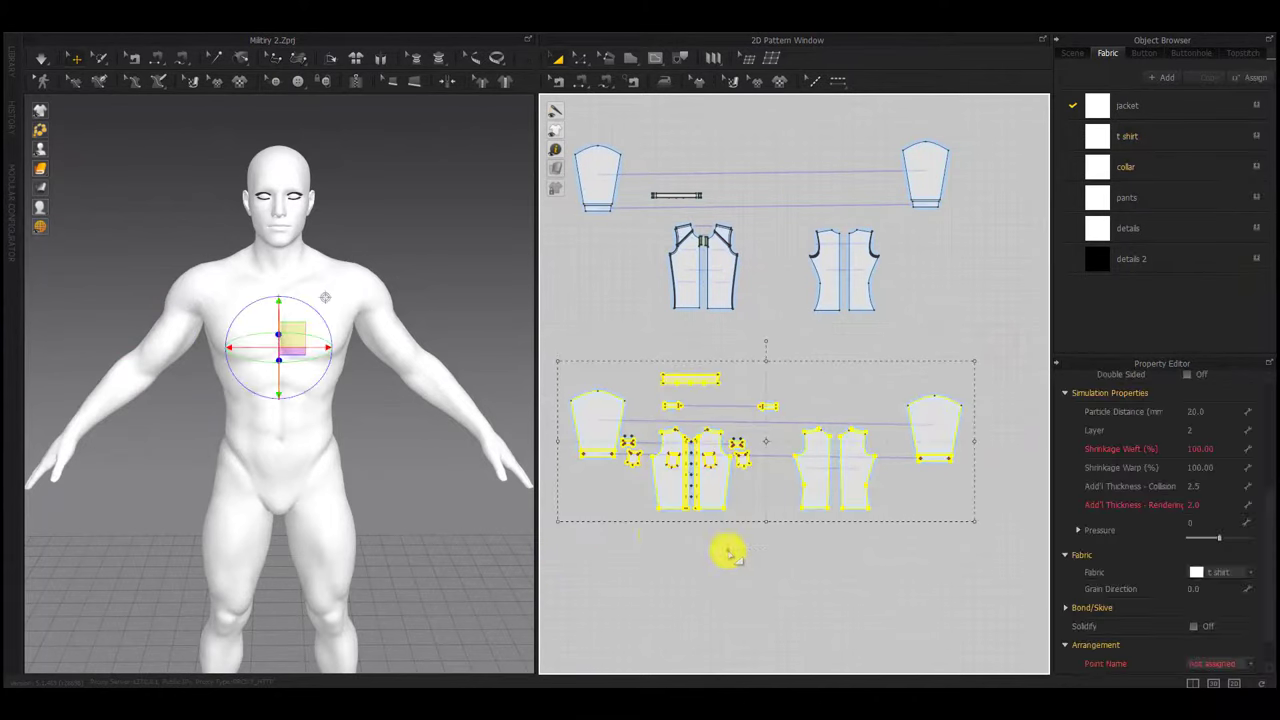
{"action": "left_click", "coordinate": [728, 551]}
{"action": "left_click", "coordinate": [857, 485]}
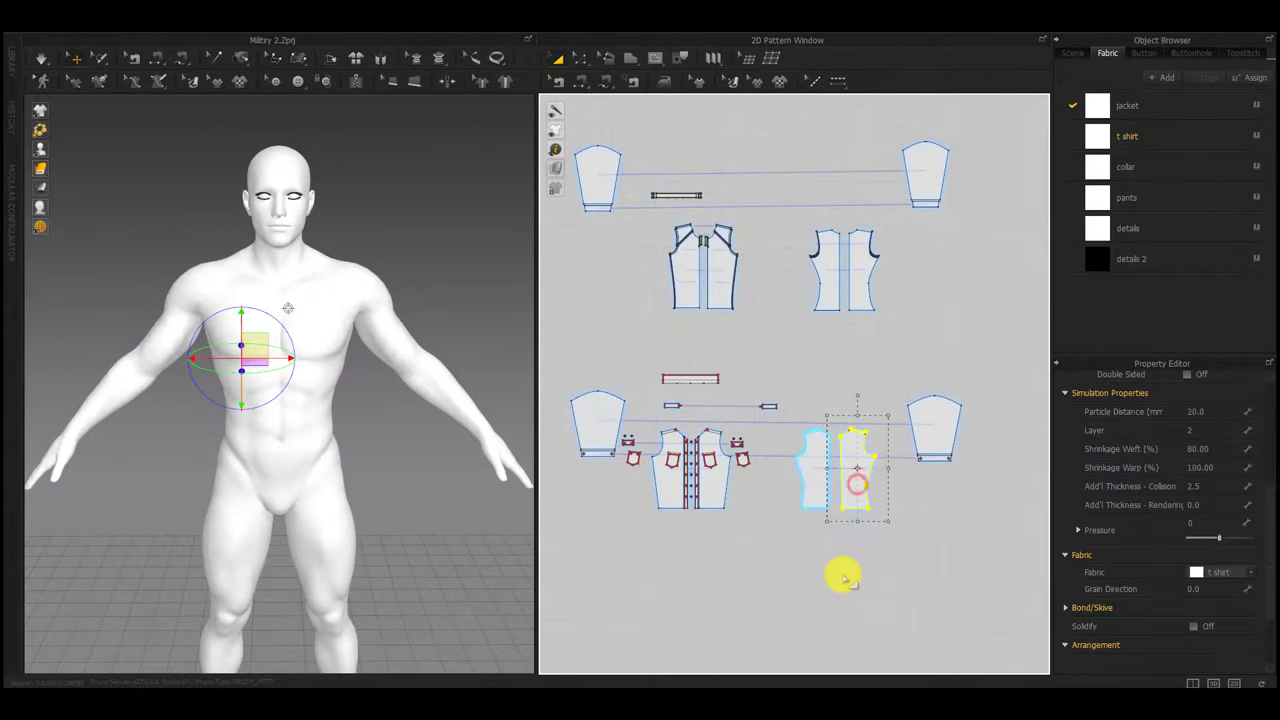
{"action": "left_click", "coordinate": [926, 411]}
{"action": "left_click", "coordinate": [943, 527]}
{"action": "scroll", "coordinate": [911, 377], "scroll_direction": "down", "scroll_amount": 5}
{"action": "middle_click_drag", "start_coordinate": [906, 420], "coordinate": [929, 385]}
{"action": "mouse_move", "coordinate": [1042, 235]}
{"action": "left_mouse_down"}
{"action": "mouse_move", "coordinate": [1011, 245]}
{"action": "mouse_move", "coordinate": [516, 669]}
{"action": "left_mouse_up"}
{"action": "right_click_drag", "start_coordinate": [332, 571], "coordinate": [311, 572]}
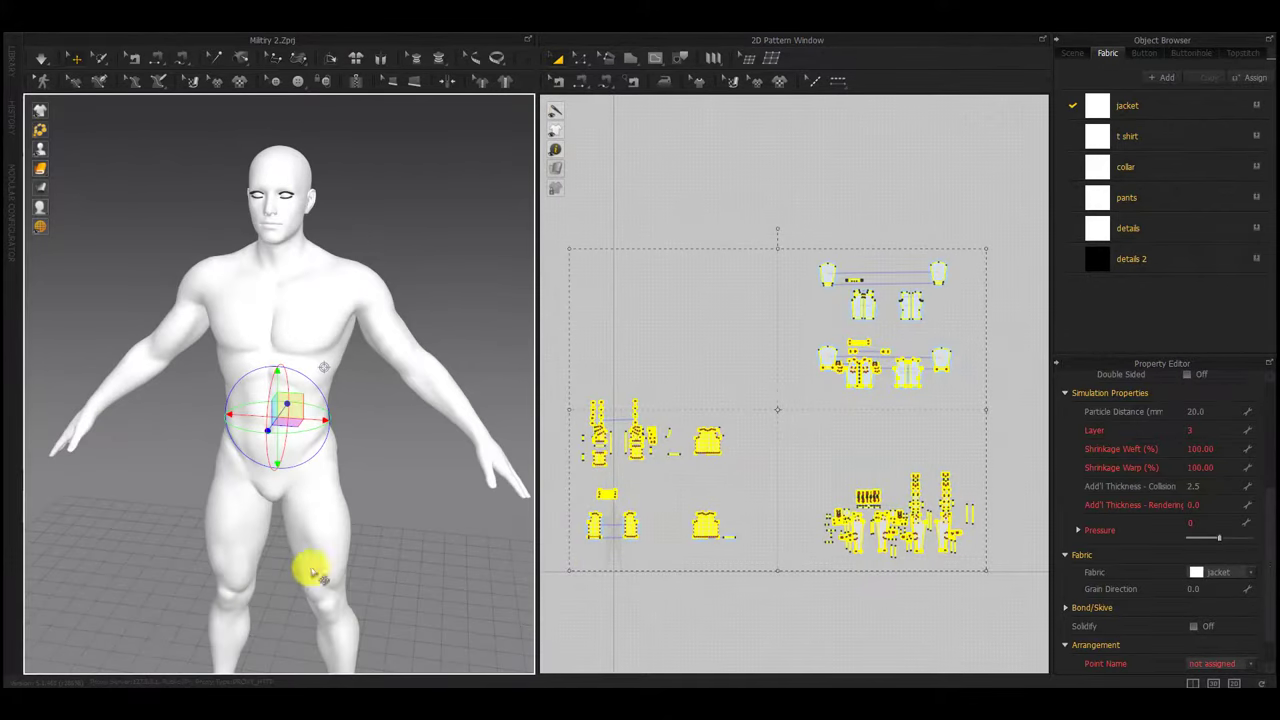
{"action": "left_click", "coordinate": [866, 626]}
Change the additional rendering thickness of the lower shirt's two back panels, adjoining sleeve and cuff
{"action": "scroll", "coordinate": [908, 366], "scroll_direction": "up", "scroll_amount": 5}
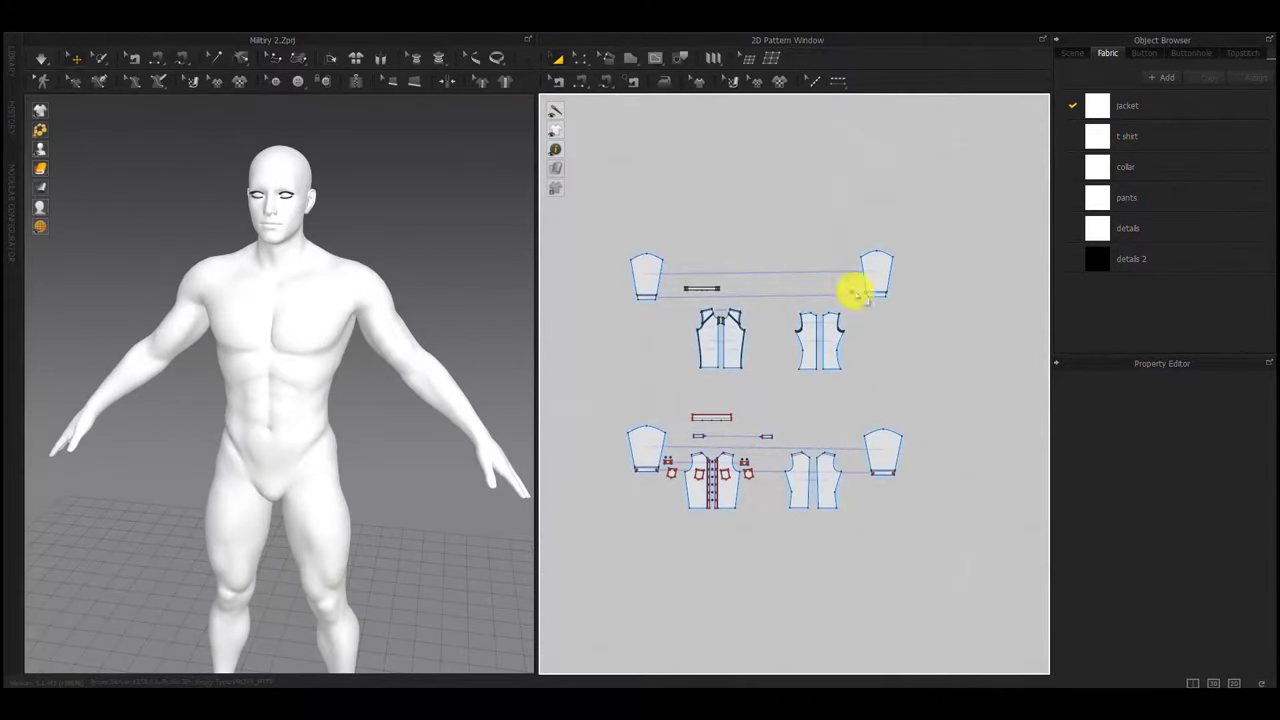
{"action": "left_click_drag", "start_coordinate": [687, 397], "coordinate": [669, 389]}
{"action": "left_click", "coordinate": [909, 406]}
{"action": "left_click", "coordinate": [886, 461]}
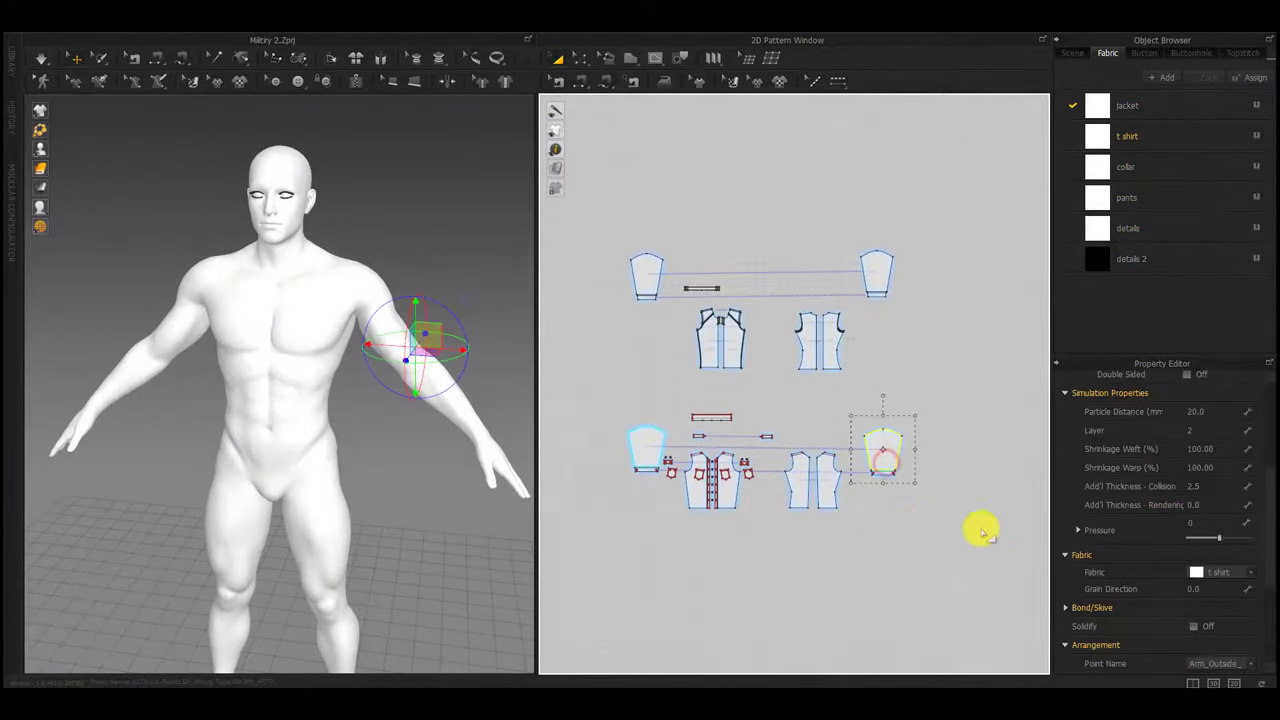
{"action": "left_click", "coordinate": [871, 482]}
{"action": "scroll", "coordinate": [885, 476], "scroll_direction": "up", "scroll_amount": 5}
{"action": "left_click", "coordinate": [877, 466]}
{"action": "left_click", "coordinate": [906, 540]}
{"action": "scroll", "coordinate": [962, 290], "scroll_direction": "down", "scroll_amount": 5}
{"action": "left_click_drag", "start_coordinate": [980, 264], "coordinate": [698, 478]}
{"action": "left_click", "coordinate": [1201, 507]}
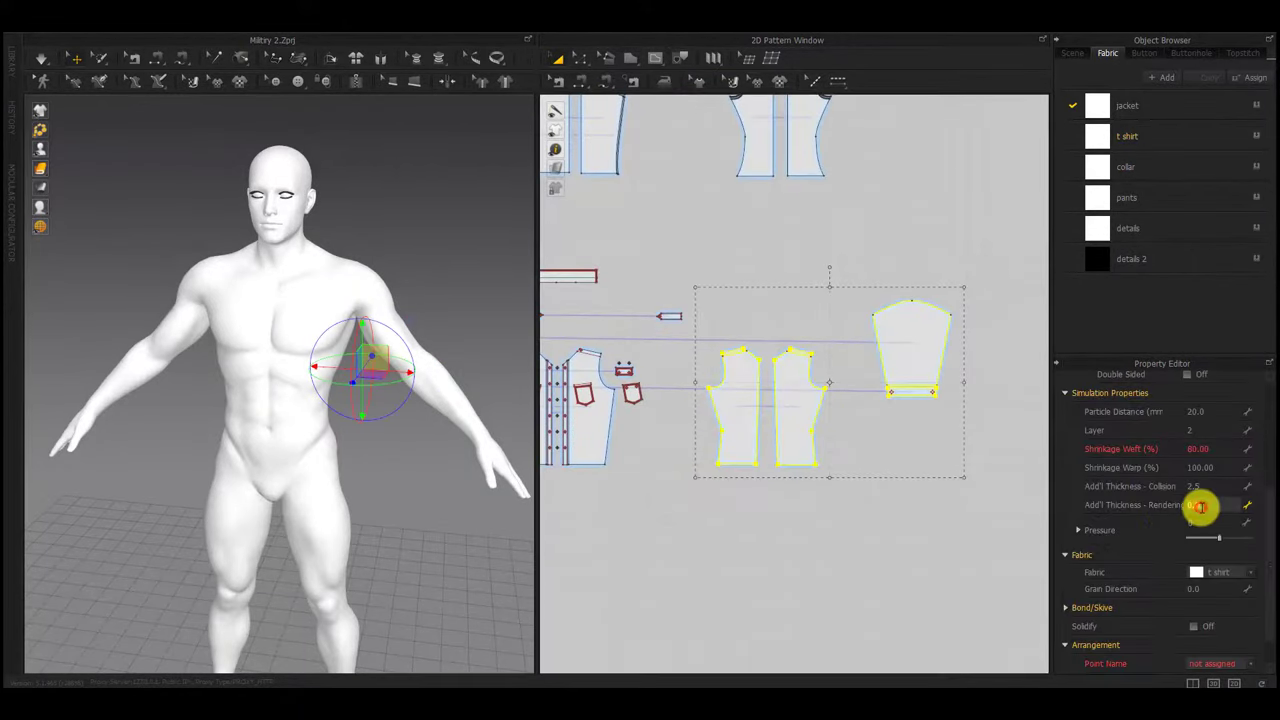
{"action": "left_click", "coordinate": [924, 514]}
Change the additional rendering thickness of the lower shirt's two front panels
{"action": "middle_click_drag", "start_coordinate": [728, 480], "coordinate": [919, 486]}
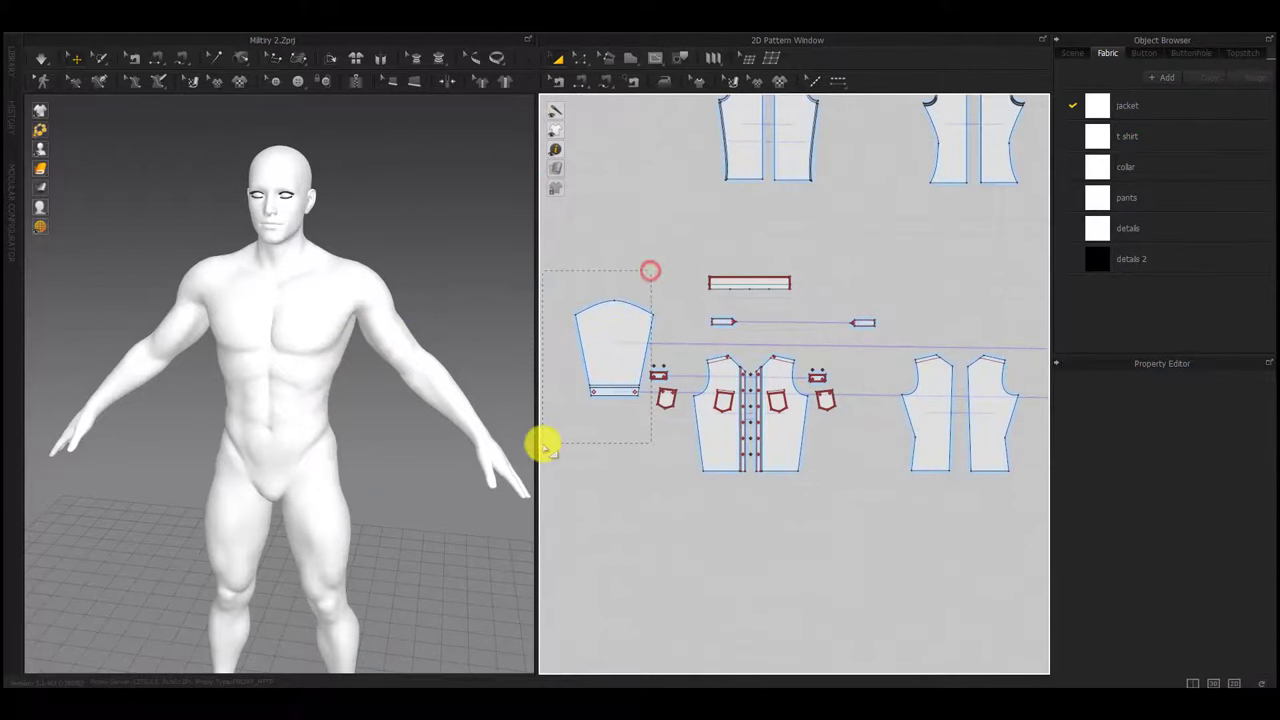
{"action": "left_click_drag", "start_coordinate": [543, 445], "coordinate": [543, 444]}
{"action": "left_click", "coordinate": [800, 543]}
{"action": "left_click", "coordinate": [774, 448]}
{"action": "left_click", "coordinate": [725, 442], "text": "shift"}
{"action": "left_click", "coordinate": [1200, 509]}
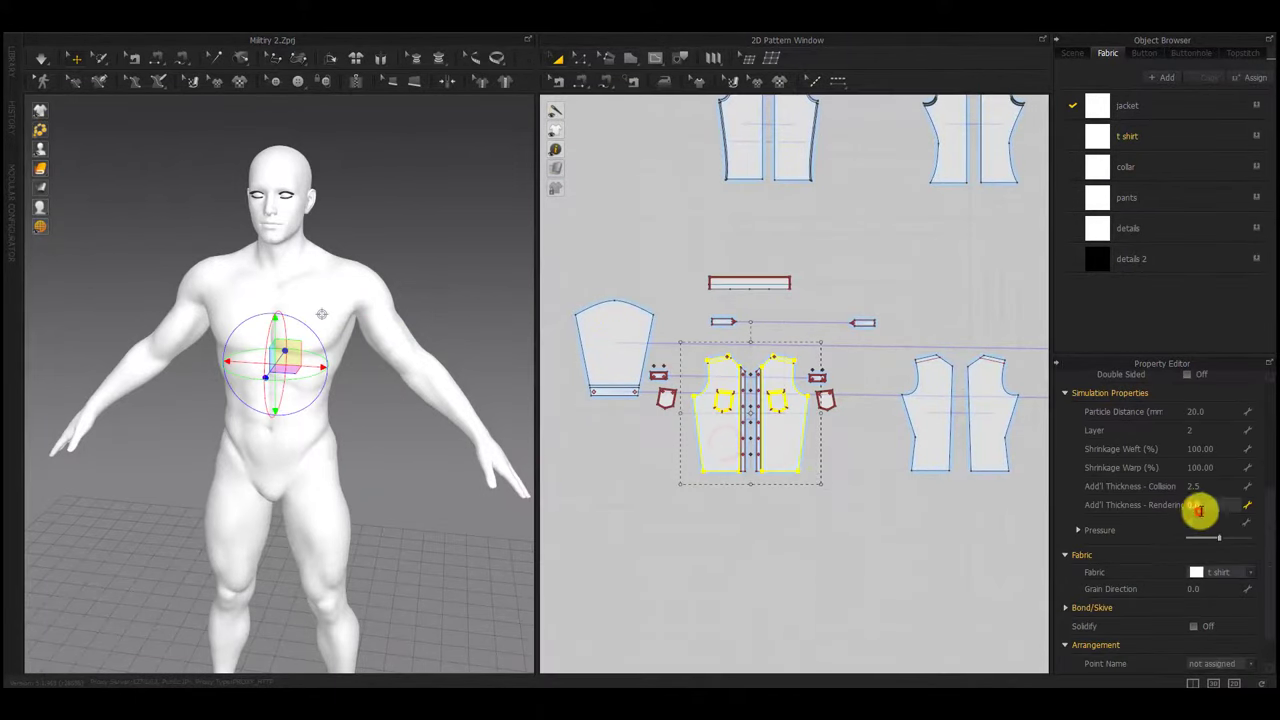
{"action": "left_click", "coordinate": [866, 560]}
Set the additional rendering thickness of the lower shirt's separate chest pocket and flap pieces to 1.5
{"action": "left_click_drag", "start_coordinate": [642, 428], "coordinate": [631, 434]}
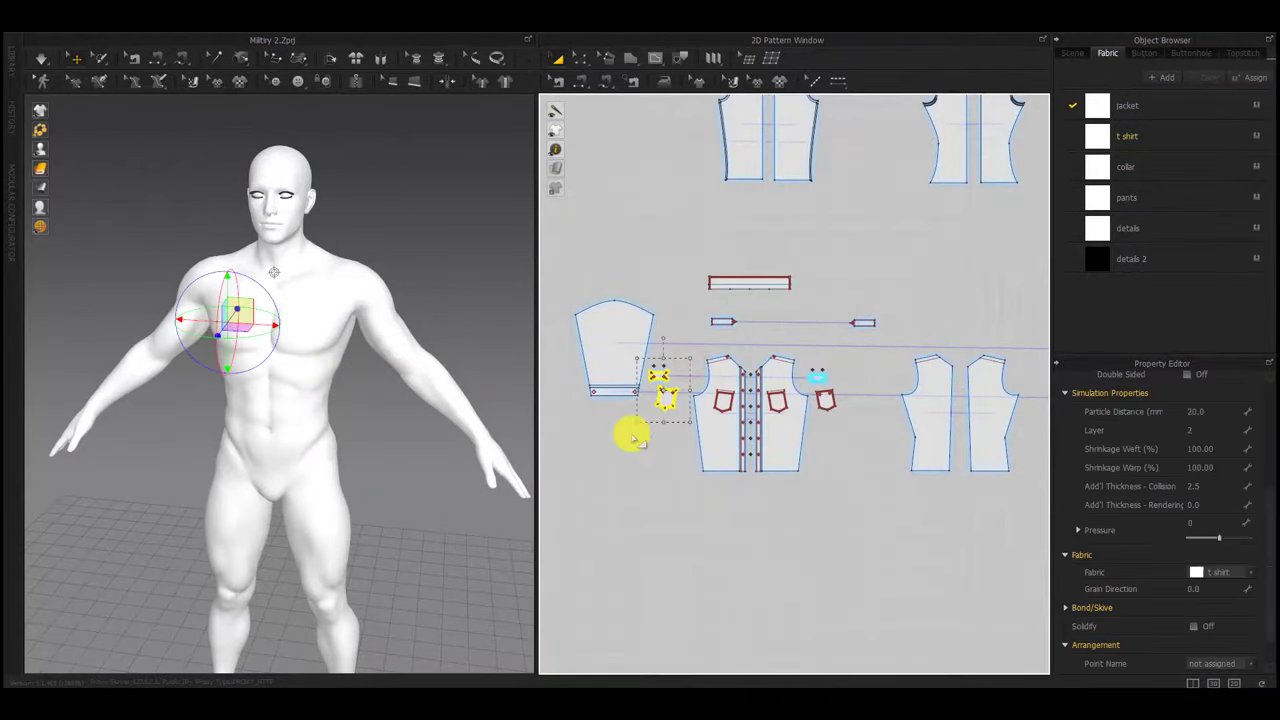
{"action": "left_click", "coordinate": [1211, 506]}
{"action": "type", "text": "1"}
{"action": "left_click", "coordinate": [937, 577]}
{"action": "left_click_drag", "start_coordinate": [847, 351], "coordinate": [809, 435]}
{"action": "left_click", "coordinate": [1198, 505]}
{"action": "type", "text": "1"}
{"action": "left_click", "coordinate": [896, 563]}
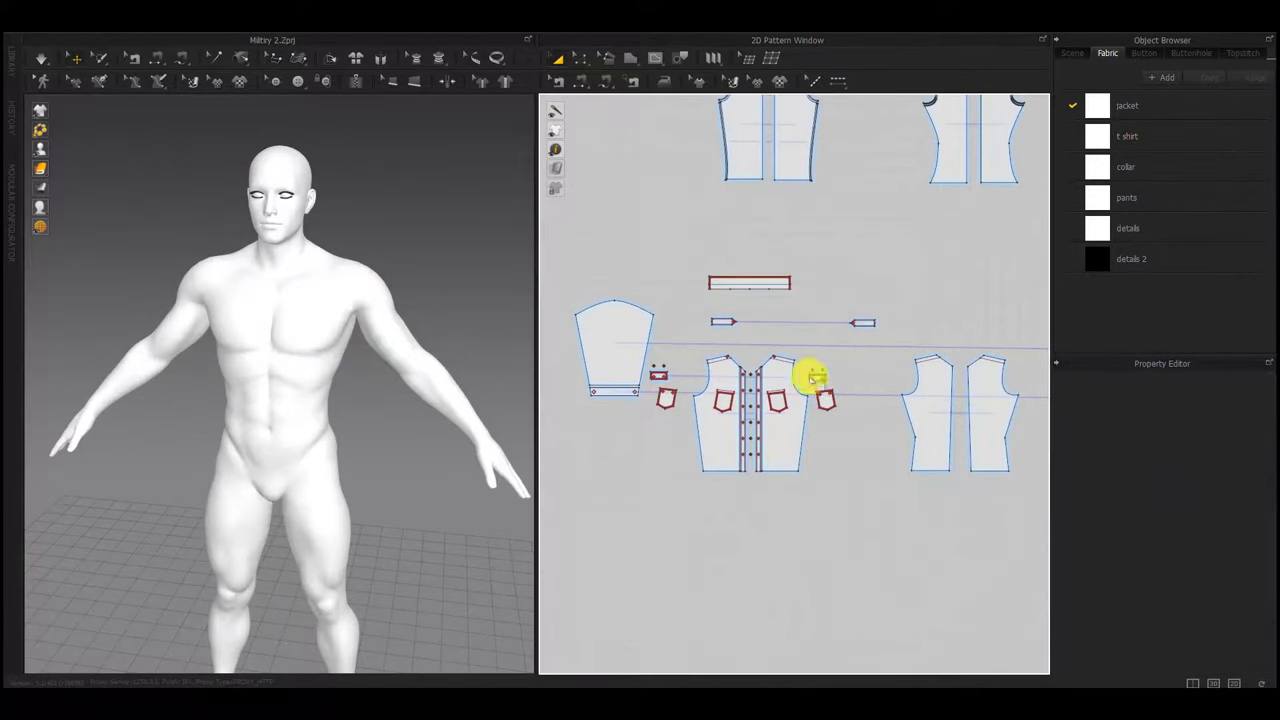
{"action": "scroll", "coordinate": [665, 365], "scroll_direction": "up", "scroll_amount": 5}
{"action": "left_click_drag", "start_coordinate": [648, 397], "coordinate": [652, 399]}
{"action": "left_click", "coordinate": [1197, 466]}
{"action": "type", "text": "1"}
{"action": "scroll", "coordinate": [770, 514], "scroll_direction": "down", "scroll_amount": 5}
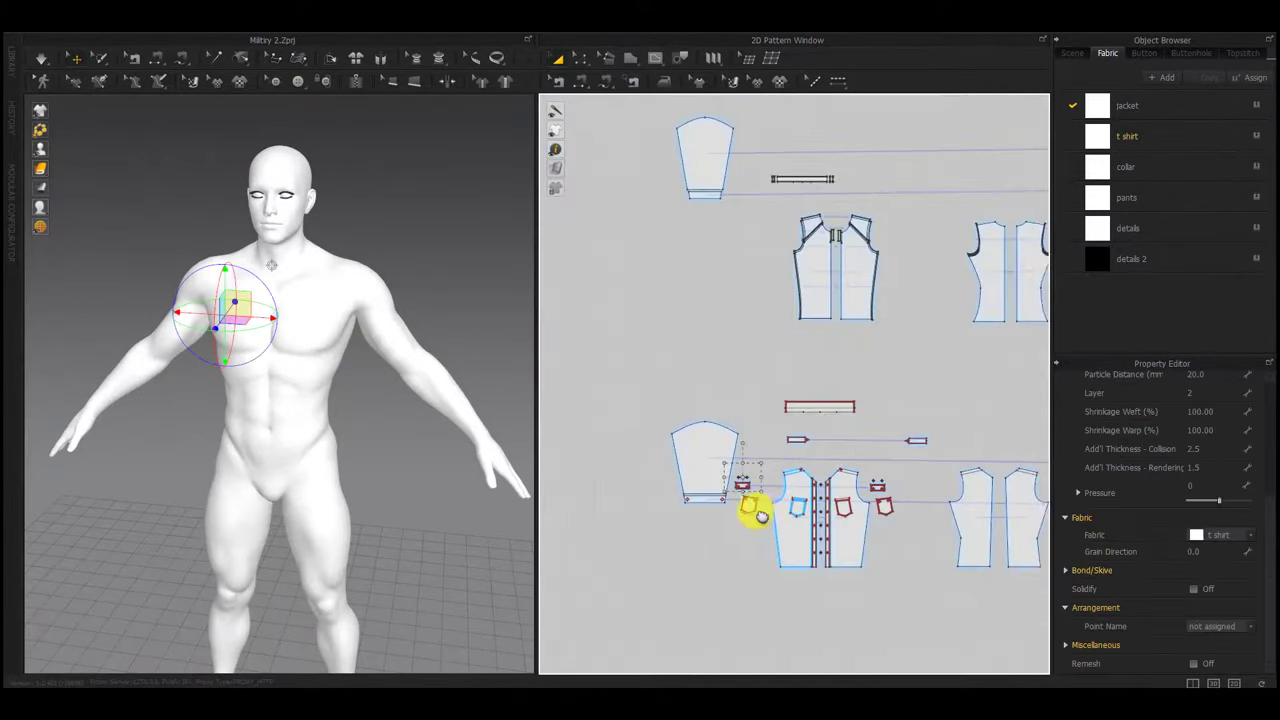
Check the lower shirt's chest pocket pieces and change the additional rendering thickness of the two button circles above the right-hand flap
{"action": "scroll", "coordinate": [757, 514], "scroll_direction": "up", "scroll_amount": 5}
{"action": "left_click", "coordinate": [766, 385]}
{"action": "left_click_drag", "start_coordinate": [764, 410], "coordinate": [632, 594]}
{"action": "left_click", "coordinate": [640, 594]}
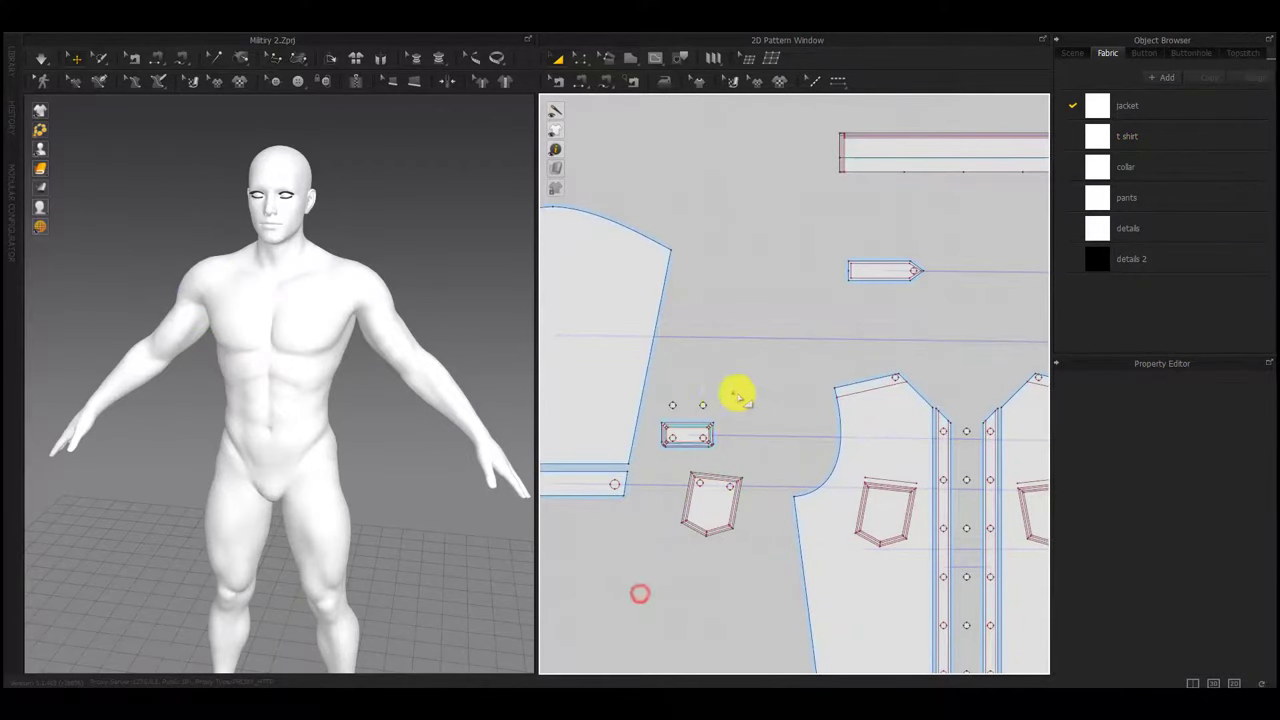
{"action": "left_click_drag", "start_coordinate": [735, 394], "coordinate": [648, 412]}
{"action": "middle_click_drag", "start_coordinate": [1040, 508], "coordinate": [785, 491]}
{"action": "left_click_drag", "start_coordinate": [983, 407], "coordinate": [871, 556]}
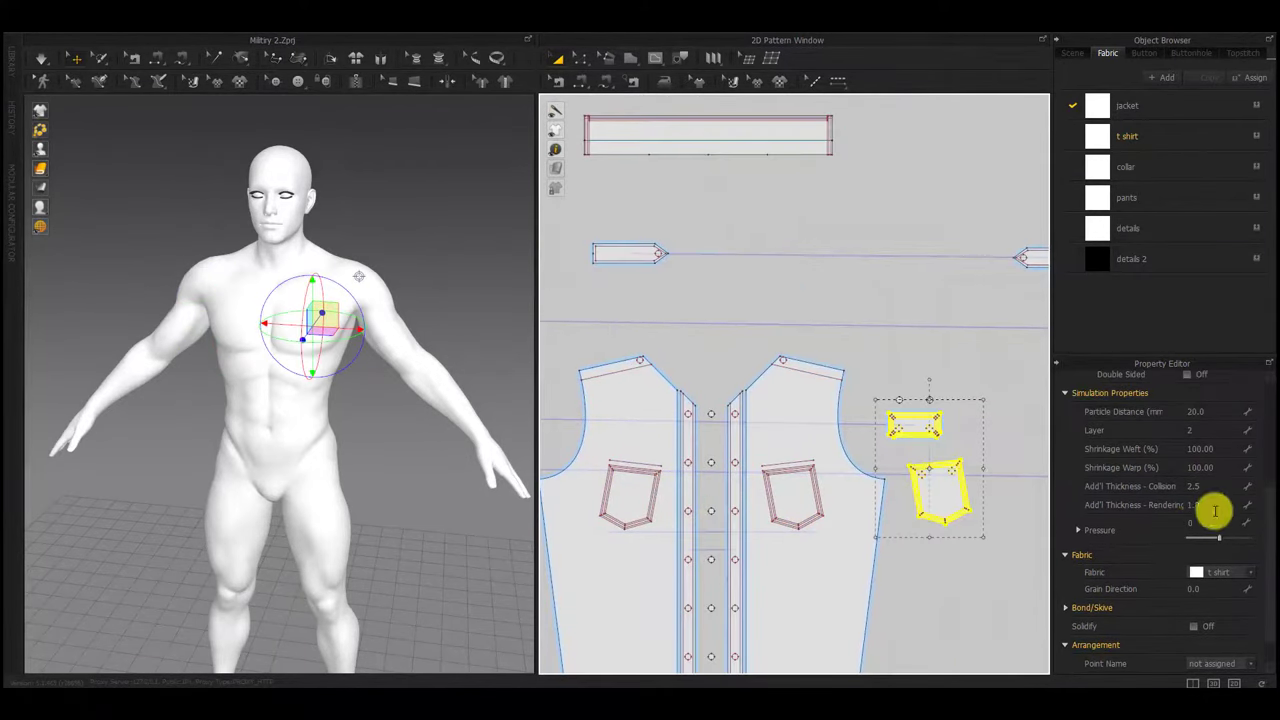
{"action": "left_click", "coordinate": [984, 335]}
{"action": "left_click_drag", "start_coordinate": [966, 366], "coordinate": [879, 411]}
{"action": "left_click", "coordinate": [1211, 473]}
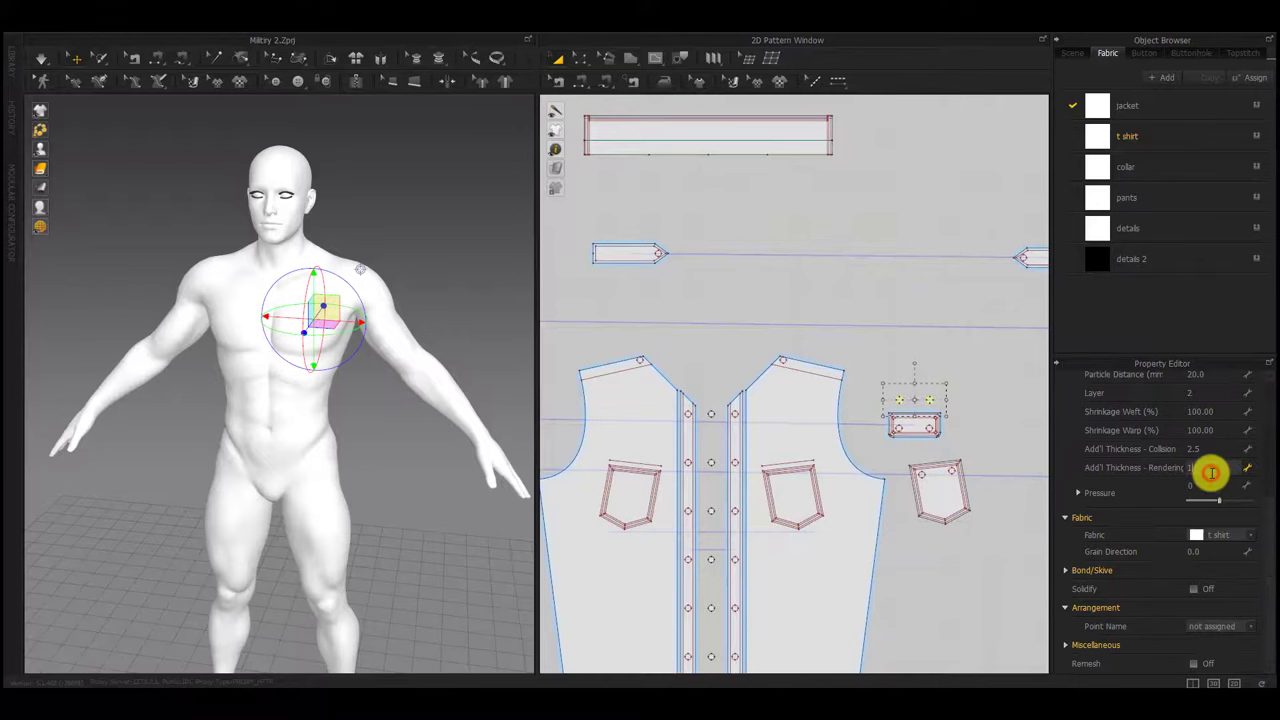
{"action": "left_click", "coordinate": [991, 335]}
Change the additional rendering thickness of the lower shirt's two pointed straps and select its collar pieces
{"action": "scroll", "coordinate": [808, 338], "scroll_direction": "down", "scroll_amount": 3}
{"action": "left_click_drag", "start_coordinate": [992, 266], "coordinate": [653, 331]}
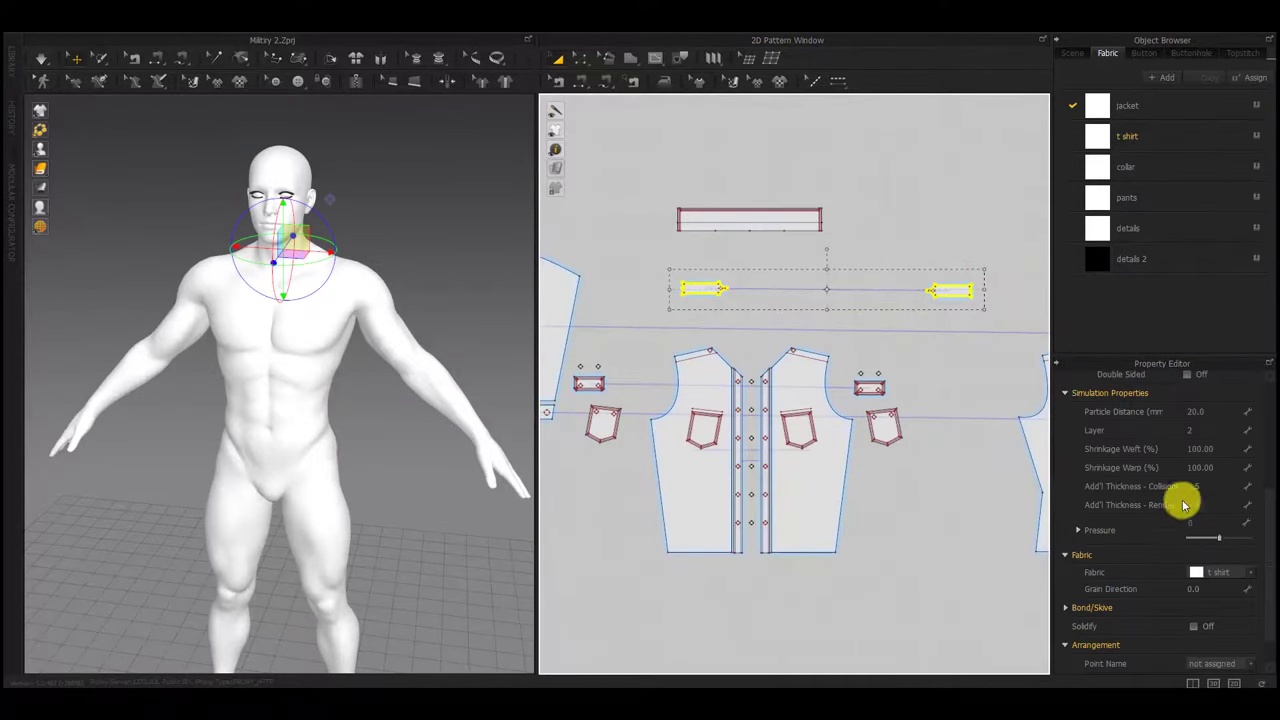
{"action": "left_click", "coordinate": [1204, 502]}
{"action": "left_click_drag", "start_coordinate": [851, 171], "coordinate": [641, 258]}
Set the additional rendering thickness of the lower shirt's two front plackets to 1 and check the button circles between them
{"action": "scroll", "coordinate": [763, 451], "scroll_direction": "up", "scroll_amount": 5}
{"action": "left_click", "coordinate": [777, 427]}
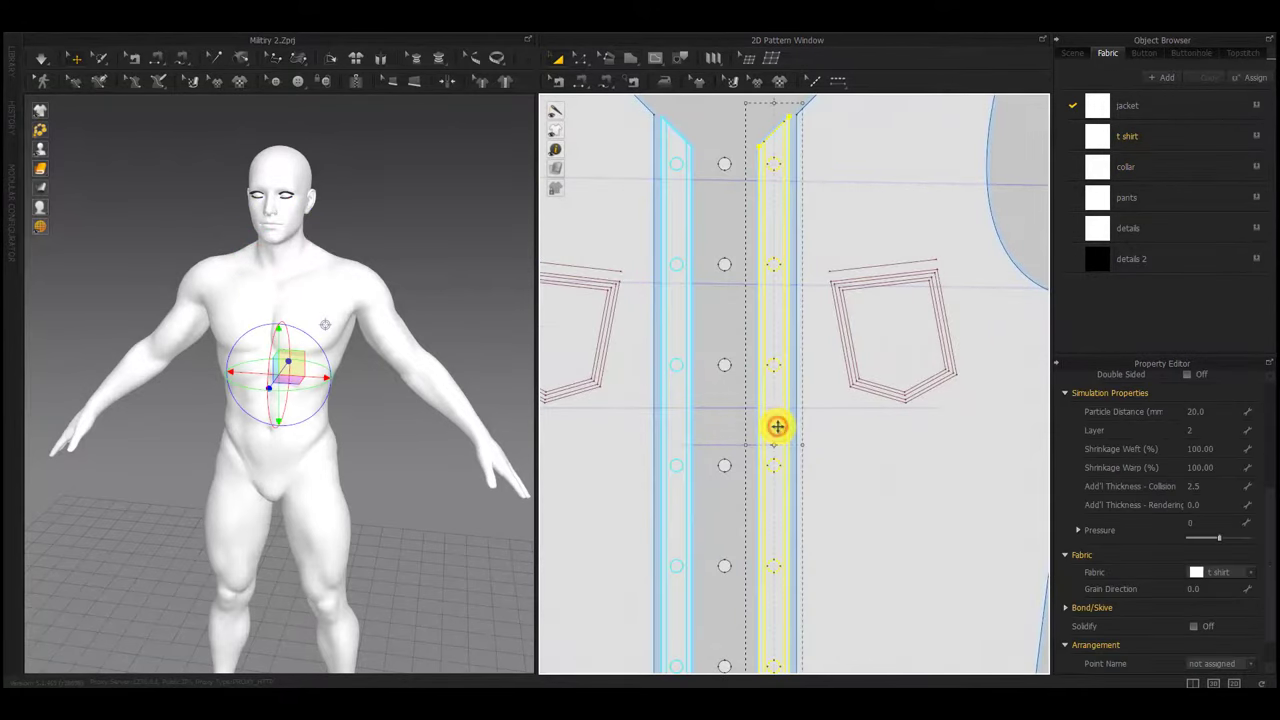
{"action": "left_click", "coordinate": [681, 427], "text": "shift"}
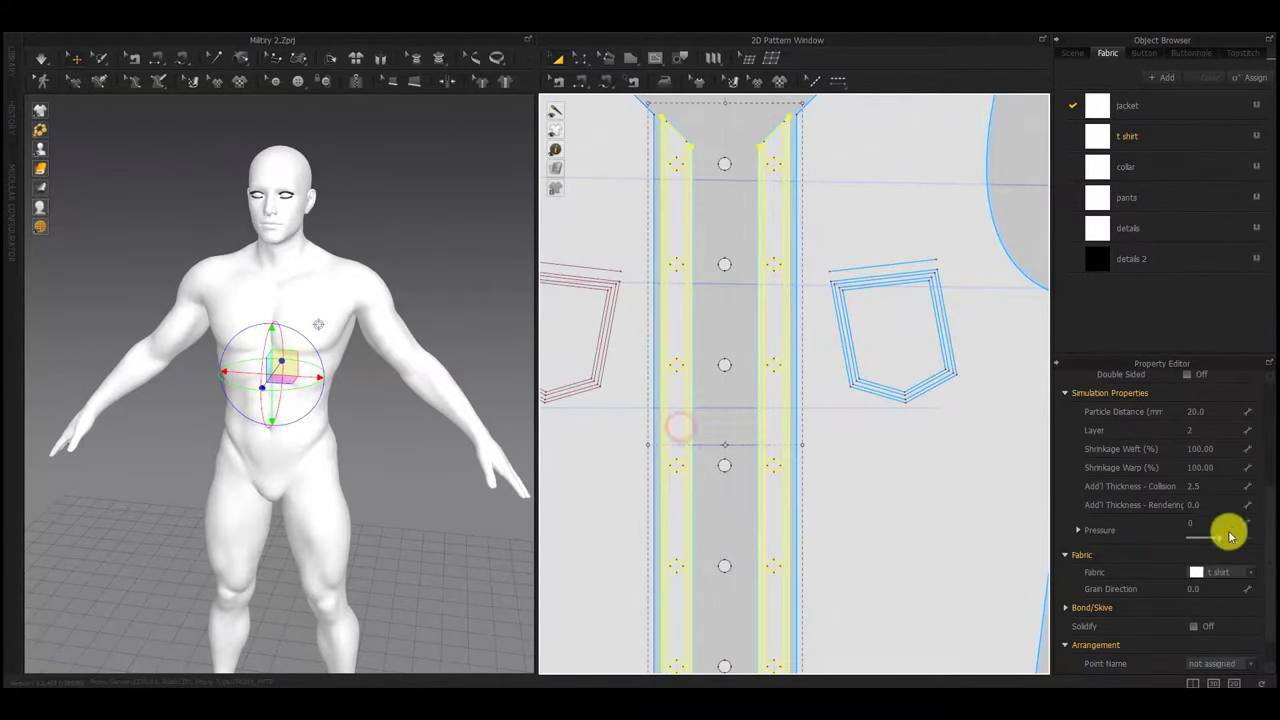
{"action": "left_click", "coordinate": [1213, 502]}
{"action": "type", "text": "1"}
{"action": "left_click", "coordinate": [747, 505]}
{"action": "scroll", "coordinate": [739, 353], "scroll_direction": "down", "scroll_amount": 3}
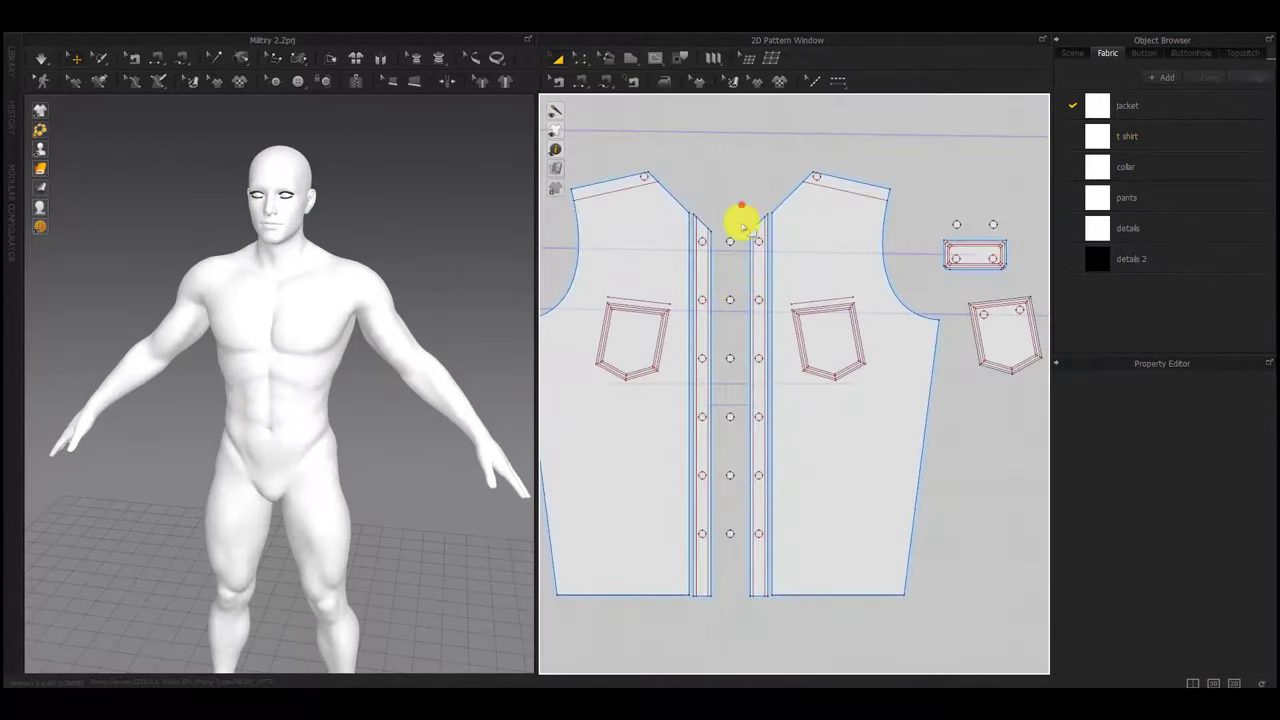
{"action": "left_click_drag", "start_coordinate": [720, 647], "coordinate": [718, 640]}
{"action": "scroll", "coordinate": [759, 511], "scroll_direction": "up", "scroll_amount": 8}
{"action": "scroll", "coordinate": [757, 508], "scroll_direction": "down", "scroll_amount": 12}
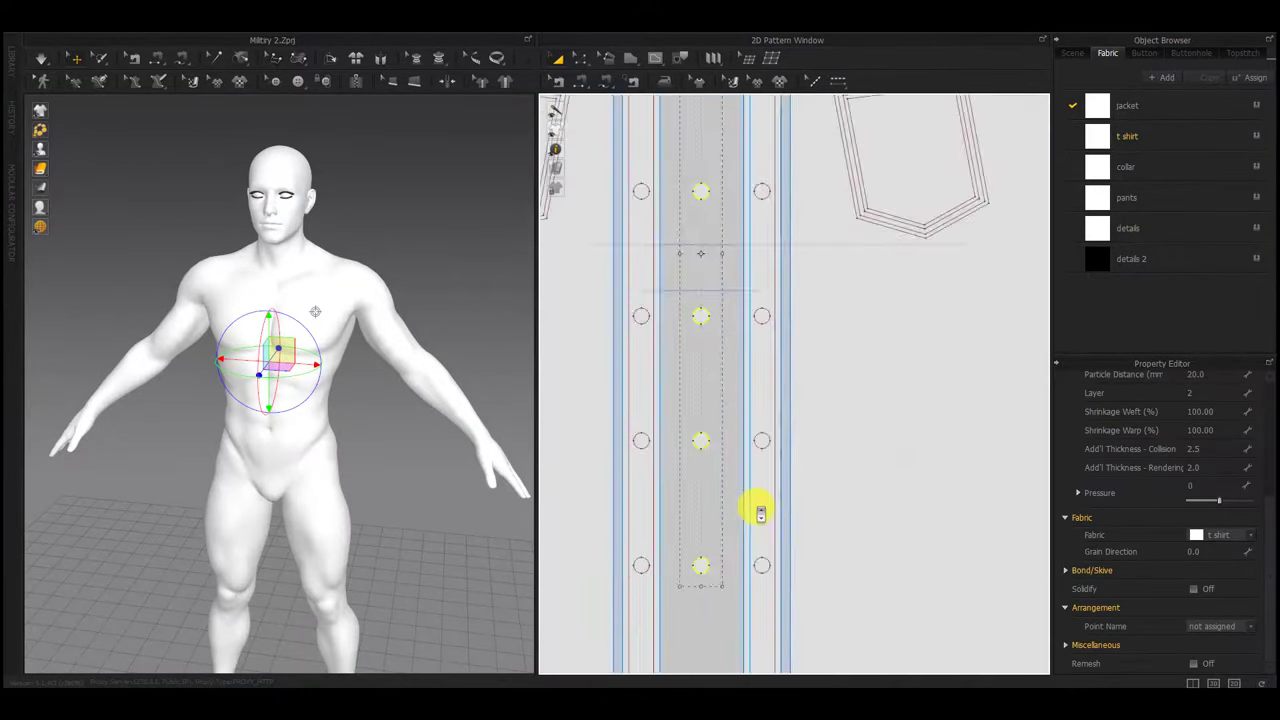
Set the additional rendering thickness of all the pants pattern pieces to 2
{"action": "scroll", "coordinate": [828, 593], "scroll_direction": "down", "scroll_amount": 3}
{"action": "middle_click_drag", "start_coordinate": [850, 612], "coordinate": [800, 340]}
{"action": "left_click_drag", "start_coordinate": [926, 351], "coordinate": [643, 539]}
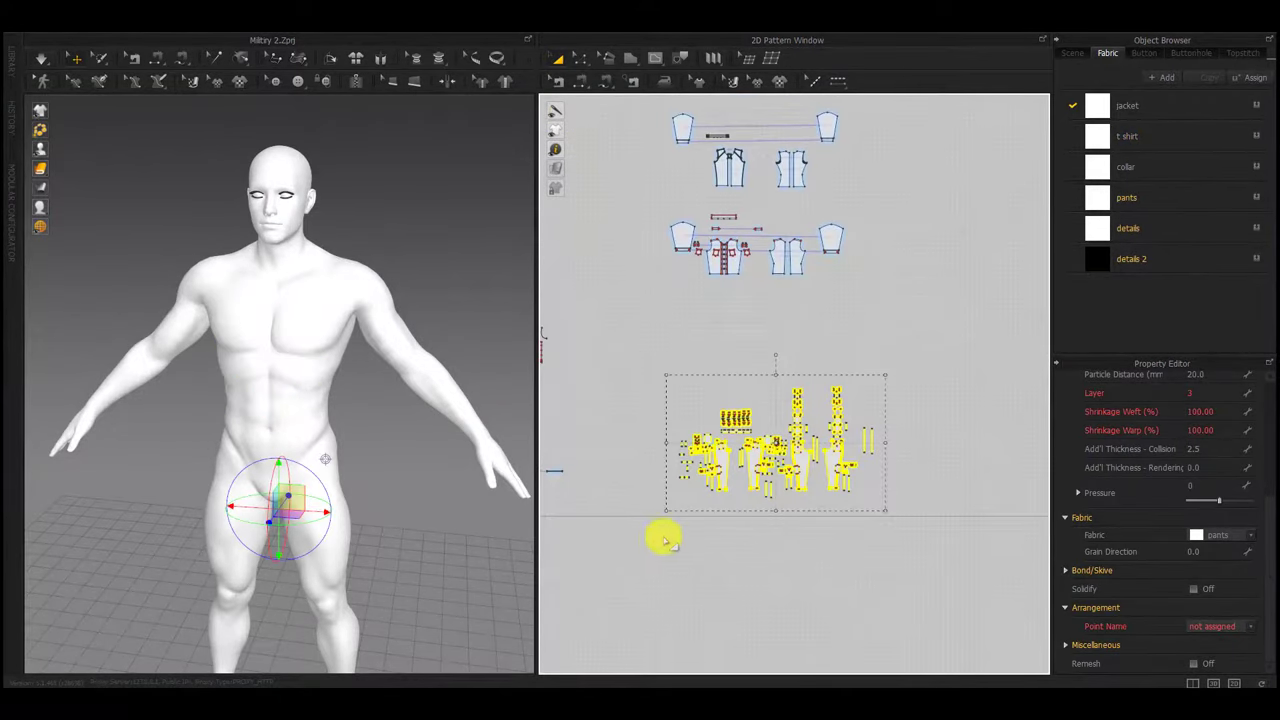
{"action": "left_click", "coordinate": [1207, 470]}
{"action": "left_click", "coordinate": [864, 579]}
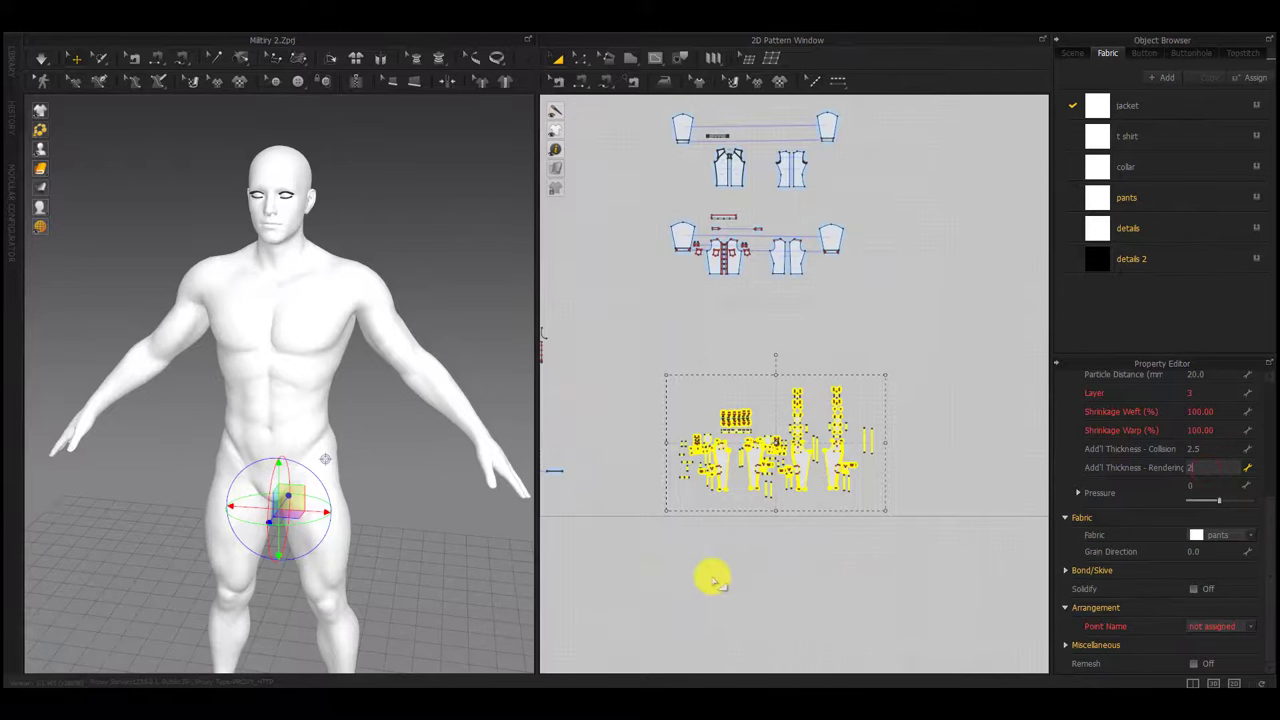
{"action": "key", "text": "Return"}
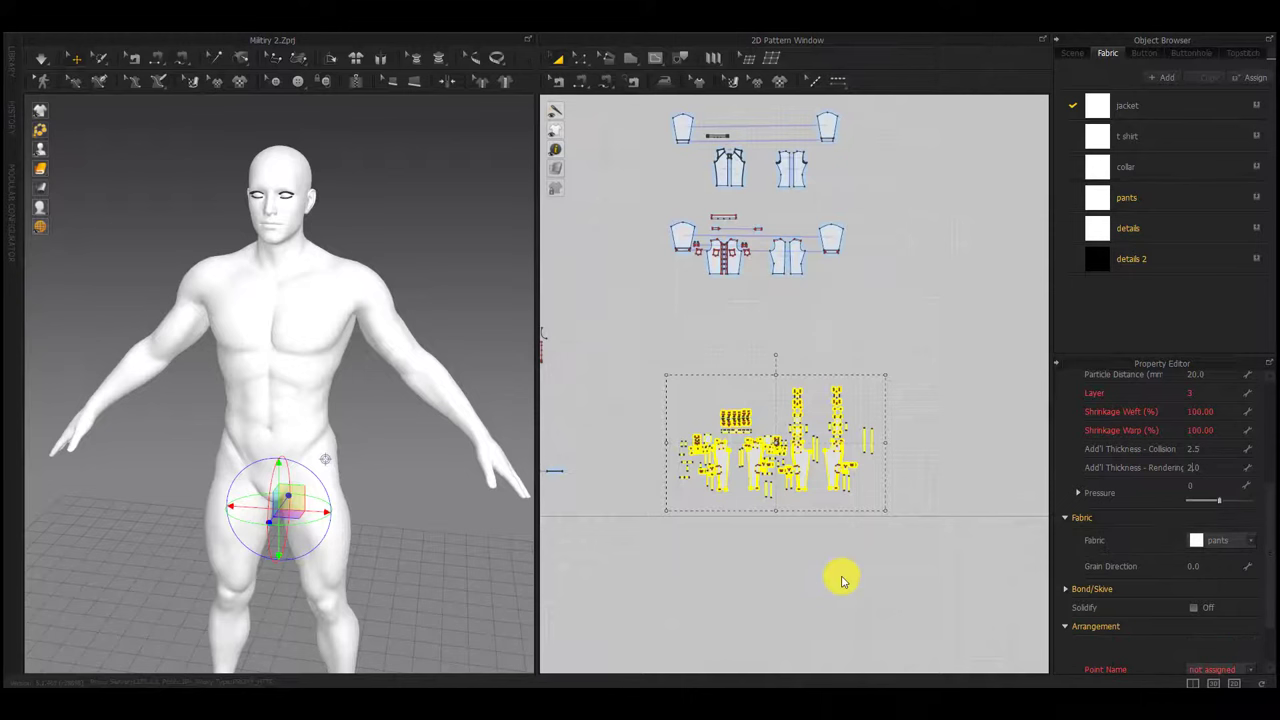
Set the additional rendering thickness of the quilted vest's lower group of panels and collar pieces to 1
{"action": "left_click", "coordinate": [717, 552]}
{"action": "middle_click_drag", "start_coordinate": [608, 555], "coordinate": [852, 558]}
{"action": "left_click_drag", "start_coordinate": [816, 243], "coordinate": [525, 583]}
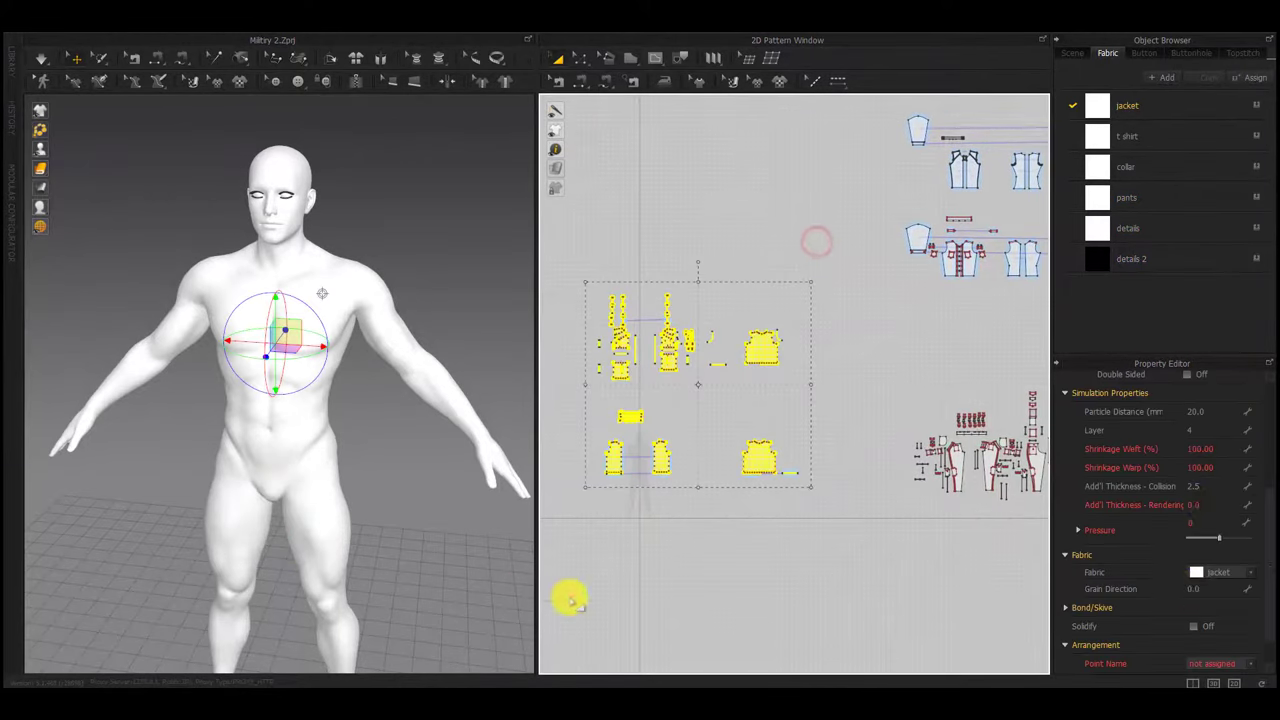
{"action": "left_click", "coordinate": [692, 522]}
{"action": "left_click_drag", "start_coordinate": [831, 391], "coordinate": [604, 535]}
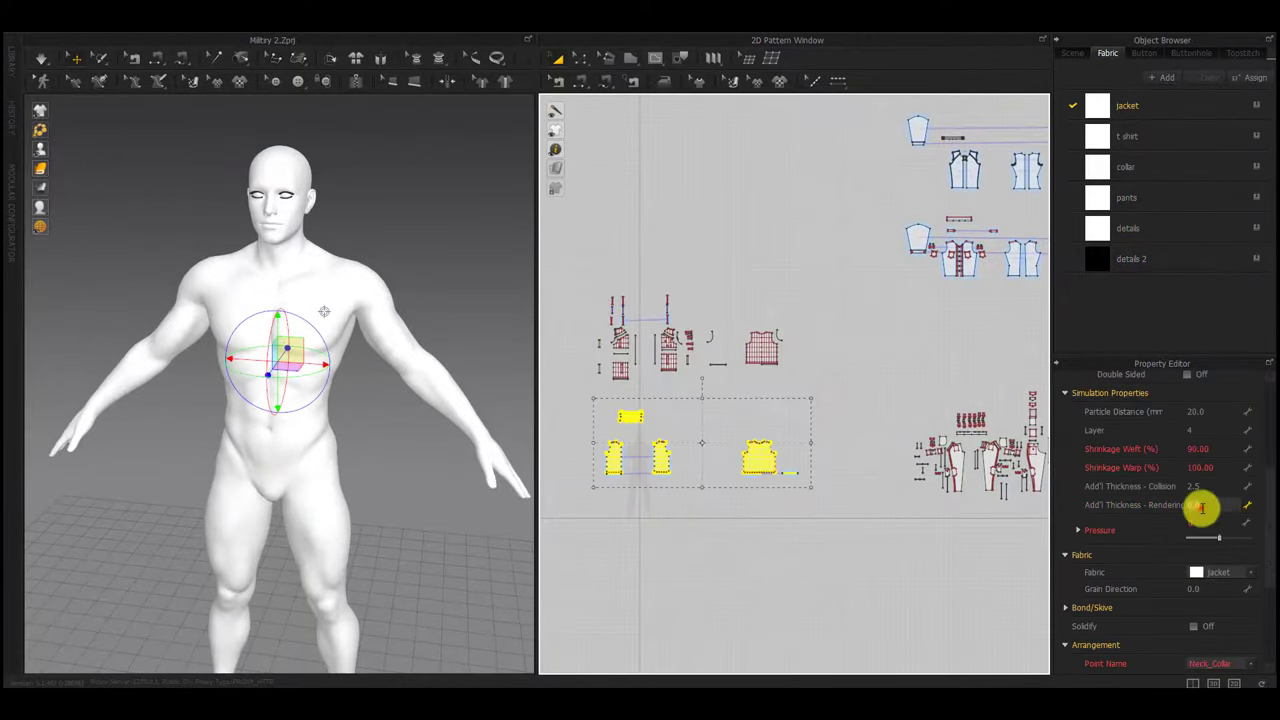
{"action": "left_click", "coordinate": [1202, 508]}
{"action": "type", "text": "1"}
{"action": "left_click", "coordinate": [778, 646]}
Change the additional rendering thickness of the quilted vest's upper back panel together with its hem strip
{"action": "left_click_drag", "start_coordinate": [809, 254], "coordinate": [541, 391]}
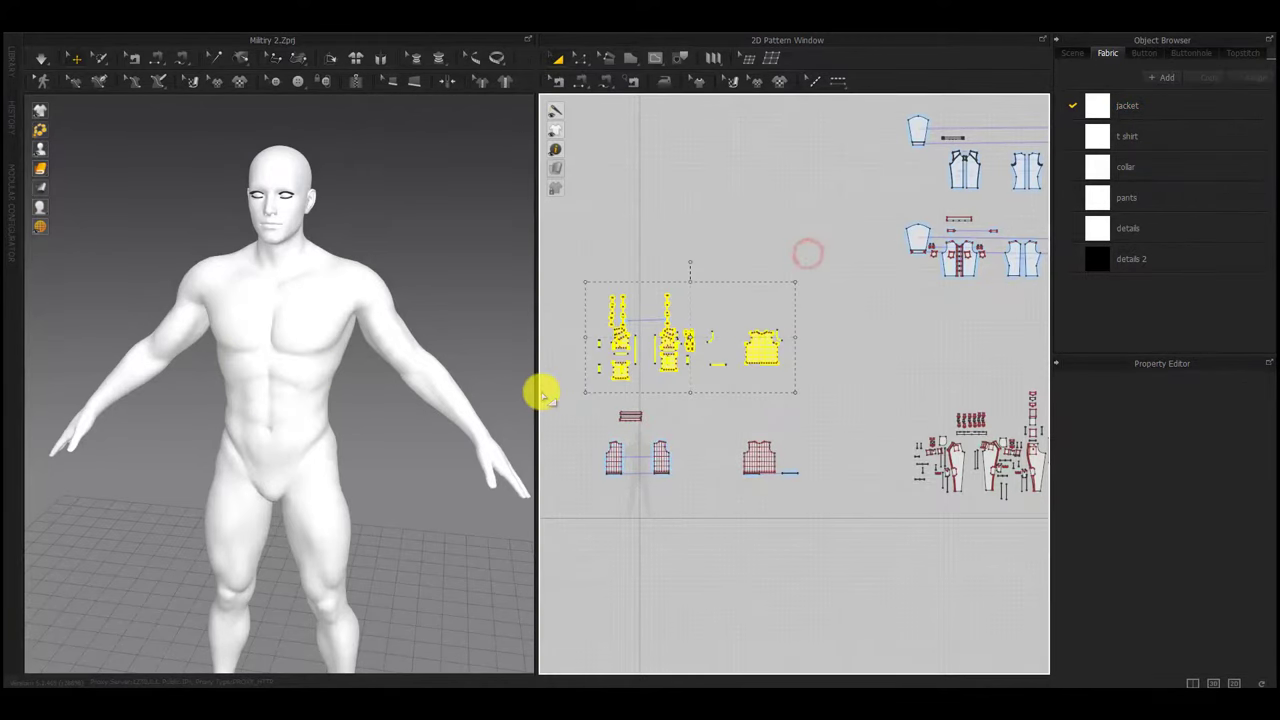
{"action": "left_click", "coordinate": [784, 374]}
{"action": "scroll", "coordinate": [752, 357], "scroll_direction": "up", "scroll_amount": 5}
{"action": "scroll", "coordinate": [768, 351], "scroll_direction": "up", "scroll_amount": 6}
{"action": "left_click", "coordinate": [760, 352]}
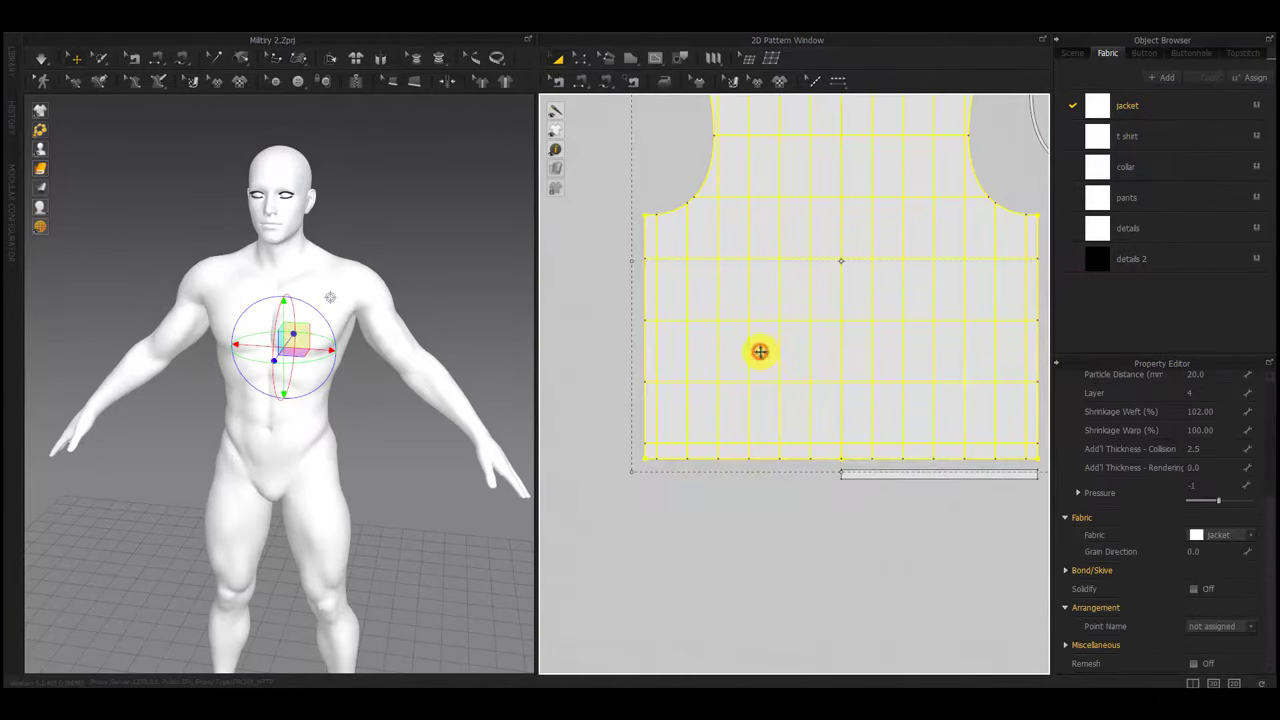
{"action": "scroll", "coordinate": [766, 361], "scroll_direction": "down", "scroll_amount": 3}
{"action": "left_click_drag", "start_coordinate": [878, 444], "coordinate": [845, 437]}
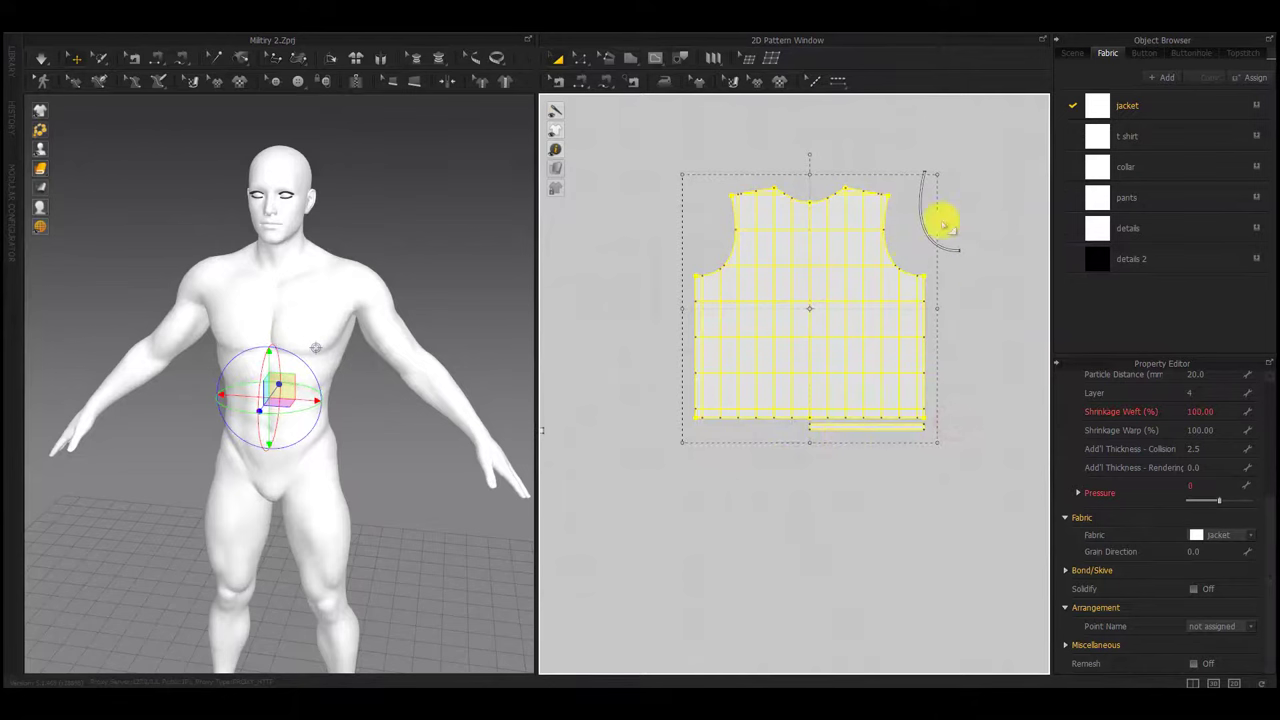
{"action": "left_click_drag", "start_coordinate": [982, 144], "coordinate": [905, 255], "text": "shift"}
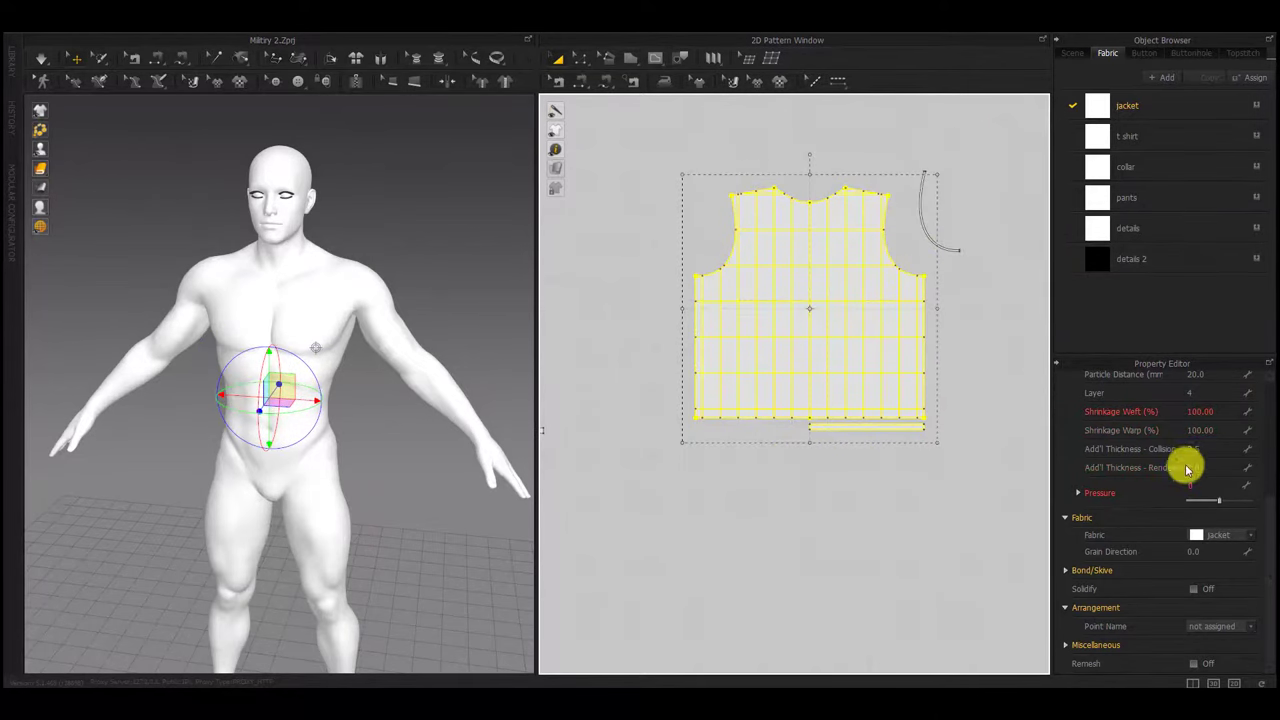
{"action": "left_click", "coordinate": [1202, 467]}
{"action": "left_click", "coordinate": [982, 503]}
Check the simulation properties of the vest's lower panels, upper back panel and separate hem strip
{"action": "scroll", "coordinate": [857, 486], "scroll_direction": "down", "scroll_amount": 5}
{"action": "middle_click_drag", "start_coordinate": [877, 536], "coordinate": [895, 361]}
{"action": "left_click_drag", "start_coordinate": [912, 393], "coordinate": [565, 541]}
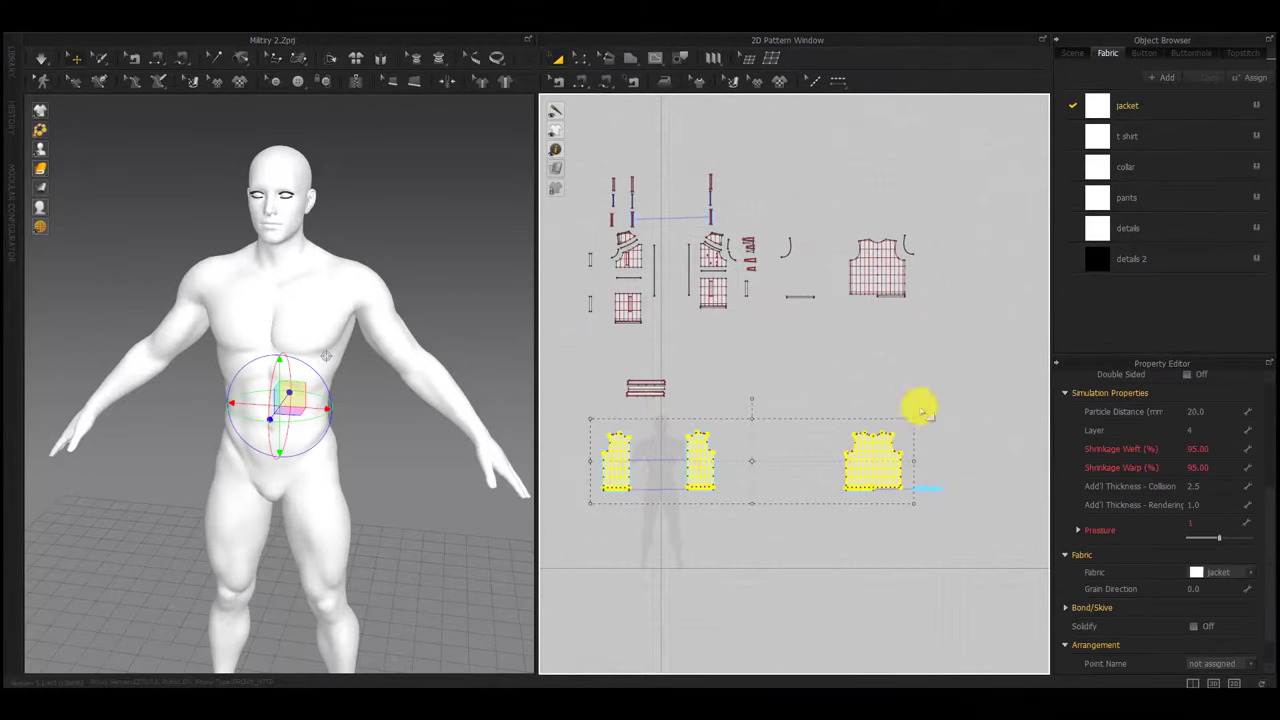
{"action": "left_click_drag", "start_coordinate": [899, 208], "coordinate": [823, 362]}
{"action": "left_click", "coordinate": [895, 362]}
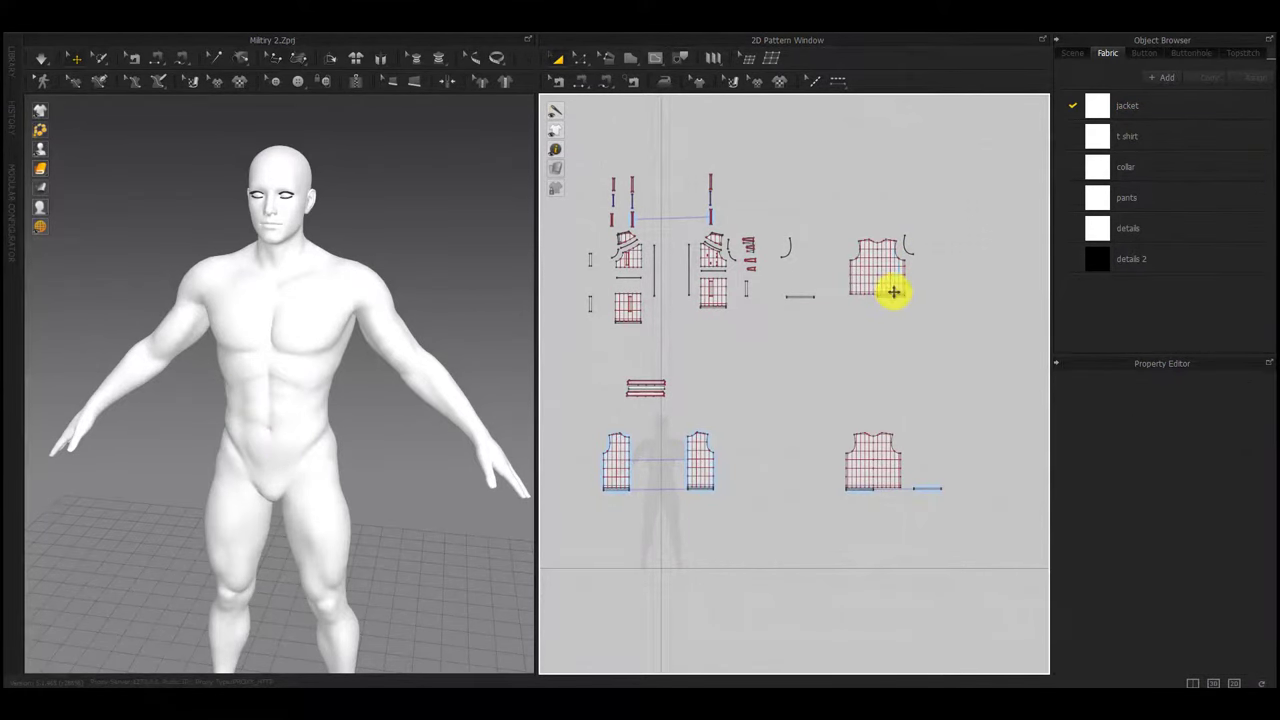
{"action": "left_click_drag", "start_coordinate": [832, 271], "coordinate": [774, 345]}
{"action": "scroll", "coordinate": [1197, 578], "scroll_direction": "down", "scroll_amount": 2}
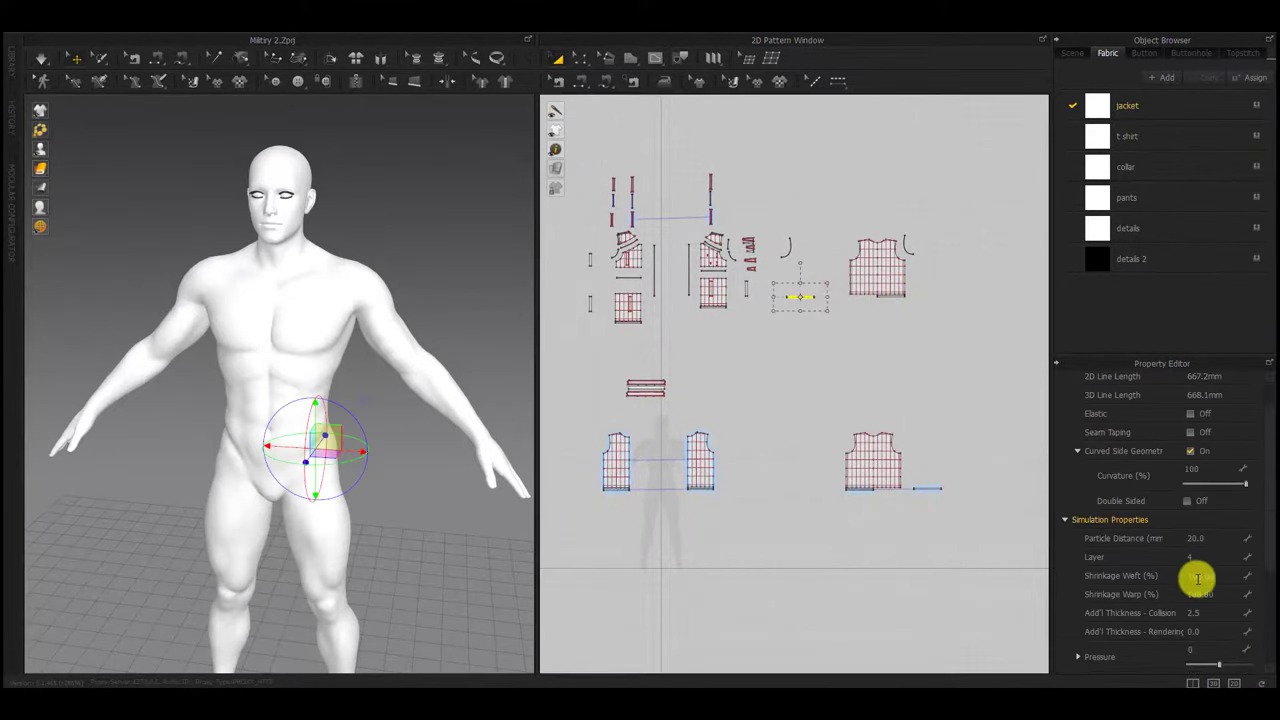
{"action": "left_click", "coordinate": [1007, 559]}
Change the additional rendering thickness of the hem strip under the vest's back panel
{"action": "scroll", "coordinate": [863, 491], "scroll_direction": "up", "scroll_amount": 6}
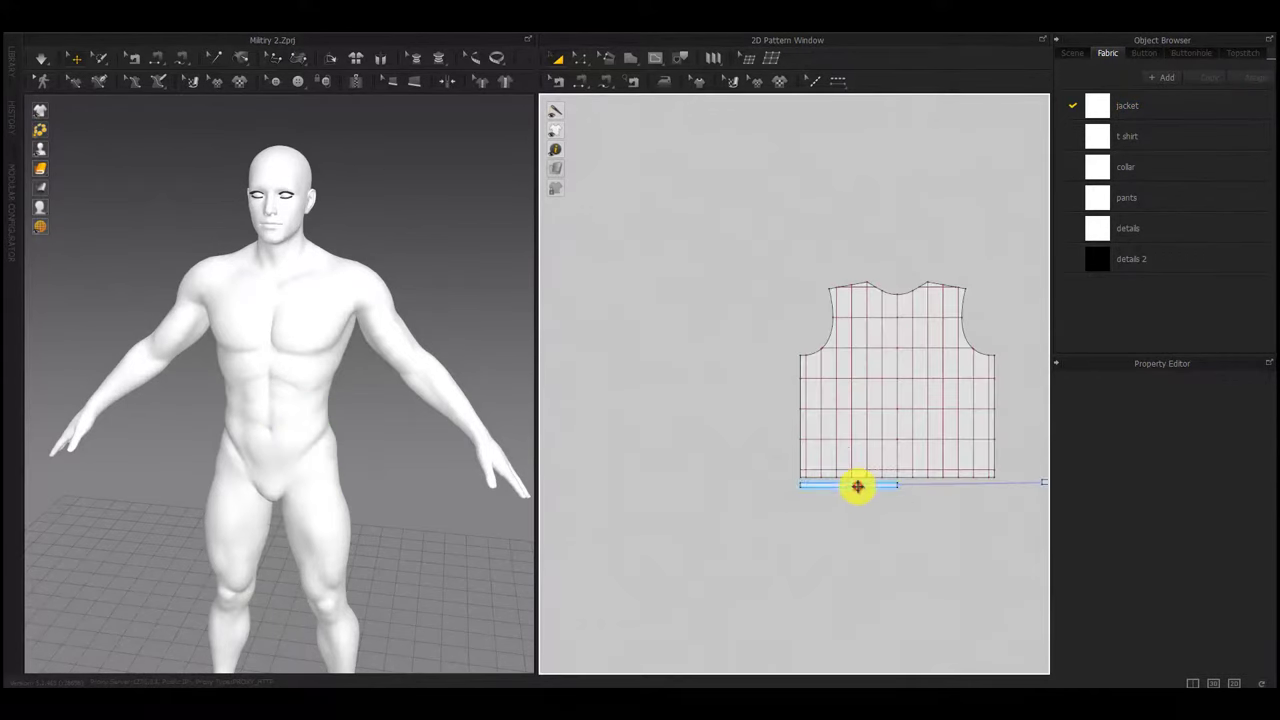
{"action": "left_click", "coordinate": [857, 487]}
{"action": "left_click", "coordinate": [1192, 603]}
{"action": "left_click", "coordinate": [908, 580]}
{"action": "scroll", "coordinate": [760, 435], "scroll_direction": "down", "scroll_amount": 5}
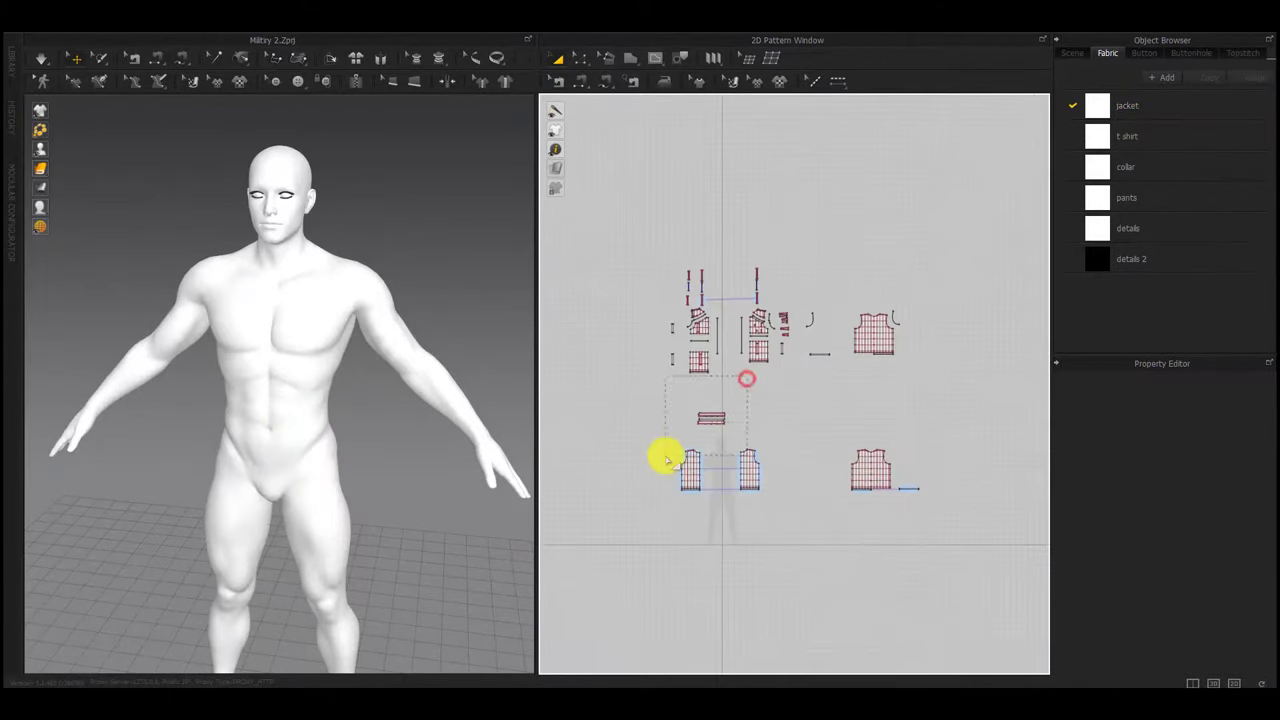
Change the additional rendering thickness of the vest's horizontal collar pieces
{"action": "left_click_drag", "start_coordinate": [666, 457], "coordinate": [666, 417]}
{"action": "scroll", "coordinate": [731, 358], "scroll_direction": "up", "scroll_amount": 6}
{"action": "scroll", "coordinate": [750, 358], "scroll_direction": "down", "scroll_amount": 5}
{"action": "left_click", "coordinate": [1220, 593]}
{"action": "type", "text": "2.5"}
{"action": "left_click", "coordinate": [834, 440]}
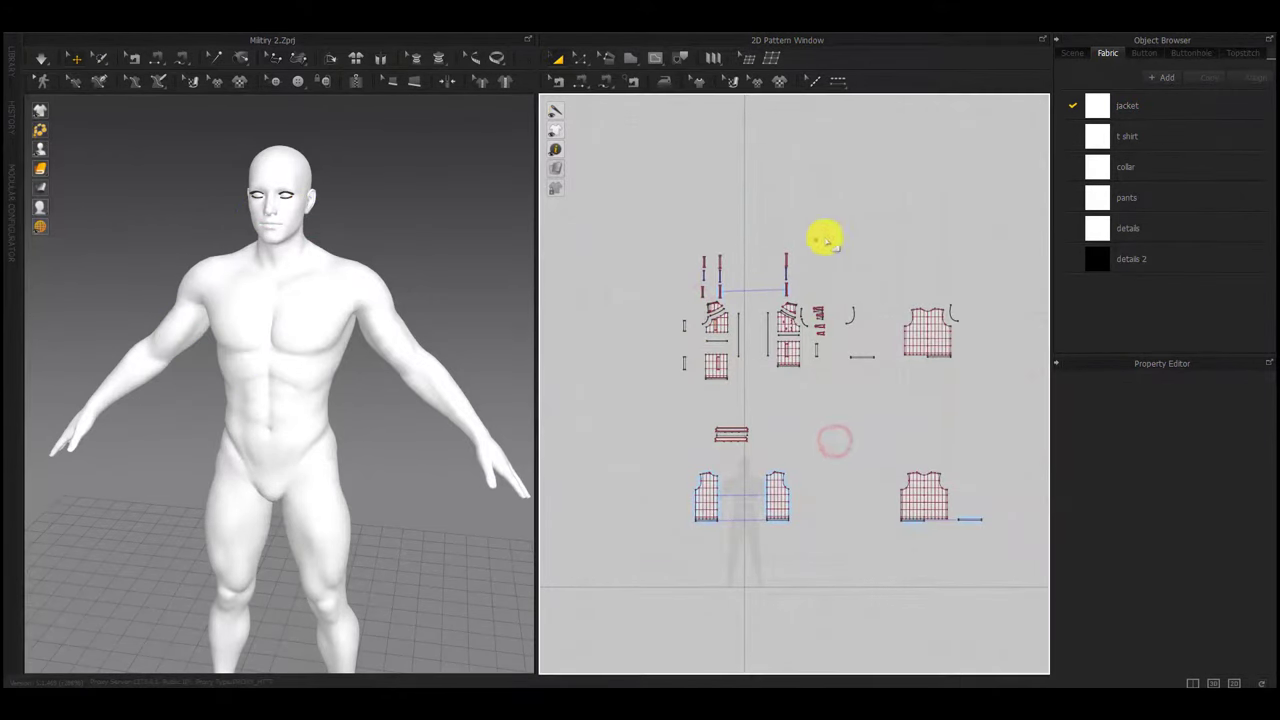
Set the additional rendering thickness of the narrow vertical strips above the vest's front panels to 1
{"action": "left_click_drag", "start_coordinate": [821, 237], "coordinate": [665, 302]}
{"action": "left_click", "coordinate": [1214, 629]}
{"action": "type", "text": "2.5"}
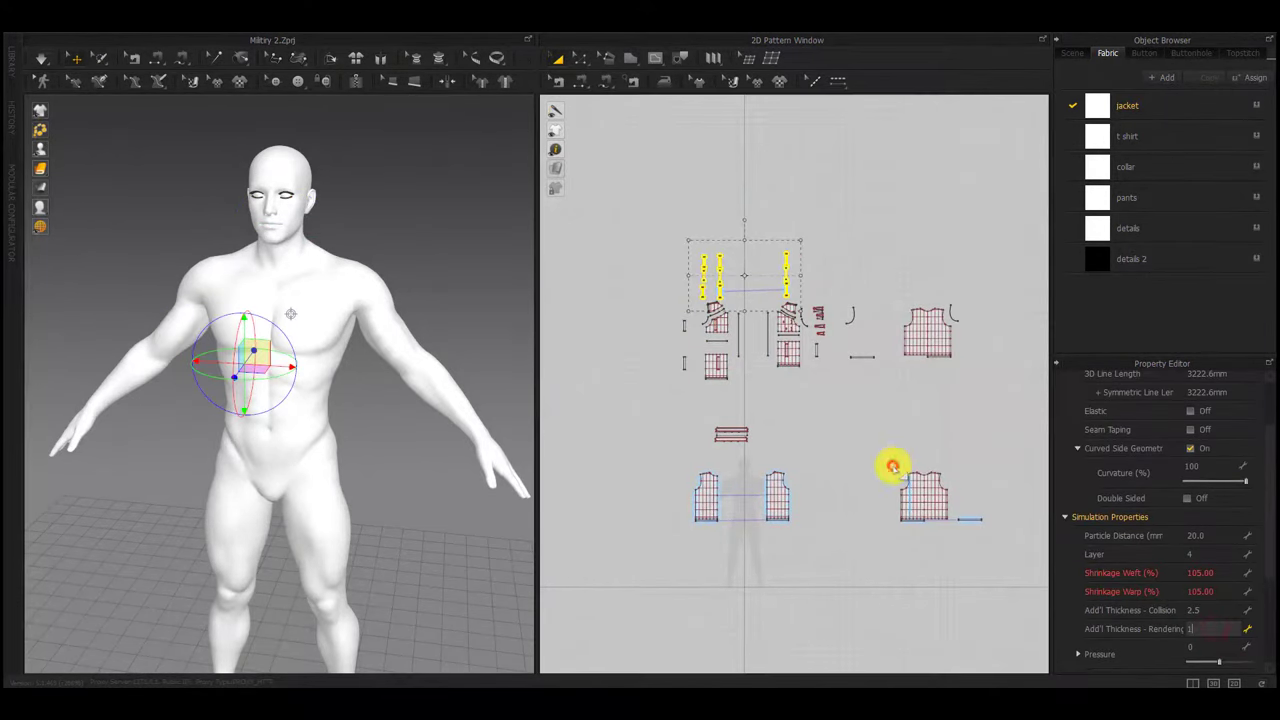
{"action": "left_click", "coordinate": [915, 450]}
Check the vest's curved armhole bindings and change the additional rendering thickness of the small tabs and strip beside the front panels
{"action": "left_click_drag", "start_coordinate": [1002, 497], "coordinate": [945, 540]}
{"action": "left_click", "coordinate": [954, 441]}
{"action": "left_click_drag", "start_coordinate": [970, 289], "coordinate": [944, 328]}
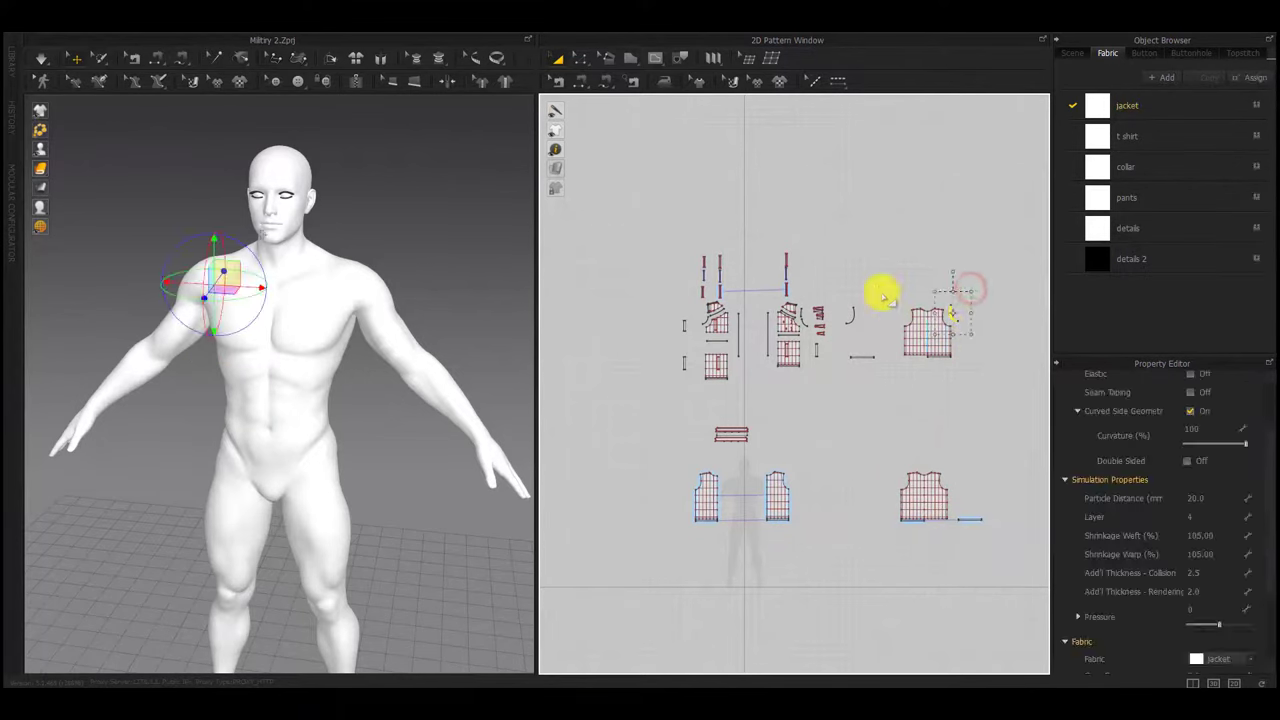
{"action": "left_click_drag", "start_coordinate": [877, 286], "coordinate": [834, 347]}
{"action": "left_click", "coordinate": [855, 380]}
{"action": "scroll", "coordinate": [817, 355], "scroll_direction": "up", "scroll_amount": 5}
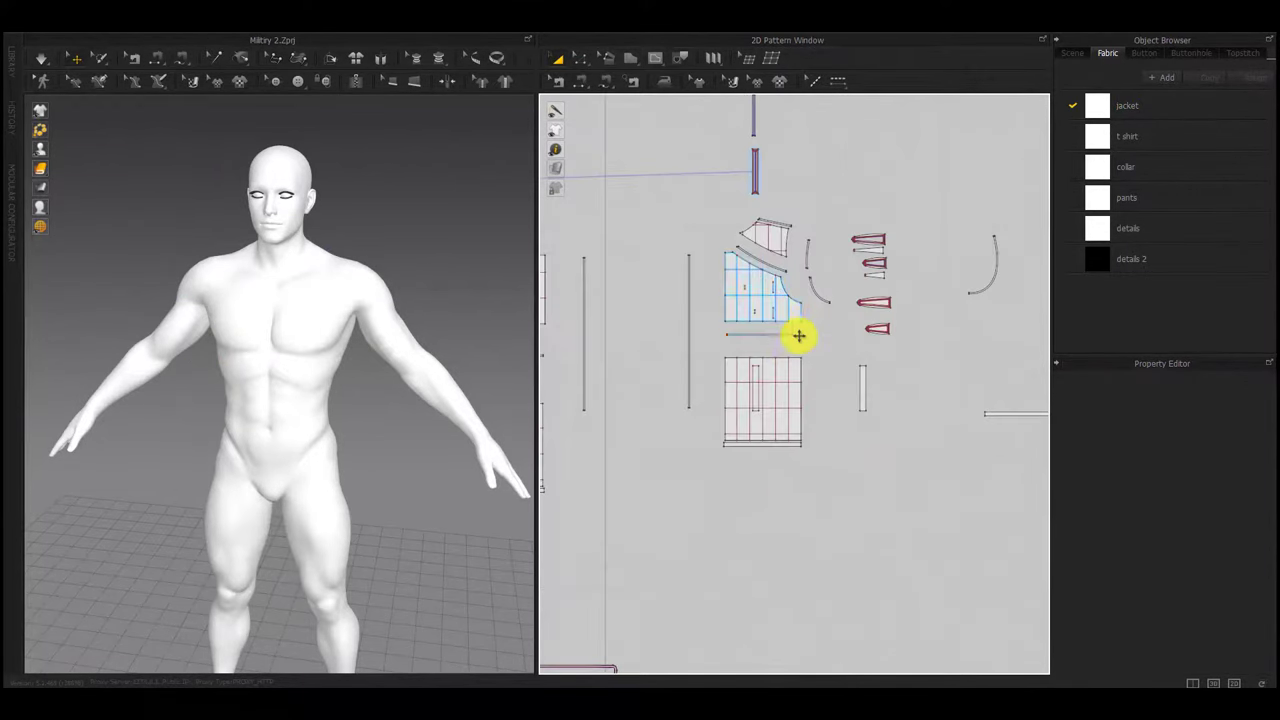
{"action": "left_click_drag", "start_coordinate": [854, 459], "coordinate": [853, 458]}
{"action": "scroll", "coordinate": [1178, 615], "scroll_direction": "up", "scroll_amount": 1}
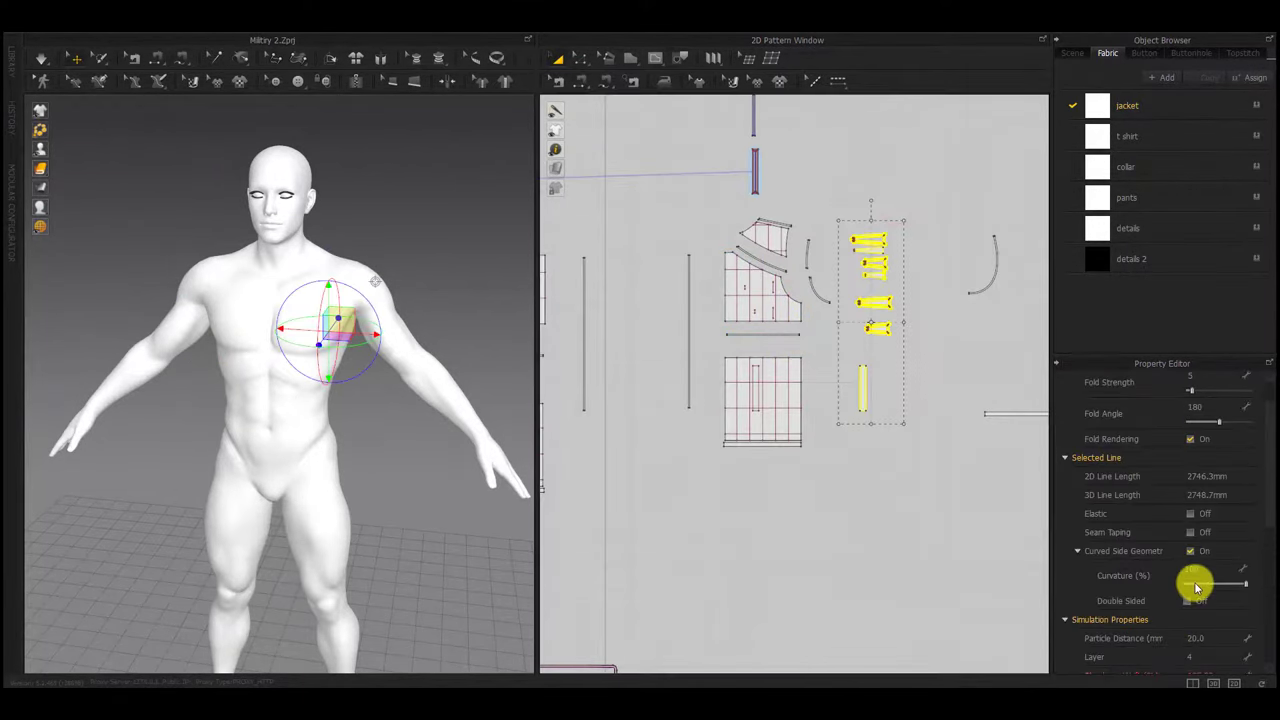
{"action": "scroll", "coordinate": [1195, 584], "scroll_direction": "down", "scroll_amount": 2}
{"action": "left_click", "coordinate": [1199, 649]}
{"action": "left_click", "coordinate": [900, 567]}
Check the additional rendering thickness of the vest's two long front strips and a lower front panel
{"action": "scroll", "coordinate": [716, 308], "scroll_direction": "down", "scroll_amount": 2}
{"action": "middle_click_drag", "start_coordinate": [716, 308], "coordinate": [756, 340]}
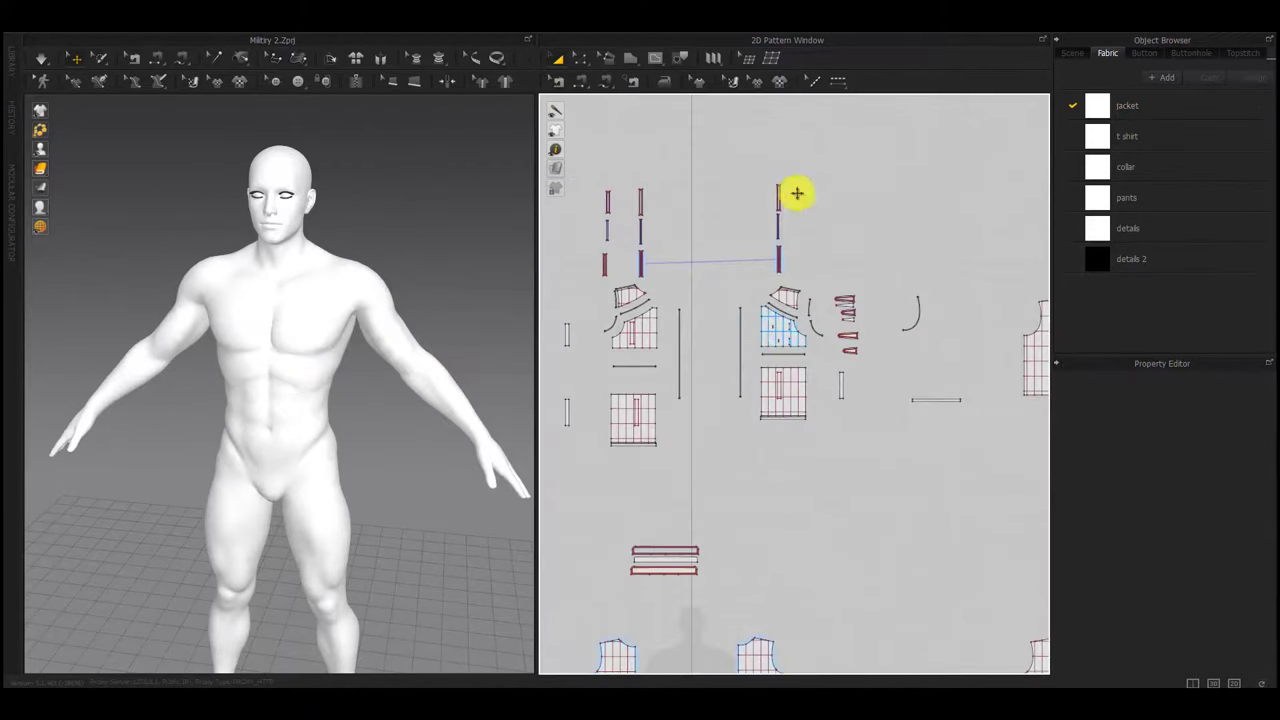
{"action": "left_click", "coordinate": [837, 140]}
{"action": "left_click_drag", "start_coordinate": [746, 290], "coordinate": [681, 443]}
{"action": "left_click_drag", "start_coordinate": [720, 358], "coordinate": [673, 436]}
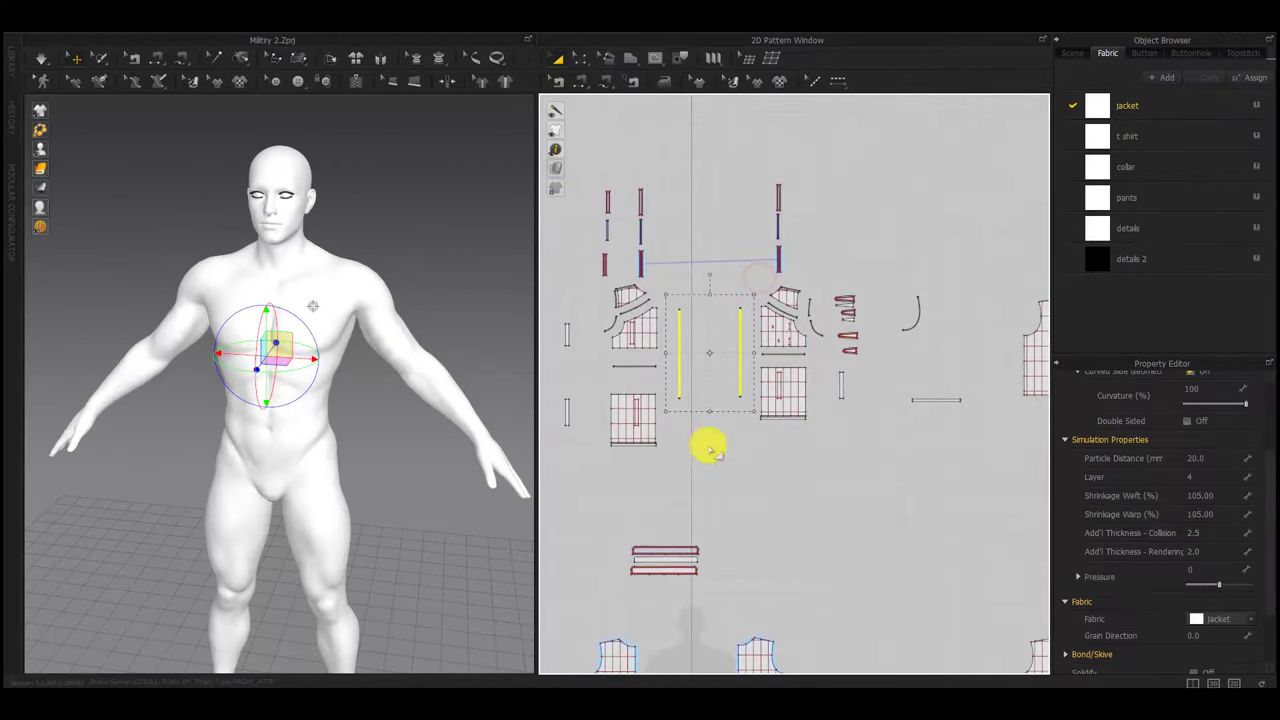
{"action": "left_click", "coordinate": [752, 456]}
{"action": "left_click_drag", "start_coordinate": [674, 375], "coordinate": [607, 460]}
Set the additional rendering thickness of all the quilted vest's pattern pieces to 2
{"action": "scroll", "coordinate": [655, 453], "scroll_direction": "down", "scroll_amount": 5}
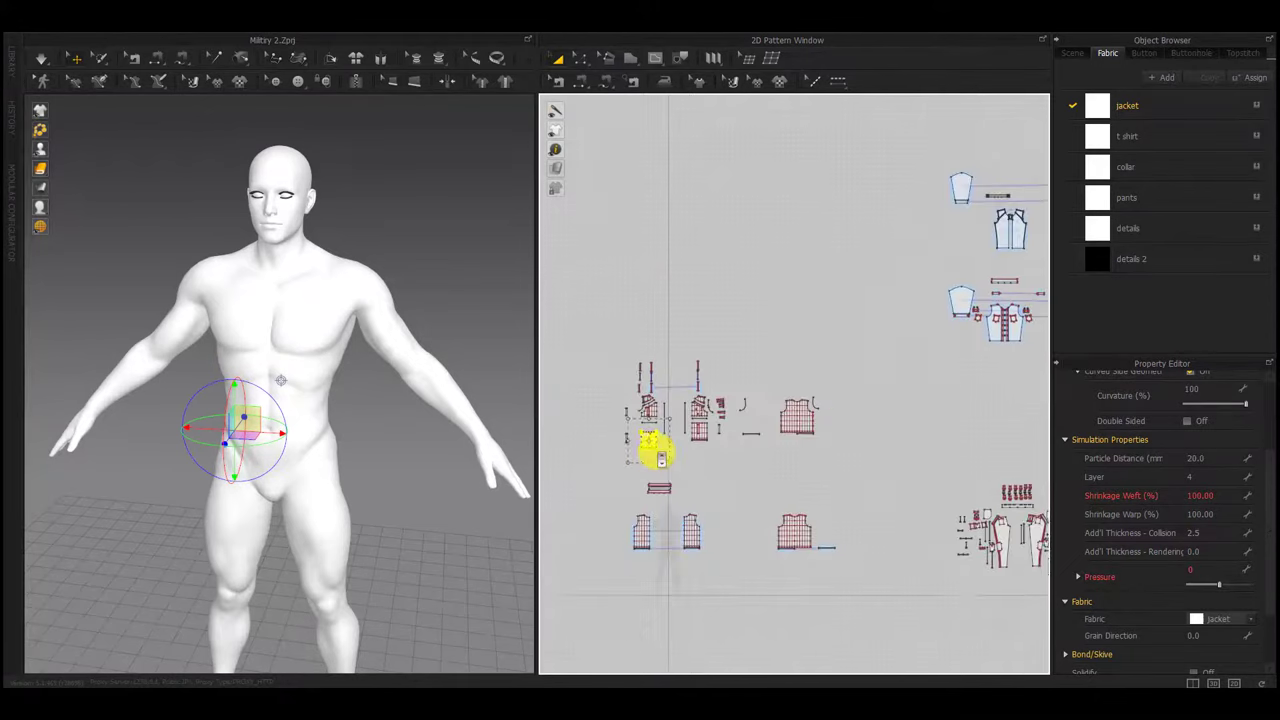
{"action": "middle_click_drag", "start_coordinate": [655, 453], "coordinate": [657, 421]}
{"action": "left_click_drag", "start_coordinate": [883, 267], "coordinate": [594, 622]}
{"action": "left_click", "coordinate": [1208, 587]}
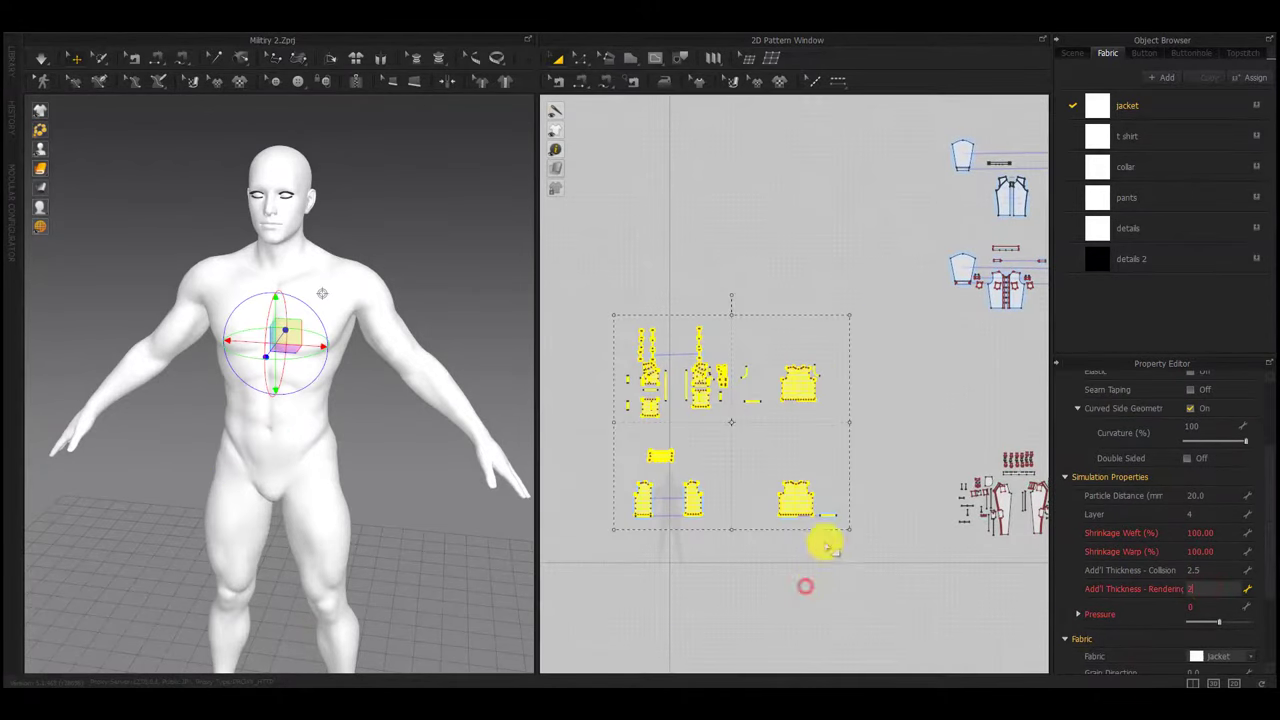
Give all the quilted vest's pattern pieces an additional rendering thickness of 1
{"action": "left_click_drag", "start_coordinate": [869, 297], "coordinate": [541, 669]}
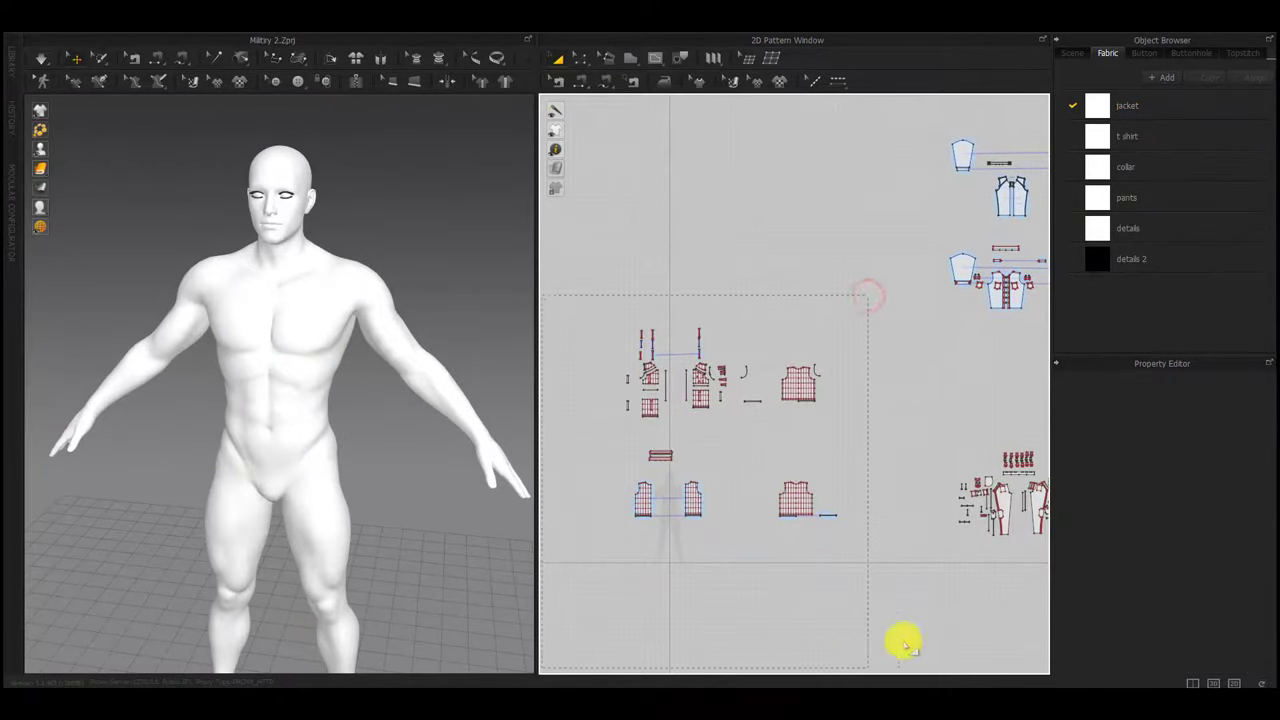
{"action": "left_click", "coordinate": [1203, 592]}
{"action": "type", "text": "1"}
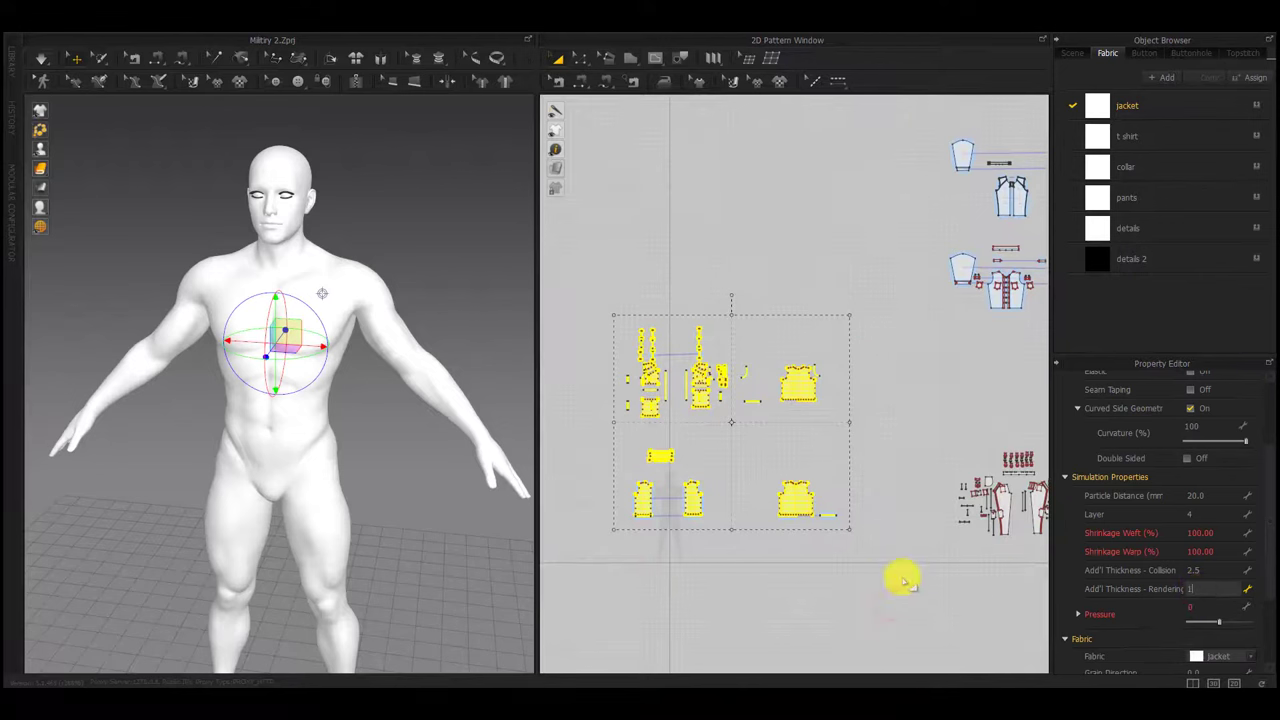
{"action": "left_click", "coordinate": [903, 579]}
Set the additional rendering thickness of all the pants pattern pieces to 1
{"action": "middle_click_drag", "start_coordinate": [932, 531], "coordinate": [755, 480]}
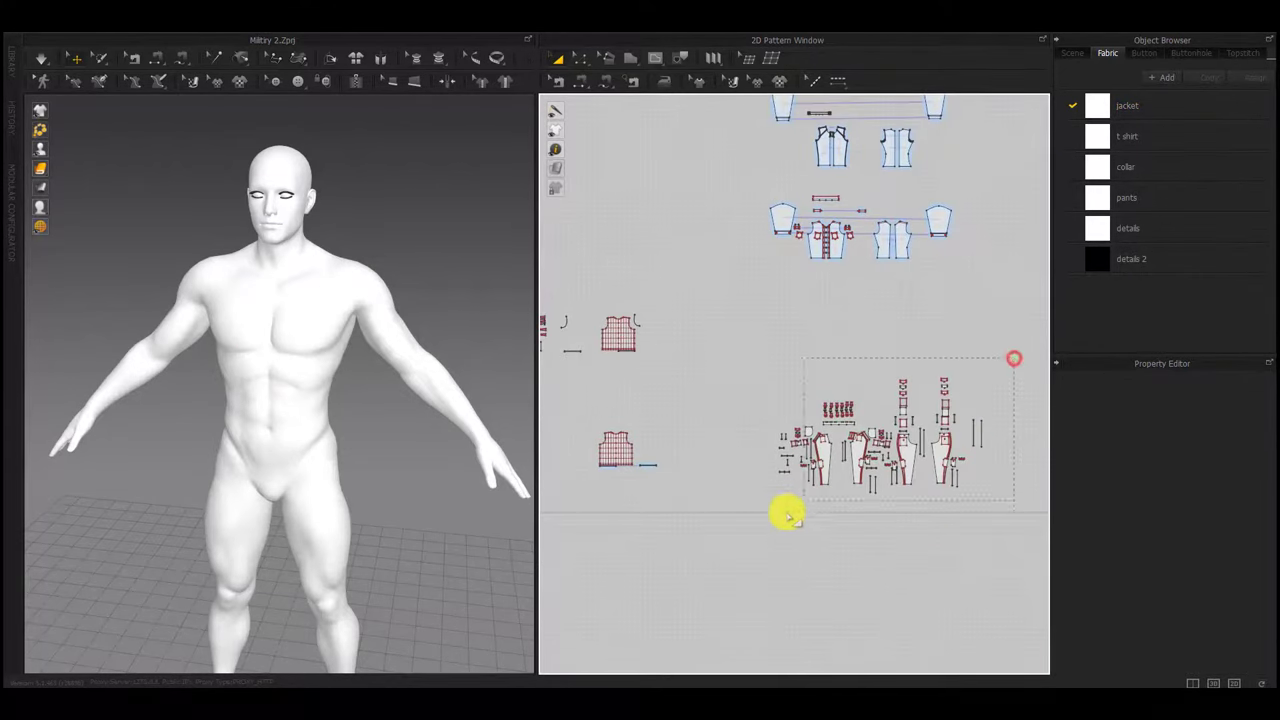
{"action": "left_click_drag", "start_coordinate": [787, 513], "coordinate": [727, 540]}
{"action": "middle_click_drag", "start_coordinate": [789, 533], "coordinate": [780, 551]}
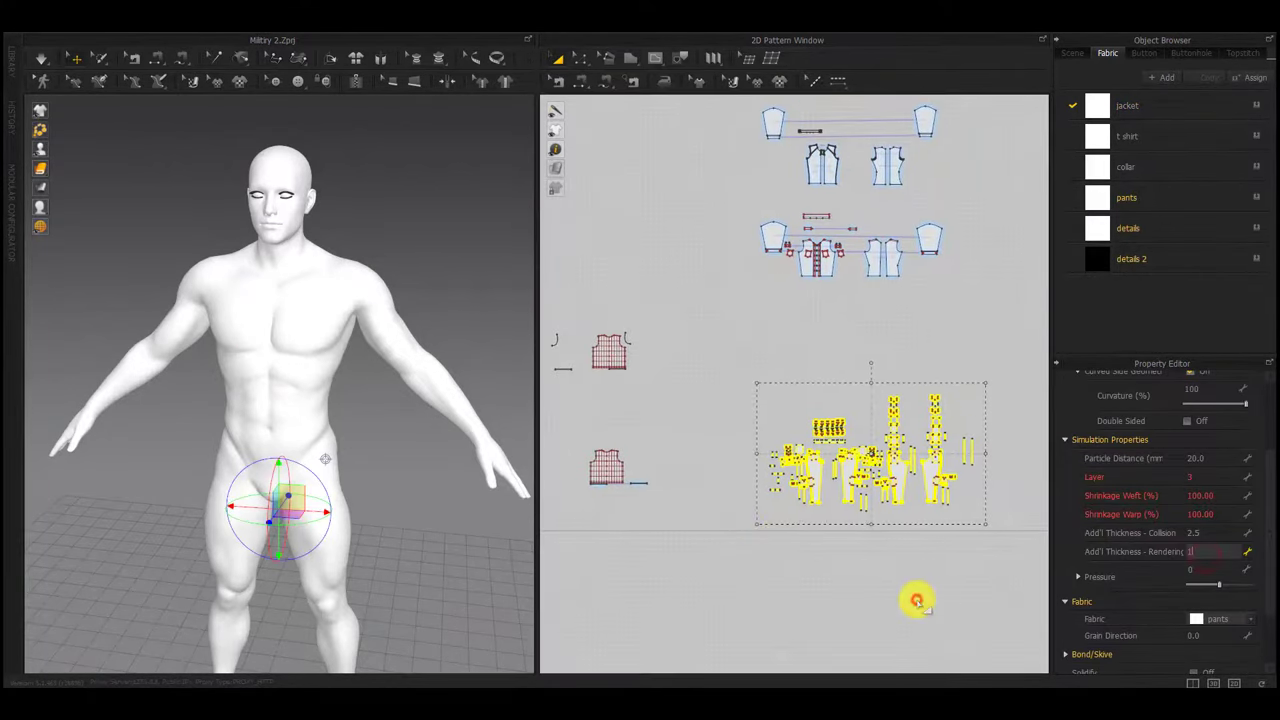
Set the additional rendering thickness of all the undershirt and button-up shirt pattern pieces to 1
{"action": "left_click", "coordinate": [986, 202]}
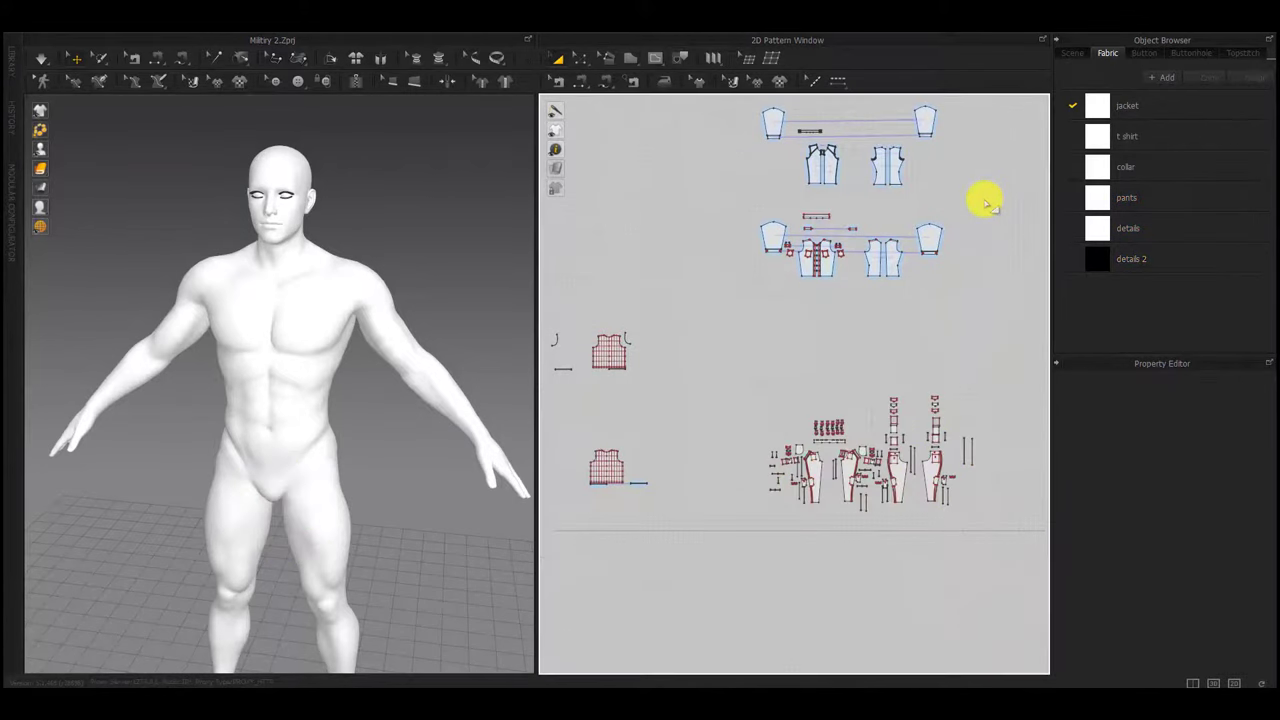
{"action": "middle_click_drag", "start_coordinate": [986, 202], "coordinate": [974, 227]}
{"action": "left_click_drag", "start_coordinate": [967, 110], "coordinate": [740, 342]}
{"action": "left_click", "coordinate": [1205, 589]}
{"action": "type", "text": "1"}
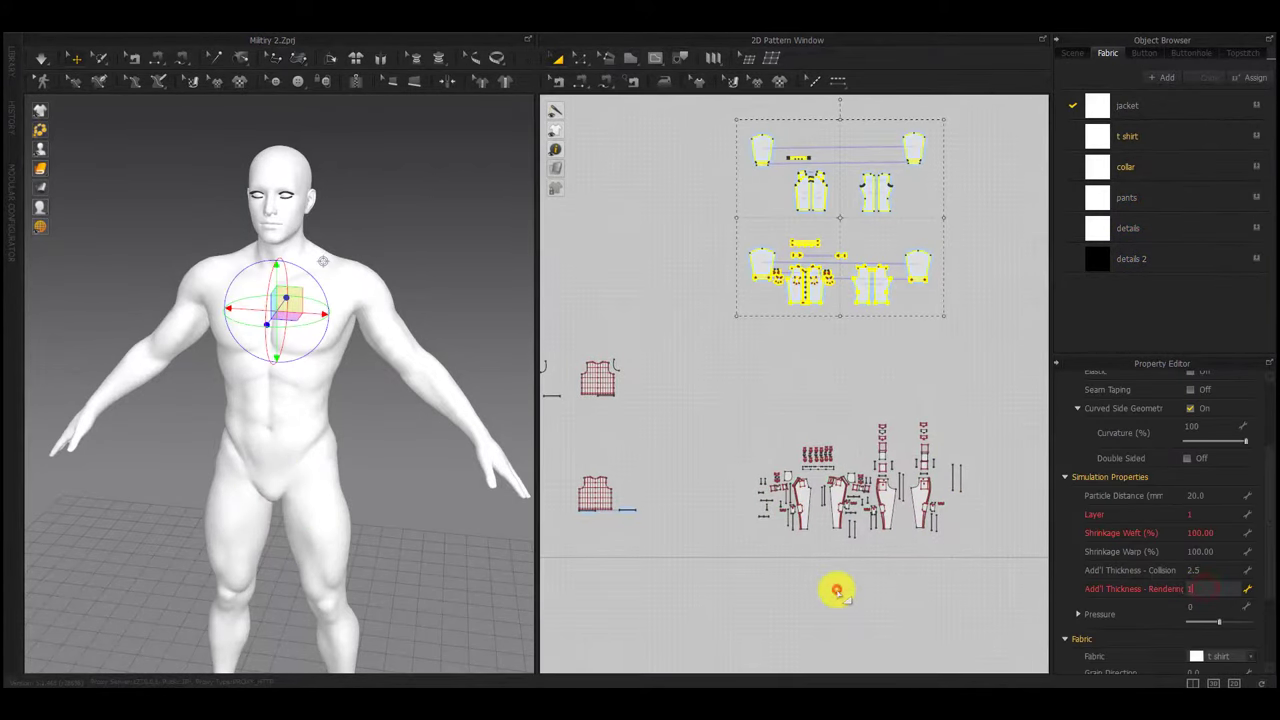
{"action": "left_click", "coordinate": [940, 235]}
Show the undershirt's pattern pieces on the avatar in 3D
{"action": "scroll", "coordinate": [883, 376], "scroll_direction": "down", "scroll_amount": 3}
{"action": "left_click_drag", "start_coordinate": [997, 185], "coordinate": [547, 579]}
{"action": "left_click", "coordinate": [822, 533]}
{"action": "left_click_drag", "start_coordinate": [943, 195], "coordinate": [768, 296]}
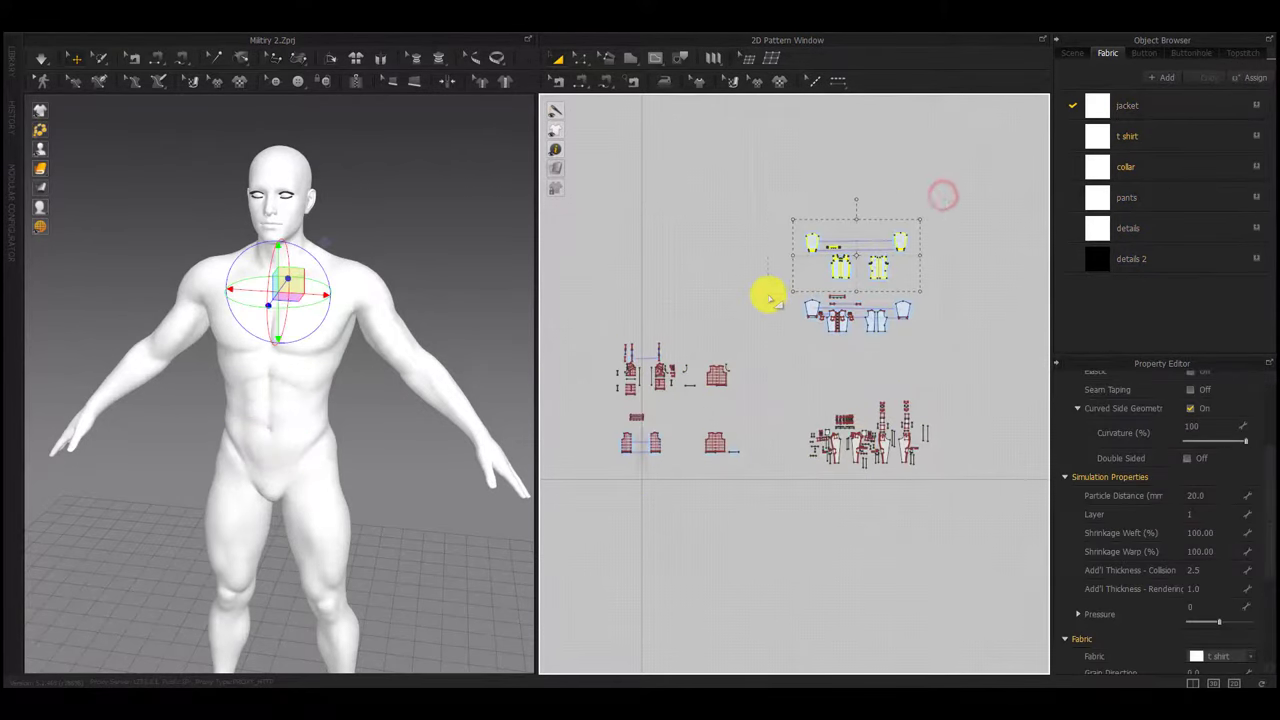
{"action": "key", "text": "shift+q"}
Turn the undershirt sleeve on the avatar's right arm slightly about its vertical axis
{"action": "right_click_drag", "start_coordinate": [395, 483], "coordinate": [446, 488]}
{"action": "left_click", "coordinate": [452, 517]}
{"action": "scroll", "coordinate": [815, 307], "scroll_direction": "up", "scroll_amount": 5}
{"action": "left_click", "coordinate": [418, 337]}
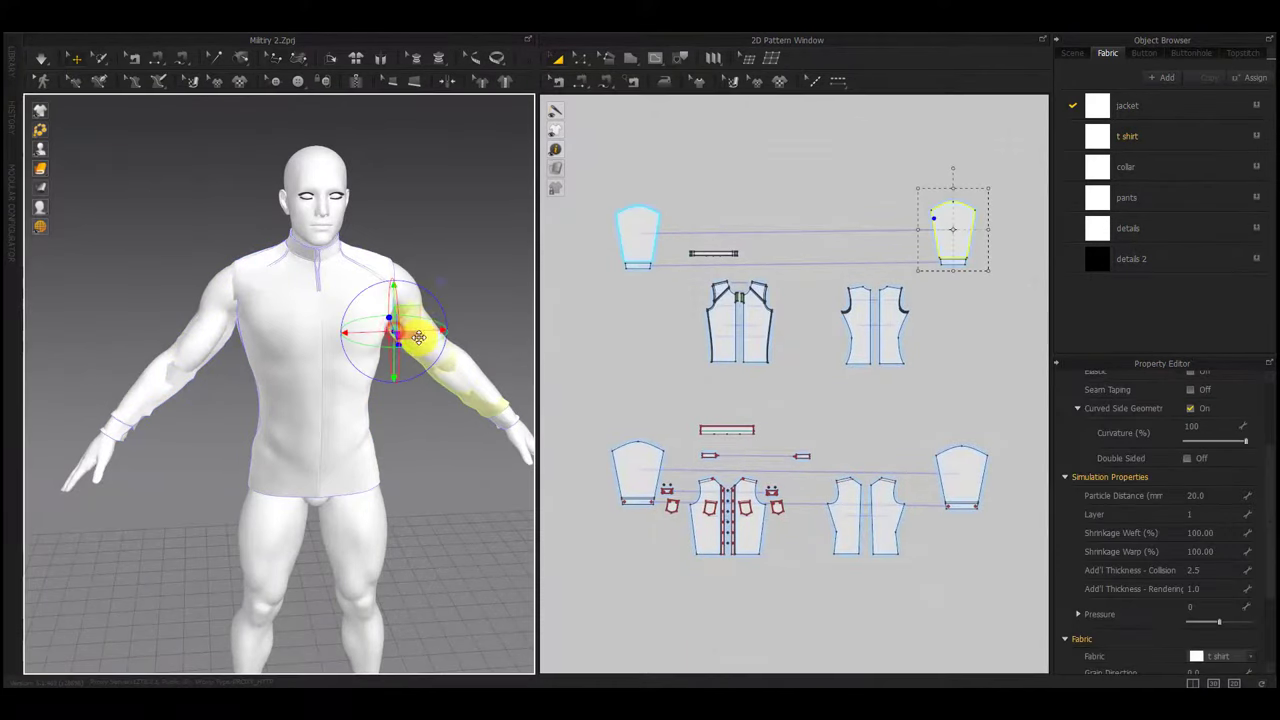
{"action": "right_click_drag", "start_coordinate": [429, 322], "coordinate": [257, 423]}
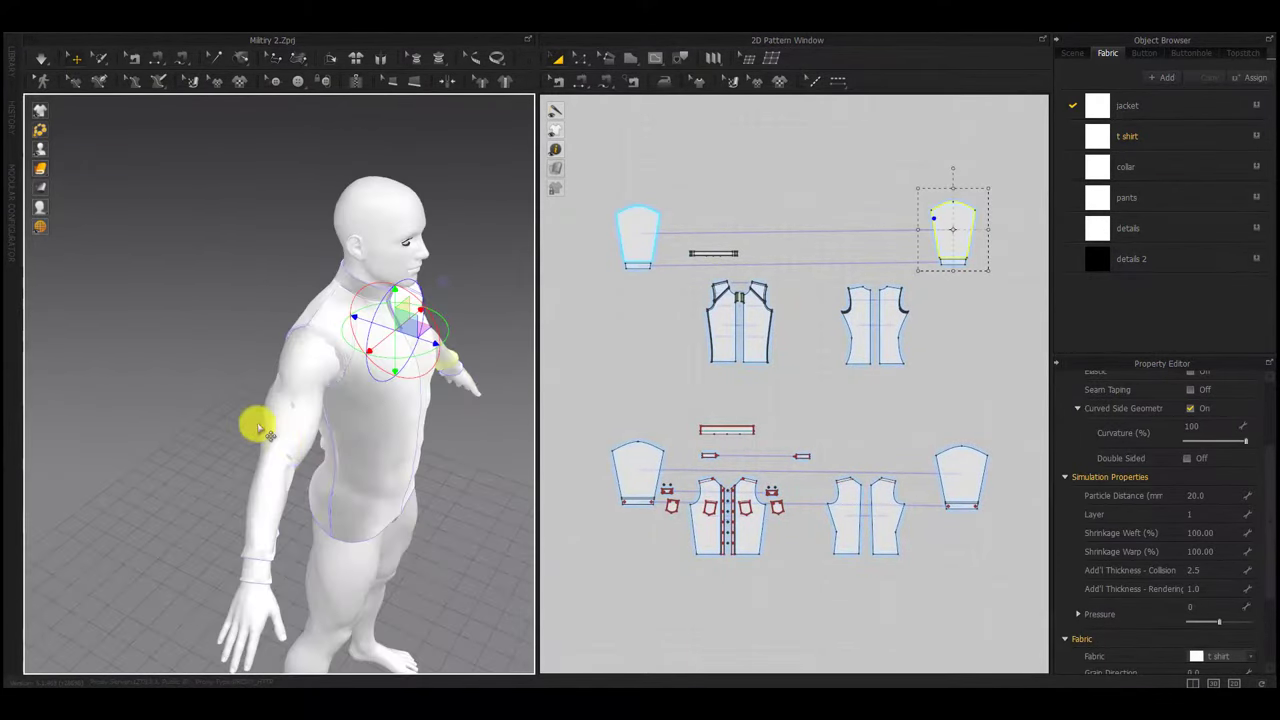
{"action": "left_click", "coordinate": [289, 477]}
{"action": "left_click", "coordinate": [655, 238]}
{"action": "right_click_drag", "start_coordinate": [437, 460], "coordinate": [336, 462]}
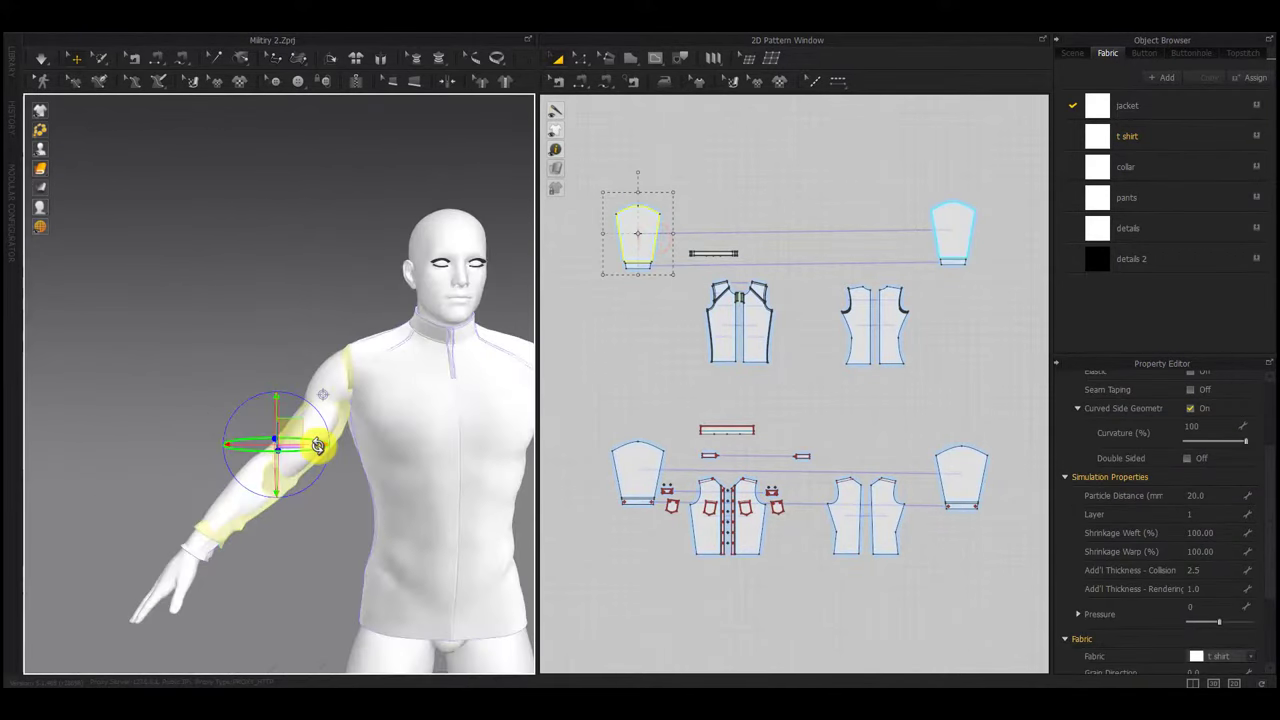
{"action": "left_click_drag", "start_coordinate": [308, 445], "coordinate": [301, 444]}
{"action": "left_click", "coordinate": [301, 534]}
{"action": "scroll", "coordinate": [340, 554], "scroll_direction": "down", "scroll_amount": 2}
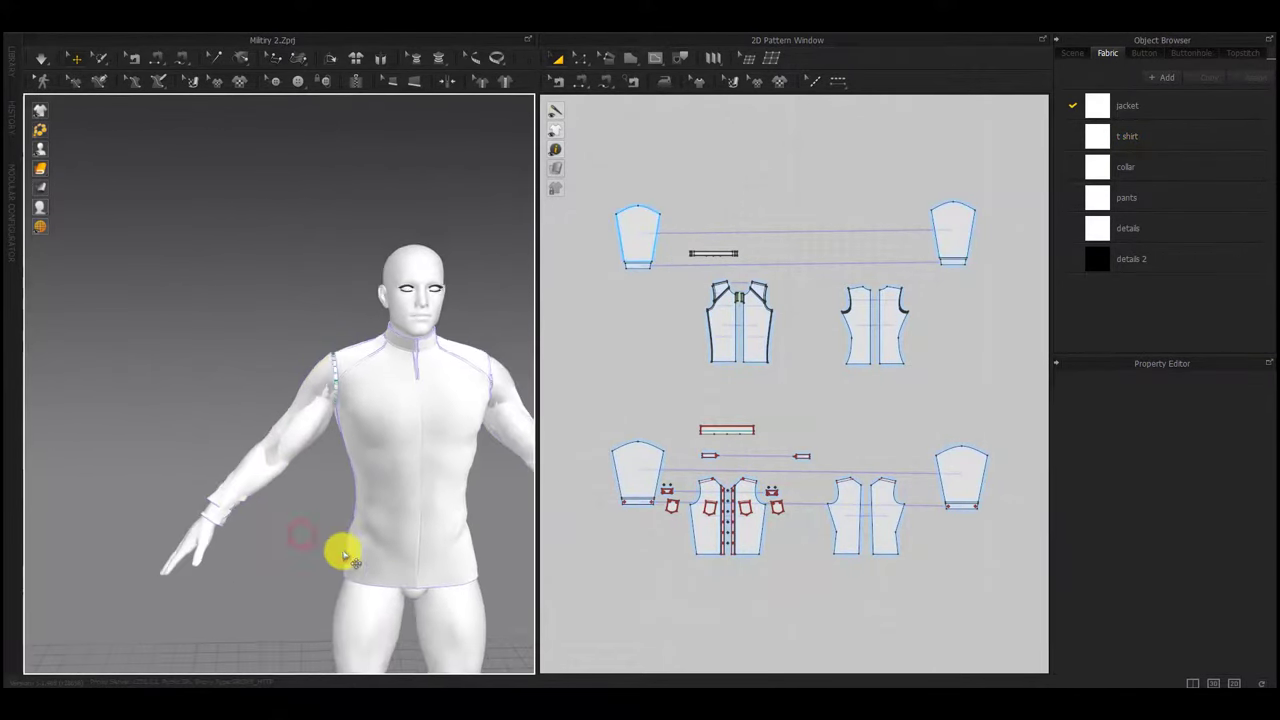
{"action": "middle_click_drag", "start_coordinate": [375, 565], "coordinate": [240, 565]}
Simulate the undershirt, pulling its fabric around the underarms and lower back so it settles on the avatar
{"action": "key", "text": "space"}
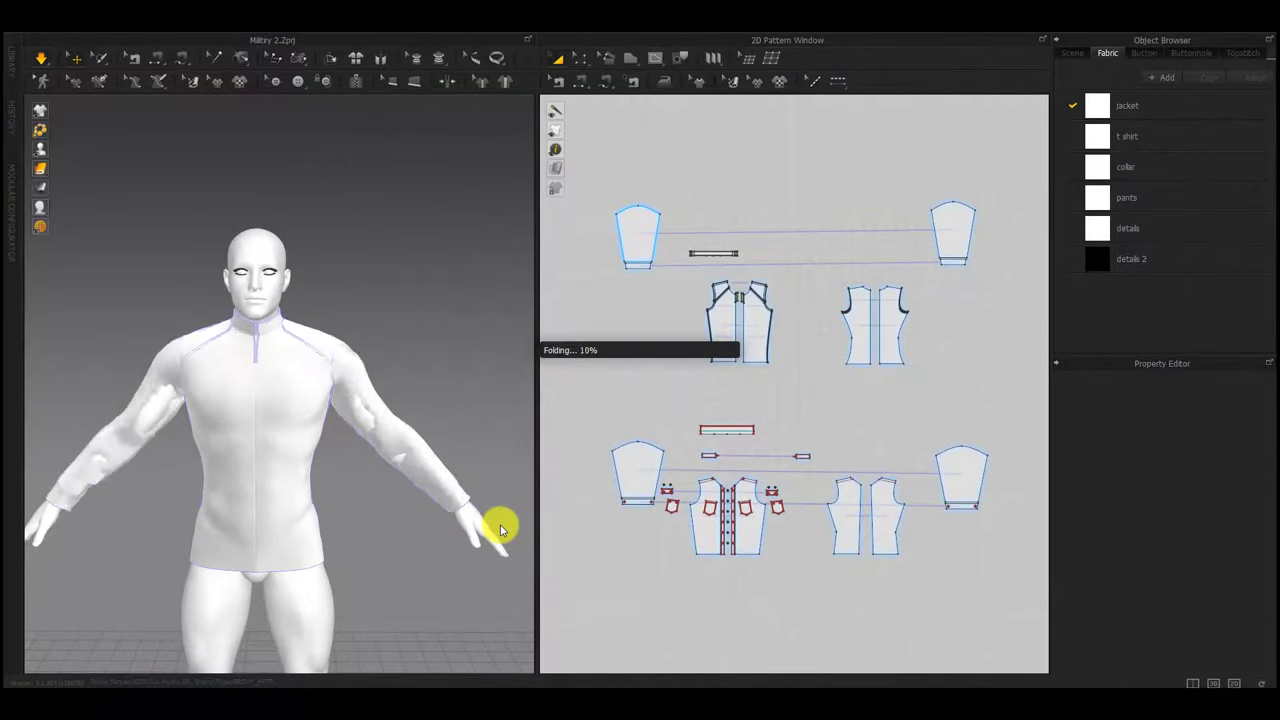
{"action": "right_click_drag", "start_coordinate": [165, 518], "coordinate": [386, 543]}
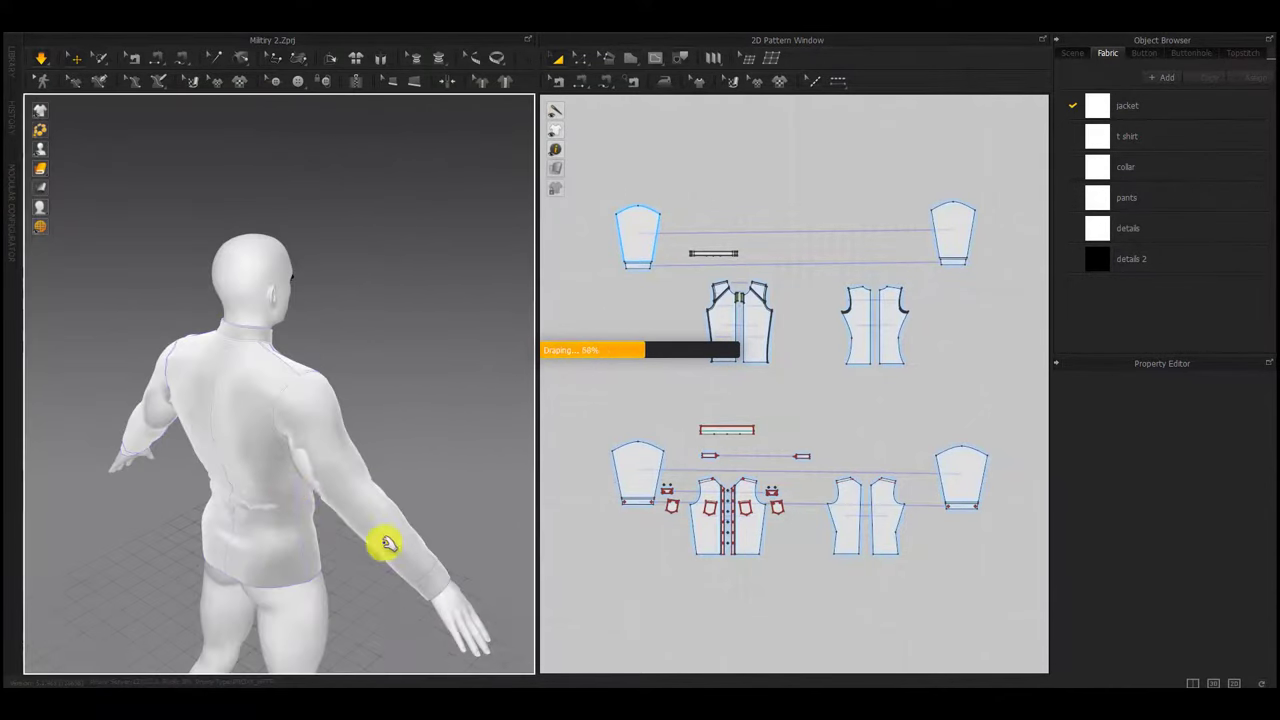
{"action": "left_click", "coordinate": [303, 467]}
{"action": "right_click_drag", "start_coordinate": [356, 488], "coordinate": [381, 460]}
{"action": "left_click", "coordinate": [275, 478]}
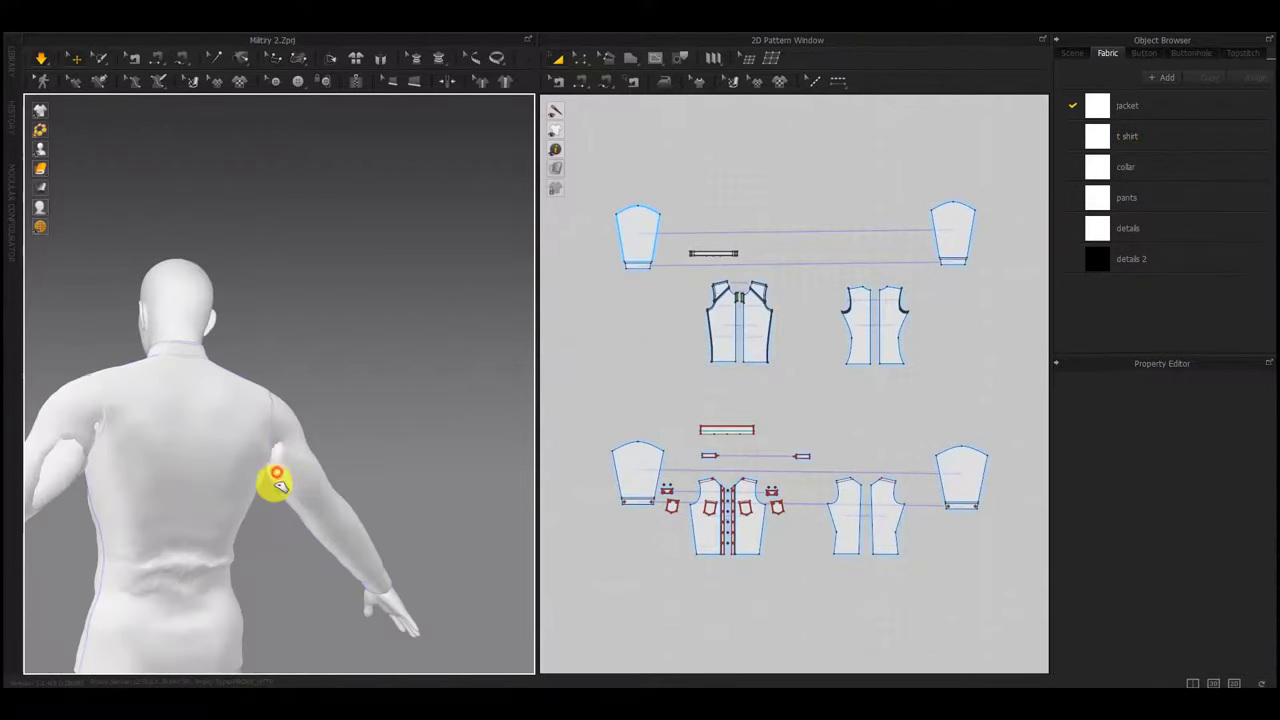
{"action": "middle_click_drag", "start_coordinate": [242, 552], "coordinate": [366, 488]}
{"action": "left_click_drag", "start_coordinate": [192, 420], "coordinate": [216, 560]}
{"action": "right_click_drag", "start_coordinate": [240, 444], "coordinate": [229, 528]}
{"action": "left_click", "coordinate": [158, 445]}
{"action": "left_click", "coordinate": [406, 546]}
{"action": "right_click_drag", "start_coordinate": [406, 546], "coordinate": [389, 545]}
{"action": "key", "text": "space"}
Show the button-up shirt's pattern pieces over the undershirt in 3D and start simulating them
{"action": "scroll", "coordinate": [814, 486], "scroll_direction": "down", "scroll_amount": 4}
{"action": "left_click_drag", "start_coordinate": [929, 392], "coordinate": [623, 543]}
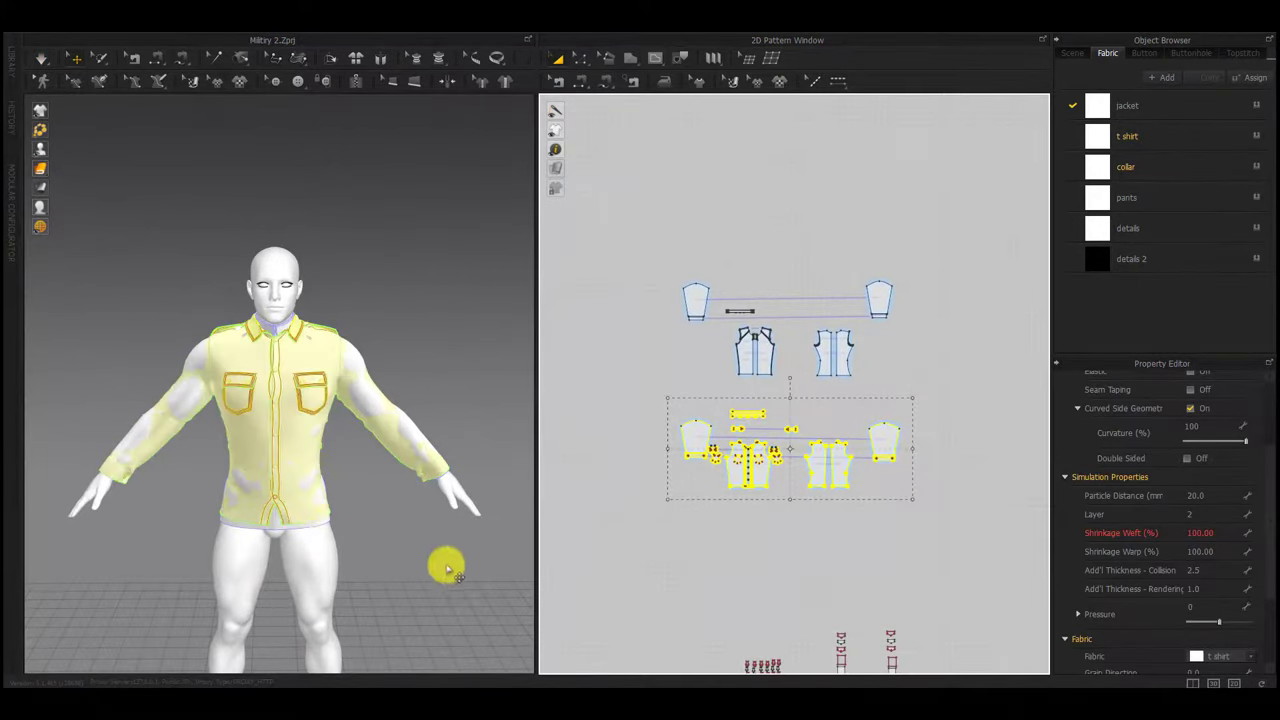
{"action": "key", "text": "space"}
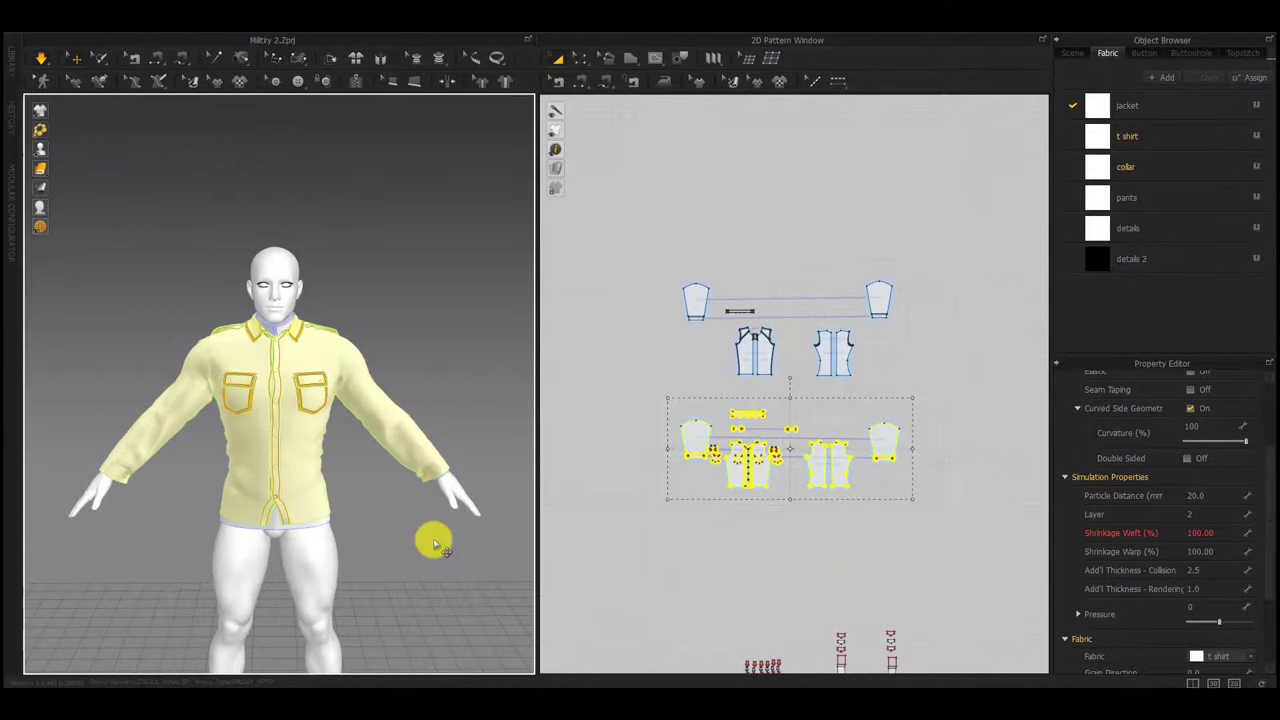
{"action": "right_click_drag", "start_coordinate": [435, 543], "coordinate": [370, 533]}
{"action": "left_click", "coordinate": [446, 531]}
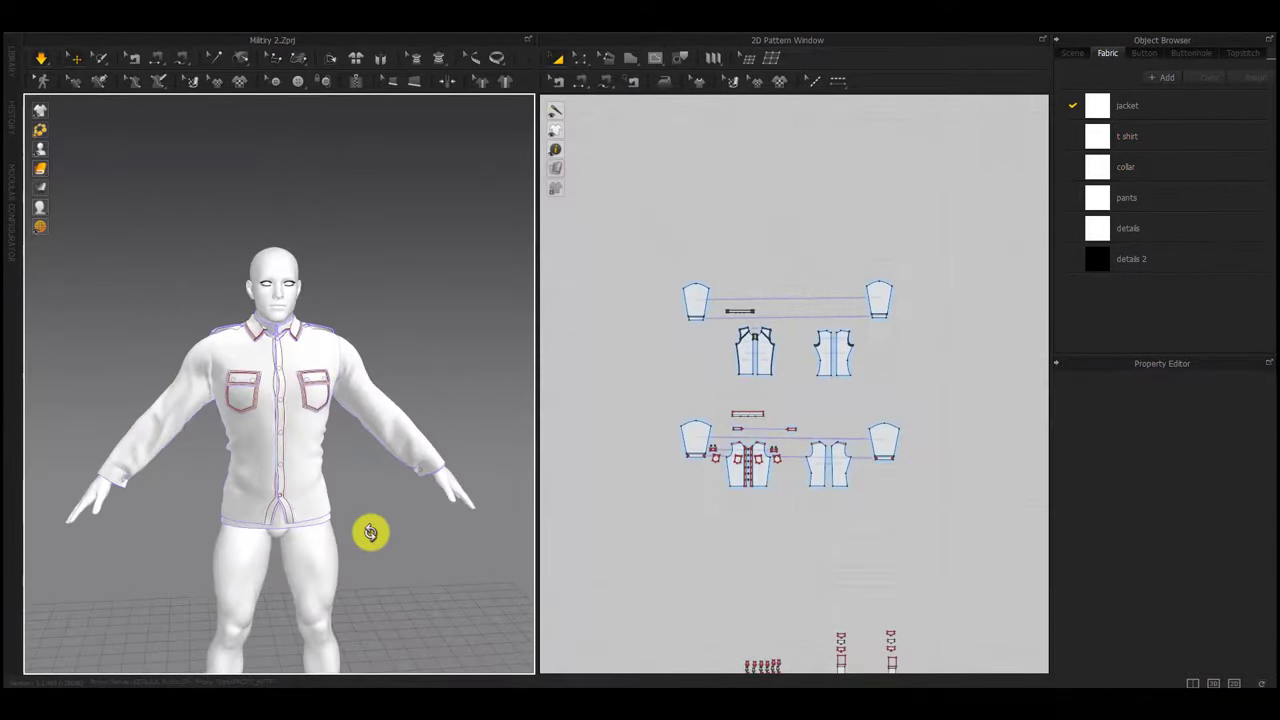
Pull the shirt's fabric around the underarm and side during simulation to smooth its fit
{"action": "scroll", "coordinate": [287, 397], "scroll_direction": "up", "scroll_amount": 5}
{"action": "left_click", "coordinate": [279, 366]}
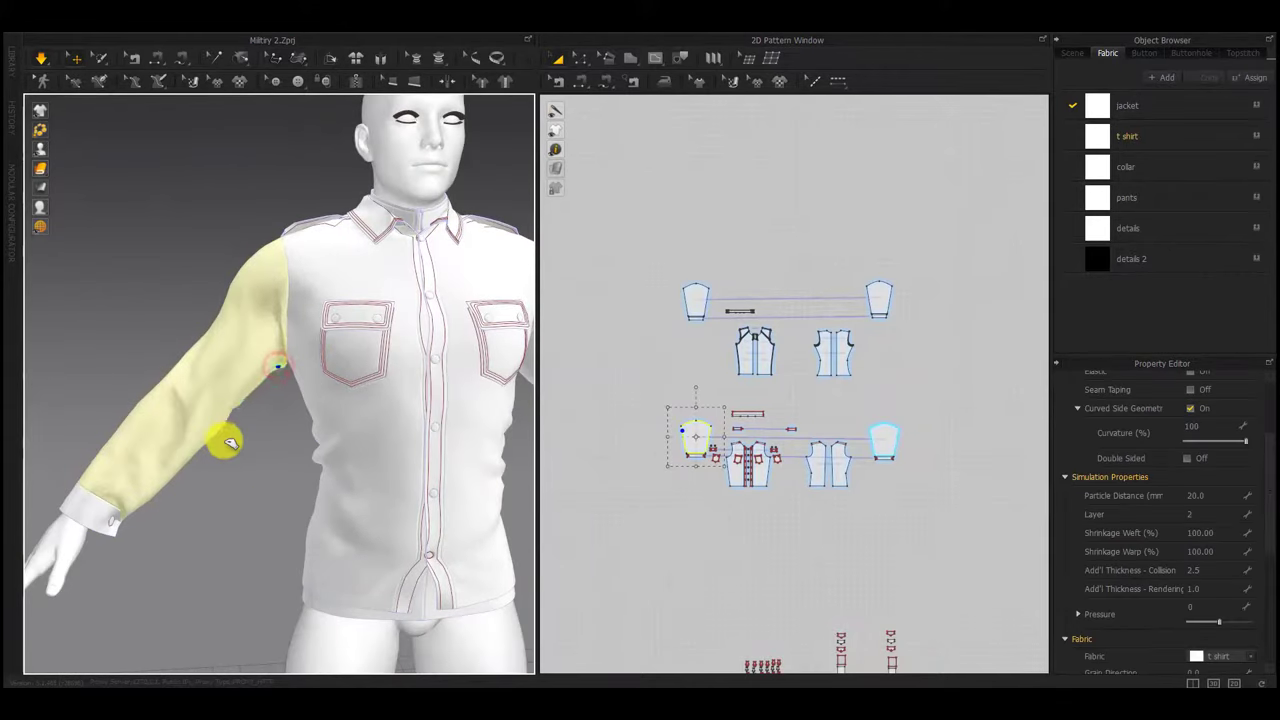
{"action": "right_click_drag", "start_coordinate": [224, 452], "coordinate": [286, 321]}
{"action": "left_click_drag", "start_coordinate": [307, 384], "coordinate": [326, 440]}
{"action": "left_click", "coordinate": [326, 448]}
{"action": "right_click_drag", "start_coordinate": [326, 448], "coordinate": [243, 443]}
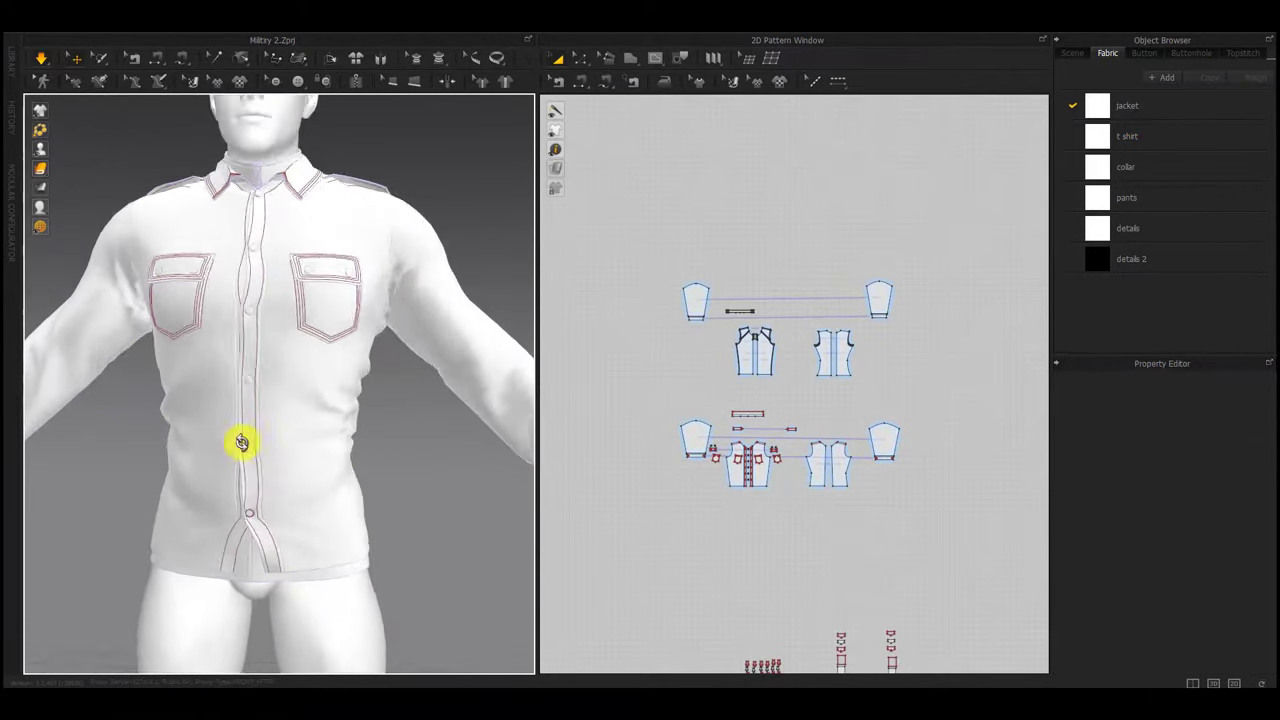
{"action": "scroll", "coordinate": [289, 457], "scroll_direction": "down", "scroll_amount": 4}
{"action": "right_click_drag", "start_coordinate": [189, 494], "coordinate": [109, 483]}
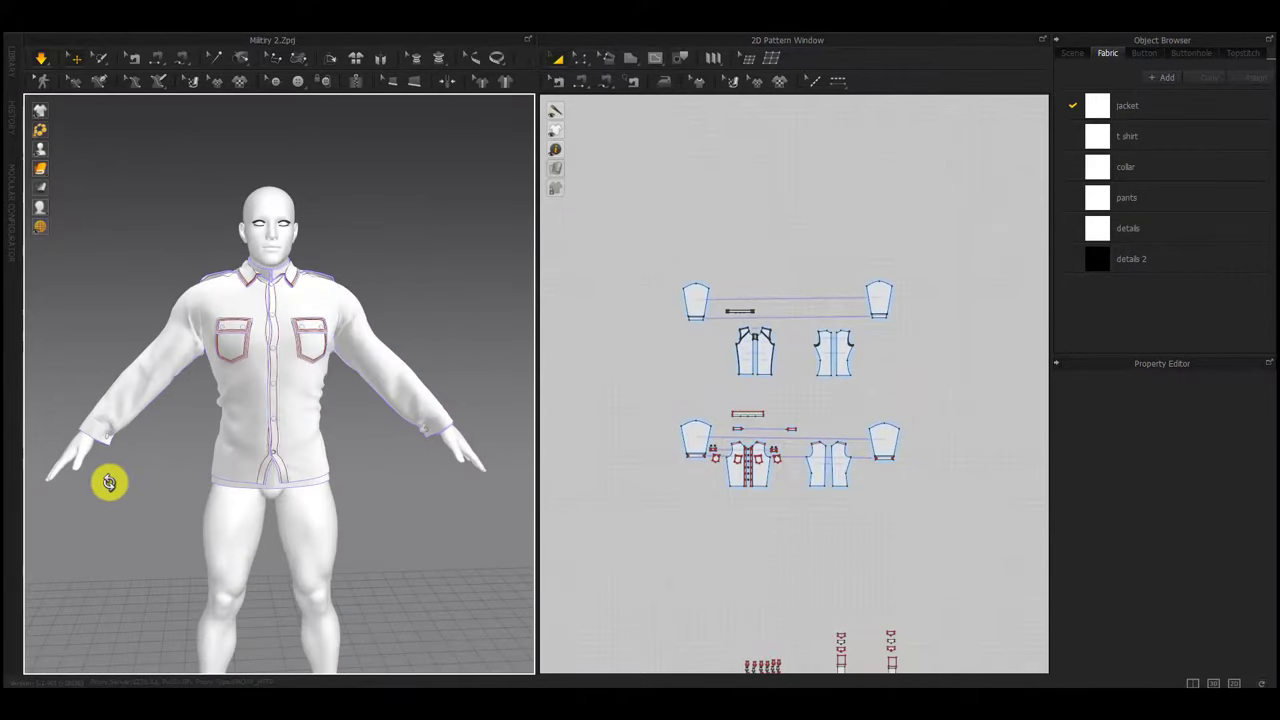
Examine how the shirt cuff closes around the avatar's wrist and stop the simulation
{"action": "right_click_drag", "start_coordinate": [278, 492], "coordinate": [211, 466]}
{"action": "scroll", "coordinate": [169, 420], "scroll_direction": "up", "scroll_amount": 5}
{"action": "scroll", "coordinate": [211, 466], "scroll_direction": "up", "scroll_amount": 5}
{"action": "middle_click_drag", "start_coordinate": [211, 466], "coordinate": [374, 483]}
{"action": "left_click", "coordinate": [491, 295]}
{"action": "right_click_drag", "start_coordinate": [374, 460], "coordinate": [315, 465]}
{"action": "right_click_drag", "start_coordinate": [387, 448], "coordinate": [327, 418]}
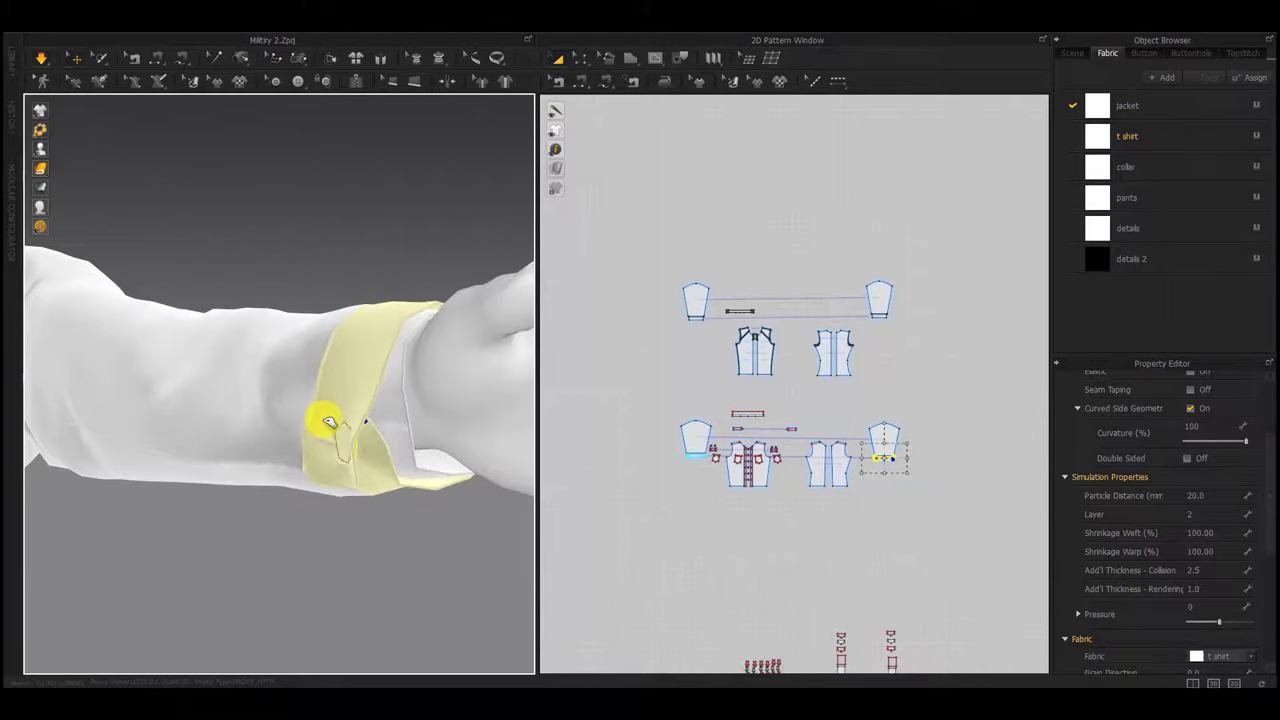
{"action": "scroll", "coordinate": [345, 505], "scroll_direction": "down", "scroll_amount": 3}
{"action": "key", "text": "space"}
{"action": "right_click_drag", "start_coordinate": [335, 522], "coordinate": [287, 317]}
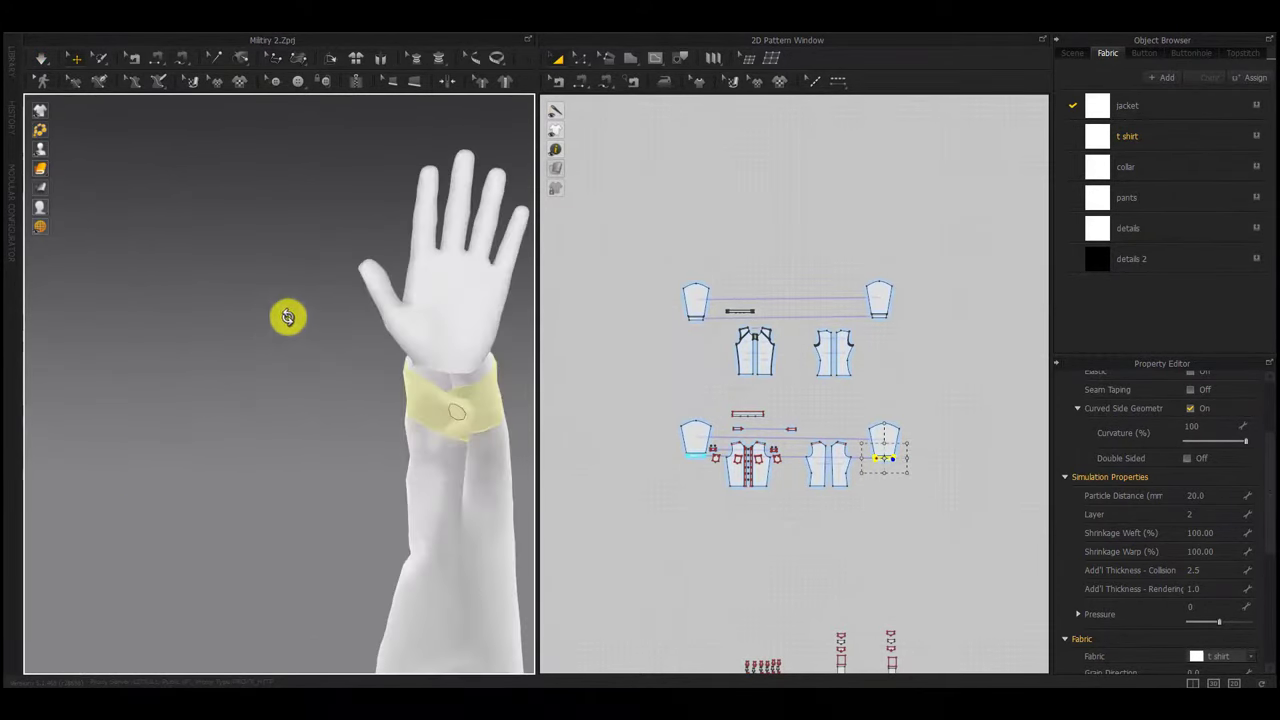
Clone the internal circle at the far end of the shirt cuff as a separate pattern piece beside the cuff
{"action": "left_click", "coordinate": [786, 517]}
{"action": "scroll", "coordinate": [885, 467], "scroll_direction": "up", "scroll_amount": 5}
{"action": "scroll", "coordinate": [831, 473], "scroll_direction": "down", "scroll_amount": 3}
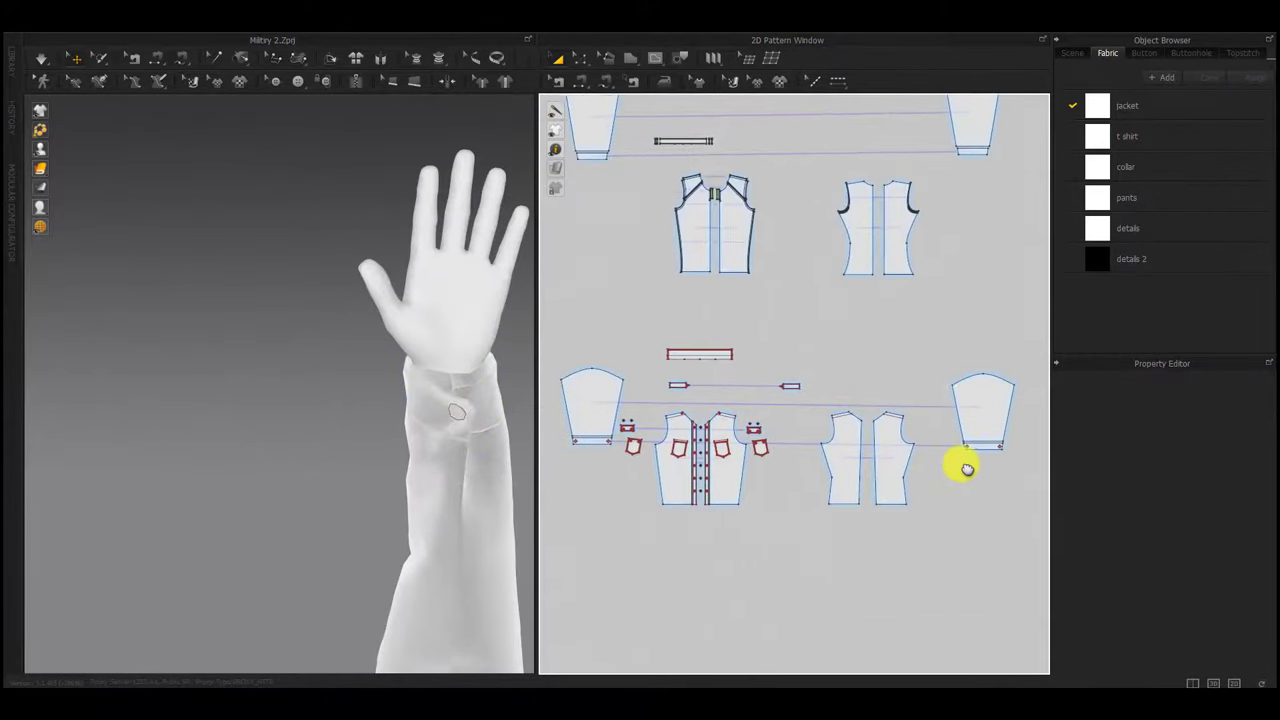
{"action": "left_click", "coordinate": [445, 473]}
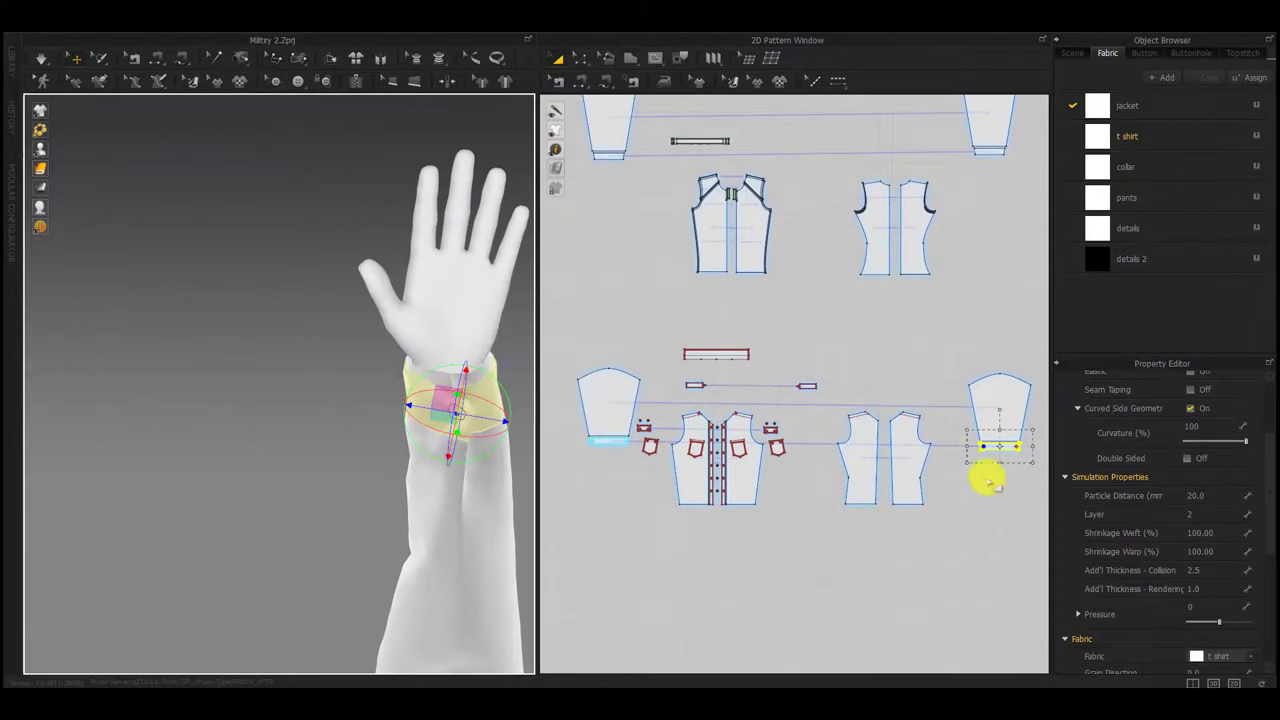
{"action": "middle_click_drag", "start_coordinate": [987, 480], "coordinate": [954, 480]}
{"action": "left_click", "coordinate": [955, 480]}
{"action": "scroll", "coordinate": [958, 460], "scroll_direction": "up", "scroll_amount": 6}
{"action": "scroll", "coordinate": [957, 459], "scroll_direction": "down", "scroll_amount": 2}
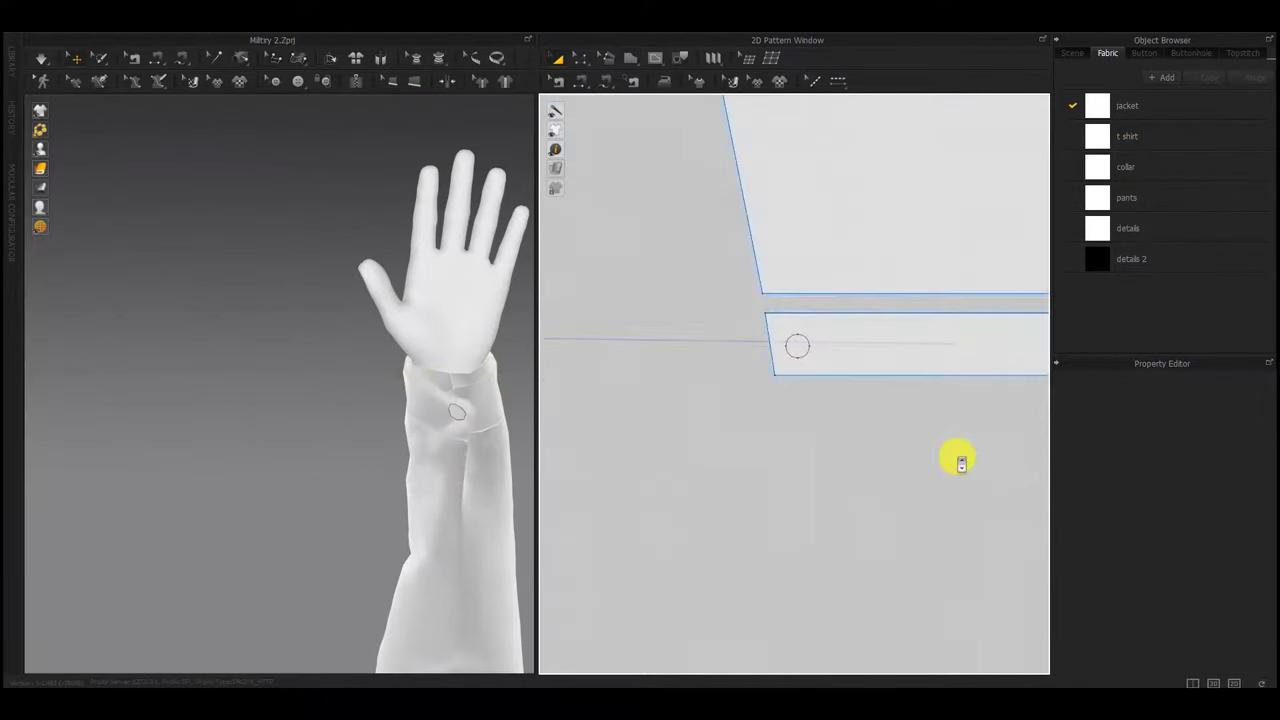
{"action": "scroll", "coordinate": [957, 459], "scroll_direction": "down", "scroll_amount": 4}
{"action": "middle_click_drag", "start_coordinate": [875, 459], "coordinate": [651, 455]}
{"action": "right_click", "coordinate": [787, 414]}
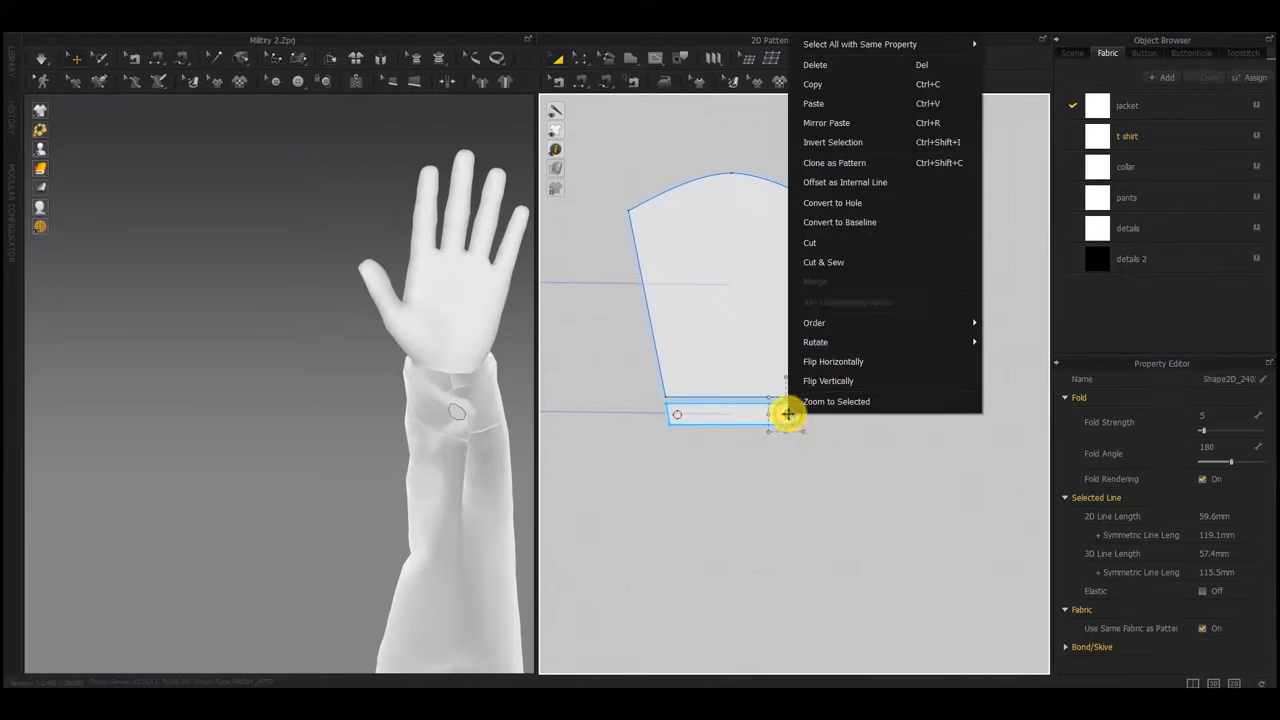
{"action": "left_click", "coordinate": [845, 163]}
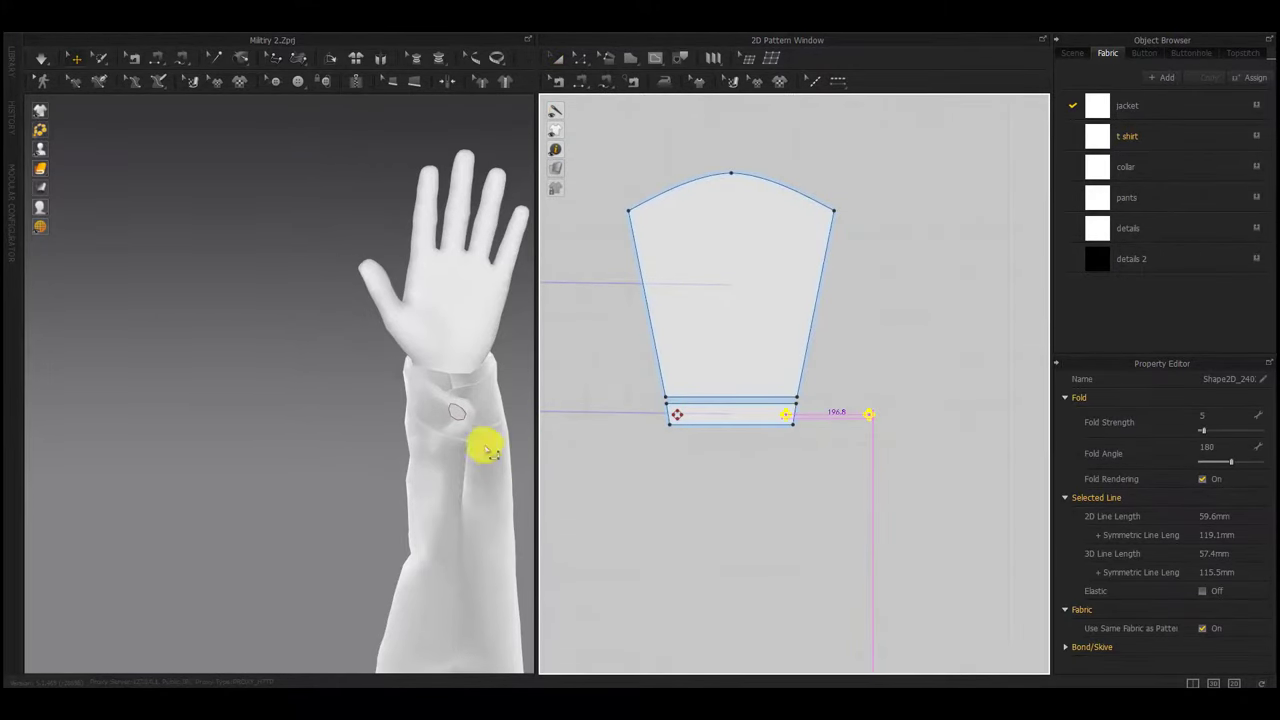
{"action": "left_click", "coordinate": [447, 415]}
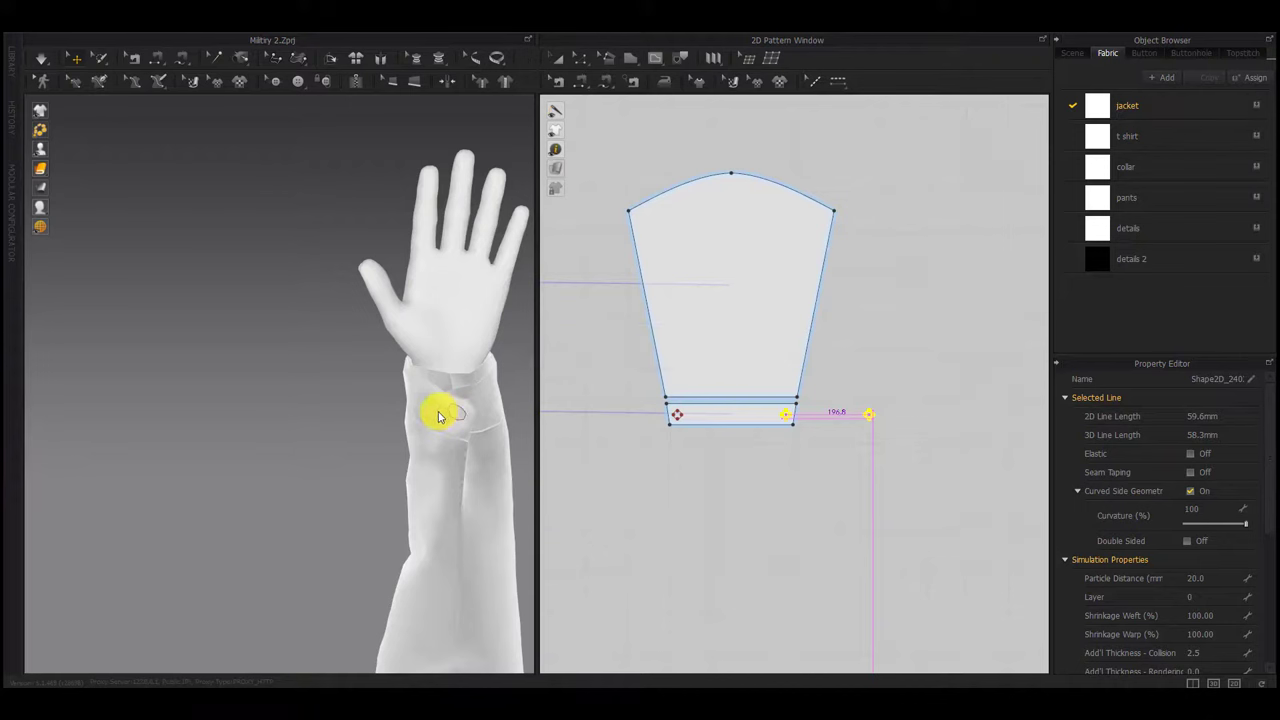
Sew the cloned circle to the internal circle at the cuff's opposite end with free sewing
{"action": "right_click", "coordinate": [436, 413]}
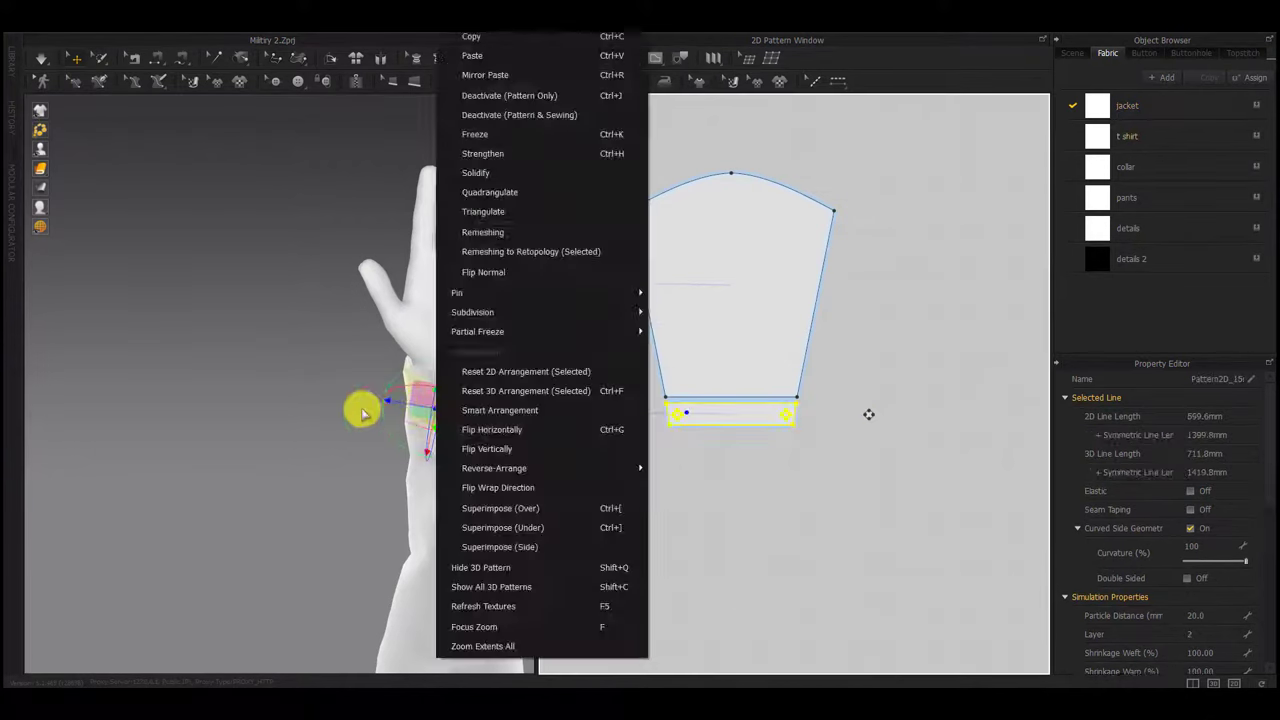
{"action": "left_click", "coordinate": [358, 407]}
{"action": "left_click", "coordinate": [434, 413]}
{"action": "left_click", "coordinate": [735, 473]}
{"action": "key", "text": "m"}
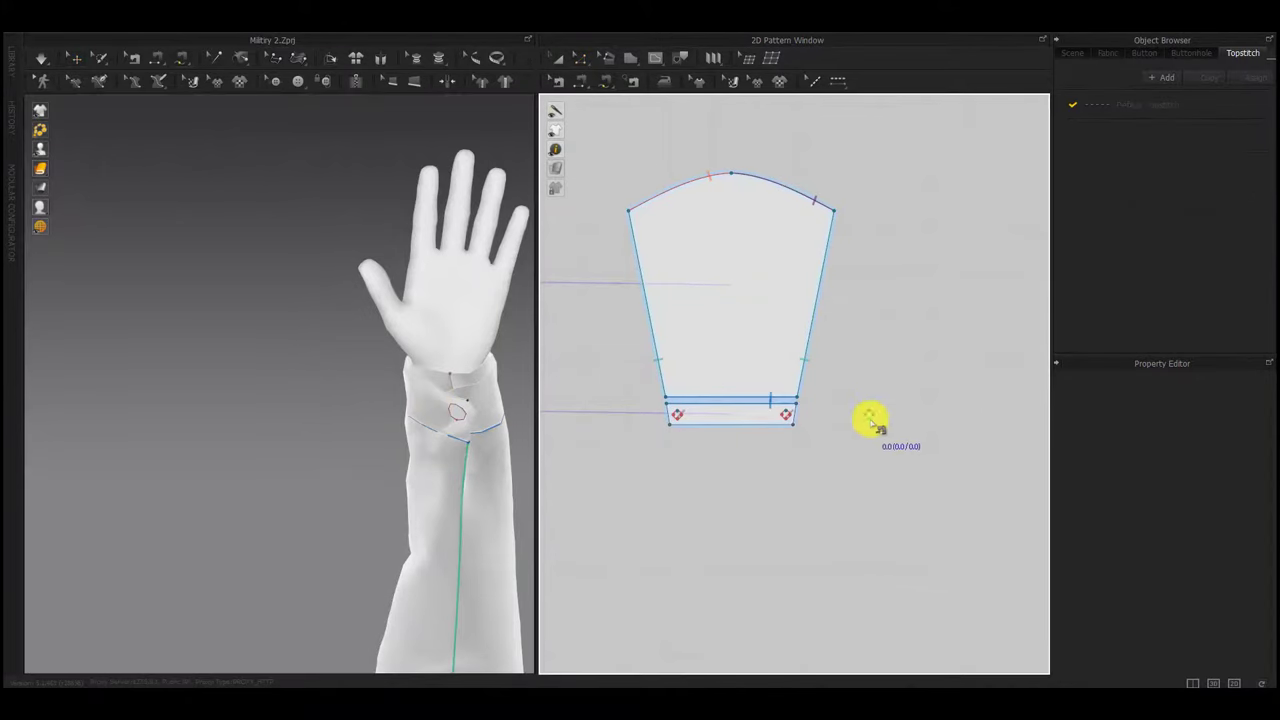
{"action": "left_click", "coordinate": [869, 419]}
{"action": "left_click", "coordinate": [678, 423]}
Superimpose the cloned circle piece over the cuff in 3D
{"action": "key", "text": "a"}
{"action": "left_click_drag", "start_coordinate": [889, 394], "coordinate": [834, 453]}
{"action": "scroll", "coordinate": [356, 446], "scroll_direction": "down", "scroll_amount": 8}
{"action": "right_click_drag", "start_coordinate": [358, 447], "coordinate": [397, 549]}
{"action": "scroll", "coordinate": [383, 426], "scroll_direction": "down", "scroll_amount": 3}
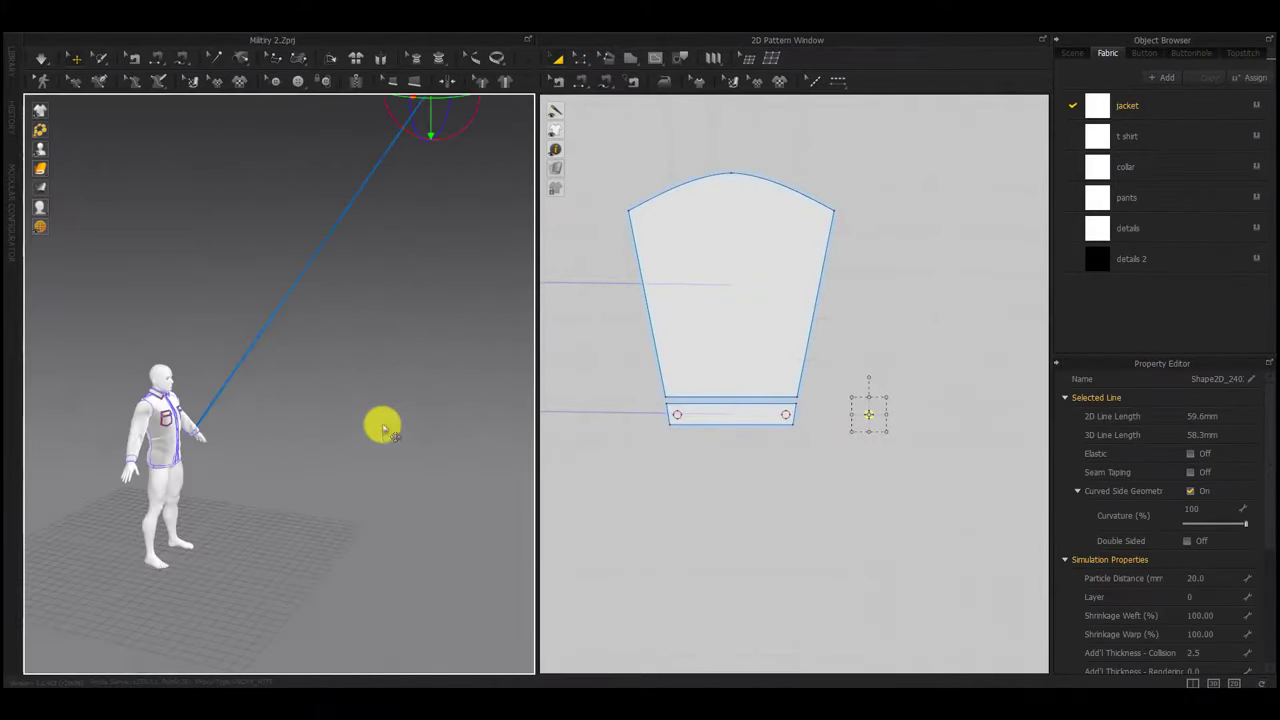
{"action": "right_click", "coordinate": [434, 119]}
{"action": "left_click", "coordinate": [462, 513]}
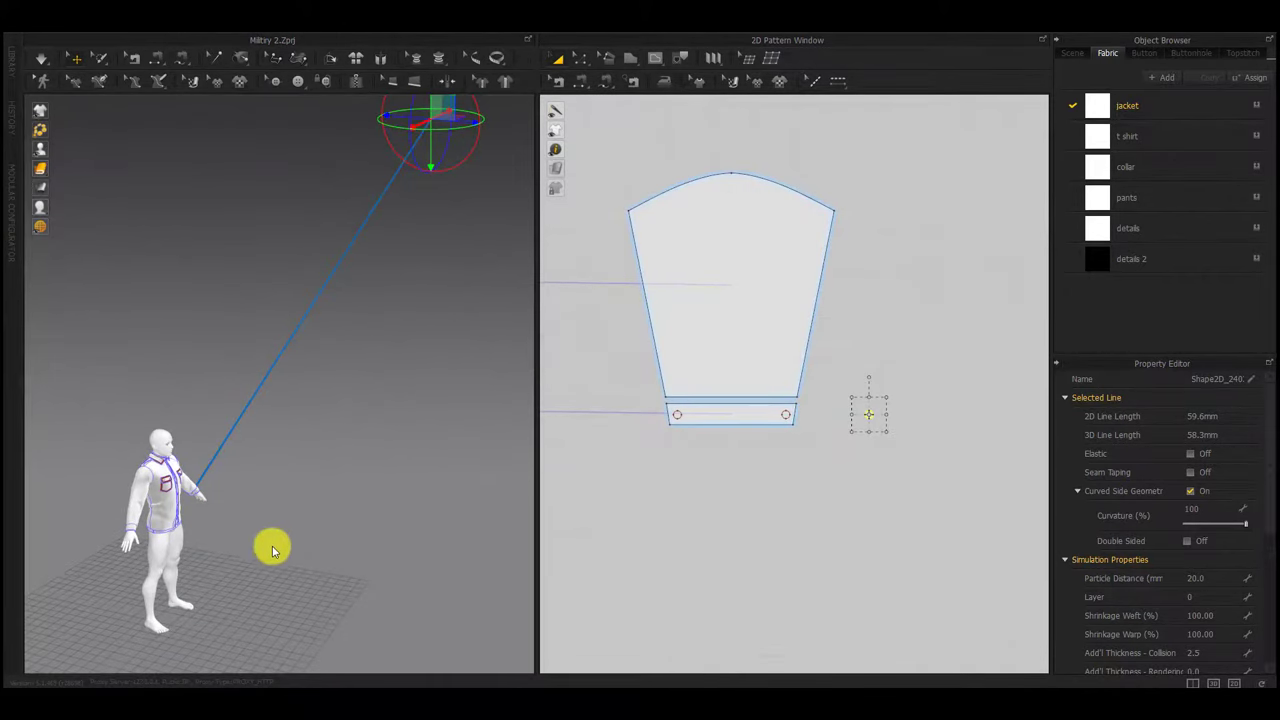
Examine the shirt cuff and its button circle up close on the avatar's wrist
{"action": "middle_click_drag", "start_coordinate": [268, 553], "coordinate": [209, 529]}
{"action": "left_click", "coordinate": [297, 552]}
{"action": "right_click_drag", "start_coordinate": [297, 552], "coordinate": [376, 486]}
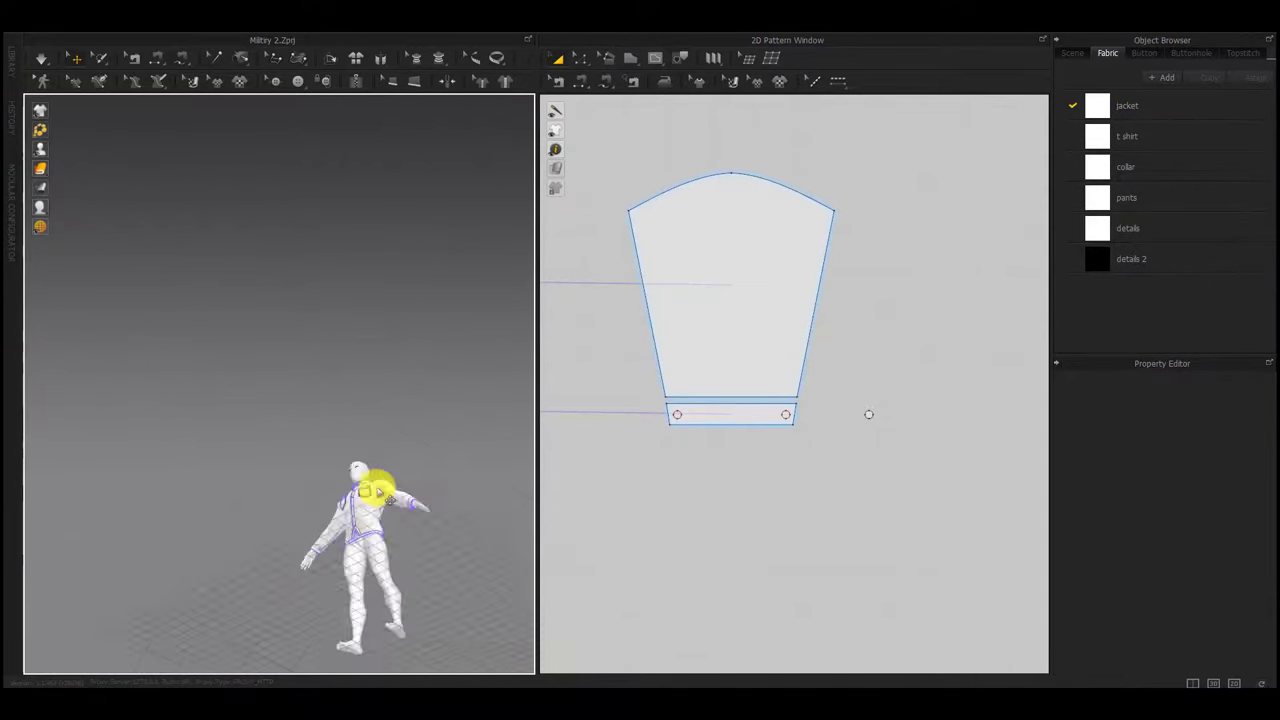
{"action": "scroll", "coordinate": [237, 287], "scroll_direction": "up", "scroll_amount": 4}
{"action": "scroll", "coordinate": [389, 455], "scroll_direction": "up", "scroll_amount": 6}
{"action": "middle_click_drag", "start_coordinate": [440, 598], "coordinate": [211, 378]}
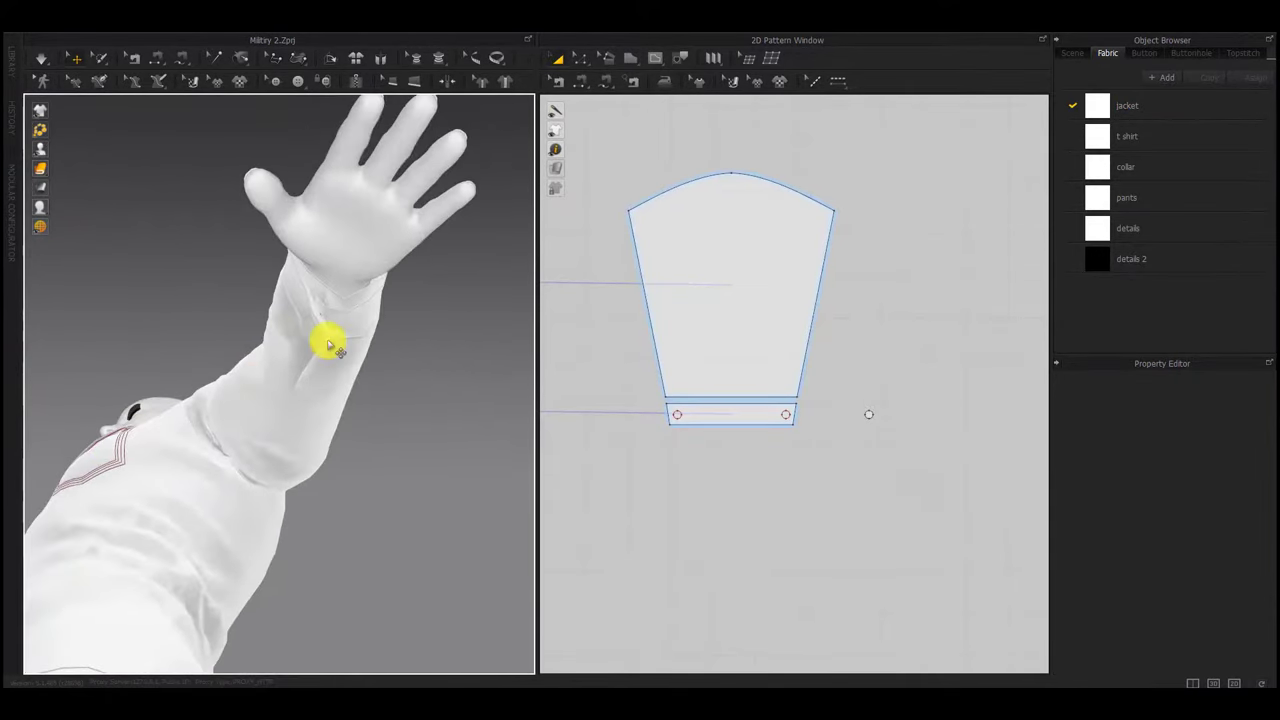
{"action": "right_click_drag", "start_coordinate": [328, 344], "coordinate": [425, 370]}
{"action": "left_click_drag", "start_coordinate": [917, 374], "coordinate": [828, 453]}
{"action": "scroll", "coordinate": [1121, 565], "scroll_direction": "down", "scroll_amount": 1}
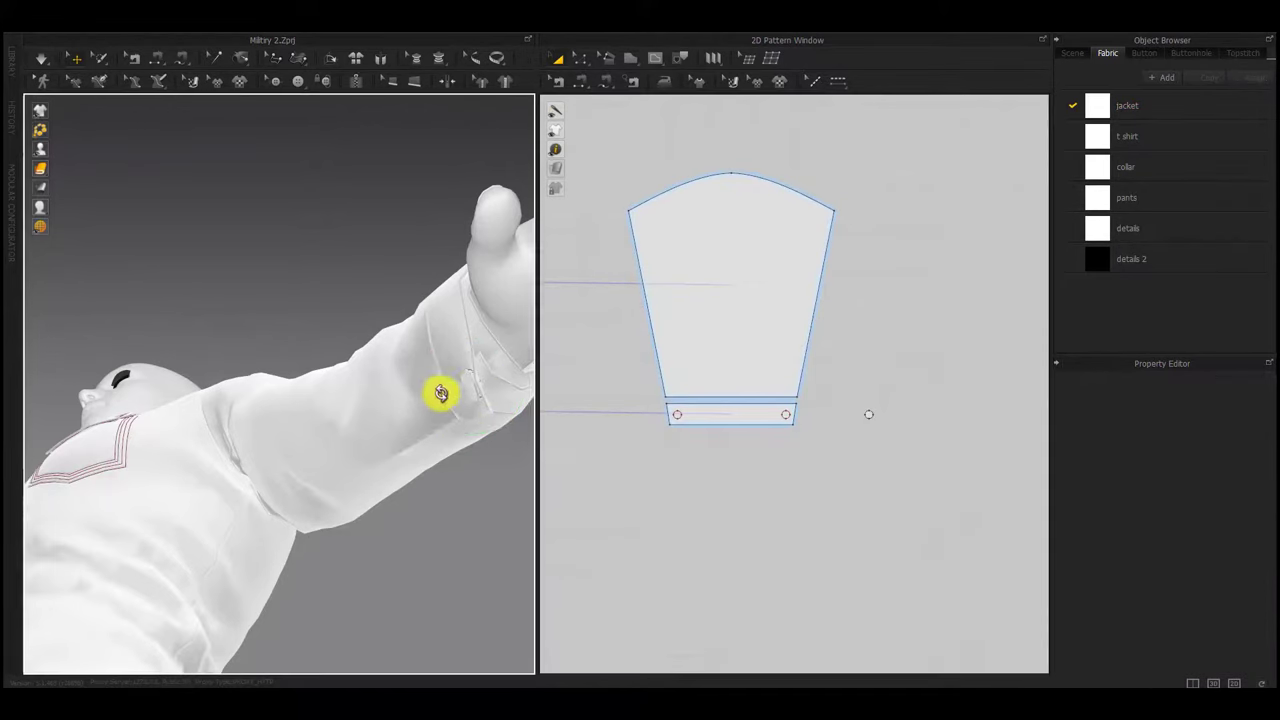
{"action": "left_click", "coordinate": [506, 416]}
{"action": "right_click_drag", "start_coordinate": [443, 394], "coordinate": [500, 385]}
{"action": "left_click", "coordinate": [471, 336]}
{"action": "left_click", "coordinate": [373, 369]}
Draw an internal line about 50 mm long across the cuff, just inside the circle at its far end
{"action": "left_click", "coordinate": [779, 466]}
{"action": "scroll", "coordinate": [789, 421], "scroll_direction": "up", "scroll_amount": 5}
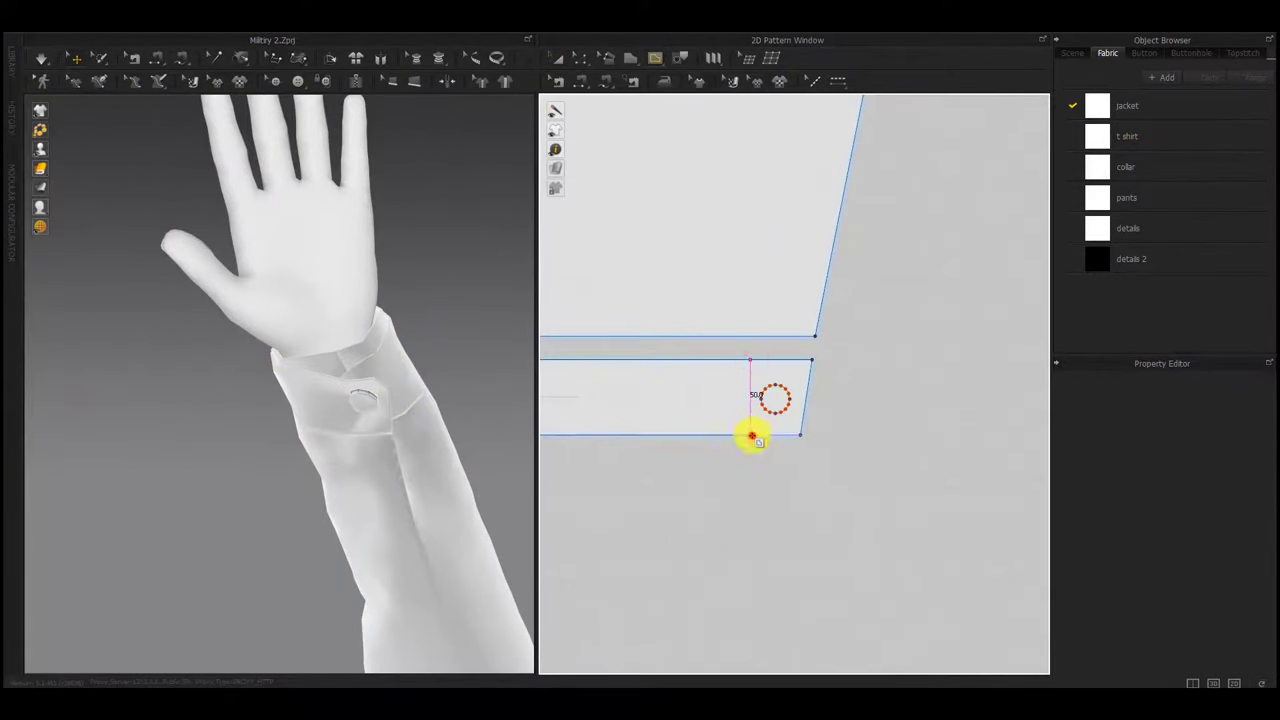
{"action": "double_click", "coordinate": [752, 436]}
Sew the cuff's new internal line to its opposite end edge and simulate the closed cuff
{"action": "key", "text": "n"}
{"action": "scroll", "coordinate": [752, 375], "scroll_direction": "down", "scroll_amount": 3}
{"action": "left_click", "coordinate": [751, 375]}
{"action": "middle_click_drag", "start_coordinate": [751, 375], "coordinate": [866, 375]}
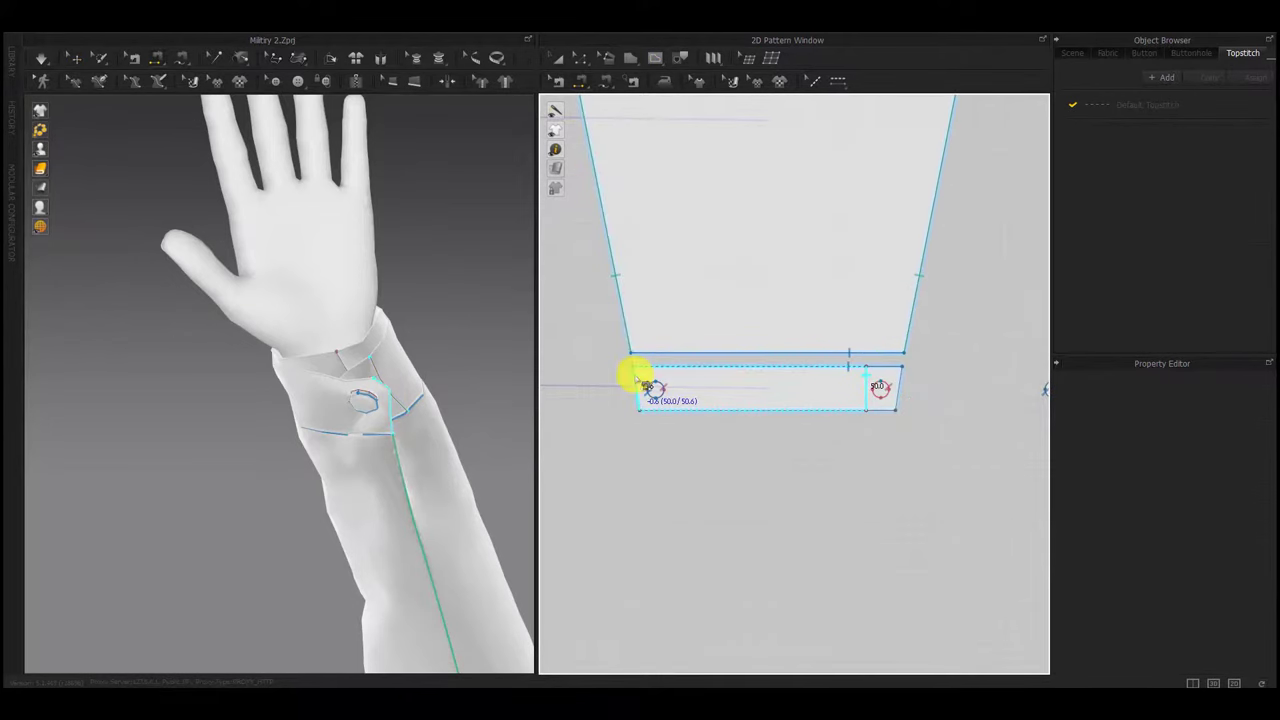
{"action": "left_click", "coordinate": [636, 378]}
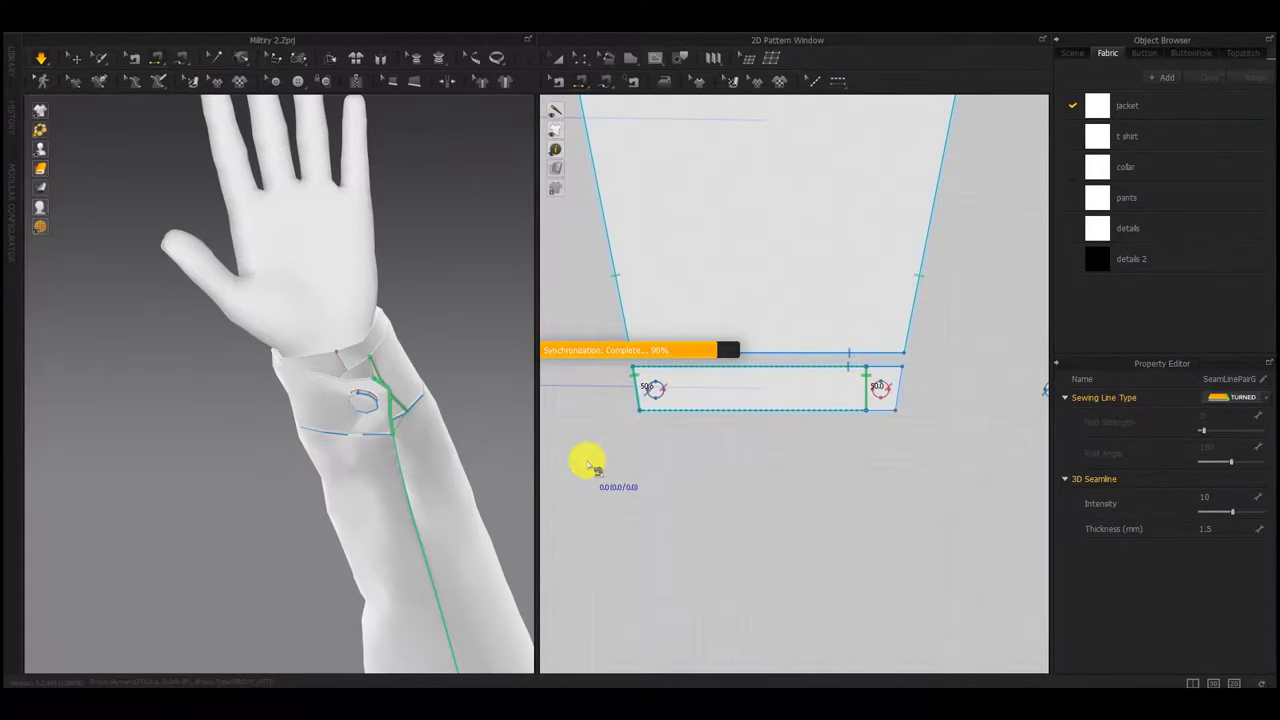
{"action": "key", "text": "space"}
Move the cuff's two upper corner points inward in the 2D pattern to square both ends, and simulate the result
{"action": "key", "text": "z"}
{"action": "scroll", "coordinate": [626, 369], "scroll_direction": "up", "scroll_amount": 5}
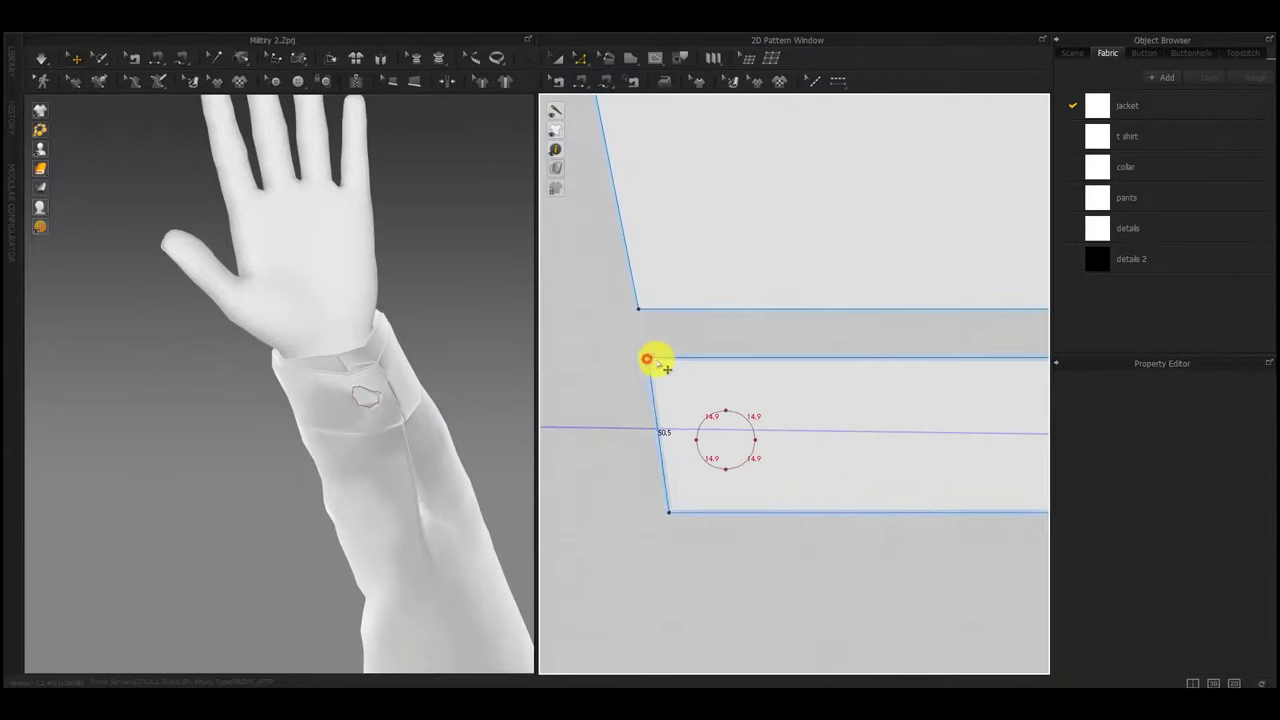
{"action": "left_click_drag", "start_coordinate": [650, 360], "coordinate": [674, 361]}
{"action": "scroll", "coordinate": [755, 430], "scroll_direction": "down", "scroll_amount": 3}
{"action": "middle_click_drag", "start_coordinate": [755, 430], "coordinate": [502, 430]}
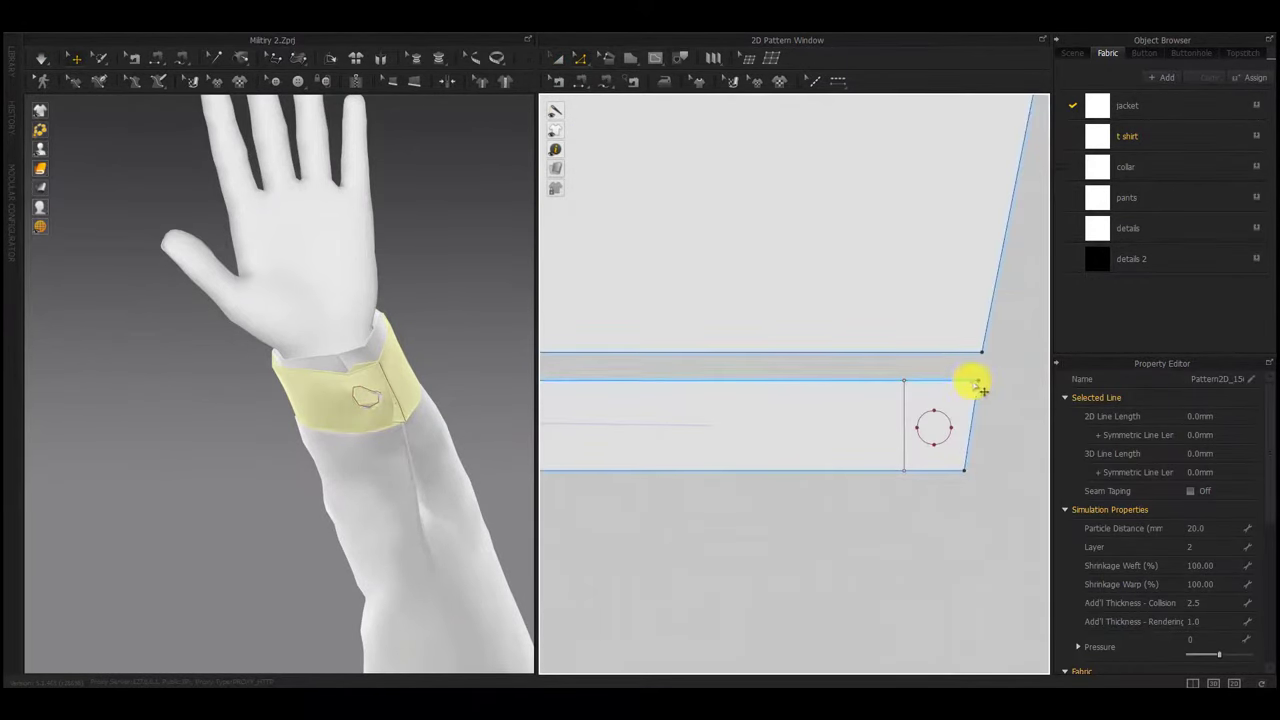
{"action": "left_click_drag", "start_coordinate": [977, 381], "coordinate": [971, 384]}
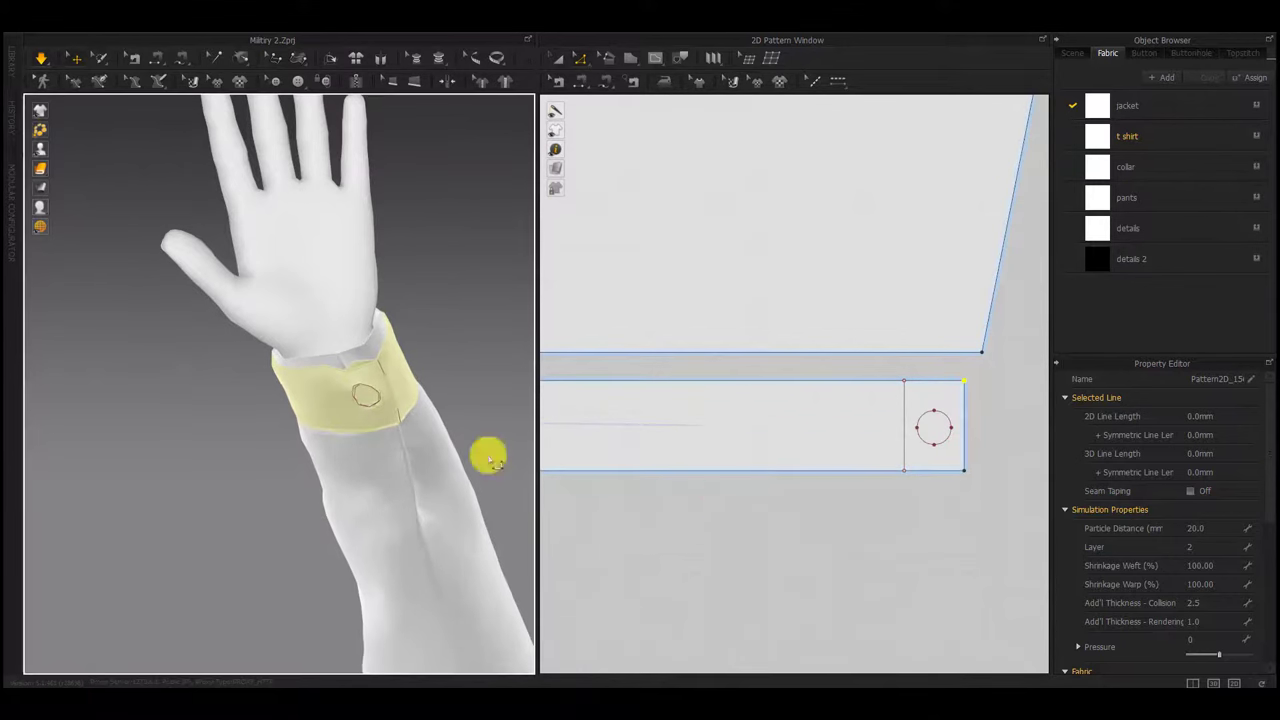
{"action": "mouse_move", "coordinate": [444, 484]}
{"action": "right_mouse_down"}
{"action": "mouse_move", "coordinate": [418, 478]}
{"action": "mouse_move", "coordinate": [452, 484]}
{"action": "right_mouse_up"}
{"action": "left_click", "coordinate": [440, 394]}
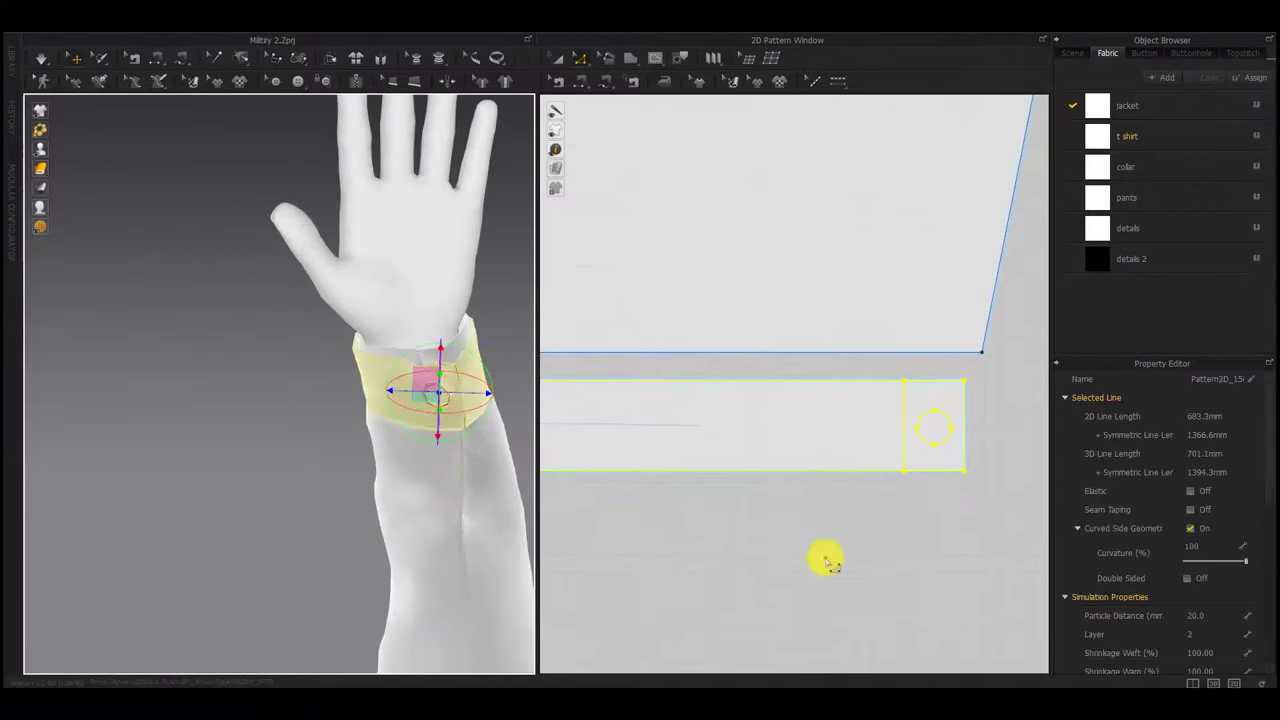
Set the layer of the separate circle piece beside the cuff to 2
{"action": "left_click", "coordinate": [825, 558]}
{"action": "scroll", "coordinate": [803, 530], "scroll_direction": "down", "scroll_amount": 5}
{"action": "left_click_drag", "start_coordinate": [937, 562], "coordinate": [935, 560]}
{"action": "key", "text": "a"}
{"action": "left_click", "coordinate": [777, 386]}
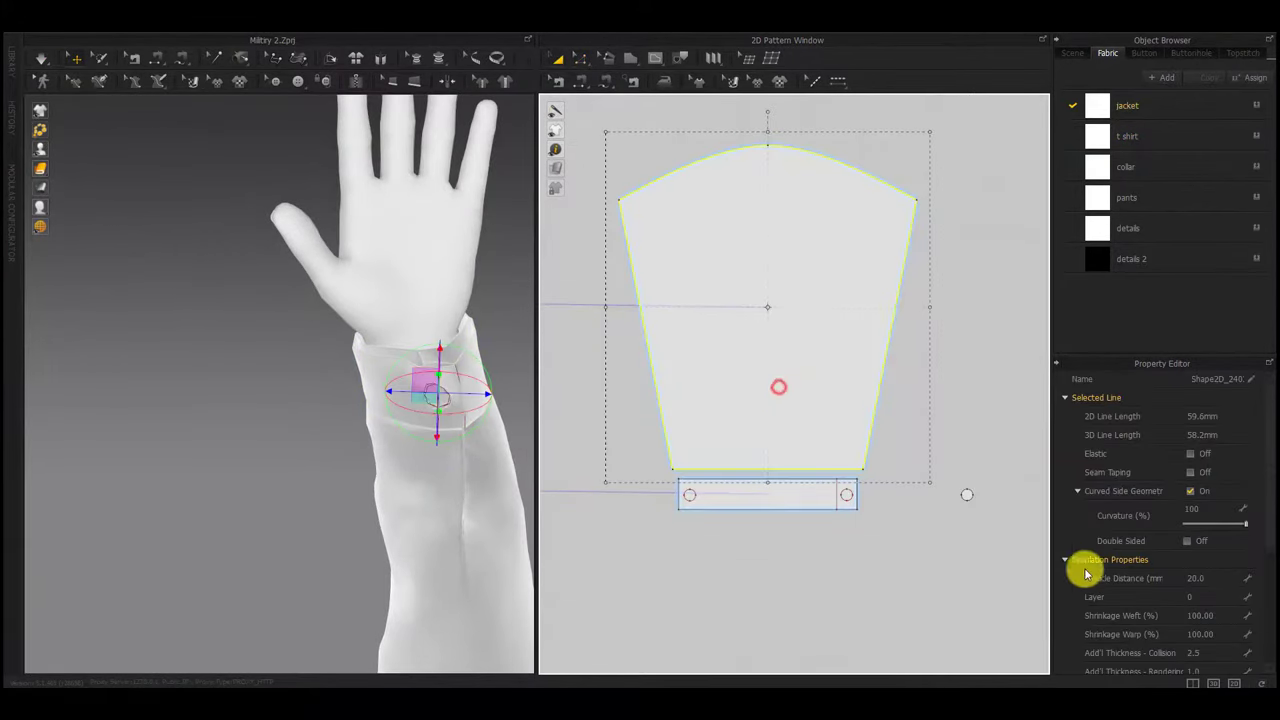
{"action": "left_click_drag", "start_coordinate": [1020, 457], "coordinate": [938, 538]}
{"action": "left_click", "coordinate": [1184, 600]}
{"action": "type", "text": "1"}
{"action": "left_click", "coordinate": [830, 609]}
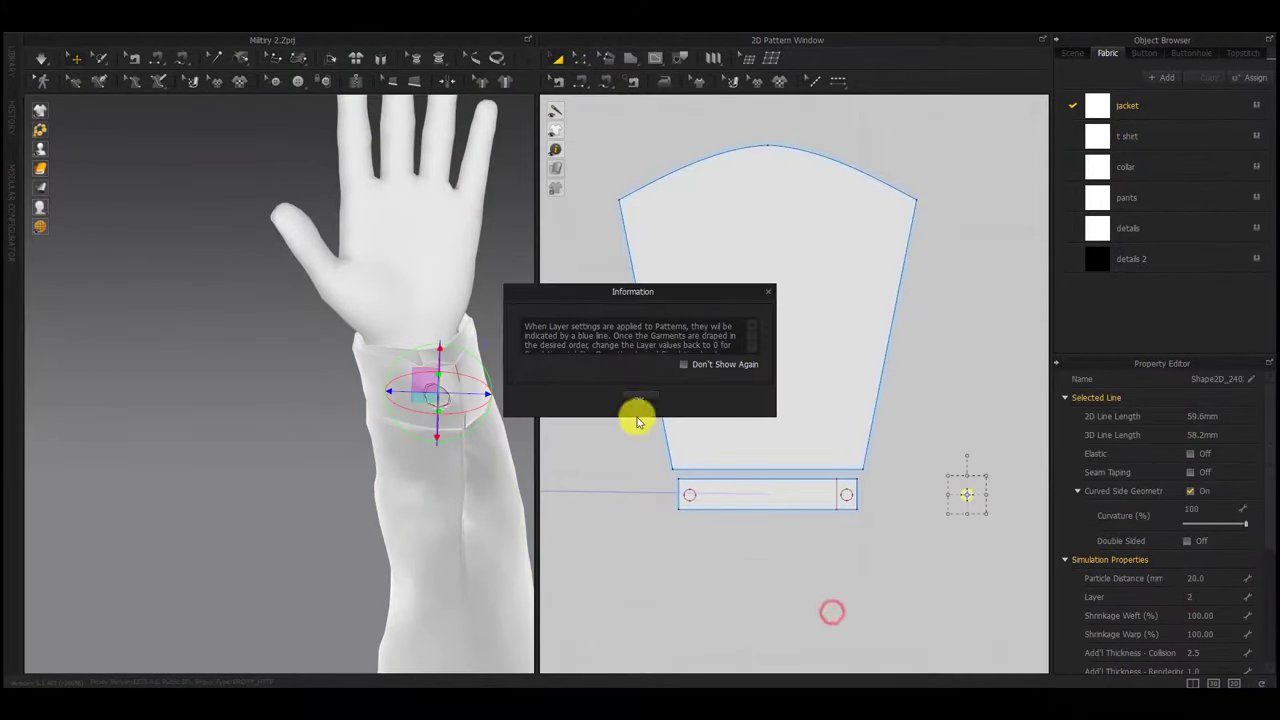
{"action": "left_click", "coordinate": [635, 404]}
Shift the circle piece slightly in 3D at the back of the cuff, and simulate briefly
{"action": "left_click_drag", "start_coordinate": [999, 467], "coordinate": [940, 541]}
{"action": "right_click_drag", "start_coordinate": [490, 500], "coordinate": [420, 509]}
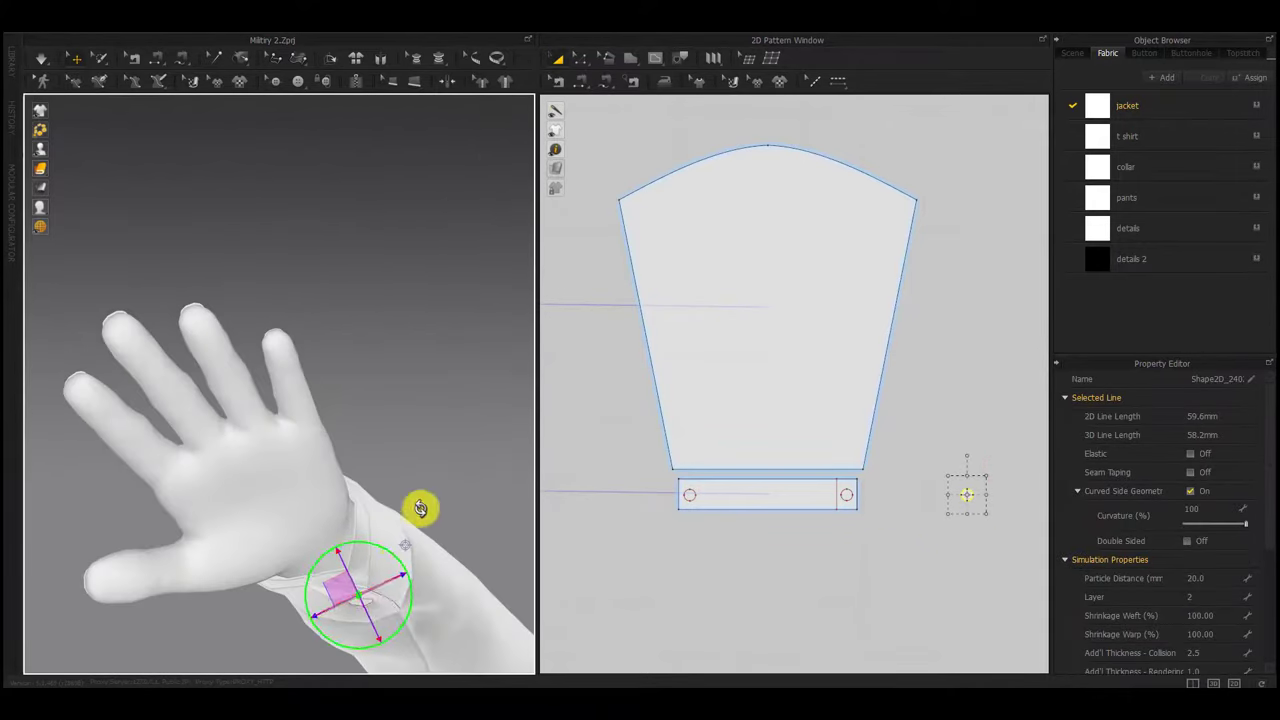
{"action": "middle_click_drag", "start_coordinate": [371, 611], "coordinate": [414, 409]}
{"action": "right_click_drag", "start_coordinate": [415, 409], "coordinate": [387, 530]}
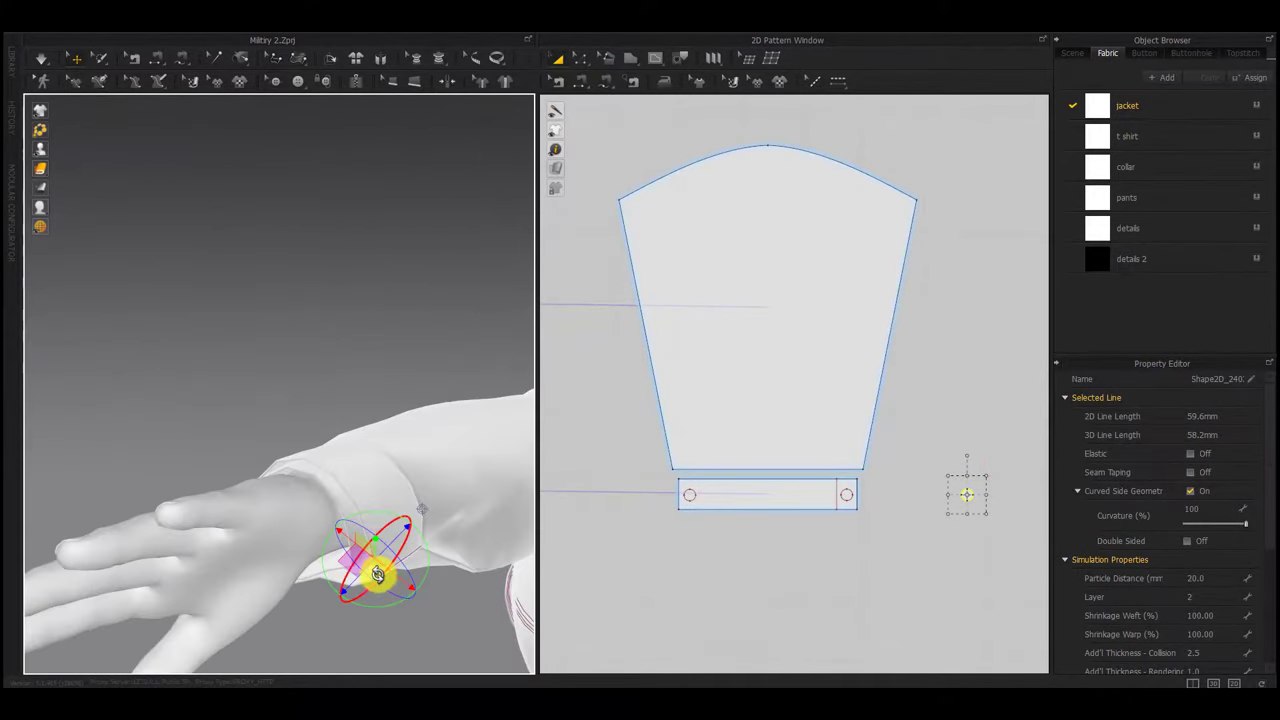
{"action": "left_click", "coordinate": [357, 393]}
{"action": "right_click_drag", "start_coordinate": [430, 624], "coordinate": [200, 600]}
{"action": "right_click_drag", "start_coordinate": [460, 591], "coordinate": [182, 577]}
{"action": "right_click_drag", "start_coordinate": [460, 654], "coordinate": [12, 495]}
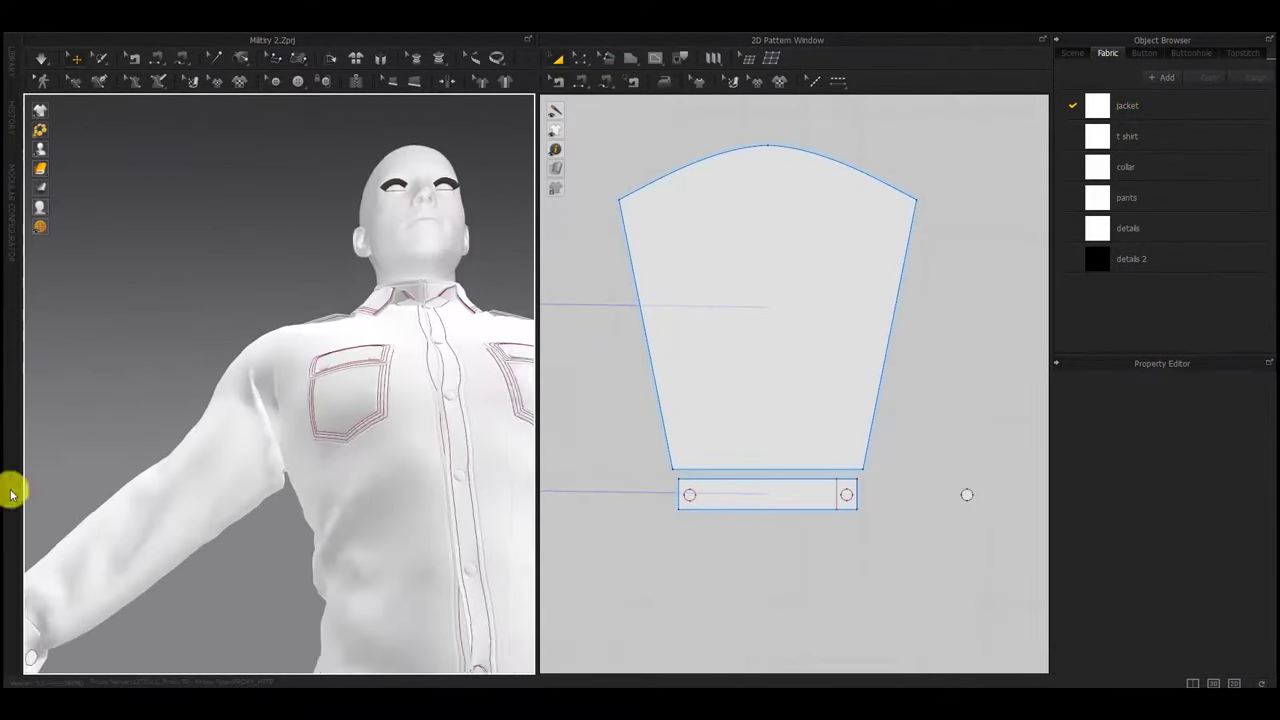
{"action": "middle_click_drag", "start_coordinate": [400, 460], "coordinate": [30, 370]}
{"action": "right_click_drag", "start_coordinate": [345, 480], "coordinate": [306, 551]}
{"action": "middle_click_drag", "start_coordinate": [306, 551], "coordinate": [336, 476]}
{"action": "left_click_drag", "start_coordinate": [989, 450], "coordinate": [943, 532]}
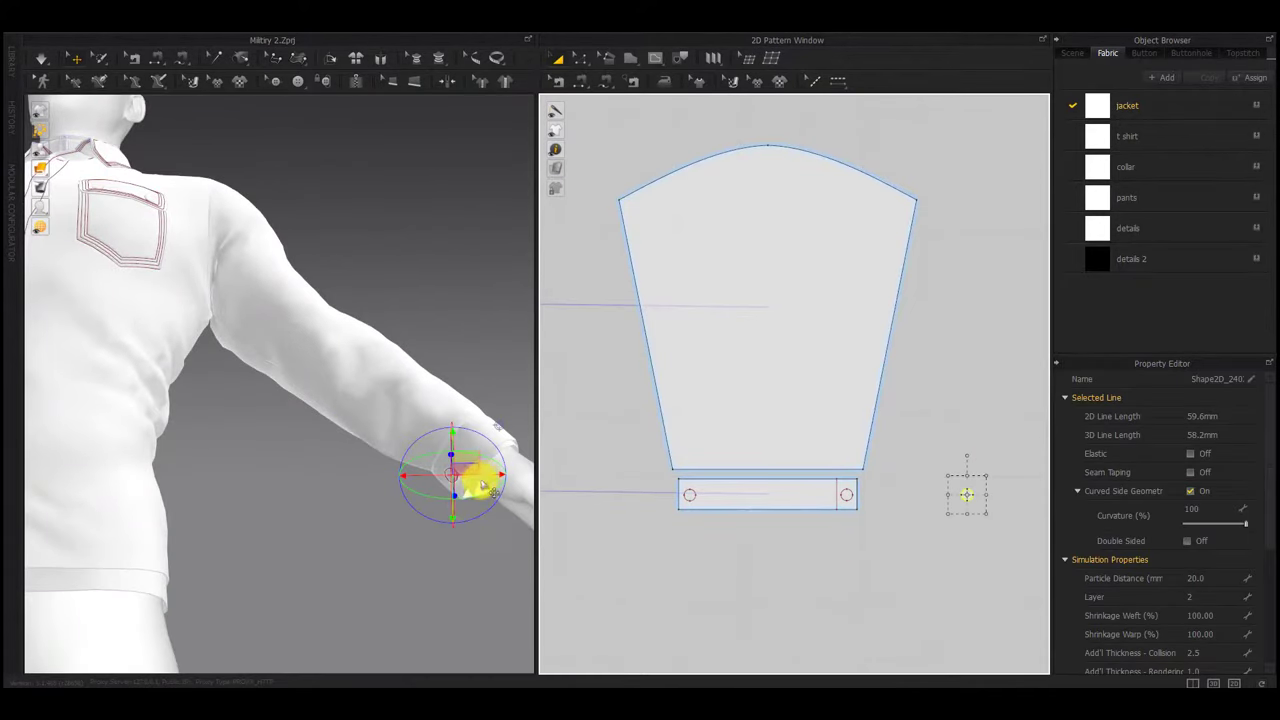
{"action": "left_click_drag", "start_coordinate": [473, 478], "coordinate": [463, 484]}
{"action": "key", "text": "space"}
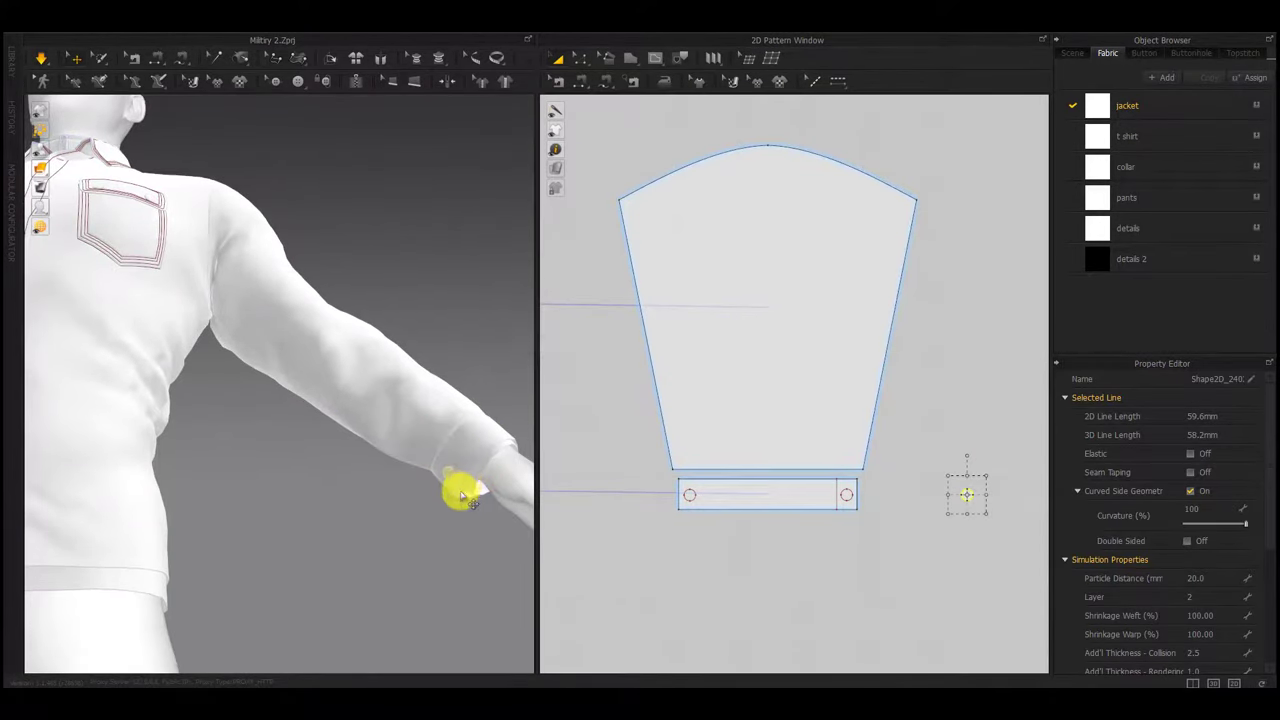
{"action": "key", "text": "space"}
Create a symmetric pattern from the finished cuff and place it under the opposite sleeve
{"action": "scroll", "coordinate": [463, 490], "scroll_direction": "down", "scroll_amount": 5}
{"action": "left_click", "coordinate": [373, 553]}
{"action": "right_click_drag", "start_coordinate": [373, 553], "coordinate": [538, 610]}
{"action": "middle_click_drag", "start_coordinate": [405, 545], "coordinate": [590, 508]}
{"action": "scroll", "coordinate": [470, 517], "scroll_direction": "up", "scroll_amount": 2}
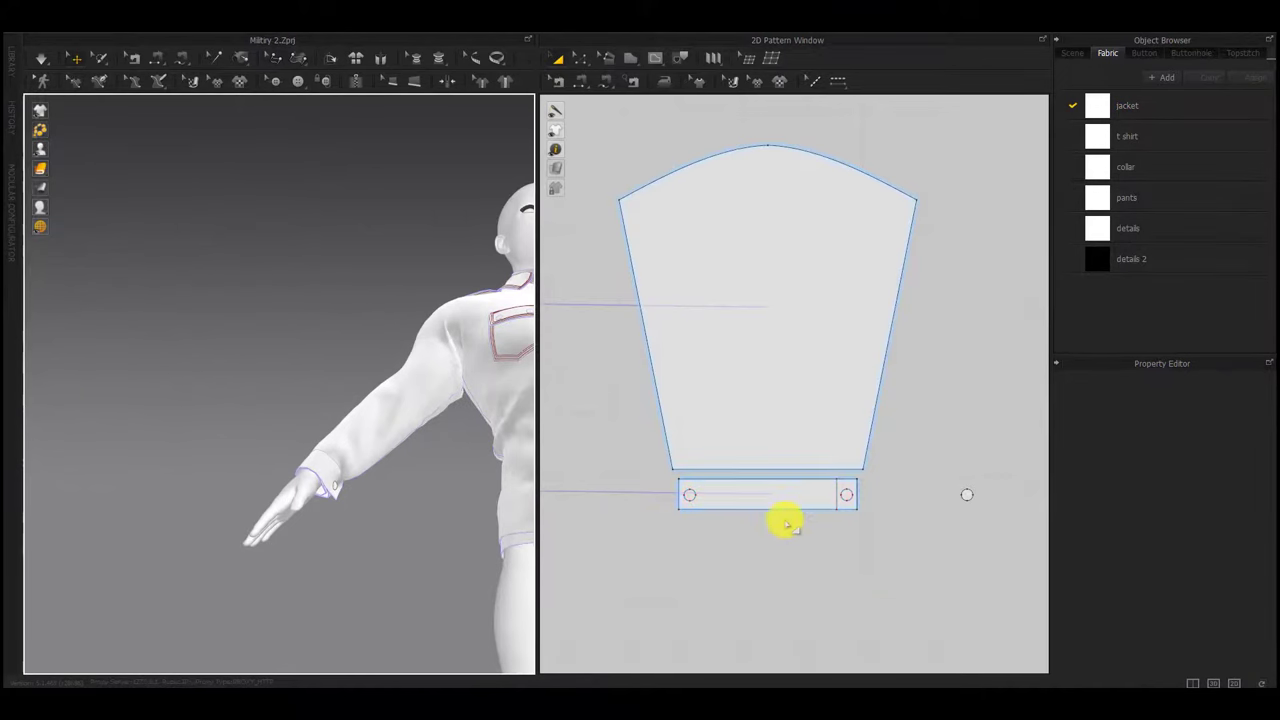
{"action": "scroll", "coordinate": [844, 494], "scroll_direction": "up", "scroll_amount": 1}
{"action": "scroll", "coordinate": [843, 494], "scroll_direction": "down", "scroll_amount": 8}
{"action": "middle_click_drag", "start_coordinate": [690, 527], "coordinate": [872, 500]}
{"action": "scroll", "coordinate": [677, 472], "scroll_direction": "up", "scroll_amount": 6}
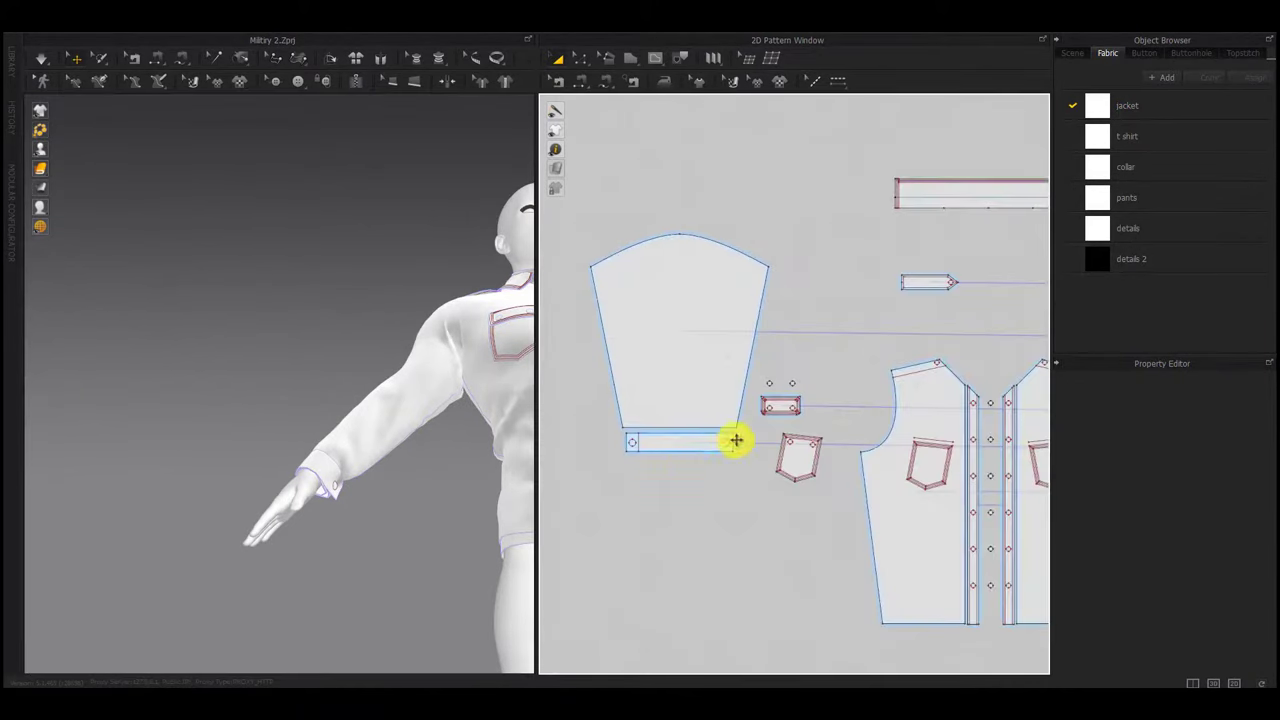
{"action": "left_click", "coordinate": [852, 519]}
{"action": "scroll", "coordinate": [880, 525], "scroll_direction": "down", "scroll_amount": 4}
{"action": "middle_click_drag", "start_coordinate": [1010, 510], "coordinate": [889, 480]}
{"action": "right_click", "coordinate": [895, 461]}
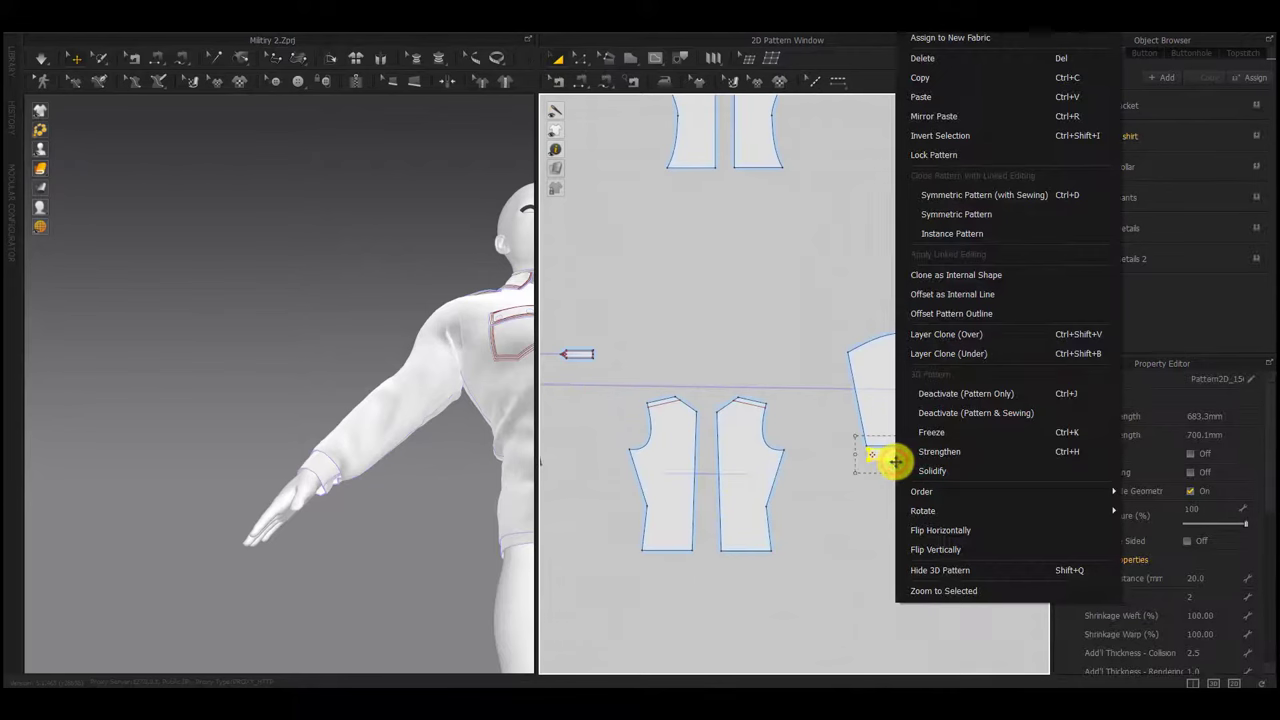
{"action": "left_click", "coordinate": [945, 218]}
{"action": "scroll", "coordinate": [645, 451], "scroll_direction": "down", "scroll_amount": 3}
{"action": "middle_click_drag", "start_coordinate": [645, 451], "coordinate": [777, 457]}
{"action": "middle_click_drag", "start_coordinate": [582, 468], "coordinate": [729, 465]}
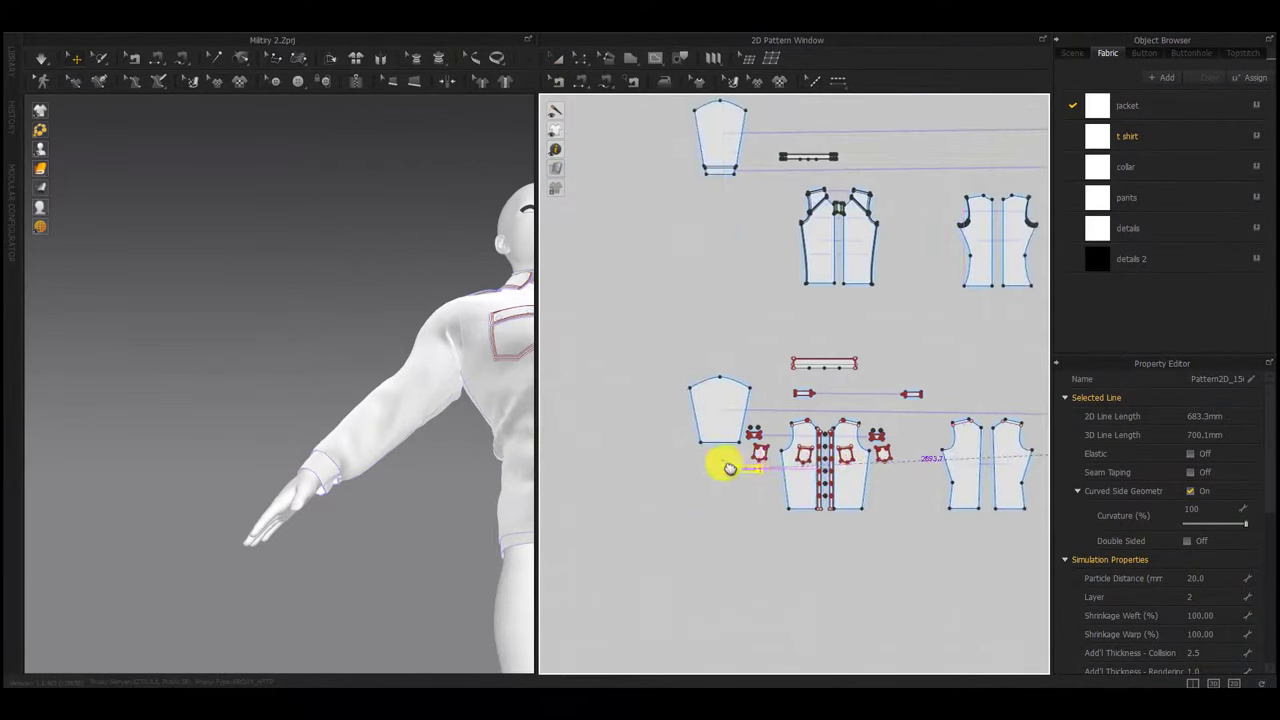
{"action": "scroll", "coordinate": [728, 457], "scroll_direction": "up", "scroll_amount": 7}
{"action": "left_click", "coordinate": [714, 421]}
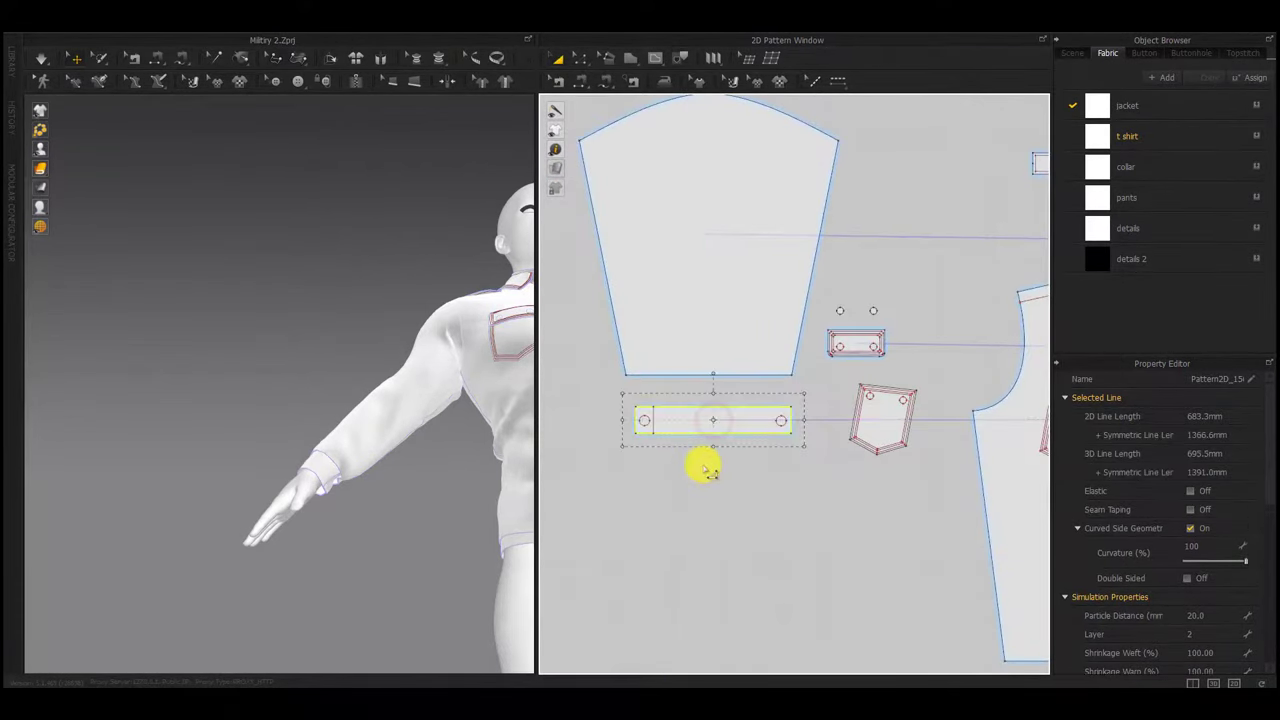
Try to shift the mirrored cuff sideways under the sleeve, and undo the latest changes
{"action": "scroll", "coordinate": [703, 465], "scroll_direction": "down", "scroll_amount": 5}
{"action": "middle_click_drag", "start_coordinate": [857, 500], "coordinate": [539, 502]}
{"action": "left_click_drag", "start_coordinate": [1013, 442], "coordinate": [986, 467]}
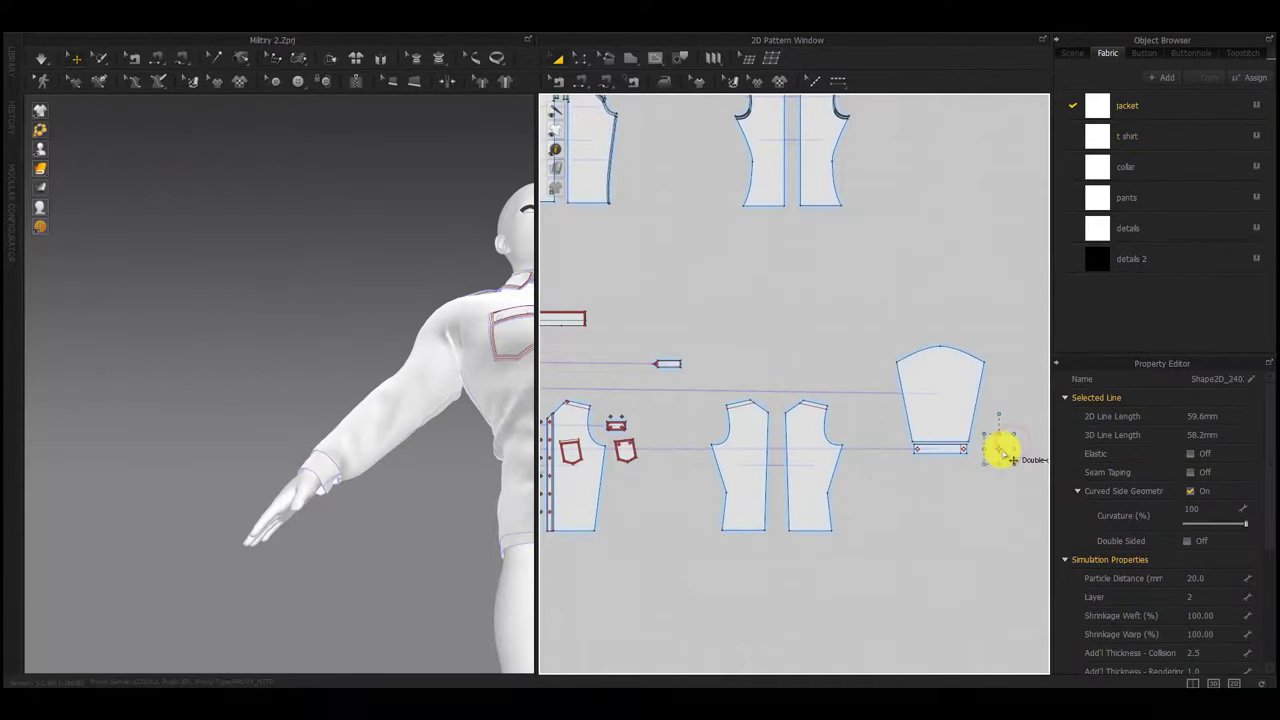
{"action": "left_click", "coordinate": [963, 503]}
{"action": "middle_click_drag", "start_coordinate": [917, 495], "coordinate": [1046, 498]}
{"action": "scroll", "coordinate": [781, 462], "scroll_direction": "up", "scroll_amount": 5}
{"action": "left_click_drag", "start_coordinate": [738, 431], "coordinate": [735, 431]}
{"action": "key", "text": "ctrl+z"}
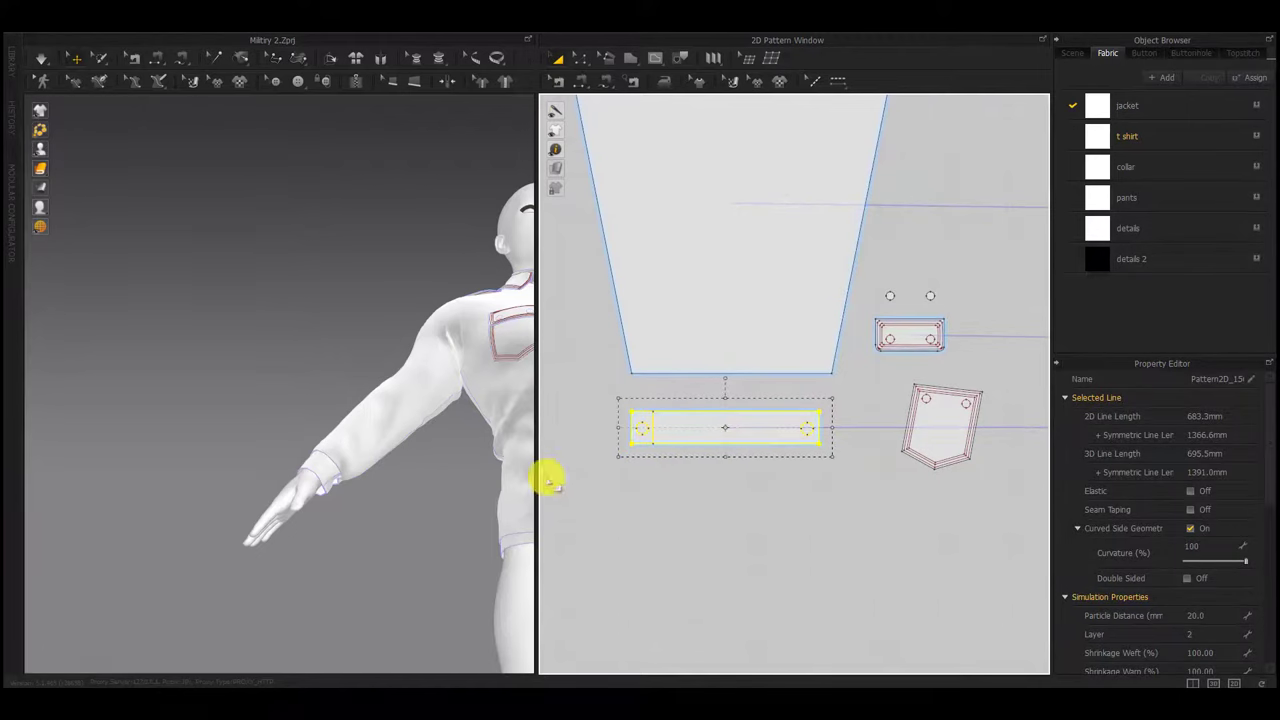
{"action": "middle_click_drag", "start_coordinate": [434, 537], "coordinate": [377, 517]}
{"action": "right_click_drag", "start_coordinate": [377, 517], "coordinate": [389, 523]}
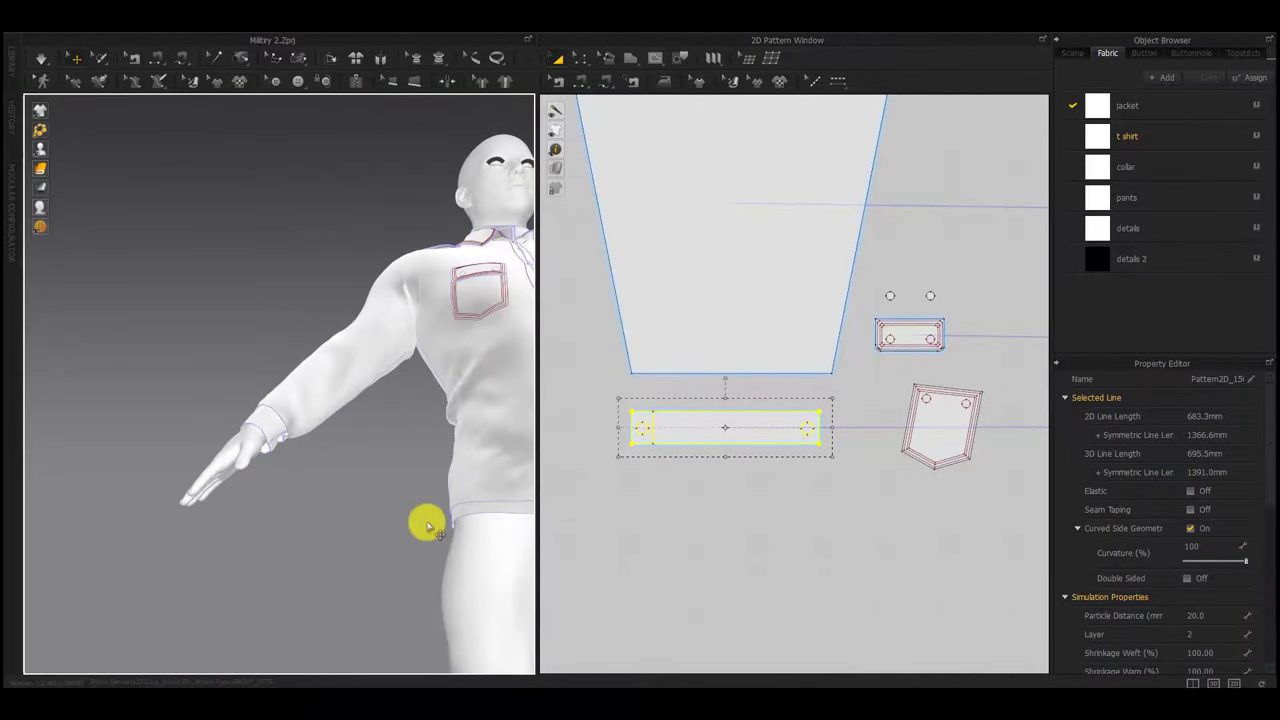
{"action": "key", "text": "ctrl+z"}
{"action": "key", "text": "ctrl+z"}
{"action": "key", "text": "ctrl+z"}
{"action": "key", "text": "ctrl+z"}
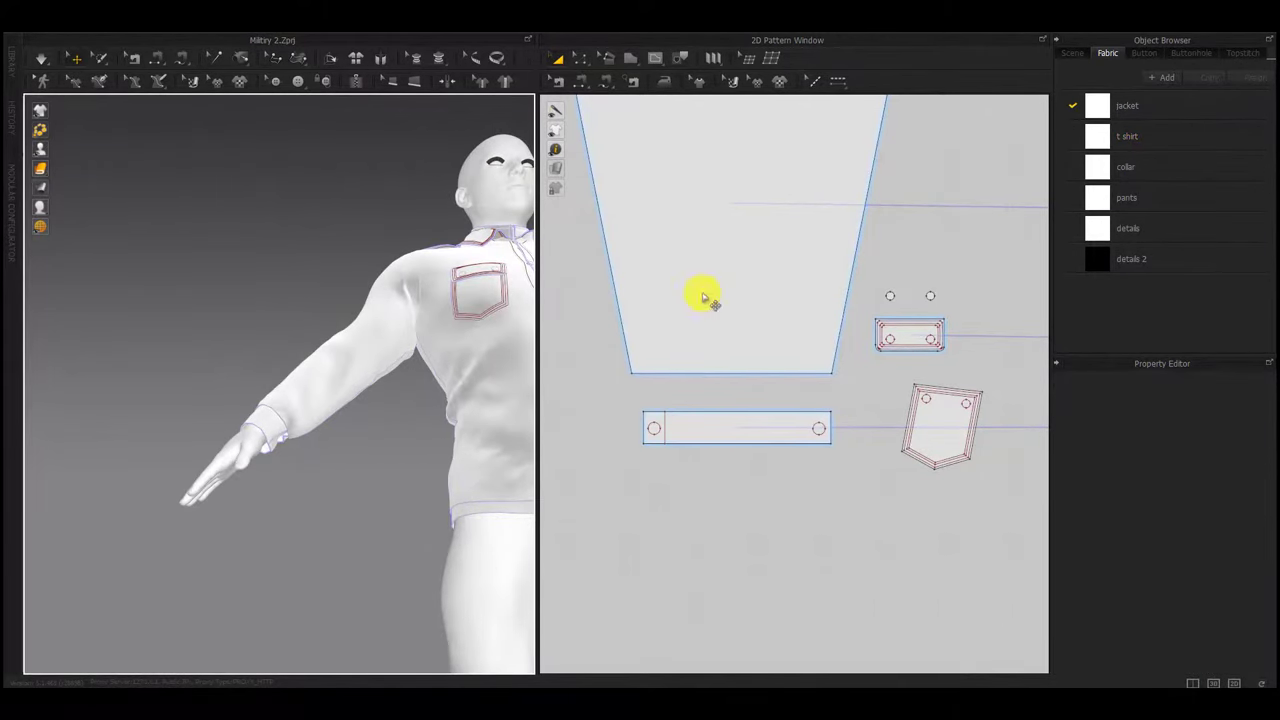
Move the mirrored cuff up close to the lower edge of its sleeve
{"action": "left_click", "coordinate": [712, 442]}
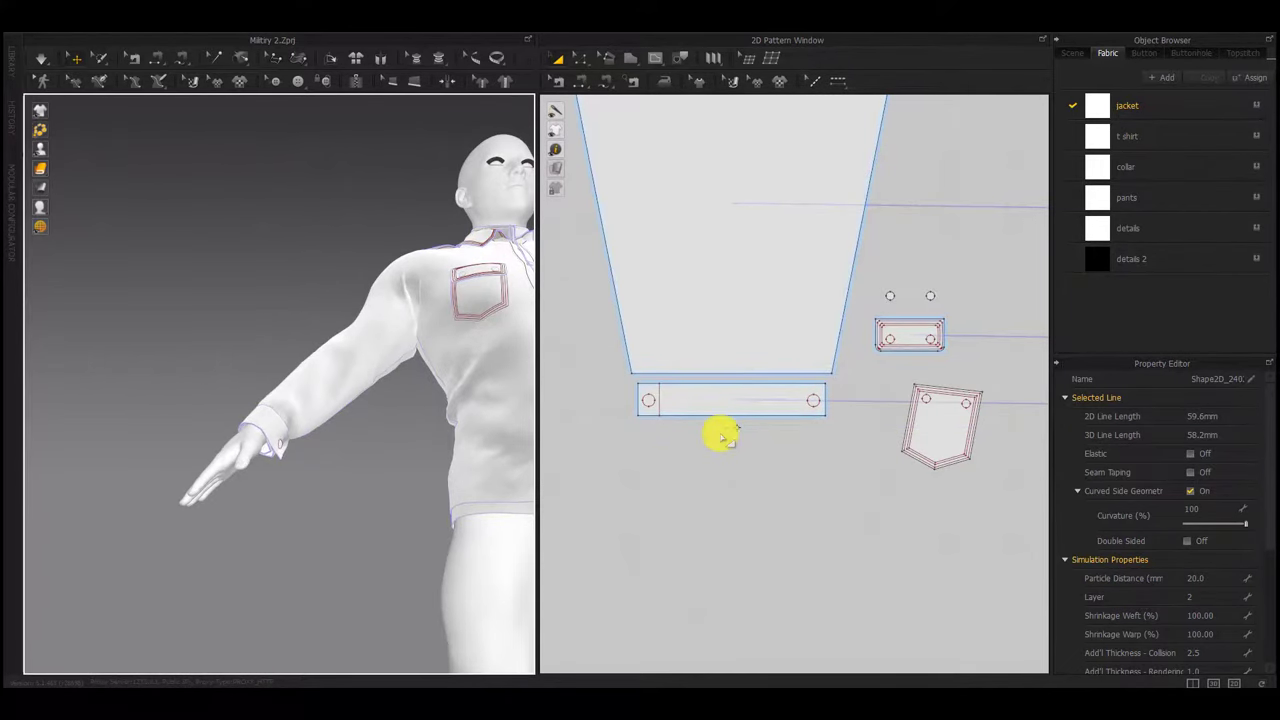
{"action": "scroll", "coordinate": [723, 439], "scroll_direction": "down", "scroll_amount": 5}
{"action": "left_click", "coordinate": [270, 427]}
{"action": "middle_click_drag", "start_coordinate": [430, 506], "coordinate": [143, 503]}
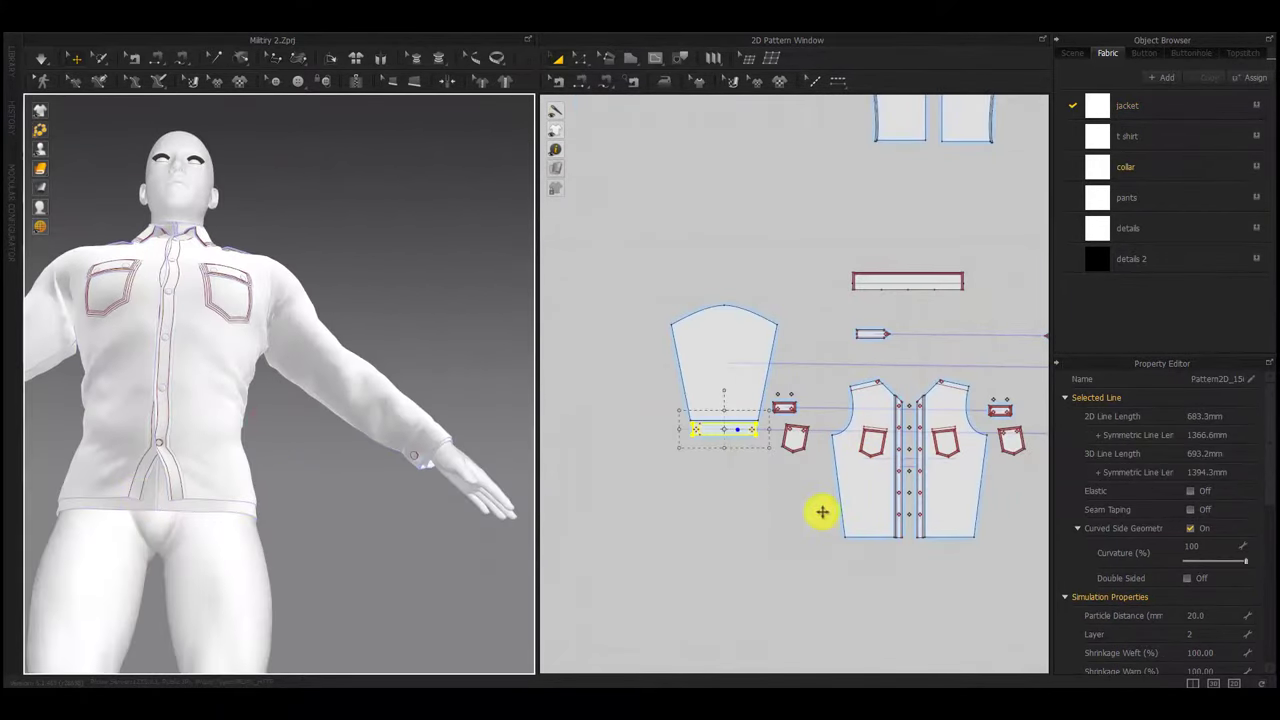
Examine the mirrored cuff in the 2D pattern and its fit on the avatar's wrist in 3D
{"action": "scroll", "coordinate": [569, 496], "scroll_direction": "down", "scroll_amount": 5}
{"action": "mouse_move", "coordinate": [823, 514]}
{"action": "middle_mouse_down"}
{"action": "mouse_move", "coordinate": [569, 496]}
{"action": "mouse_move", "coordinate": [814, 517]}
{"action": "middle_mouse_up"}
{"action": "scroll", "coordinate": [776, 471], "scroll_direction": "up", "scroll_amount": 6}
{"action": "left_click", "coordinate": [755, 519]}
{"action": "key", "text": "k"}
{"action": "scroll", "coordinate": [752, 489], "scroll_direction": "up", "scroll_amount": 6}
{"action": "scroll", "coordinate": [754, 489], "scroll_direction": "down", "scroll_amount": 5}
{"action": "key", "text": "z"}
{"action": "scroll", "coordinate": [814, 517], "scroll_direction": "down", "scroll_amount": 6}
{"action": "middle_click_drag", "start_coordinate": [636, 503], "coordinate": [870, 485]}
{"action": "scroll", "coordinate": [870, 484], "scroll_direction": "up", "scroll_amount": 6}
{"action": "key", "text": "a"}
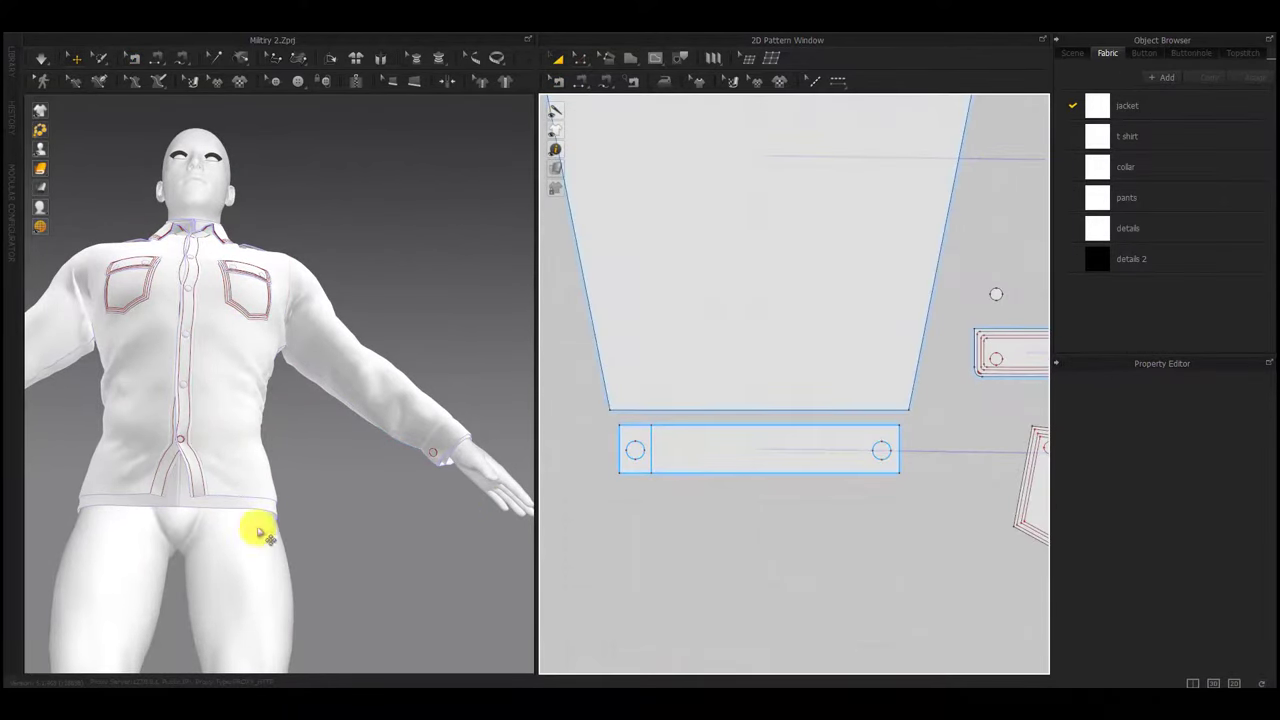
{"action": "middle_click_drag", "start_coordinate": [80, 476], "coordinate": [265, 485]}
{"action": "left_click", "coordinate": [92, 425]}
{"action": "middle_click_drag", "start_coordinate": [125, 478], "coordinate": [429, 514]}
{"action": "scroll", "coordinate": [362, 464], "scroll_direction": "up", "scroll_amount": 3}
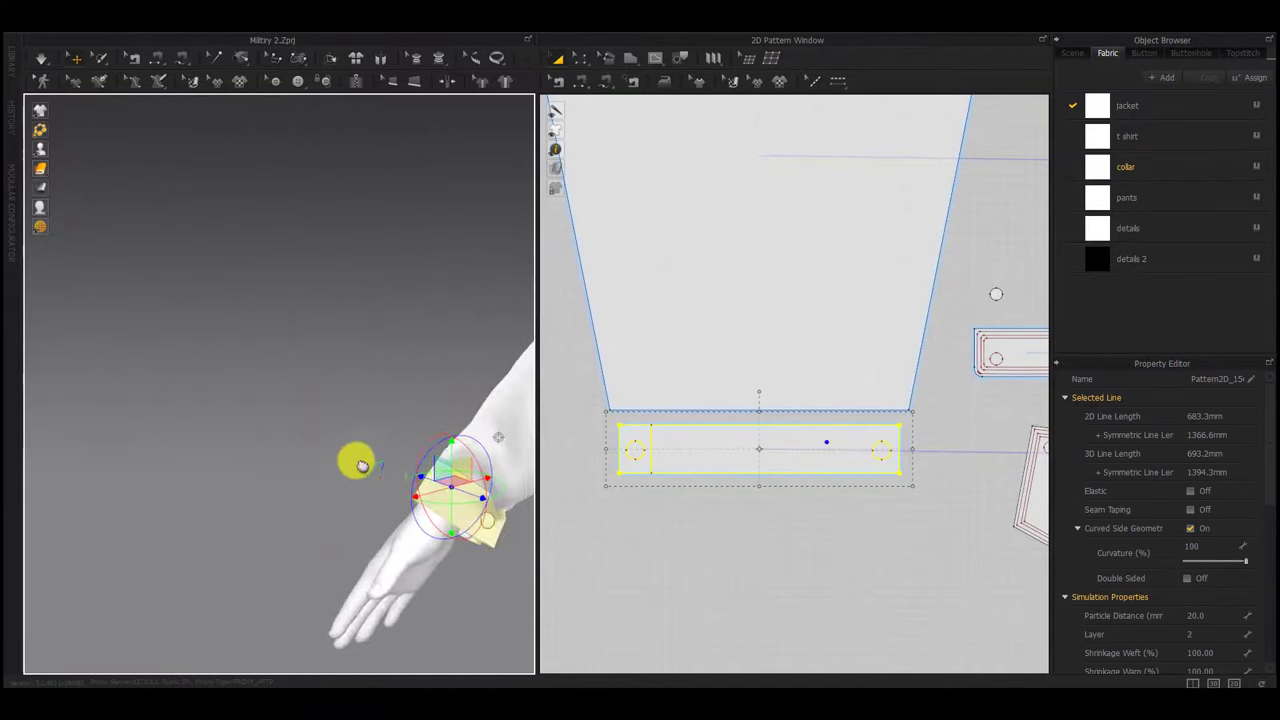
{"action": "middle_click_drag", "start_coordinate": [360, 463], "coordinate": [233, 425]}
{"action": "left_click", "coordinate": [307, 473]}
Clone the circle at the mirrored cuff's far end as a separate pattern and place it beside the cuff
{"action": "left_click", "coordinate": [907, 530]}
{"action": "right_click", "coordinate": [881, 450]}
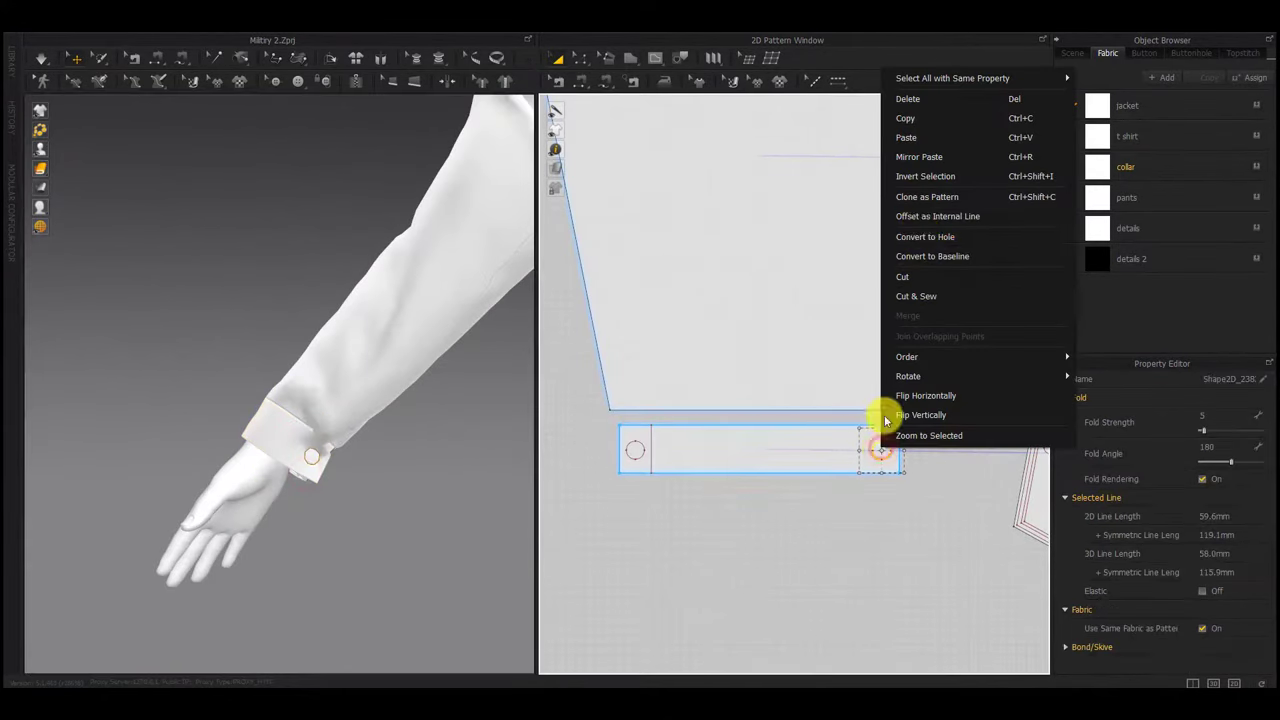
{"action": "left_click", "coordinate": [918, 196]}
{"action": "middle_click_drag", "start_coordinate": [644, 380], "coordinate": [832, 347]}
{"action": "left_click", "coordinate": [630, 411]}
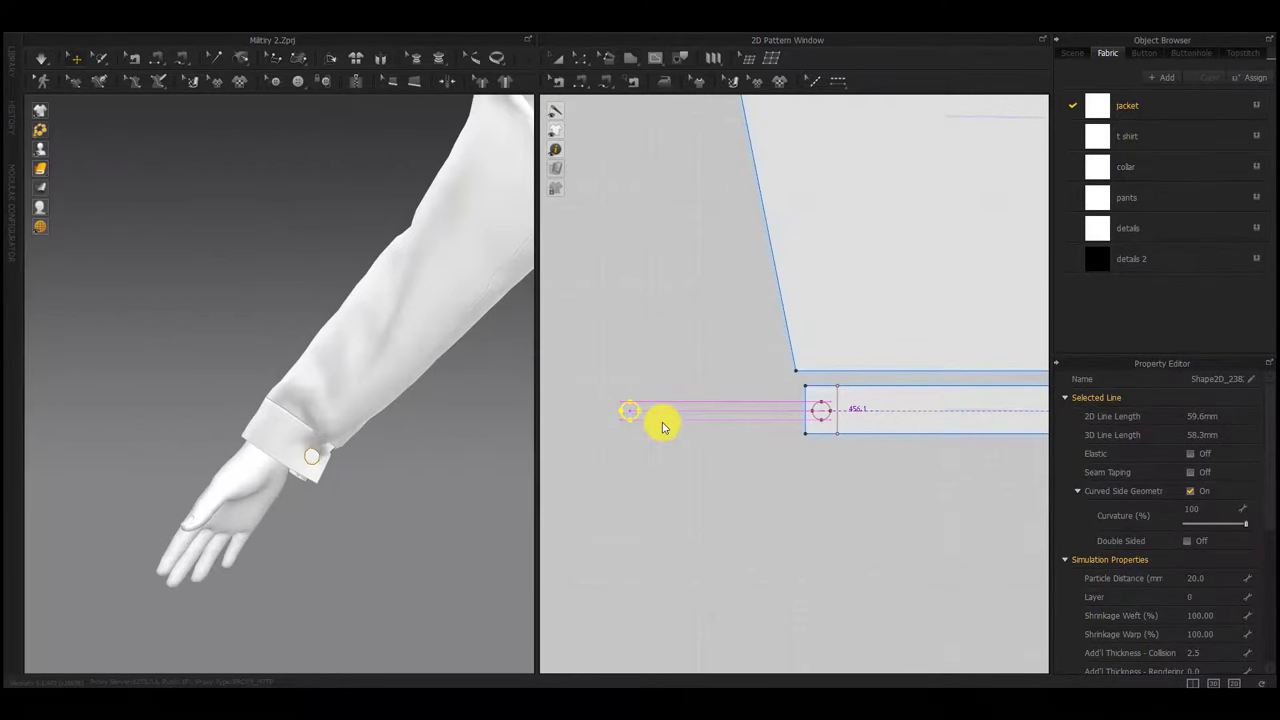
Sew the cloned circle piece to the cuff's internal circle with free sewing
{"action": "key", "text": "m"}
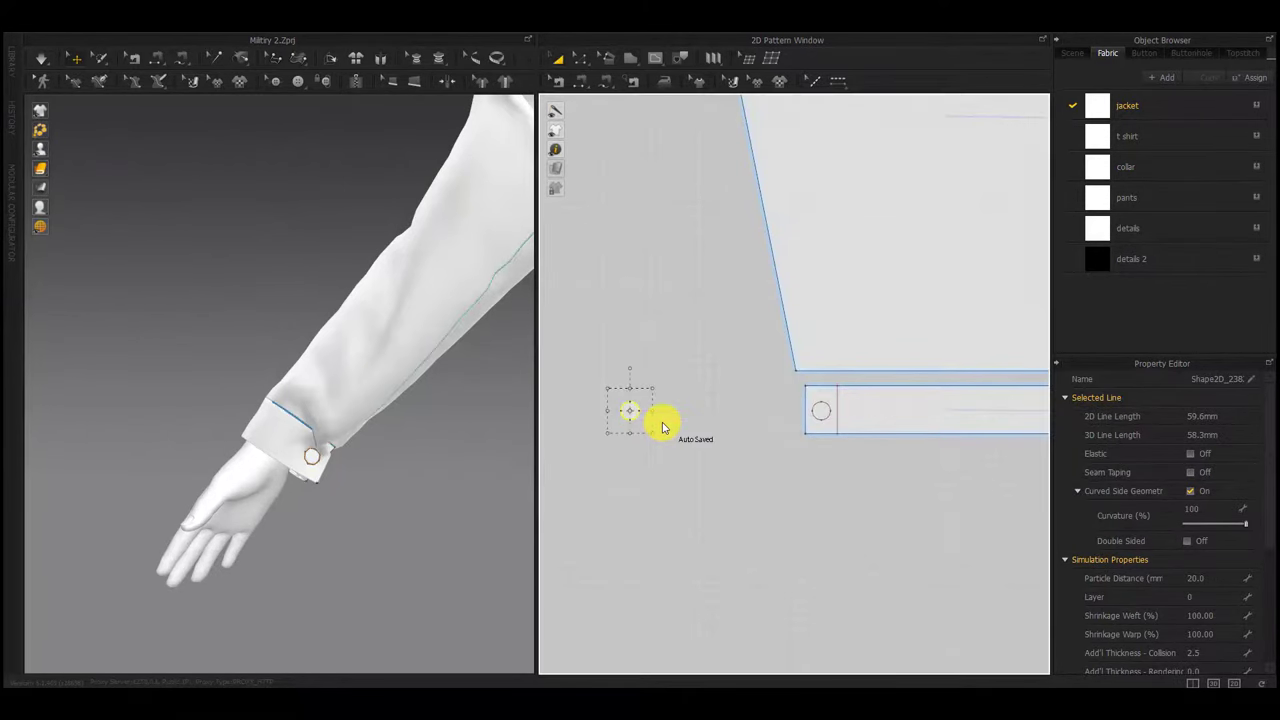
{"action": "double_click", "coordinate": [628, 418]}
{"action": "middle_click_drag", "start_coordinate": [836, 468], "coordinate": [698, 470]}
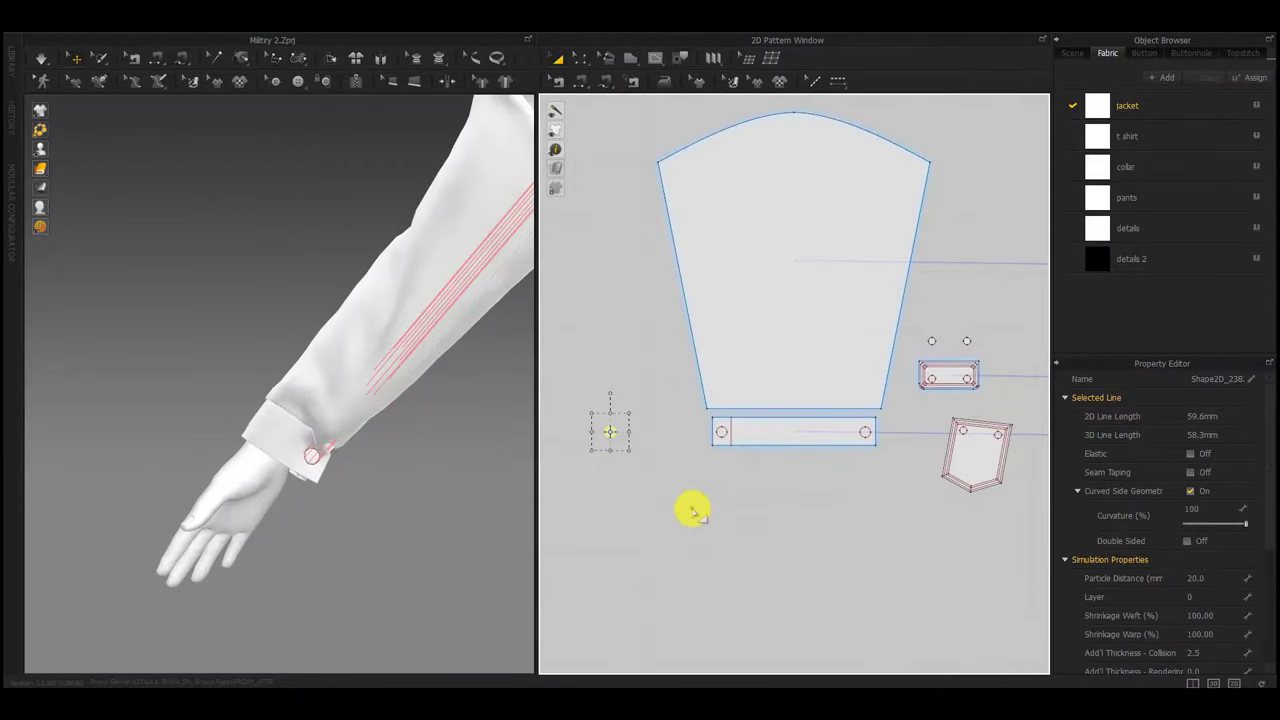
Superimpose the cloned circle piece over the mirrored cuff in 3D and simulate it
{"action": "scroll", "coordinate": [691, 509], "scroll_direction": "down", "scroll_amount": 5}
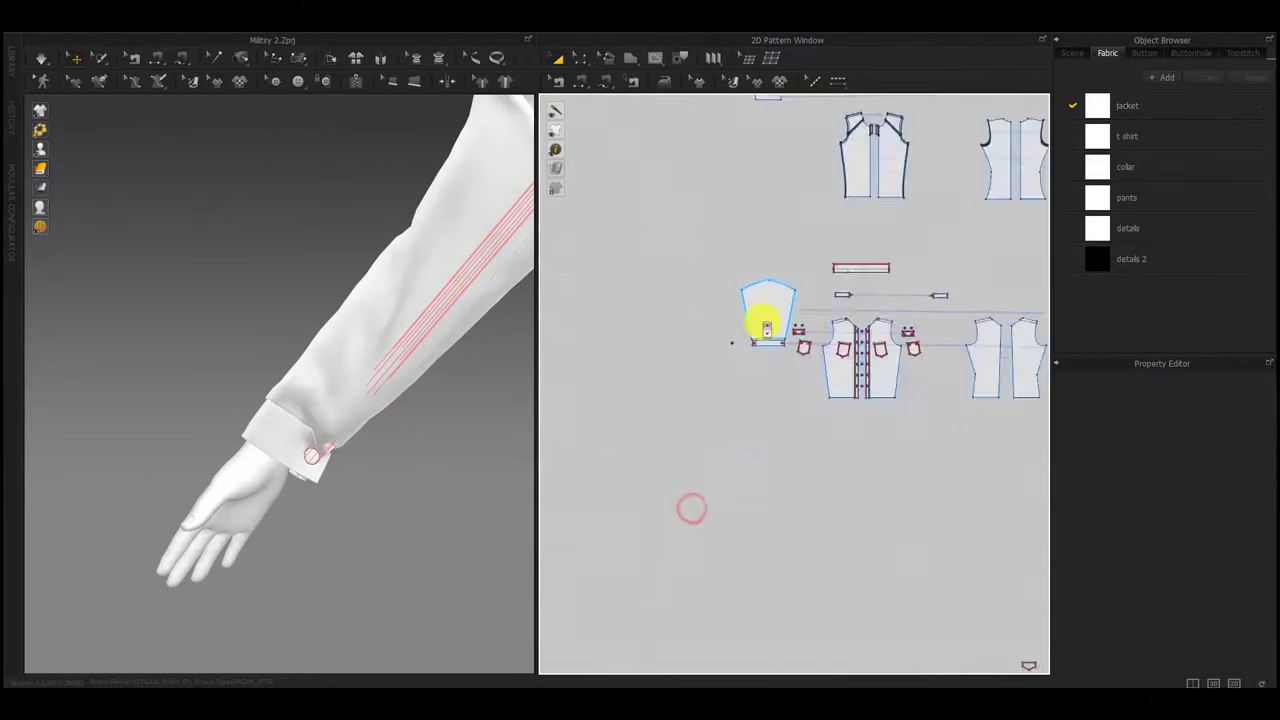
{"action": "scroll", "coordinate": [762, 337], "scroll_direction": "down", "scroll_amount": 3}
{"action": "scroll", "coordinate": [775, 335], "scroll_direction": "up", "scroll_amount": 5}
{"action": "scroll", "coordinate": [349, 443], "scroll_direction": "down", "scroll_amount": 15}
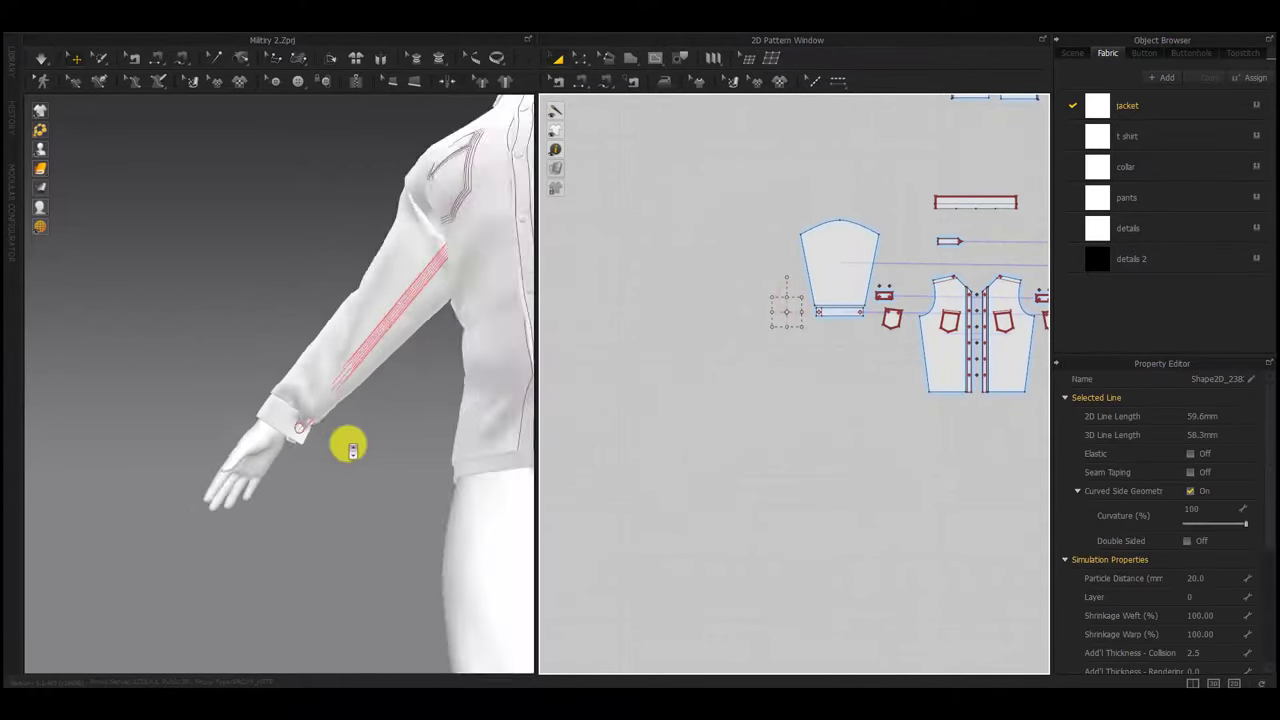
{"action": "left_click", "coordinate": [398, 248]}
{"action": "right_click", "coordinate": [398, 248]}
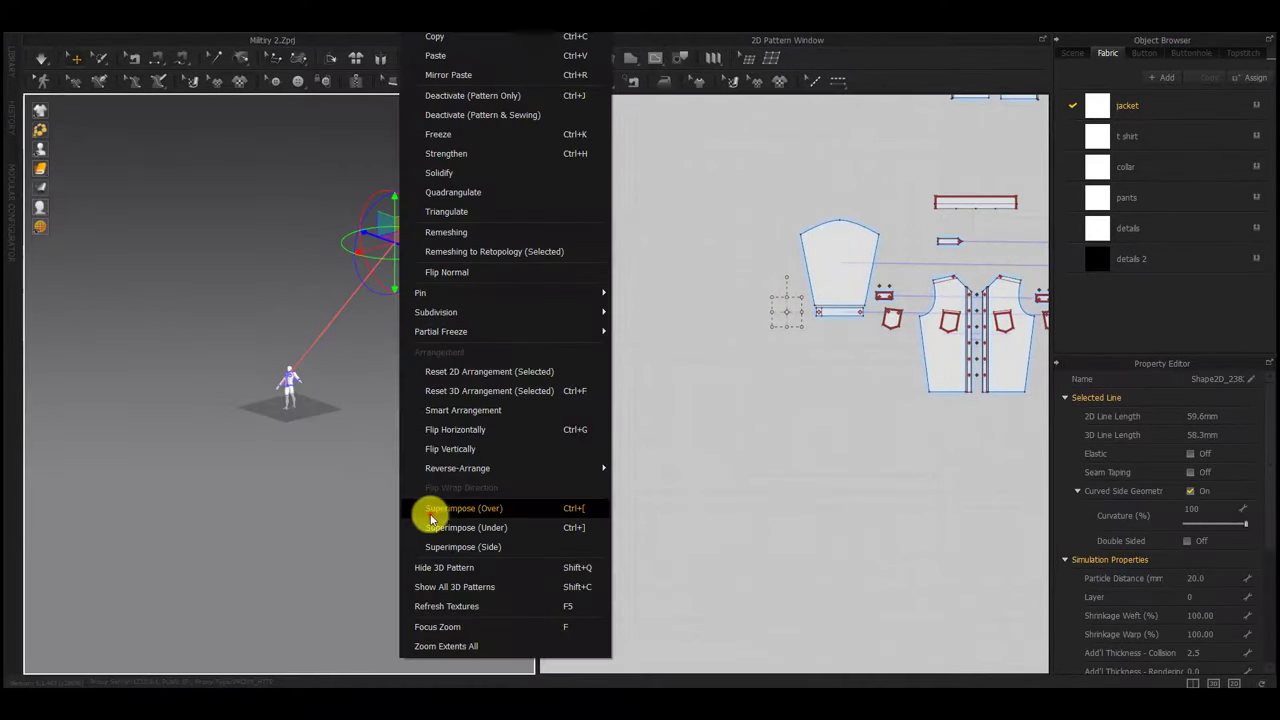
{"action": "left_click", "coordinate": [429, 514]}
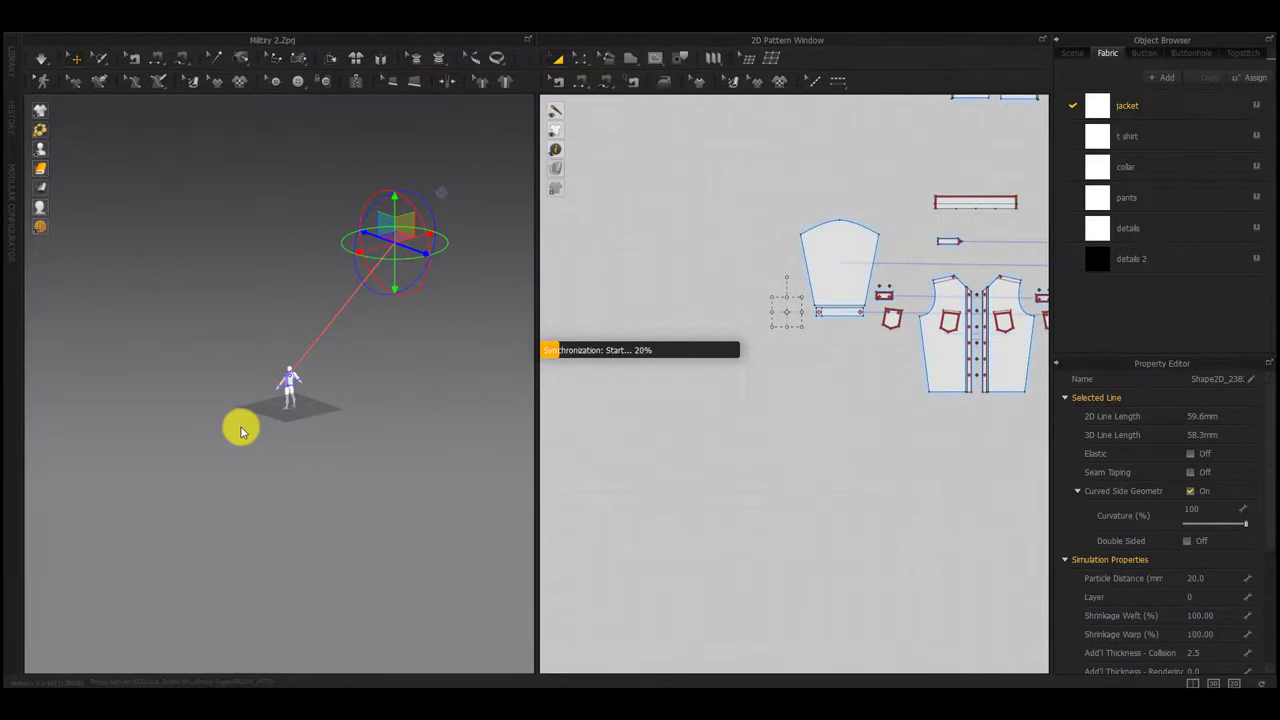
{"action": "left_click", "coordinate": [240, 428]}
{"action": "scroll", "coordinate": [272, 396], "scroll_direction": "up", "scroll_amount": 10}
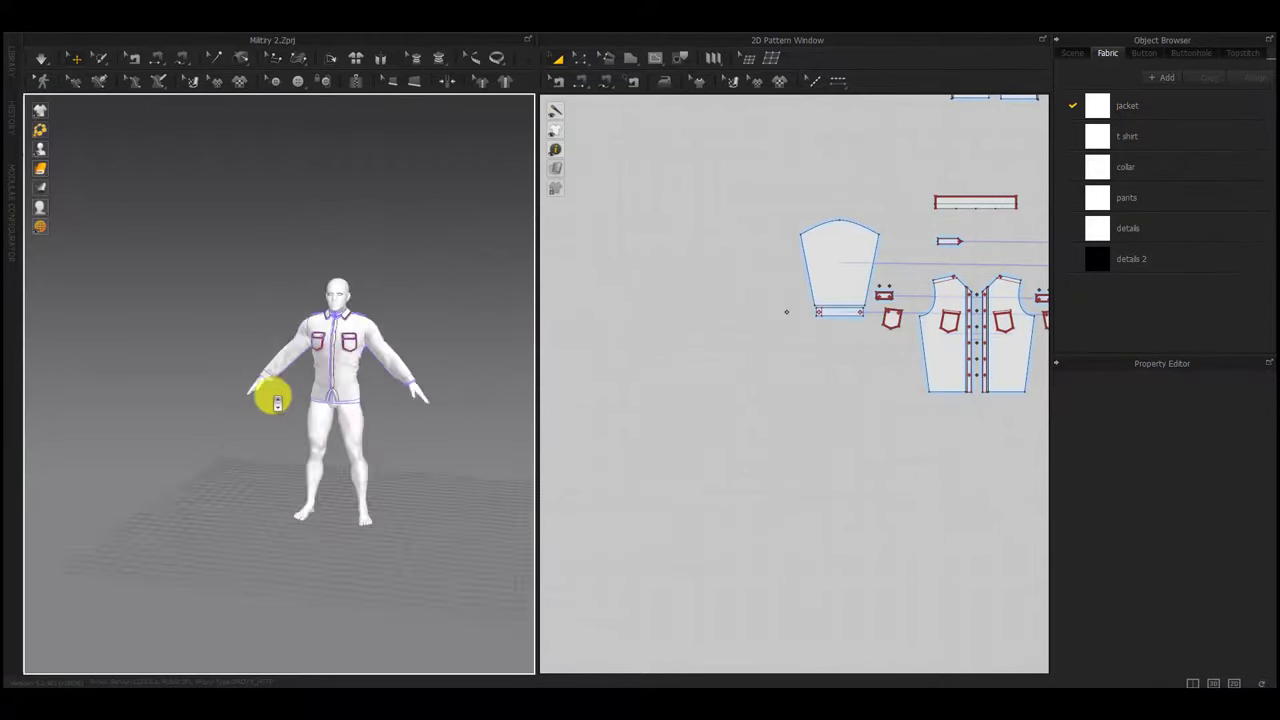
{"action": "scroll", "coordinate": [270, 400], "scroll_direction": "up", "scroll_amount": 5}
{"action": "key", "text": "space"}
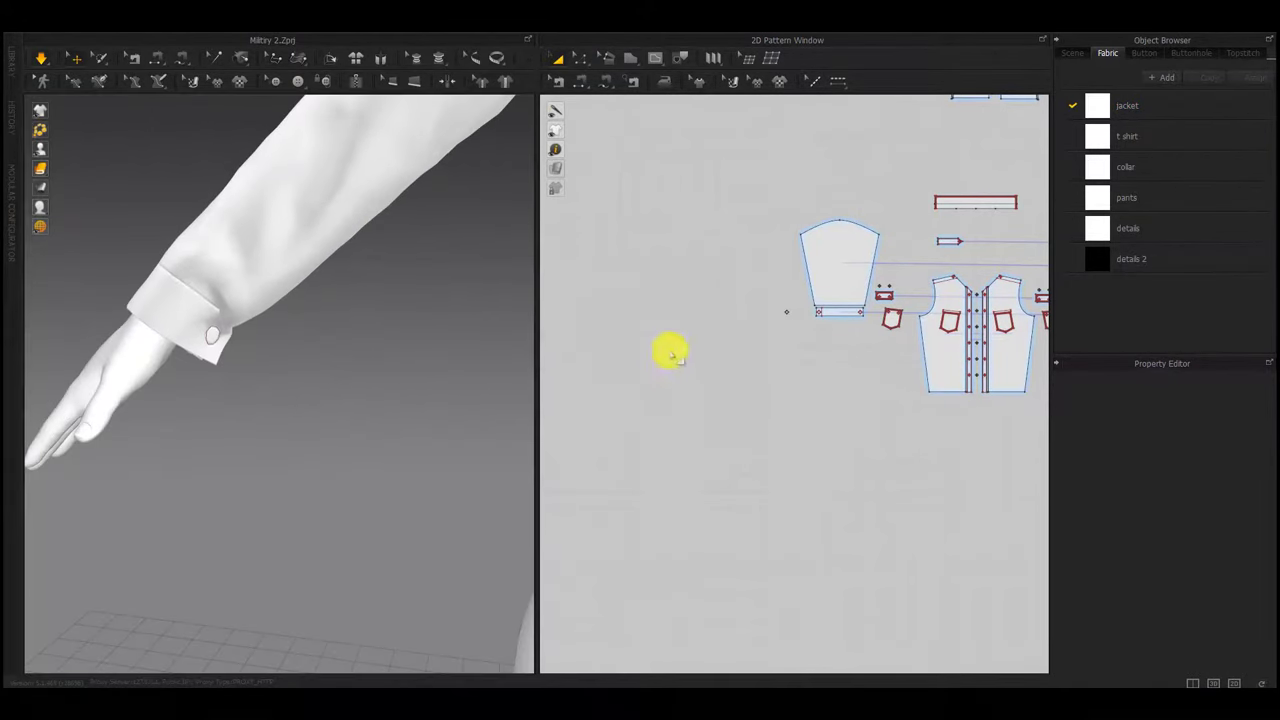
Set the simulation layer of the circle piece beside the mirrored cuff to 2
{"action": "left_click_drag", "start_coordinate": [799, 295], "coordinate": [758, 359]}
{"action": "left_click", "coordinate": [1203, 599]}
{"action": "type", "text": "1"}
{"action": "left_click", "coordinate": [853, 578]}
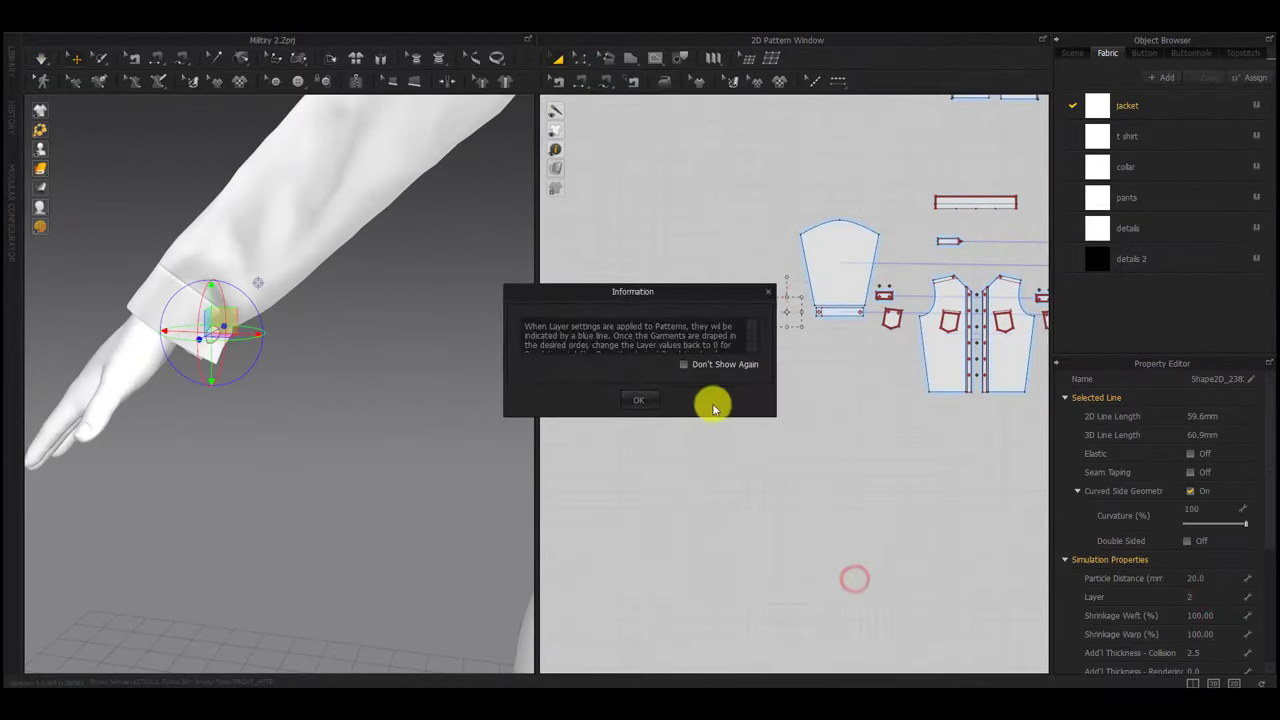
{"action": "left_click", "coordinate": [640, 403]}
{"action": "left_click", "coordinate": [786, 305]}
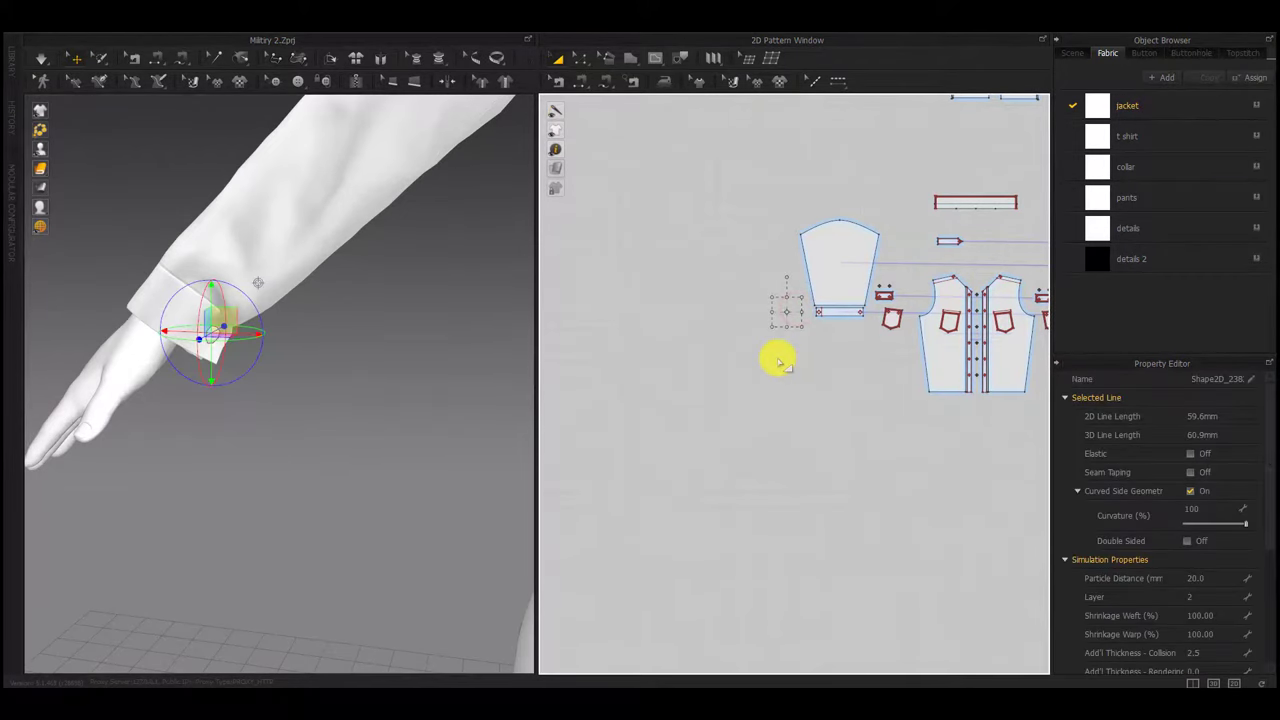
Move the circle piece outward from the mirrored cuff in 3D and simulate it back into place
{"action": "left_click_drag", "start_coordinate": [252, 335], "coordinate": [275, 337]}
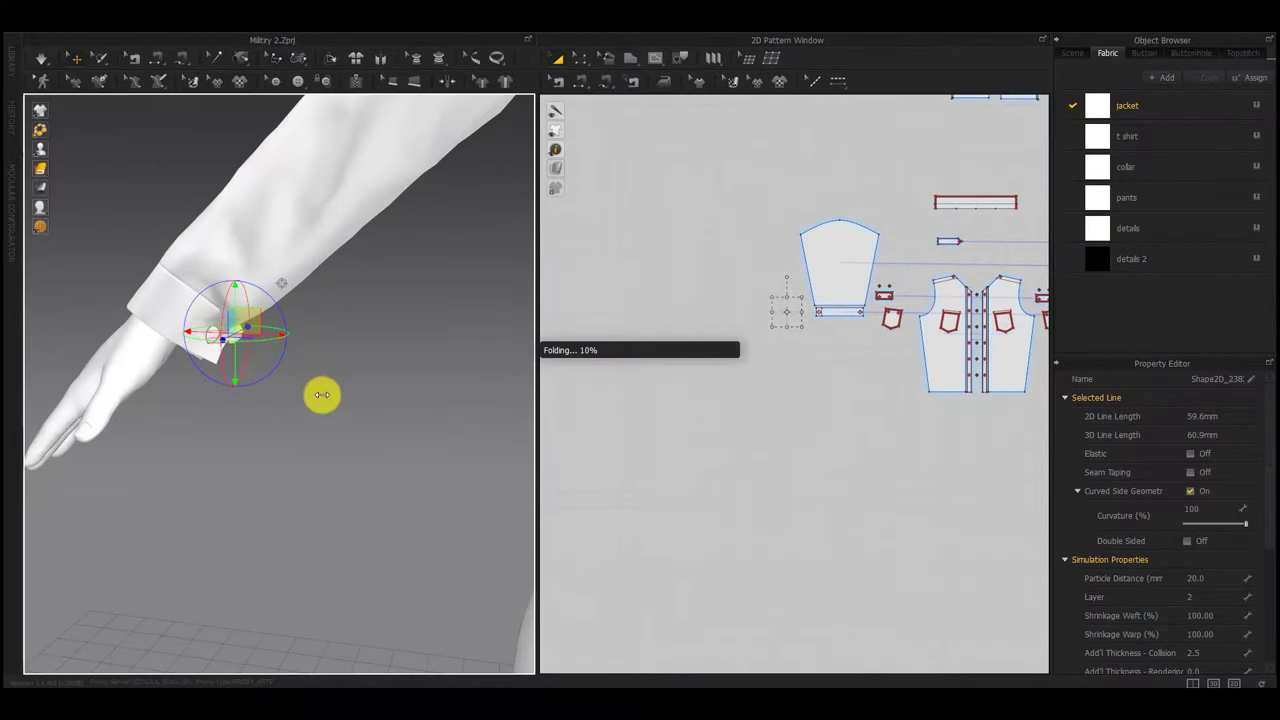
{"action": "key", "text": "space"}
{"action": "key", "text": "space"}
Set the circle piece's additional rendering thickness to 1.0 and briefly simulate the cuff
{"action": "scroll", "coordinate": [1200, 632], "scroll_direction": "down", "scroll_amount": 1}
{"action": "left_click", "coordinate": [1205, 635]}
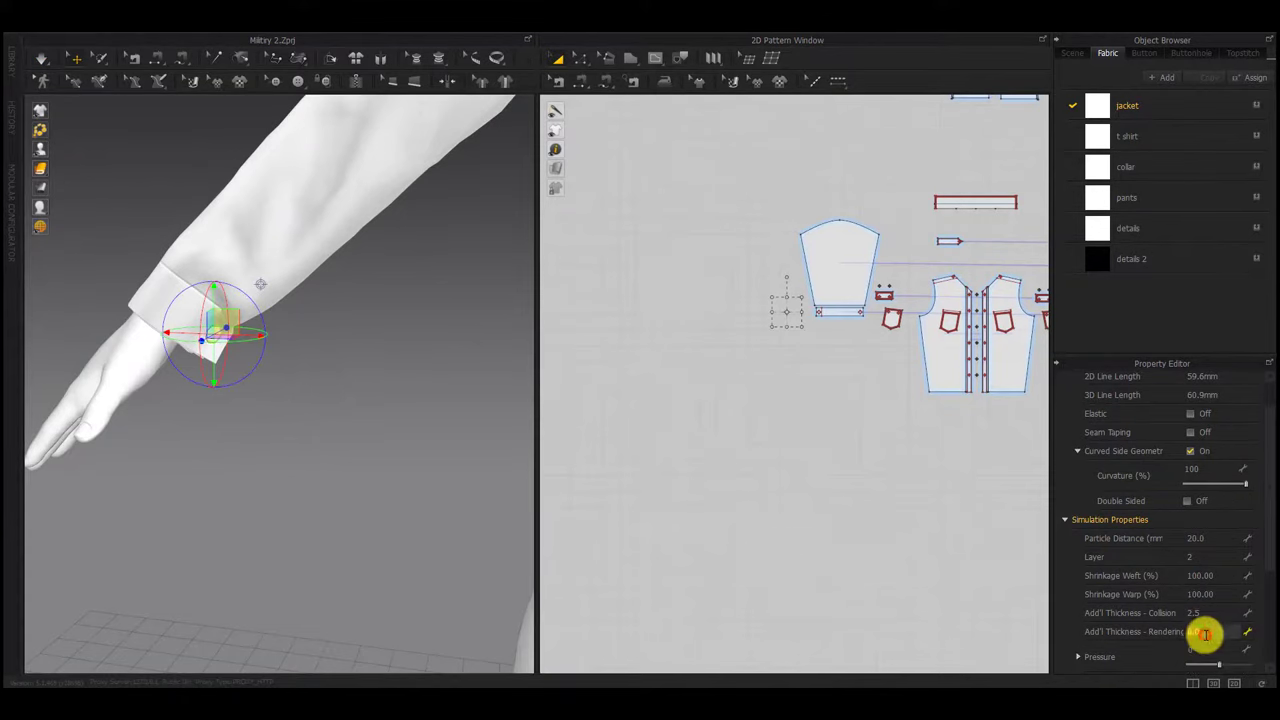
{"action": "key", "text": "space"}
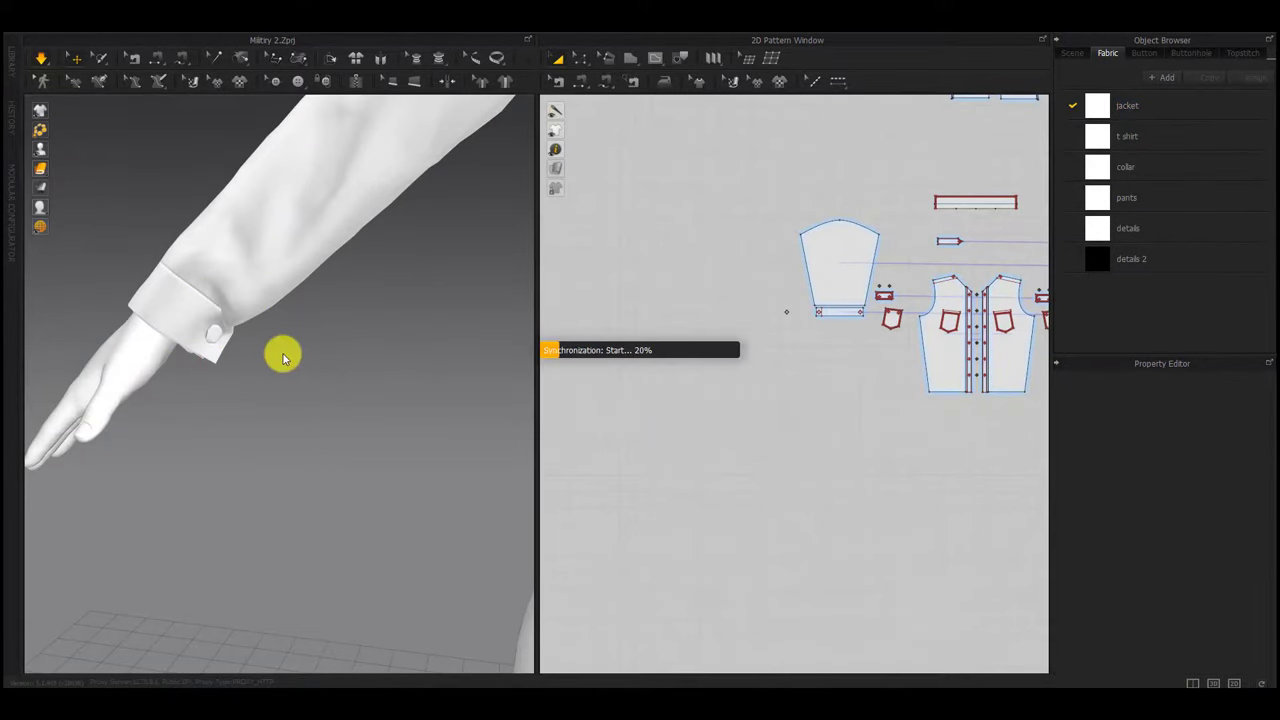
{"action": "key", "text": "space"}
Assign the t shirt fabric to the small circle piece beside the cuff of the avatar's left sleeve
{"action": "scroll", "coordinate": [283, 357], "scroll_direction": "down", "scroll_amount": 5}
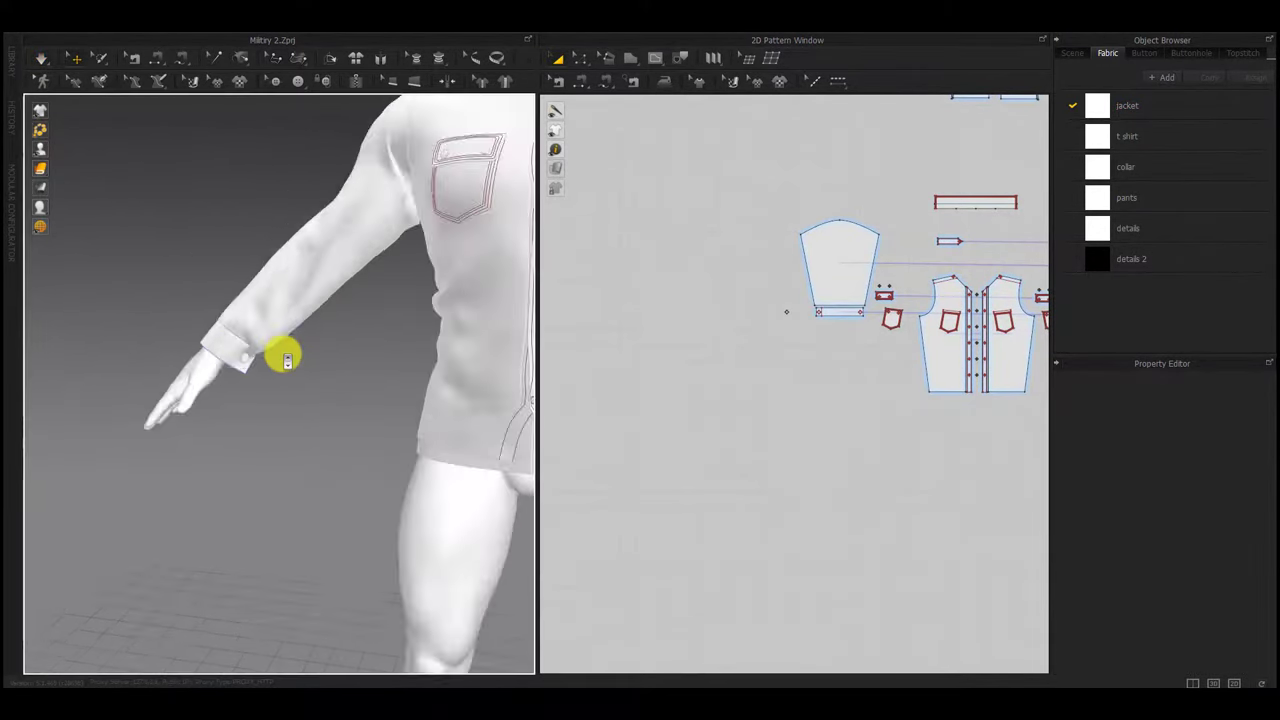
{"action": "right_click_drag", "start_coordinate": [283, 357], "coordinate": [350, 397]}
{"action": "scroll", "coordinate": [734, 417], "scroll_direction": "down", "scroll_amount": 5}
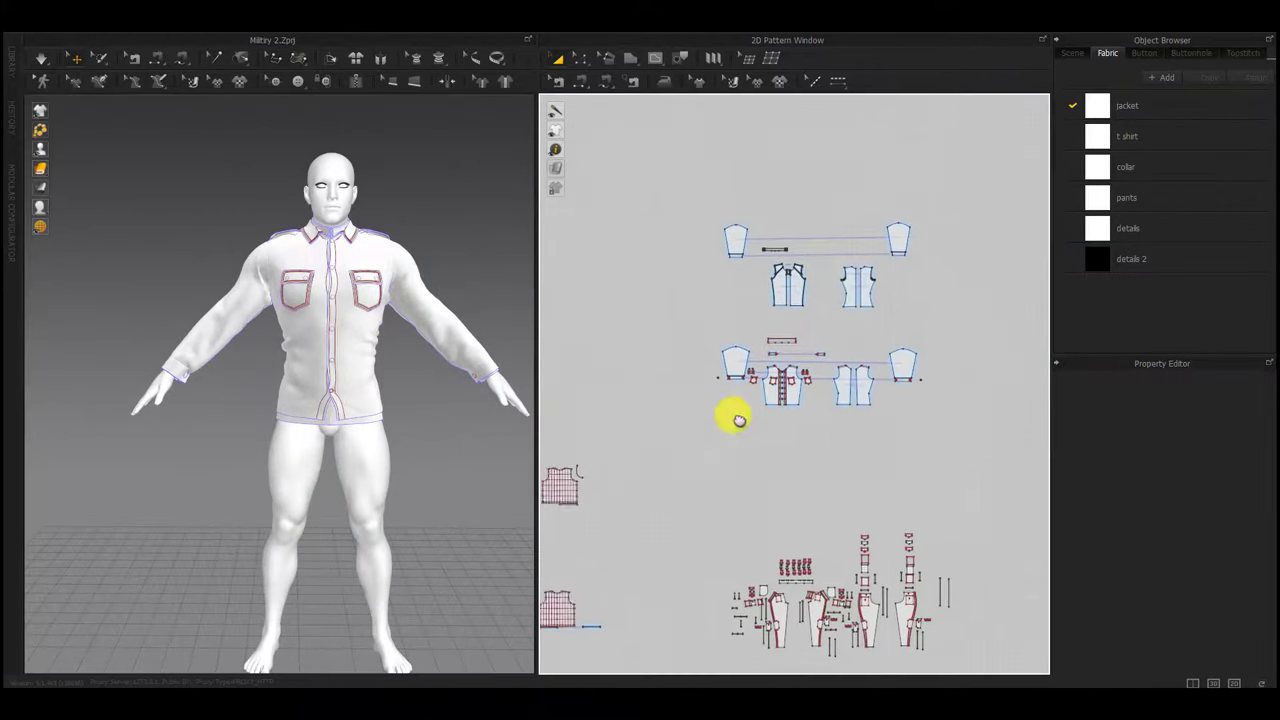
{"action": "left_click_drag", "start_coordinate": [650, 328], "coordinate": [650, 328]}
{"action": "left_click_drag", "start_coordinate": [920, 323], "coordinate": [648, 435]}
{"action": "left_click", "coordinate": [892, 412]}
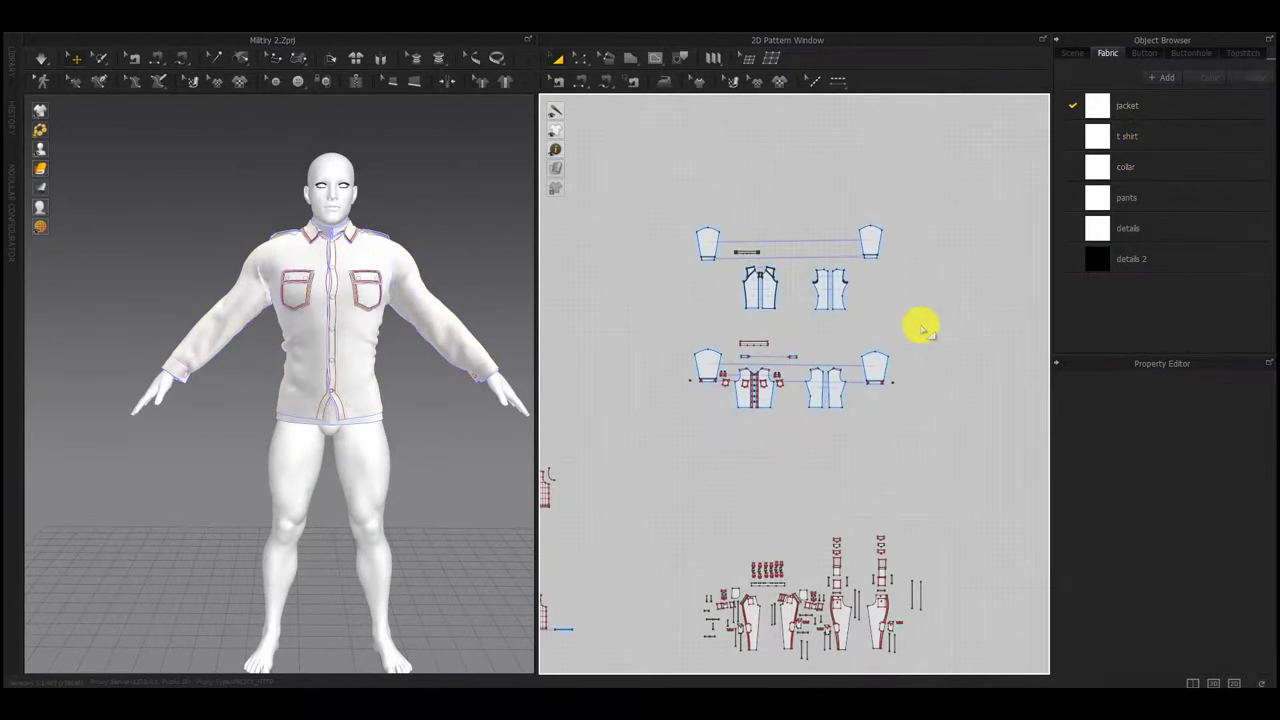
{"action": "scroll", "coordinate": [892, 396], "scroll_direction": "up", "scroll_amount": 8}
{"action": "scroll", "coordinate": [905, 368], "scroll_direction": "down", "scroll_amount": 2}
{"action": "left_click_drag", "start_coordinate": [929, 274], "coordinate": [894, 338]}
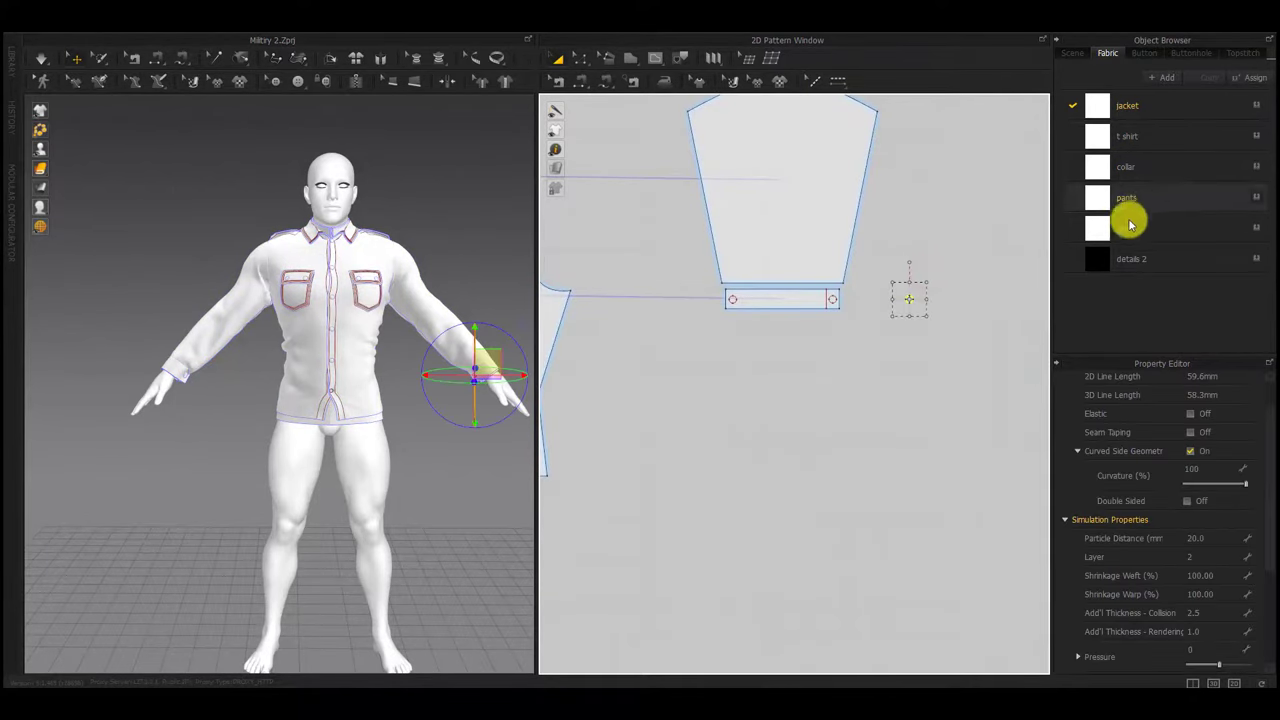
Assign the t shirt fabric to the matching circle piece beside the mirrored cuff of the avatar's right sleeve
{"action": "scroll", "coordinate": [866, 351], "scroll_direction": "down", "scroll_amount": 4}
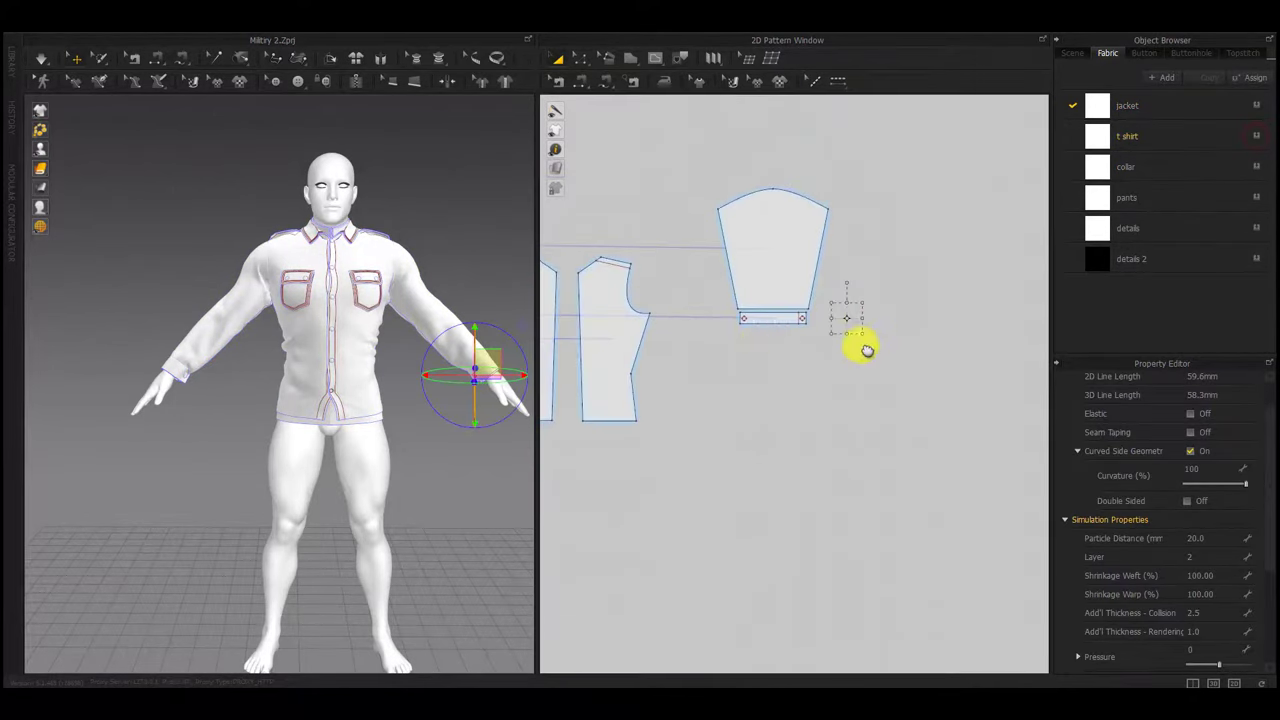
{"action": "middle_click_drag", "start_coordinate": [866, 351], "coordinate": [1040, 363]}
{"action": "left_click_drag", "start_coordinate": [573, 340], "coordinate": [594, 294]}
{"action": "left_click", "coordinate": [1257, 136]}
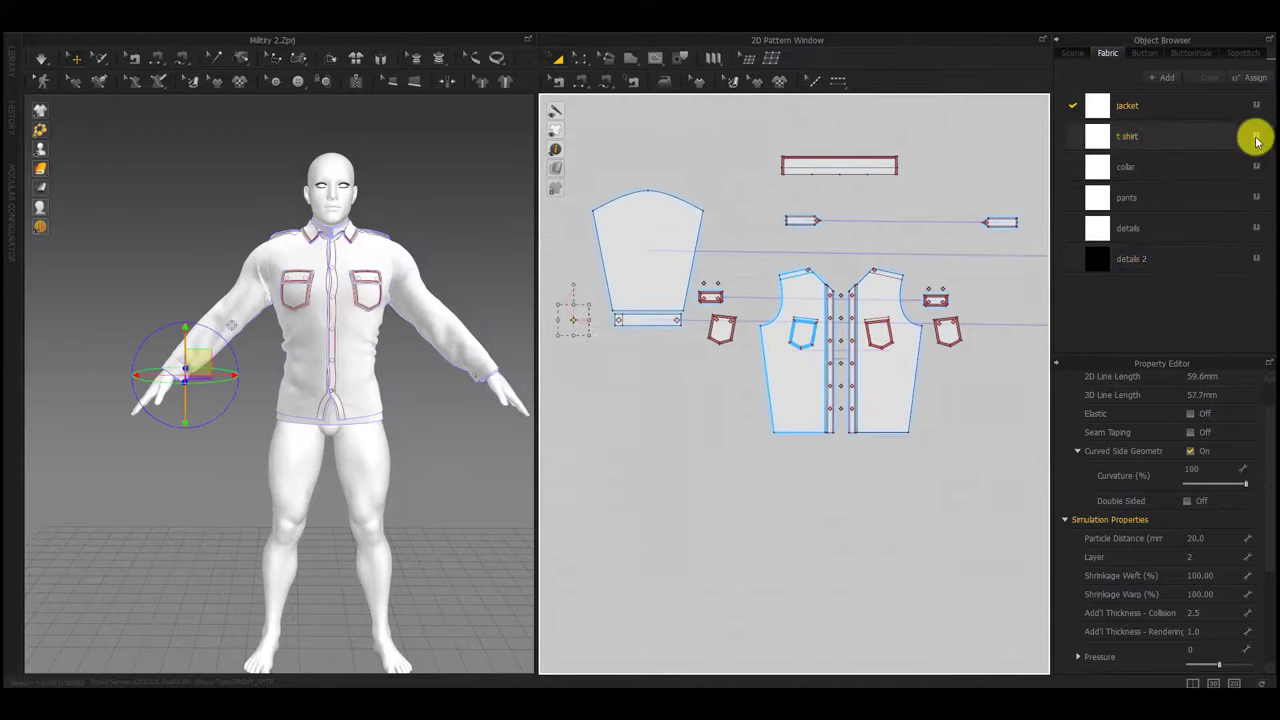
Check the simulation properties of the shirt and pants pattern groups in the 2D pattern layout
{"action": "scroll", "coordinate": [737, 366], "scroll_direction": "down", "scroll_amount": 8}
{"action": "left_click_drag", "start_coordinate": [952, 283], "coordinate": [724, 404]}
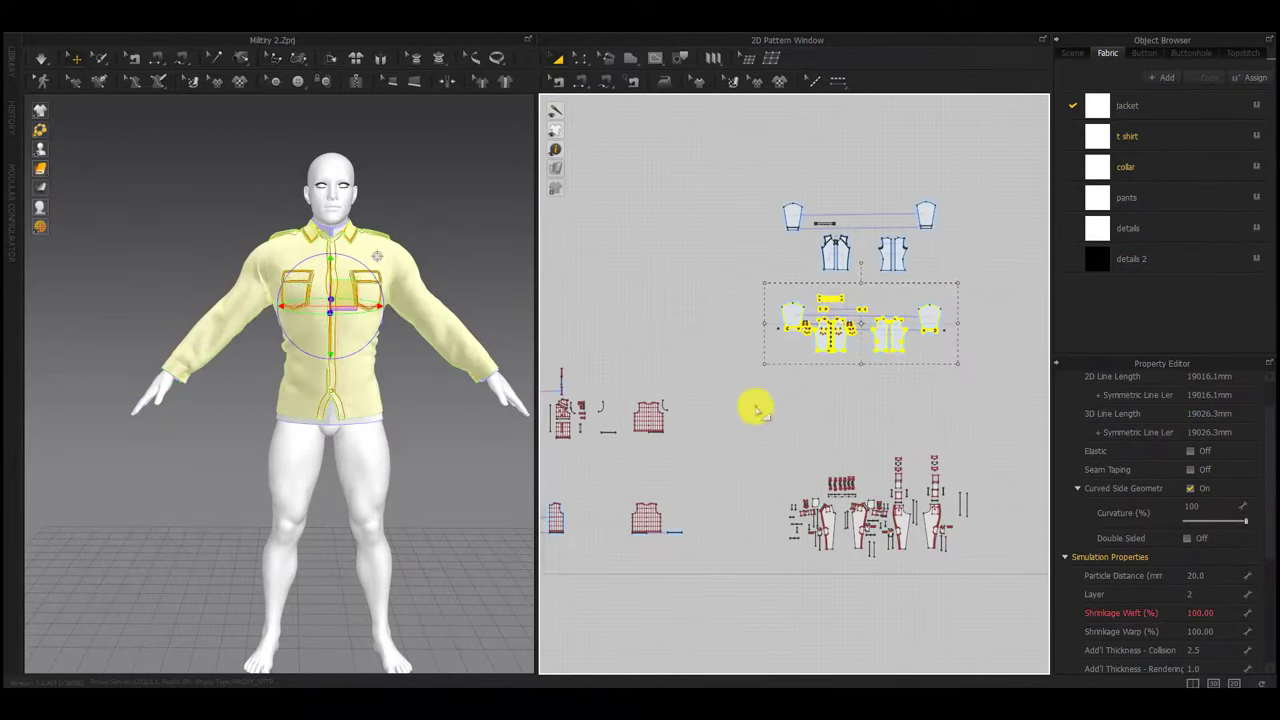
{"action": "left_click", "coordinate": [755, 406]}
{"action": "middle_click_drag", "start_coordinate": [836, 462], "coordinate": [827, 382]}
{"action": "left_click_drag", "start_coordinate": [1012, 339], "coordinate": [730, 512]}
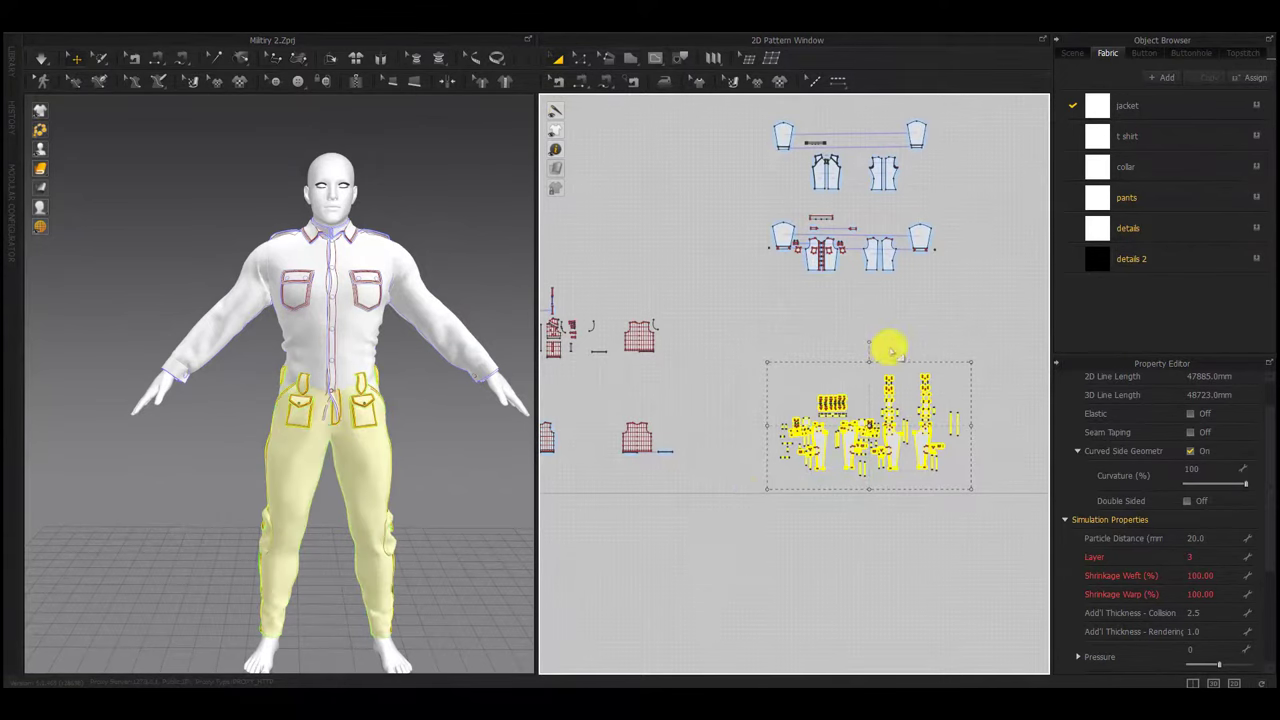
{"action": "middle_click_drag", "start_coordinate": [937, 270], "coordinate": [857, 331]}
{"action": "mouse_move", "coordinate": [434, 453]}
{"action": "right_mouse_down"}
{"action": "mouse_move", "coordinate": [400, 453]}
{"action": "mouse_move", "coordinate": [456, 453]}
{"action": "right_mouse_up"}
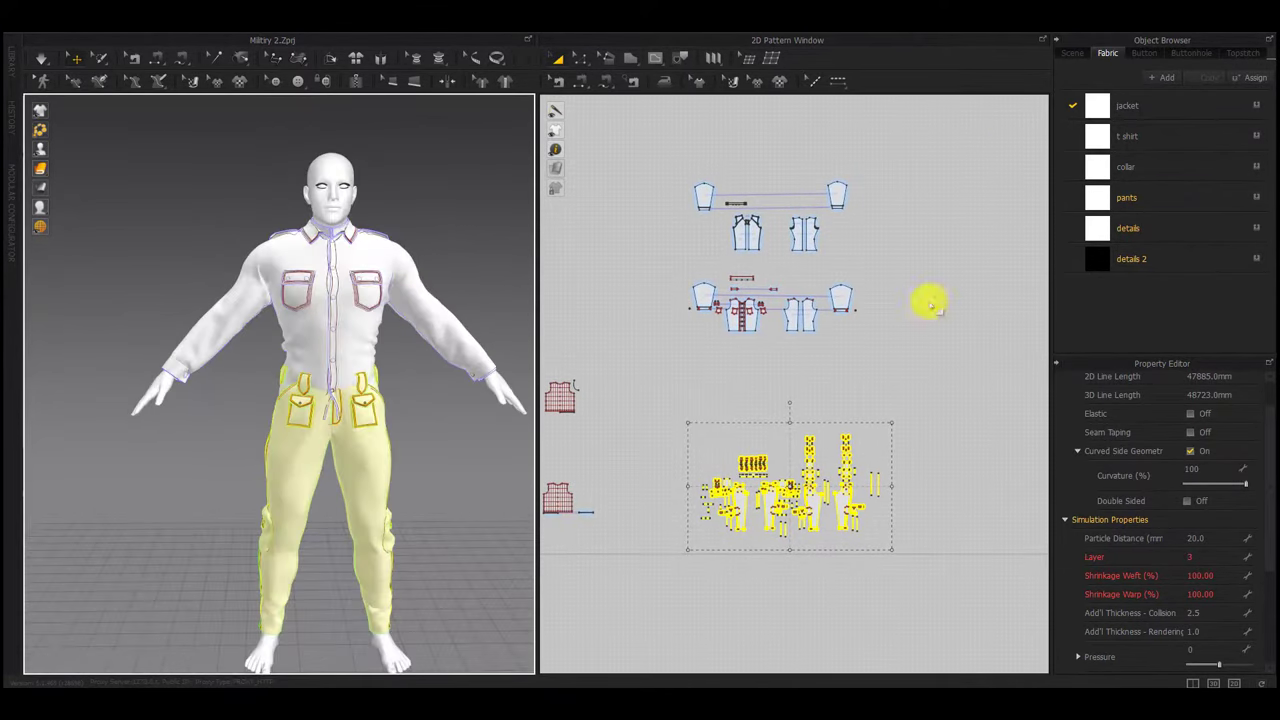
{"action": "left_click_drag", "start_coordinate": [920, 119], "coordinate": [660, 257]}
{"action": "left_click_drag", "start_coordinate": [924, 258], "coordinate": [681, 348]}
Set the simulation layer of all pants patterns, including their pockets, stripes and belt loops, to 3
{"action": "left_click_drag", "start_coordinate": [957, 412], "coordinate": [657, 559]}
{"action": "left_click_drag", "start_coordinate": [643, 255], "coordinate": [642, 253]}
{"action": "left_click_drag", "start_coordinate": [917, 369], "coordinate": [619, 578]}
{"action": "left_click_drag", "start_coordinate": [1212, 551], "coordinate": [1104, 573]}
{"action": "type", "text": "4"}
{"action": "left_click", "coordinate": [965, 570]}
{"action": "left_click", "coordinate": [627, 401]}
{"action": "left_click_drag", "start_coordinate": [994, 407], "coordinate": [643, 580]}
{"action": "left_click", "coordinate": [1217, 560]}
{"action": "type", "text": "5"}
{"action": "left_click", "coordinate": [1012, 557]}
{"action": "left_click", "coordinate": [635, 396]}
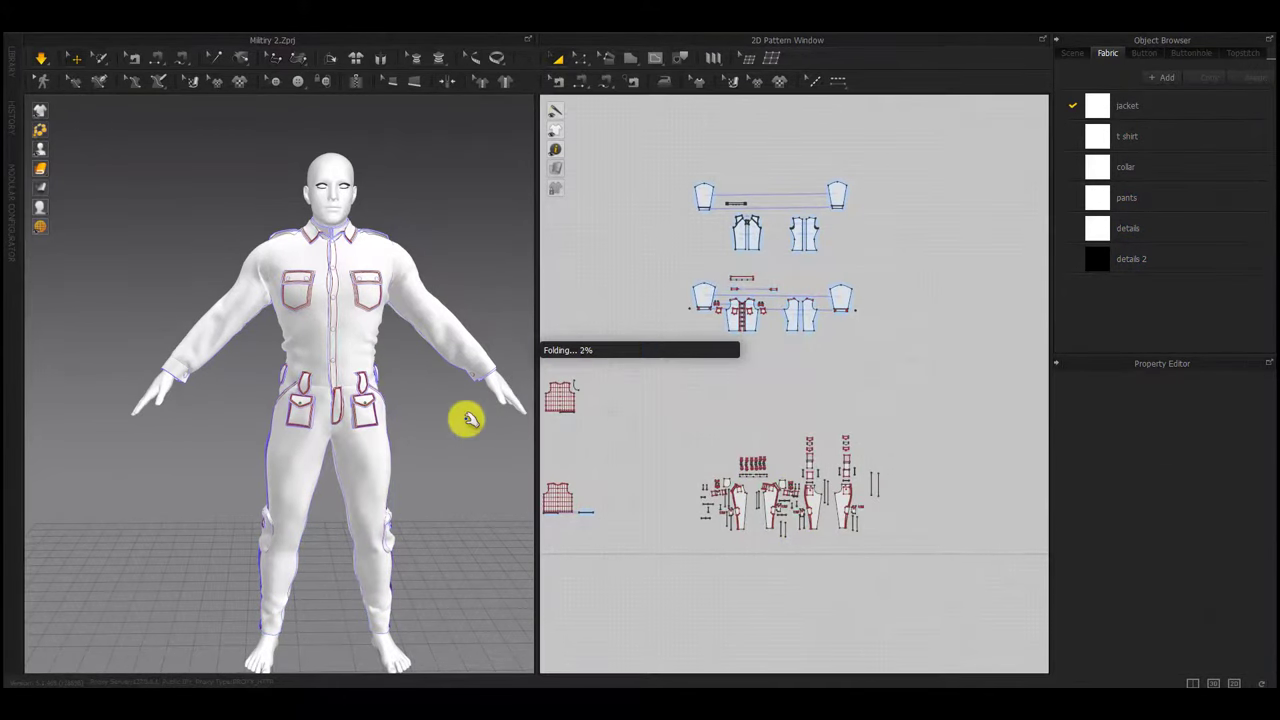
Simulate the outfit so the pants drape, and stop the simulation
{"action": "right_click_drag", "start_coordinate": [322, 500], "coordinate": [472, 500]}
{"action": "middle_click_drag", "start_coordinate": [252, 494], "coordinate": [383, 543]}
{"action": "right_click_drag", "start_coordinate": [383, 543], "coordinate": [284, 537]}
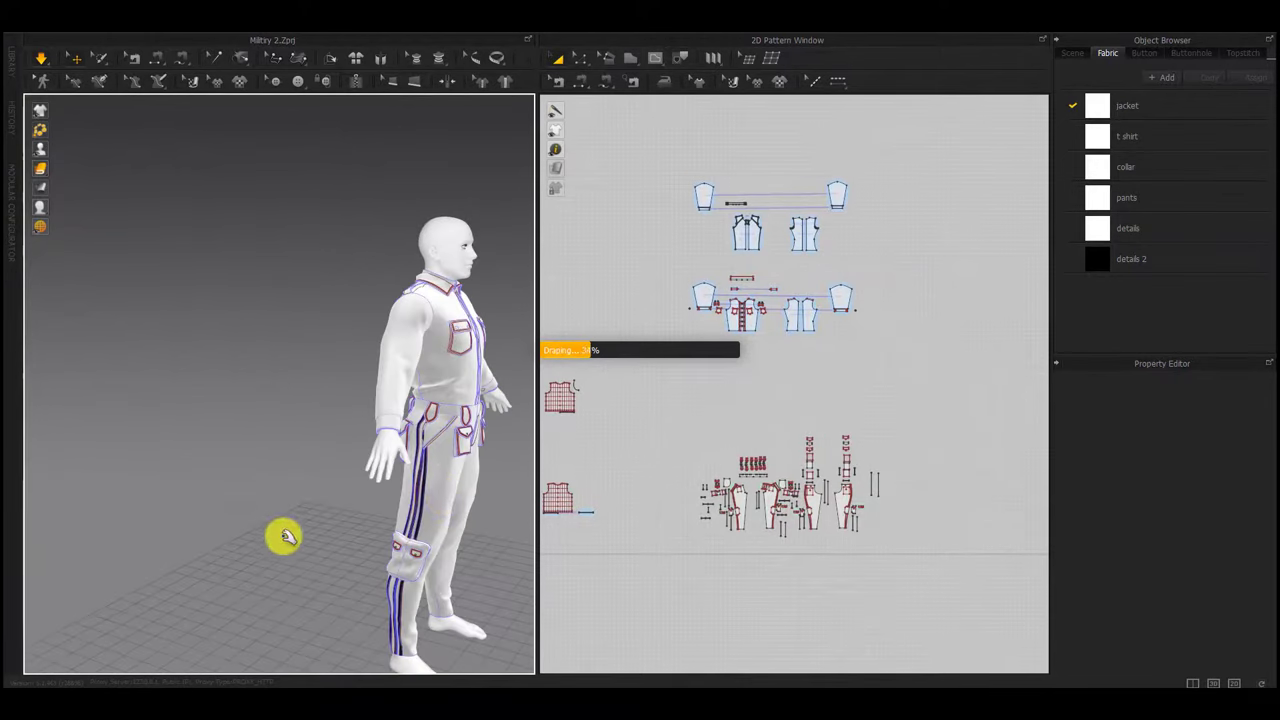
{"action": "right_click_drag", "start_coordinate": [404, 494], "coordinate": [305, 556]}
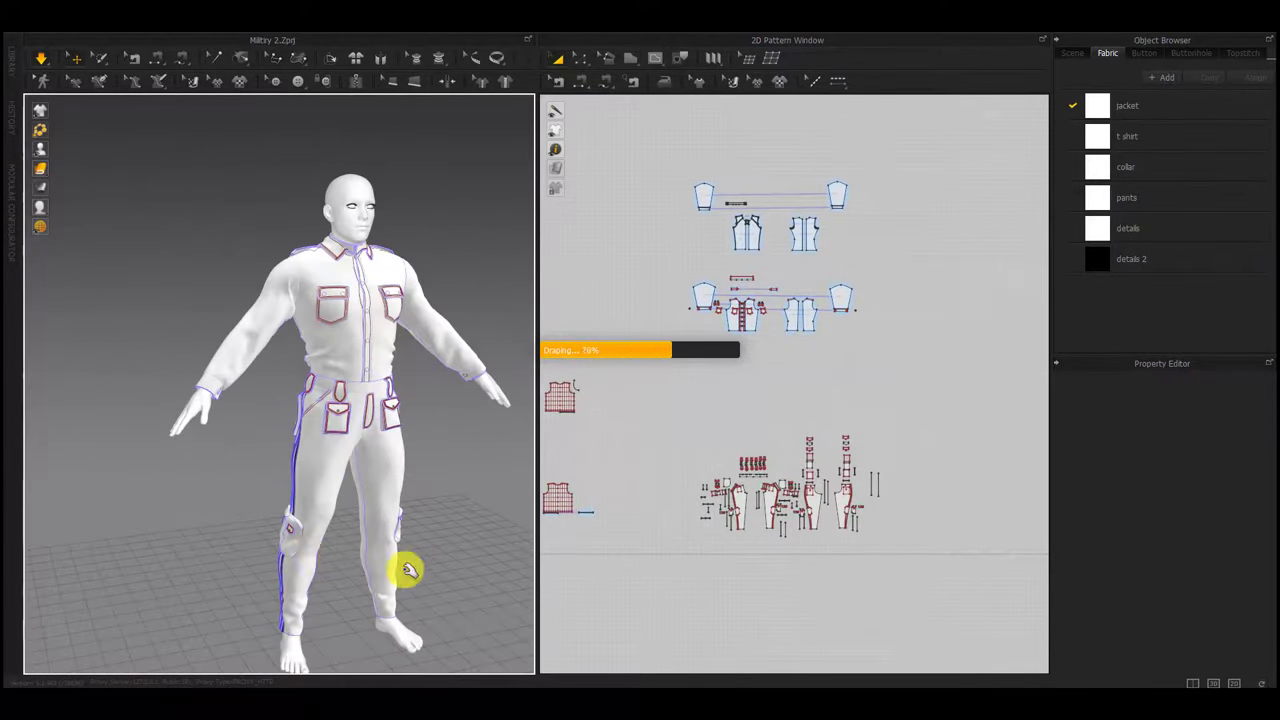
{"action": "scroll", "coordinate": [315, 420], "scroll_direction": "up", "scroll_amount": 10}
{"action": "middle_click_drag", "start_coordinate": [289, 414], "coordinate": [200, 375]}
{"action": "key", "text": "space"}
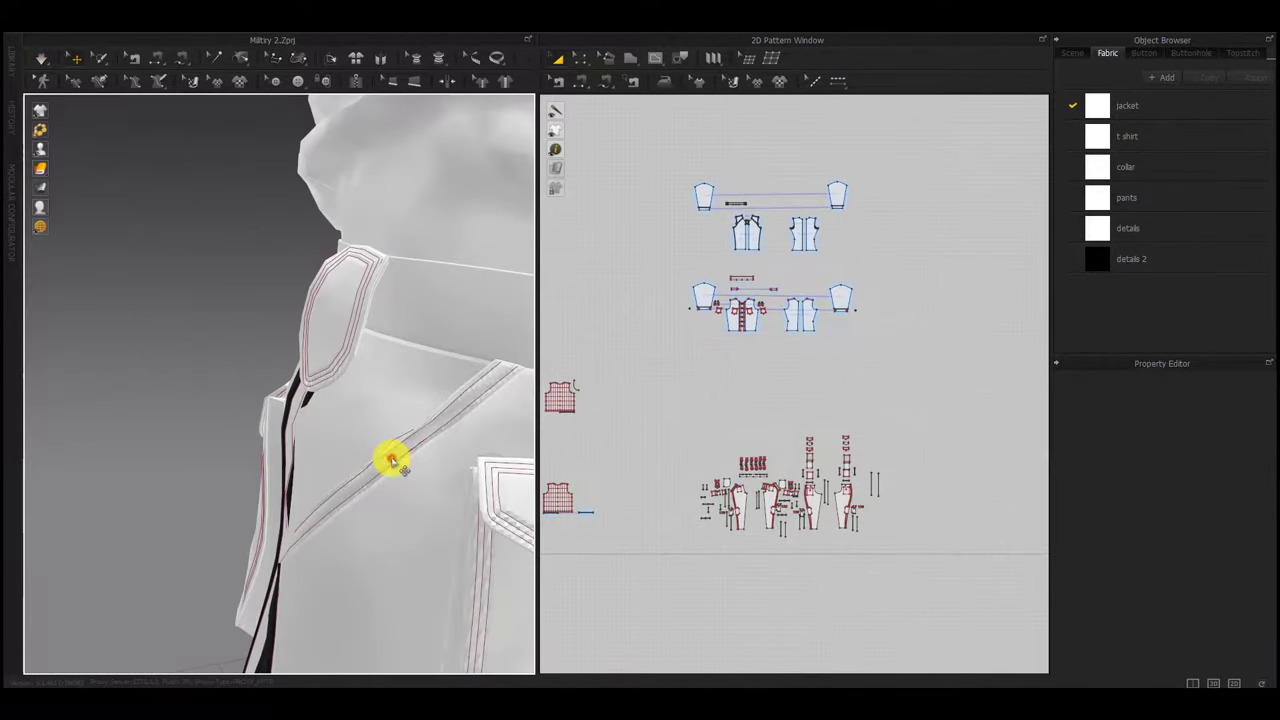
Pull the slanted hip pocket trim on the right leg away from the stripes and simulate the cloth again
{"action": "left_click", "coordinate": [391, 460]}
{"action": "scroll", "coordinate": [731, 497], "scroll_direction": "up", "scroll_amount": 10}
{"action": "right_click_drag", "start_coordinate": [352, 483], "coordinate": [320, 489]}
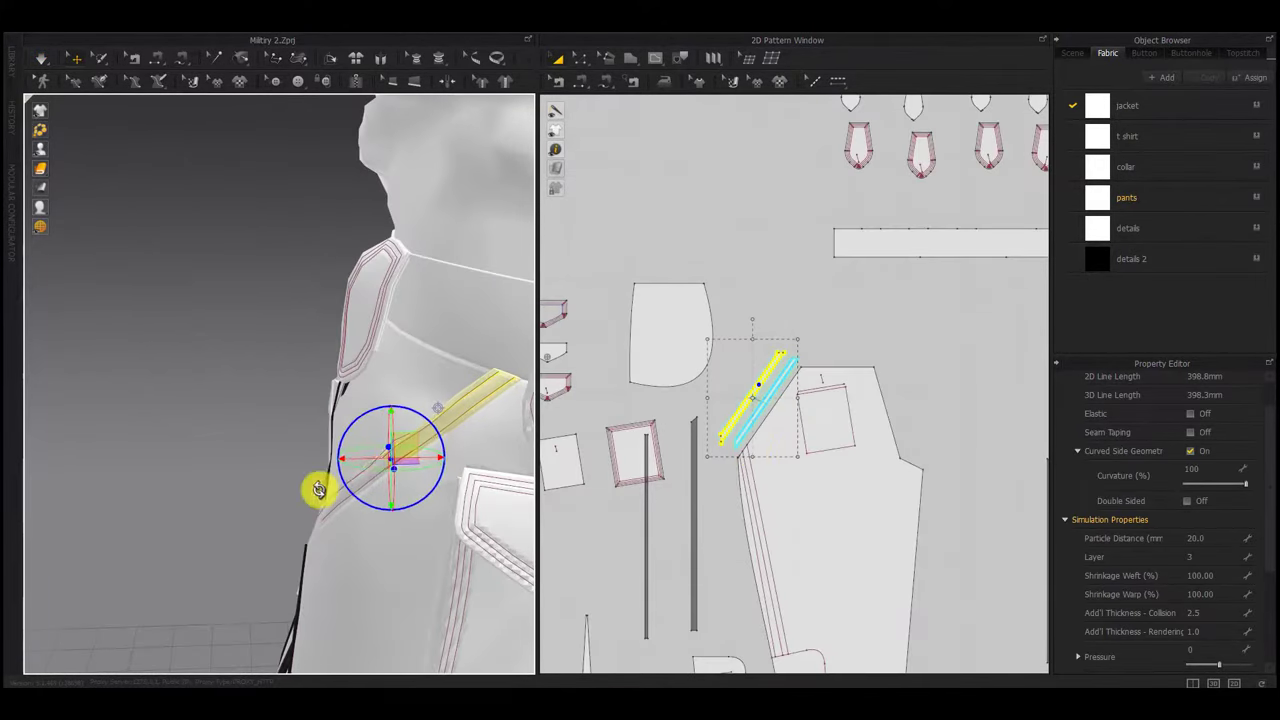
{"action": "left_click_drag", "start_coordinate": [369, 460], "coordinate": [309, 461]}
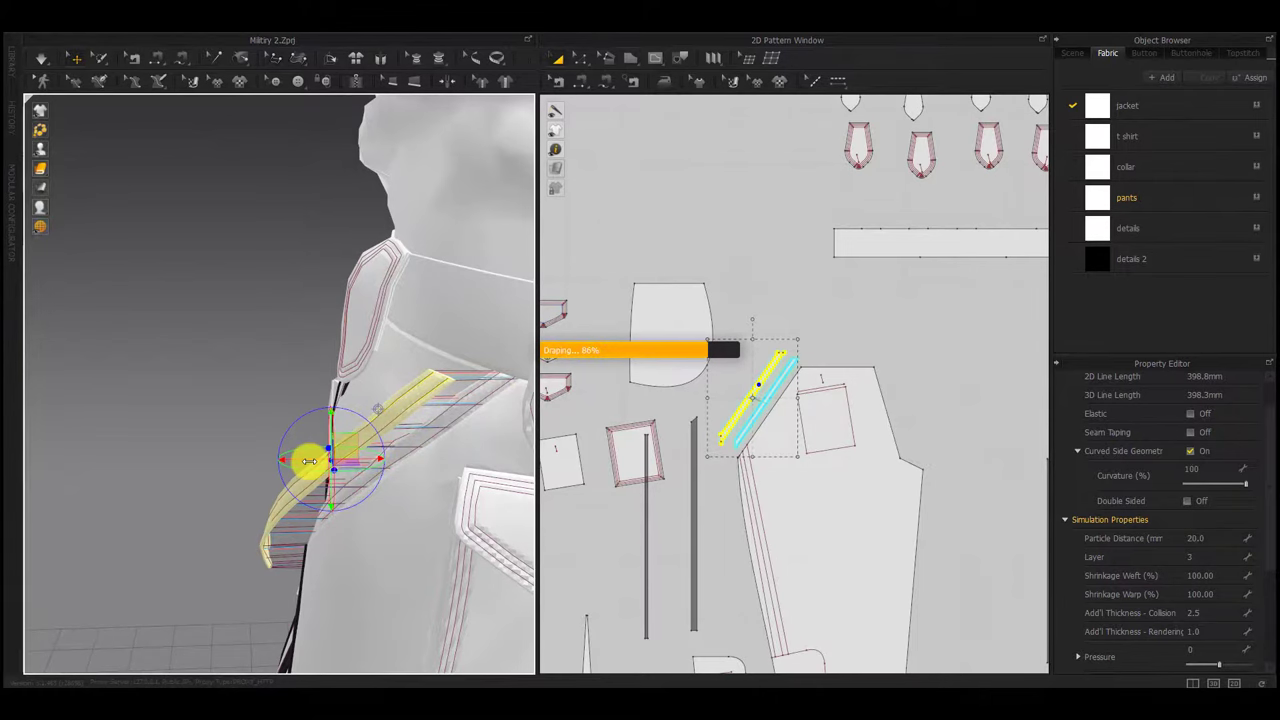
{"action": "scroll", "coordinate": [311, 463], "scroll_direction": "down", "scroll_amount": 5}
{"action": "right_click_drag", "start_coordinate": [311, 463], "coordinate": [382, 557]}
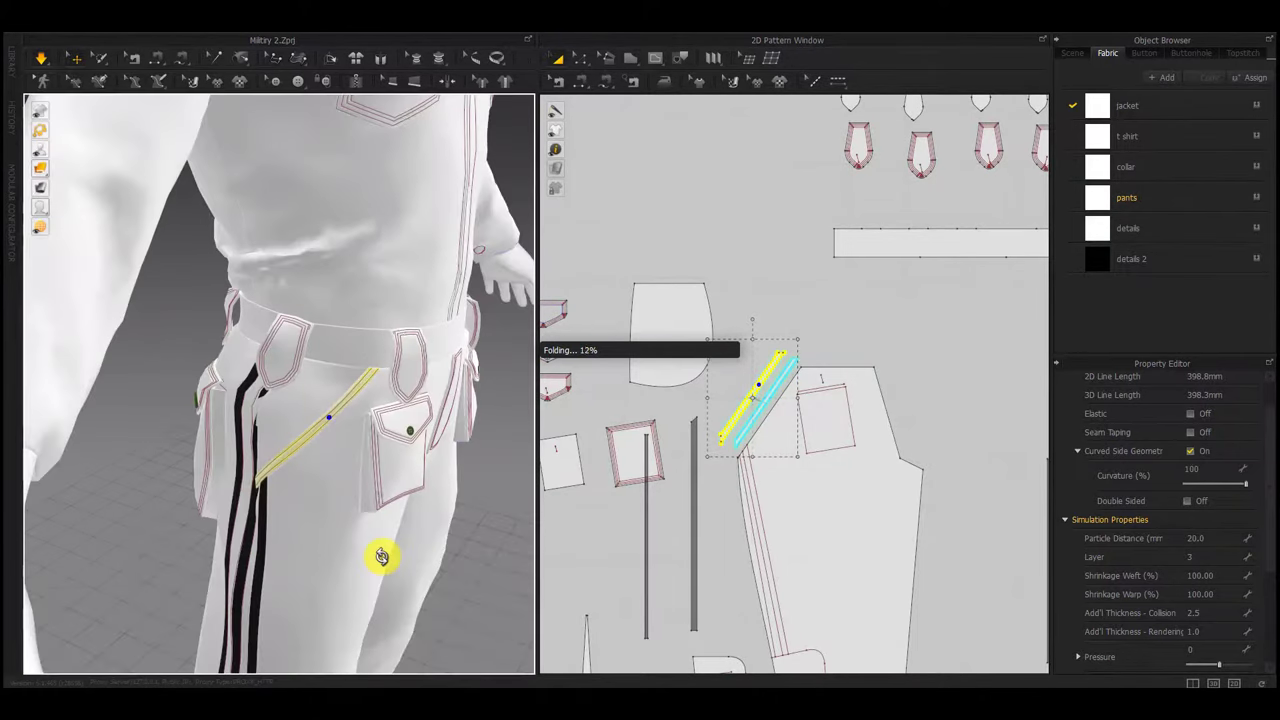
{"action": "key", "text": "space"}
Move the short black side stripe below the right hip pocket trim outward and re-simulate
{"action": "middle_click_drag", "start_coordinate": [372, 560], "coordinate": [413, 457]}
{"action": "left_click", "coordinate": [285, 450]}
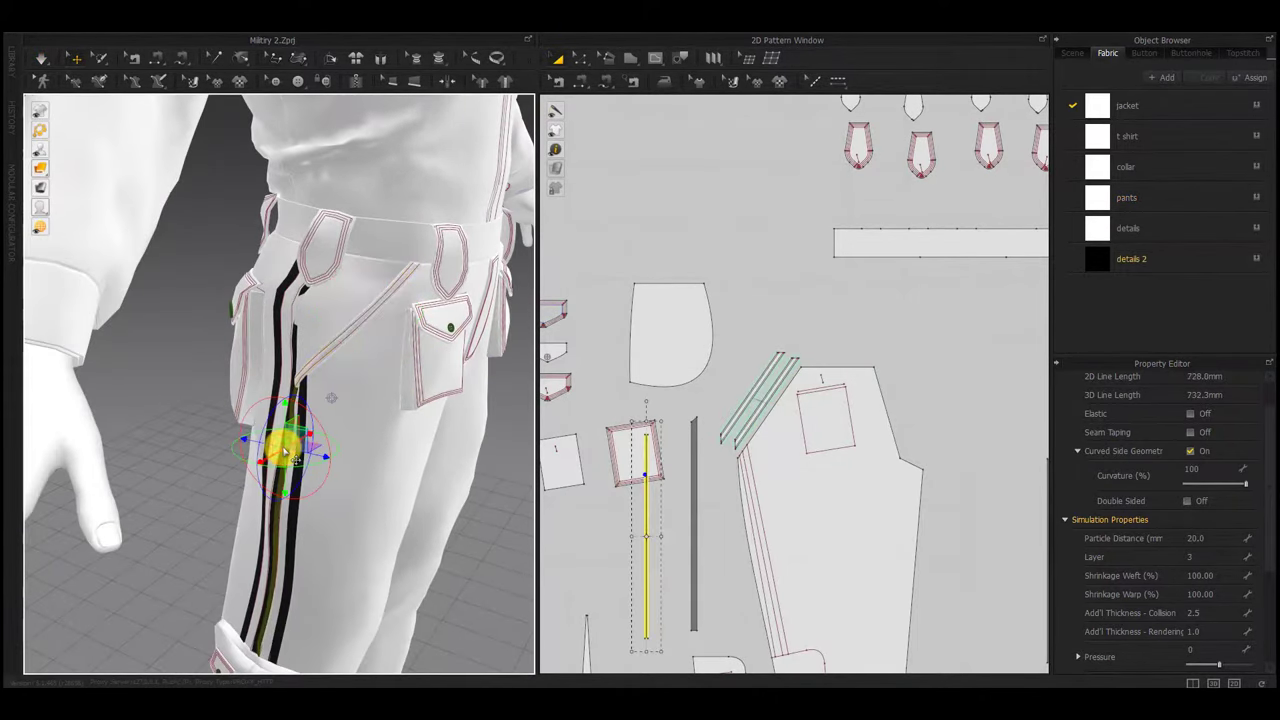
{"action": "left_click_drag", "start_coordinate": [285, 450], "coordinate": [256, 461]}
{"action": "right_click_drag", "start_coordinate": [307, 469], "coordinate": [366, 474]}
{"action": "key", "text": "space"}
{"action": "middle_click_drag", "start_coordinate": [357, 645], "coordinate": [363, 526]}
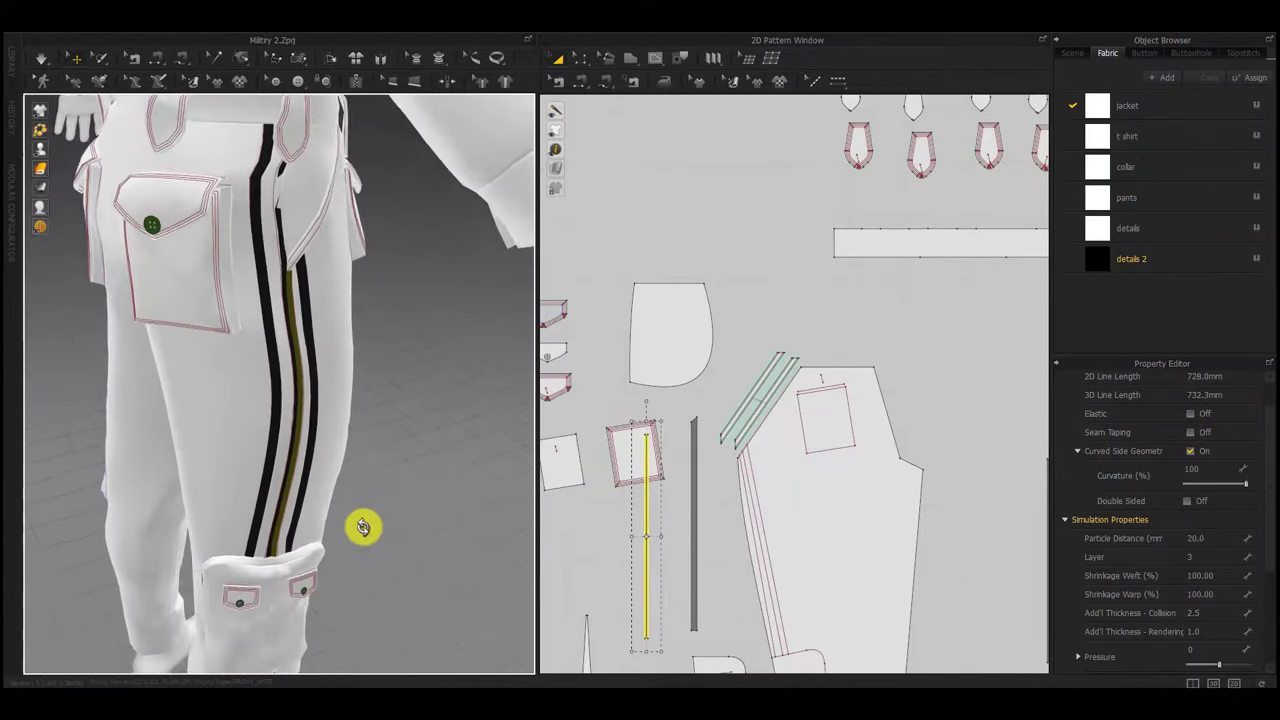
Shift the long black stripe next to the pocket trim on the right leg slightly outward
{"action": "right_click_drag", "start_coordinate": [363, 526], "coordinate": [250, 500]}
{"action": "scroll", "coordinate": [243, 418], "scroll_direction": "up", "scroll_amount": 4}
{"action": "left_click", "coordinate": [287, 360]}
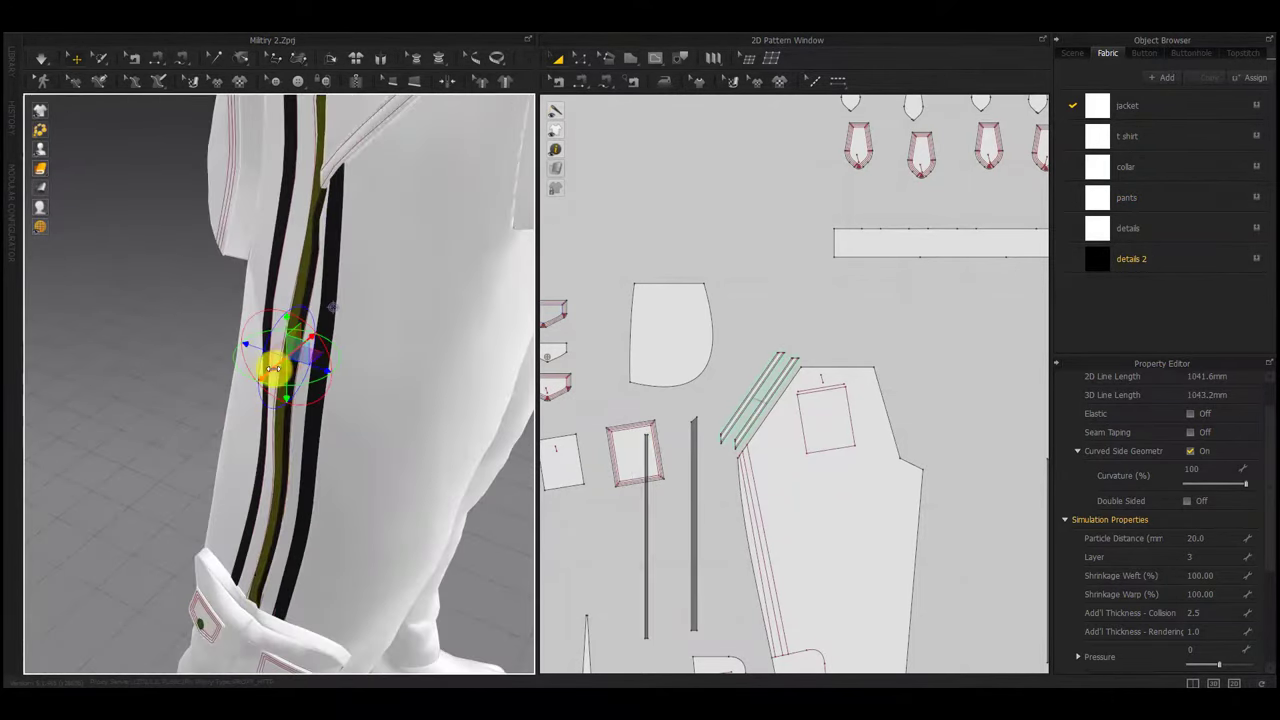
{"action": "left_click_drag", "start_coordinate": [269, 372], "coordinate": [260, 371]}
Pull all layers of the right side belt loop away from the waistband and simulate so the stripes settle underneath
{"action": "middle_click_drag", "start_coordinate": [264, 411], "coordinate": [270, 448]}
{"action": "right_click_drag", "start_coordinate": [296, 451], "coordinate": [428, 455]}
{"action": "left_click", "coordinate": [182, 123]}
{"action": "middle_click_drag", "start_coordinate": [684, 451], "coordinate": [495, 676]}
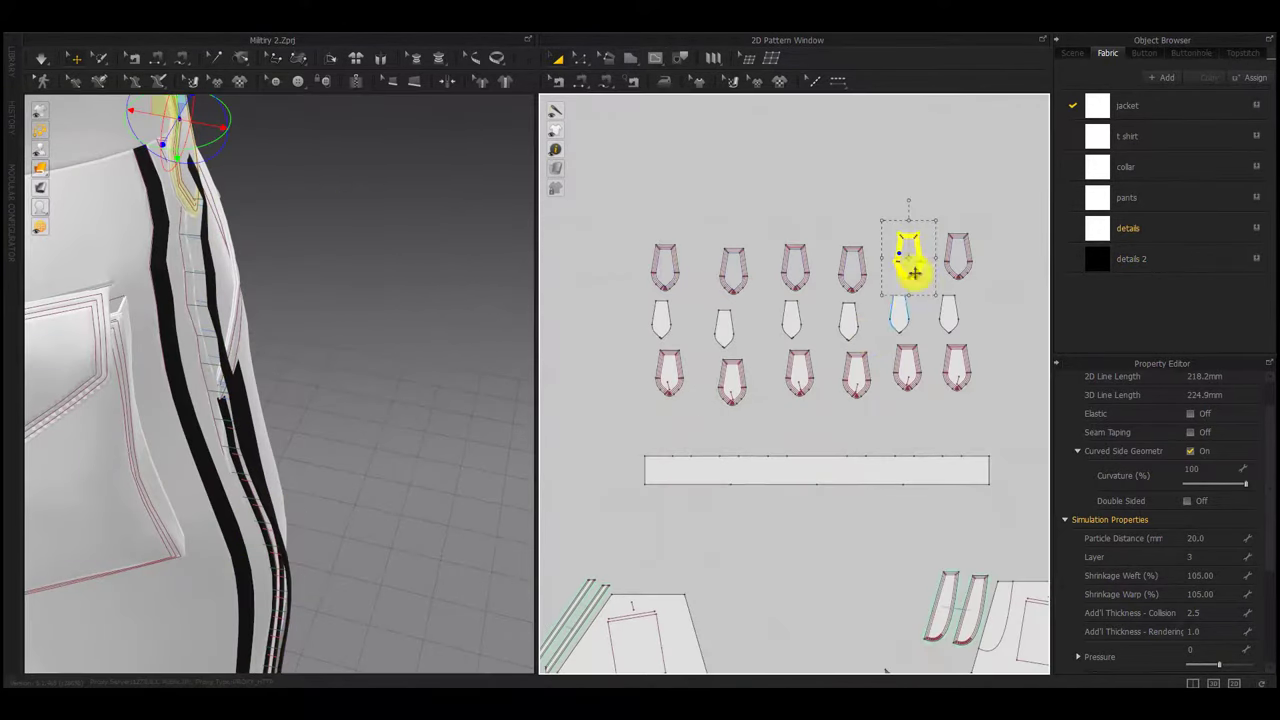
{"action": "left_click_drag", "start_coordinate": [937, 190], "coordinate": [879, 434]}
{"action": "middle_click_drag", "start_coordinate": [230, 128], "coordinate": [238, 173]}
{"action": "left_click_drag", "start_coordinate": [215, 195], "coordinate": [262, 213]}
{"action": "key", "text": "space"}
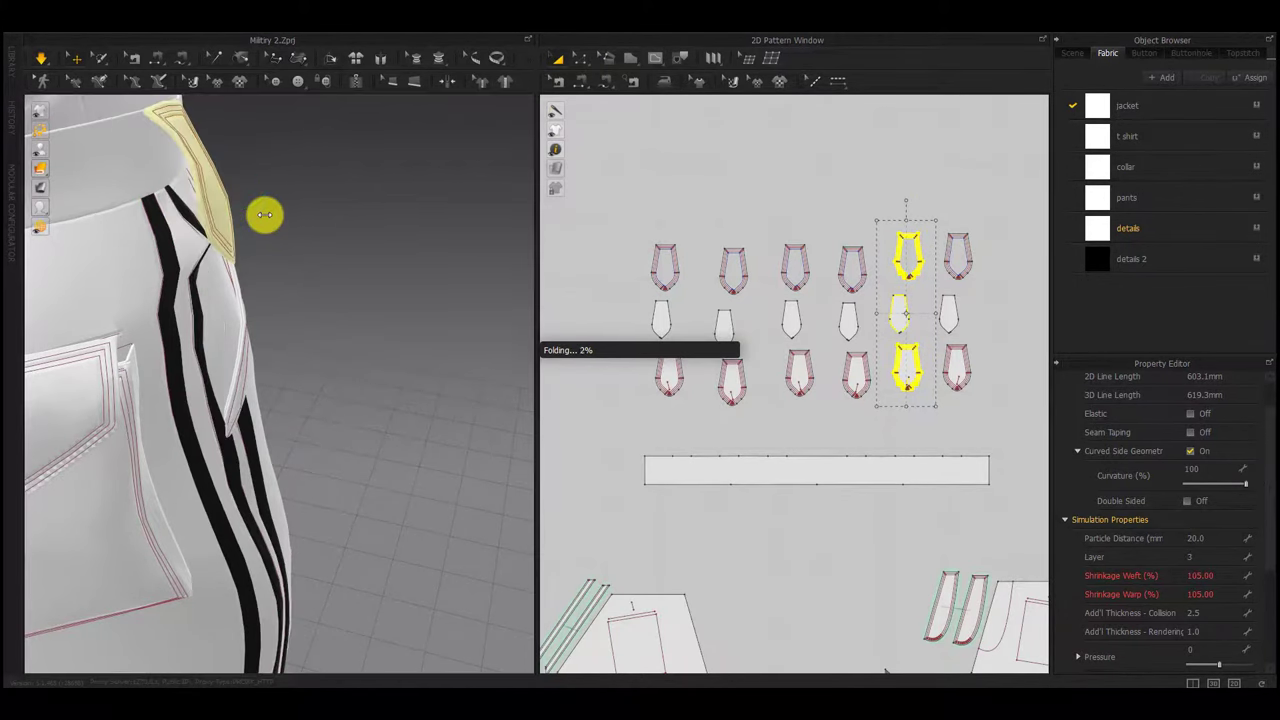
{"action": "right_click_drag", "start_coordinate": [268, 214], "coordinate": [208, 334]}
{"action": "middle_click_drag", "start_coordinate": [262, 430], "coordinate": [301, 352]}
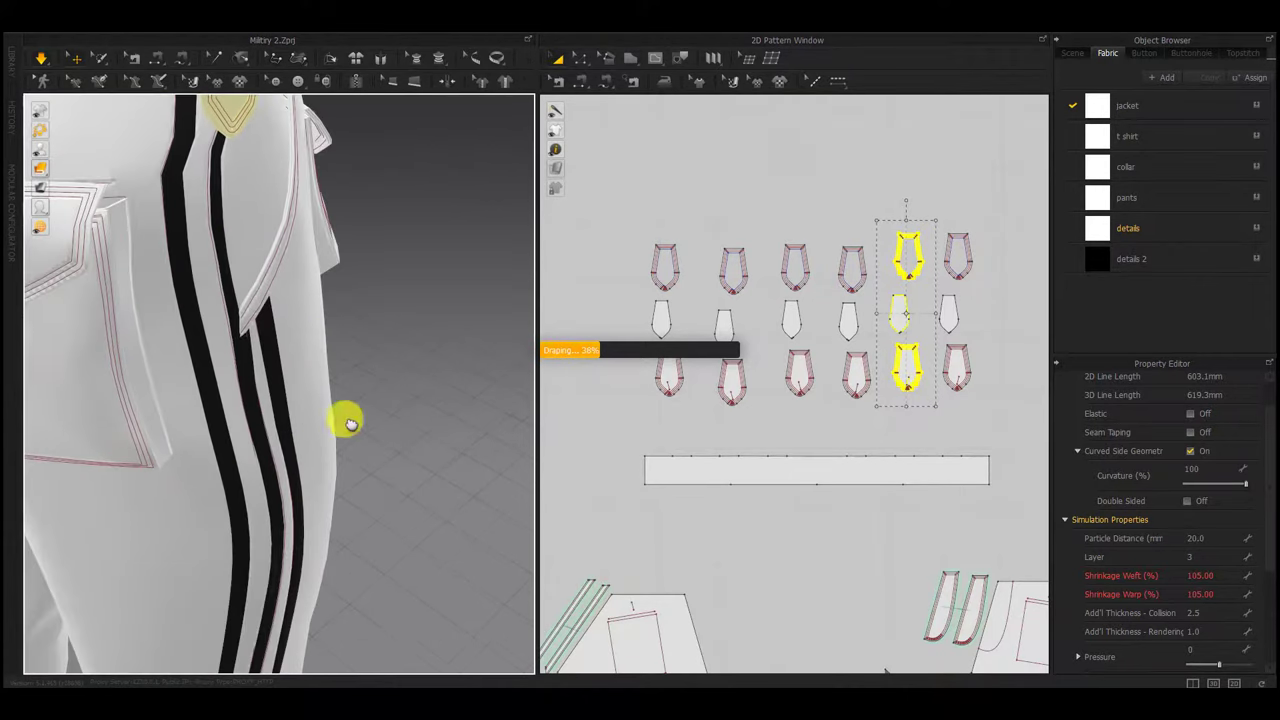
{"action": "right_click_drag", "start_coordinate": [348, 420], "coordinate": [224, 456]}
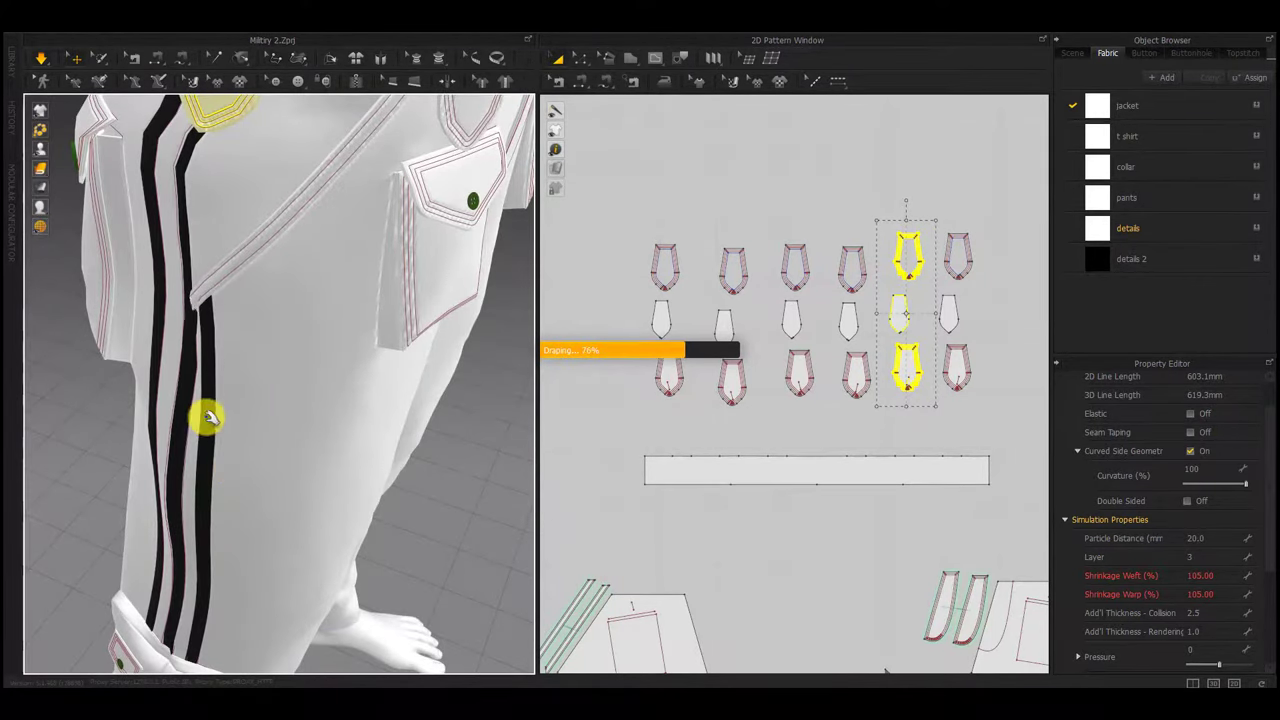
Examine the right leg's side stripes from the slanted hip pocket down to the knee pocket
{"action": "left_click", "coordinate": [198, 297]}
{"action": "scroll", "coordinate": [191, 371], "scroll_direction": "up", "scroll_amount": 2}
{"action": "right_click_drag", "start_coordinate": [193, 371], "coordinate": [250, 341]}
{"action": "scroll", "coordinate": [227, 369], "scroll_direction": "up", "scroll_amount": 1}
{"action": "scroll", "coordinate": [226, 369], "scroll_direction": "down", "scroll_amount": 1}
{"action": "right_click", "coordinate": [254, 341]}
{"action": "left_click", "coordinate": [511, 430]}
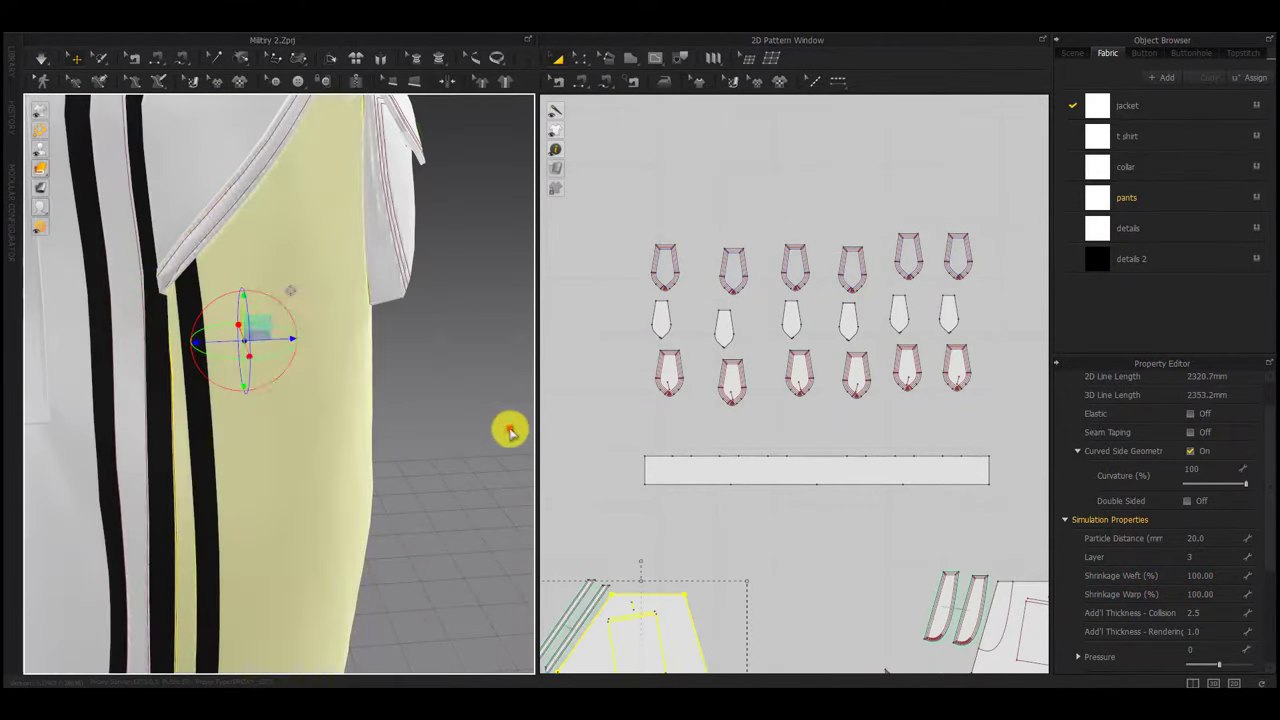
{"action": "left_click", "coordinate": [509, 431]}
{"action": "right_click_drag", "start_coordinate": [380, 476], "coordinate": [302, 485]}
{"action": "scroll", "coordinate": [302, 485], "scroll_direction": "down", "scroll_amount": 3}
{"action": "middle_click_drag", "start_coordinate": [391, 251], "coordinate": [370, 110]}
{"action": "right_click_drag", "start_coordinate": [125, 458], "coordinate": [222, 465]}
{"action": "left_click", "coordinate": [238, 459]}
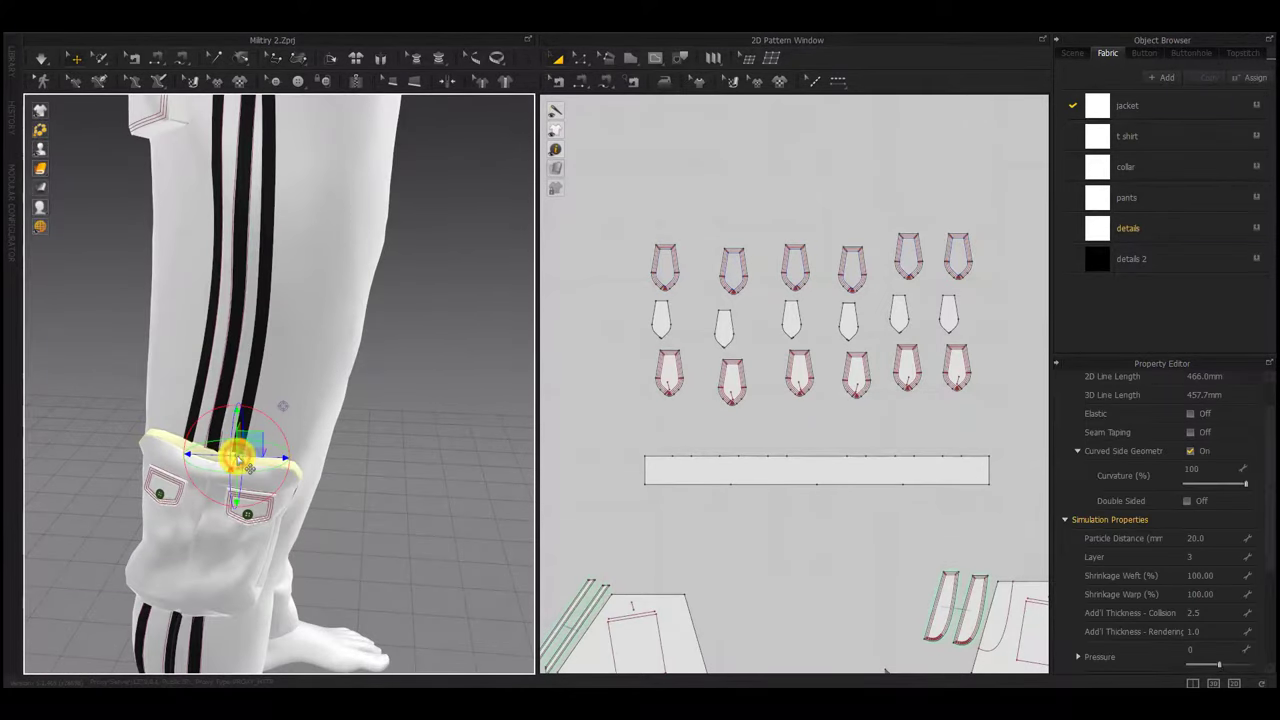
{"action": "left_click", "coordinate": [388, 309]}
{"action": "middle_click_drag", "start_coordinate": [388, 309], "coordinate": [391, 531]}
{"action": "right_click_drag", "start_coordinate": [375, 338], "coordinate": [266, 326]}
{"action": "scroll", "coordinate": [218, 306], "scroll_direction": "up", "scroll_amount": 3}
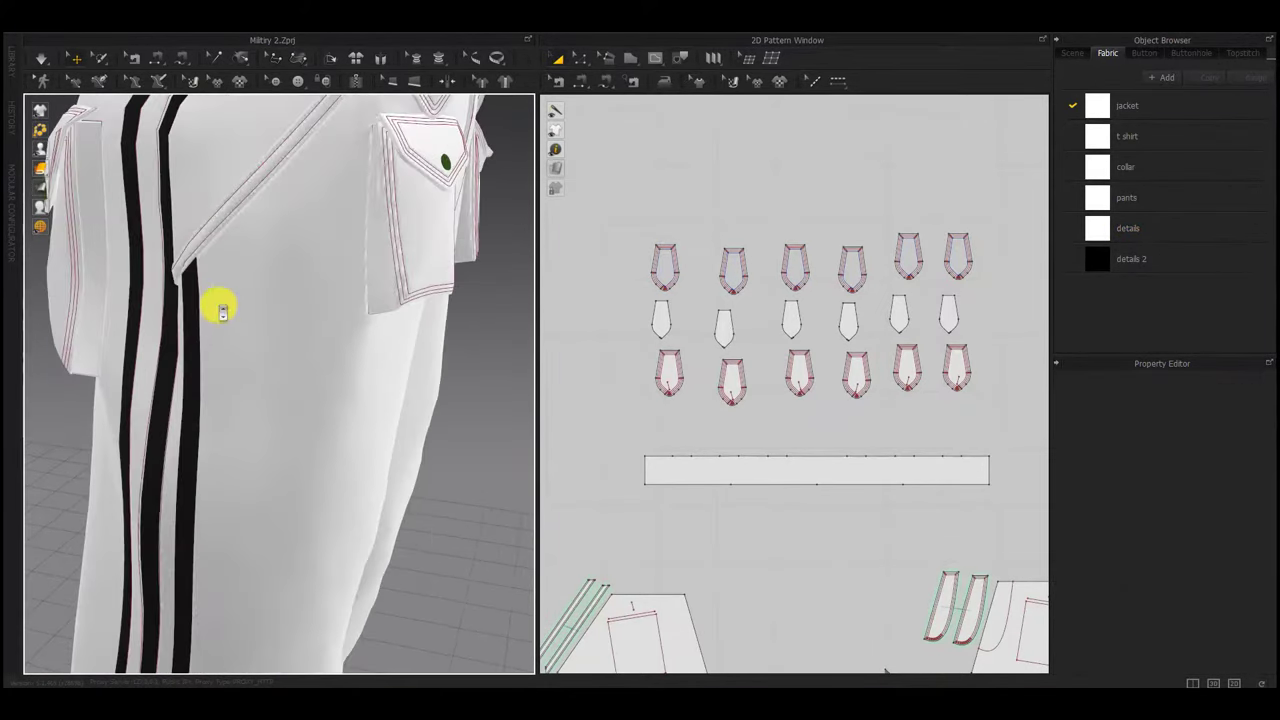
Simulate while adjusting the lower end of the slanted right hip pocket trim over the black stripes
{"action": "left_click", "coordinate": [181, 267]}
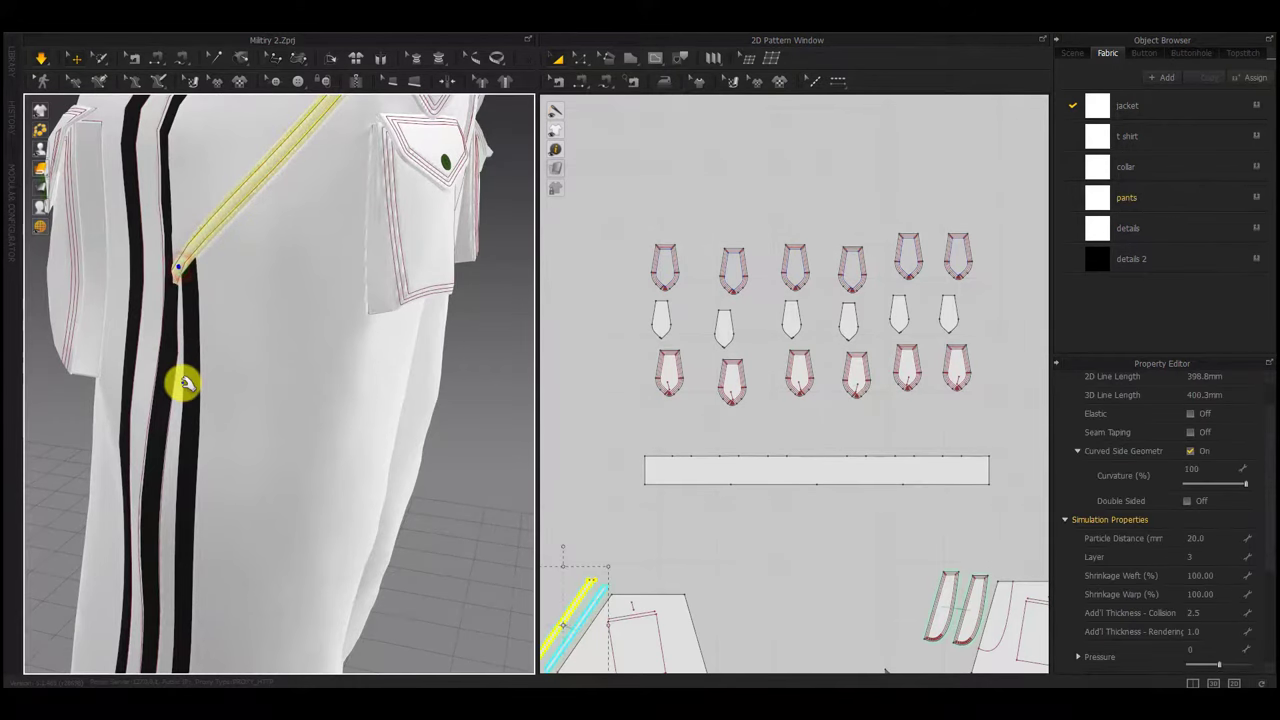
{"action": "right_click_drag", "start_coordinate": [190, 384], "coordinate": [273, 366]}
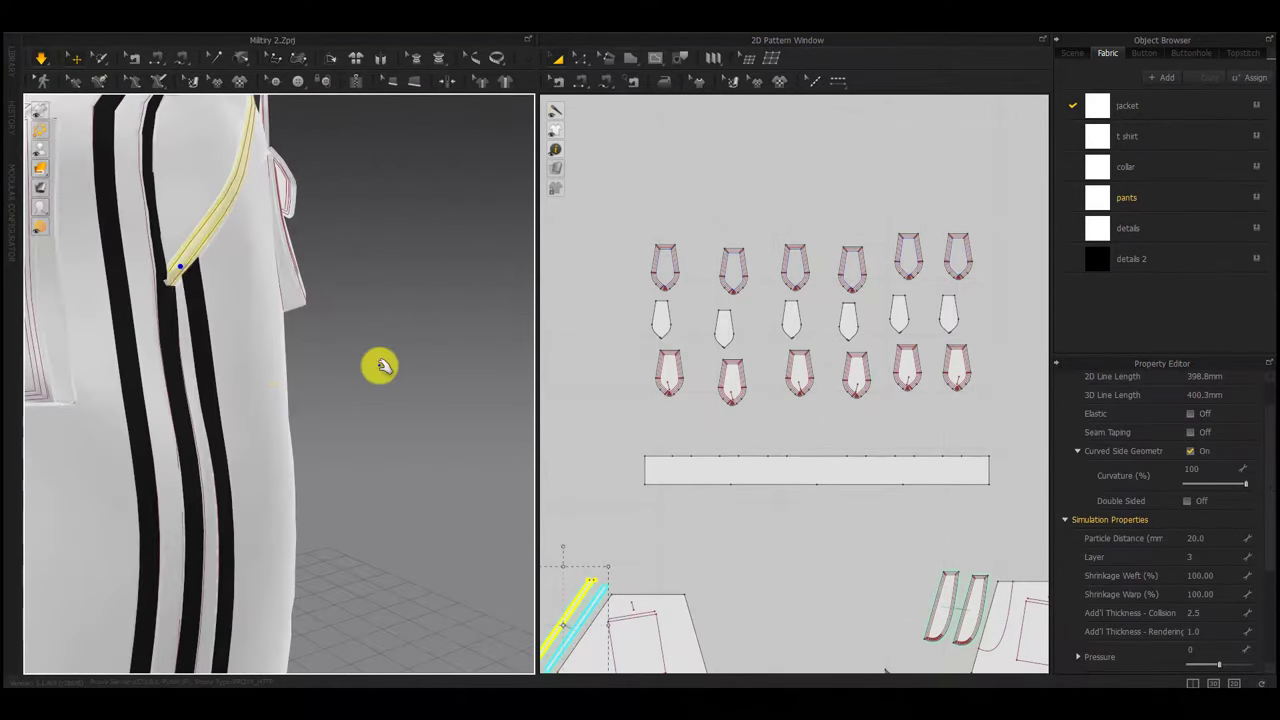
{"action": "right_click_drag", "start_coordinate": [213, 337], "coordinate": [228, 345]}
{"action": "scroll", "coordinate": [264, 352], "scroll_direction": "up", "scroll_amount": 5}
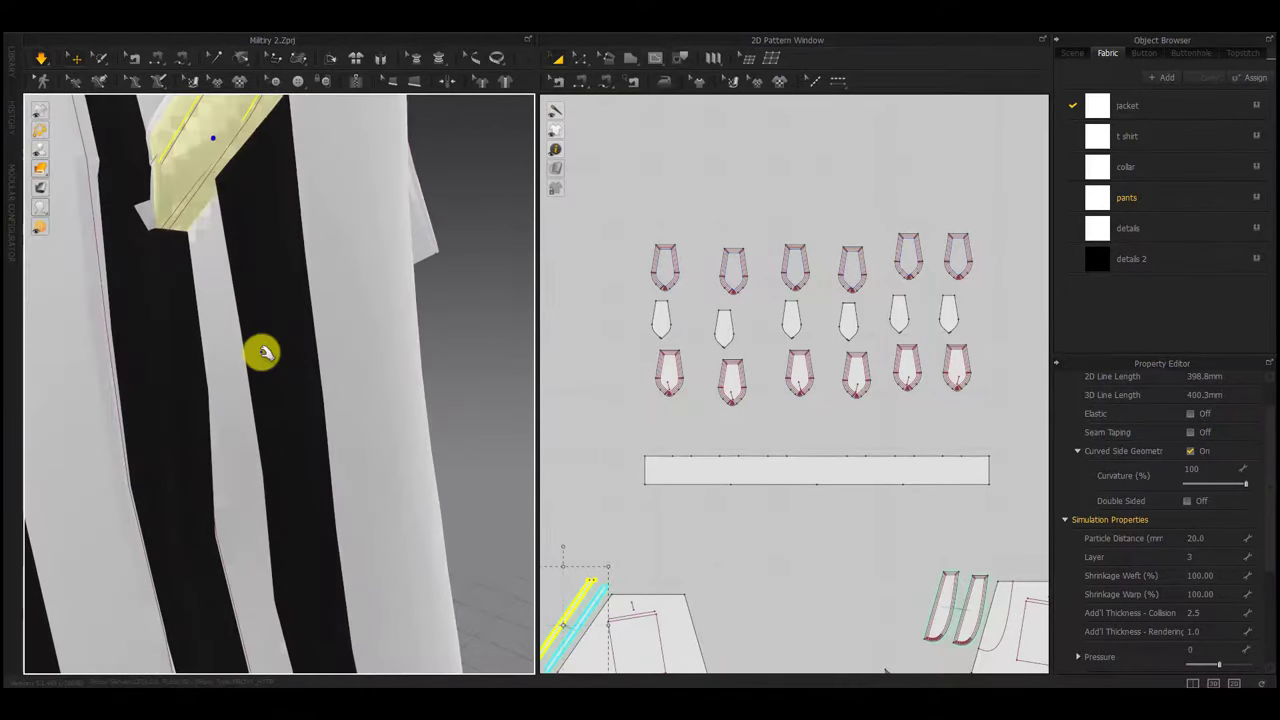
{"action": "scroll", "coordinate": [265, 357], "scroll_direction": "down", "scroll_amount": 2}
{"action": "scroll", "coordinate": [264, 353], "scroll_direction": "down", "scroll_amount": 5}
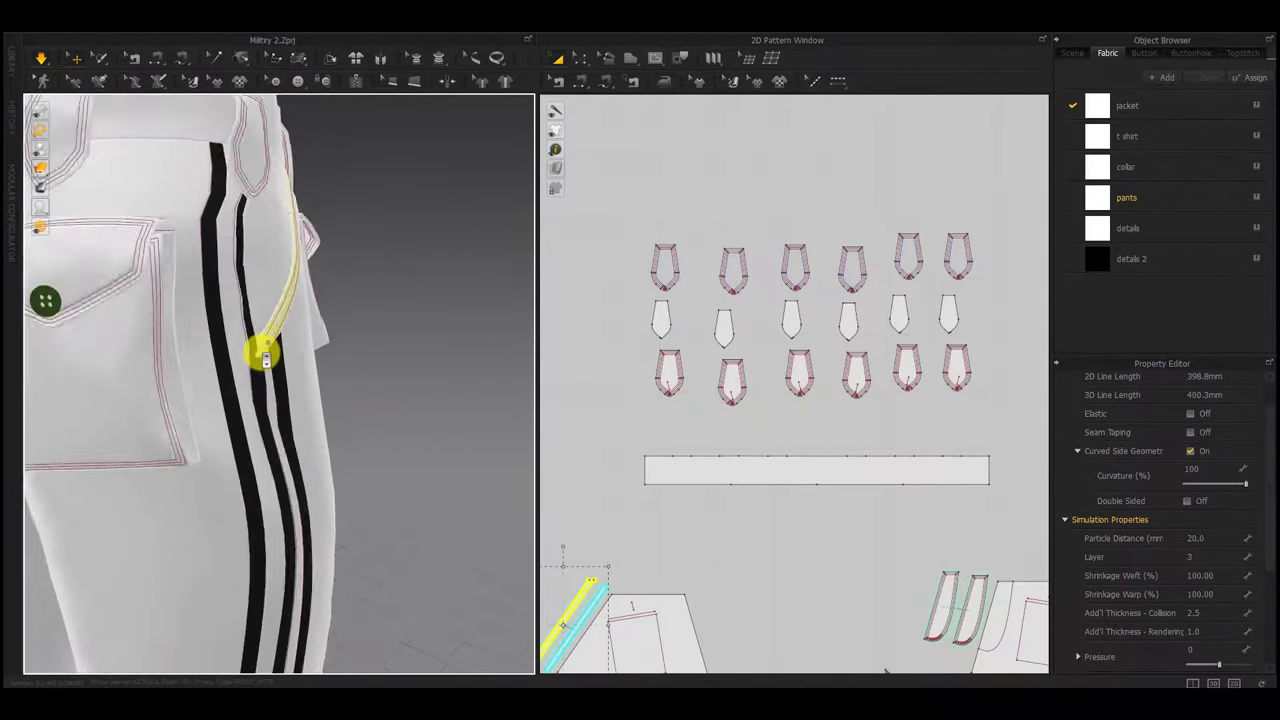
{"action": "right_click_drag", "start_coordinate": [263, 349], "coordinate": [186, 395]}
{"action": "middle_click_drag", "start_coordinate": [265, 430], "coordinate": [300, 277]}
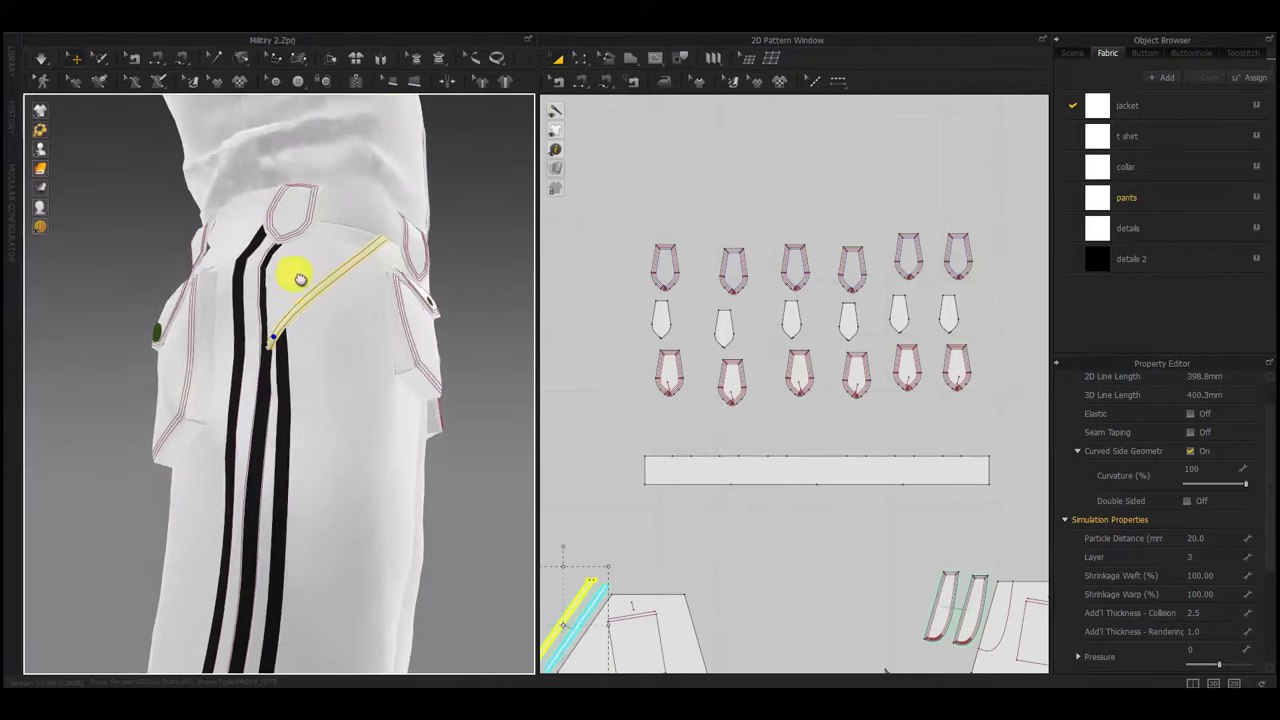
Pull all layers of the left side belt loop outward, away from the waistband
{"action": "right_click_drag", "start_coordinate": [262, 430], "coordinate": [408, 482]}
{"action": "scroll", "coordinate": [294, 420], "scroll_direction": "down", "scroll_amount": 4}
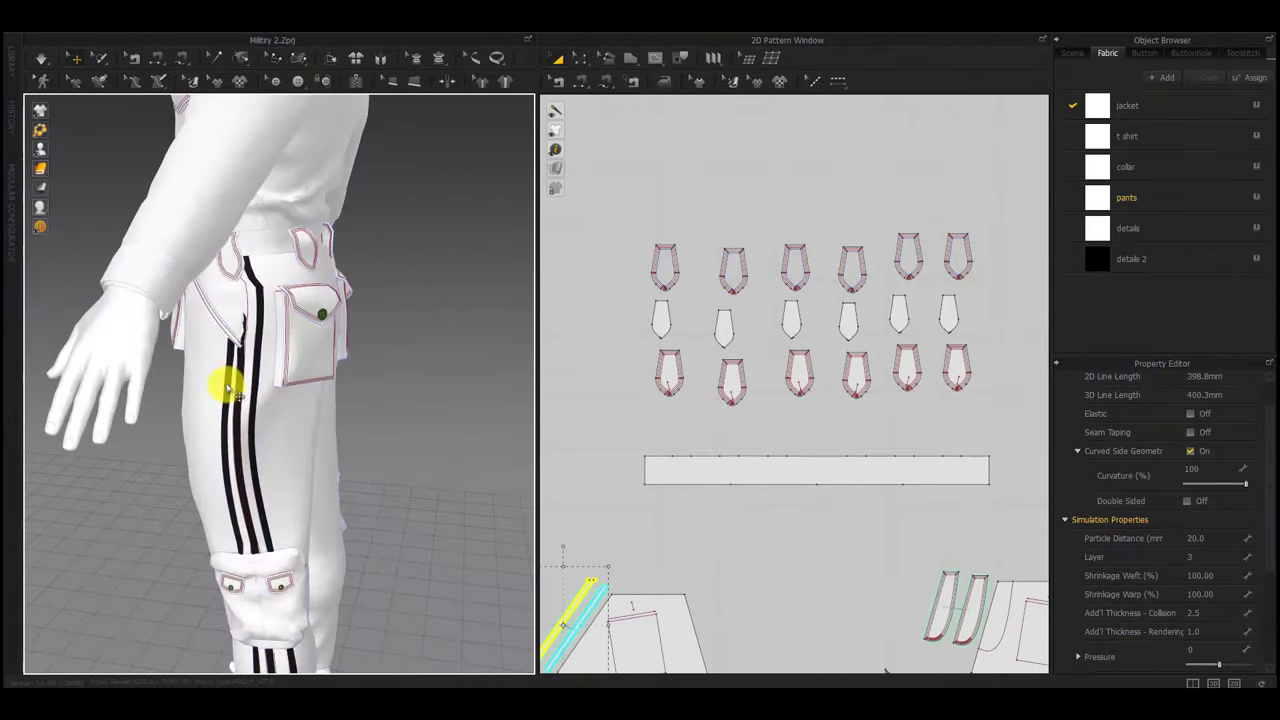
{"action": "right_click_drag", "start_coordinate": [229, 383], "coordinate": [317, 389]}
{"action": "scroll", "coordinate": [317, 386], "scroll_direction": "up", "scroll_amount": 5}
{"action": "right_click_drag", "start_coordinate": [171, 311], "coordinate": [200, 380]}
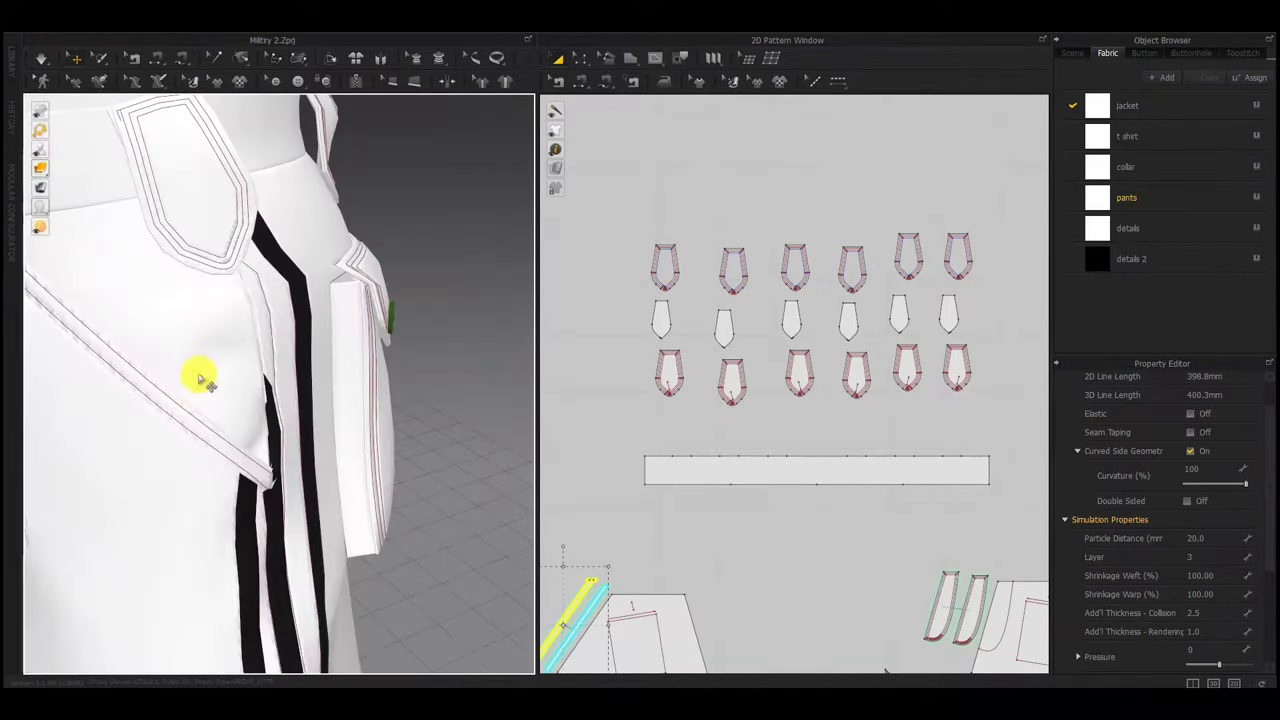
{"action": "left_click", "coordinate": [218, 204]}
{"action": "left_click_drag", "start_coordinate": [763, 222], "coordinate": [704, 438]}
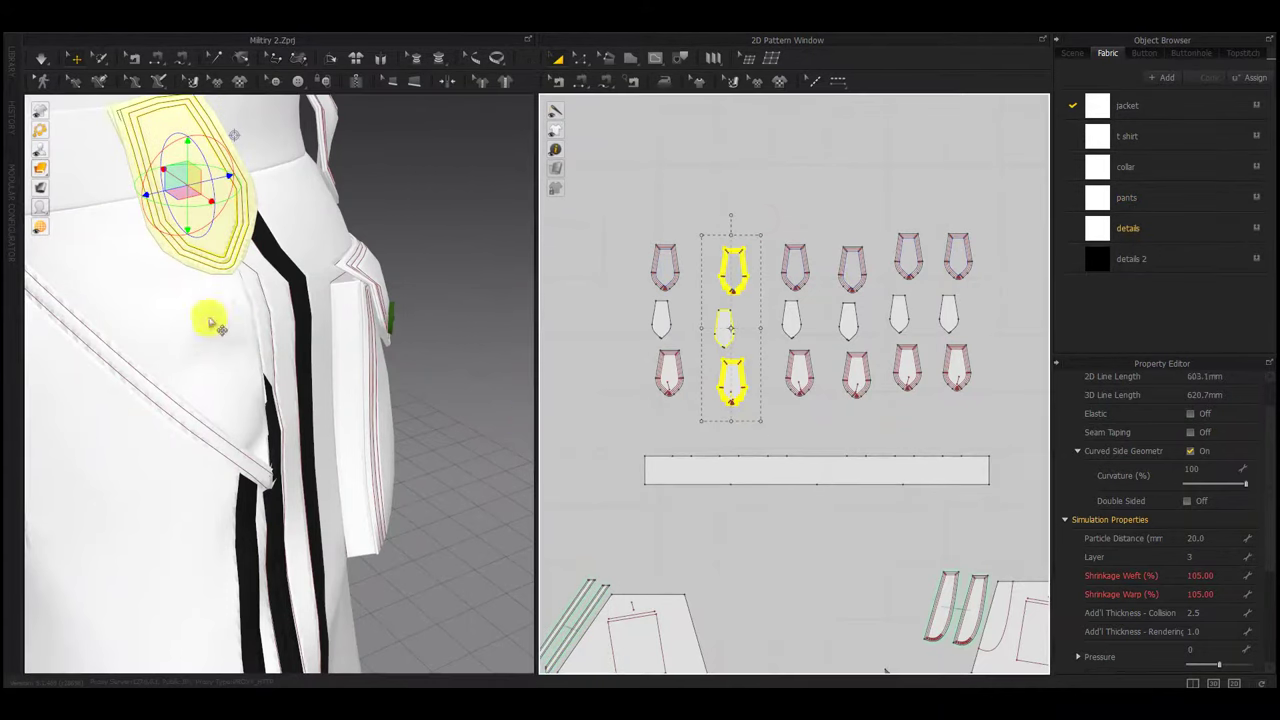
{"action": "right_click_drag", "start_coordinate": [211, 322], "coordinate": [266, 384]}
{"action": "left_click_drag", "start_coordinate": [265, 267], "coordinate": [355, 298]}
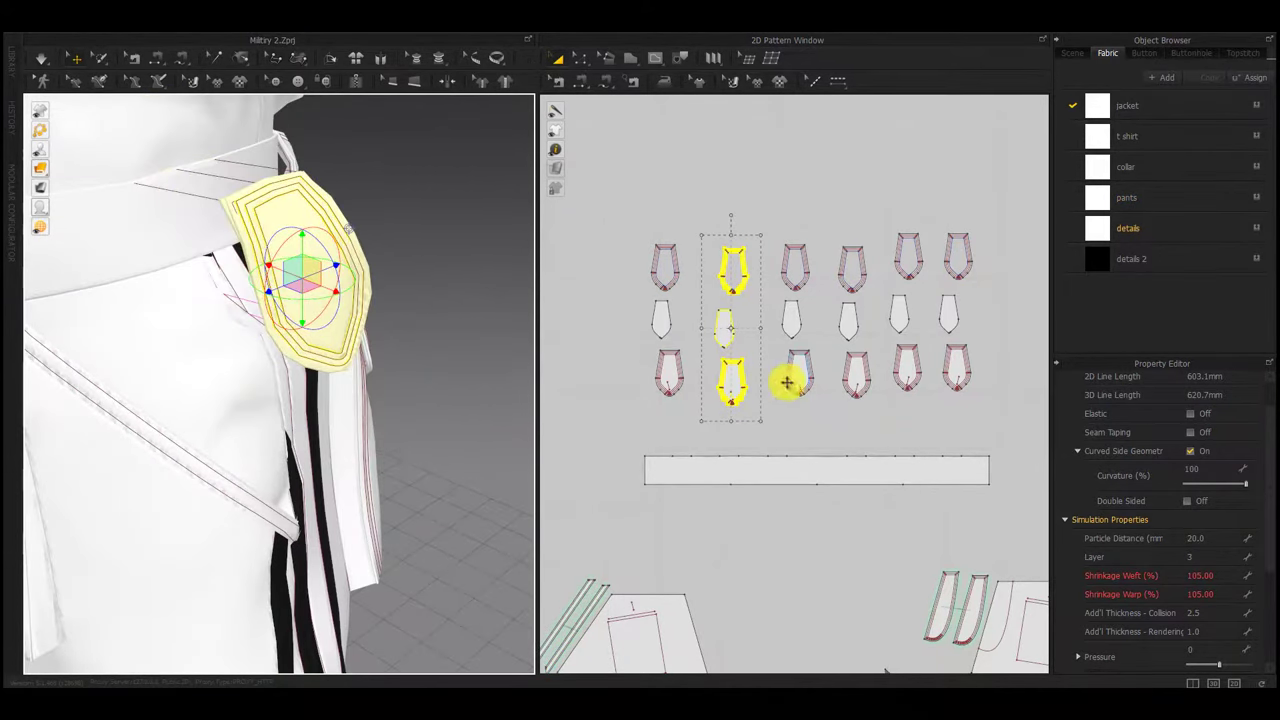
Nudge the long black stripe beside the left hip pocket trim outward and simulate until it settles
{"action": "left_click", "coordinate": [722, 437]}
{"action": "left_click", "coordinate": [292, 477]}
{"action": "right_click_drag", "start_coordinate": [311, 443], "coordinate": [298, 368]}
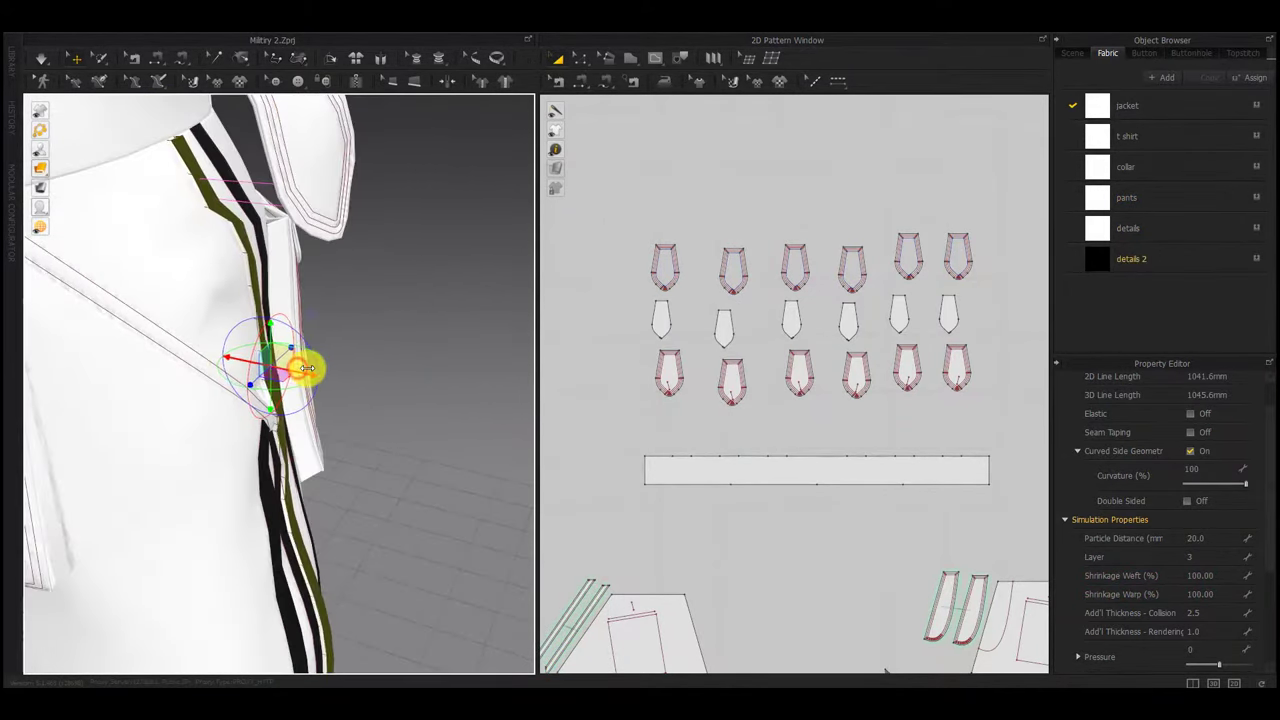
{"action": "left_click_drag", "start_coordinate": [307, 368], "coordinate": [309, 369]}
{"action": "key", "text": "space"}
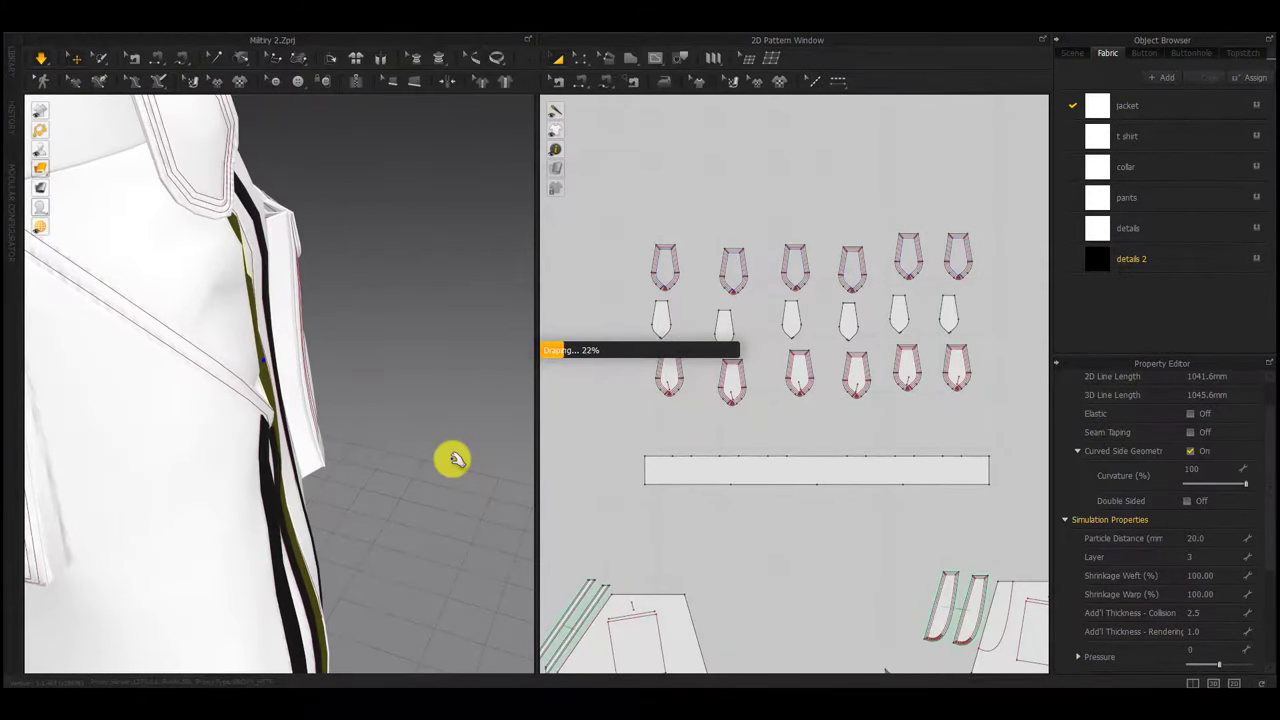
{"action": "right_click_drag", "start_coordinate": [456, 459], "coordinate": [380, 466]}
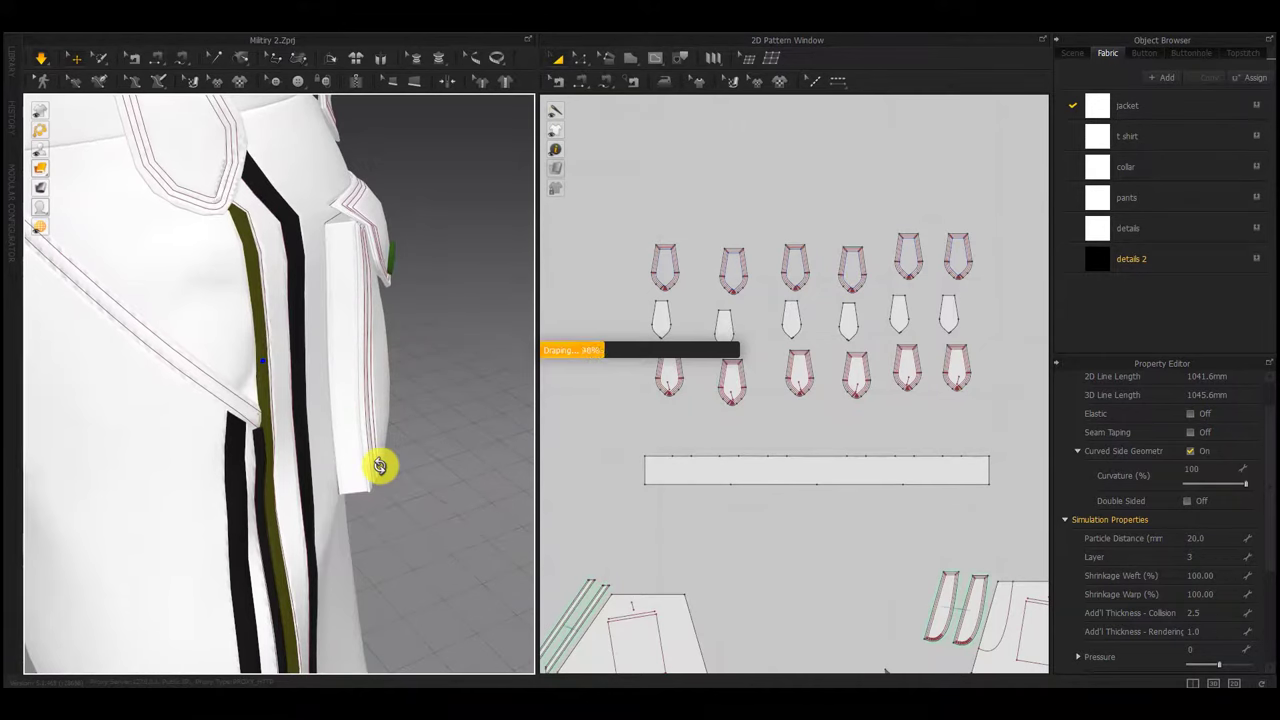
{"action": "key", "text": "space"}
Select all the jacket patterns, bring the jacket back onto the avatar over the shirt and simulate it
{"action": "right_click_drag", "start_coordinate": [428, 518], "coordinate": [38, 479]}
{"action": "scroll", "coordinate": [370, 522], "scroll_direction": "down", "scroll_amount": 3}
{"action": "scroll", "coordinate": [265, 490], "scroll_direction": "down", "scroll_amount": 3}
{"action": "left_click", "coordinate": [380, 475]}
{"action": "scroll", "coordinate": [247, 408], "scroll_direction": "down", "scroll_amount": 4}
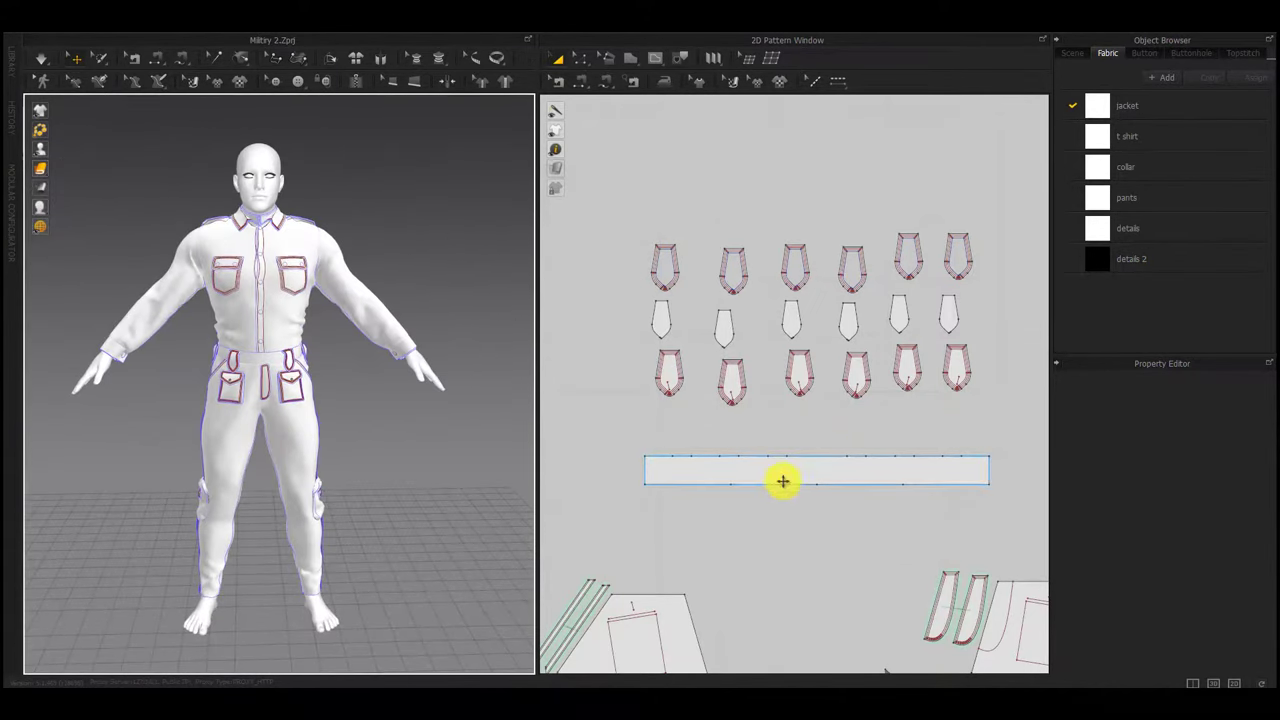
{"action": "scroll", "coordinate": [767, 428], "scroll_direction": "down", "scroll_amount": 6}
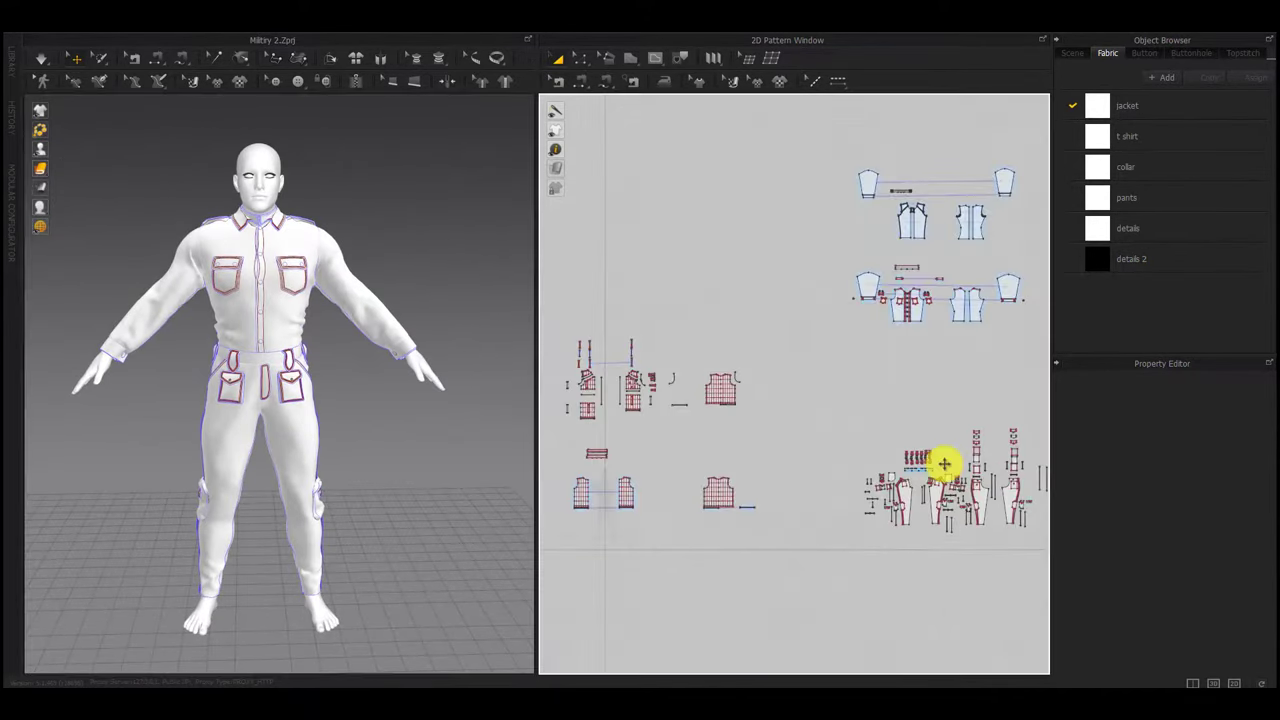
{"action": "middle_click_drag", "start_coordinate": [873, 404], "coordinate": [907, 391]}
{"action": "left_click_drag", "start_coordinate": [877, 287], "coordinate": [602, 570]}
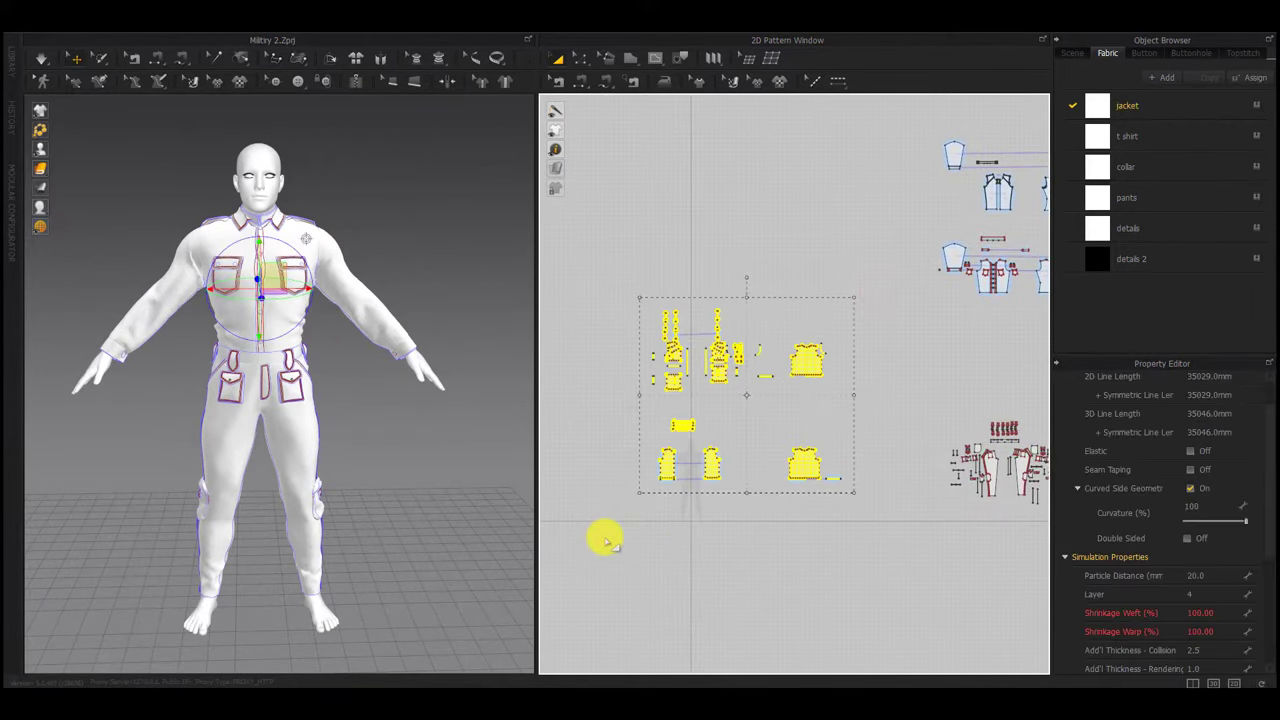
{"action": "right_click_drag", "start_coordinate": [399, 509], "coordinate": [609, 552]}
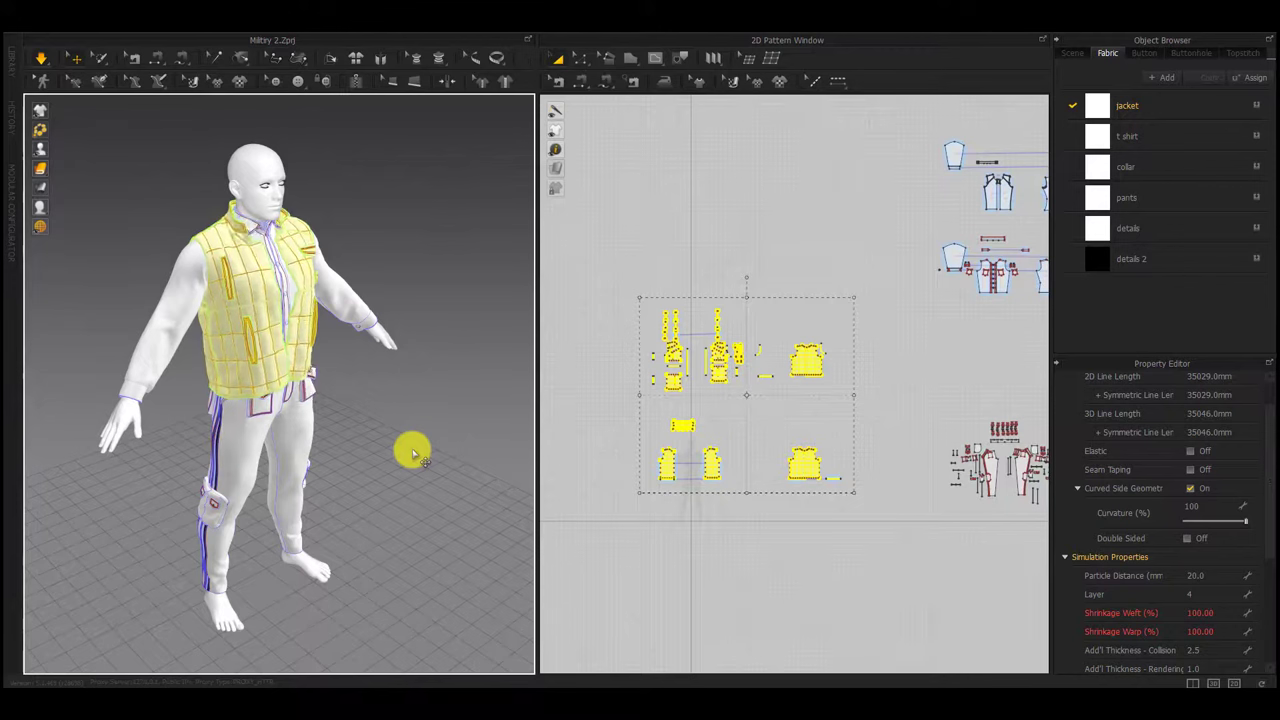
Set Shrinkage Weft and Warp of all jacket patterns to 105 and simulate until the jacket settles
{"action": "key", "text": "2"}
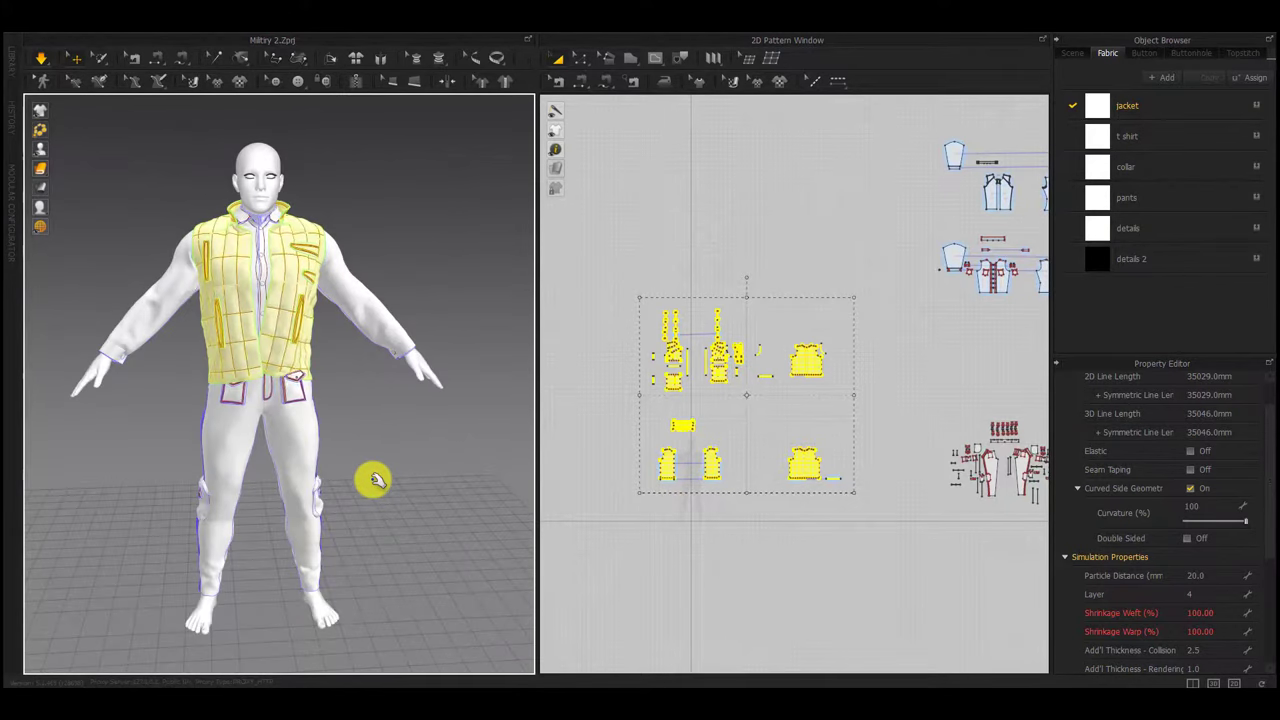
{"action": "scroll", "coordinate": [300, 390], "scroll_direction": "up", "scroll_amount": 3}
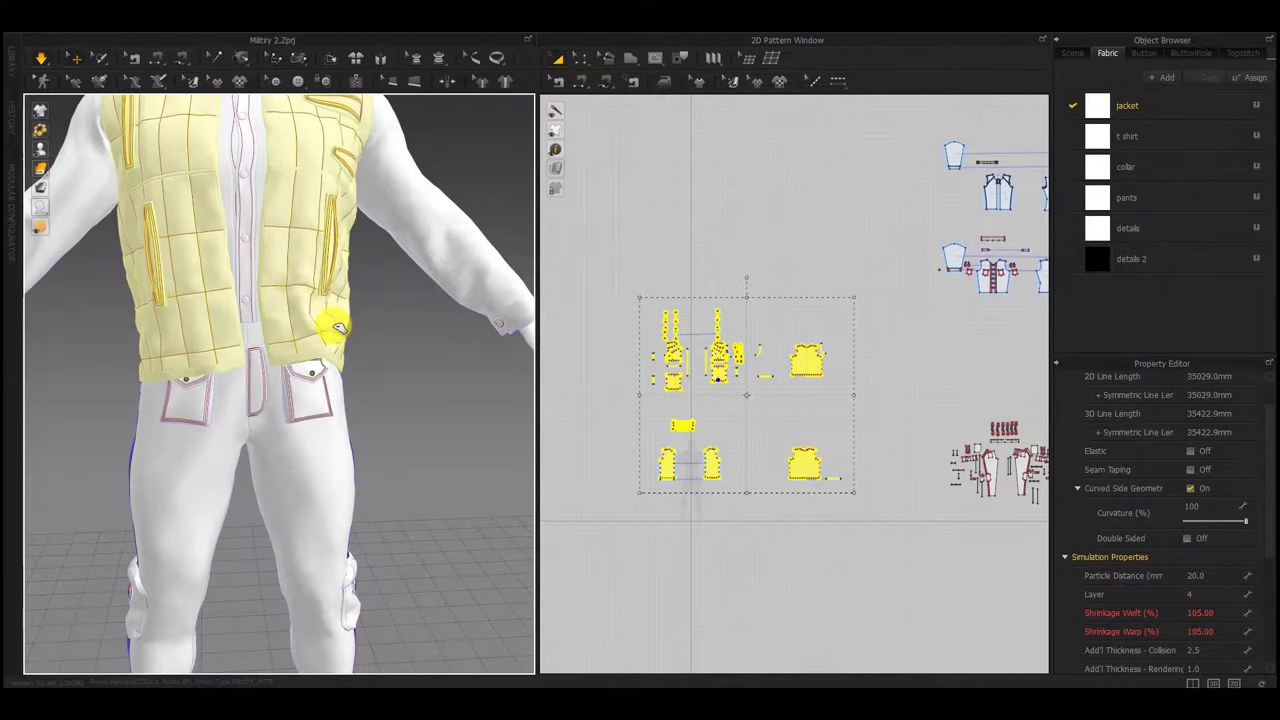
{"action": "middle_click_drag", "start_coordinate": [260, 393], "coordinate": [266, 520]}
{"action": "key", "text": "space"}
{"action": "right_click_drag", "start_coordinate": [316, 521], "coordinate": [191, 489]}
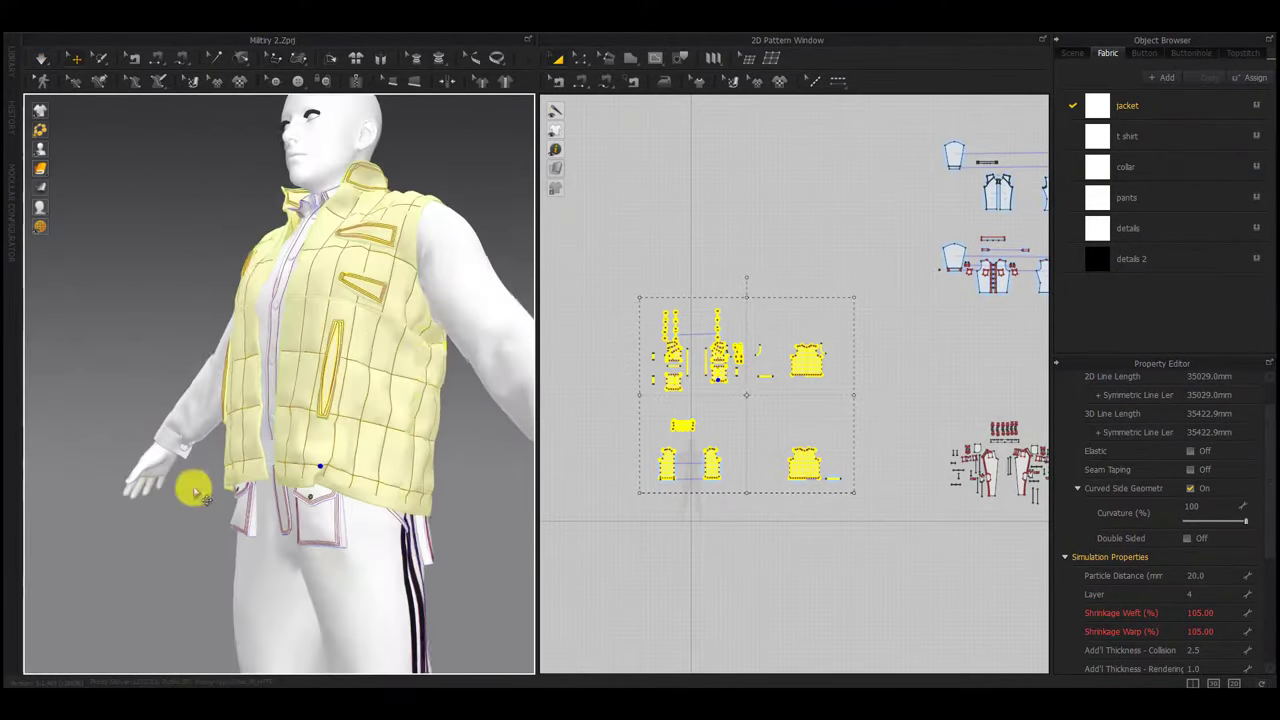
Simulate and pull the lower side corner of the jacket's quilted back panel outward
{"action": "left_click", "coordinate": [711, 546]}
{"action": "scroll", "coordinate": [660, 480], "scroll_direction": "up", "scroll_amount": 4}
{"action": "scroll", "coordinate": [572, 512], "scroll_direction": "up", "scroll_amount": 4}
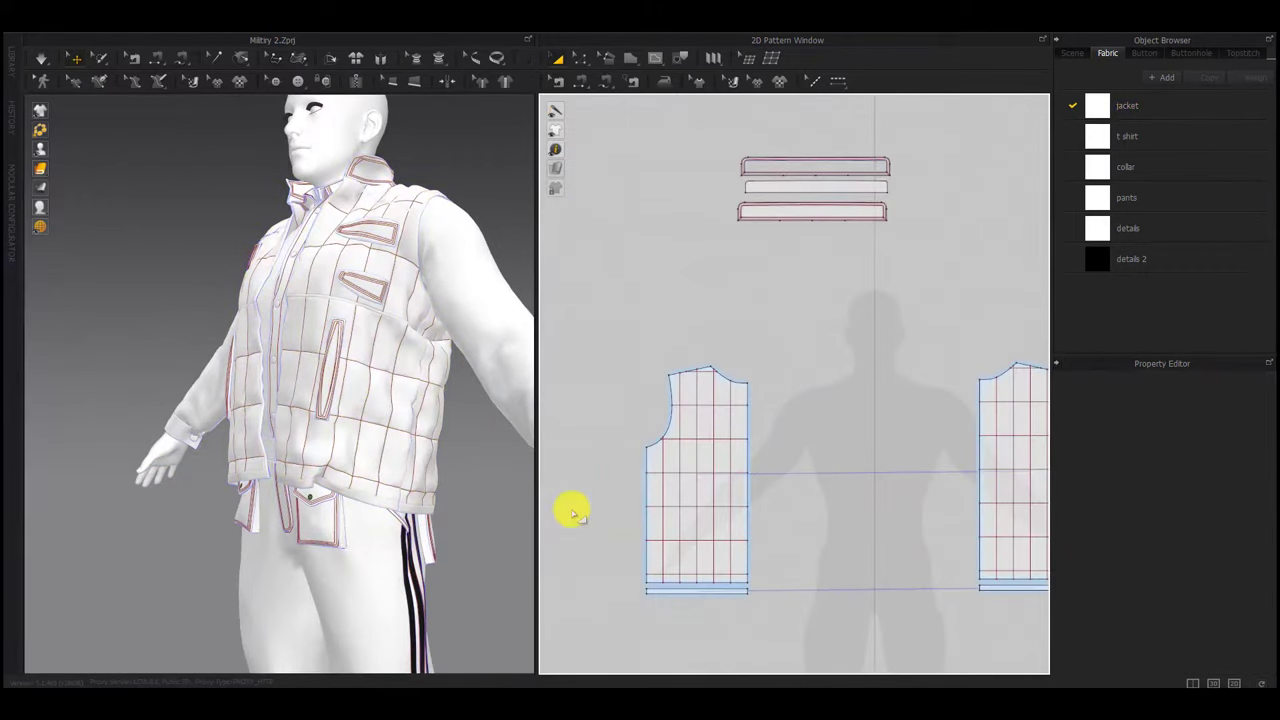
{"action": "right_click_drag", "start_coordinate": [405, 288], "coordinate": [451, 380]}
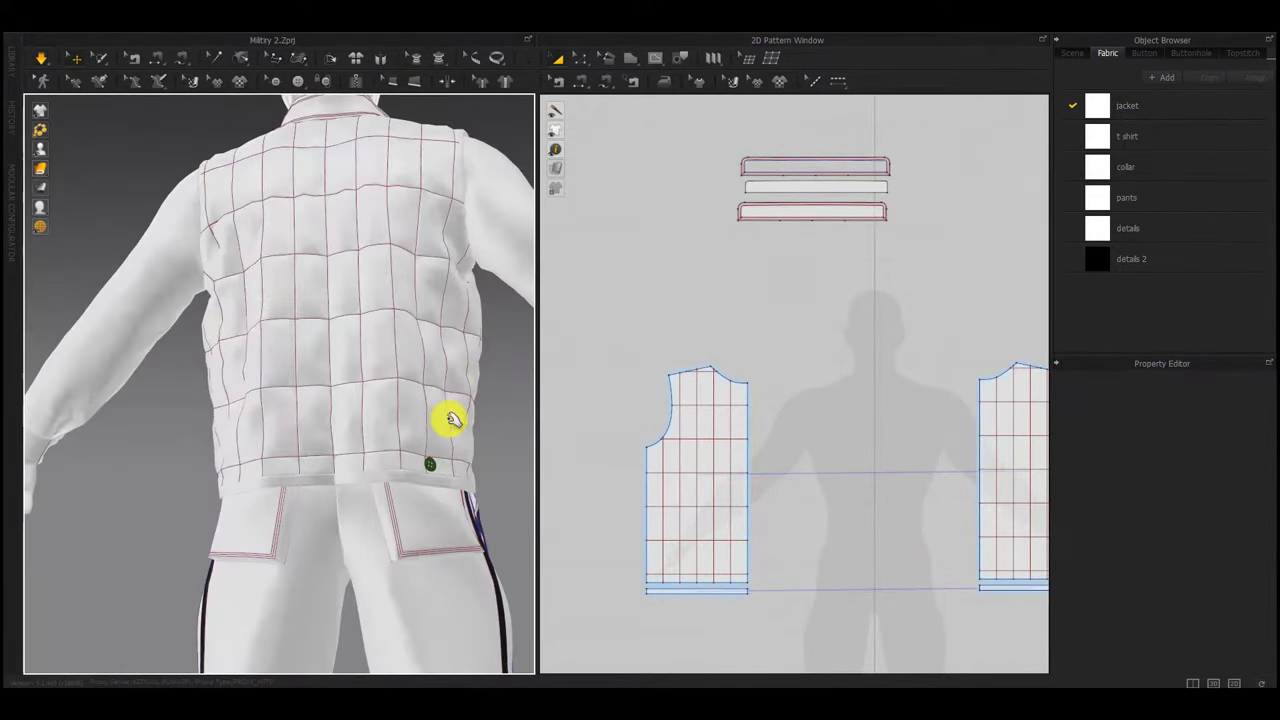
{"action": "right_click_drag", "start_coordinate": [358, 456], "coordinate": [391, 560]}
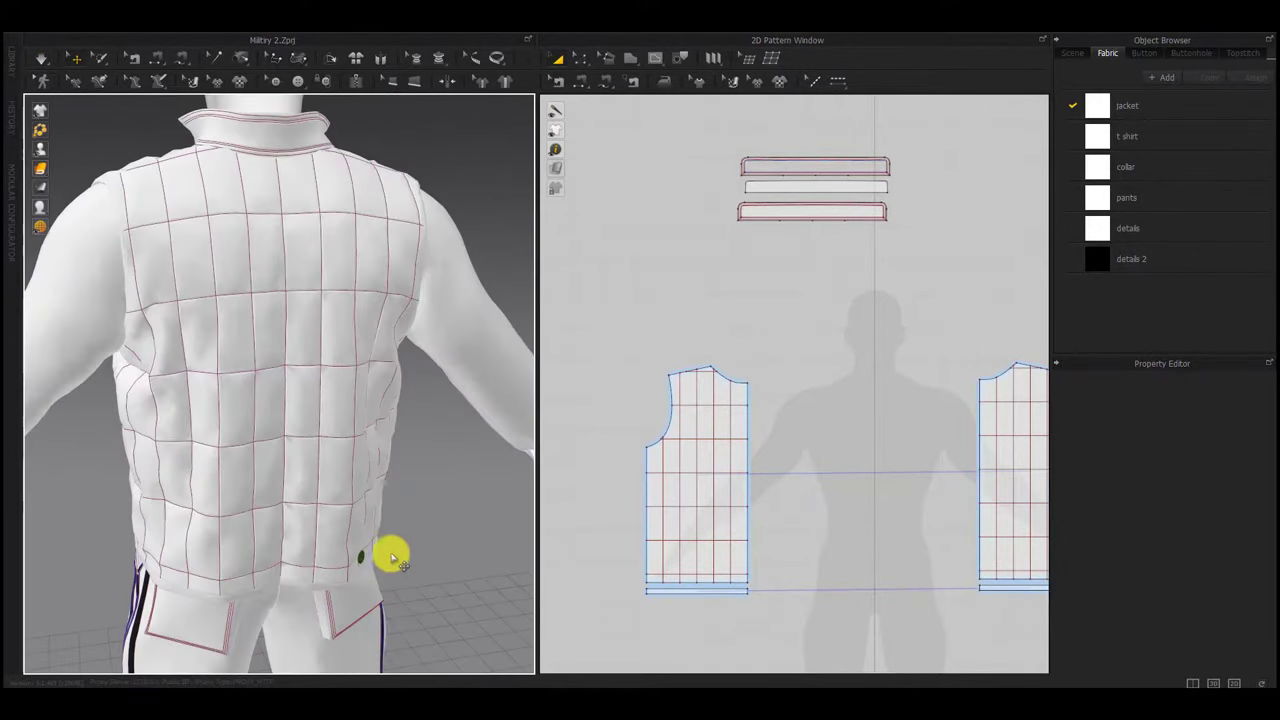
{"action": "left_click", "coordinate": [365, 545]}
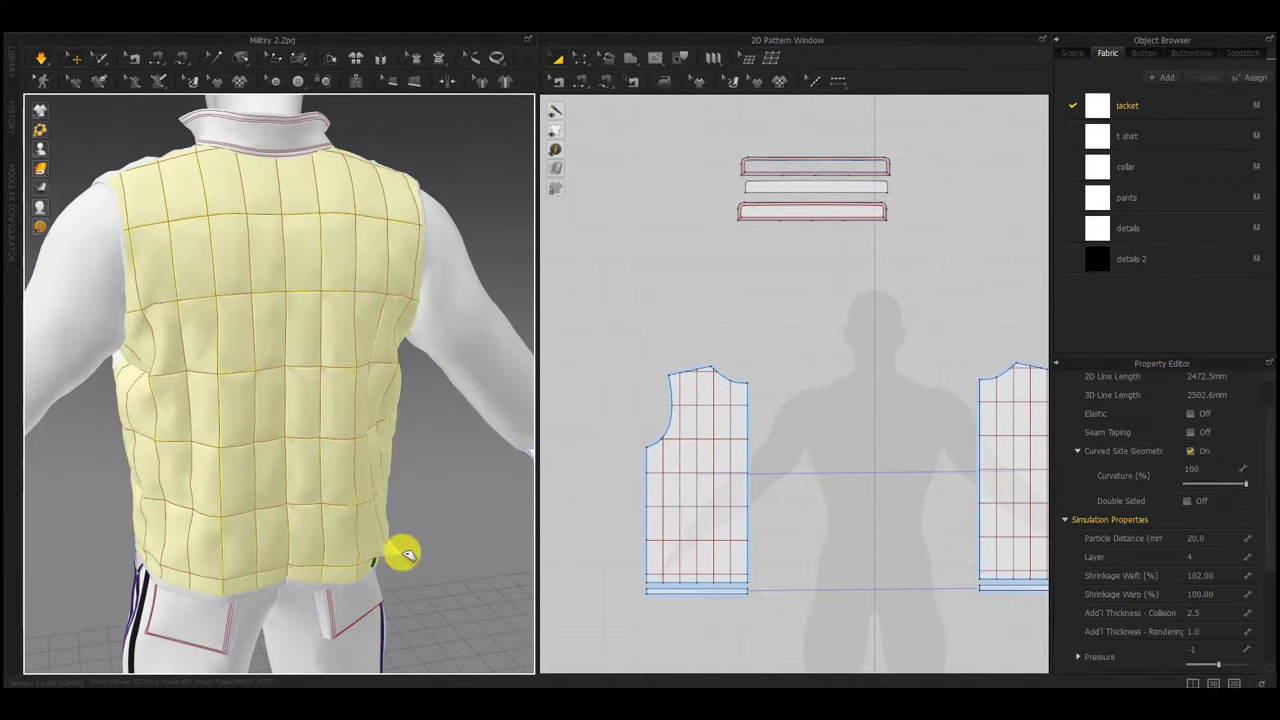
{"action": "left_click_drag", "start_coordinate": [402, 552], "coordinate": [471, 577]}
{"action": "key", "text": "space"}
Examine the draped jacket from the back and the front, up to its collar
{"action": "right_click_drag", "start_coordinate": [468, 540], "coordinate": [407, 521]}
{"action": "right_click_drag", "start_coordinate": [287, 566], "coordinate": [188, 598]}
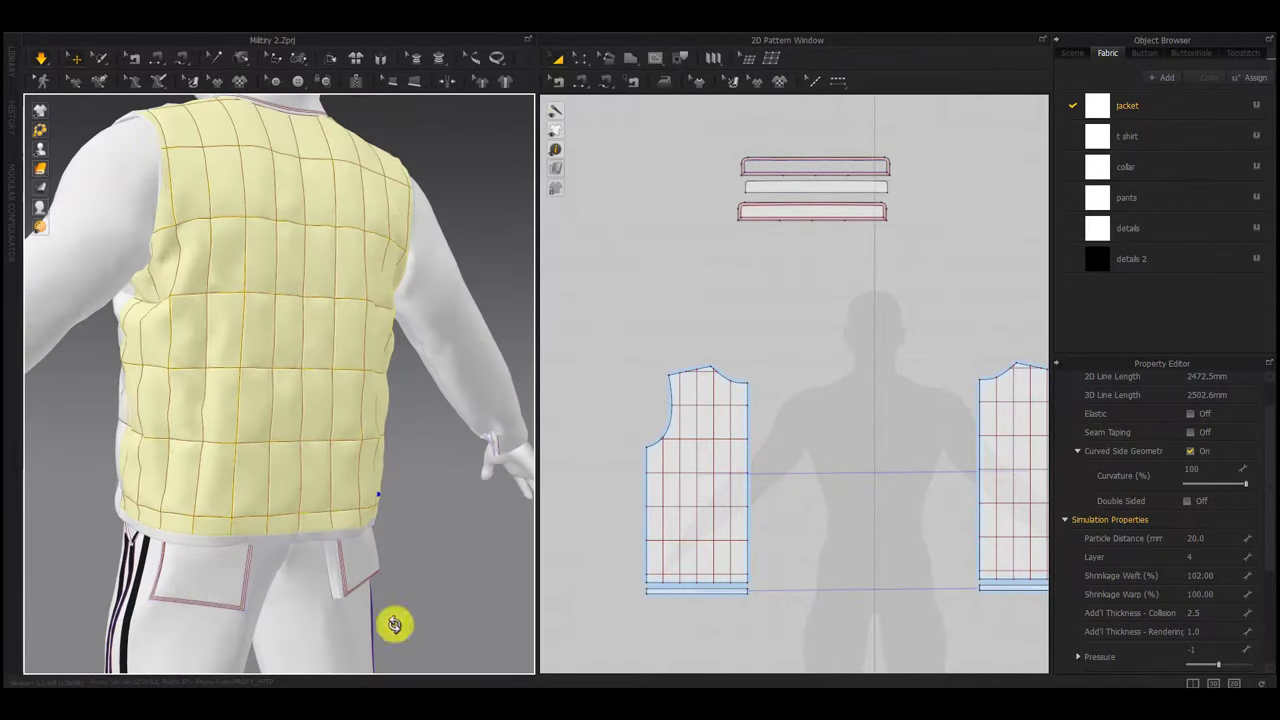
{"action": "right_click_drag", "start_coordinate": [394, 623], "coordinate": [349, 566]}
{"action": "right_click_drag", "start_coordinate": [219, 520], "coordinate": [212, 521]}
{"action": "key", "text": "z"}
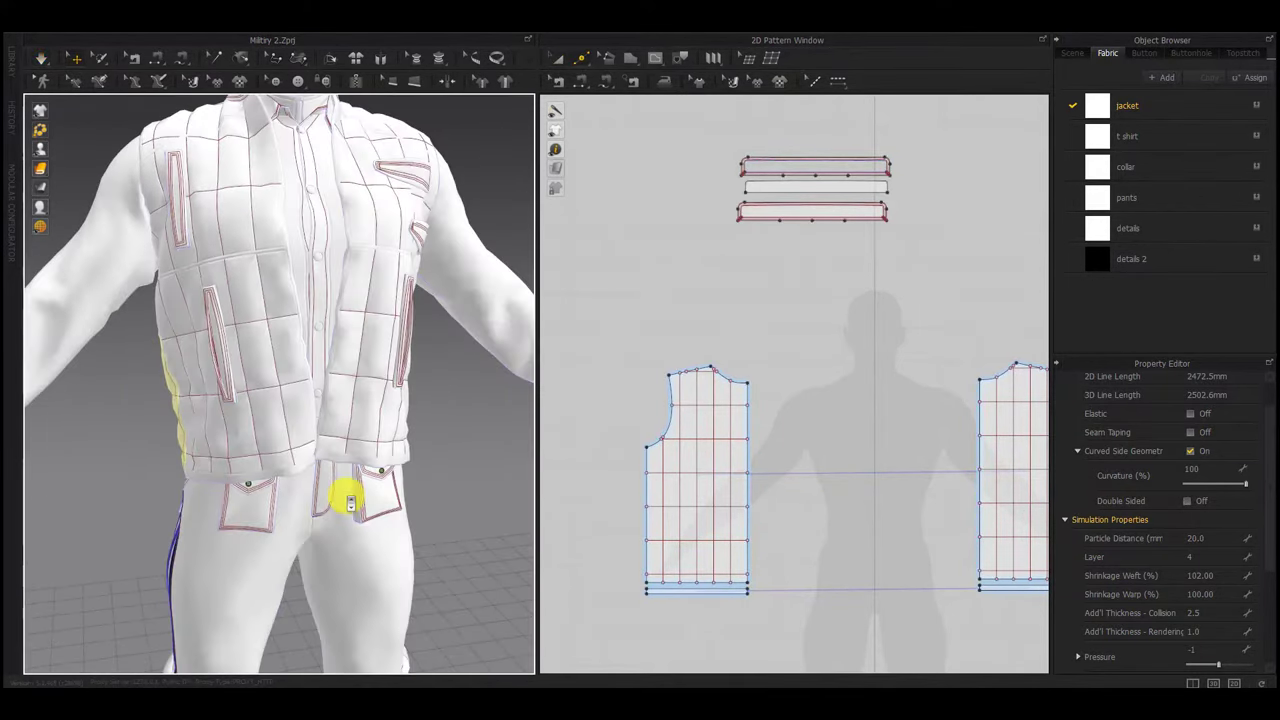
{"action": "scroll", "coordinate": [346, 496], "scroll_direction": "down", "scroll_amount": 5}
{"action": "right_click_drag", "start_coordinate": [360, 443], "coordinate": [331, 439]}
{"action": "scroll", "coordinate": [325, 330], "scroll_direction": "up", "scroll_amount": 4}
{"action": "middle_click_drag", "start_coordinate": [323, 277], "coordinate": [290, 482]}
{"action": "right_click_drag", "start_coordinate": [285, 485], "coordinate": [345, 475]}
{"action": "scroll", "coordinate": [272, 390], "scroll_direction": "up", "scroll_amount": 5}
{"action": "right_click_drag", "start_coordinate": [265, 427], "coordinate": [392, 371]}
{"action": "scroll", "coordinate": [430, 432], "scroll_direction": "up", "scroll_amount": 2}
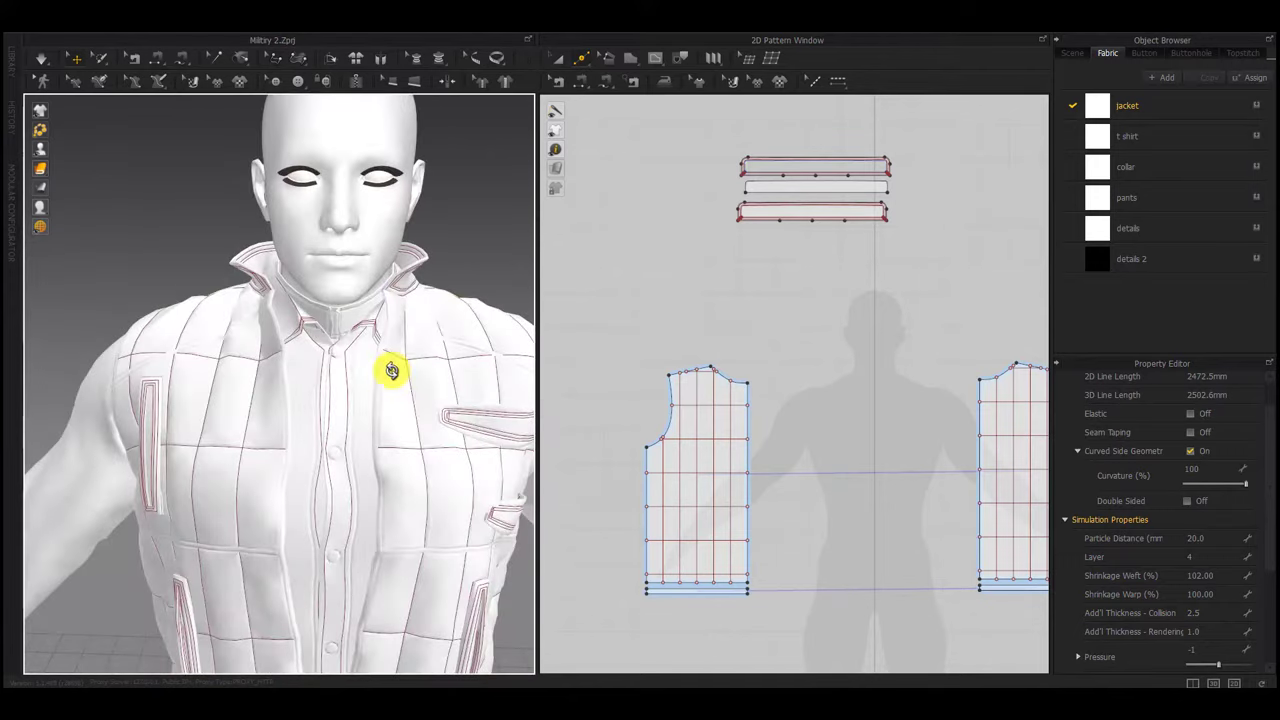
Assign the collar fabric to the jacket's collar patterns, set their Shrinkage Weft and Warp to 105, and simulate
{"action": "left_click_drag", "start_coordinate": [930, 151], "coordinate": [694, 249]}
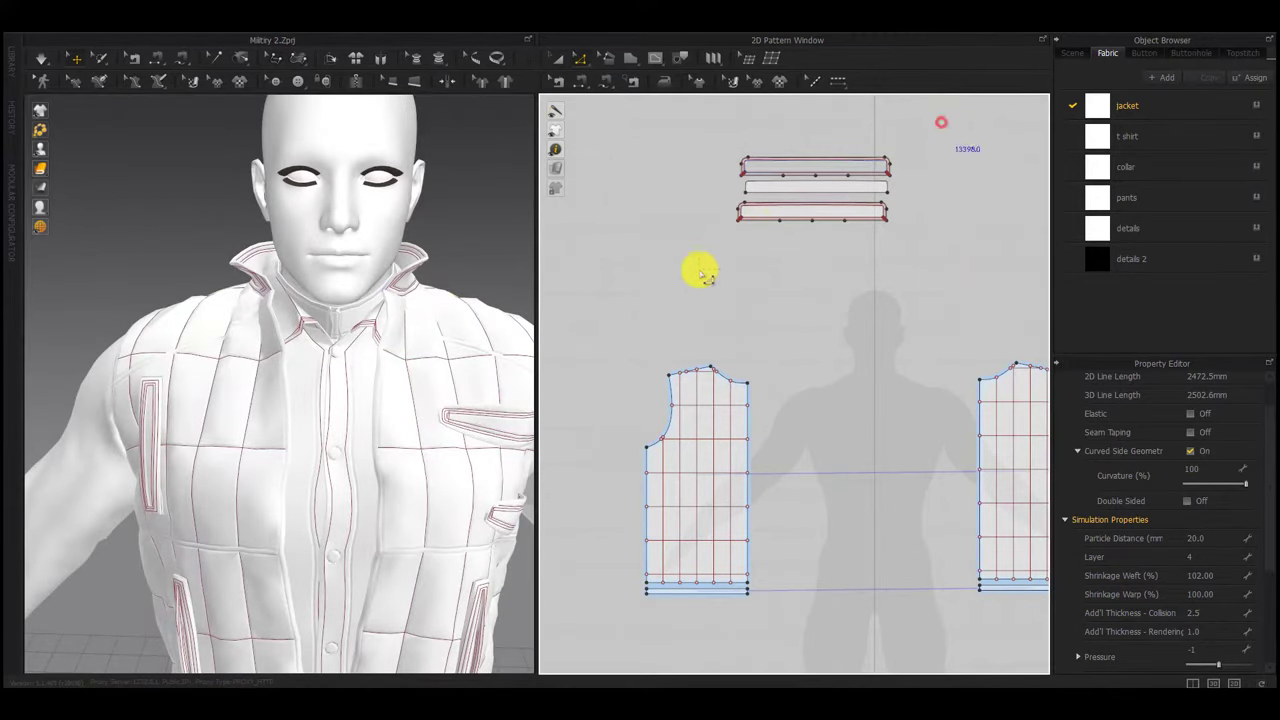
{"action": "key", "text": "a"}
{"action": "left_click_drag", "start_coordinate": [941, 122], "coordinate": [698, 272]}
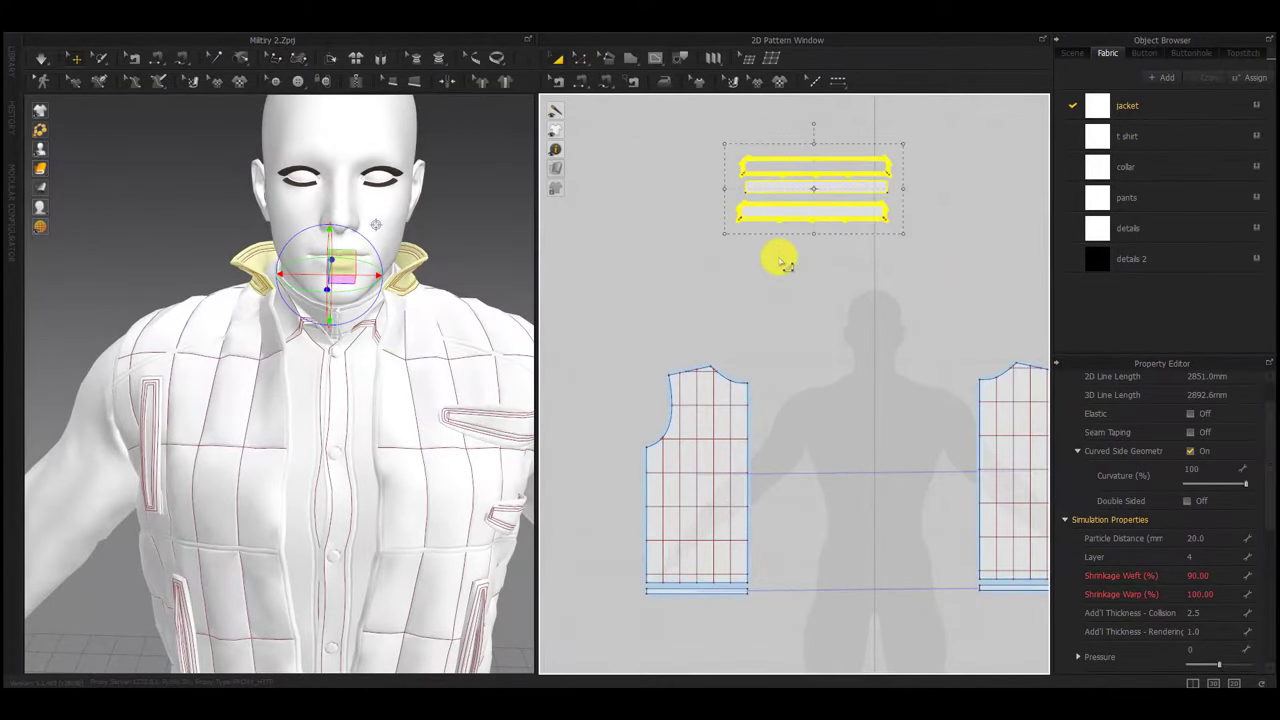
{"action": "left_click", "coordinate": [1126, 174]}
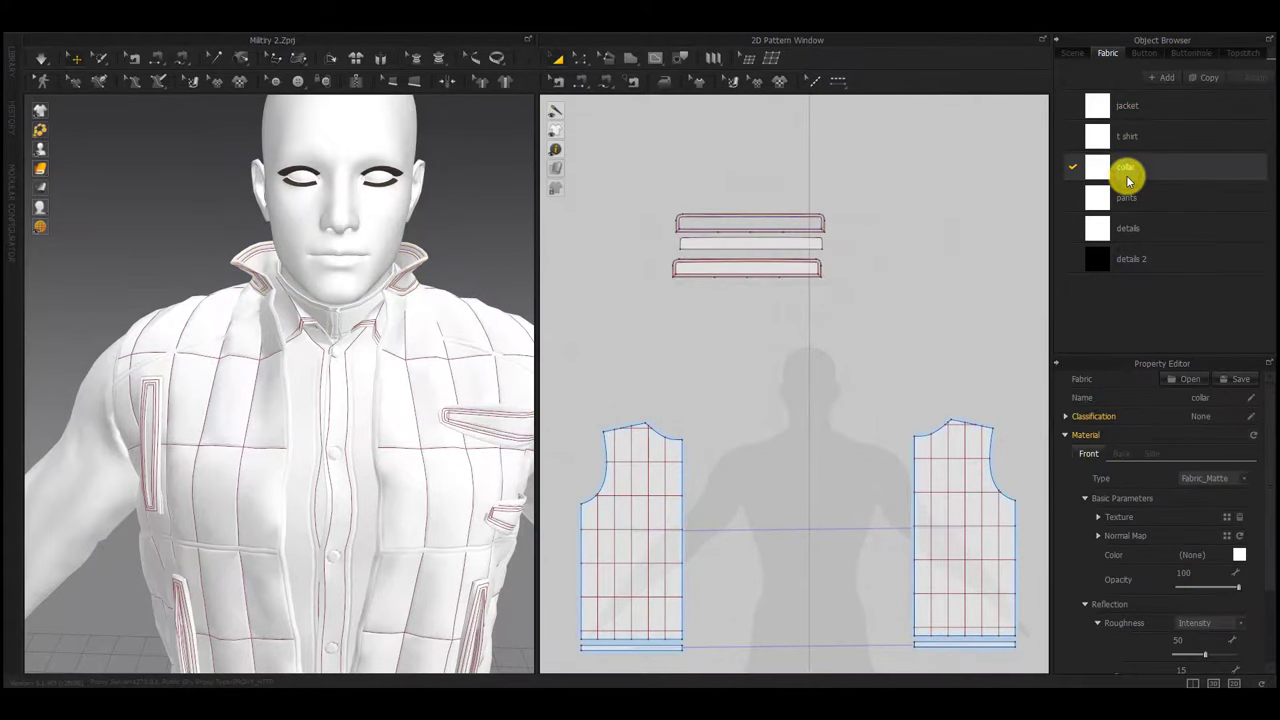
{"action": "scroll", "coordinate": [1114, 428], "scroll_direction": "down", "scroll_amount": 5}
{"action": "left_click", "coordinate": [833, 143]}
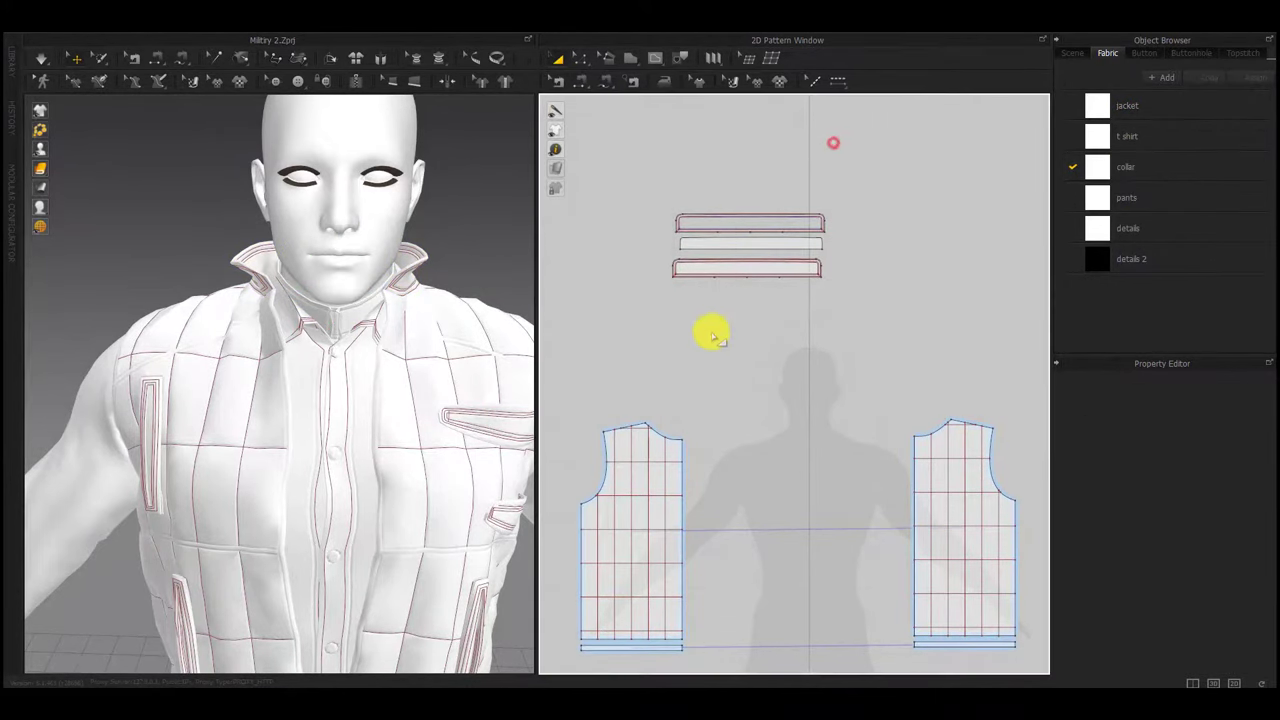
{"action": "left_click_drag", "start_coordinate": [712, 336], "coordinate": [652, 354]}
{"action": "left_click", "coordinate": [1257, 168]}
{"action": "key", "text": "space"}
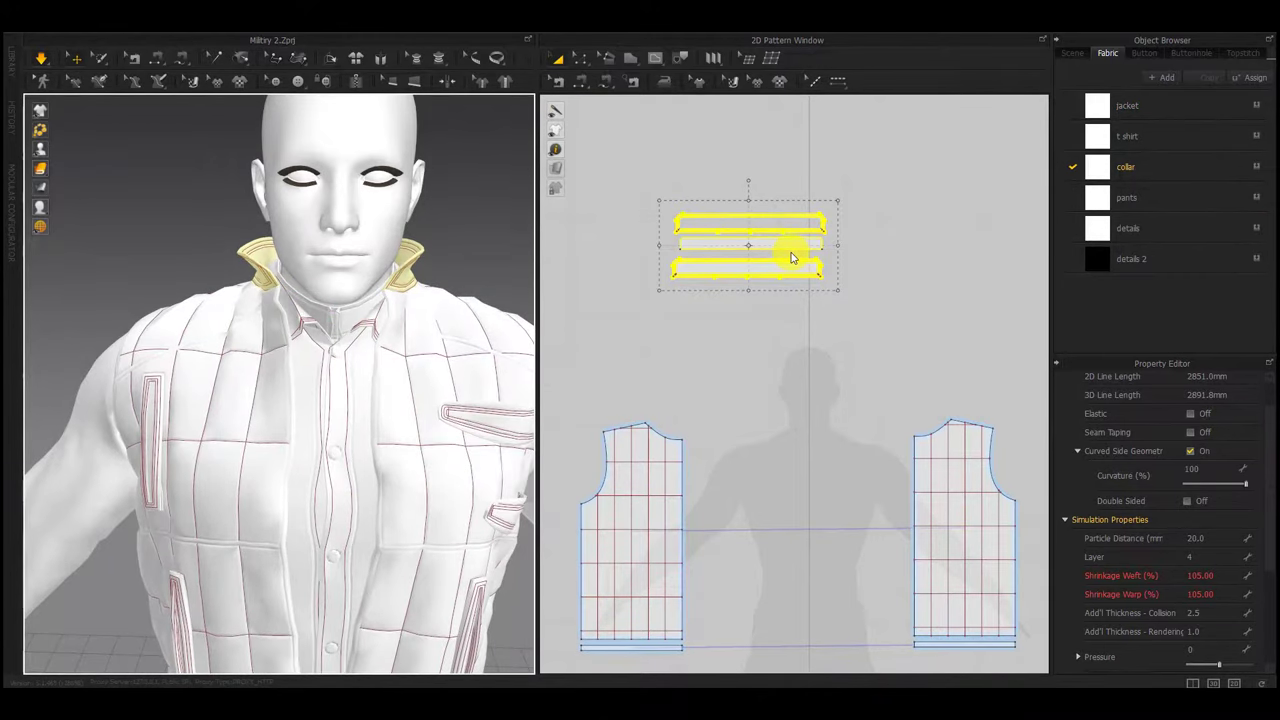
Examine the collar's fit on the avatar and the jacket's front panels in the pattern layout
{"action": "right_click_drag", "start_coordinate": [200, 380], "coordinate": [301, 414]}
{"action": "scroll", "coordinate": [371, 426], "scroll_direction": "down", "scroll_amount": 3}
{"action": "right_click_drag", "start_coordinate": [346, 479], "coordinate": [215, 451]}
{"action": "scroll", "coordinate": [775, 443], "scroll_direction": "up", "scroll_amount": 8}
{"action": "key", "text": "z"}
{"action": "scroll", "coordinate": [632, 417], "scroll_direction": "down", "scroll_amount": 10}
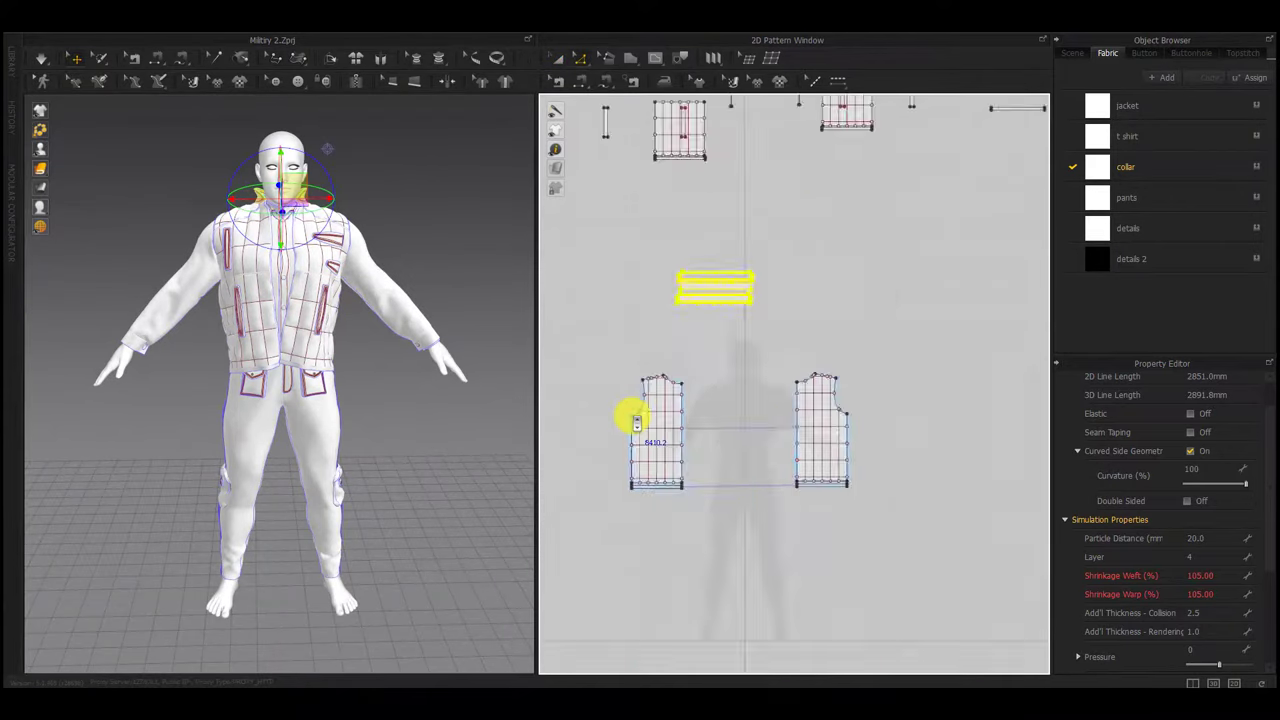
{"action": "scroll", "coordinate": [634, 415], "scroll_direction": "up", "scroll_amount": 2}
{"action": "middle_click_drag", "start_coordinate": [706, 306], "coordinate": [709, 635]}
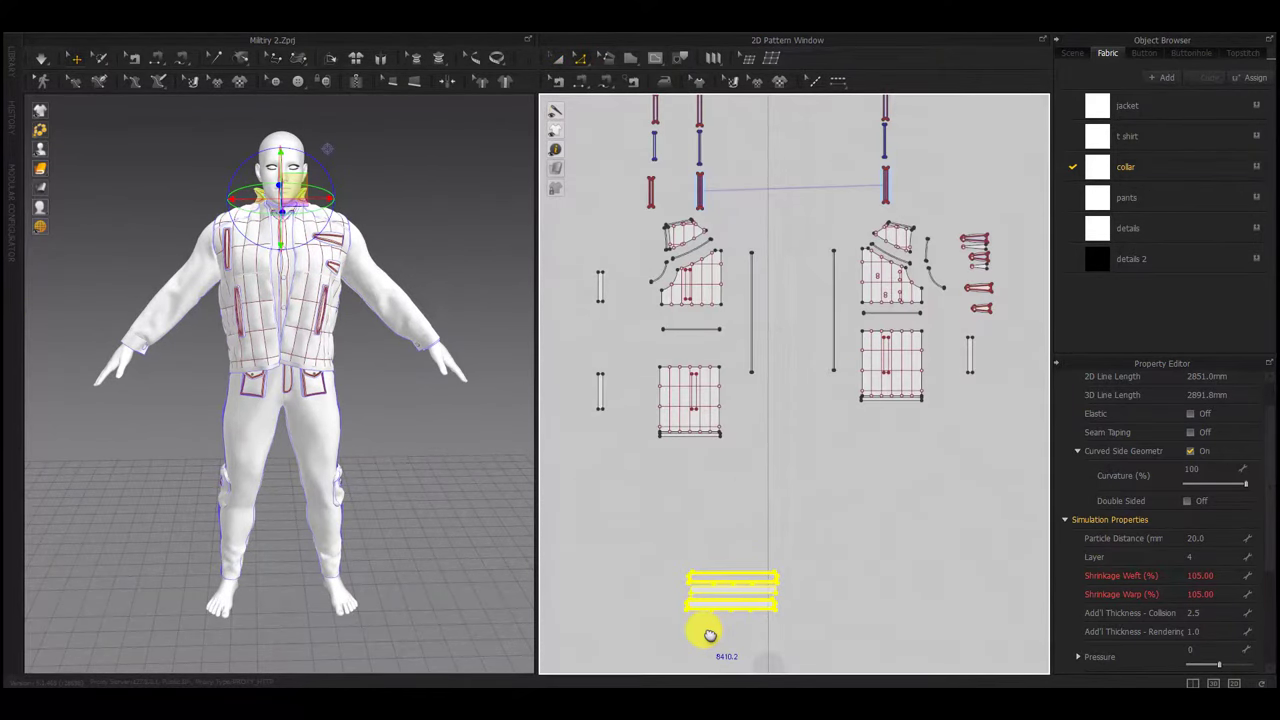
{"action": "scroll", "coordinate": [695, 359], "scroll_direction": "up", "scroll_amount": 2}
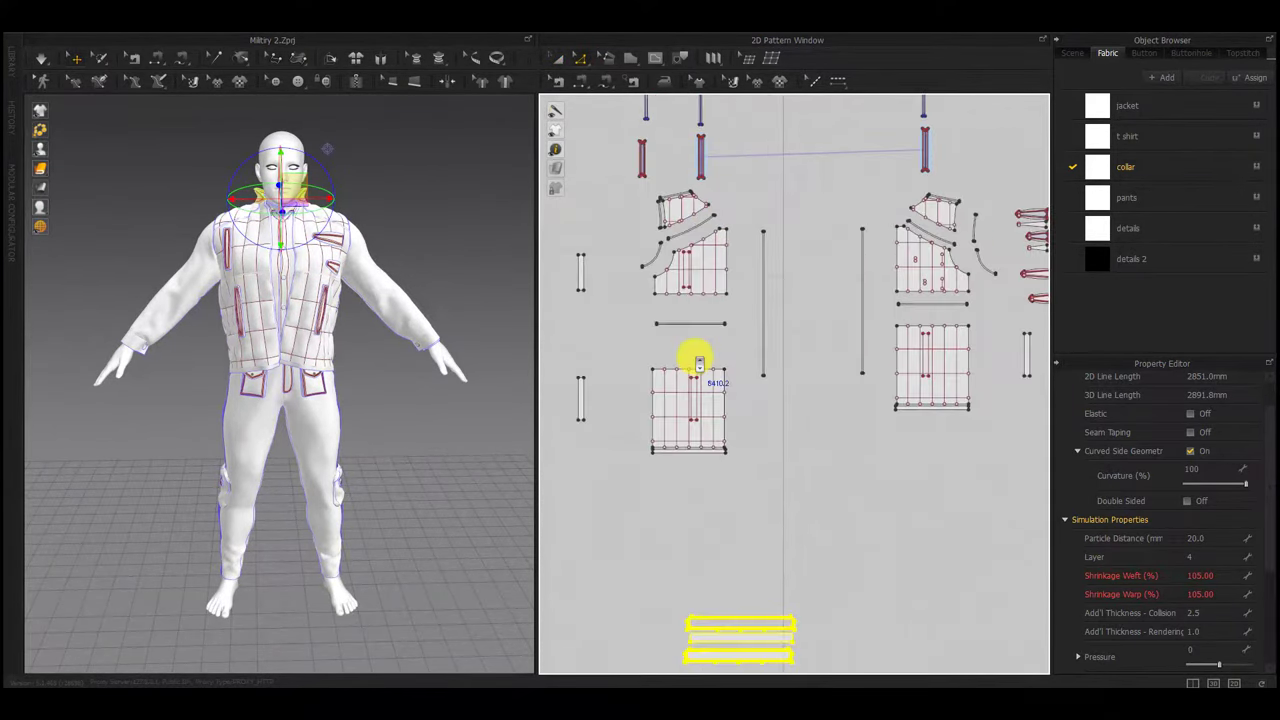
{"action": "scroll", "coordinate": [685, 305], "scroll_direction": "down", "scroll_amount": 6}
{"action": "scroll", "coordinate": [679, 289], "scroll_direction": "up", "scroll_amount": 12}
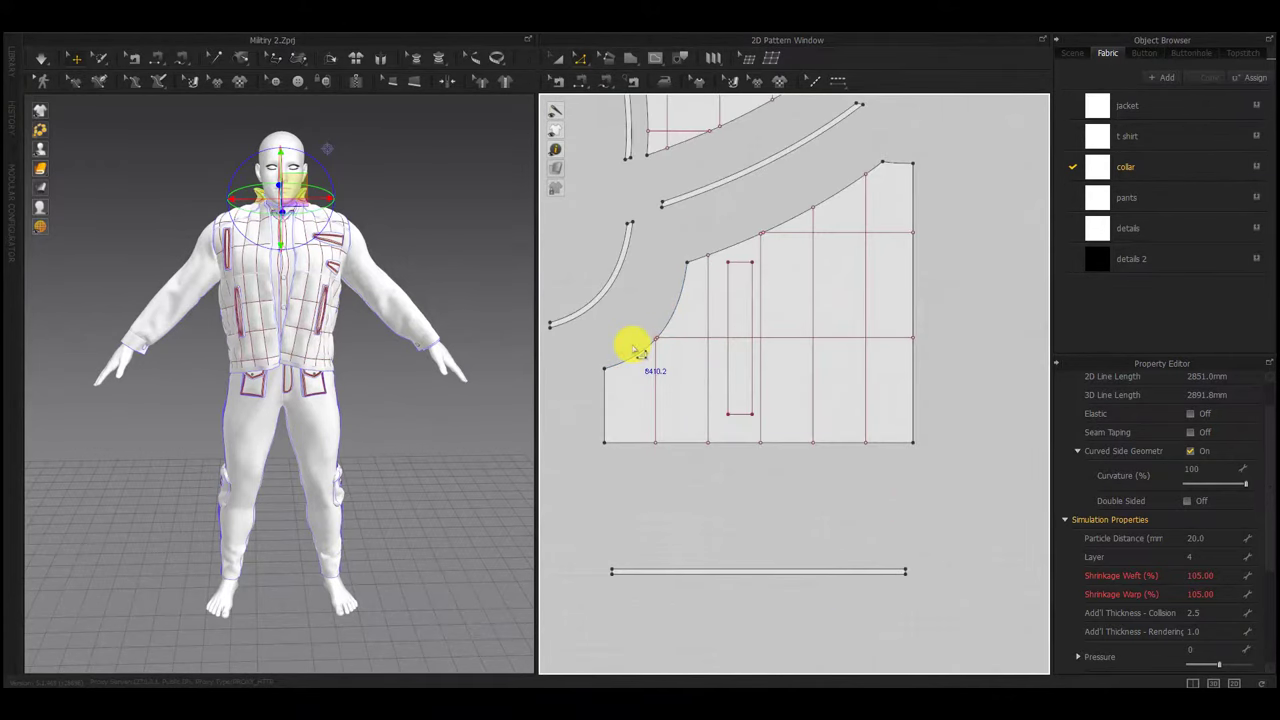
{"action": "scroll", "coordinate": [636, 355], "scroll_direction": "down", "scroll_amount": 12}
{"action": "middle_click_drag", "start_coordinate": [701, 453], "coordinate": [655, 461]}
{"action": "left_click", "coordinate": [757, 414]}
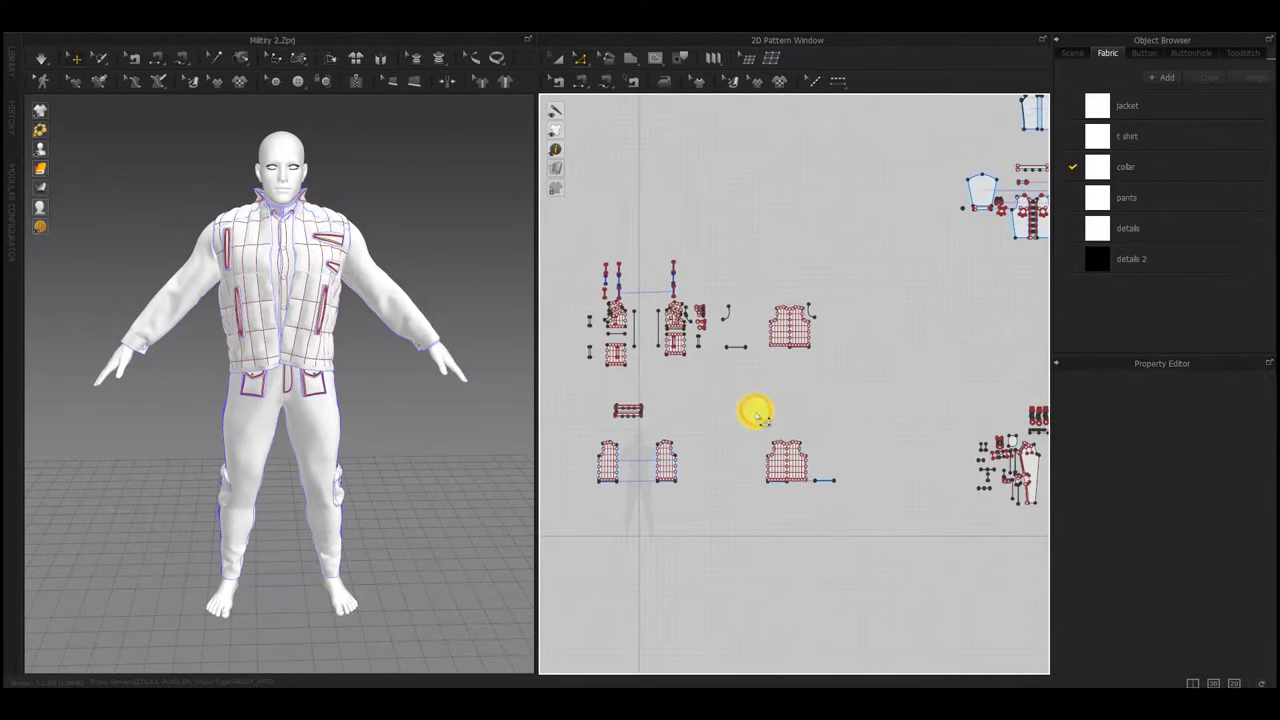
Select both shirt sleeves and open their Shrinkage Weft value for editing
{"action": "middle_click_drag", "start_coordinate": [876, 472], "coordinate": [618, 537]}
{"action": "key", "text": "a"}
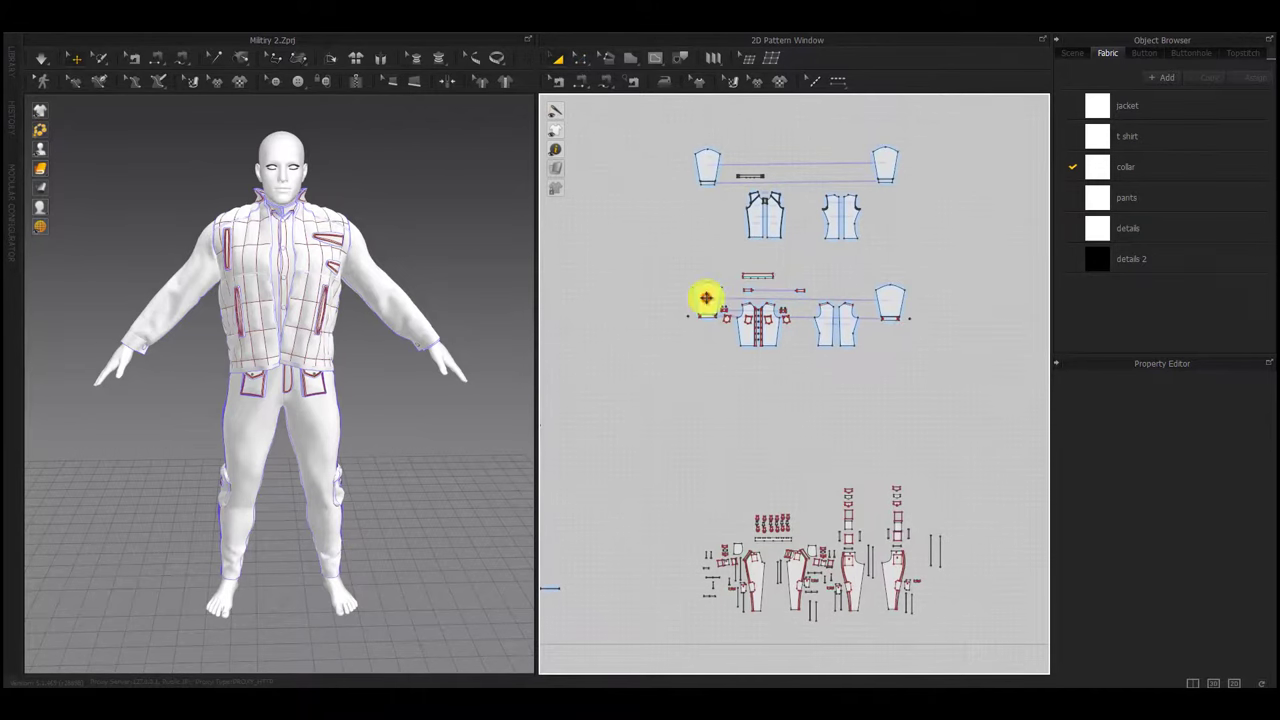
{"action": "left_click", "coordinate": [706, 298]}
{"action": "left_click", "coordinate": [894, 304], "text": "shift"}
{"action": "left_click", "coordinate": [1219, 617]}
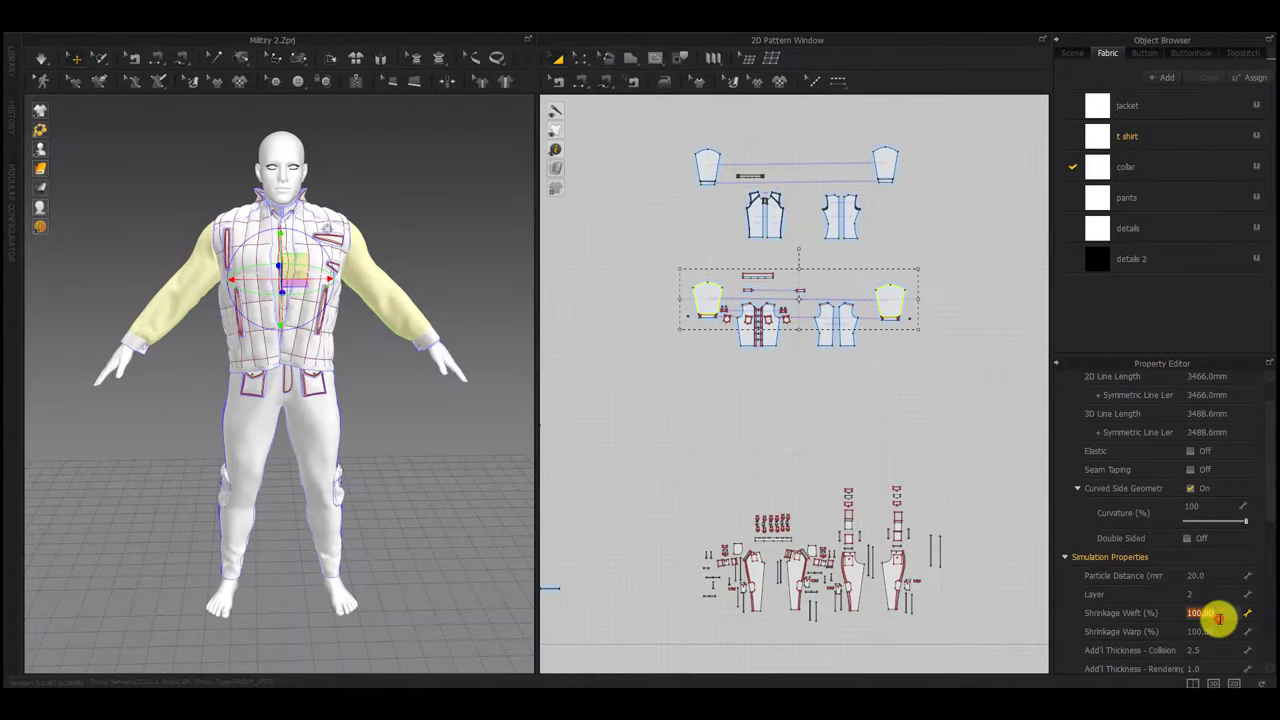
{"action": "left_click", "coordinate": [732, 422]}
Simulate and pull the jacket's back panel into place along the right side seam and below the armhole
{"action": "right_click_drag", "start_coordinate": [207, 396], "coordinate": [274, 400]}
{"action": "scroll", "coordinate": [272, 400], "scroll_direction": "up", "scroll_amount": 5}
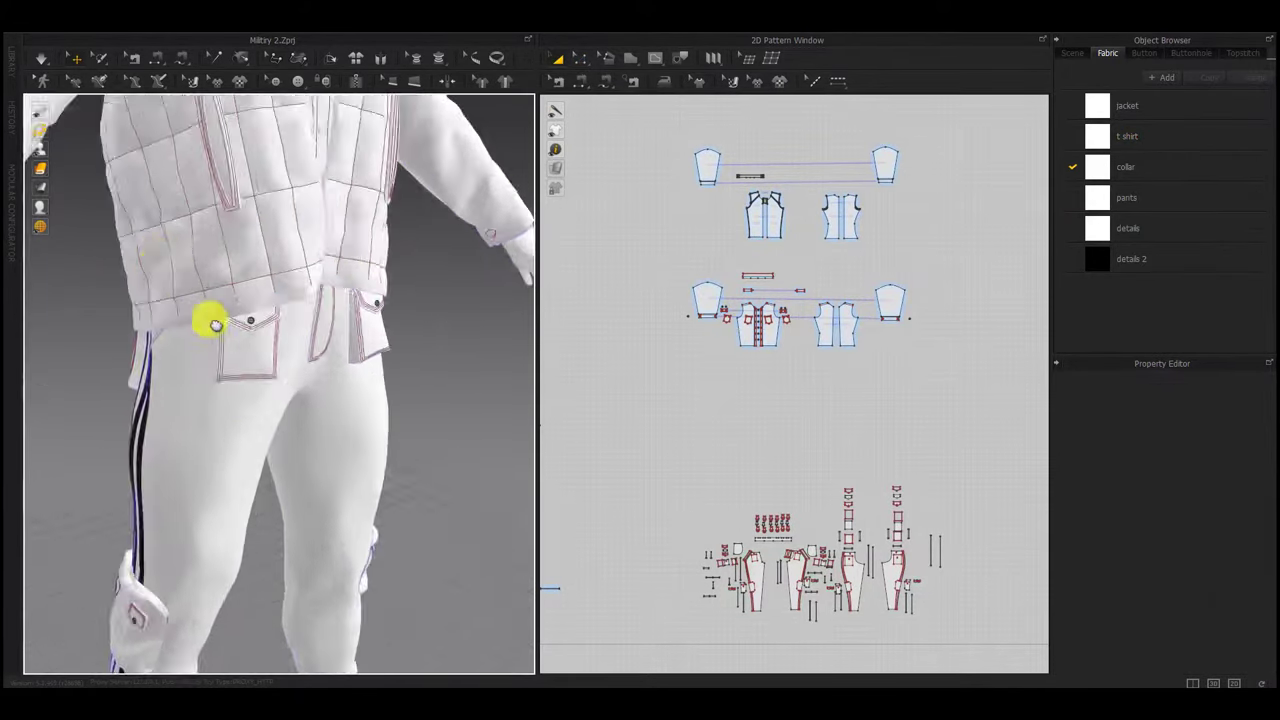
{"action": "middle_click_drag", "start_coordinate": [214, 326], "coordinate": [257, 386]}
{"action": "key", "text": "space"}
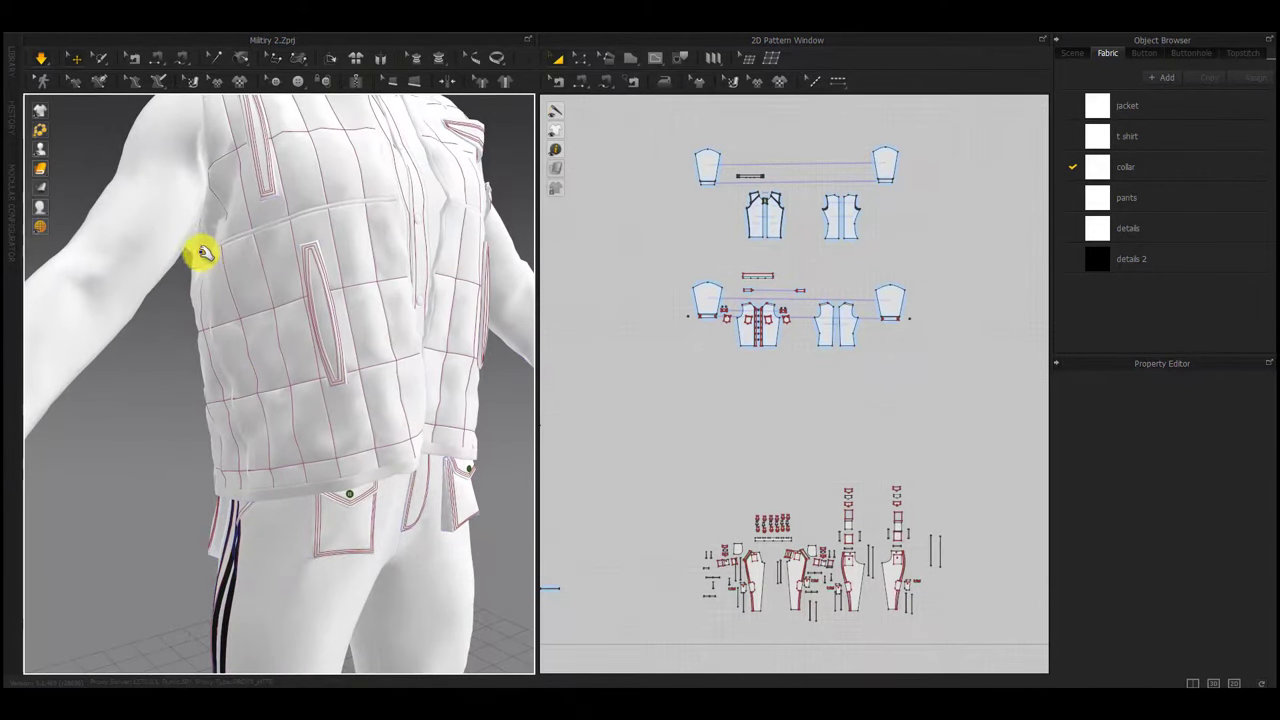
{"action": "left_click_drag", "start_coordinate": [228, 336], "coordinate": [300, 452]}
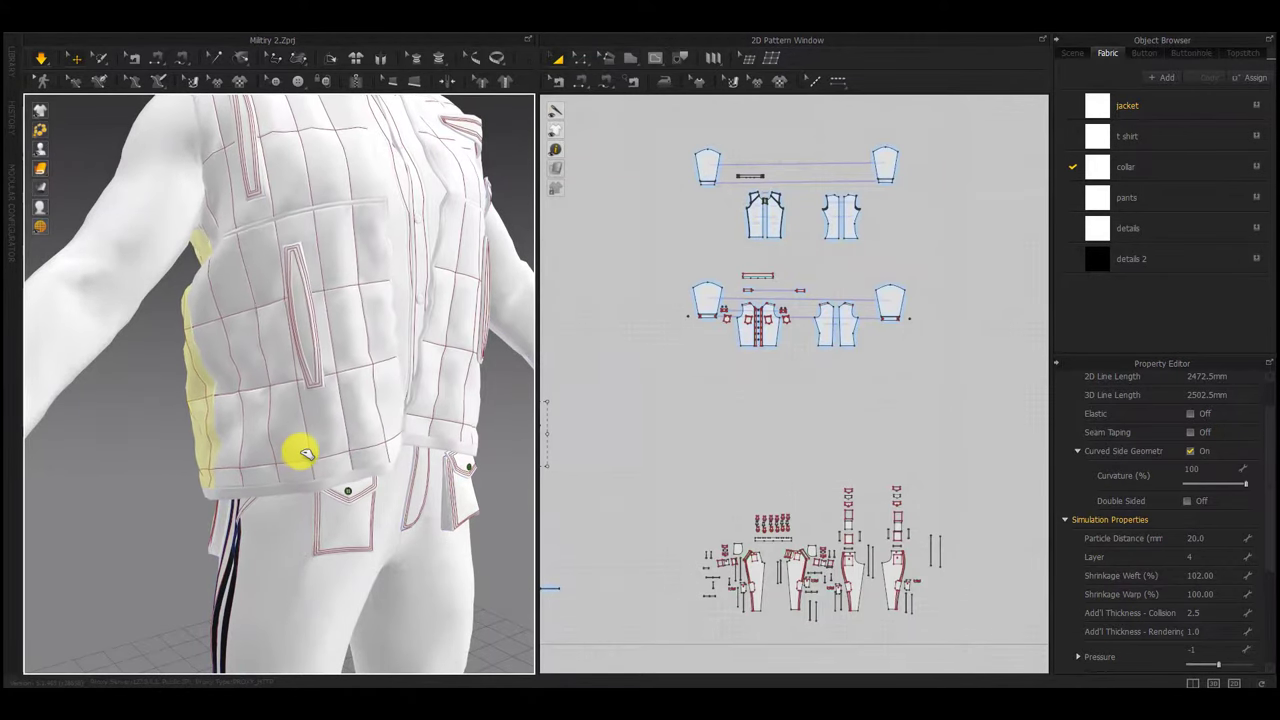
{"action": "right_click_drag", "start_coordinate": [314, 427], "coordinate": [410, 435]}
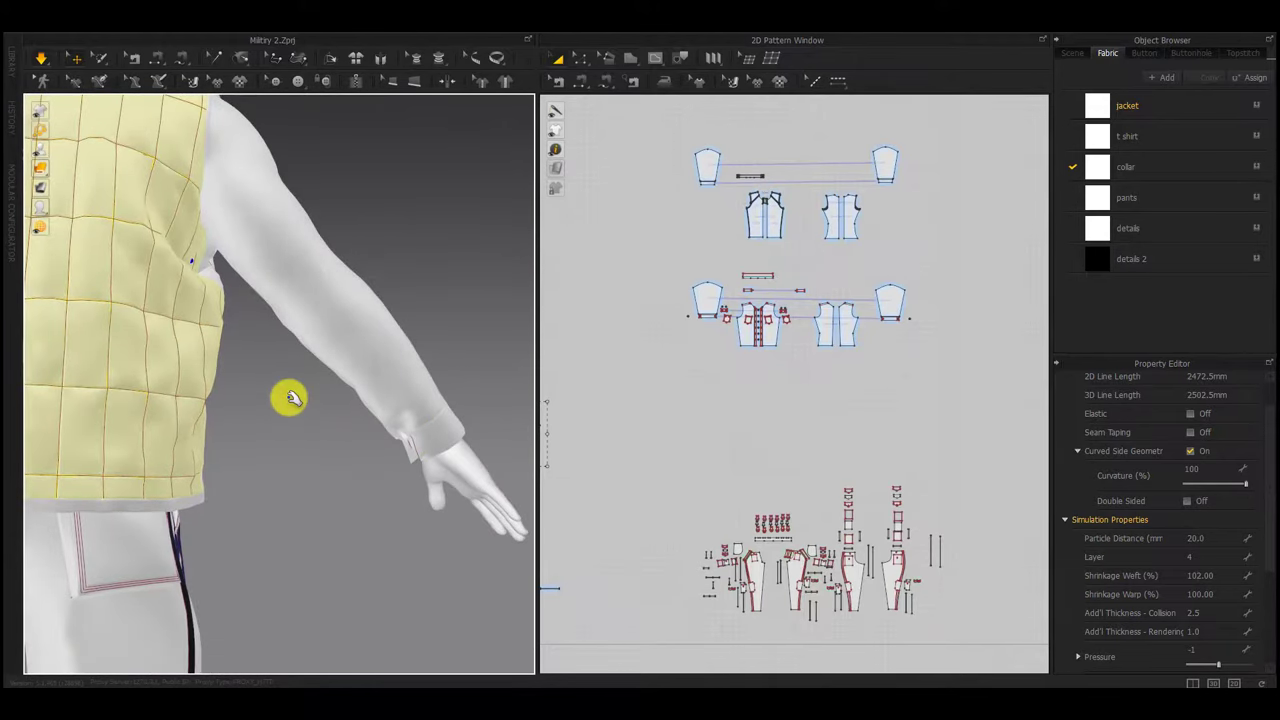
{"action": "right_click_drag", "start_coordinate": [289, 398], "coordinate": [151, 436]}
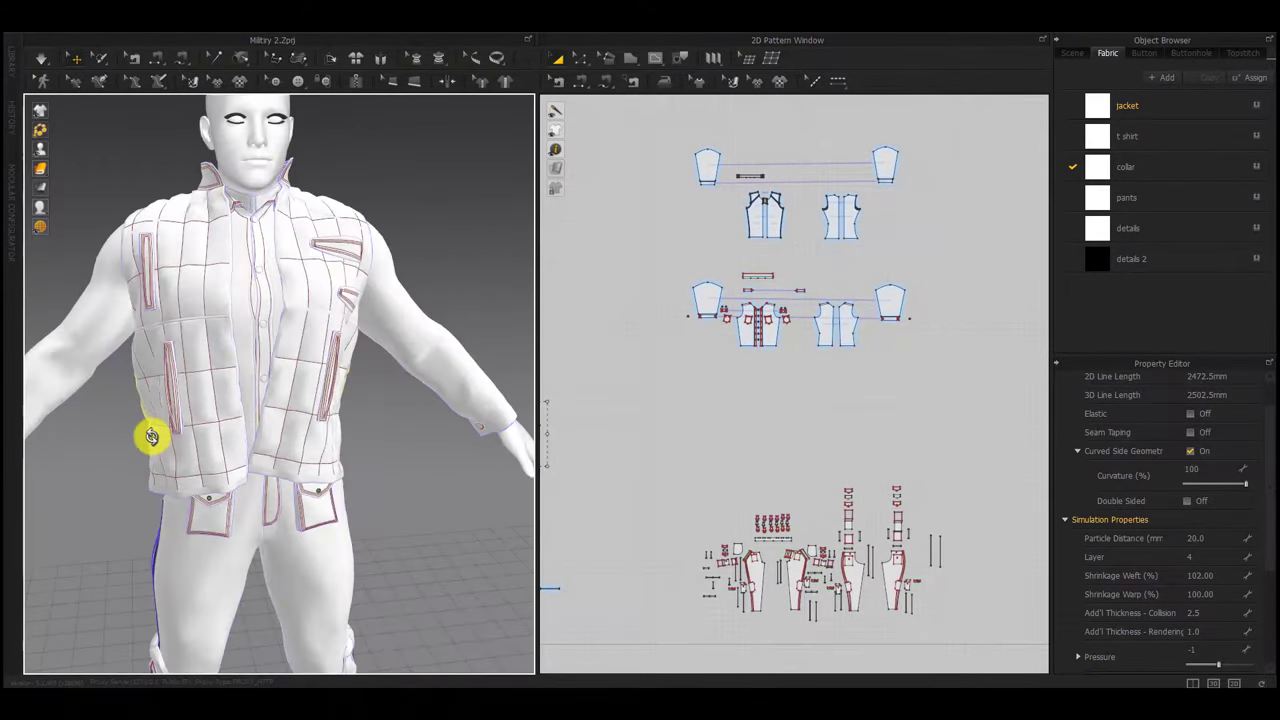
Examine the jacket on the avatar from the front and side, and its front panels in the pattern layout
{"action": "right_click_drag", "start_coordinate": [430, 415], "coordinate": [470, 412]}
{"action": "scroll", "coordinate": [243, 449], "scroll_direction": "down", "scroll_amount": 3}
{"action": "right_click_drag", "start_coordinate": [339, 449], "coordinate": [299, 476]}
{"action": "left_click", "coordinate": [699, 296]}
{"action": "left_click", "coordinate": [665, 377]}
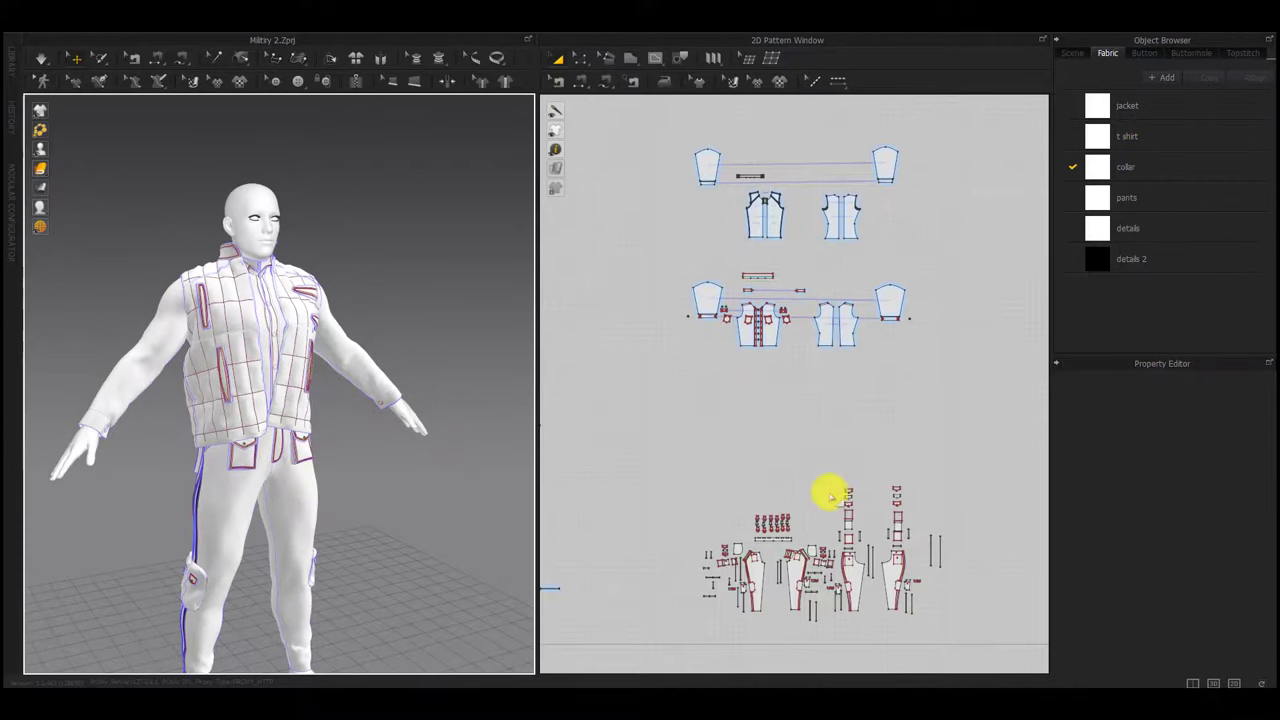
{"action": "middle_click_drag", "start_coordinate": [724, 505], "coordinate": [1022, 425]}
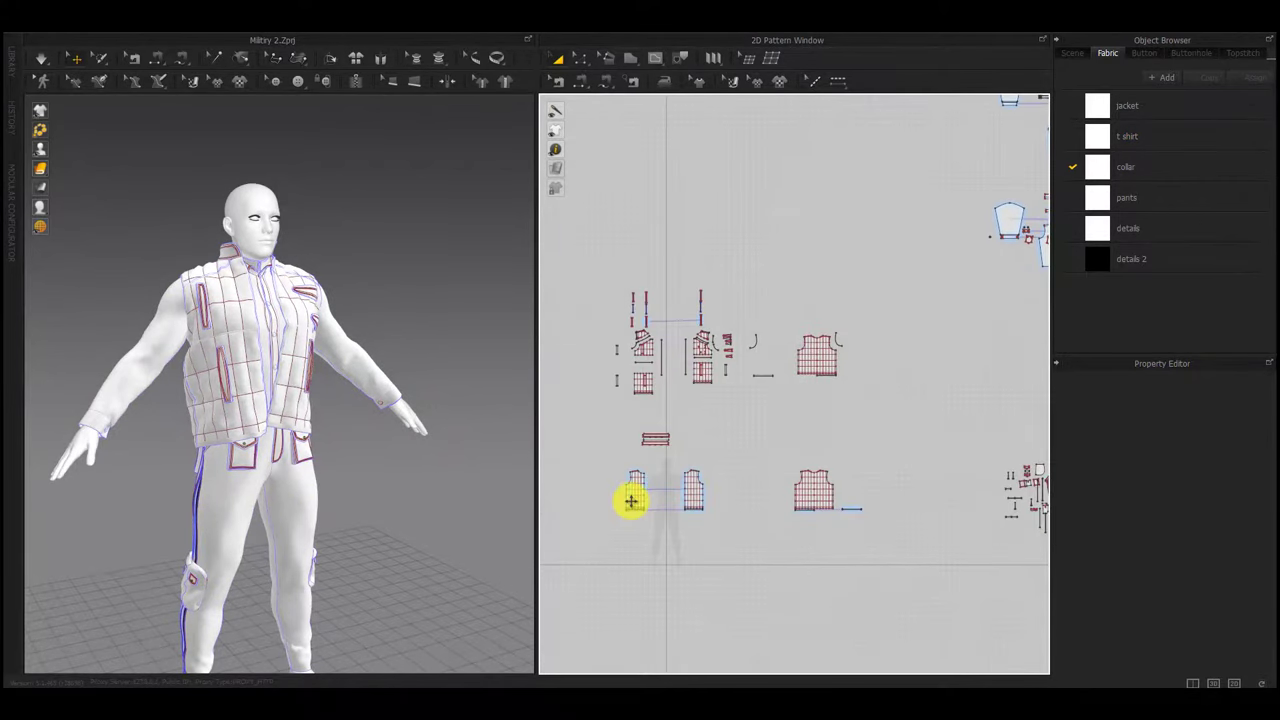
{"action": "scroll", "coordinate": [637, 379], "scroll_direction": "up", "scroll_amount": 5}
{"action": "scroll", "coordinate": [641, 313], "scroll_direction": "up", "scroll_amount": 5}
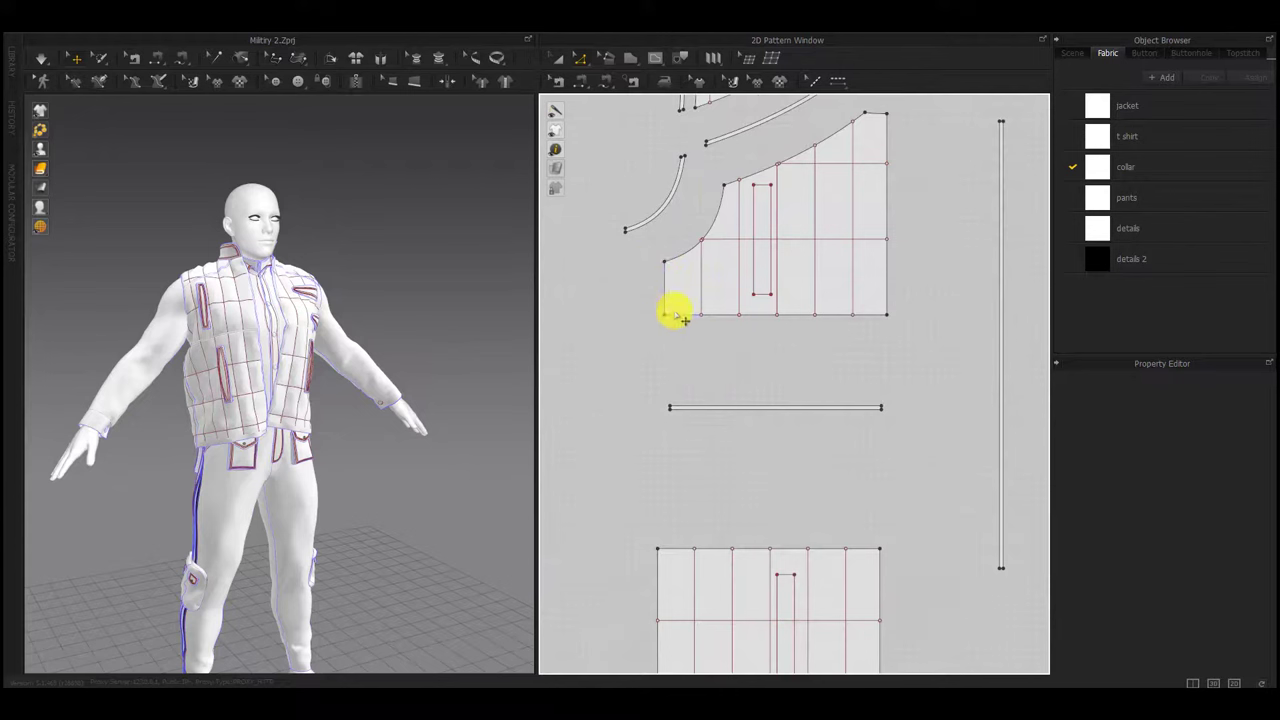
{"action": "scroll", "coordinate": [680, 320], "scroll_direction": "down", "scroll_amount": 8}
{"action": "scroll", "coordinate": [130, 350], "scroll_direction": "up", "scroll_amount": 5}
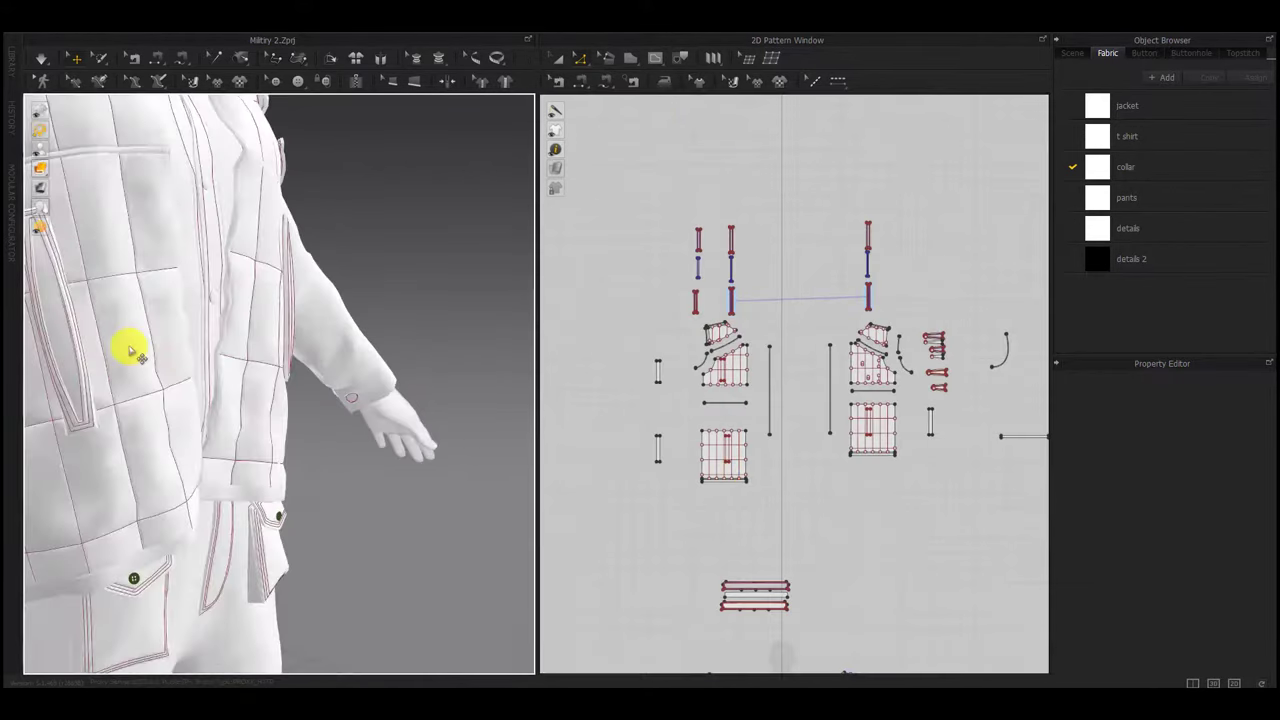
Raise the bottom edge of the symmetric full-length quilted front panels in the lower pattern row by 50 mm
{"action": "middle_click_drag", "start_coordinate": [130, 350], "coordinate": [250, 378]}
{"action": "scroll", "coordinate": [290, 412], "scroll_direction": "down", "scroll_amount": 3}
{"action": "right_click_drag", "start_coordinate": [174, 409], "coordinate": [420, 437]}
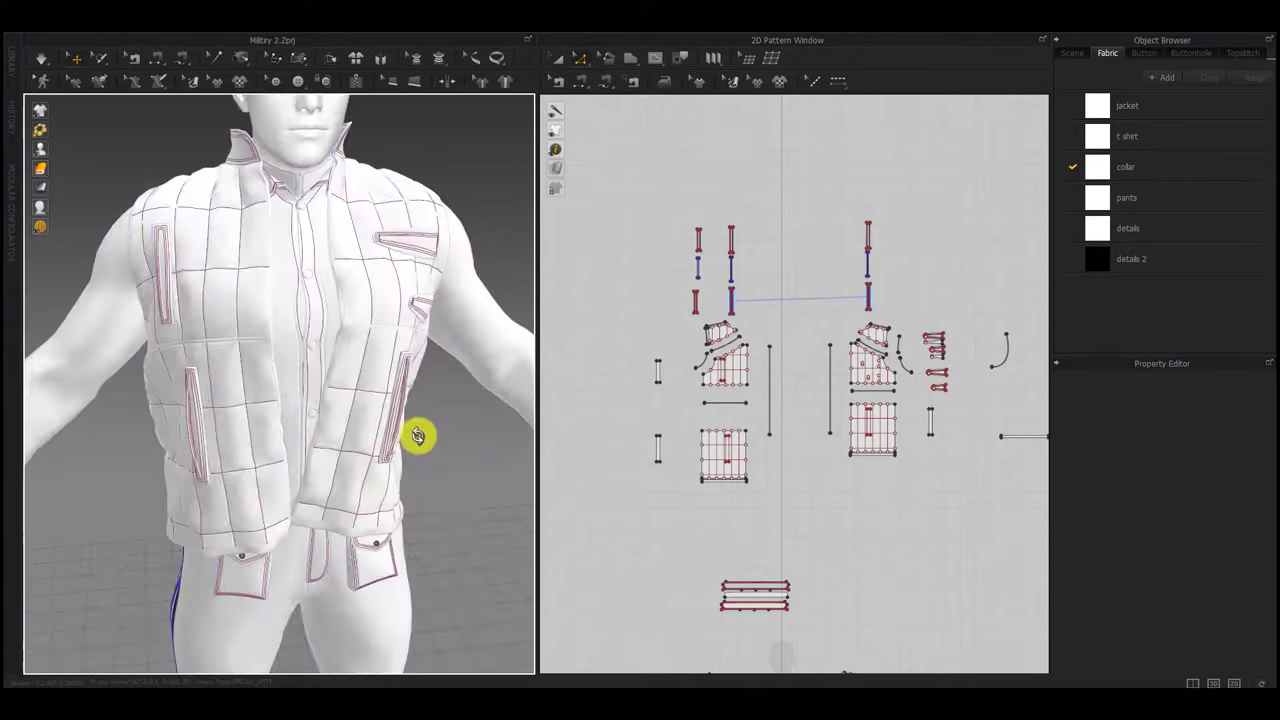
{"action": "scroll", "coordinate": [421, 440], "scroll_direction": "down", "scroll_amount": 5}
{"action": "middle_click_drag", "start_coordinate": [421, 441], "coordinate": [390, 390]}
{"action": "right_click_drag", "start_coordinate": [390, 390], "coordinate": [734, 496]}
{"action": "scroll", "coordinate": [738, 500], "scroll_direction": "down", "scroll_amount": 5}
{"action": "middle_click_drag", "start_coordinate": [745, 502], "coordinate": [670, 287]}
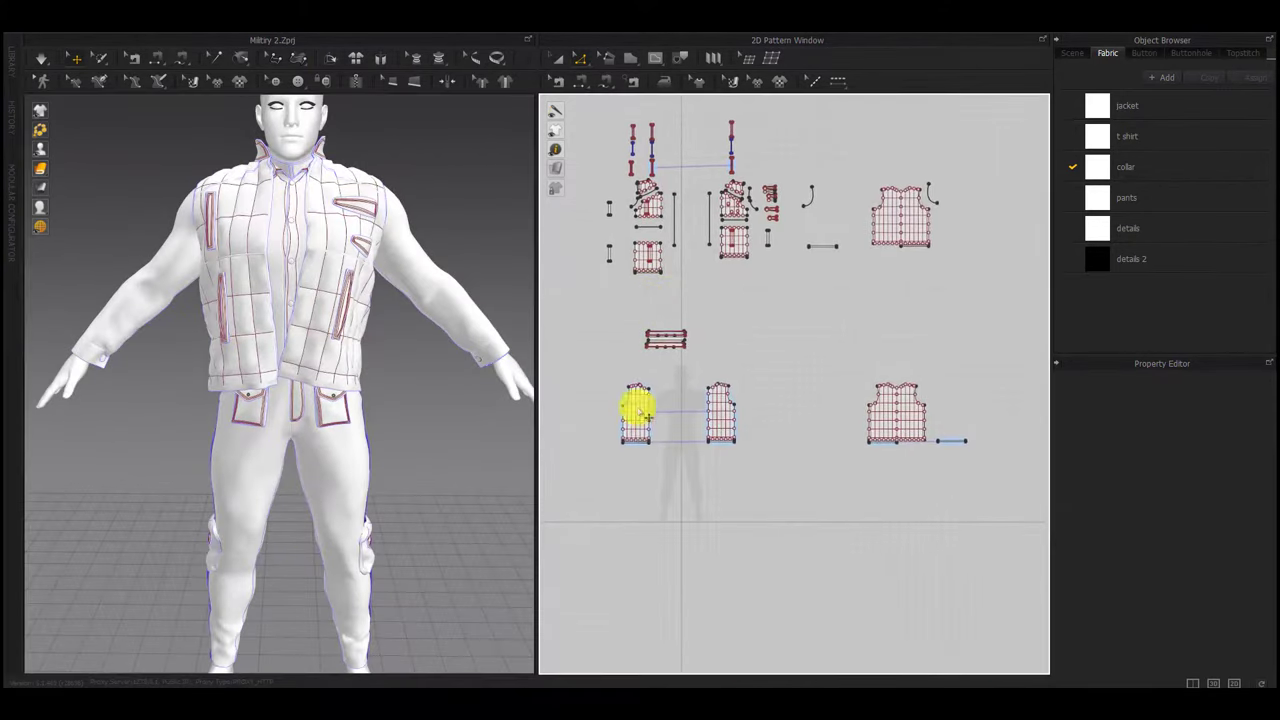
{"action": "scroll", "coordinate": [636, 444], "scroll_direction": "down", "scroll_amount": 3}
{"action": "scroll", "coordinate": [636, 442], "scroll_direction": "up", "scroll_amount": 11}
{"action": "left_click_drag", "start_coordinate": [626, 490], "coordinate": [630, 440]}
{"action": "right_click", "coordinate": [629, 440]}
{"action": "type", "text": "50"}
{"action": "key", "text": "Return"}
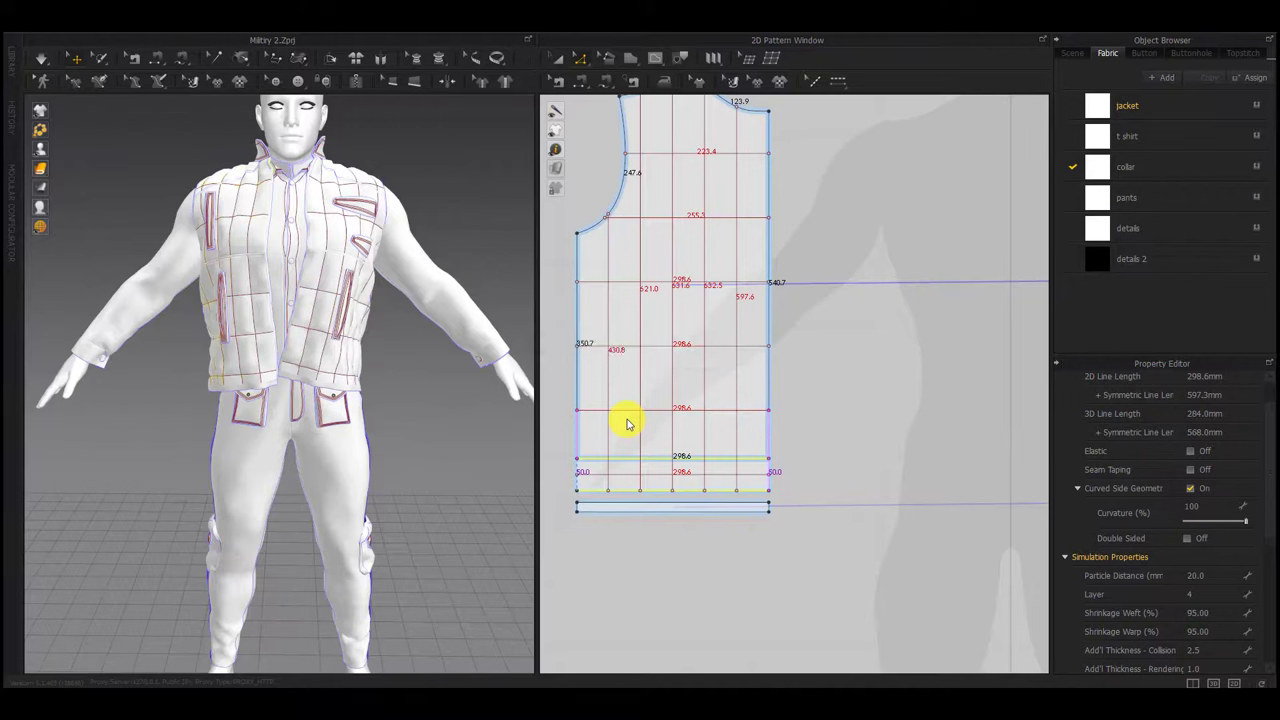
Delete the horizontal quilting line outside the full-length front panel and trim its overhanging vertical quilting lines to the pattern outline
{"action": "left_click", "coordinate": [769, 478]}
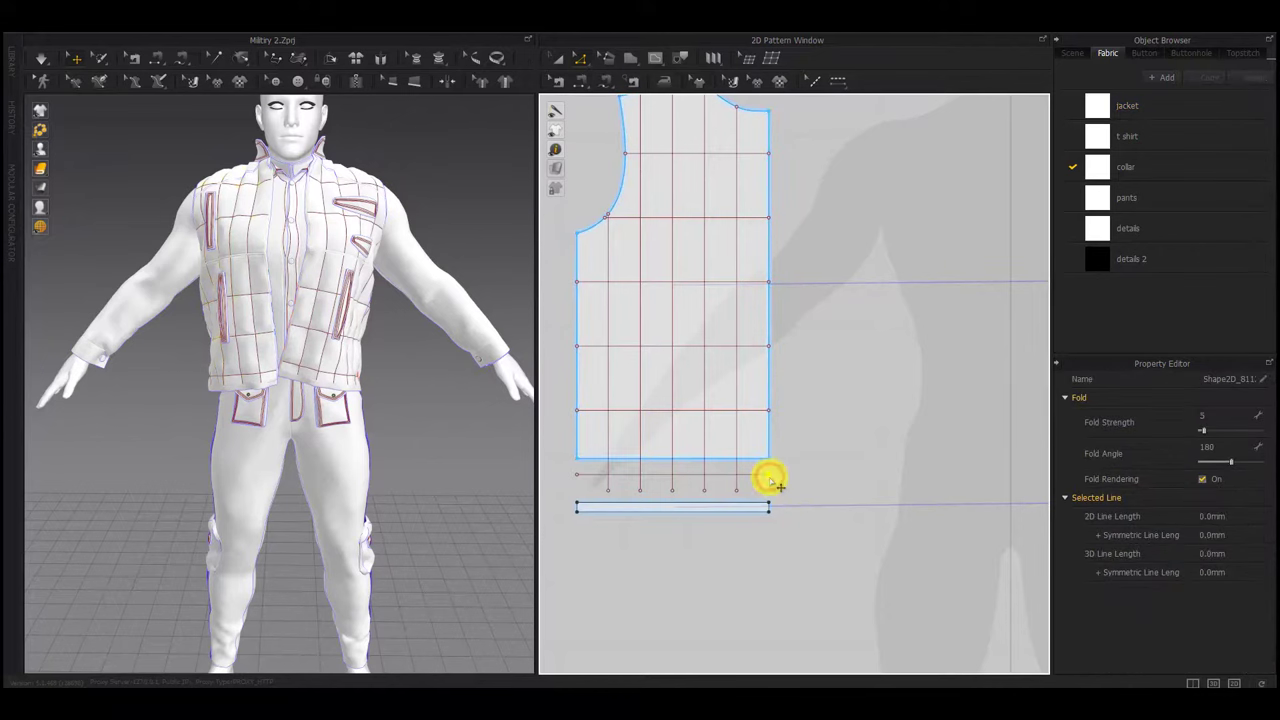
{"action": "left_click_drag", "start_coordinate": [764, 482], "coordinate": [602, 497]}
{"action": "right_click", "coordinate": [608, 489]}
{"action": "left_click", "coordinate": [621, 525]}
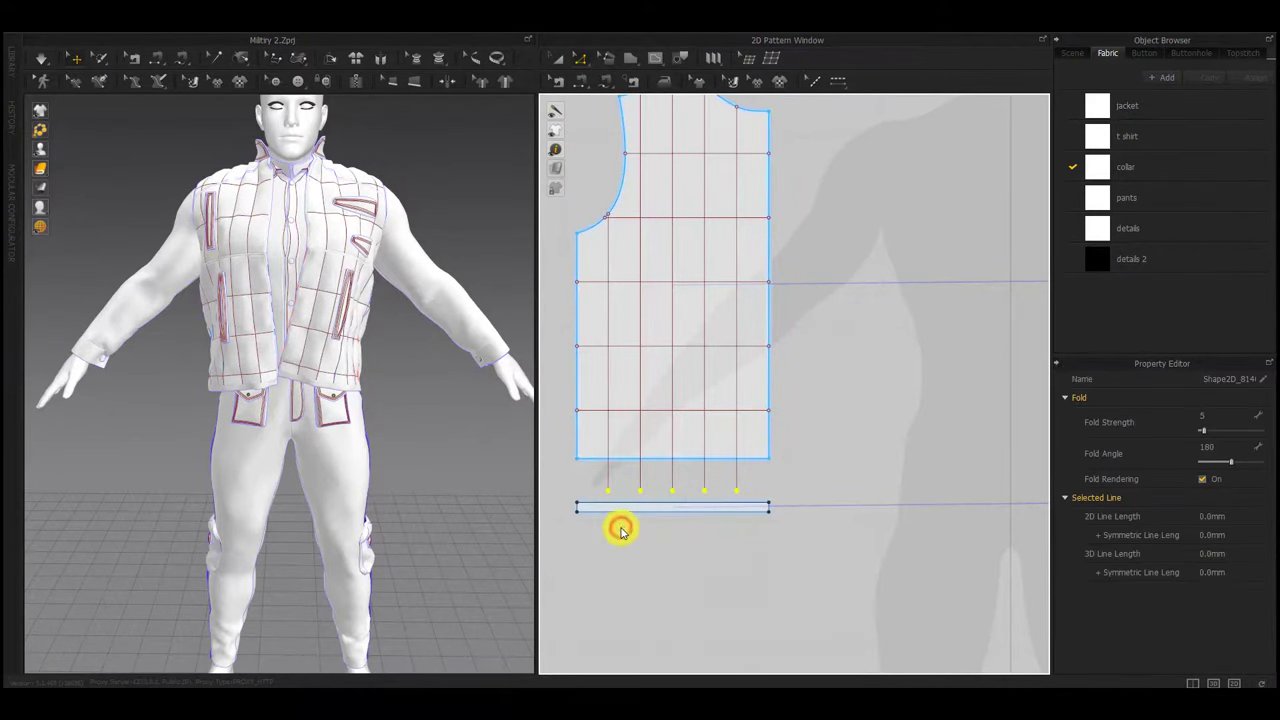
{"action": "left_click", "coordinate": [970, 537]}
Raise the bottom edge of the lower pocketed front panel on the wearer's right by 50 mm
{"action": "middle_click_drag", "start_coordinate": [970, 537], "coordinate": [514, 549]}
{"action": "scroll", "coordinate": [788, 515], "scroll_direction": "up", "scroll_amount": 5}
{"action": "scroll", "coordinate": [788, 515], "scroll_direction": "down", "scroll_amount": 10}
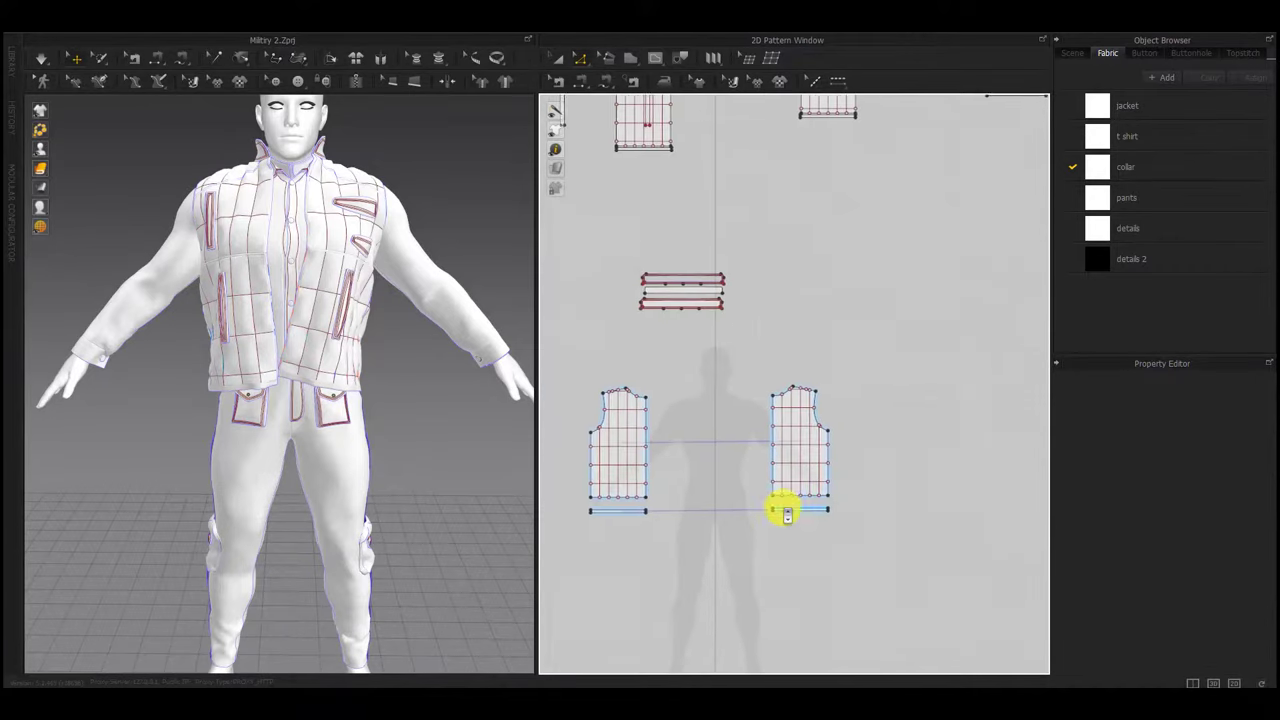
{"action": "middle_click_drag", "start_coordinate": [789, 420], "coordinate": [797, 606]}
{"action": "scroll", "coordinate": [666, 424], "scroll_direction": "up", "scroll_amount": 5}
{"action": "left_click_drag", "start_coordinate": [662, 412], "coordinate": [664, 382]}
{"action": "right_click", "coordinate": [664, 382]}
{"action": "type", "text": "50"}
{"action": "key", "text": "Return"}
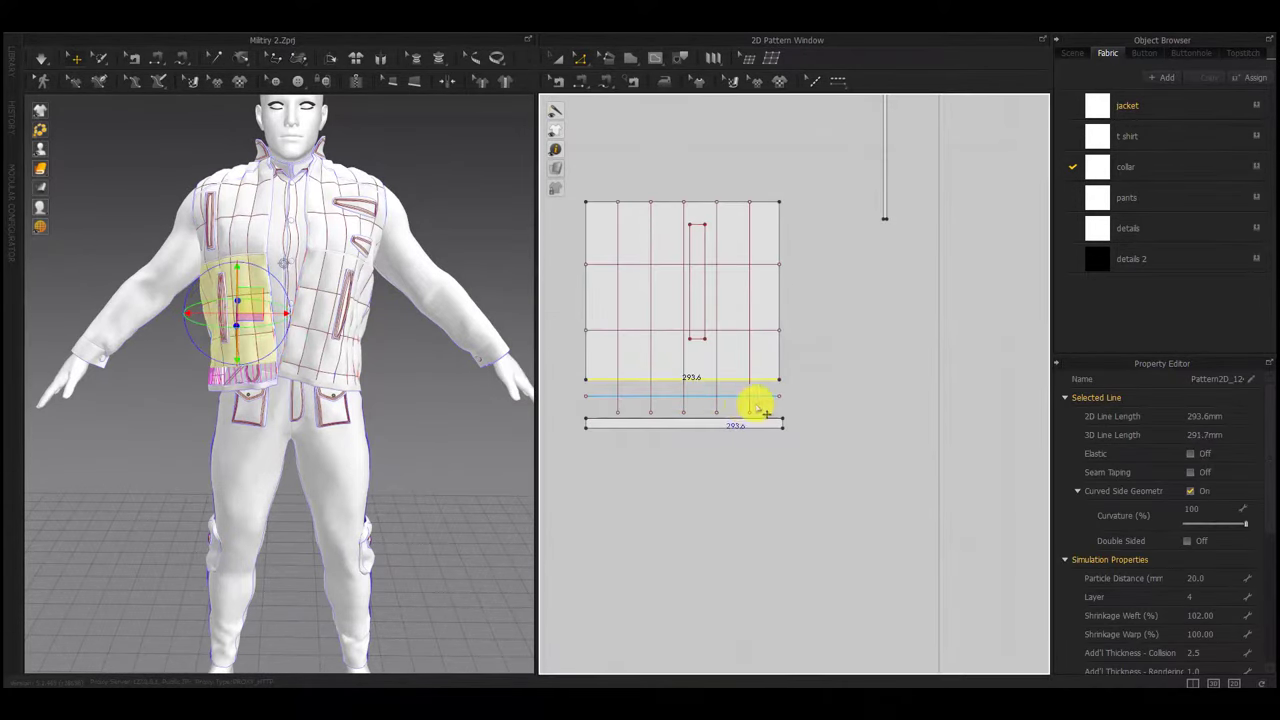
Delete the horizontal line below the right pocketed panel's new hem and trim its vertical quilting lines to the pattern outline
{"action": "left_click", "coordinate": [777, 398]}
{"action": "key", "text": "Delete"}
{"action": "left_click_drag", "start_coordinate": [766, 405], "coordinate": [613, 422]}
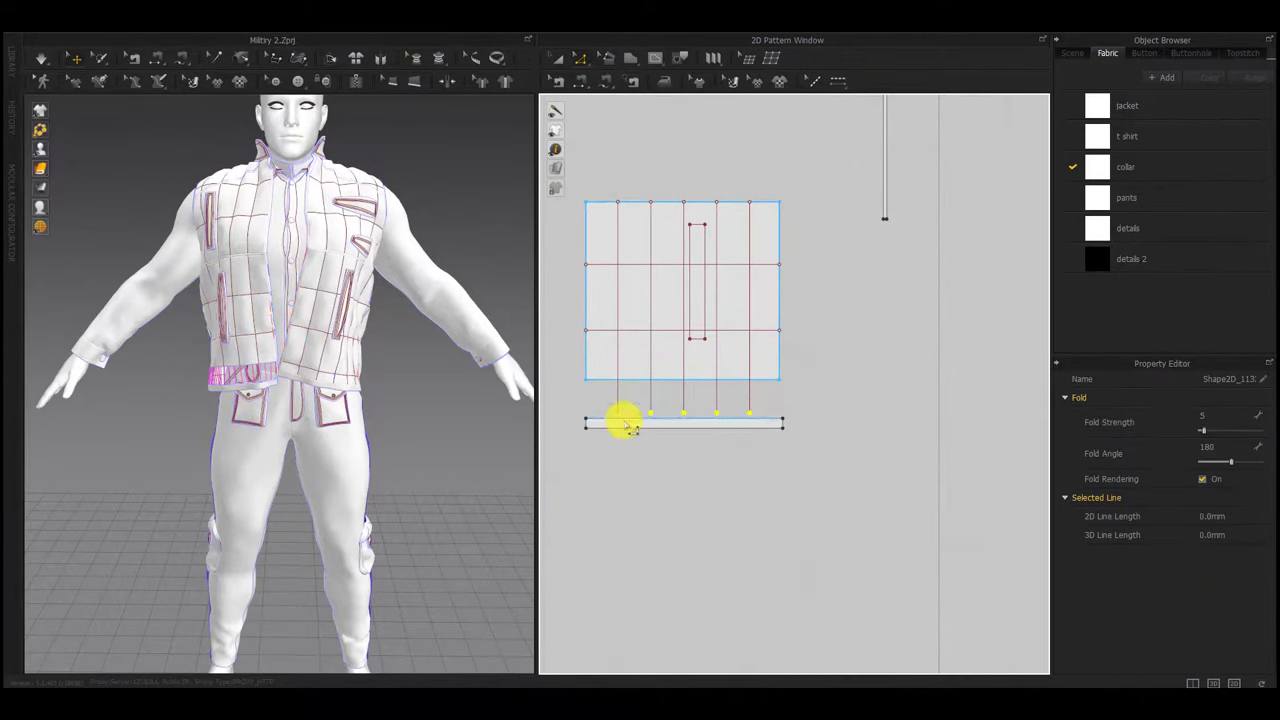
{"action": "right_click", "coordinate": [618, 412]}
{"action": "left_click", "coordinate": [650, 445]}
Raise the bottom edge of the lower pocketed front panel on the wearer's left by 50 mm
{"action": "scroll", "coordinate": [649, 471], "scroll_direction": "down", "scroll_amount": 3}
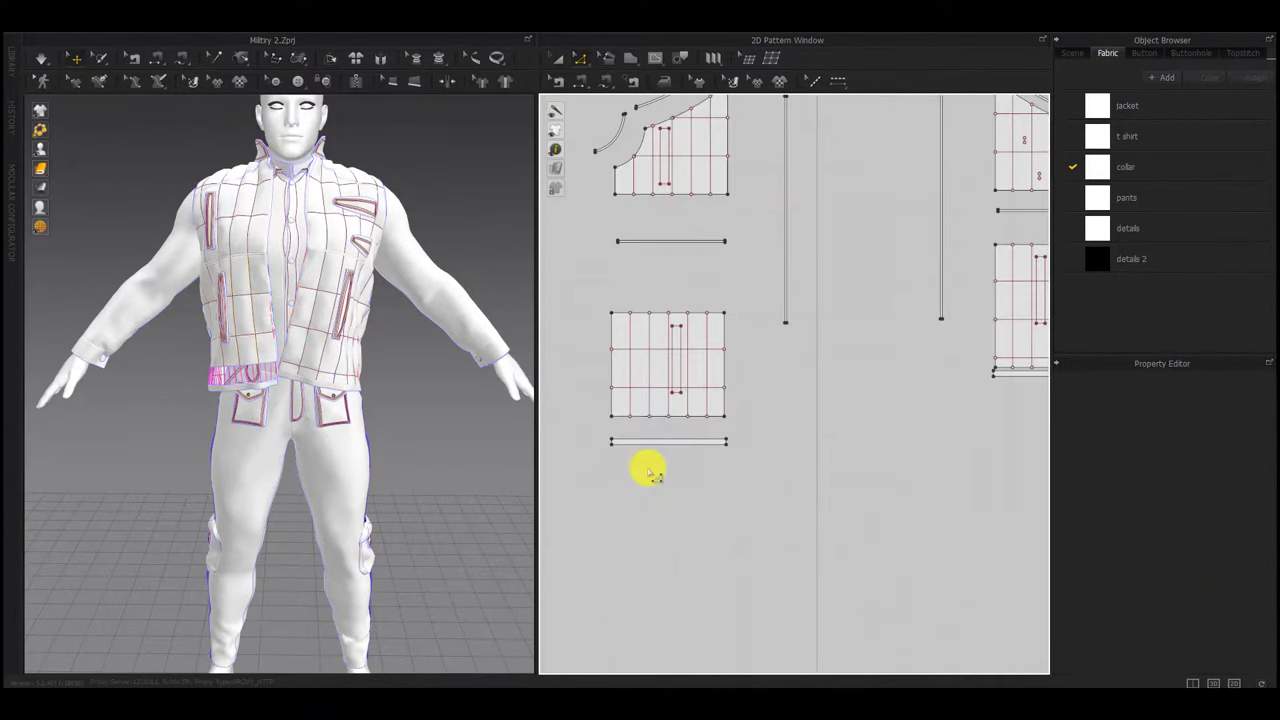
{"action": "middle_click_drag", "start_coordinate": [838, 466], "coordinate": [631, 561]}
{"action": "scroll", "coordinate": [770, 475], "scroll_direction": "up", "scroll_amount": 5}
{"action": "left_click_drag", "start_coordinate": [769, 480], "coordinate": [768, 421]}
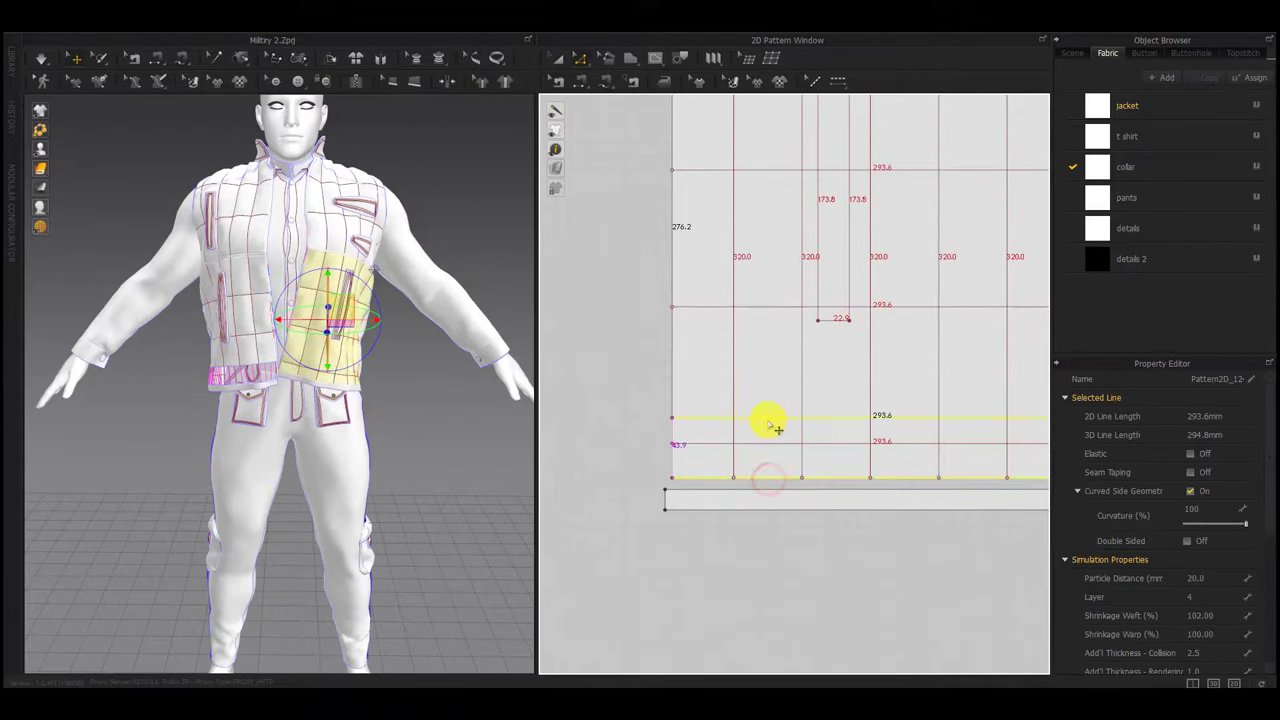
{"action": "right_click", "coordinate": [768, 422]}
{"action": "type", "text": "50"}
{"action": "key", "text": "Return"}
Delete the horizontal line below the left pocketed panel's new hem and trim its vertical quilting lines to the pattern outline
{"action": "middle_click_drag", "start_coordinate": [774, 480], "coordinate": [630, 454]}
{"action": "left_click", "coordinate": [931, 419]}
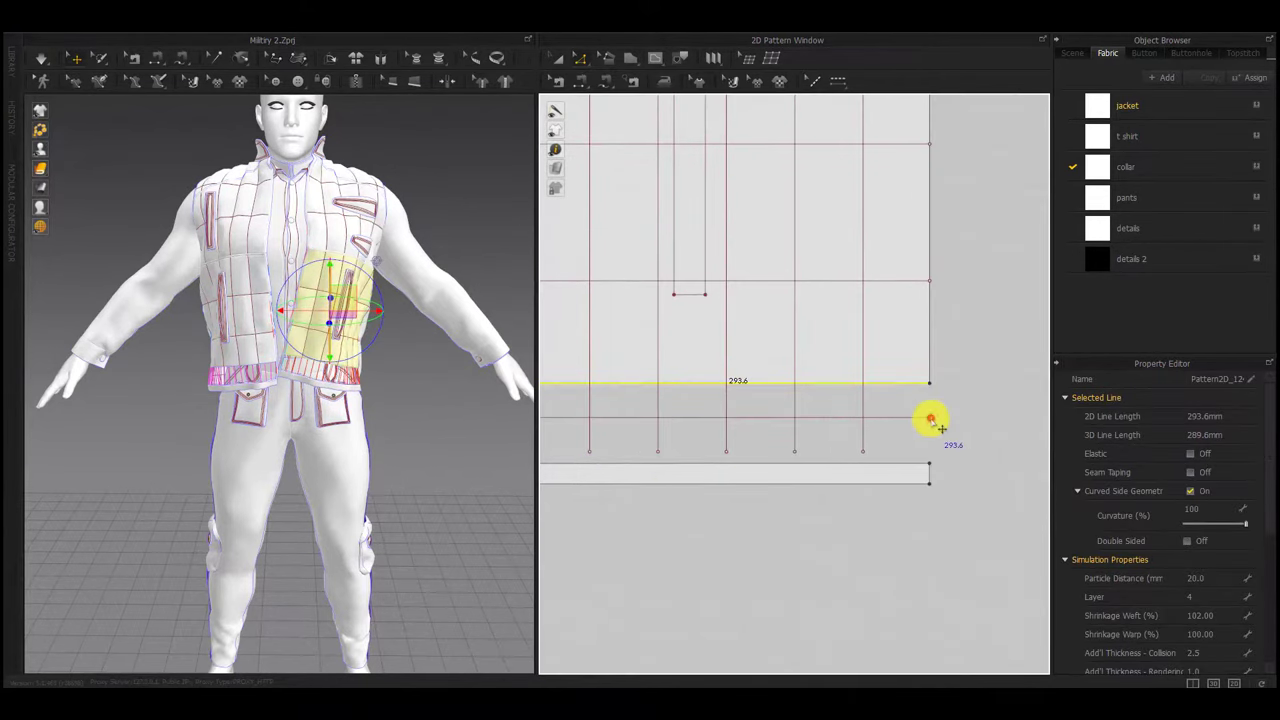
{"action": "key", "text": "Delete"}
{"action": "middle_click_drag", "start_coordinate": [930, 420], "coordinate": [975, 399]}
{"action": "mouse_move", "coordinate": [964, 402]}
{"action": "left_mouse_down"}
{"action": "mouse_move", "coordinate": [926, 420]}
{"action": "mouse_move", "coordinate": [627, 438]}
{"action": "left_mouse_up"}
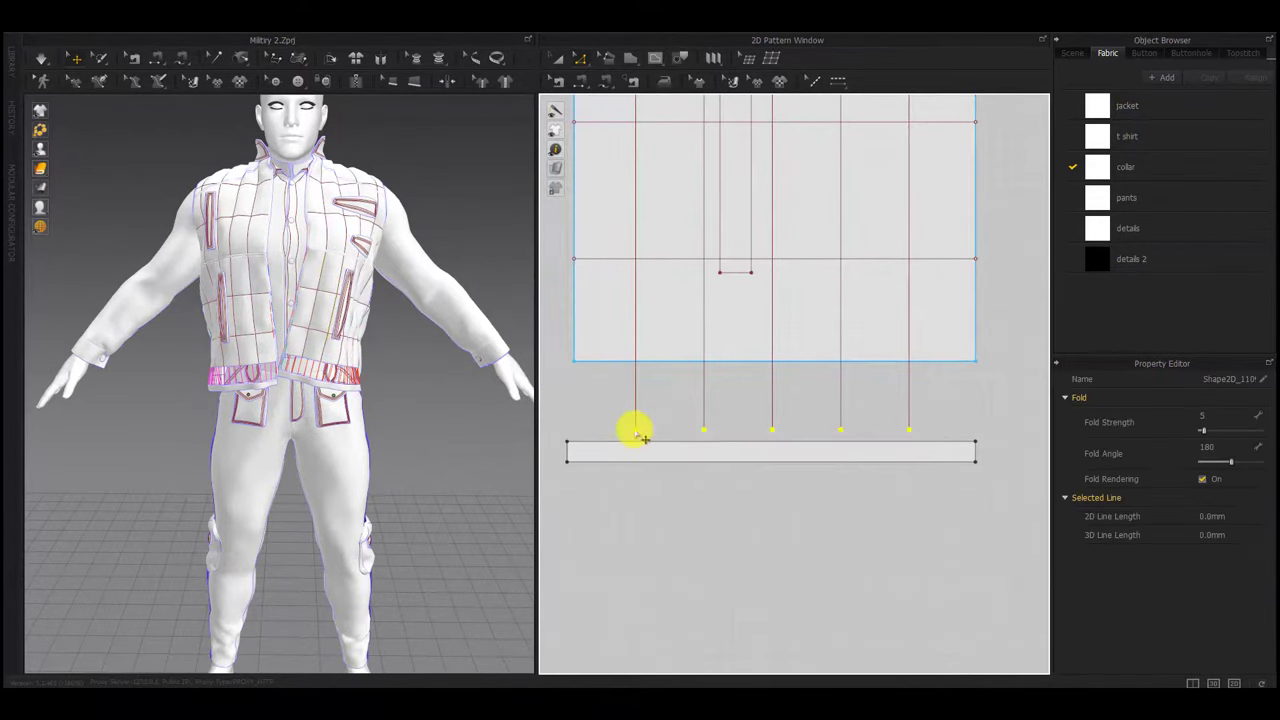
{"action": "right_click", "coordinate": [635, 429]}
{"action": "left_click", "coordinate": [654, 461]}
Briefly simulate the shortened fronts and raise the bottom edge of the back panel in the lower pattern row by 50 mm
{"action": "key", "text": "space"}
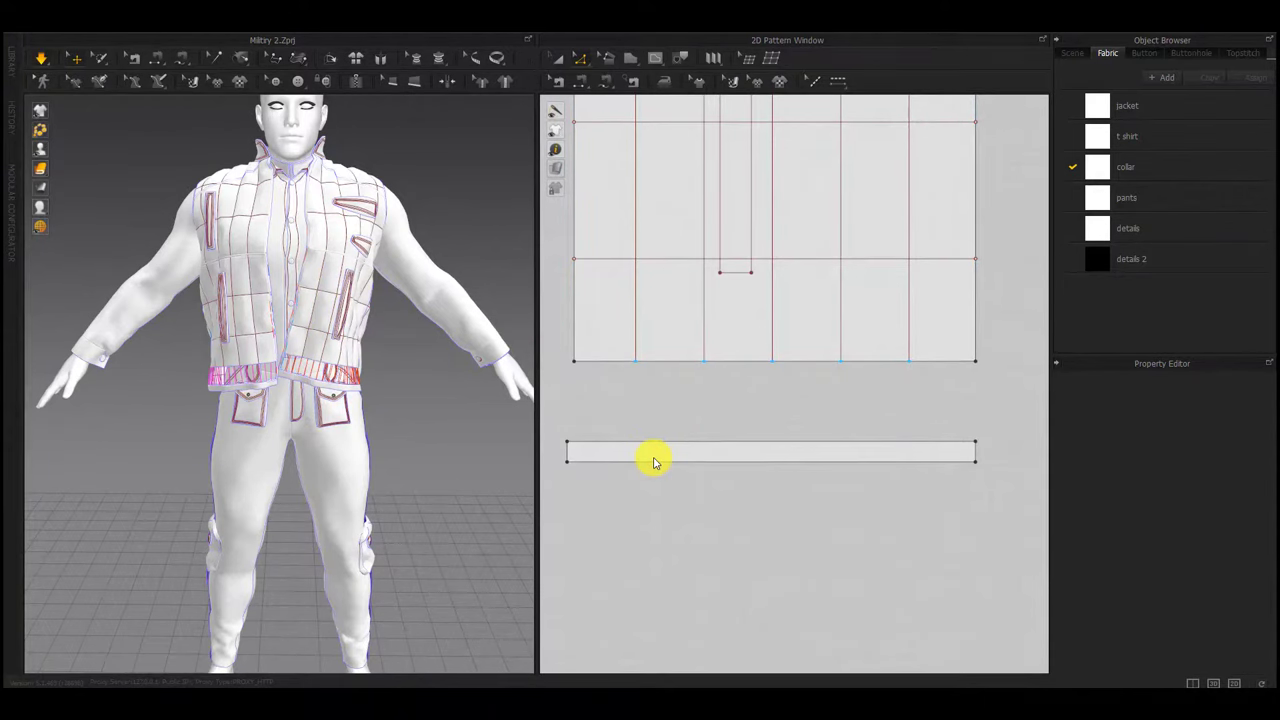
{"action": "key", "text": "space"}
{"action": "scroll", "coordinate": [866, 519], "scroll_direction": "down", "scroll_amount": 12}
{"action": "middle_click_drag", "start_coordinate": [837, 531], "coordinate": [630, 380]}
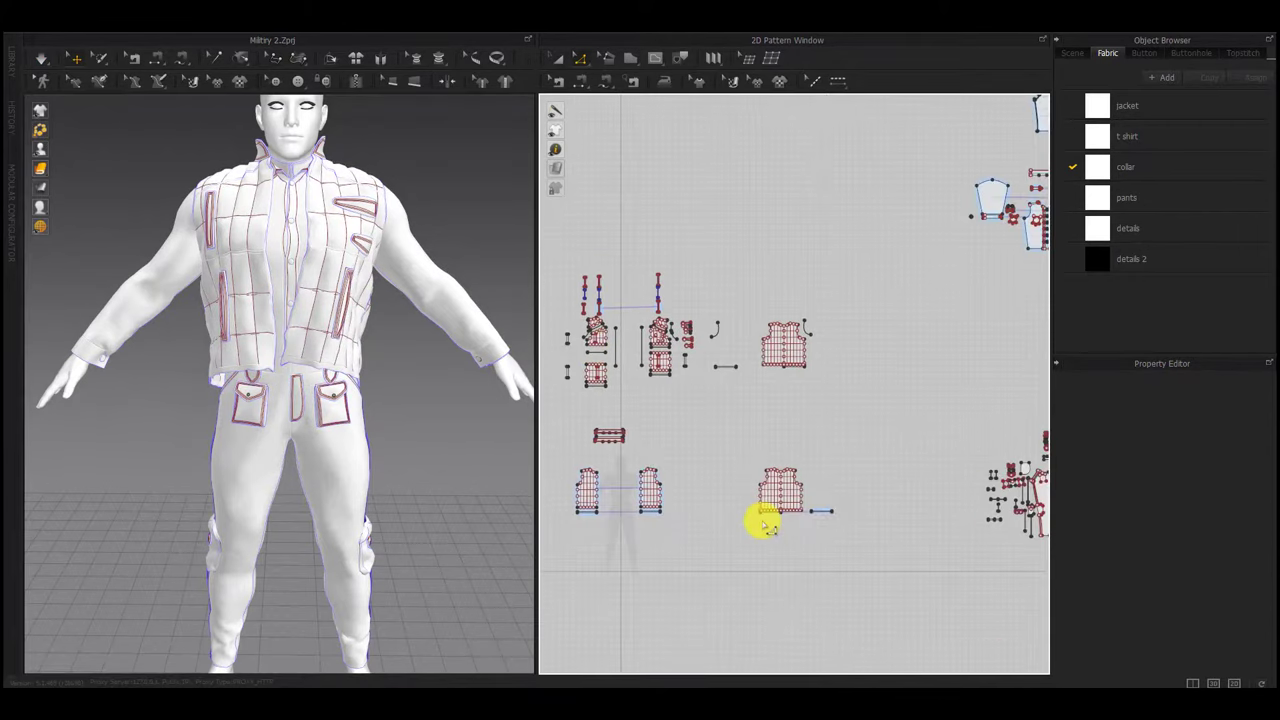
{"action": "scroll", "coordinate": [766, 525], "scroll_direction": "up", "scroll_amount": 10}
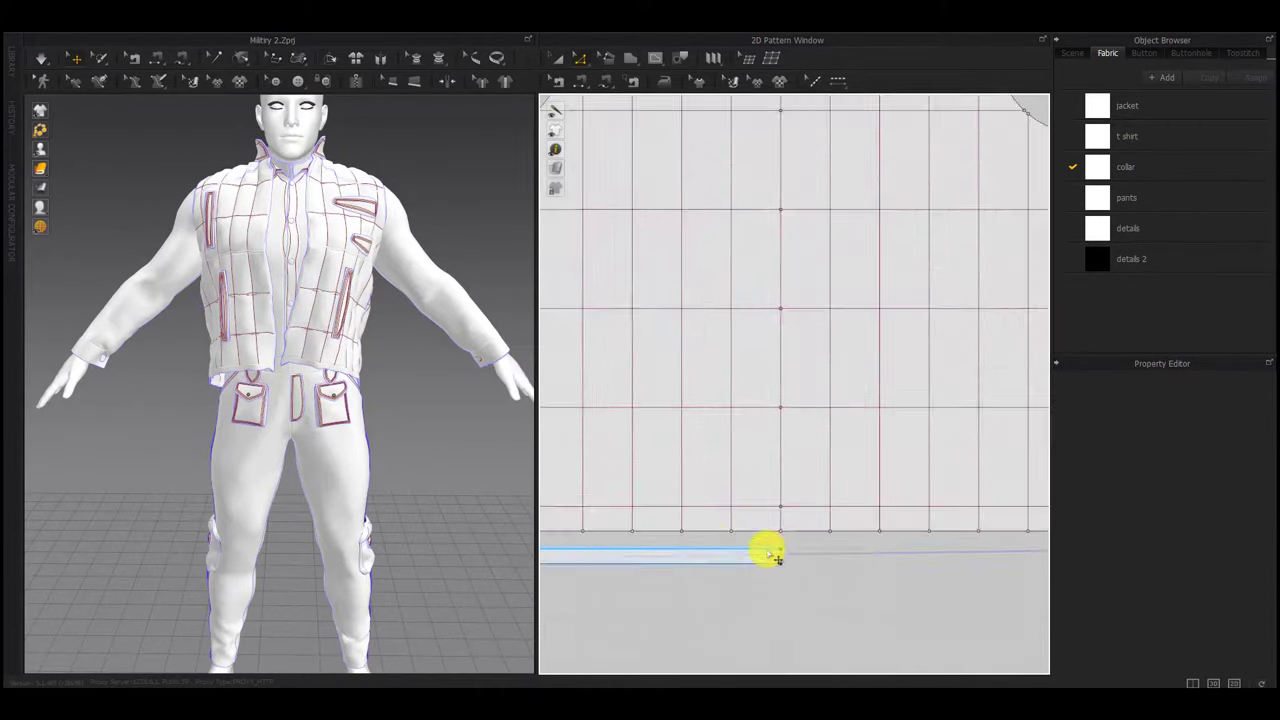
{"action": "scroll", "coordinate": [768, 552], "scroll_direction": "down", "scroll_amount": 4}
{"action": "left_click_drag", "start_coordinate": [786, 538], "coordinate": [760, 516]}
{"action": "right_click", "coordinate": [787, 508]}
{"action": "key", "text": "Escape"}
{"action": "right_click", "coordinate": [760, 516]}
{"action": "type", "text": "50"}
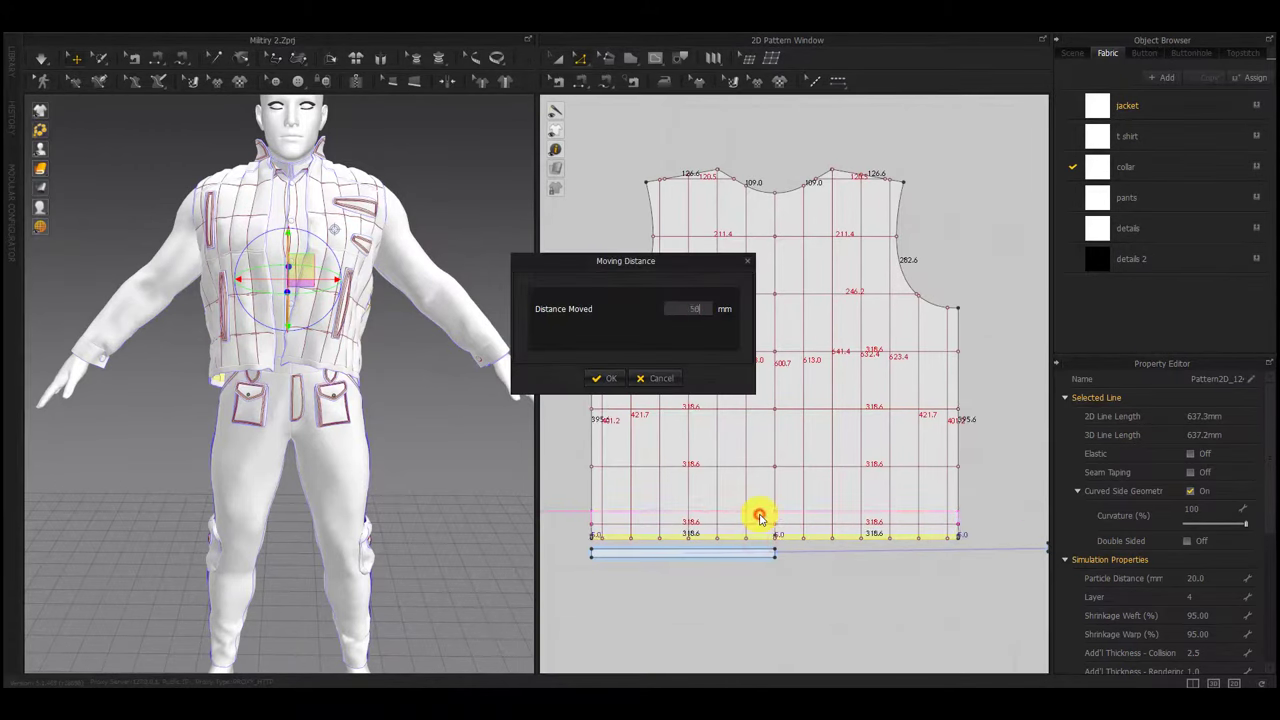
{"action": "key", "text": "Return"}
Delete both halves of the horizontal line outside the lower-row back panel and trim its vertical quilting lines to the pattern outline
{"action": "scroll", "coordinate": [746, 443], "scroll_direction": "down", "scroll_amount": 3}
{"action": "scroll", "coordinate": [814, 495], "scroll_direction": "up", "scroll_amount": 6}
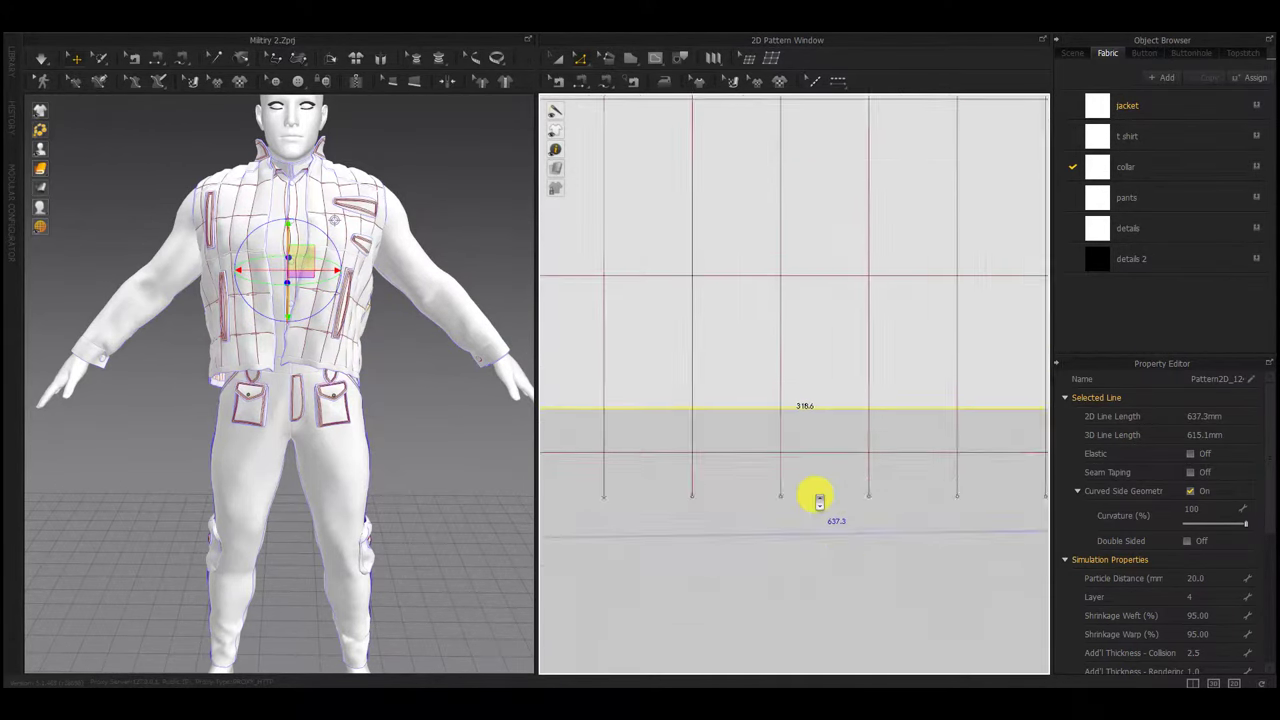
{"action": "scroll", "coordinate": [815, 495], "scroll_direction": "down", "scroll_amount": 2}
{"action": "left_click", "coordinate": [818, 472]}
{"action": "left_click", "coordinate": [624, 471]}
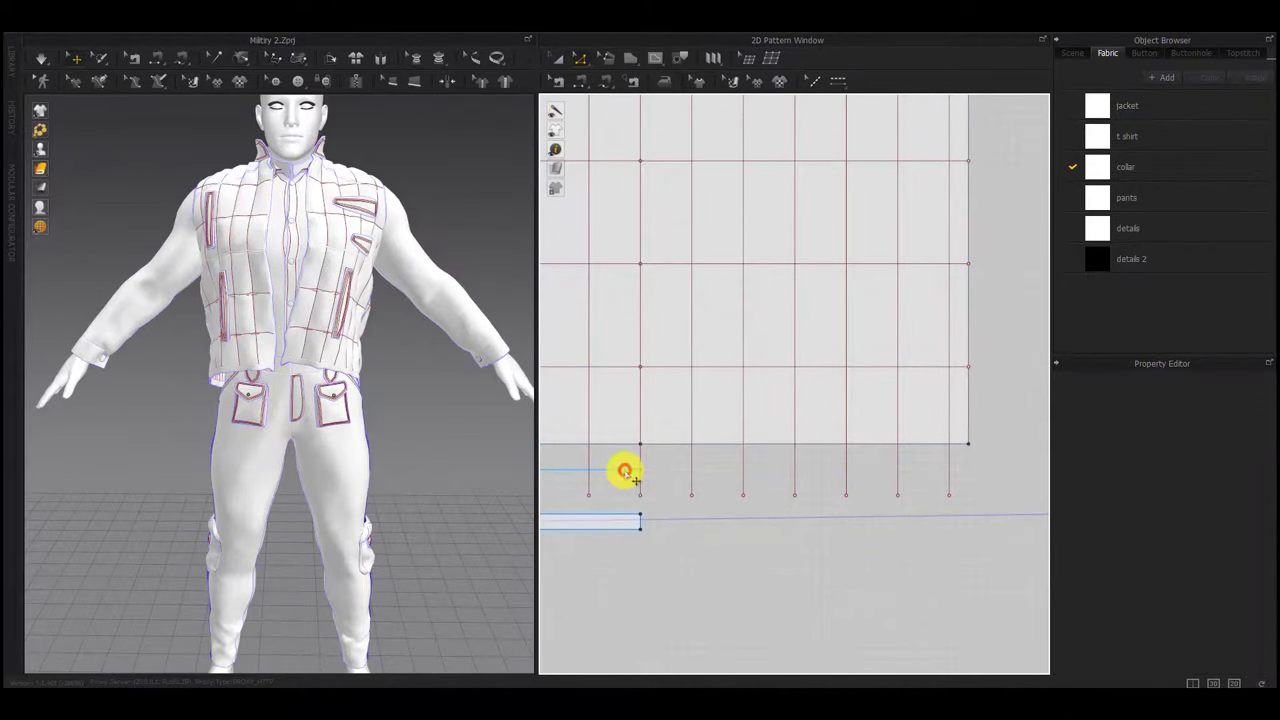
{"action": "scroll", "coordinate": [643, 471], "scroll_direction": "down", "scroll_amount": 3}
{"action": "middle_click_drag", "start_coordinate": [643, 473], "coordinate": [873, 477]}
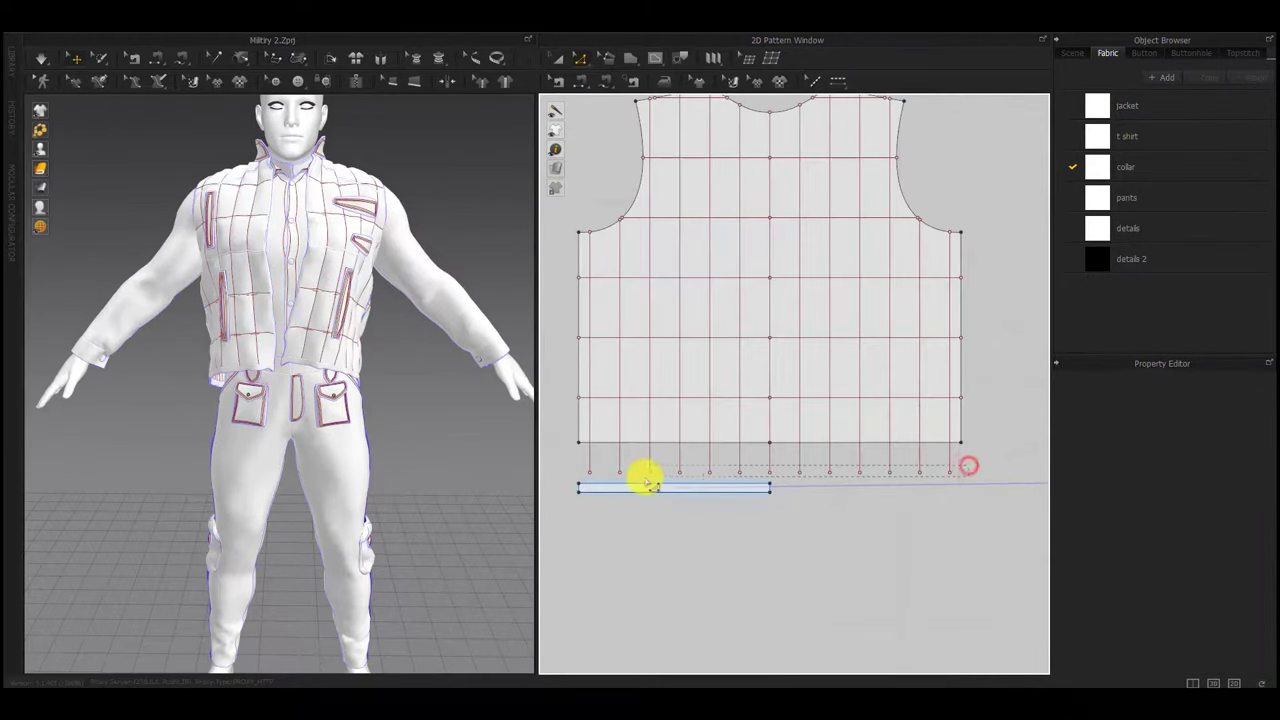
{"action": "left_click_drag", "start_coordinate": [645, 482], "coordinate": [577, 479]}
{"action": "right_click", "coordinate": [588, 473]}
{"action": "left_click", "coordinate": [606, 505]}
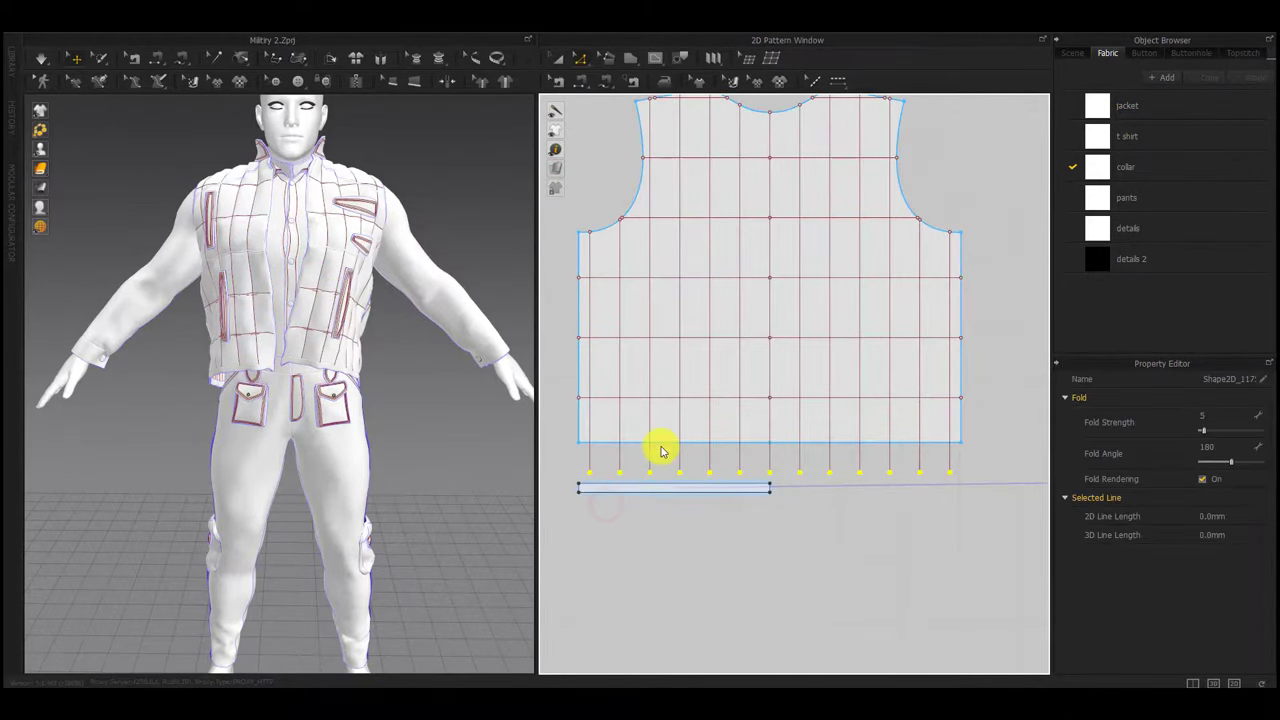
{"action": "left_click", "coordinate": [698, 352]}
Raise the whole bottom edge of the back panel in the upper pattern row by 50 mm
{"action": "scroll", "coordinate": [703, 356], "scroll_direction": "down", "scroll_amount": 3}
{"action": "middle_click_drag", "start_coordinate": [704, 356], "coordinate": [726, 534]}
{"action": "scroll", "coordinate": [720, 610], "scroll_direction": "down", "scroll_amount": 3}
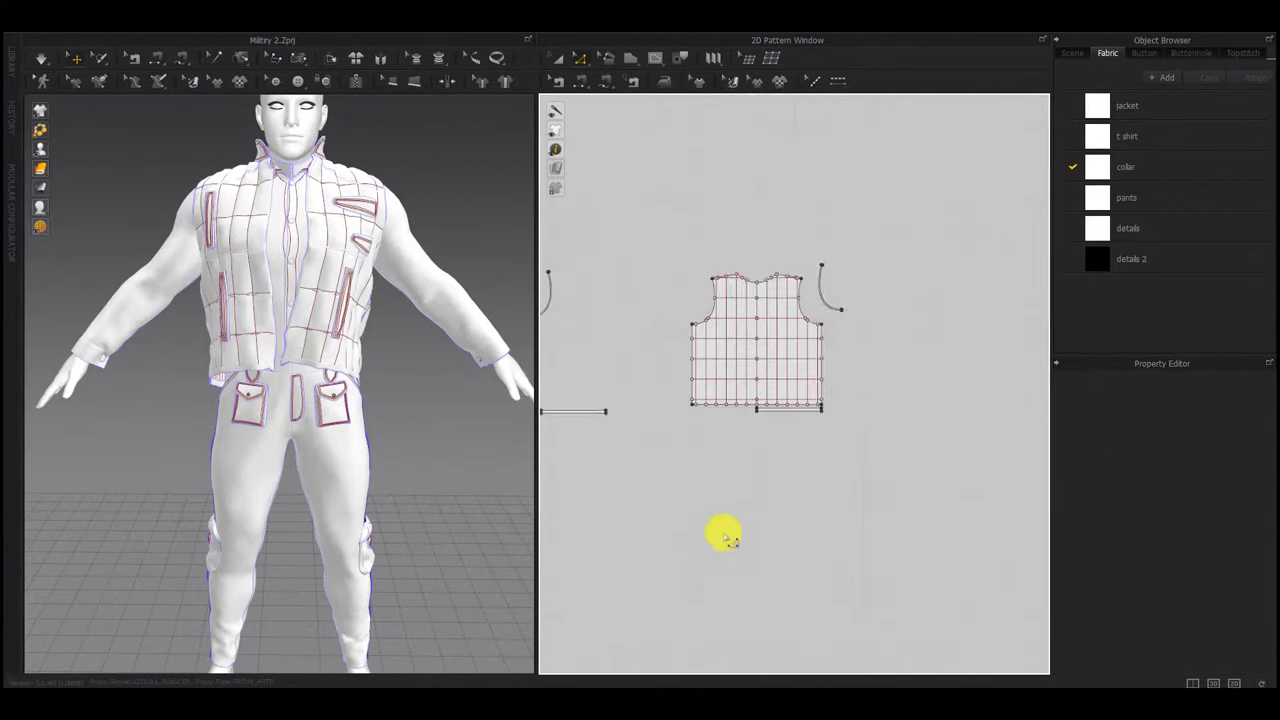
{"action": "scroll", "coordinate": [740, 450], "scroll_direction": "up", "scroll_amount": 4}
{"action": "middle_click_drag", "start_coordinate": [740, 449], "coordinate": [729, 522]}
{"action": "left_click", "coordinate": [862, 434]}
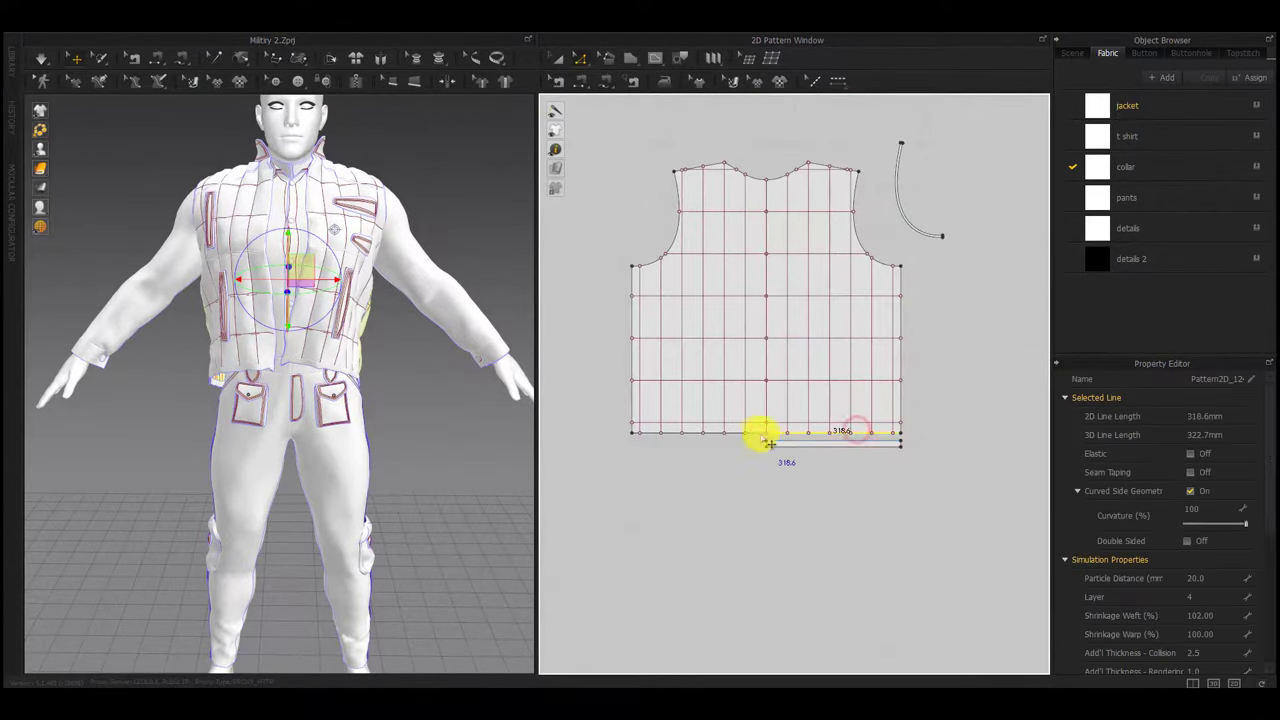
{"action": "left_click_drag", "start_coordinate": [755, 436], "coordinate": [754, 416]}
{"action": "right_click", "coordinate": [754, 416]}
{"action": "type", "text": "50"}
{"action": "key", "text": "Return"}
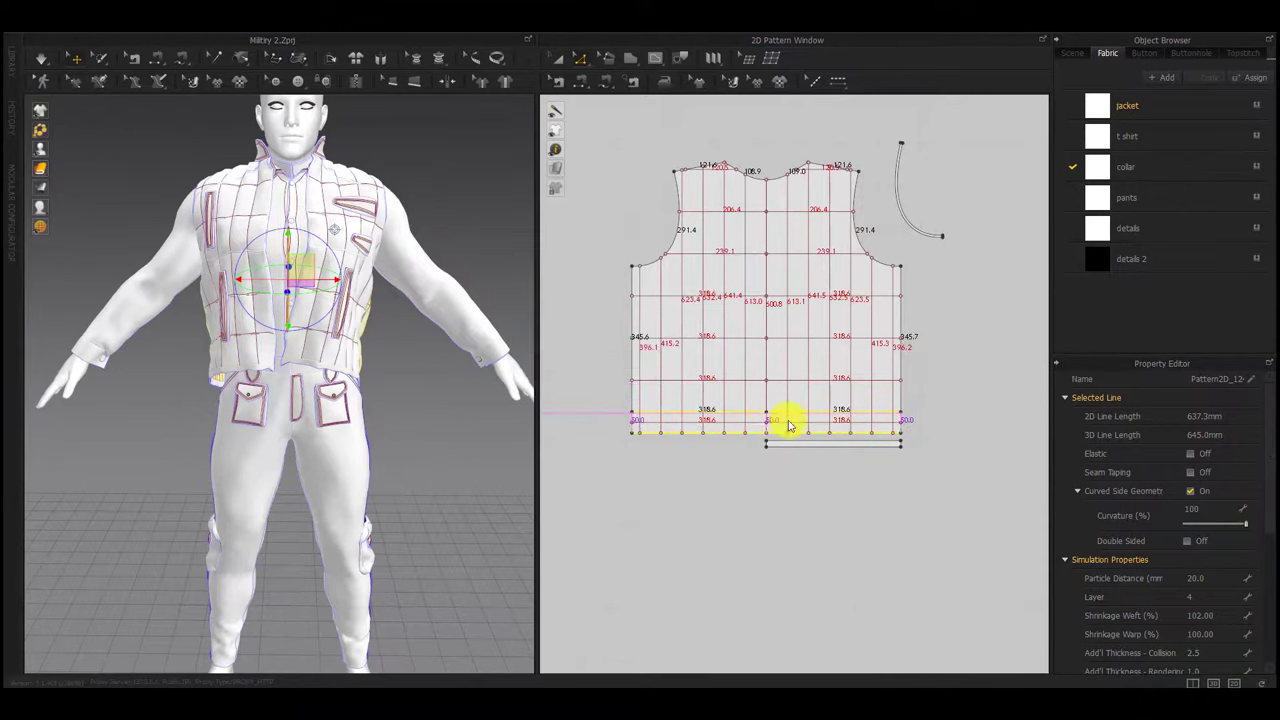
Delete the horizontal line outside the upper-row back panel and trim its overhanging vertical quilting lines to the pattern outline
{"action": "left_click", "coordinate": [900, 427]}
{"action": "left_click_drag", "start_coordinate": [910, 426], "coordinate": [626, 439]}
{"action": "left_click", "coordinate": [637, 432]}
{"action": "left_click", "coordinate": [648, 425]}
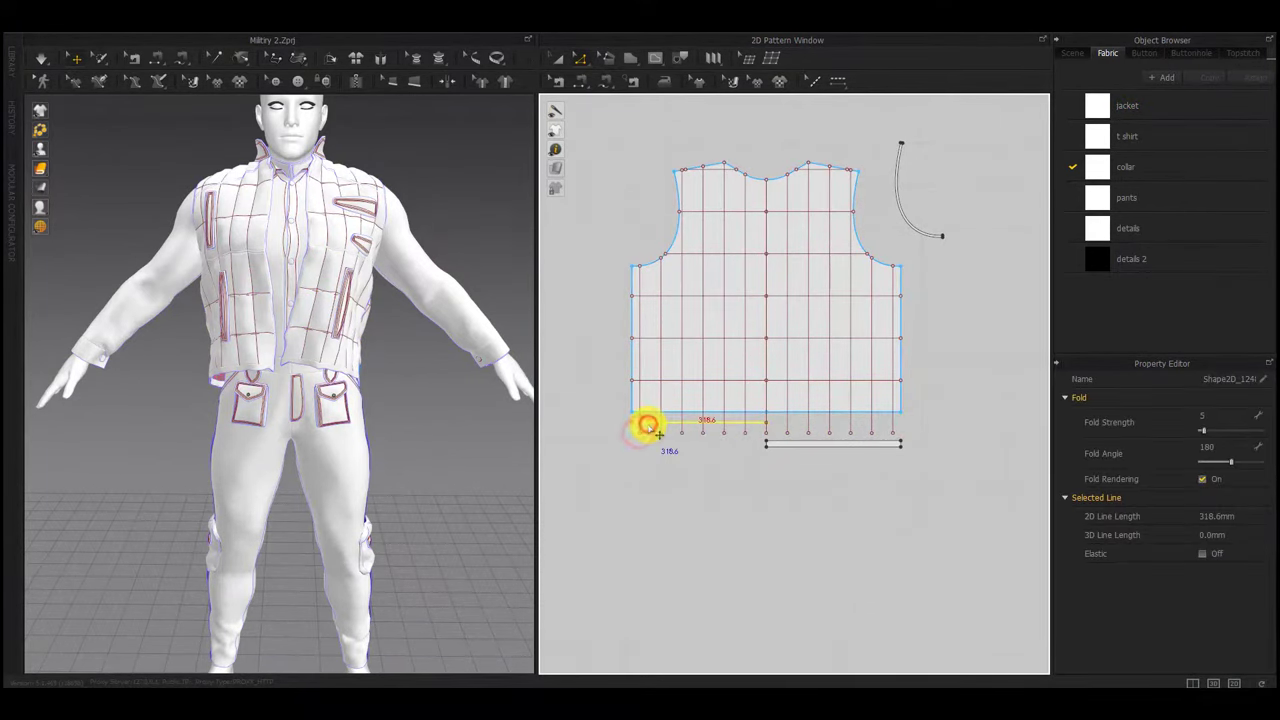
{"action": "key", "text": "Delete"}
{"action": "left_click_drag", "start_coordinate": [908, 427], "coordinate": [623, 438]}
{"action": "right_click", "coordinate": [638, 433]}
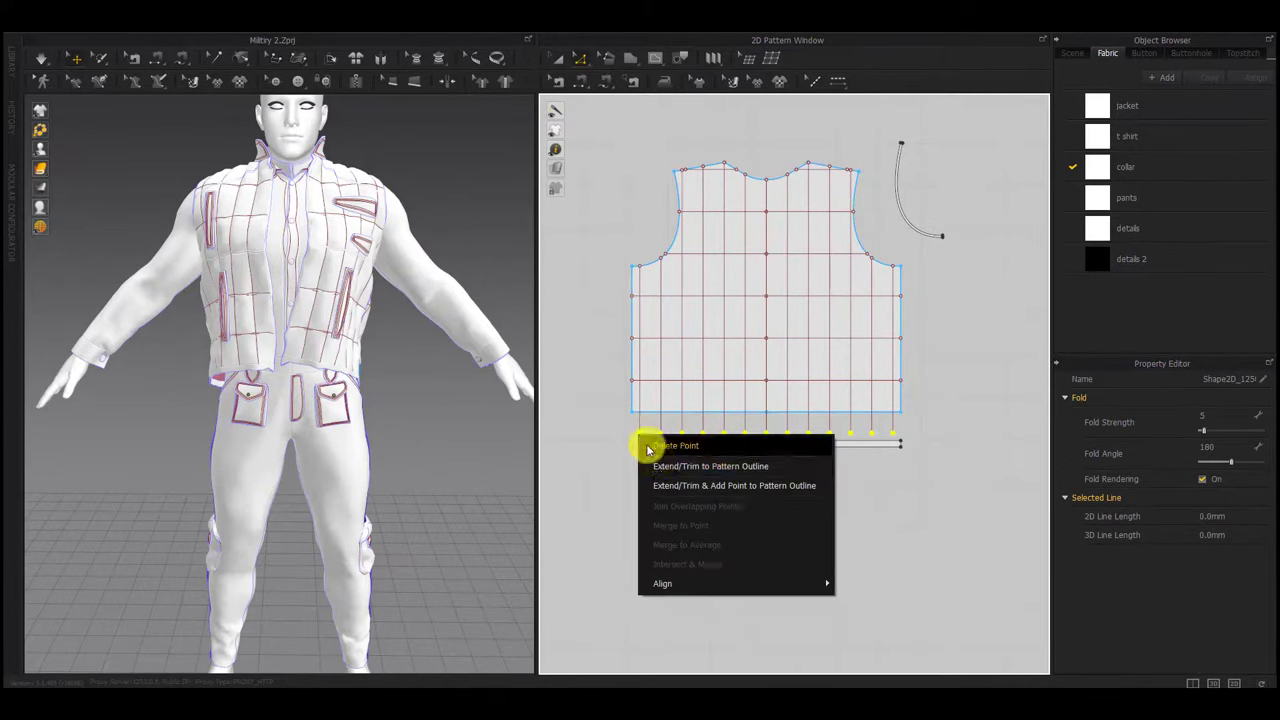
{"action": "left_click", "coordinate": [656, 462]}
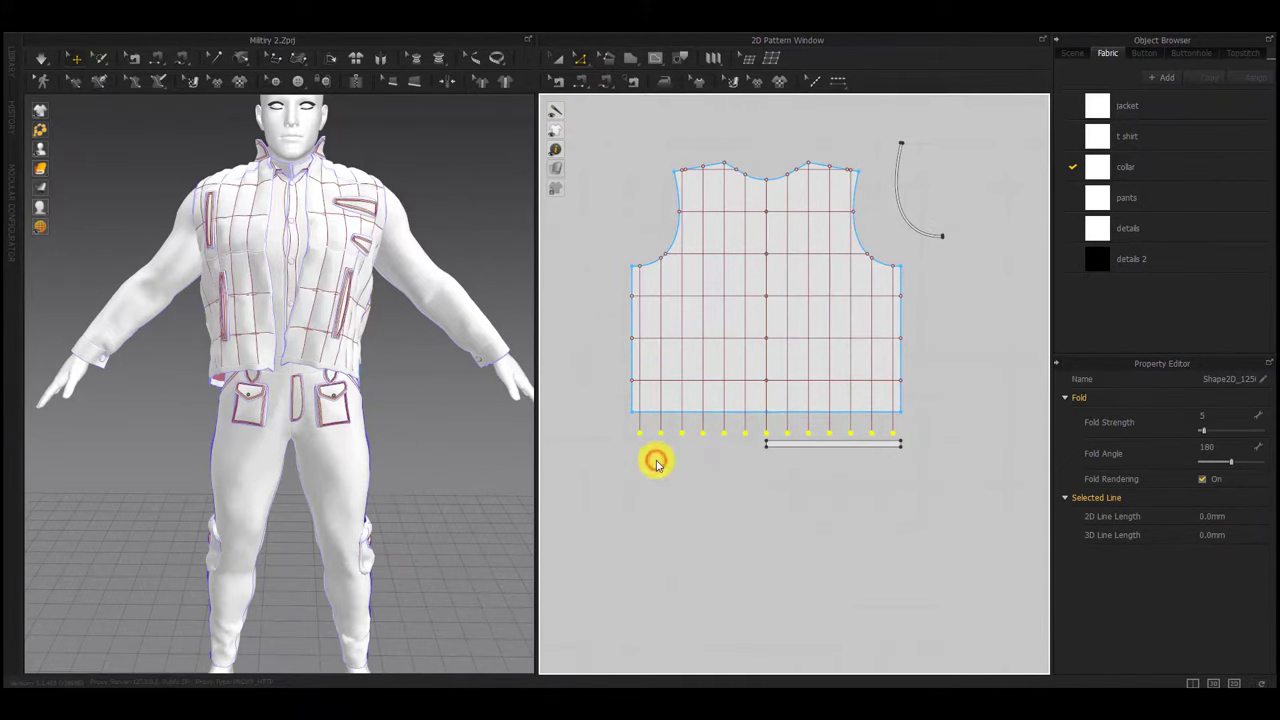
{"action": "left_click", "coordinate": [800, 444]}
{"action": "left_click", "coordinate": [763, 472]}
{"action": "key", "text": "a"}
{"action": "left_click_drag", "start_coordinate": [927, 431], "coordinate": [768, 491]}
{"action": "scroll", "coordinate": [770, 491], "scroll_direction": "down", "scroll_amount": 3}
{"action": "scroll", "coordinate": [770, 492], "scroll_direction": "down", "scroll_amount": 3}
{"action": "middle_click_drag", "start_coordinate": [783, 508], "coordinate": [795, 320]}
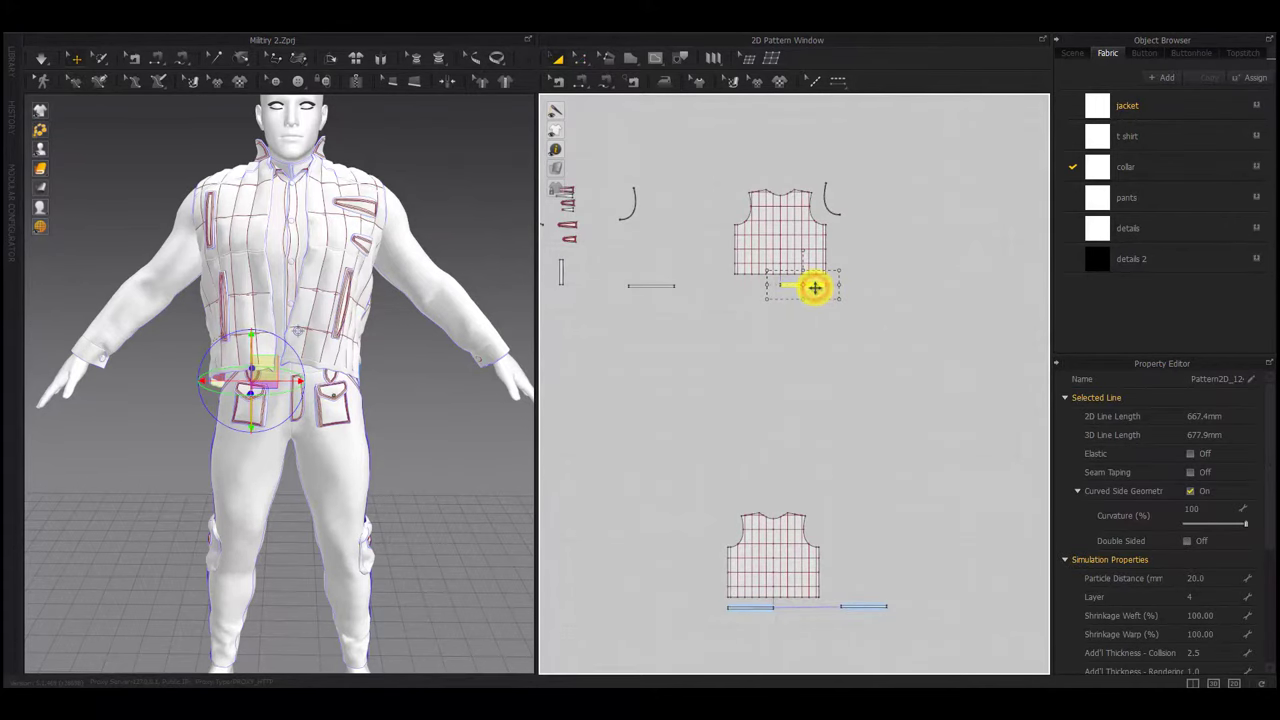
{"action": "left_click", "coordinate": [786, 311]}
Join the two symmetric hem band halves of the lower-row back panel into one strip along their short end edges
{"action": "scroll", "coordinate": [815, 616], "scroll_direction": "up", "scroll_amount": 6}
{"action": "scroll", "coordinate": [817, 613], "scroll_direction": "down", "scroll_amount": 3}
{"action": "middle_click_drag", "start_coordinate": [818, 614], "coordinate": [820, 588]}
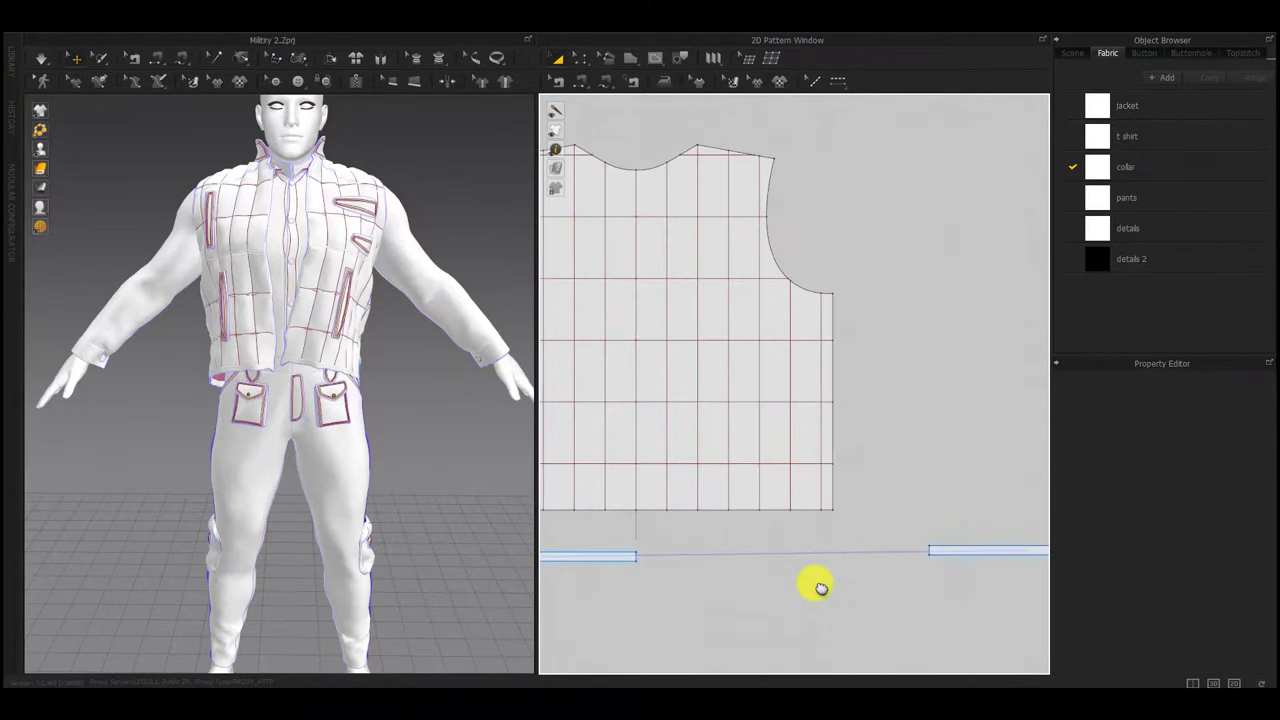
{"action": "left_click", "coordinate": [929, 553]}
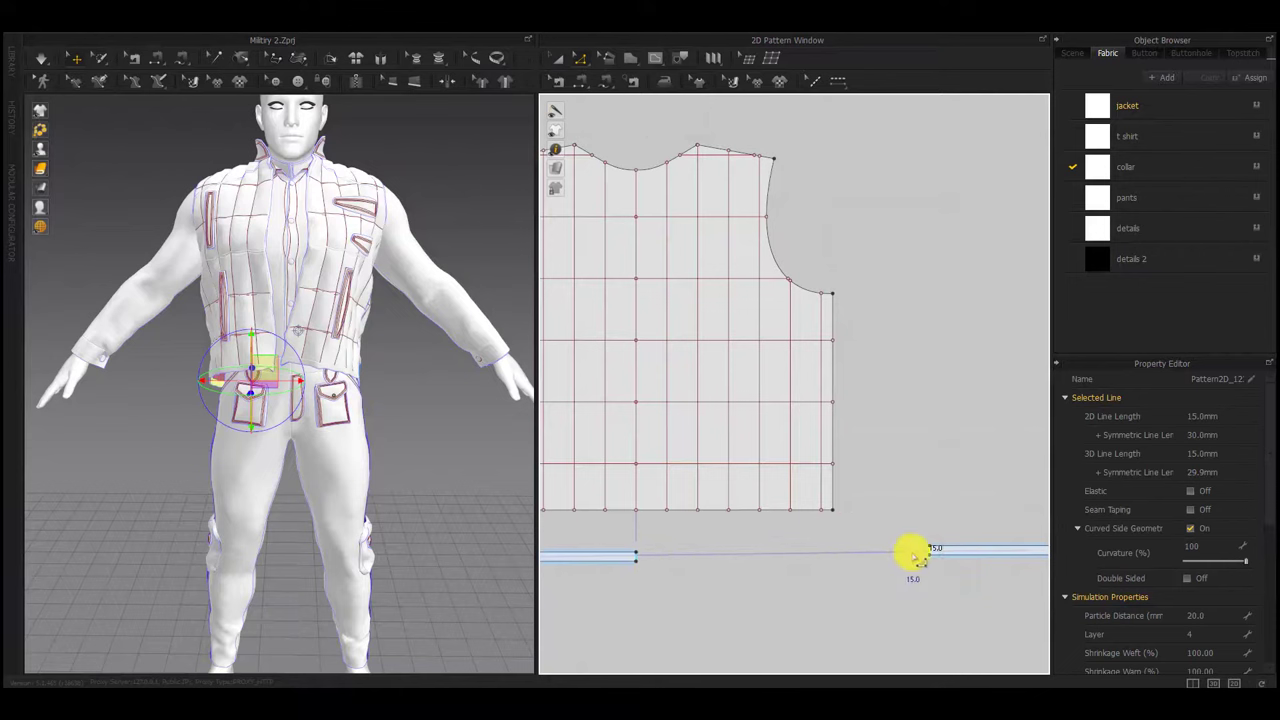
{"action": "right_click", "coordinate": [929, 553]}
{"action": "left_click", "coordinate": [949, 502]}
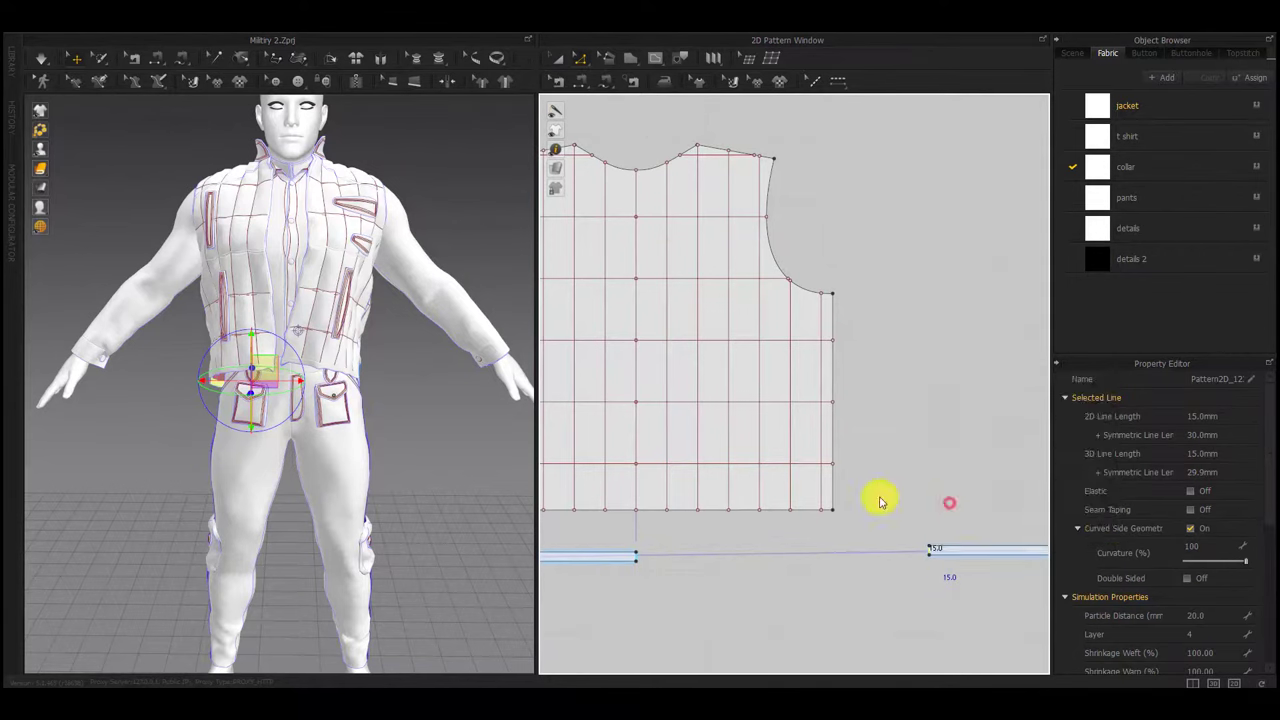
Merge the two separate hem band halves of the upper-row back panel into one strip along their short end edges
{"action": "scroll", "coordinate": [703, 474], "scroll_direction": "down", "scroll_amount": 8}
{"action": "middle_click_drag", "start_coordinate": [703, 475], "coordinate": [743, 631]}
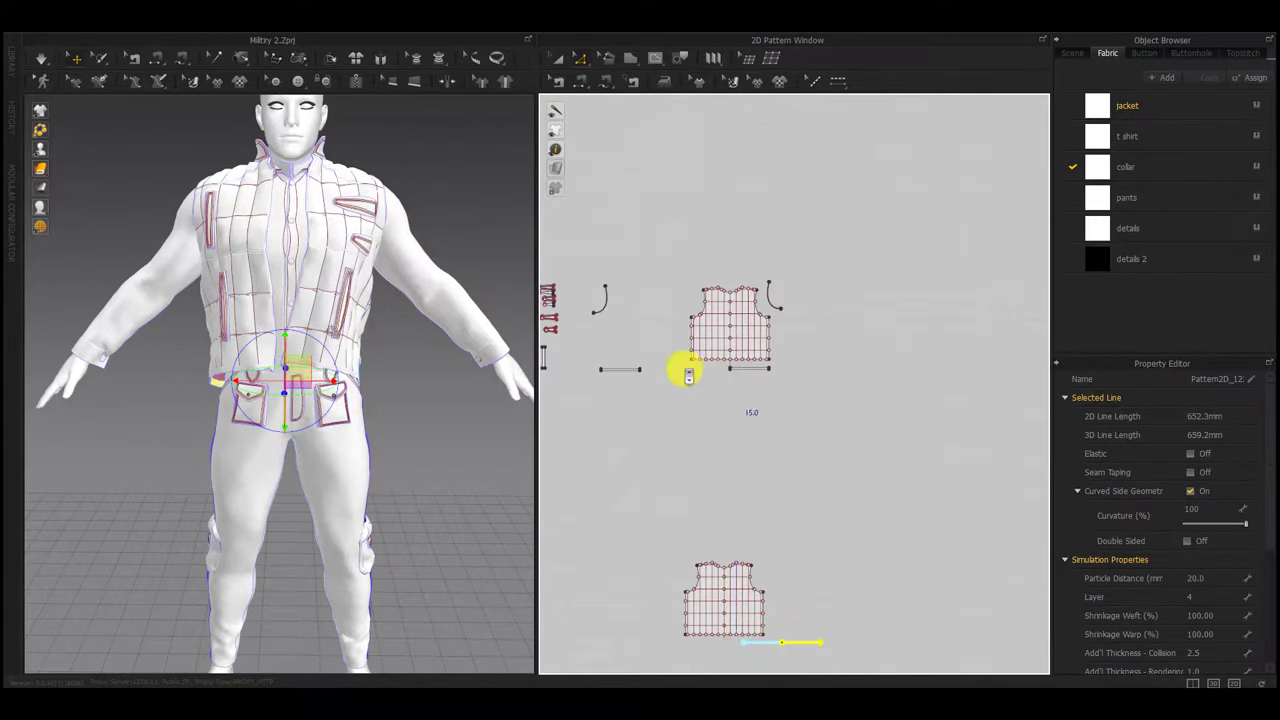
{"action": "scroll", "coordinate": [656, 348], "scroll_direction": "up", "scroll_amount": 6}
{"action": "scroll", "coordinate": [940, 443], "scroll_direction": "up", "scroll_amount": 5}
{"action": "left_click", "coordinate": [940, 443]}
{"action": "scroll", "coordinate": [940, 443], "scroll_direction": "down", "scroll_amount": 4}
{"action": "middle_click_drag", "start_coordinate": [772, 478], "coordinate": [1148, 463]}
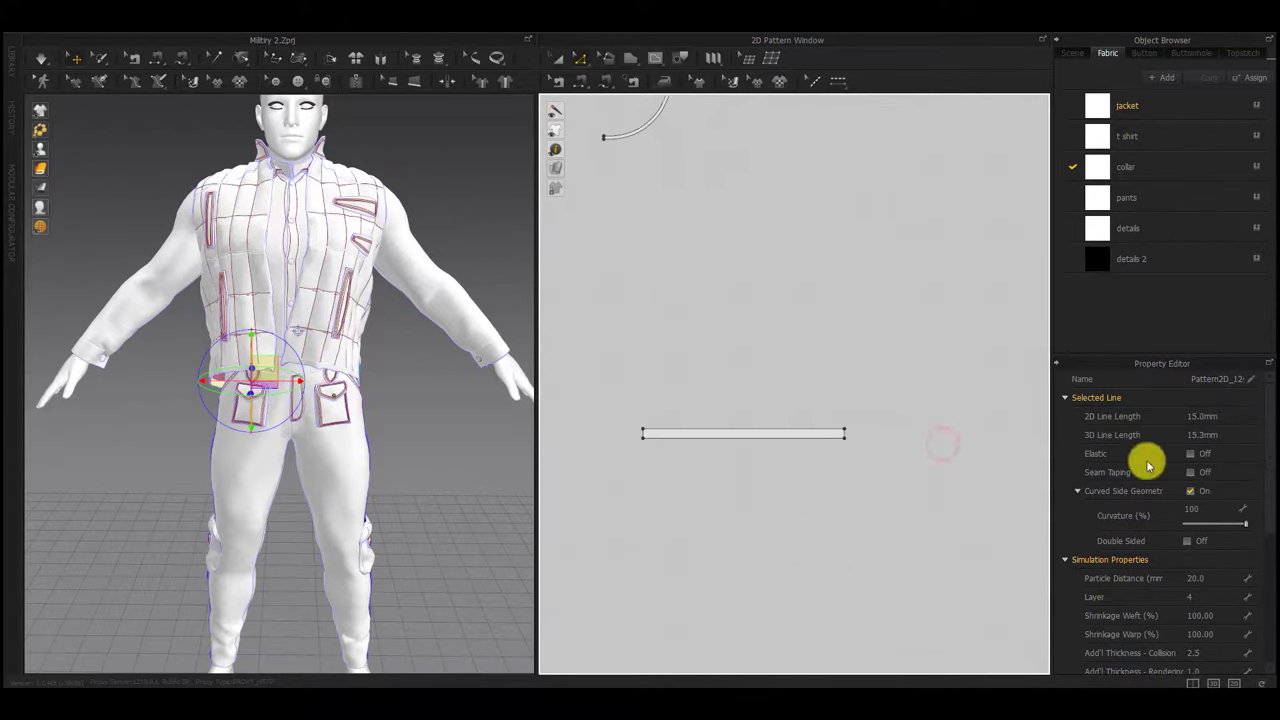
{"action": "scroll", "coordinate": [851, 438], "scroll_direction": "up", "scroll_amount": 4}
{"action": "left_click", "coordinate": [848, 433], "text": "shift"}
{"action": "right_click", "coordinate": [848, 433]}
{"action": "left_click", "coordinate": [877, 525]}
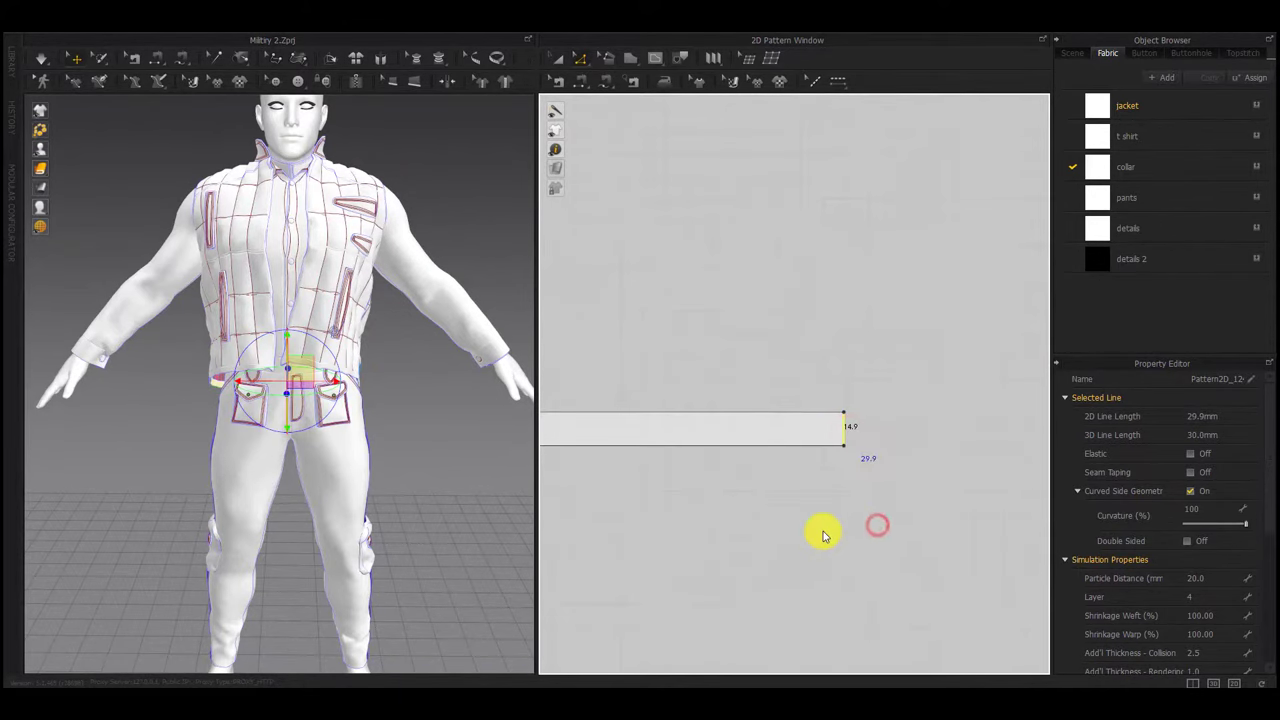
Simulate the jacket with its shortened panels and joined back hem bands
{"action": "scroll", "coordinate": [823, 531], "scroll_direction": "down", "scroll_amount": 4}
{"action": "scroll", "coordinate": [823, 531], "scroll_direction": "down", "scroll_amount": 3}
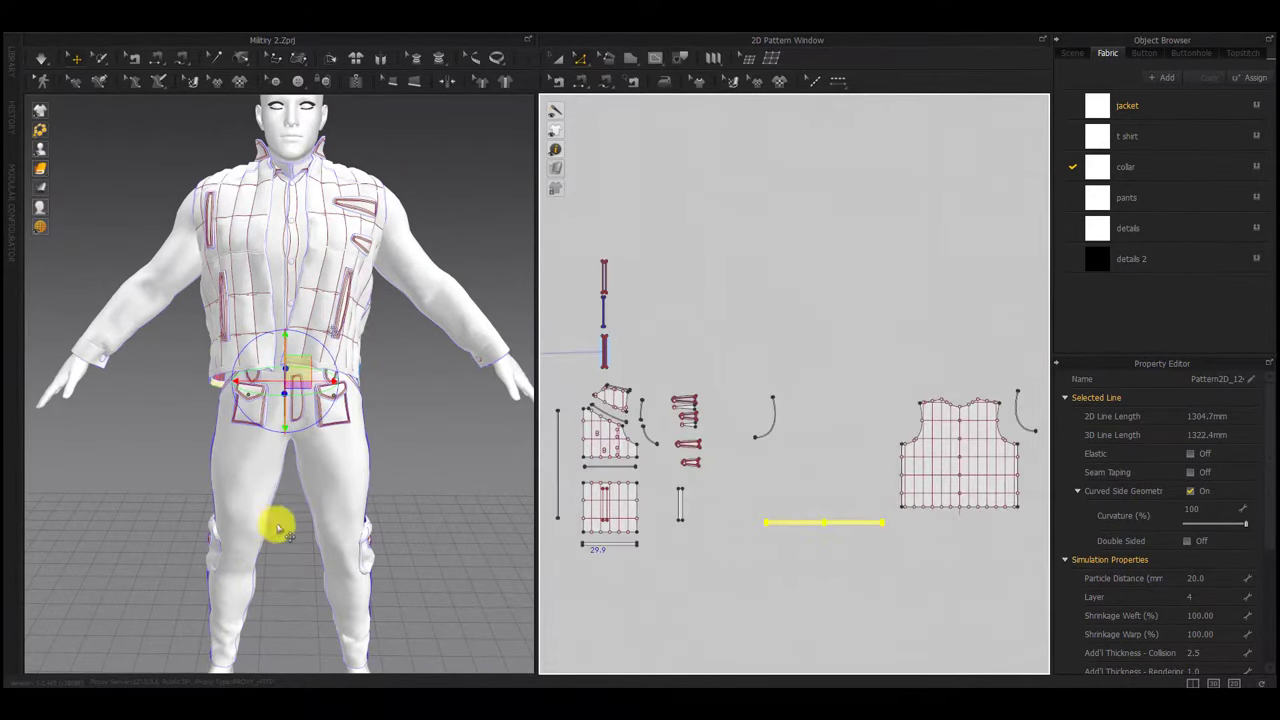
{"action": "key", "text": "space"}
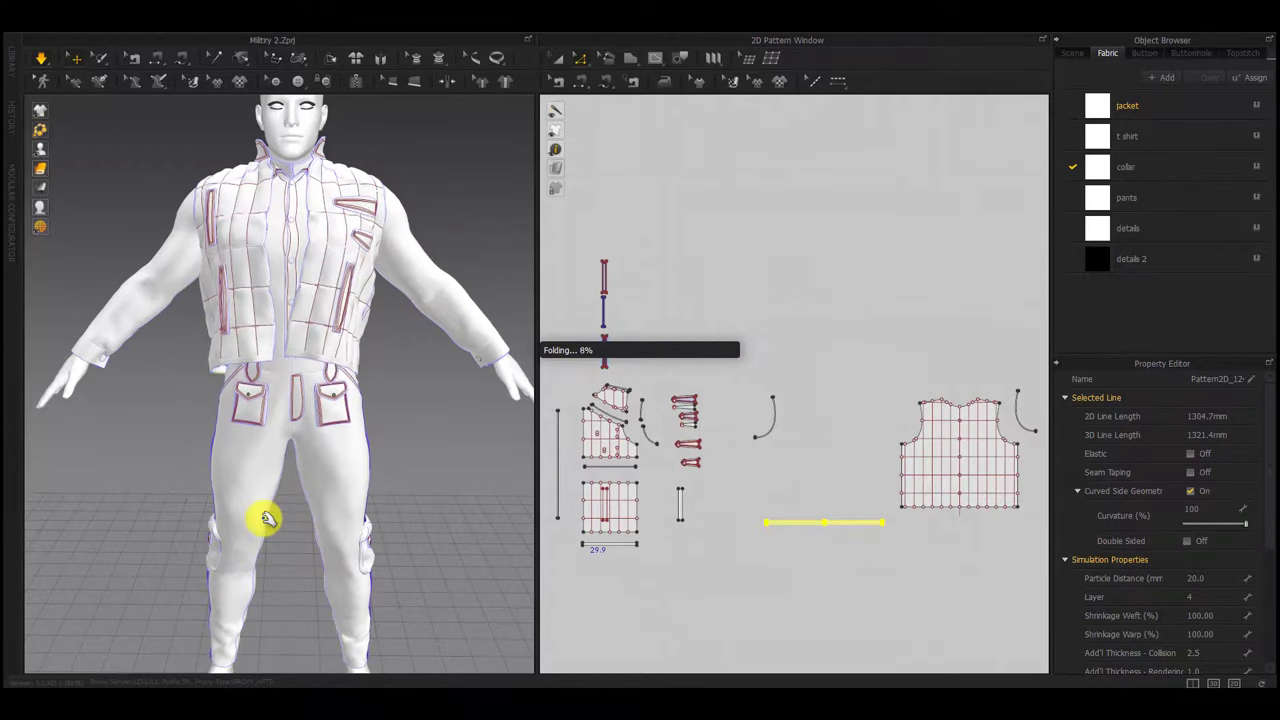
Lower one underarm corner of the upper-row quilted back panel vertically by 30 mm
{"action": "right_click_drag", "start_coordinate": [280, 517], "coordinate": [360, 489]}
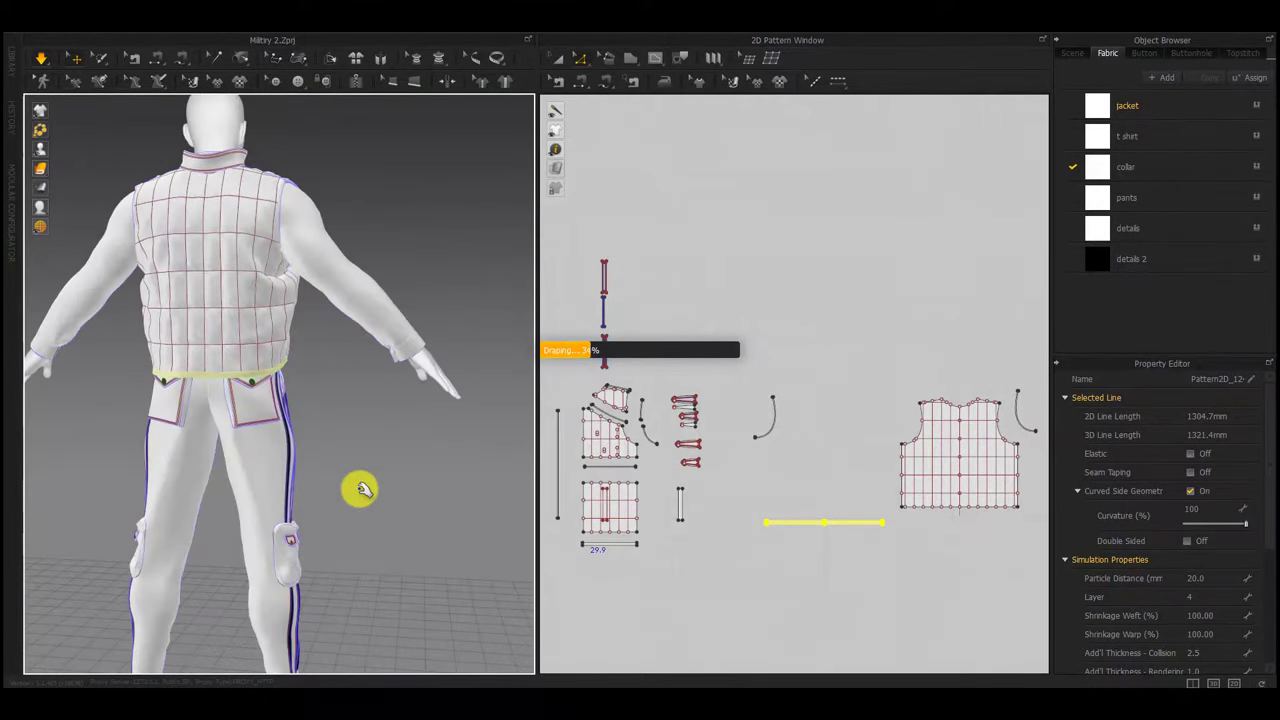
{"action": "right_click_drag", "start_coordinate": [191, 489], "coordinate": [307, 494]}
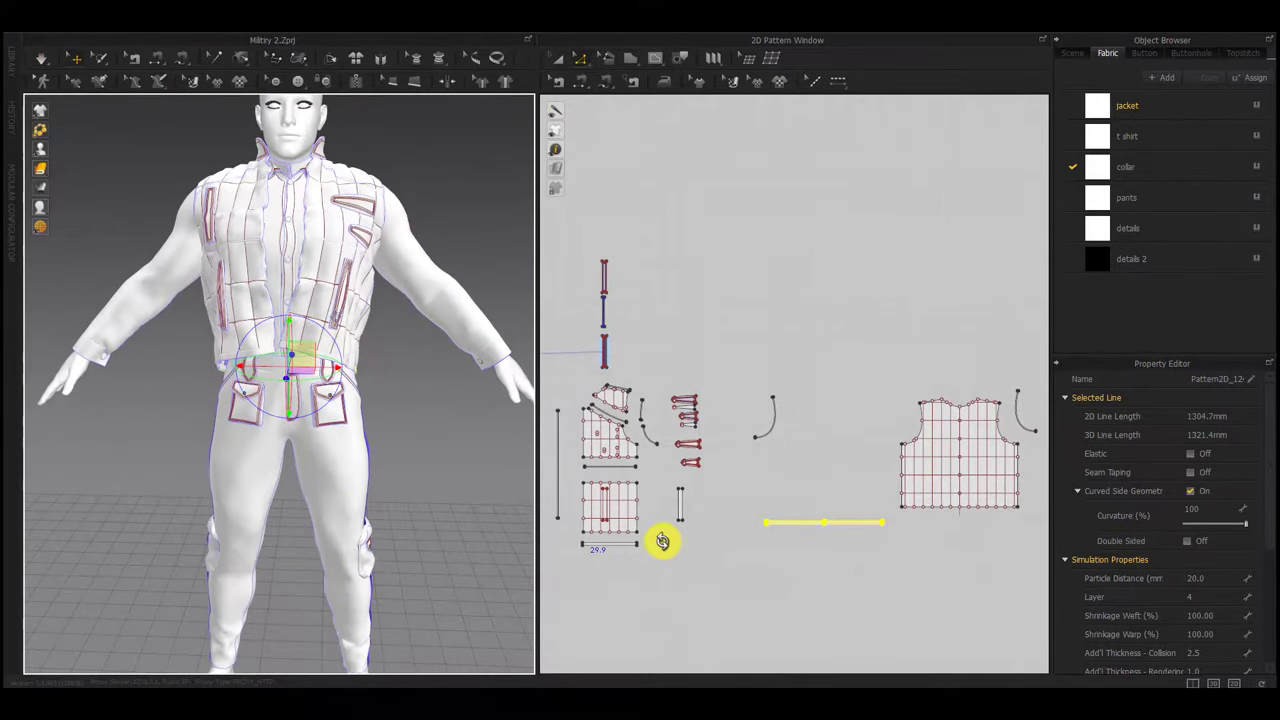
{"action": "key", "text": "a"}
{"action": "scroll", "coordinate": [671, 480], "scroll_direction": "down", "scroll_amount": 8}
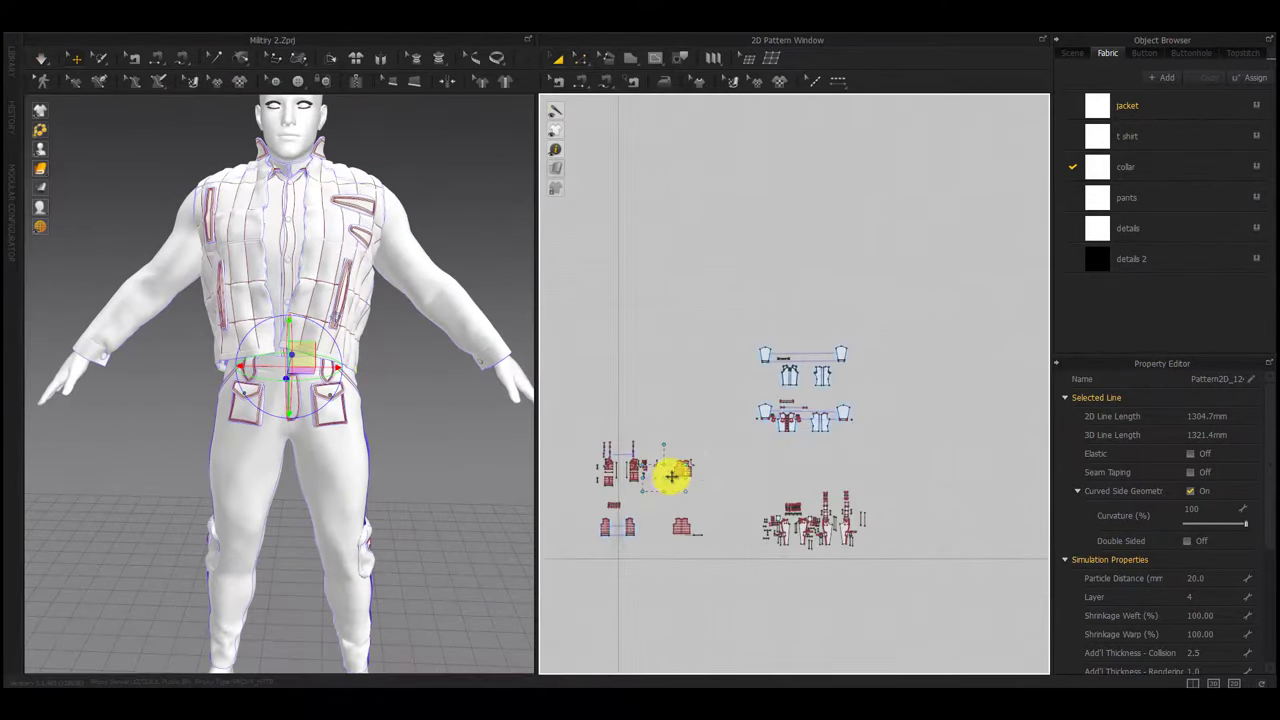
{"action": "scroll", "coordinate": [686, 443], "scroll_direction": "up", "scroll_amount": 13}
{"action": "scroll", "coordinate": [686, 443], "scroll_direction": "down", "scroll_amount": 5}
{"action": "middle_click_drag", "start_coordinate": [697, 325], "coordinate": [685, 379]}
{"action": "key", "text": "z"}
{"action": "left_click_drag", "start_coordinate": [672, 349], "coordinate": [675, 361]}
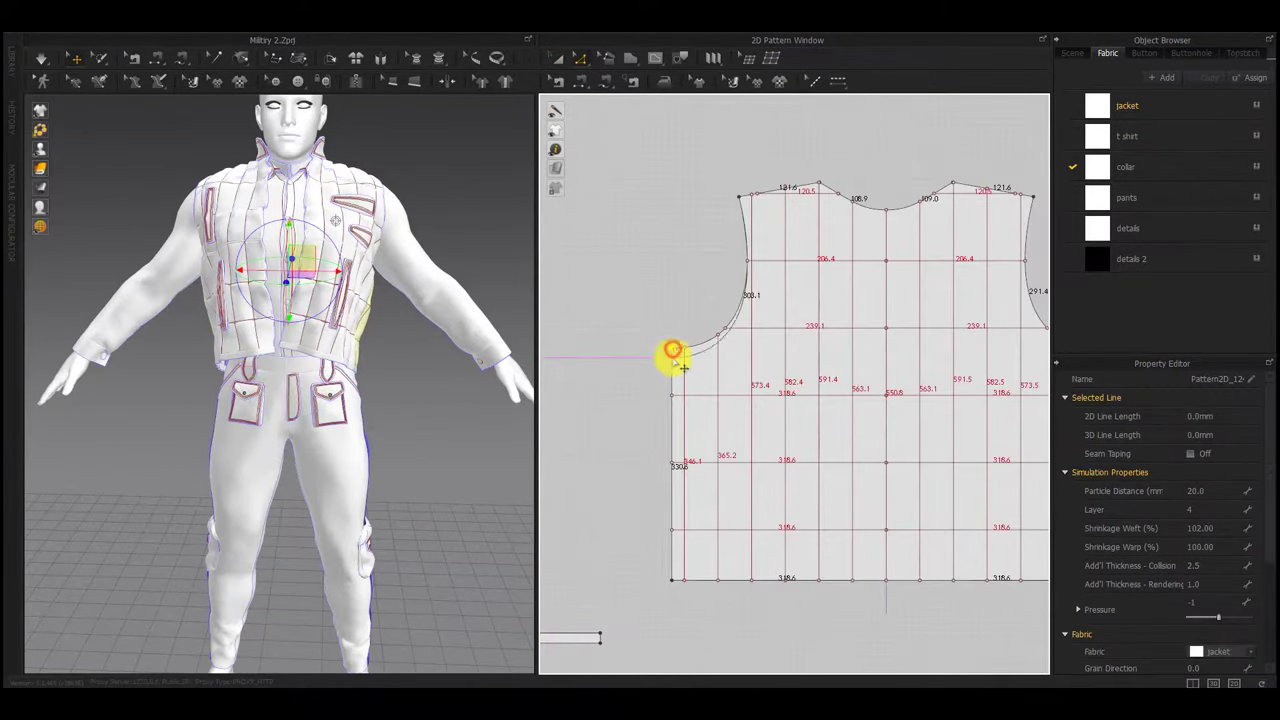
{"action": "right_click", "coordinate": [673, 371]}
{"action": "key", "text": "Return"}
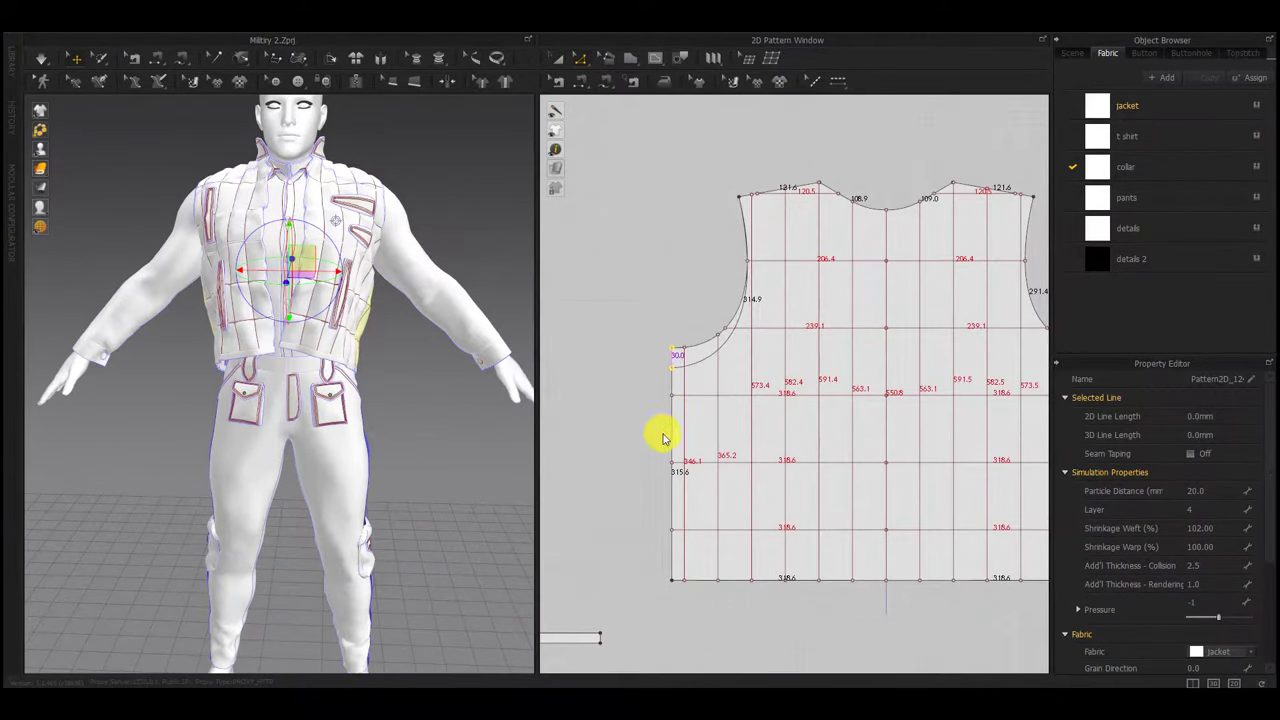
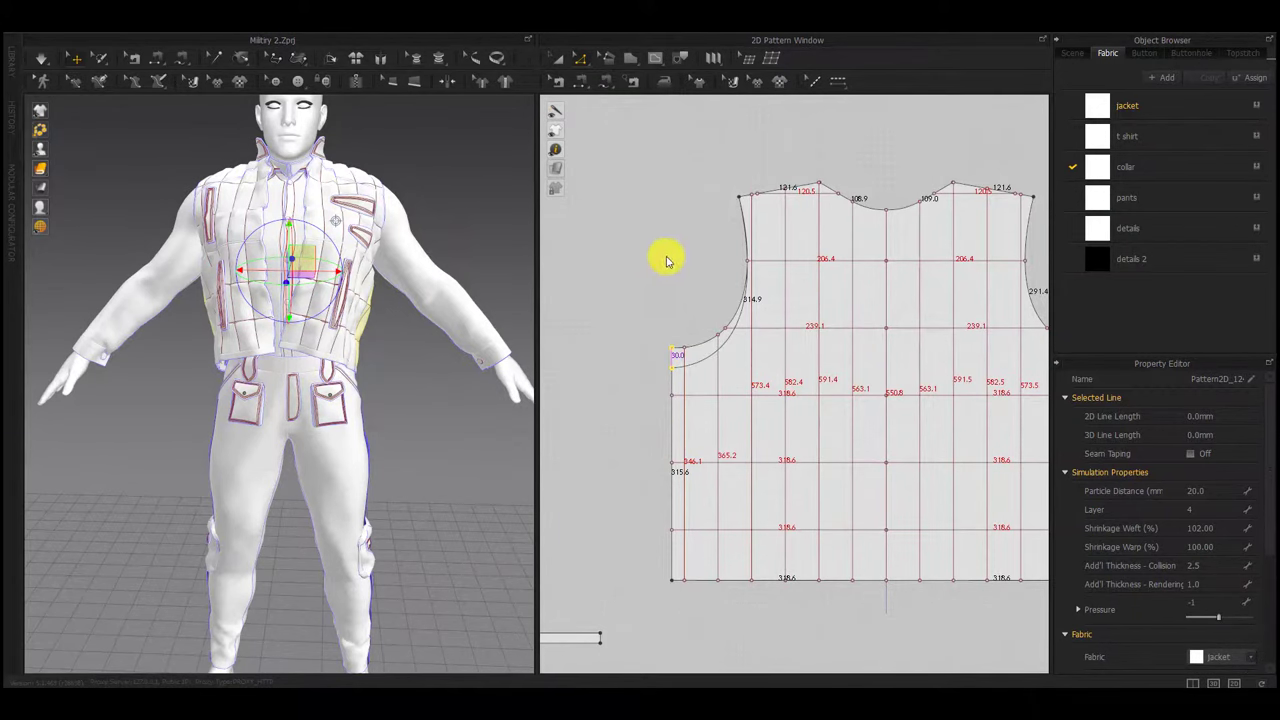
Trim the quilting lines overhanging the lowered armhole curve of the upper-row back panel to the pattern outline
{"action": "left_click_drag", "start_coordinate": [668, 283], "coordinate": [736, 356]}
{"action": "right_click", "coordinate": [684, 347]}
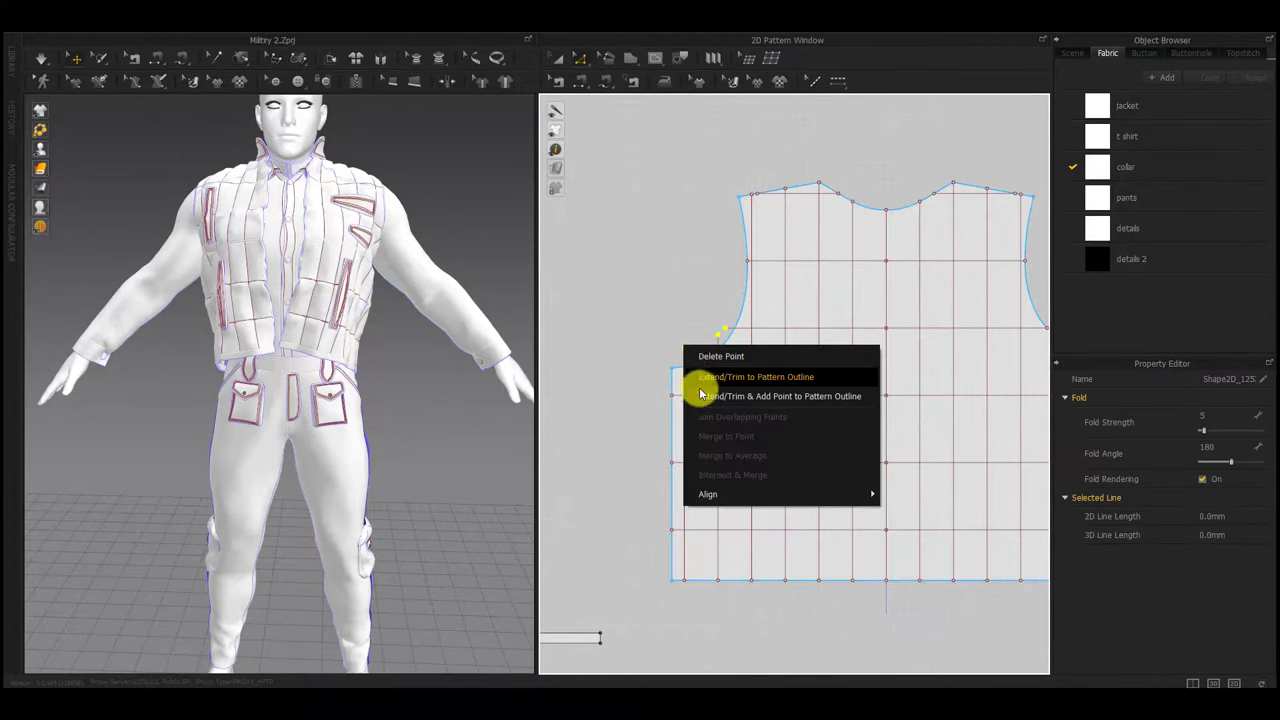
{"action": "left_click", "coordinate": [705, 377]}
{"action": "left_click", "coordinate": [707, 380]}
Lower the opposite underarm corner of the upper-row back panel by 30 mm and trim its overhanging quilting lines to the outline
{"action": "scroll", "coordinate": [707, 379], "scroll_direction": "down", "scroll_amount": 3}
{"action": "scroll", "coordinate": [938, 369], "scroll_direction": "up", "scroll_amount": 6}
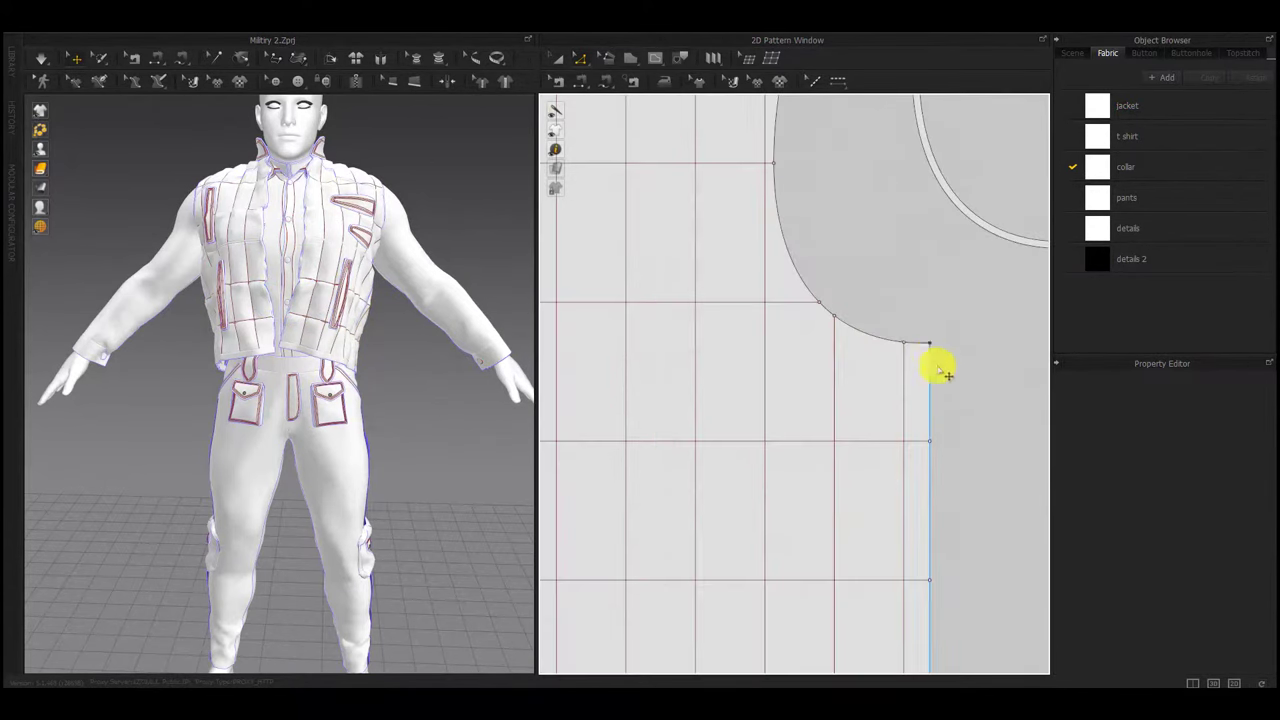
{"action": "left_click_drag", "start_coordinate": [932, 343], "coordinate": [931, 383]}
{"action": "right_click", "coordinate": [931, 383]}
{"action": "key", "text": "Return"}
{"action": "left_click_drag", "start_coordinate": [930, 252], "coordinate": [808, 357]}
{"action": "right_click", "coordinate": [818, 302]}
{"action": "left_click", "coordinate": [831, 335]}
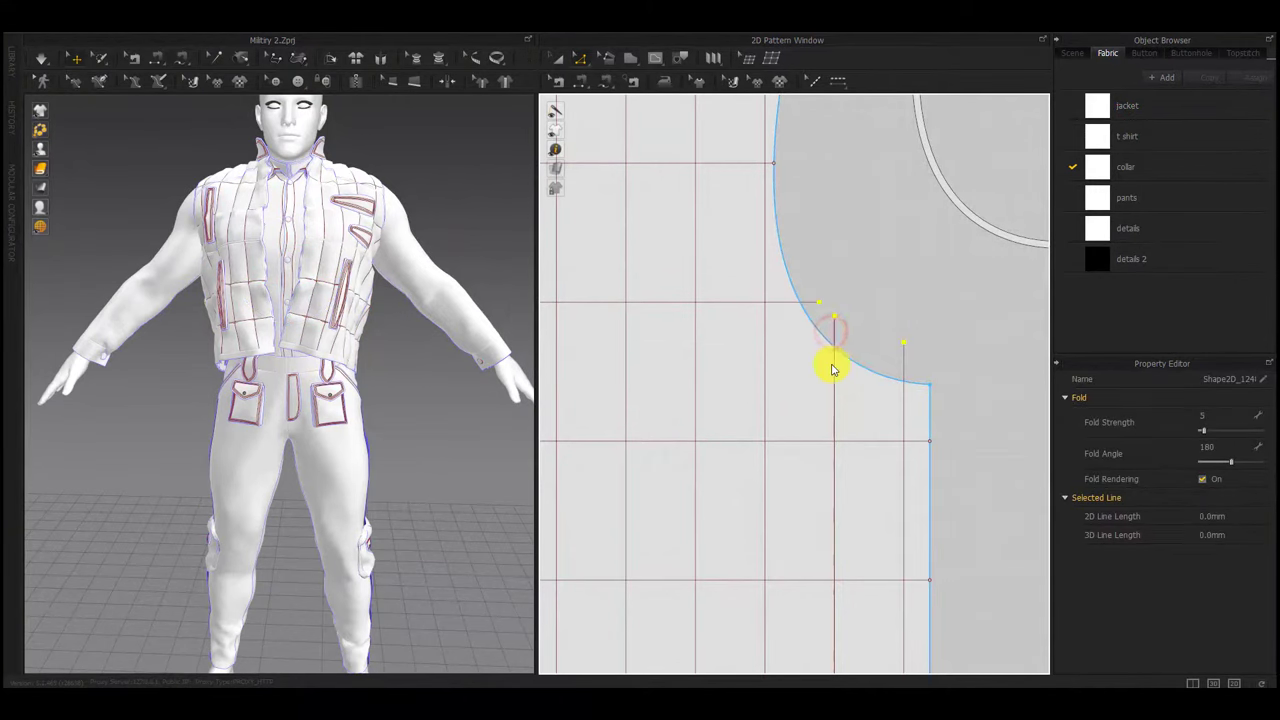
Lower one underarm corner of the lower-row back panel vertically by 30 mm
{"action": "scroll", "coordinate": [832, 369], "scroll_direction": "up", "scroll_amount": 5}
{"action": "scroll", "coordinate": [831, 368], "scroll_direction": "down", "scroll_amount": 12}
{"action": "scroll", "coordinate": [811, 348], "scroll_direction": "down", "scroll_amount": 2}
{"action": "middle_click_drag", "start_coordinate": [777, 413], "coordinate": [774, 239]}
{"action": "scroll", "coordinate": [747, 144], "scroll_direction": "up", "scroll_amount": 6}
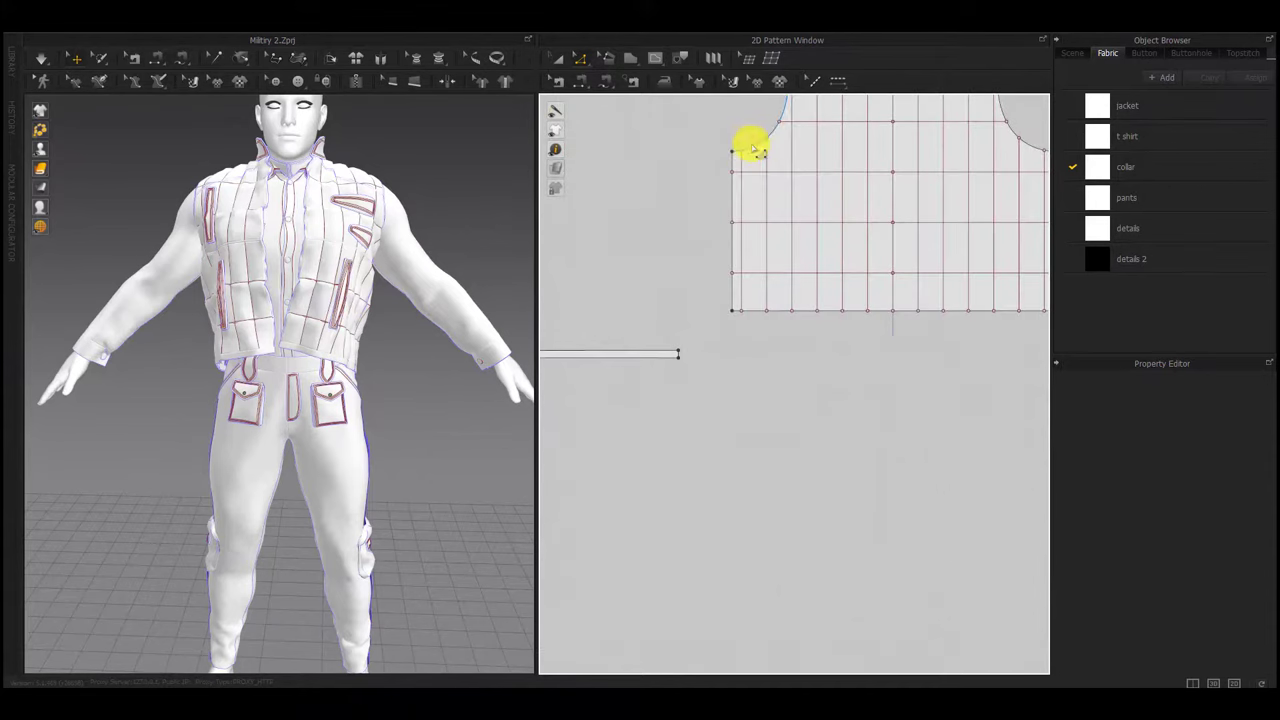
{"action": "left_click", "coordinate": [754, 144]}
{"action": "scroll", "coordinate": [754, 163], "scroll_direction": "down", "scroll_amount": 5}
{"action": "middle_click_drag", "start_coordinate": [752, 517], "coordinate": [745, 242]}
{"action": "scroll", "coordinate": [744, 243], "scroll_direction": "up", "scroll_amount": 6}
{"action": "left_click", "coordinate": [762, 306]}
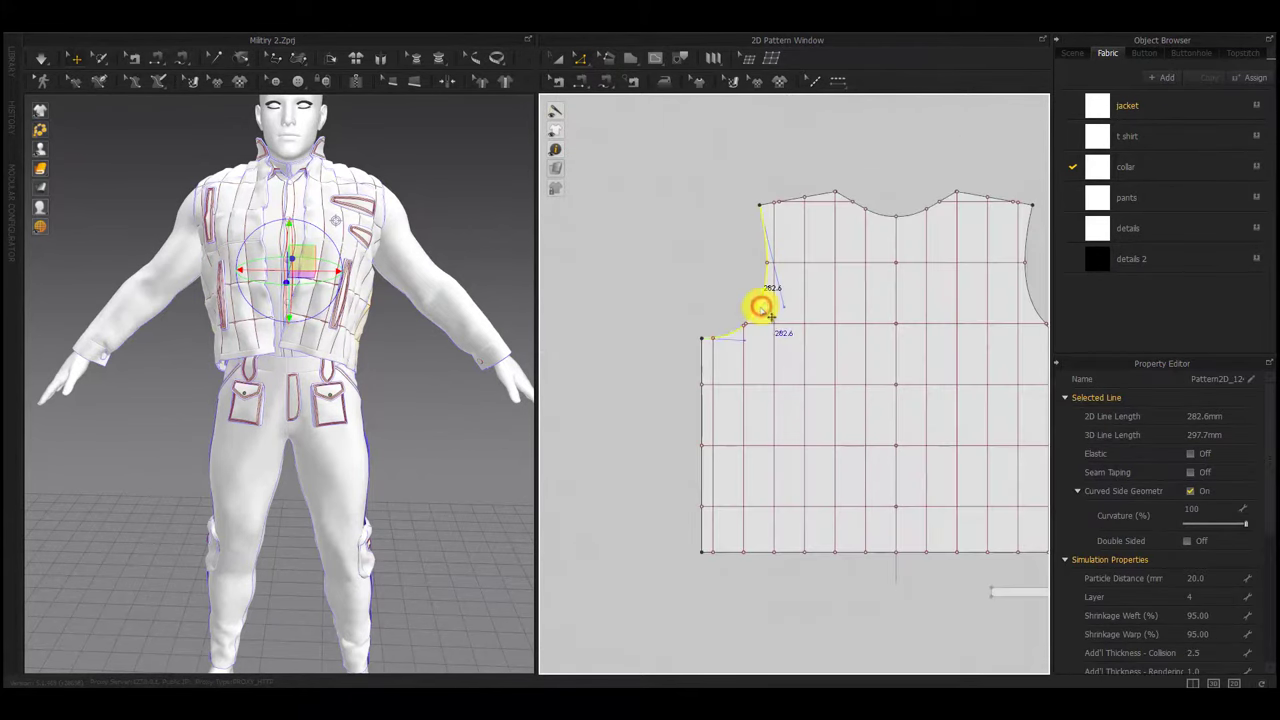
{"action": "left_click", "coordinate": [740, 306]}
{"action": "left_click_drag", "start_coordinate": [702, 338], "coordinate": [702, 363]}
{"action": "right_click", "coordinate": [702, 363]}
{"action": "type", "text": "30"}
{"action": "key", "text": "Return"}
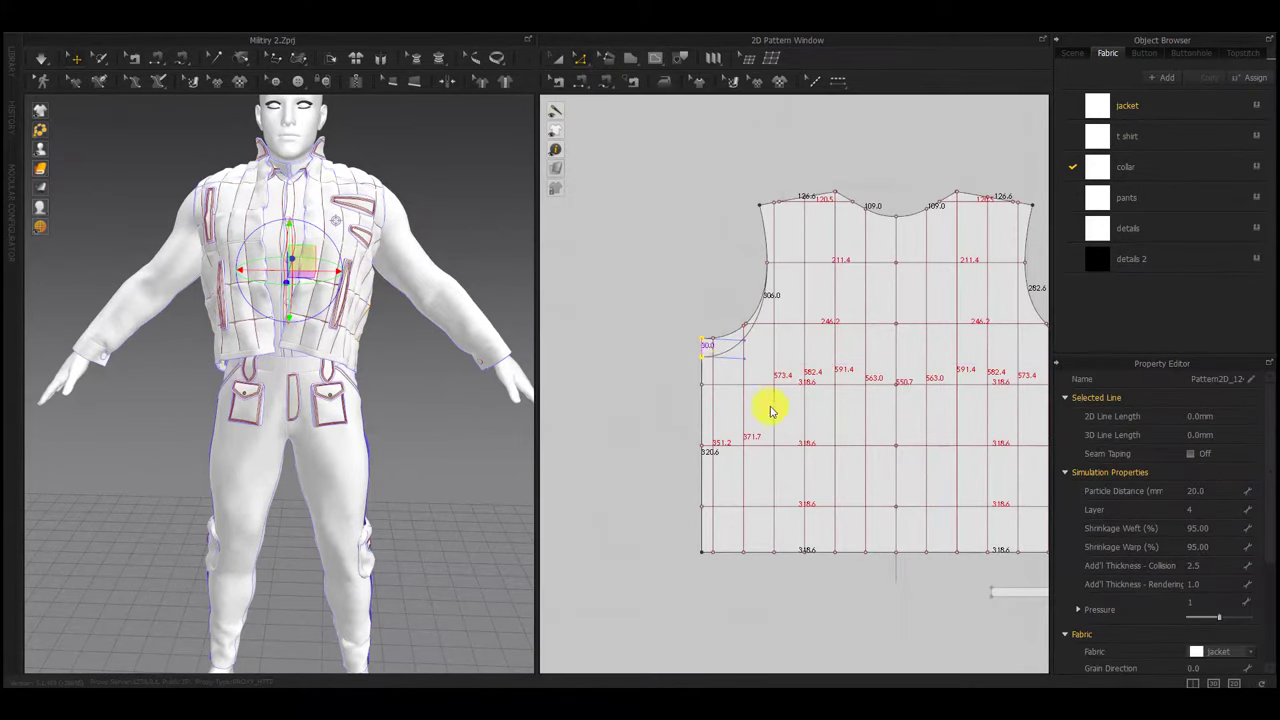
Lower the lower-row back panel's opposite underarm corner by 30 mm to match
{"action": "middle_click_drag", "start_coordinate": [845, 417], "coordinate": [757, 420]}
{"action": "left_click_drag", "start_coordinate": [1004, 338], "coordinate": [1005, 359]}
{"action": "right_click", "coordinate": [1005, 359]}
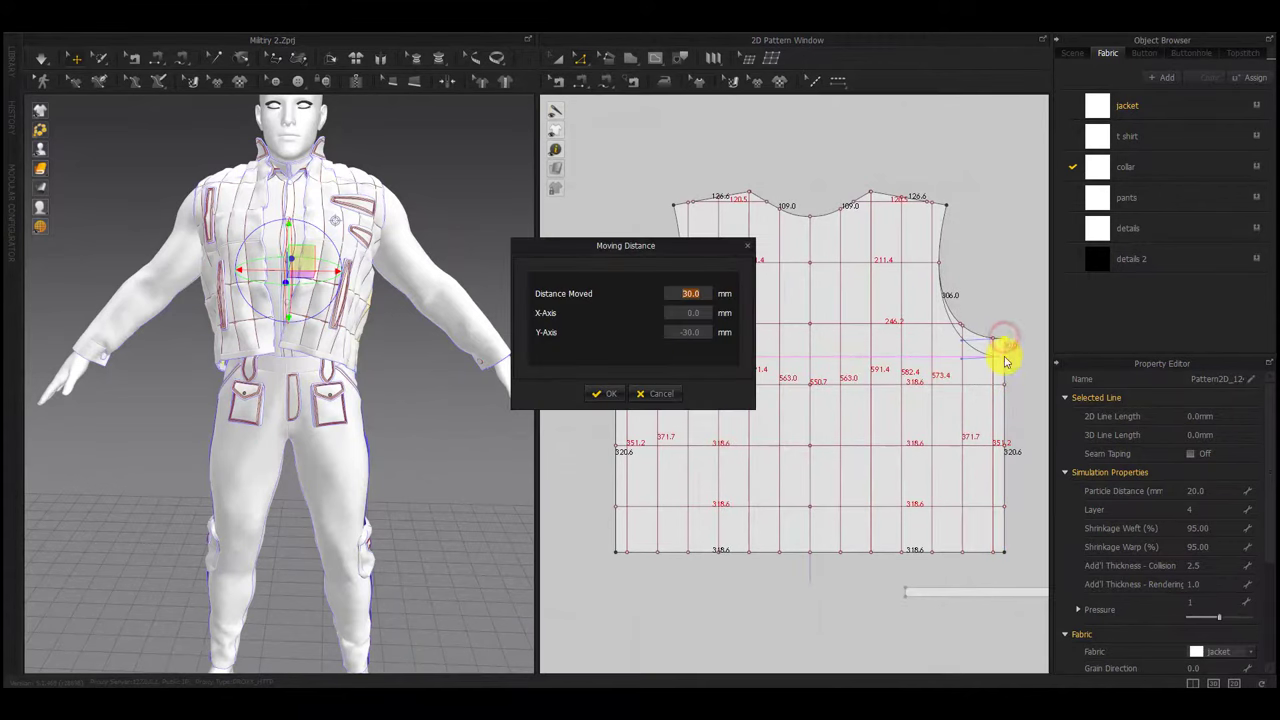
{"action": "left_click", "coordinate": [614, 393]}
Trim the quilting lines overhanging both armholes of the lower-row back panel to the pattern outline
{"action": "left_click", "coordinate": [962, 327]}
{"action": "right_click", "coordinate": [962, 327]}
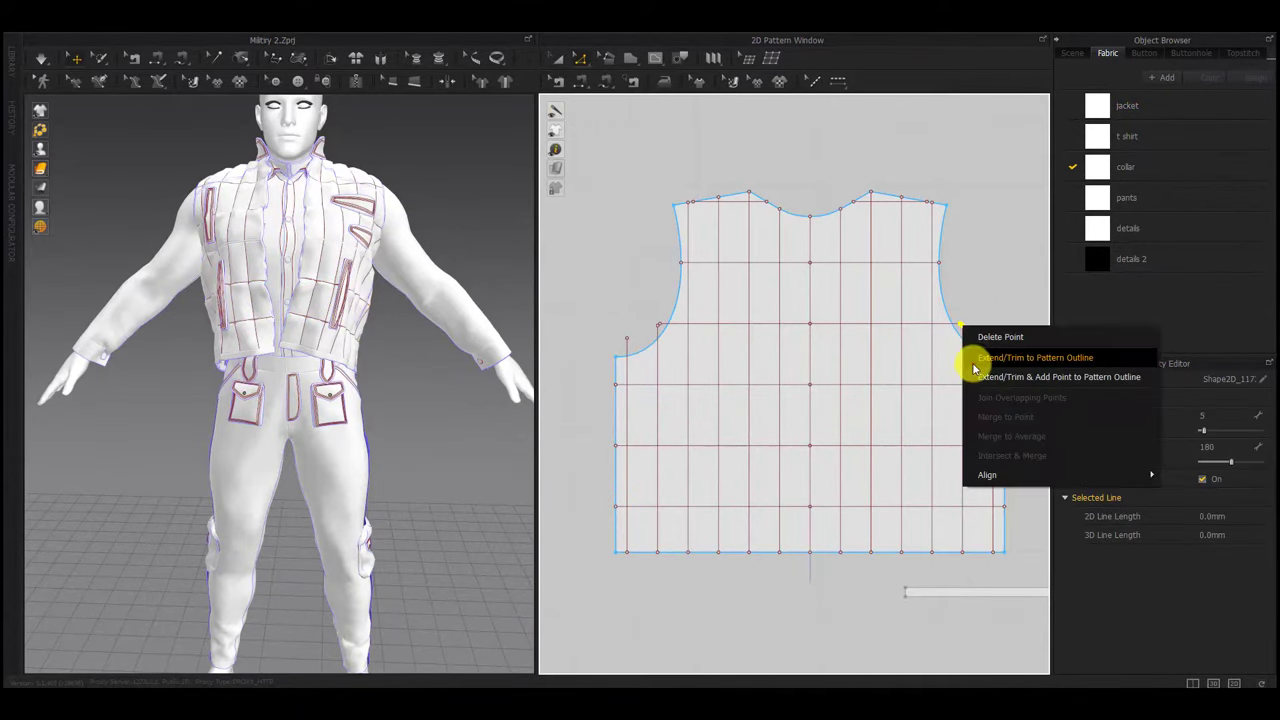
{"action": "left_click", "coordinate": [1034, 358]}
{"action": "left_click", "coordinate": [660, 326]}
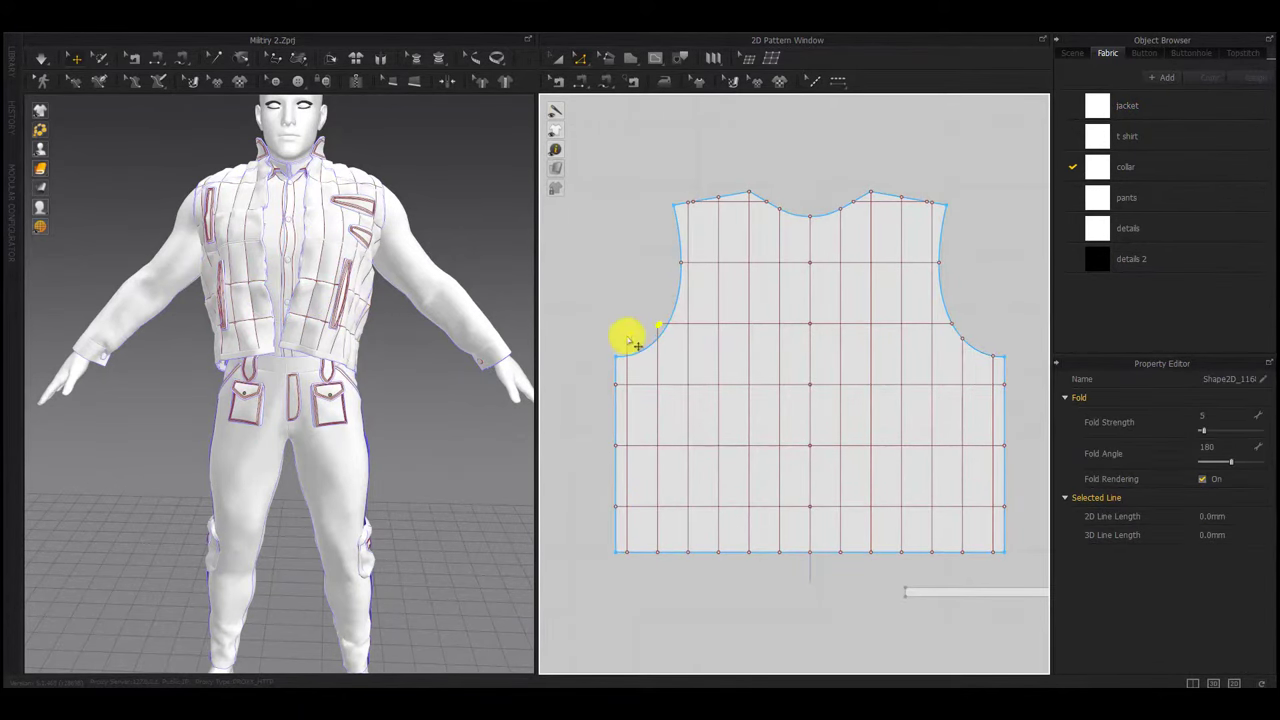
{"action": "right_click", "coordinate": [627, 336]}
{"action": "left_click", "coordinate": [646, 367]}
Lower the underarm corner of the lower-row symmetric front panels by 30 mm
{"action": "scroll", "coordinate": [688, 421], "scroll_direction": "down", "scroll_amount": 6}
{"action": "middle_click_drag", "start_coordinate": [690, 421], "coordinate": [945, 507]}
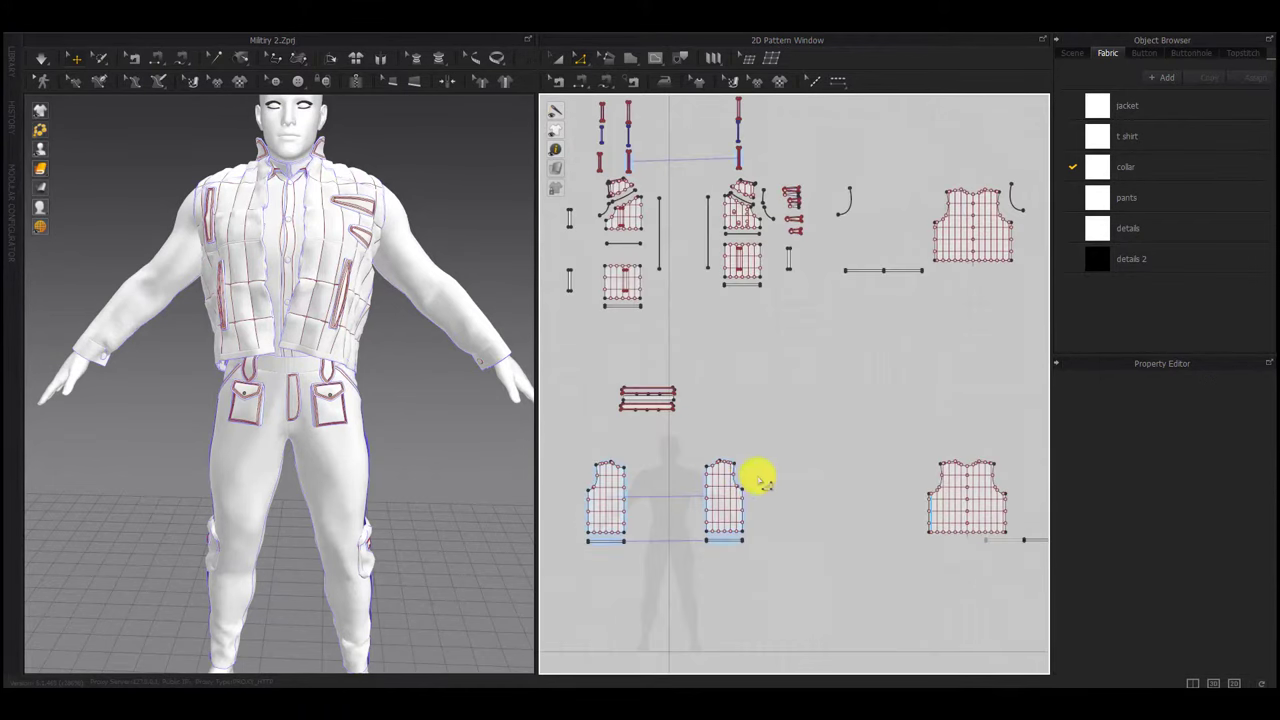
{"action": "scroll", "coordinate": [744, 490], "scroll_direction": "up", "scroll_amount": 6}
{"action": "left_click_drag", "start_coordinate": [741, 479], "coordinate": [743, 497]}
{"action": "right_click", "coordinate": [743, 497]}
{"action": "key", "text": "Return"}
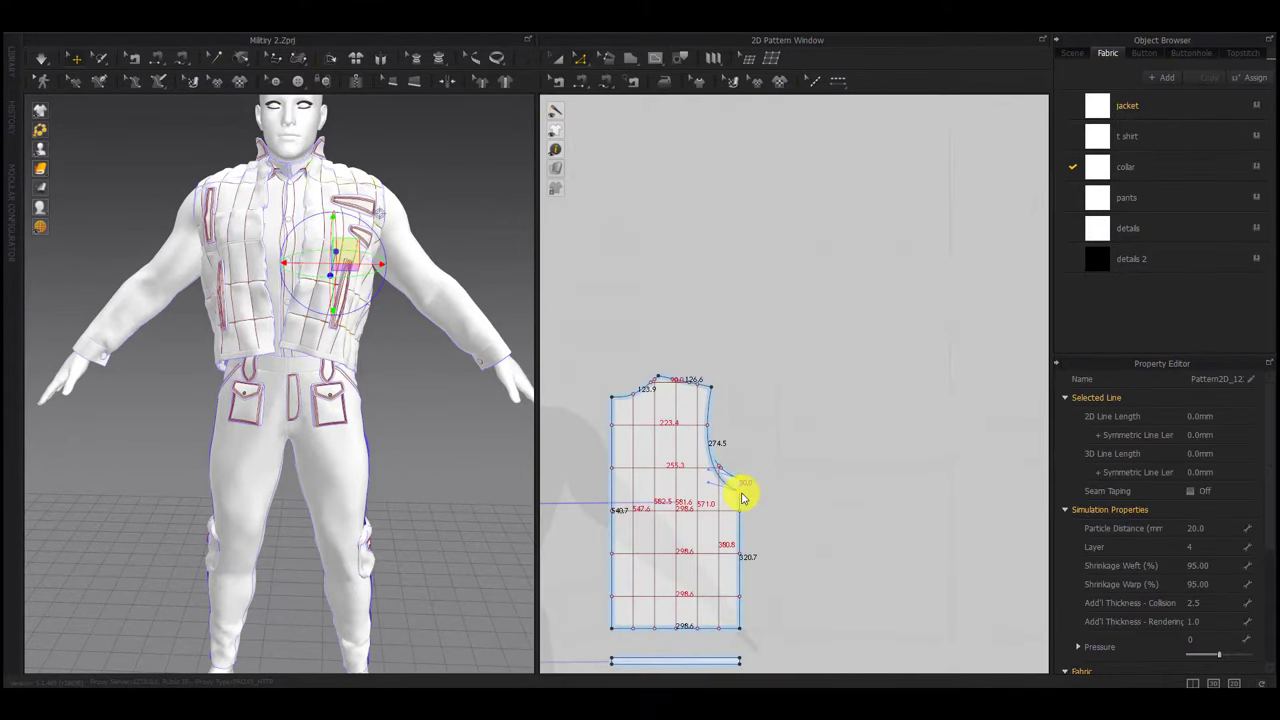
Lower the underarm corner of the upper-row chest panel on the wearer's right side to match the other panels' 30 mm drop
{"action": "scroll", "coordinate": [644, 514], "scroll_direction": "down", "scroll_amount": 3}
{"action": "middle_click_drag", "start_coordinate": [644, 514], "coordinate": [911, 497]}
{"action": "middle_click_drag", "start_coordinate": [785, 640], "coordinate": [797, 434]}
{"action": "scroll", "coordinate": [687, 351], "scroll_direction": "up", "scroll_amount": 7}
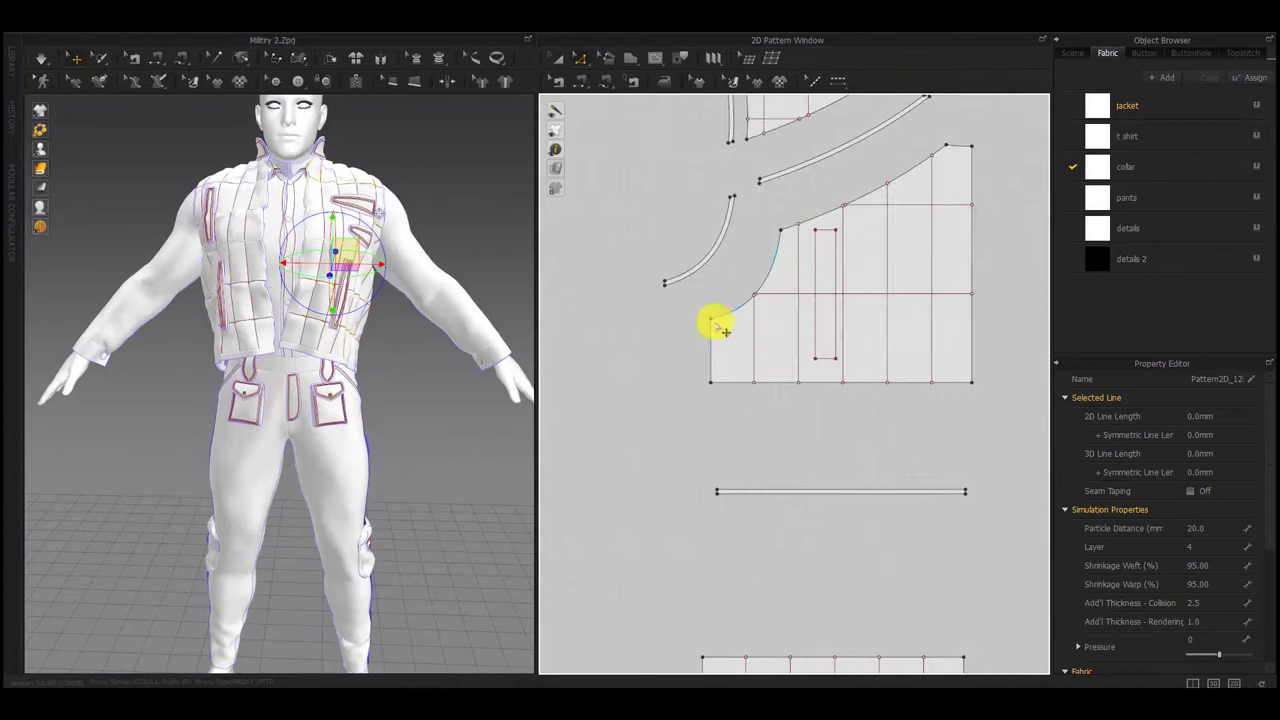
{"action": "left_click_drag", "start_coordinate": [711, 319], "coordinate": [710, 338]}
{"action": "right_click", "coordinate": [710, 343]}
{"action": "key", "text": "Return"}
Lower the opposite upper-row chest panel's underarm corner by 30 mm and trim its overhanging quilting lines to the pattern outline
{"action": "scroll", "coordinate": [738, 452], "scroll_direction": "down", "scroll_amount": 3}
{"action": "middle_click_drag", "start_coordinate": [738, 480], "coordinate": [325, 468]}
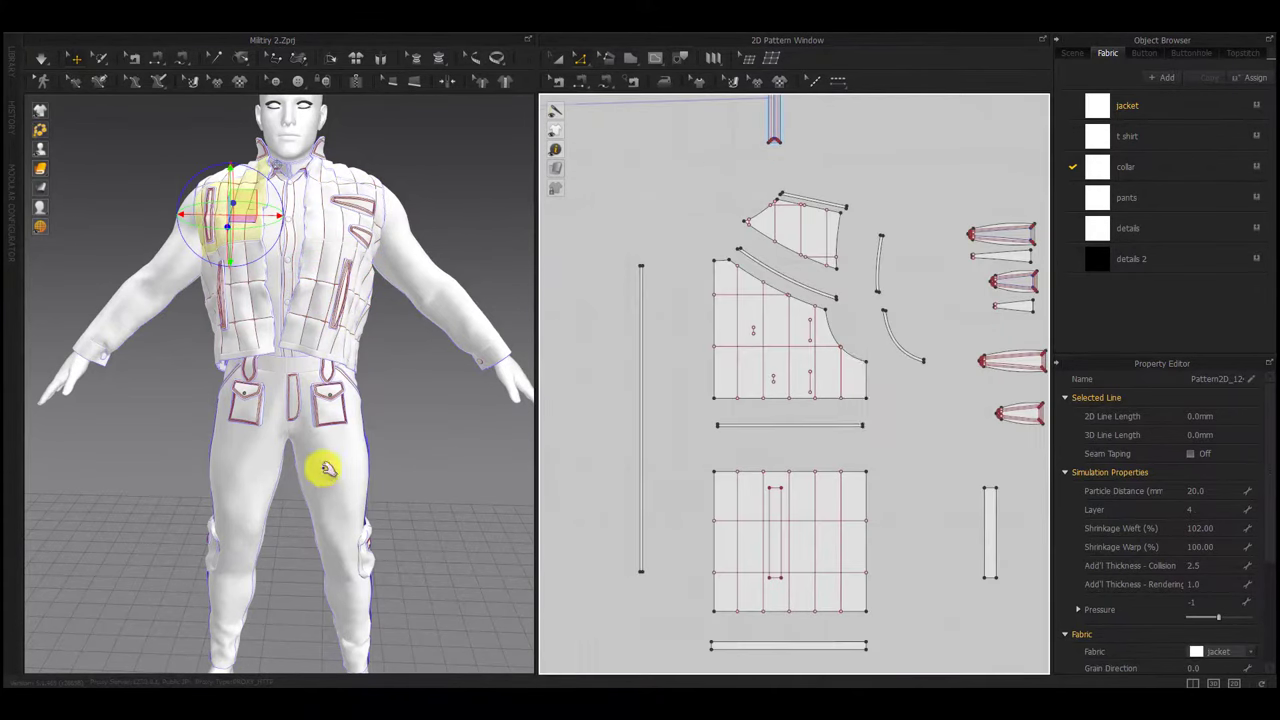
{"action": "scroll", "coordinate": [866, 354], "scroll_direction": "up", "scroll_amount": 3}
{"action": "left_click_drag", "start_coordinate": [851, 362], "coordinate": [850, 383]}
{"action": "right_click", "coordinate": [850, 383]}
{"action": "key", "text": "Return"}
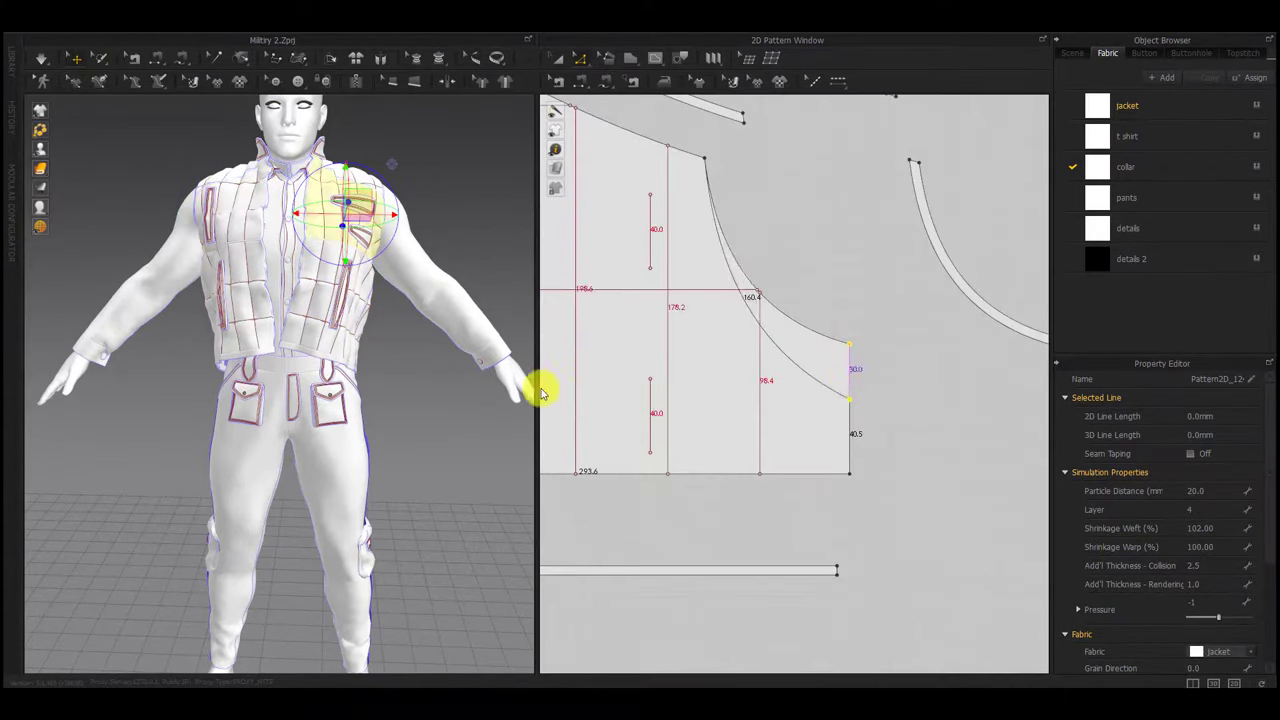
{"action": "right_click", "coordinate": [762, 291]}
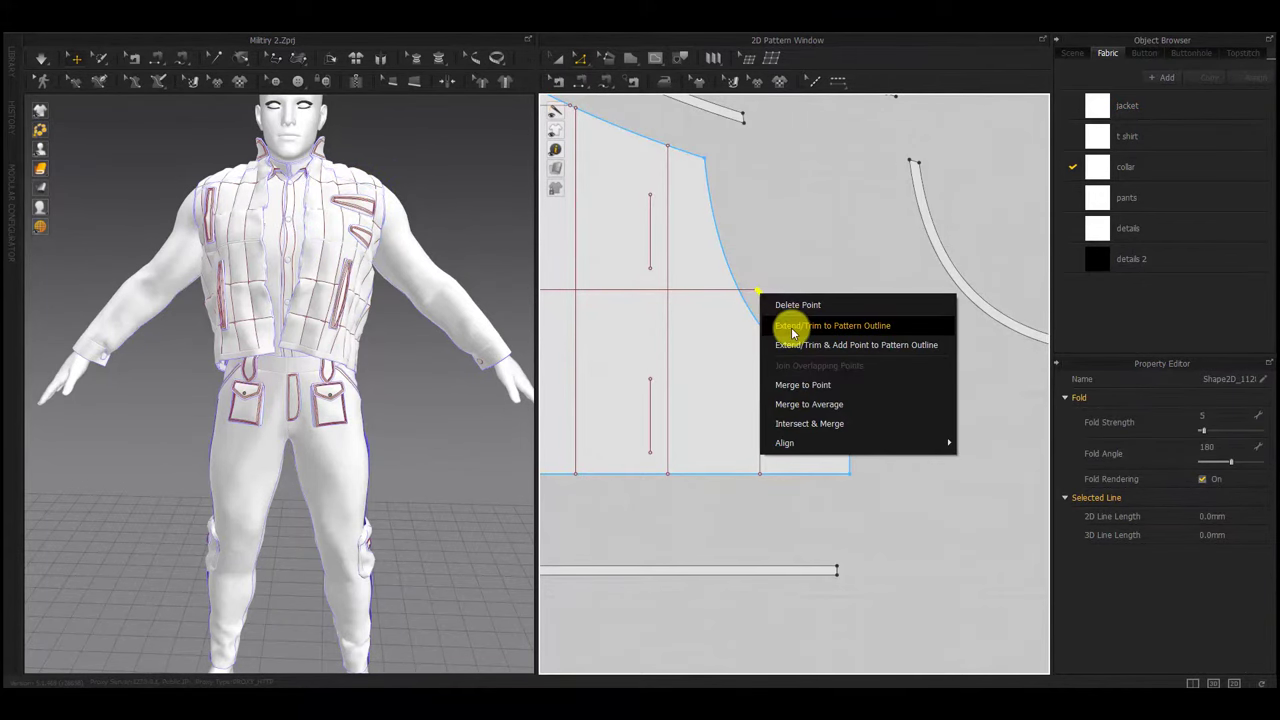
{"action": "left_click", "coordinate": [795, 325]}
Trim the quilting lines overhanging the armhole of the wearer's-right upper-row chest panel to the pattern outline
{"action": "scroll", "coordinate": [646, 369], "scroll_direction": "down", "scroll_amount": 3}
{"action": "middle_click_drag", "start_coordinate": [646, 369], "coordinate": [745, 405]}
{"action": "scroll", "coordinate": [737, 341], "scroll_direction": "up", "scroll_amount": 6}
{"action": "scroll", "coordinate": [771, 391], "scroll_direction": "down", "scroll_amount": 10}
{"action": "scroll", "coordinate": [647, 367], "scroll_direction": "up", "scroll_amount": 10}
{"action": "left_click_drag", "start_coordinate": [728, 406], "coordinate": [726, 410]}
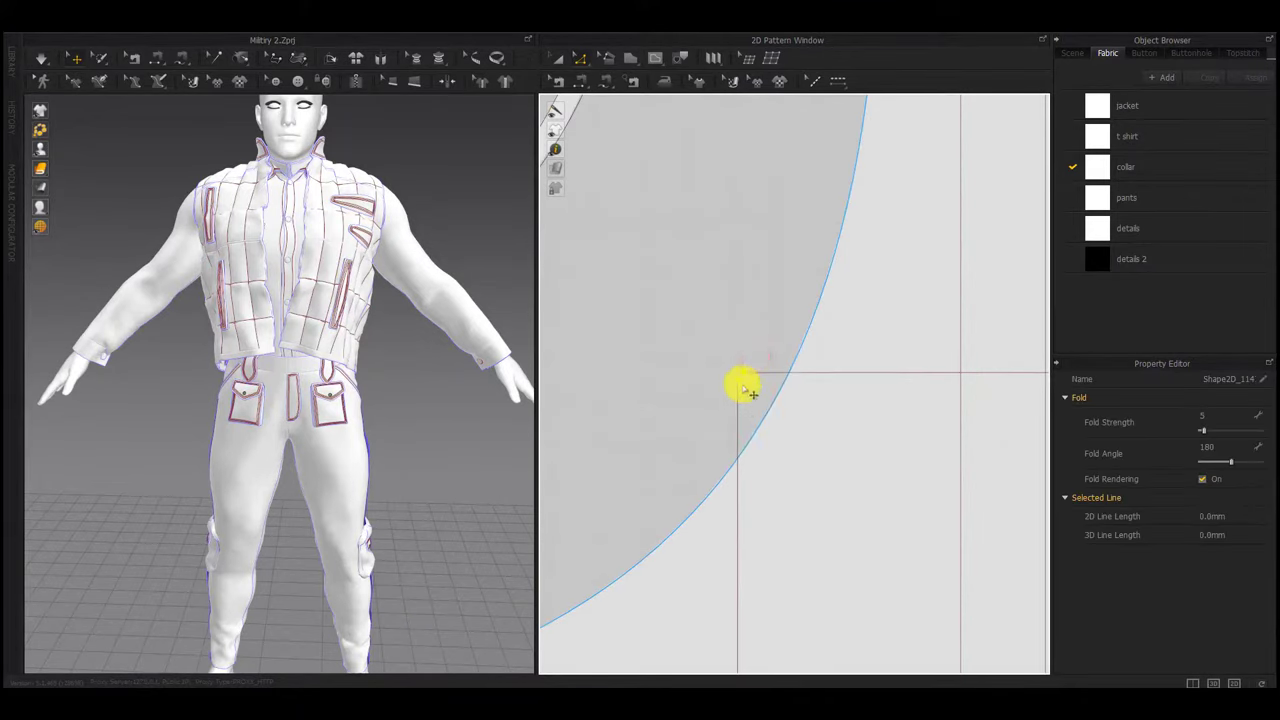
{"action": "right_click", "coordinate": [739, 380]}
{"action": "left_click", "coordinate": [761, 412]}
Trim the quilting lines overhanging the armhole of the lower-row symmetric front panels to the pattern outline
{"action": "scroll", "coordinate": [753, 415], "scroll_direction": "down", "scroll_amount": 9}
{"action": "middle_click_drag", "start_coordinate": [796, 562], "coordinate": [738, 272]}
{"action": "scroll", "coordinate": [738, 272], "scroll_direction": "down", "scroll_amount": 5}
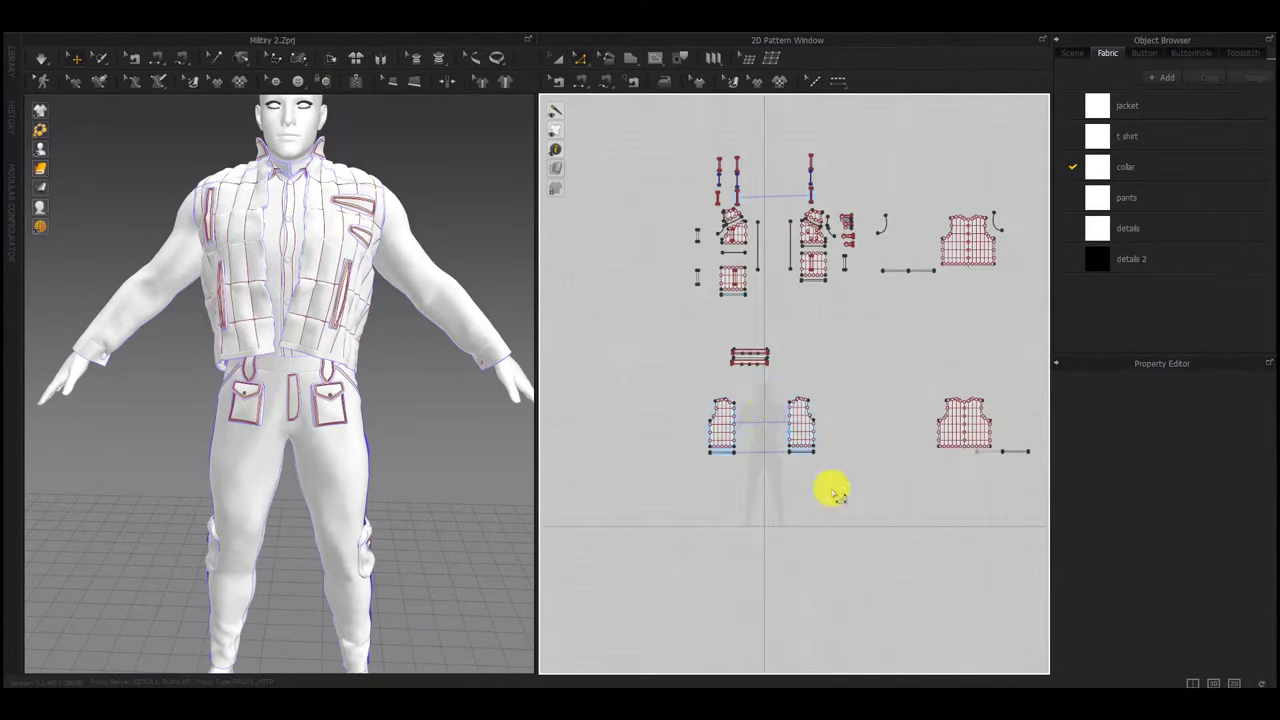
{"action": "scroll", "coordinate": [697, 411], "scroll_direction": "up", "scroll_amount": 9}
{"action": "left_click_drag", "start_coordinate": [685, 322], "coordinate": [682, 320]}
{"action": "right_click", "coordinate": [685, 317]}
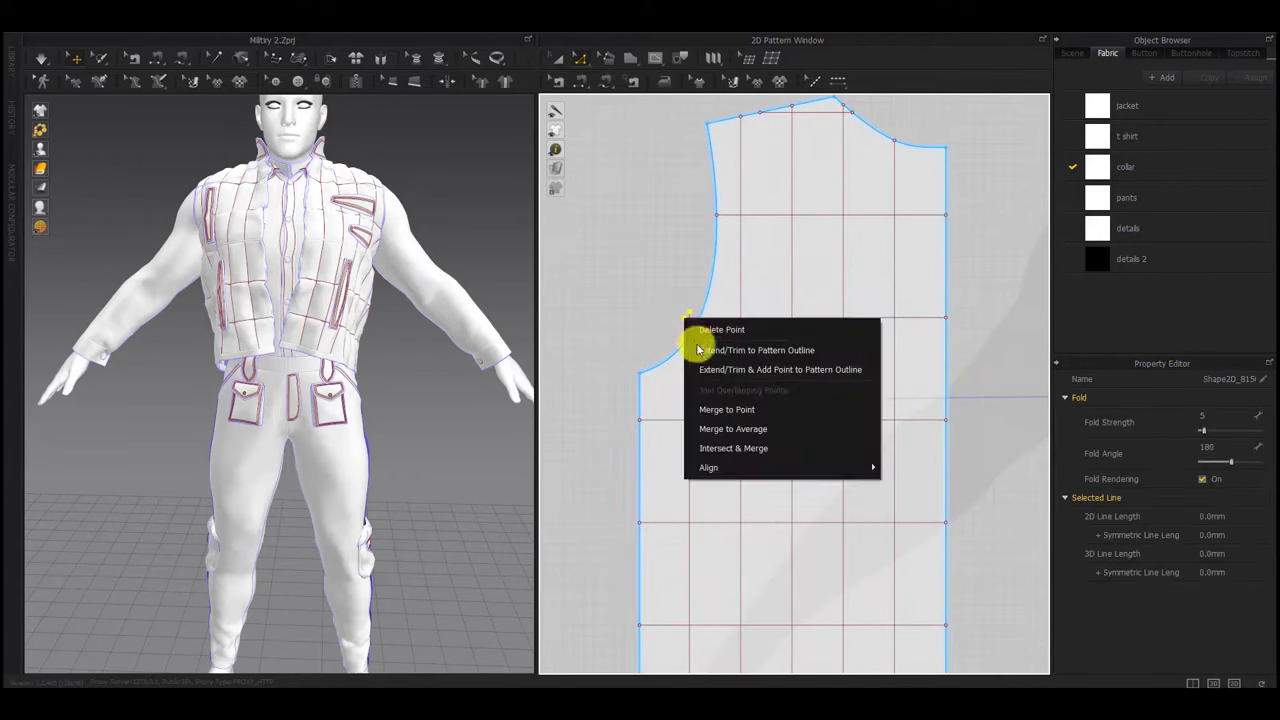
{"action": "left_click", "coordinate": [697, 346]}
Lengthen the outer edge of the curved armhole strip beside the upper-row back panel to 321.4 mm, extending from both ends
{"action": "scroll", "coordinate": [805, 415], "scroll_direction": "down", "scroll_amount": 7}
{"action": "middle_click_drag", "start_coordinate": [1042, 410], "coordinate": [750, 413]}
{"action": "scroll", "coordinate": [860, 398], "scroll_direction": "down", "scroll_amount": 5}
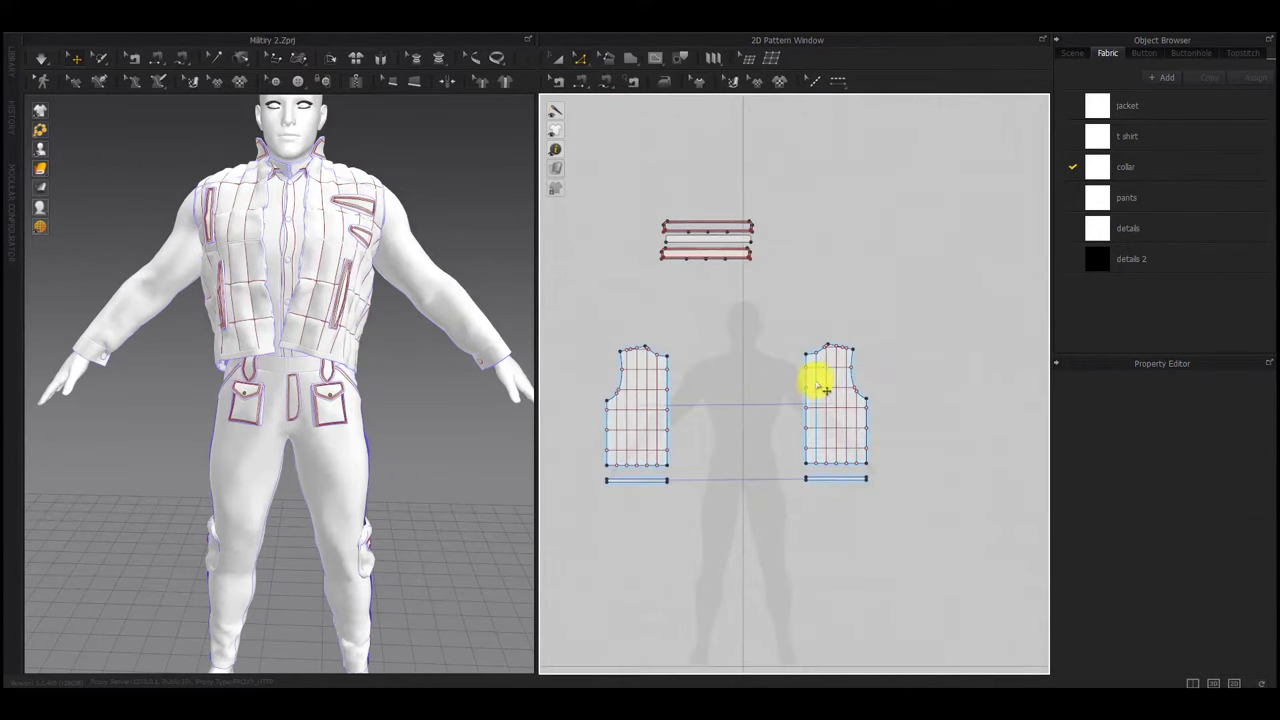
{"action": "scroll", "coordinate": [820, 388], "scroll_direction": "down", "scroll_amount": 5}
{"action": "middle_click_drag", "start_coordinate": [850, 394], "coordinate": [506, 544]}
{"action": "middle_click_drag", "start_coordinate": [772, 282], "coordinate": [809, 344]}
{"action": "scroll", "coordinate": [812, 346], "scroll_direction": "up", "scroll_amount": 5}
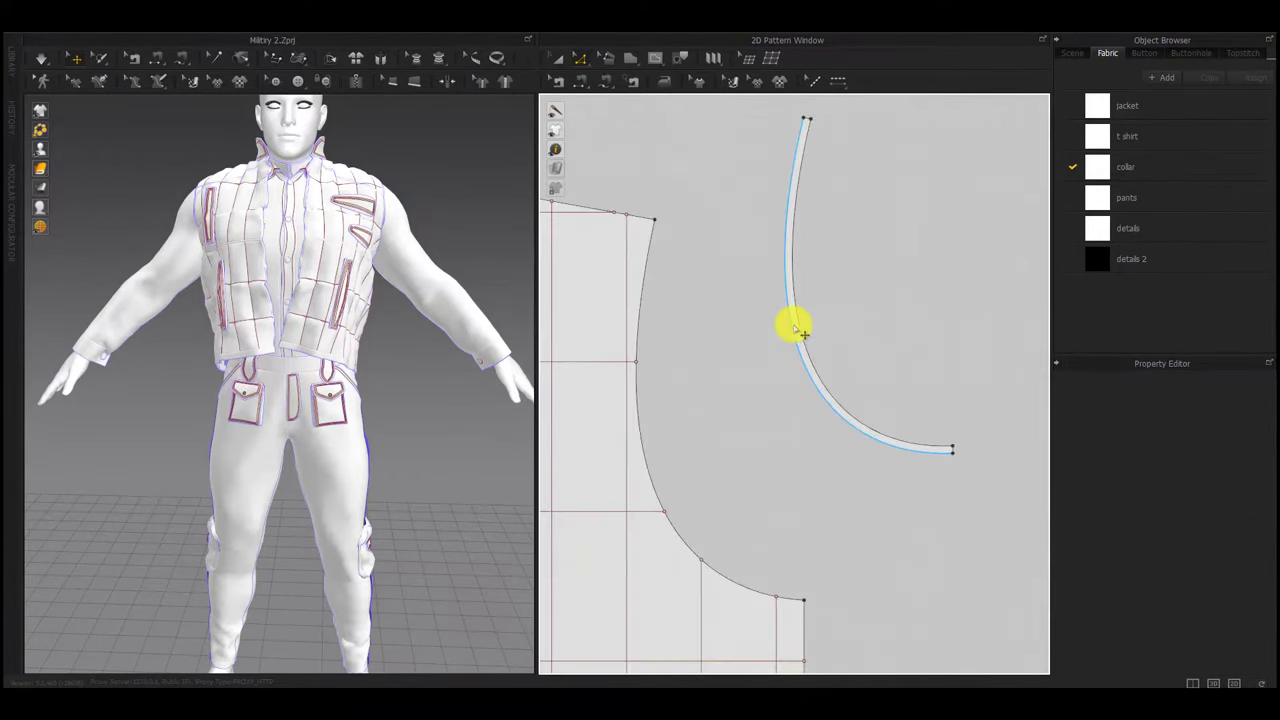
{"action": "right_click", "coordinate": [792, 326]}
{"action": "left_click", "coordinate": [823, 391]}
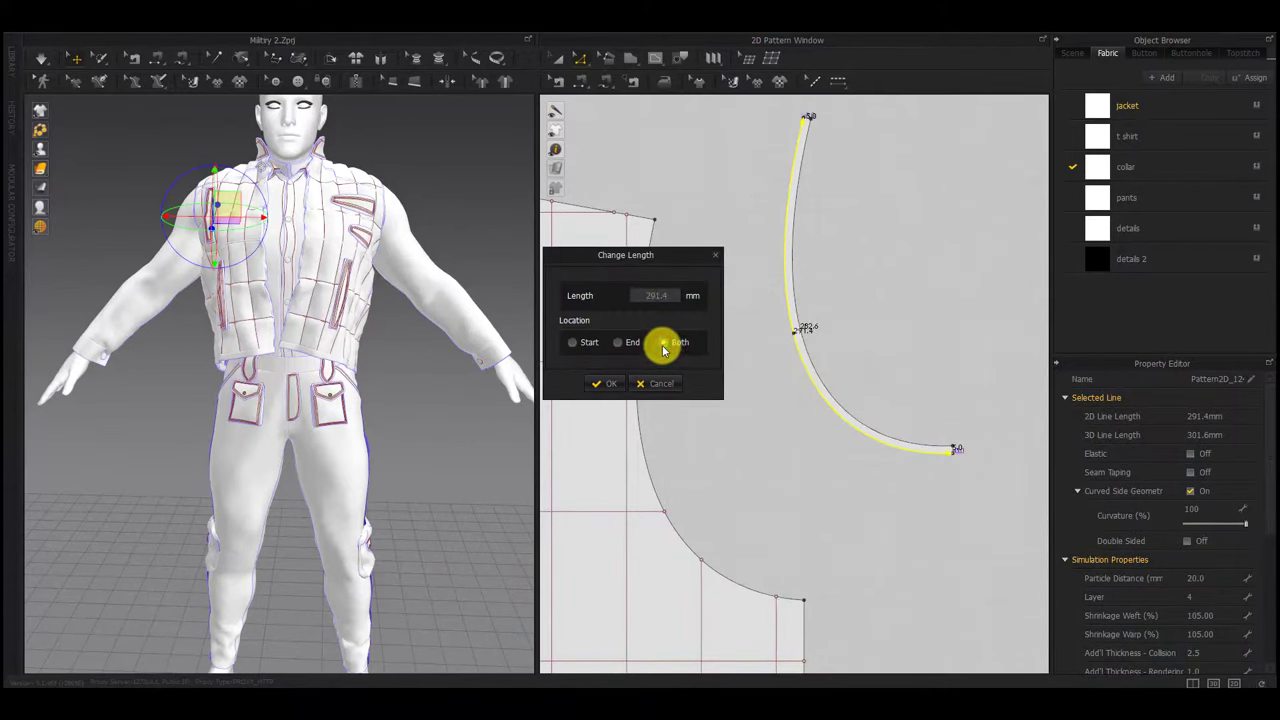
{"action": "double_click", "coordinate": [647, 295]}
{"action": "type", "text": "321.4"}
{"action": "key", "text": "Return"}
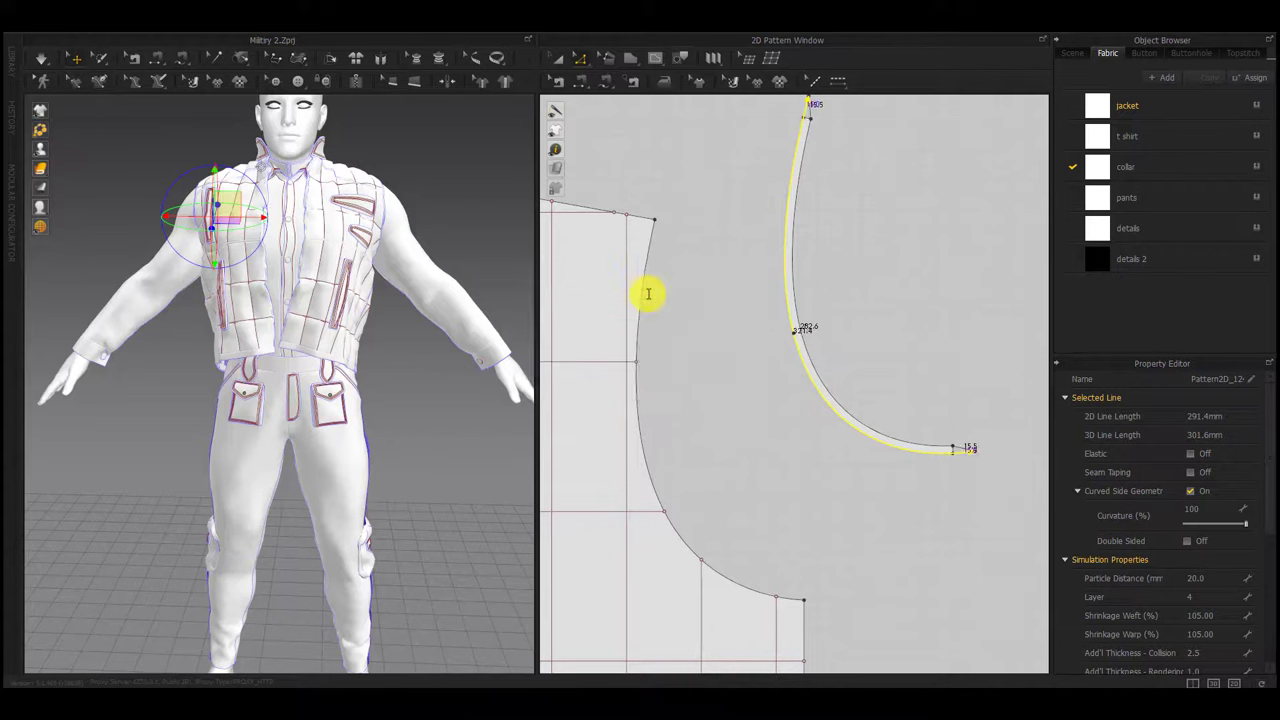
Lengthen the same armhole strip's inner edge to 312.6 mm, extending from both ends
{"action": "right_click", "coordinate": [737, 421]}
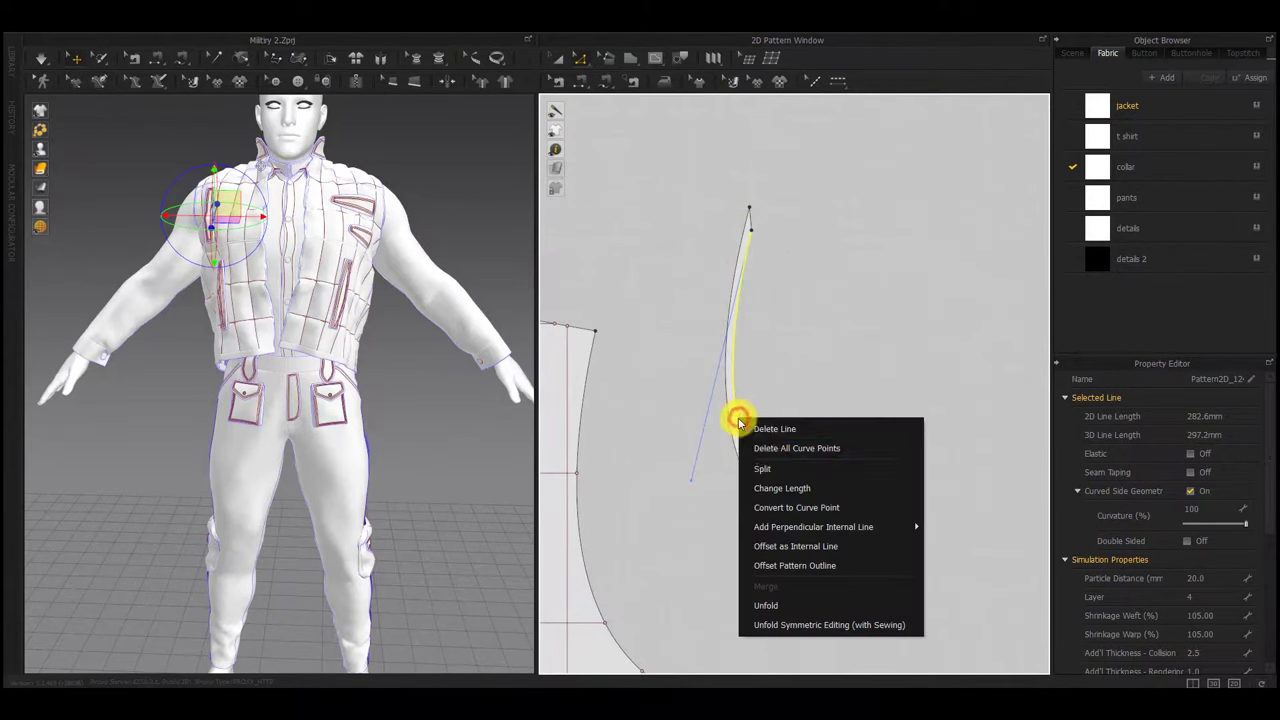
{"action": "left_click", "coordinate": [777, 490]}
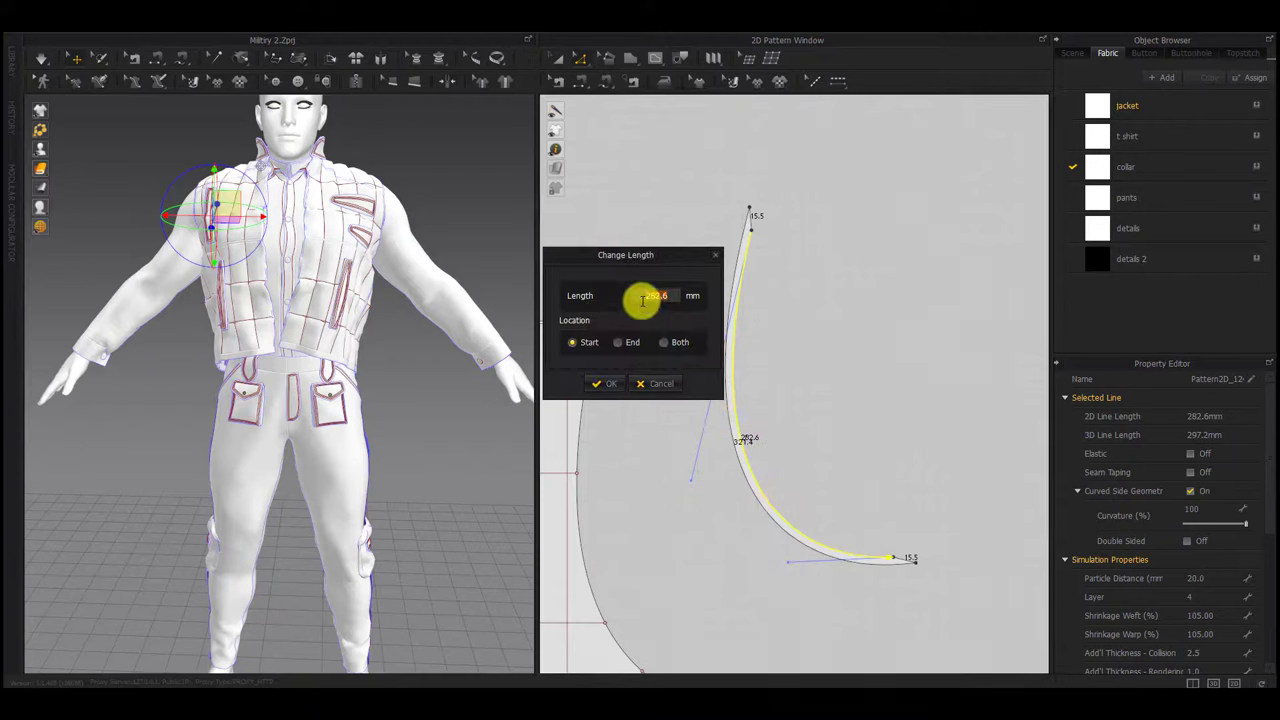
{"action": "type", "text": "32"}
{"action": "key", "text": "BackSpace"}
{"action": "type", "text": "12."}
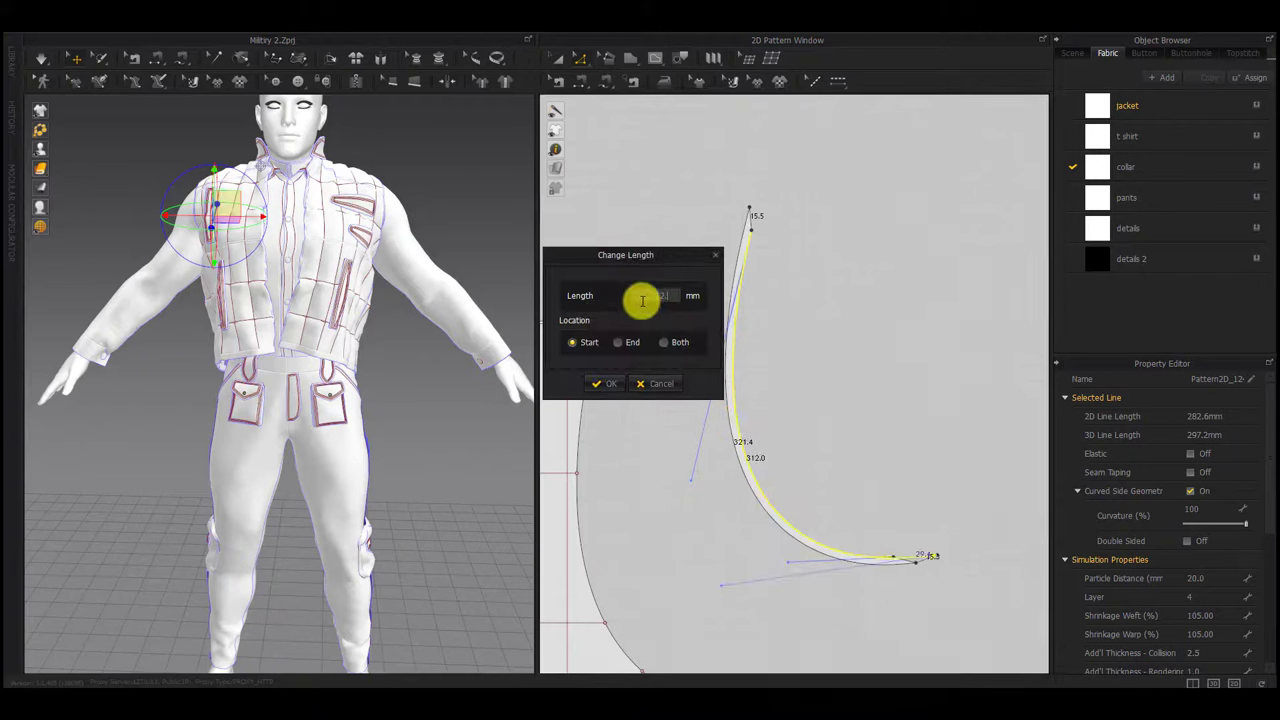
{"action": "type", "text": "6"}
{"action": "left_click", "coordinate": [665, 343]}
{"action": "left_click", "coordinate": [597, 386]}
{"action": "scroll", "coordinate": [629, 495], "scroll_direction": "down", "scroll_amount": 3}
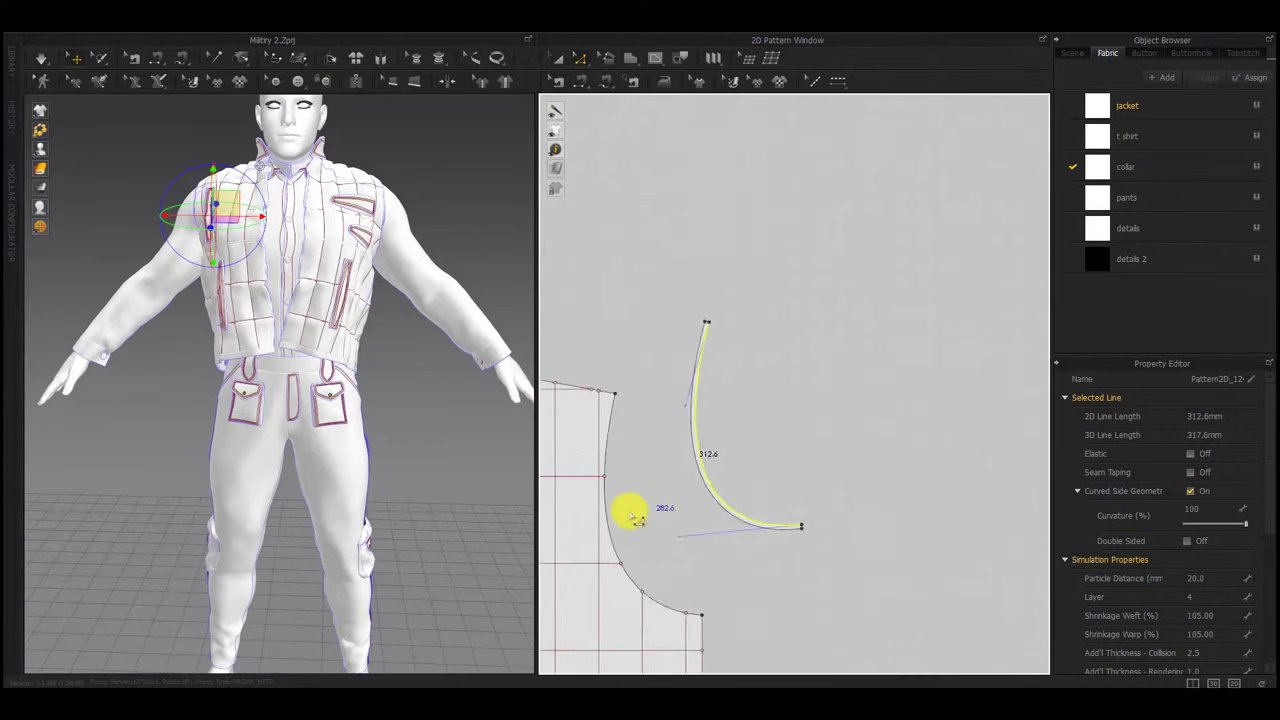
Locate the curved armhole strip on the opposite side of the upper-row back panel and select its outer edge
{"action": "scroll", "coordinate": [630, 515], "scroll_direction": "down", "scroll_amount": 3}
{"action": "middle_click_drag", "start_coordinate": [634, 514], "coordinate": [940, 468]}
{"action": "middle_click_drag", "start_coordinate": [734, 506], "coordinate": [828, 488]}
{"action": "scroll", "coordinate": [770, 483], "scroll_direction": "down", "scroll_amount": 5}
{"action": "middle_click_drag", "start_coordinate": [714, 482], "coordinate": [762, 481]}
{"action": "scroll", "coordinate": [706, 482], "scroll_direction": "up", "scroll_amount": 6}
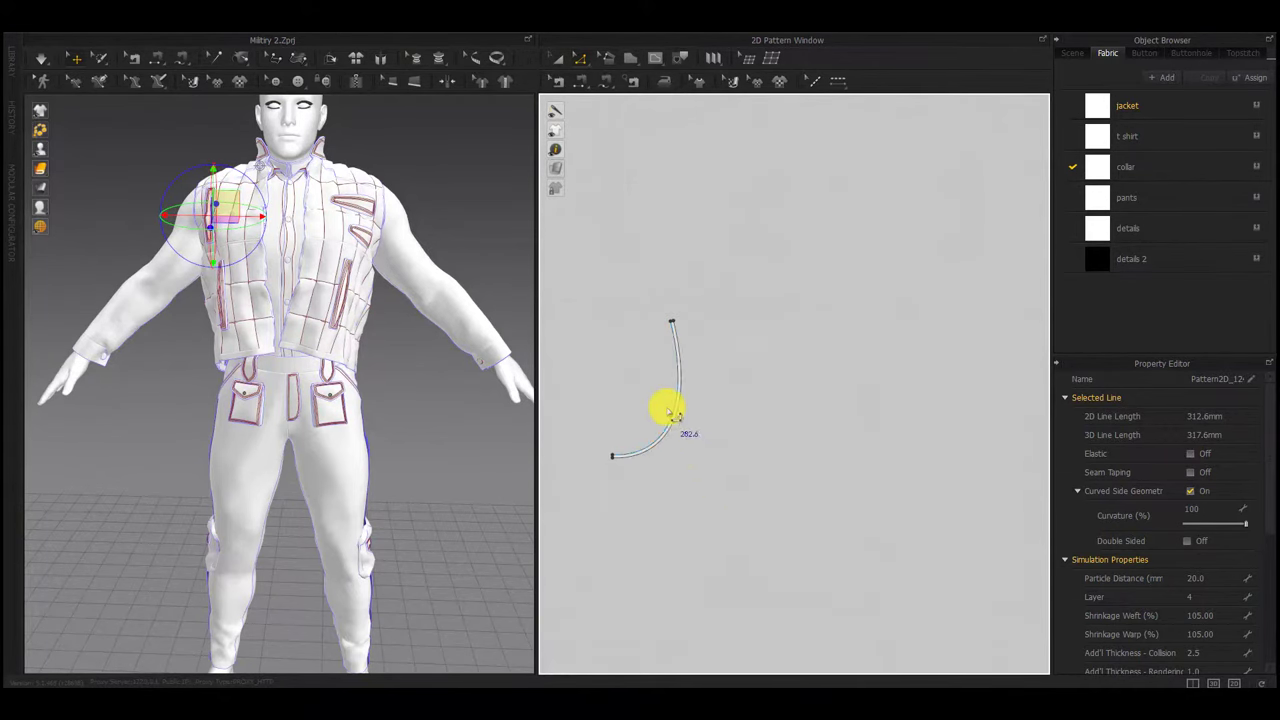
{"action": "scroll", "coordinate": [668, 410], "scroll_direction": "up", "scroll_amount": 4}
{"action": "left_click", "coordinate": [701, 427]}
{"action": "scroll", "coordinate": [702, 432], "scroll_direction": "down", "scroll_amount": 2}
{"action": "right_click", "coordinate": [702, 433]}
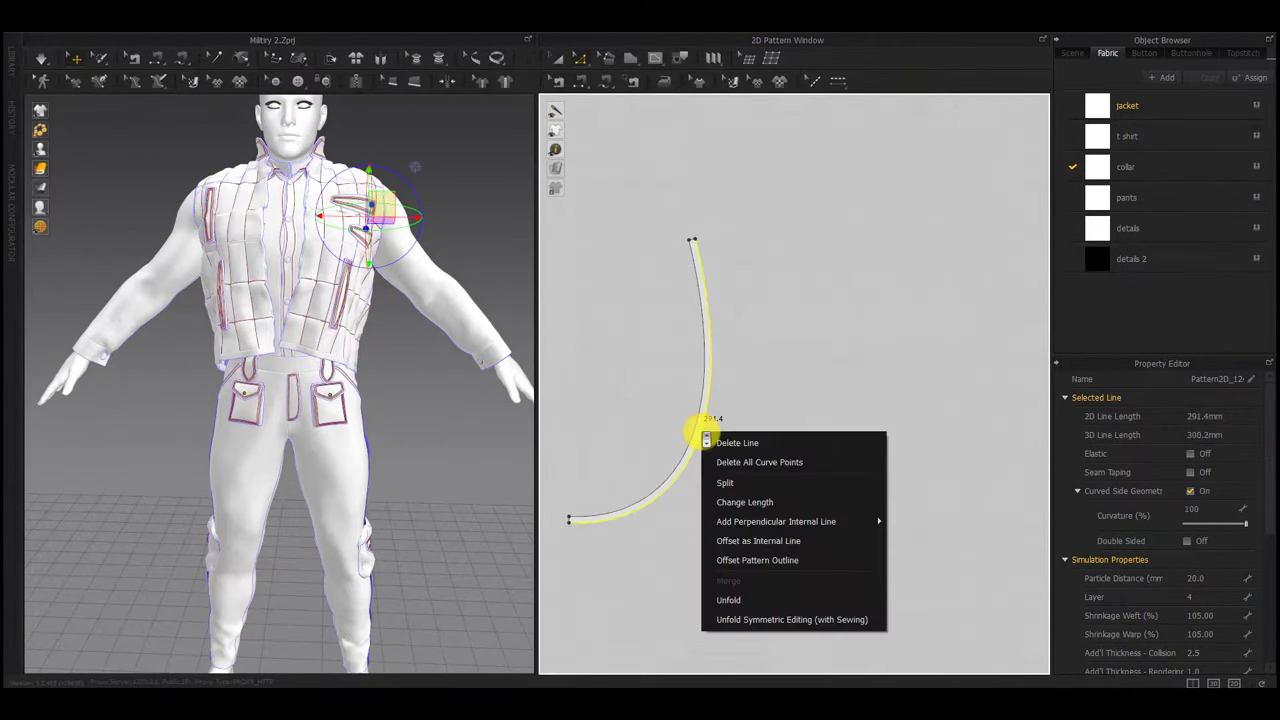
{"action": "left_click", "coordinate": [726, 502]}
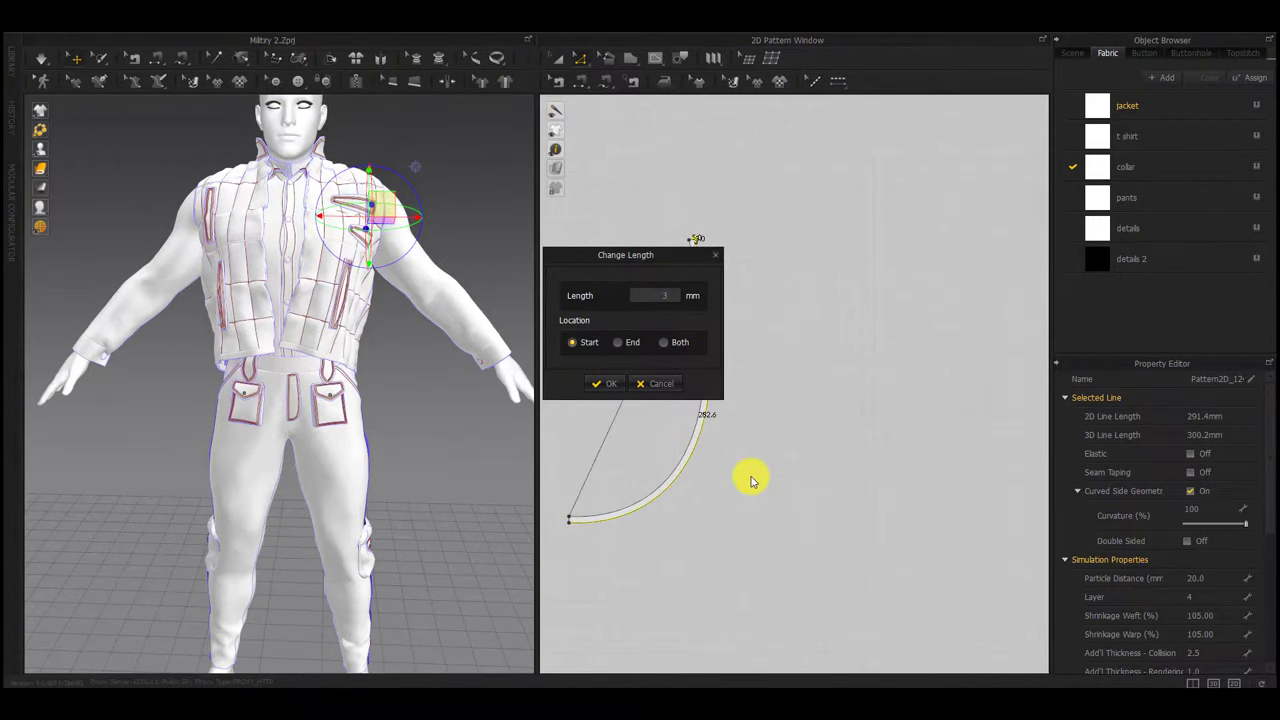
{"action": "left_click", "coordinate": [673, 383]}
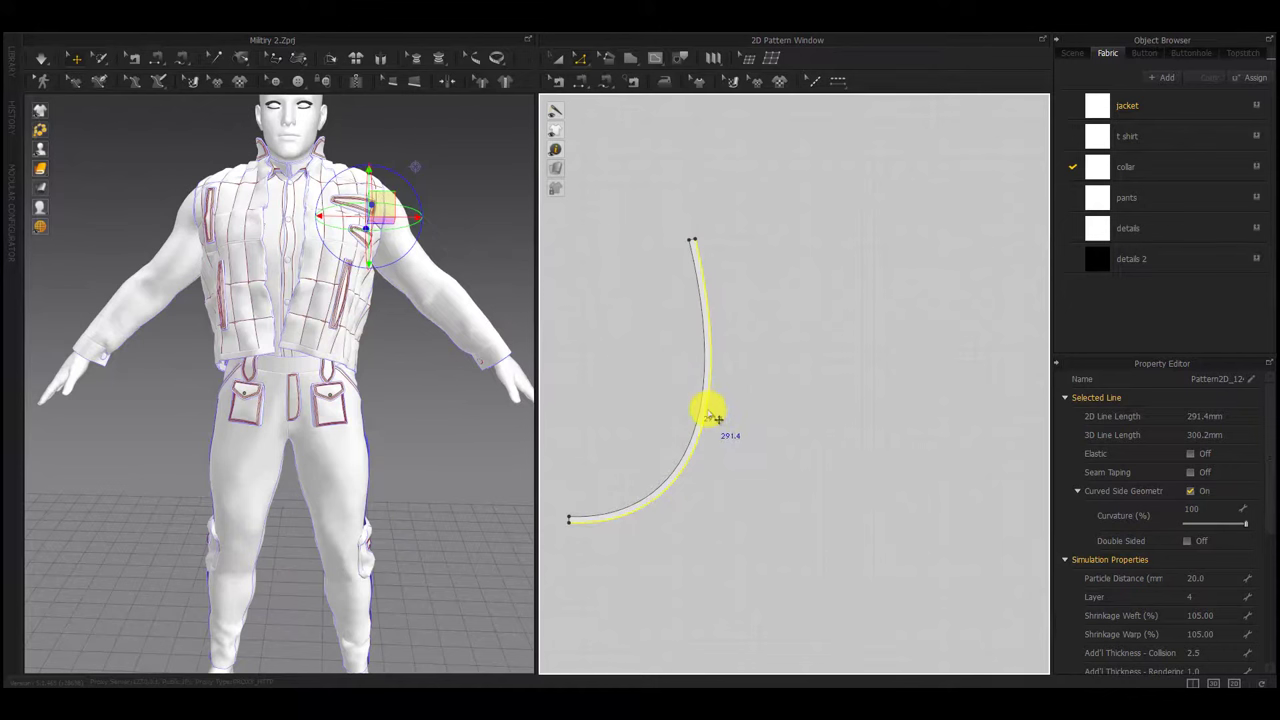
{"action": "right_click", "coordinate": [707, 410]}
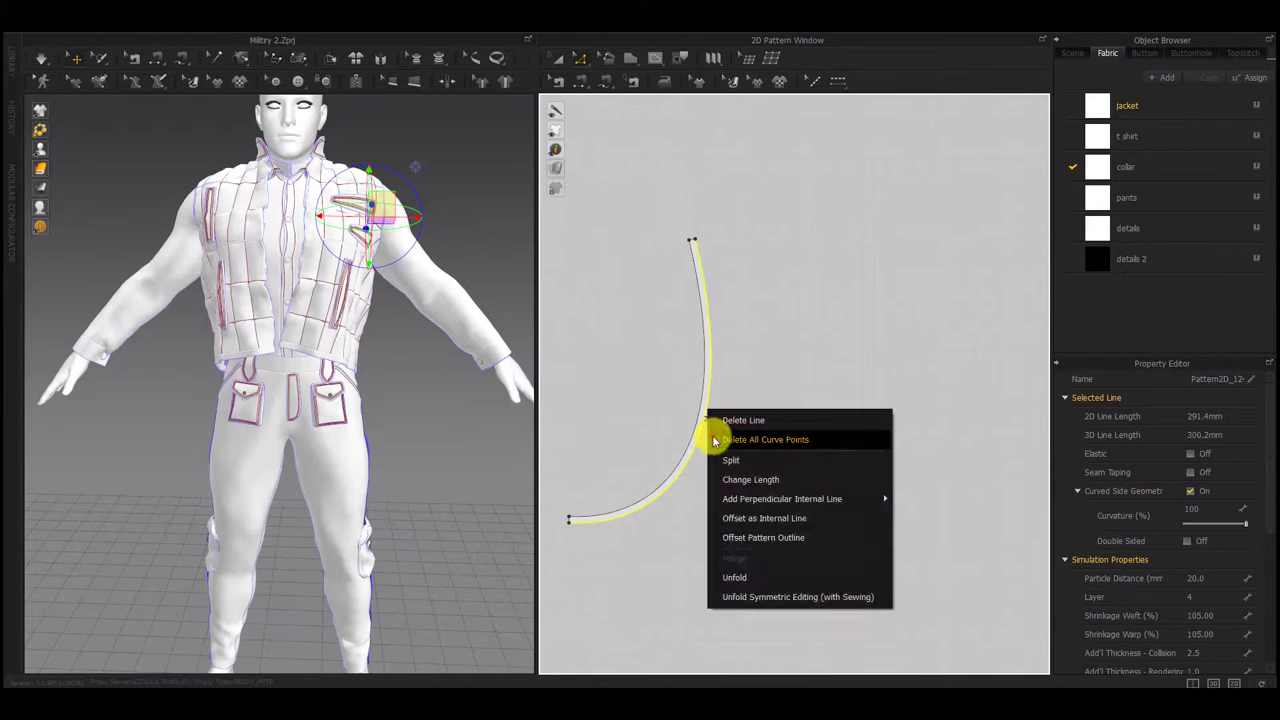
{"action": "left_click", "coordinate": [713, 438]}
{"action": "left_click", "coordinate": [677, 406]}
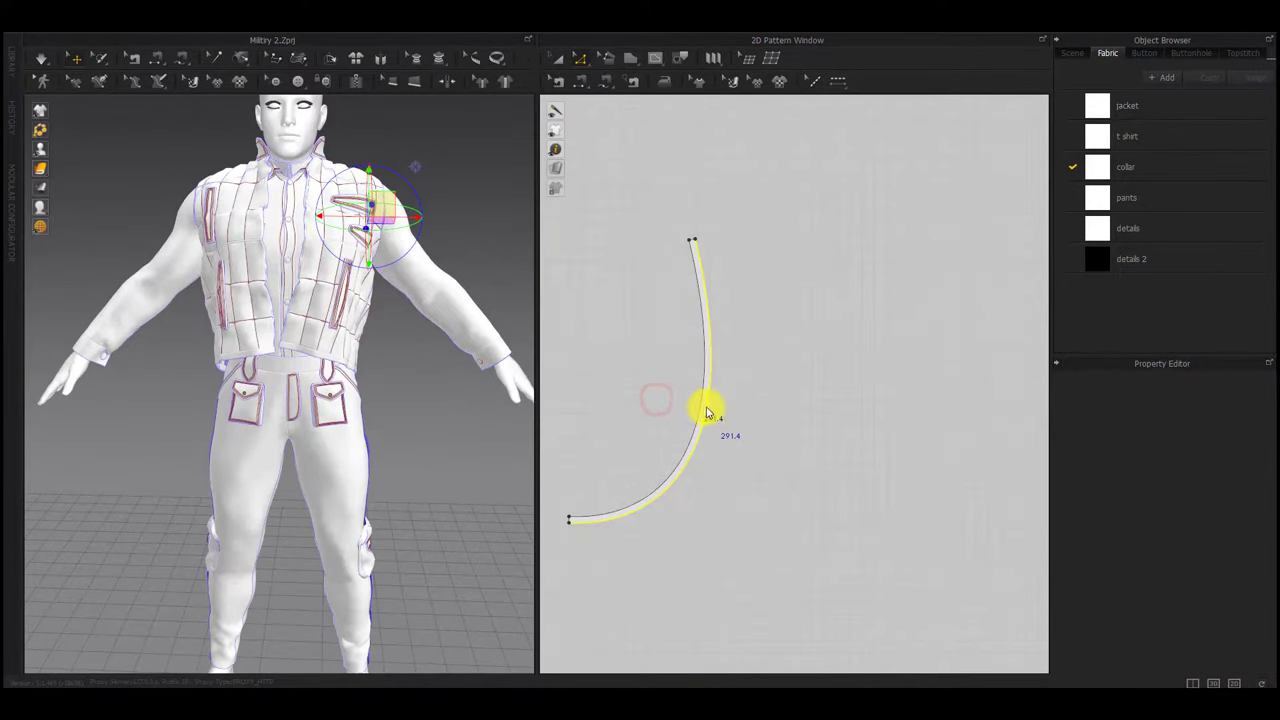
Lengthen the outer edge of this opposite back armhole strip to 321.4 mm, extending from both ends
{"action": "right_click", "coordinate": [709, 410]}
{"action": "left_click", "coordinate": [752, 478]}
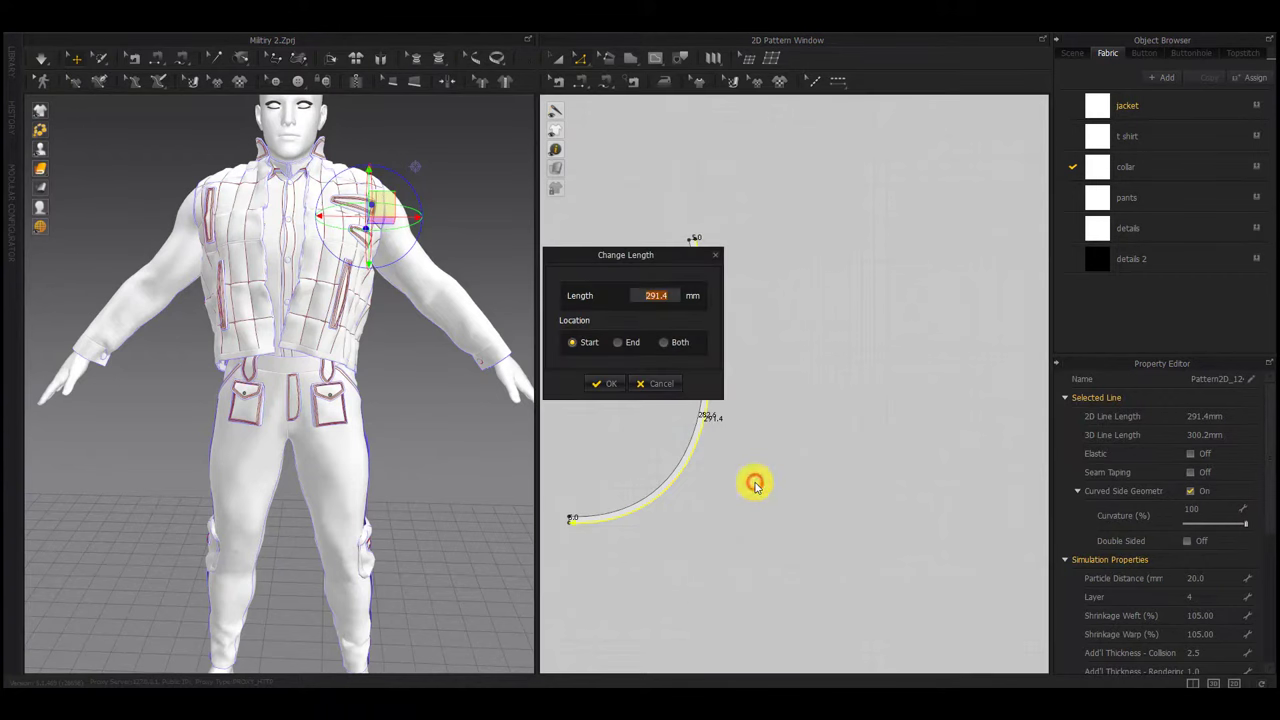
{"action": "type", "text": "321.4"}
{"action": "left_click", "coordinate": [661, 341]}
{"action": "left_click", "coordinate": [604, 382]}
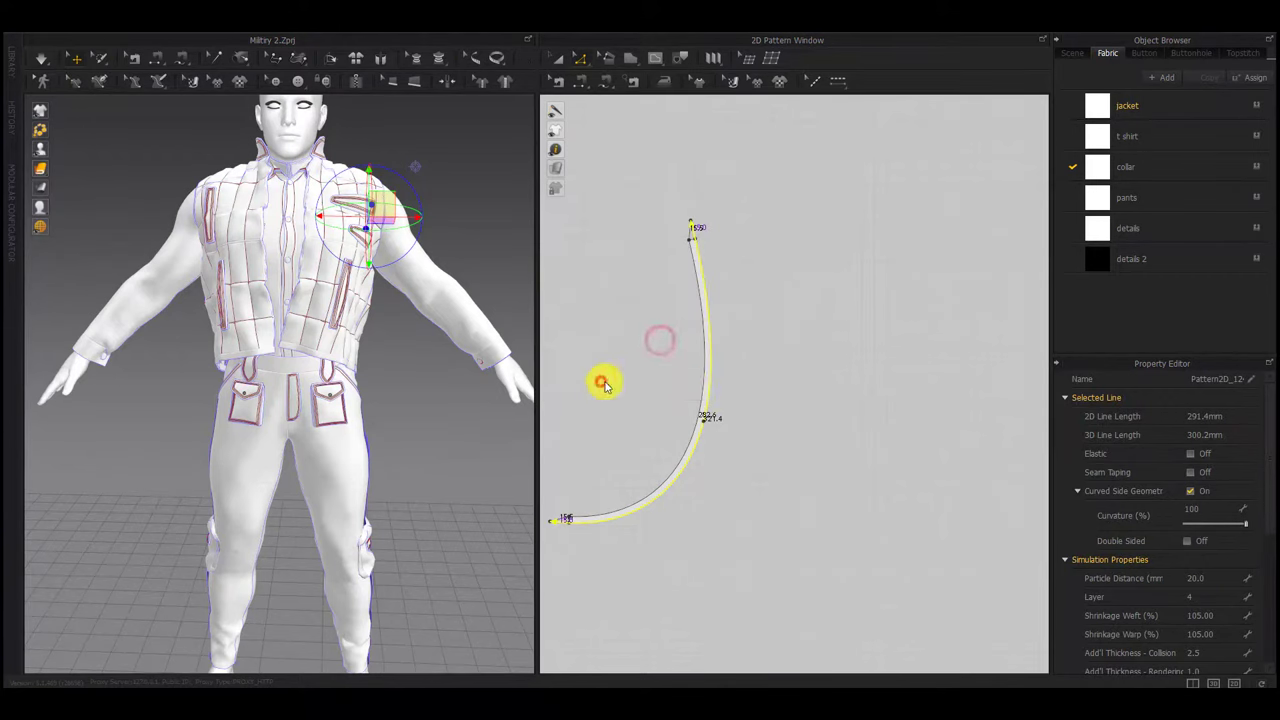
Lengthen the inner edge of the opposite back armhole strip to 312.6 mm, extending from both ends
{"action": "left_click", "coordinate": [702, 389]}
{"action": "right_click", "coordinate": [704, 393]}
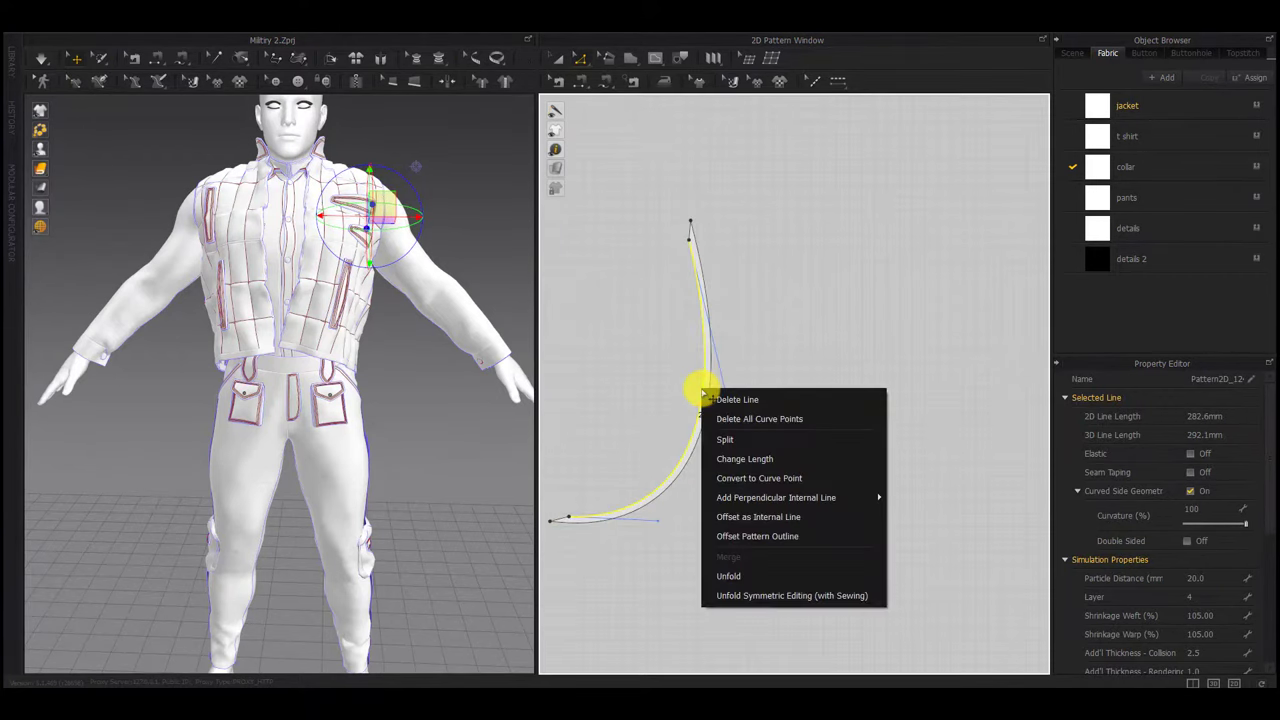
{"action": "left_click", "coordinate": [752, 459]}
{"action": "type", "text": "312.6"}
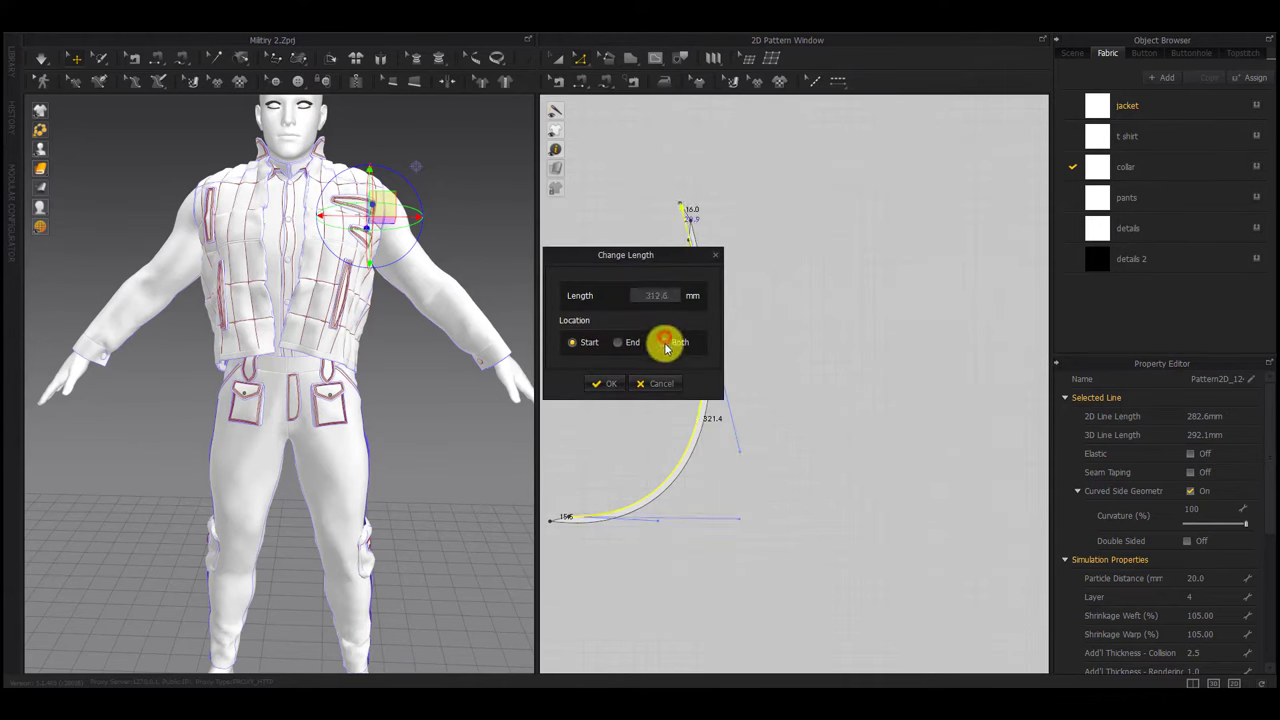
{"action": "left_click", "coordinate": [666, 344]}
{"action": "left_click", "coordinate": [609, 383]}
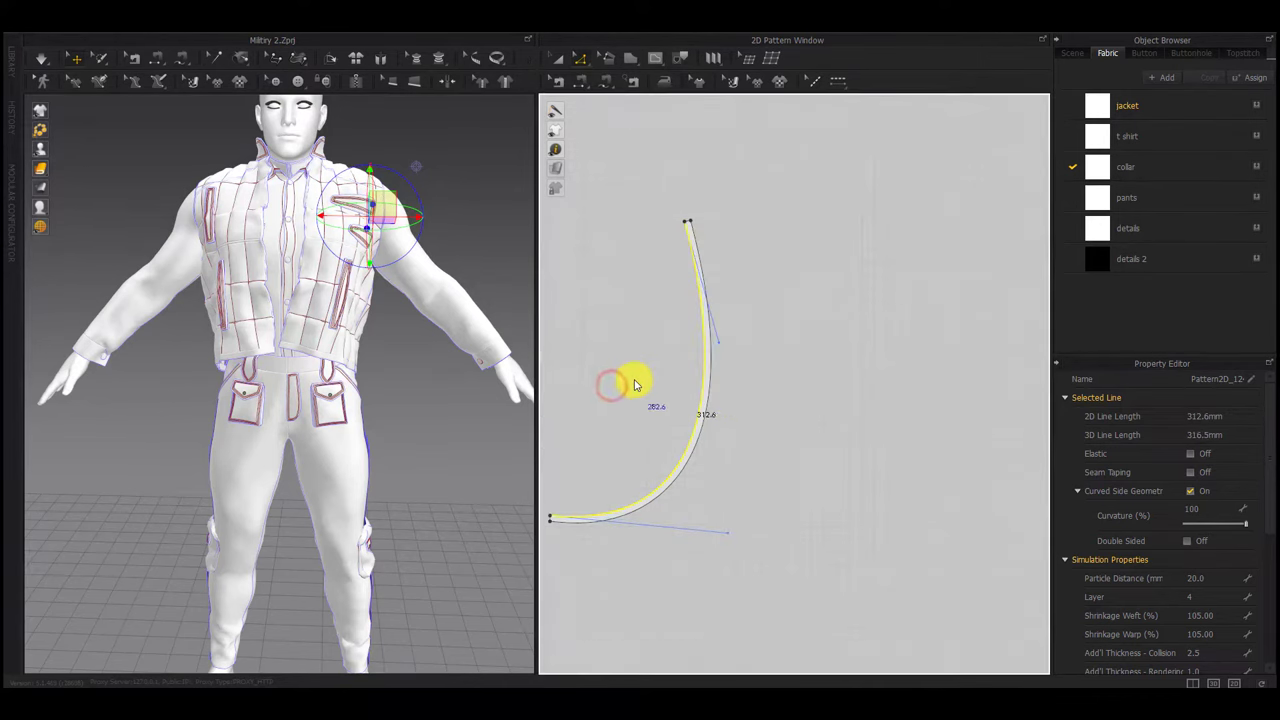
{"action": "scroll", "coordinate": [1023, 437], "scroll_direction": "down", "scroll_amount": 5}
{"action": "scroll", "coordinate": [897, 447], "scroll_direction": "up", "scroll_amount": 5}
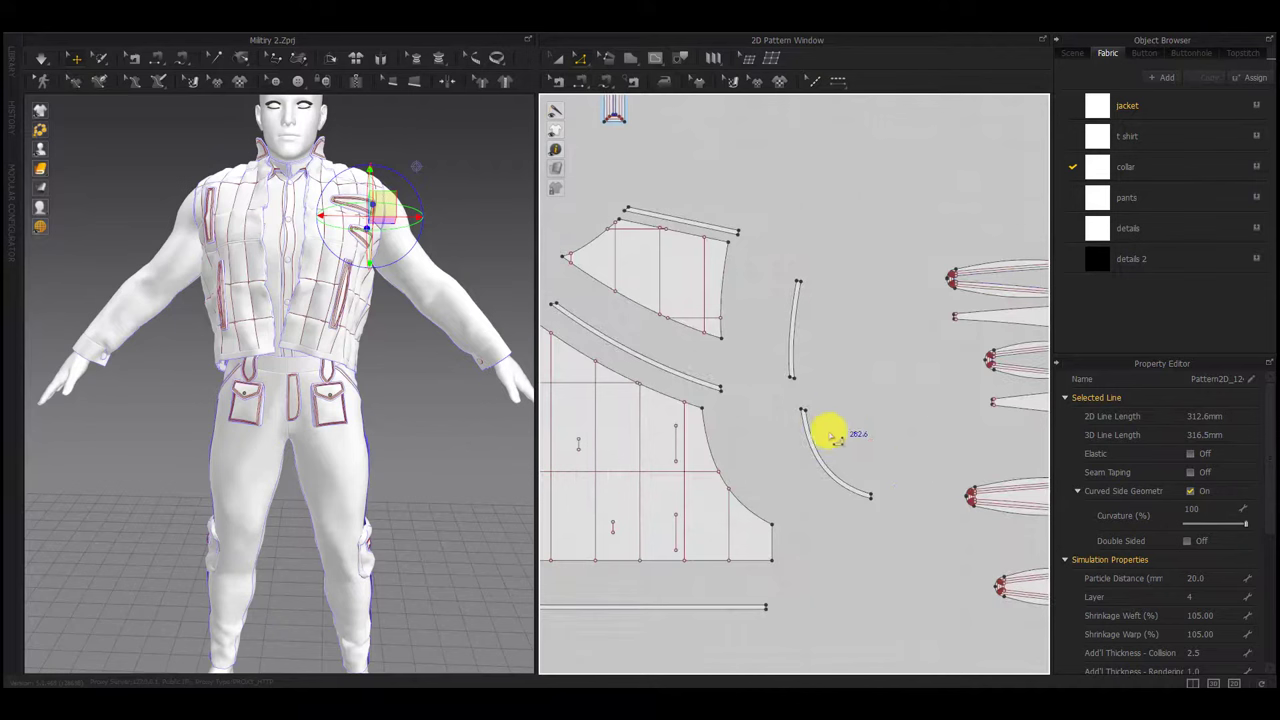
{"action": "right_click", "coordinate": [818, 463]}
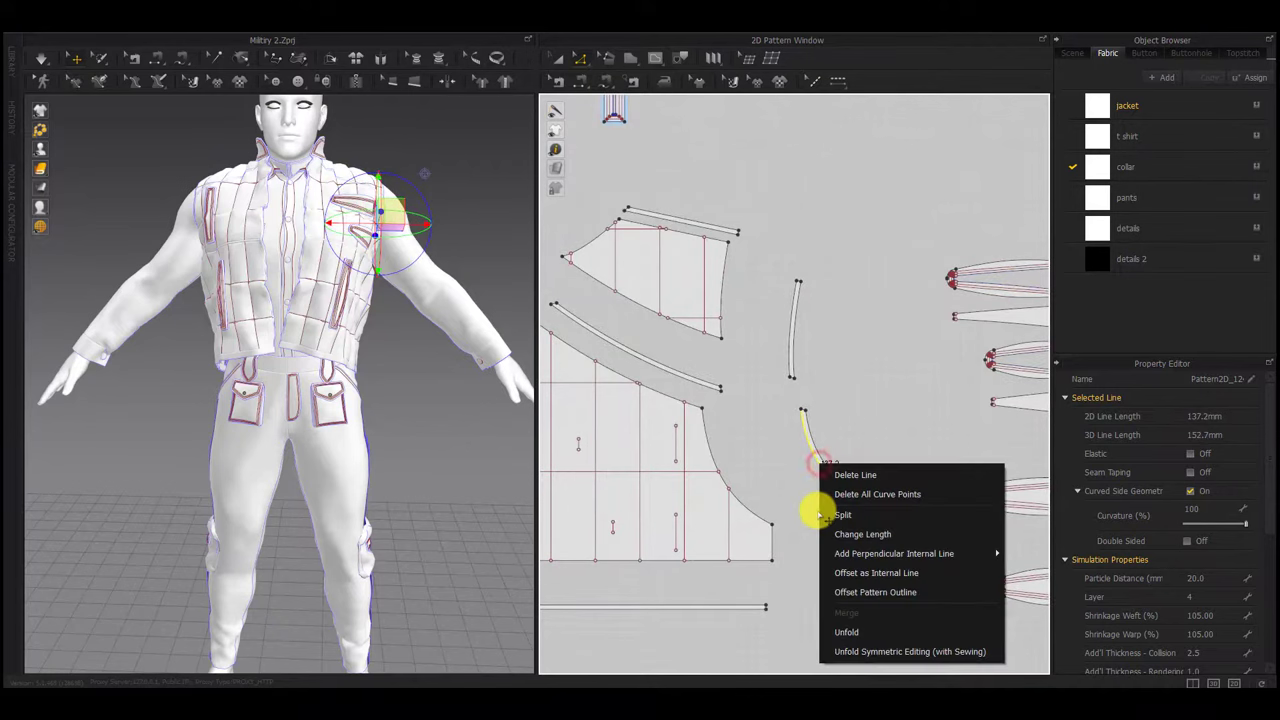
{"action": "left_click", "coordinate": [849, 572]}
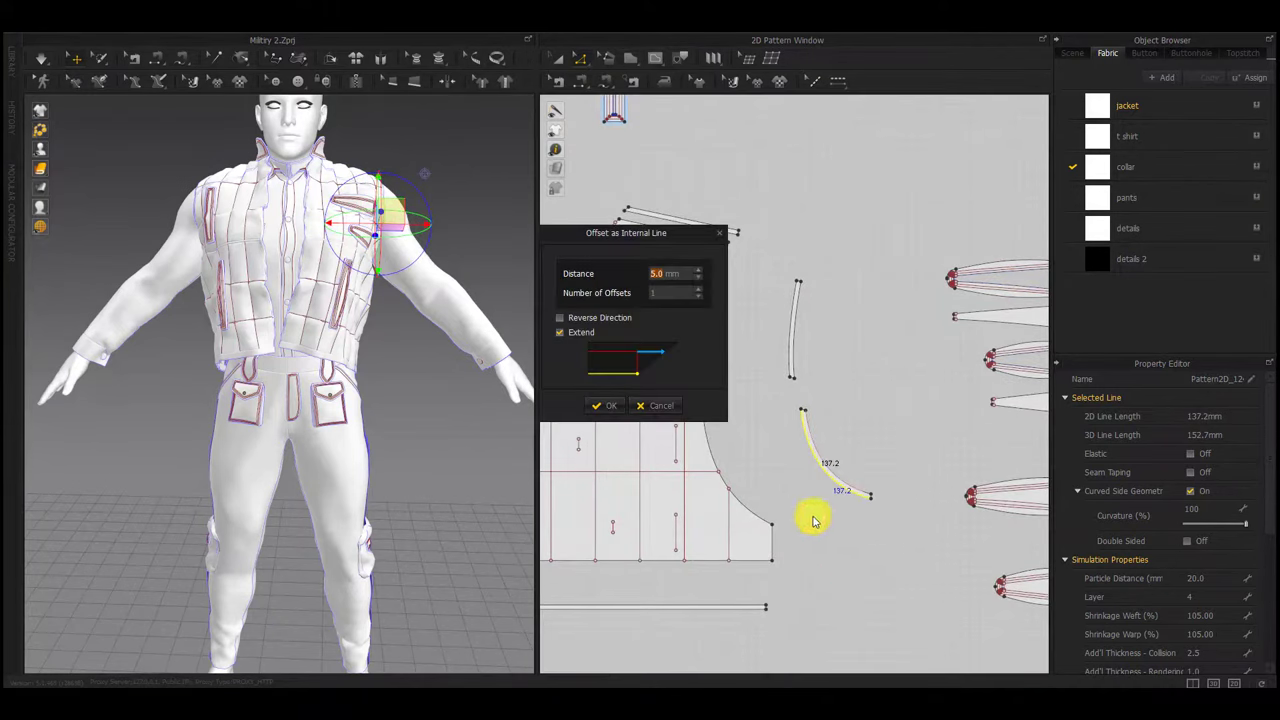
{"action": "left_click", "coordinate": [661, 405]}
Lengthen the outer edge of the curved armhole strip beside the wearer's-left upper-row chest panel to 167.1 mm, extending from both ends
{"action": "right_click", "coordinate": [814, 449]}
{"action": "left_click", "coordinate": [870, 531]}
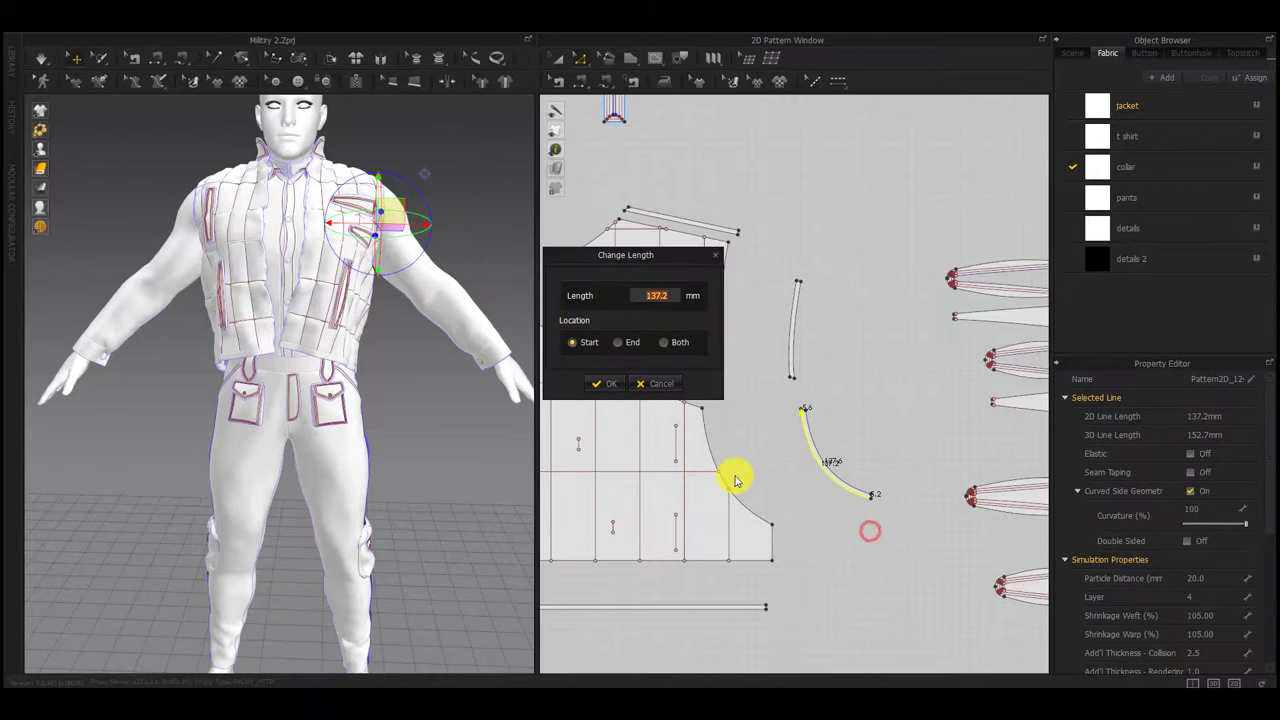
{"action": "left_click", "coordinate": [668, 345]}
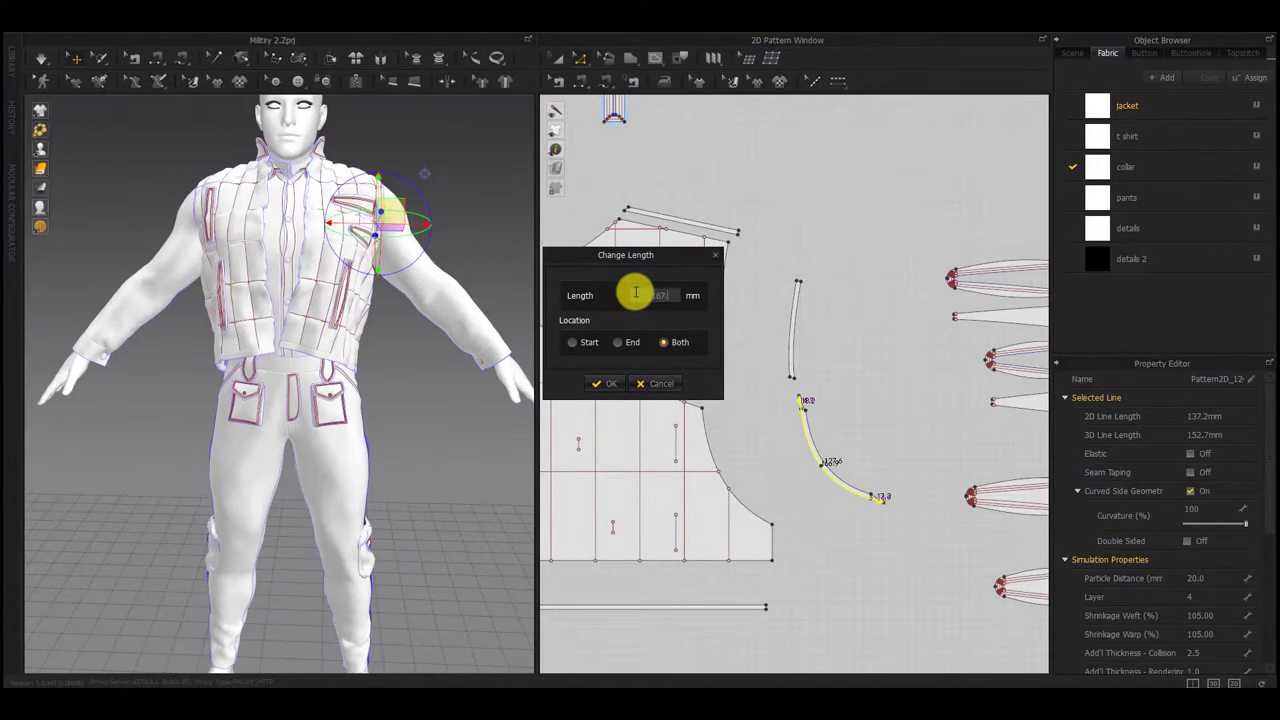
{"action": "left_click", "coordinate": [617, 384]}
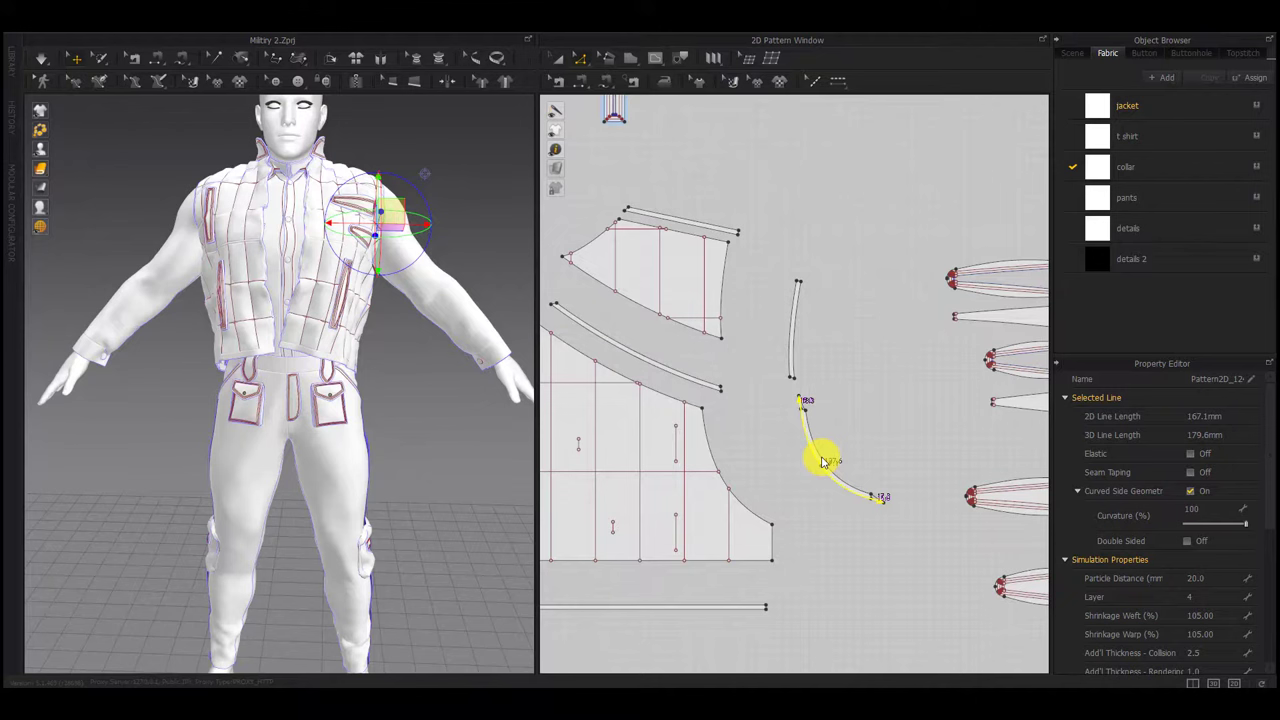
Lengthen the inner edge of the wearer's-left chest armhole strip to 157.6 mm, extending from both ends
{"action": "right_click", "coordinate": [822, 462]}
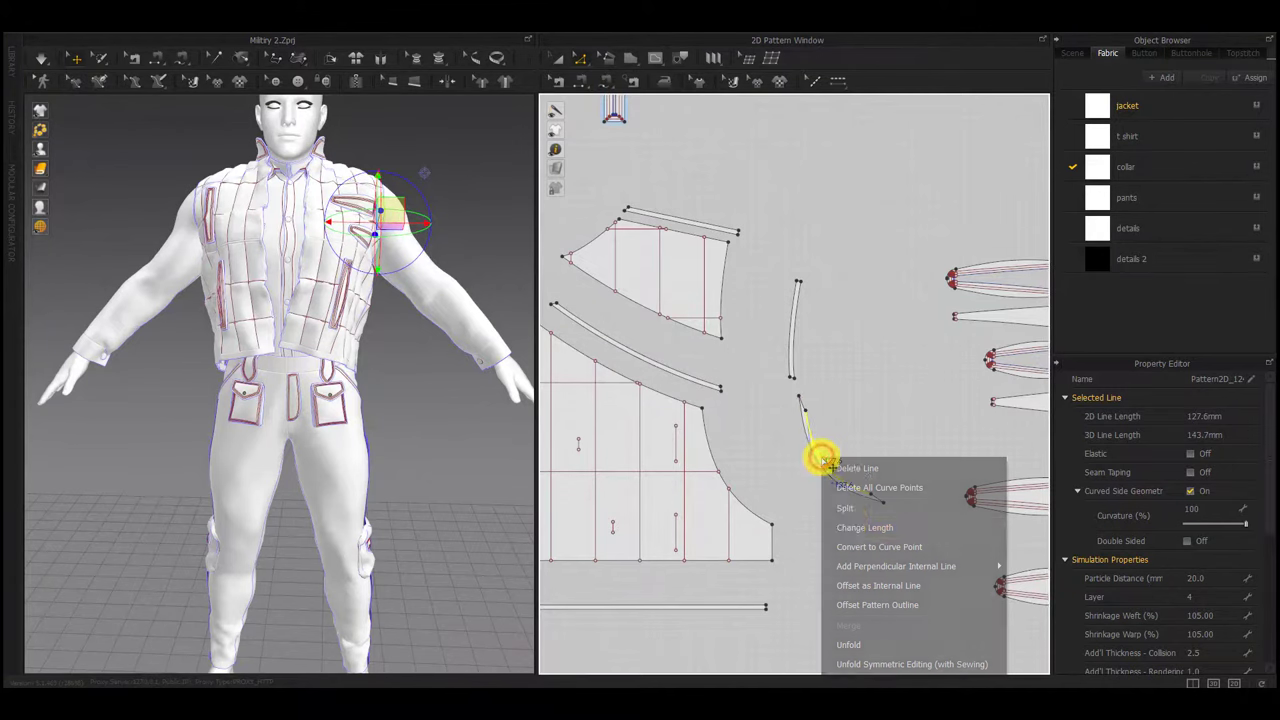
{"action": "left_click", "coordinate": [850, 527]}
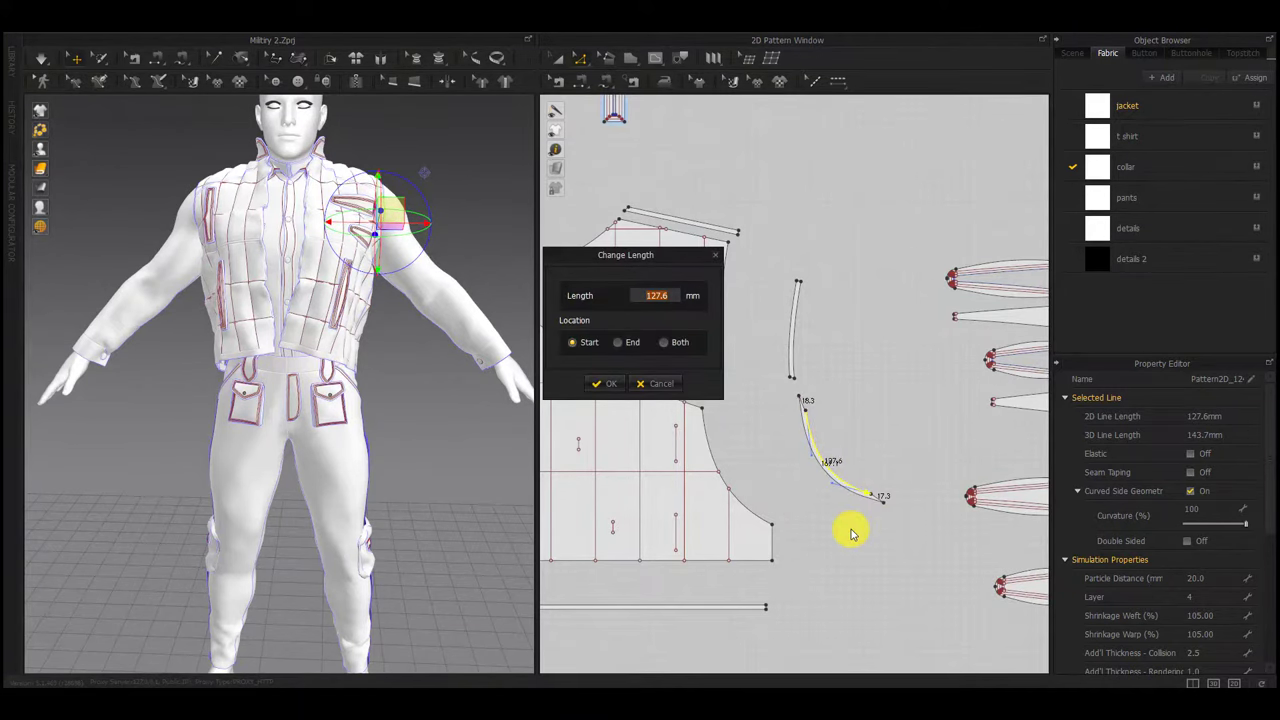
{"action": "type", "text": "157.6"}
{"action": "left_click", "coordinate": [661, 346]}
{"action": "left_click", "coordinate": [604, 383]}
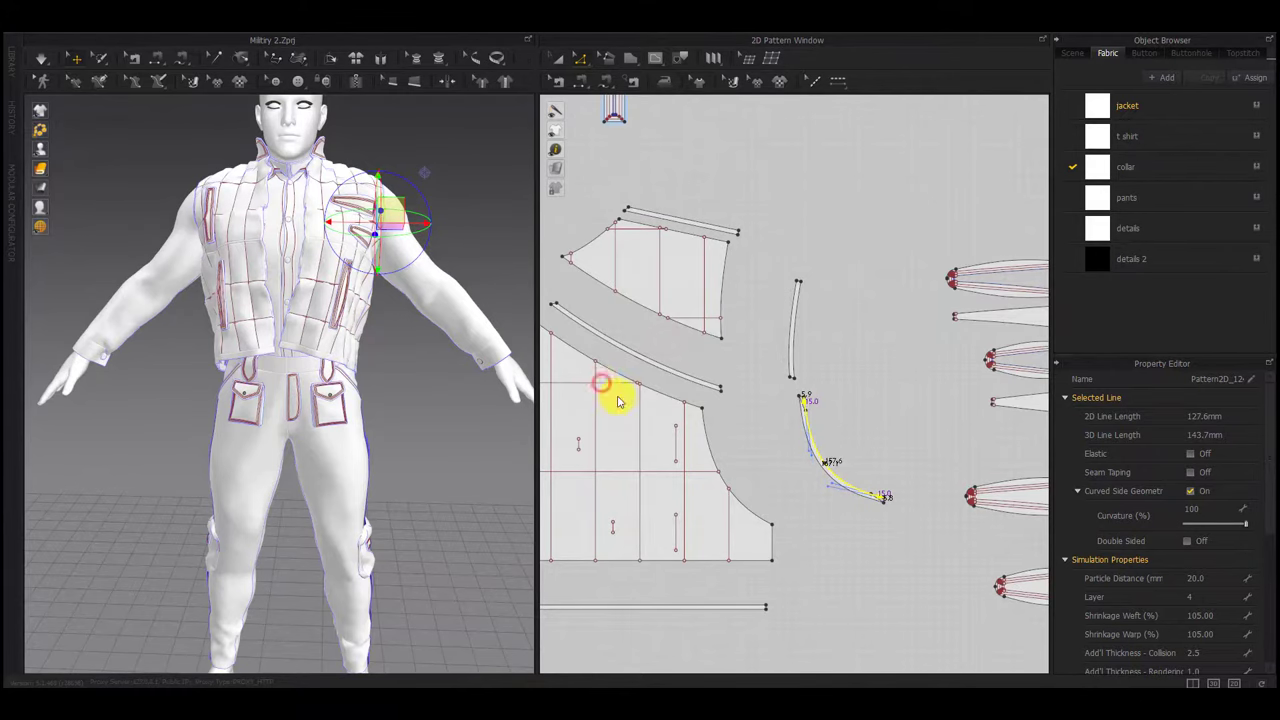
Lengthen the outer edge of the curved armhole strip beside the wearer's-right upper-row chest panel to 167.3 mm, extending from both ends
{"action": "scroll", "coordinate": [669, 464], "scroll_direction": "down", "scroll_amount": 3}
{"action": "middle_click_drag", "start_coordinate": [669, 464], "coordinate": [986, 450]}
{"action": "middle_click_drag", "start_coordinate": [720, 450], "coordinate": [1034, 446]}
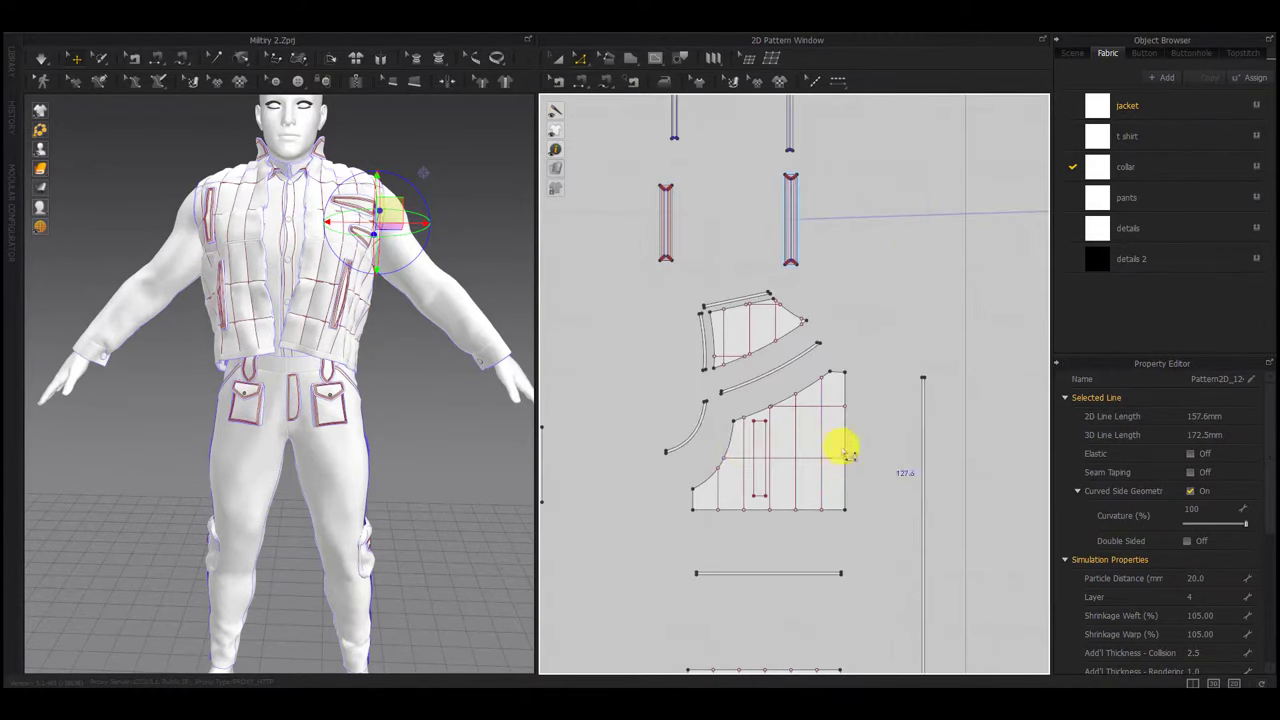
{"action": "scroll", "coordinate": [681, 433], "scroll_direction": "up", "scroll_amount": 4}
{"action": "right_click", "coordinate": [738, 447]}
{"action": "left_click", "coordinate": [763, 518]}
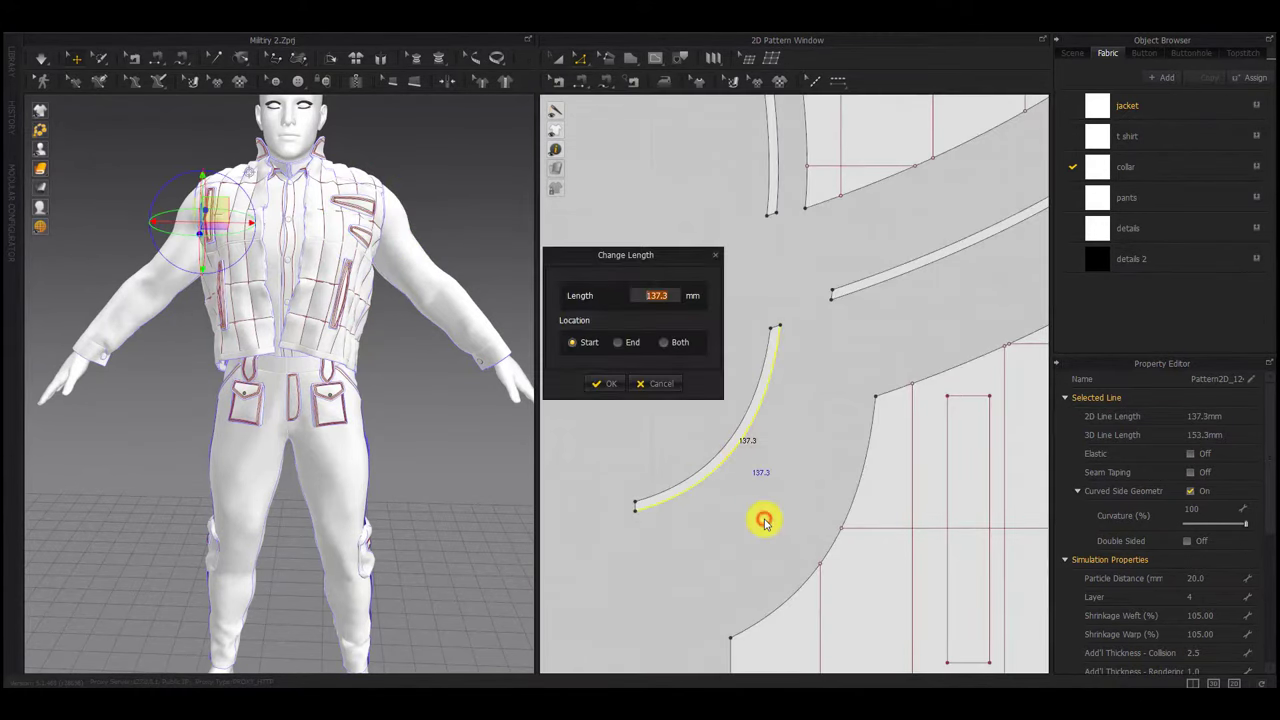
{"action": "left_click", "coordinate": [663, 342]}
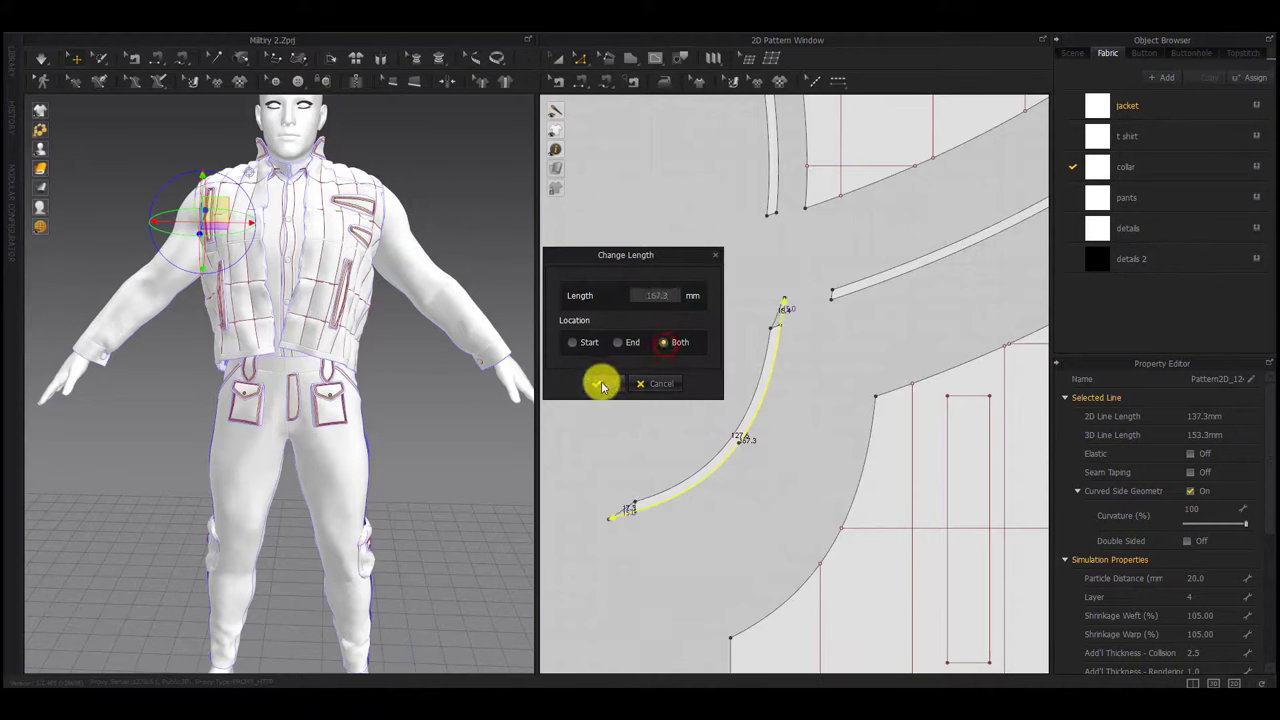
{"action": "left_click", "coordinate": [606, 383]}
Lengthen the inner edge of the wearer's-right chest armhole strip to 157.6 mm, extending from both ends, and clear the selection
{"action": "right_click", "coordinate": [732, 436]}
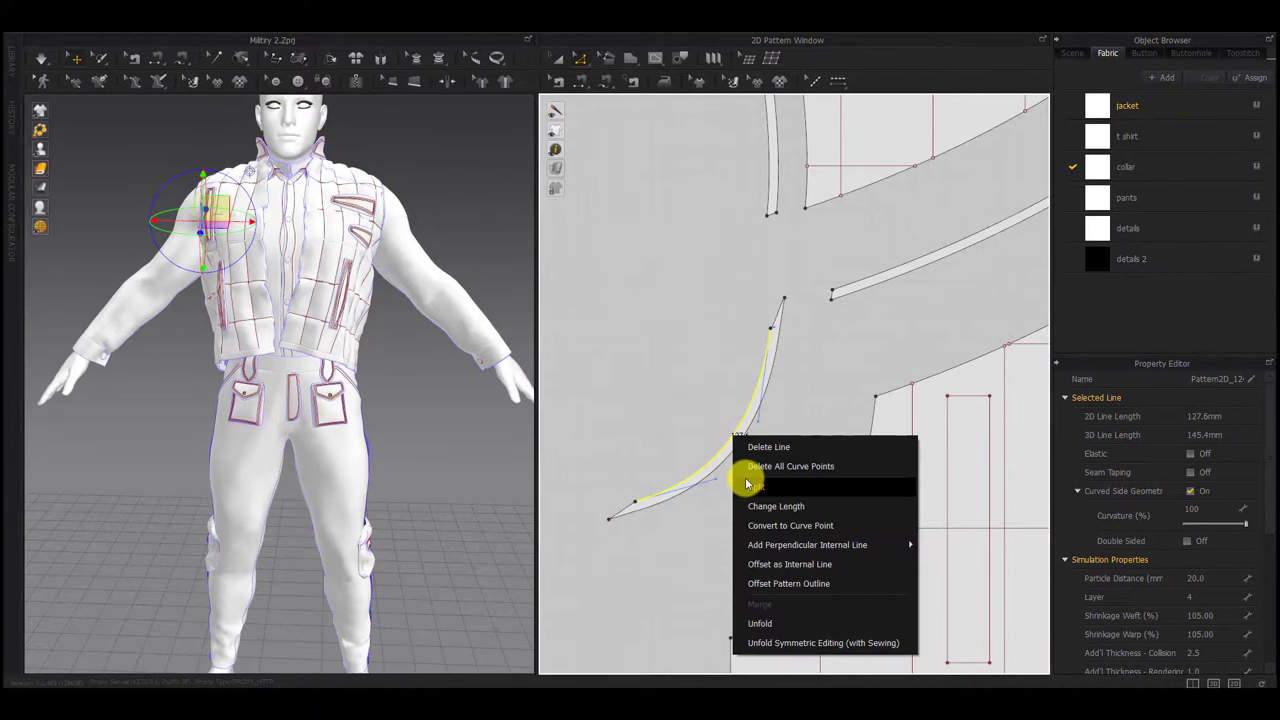
{"action": "left_click", "coordinate": [756, 506]}
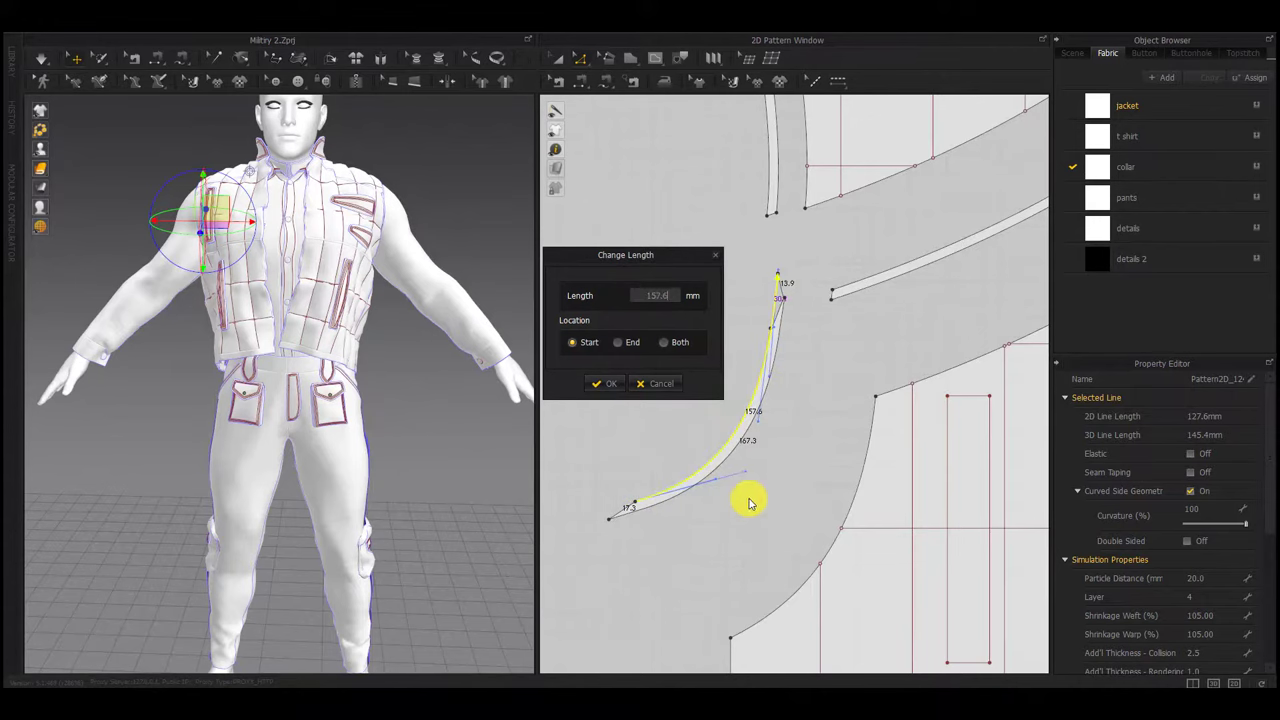
{"action": "left_click", "coordinate": [663, 342]}
{"action": "left_click", "coordinate": [600, 384]}
{"action": "left_click", "coordinate": [602, 392]}
Start the simulation to drape the jacket with its lengthened armhole strips
{"action": "scroll", "coordinate": [864, 381], "scroll_direction": "down", "scroll_amount": 5}
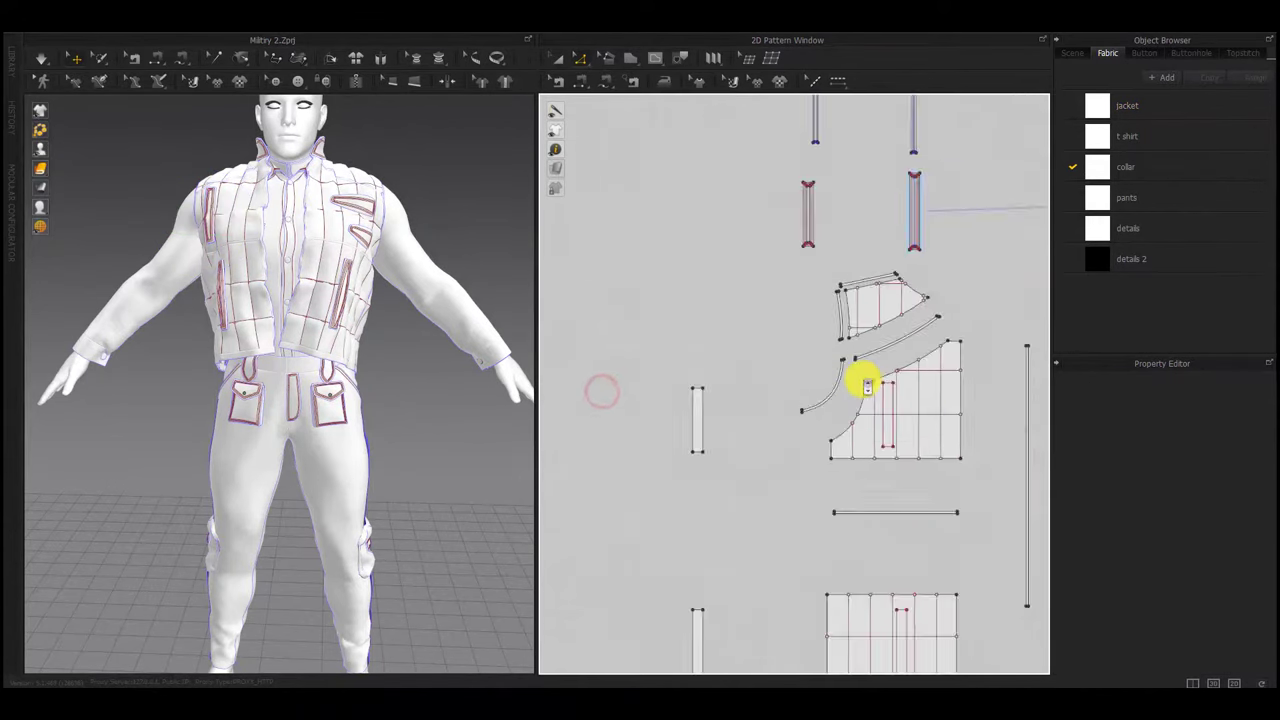
{"action": "scroll", "coordinate": [864, 381], "scroll_direction": "down", "scroll_amount": 10}
{"action": "middle_click_drag", "start_coordinate": [906, 483], "coordinate": [728, 431]}
{"action": "right_click_drag", "start_coordinate": [430, 436], "coordinate": [448, 416]}
{"action": "key", "text": "space"}
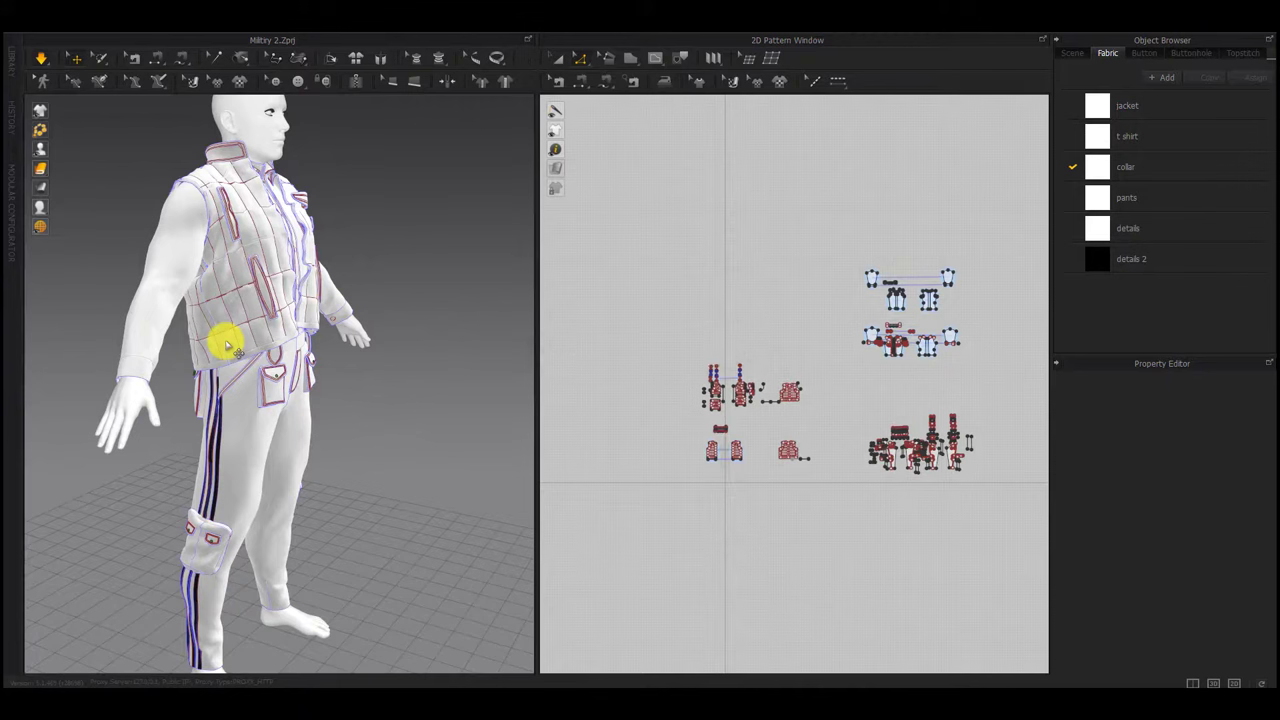
Pull the jacket's lower front panels and side downward on the avatar while the simulation runs
{"action": "scroll", "coordinate": [190, 257], "scroll_direction": "up", "scroll_amount": 3}
{"action": "right_click_drag", "start_coordinate": [190, 257], "coordinate": [154, 257]}
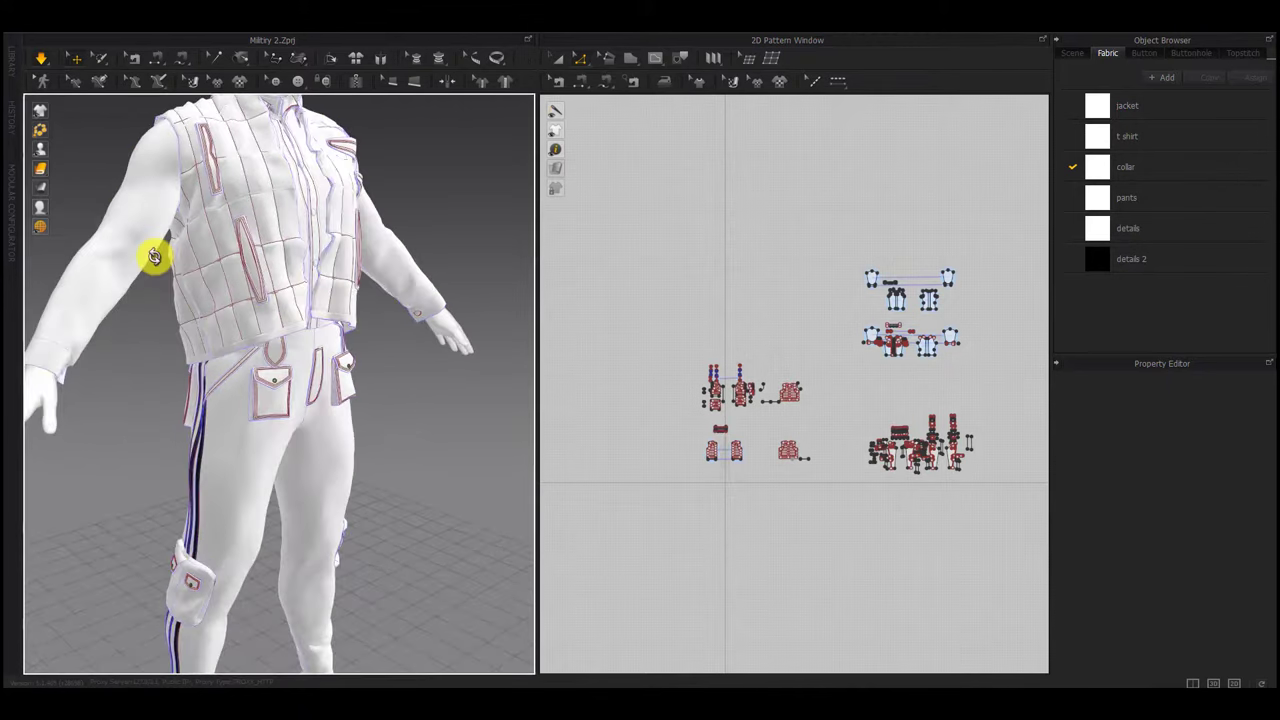
{"action": "left_click_drag", "start_coordinate": [189, 257], "coordinate": [207, 329]}
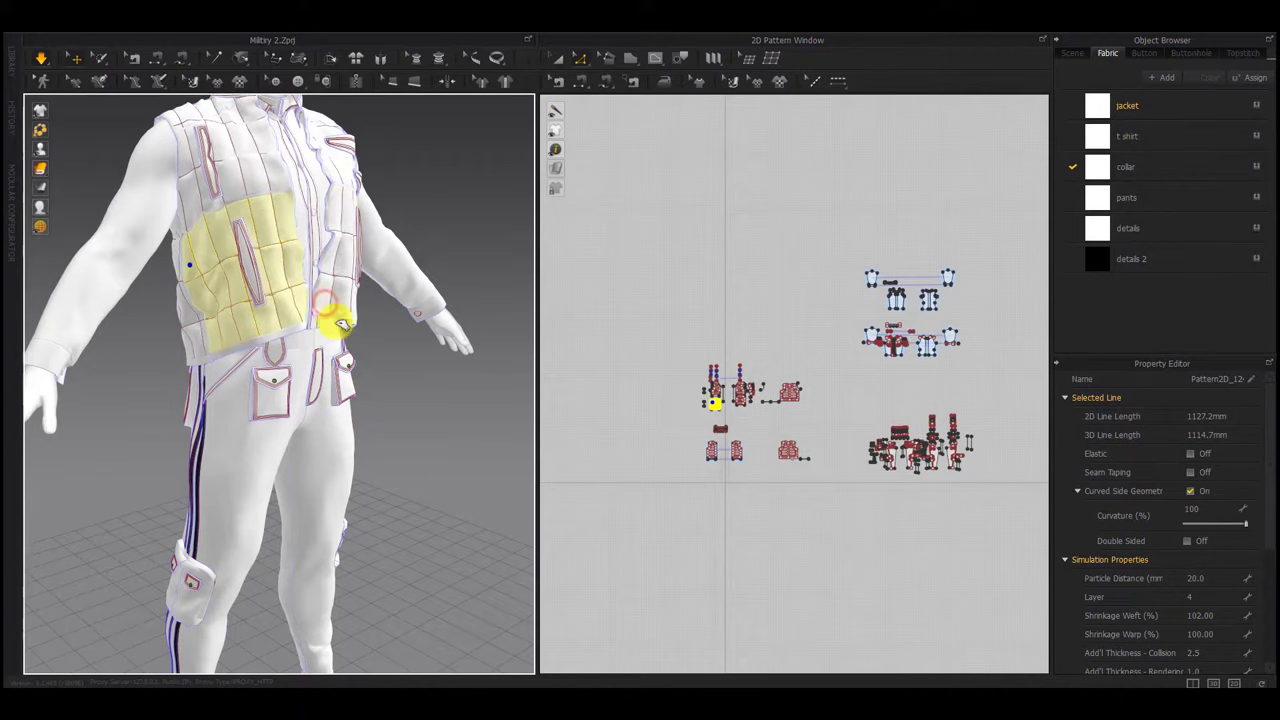
{"action": "left_click_drag", "start_coordinate": [325, 302], "coordinate": [348, 353]}
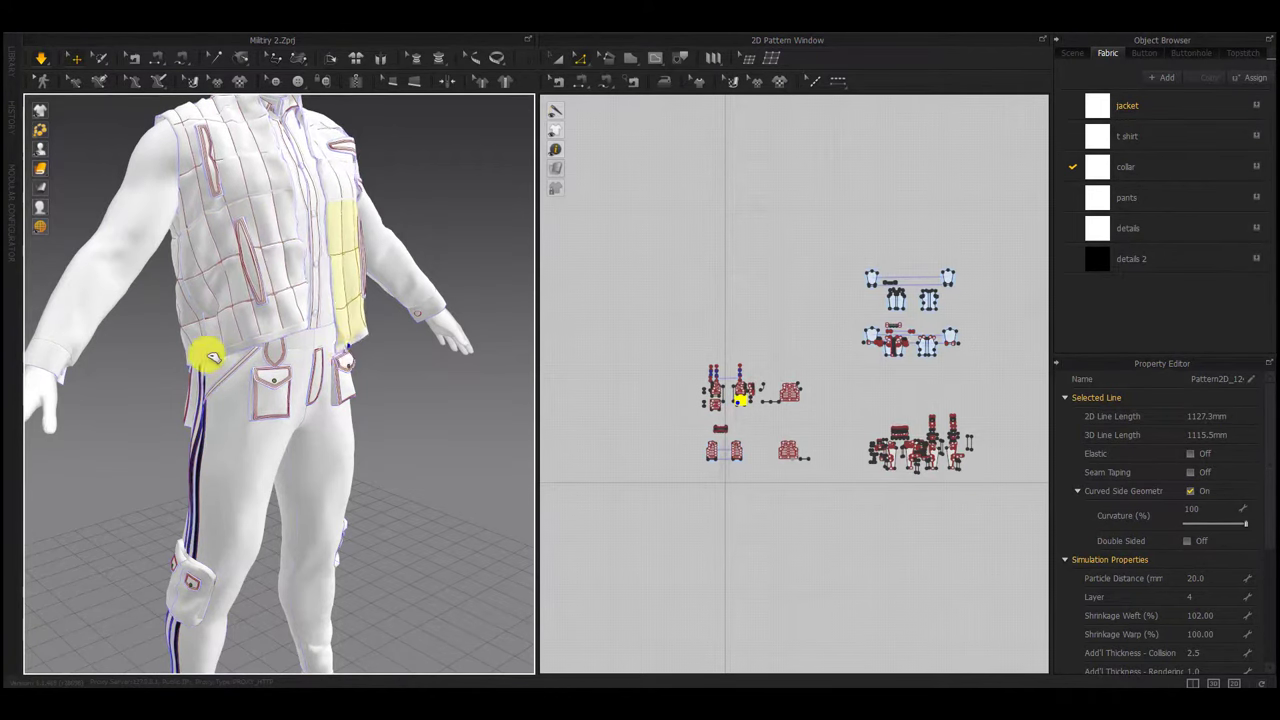
{"action": "right_click_drag", "start_coordinate": [208, 355], "coordinate": [364, 308]}
{"action": "left_click_drag", "start_coordinate": [448, 241], "coordinate": [440, 286]}
{"action": "left_click", "coordinate": [449, 316]}
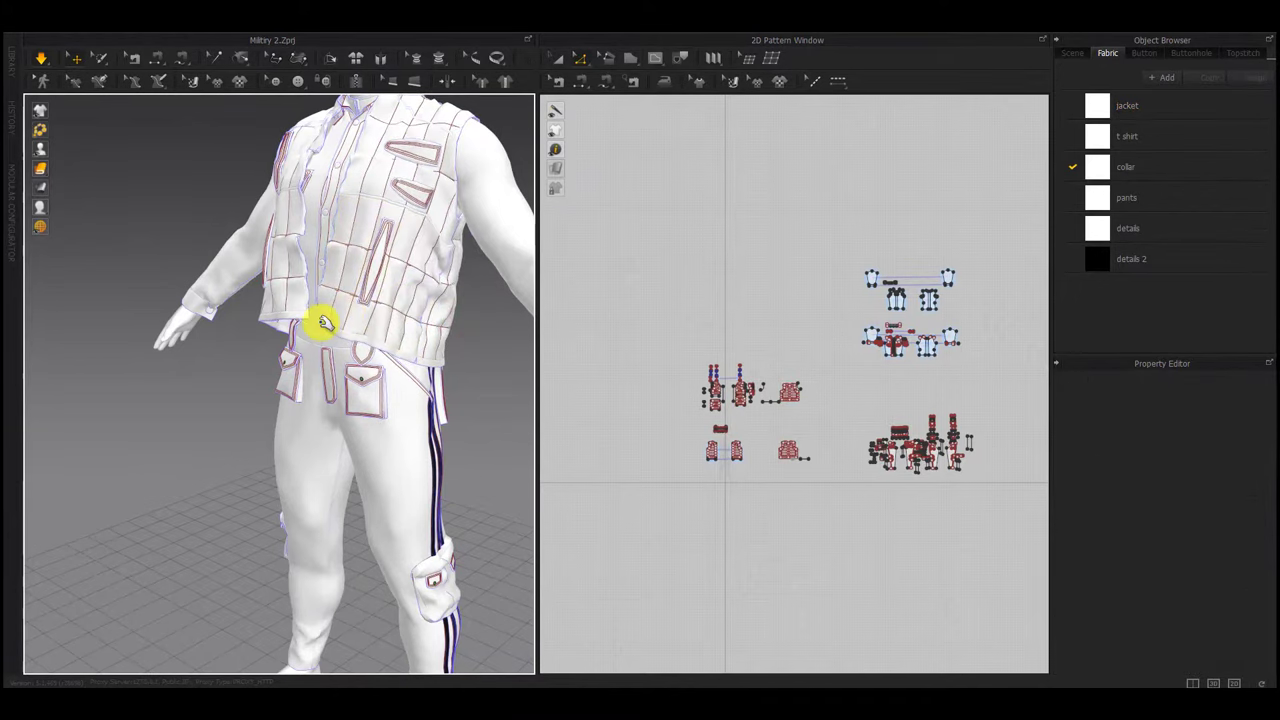
Examine the simulated jacket's fit around the armholes, back and hem from all sides
{"action": "scroll", "coordinate": [377, 272], "scroll_direction": "down", "scroll_amount": 3}
{"action": "right_click_drag", "start_coordinate": [531, 292], "coordinate": [503, 263]}
{"action": "right_click_drag", "start_coordinate": [417, 312], "coordinate": [461, 363]}
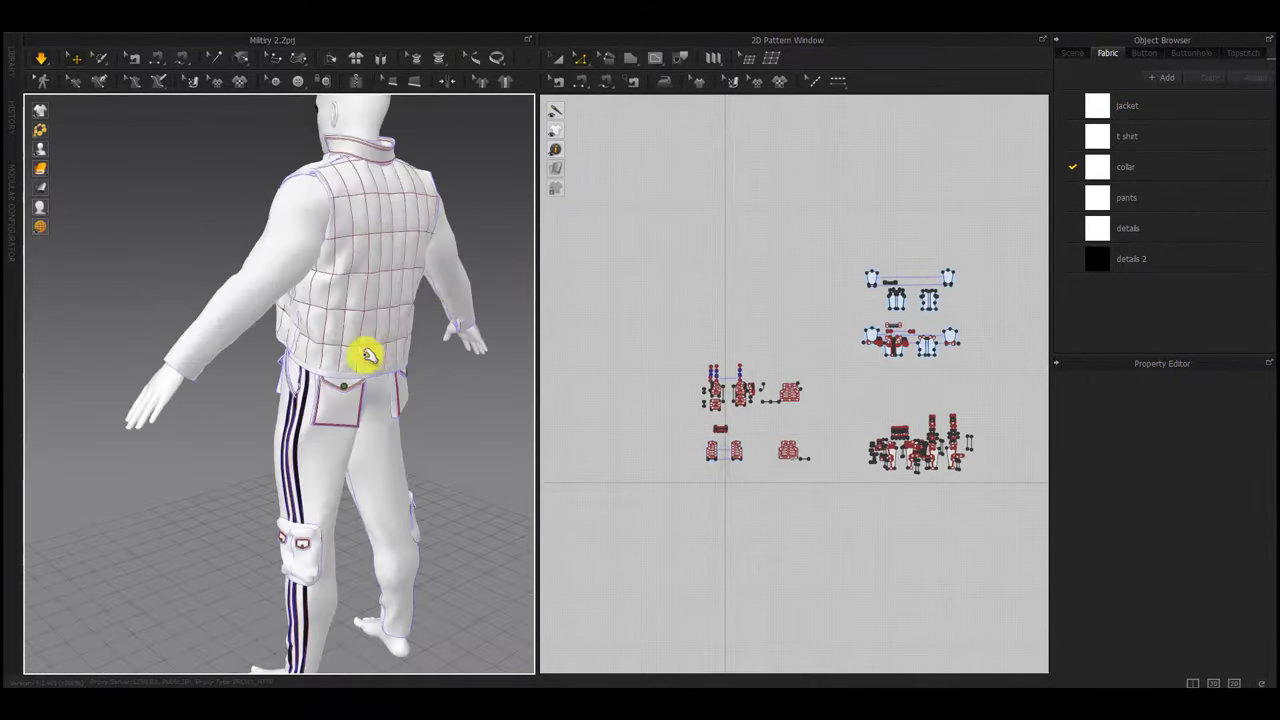
{"action": "right_click_drag", "start_coordinate": [383, 368], "coordinate": [361, 412]}
{"action": "scroll", "coordinate": [326, 268], "scroll_direction": "up", "scroll_amount": 3}
{"action": "right_click_drag", "start_coordinate": [329, 277], "coordinate": [410, 344]}
{"action": "right_click_drag", "start_coordinate": [385, 390], "coordinate": [328, 419]}
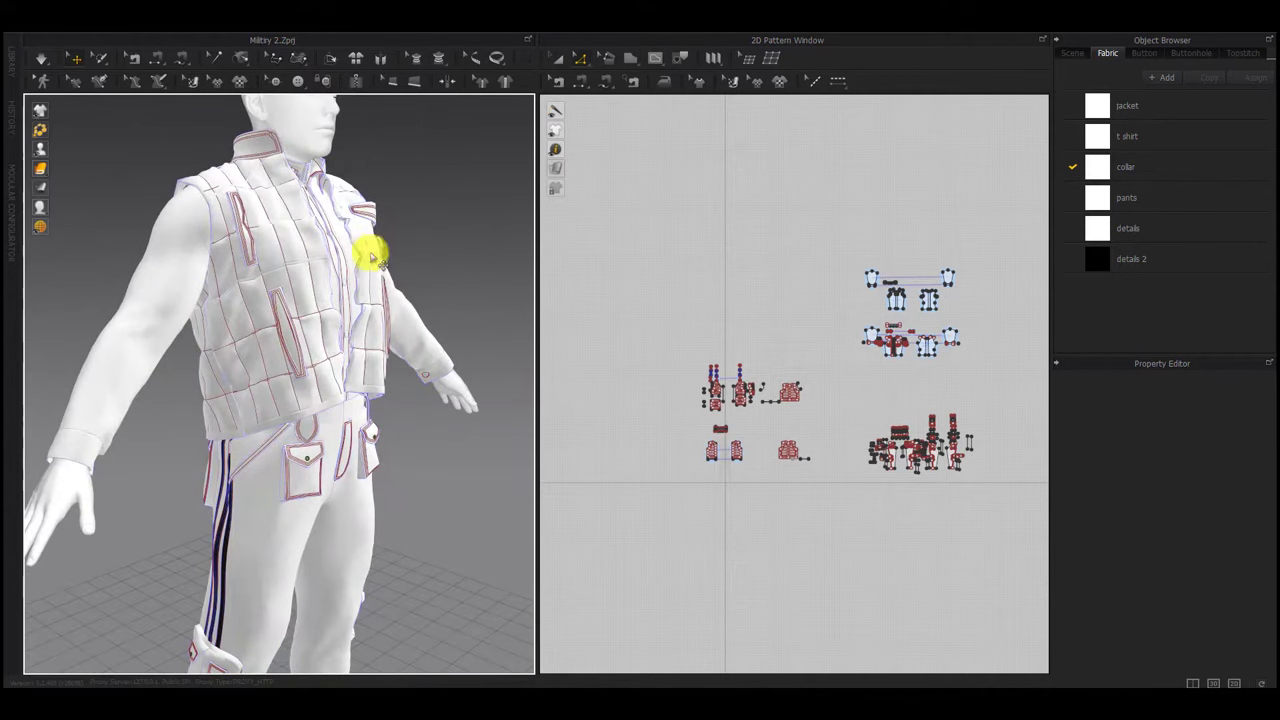
Check the simulation properties of all jacket pieces and of the lower-row front panels
{"action": "key", "text": "a"}
{"action": "left_click_drag", "start_coordinate": [817, 327], "coordinate": [631, 482]}
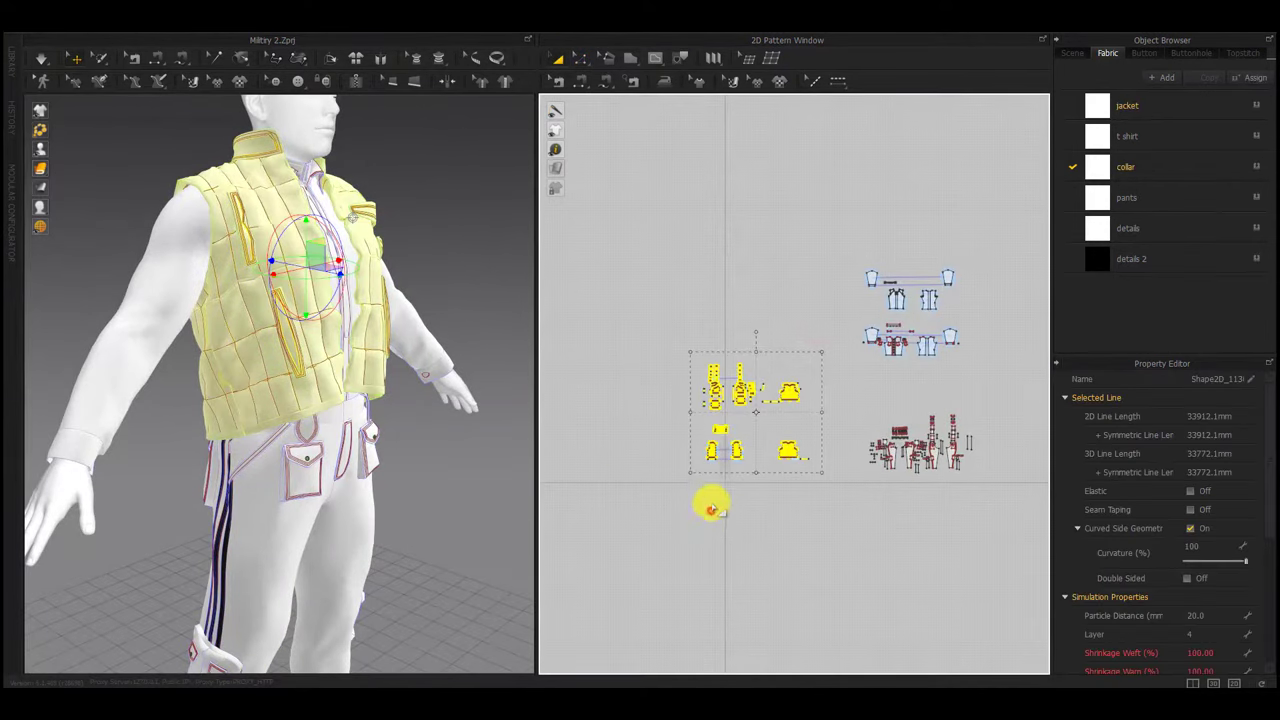
{"action": "left_click", "coordinate": [710, 510]}
{"action": "scroll", "coordinate": [722, 450], "scroll_direction": "up", "scroll_amount": 5}
{"action": "left_click_drag", "start_coordinate": [732, 445], "coordinate": [665, 470]}
{"action": "left_click_drag", "start_coordinate": [797, 403], "coordinate": [668, 476]}
{"action": "scroll", "coordinate": [1089, 534], "scroll_direction": "down", "scroll_amount": 2}
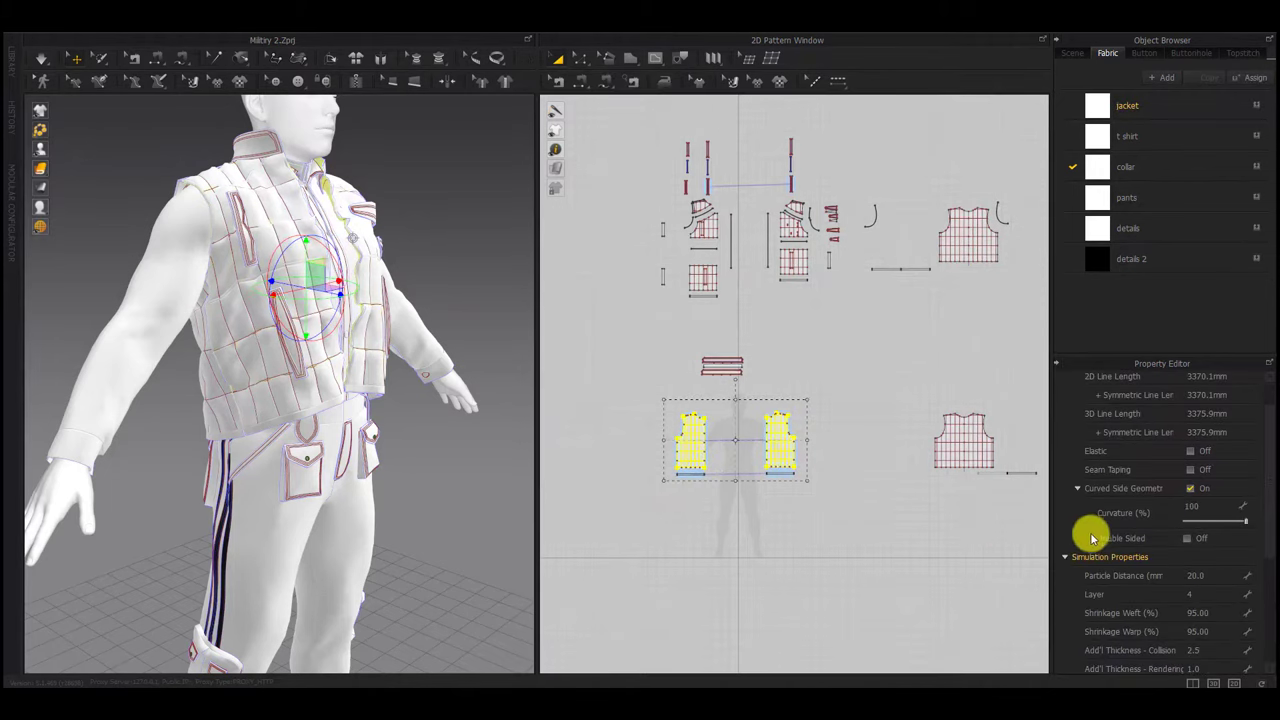
{"action": "left_click", "coordinate": [924, 551]}
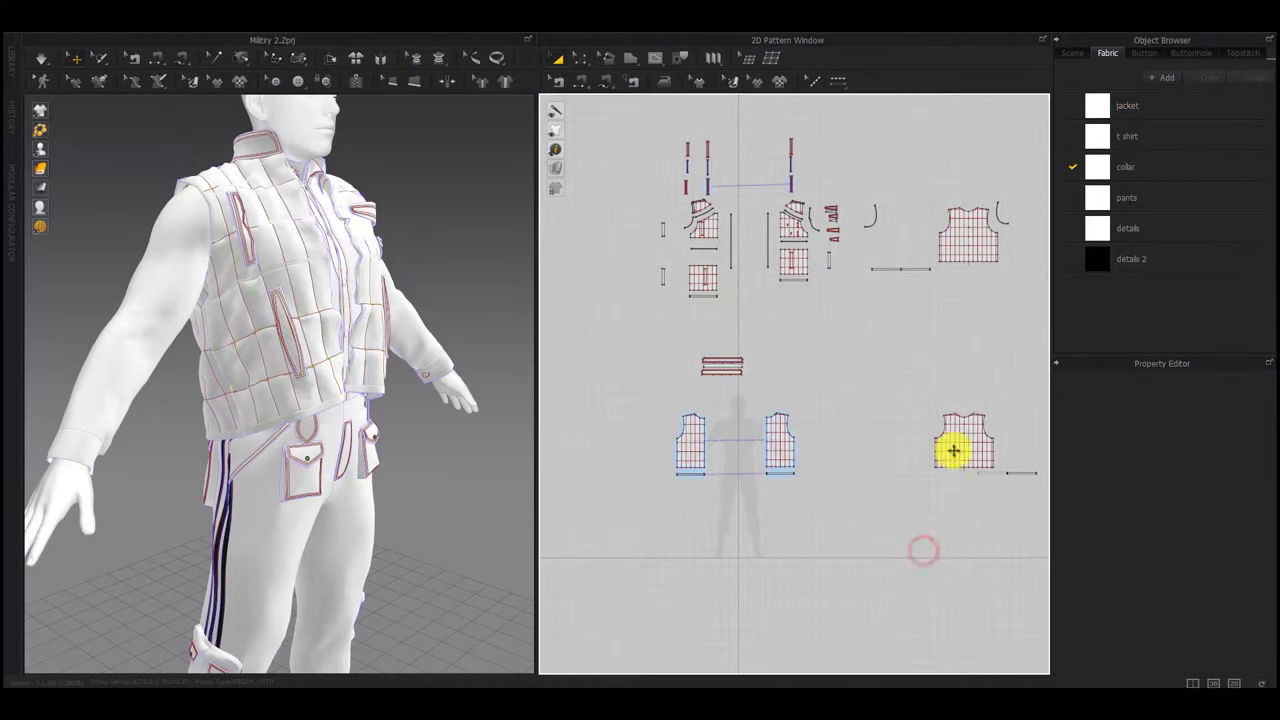
Check the shrinkage settings of the upper-row front pieces and the narrow pocket strips above them
{"action": "middle_click_drag", "start_coordinate": [901, 380], "coordinate": [911, 437]}
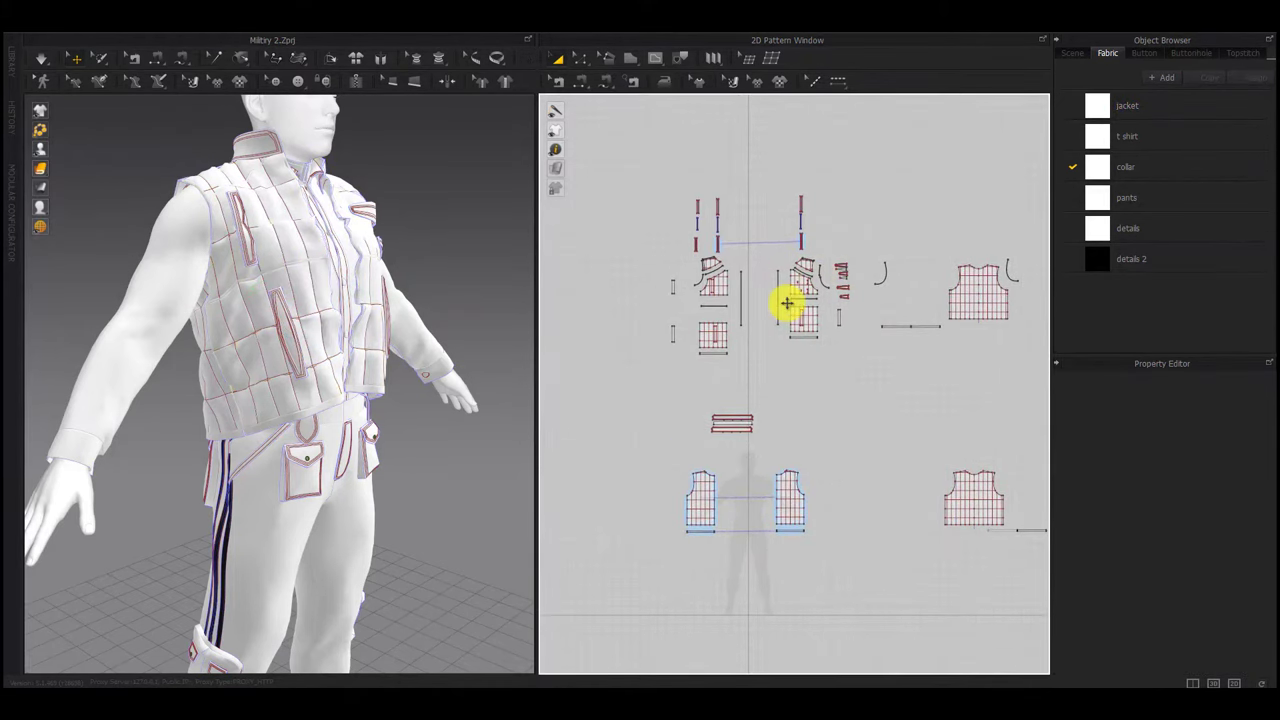
{"action": "left_click_drag", "start_coordinate": [872, 155], "coordinate": [594, 377]}
{"action": "left_click", "coordinate": [798, 374]}
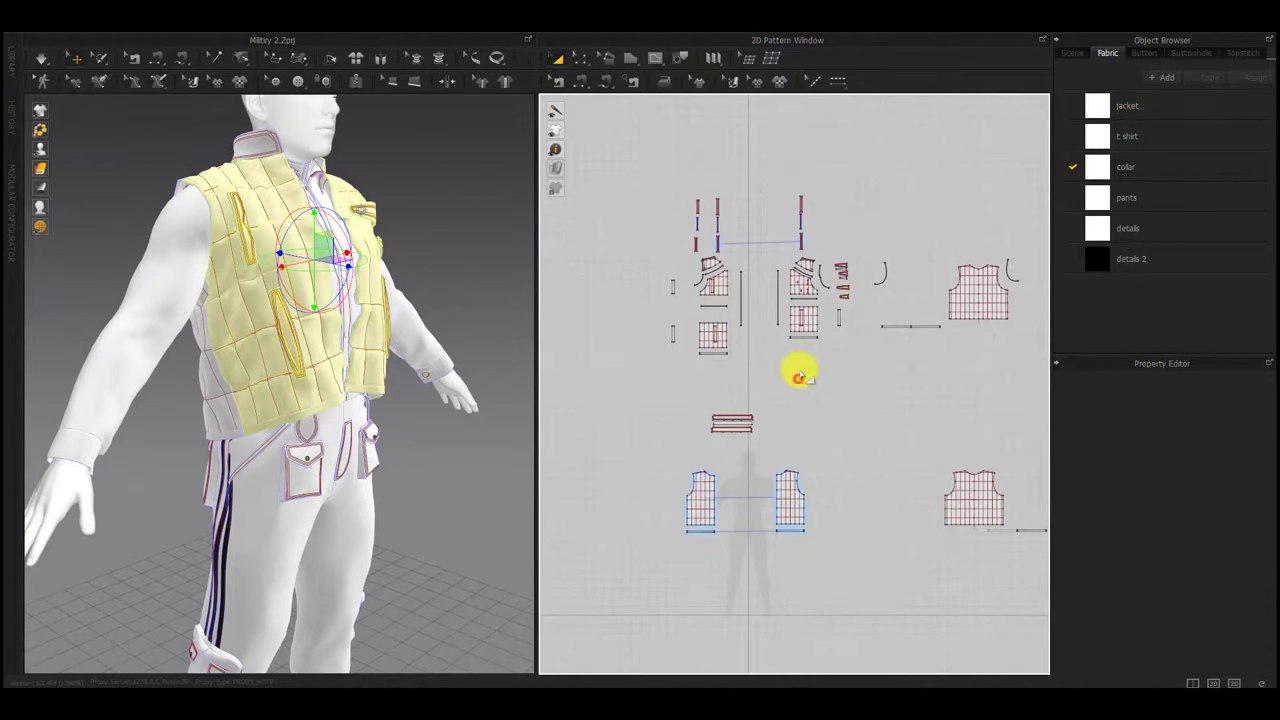
{"action": "left_click_drag", "start_coordinate": [682, 243], "coordinate": [651, 254]}
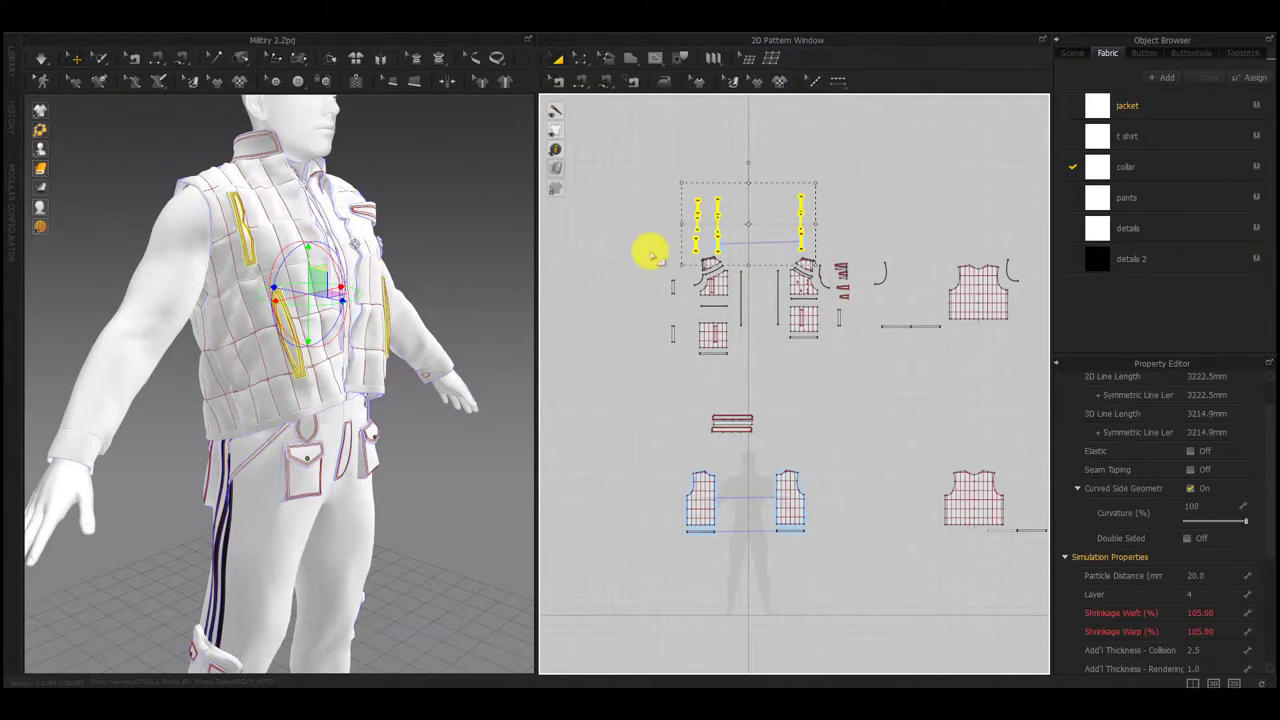
{"action": "left_click", "coordinate": [784, 361]}
Set Shrinkage Weft and Warp to 100% for the two long front-opening strips between the upper-row front panels
{"action": "right_click_drag", "start_coordinate": [429, 402], "coordinate": [340, 414]}
{"action": "scroll", "coordinate": [780, 297], "scroll_direction": "up", "scroll_amount": 5}
{"action": "scroll", "coordinate": [780, 297], "scroll_direction": "down", "scroll_amount": 2}
{"action": "middle_click_drag", "start_coordinate": [780, 297], "coordinate": [816, 298]}
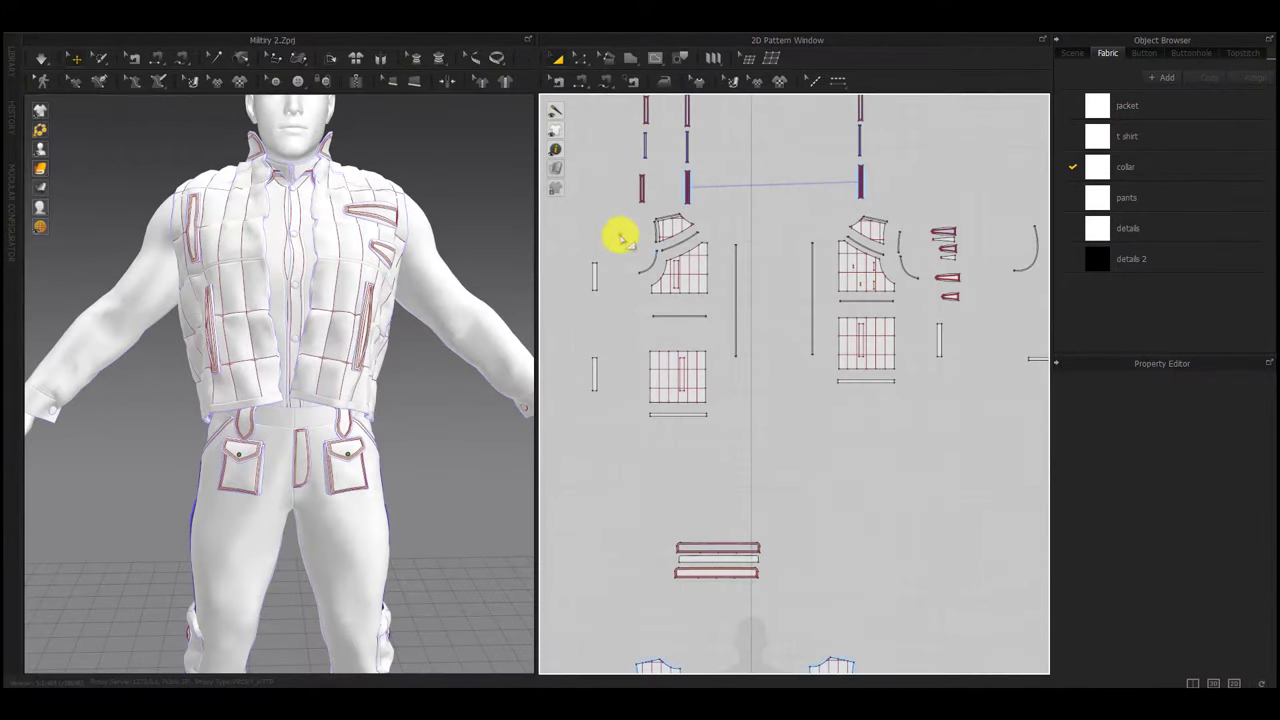
{"action": "left_click_drag", "start_coordinate": [620, 235], "coordinate": [558, 431]}
{"action": "left_click", "coordinate": [851, 446]}
{"action": "left_click_drag", "start_coordinate": [920, 192], "coordinate": [590, 437]}
{"action": "left_click", "coordinate": [680, 454]}
{"action": "left_click_drag", "start_coordinate": [910, 203], "coordinate": [622, 453]}
{"action": "left_click", "coordinate": [768, 449]}
{"action": "left_click_drag", "start_coordinate": [846, 209], "coordinate": [717, 406]}
{"action": "double_click", "coordinate": [1216, 577]}
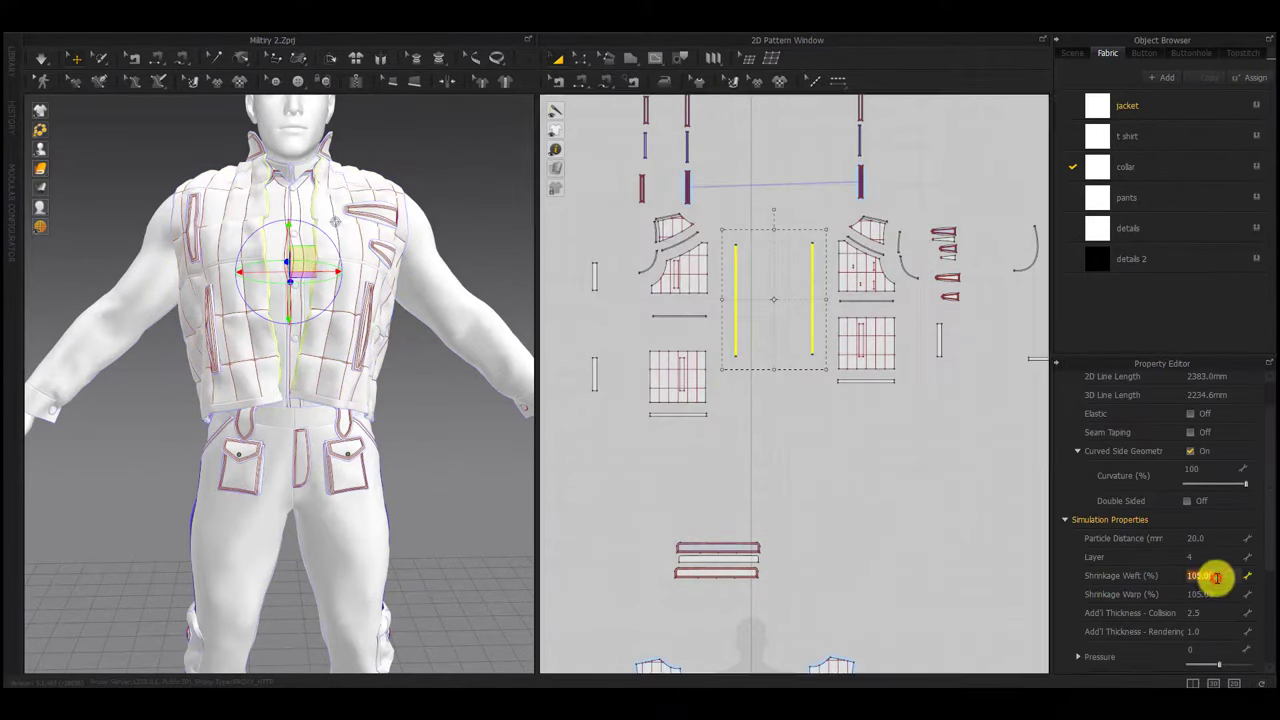
{"action": "left_click", "coordinate": [961, 514]}
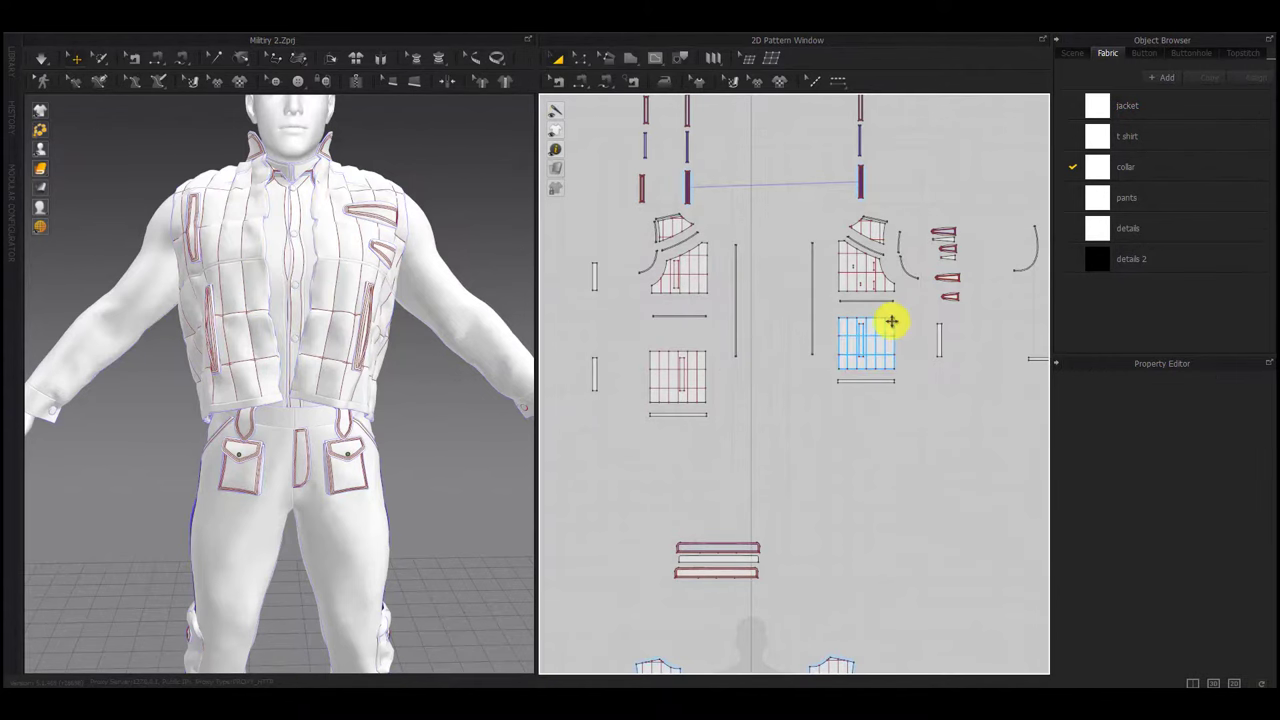
Set Shrinkage Weft to 100% for the lower quilted front panel on each side in the upper row
{"action": "left_click", "coordinate": [892, 321]}
{"action": "double_click", "coordinate": [1212, 575]}
{"action": "type", "text": "100"}
{"action": "left_click", "coordinate": [856, 475]}
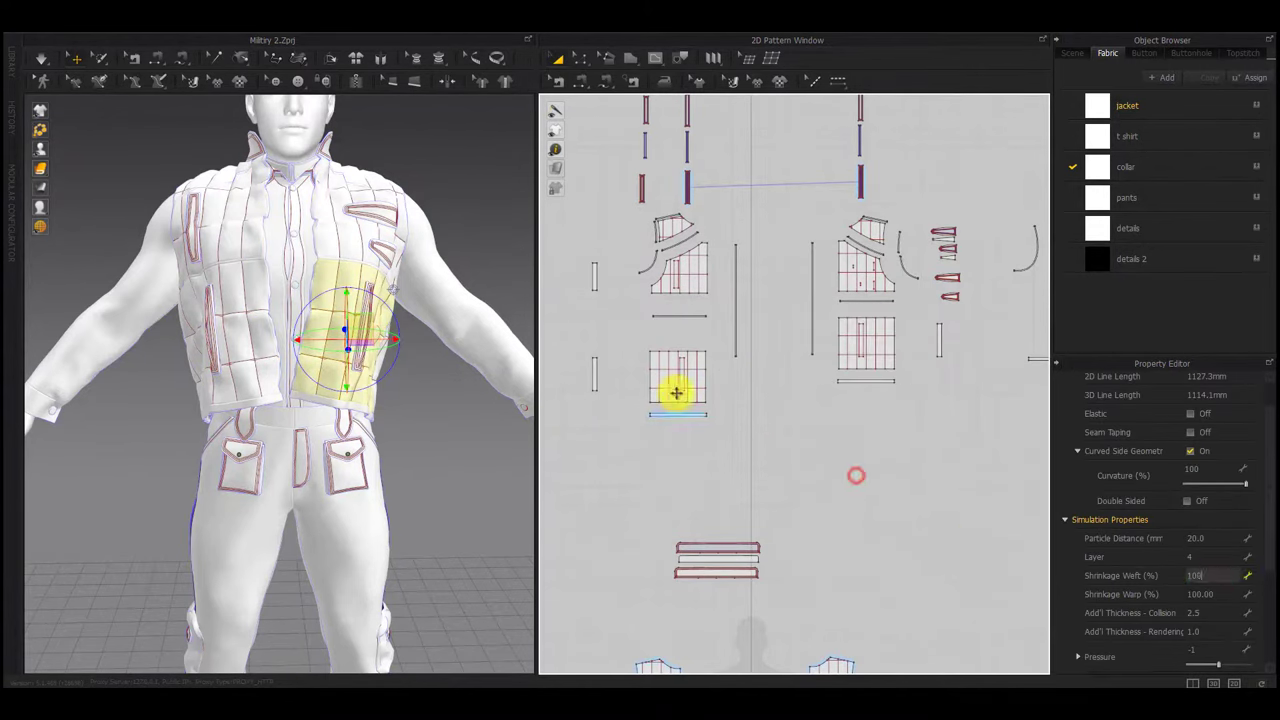
{"action": "left_click", "coordinate": [673, 383]}
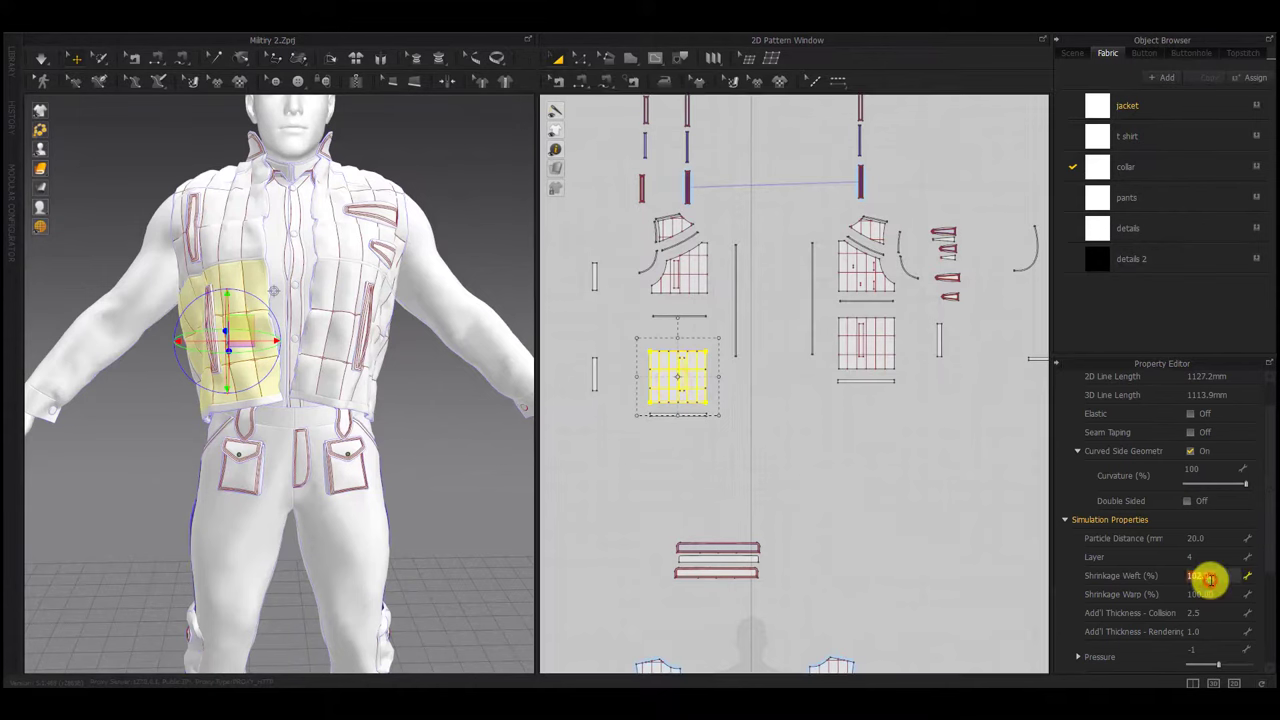
{"action": "left_click", "coordinate": [929, 500]}
Set Shrinkage Weft to 100% for the quilted chest panels on both sides of the jacket front
{"action": "left_click", "coordinate": [843, 267]}
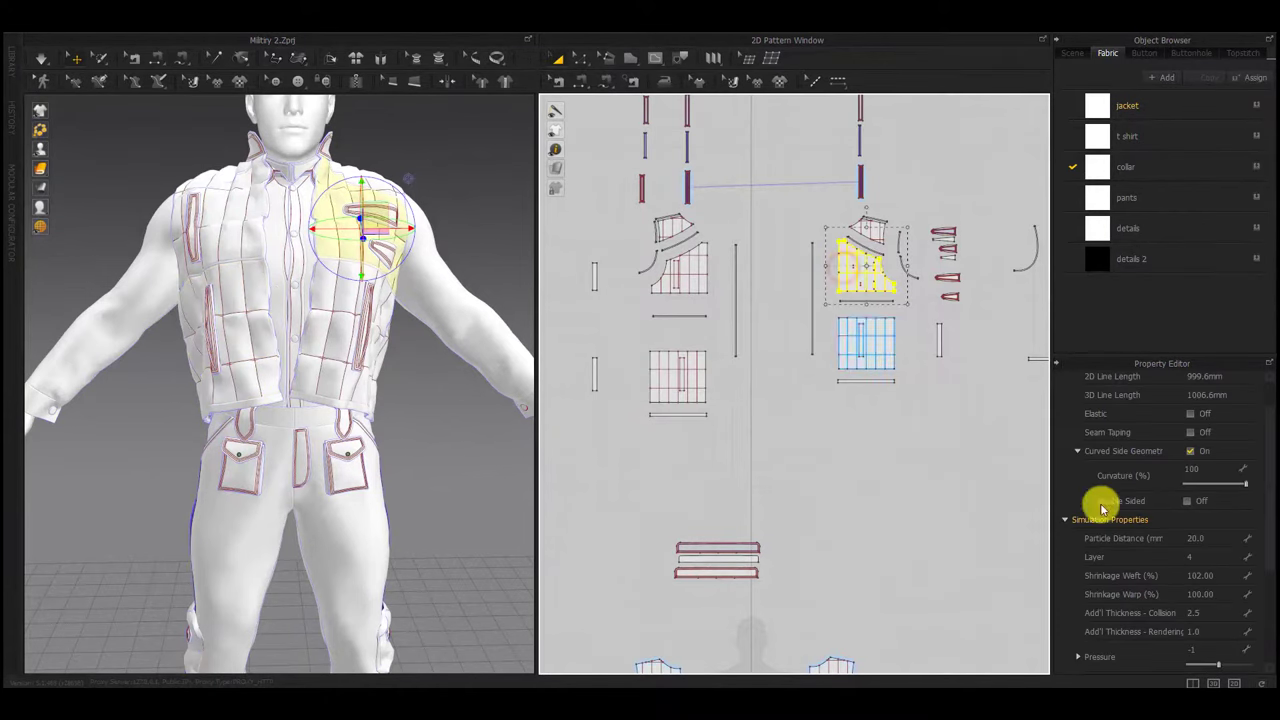
{"action": "double_click", "coordinate": [1210, 576]}
{"action": "left_click", "coordinate": [706, 281]}
{"action": "double_click", "coordinate": [1208, 577]}
{"action": "type", "text": "100"}
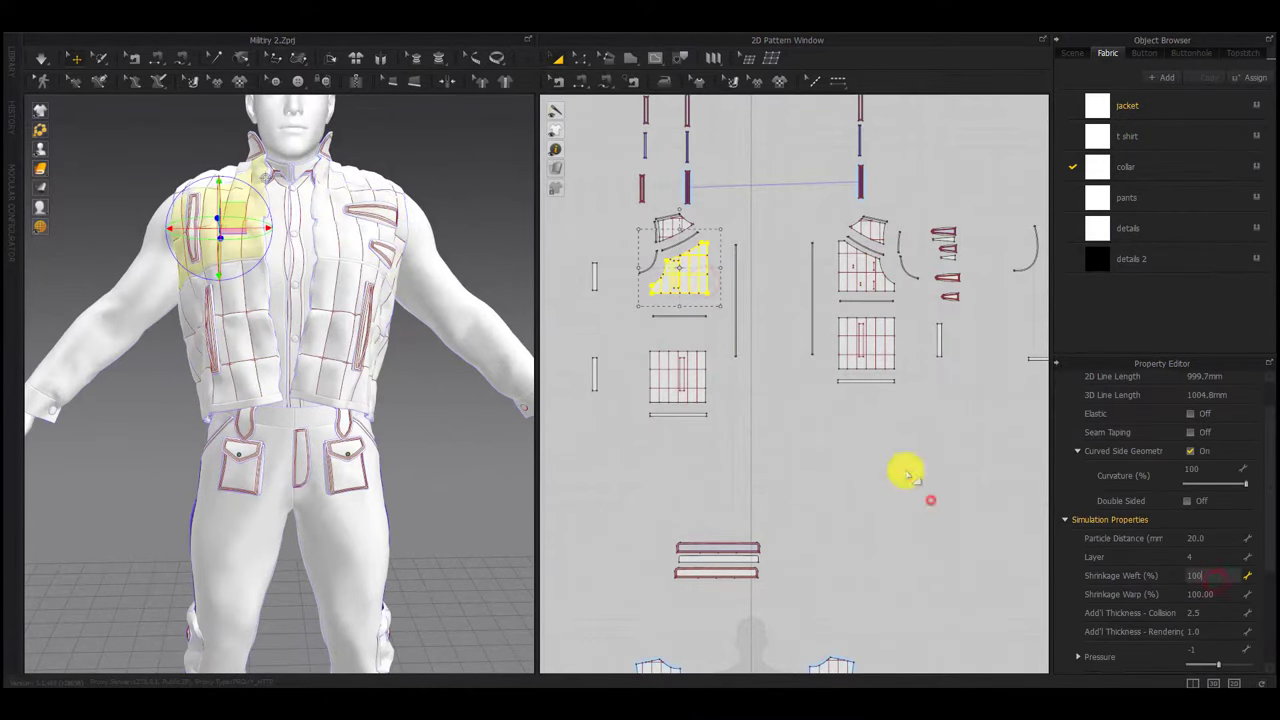
{"action": "left_click", "coordinate": [929, 500]}
Set Shrinkage Weft and Warp to 100% for both front shoulder yokes together with their shoulder, seam and armhole strips
{"action": "left_click", "coordinate": [676, 229]}
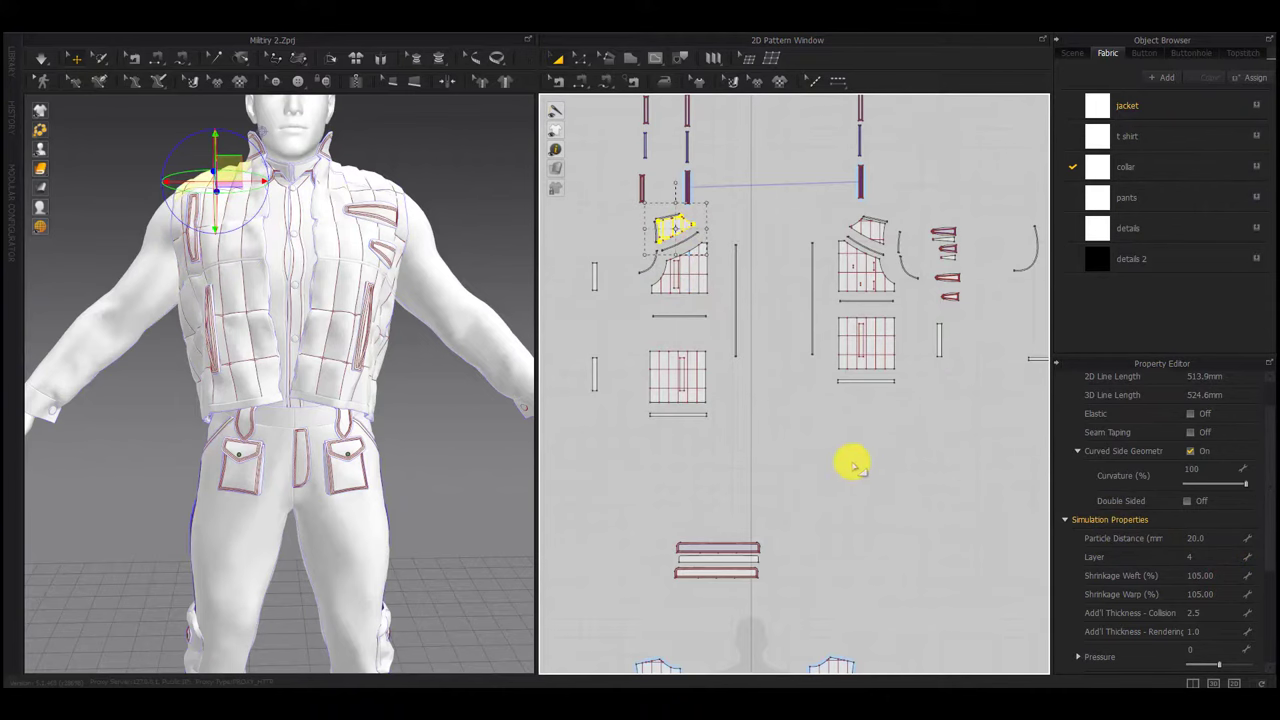
{"action": "right_click_drag", "start_coordinate": [395, 418], "coordinate": [225, 415]}
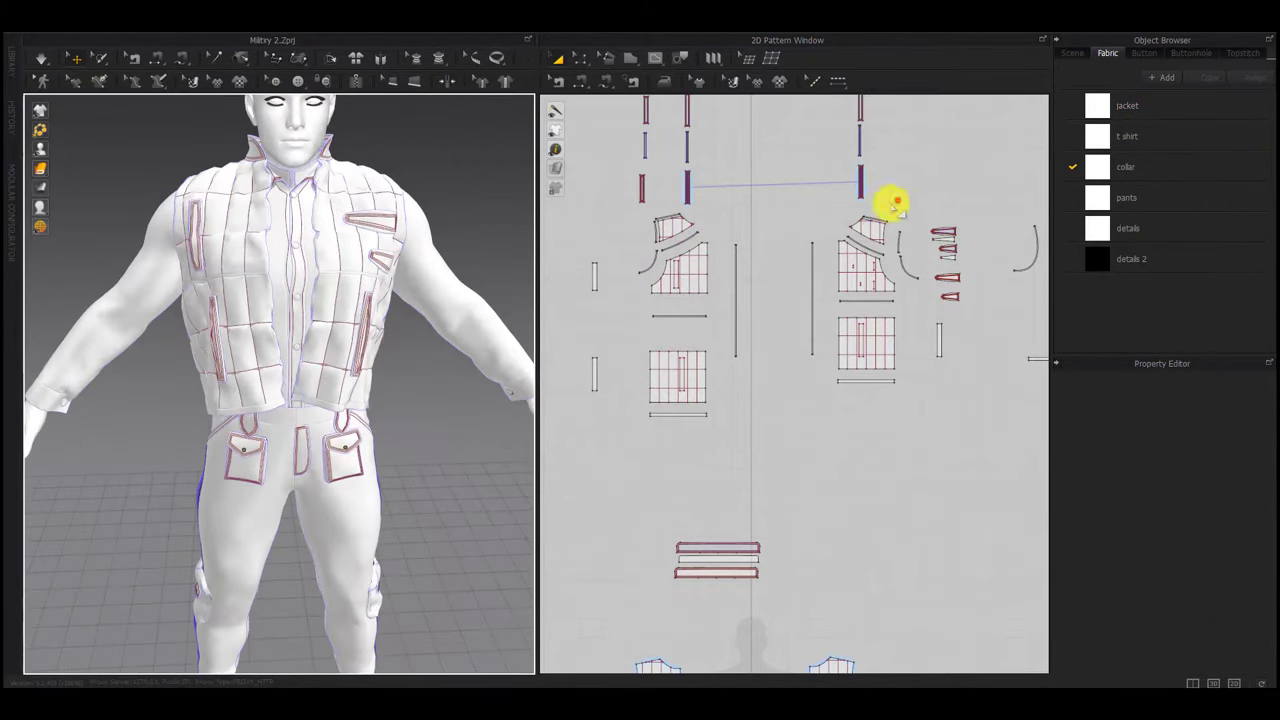
{"action": "left_click_drag", "start_coordinate": [897, 199], "coordinate": [848, 243]}
{"action": "scroll", "coordinate": [871, 211], "scroll_direction": "up", "scroll_amount": 5}
{"action": "left_click_drag", "start_coordinate": [957, 177], "coordinate": [774, 320]}
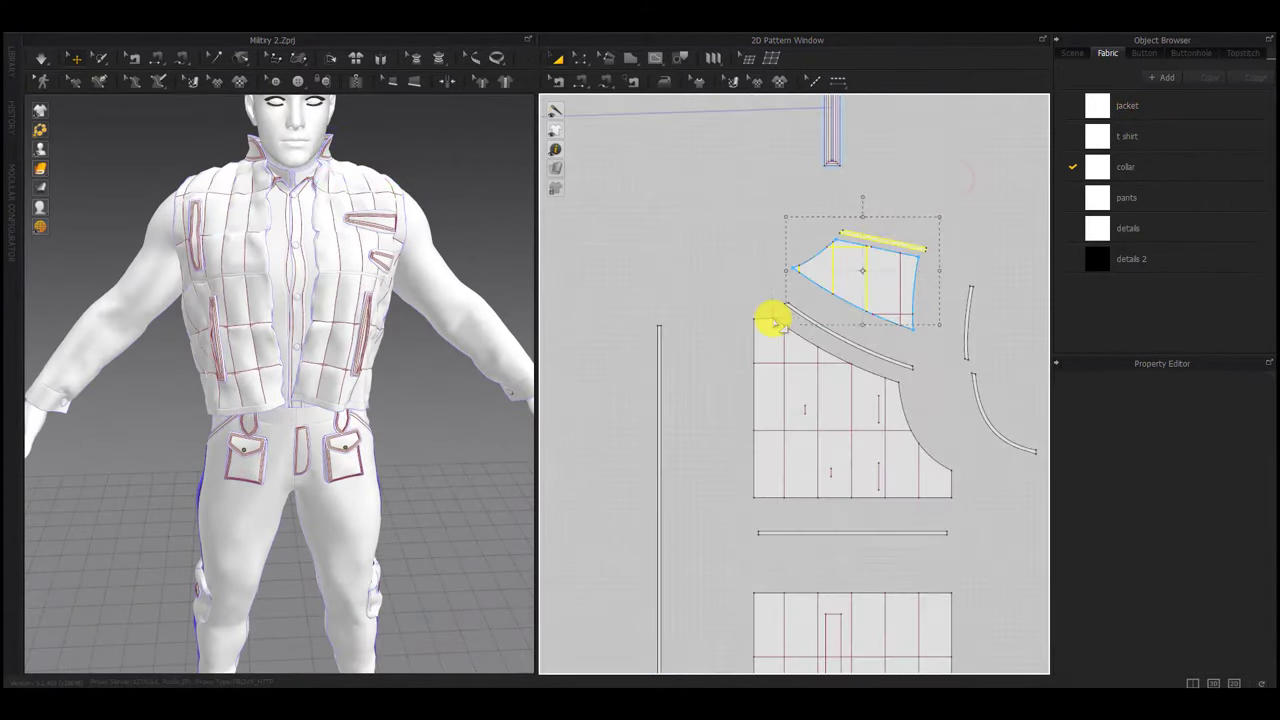
{"action": "left_click_drag", "start_coordinate": [929, 340], "coordinate": [899, 303]}
{"action": "left_click", "coordinate": [895, 301]}
{"action": "left_click", "coordinate": [862, 352], "text": "shift"}
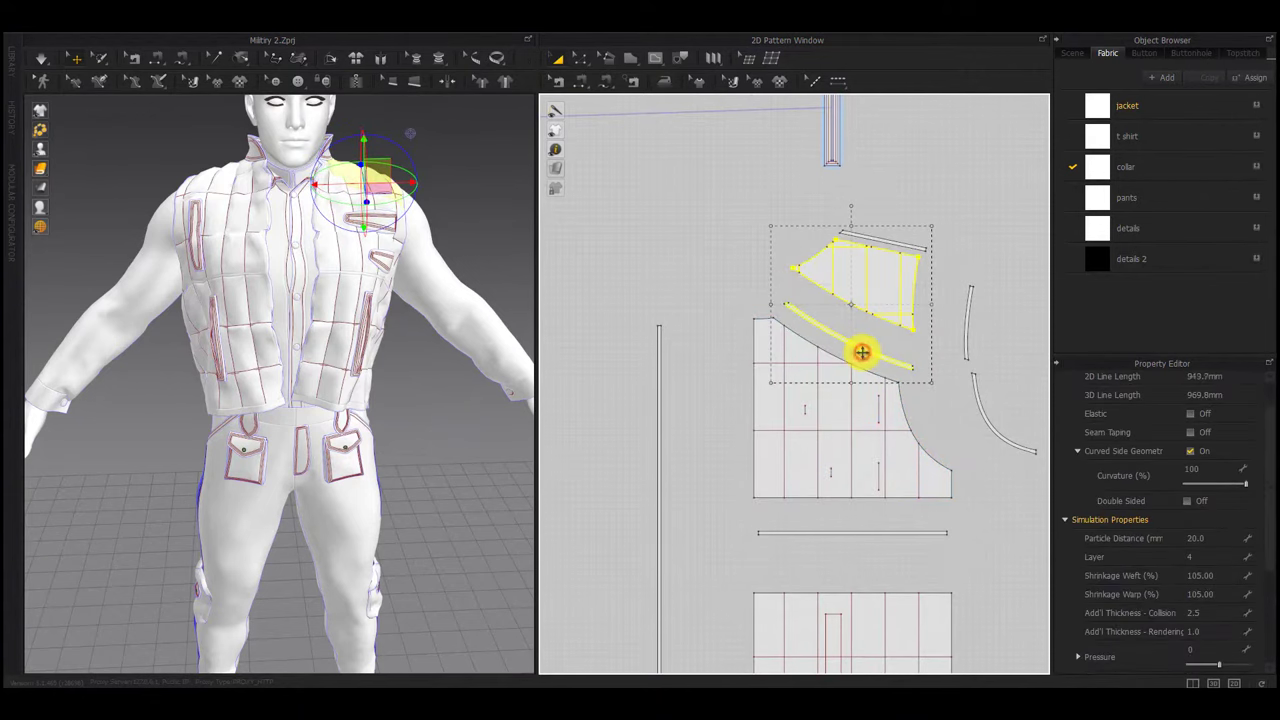
{"action": "left_click", "coordinate": [898, 247], "text": "shift"}
{"action": "left_click", "coordinate": [969, 323], "text": "shift"}
{"action": "left_click", "coordinate": [978, 389], "text": "shift"}
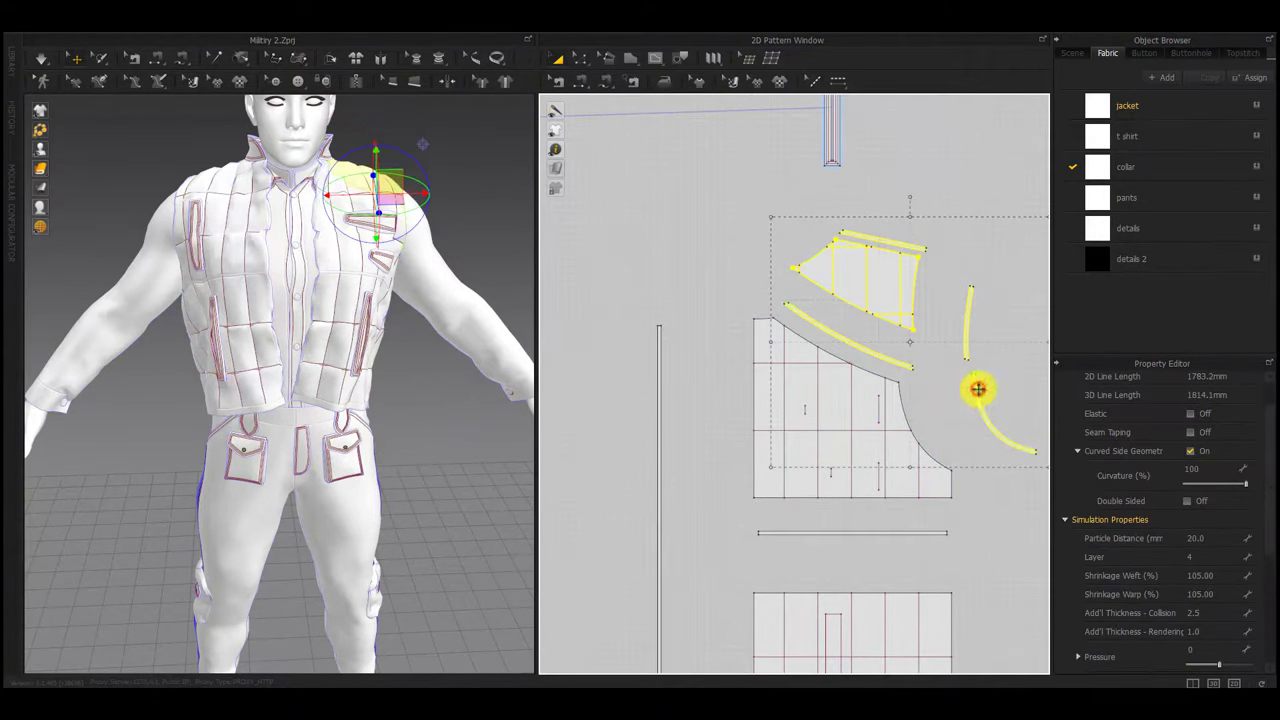
{"action": "left_click", "coordinate": [660, 384], "text": "shift"}
{"action": "left_click", "coordinate": [660, 384], "text": "shift"}
{"action": "scroll", "coordinate": [660, 386], "scroll_direction": "down", "scroll_amount": 6}
{"action": "middle_click_drag", "start_coordinate": [660, 386], "coordinate": [886, 386]}
{"action": "scroll", "coordinate": [731, 368], "scroll_direction": "up", "scroll_amount": 6}
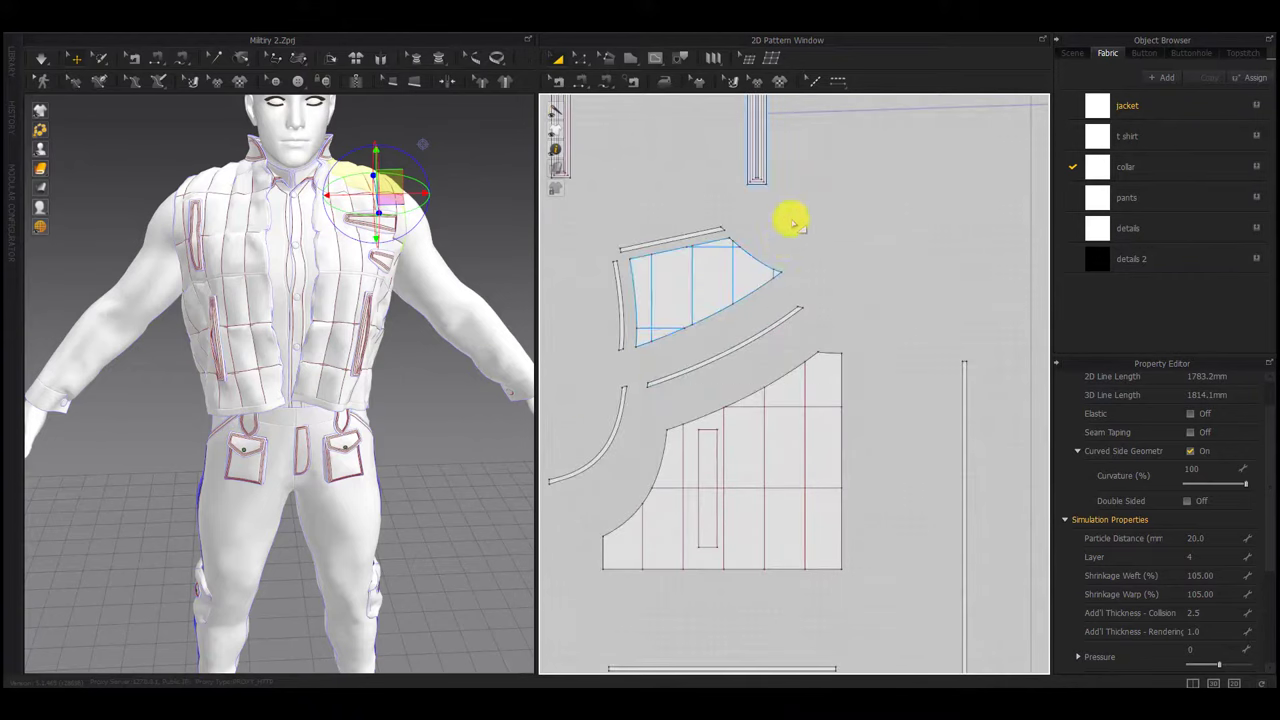
{"action": "left_click_drag", "start_coordinate": [577, 402], "coordinate": [578, 404], "text": "shift"}
{"action": "left_click", "coordinate": [611, 435], "text": "shift"}
{"action": "left_click", "coordinate": [1210, 580]}
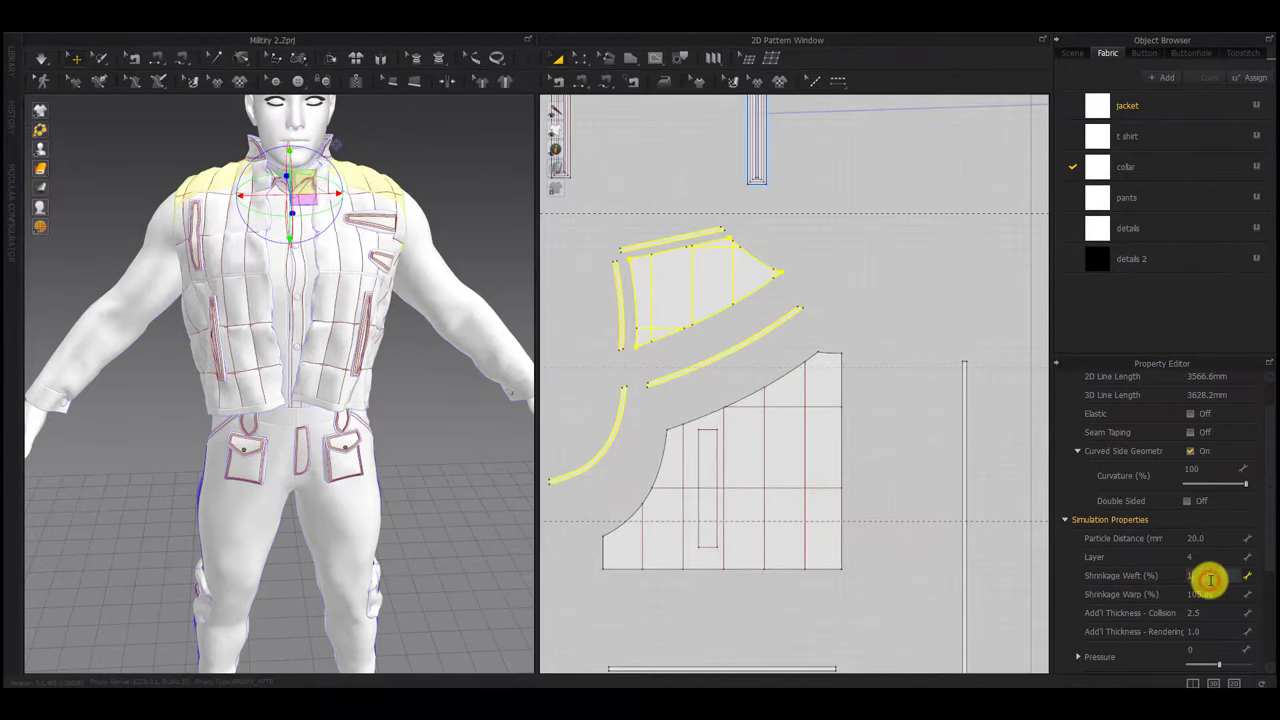
{"action": "left_click", "coordinate": [929, 506]}
Check the shrinkage settings of the front-opening strips, the chest pocket pieces and the separate curved armhole strip near the back panel
{"action": "scroll", "coordinate": [929, 506], "scroll_direction": "down", "scroll_amount": 3}
{"action": "middle_click_drag", "start_coordinate": [929, 506], "coordinate": [645, 268]}
{"action": "left_click_drag", "start_coordinate": [880, 144], "coordinate": [653, 538]}
{"action": "scroll", "coordinate": [768, 506], "scroll_direction": "up", "scroll_amount": 2}
{"action": "scroll", "coordinate": [770, 508], "scroll_direction": "down", "scroll_amount": 6}
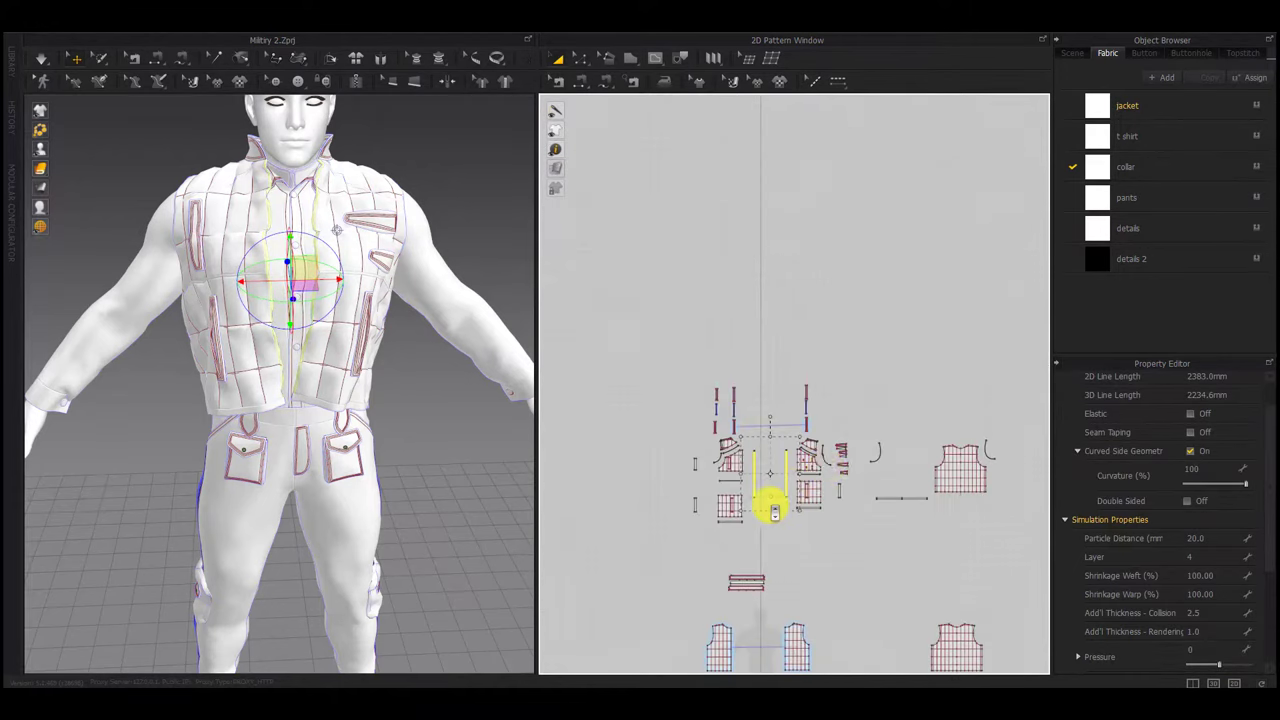
{"action": "scroll", "coordinate": [838, 467], "scroll_direction": "up", "scroll_amount": 6}
{"action": "left_click_drag", "start_coordinate": [909, 363], "coordinate": [828, 518]}
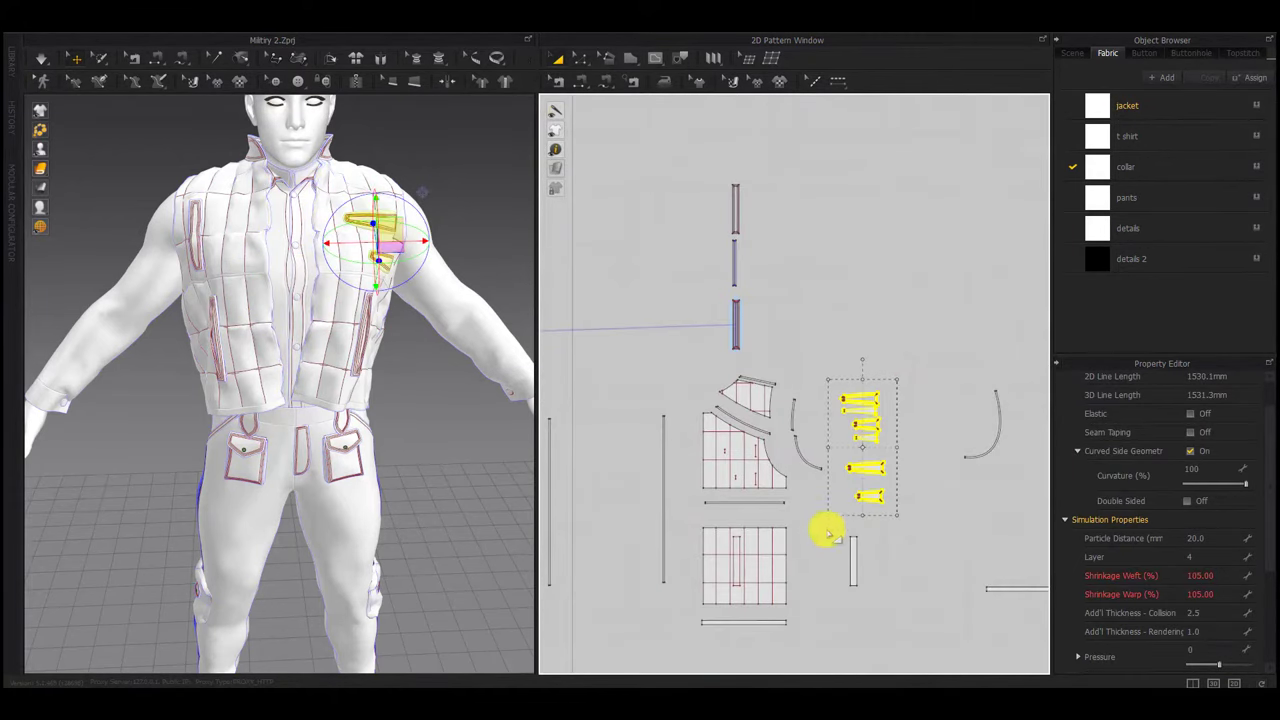
{"action": "left_click", "coordinate": [929, 566]}
{"action": "middle_click_drag", "start_coordinate": [929, 566], "coordinate": [642, 563]}
{"action": "left_click", "coordinate": [702, 456]}
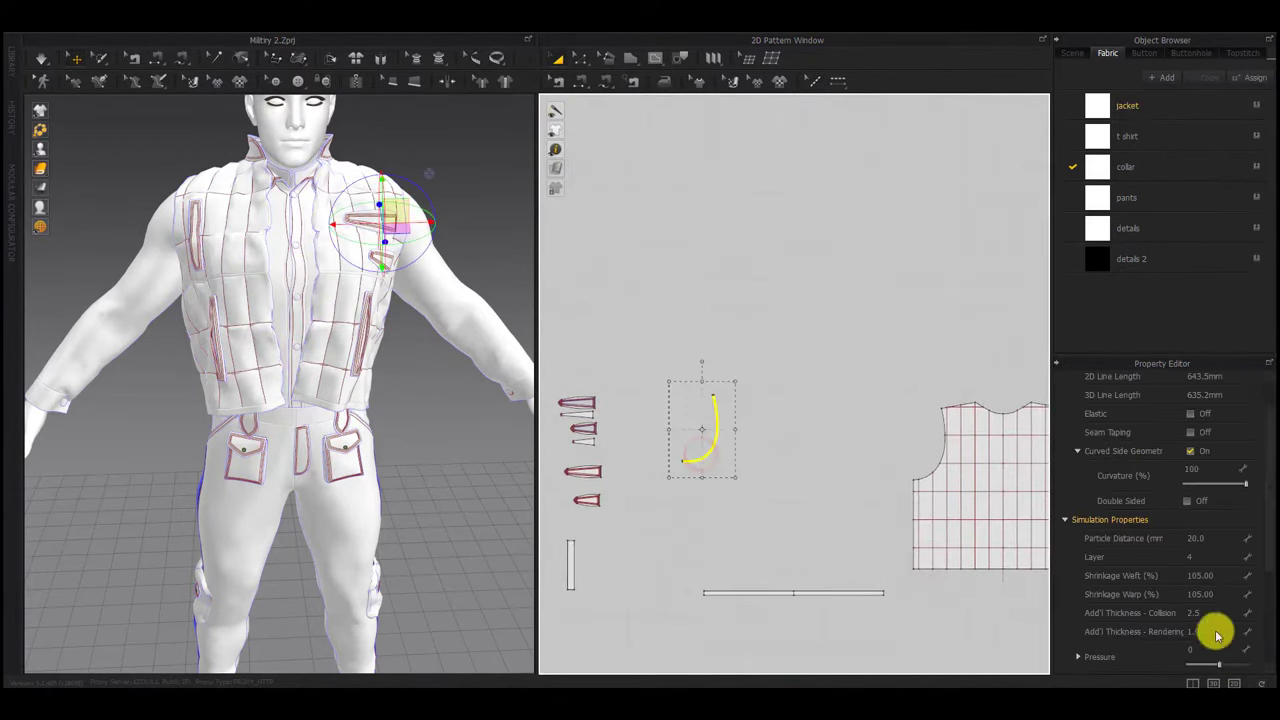
{"action": "double_click", "coordinate": [1212, 576]}
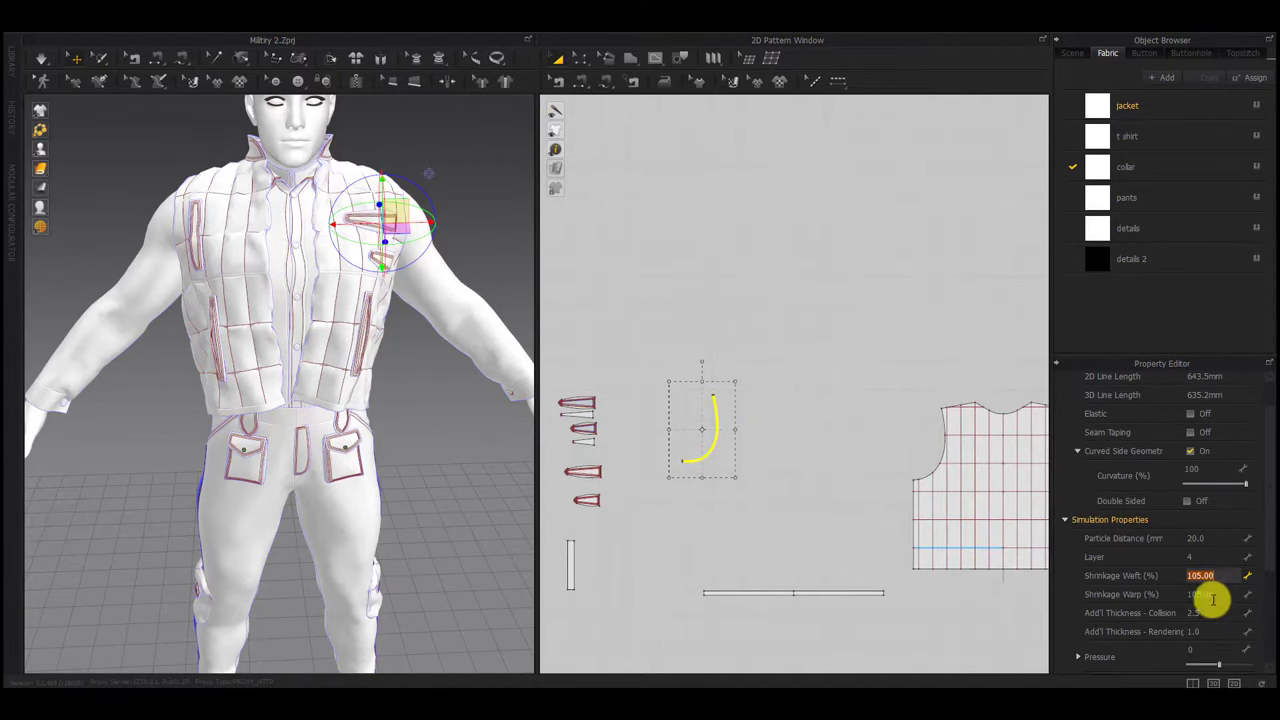
{"action": "right_click_drag", "start_coordinate": [490, 493], "coordinate": [437, 494]}
{"action": "left_click", "coordinate": [437, 494]}
Set the shrinkage of the two wearer's-left front armhole strips to 105%
{"action": "scroll", "coordinate": [688, 460], "scroll_direction": "up", "scroll_amount": 2}
{"action": "middle_click_drag", "start_coordinate": [688, 460], "coordinate": [808, 456]}
{"action": "left_click_drag", "start_coordinate": [789, 349], "coordinate": [714, 463]}
{"action": "double_click", "coordinate": [1237, 578]}
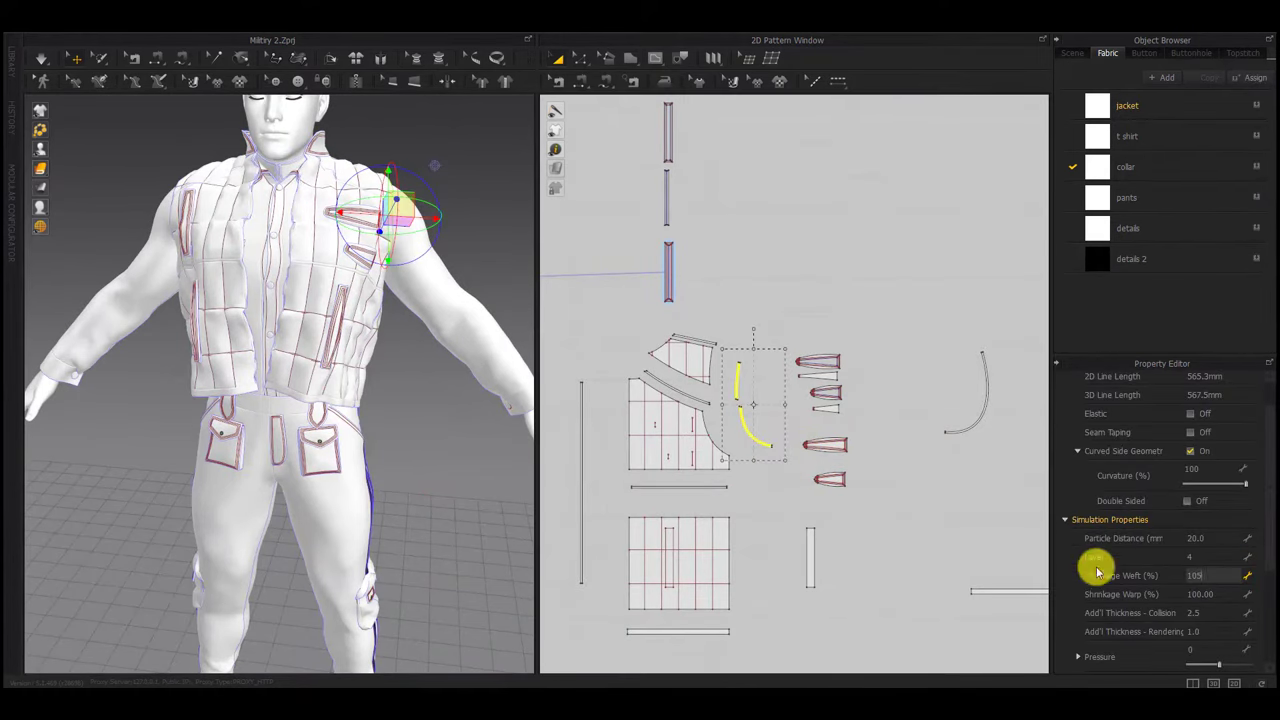
{"action": "left_click", "coordinate": [823, 509]}
Set Shrinkage Weft and Warp to 105% for the two wearer's-right front armhole strips
{"action": "middle_click_drag", "start_coordinate": [612, 490], "coordinate": [832, 467]}
{"action": "left_click", "coordinate": [681, 350]}
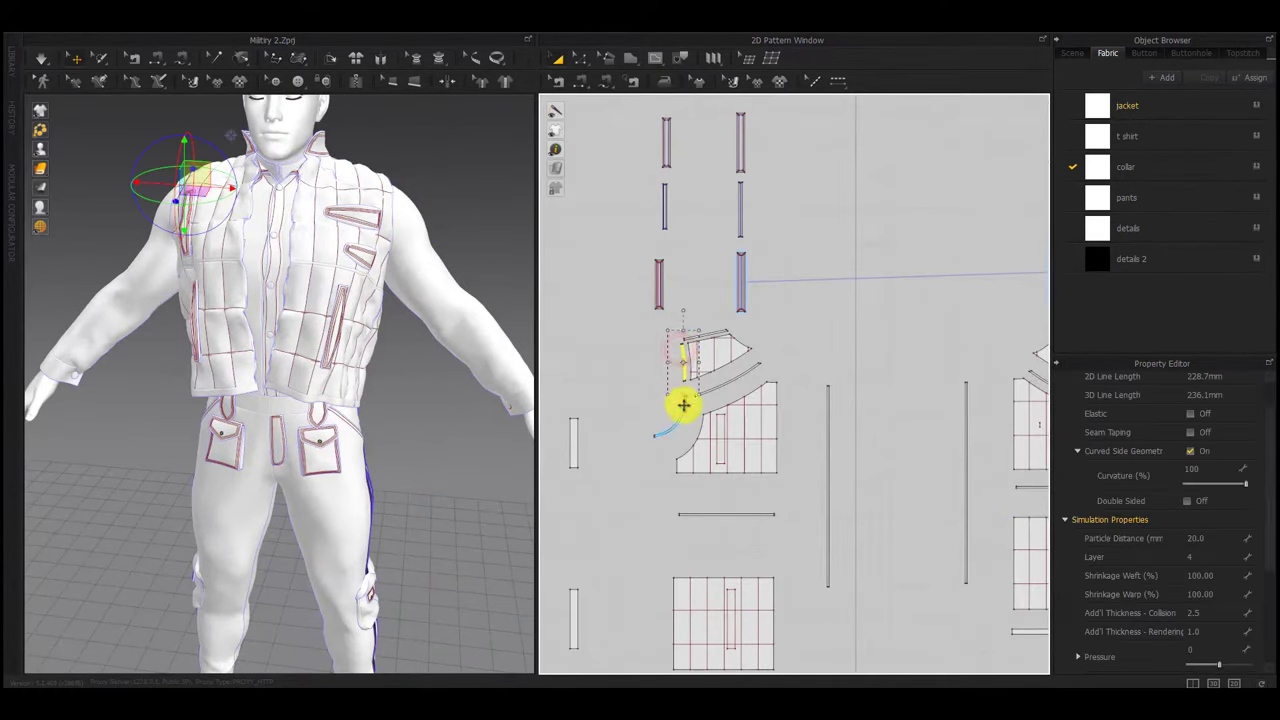
{"action": "left_click", "coordinate": [683, 407], "text": "shift"}
{"action": "double_click", "coordinate": [1209, 577]}
{"action": "type", "text": "105"}
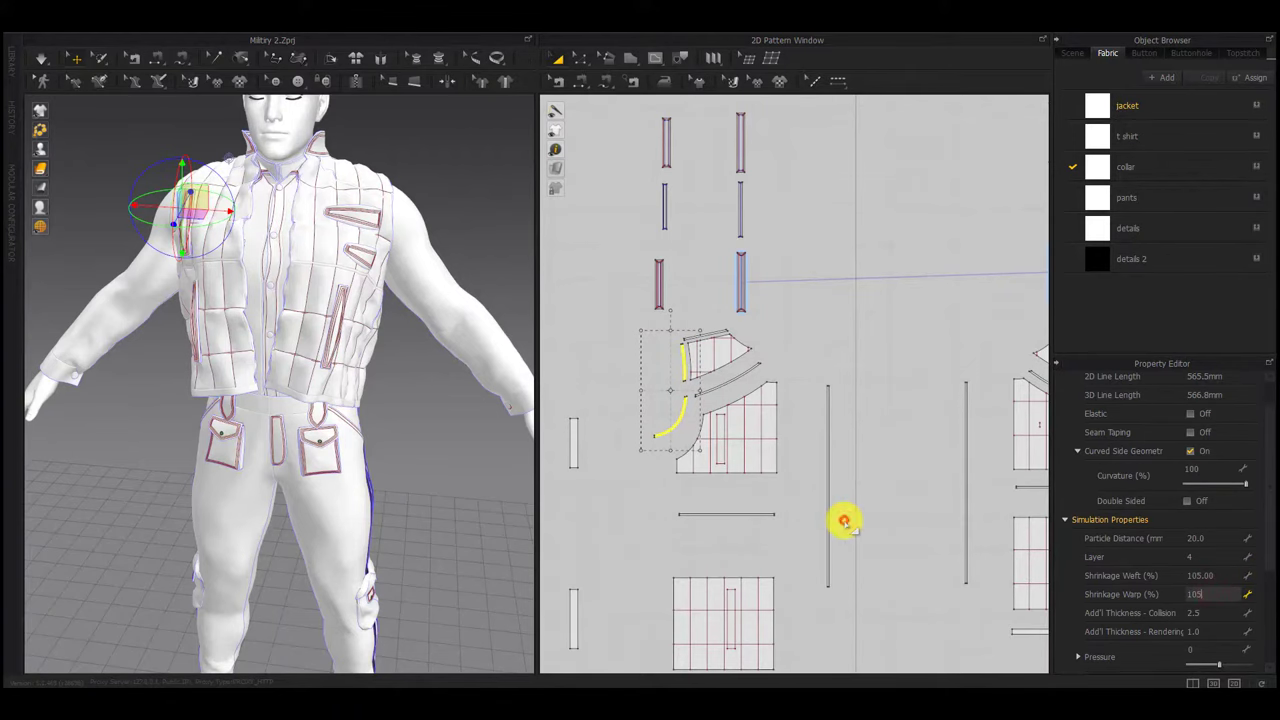
{"action": "left_click", "coordinate": [843, 520]}
Set Shrinkage Weft to 100% for the symmetric pair of lower-row front panels, leaving out their hem strips
{"action": "scroll", "coordinate": [843, 520], "scroll_direction": "down", "scroll_amount": 5}
{"action": "middle_click_drag", "start_coordinate": [883, 554], "coordinate": [730, 253]}
{"action": "left_click", "coordinate": [783, 403]}
{"action": "left_click_drag", "start_coordinate": [685, 498], "coordinate": [547, 550]}
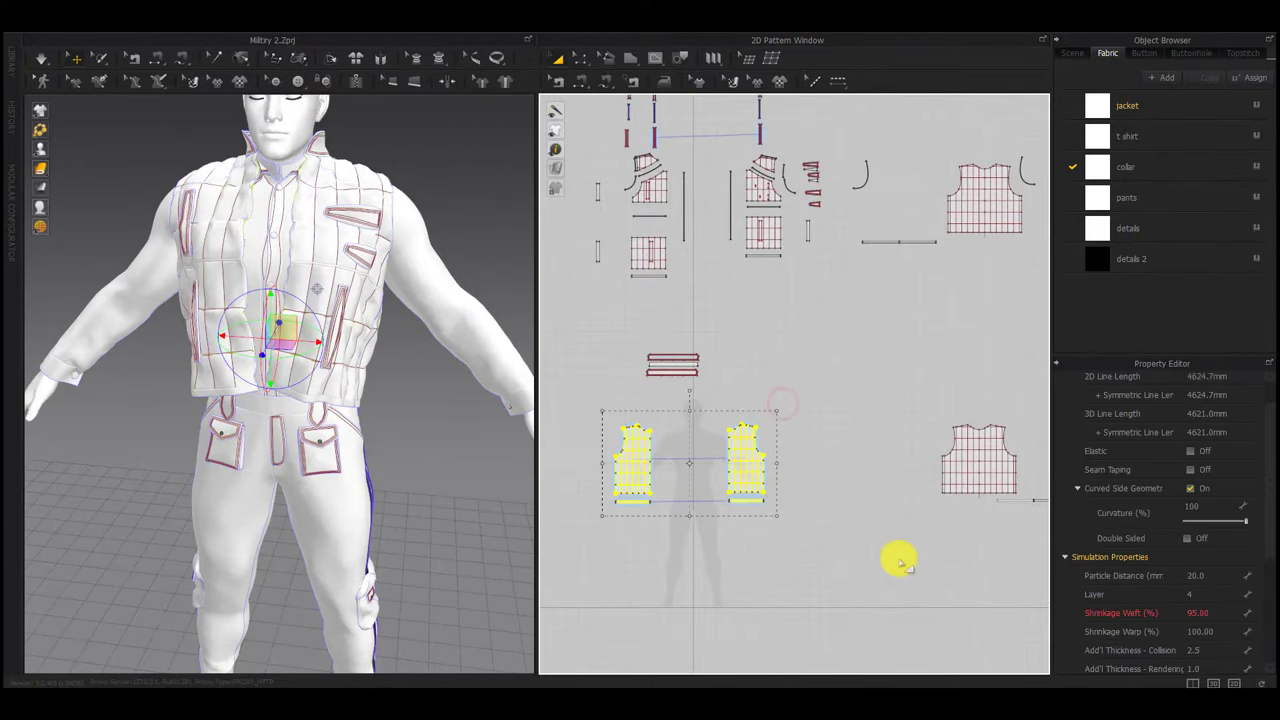
{"action": "left_click", "coordinate": [839, 532]}
{"action": "left_click", "coordinate": [751, 502]}
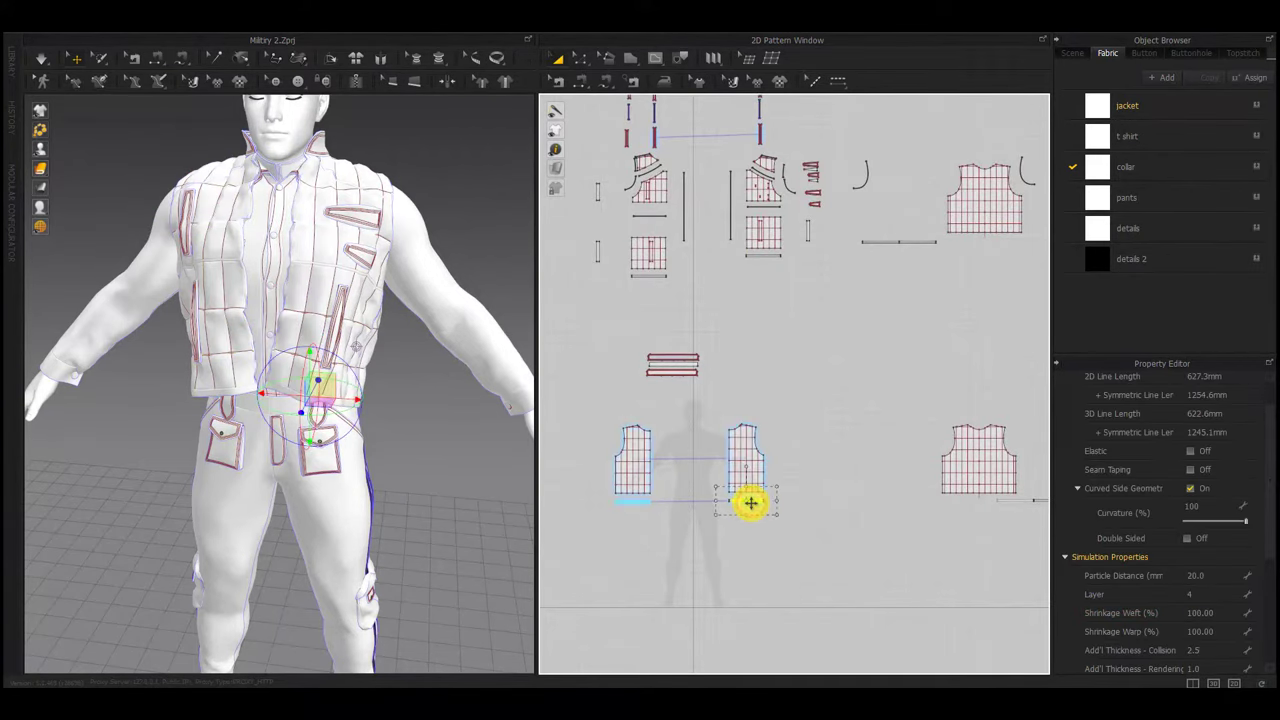
{"action": "left_click", "coordinate": [642, 502]}
{"action": "left_click_drag", "start_coordinate": [610, 486], "coordinate": [579, 500]}
{"action": "left_click", "coordinate": [1213, 613]}
{"action": "type", "text": "1"}
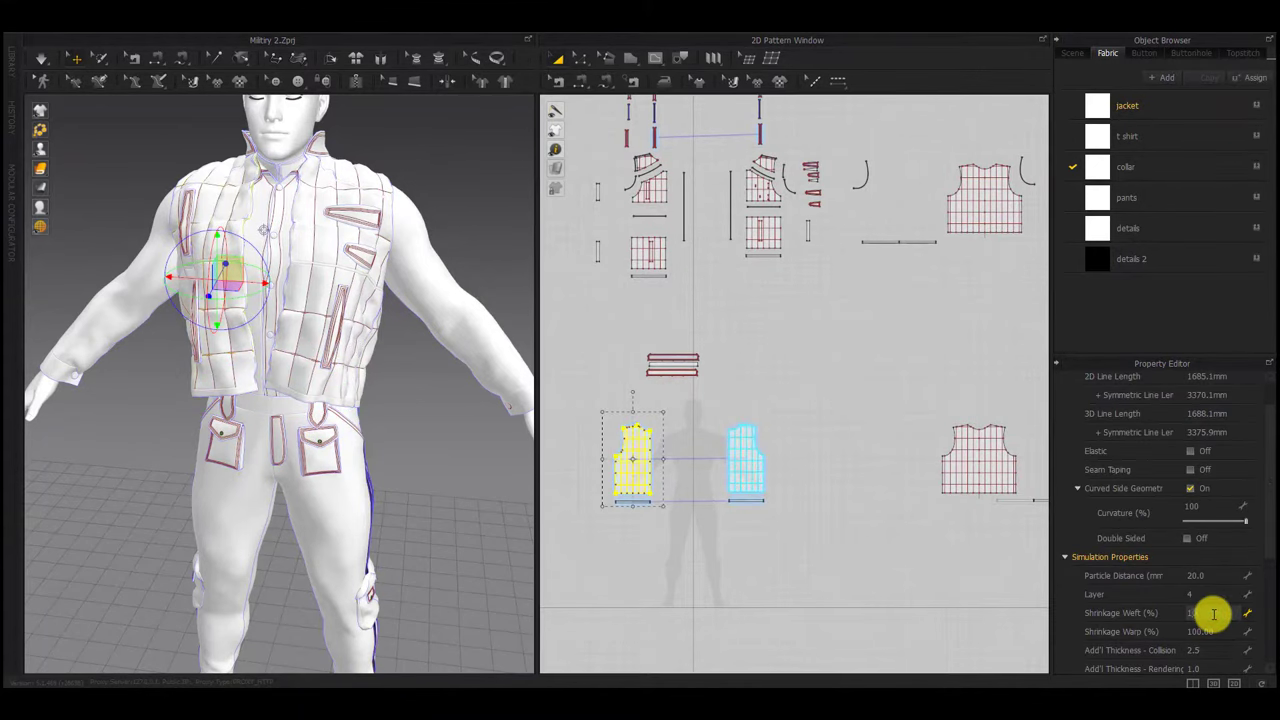
{"action": "type", "text": "00"}
{"action": "left_click", "coordinate": [911, 558]}
Check the lower-row front panel and the collar pieces, and simulate the jacket with the revised shrinkage values
{"action": "left_click_drag", "start_coordinate": [780, 411], "coordinate": [698, 495]}
{"action": "left_click", "coordinate": [795, 501]}
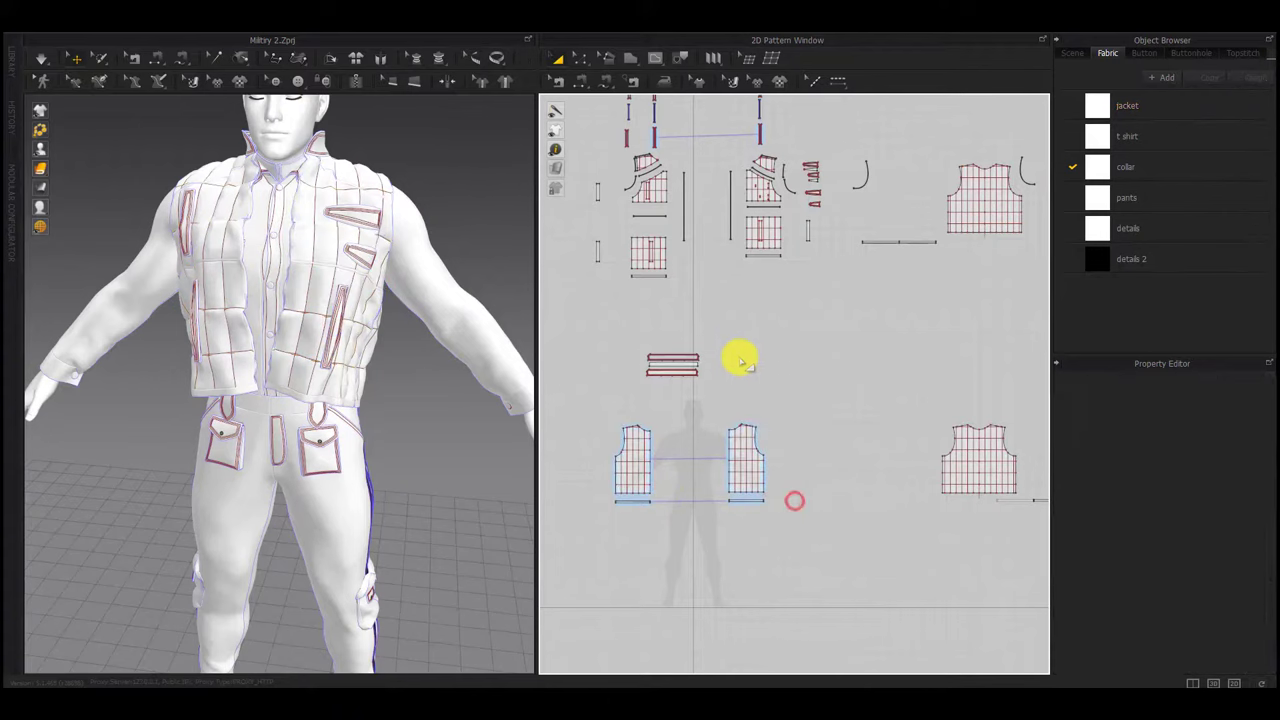
{"action": "left_click_drag", "start_coordinate": [725, 333], "coordinate": [590, 397]}
{"action": "right_click_drag", "start_coordinate": [420, 426], "coordinate": [501, 399]}
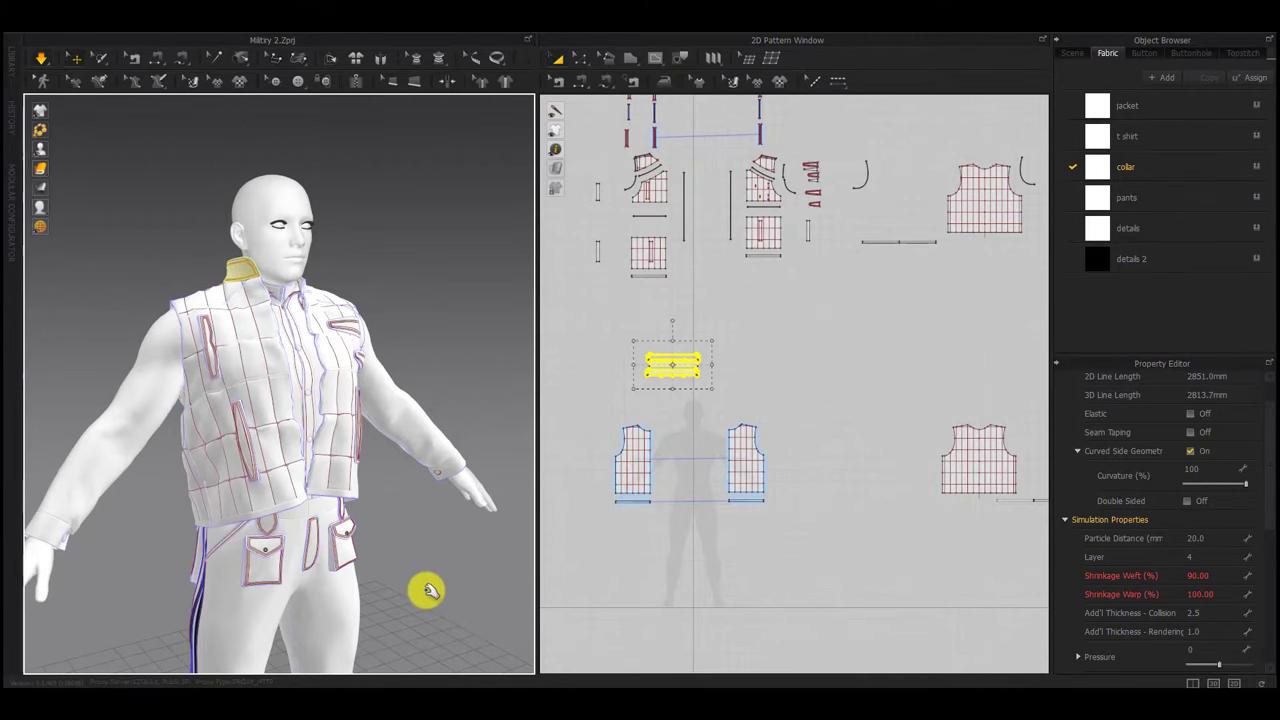
{"action": "key", "text": "space"}
Set Shrinkage Weft and Warp to 105% for the upper-row front panels, yokes and front opening strips on both sides
{"action": "middle_click_drag", "start_coordinate": [710, 250], "coordinate": [735, 352]}
{"action": "left_click", "coordinate": [752, 310]}
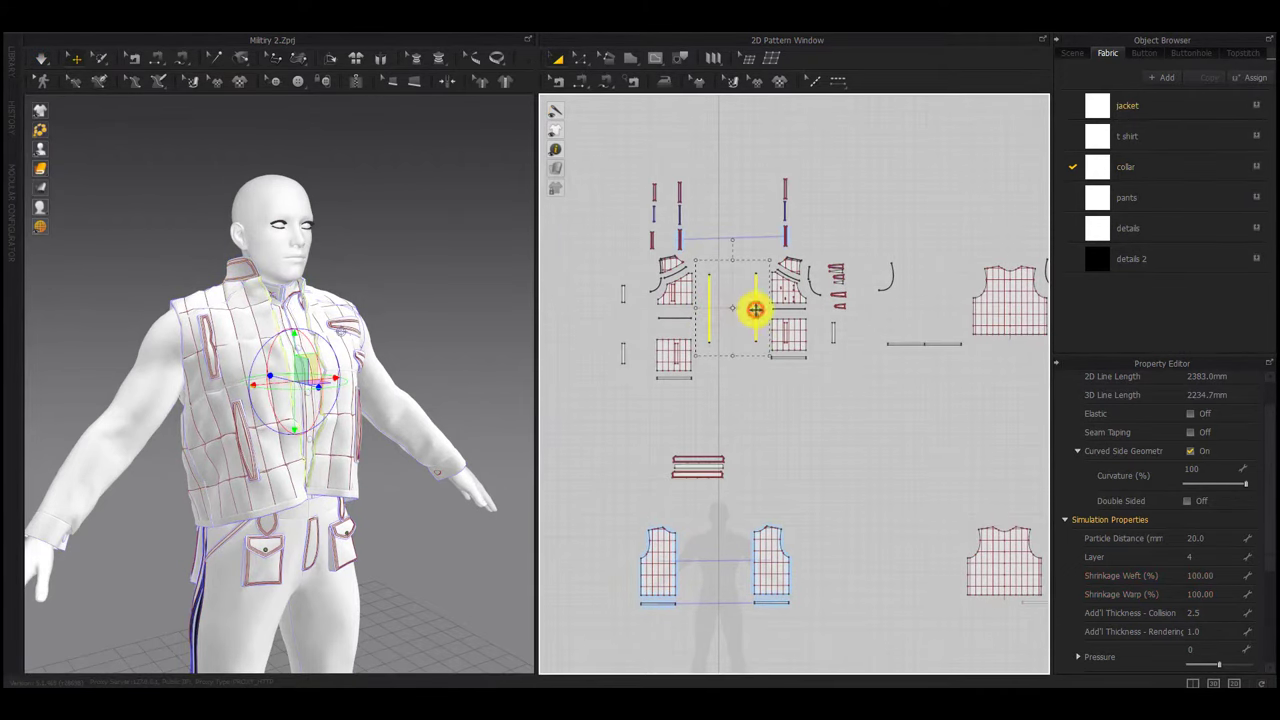
{"action": "left_click_drag", "start_coordinate": [836, 153], "coordinate": [612, 401]}
{"action": "left_click", "coordinate": [635, 352]}
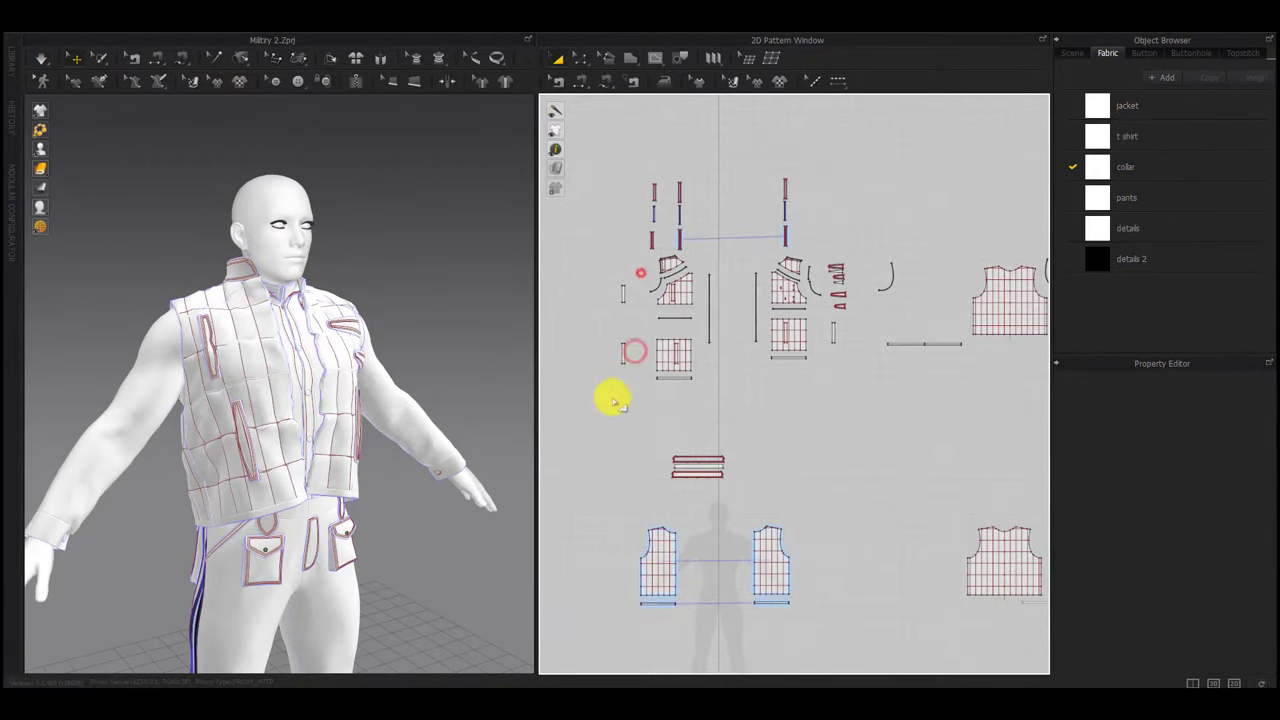
{"action": "left_click_drag", "start_coordinate": [808, 252], "coordinate": [656, 402]}
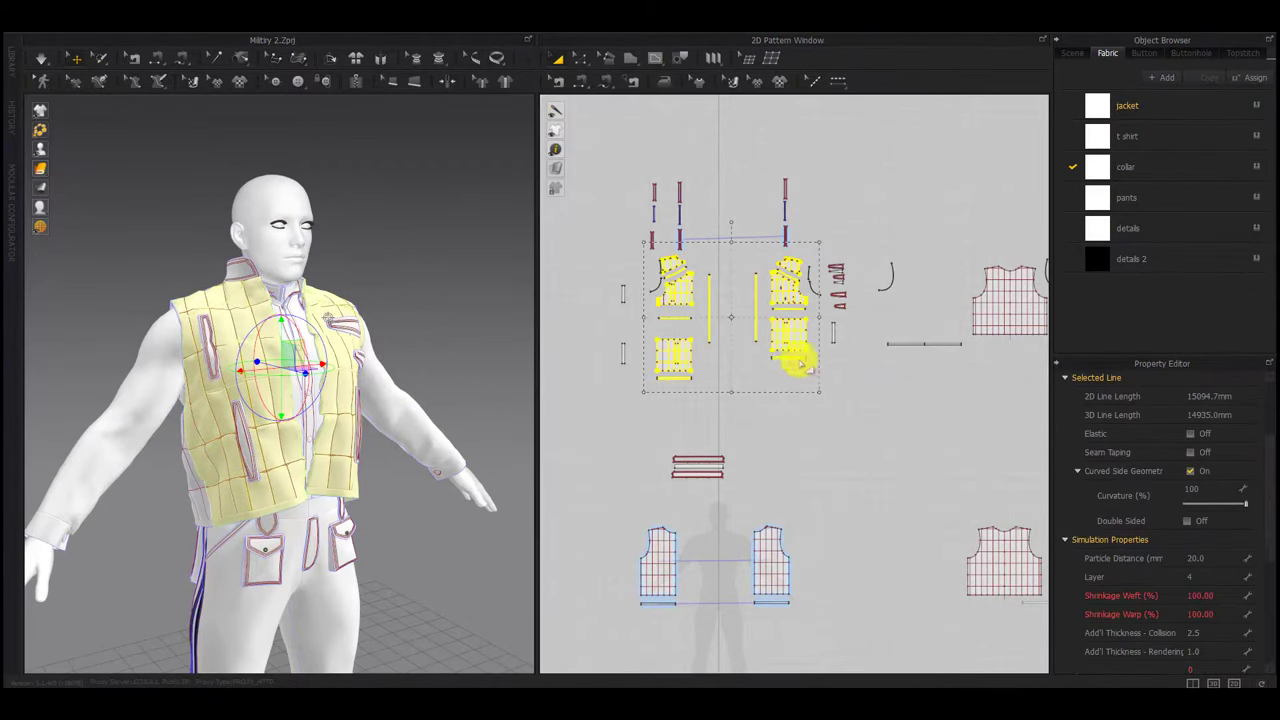
{"action": "scroll", "coordinate": [778, 289], "scroll_direction": "up", "scroll_amount": 5}
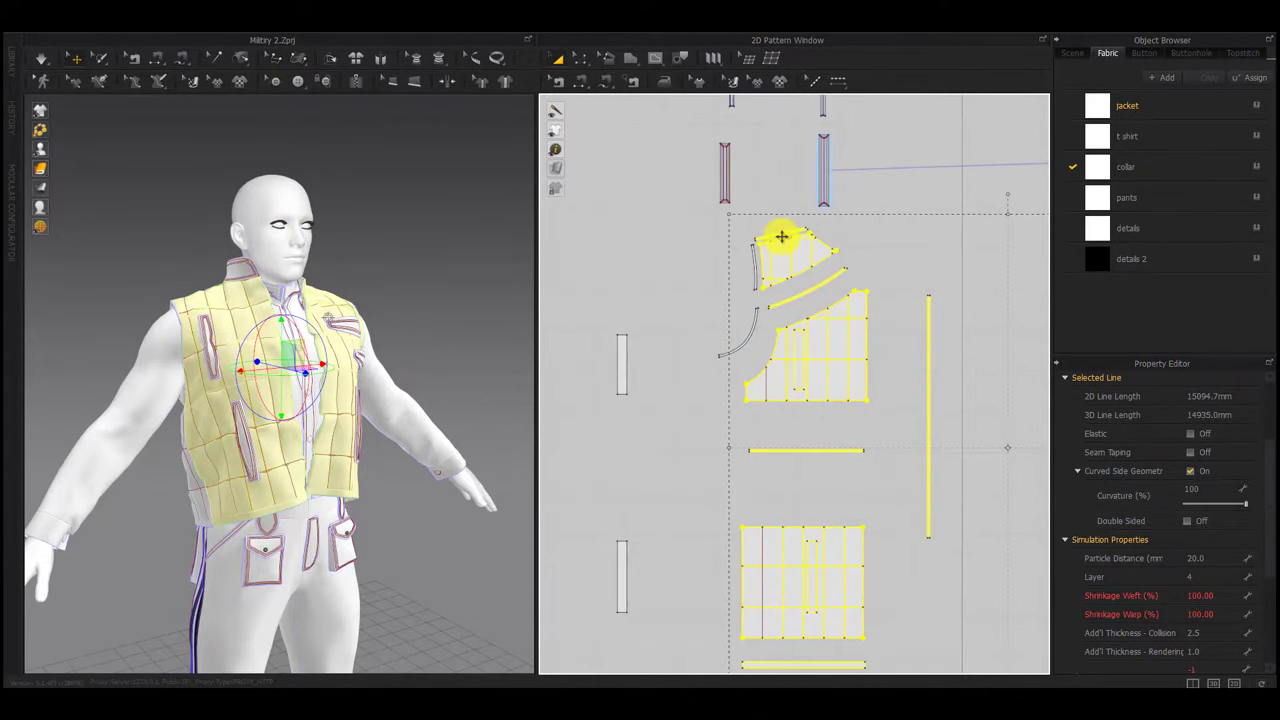
{"action": "scroll", "coordinate": [755, 318], "scroll_direction": "down", "scroll_amount": 5}
{"action": "middle_click_drag", "start_coordinate": [864, 440], "coordinate": [797, 446]}
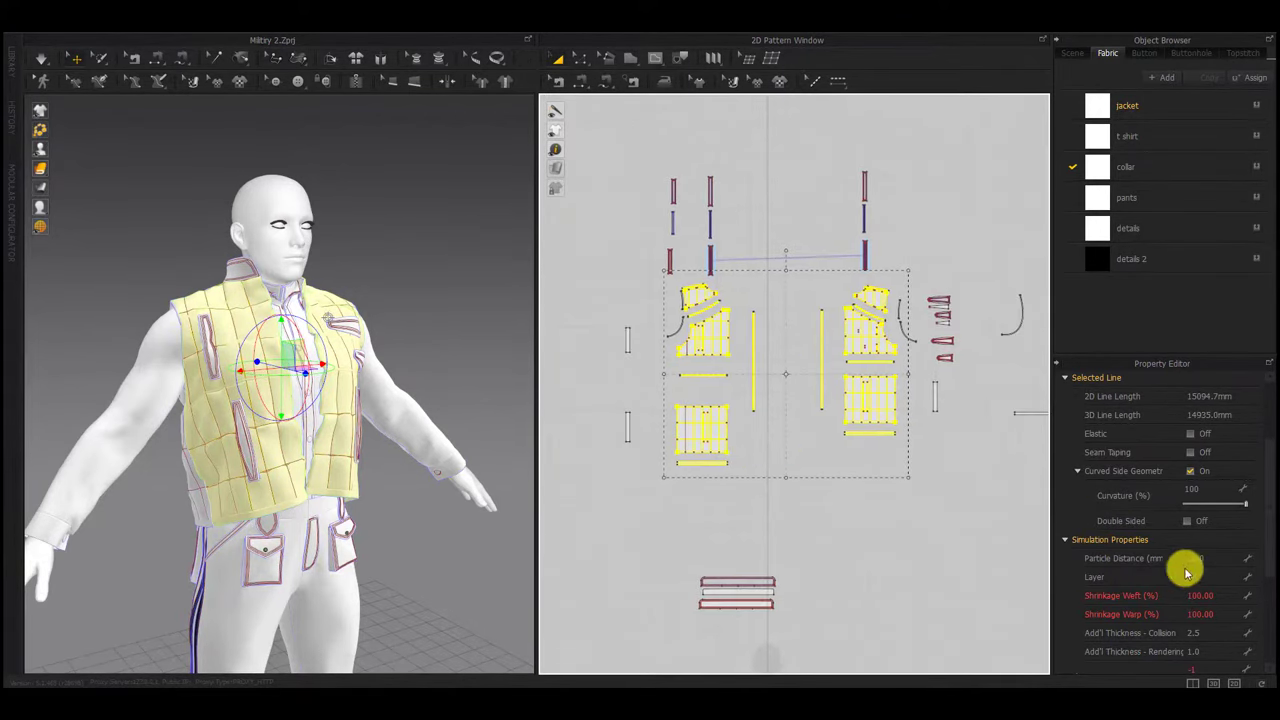
{"action": "left_click", "coordinate": [1214, 594]}
{"action": "left_click", "coordinate": [1217, 616]}
{"action": "type", "text": "105"}
{"action": "left_click", "coordinate": [1059, 604]}
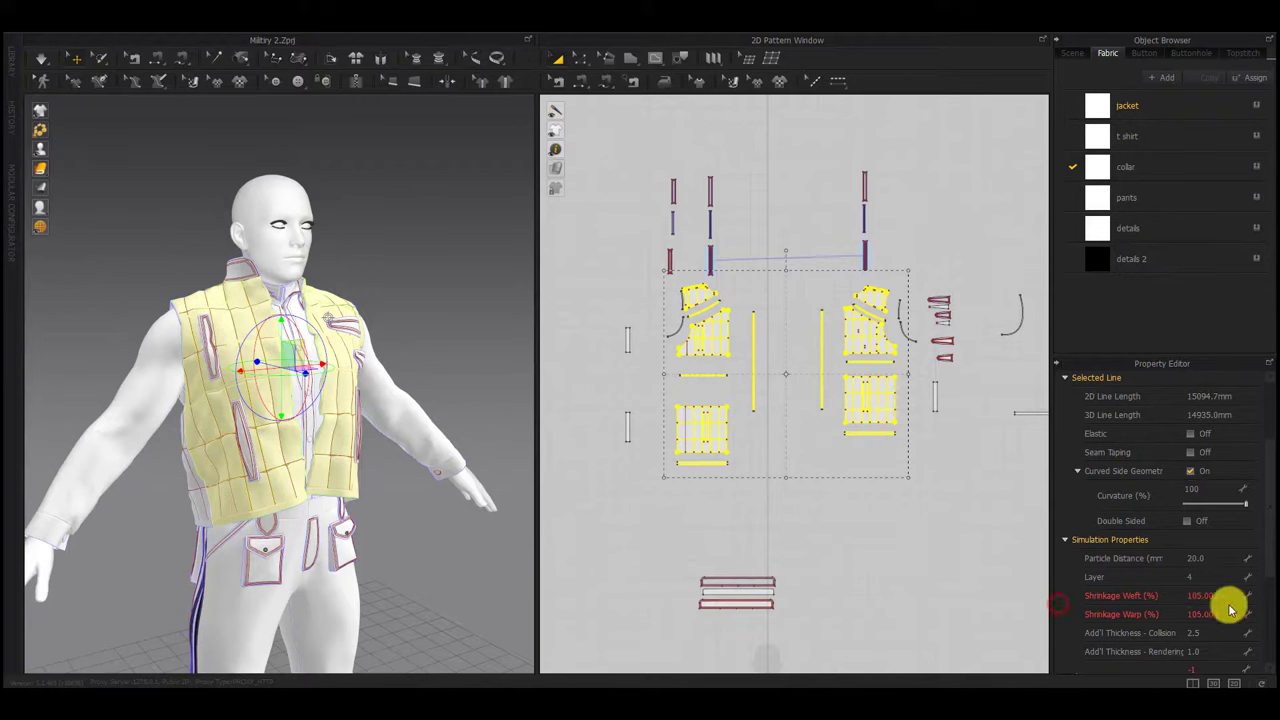
{"action": "left_click", "coordinate": [921, 557]}
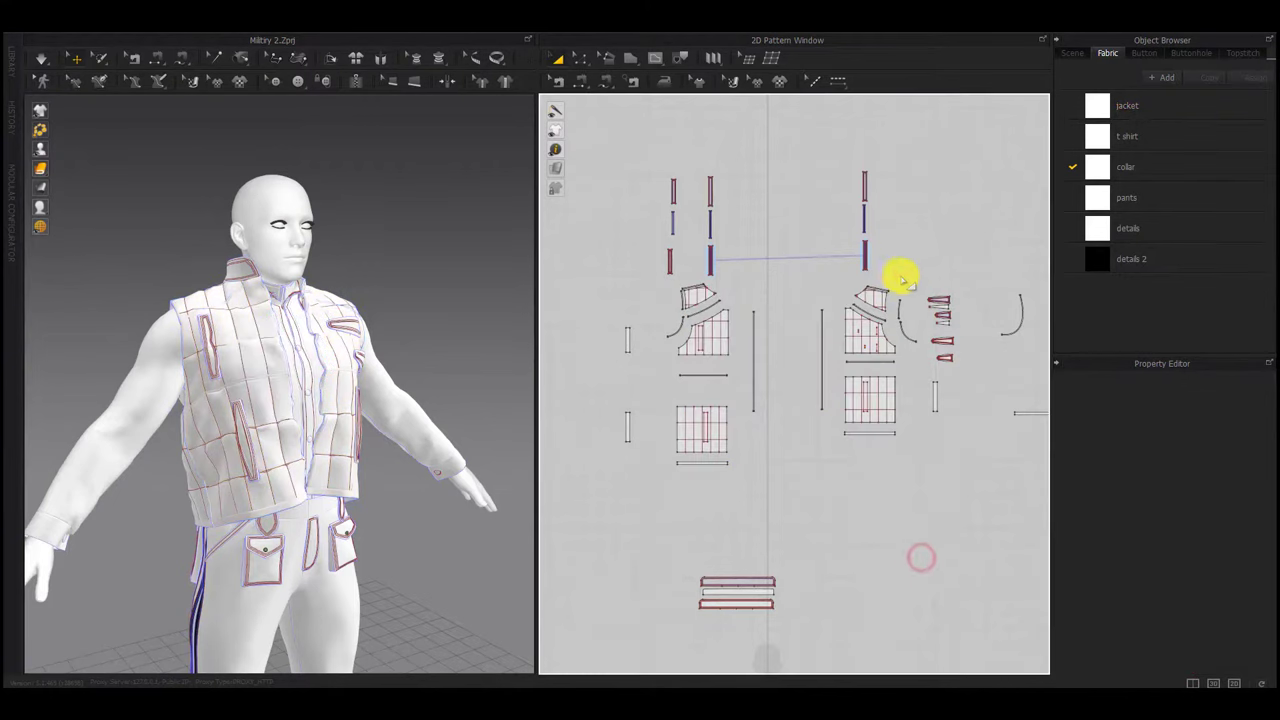
Set Shrinkage Weft and Warp to 100% for the upper-row front panels, yokes and their adjoining strips
{"action": "left_click_drag", "start_coordinate": [807, 433], "coordinate": [675, 487]}
{"action": "scroll", "coordinate": [703, 310], "scroll_direction": "up", "scroll_amount": 5}
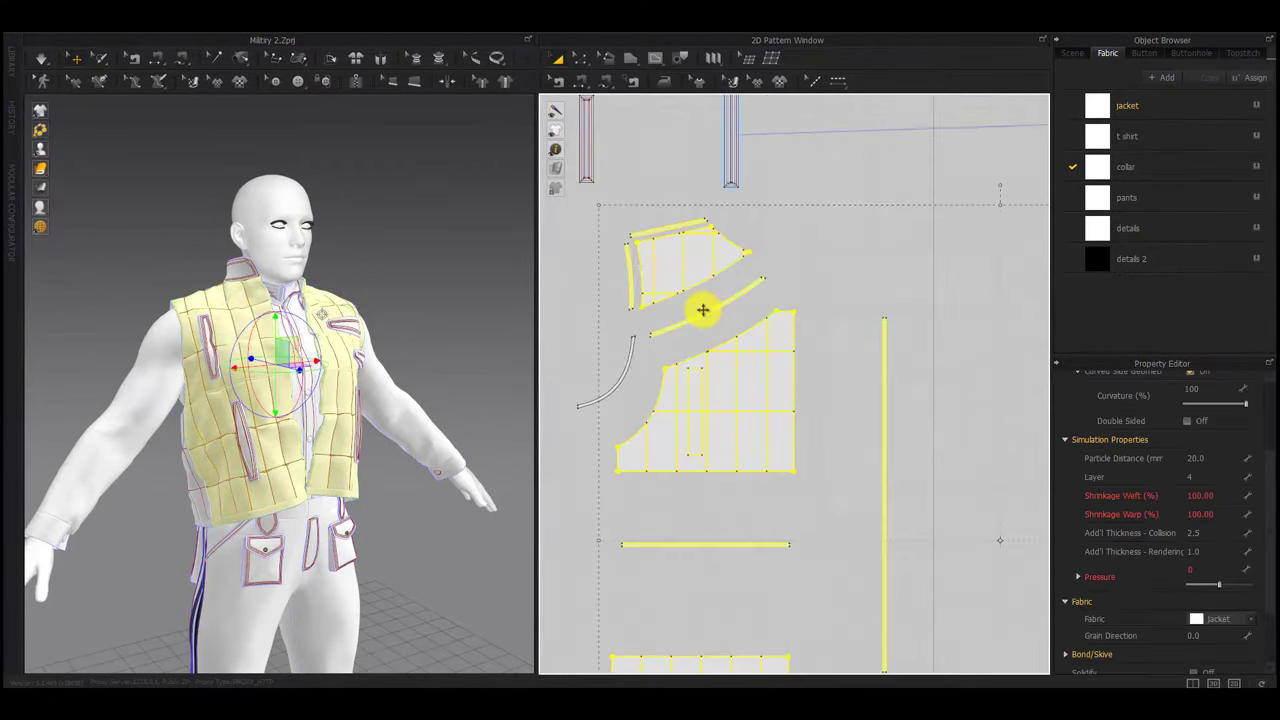
{"action": "scroll", "coordinate": [691, 410], "scroll_direction": "down", "scroll_amount": 6}
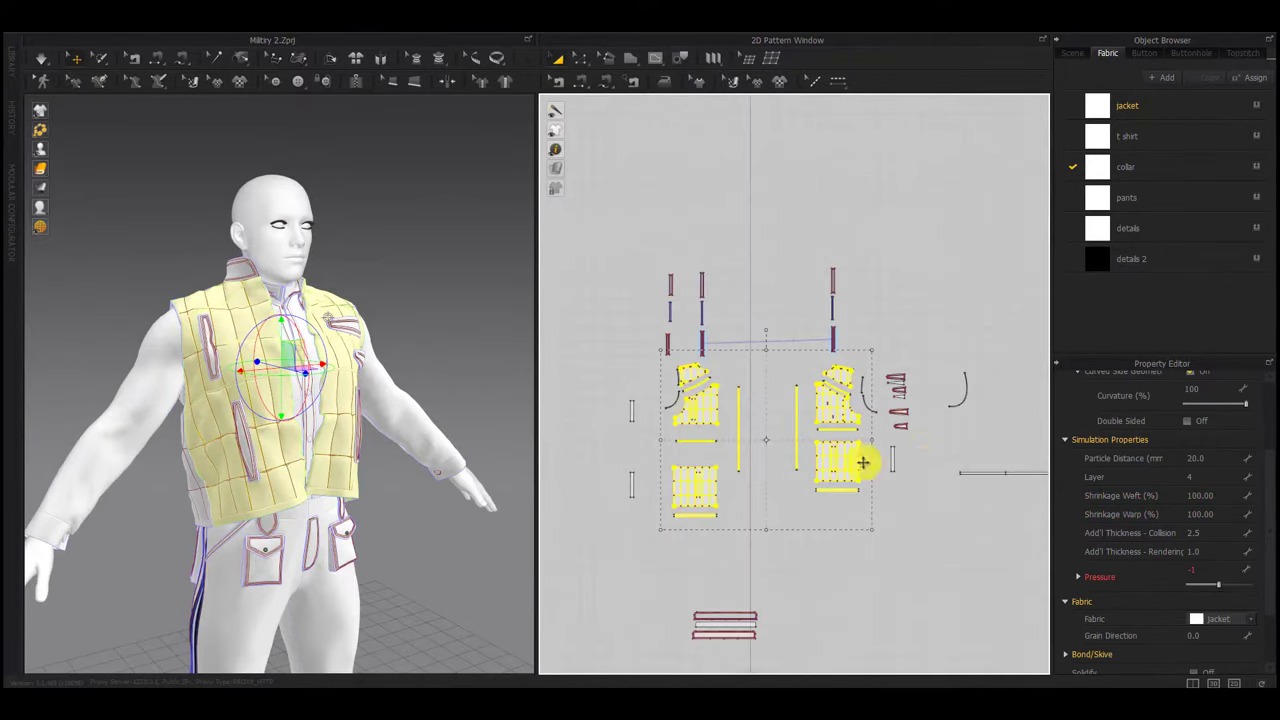
{"action": "left_click", "coordinate": [797, 485]}
Set the shrinkage of the upper-row and lower-row quilted back panels to 100% in weft and warp
{"action": "middle_click_drag", "start_coordinate": [846, 504], "coordinate": [575, 382]}
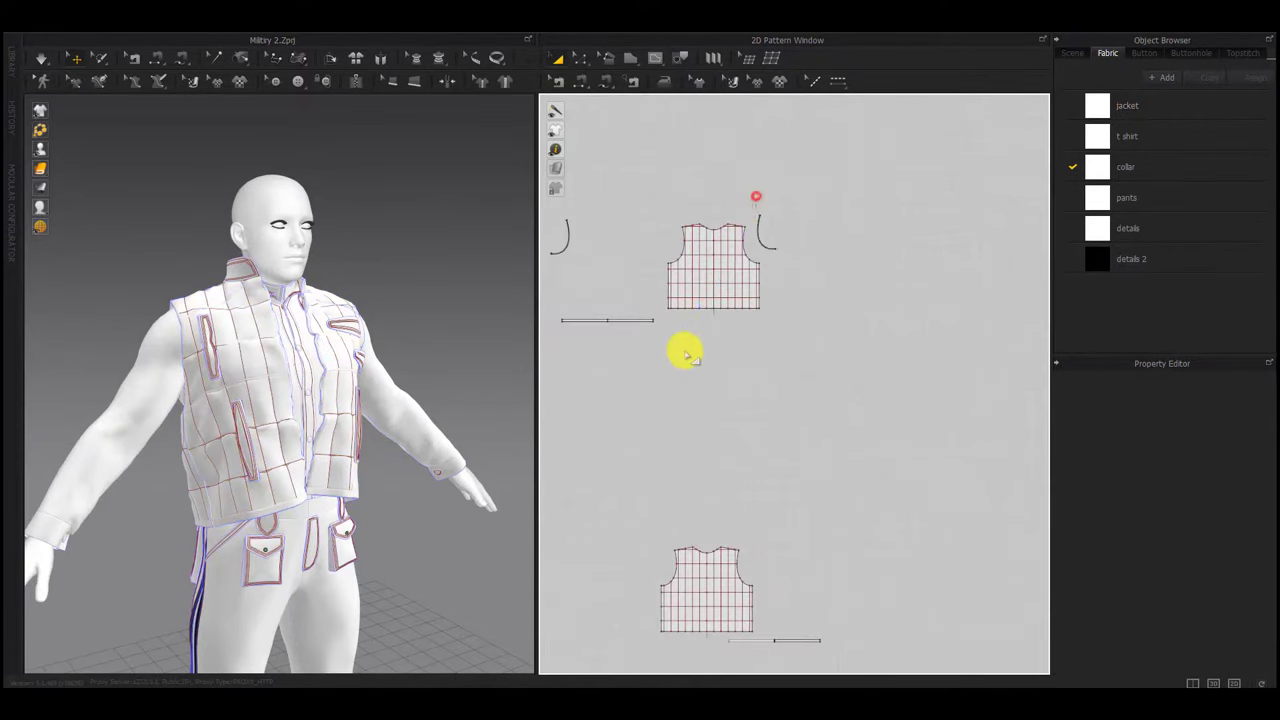
{"action": "left_click_drag", "start_coordinate": [686, 354], "coordinate": [663, 377]}
{"action": "middle_click_drag", "start_coordinate": [1018, 525], "coordinate": [1029, 371]}
{"action": "left_click", "coordinate": [1215, 588]}
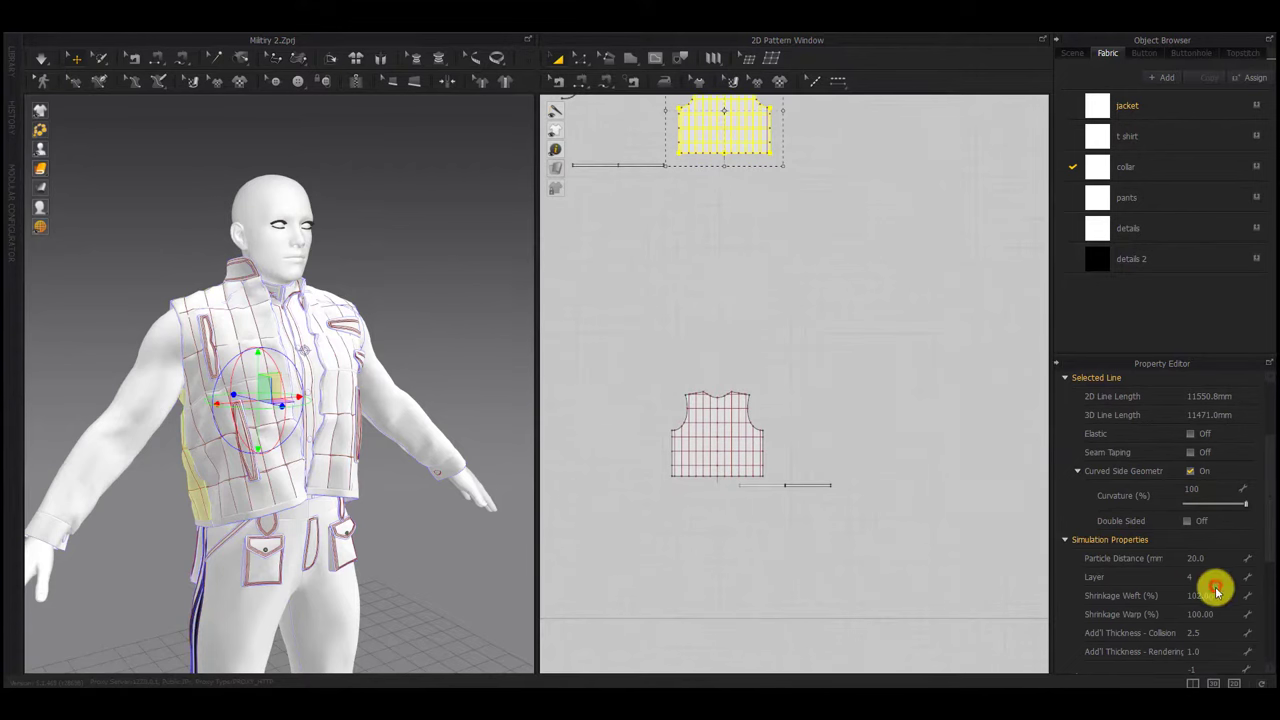
{"action": "left_click_drag", "start_coordinate": [791, 368], "coordinate": [642, 487]}
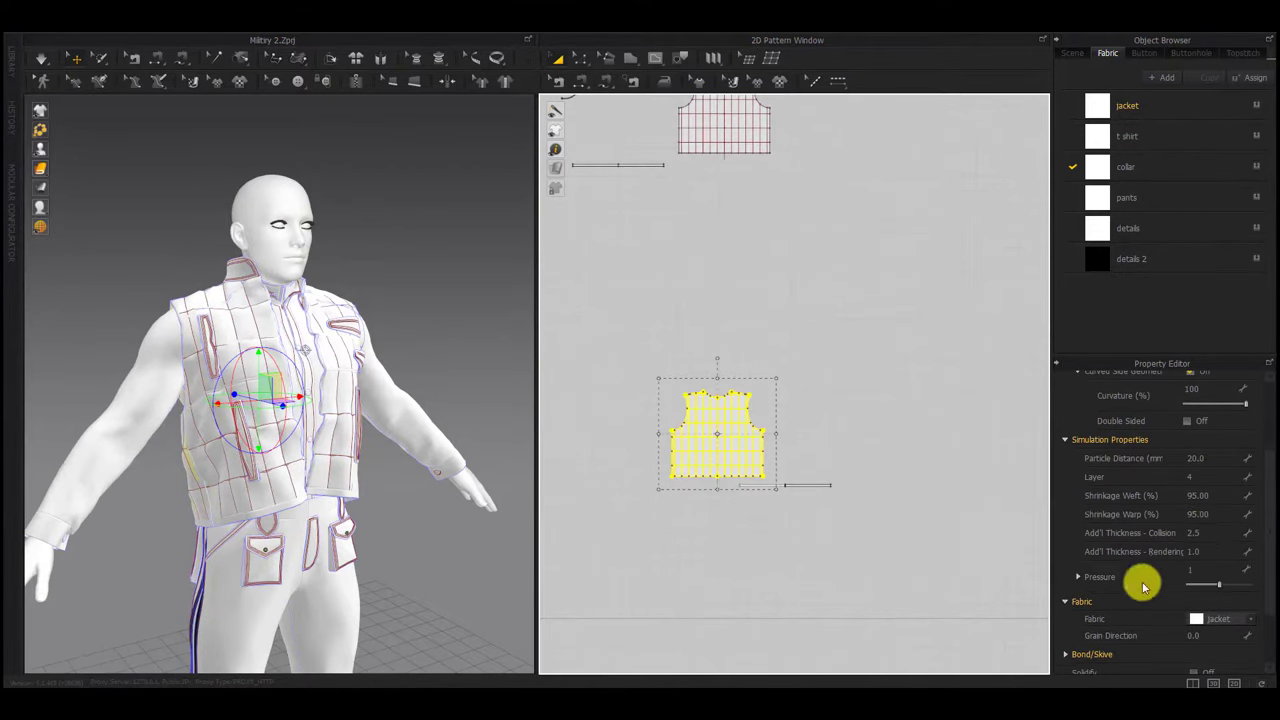
{"action": "left_click", "coordinate": [1211, 493]}
{"action": "type", "text": "100"}
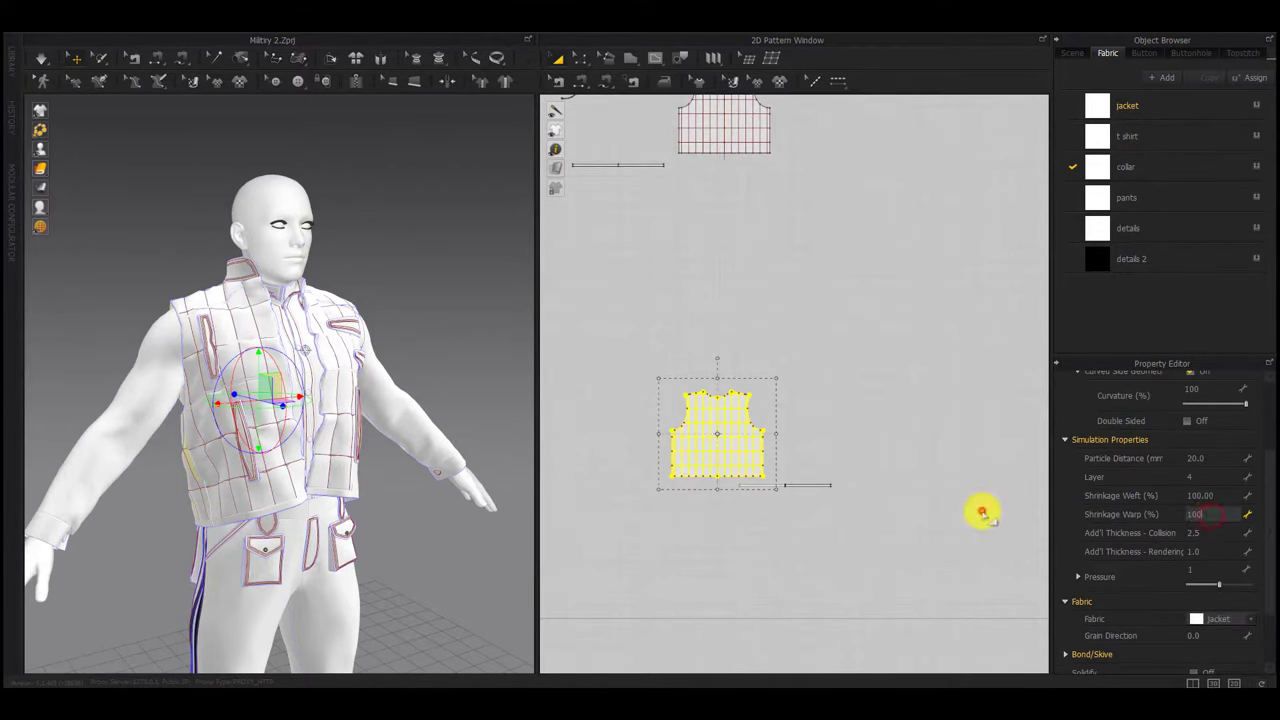
{"action": "left_click", "coordinate": [982, 512]}
Simulate the jacket, inspect its back and front, and tug the wearer's-left front hem into place
{"action": "right_click_drag", "start_coordinate": [466, 550], "coordinate": [604, 539]}
{"action": "key", "text": "space"}
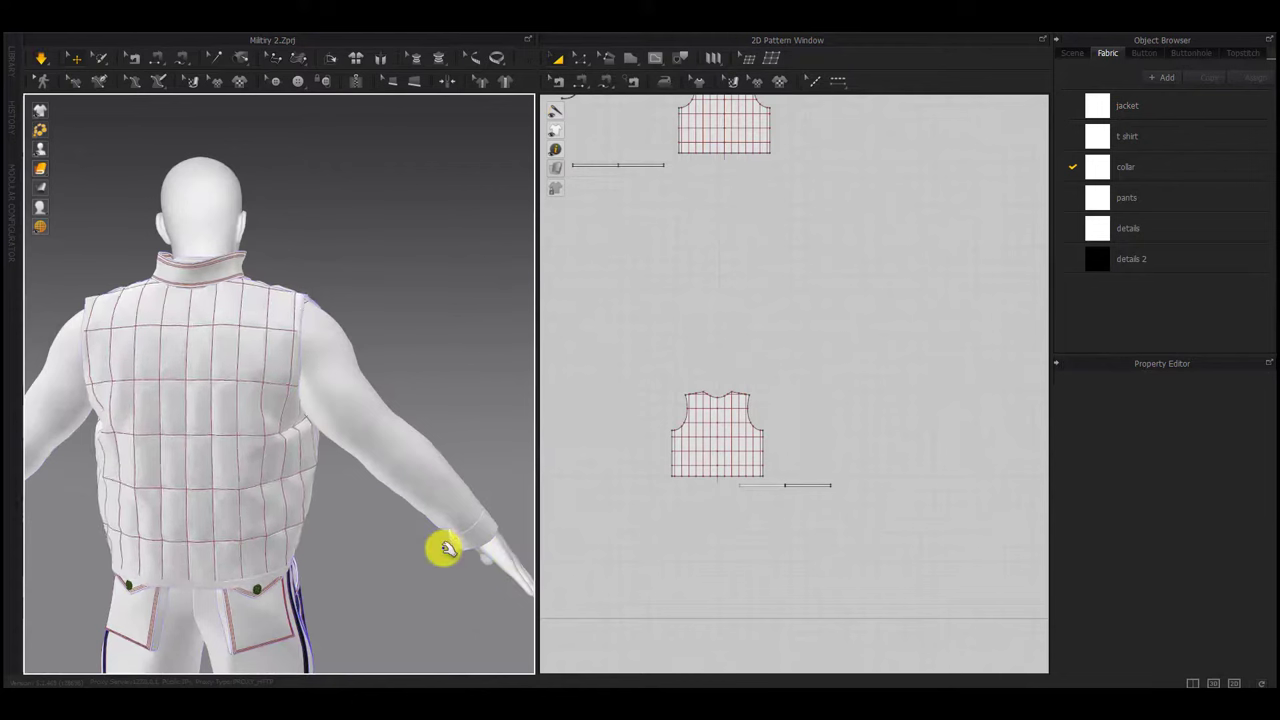
{"action": "right_click_drag", "start_coordinate": [231, 571], "coordinate": [285, 556]}
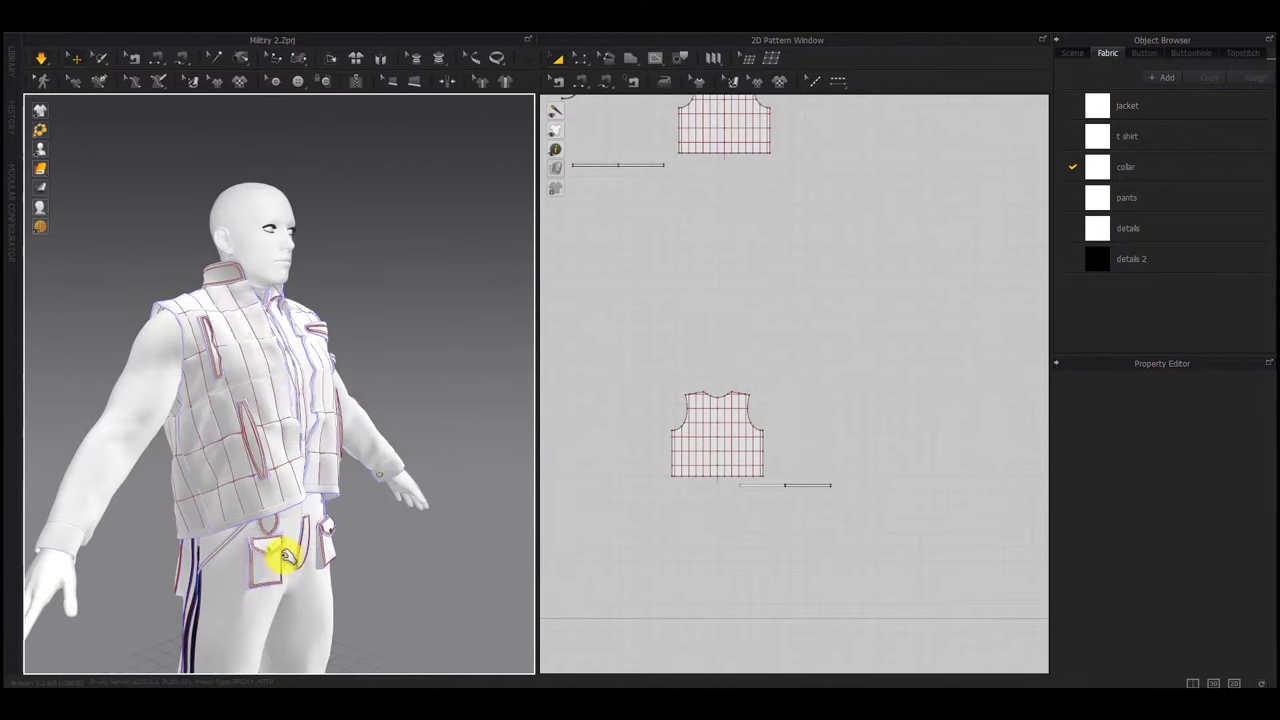
{"action": "left_click", "coordinate": [318, 494]}
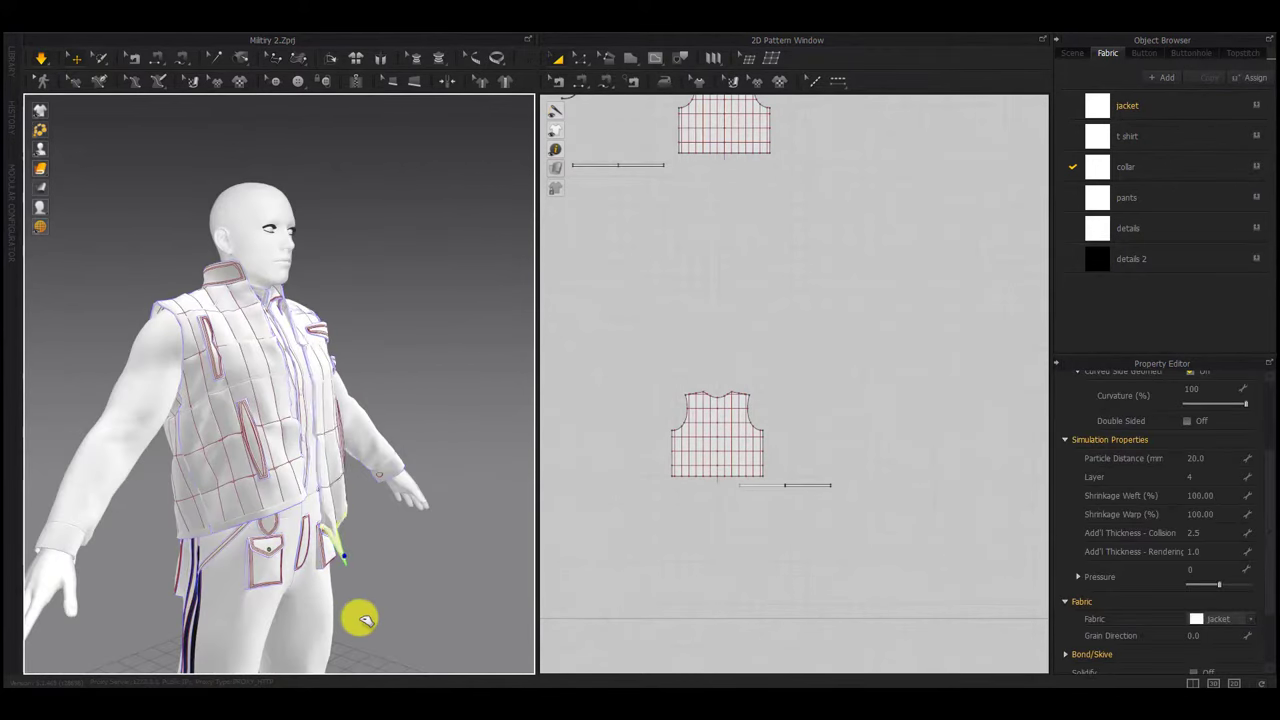
{"action": "right_click_drag", "start_coordinate": [352, 655], "coordinate": [259, 633]}
Pull the inner hem corners of both jacket fronts down over the thighs, using mesh selection and simulation
{"action": "left_click", "coordinate": [100, 59]}
{"action": "left_click", "coordinate": [115, 98]}
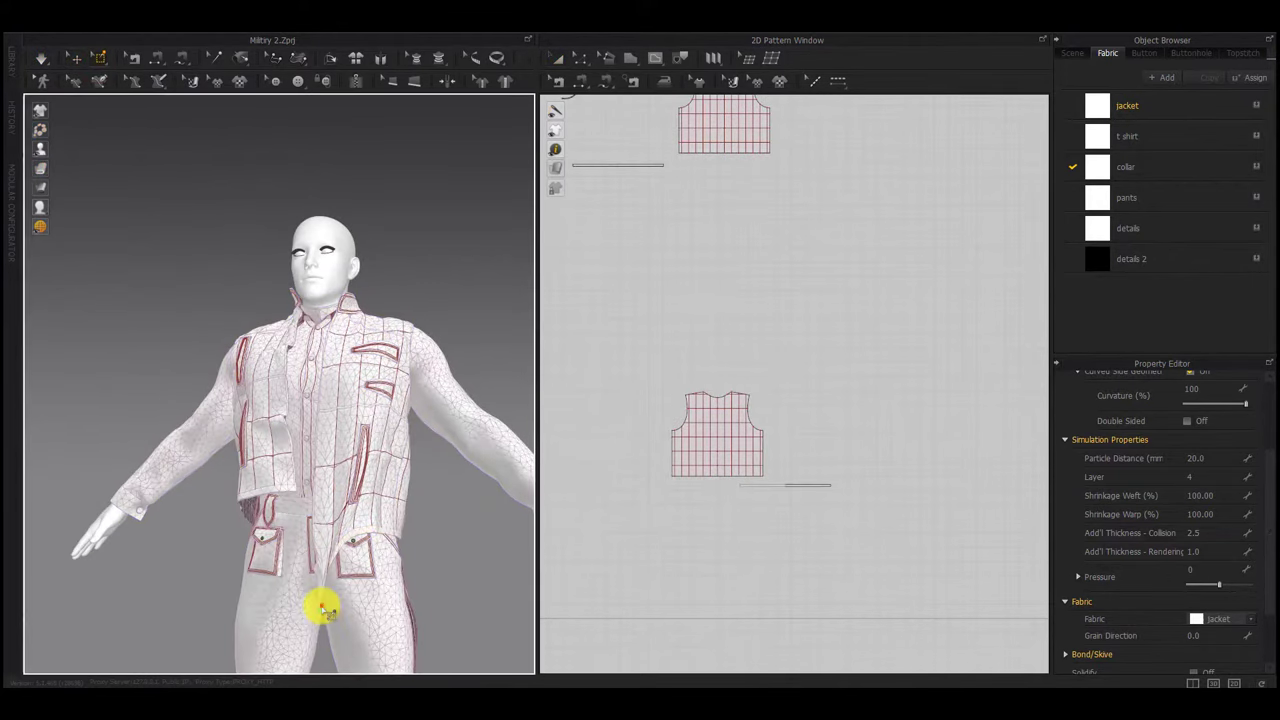
{"action": "left_click", "coordinate": [322, 607]}
{"action": "right_click_drag", "start_coordinate": [346, 596], "coordinate": [366, 621]}
{"action": "left_click", "coordinate": [366, 620]}
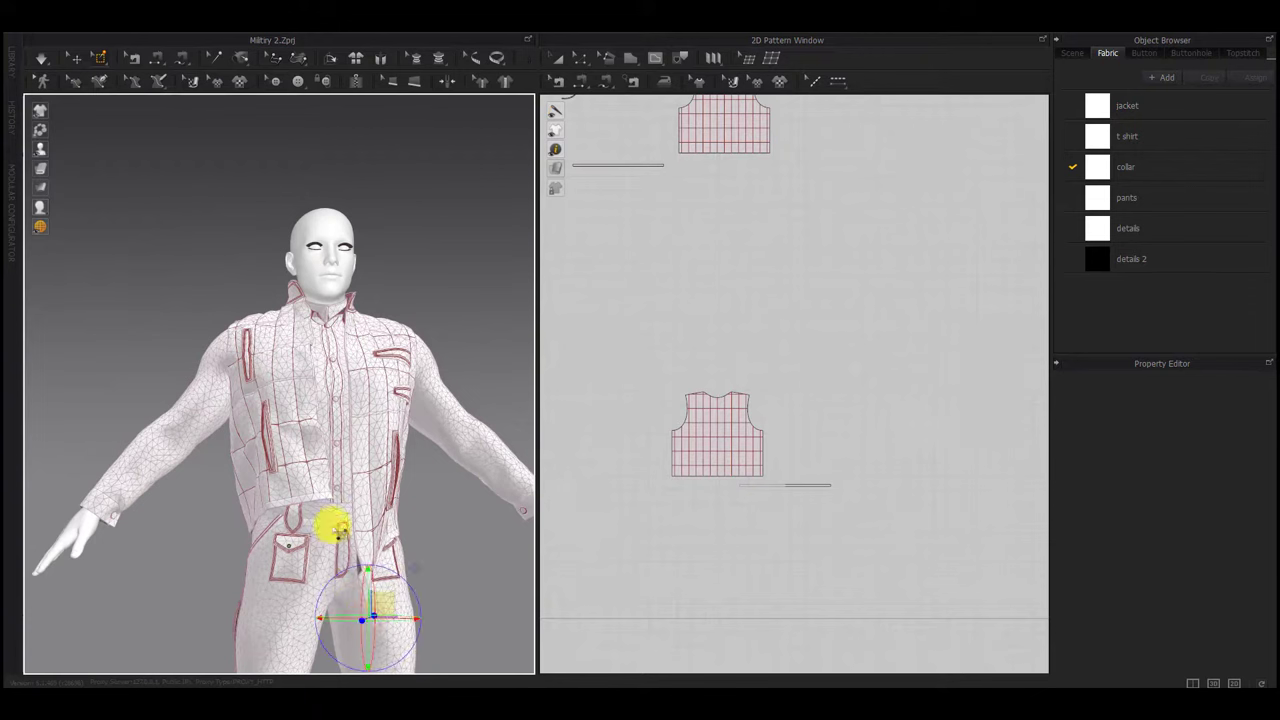
{"action": "key", "text": "space"}
{"action": "left_click_drag", "start_coordinate": [326, 497], "coordinate": [340, 654]}
{"action": "key", "text": "w"}
{"action": "left_click", "coordinate": [334, 607]}
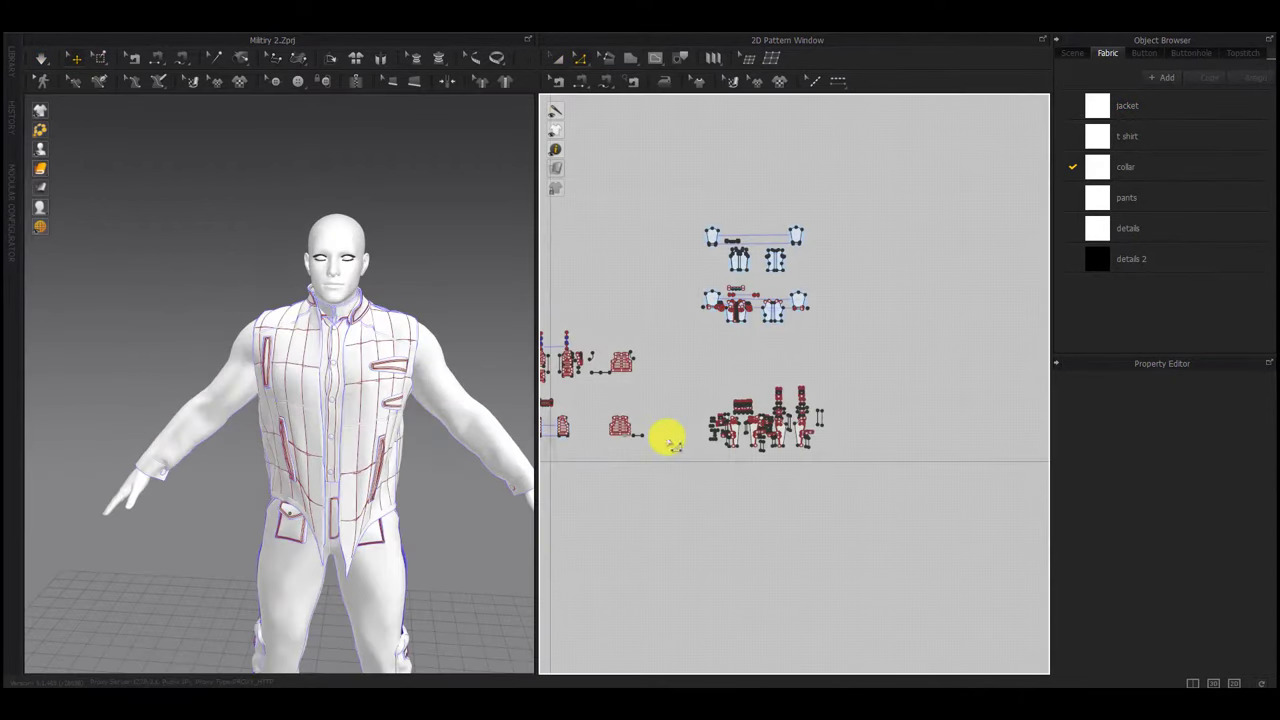
Open the physical property details of the jacket fabric and set its Friction to 100
{"action": "scroll", "coordinate": [668, 440], "scroll_direction": "down", "scroll_amount": 1}
{"action": "middle_click_drag", "start_coordinate": [668, 440], "coordinate": [767, 408]}
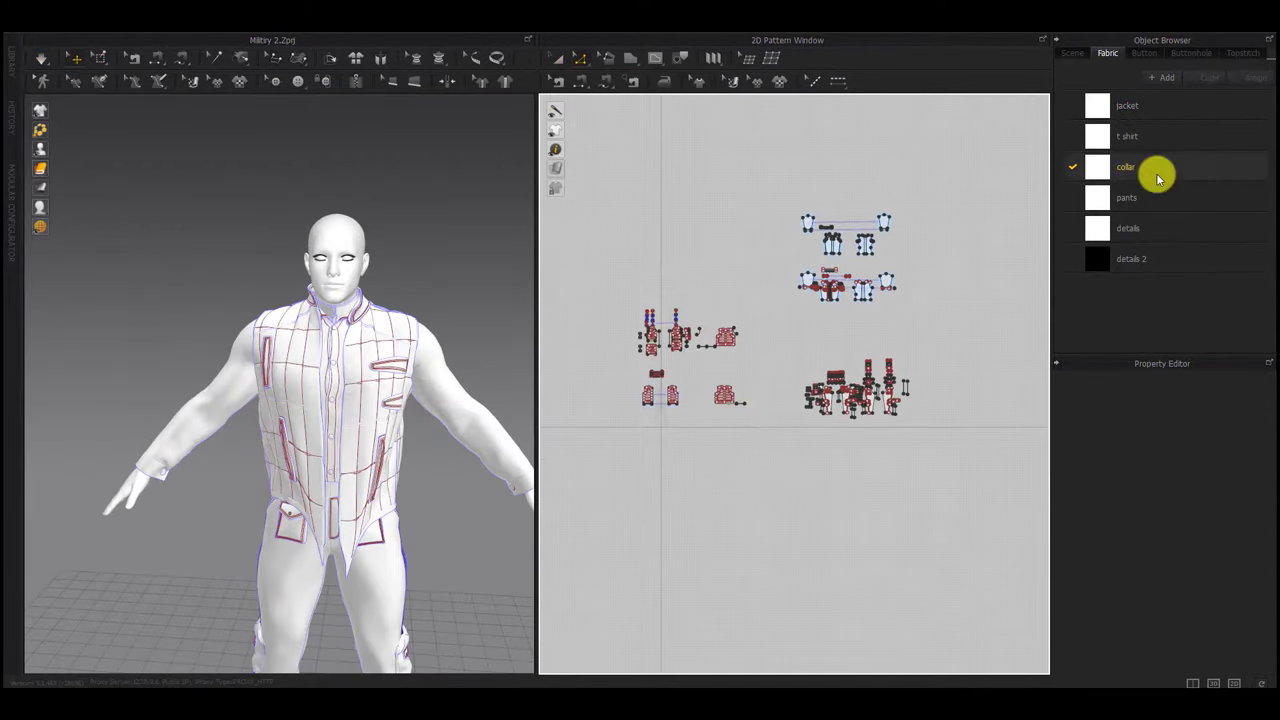
{"action": "left_click", "coordinate": [1127, 105]}
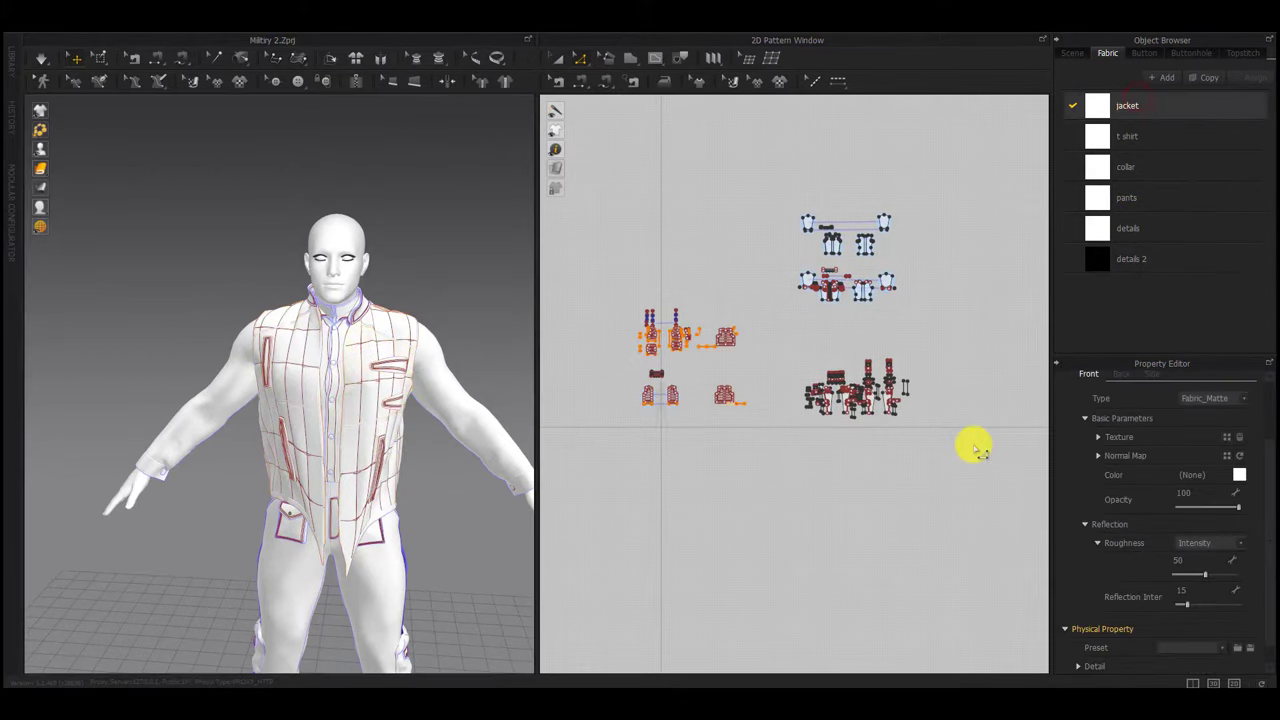
{"action": "scroll", "coordinate": [692, 362], "scroll_direction": "up", "scroll_amount": 3}
{"action": "scroll", "coordinate": [692, 362], "scroll_direction": "down", "scroll_amount": 3}
{"action": "scroll", "coordinate": [1194, 606], "scroll_direction": "down", "scroll_amount": 1}
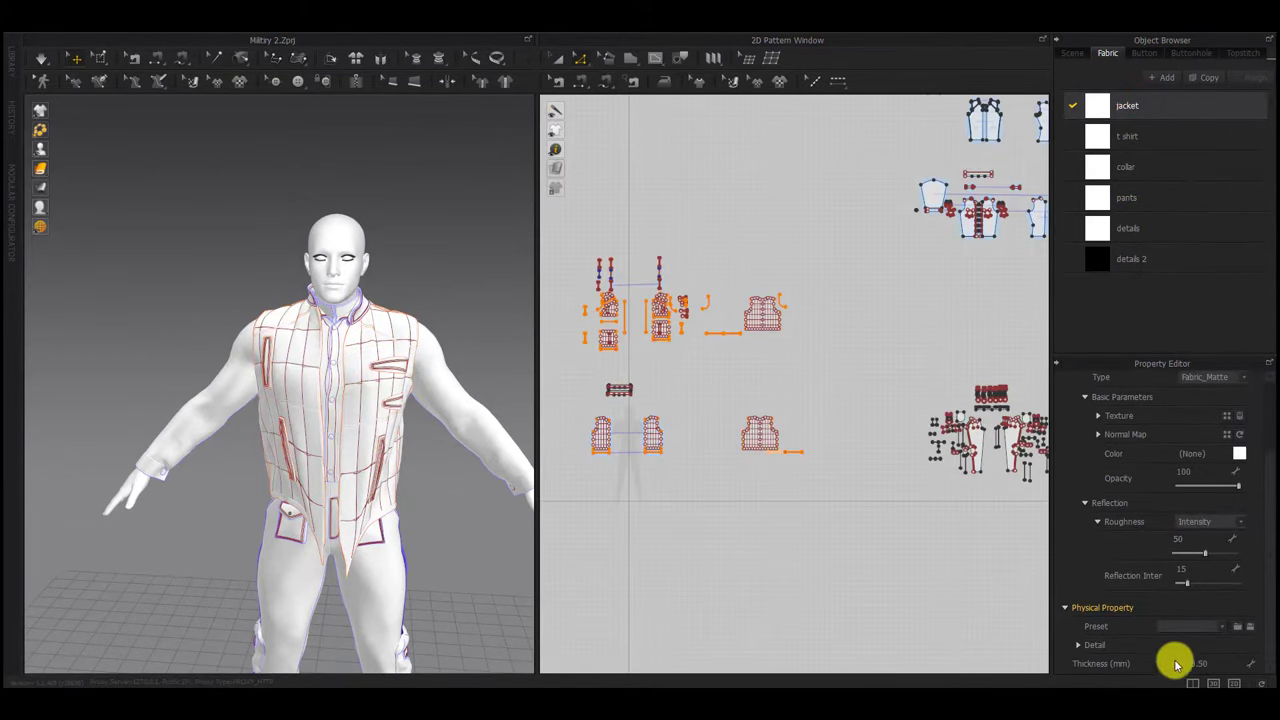
{"action": "left_click", "coordinate": [1077, 646]}
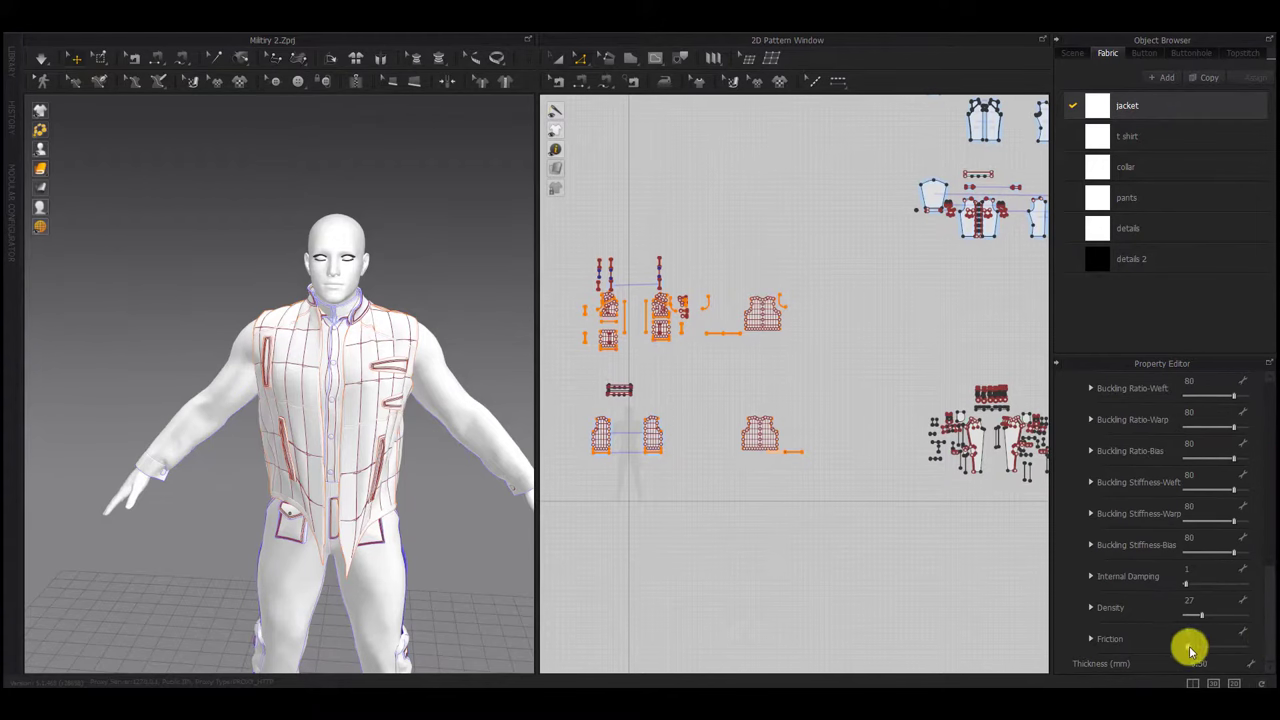
{"action": "left_click", "coordinate": [826, 539]}
Identify the shirt placket's fabric and set the Friction of the t shirt fabric to 100
{"action": "left_click", "coordinate": [336, 340]}
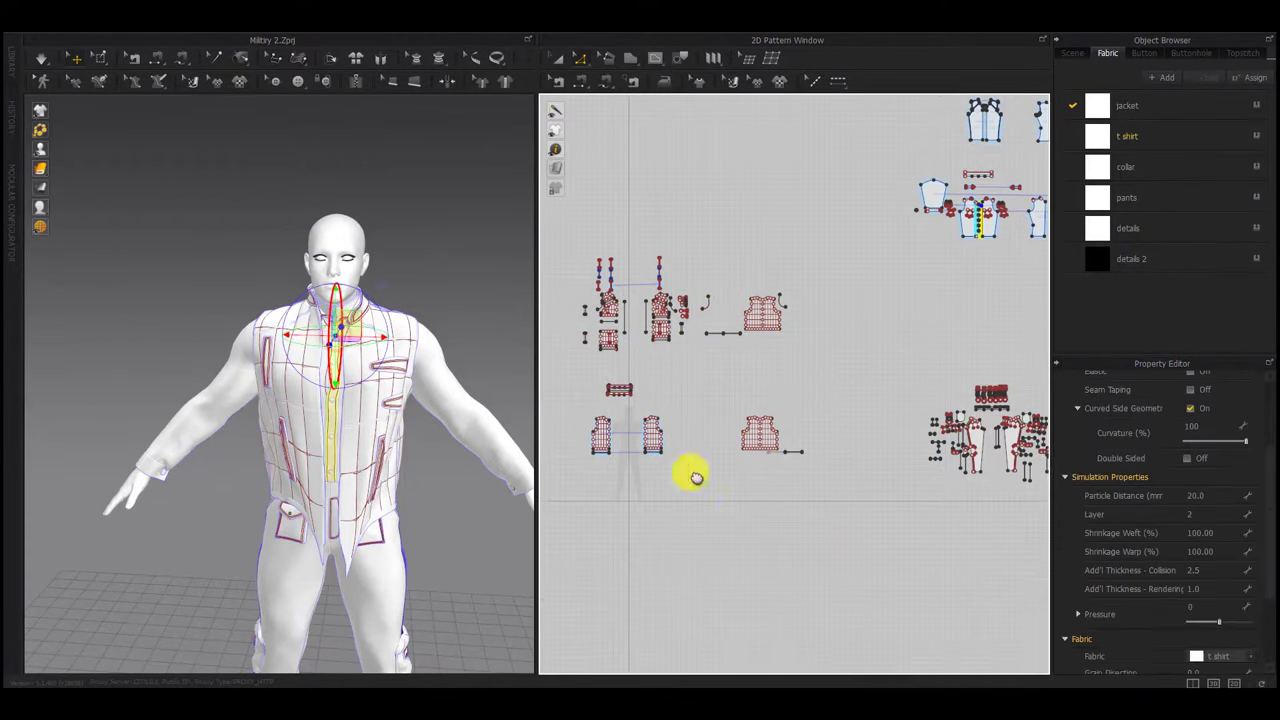
{"action": "middle_click_drag", "start_coordinate": [694, 474], "coordinate": [487, 571]}
{"action": "left_click", "coordinate": [1123, 132]}
{"action": "left_click_drag", "start_coordinate": [1188, 648], "coordinate": [1275, 655]}
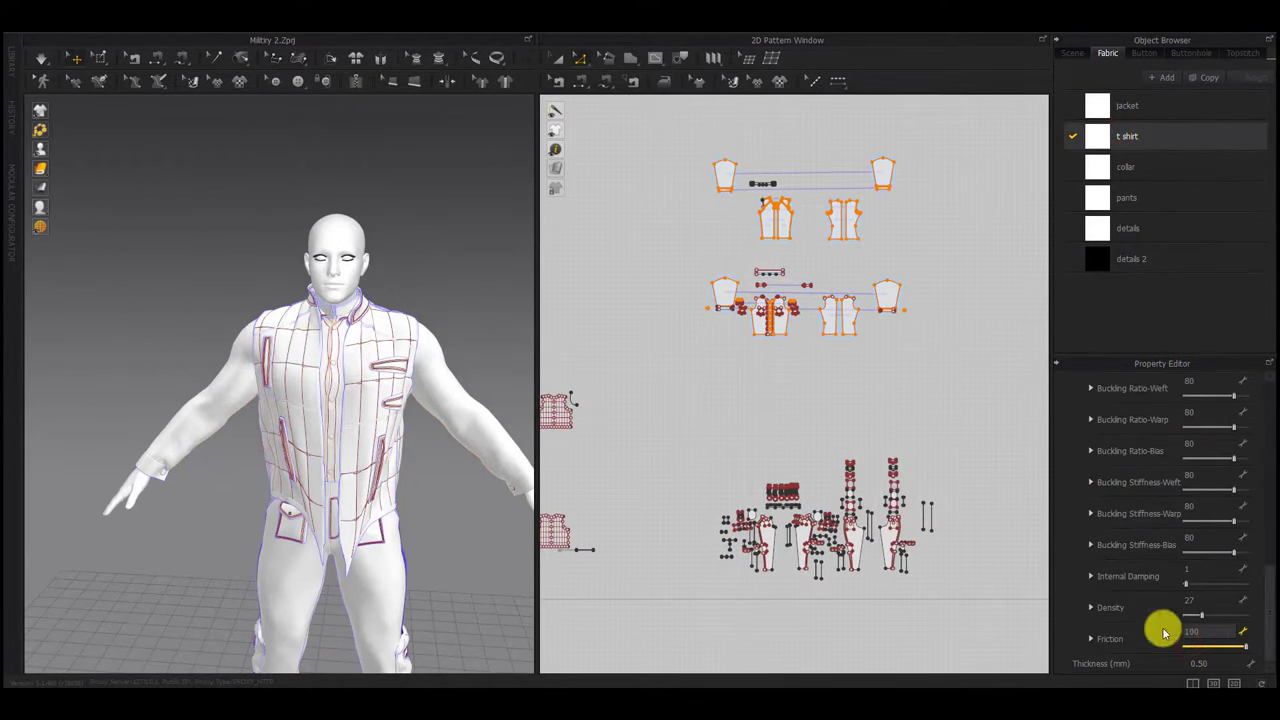
{"action": "left_click", "coordinate": [775, 407]}
Raise the Friction of the collar and pants fabrics to 100
{"action": "left_click", "coordinate": [1131, 168]}
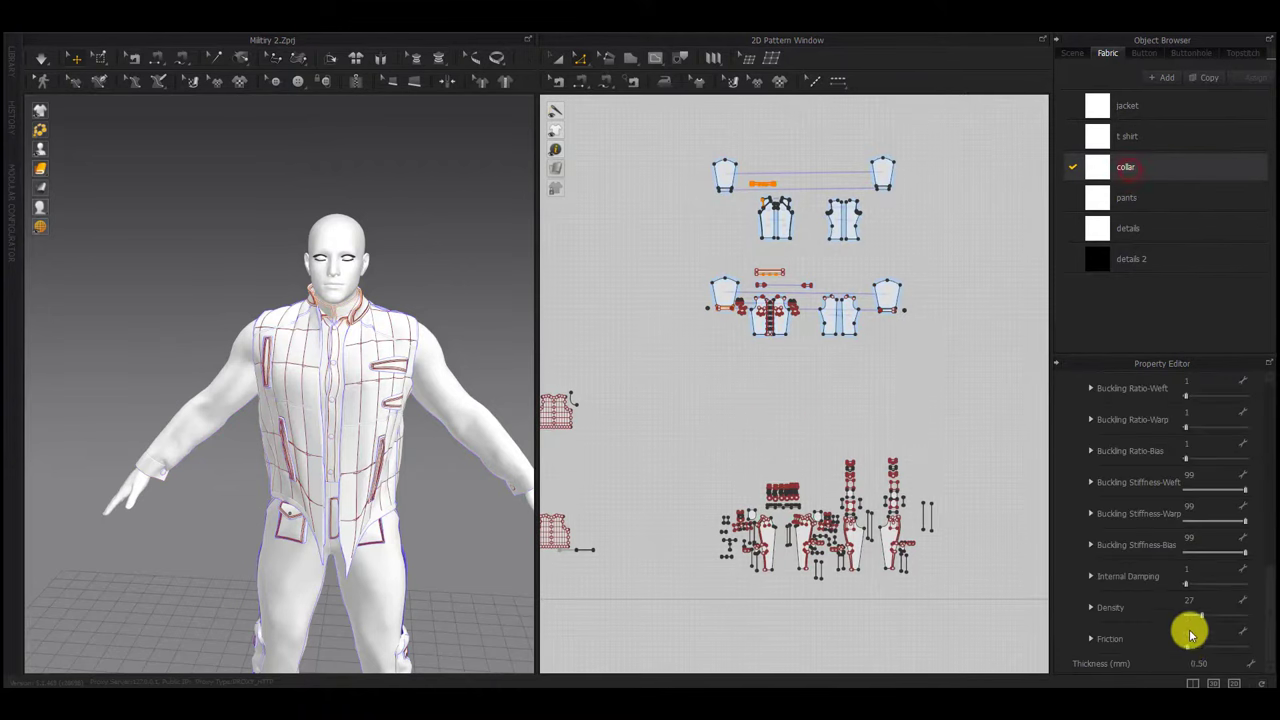
{"action": "left_click_drag", "start_coordinate": [1187, 647], "coordinate": [1275, 642]}
{"action": "left_click", "coordinate": [1132, 204]}
{"action": "left_click_drag", "start_coordinate": [1188, 648], "coordinate": [1275, 645]}
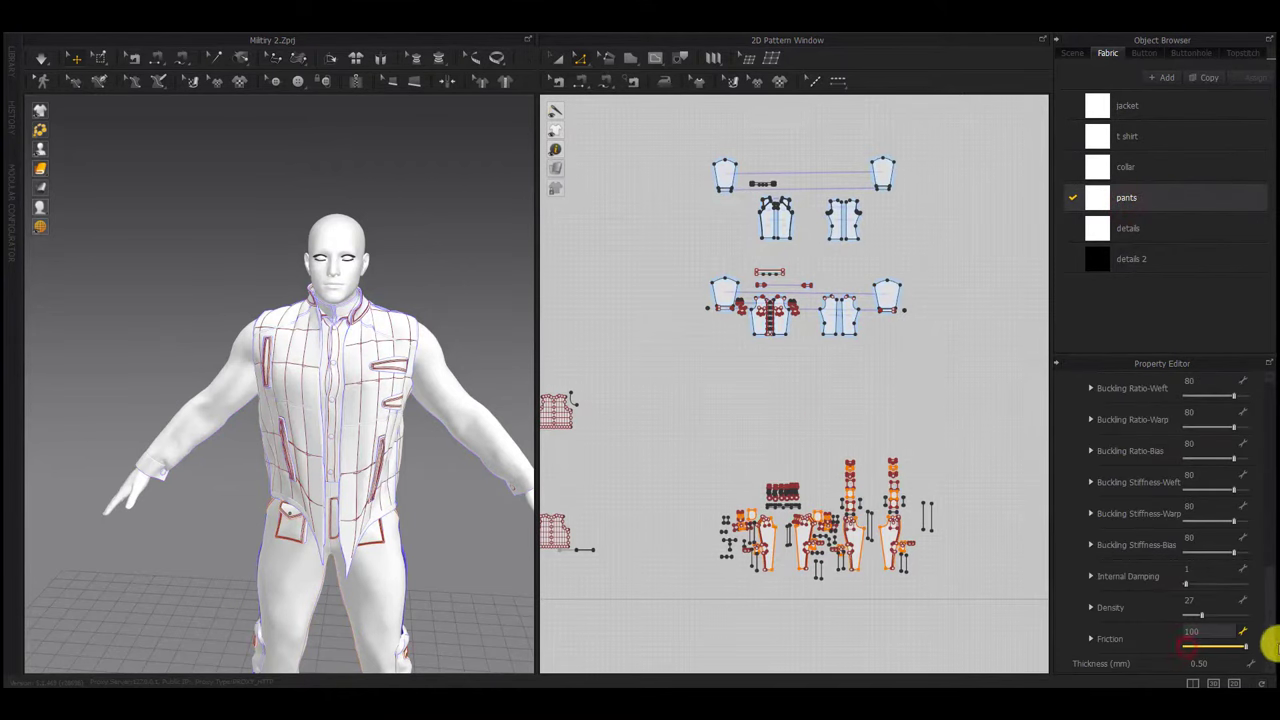
Raise Friction to its maximum for the details and details 2 fabrics, and simulate the outfit
{"action": "left_click", "coordinate": [1130, 229]}
{"action": "left_click_drag", "start_coordinate": [1187, 647], "coordinate": [1274, 644]}
{"action": "left_click", "coordinate": [1139, 266]}
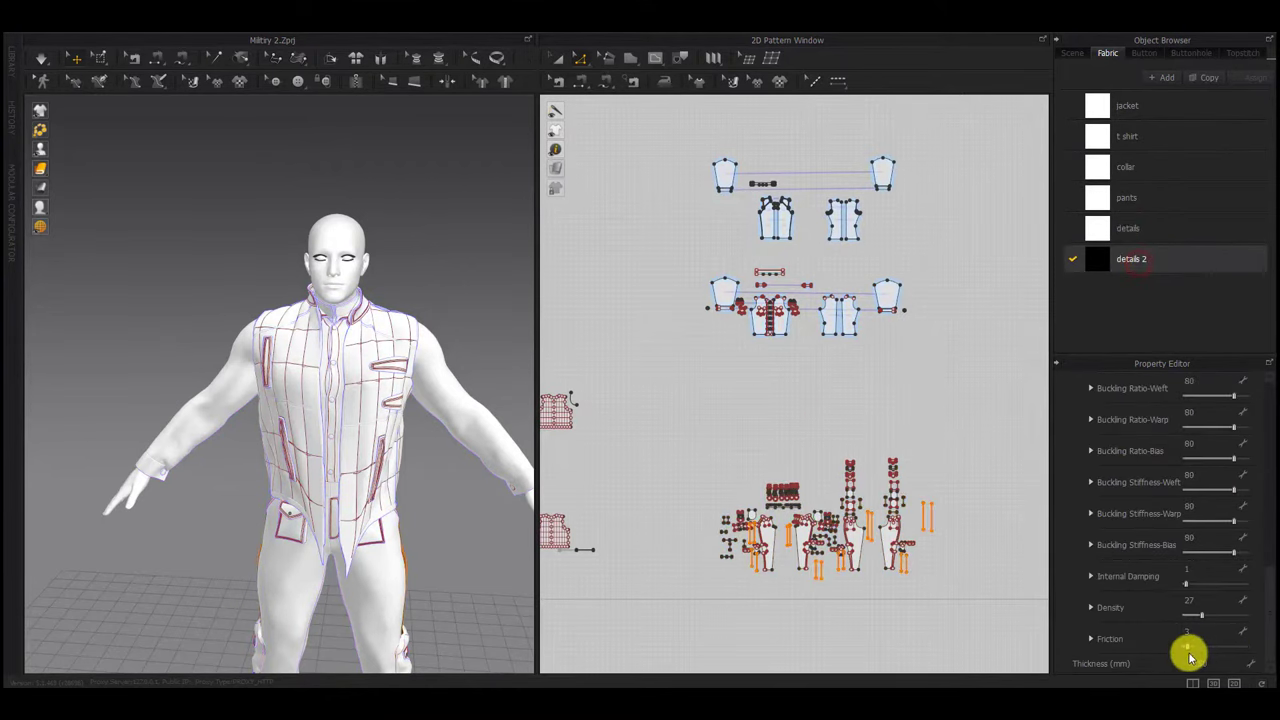
{"action": "left_click_drag", "start_coordinate": [1188, 647], "coordinate": [1274, 657]}
{"action": "left_click", "coordinate": [954, 458]}
{"action": "middle_click_drag", "start_coordinate": [560, 490], "coordinate": [502, 363]}
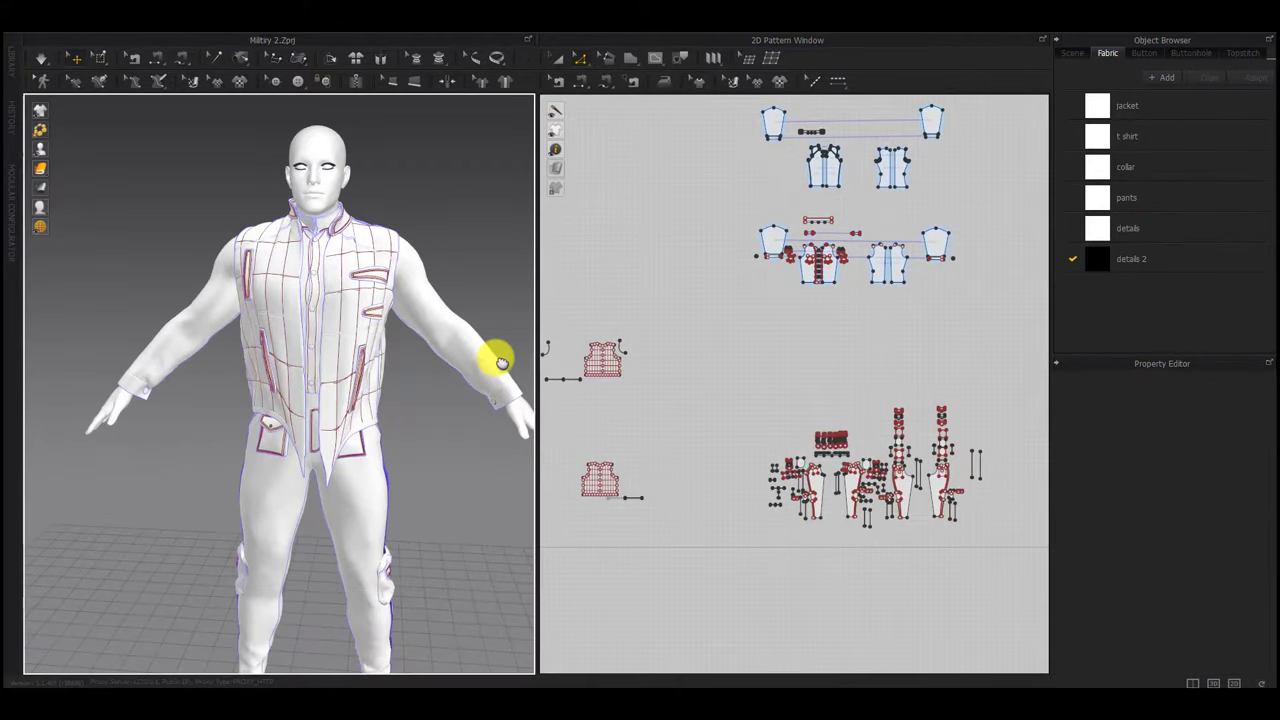
{"action": "key", "text": "space"}
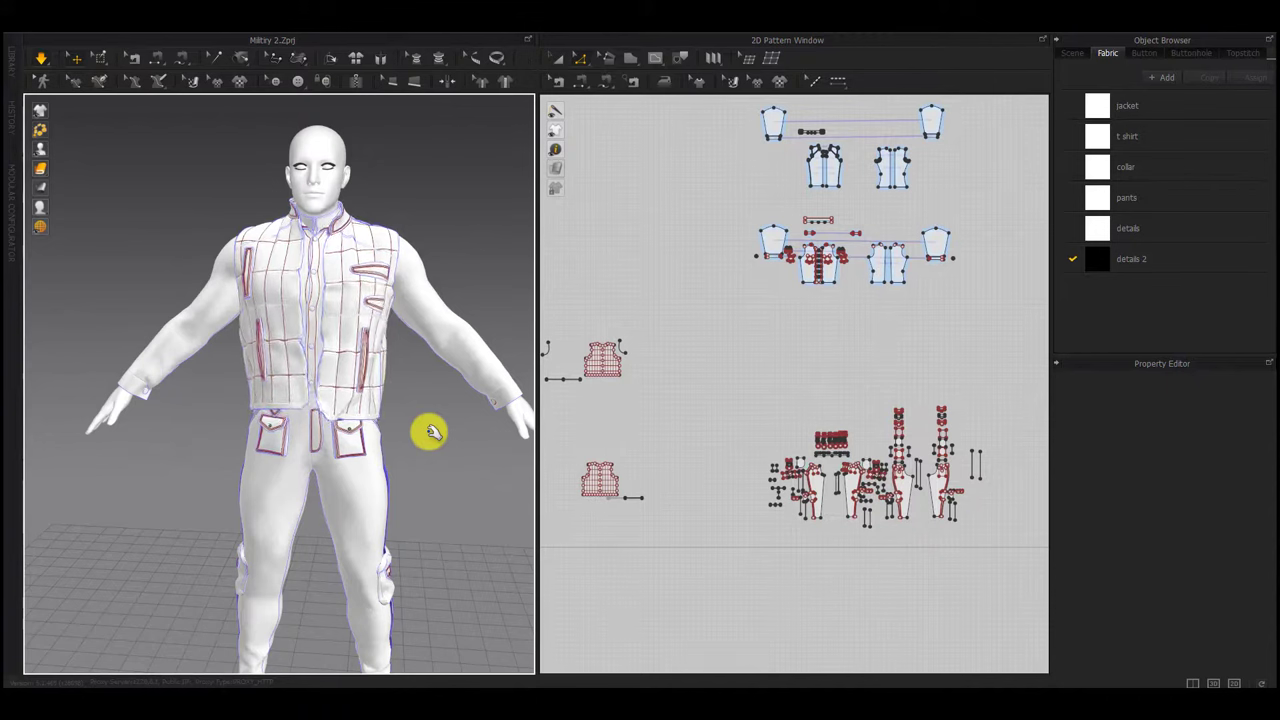
Set the jacket fabric's Density to 99 and simulate the outfit
{"action": "left_click", "coordinate": [1130, 105]}
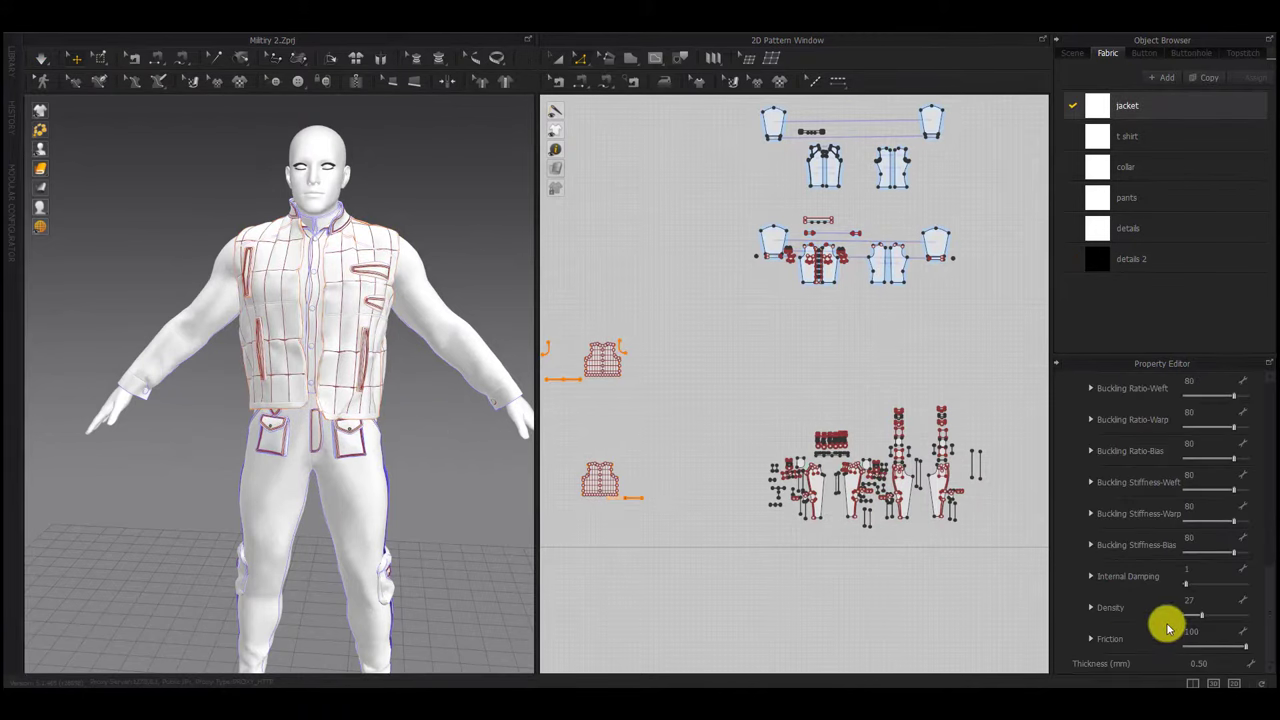
{"action": "key", "text": "space"}
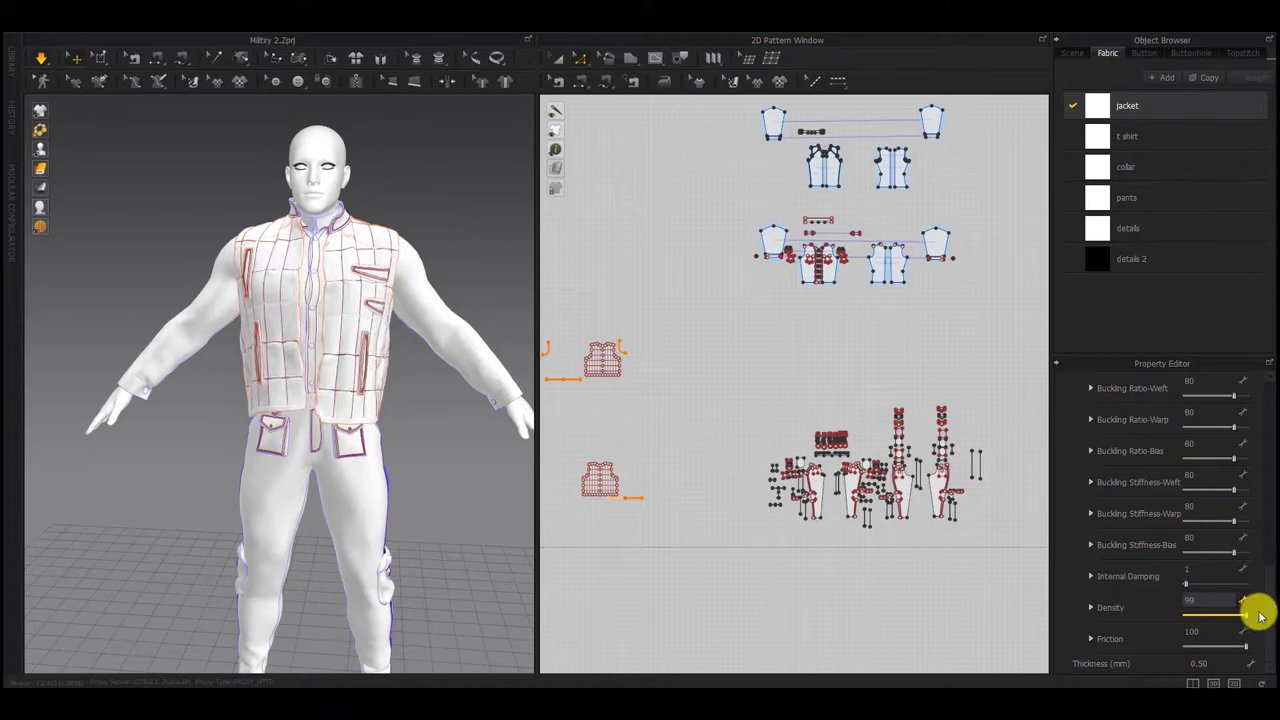
{"action": "left_click", "coordinate": [455, 460]}
Examine the drape of the simulated jacket from the sides and back, selecting the outer back panel
{"action": "right_click_drag", "start_coordinate": [455, 460], "coordinate": [404, 440]}
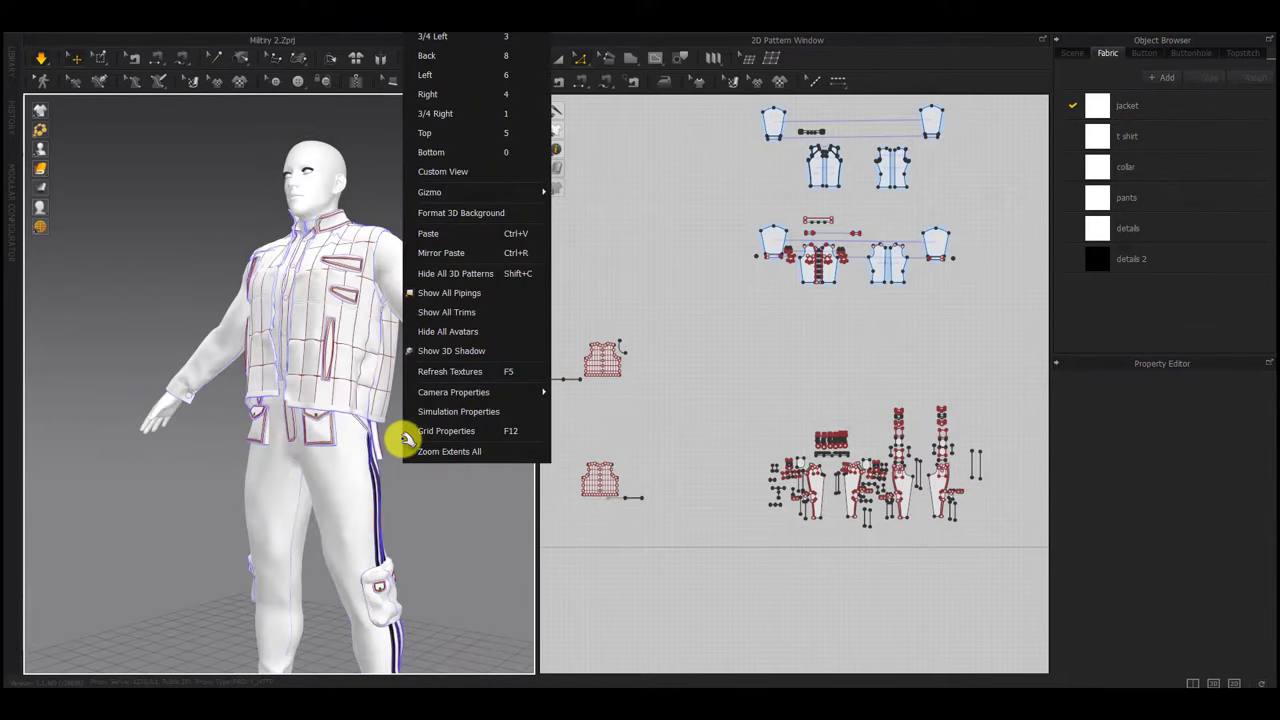
{"action": "left_click", "coordinate": [414, 522]}
{"action": "right_click_drag", "start_coordinate": [299, 503], "coordinate": [408, 540]}
{"action": "right_click_drag", "start_coordinate": [331, 543], "coordinate": [408, 545]}
{"action": "right_click_drag", "start_coordinate": [262, 535], "coordinate": [371, 491]}
{"action": "left_click", "coordinate": [381, 427]}
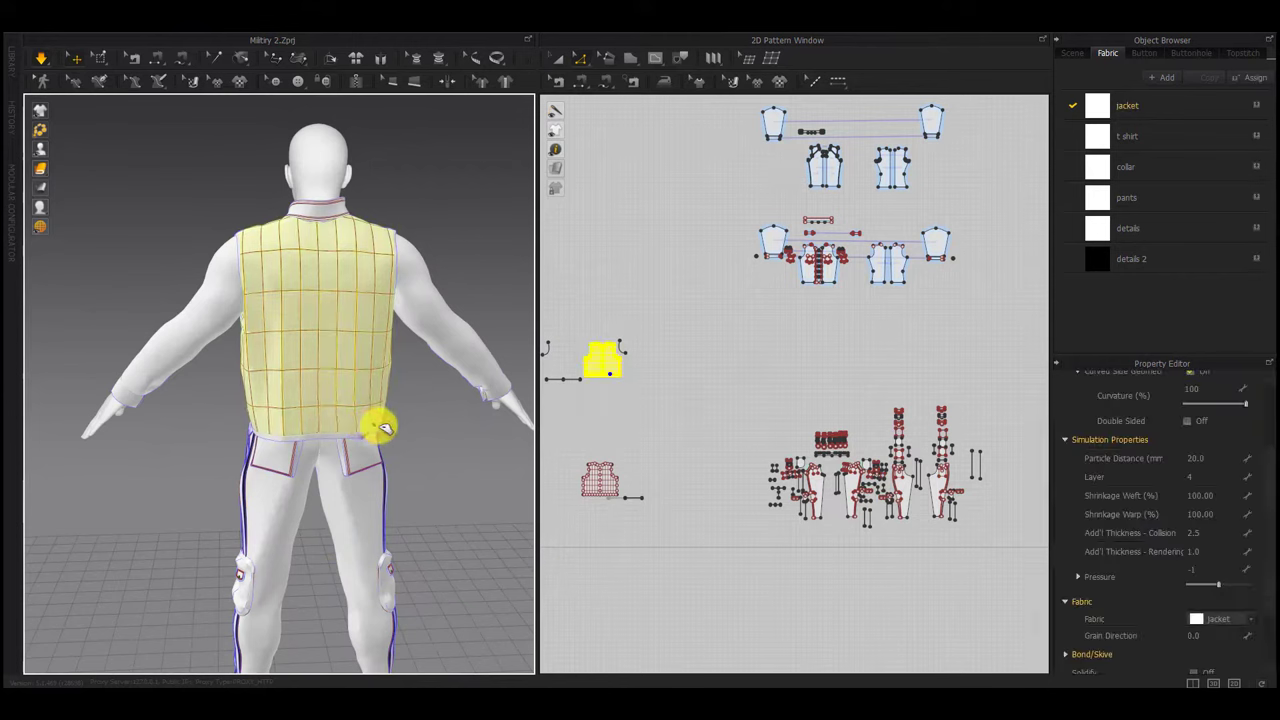
{"action": "right_click_drag", "start_coordinate": [380, 427], "coordinate": [382, 371]}
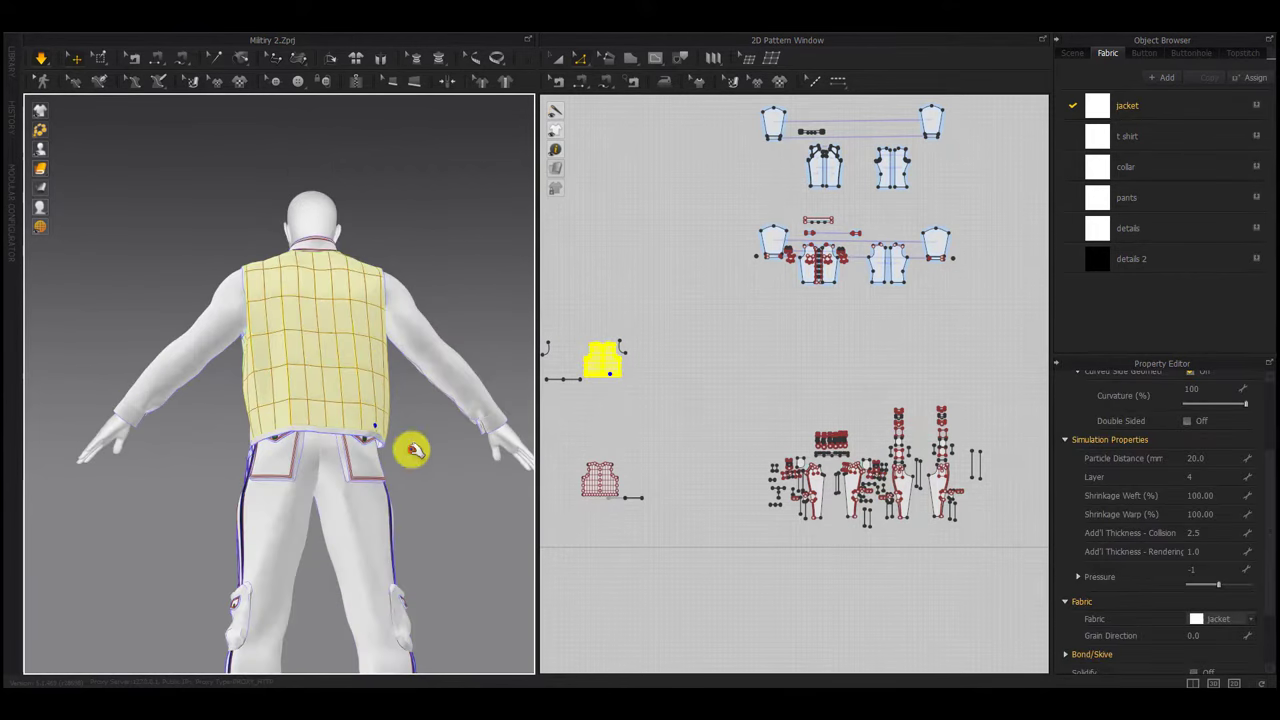
Assign the collar fabric to the two long vertical placket strips of the jacket front and simulate the outfit
{"action": "left_click", "coordinate": [412, 450]}
{"action": "right_click_drag", "start_coordinate": [250, 519], "coordinate": [441, 532]}
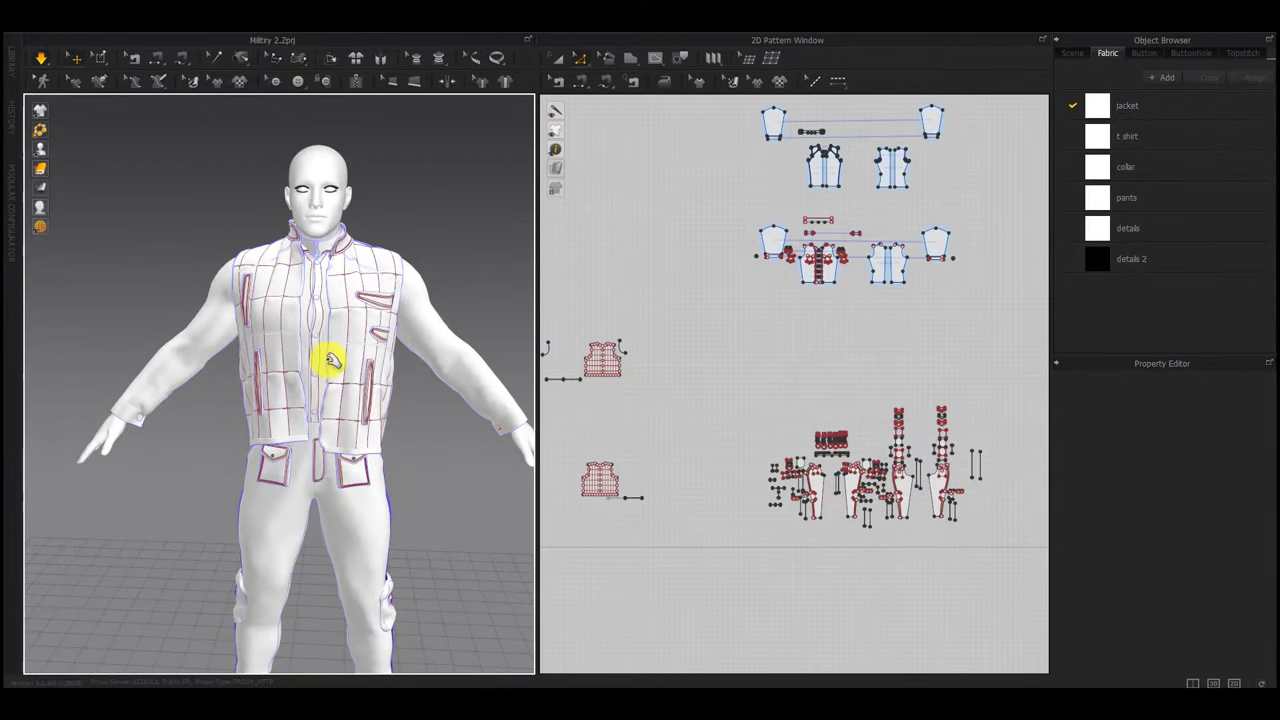
{"action": "scroll", "coordinate": [760, 417], "scroll_direction": "up", "scroll_amount": 8}
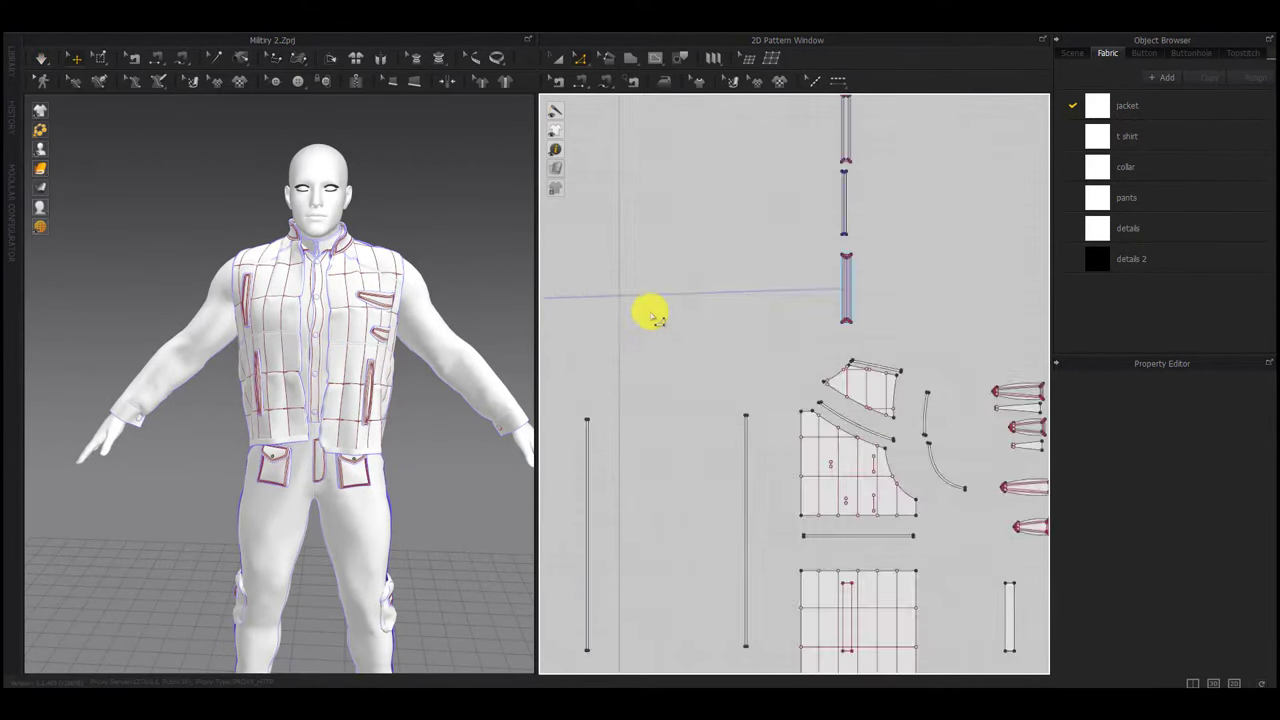
{"action": "scroll", "coordinate": [663, 343], "scroll_direction": "down", "scroll_amount": 3}
{"action": "left_click_drag", "start_coordinate": [722, 367], "coordinate": [607, 588]}
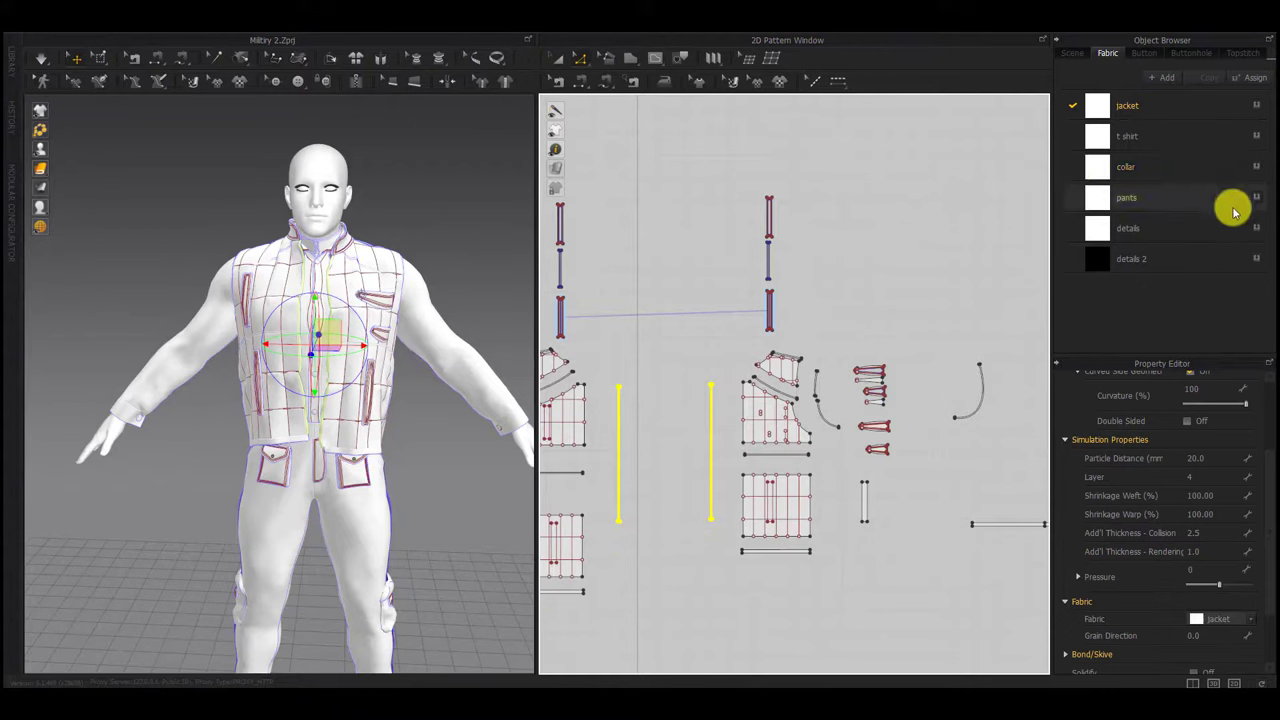
{"action": "left_click", "coordinate": [1256, 168]}
{"action": "key", "text": "space"}
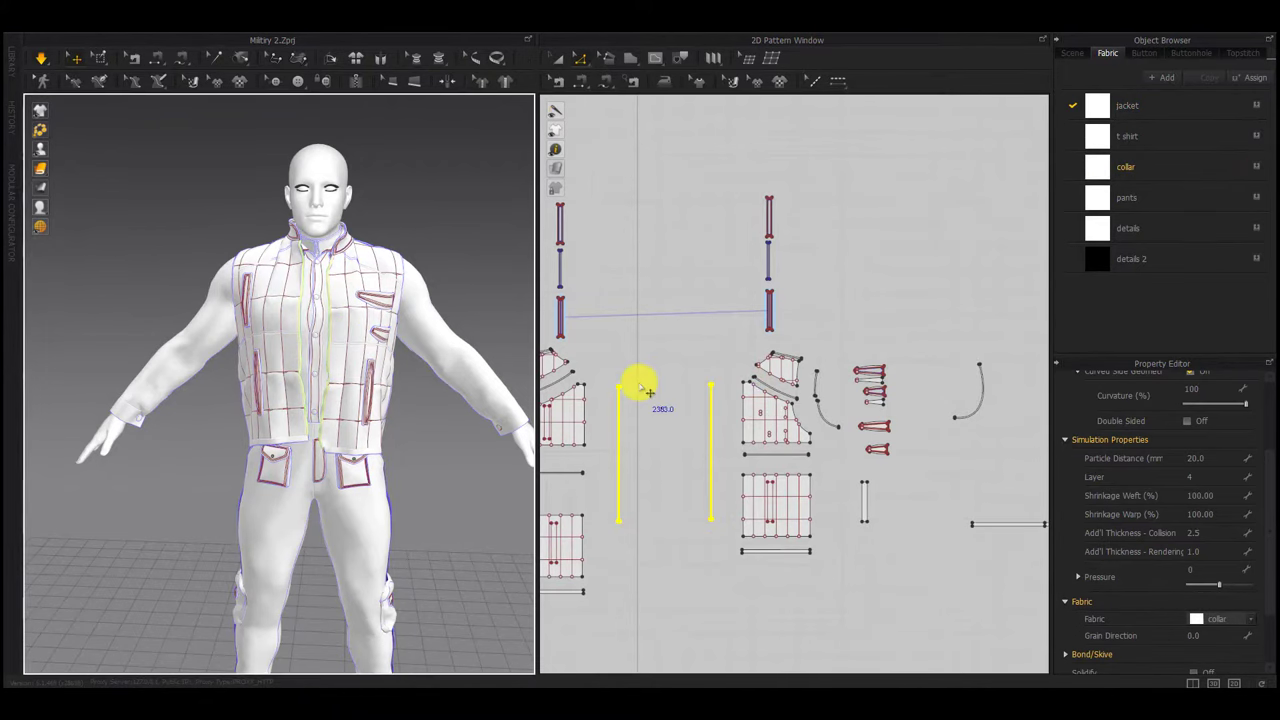
Review the collar fabric's physical properties and assign that fabric to the hem band of the inner back panel
{"action": "left_click", "coordinate": [1143, 175]}
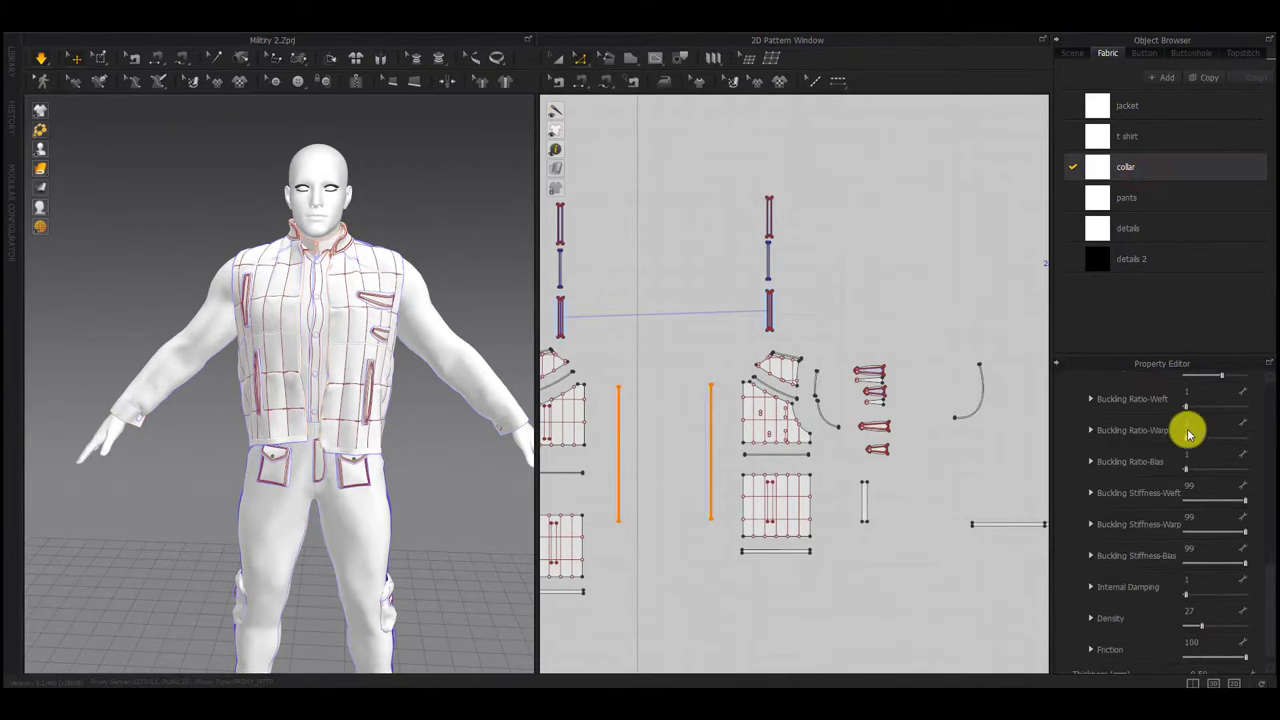
{"action": "scroll", "coordinate": [1186, 438], "scroll_direction": "up", "scroll_amount": 2}
{"action": "scroll", "coordinate": [1184, 436], "scroll_direction": "up", "scroll_amount": 5}
{"action": "left_click", "coordinate": [968, 432]}
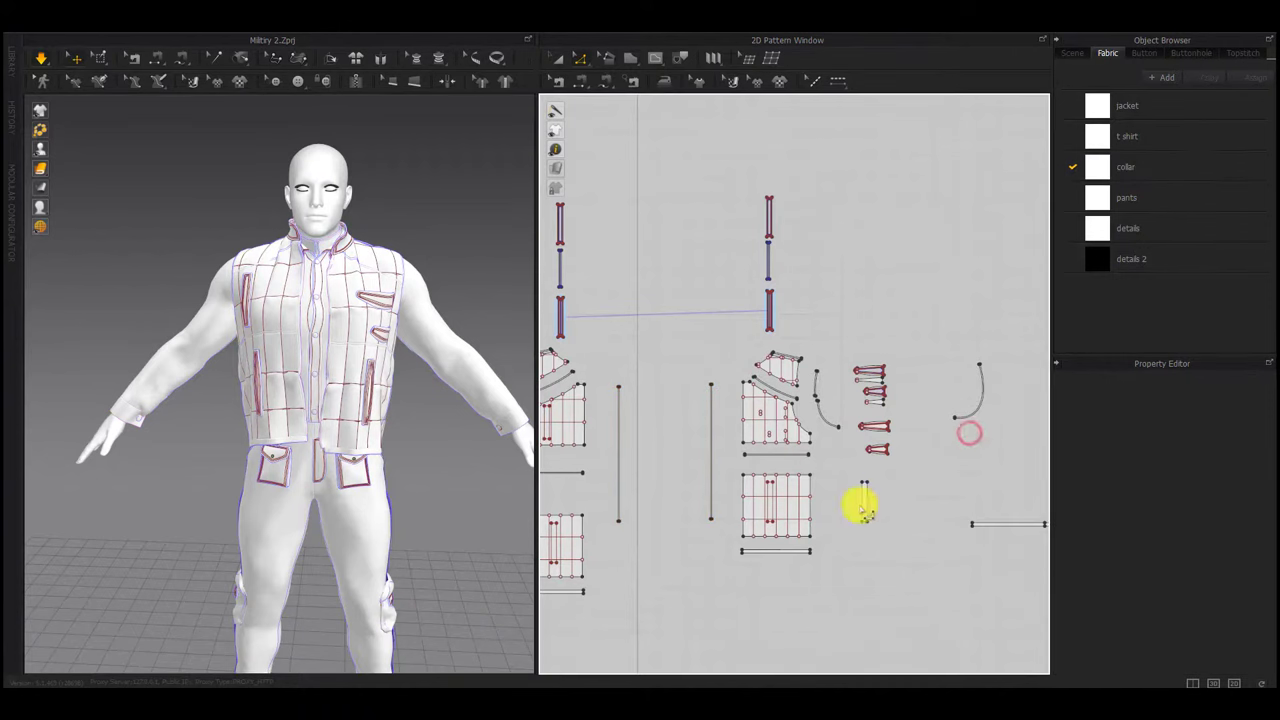
{"action": "scroll", "coordinate": [800, 443], "scroll_direction": "down", "scroll_amount": 3}
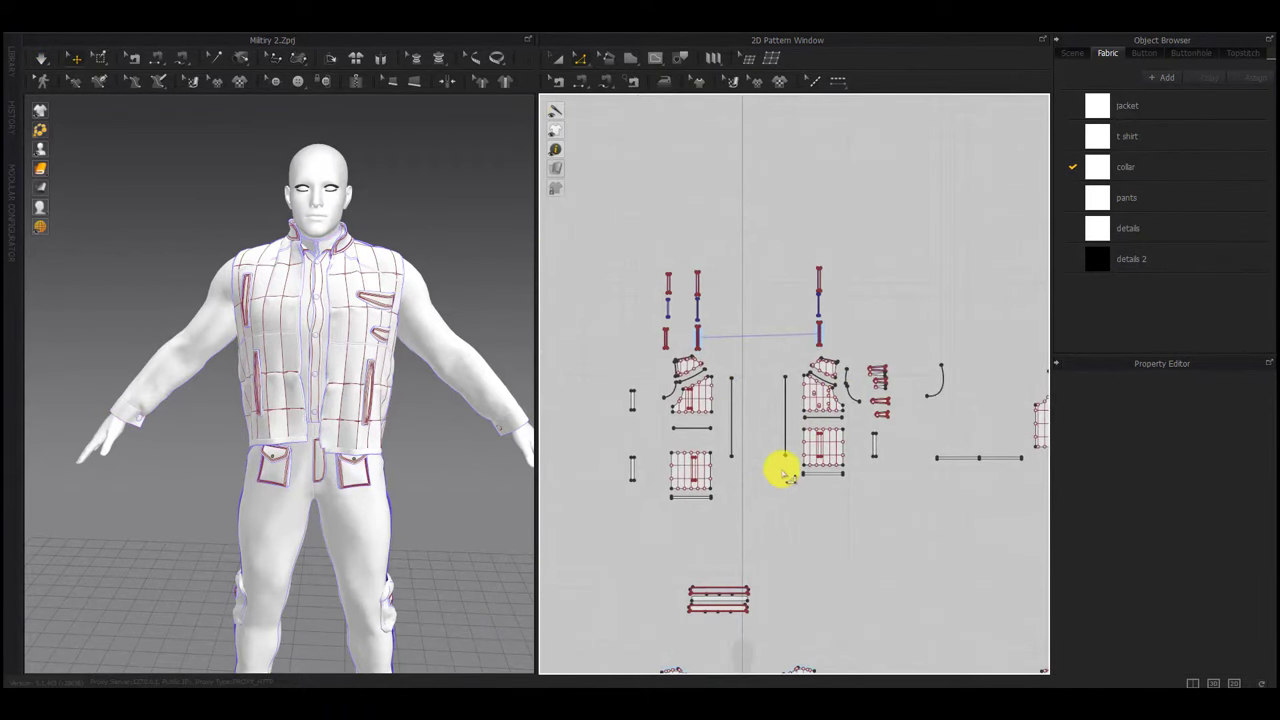
{"action": "scroll", "coordinate": [784, 474], "scroll_direction": "down", "scroll_amount": 5}
{"action": "scroll", "coordinate": [866, 550], "scroll_direction": "up", "scroll_amount": 5}
{"action": "left_click_drag", "start_coordinate": [927, 487], "coordinate": [800, 523]}
{"action": "left_click", "coordinate": [1256, 168]}
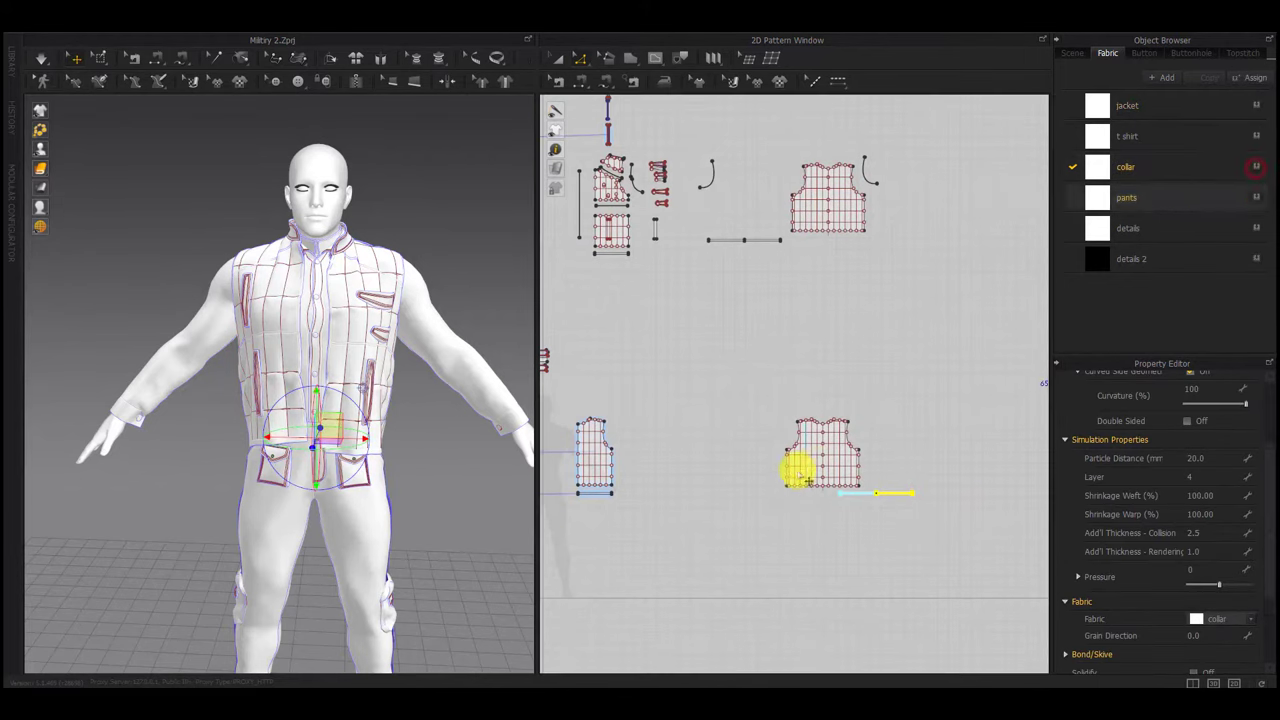
Assign the collar fabric to the hem bands of the two inner front panels
{"action": "middle_click_drag", "start_coordinate": [797, 472], "coordinate": [983, 383]}
{"action": "scroll", "coordinate": [729, 407], "scroll_direction": "up", "scroll_amount": 5}
{"action": "left_click_drag", "start_coordinate": [889, 391], "coordinate": [577, 455]}
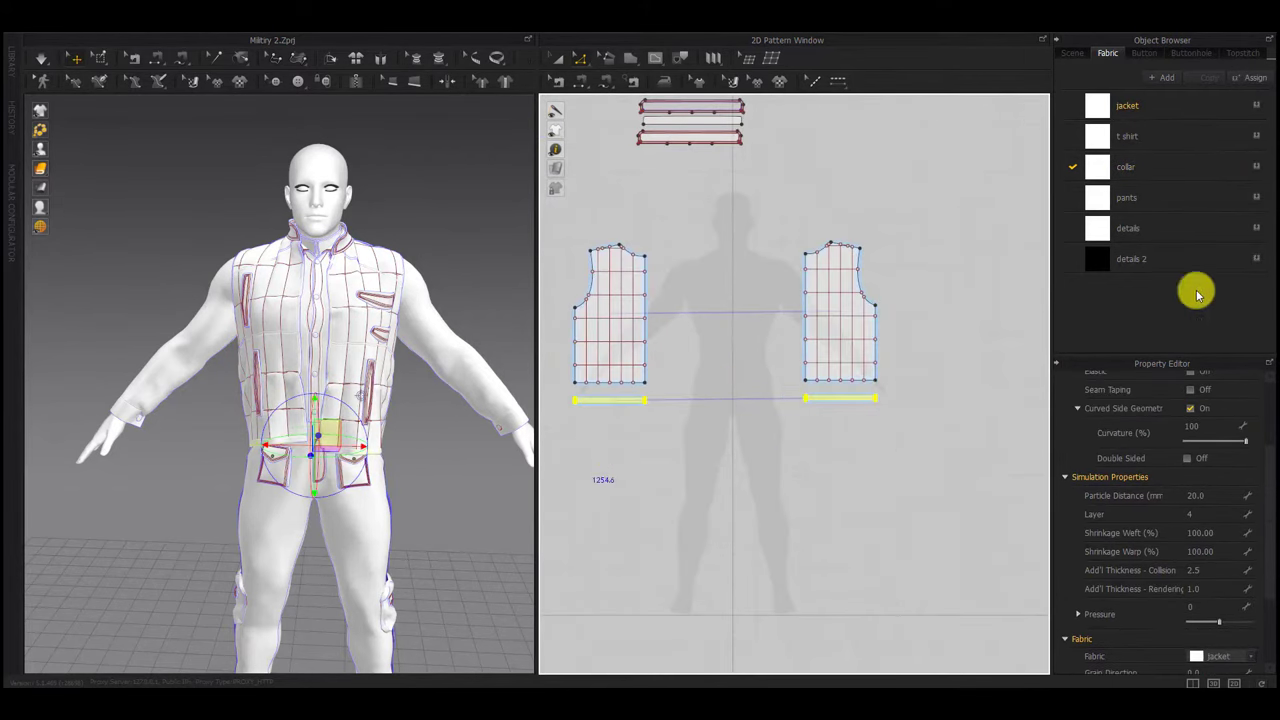
{"action": "left_click", "coordinate": [1256, 168]}
Assign the collar fabric to the outer back panel's hem band and the curved armhole strips on both sides of it
{"action": "scroll", "coordinate": [896, 248], "scroll_direction": "down", "scroll_amount": 5}
{"action": "middle_click_drag", "start_coordinate": [865, 218], "coordinate": [848, 478]}
{"action": "middle_click_drag", "start_coordinate": [818, 402], "coordinate": [727, 470]}
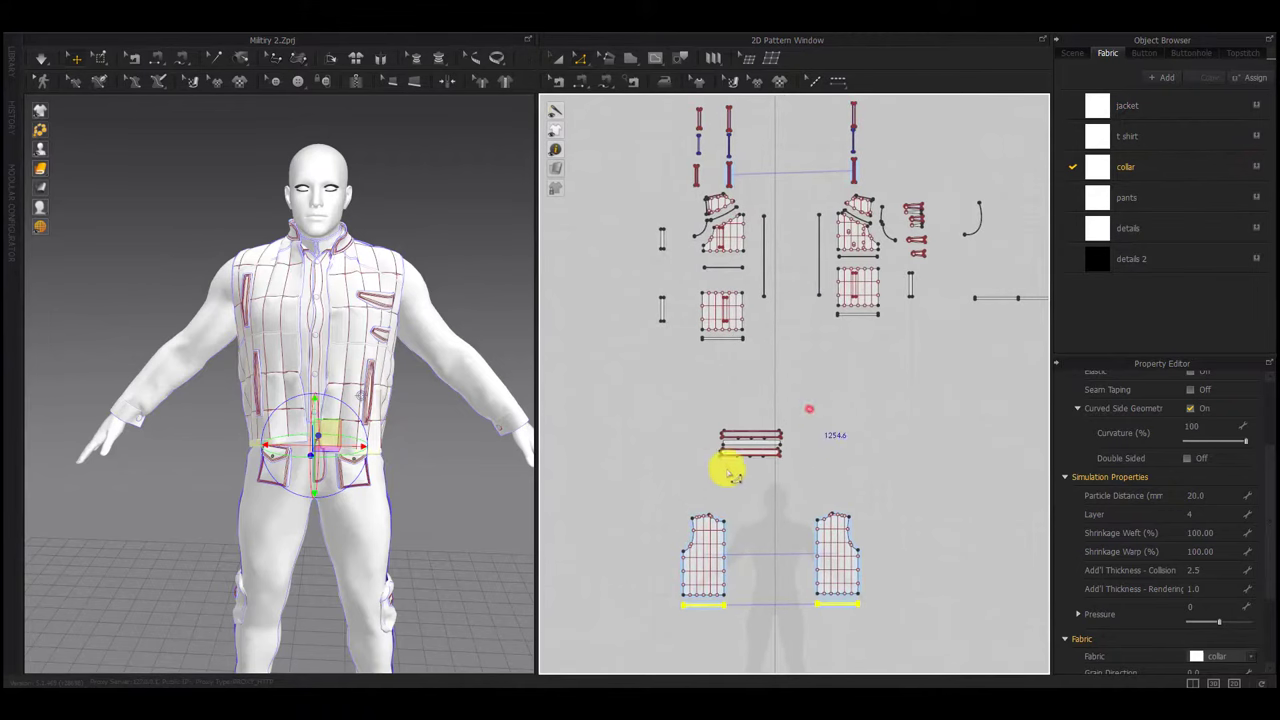
{"action": "left_click_drag", "start_coordinate": [727, 472], "coordinate": [704, 478]}
{"action": "middle_click_drag", "start_coordinate": [879, 402], "coordinate": [763, 500]}
{"action": "left_click_drag", "start_coordinate": [953, 388], "coordinate": [814, 440]}
{"action": "left_click_drag", "start_coordinate": [883, 290], "coordinate": [840, 347], "text": "shift"}
{"action": "middle_click_drag", "start_coordinate": [919, 466], "coordinate": [792, 464]}
{"action": "left_click_drag", "start_coordinate": [959, 276], "coordinate": [914, 340], "text": "shift"}
{"action": "left_click", "coordinate": [1255, 168]}
Assign the collar fabric to the two horizontal bands beneath the outer front pieces on the wearer's right side
{"action": "middle_click_drag", "start_coordinate": [833, 419], "coordinate": [1055, 428]}
{"action": "left_click_drag", "start_coordinate": [815, 302], "coordinate": [735, 436]}
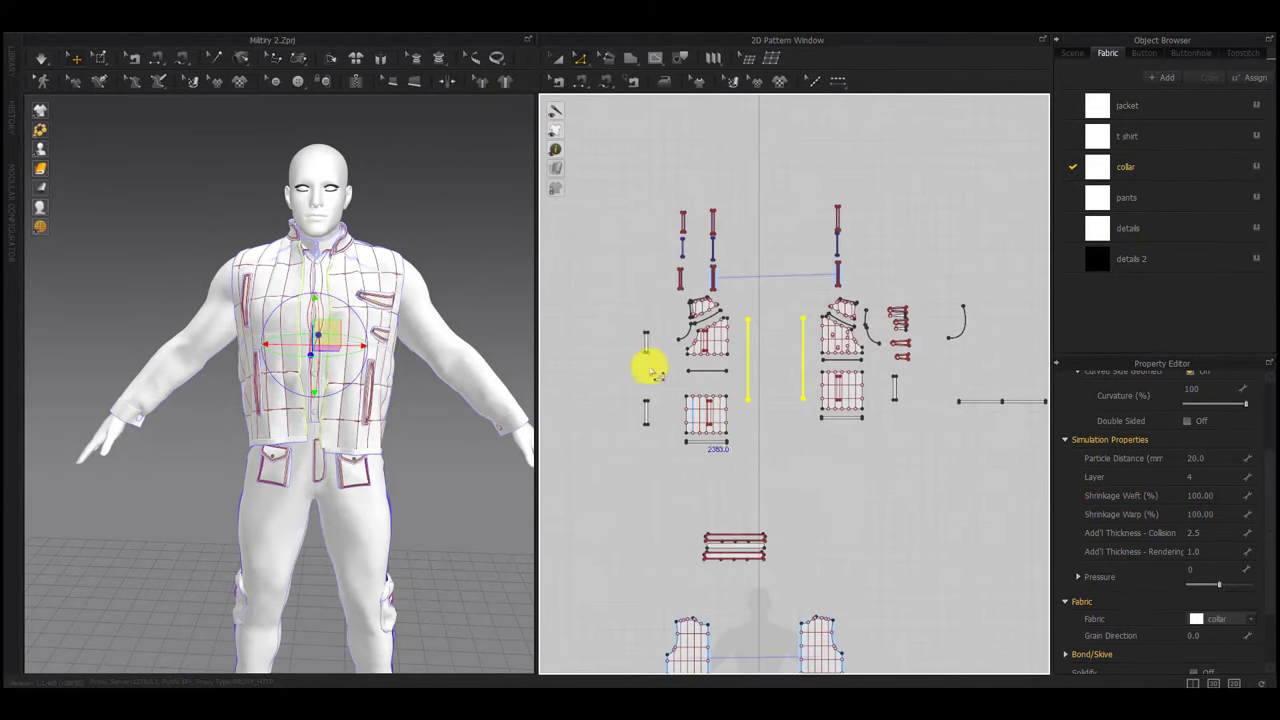
{"action": "left_click_drag", "start_coordinate": [656, 319], "coordinate": [637, 454]}
{"action": "left_click_drag", "start_coordinate": [736, 361], "coordinate": [674, 391]}
{"action": "left_click_drag", "start_coordinate": [737, 437], "coordinate": [668, 466], "text": "shift"}
{"action": "left_click", "coordinate": [1256, 168]}
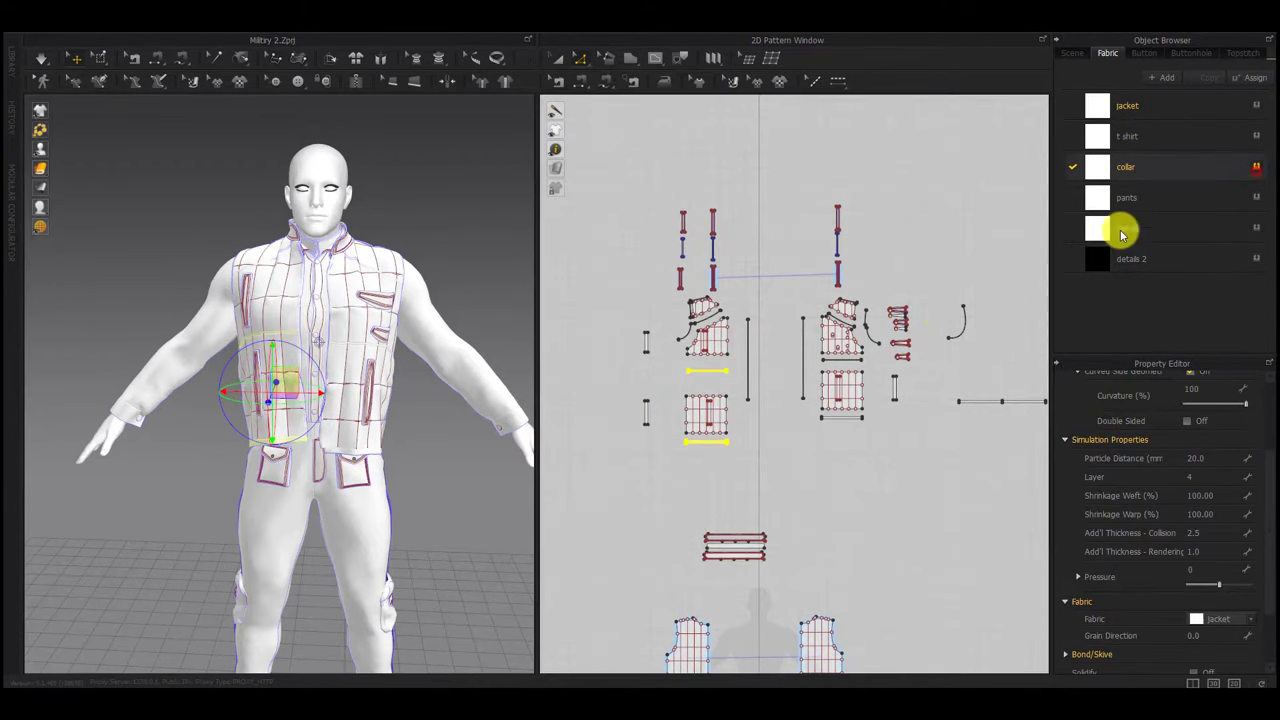
Assign the collar fabric to the curved armhole strip beside the outer front pieces on the wearer's left side
{"action": "middle_click_drag", "start_coordinate": [870, 436], "coordinate": [784, 436]}
{"action": "left_click_drag", "start_coordinate": [797, 289], "coordinate": [789, 353]}
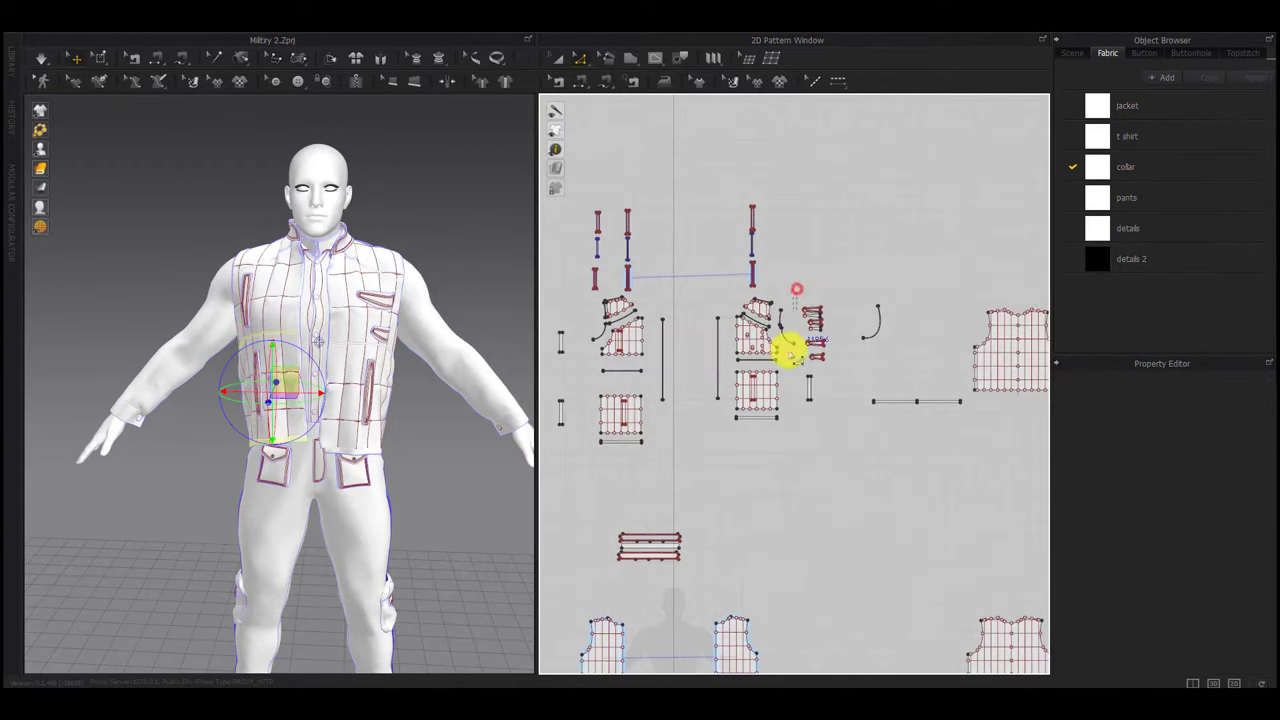
{"action": "left_click", "coordinate": [779, 340]}
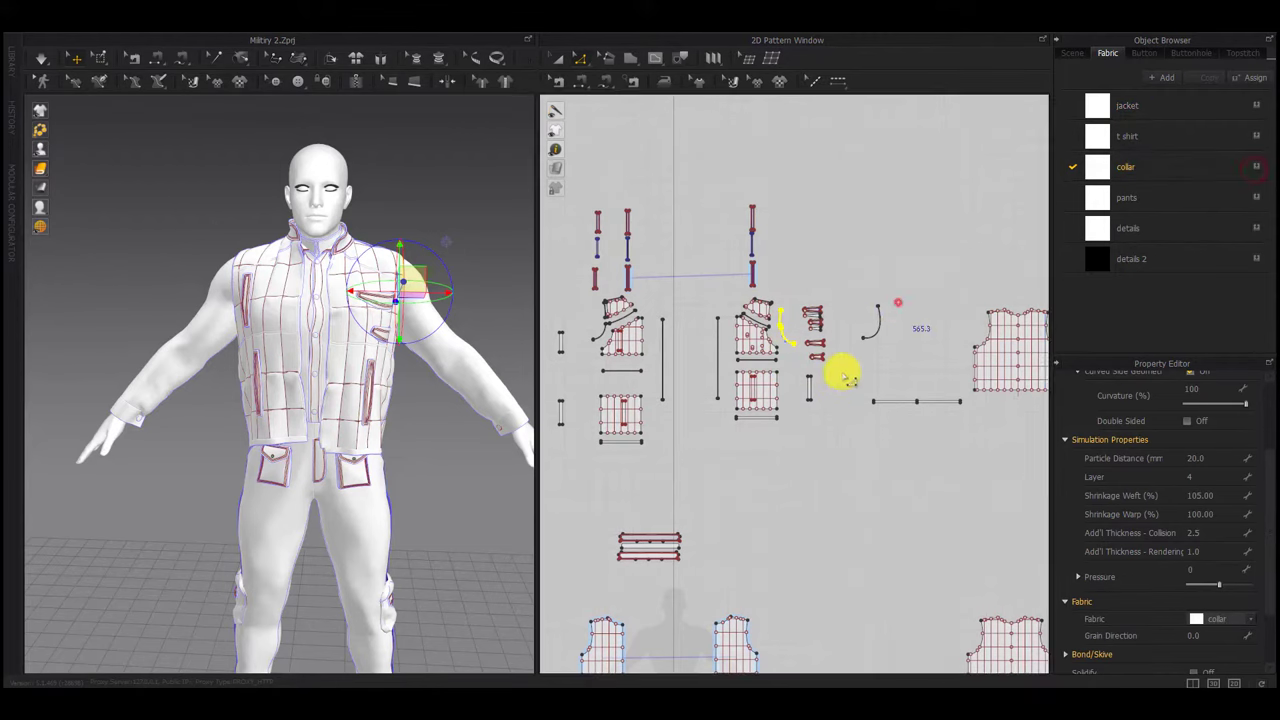
Check the fabric assigned to the back armhole strips and to the inner back panel's hem band
{"action": "left_click_drag", "start_coordinate": [898, 302], "coordinate": [843, 376]}
{"action": "scroll", "coordinate": [934, 442], "scroll_direction": "down", "scroll_amount": 3}
{"action": "middle_click_drag", "start_coordinate": [934, 447], "coordinate": [660, 435]}
{"action": "left_click_drag", "start_coordinate": [768, 318], "coordinate": [732, 367]}
{"action": "left_click_drag", "start_coordinate": [786, 560], "coordinate": [721, 607]}
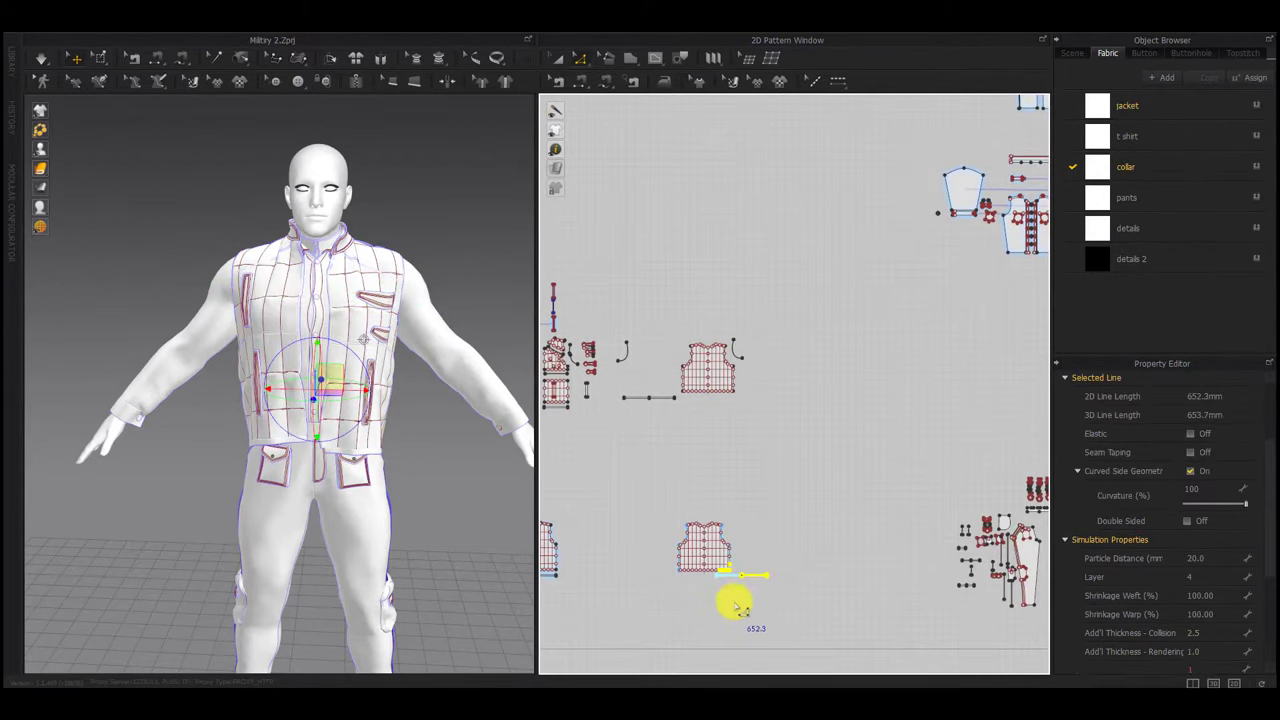
{"action": "scroll", "coordinate": [736, 600], "scroll_direction": "up", "scroll_amount": 5}
{"action": "left_click", "coordinate": [746, 563]}
{"action": "left_click_drag", "start_coordinate": [866, 503], "coordinate": [632, 597]}
{"action": "scroll", "coordinate": [836, 461], "scroll_direction": "down", "scroll_amount": 6}
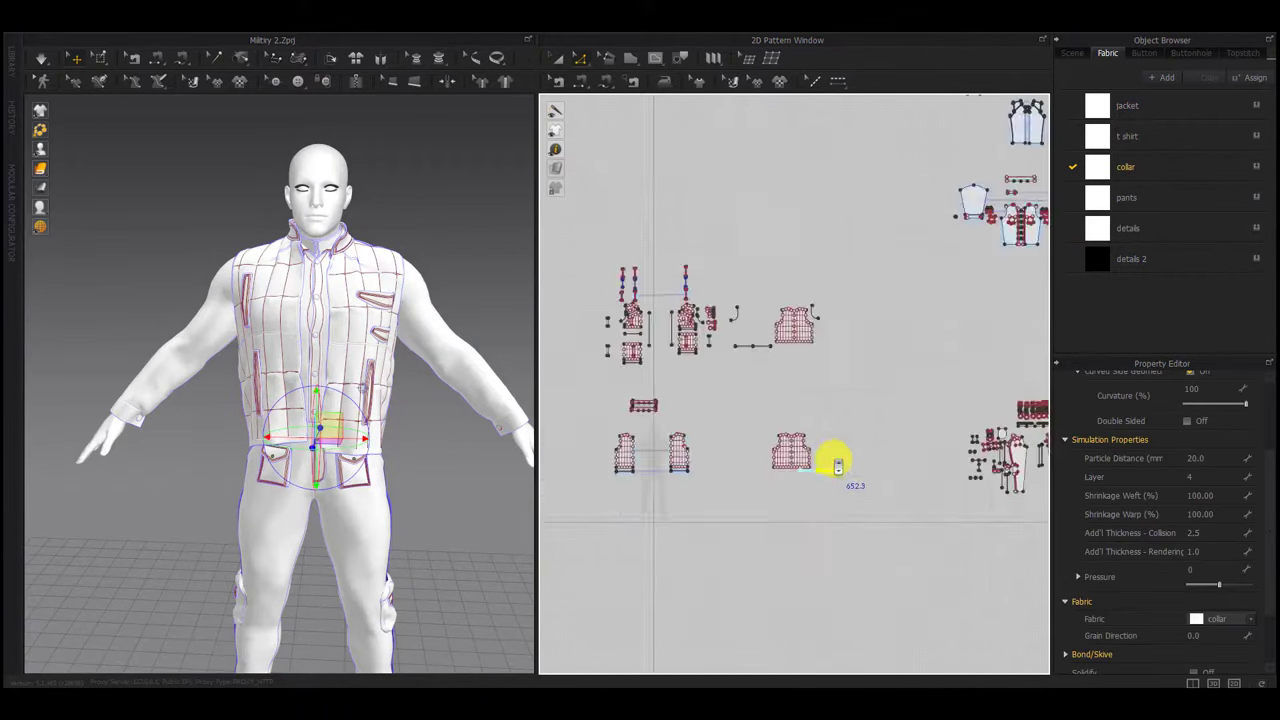
{"action": "scroll", "coordinate": [838, 467], "scroll_direction": "down", "scroll_amount": 3}
{"action": "left_click", "coordinate": [814, 537]}
Simulate the outfit while pulling the jacket's armhole strip and front opening into place on the avatar
{"action": "right_click_drag", "start_coordinate": [350, 496], "coordinate": [396, 506]}
{"action": "key", "text": "space"}
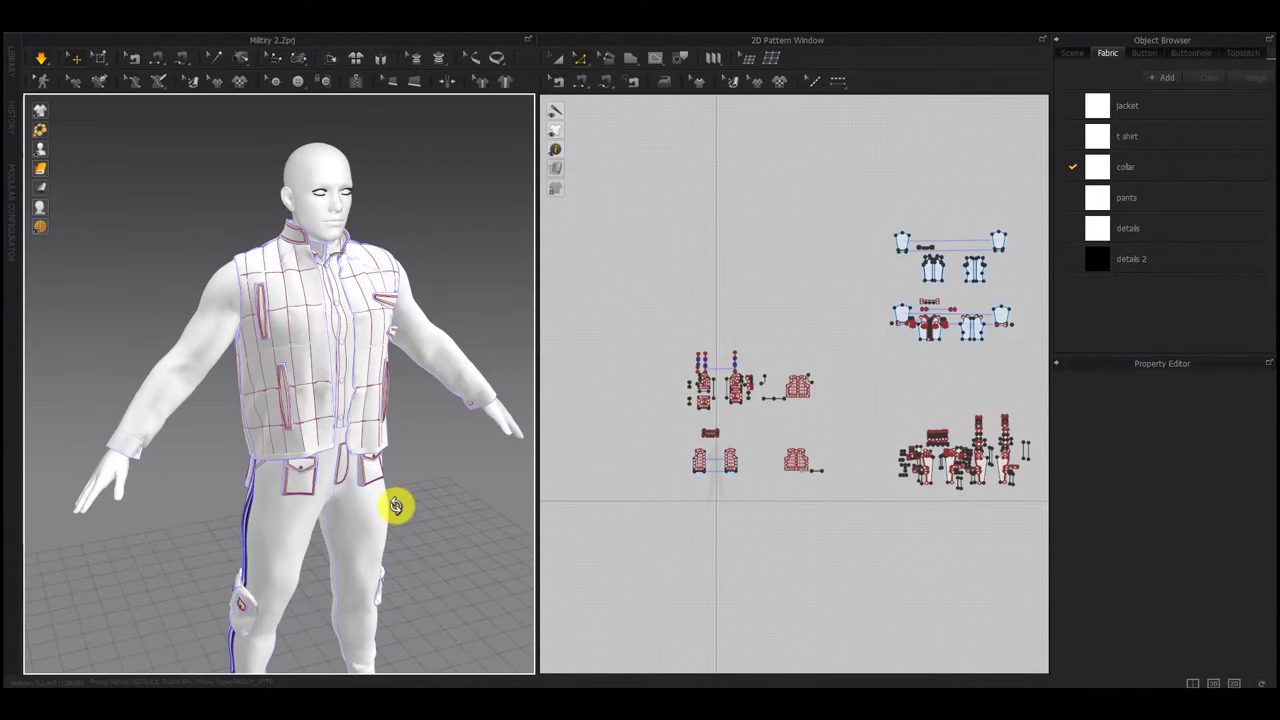
{"action": "right_click_drag", "start_coordinate": [373, 585], "coordinate": [431, 366]}
{"action": "scroll", "coordinate": [400, 340], "scroll_direction": "up", "scroll_amount": 4}
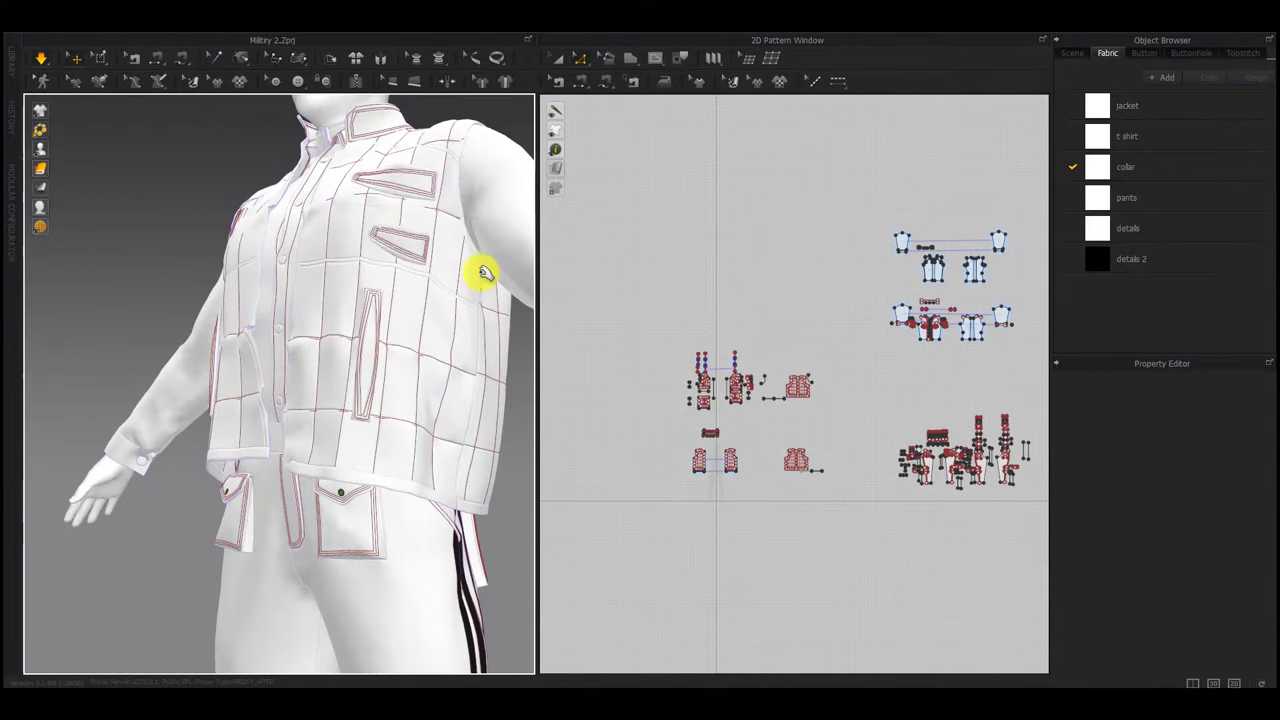
{"action": "left_click_drag", "start_coordinate": [485, 273], "coordinate": [77, 289]}
{"action": "right_click_drag", "start_coordinate": [157, 490], "coordinate": [312, 529]}
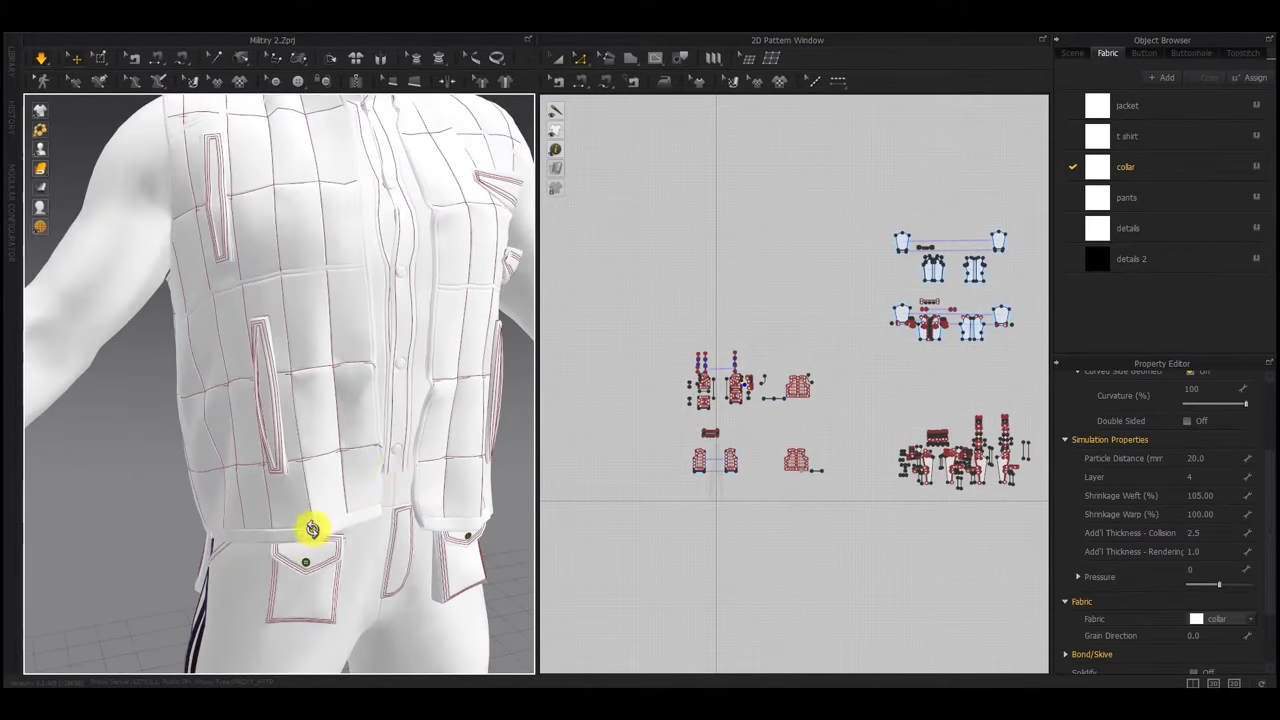
{"action": "left_click_drag", "start_coordinate": [419, 409], "coordinate": [418, 409]}
{"action": "left_click", "coordinate": [158, 536]}
{"action": "key", "text": "space"}
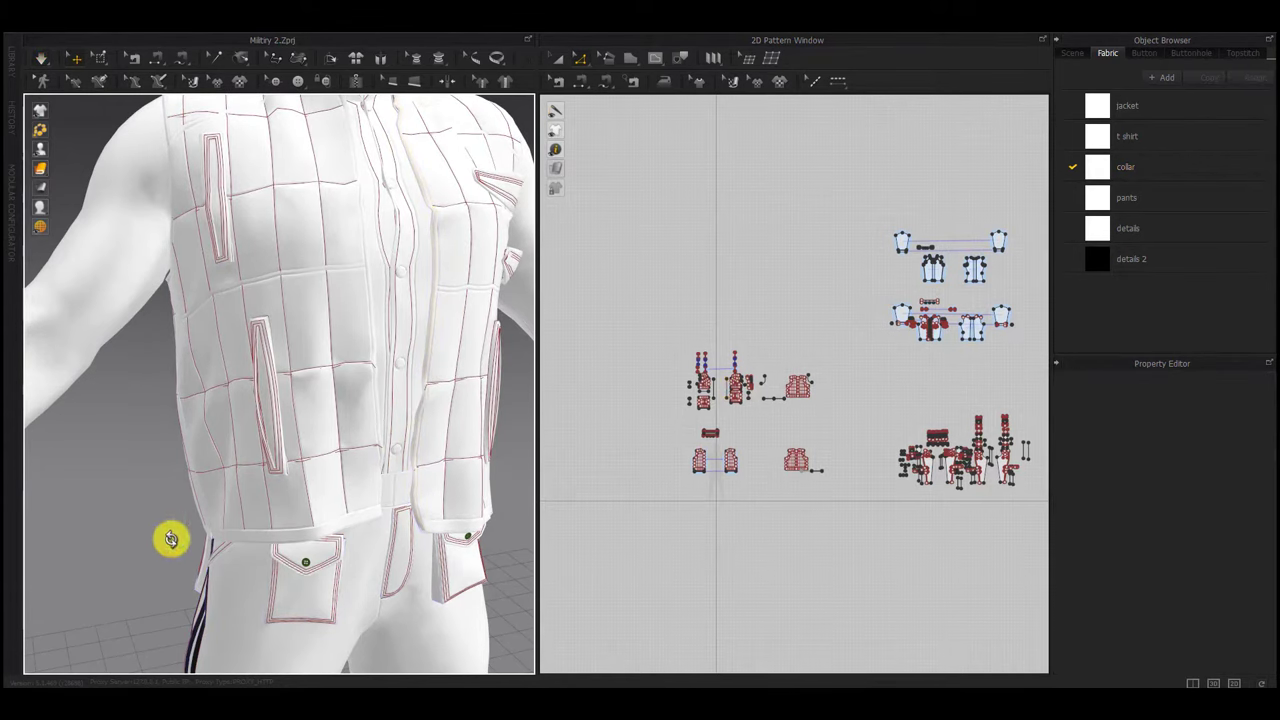
Simulate the outfit again, inspecting the jacket's side, back and front, and stop the simulation
{"action": "right_click_drag", "start_coordinate": [172, 538], "coordinate": [258, 561]}
{"action": "scroll", "coordinate": [336, 527], "scroll_direction": "down", "scroll_amount": 2}
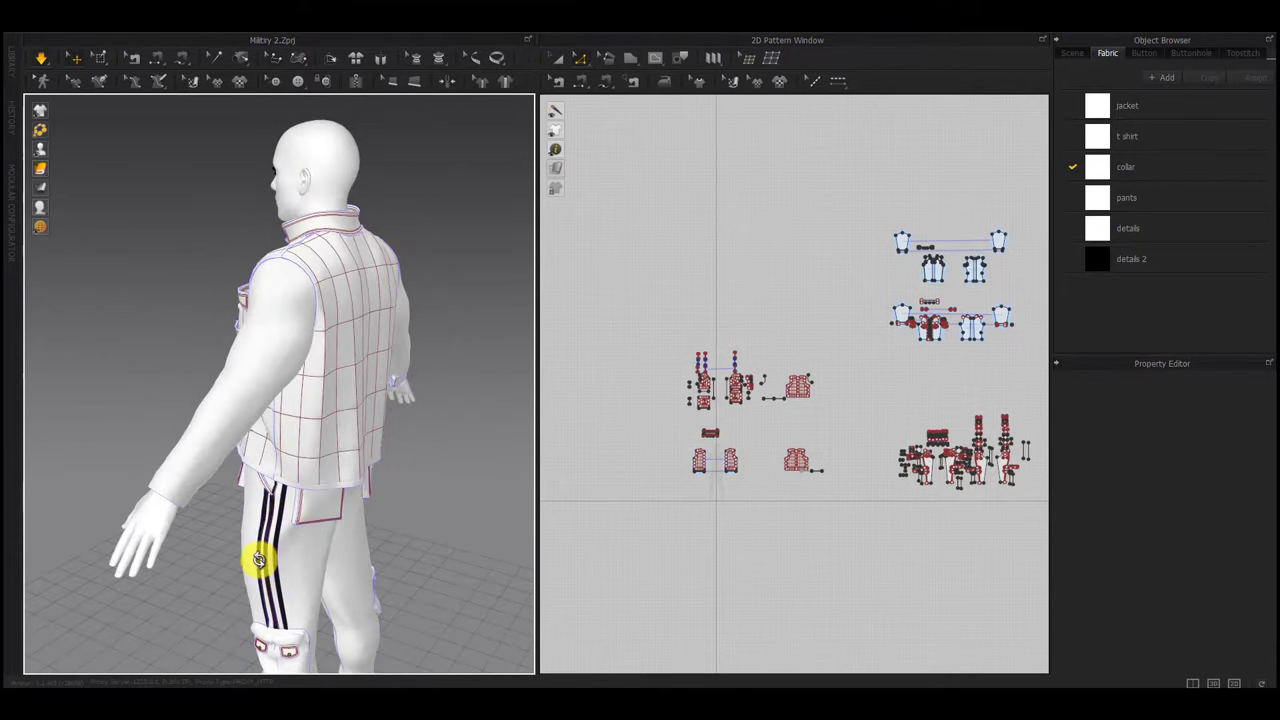
{"action": "left_click", "coordinate": [340, 362]}
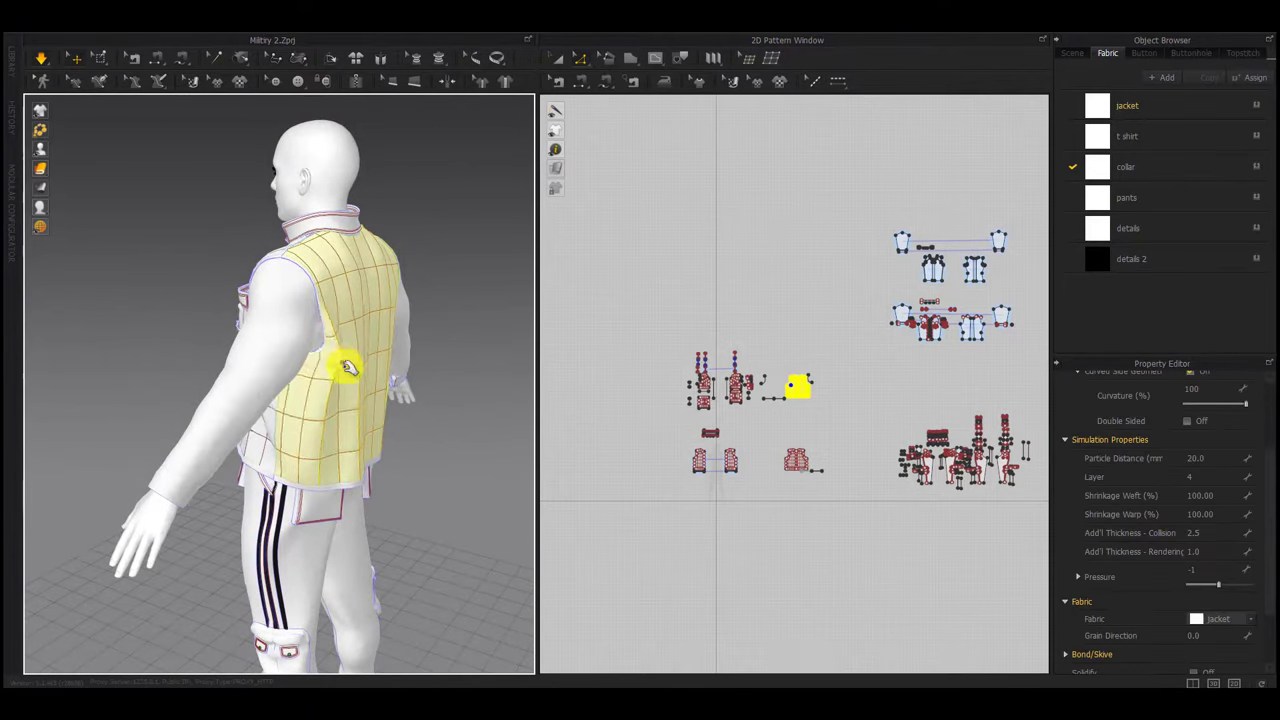
{"action": "right_click_drag", "start_coordinate": [369, 434], "coordinate": [505, 377]}
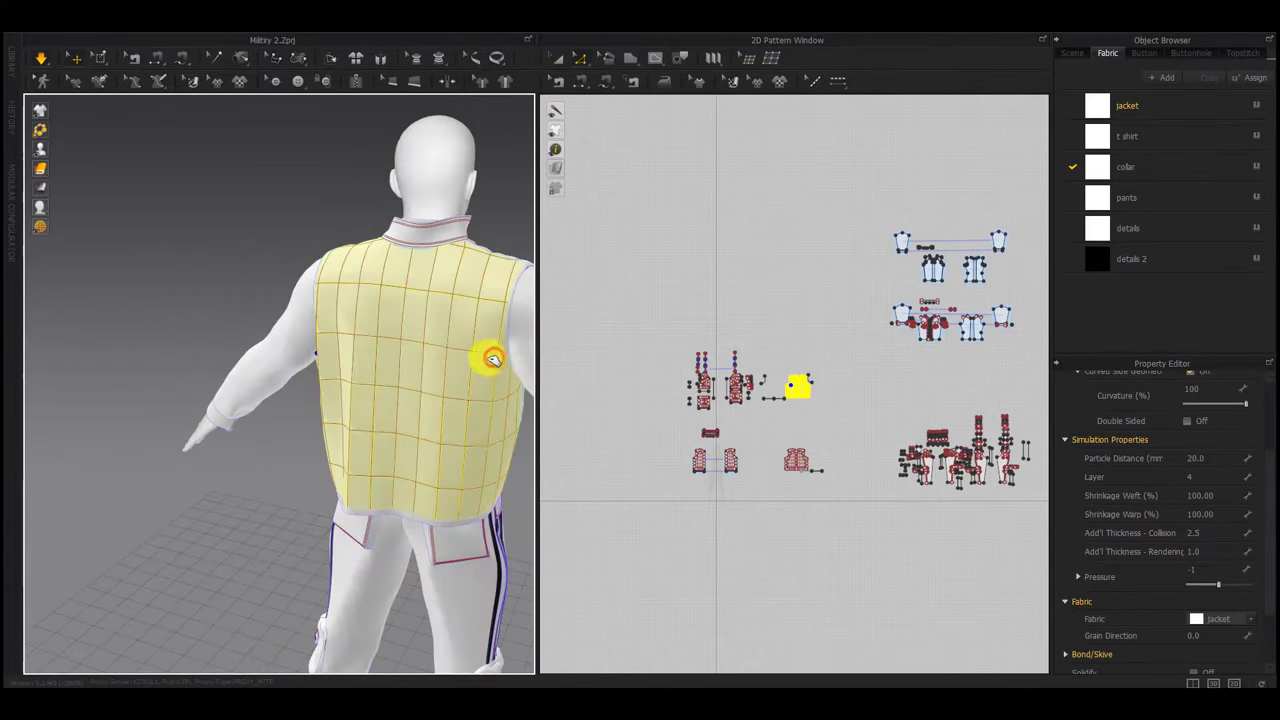
{"action": "left_click", "coordinate": [246, 471]}
{"action": "right_click_drag", "start_coordinate": [243, 518], "coordinate": [360, 450]}
{"action": "scroll", "coordinate": [374, 496], "scroll_direction": "down", "scroll_amount": 4}
{"action": "key", "text": "space"}
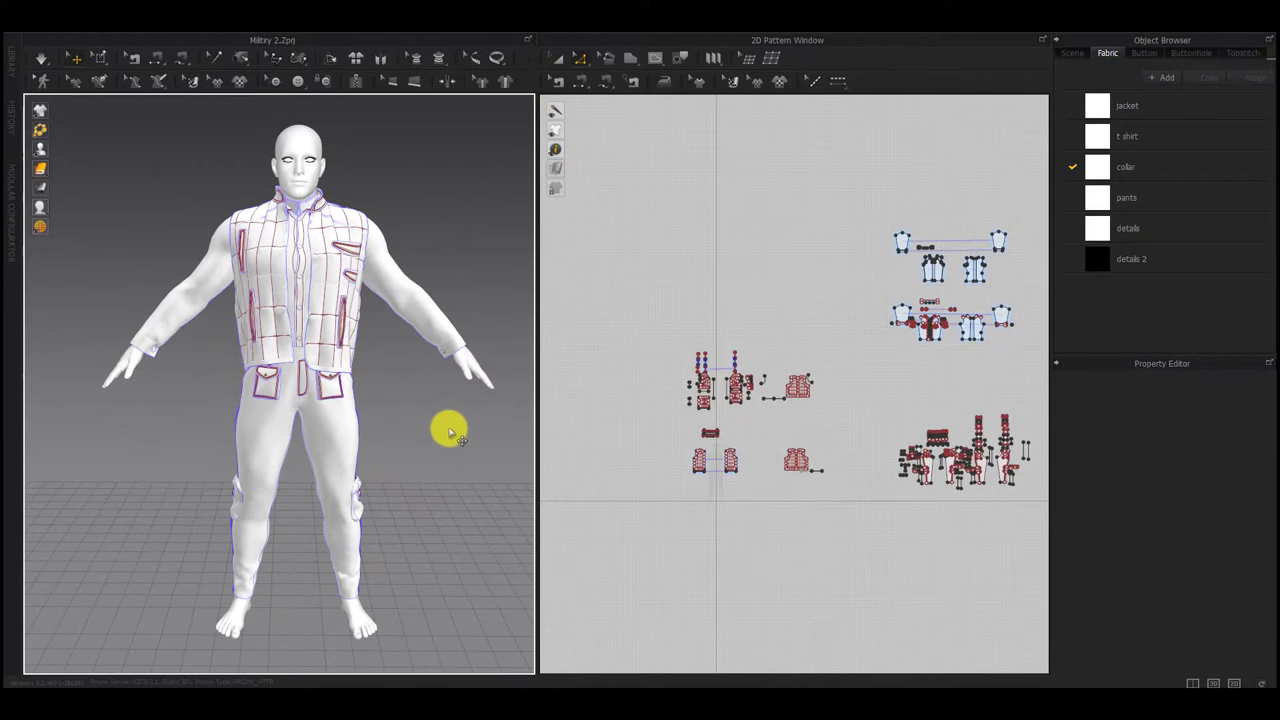
Save the project with the re-simulated jacket
{"action": "scroll", "coordinate": [806, 463], "scroll_direction": "down", "scroll_amount": 2}
{"action": "middle_click_drag", "start_coordinate": [806, 464], "coordinate": [709, 463]}
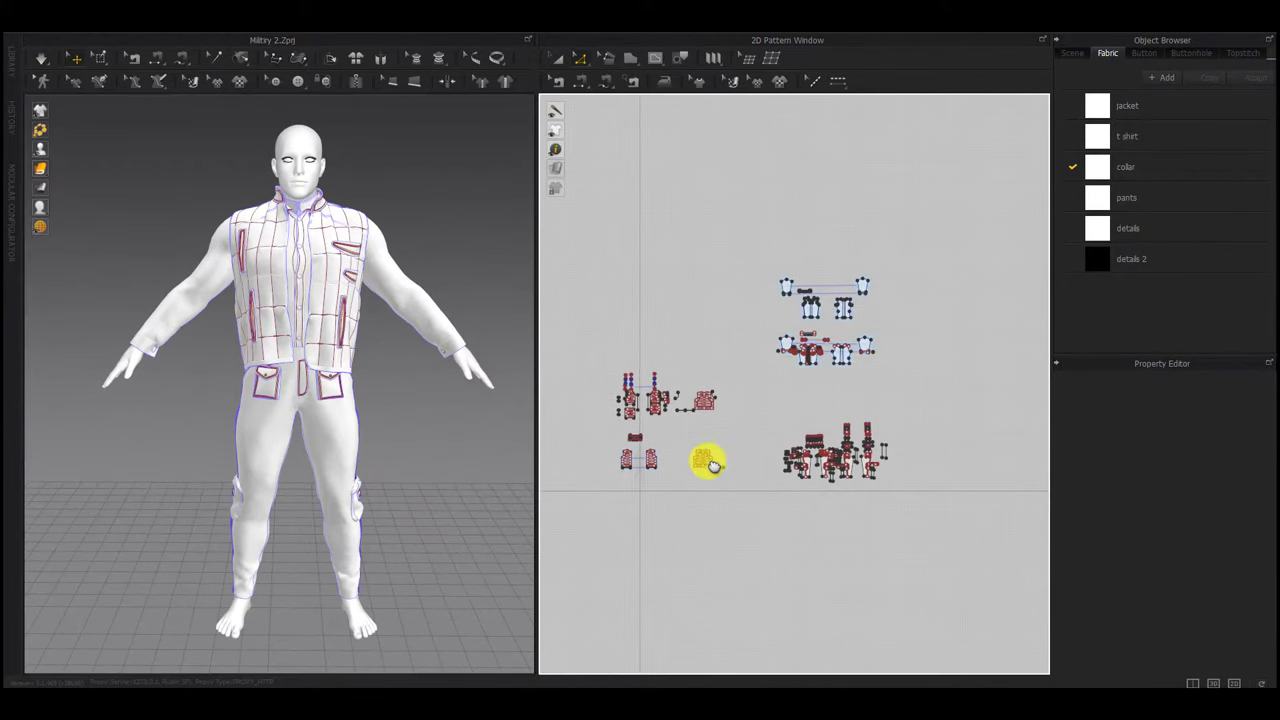
{"action": "key", "text": "ctrl+s"}
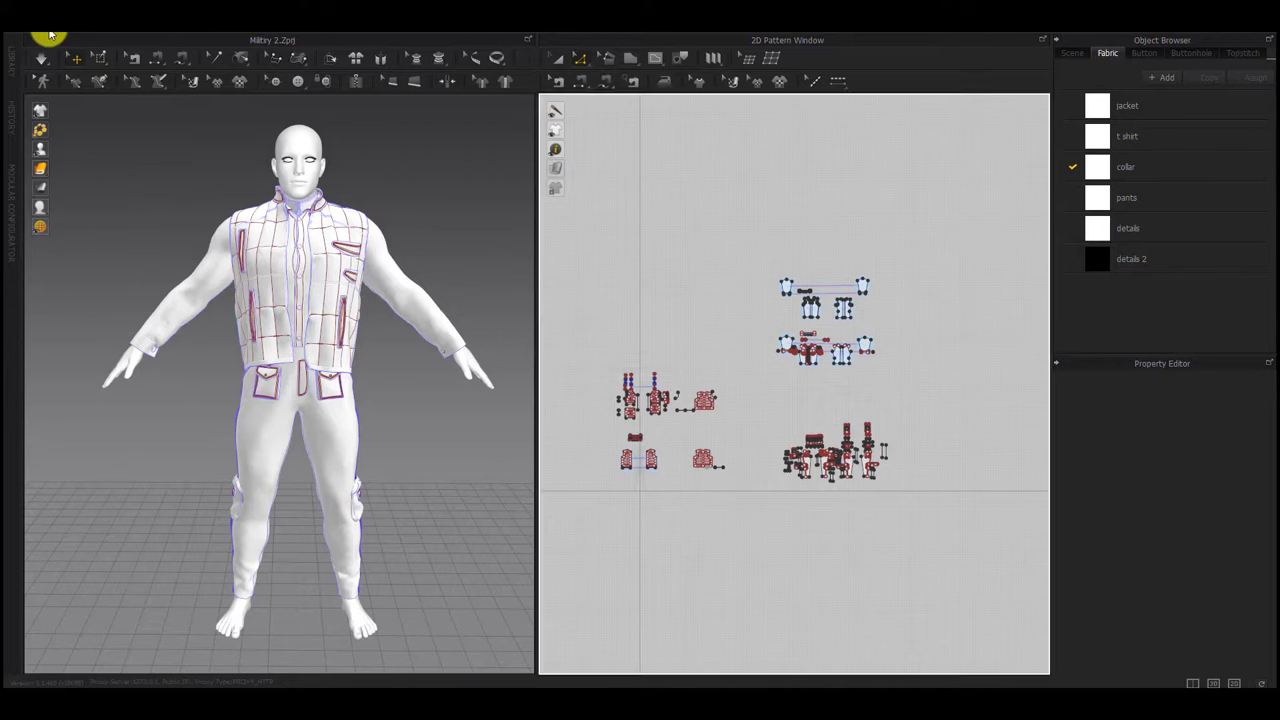
Hide all of the jacket's pattern pieces in the 3D view and freeze the shirt's pattern pieces
{"action": "key", "text": "a"}
{"action": "left_click_drag", "start_coordinate": [738, 347], "coordinate": [575, 531]}
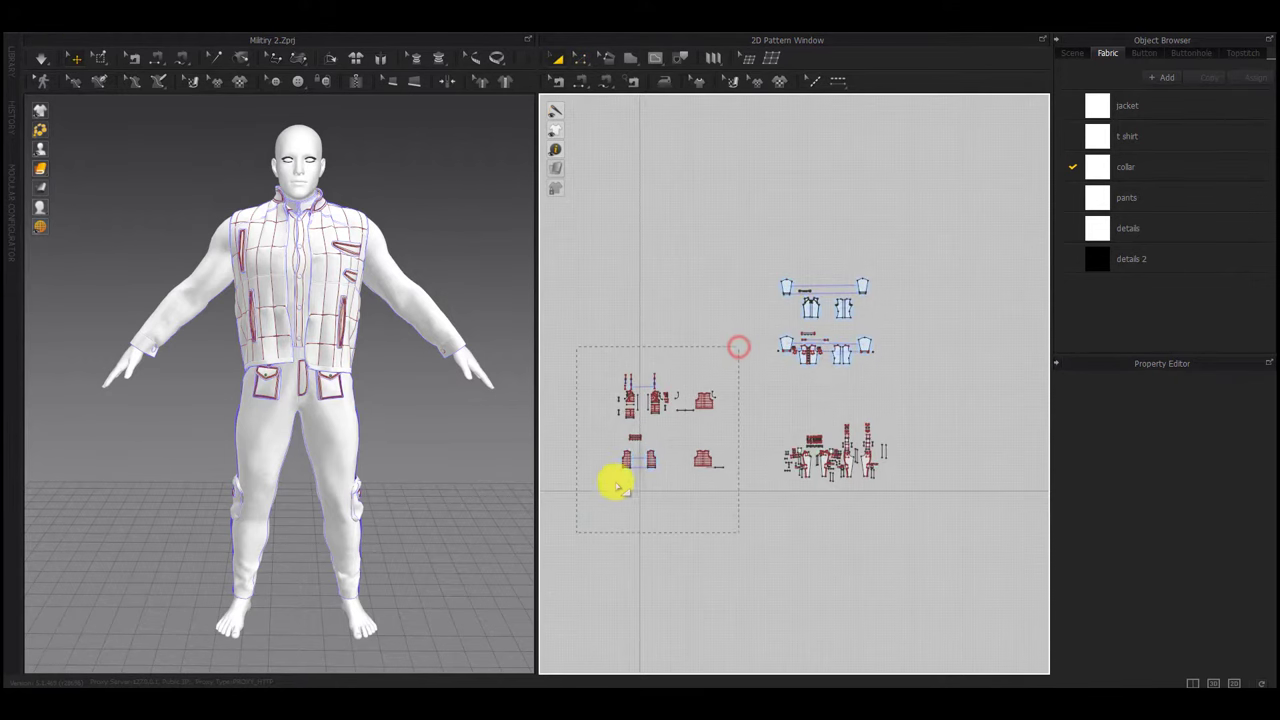
{"action": "right_click", "coordinate": [630, 455]}
{"action": "left_click", "coordinate": [662, 453]}
{"action": "left_click", "coordinate": [786, 557]}
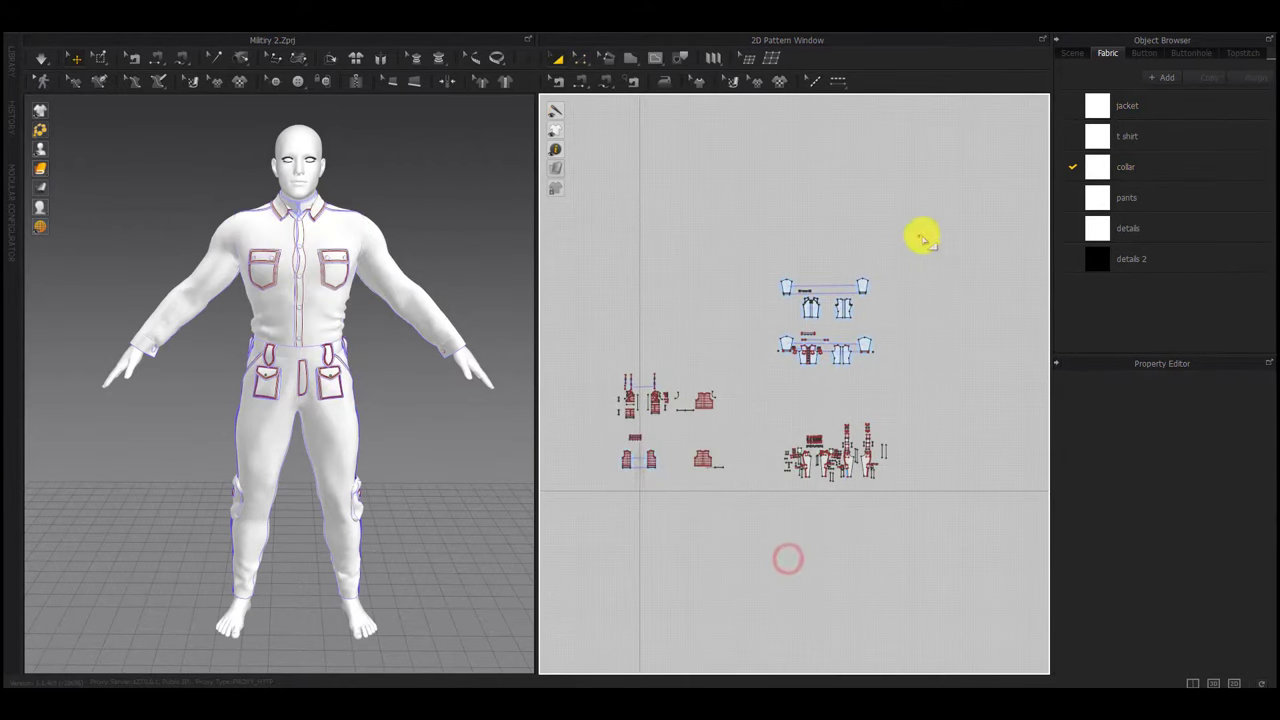
{"action": "left_click_drag", "start_coordinate": [919, 236], "coordinate": [751, 386]}
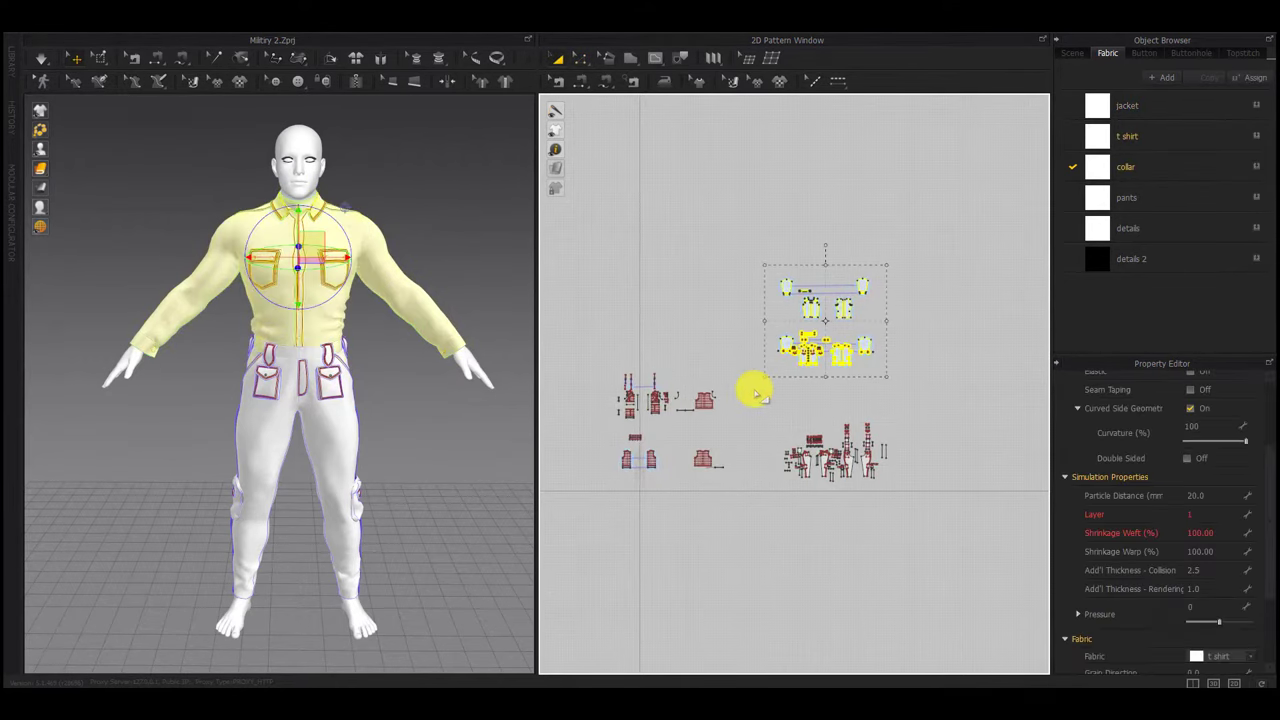
{"action": "left_click", "coordinate": [343, 477]}
{"action": "scroll", "coordinate": [327, 348], "scroll_direction": "up", "scroll_amount": 5}
{"action": "left_click", "coordinate": [372, 268]}
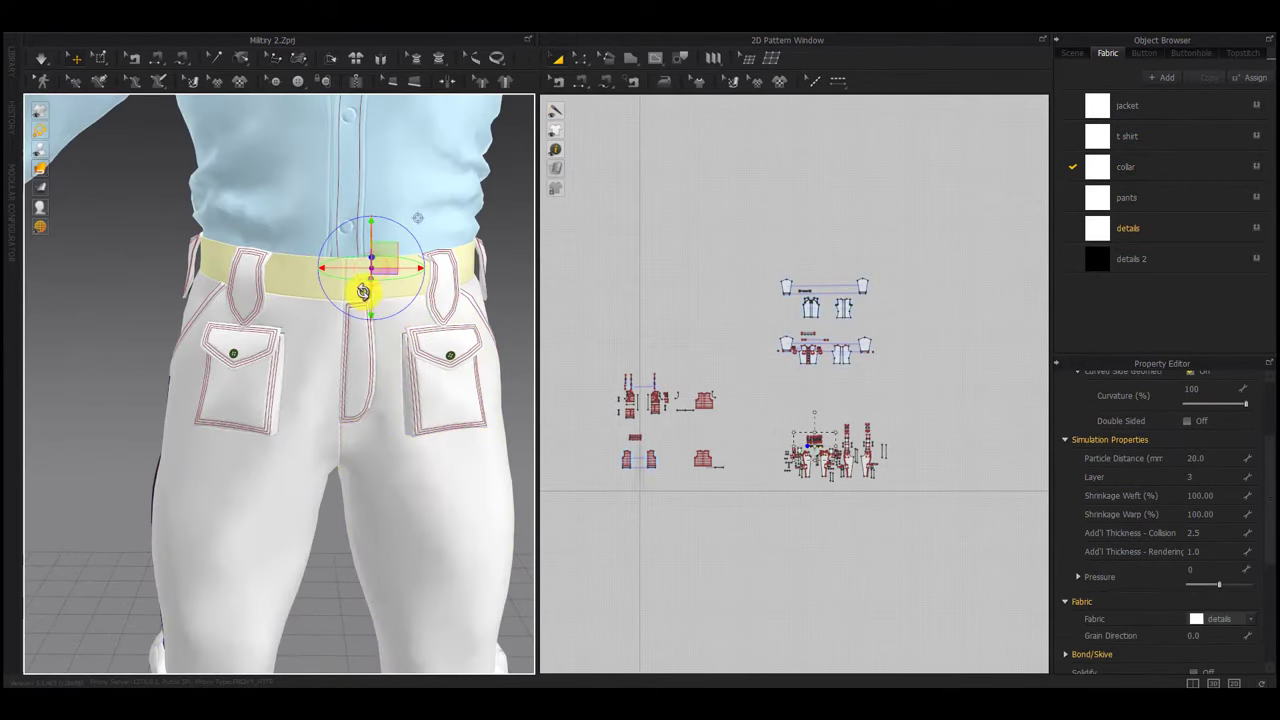
{"action": "right_click", "coordinate": [363, 290]}
{"action": "mouse_move", "coordinate": [392, 314]}
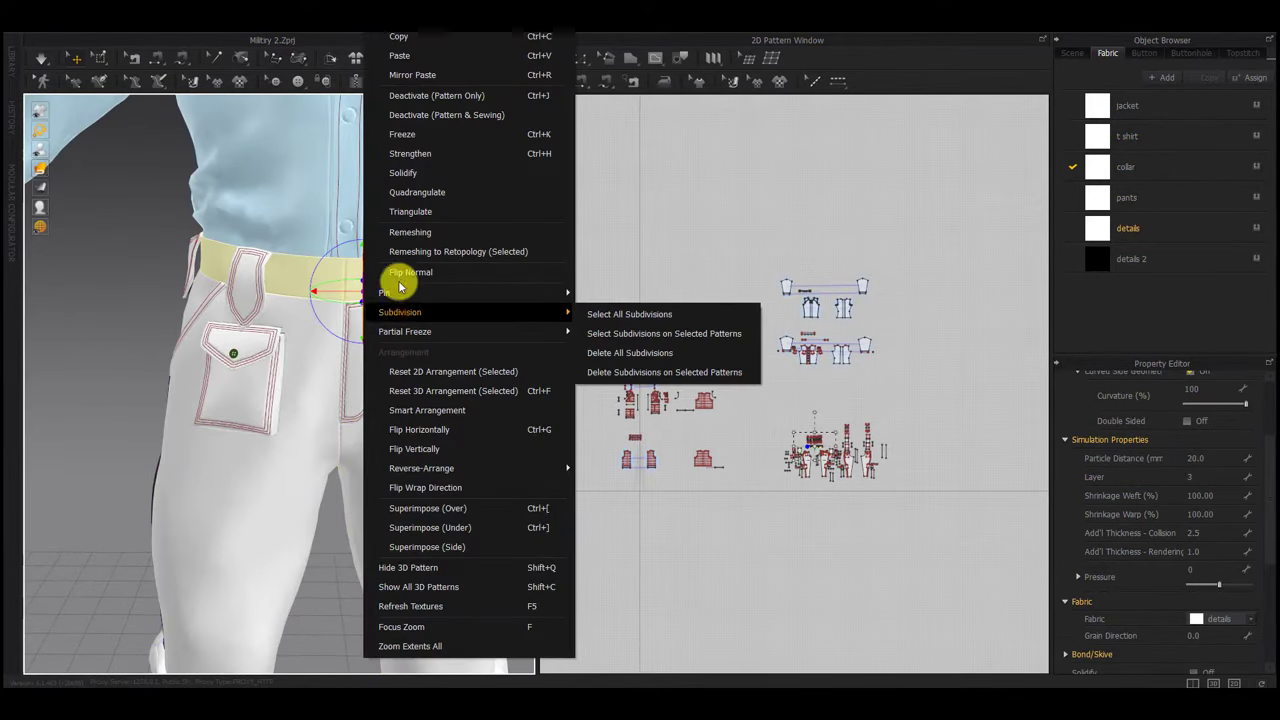
{"action": "left_click", "coordinate": [763, 519]}
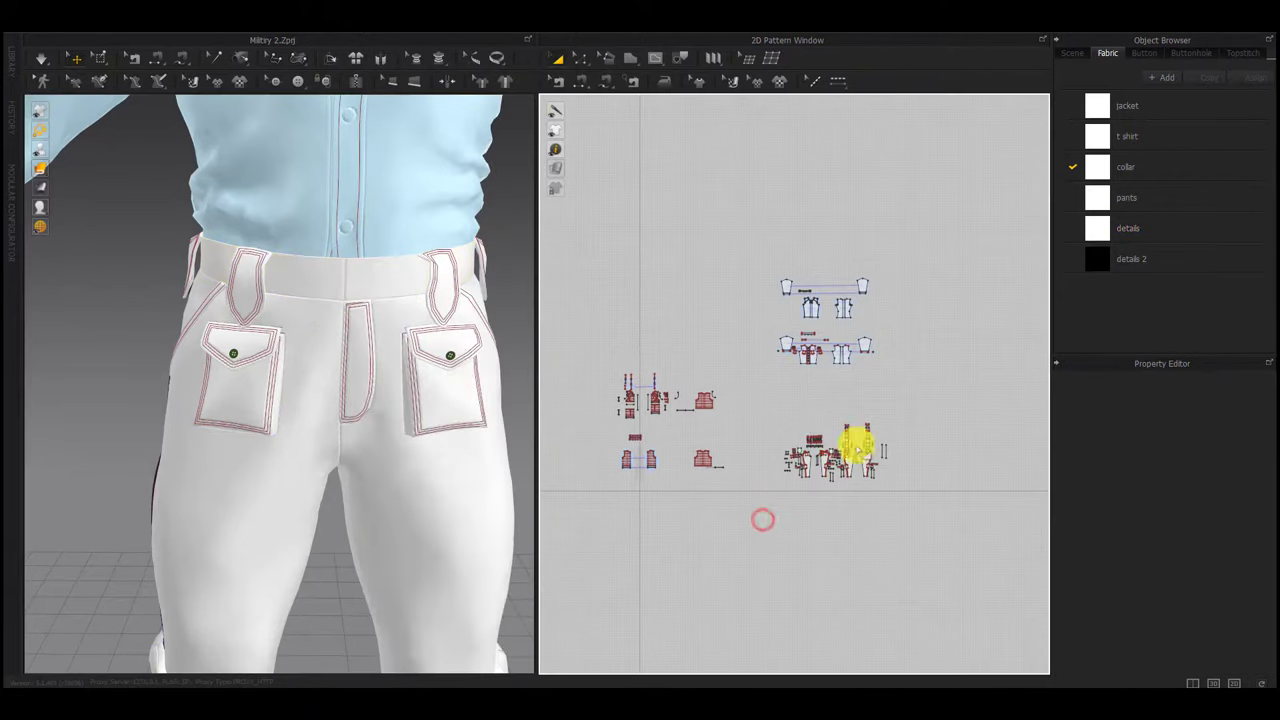
Select the pants' waistband, run the simulation to drape it, and stop the simulation
{"action": "left_click", "coordinate": [387, 274]}
{"action": "scroll", "coordinate": [820, 445], "scroll_direction": "up", "scroll_amount": 8}
{"action": "right_click", "coordinate": [797, 477]}
{"action": "left_click", "coordinate": [848, 334]}
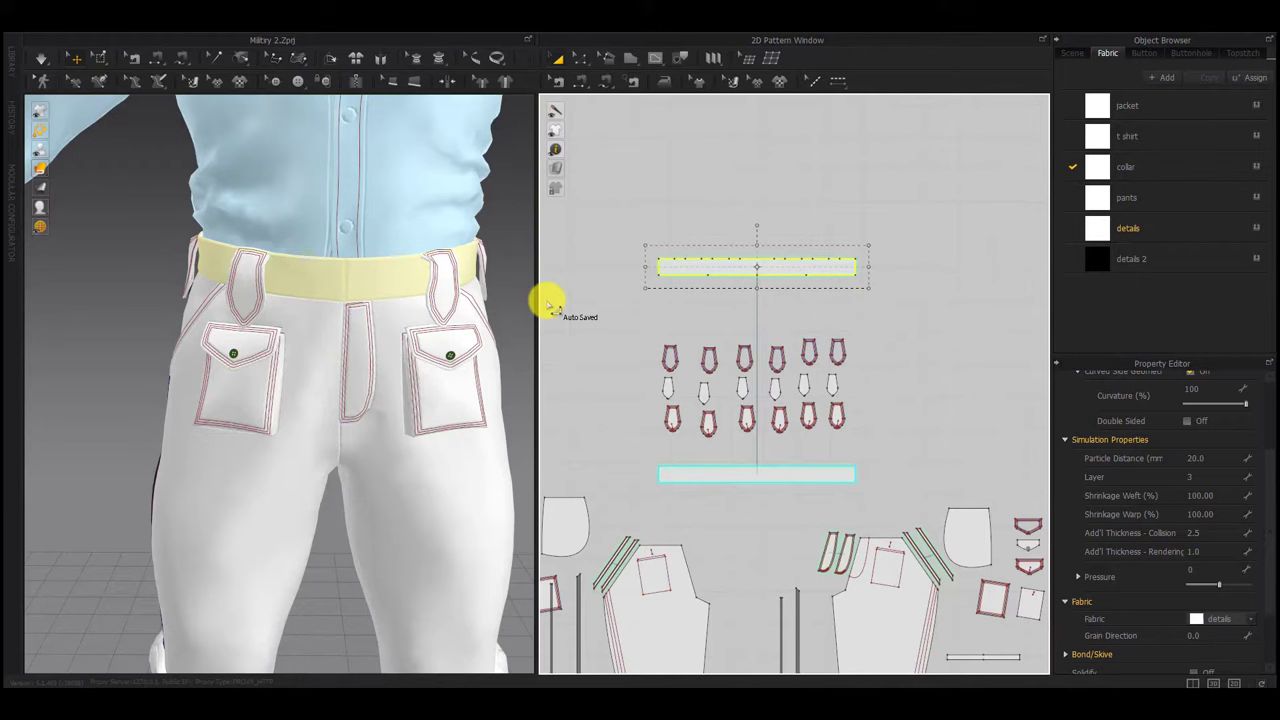
{"action": "right_click", "coordinate": [547, 302]}
{"action": "left_click", "coordinate": [705, 266]}
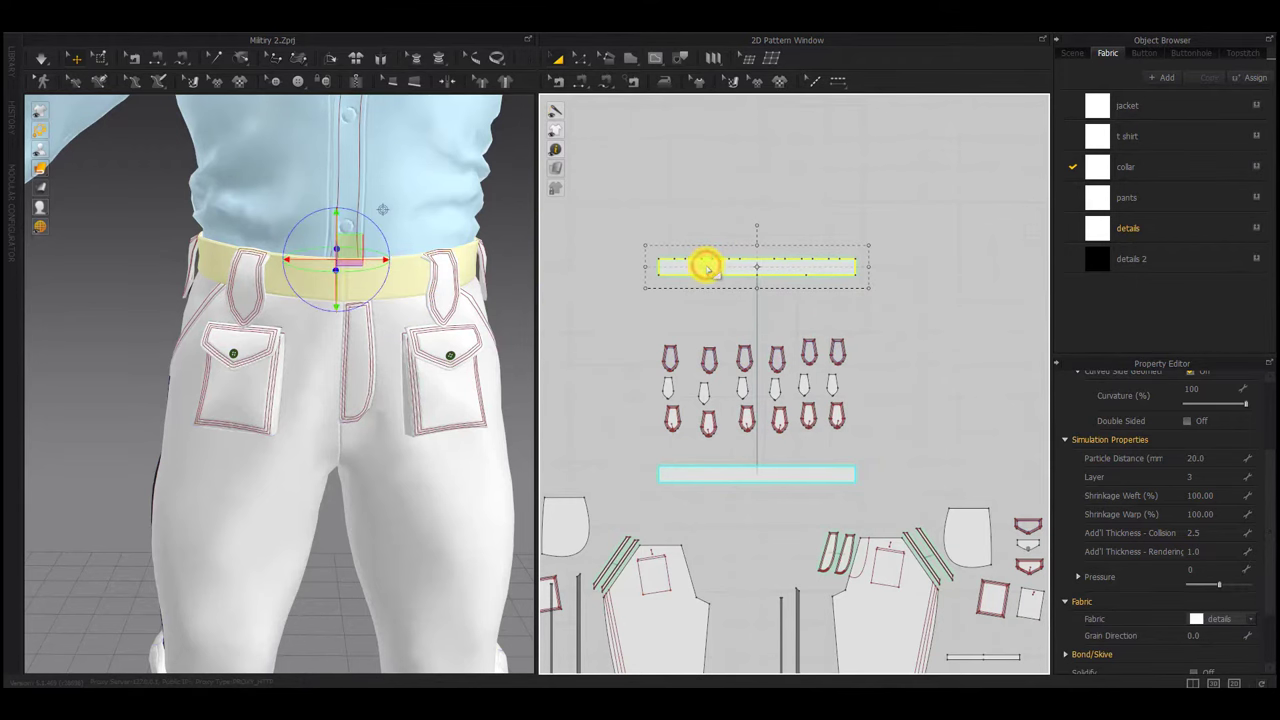
{"action": "key", "text": "space"}
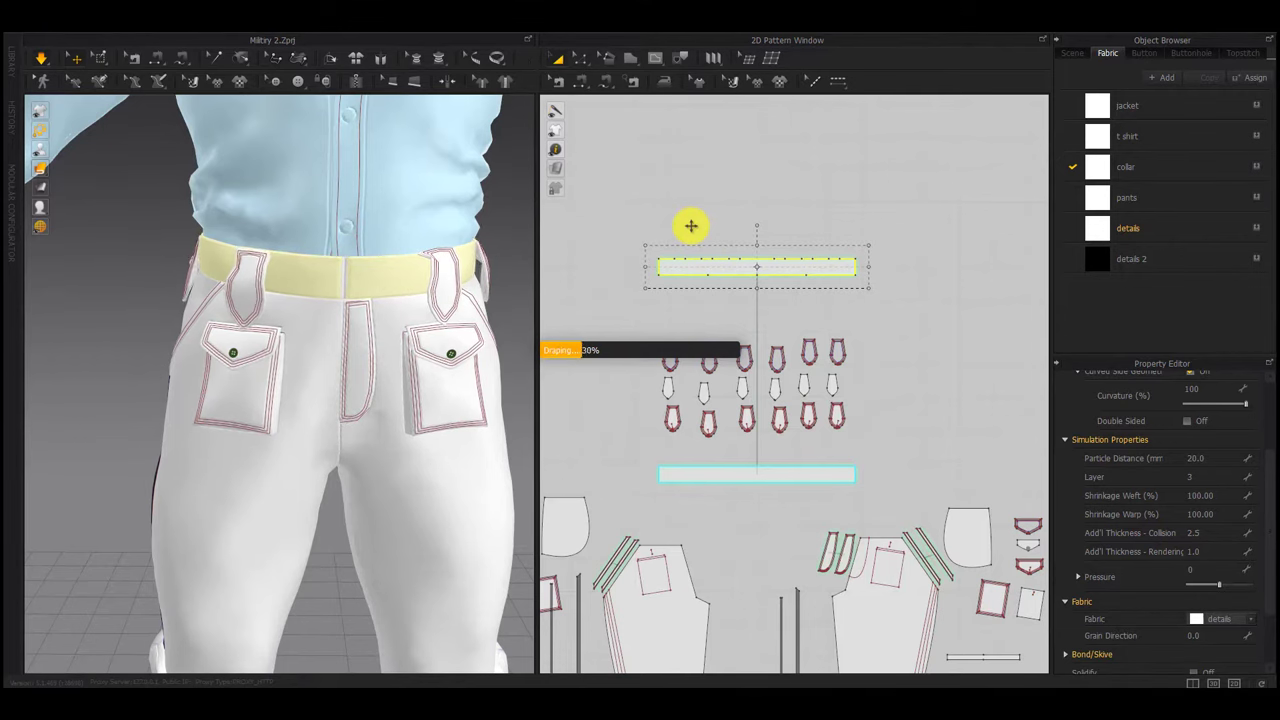
{"action": "key", "text": "space"}
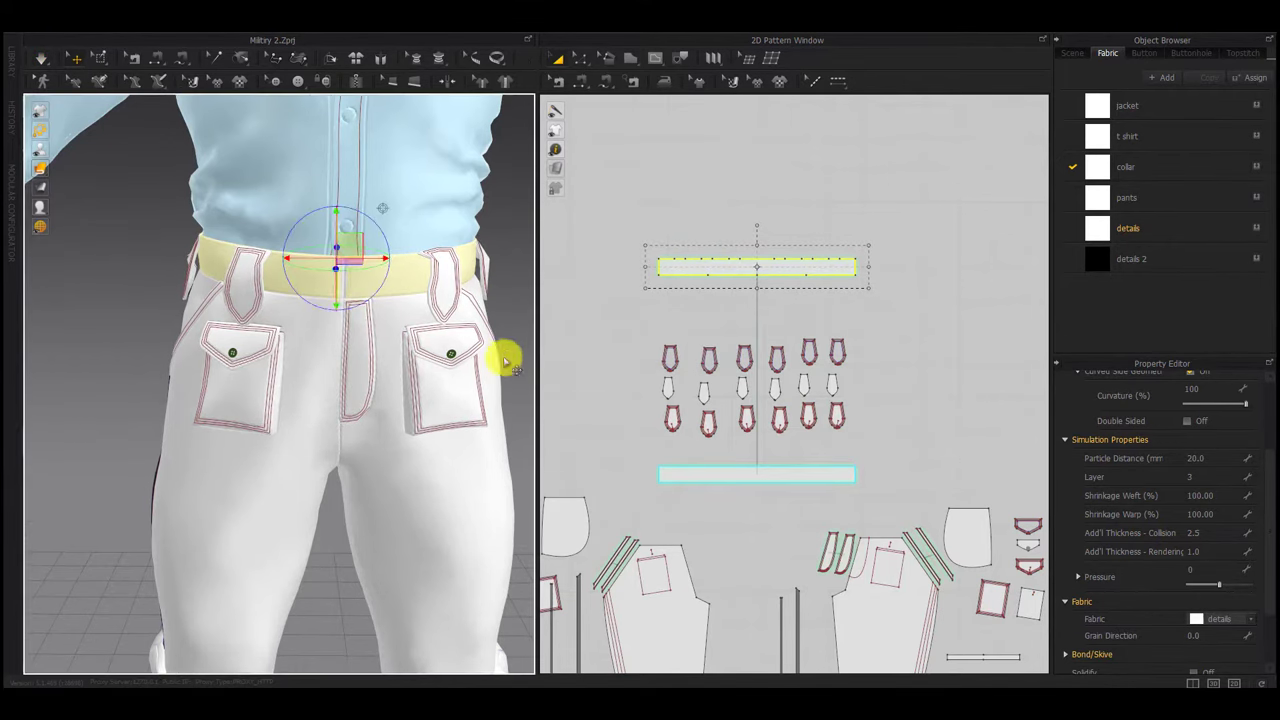
Simulate the pants again, adjusting the side belt loop, and inspect the waistband from the side and front
{"action": "right_click_drag", "start_coordinate": [506, 357], "coordinate": [268, 325]}
{"action": "key", "text": "space"}
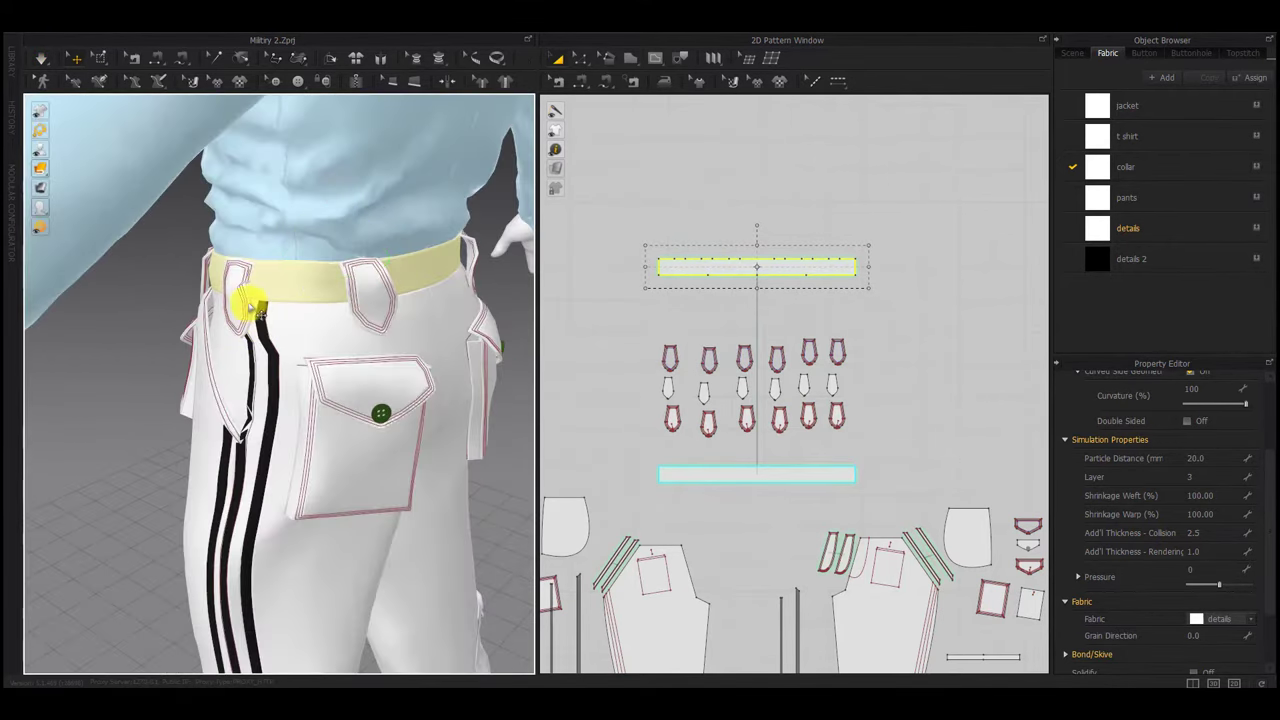
{"action": "left_click", "coordinate": [247, 300]}
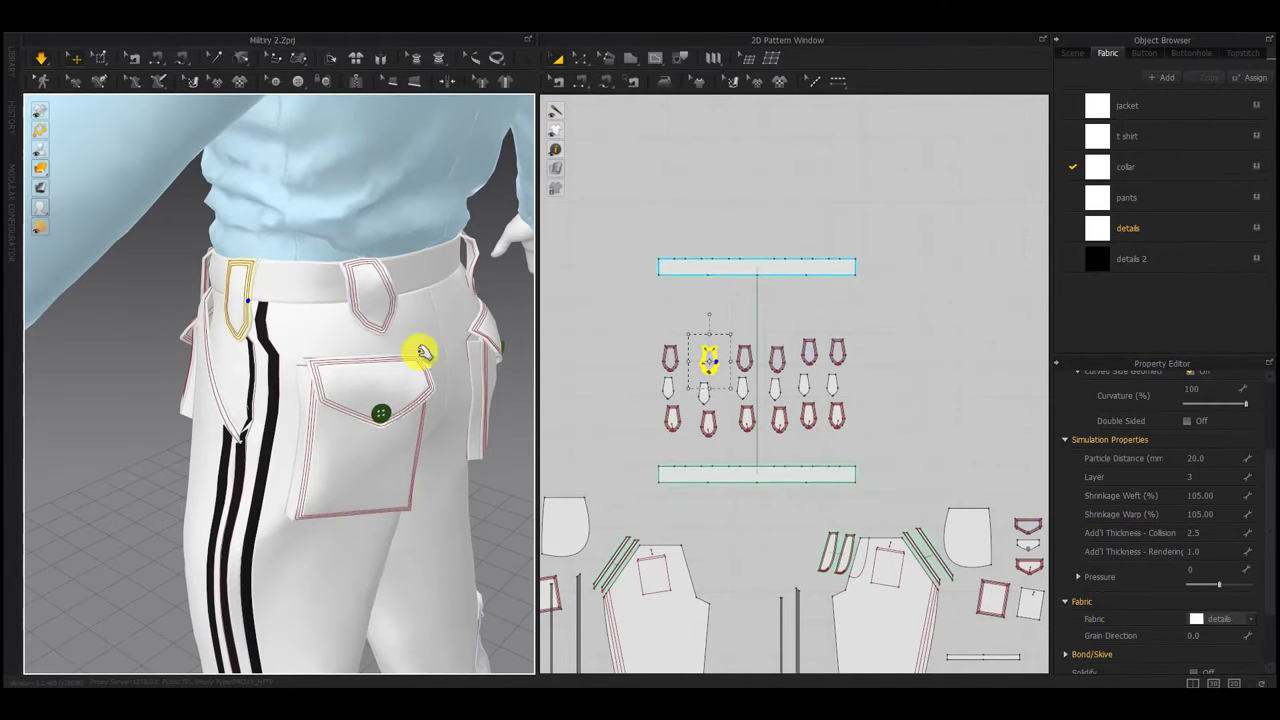
{"action": "right_click_drag", "start_coordinate": [424, 352], "coordinate": [181, 318]}
{"action": "right_click_drag", "start_coordinate": [354, 434], "coordinate": [232, 421]}
{"action": "right_click", "coordinate": [236, 422]}
{"action": "left_click", "coordinate": [484, 384]}
{"action": "left_click", "coordinate": [484, 385]}
{"action": "right_click_drag", "start_coordinate": [400, 393], "coordinate": [316, 296]}
{"action": "left_click", "coordinate": [316, 296]}
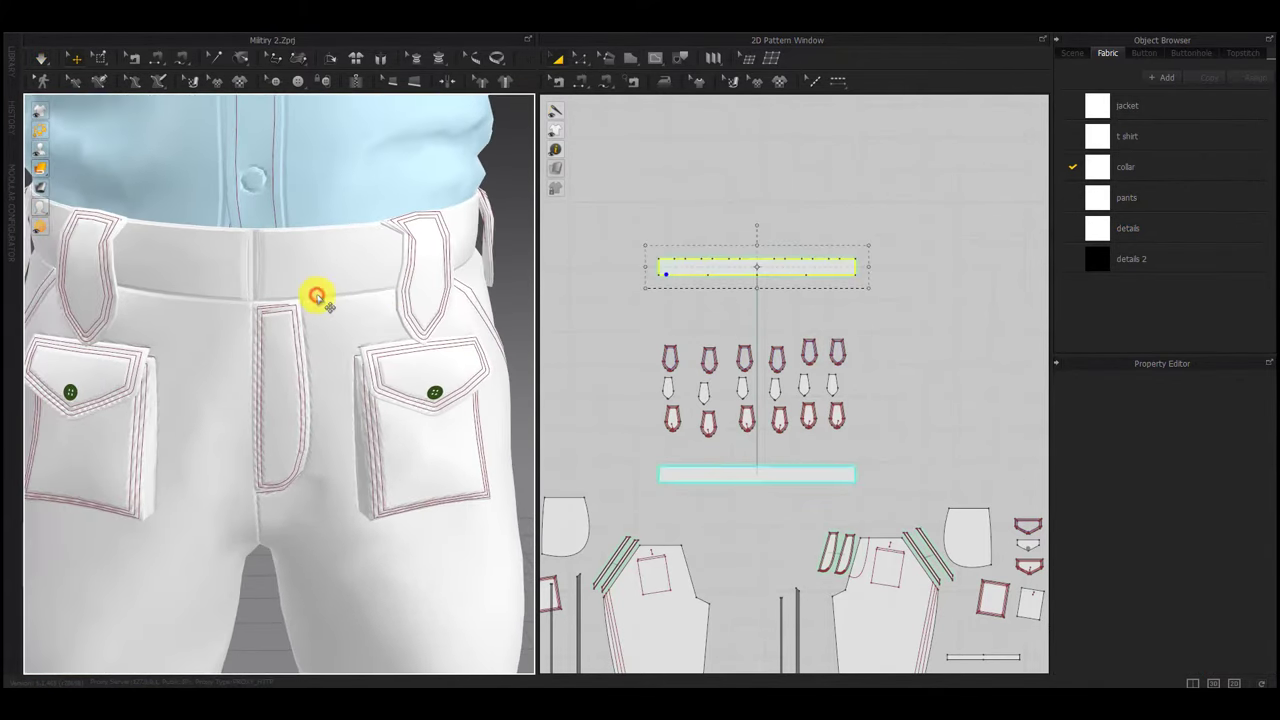
{"action": "left_click", "coordinate": [575, 345]}
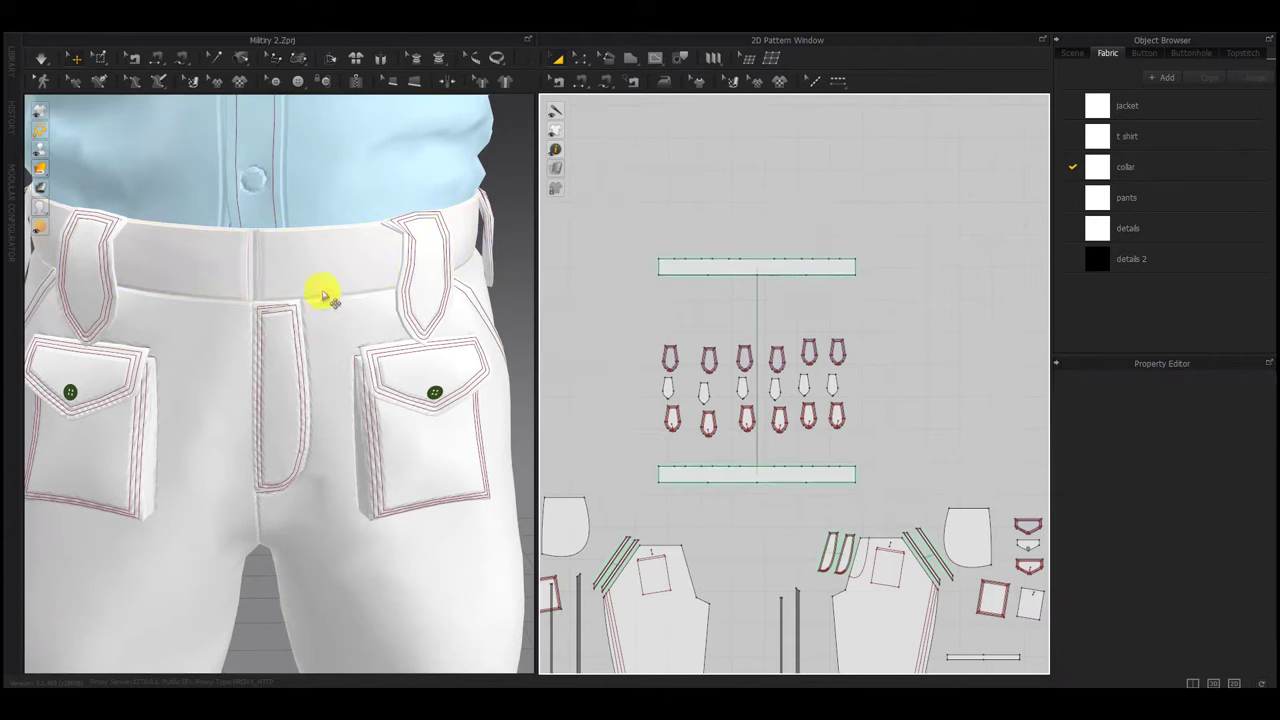
{"action": "key", "text": "s"}
{"action": "left_click", "coordinate": [757, 228]}
{"action": "type", "text": "50"}
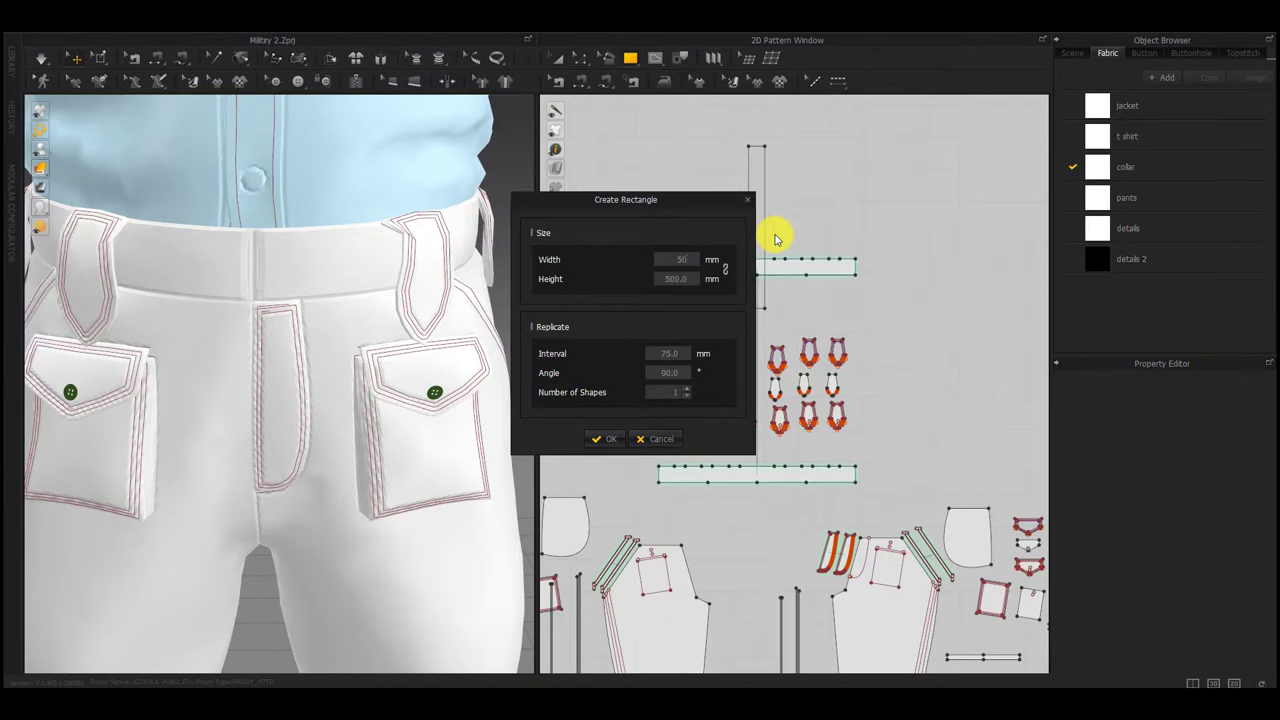
{"action": "key", "text": "Return"}
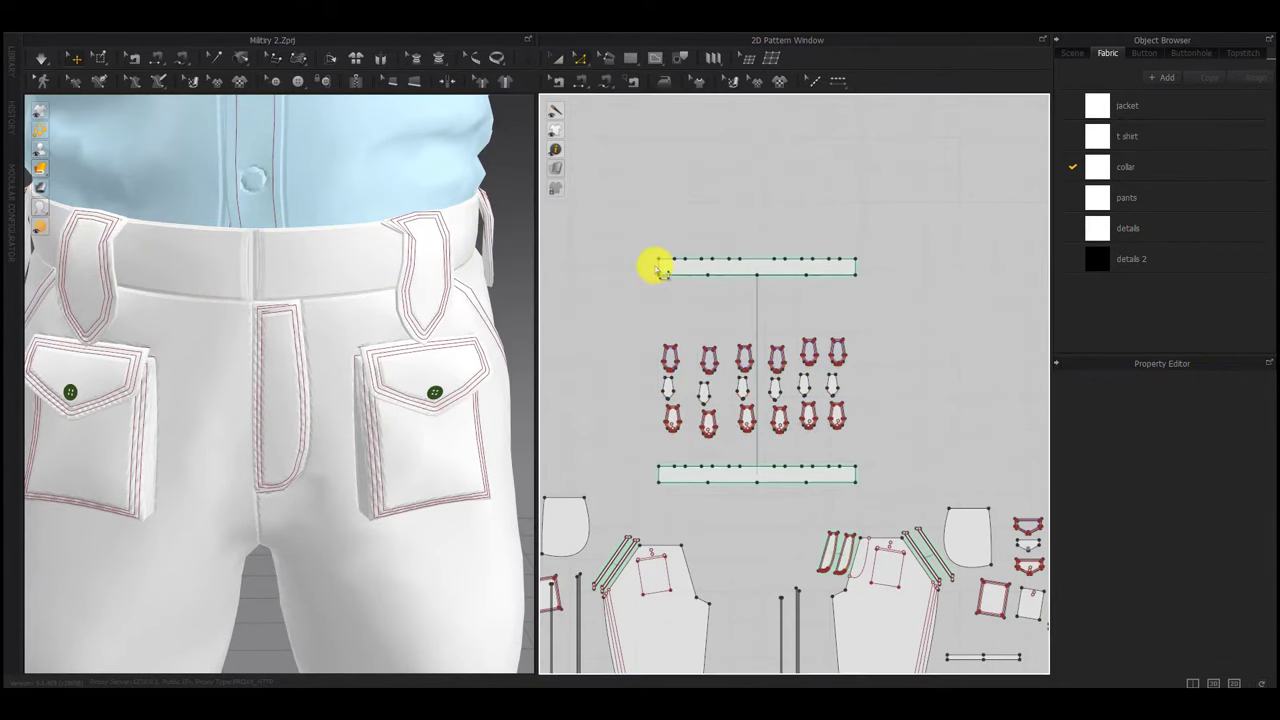
Create a 50 × 50 mm rectangle pattern piece above the upper waistband piece
{"action": "left_click", "coordinate": [663, 267]}
{"action": "left_click", "coordinate": [669, 283]}
{"action": "key", "text": "s"}
{"action": "left_click", "coordinate": [746, 218]}
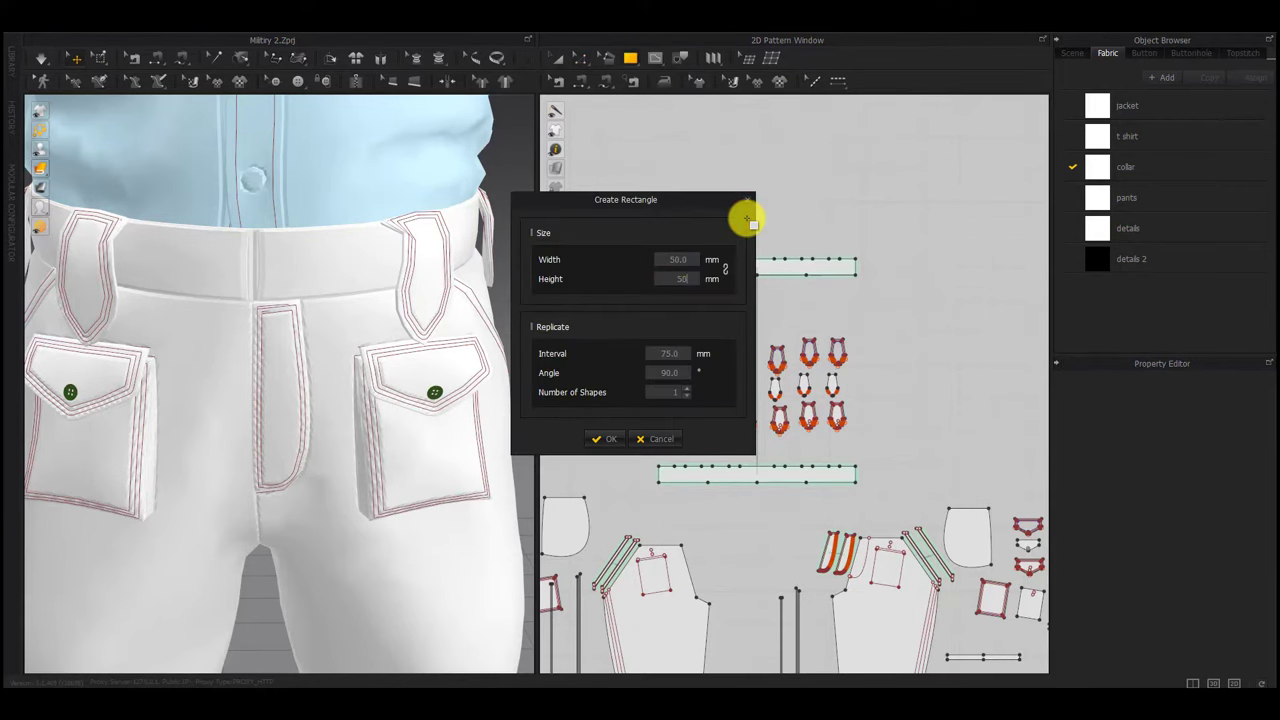
{"action": "key", "text": "Return"}
{"action": "key", "text": "a"}
{"action": "left_click", "coordinate": [749, 218]}
{"action": "left_click", "coordinate": [772, 223]}
Move the right edge of the small rectangle outward by 20 mm to widen the piece
{"action": "key", "text": "z"}
{"action": "scroll", "coordinate": [752, 218], "scroll_direction": "up", "scroll_amount": 5}
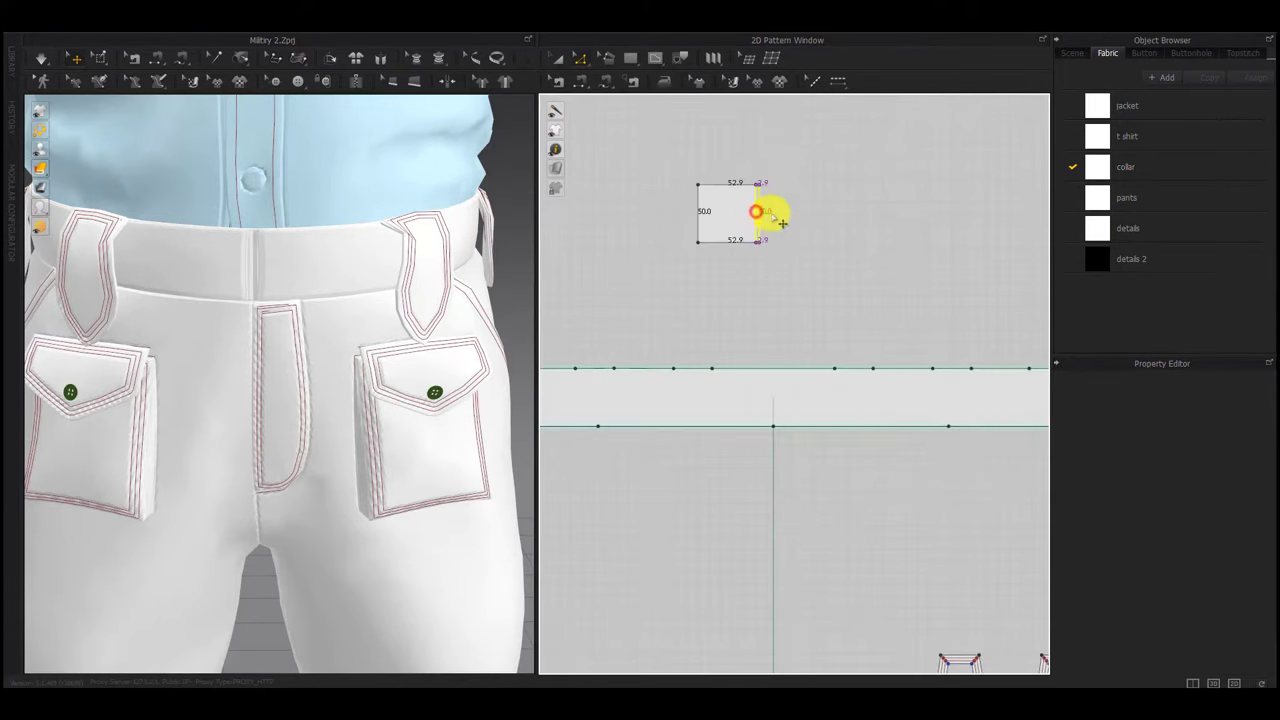
{"action": "left_click_drag", "start_coordinate": [771, 215], "coordinate": [783, 216]}
{"action": "right_click", "coordinate": [783, 216]}
{"action": "type", "text": "20"}
{"action": "key", "text": "Return"}
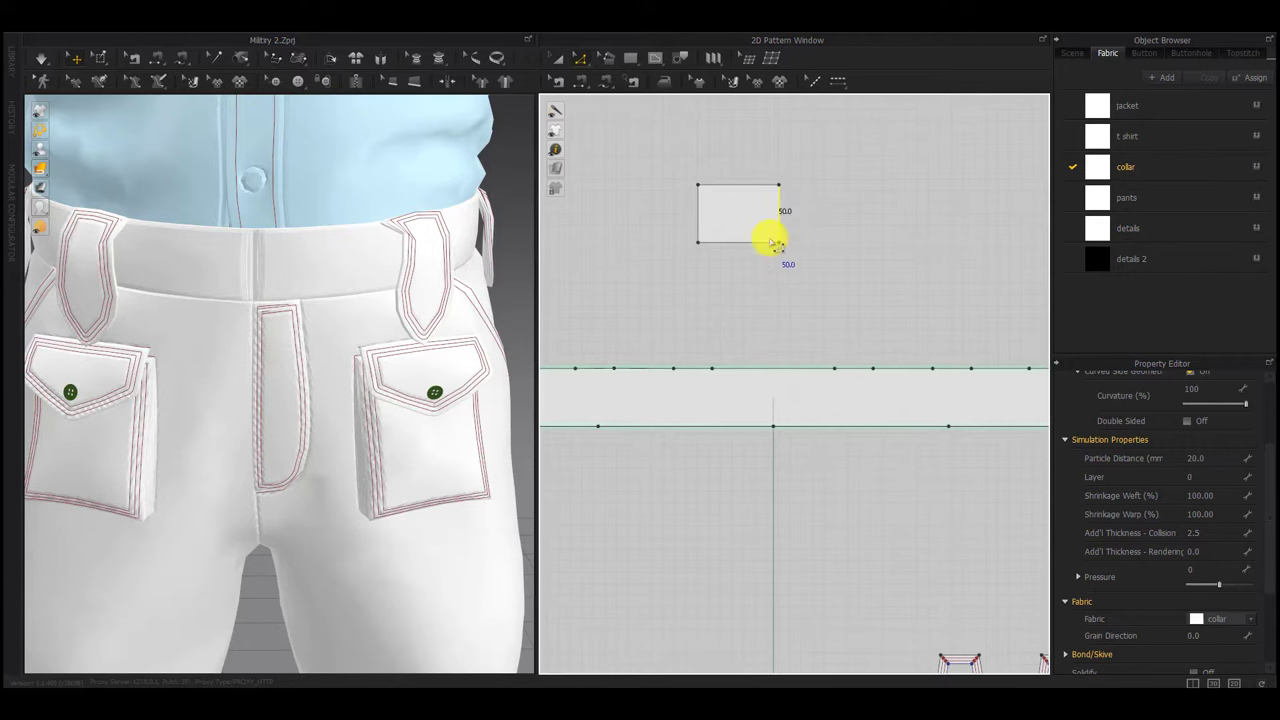
Move the small rectangle sideways so it sits above the middle of the waistband piece
{"action": "scroll", "coordinate": [756, 272], "scroll_direction": "down", "scroll_amount": 3}
{"action": "left_click", "coordinate": [757, 272]}
{"action": "key", "text": "a"}
{"action": "left_click_drag", "start_coordinate": [761, 249], "coordinate": [790, 249]}
{"action": "left_click", "coordinate": [801, 302]}
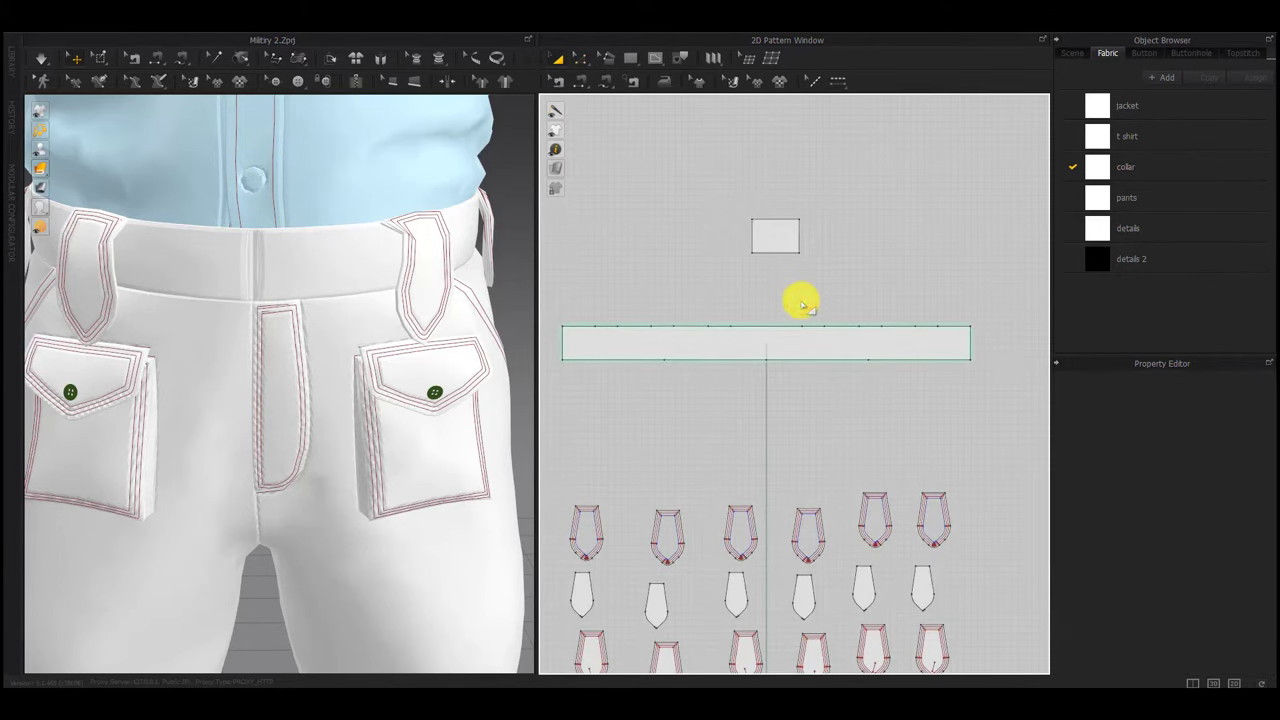
{"action": "key", "text": "z"}
{"action": "left_click", "coordinate": [581, 336]}
{"action": "left_click", "coordinate": [585, 342]}
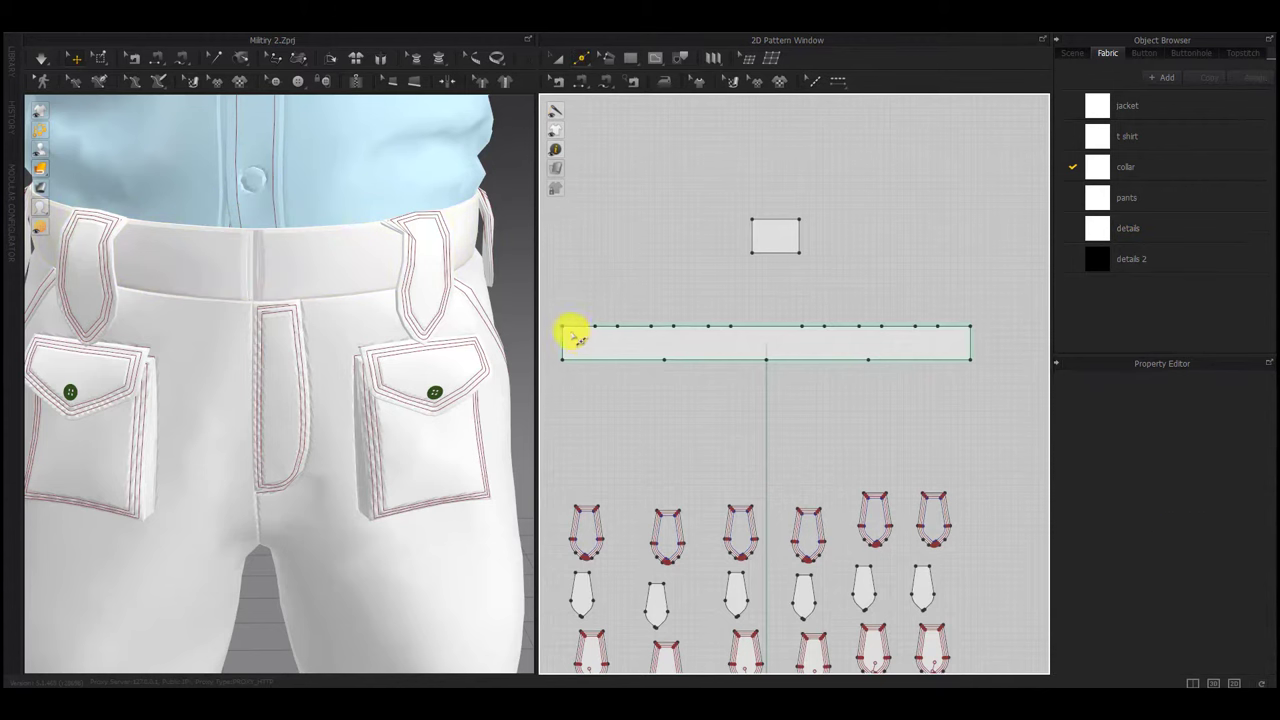
{"action": "left_click", "coordinate": [774, 225]}
{"action": "left_click", "coordinate": [626, 274]}
{"action": "key", "text": "x"}
{"action": "right_click", "coordinate": [579, 326]}
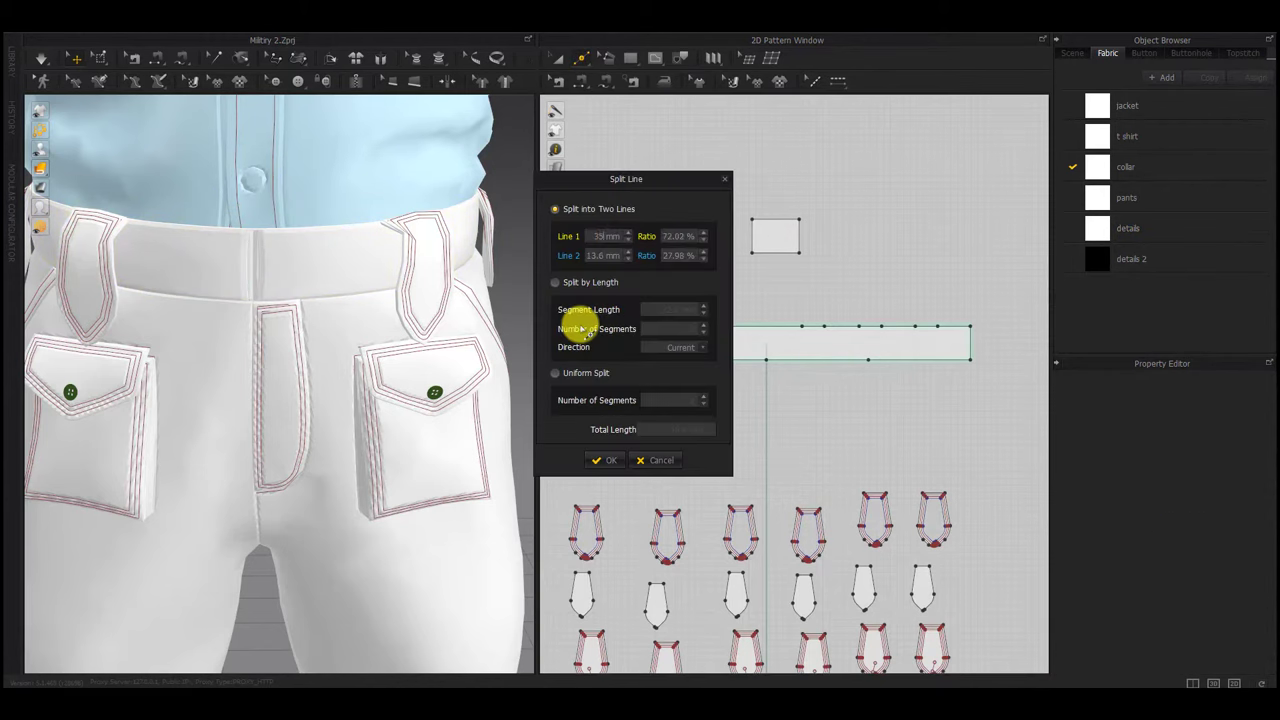
{"action": "key", "text": "Escape"}
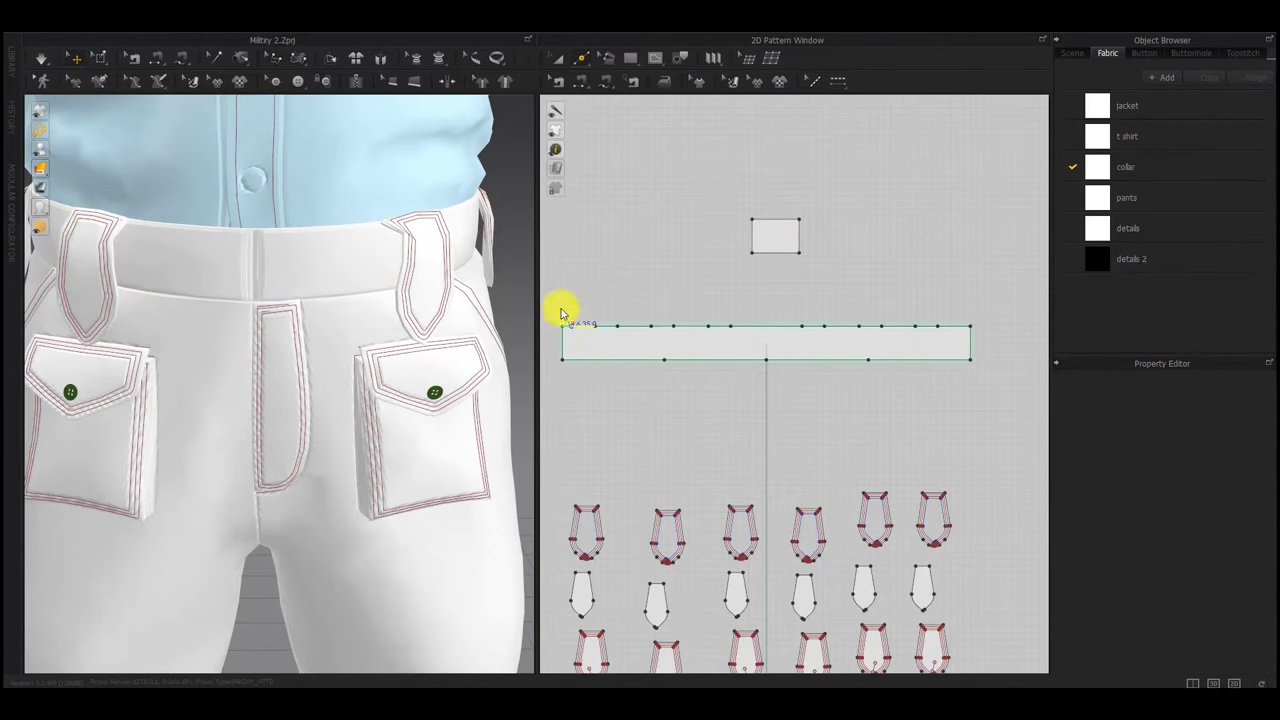
Try to split the end segment of the waistband's upper edge with a first line of 37 mm
{"action": "left_click", "coordinate": [567, 338]}
{"action": "right_click", "coordinate": [580, 327]}
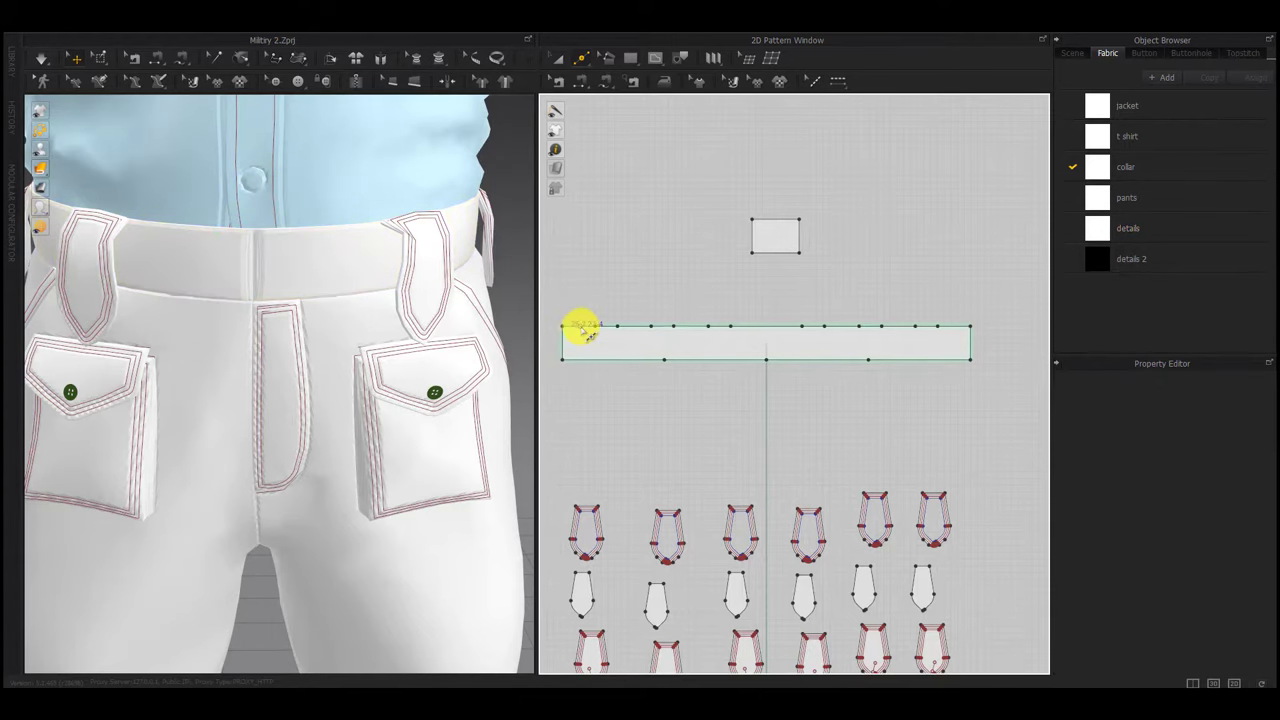
{"action": "type", "text": "37"}
{"action": "left_click_drag", "start_coordinate": [623, 178], "coordinate": [453, 183]}
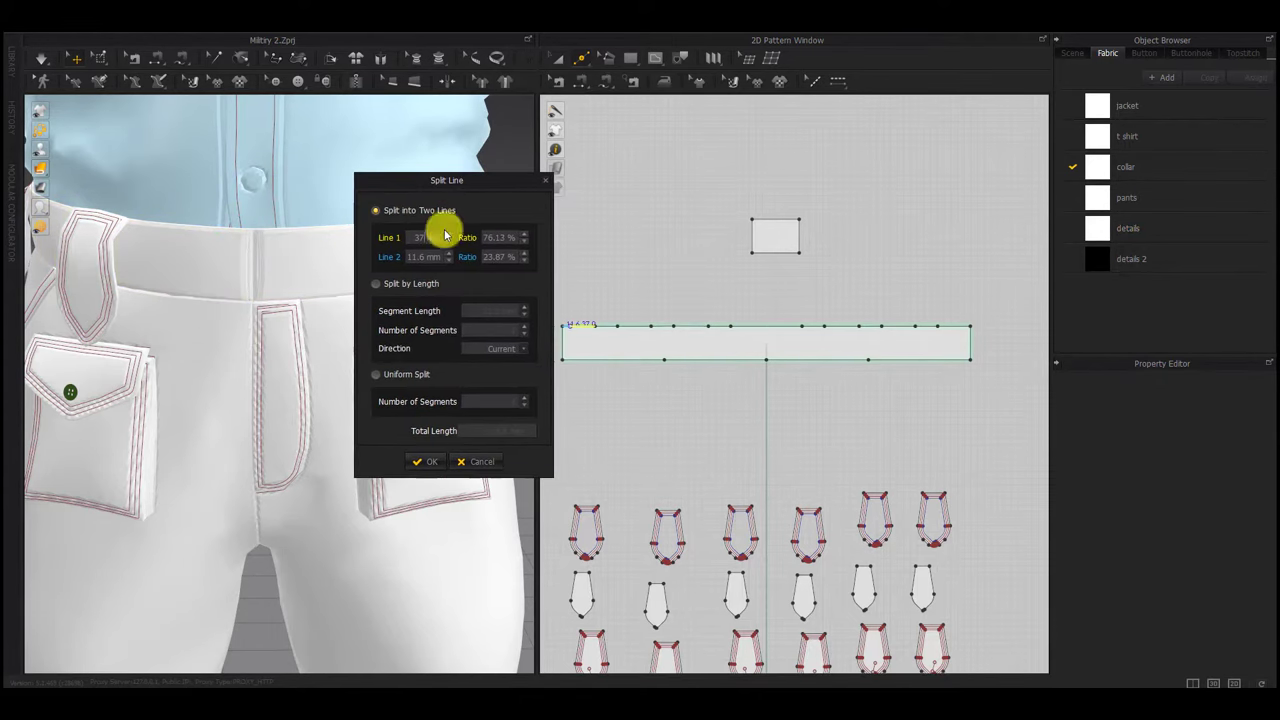
{"action": "left_click", "coordinate": [430, 458]}
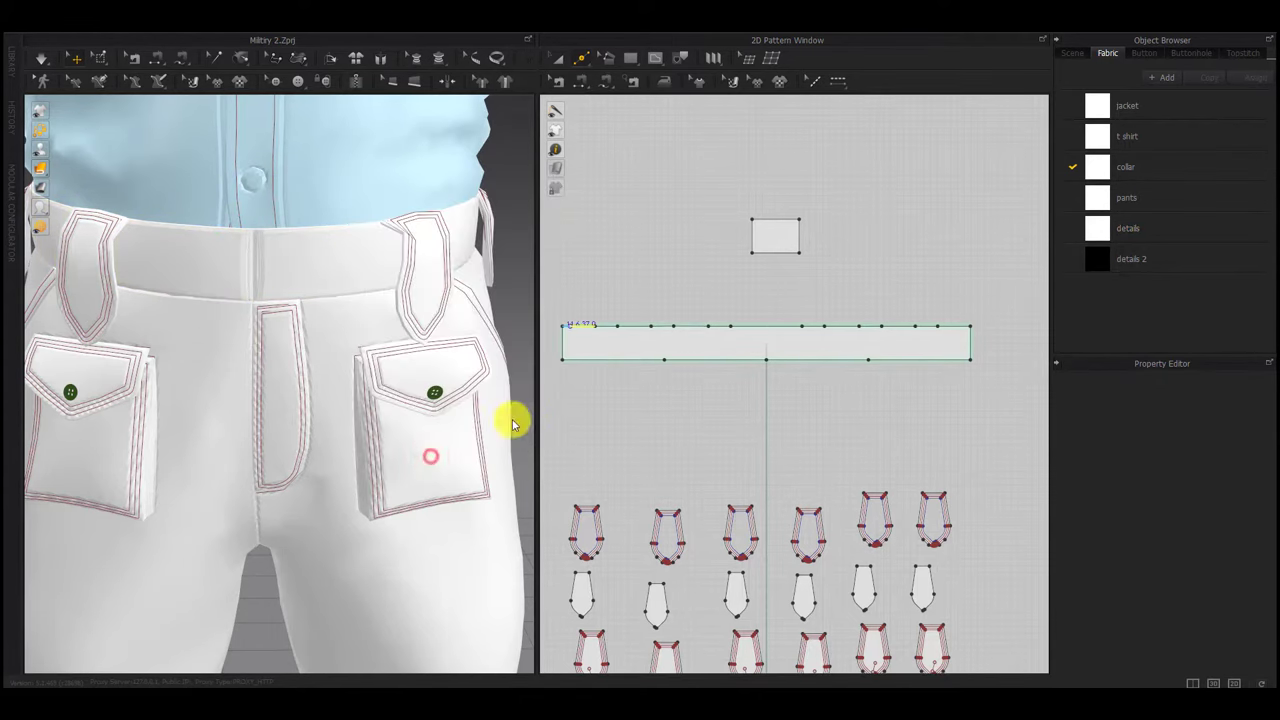
Split the waistband's upper edge near both ends, making the outermost segment at its right end 35 mm long
{"action": "left_click", "coordinate": [564, 332]}
{"action": "right_click", "coordinate": [583, 327]}
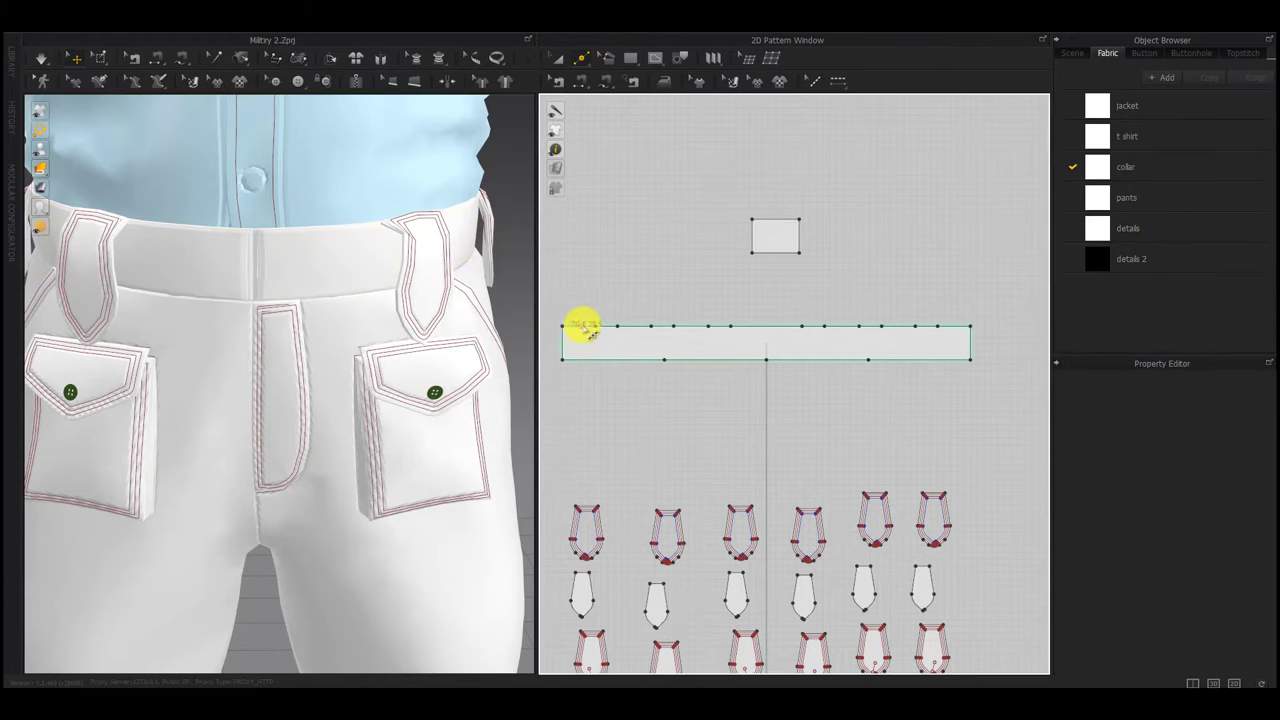
{"action": "left_click_drag", "start_coordinate": [606, 237], "coordinate": [491, 243]}
{"action": "key", "text": "Return"}
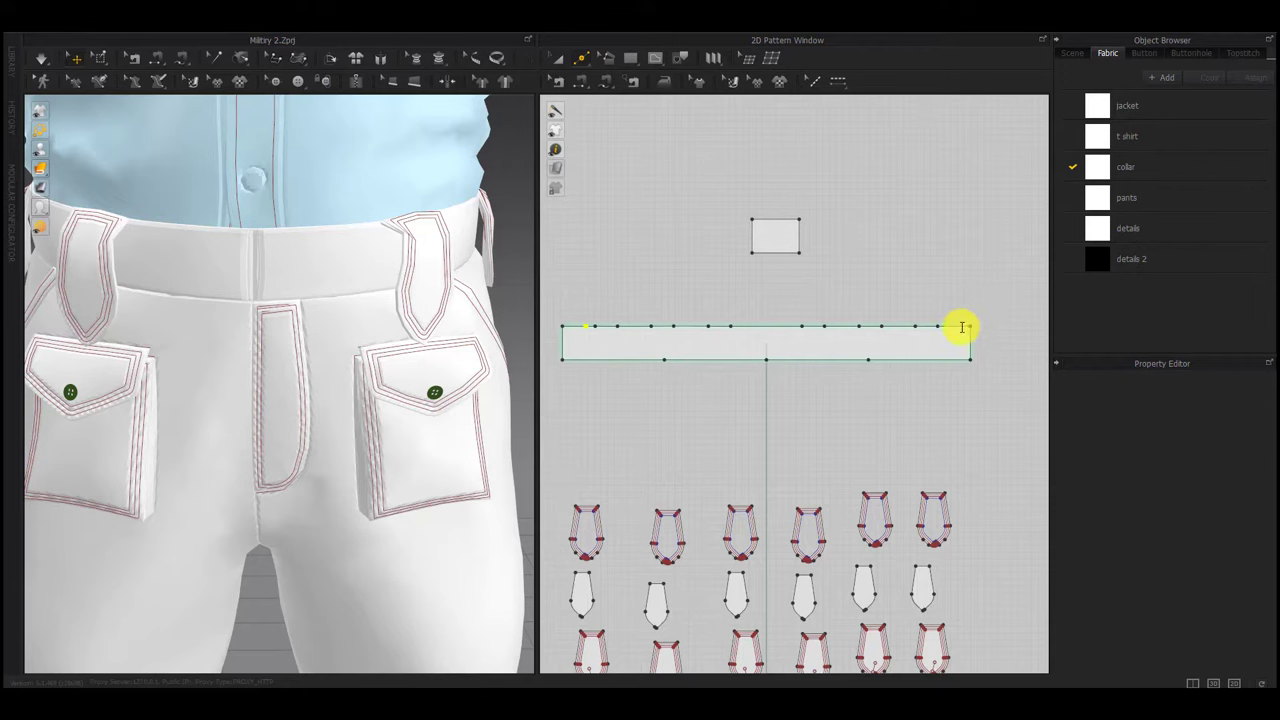
{"action": "right_click", "coordinate": [962, 327]}
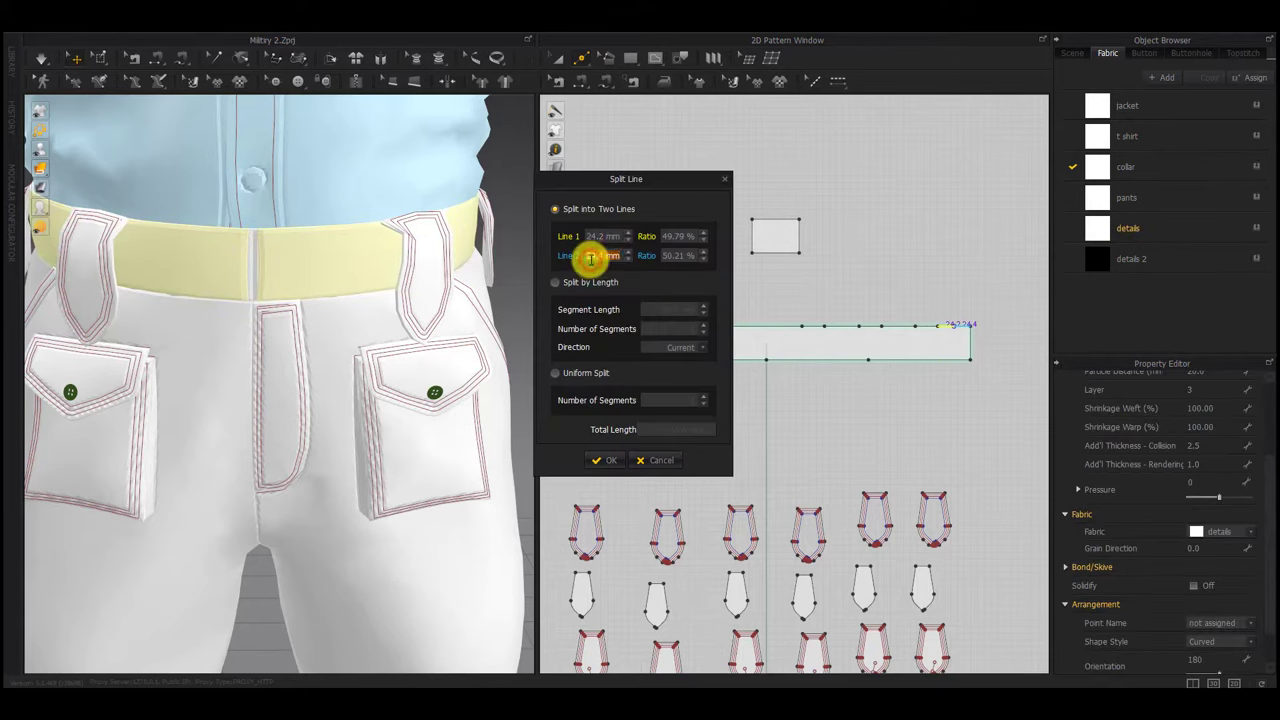
{"action": "type", "text": "35"}
{"action": "key", "text": "Return"}
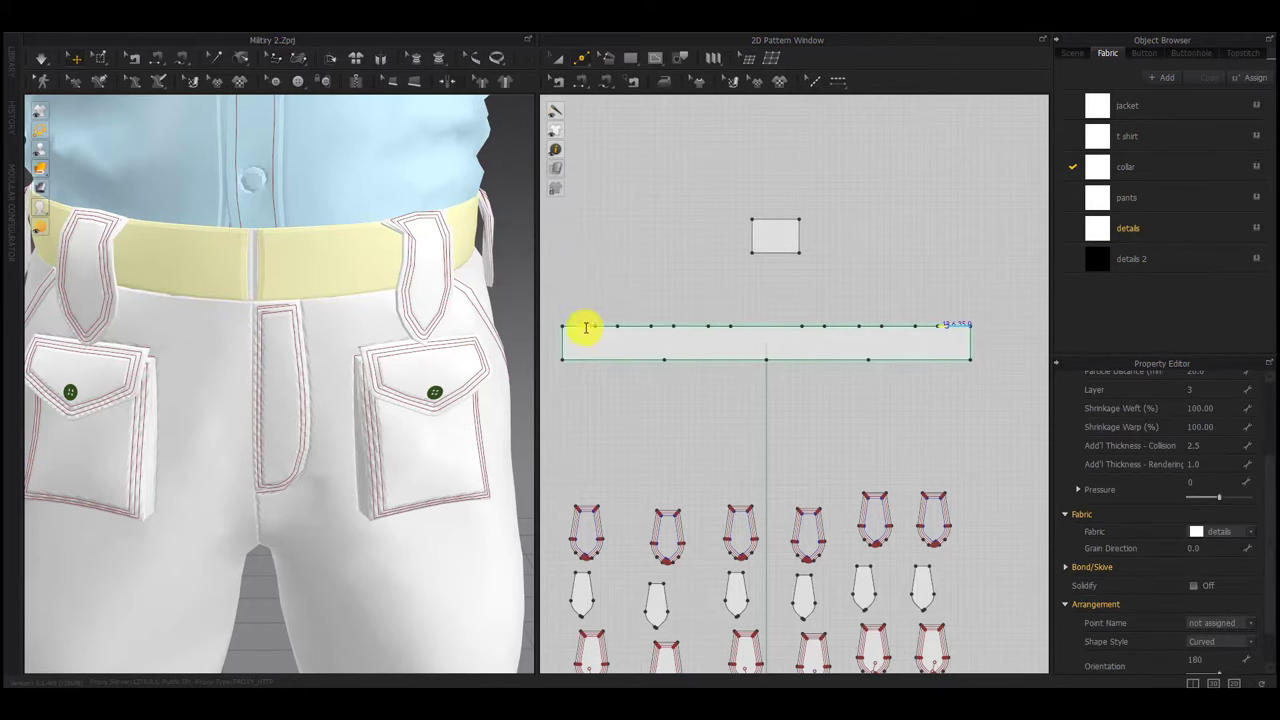
Draw a vertical internal line across the waistband at each of the two split points
{"action": "key", "text": "g"}
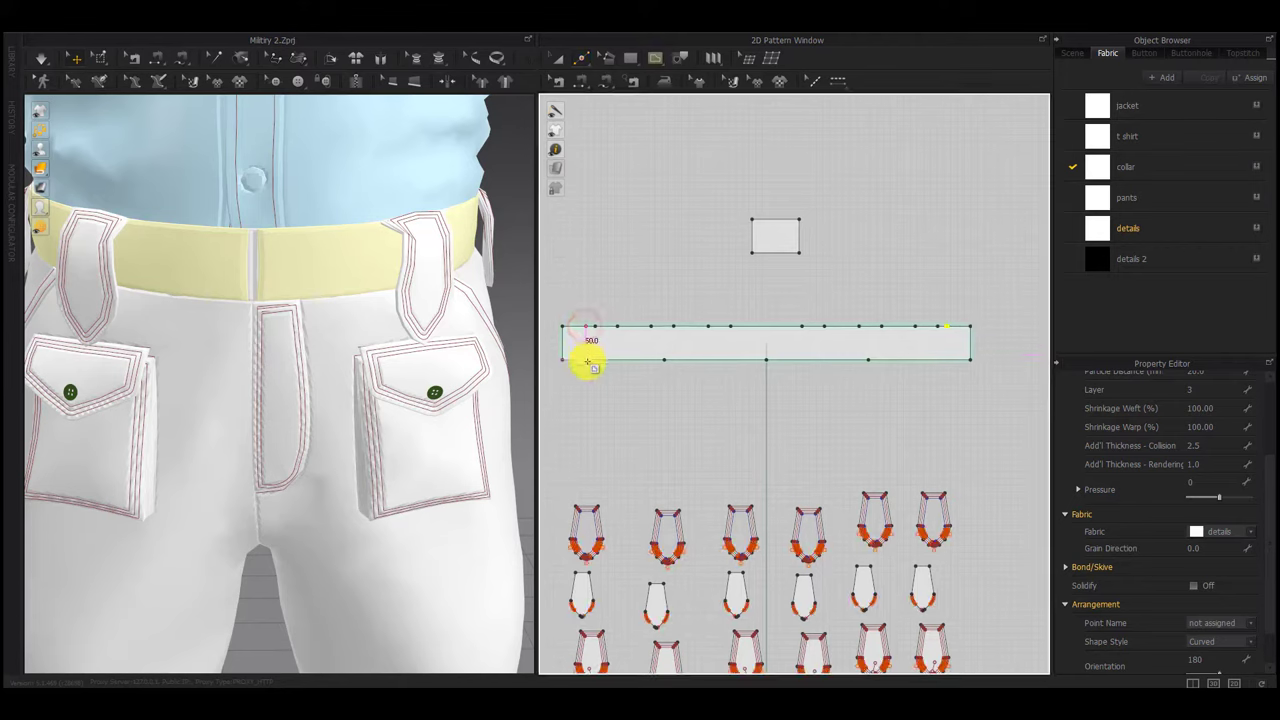
{"action": "double_click", "coordinate": [587, 361]}
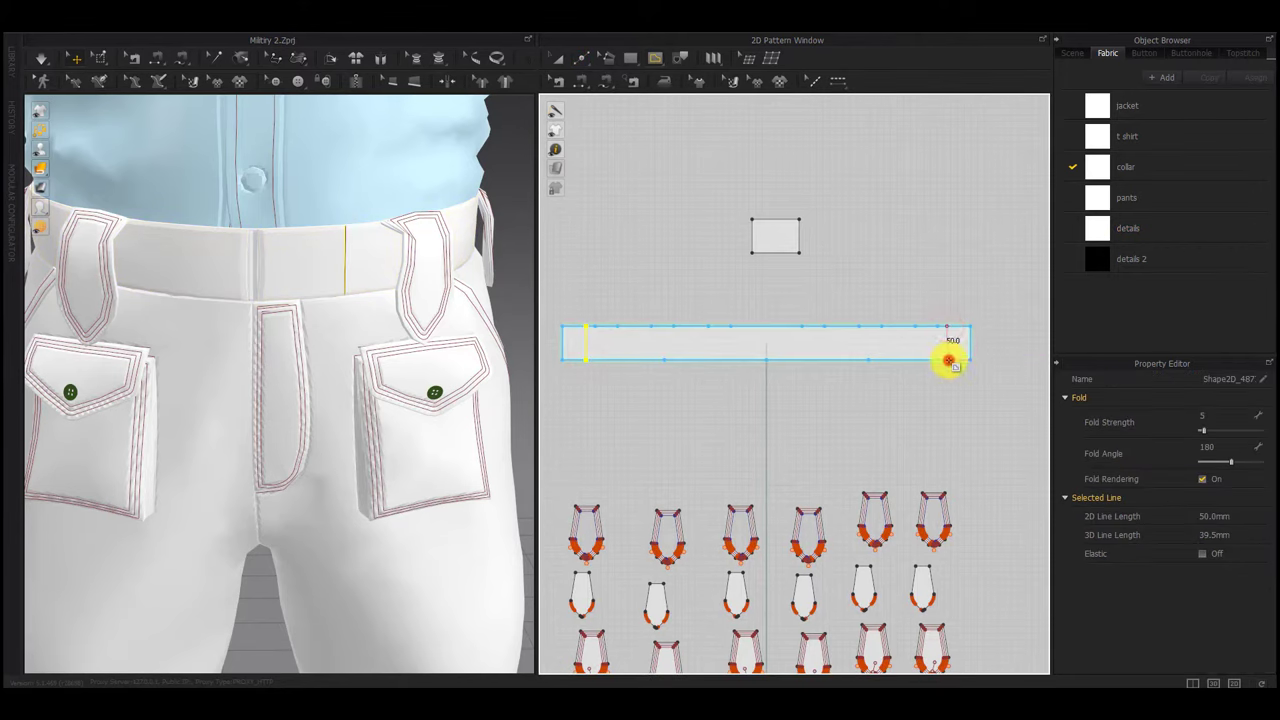
{"action": "double_click", "coordinate": [949, 361]}
{"action": "key", "text": "k"}
{"action": "key", "text": "a"}
Sew the small rectangle's right and left edges to the matching internal lines near the waistband's ends
{"action": "left_click", "coordinate": [777, 237]}
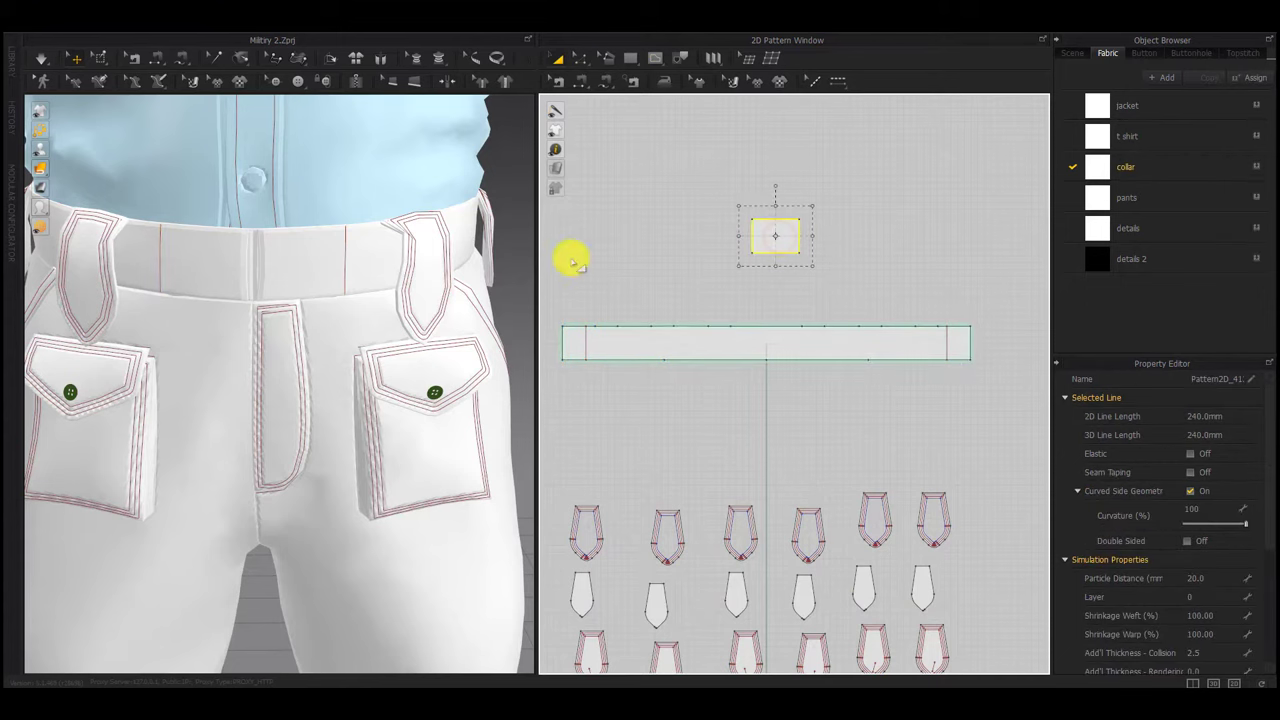
{"action": "scroll", "coordinate": [420, 350], "scroll_direction": "down", "scroll_amount": 6}
{"action": "left_click", "coordinate": [881, 271]}
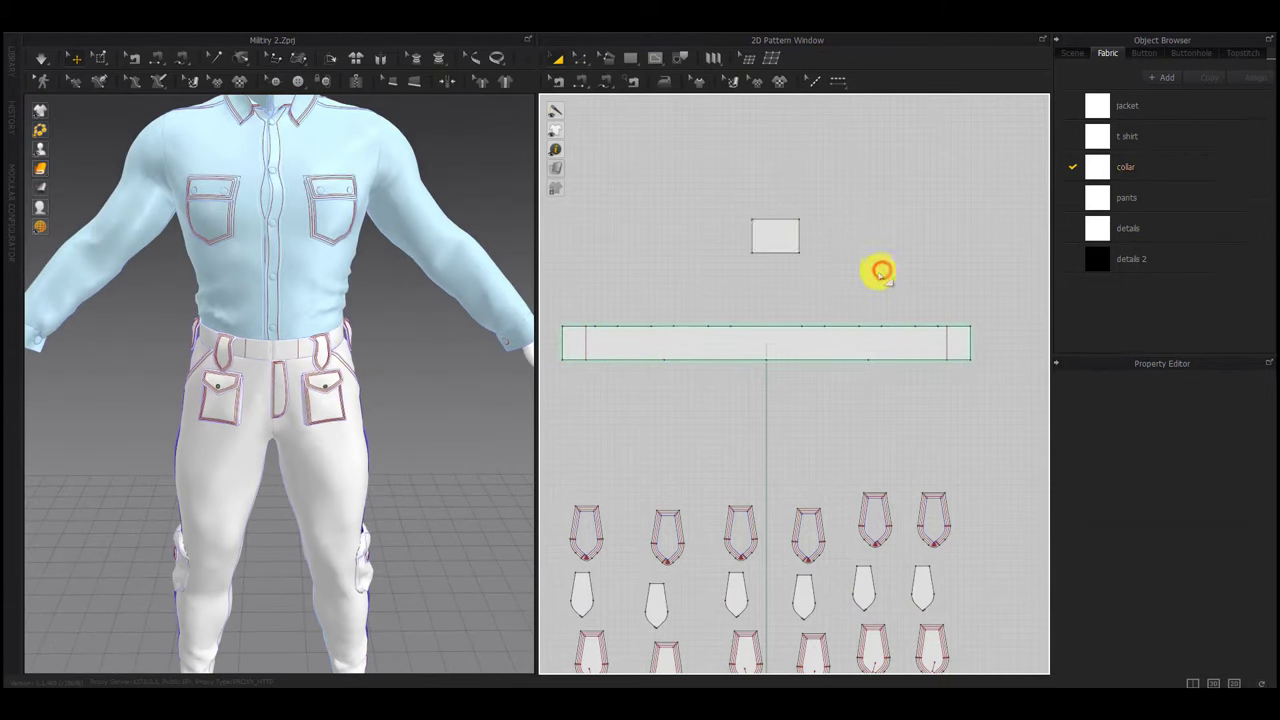
{"action": "key", "text": "n"}
{"action": "left_click", "coordinate": [809, 234]}
{"action": "left_click", "coordinate": [949, 337]}
{"action": "left_click", "coordinate": [756, 230]}
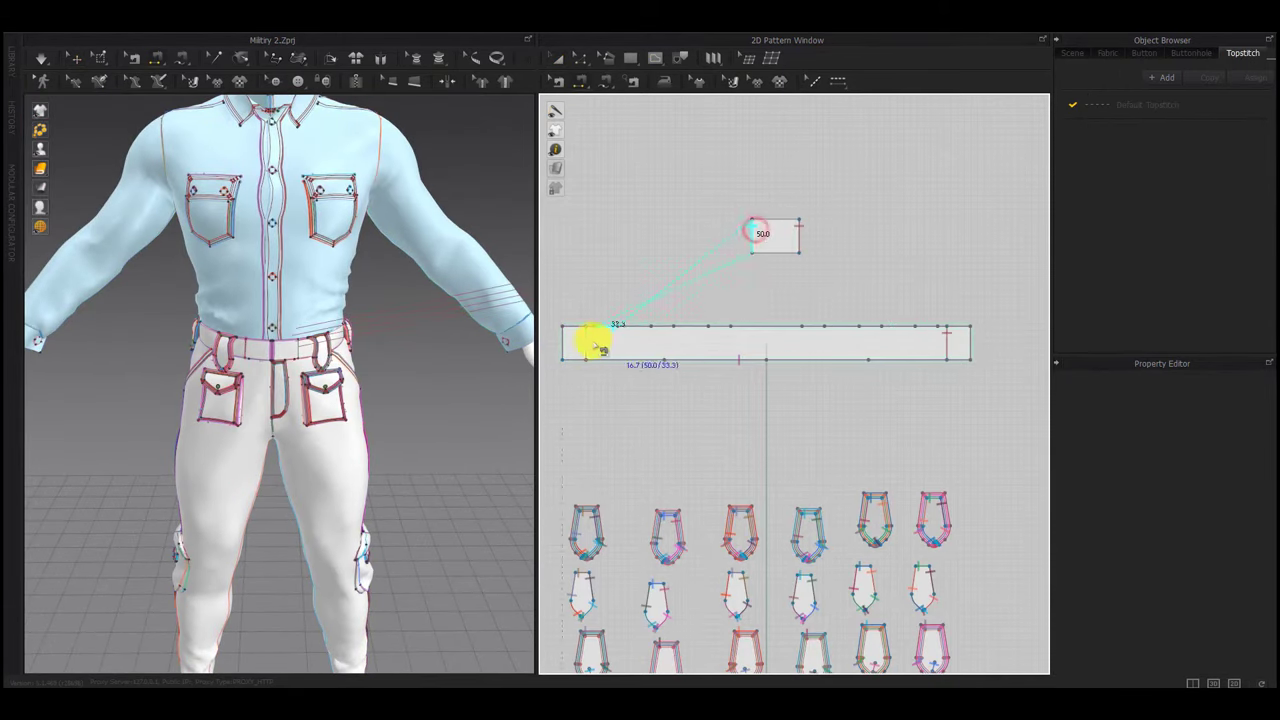
Snap the small rectangle from its distant position in 3D onto the front of the waistband
{"action": "key", "text": "a"}
{"action": "left_click", "coordinate": [779, 237]}
{"action": "scroll", "coordinate": [243, 345], "scroll_direction": "down", "scroll_amount": 12}
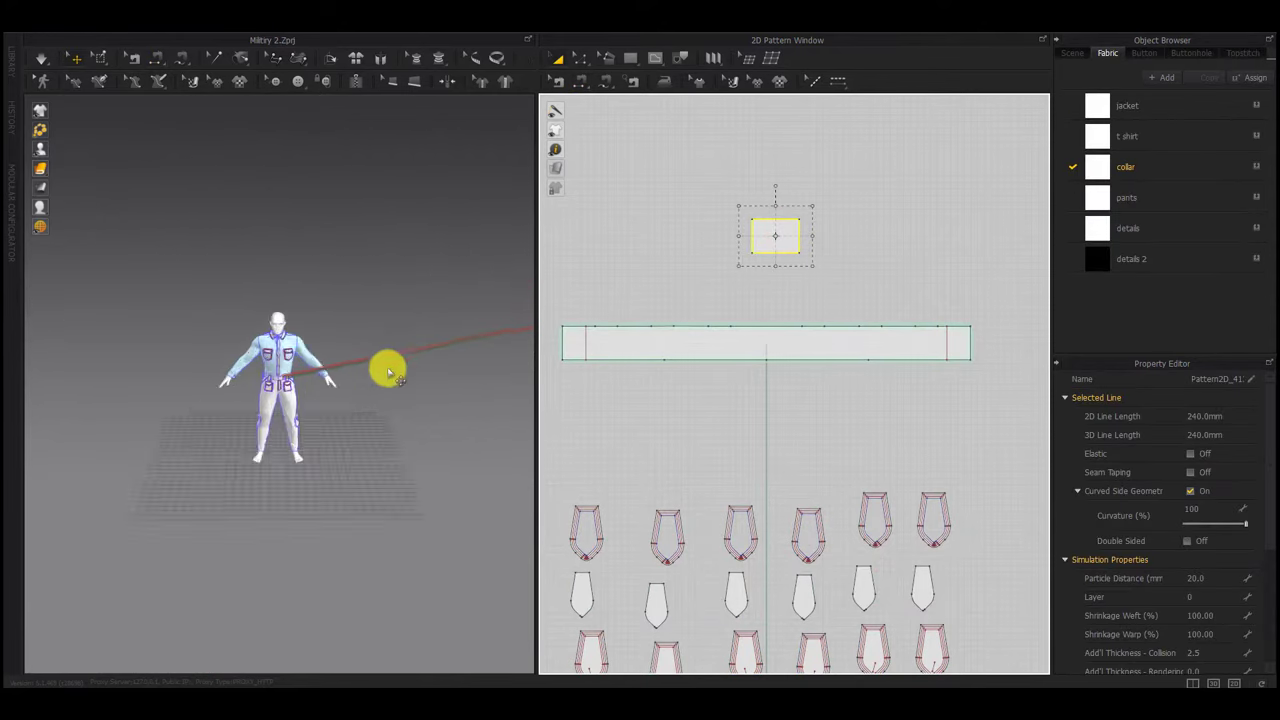
{"action": "left_click", "coordinate": [502, 341]}
{"action": "middle_click_drag", "start_coordinate": [502, 341], "coordinate": [469, 341]}
{"action": "right_click", "coordinate": [468, 340]}
{"action": "left_click", "coordinate": [535, 517]}
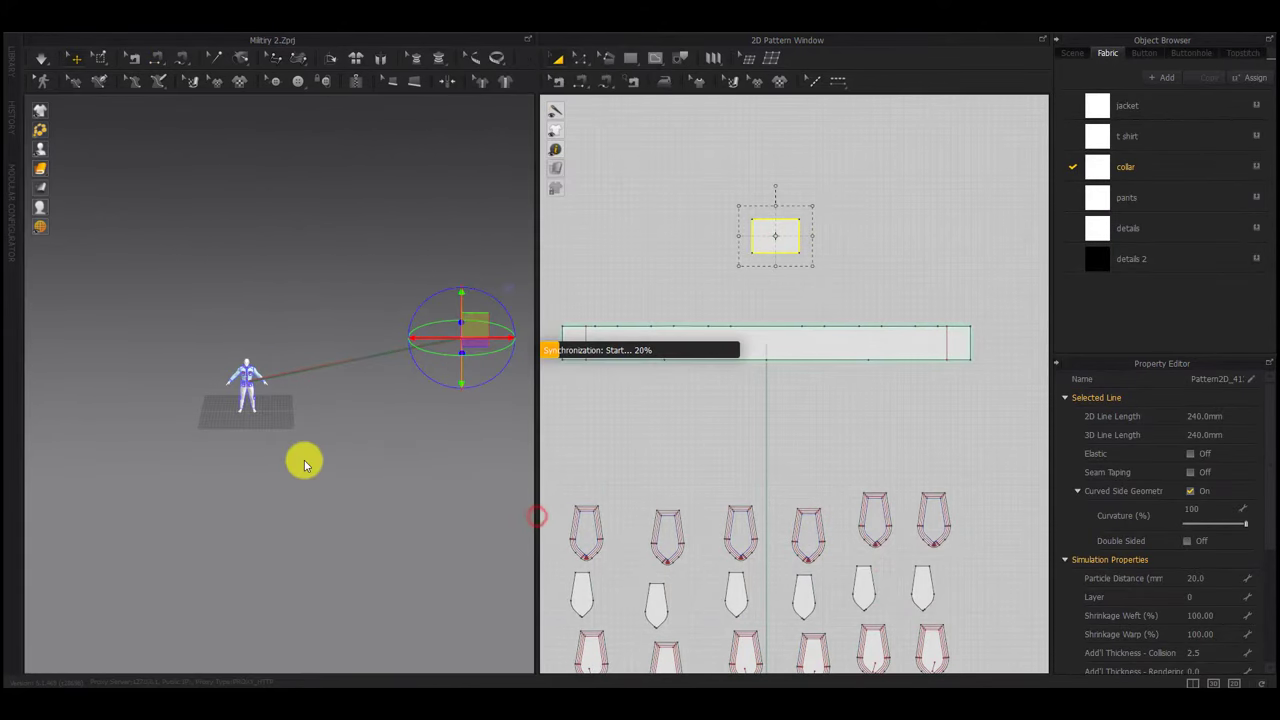
Examine how the small rectangle sits over the waistband's front on the avatar
{"action": "scroll", "coordinate": [232, 418], "scroll_direction": "up", "scroll_amount": 10}
{"action": "left_click", "coordinate": [228, 411]}
{"action": "middle_click_drag", "start_coordinate": [228, 411], "coordinate": [310, 382]}
{"action": "scroll", "coordinate": [200, 292], "scroll_direction": "up", "scroll_amount": 5}
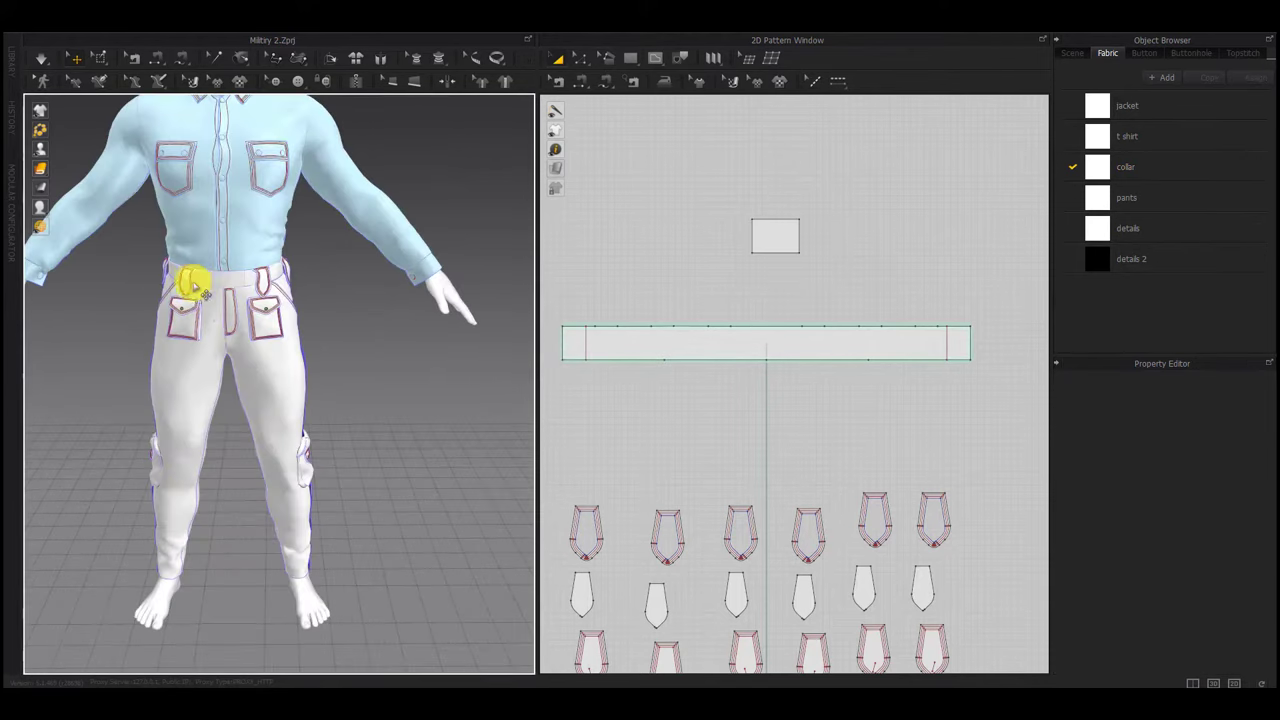
{"action": "middle_click_drag", "start_coordinate": [194, 286], "coordinate": [257, 340]}
{"action": "scroll", "coordinate": [260, 338], "scroll_direction": "up", "scroll_amount": 4}
{"action": "left_click", "coordinate": [288, 294]}
{"action": "scroll", "coordinate": [300, 325], "scroll_direction": "up", "scroll_amount": 3}
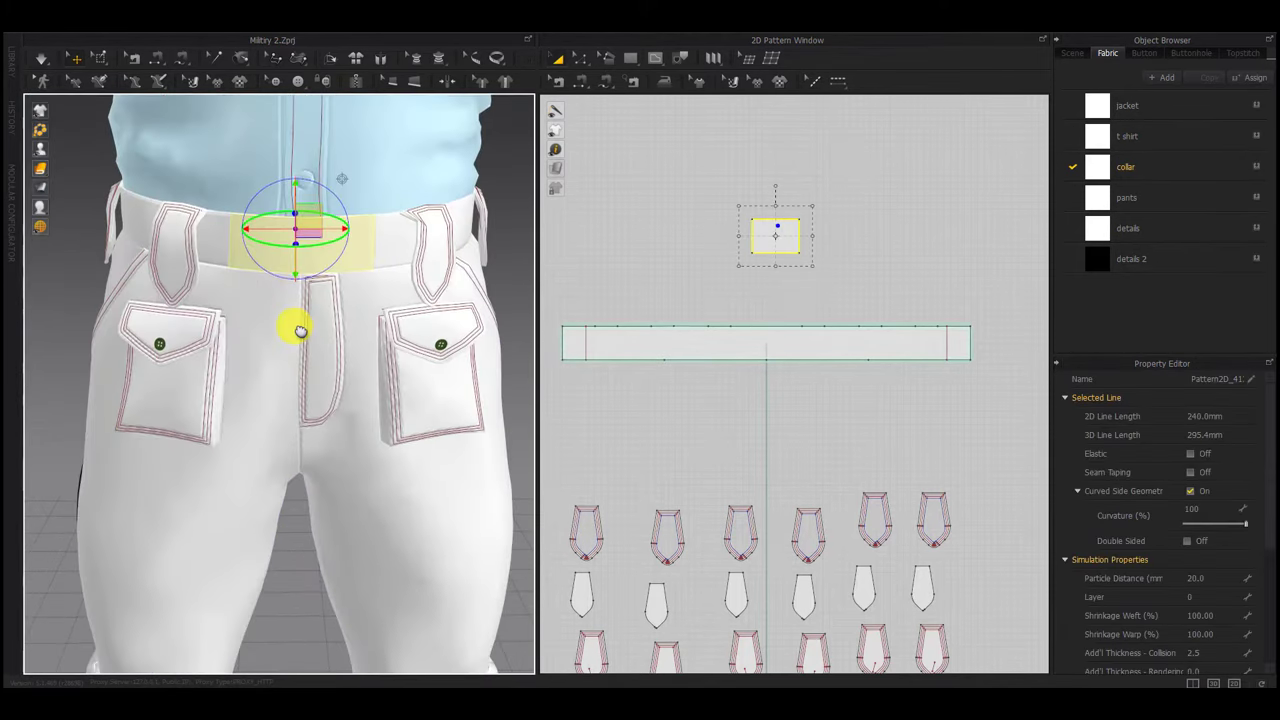
Move the right edge of the small rectangle inward by 20 mm to narrow the piece
{"action": "left_click", "coordinate": [771, 289]}
{"action": "key", "text": "z"}
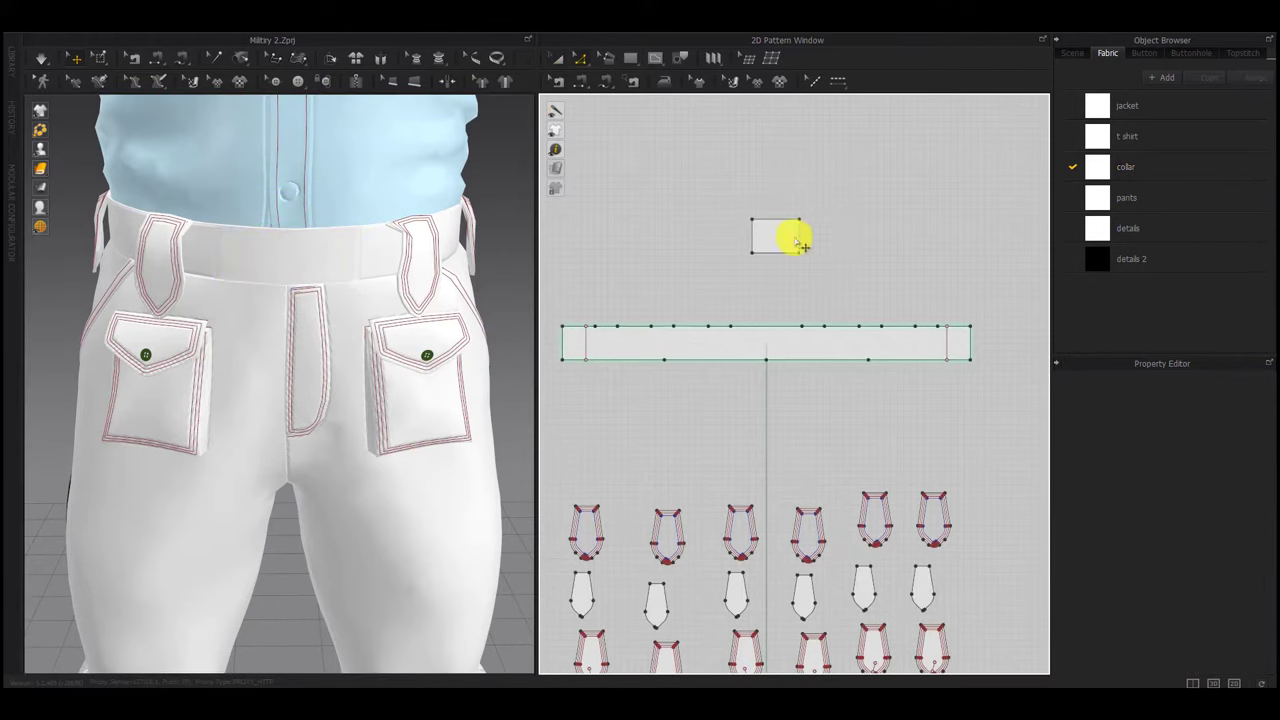
{"action": "left_click_drag", "start_coordinate": [800, 240], "coordinate": [788, 241]}
{"action": "right_click", "coordinate": [788, 241]}
{"action": "type", "text": "20"}
{"action": "key", "text": "Return"}
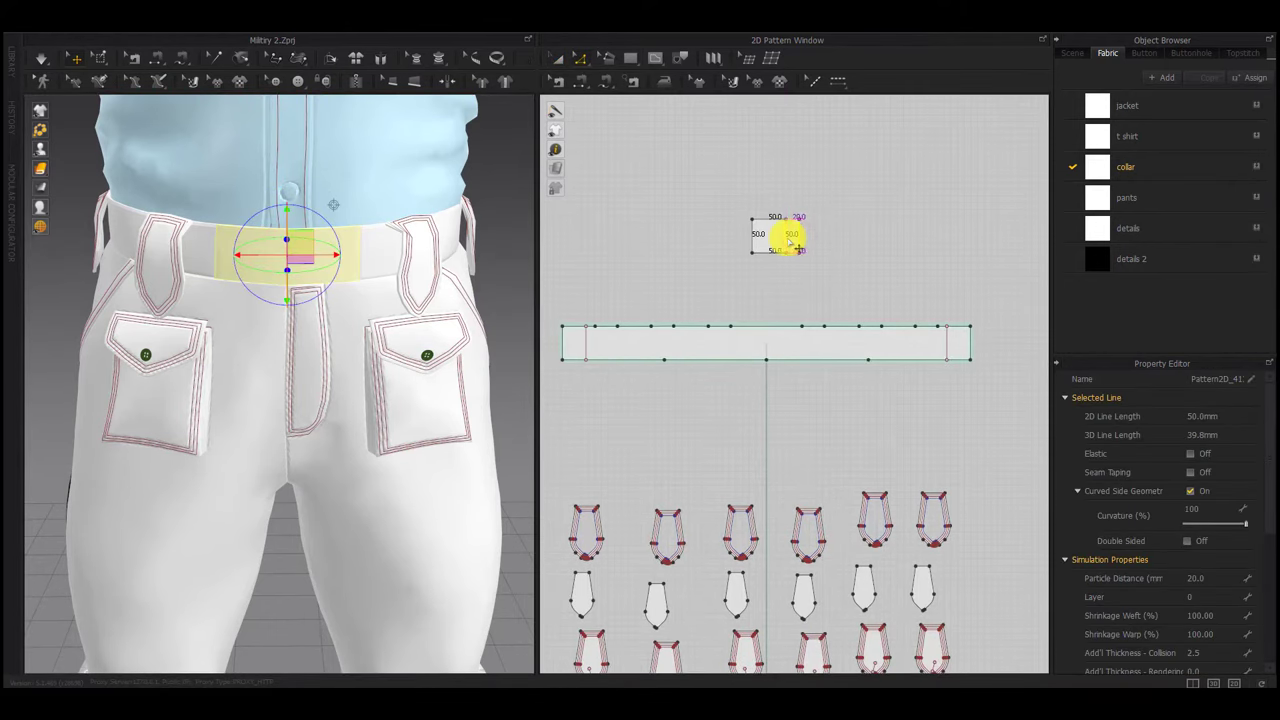
{"action": "left_click", "coordinate": [801, 243]}
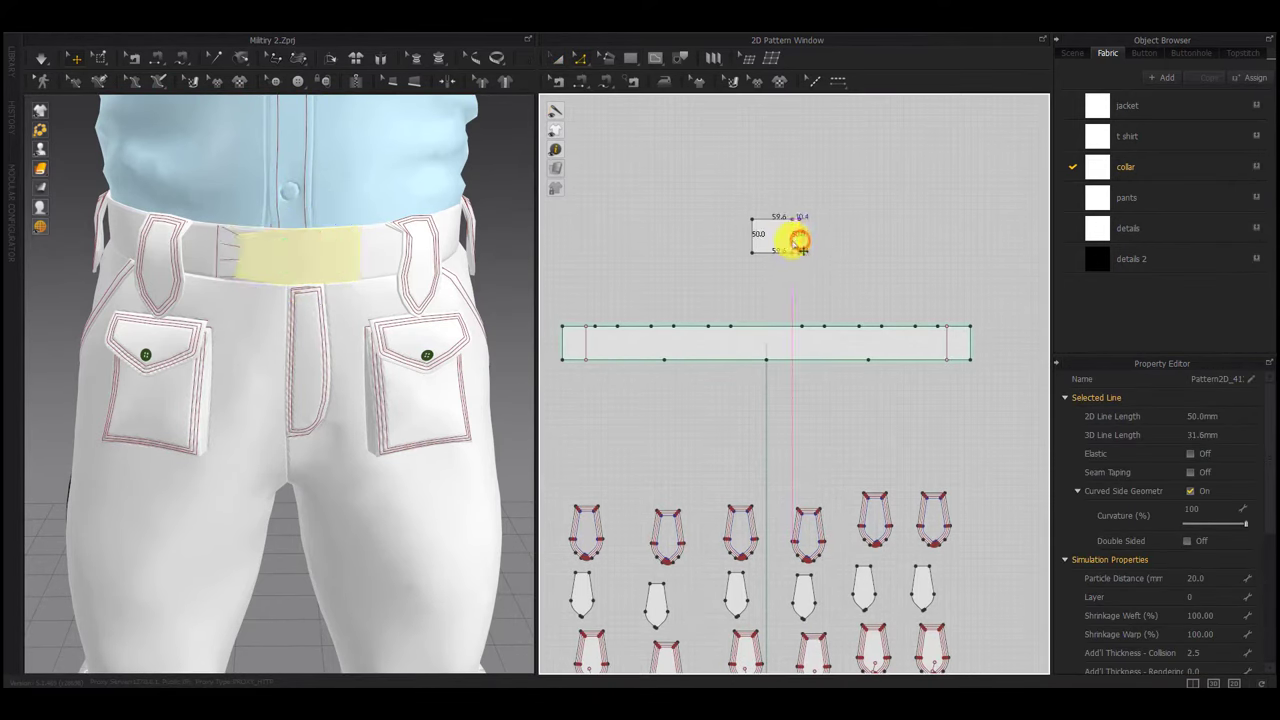
{"action": "left_click_drag", "start_coordinate": [794, 243], "coordinate": [796, 244]}
{"action": "left_click", "coordinate": [812, 290]}
{"action": "key", "text": "ctrl+z"}
{"action": "left_click", "coordinate": [812, 291]}
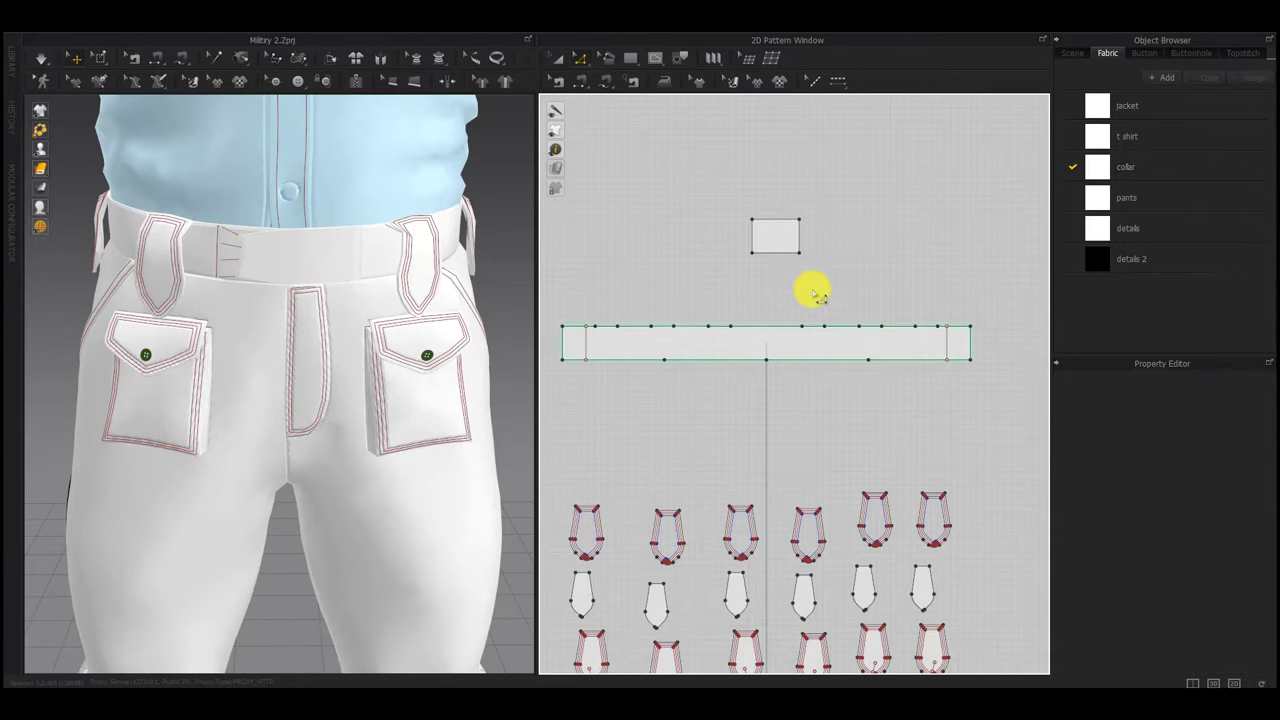
Simulate the garment, set the small rectangle's layer to 3, and pull it slightly forward from the waistband in 3D
{"action": "key", "text": "space"}
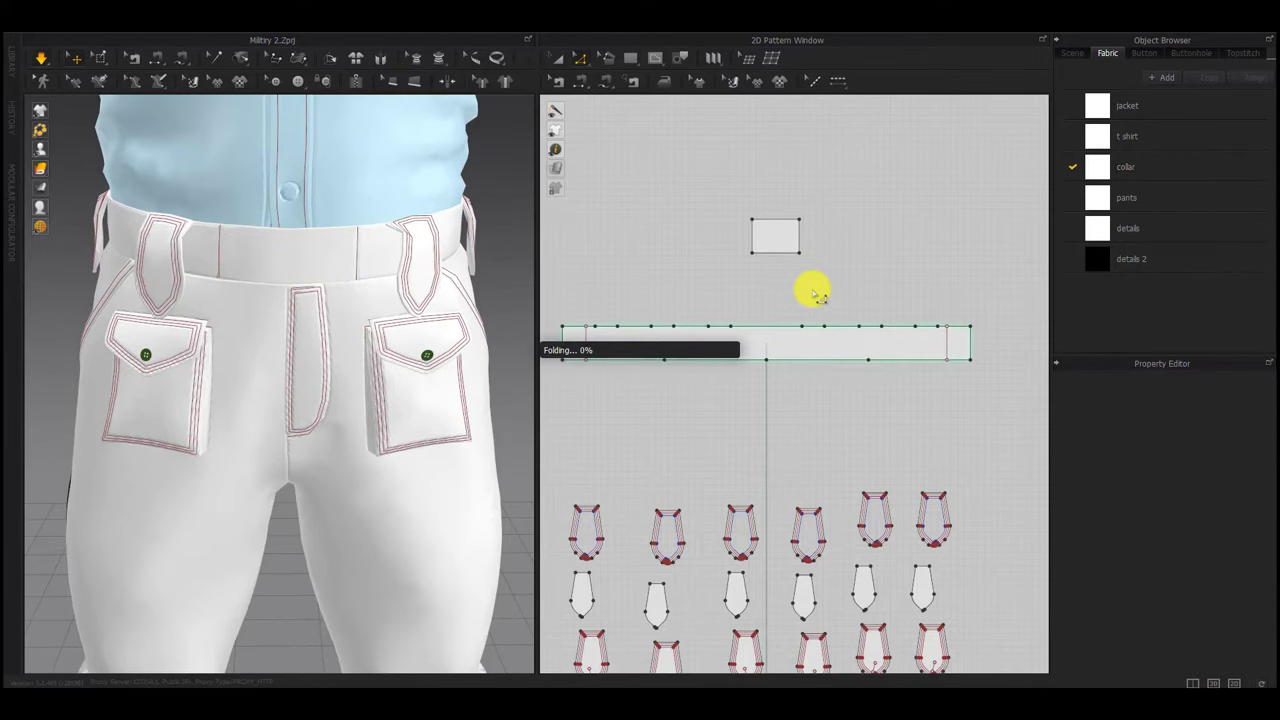
{"action": "left_click", "coordinate": [782, 241]}
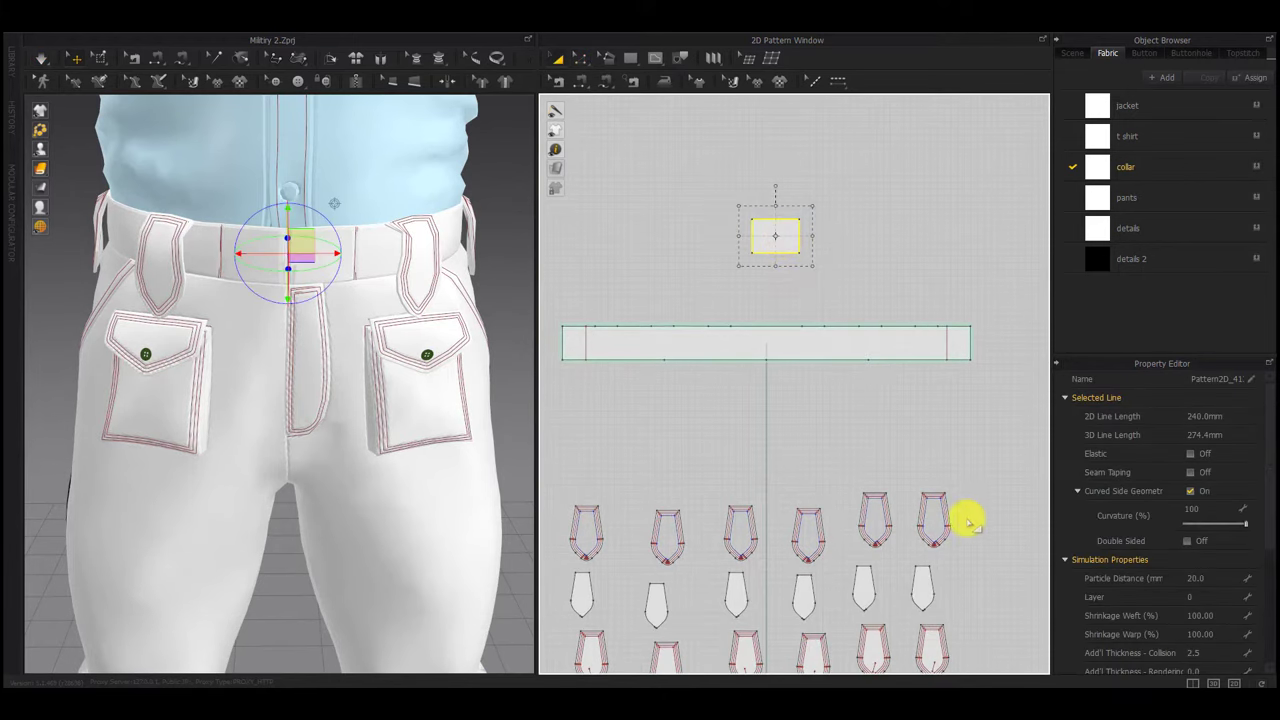
{"action": "left_click", "coordinate": [1208, 598]}
{"action": "type", "text": "3"}
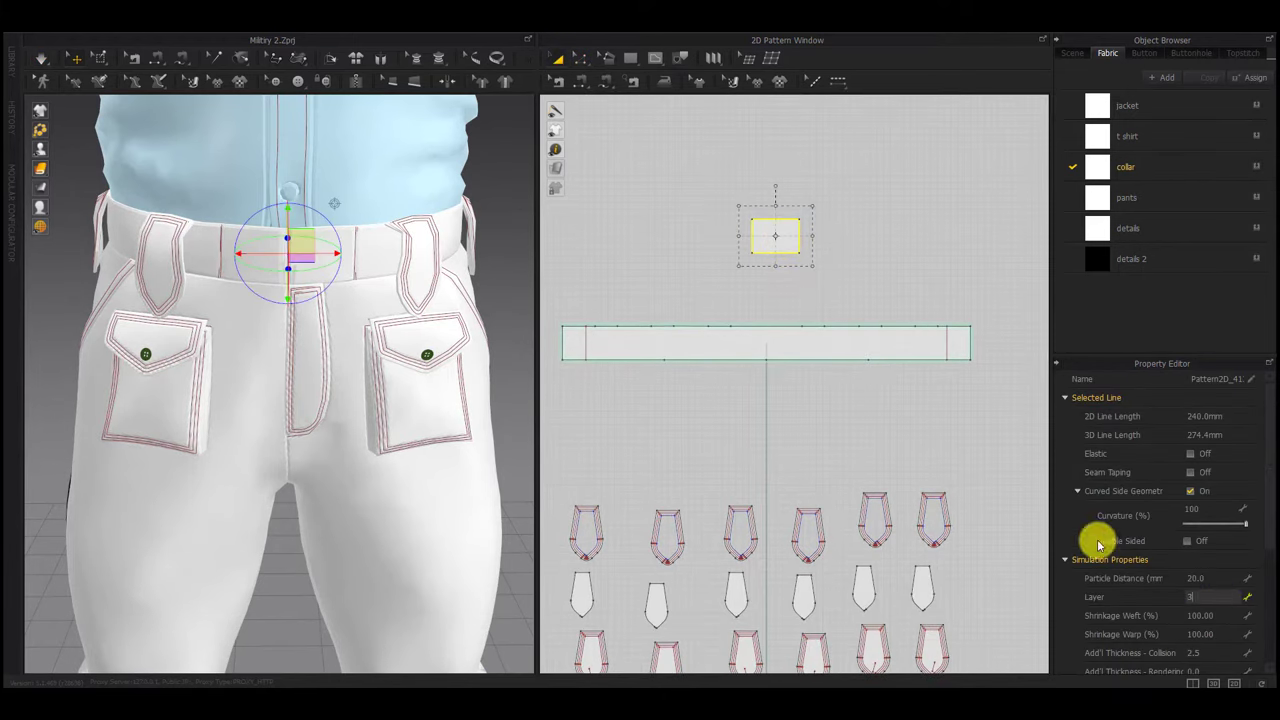
{"action": "left_click", "coordinate": [934, 435]}
{"action": "left_click", "coordinate": [648, 401]}
{"action": "left_click", "coordinate": [764, 247]}
{"action": "right_click_drag", "start_coordinate": [341, 327], "coordinate": [323, 196]}
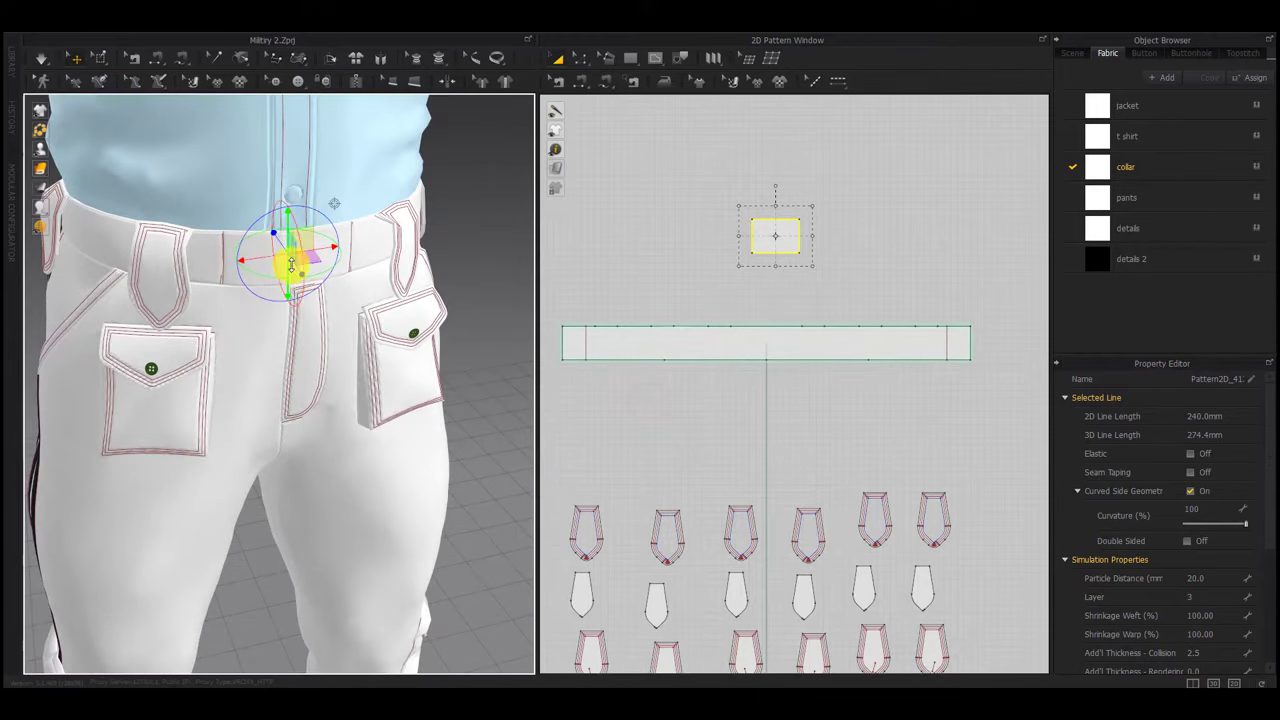
{"action": "left_click_drag", "start_coordinate": [298, 266], "coordinate": [306, 271]}
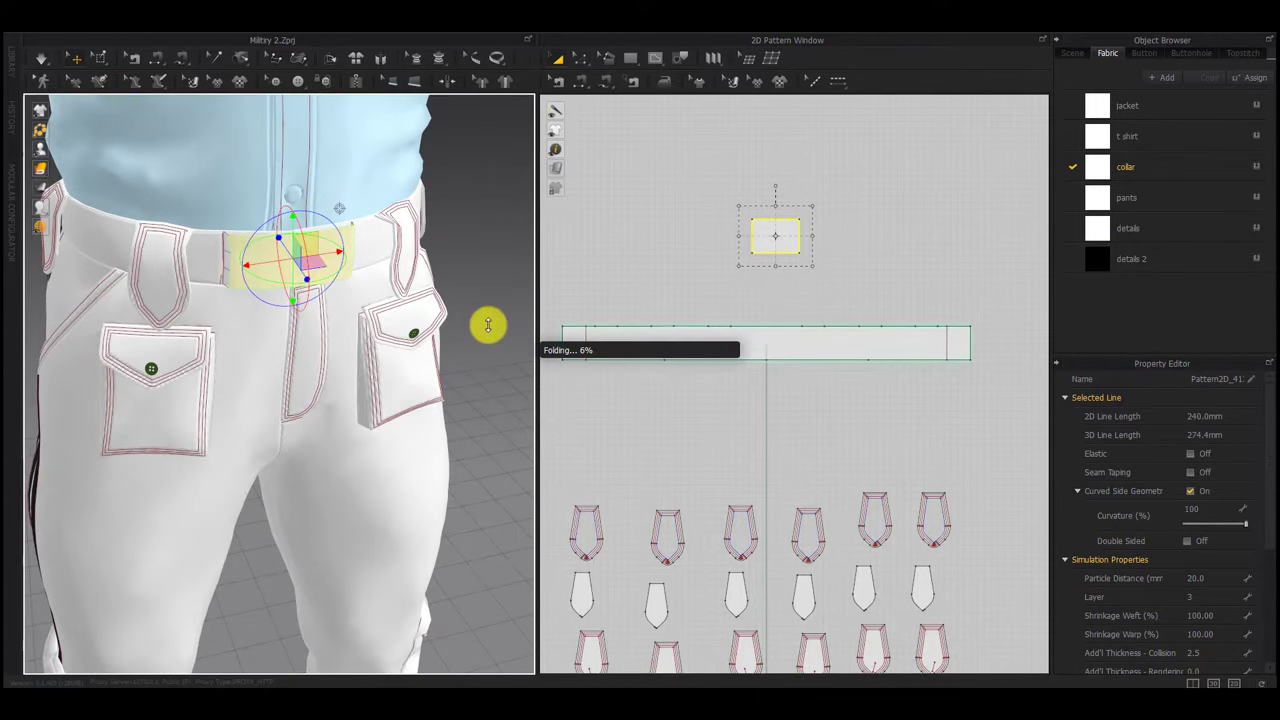
Move the small rectangle's right and left edges inward by 10 mm each
{"action": "key", "text": "z"}
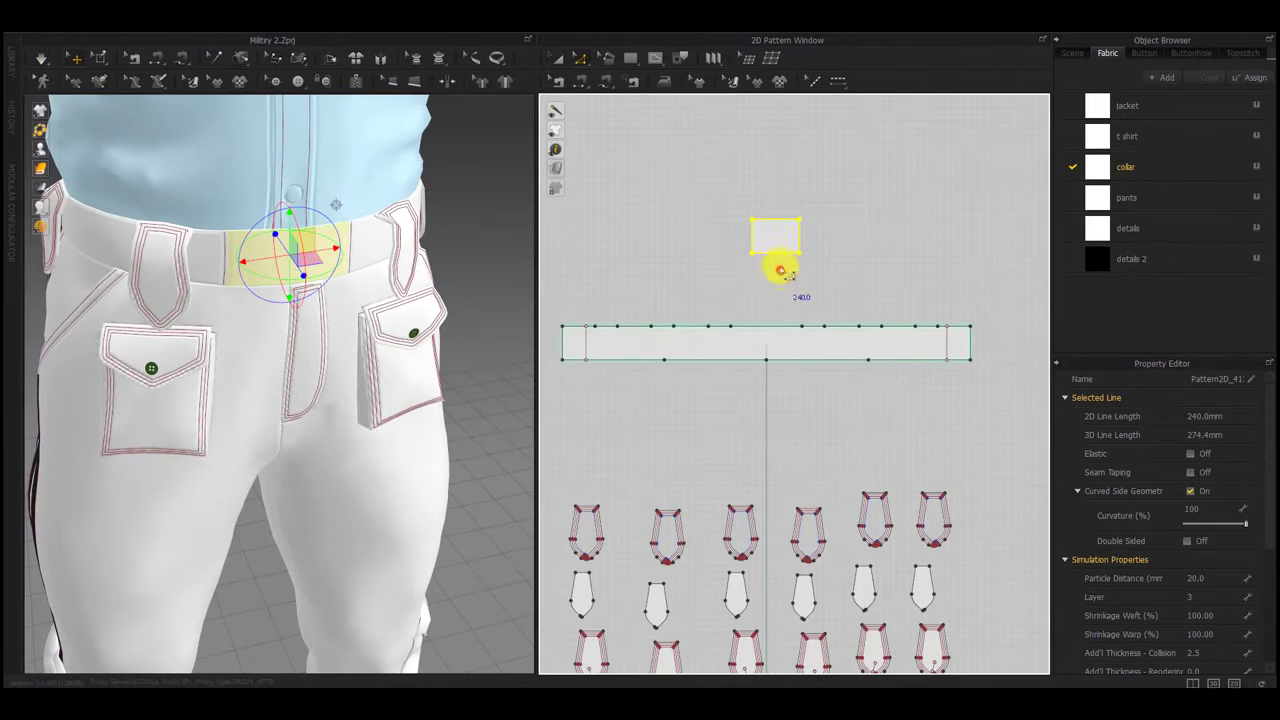
{"action": "left_click", "coordinate": [779, 260]}
{"action": "left_click_drag", "start_coordinate": [799, 238], "coordinate": [788, 238]}
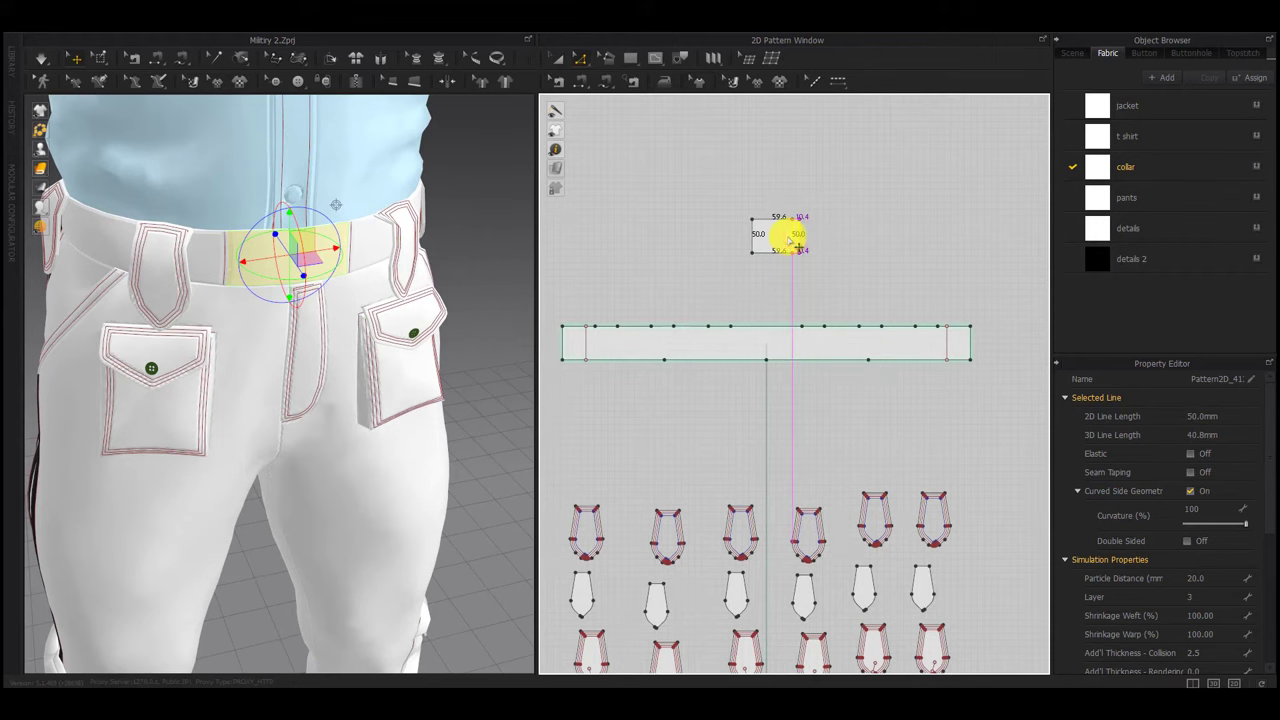
{"action": "right_click", "coordinate": [788, 238]}
{"action": "type", "text": "10.4"}
{"action": "key", "text": "Return"}
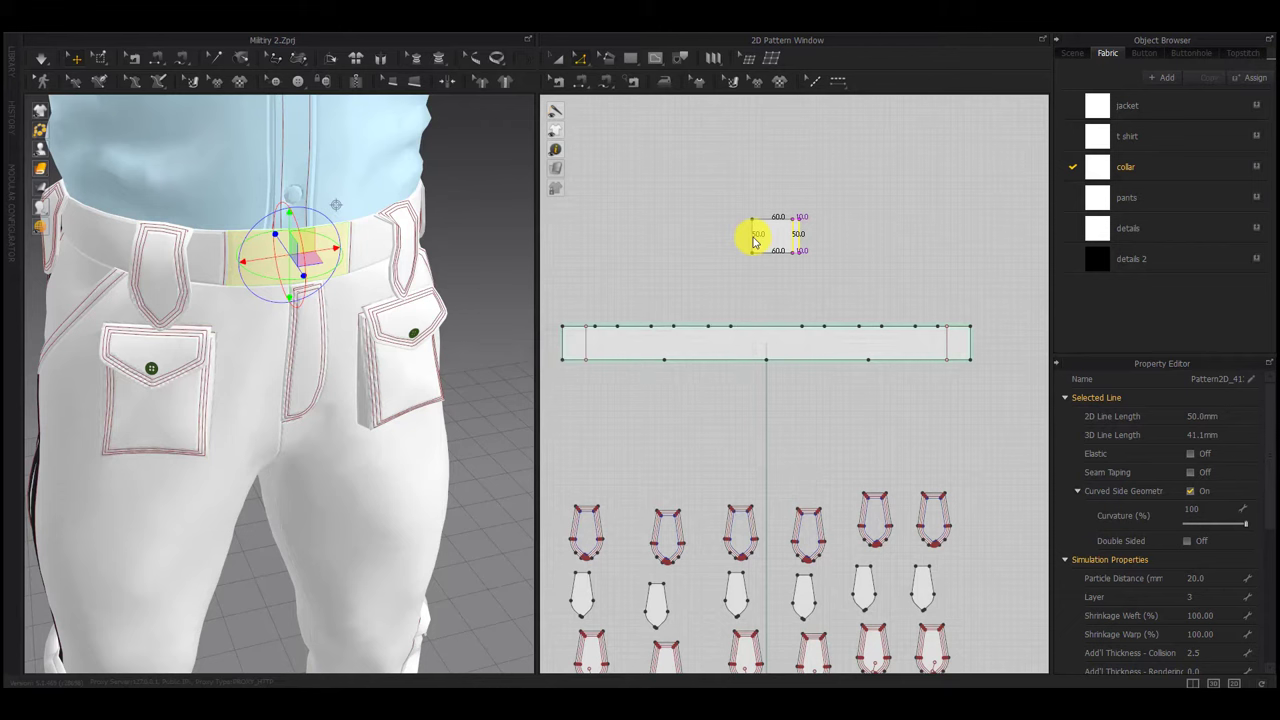
{"action": "left_click_drag", "start_coordinate": [753, 238], "coordinate": [768, 238]}
{"action": "right_click", "coordinate": [768, 238]}
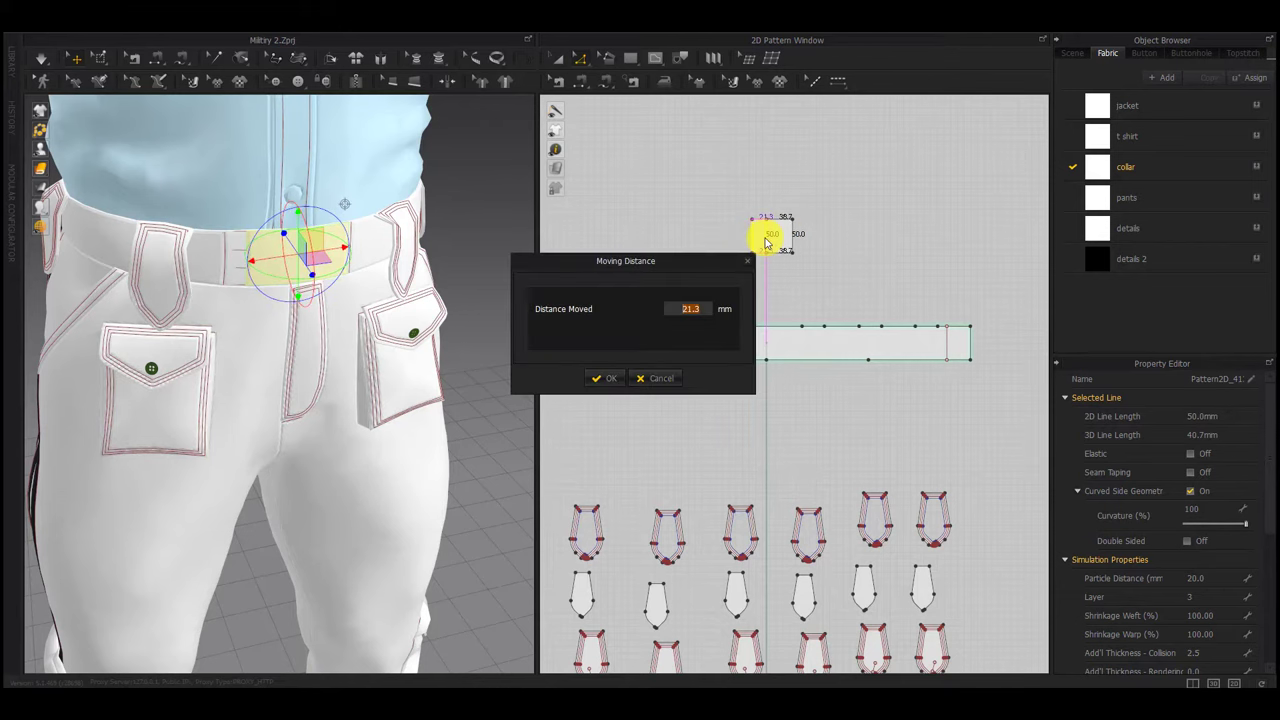
{"action": "type", "text": "10"}
{"action": "key", "text": "Return"}
Move the internal lines at both ends of the waistband outward by 10 mm each and re-simulate
{"action": "left_click_drag", "start_coordinate": [947, 346], "coordinate": [958, 347]}
{"action": "right_click", "coordinate": [958, 347]}
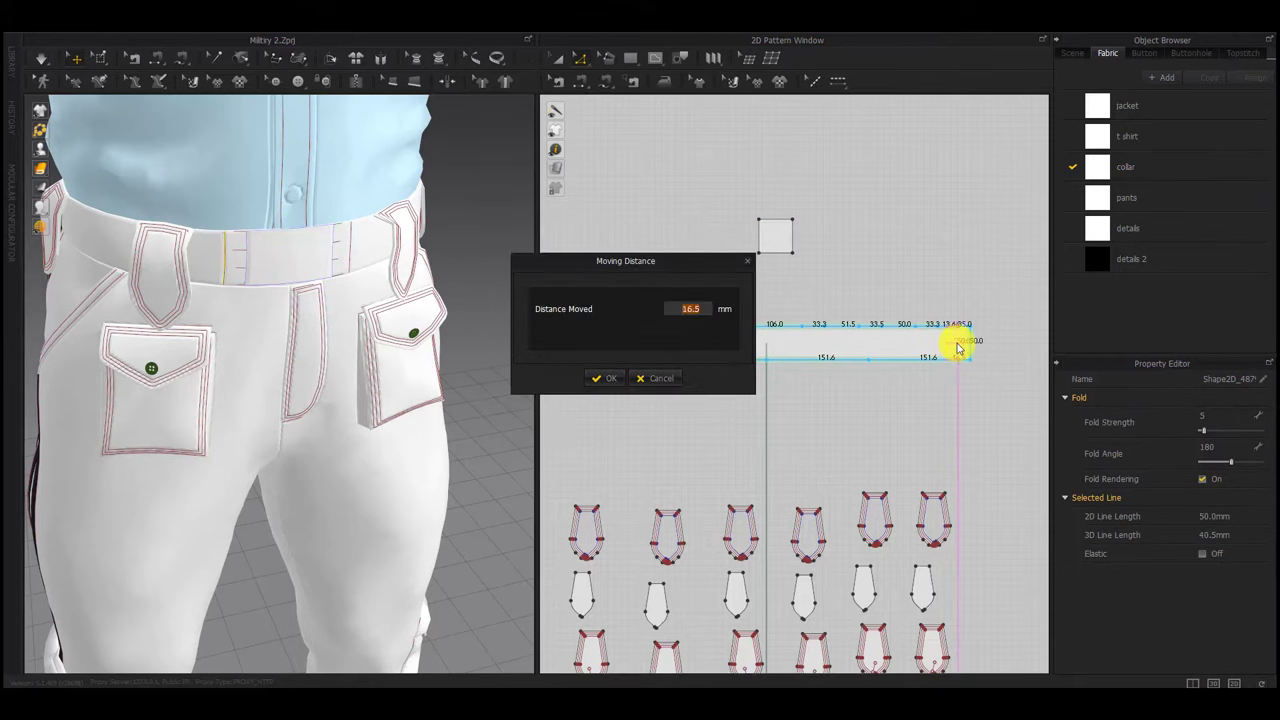
{"action": "type", "text": "10"}
{"action": "key", "text": "Return"}
{"action": "left_click_drag", "start_coordinate": [587, 343], "coordinate": [579, 347]}
{"action": "right_click", "coordinate": [579, 347]}
{"action": "type", "text": "10"}
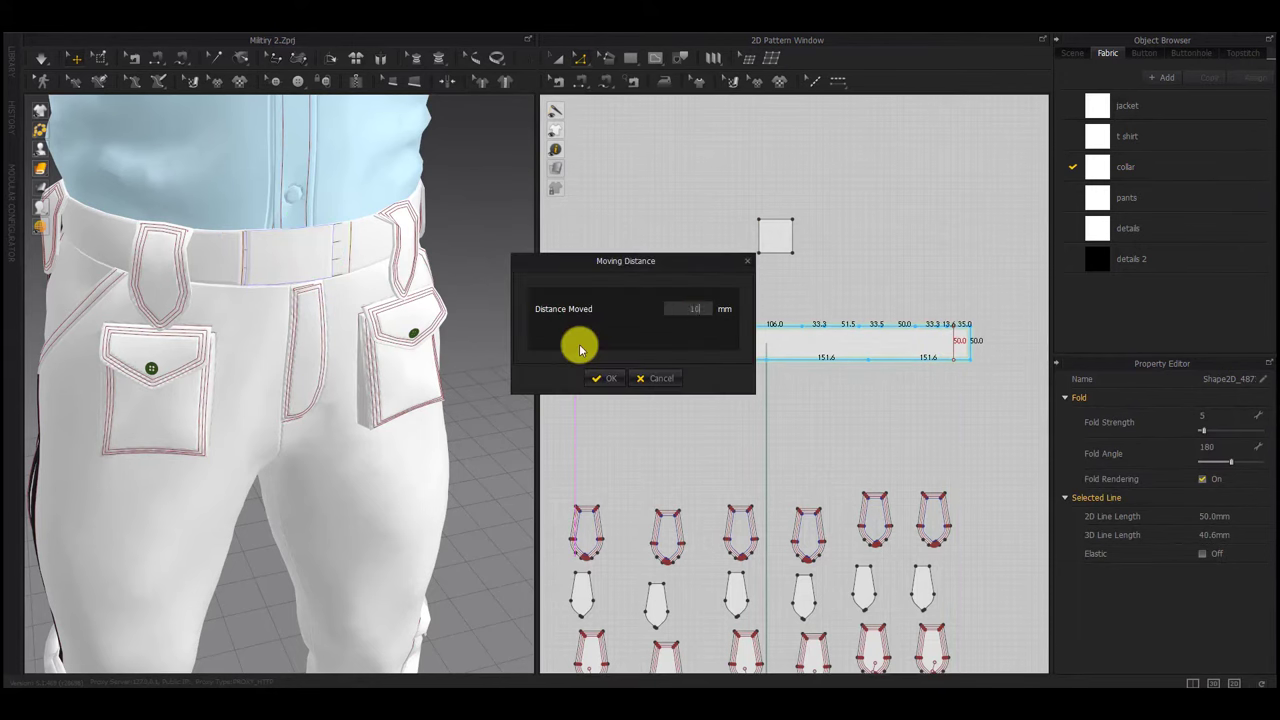
{"action": "key", "text": "Return"}
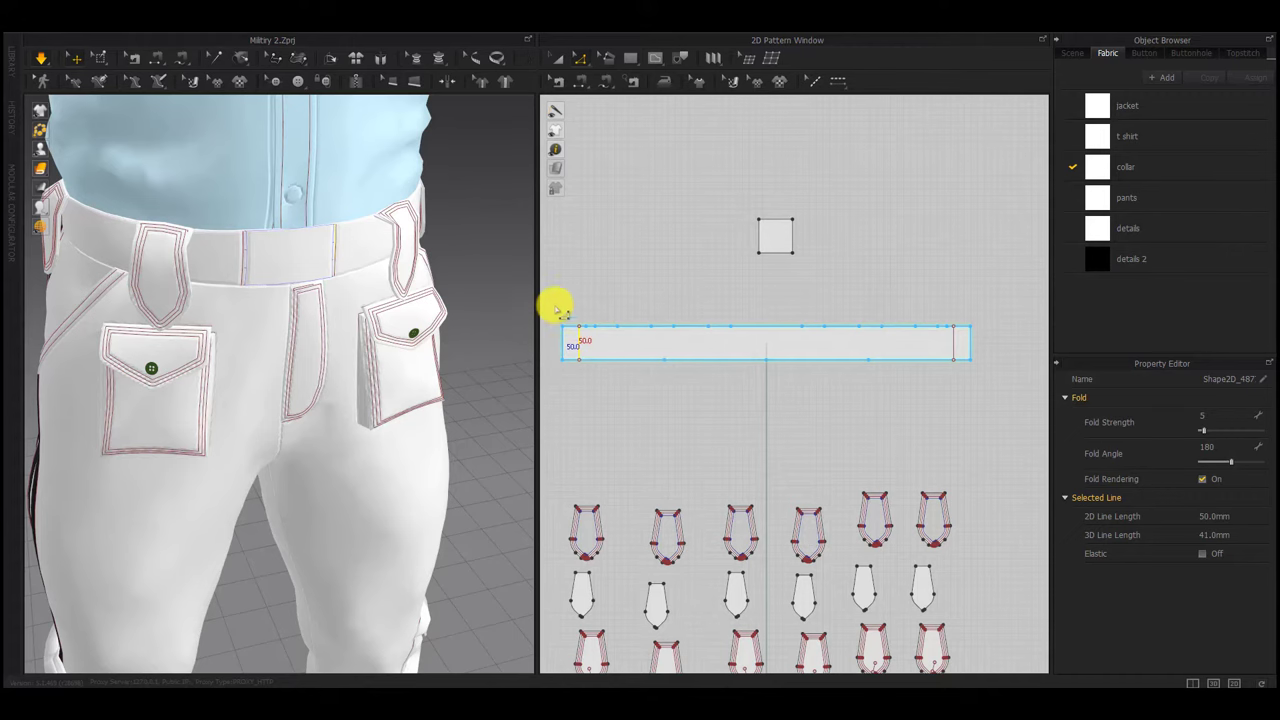
Create a Layer Clone (Over) of the small square, place it above the original pattern, and simulate
{"action": "left_click", "coordinate": [782, 238]}
{"action": "right_click", "coordinate": [789, 240]}
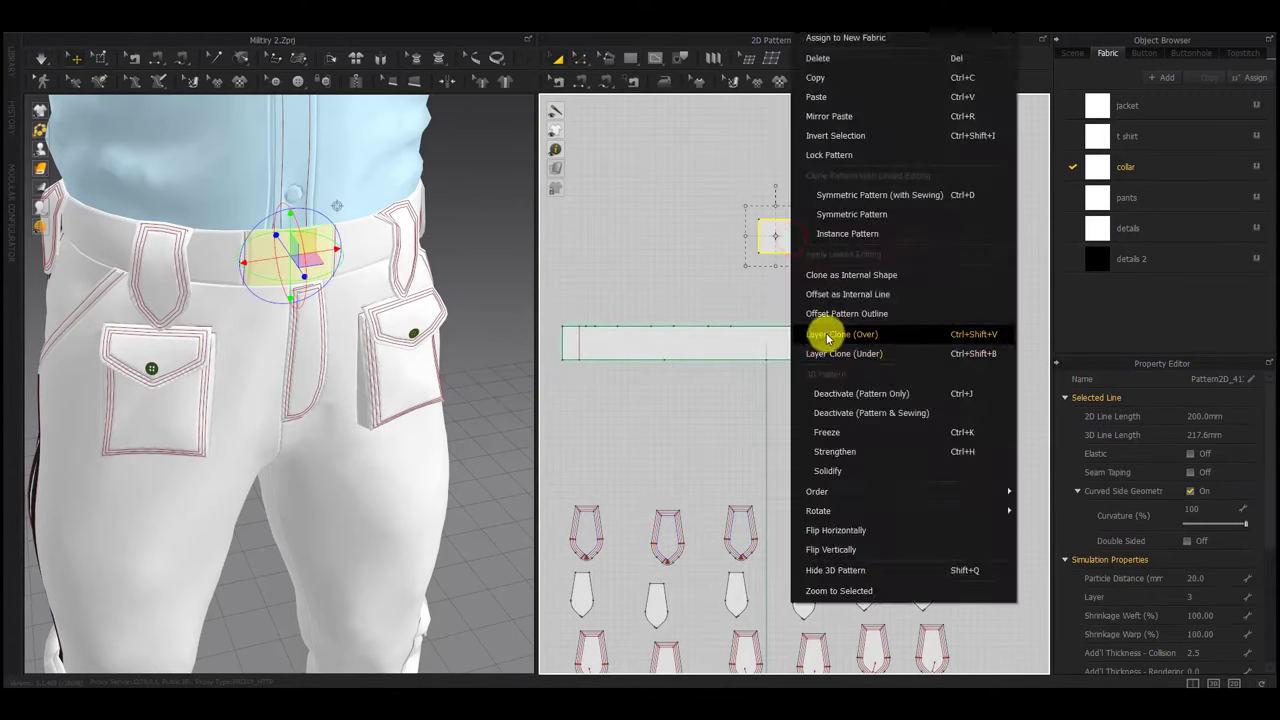
{"action": "left_click", "coordinate": [827, 338]}
{"action": "left_click", "coordinate": [826, 218]}
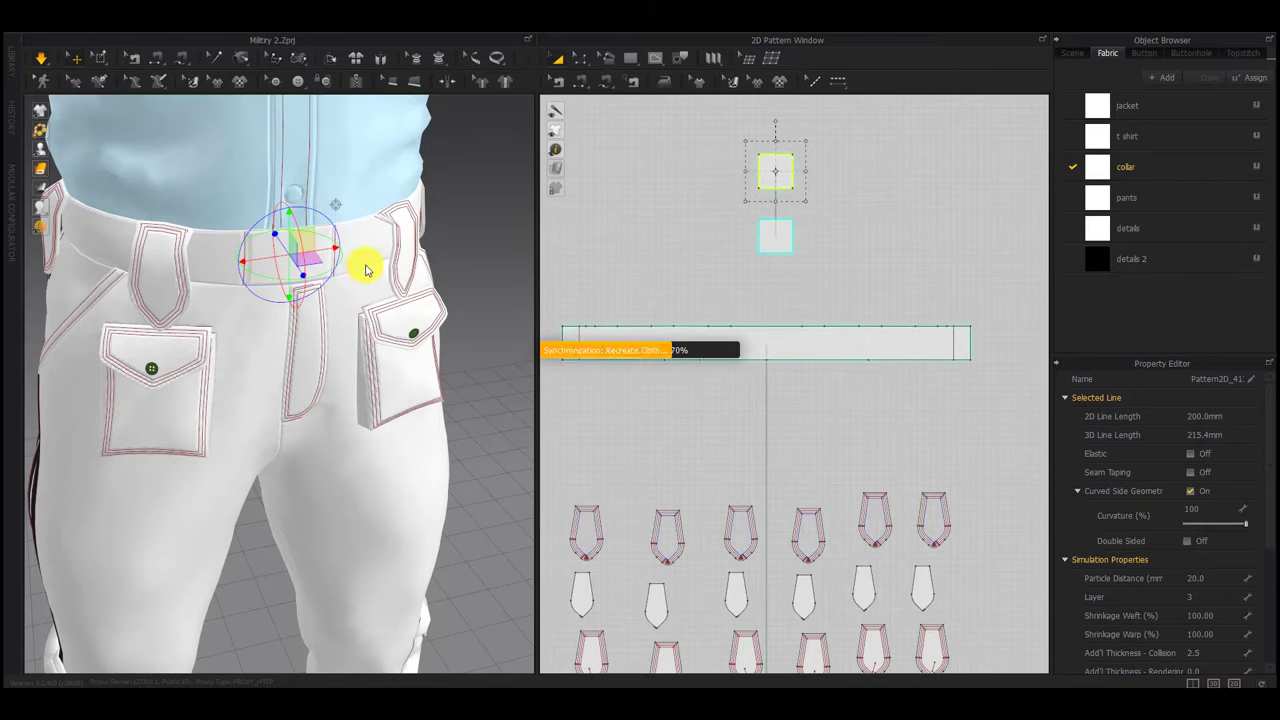
{"action": "key", "text": "space"}
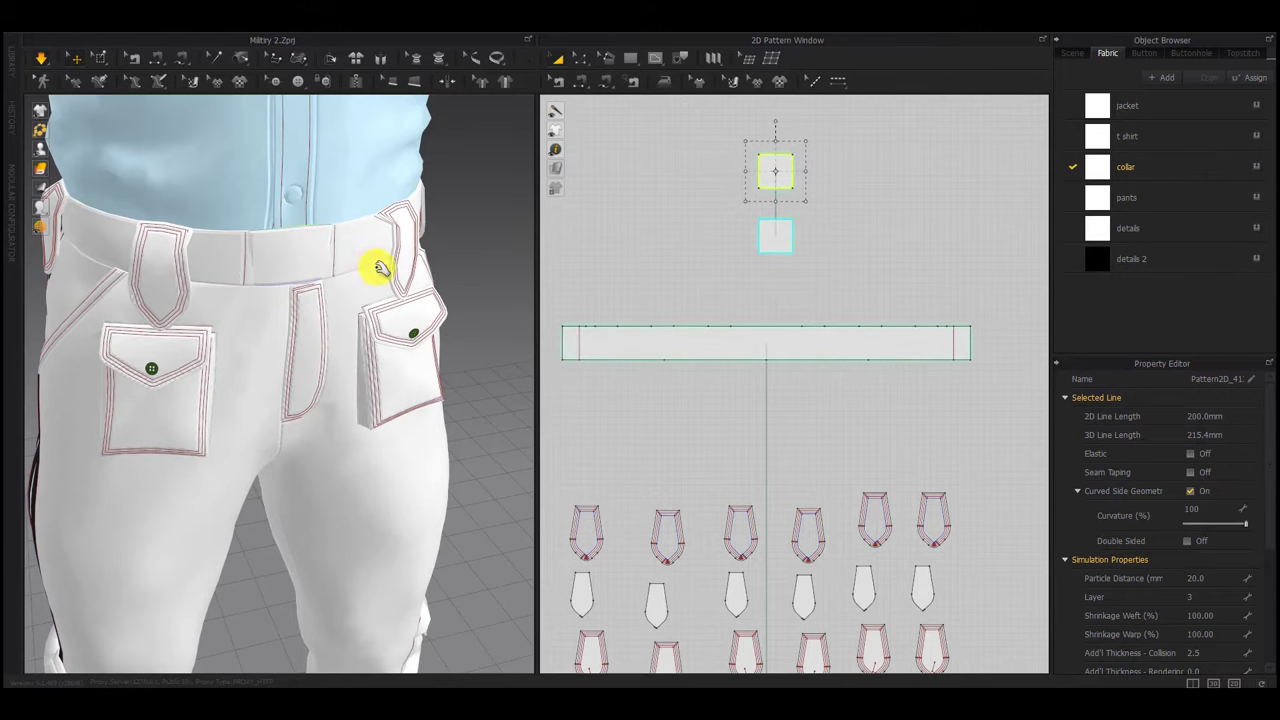
{"action": "left_click", "coordinate": [289, 263]}
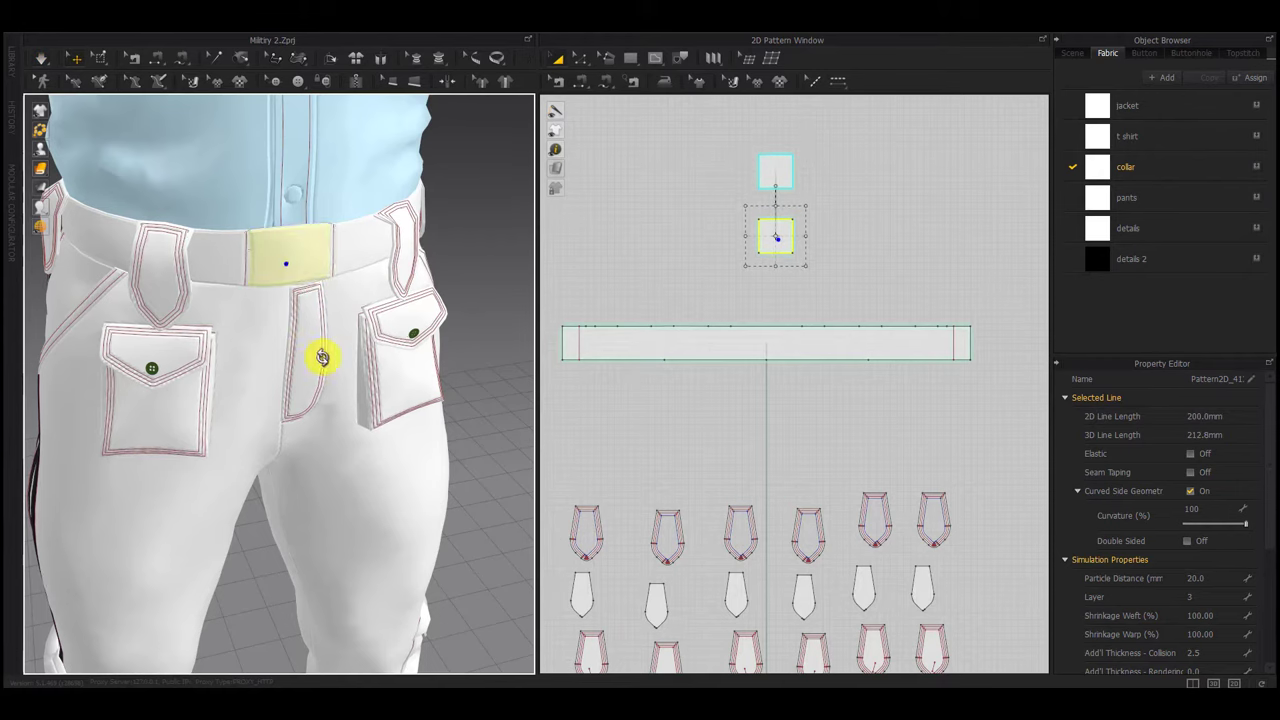
{"action": "right_click_drag", "start_coordinate": [323, 357], "coordinate": [451, 274]}
{"action": "left_click", "coordinate": [784, 177]}
{"action": "scroll", "coordinate": [784, 177], "scroll_direction": "down", "scroll_amount": 5}
{"action": "key", "text": "space"}
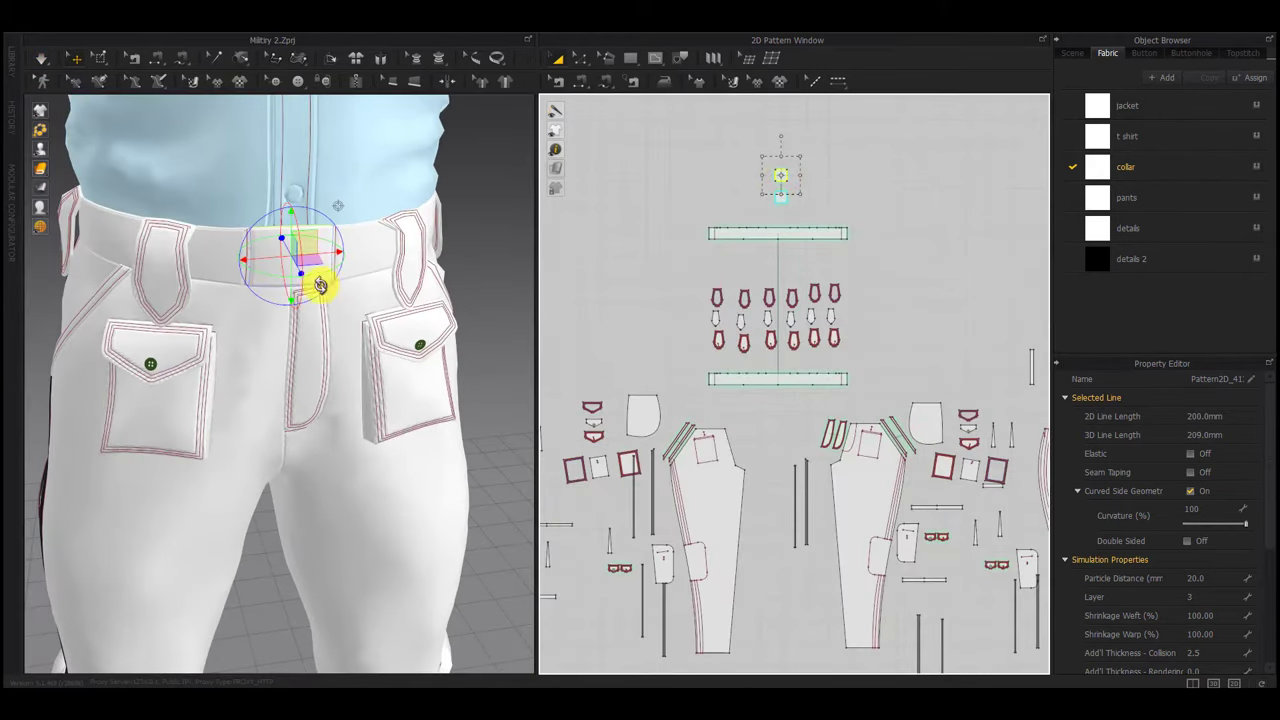
Pull the cloned square forward from the waistband in 3D and simulate it over the original
{"action": "scroll", "coordinate": [766, 175], "scroll_direction": "up", "scroll_amount": 5}
{"action": "middle_click_drag", "start_coordinate": [723, 260], "coordinate": [683, 331]}
{"action": "left_click", "coordinate": [776, 352]}
{"action": "left_click", "coordinate": [811, 363]}
{"action": "left_click", "coordinate": [792, 340]}
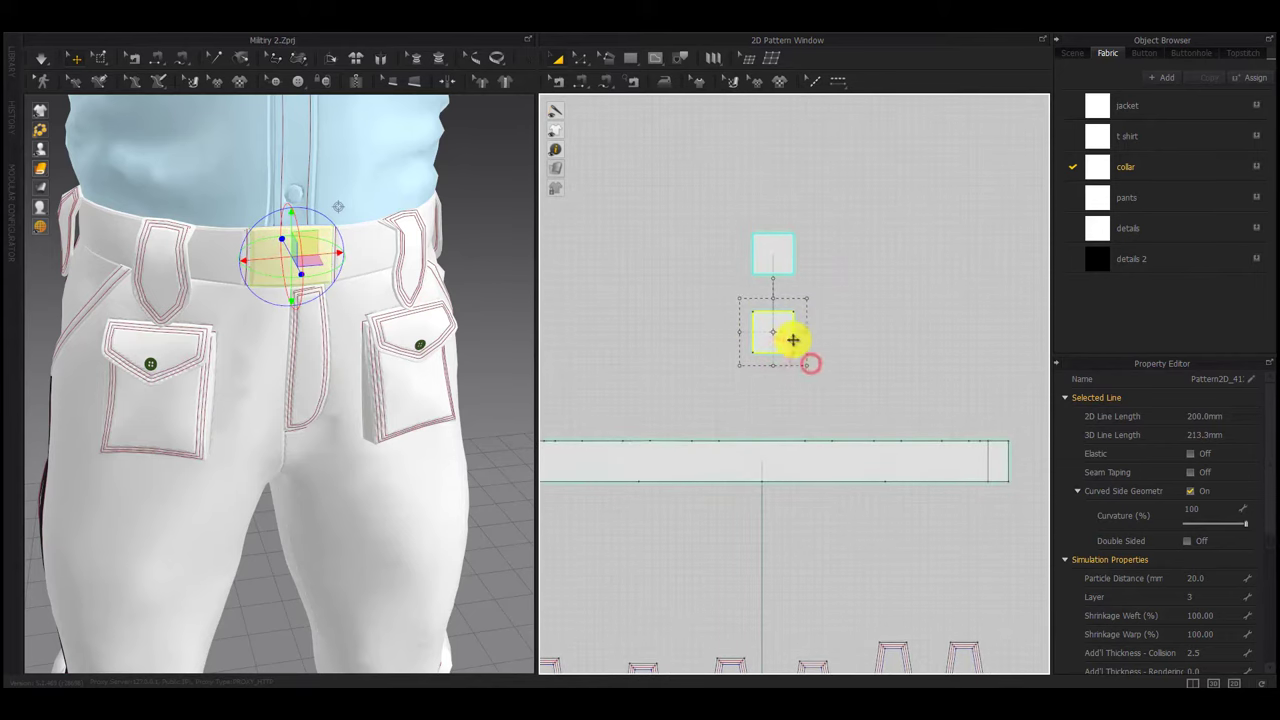
{"action": "left_click", "coordinate": [778, 281]}
{"action": "left_click", "coordinate": [777, 252]}
{"action": "right_click_drag", "start_coordinate": [334, 391], "coordinate": [375, 402]}
{"action": "left_click_drag", "start_coordinate": [311, 277], "coordinate": [331, 296]}
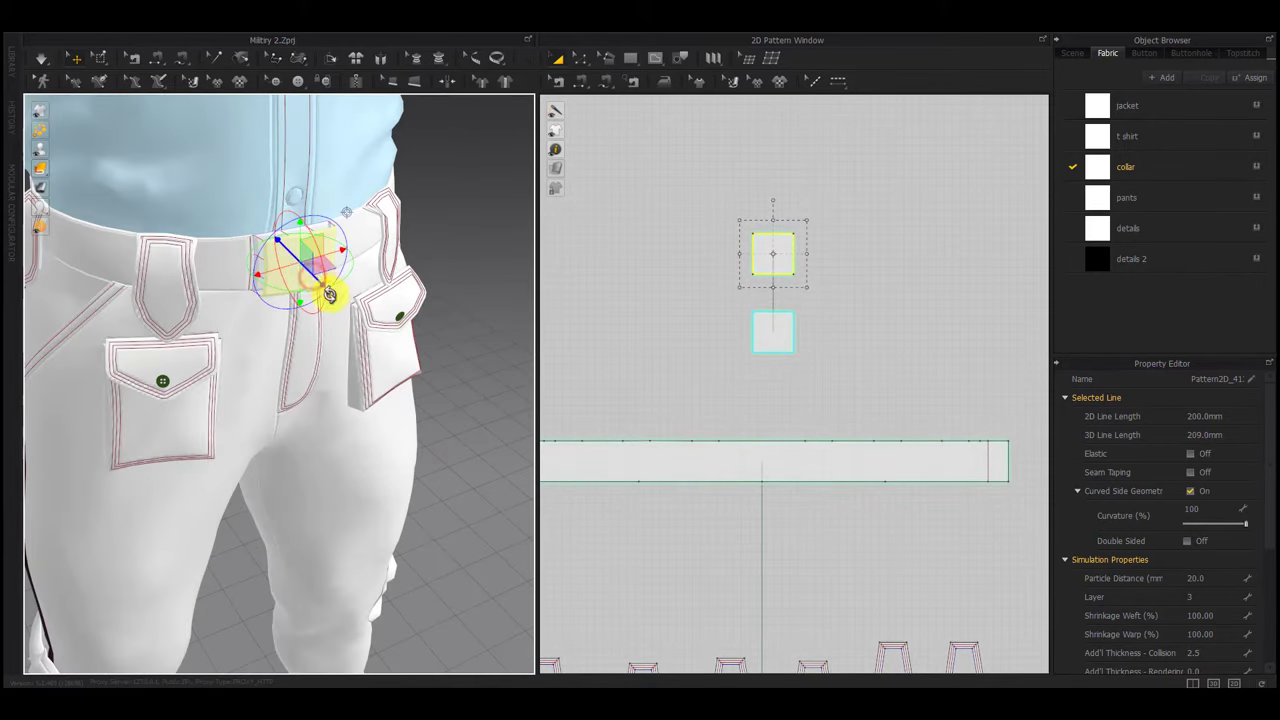
{"action": "key", "text": "space"}
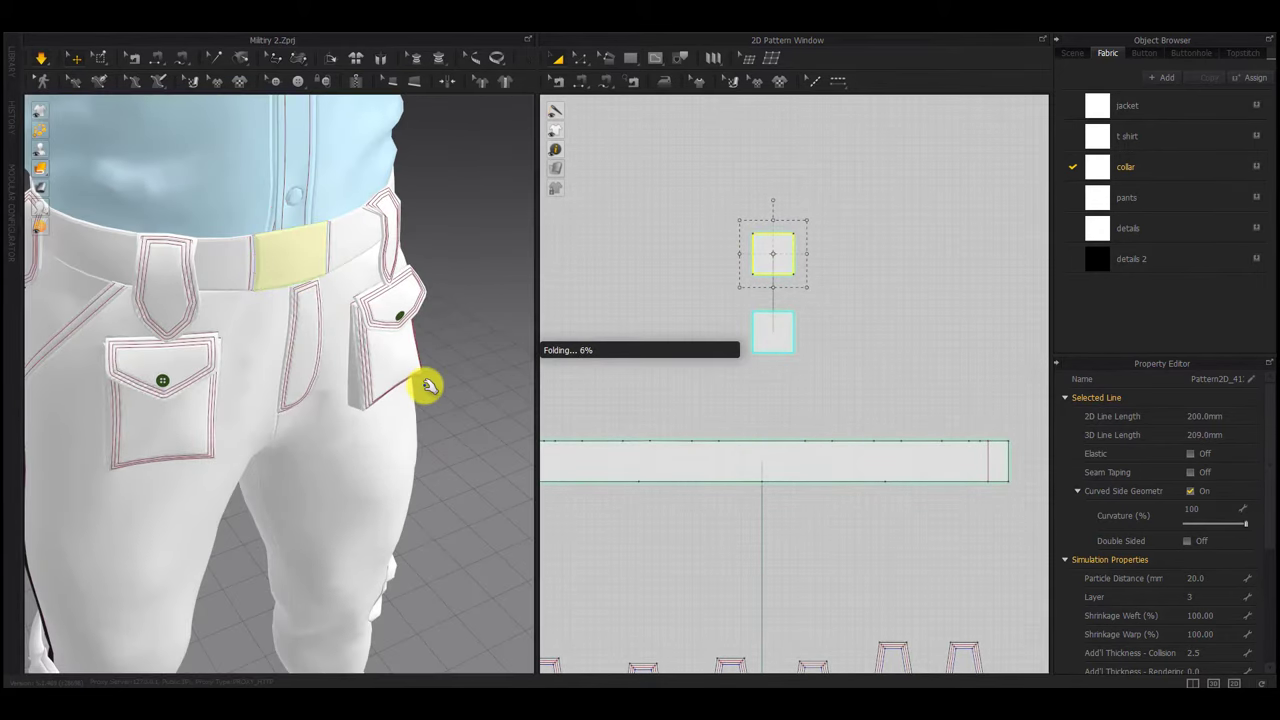
Draw an internal ellipse centred in the cloned square, with an outline about 124 mm long
{"action": "scroll", "coordinate": [809, 289], "scroll_direction": "up", "scroll_amount": 5}
{"action": "left_click", "coordinate": [933, 315]}
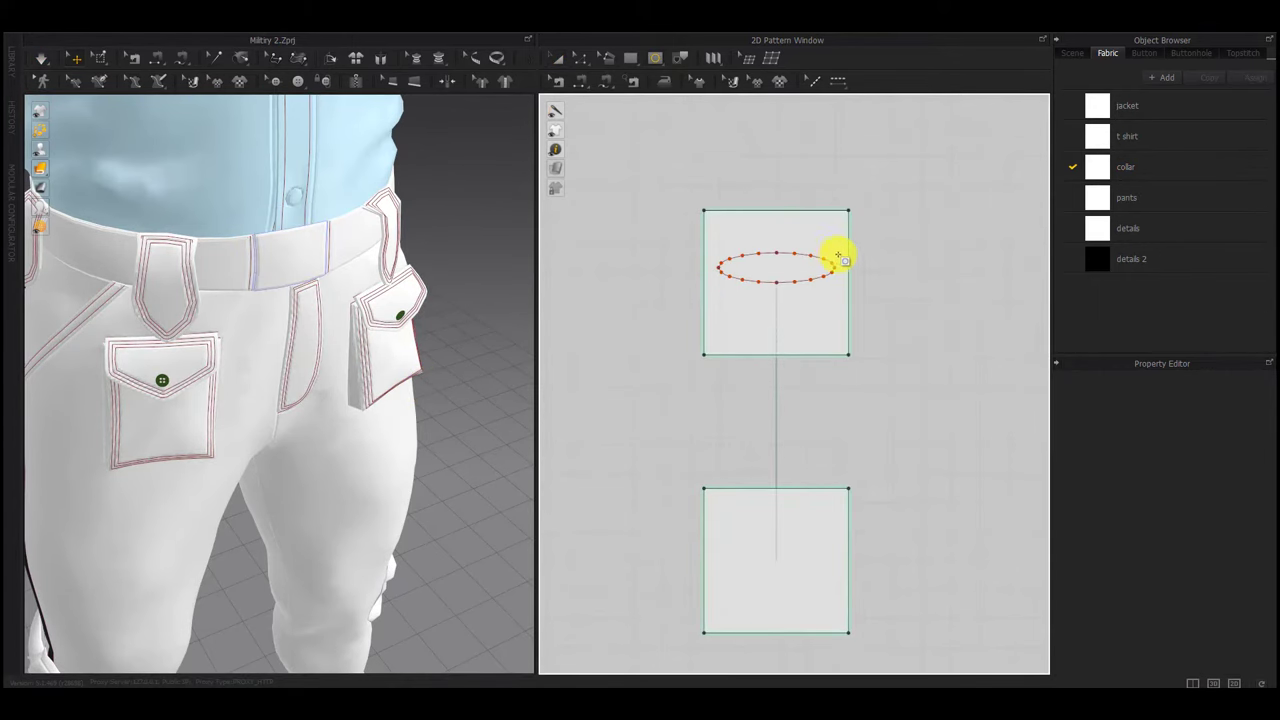
{"action": "left_click", "coordinate": [790, 278]}
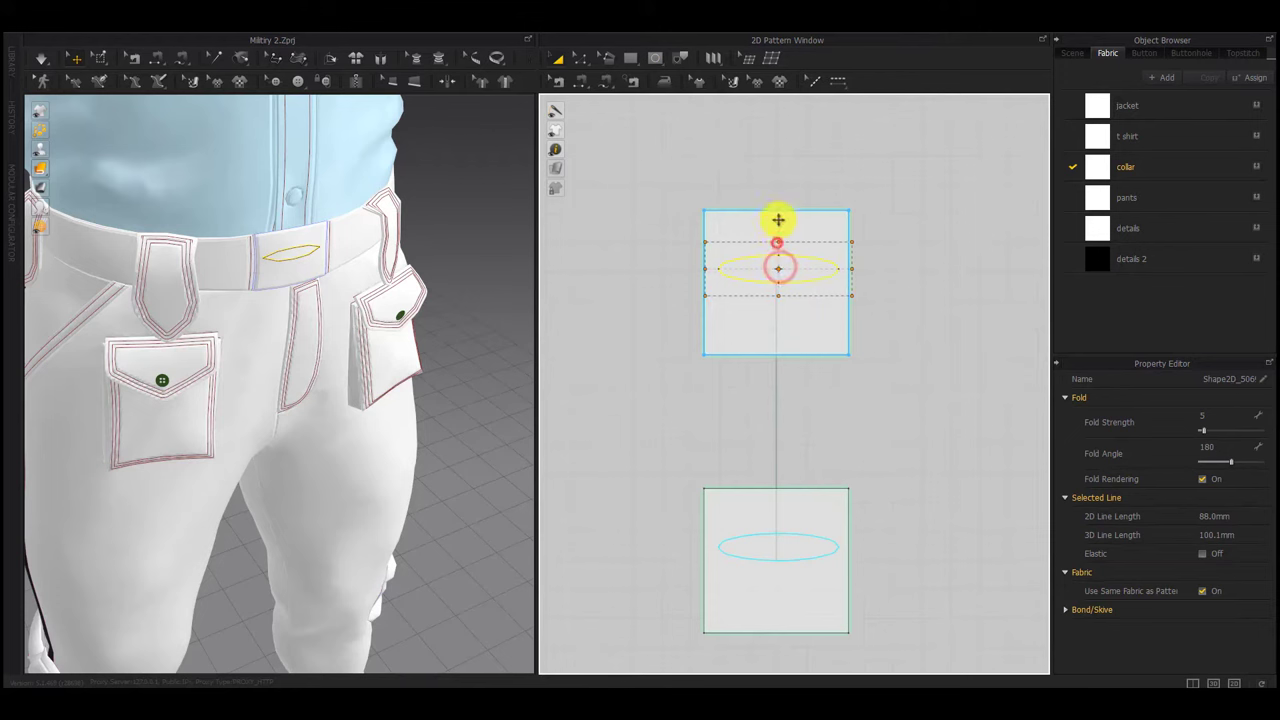
{"action": "left_click_drag", "start_coordinate": [777, 243], "coordinate": [785, 159]}
{"action": "left_click_drag", "start_coordinate": [792, 210], "coordinate": [864, 283]}
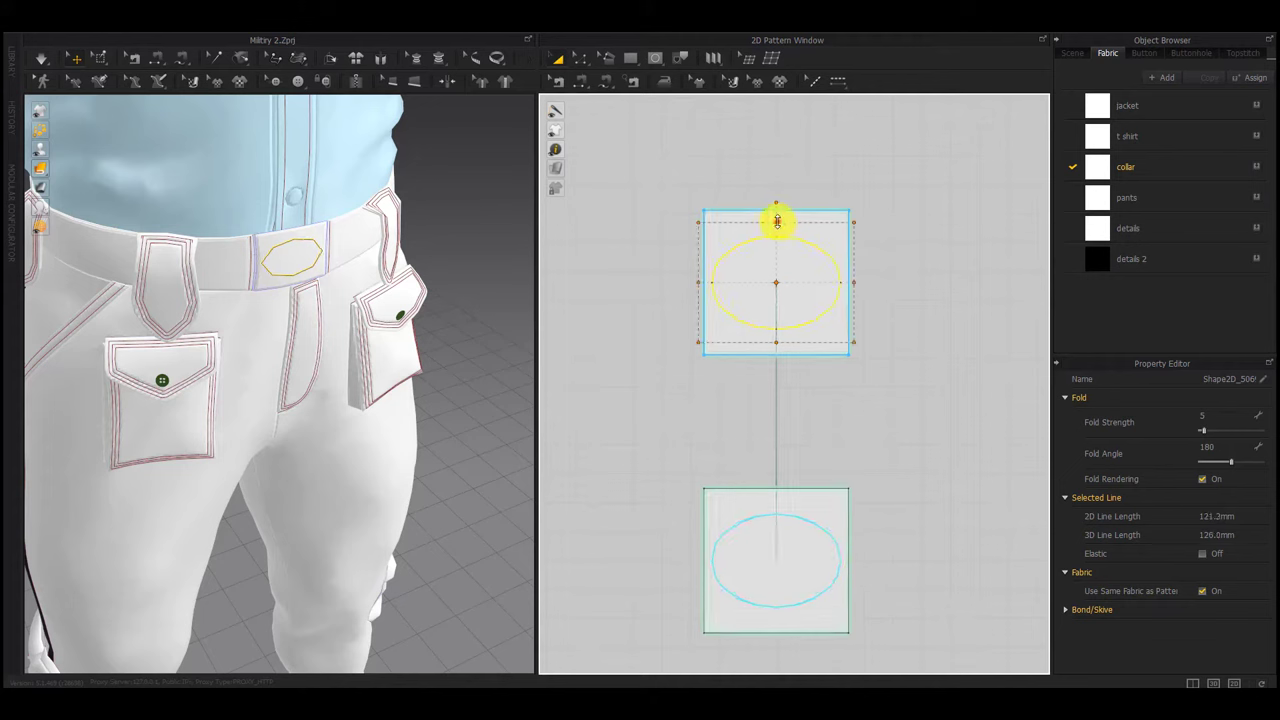
{"action": "left_click_drag", "start_coordinate": [776, 222], "coordinate": [777, 219]}
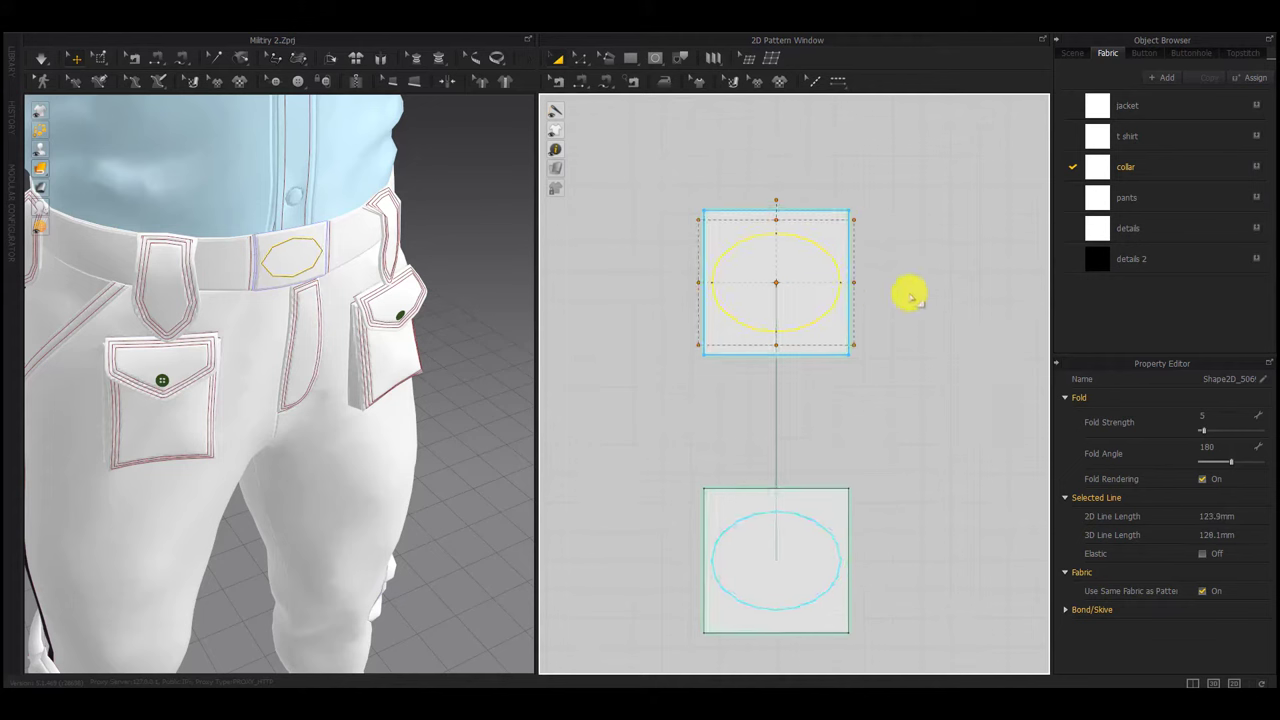
Clone the internal ellipse as a separate pattern and place it above the cloned square
{"action": "left_click", "coordinate": [783, 416]}
{"action": "right_click", "coordinate": [757, 294]}
{"action": "left_click", "coordinate": [810, 417]}
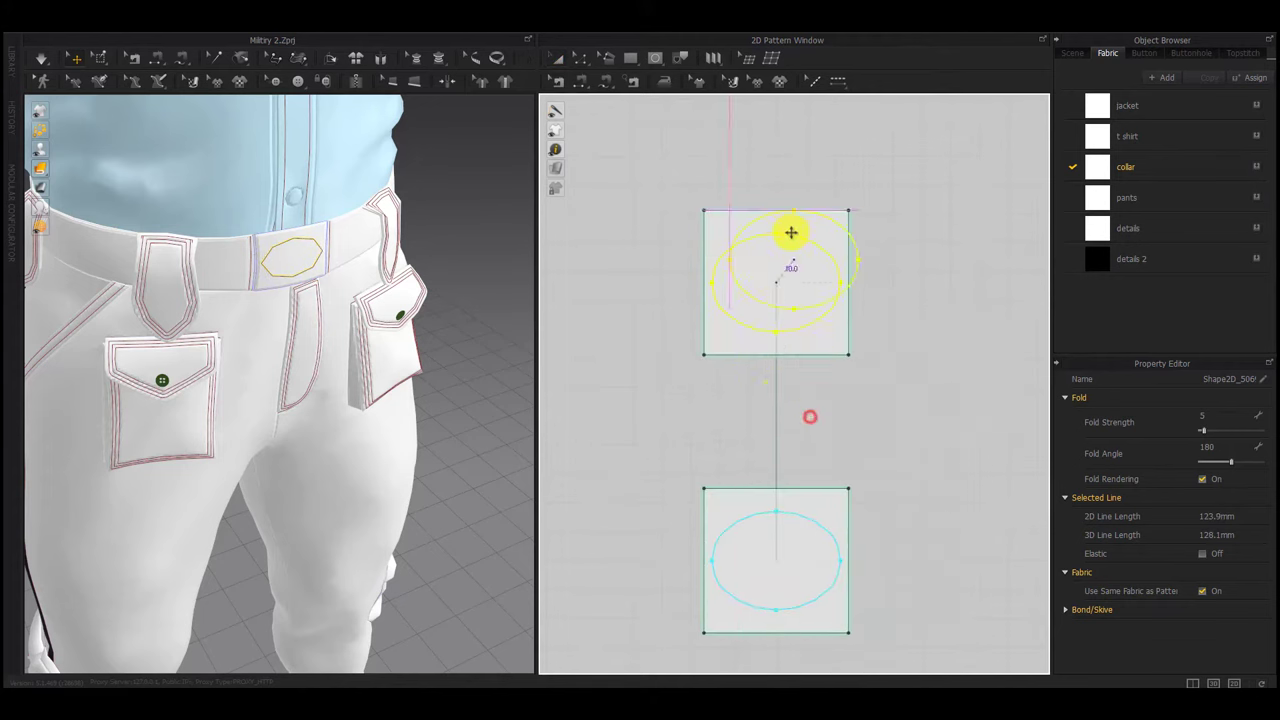
{"action": "scroll", "coordinate": [791, 232], "scroll_direction": "down", "scroll_amount": 3}
{"action": "left_click", "coordinate": [784, 152]}
Sew the outline of the ellipse pattern to the matching internal ellipse in the cloned square
{"action": "middle_click_drag", "start_coordinate": [797, 223], "coordinate": [790, 273]}
{"action": "left_click", "coordinate": [872, 217]}
{"action": "key", "text": "m"}
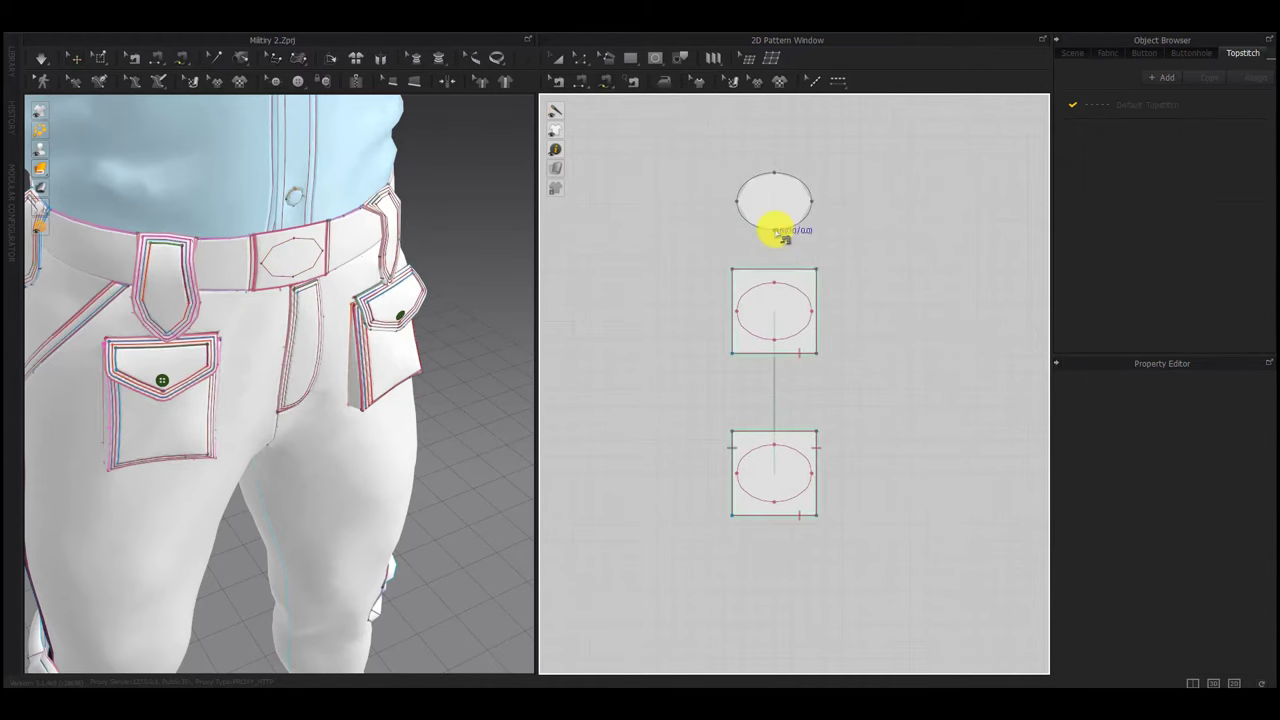
{"action": "left_click", "coordinate": [775, 229]}
{"action": "key", "text": "a"}
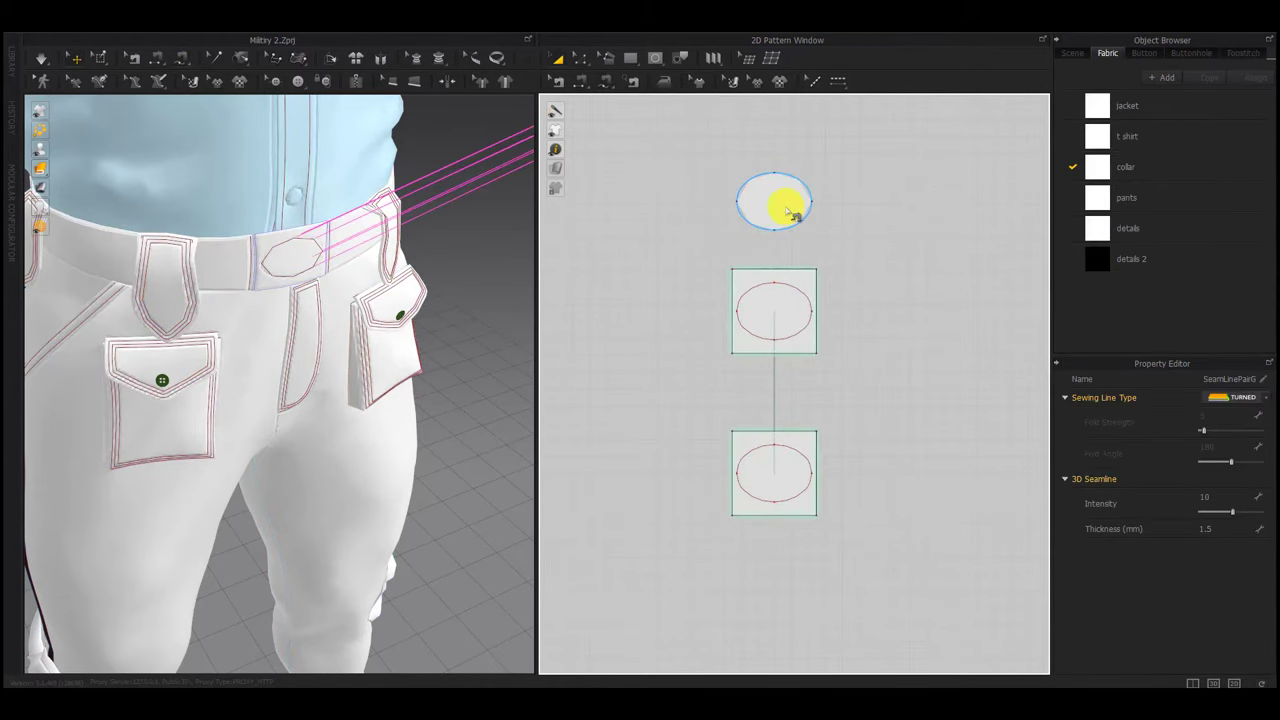
Superimpose the distant ellipse pattern over its sewn outline on the waistband's front square
{"action": "left_click", "coordinate": [786, 207]}
{"action": "scroll", "coordinate": [426, 288], "scroll_direction": "down", "scroll_amount": 10}
{"action": "middle_click_drag", "start_coordinate": [532, 250], "coordinate": [525, 256]}
{"action": "right_click", "coordinate": [525, 256]}
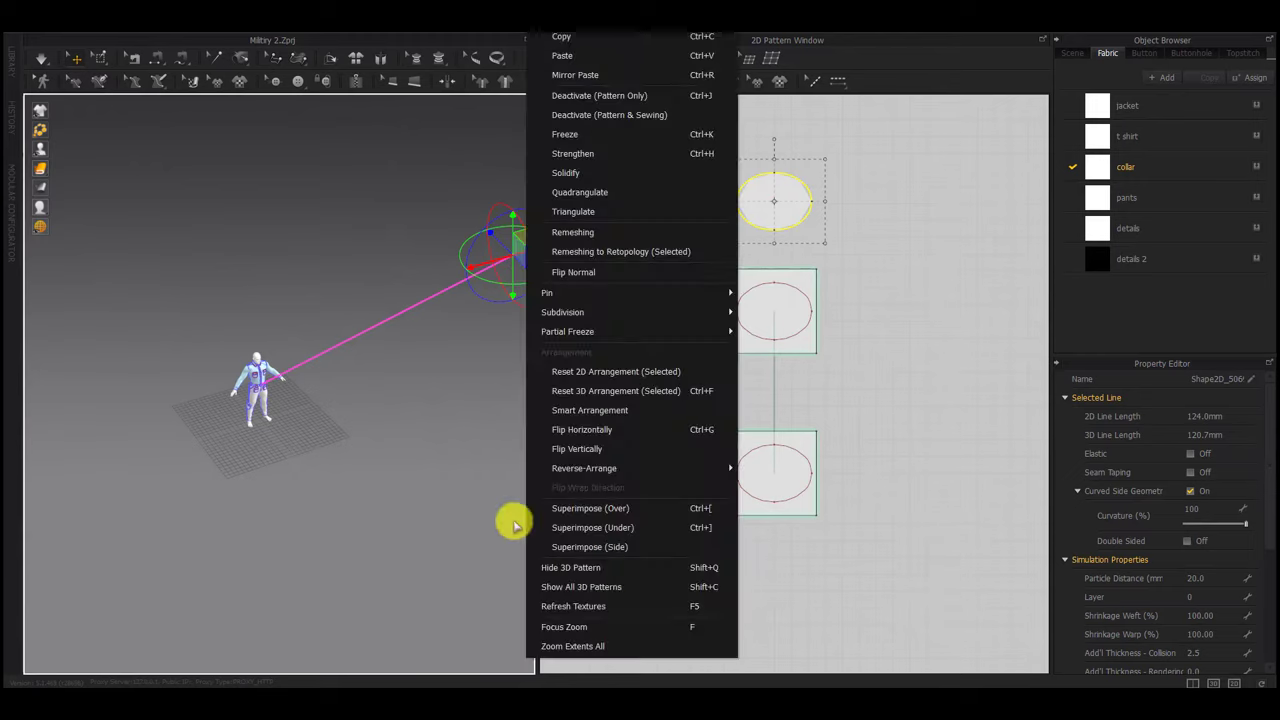
{"action": "left_click", "coordinate": [615, 508]}
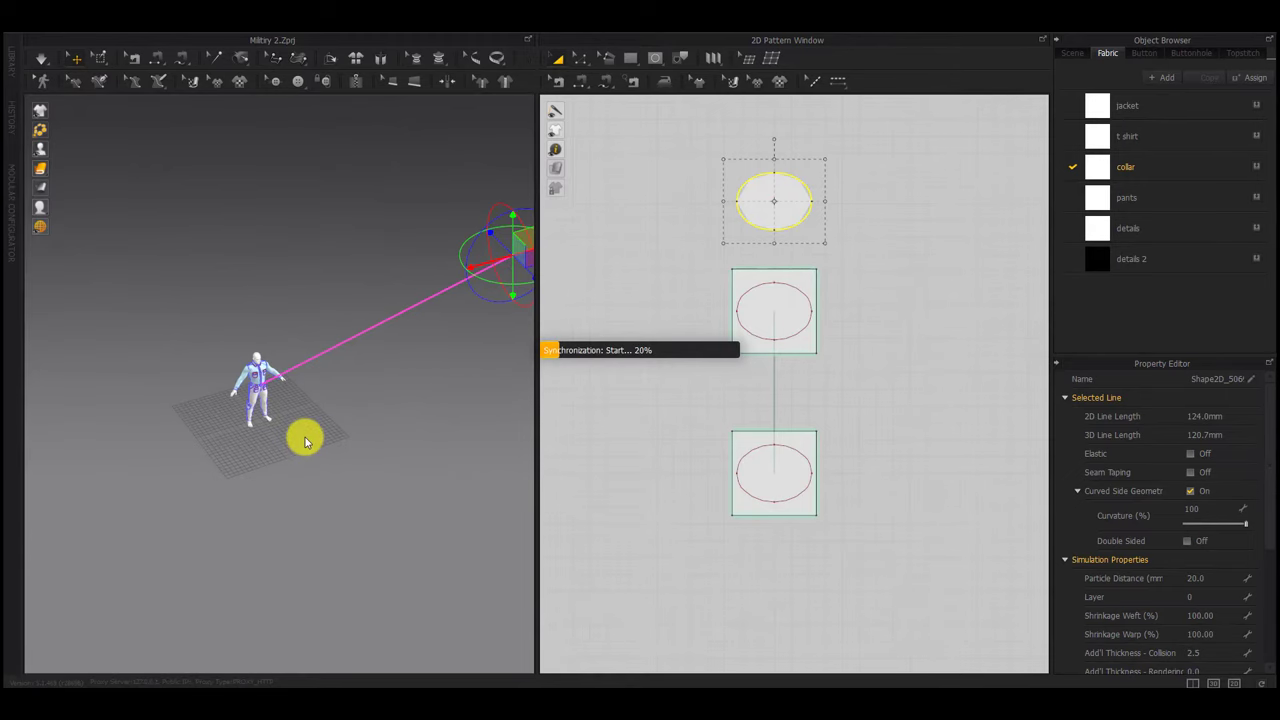
{"action": "scroll", "coordinate": [264, 437], "scroll_direction": "up", "scroll_amount": 8}
{"action": "left_click", "coordinate": [324, 443]}
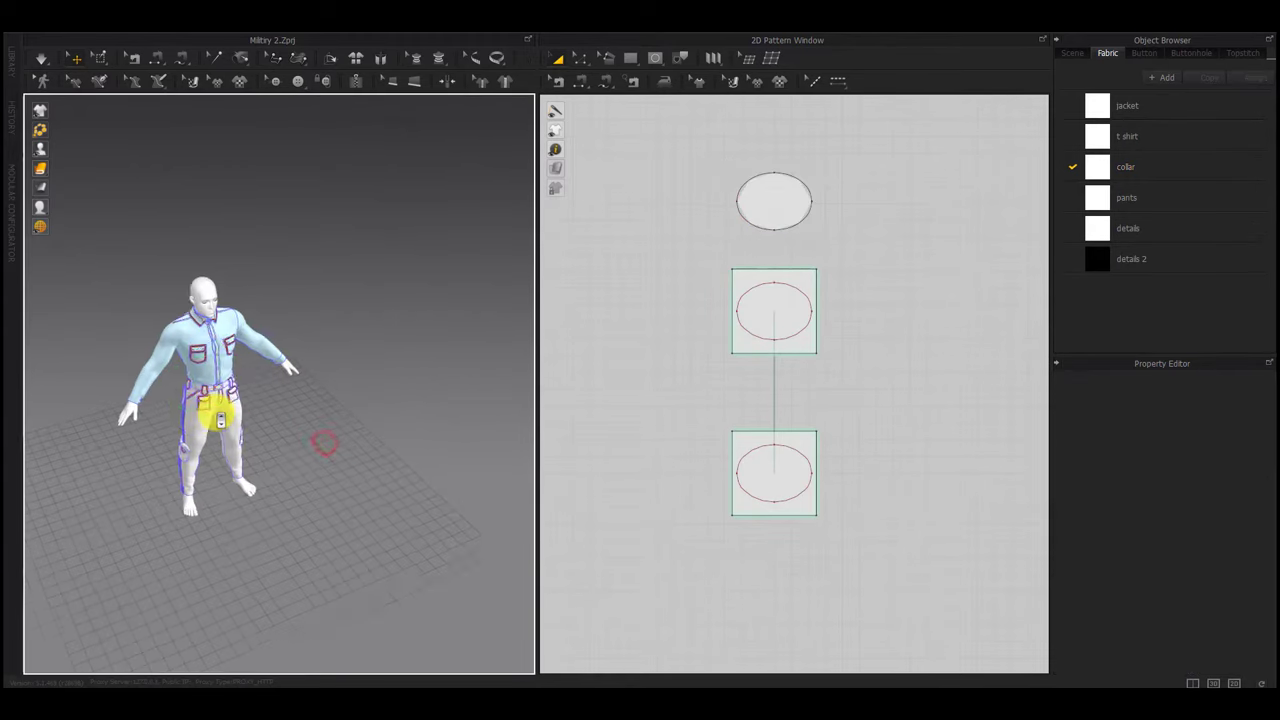
{"action": "scroll", "coordinate": [220, 418], "scroll_direction": "up", "scroll_amount": 8}
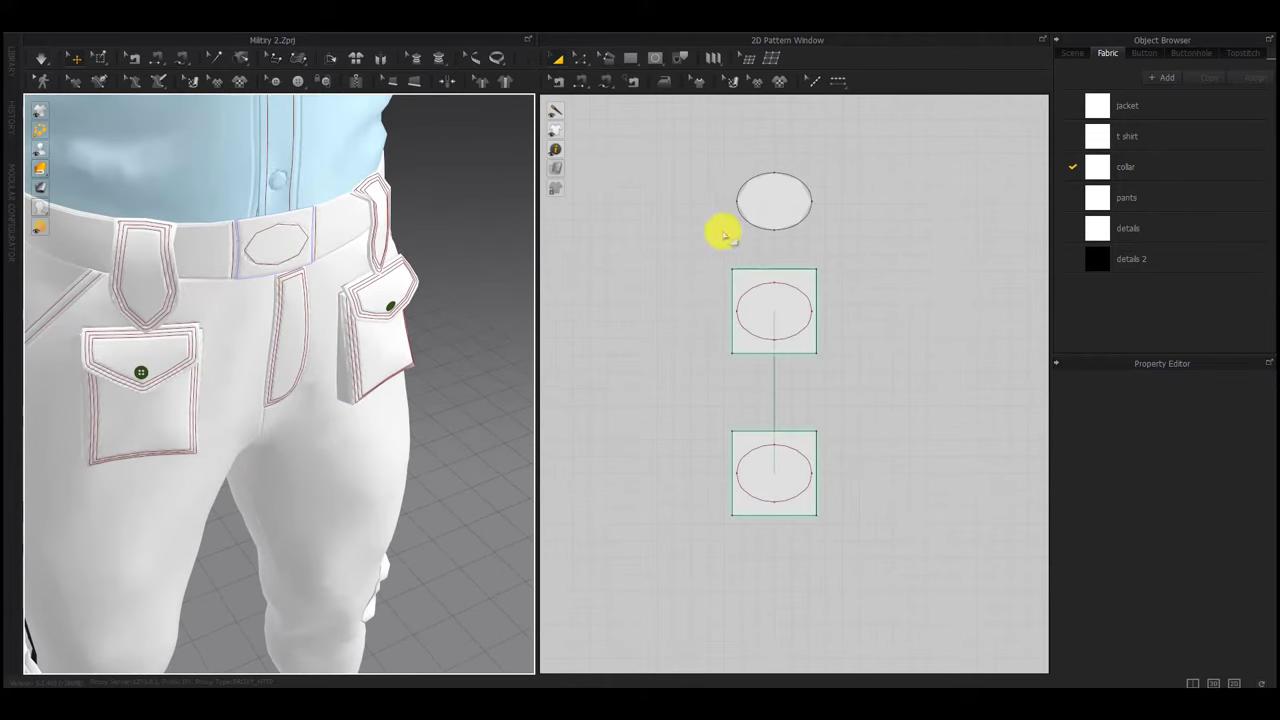
Set the separate ellipse pattern to layer 3, pull it slightly out in front of the waistband's square, and simulate
{"action": "left_click", "coordinate": [740, 222]}
{"action": "left_click_drag", "start_coordinate": [290, 258], "coordinate": [298, 265]}
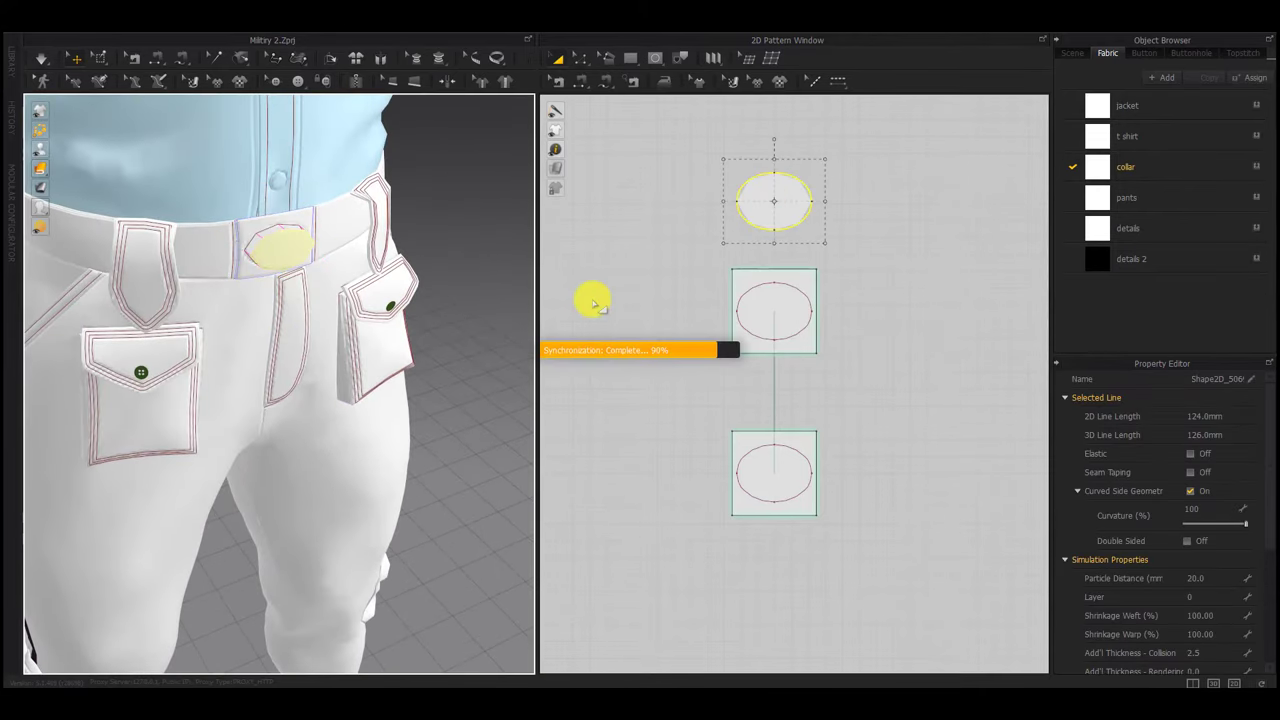
{"action": "left_click", "coordinate": [1199, 598]}
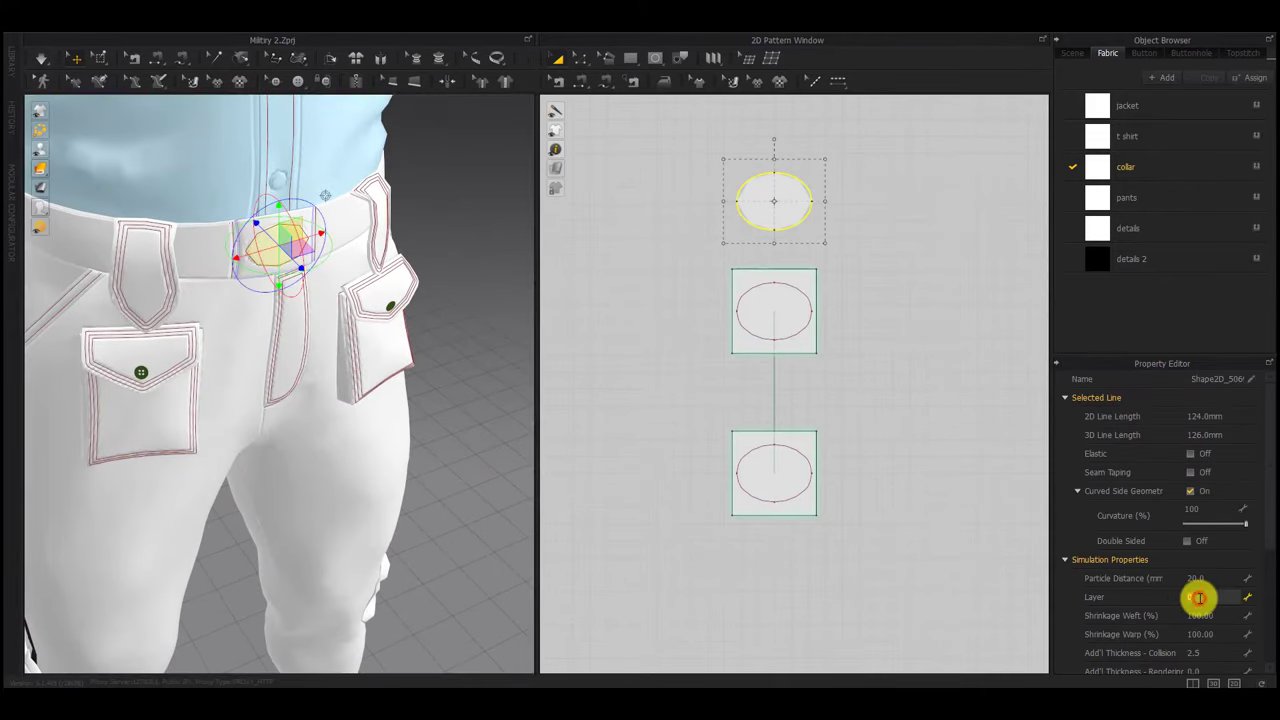
{"action": "type", "text": "3"}
{"action": "left_click", "coordinate": [848, 419]}
{"action": "left_click", "coordinate": [627, 404]}
{"action": "left_click", "coordinate": [787, 206]}
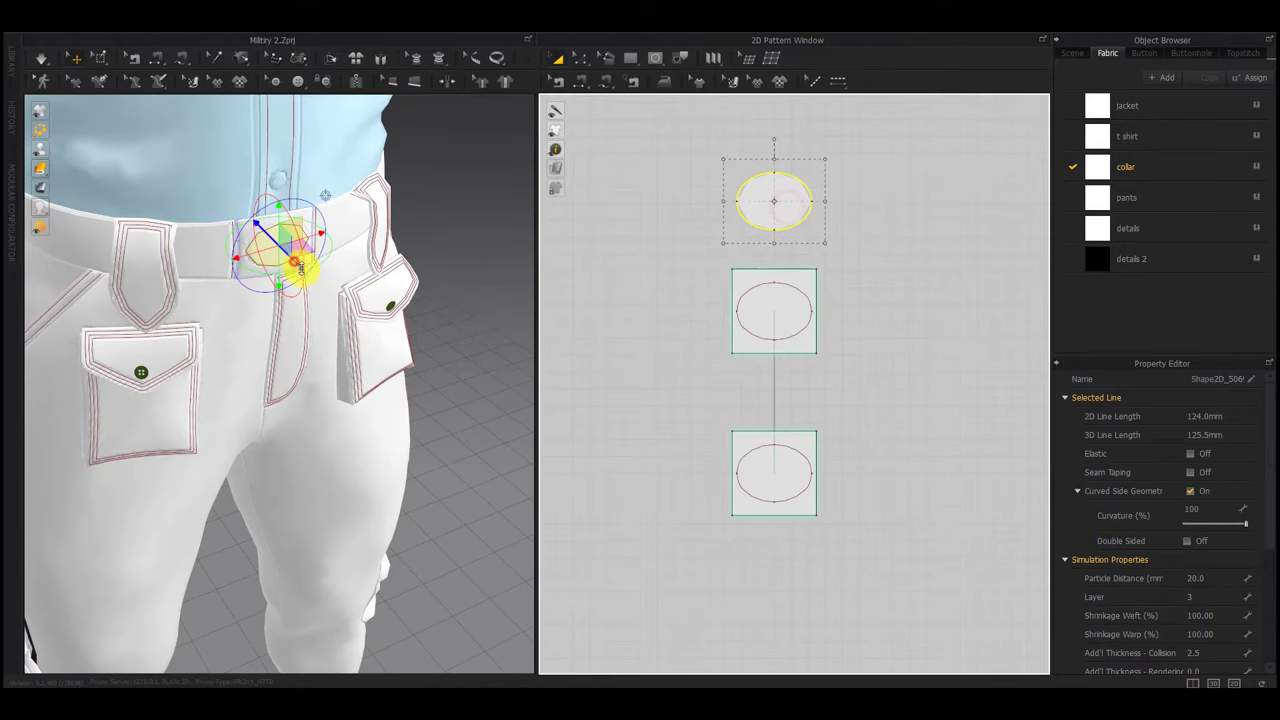
{"action": "left_click_drag", "start_coordinate": [290, 256], "coordinate": [295, 261]}
{"action": "key", "text": "space"}
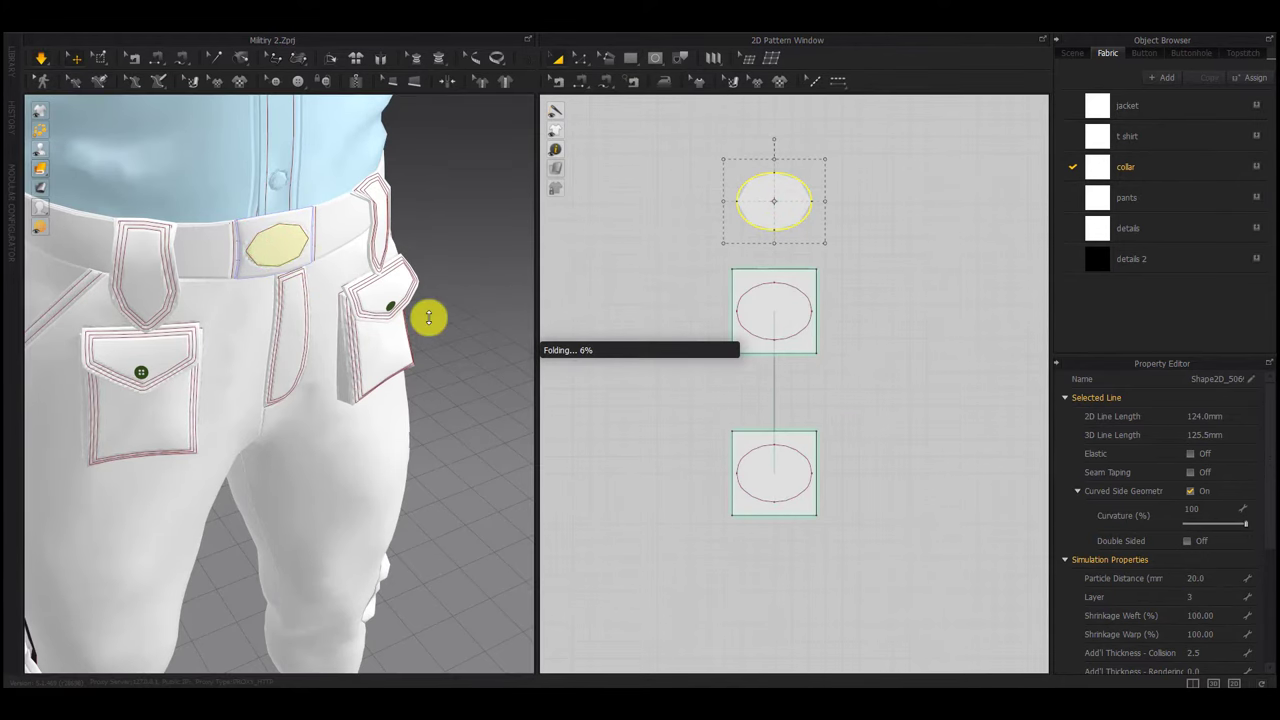
Layer-clone the ellipse pattern over the original and place the clone about 59 mm above it in the 2D layout
{"action": "right_click", "coordinate": [777, 207]}
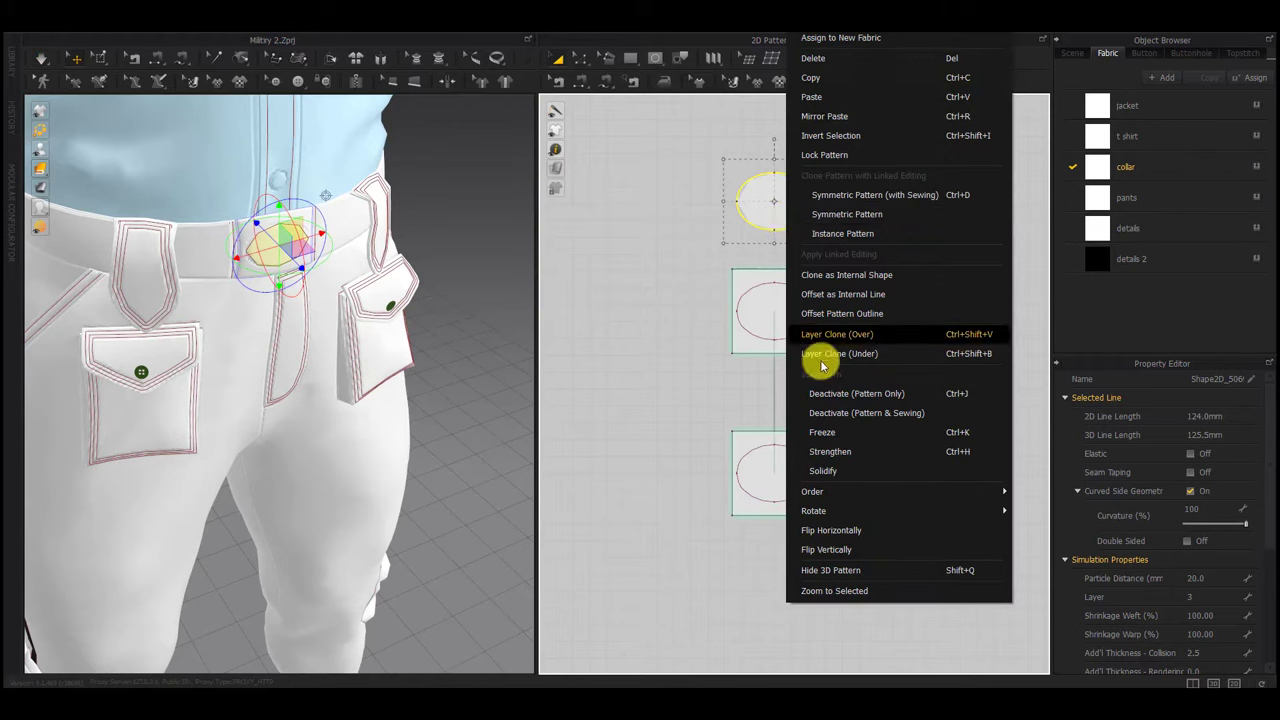
{"action": "left_click", "coordinate": [841, 338]}
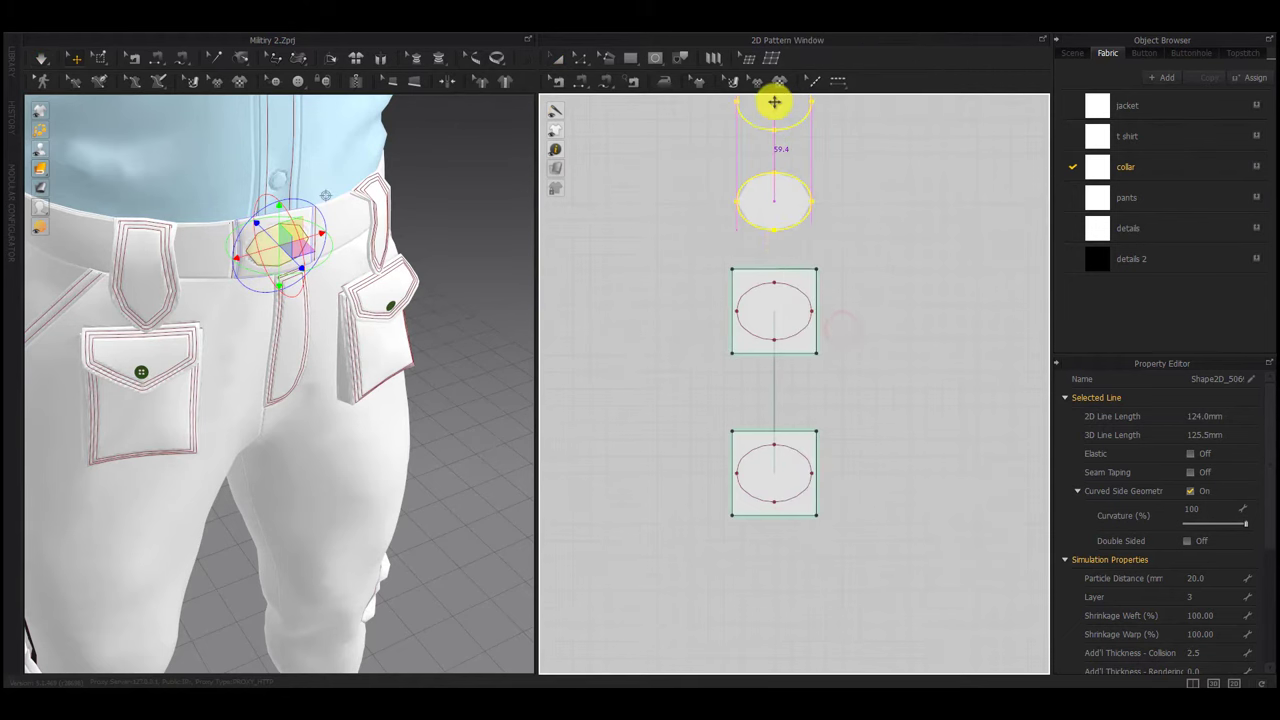
{"action": "left_click", "coordinate": [774, 102]}
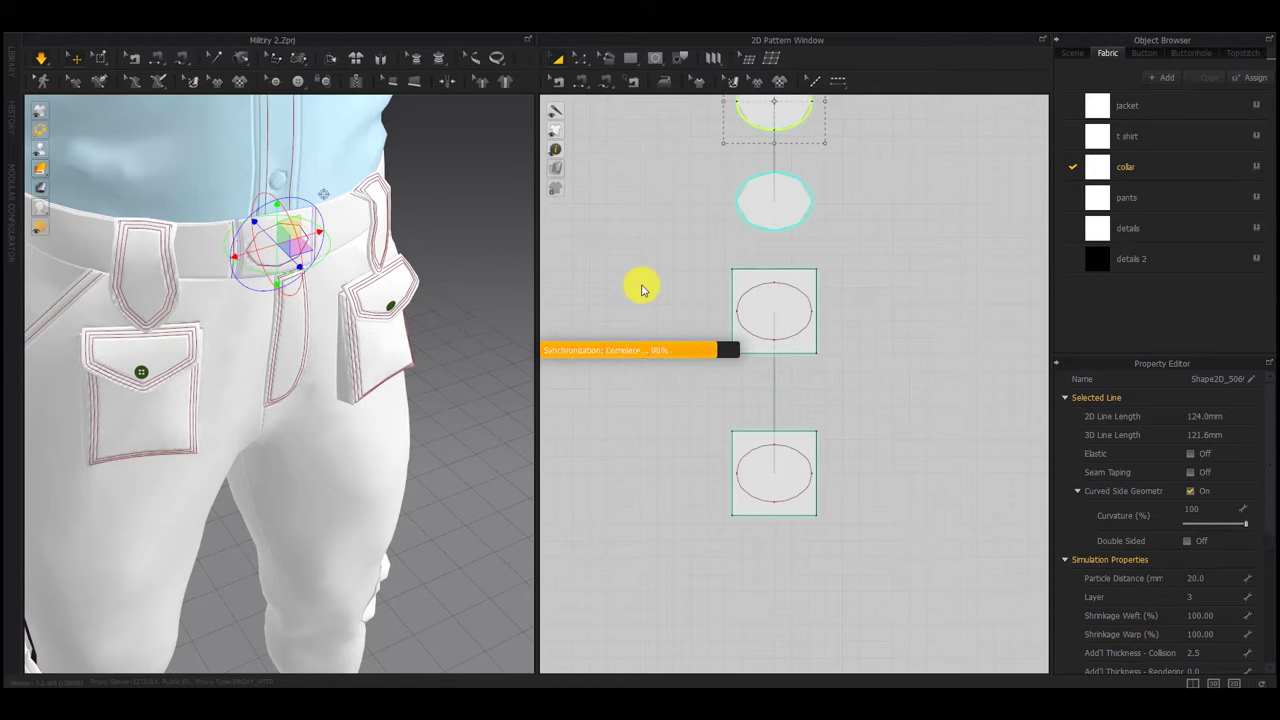
Pull the upper cloned ellipse farther out in front of the waistband in 3D
{"action": "middle_click_drag", "start_coordinate": [719, 243], "coordinate": [721, 377]}
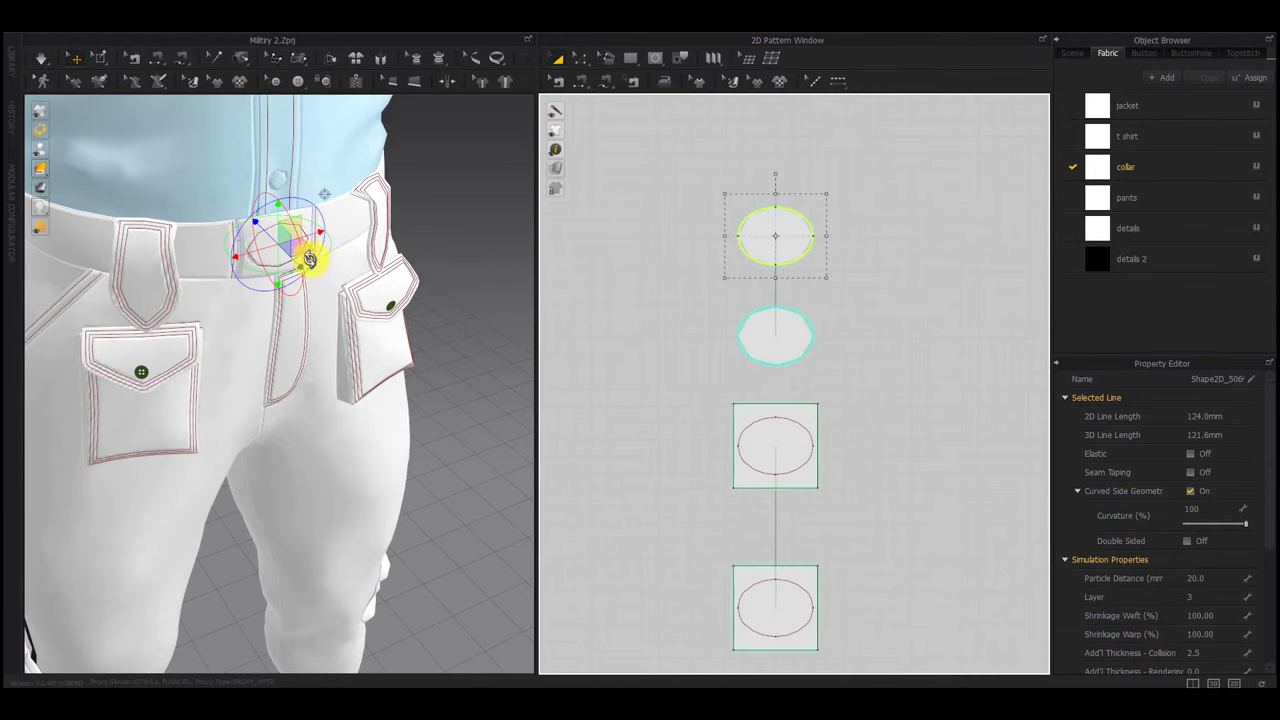
{"action": "left_click_drag", "start_coordinate": [295, 259], "coordinate": [308, 268]}
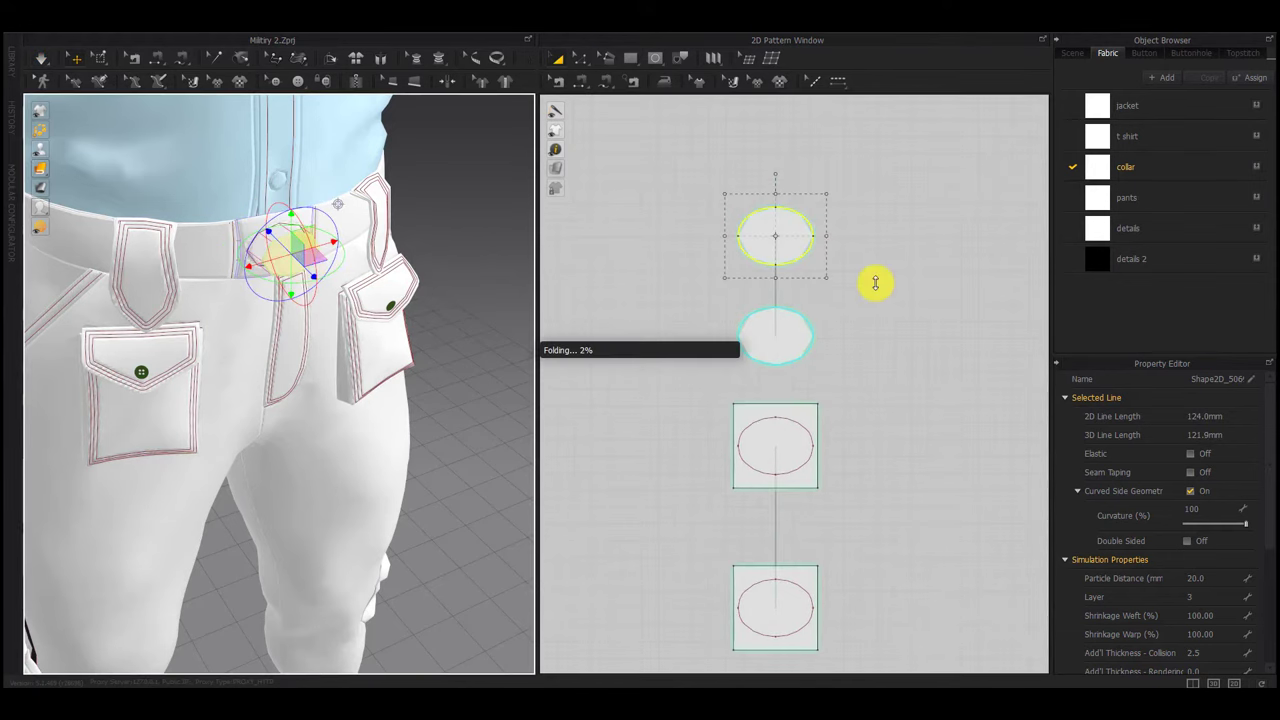
{"action": "left_click", "coordinate": [776, 333]}
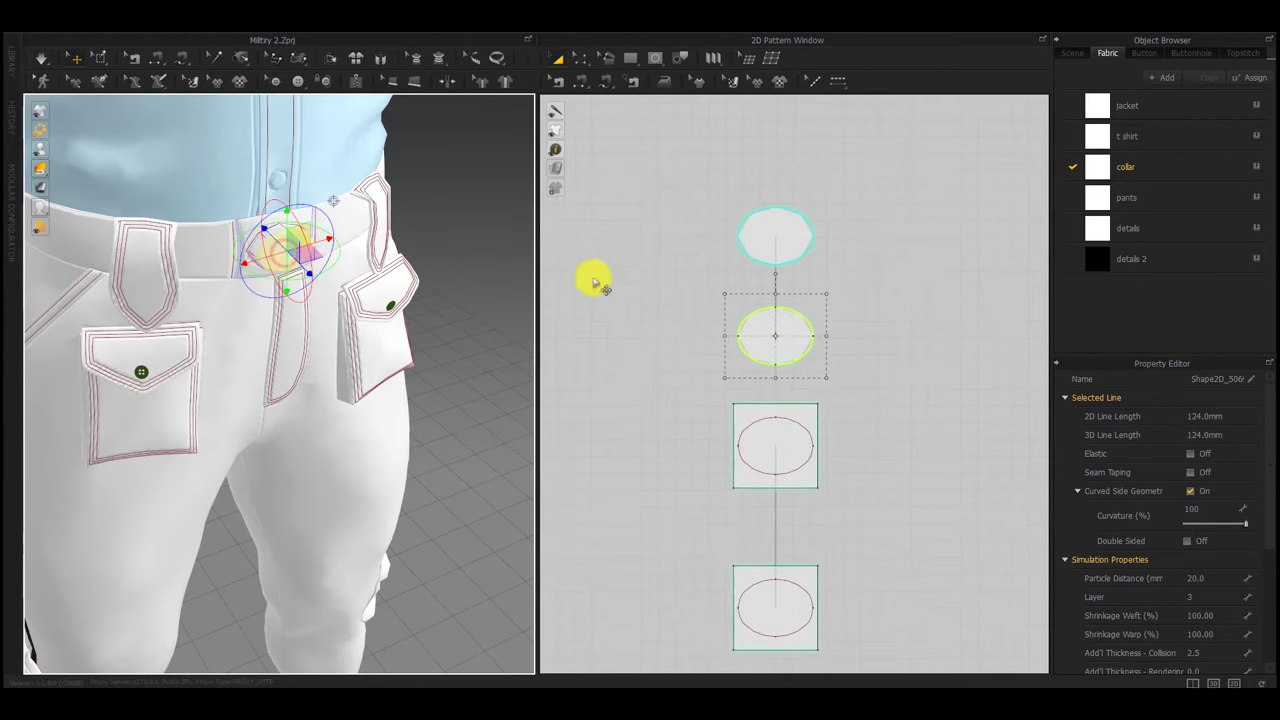
{"action": "left_click", "coordinate": [787, 241]}
{"action": "left_click_drag", "start_coordinate": [302, 266], "coordinate": [310, 274]}
Set the additional rendering thickness of the two ellipses and two square patterns to 1.0, and simulate
{"action": "scroll", "coordinate": [829, 388], "scroll_direction": "up", "scroll_amount": 5}
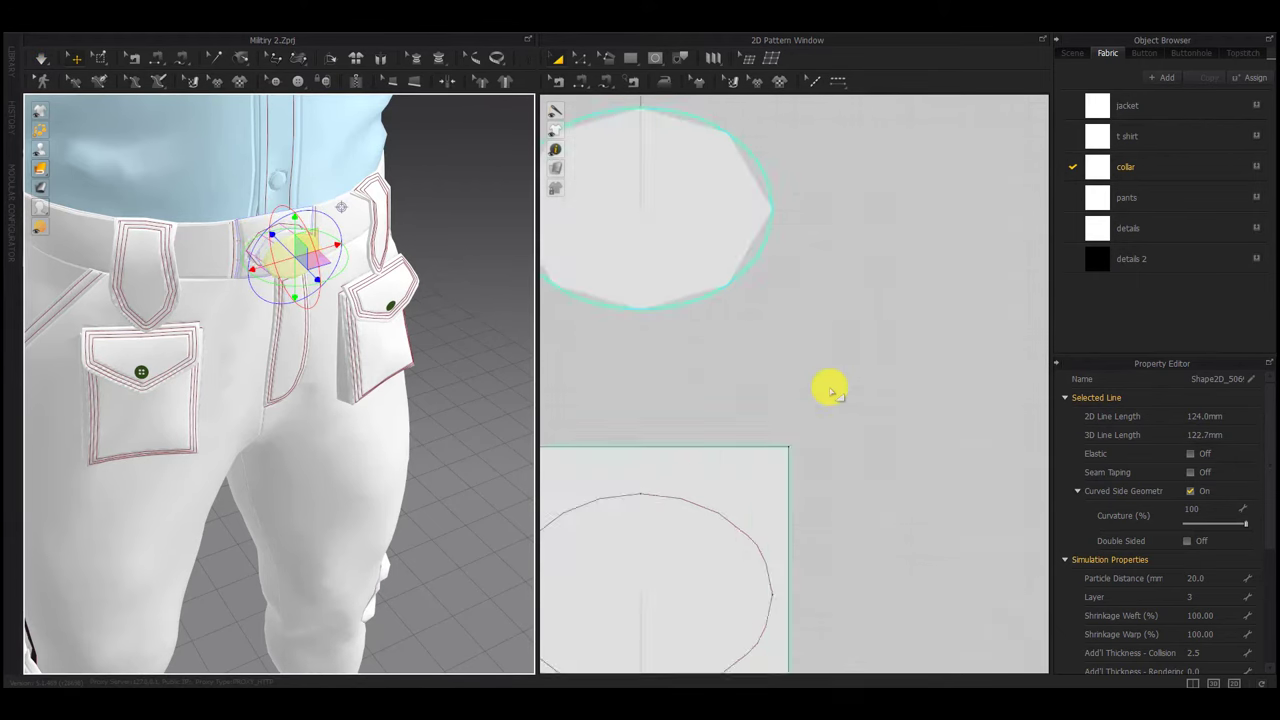
{"action": "scroll", "coordinate": [832, 400], "scroll_direction": "down", "scroll_amount": 6}
{"action": "middle_click_drag", "start_coordinate": [858, 588], "coordinate": [817, 467]}
{"action": "left_click", "coordinate": [817, 475]}
{"action": "scroll", "coordinate": [1153, 538], "scroll_direction": "down", "scroll_amount": 2}
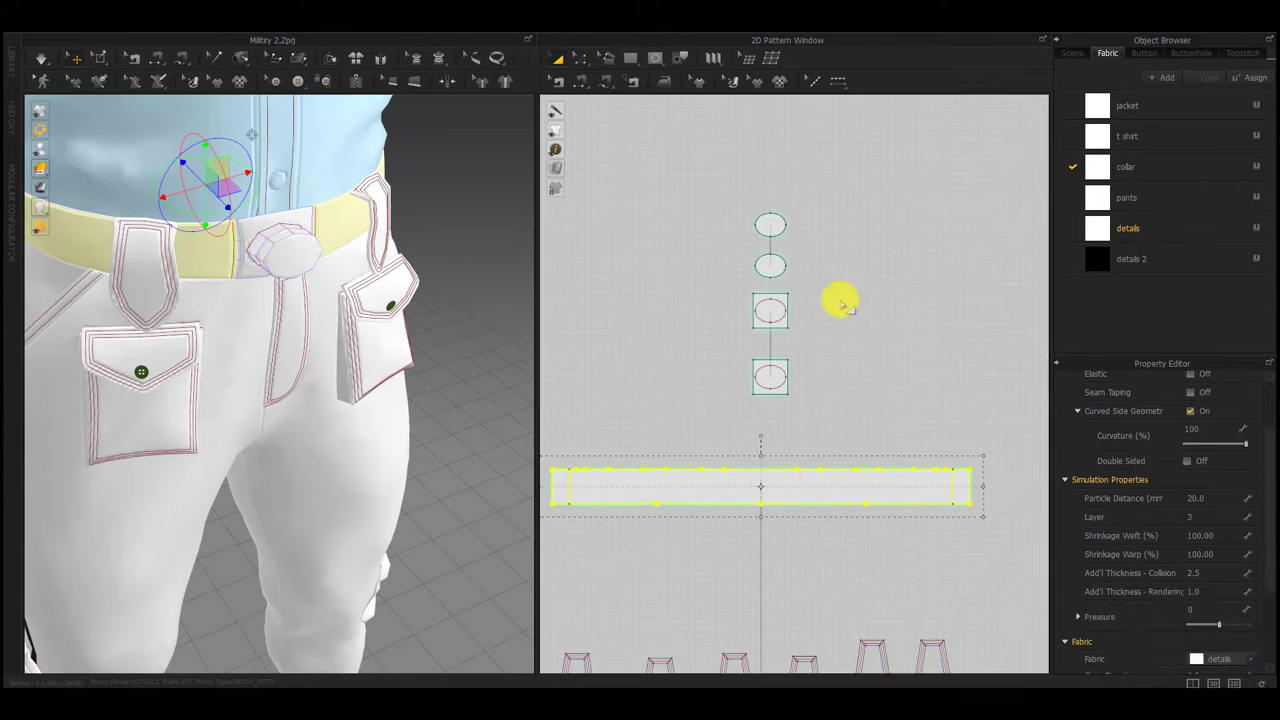
{"action": "left_click_drag", "start_coordinate": [814, 201], "coordinate": [717, 413]}
{"action": "left_click_drag", "start_coordinate": [1205, 596], "coordinate": [944, 421]}
{"action": "type", "text": "1"}
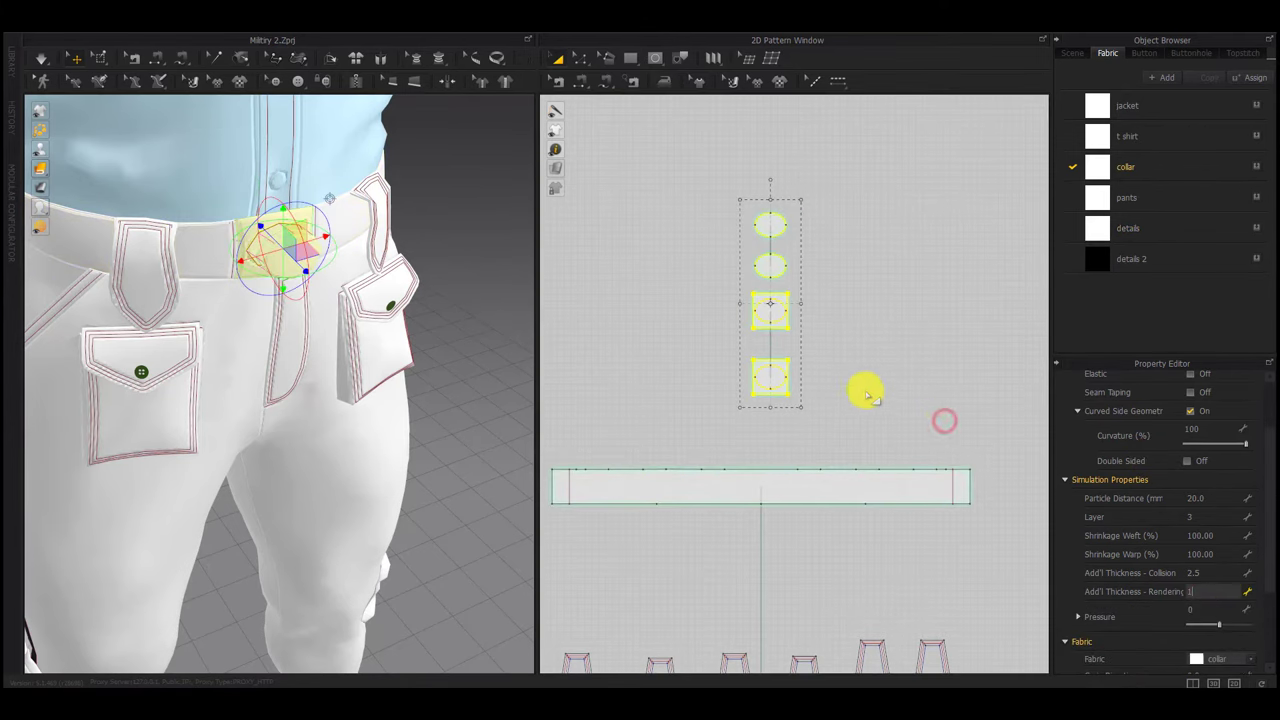
{"action": "left_click", "coordinate": [866, 390]}
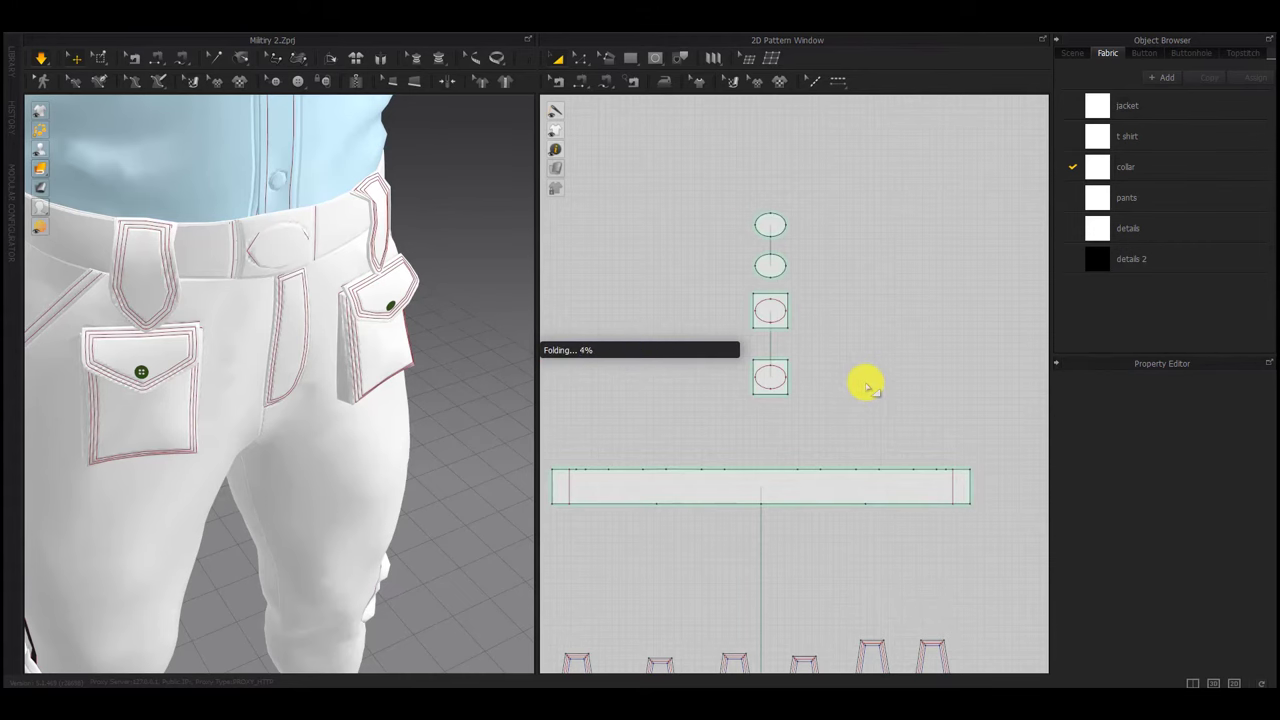
Add a new fabric and name it Metal parts
{"action": "right_click_drag", "start_coordinate": [408, 438], "coordinate": [395, 414]}
{"action": "scroll", "coordinate": [405, 458], "scroll_direction": "down", "scroll_amount": 8}
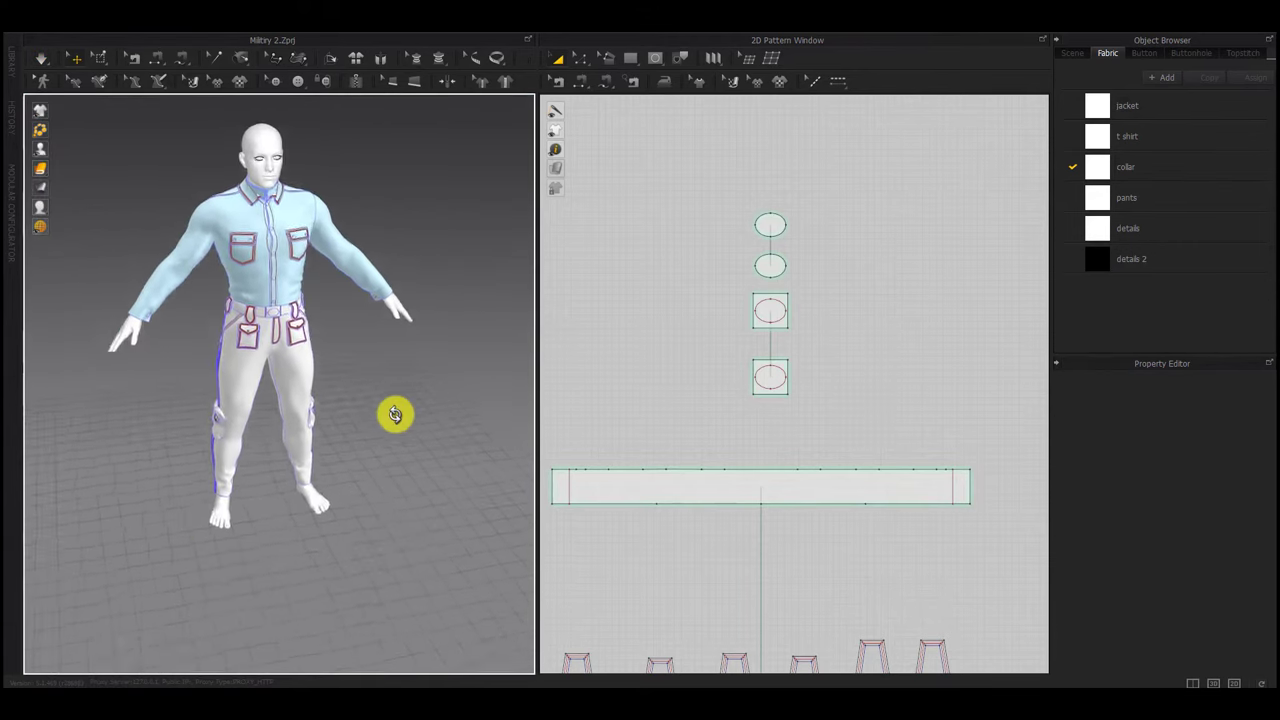
{"action": "scroll", "coordinate": [697, 409], "scroll_direction": "down", "scroll_amount": 5}
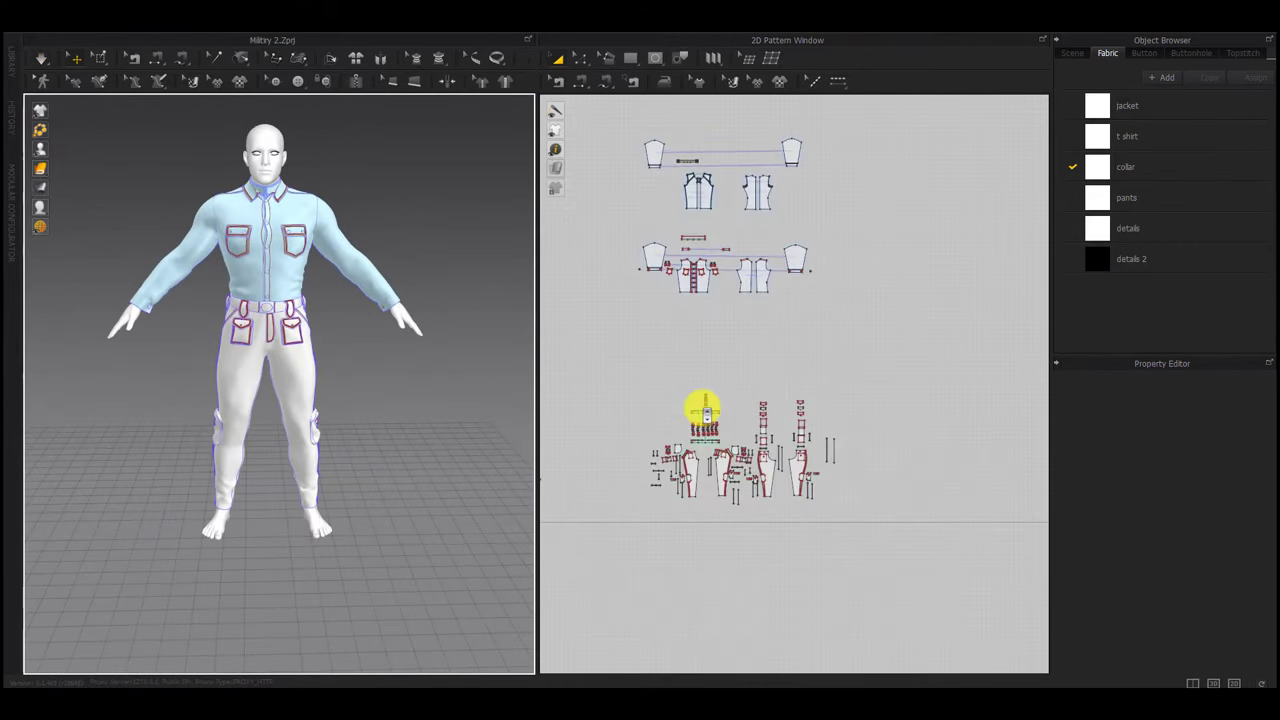
{"action": "scroll", "coordinate": [703, 411], "scroll_direction": "down", "scroll_amount": 3}
{"action": "middle_click_drag", "start_coordinate": [703, 414], "coordinate": [792, 391]}
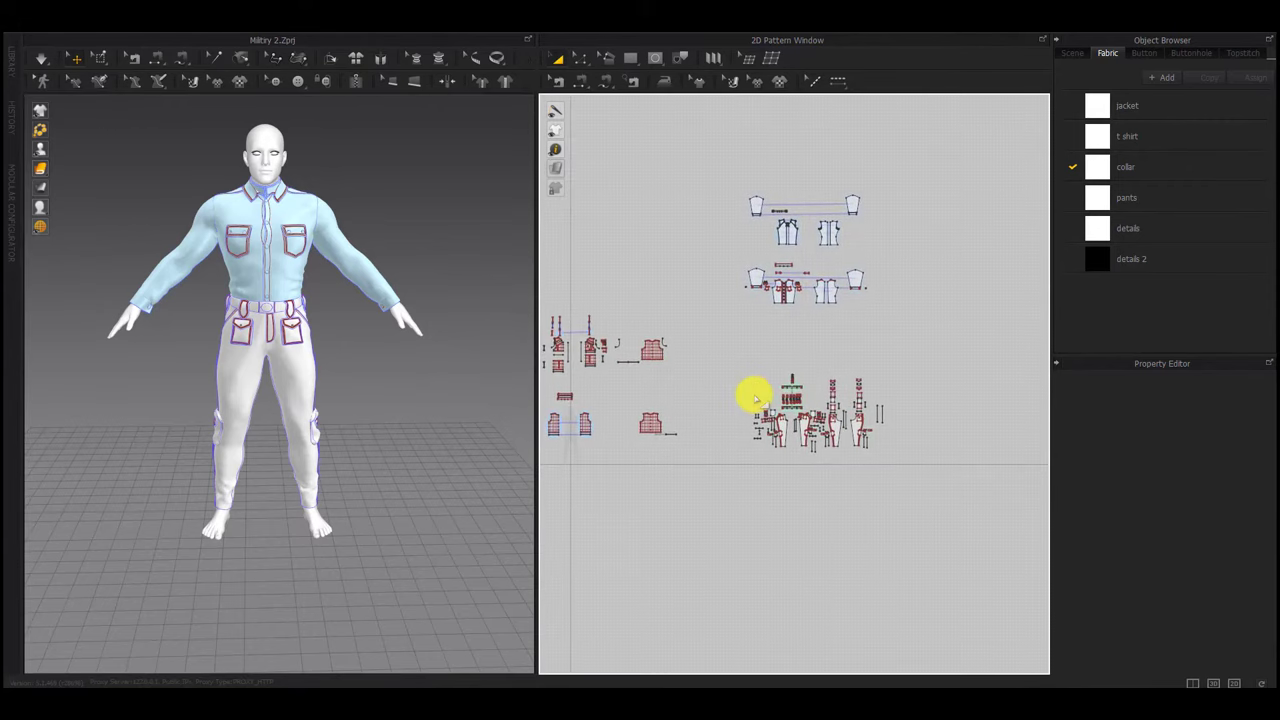
{"action": "left_click", "coordinate": [1153, 86]}
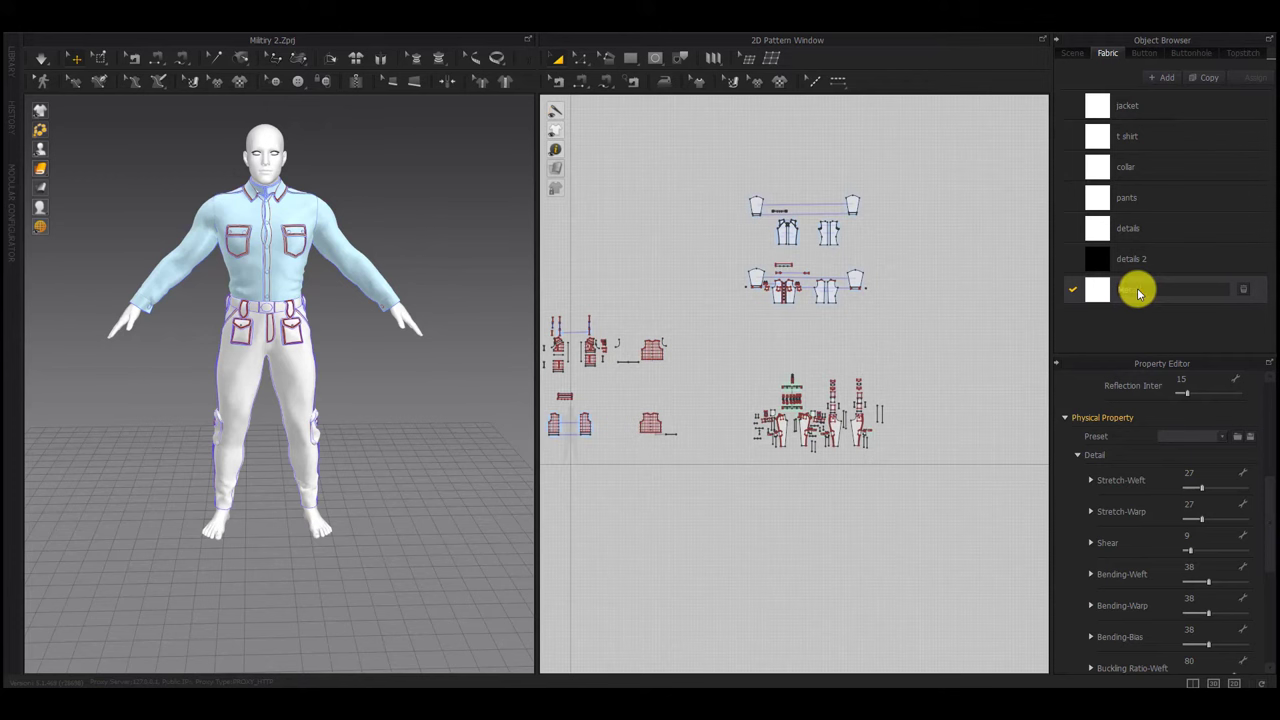
{"action": "left_click", "coordinate": [1165, 322]}
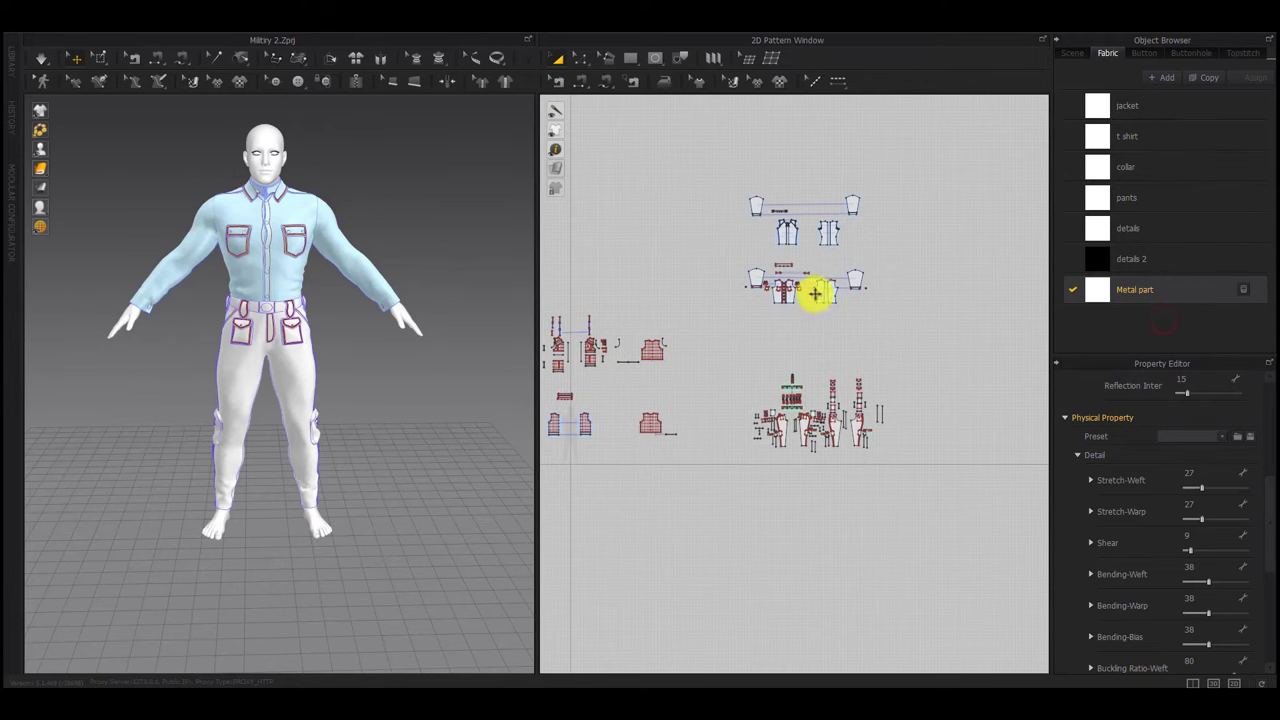
{"action": "left_click", "coordinate": [927, 332]}
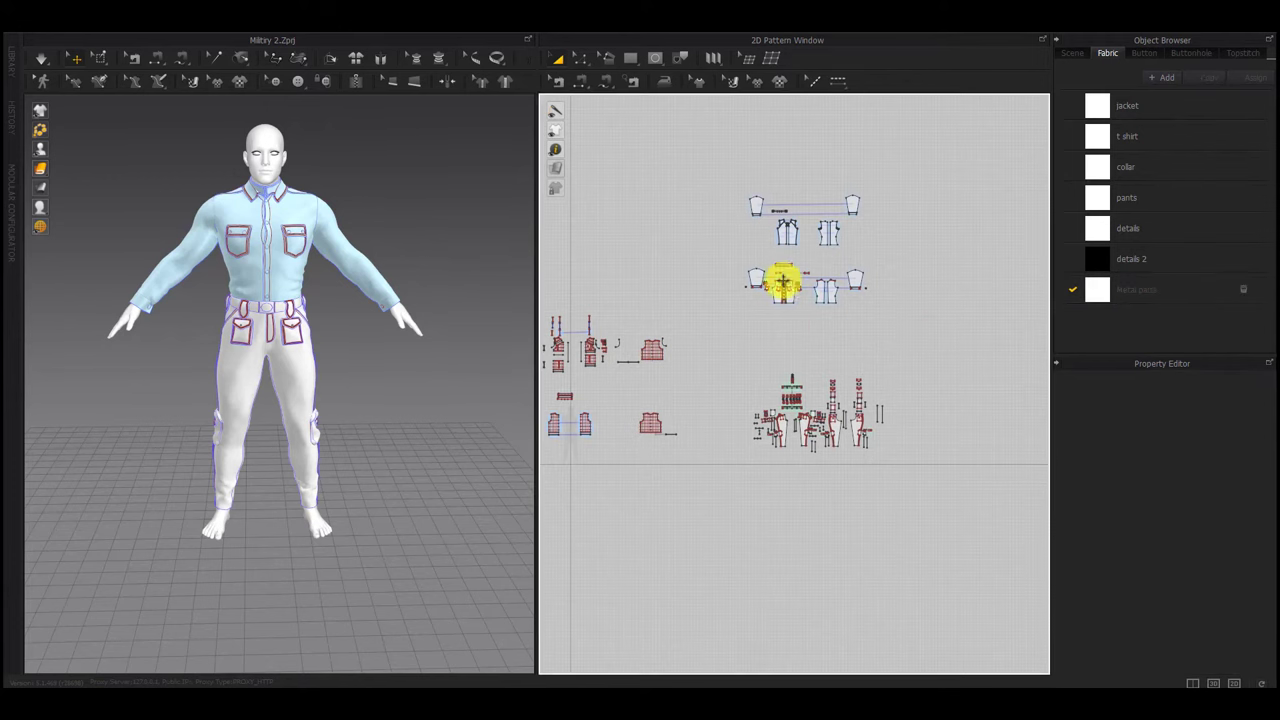
Assign the Metal parts fabric to the two ellipse patterns
{"action": "scroll", "coordinate": [793, 391], "scroll_direction": "up", "scroll_amount": 15}
{"action": "left_click_drag", "start_coordinate": [835, 160], "coordinate": [668, 323]}
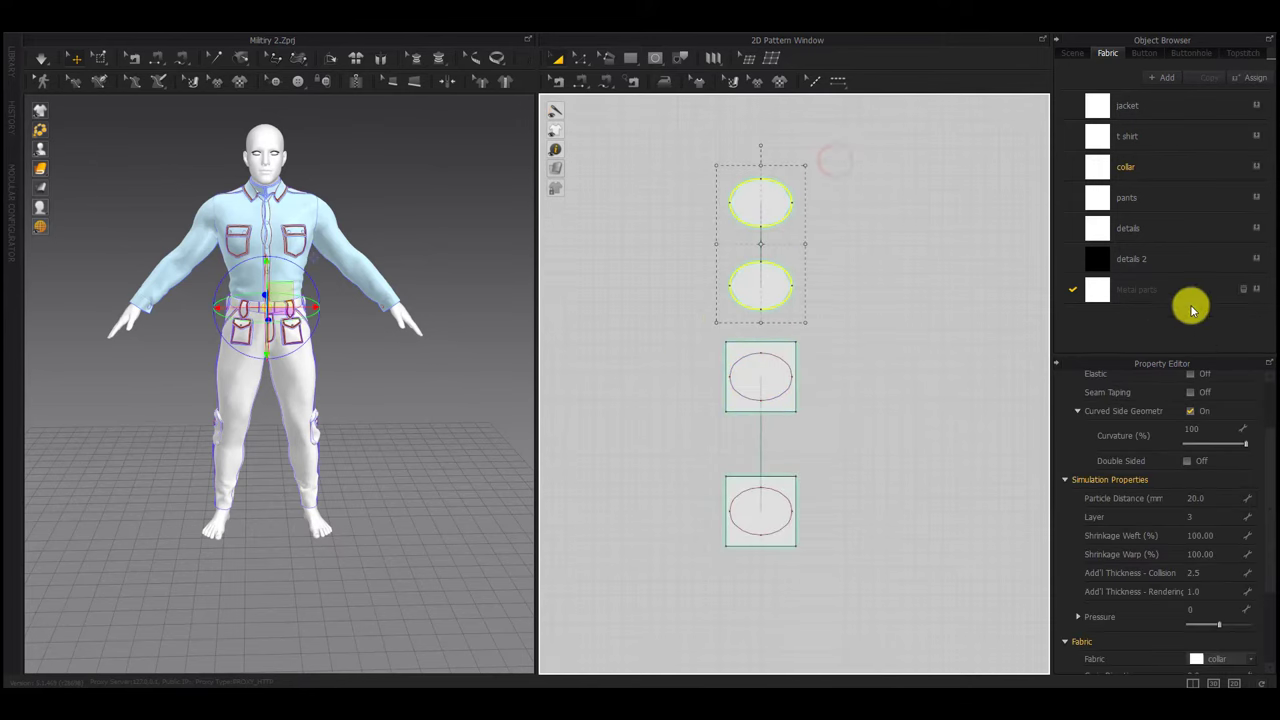
{"action": "left_click", "coordinate": [1255, 303]}
Give the Metal parts fabric the Trim_Hardware physical preset and the Metal material type
{"action": "left_click", "coordinate": [1256, 660]}
{"action": "left_click", "coordinate": [1198, 435]}
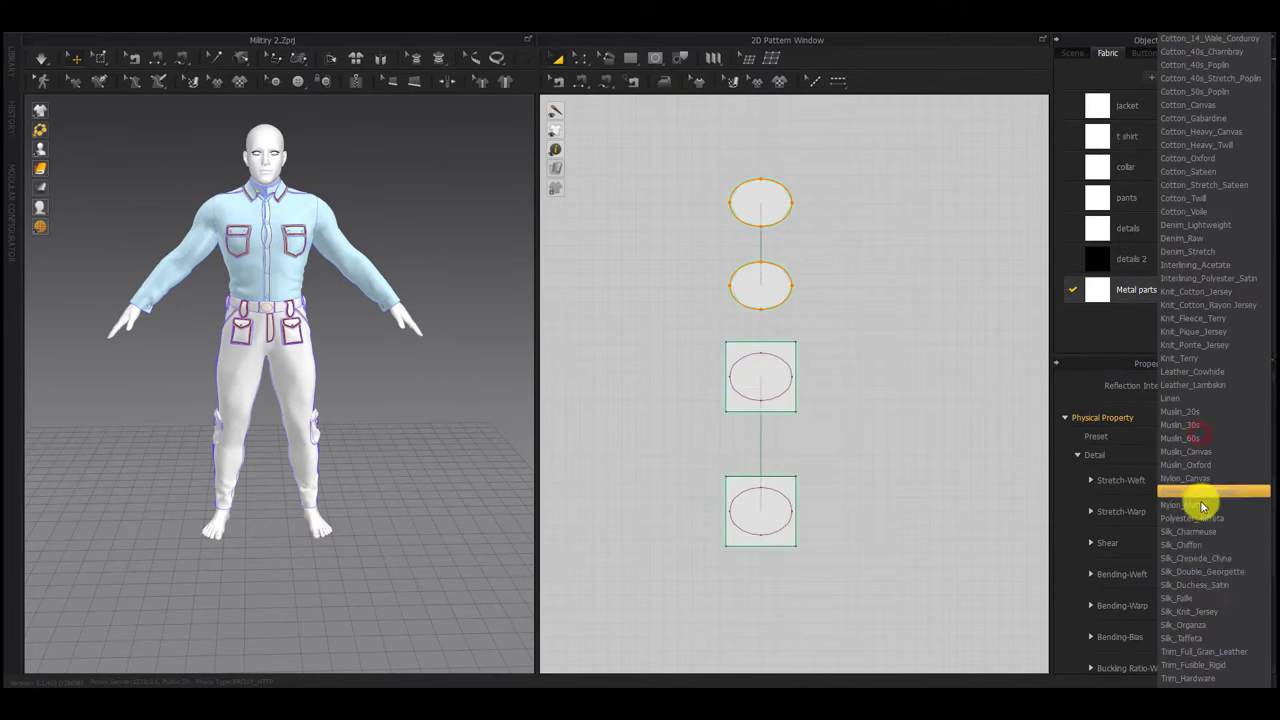
{"action": "left_click", "coordinate": [1214, 678]}
{"action": "scroll", "coordinate": [1181, 495], "scroll_direction": "up", "scroll_amount": 4}
{"action": "scroll", "coordinate": [1181, 495], "scroll_direction": "up", "scroll_amount": 2}
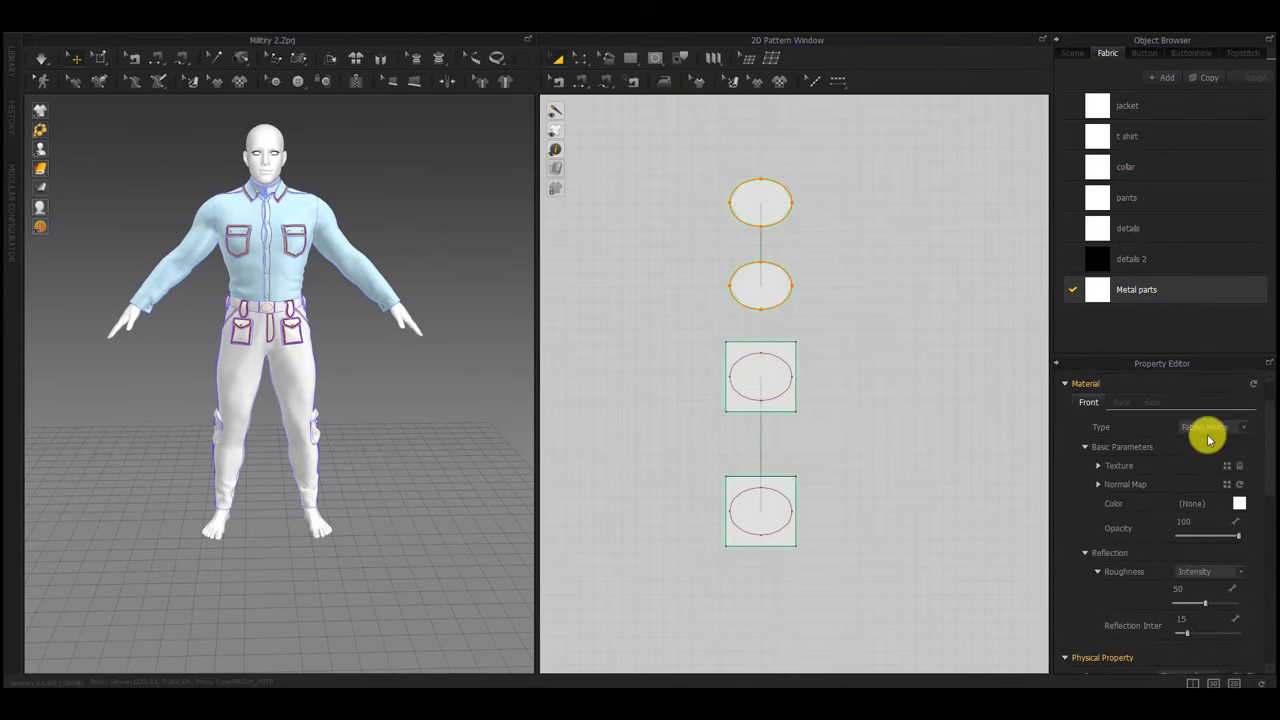
{"action": "left_click", "coordinate": [1208, 434]}
{"action": "left_click", "coordinate": [1213, 510]}
Select all the quilted vest's patterns and show them on the avatar again
{"action": "scroll", "coordinate": [310, 296], "scroll_direction": "up", "scroll_amount": 3}
{"action": "scroll", "coordinate": [312, 298], "scroll_direction": "up", "scroll_amount": 6}
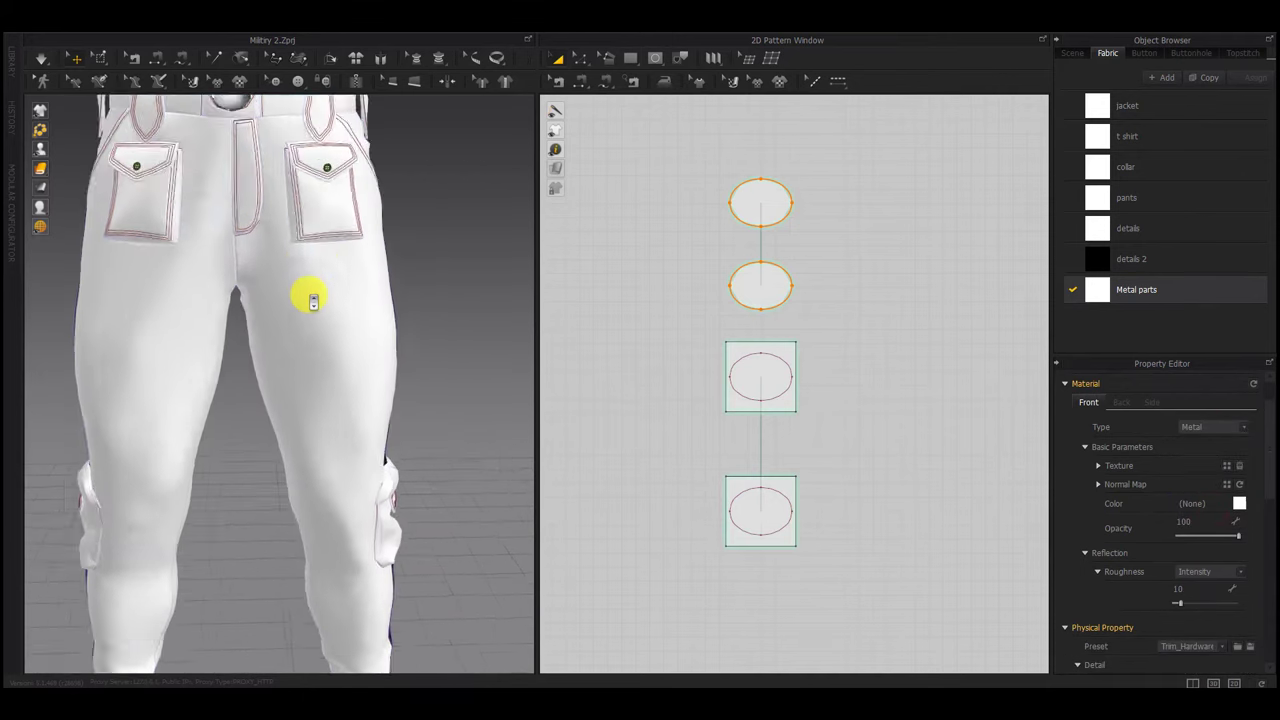
{"action": "scroll", "coordinate": [310, 297], "scroll_direction": "down", "scroll_amount": 1}
{"action": "scroll", "coordinate": [456, 360], "scroll_direction": "down", "scroll_amount": 8}
{"action": "middle_click_drag", "start_coordinate": [456, 361], "coordinate": [457, 377]}
{"action": "scroll", "coordinate": [734, 320], "scroll_direction": "down", "scroll_amount": 2}
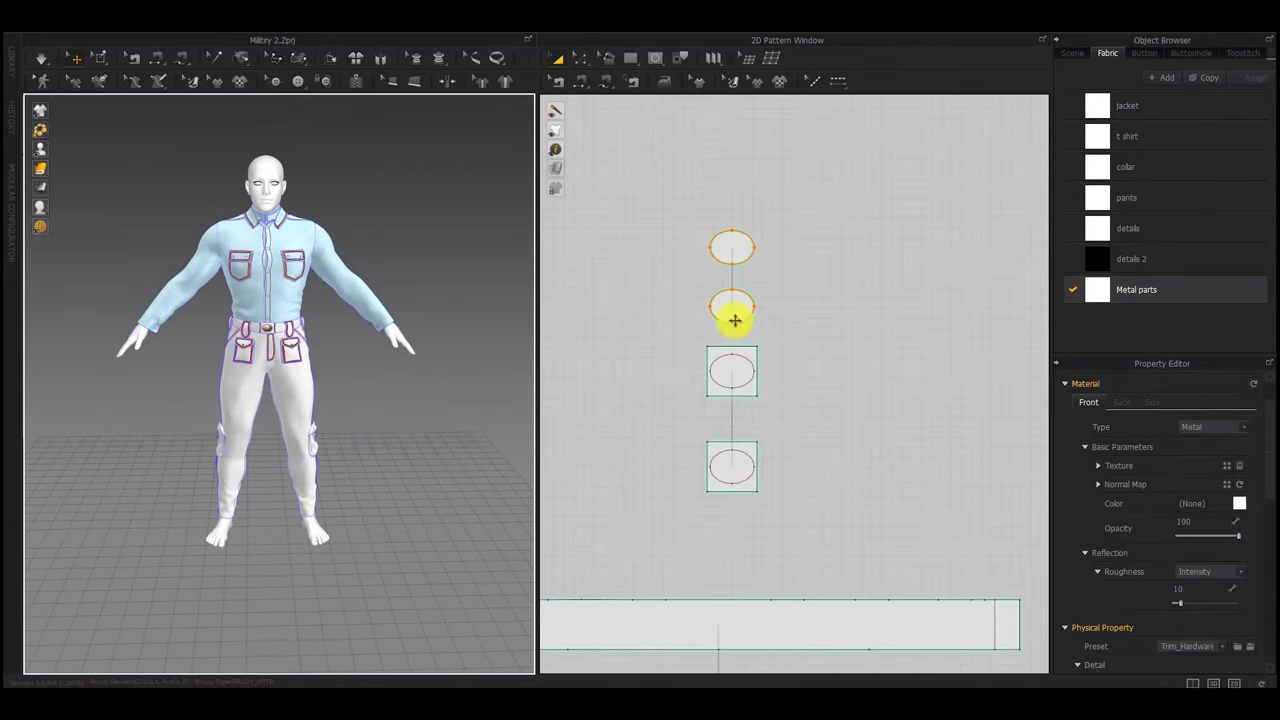
{"action": "scroll", "coordinate": [734, 320], "scroll_direction": "up", "scroll_amount": 4}
{"action": "scroll", "coordinate": [734, 320], "scroll_direction": "down", "scroll_amount": 8}
{"action": "middle_click_drag", "start_coordinate": [736, 314], "coordinate": [923, 384]}
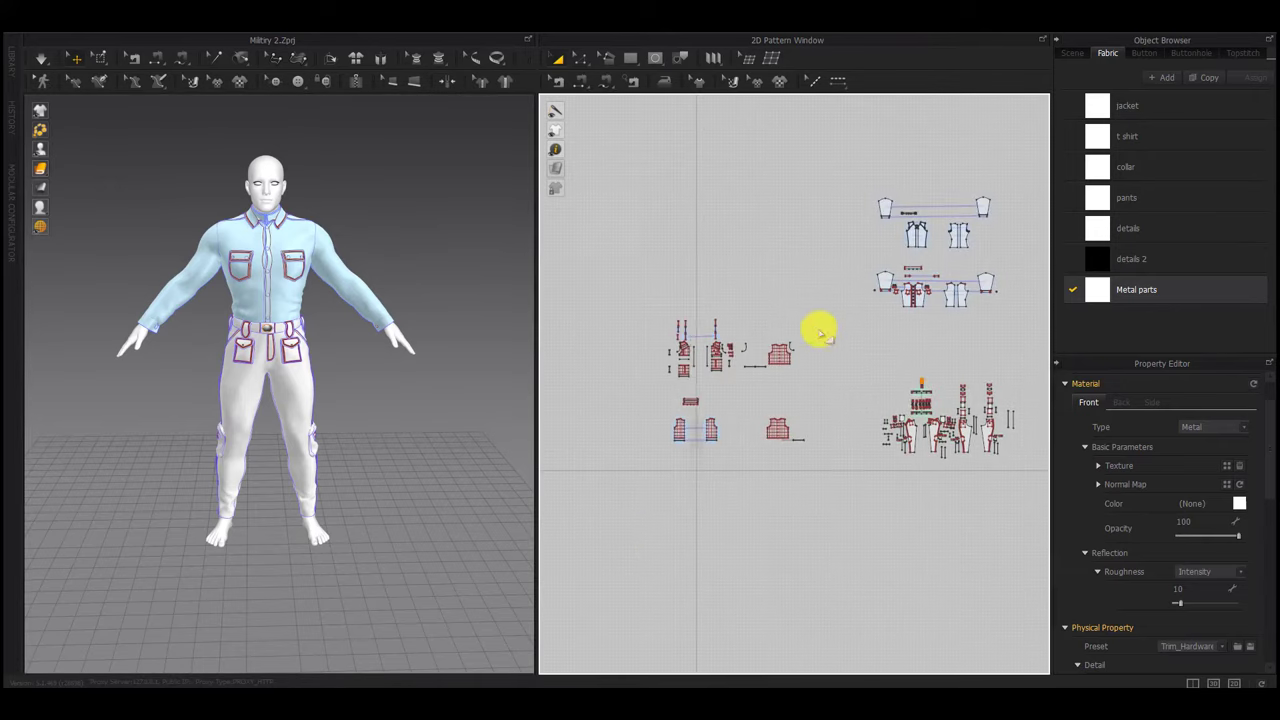
{"action": "left_click_drag", "start_coordinate": [840, 272], "coordinate": [638, 538]}
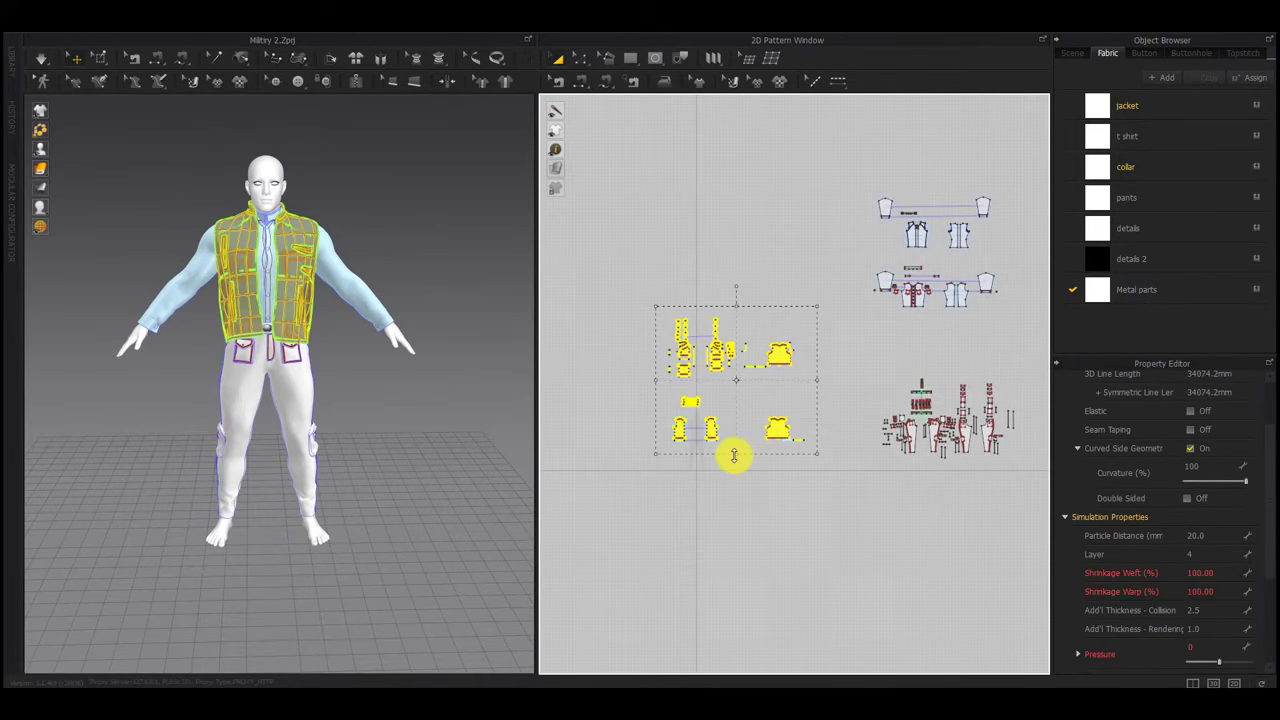
Select all the shirt's patterns, including sleeves and inner layers, and unfreeze them
{"action": "middle_click_drag", "start_coordinate": [908, 370], "coordinate": [770, 444]}
{"action": "left_click_drag", "start_coordinate": [902, 235], "coordinate": [706, 429]}
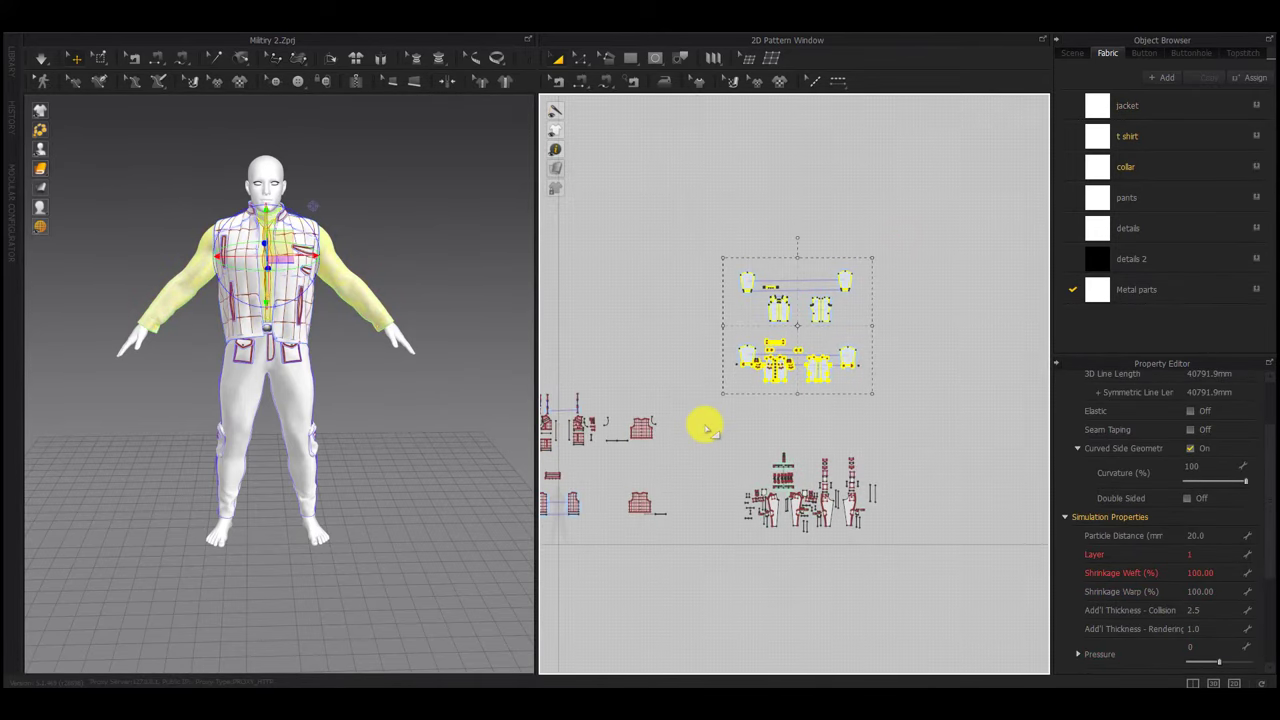
{"action": "left_click", "coordinate": [690, 447]}
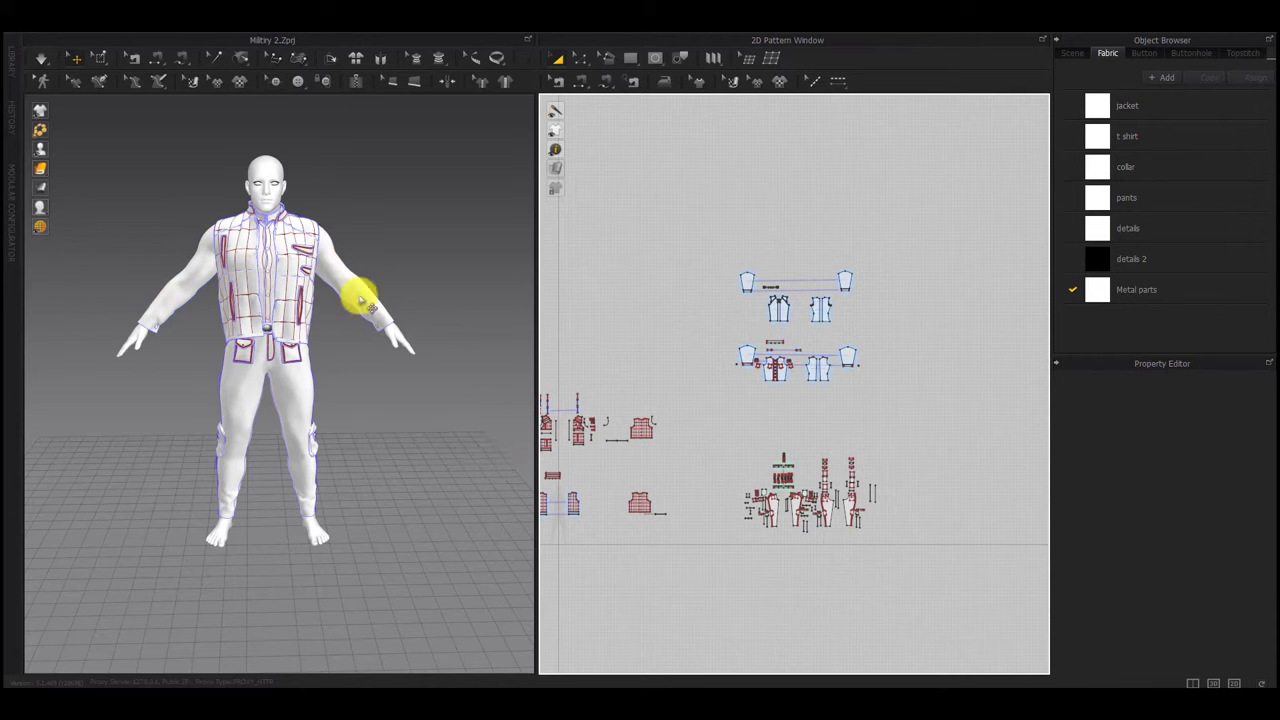
Simulate the complete outfit with the vest, shirt and pants together
{"action": "key", "text": "space"}
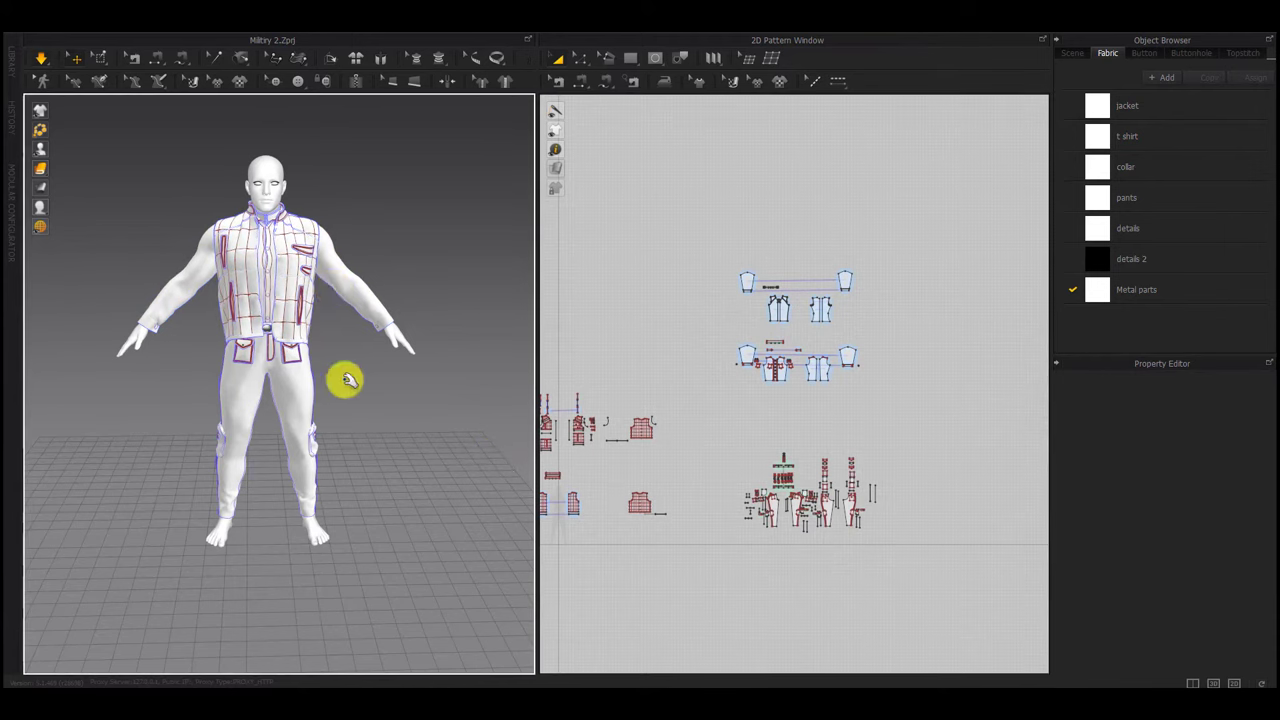
{"action": "right_click_drag", "start_coordinate": [348, 380], "coordinate": [260, 385]}
{"action": "mouse_move", "coordinate": [355, 385]}
{"action": "right_mouse_down"}
{"action": "mouse_move", "coordinate": [280, 371]}
{"action": "mouse_move", "coordinate": [437, 371]}
{"action": "mouse_move", "coordinate": [285, 370]}
{"action": "right_mouse_up"}
{"action": "key", "text": "space"}
{"action": "scroll", "coordinate": [301, 504], "scroll_direction": "up", "scroll_amount": 5}
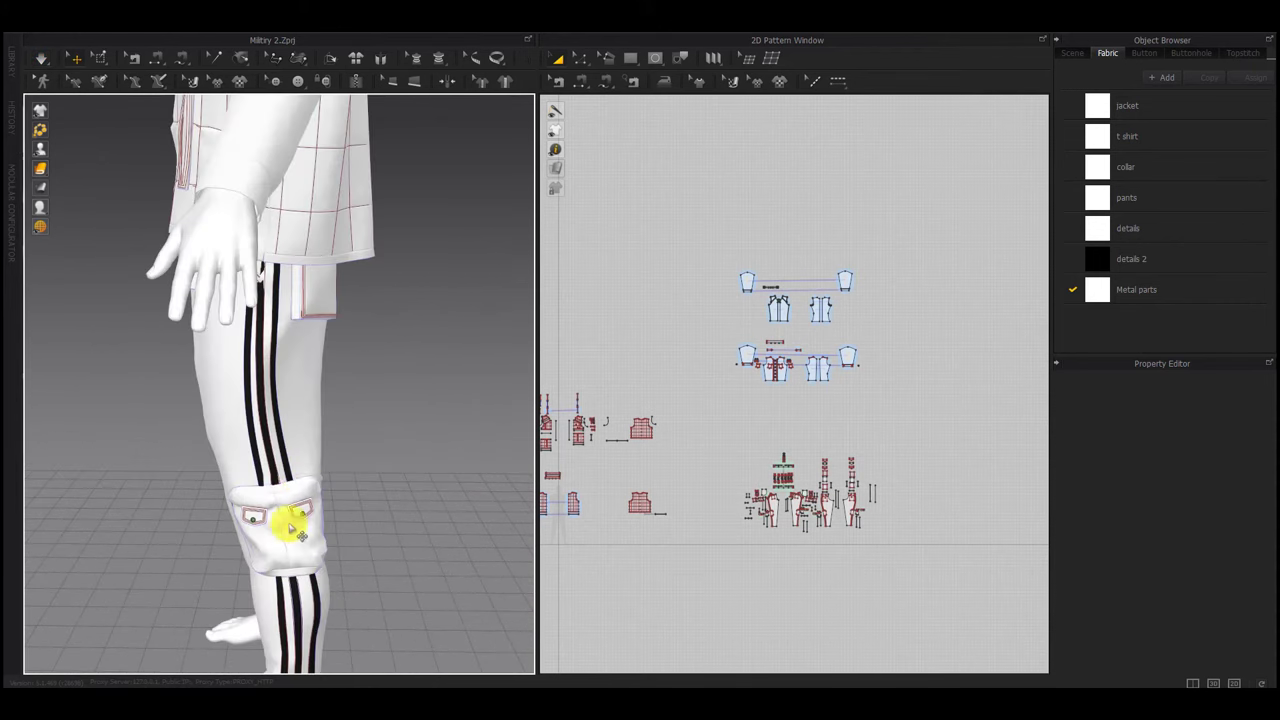
{"action": "middle_click_drag", "start_coordinate": [290, 528], "coordinate": [257, 409]}
{"action": "right_click_drag", "start_coordinate": [257, 409], "coordinate": [349, 419]}
{"action": "scroll", "coordinate": [349, 419], "scroll_direction": "down", "scroll_amount": 3}
{"action": "middle_click_drag", "start_coordinate": [346, 425], "coordinate": [329, 520]}
{"action": "right_click_drag", "start_coordinate": [329, 520], "coordinate": [350, 453]}
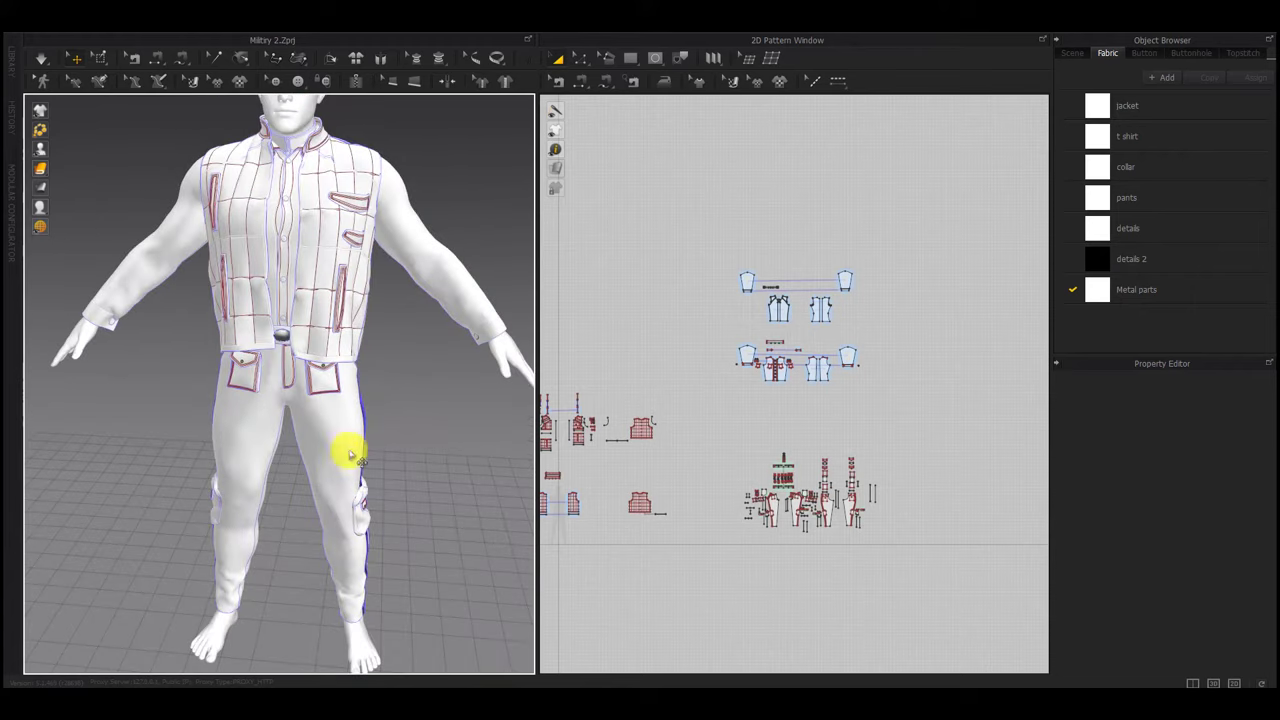
Select the long narrow strip patterns beside the two outer trouser leg panels, including the upper and lower strip pairs
{"action": "scroll", "coordinate": [815, 526], "scroll_direction": "up", "scroll_amount": 5}
{"action": "middle_click_drag", "start_coordinate": [815, 526], "coordinate": [730, 530]}
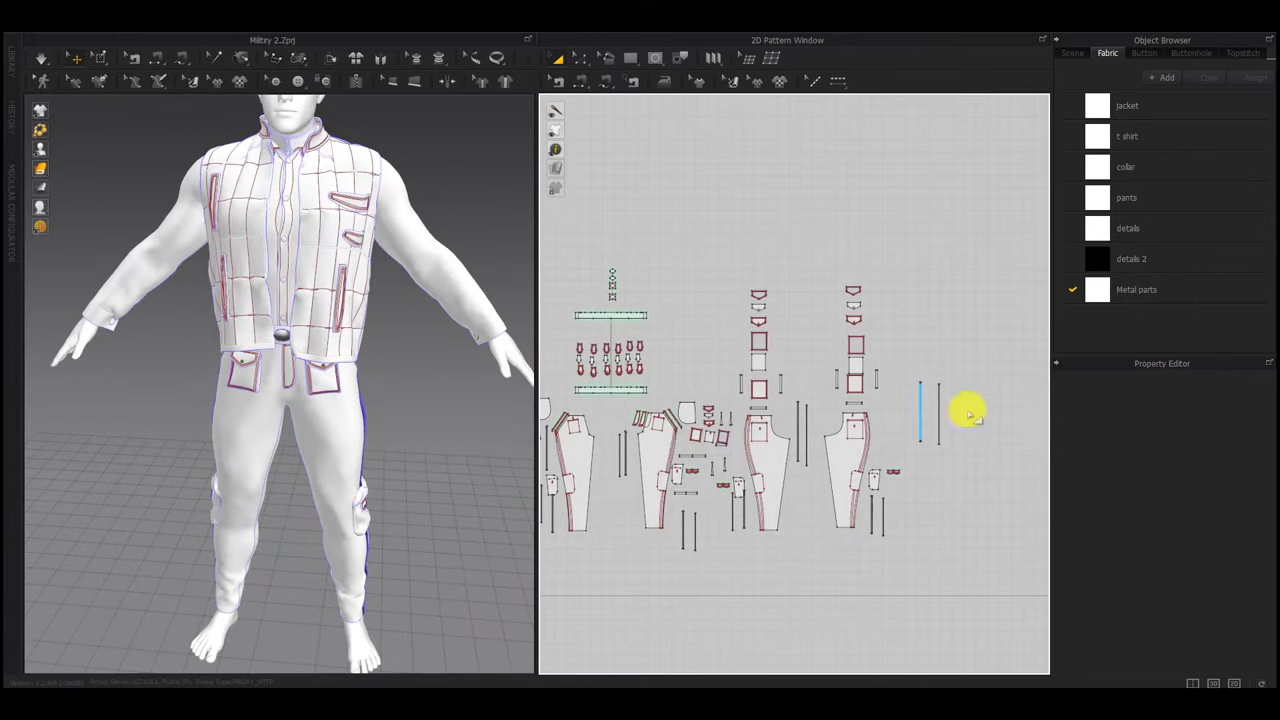
{"action": "left_click_drag", "start_coordinate": [979, 332], "coordinate": [868, 561]}
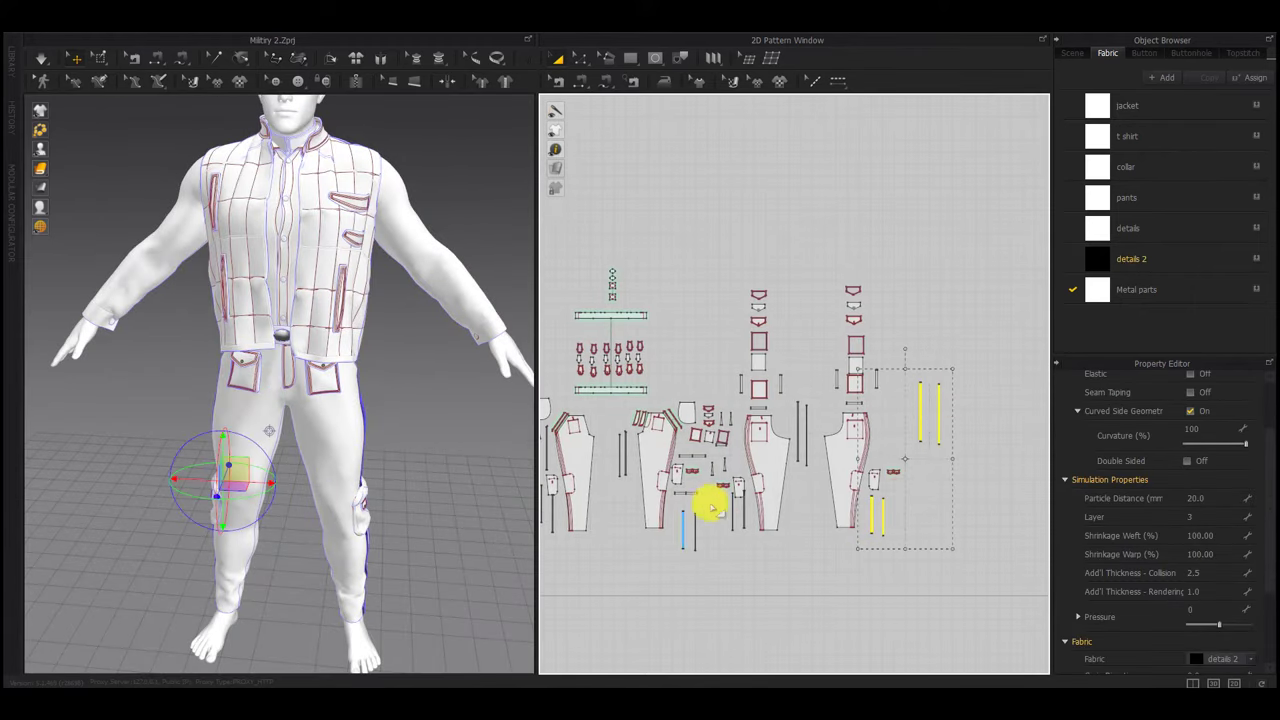
{"action": "left_click_drag", "start_coordinate": [711, 503], "coordinate": [661, 590], "text": "shift"}
{"action": "scroll", "coordinate": [749, 521], "scroll_direction": "up", "scroll_amount": 5}
{"action": "left_click", "coordinate": [730, 503], "text": "shift"}
{"action": "left_click", "coordinate": [689, 508], "text": "shift"}
{"action": "middle_click_drag", "start_coordinate": [835, 362], "coordinate": [714, 566]}
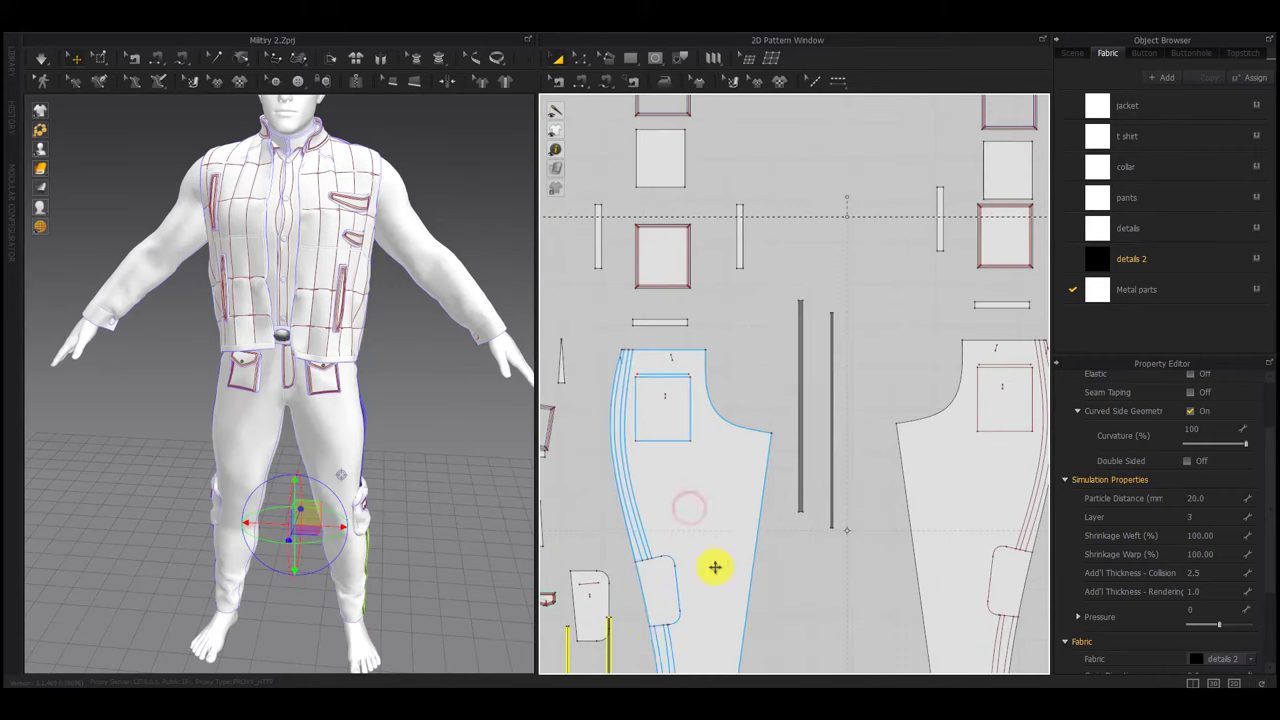
{"action": "left_click", "coordinate": [802, 446], "text": "shift"}
{"action": "left_click", "coordinate": [833, 448], "text": "shift"}
Add the remaining long narrow strip pairs around the other two trouser leg panels to the selection
{"action": "scroll", "coordinate": [831, 450], "scroll_direction": "down", "scroll_amount": 5}
{"action": "middle_click_drag", "start_coordinate": [734, 459], "coordinate": [862, 428]}
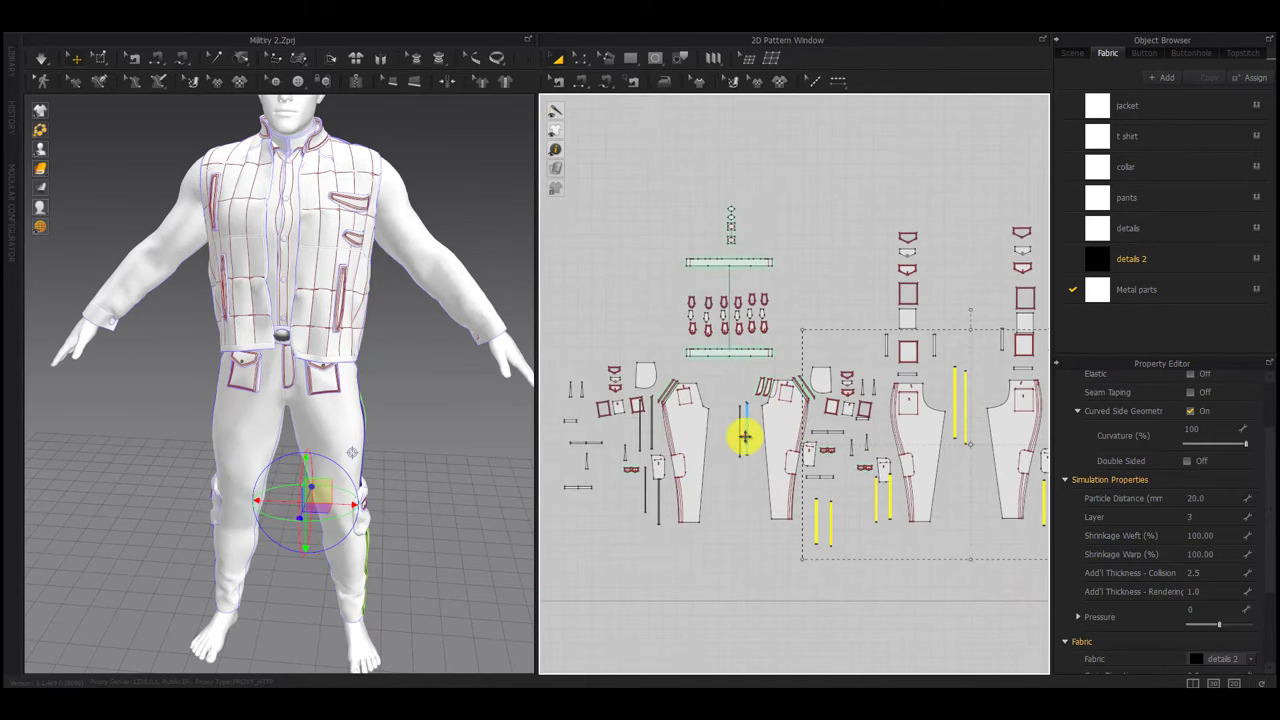
{"action": "left_click", "coordinate": [747, 436], "text": "shift"}
{"action": "left_click", "coordinate": [739, 436], "text": "shift"}
{"action": "left_click", "coordinate": [646, 494], "text": "shift"}
{"action": "left_click", "coordinate": [658, 498], "text": "shift"}
{"action": "left_click", "coordinate": [641, 439], "text": "shift"}
{"action": "left_click", "coordinate": [652, 439], "text": "shift"}
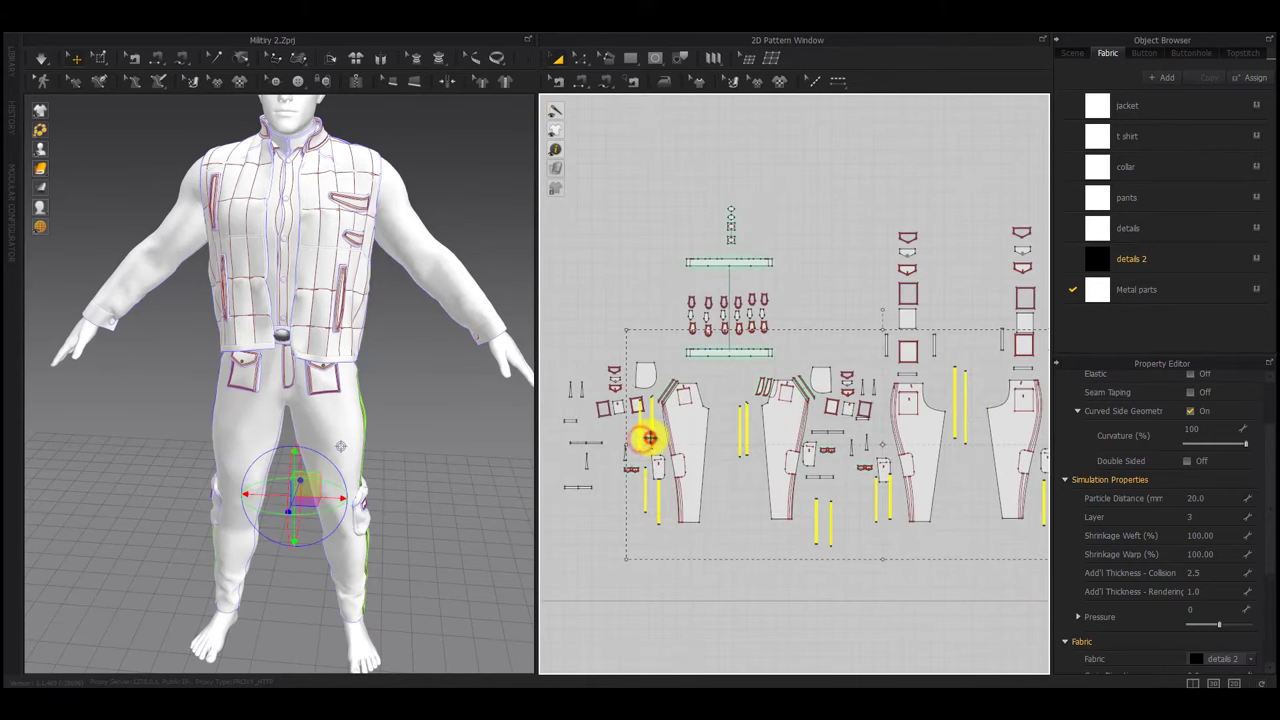
{"action": "mouse_move", "coordinate": [705, 465]}
{"action": "middle_mouse_down"}
{"action": "mouse_move", "coordinate": [597, 480]}
{"action": "mouse_move", "coordinate": [714, 466]}
{"action": "middle_mouse_up"}
{"action": "mouse_move", "coordinate": [311, 485]}
{"action": "right_mouse_down"}
{"action": "mouse_move", "coordinate": [207, 478]}
{"action": "mouse_move", "coordinate": [433, 478]}
{"action": "mouse_move", "coordinate": [330, 480]}
{"action": "right_mouse_up"}
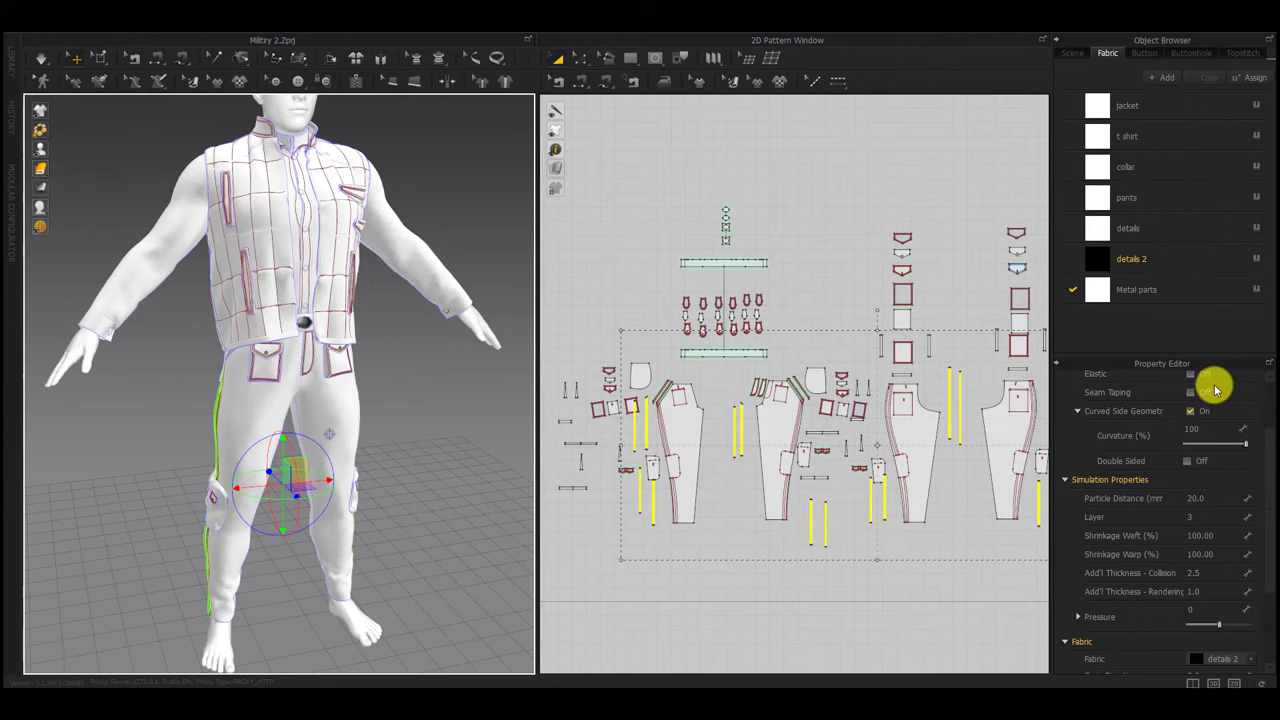
Give the details 2 fabric the Trim_Hardware physical preset
{"action": "left_click", "coordinate": [1160, 258]}
{"action": "scroll", "coordinate": [751, 423], "scroll_direction": "down", "scroll_amount": 3}
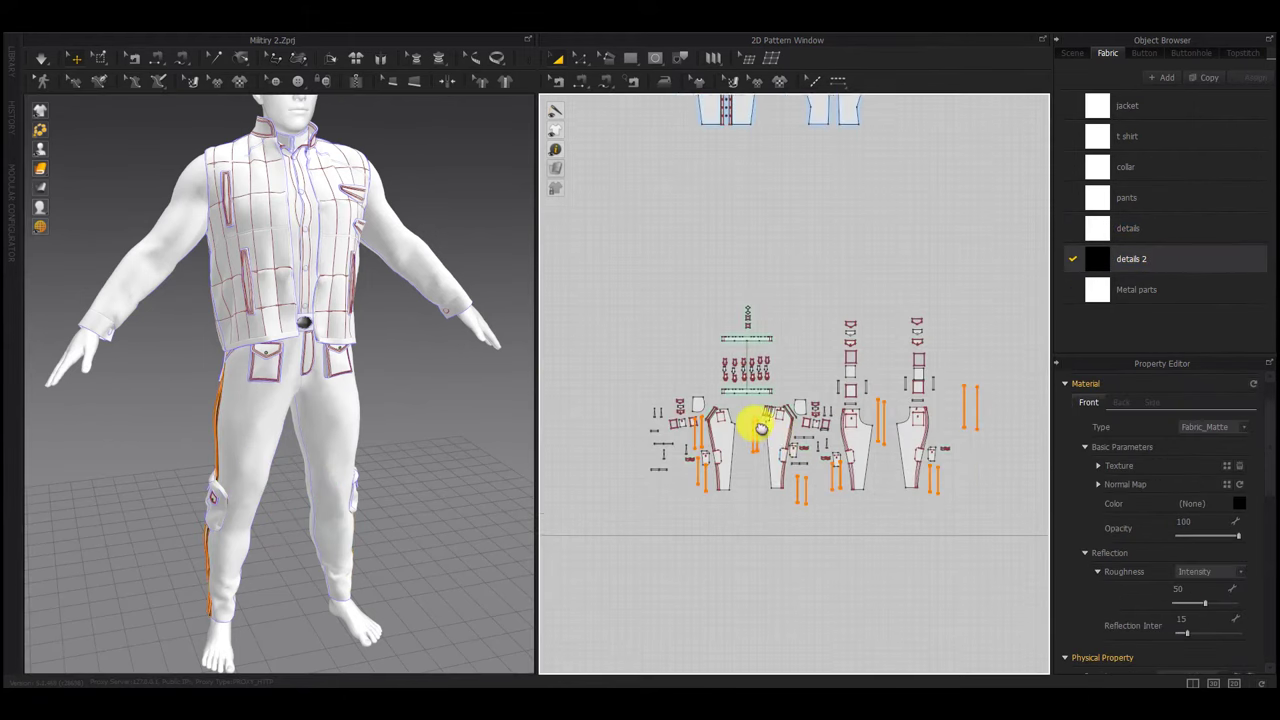
{"action": "scroll", "coordinate": [810, 325], "scroll_direction": "down", "scroll_amount": 3}
{"action": "scroll", "coordinate": [810, 322], "scroll_direction": "up", "scroll_amount": 4}
{"action": "scroll", "coordinate": [1196, 588], "scroll_direction": "down", "scroll_amount": 1}
{"action": "left_click", "coordinate": [1204, 636]}
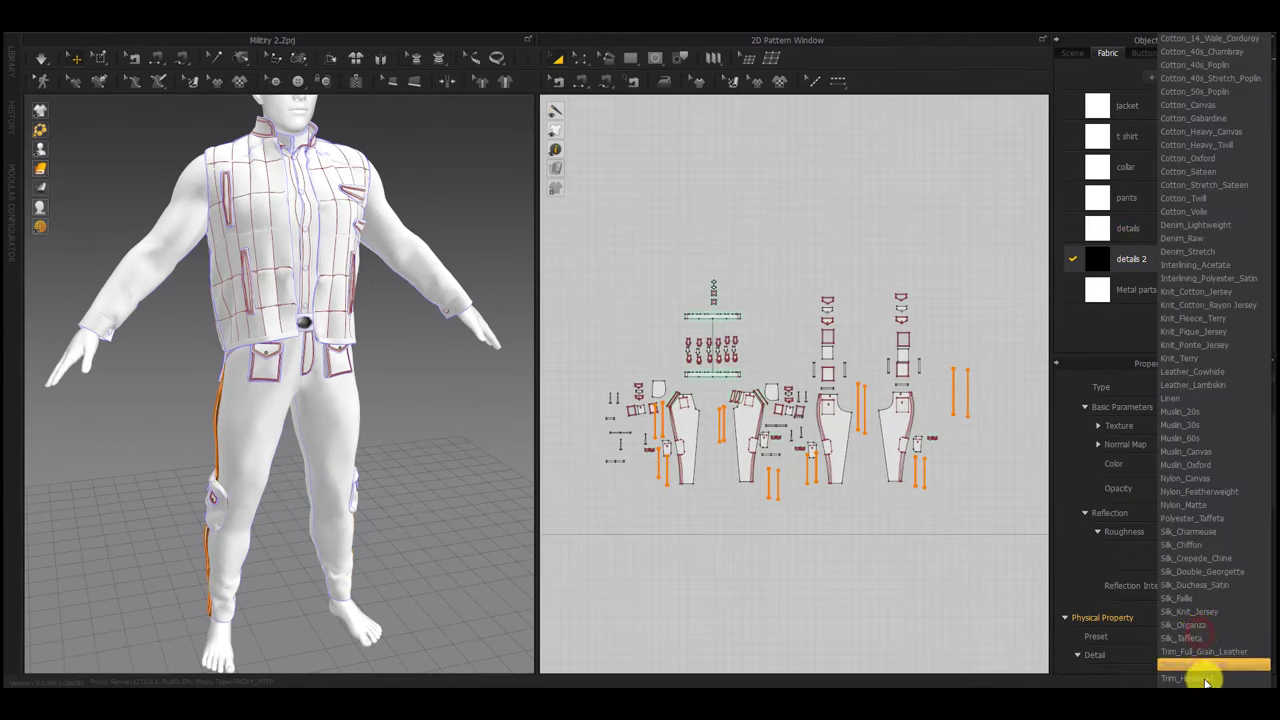
{"action": "left_click", "coordinate": [1206, 676]}
Simulate the outfit and inspect the black side strips along the trouser legs, then stop the simulation
{"action": "right_click_drag", "start_coordinate": [352, 521], "coordinate": [223, 434]}
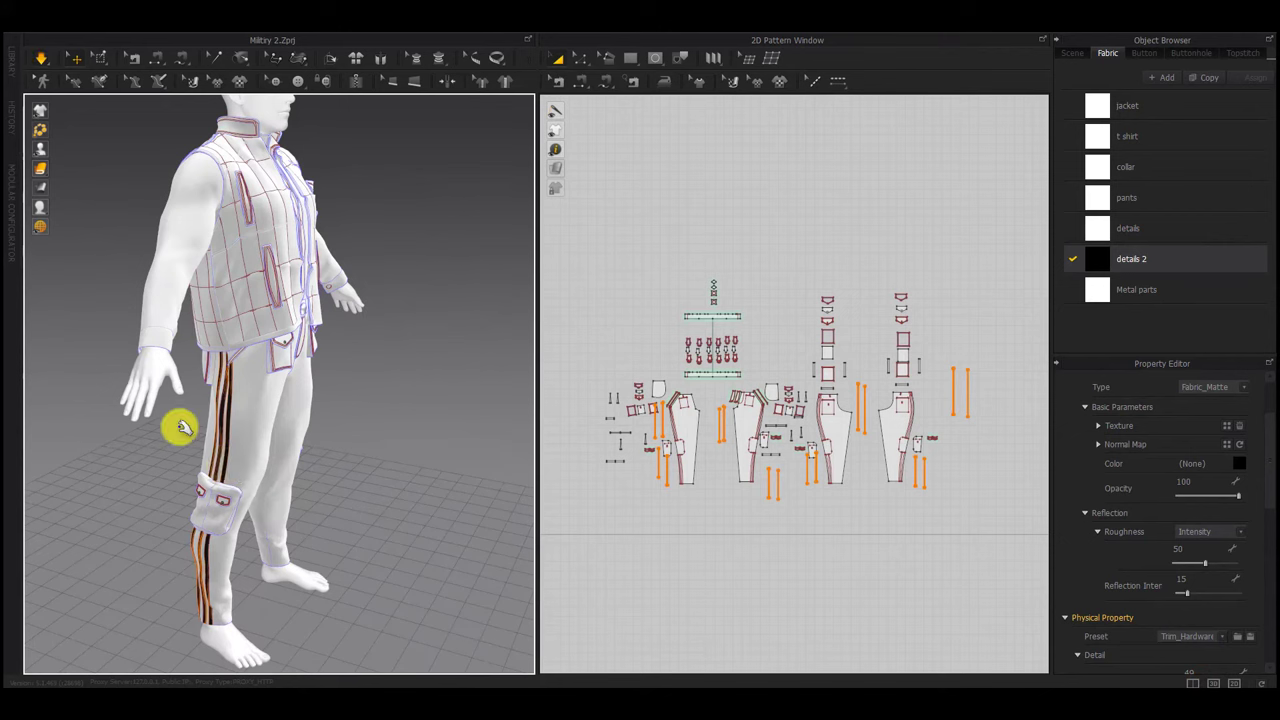
{"action": "scroll", "coordinate": [234, 346], "scroll_direction": "up", "scroll_amount": 2}
{"action": "right_click_drag", "start_coordinate": [222, 388], "coordinate": [285, 390]}
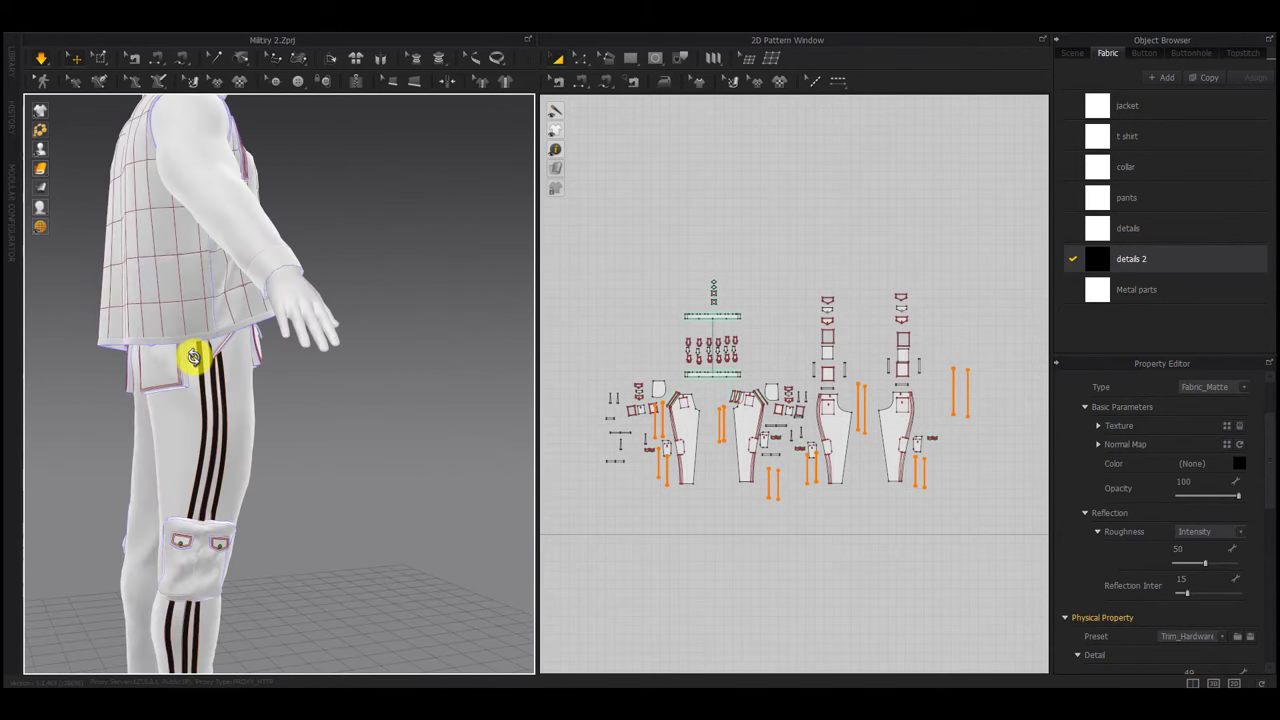
{"action": "scroll", "coordinate": [194, 356], "scroll_direction": "up", "scroll_amount": 5}
{"action": "scroll", "coordinate": [289, 343], "scroll_direction": "up", "scroll_amount": 1}
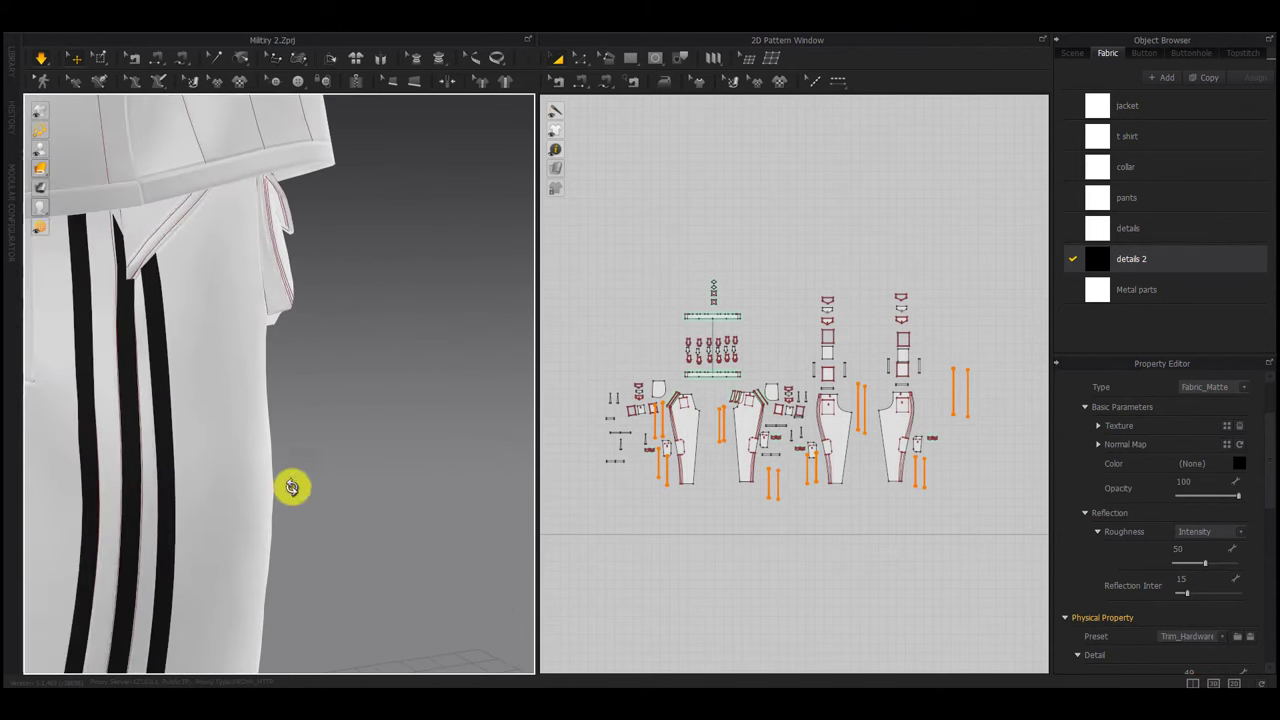
{"action": "right_click_drag", "start_coordinate": [292, 487], "coordinate": [451, 508]}
{"action": "key", "text": "space"}
{"action": "key", "text": "2"}
{"action": "scroll", "coordinate": [436, 456], "scroll_direction": "down", "scroll_amount": 2}
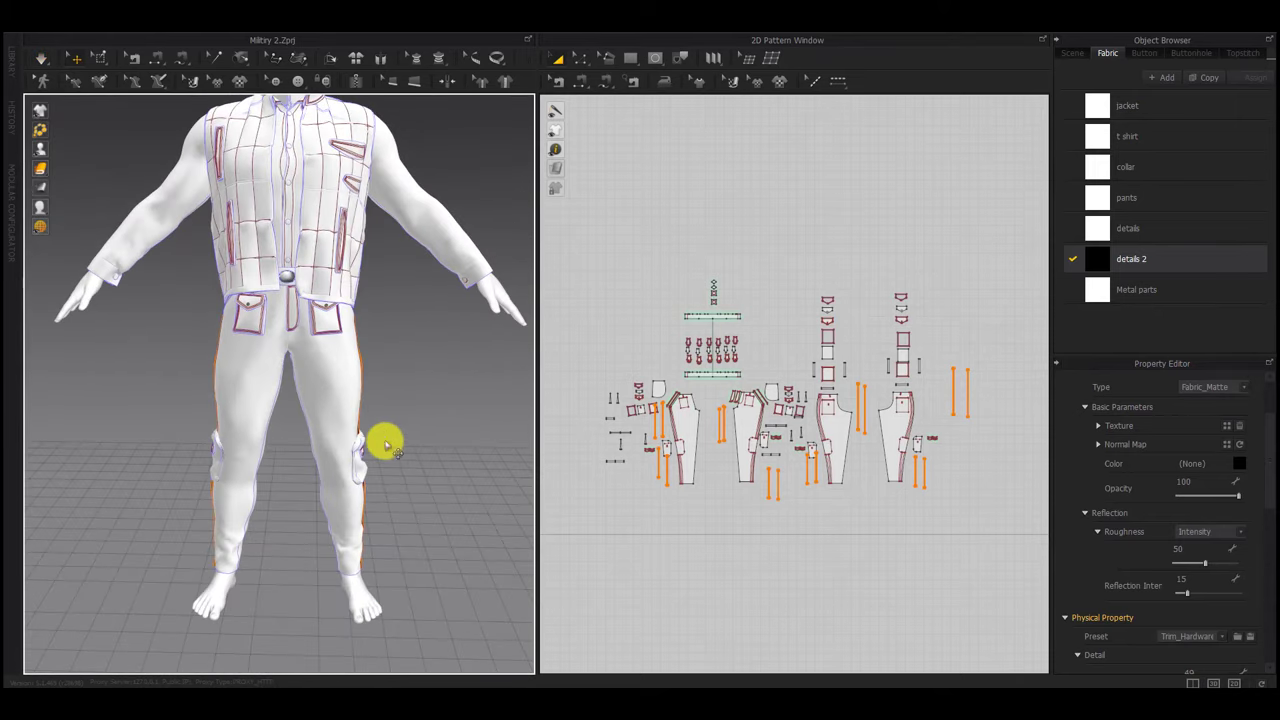
{"action": "scroll", "coordinate": [386, 464], "scroll_direction": "down", "scroll_amount": 3}
{"action": "scroll", "coordinate": [350, 400], "scroll_direction": "up", "scroll_amount": 1}
{"action": "mouse_move", "coordinate": [343, 399]}
{"action": "right_mouse_down"}
{"action": "mouse_move", "coordinate": [660, 400]}
{"action": "mouse_move", "coordinate": [323, 398]}
{"action": "mouse_move", "coordinate": [349, 394]}
{"action": "right_mouse_up"}
Hide all the quilted vest's patterns on the avatar and inspect the shirt, its pockets and the waistband underneath
{"action": "left_click", "coordinate": [997, 323]}
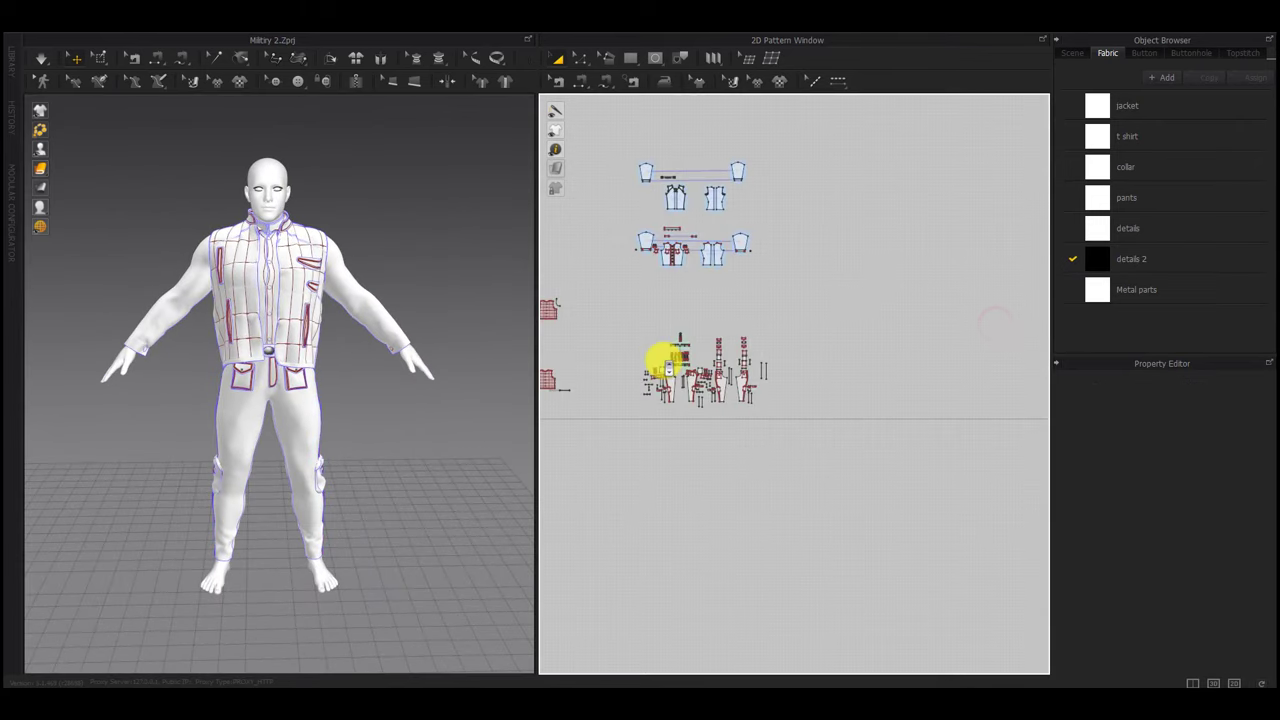
{"action": "scroll", "coordinate": [662, 360], "scroll_direction": "down", "scroll_amount": 1}
{"action": "middle_click_drag", "start_coordinate": [670, 362], "coordinate": [795, 380]}
{"action": "left_click_drag", "start_coordinate": [723, 280], "coordinate": [562, 487]}
{"action": "key", "text": "shift+q"}
{"action": "right_click_drag", "start_coordinate": [406, 452], "coordinate": [476, 467]}
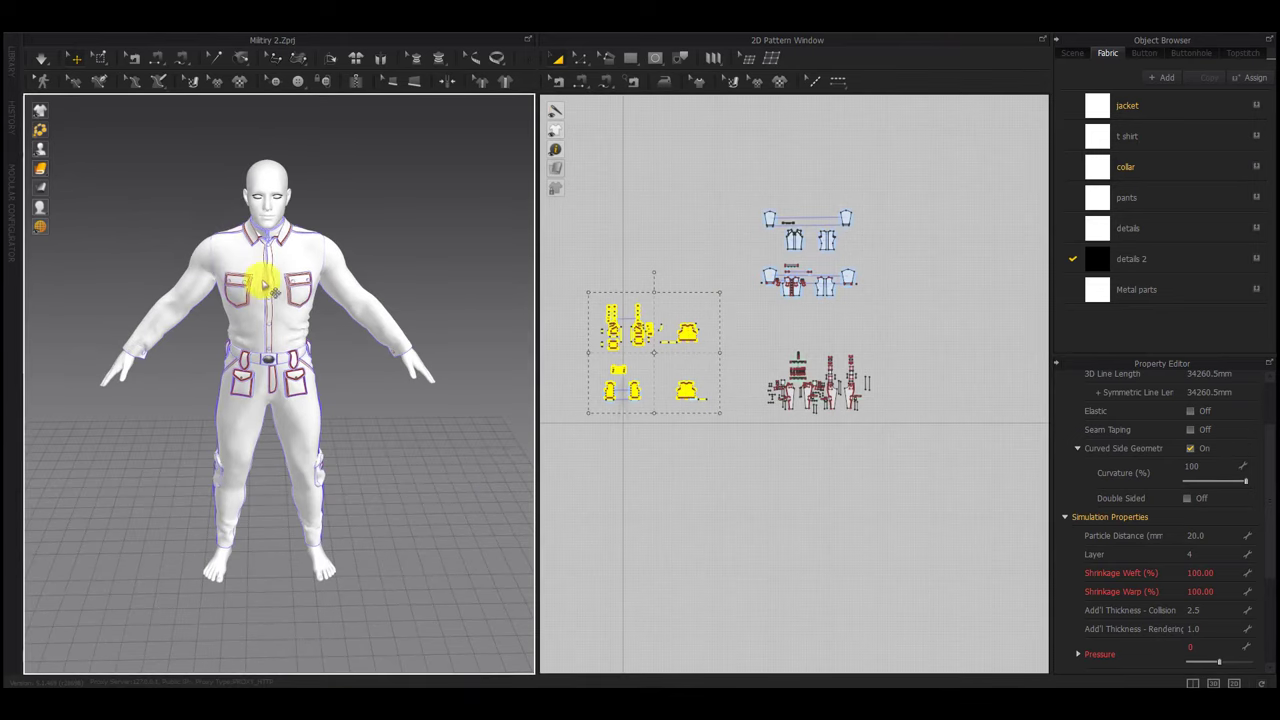
{"action": "scroll", "coordinate": [265, 285], "scroll_direction": "up", "scroll_amount": 6}
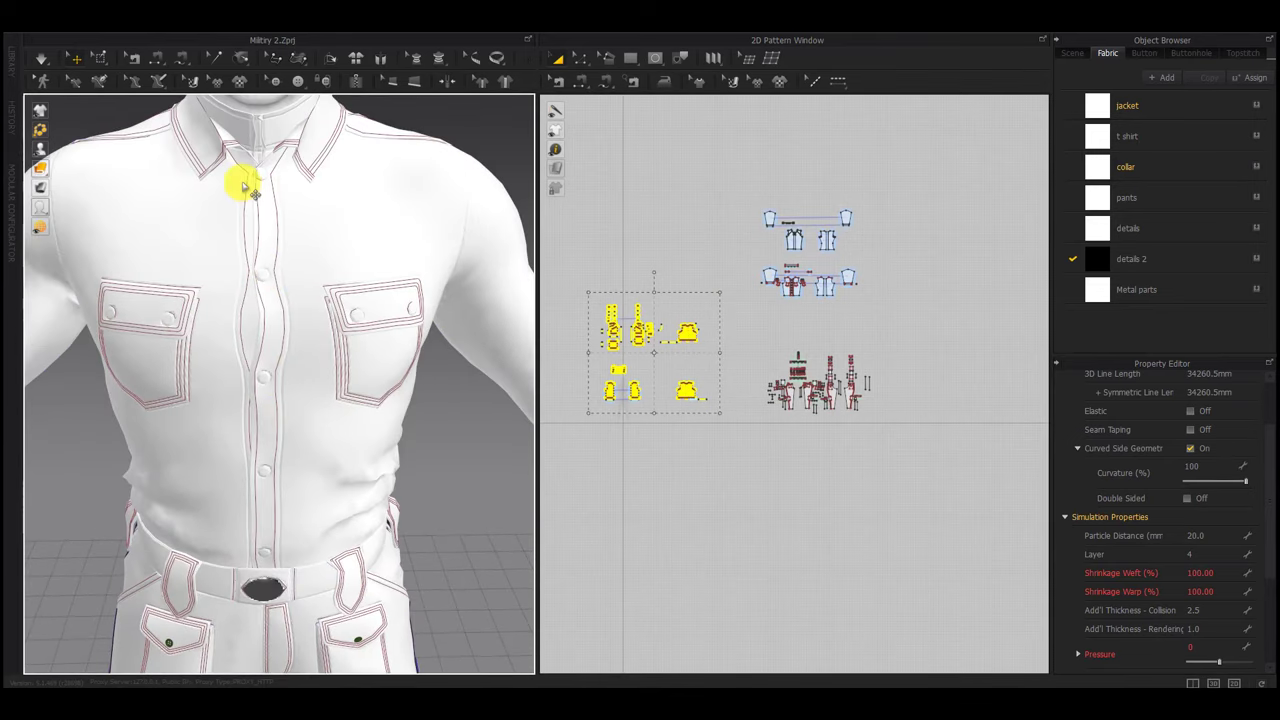
Select all the quilted vest's patterns, show them on the avatar again and clear the selection
{"action": "left_click", "coordinate": [668, 458]}
{"action": "left_click_drag", "start_coordinate": [920, 163], "coordinate": [760, 313]}
{"action": "left_click_drag", "start_coordinate": [740, 264], "coordinate": [577, 488]}
{"action": "key", "text": "shift+q"}
{"action": "scroll", "coordinate": [429, 496], "scroll_direction": "up", "scroll_amount": 2}
{"action": "scroll", "coordinate": [429, 496], "scroll_direction": "down", "scroll_amount": 8}
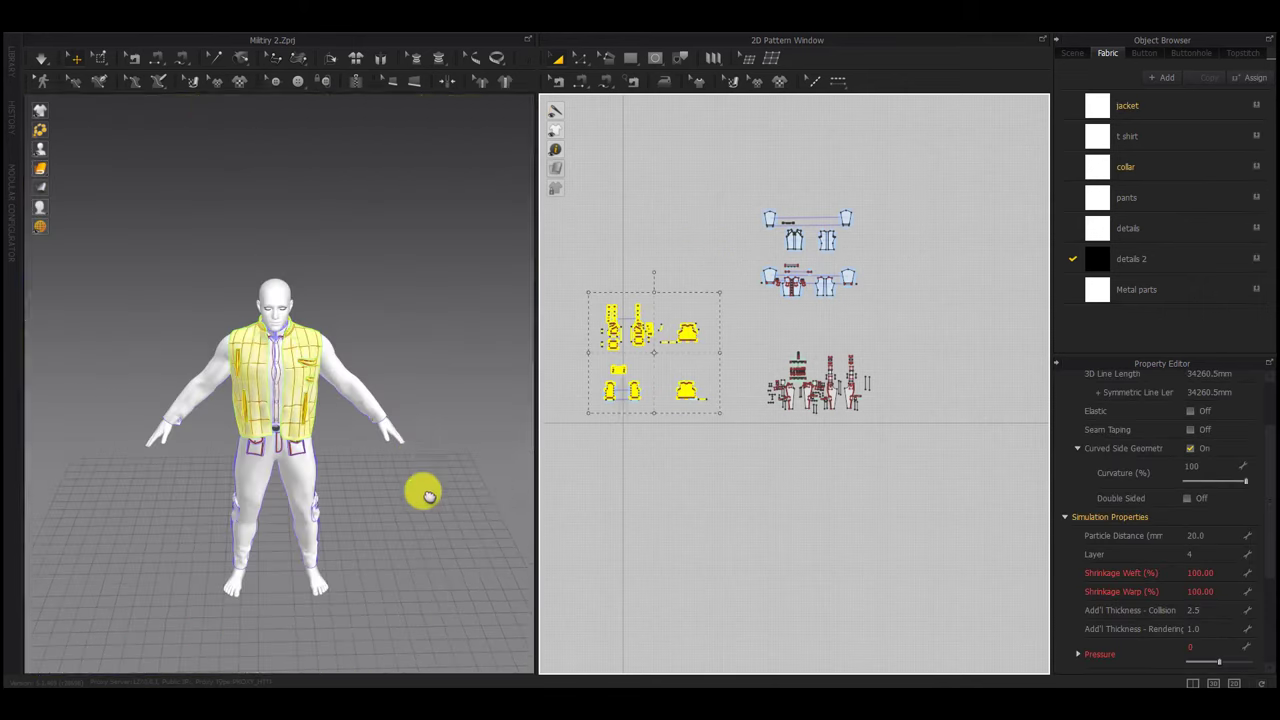
{"action": "middle_click_drag", "start_coordinate": [429, 496], "coordinate": [418, 440]}
{"action": "left_click", "coordinate": [404, 444]}
{"action": "scroll", "coordinate": [236, 249], "scroll_direction": "up", "scroll_amount": 6}
{"action": "scroll", "coordinate": [270, 340], "scroll_direction": "down", "scroll_amount": 3}
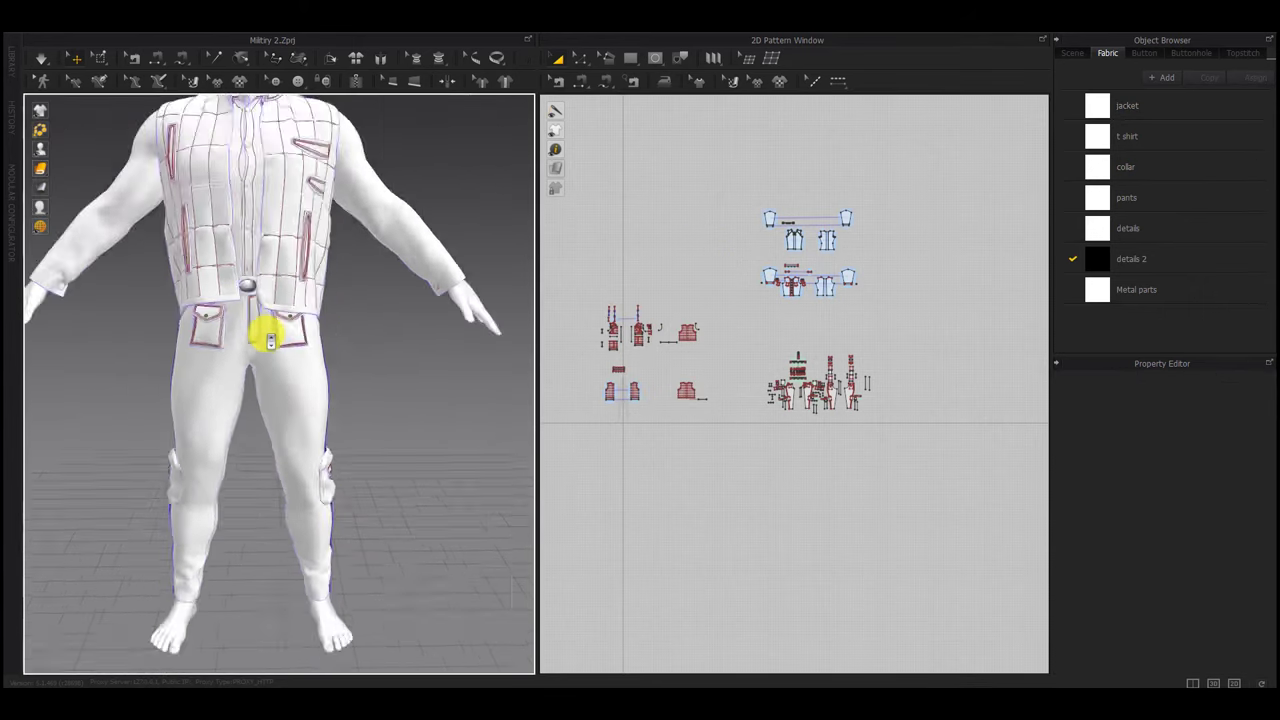
{"action": "scroll", "coordinate": [270, 340], "scroll_direction": "down", "scroll_amount": 5}
{"action": "left_click_drag", "start_coordinate": [941, 161], "coordinate": [516, 597]}
{"action": "scroll", "coordinate": [1228, 576], "scroll_direction": "down", "scroll_amount": 5}
{"action": "left_click", "coordinate": [877, 526]}
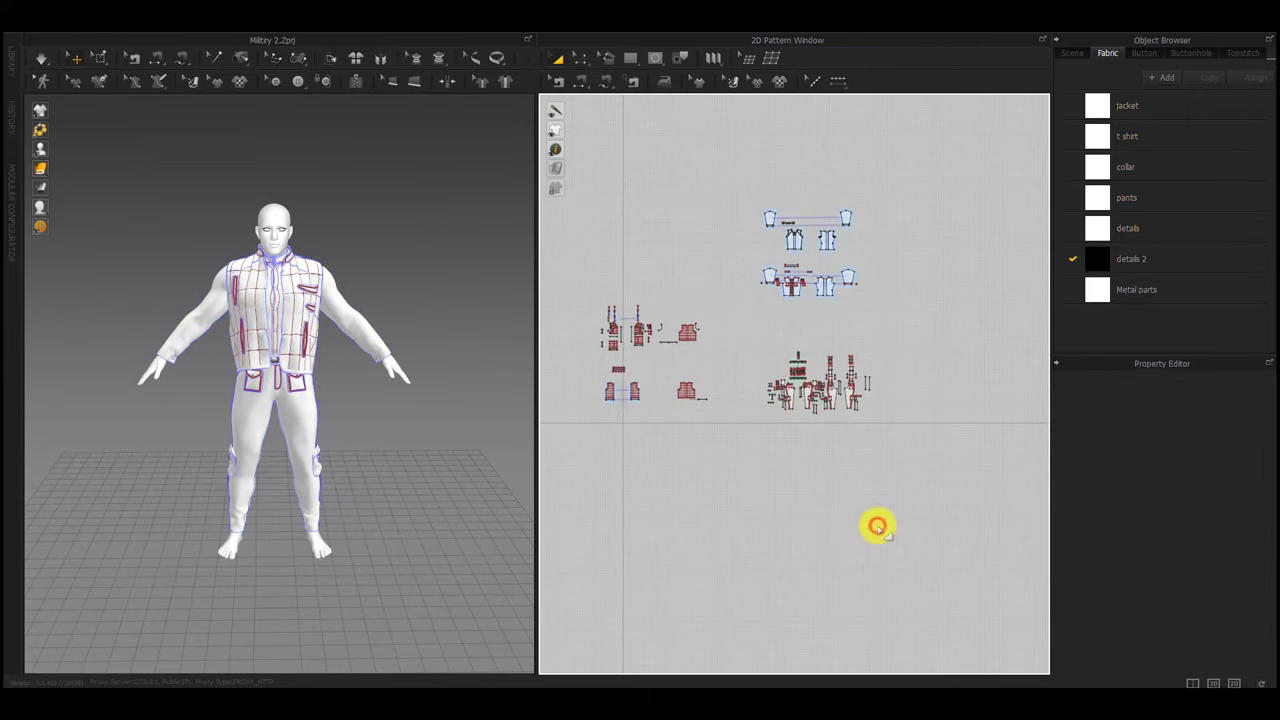